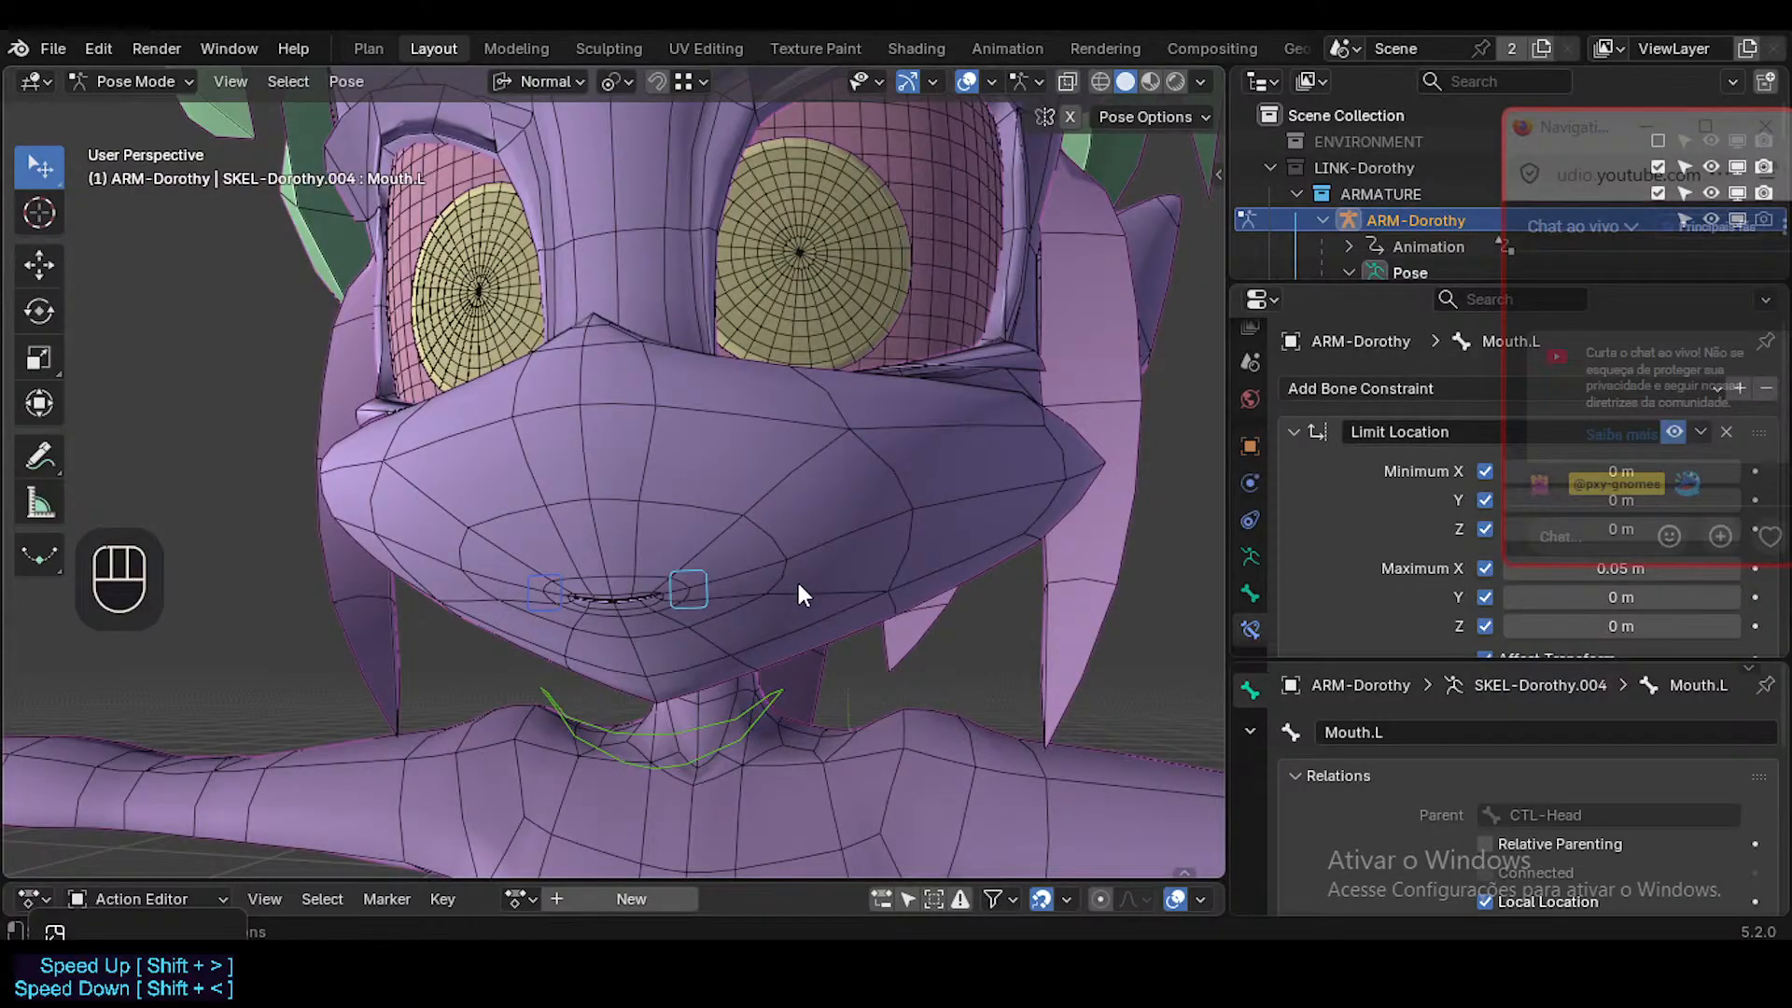
# Try moving the Mouth.L bone freely to test how the left mouth corner stretches.
pyautogui.press('g')
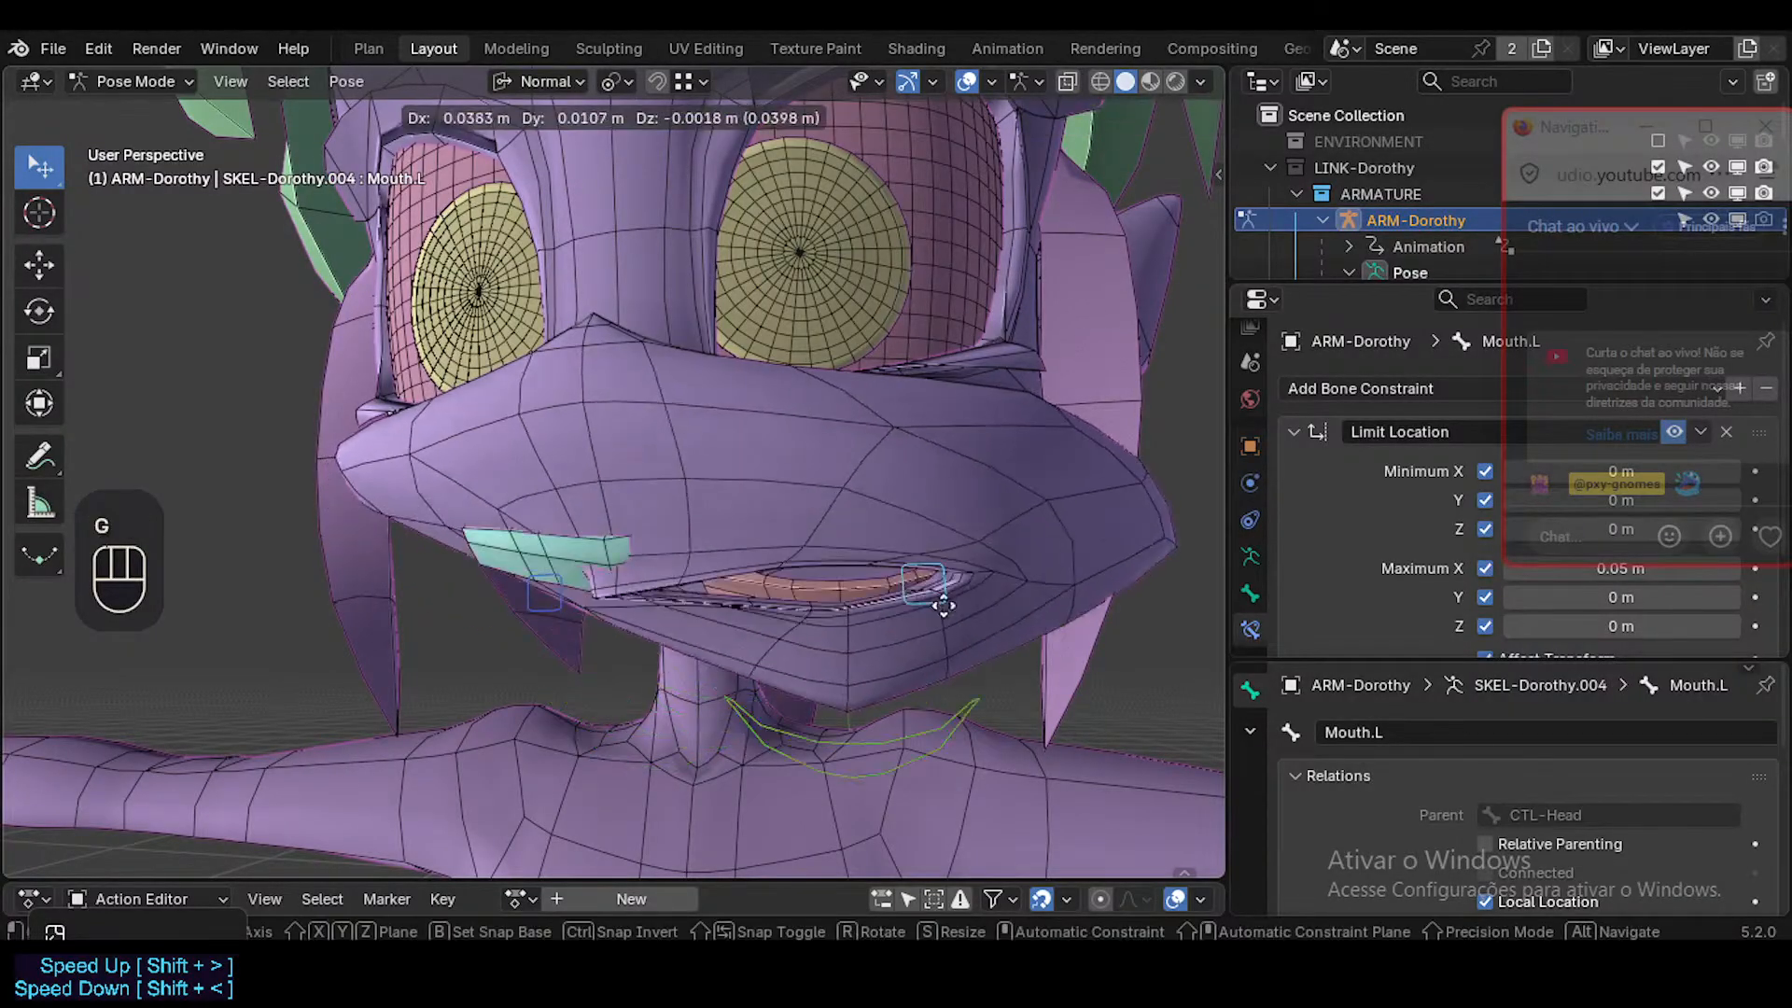
pyautogui.press('Escape')
pyautogui.hotkey('alt', 'a')
pyautogui.click(736, 543)
pyautogui.press('g')
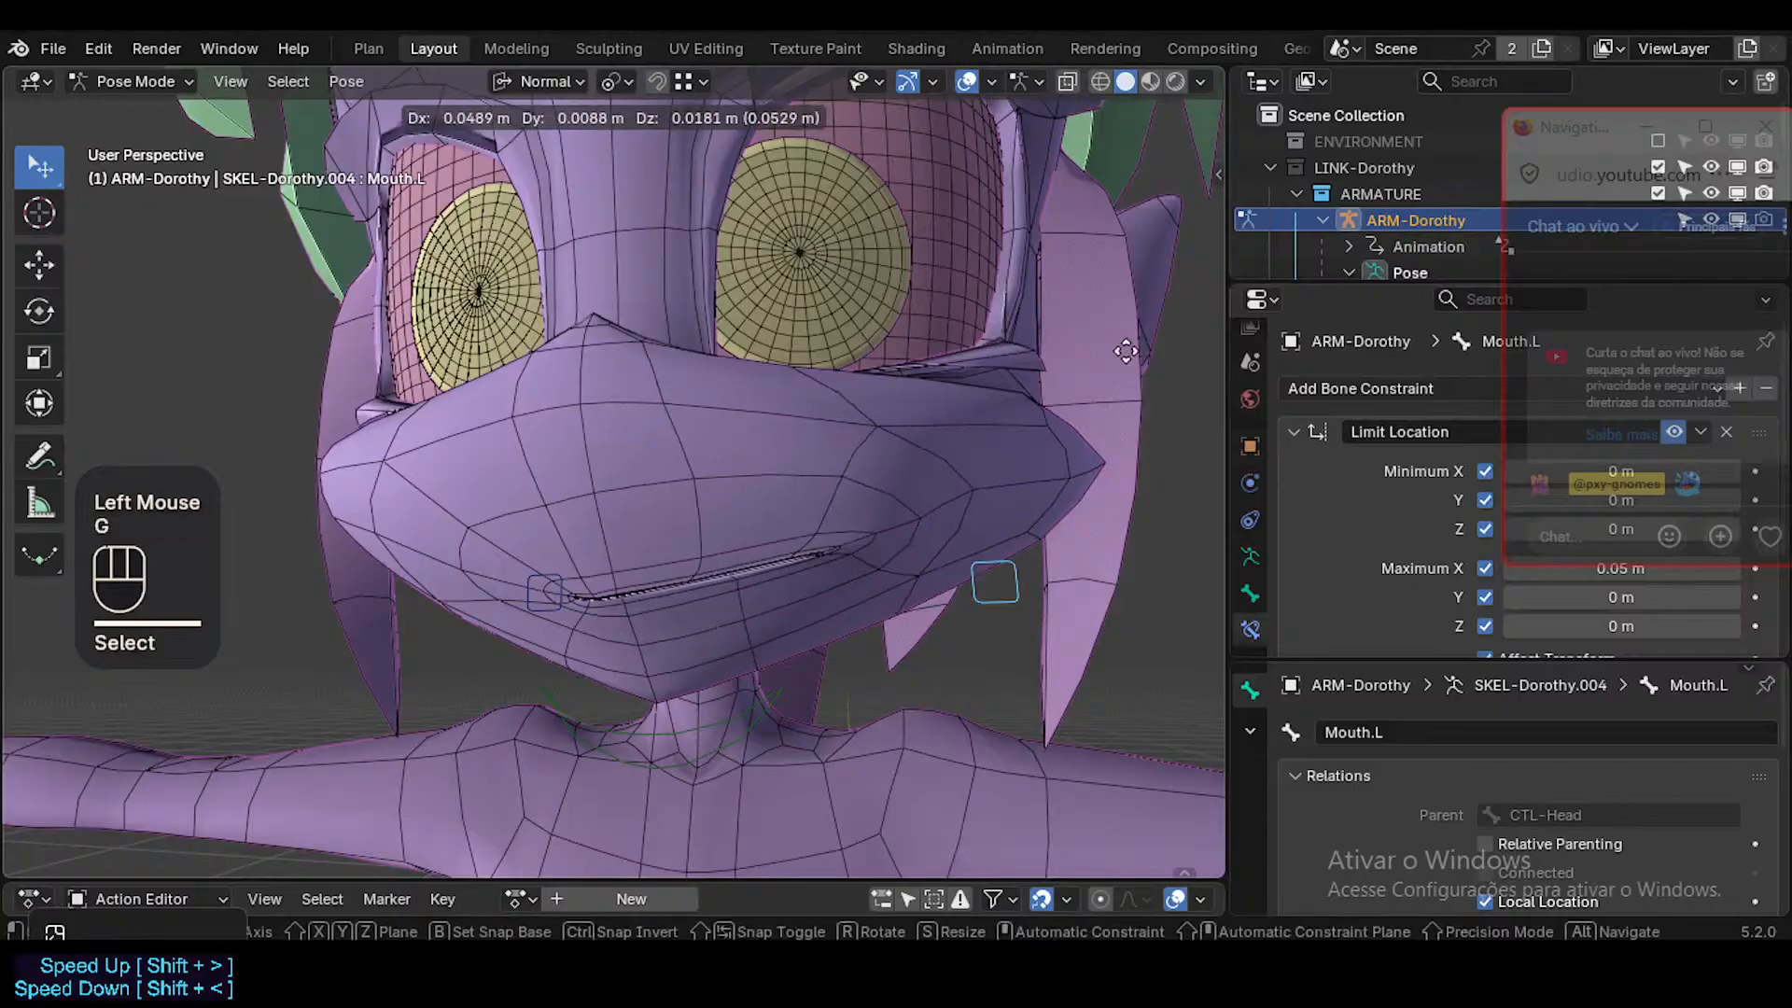
pyautogui.press('Escape')
# Turn on X-axis mirroring and move Mouth.L outward so both mouth corners stretch symmetrically.
pyautogui.hotkey('shift', 'x')
pyautogui.press('g')
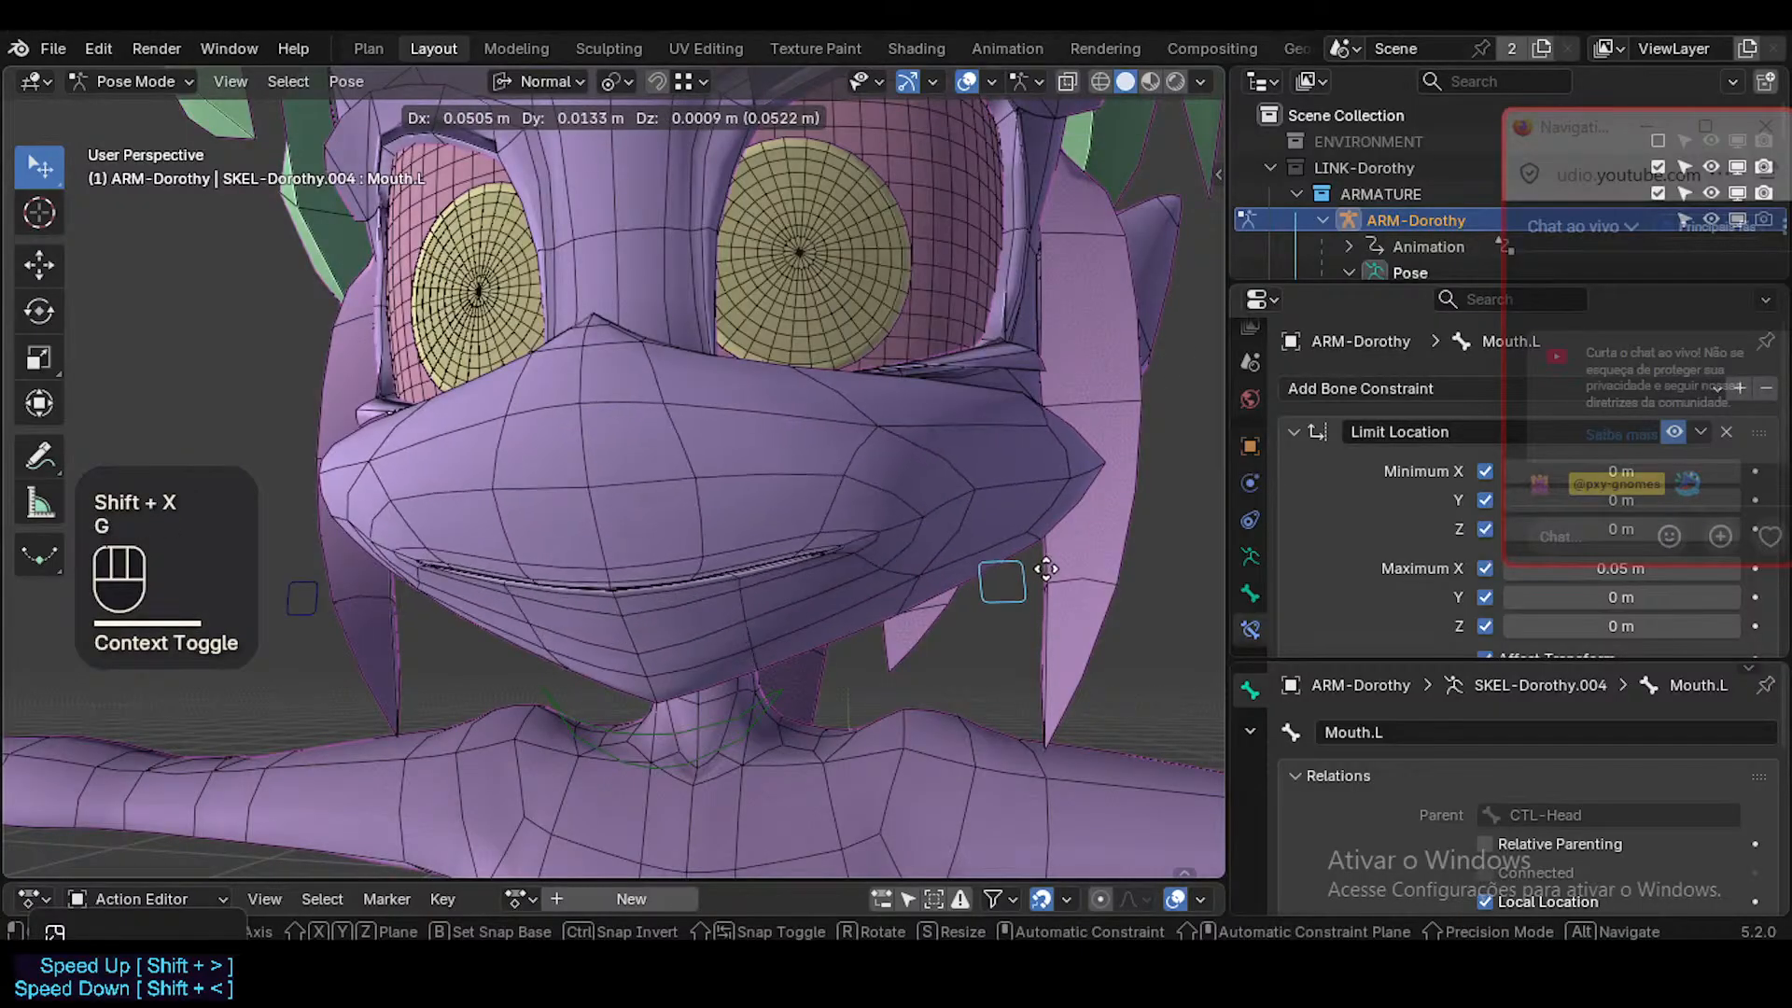
pyautogui.click(857, 595)
# Rotate the CTL-Jaw bone about its own X axis to open the mouth.
pyautogui.click(737, 712)
pyautogui.press('r')
pyautogui.press('x')
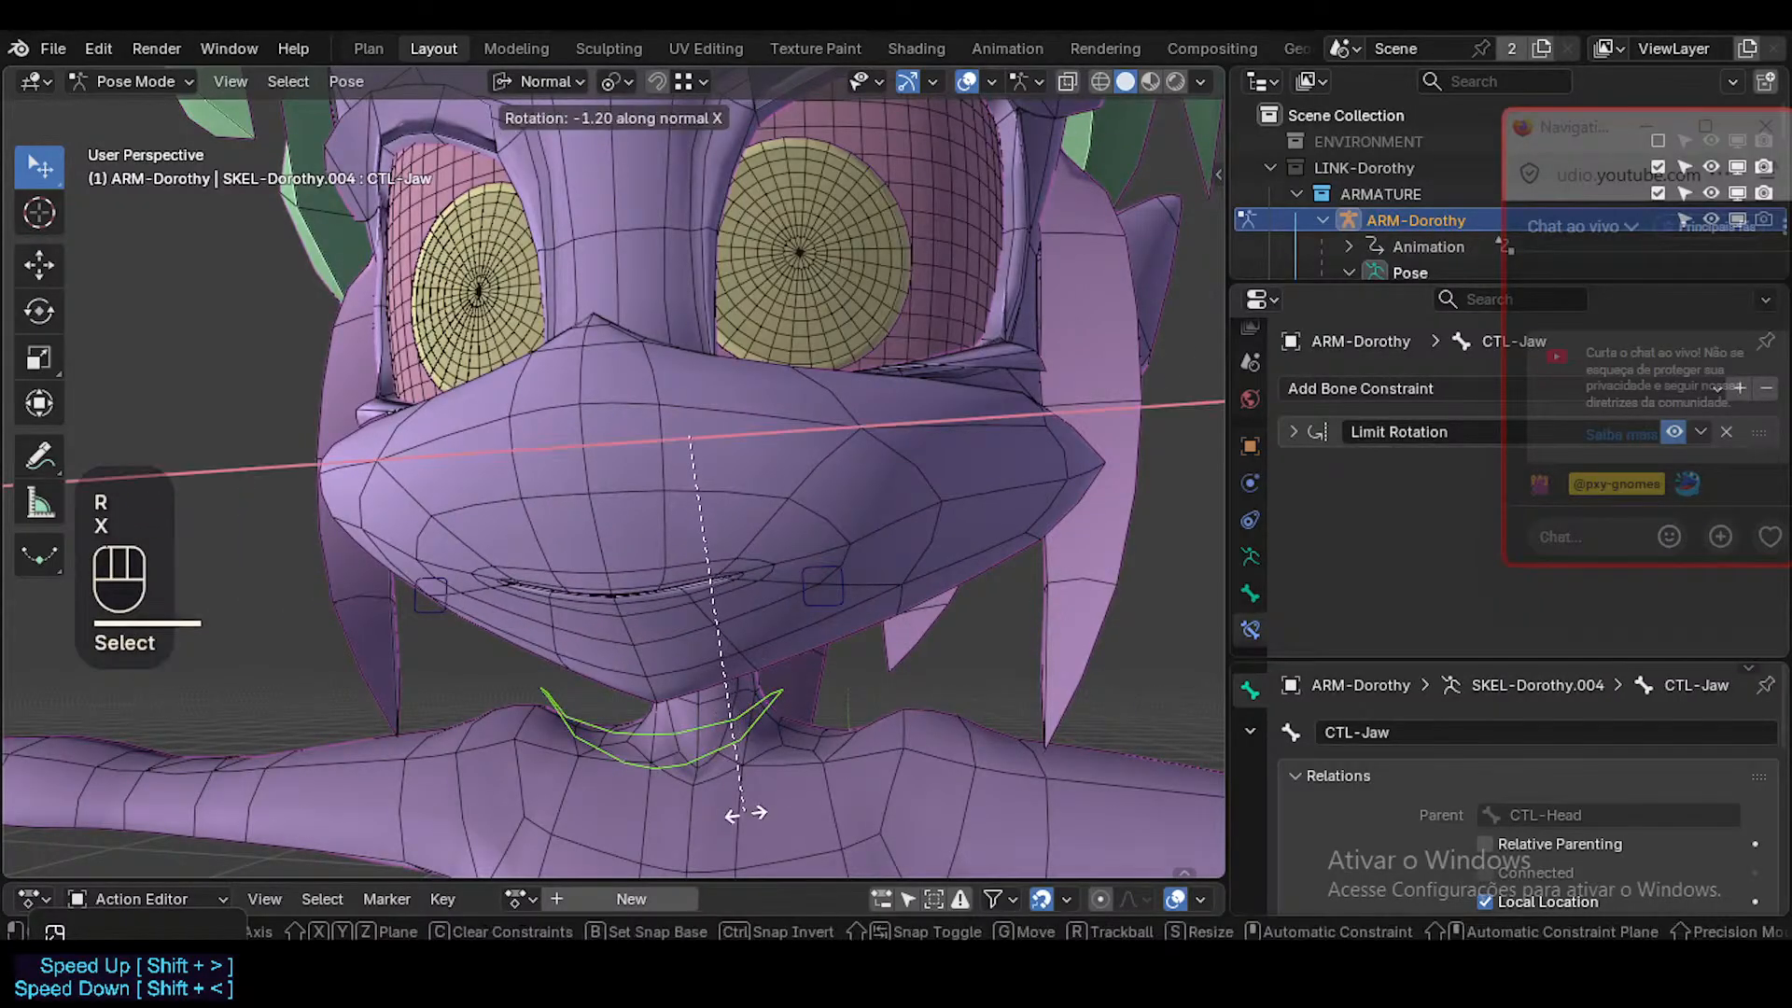
pyautogui.press('Escape')
pyautogui.click(687, 748)
pyautogui.click(698, 731)
pyautogui.press('r')
pyautogui.press('x')
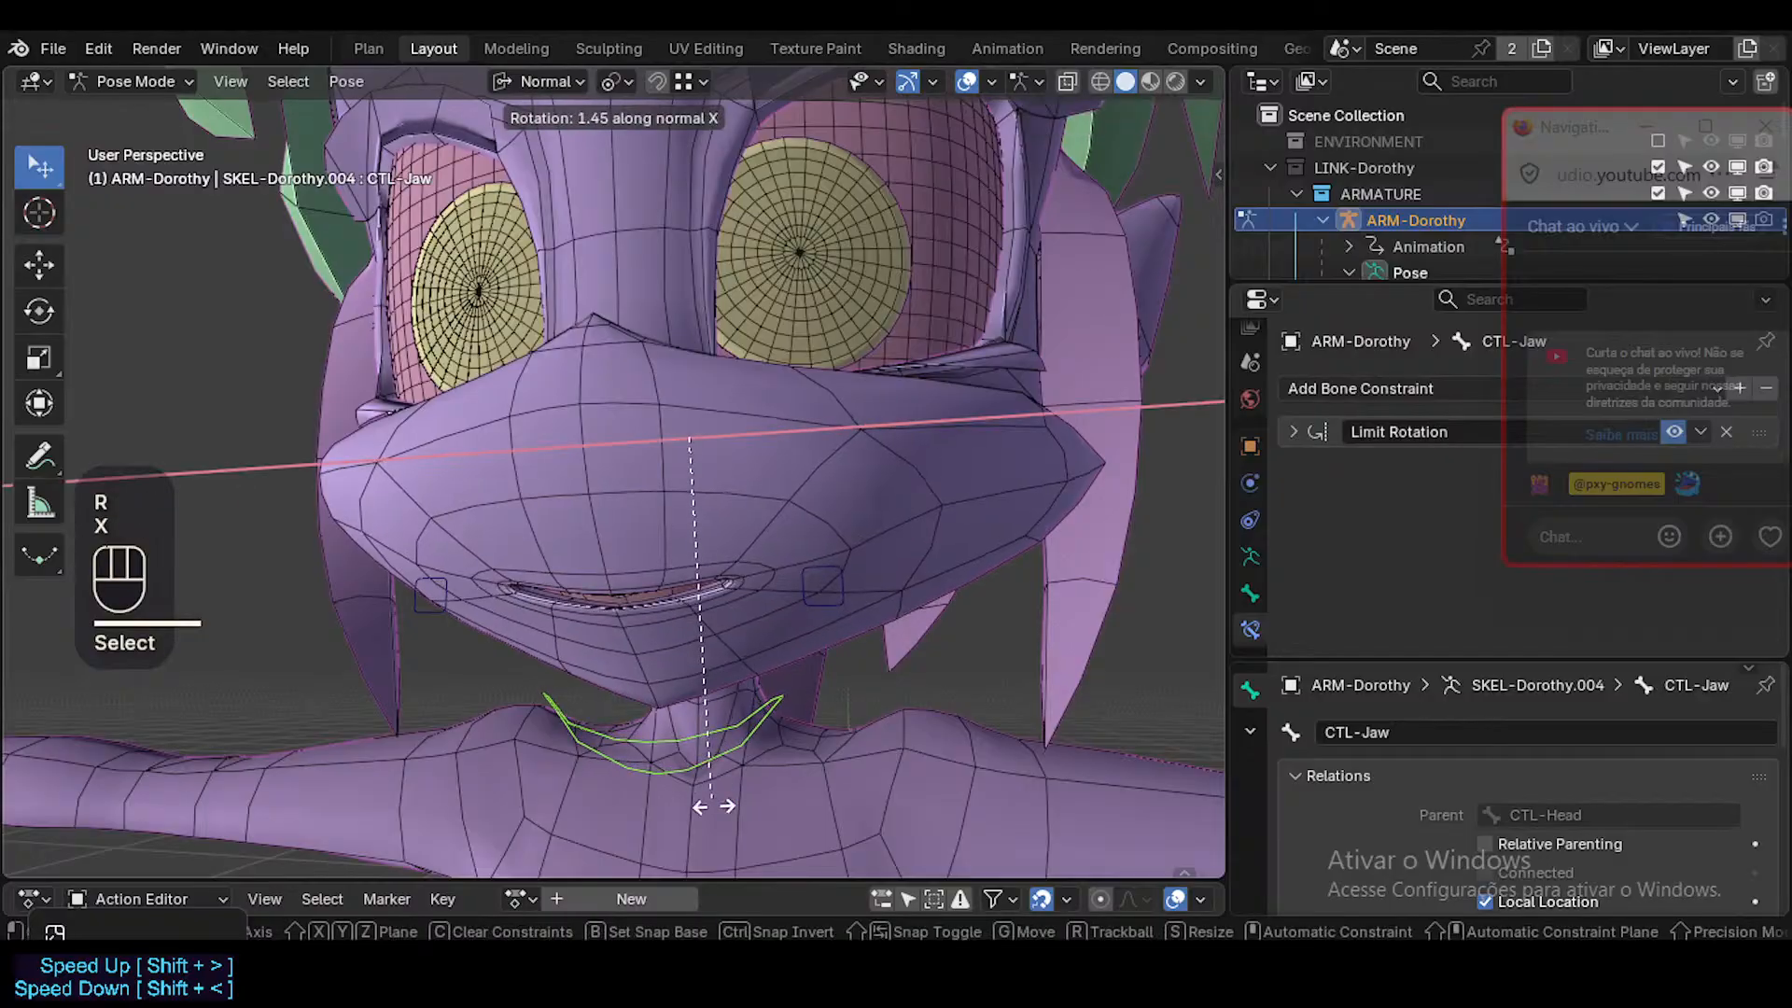
pyautogui.click(526, 513)
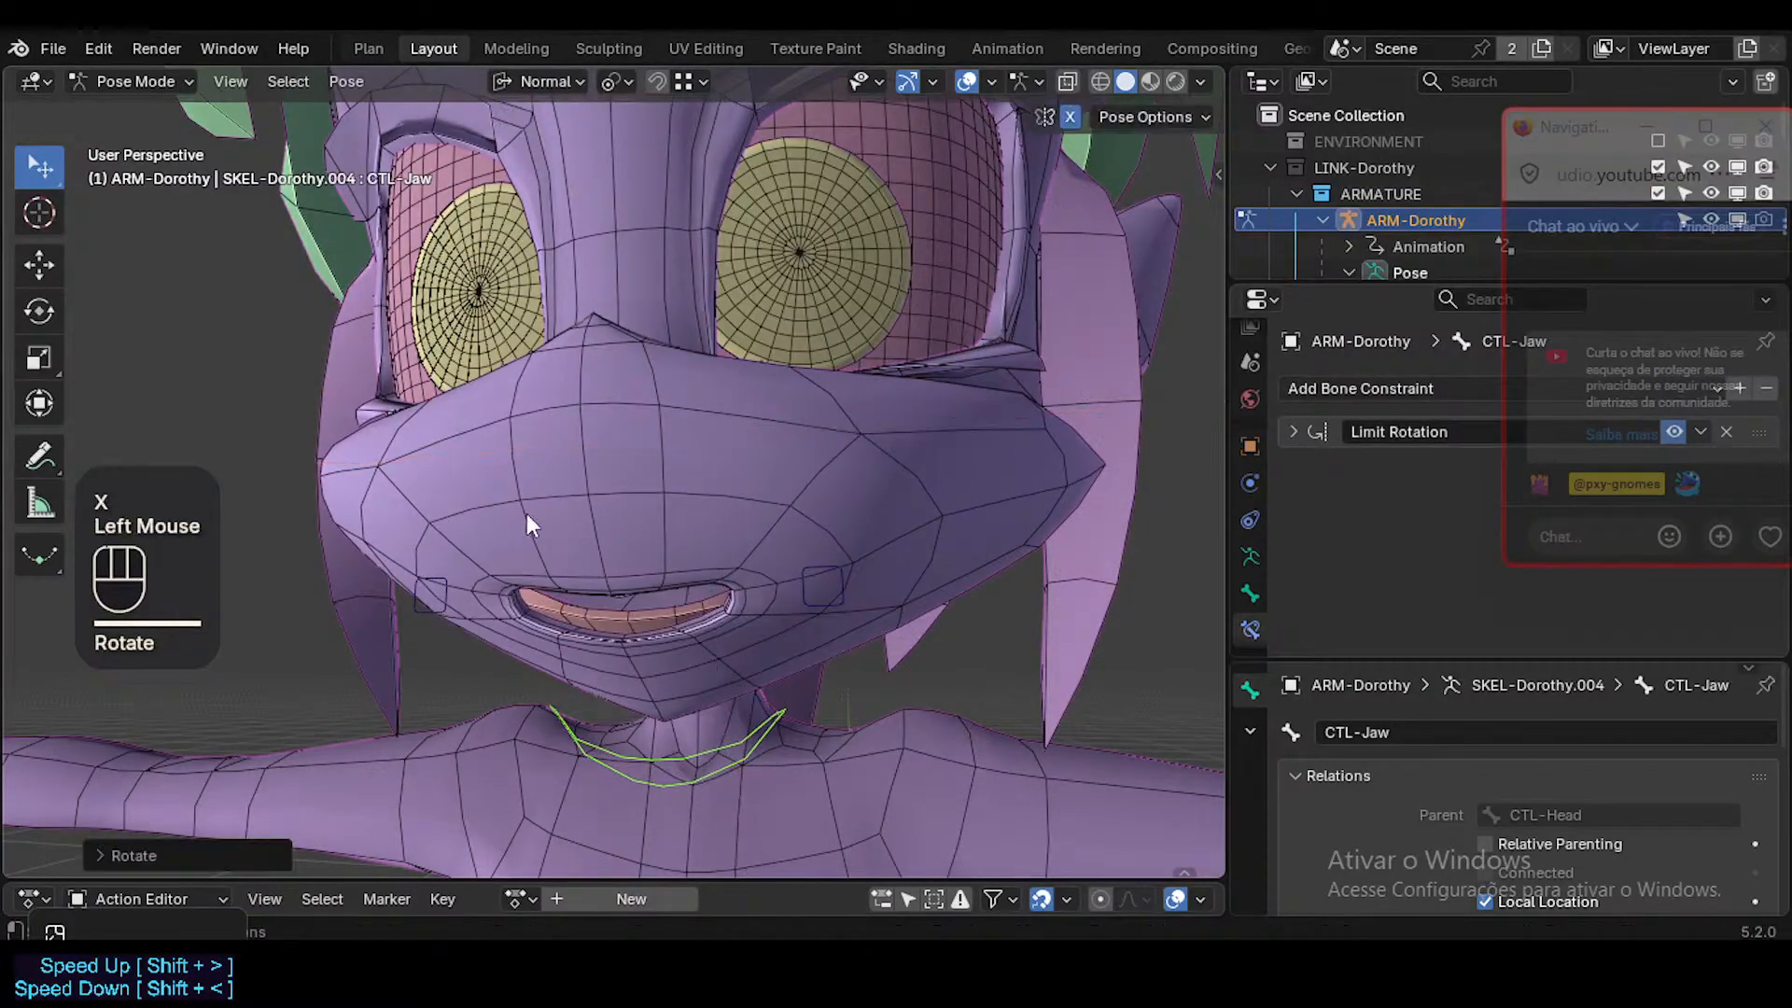
# Reset the mouth-corner bones, and with X-axis mirroring turned off move only Mouth.L slightly outward.
pyautogui.click(446, 596)
pyautogui.hotkey('alt', 'q')
pyautogui.click(706, 574)
pyautogui.hotkey('shift', 'x')
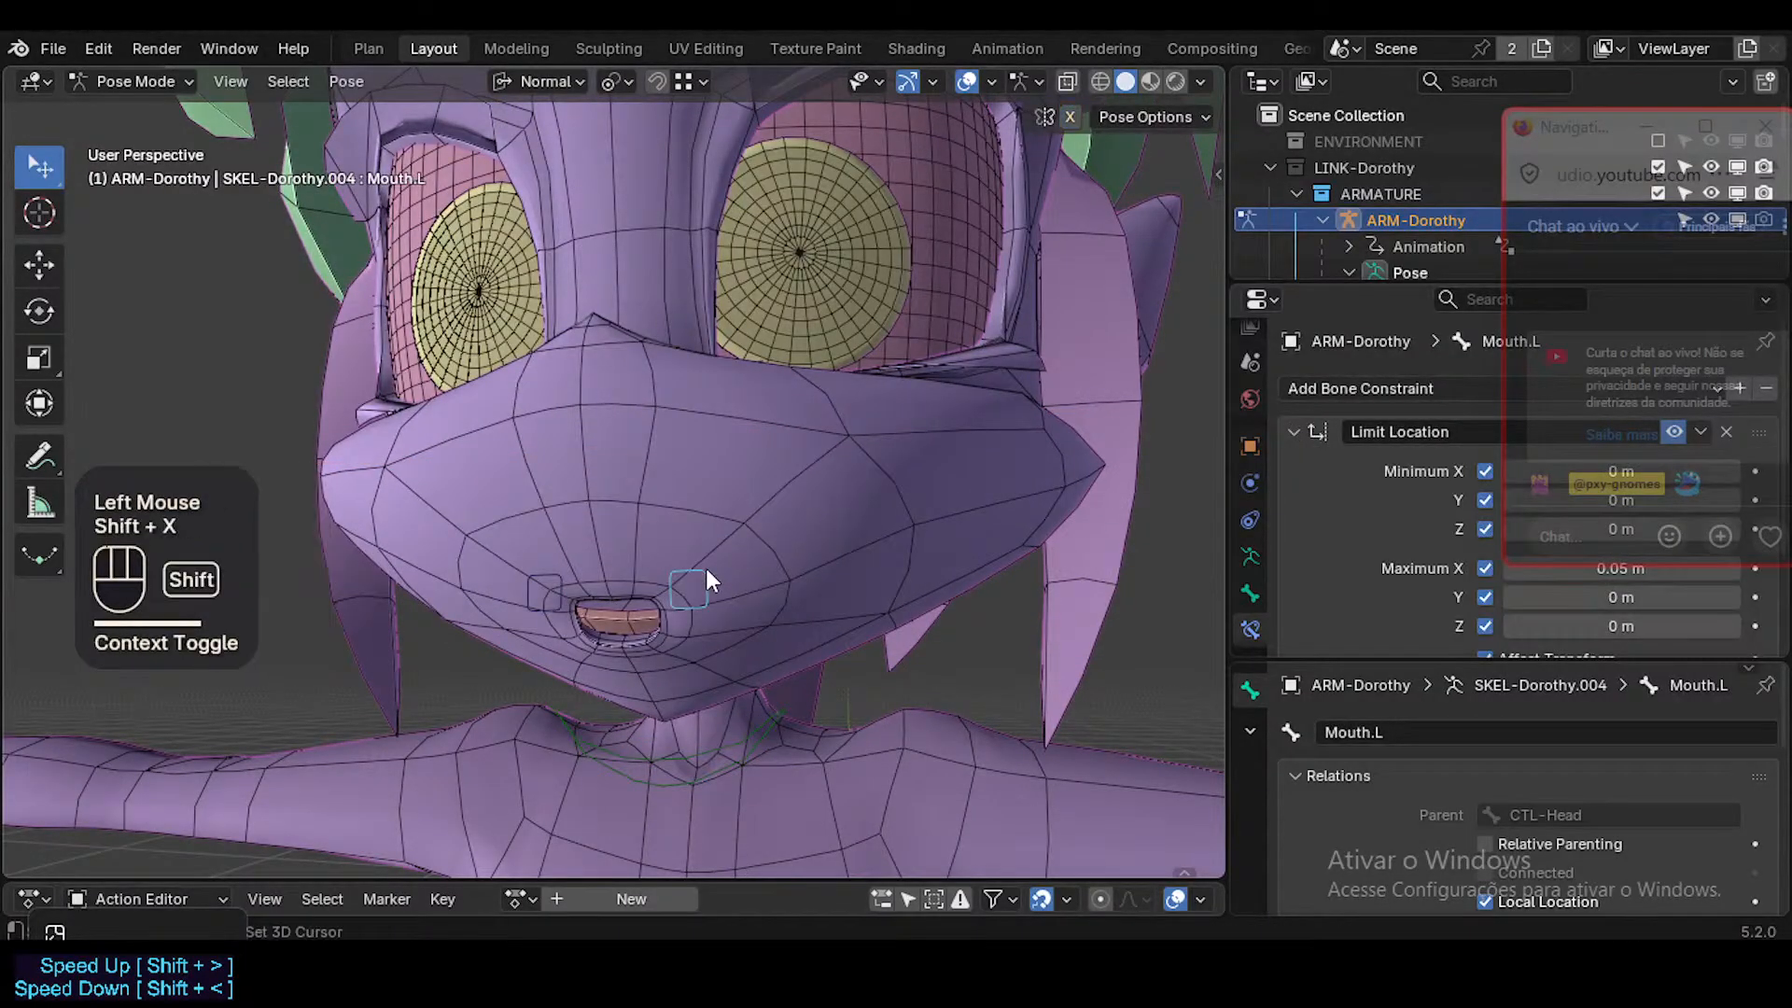
pyautogui.press('g')
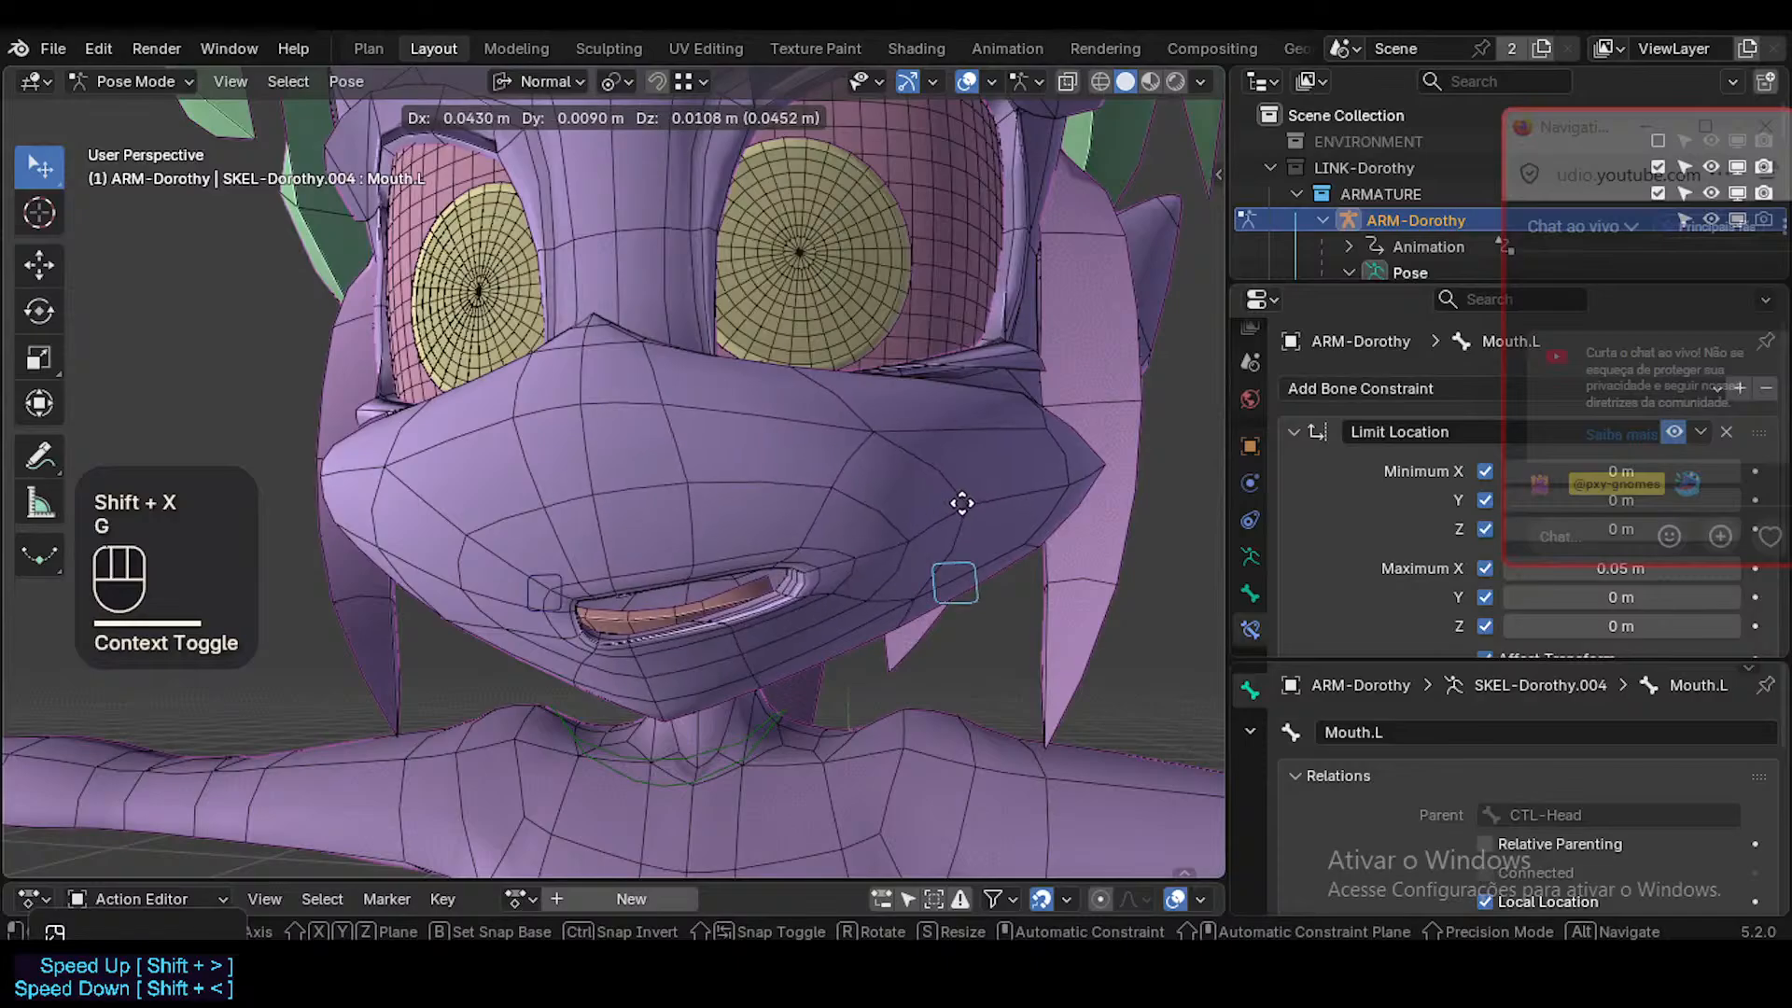
pyautogui.click(744, 641)
# Rotate the CTL-Jaw bone about its X axis and move it slightly to test the jaw deformation.
pyautogui.click(759, 721)
pyautogui.press('r')
pyautogui.press('x')
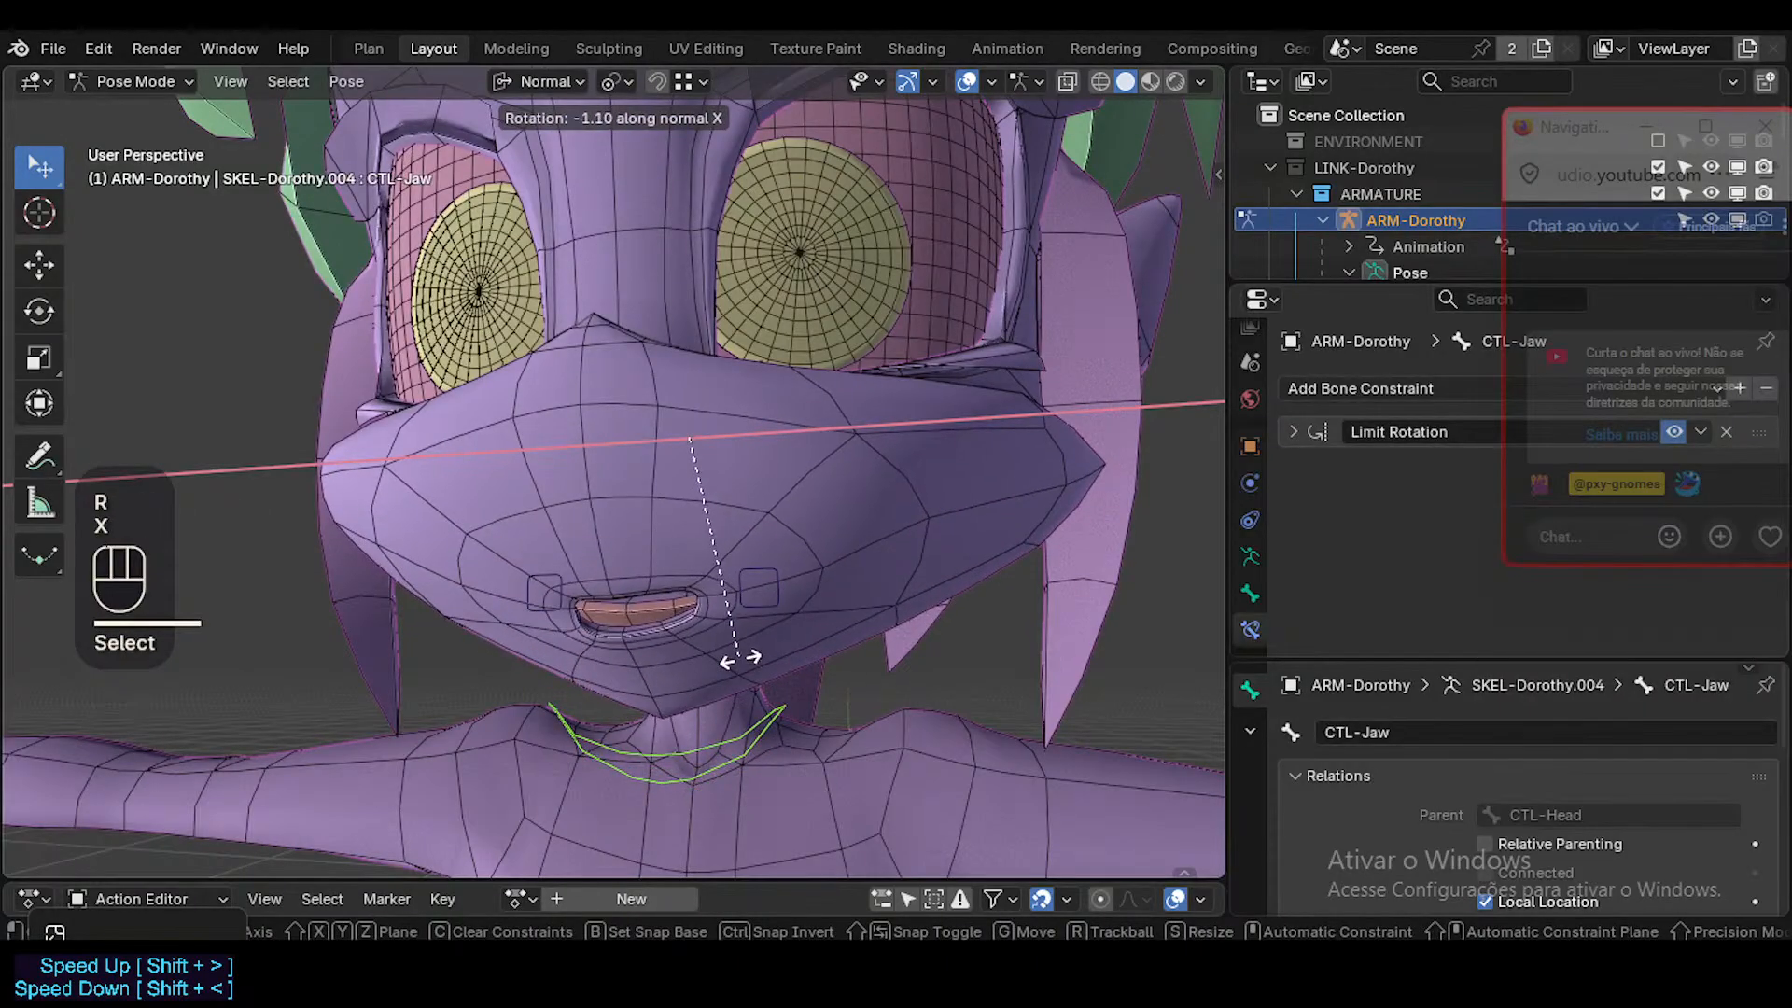
pyautogui.click(764, 654)
pyautogui.moveTo(763, 653); pyautogui.dragTo(545, 623, button='middle')
pyautogui.press('g')
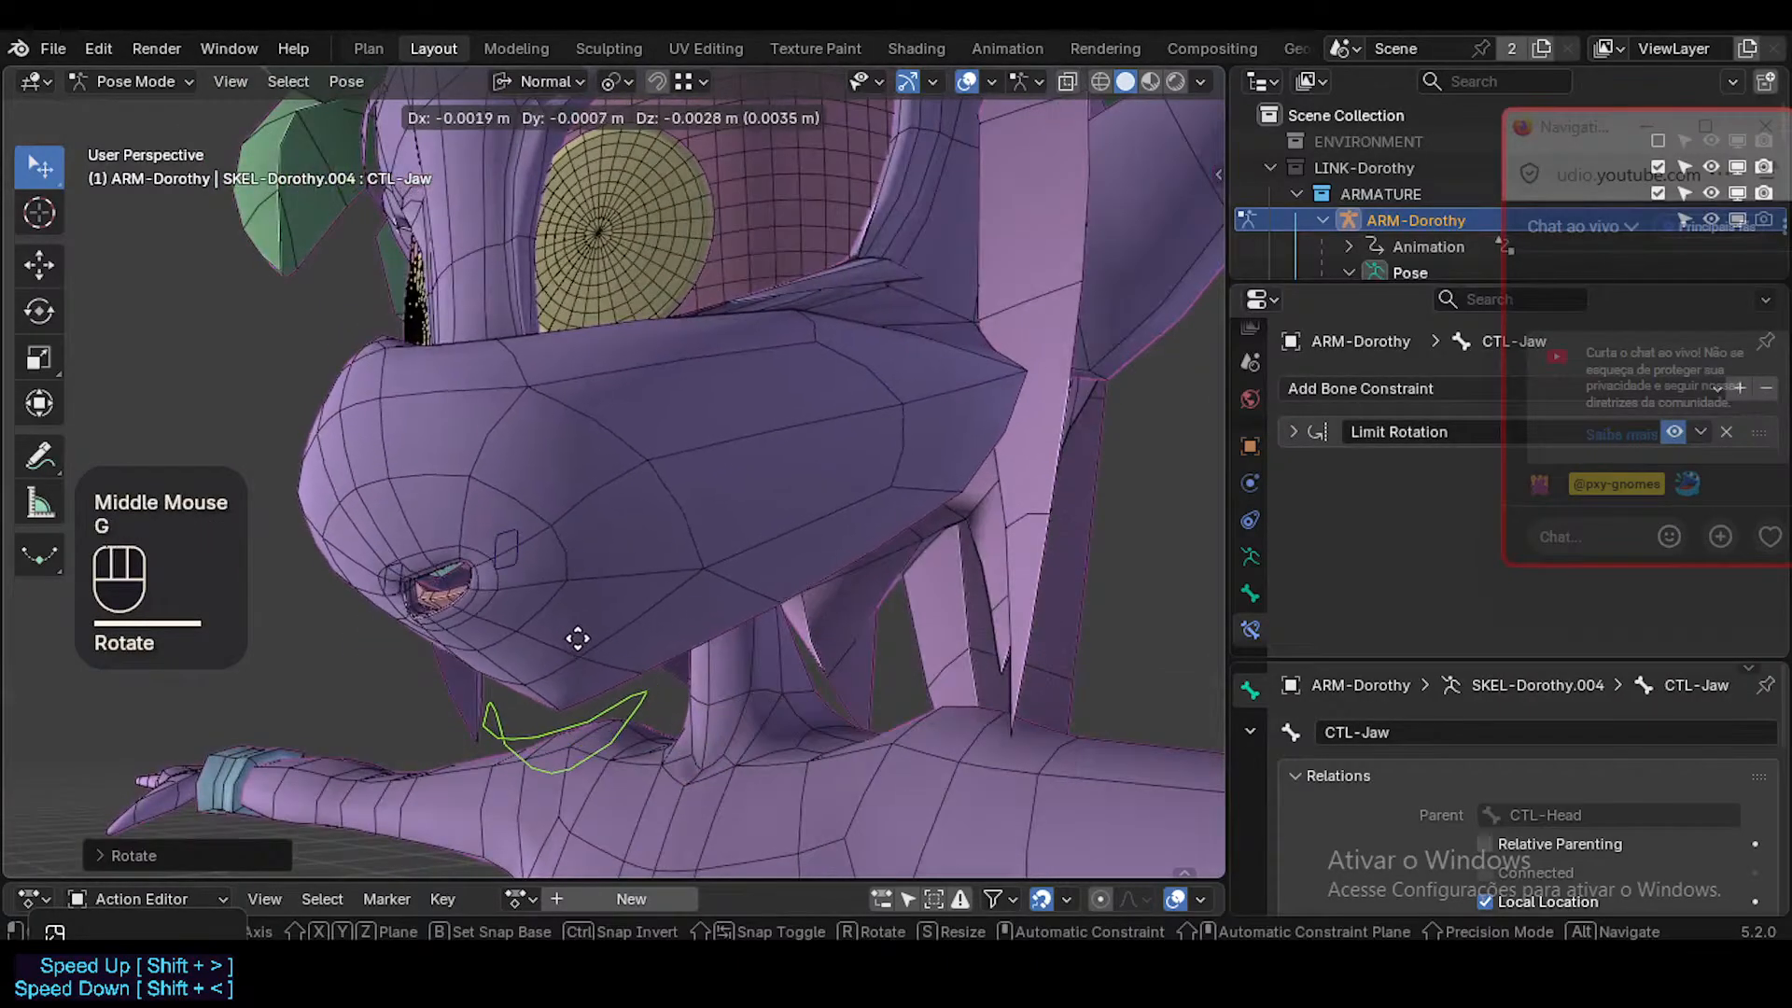
pyautogui.click(610, 618)
# Reset the transforms of the jaw and mouth-corner bones to their rest pose.
pyautogui.press('a')
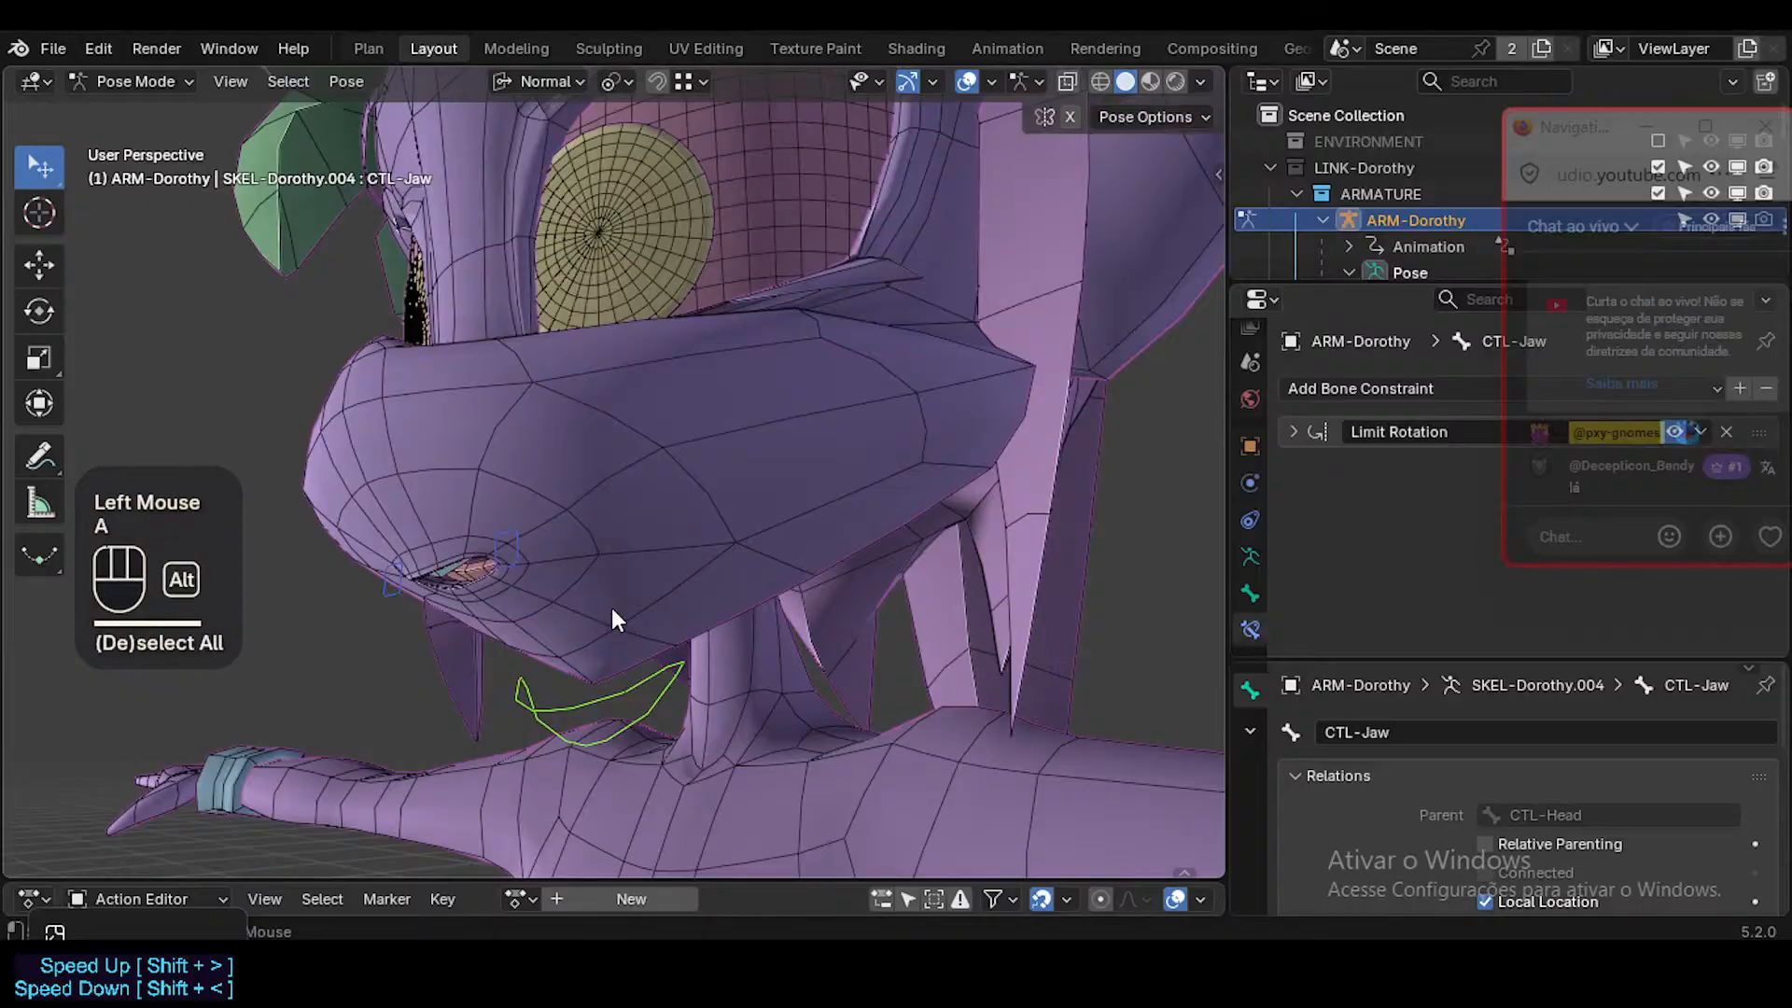
pyautogui.hotkey('alt', 'q')
pyautogui.hotkey('alt', 'q')
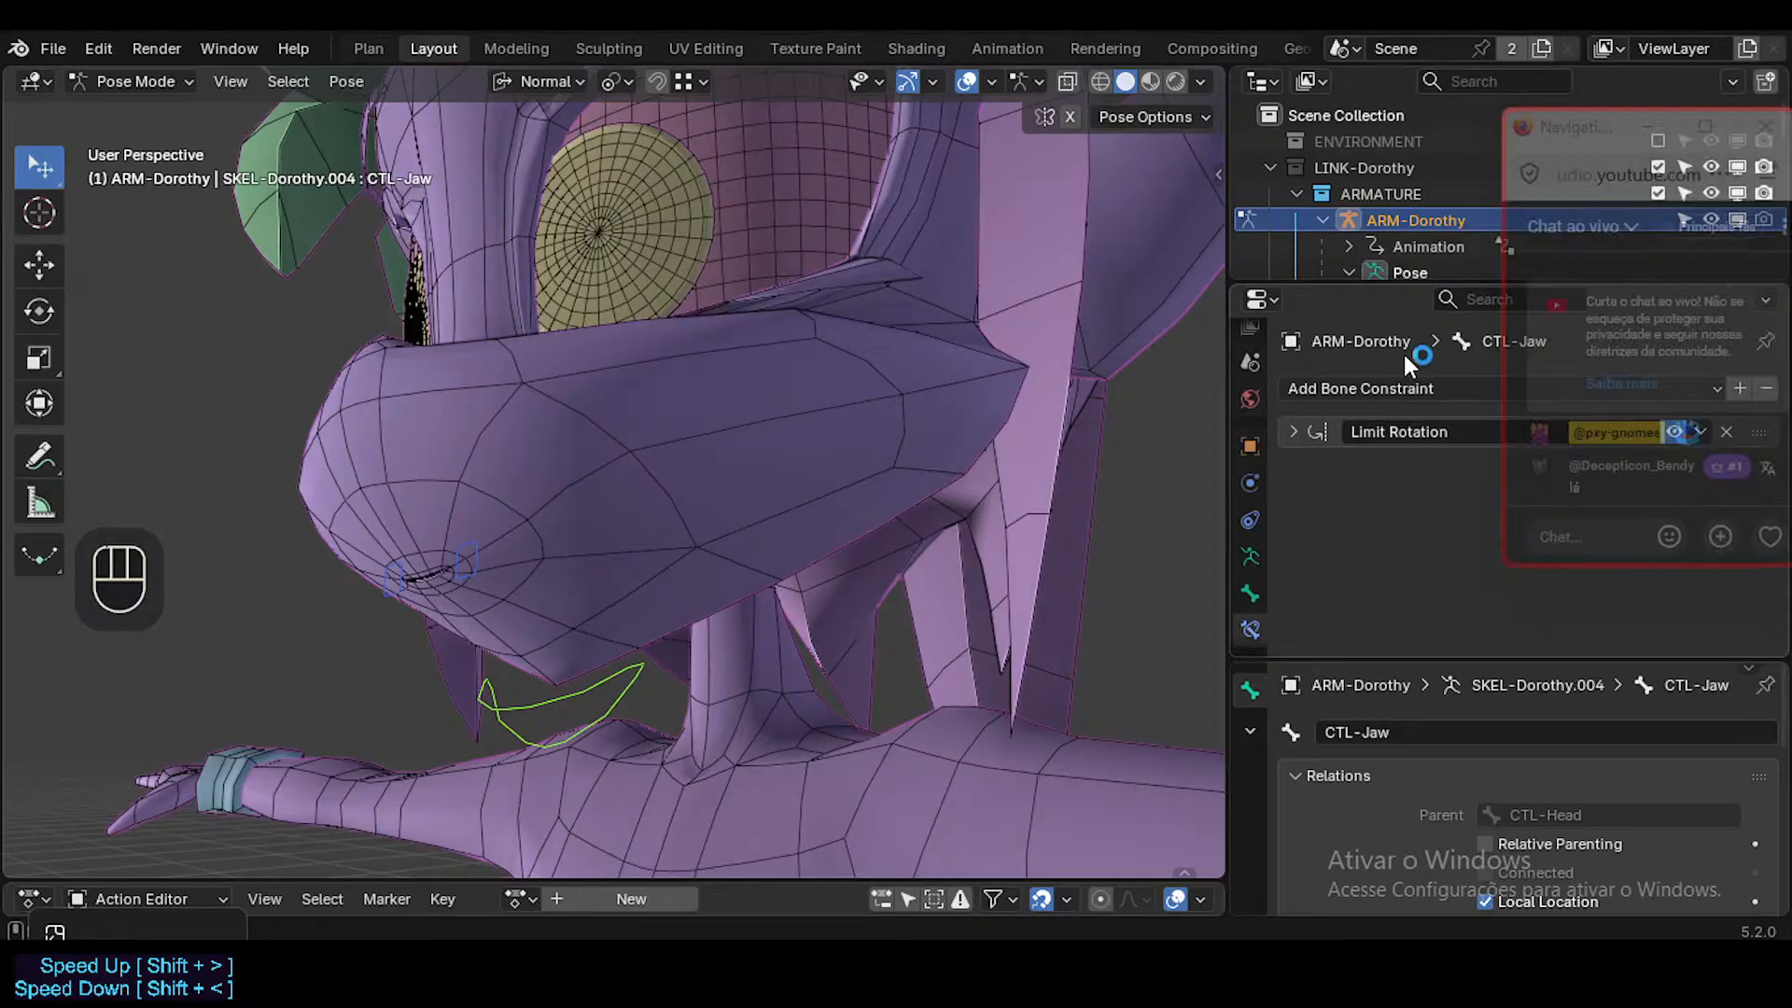
pyautogui.moveTo(840, 336); pyautogui.dragTo(741, 390, button='middle')
pyautogui.press('a')
pyautogui.hotkey('alt', 'q')
pyautogui.hotkey('alt', 'q')
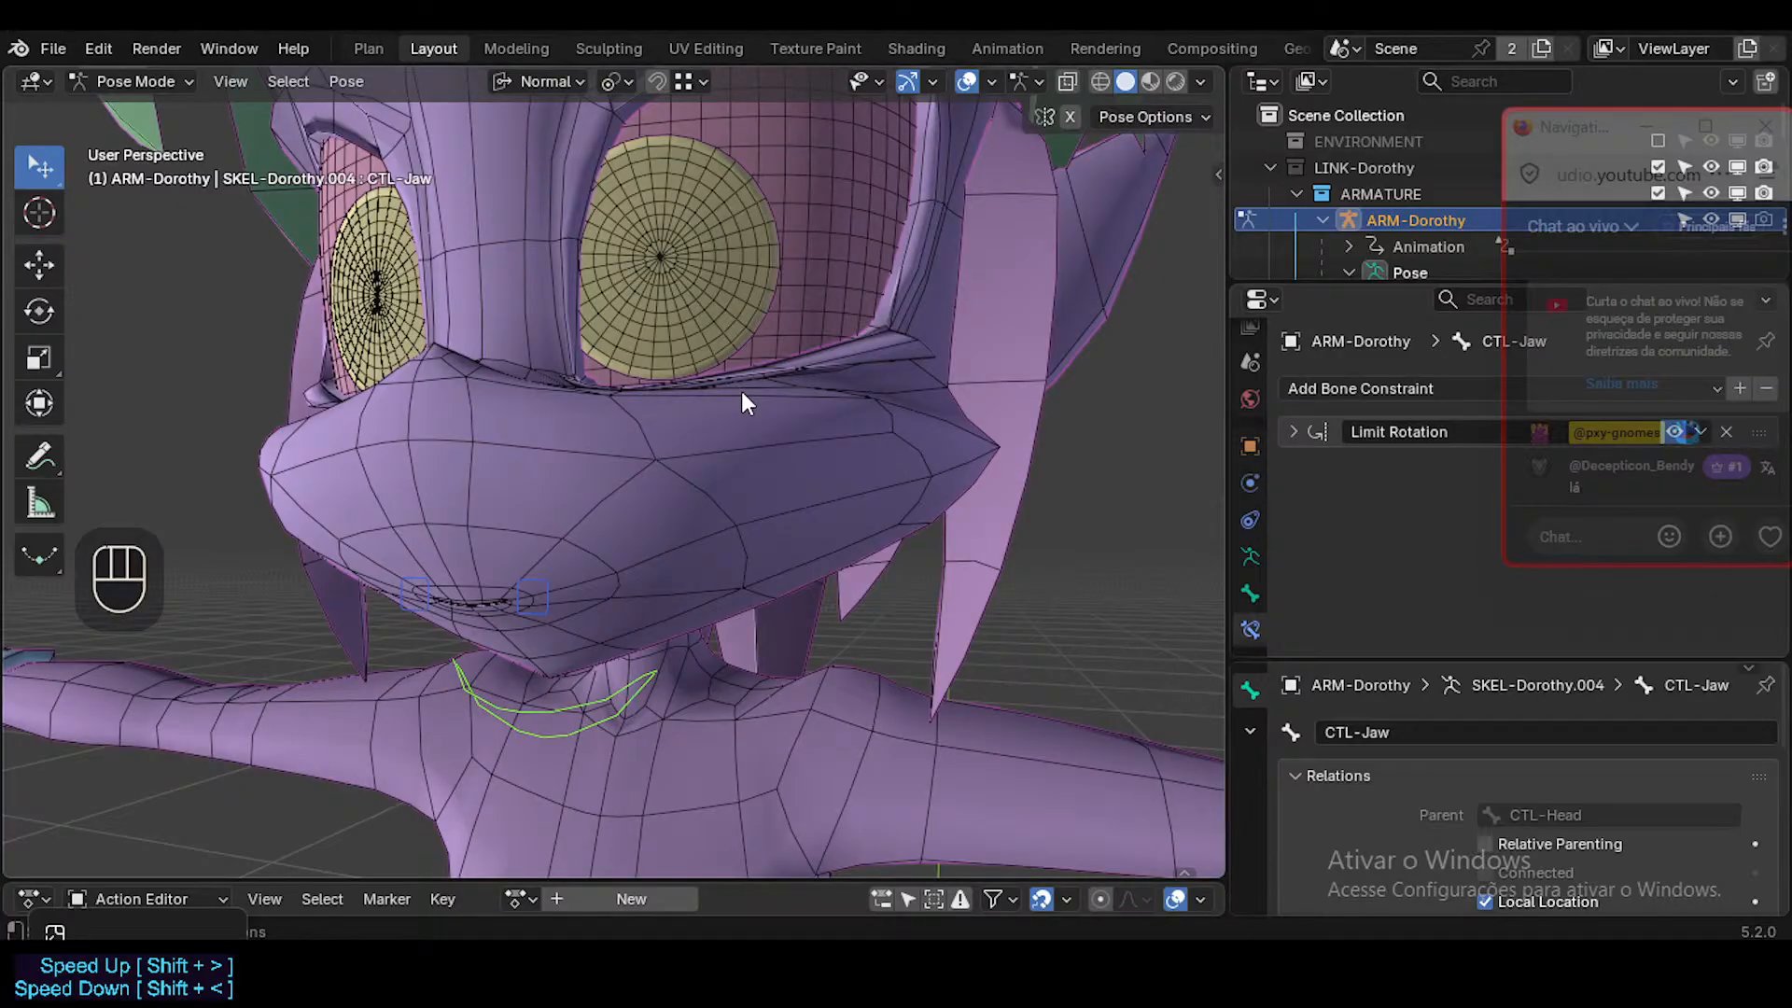
# Try moving the Mouth.L bone outward again while viewing the face from an angle.
pyautogui.moveTo(130, 934); pyautogui.dragTo(137, 784)
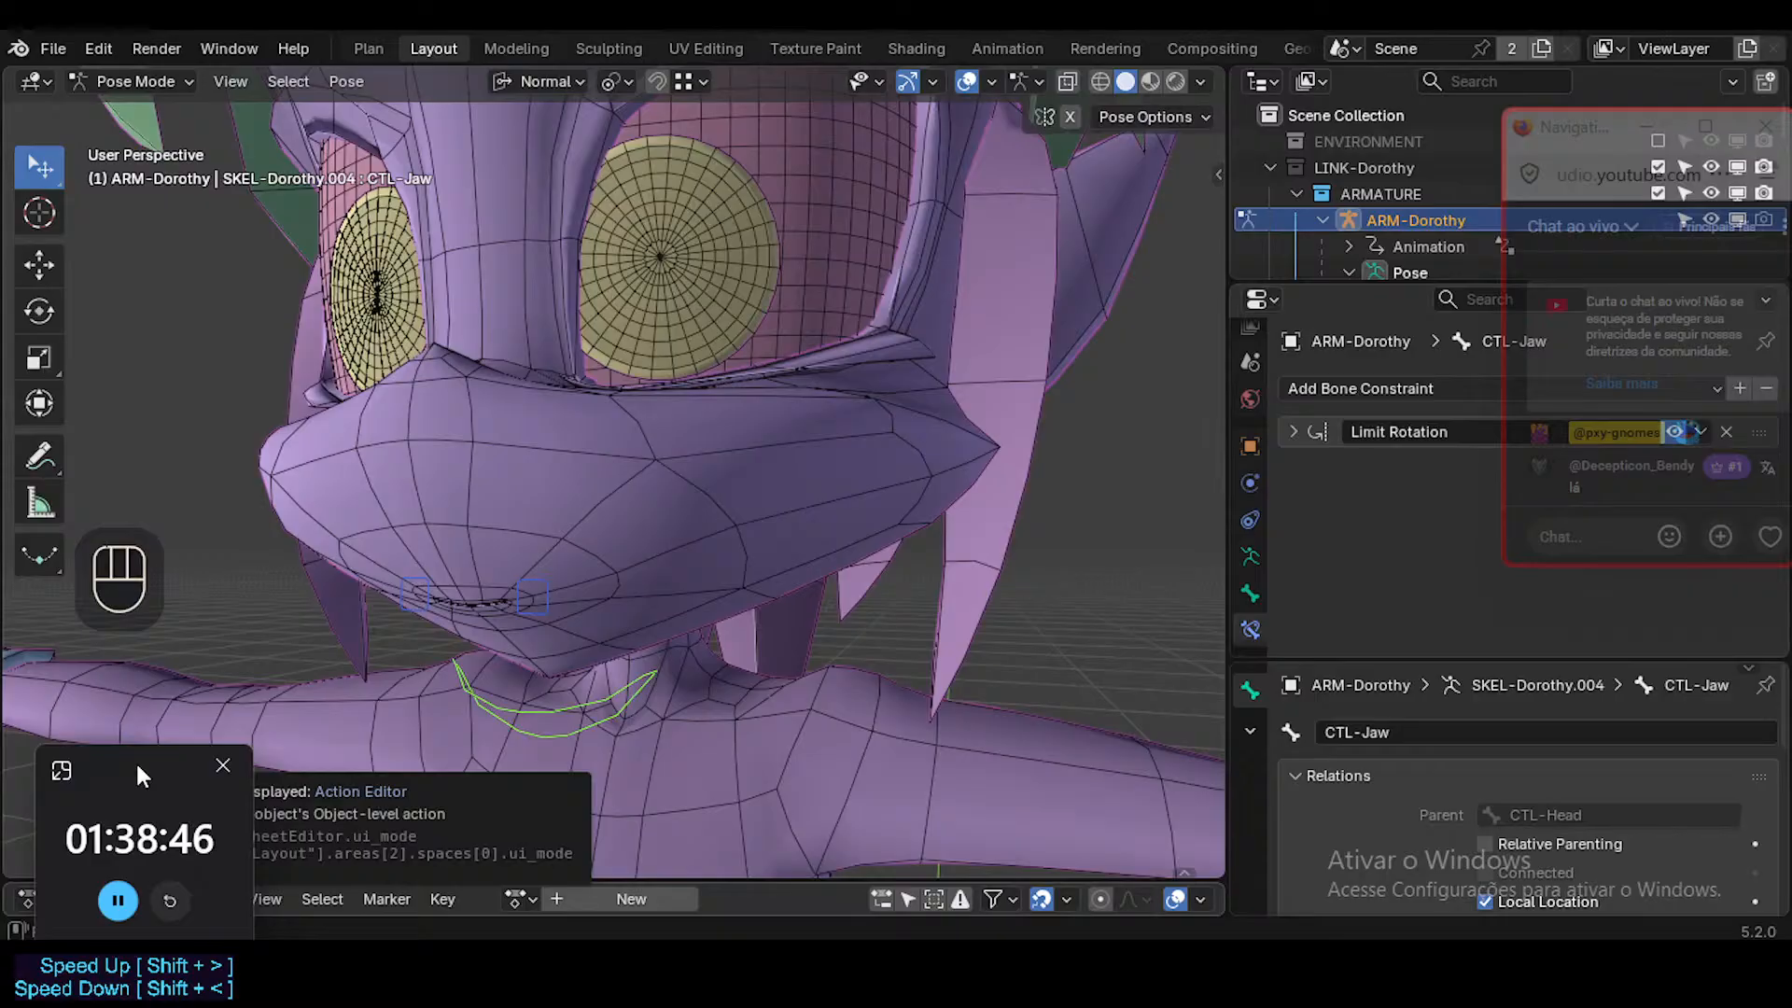
pyautogui.click(532, 595)
pyautogui.keyDown('shift'); pyautogui.moveTo(530, 580); pyautogui.dragTo(653, 571, button='middle'); pyautogui.keyUp('shift')
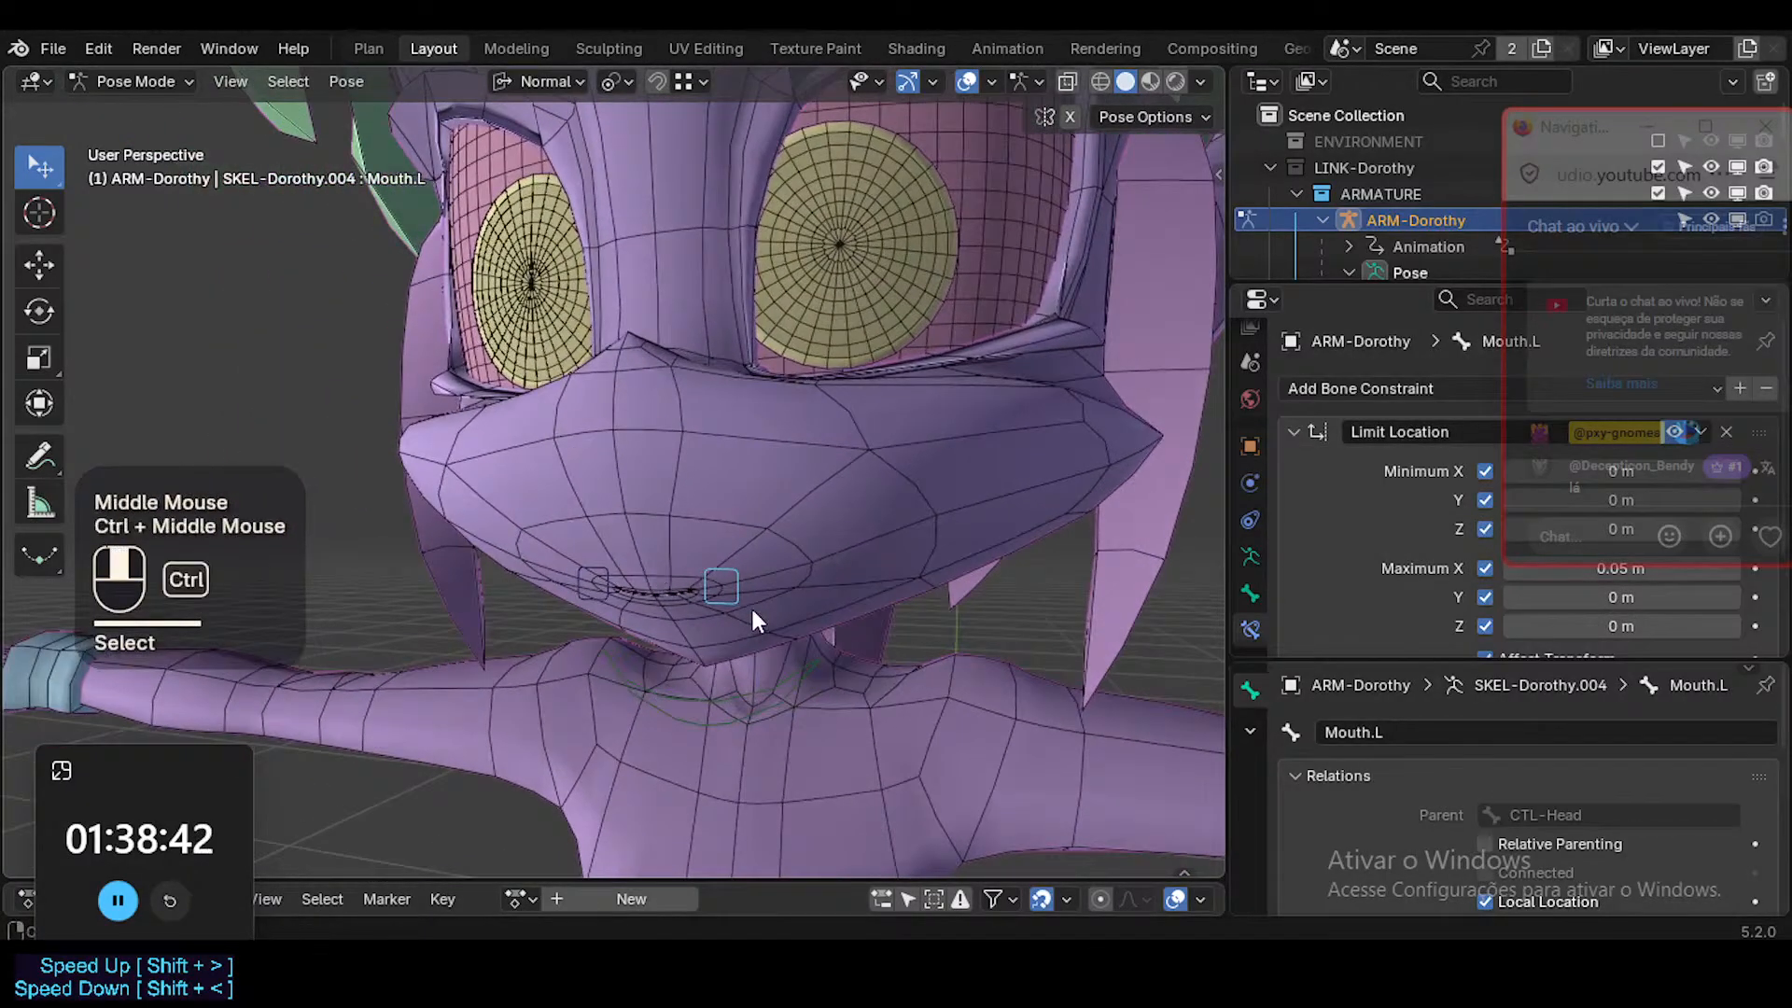
pyautogui.keyDown('ctrl'); pyautogui.moveTo(751, 608); pyautogui.dragTo(698, 612, button='middle'); pyautogui.keyUp('ctrl')
pyautogui.scroll(-2, 698, 624)
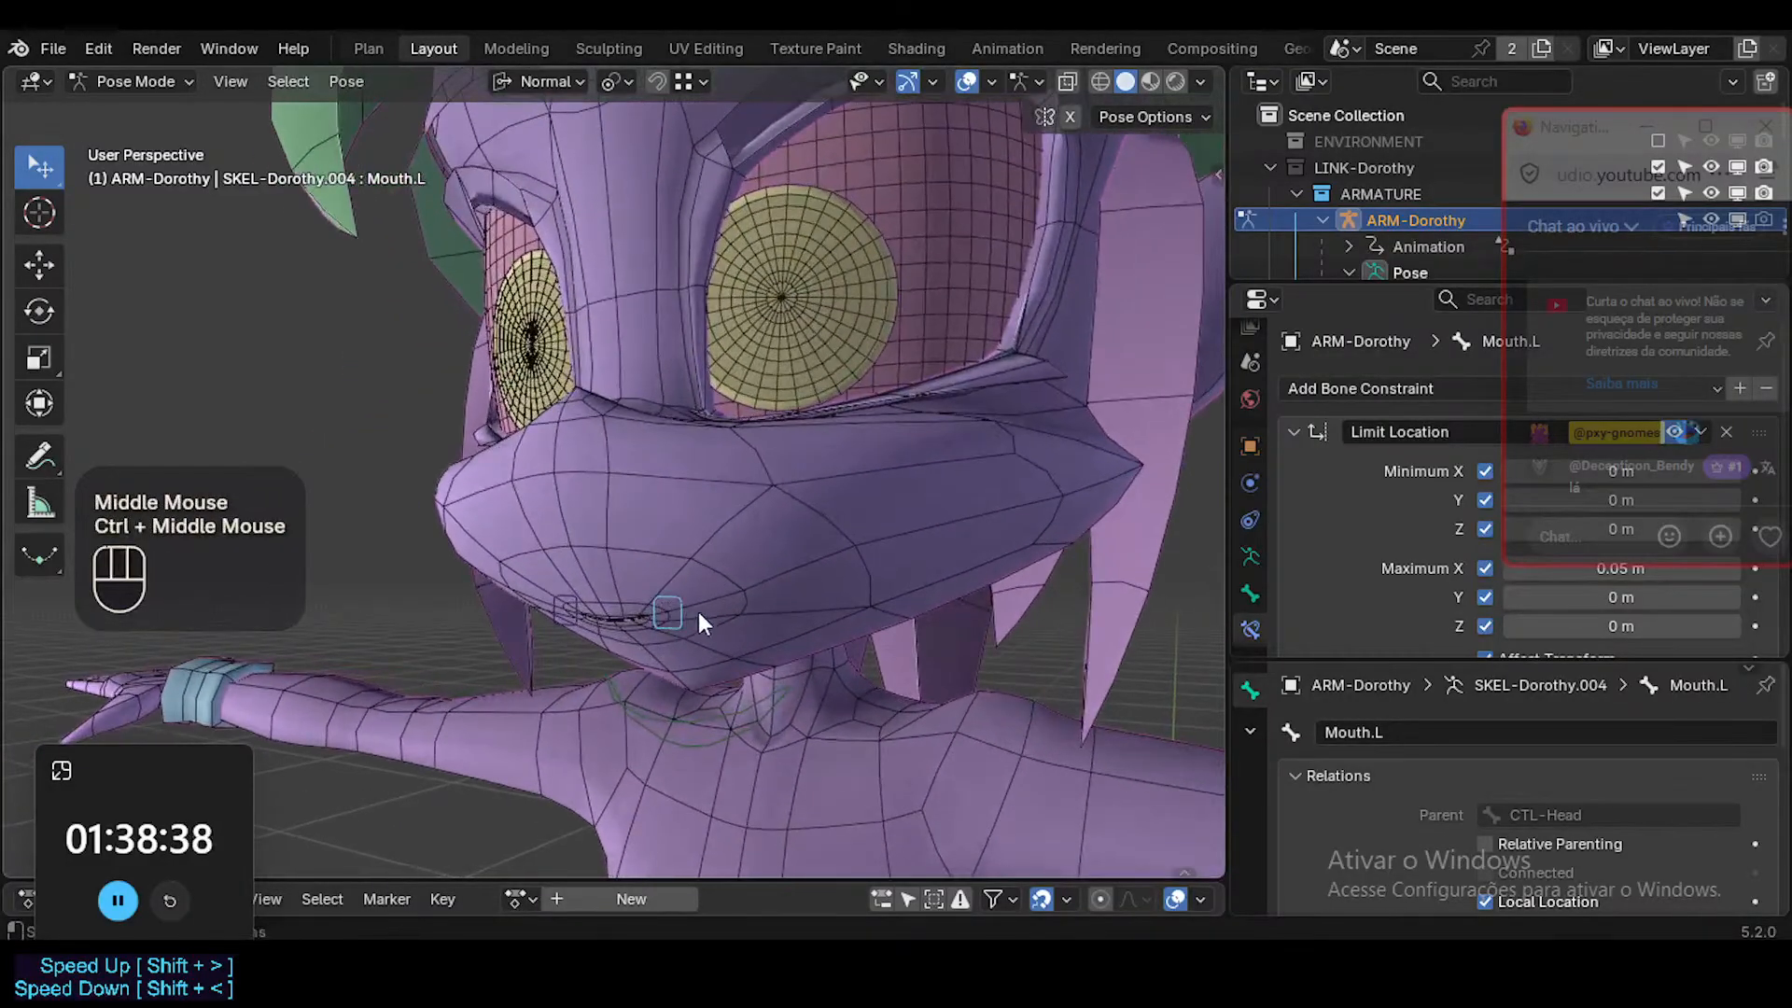
pyautogui.press('g')
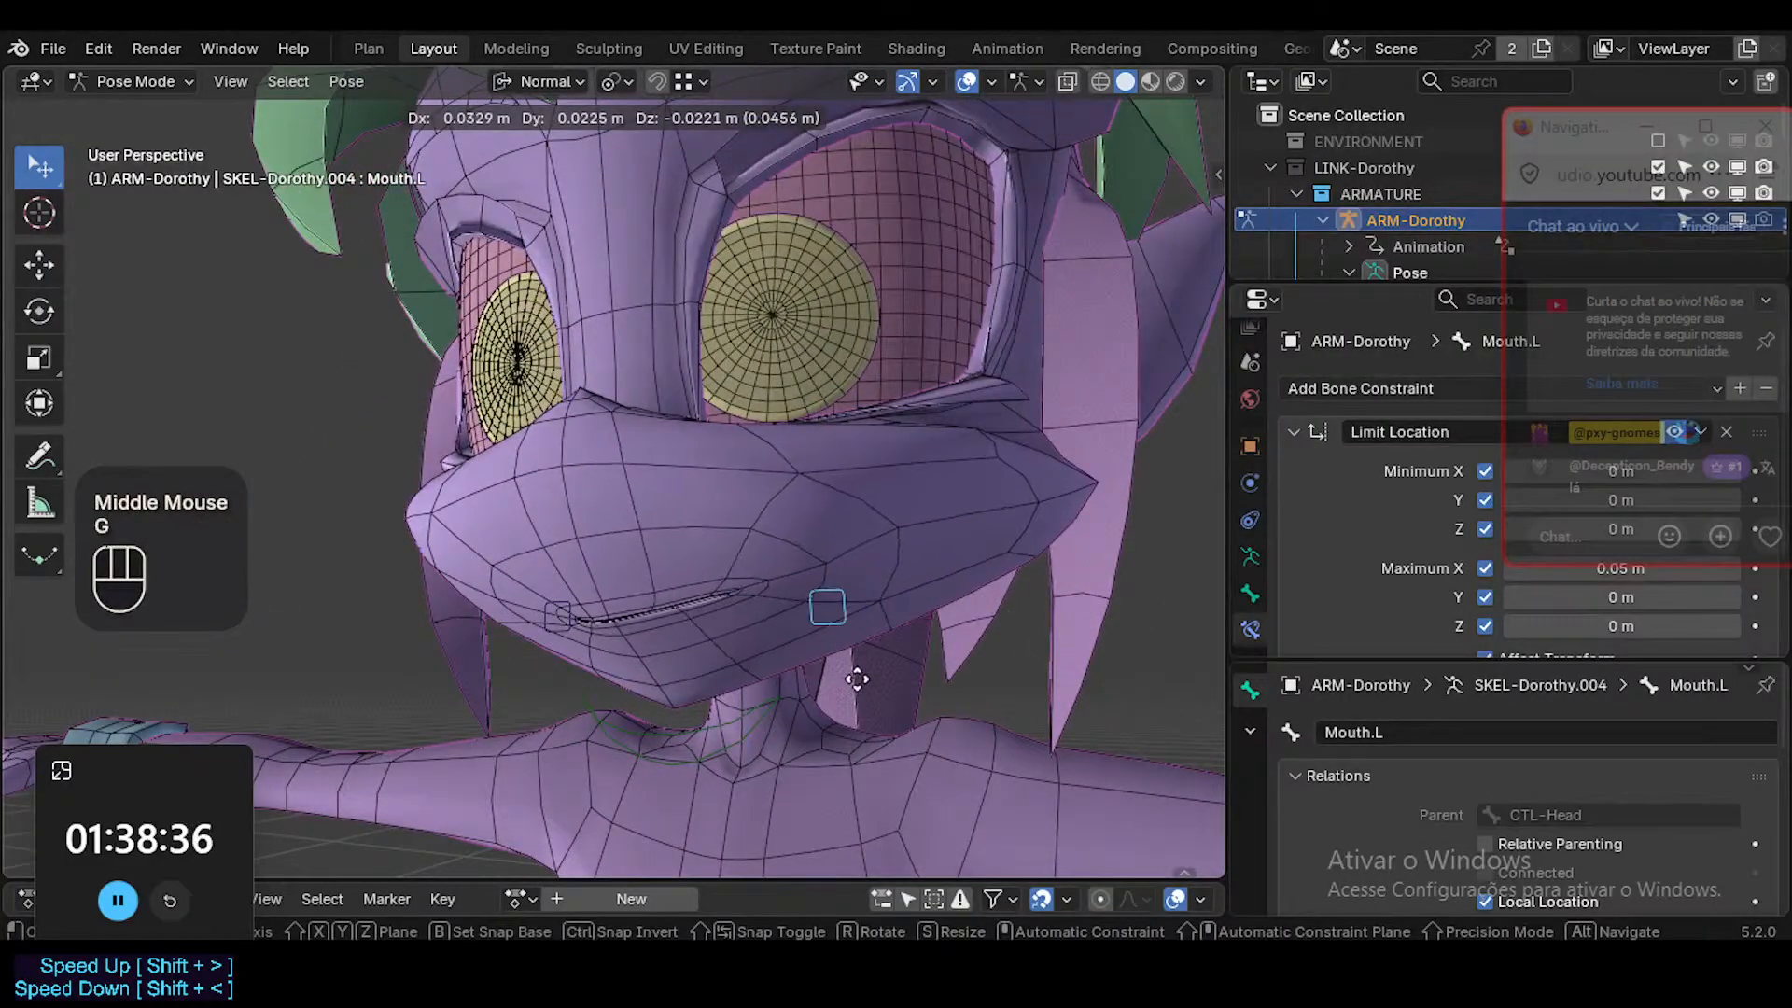
pyautogui.press('Escape')
# Turn on the bone name display for the armature, leaving the bone axes hidden.
pyautogui.hotkey('ctrl', 'shift', 'Tab')
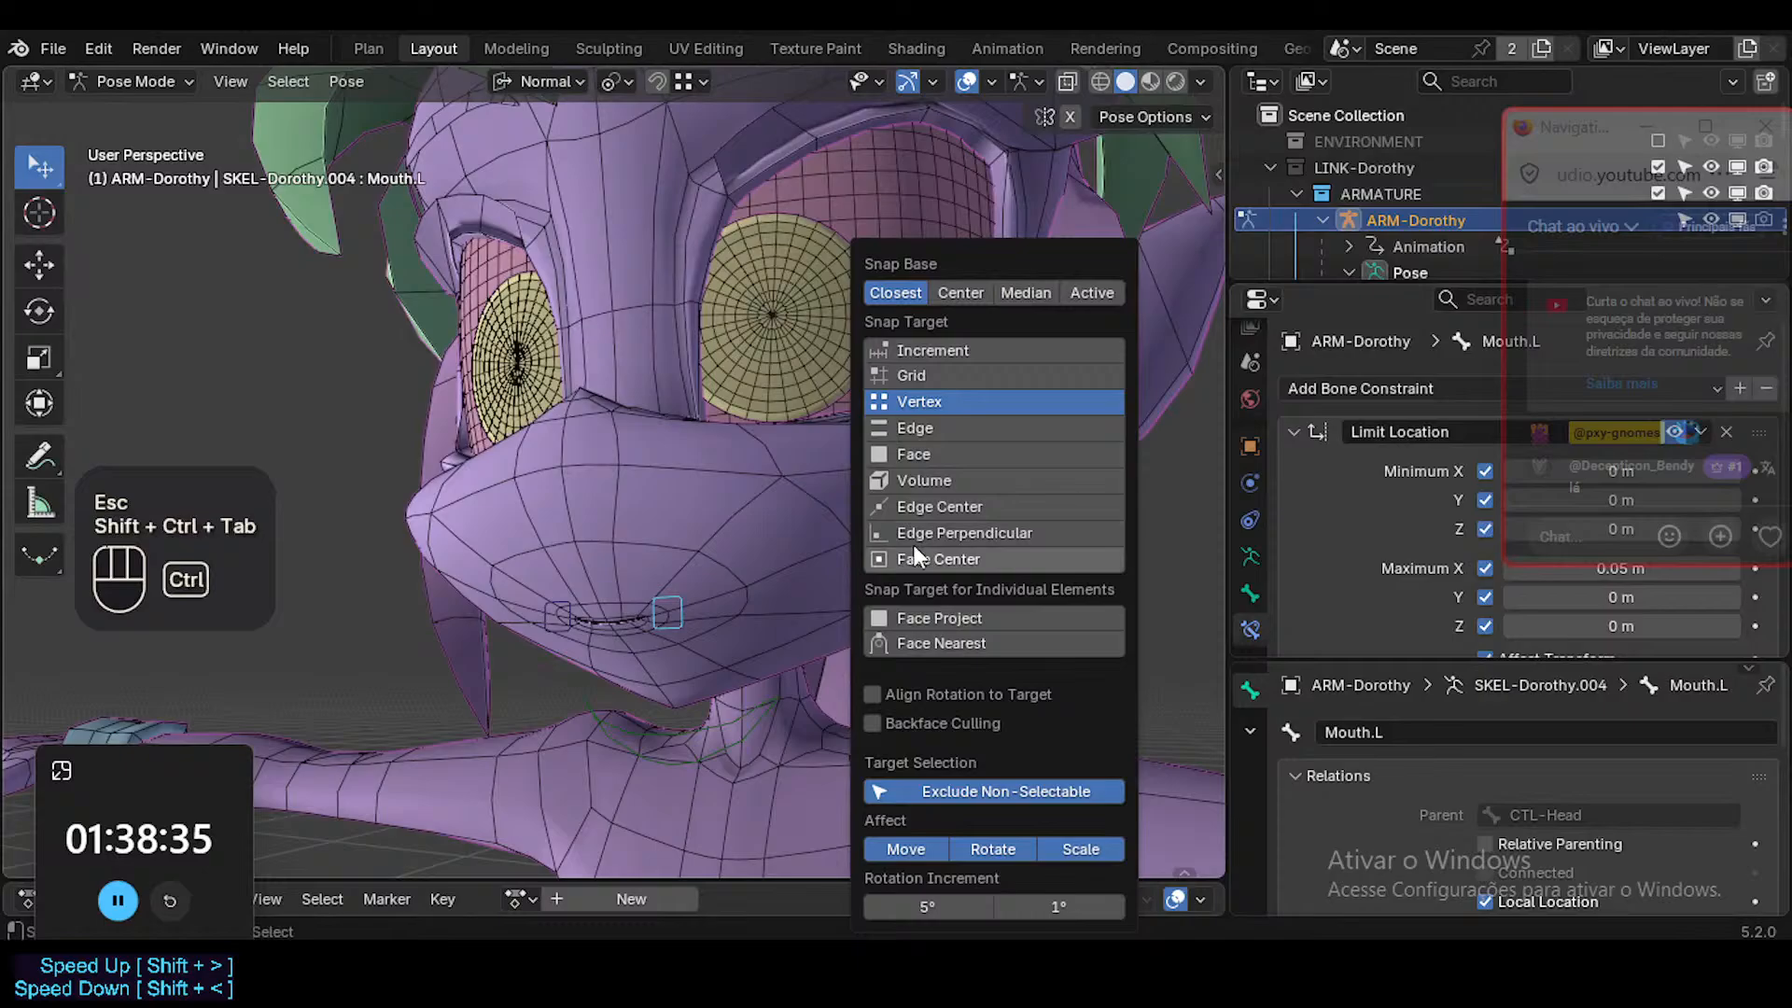
pyautogui.hotkey('ctrl', 'Tab')
pyautogui.click(812, 524)
pyautogui.hotkey('ctrl', '3')
pyautogui.click(665, 608)
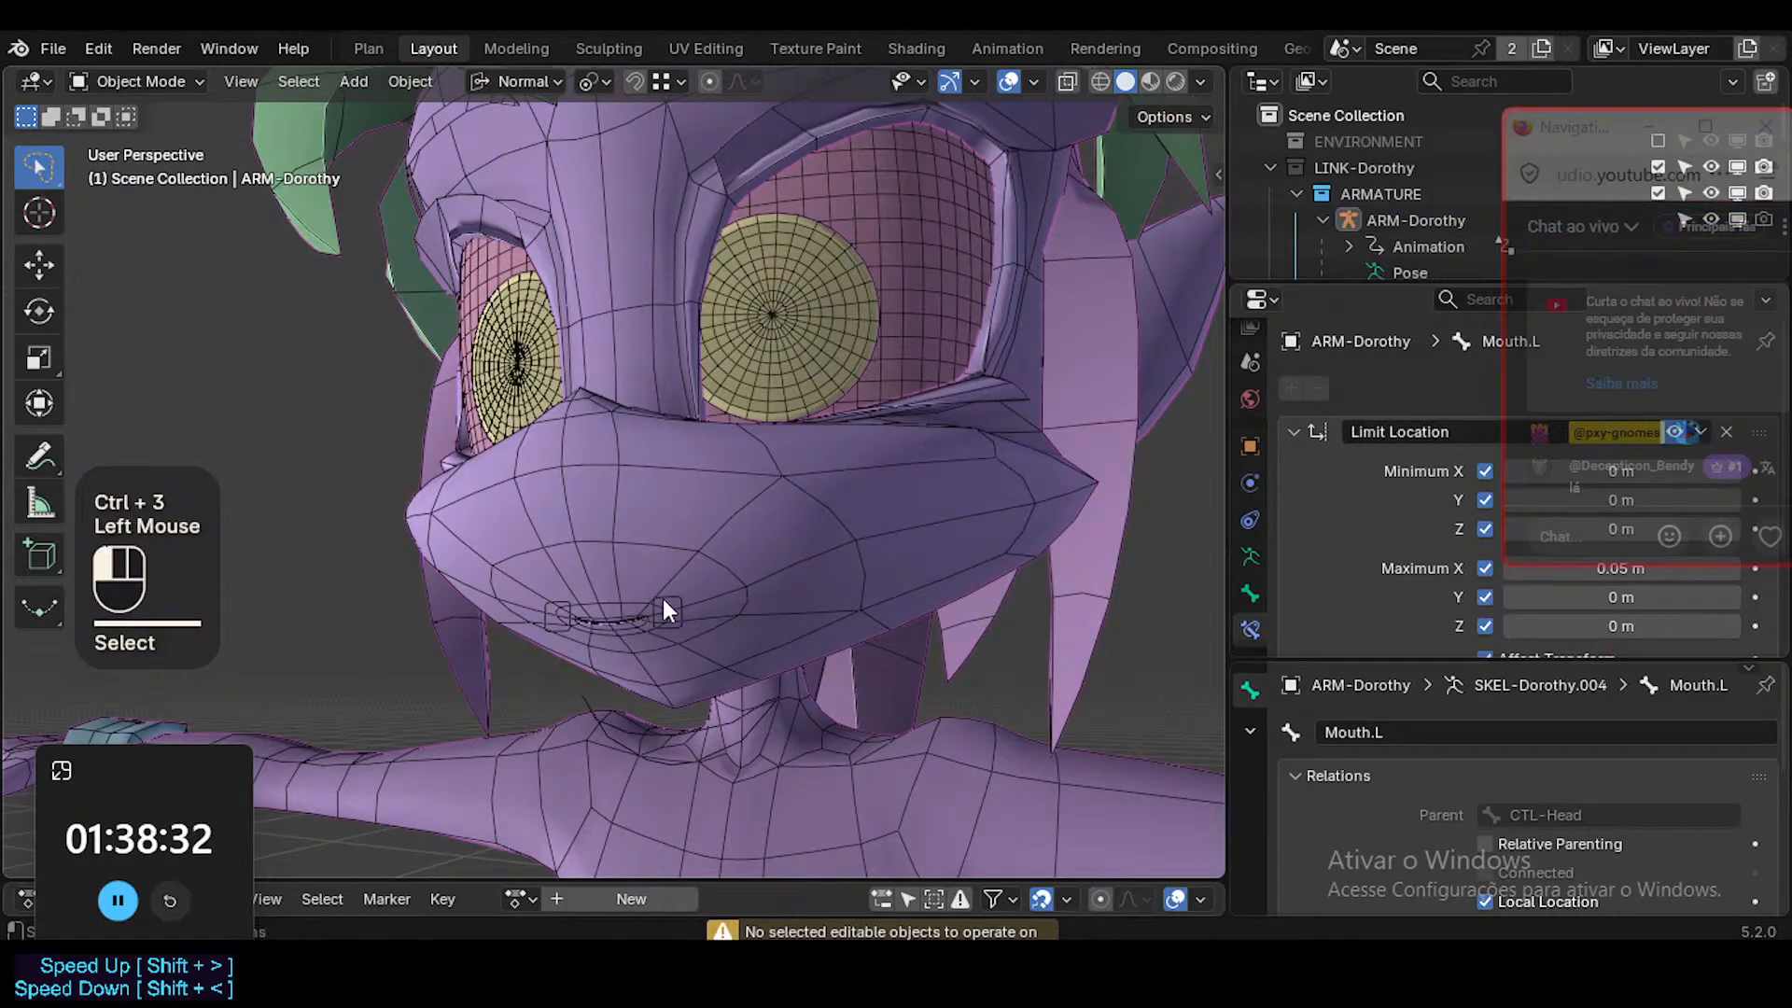
pyautogui.hotkey('ctrl', 'Tab')
pyautogui.hotkey('ctrl', '3')
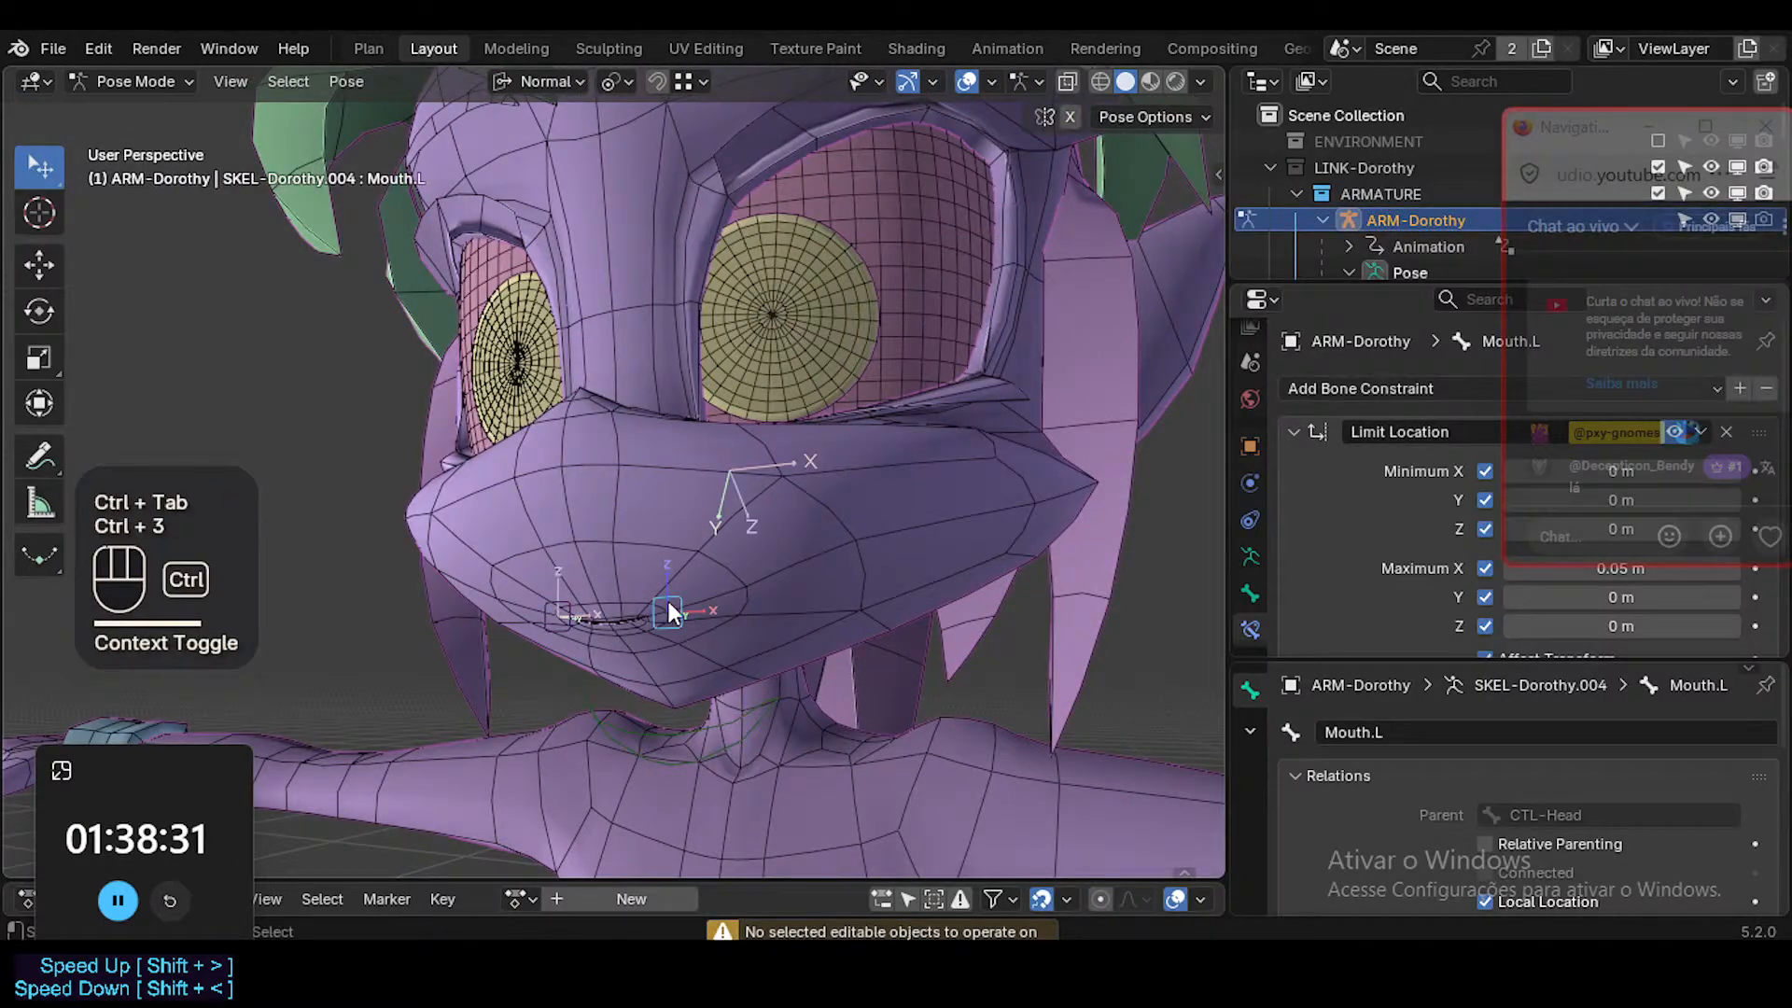
pyautogui.click(771, 604)
pyautogui.hotkey('ctrl', '1')
pyautogui.hotkey('ctrl', '3')
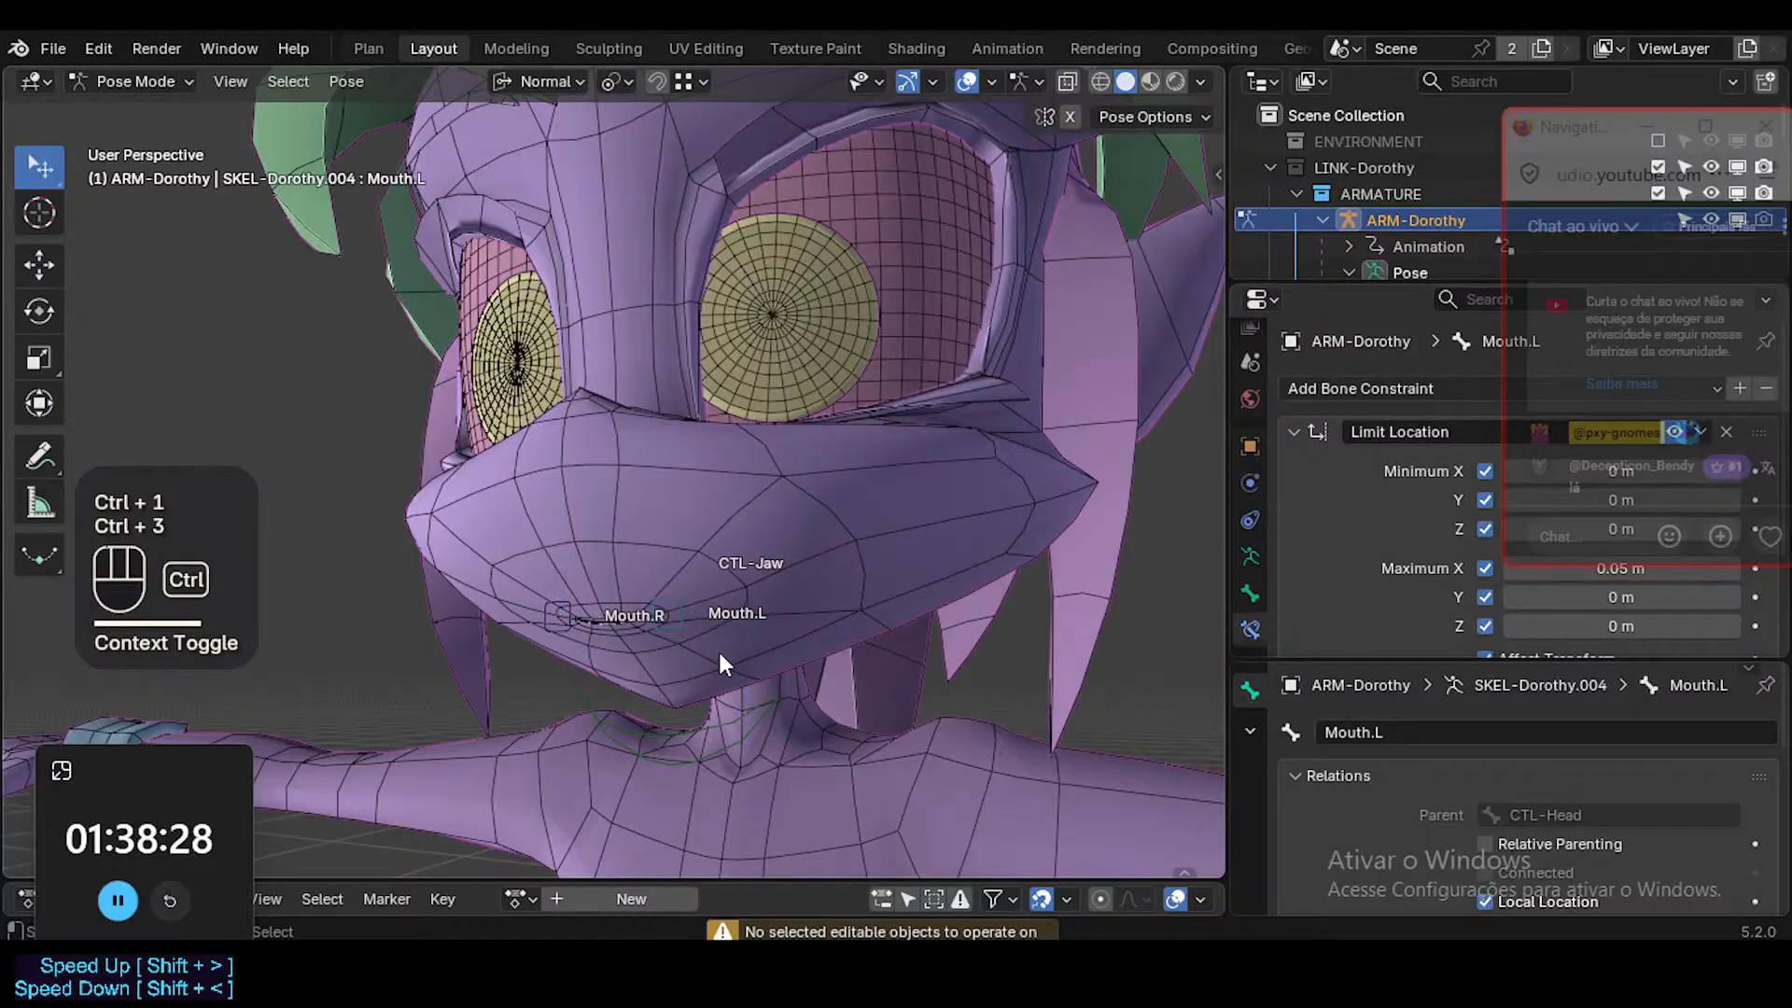
pyautogui.moveTo(754, 588); pyautogui.dragTo(858, 607, button='middle')
# Switch from Pose Mode to Object Mode and deselect the armature.
pyautogui.hotkey('ctrl', 'Tab')
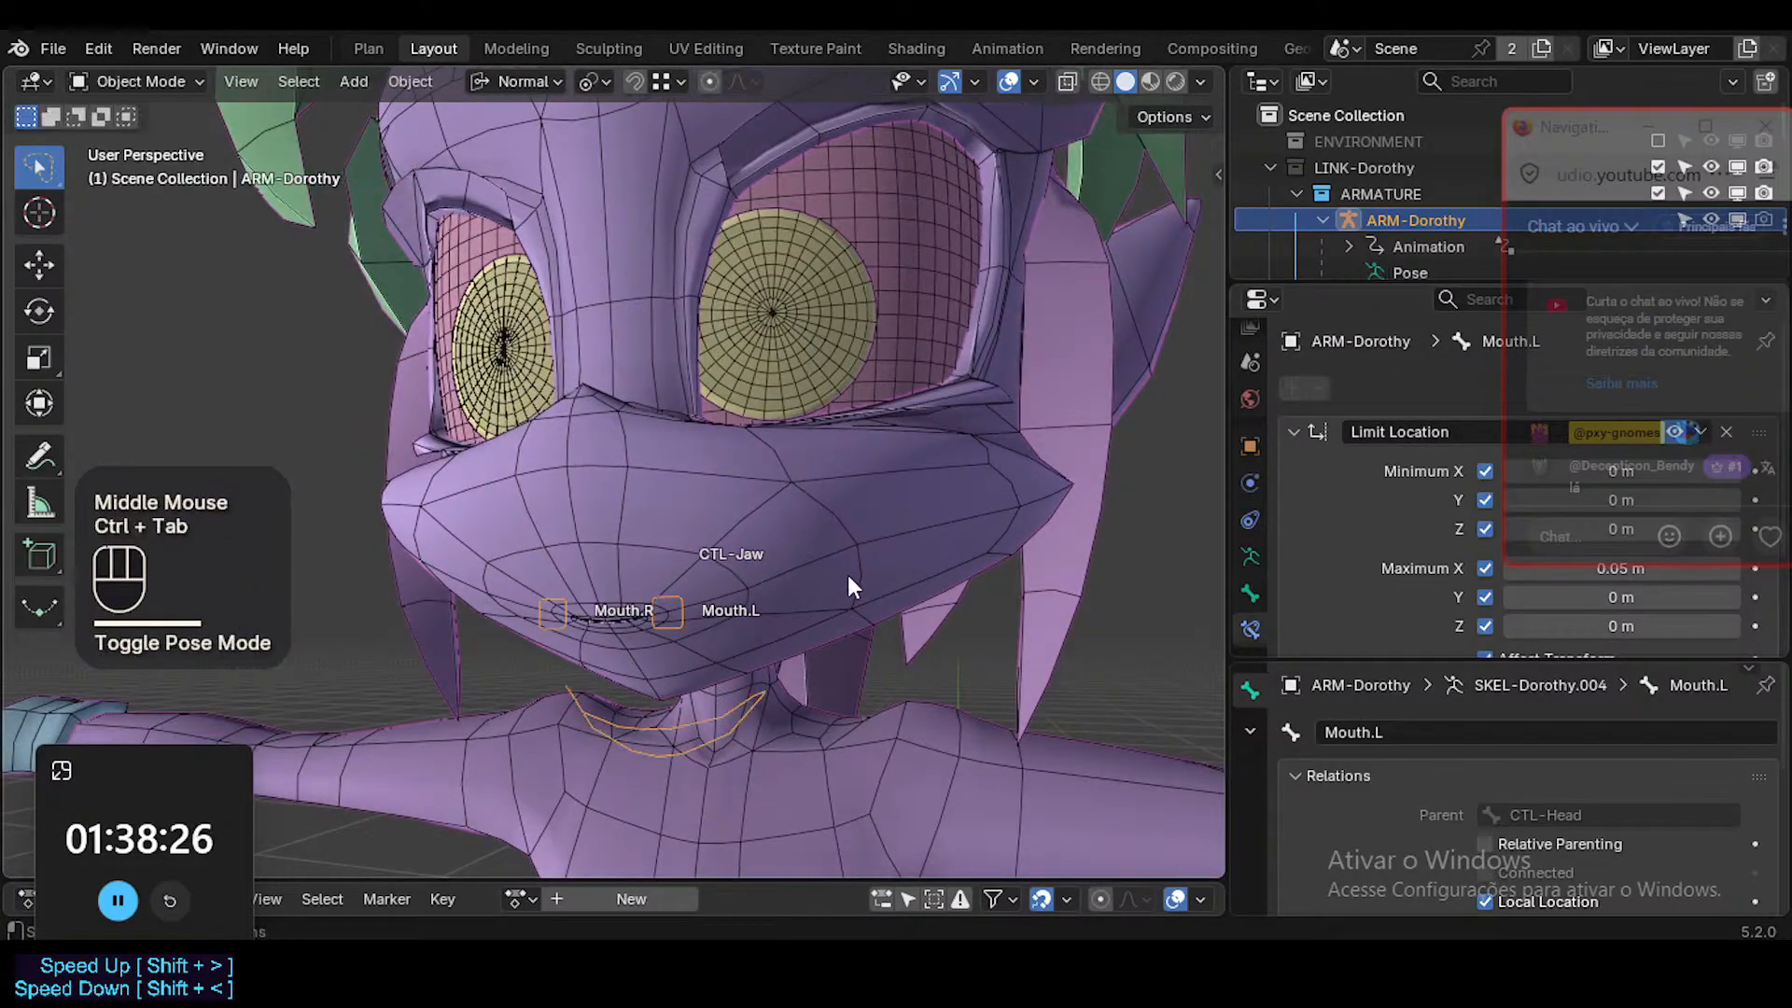
pyautogui.click(1150, 597)
pyautogui.hotkey('ctrl', 'Tab')
pyautogui.click(887, 522)
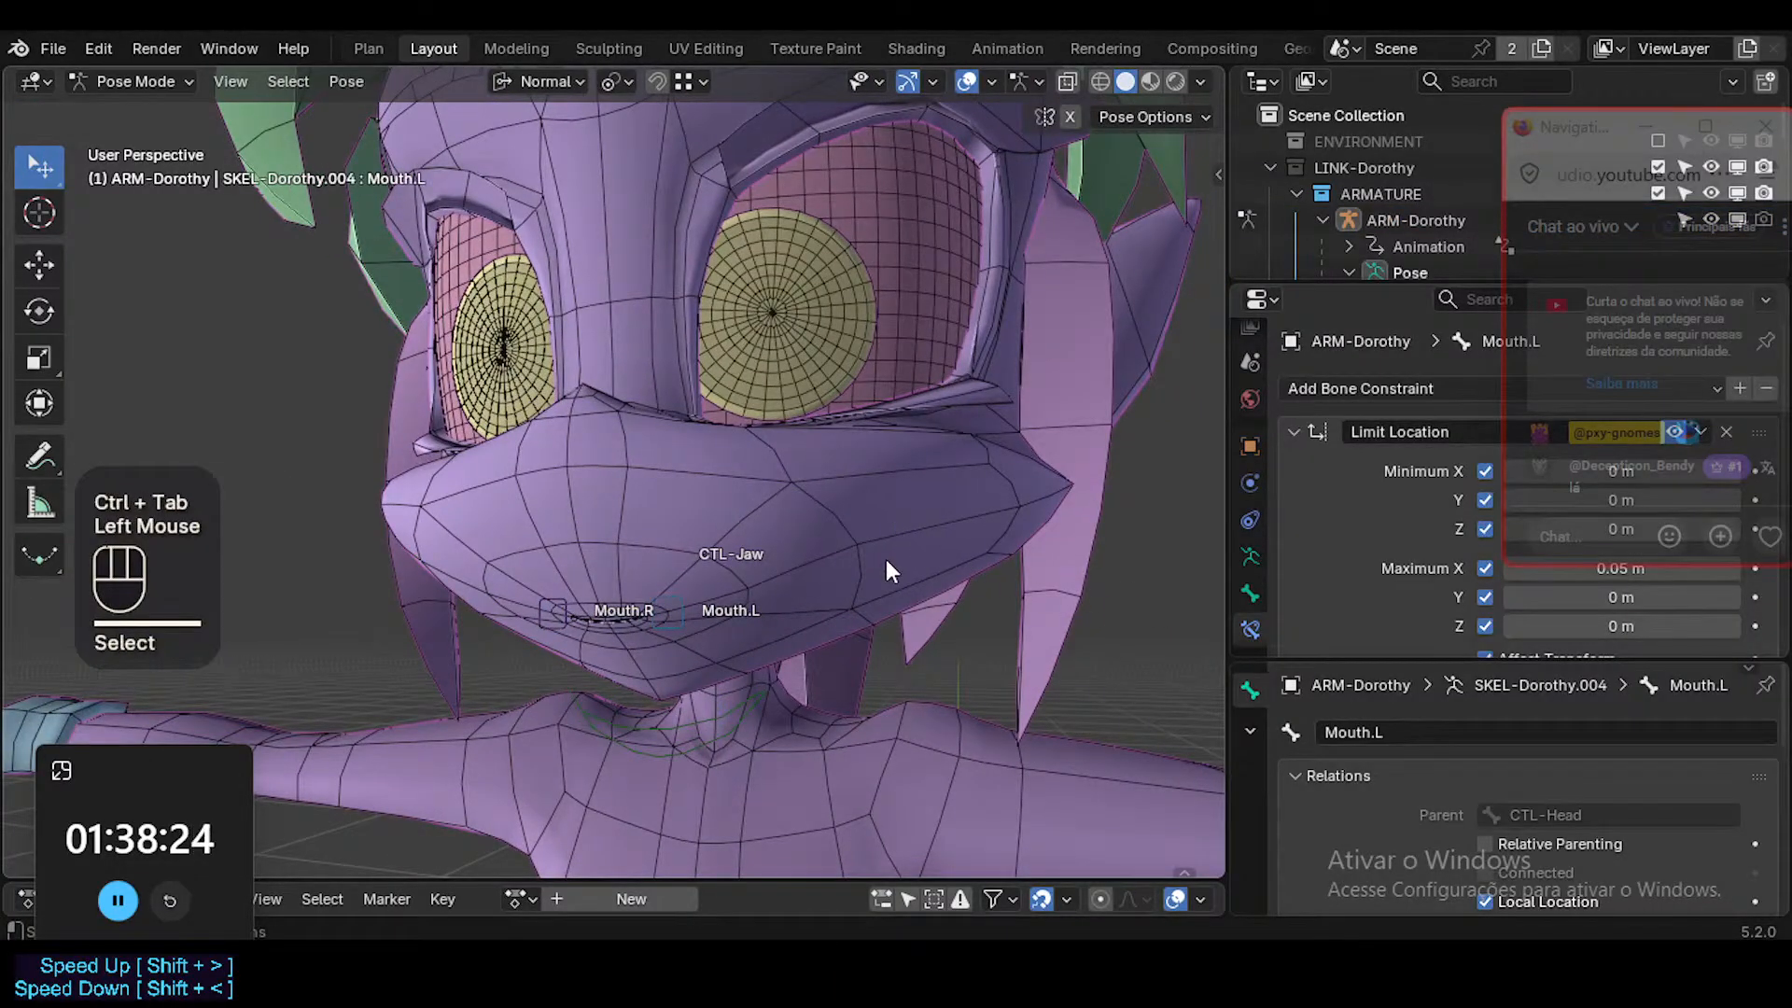
pyautogui.hotkey('ctrl', 'Tab')
pyautogui.click(874, 529)
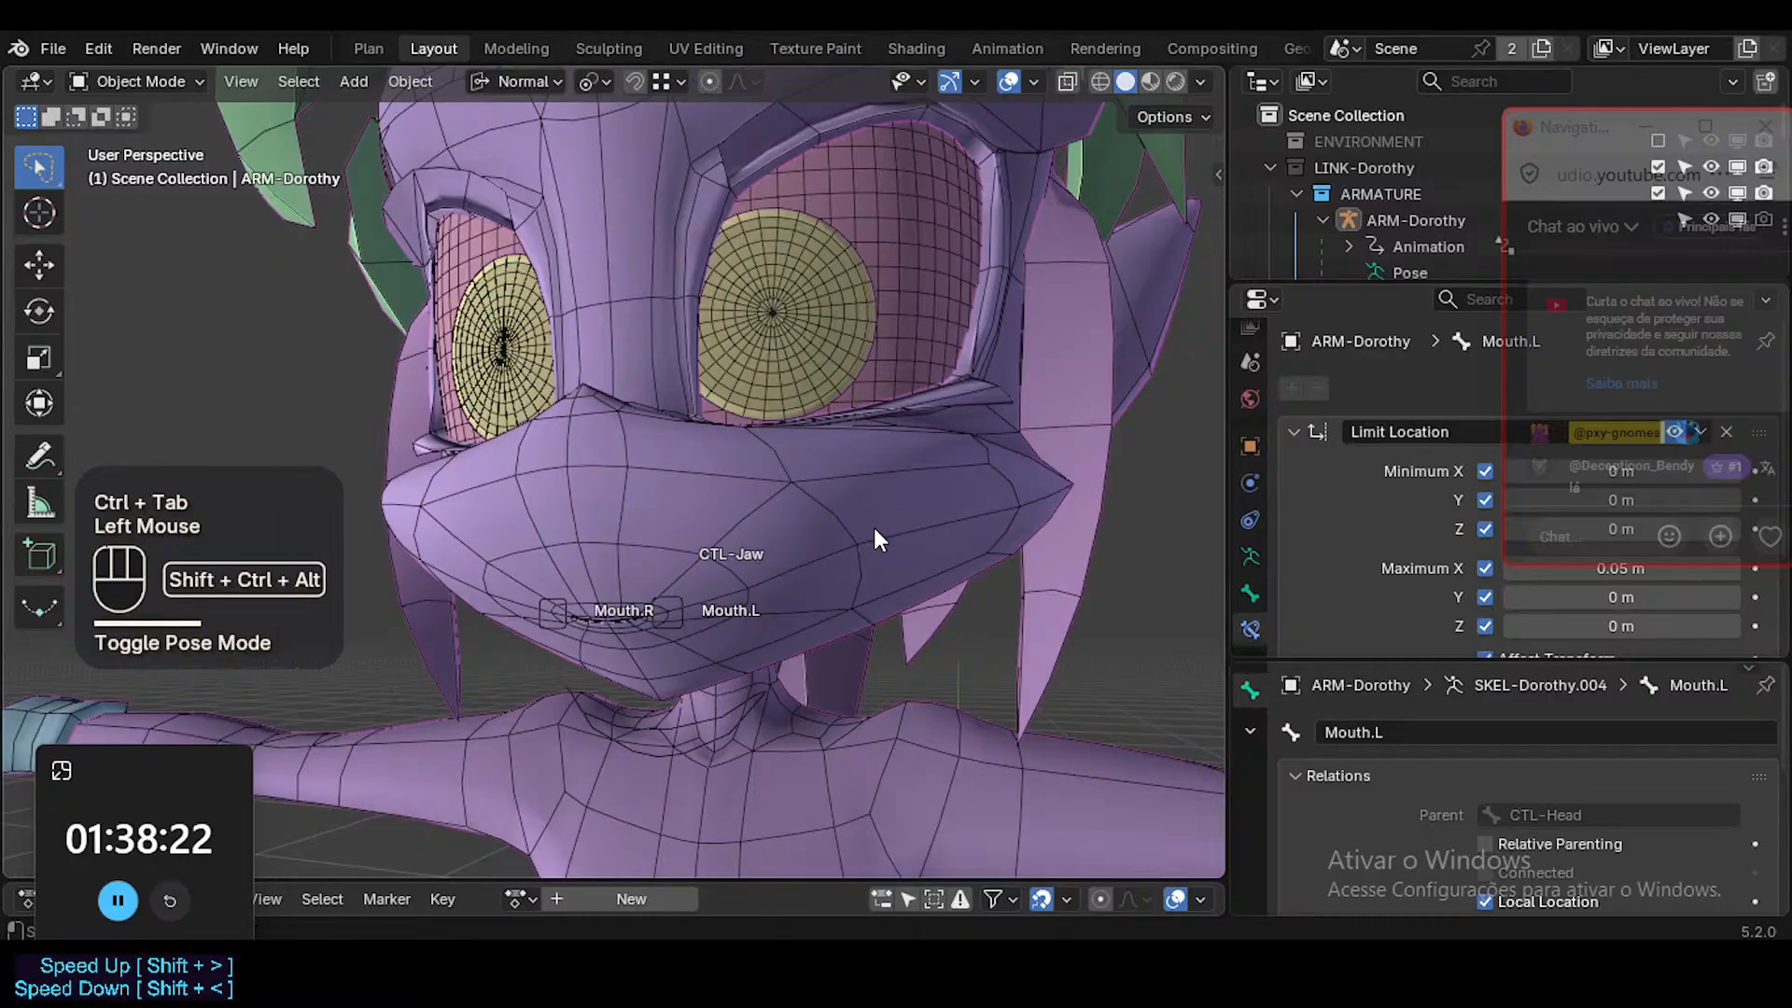
pyautogui.hotkey('ctrl', 'alt', 'shift', 'z')
pyautogui.hotkey('ctrl', 'alt', 'shift', 'z')
pyautogui.click(879, 520)
pyautogui.hotkey('shift', 'alt', 'z')
pyautogui.hotkey('shift', 'alt', 'z')
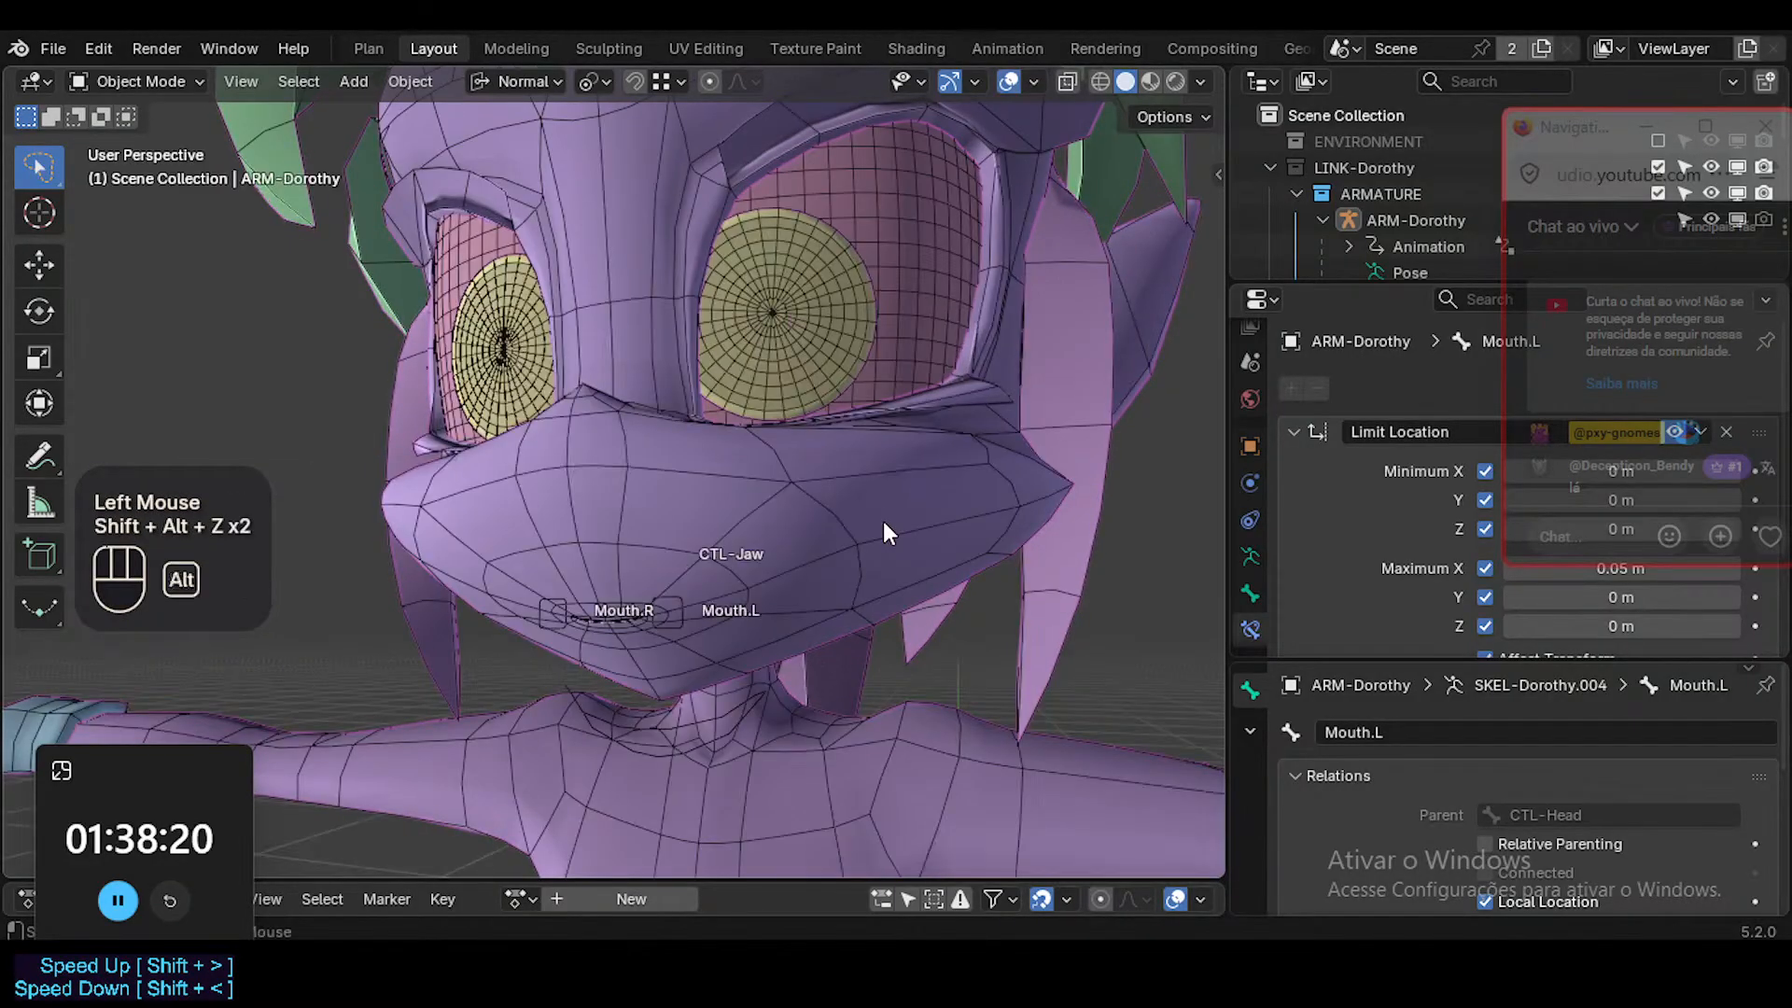
# Make the MESH collection selectable in the outliner and select the Head mesh.
pyautogui.click(1284, 345)
pyautogui.moveTo(1586, 125); pyautogui.dragTo(1565, 426)
pyautogui.scroll(-2, 1454, 181)
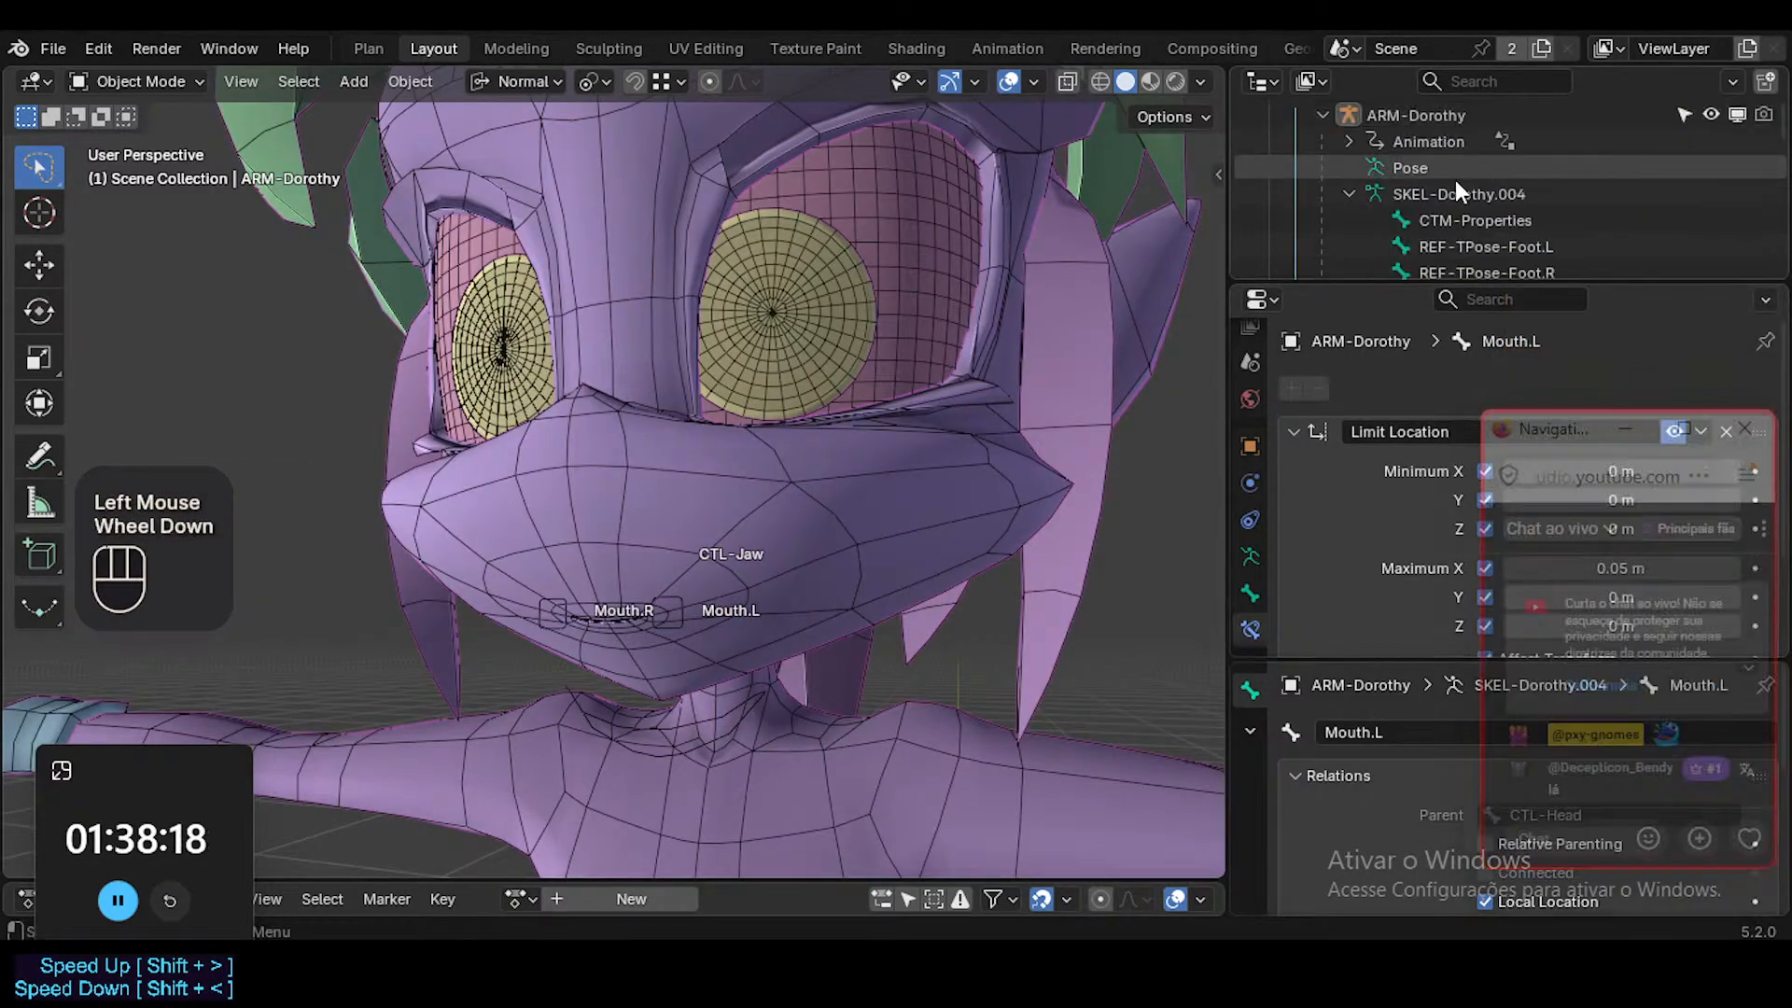
pyautogui.scroll(2, 1421, 228)
pyautogui.click(1325, 224)
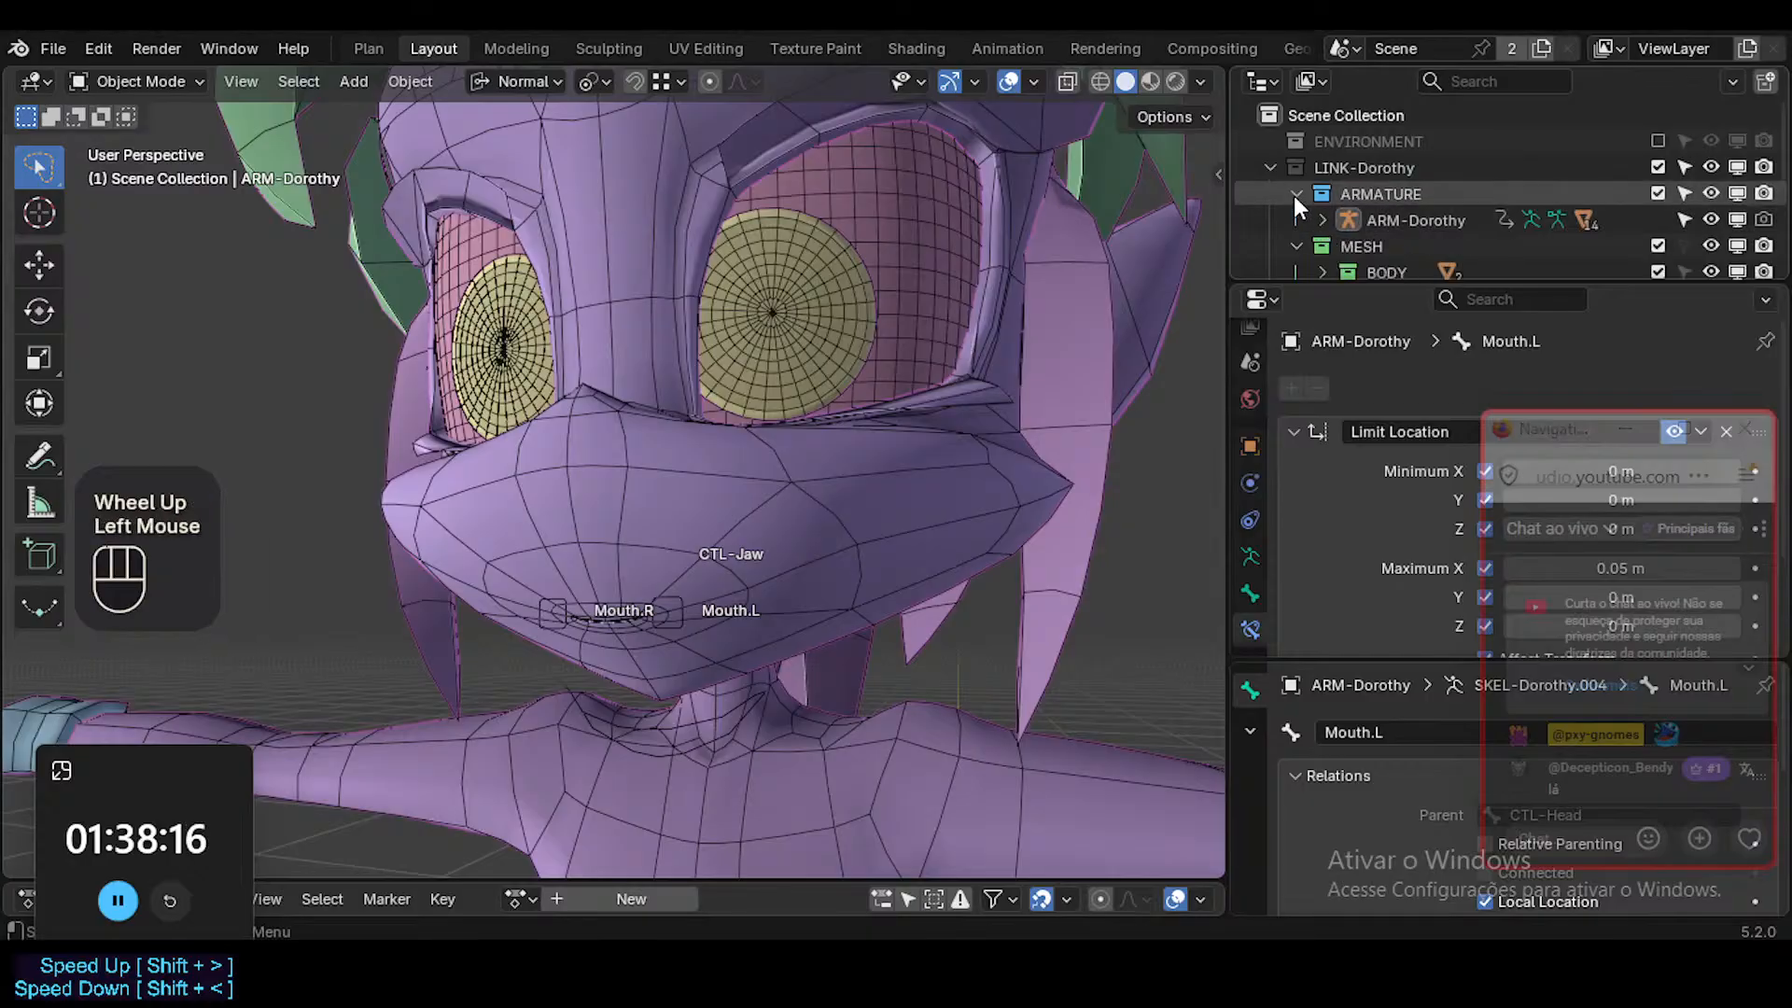
pyautogui.click(1295, 195)
pyautogui.scroll(-2, 1355, 210)
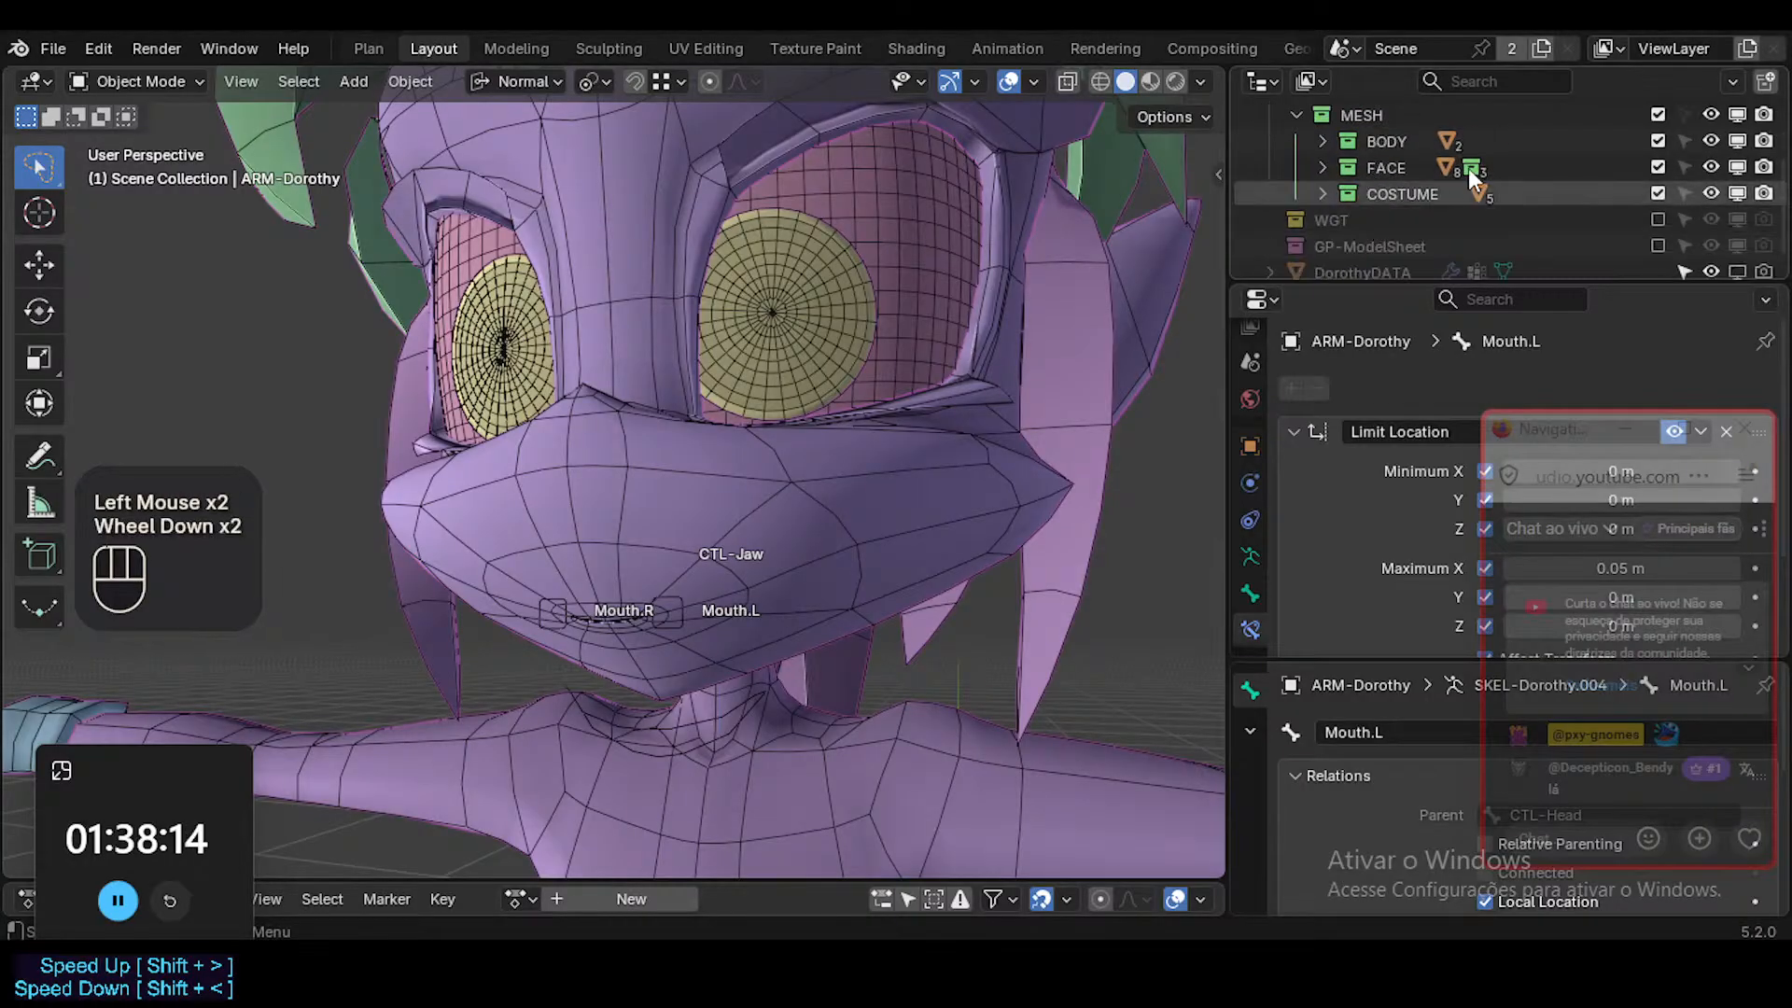
pyautogui.click(1683, 113)
pyautogui.doubleClick(888, 471)
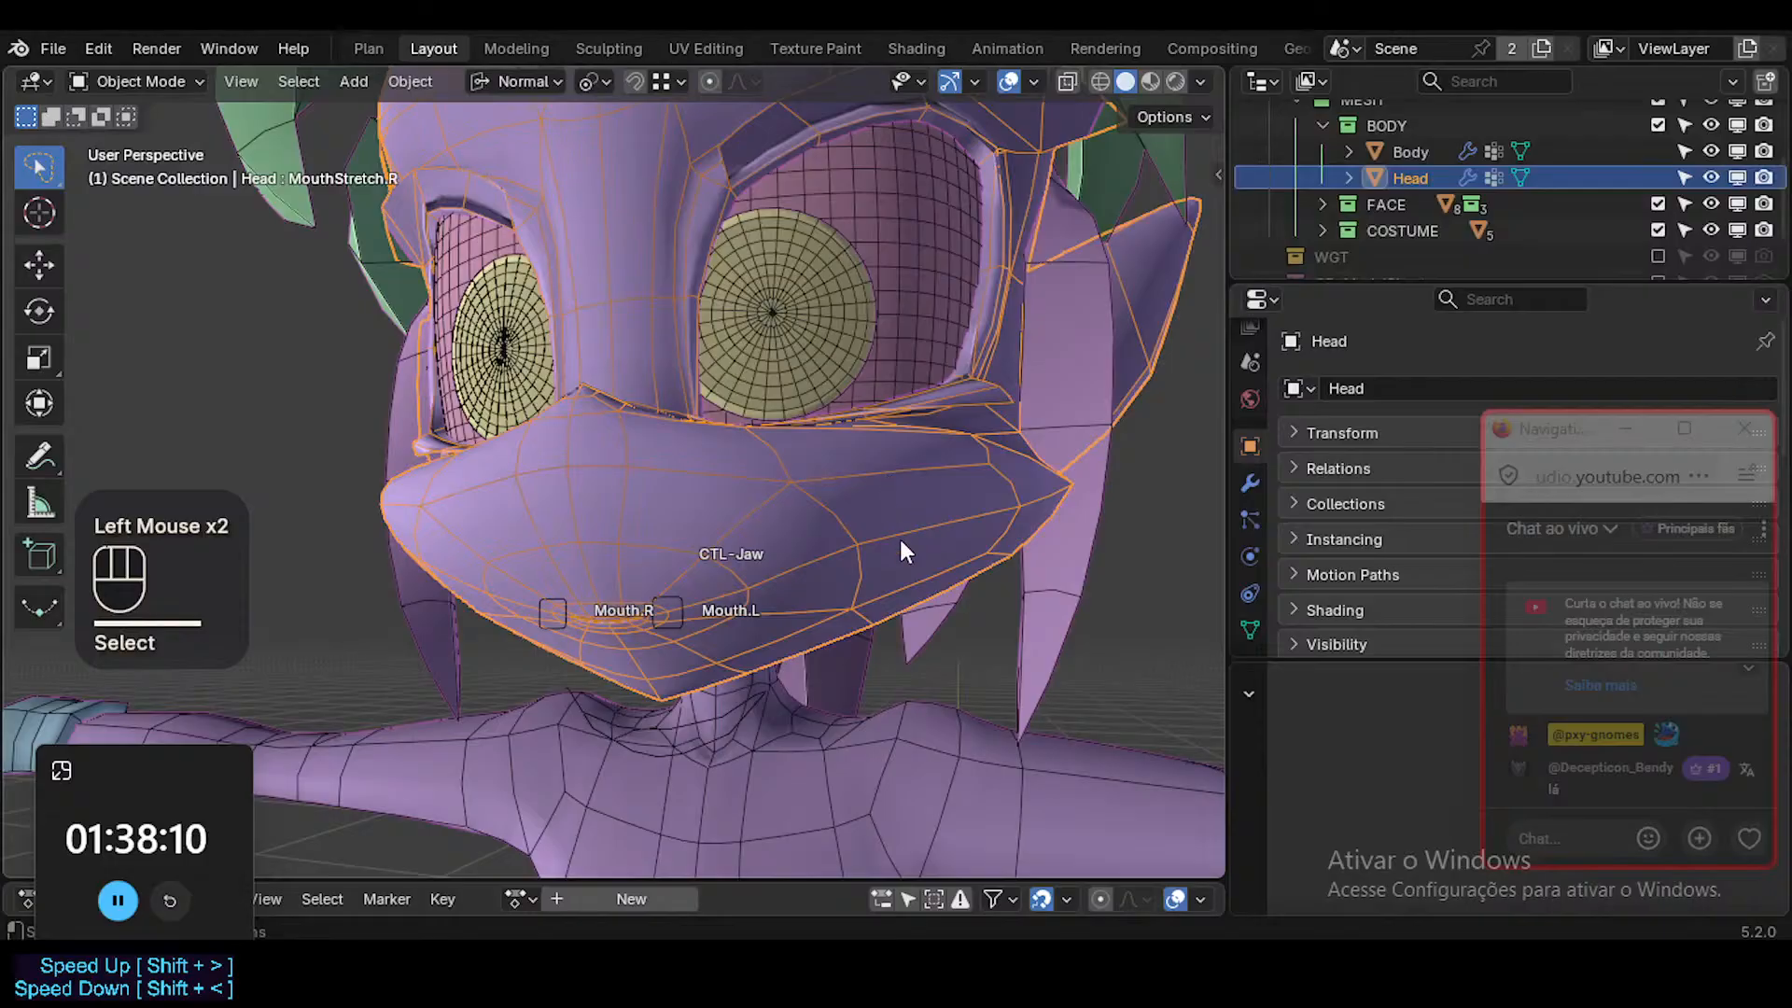
# Show the Head mesh's shape keys, collapse its vertex groups, and select the LipsConstant key.
pyautogui.click(1250, 630)
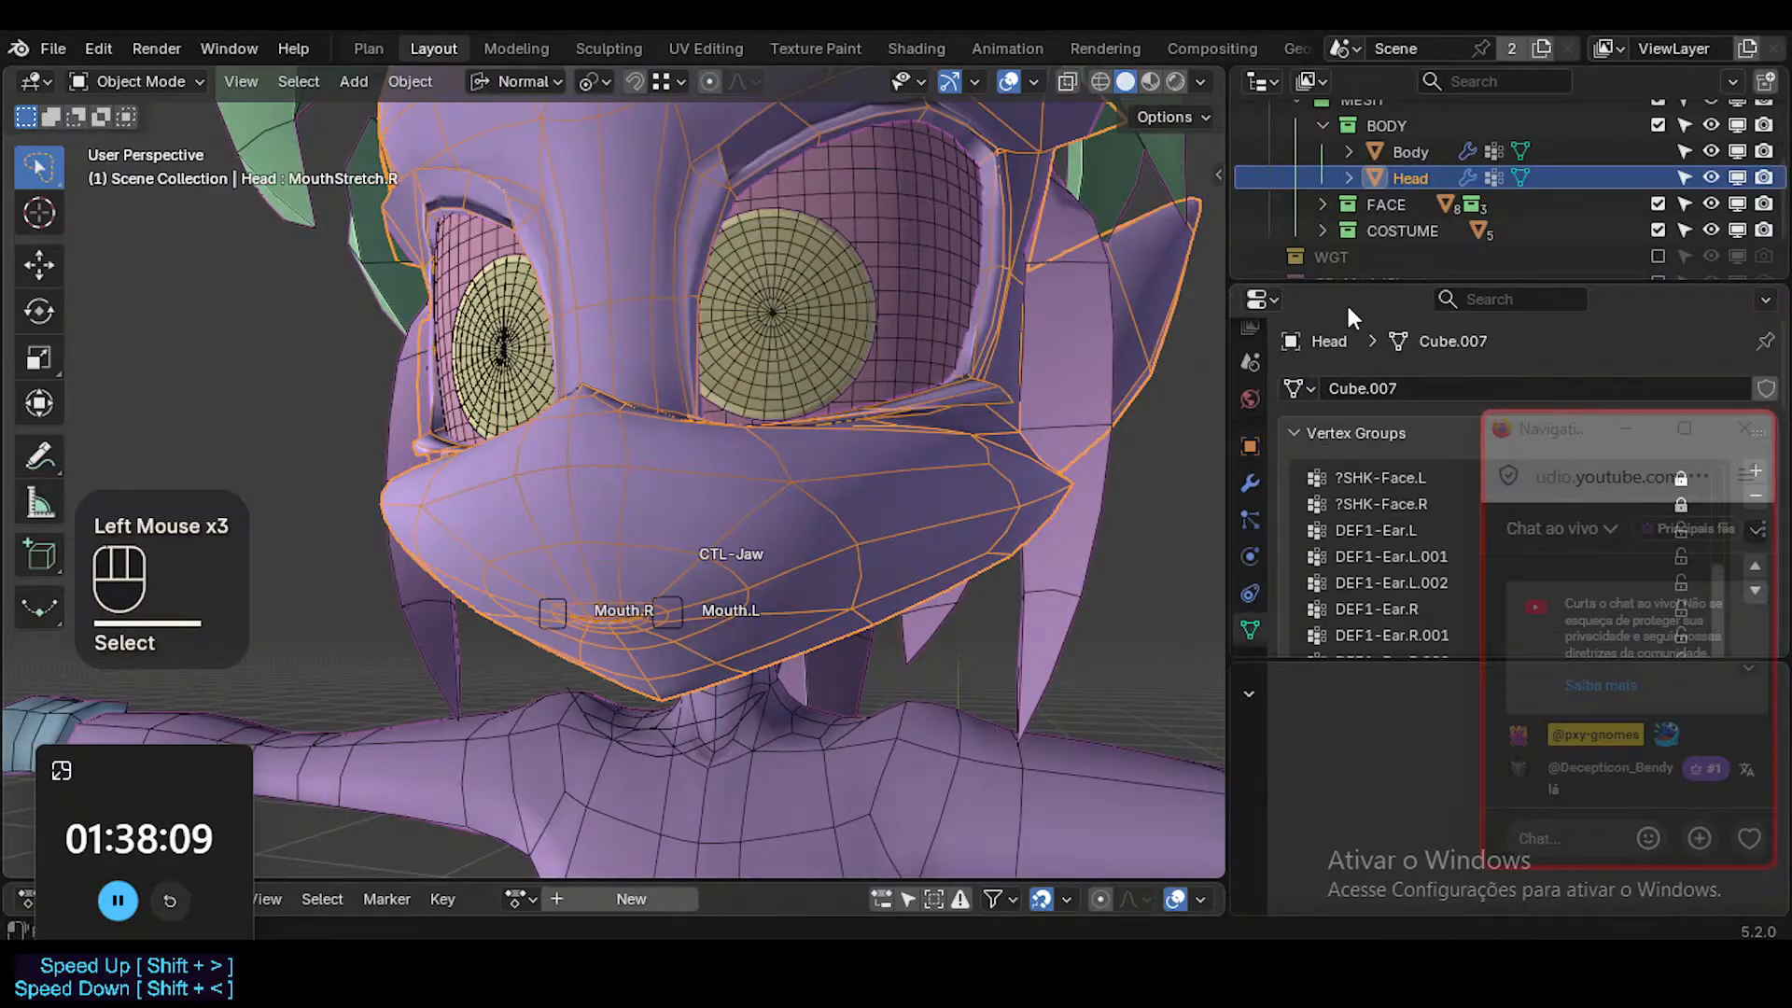
pyautogui.click(1352, 434)
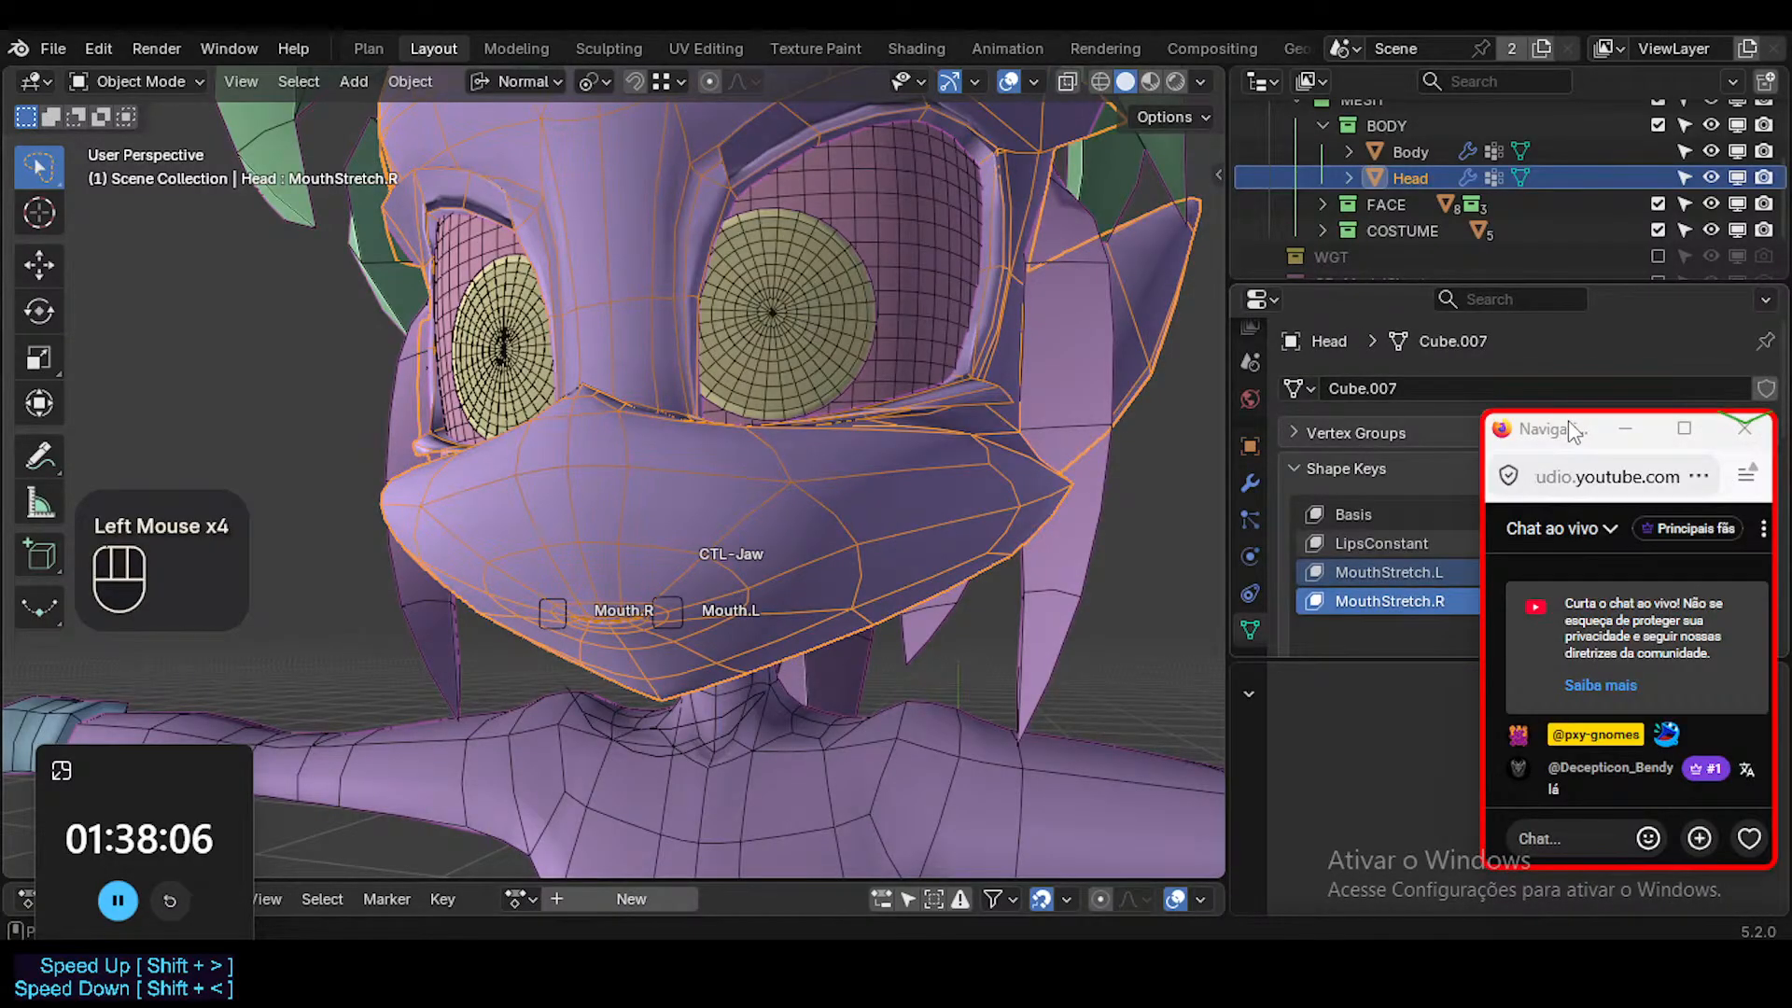
pyautogui.scroll(-2, 1370, 486)
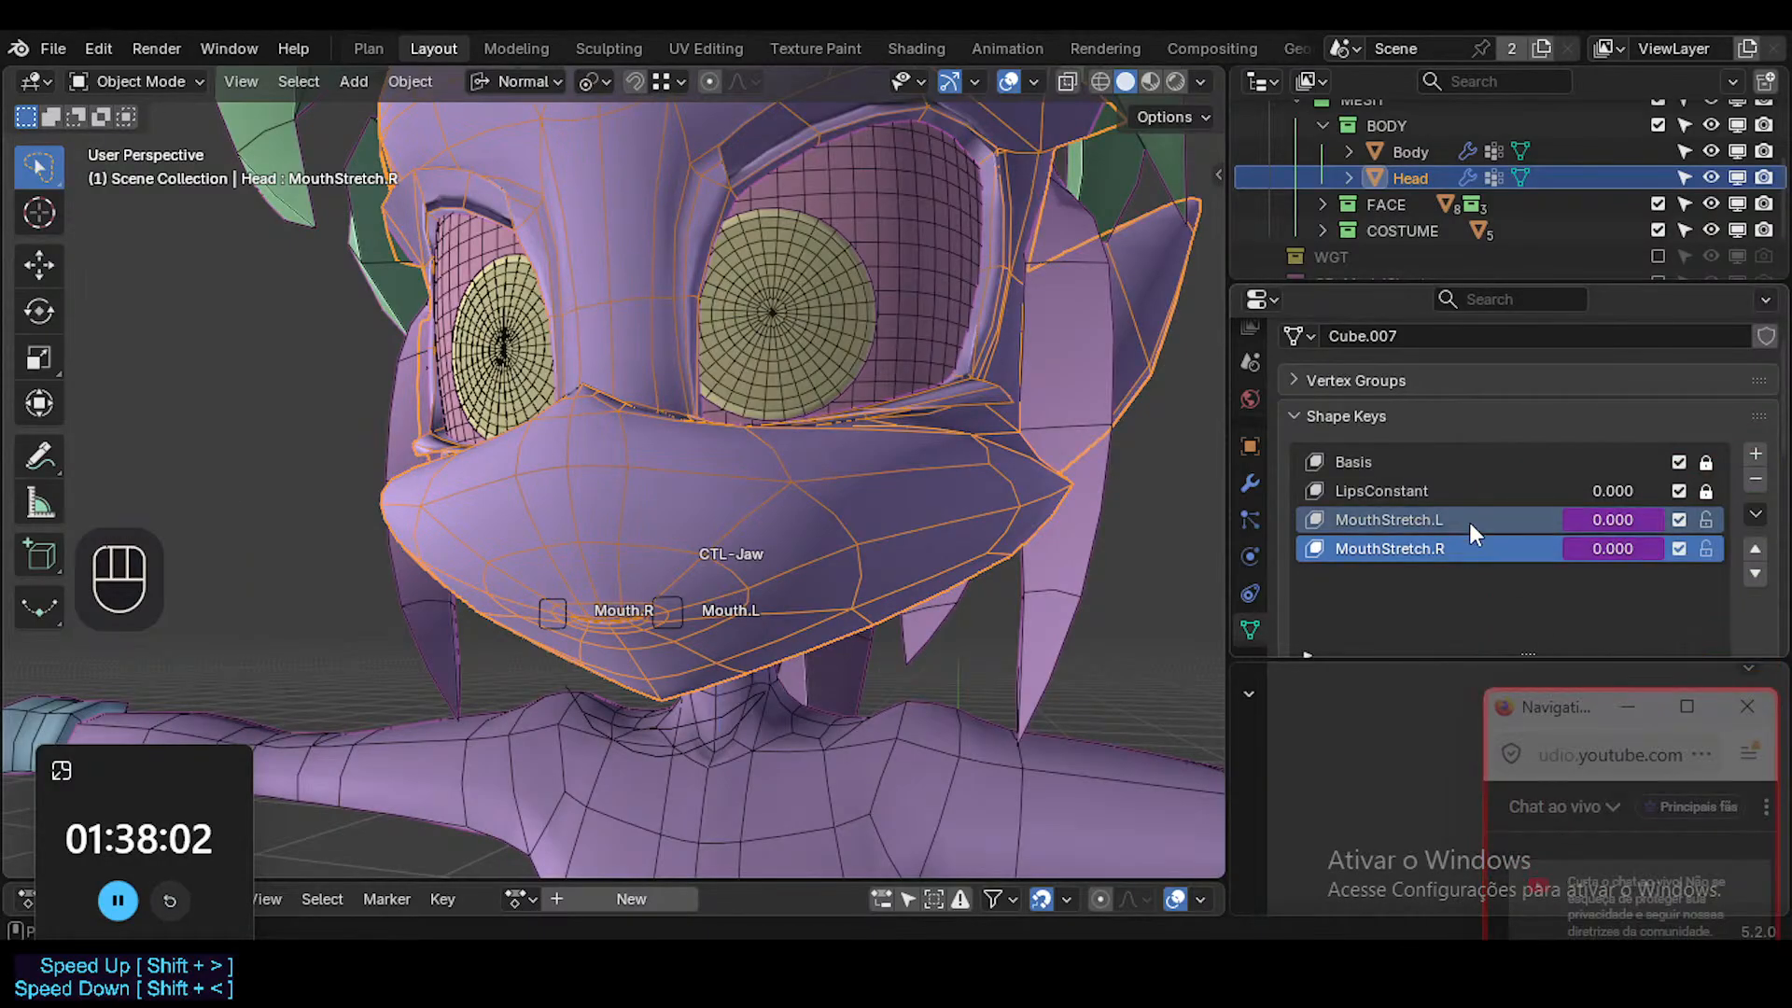
pyautogui.click(1491, 489)
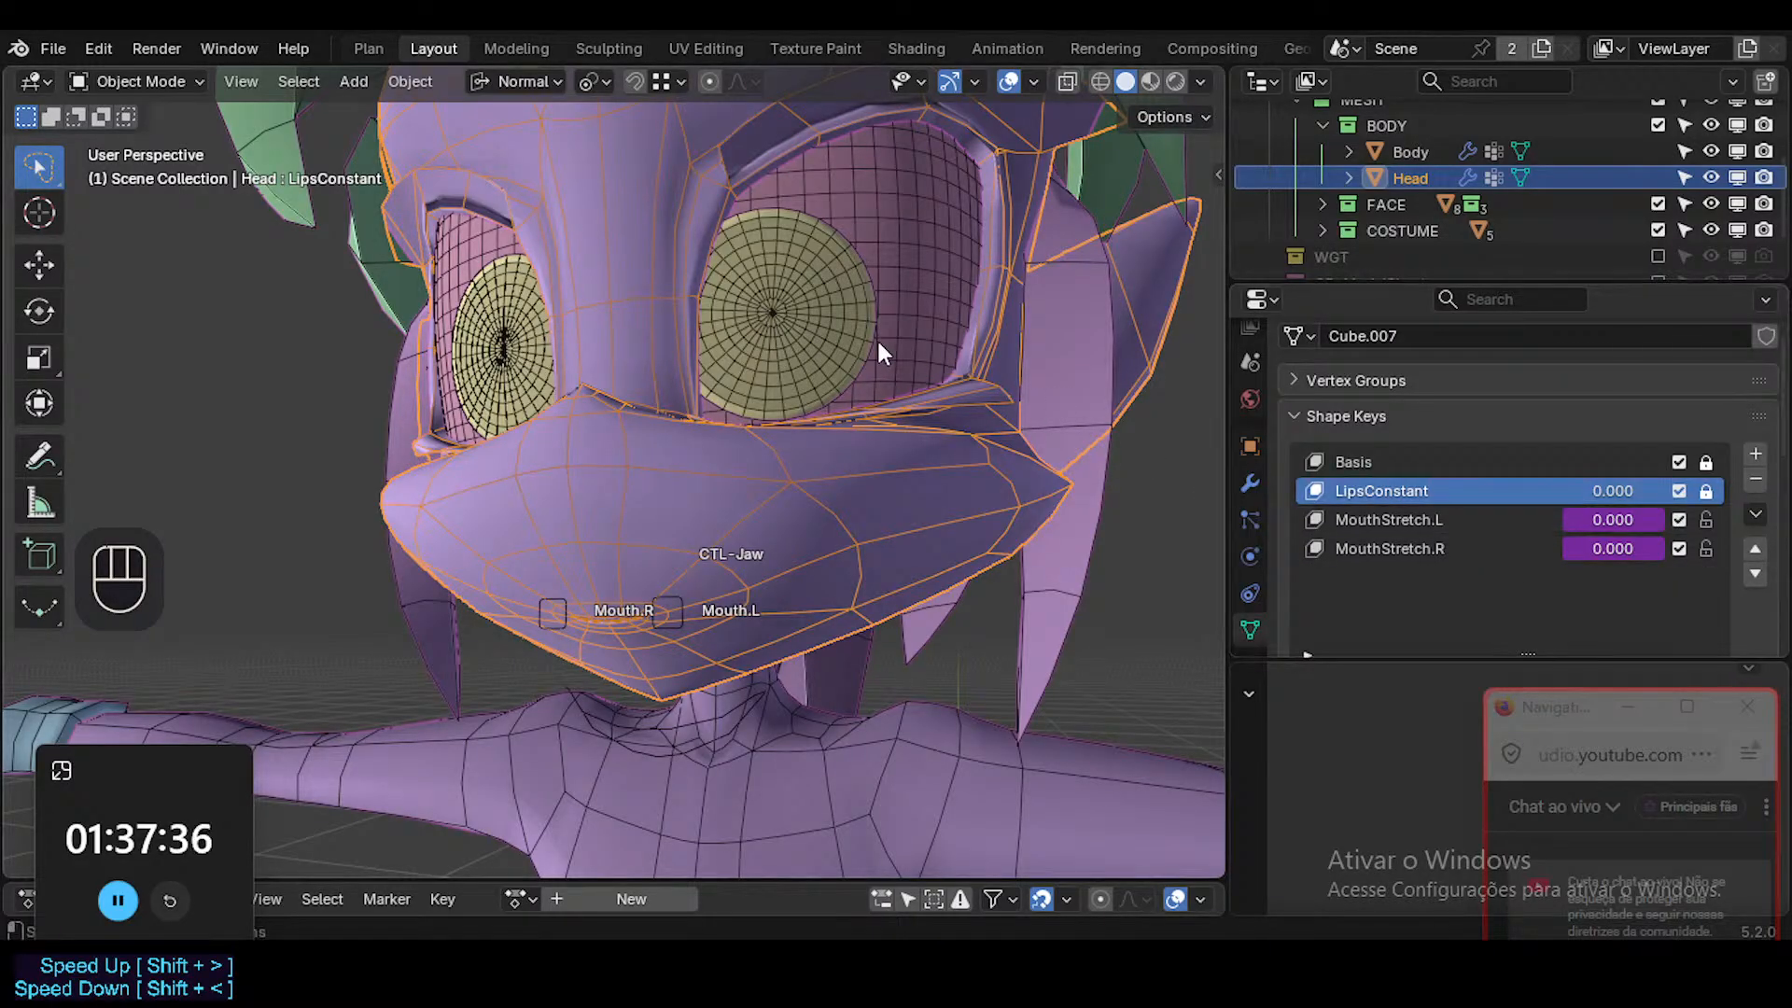
pyautogui.moveTo(876, 338); pyautogui.dragTo(870, 468, button='middle')
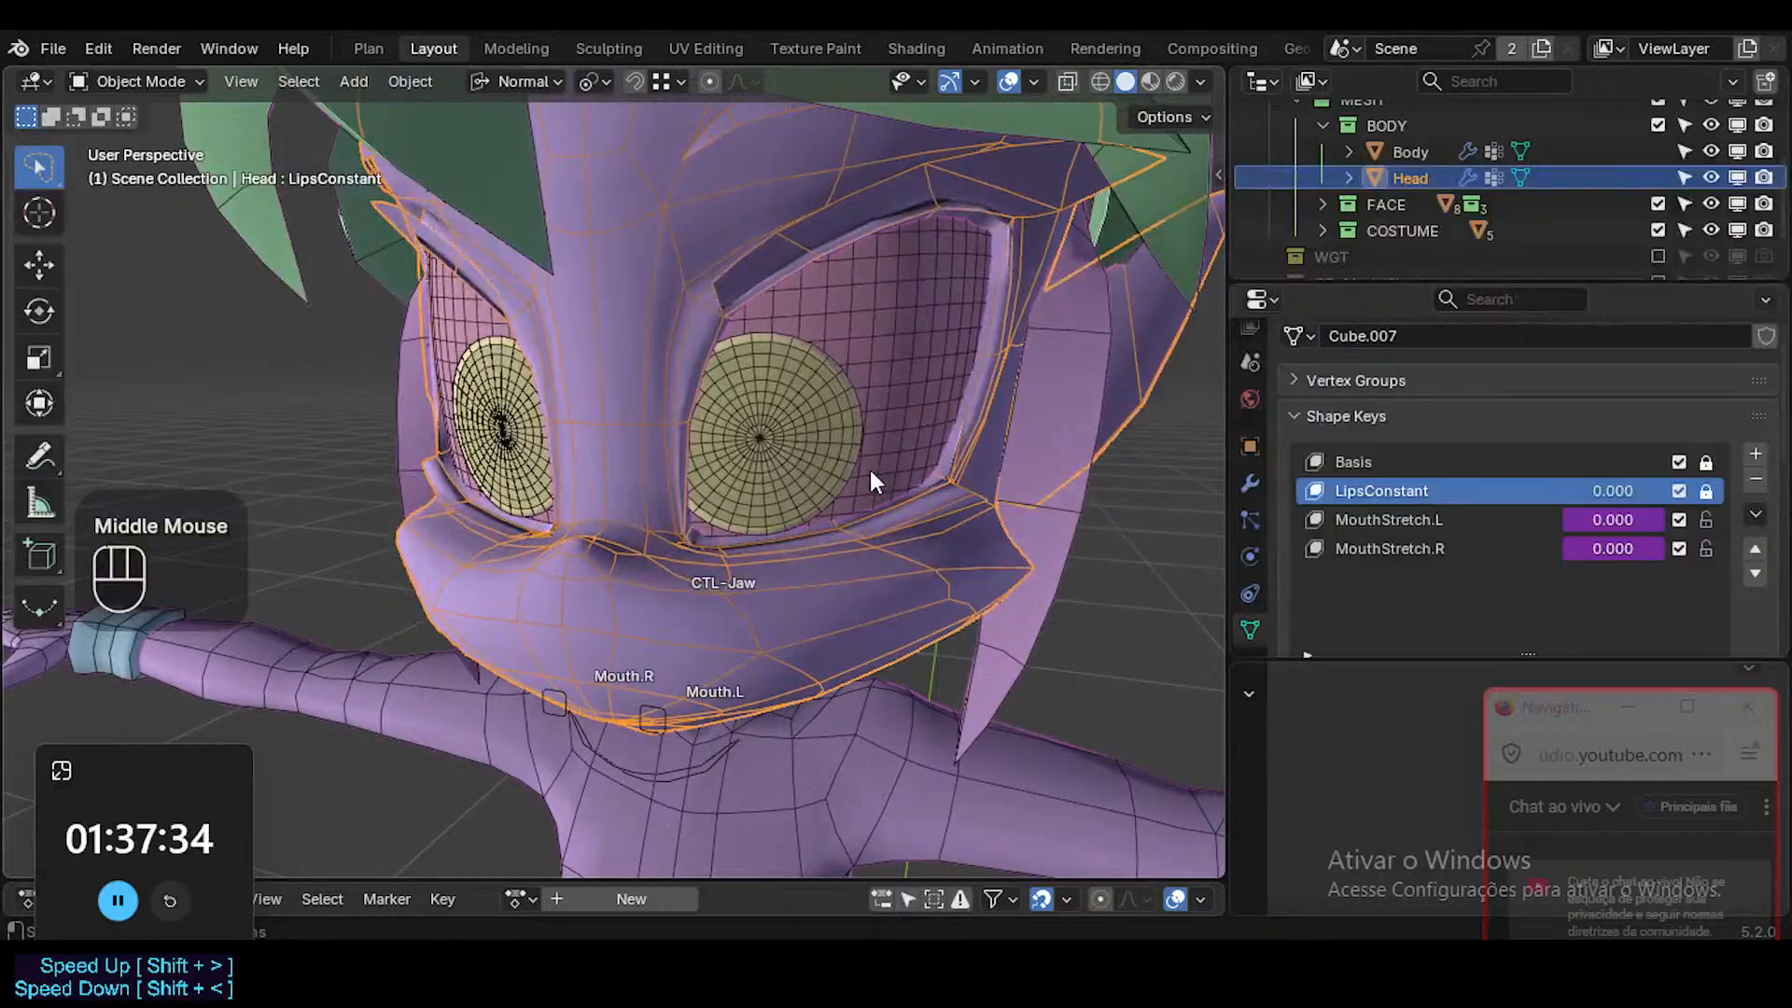
pyautogui.moveTo(832, 545); pyautogui.dragTo(765, 453, button='middle')
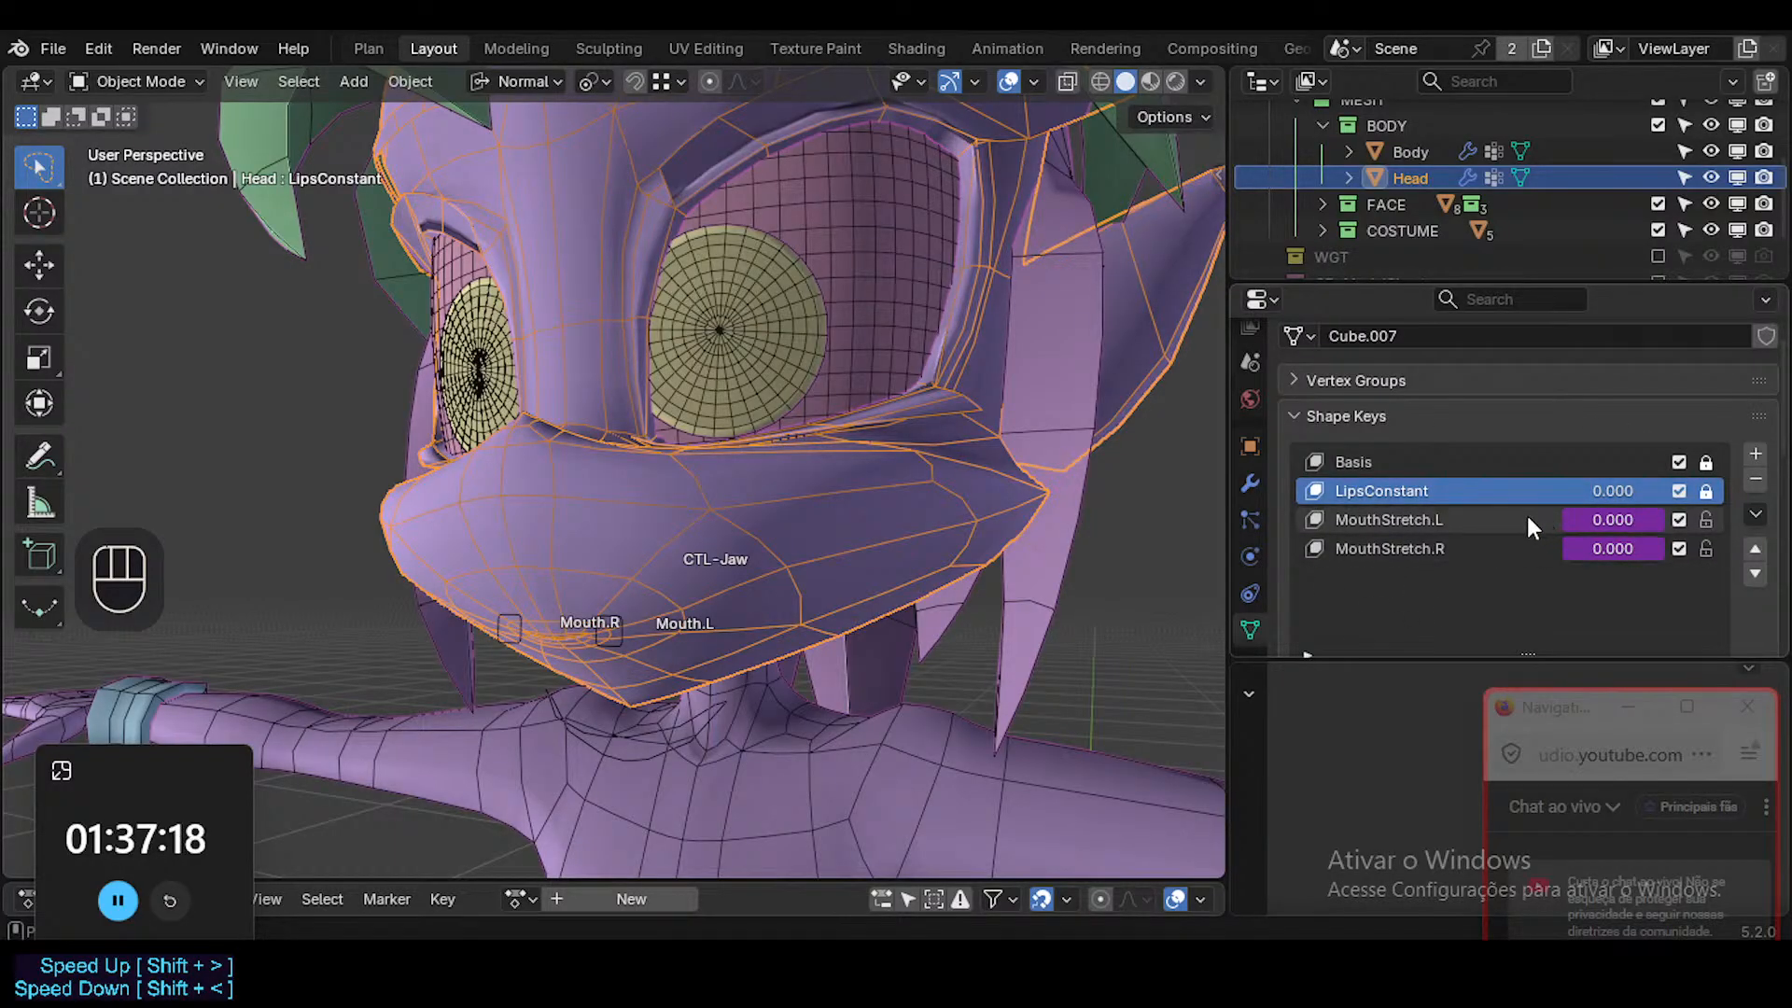
pyautogui.moveTo(886, 535); pyautogui.dragTo(836, 644, button='middle')
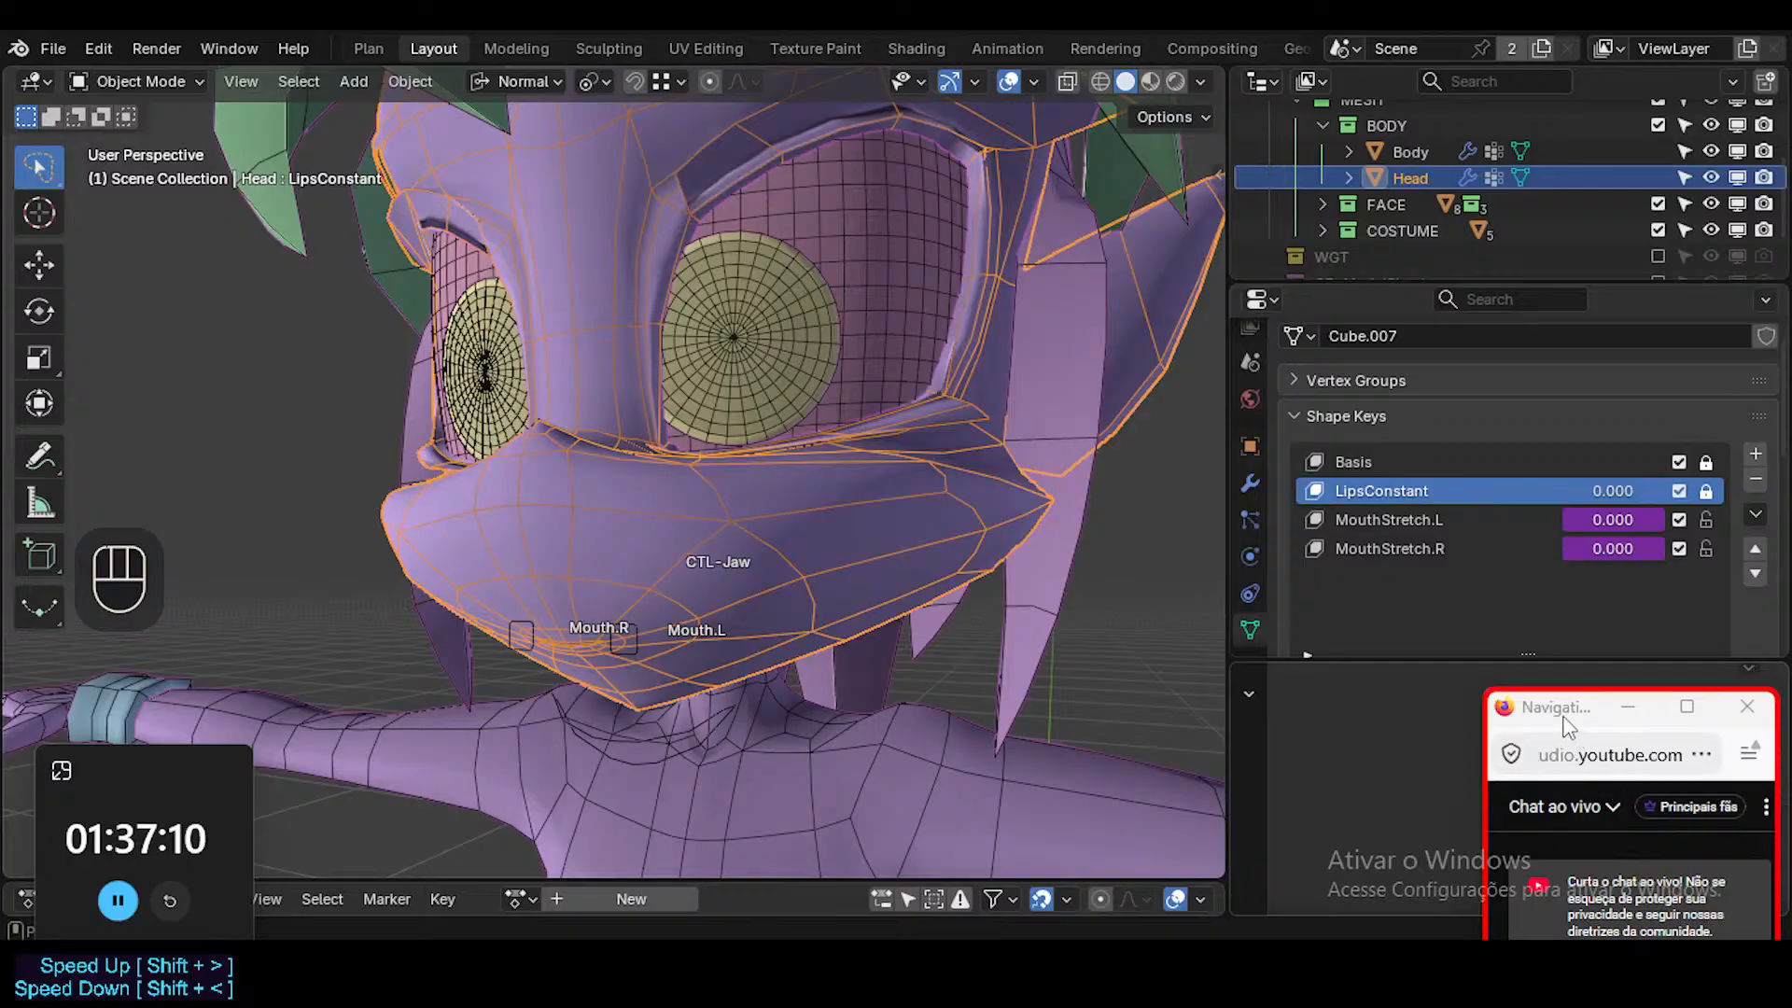
pyautogui.moveTo(1560, 713); pyautogui.dragTo(1569, 621)
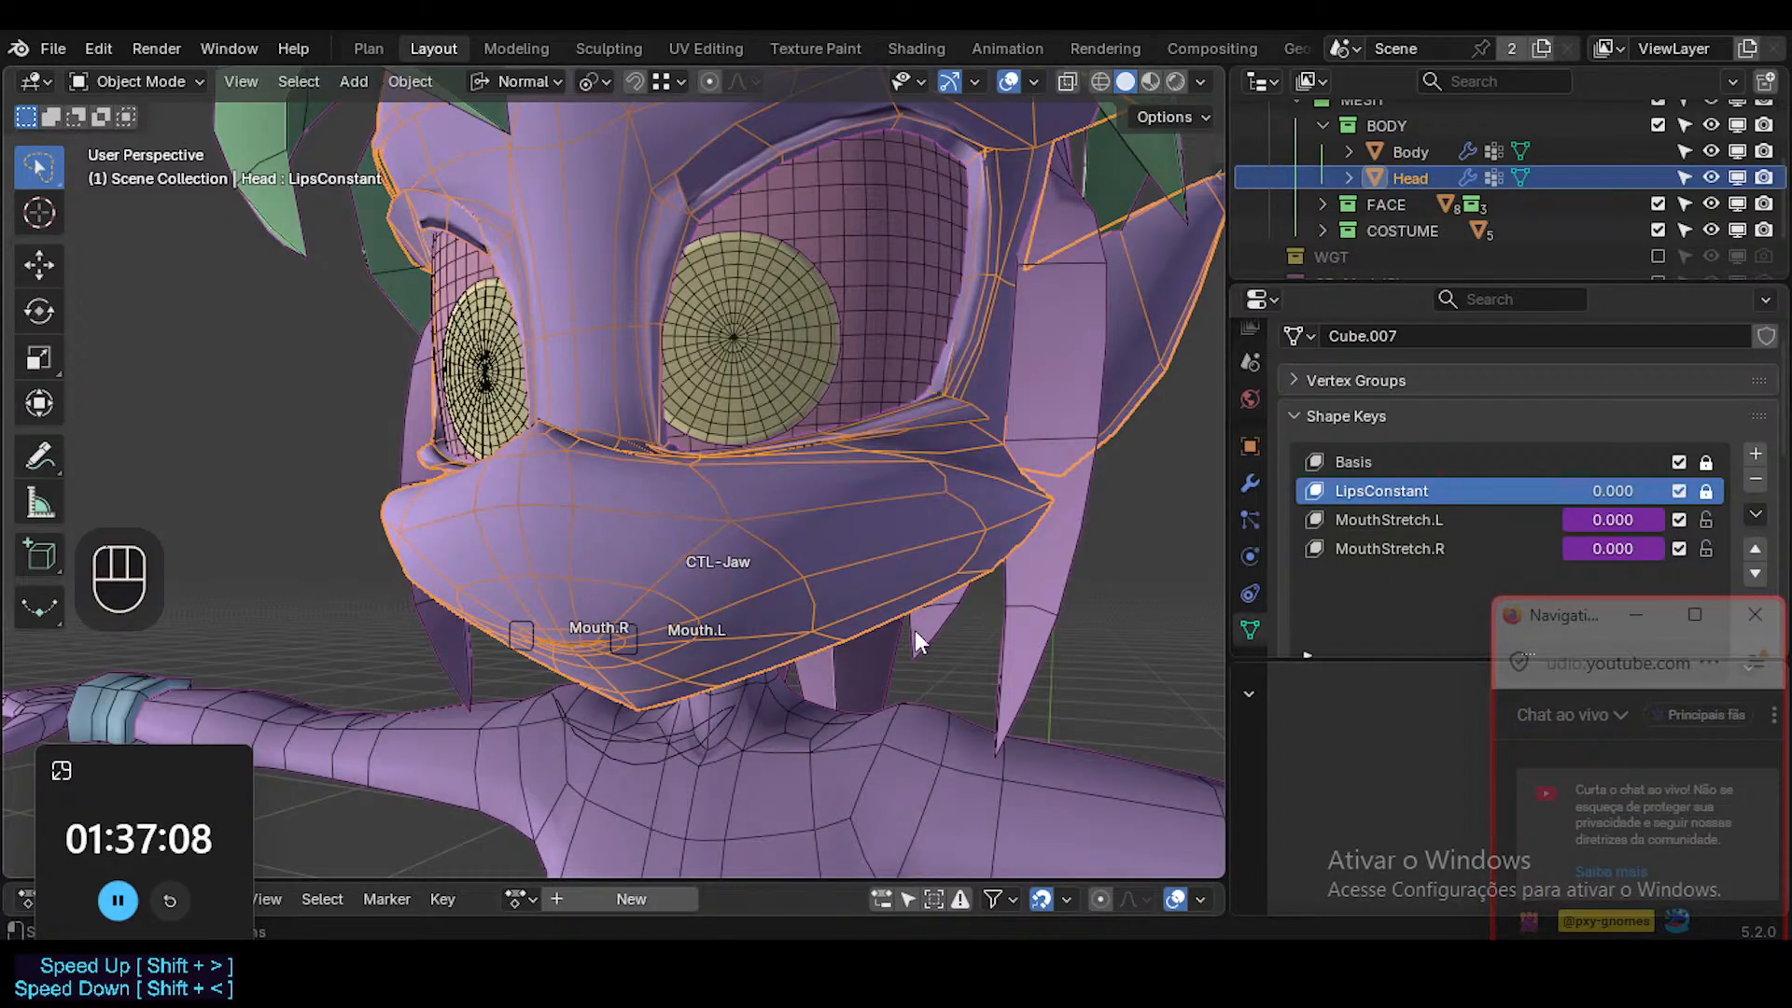
pyautogui.click(1090, 588)
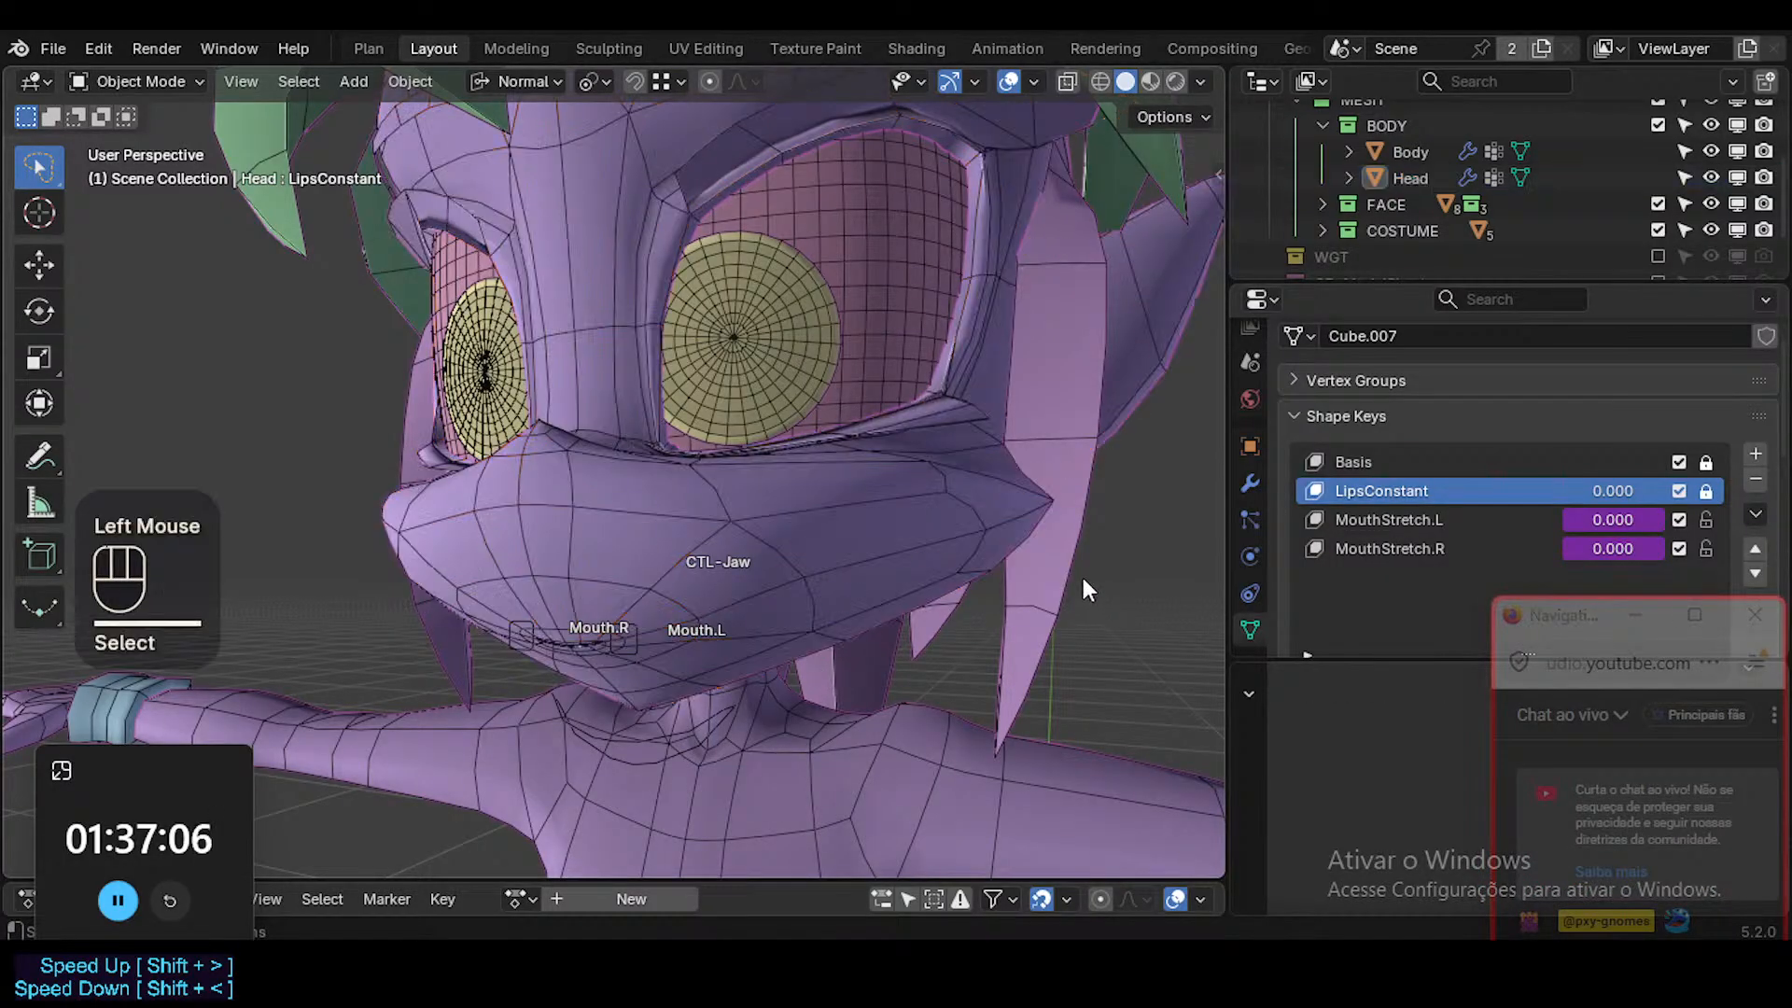
pyautogui.click(1085, 586)
pyautogui.click(1073, 575)
pyautogui.click(862, 519)
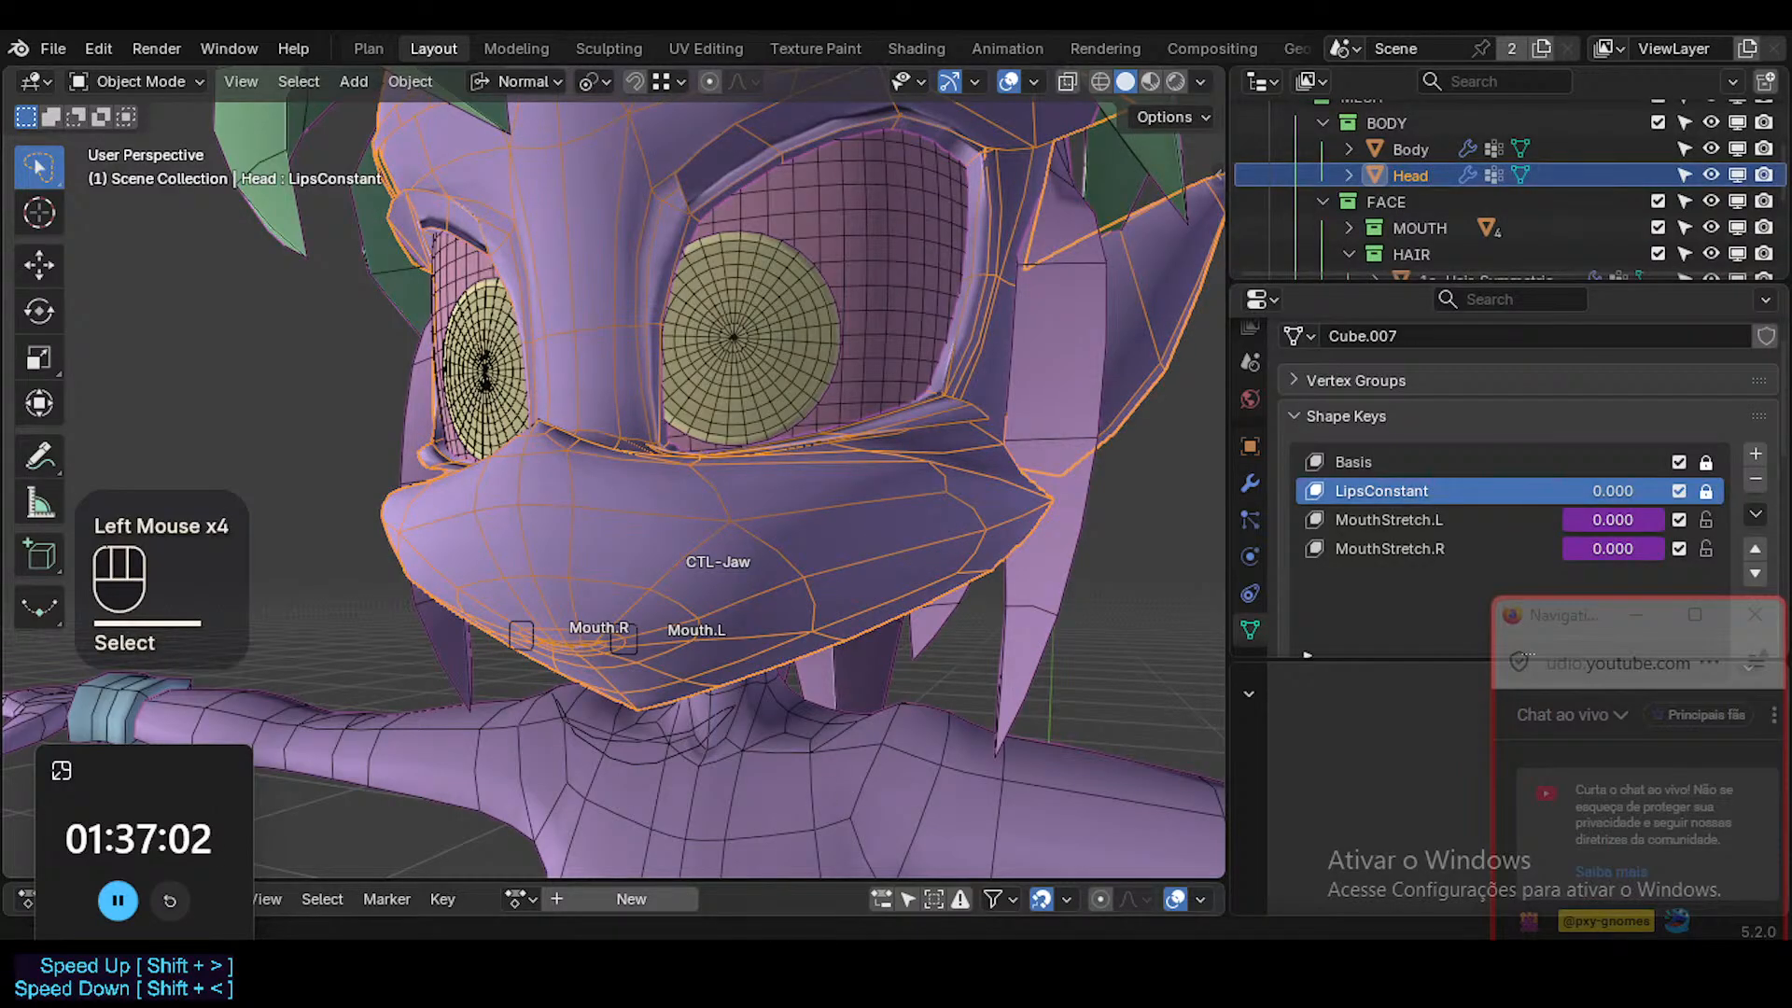
# Switch to the Firefox browser and bring up the VRCFaceTracking Unified Expressions page.
pyautogui.moveTo(780, 935)
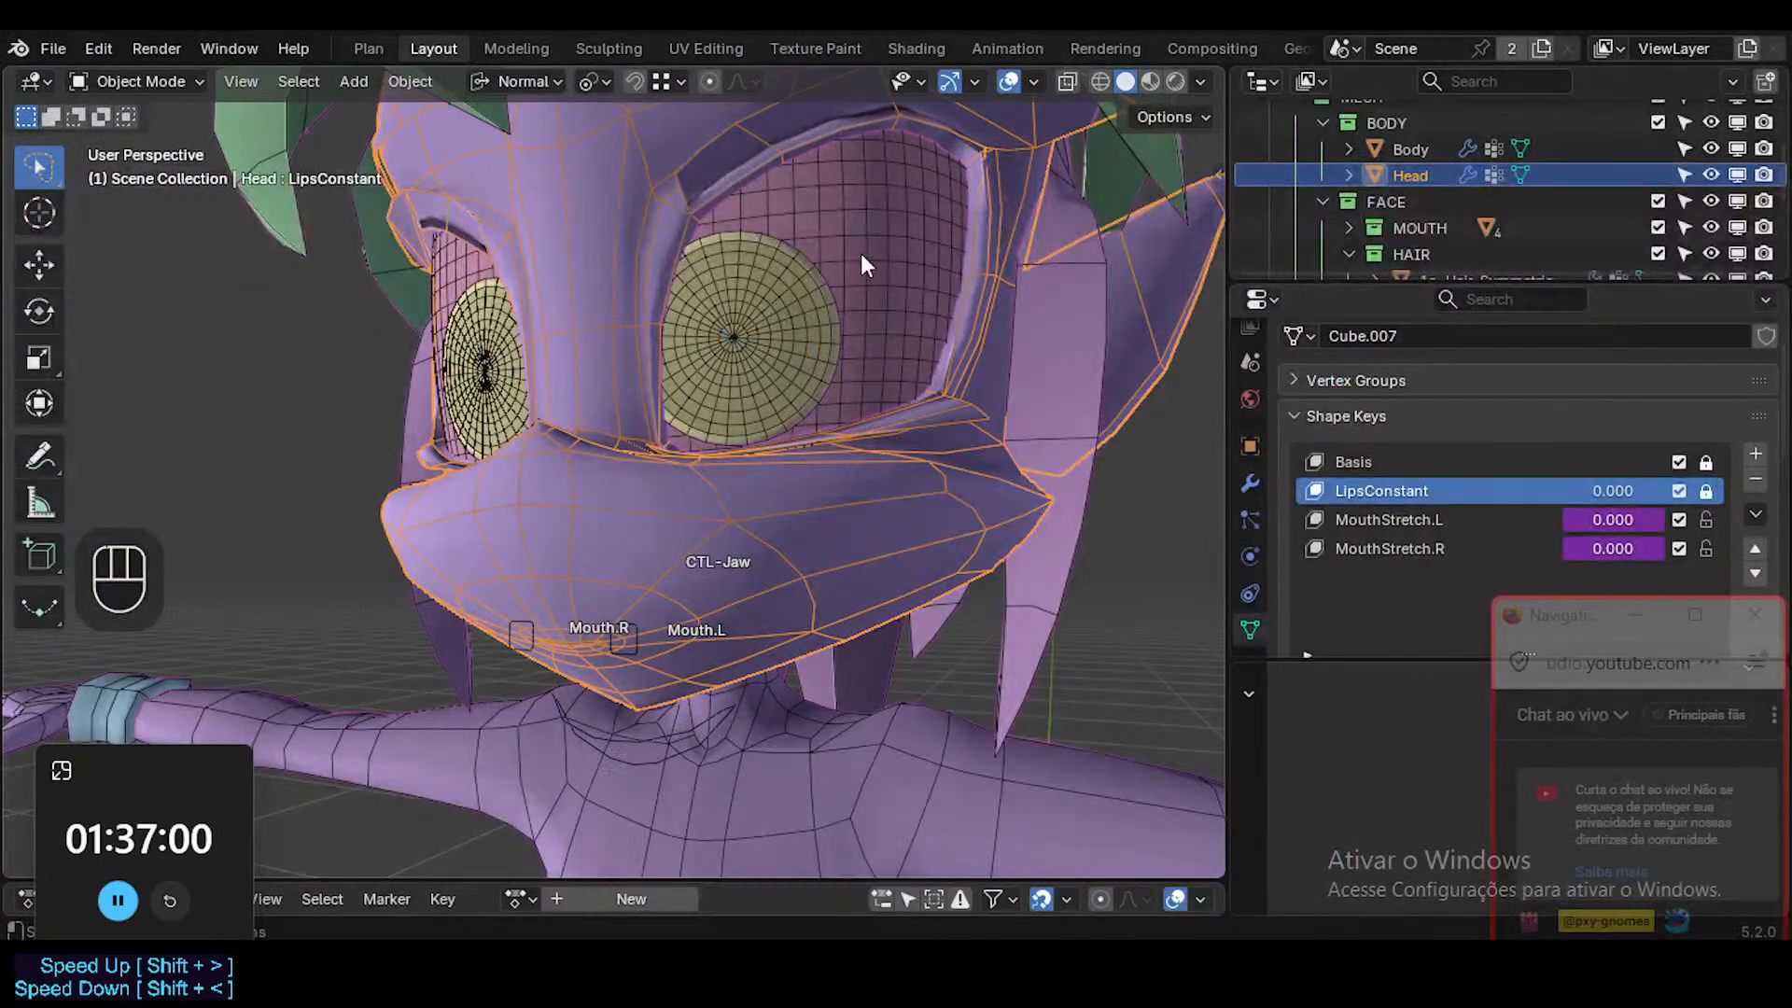
pyautogui.click(695, 840)
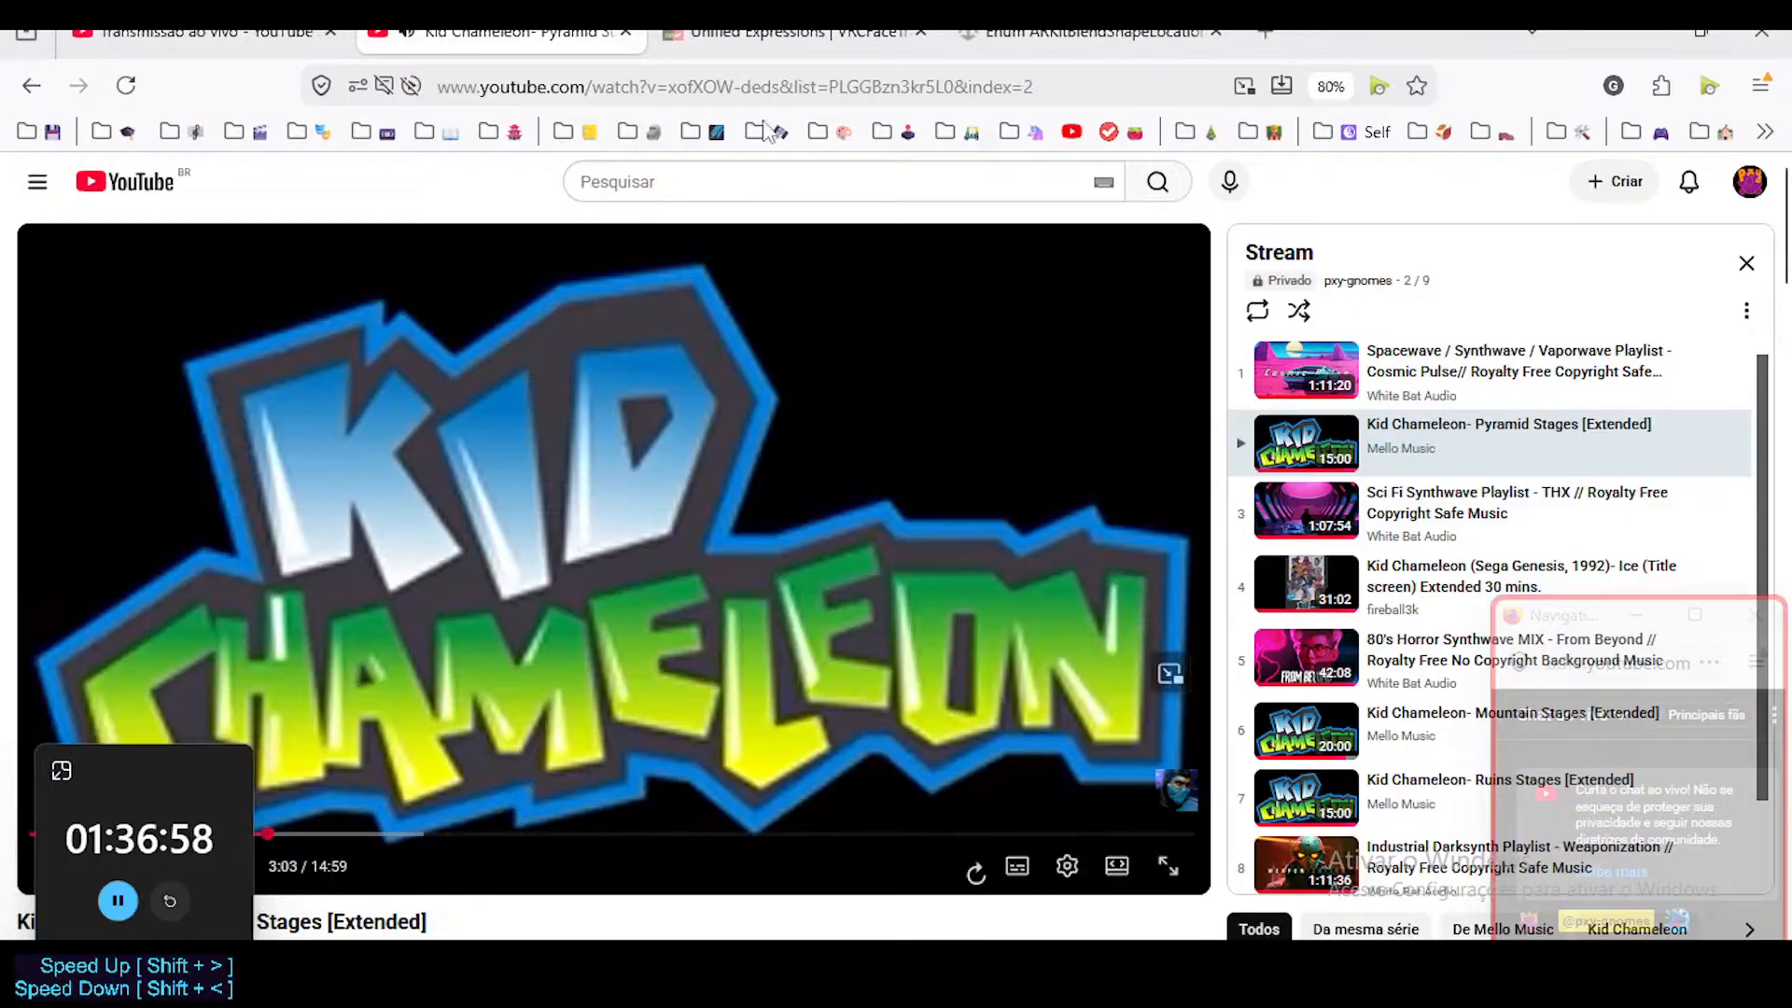
pyautogui.click(801, 32)
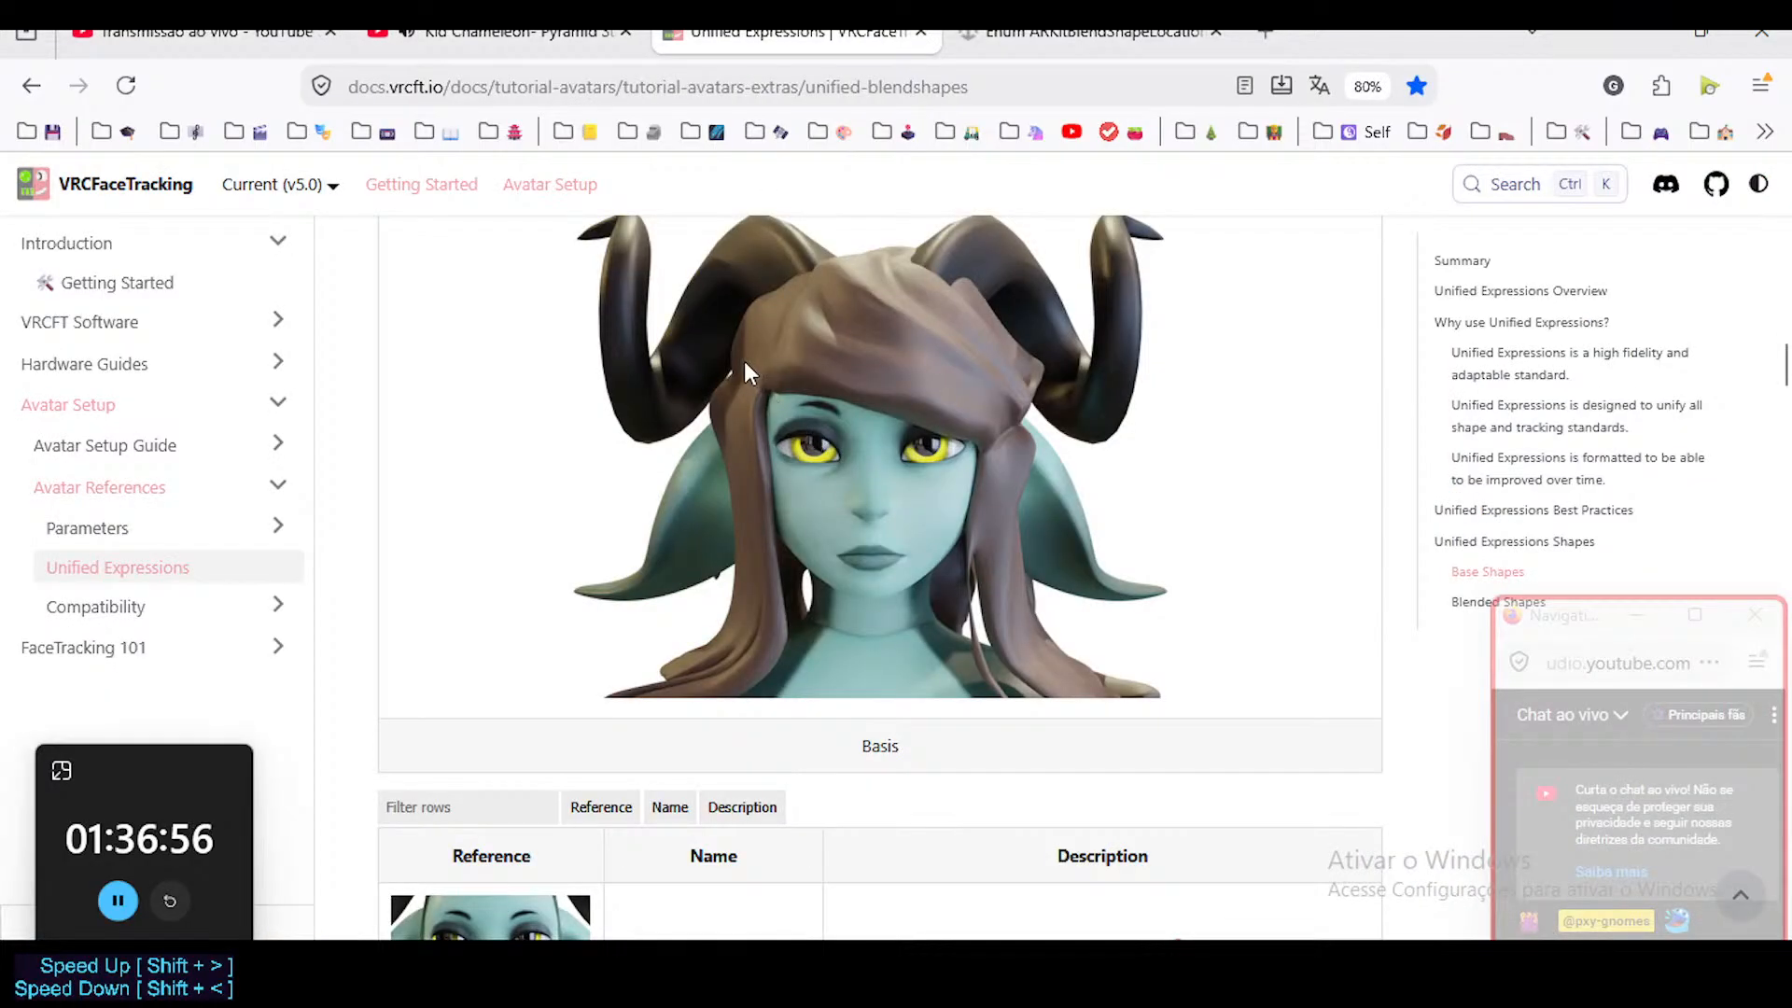
# Look through the base shapes table from the eye, brow, nose and cheek shapes to the mouth shapes, keeping the chat window clear of the page.
pyautogui.scroll(3, 743, 362)
pyautogui.scroll(-4, 736, 367)
pyautogui.scroll(-4, 736, 374)
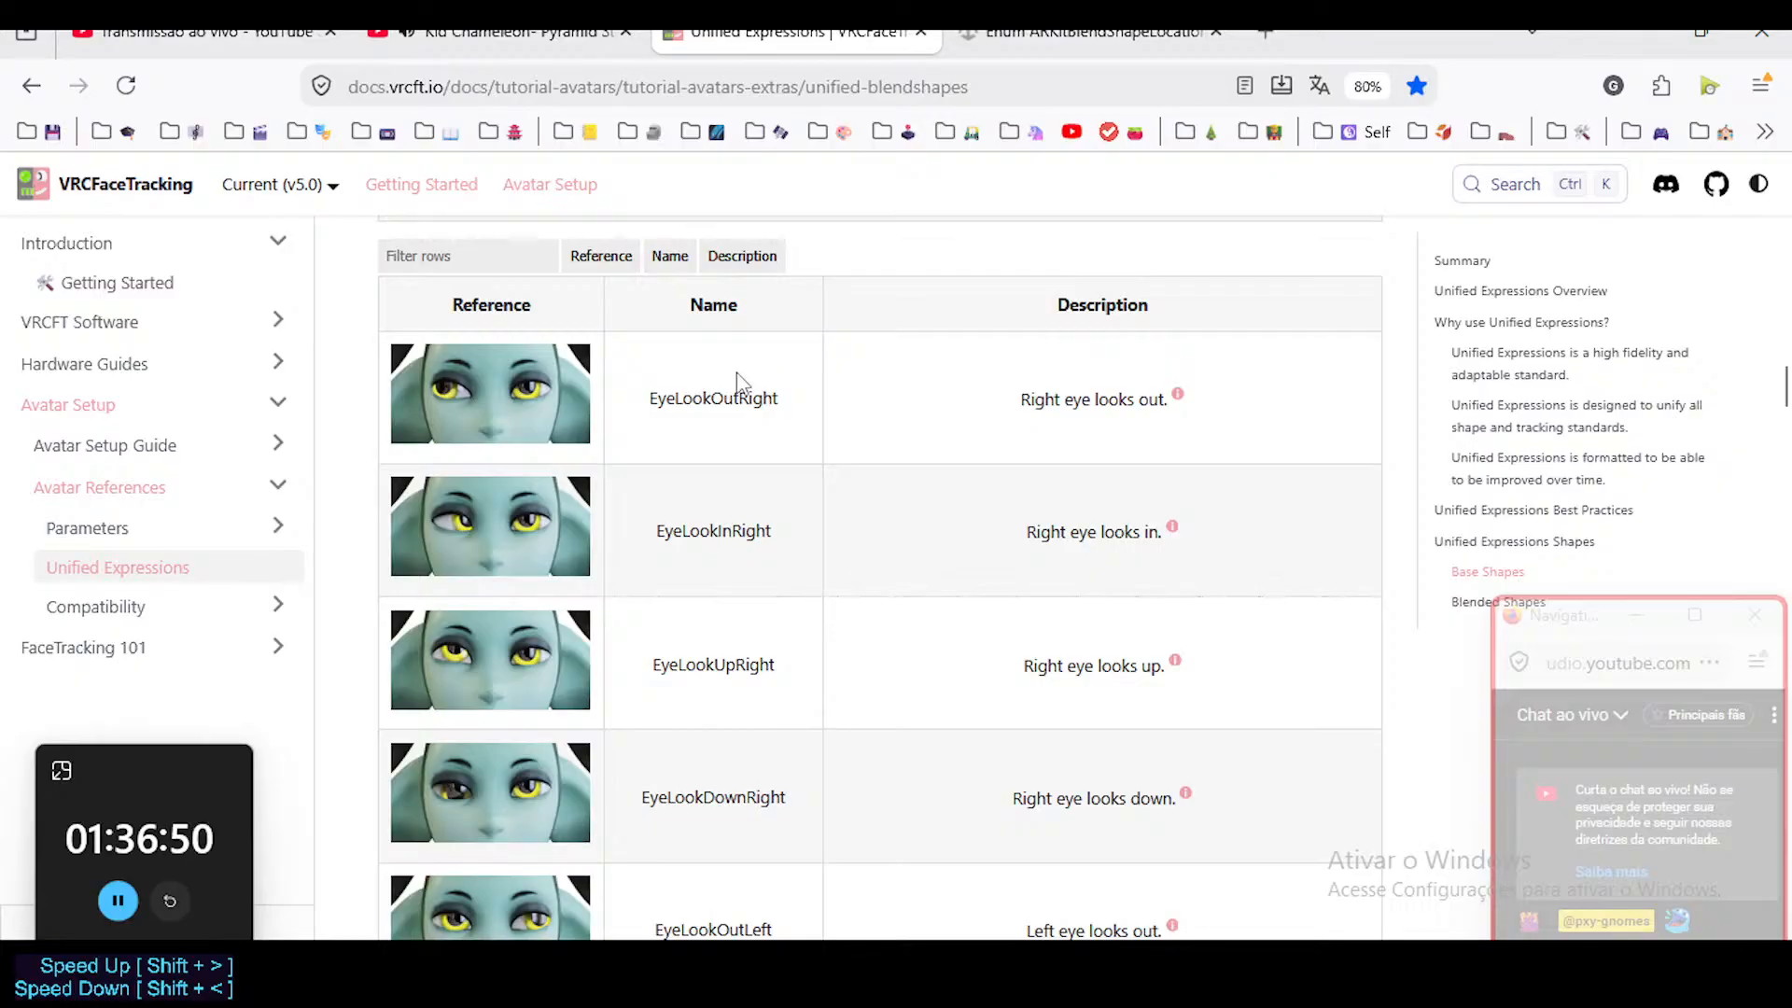
pyautogui.scroll(-5, 784, 403)
pyautogui.scroll(-12, 784, 403)
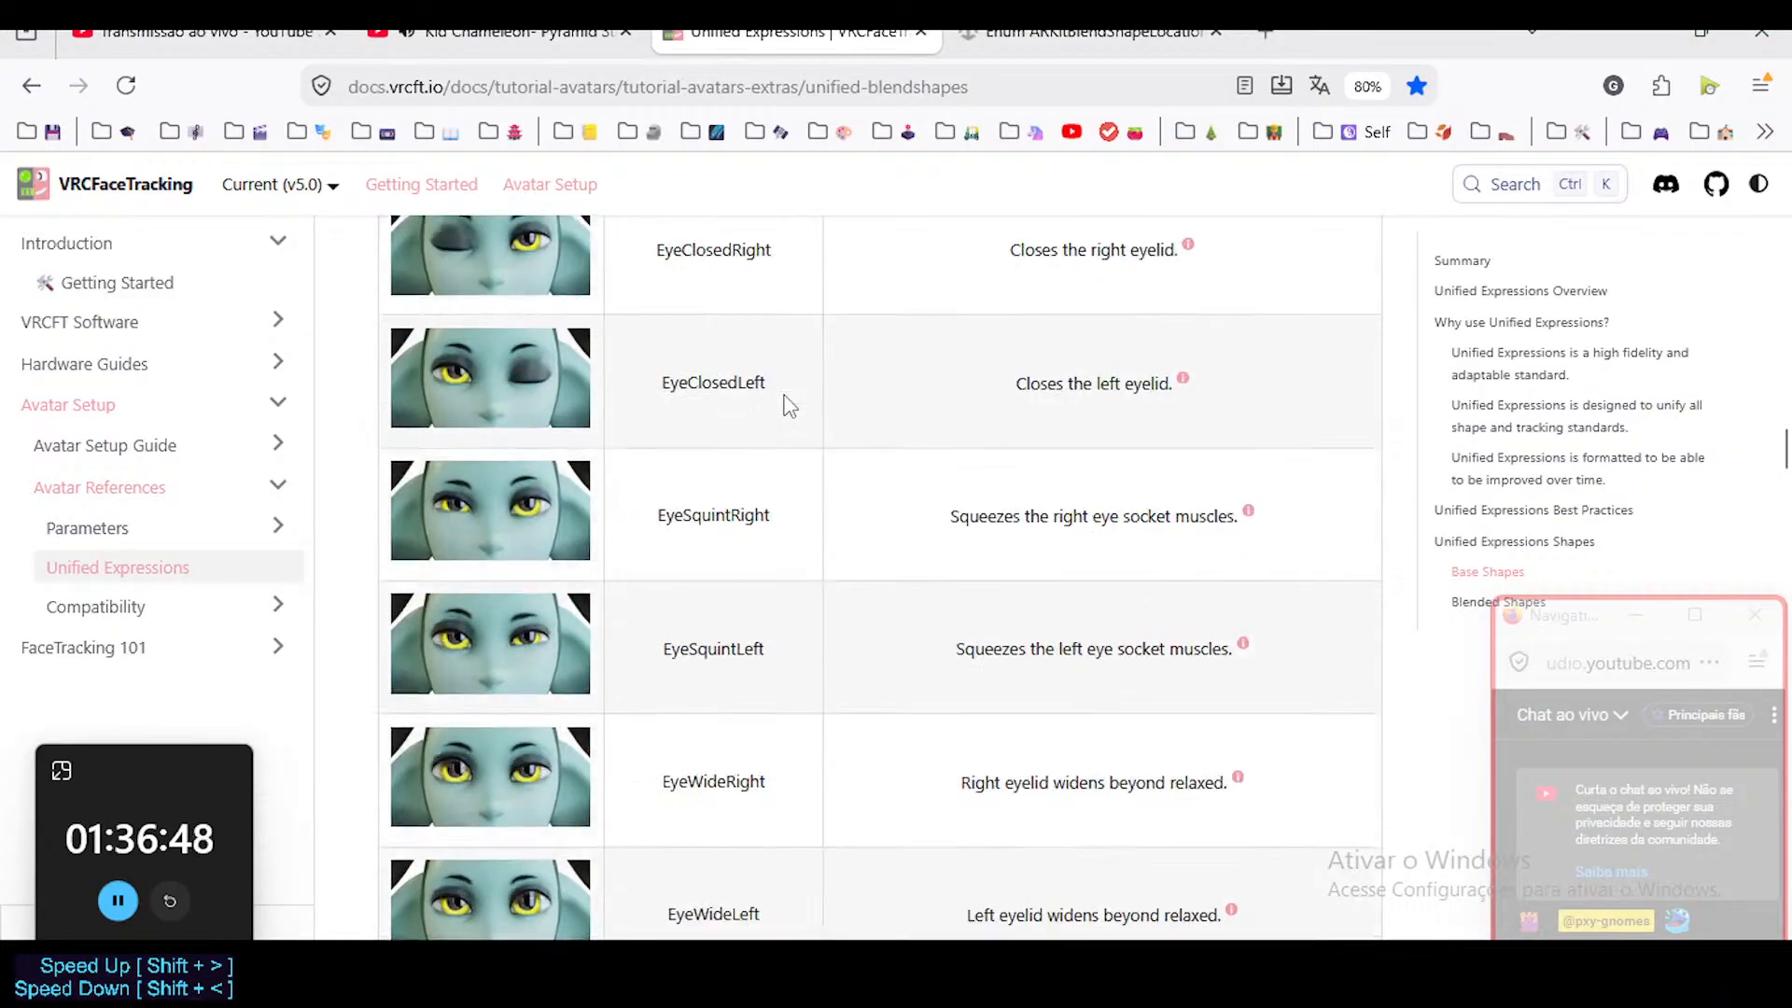
pyautogui.scroll(20, 784, 403)
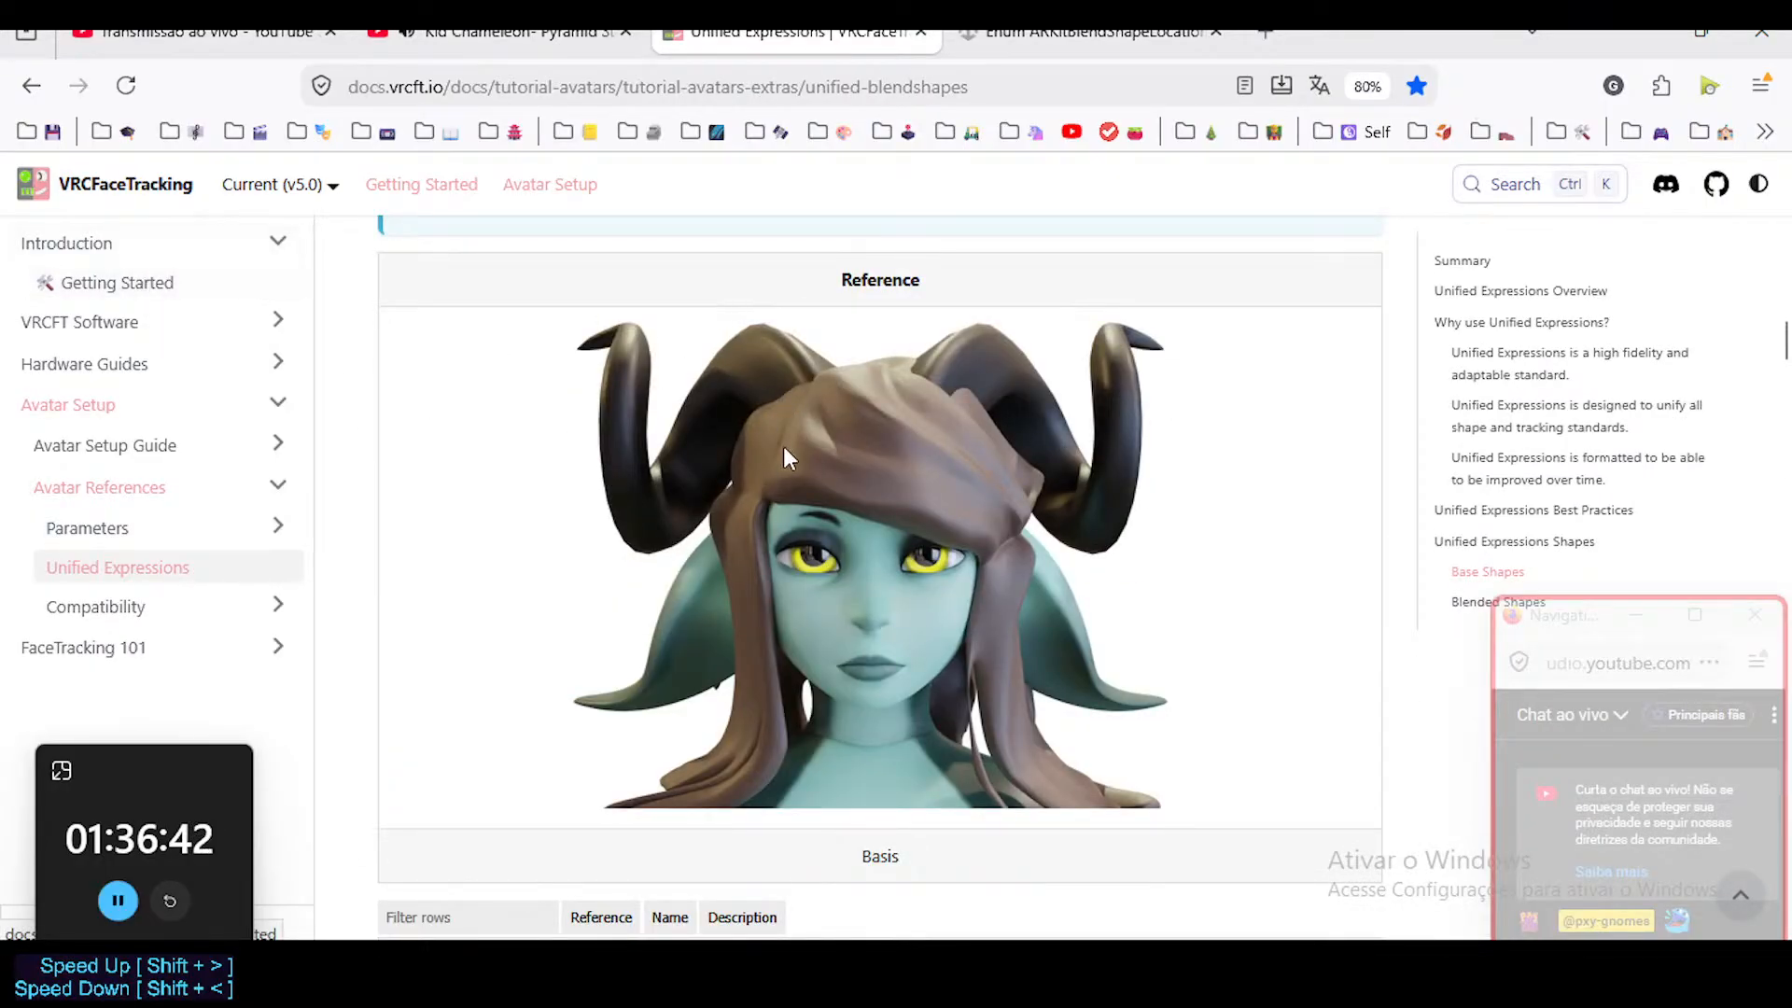
pyautogui.scroll(-5, 782, 448)
pyautogui.scroll(-14, 709, 607)
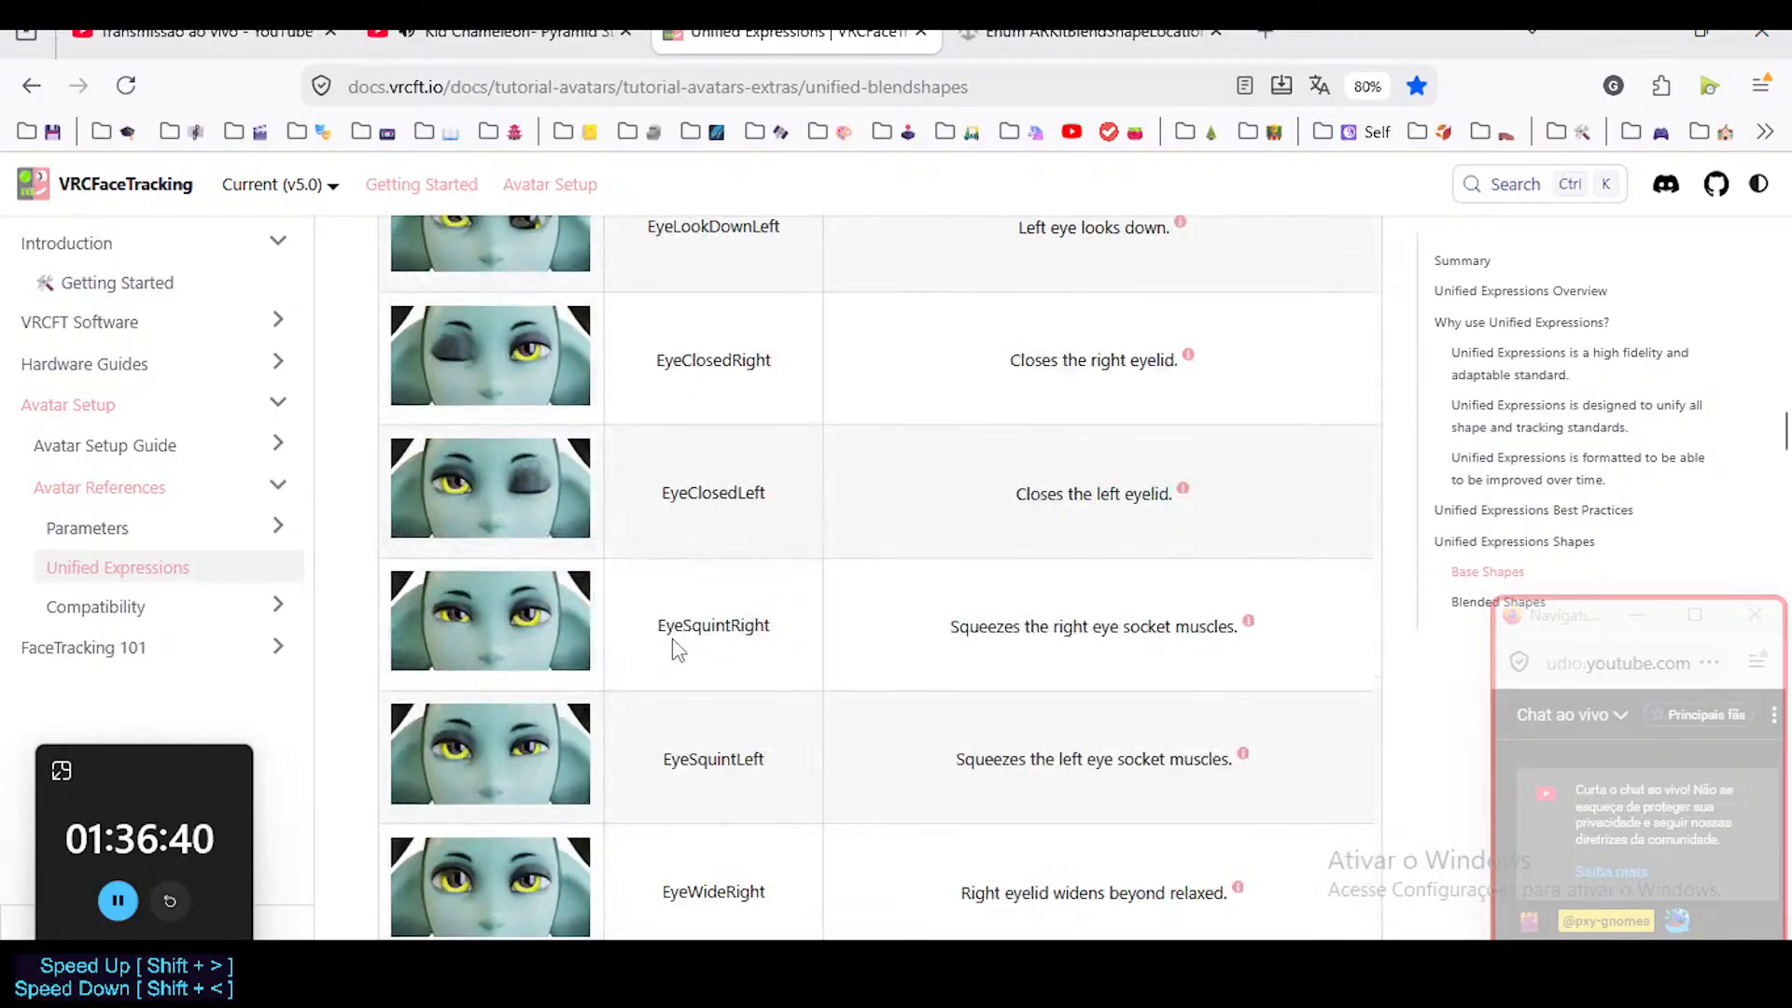
pyautogui.scroll(-14, 677, 650)
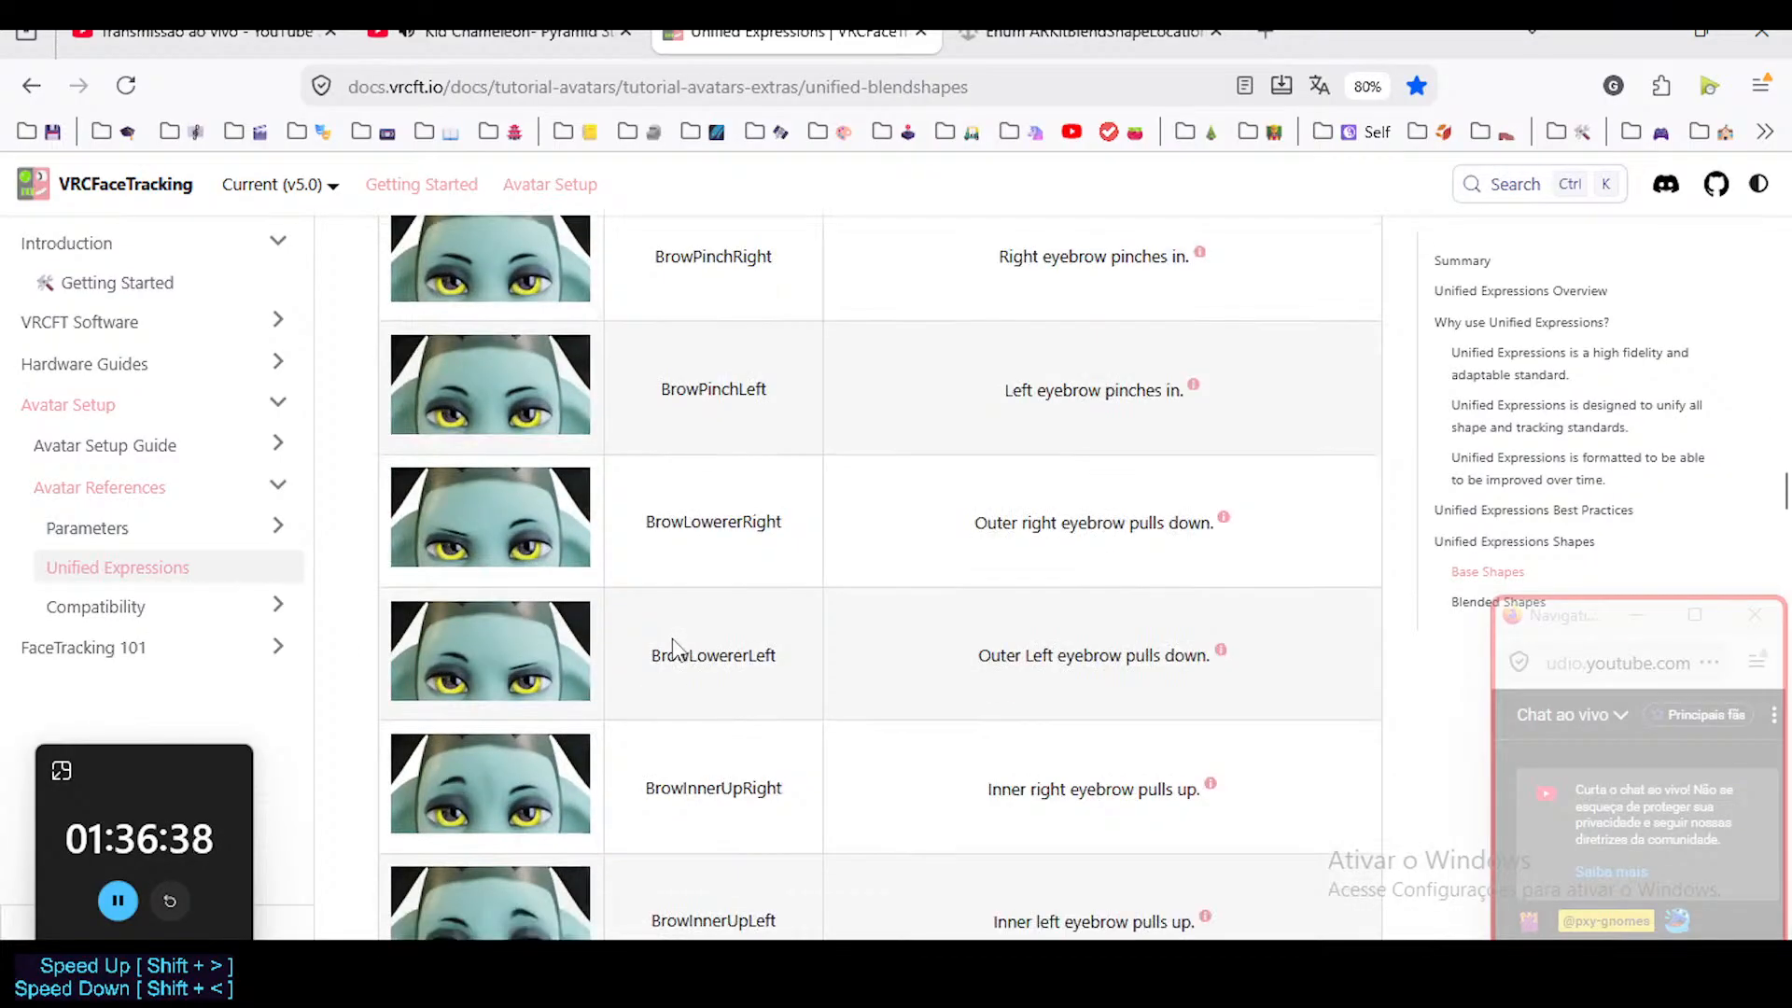
pyautogui.scroll(-20, 709, 634)
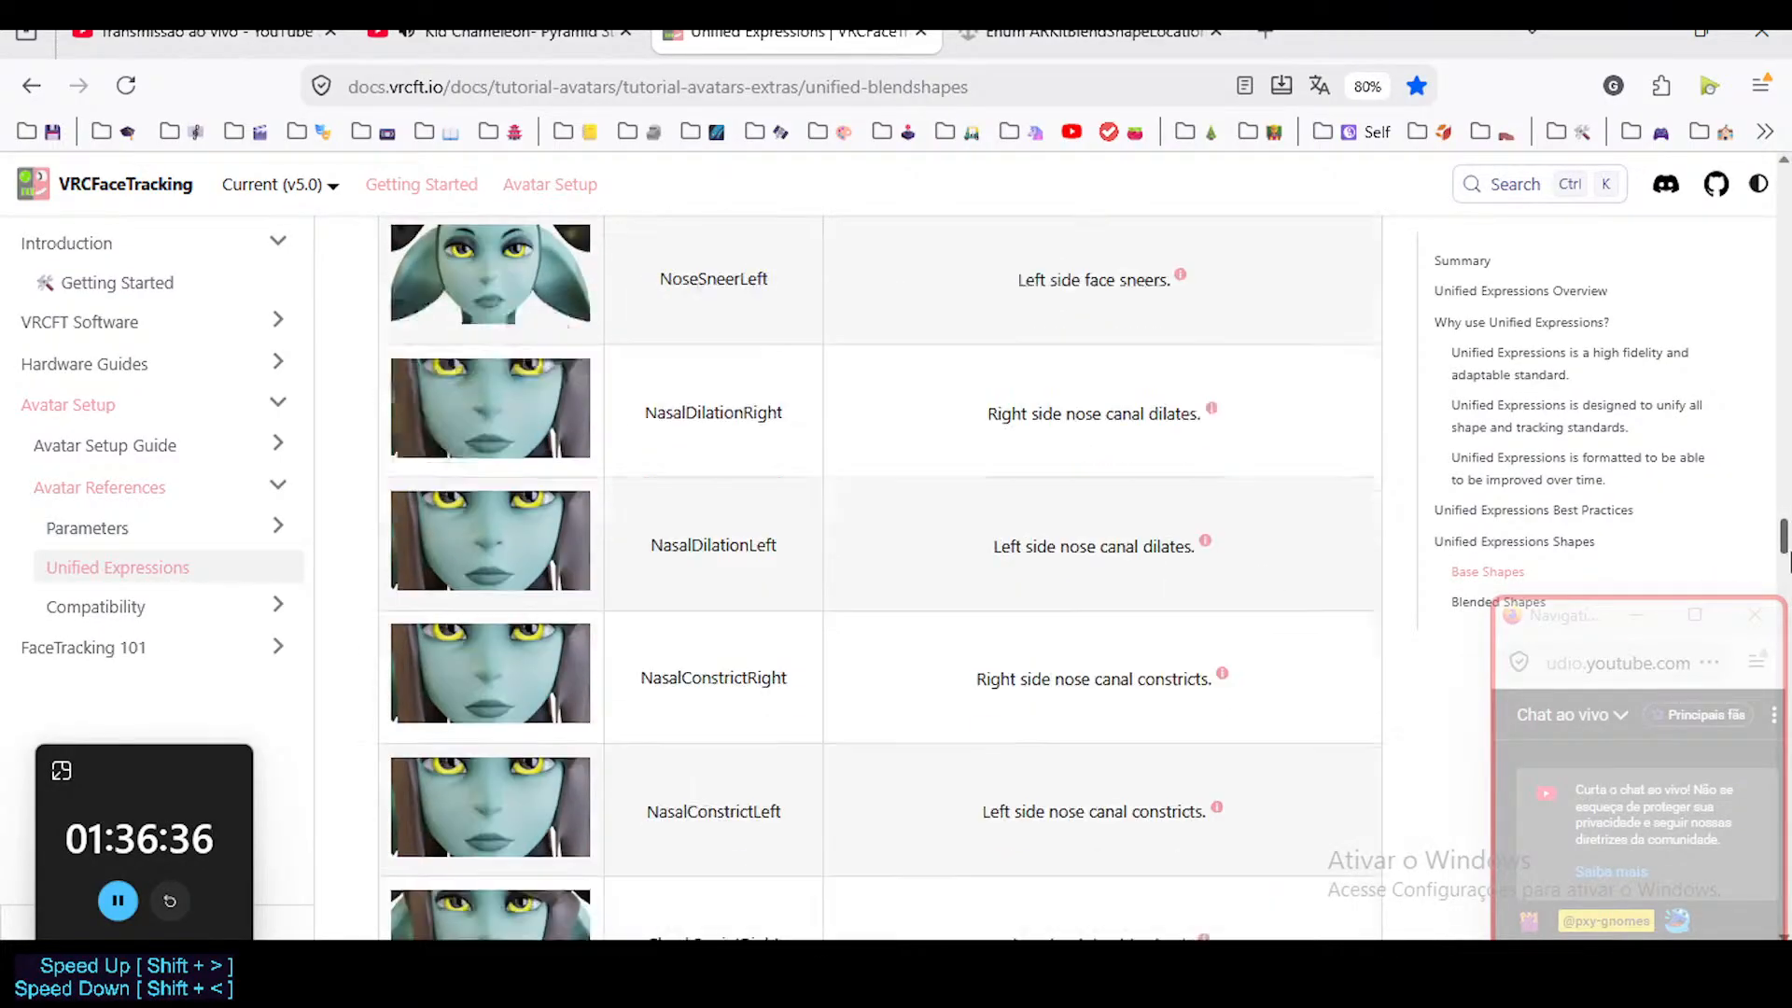
pyautogui.moveTo(1790, 639); pyautogui.dragTo(1790, 558)
pyautogui.moveTo(1590, 620); pyautogui.dragTo(1535, 613)
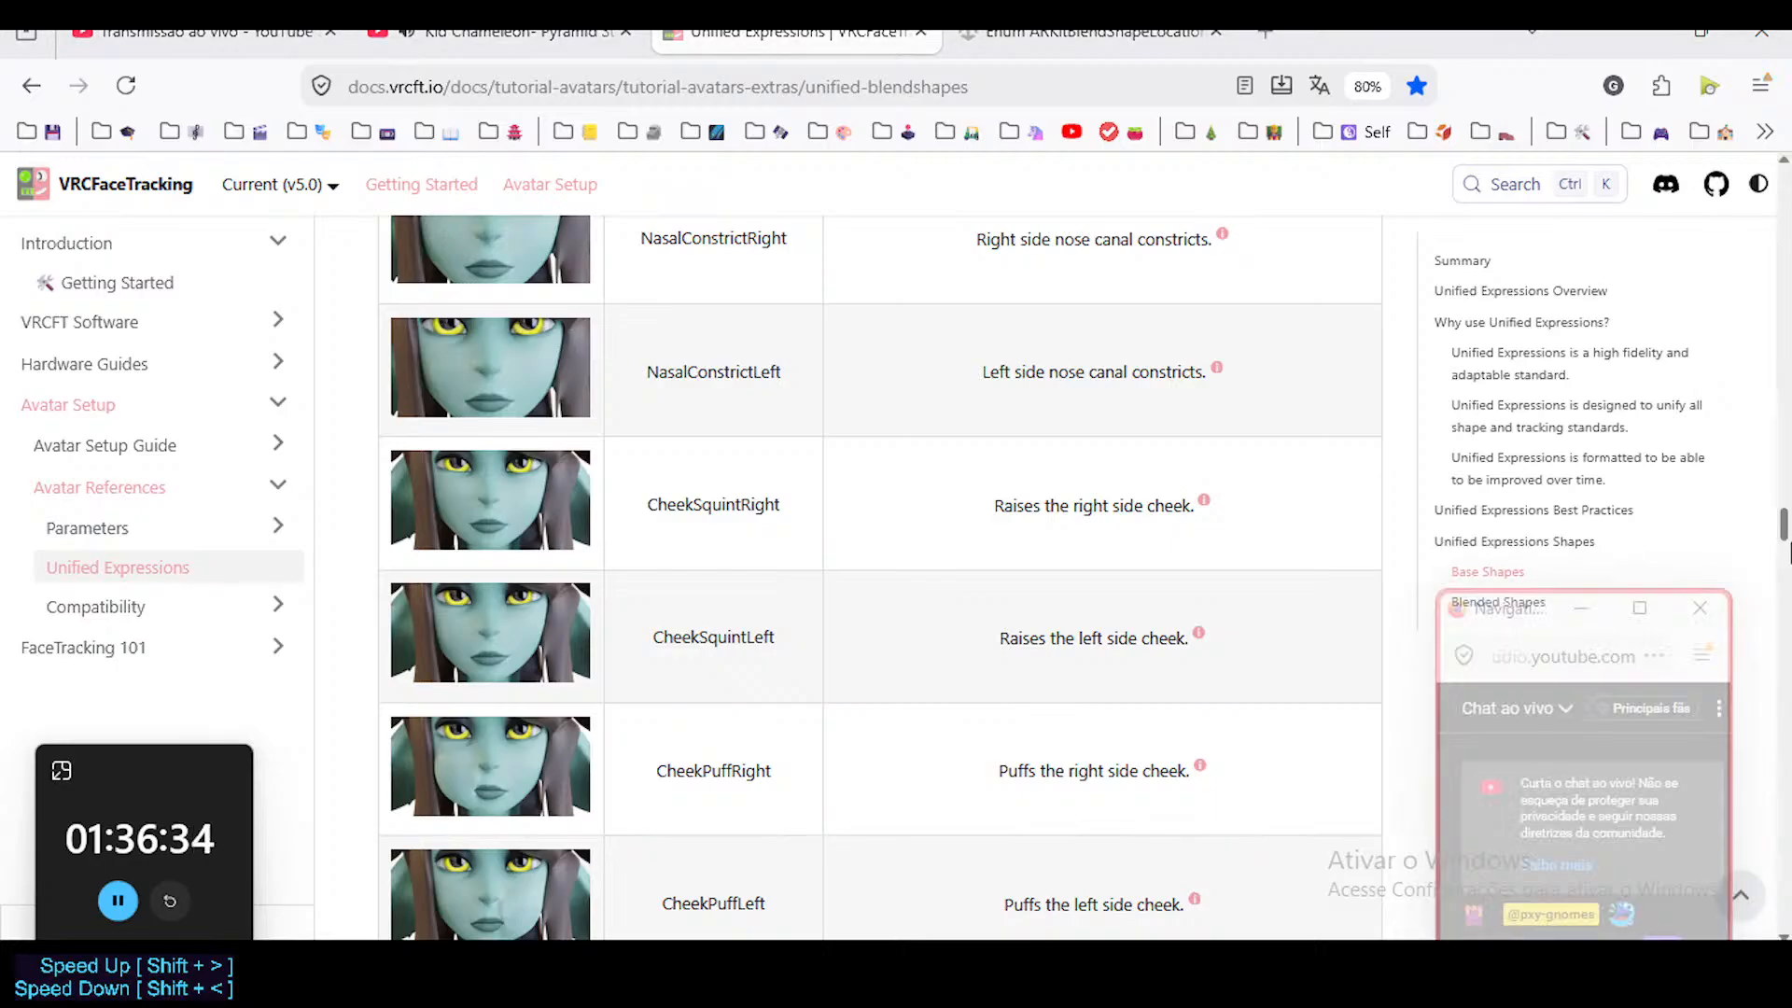
pyautogui.moveTo(1790, 544); pyautogui.dragTo(1784, 678)
pyautogui.moveTo(1783, 680); pyautogui.dragTo(1789, 789)
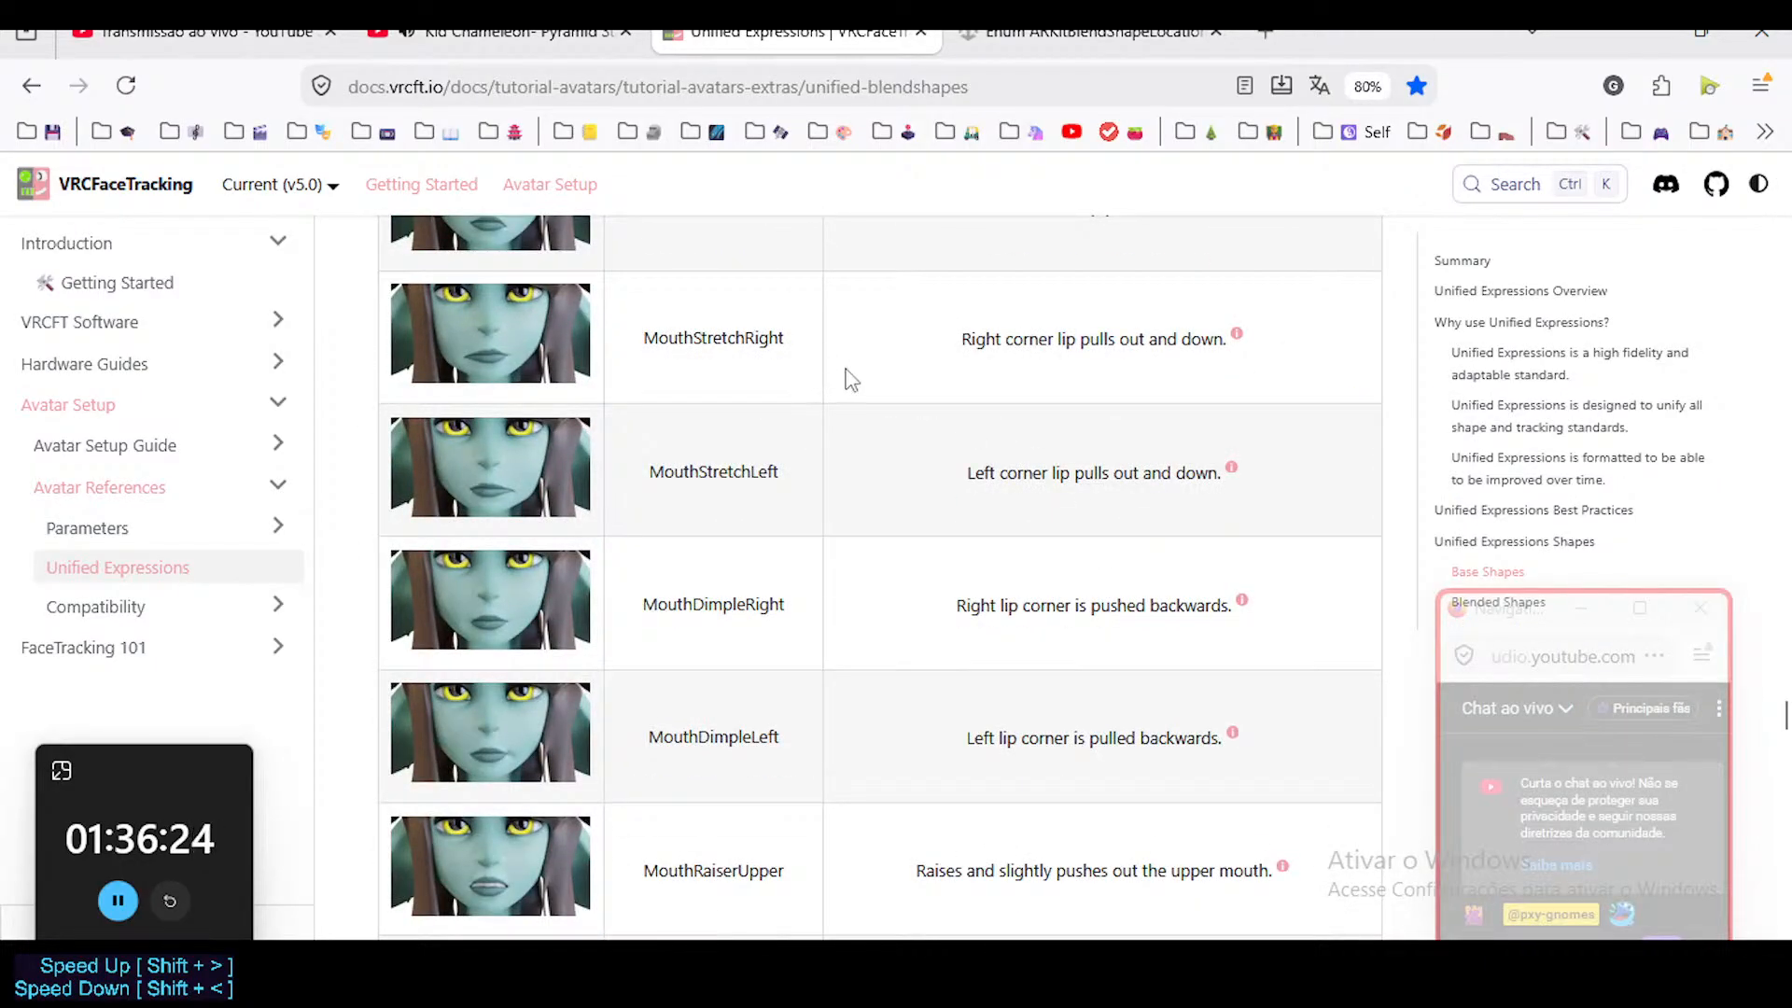
# Search the Unified Expressions page for "stretch".
pyautogui.hotkey('ctrl', 'f')
pyautogui.write('stretch')
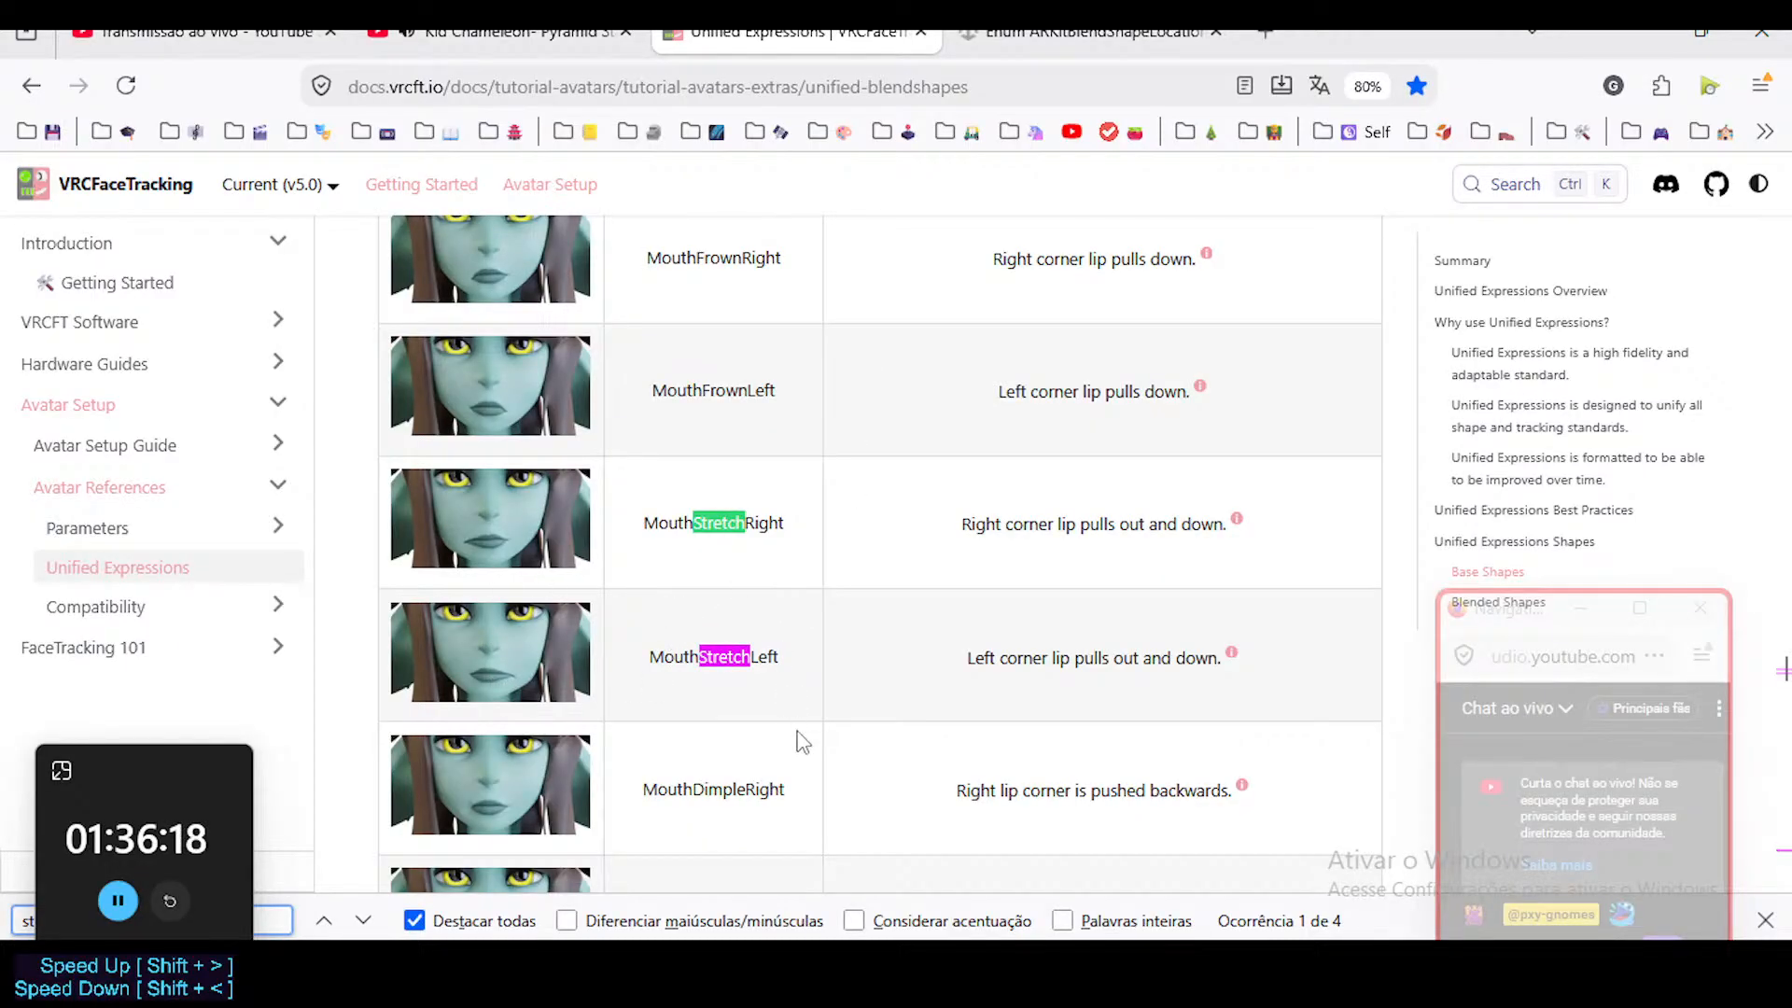
# Switch back to Blender and make MouthStretch.L the active shape key of the Head mesh.
pyautogui.hotkey('alt', 'Tab')
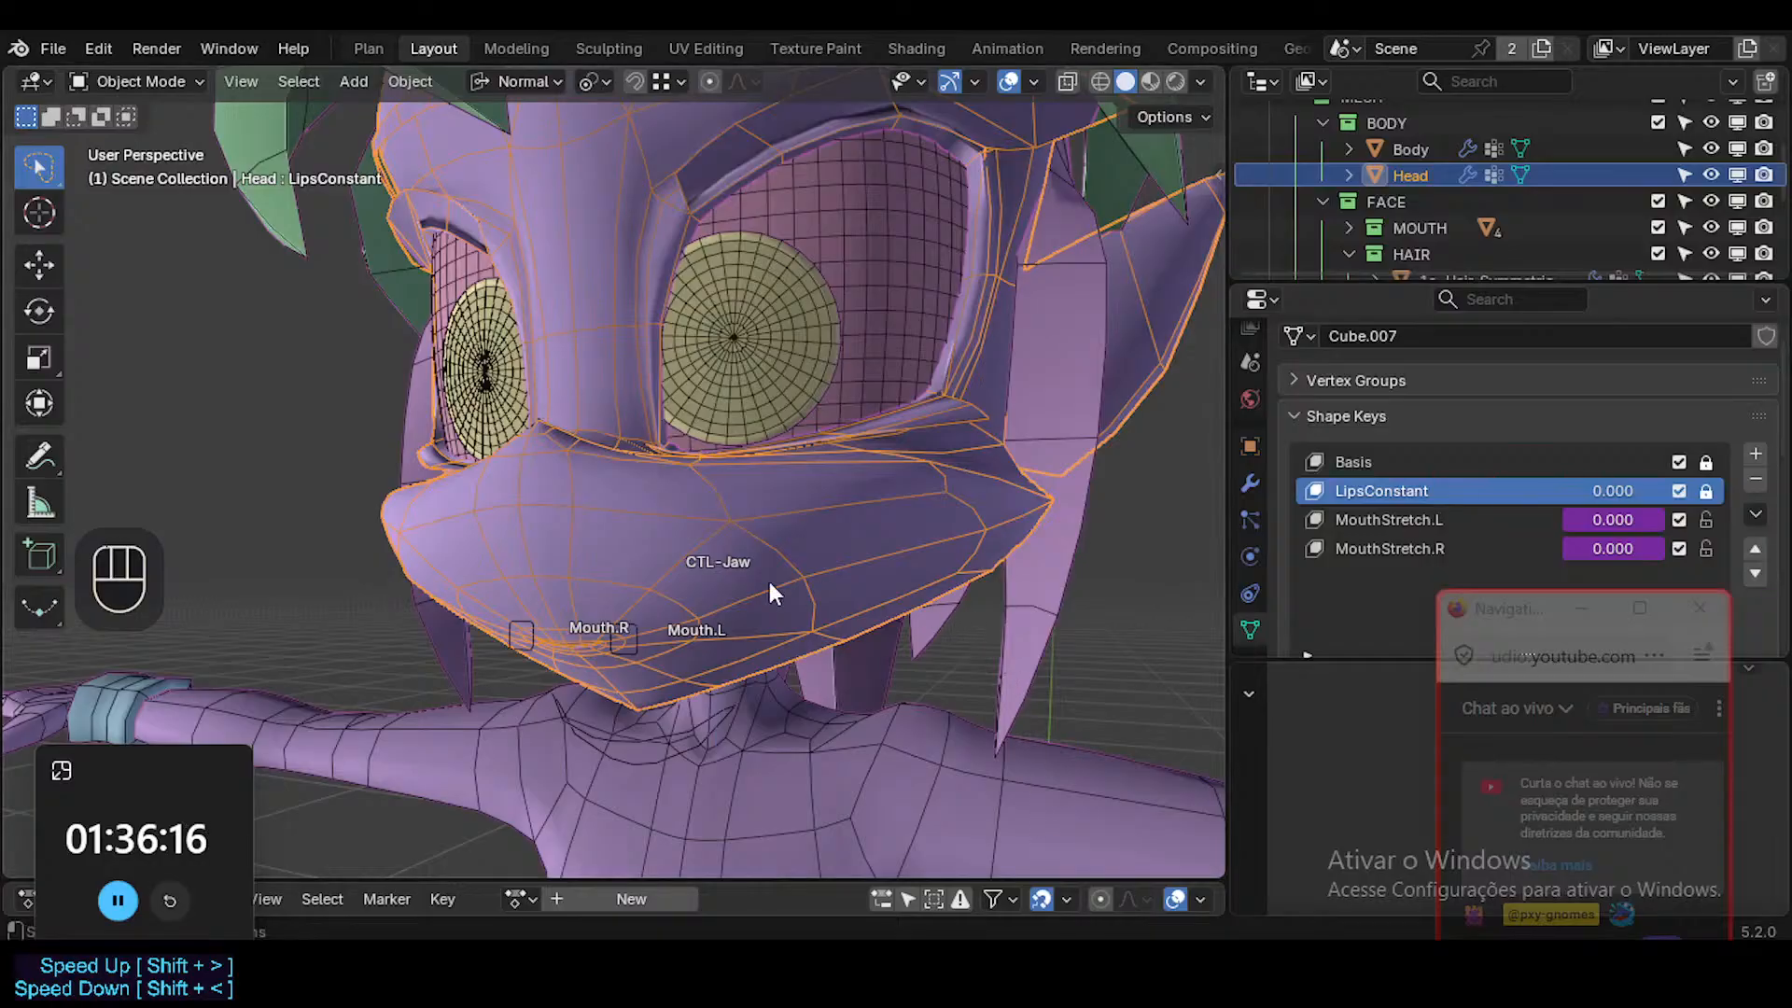
pyautogui.moveTo(769, 580); pyautogui.dragTo(700, 581, button='middle')
pyautogui.click(1368, 520)
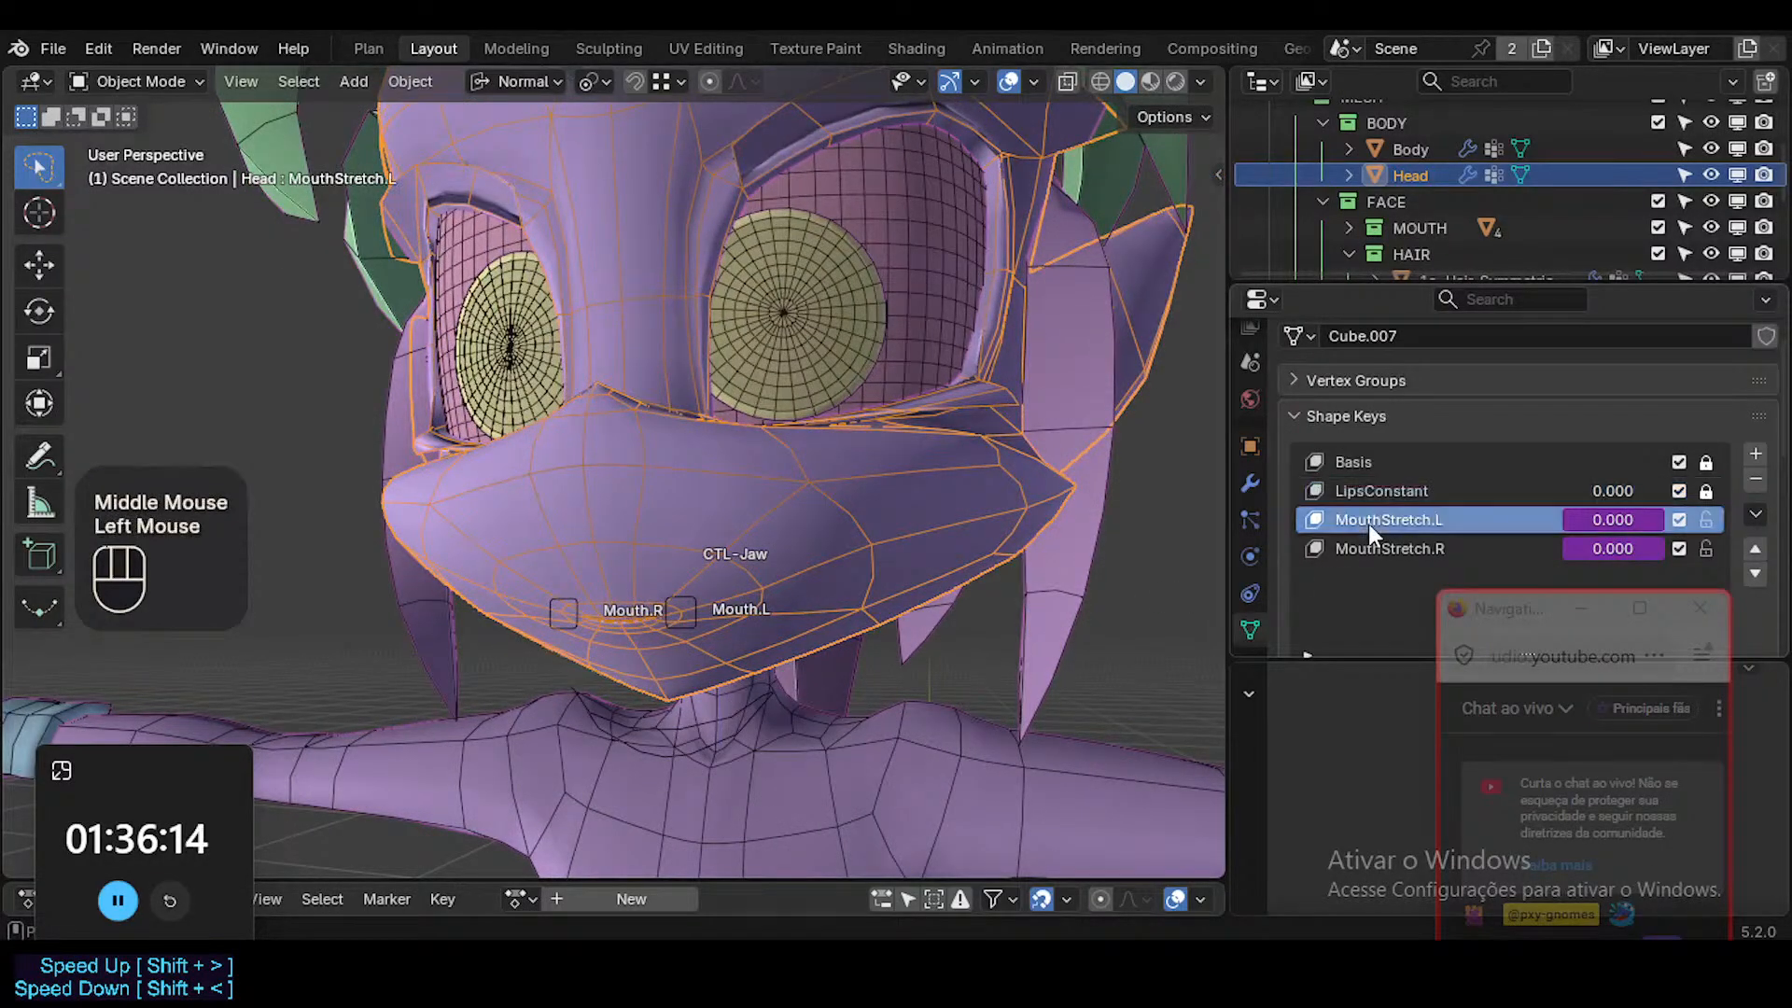
# Recheck the MouthStretchRight and MouthStretchLeft references in the browser, return to Blender, and shift the chat window slightly.
pyautogui.click(599, 756)
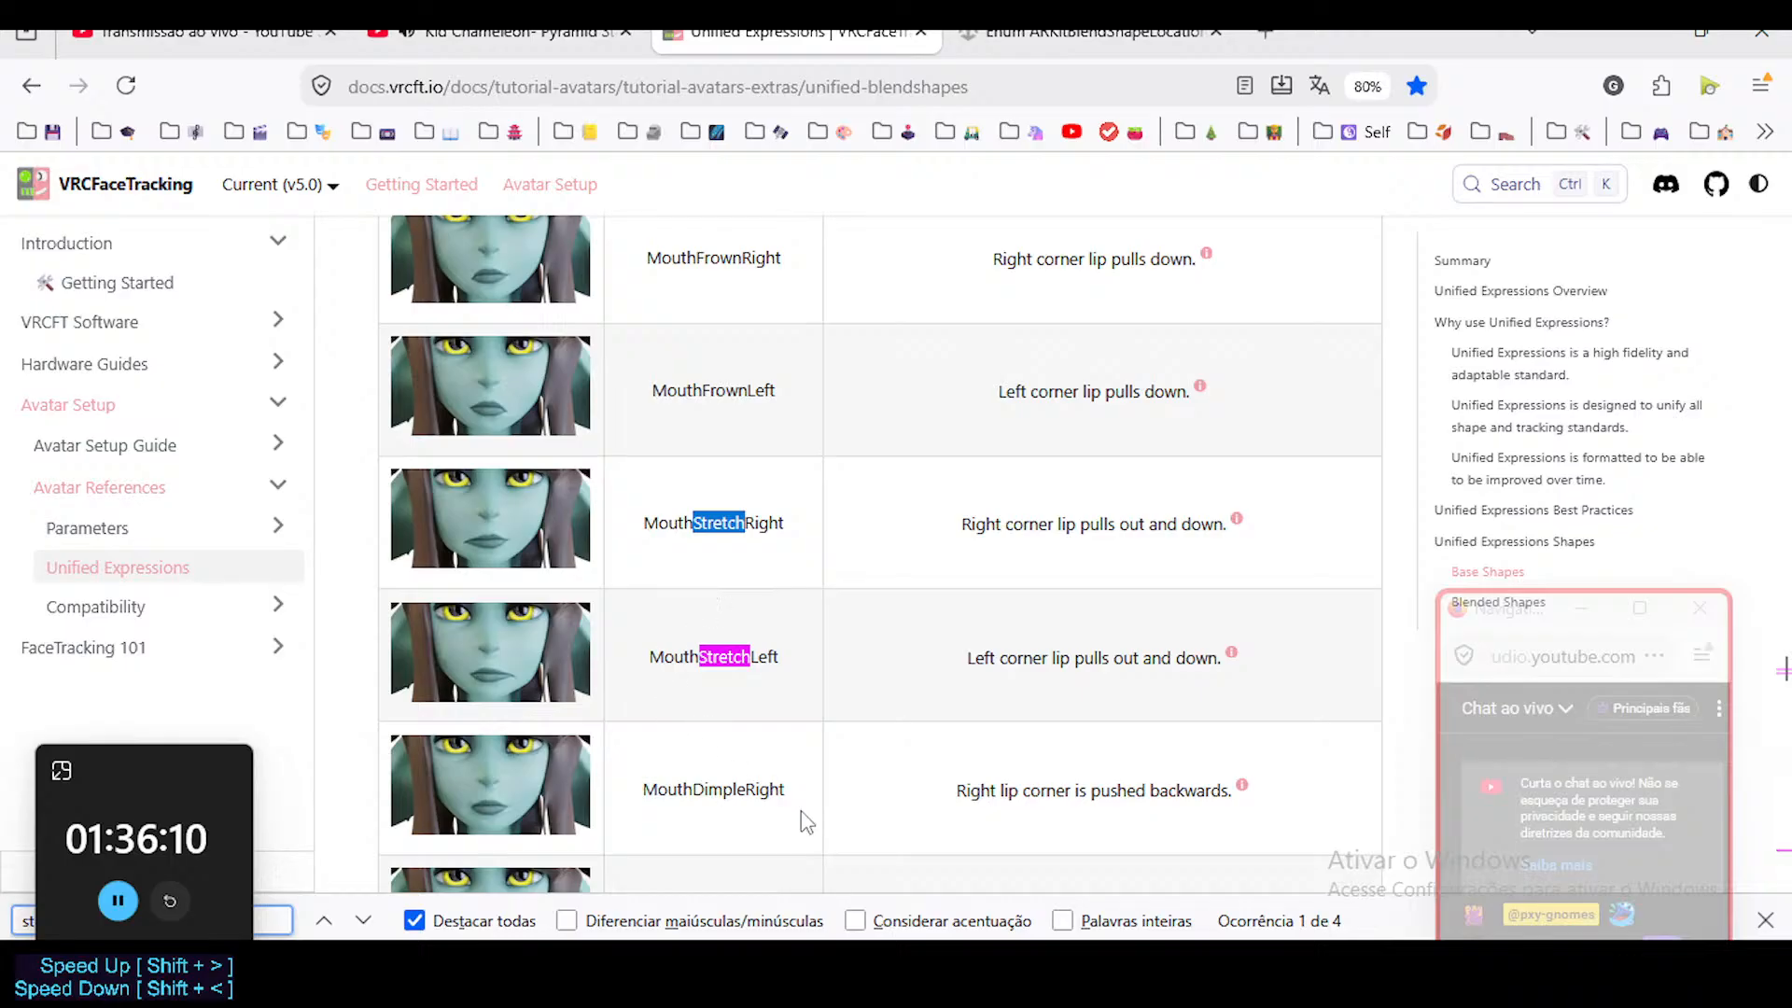
pyautogui.hotkey('alt', 'Tab')
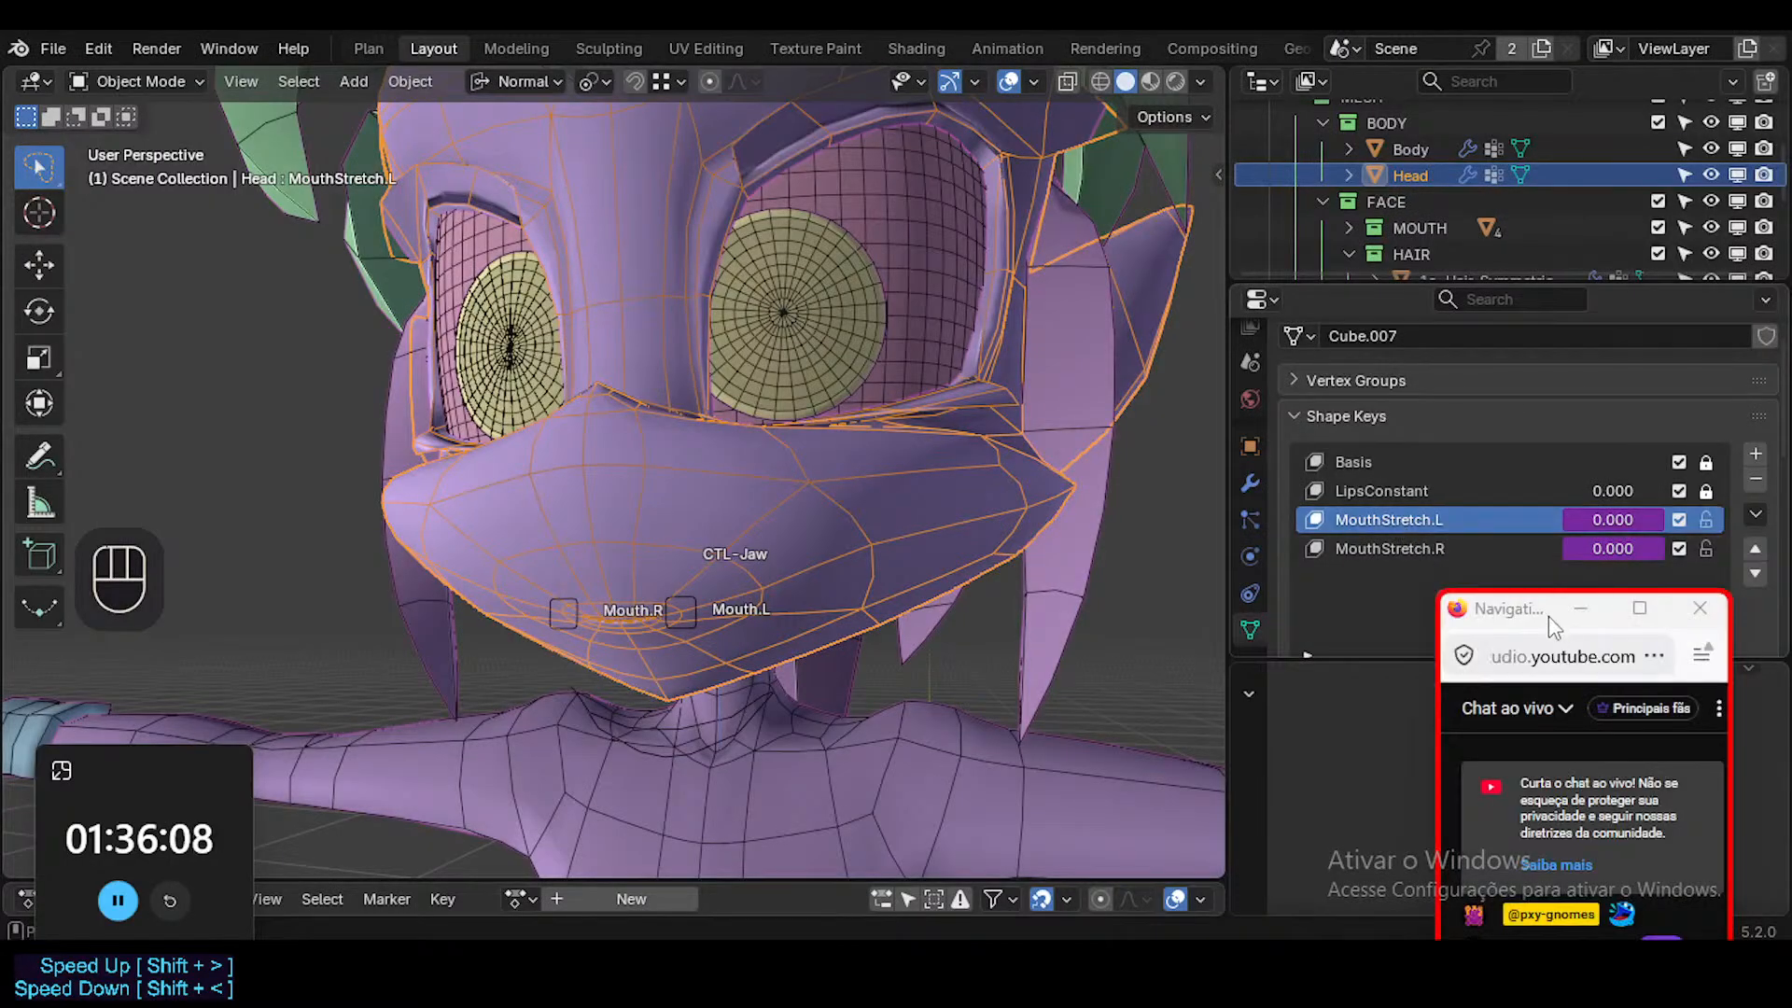
pyautogui.moveTo(1538, 610)
pyautogui.mouseDown()
pyautogui.moveTo(1543, 491)
pyautogui.moveTo(1553, 604)
pyautogui.mouseUp()
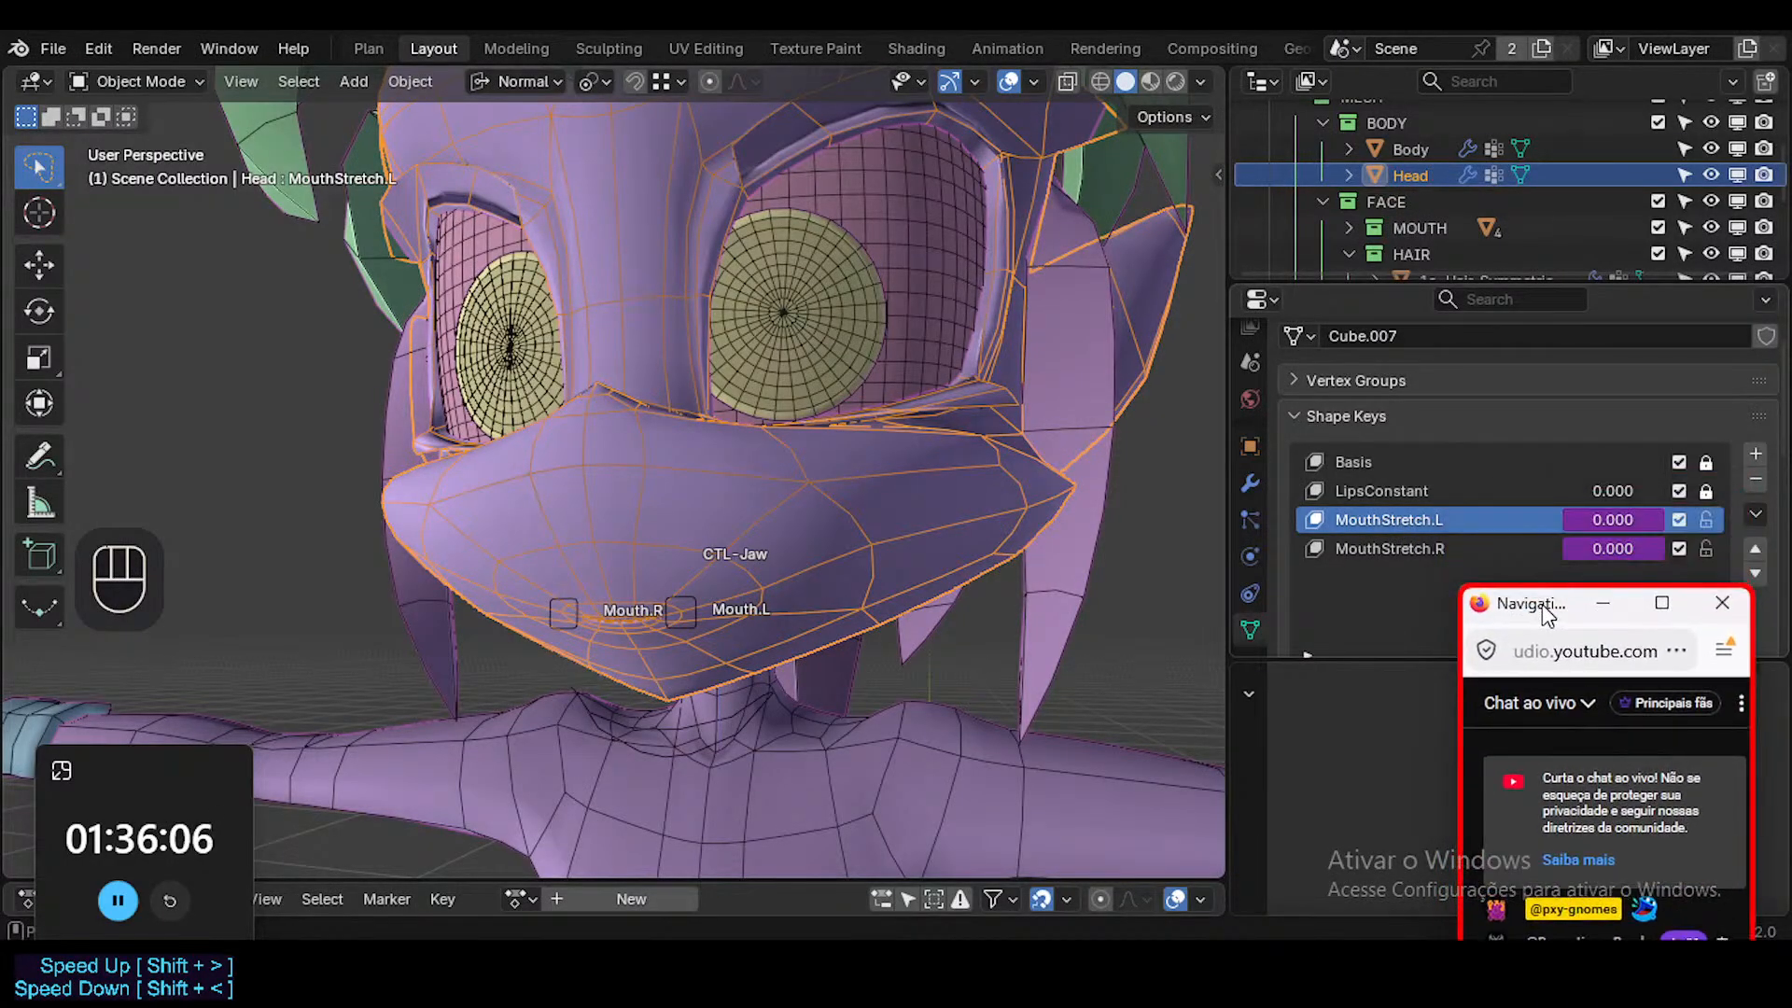
# Frame the mouth in front orthographic view and change the solid shading colour to show the model's skin, hair and lip colours.
pyautogui.click(810, 584)
pyautogui.scroll(2, 740, 592)
pyautogui.scroll(-1, 744, 604)
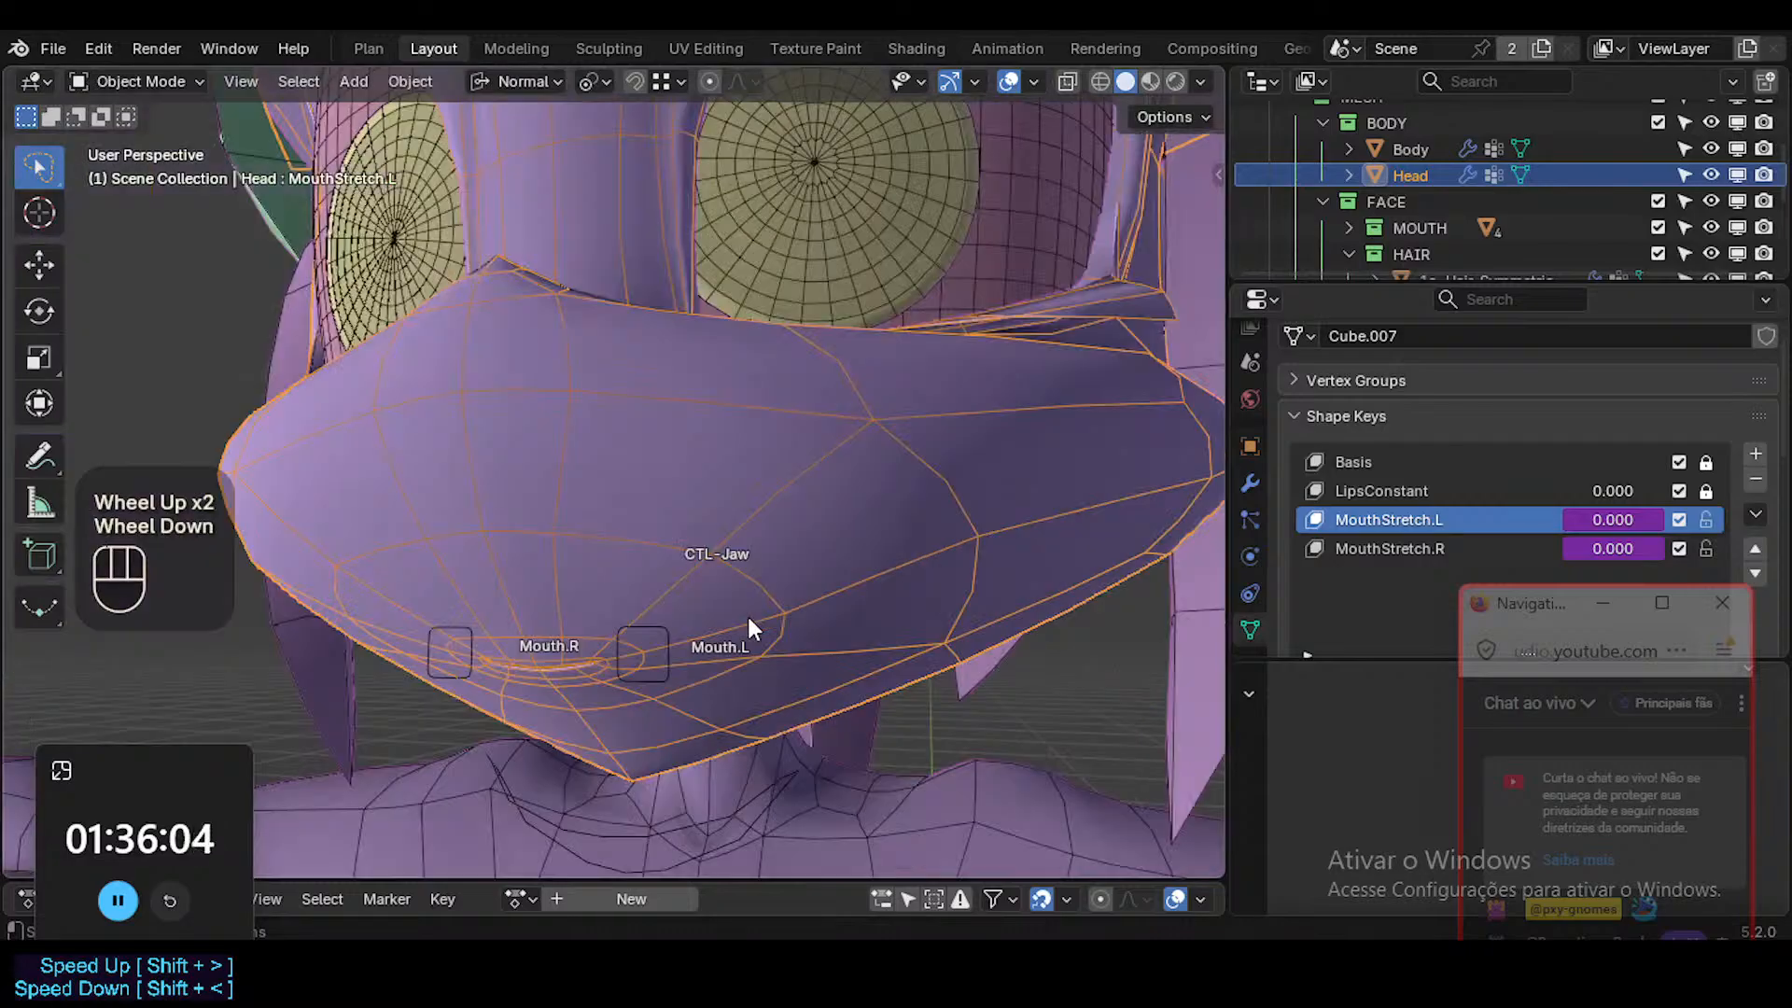
pyautogui.moveTo(747, 620); pyautogui.dragTo(763, 632, button='middle')
pyautogui.press('KP_1')
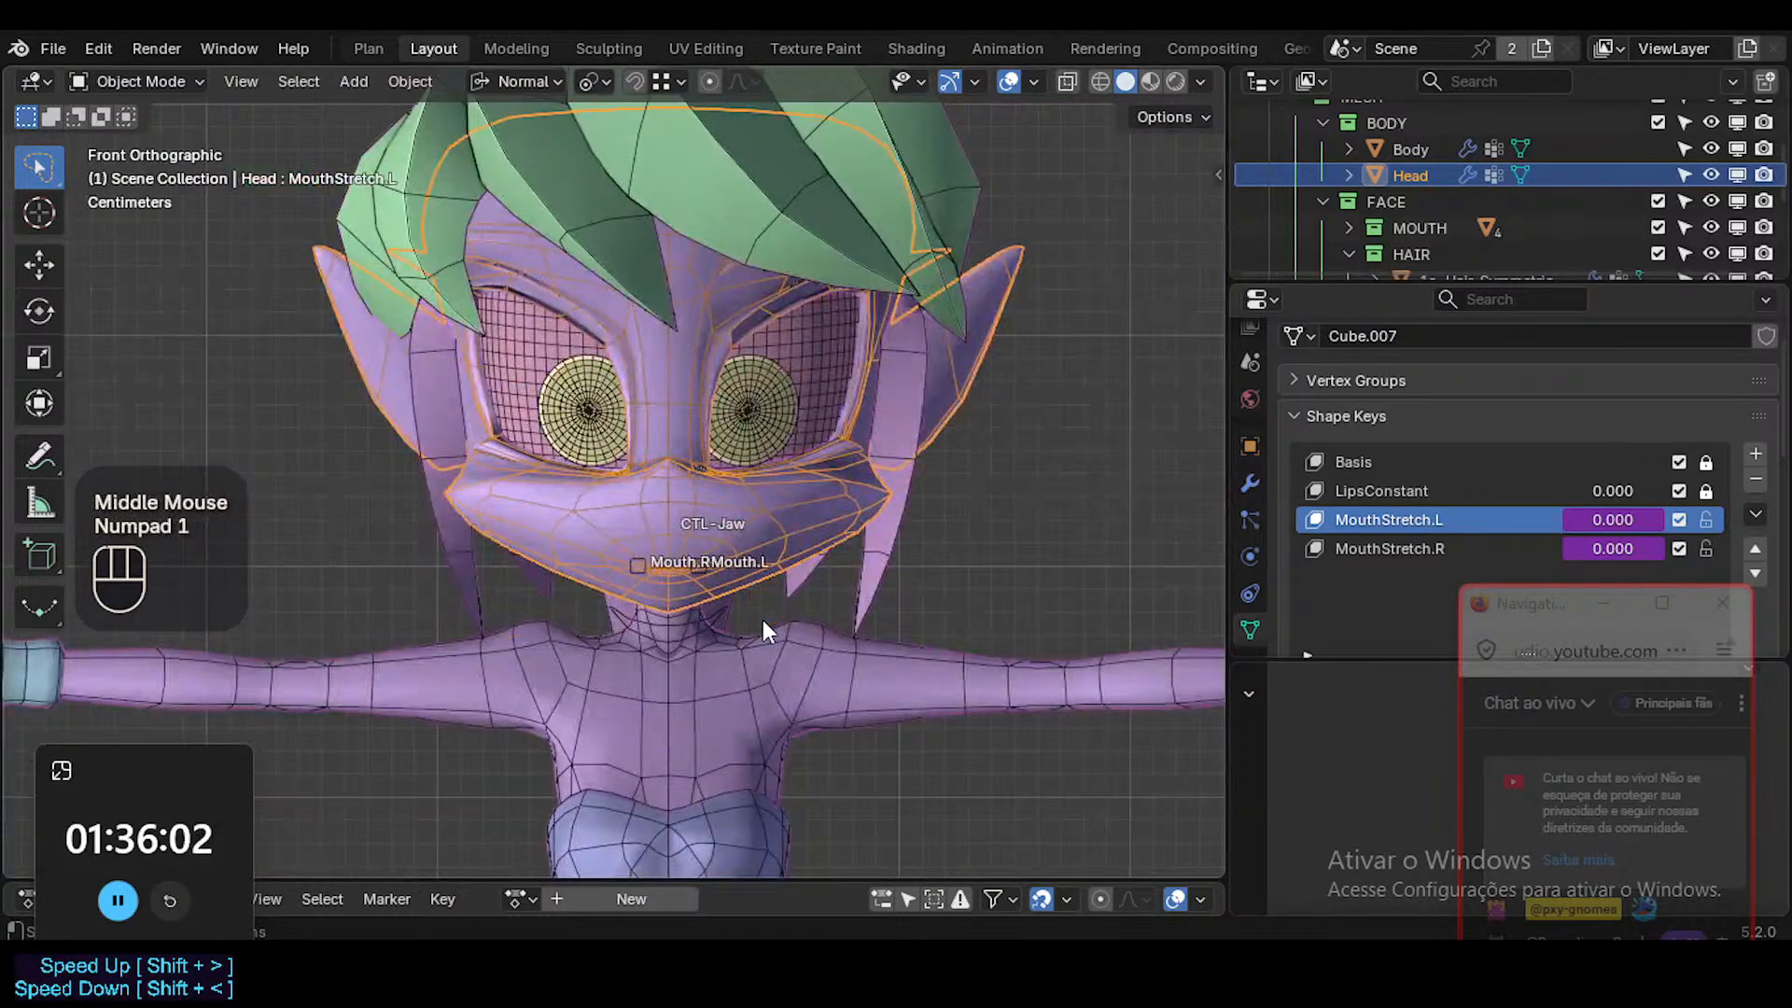
pyautogui.scroll(2, 763, 625)
pyautogui.scroll(2, 764, 619)
pyautogui.keyDown('shift'); pyautogui.moveTo(644, 507); pyautogui.dragTo(724, 545, button='middle'); pyautogui.keyUp('shift')
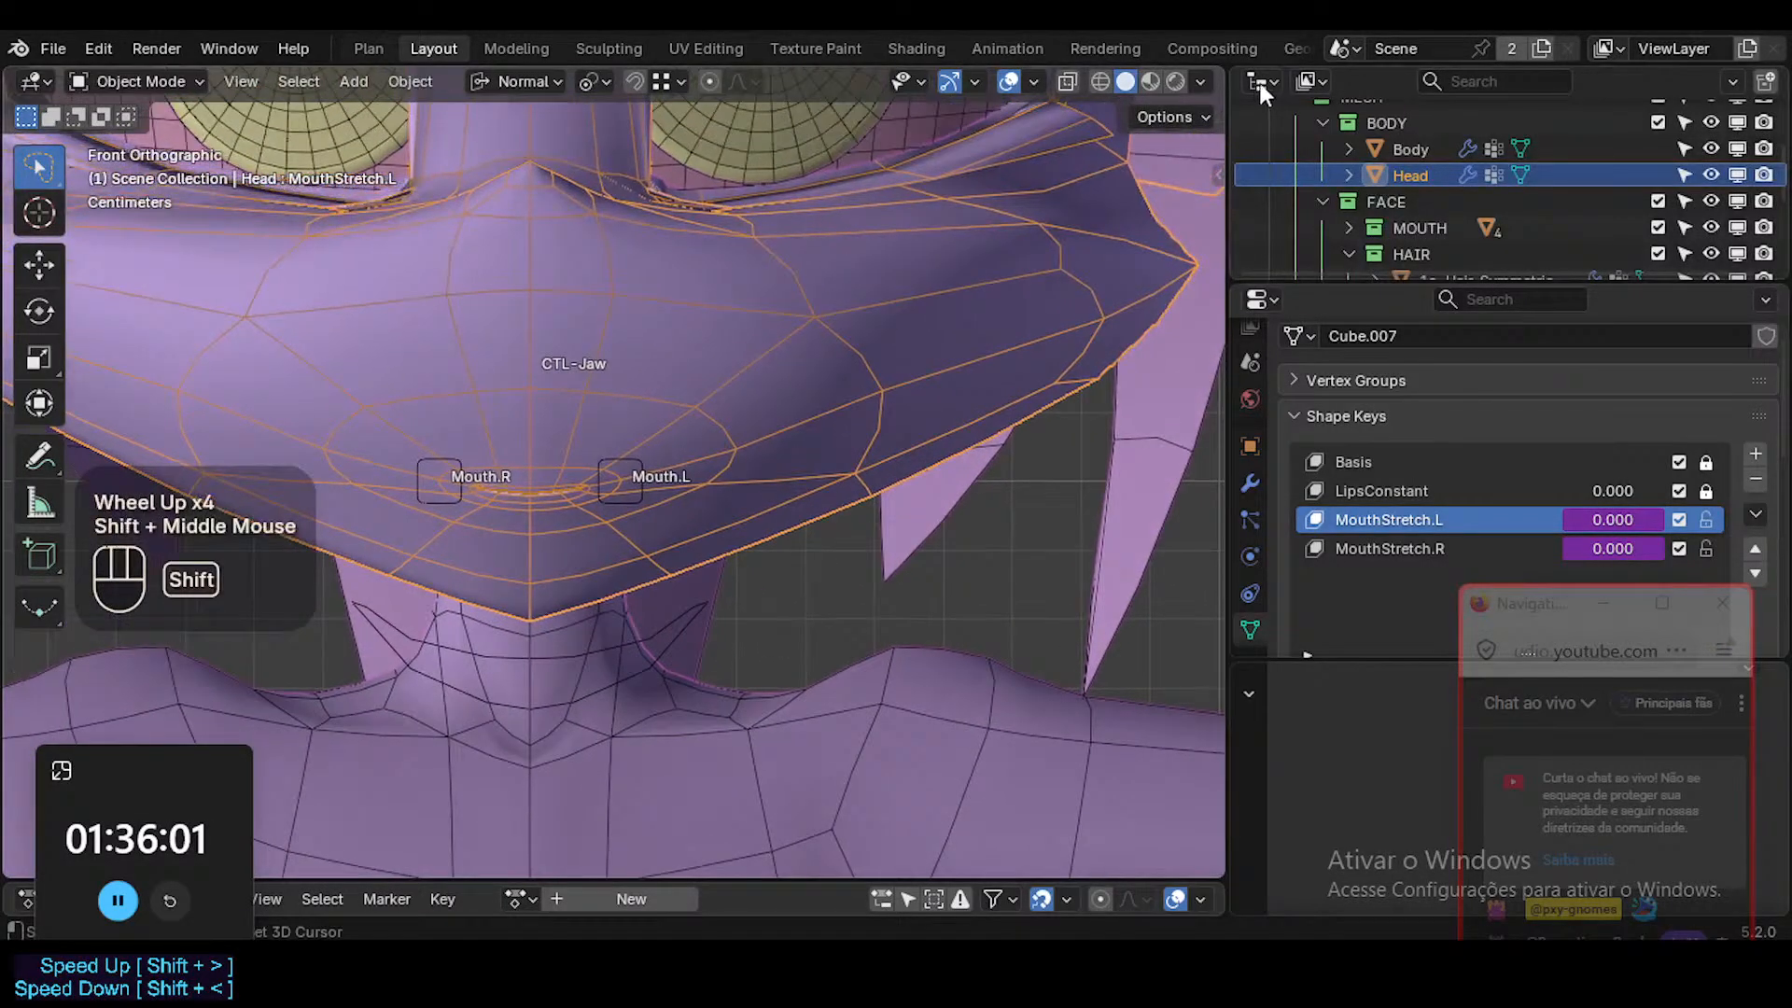
pyautogui.click(1200, 83)
pyautogui.click(1197, 557)
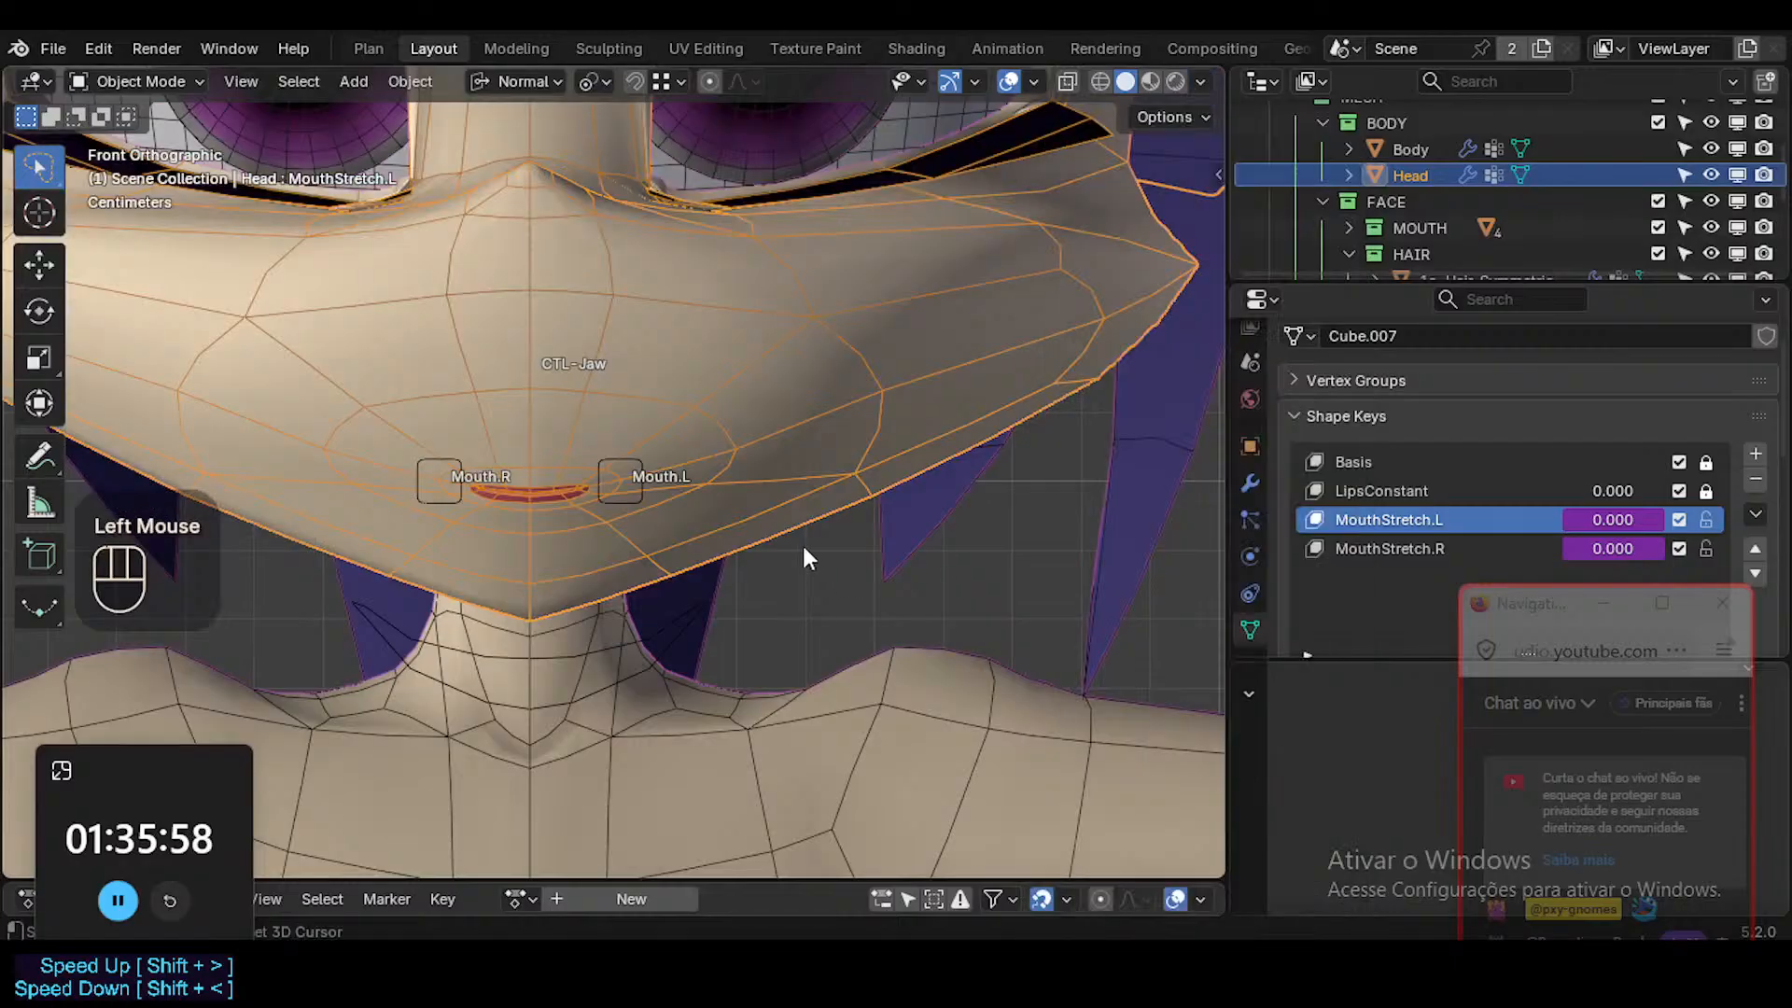
# Check the closed mouth by briefly hiding the viewport overlays and showing them again.
pyautogui.click(677, 456)
pyautogui.hotkey('shift', 'alt', 'z')
pyautogui.hotkey('shift', 'alt', 'z')
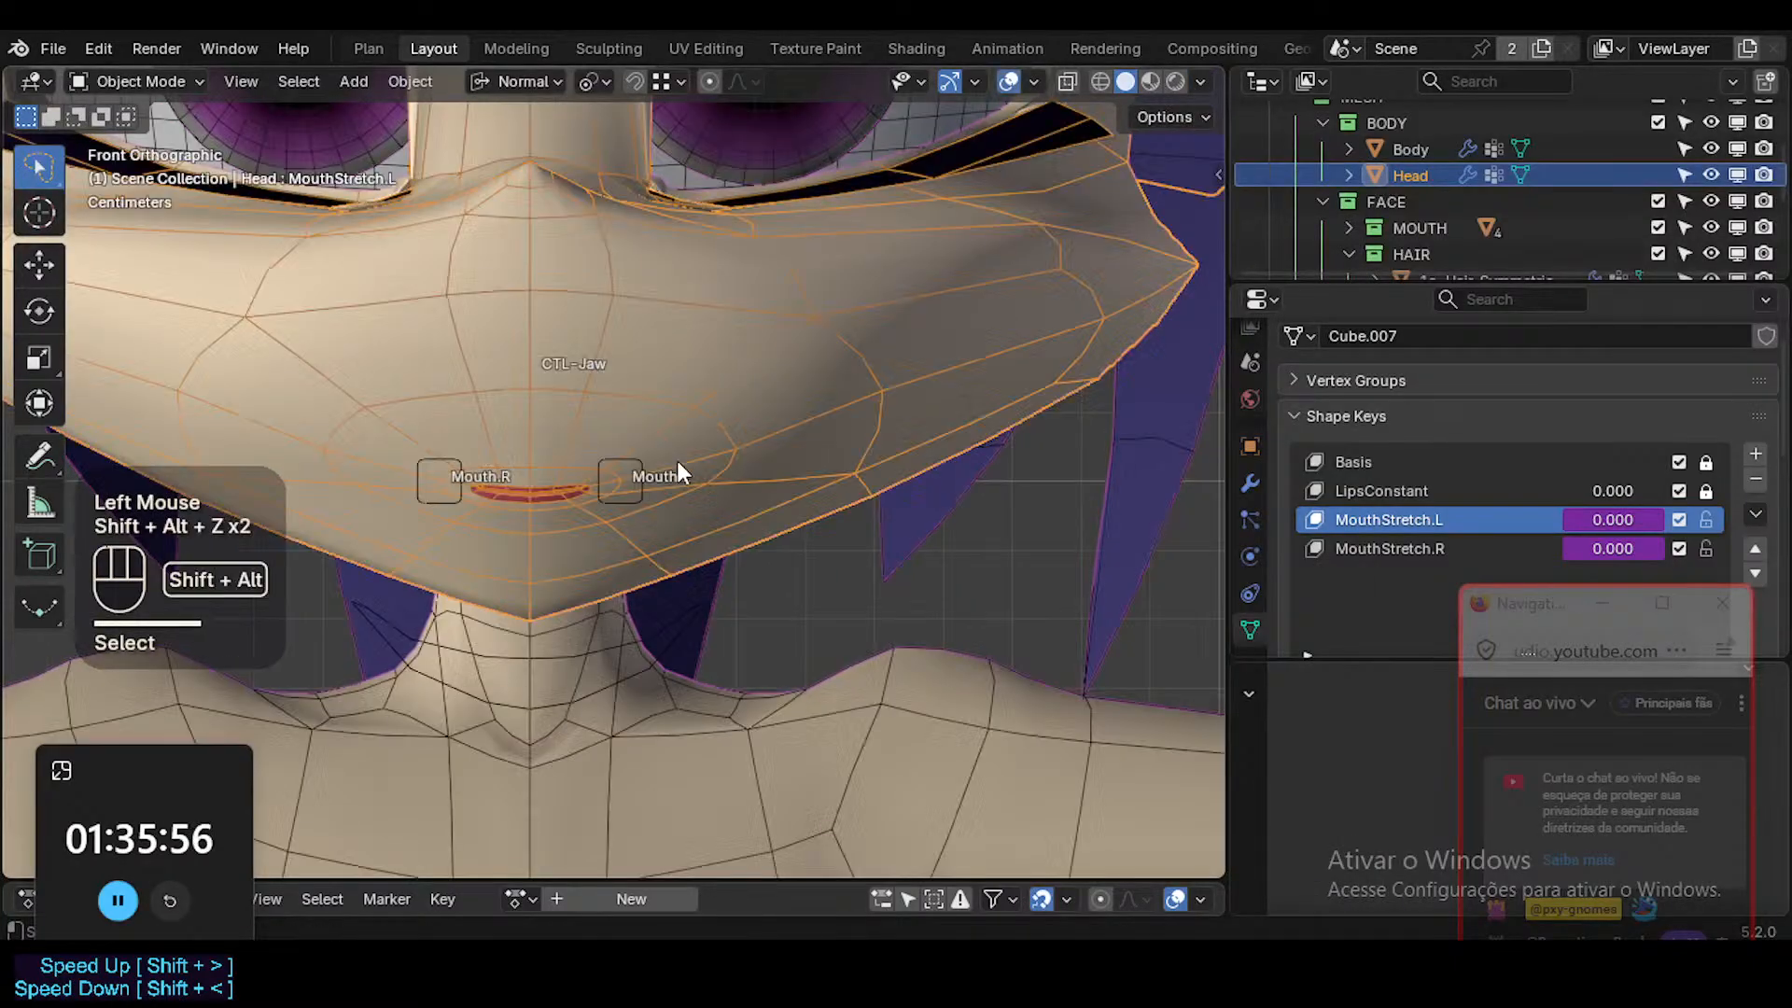
pyautogui.click(707, 413)
# View the Head mesh in Edit Mode, display its modifier stack, and return to Object Mode.
pyautogui.press('Tab')
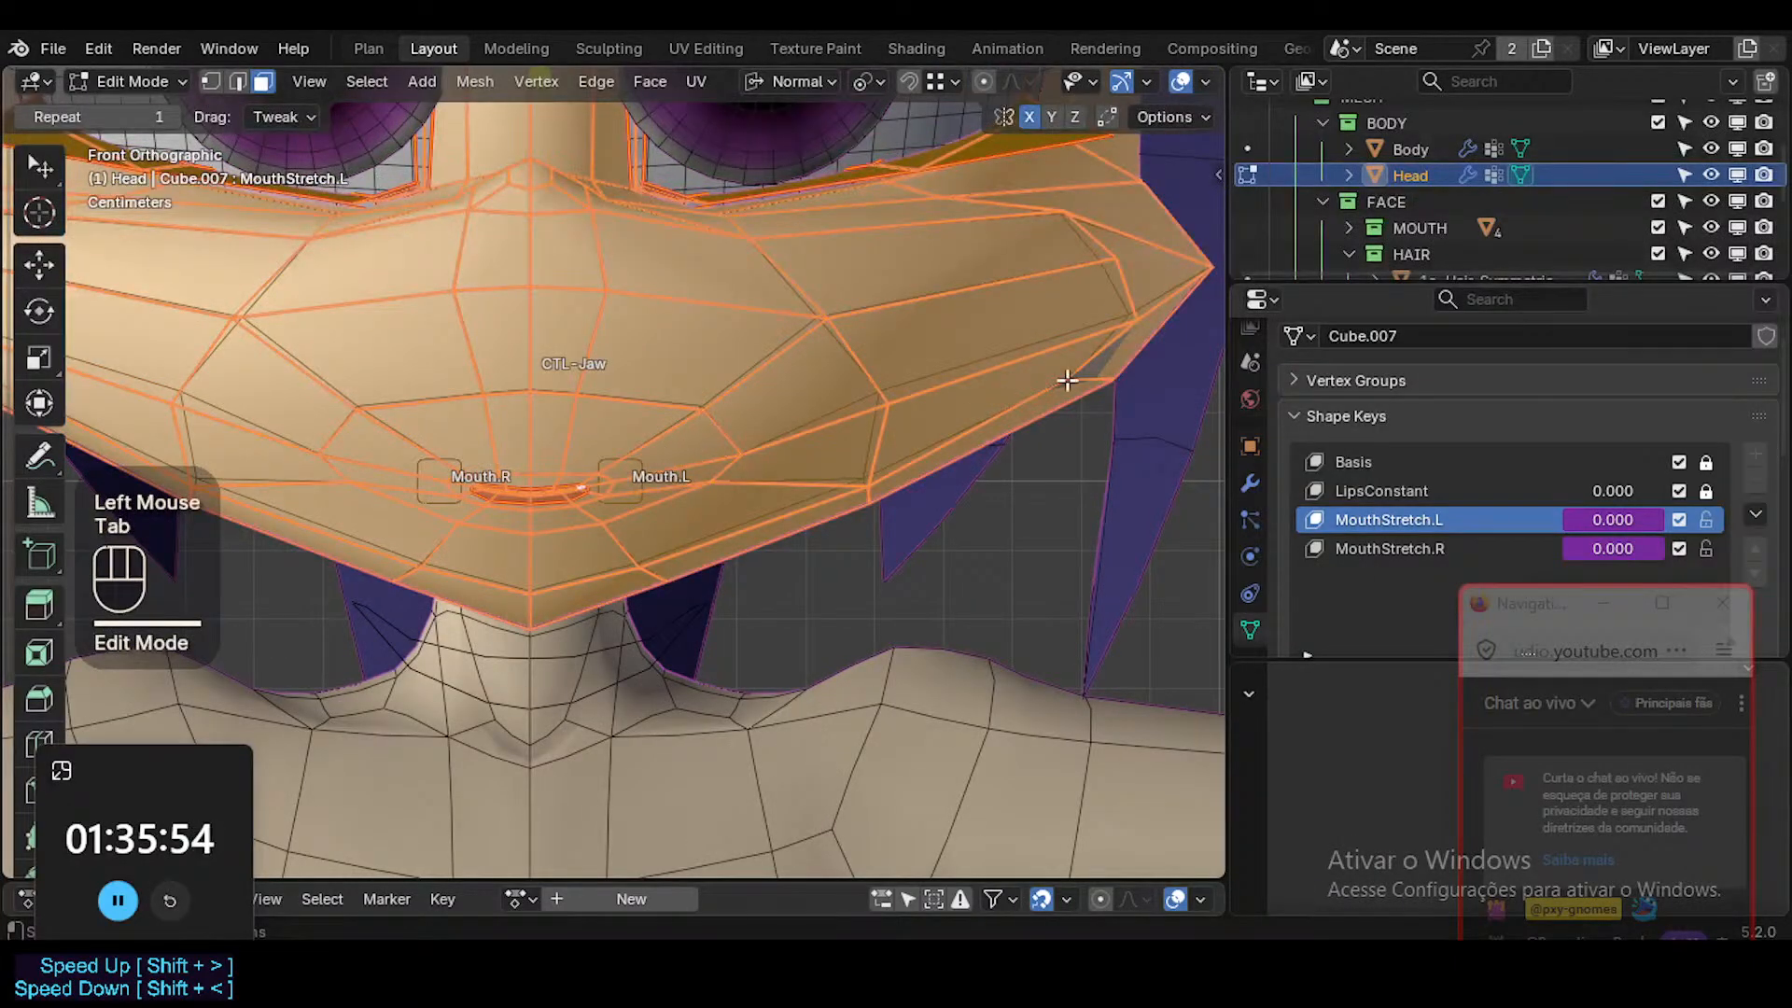
pyautogui.click(1249, 483)
pyautogui.scroll(-1, 1599, 547)
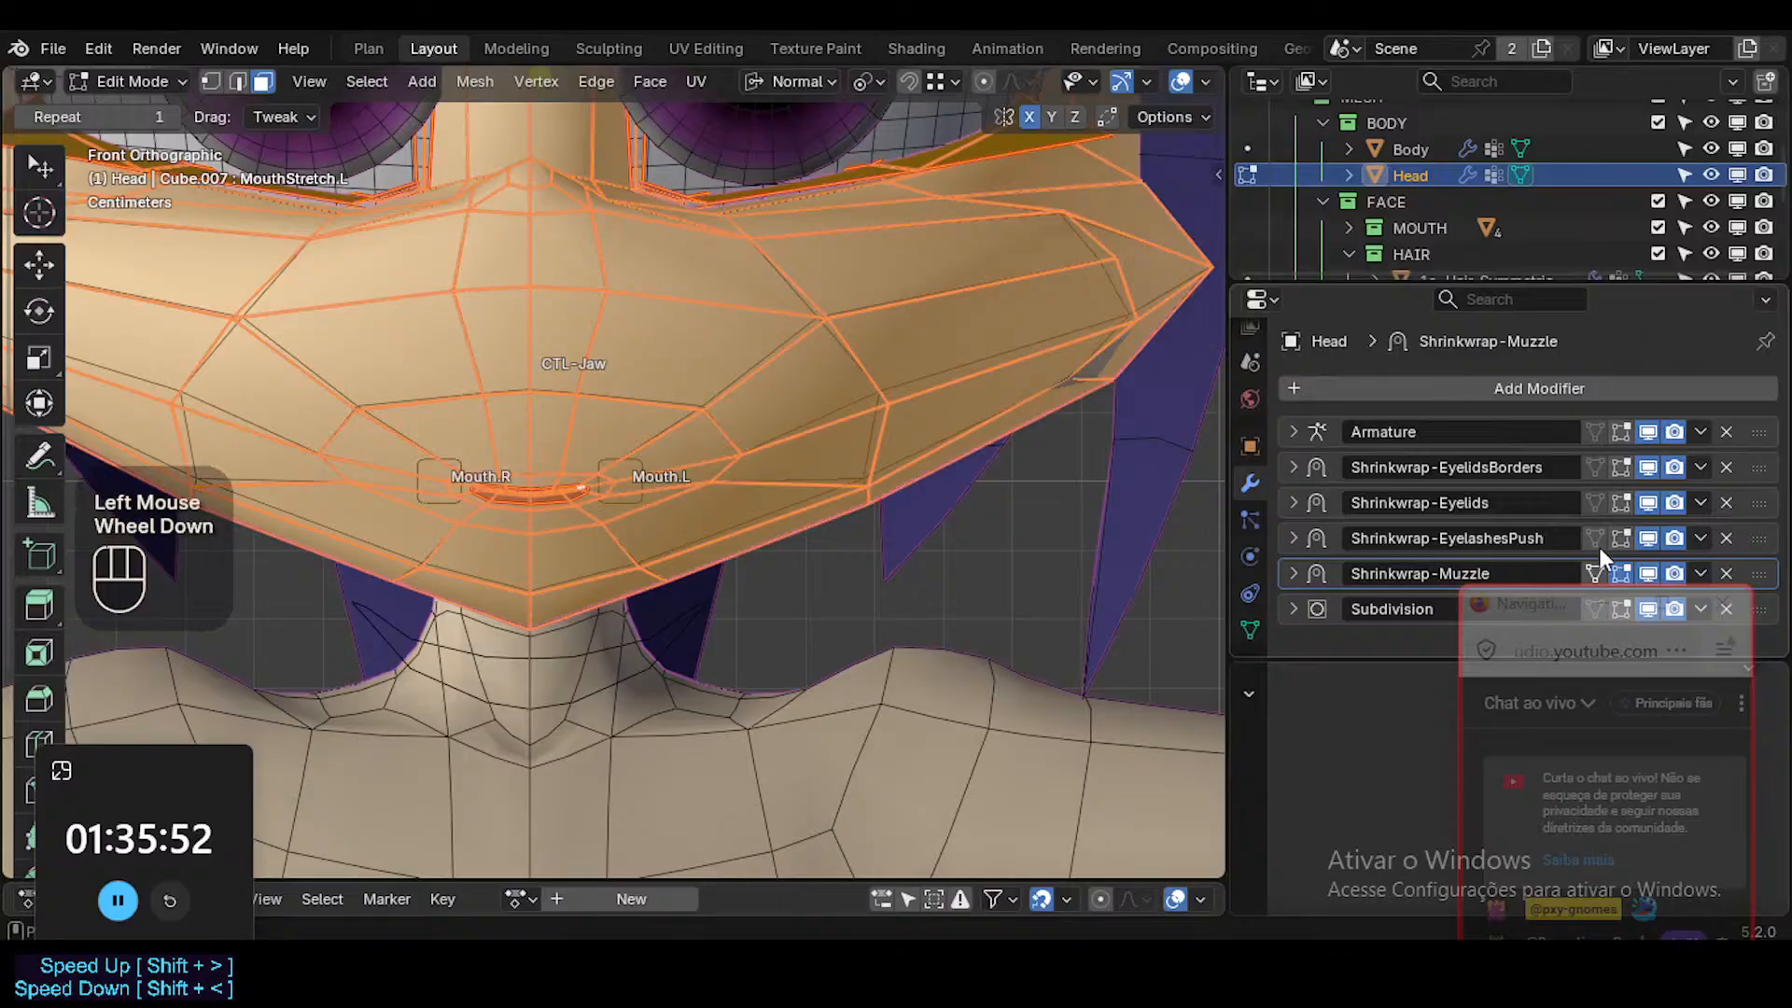
pyautogui.press('Tab')
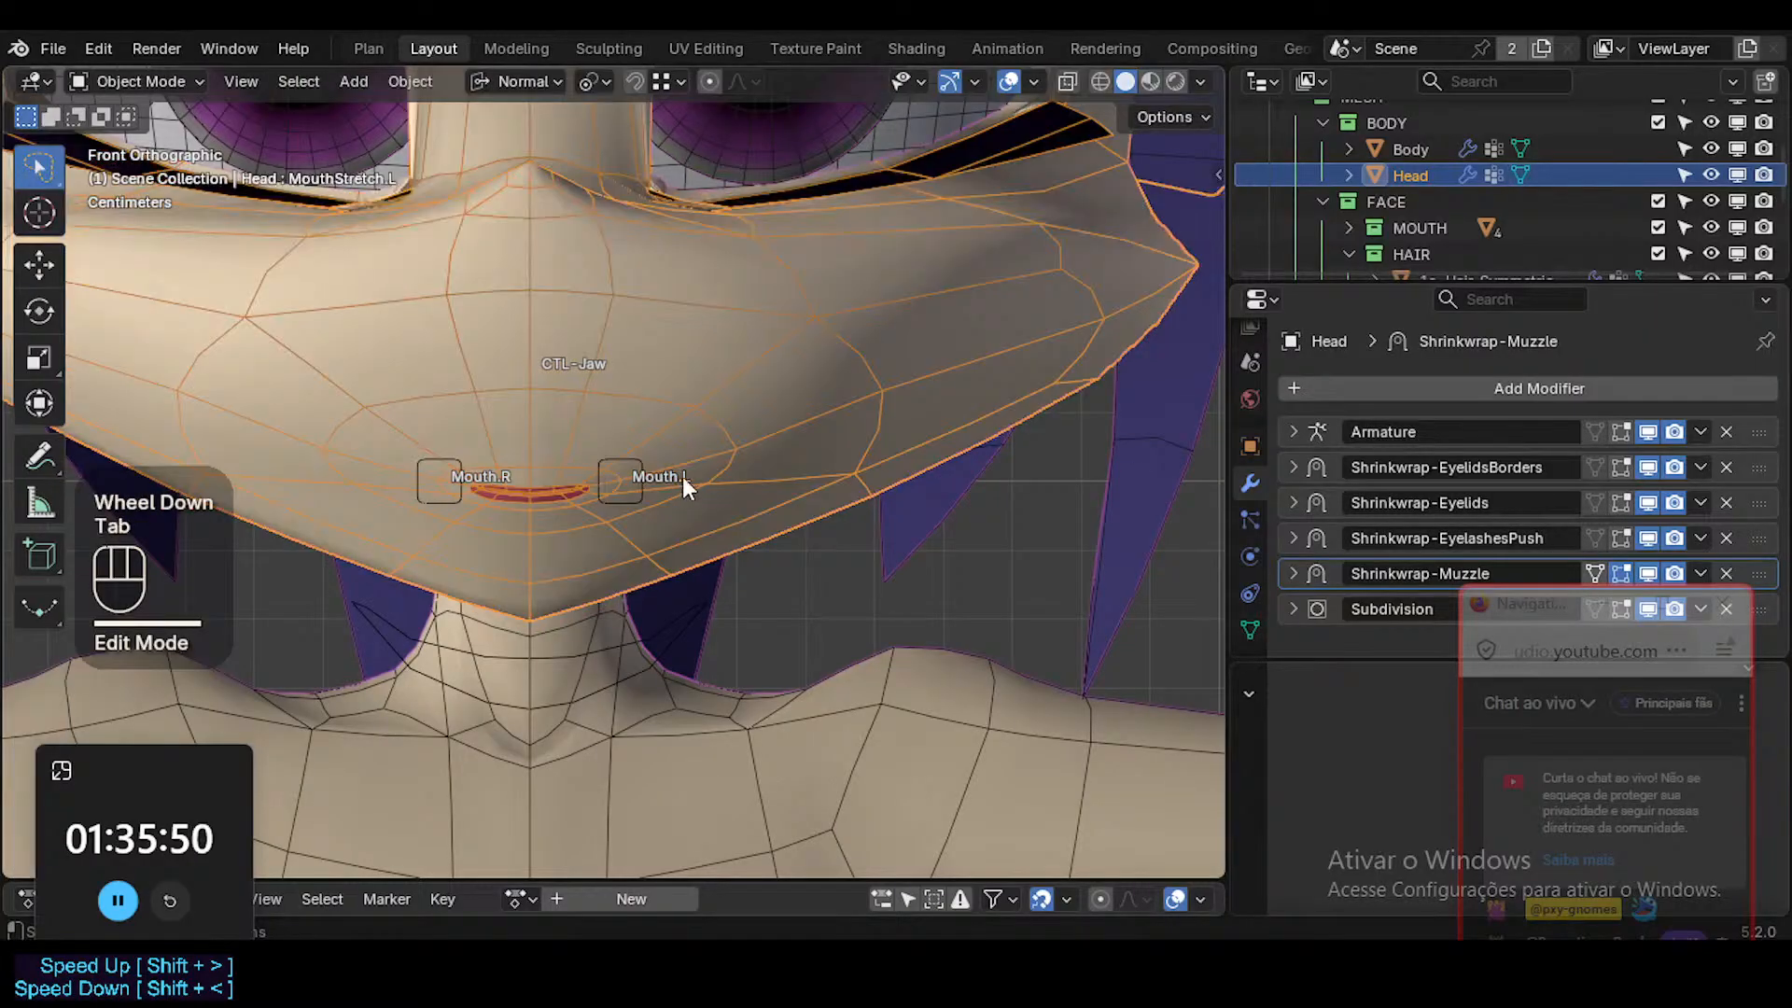
# Toggle the viewport overlays off and on again to compare the mouth's shape, keeping Head selected.
pyautogui.hotkey('shift', 'alt', 'z')
pyautogui.hotkey('shift', 'alt', 'z')
pyautogui.click(647, 461)
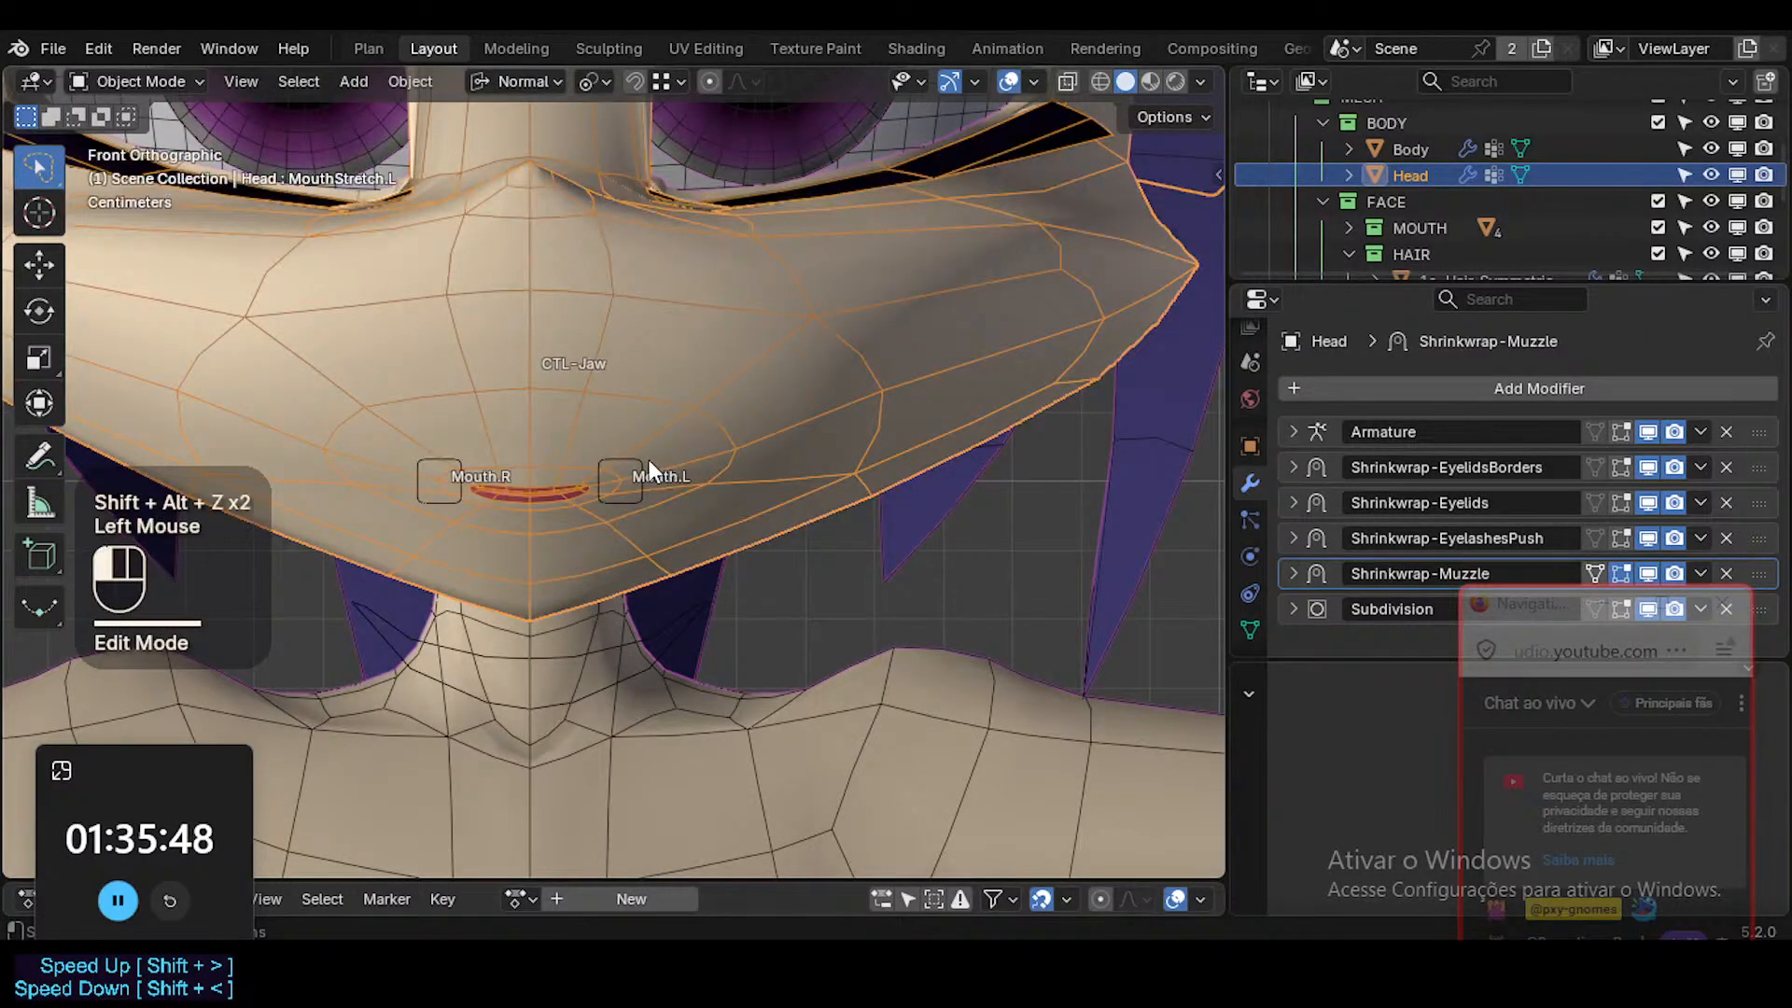
pyautogui.click(688, 444)
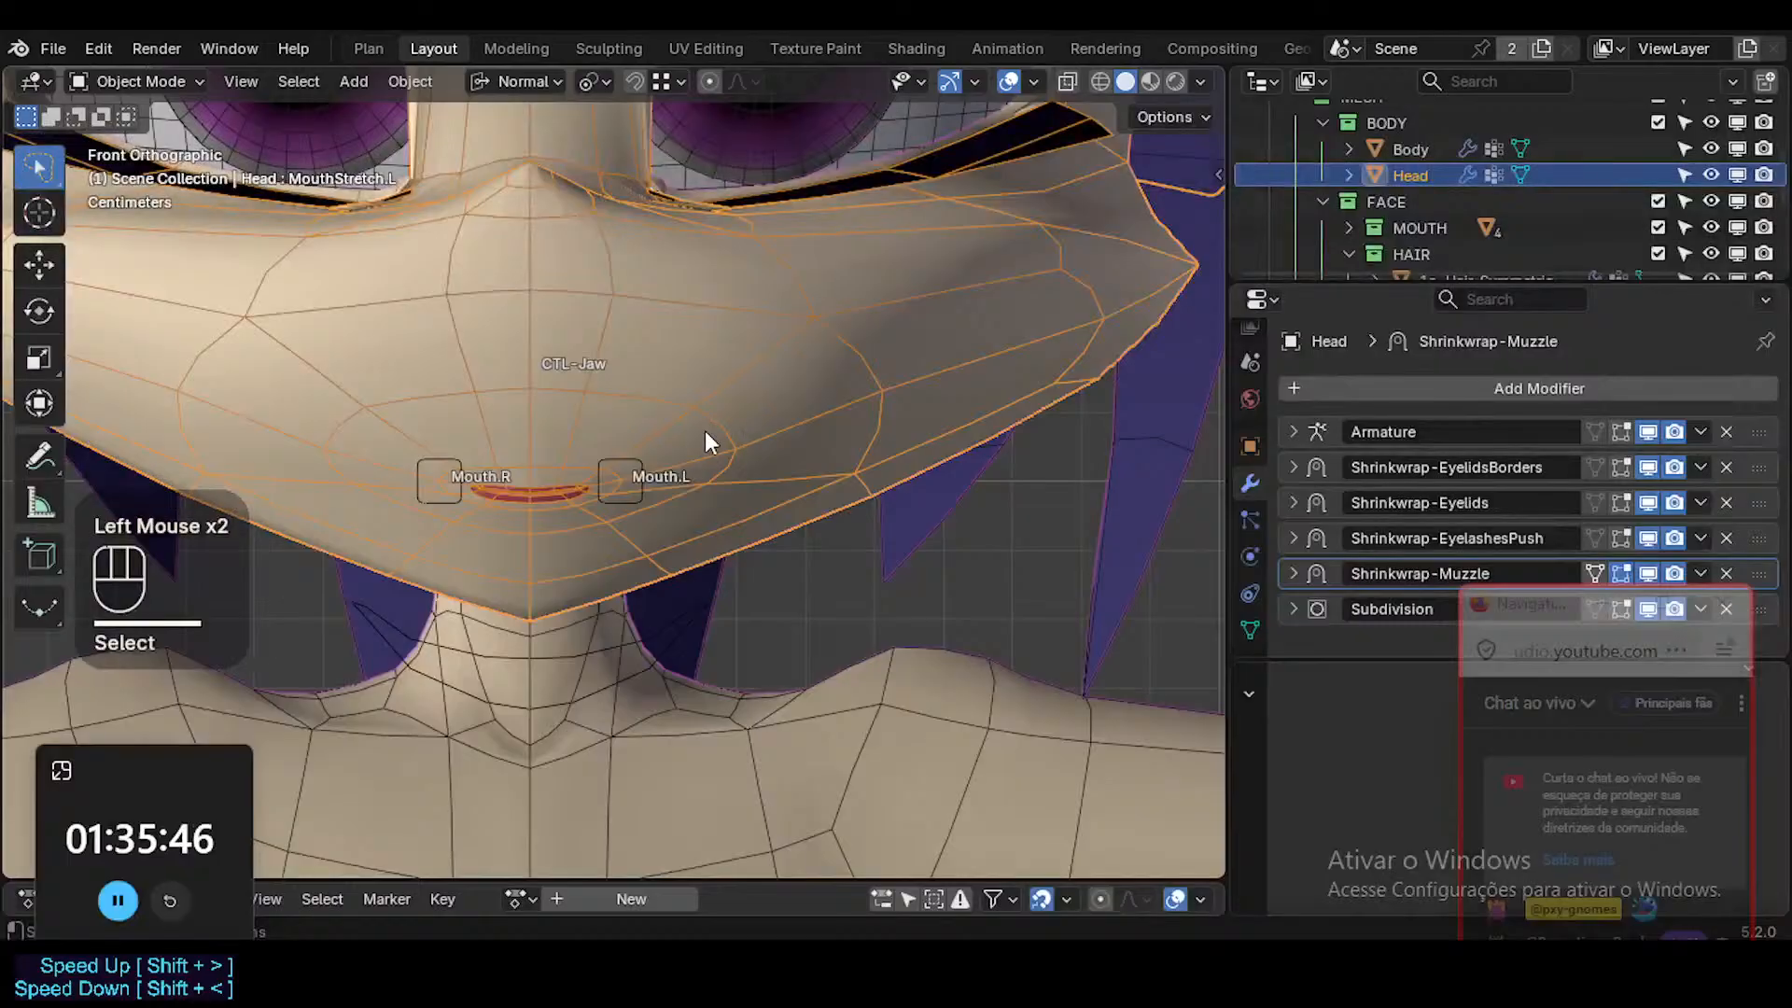
# Inspect the weights around the mouth in Weight Paint Mode and return to Object Mode.
pyautogui.hotkey('ctrl', 'Tab')
pyautogui.press('7')
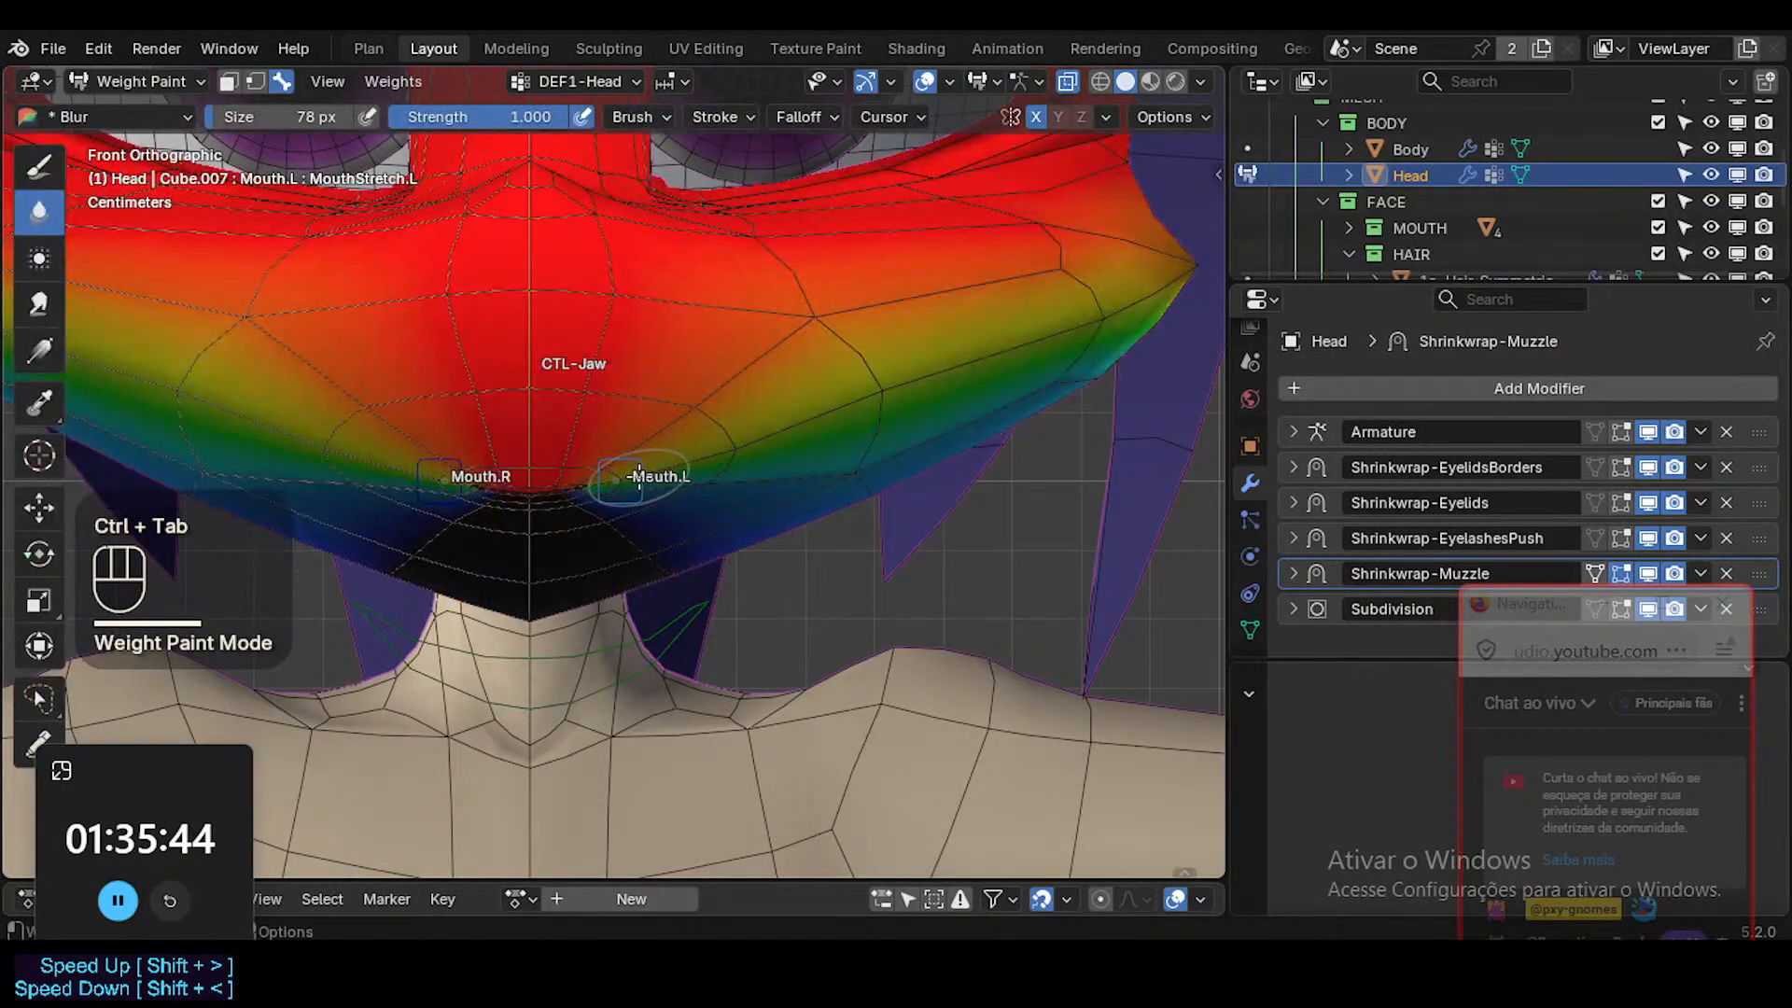
pyautogui.hotkey('ctrl', 'Tab')
pyautogui.click(685, 423)
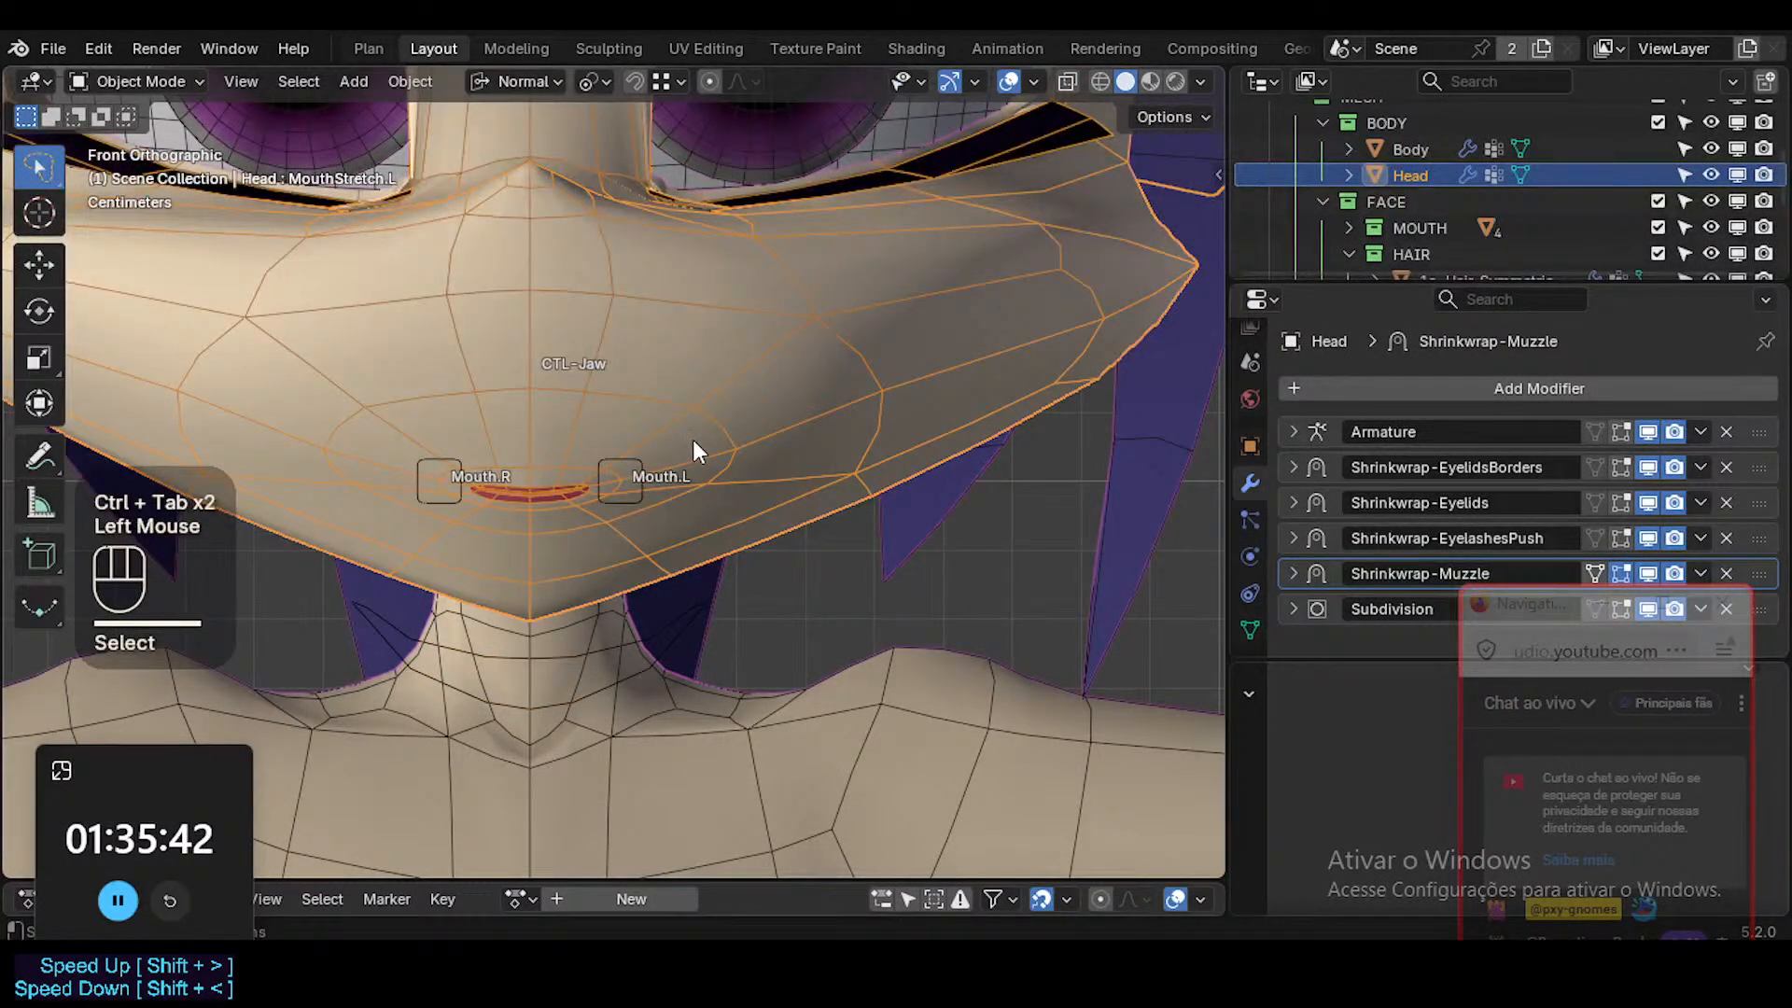
# Examine the mouth's topology in Edit Mode, return to Object Mode, and display the Head mesh's shape keys again.
pyautogui.press('Tab')
pyautogui.scroll(1, 677, 478)
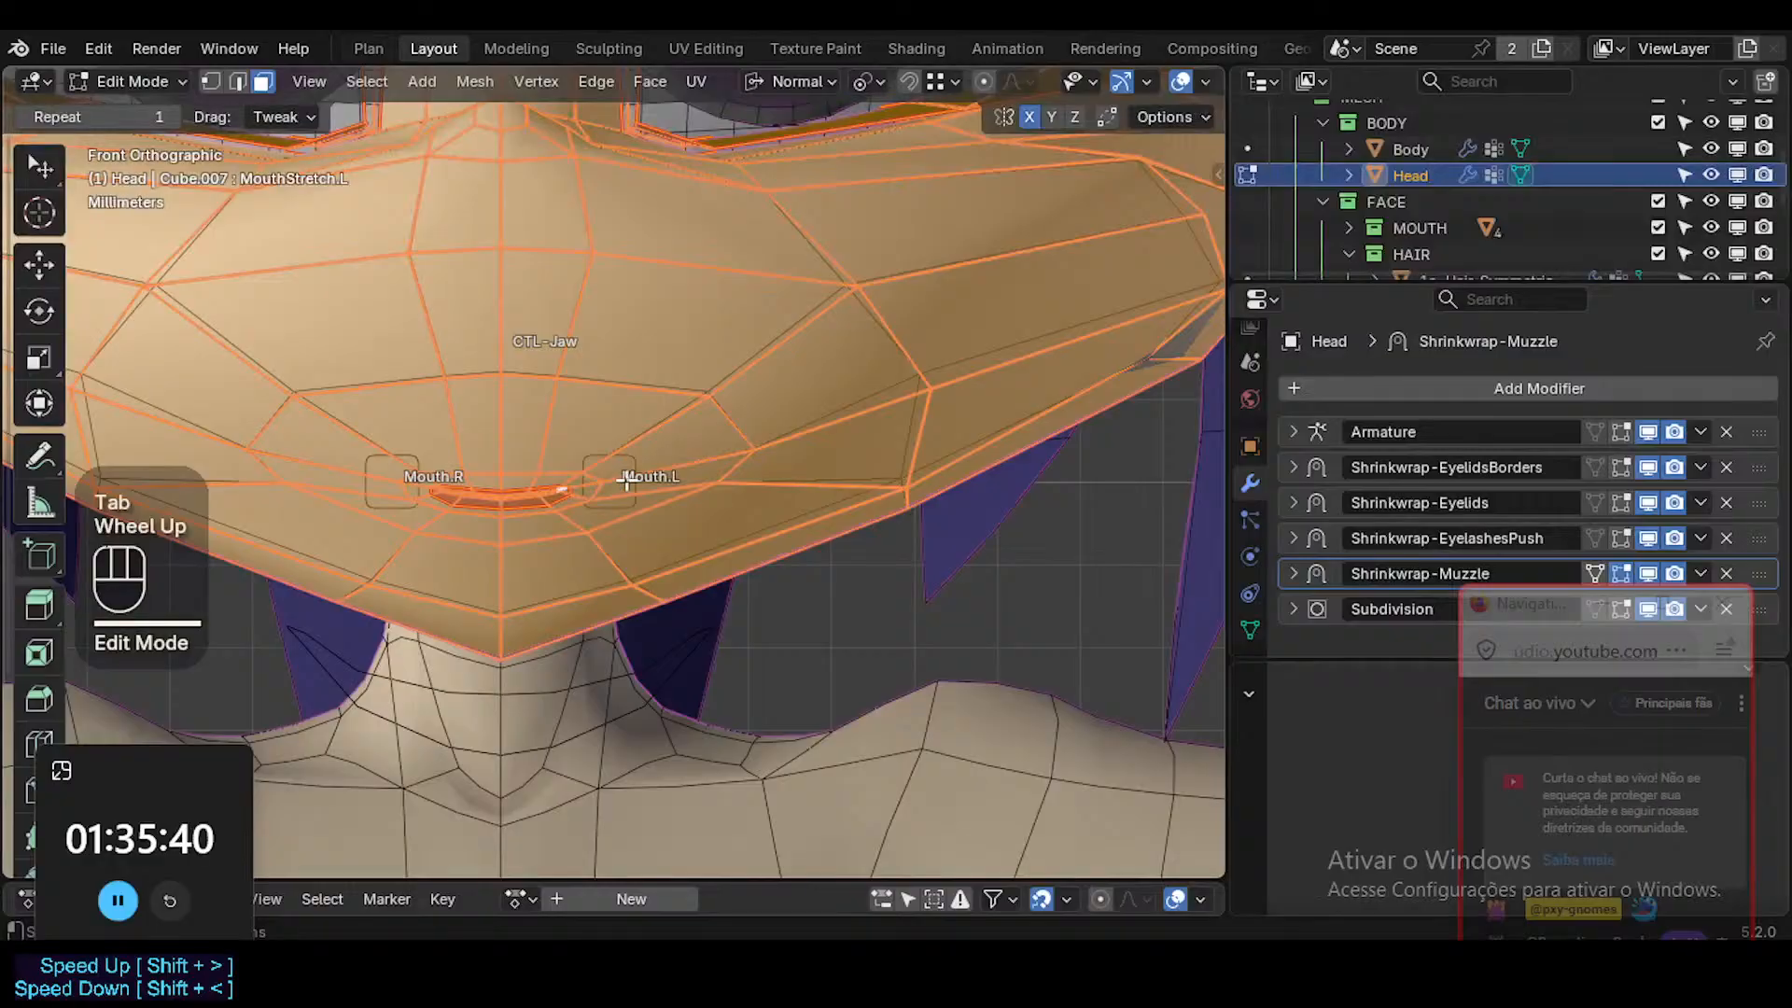
pyautogui.press('Tab')
pyautogui.click(1249, 630)
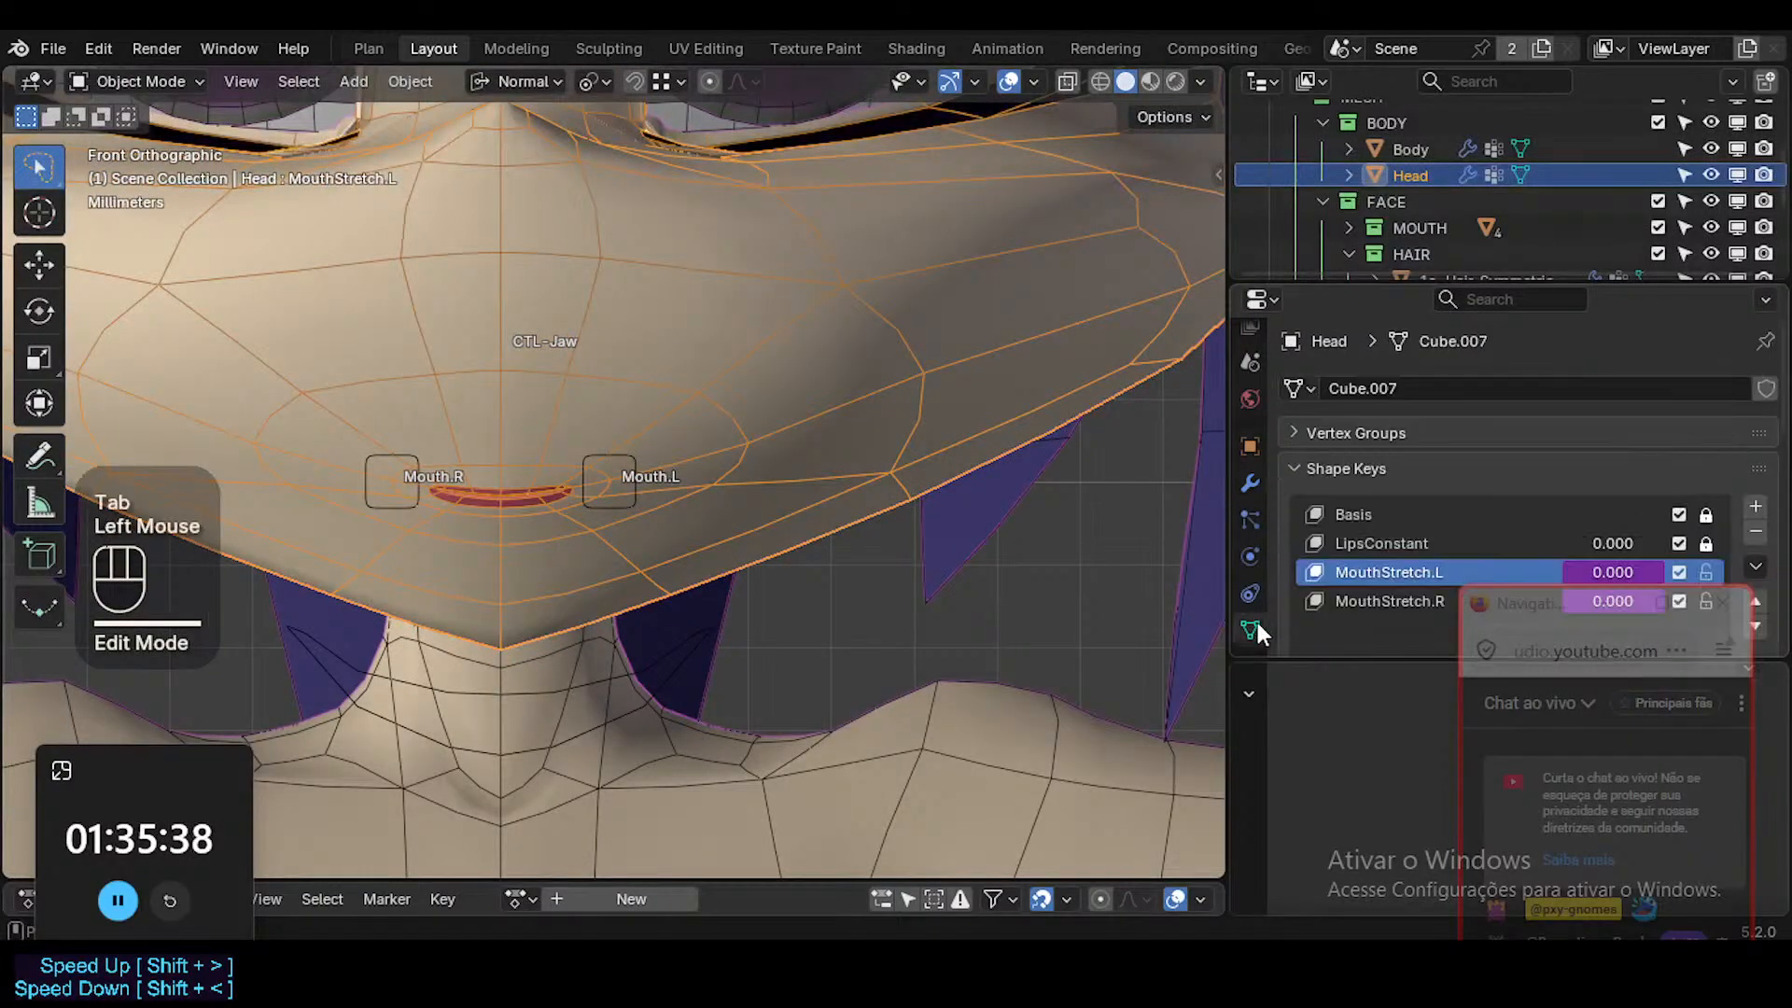
# Add a new shape key to the Head mesh and name it MouthSmile.L.
pyautogui.click(1474, 300)
pyautogui.moveTo(1470, 286); pyautogui.dragTo(1474, 169)
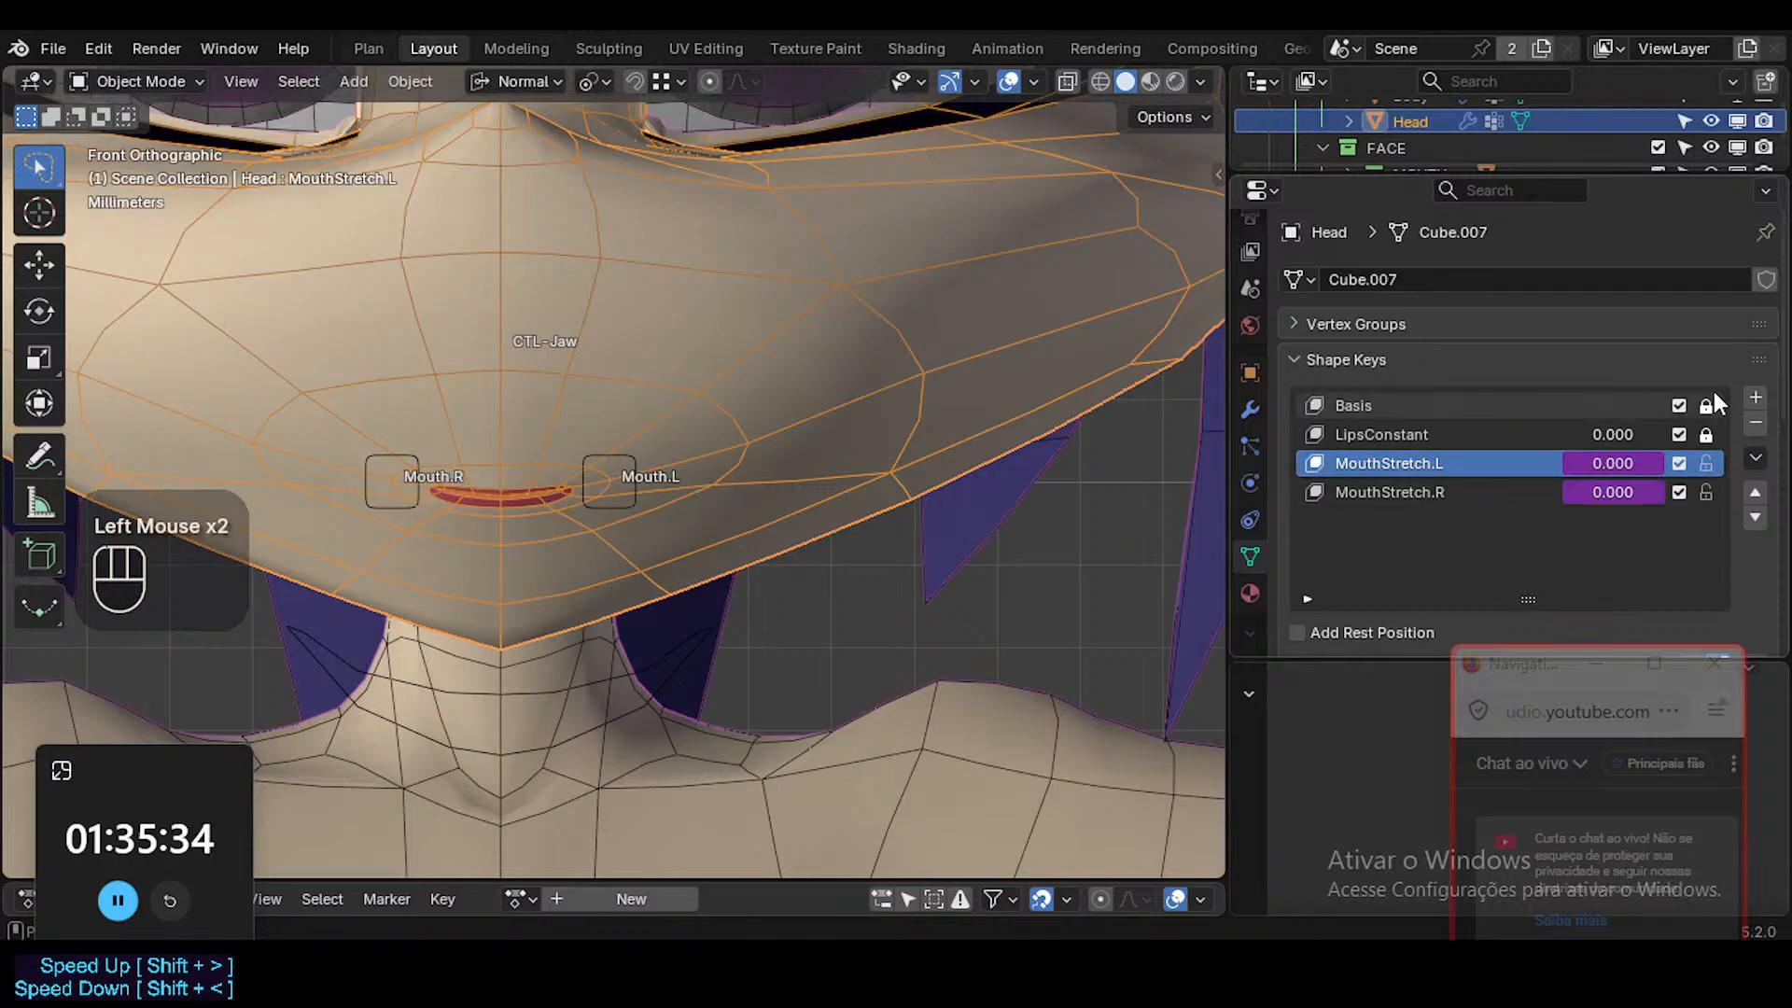
pyautogui.click(1756, 400)
pyautogui.doubleClick(1597, 513)
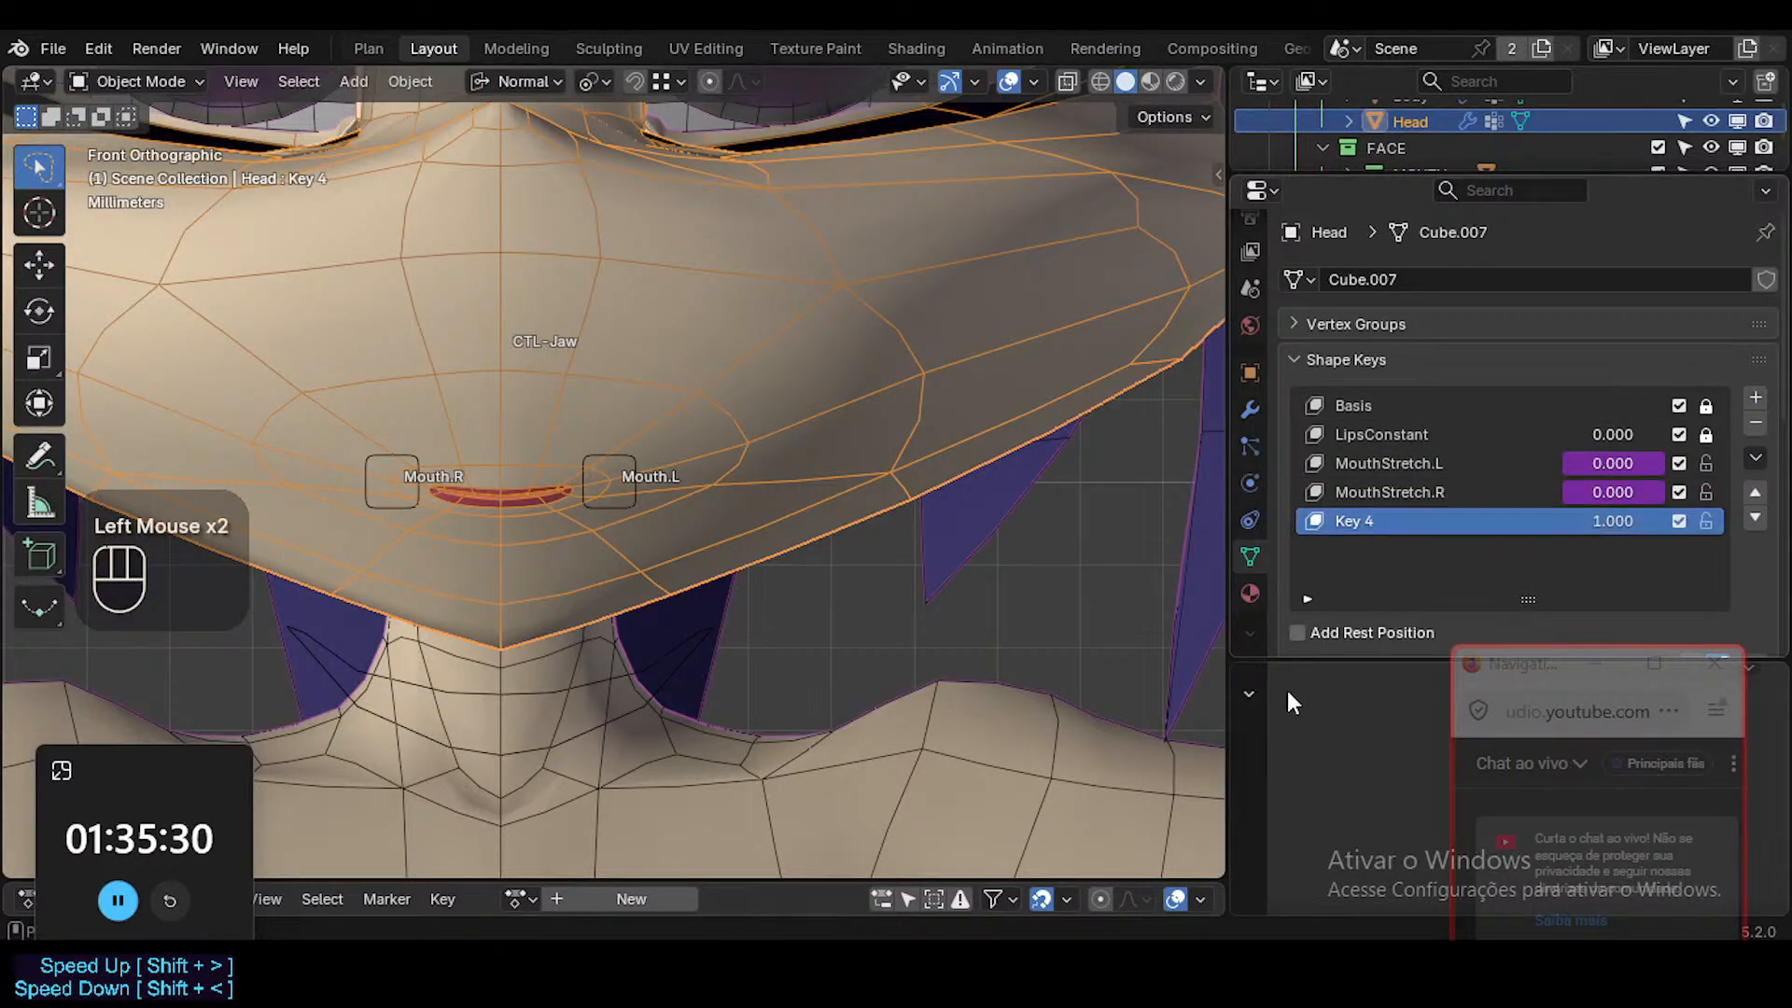
pyautogui.moveTo(794, 965)
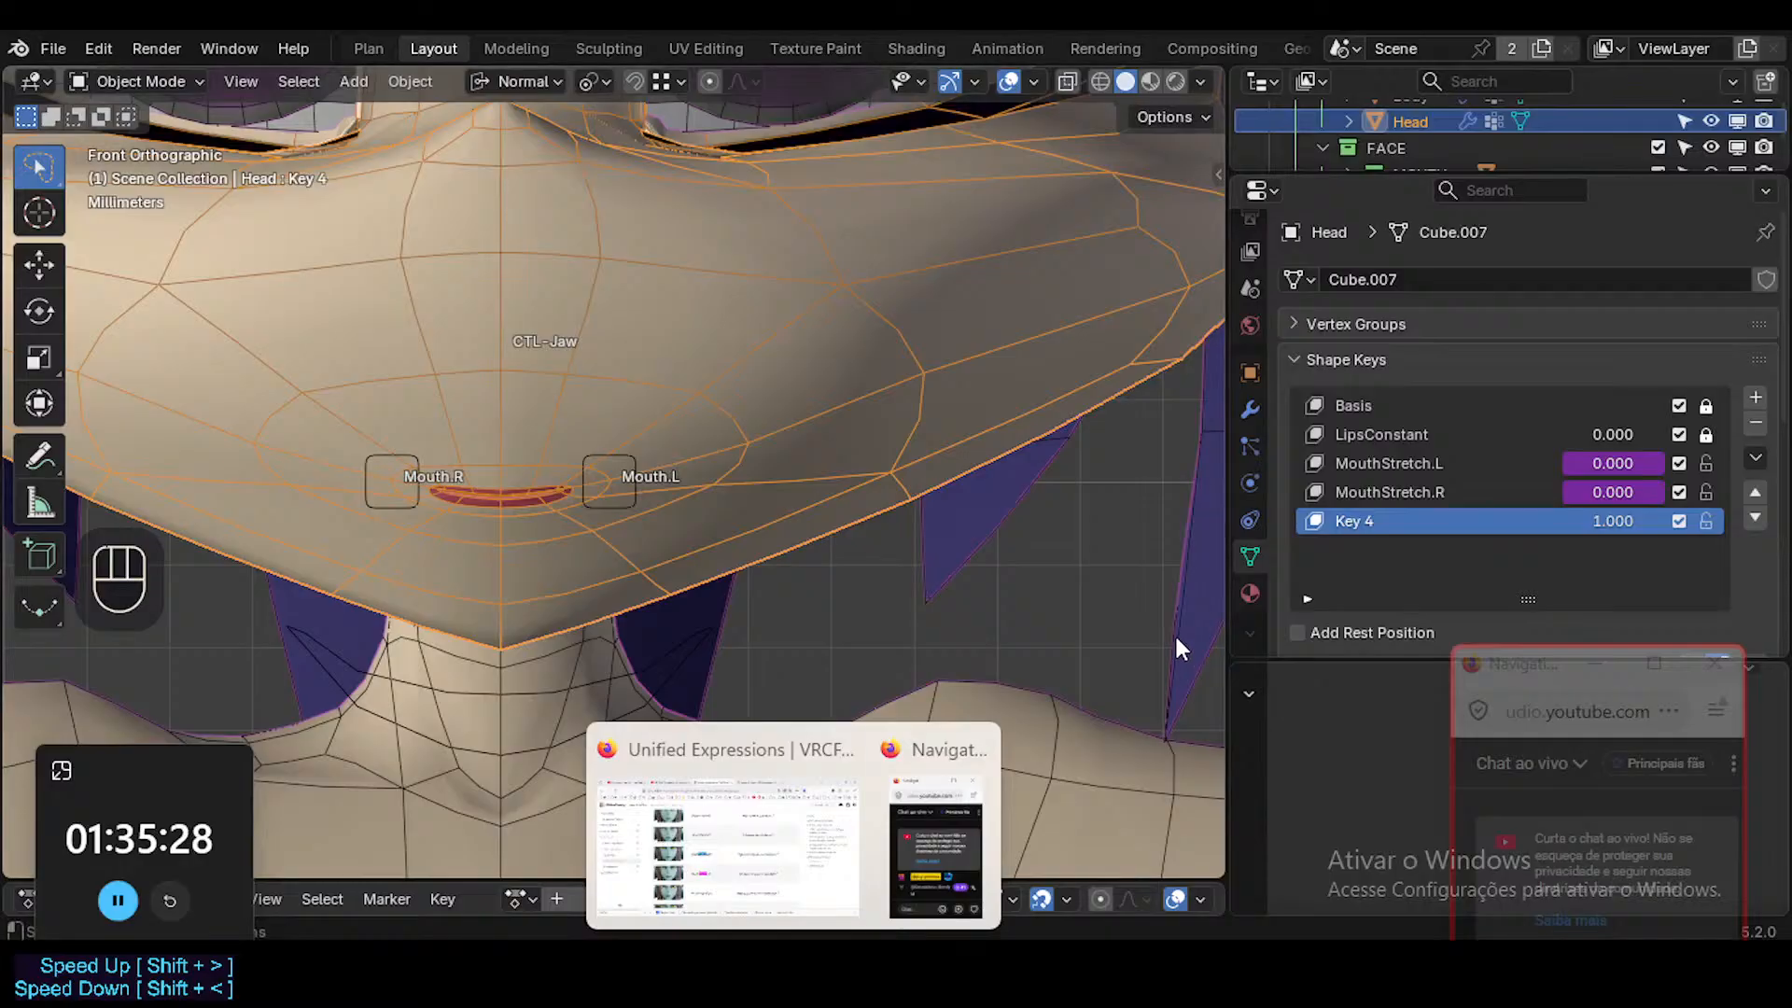
pyautogui.doubleClick(1364, 522)
pyautogui.write('Mouth')
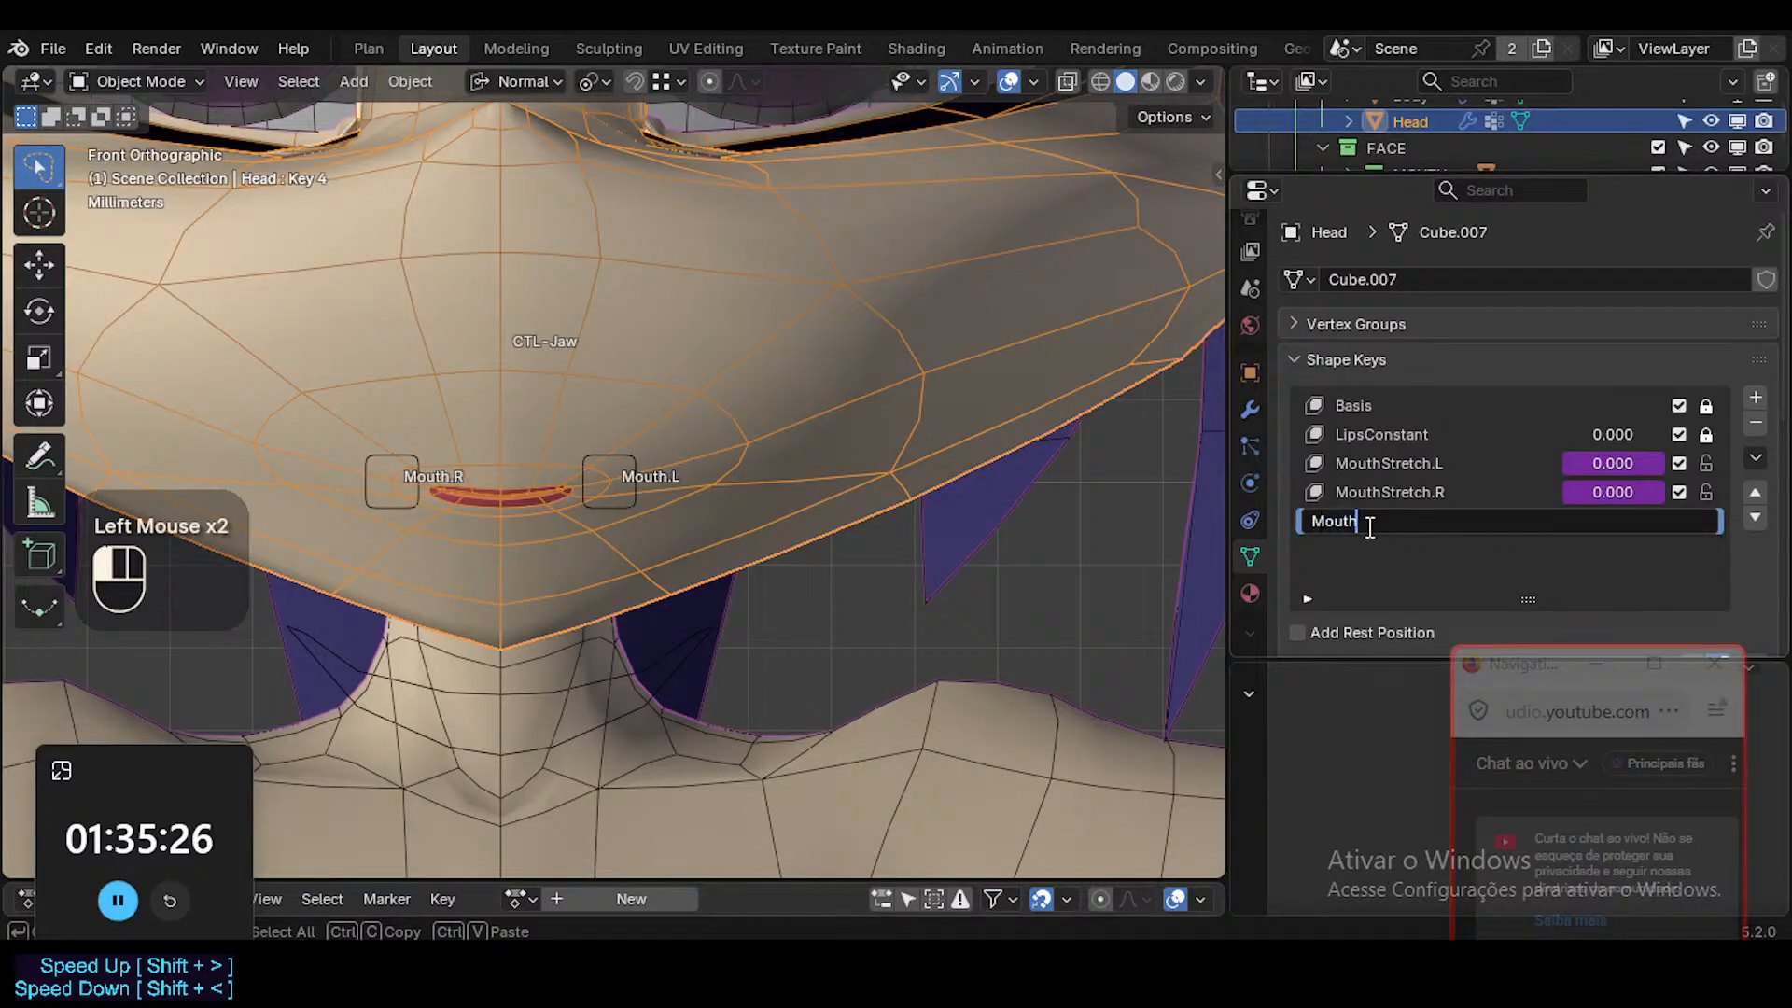
pyautogui.write('Smile.L')
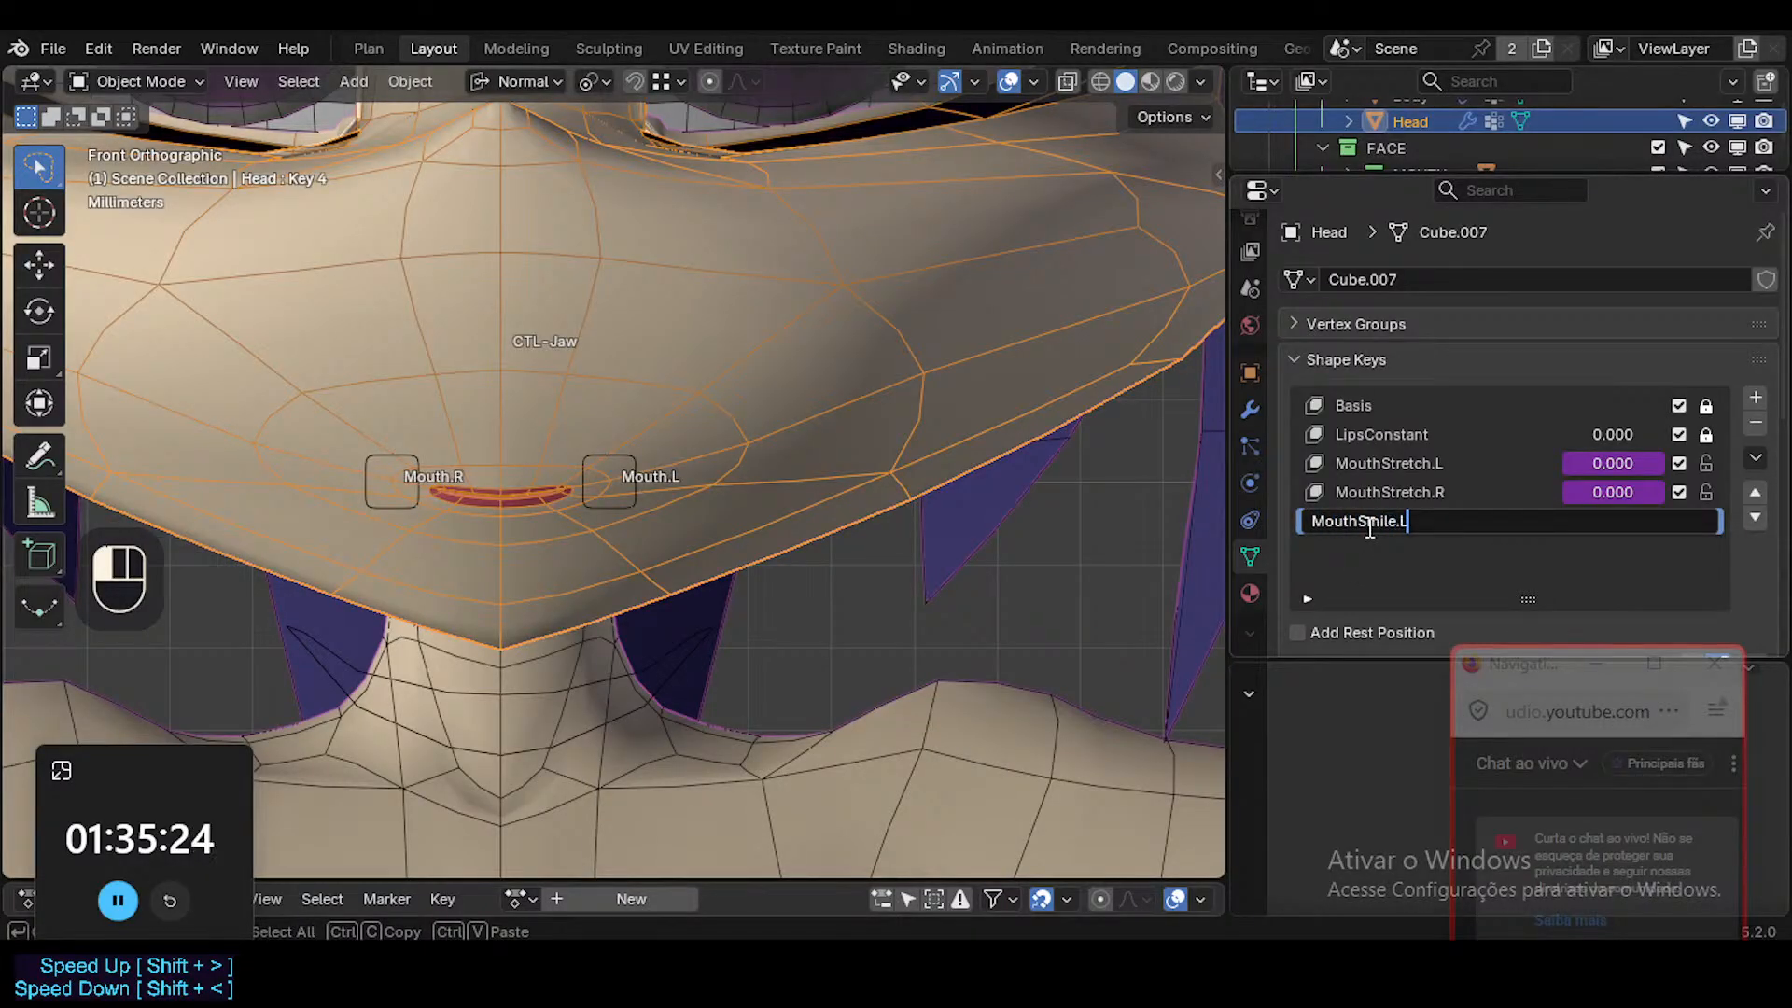
pyautogui.press('Return')
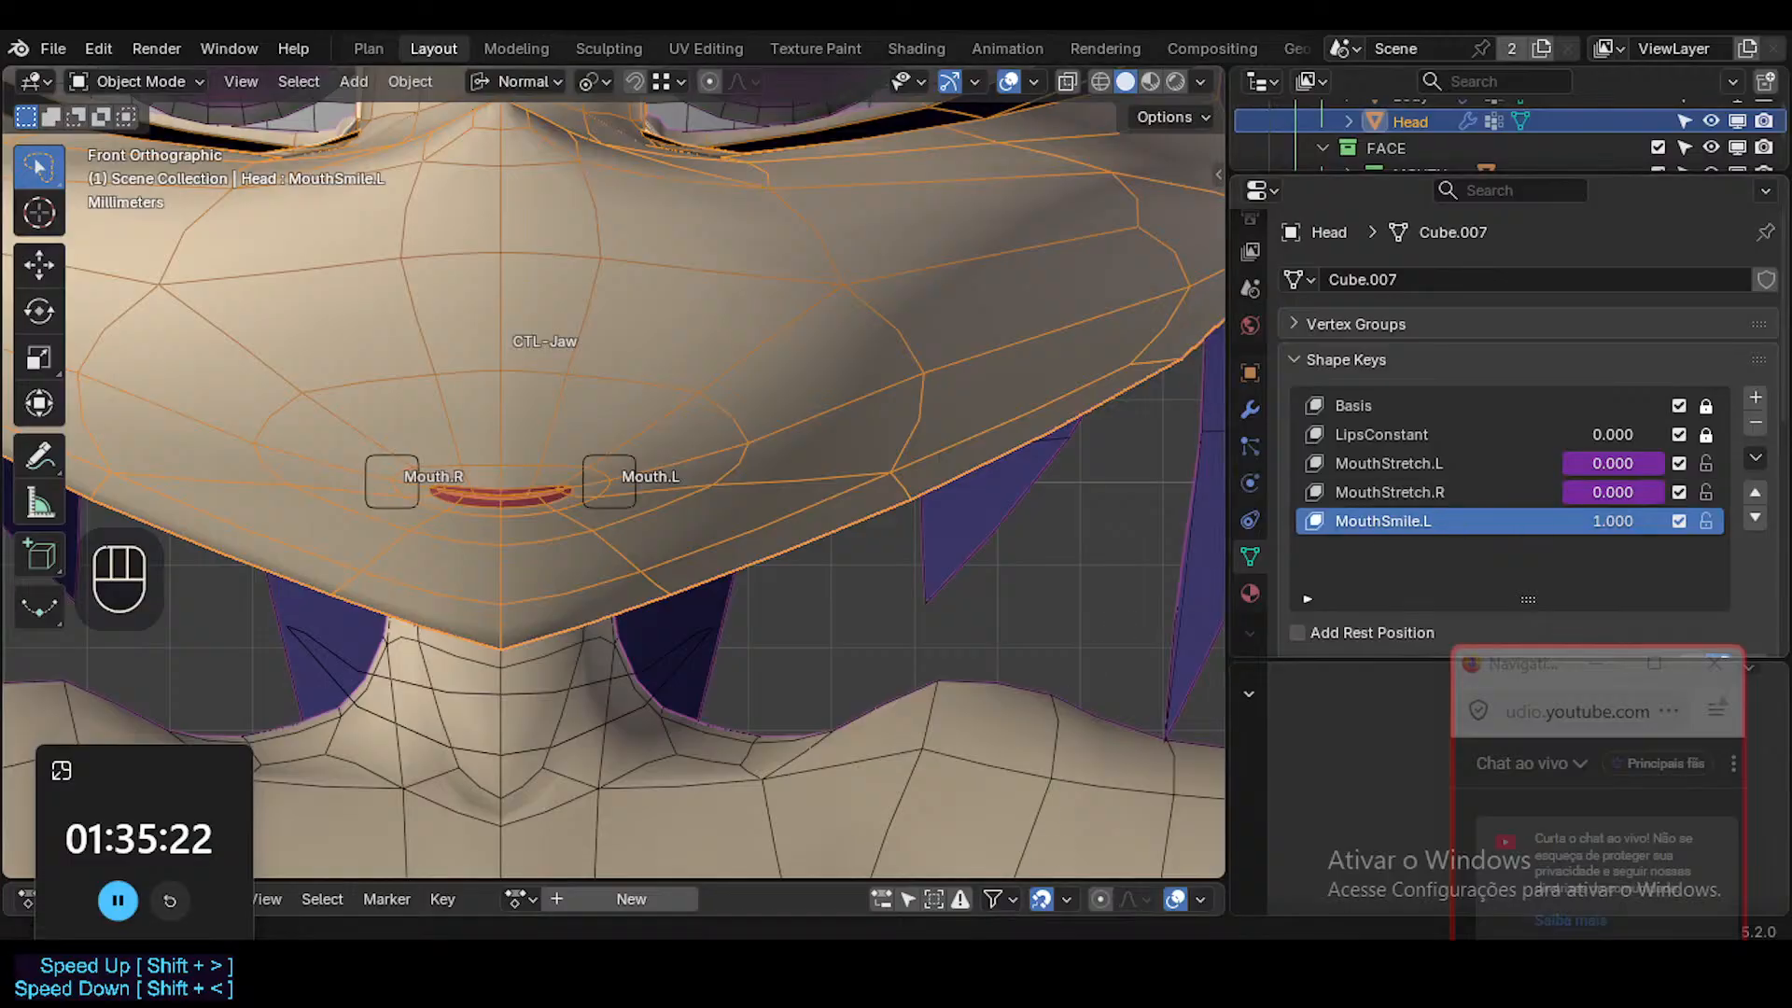
# Switch to the VRCFaceTracking Unified Expressions page in Firefox, search it for "smile", and examine the MouthSmile entries.
pyautogui.moveTo(793, 975)
pyautogui.click(749, 868)
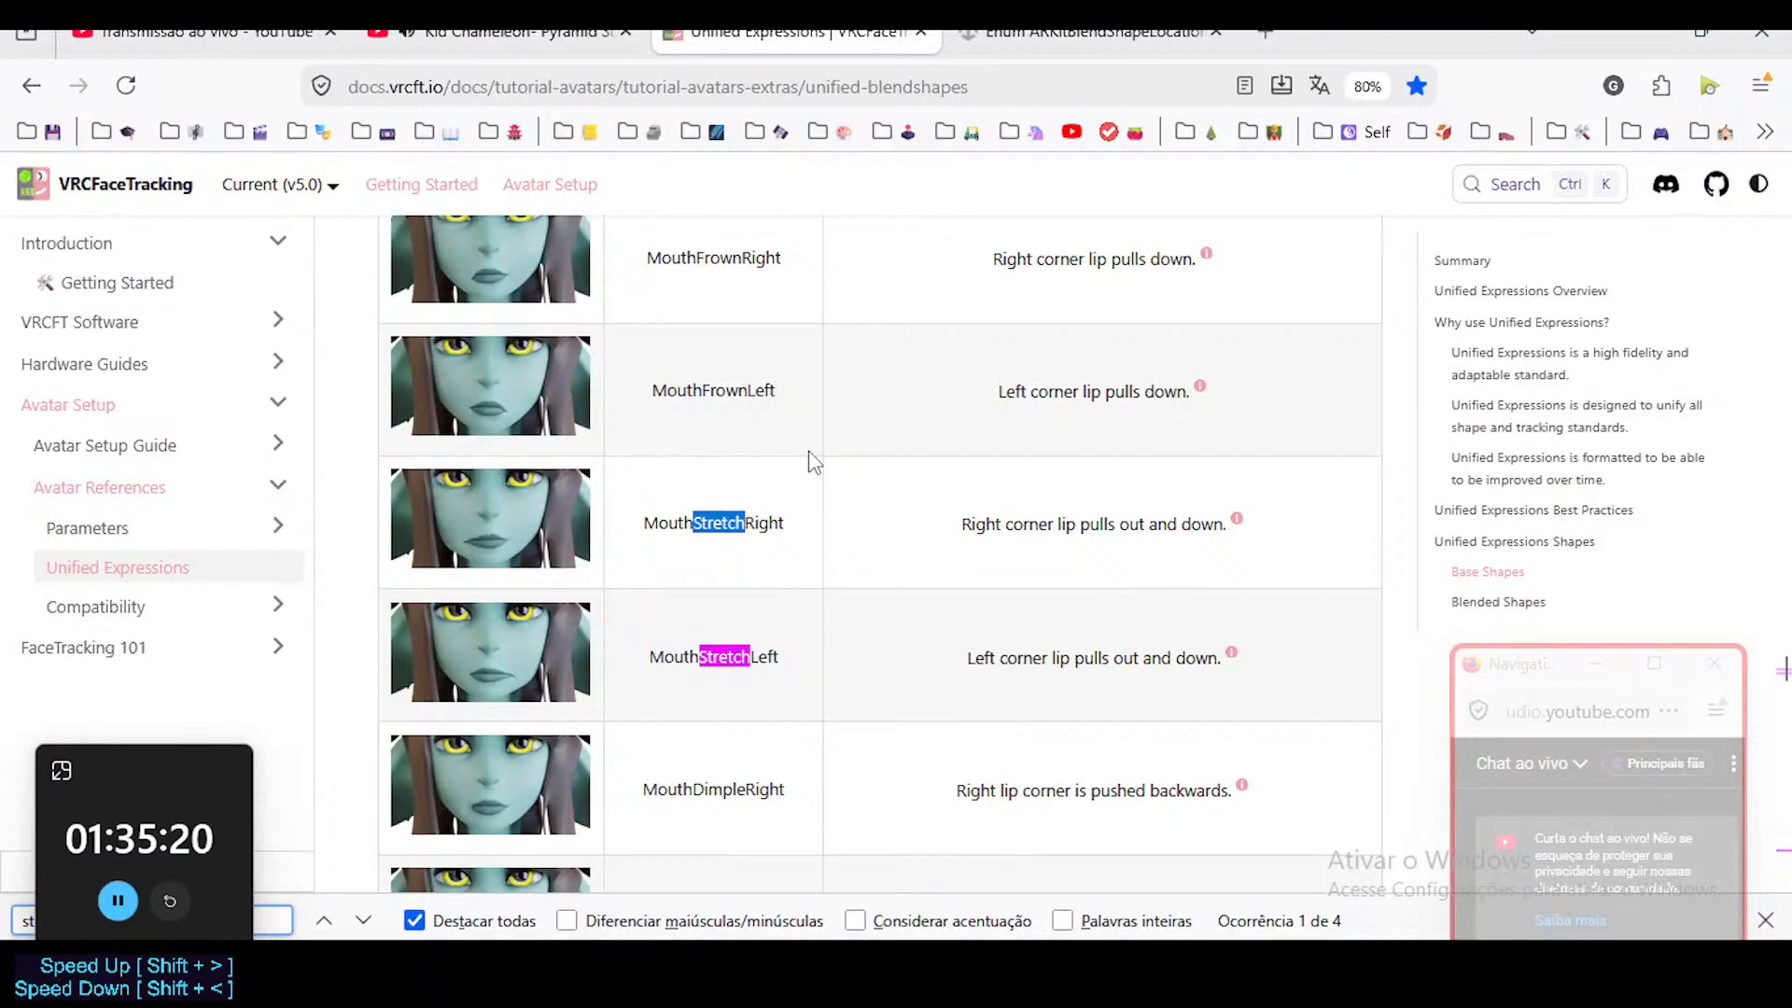
pyautogui.hotkey('ctrl', 'f')
pyautogui.write('smile')
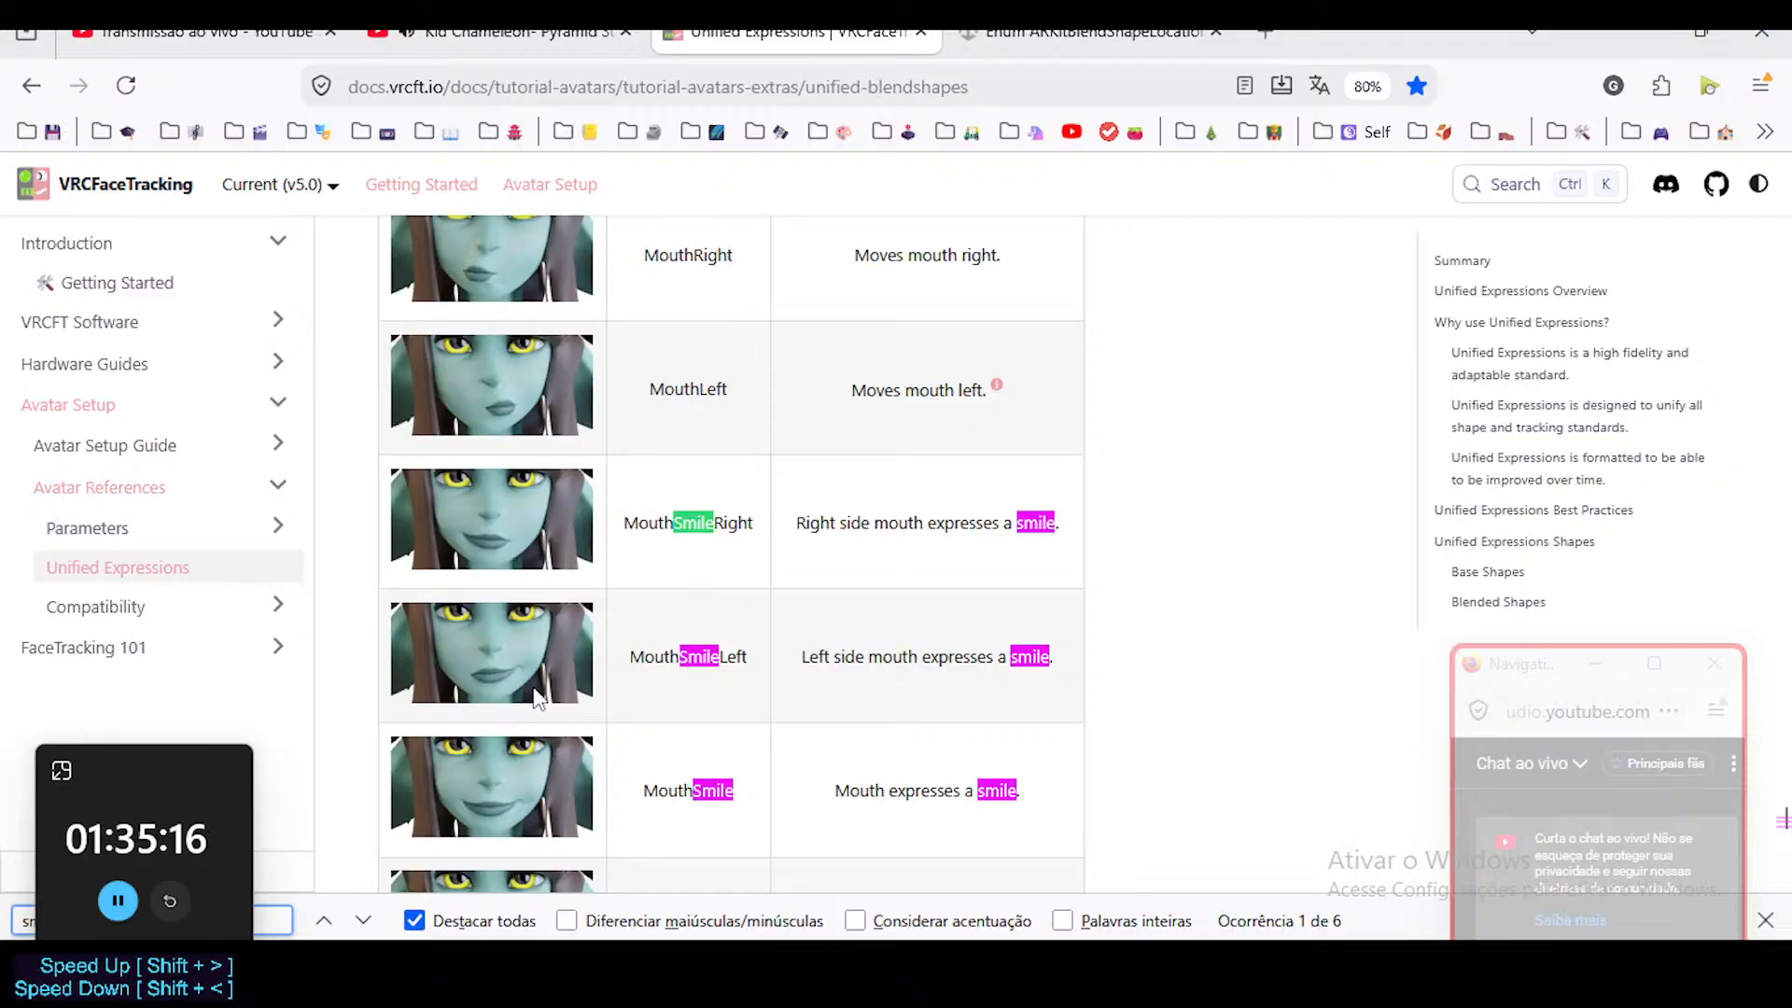
pyautogui.scroll(-2, 710, 691)
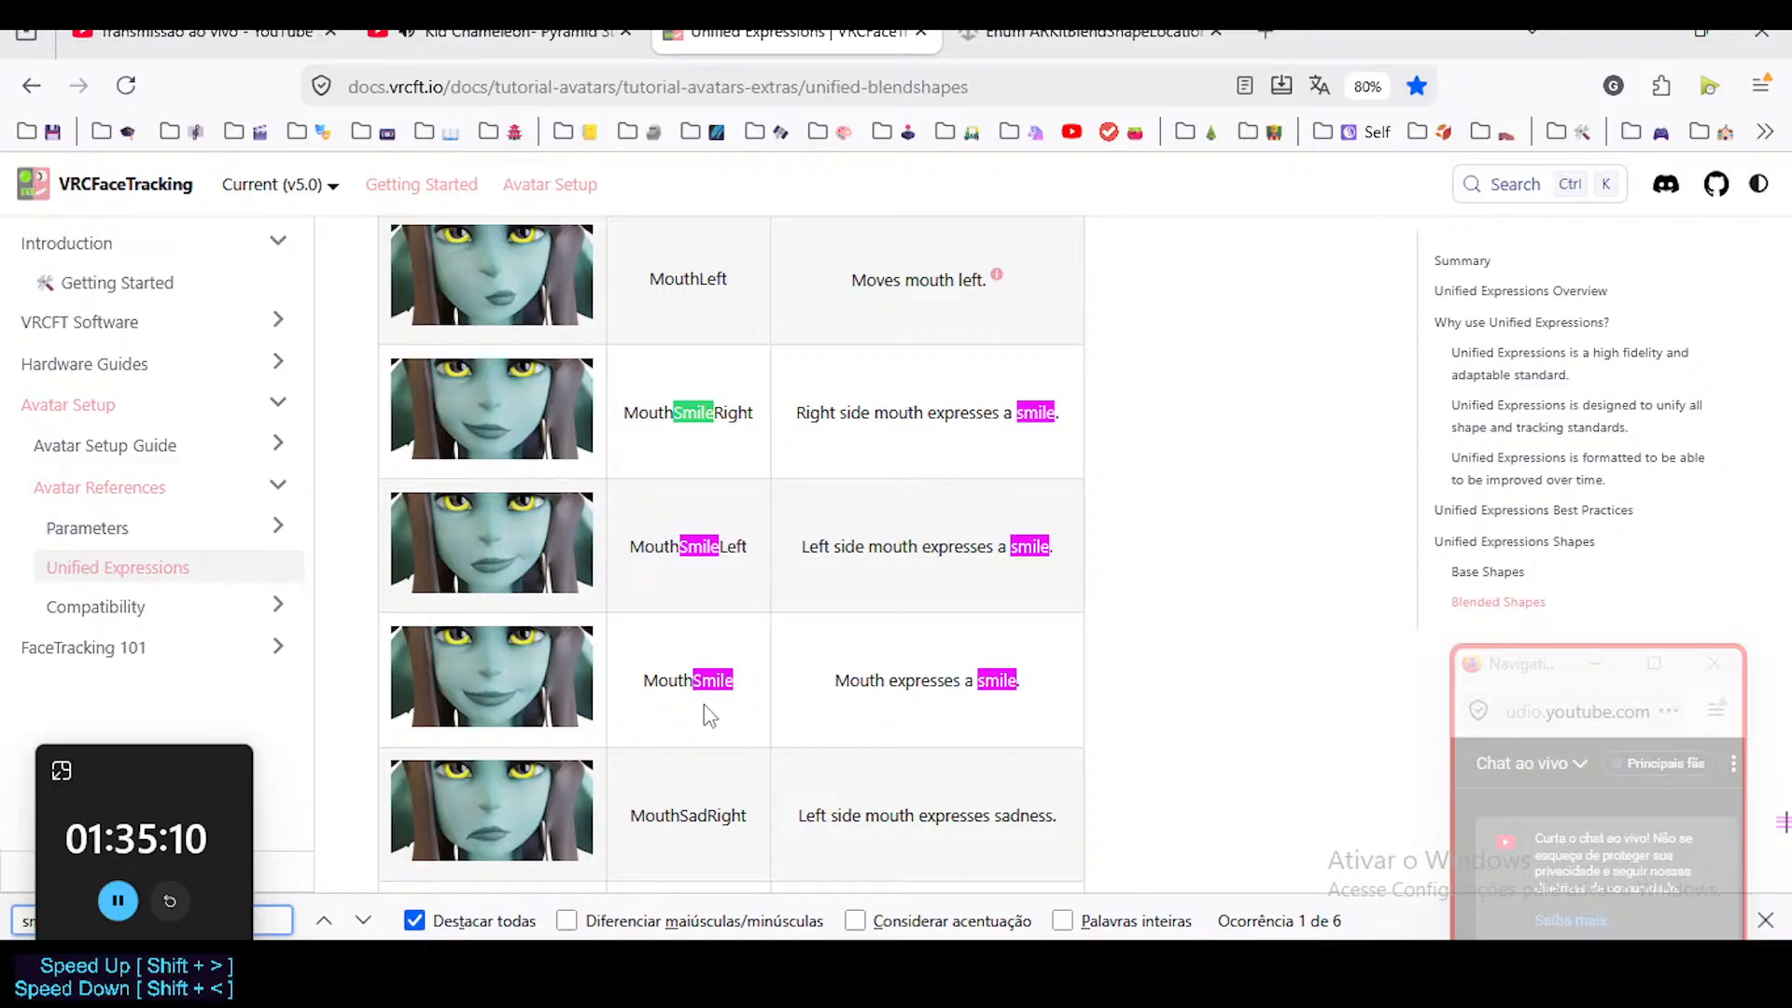
pyautogui.click(363, 921)
pyautogui.click(363, 921)
pyautogui.click(363, 921)
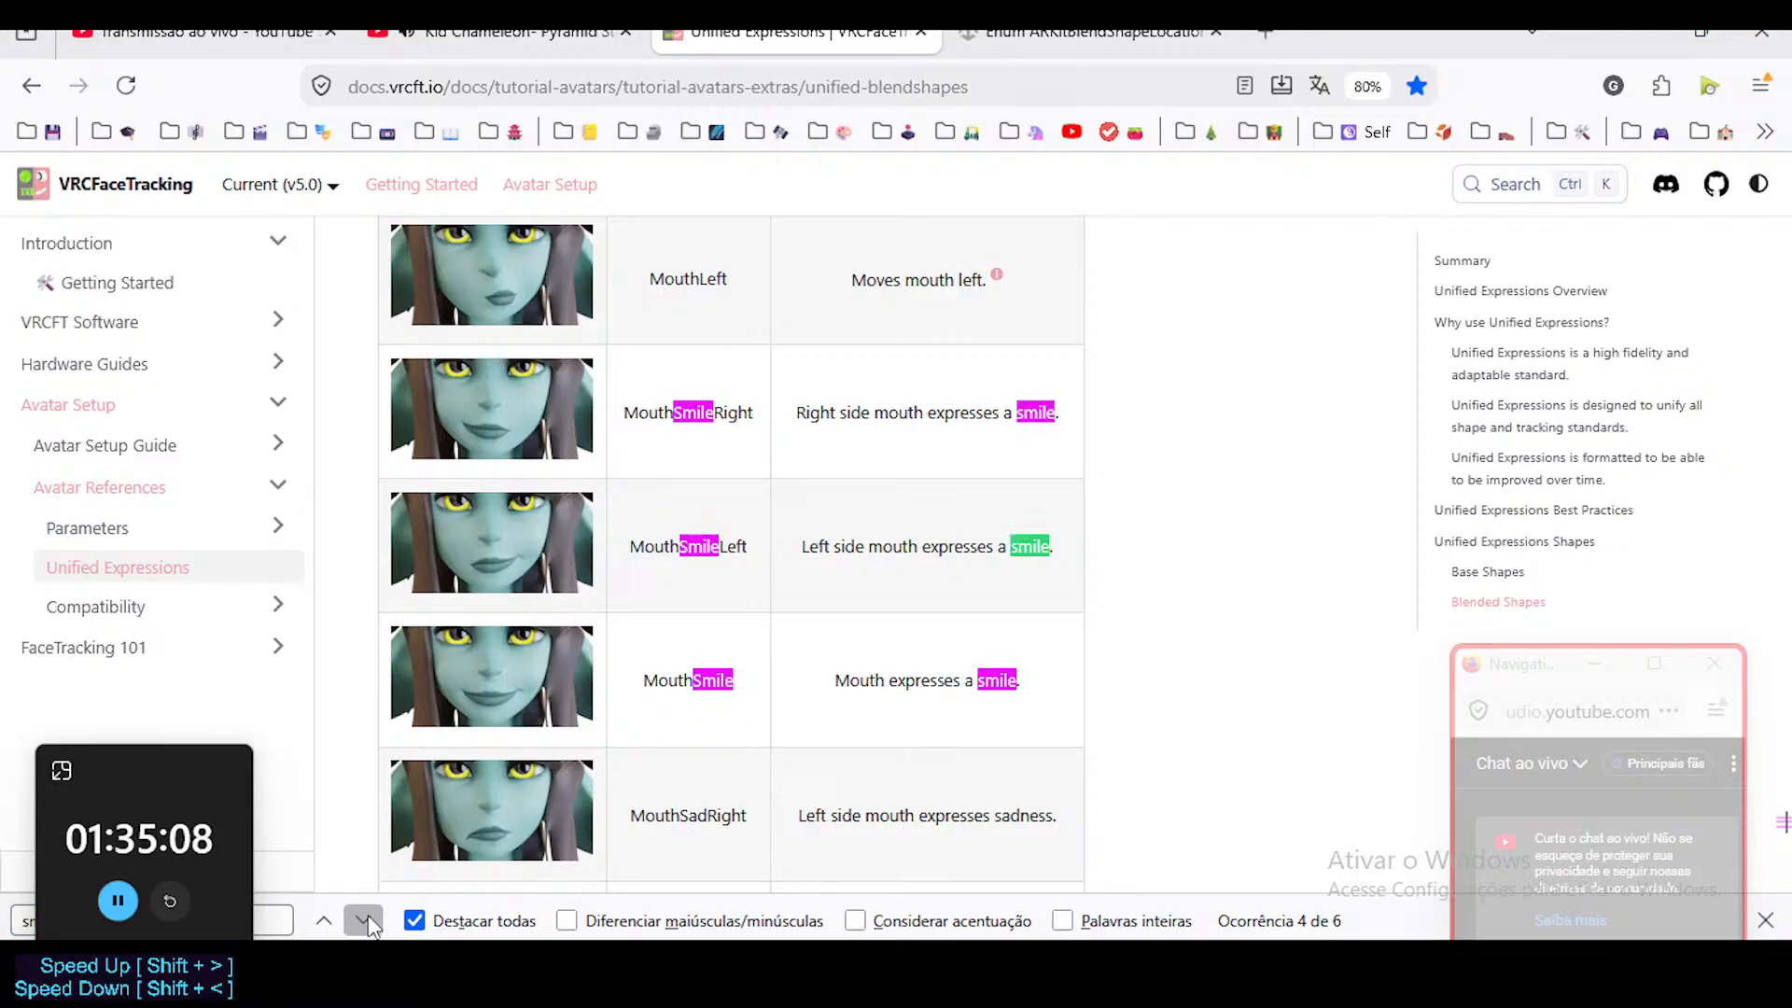
pyautogui.click(363, 921)
pyautogui.click(363, 921)
pyautogui.click(363, 921)
pyautogui.click(363, 921)
pyautogui.click(363, 921)
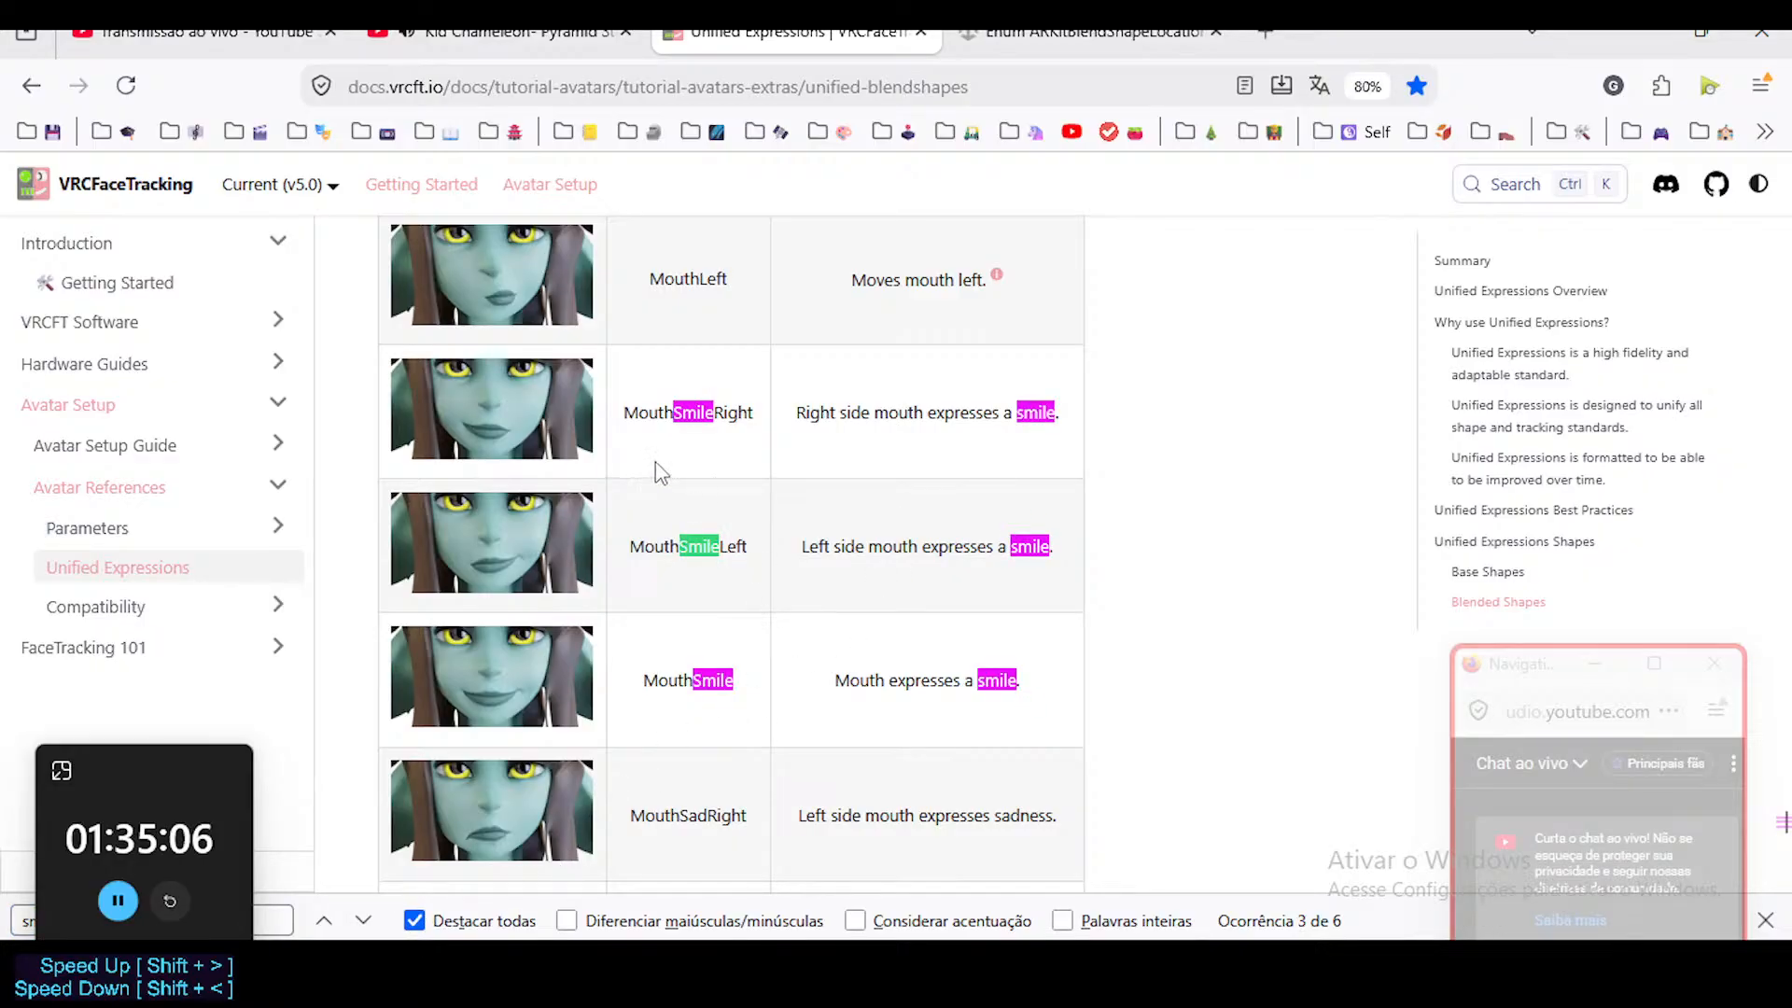
pyautogui.click(983, 407)
pyautogui.scroll(3, 948, 440)
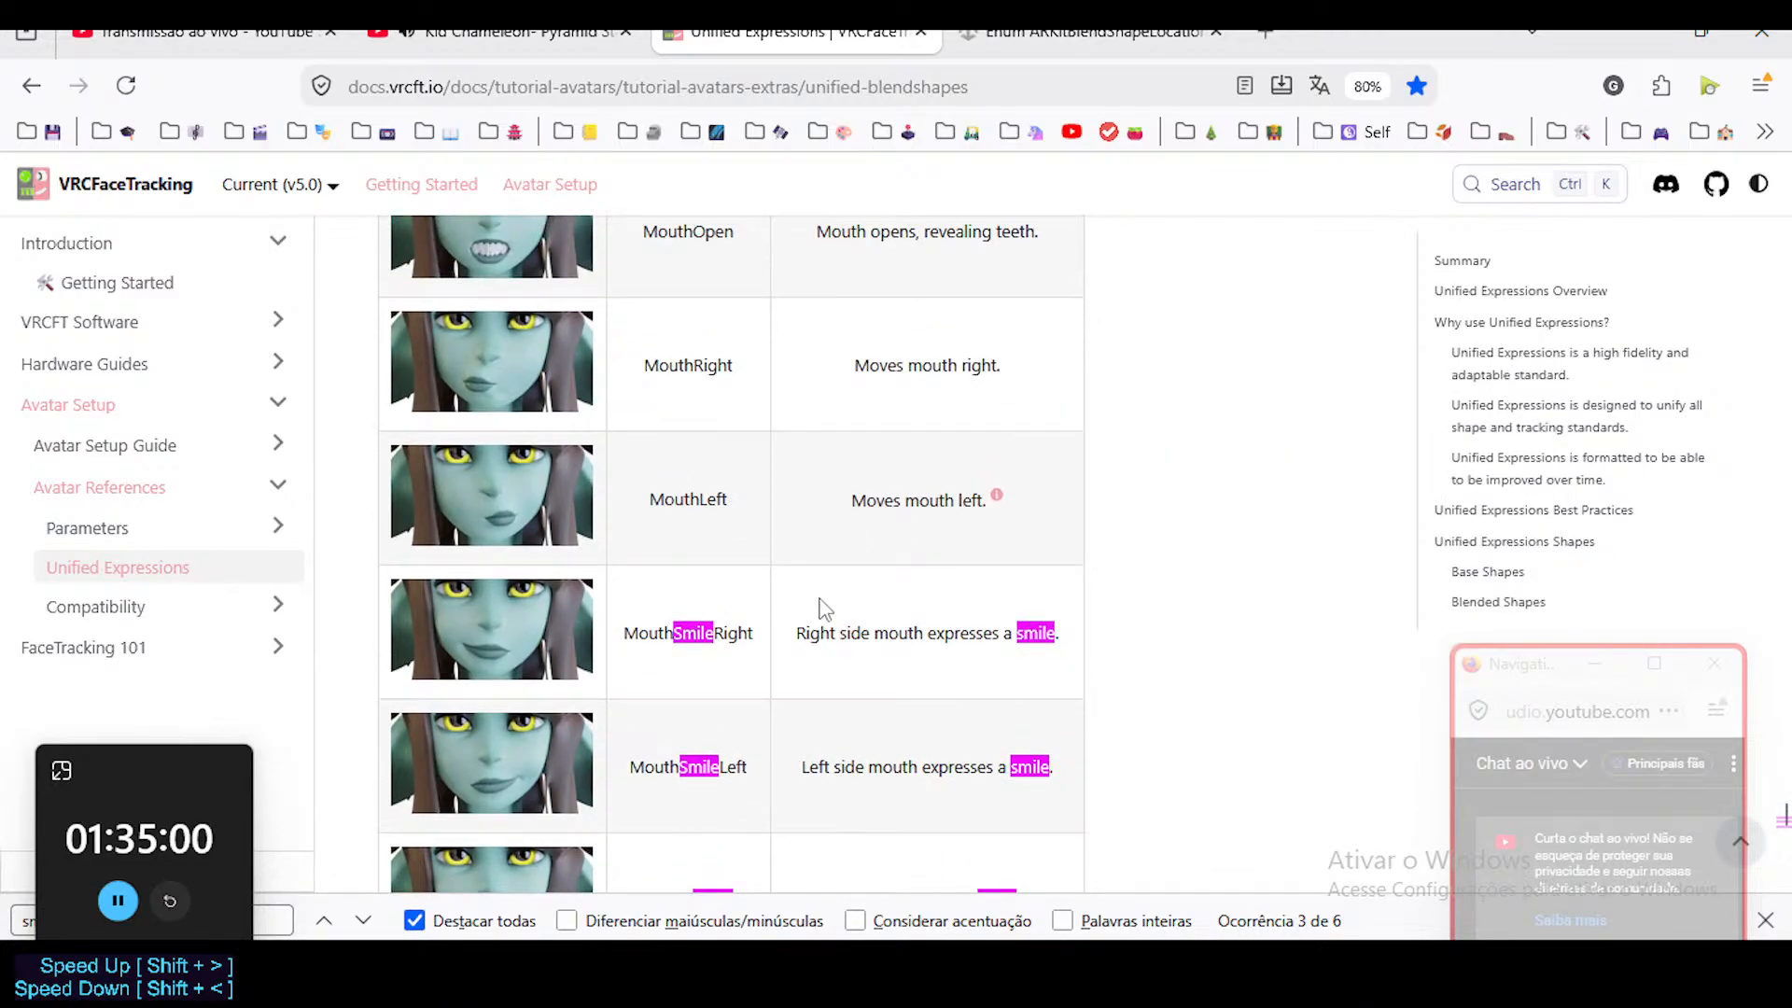
# Move the floating timer off the page search field, clear the search text, and reposition the chat window.
pyautogui.moveTo(136, 796); pyautogui.dragTo(123, 708)
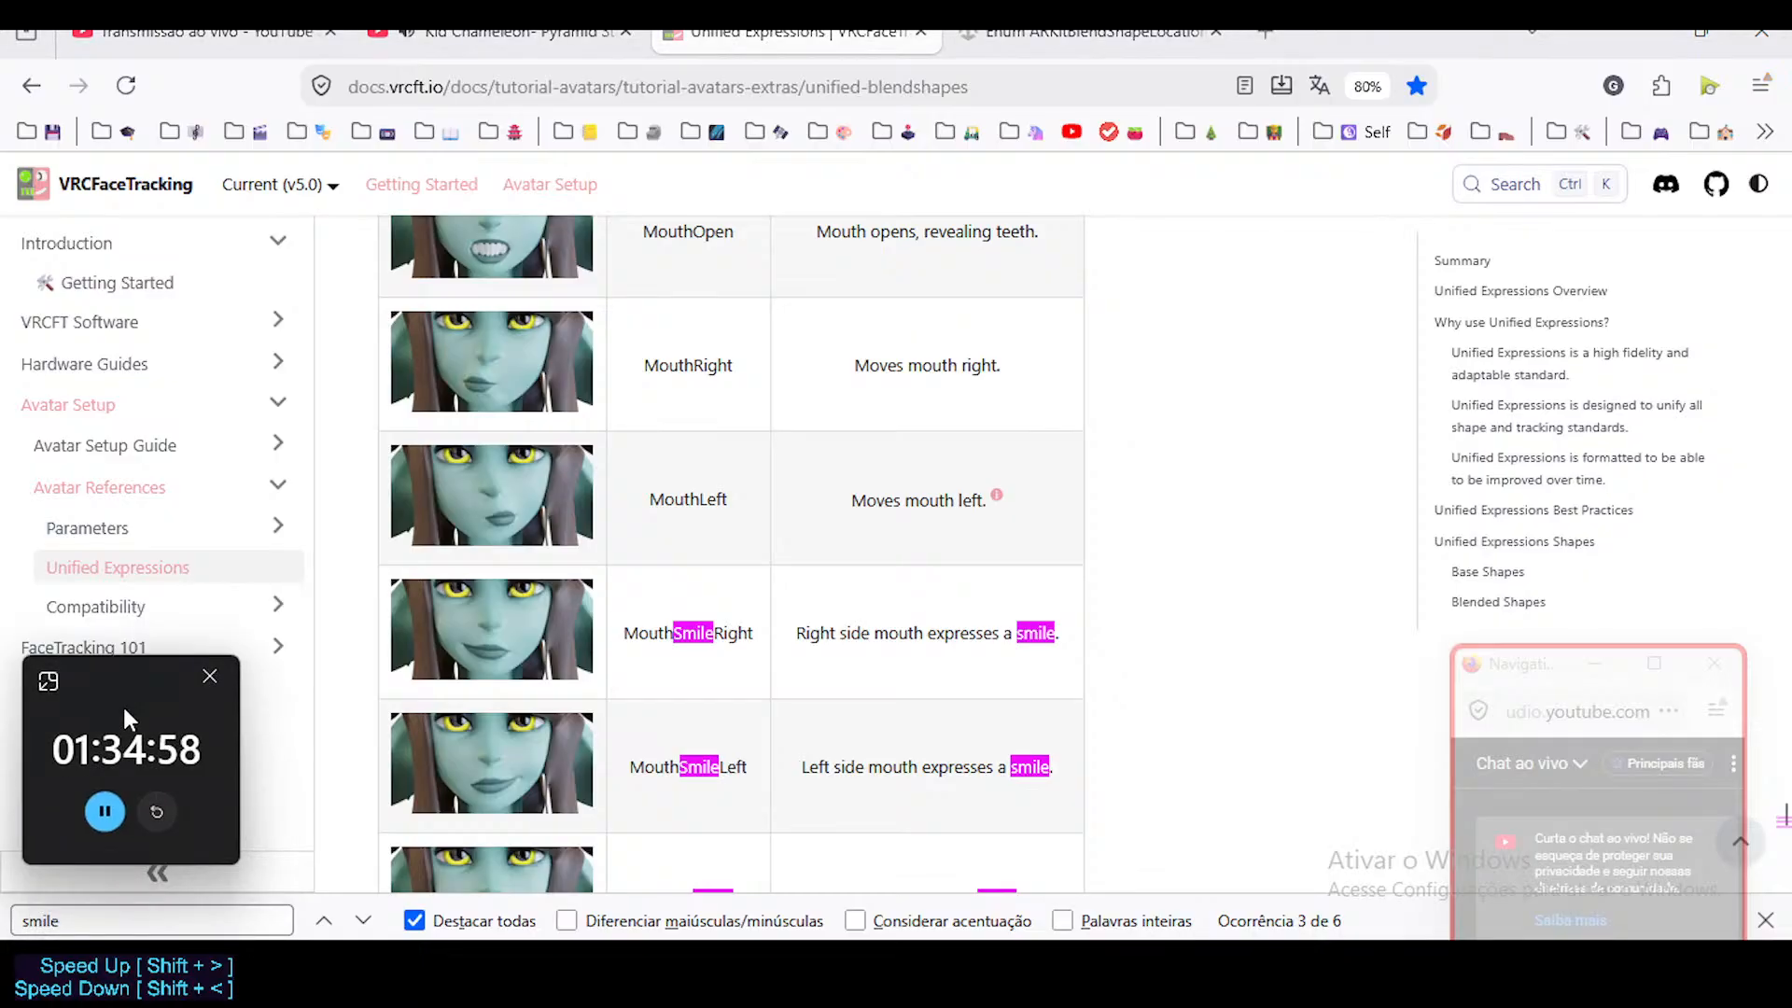
pyautogui.doubleClick(280, 923)
pyautogui.press('BackSpace')
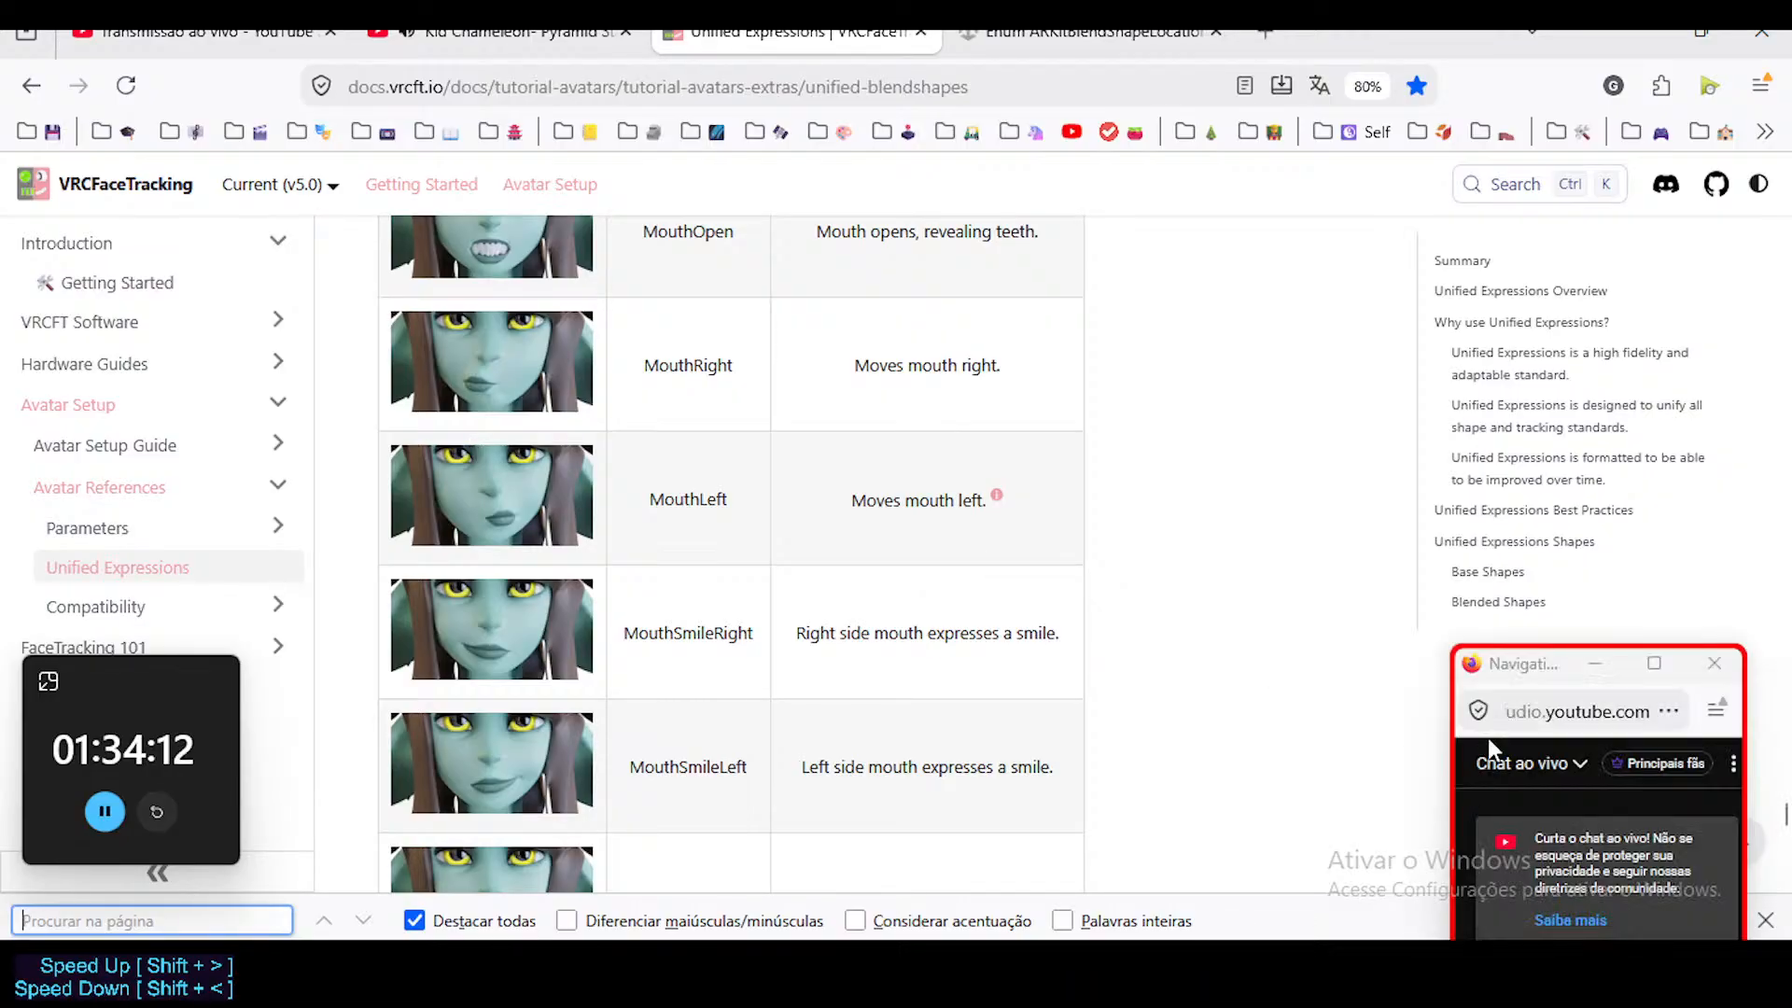
pyautogui.moveTo(1544, 664); pyautogui.dragTo(1577, 634)
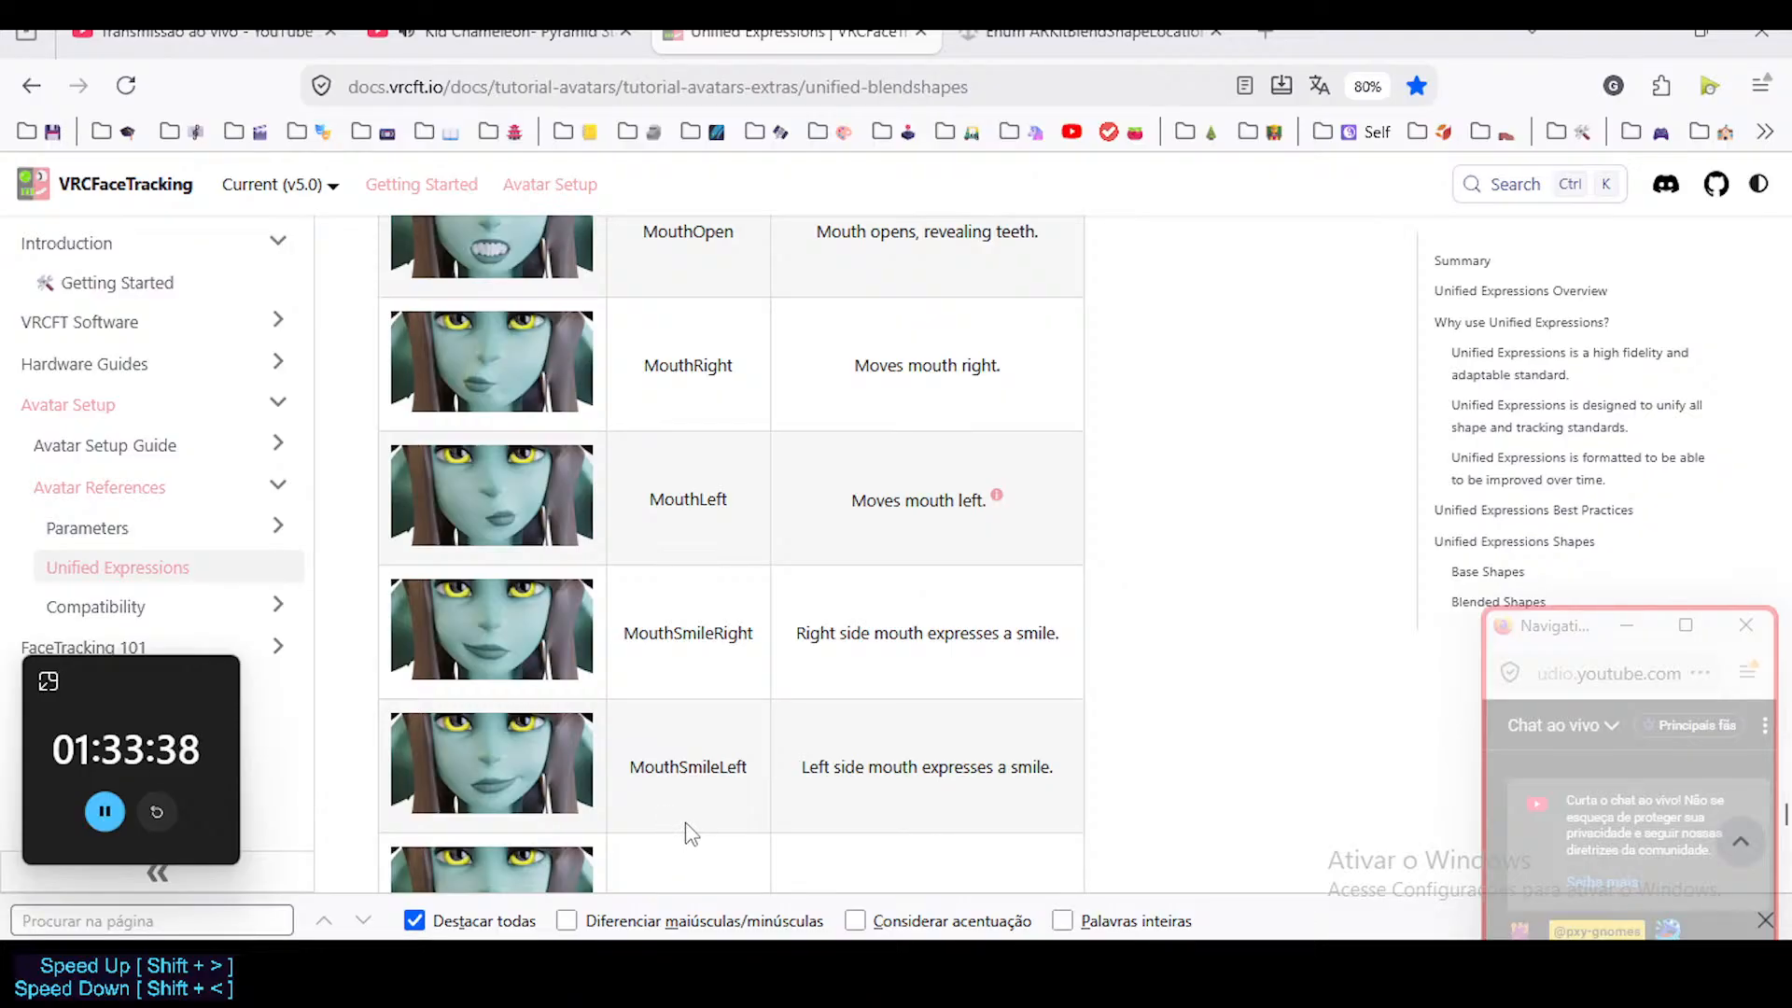
# Return to Blender and compare the mouth's shape with the viewport overlays toggled off and on.
pyautogui.click(1033, 961)
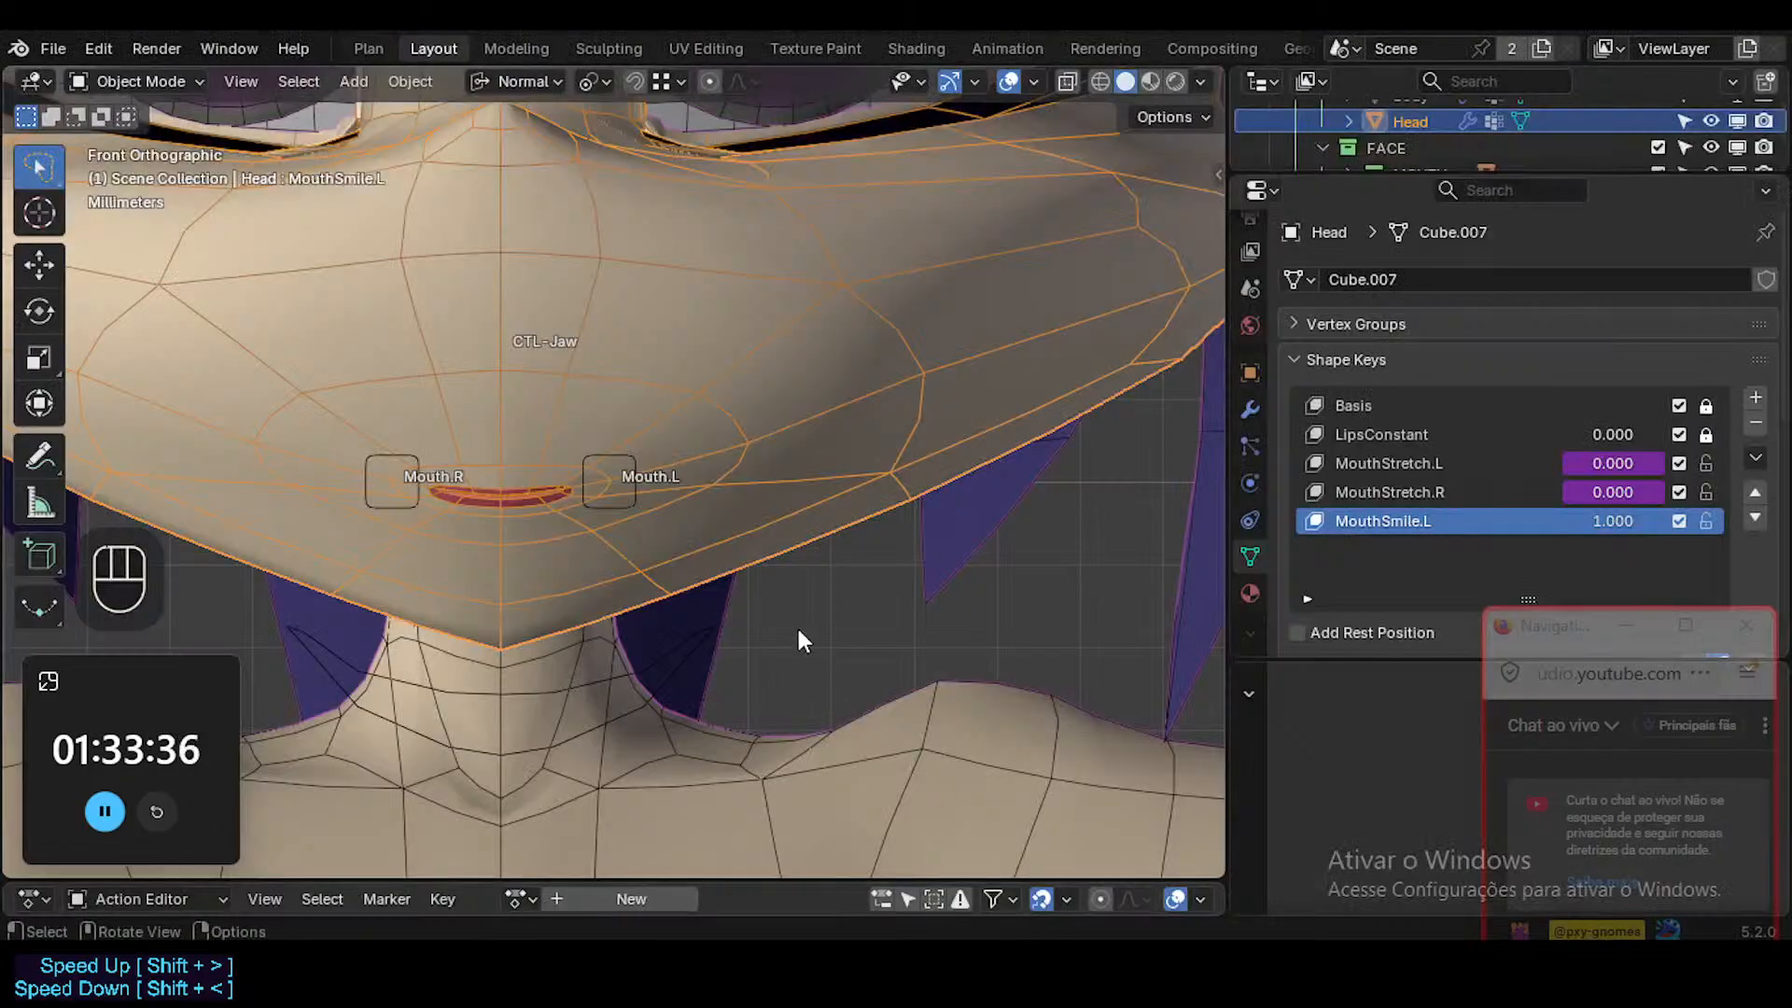
pyautogui.scroll(-3, 676, 574)
pyautogui.keyDown('shift'); pyautogui.moveTo(676, 585); pyautogui.dragTo(687, 614, button='middle'); pyautogui.keyUp('shift')
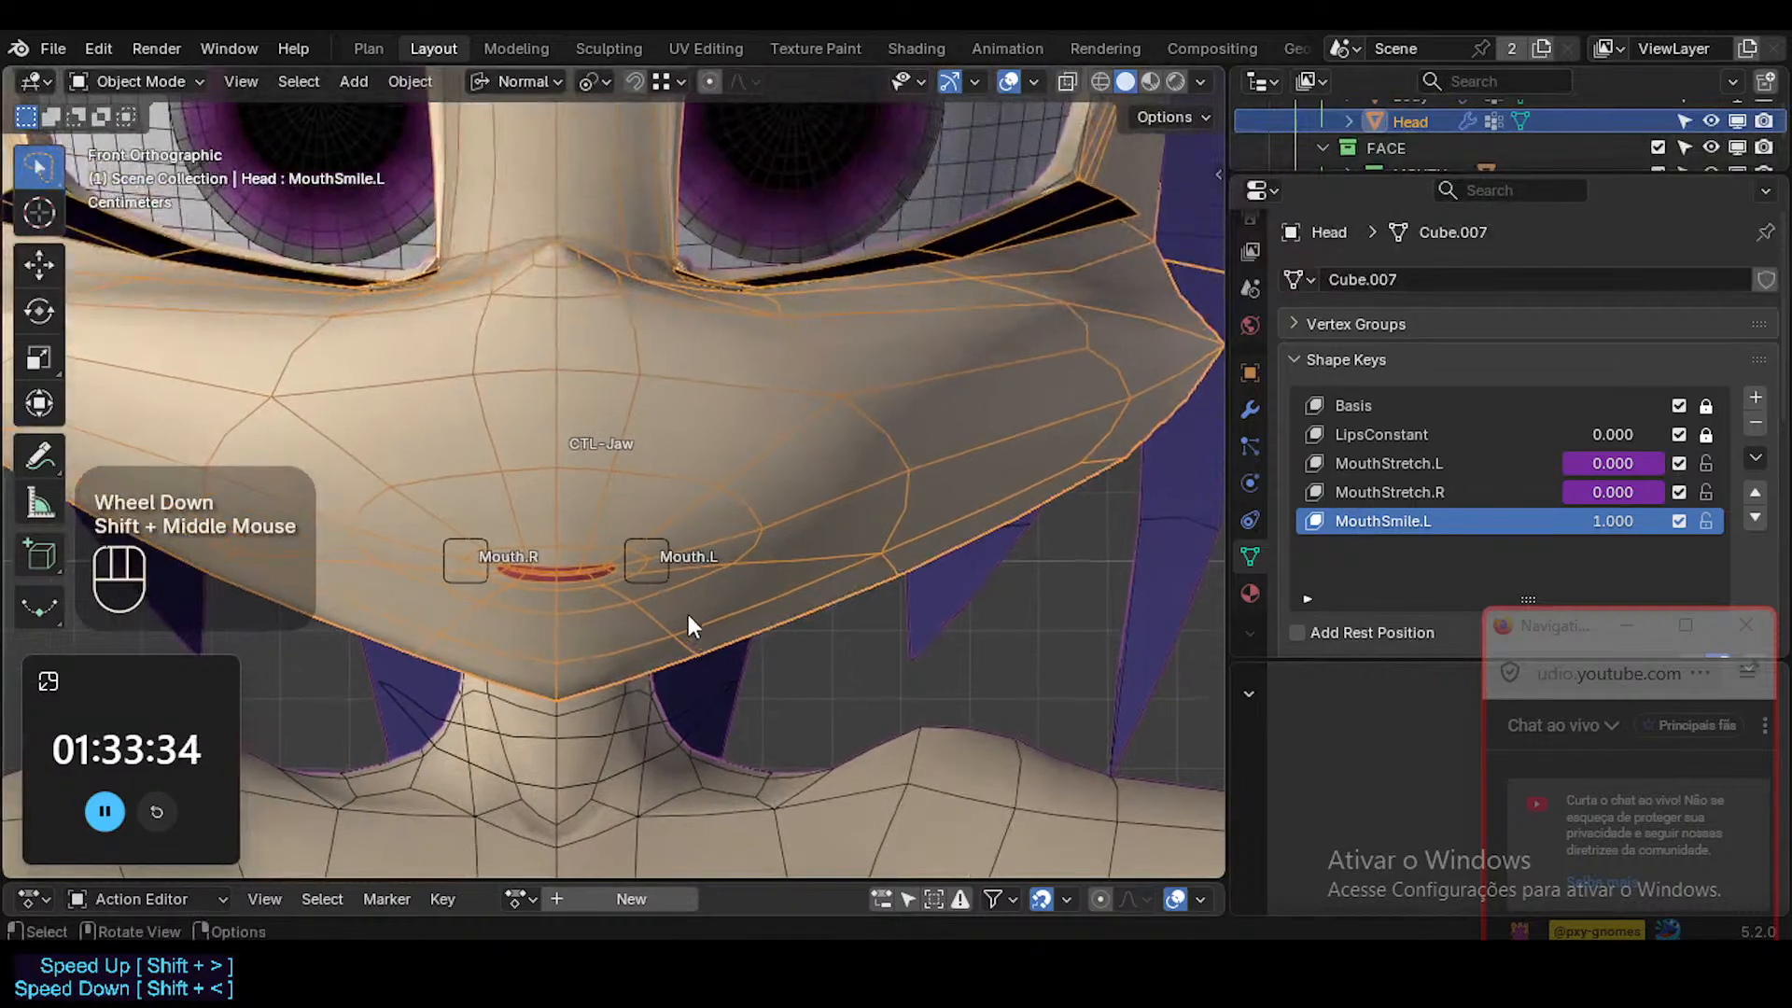
pyautogui.scroll(2, 686, 607)
pyautogui.hotkey('shift', 'alt', 'z')
pyautogui.scroll(-2, 685, 608)
pyautogui.hotkey('shift', 'alt', 'z')
pyautogui.scroll(2, 683, 597)
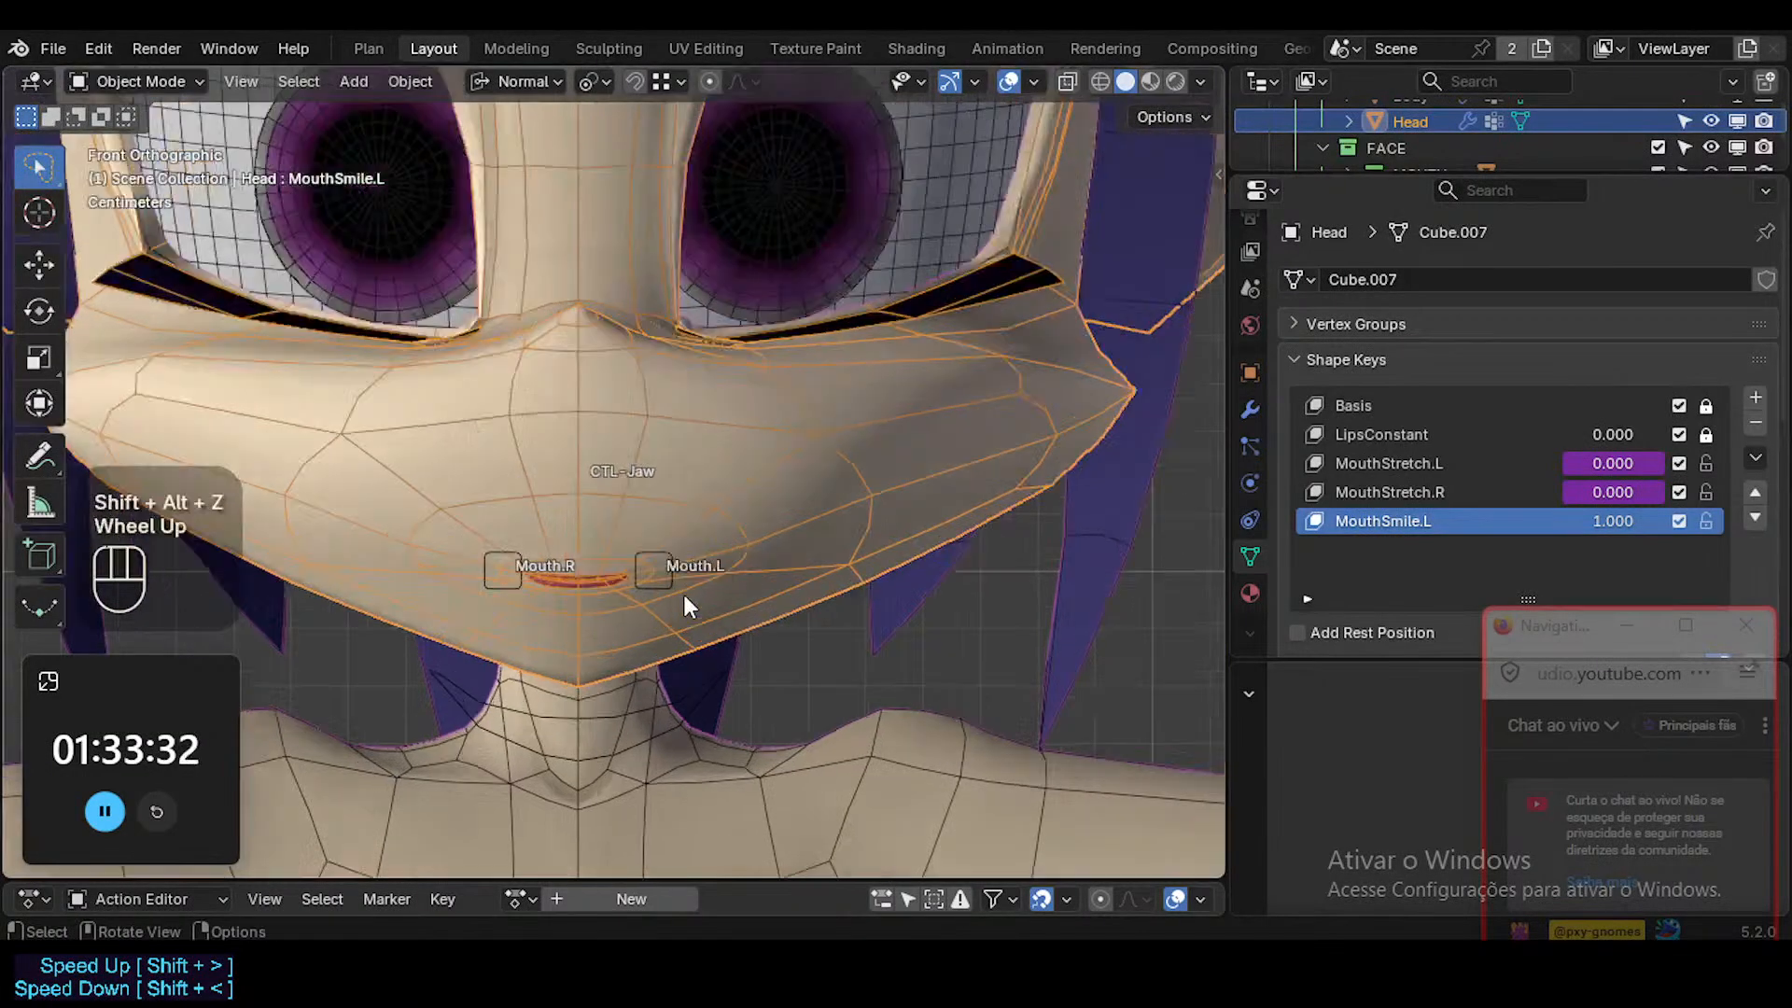
pyautogui.scroll(-1, 680, 461)
pyautogui.hotkey('shift', 'alt', 'z')
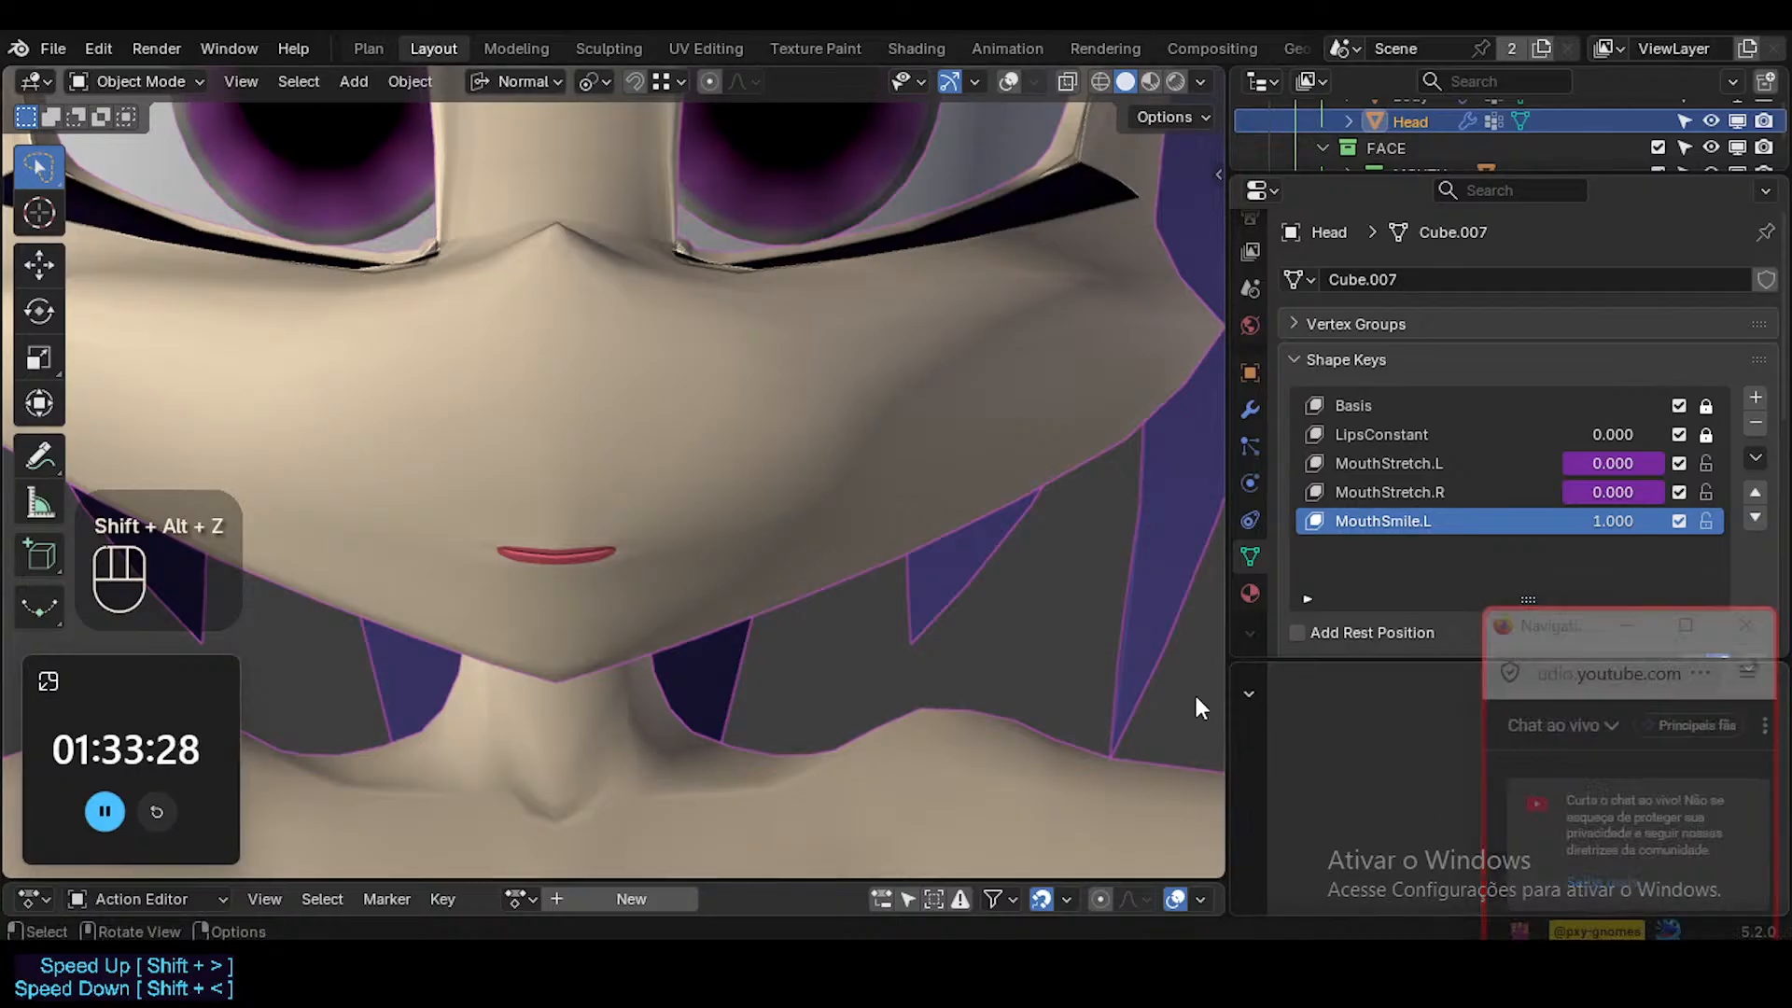
pyautogui.hotkey('shift', 'alt', 'z')
pyautogui.keyDown('shift'); pyautogui.moveTo(672, 552); pyautogui.dragTo(706, 577, button='middle'); pyautogui.keyUp('shift')
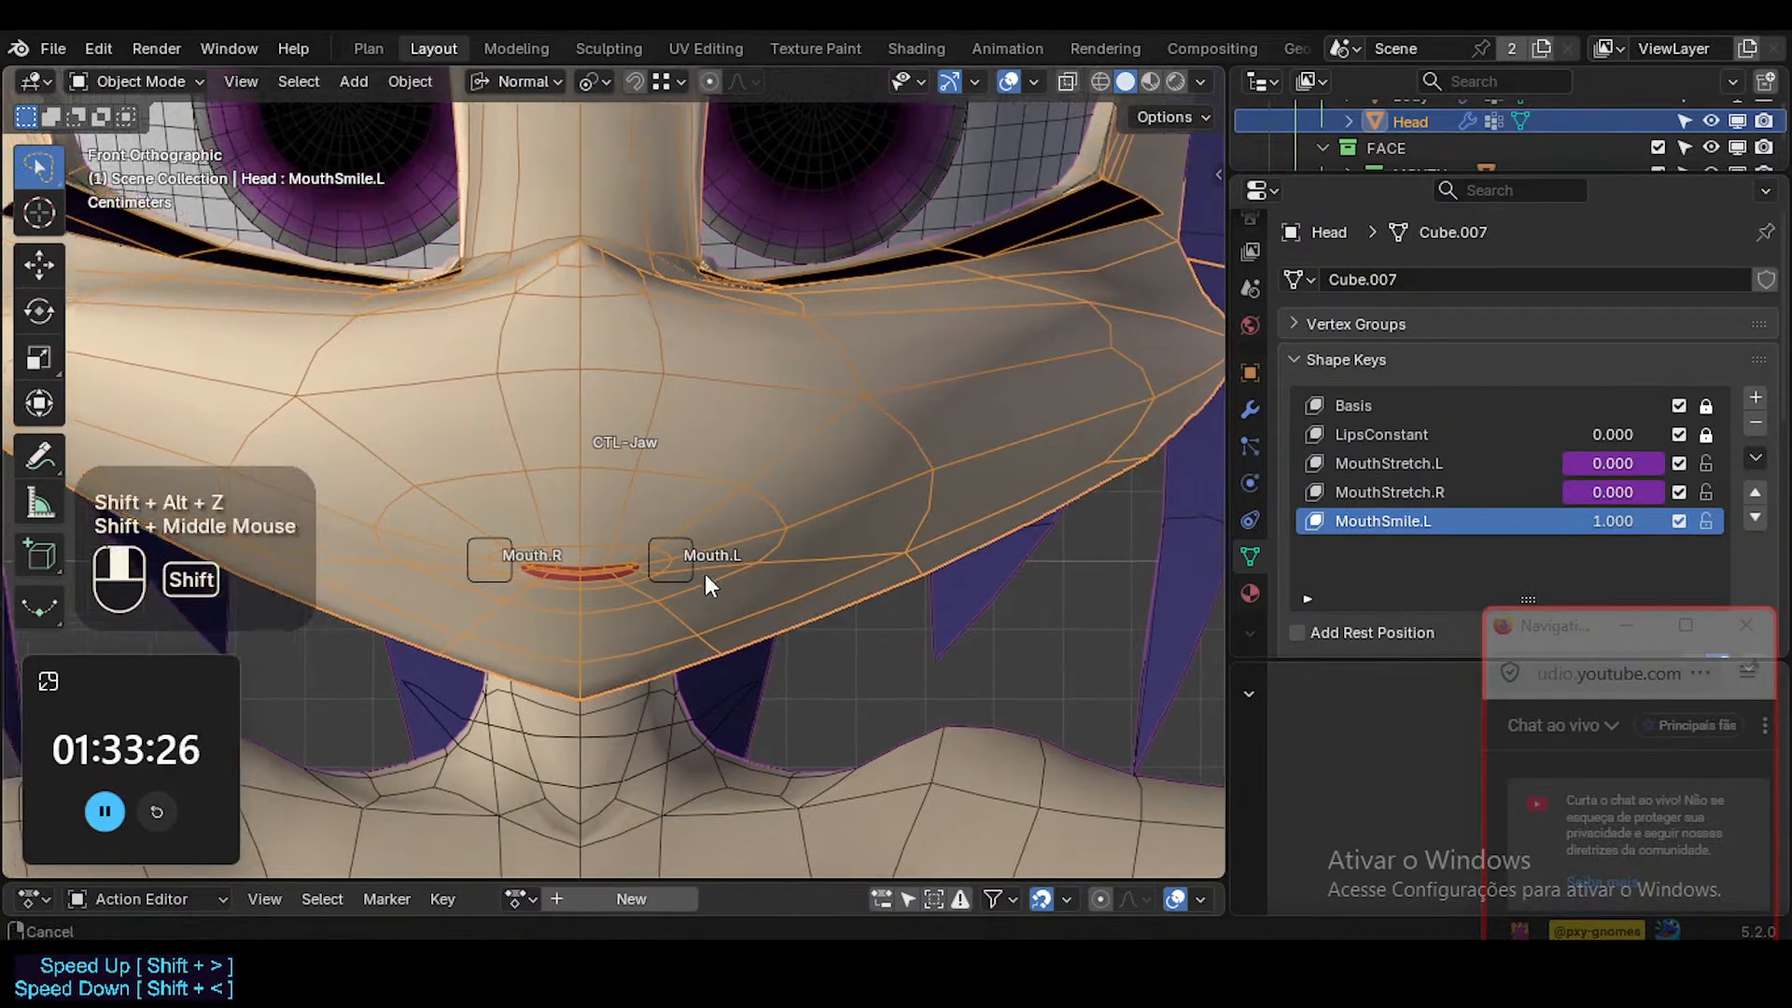
pyautogui.scroll(2, 708, 579)
pyautogui.scroll(-1, 709, 578)
pyautogui.scroll(-2, 710, 585)
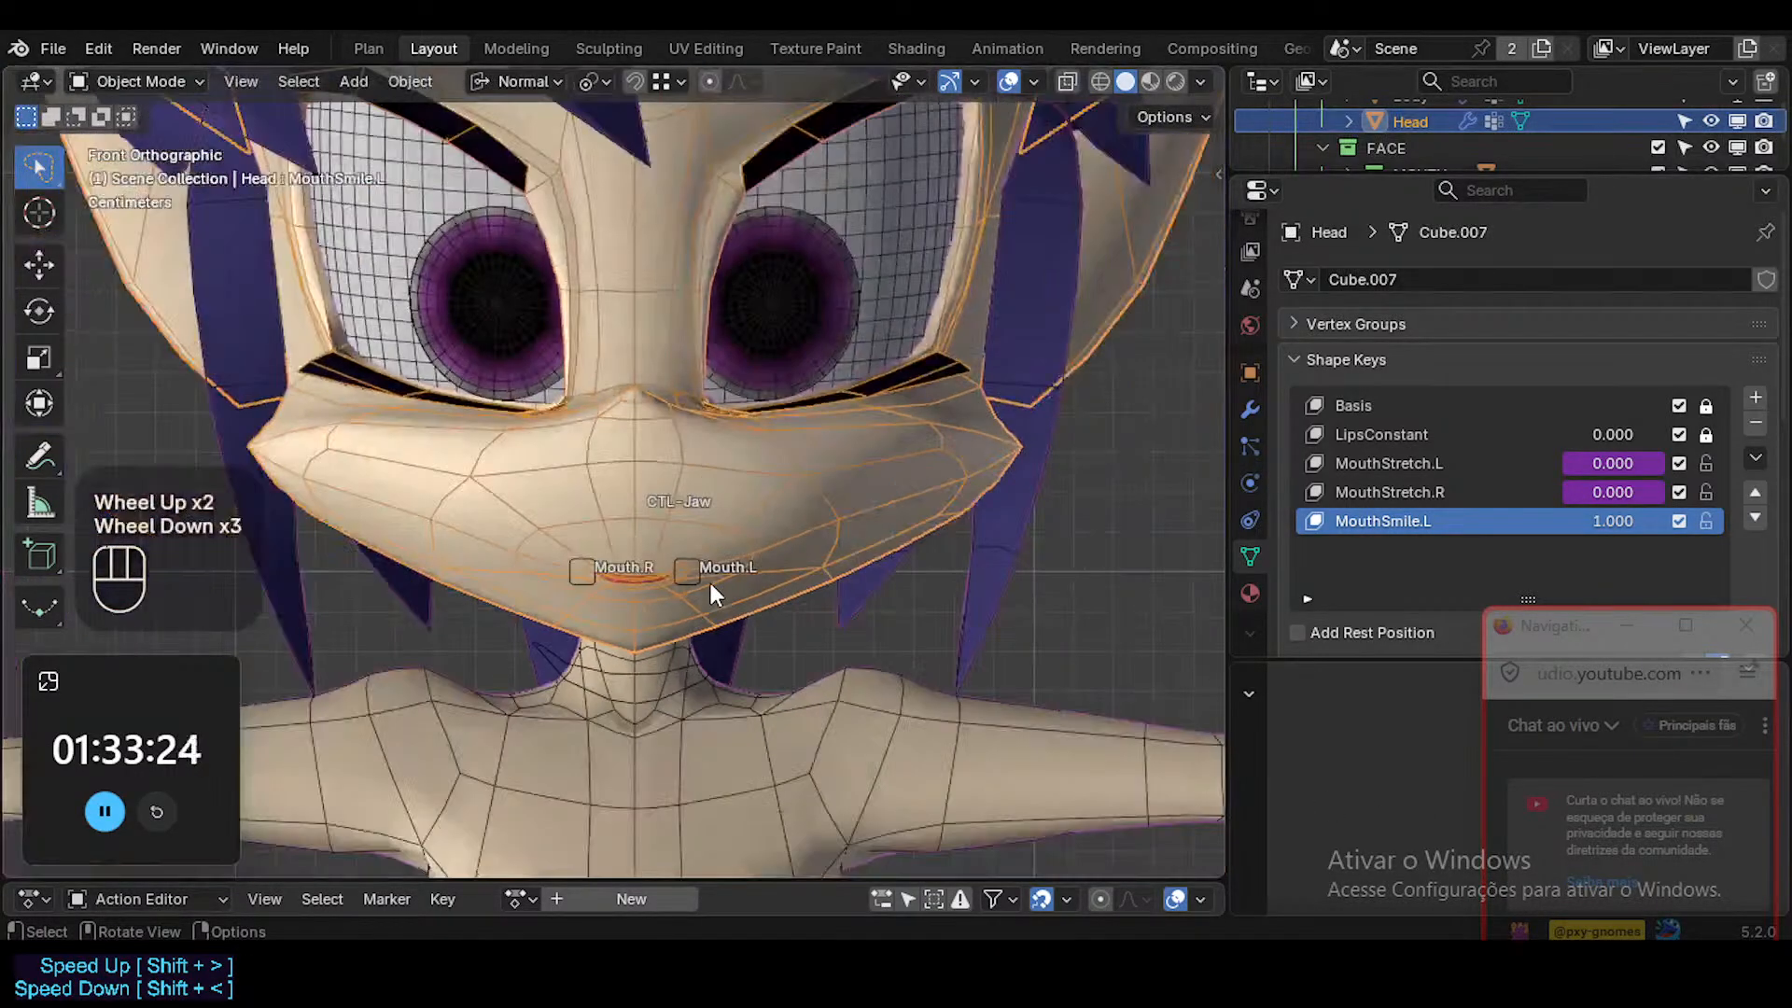
# Enter Edit Mode on the Head mesh with the MouthSmile.L shape key active.
pyautogui.scroll(3, 711, 585)
pyautogui.click(782, 492)
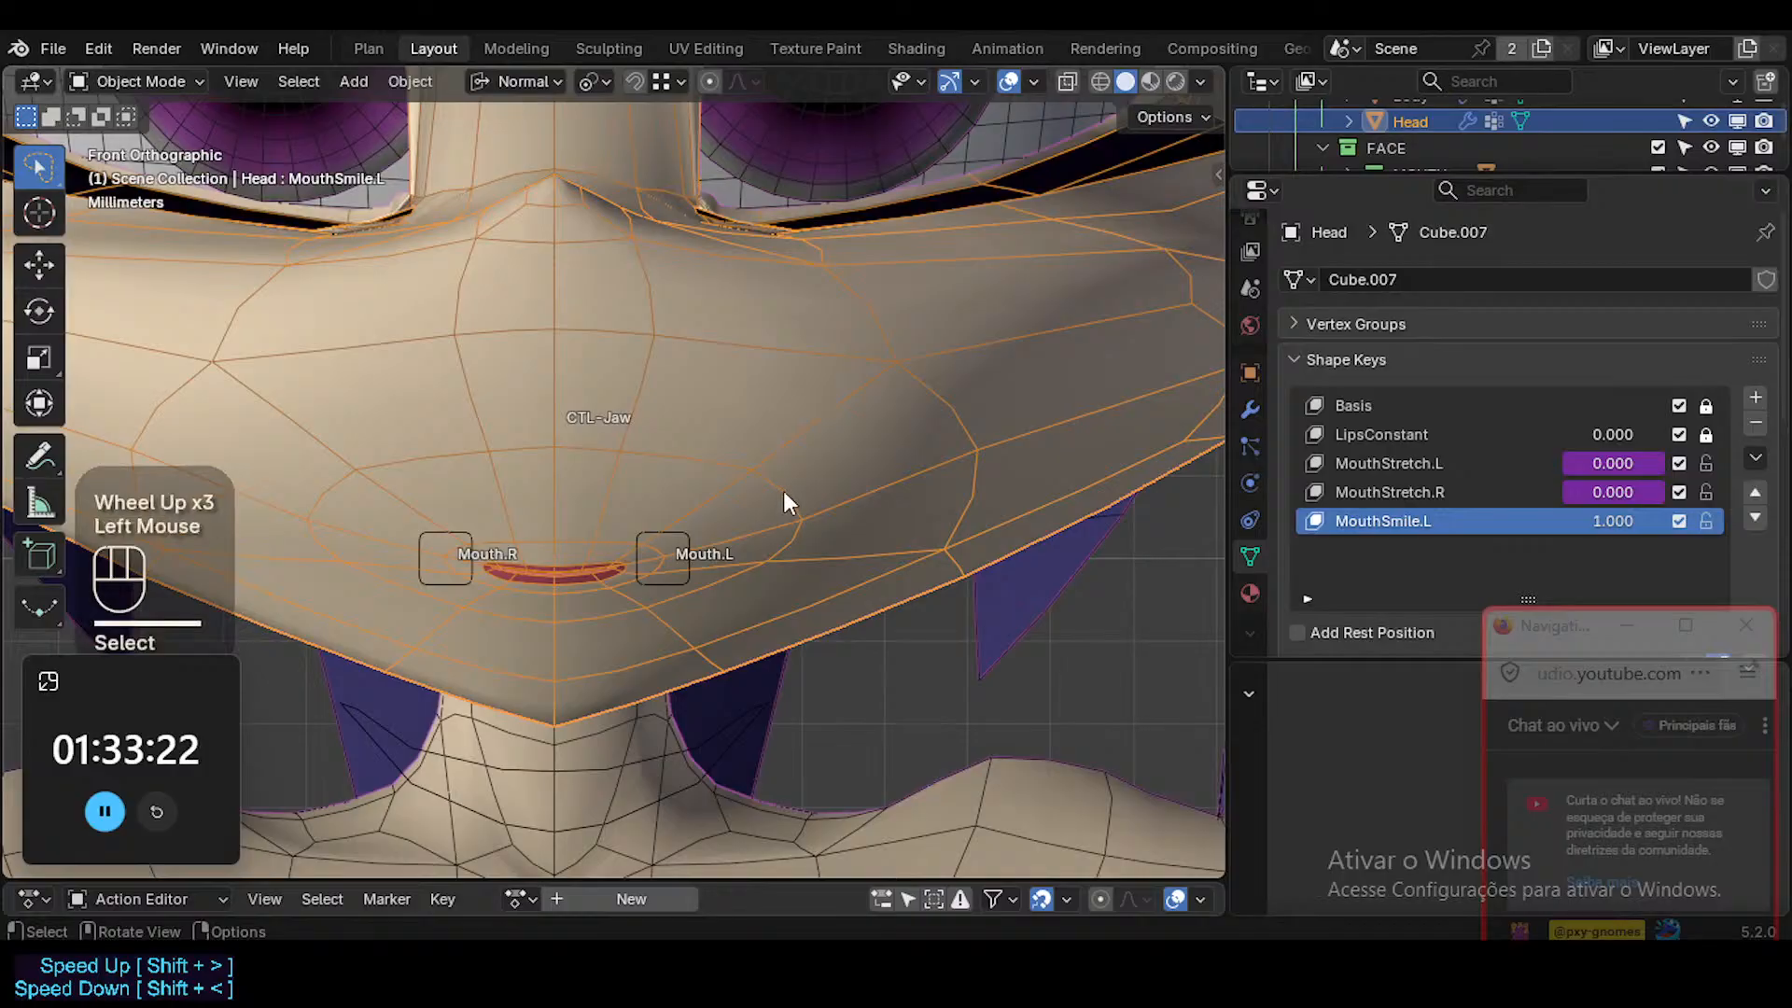
pyautogui.press('Tab')
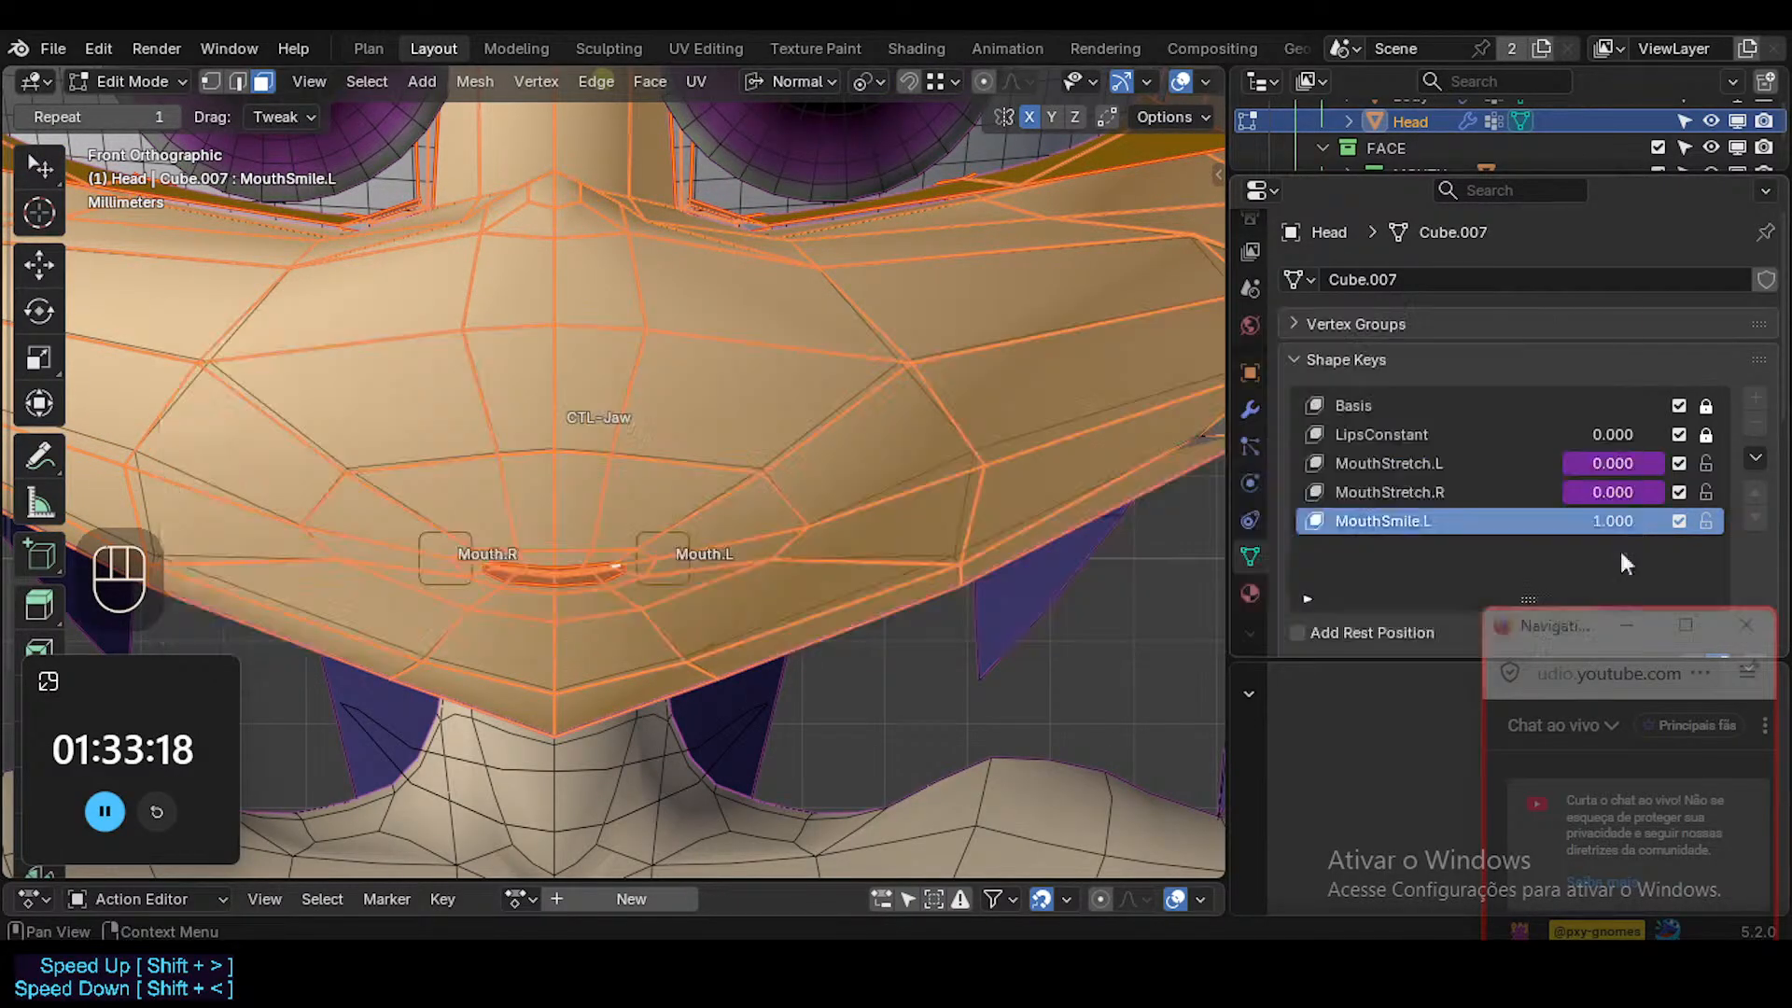
# Examine the mouth blend shape names in Unity's ARKitBlendShapeLocation reference in Firefox, revisit the Unified Expressions page, and return to Blender.
pyautogui.hotkey('alt', 'Tab')
pyautogui.press('Tab')
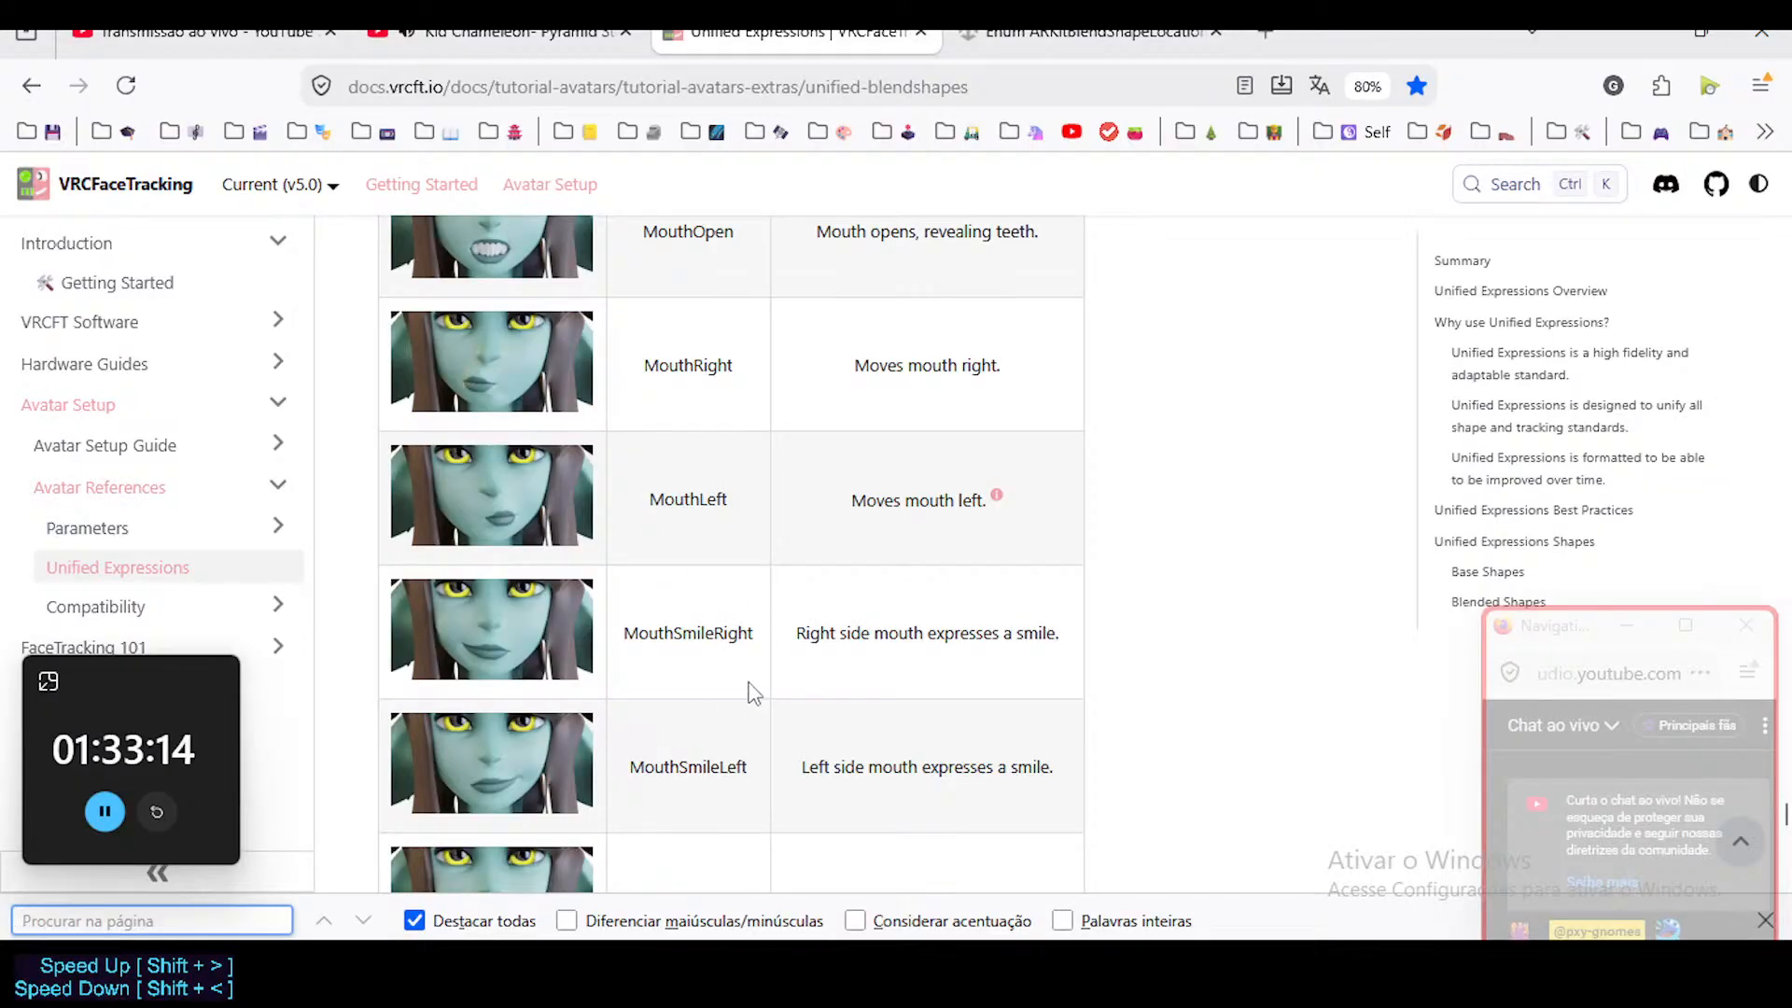
pyautogui.hotkey('alt', 'Tab')
pyautogui.click(1052, 32)
pyautogui.scroll(-12, 757, 548)
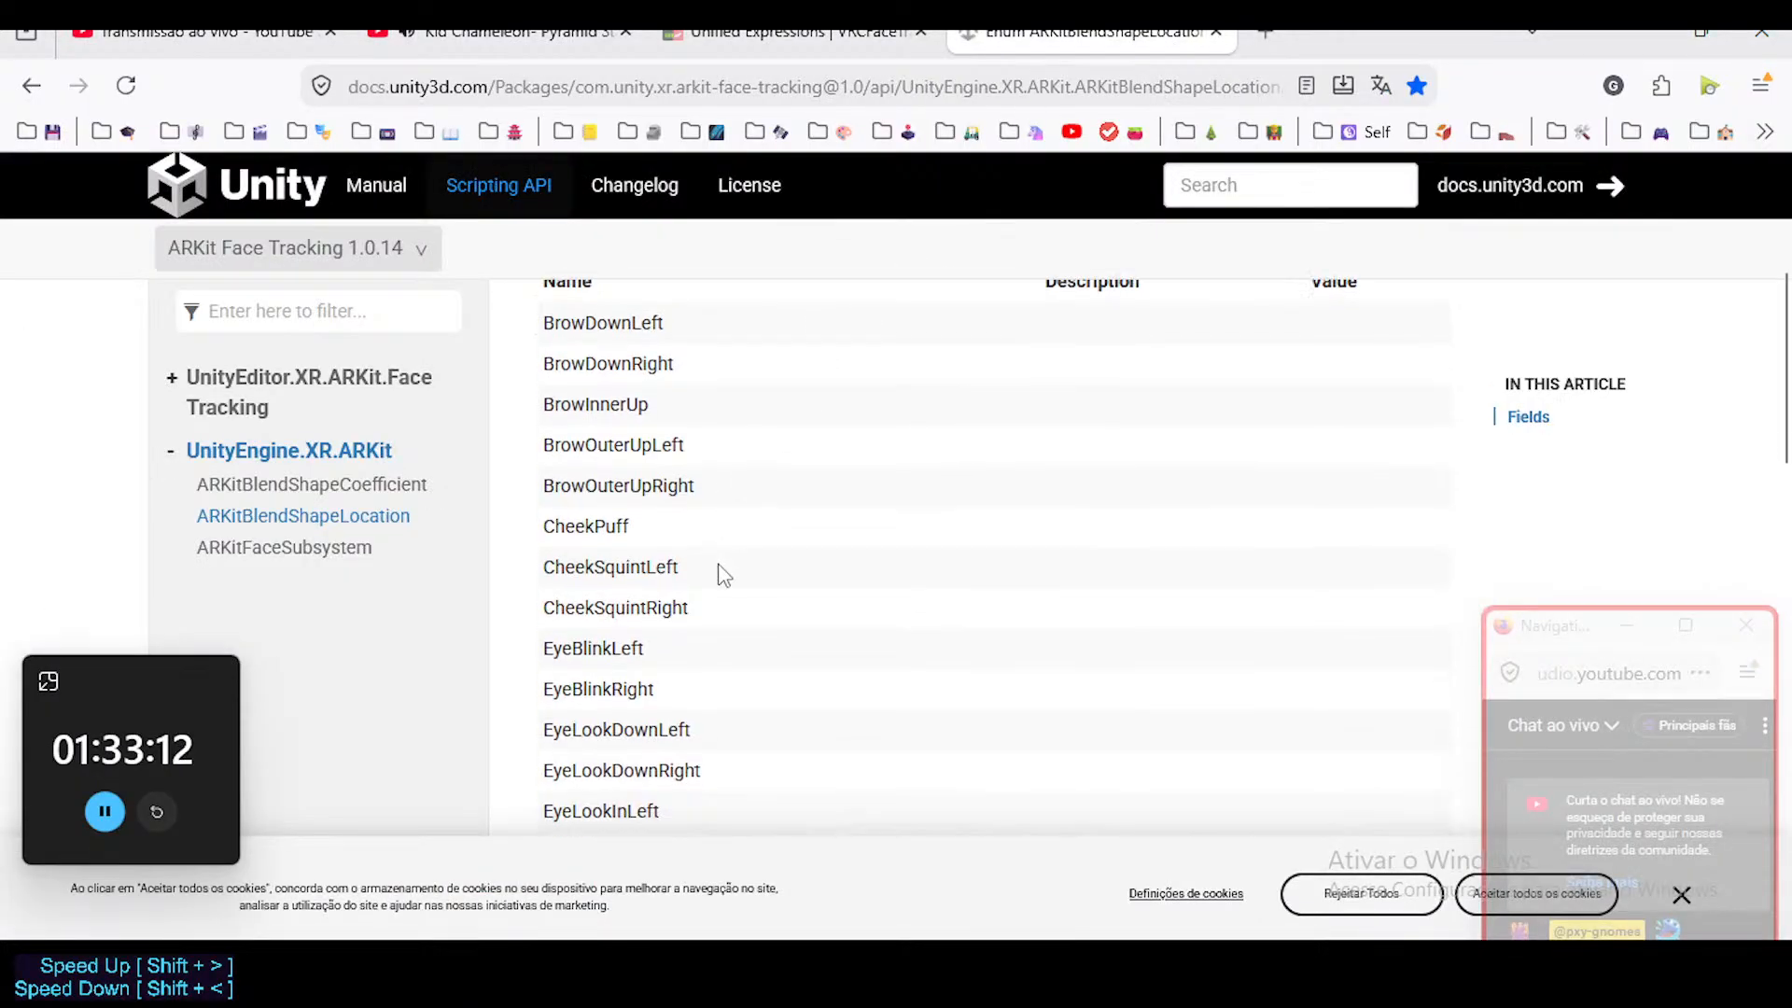
pyautogui.scroll(3, 602, 542)
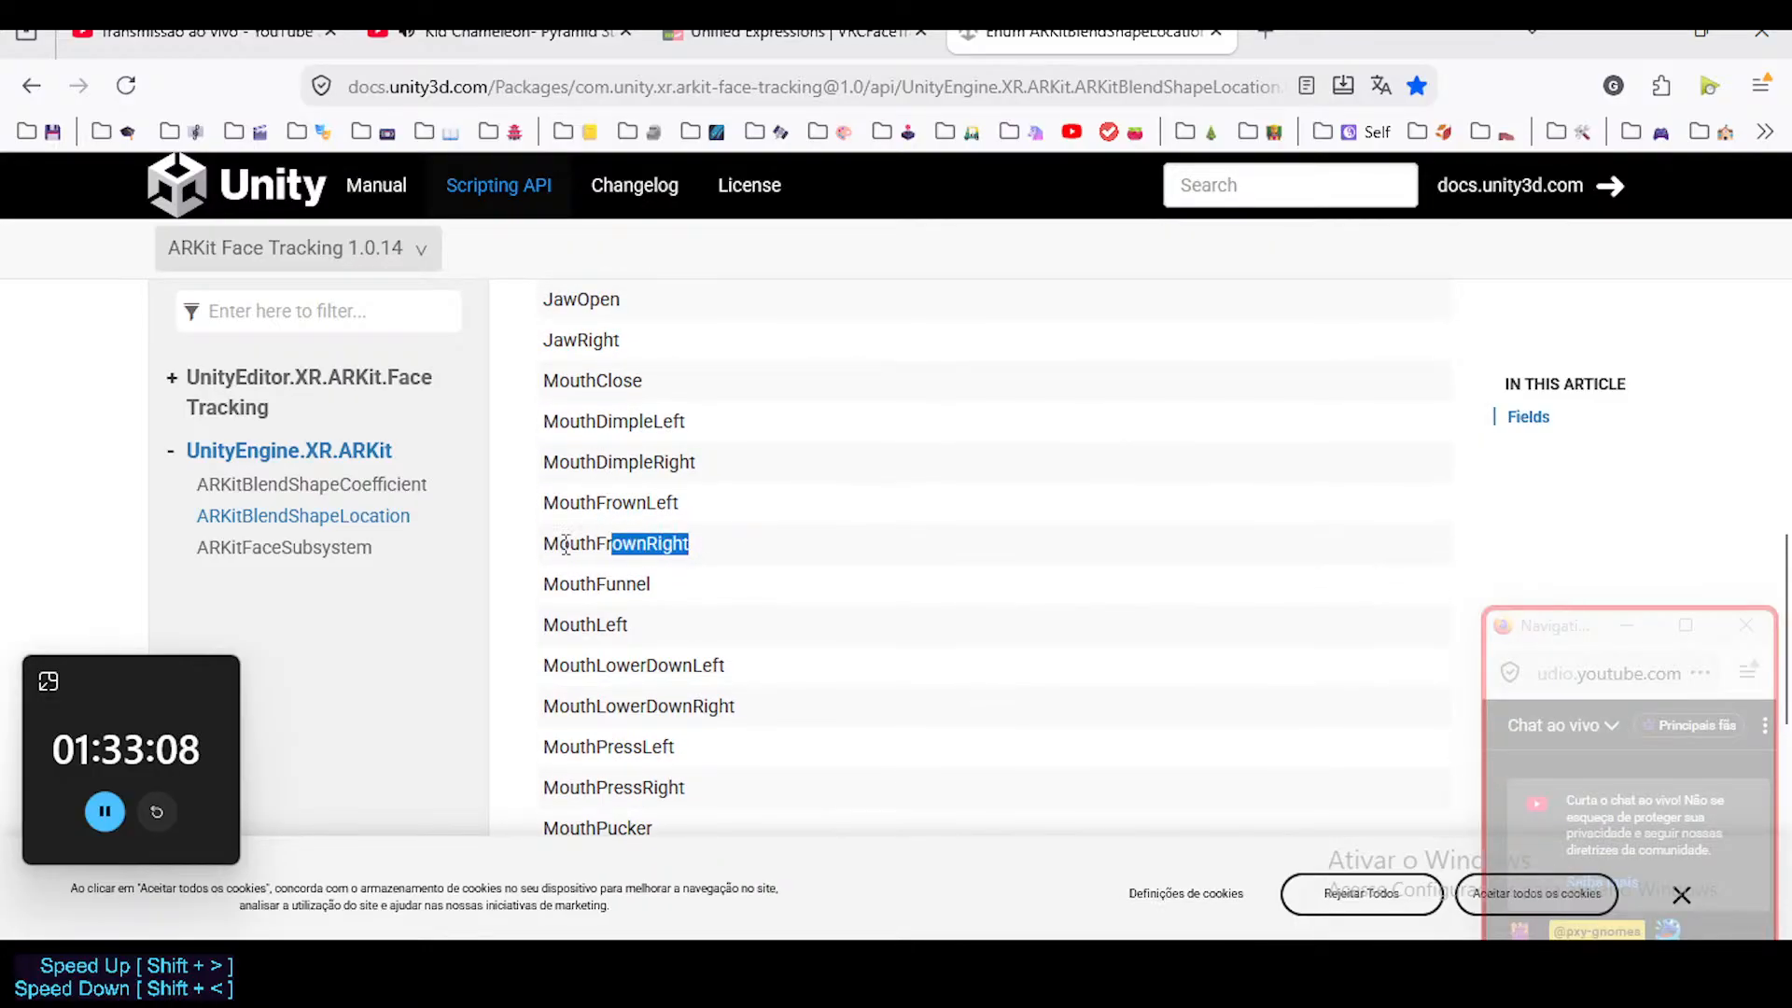
pyautogui.scroll(-17, 588, 621)
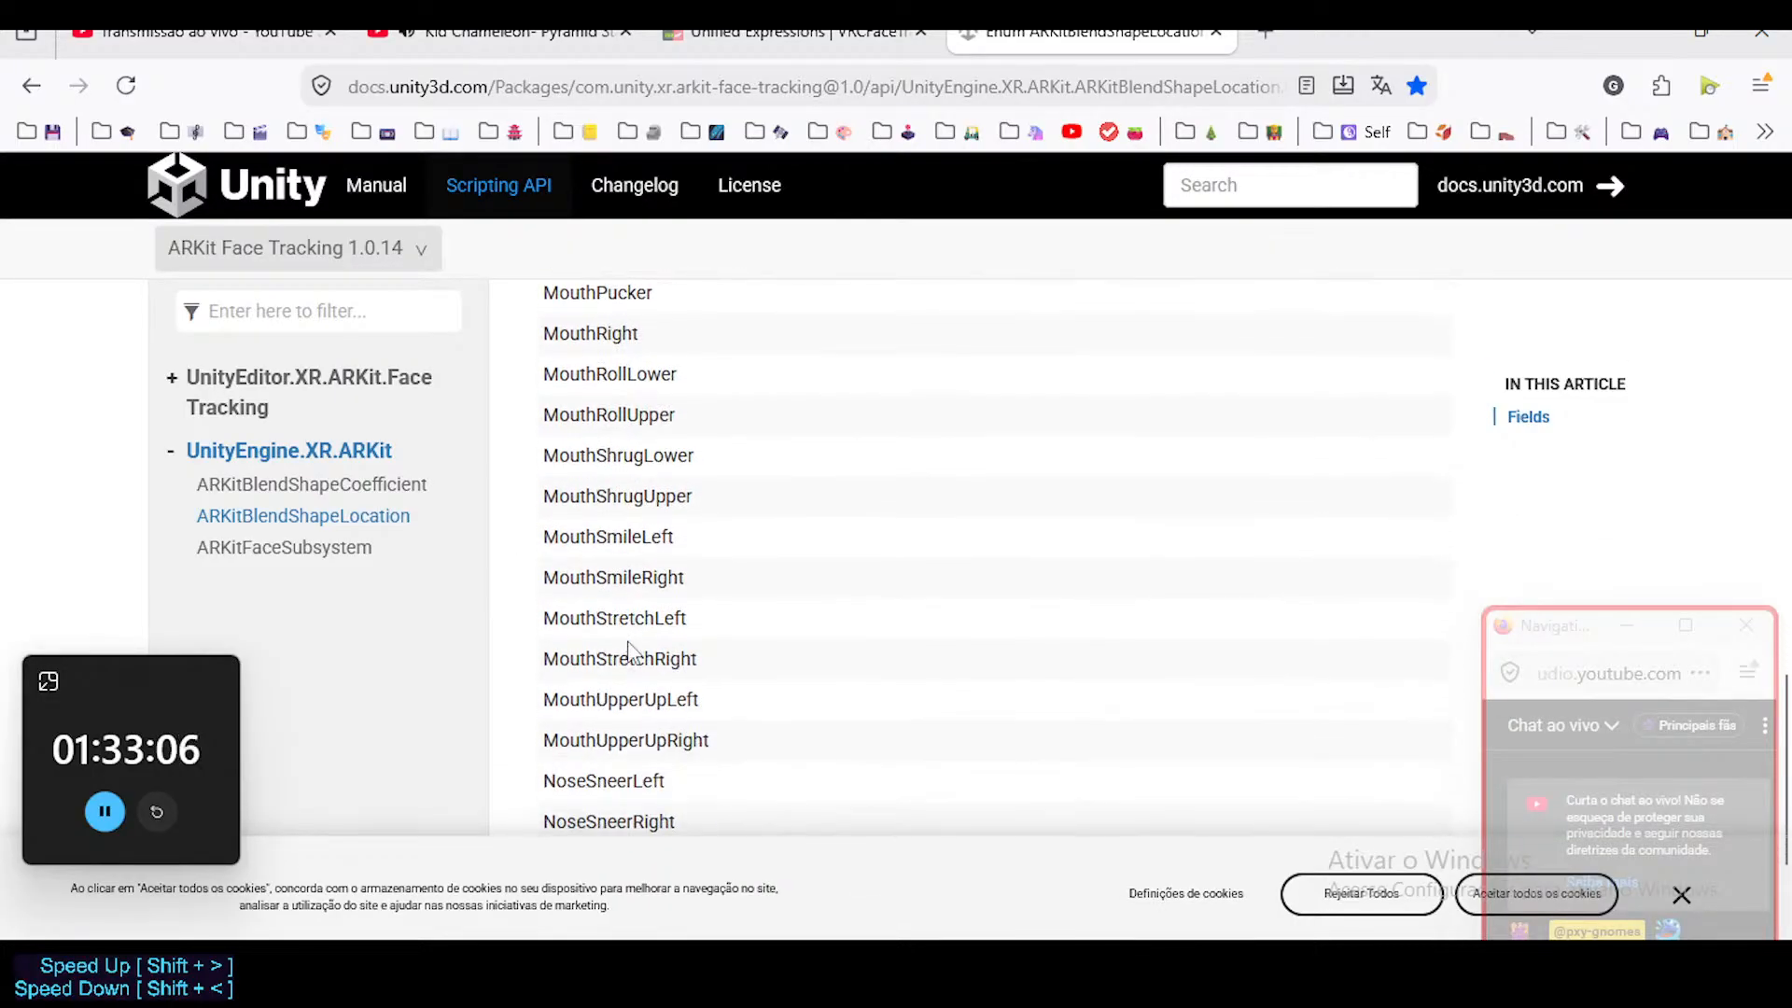
pyautogui.scroll(5, 630, 630)
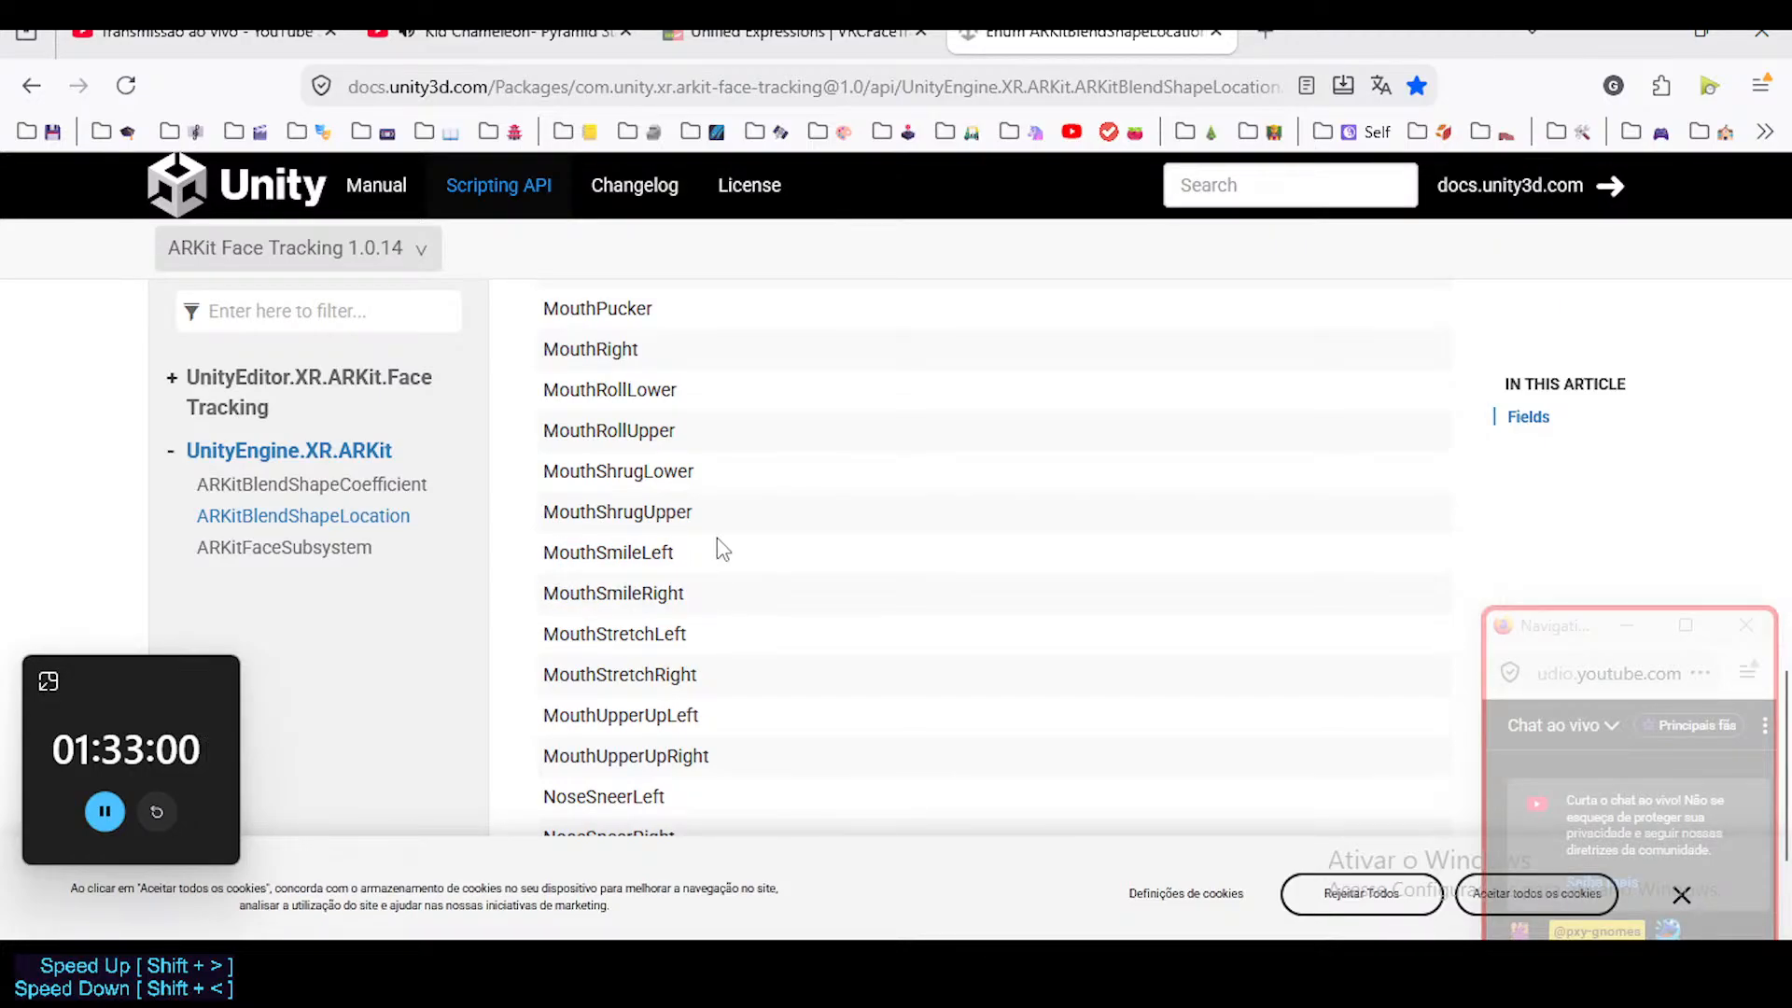
pyautogui.click(794, 84)
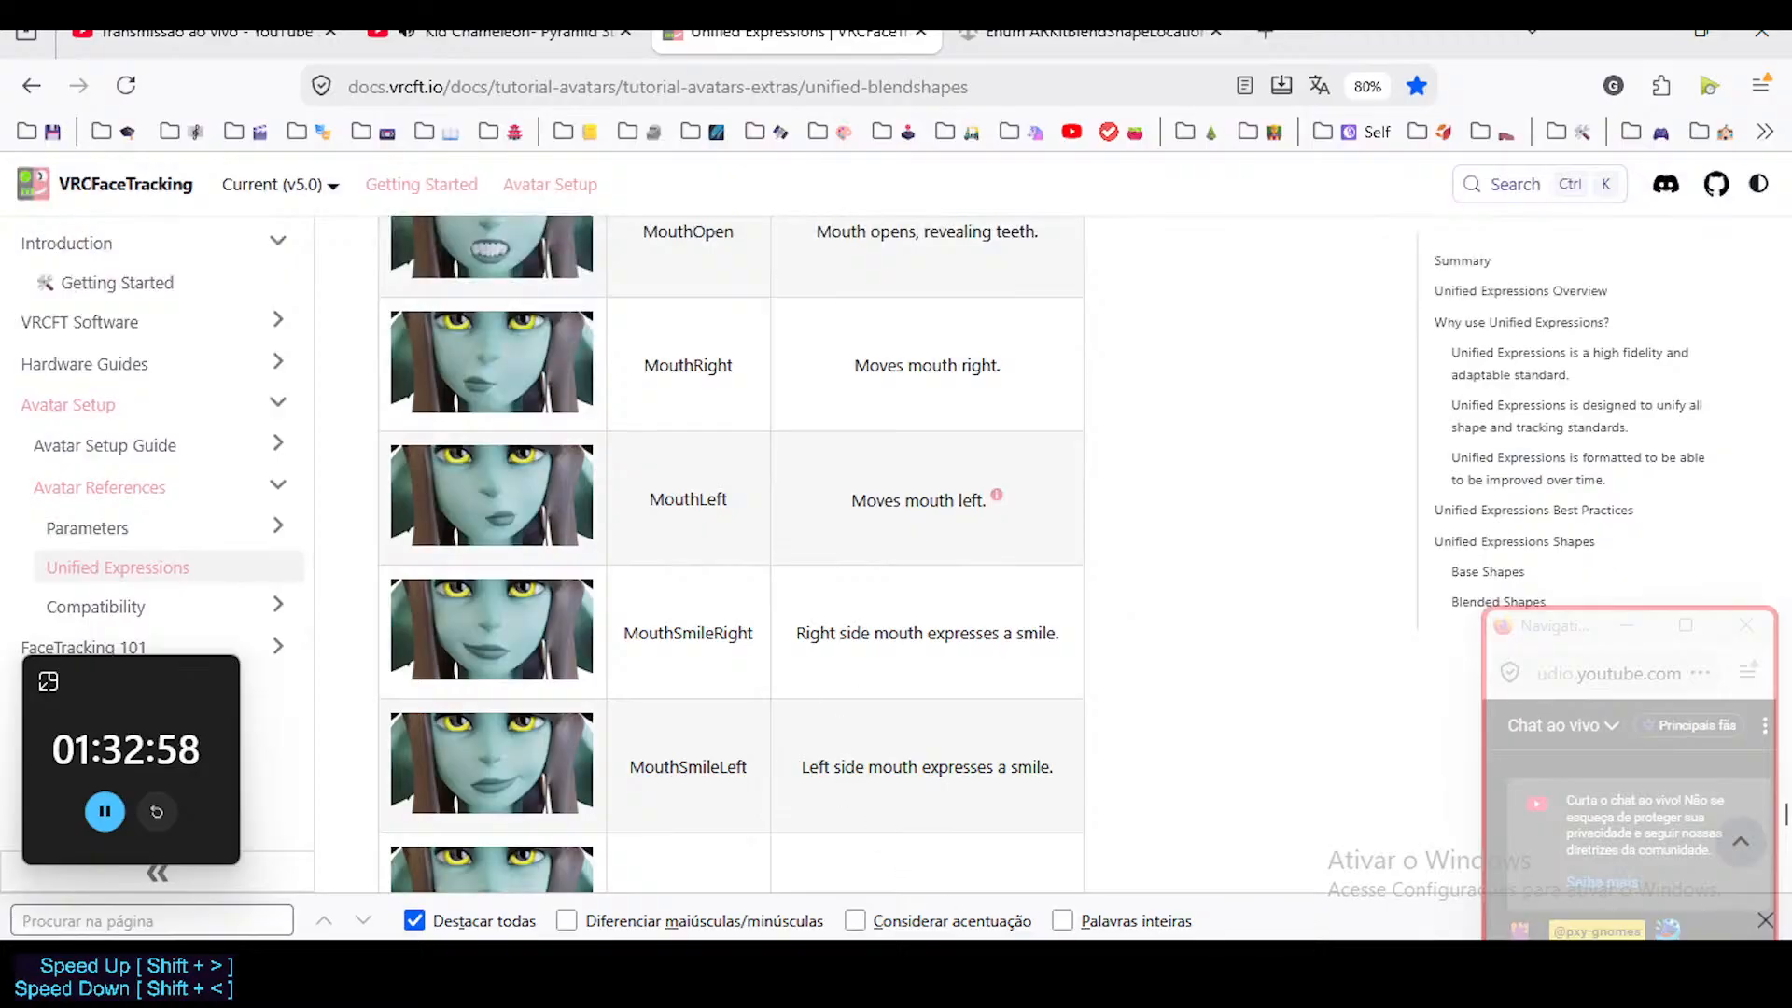
pyautogui.hotkey('alt', 'Tab')
# Make MouthStretch.R the active shape key of the Head mesh.
pyautogui.moveTo(1563, 624)
pyautogui.mouseDown()
pyautogui.moveTo(1559, 520)
pyautogui.moveTo(1566, 651)
pyautogui.mouseUp()
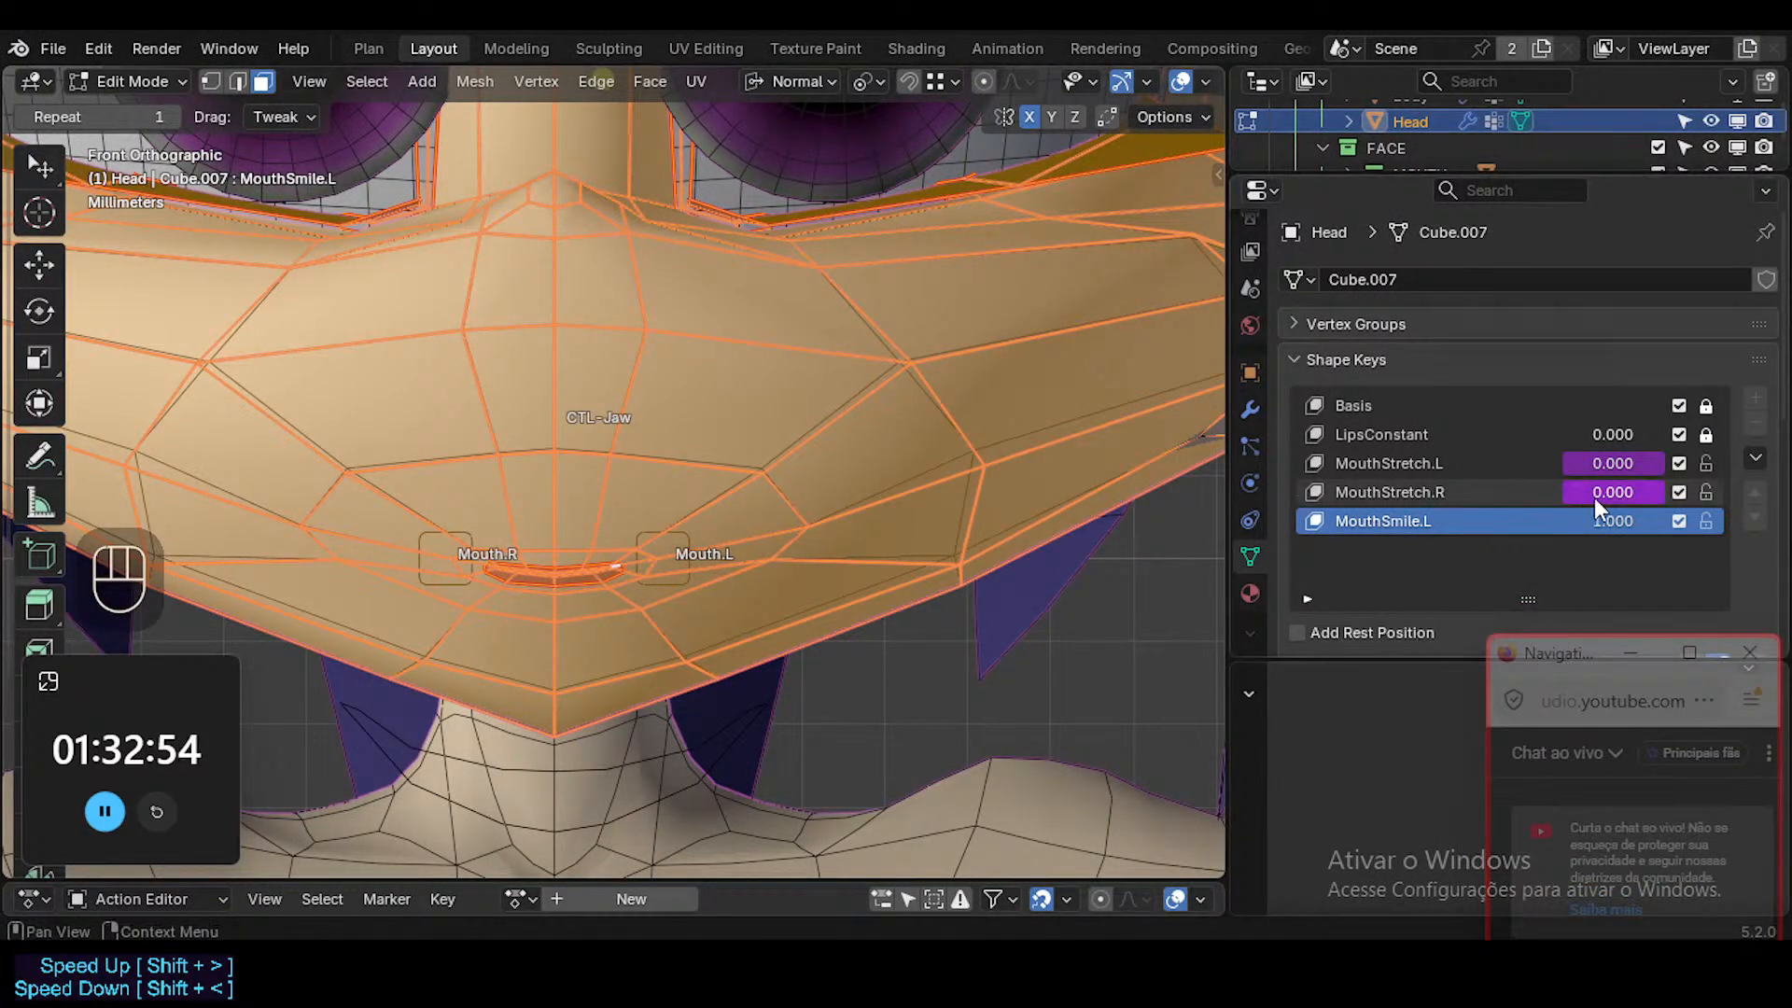
pyautogui.click(1419, 494)
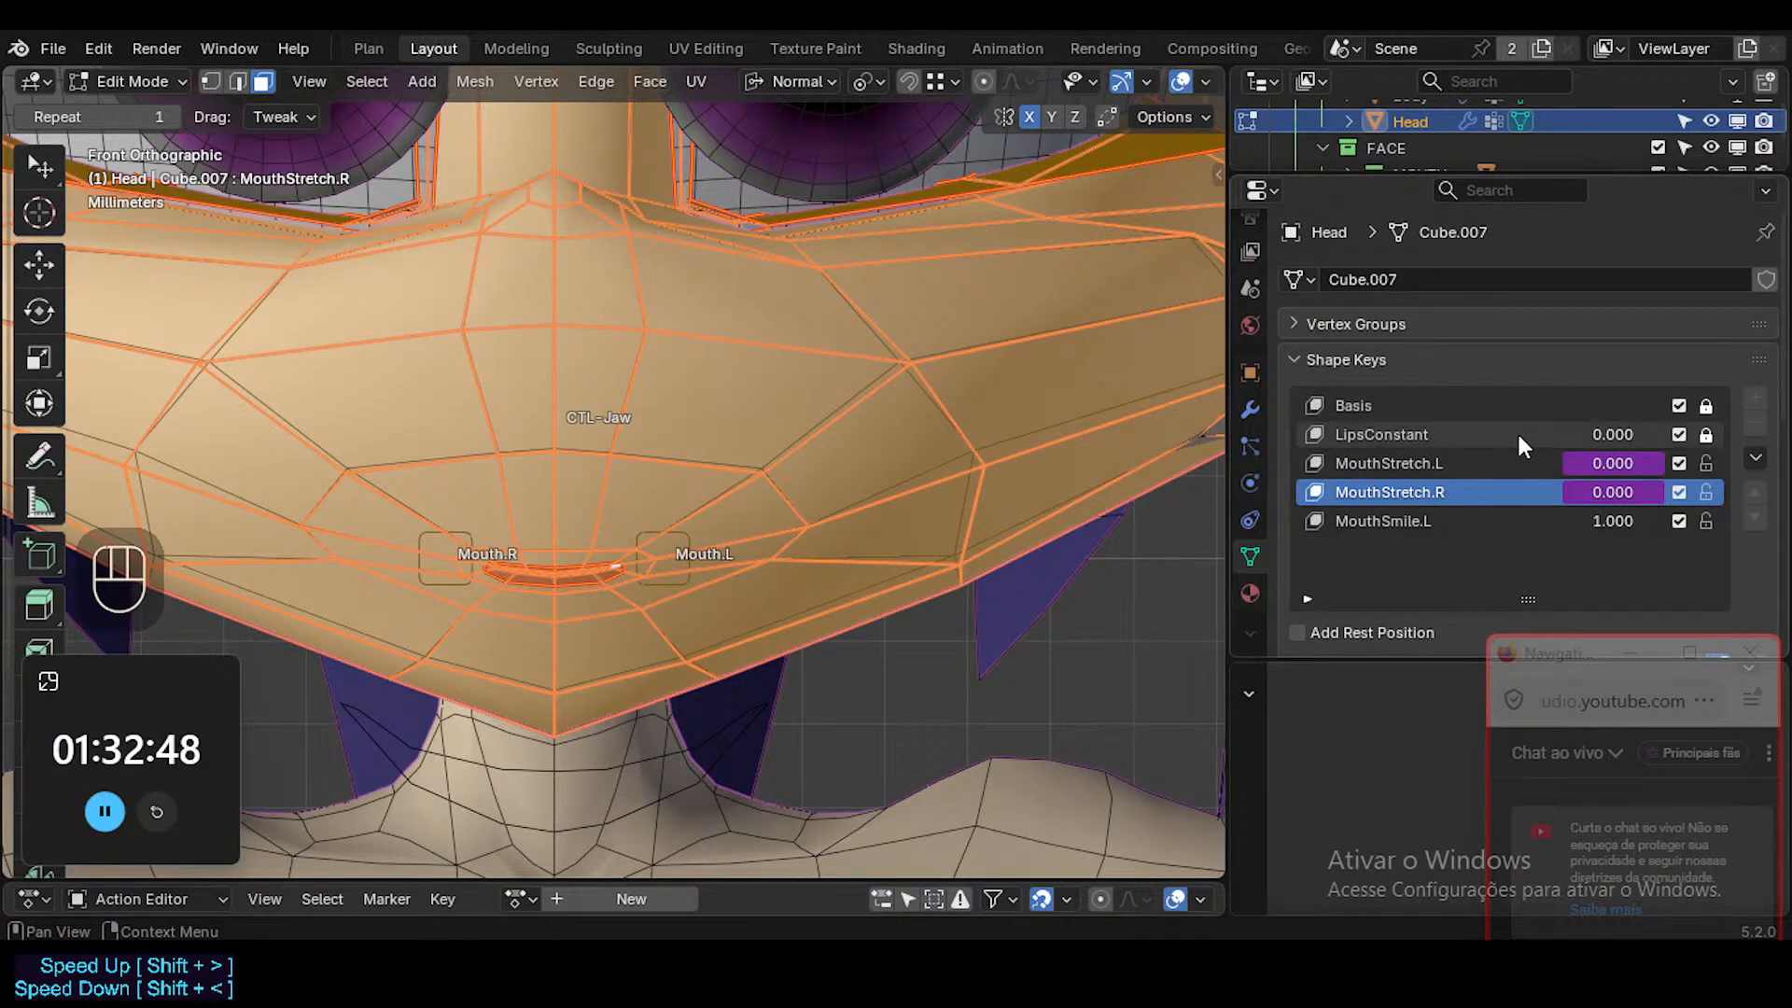
pyautogui.moveTo(1593, 432)
pyautogui.mouseDown()
pyautogui.moveTo(1671, 434)
pyautogui.moveTo(1564, 435)
pyautogui.mouseUp()
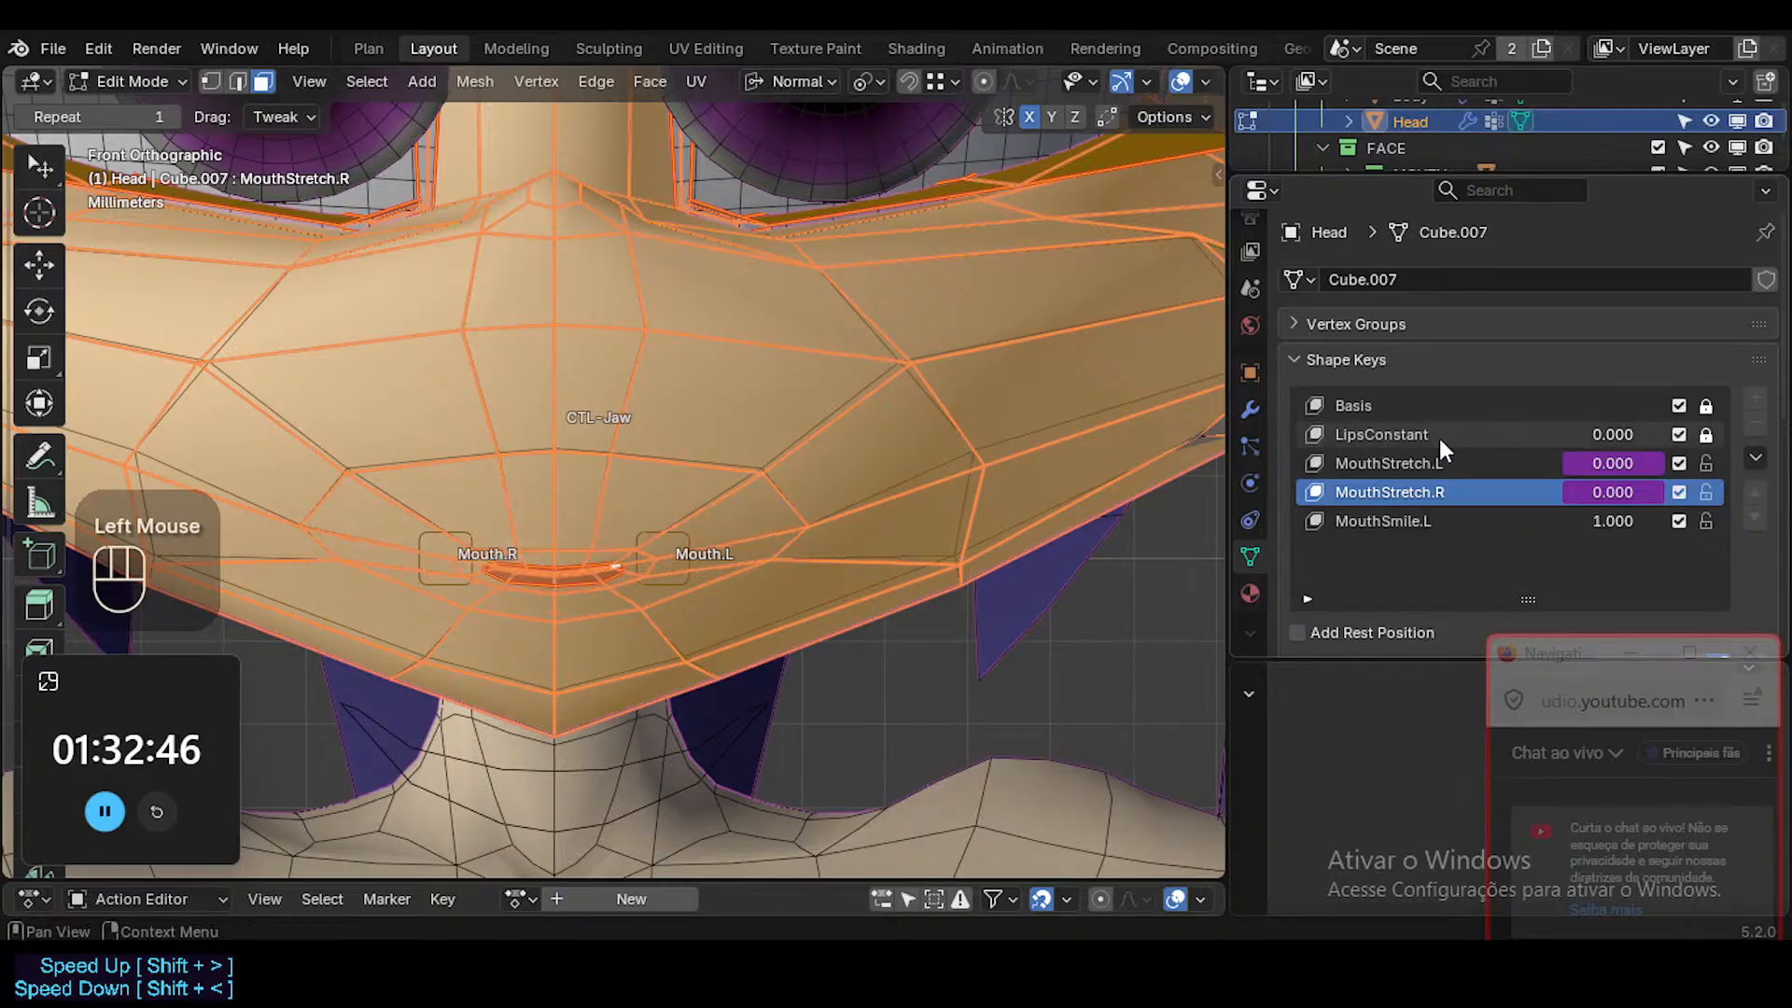
# Select the mouth-corner vertex beside the Mouth.L control in vertex select mode, and make MouthSmile.L the active shape key.
pyautogui.scroll(2, 586, 614)
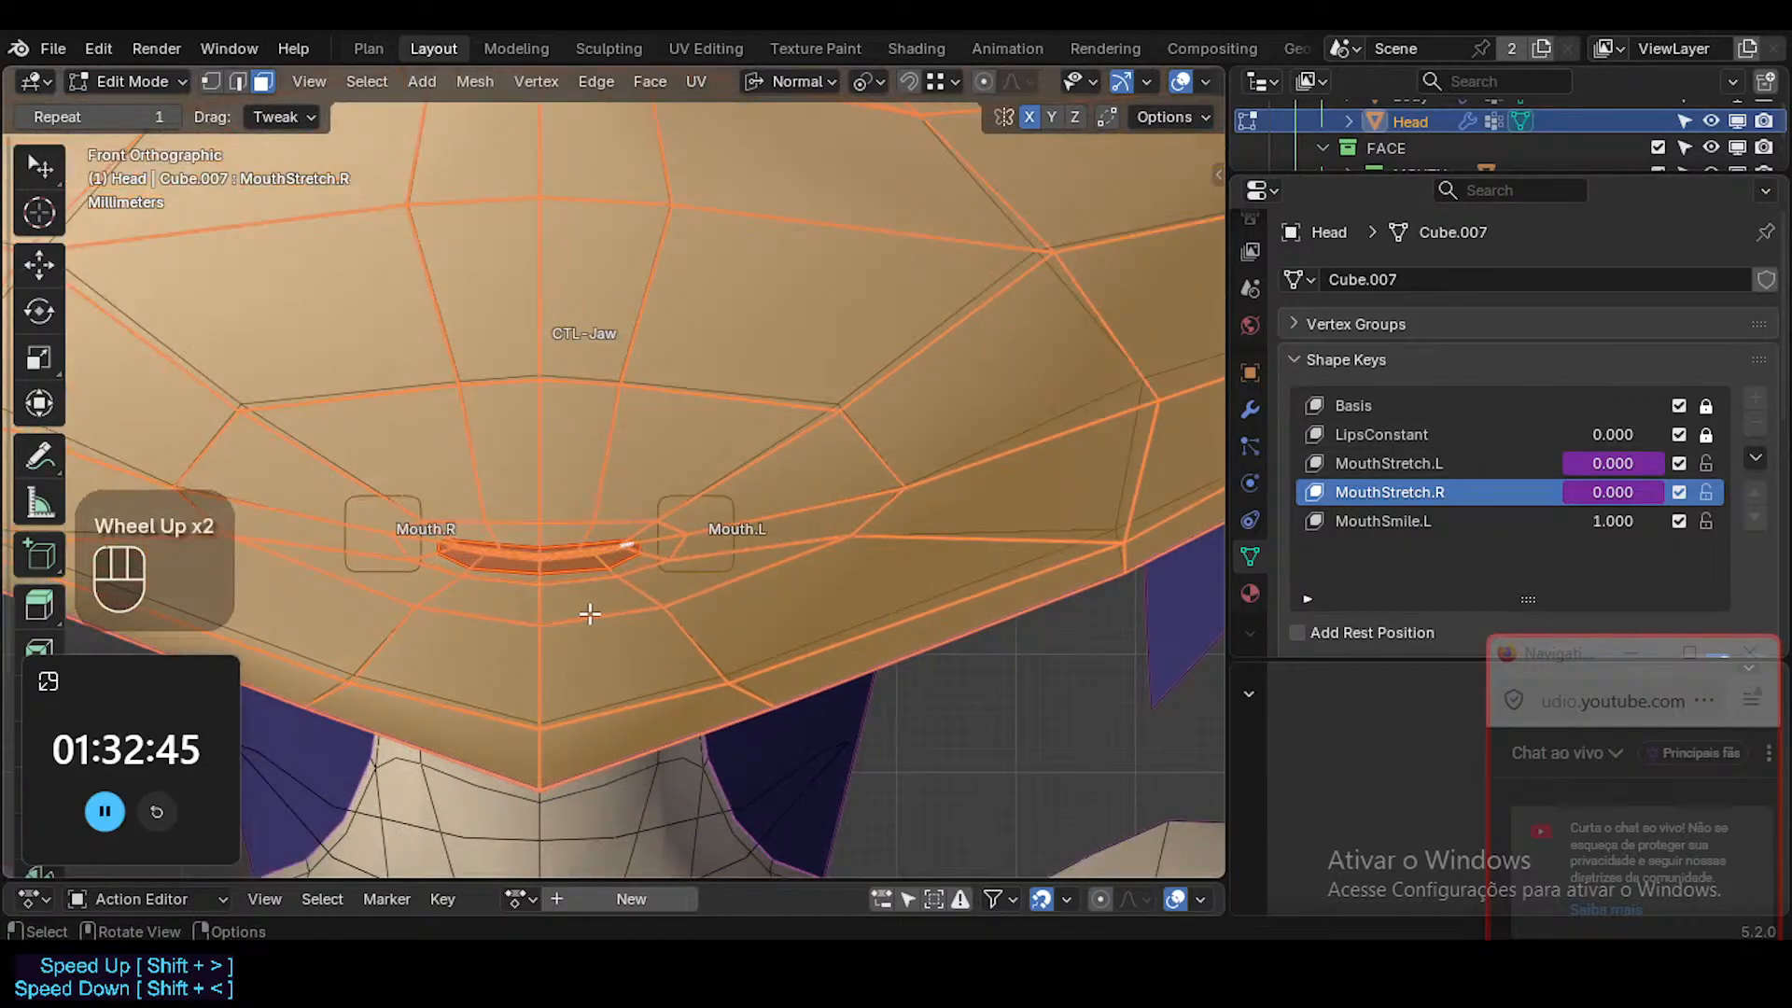
pyautogui.click(691, 538)
pyautogui.press('1')
pyautogui.press('g')
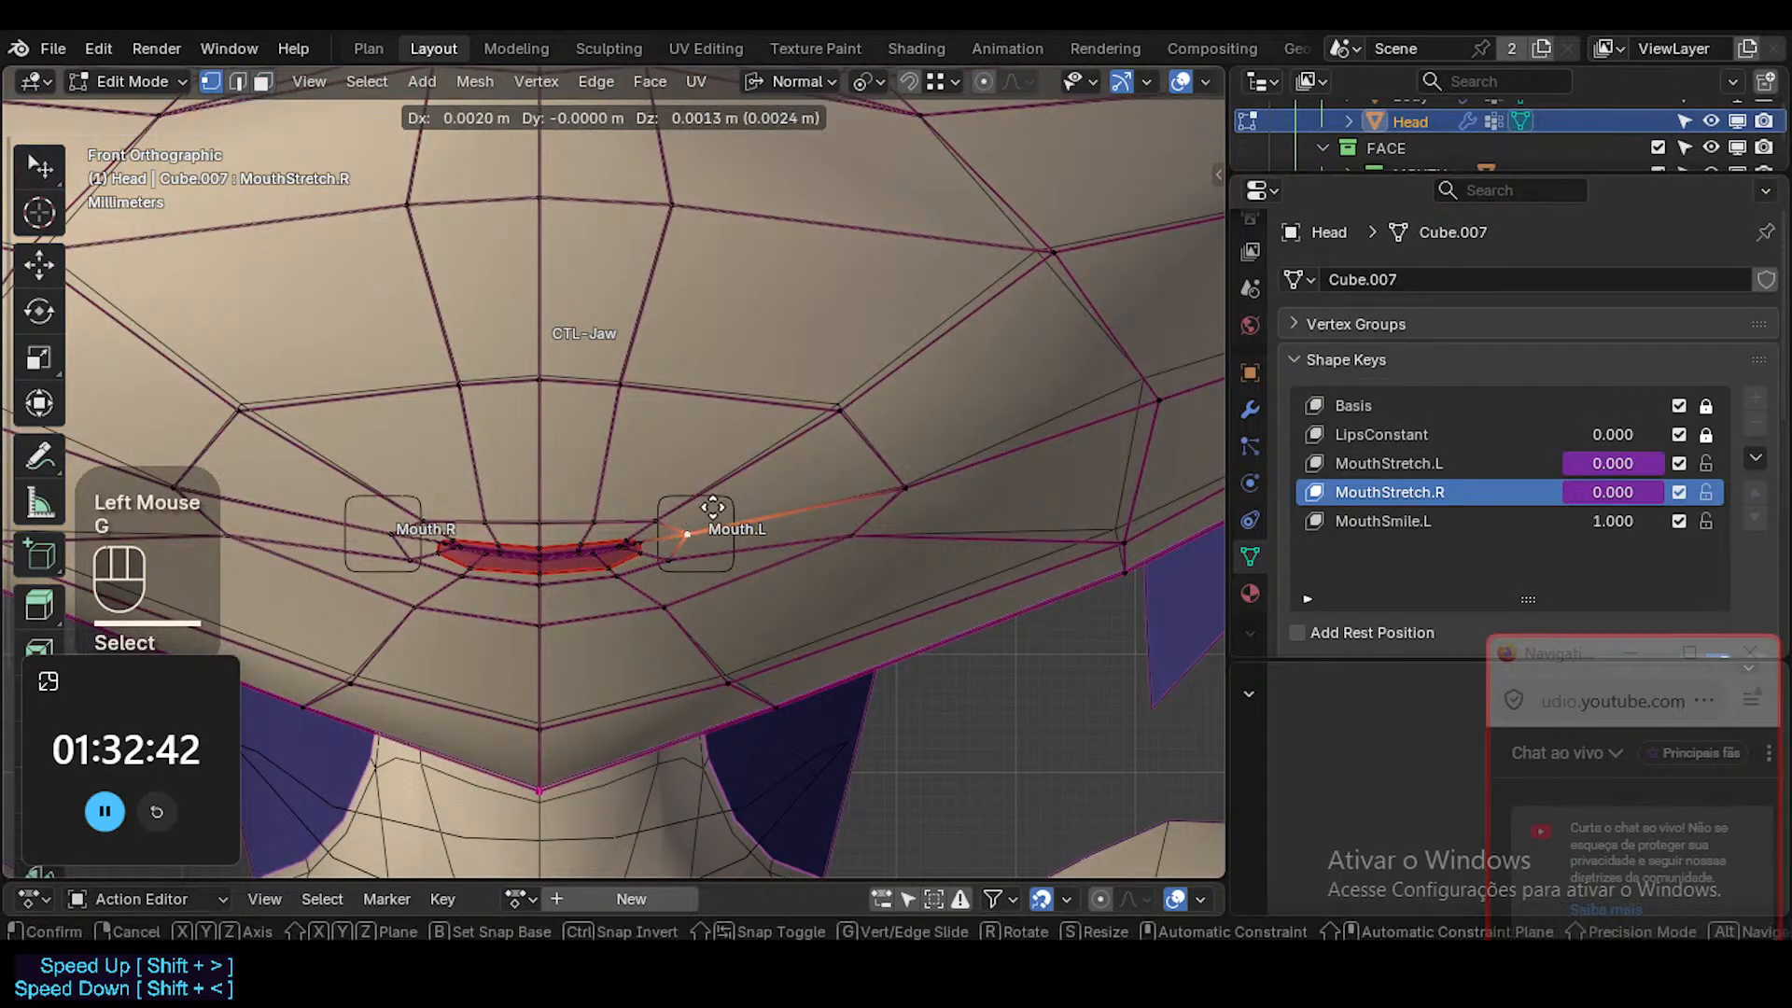
pyautogui.press('Escape')
pyautogui.click(1387, 521)
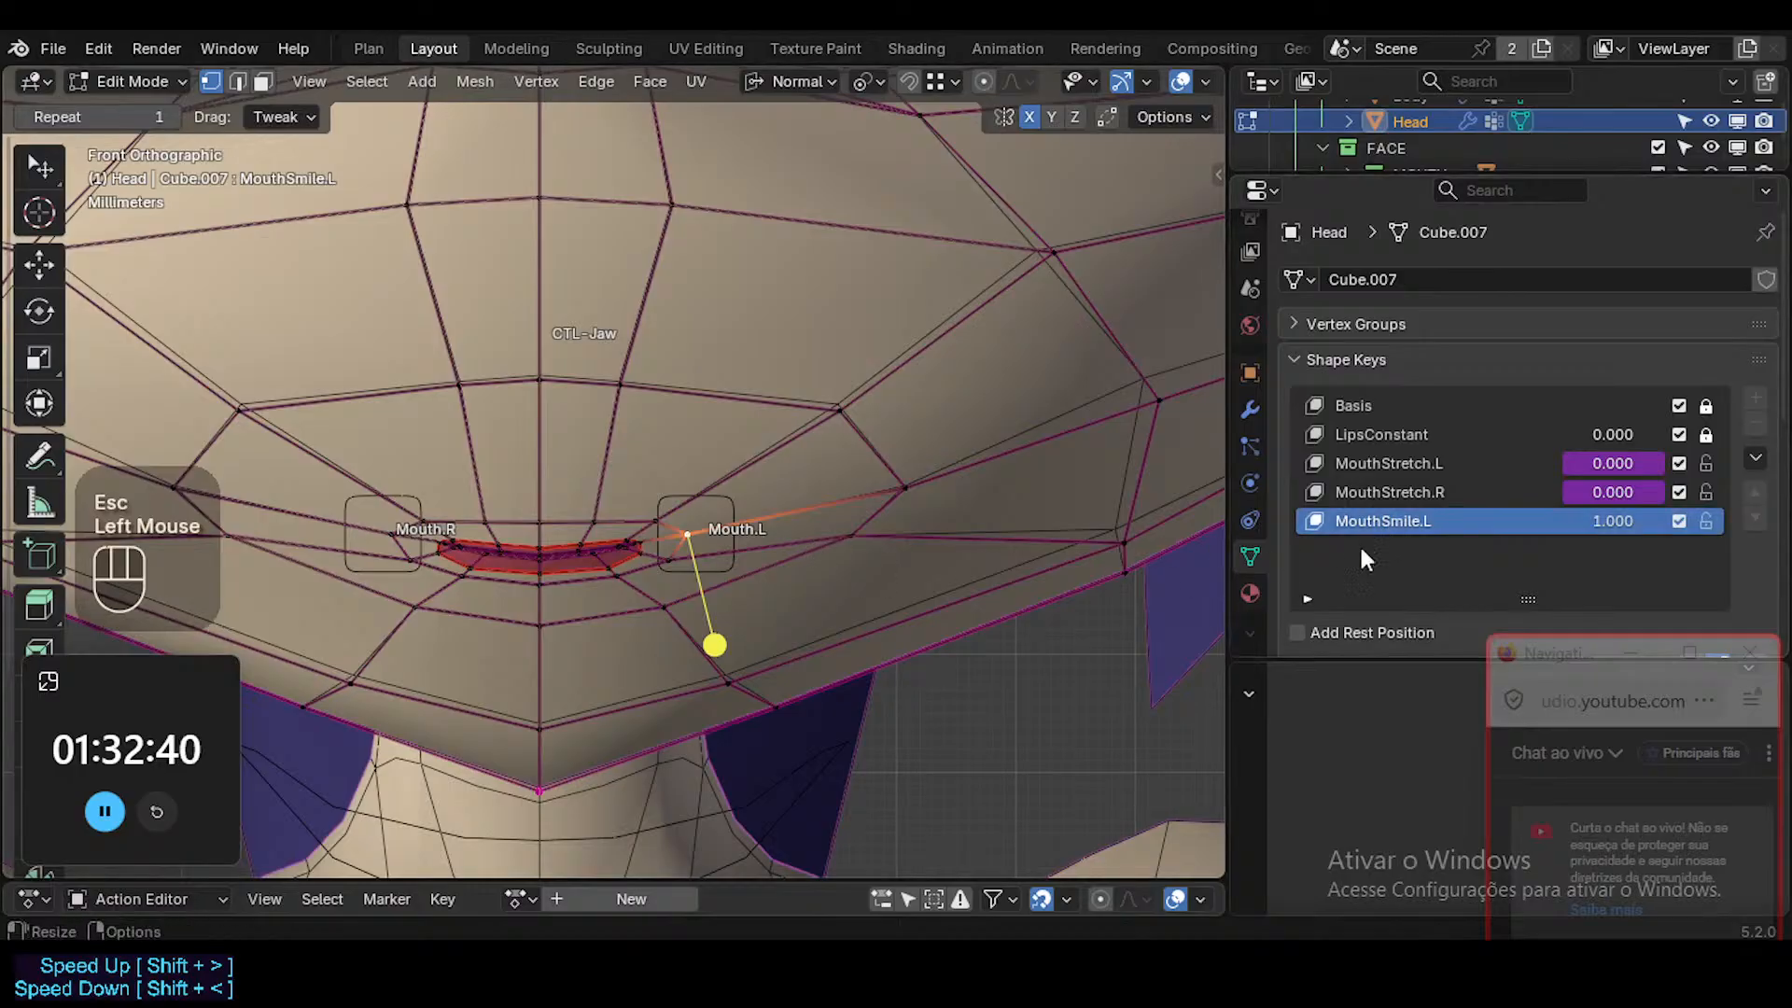
# Enable proportional editing for the mouth-corner vertex and set the transform orientation to Global.
pyautogui.doubleClick(1598, 521)
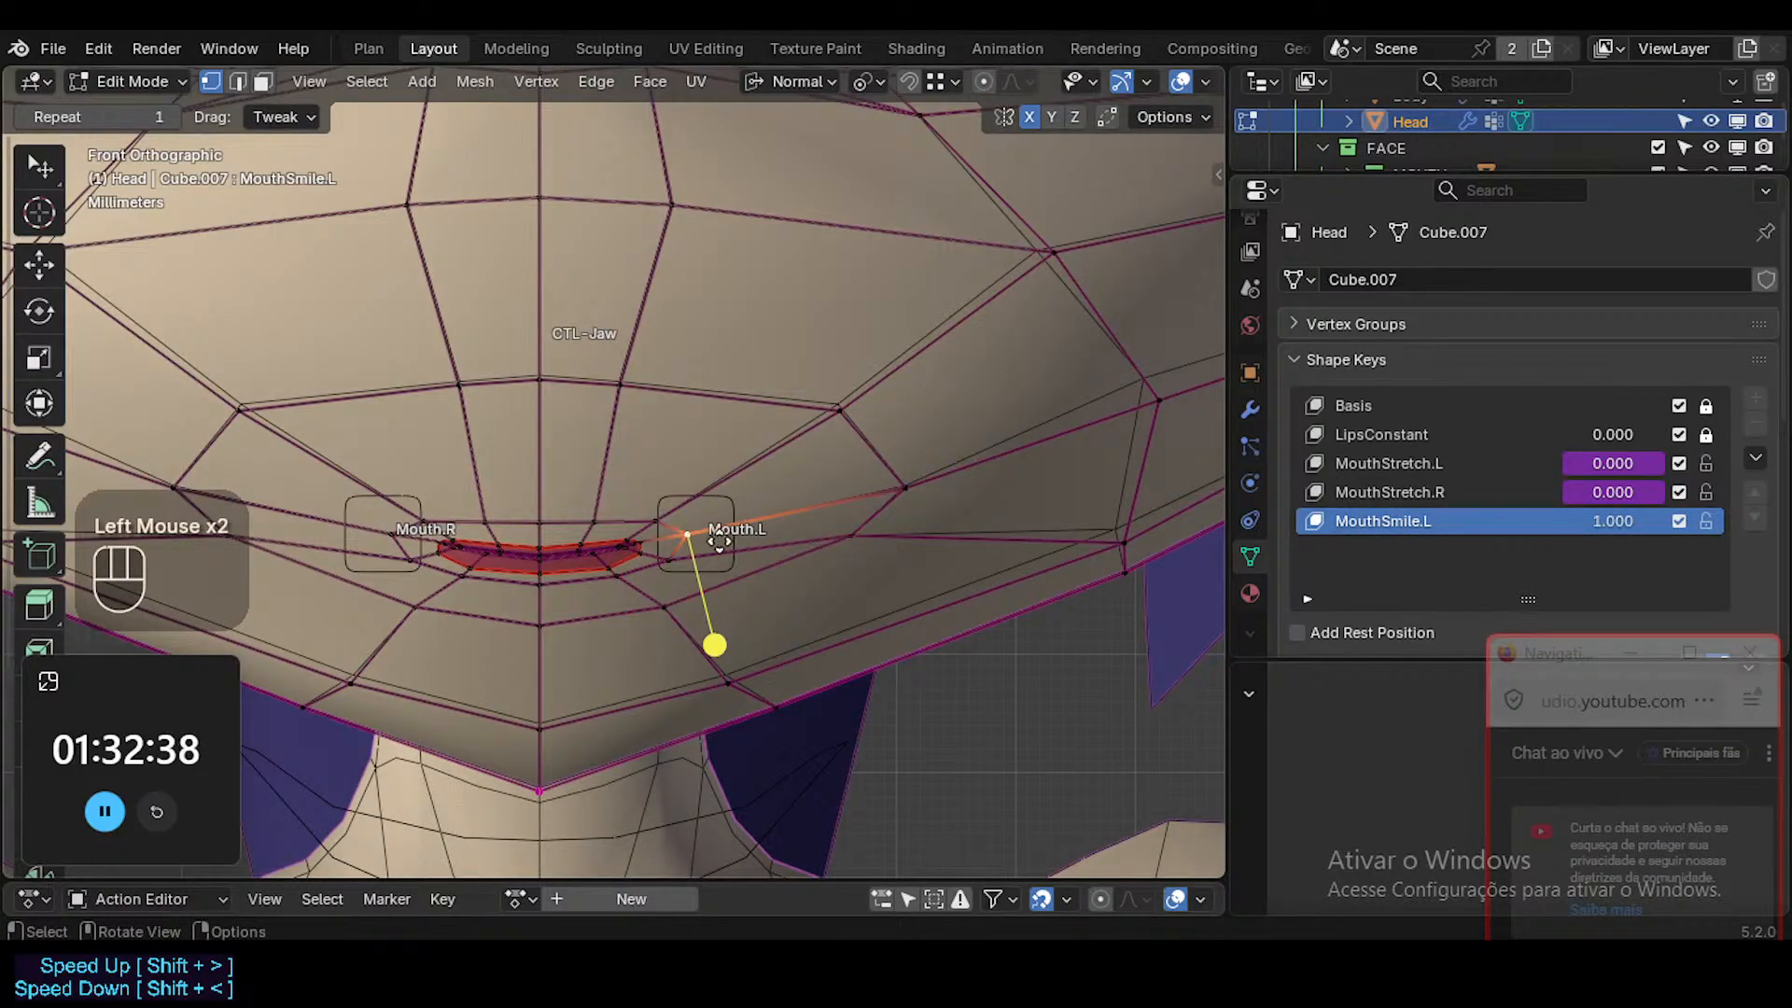
pyautogui.press('g')
pyautogui.scroll(-2, 724, 544)
pyautogui.press('Escape')
pyautogui.press('o')
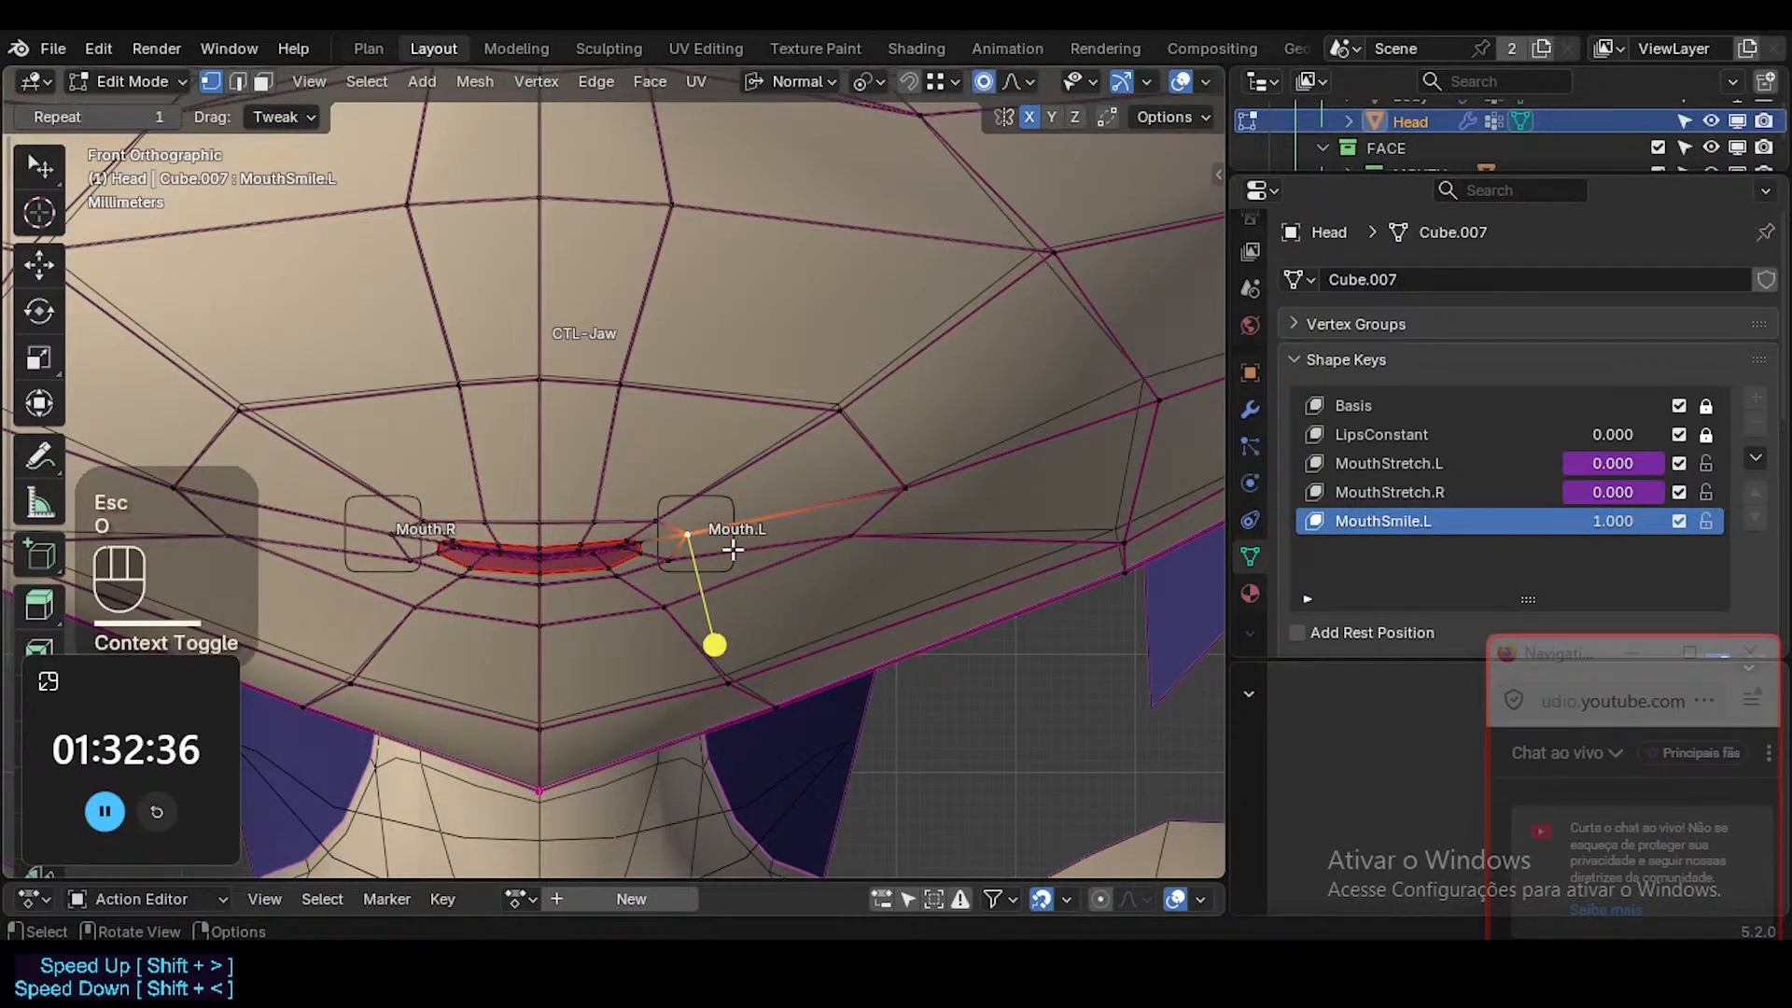
pyautogui.press('less')
pyautogui.click(726, 184)
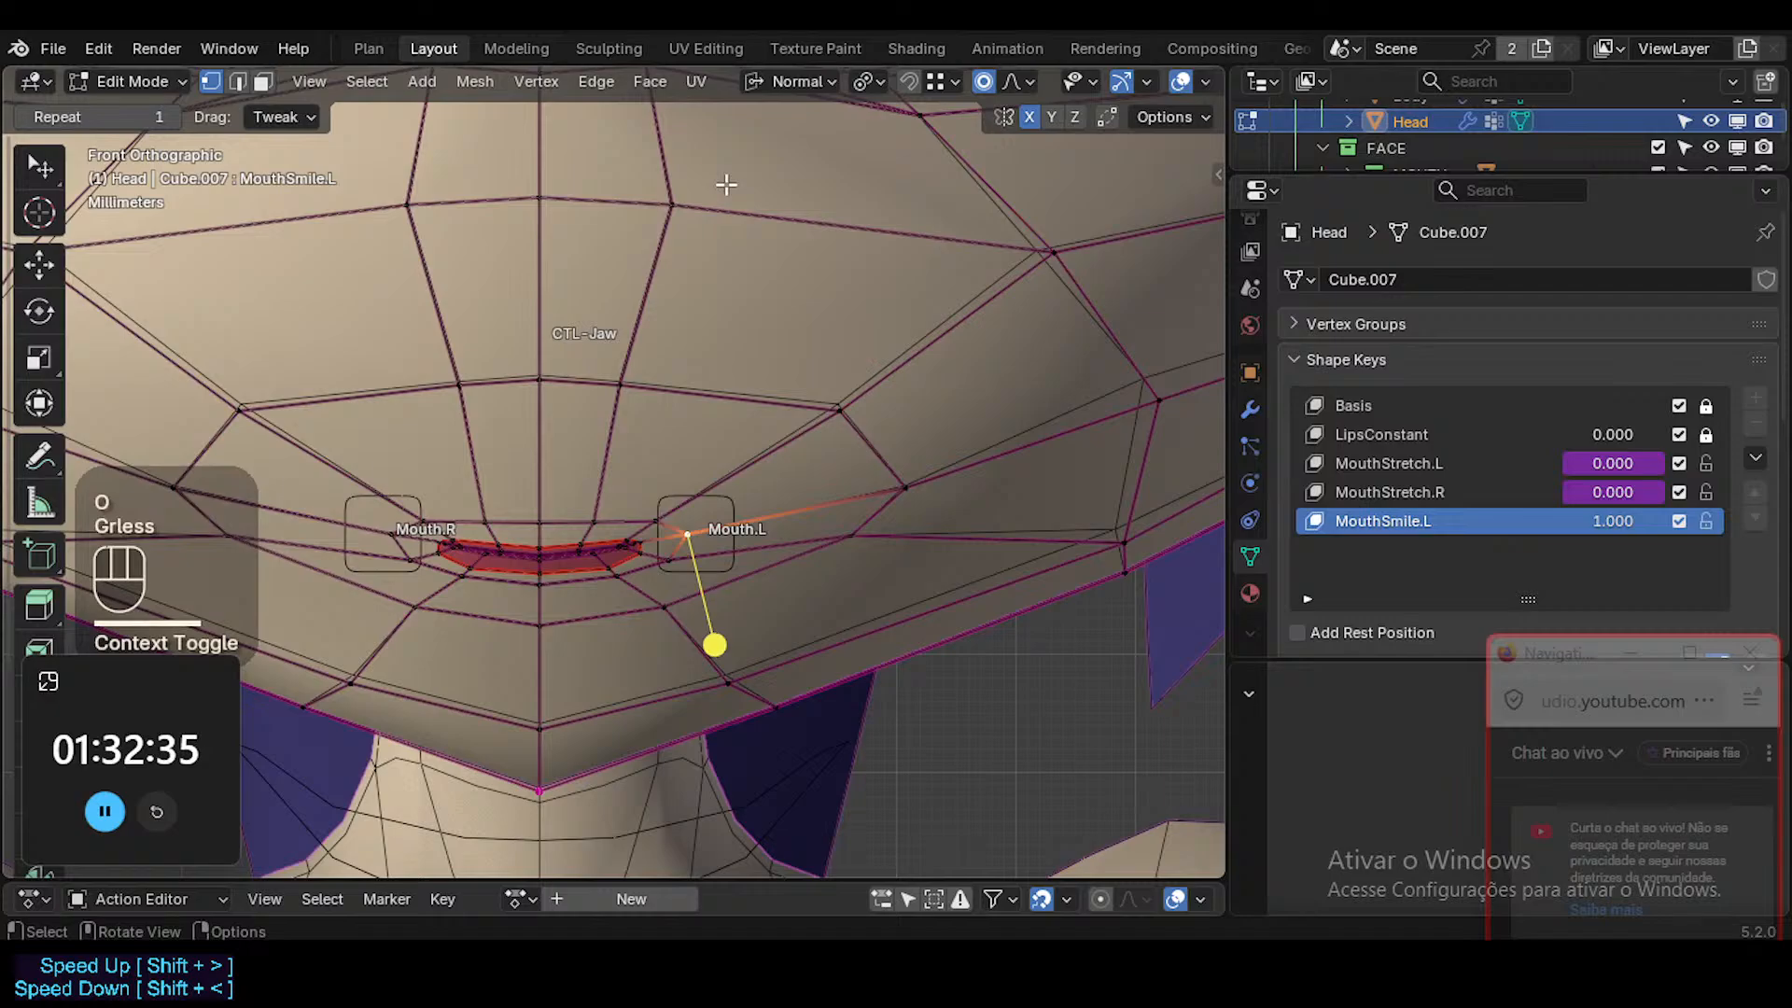
pyautogui.press('shift+less')
pyautogui.click(799, 112)
pyautogui.press('g')
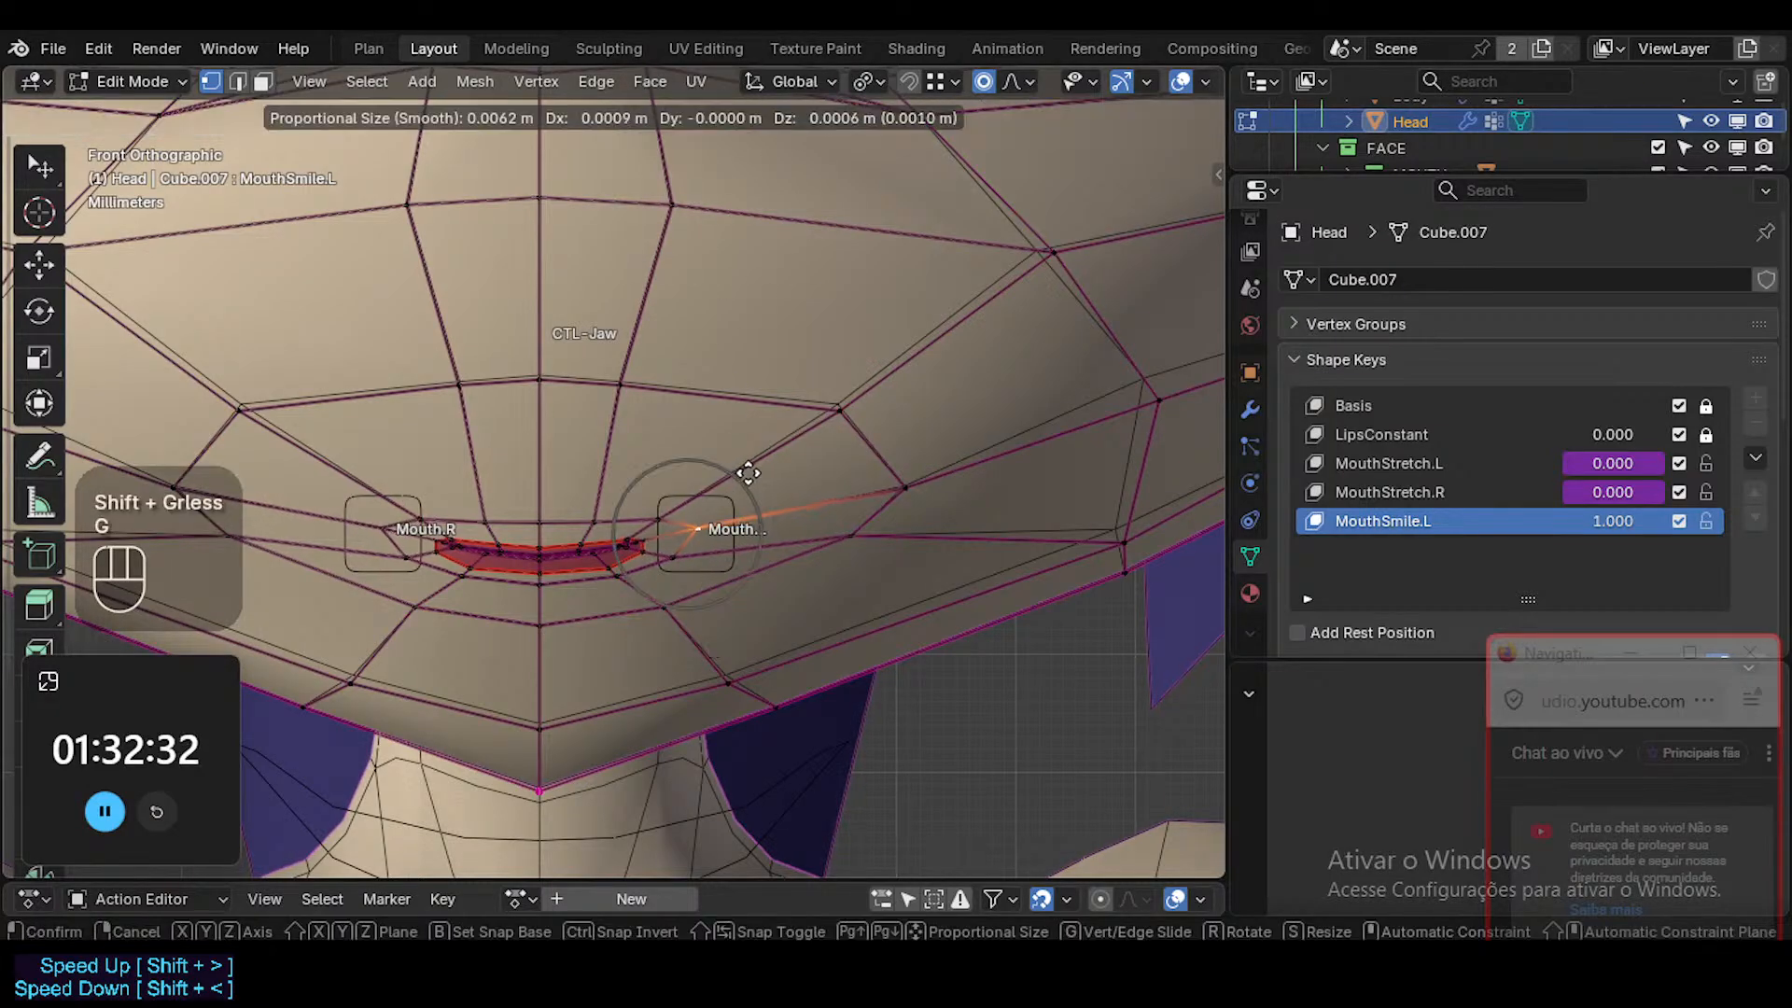
pyautogui.scroll(-3, 748, 473)
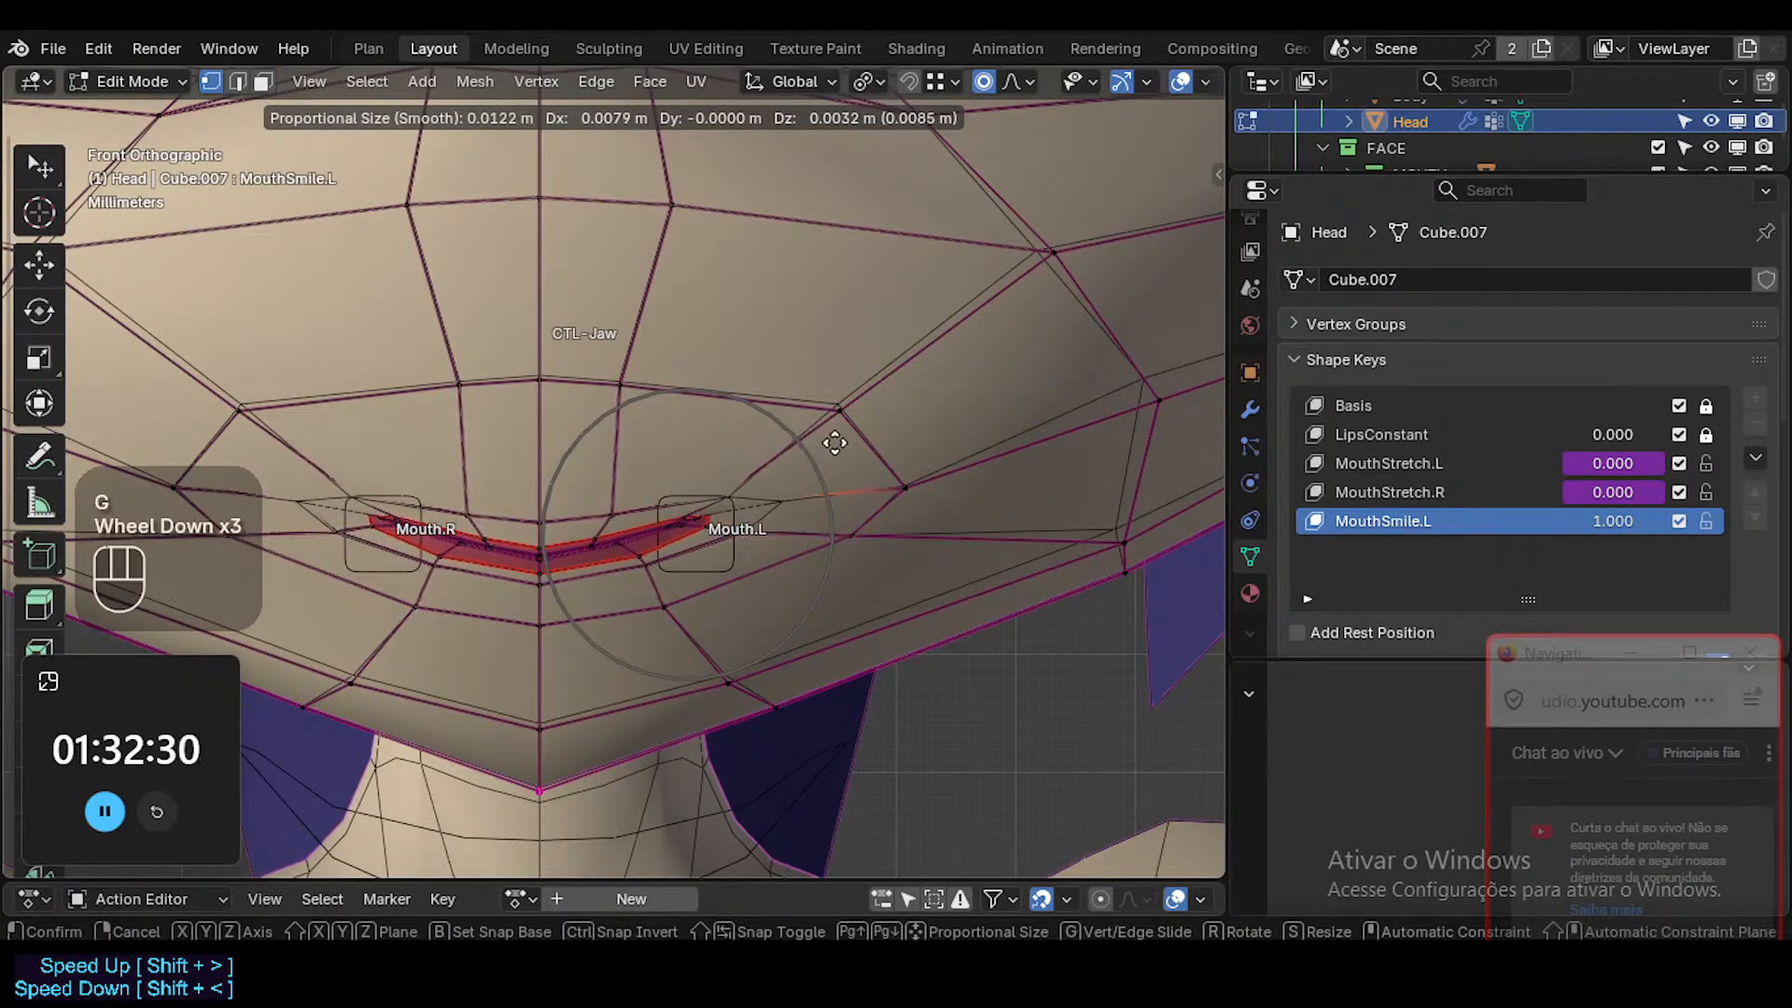
pyautogui.scroll(1, 848, 432)
pyautogui.scroll(-2, 848, 432)
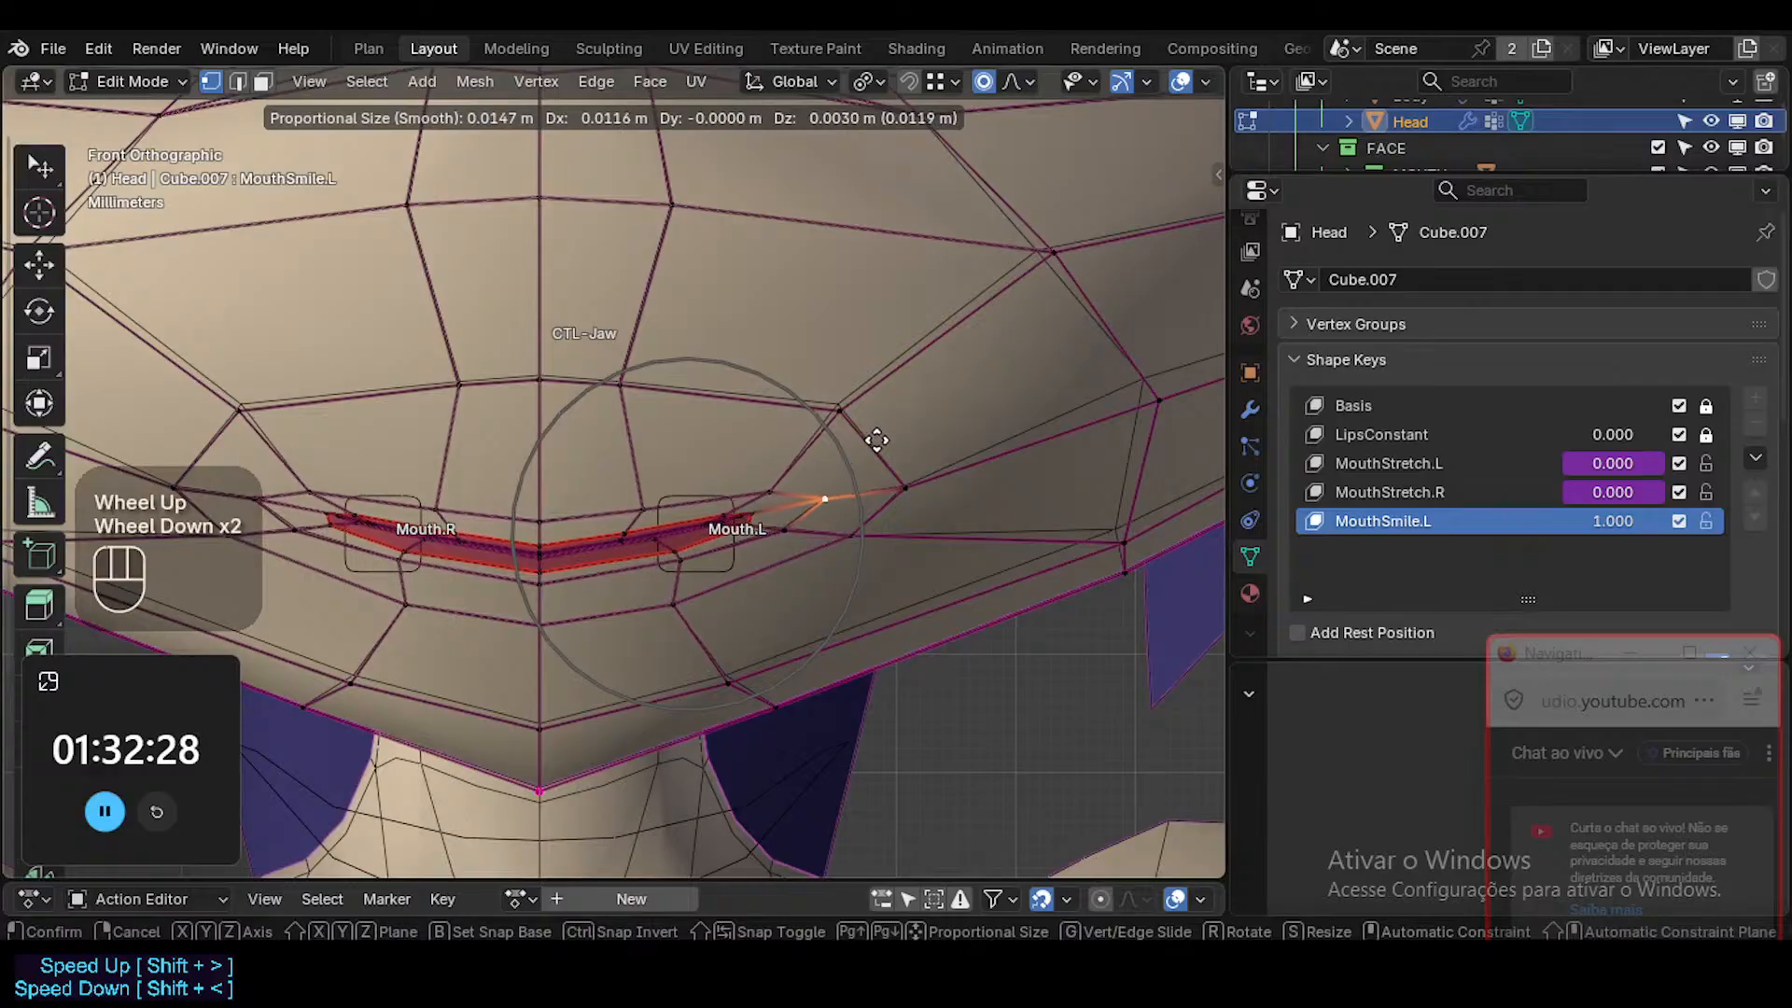
pyautogui.press('Escape')
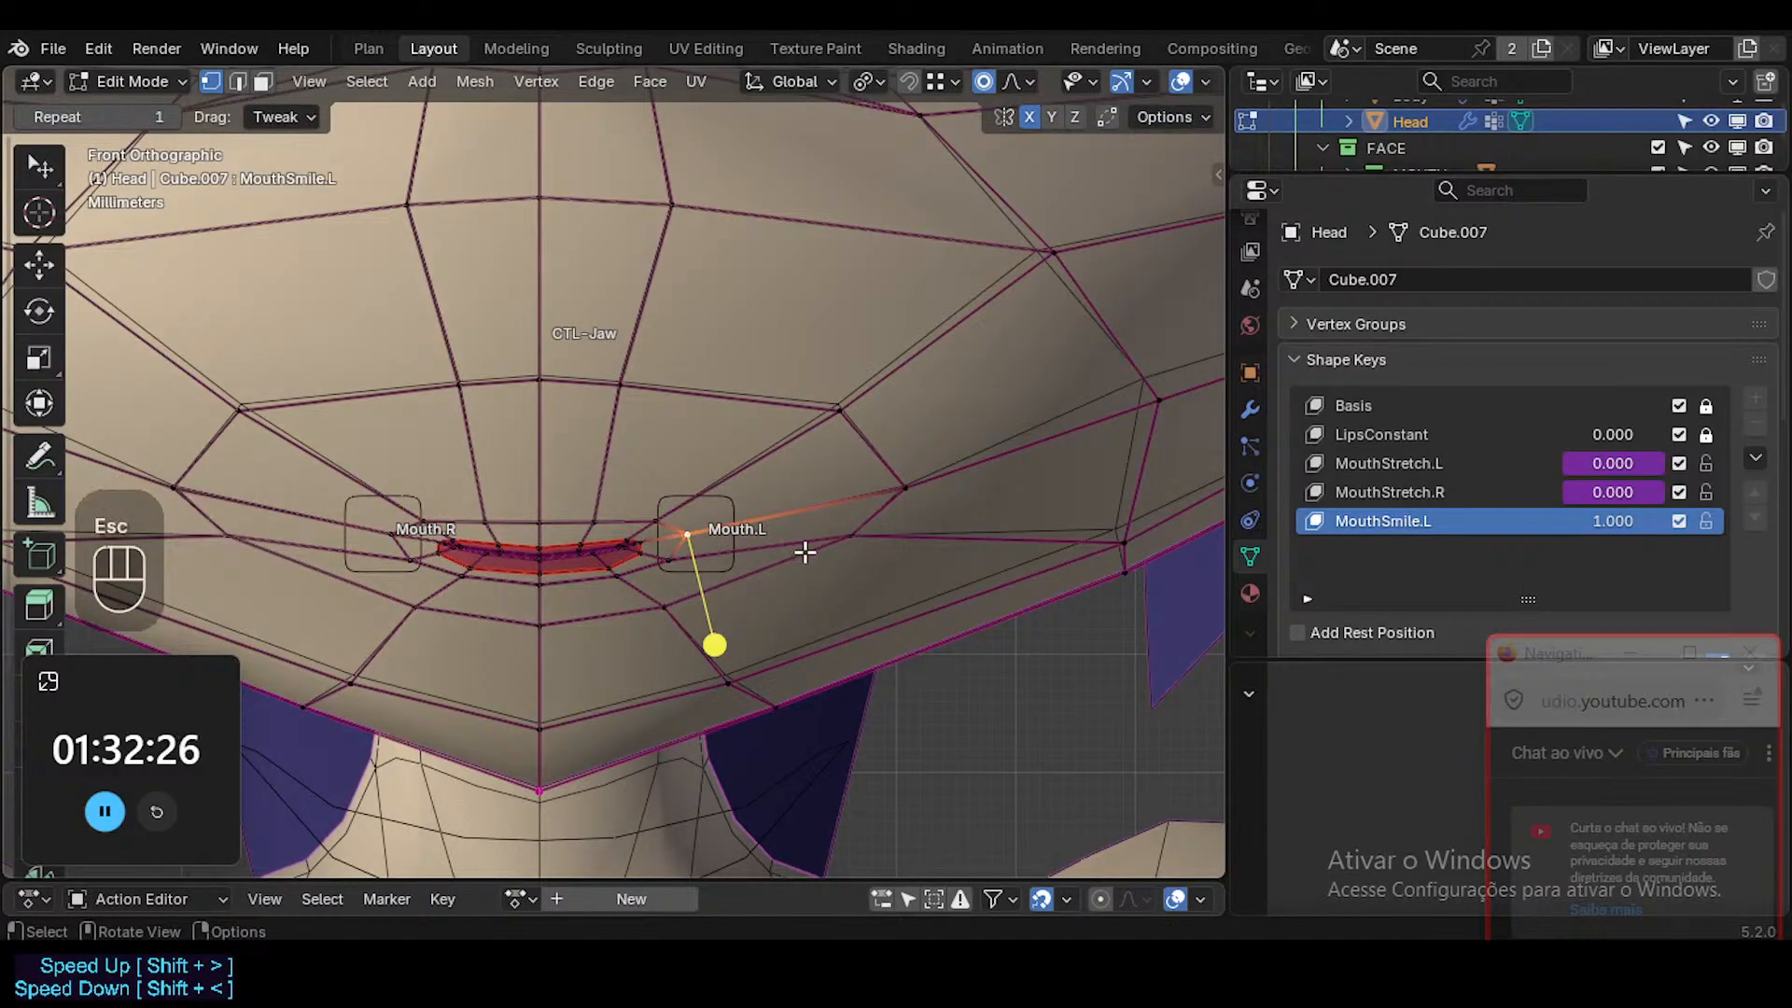
# Assign the ?SHK-Face.L vertex group to the MouthSmile.L shape key, checking MouthStretch.L and MouthStretch.R, and keep MouthSmile.L active.
pyautogui.scroll(-3, 1787, 553)
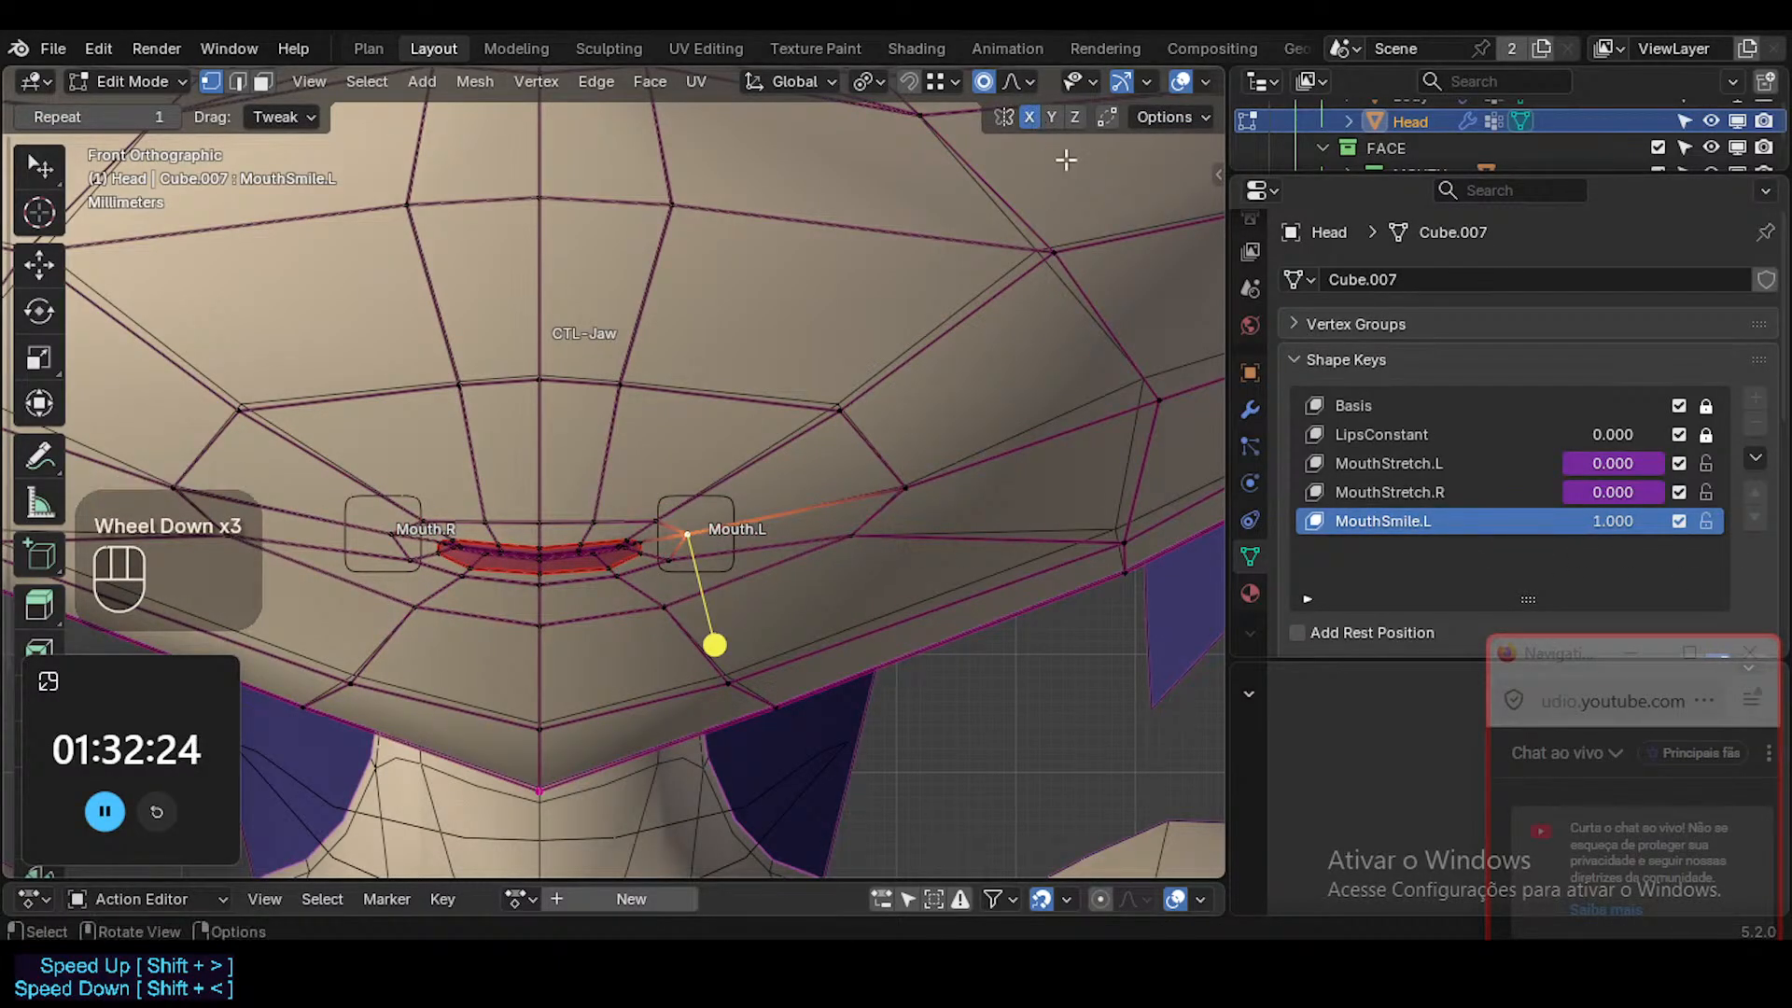
pyautogui.scroll(-2, 1475, 579)
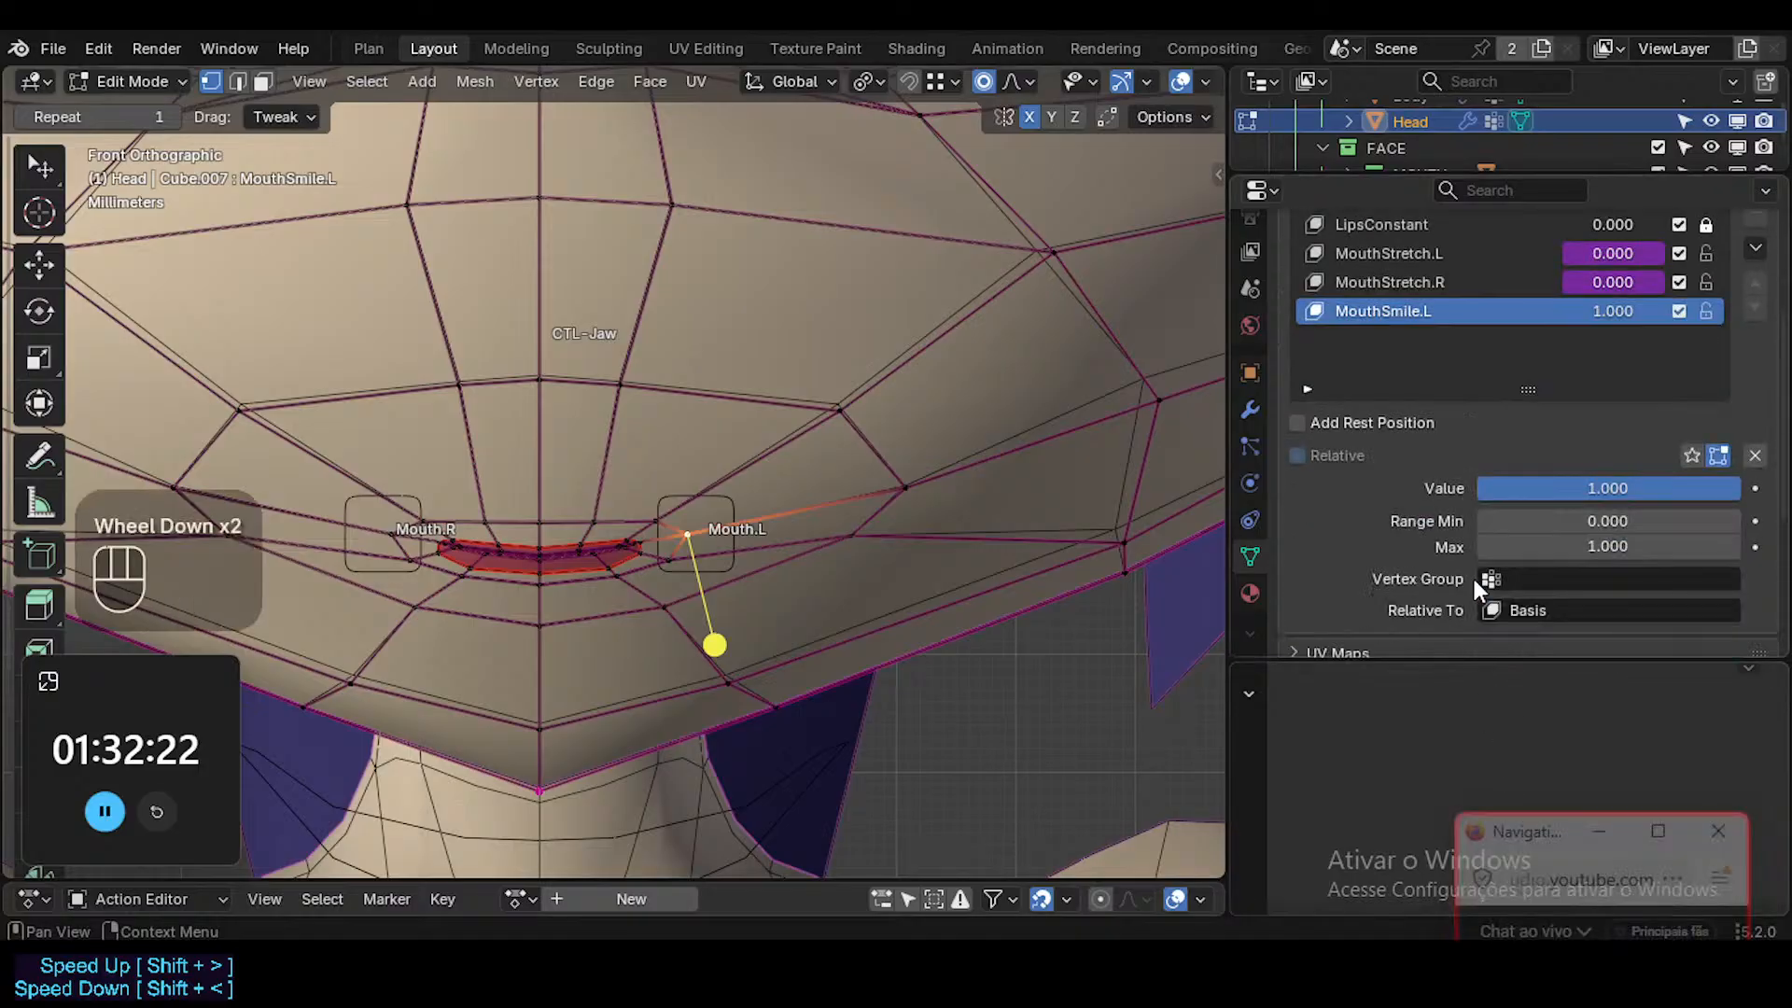
pyautogui.click(1661, 573)
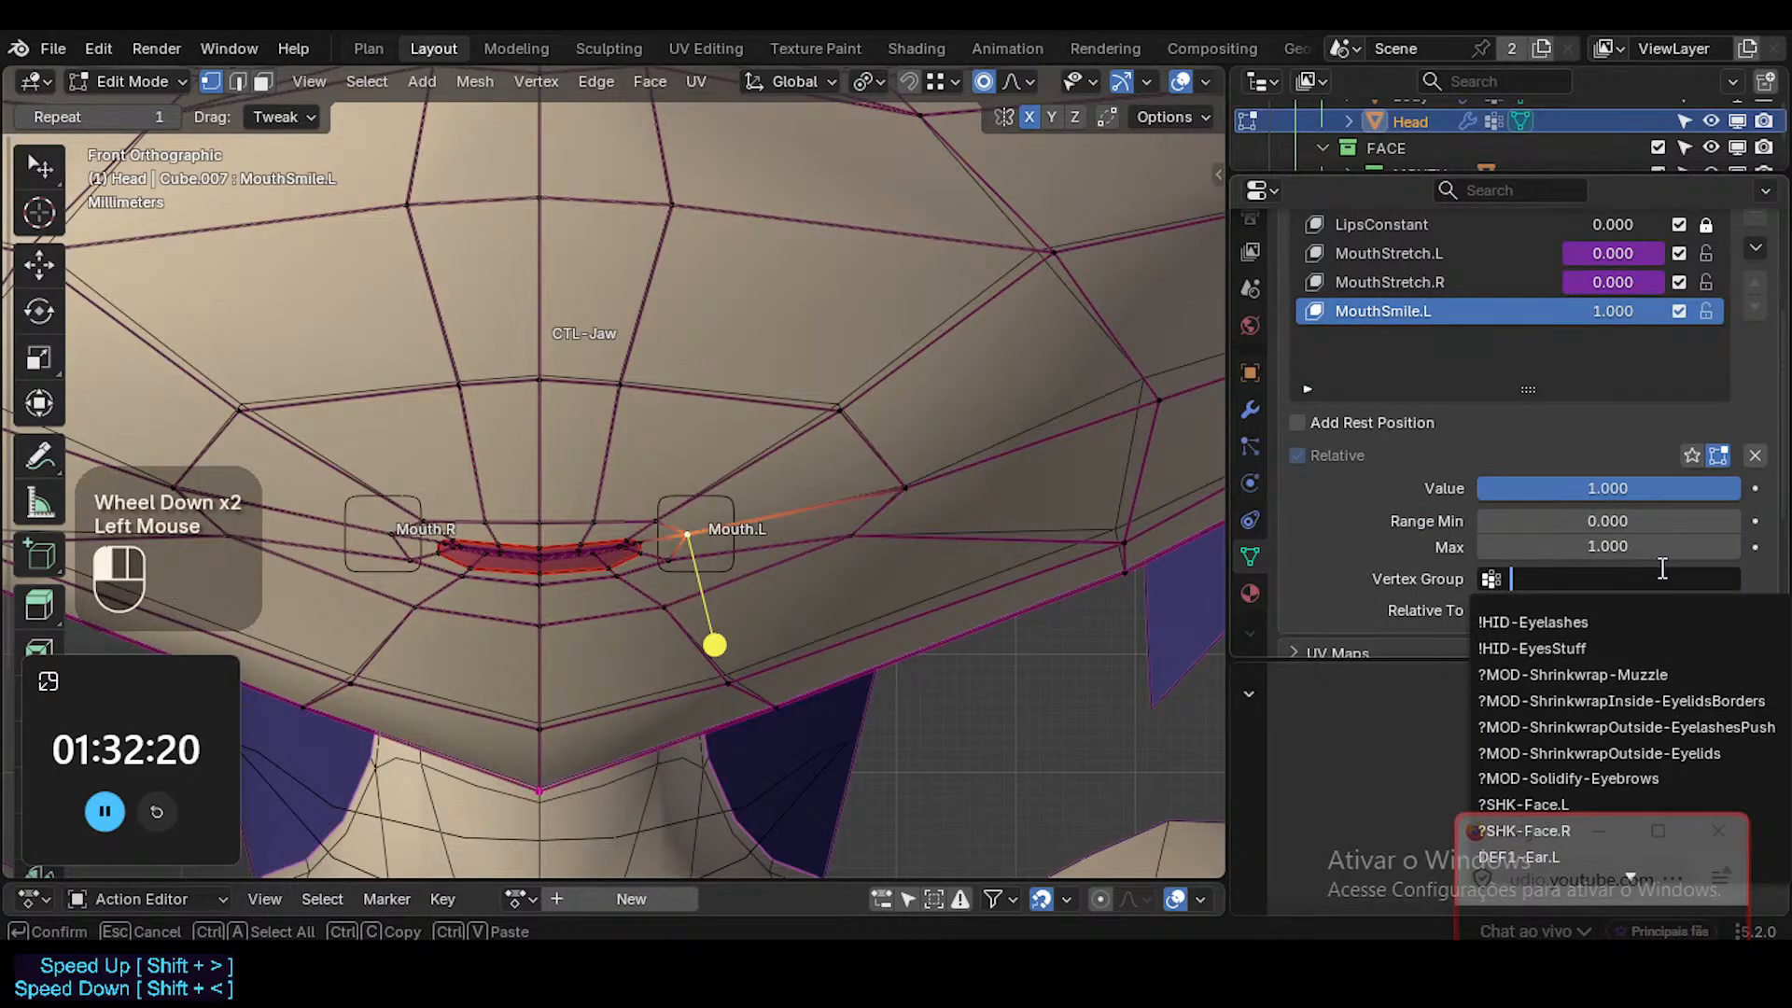
pyautogui.press('Down')
pyautogui.press('Down')
pyautogui.press('Down')
pyautogui.press('Down')
pyautogui.press('Down')
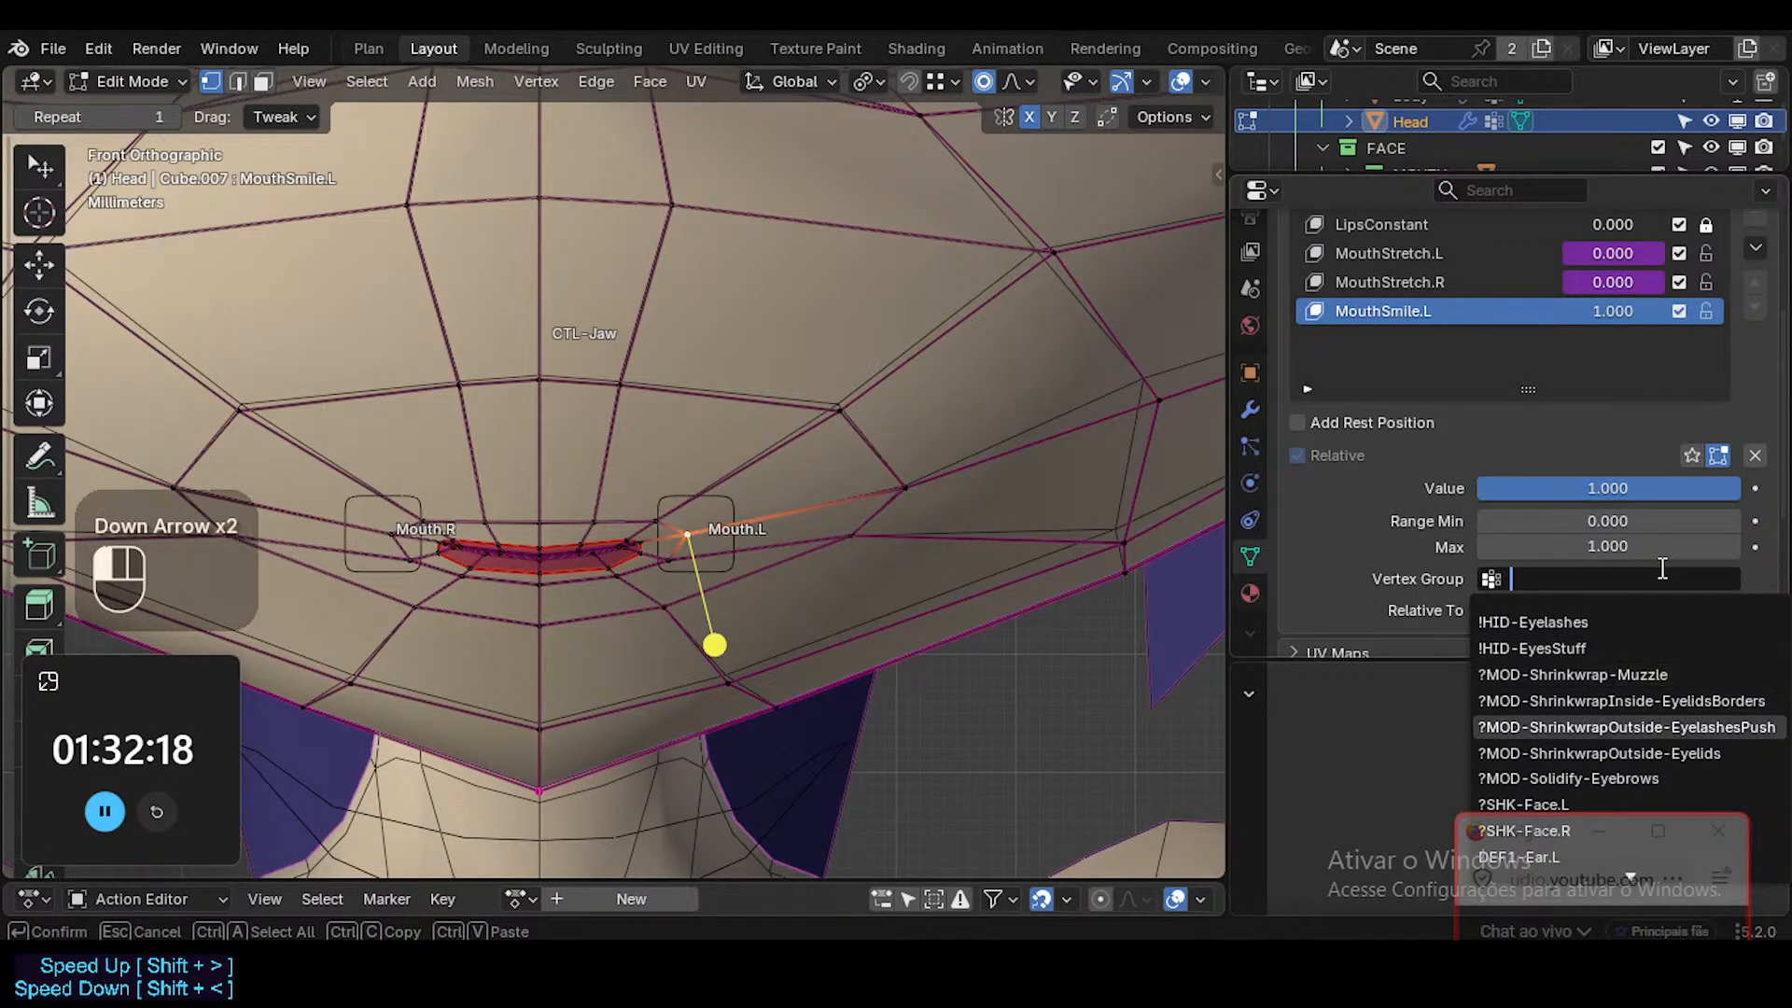
pyautogui.press('Down')
pyautogui.press('Down')
pyautogui.press('Return')
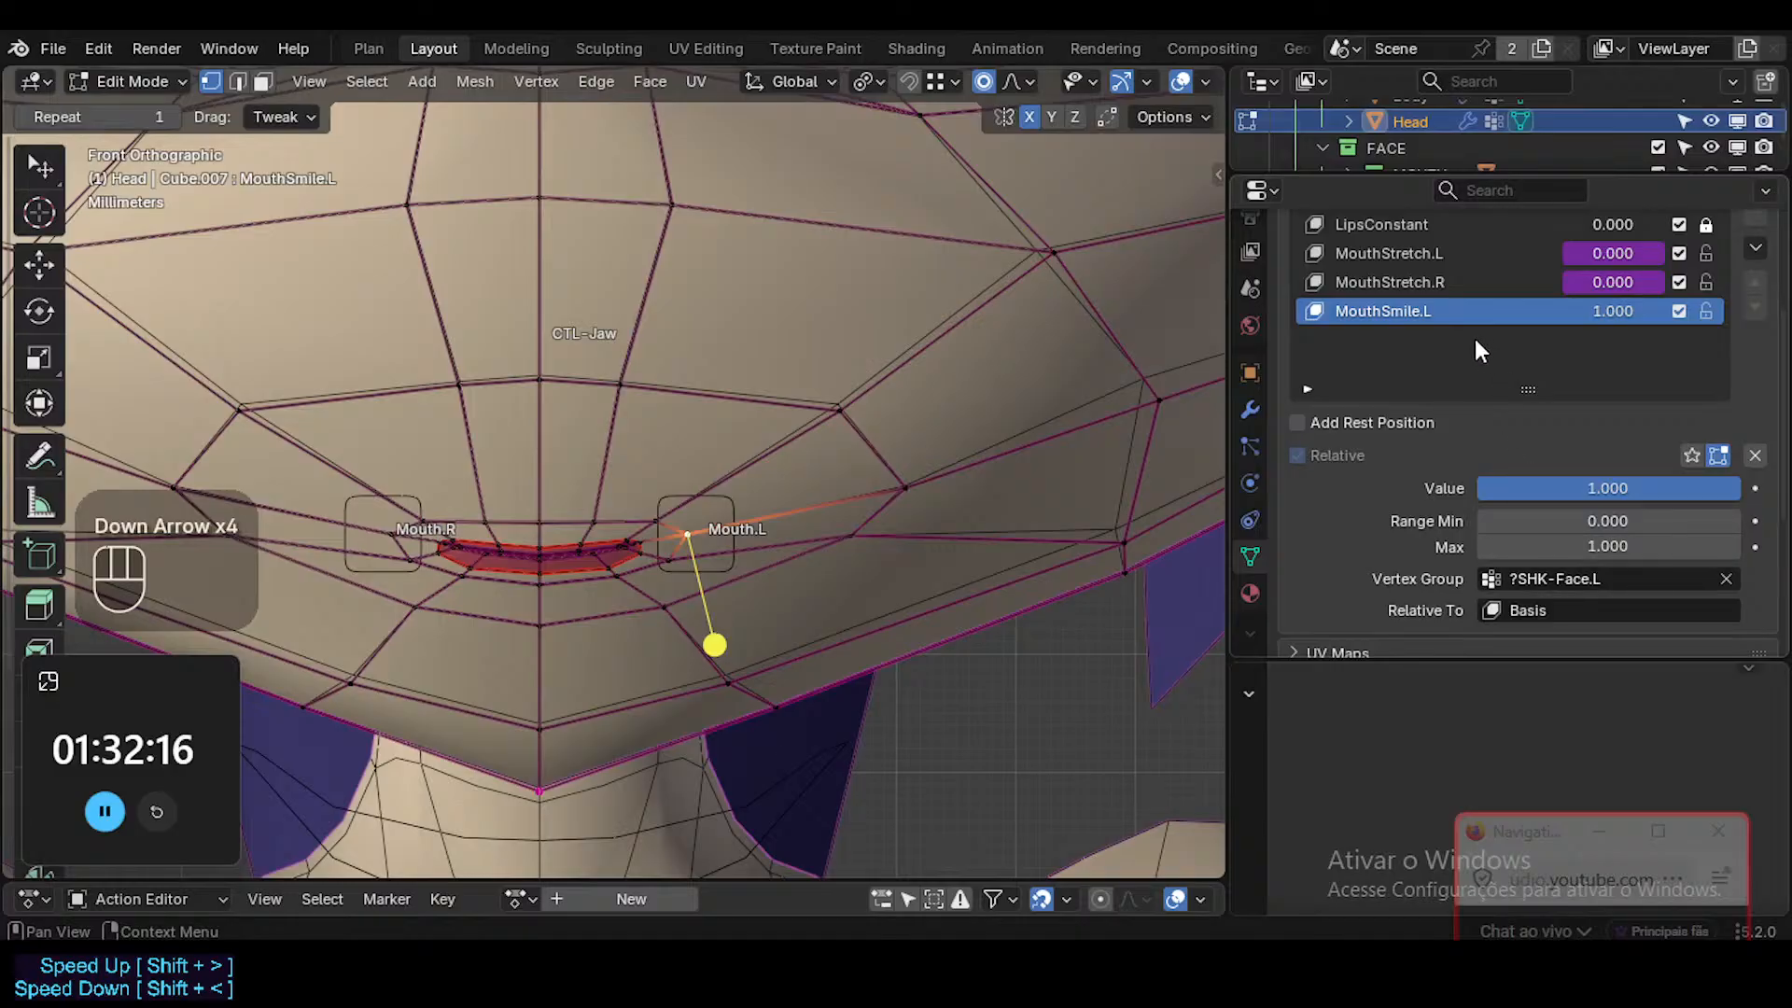
pyautogui.click(1430, 253)
pyautogui.click(1426, 282)
pyautogui.click(1426, 311)
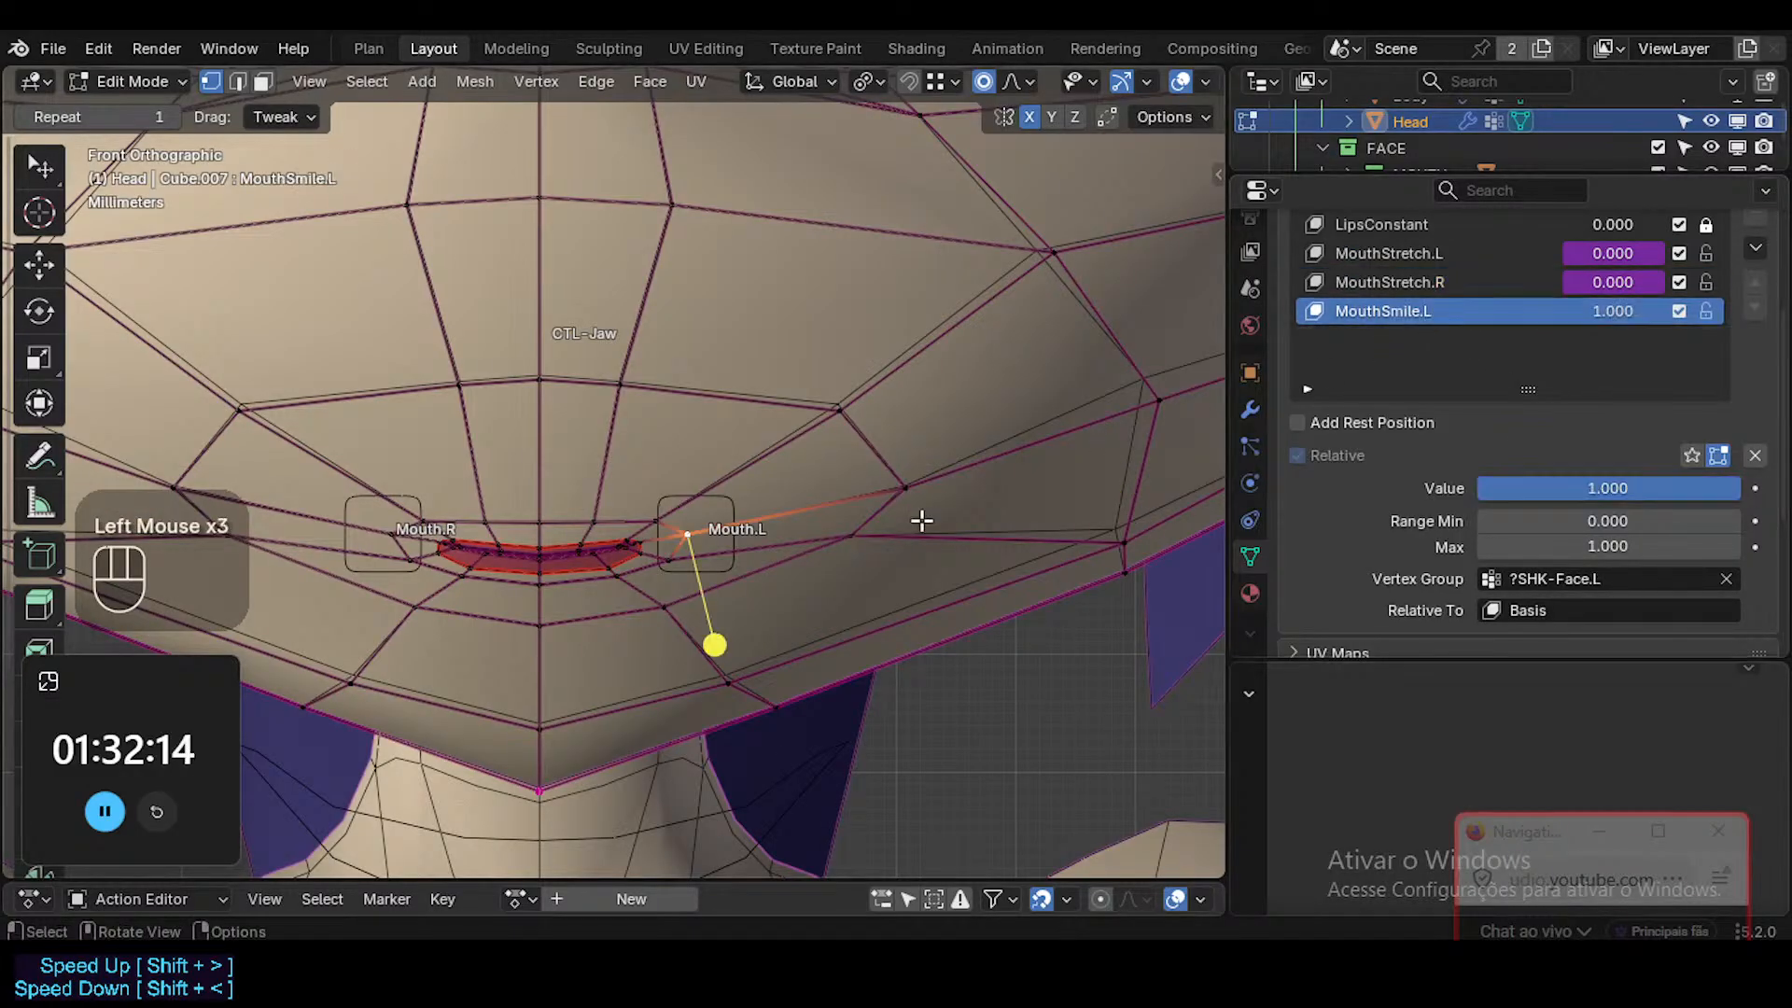
# Move the mouth-corner vertex beside Mouth.L up and outward into a smile, with a smooth proportional size of about 0.02 m.
pyautogui.press('g')
pyautogui.scroll(-3, 784, 509)
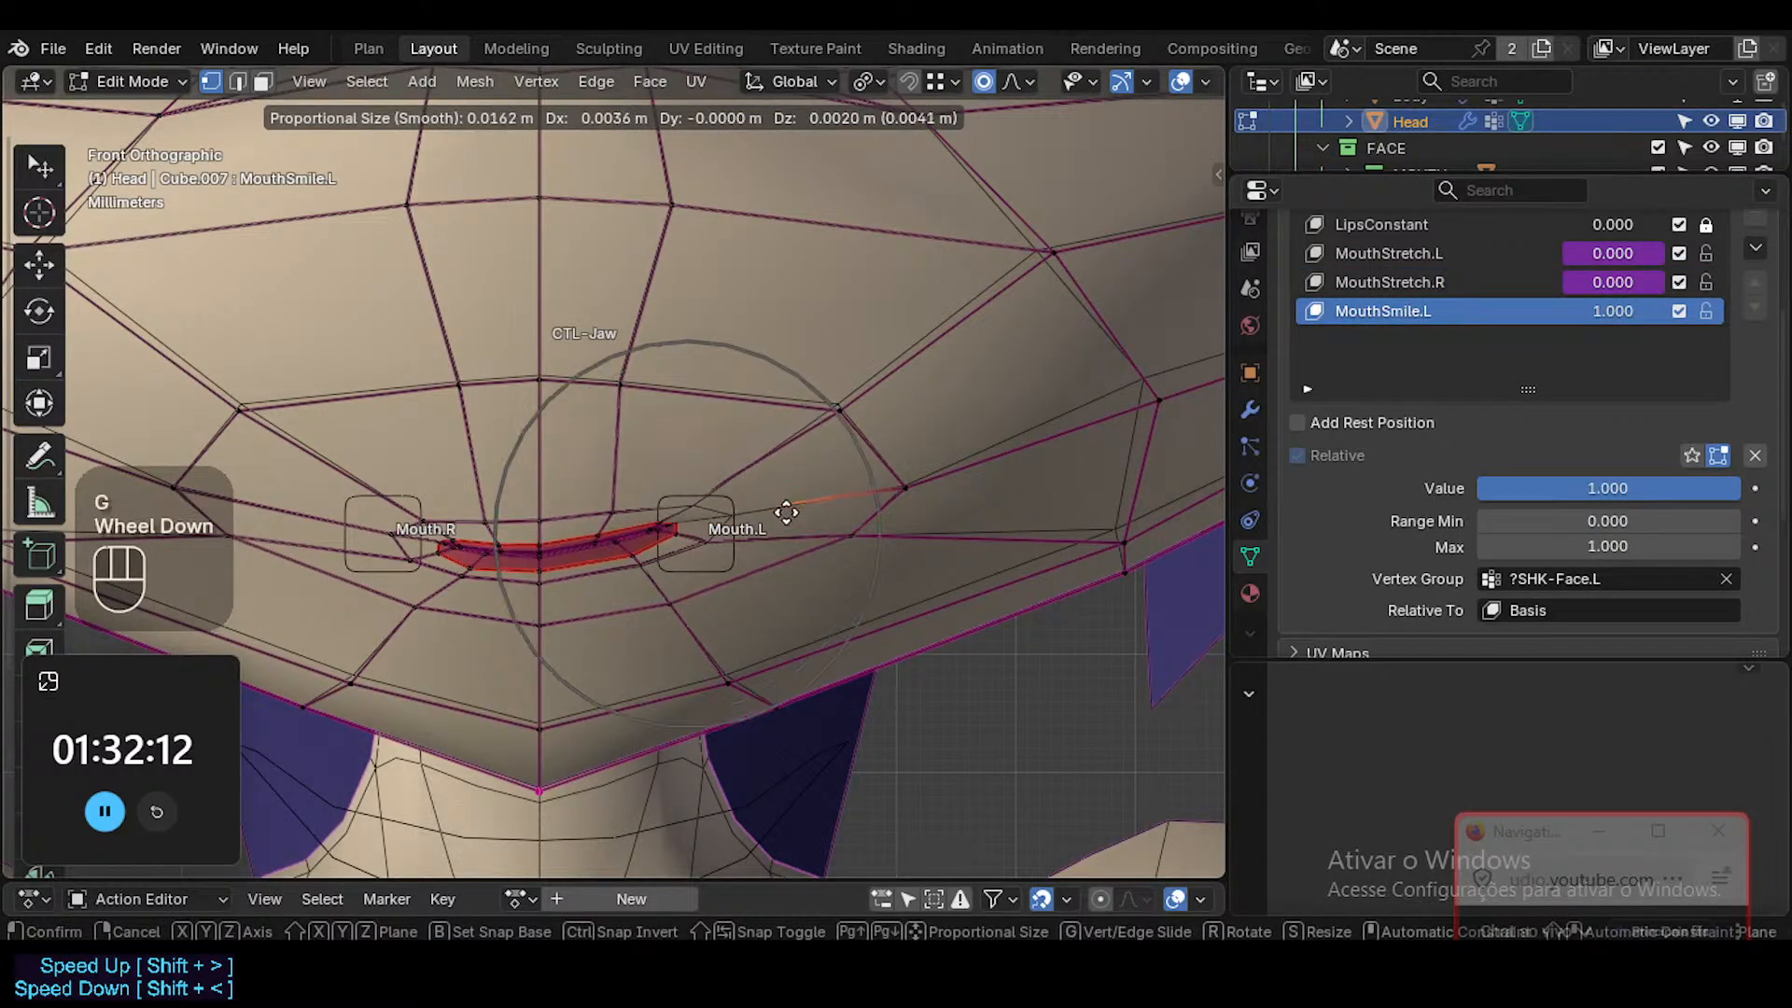
pyautogui.click(832, 500)
pyautogui.press('r')
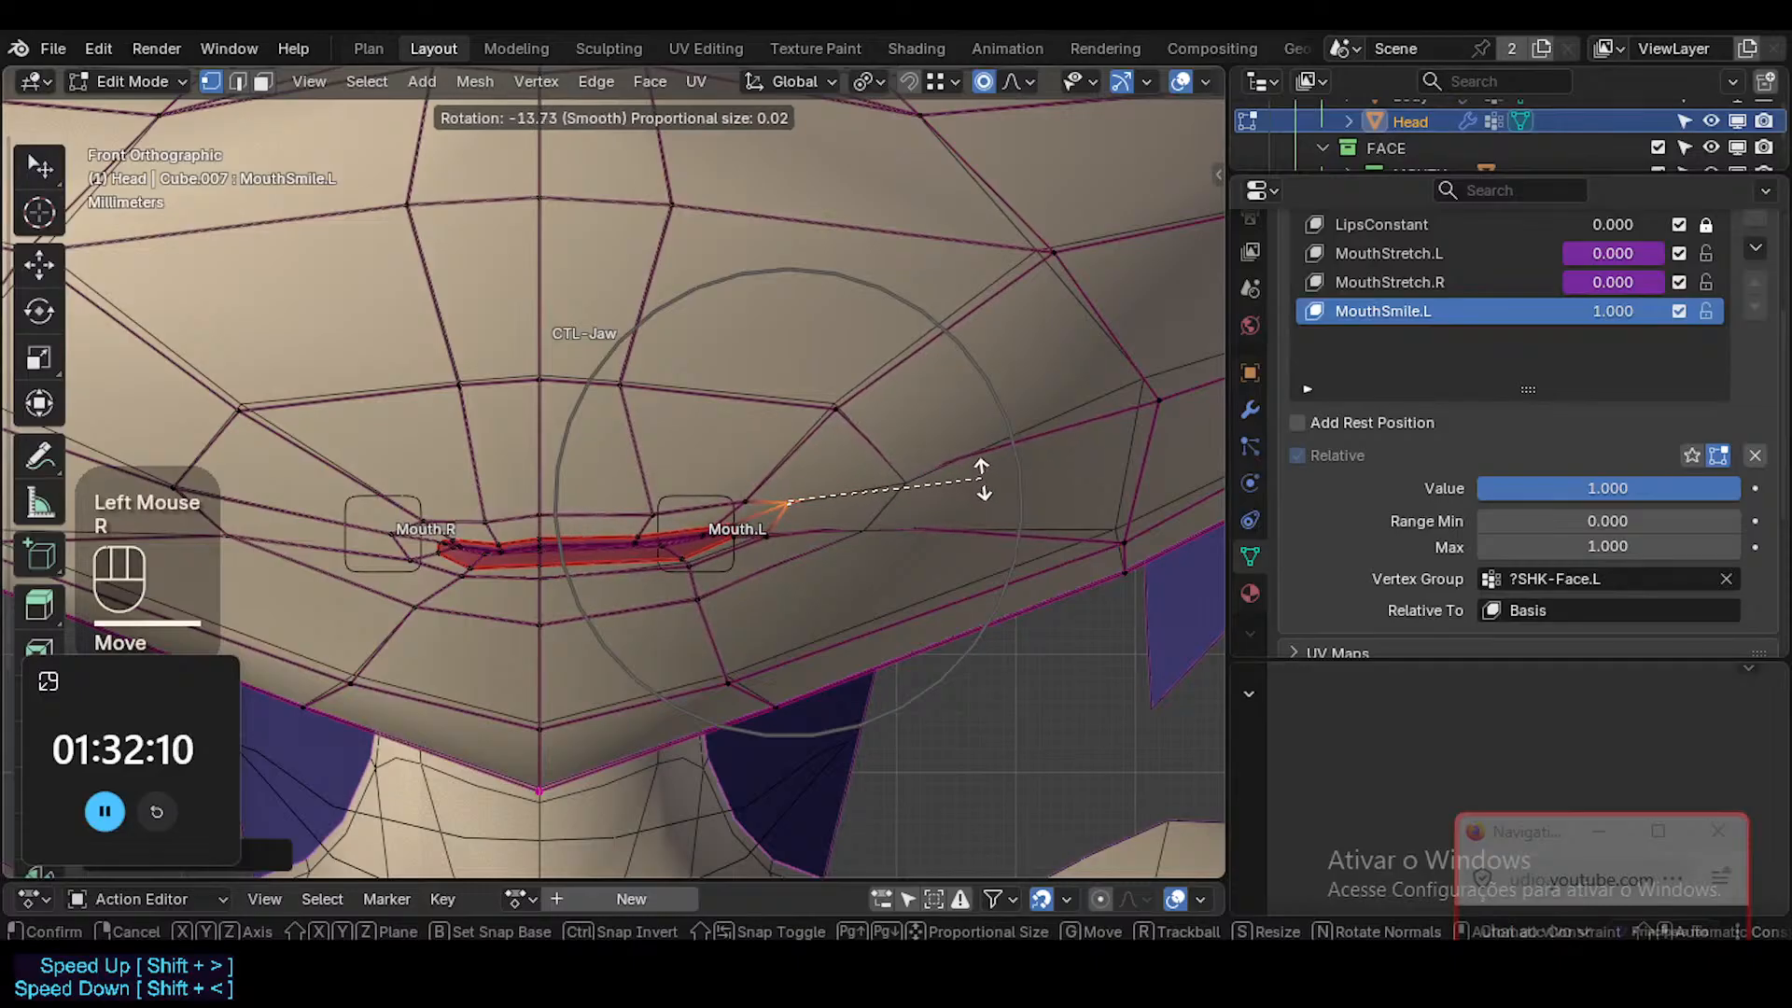
pyautogui.press('g')
pyautogui.click(974, 431)
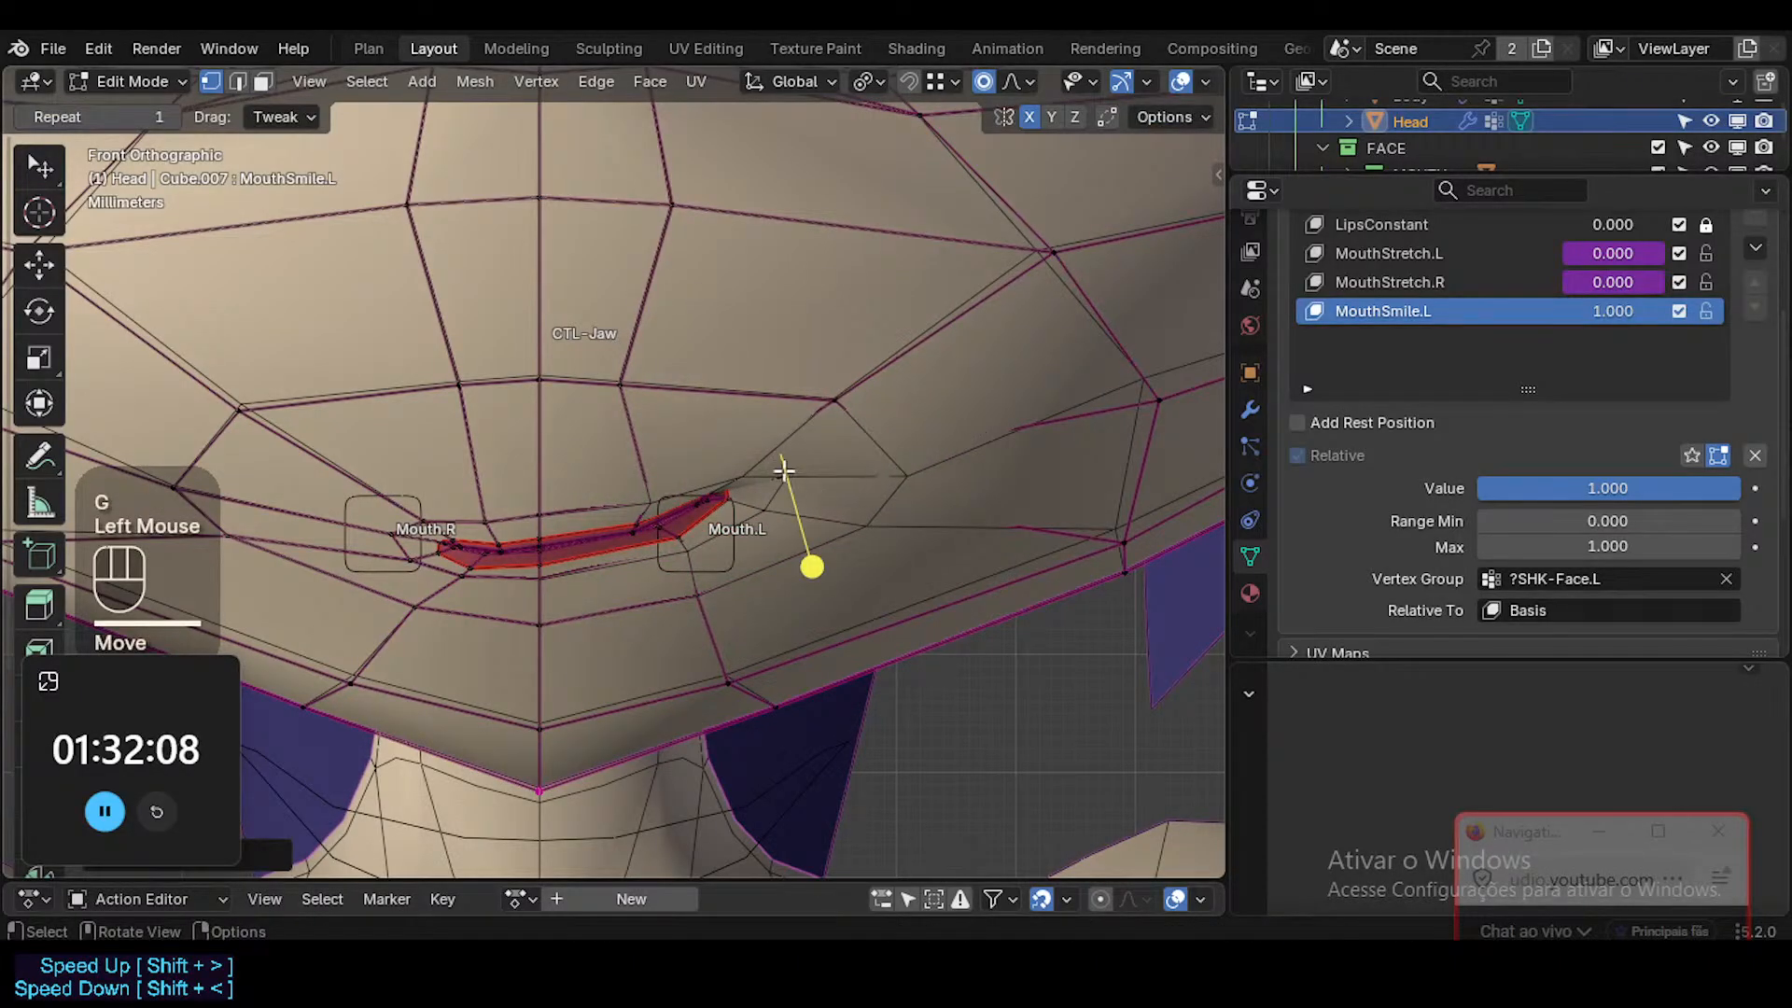
# Raise the muzzle vertex above the upper lip on the Mouth.L side slightly and rotate its surrounding area.
pyautogui.click(640, 400)
pyautogui.press('g')
pyautogui.click(651, 377)
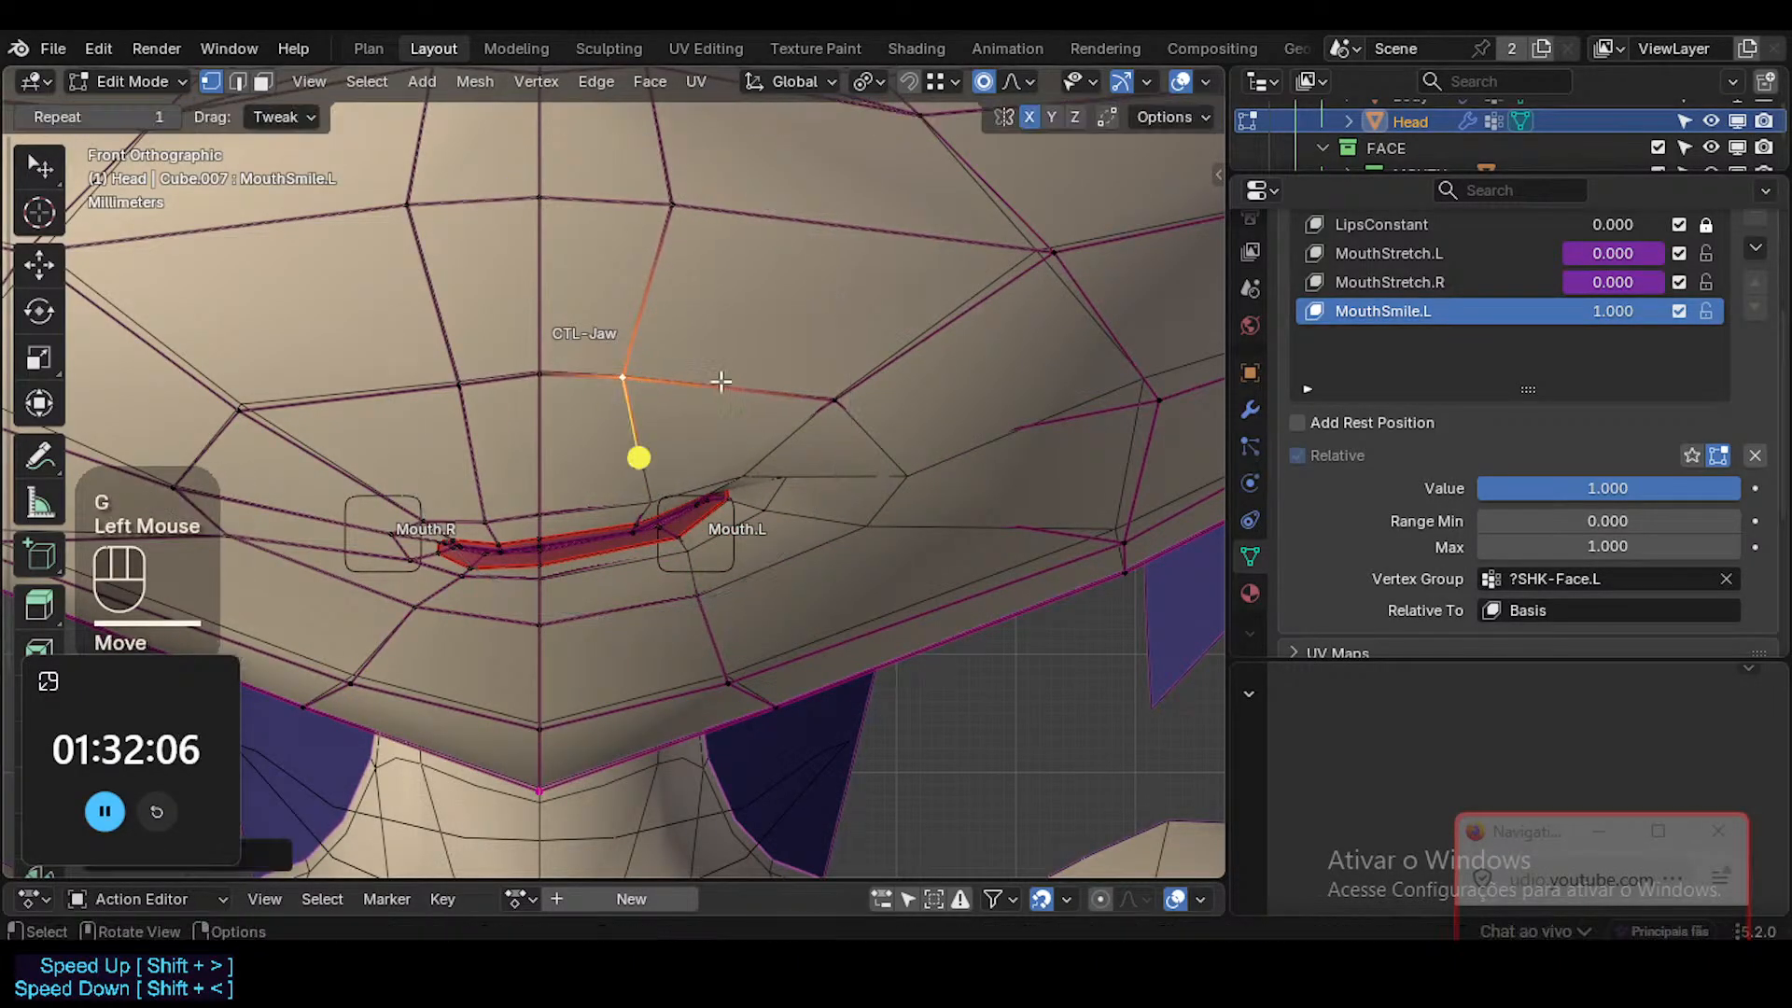
pyautogui.press('r')
pyautogui.click(896, 331)
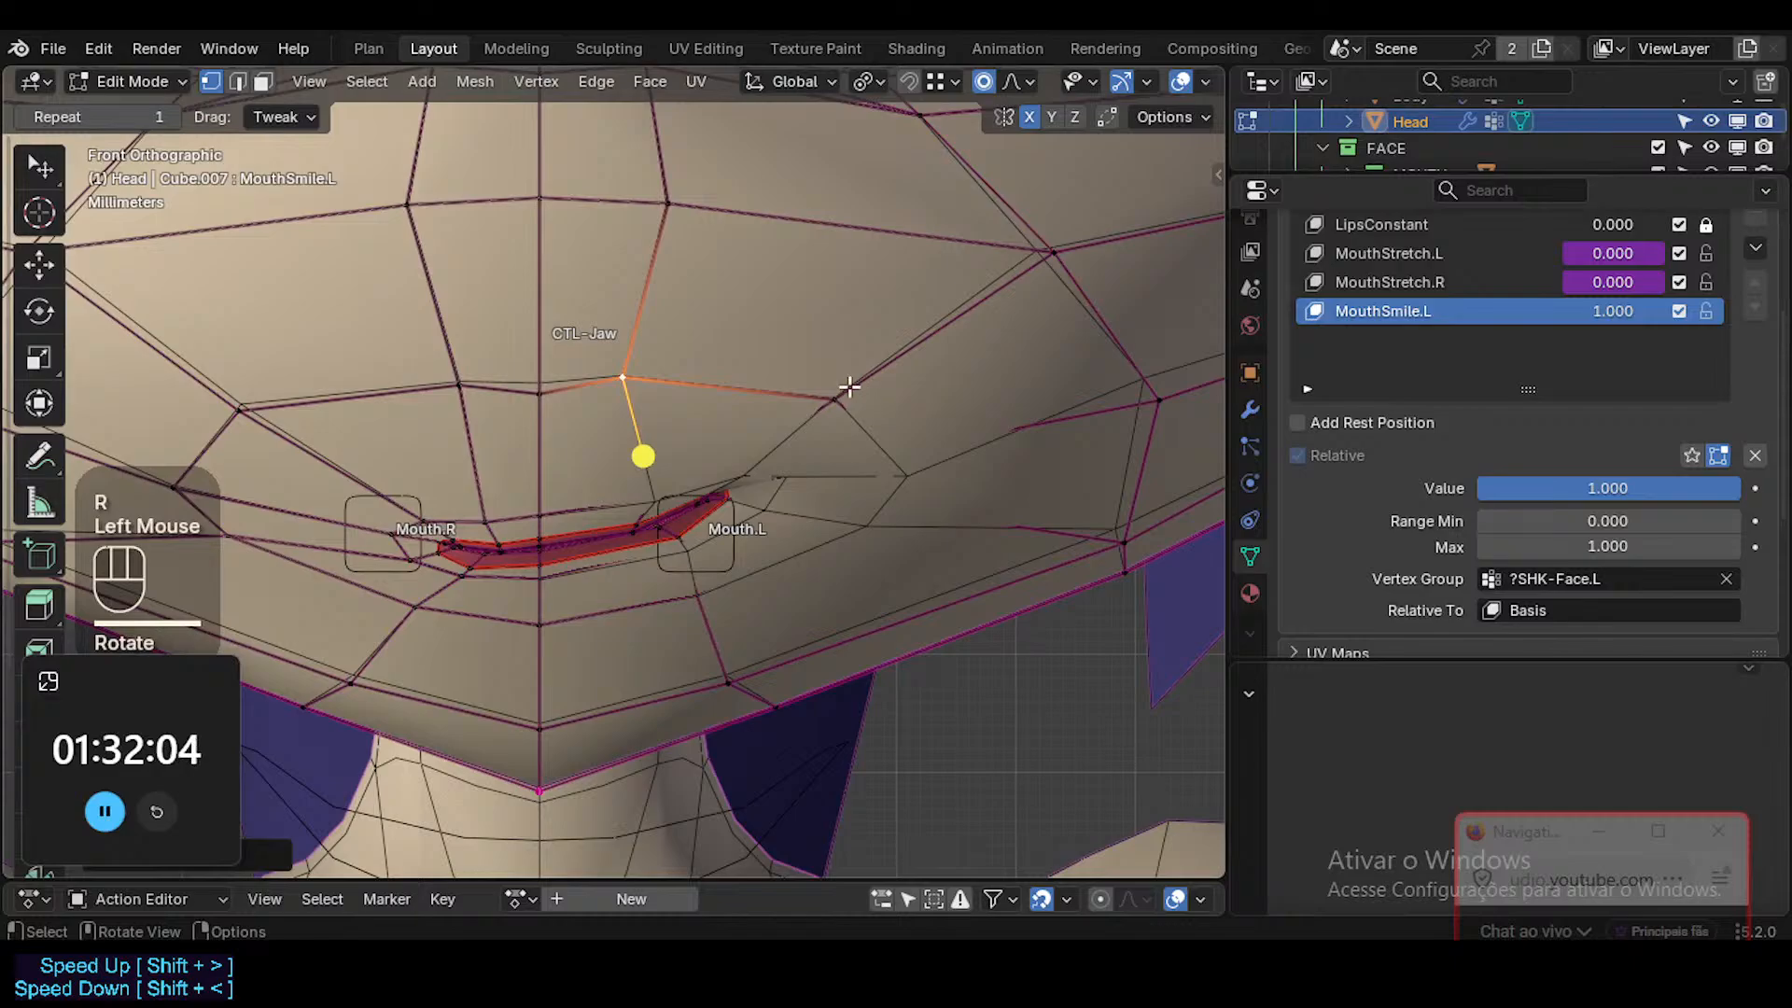
# Move the cheek vertices above and beside the raised mouth corner upward to follow the smile.
pyautogui.click(850, 386)
pyautogui.press('g')
pyautogui.click(928, 484)
pyautogui.click(936, 423)
pyautogui.press('g')
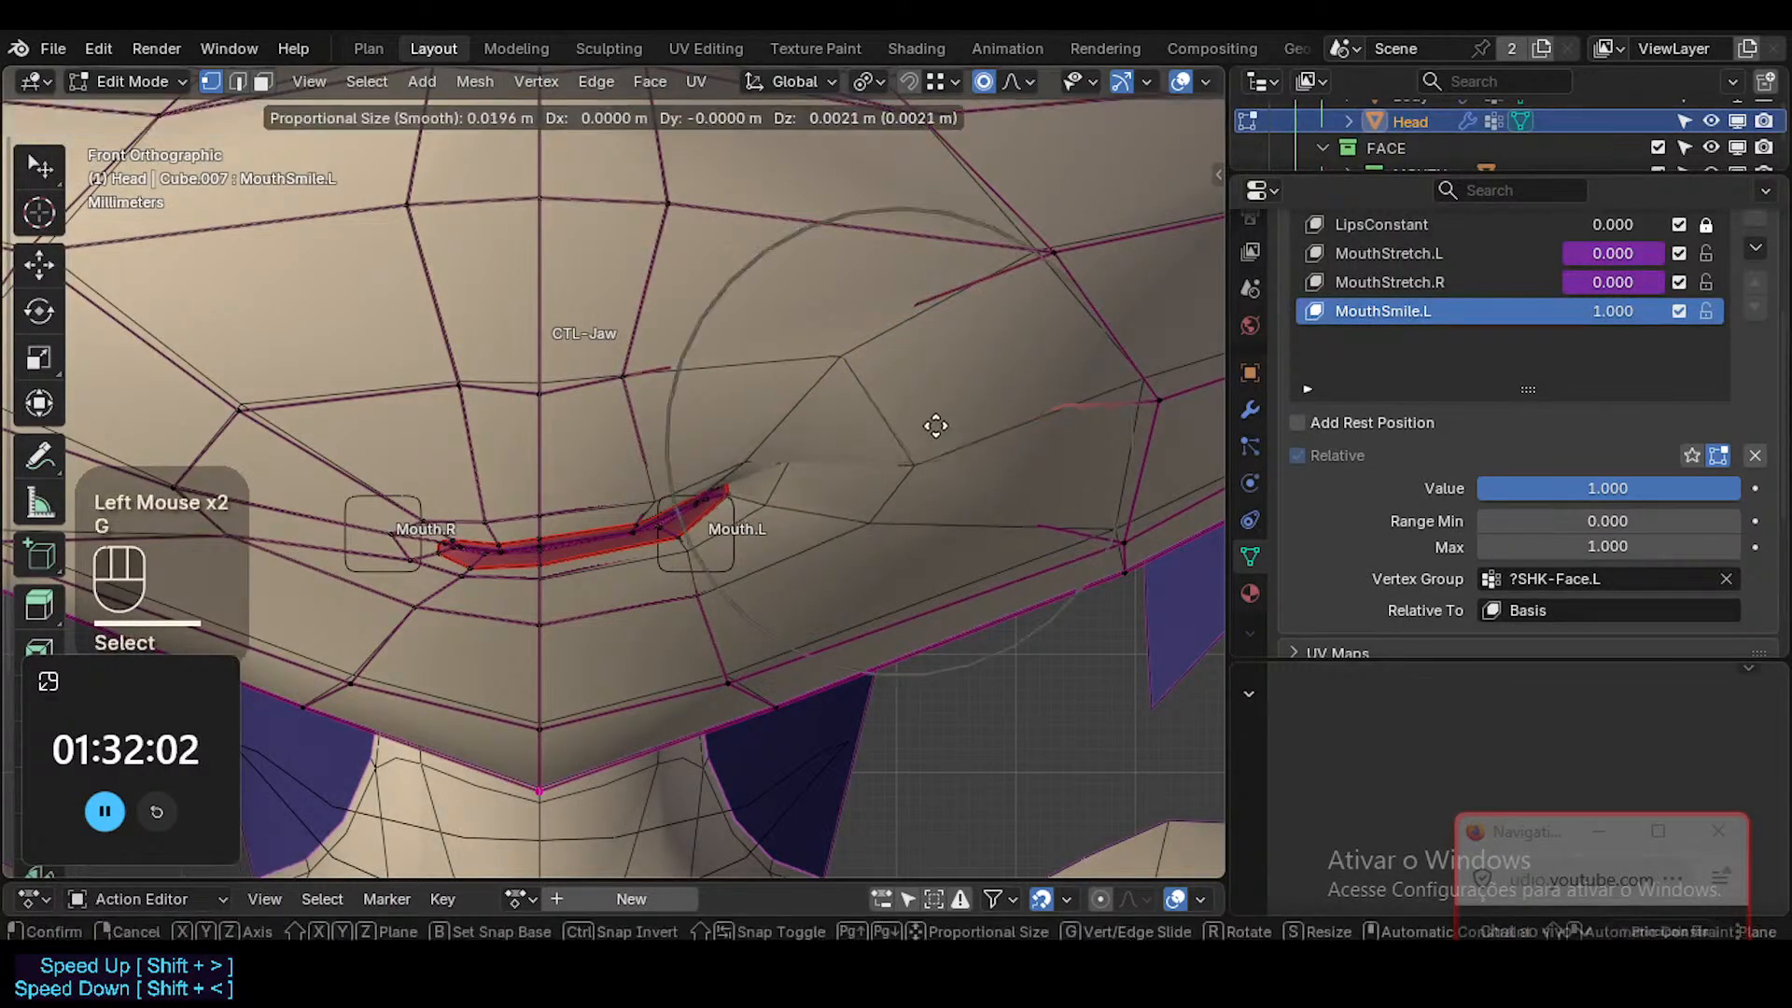
pyautogui.click(936, 403)
# Examine the raised mouth corner and cheek from several angles, briefly with X-ray on.
pyautogui.hotkey('alt', 'z')
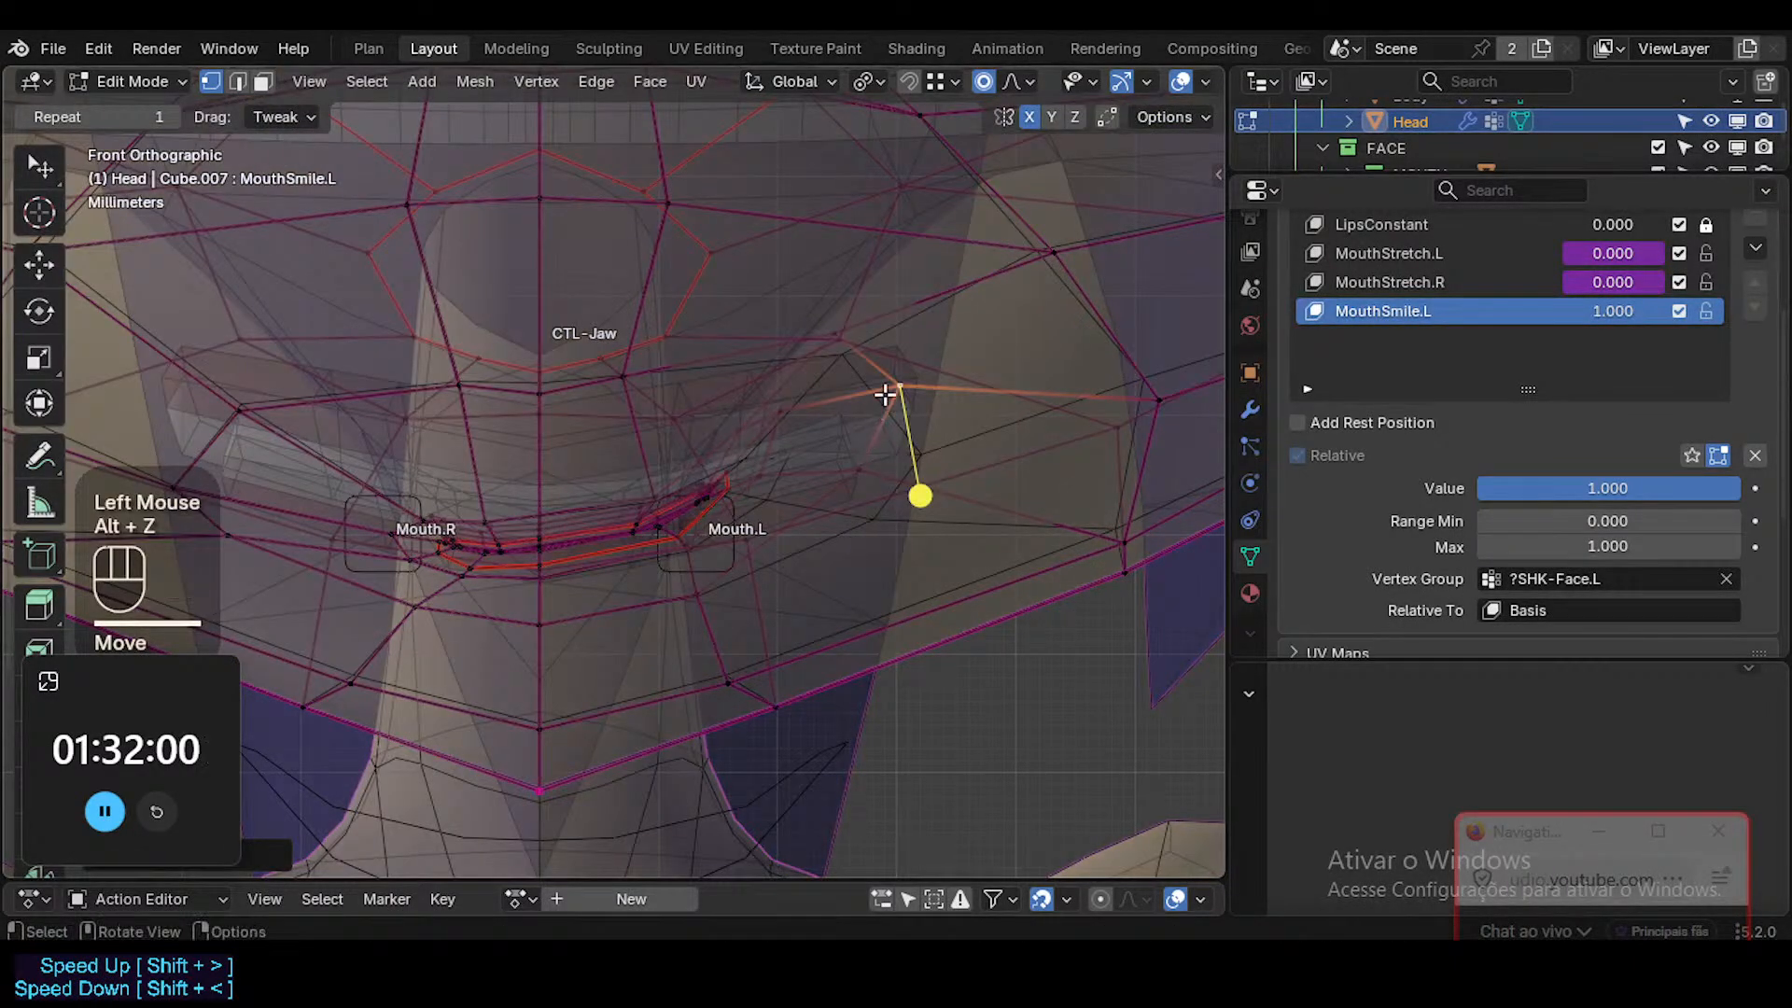
pyautogui.hotkey('alt', 'z')
pyautogui.moveTo(843, 372); pyautogui.dragTo(864, 412, button='middle')
pyautogui.scroll(1, 840, 396)
pyautogui.scroll(-3, 840, 395)
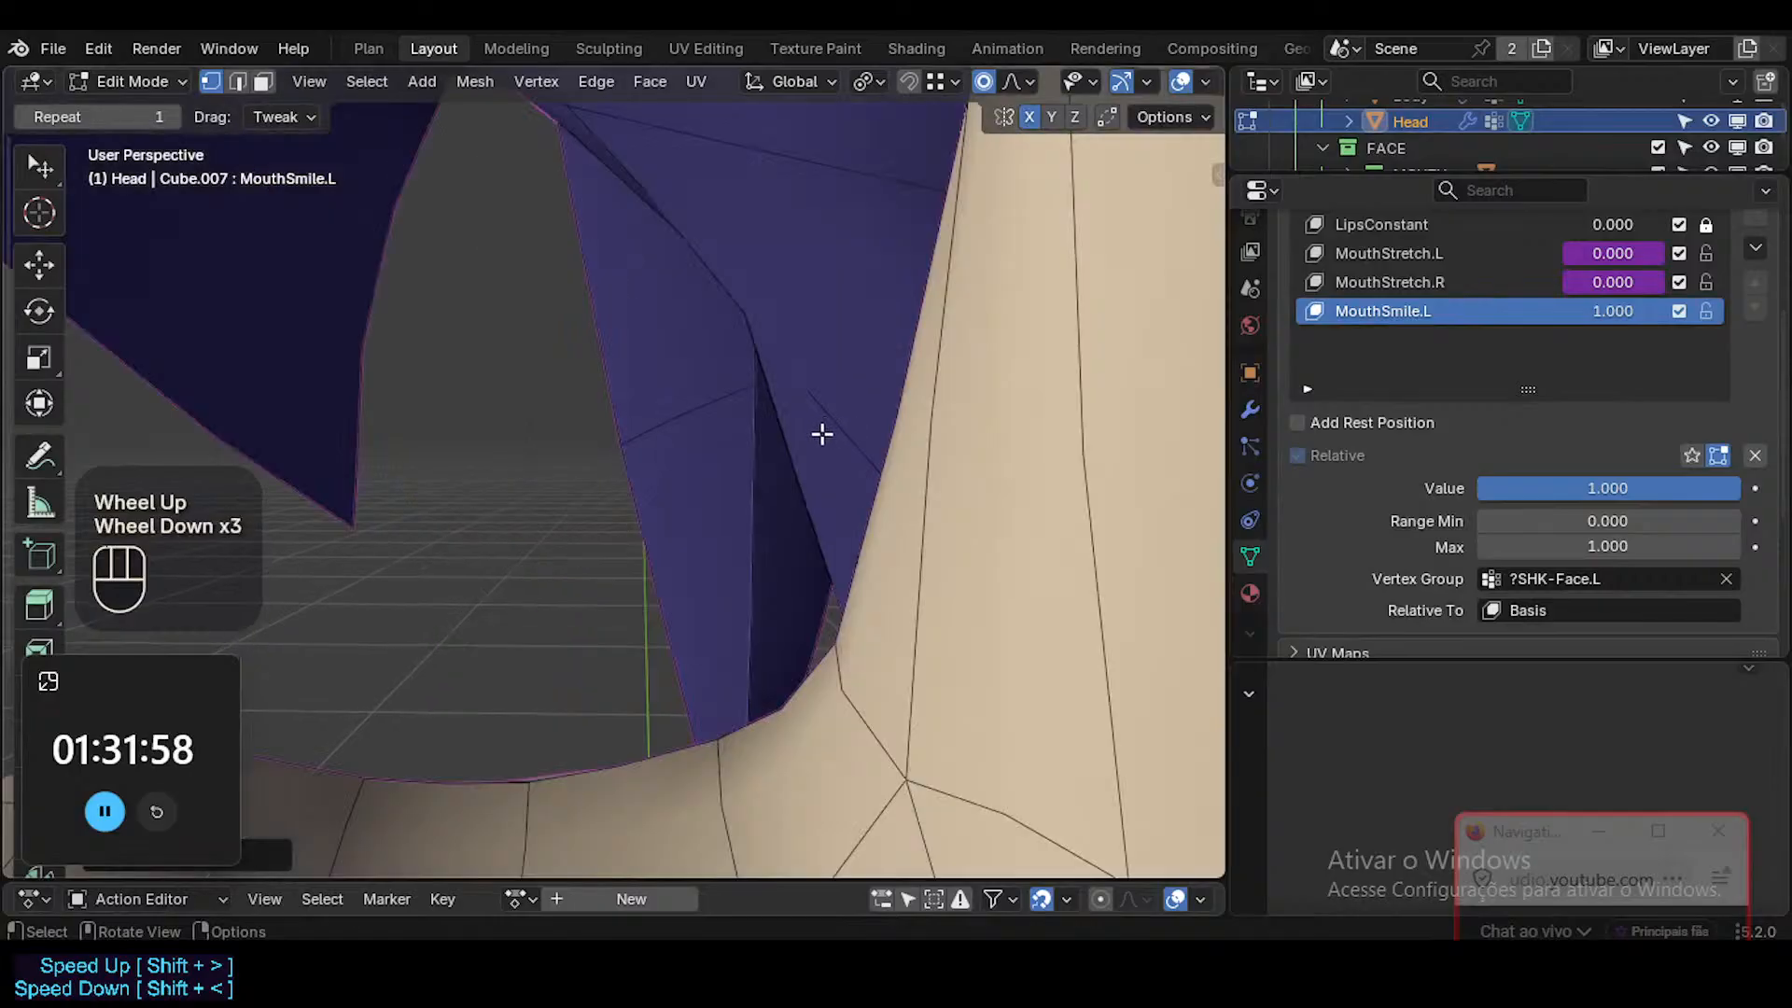
pyautogui.scroll(-2, 821, 434)
pyautogui.moveTo(859, 600)
pyautogui.mouseDown(button='middle')
pyautogui.moveTo(931, 508)
pyautogui.moveTo(840, 597)
pyautogui.mouseUp(button='middle')
pyautogui.moveTo(839, 598); pyautogui.dragTo(760, 560, button='middle')
pyautogui.moveTo(761, 559)
pyautogui.keyDown('shift'); pyautogui.mouseDown(button='middle')
pyautogui.moveTo(800, 597)
pyautogui.moveTo(782, 574)
pyautogui.mouseUp(button='middle'); pyautogui.keyUp('shift')
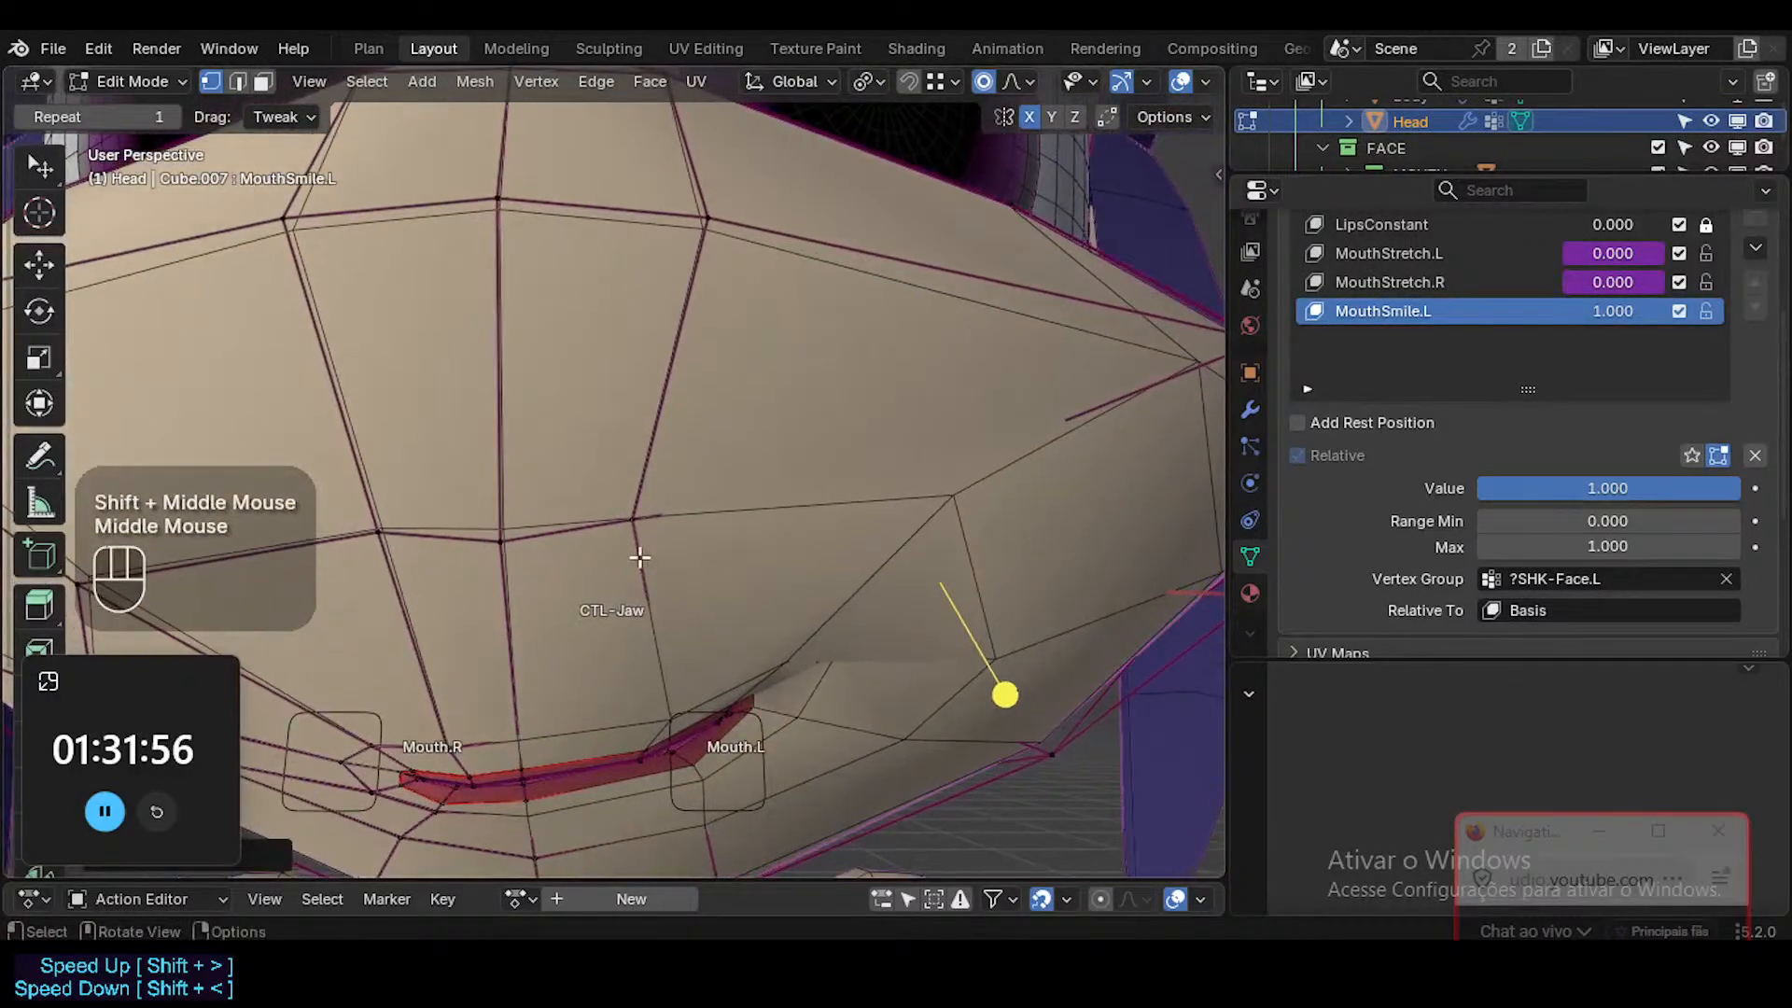
pyautogui.moveTo(639, 557); pyautogui.dragTo(522, 607, button='middle')
pyautogui.keyDown('shift'); pyautogui.moveTo(523, 607); pyautogui.dragTo(624, 516, button='middle'); pyautogui.keyUp('shift')
pyautogui.moveTo(887, 568); pyautogui.dragTo(854, 555, button='middle')
pyautogui.moveTo(873, 571); pyautogui.dragTo(831, 476, button='middle')
# Select the cheek vertex above the Mouth.L corner in vertex select mode, using X-ray to reach it.
pyautogui.press('1')
pyautogui.click(943, 229)
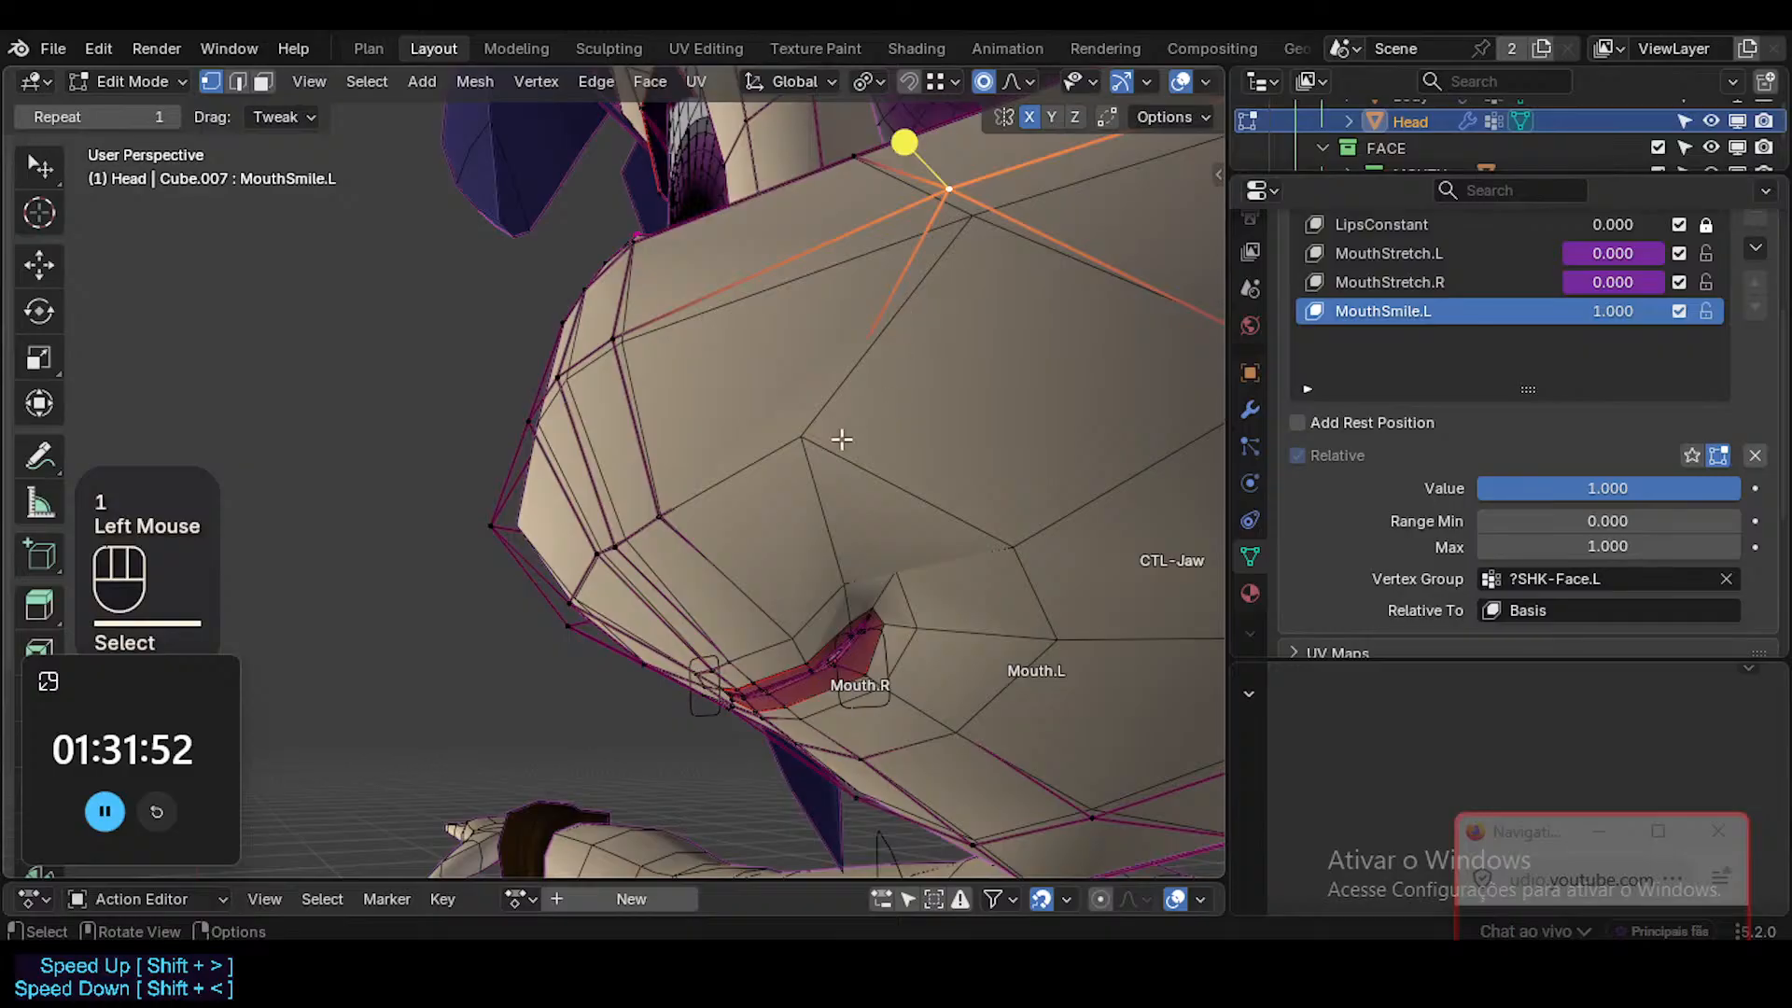
pyautogui.hotkey('alt', 'z')
pyautogui.hotkey('alt', 'z')
pyautogui.moveTo(802, 451); pyautogui.dragTo(785, 496, button='middle')
pyautogui.click(556, 428)
pyautogui.hotkey('alt', 'z')
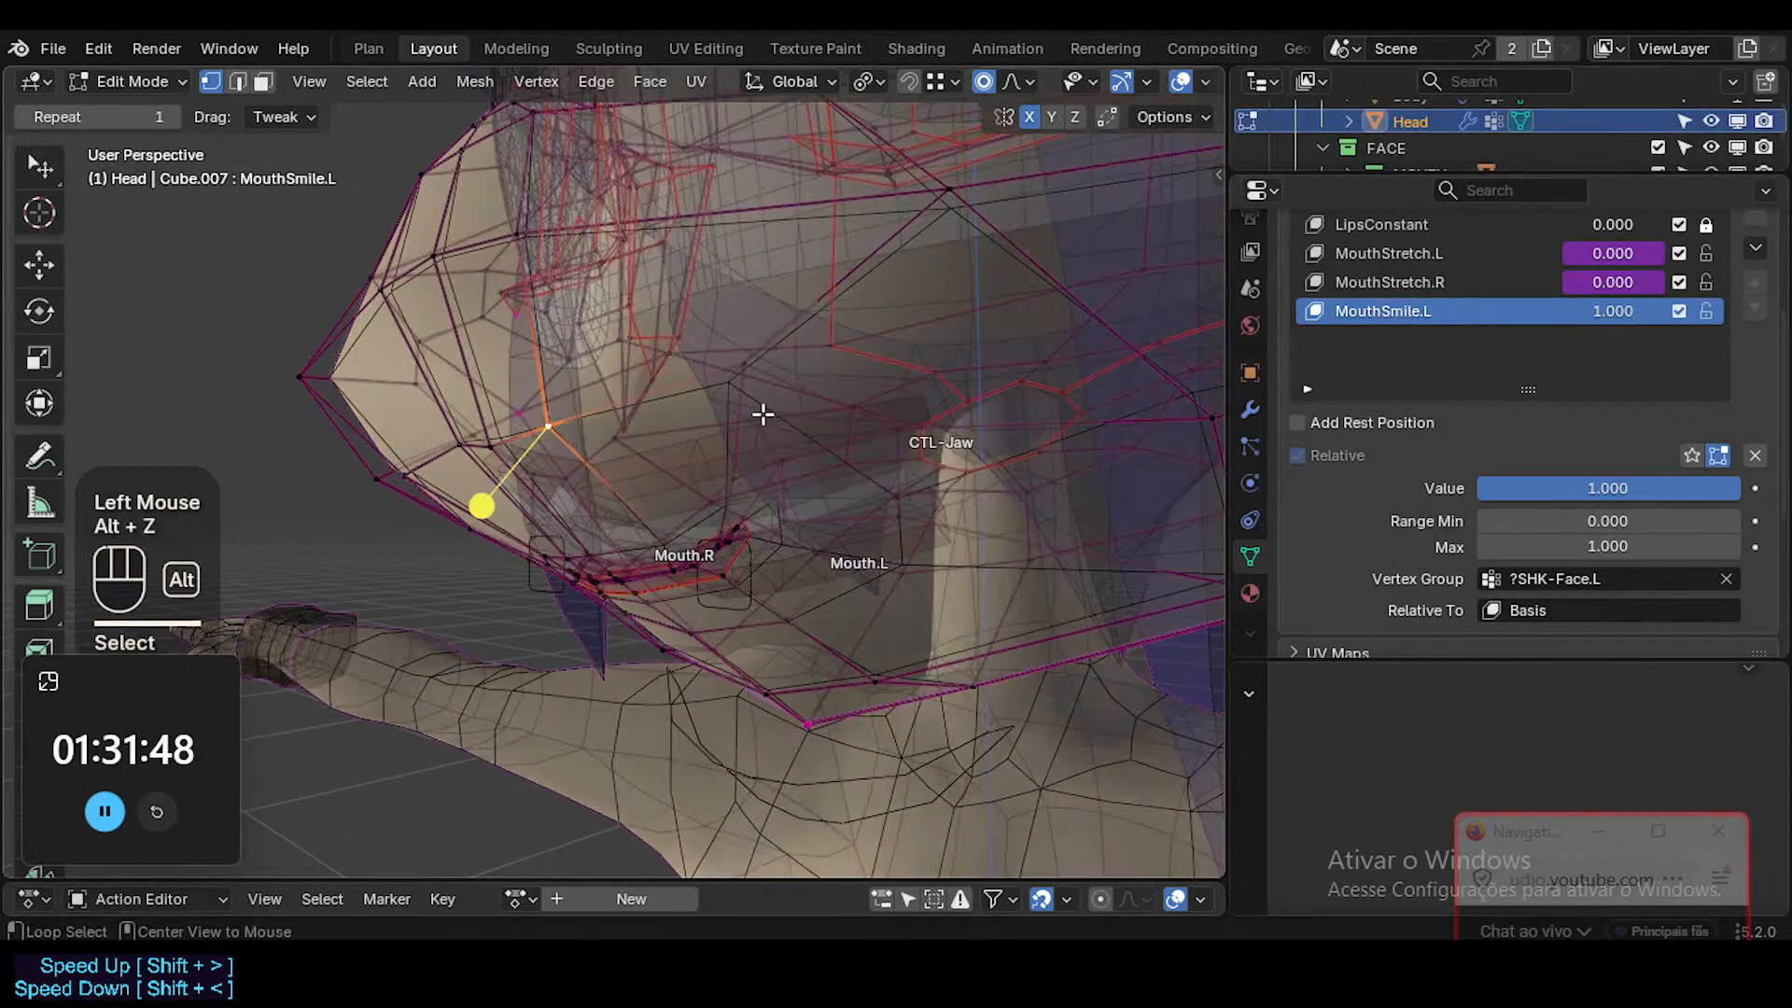
pyautogui.moveTo(764, 391); pyautogui.dragTo(711, 420, button='middle')
pyautogui.click(753, 389)
# Select the mouth-corner vertex on the Mouth.L side through X-ray and try to move it farther up the cheek.
pyautogui.hotkey('alt', 'z')
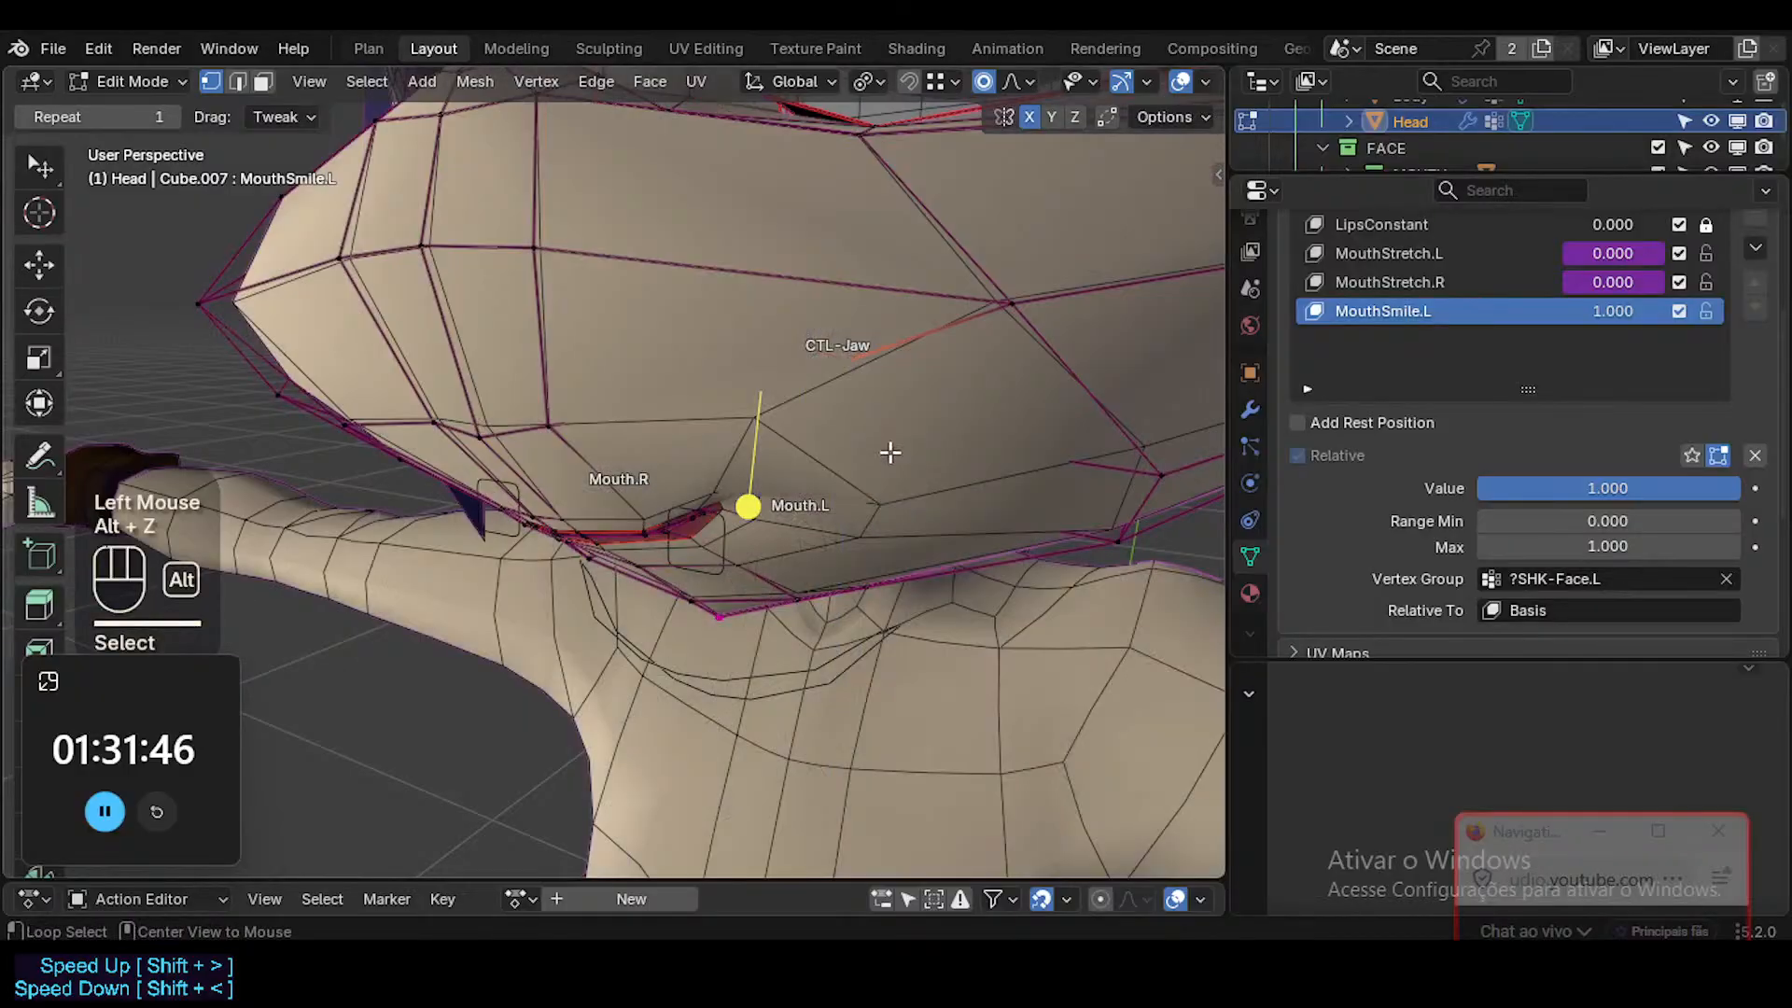
# Reposition the selected cheek vertex above the Mouth.L corner from several angles to round out the smiling cheek.
pyautogui.moveTo(888, 452)
pyautogui.mouseDown(button='middle')
pyautogui.moveTo(796, 444)
pyautogui.moveTo(663, 532)
pyautogui.moveTo(808, 496)
pyautogui.moveTo(772, 495)
pyautogui.moveTo(875, 452)
pyautogui.mouseUp(button='middle')
pyautogui.press('g')
pyautogui.click(755, 479)
pyautogui.press('g')
pyautogui.click(805, 484)
pyautogui.press('g')
pyautogui.click(862, 451)
pyautogui.press('g')
pyautogui.click(852, 455)
pyautogui.hotkey('alt', 'z')
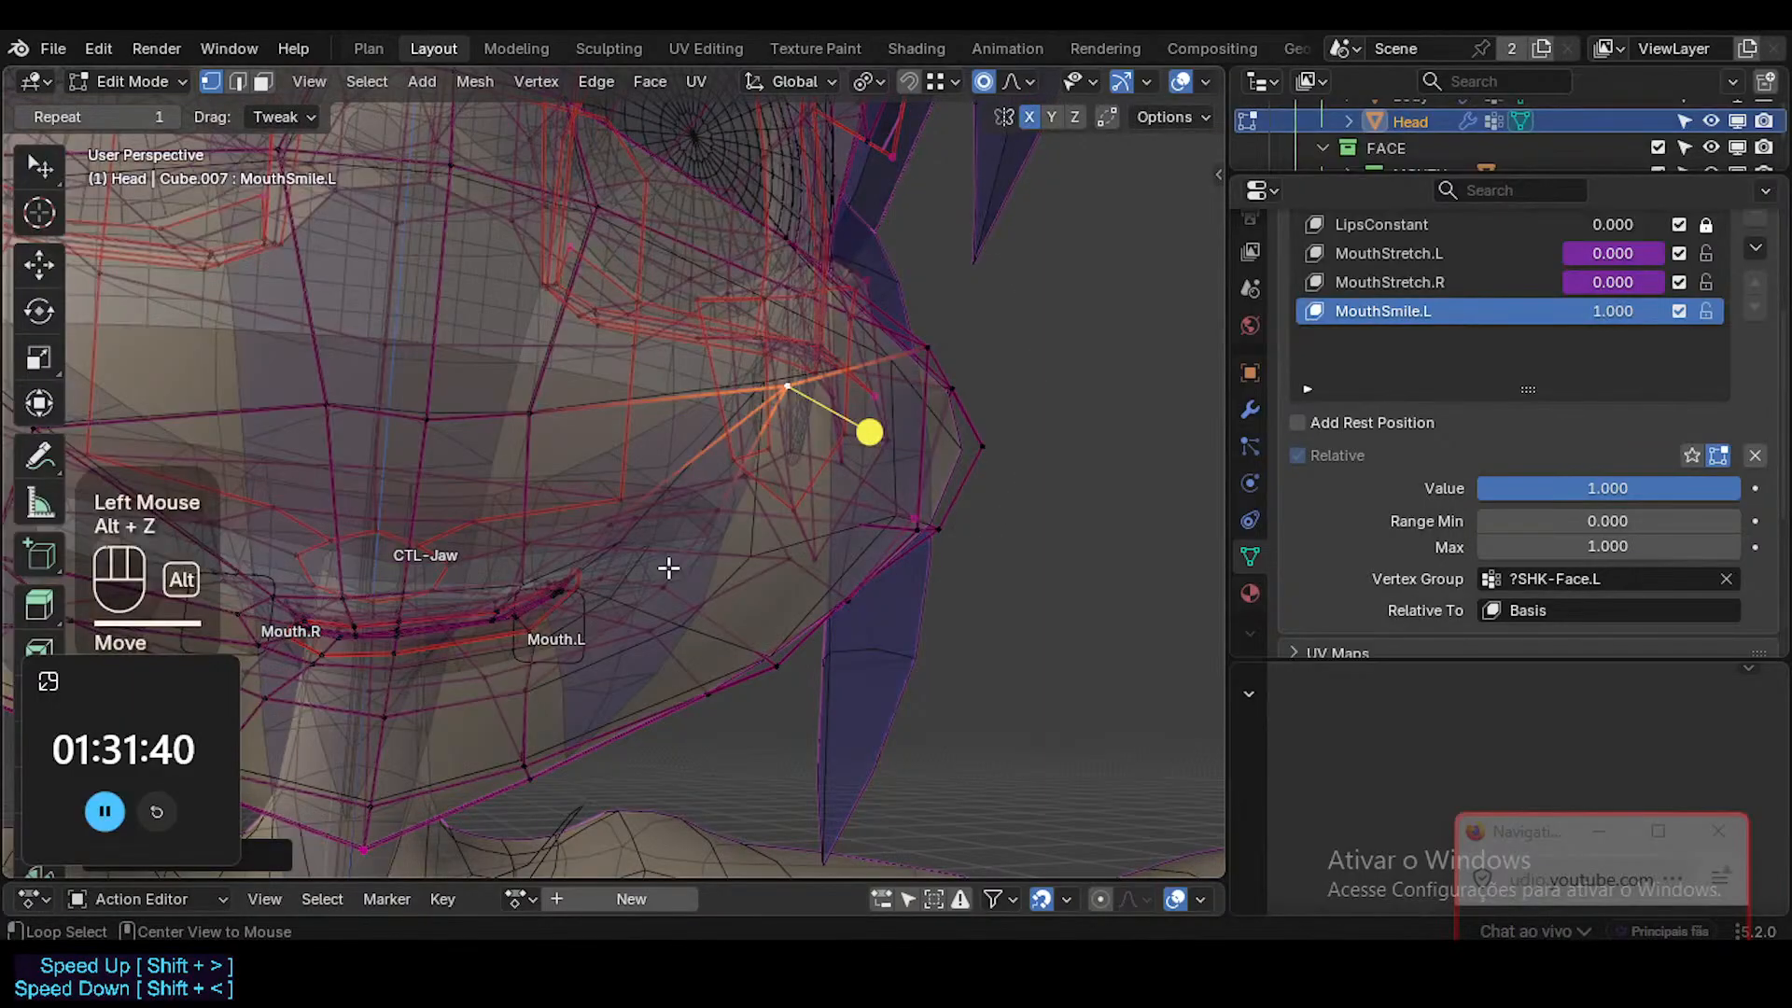
pyautogui.moveTo(661, 566)
pyautogui.mouseDown(button='middle')
pyautogui.moveTo(588, 613)
pyautogui.moveTo(687, 544)
pyautogui.mouseUp(button='middle')
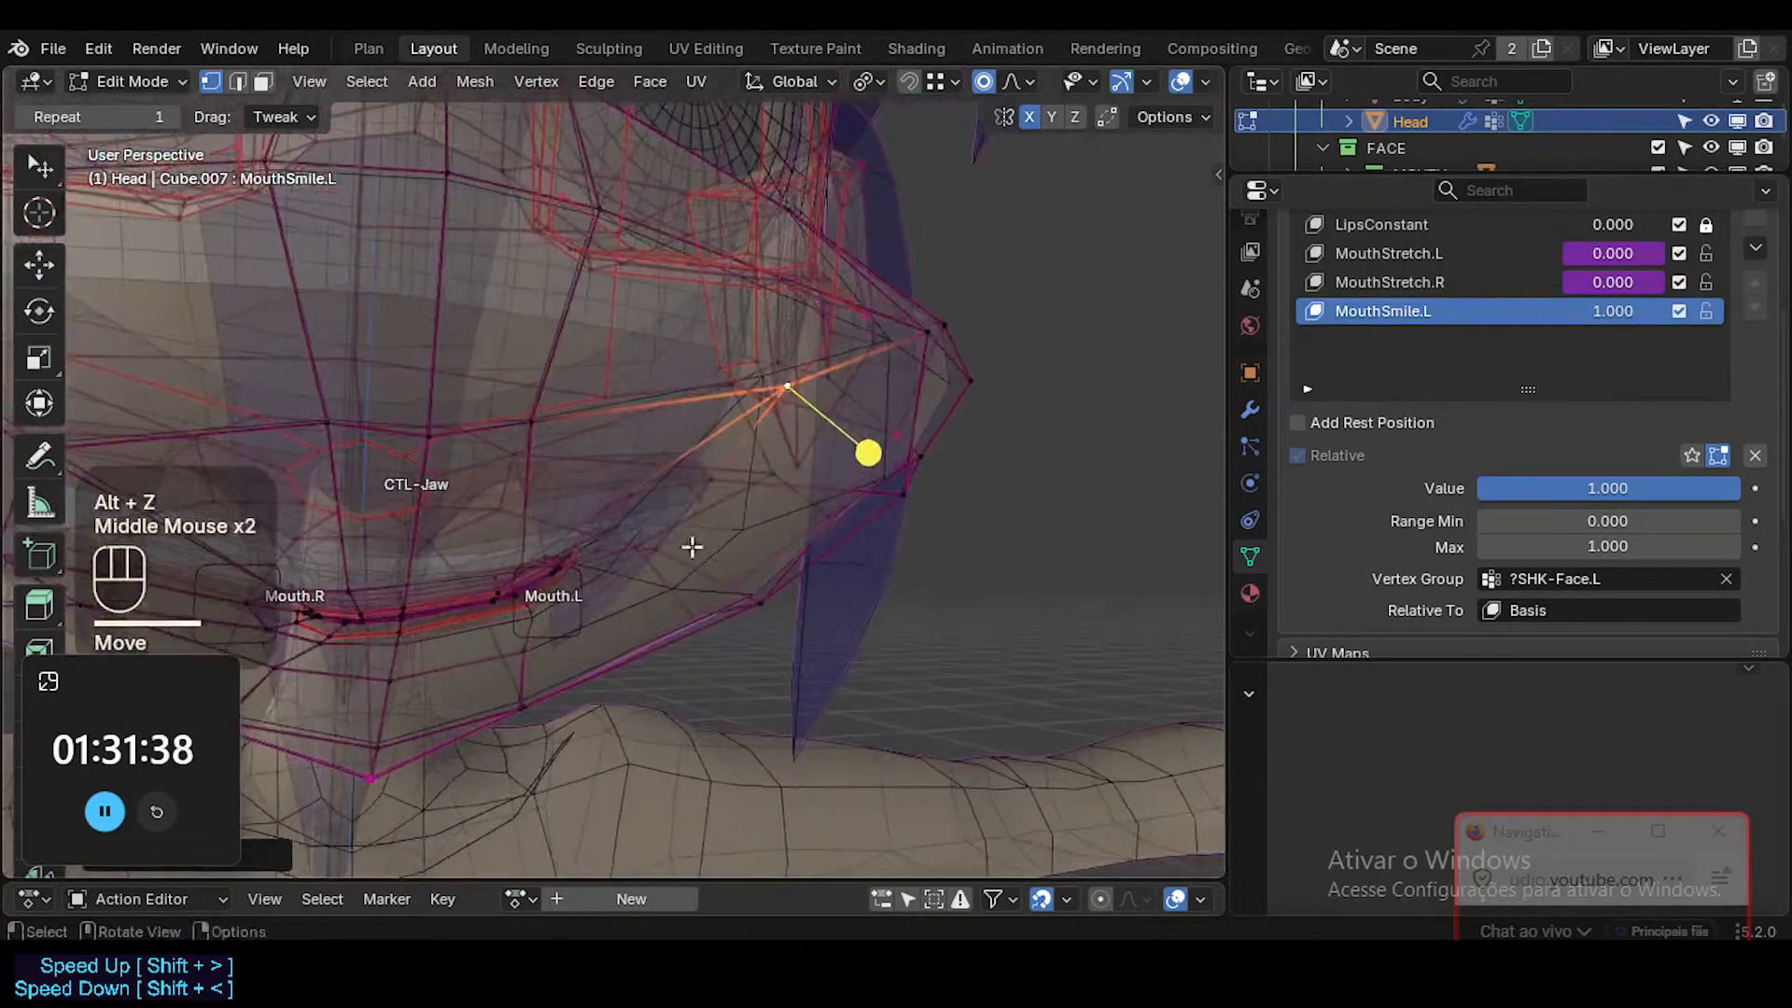
pyautogui.click(618, 511)
pyautogui.hotkey('alt', 'z')
pyautogui.moveTo(620, 512); pyautogui.dragTo(765, 410)
pyautogui.moveTo(765, 411); pyautogui.dragTo(762, 413, button='middle')
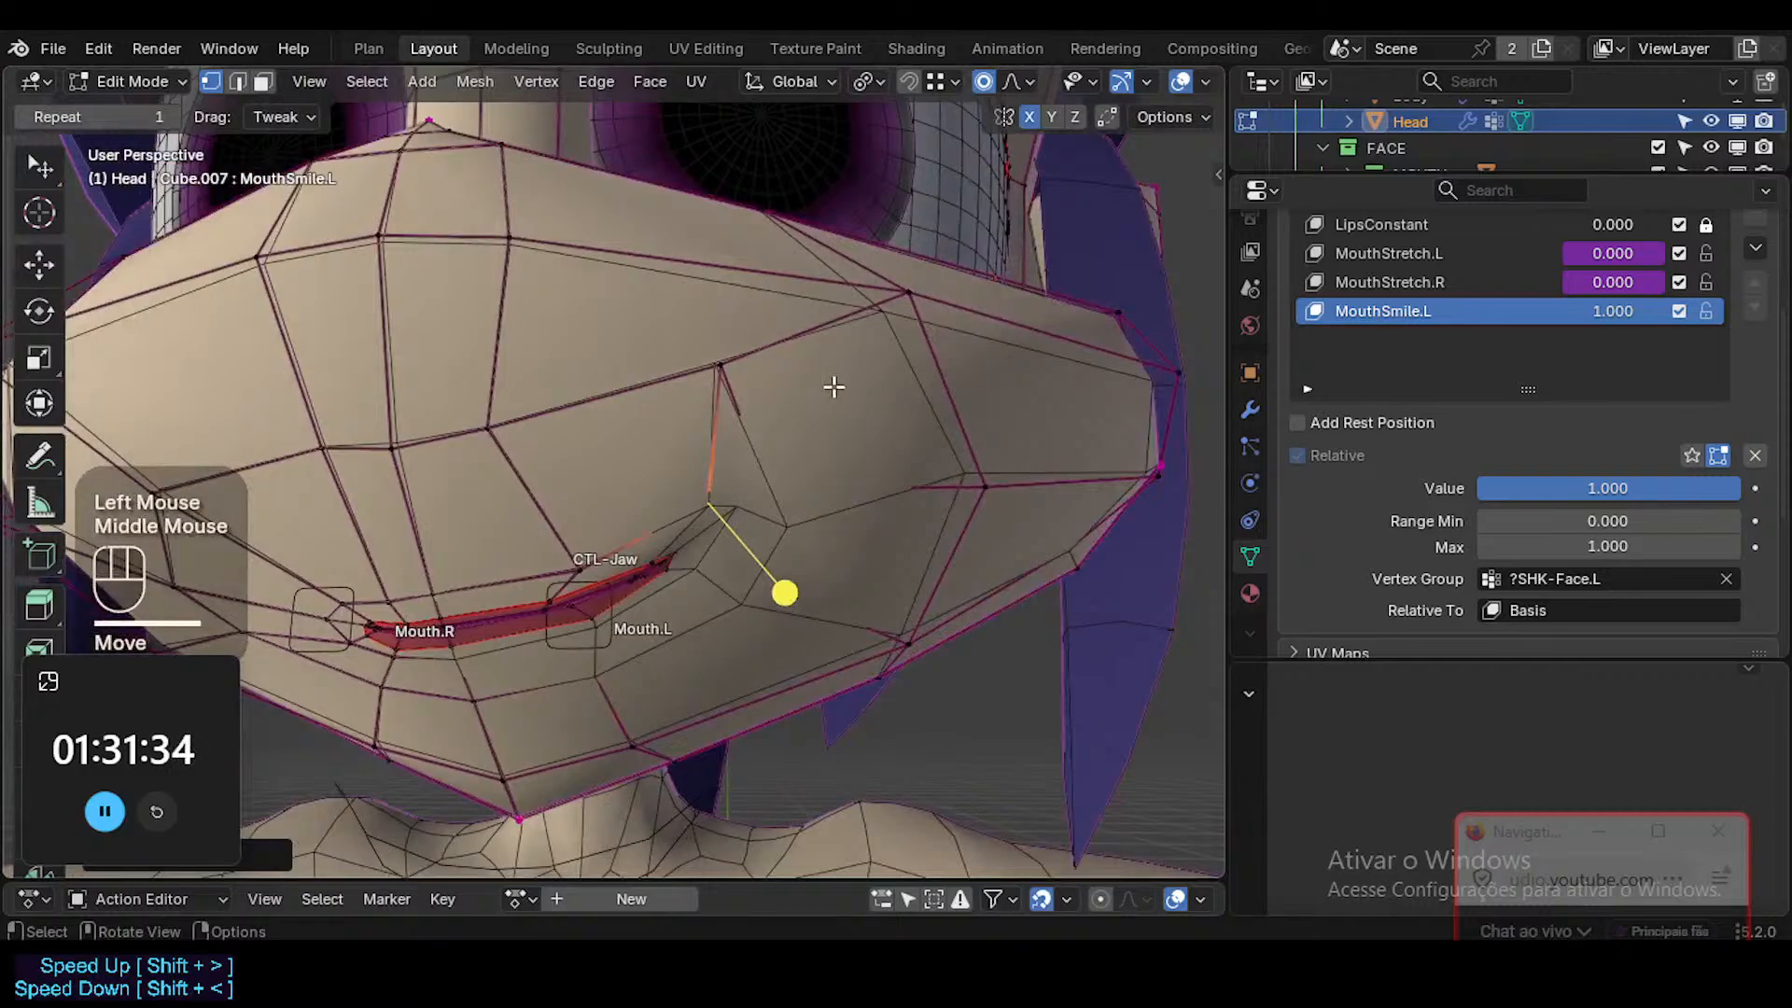
# Set the snap target to Face and enable Align Rotation to Target.
pyautogui.click(936, 82)
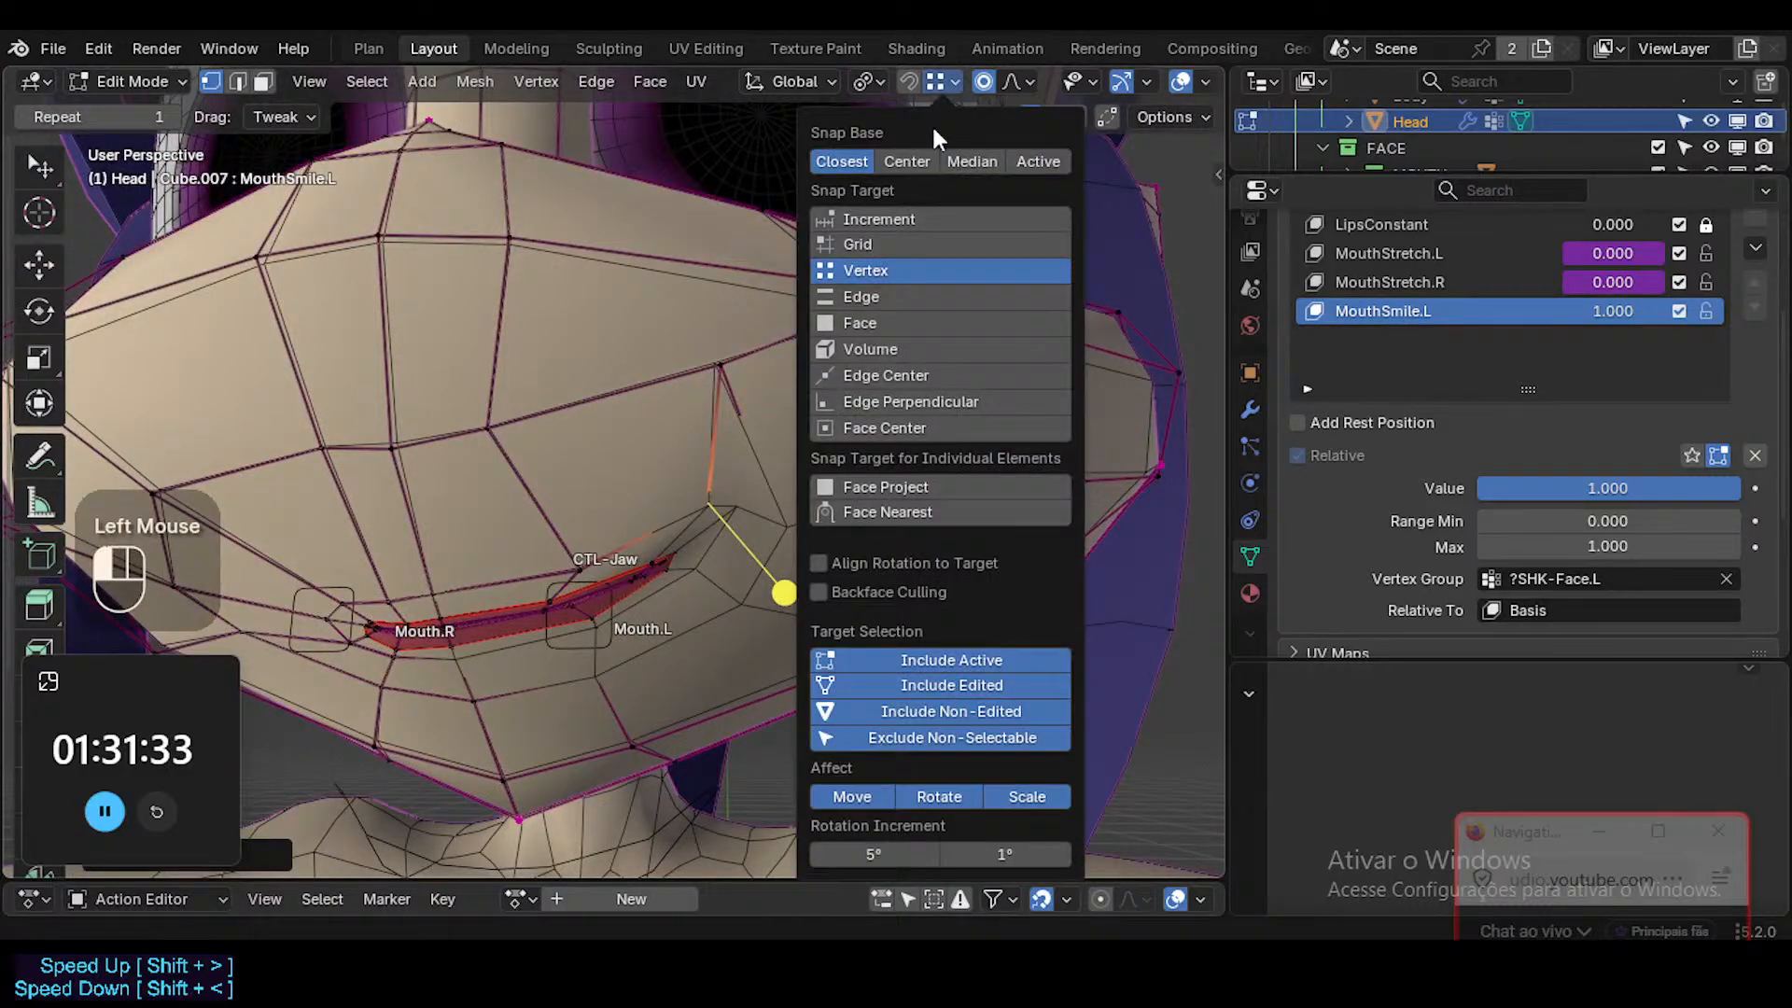
pyautogui.click(902, 329)
pyautogui.click(888, 563)
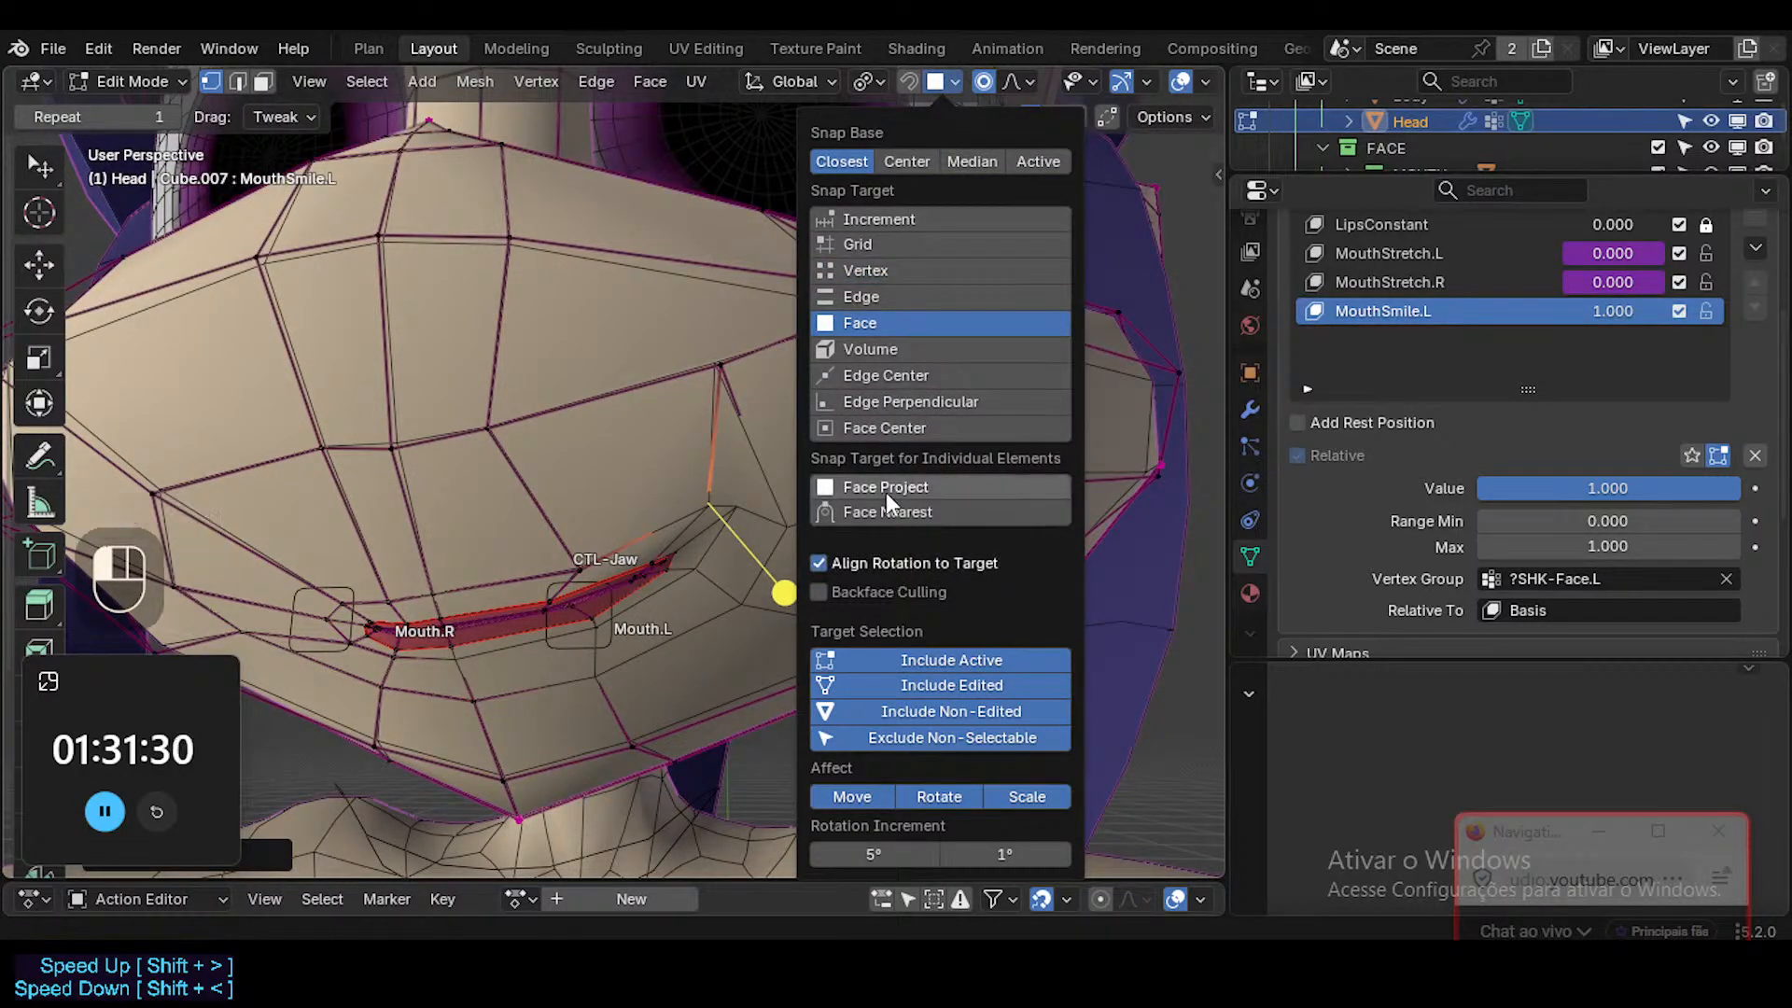
# Try to reposition the Mouth.L mouth-corner vertex along the cheek surface, testing temporary face snapping.
pyautogui.press('g')
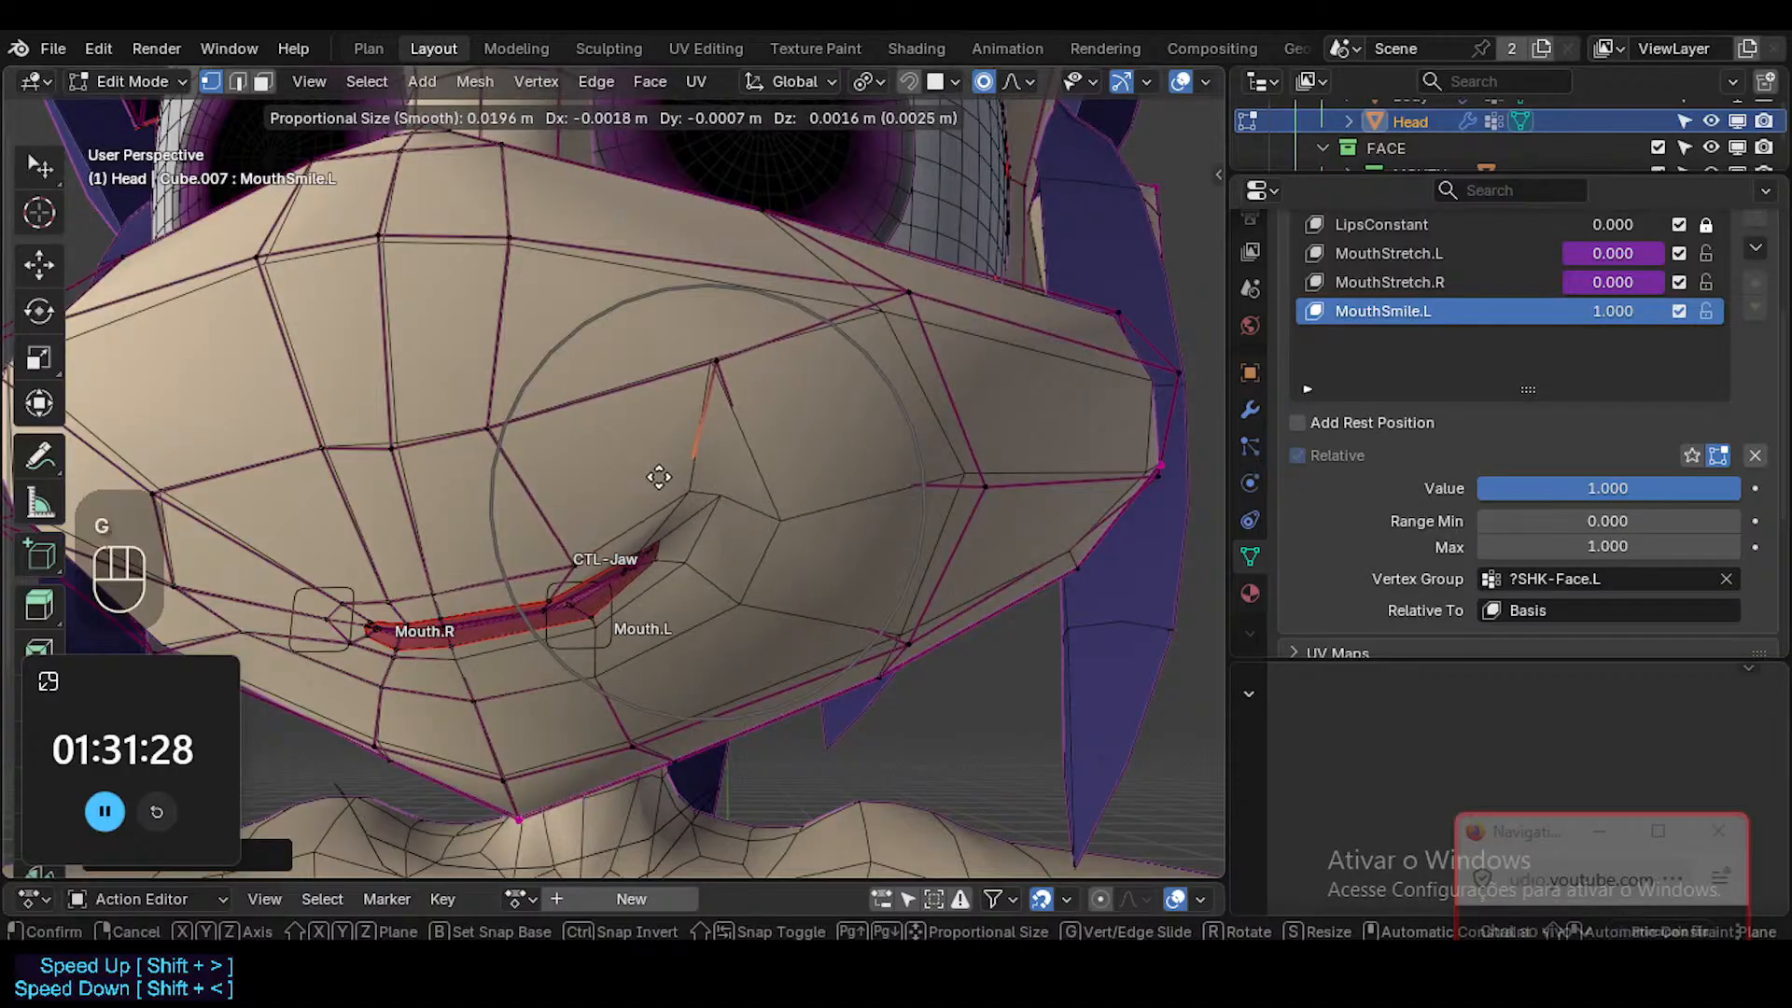
pyautogui.press('ctrl')
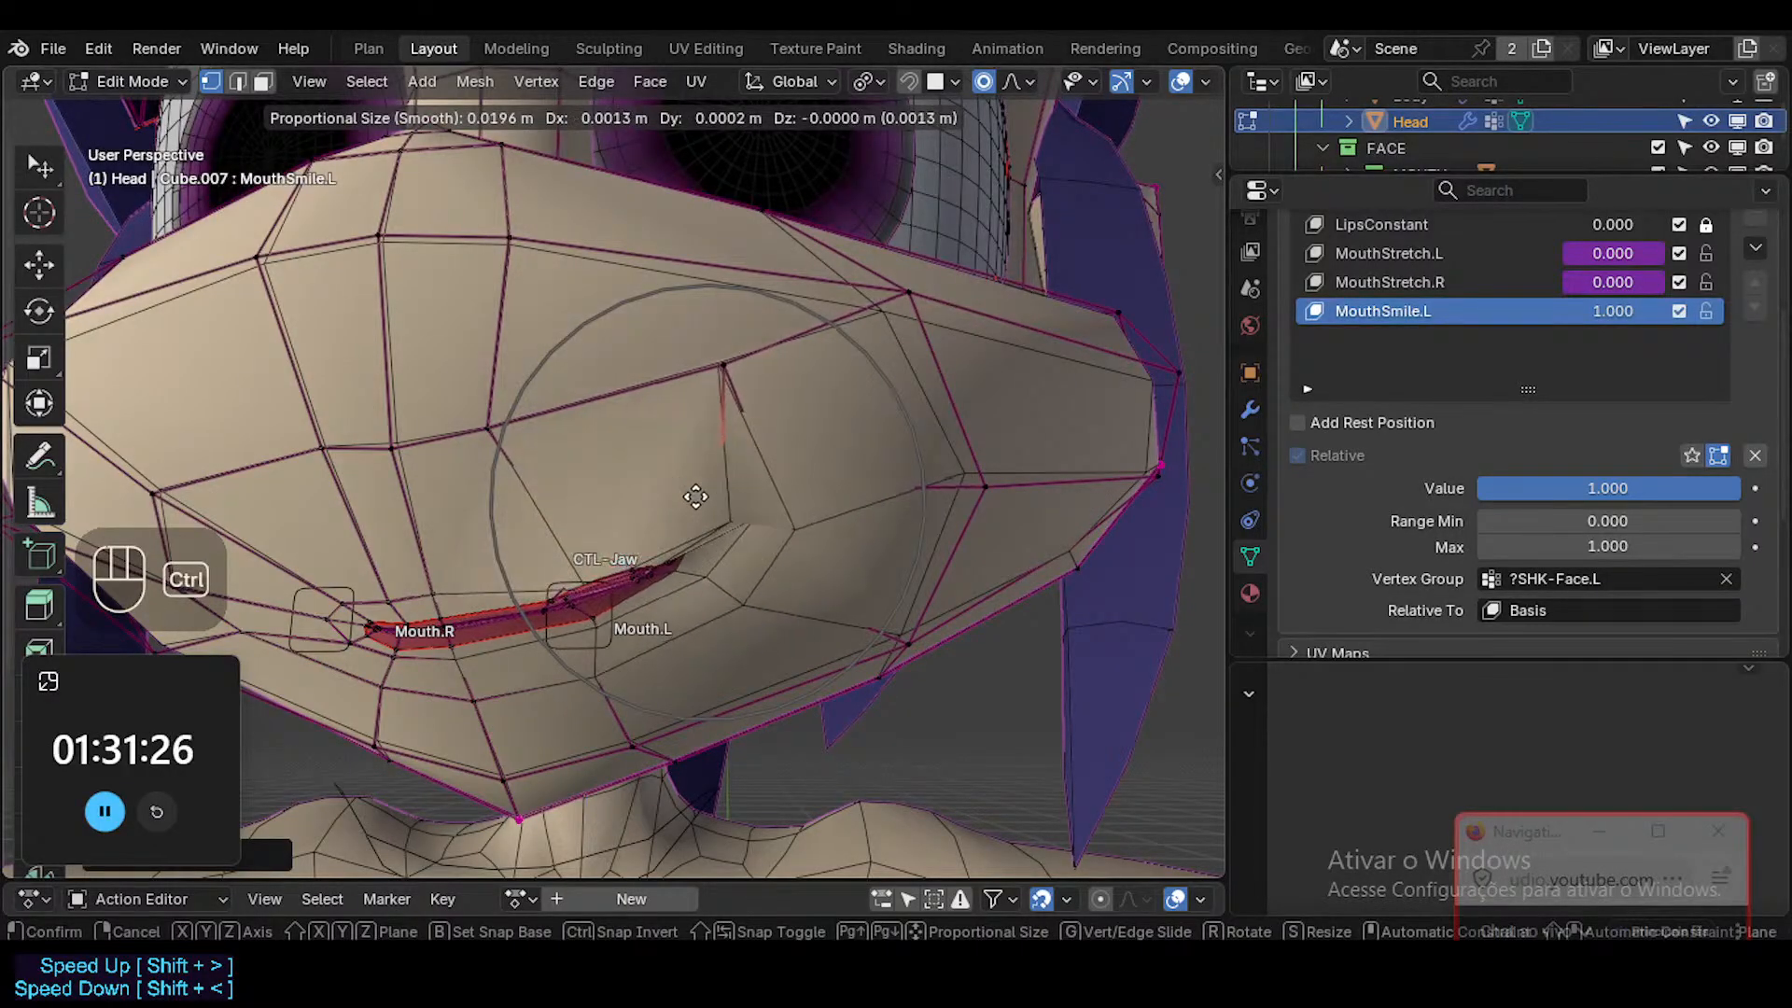
pyautogui.keyDown('ctrl'); pyautogui.click(690, 495); pyautogui.keyUp('ctrl')
pyautogui.moveTo(687, 492); pyautogui.dragTo(680, 615, button='middle')
pyautogui.hotkey('alt', 'z')
pyautogui.hotkey('alt', 'z')
pyautogui.press('g')
pyautogui.click(731, 585)
pyautogui.press('g')
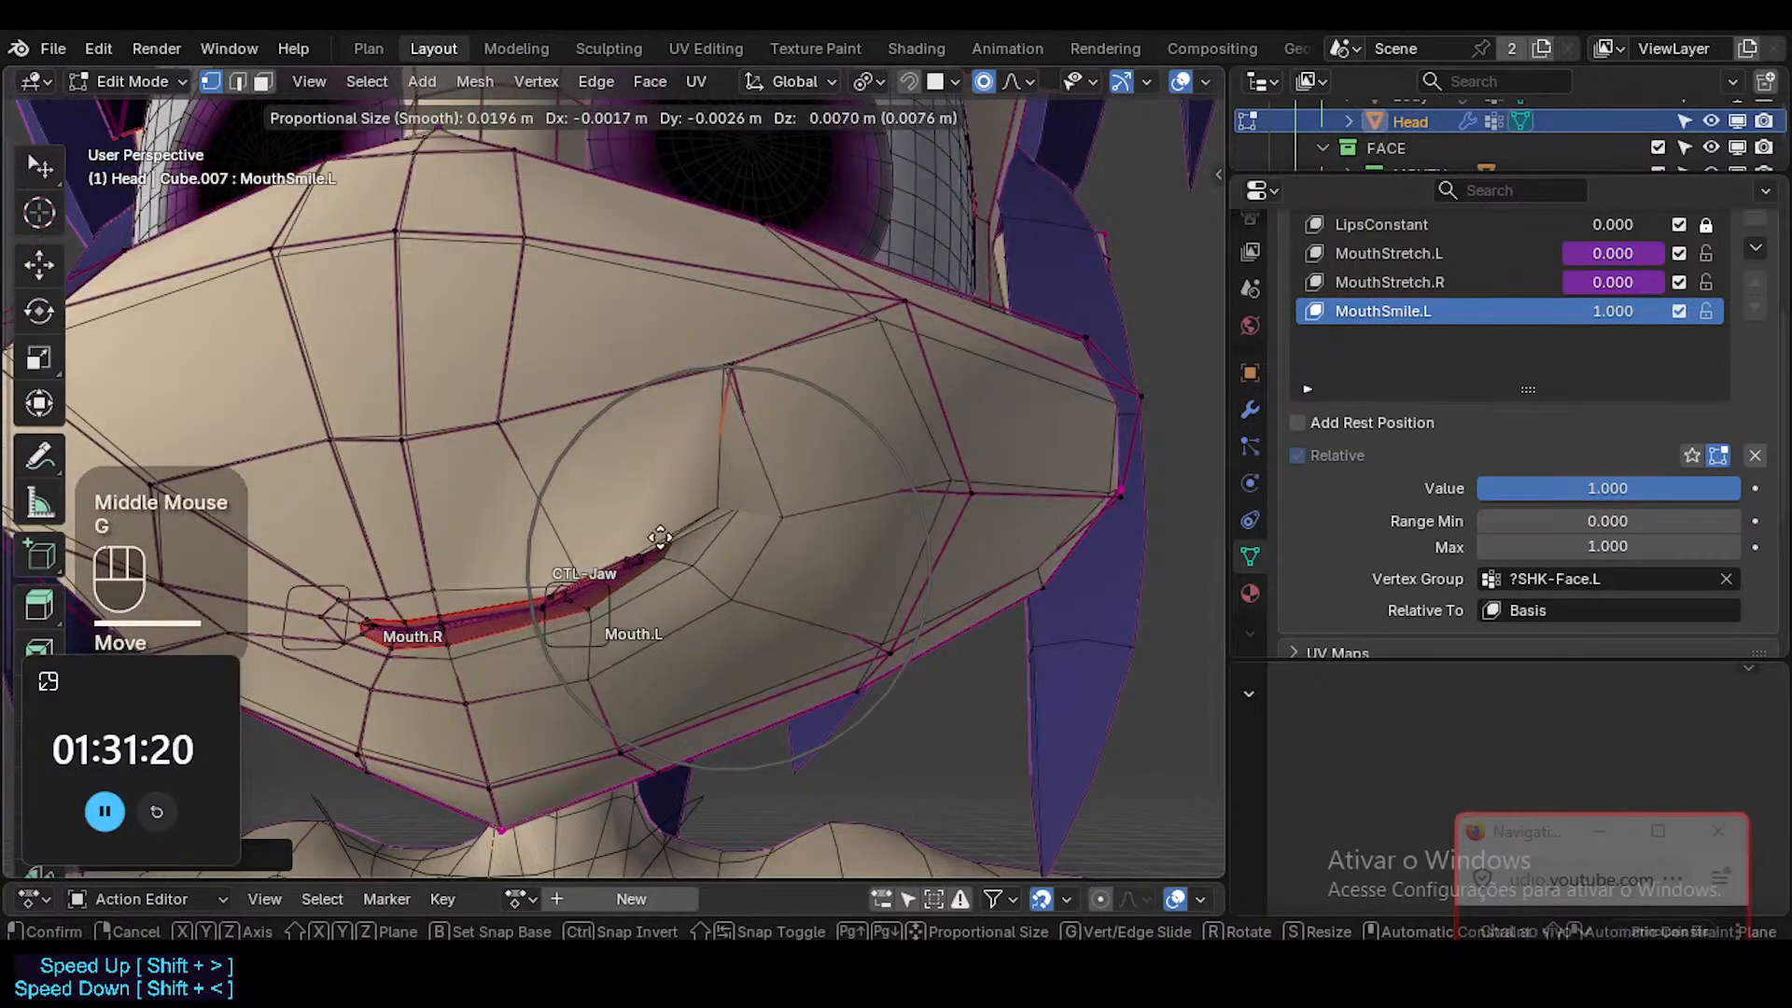
pyautogui.click(669, 548)
pyautogui.moveTo(669, 548); pyautogui.dragTo(791, 543, button='middle')
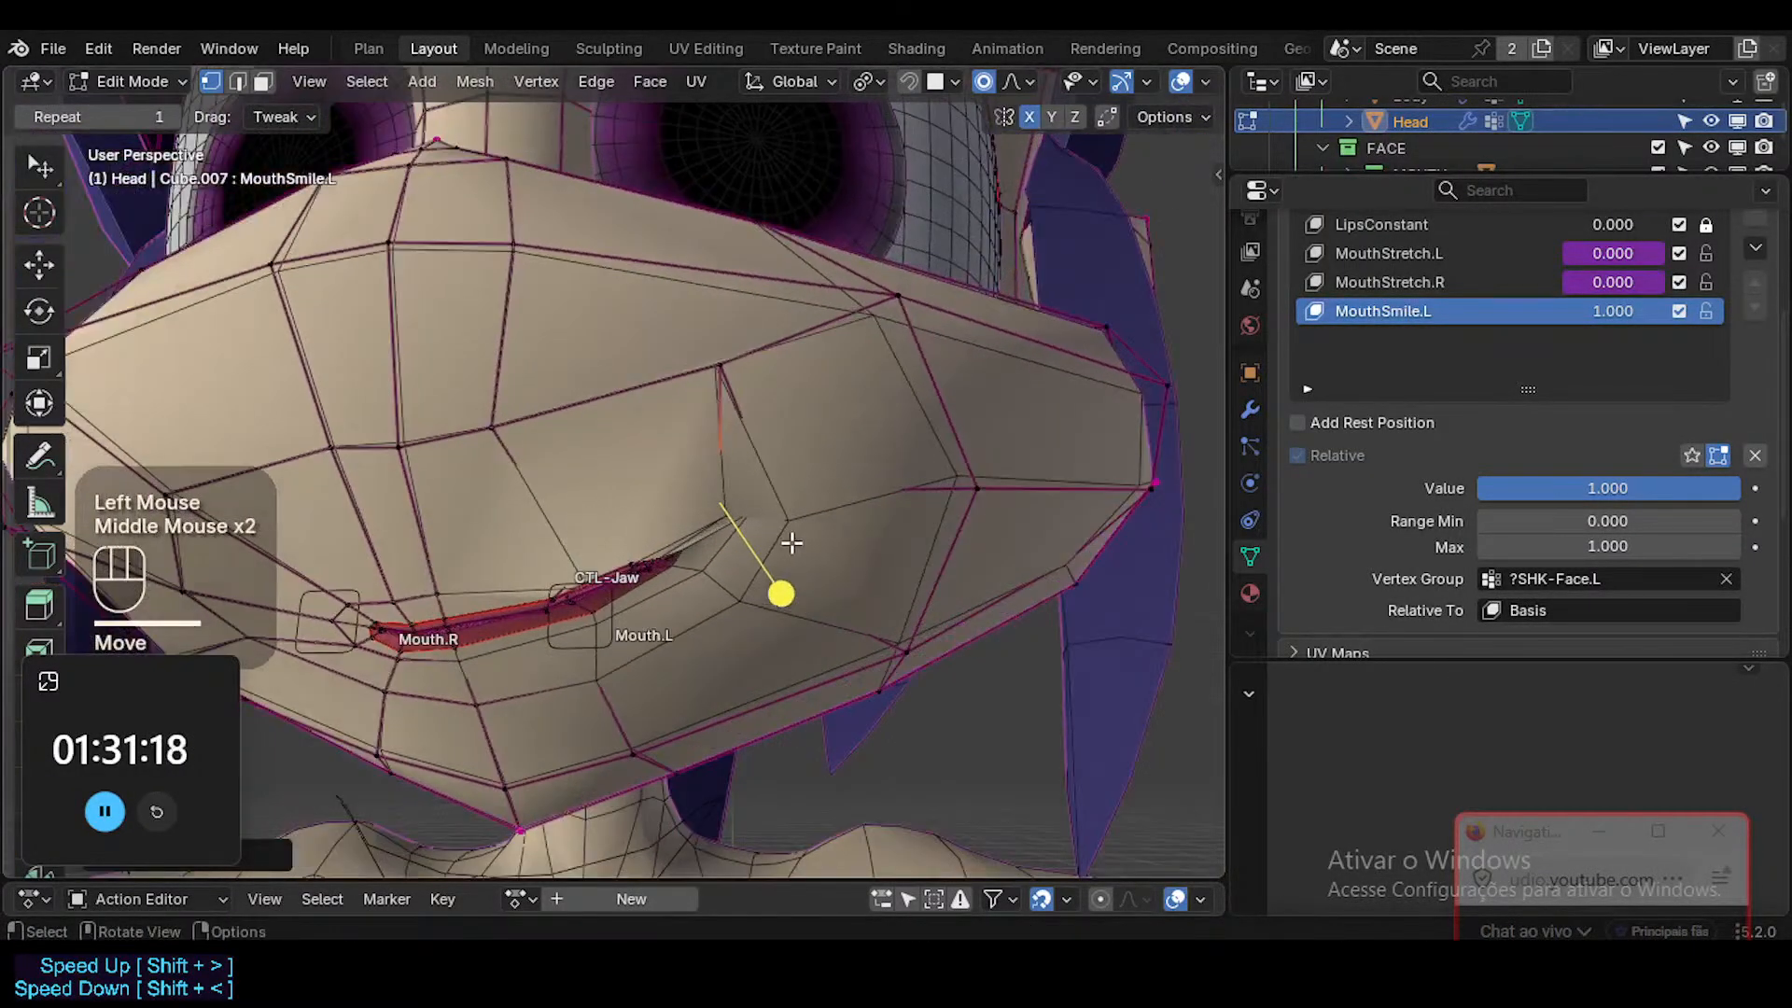
# Undo the recent mouth-corner vertex moves, back to the cheek vertex selection.
pyautogui.hotkey('ctrl', 'z')
pyautogui.hotkey('ctrl', 'z')
pyautogui.hotkey('ctrl', 'z')
pyautogui.hotkey('ctrl', 'z')
pyautogui.hotkey('ctrl', 'z')
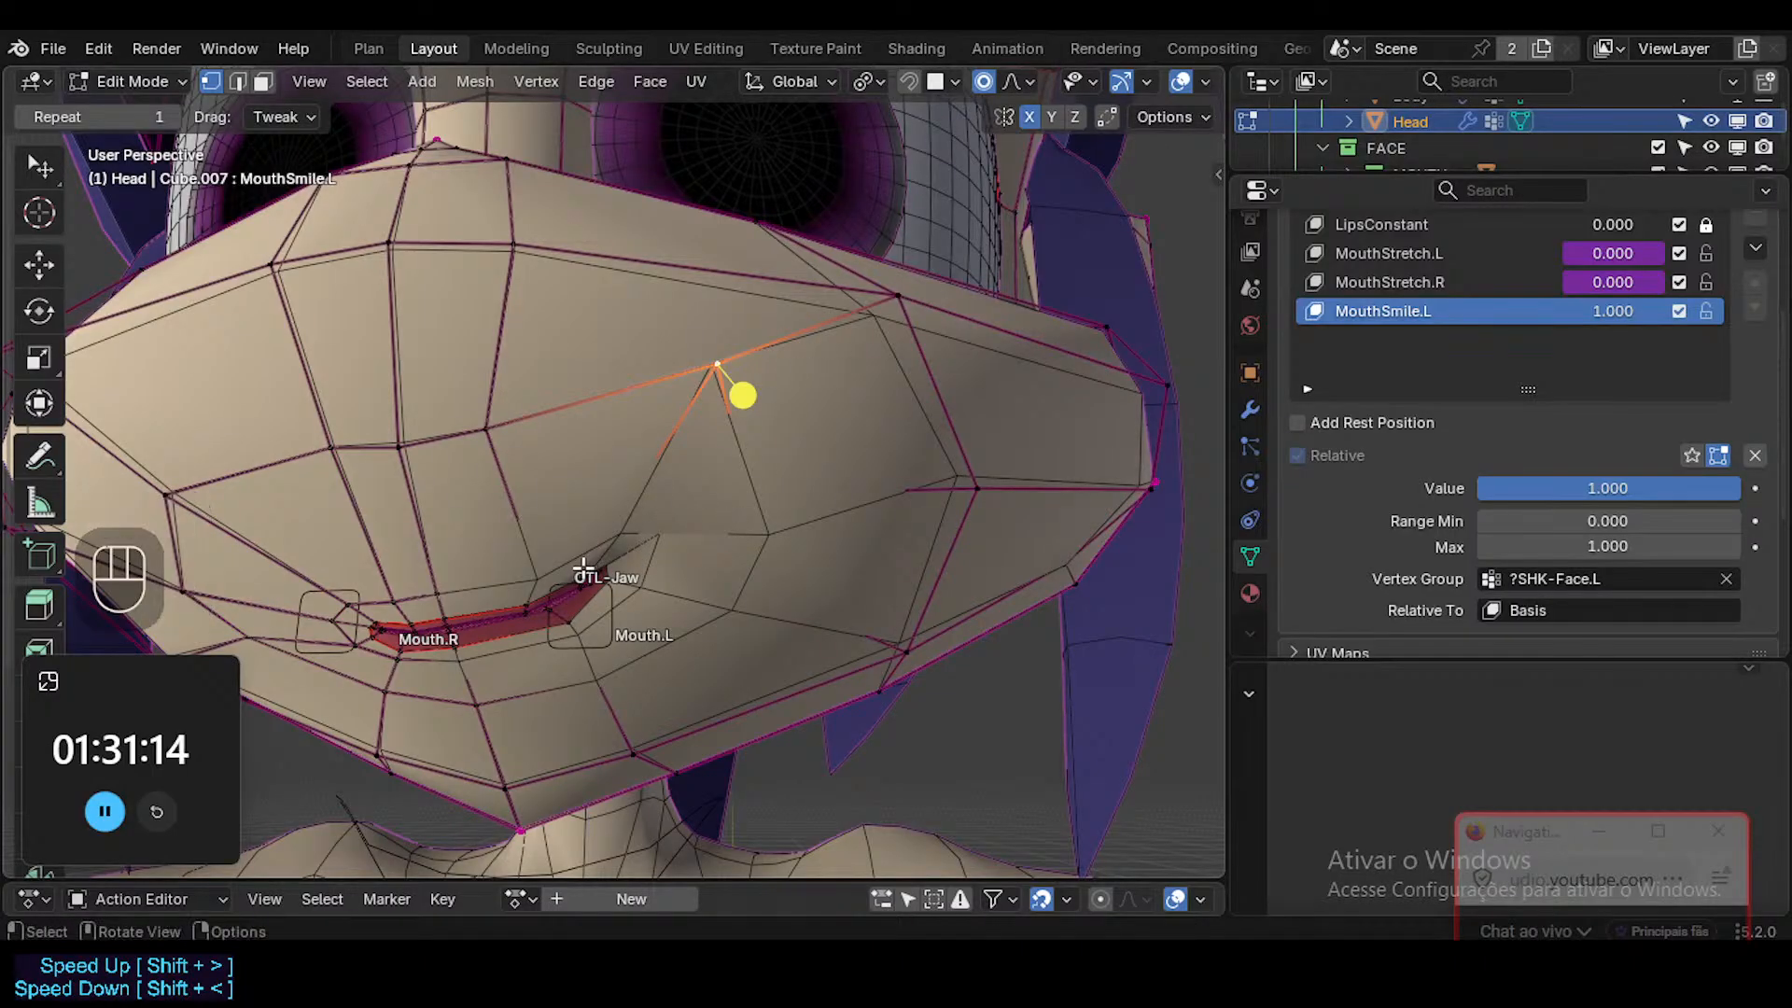
# Select the connected mouth interior faces in face mode and grow the selection outward across the muzzle.
pyautogui.hotkey('alt', 'z')
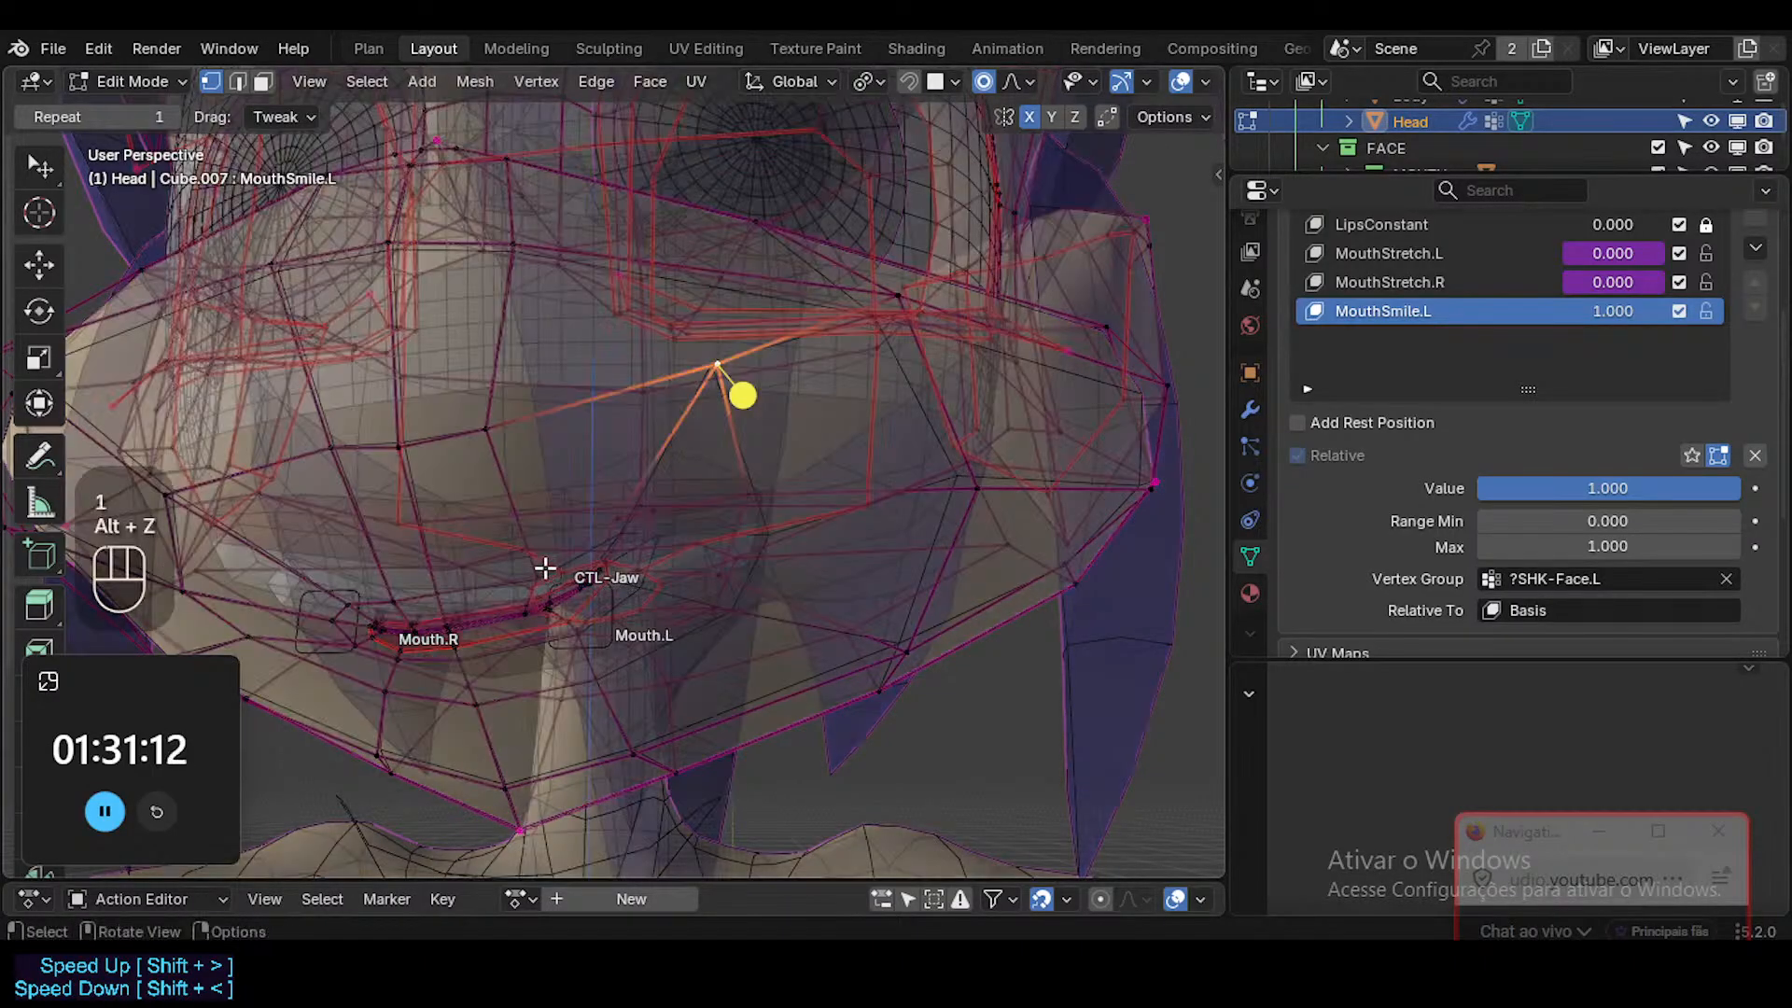
pyautogui.click(548, 568)
pyautogui.moveTo(551, 568); pyautogui.dragTo(689, 533, button='middle')
pyautogui.hotkey('alt', 'z')
pyautogui.hotkey('alt', 'a')
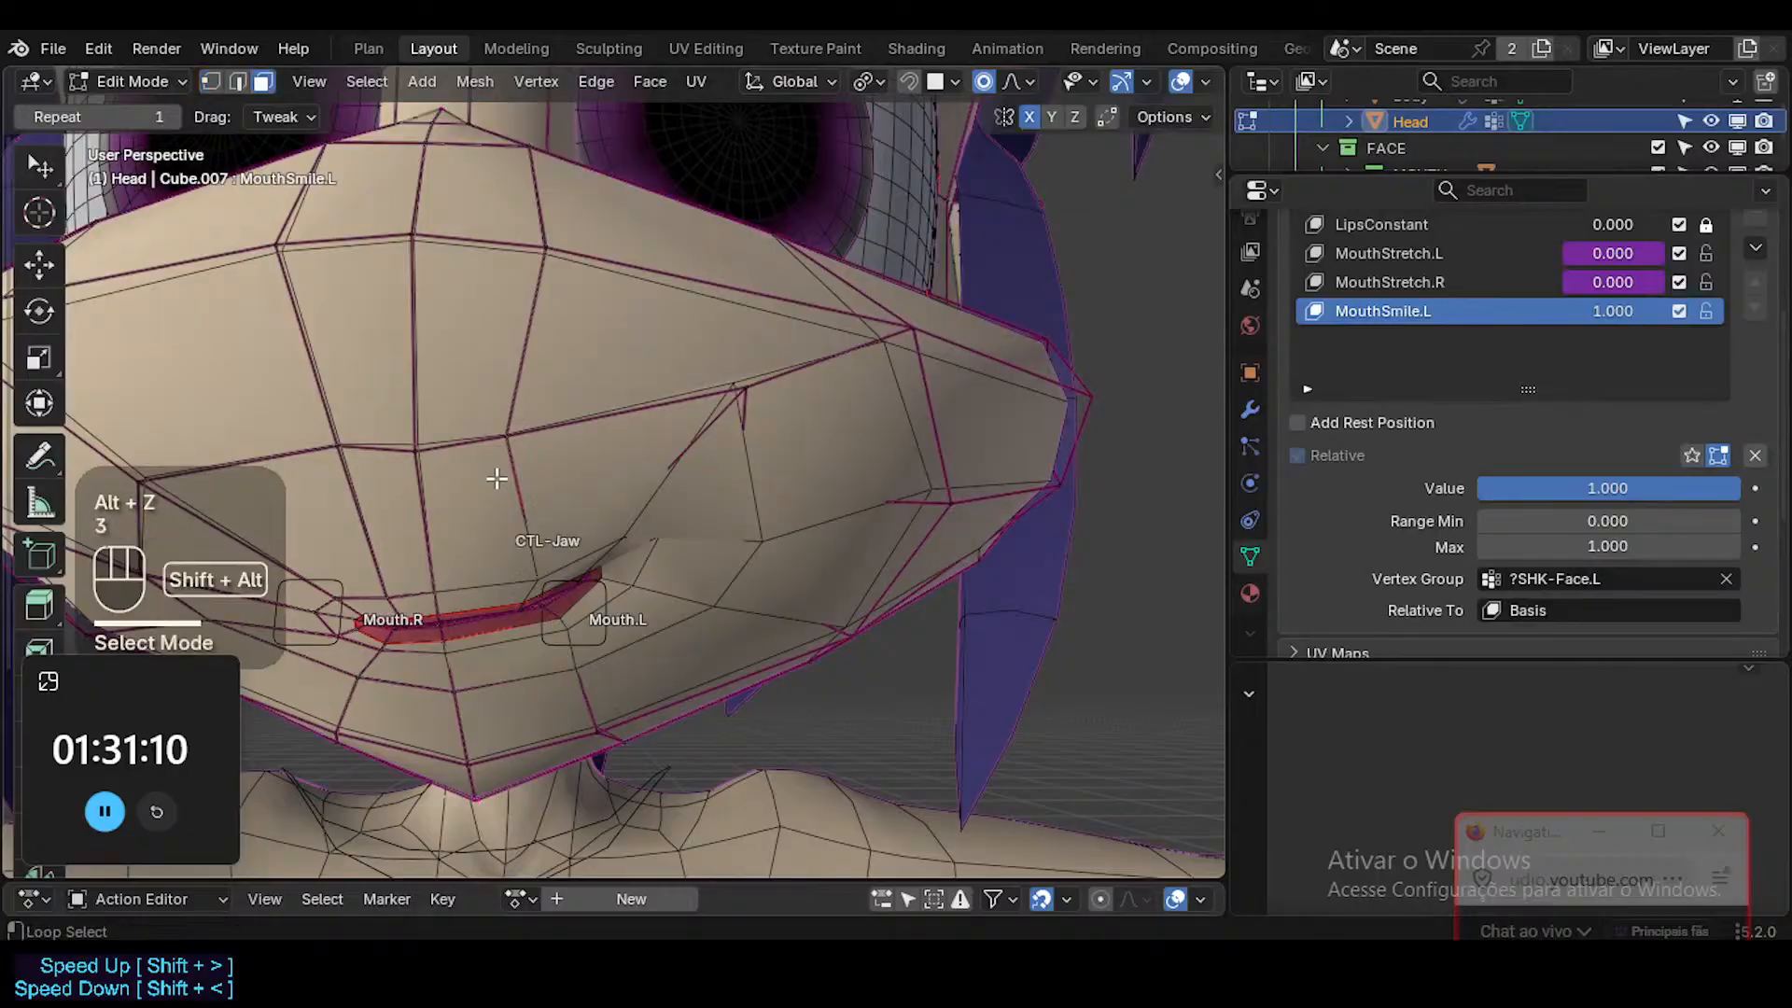
pyautogui.keyDown('alt'); pyautogui.keyDown('shift'); pyautogui.click(518, 602); pyautogui.keyUp('shift'); pyautogui.keyUp('alt')
pyautogui.hotkey('alt', 'a')
pyautogui.press('3')
pyautogui.press('l')
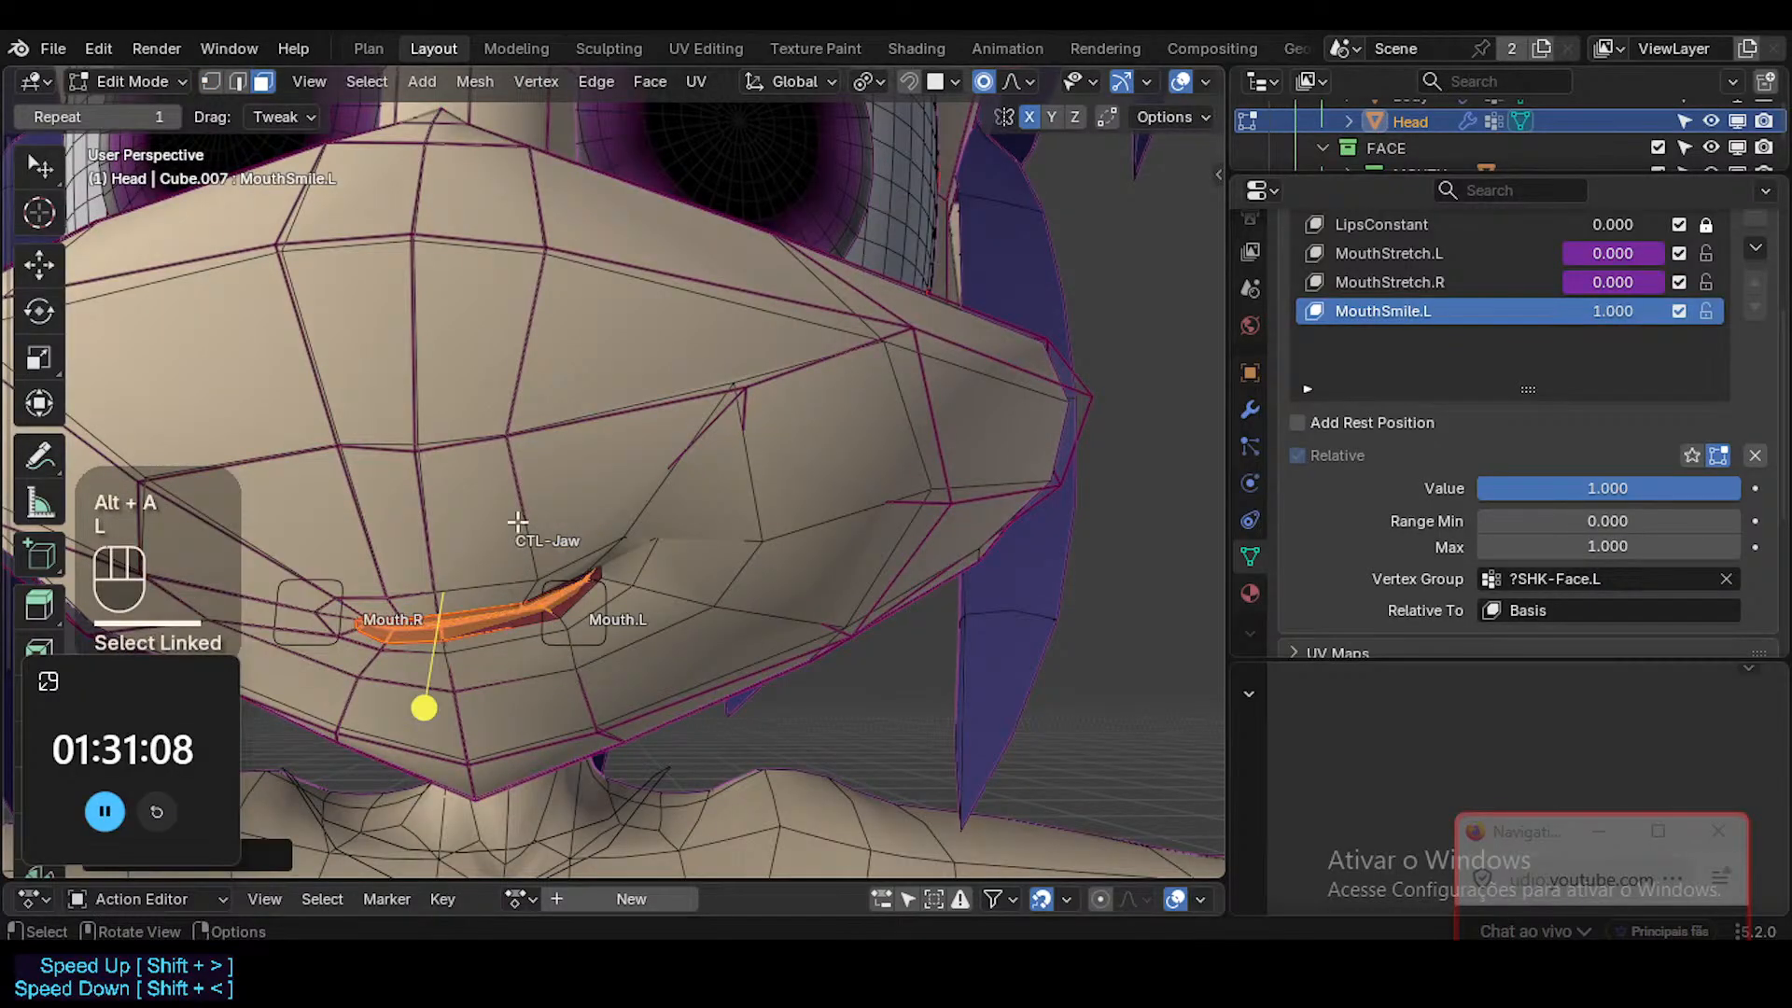
pyautogui.press('ctrl+KP_Add')
pyautogui.press('ctrl+KP_Add')
pyautogui.press('ctrl+KP_Add')
pyautogui.press('ctrl+KP_Add')
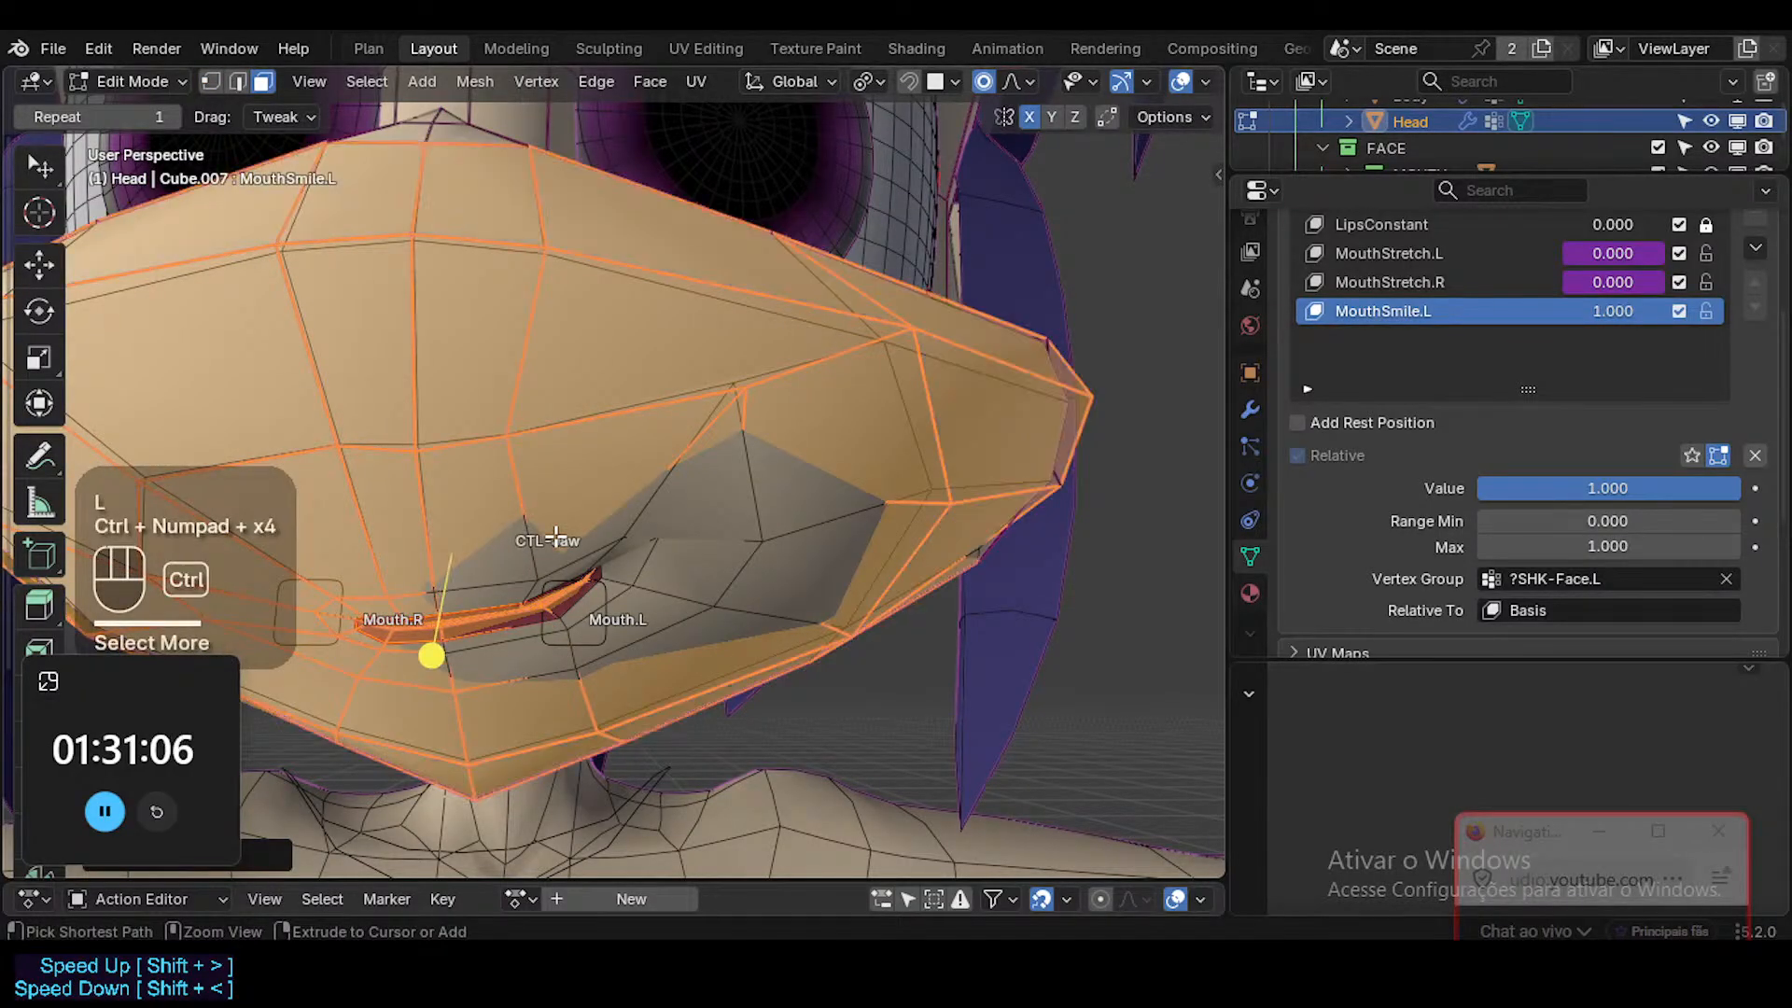
# Hide every unselected head face so only the muzzle area remains for editing.
pyautogui.moveTo(630, 539); pyautogui.dragTo(588, 548, button='middle')
pyautogui.scroll(-2, 444, 464)
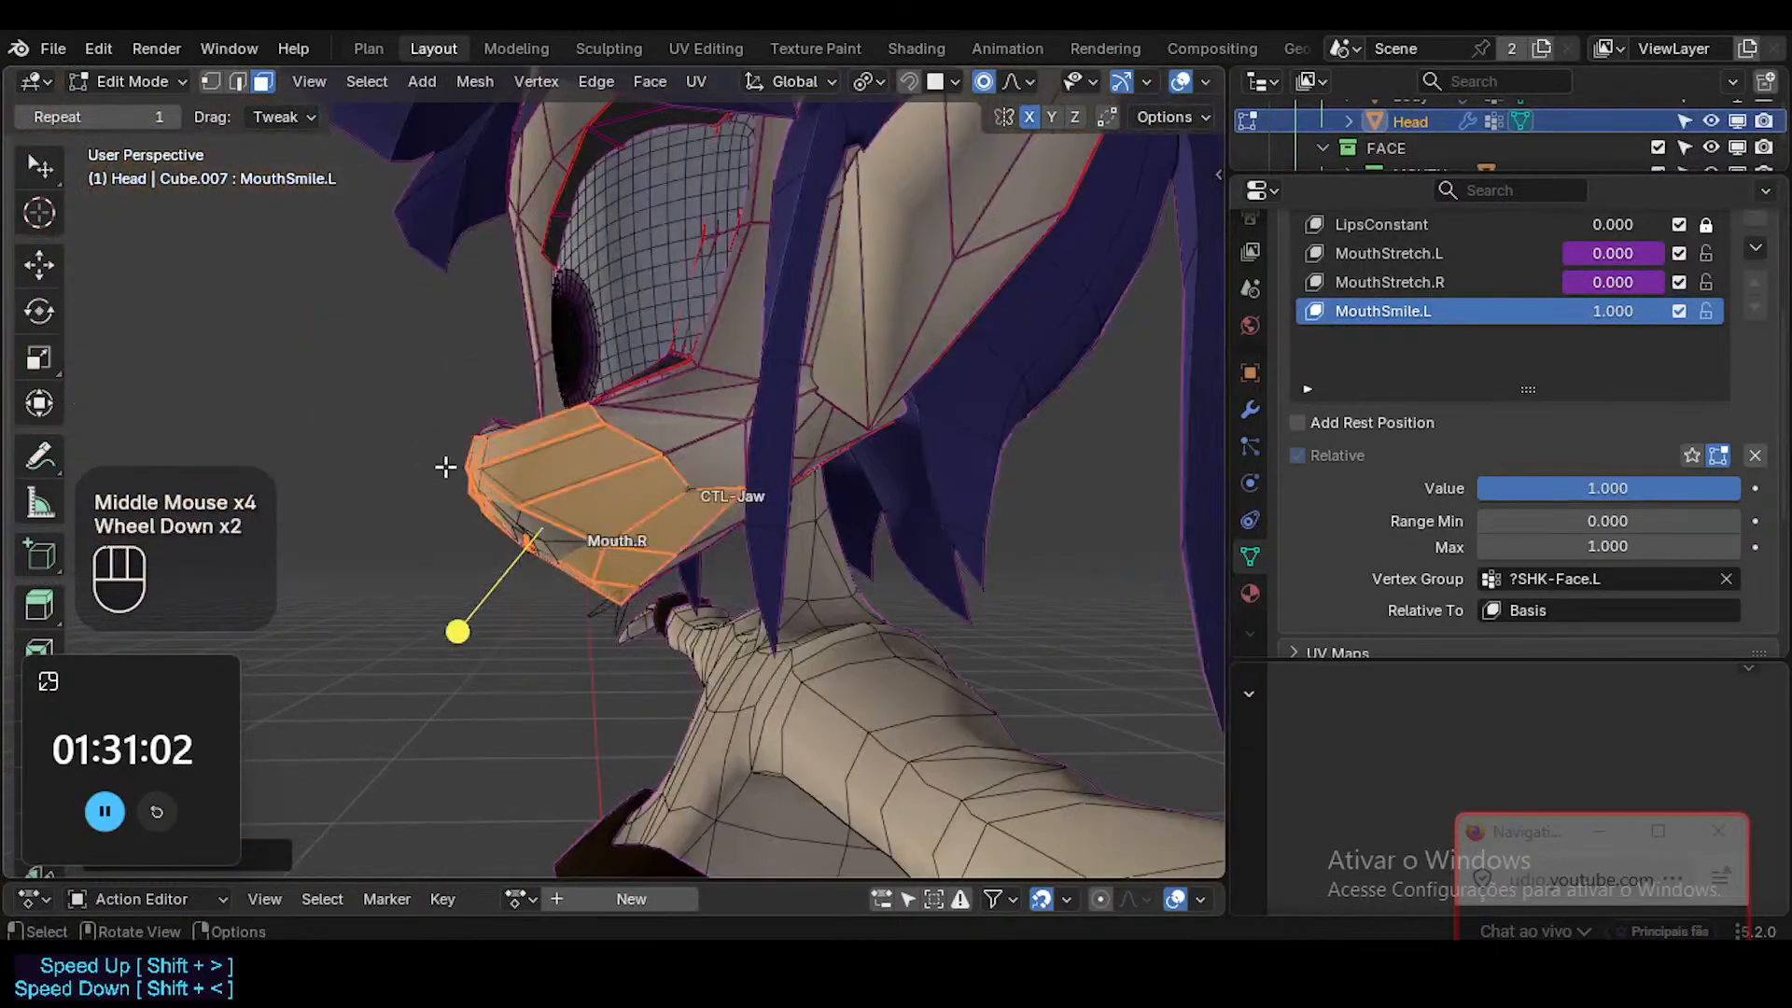
pyautogui.moveTo(444, 463); pyautogui.dragTo(619, 544, button='middle')
pyautogui.scroll(2, 513, 520)
pyautogui.hotkey('shift', 'h')
# Disable the Body object and FACE collection in viewports, and exclude the COSTUME and EYES collections from the view layer.
pyautogui.moveTo(1587, 176); pyautogui.dragTo(1624, 449)
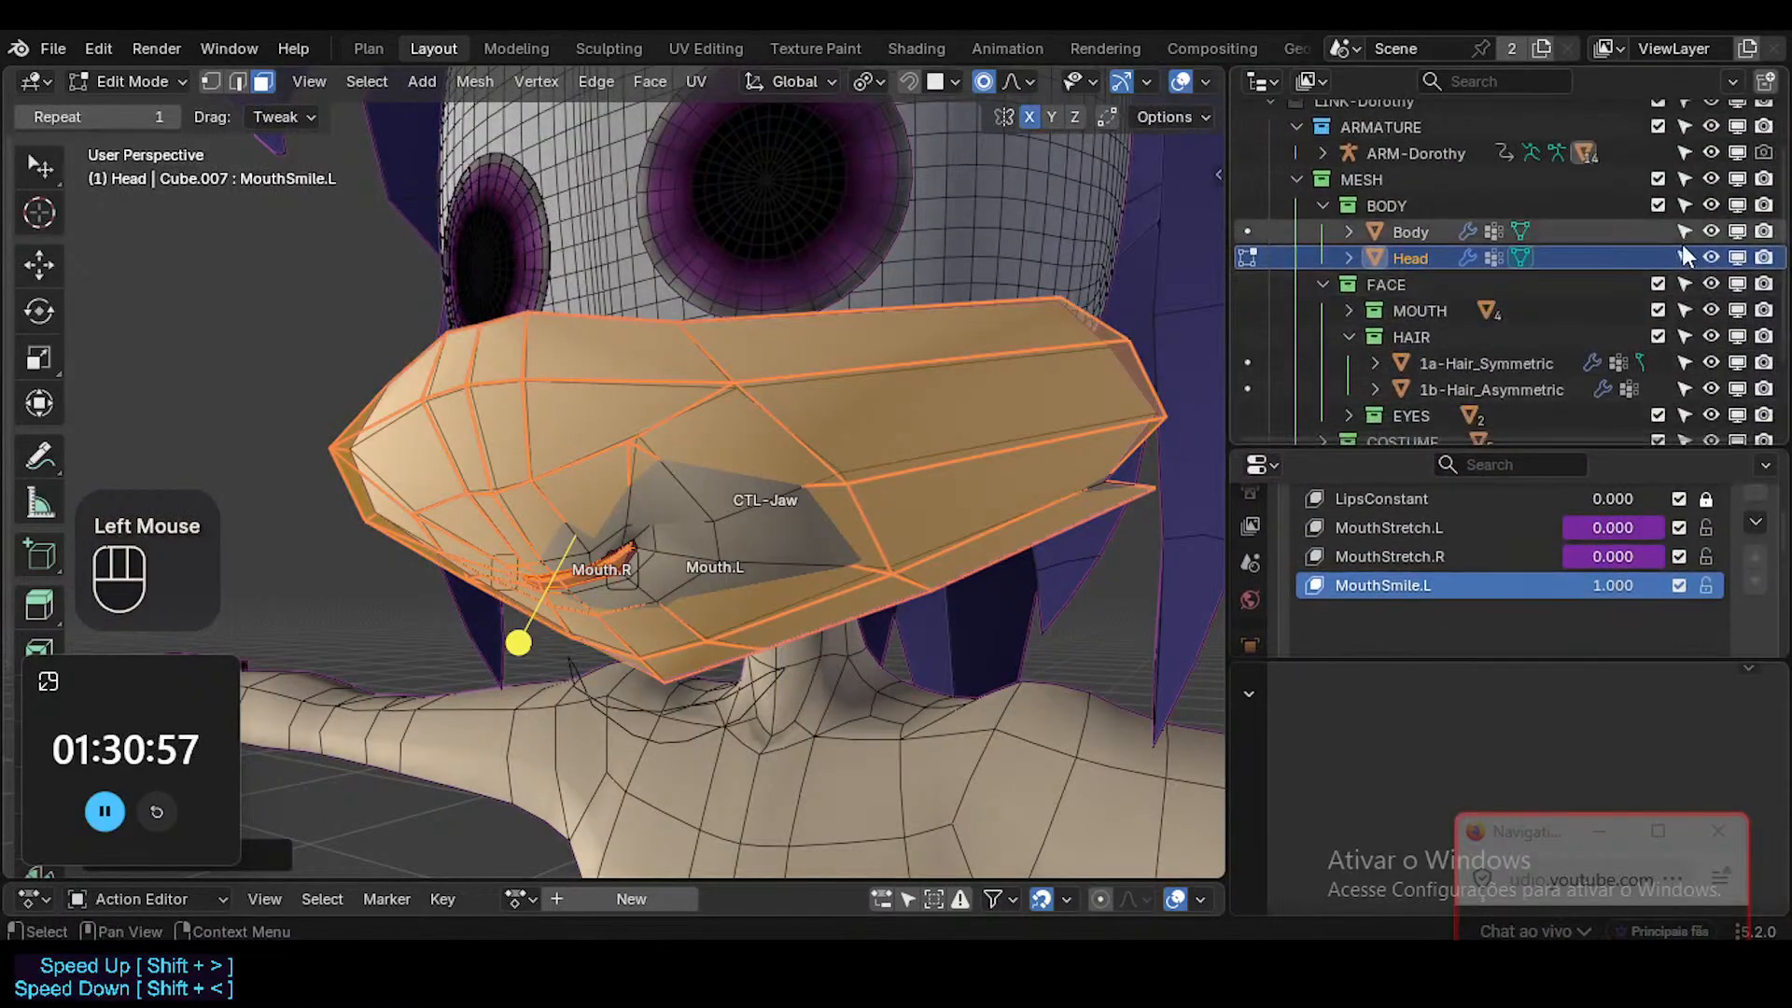
pyautogui.click(1739, 230)
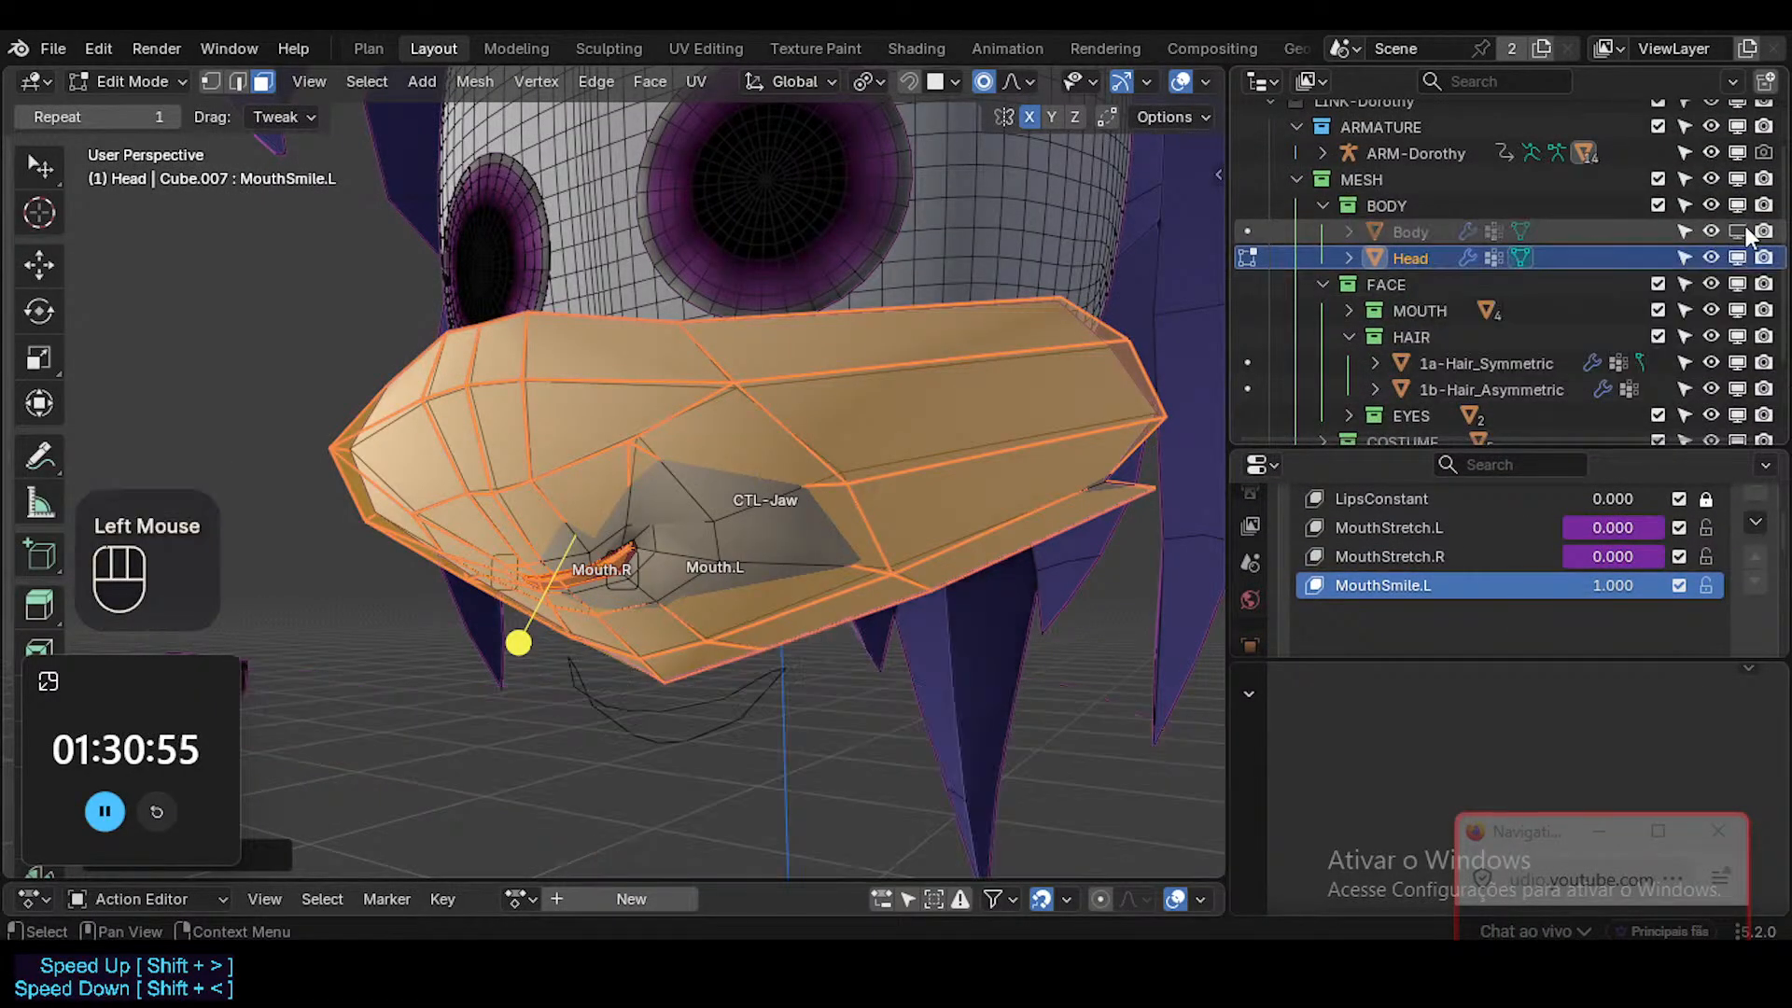
pyautogui.click(1745, 283)
pyautogui.scroll(-2, 1723, 373)
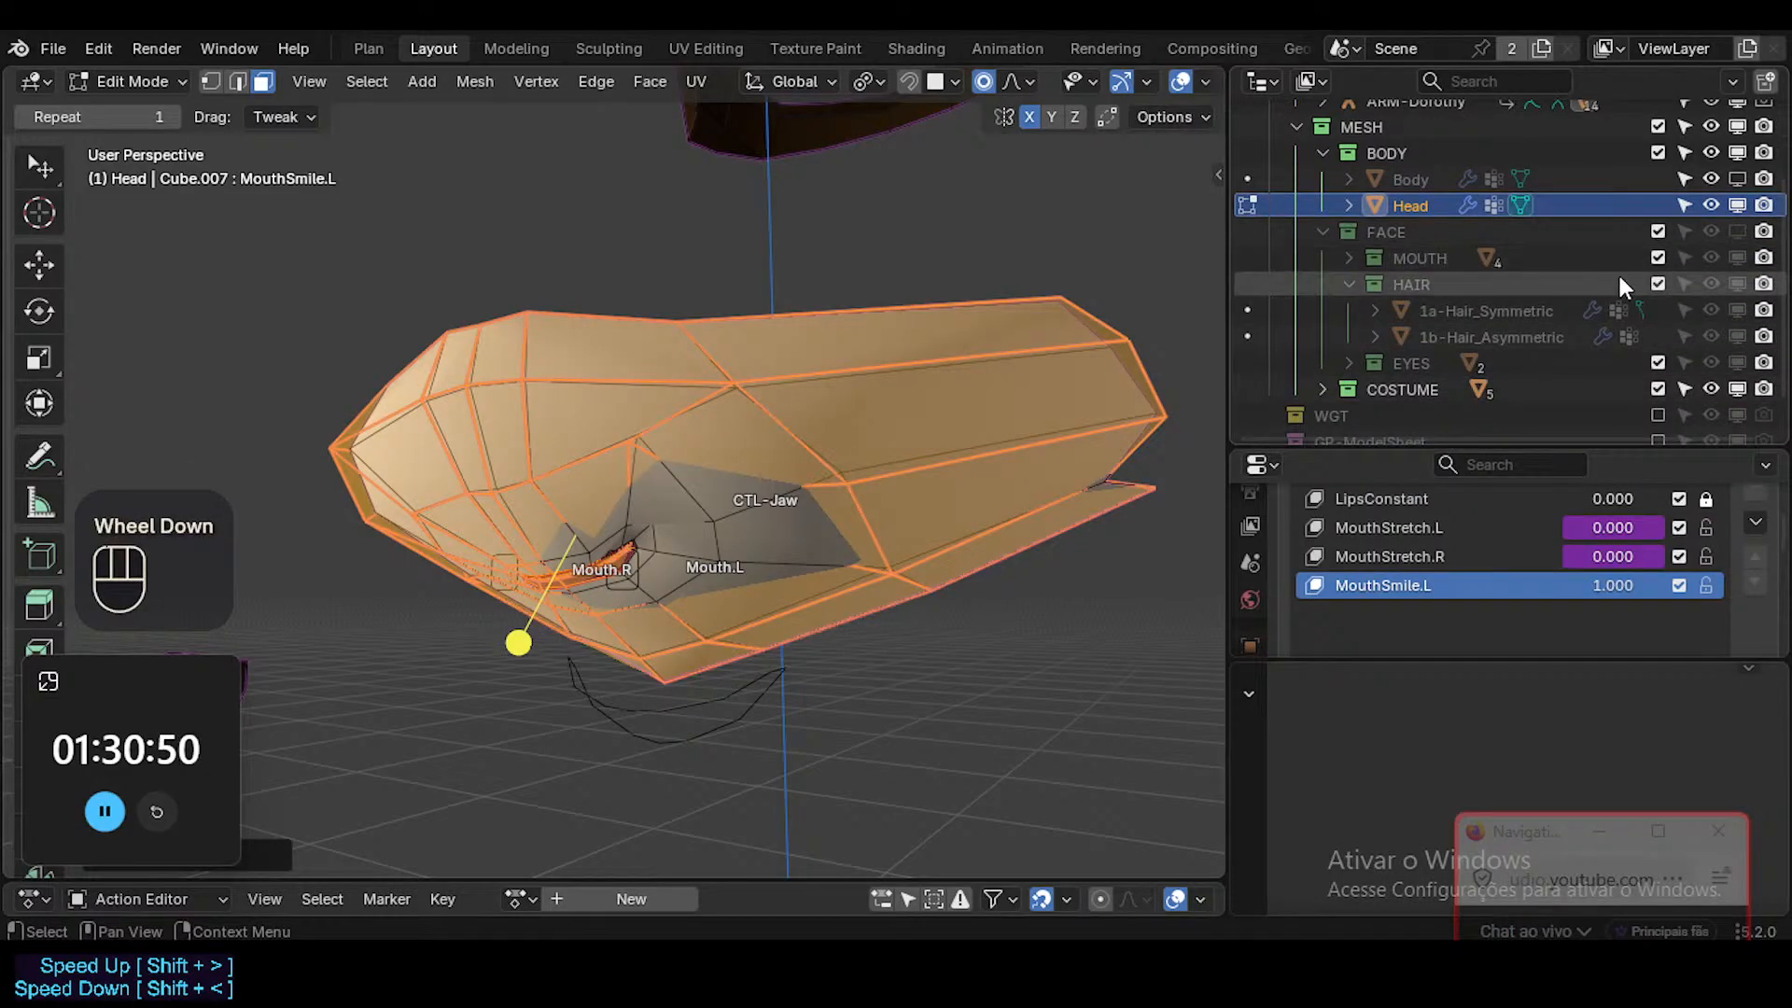
pyautogui.click(1653, 388)
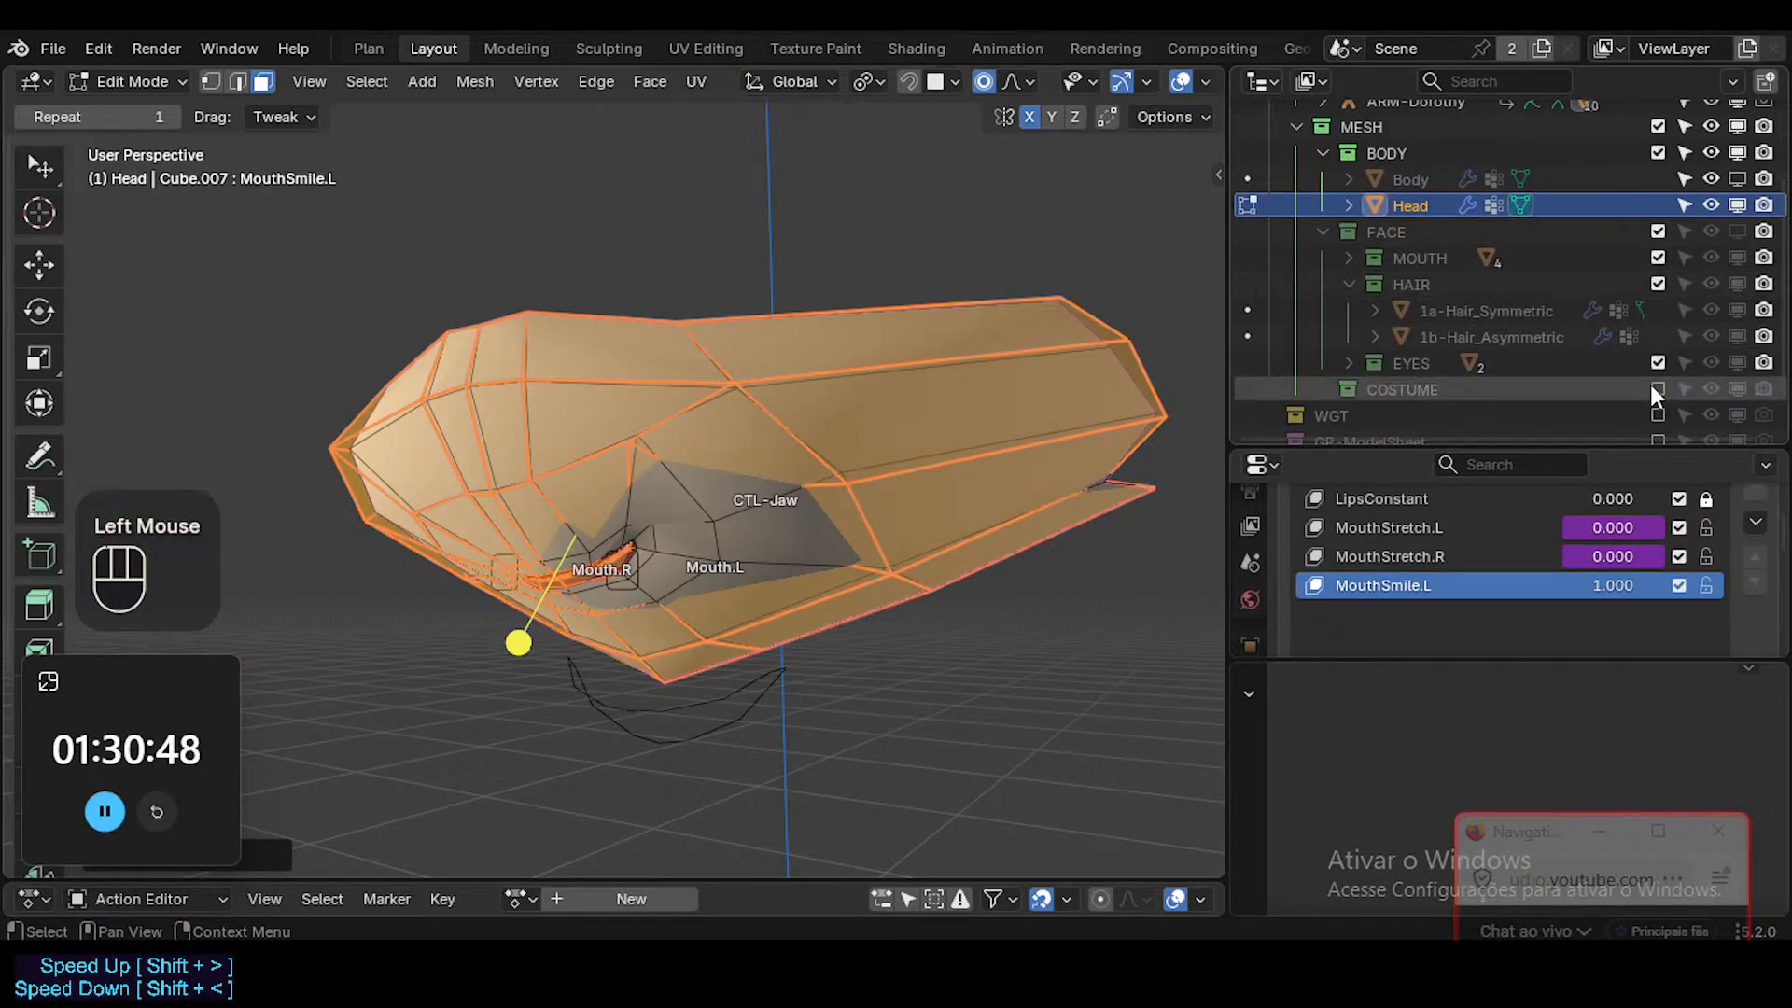
pyautogui.click(1658, 362)
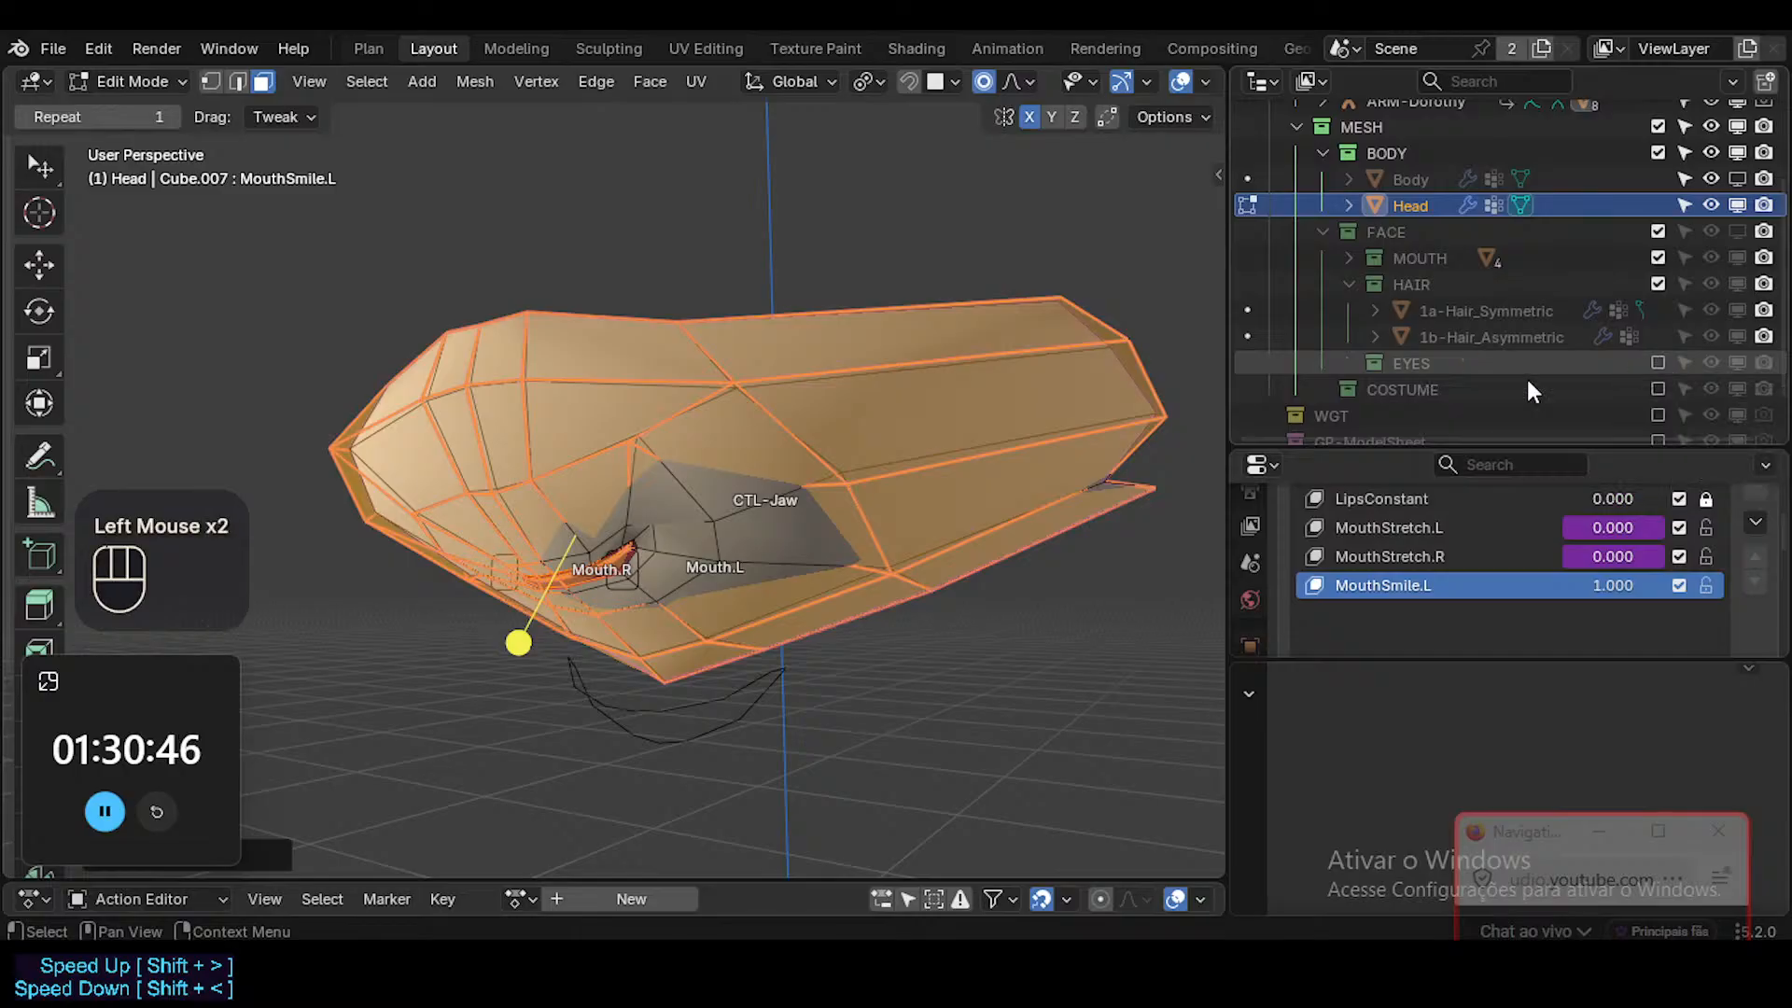
# Return to vertex mode and nudge the upper cheek vertex above the Mouth.L corner.
pyautogui.moveTo(653, 560); pyautogui.dragTo(607, 560, button='middle')
pyautogui.scroll(3, 723, 591)
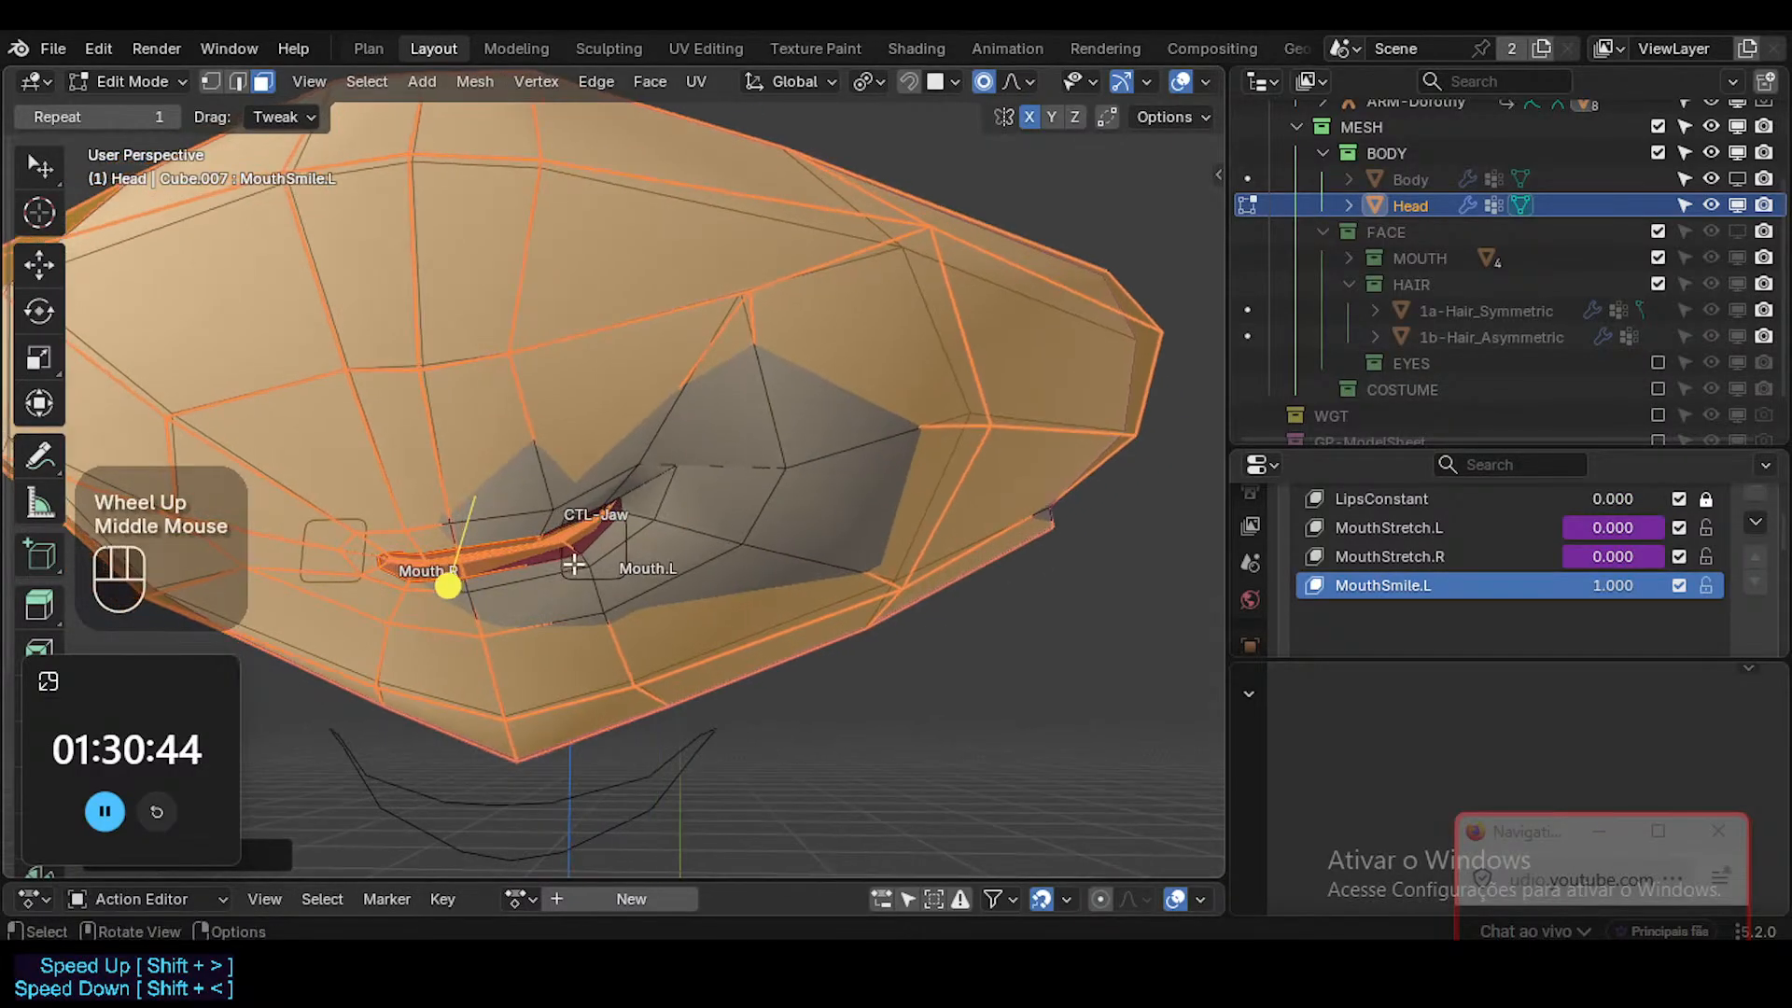
pyautogui.hotkey('alt', 'z')
pyautogui.keyDown('shift'); pyautogui.moveTo(688, 500); pyautogui.dragTo(700, 508, button='middle'); pyautogui.keyUp('shift')
pyautogui.moveTo(700, 509); pyautogui.dragTo(713, 506, button='middle')
pyautogui.hotkey('alt', 'z')
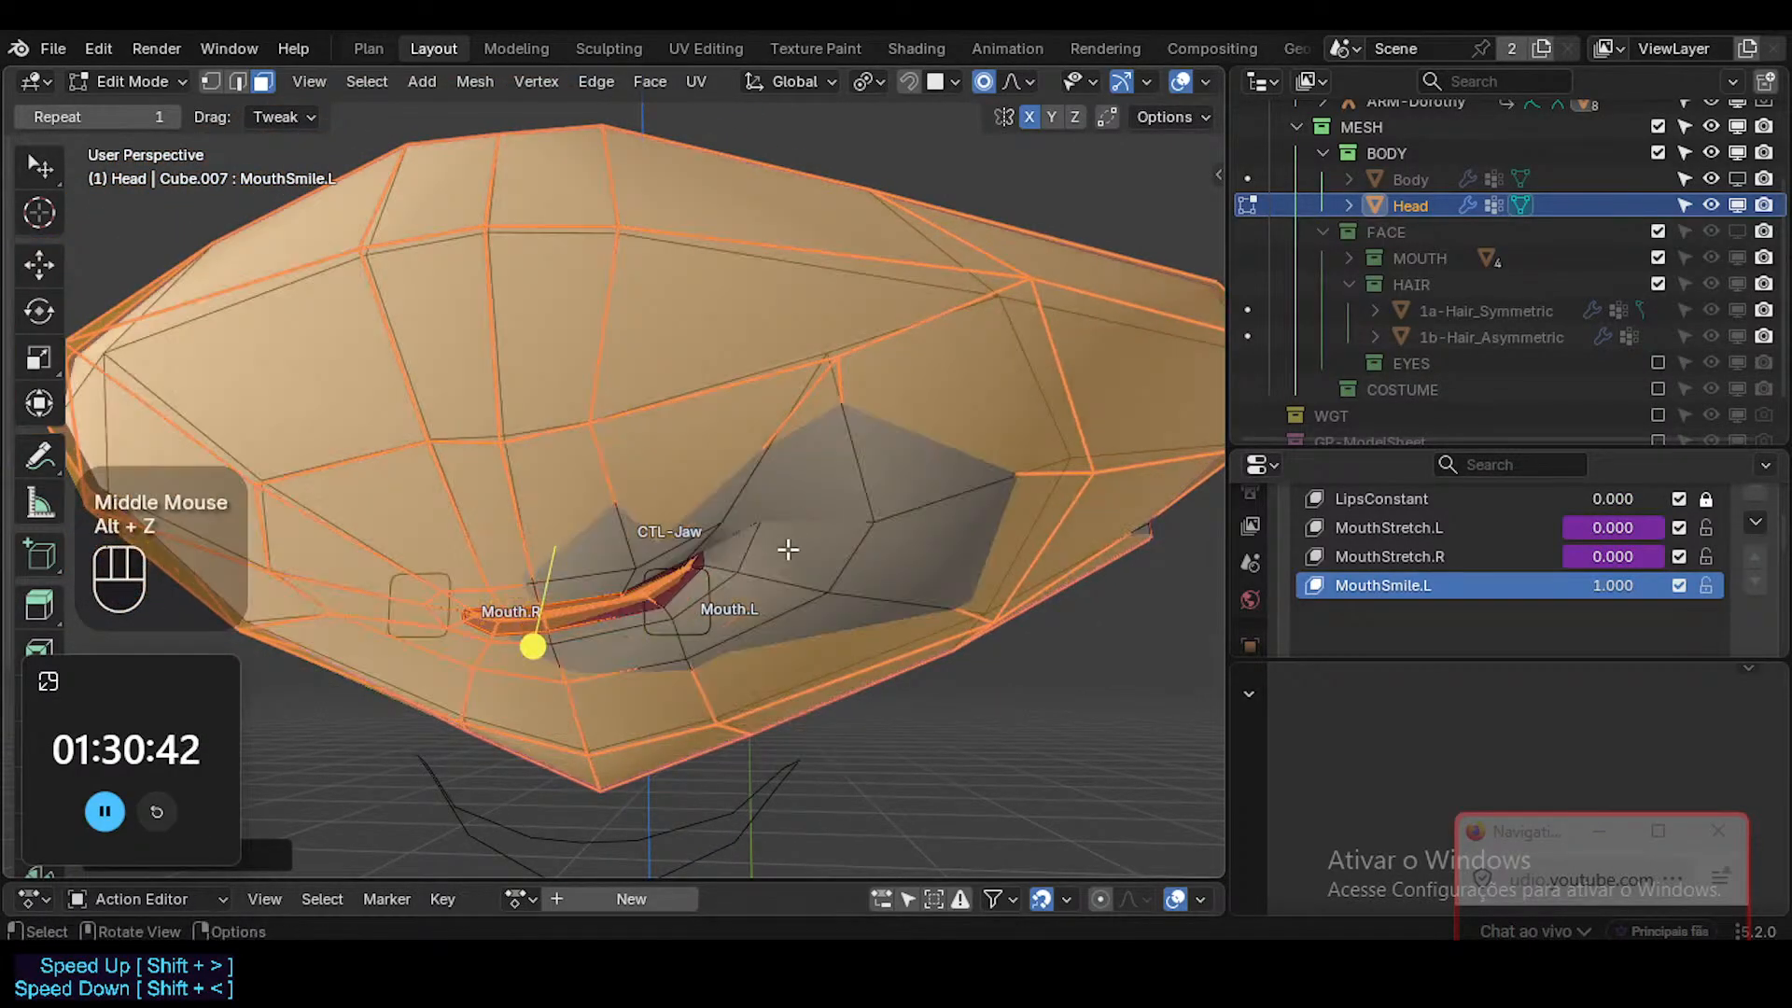
pyautogui.press('1')
pyautogui.click(873, 396)
pyautogui.press('g')
pyautogui.keyDown('shift'); pyautogui.click(817, 419); pyautogui.keyUp('shift')
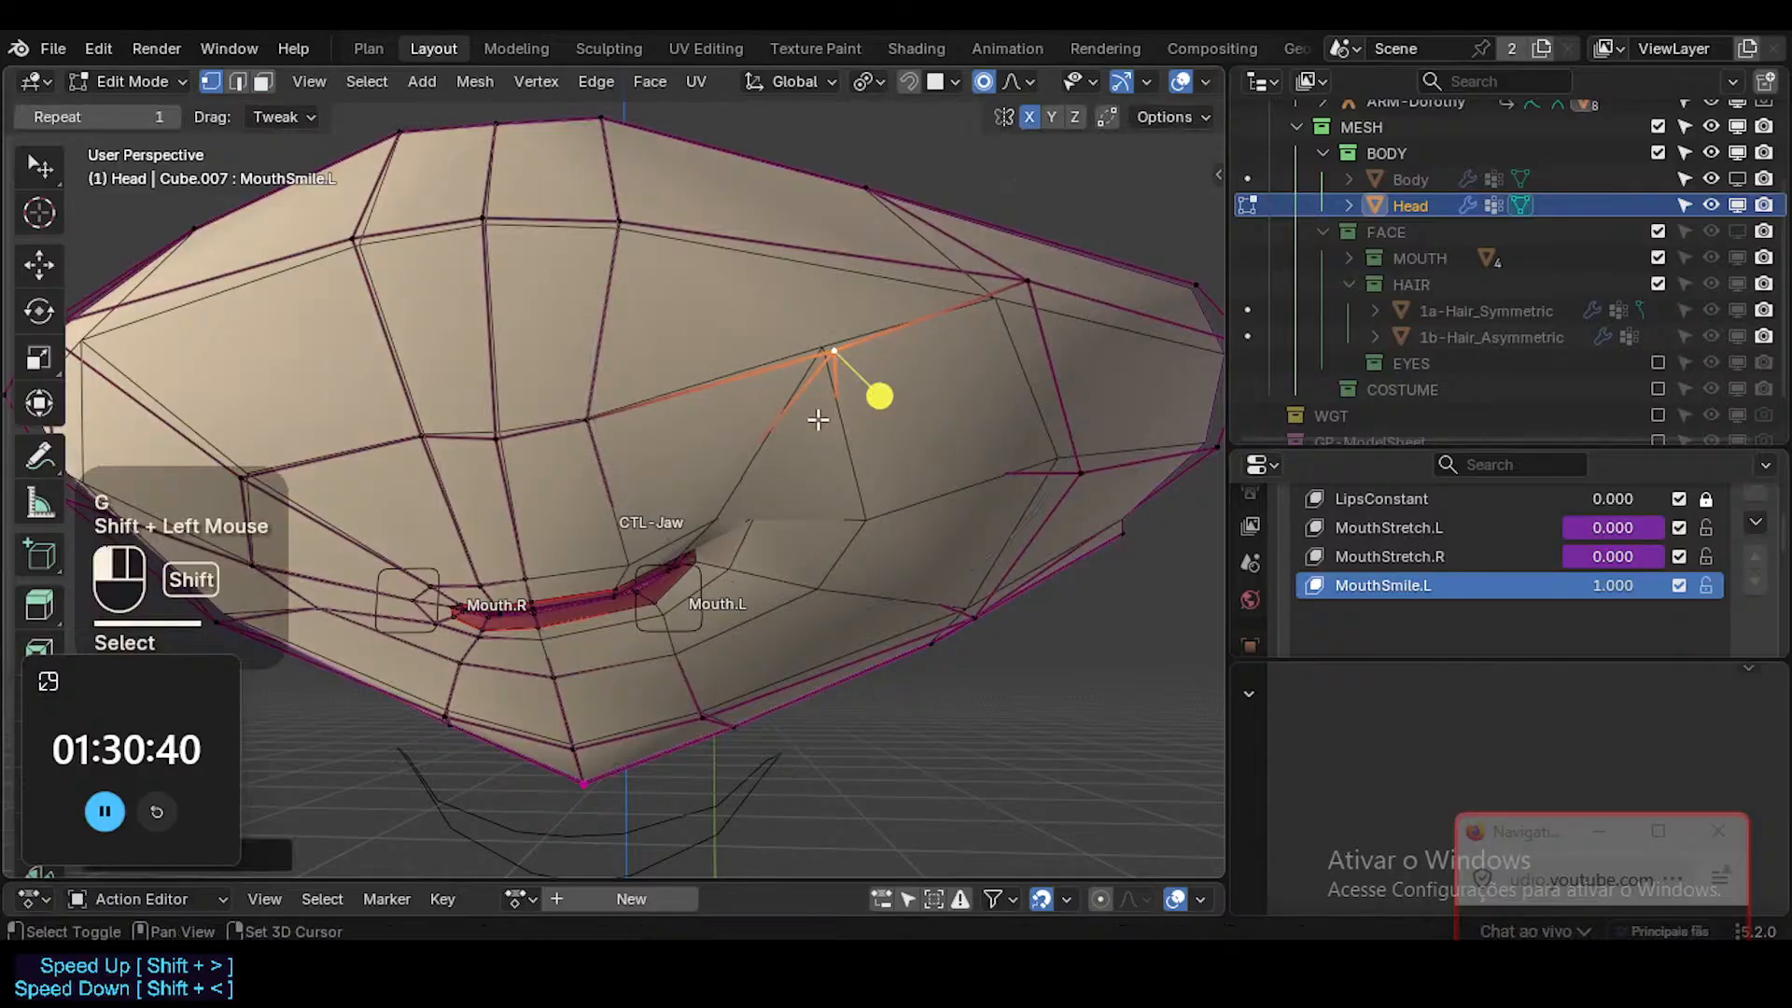
# Select the outer cheek vertex beside Mouth.L, expand the MOUTH collection and re-enable the FACE collection in viewports.
pyautogui.click(870, 521)
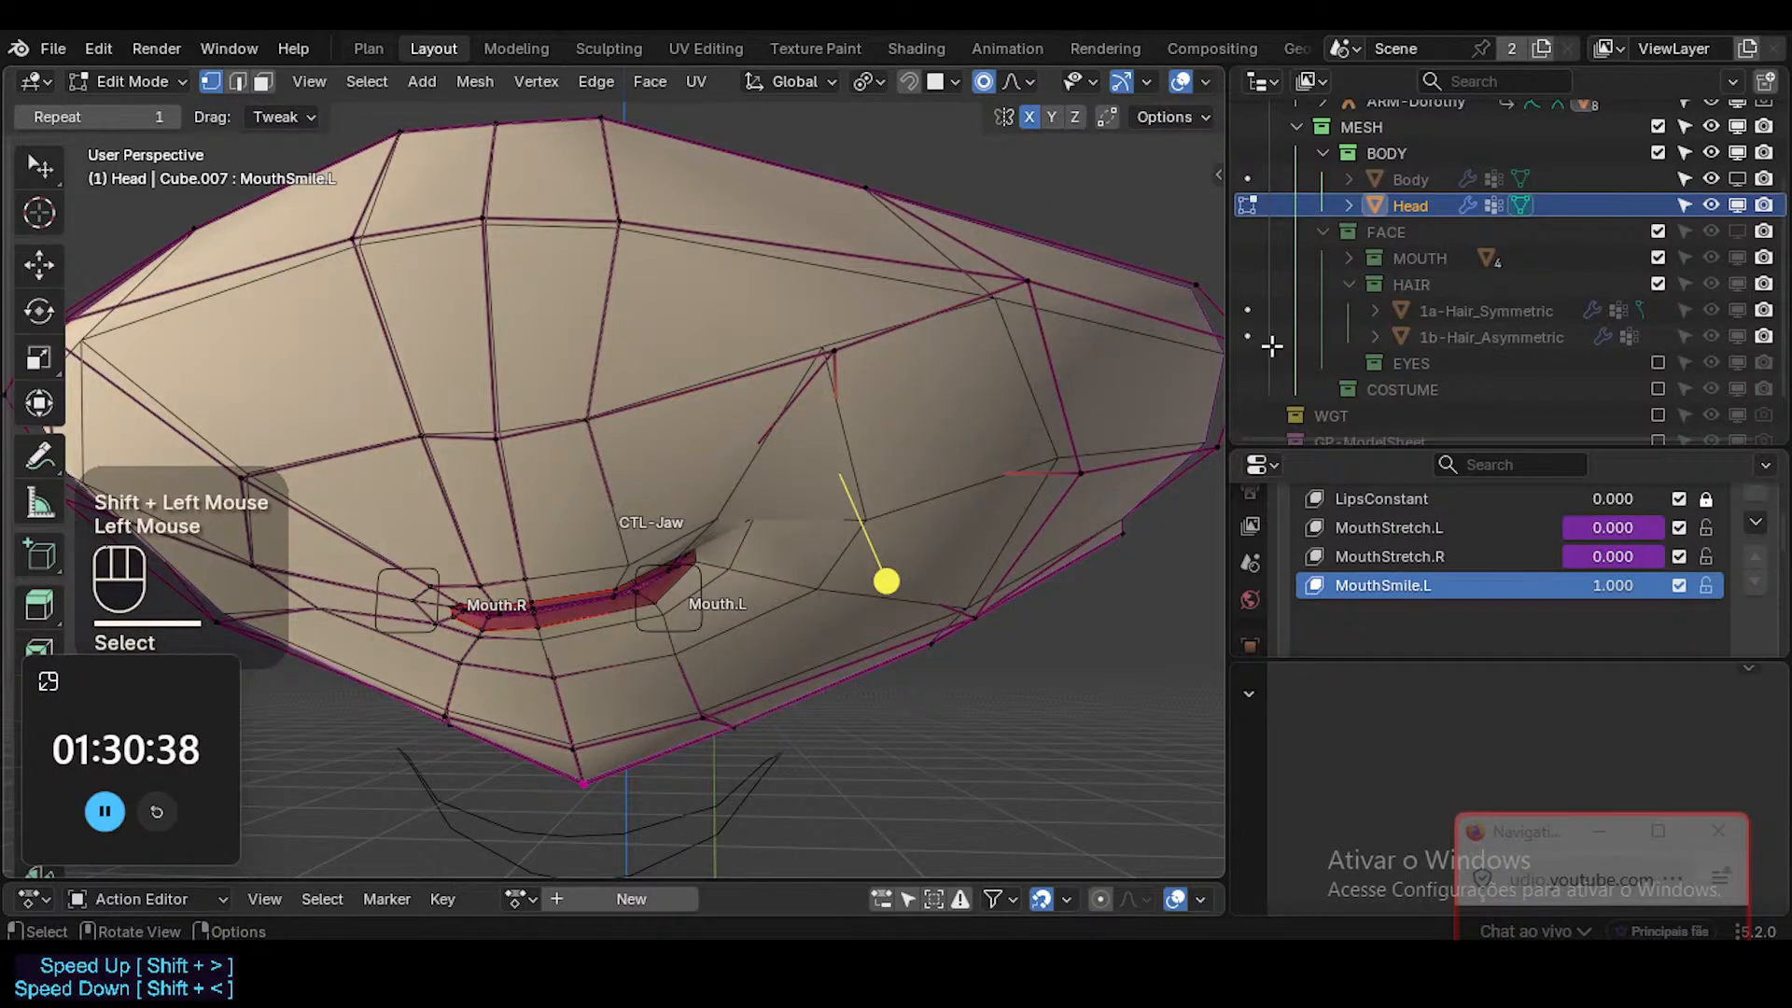
pyautogui.scroll(-1, 1536, 222)
pyautogui.scroll(2, 1537, 222)
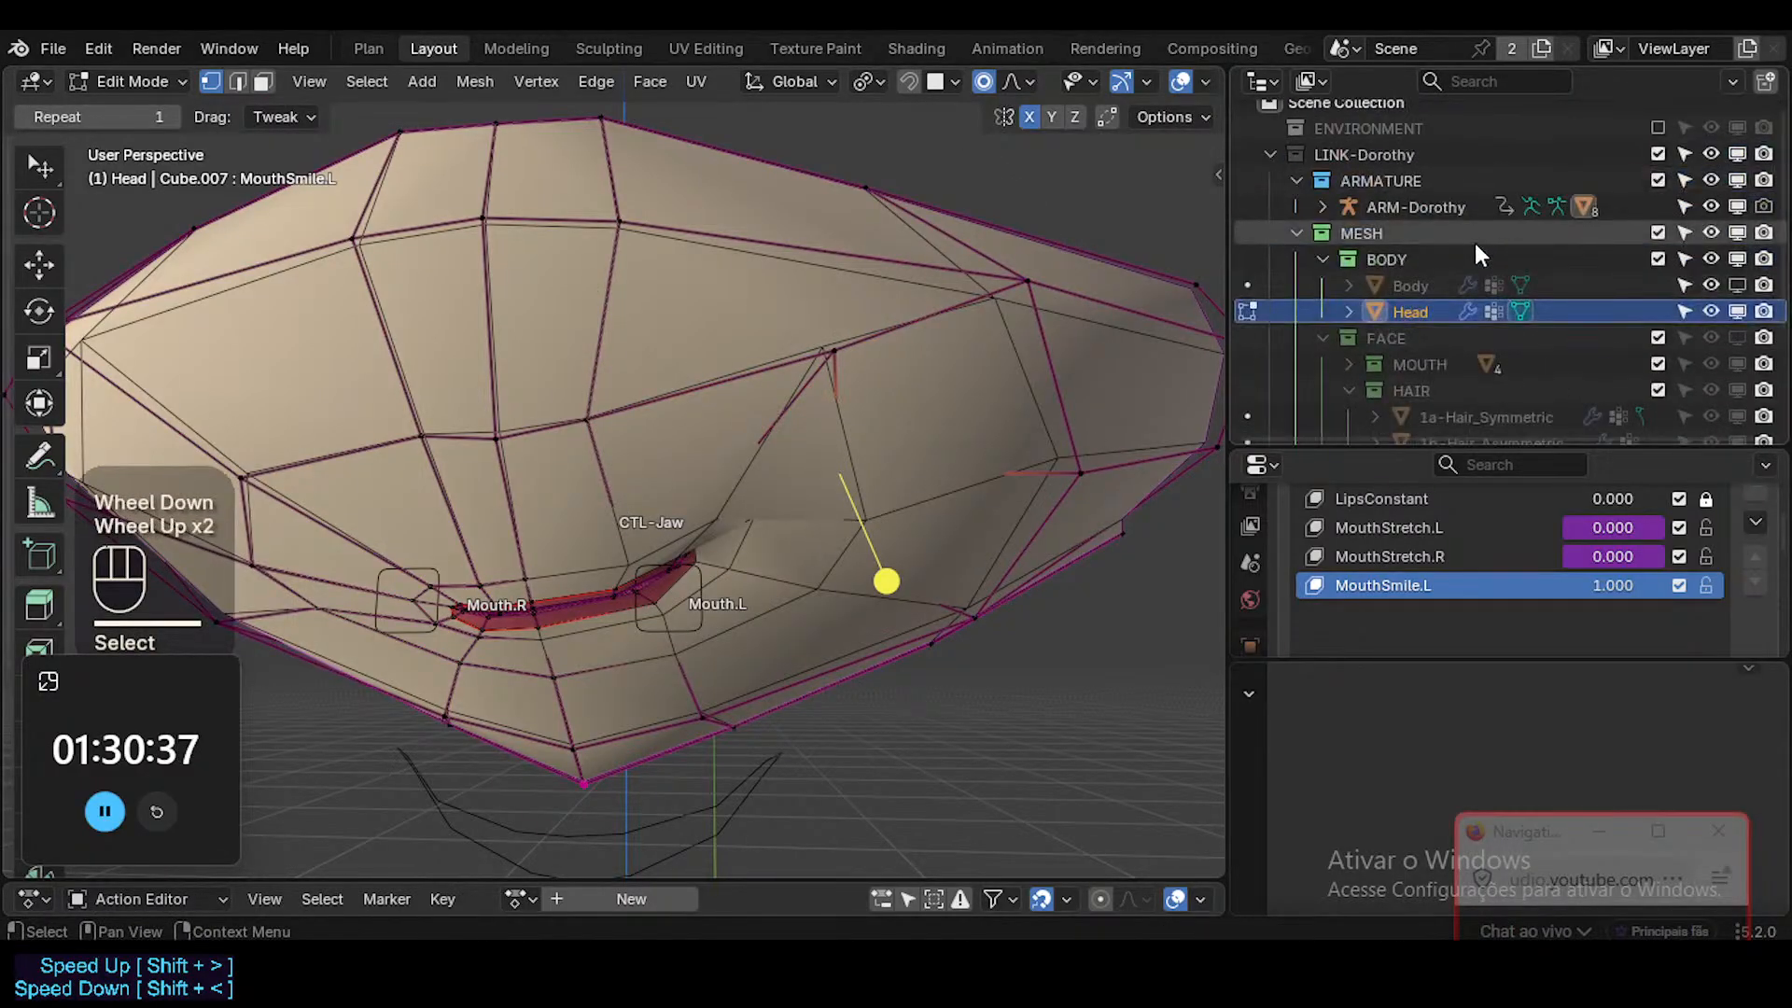
pyautogui.click(1348, 364)
pyautogui.scroll(-1, 1424, 375)
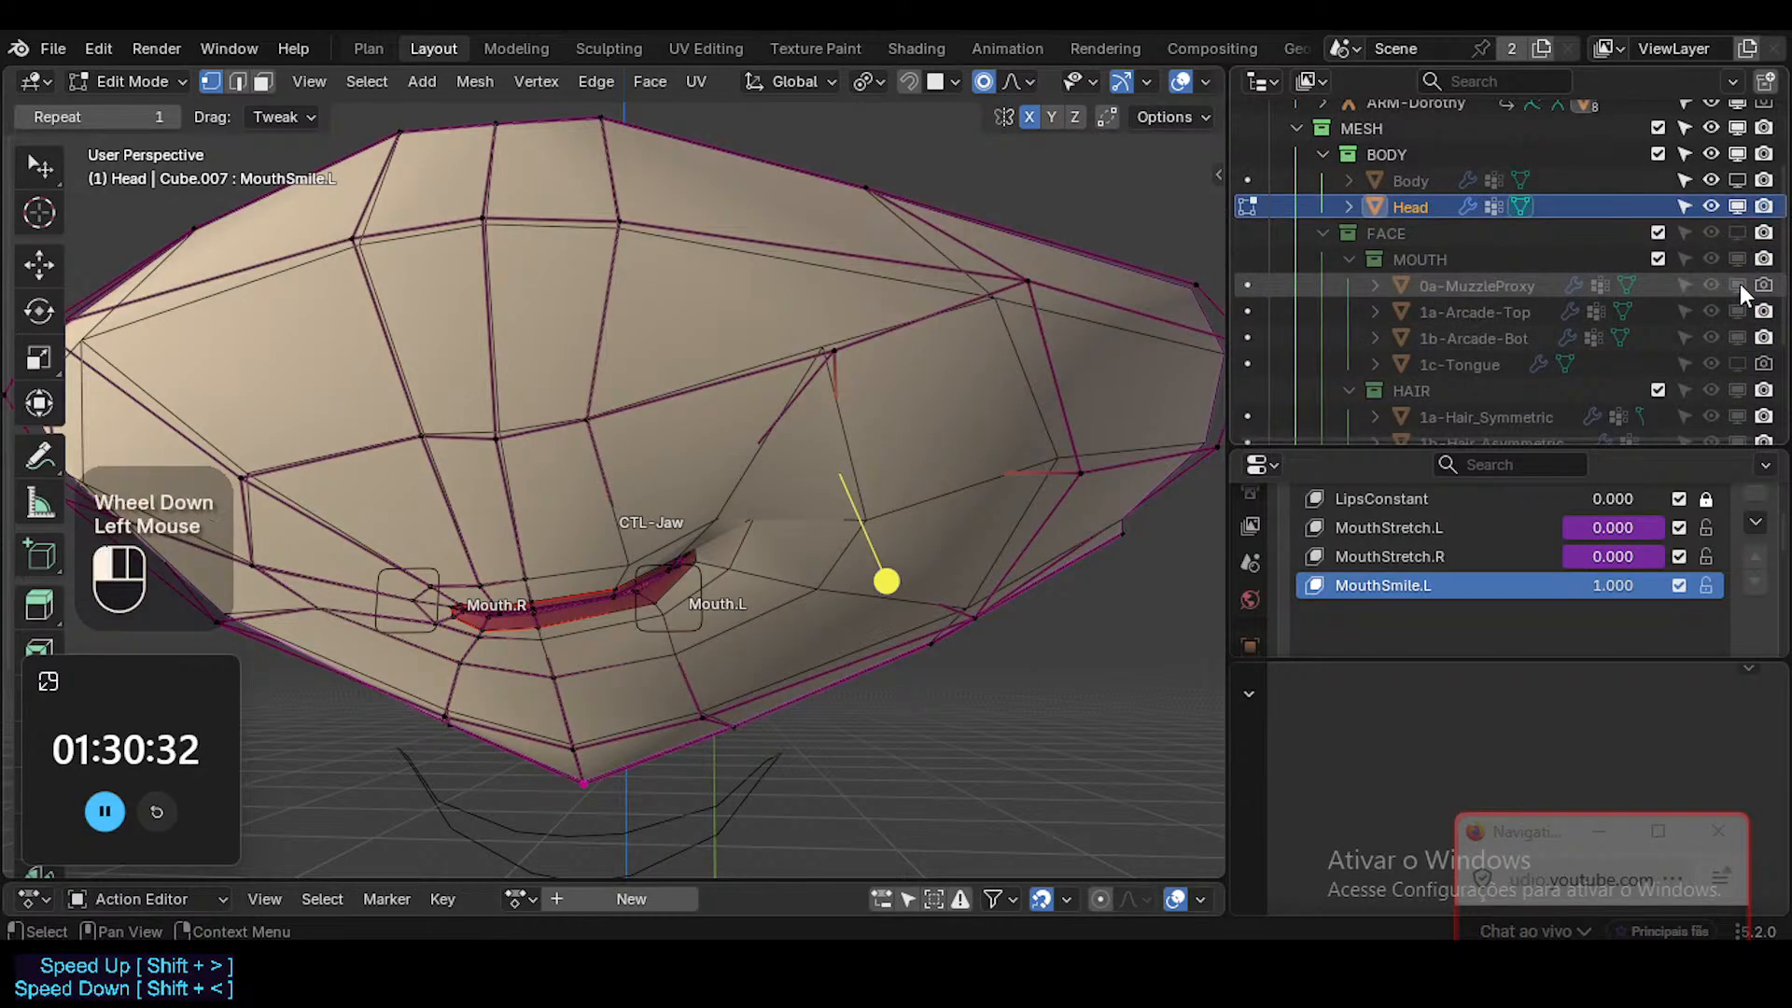
pyautogui.hotkey('alt', 'z')
pyautogui.moveTo(893, 512); pyautogui.dragTo(396, 460, button='middle')
pyautogui.hotkey('alt', 'z')
pyautogui.moveTo(764, 470); pyautogui.dragTo(375, 612, button='middle')
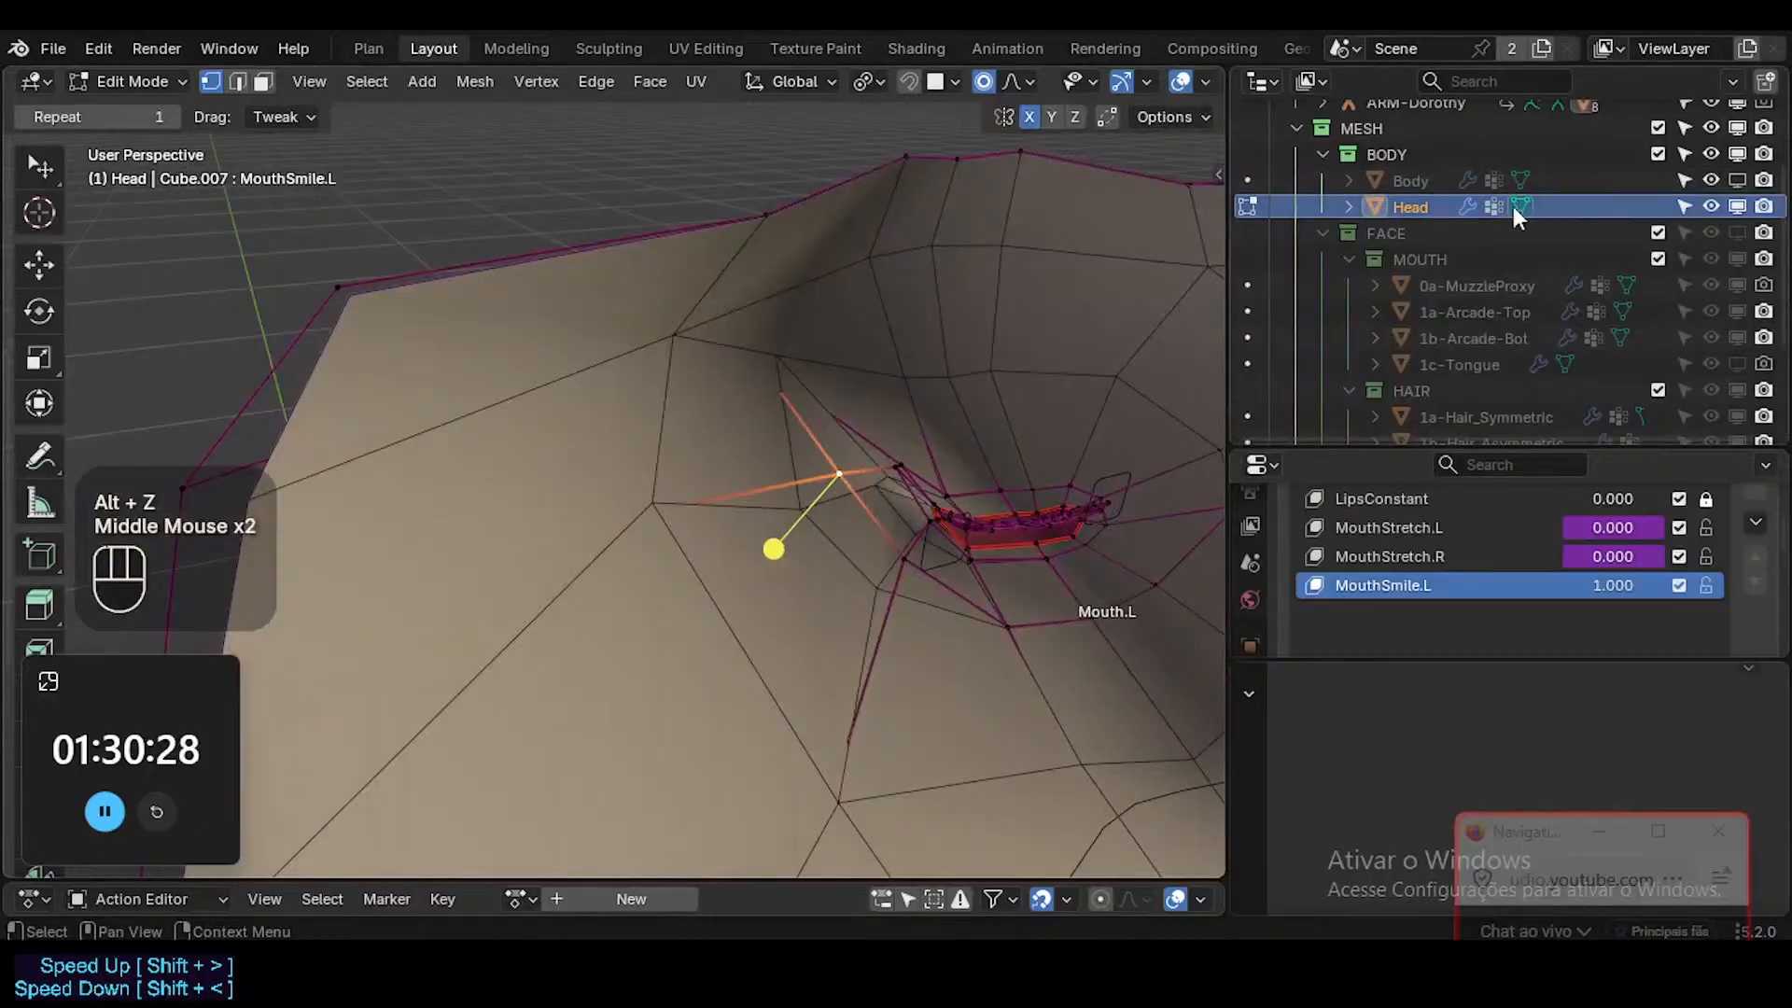
pyautogui.click(1737, 232)
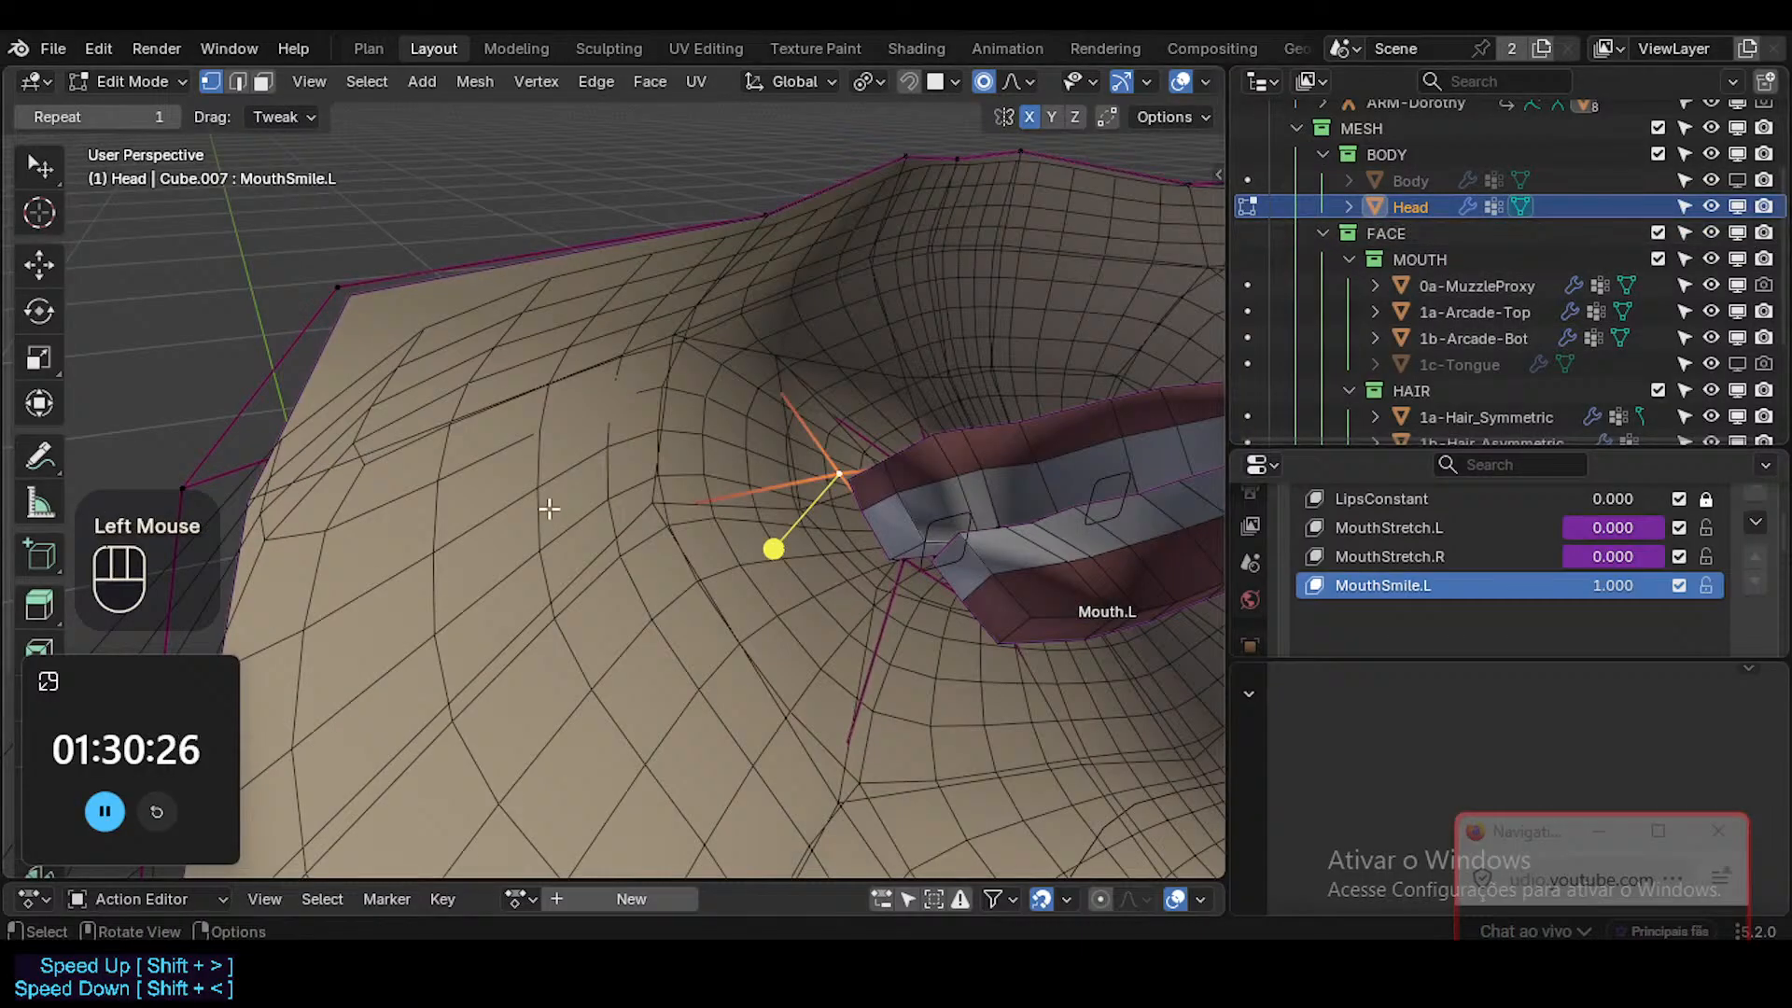
# Move the selected outer cheek vertex slightly, using X-ray to check it against the mouth parts.
pyautogui.moveTo(548, 509); pyautogui.dragTo(1159, 411, button='middle')
pyautogui.moveTo(523, 438); pyautogui.dragTo(926, 506, button='middle')
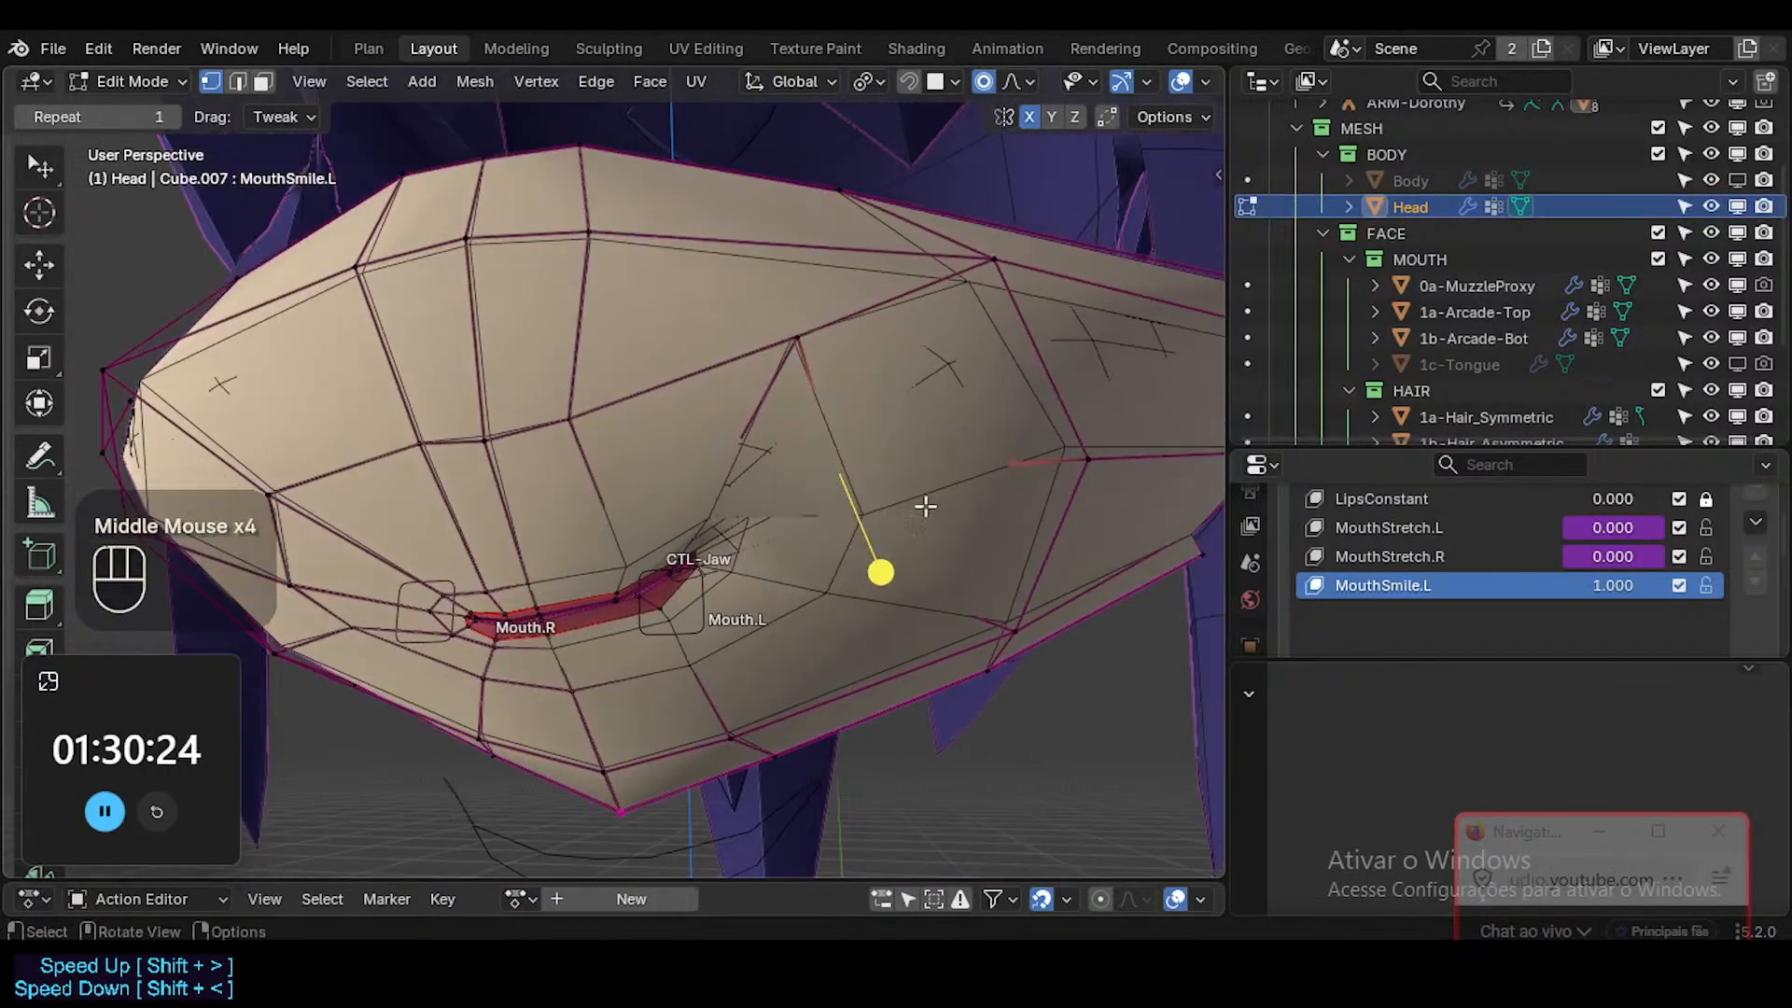
pyautogui.hotkey('alt', 'z')
pyautogui.moveTo(793, 528); pyautogui.dragTo(936, 448, button='middle')
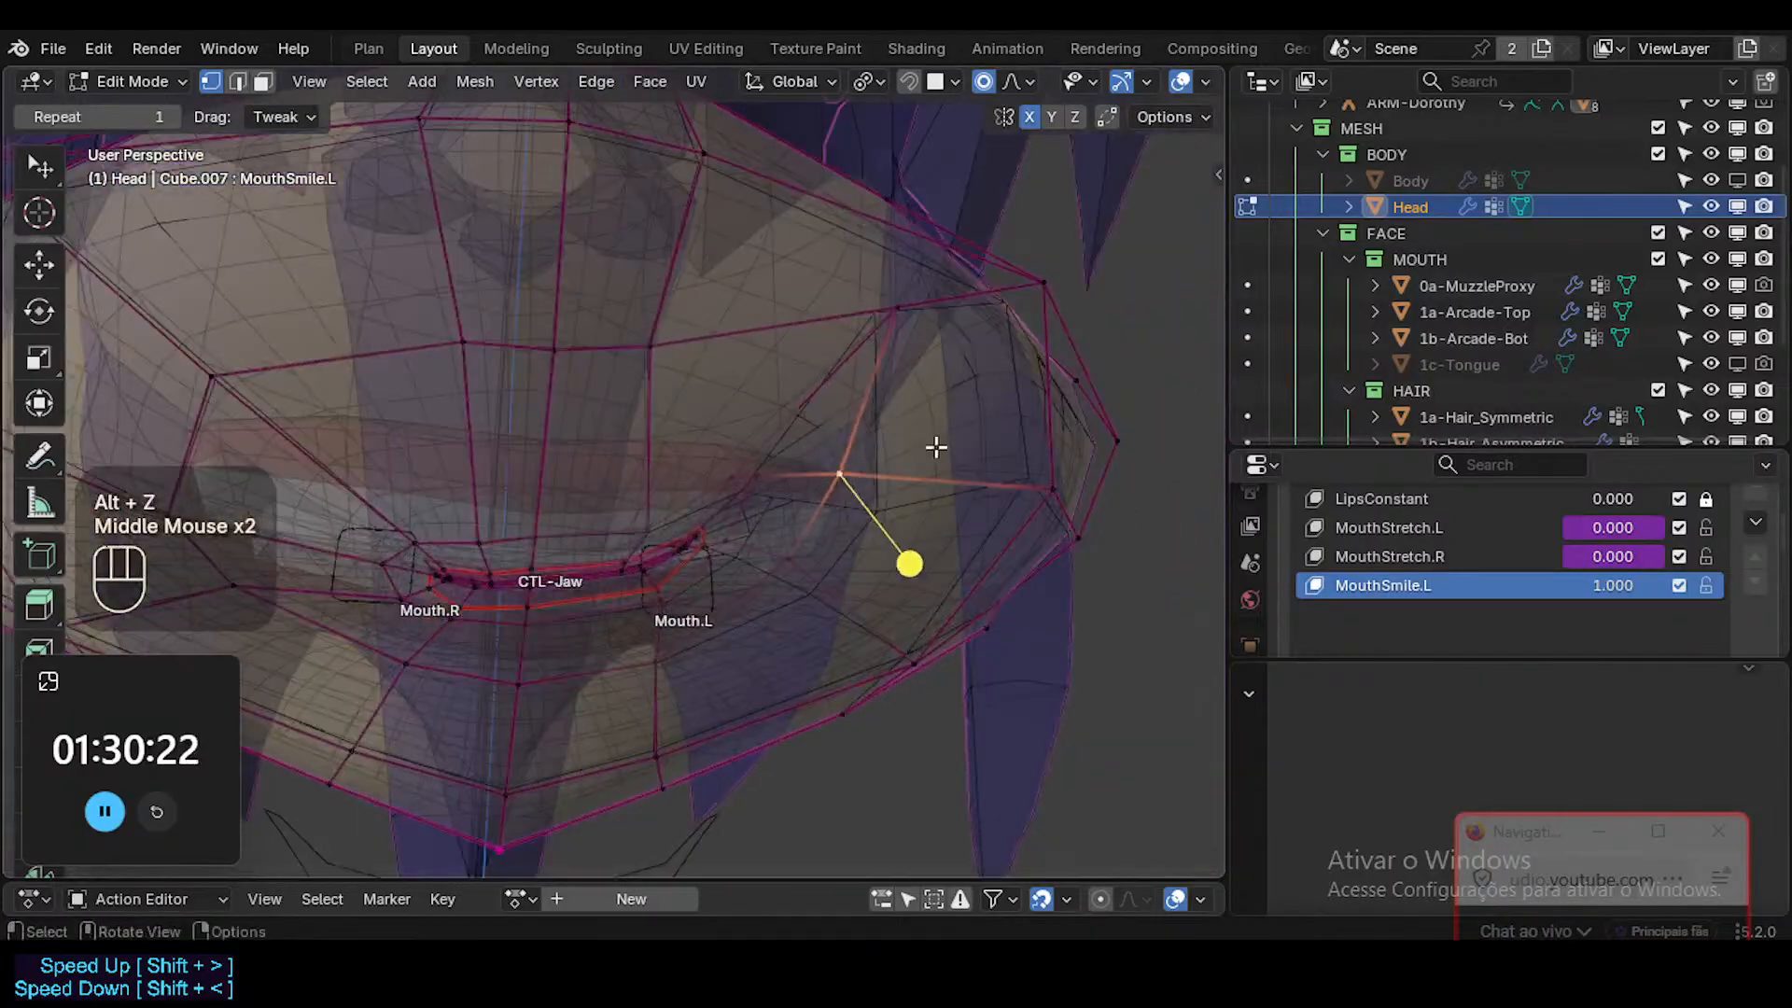
pyautogui.press('g')
pyautogui.click(857, 489)
pyautogui.moveTo(856, 489); pyautogui.dragTo(792, 526, button='middle')
pyautogui.hotkey('alt', 'z')
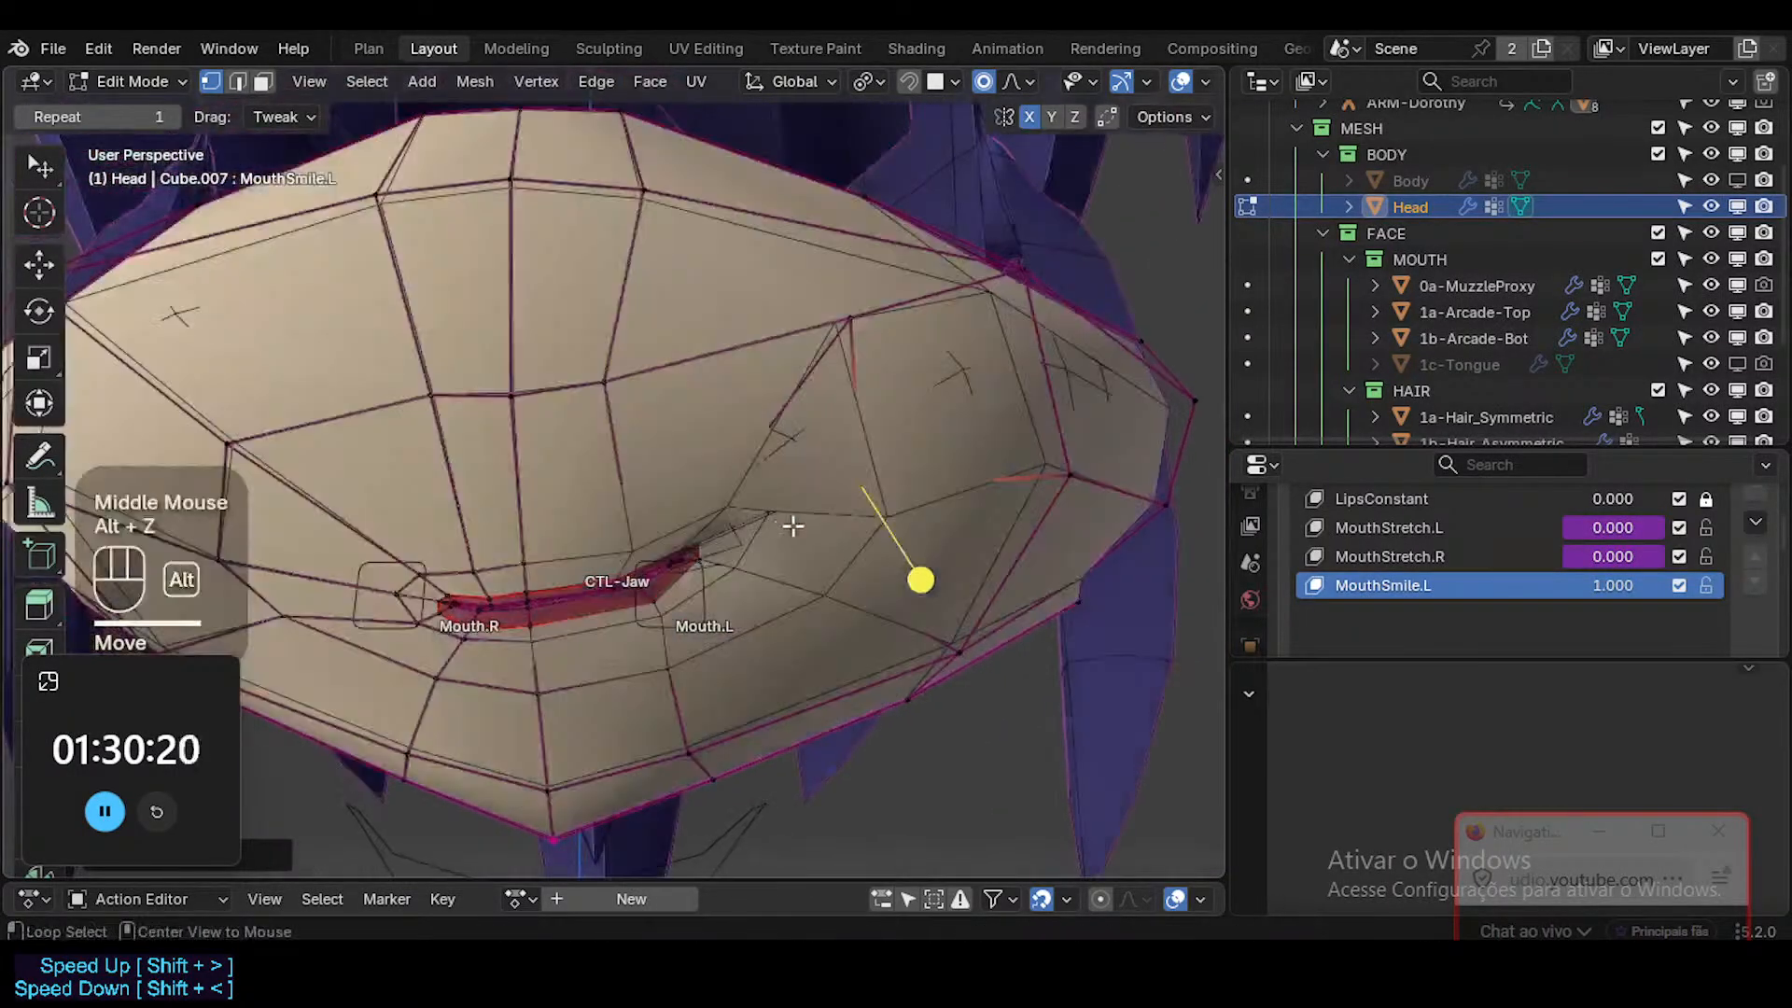
# Select the crease vertex just above the Mouth.L corner and exclude the MOUTH collection from the view layer.
pyautogui.moveTo(875, 399); pyautogui.dragTo(894, 385, button='middle')
pyautogui.click(736, 540)
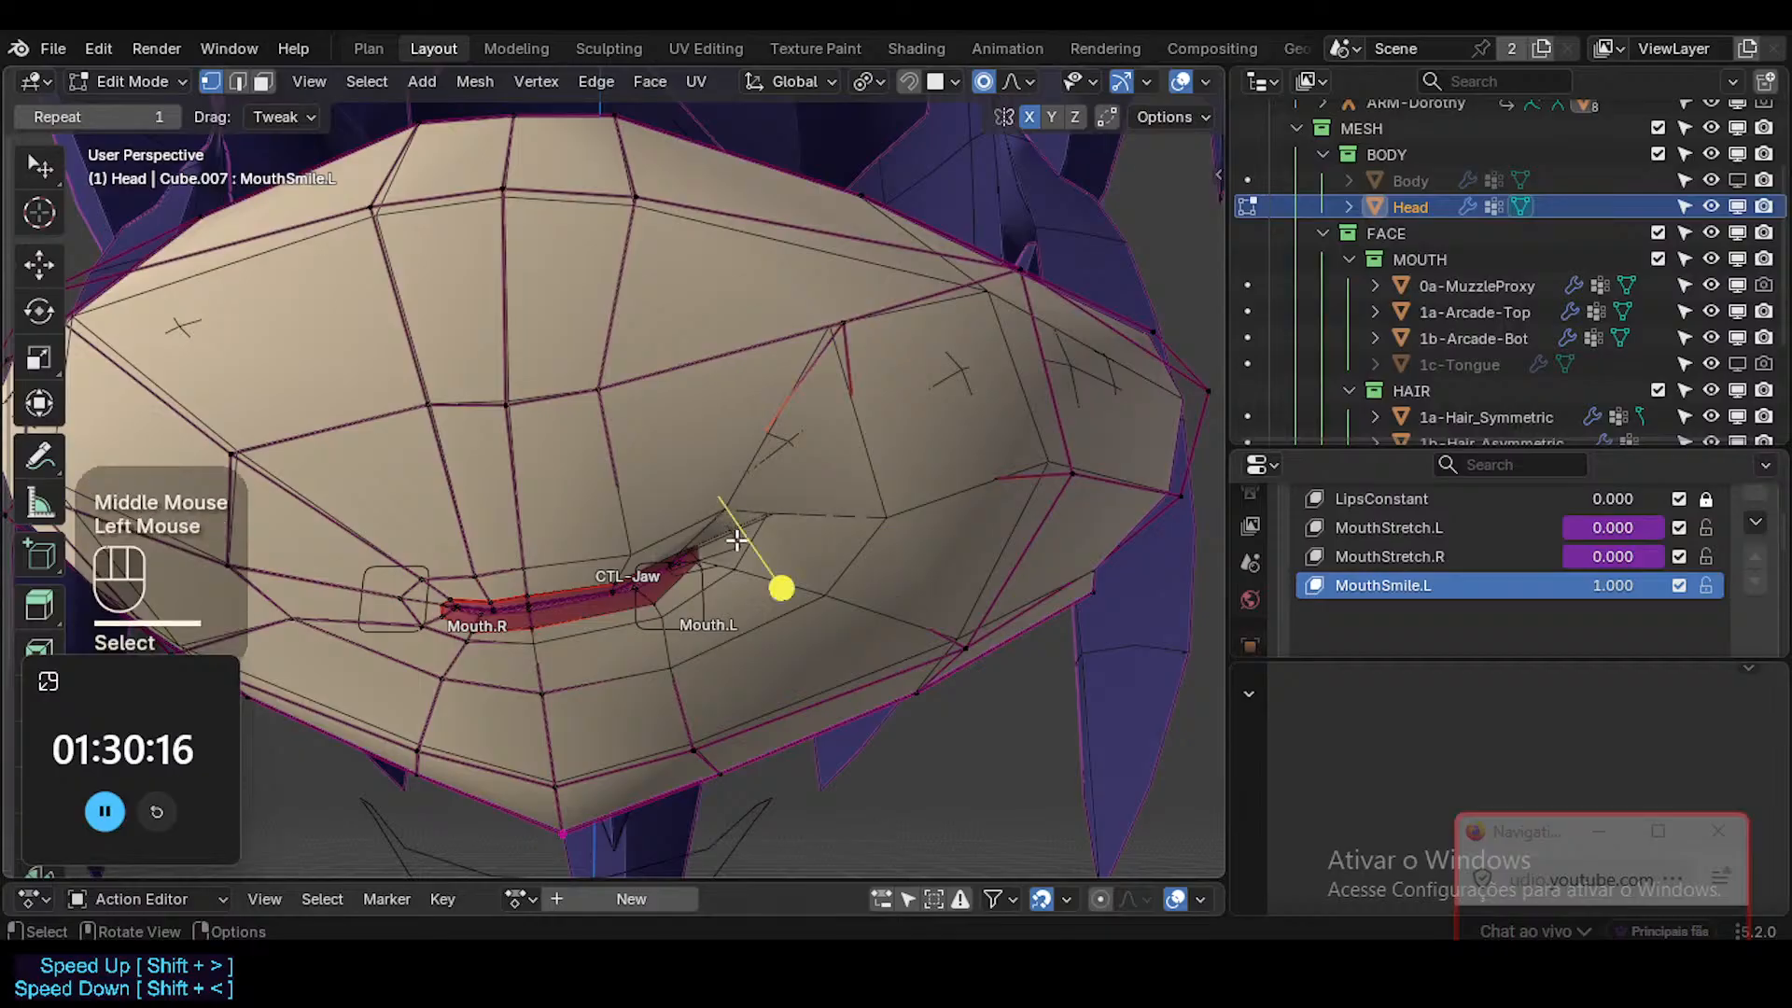
pyautogui.hotkey('alt', 'z')
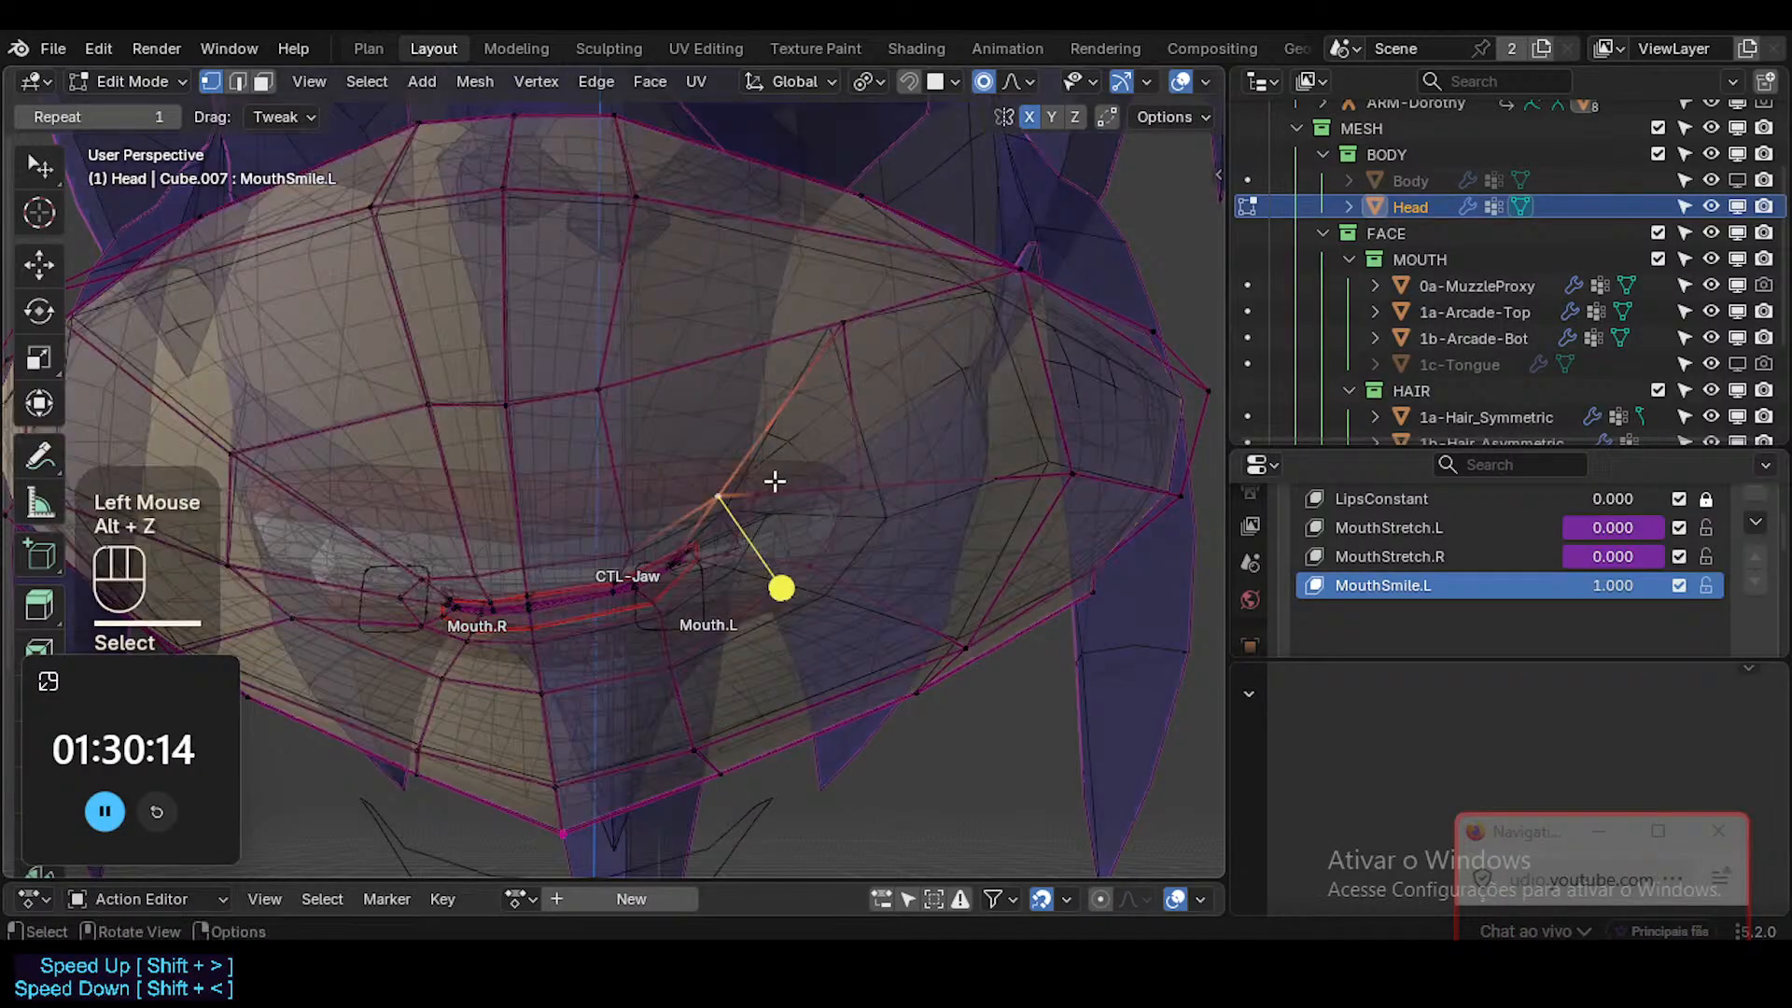
pyautogui.moveTo(771, 480); pyautogui.dragTo(747, 522, button='middle')
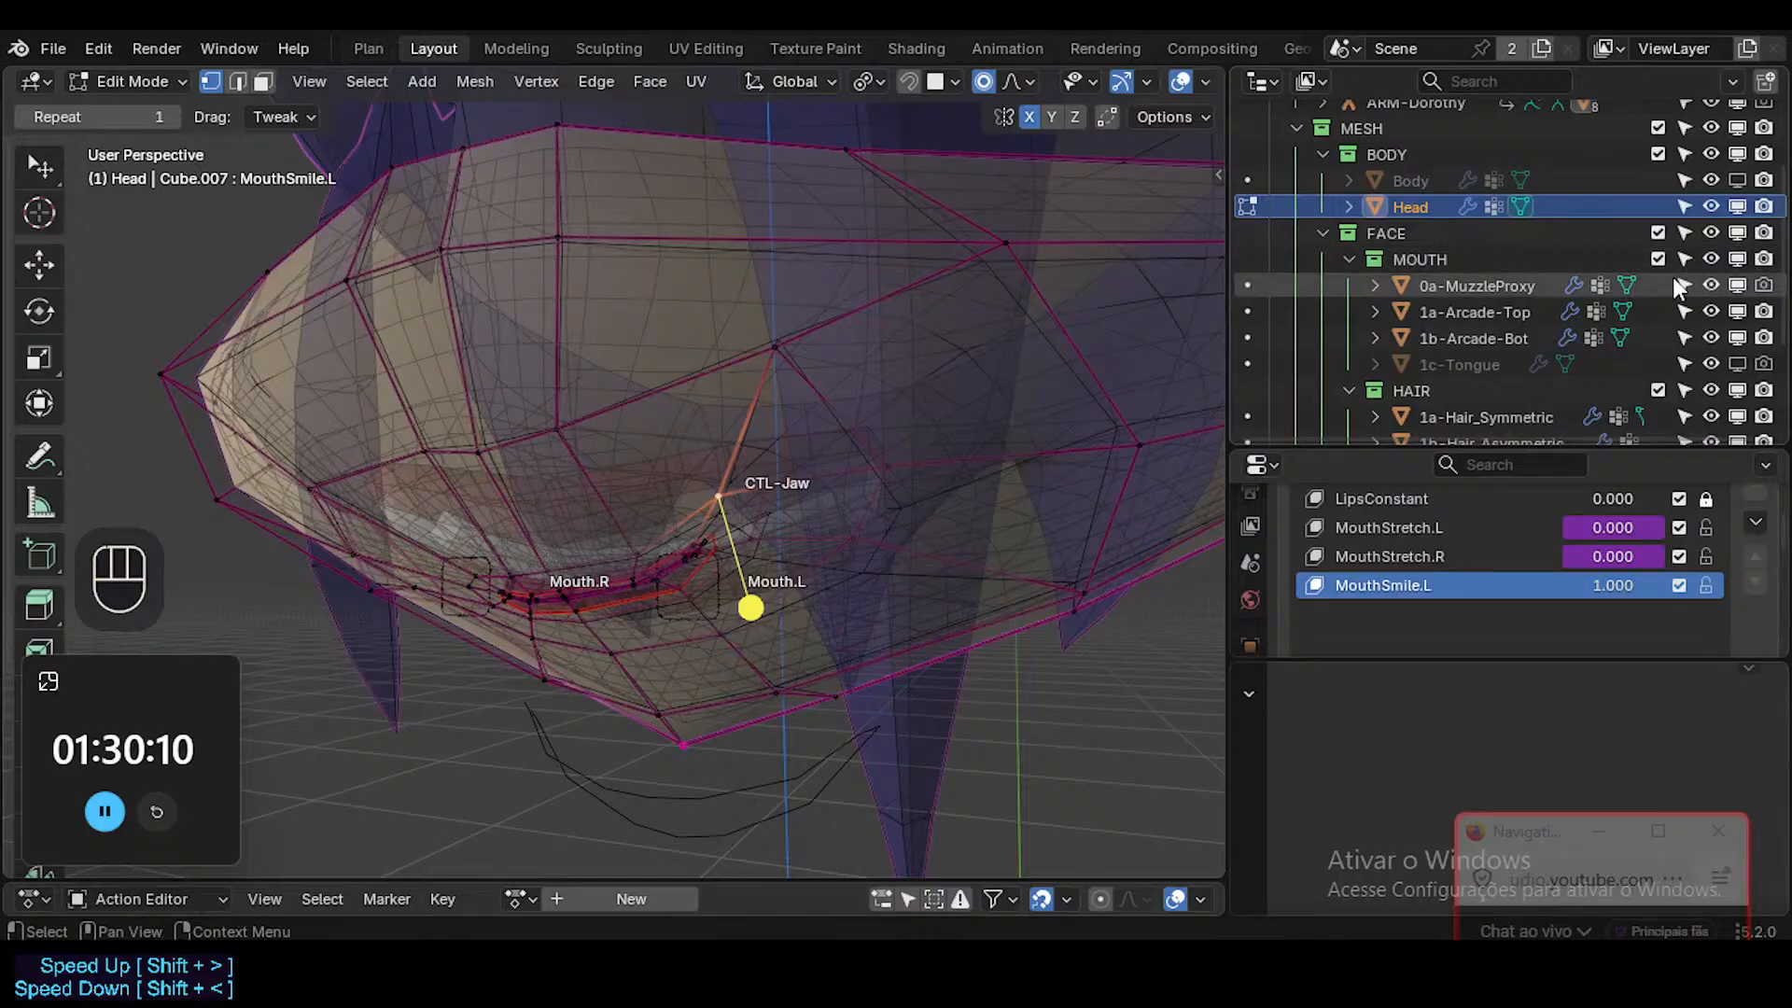
pyautogui.click(1657, 258)
pyautogui.hotkey('alt', 'z')
# Reposition the crease vertex above the Mouth.L corner in several small moves.
pyautogui.moveTo(600, 516); pyautogui.dragTo(724, 347, button='middle')
pyautogui.press('g')
pyautogui.click(773, 479)
pyautogui.press('g')
pyautogui.click(726, 506)
pyautogui.press('g')
pyautogui.click(740, 517)
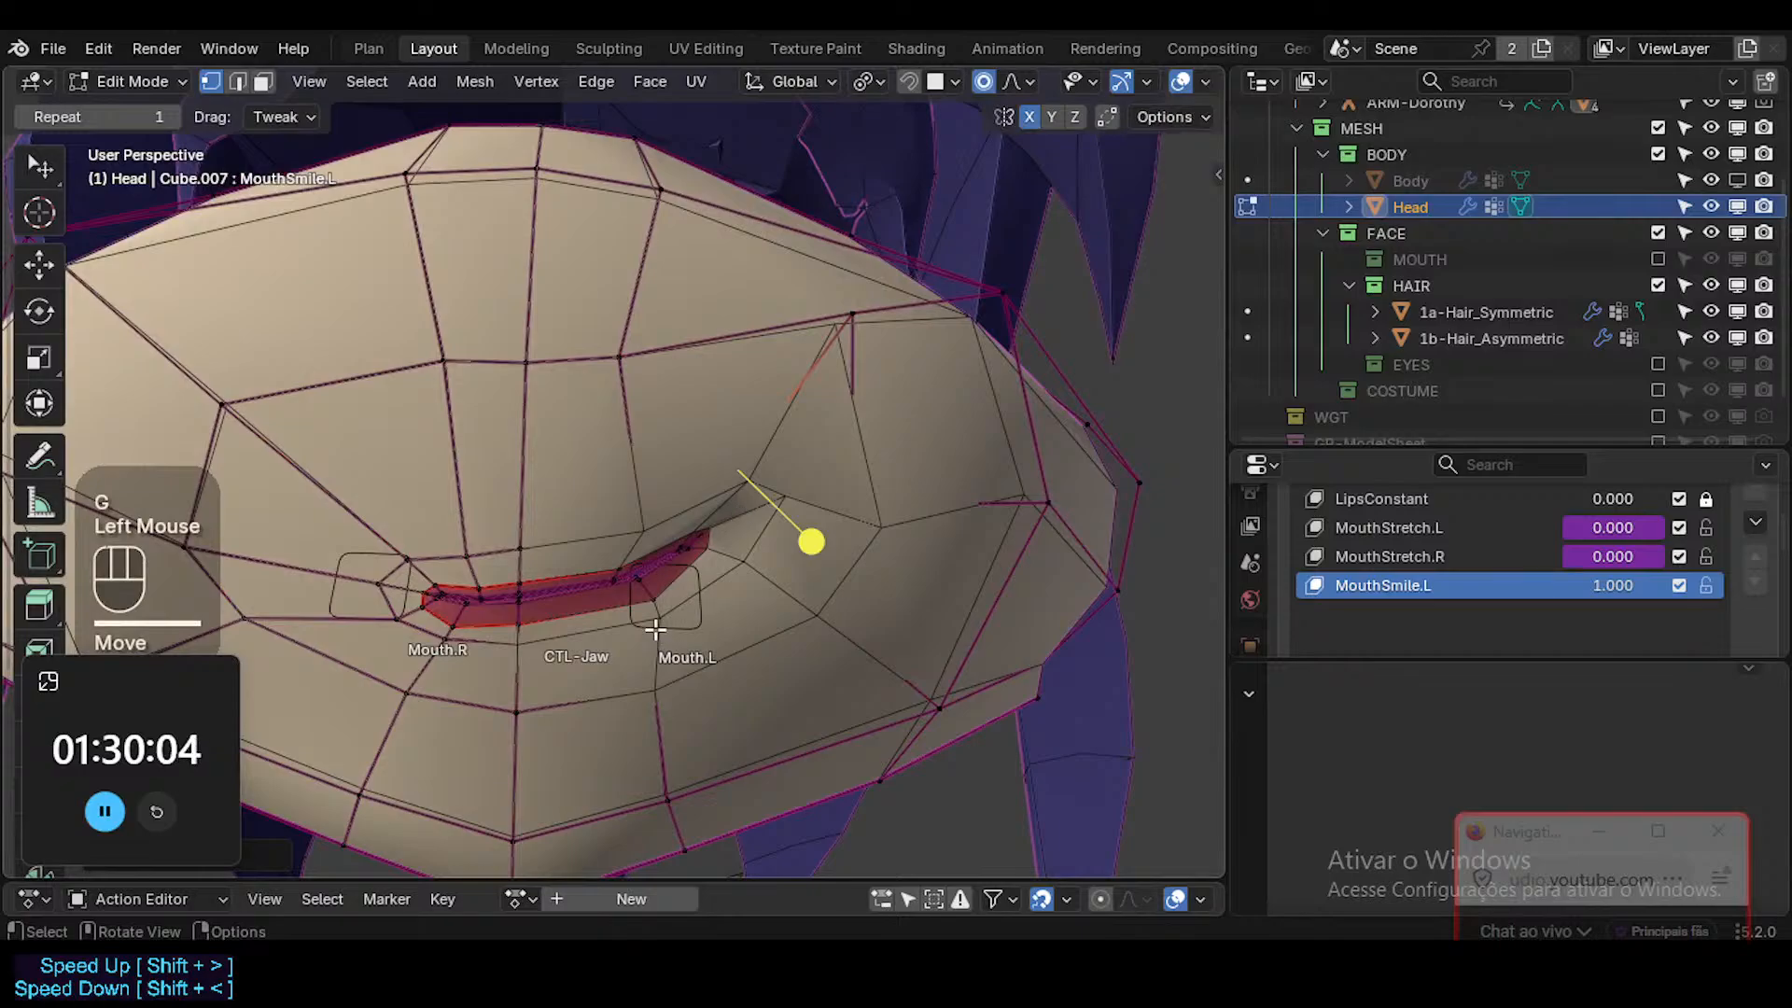
# Raise the vertex below the Mouth.L corner toward the lip with proportional editing to follow the smile.
pyautogui.click(719, 688)
pyautogui.press('g')
pyautogui.click(756, 671)
pyautogui.press('g')
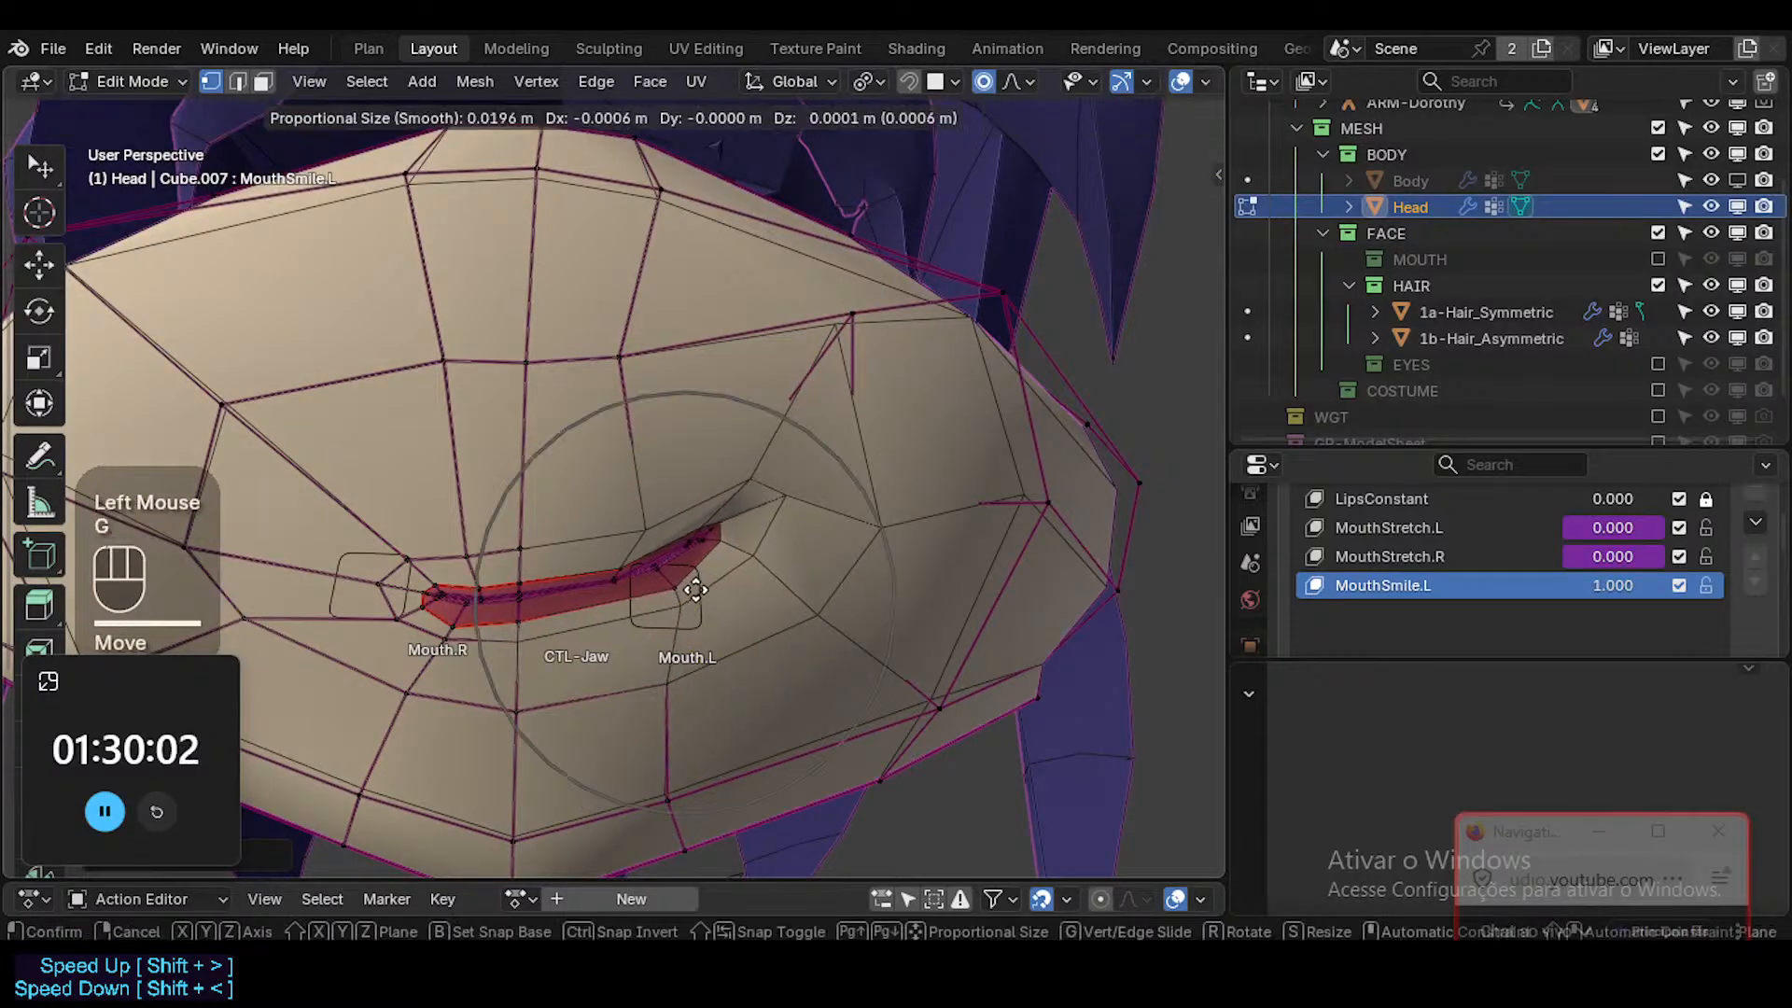
pyautogui.click(695, 589)
pyautogui.press('r')
pyautogui.click(837, 548)
pyautogui.click(680, 679)
pyautogui.press('g')
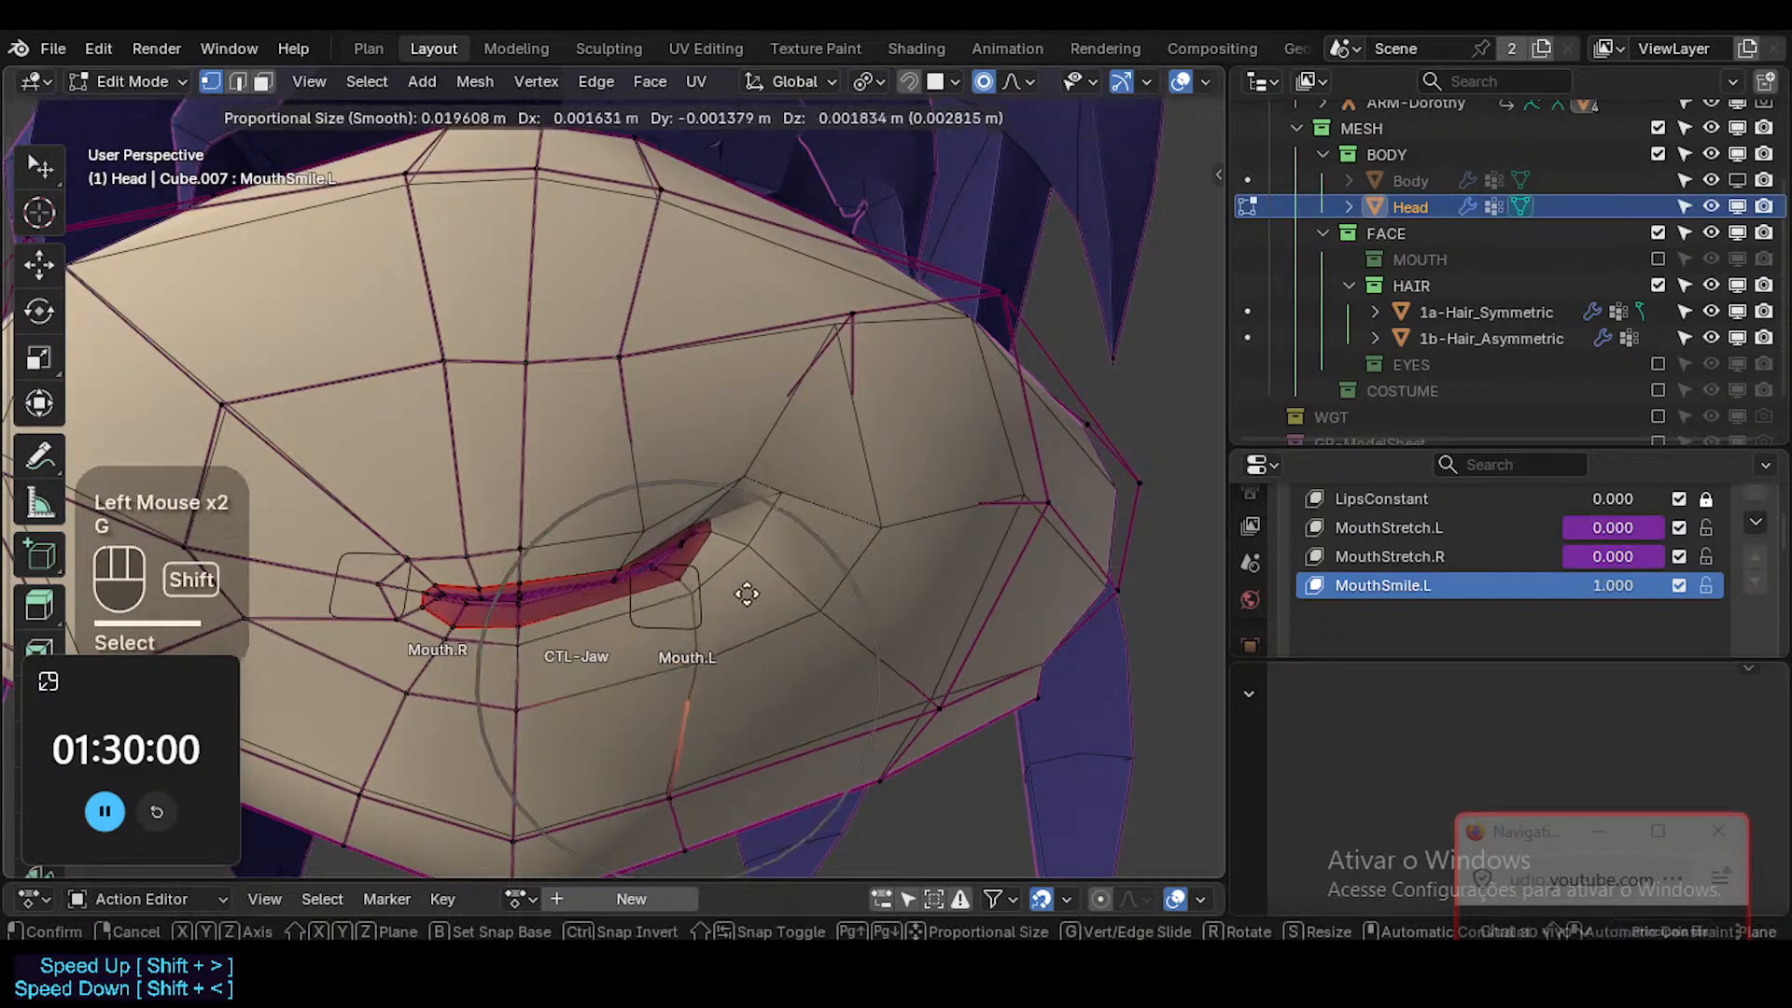
pyautogui.scroll(3, 765, 561)
pyautogui.keyDown('shift'); pyautogui.click(760, 529); pyautogui.keyUp('shift')
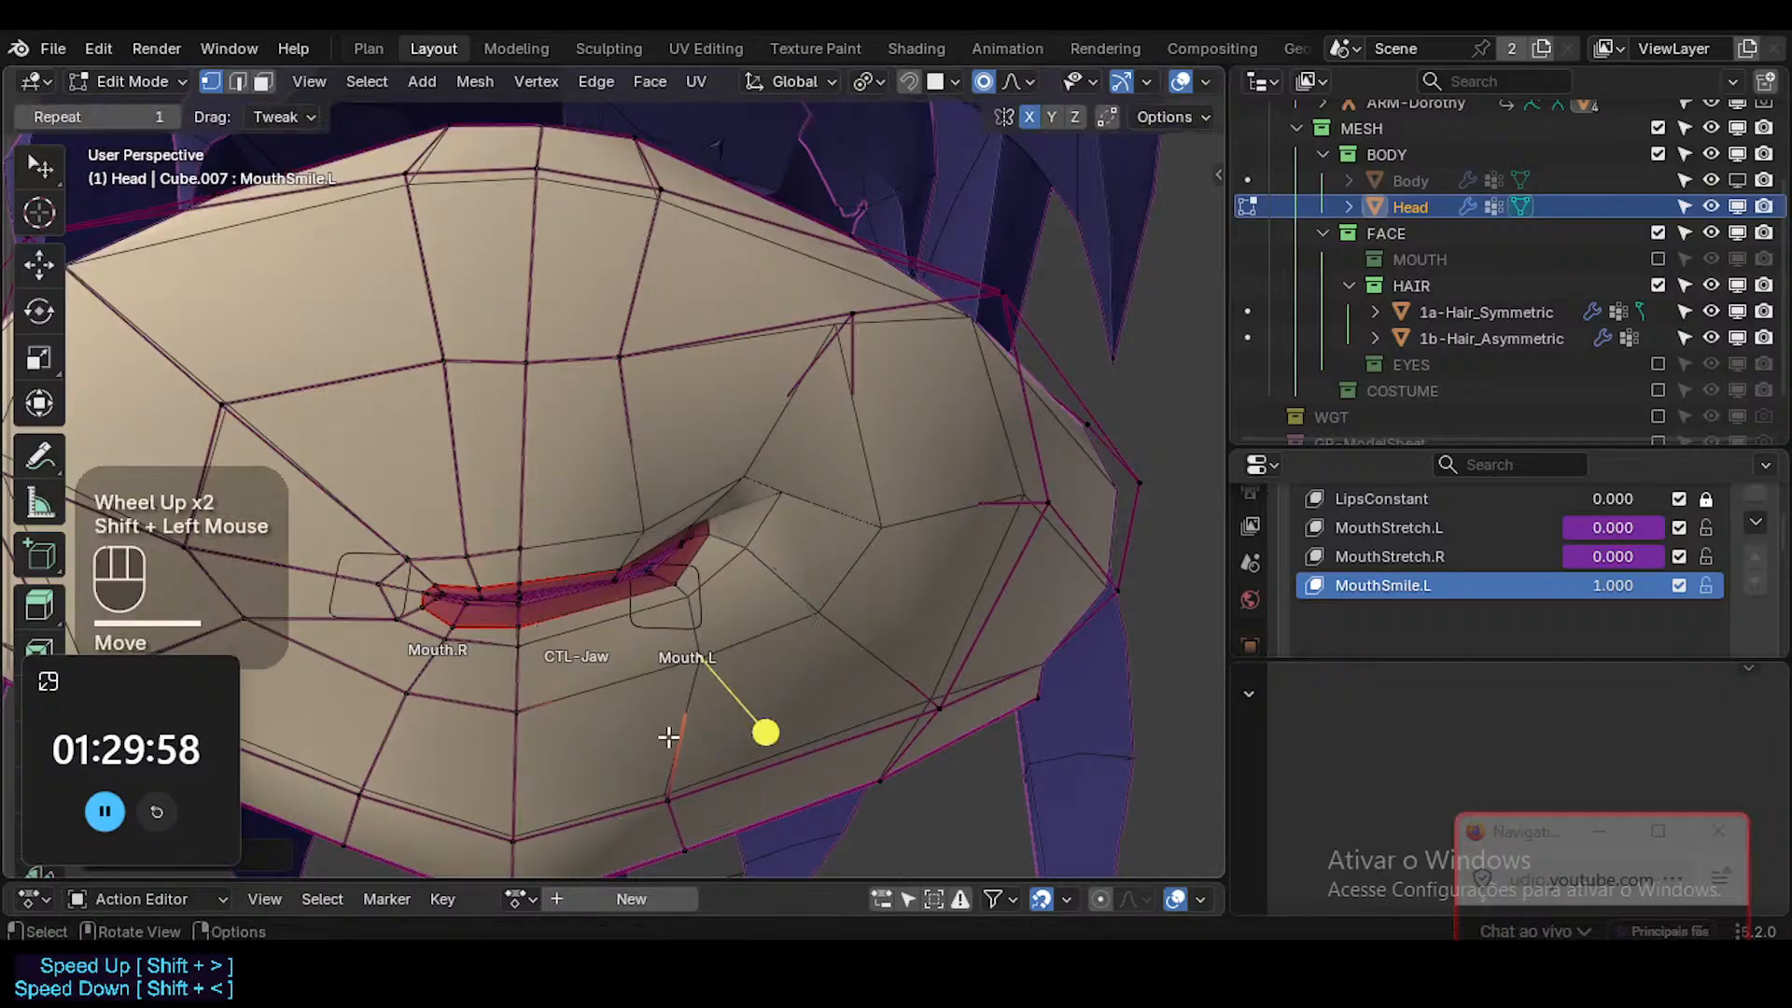
# Try to move the lower jaw-edge vertex beneath Mouth.L upward, and undo the move.
pyautogui.click(678, 775)
pyautogui.press('g')
pyautogui.keyDown('shift'); pyautogui.click(695, 691); pyautogui.keyUp('shift')
pyautogui.hotkey('ctrl', 'z')
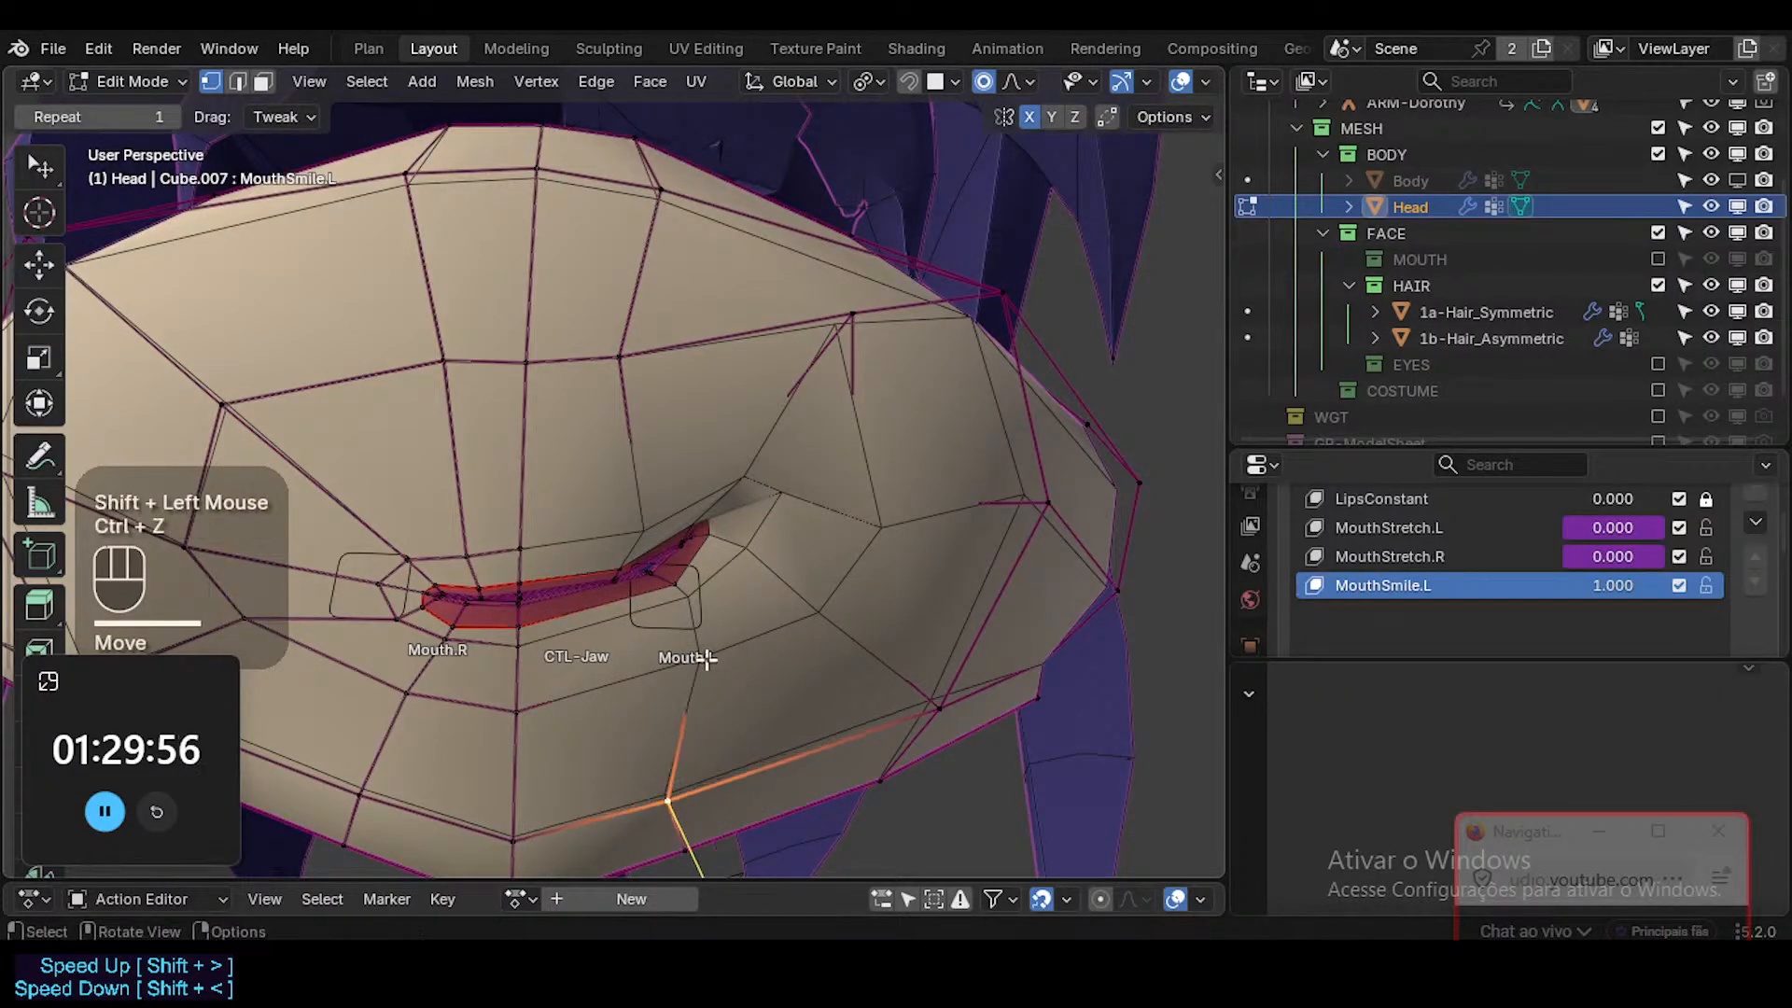
# Adjust the lower cheek area below and outside the Mouth.L corner, ending with the lower cheek vertex selected.
pyautogui.click(730, 631)
pyautogui.press('g')
pyautogui.keyDown('shift'); pyautogui.click(762, 586); pyautogui.keyUp('shift')
pyautogui.click(829, 621)
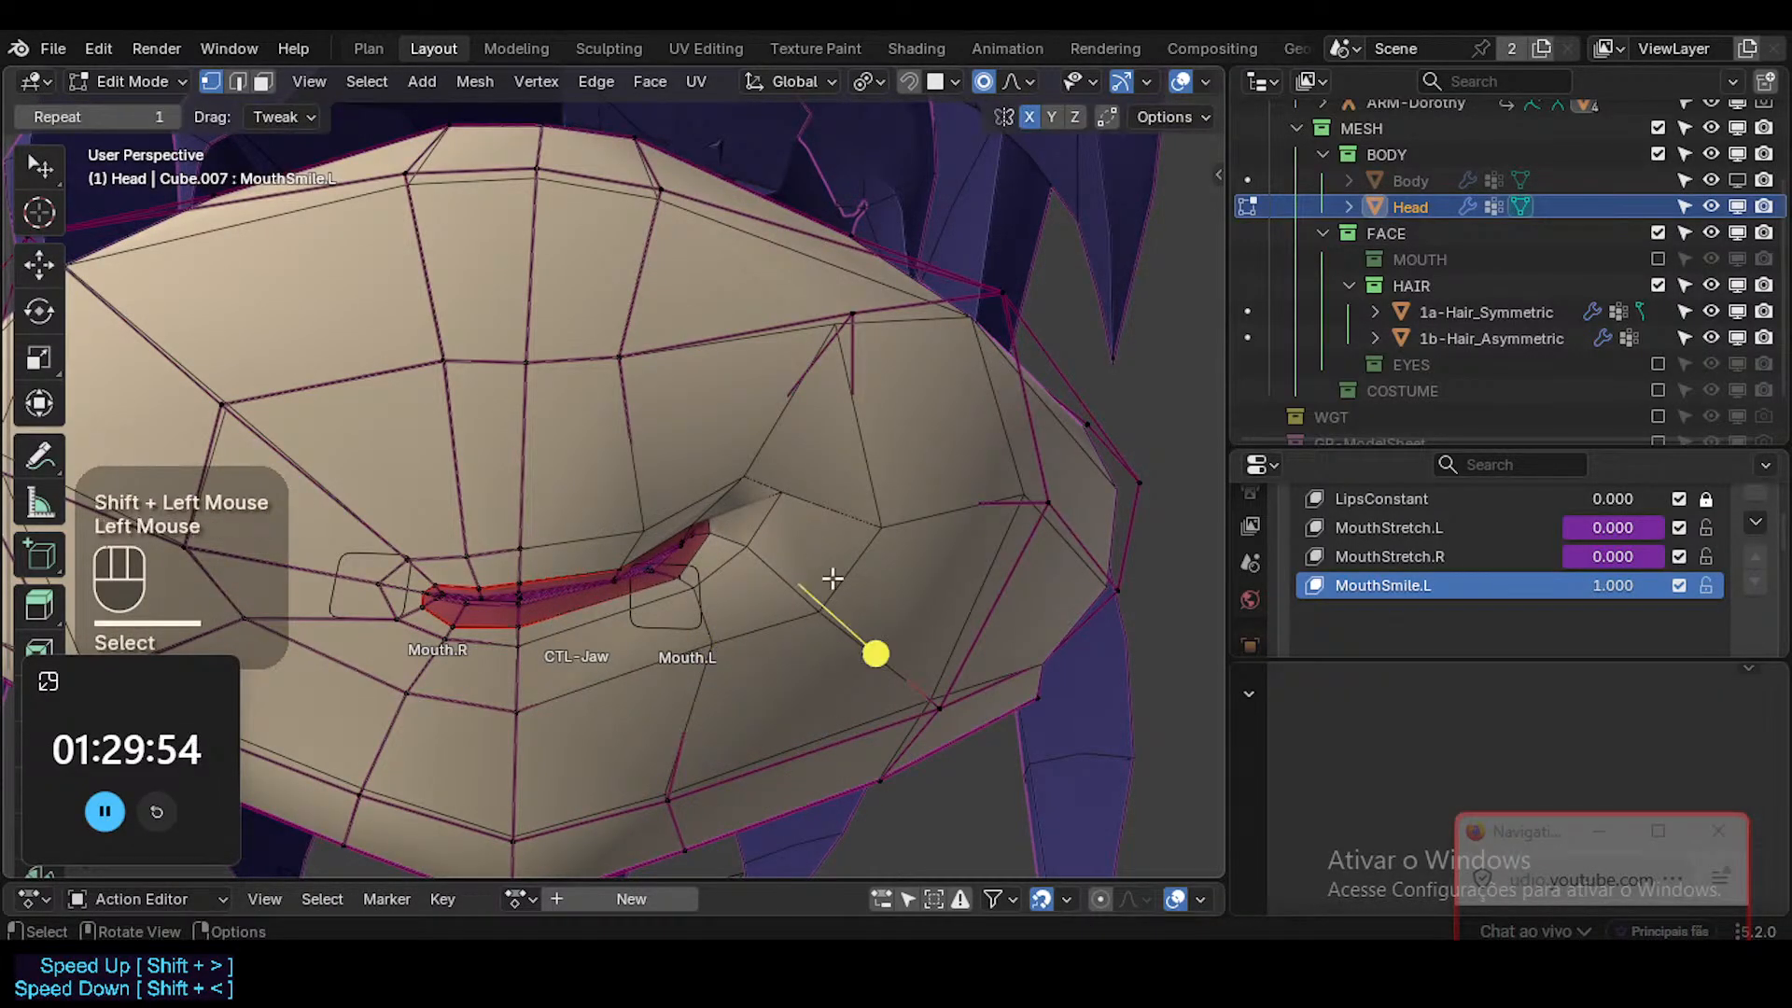
# Select the outer cheek vertex through X-ray and reposition it from the side view to refine the cheek's depth.
pyautogui.moveTo(882, 582); pyautogui.dragTo(921, 596, button='middle')
pyautogui.hotkey('alt', 'z')
pyautogui.moveTo(856, 497)
pyautogui.mouseDown(button='middle')
pyautogui.moveTo(840, 519)
pyautogui.moveTo(715, 528)
pyautogui.moveTo(880, 535)
pyautogui.moveTo(772, 572)
pyautogui.mouseUp(button='middle')
pyautogui.press('g')
pyautogui.click(883, 546)
pyautogui.hotkey('alt', 'z')
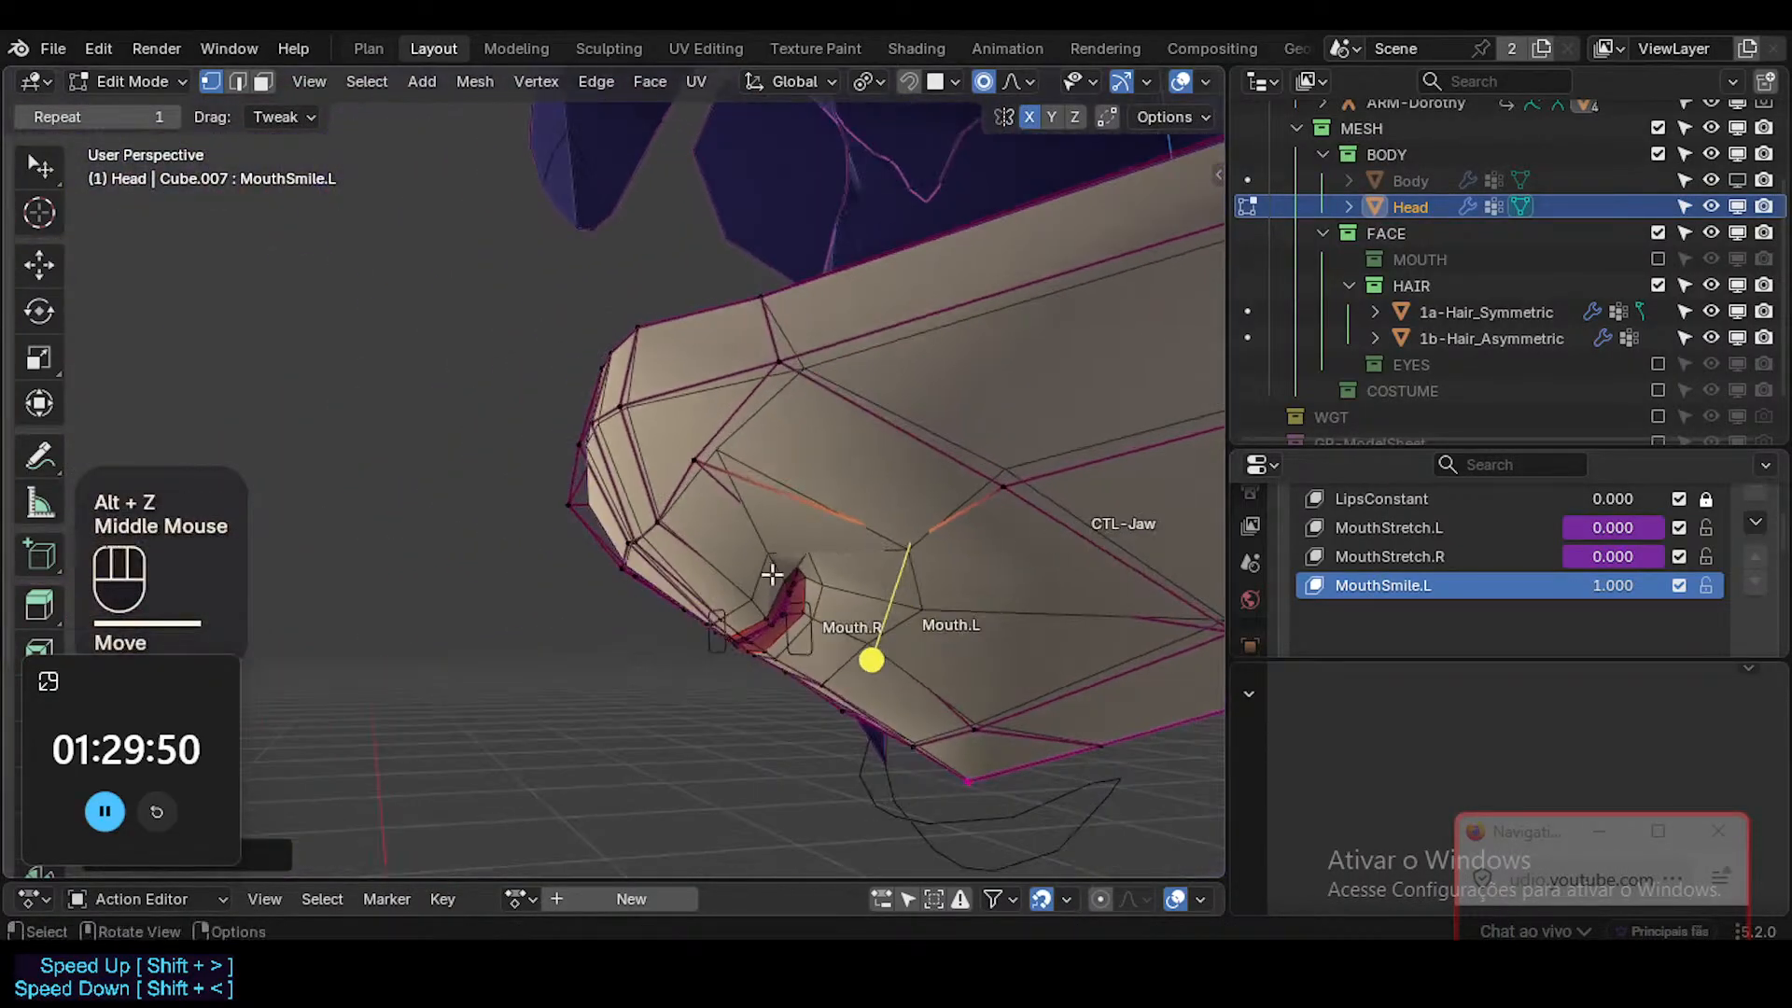
pyautogui.press('g')
pyautogui.keyDown('shift'); pyautogui.click(558, 603); pyautogui.keyUp('shift')
pyautogui.moveTo(557, 603); pyautogui.dragTo(834, 578, button='middle')
# Select the crease vertex above the Mouth.L corner through X-ray and refine its position from the side and front.
pyautogui.hotkey('alt', 'z')
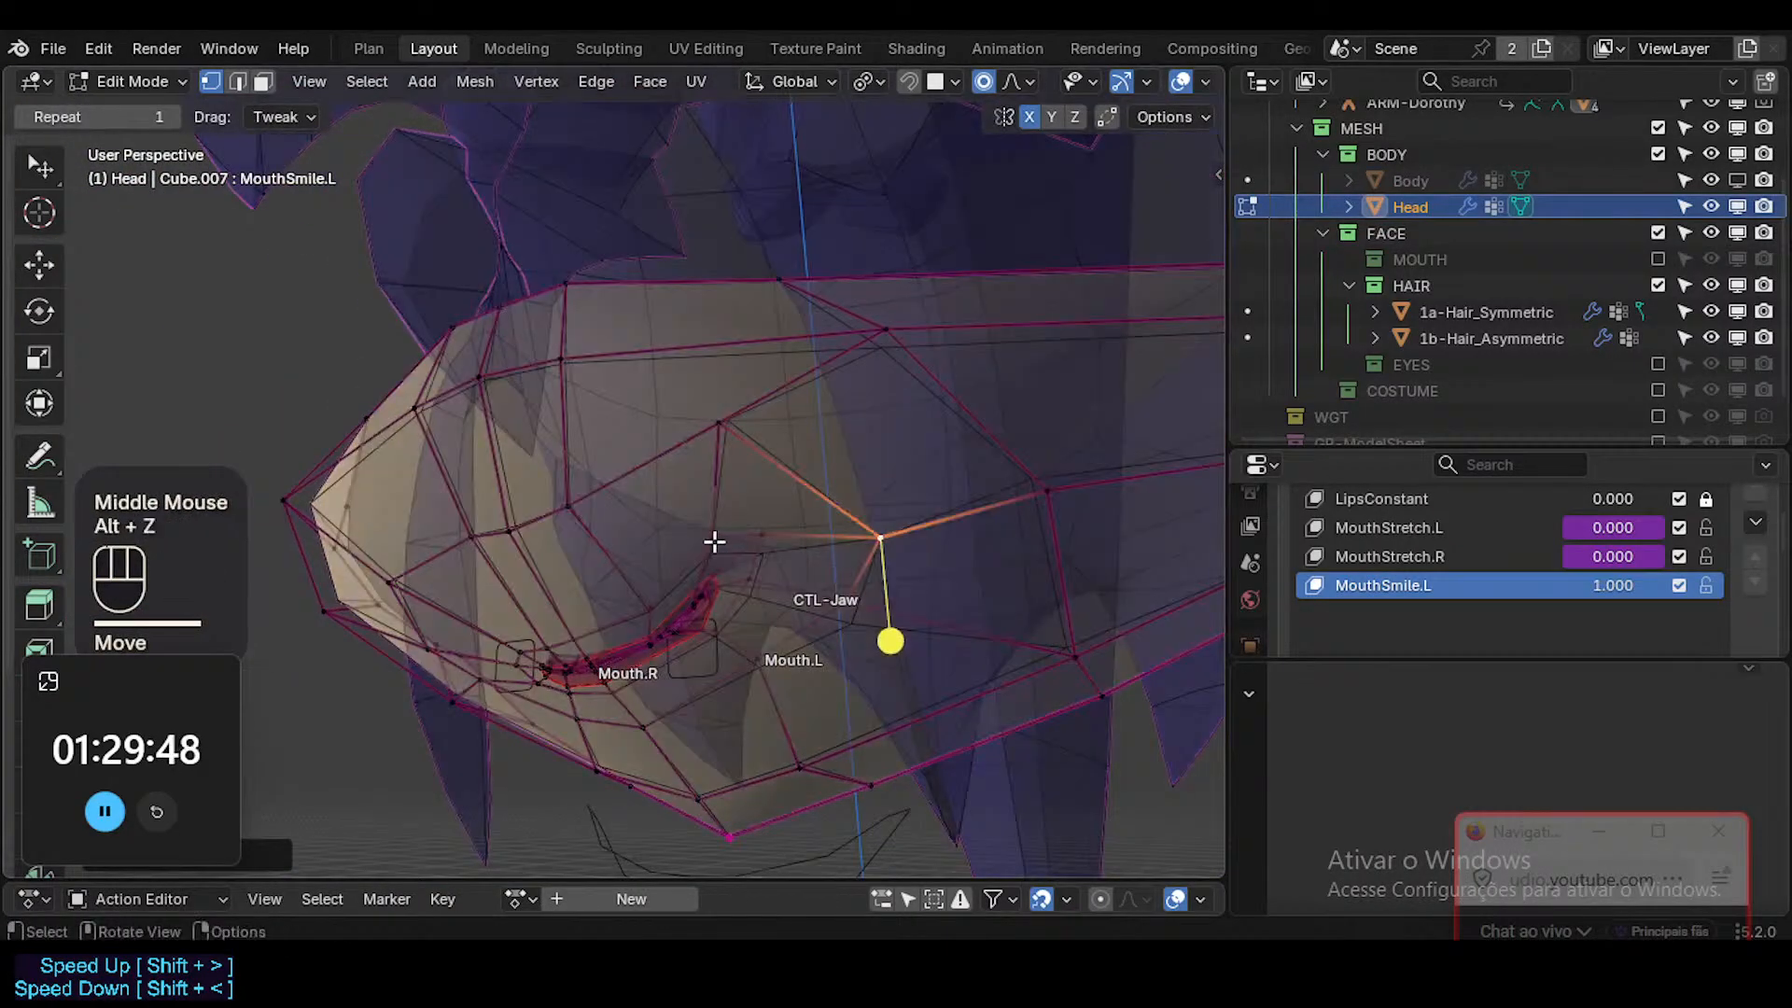
pyautogui.click(712, 536)
pyautogui.moveTo(712, 536); pyautogui.dragTo(752, 539, button='middle')
pyautogui.press('g')
pyautogui.click(564, 602)
pyautogui.hotkey('alt', 'z')
pyautogui.press('g')
pyautogui.click(778, 535)
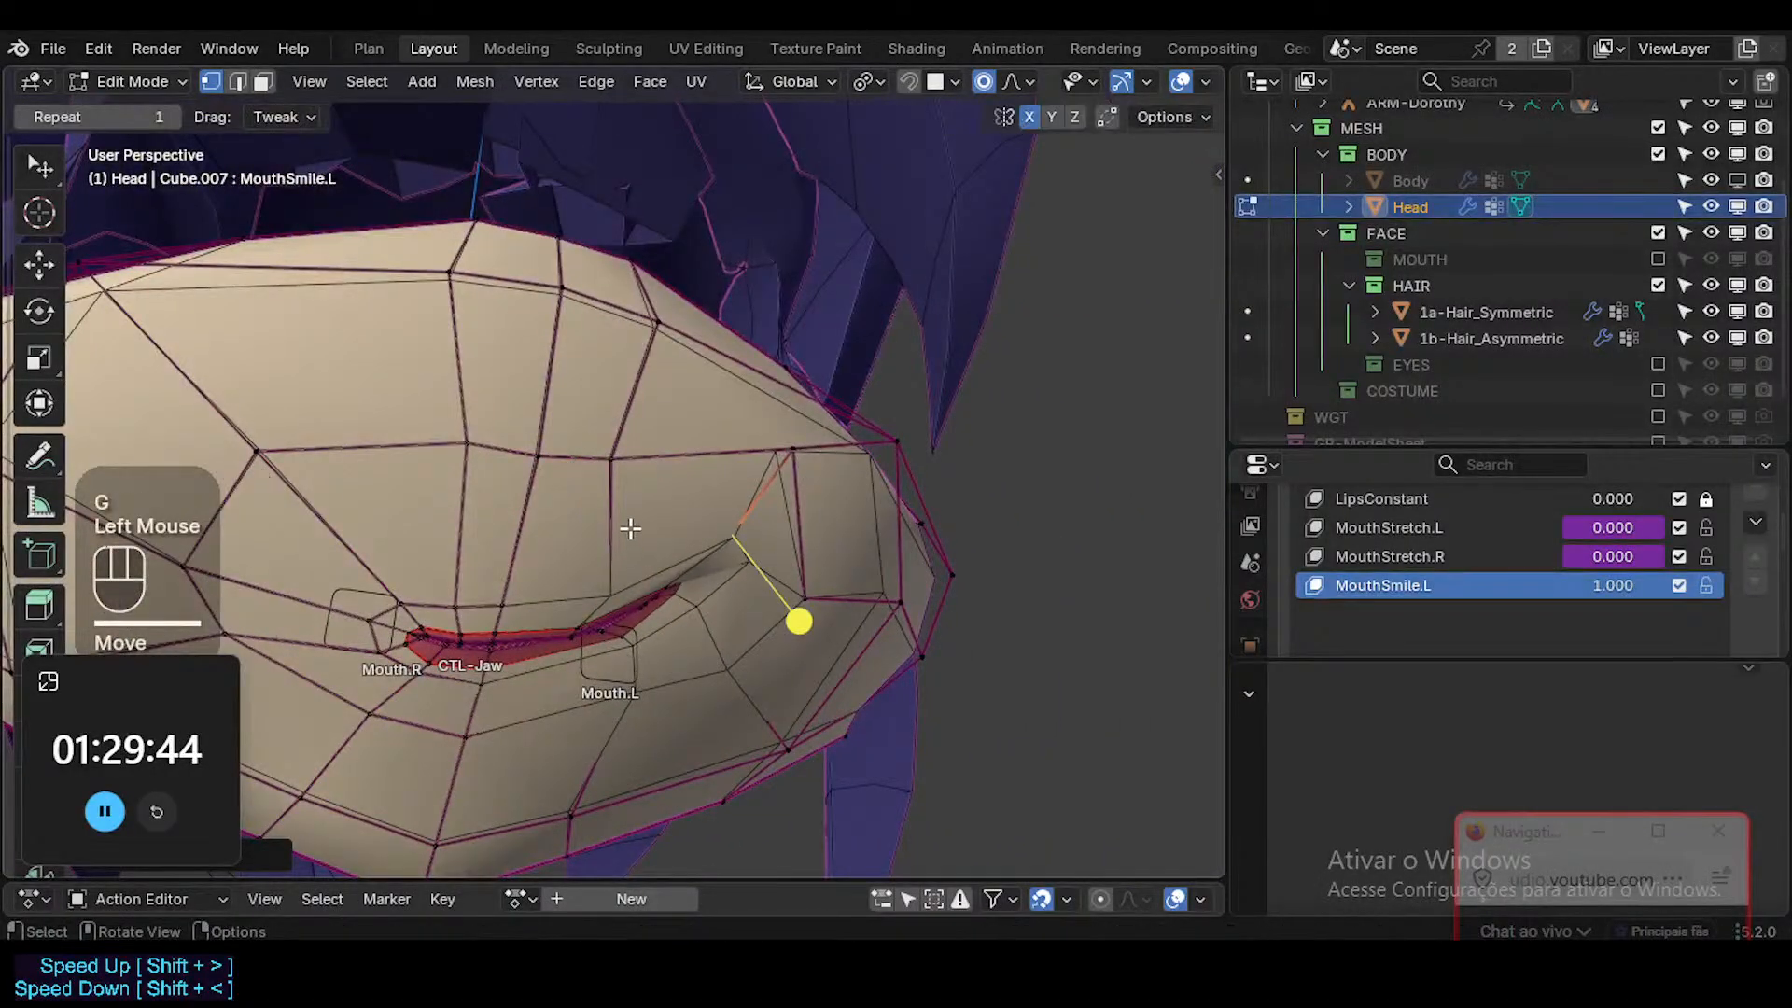
# Reposition the upper muzzle vertex between the center line and the Mouth.L cheek to smooth the area above the lip.
pyautogui.hotkey('alt', 'z')
pyautogui.hotkey('alt', 'z')
pyautogui.moveTo(635, 564); pyautogui.dragTo(652, 456, button='middle')
pyautogui.press('g')
pyautogui.click(724, 463)
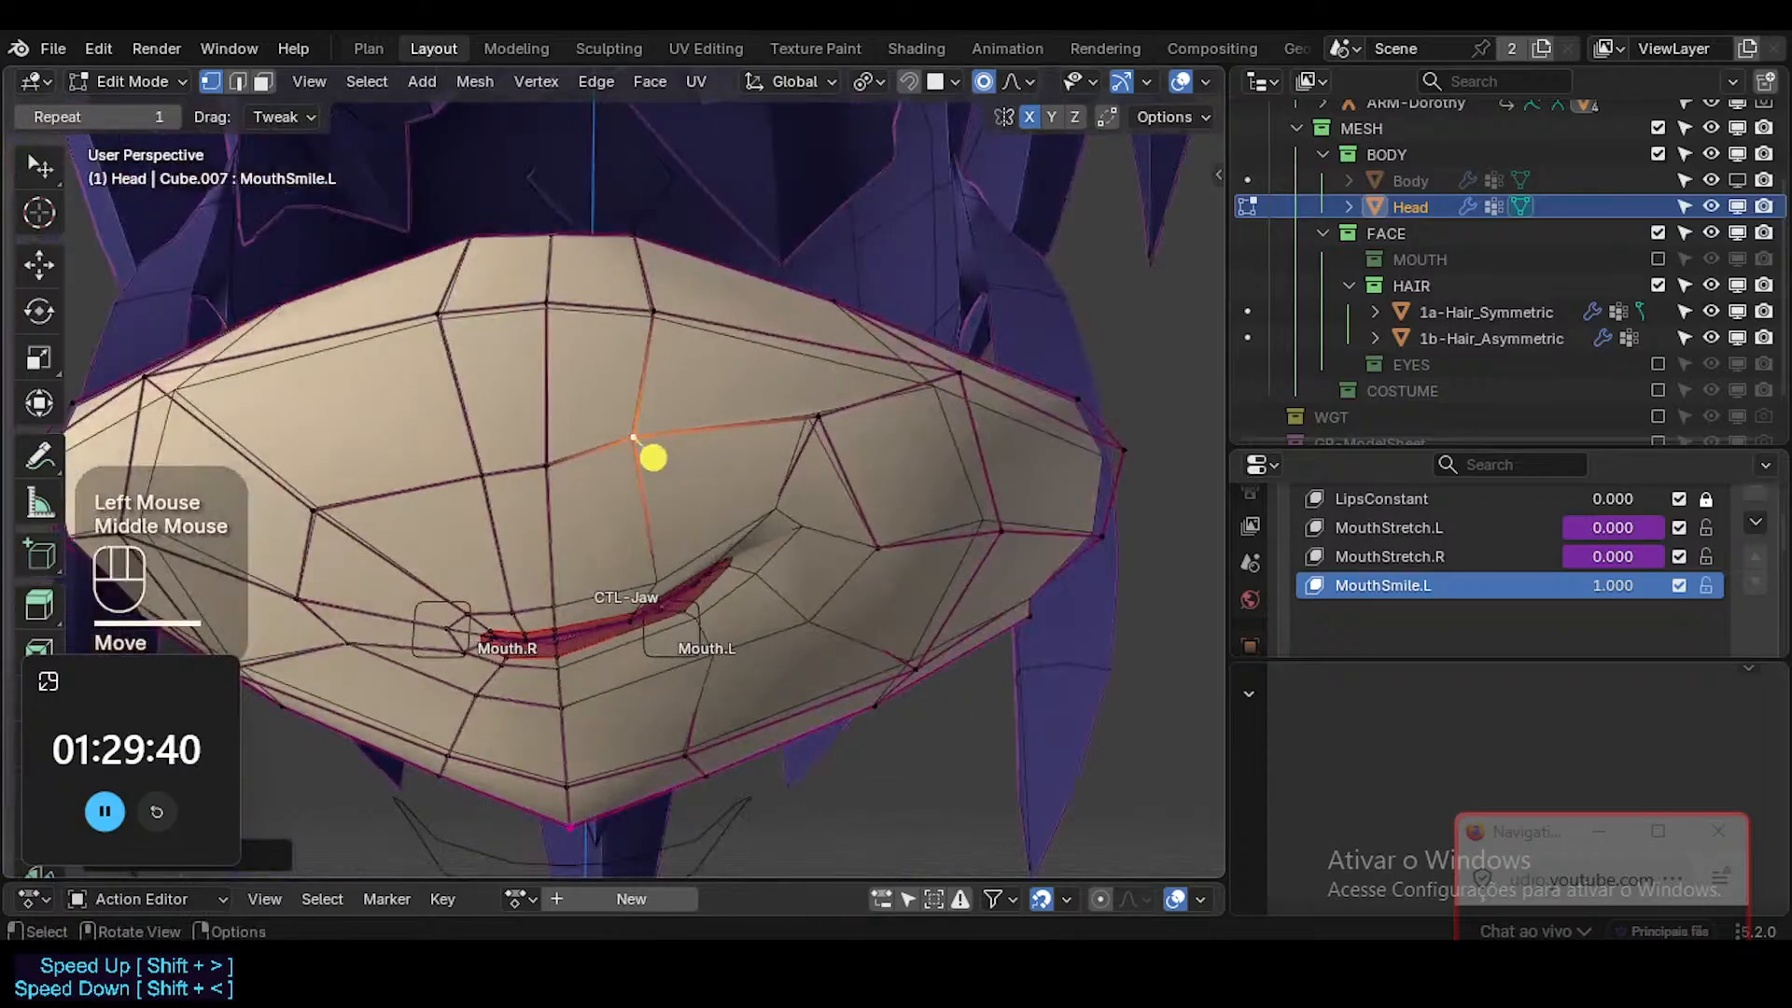
pyautogui.press('r')
pyautogui.click(813, 437)
pyautogui.press('g')
pyautogui.click(807, 463)
# Raise the cheek vertex above the Mouth.L corner and pull it slightly toward the muzzle's center line.
pyautogui.click(831, 420)
pyautogui.press('g')
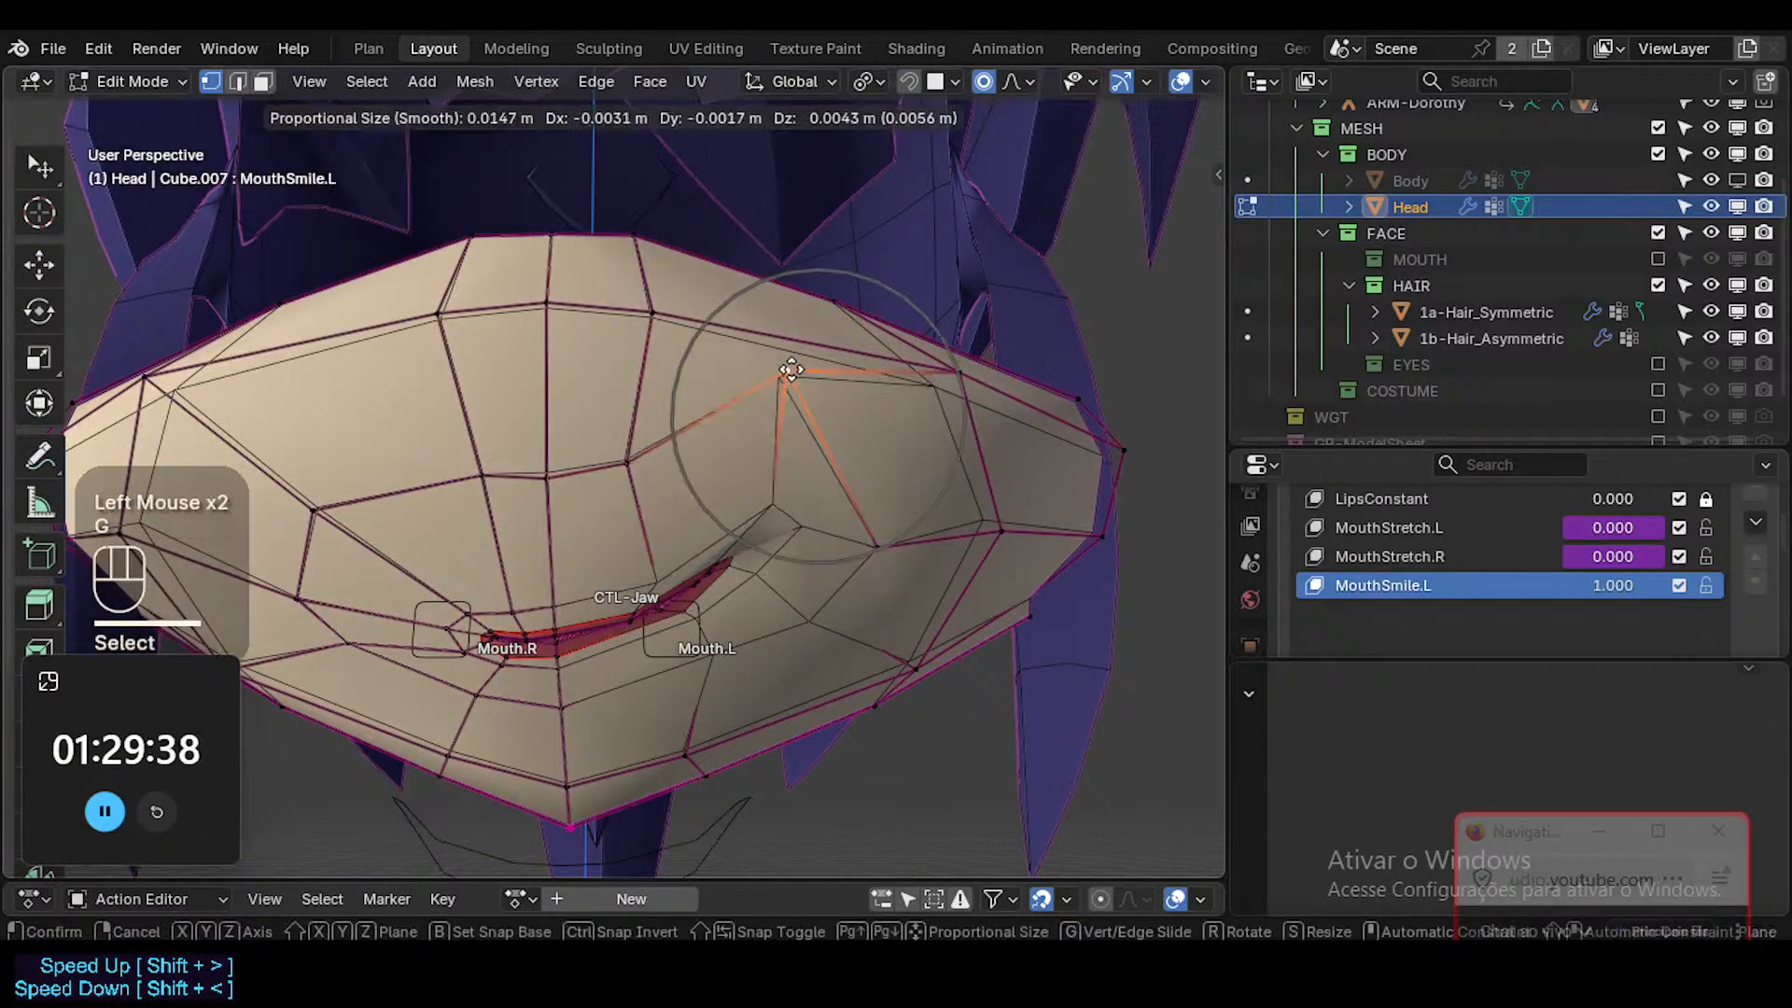
pyautogui.click(814, 392)
pyautogui.press('g')
pyautogui.click(818, 390)
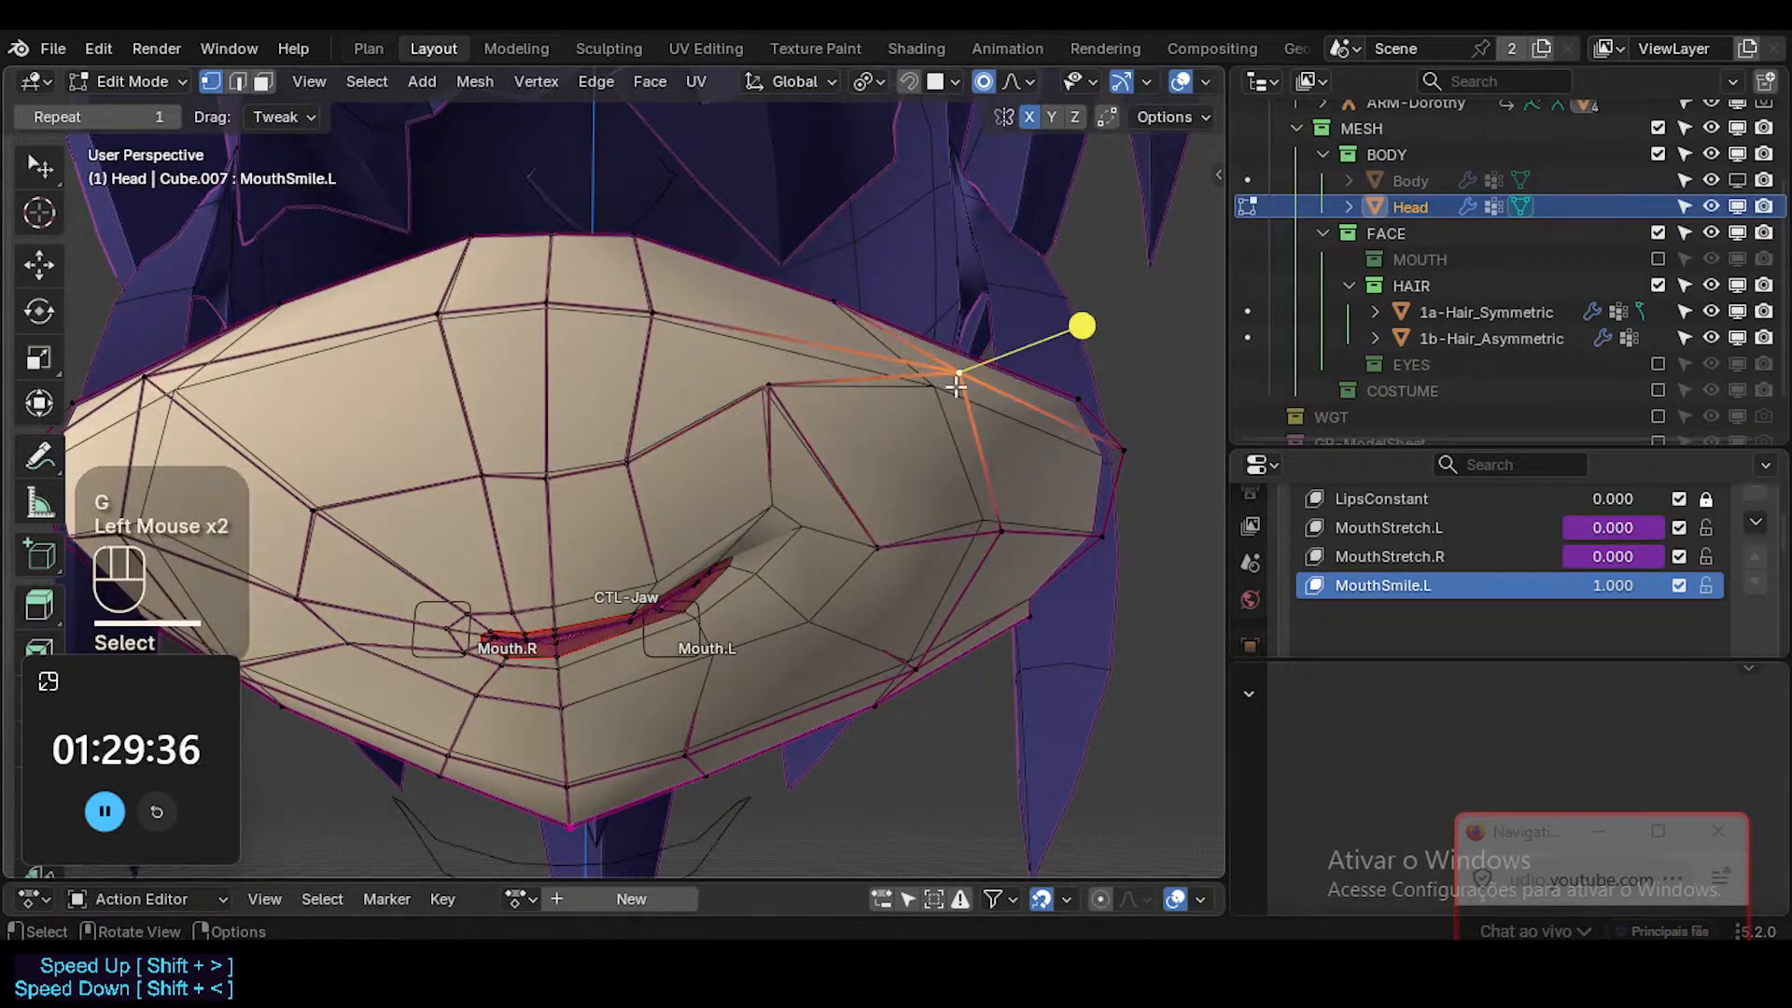
# Reposition the upper outer cheek vertex on the Mouth.L side with proportional editing, checking its depth from another angle.
pyautogui.moveTo(956, 386)
pyautogui.mouseDown(button='middle')
pyautogui.moveTo(1055, 532)
pyautogui.moveTo(950, 362)
pyautogui.mouseUp(button='middle')
pyautogui.press('g')
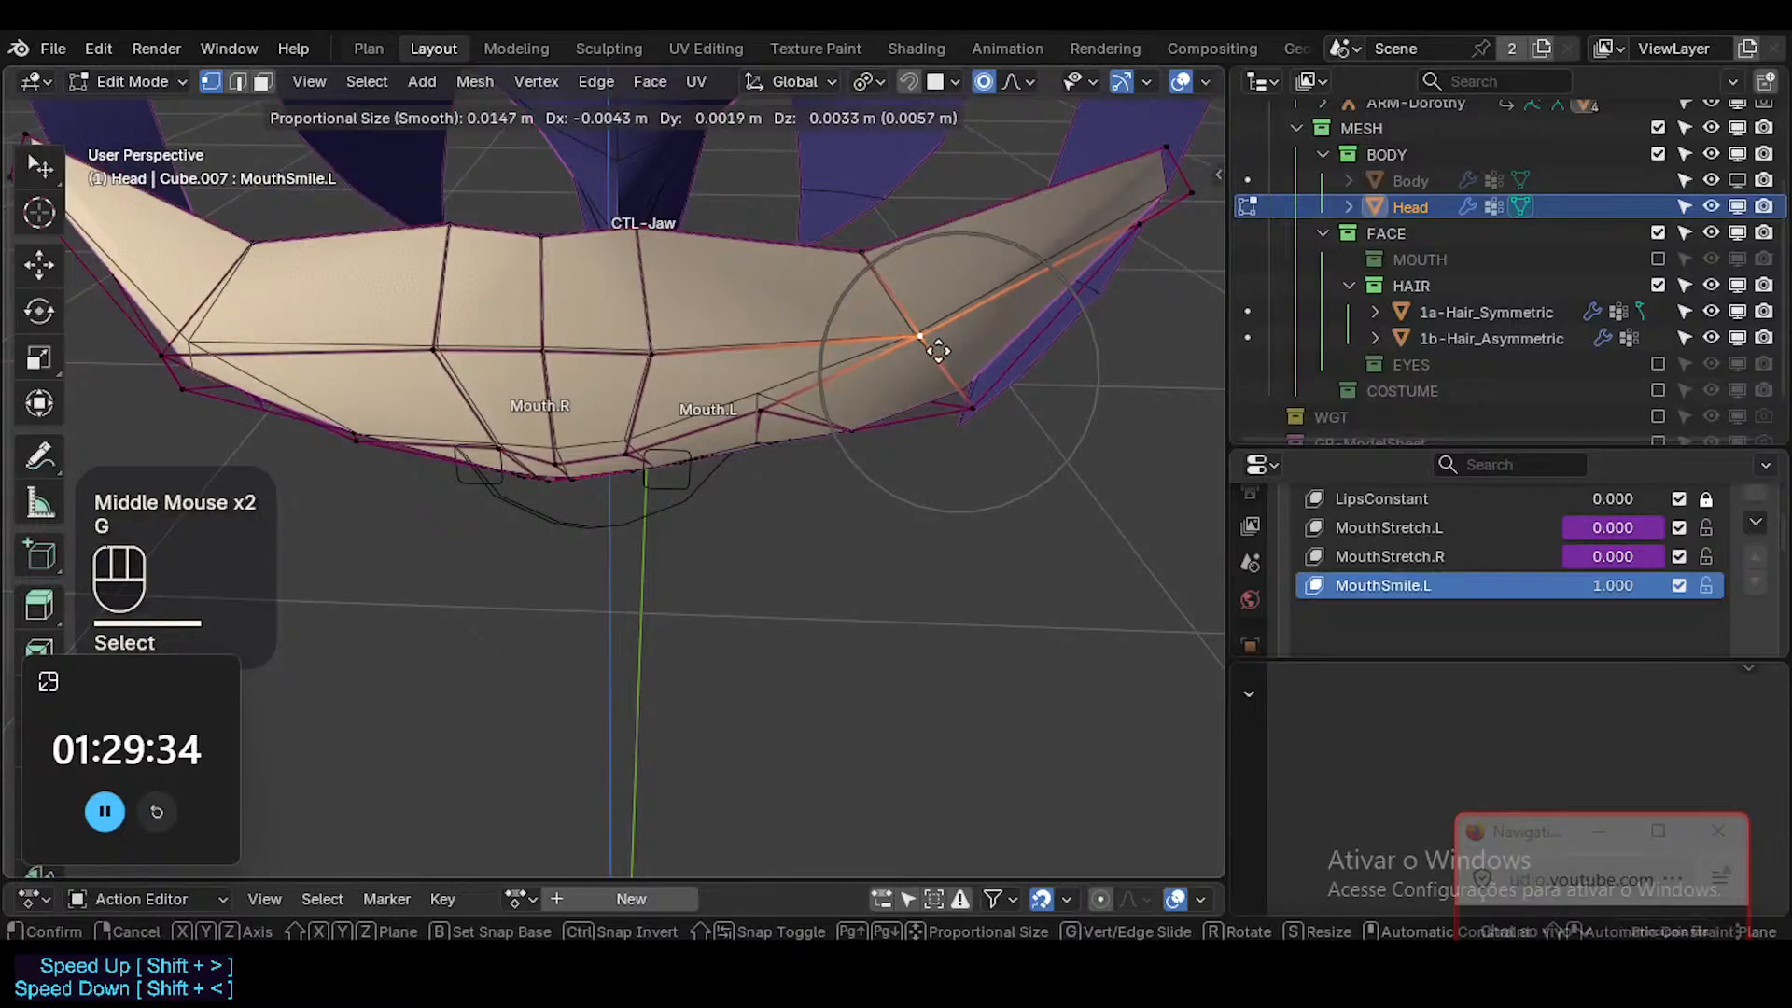
pyautogui.click(936, 349)
# Adjust the muzzle's upper-edge vertex above the Mouth.L cheek and raise the cheek vertex directly below it.
pyautogui.moveTo(834, 203); pyautogui.dragTo(895, 398, button='middle')
pyautogui.moveTo(894, 395); pyautogui.dragTo(904, 464, button='middle')
pyautogui.click(870, 276)
pyautogui.press('g')
pyautogui.click(907, 504)
pyautogui.click(945, 563)
pyautogui.press('g')
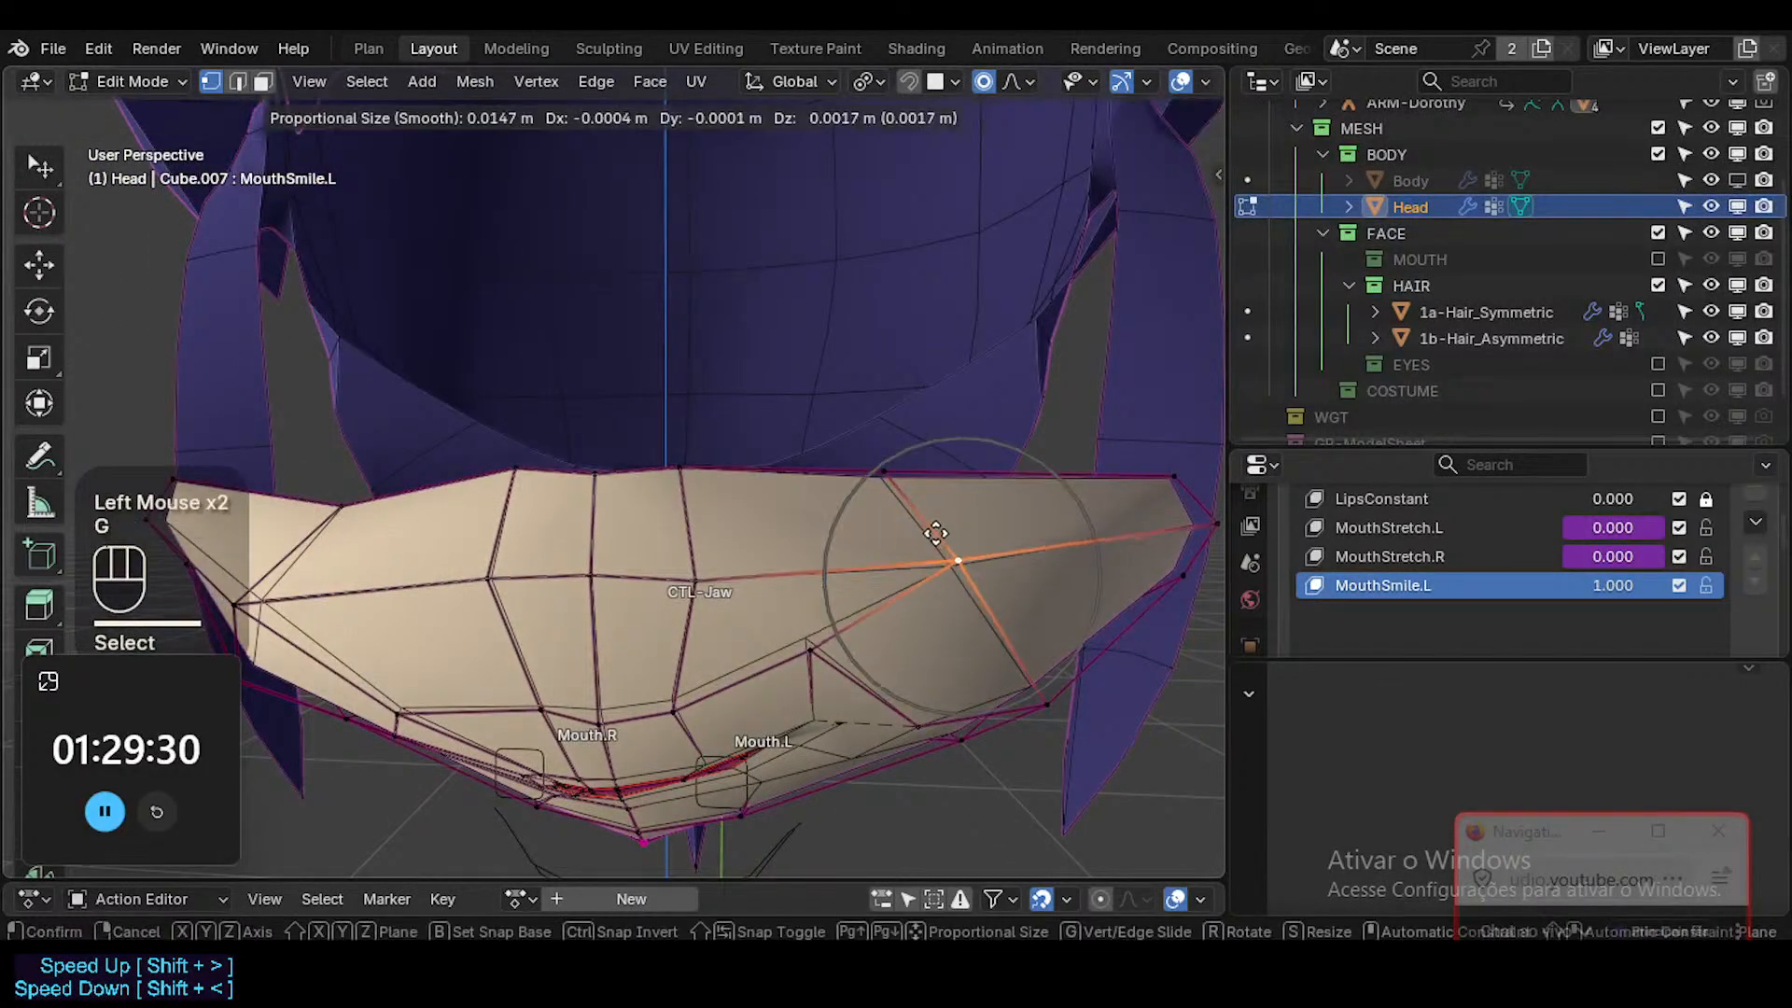
pyautogui.click(936, 536)
# Smooth the muzzle's upper edge by repositioning its Mouth.L cheek vertex and the vertex beside the center line.
pyautogui.click(880, 461)
pyautogui.press('g')
pyautogui.click(931, 364)
pyautogui.click(676, 471)
pyautogui.press('g')
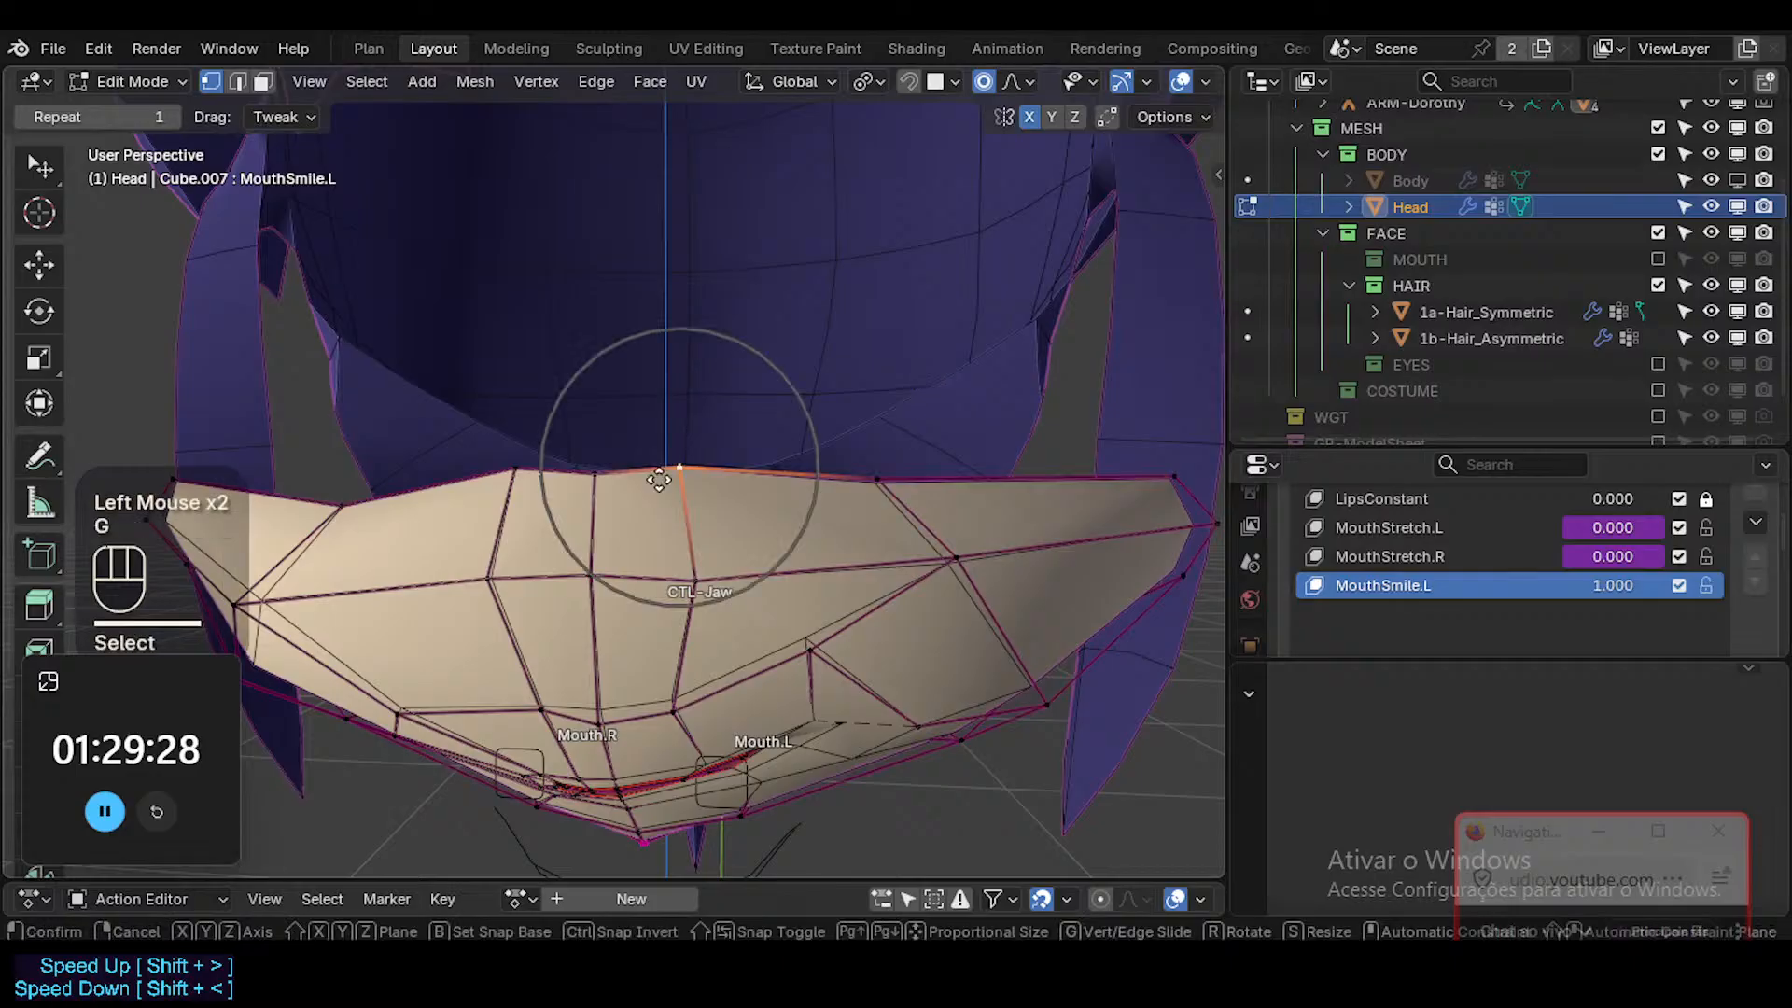
pyautogui.keyDown('shift'); pyautogui.click(707, 373); pyautogui.keyUp('shift')
pyautogui.press('g')
pyautogui.press('r')
pyautogui.click(1037, 499)
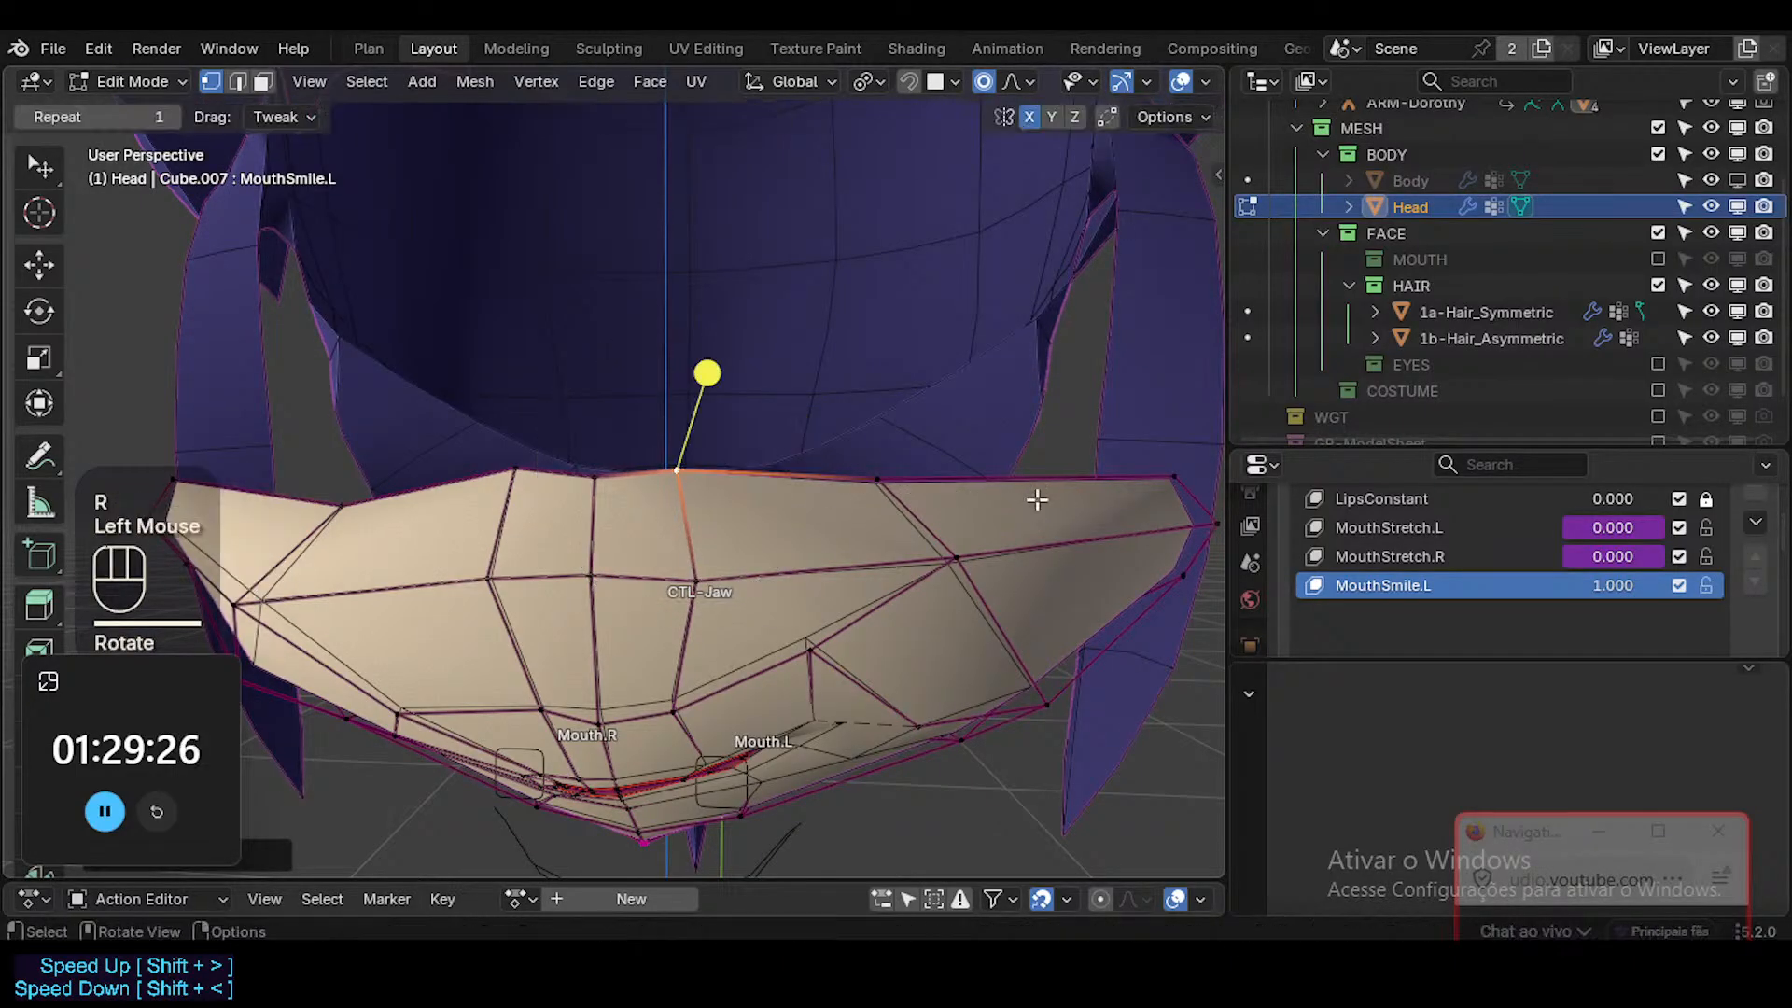
pyautogui.click(895, 468)
pyautogui.press('g')
pyautogui.keyDown('shift'); pyautogui.click(880, 416); pyautogui.keyUp('shift')
# Raise the outermost vertices at the upper end of the Mouth.L cheek and adjust the outline between them.
pyautogui.keyDown('shift'); pyautogui.moveTo(1119, 481); pyautogui.dragTo(1027, 477, button='middle'); pyautogui.keyUp('shift')
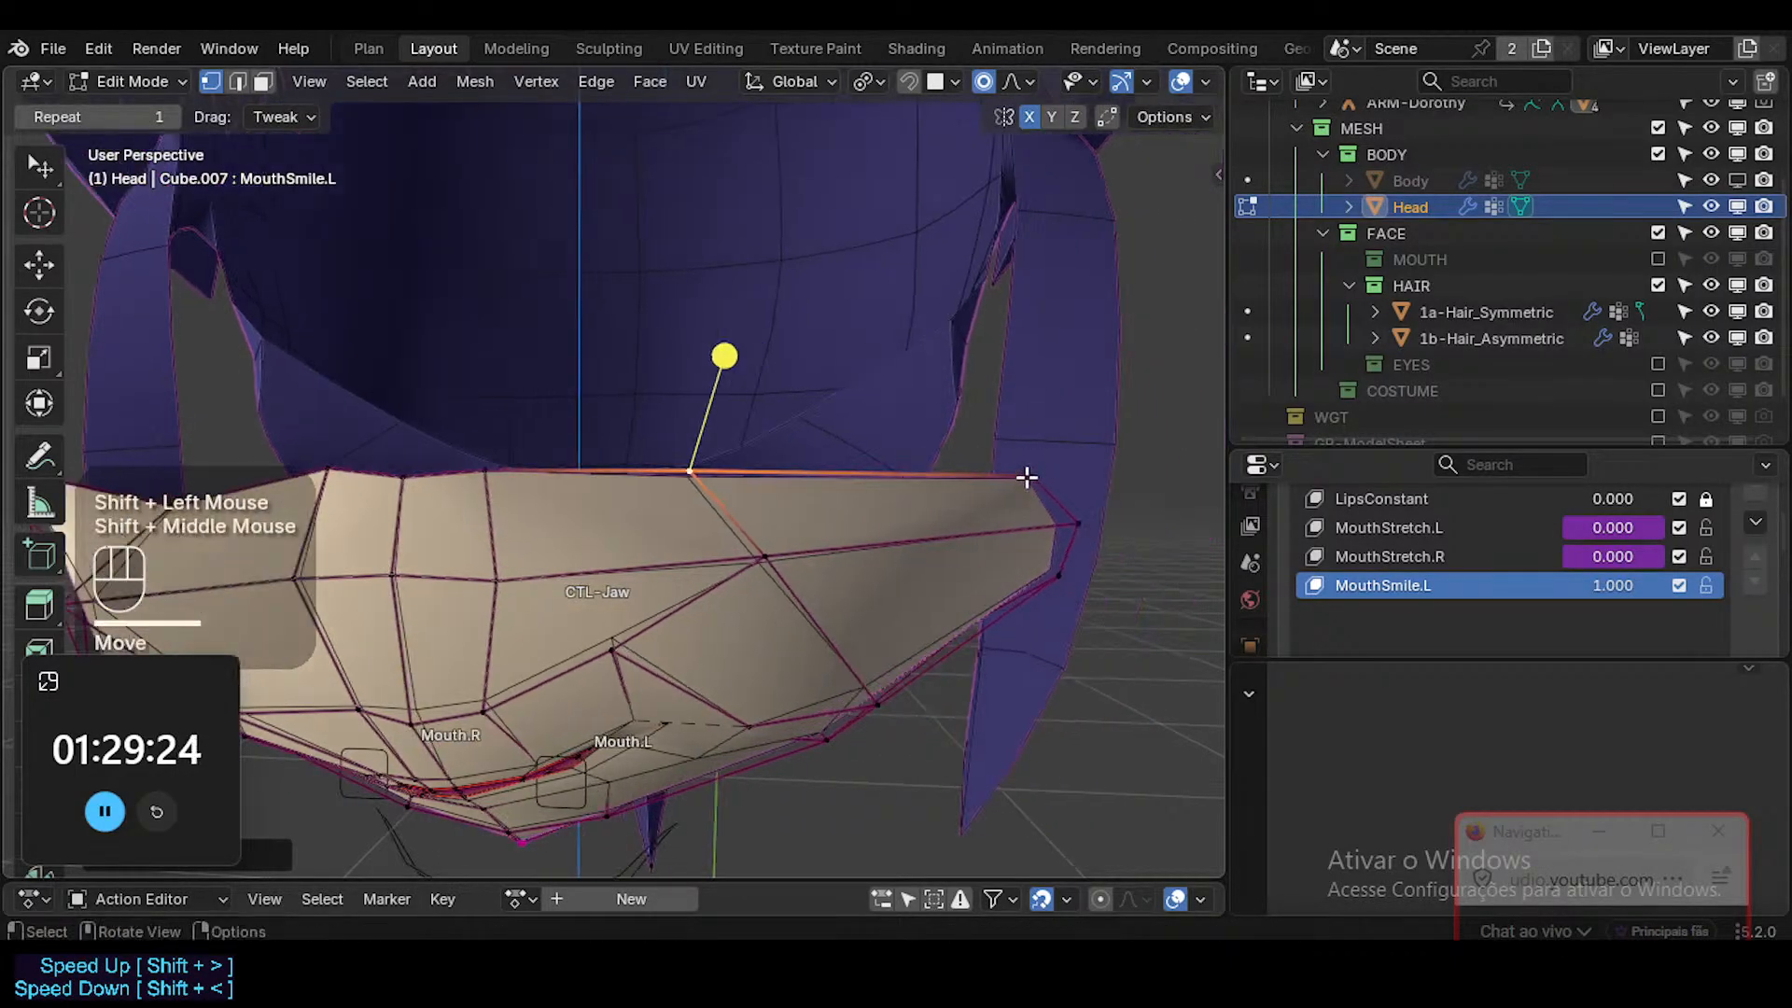
pyautogui.click(1028, 476)
pyautogui.press('g')
pyautogui.click(1003, 454)
pyautogui.click(1077, 513)
pyautogui.press('g')
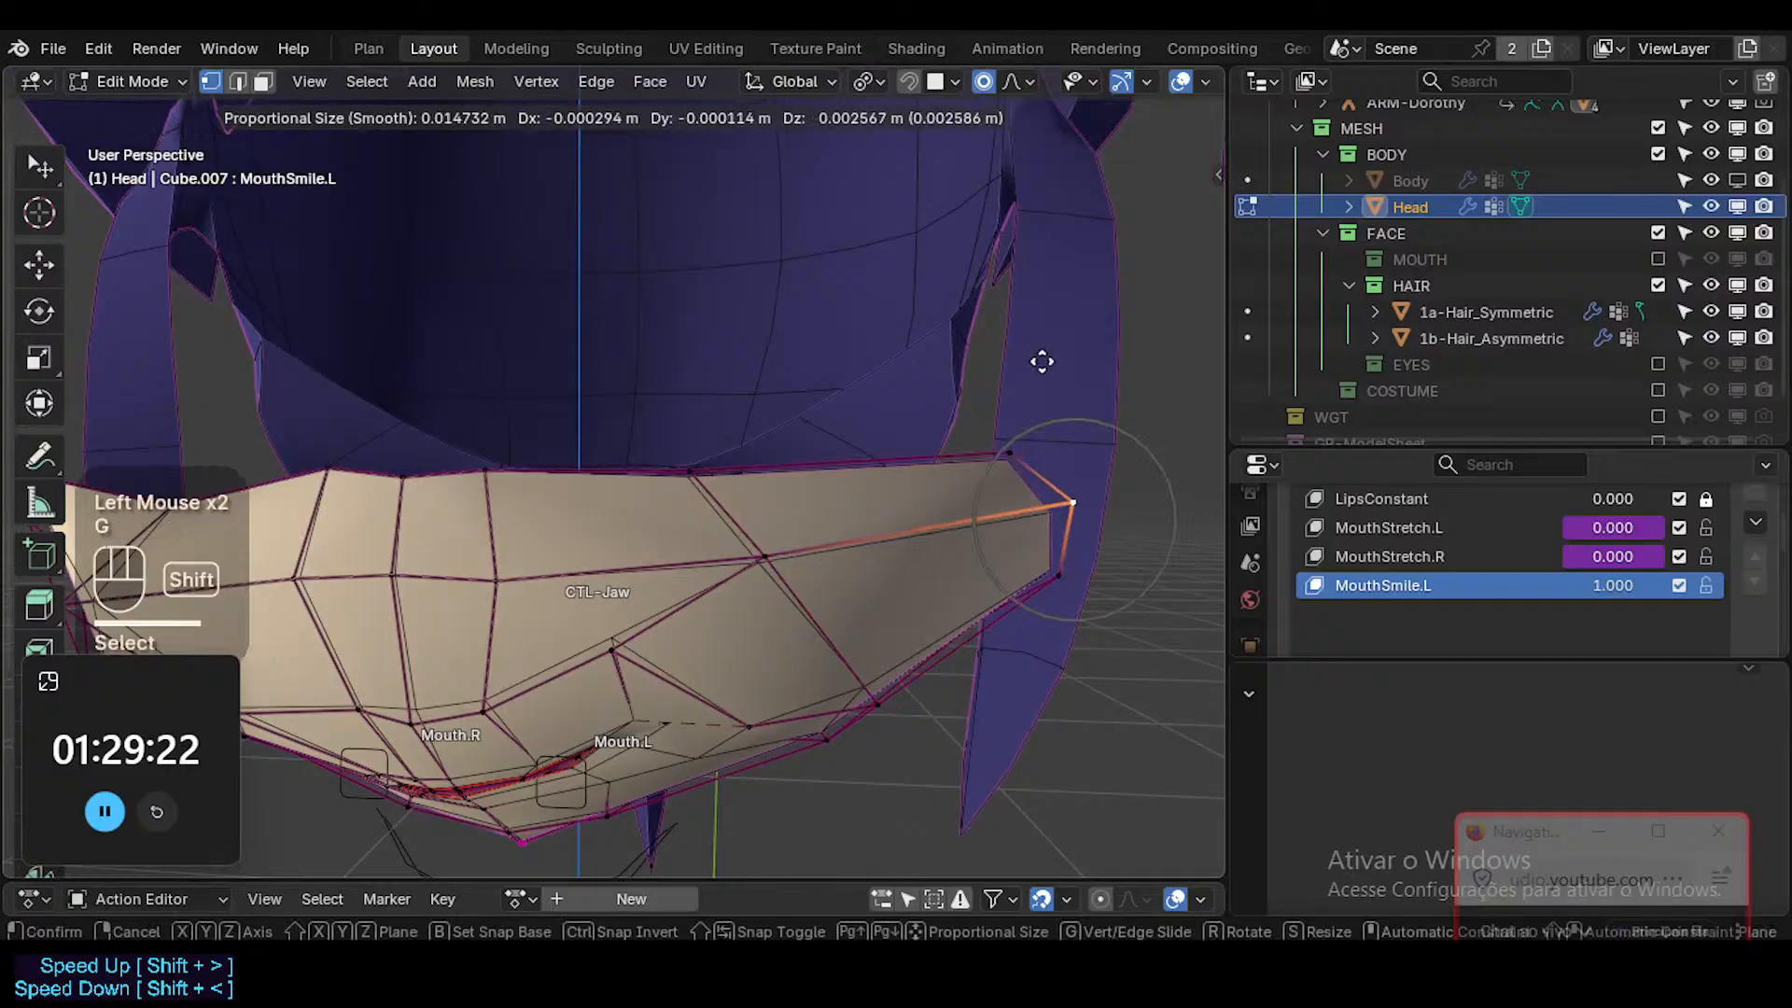
pyautogui.keyDown('shift'); pyautogui.click(1040, 361); pyautogui.keyUp('shift')
pyautogui.click(1024, 440)
pyautogui.press('g')
pyautogui.keyDown('shift'); pyautogui.click(788, 310); pyautogui.keyUp('shift')
# Reposition the lower outer cheek vertices on the Mouth.L side to round the transition into the jaw.
pyautogui.click(1036, 565)
pyautogui.moveTo(920, 667); pyautogui.dragTo(910, 599, button='middle')
pyautogui.keyDown('shift'); pyautogui.moveTo(894, 711); pyautogui.dragTo(1094, 636, button='middle'); pyautogui.keyUp('shift')
pyautogui.press('g')
pyautogui.keyDown('shift'); pyautogui.click(1068, 448); pyautogui.keyUp('shift')
pyautogui.click(950, 551)
pyautogui.press('g')
pyautogui.keyDown('shift'); pyautogui.click(921, 558); pyautogui.keyUp('shift')
pyautogui.press('g')
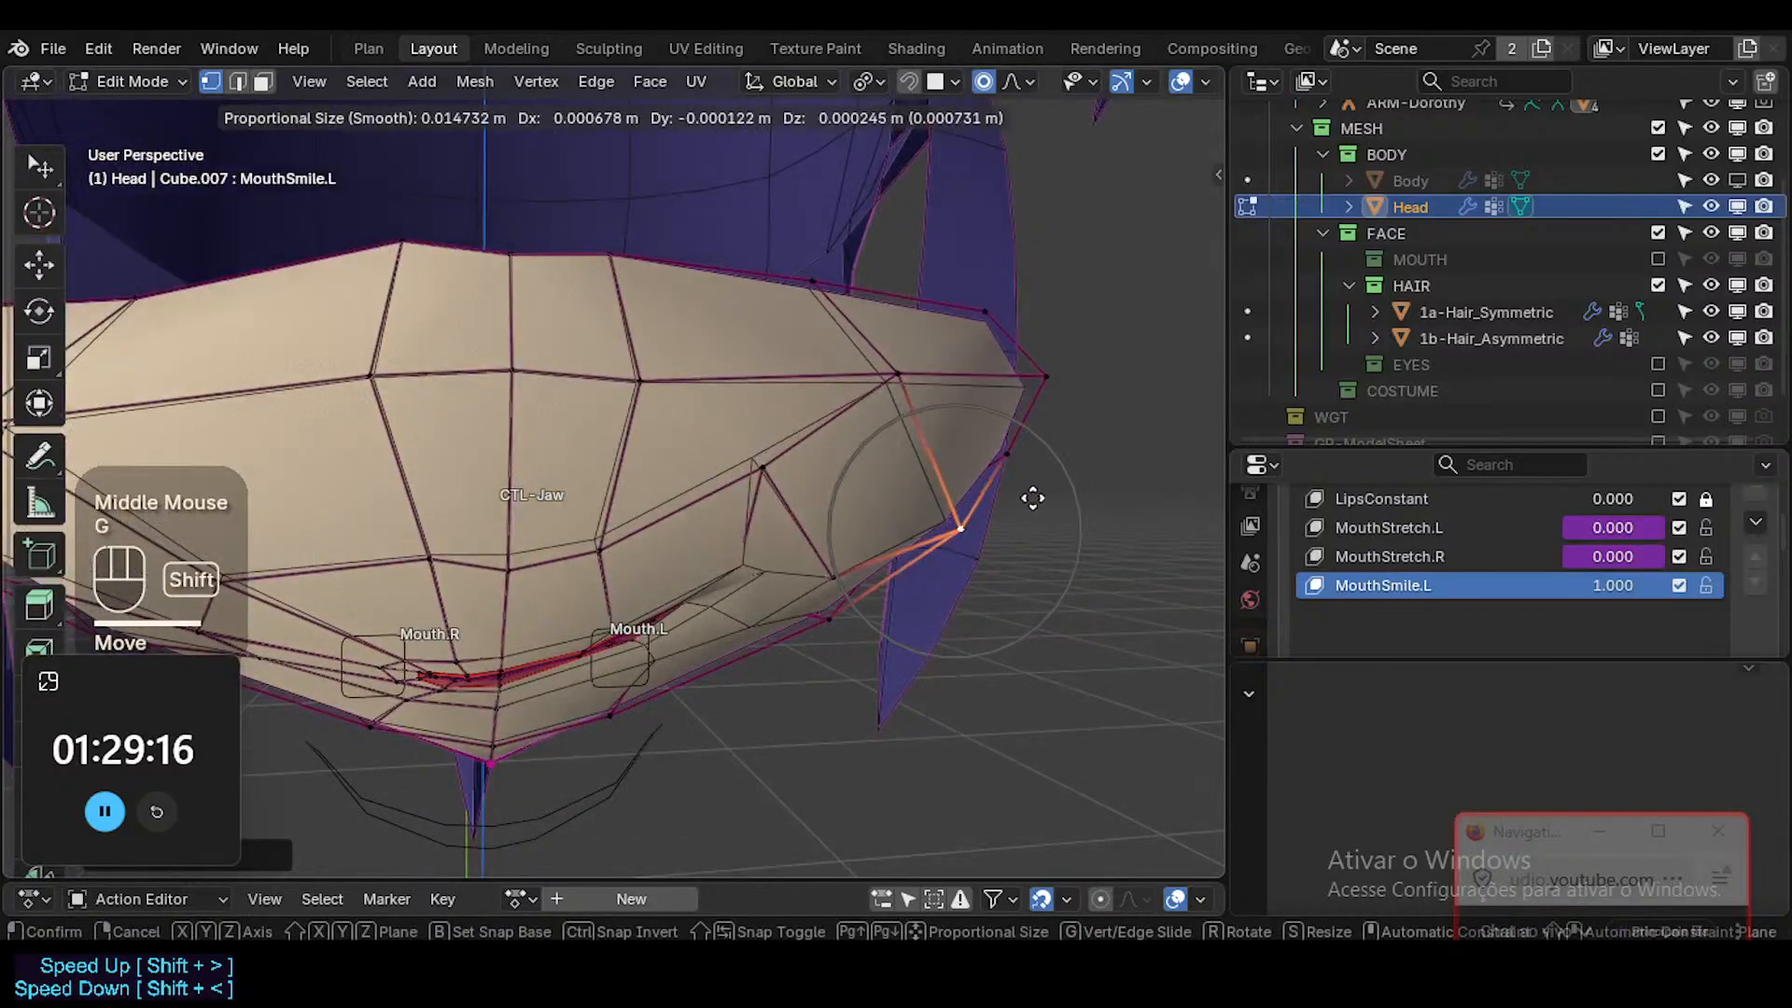
pyautogui.keyDown('shift'); pyautogui.click(1030, 498); pyautogui.keyUp('shift')
# Select the cheek vertex just outside the Mouth.L corner and adjust its position.
pyautogui.moveTo(898, 536); pyautogui.dragTo(607, 504, button='middle')
pyautogui.click(817, 579)
pyautogui.moveTo(818, 579); pyautogui.dragTo(844, 608, button='middle')
pyautogui.press('g')
pyautogui.keyDown('shift'); pyautogui.click(579, 520); pyautogui.keyUp('shift')
# Move and rotate the crease vertex just above the Mouth.L lip corner, refining it from several angles.
pyautogui.moveTo(541, 652); pyautogui.dragTo(705, 653, button='middle')
pyautogui.moveTo(603, 721); pyautogui.dragTo(691, 592, button='middle')
pyautogui.hotkey('alt', 'z')
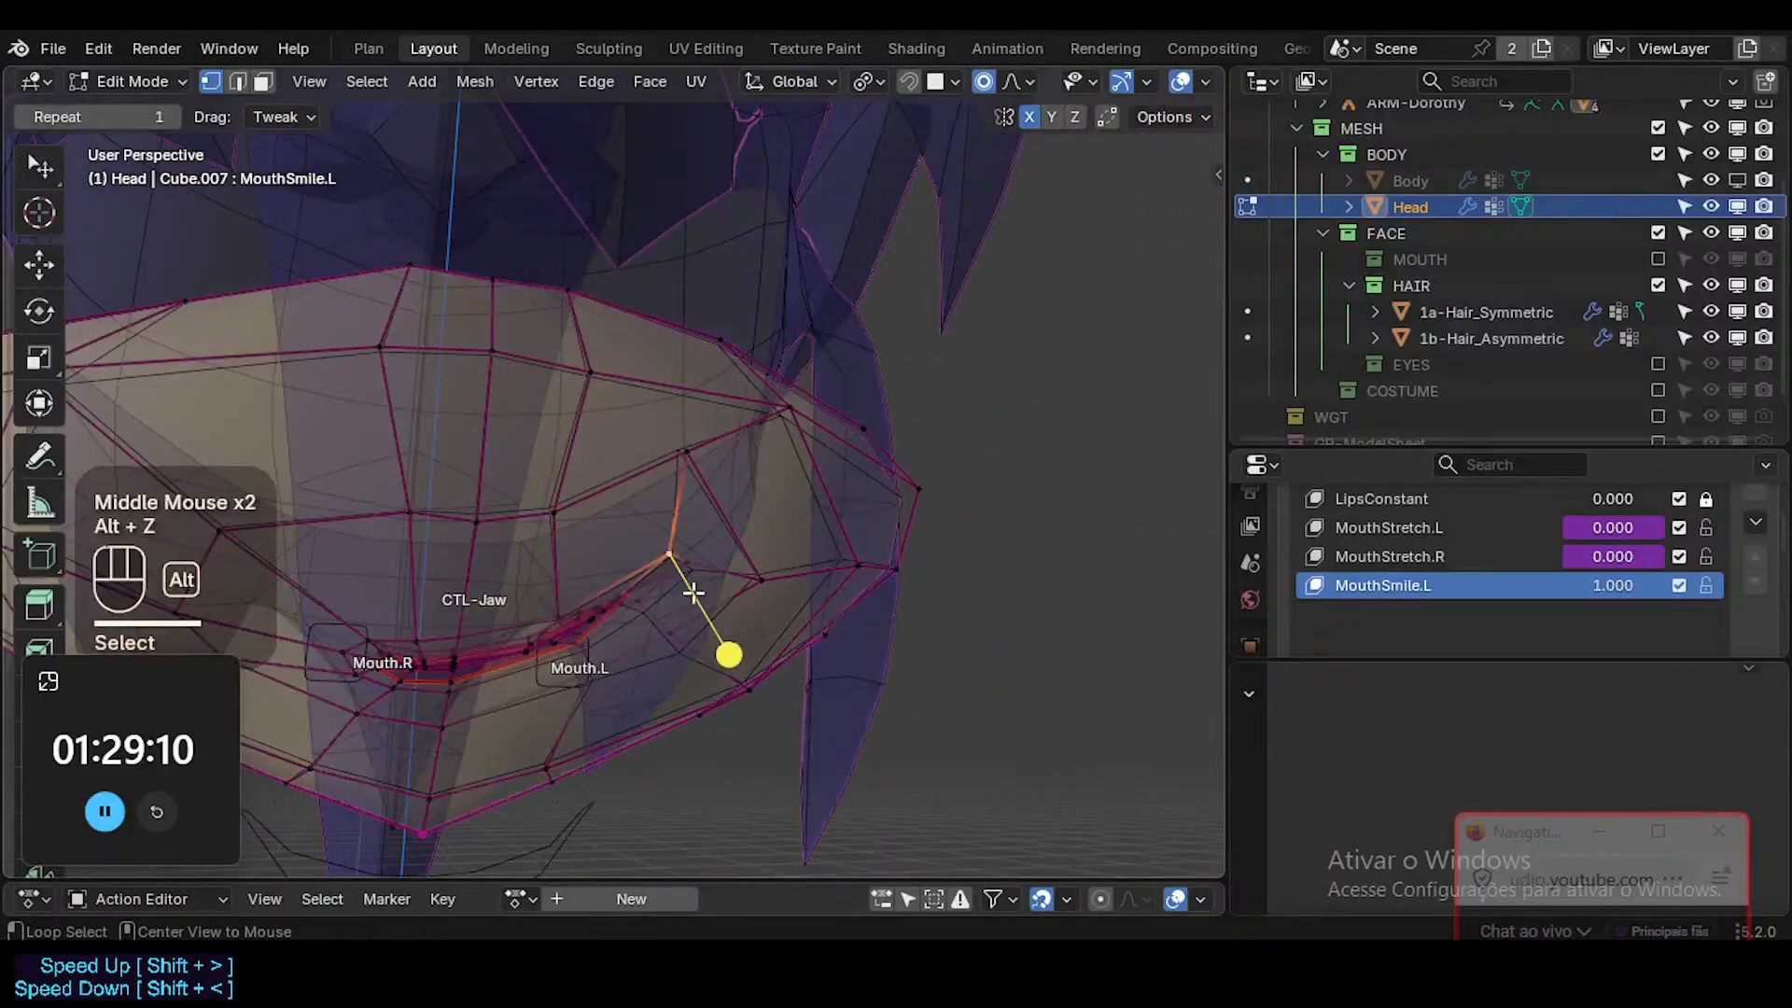
pyautogui.hotkey('alt', 'z')
pyautogui.press('g')
pyautogui.keyDown('shift'); pyautogui.click(748, 630); pyautogui.keyUp('shift')
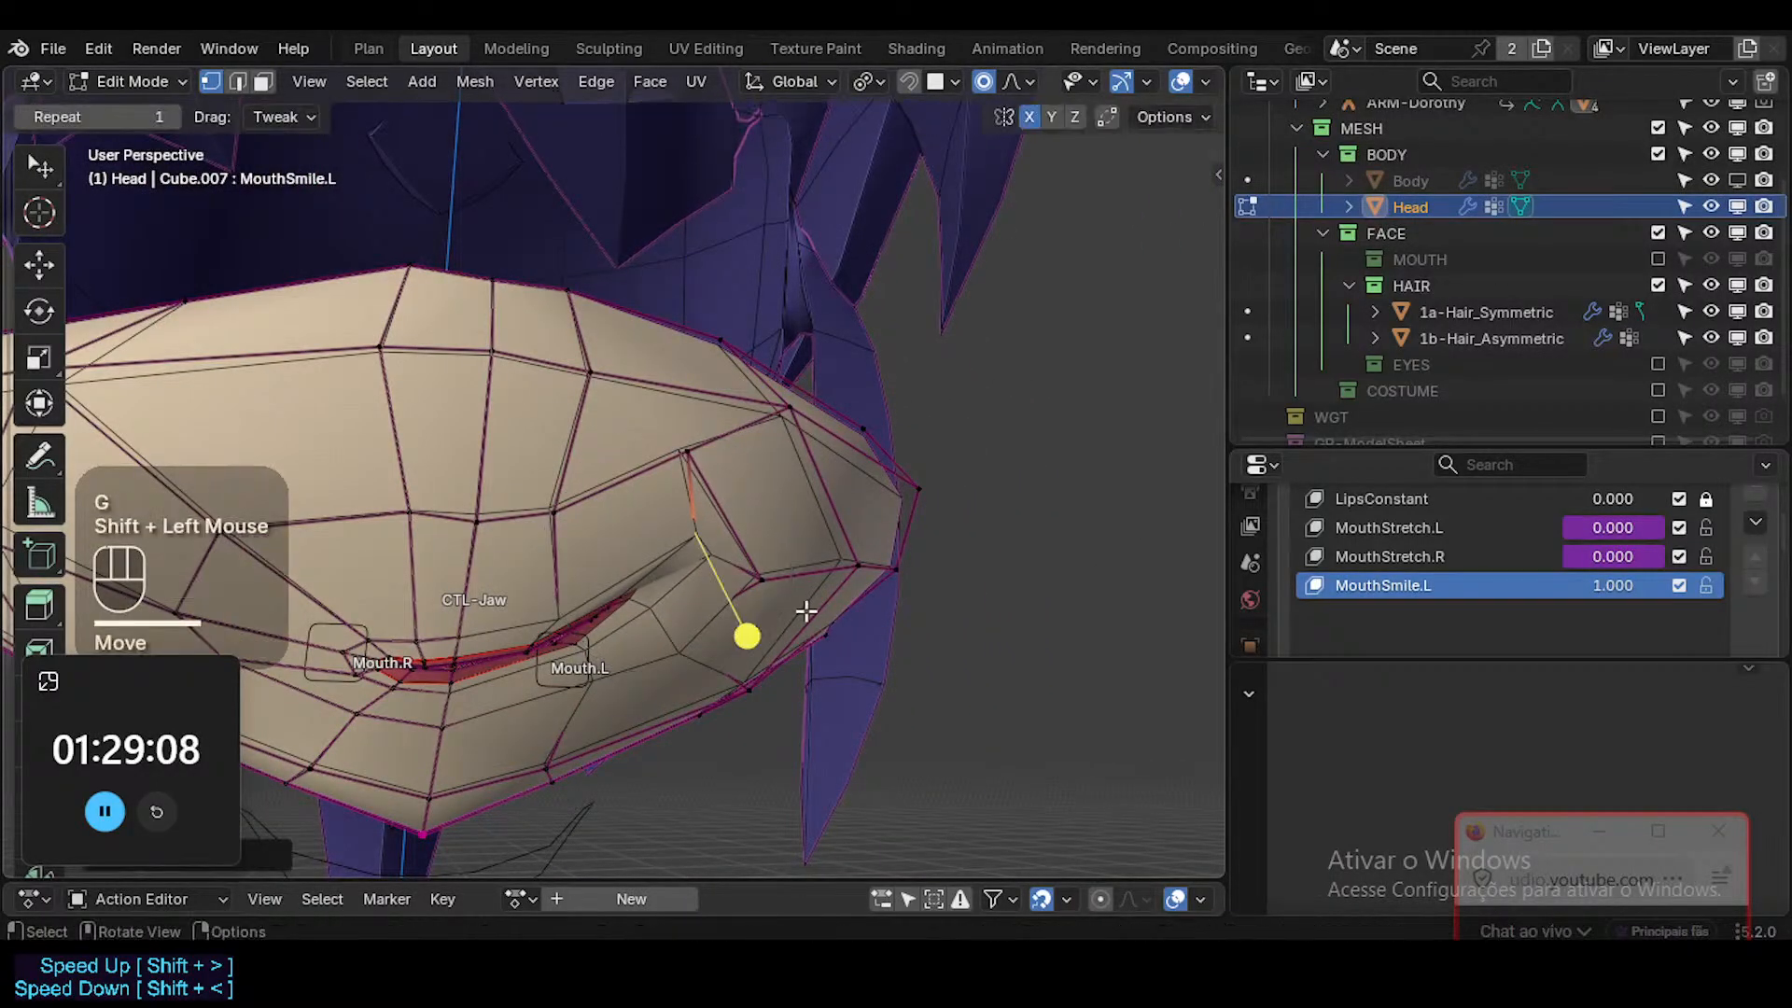
pyautogui.moveTo(799, 613); pyautogui.dragTo(860, 608, button='middle')
pyautogui.press('r')
pyautogui.click(872, 551)
pyautogui.press('g')
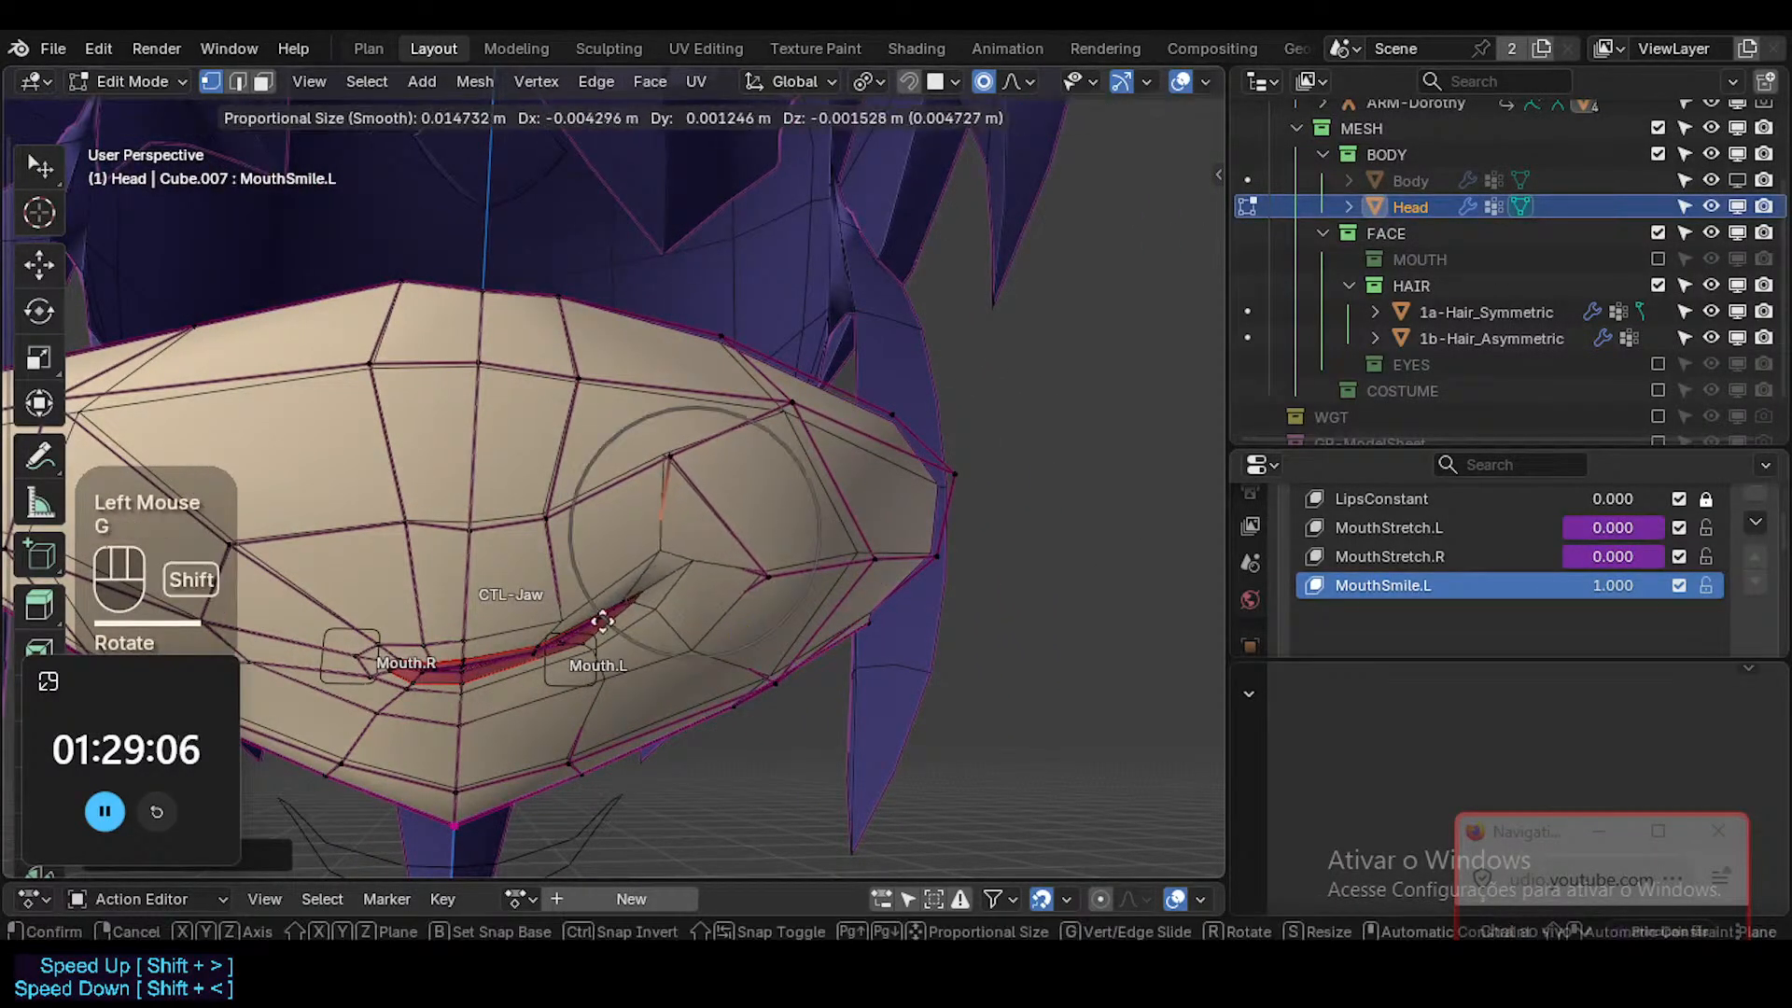
pyautogui.keyDown('shift'); pyautogui.click(626, 600); pyautogui.keyUp('shift')
# Select the short edge at the Mouth.L crease through X-ray in edge mode, then rotate and move it into line.
pyautogui.press('2')
pyautogui.hotkey('alt', 'z')
pyautogui.moveTo(700, 540); pyautogui.dragTo(636, 660, button='middle')
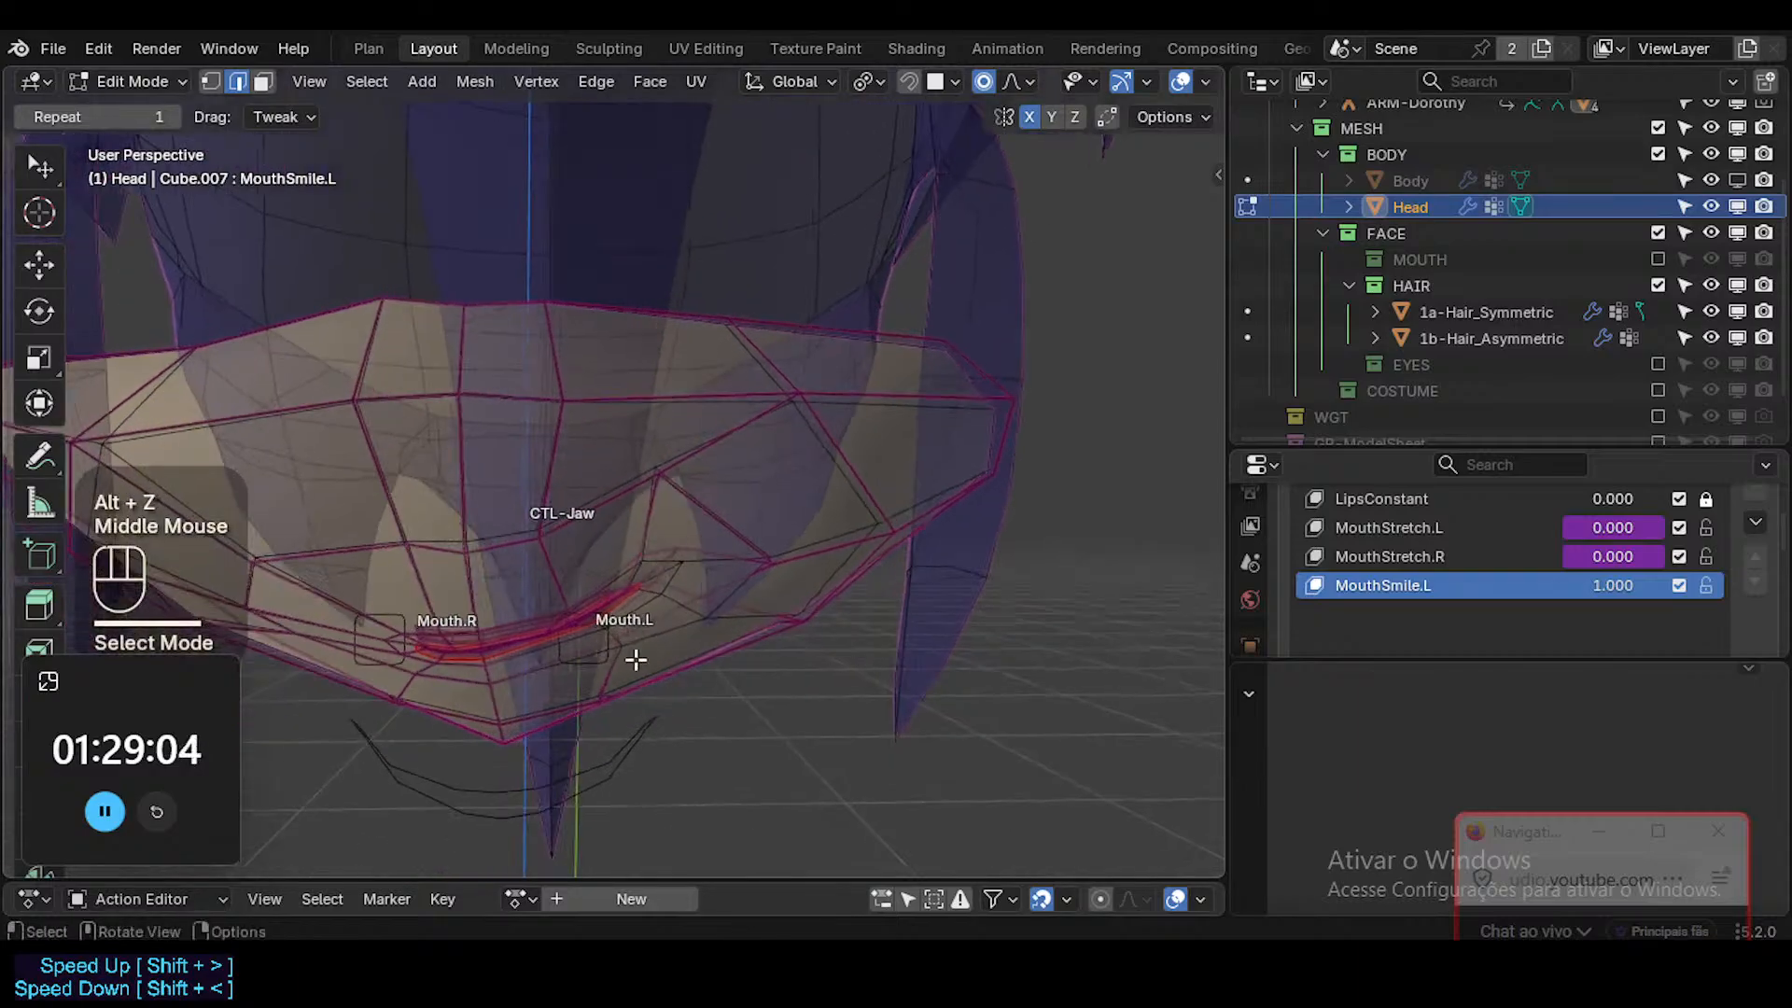
pyautogui.moveTo(667, 552); pyautogui.dragTo(673, 544)
pyautogui.moveTo(753, 508); pyautogui.dragTo(824, 512, button='middle')
pyautogui.press('r')
pyautogui.click(828, 551)
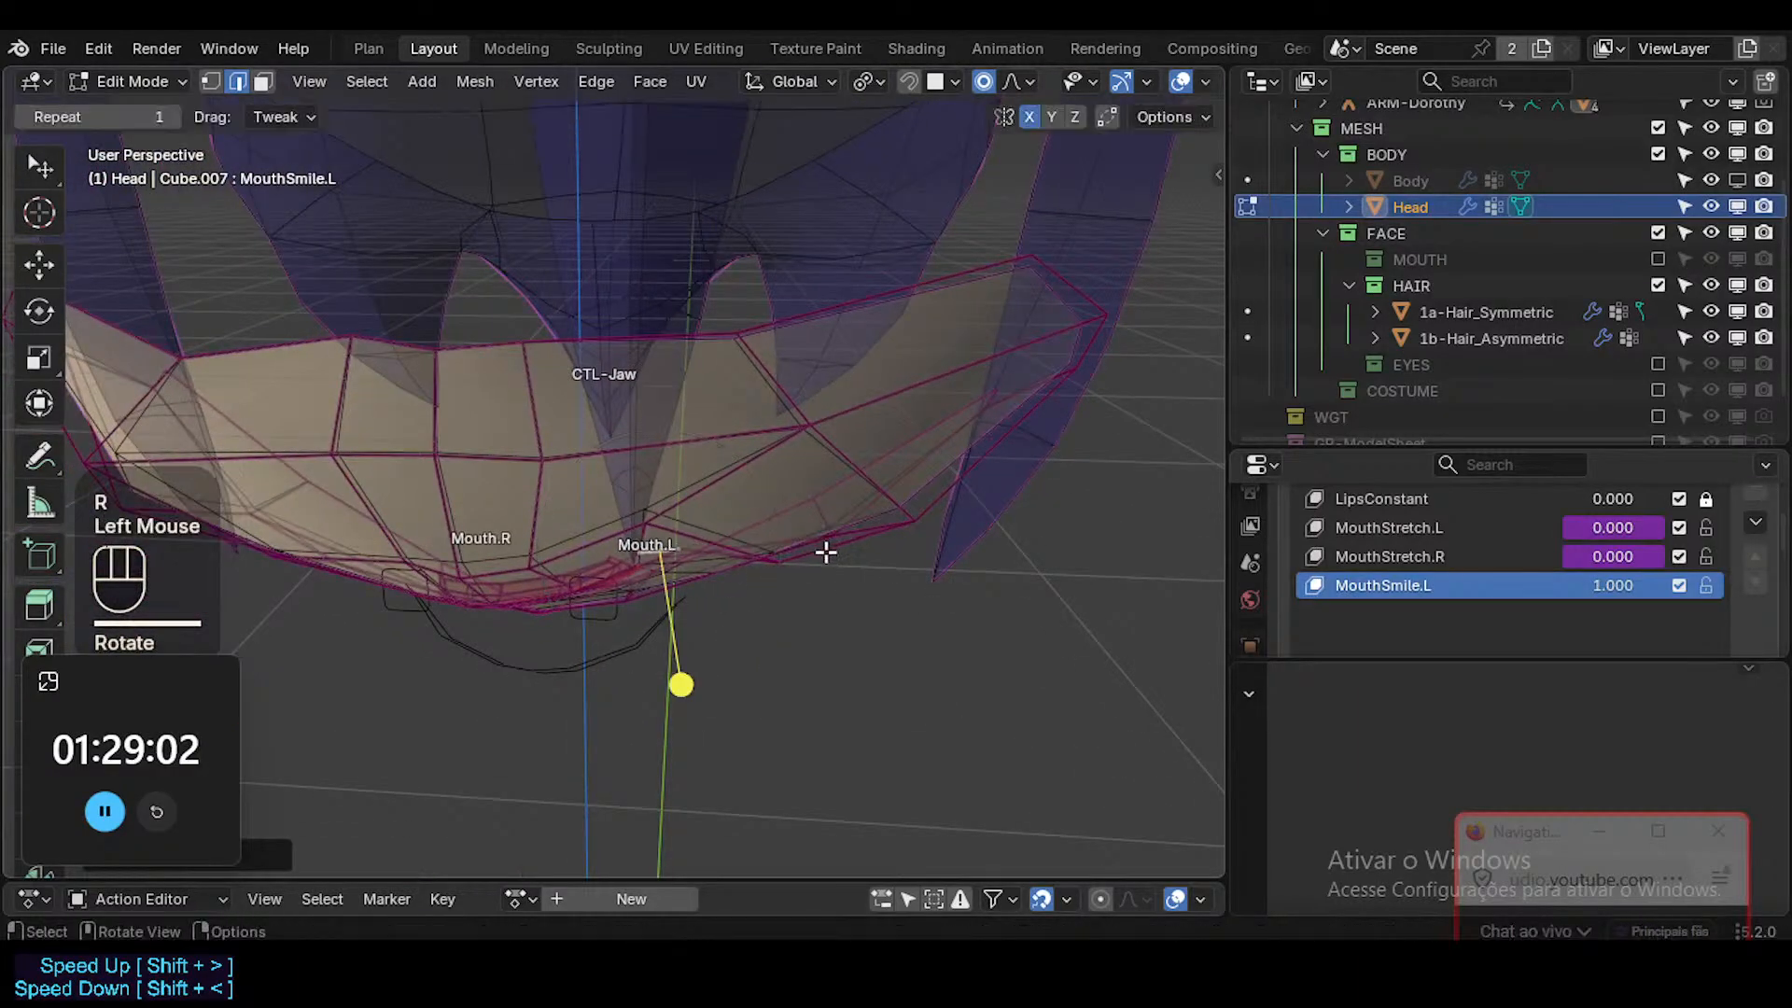
pyautogui.press('g')
pyautogui.click(825, 574)
pyautogui.hotkey('alt', 'z')
# Refine the depth of the Mouth.L corner vertex and the neighboring upper lip vertex from the side.
pyautogui.moveTo(826, 574); pyautogui.dragTo(650, 541, button='middle')
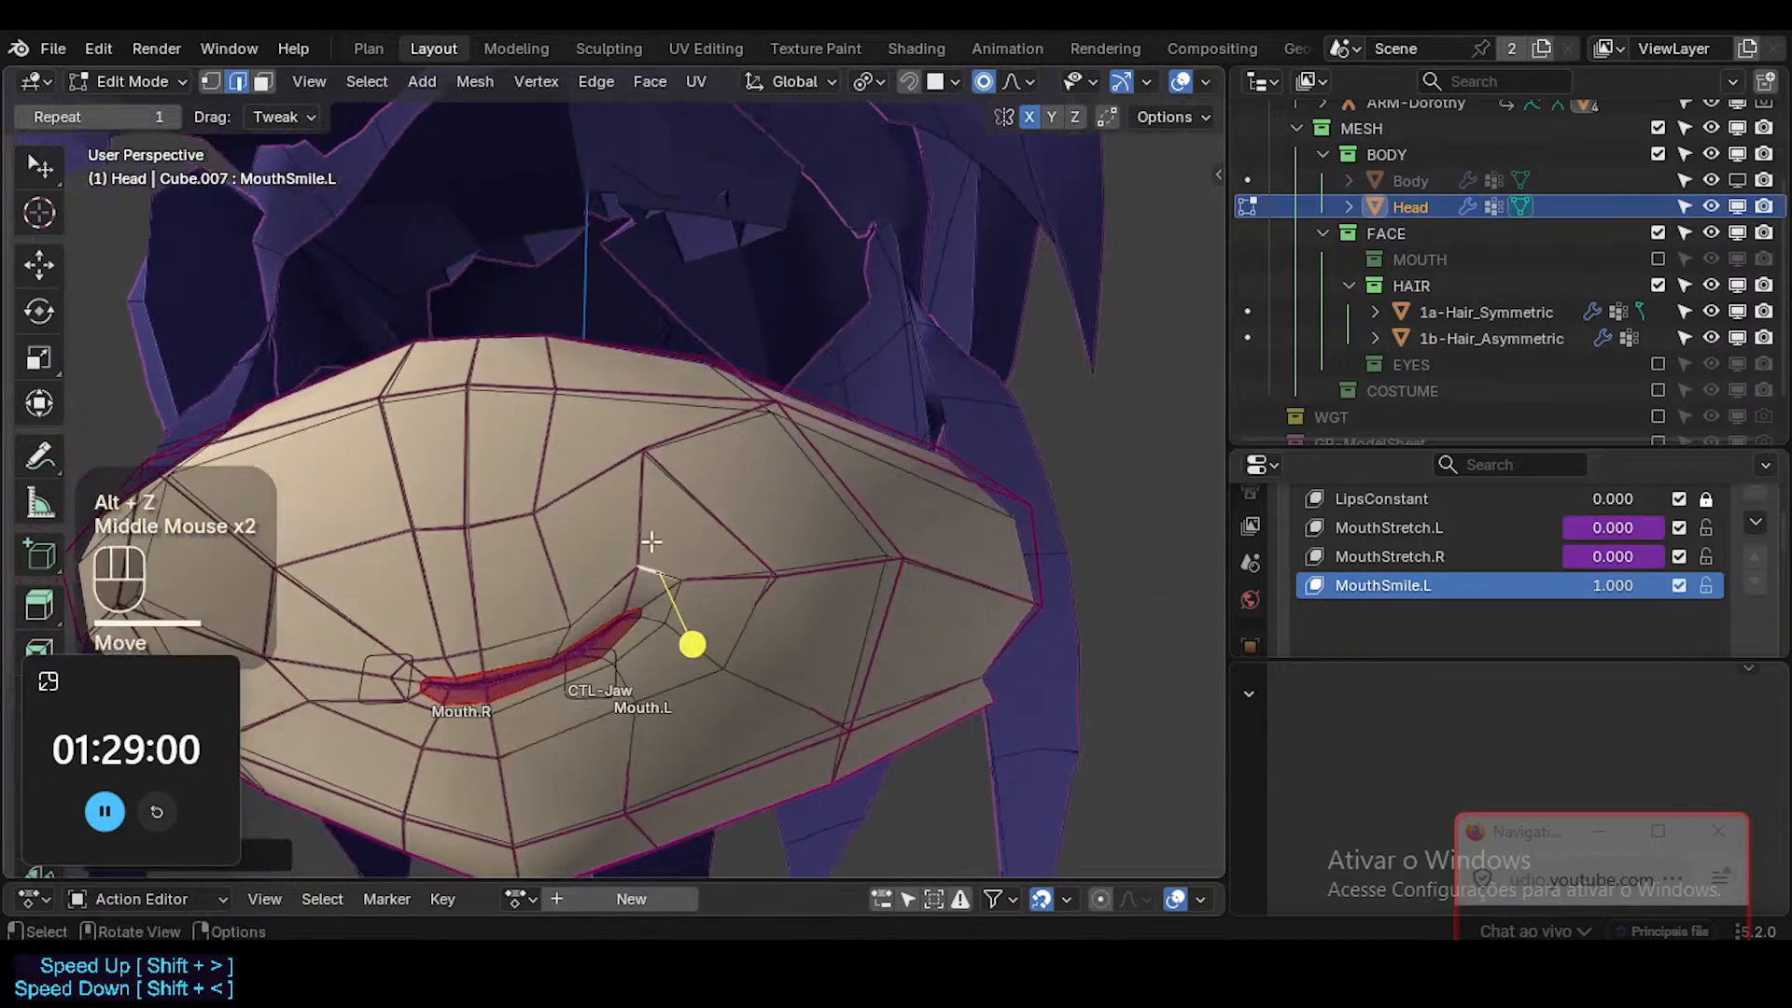
pyautogui.moveTo(793, 568); pyautogui.dragTo(803, 607, button='middle')
pyautogui.press('g')
pyautogui.keyDown('shift'); pyautogui.click(468, 660); pyautogui.keyUp('shift')
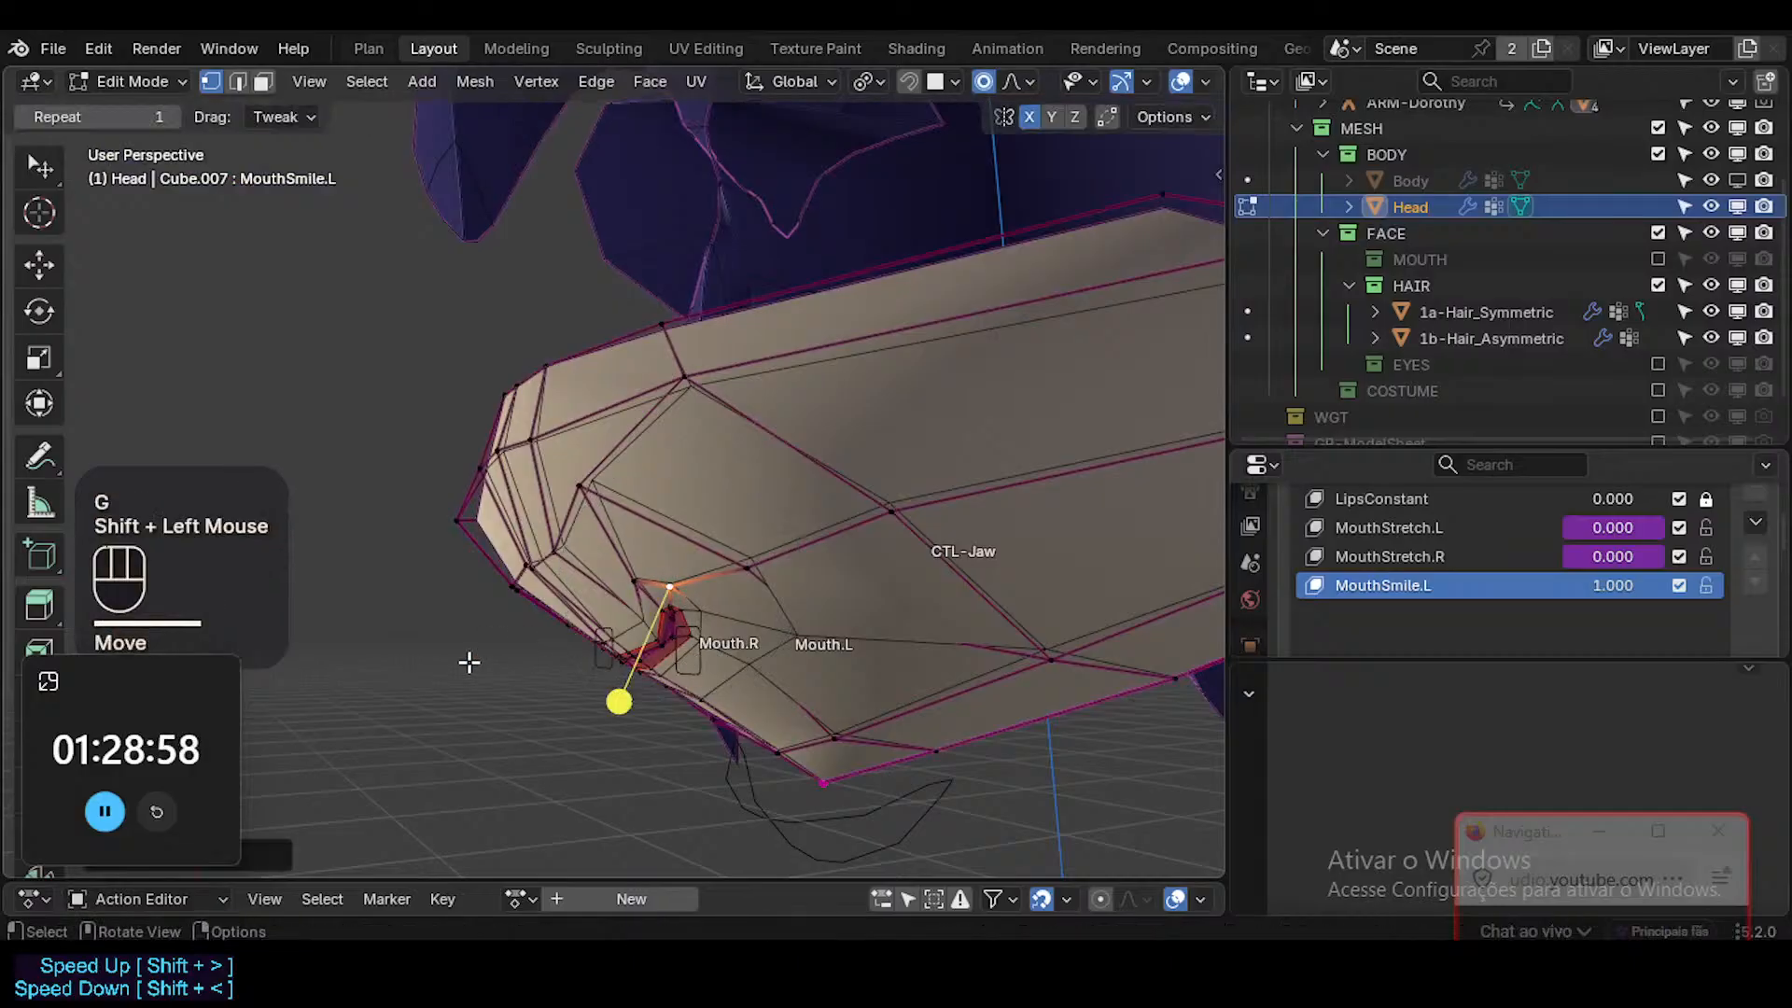
pyautogui.moveTo(467, 660); pyautogui.dragTo(519, 668, button='middle')
pyautogui.press('g')
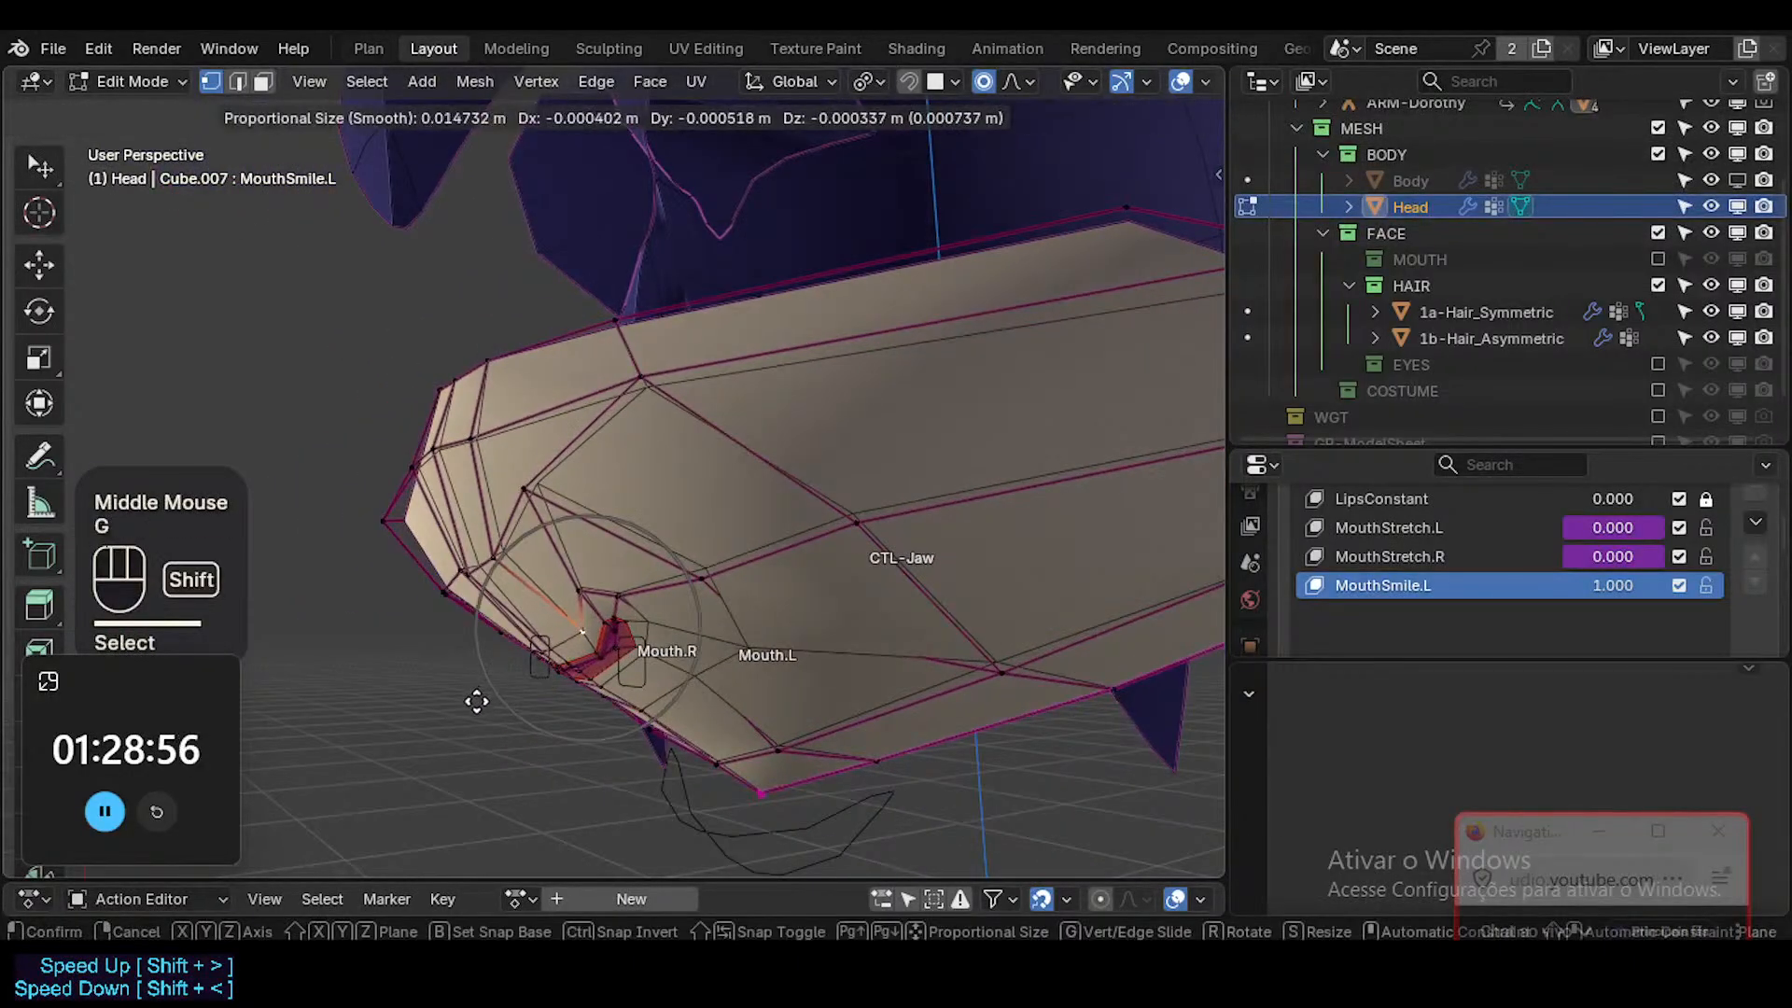
pyautogui.keyDown('shift'); pyautogui.click(513, 740); pyautogui.keyUp('shift')
# Reposition the upper muzzle vertices above the lip from the side to smooth the muzzle's profile.
pyautogui.moveTo(512, 740); pyautogui.dragTo(495, 626, button='middle')
pyautogui.press('g')
pyautogui.keyDown('shift'); pyautogui.click(495, 527); pyautogui.keyUp('shift')
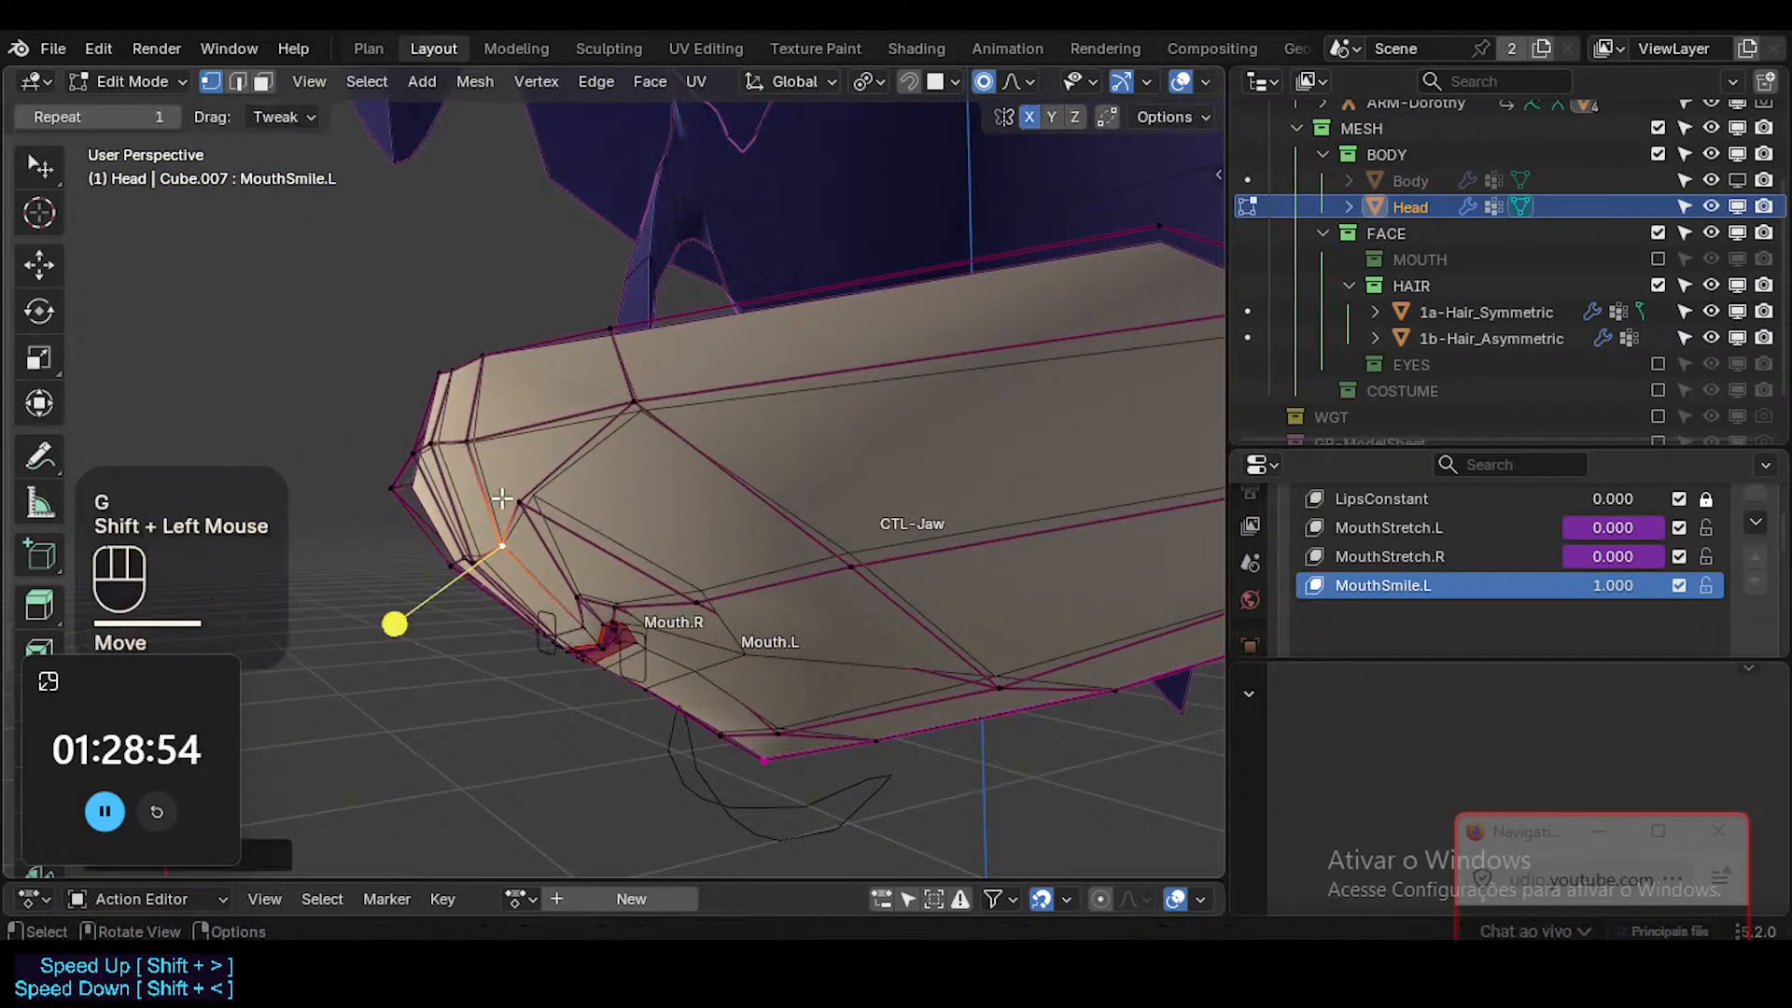
pyautogui.press('g')
pyautogui.keyDown('shift'); pyautogui.click(505, 427); pyautogui.keyUp('shift')
pyautogui.press('g')
pyautogui.keyDown('shift'); pyautogui.click(505, 429); pyautogui.keyUp('shift')
# Round the Mouth.L cheek silhouette by repositioning its upper and lower outer vertices from an oblique view.
pyautogui.moveTo(505, 429); pyautogui.dragTo(749, 472, button='middle')
pyautogui.moveTo(784, 383); pyautogui.dragTo(1012, 508, button='middle')
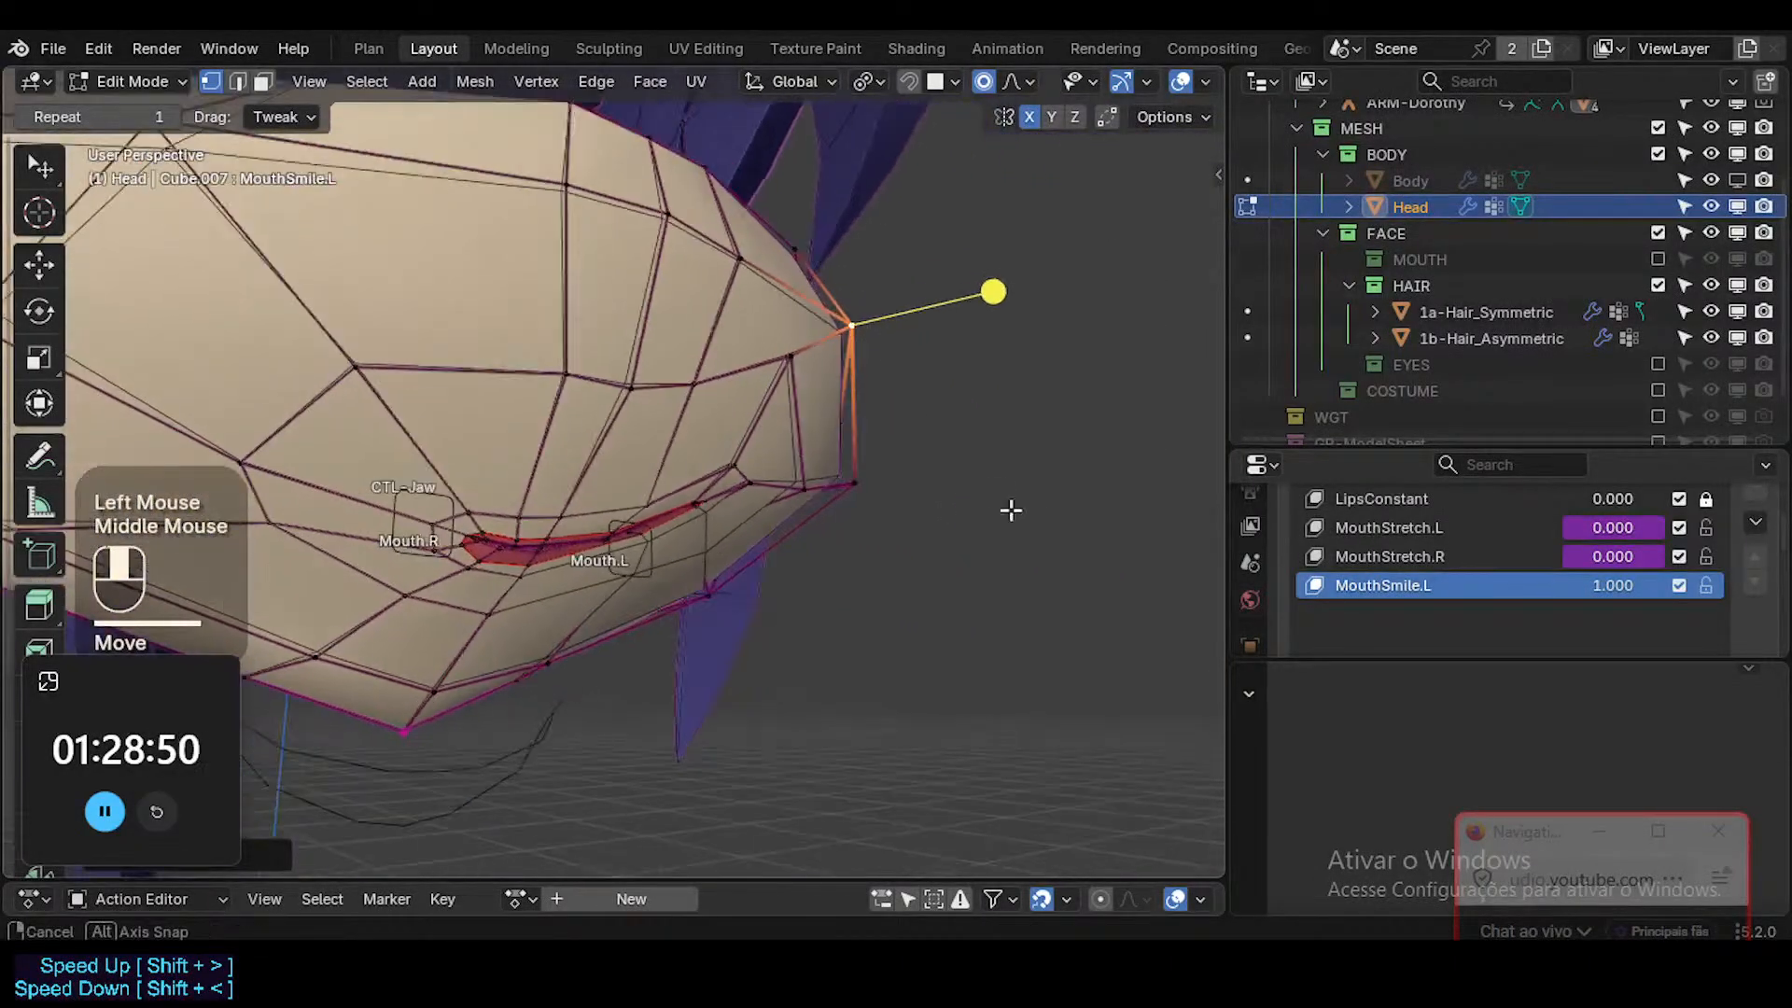
pyautogui.press('g')
pyautogui.keyDown('shift'); pyautogui.click(872, 448); pyautogui.keyUp('shift')
pyautogui.press('g')
pyautogui.keyDown('shift'); pyautogui.click(859, 436); pyautogui.keyUp('shift')
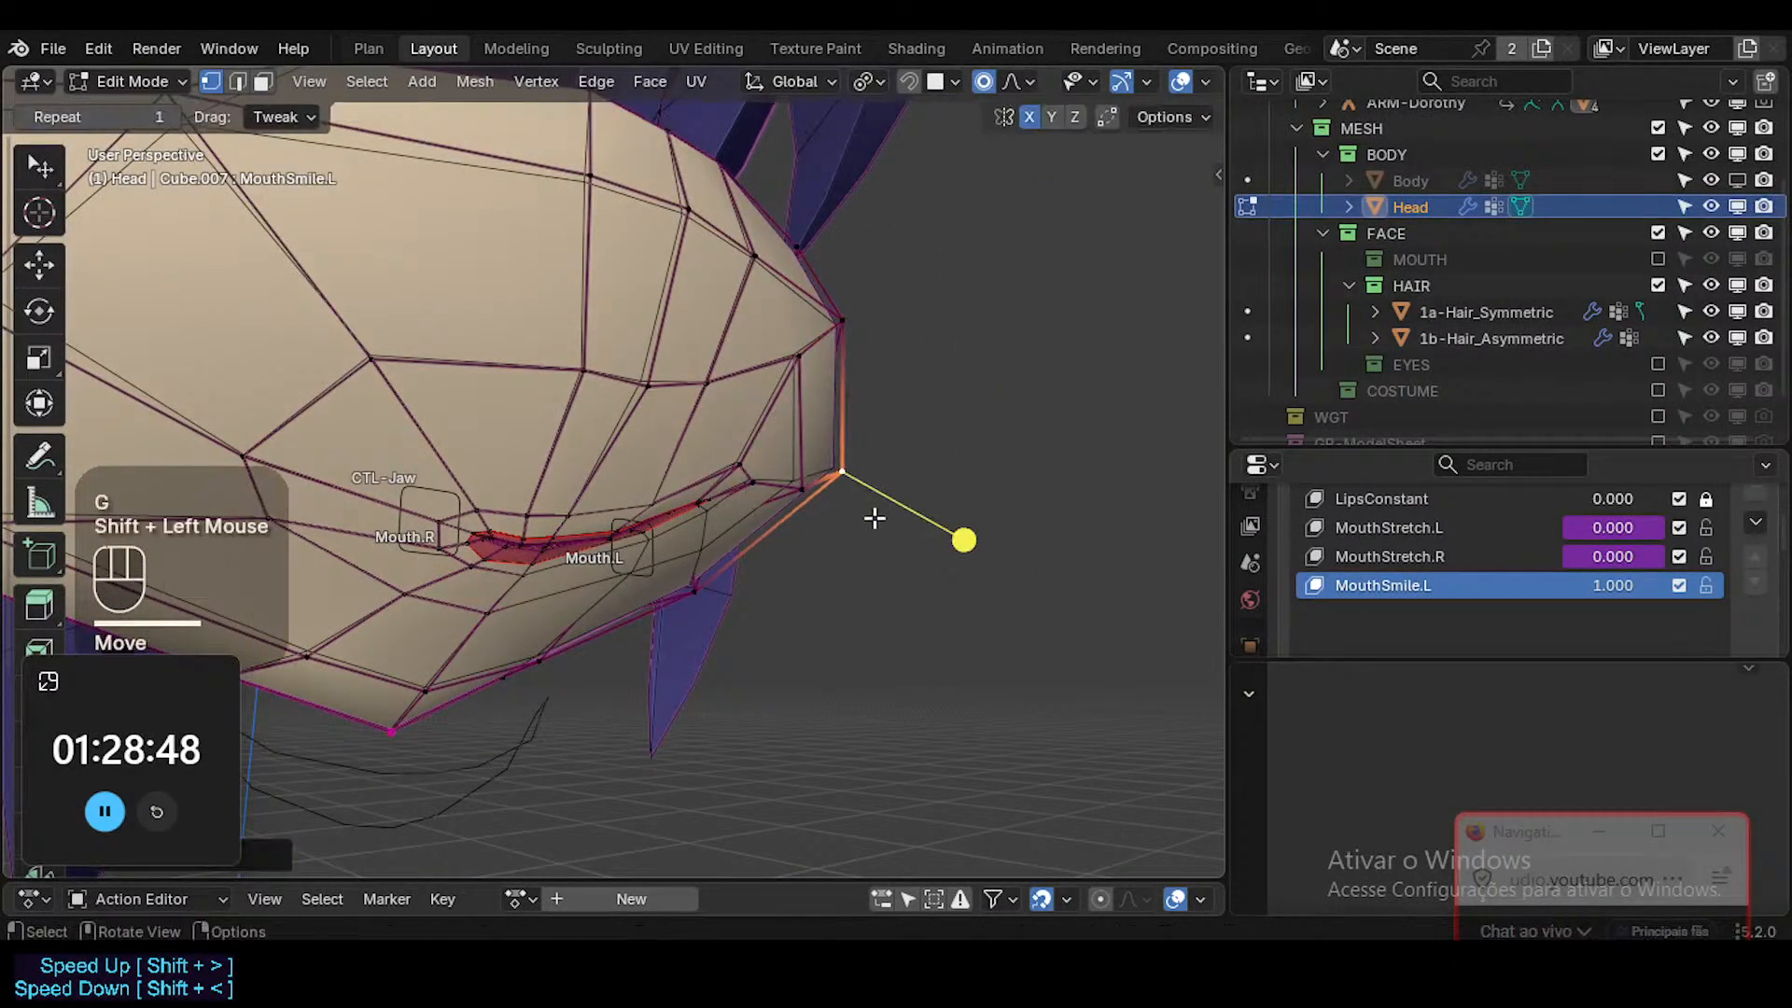
# Adjust the lower jaw vertex beneath the Mouth.L cheek and the rear vertex along the same jaw edge.
pyautogui.moveTo(871, 513); pyautogui.dragTo(726, 573, button='middle')
pyautogui.press('g')
pyautogui.keyDown('shift'); pyautogui.click(856, 583); pyautogui.keyUp('shift')
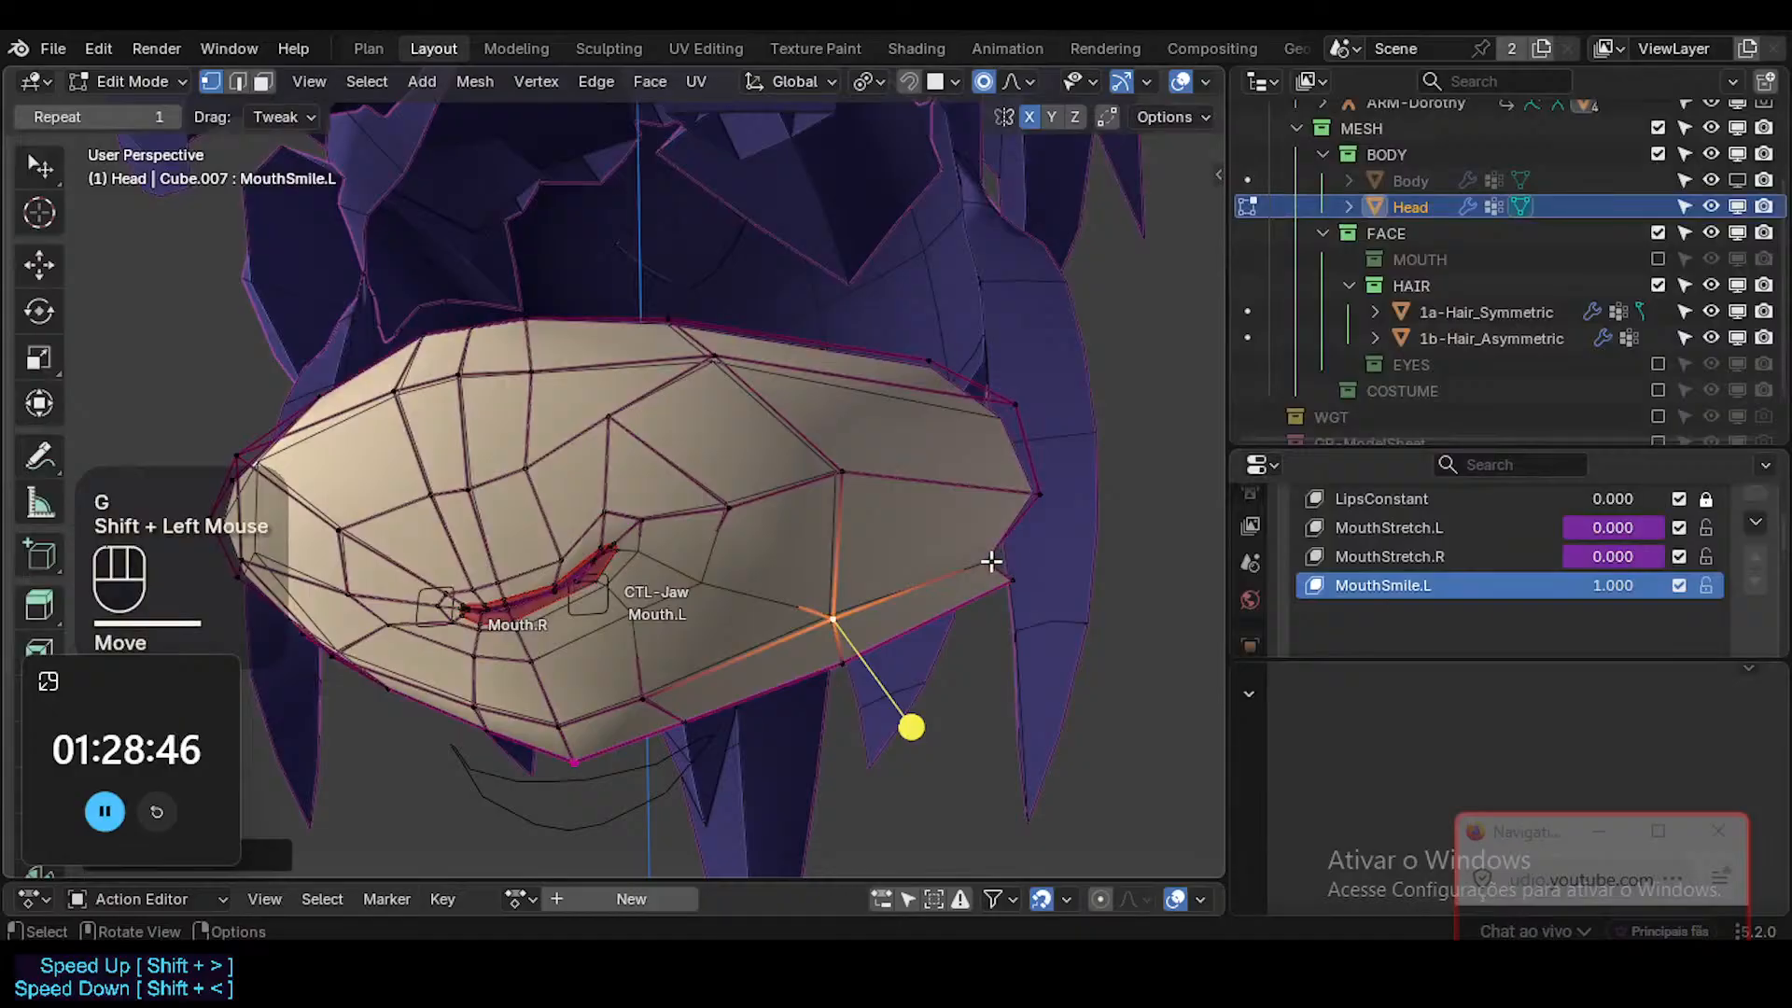
pyautogui.click(991, 561)
pyautogui.moveTo(991, 561); pyautogui.dragTo(864, 620, button='middle')
pyautogui.press('g')
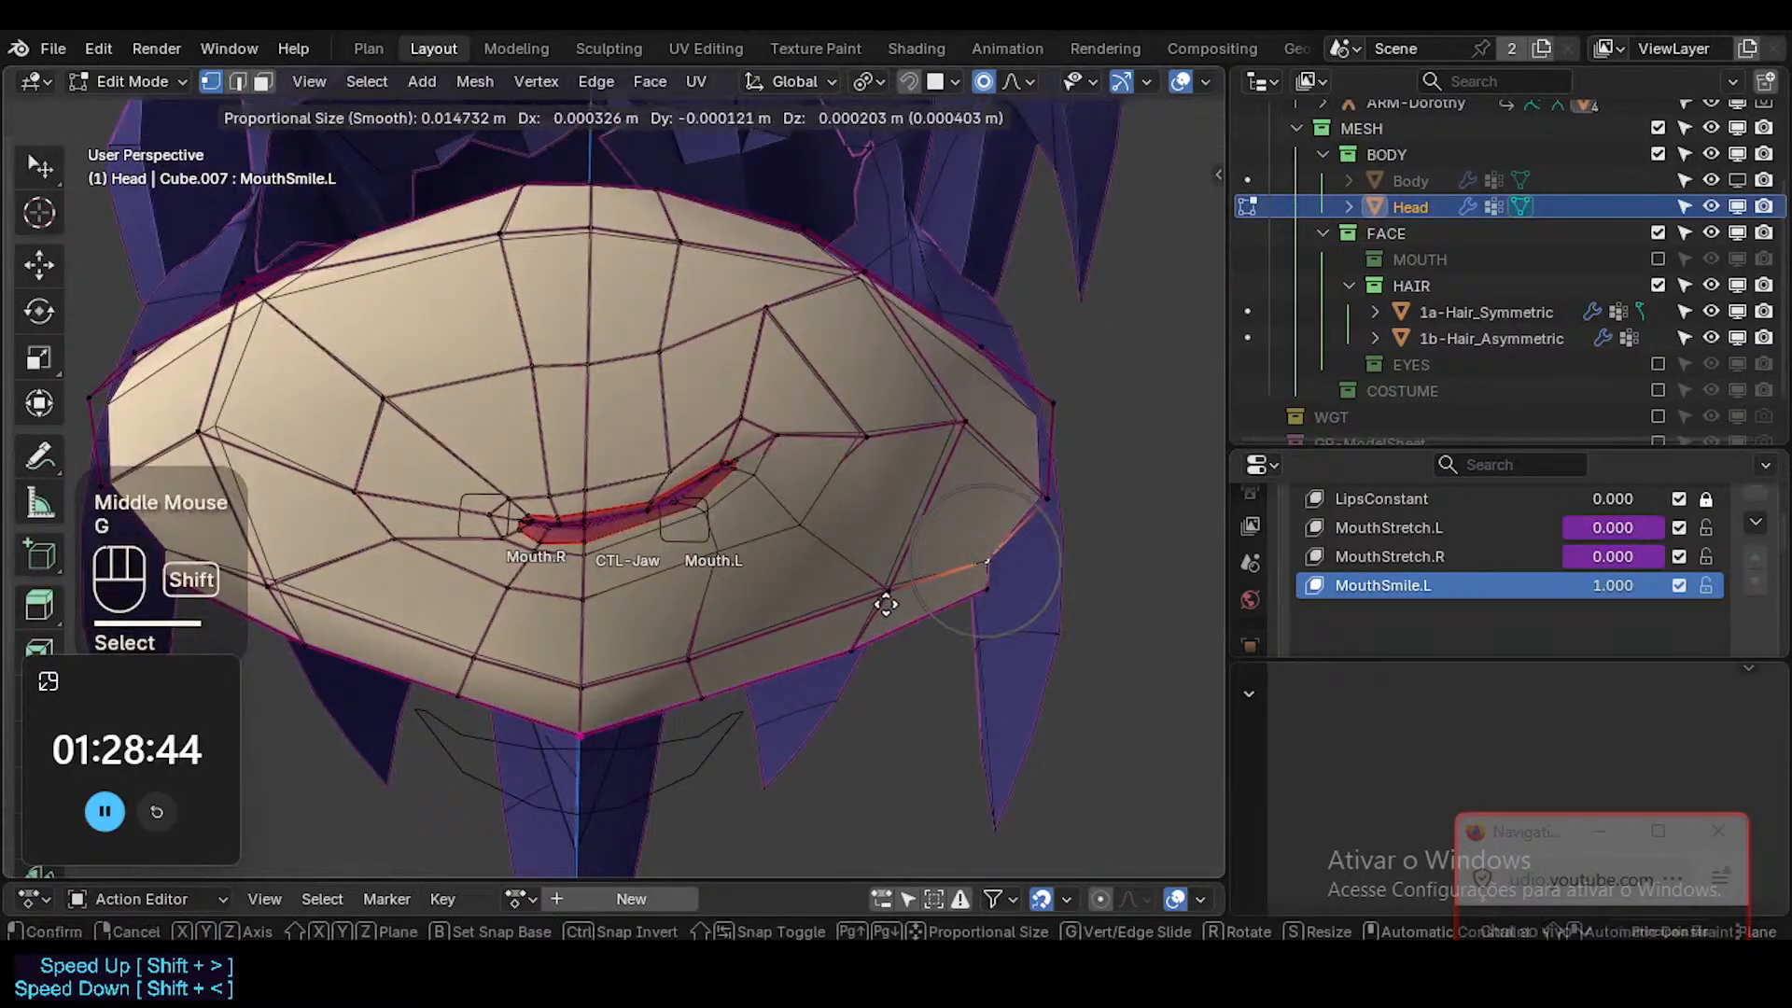
pyautogui.keyDown('shift'); pyautogui.click(886, 604); pyautogui.keyUp('shift')
# Fine-tune the three outline vertices running up the outer boundary of the Mouth.L cheek from the front.
pyautogui.click(1041, 507)
pyautogui.press('g')
pyautogui.keyDown('shift'); pyautogui.click(1081, 462); pyautogui.keyUp('shift')
pyautogui.click(1060, 396)
pyautogui.press('g')
pyautogui.keyDown('shift'); pyautogui.click(1013, 350); pyautogui.keyUp('shift')
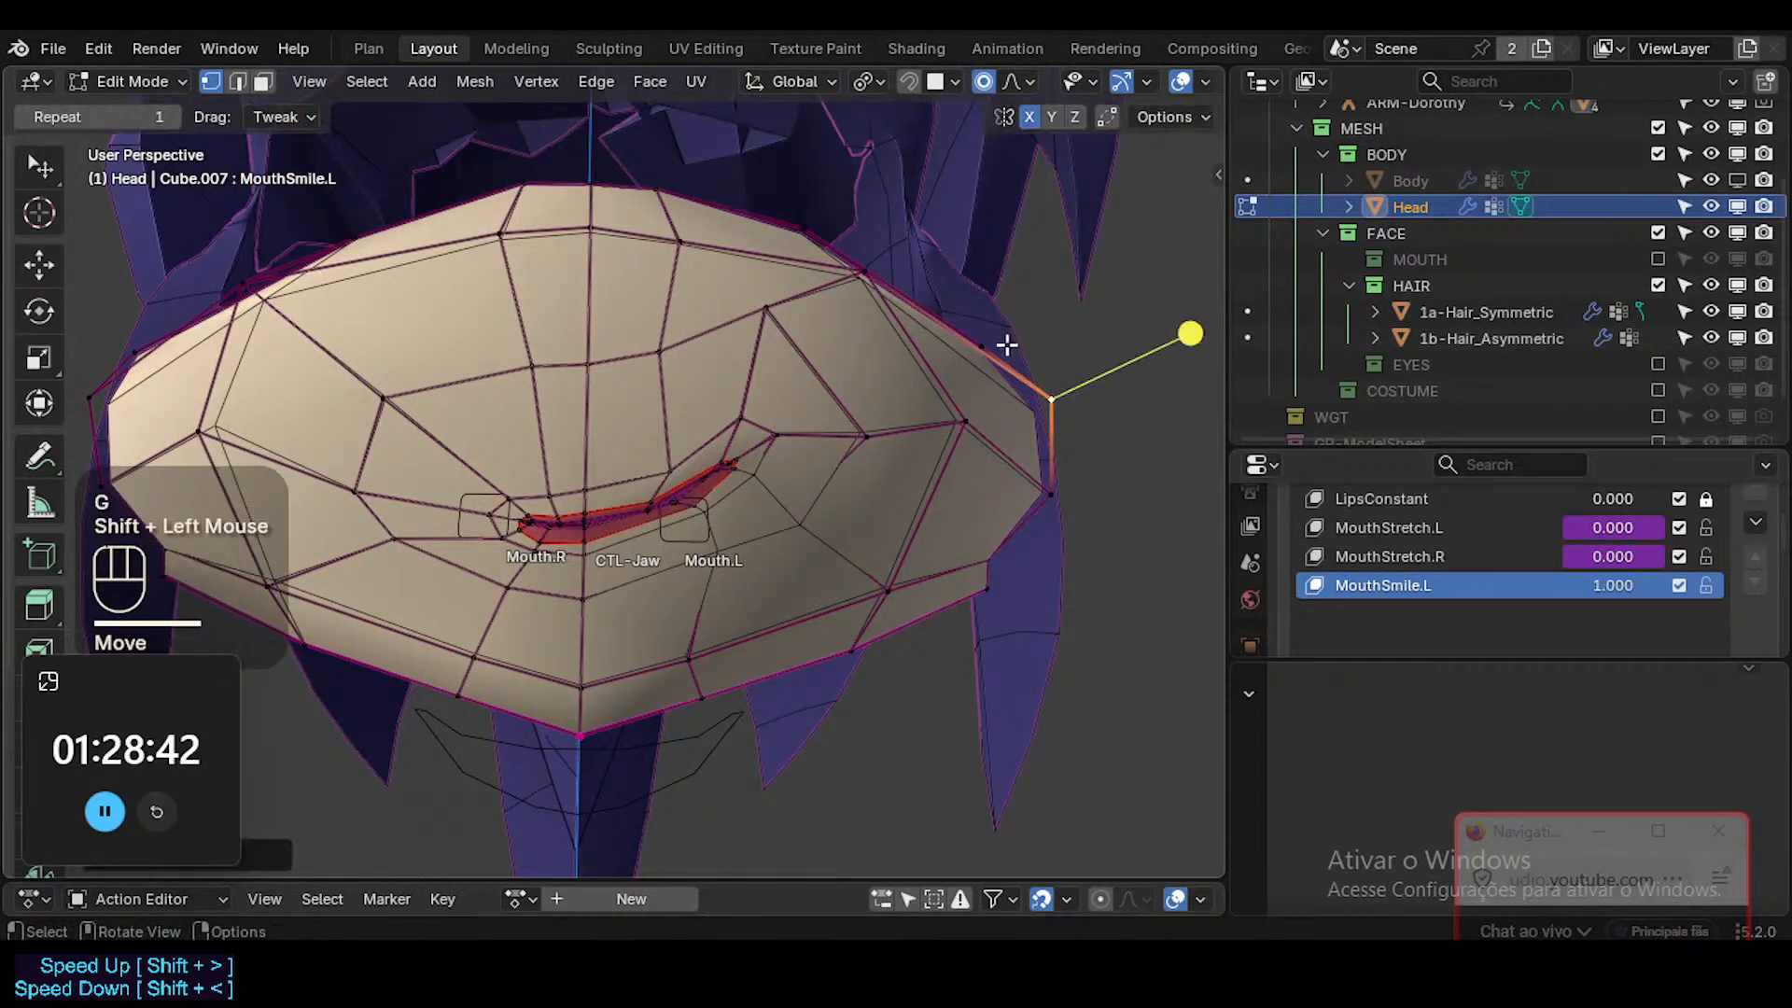
pyautogui.click(975, 334)
pyautogui.press('g')
pyautogui.keyDown('shift'); pyautogui.click(975, 332); pyautogui.keyUp('shift')
# Select the small face at the tip of the Mouth.L corner in face mode and move it.
pyautogui.moveTo(976, 331); pyautogui.dragTo(692, 464, button='middle')
pyautogui.click(742, 434)
pyautogui.moveTo(762, 524); pyautogui.dragTo(719, 508, button='middle')
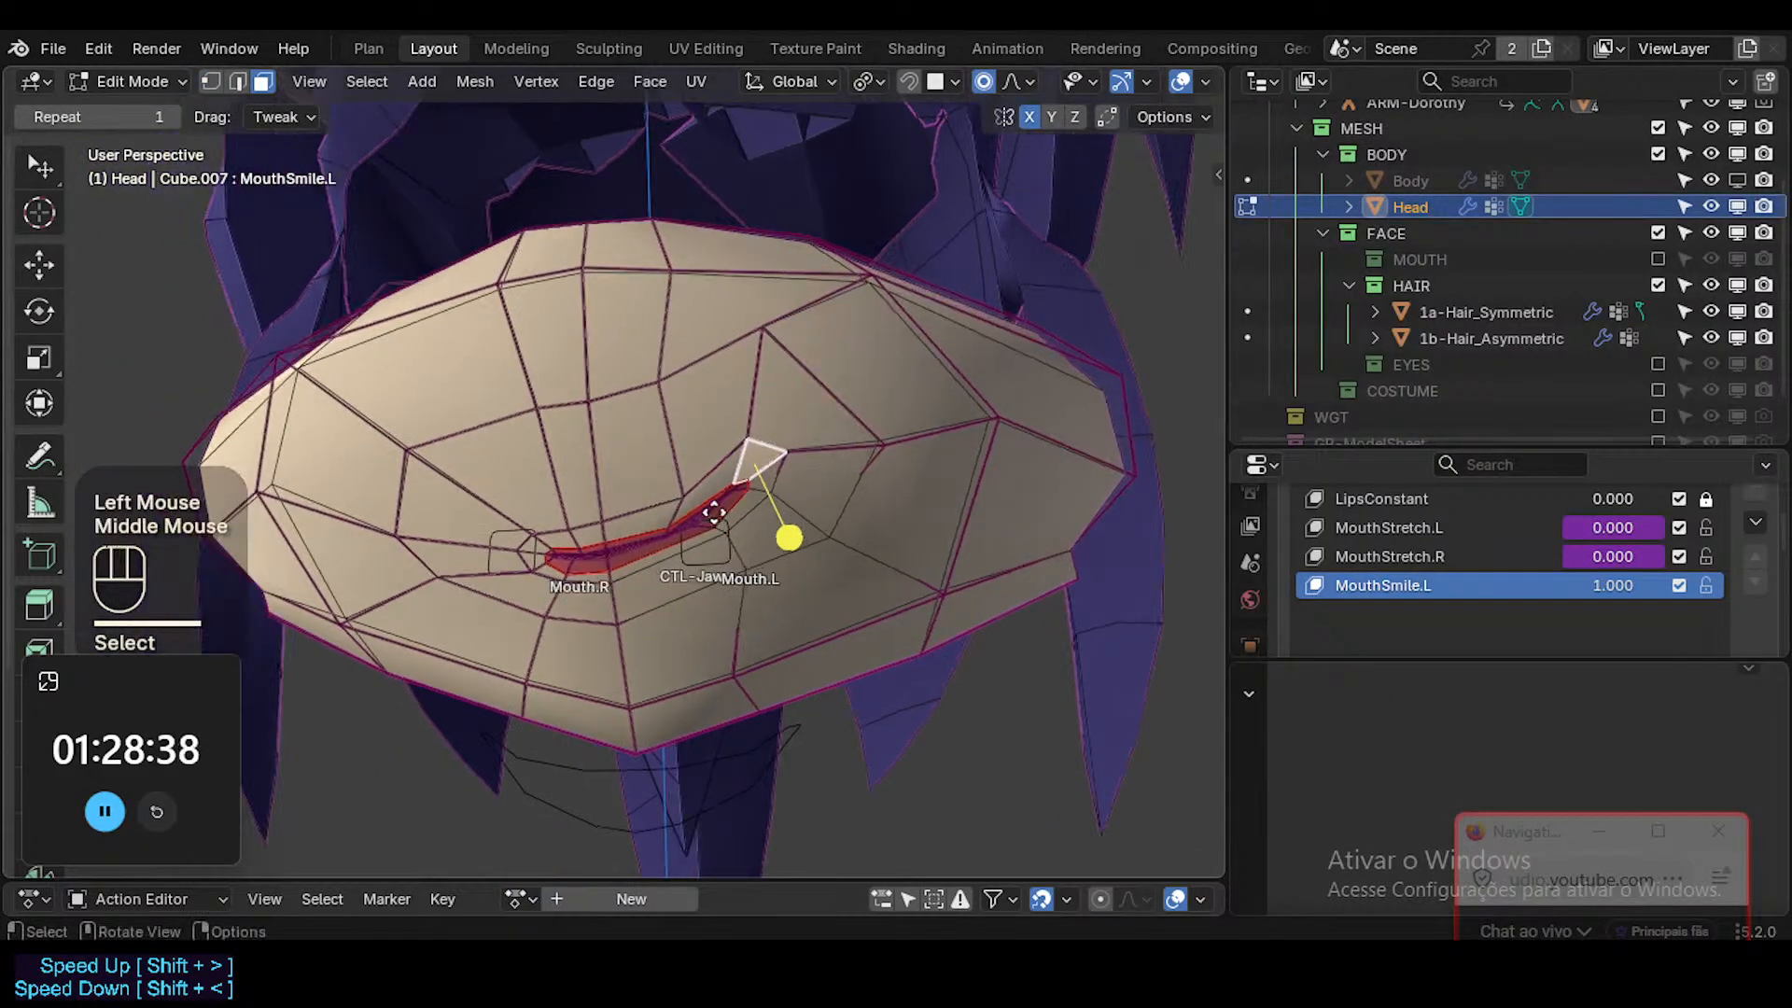
pyautogui.press('g')
pyautogui.keyDown('shift'); pyautogui.click(719, 440); pyautogui.keyUp('shift')
# Select the inner mouth corner vertex through X-ray and move it outward toward Mouth.L with a smaller proportional radius.
pyautogui.hotkey('alt', 'z')
pyautogui.moveTo(720, 439); pyautogui.dragTo(688, 560, button='middle')
pyautogui.scroll(2, 640, 458)
pyautogui.scroll(-1, 641, 460)
pyautogui.moveTo(640, 461); pyautogui.dragTo(932, 440, button='middle')
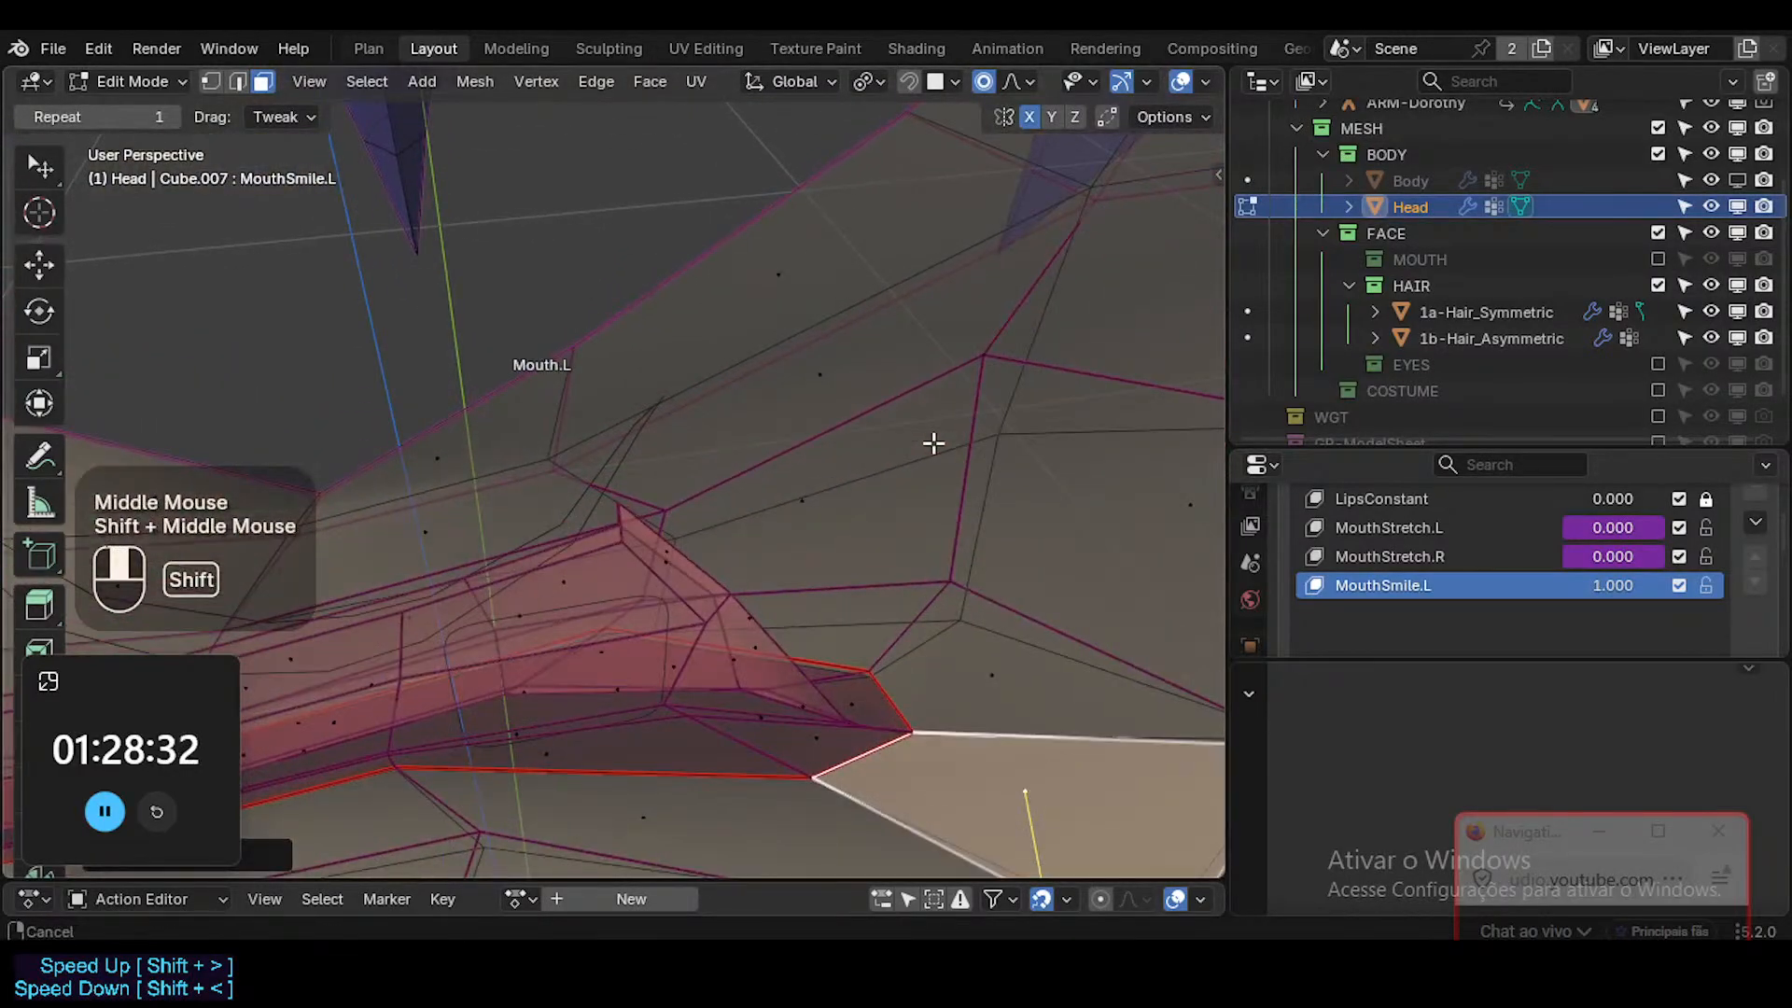
pyautogui.press('1')
pyautogui.click(624, 502)
pyautogui.press('g')
pyautogui.scroll(5, 668, 509)
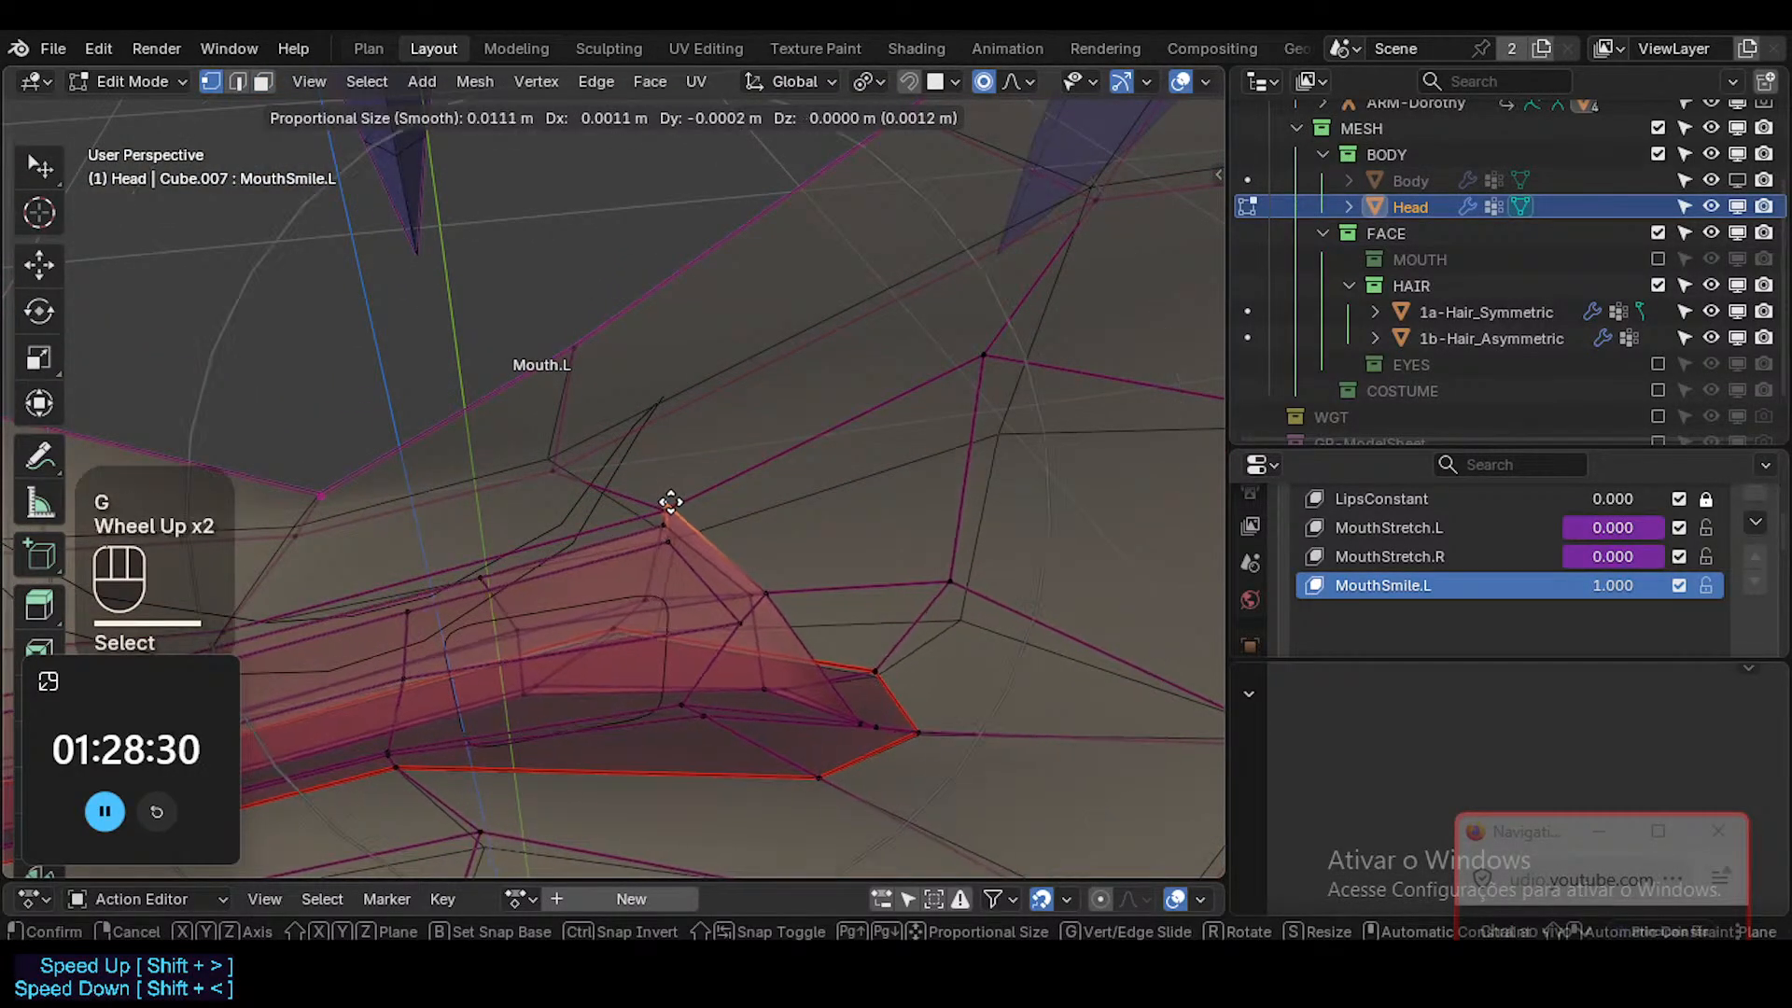
pyautogui.click(745, 478)
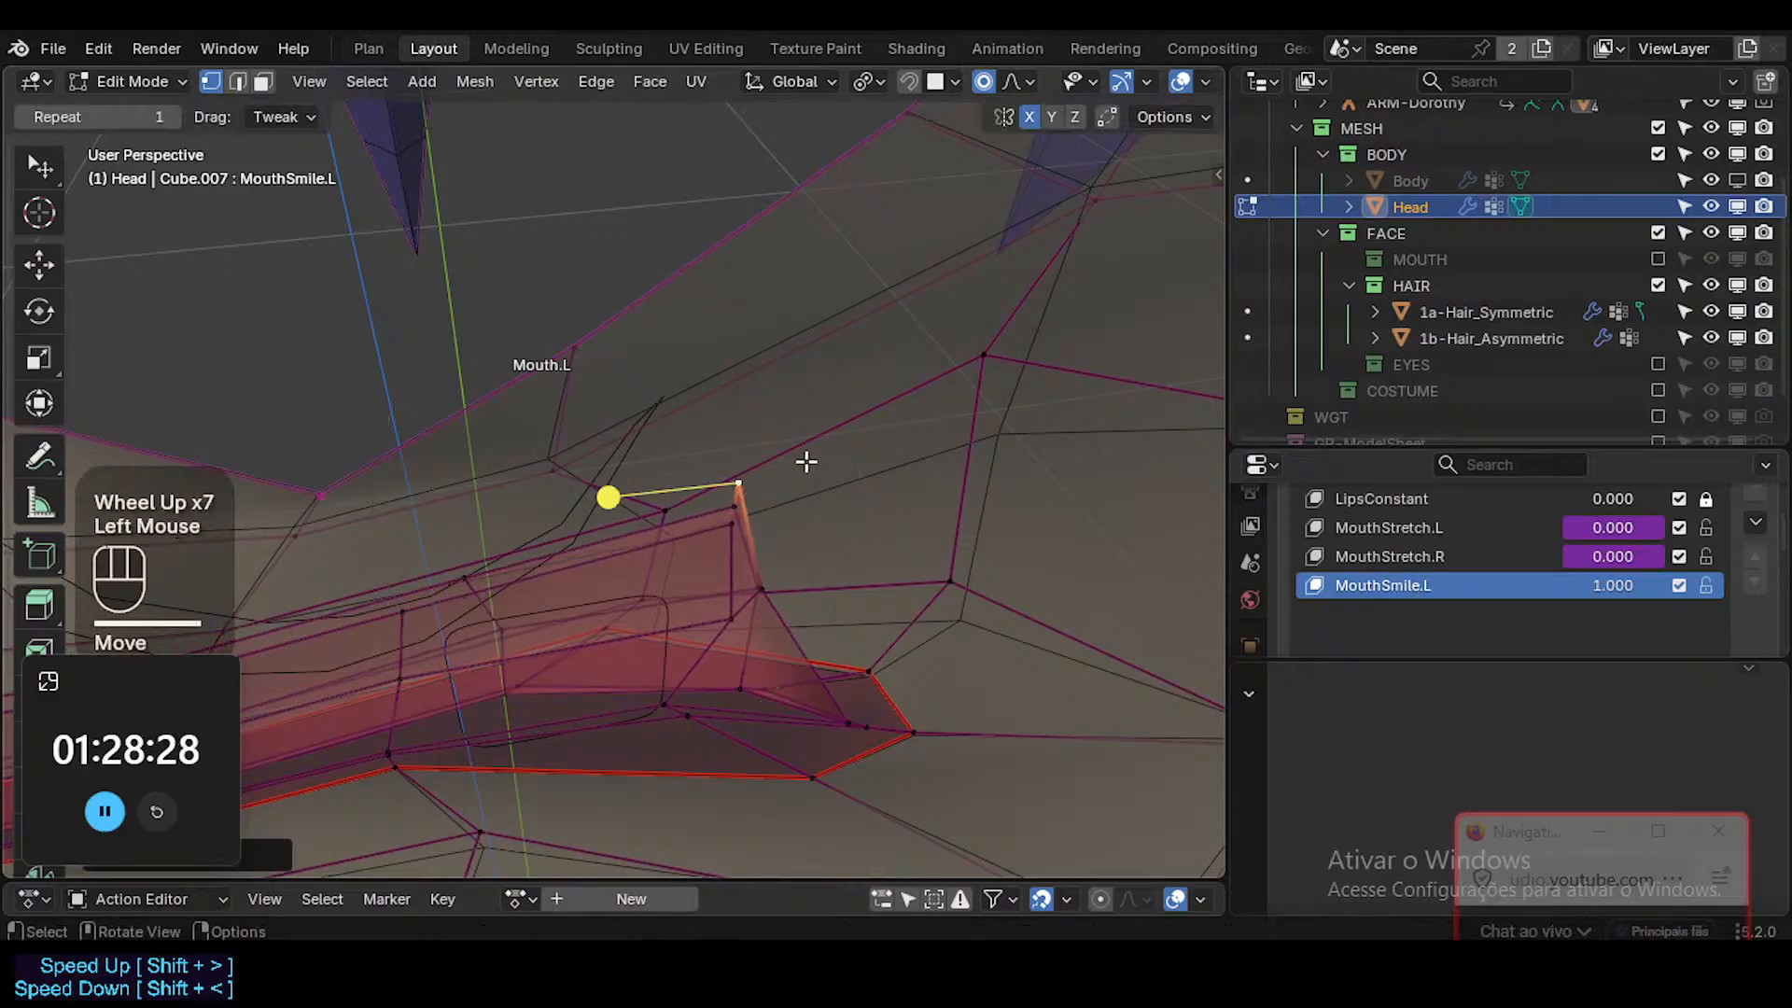
# Rotate and shift the inner mouth corner tip, then move the adjacent inner corner vertex outward.
pyautogui.press('r')
pyautogui.click(863, 579)
pyautogui.press('g')
pyautogui.click(837, 579)
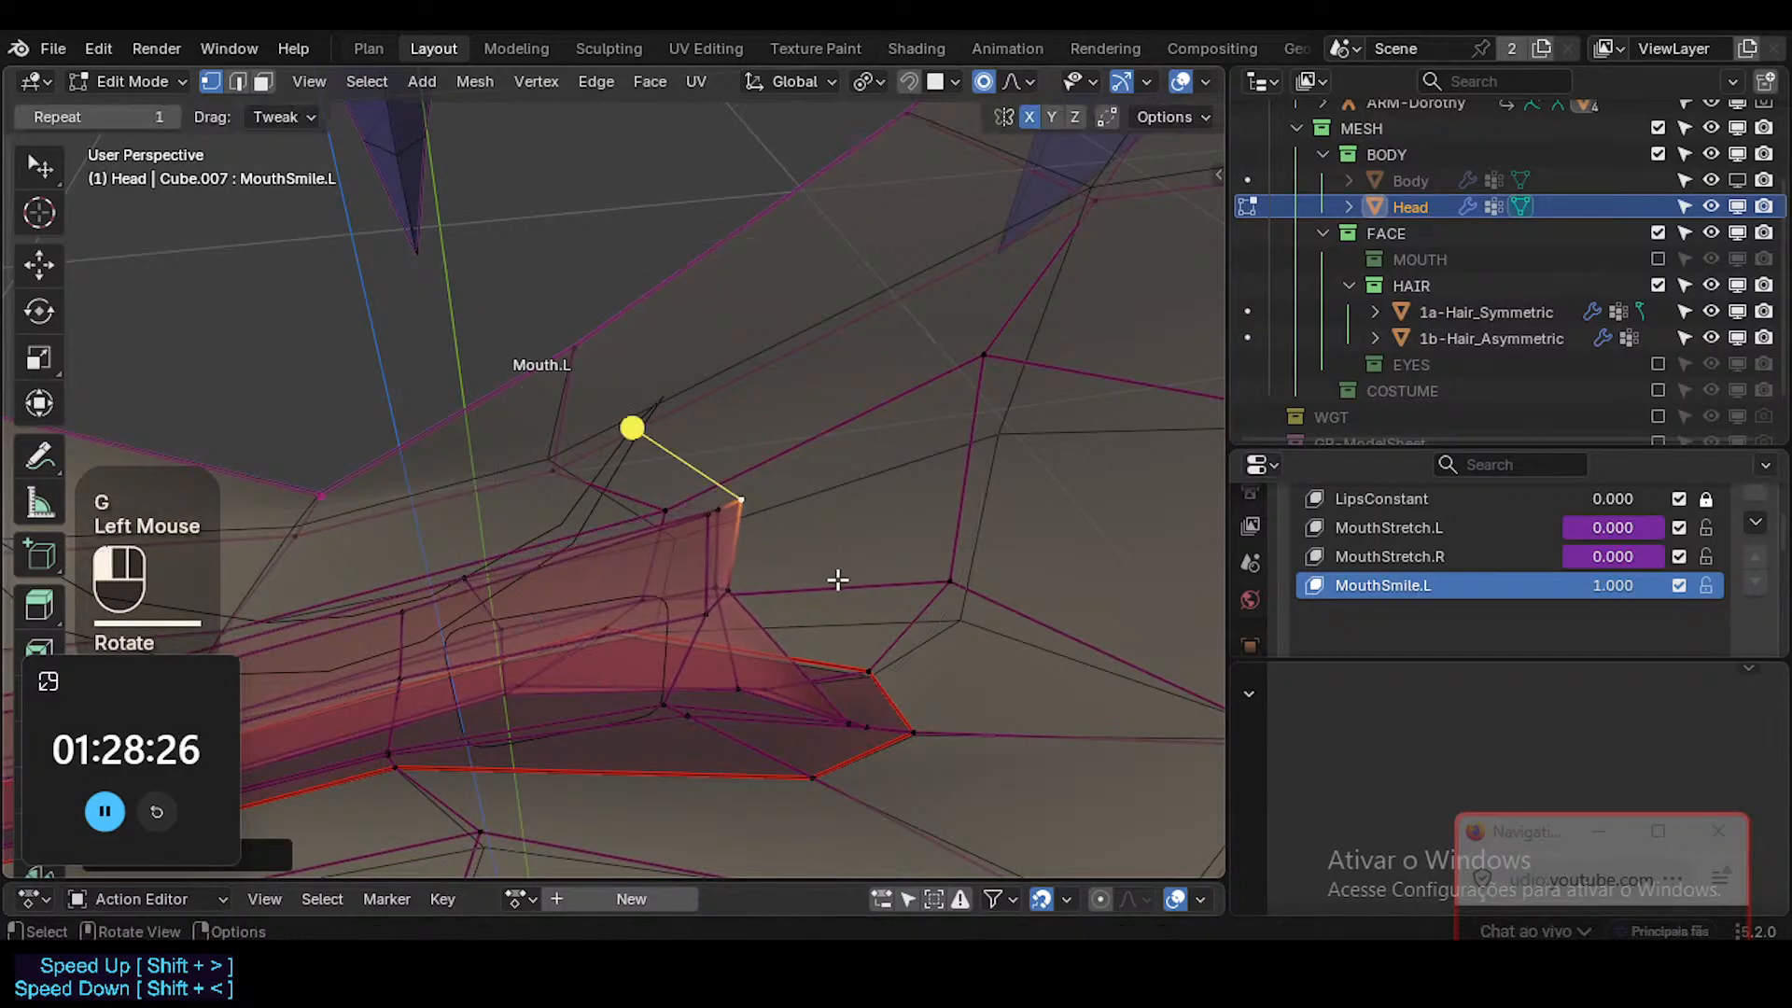
pyautogui.click(737, 594)
pyautogui.press('g')
pyautogui.click(800, 588)
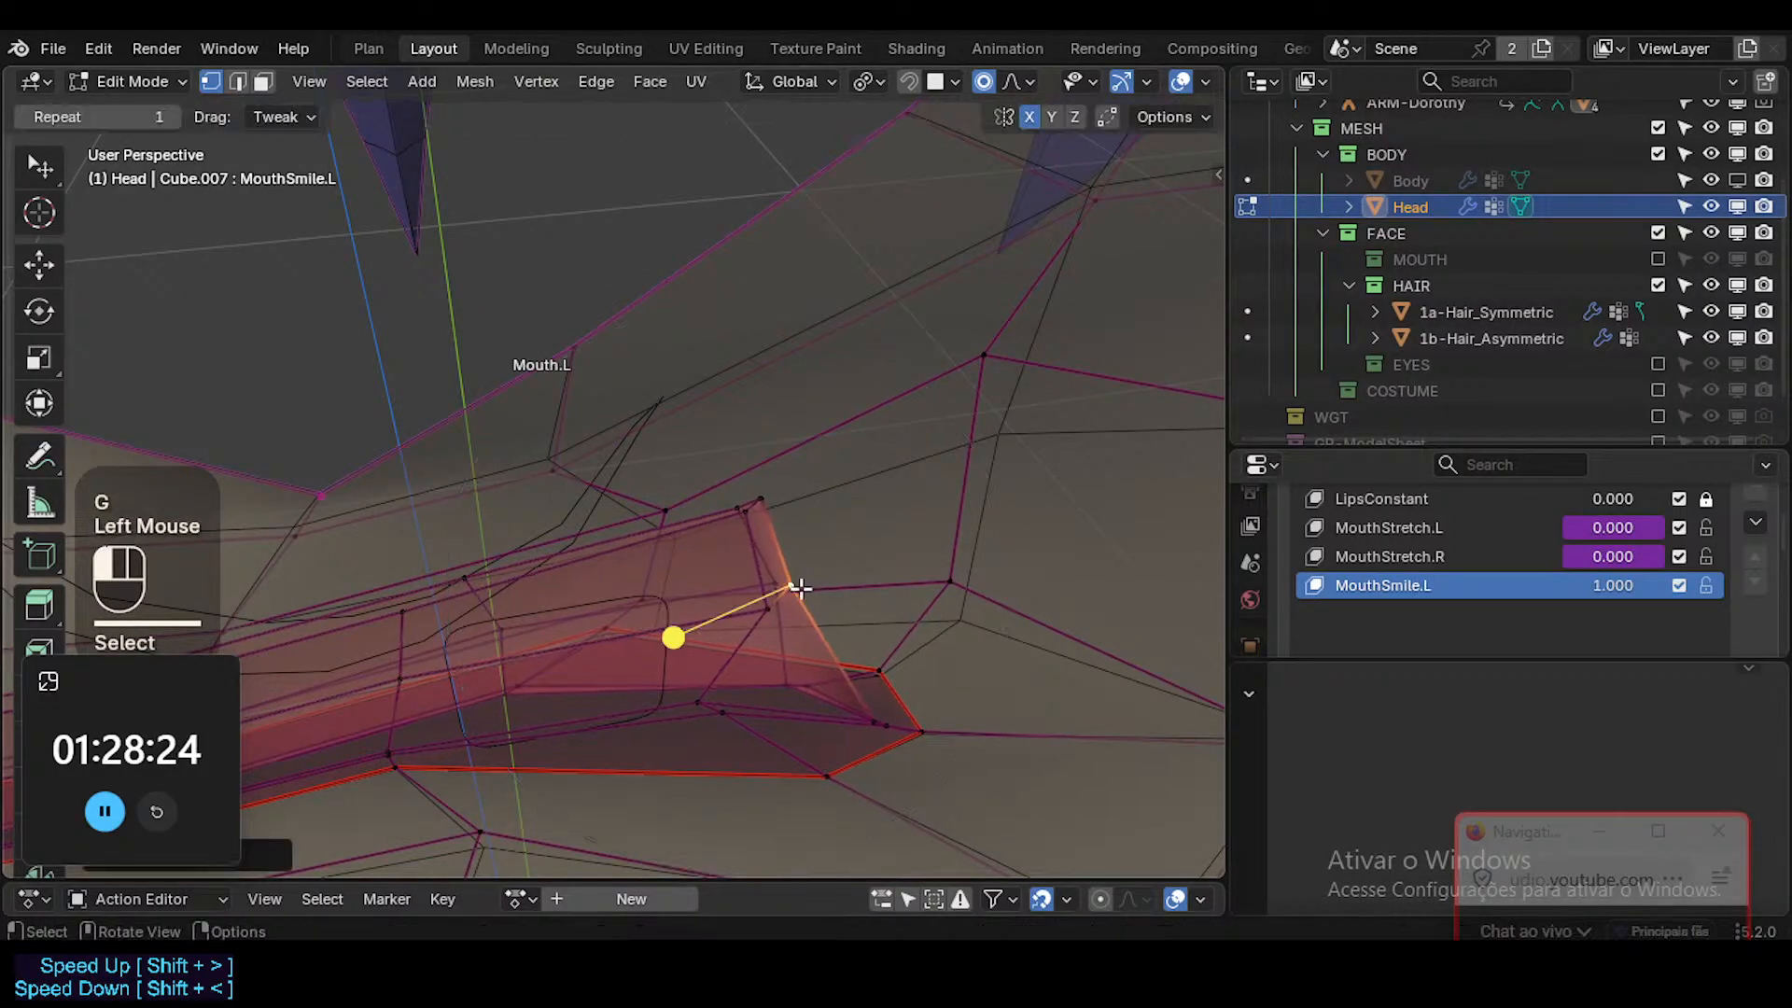
# Reposition the inner edge vertex beside the mouth corner tip and extend the tip farther outward.
pyautogui.press('g')
pyautogui.keyDown('shift'); pyautogui.click(612, 532); pyautogui.keyUp('shift')
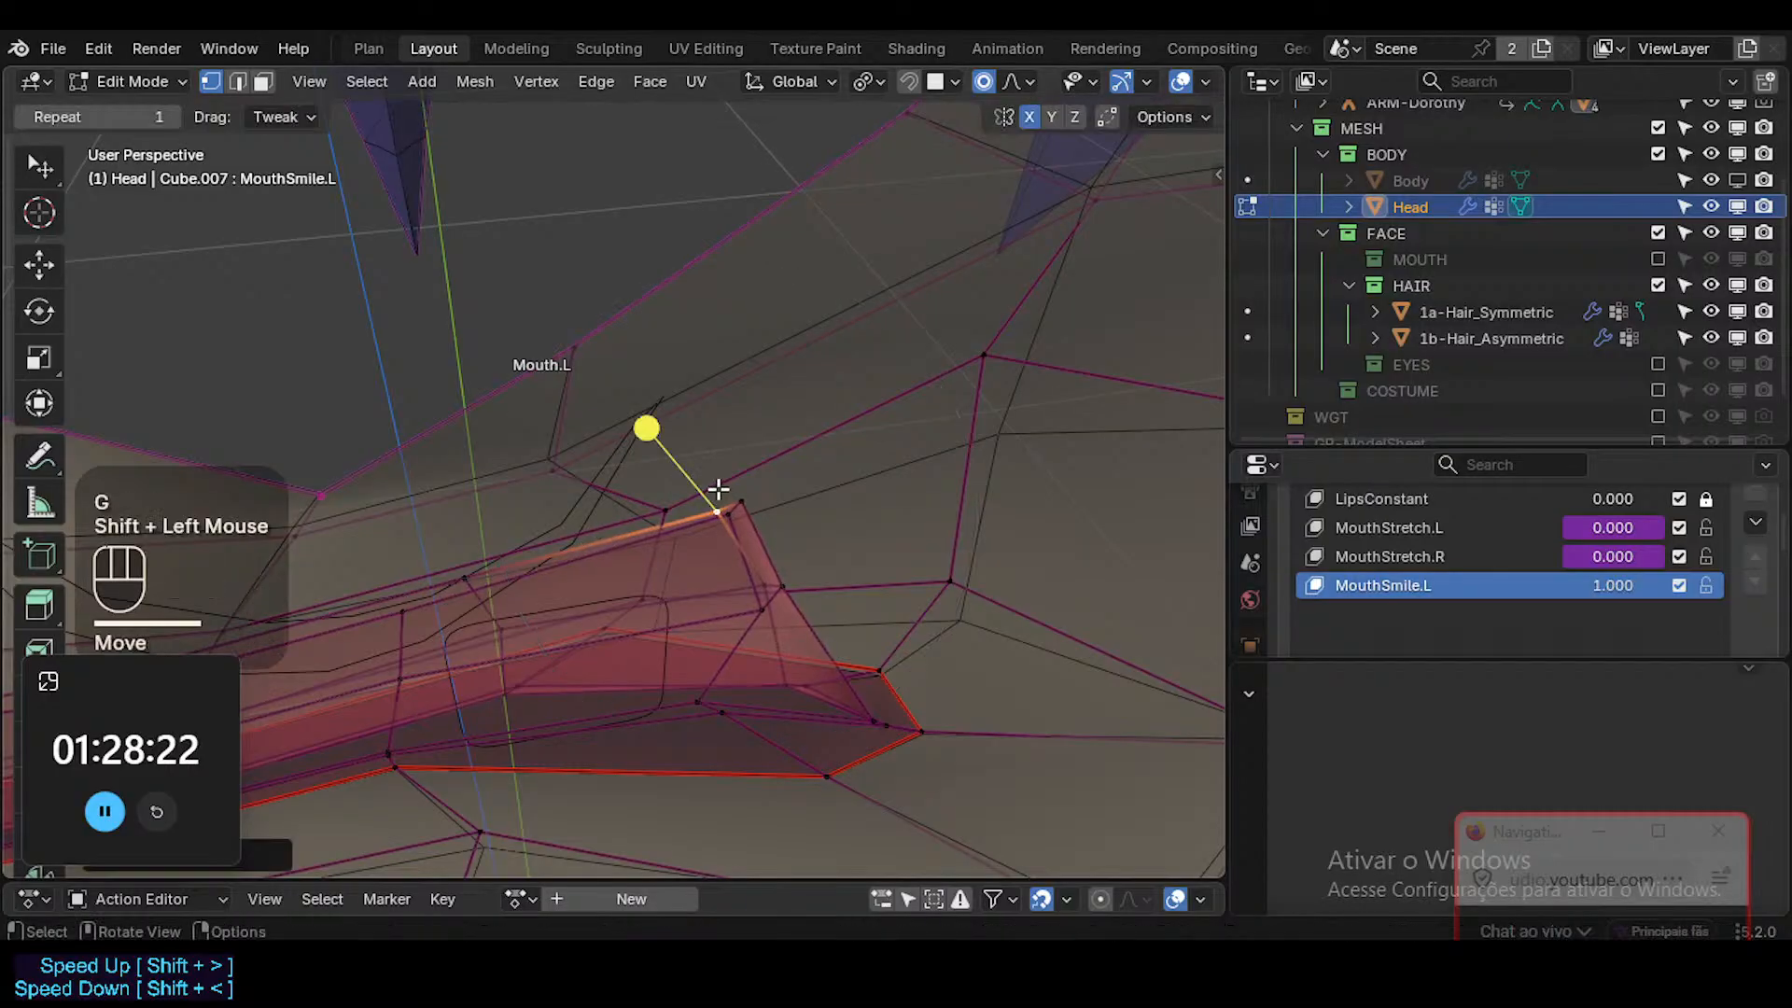
pyautogui.press('g')
pyautogui.click(770, 467)
# Separate the inner mouth corner's tip vertices with a reduced proportional radius, pulling one inward and the outermost outward.
pyautogui.click(802, 476)
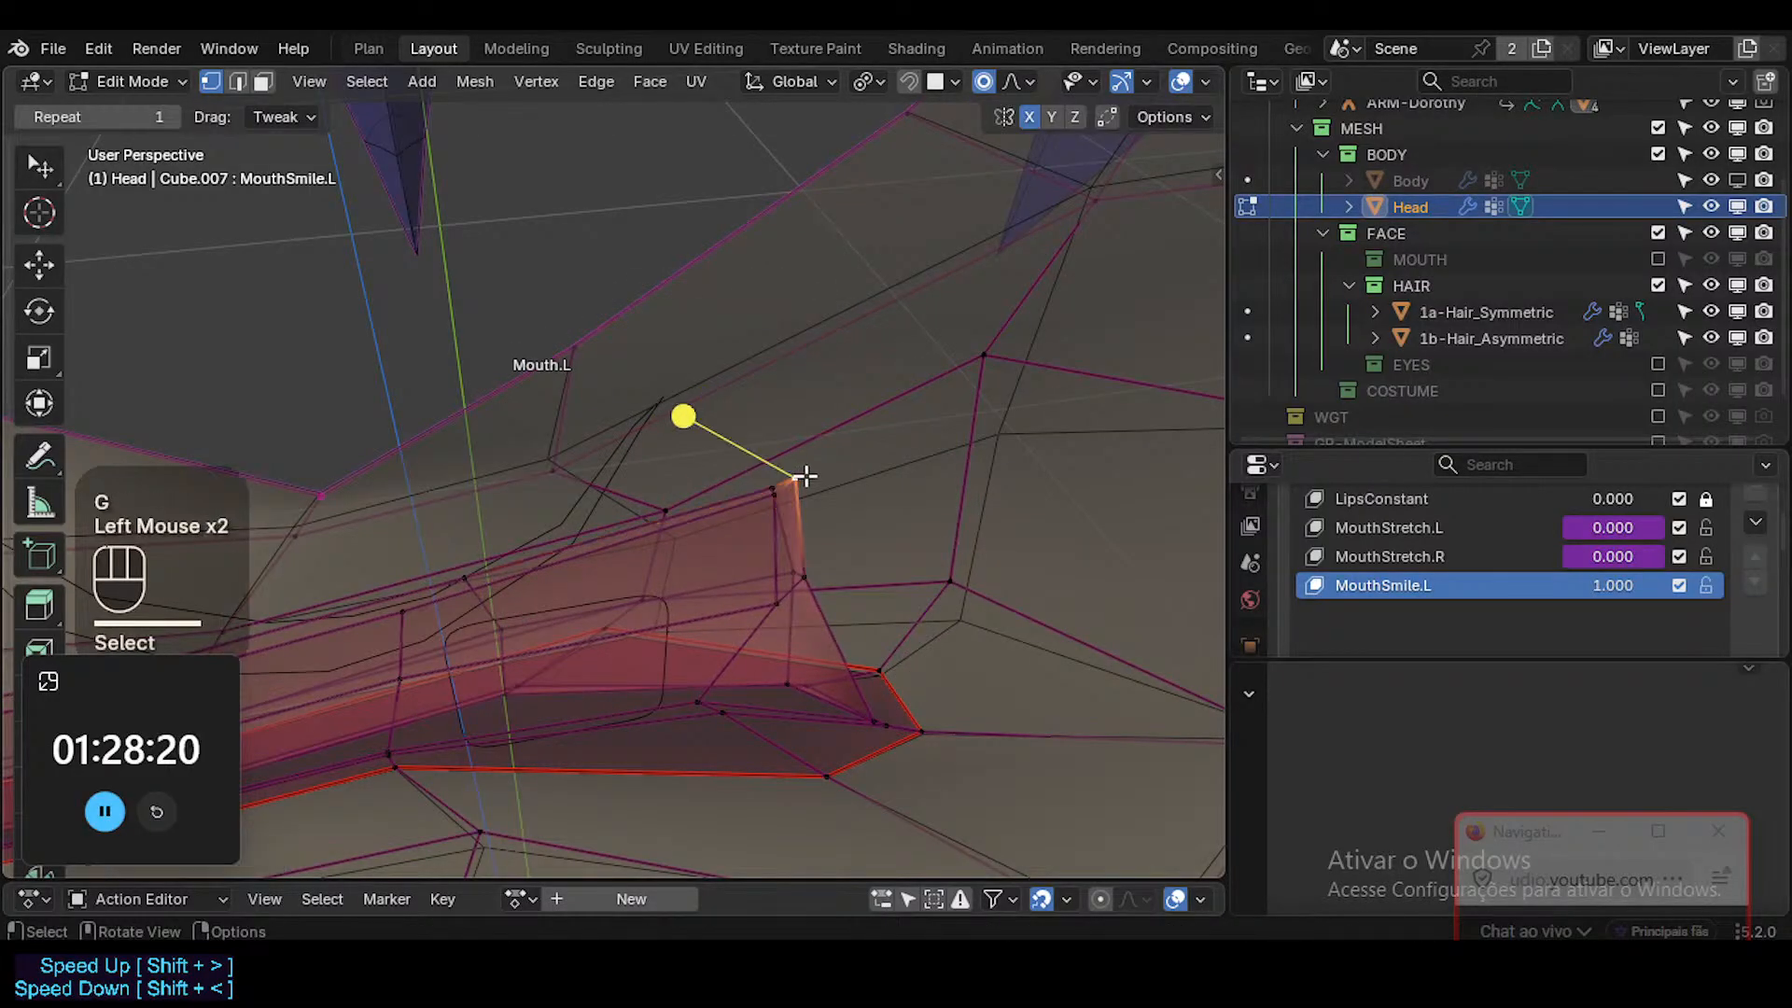
pyautogui.press('g')
pyautogui.scroll(2, 723, 514)
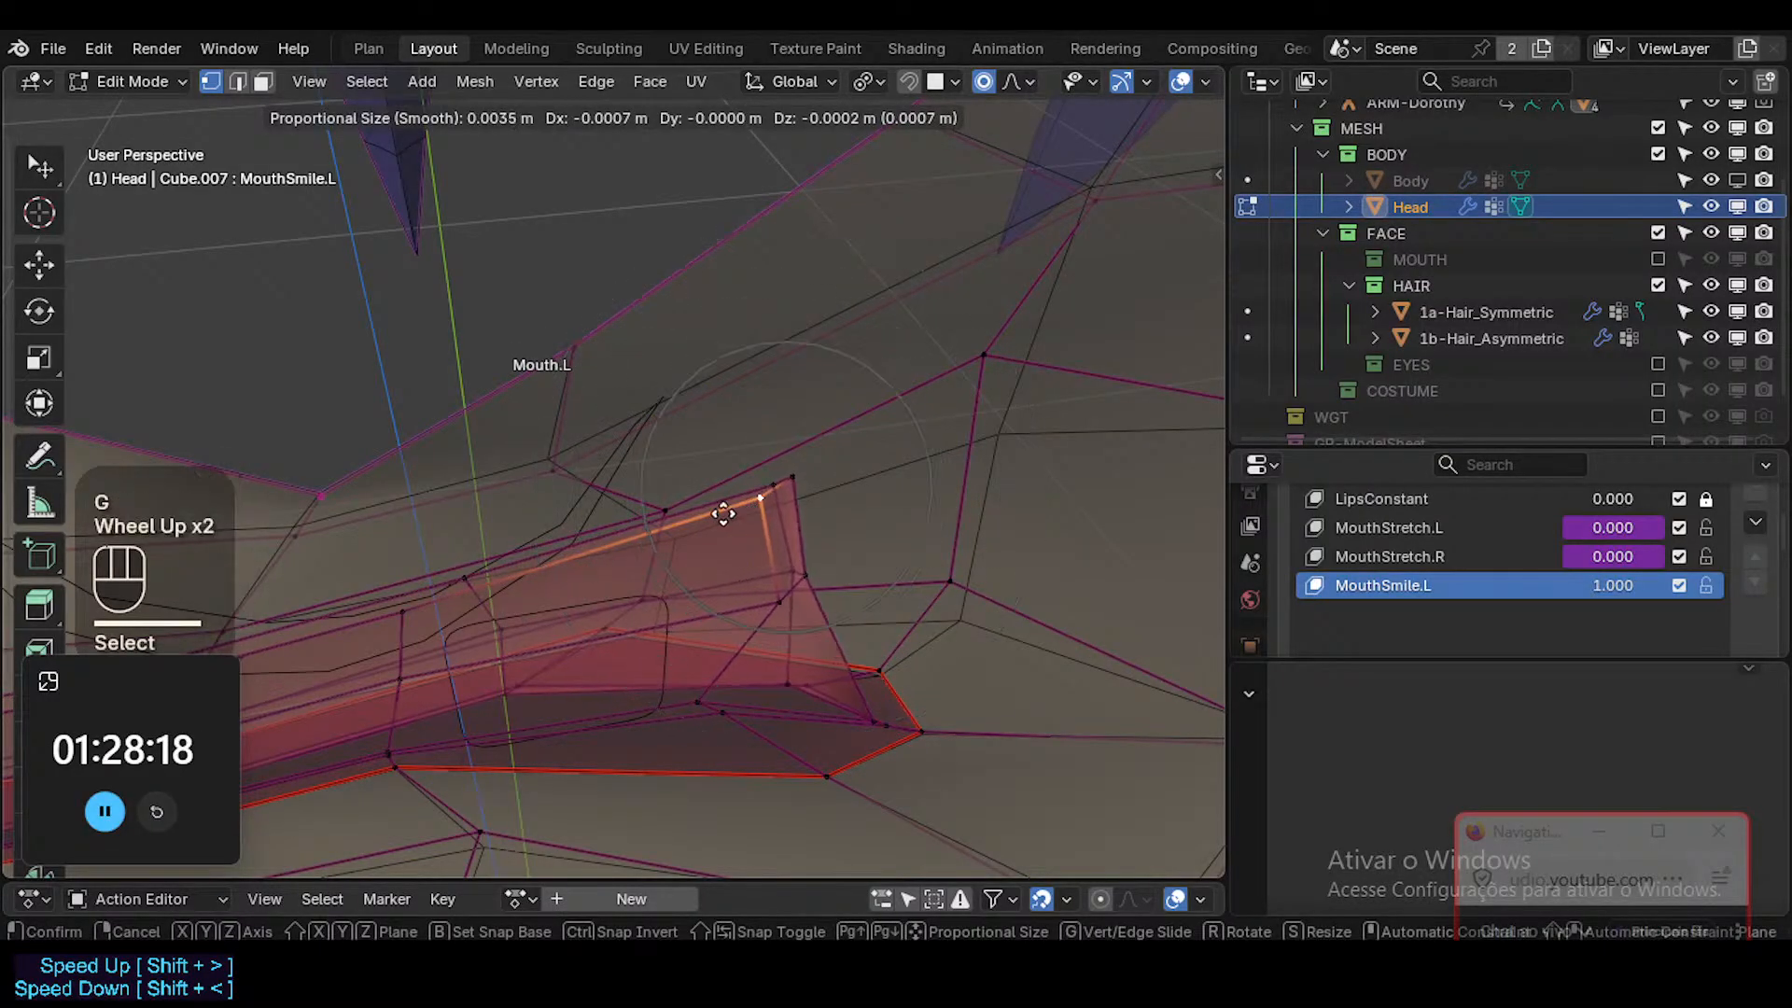
pyautogui.click(760, 472)
pyautogui.click(784, 467)
pyautogui.press('g')
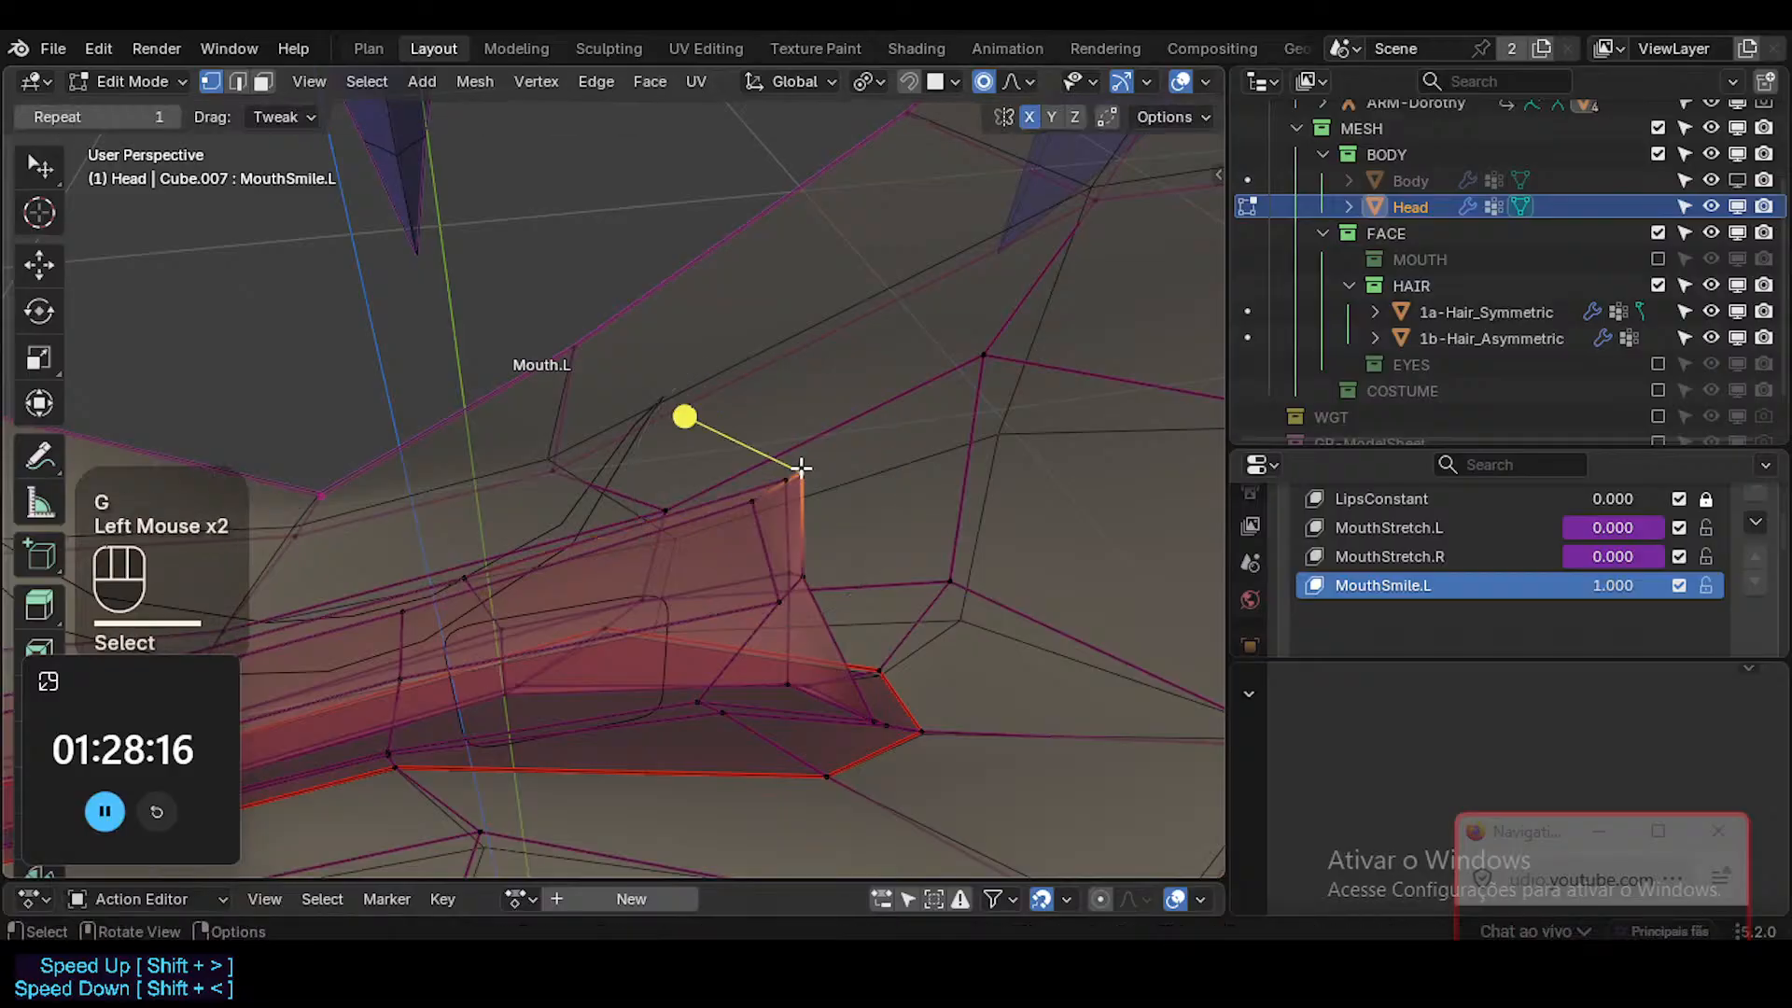
pyautogui.click(825, 495)
# Refine the middle vertices of the inner mouth corner wall and reposition the inner edge vertex beside the tip.
pyautogui.click(839, 555)
pyautogui.press('g')
pyautogui.click(853, 554)
pyautogui.click(799, 589)
pyautogui.press('g')
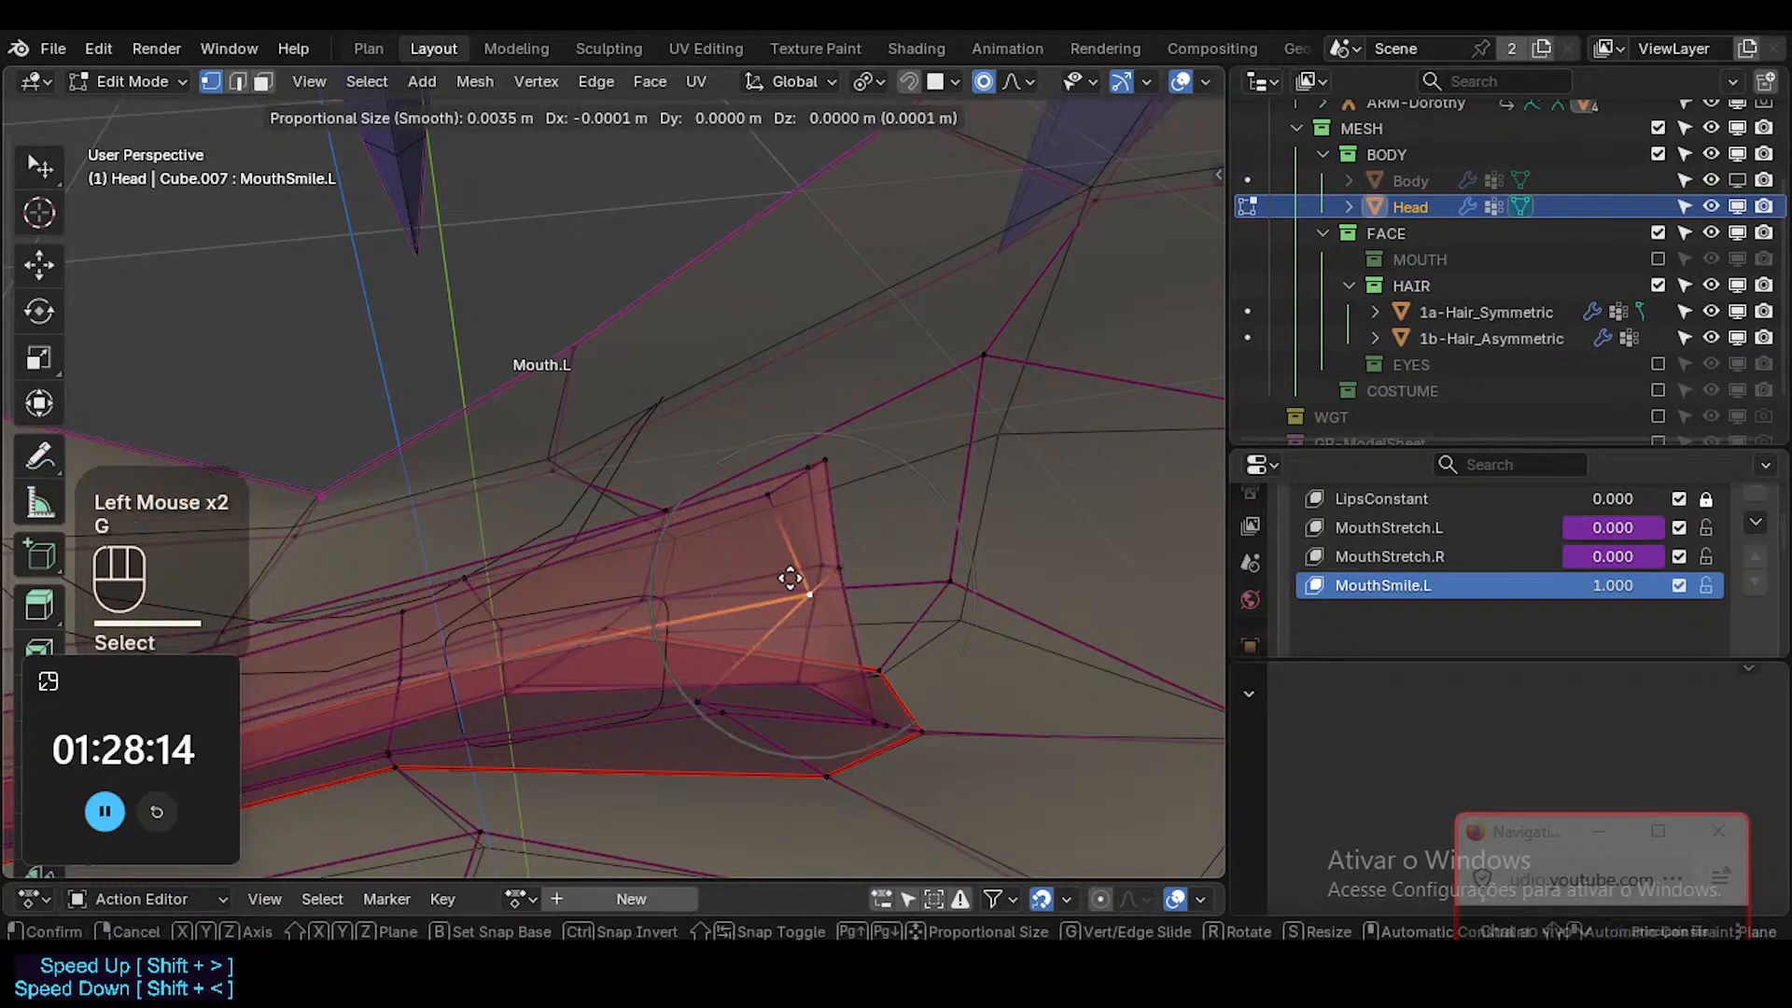
pyautogui.click(752, 592)
pyautogui.click(683, 695)
pyautogui.press('g')
pyautogui.click(736, 472)
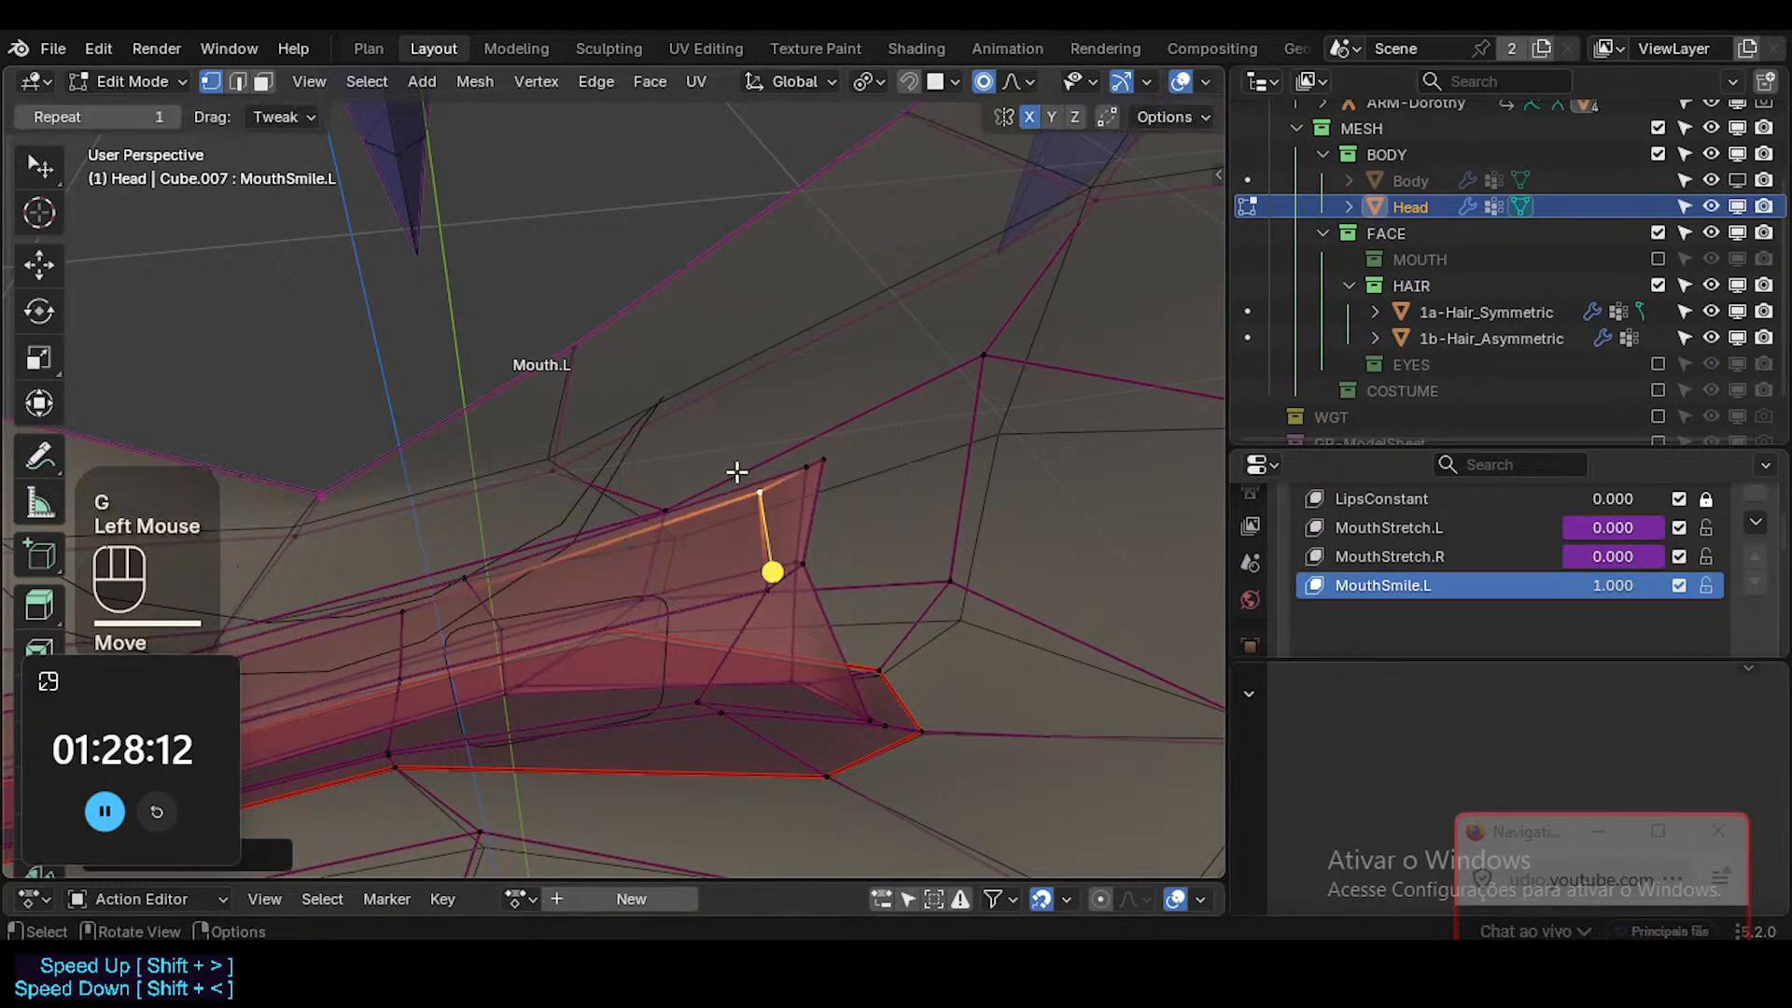
# Preview the head's MouthSmile.L shape in Object Mode, with and without overlays, from the front.
pyautogui.scroll(-3, 736, 472)
pyautogui.hotkey('alt', 'z')
pyautogui.moveTo(737, 473); pyautogui.dragTo(757, 440, button='middle')
pyautogui.scroll(-5, 734, 418)
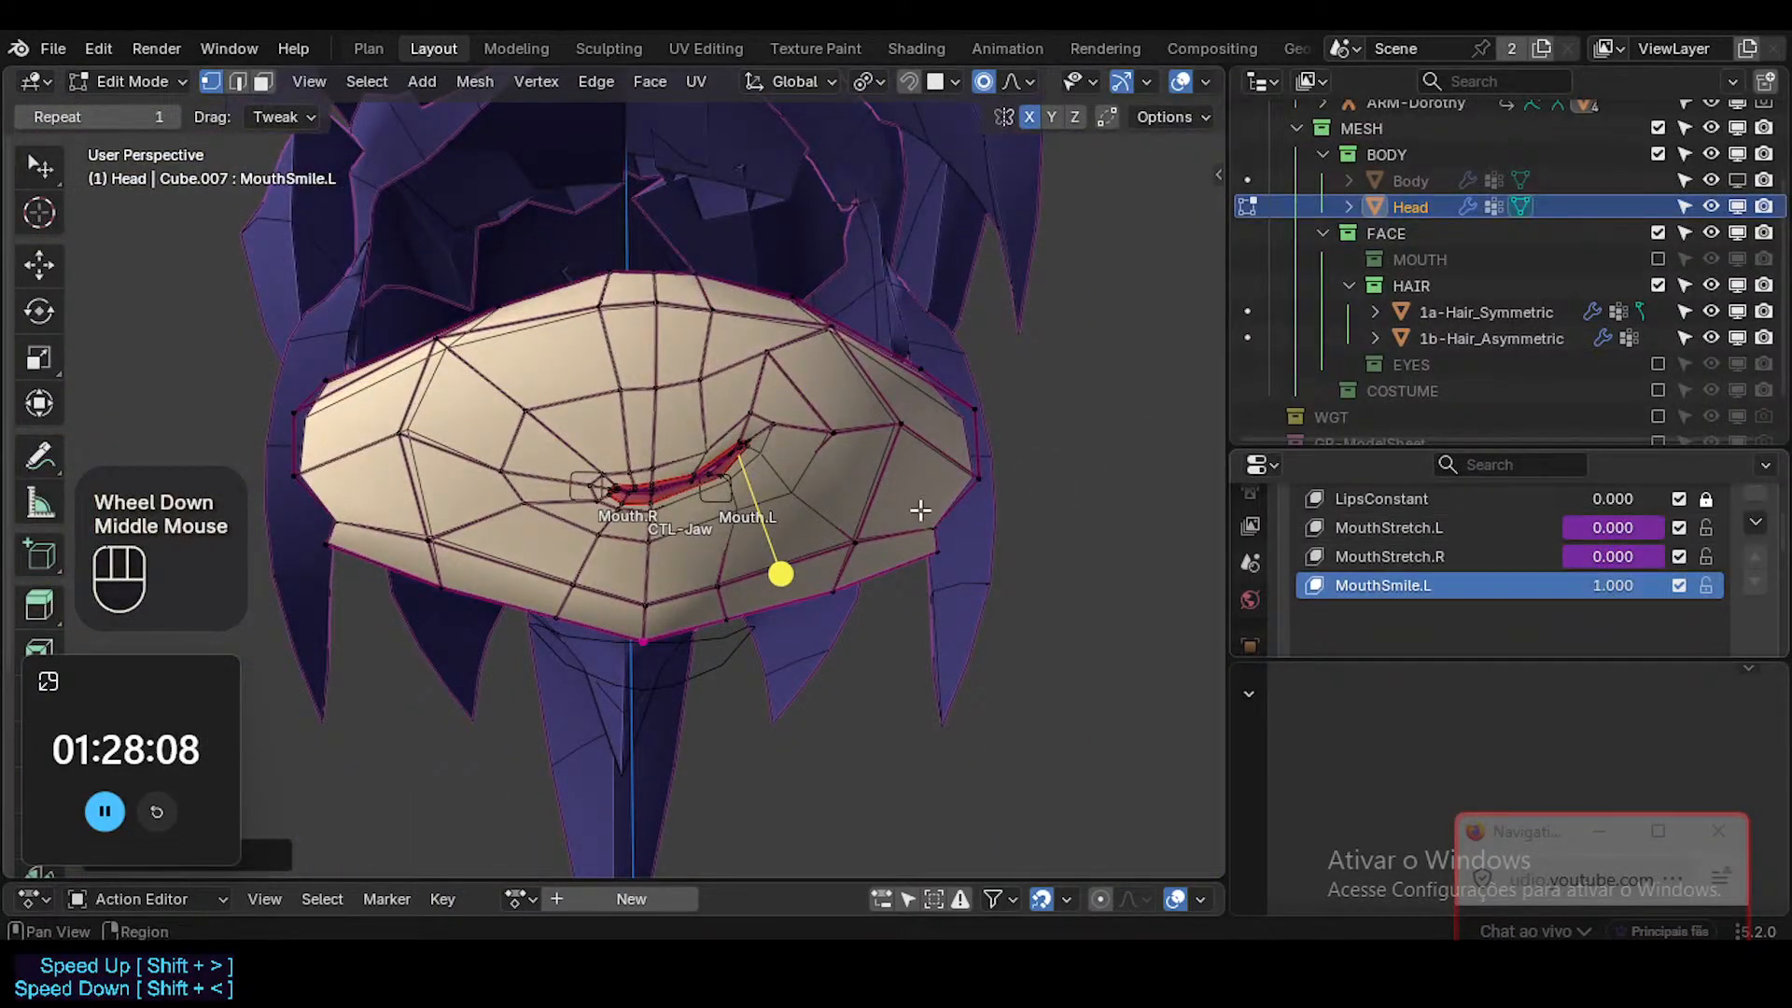
pyautogui.press('Tab')
pyautogui.keyDown('shift'); pyautogui.moveTo(866, 439); pyautogui.dragTo(956, 636, button='middle'); pyautogui.keyUp('shift')
pyautogui.hotkey('shift', 'alt', 'z')
pyautogui.hotkey('shift', 'alt', 'z')
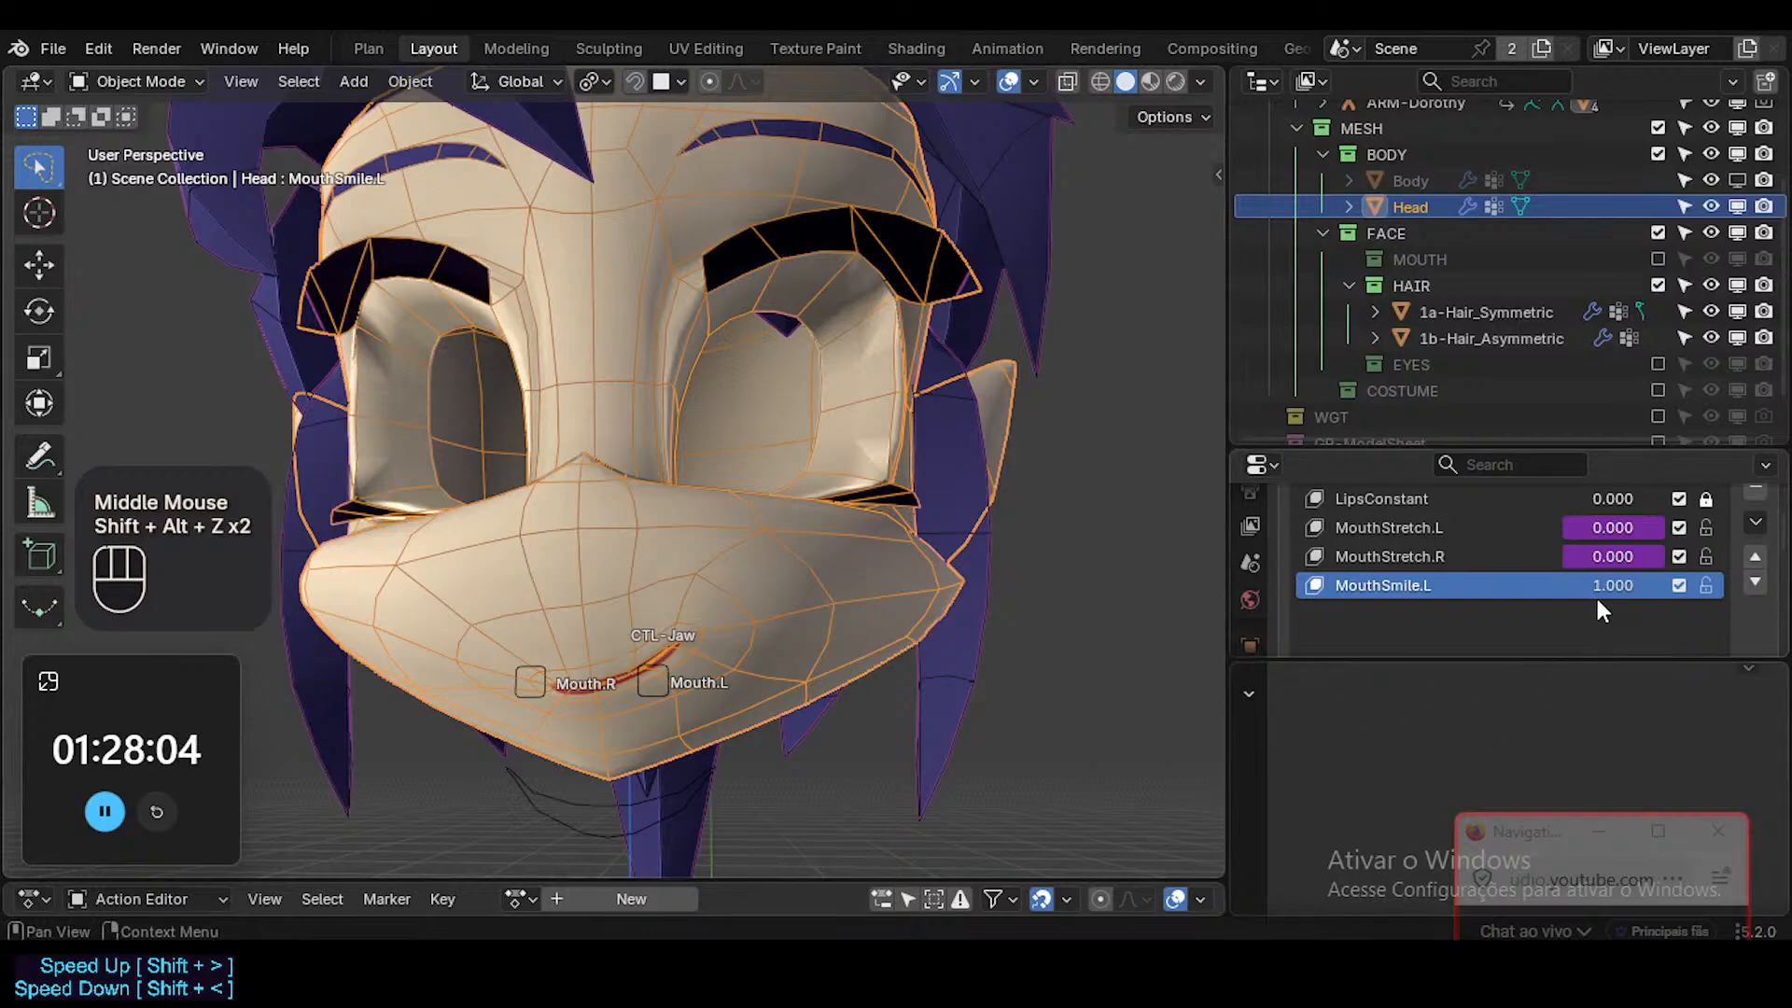
pyautogui.moveTo(1601, 587)
pyautogui.mouseDown()
pyautogui.moveTo(1493, 587)
pyautogui.moveTo(1615, 586)
pyautogui.moveTo(1493, 569)
pyautogui.moveTo(1633, 572)
pyautogui.mouseUp()
# Show the EYES collection and resume editing the Head mesh around the smiling mouth corner.
pyautogui.hotkey('shift', 'alt', 'z')
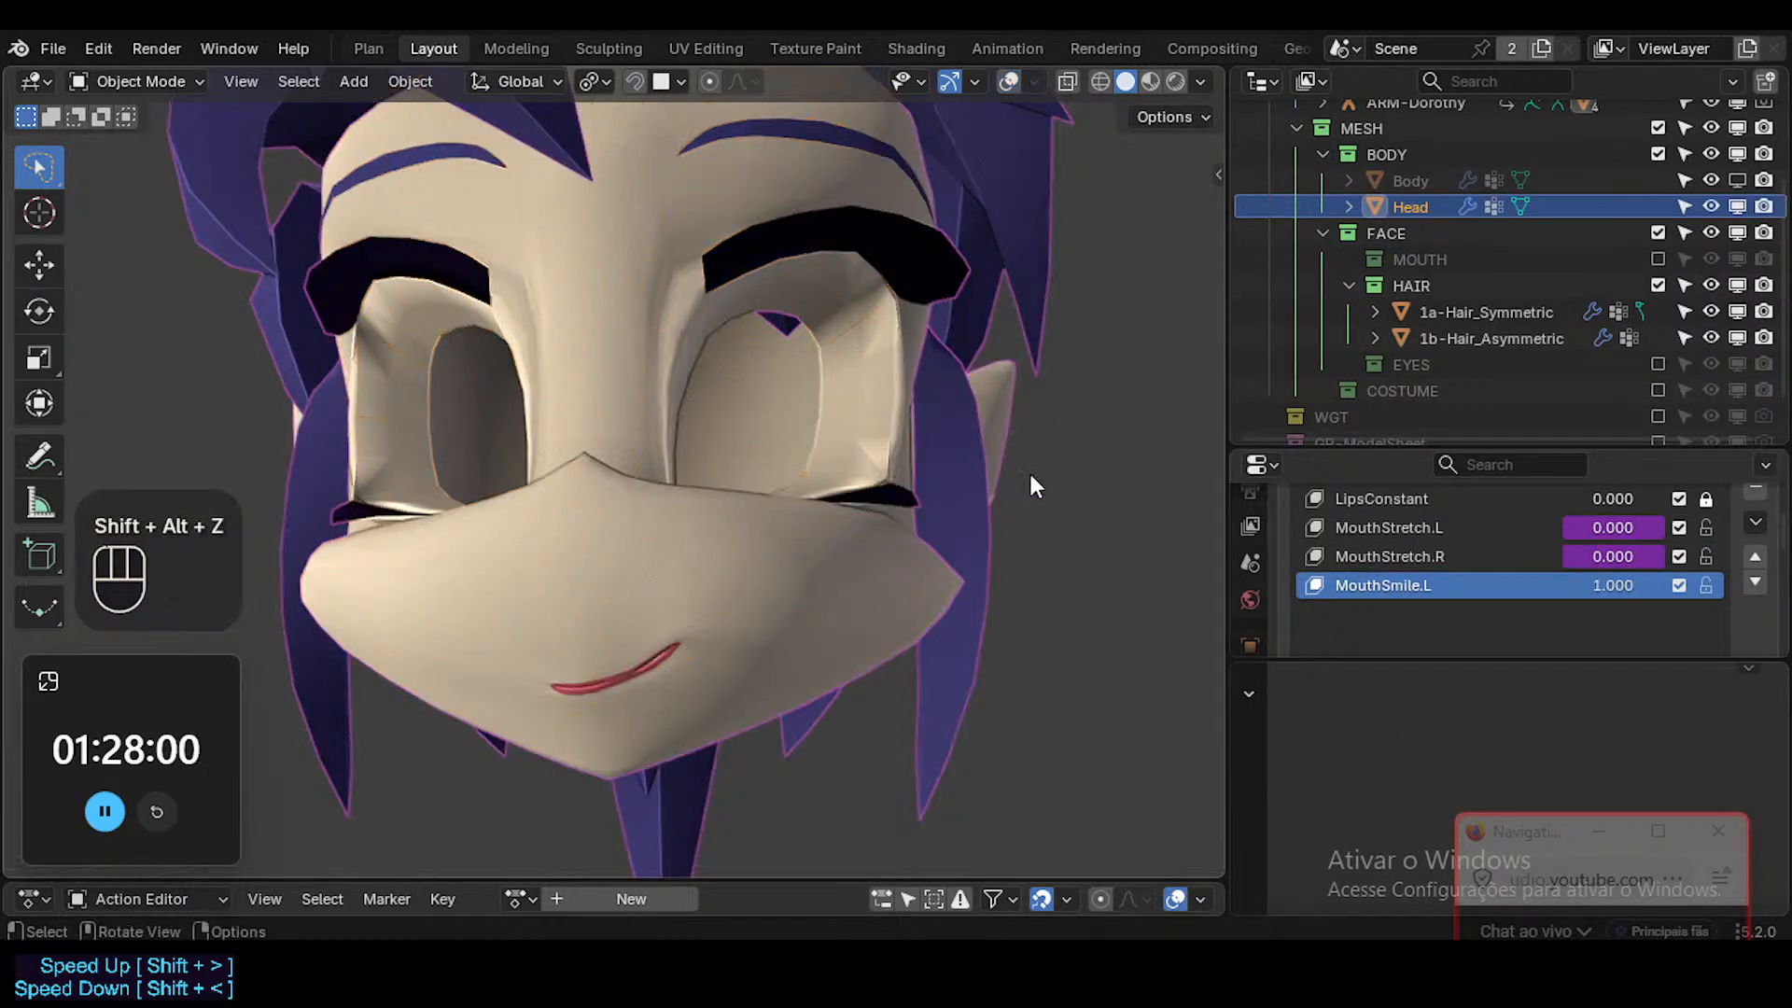
pyautogui.click(1657, 364)
pyautogui.moveTo(861, 513); pyautogui.dragTo(743, 608, button='middle')
pyautogui.scroll(3, 743, 609)
pyautogui.hotkey('shift', 'alt', 'z')
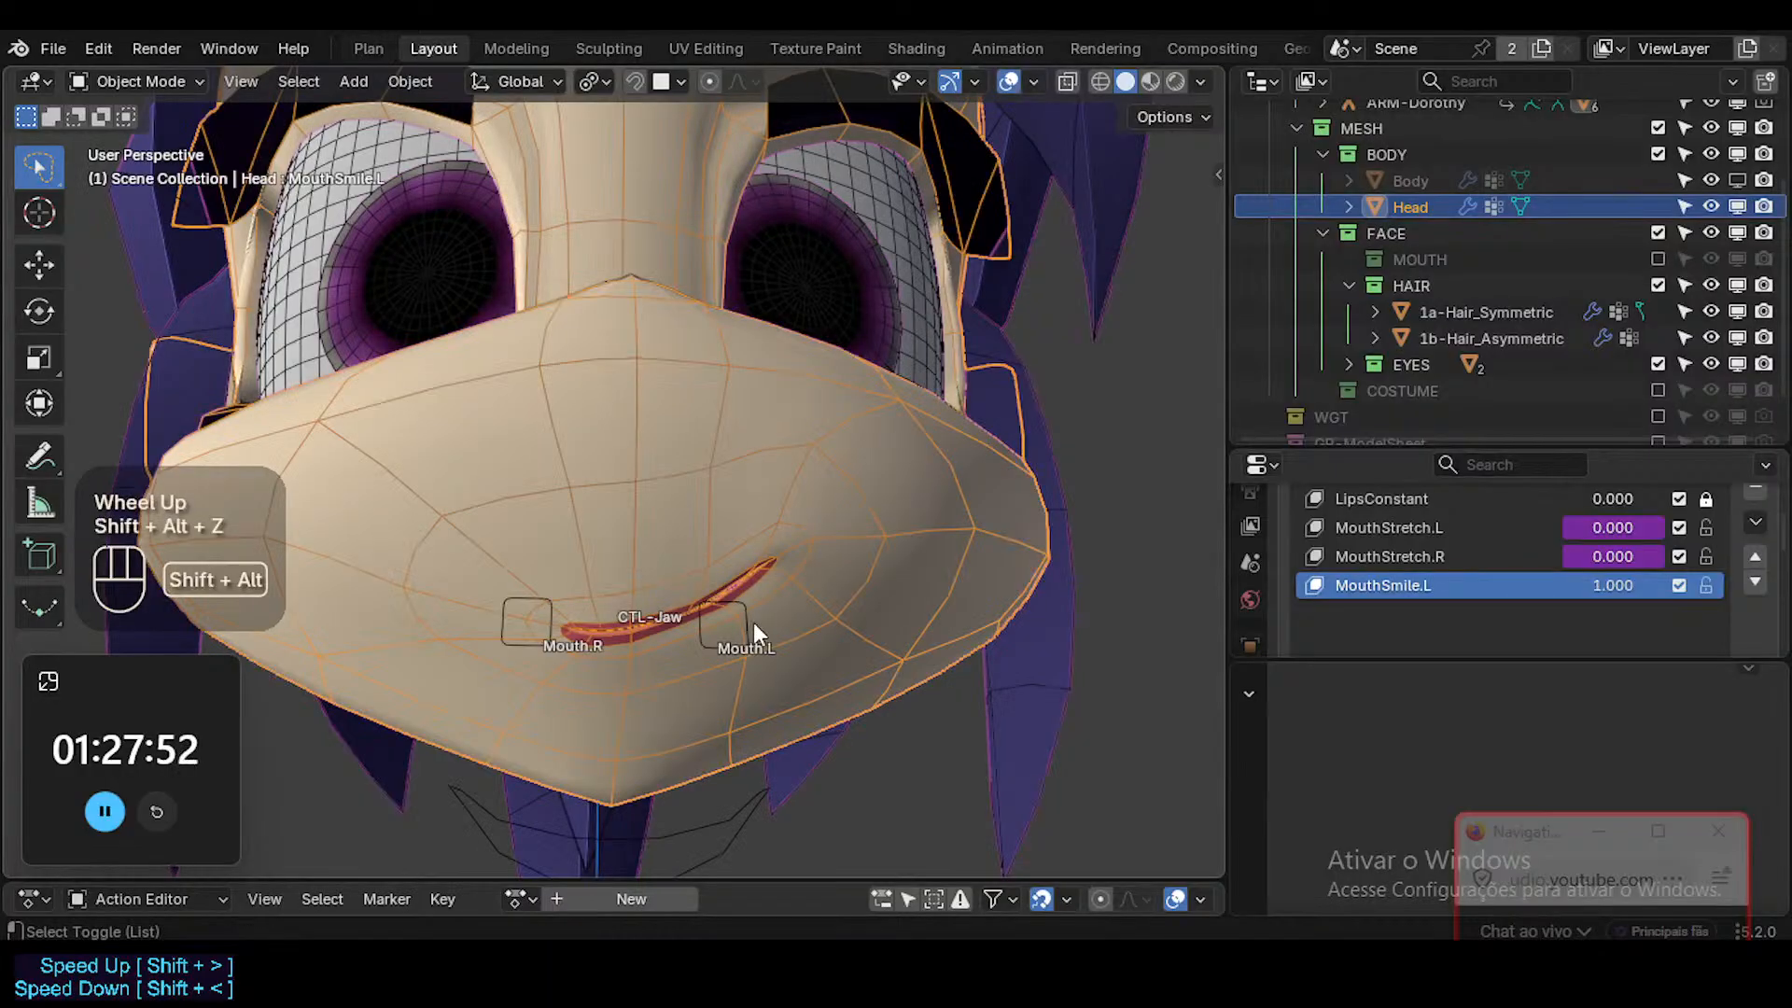
pyautogui.scroll(2, 752, 620)
pyautogui.click(780, 566)
pyautogui.press('Tab')
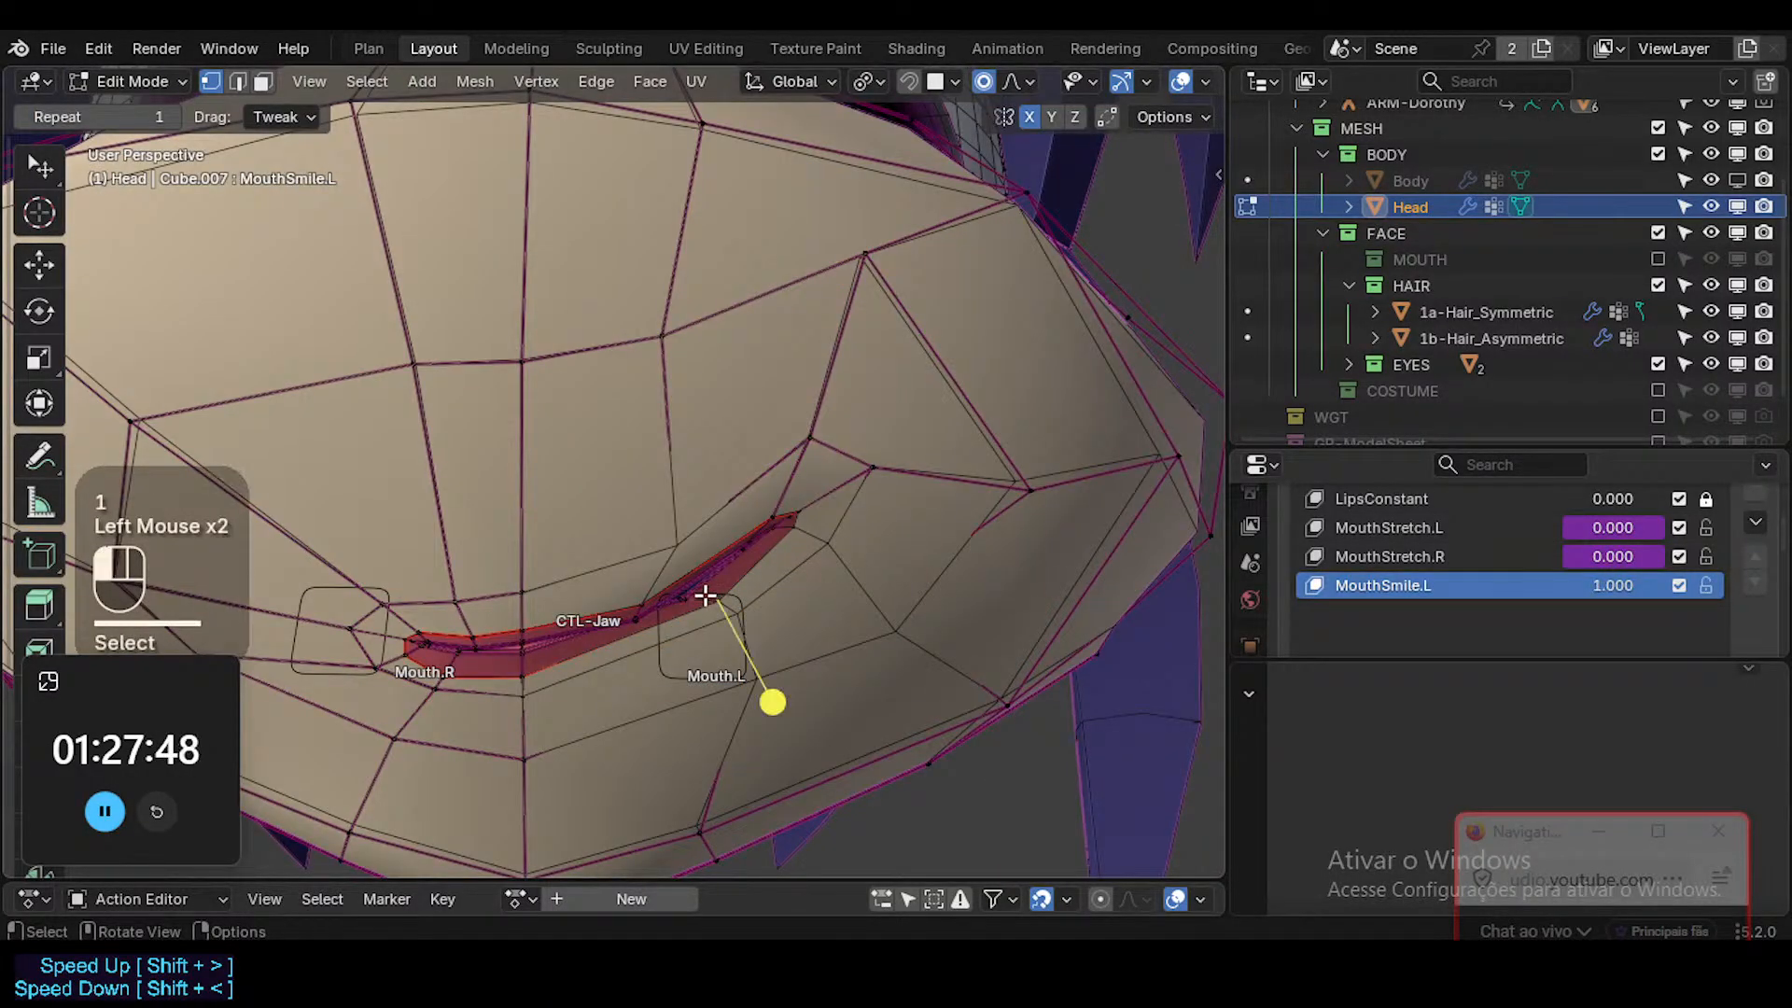
# Move the inner lower lip vertex beside Mouth.L slightly outward and up with a proportional radius of about 0.0083 m.
pyautogui.press('g')
pyautogui.press('o')
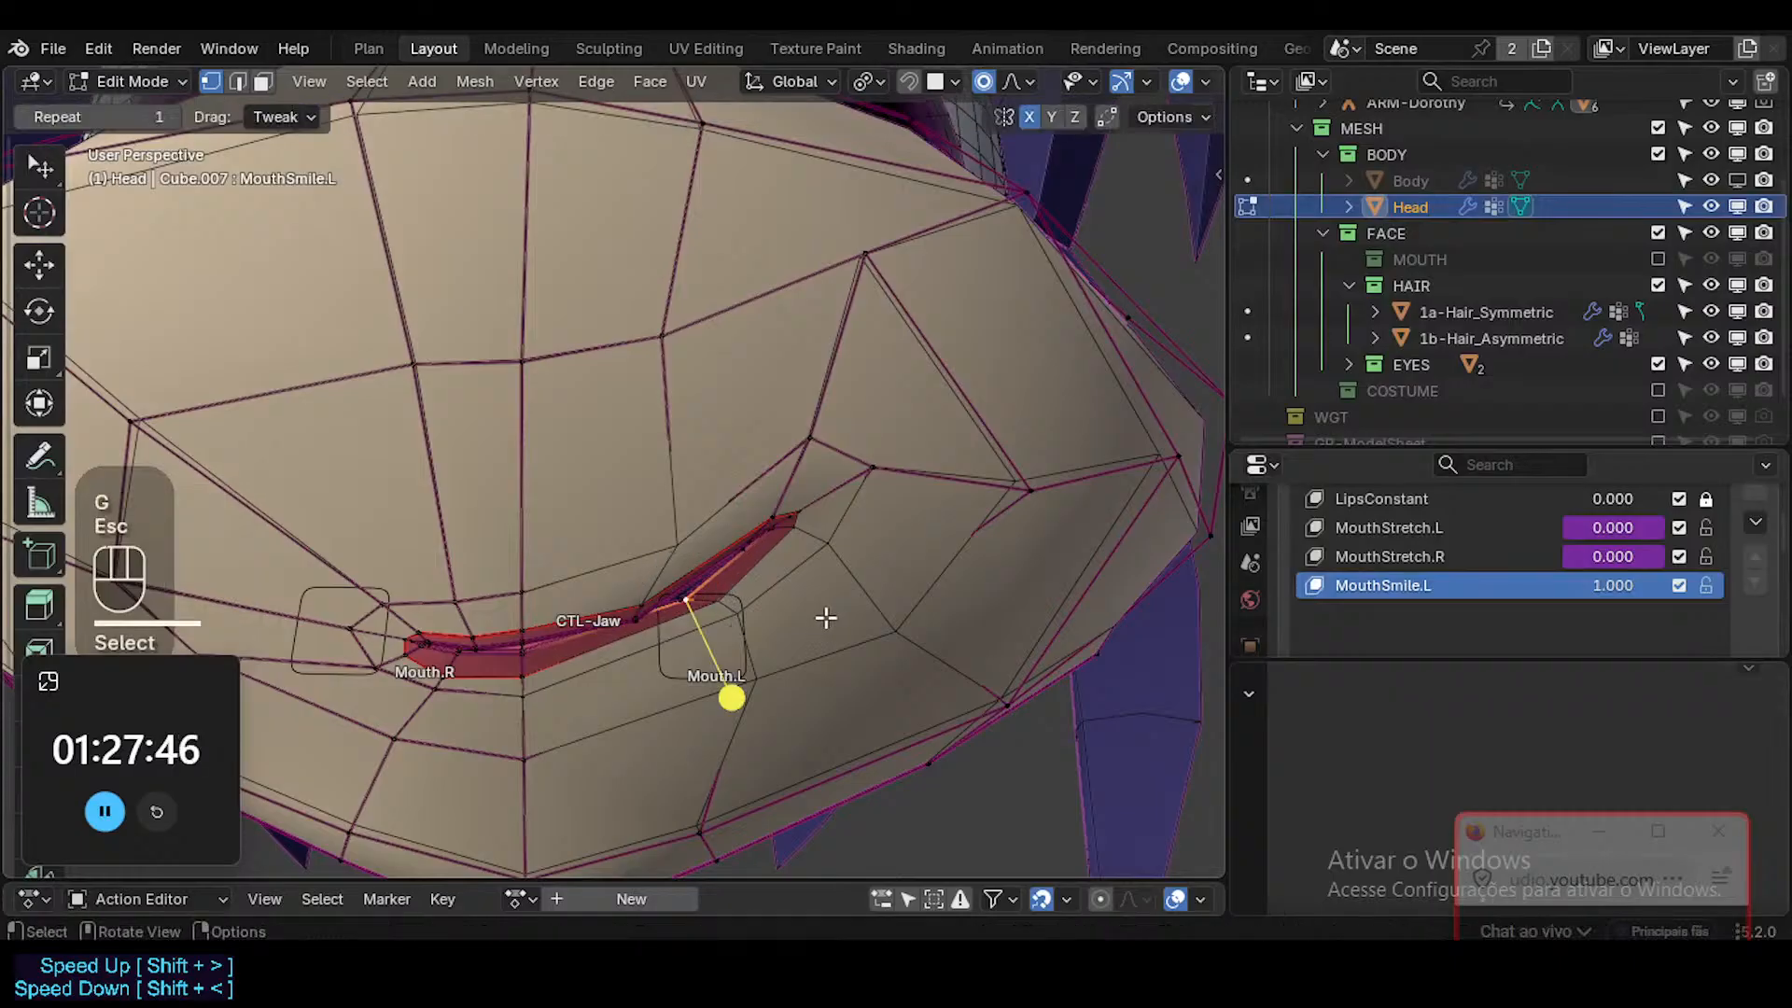
pyautogui.scroll(-1, 876, 568)
pyautogui.press('Escape')
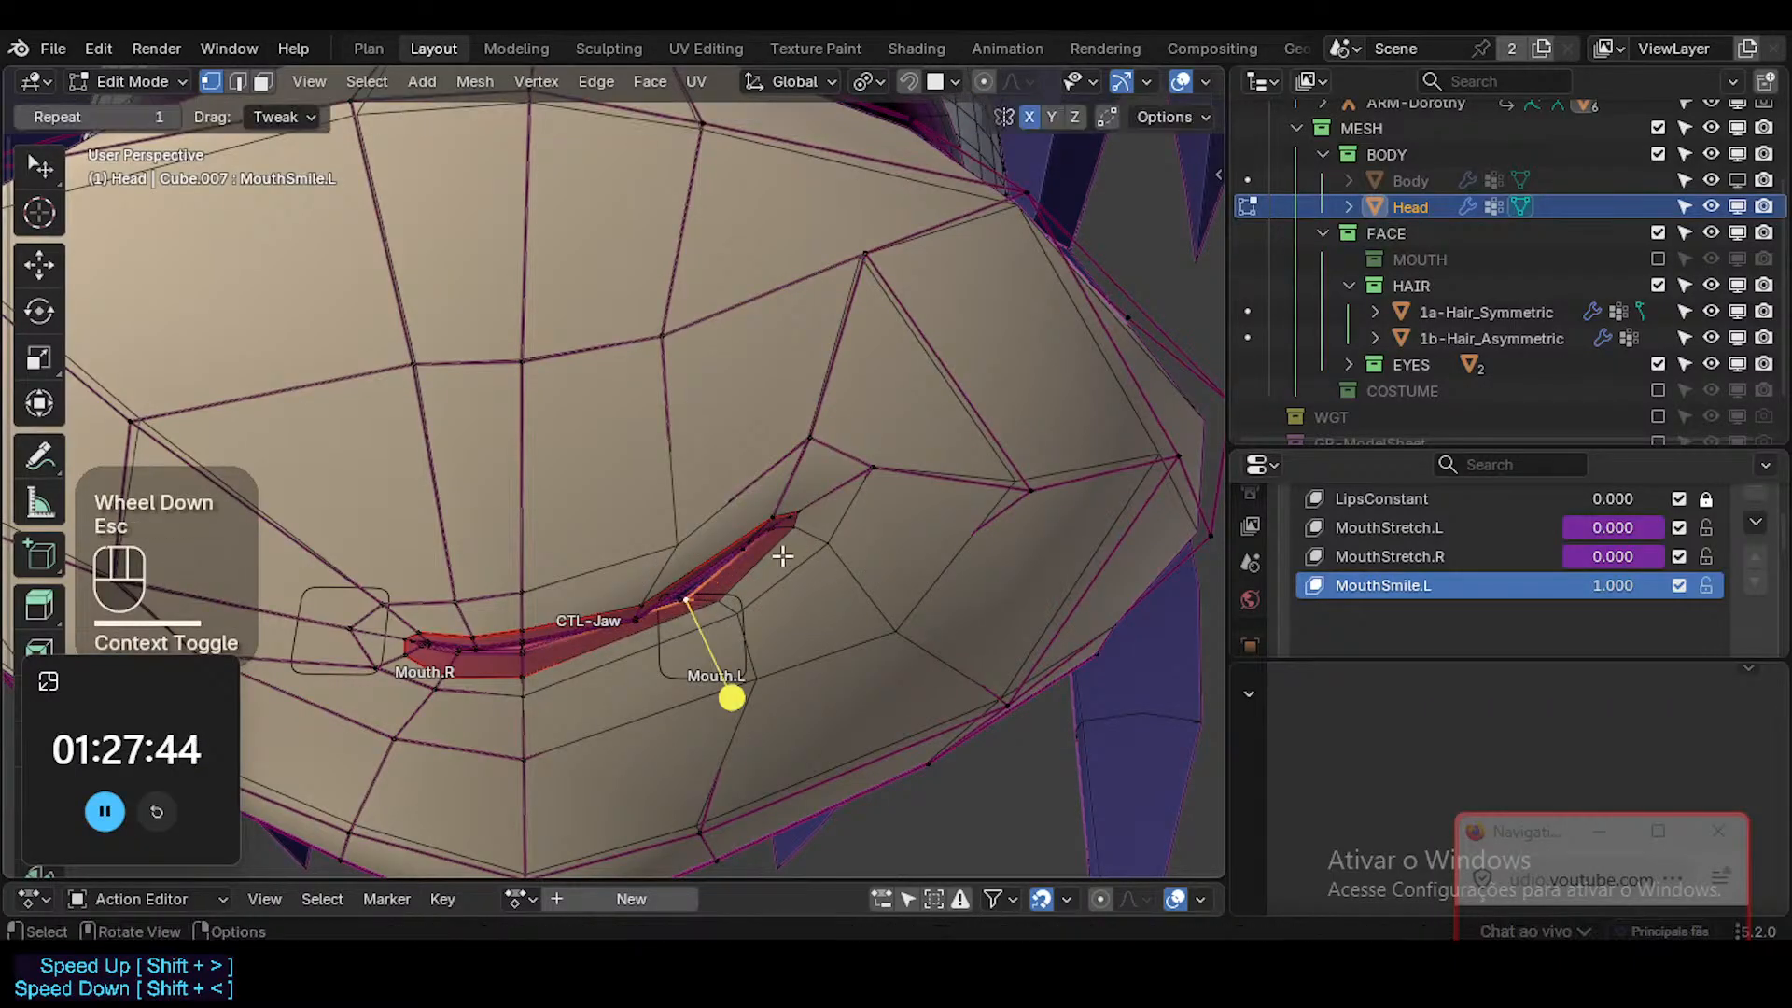
pyautogui.press('g')
pyautogui.scroll(-2, 793, 555)
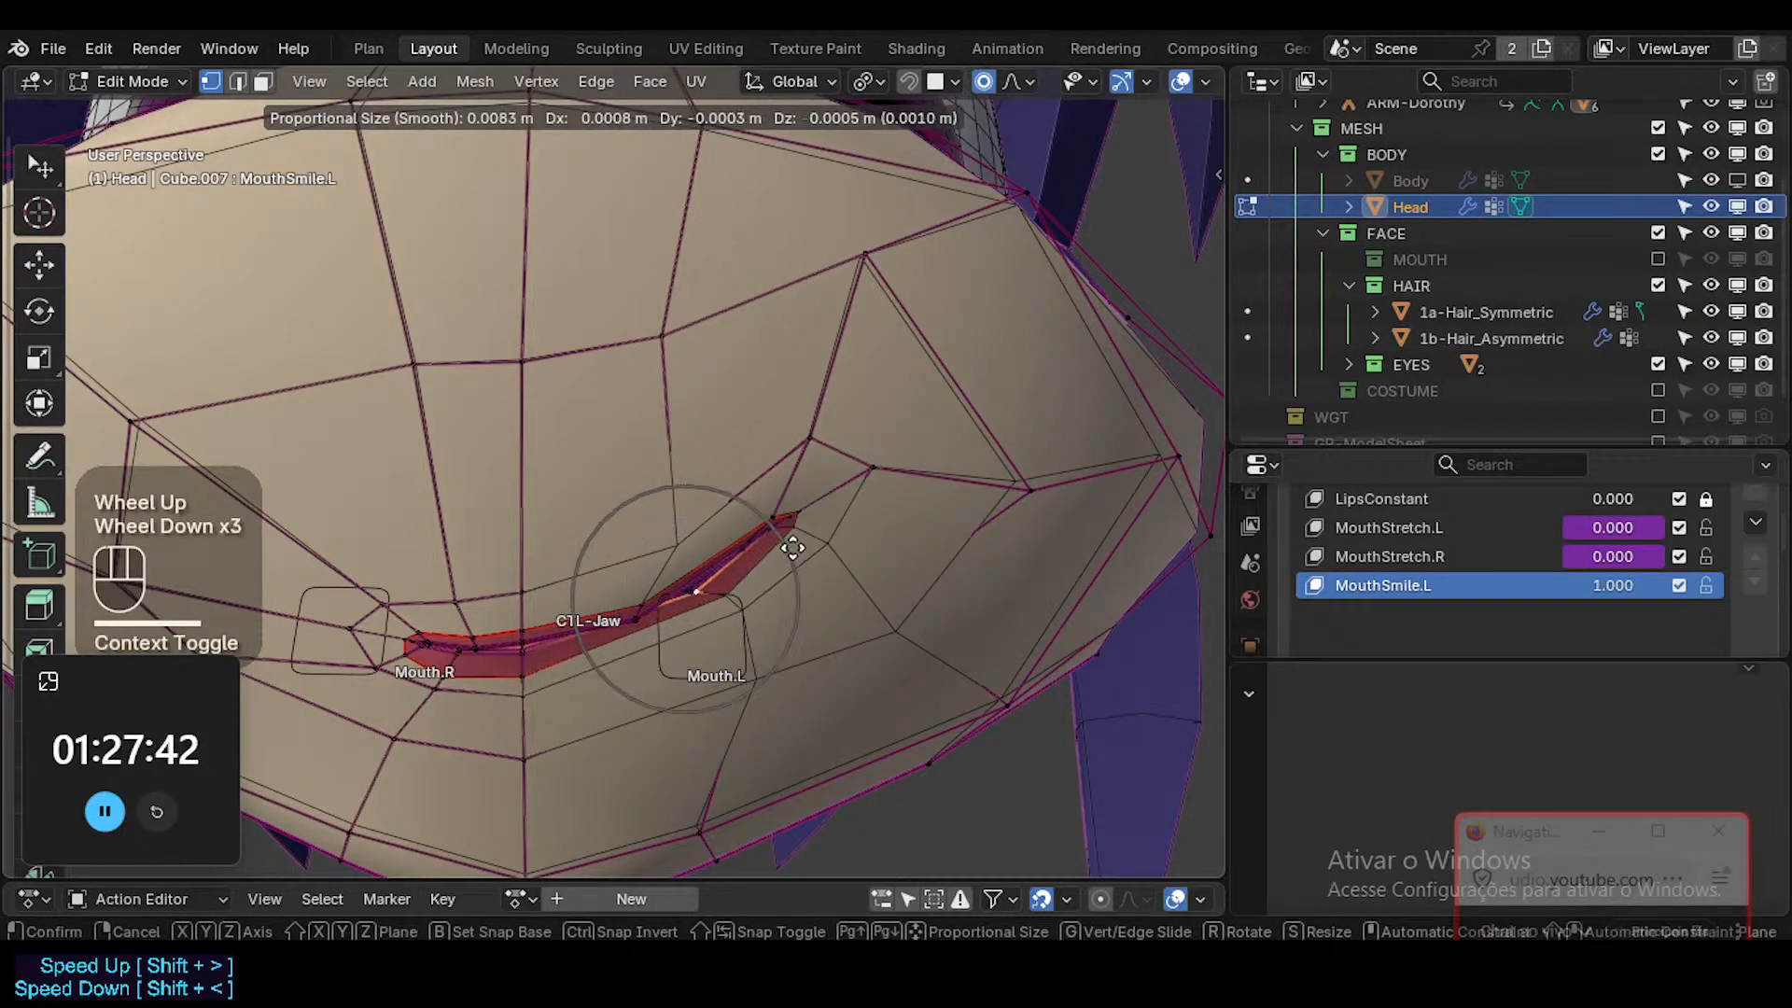
pyautogui.click(792, 548)
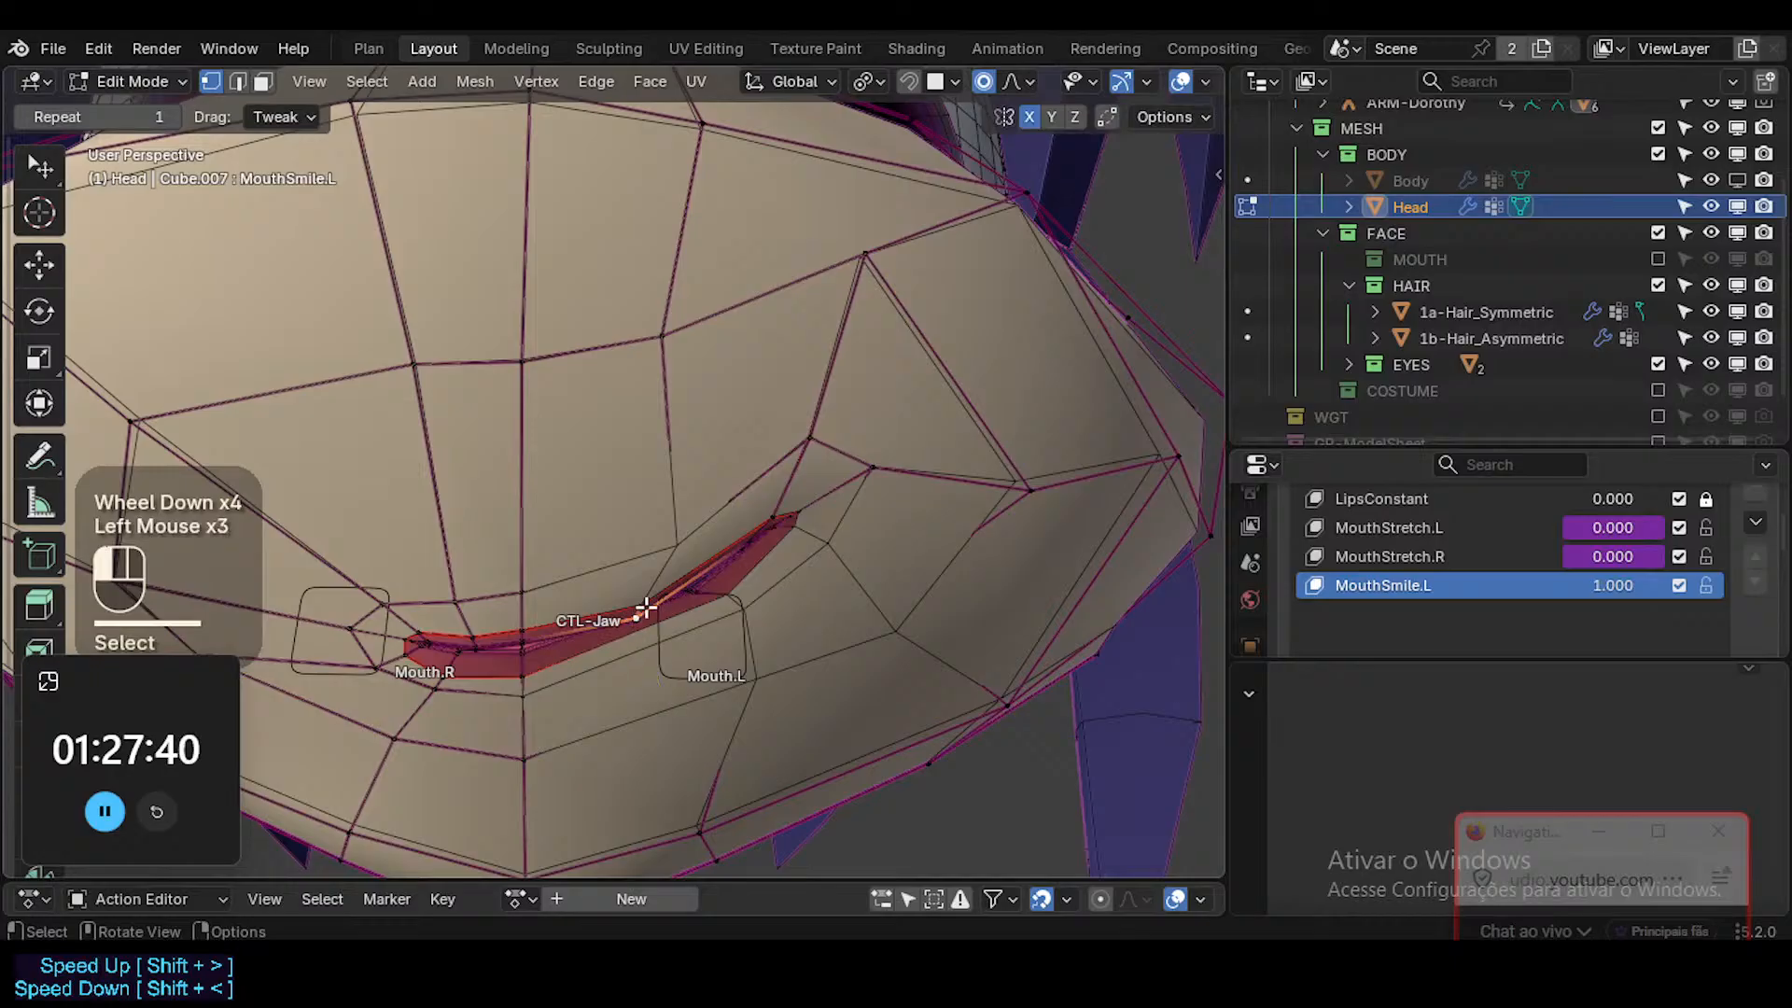
# Raise the inner upper lip vertex beside Mouth.L and shift its lower neighbour inward.
pyautogui.press('g')
pyautogui.click(672, 692)
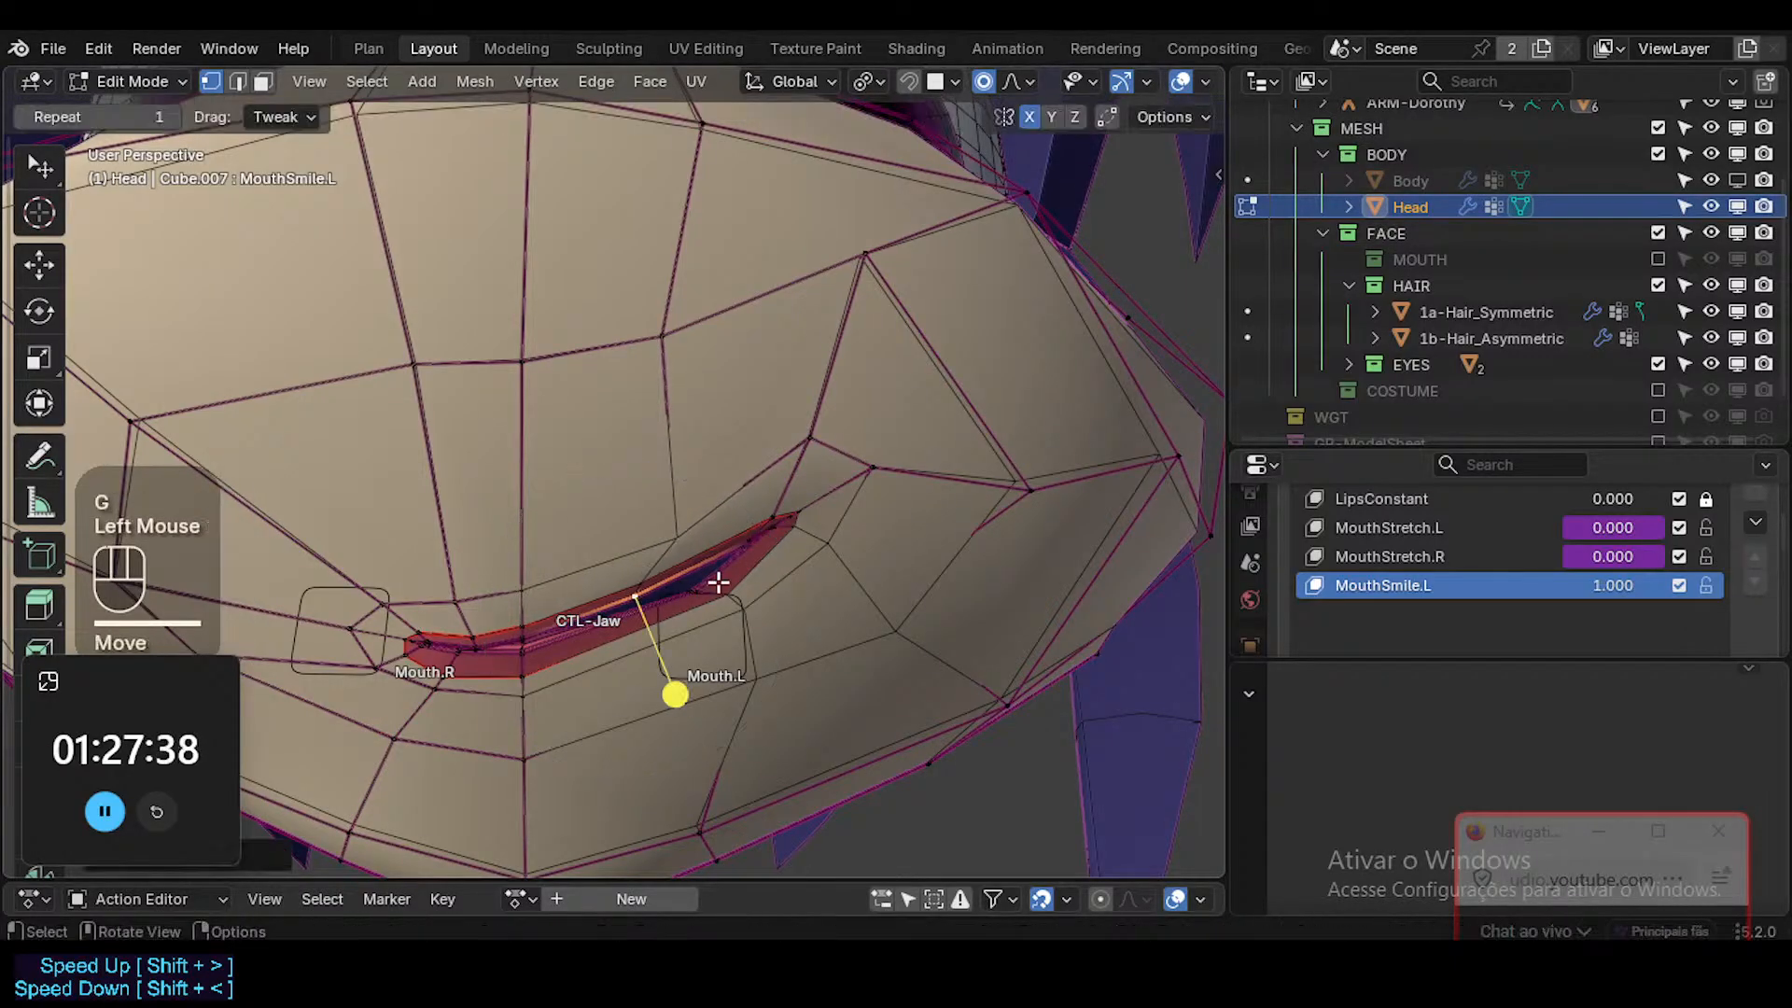
pyautogui.click(740, 688)
pyautogui.press('g')
pyautogui.click(653, 607)
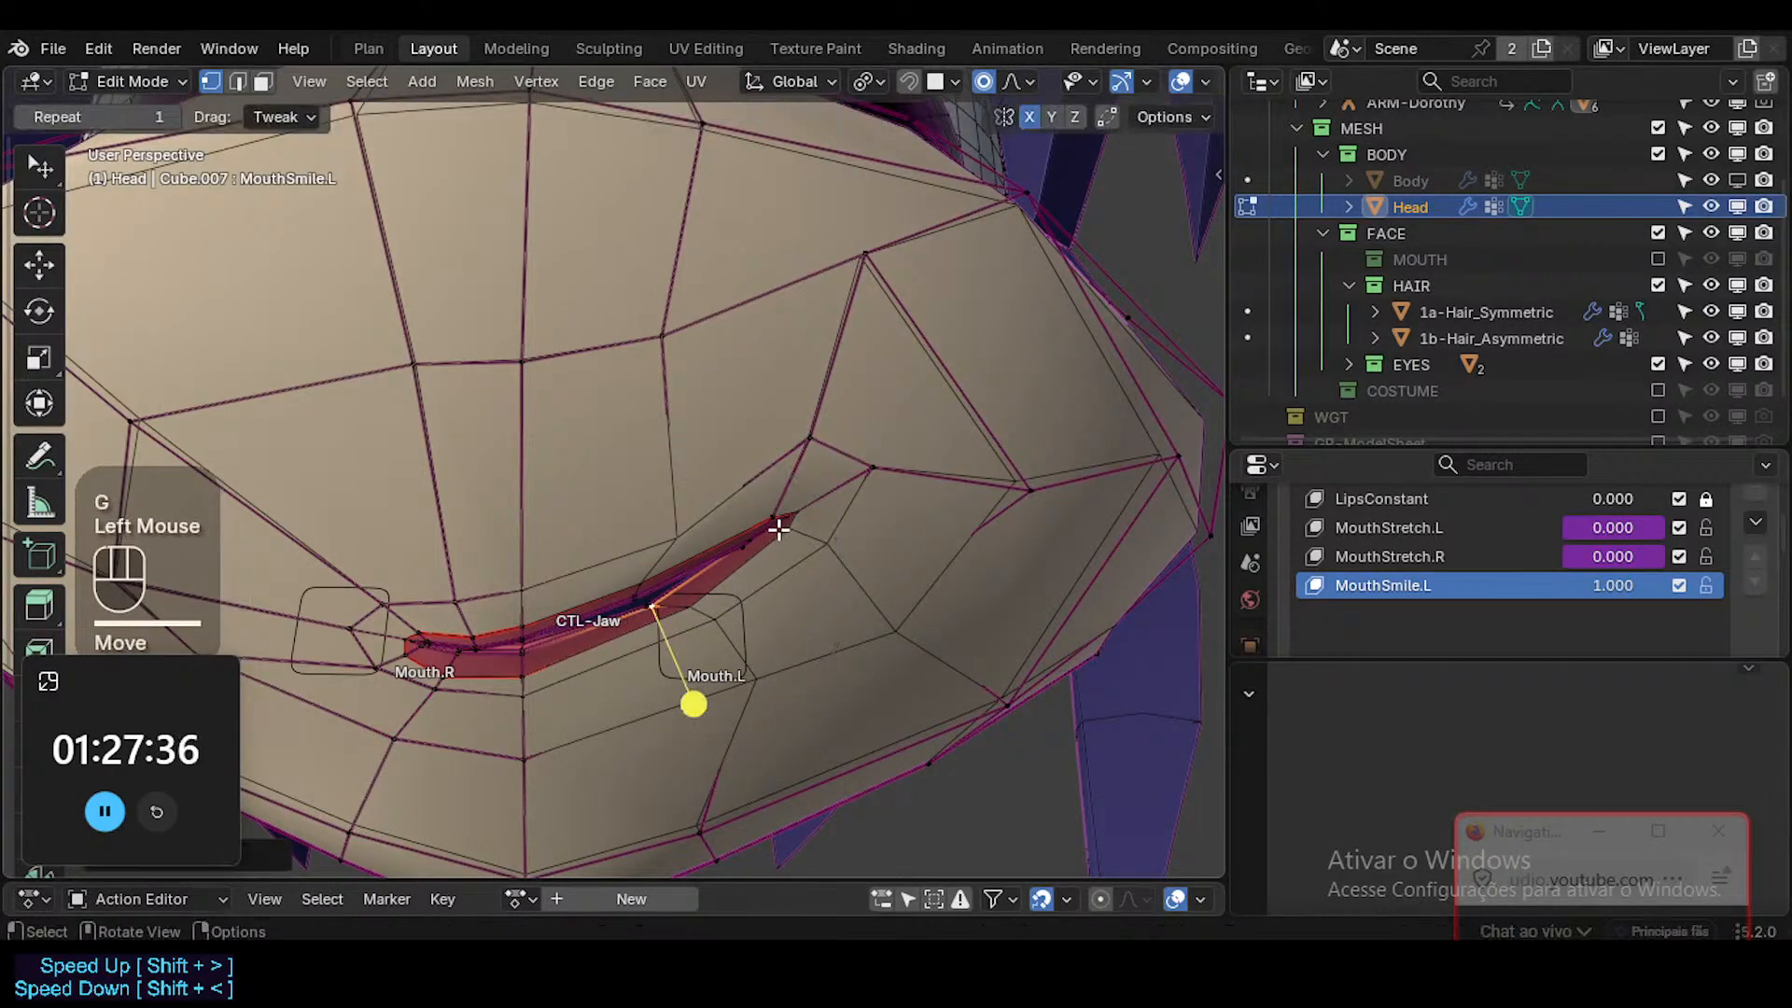
# Raise the smiling mouth corner's tip and shift it outward along with the surrounding vertices.
pyautogui.click(781, 514)
pyautogui.press('g')
pyautogui.click(784, 448)
pyautogui.click(780, 484)
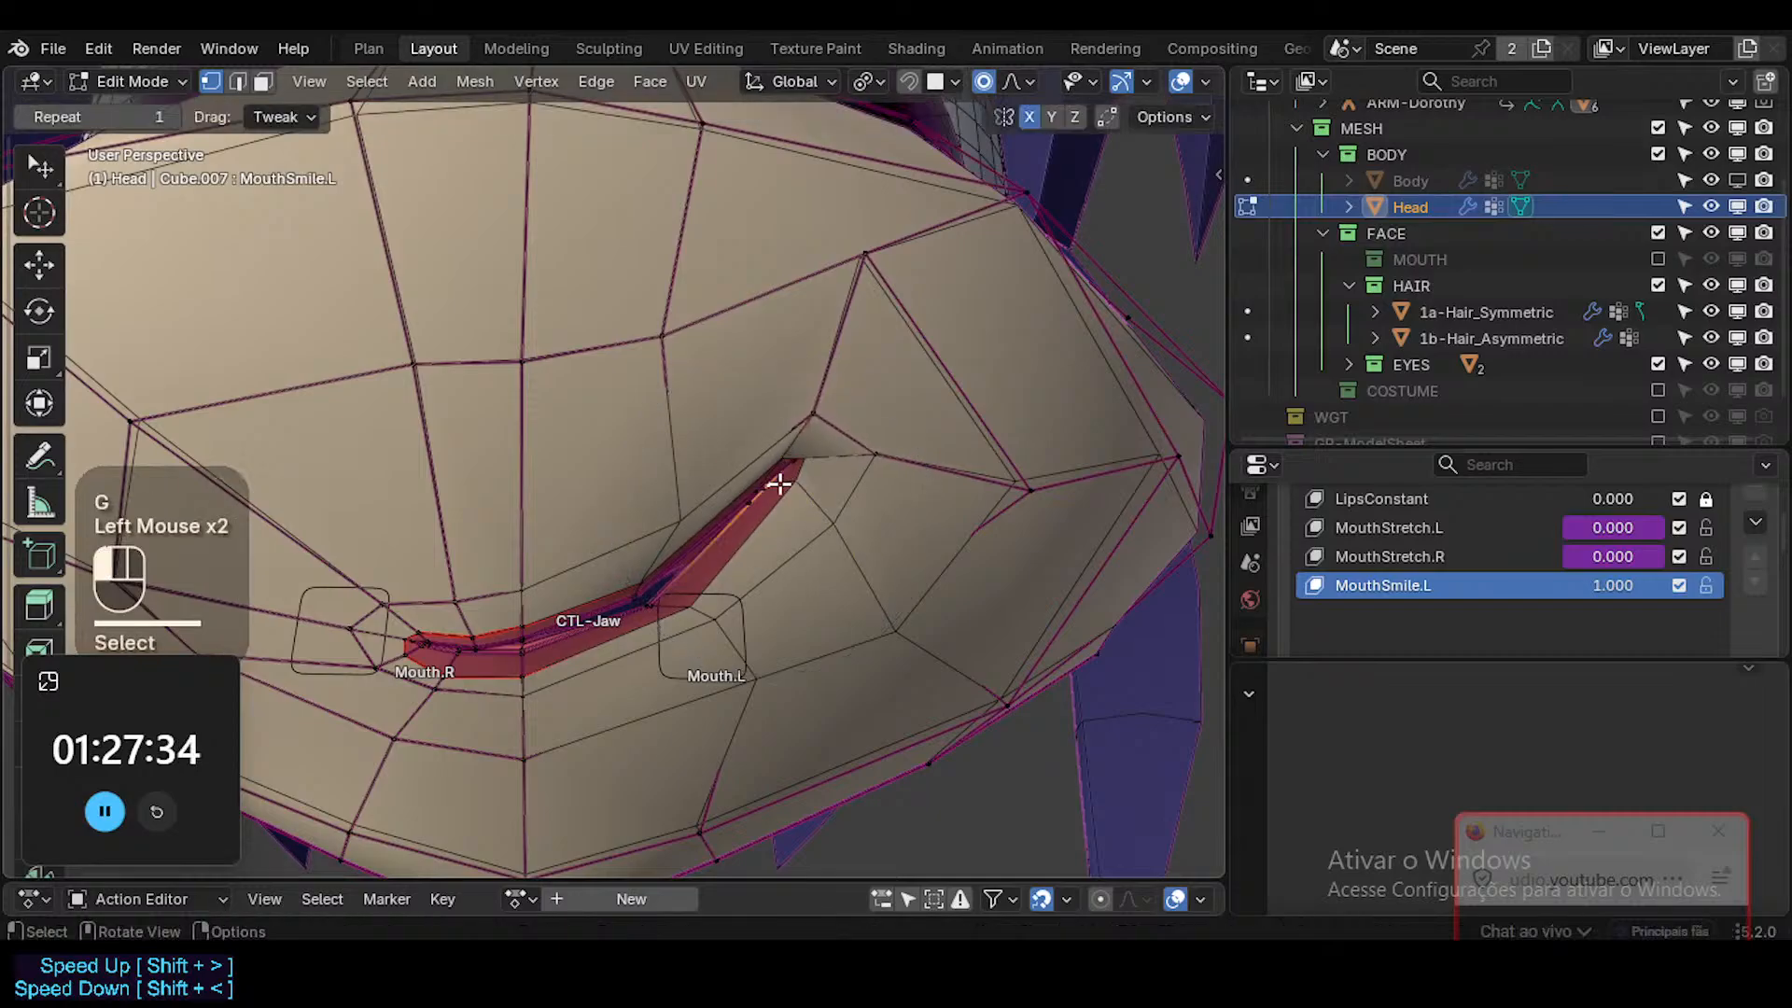
pyautogui.press('g')
pyautogui.click(811, 511)
# Reposition the inner vertices just inside the smiling mouth corner and rotate them to steepen the corner.
pyautogui.click(773, 510)
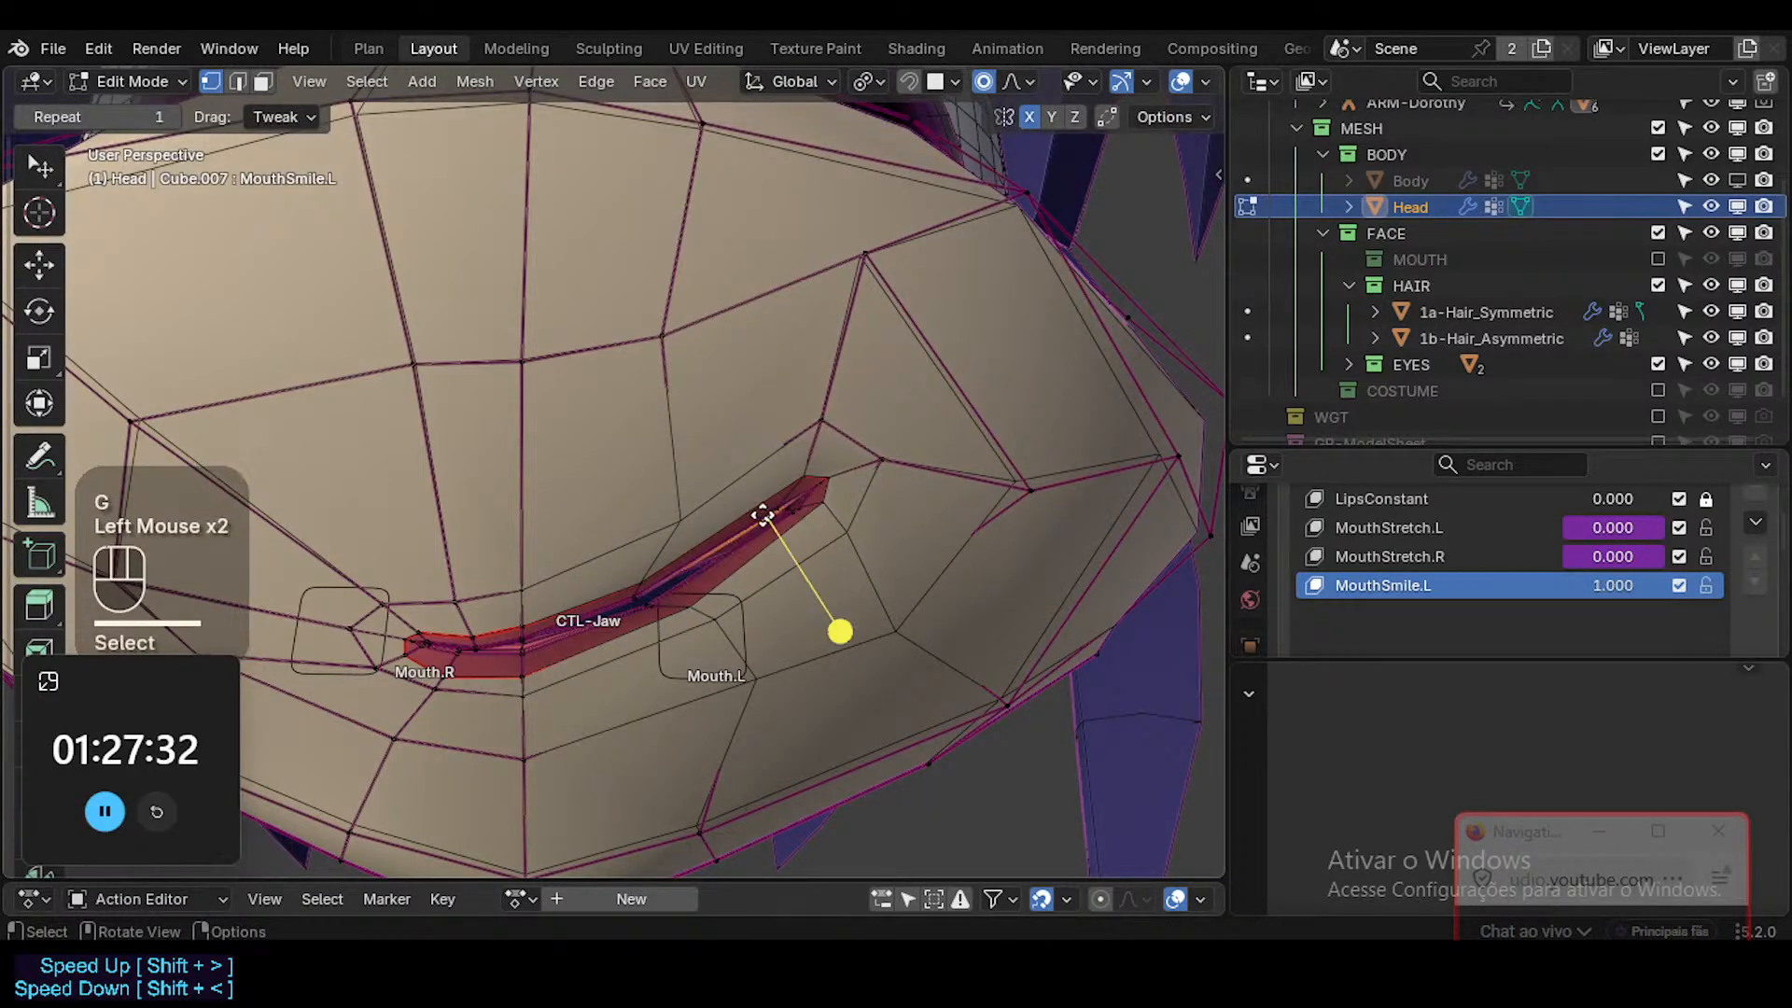
pyautogui.press('g')
pyautogui.click(840, 488)
pyautogui.press('r')
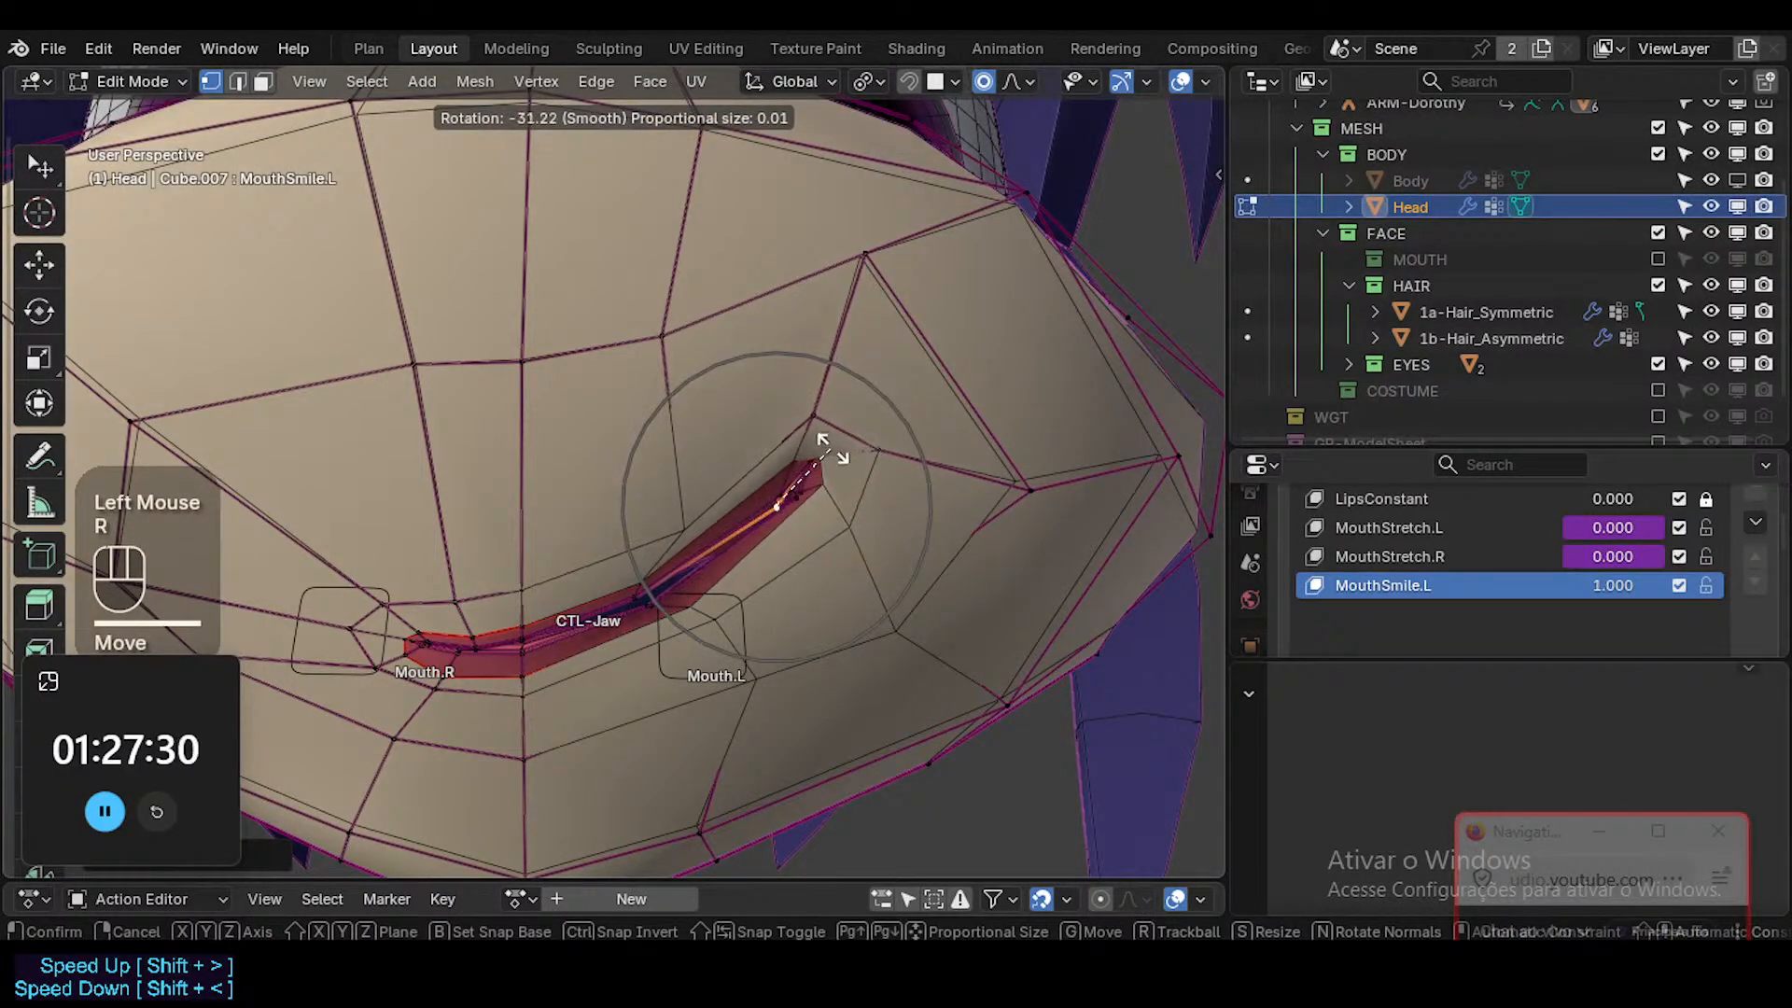
pyautogui.click(833, 449)
# Pull the inner vertices near the smiling mouth corner's tip inward and slightly up.
pyautogui.click(796, 497)
pyautogui.press('g')
pyautogui.keyDown('shift'); pyautogui.click(758, 493); pyautogui.keyUp('shift')
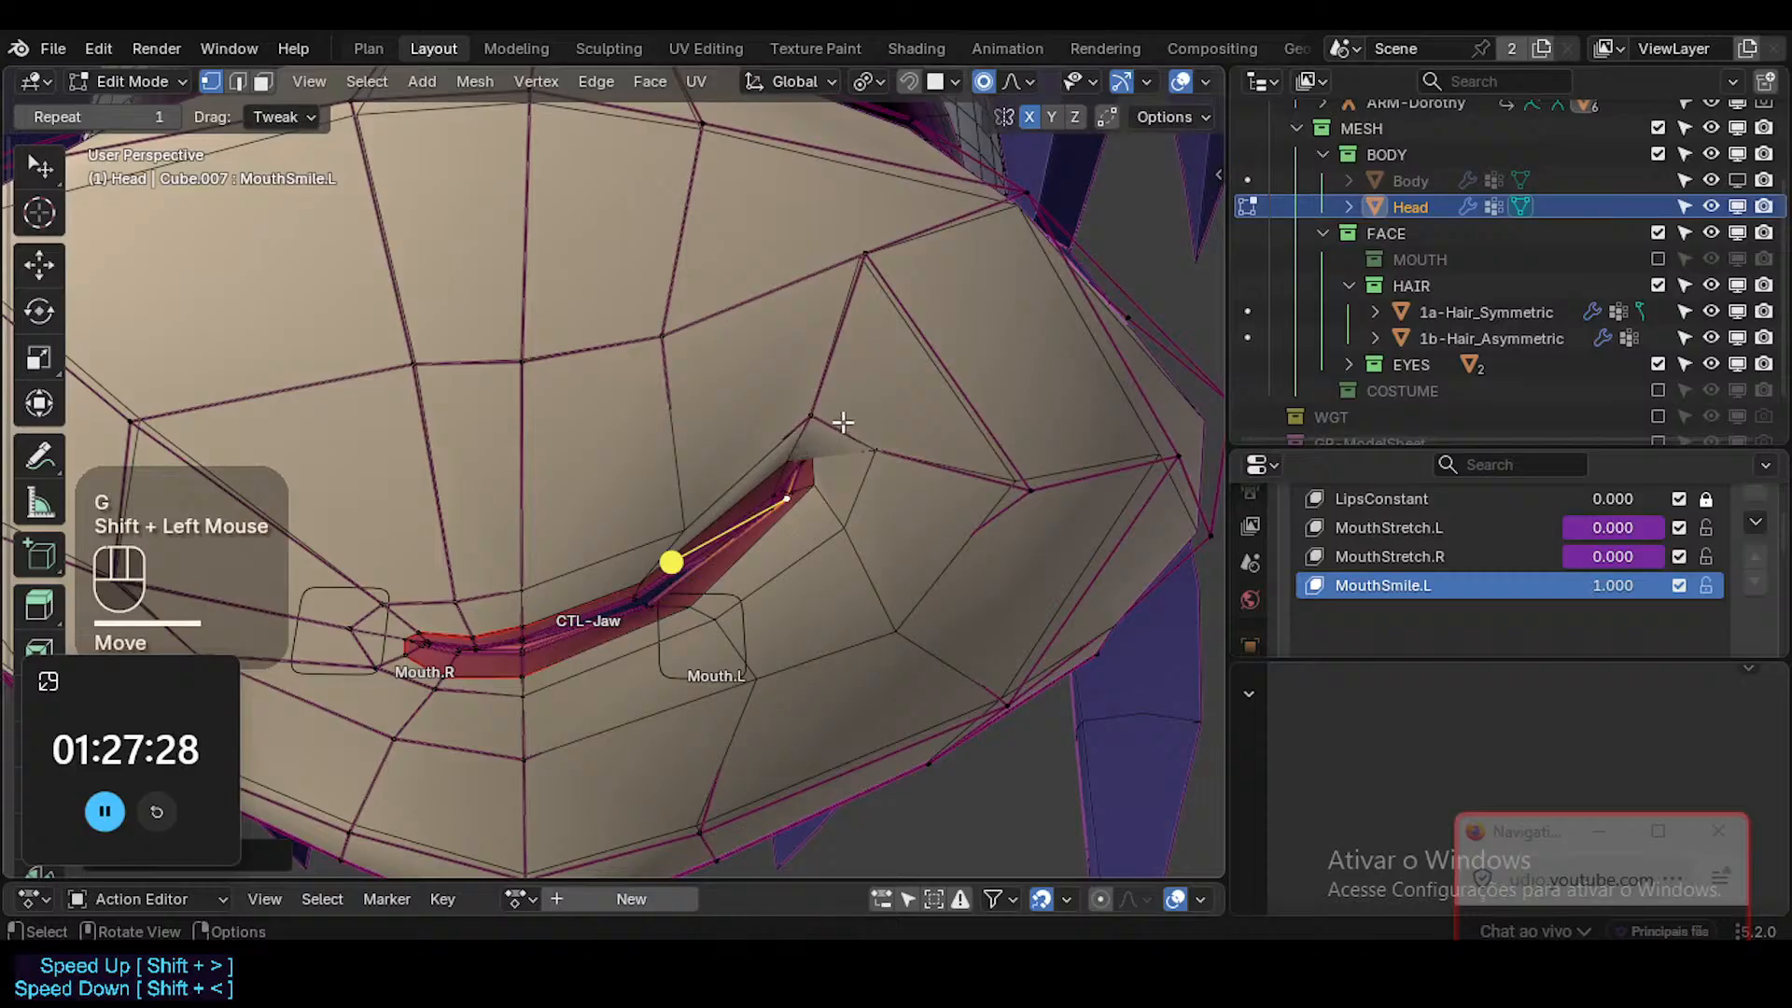
pyautogui.hotkey('shift', 'ctrl', 'alt', 'i')
pyautogui.press('g')
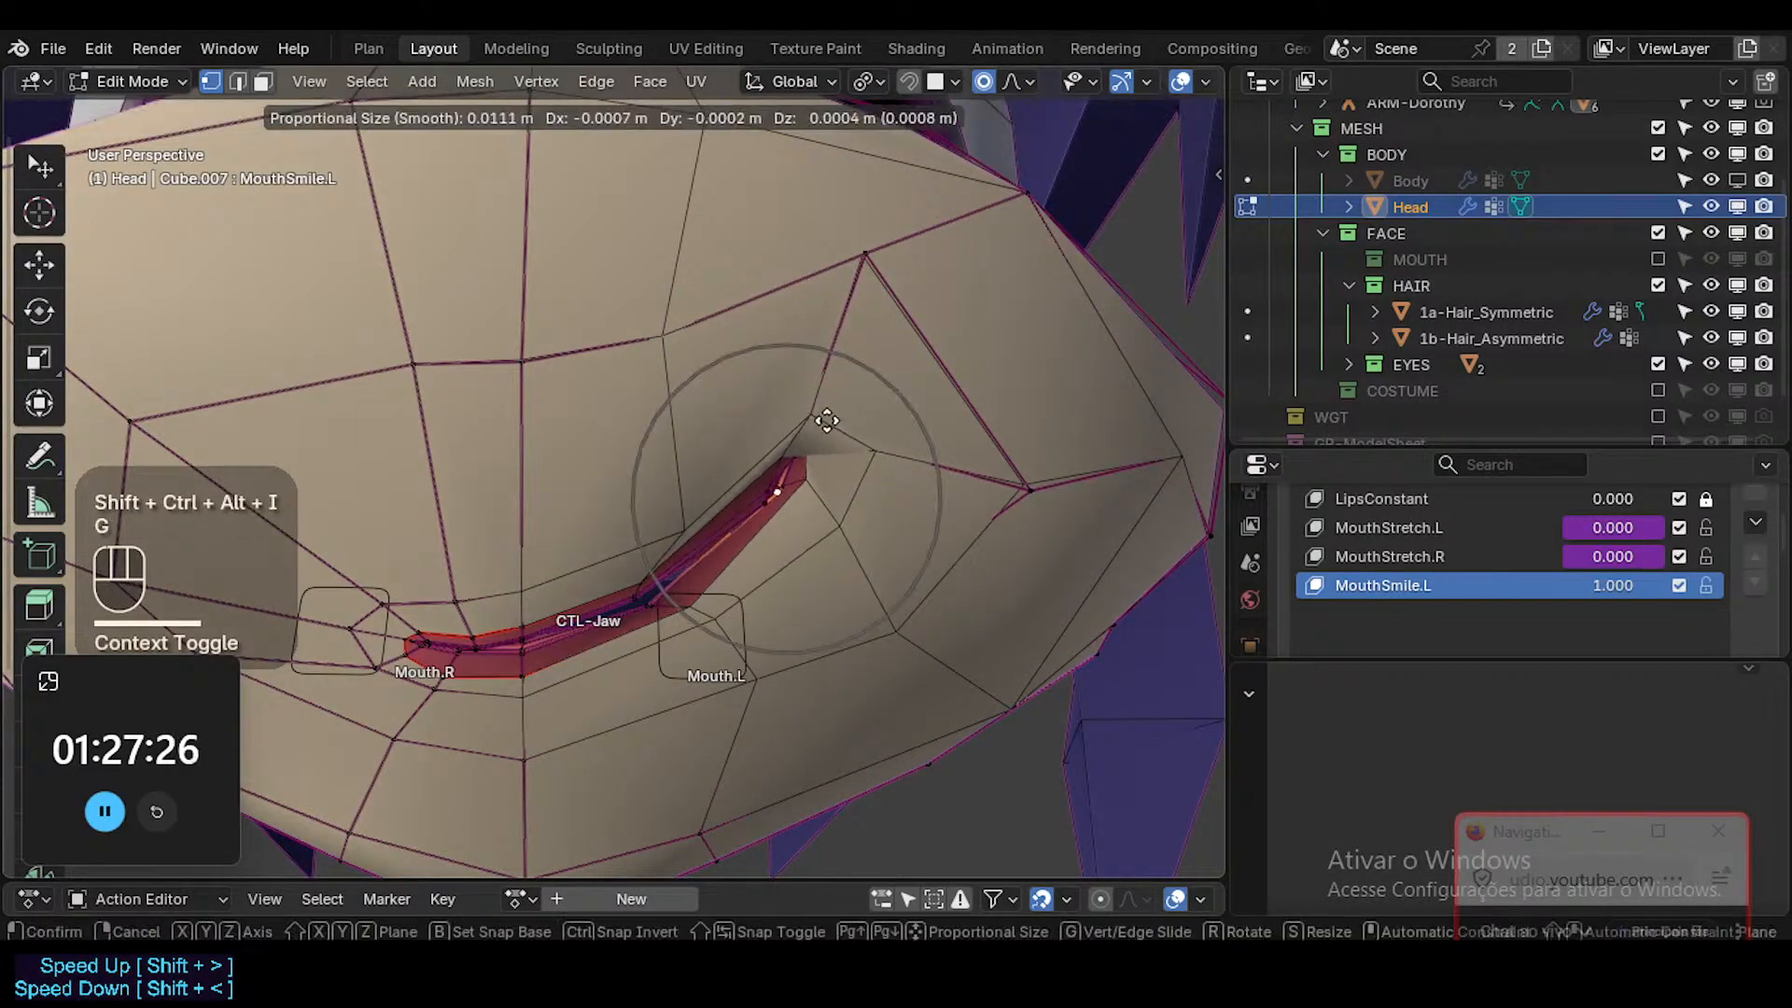
pyautogui.click(717, 470)
# Check the smile in Object Mode without overlays, and nudge the upper and lower inner lip vertices beside Mouth.L closer together.
pyautogui.hotkey('shift', 'alt', 'z')
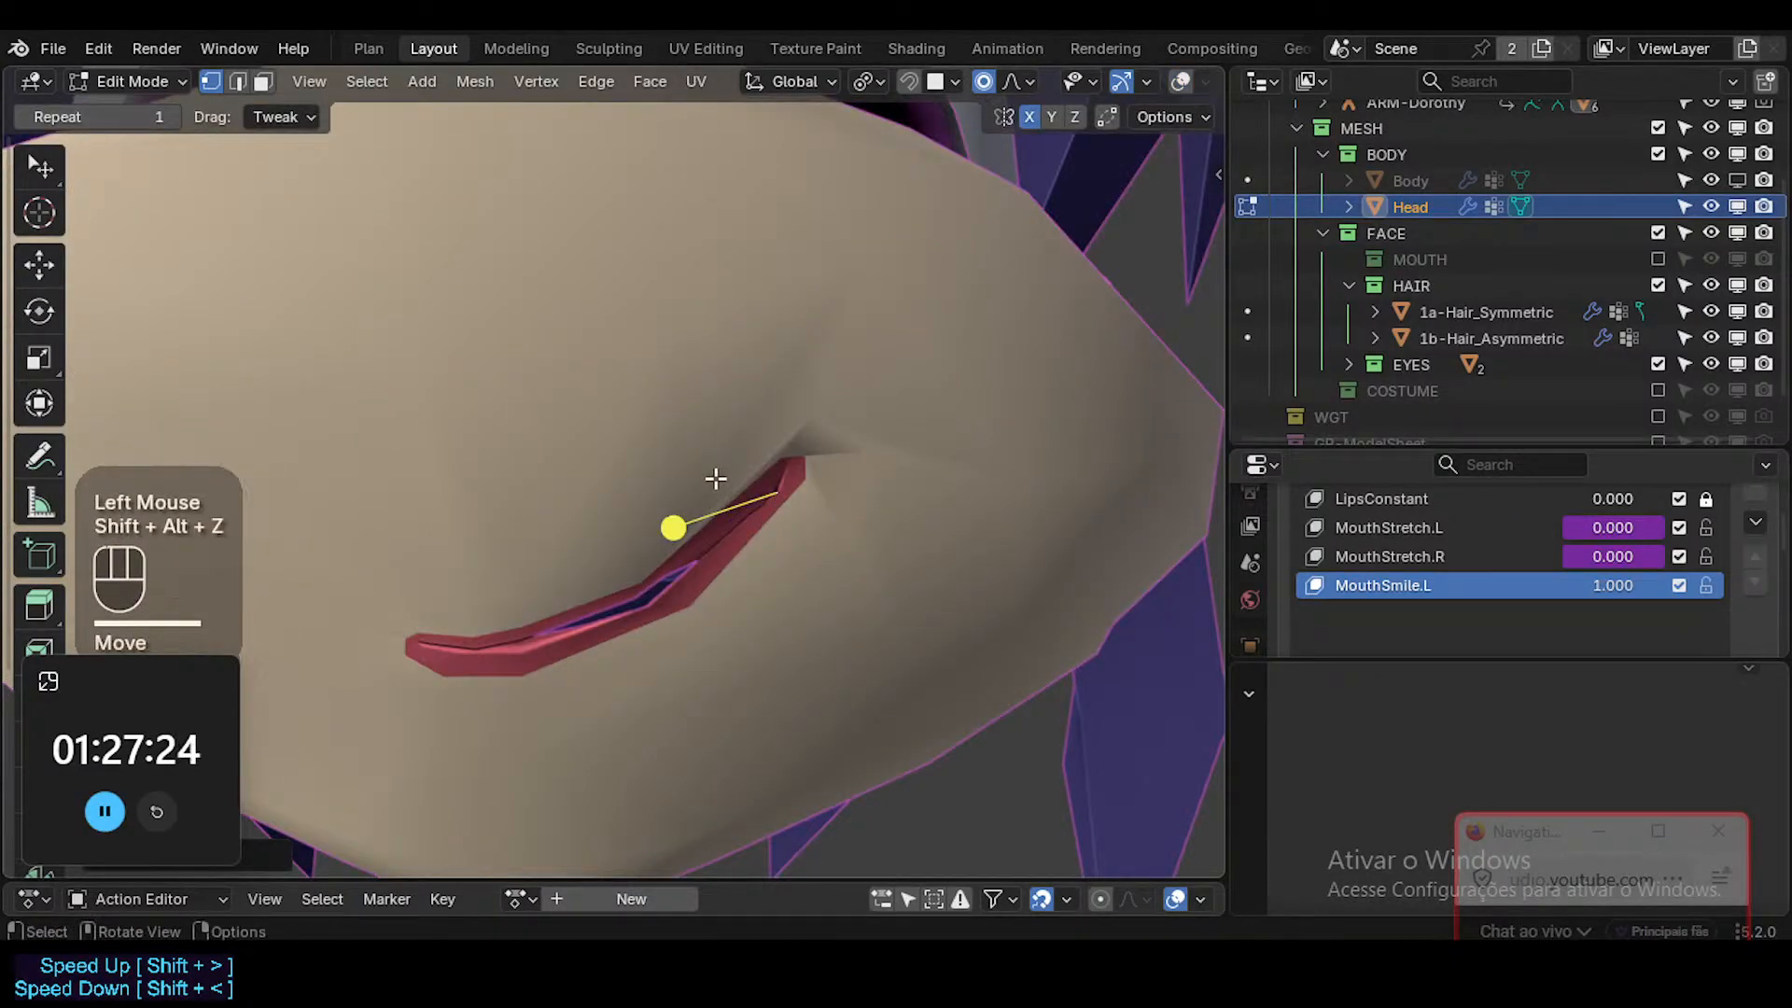
pyautogui.press('Tab')
pyautogui.hotkey('shift', 'ctrl', 'alt', 'i')
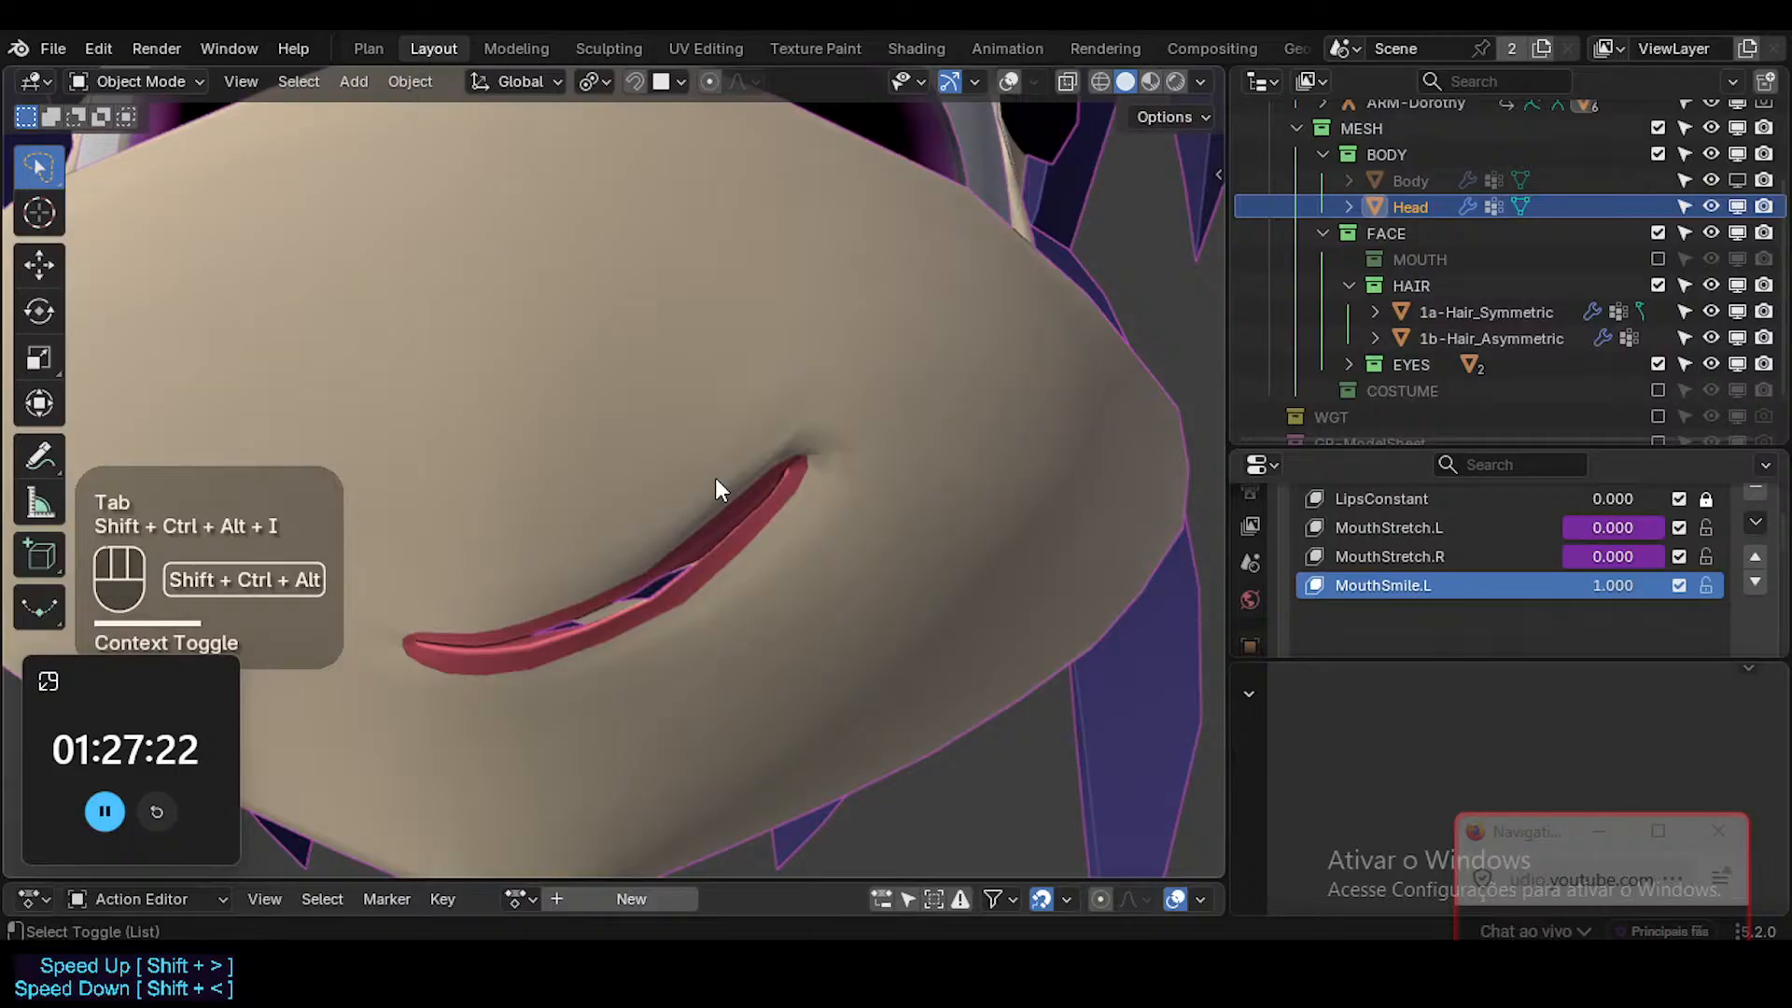
pyautogui.scroll(-1, 715, 479)
pyautogui.scroll(1, 715, 478)
pyautogui.press('Tab')
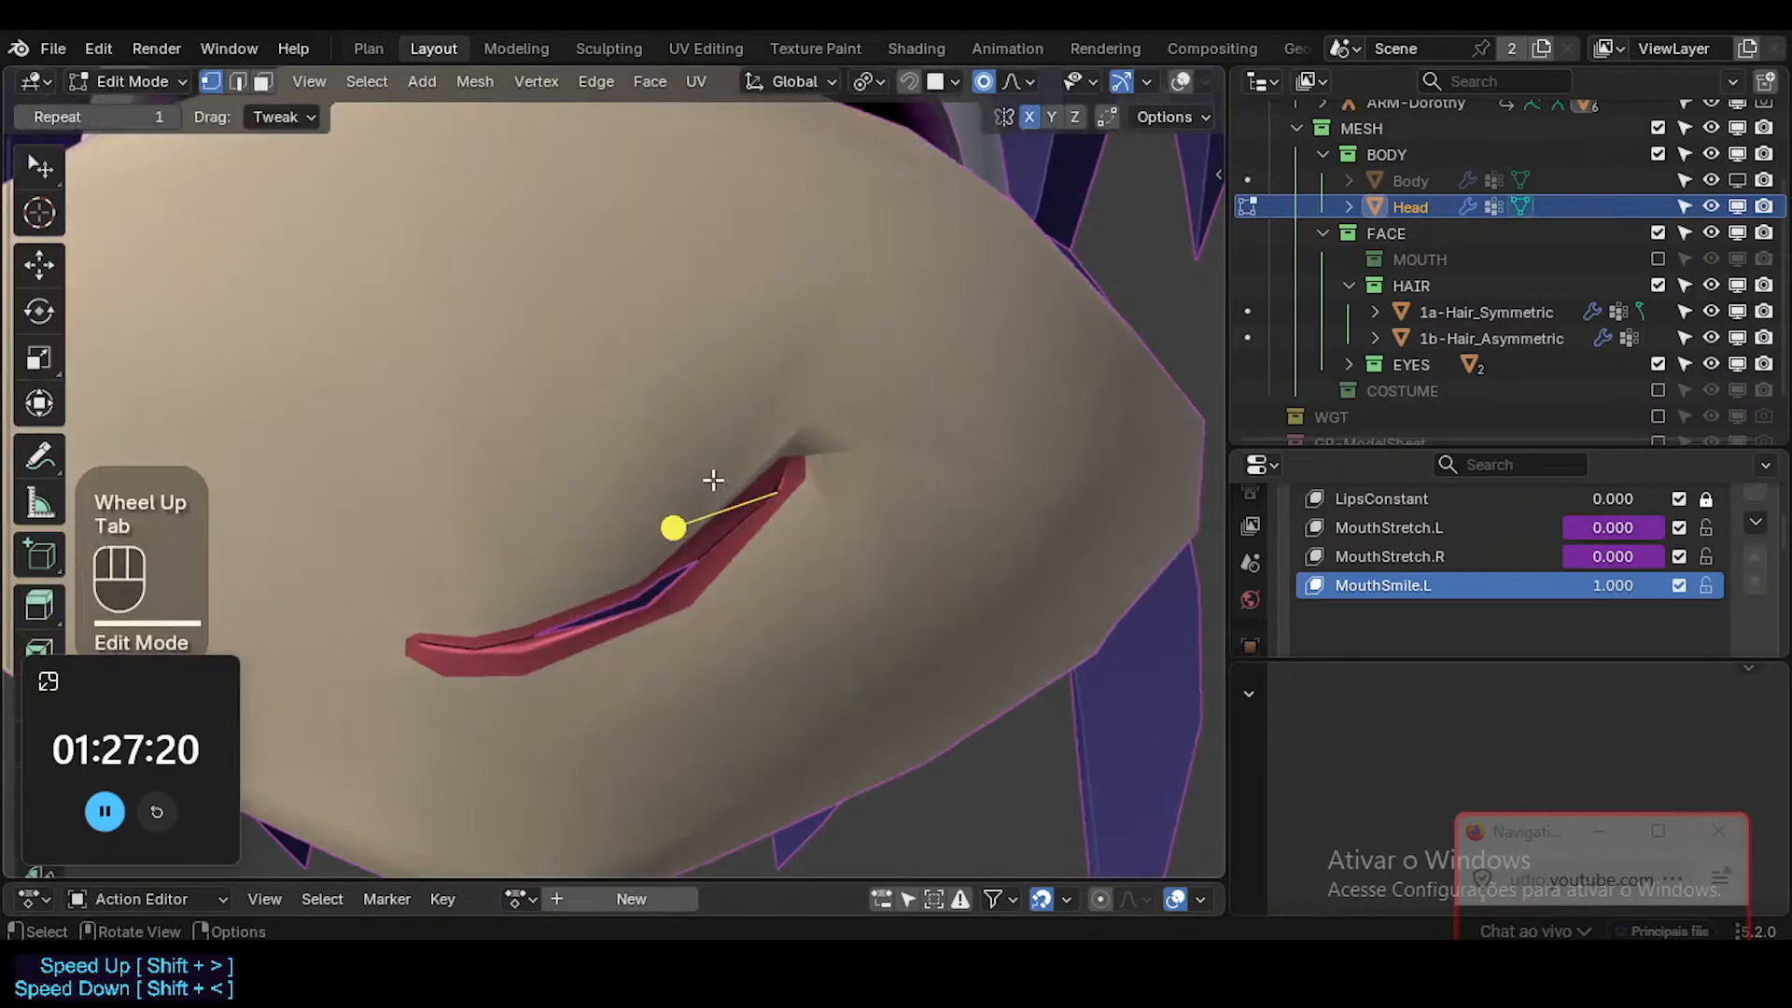
pyautogui.hotkey('shift', 'alt', 'z')
pyautogui.press('g')
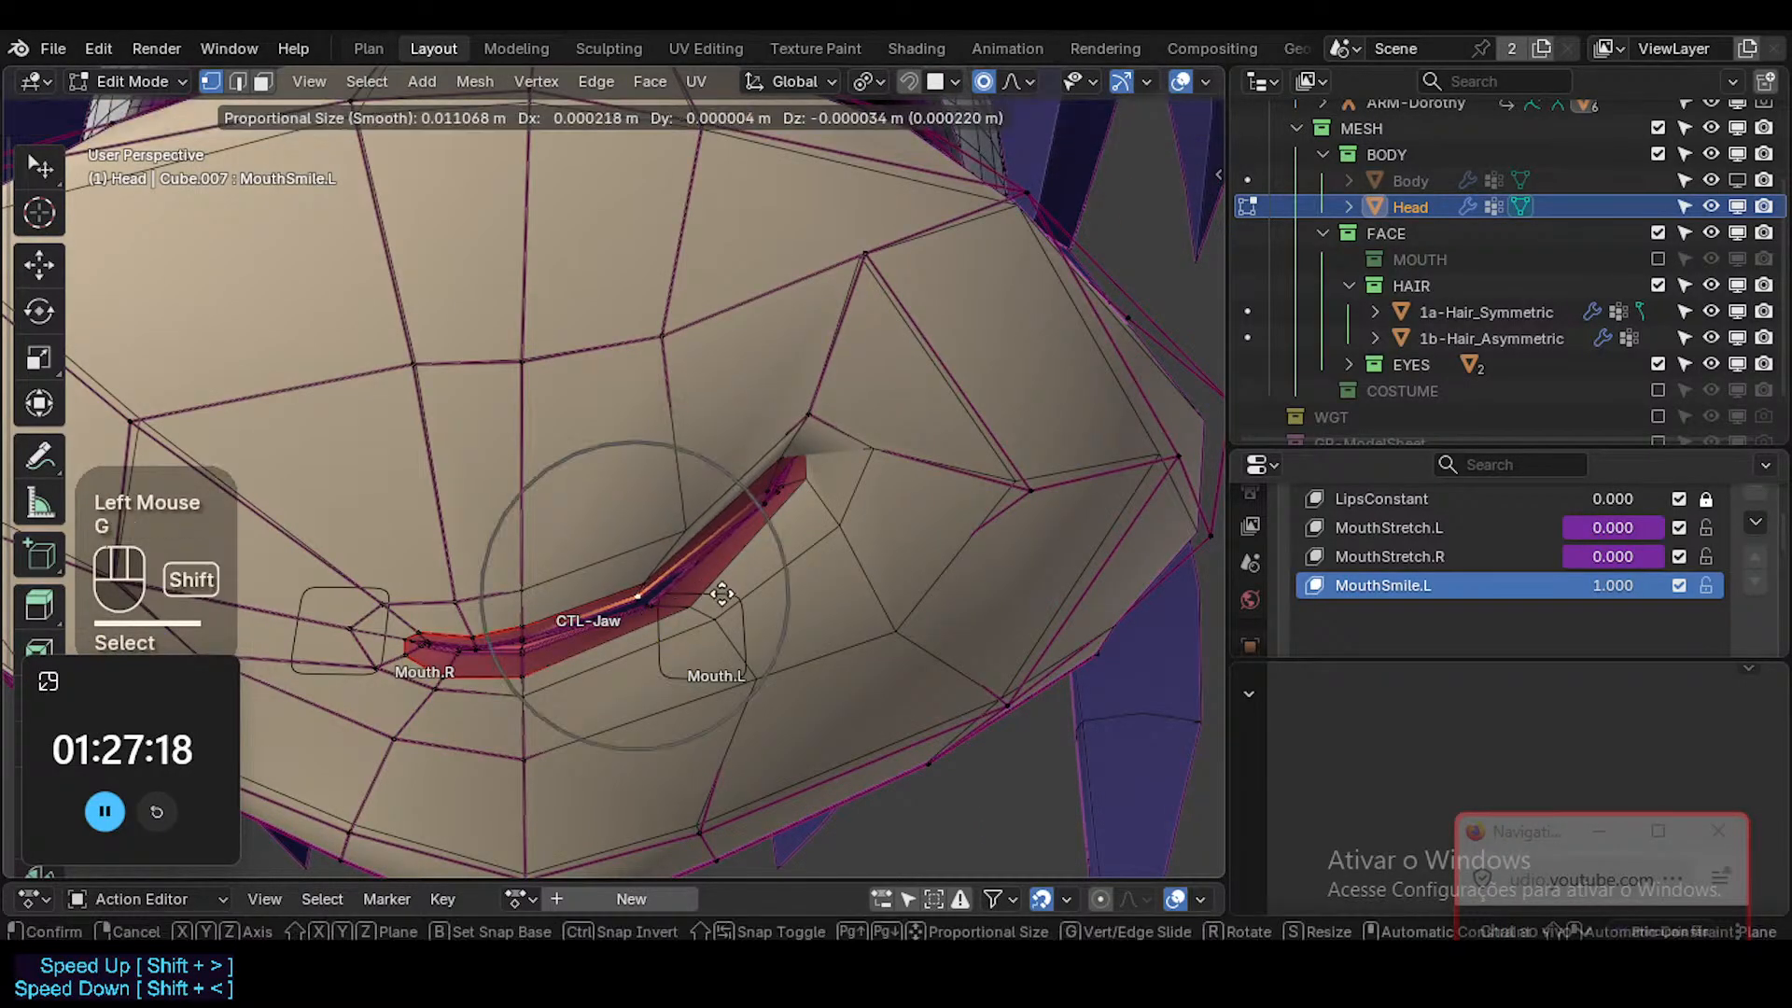
pyautogui.keyDown('shift'); pyautogui.click(722, 593); pyautogui.keyUp('shift')
pyautogui.click(656, 601)
pyautogui.press('g')
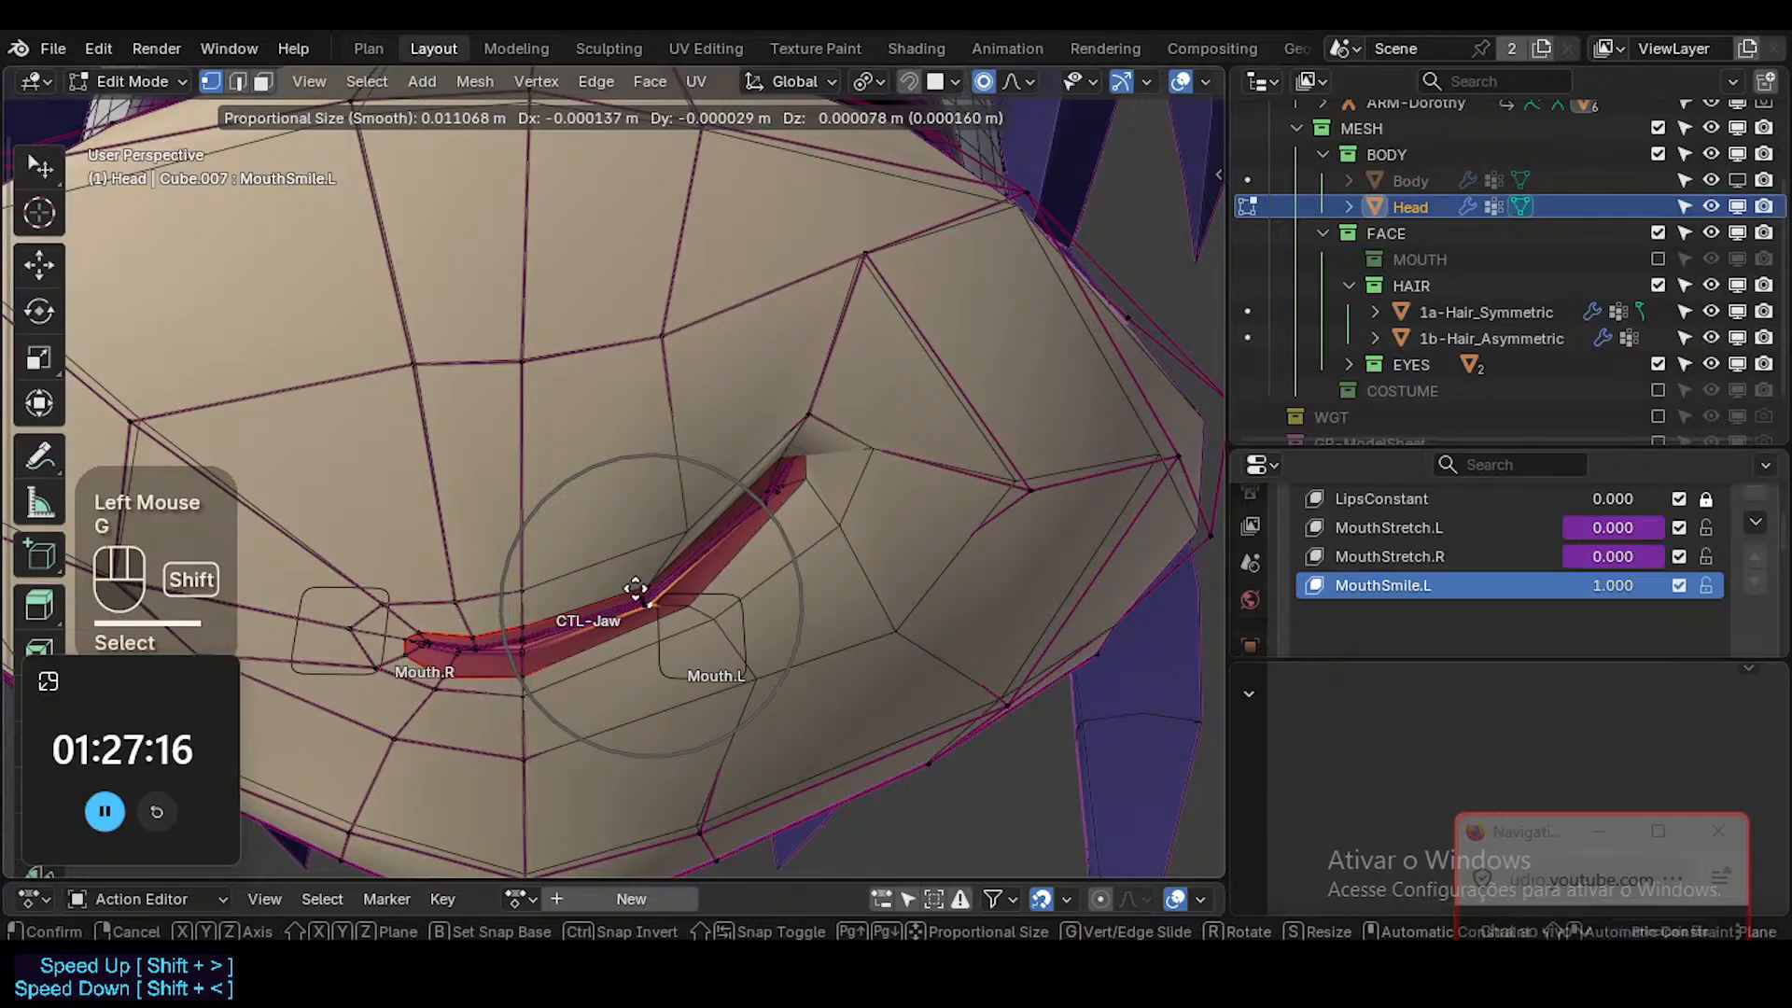
pyautogui.keyDown('shift'); pyautogui.click(635, 587); pyautogui.keyUp('shift')
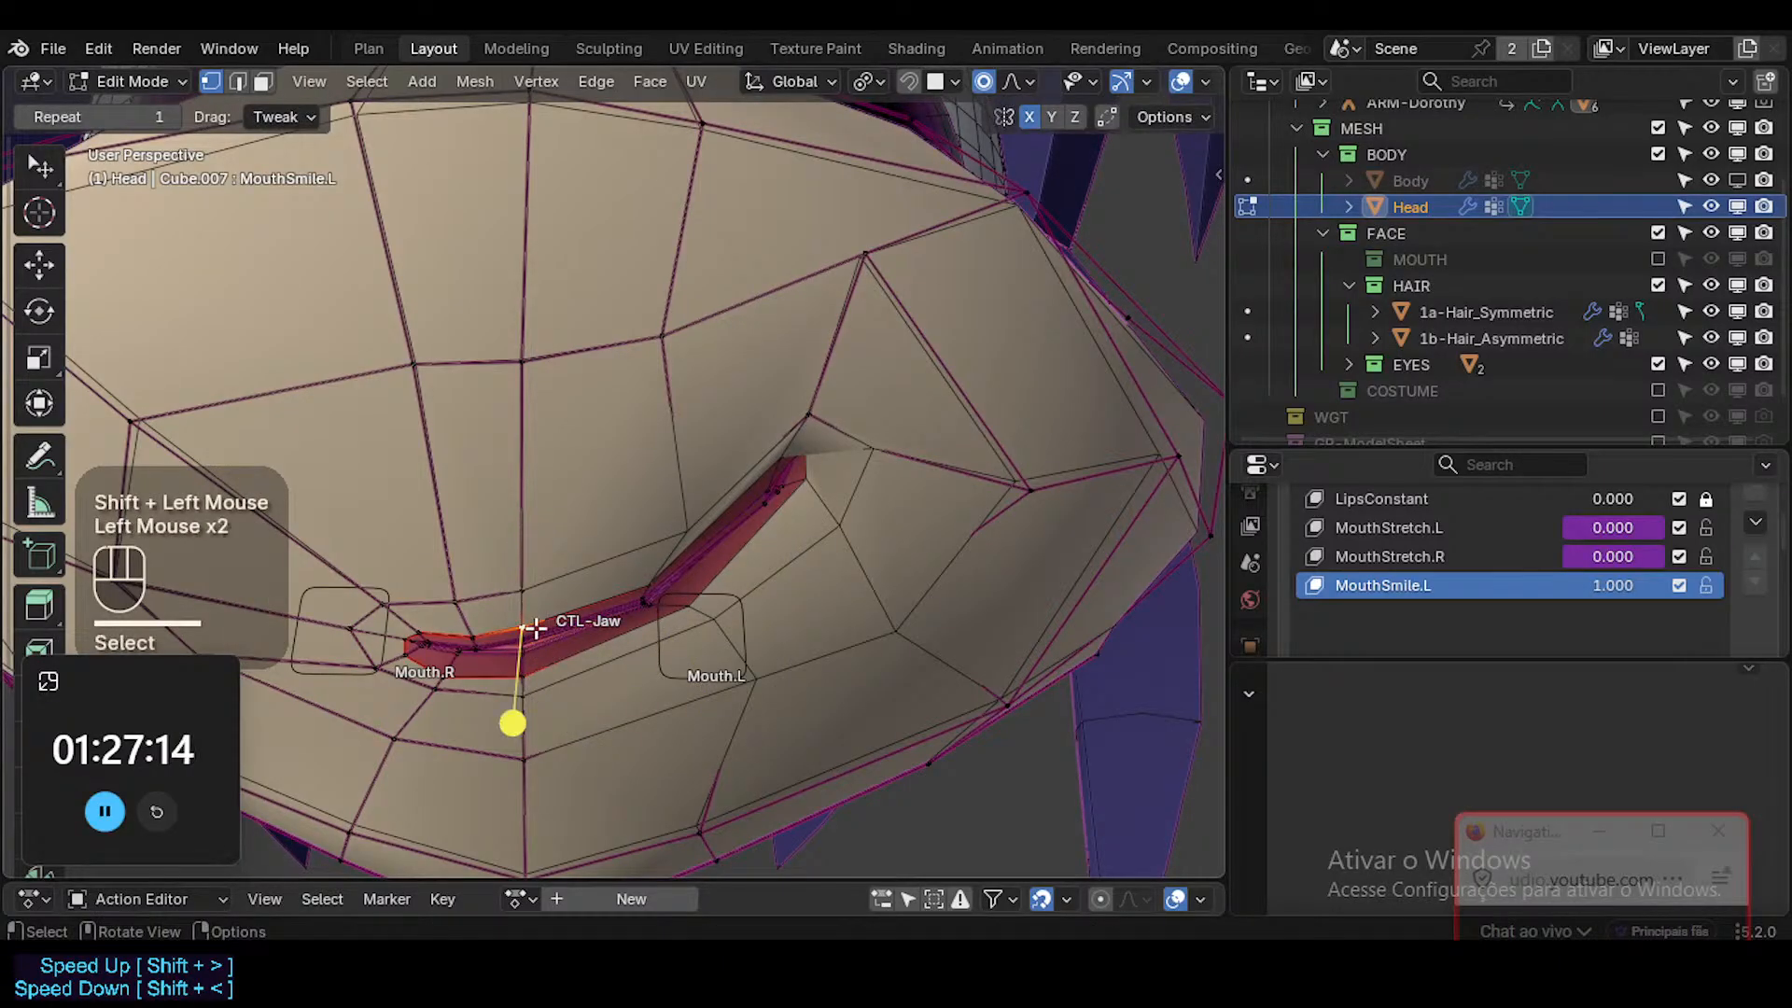
# Lower the inner lip vertices at the mouth's centre and rotate them slightly with proportional editing.
pyautogui.keyDown('shift'); pyautogui.click(525, 642); pyautogui.keyUp('shift')
pyautogui.press('g')
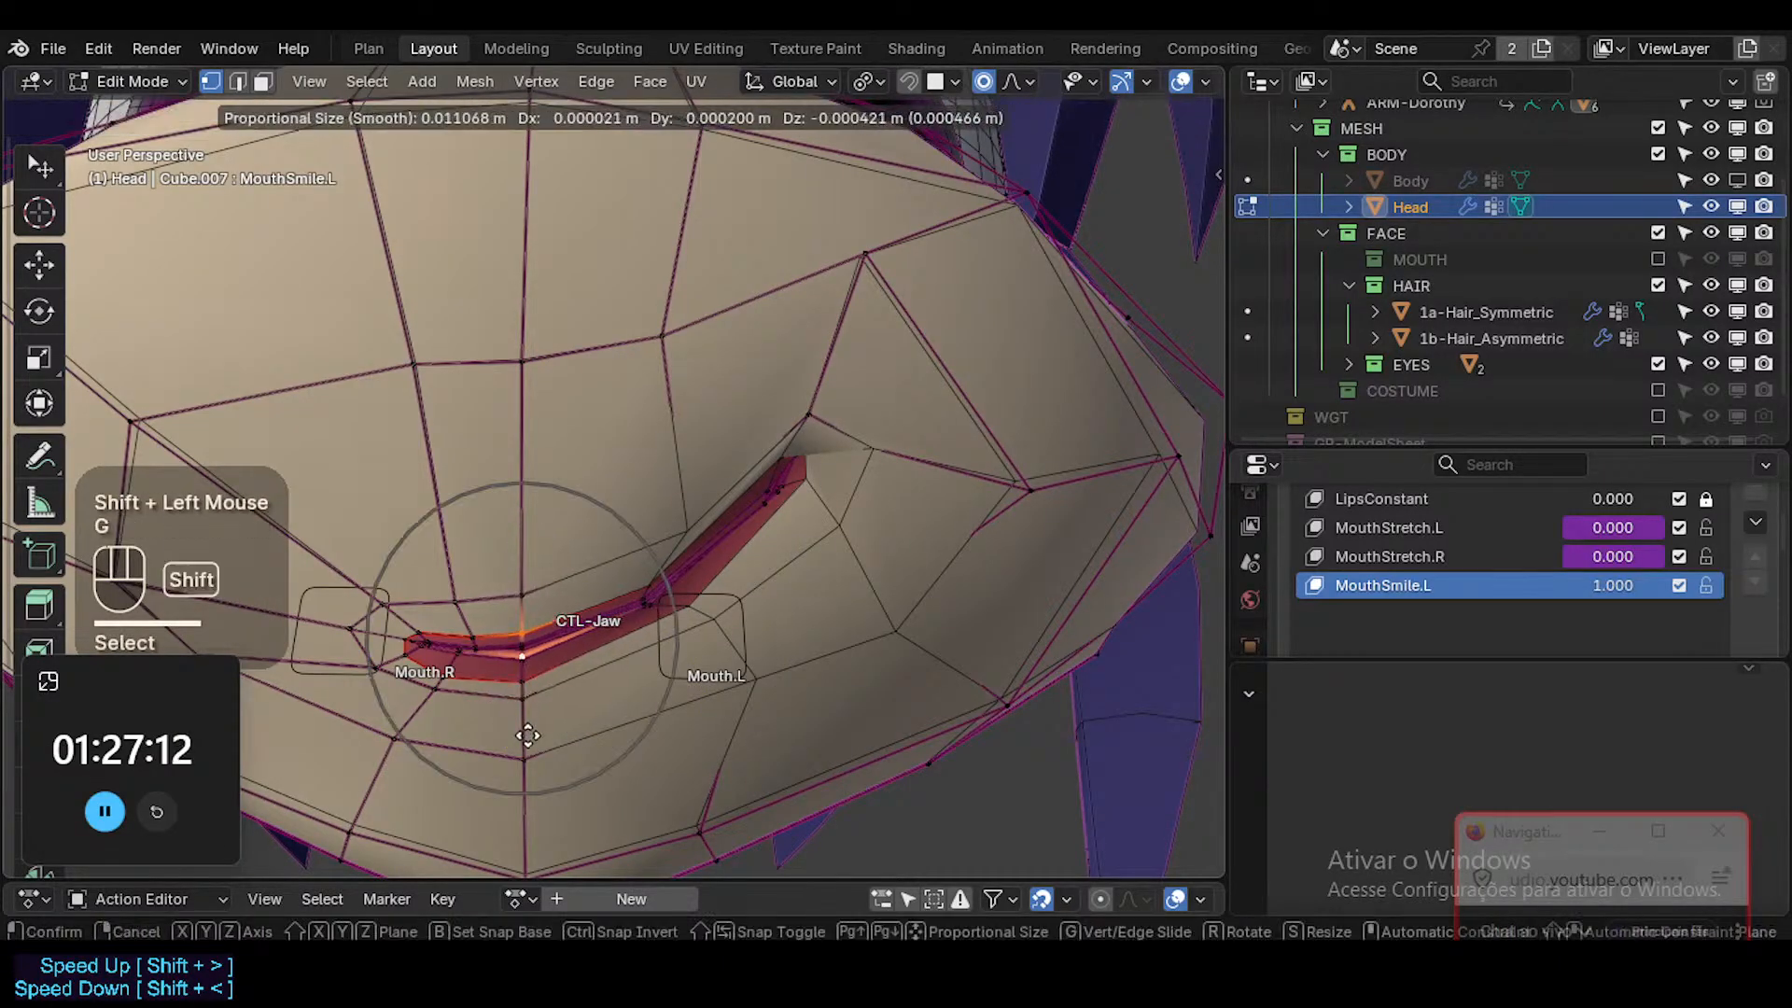
pyautogui.keyDown('shift'); pyautogui.click(532, 764); pyautogui.keyUp('shift')
pyautogui.press('r')
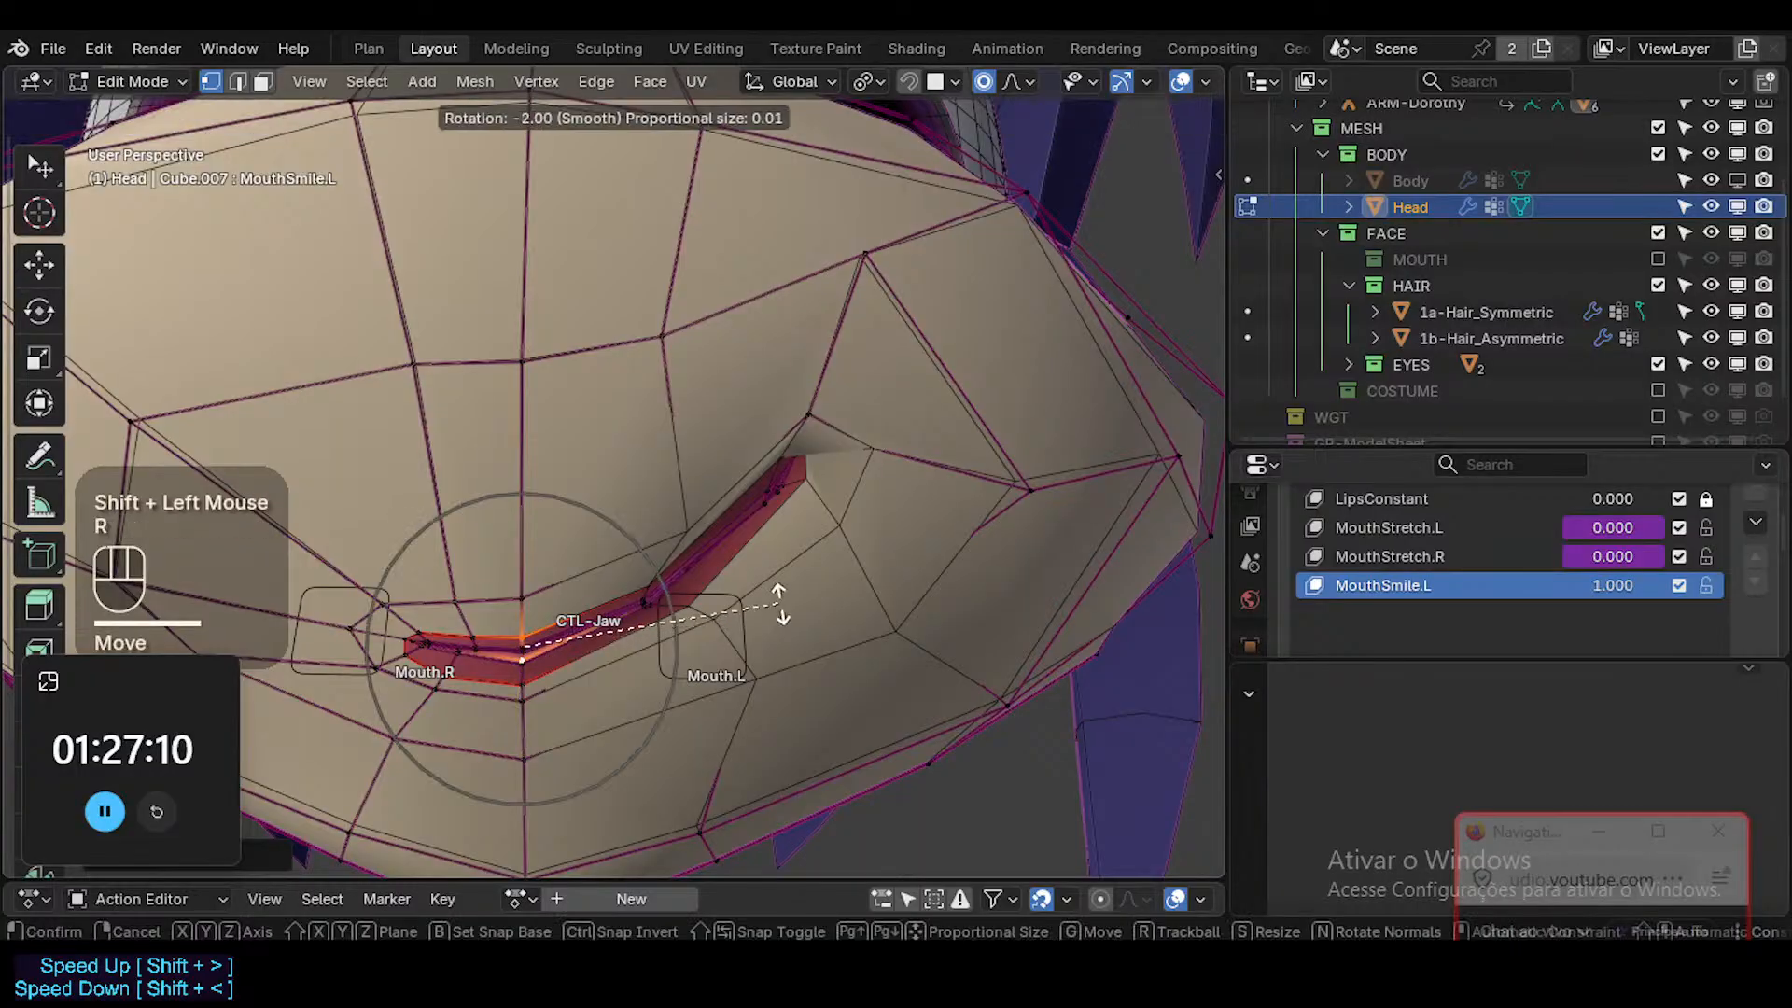
pyautogui.click(780, 608)
# Rotate the inner lip vertices beside Mouth.L to follow the smile's curve.
pyautogui.click(648, 605)
pyautogui.press('r')
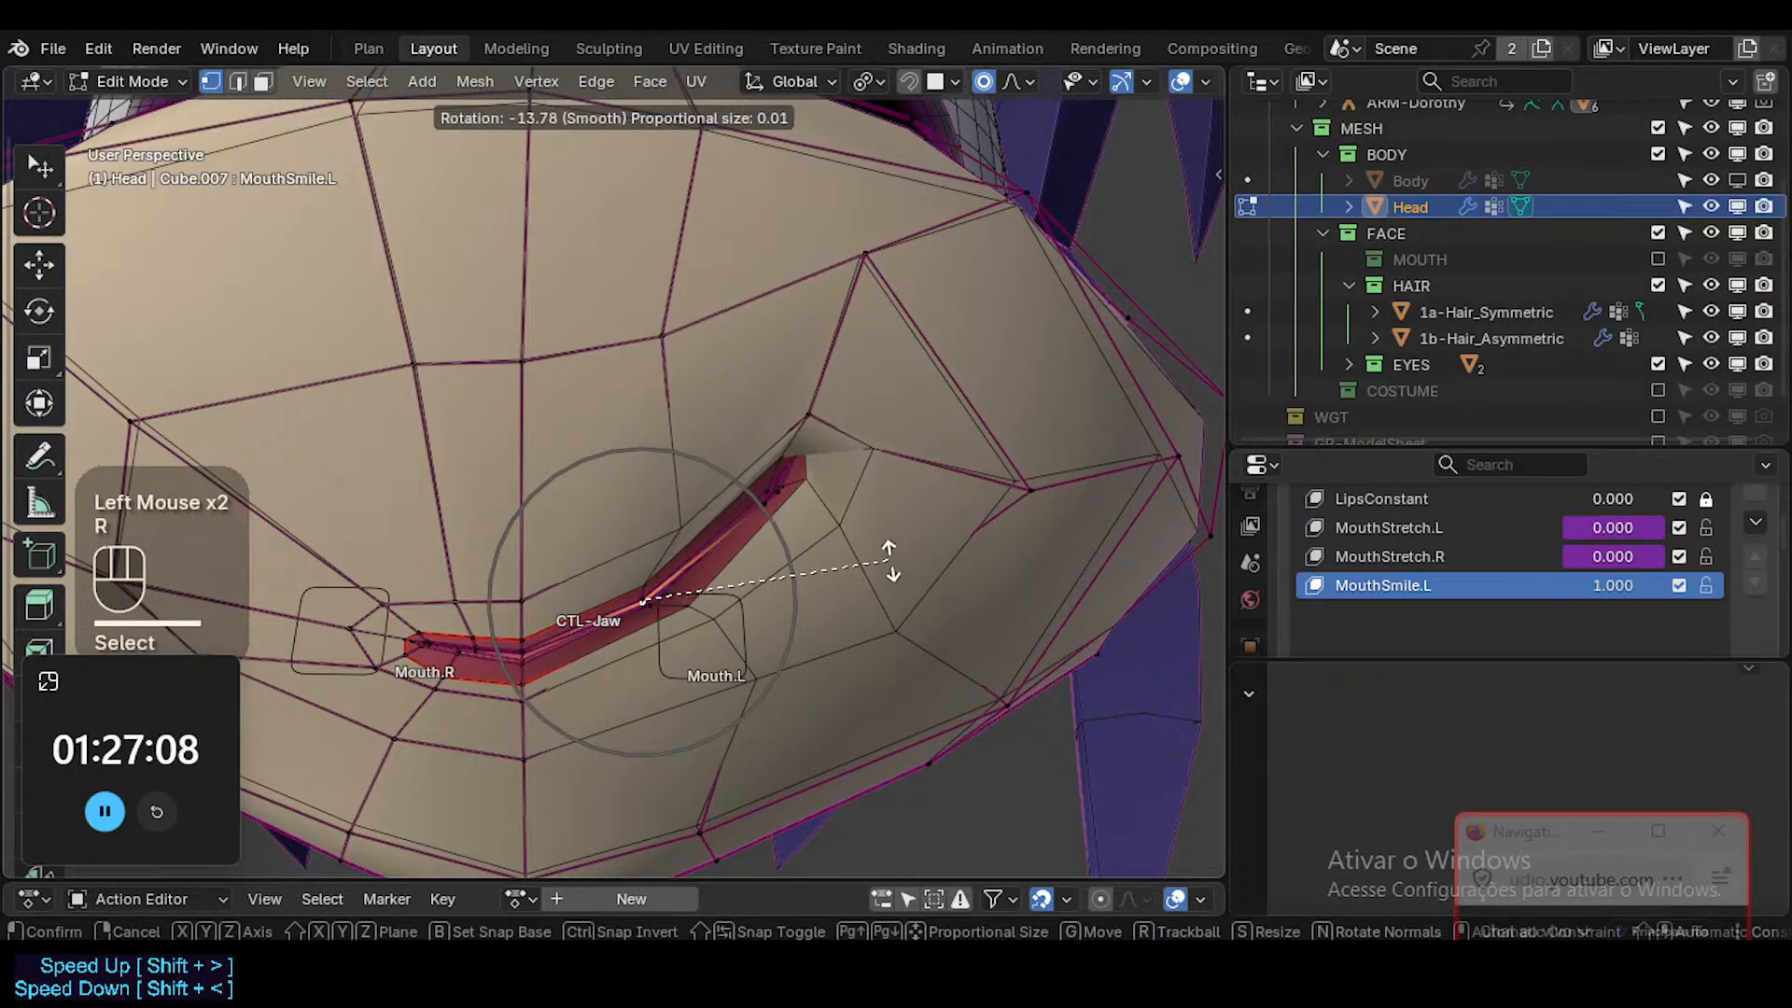
pyautogui.click(704, 720)
# Move the inner mouth corner tip vertices with a larger proportional radius and rotate them upward.
pyautogui.click(792, 472)
pyautogui.press('g')
pyautogui.scroll(-2, 811, 484)
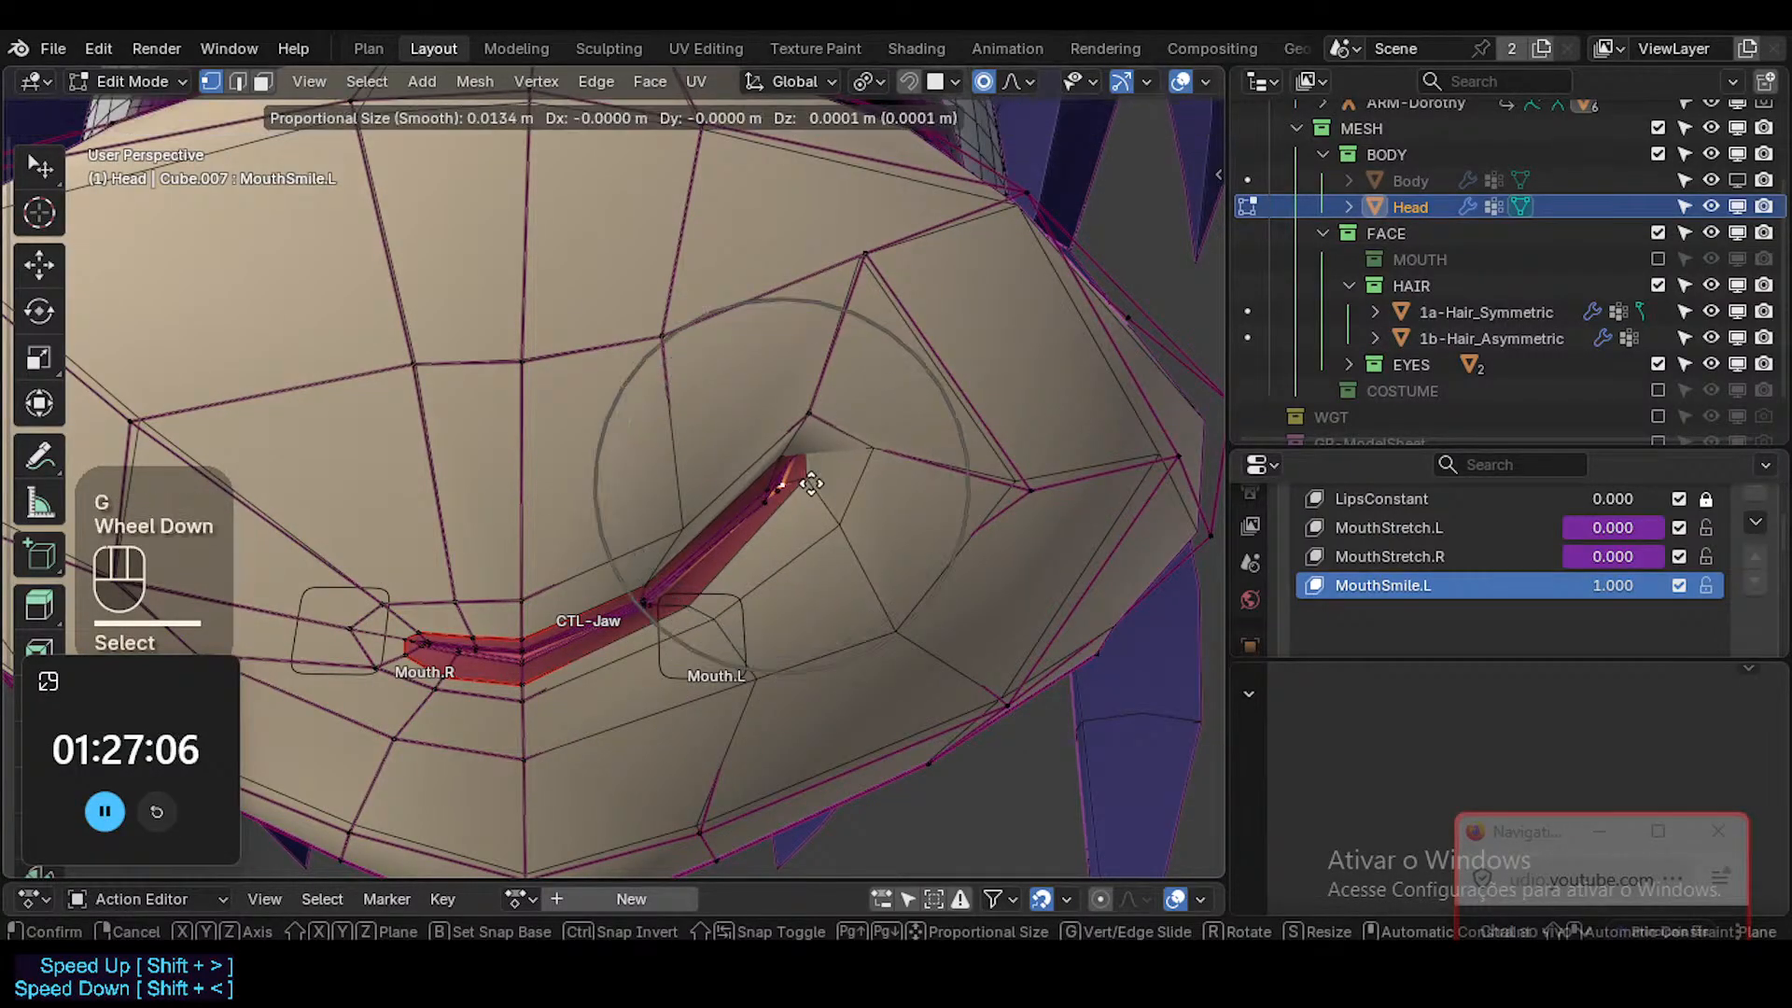
pyautogui.scroll(-1, 816, 482)
pyautogui.click(812, 478)
pyautogui.press('r')
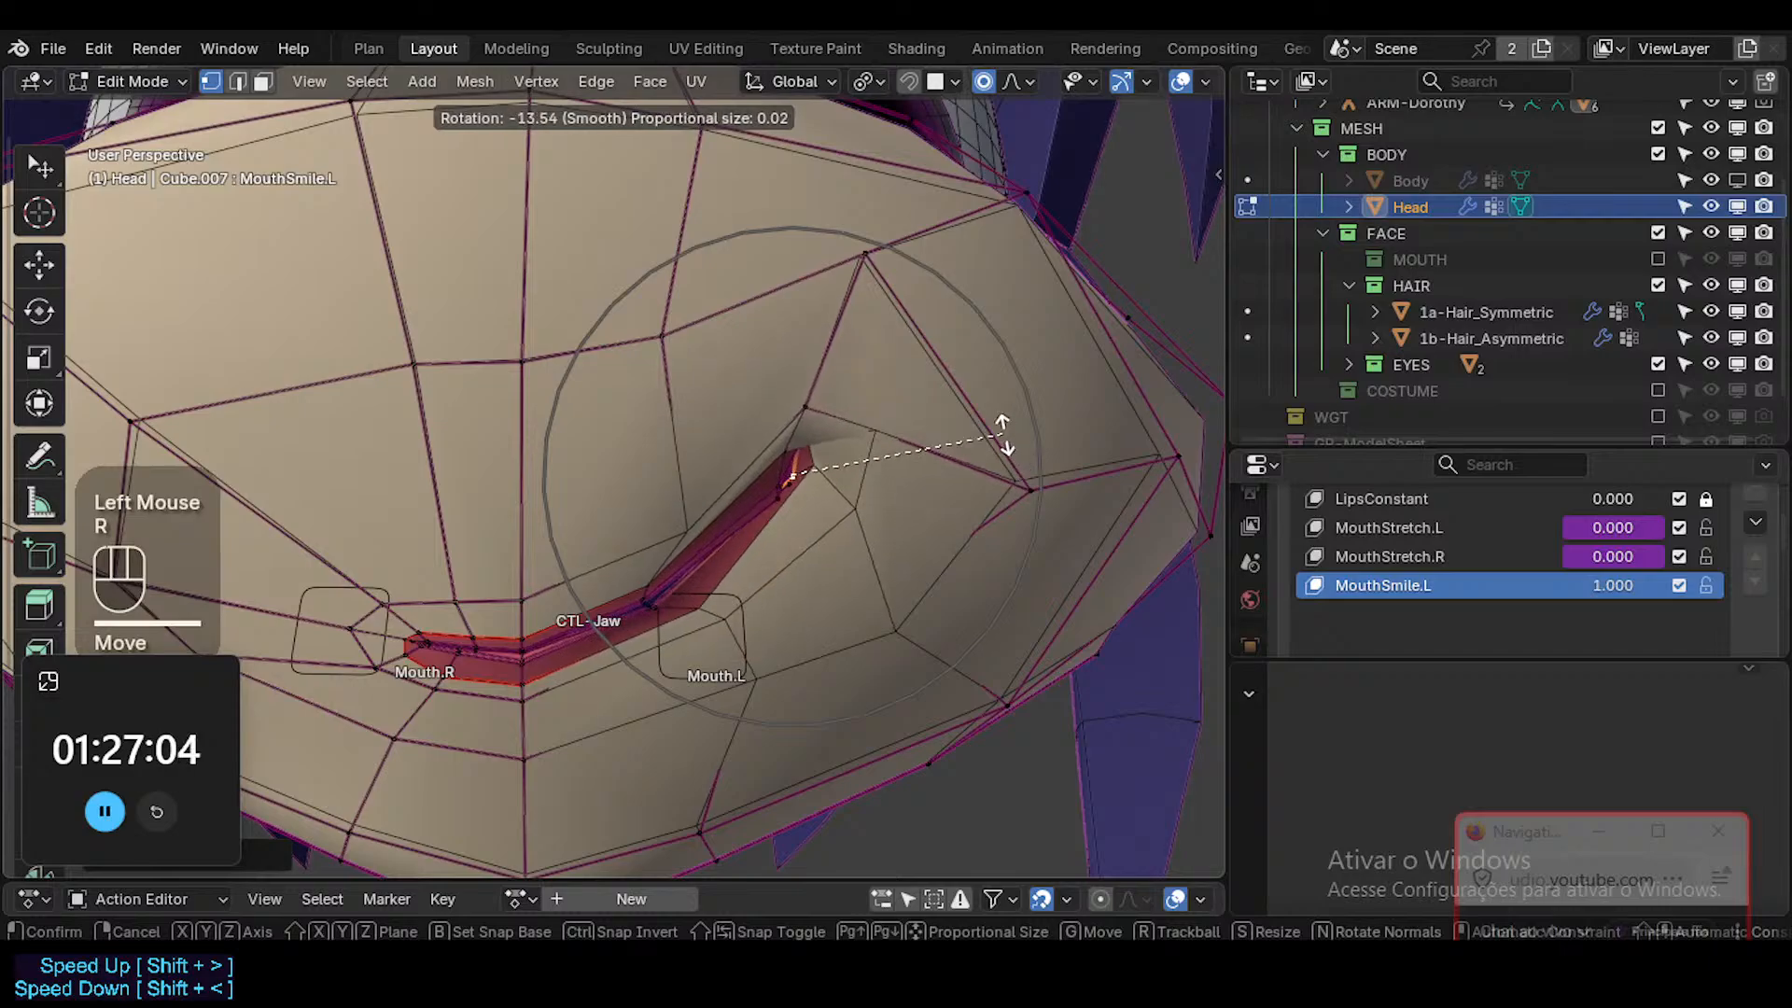
pyautogui.click(991, 423)
# Reposition the mouth corner tip vertices against the cheek surface from a side angle.
pyautogui.press('g')
pyautogui.keyDown('shift'); pyautogui.moveTo(924, 406); pyautogui.dragTo(873, 572, button='middle'); pyautogui.keyUp('shift')
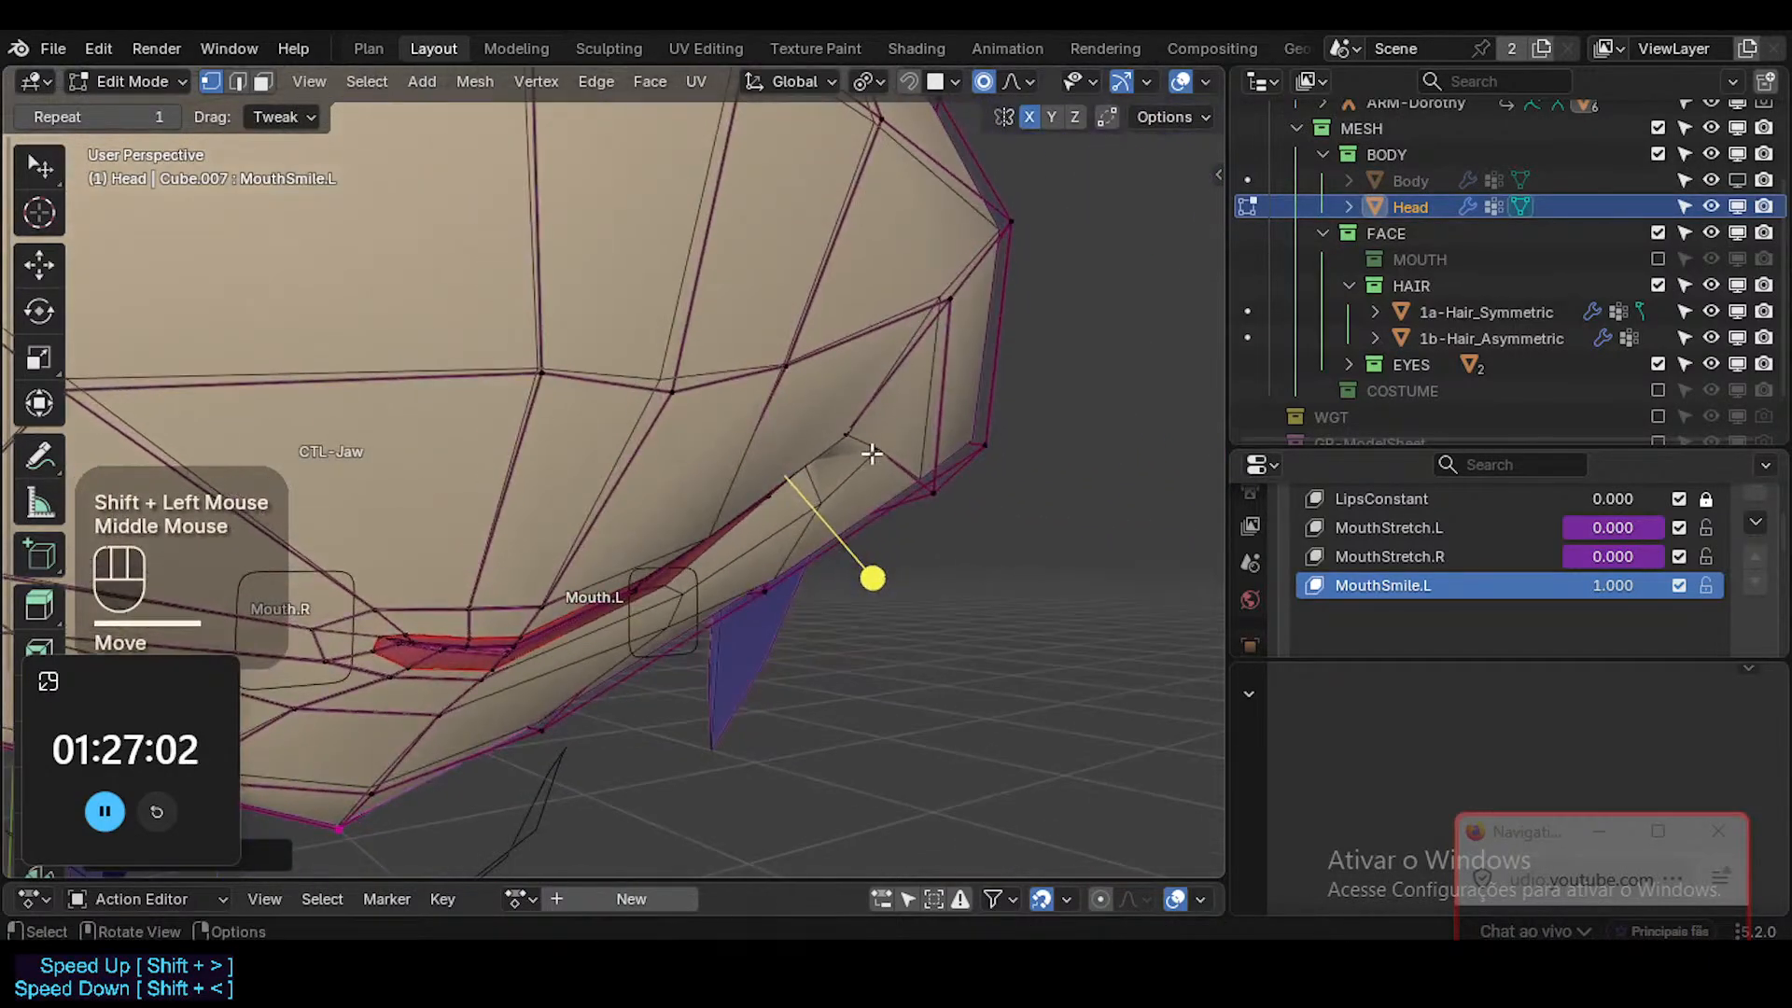
pyautogui.keyDown('shift'); pyautogui.click(883, 598); pyautogui.keyUp('shift')
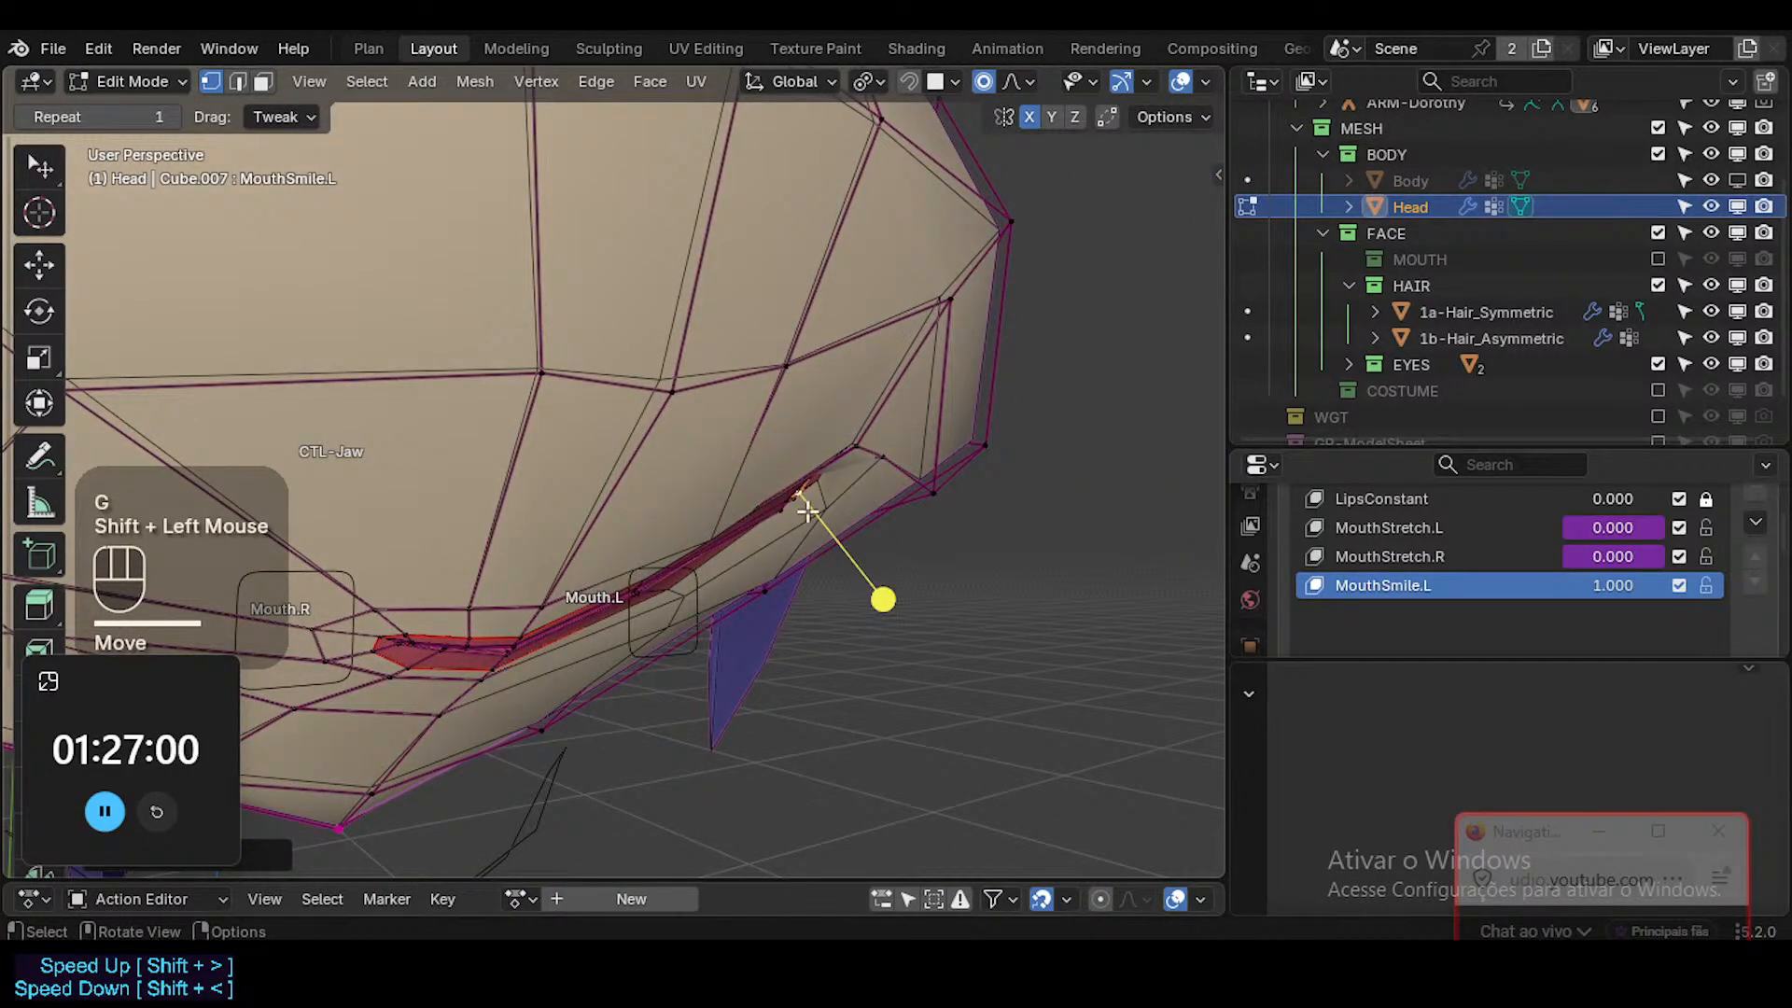
# Select the linked red mouth interior faces and smooth their vertices.
pyautogui.moveTo(807, 511); pyautogui.dragTo(788, 404, button='middle')
pyautogui.hotkey('alt', 'z')
pyautogui.press('1')
pyautogui.hotkey('alt', 'z')
pyautogui.press('3')
pyautogui.keyDown('alt'); pyautogui.keyDown('shift'); pyautogui.click(628, 592); pyautogui.keyUp('shift'); pyautogui.keyUp('alt')
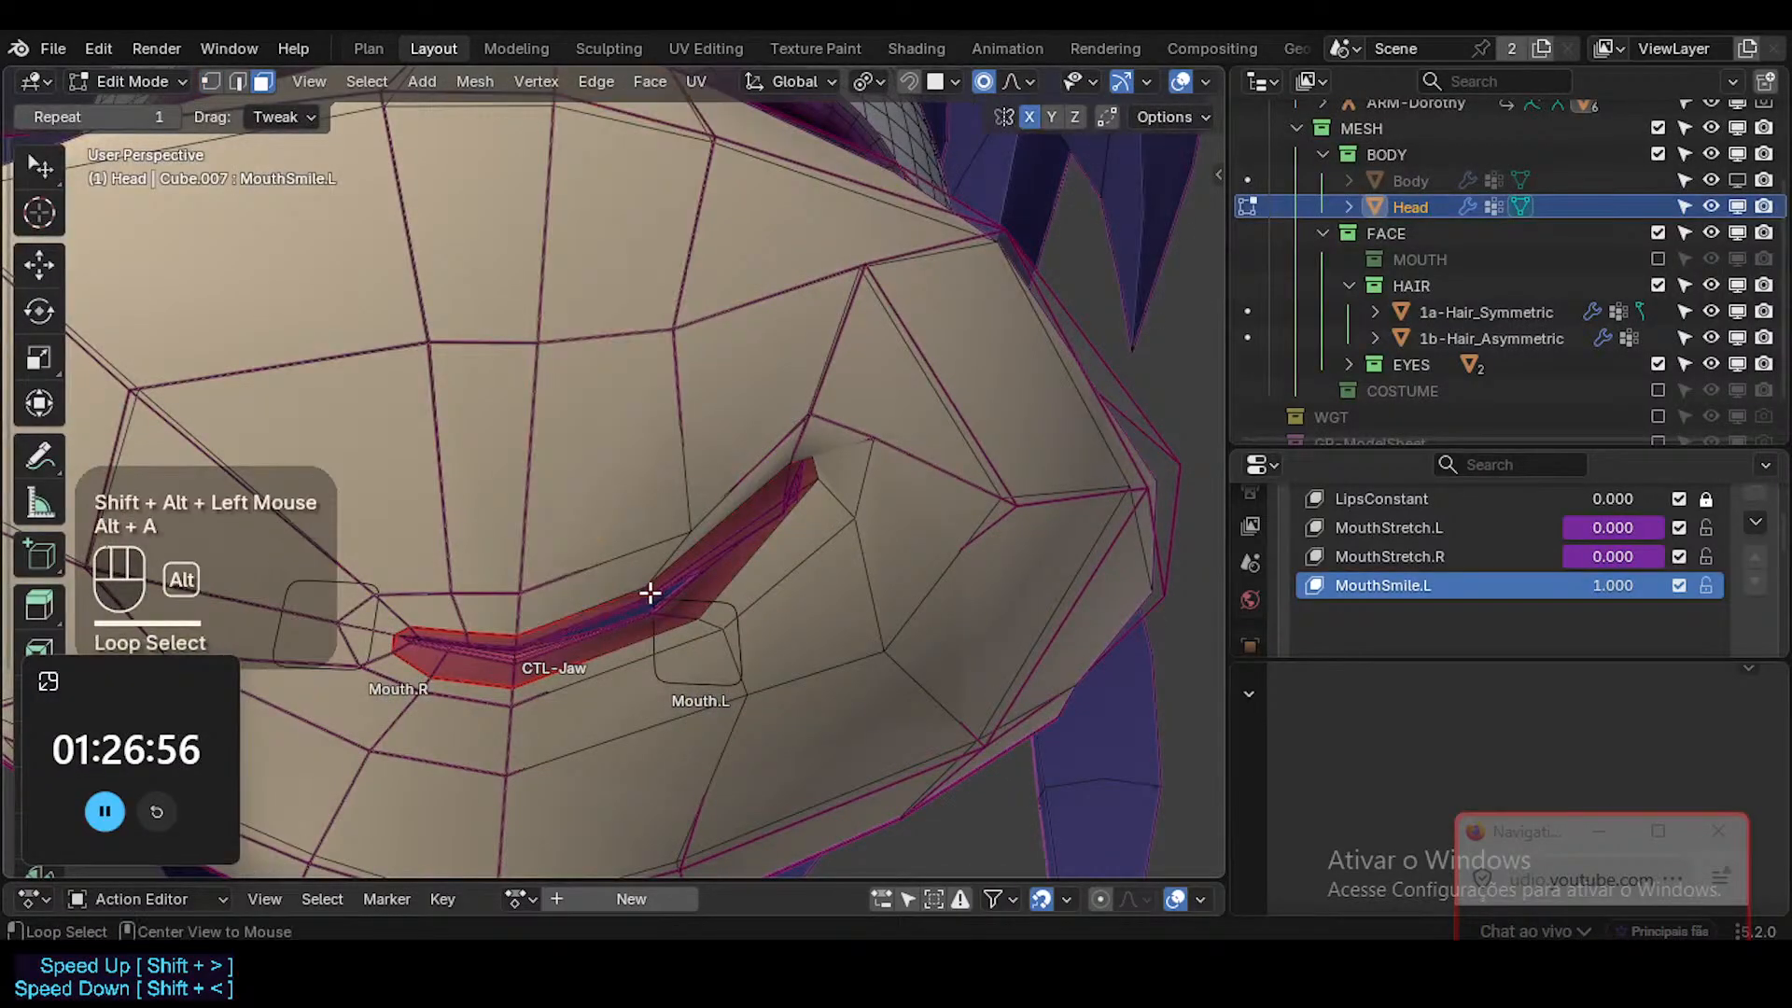
pyautogui.keyDown('alt'); pyautogui.click(677, 608); pyautogui.keyUp('alt')
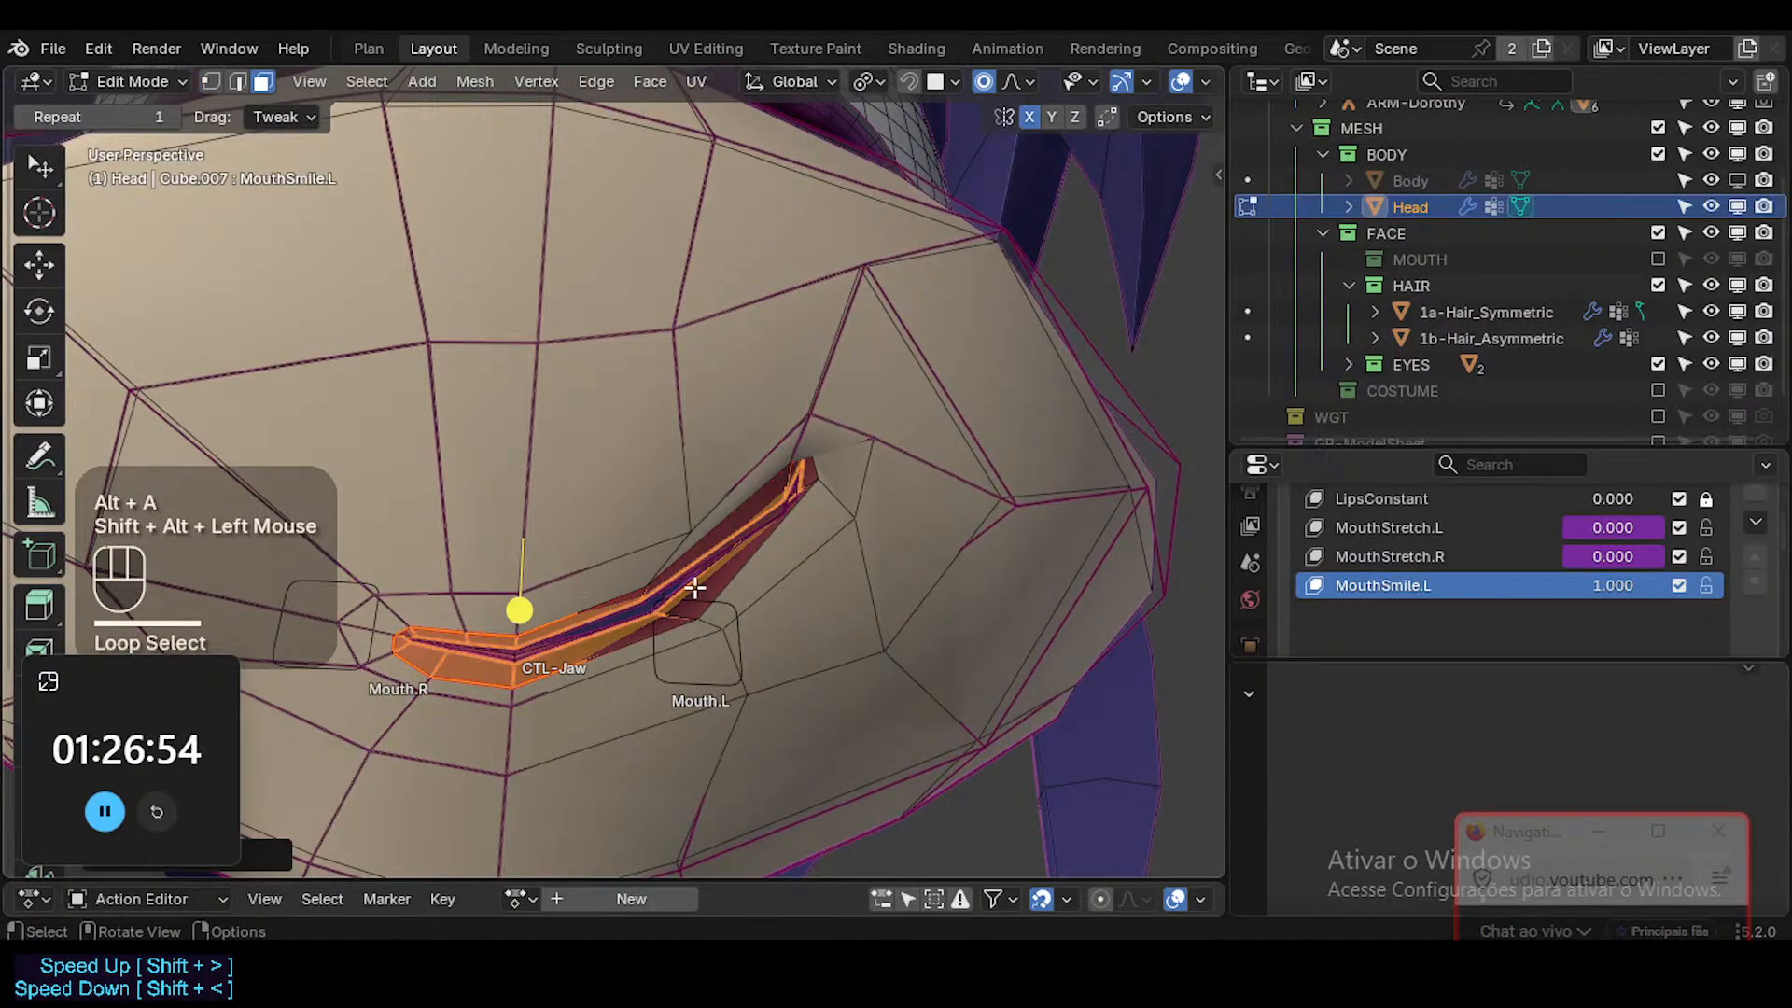
pyautogui.press('ctrl+KP_Add')
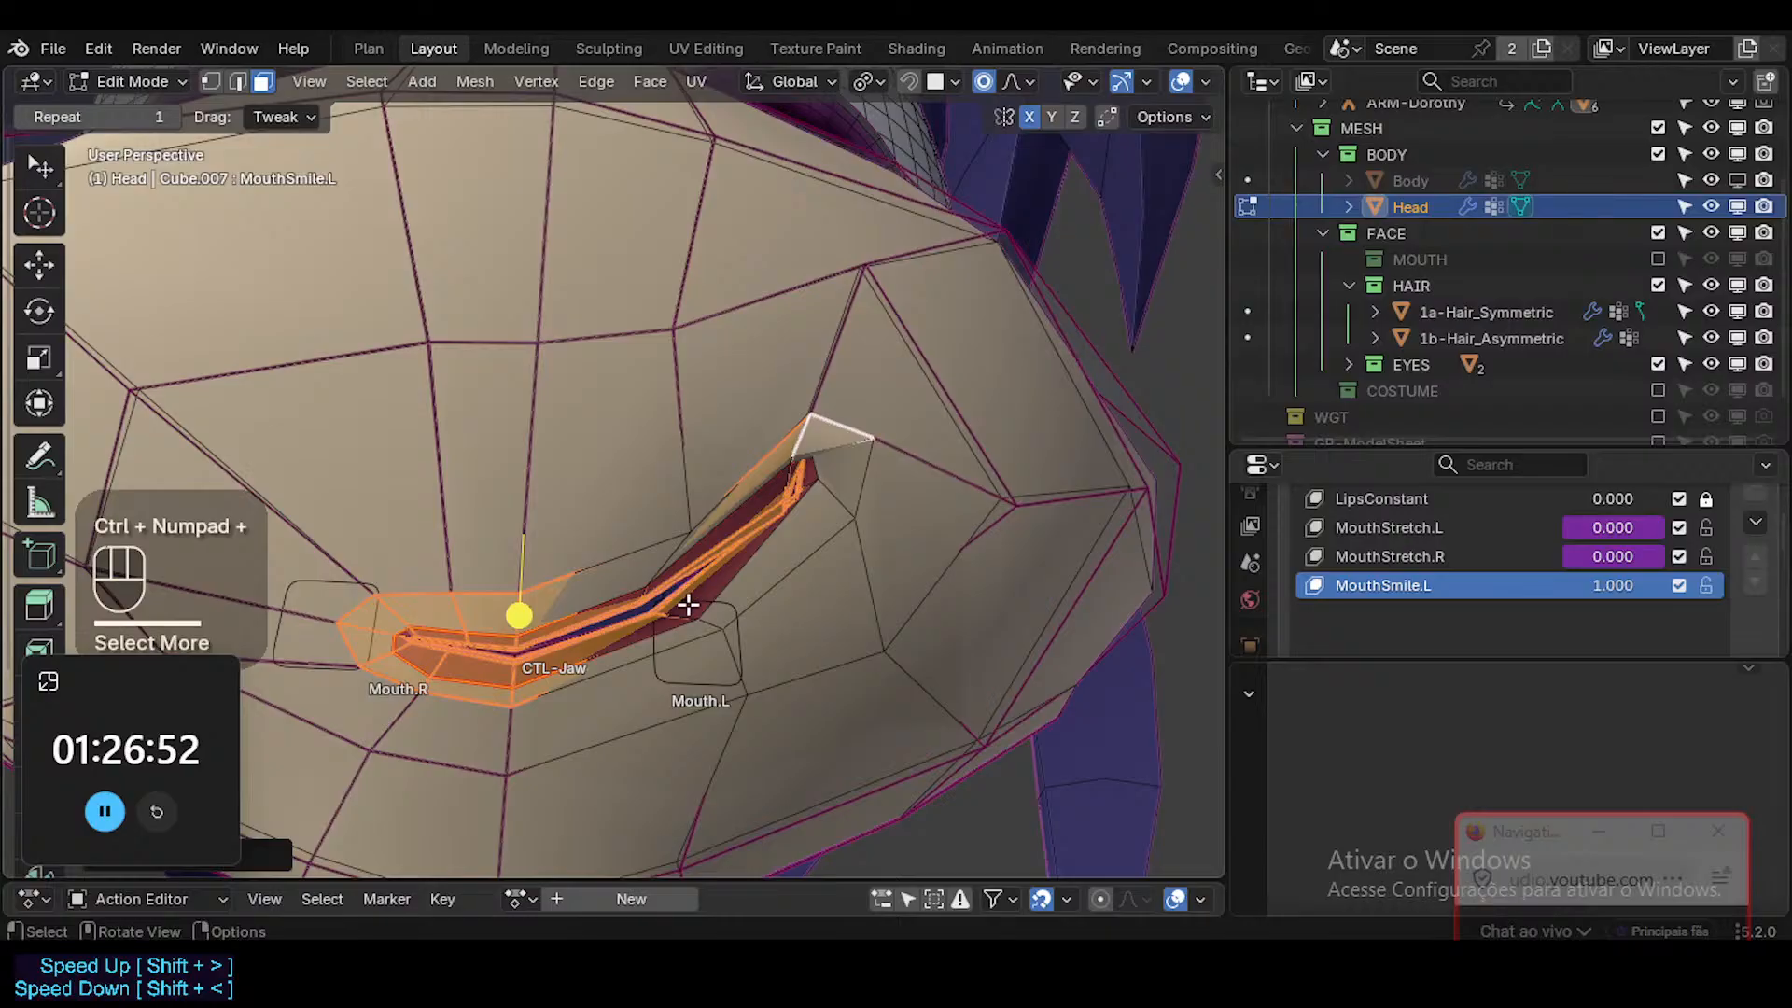
pyautogui.hotkey('alt', 'a')
pyautogui.press('l')
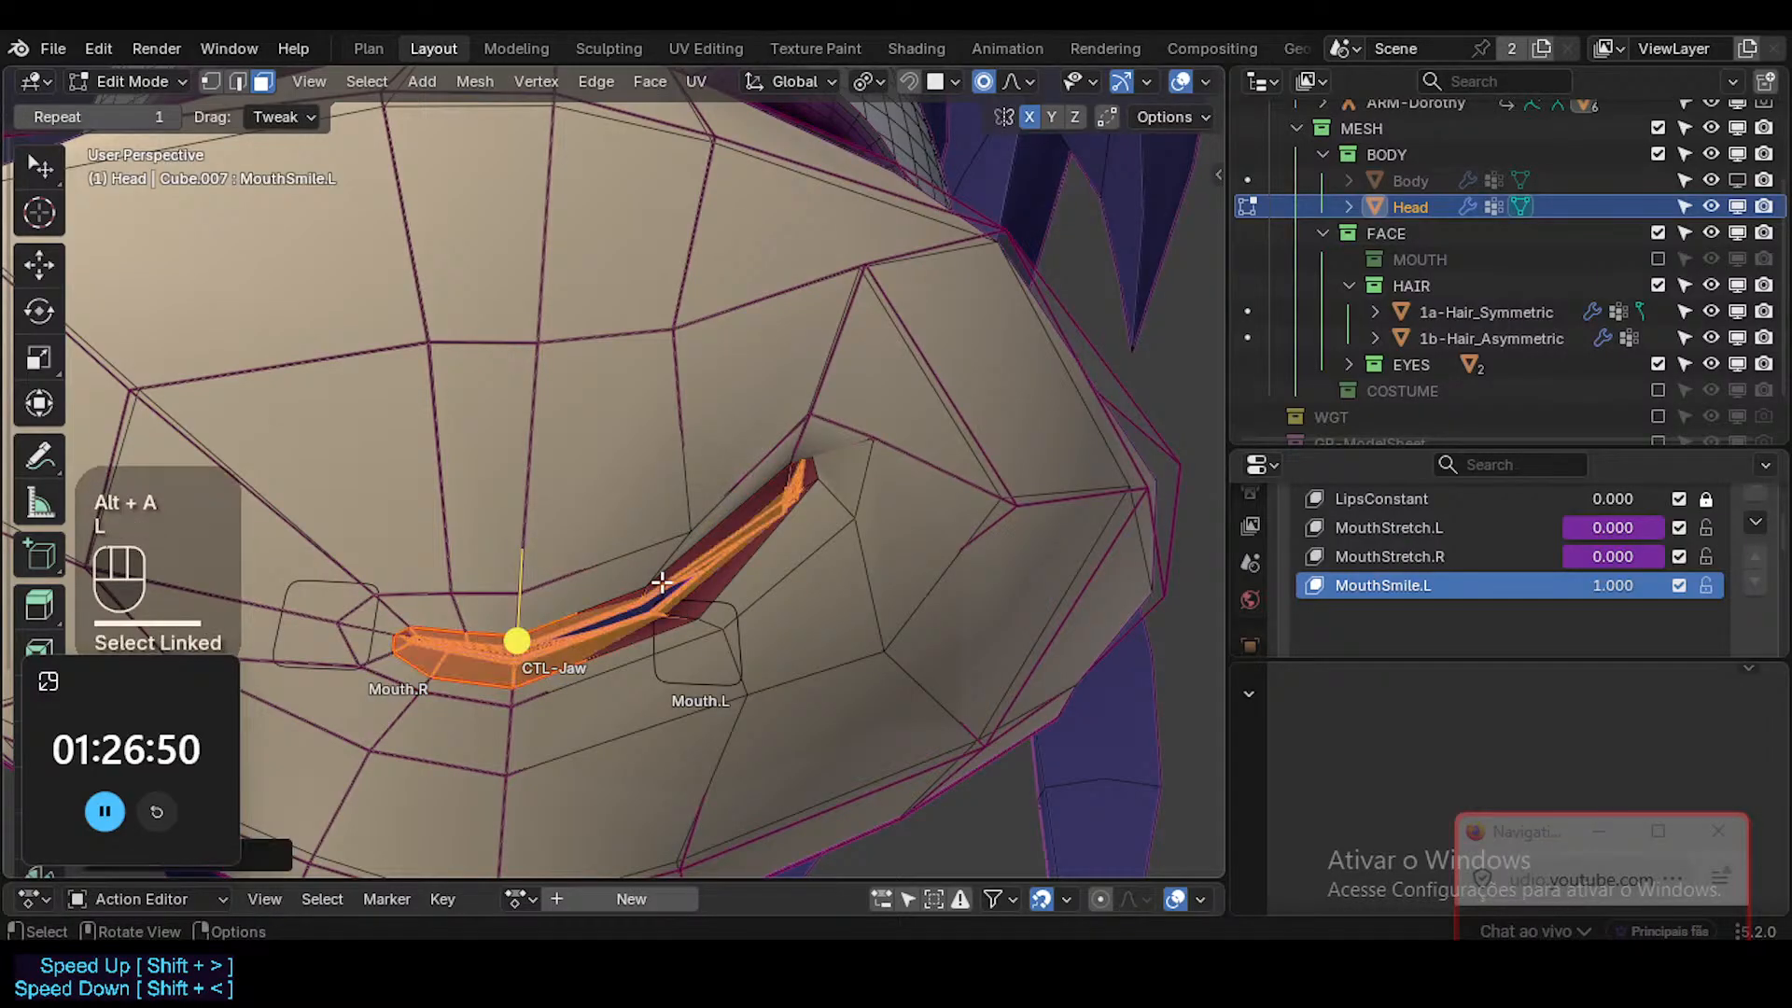
pyautogui.moveTo(517, 641); pyautogui.dragTo(552, 646)
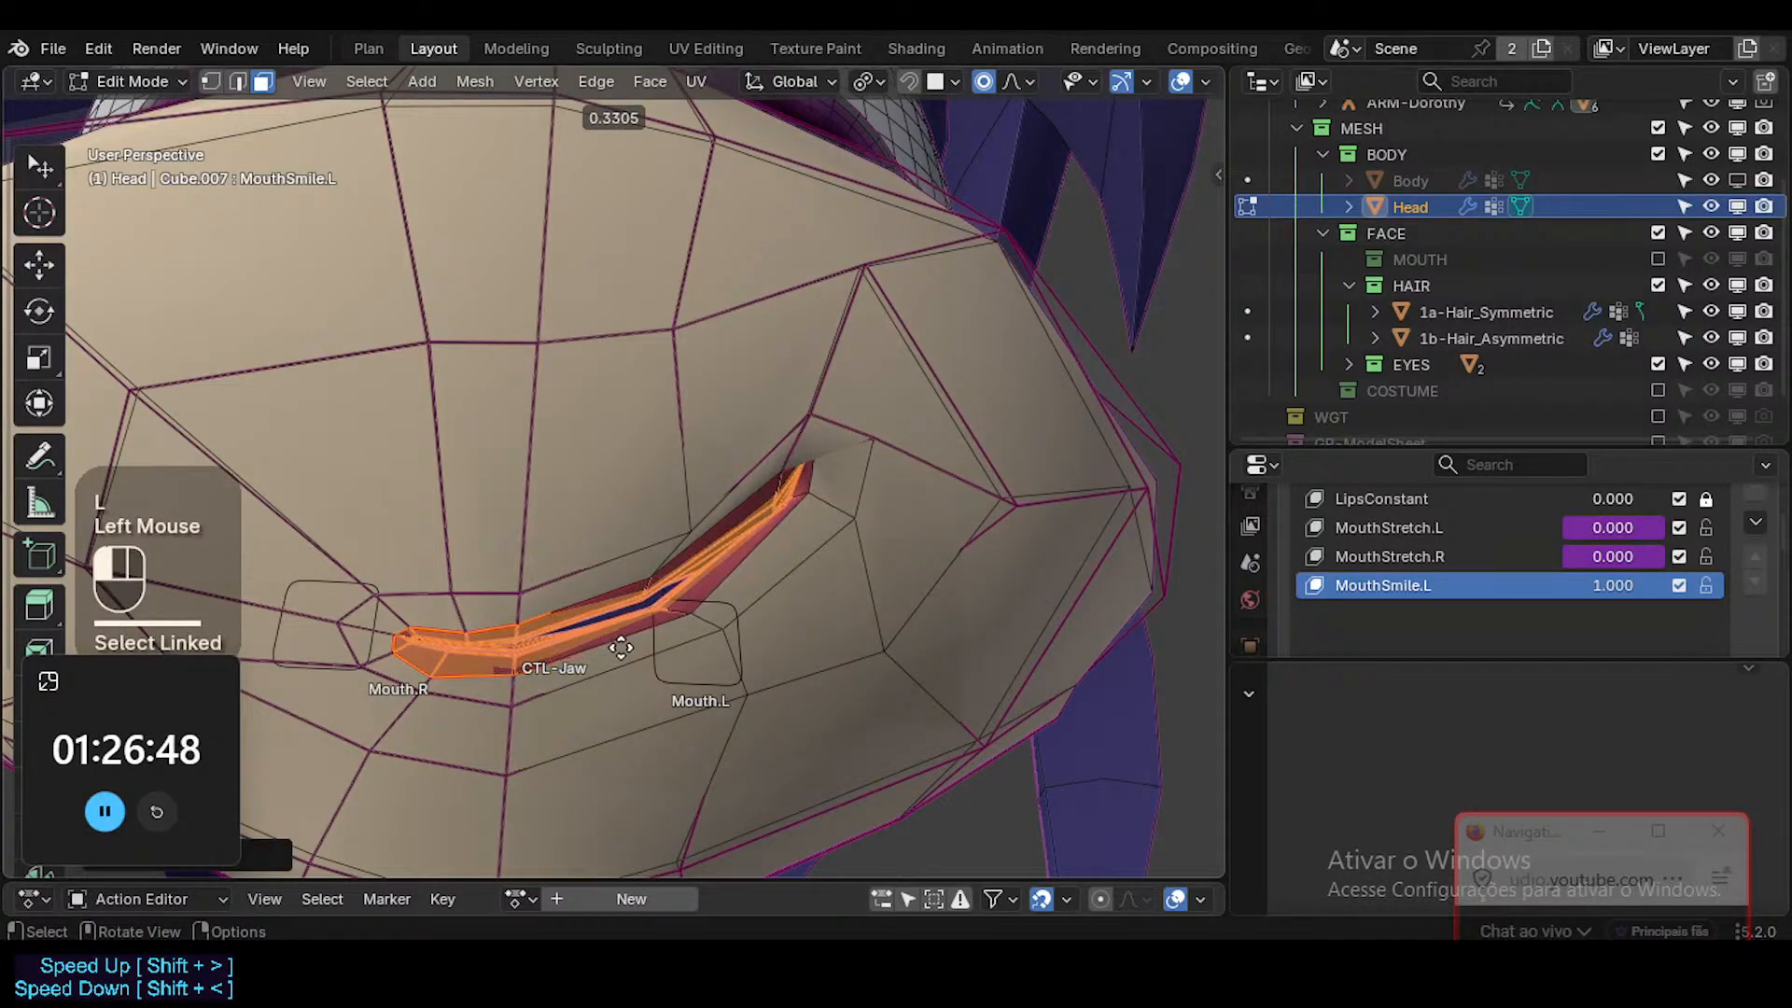
# Rotate the selected red mouth interior faces with proportional editing to follow the smile's slope.
pyautogui.moveTo(620, 646); pyautogui.dragTo(476, 628, button='middle')
pyautogui.press('r')
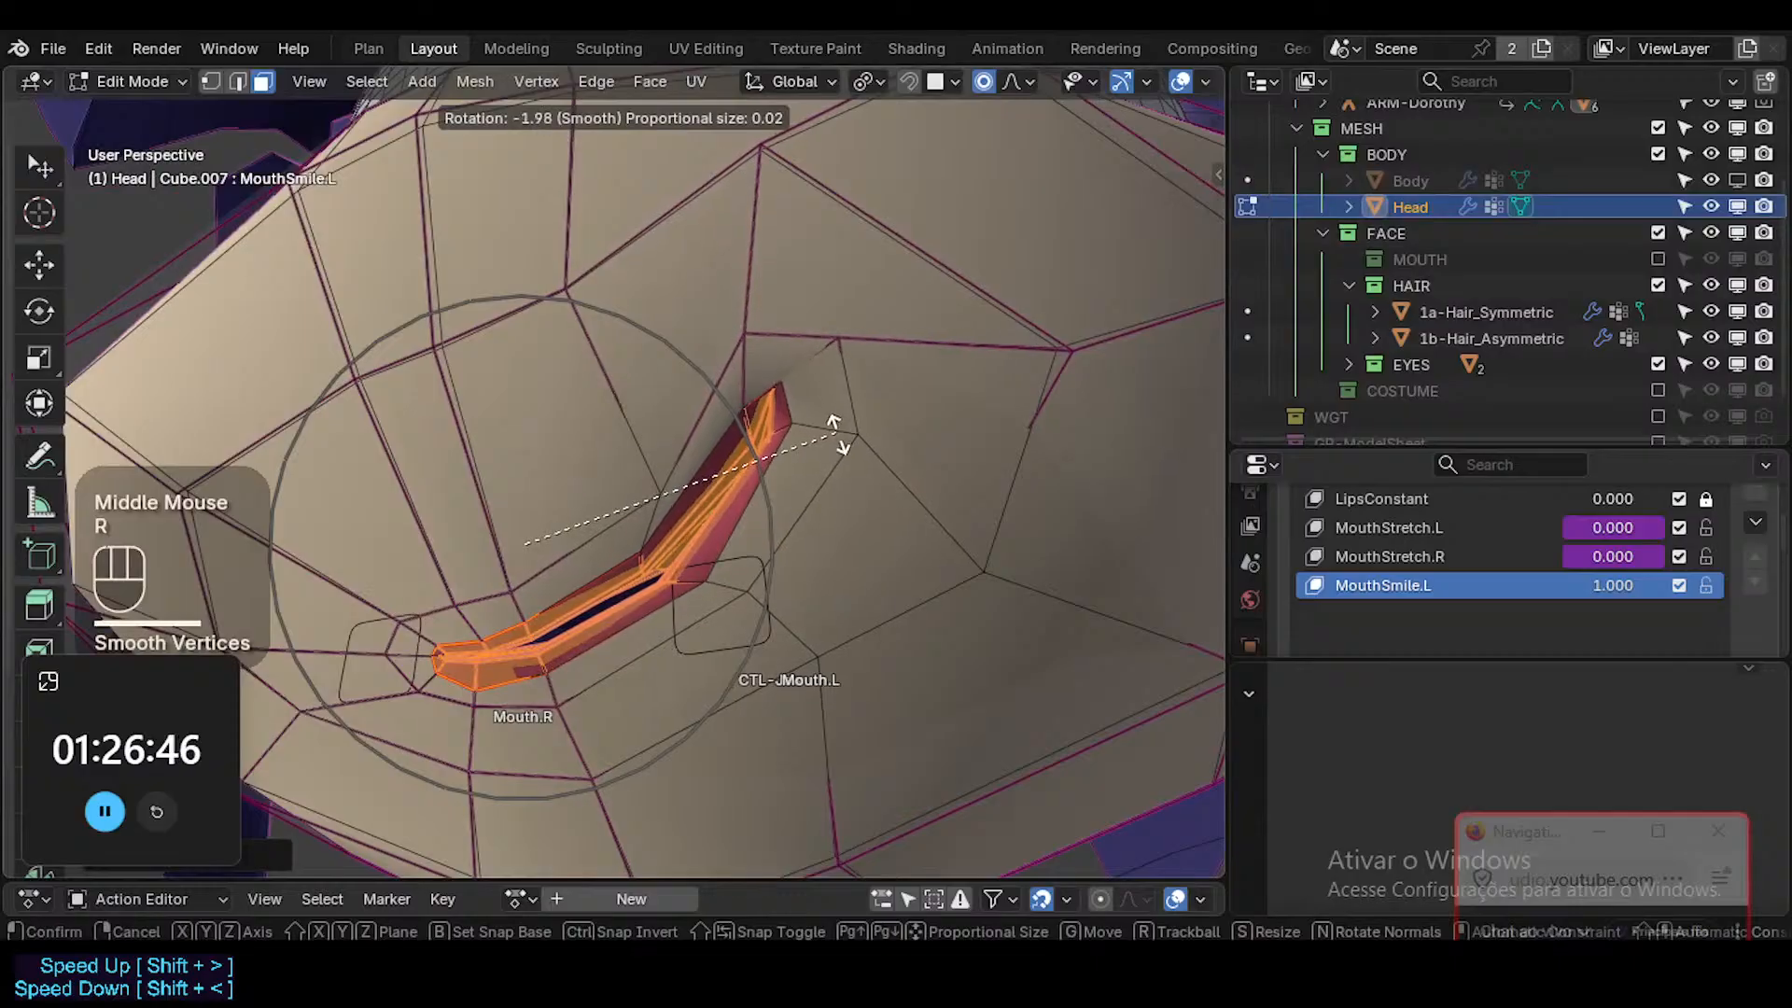
pyautogui.click(845, 466)
pyautogui.moveTo(844, 466); pyautogui.dragTo(748, 486, button='middle')
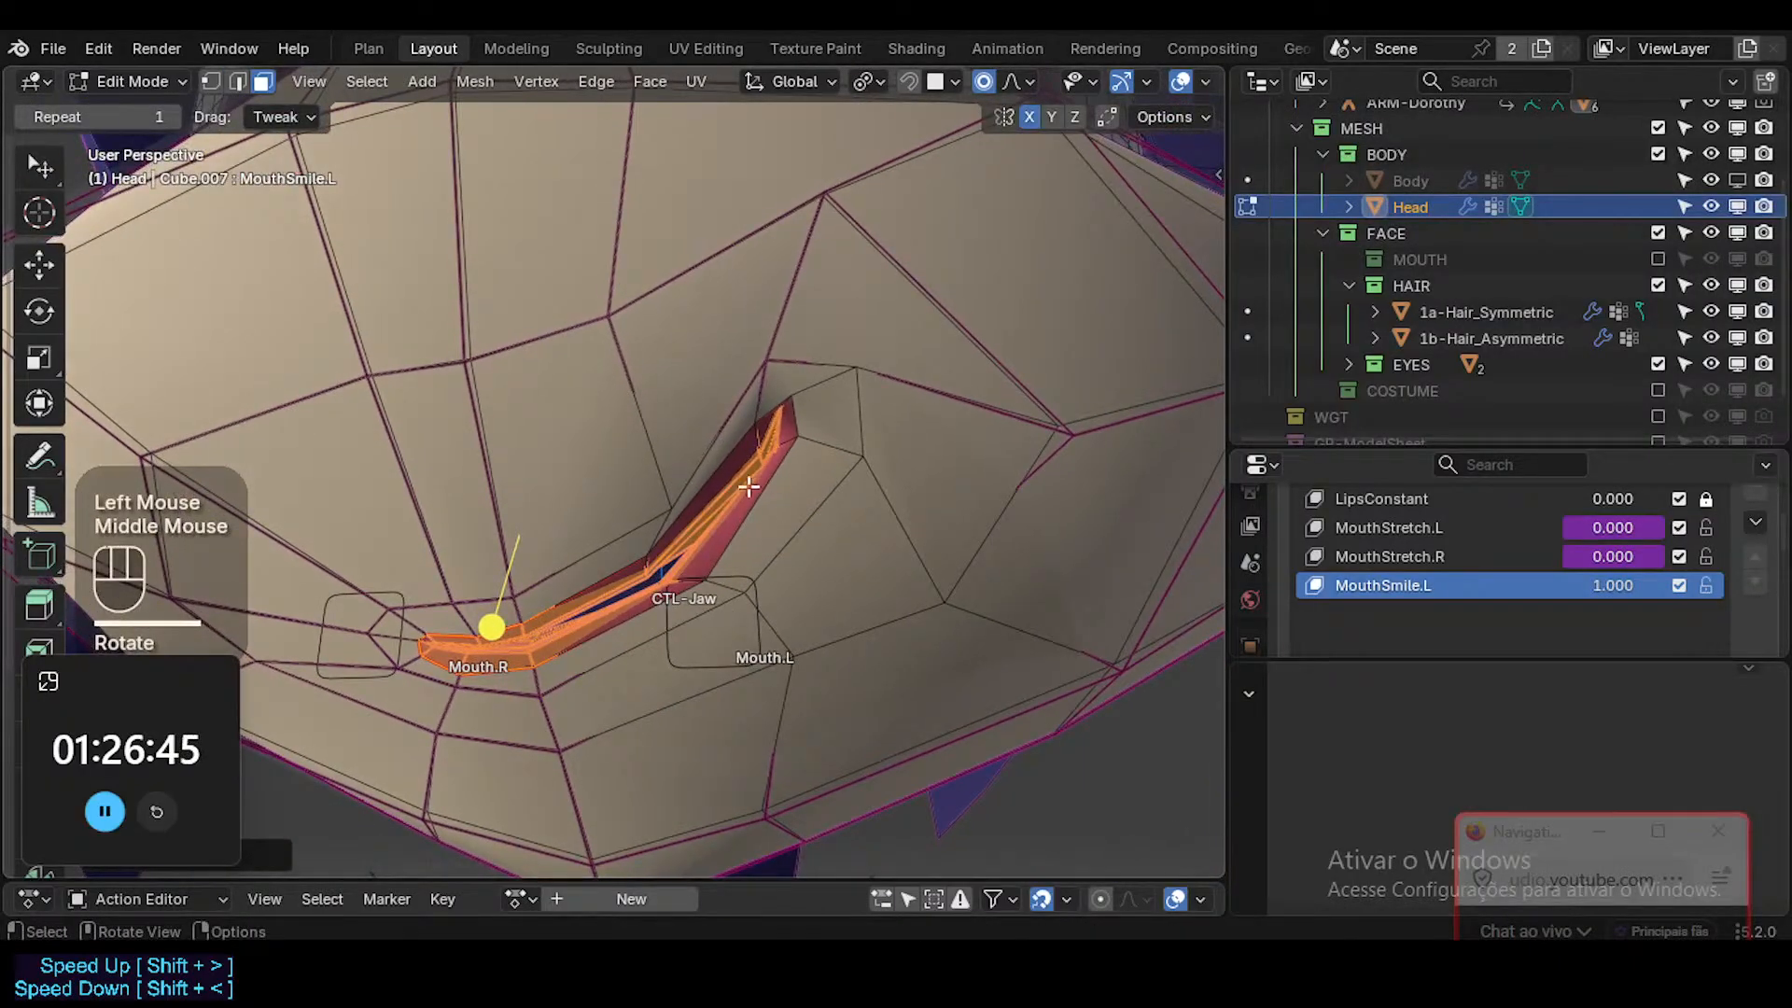
pyautogui.keyDown('alt'); pyautogui.keyDown('shift'); pyautogui.click(665, 523); pyautogui.keyUp('shift'); pyautogui.keyUp('alt')
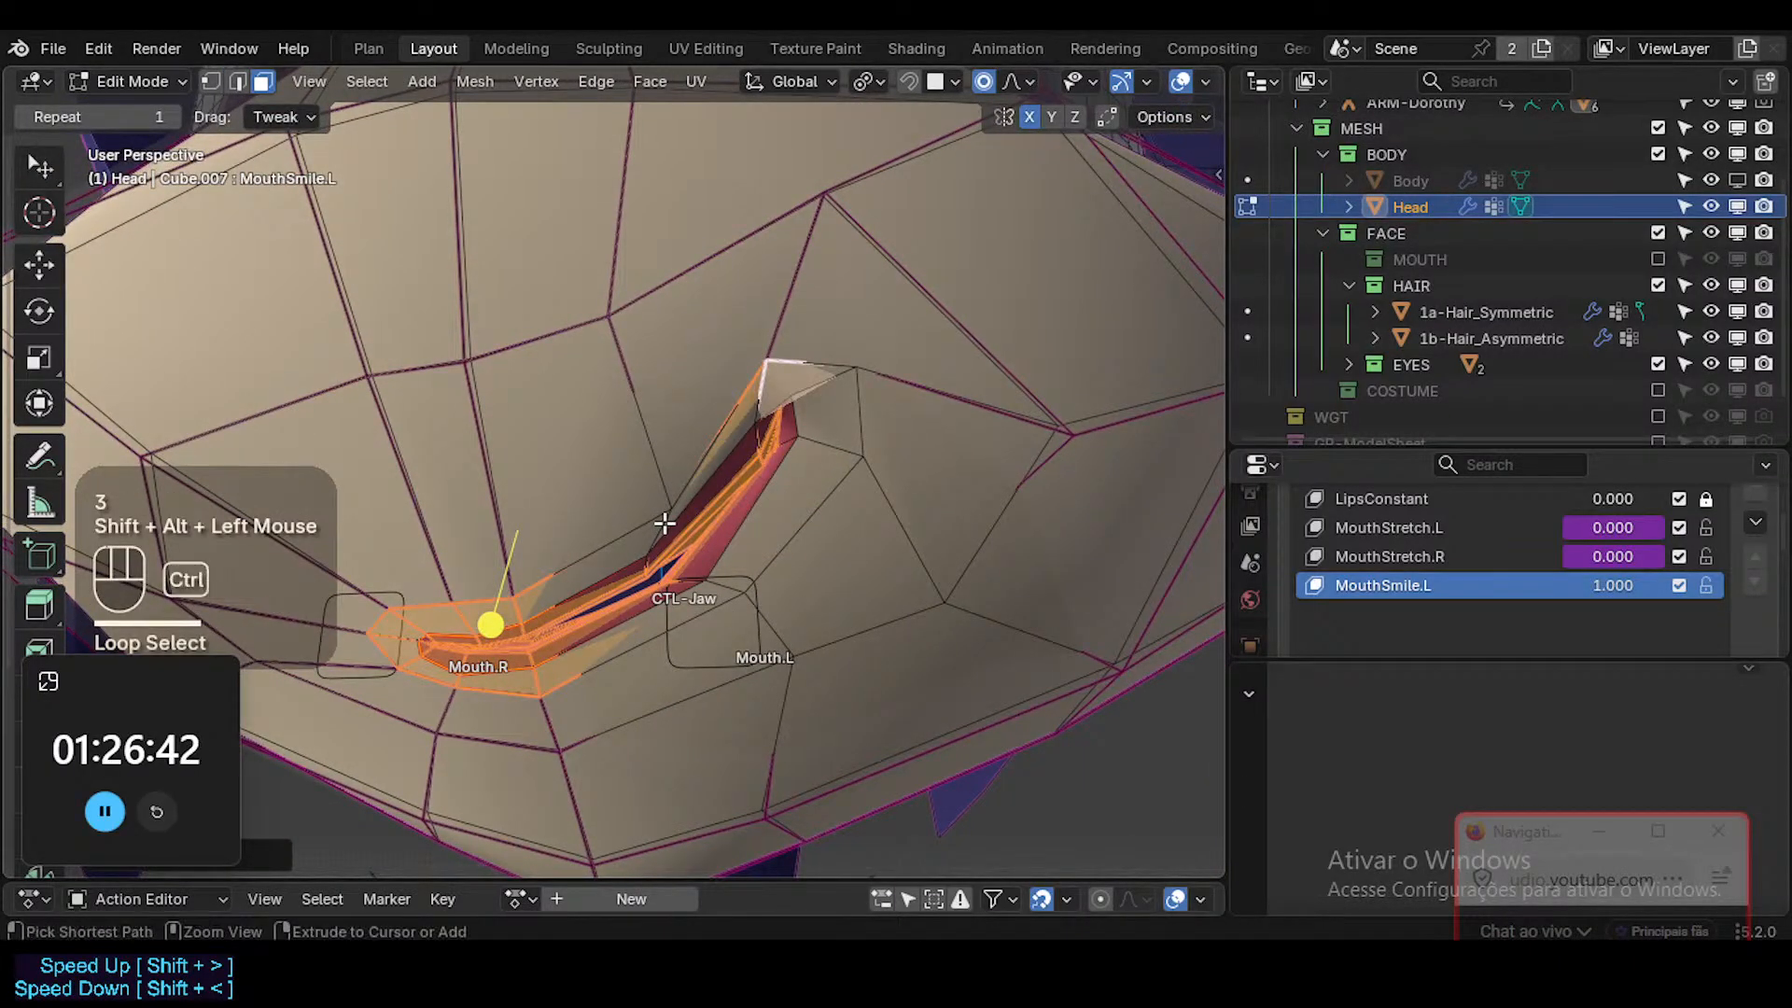
pyautogui.press('ctrl+KP_Add')
pyautogui.hotkey('shift', 'ctrl', 'alt', 'i')
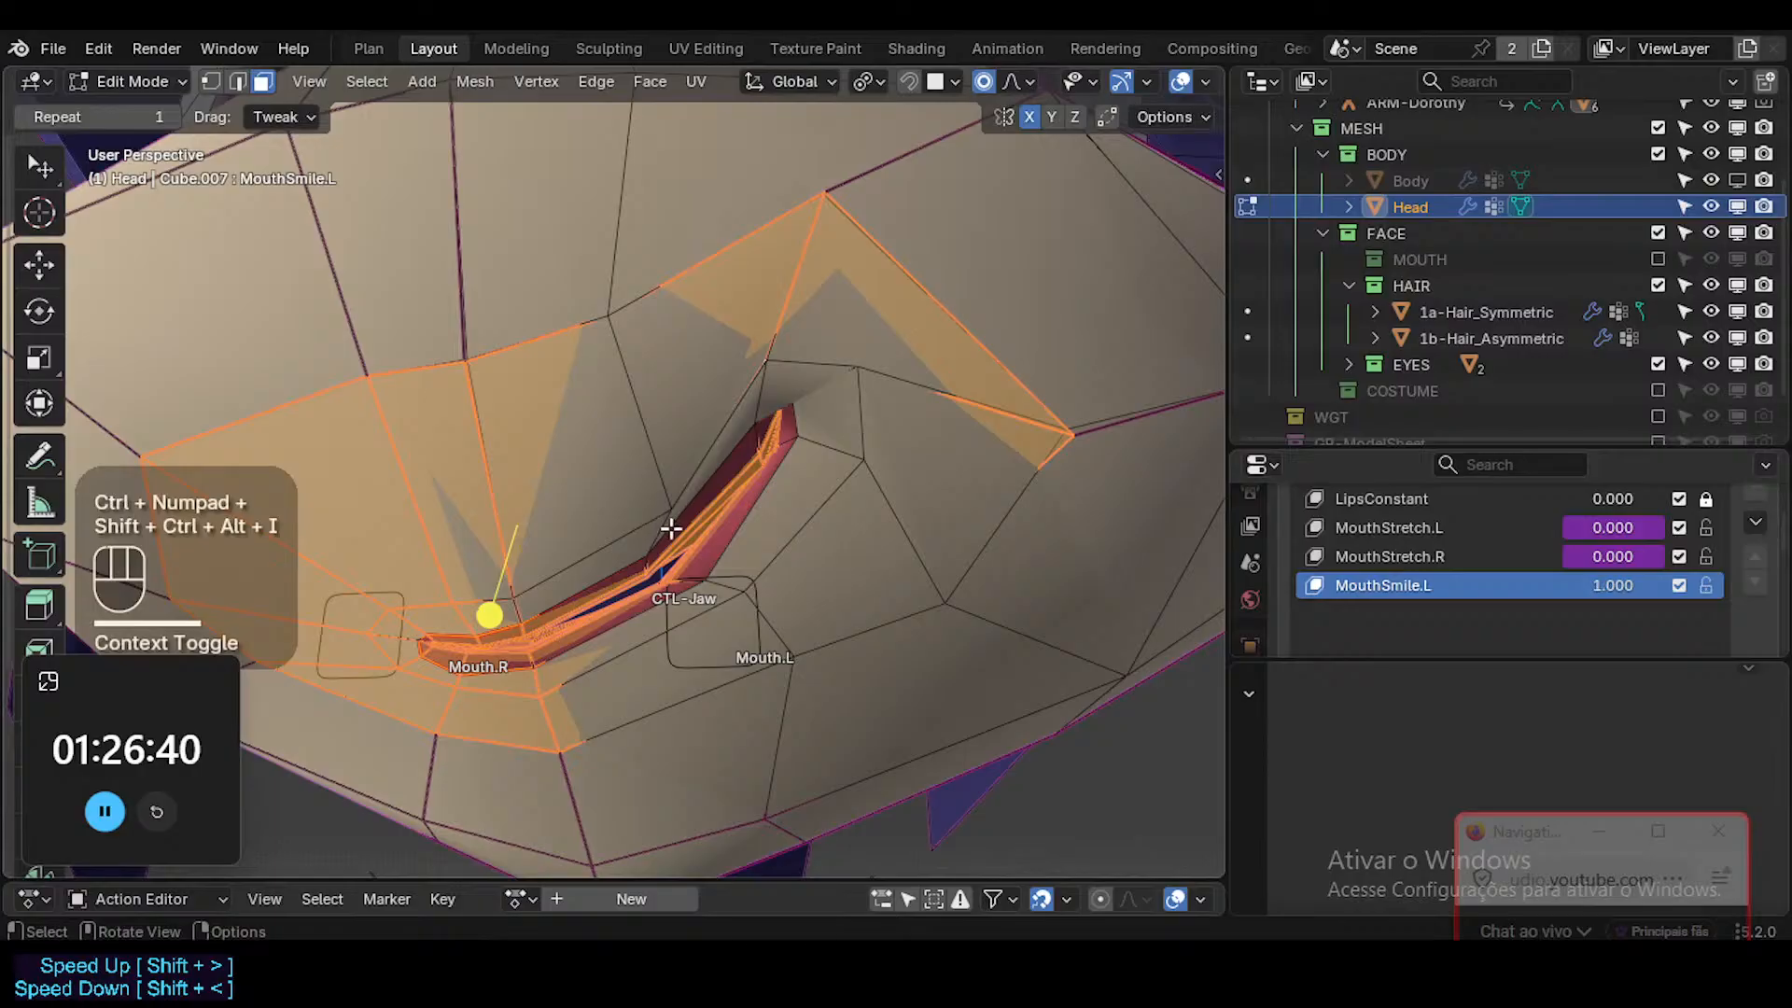
pyautogui.hotkey('alt', 'z')
pyautogui.moveTo(671, 529); pyautogui.dragTo(784, 592, button='middle')
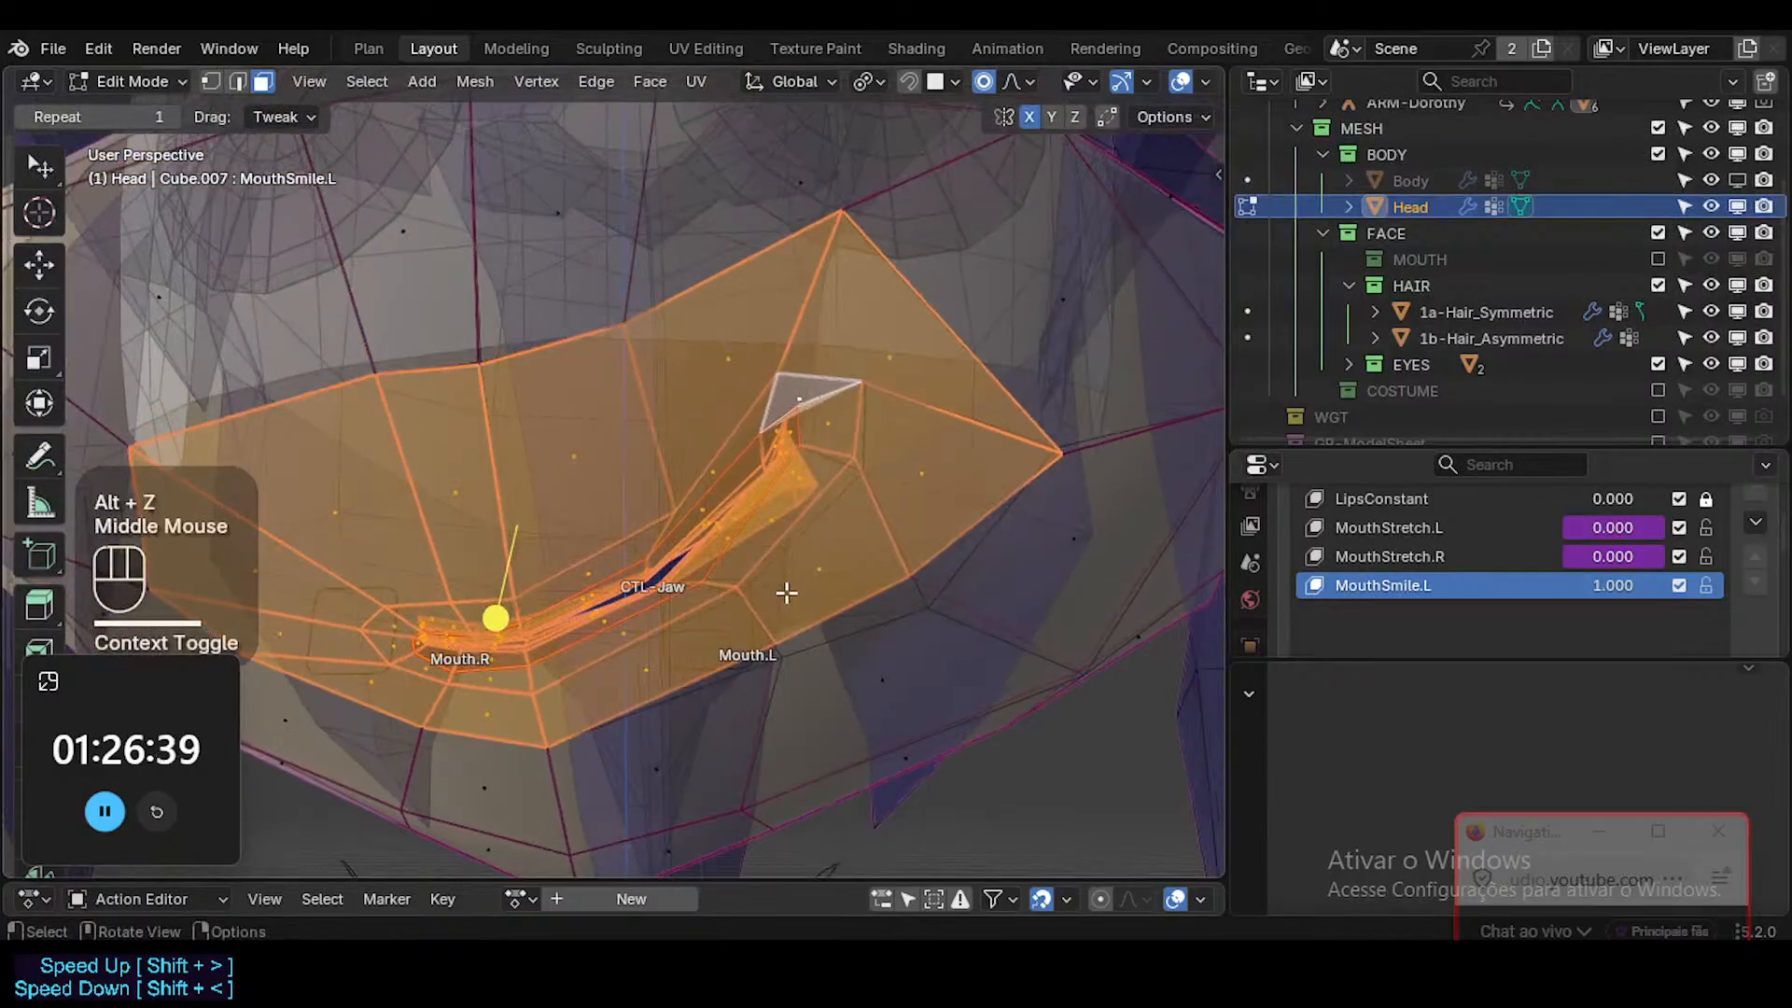
pyautogui.click(478, 606)
pyautogui.hotkey('alt', 'a')
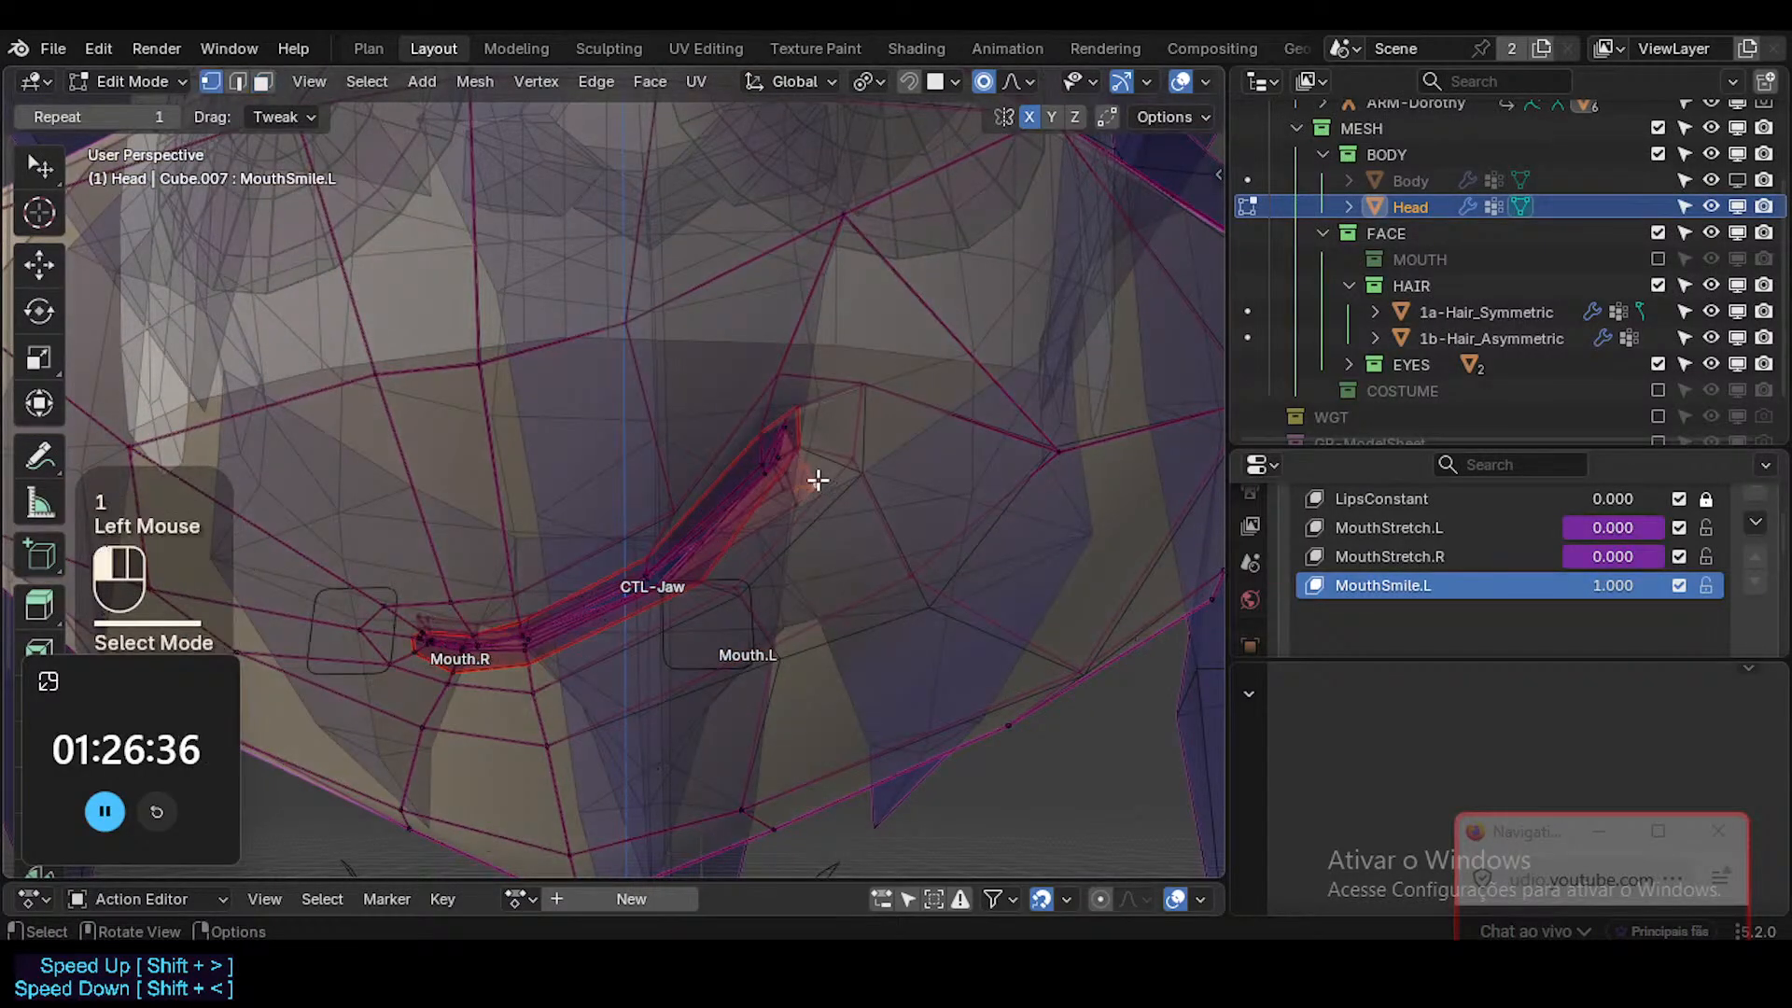
# Move the inner mouth vertex with X-ray on from a side angle, using proportional editing.
pyautogui.moveTo(818, 480); pyautogui.dragTo(803, 439, button='middle')
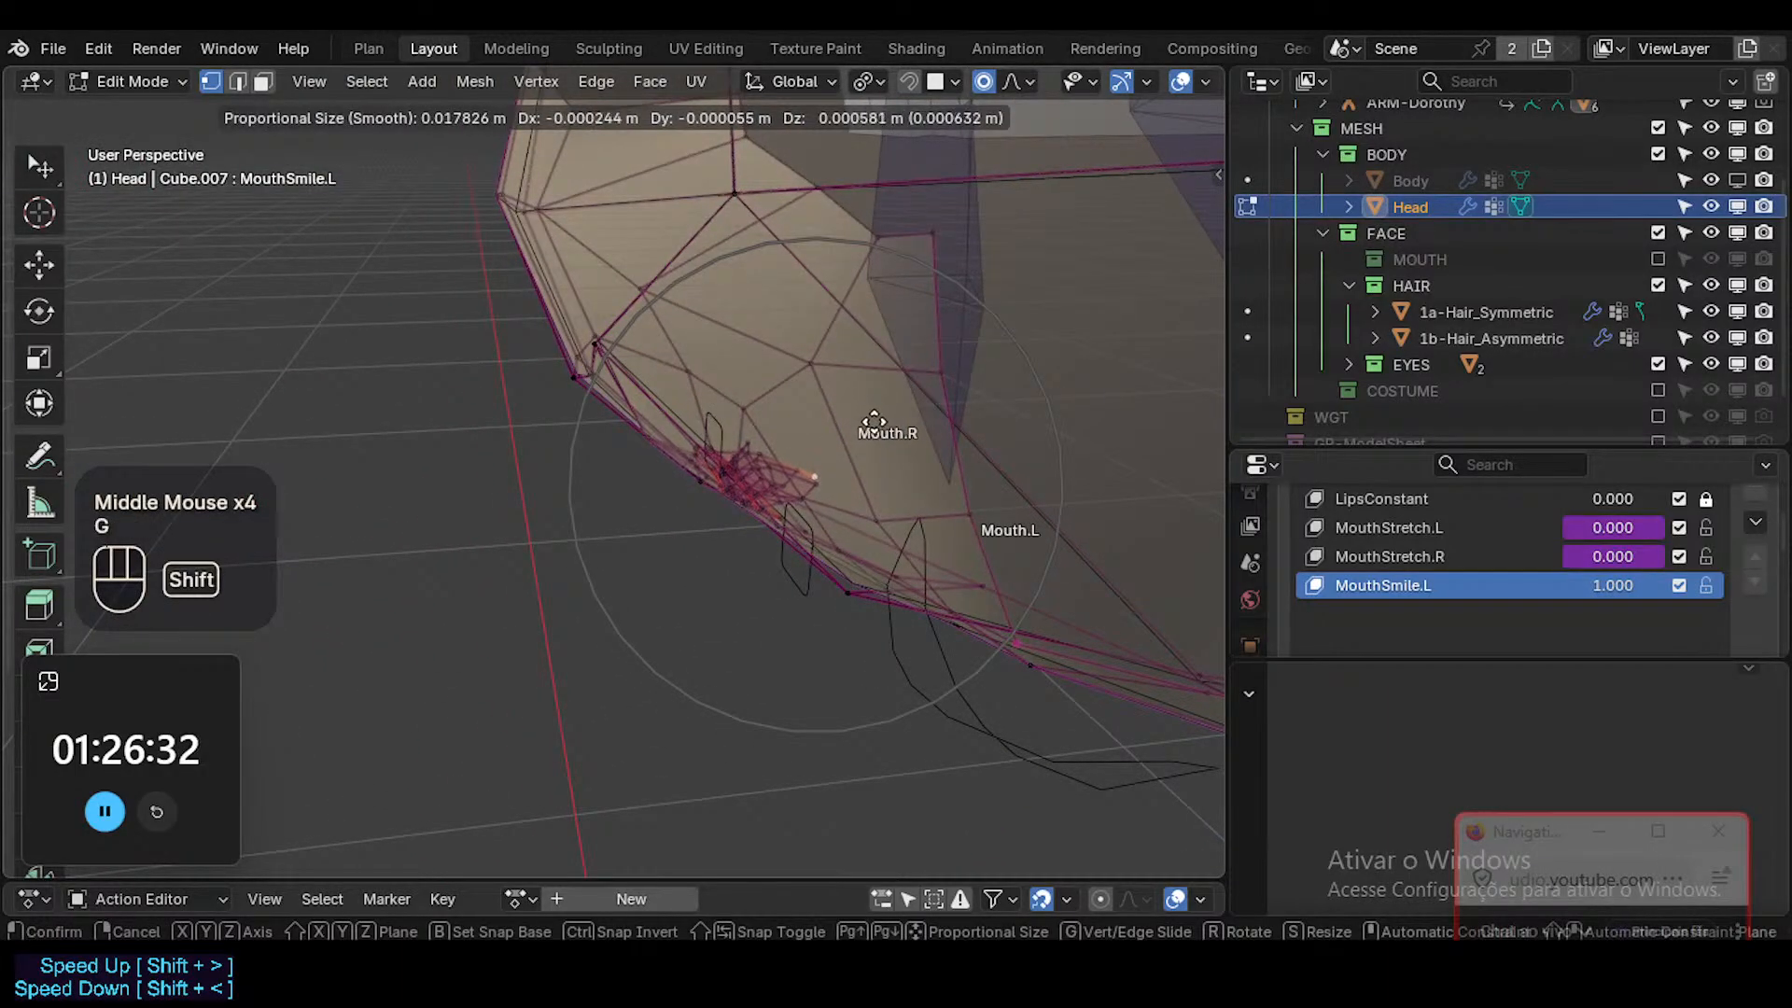
pyautogui.keyDown('shift'); pyautogui.click(956, 439); pyautogui.keyUp('shift')
pyautogui.moveTo(960, 432); pyautogui.dragTo(821, 389, button='middle')
# Examine the MouthSmile.L shape in Object Mode from the front, with and without the overlays.
pyautogui.hotkey('alt', 'z')
pyautogui.press('Tab')
pyautogui.scroll(1, 814, 468)
pyautogui.moveTo(814, 469); pyautogui.dragTo(828, 524, button='middle')
pyautogui.scroll(-2, 758, 511)
pyautogui.scroll(2, 758, 511)
pyautogui.scroll(-2, 837, 519)
pyautogui.hotkey('shift', 'alt', 'z')
pyautogui.scroll(1, 877, 509)
pyautogui.hotkey('shift', 'alt', 'z')
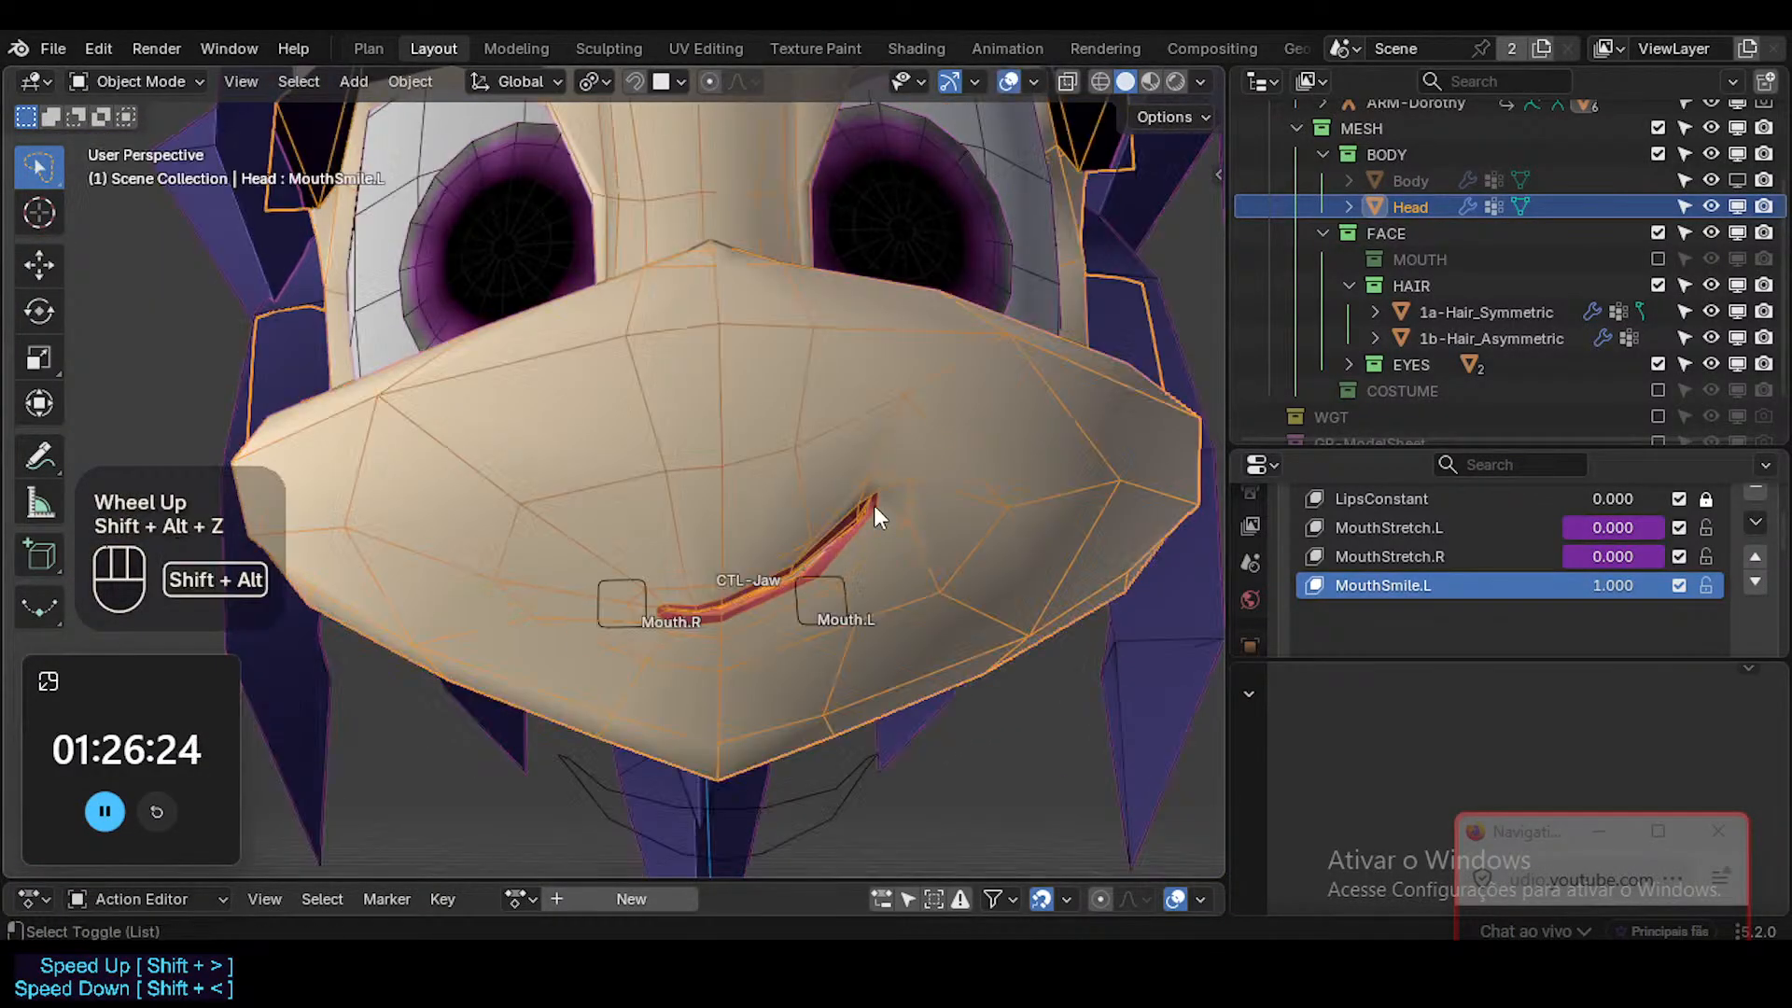
pyautogui.scroll(3, 821, 585)
# Move the lower lip's centre vertex and the vertex beside Mouth.L downward with a proportional size of about 0.009 m.
pyautogui.press('Tab')
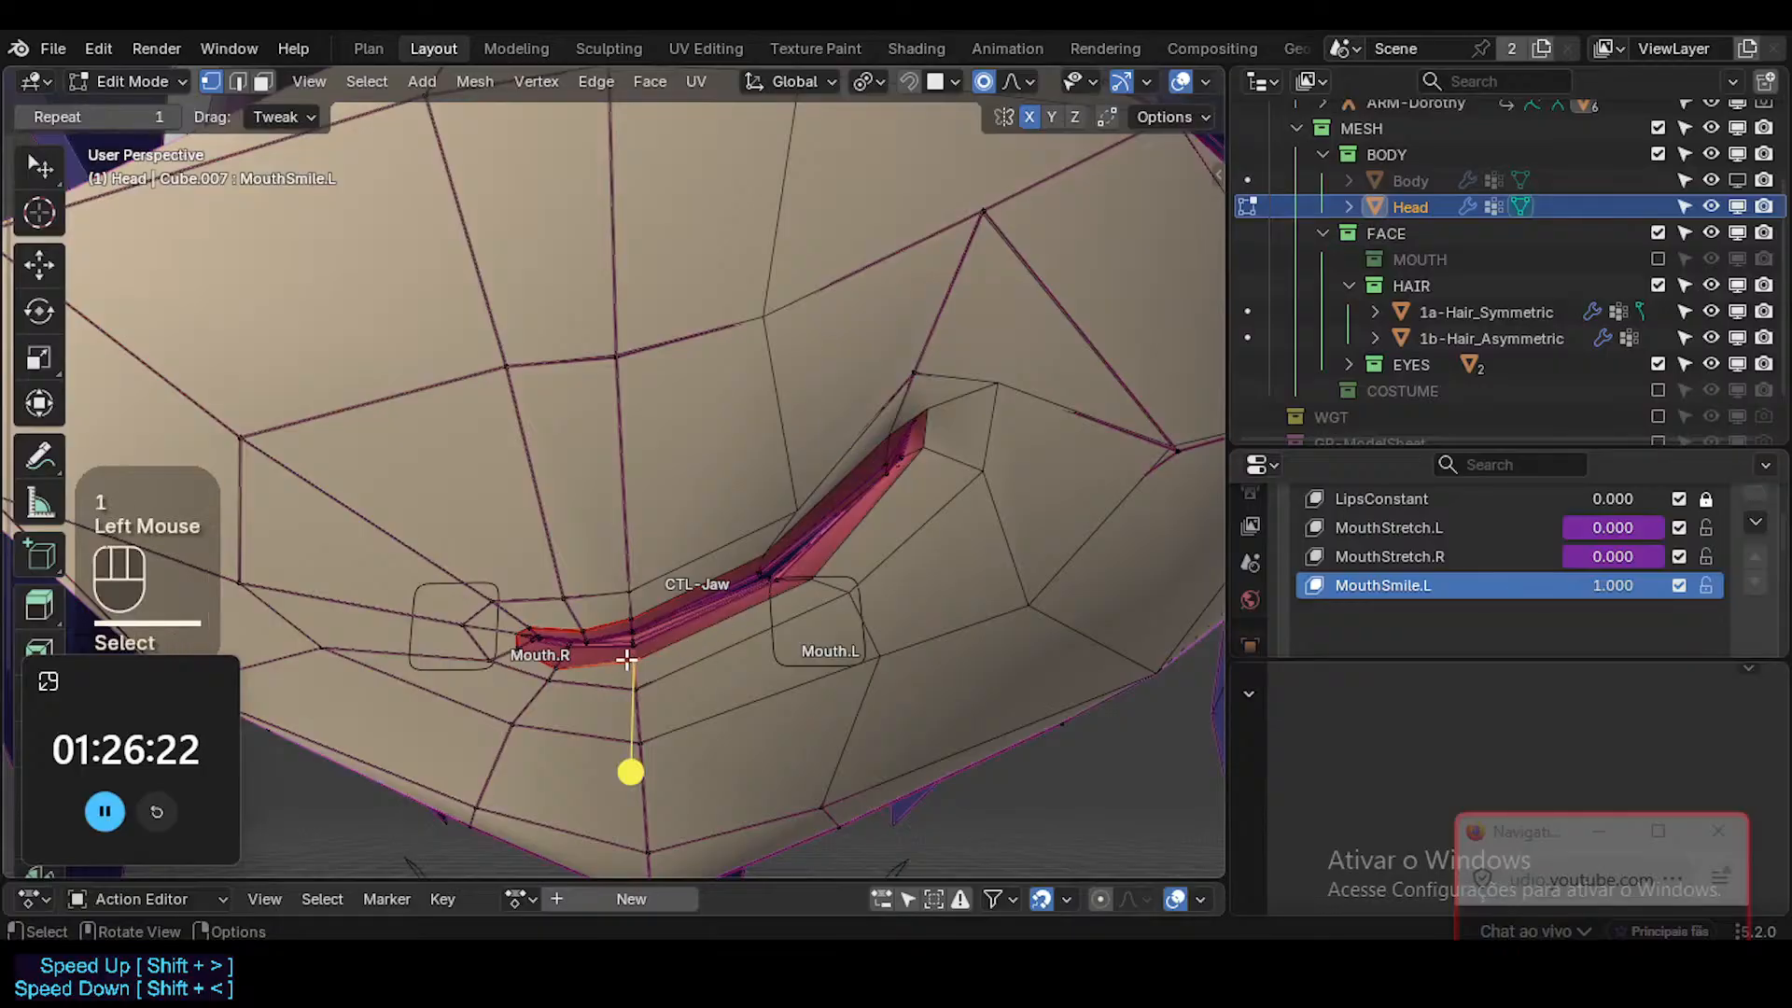
pyautogui.press('g')
pyautogui.keyDown('shift'); pyautogui.scroll(4, 630, 773); pyautogui.keyUp('shift')
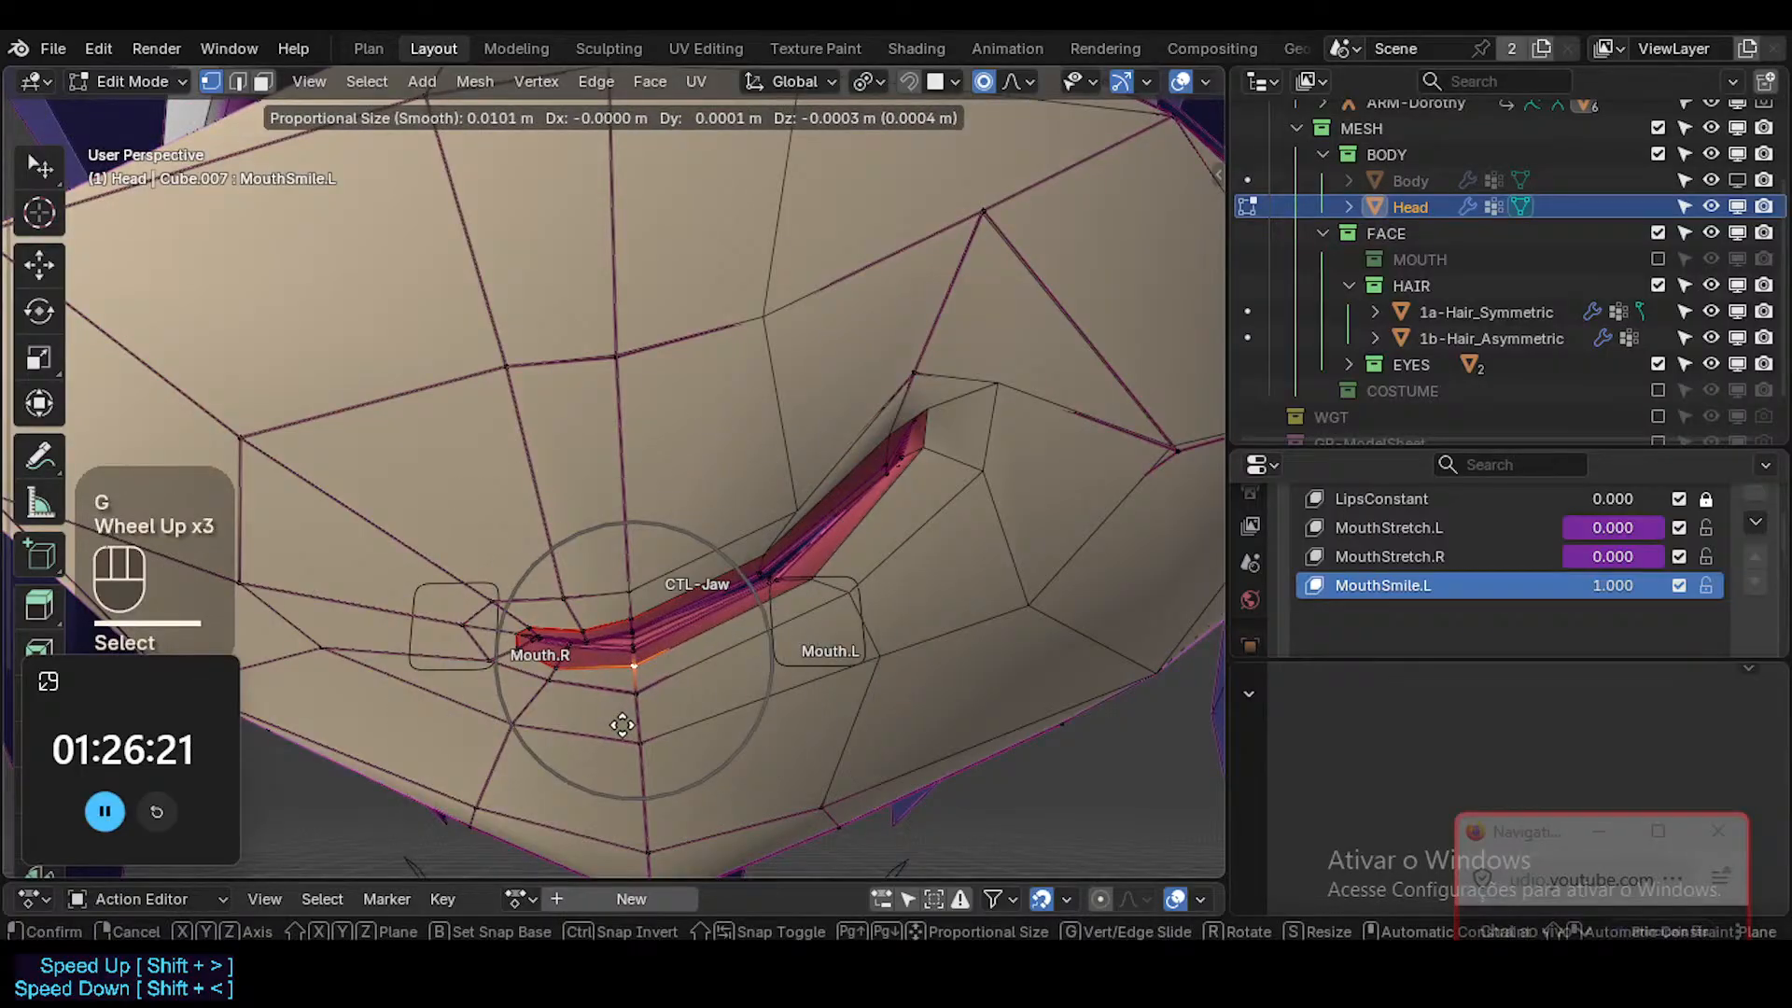
pyautogui.keyDown('shift'); pyautogui.click(630, 773); pyautogui.keyUp('shift')
pyautogui.click(804, 580)
pyautogui.press('g')
pyautogui.keyDown('shift'); pyautogui.click(861, 677); pyautogui.keyUp('shift')
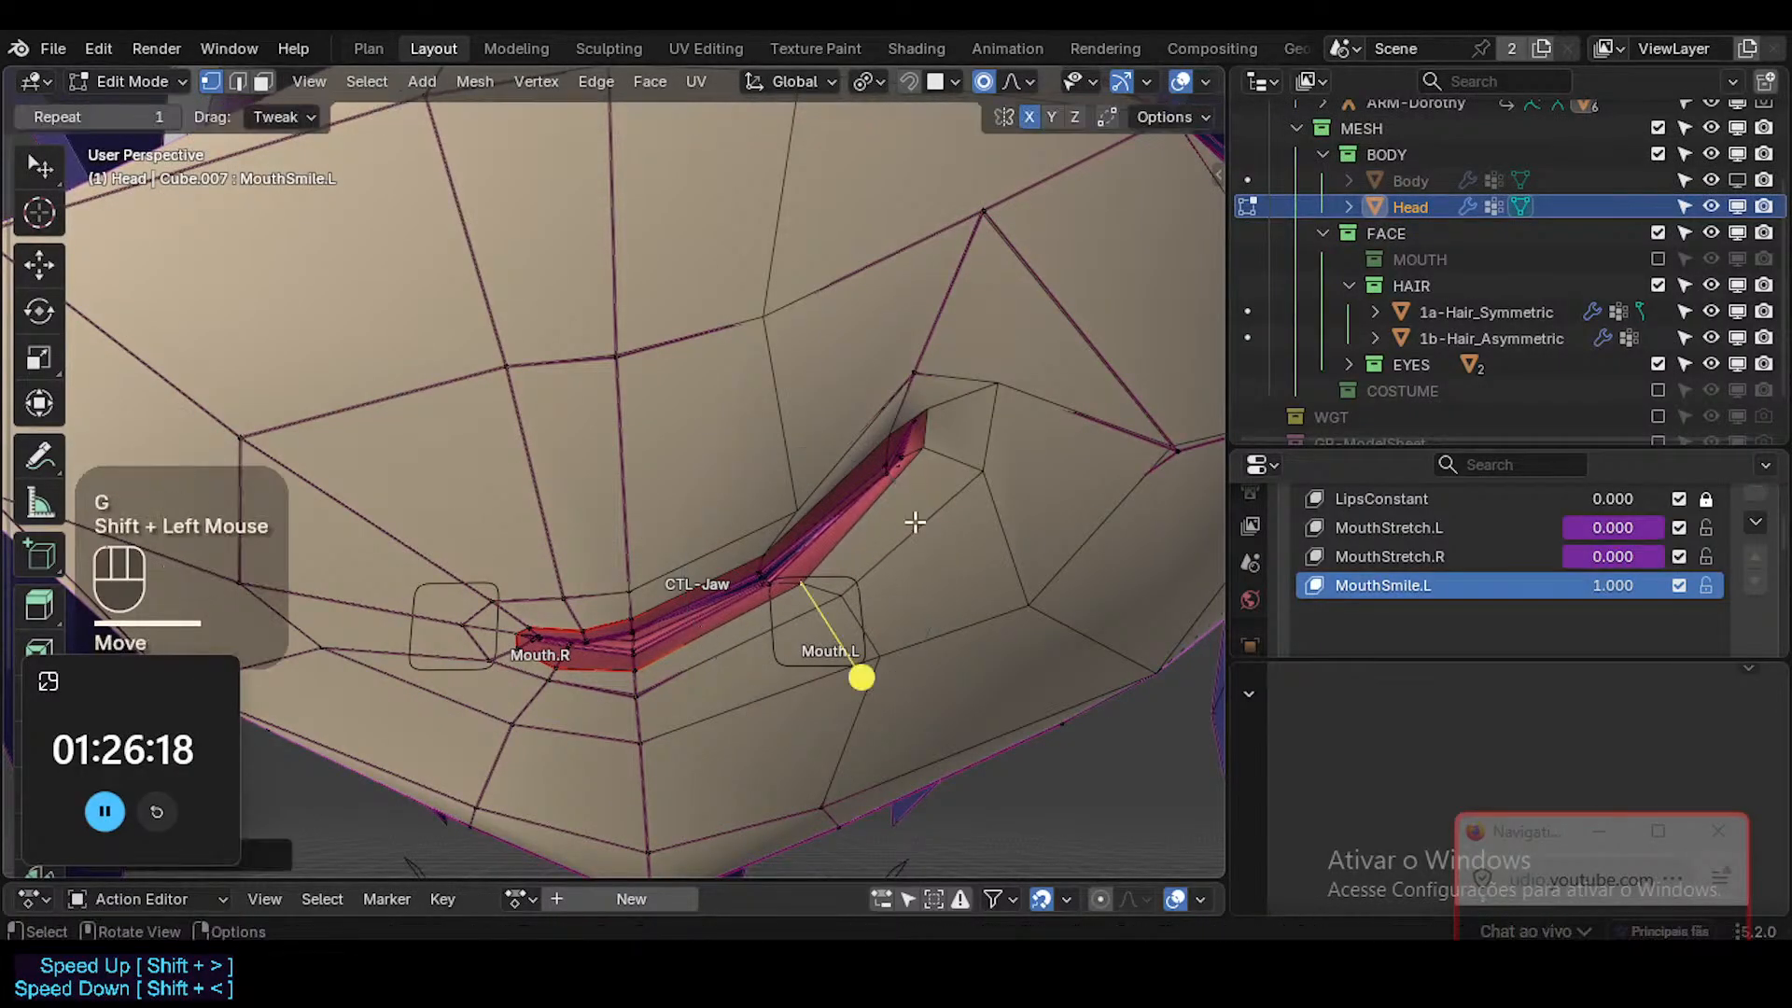
# Adjust the lower lip vertices at the smiling mouth corner, lowering the corner's edge from a side angle.
pyautogui.press('g')
pyautogui.keyDown('shift'); pyautogui.click(999, 535); pyautogui.keyUp('shift')
pyautogui.moveTo(1000, 536); pyautogui.dragTo(904, 572, button='middle')
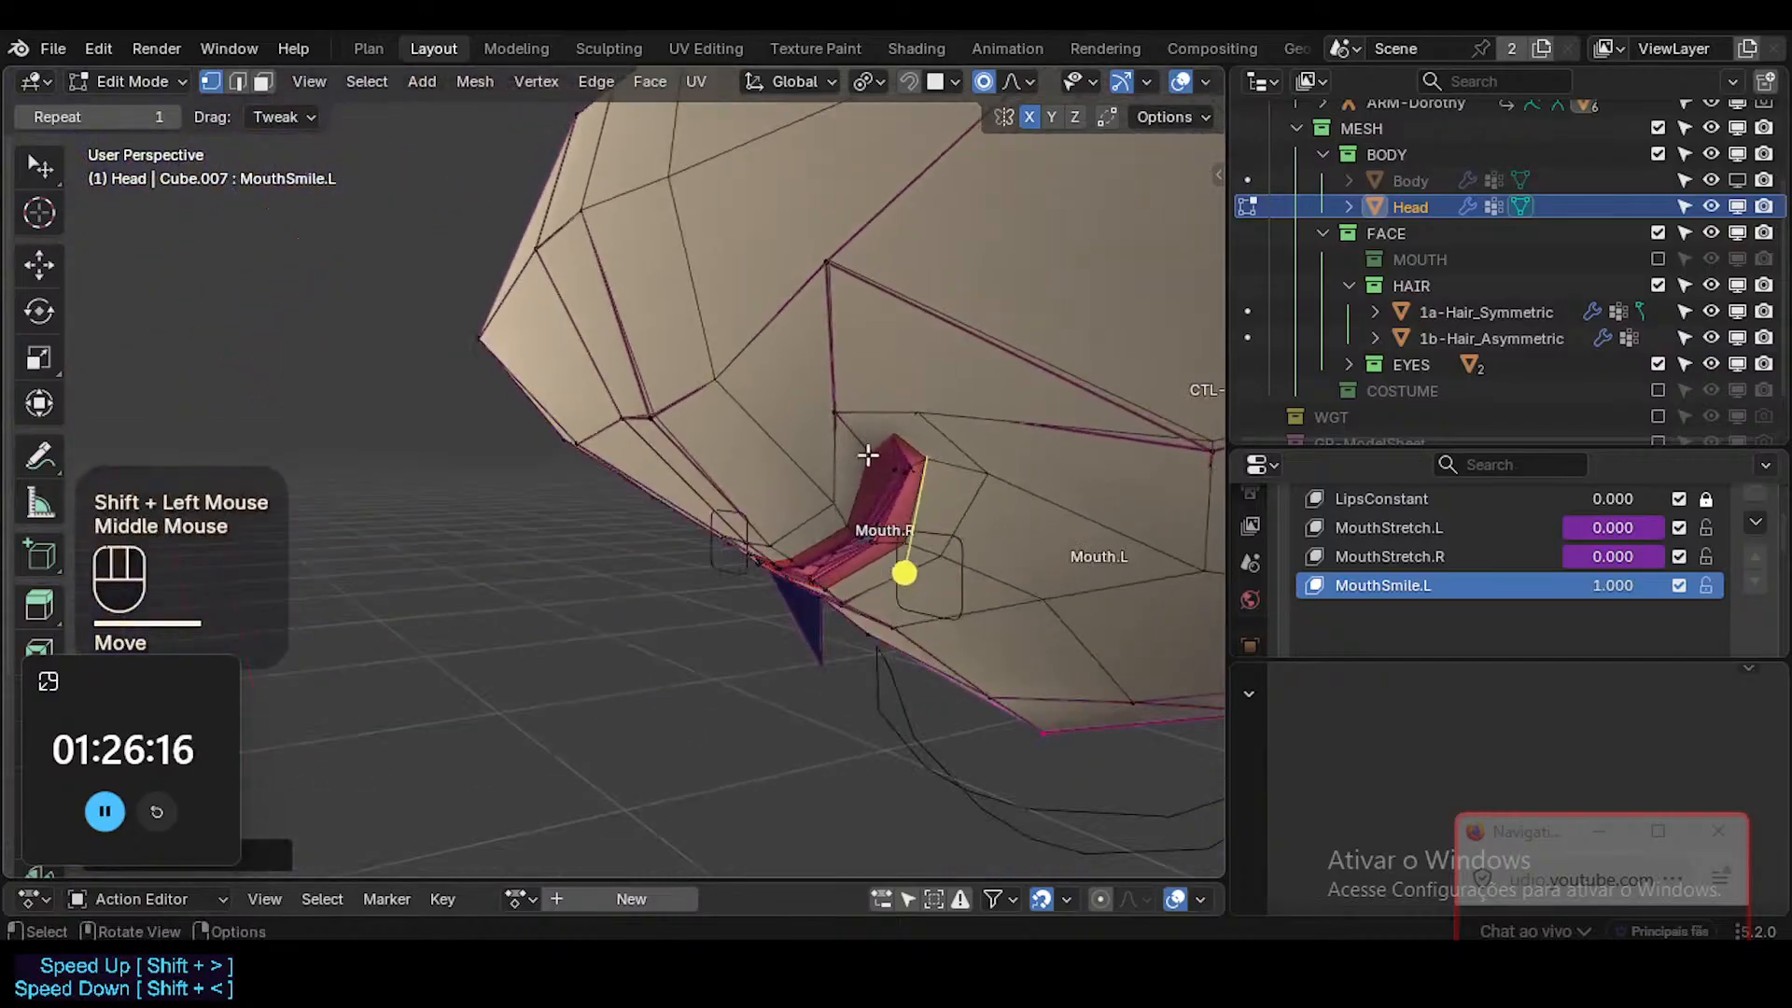
pyautogui.press('g')
pyautogui.click(949, 532)
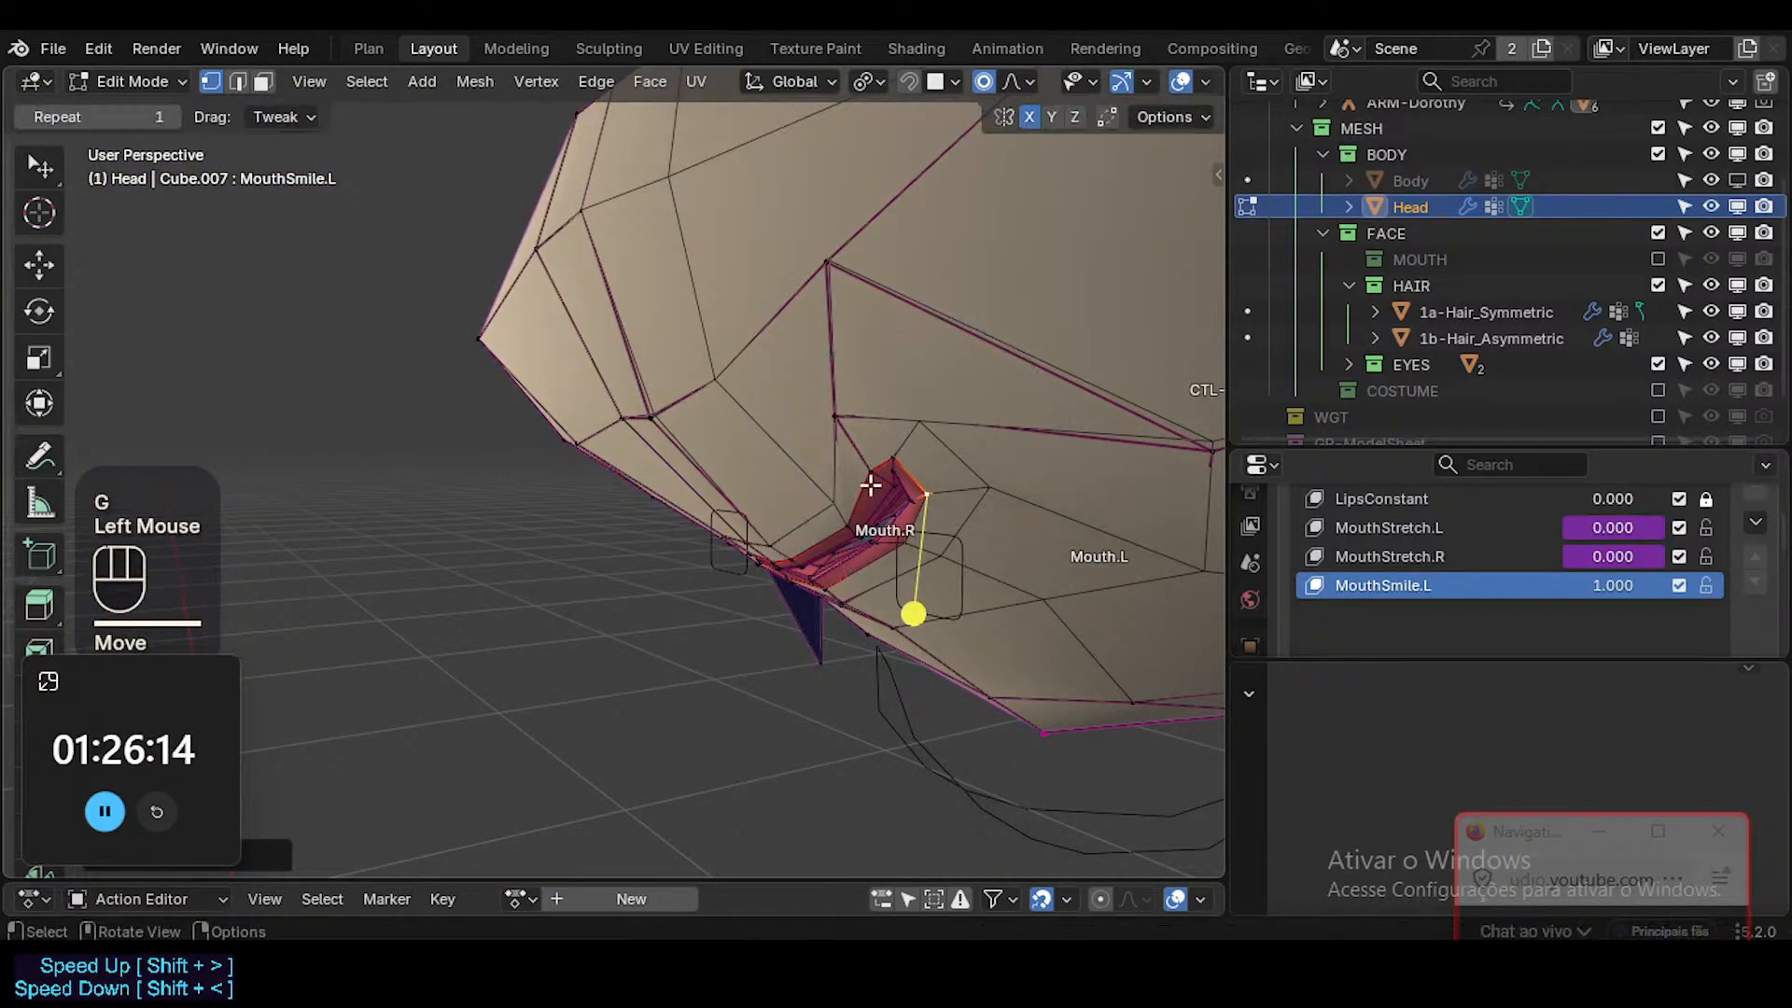
# Reposition the upper lip vertices in front of the smiling mouth corner from the side angle.
pyautogui.click(838, 513)
pyautogui.press('g')
pyautogui.keyDown('shift'); pyautogui.click(814, 507); pyautogui.keyUp('shift')
pyautogui.click(806, 503)
pyautogui.press('g')
pyautogui.keyDown('shift'); pyautogui.click(841, 455); pyautogui.keyUp('shift')
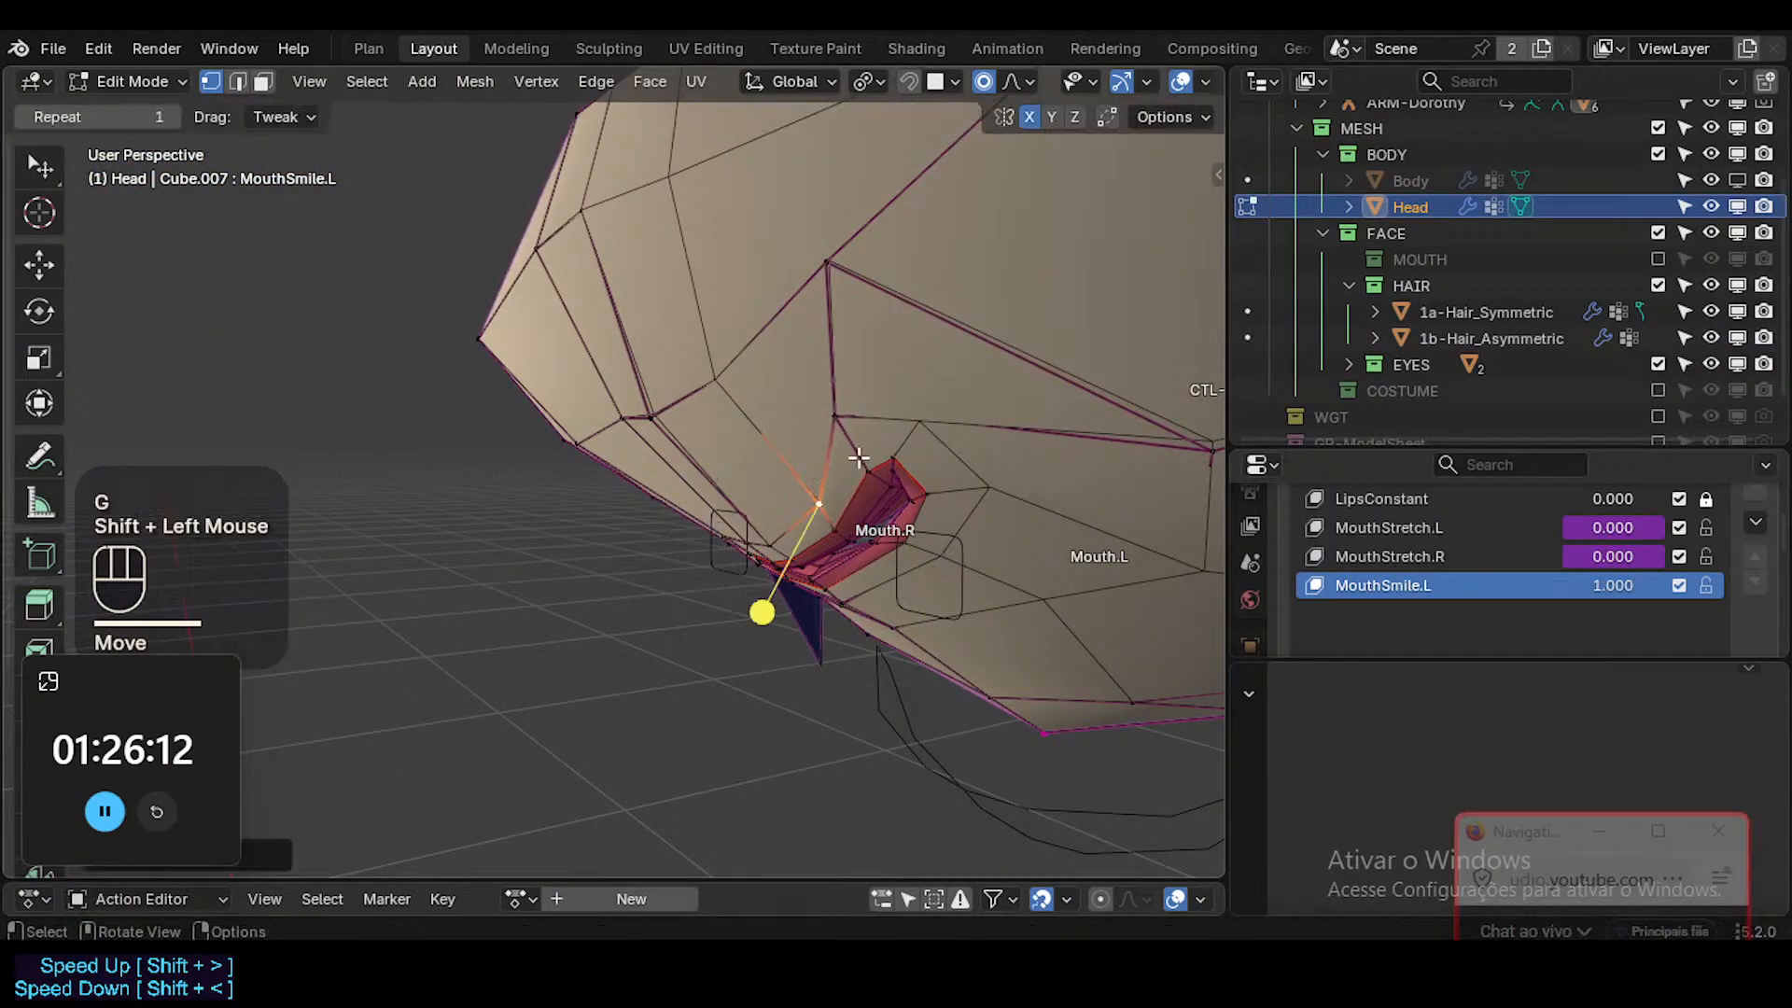
# Move the faces beside and behind the smiling mouth corner in face mode to shape the cheek.
pyautogui.press('3')
pyautogui.click(918, 467)
pyautogui.moveTo(919, 463); pyautogui.dragTo(951, 473, button='middle')
pyautogui.press('g')
pyautogui.keyDown('shift'); pyautogui.click(988, 399); pyautogui.keyUp('shift')
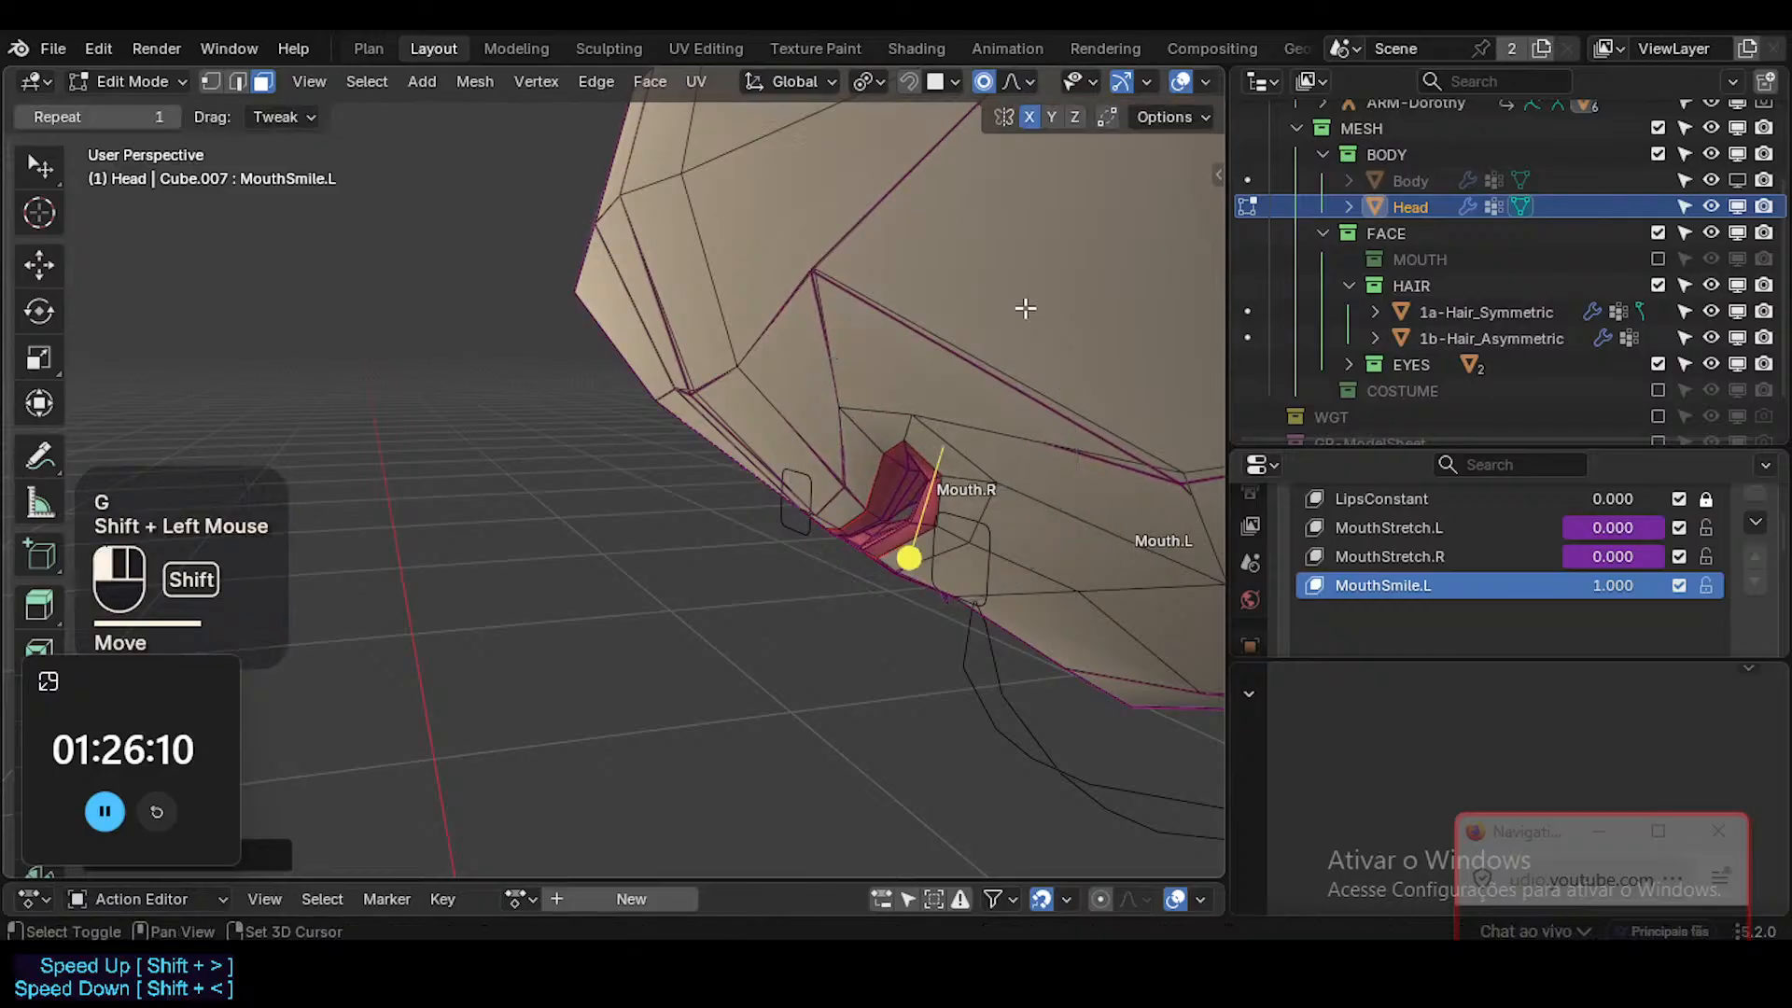
pyautogui.click(992, 432)
pyautogui.press('g')
pyautogui.keyDown('shift'); pyautogui.click(858, 451); pyautogui.keyUp('shift')
# Nudge the vertex above the mouth corner downward and shift the cheek vertex behind the corner.
pyautogui.press('1')
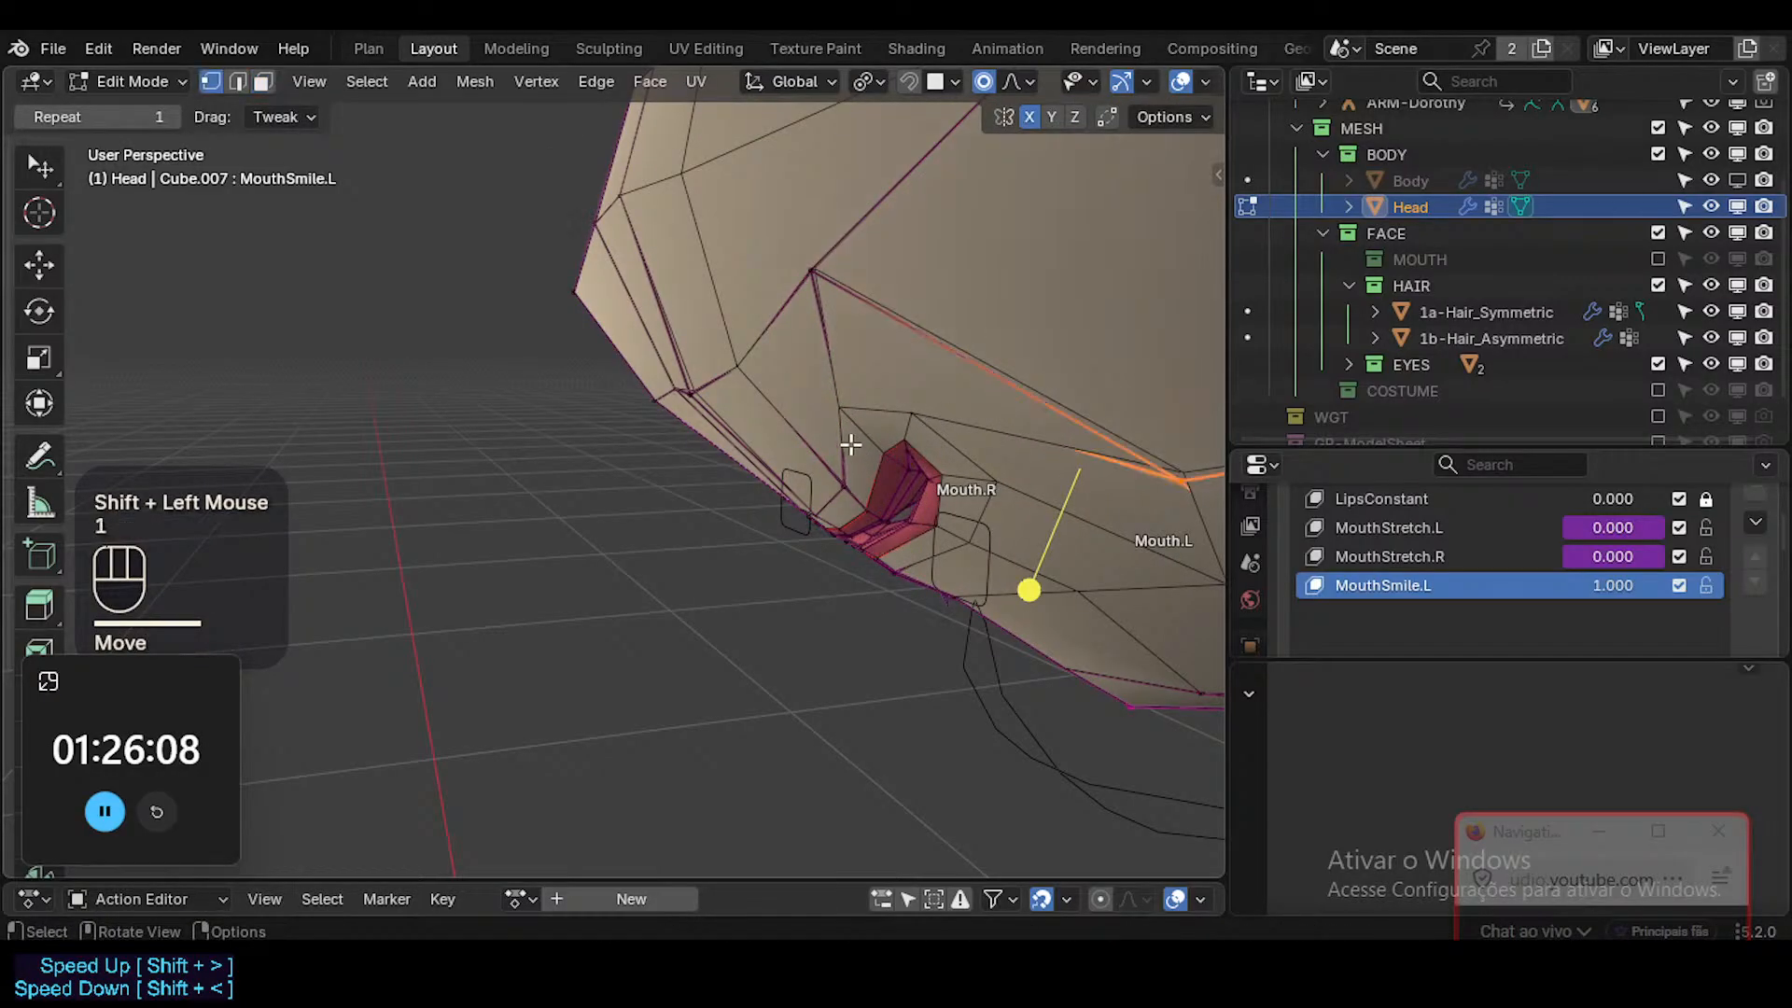
pyautogui.click(840, 414)
pyautogui.press('g')
pyautogui.keyDown('shift'); pyautogui.click(836, 488); pyautogui.keyUp('shift')
pyautogui.click(998, 472)
pyautogui.press('g')
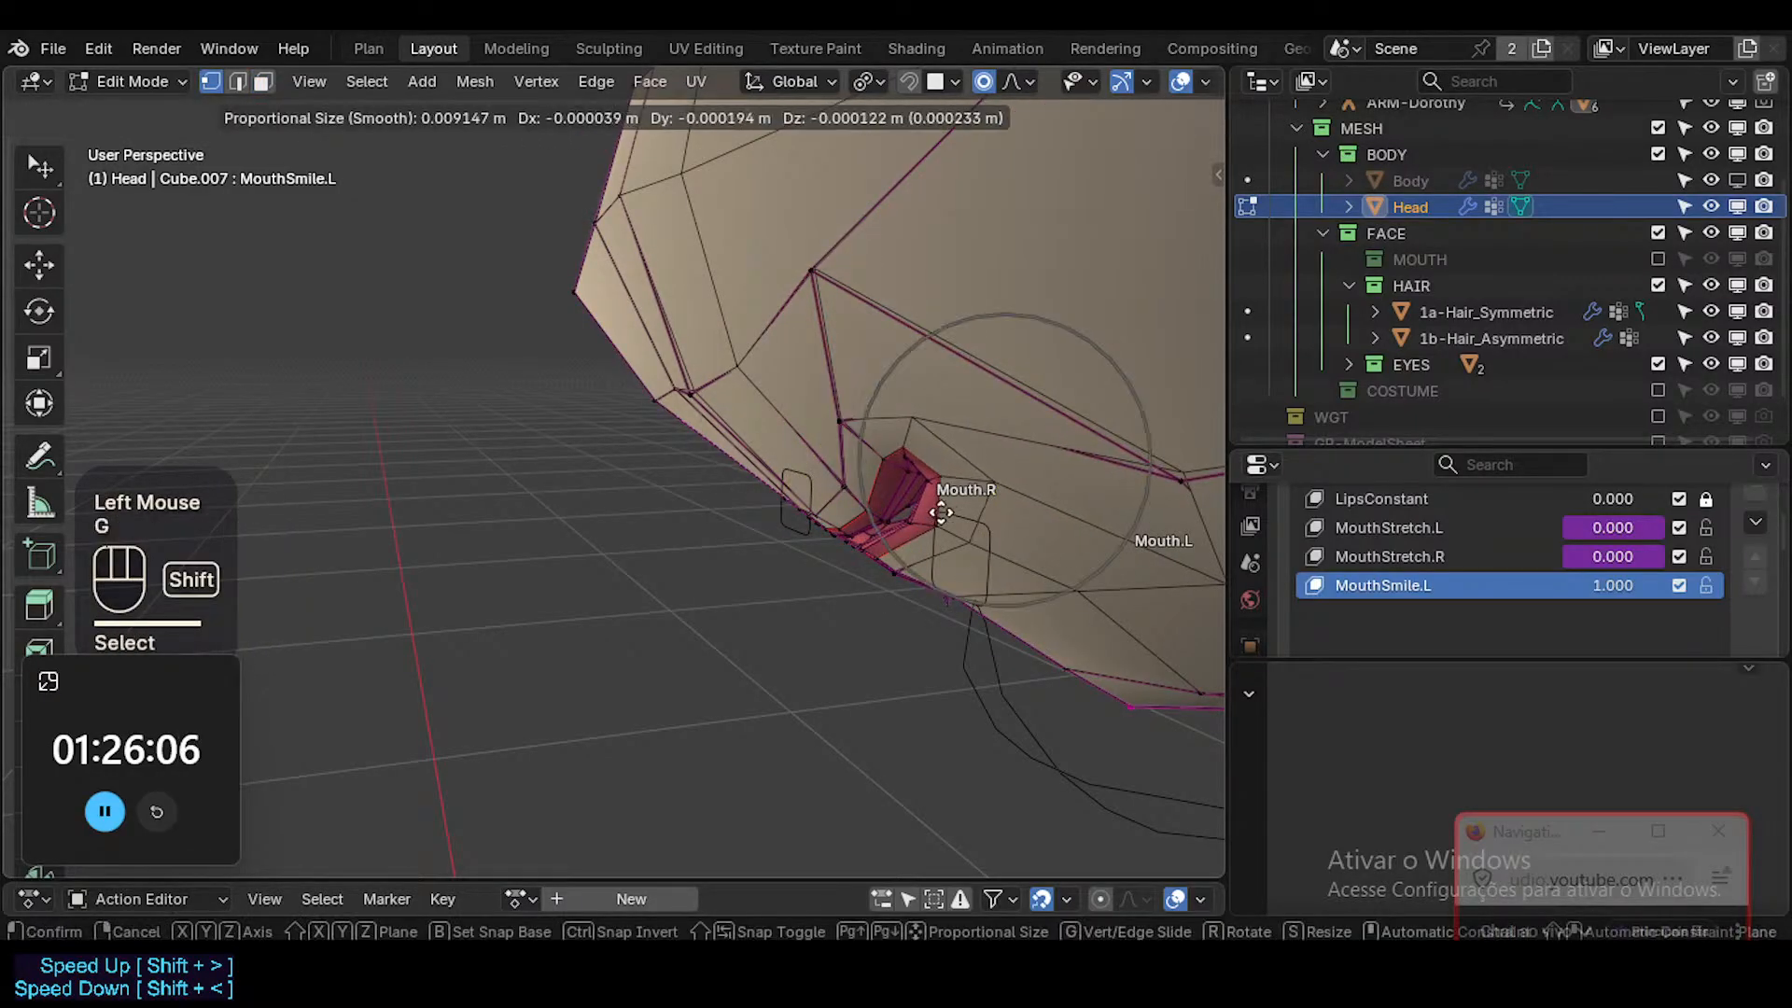
pyautogui.keyDown('shift'); pyautogui.click(944, 508); pyautogui.keyUp('shift')
# Pull the lower cheek vertices around Mouth.L downward with proportional editing to round out the smile.
pyautogui.click(973, 537)
pyautogui.press('g')
pyautogui.keyDown('shift'); pyautogui.click(943, 568); pyautogui.keyUp('shift')
pyautogui.click(1080, 576)
pyautogui.press('g')
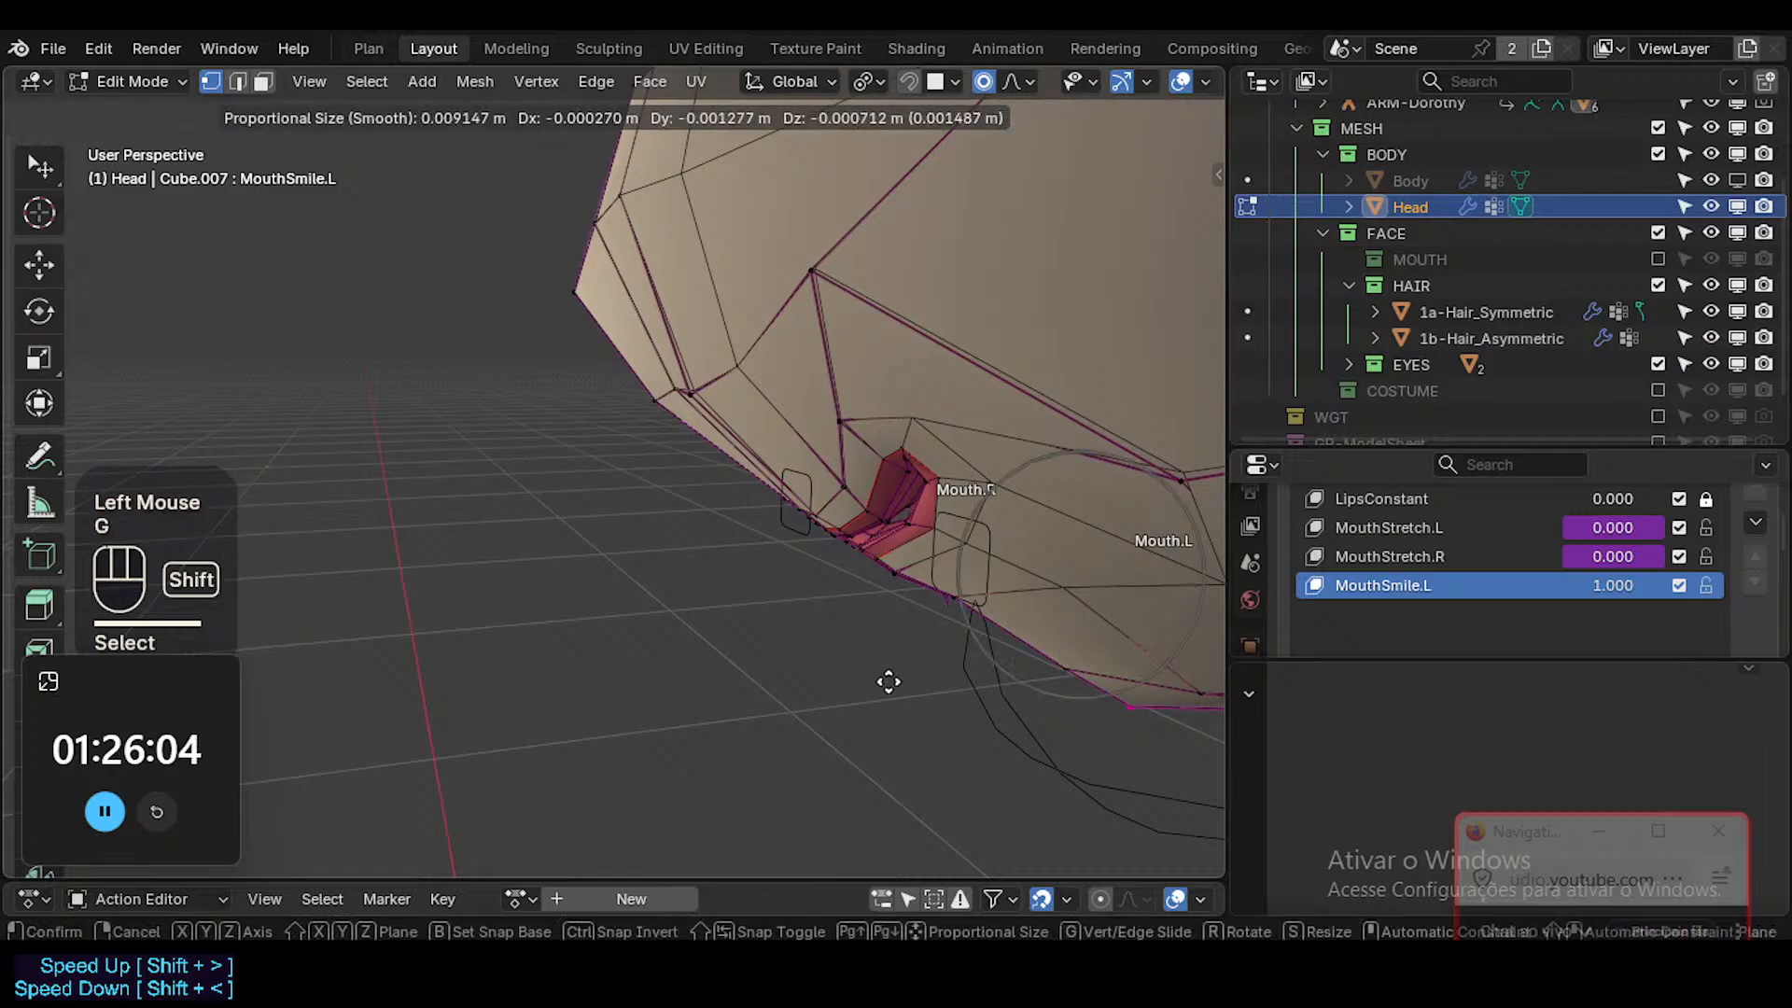
pyautogui.keyDown('shift'); pyautogui.click(897, 732); pyautogui.keyUp('shift')
pyautogui.press('g')
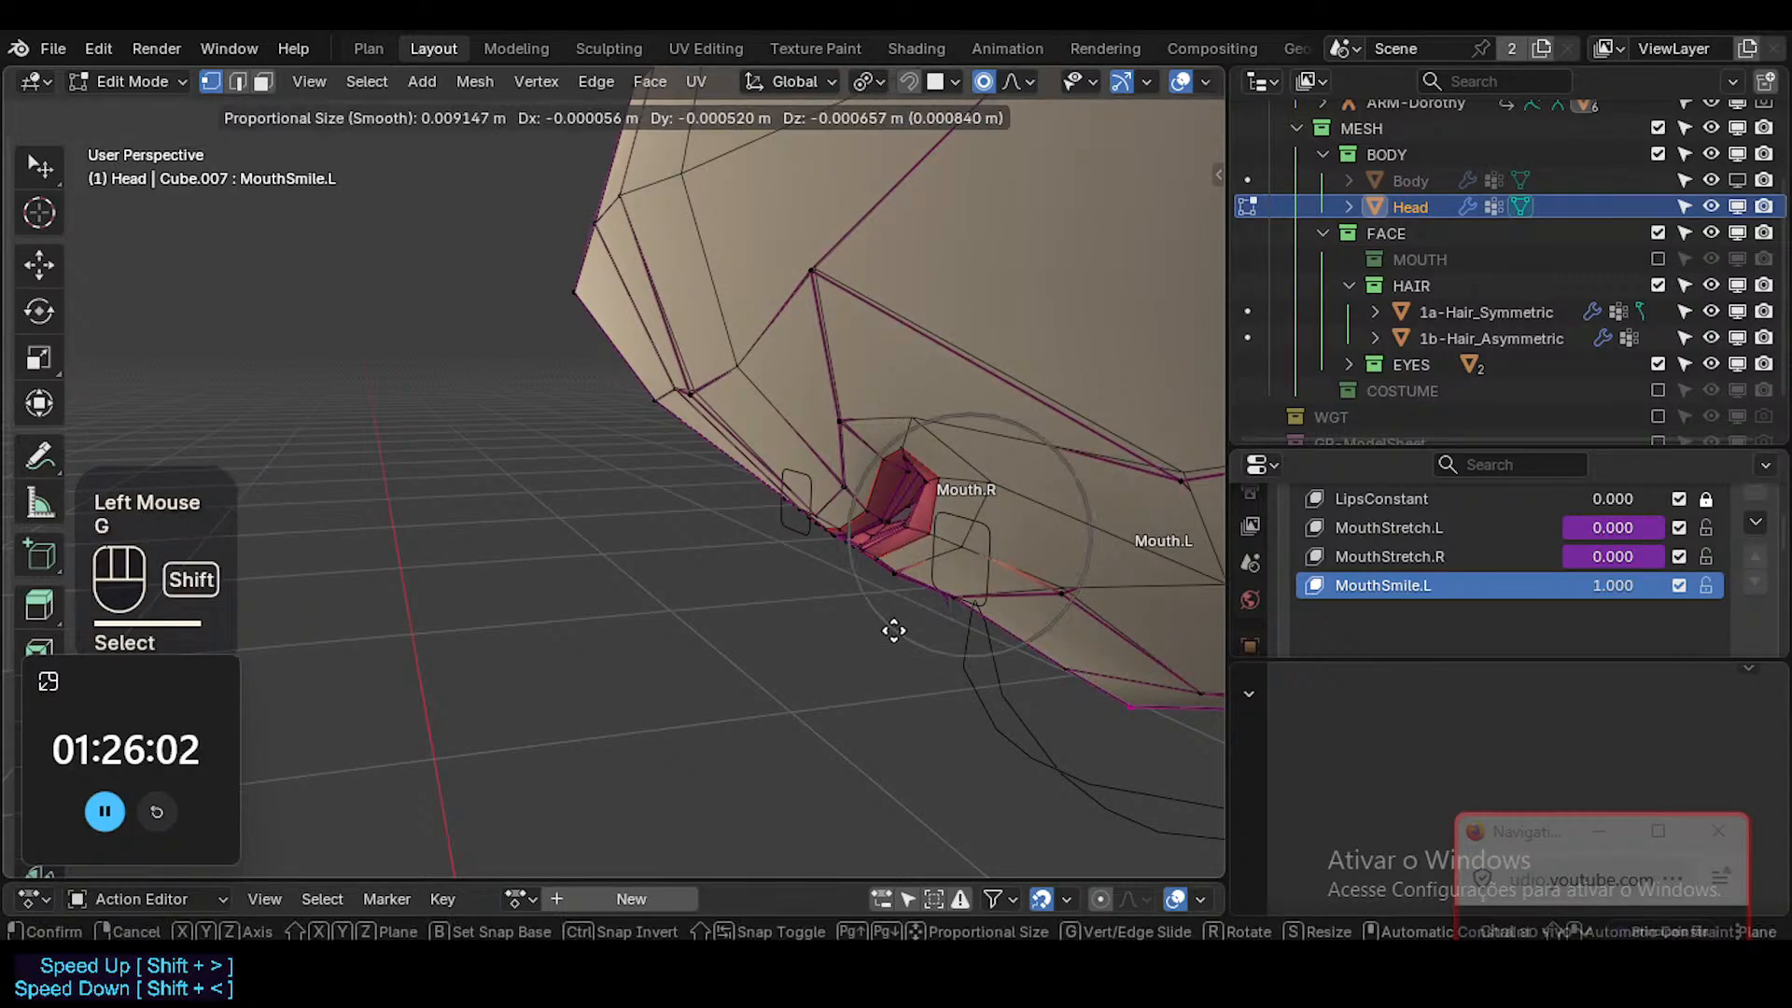
# Move the lower lip vertices around the smiling mouth corner from the side angle.
pyautogui.keyDown('shift'); pyautogui.click(856, 691); pyautogui.keyUp('shift')
pyautogui.click(919, 533)
pyautogui.press('g')
pyautogui.keyDown('shift'); pyautogui.click(875, 510); pyautogui.keyUp('shift')
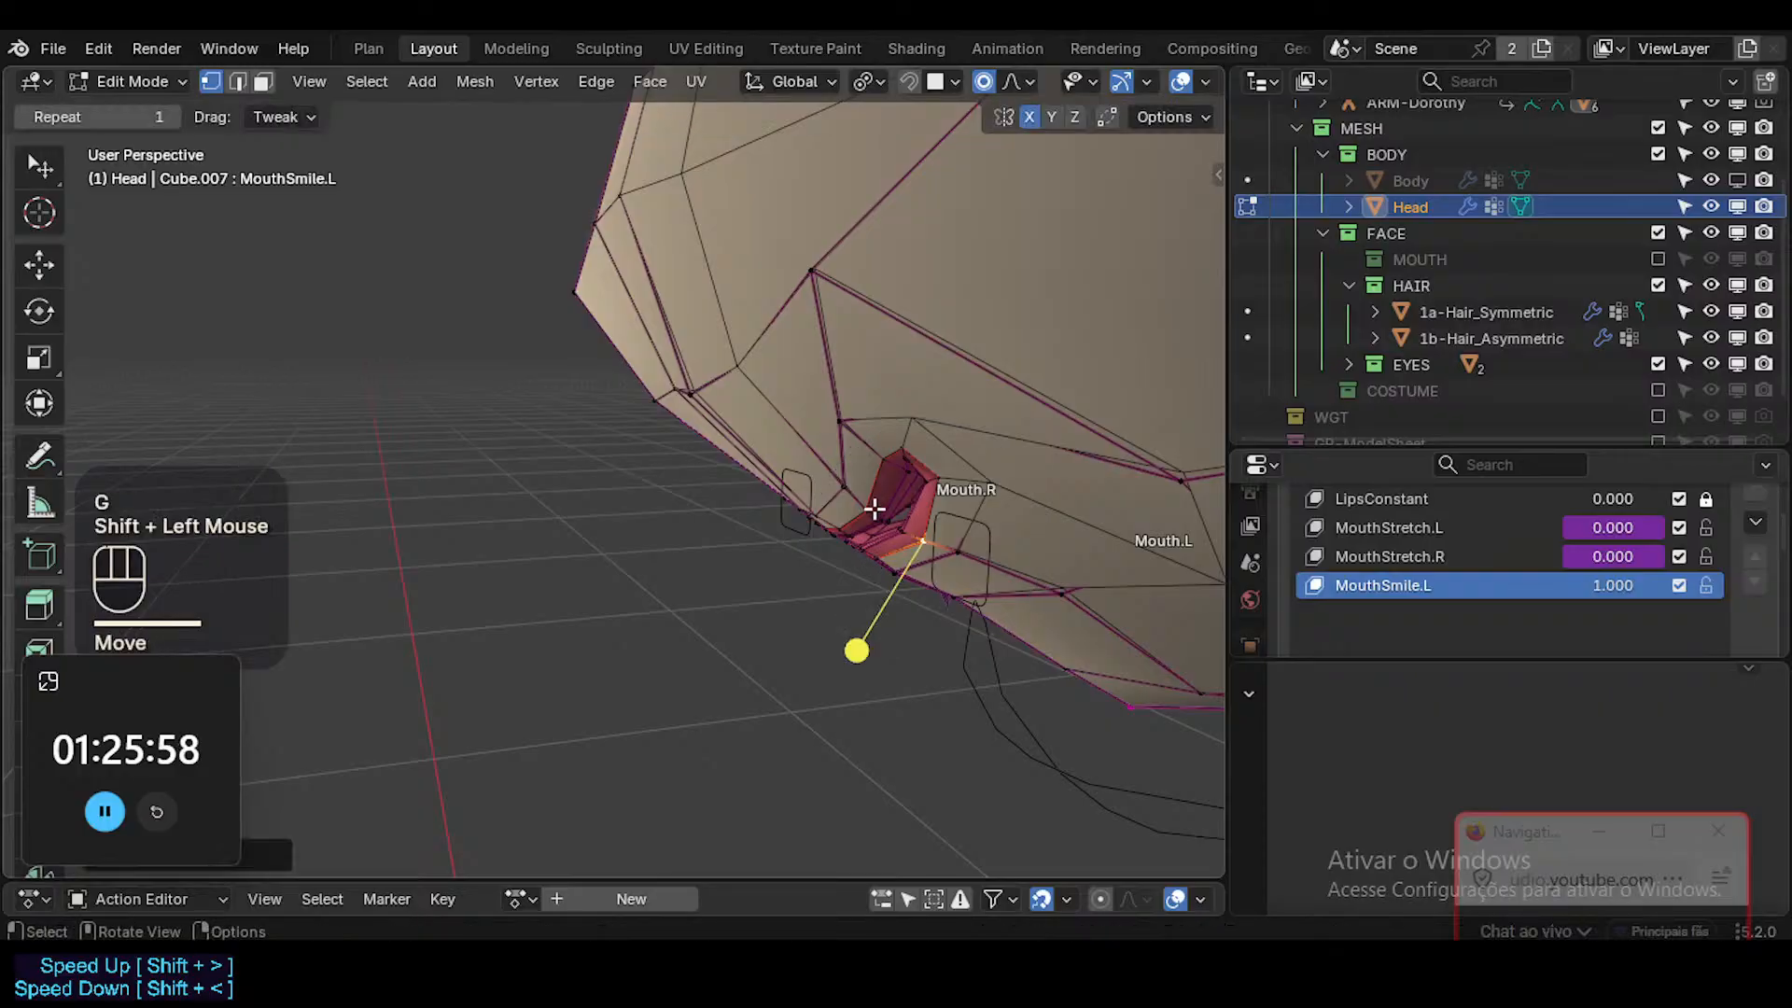
pyautogui.click(838, 533)
pyautogui.press('g')
pyautogui.keyDown('shift'); pyautogui.click(769, 508); pyautogui.keyUp('shift')
# Examine the lip face loop and the MouthSmile.L shape in Object Mode with overlays hidden.
pyautogui.moveTo(748, 500); pyautogui.dragTo(972, 388, button='middle')
pyautogui.press('3')
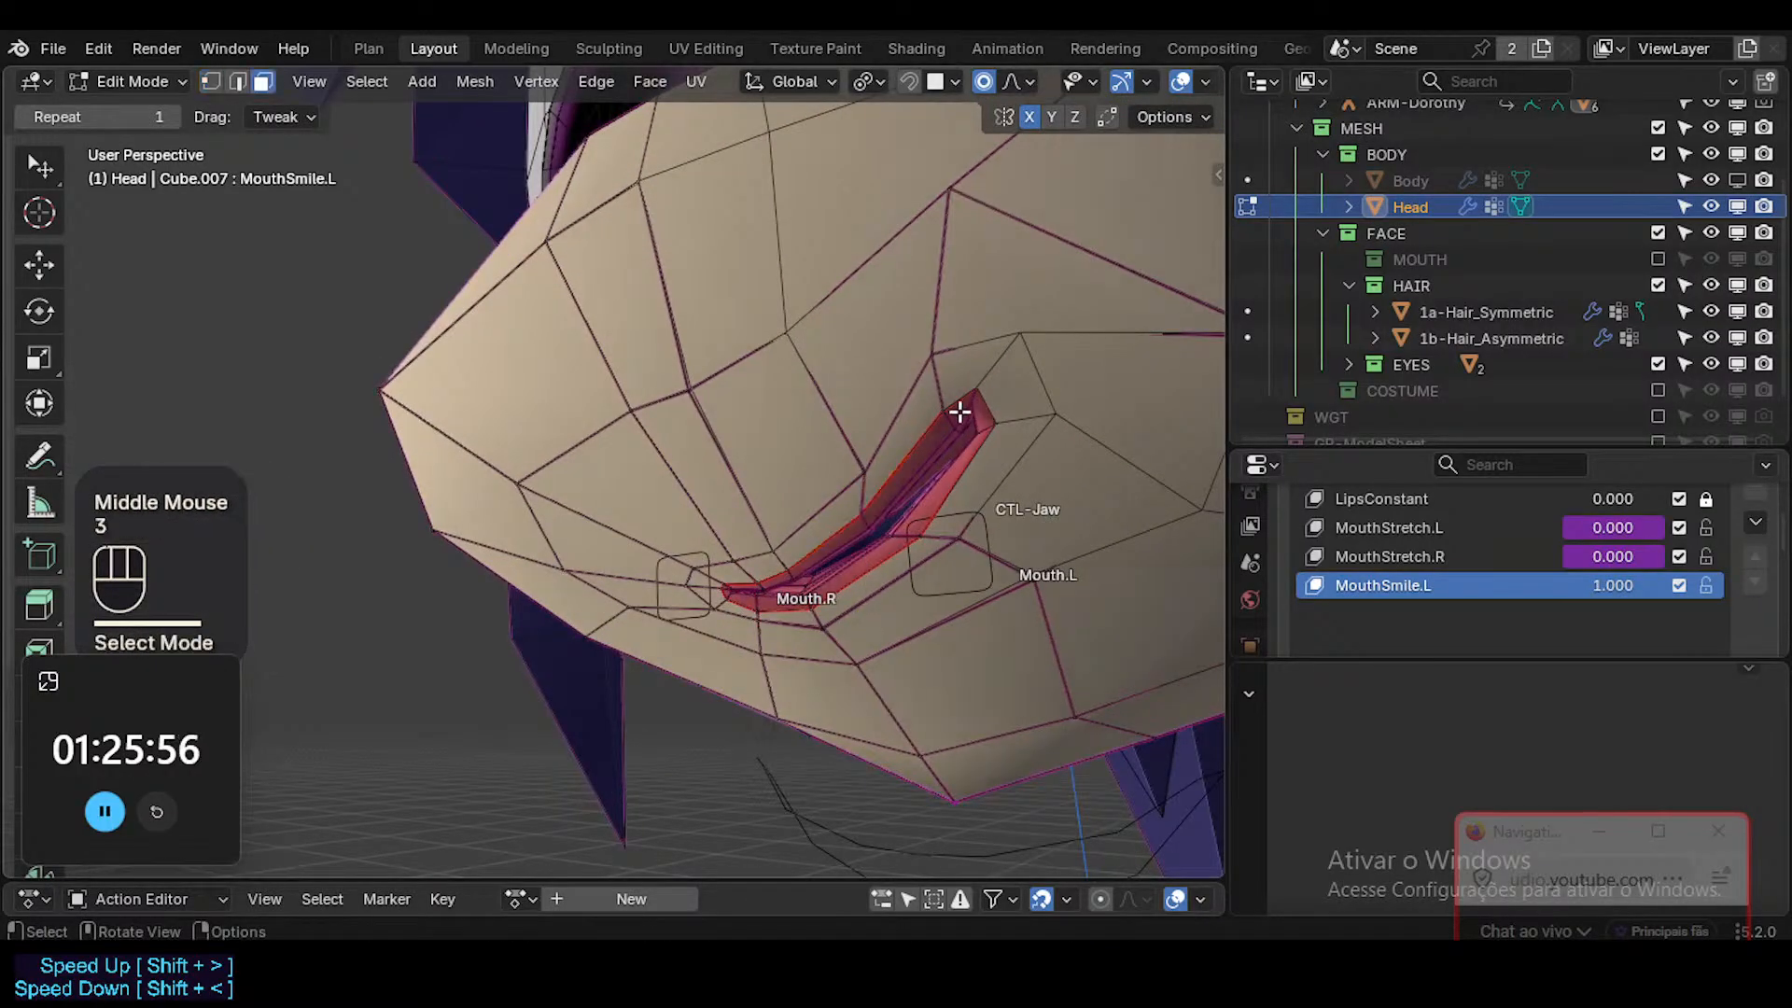
pyautogui.keyDown('alt'); pyautogui.keyDown('shift'); pyautogui.click(990, 430); pyautogui.keyUp('shift'); pyautogui.keyUp('alt')
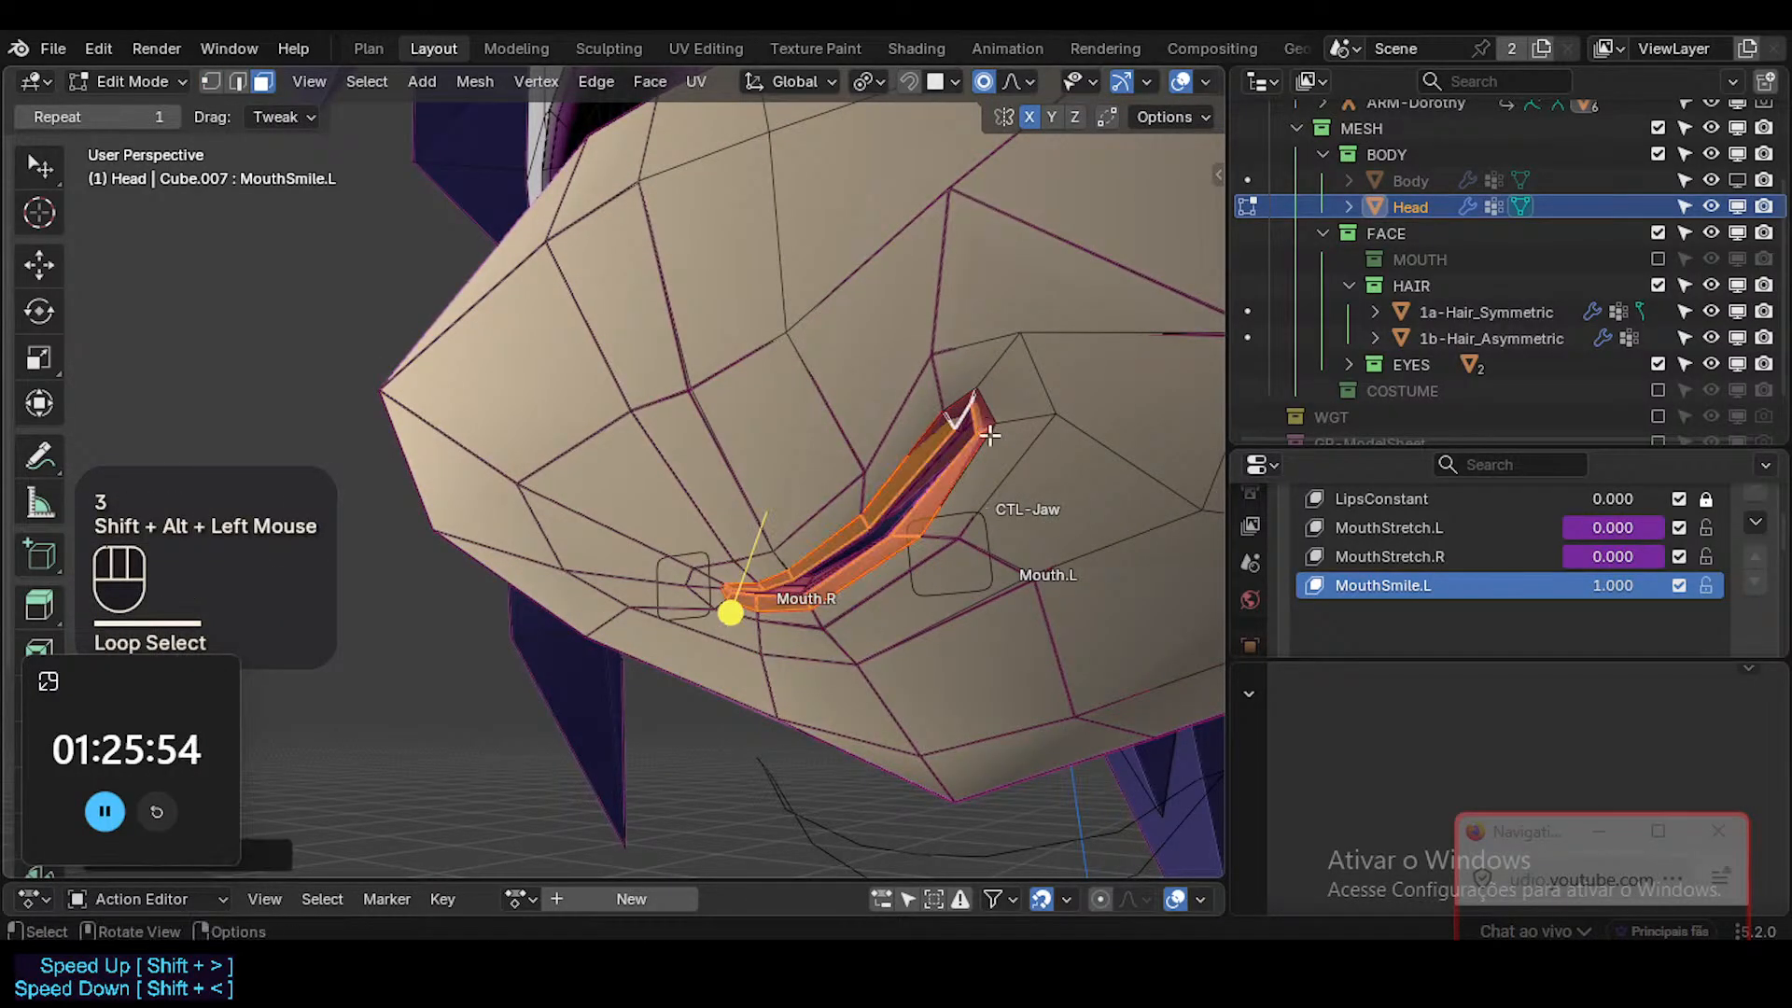
pyautogui.moveTo(721, 615); pyautogui.dragTo(743, 610)
pyautogui.moveTo(820, 537); pyautogui.dragTo(1048, 504, button='middle')
pyautogui.press('Tab')
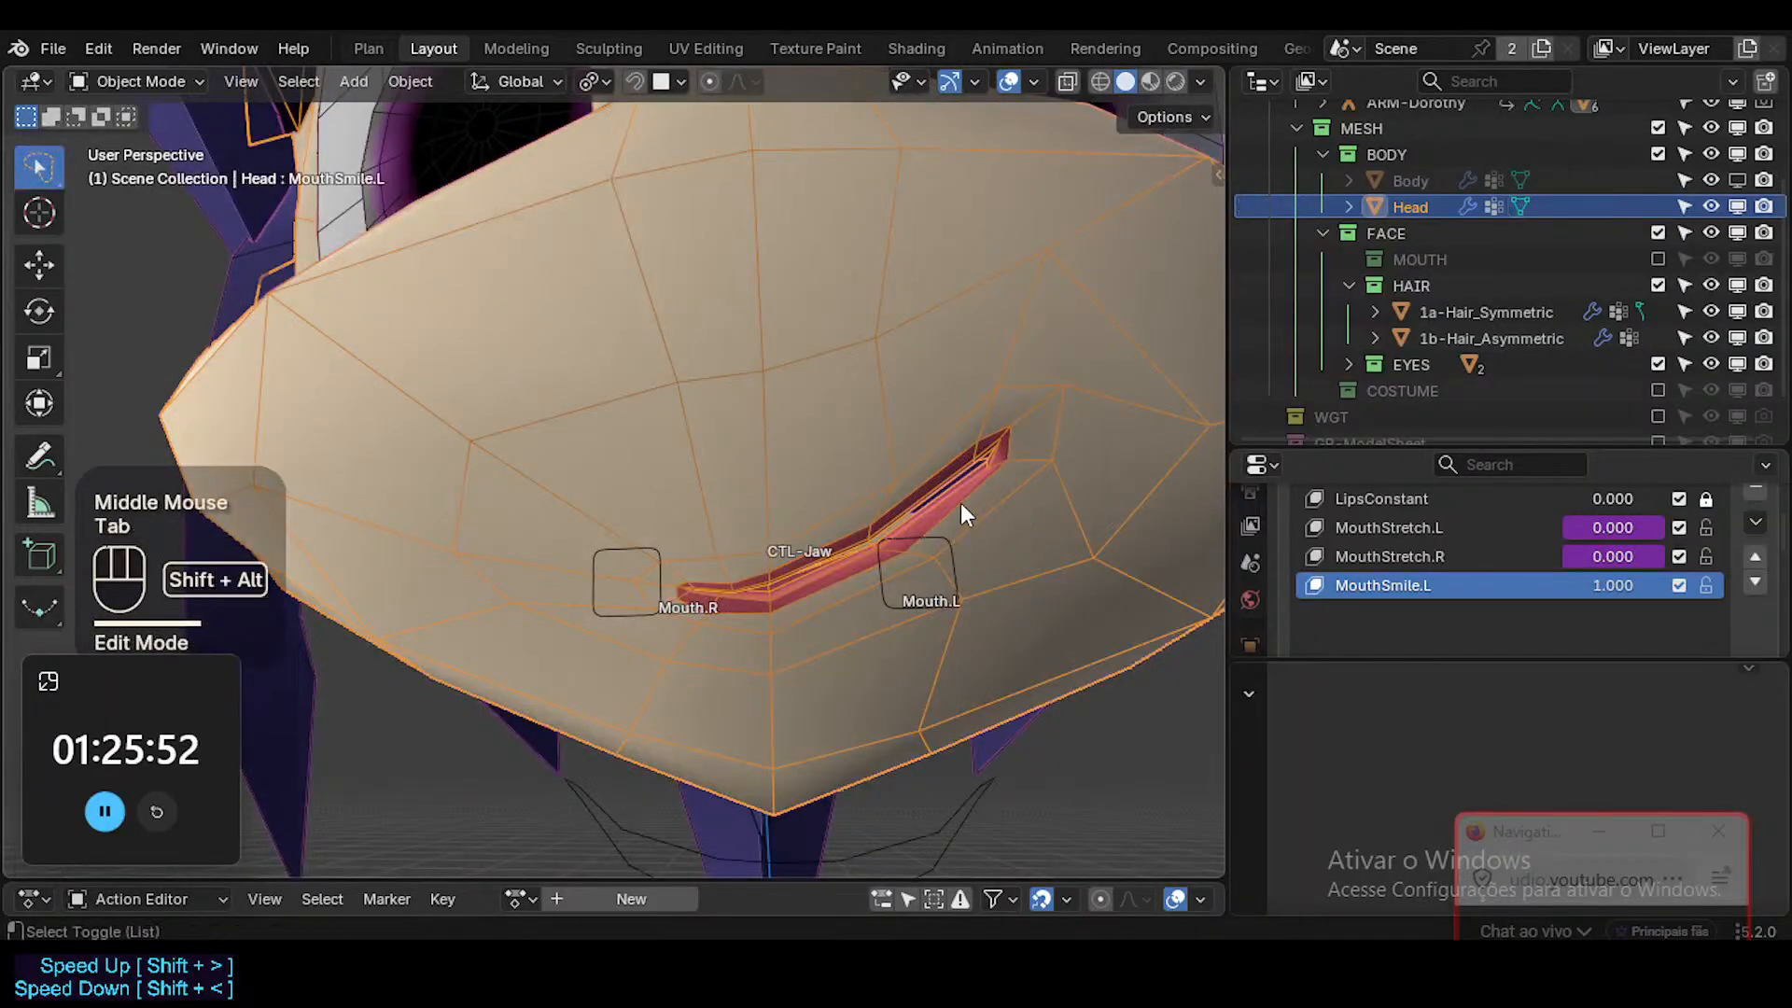
pyautogui.hotkey('shift', 'alt', 'z')
pyautogui.scroll(-3, 958, 504)
pyautogui.keyDown('shift'); pyautogui.moveTo(918, 457); pyautogui.dragTo(814, 668, button='middle'); pyautogui.keyUp('shift')
pyautogui.hotkey('shift', 'alt', 'z')
pyautogui.scroll(3, 840, 616)
# Shift the three vertices bordering the upper lip near the smiling corner inward with proportional editing.
pyautogui.press('Tab')
pyautogui.press('1')
pyautogui.click(902, 540)
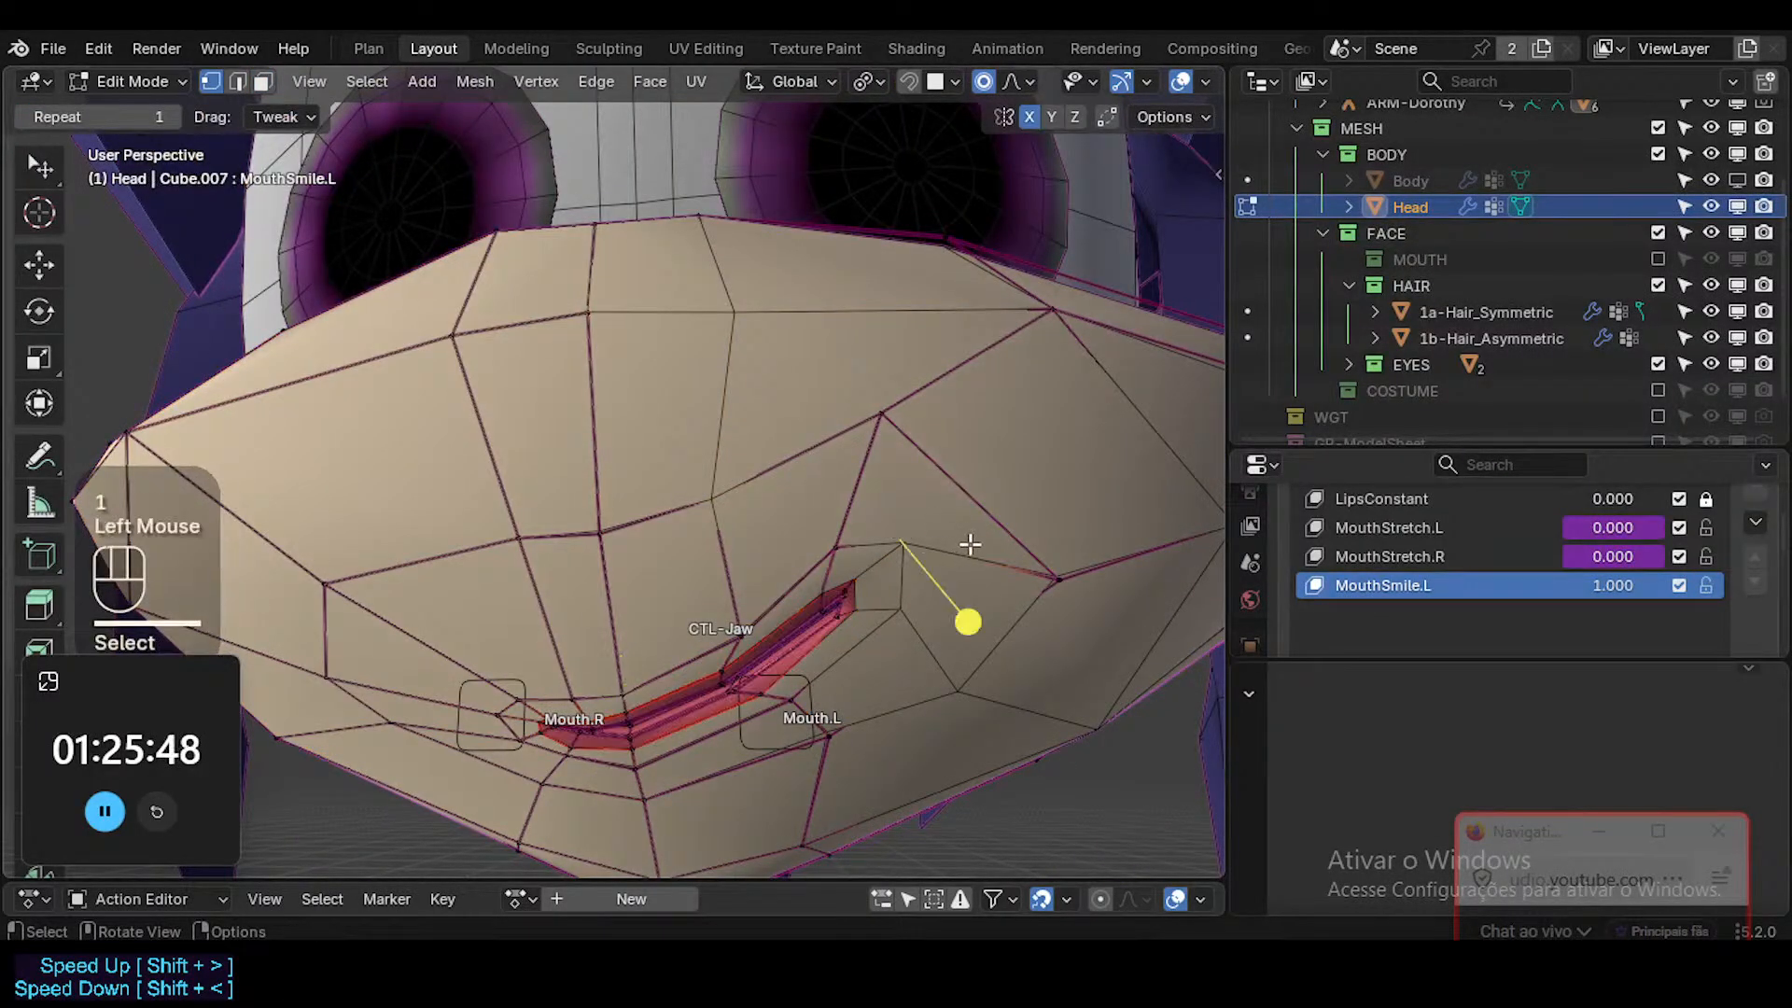
pyautogui.press('r')
pyautogui.click(971, 516)
pyautogui.press('g')
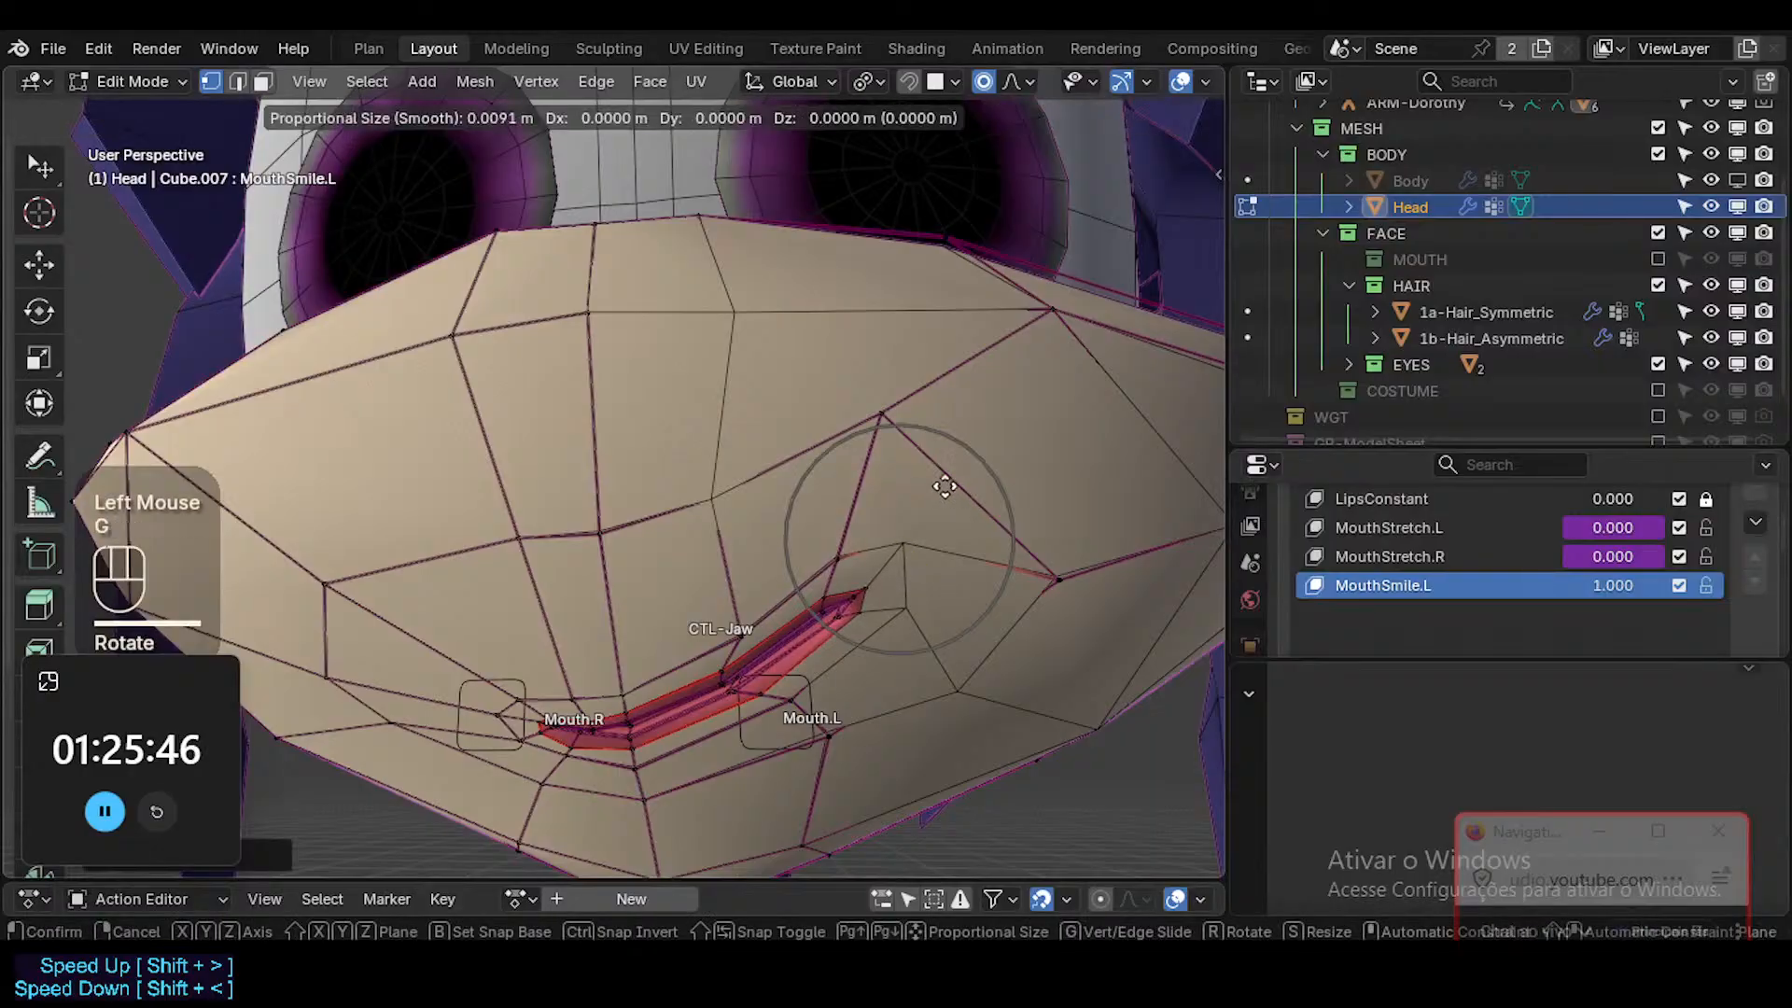
pyautogui.keyDown('shift'); pyautogui.click(811, 552); pyautogui.keyUp('shift')
pyautogui.press('g')
pyautogui.keyDown('shift'); pyautogui.click(638, 620); pyautogui.keyUp('shift')
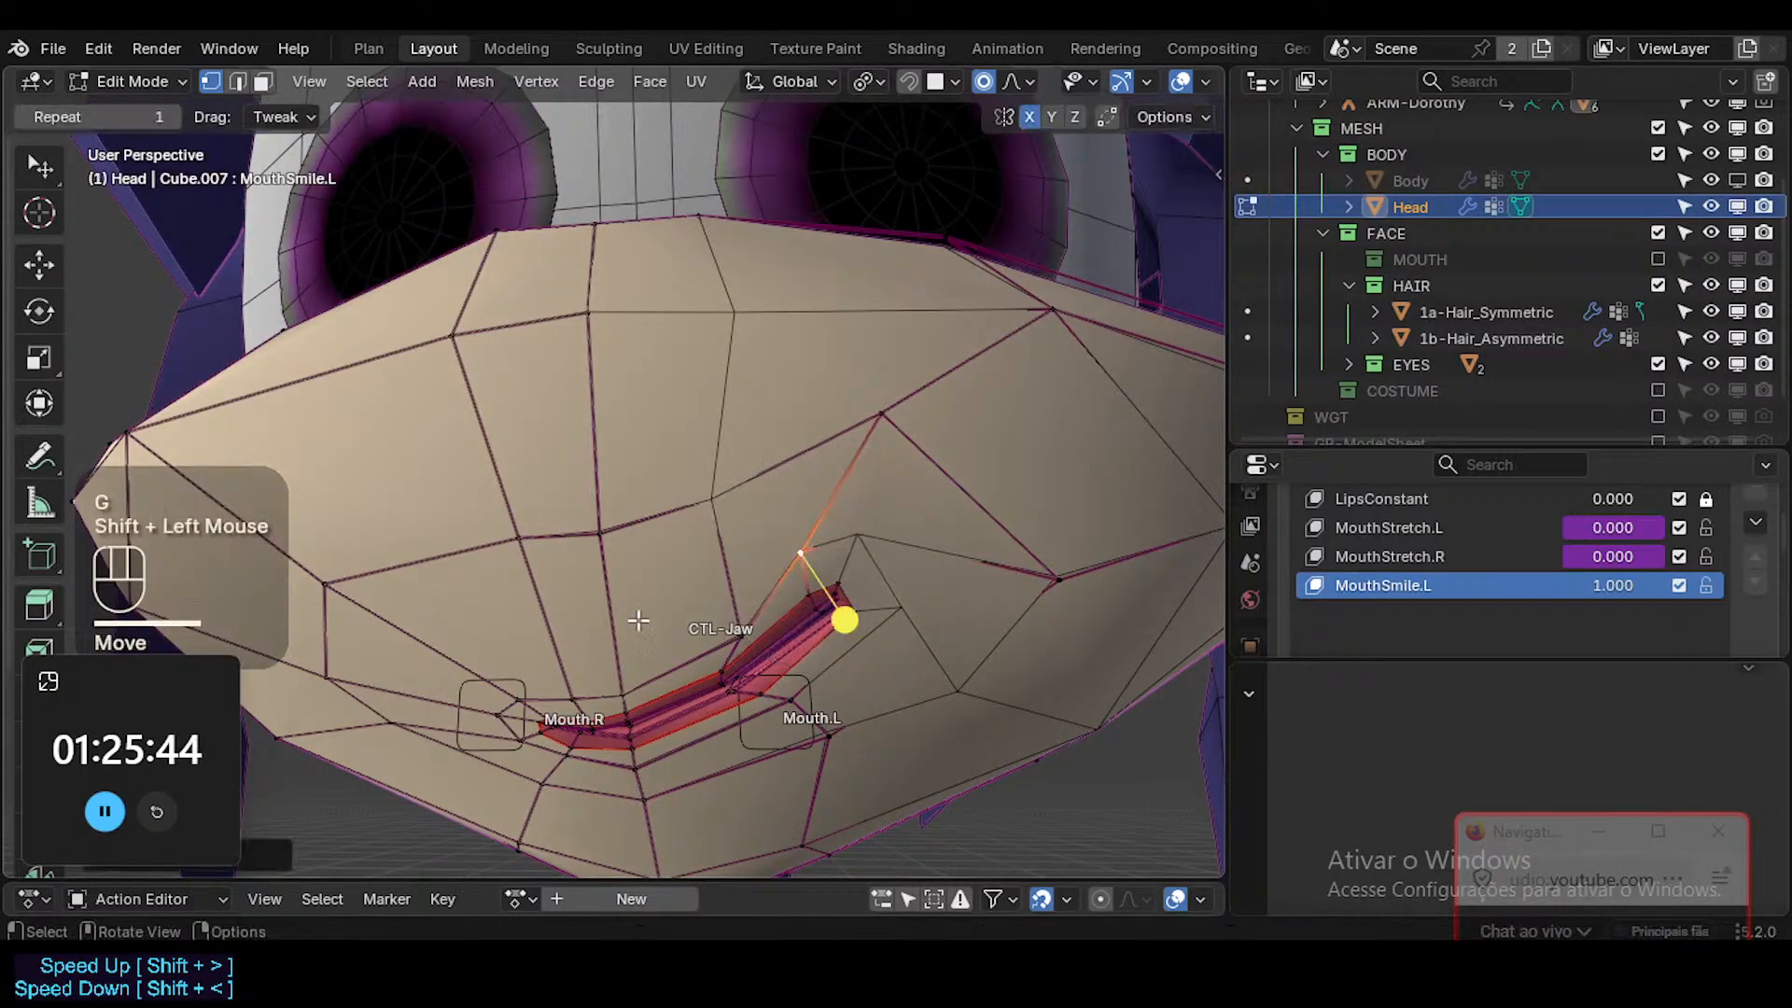
pyautogui.press('g')
pyautogui.keyDown('shift'); pyautogui.click(599, 563); pyautogui.keyUp('shift')
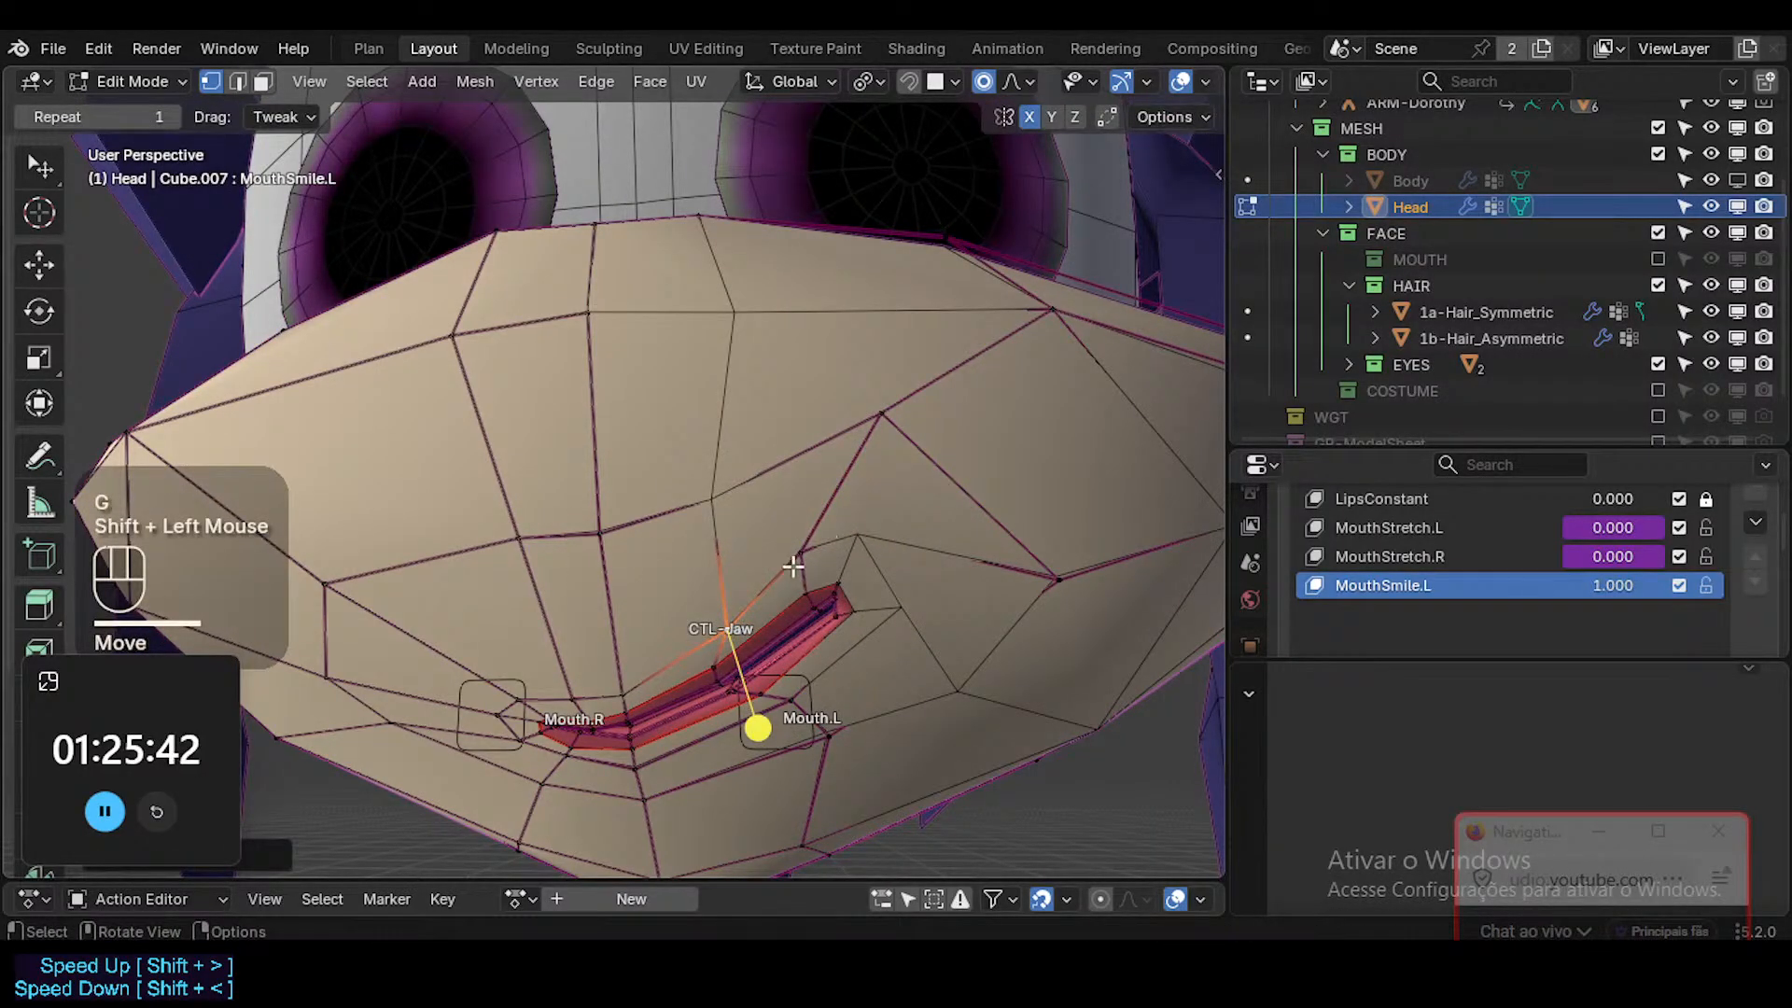
pyautogui.hotkey('alt', 'a')
pyautogui.press('2')
pyautogui.keyDown('alt'); pyautogui.keyDown('shift'); pyautogui.click(806, 556); pyautogui.keyUp('shift'); pyautogui.keyUp('alt')
pyautogui.press('g')
pyautogui.press('g')
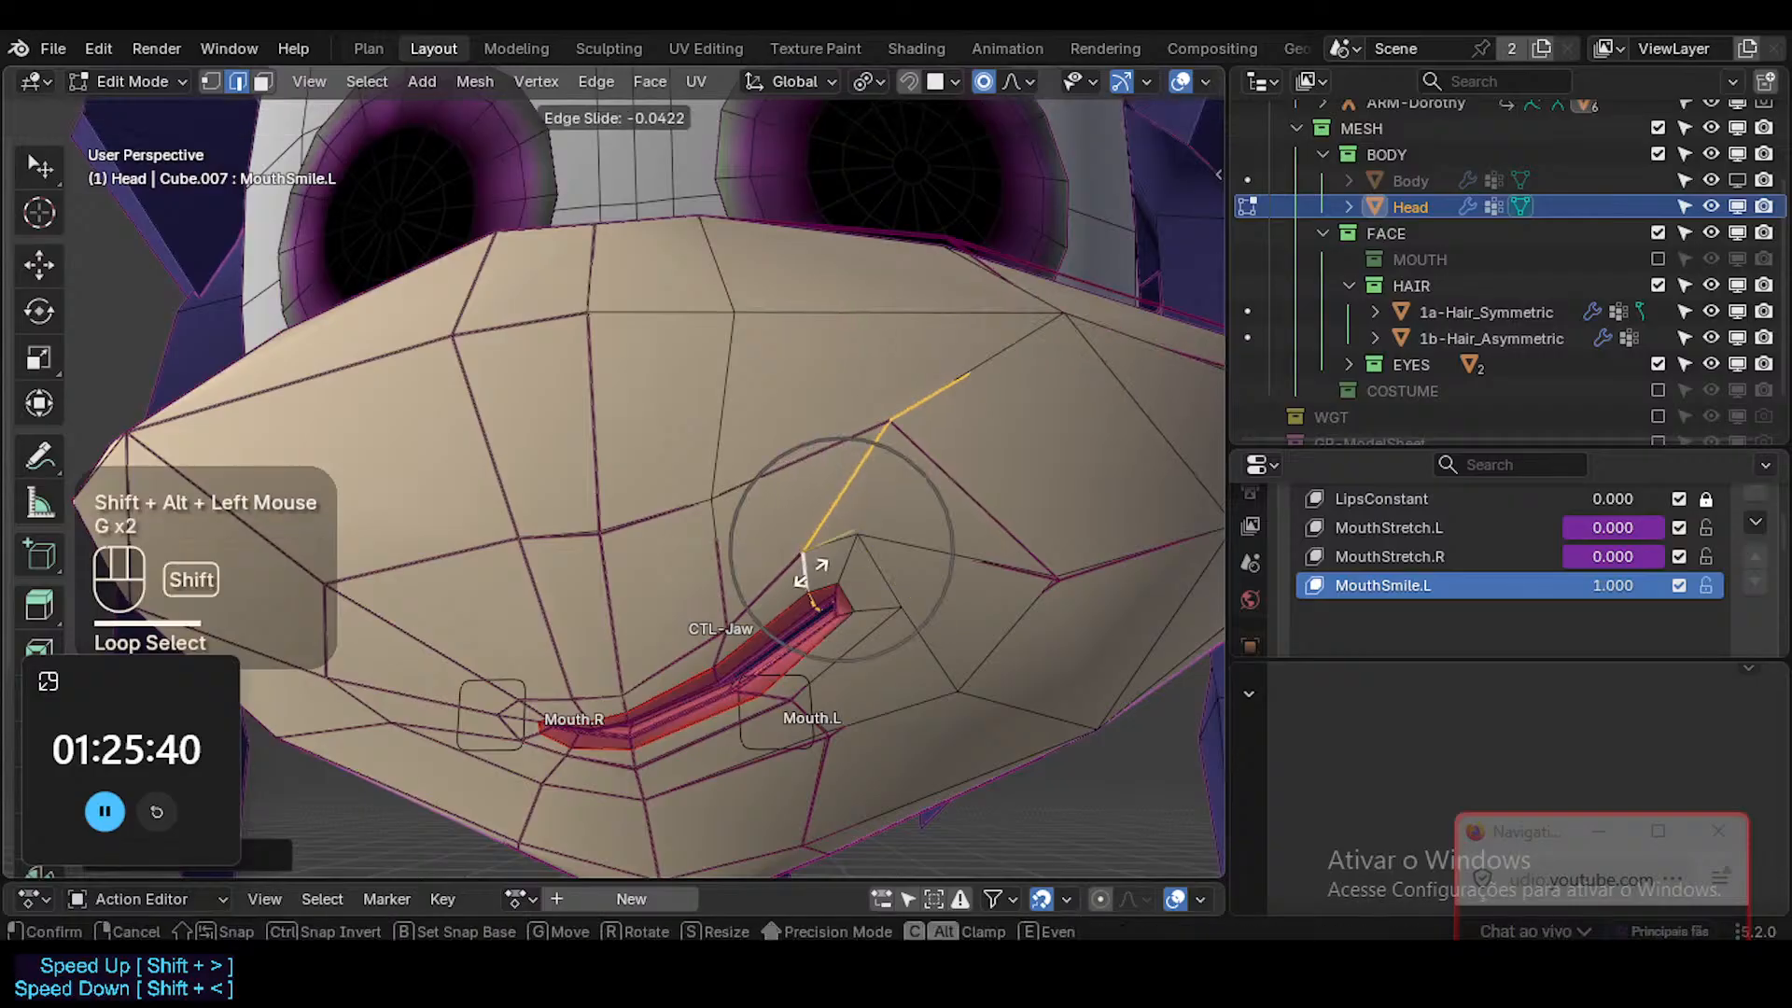
pyautogui.press('Escape')
pyautogui.hotkey('alt', 'a')
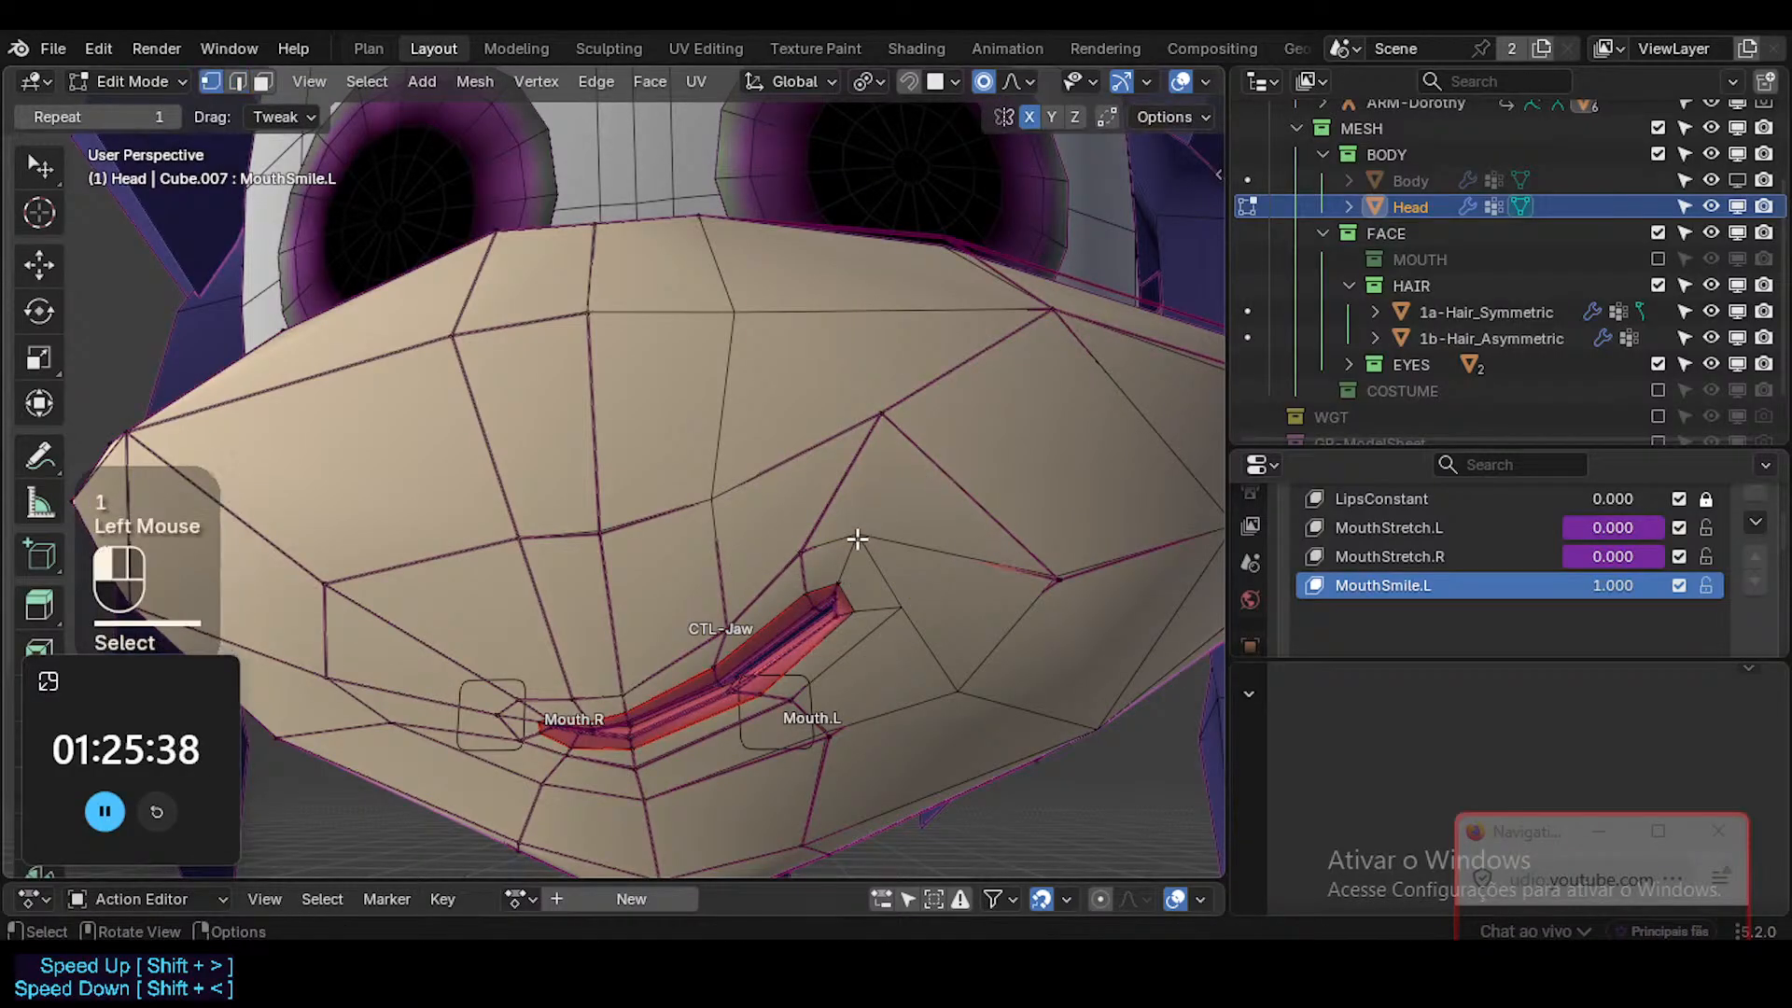
# Nudge the two vertices above the smiling corner and slide the upper cheek vertex inward along its edge.
pyautogui.press('g')
pyautogui.keyDown('shift'); pyautogui.click(827, 505); pyautogui.keyUp('shift')
pyautogui.press('g')
pyautogui.keyDown('shift'); pyautogui.click(820, 391); pyautogui.keyUp('shift')
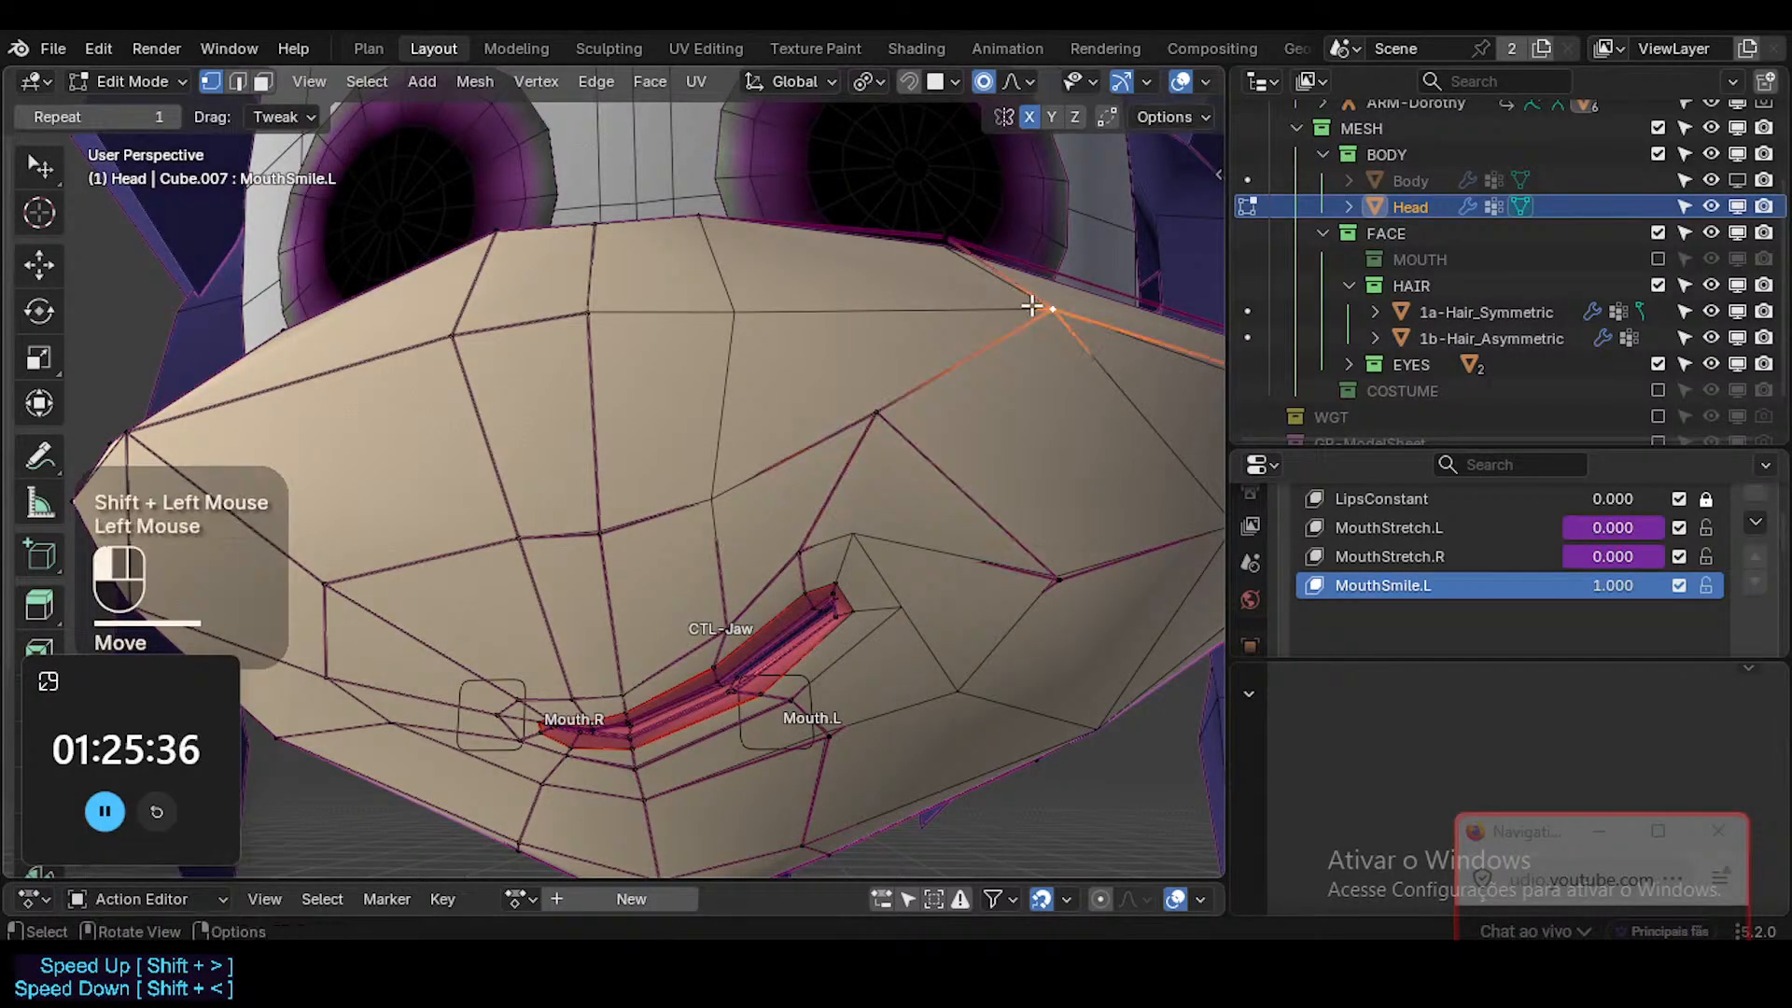
pyautogui.press('g')
pyautogui.press('g')
pyautogui.click(980, 297)
# Reposition the upper cheek vertices on the smiling side from a high angle to smooth the muzzle's curve.
pyautogui.press('g')
pyautogui.keyDown('shift'); pyautogui.click(936, 297); pyautogui.keyUp('shift')
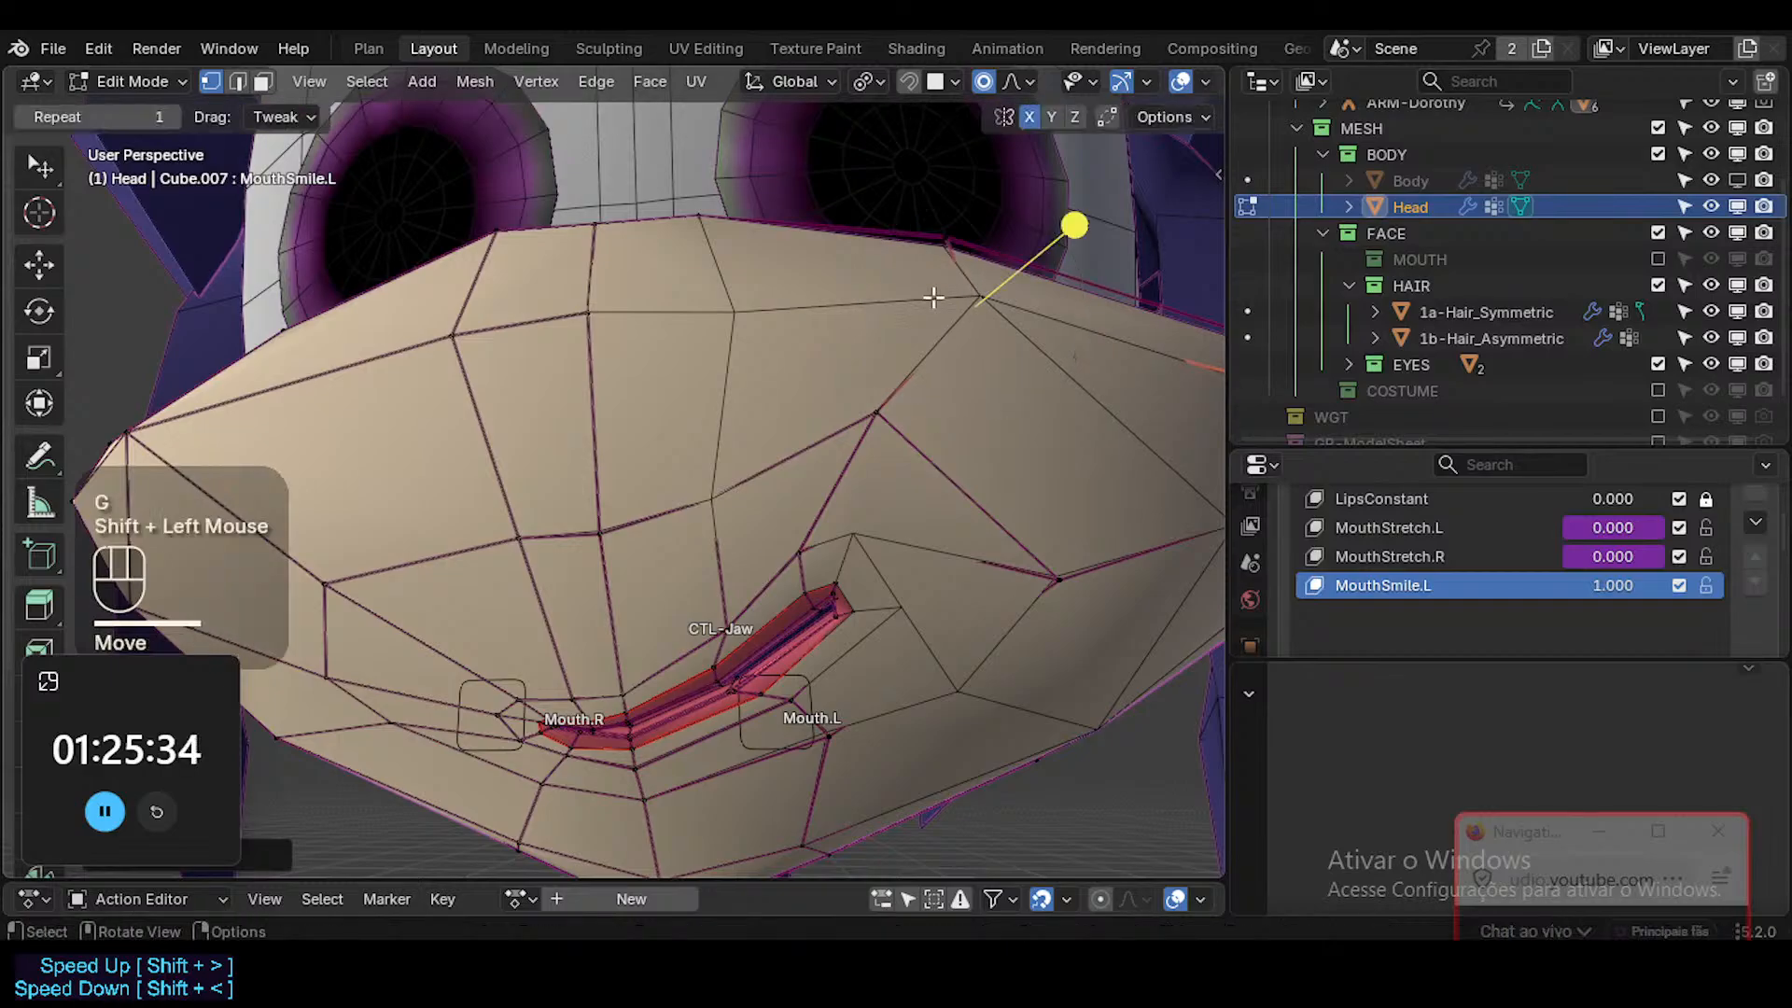
pyautogui.moveTo(933, 297); pyautogui.dragTo(964, 504, button='middle')
pyautogui.press('g')
pyautogui.keyDown('shift'); pyautogui.click(965, 357); pyautogui.keyUp('shift')
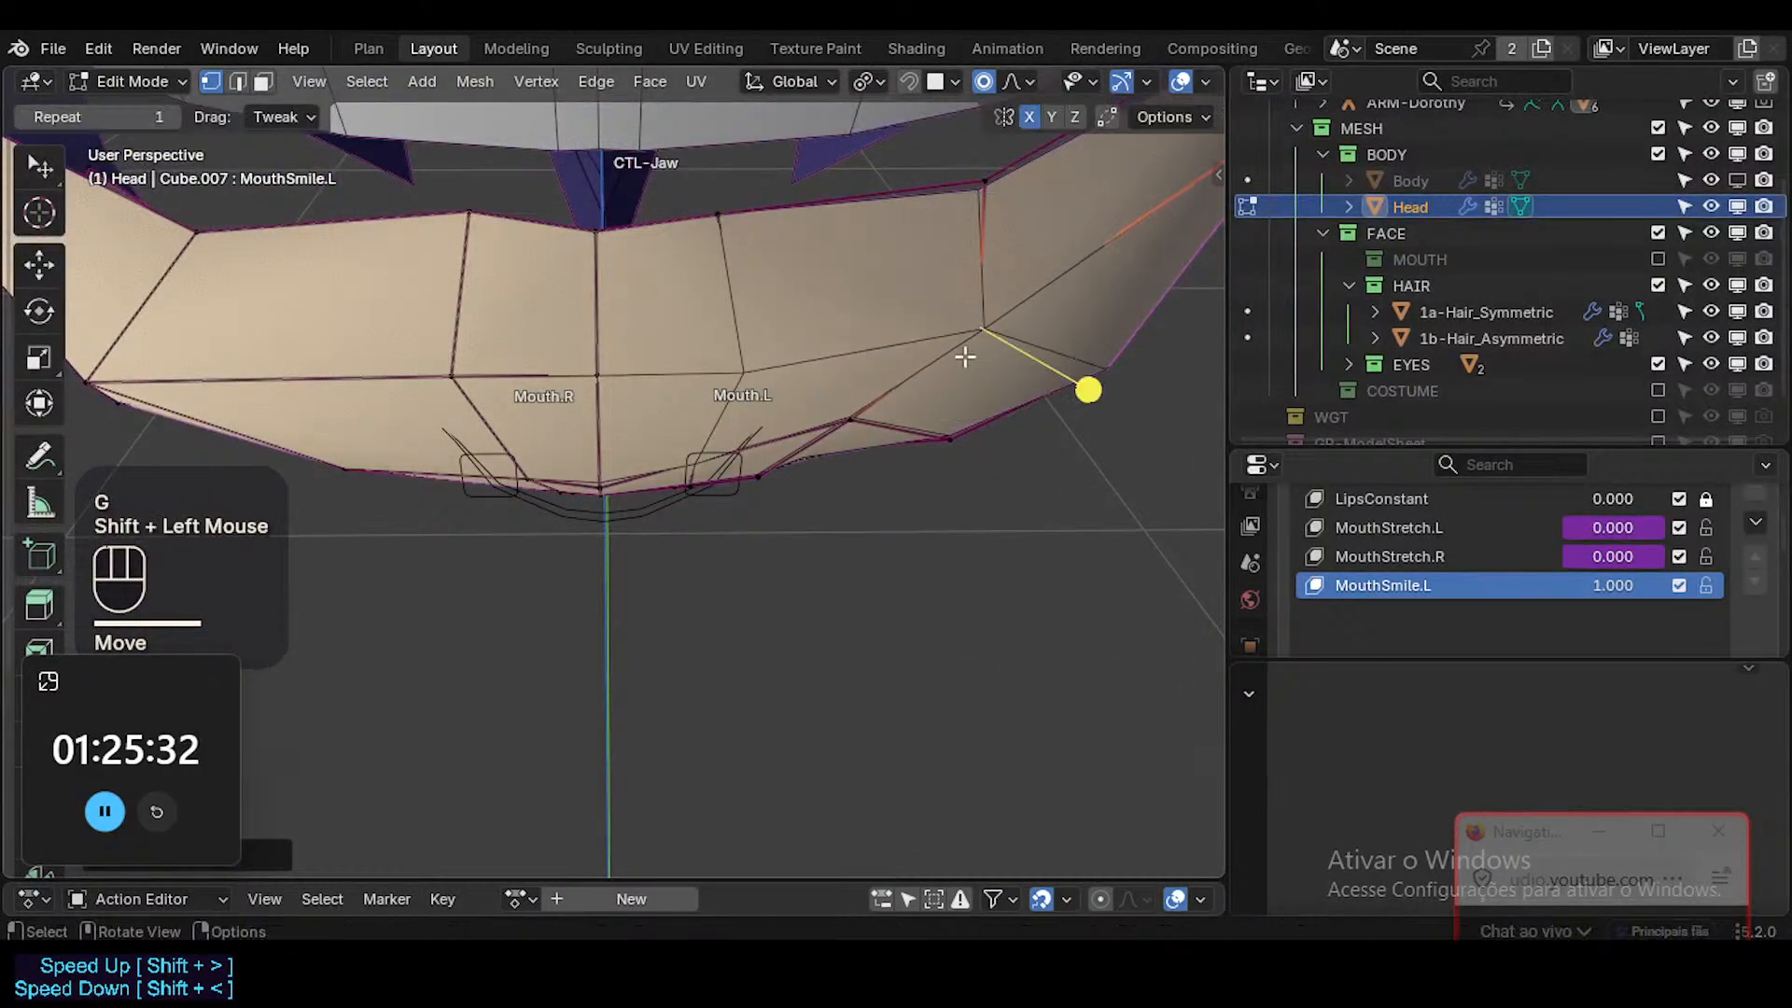
pyautogui.moveTo(965, 356); pyautogui.dragTo(972, 372, button='middle')
# Adjust the vertices above the upper lip from the side angle to even out the muzzle profile.
pyautogui.press('g')
pyautogui.click(854, 381)
pyautogui.click(735, 380)
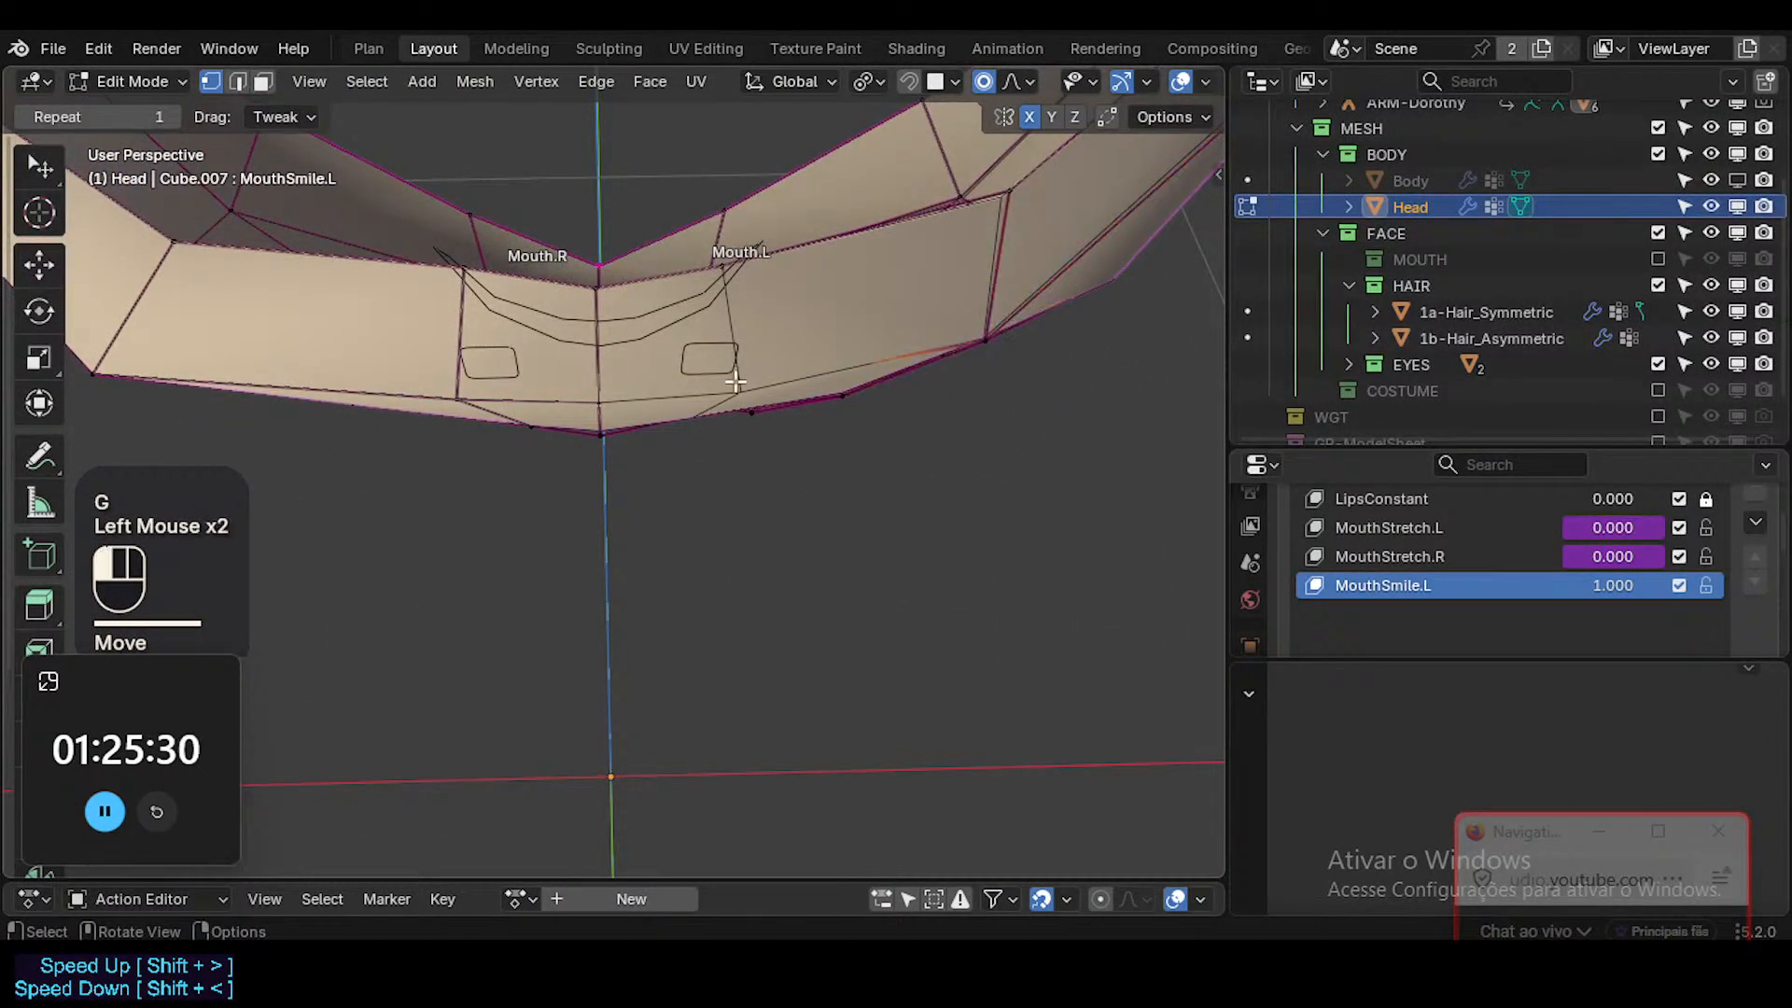
pyautogui.moveTo(735, 381); pyautogui.dragTo(713, 617, button='middle')
pyautogui.press('g')
pyautogui.keyDown('shift'); pyautogui.click(775, 549); pyautogui.keyUp('shift')
pyautogui.click(756, 591)
# Move the cheek vertices behind and below the smiling mouth corner from the side angle.
pyautogui.press('g')
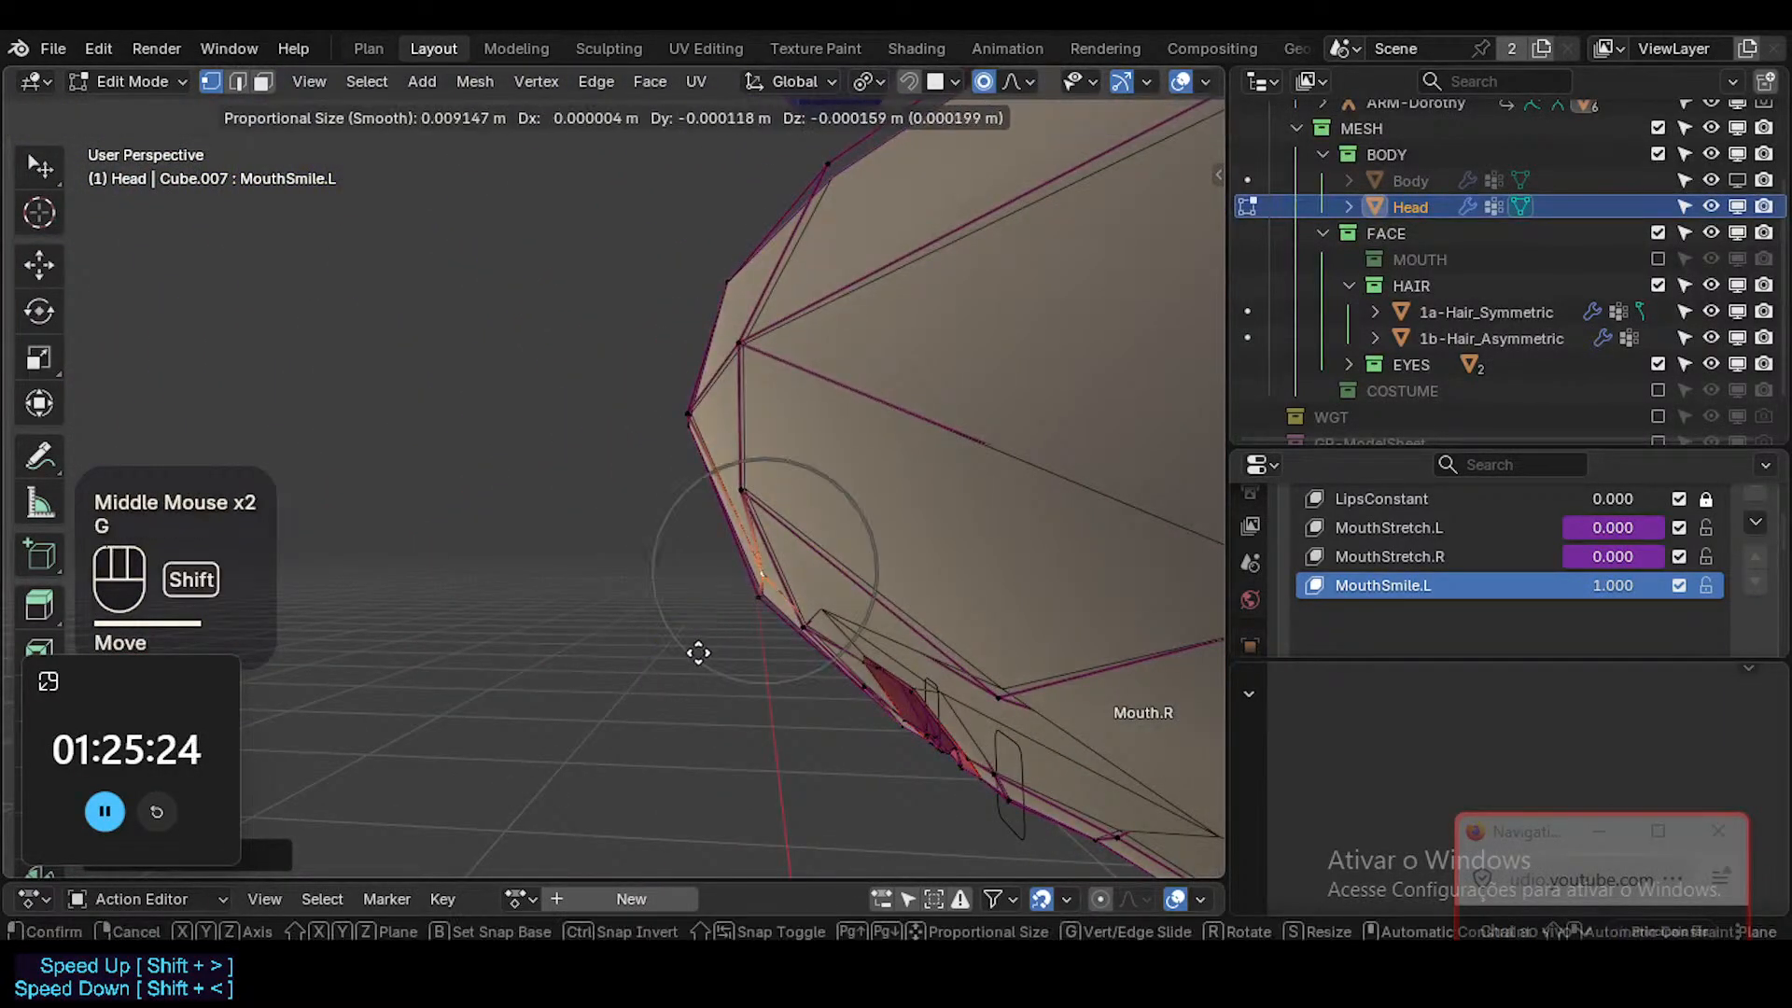
pyautogui.keyDown('shift'); pyautogui.click(661, 701); pyautogui.keyUp('shift')
pyautogui.keyDown('shift'); pyautogui.moveTo(852, 669); pyautogui.dragTo(983, 620, button='middle'); pyautogui.keyUp('shift')
pyautogui.click(983, 619)
pyautogui.press('g')
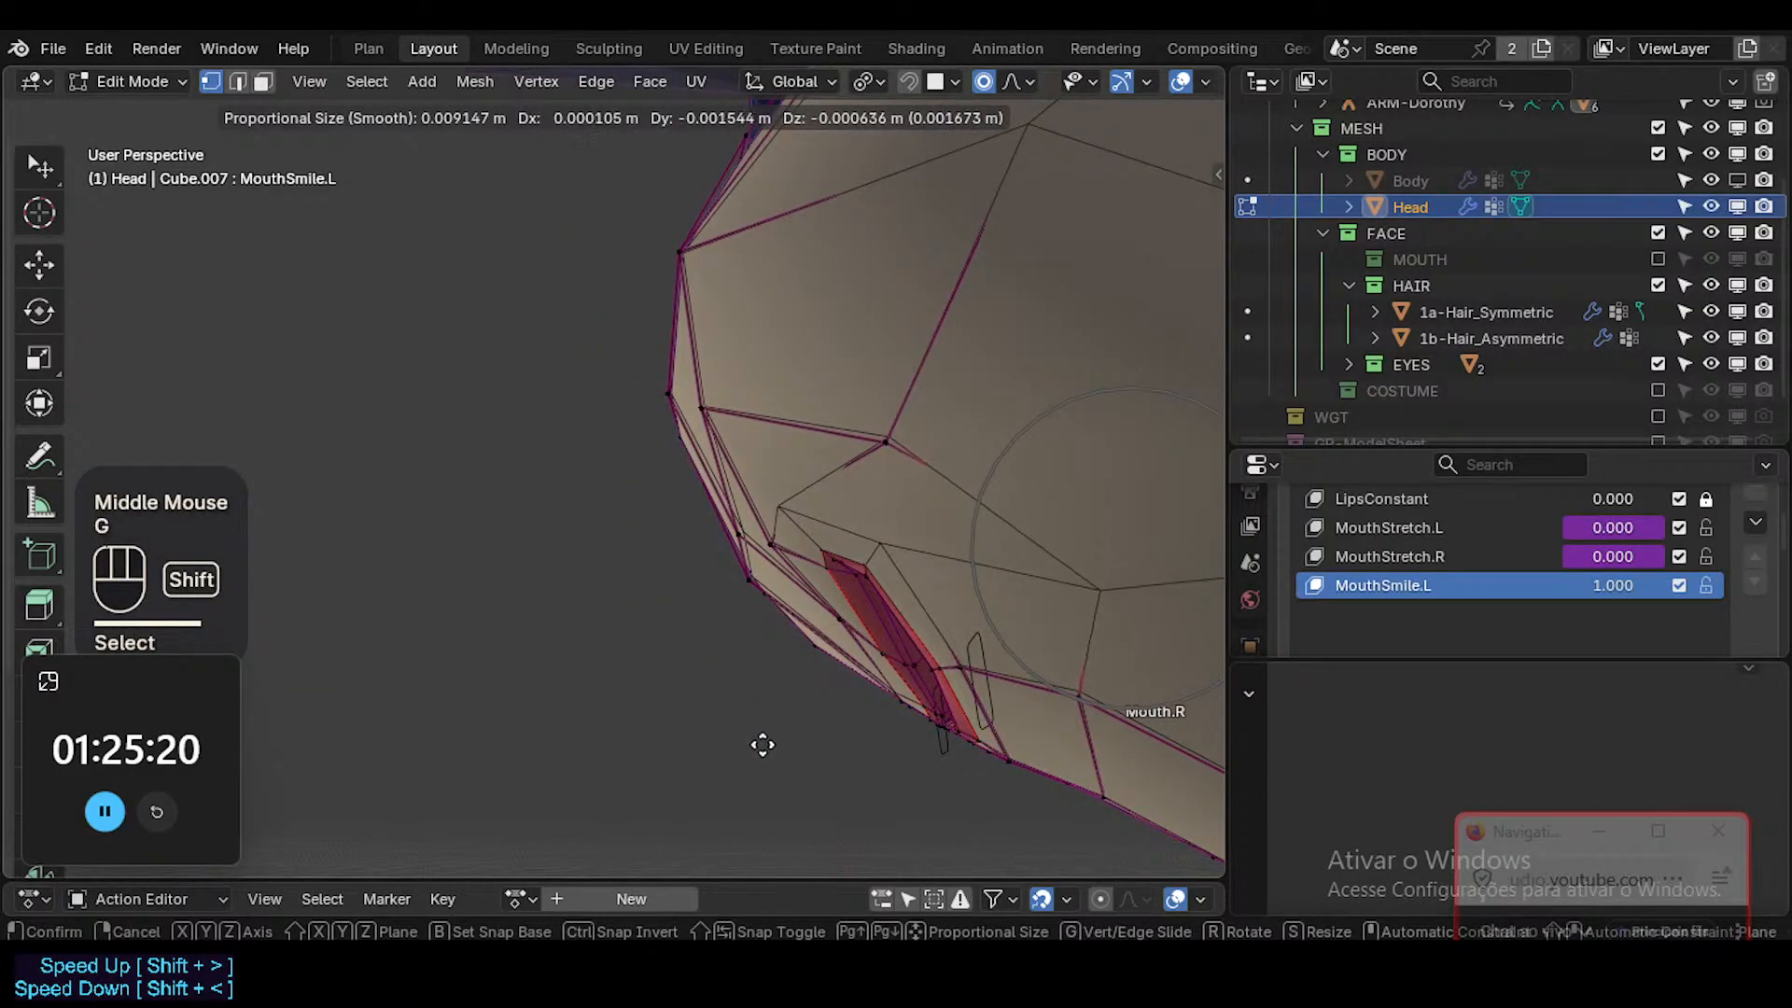
pyautogui.keyDown('shift'); pyautogui.click(689, 100); pyautogui.keyUp('shift')
pyautogui.moveTo(830, 567); pyautogui.dragTo(999, 600, button='middle')
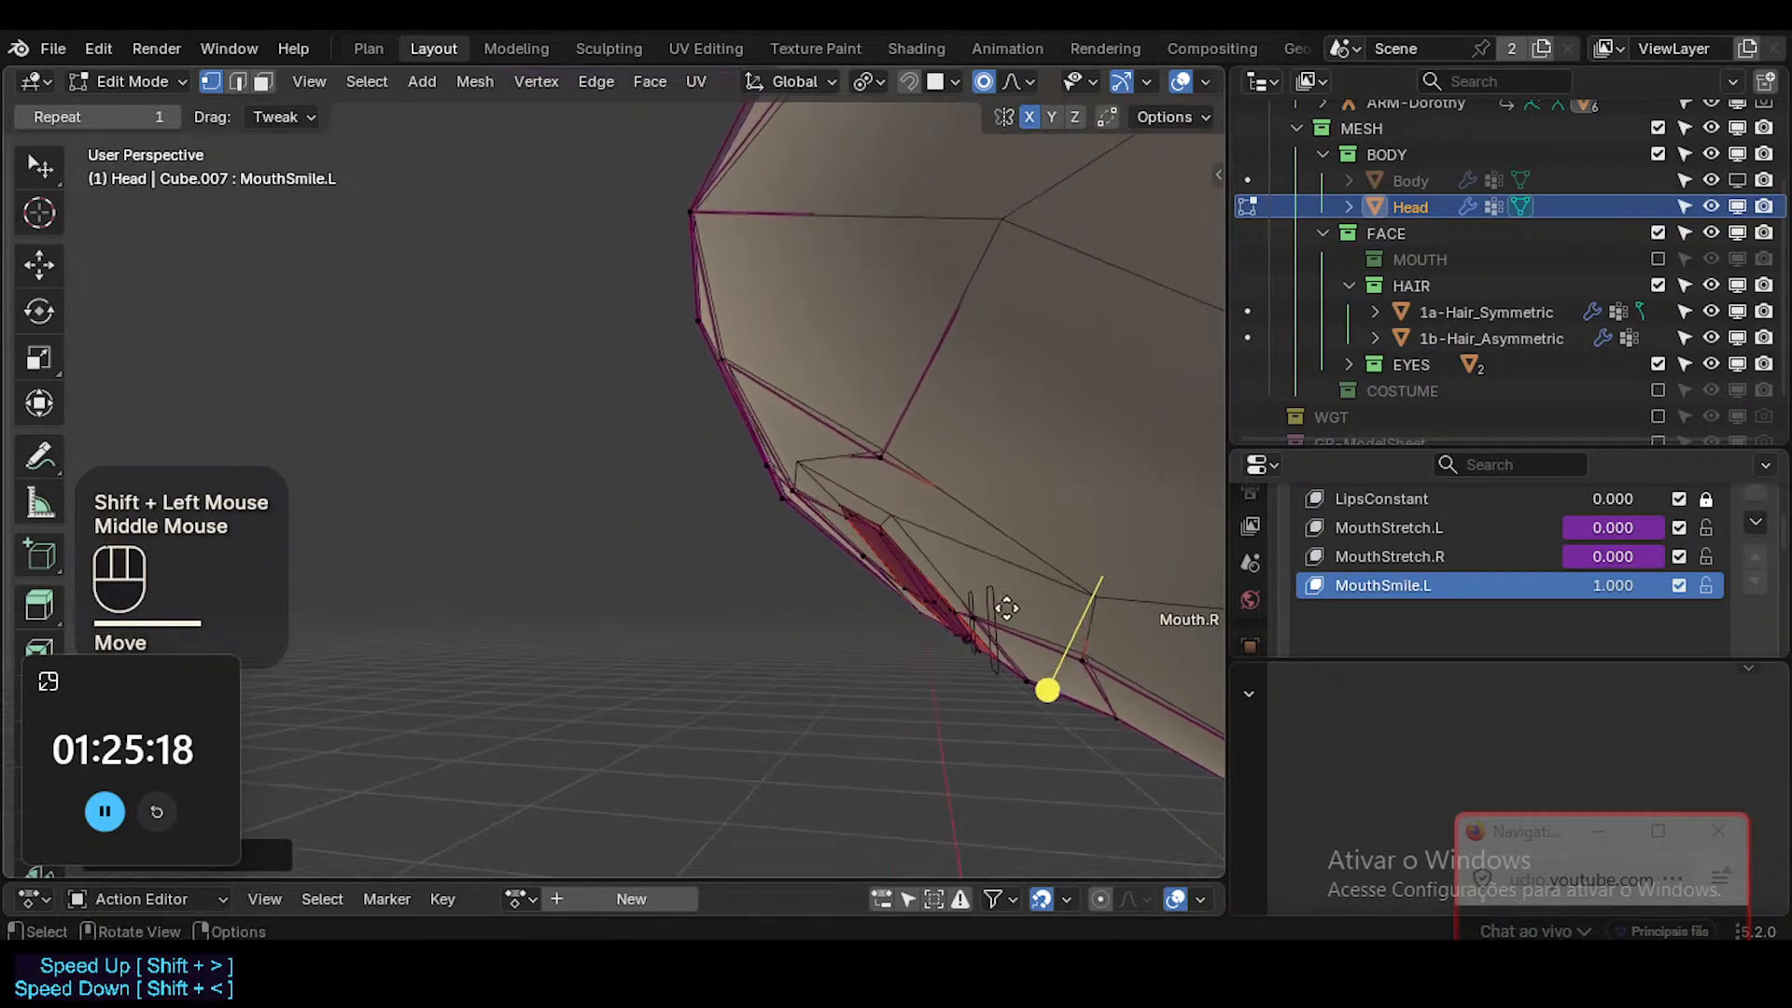
pyautogui.press('g')
pyautogui.click(995, 609)
# Reposition the lower cheek vertex near the jaw edge on the smiling side.
pyautogui.moveTo(588, 624); pyautogui.dragTo(908, 524, button='middle')
pyautogui.scroll(-5, 964, 476)
pyautogui.click(1020, 608)
pyautogui.moveTo(1020, 607); pyautogui.dragTo(977, 671, button='middle')
pyautogui.press('g')
pyautogui.keyDown('shift'); pyautogui.click(831, 658); pyautogui.keyUp('shift')
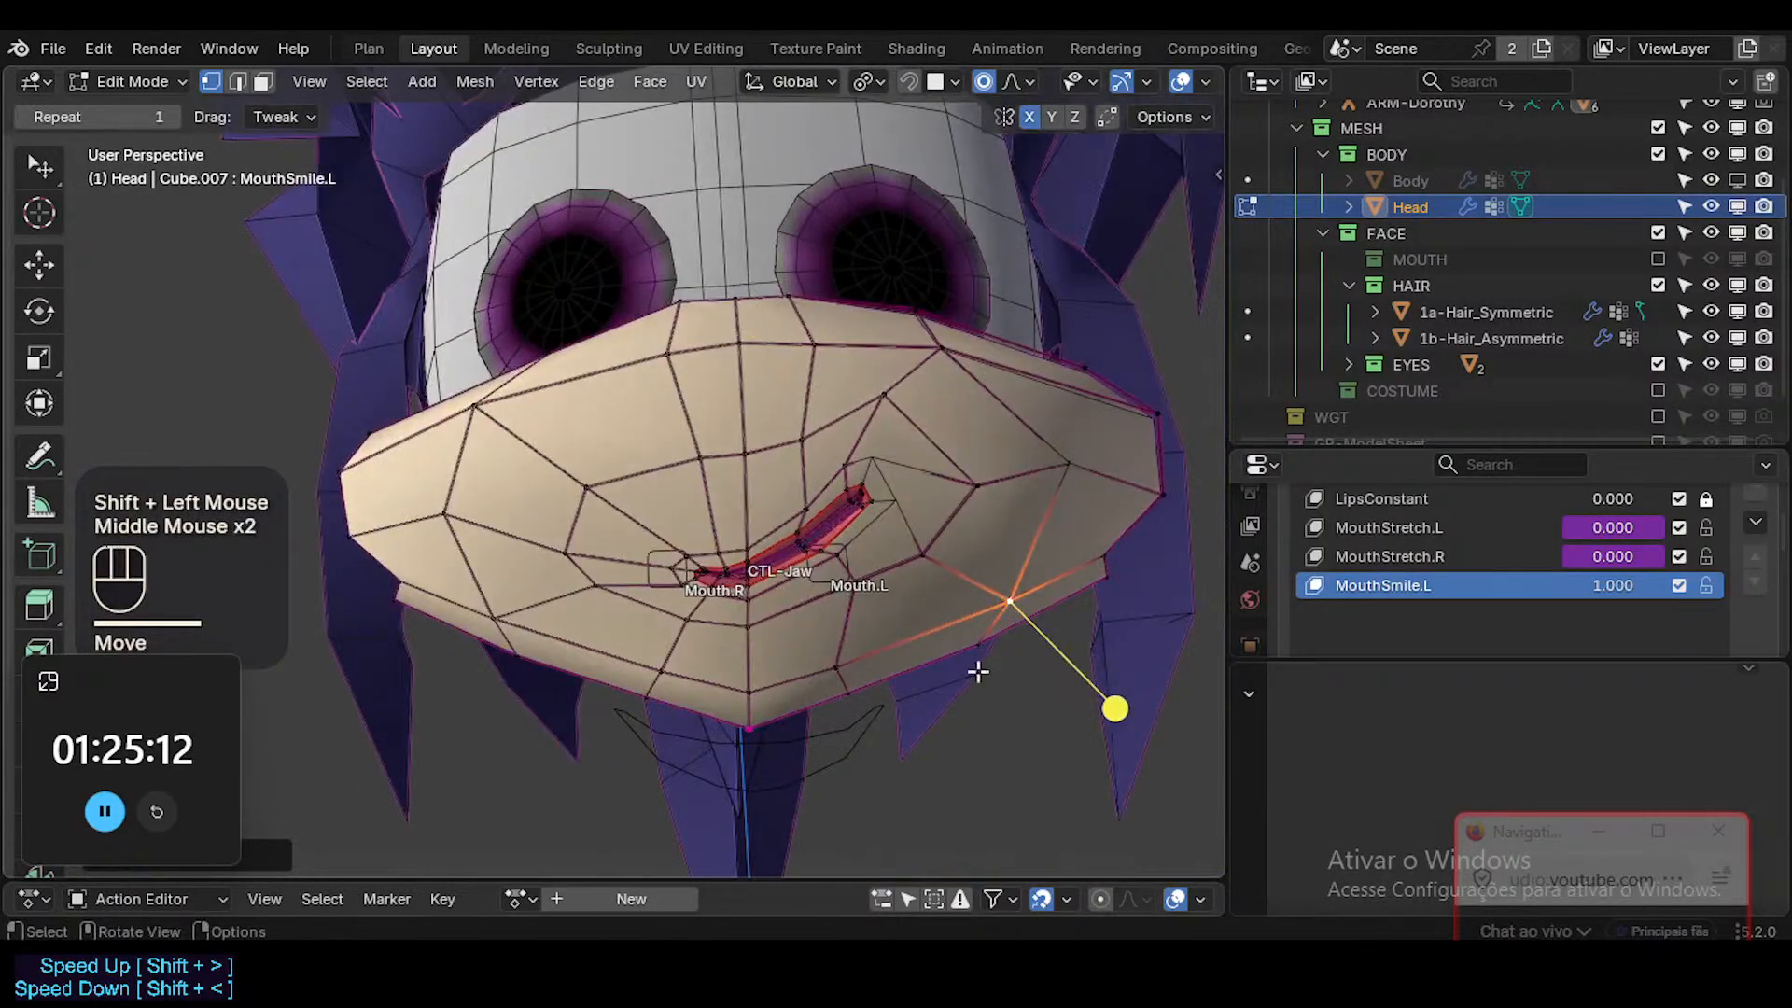
pyautogui.scroll(3, 843, 541)
pyautogui.press('3')
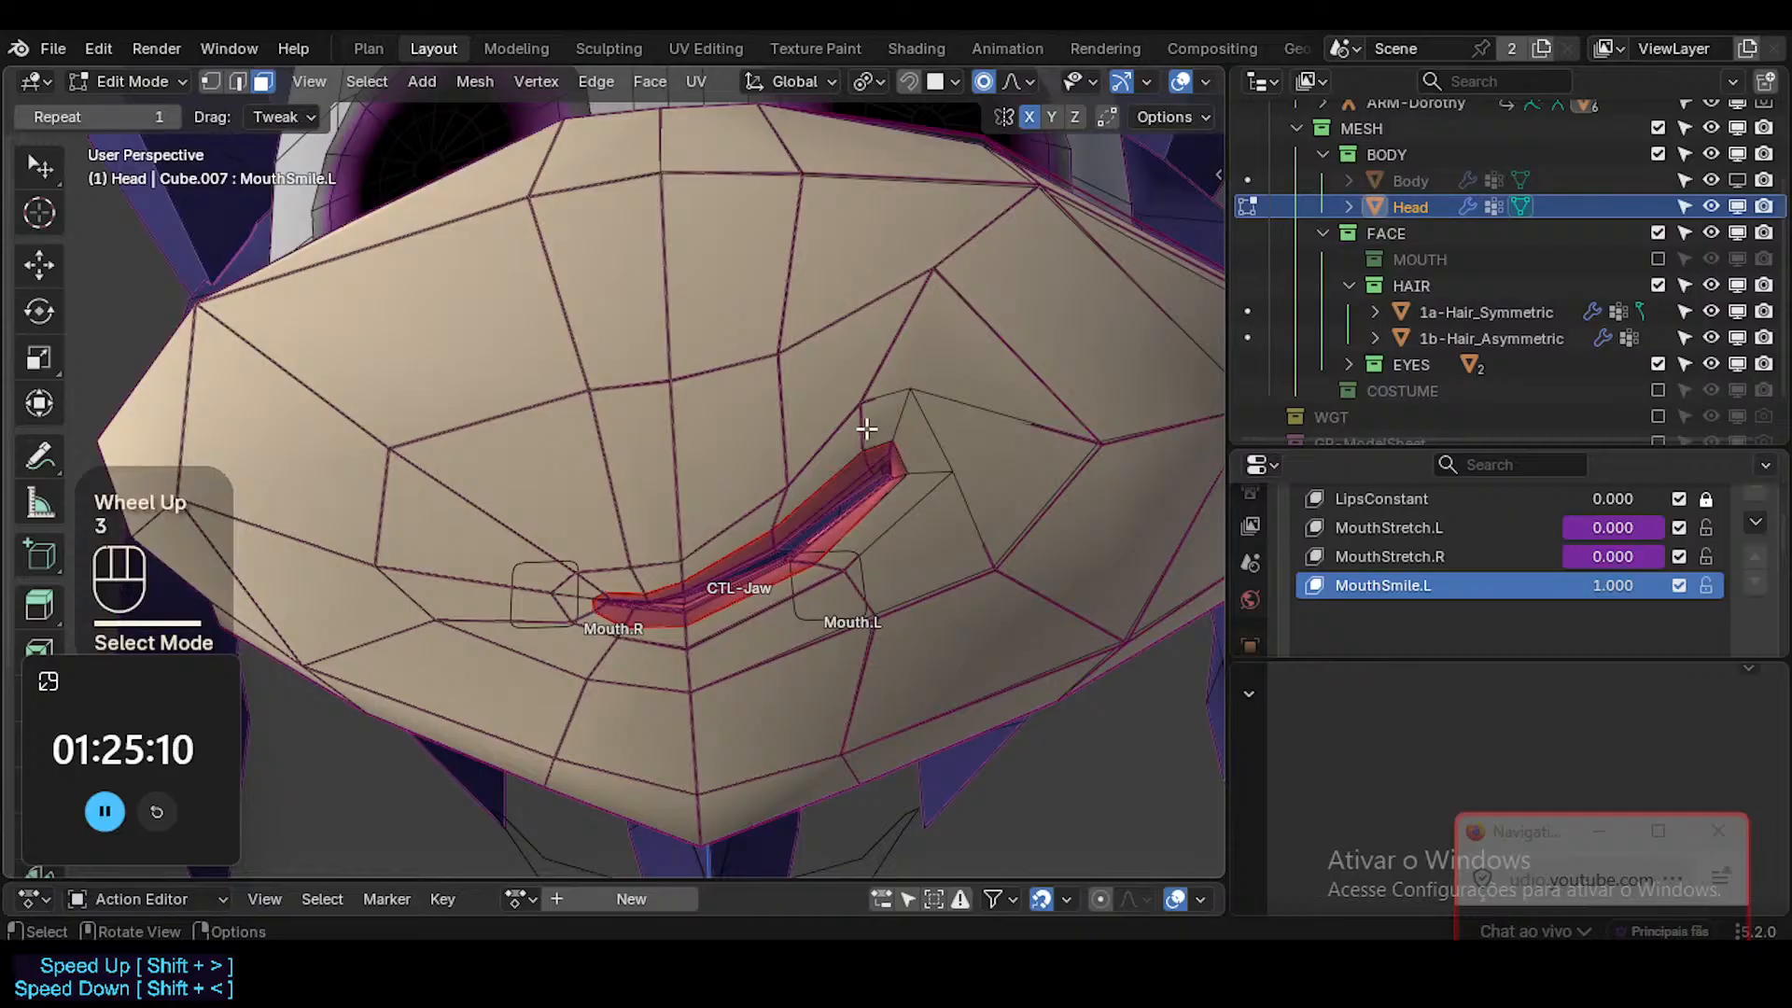
pyautogui.keyDown('shift'); pyautogui.click(901, 461); pyautogui.keyUp('shift')
pyautogui.keyDown('alt'); pyautogui.keyDown('shift'); pyautogui.click(901, 456); pyautogui.keyUp('shift'); pyautogui.keyUp('alt')
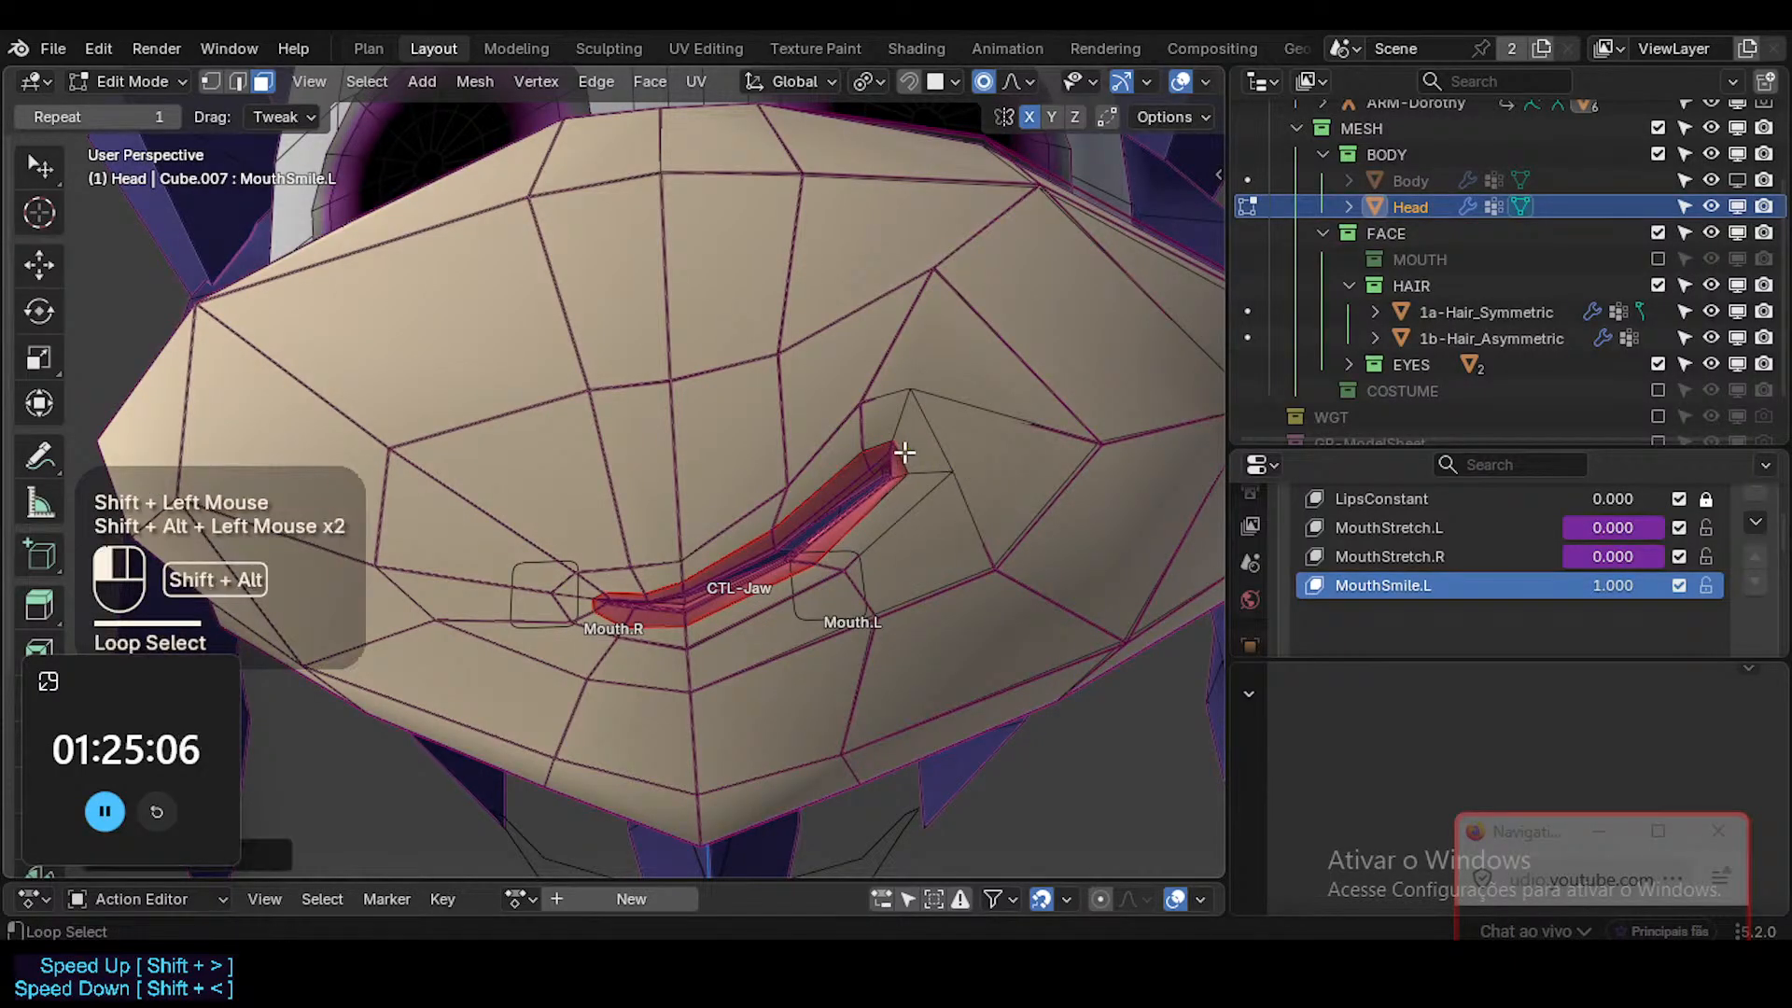
pyautogui.hotkey('alt', 'a')
pyautogui.press('c')
pyautogui.click(896, 457)
pyautogui.rightClick(896, 458)
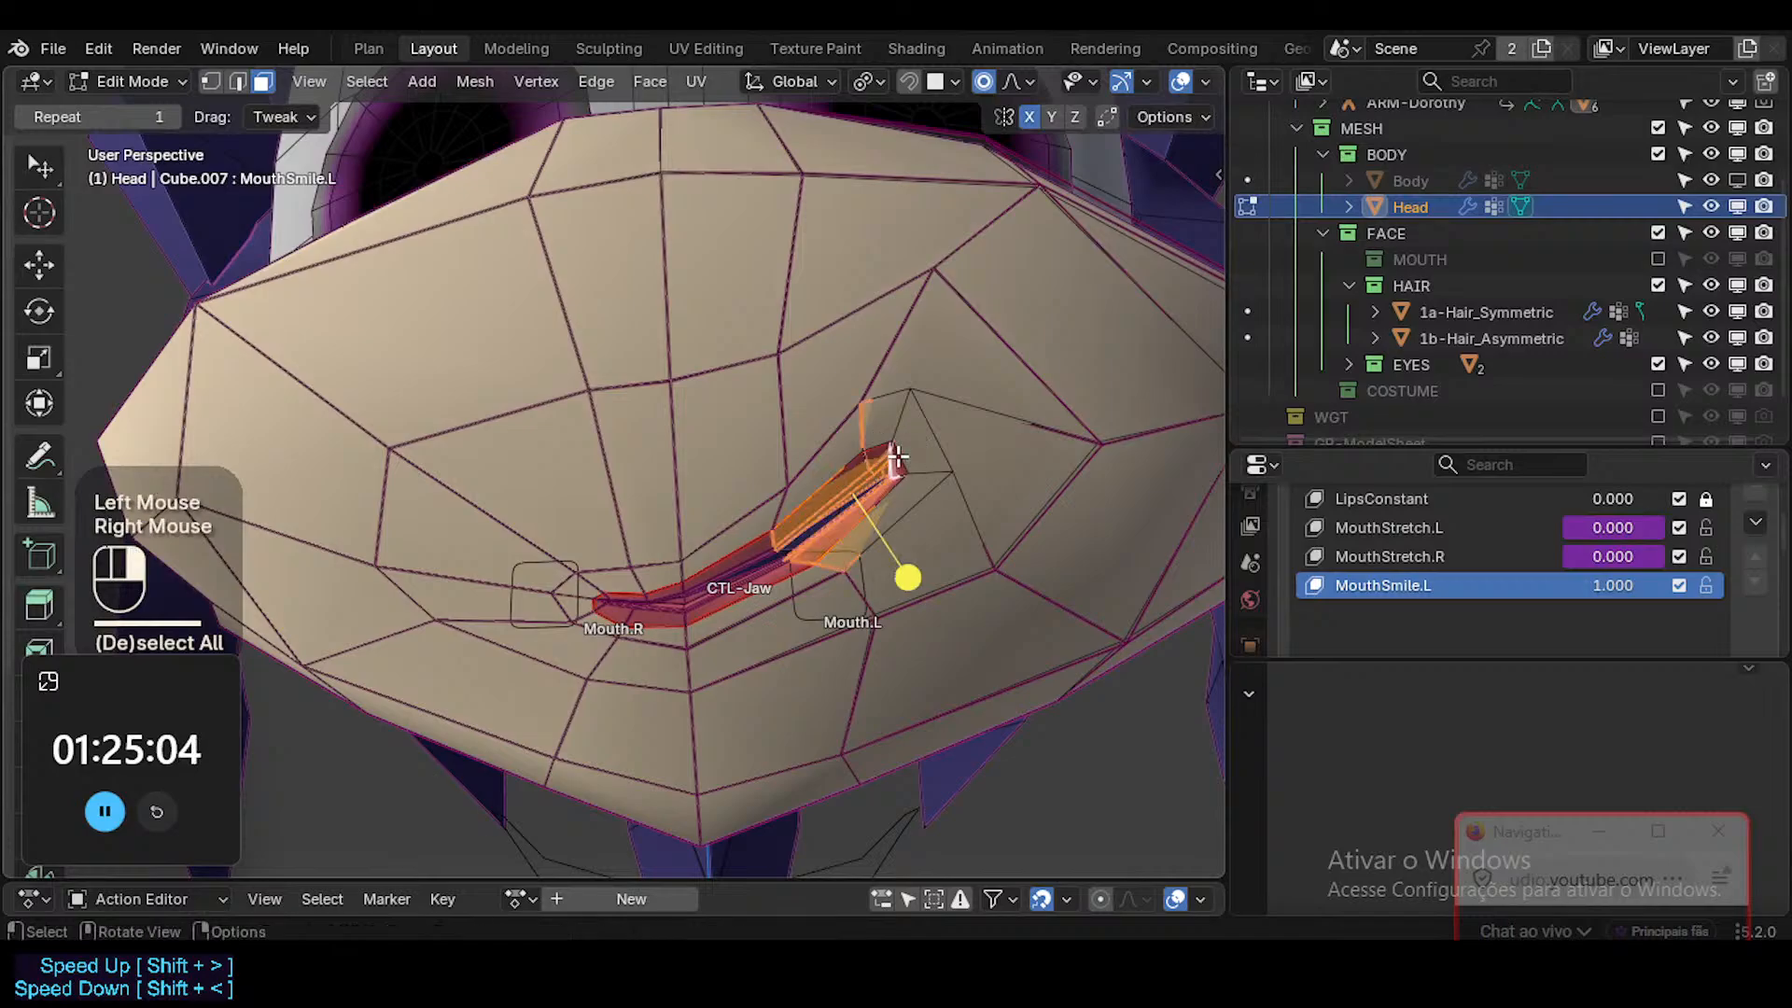
pyautogui.hotkey('alt', 'a')
# Circle-select the faces around the smiling mouth corner and rotate them slightly with proportional editing.
pyautogui.moveTo(945, 483)
pyautogui.mouseDown(button='middle')
pyautogui.moveTo(952, 600)
pyautogui.moveTo(832, 512)
pyautogui.moveTo(599, 510)
pyautogui.moveTo(840, 513)
pyautogui.moveTo(914, 490)
pyautogui.mouseUp(button='middle')
pyautogui.scroll(-4, 833, 512)
pyautogui.press('c')
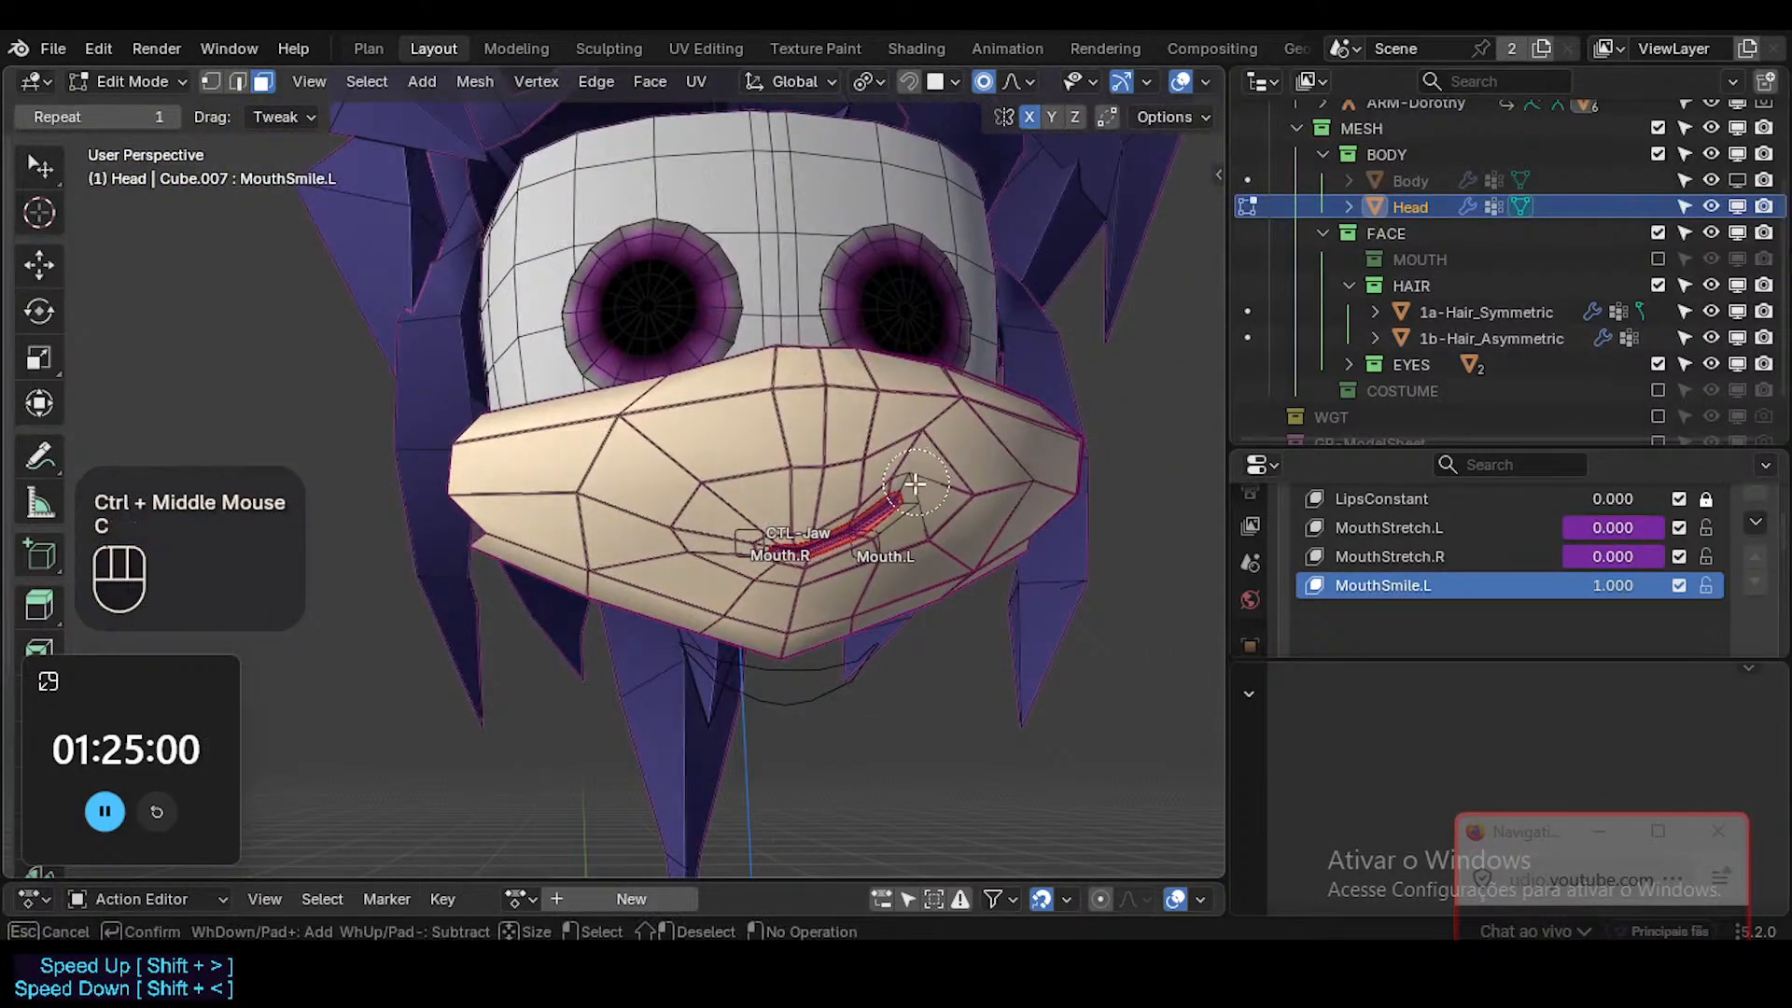
pyautogui.click(914, 490)
pyautogui.rightClick(1017, 512)
pyautogui.press('r')
pyautogui.click(971, 512)
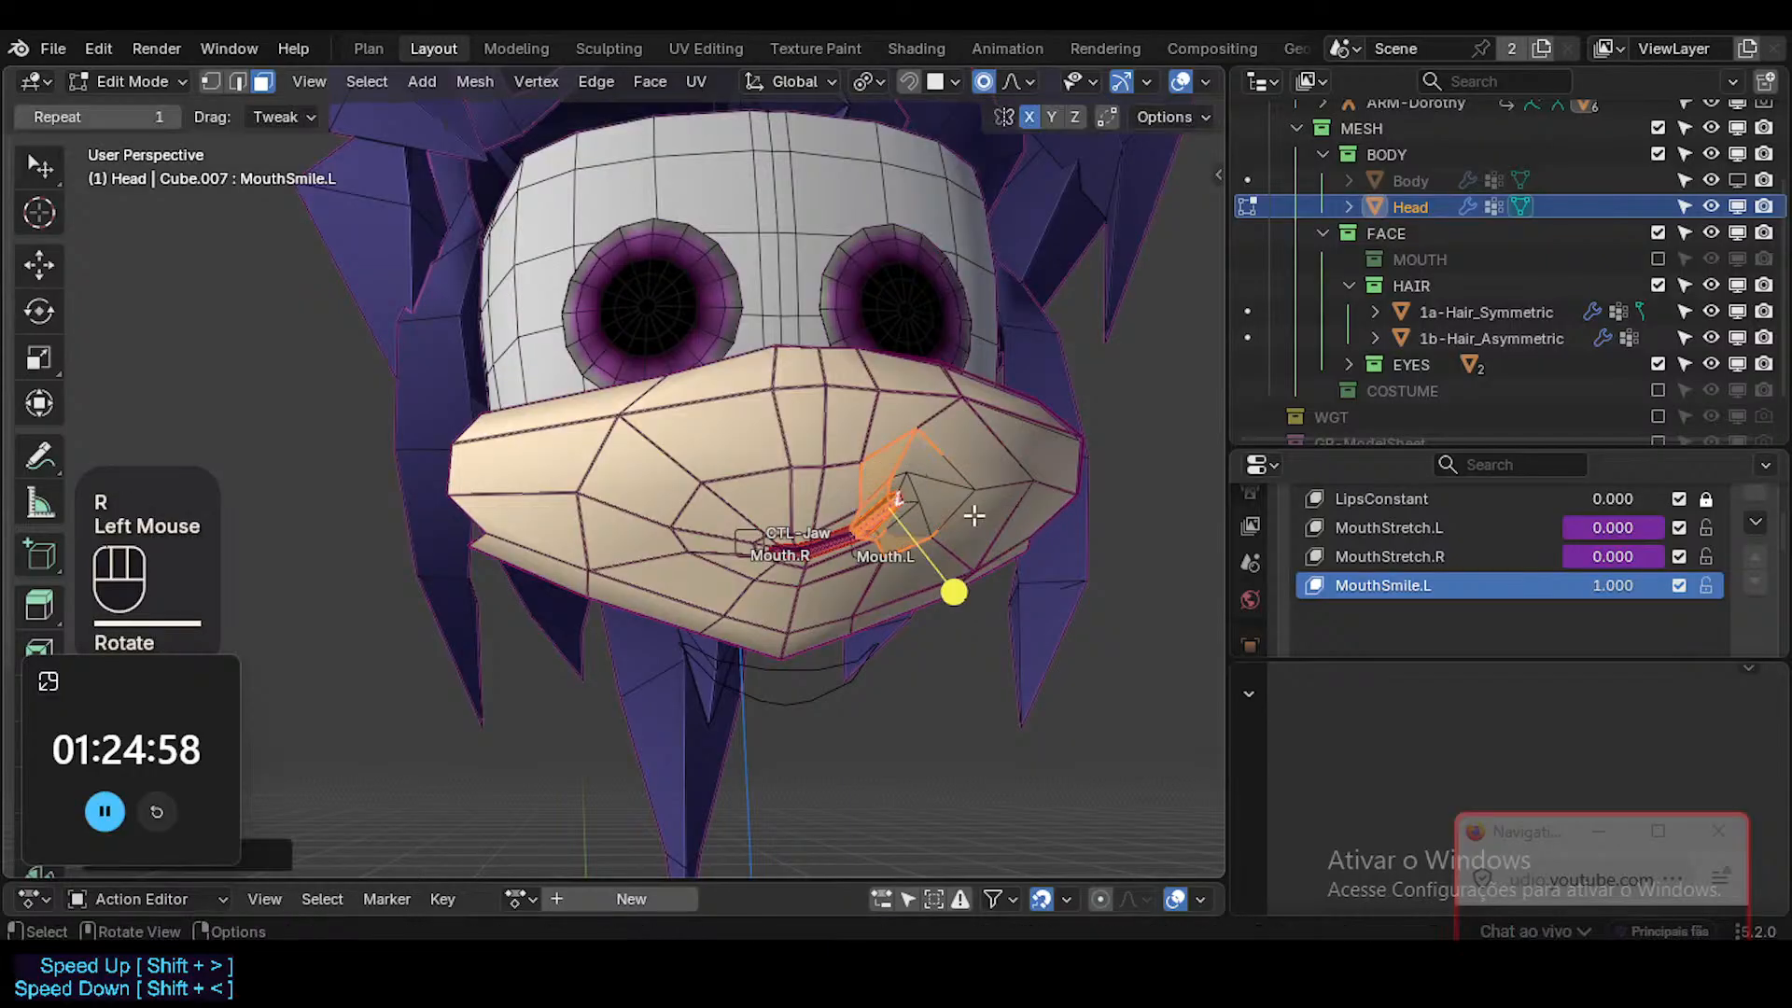
# Examine the smiling corner and the gap between the lips up close with overlays hidden.
pyautogui.scroll(2, 975, 516)
pyautogui.press('a')
pyautogui.press('Tab')
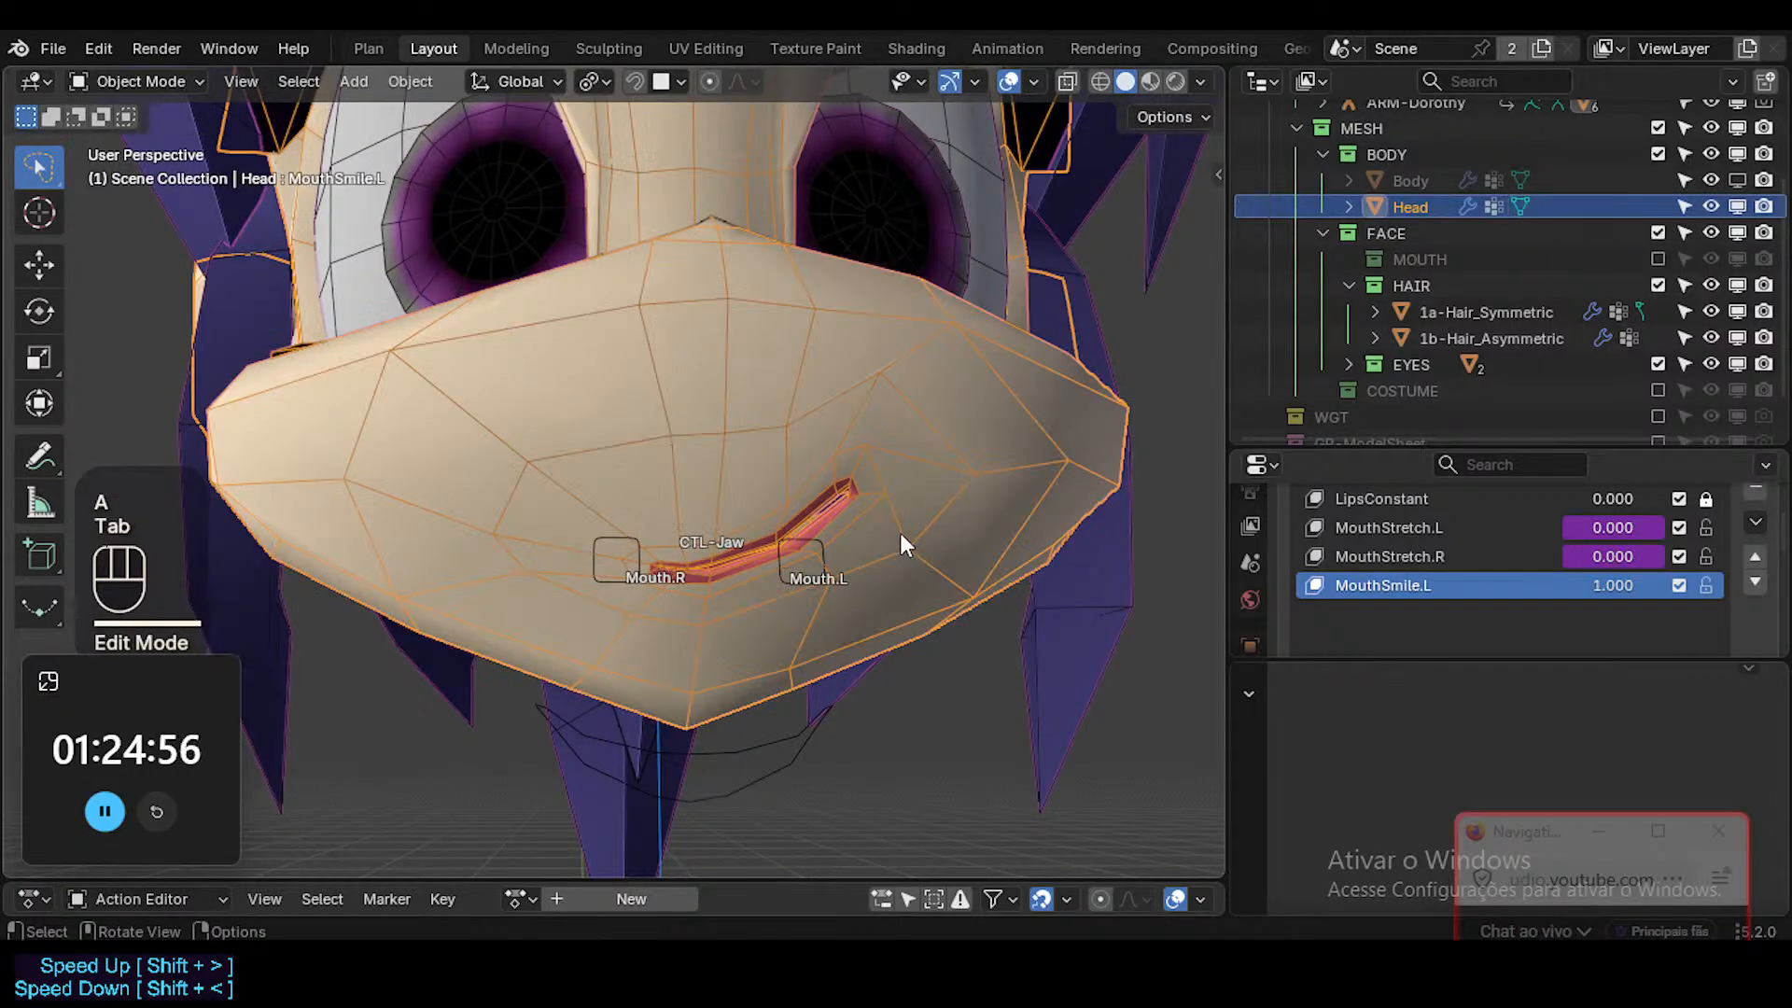
pyautogui.hotkey('shift', 'alt', 'z')
pyautogui.scroll(-2, 882, 527)
pyautogui.scroll(2, 873, 515)
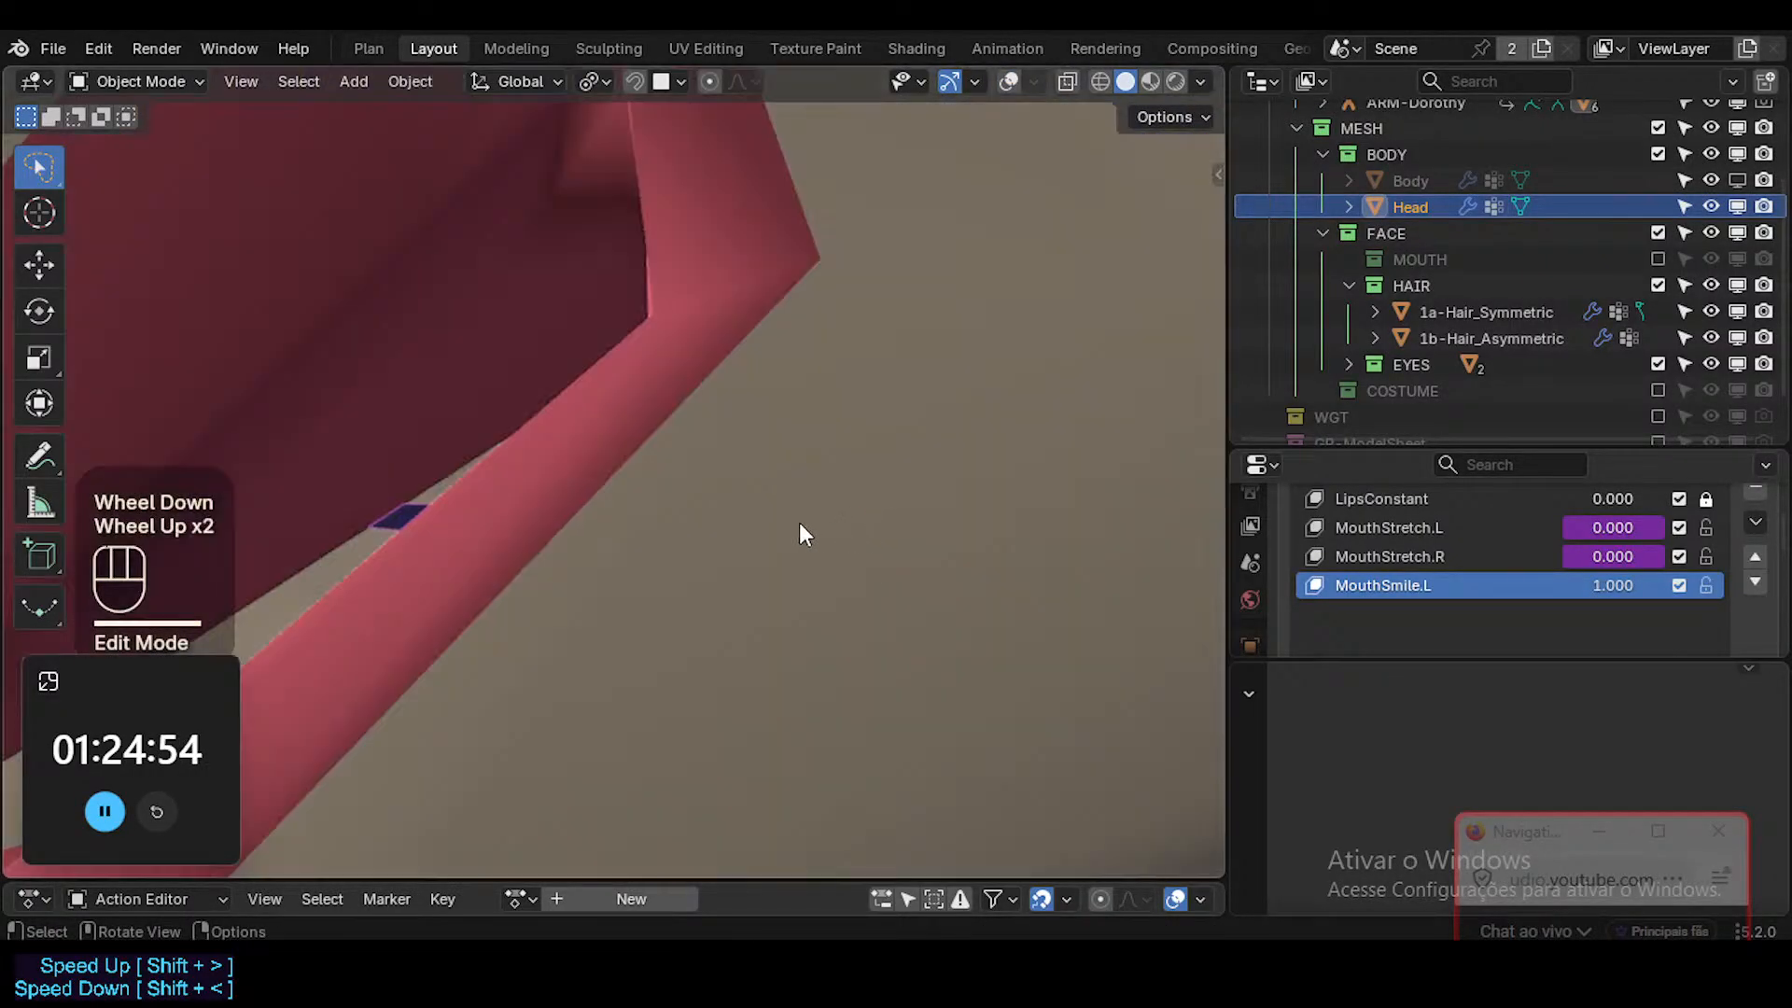
pyautogui.scroll(-1, 799, 527)
pyautogui.press('Tab')
pyautogui.scroll(2, 733, 497)
pyautogui.hotkey('shift', 'alt', 'z')
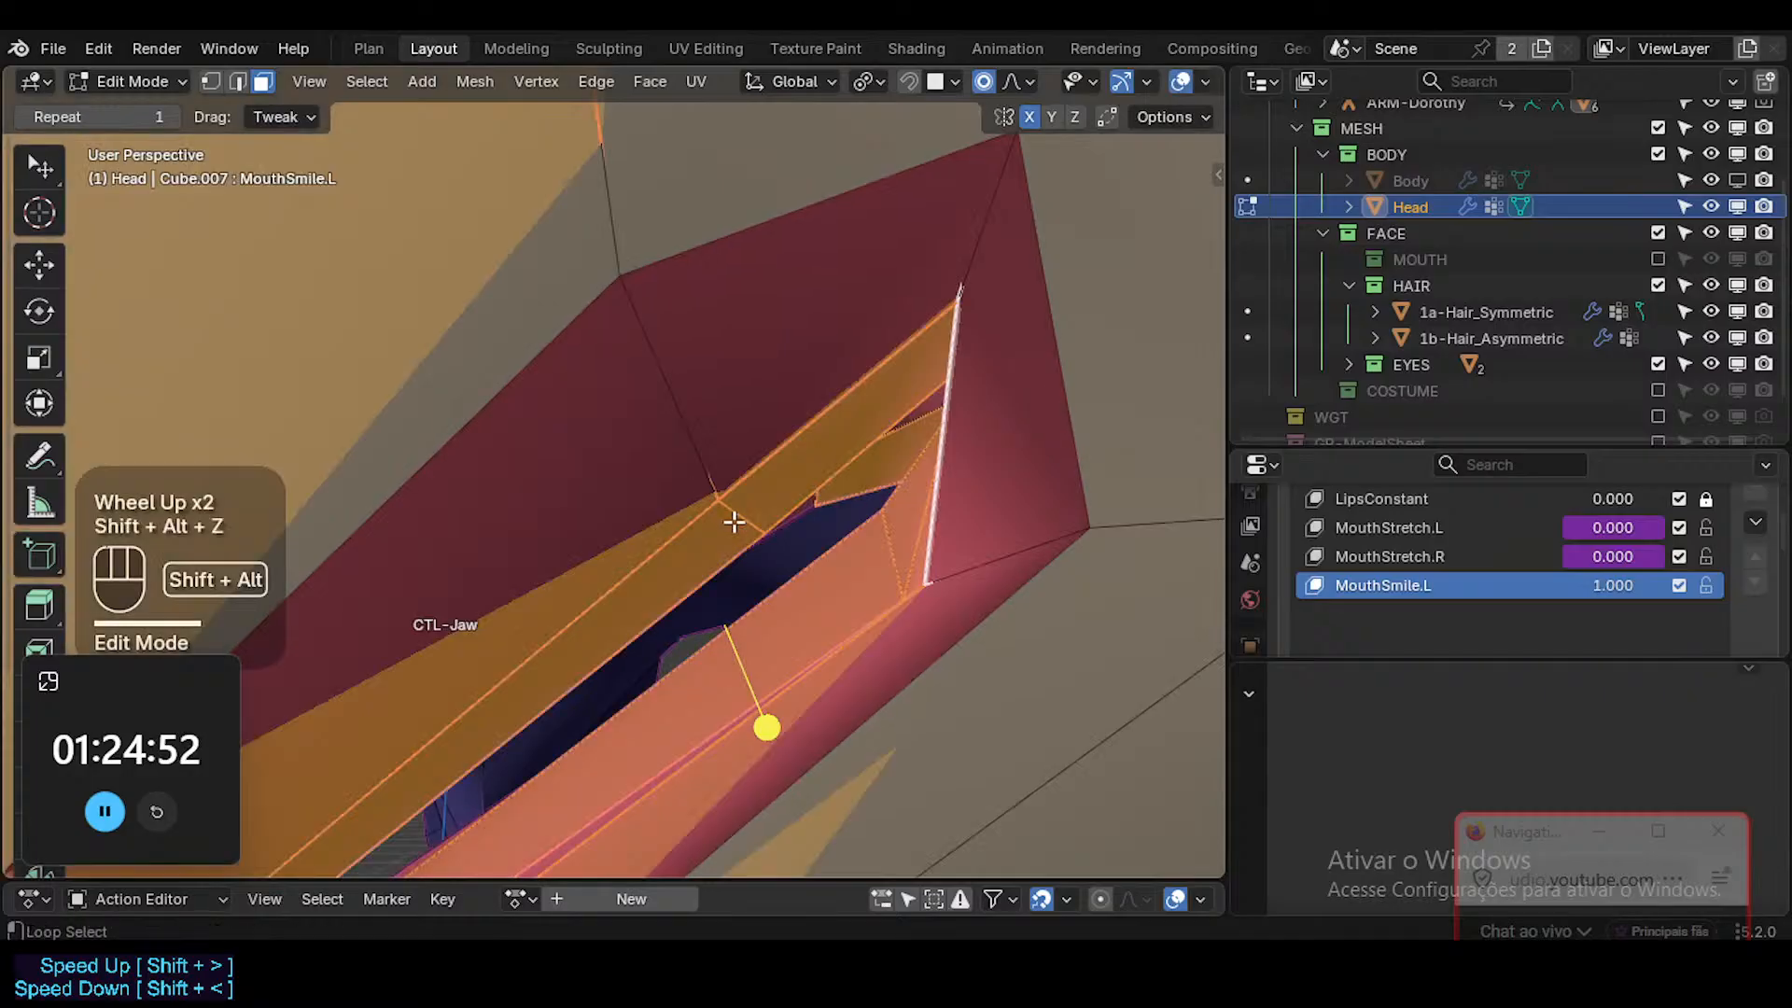
# Move the inner lower lip edge loop toward the upper lip to narrow the gap at the smiling corner.
pyautogui.press('2')
pyautogui.click(805, 573)
pyautogui.press('g')
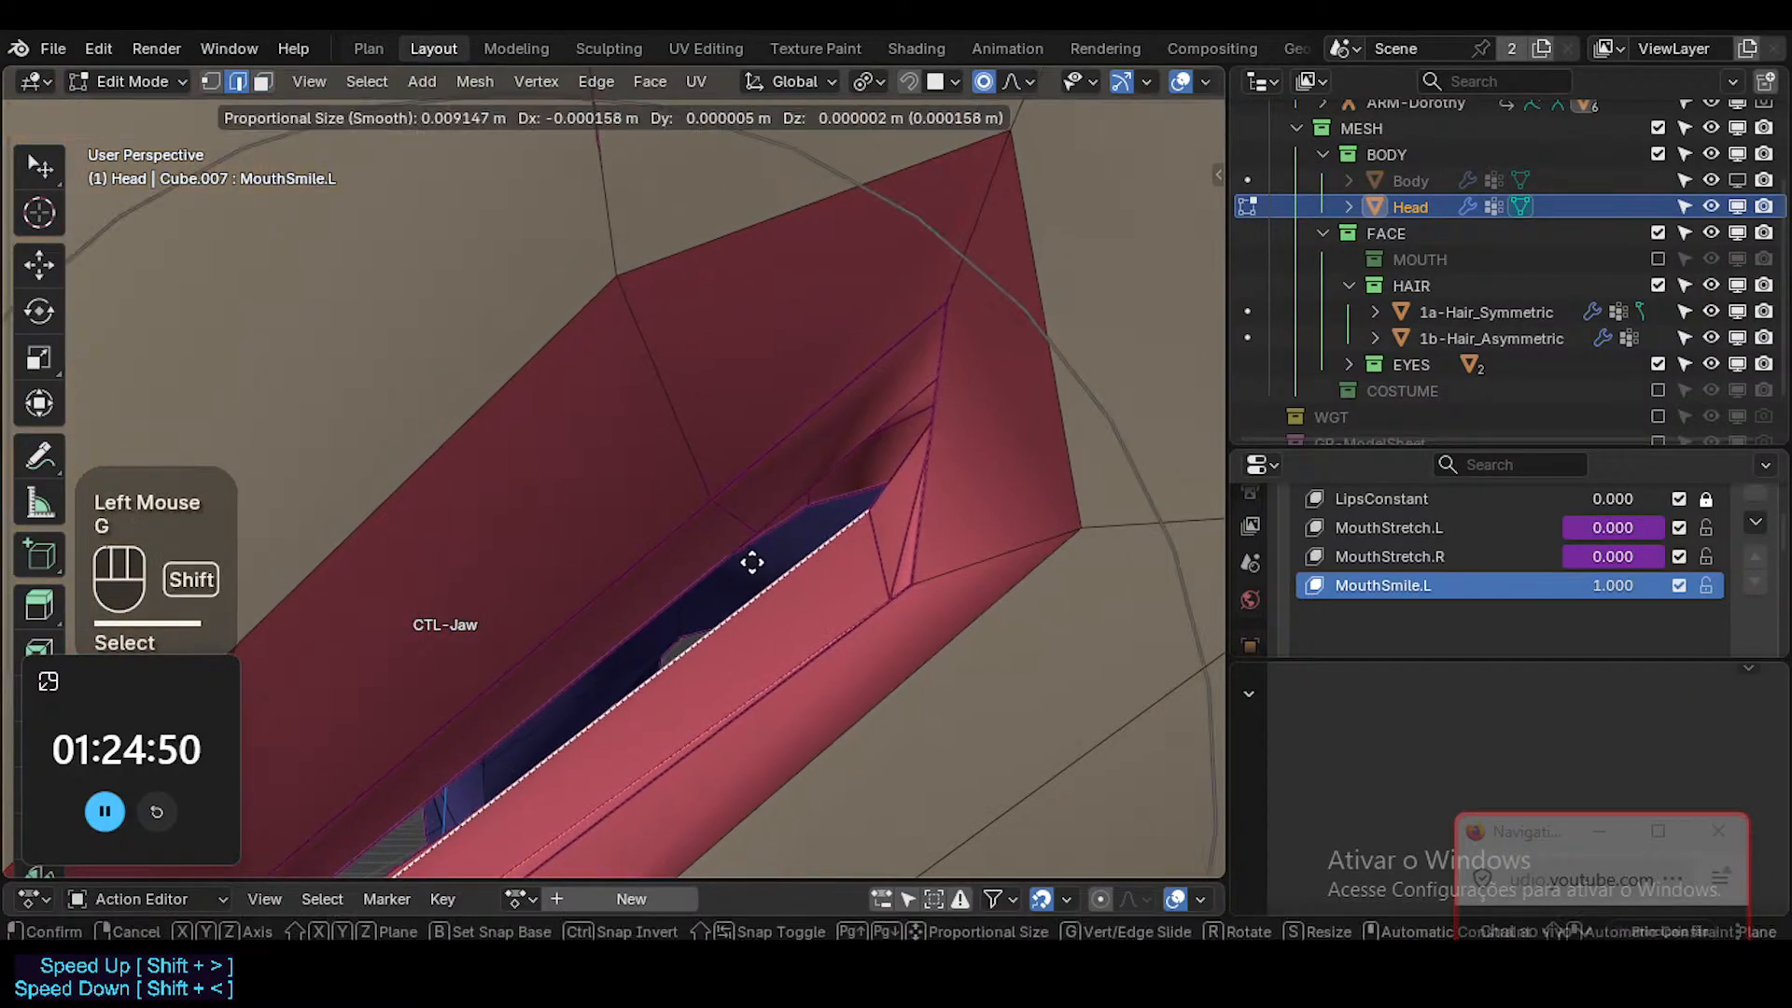
pyautogui.keyDown('shift'); pyautogui.click(787, 559); pyautogui.keyUp('shift')
pyautogui.press('g')
pyautogui.scroll(-1, 795, 557)
pyautogui.scroll(2, 794, 557)
pyautogui.scroll(1, 795, 557)
pyautogui.keyDown('shift'); pyautogui.click(588, 520); pyautogui.keyUp('shift')
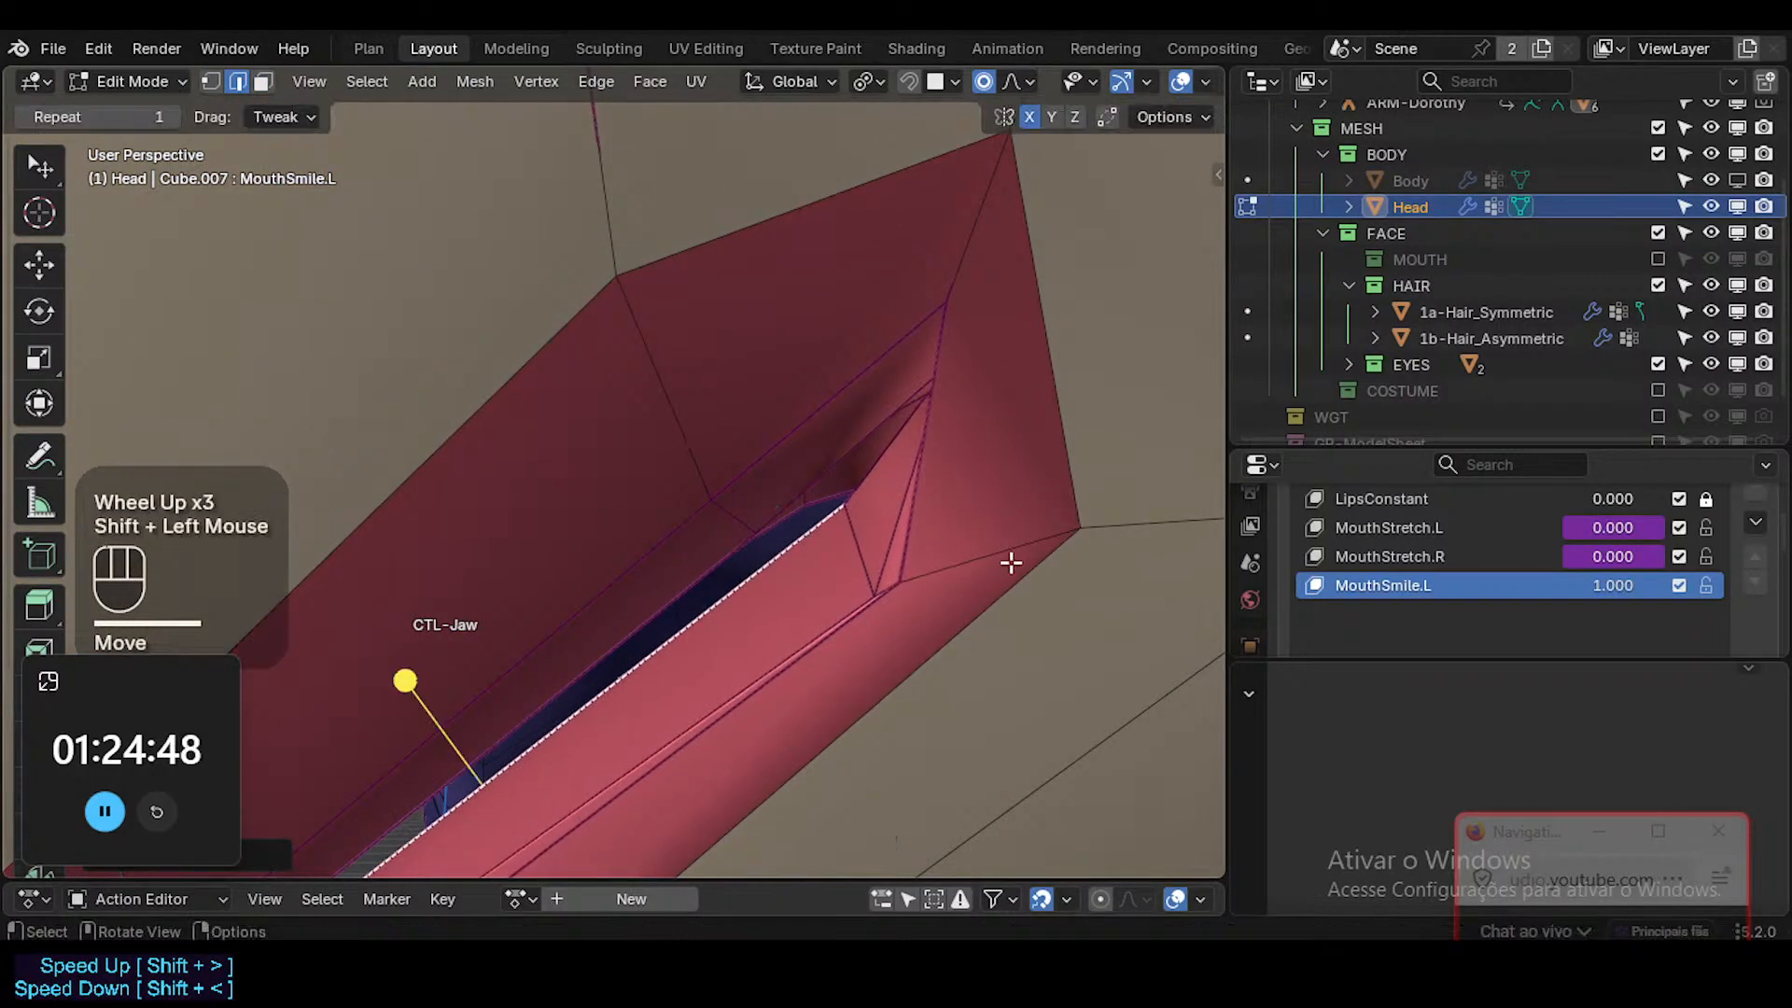
pyautogui.press('g')
pyautogui.click(1012, 548)
pyautogui.hotkey('alt', 'a')
pyautogui.press('3')
pyautogui.keyDown('alt'); pyautogui.keyDown('shift'); pyautogui.click(844, 558); pyautogui.keyUp('shift'); pyautogui.keyUp('alt')
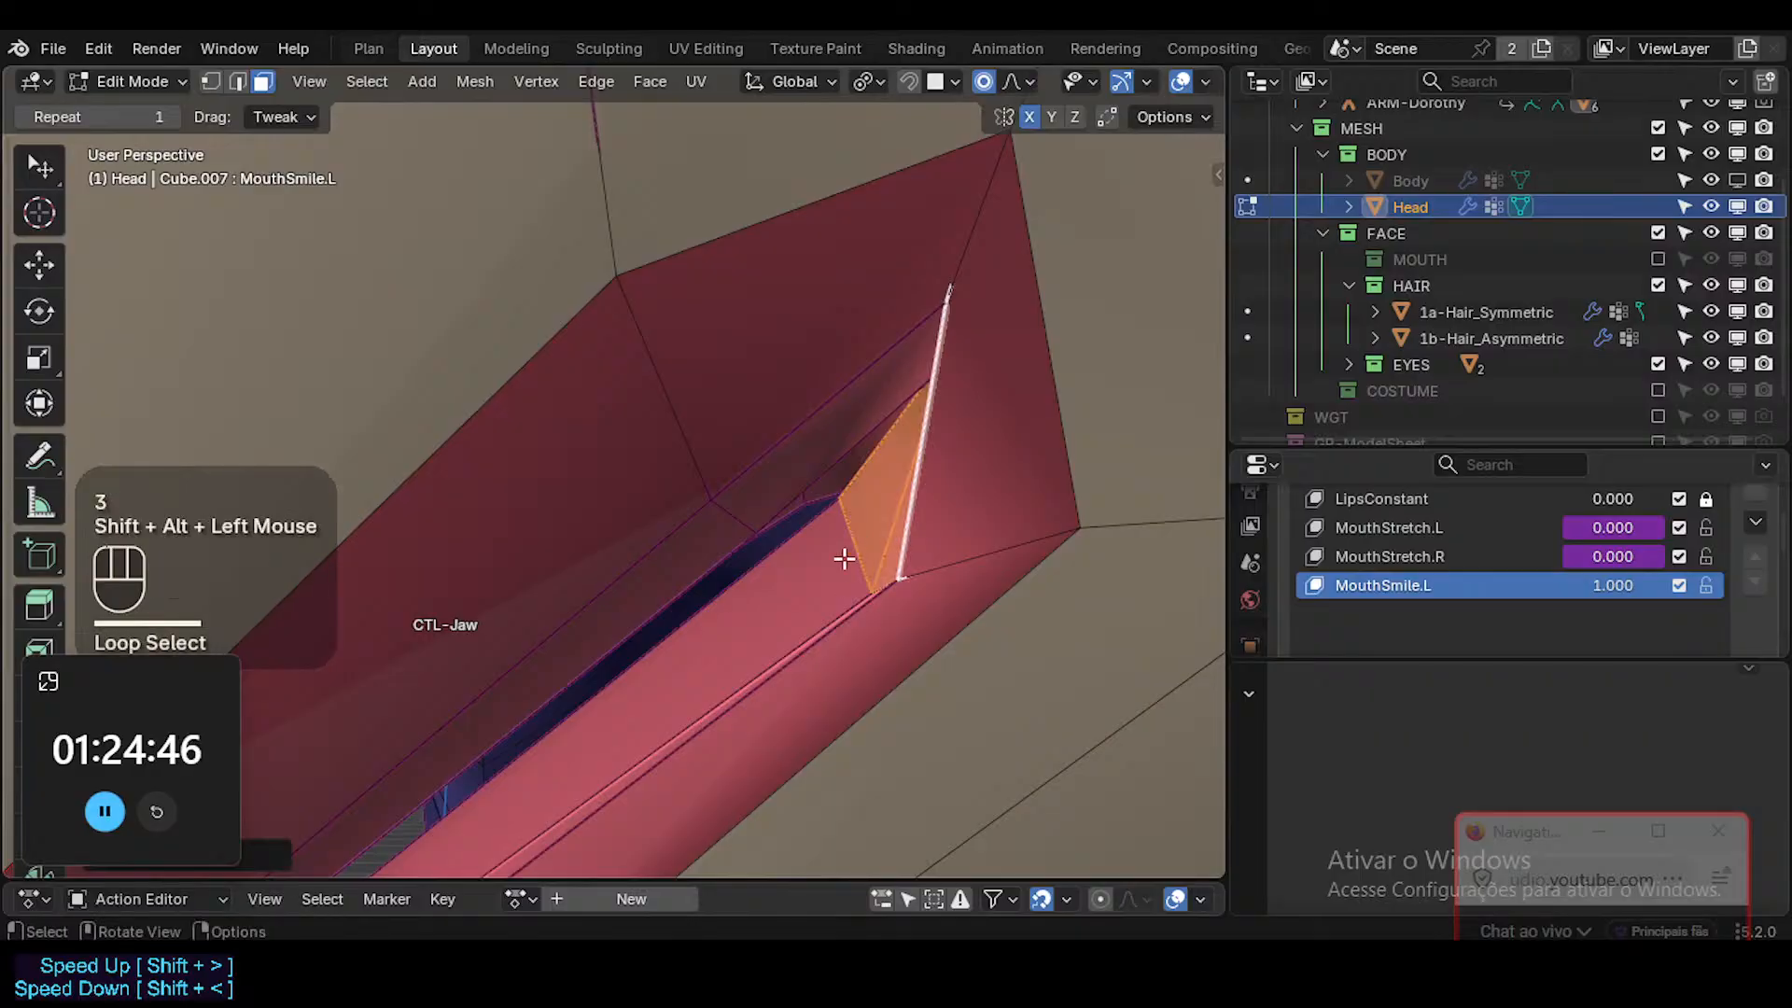
pyautogui.press('l')
pyautogui.scroll(-5, 792, 570)
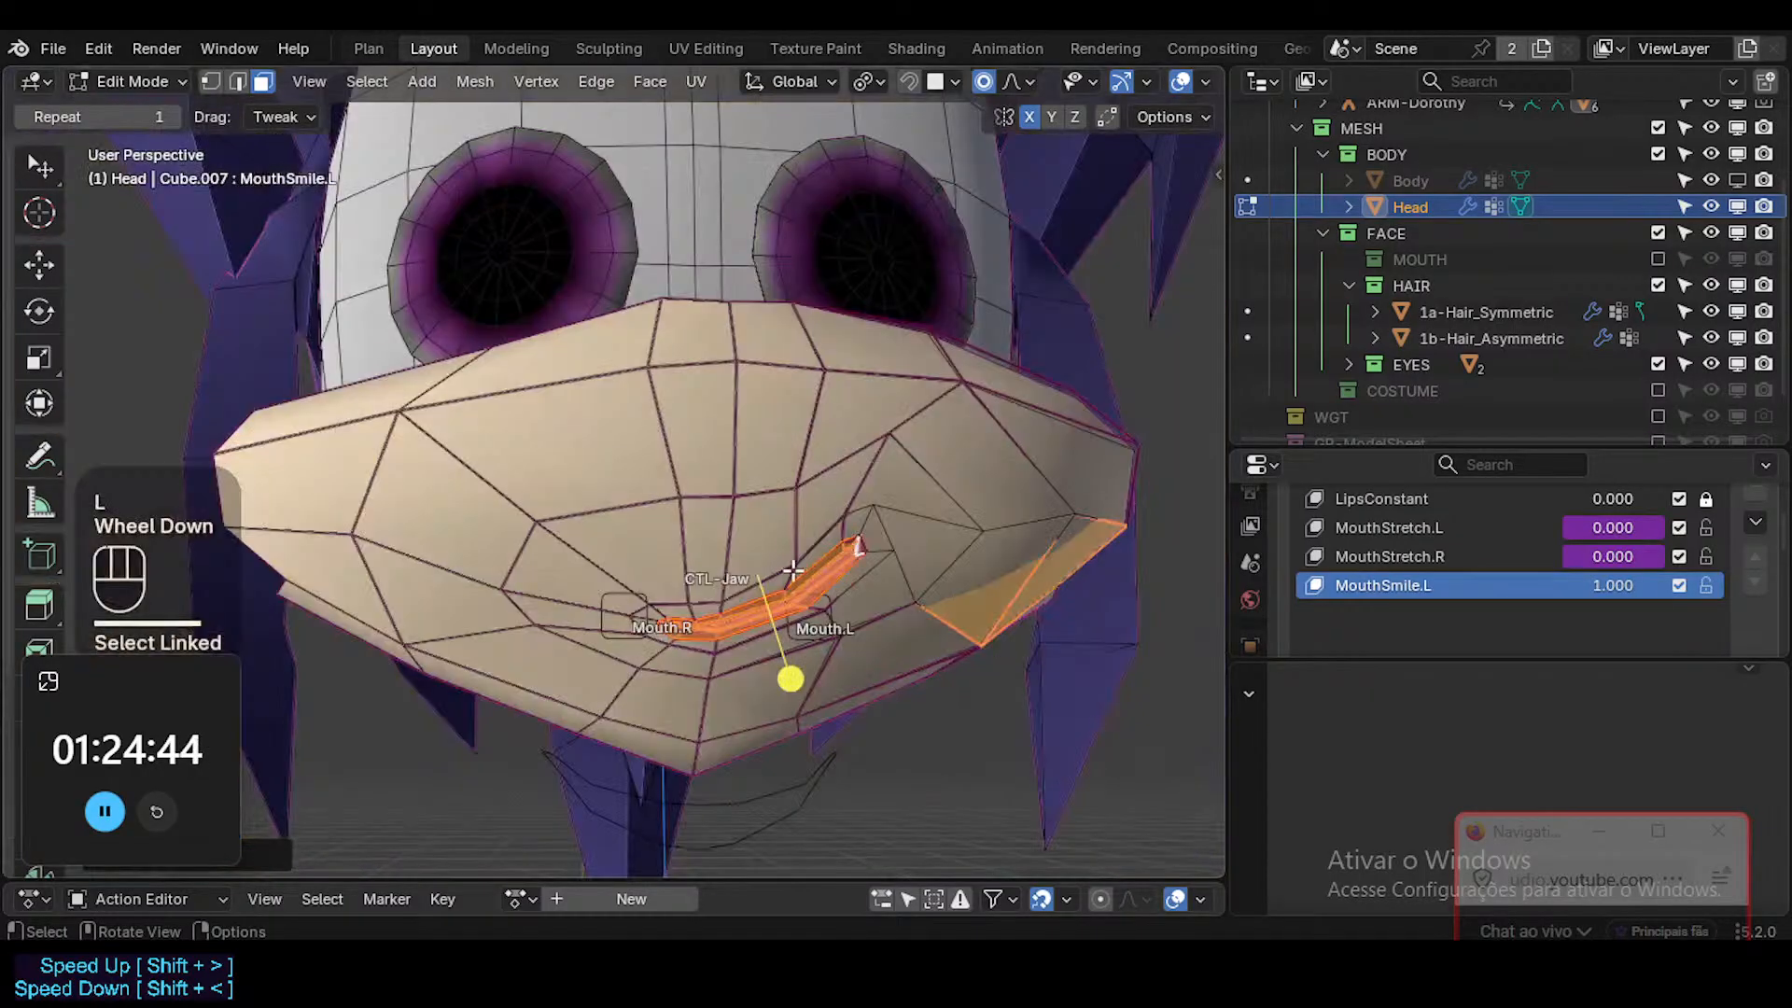
pyautogui.moveTo(793, 668); pyautogui.dragTo(818, 670)
# Slide the vertex beside the smiling mouth corner along its edge and nudge the vertex just above it inward.
pyautogui.press('1')
pyautogui.click(900, 536)
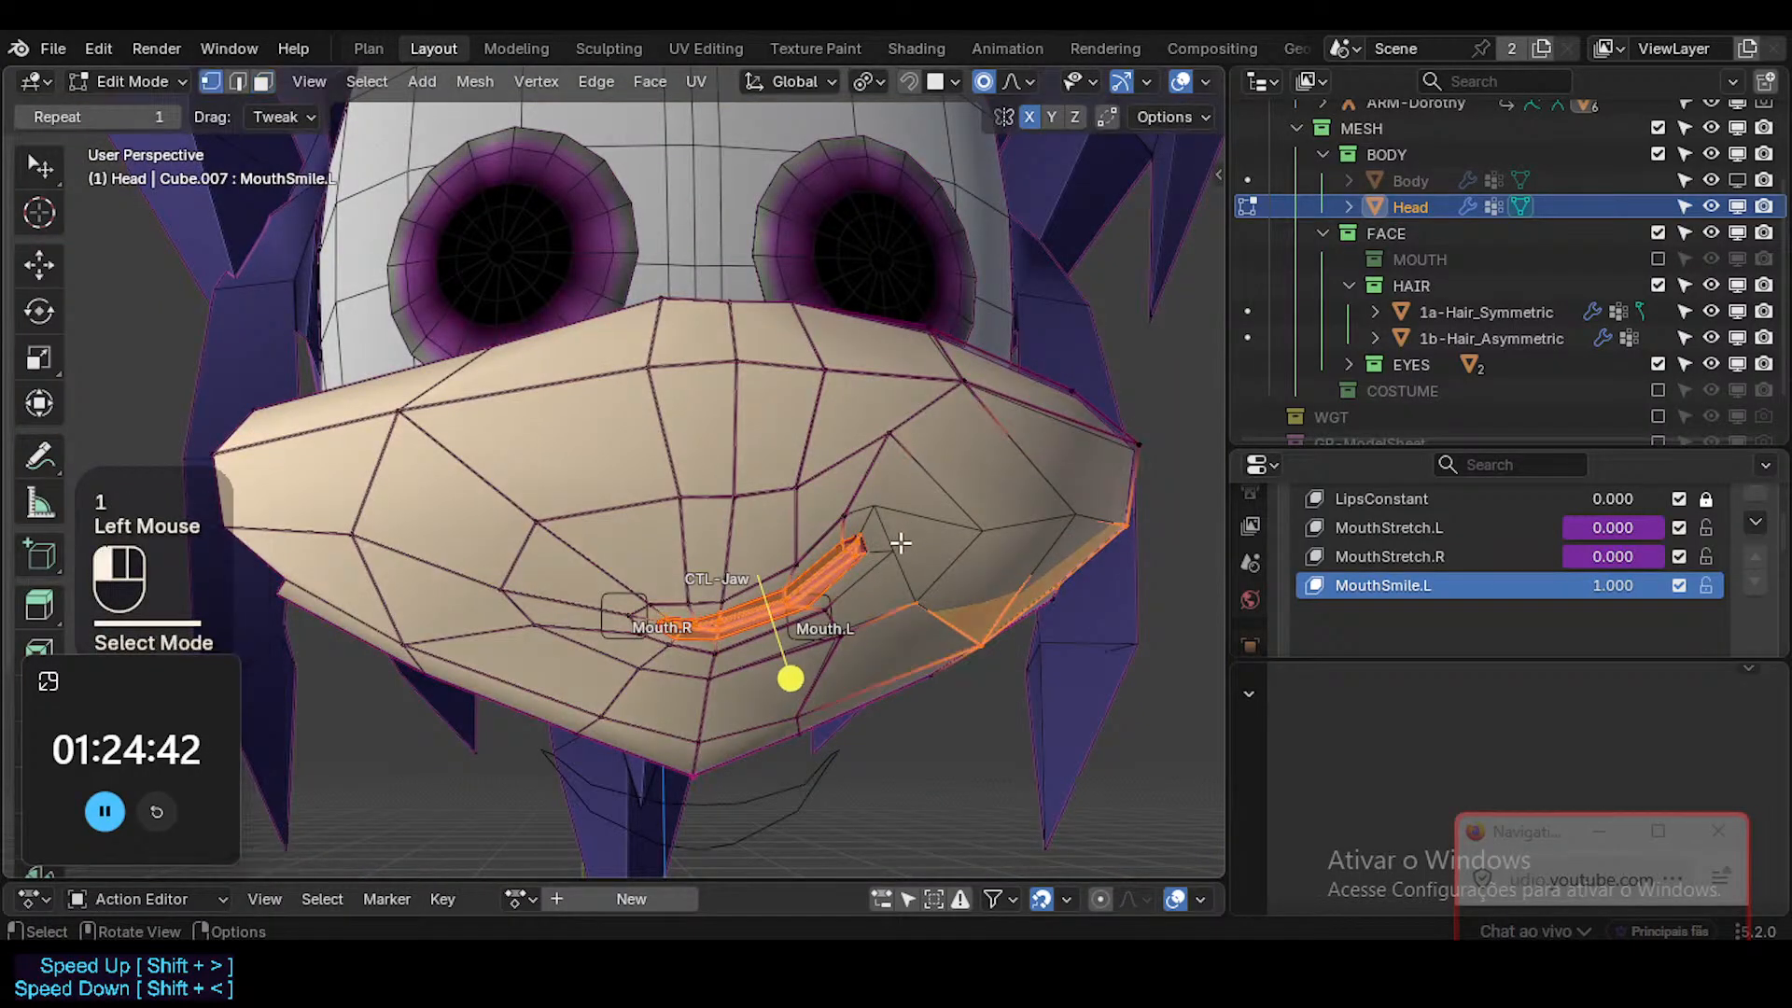
pyautogui.press('g')
pyautogui.press('g')
pyautogui.keyDown('shift'); pyautogui.click(893, 535); pyautogui.keyUp('shift')
pyautogui.click(874, 507)
pyautogui.press('g')
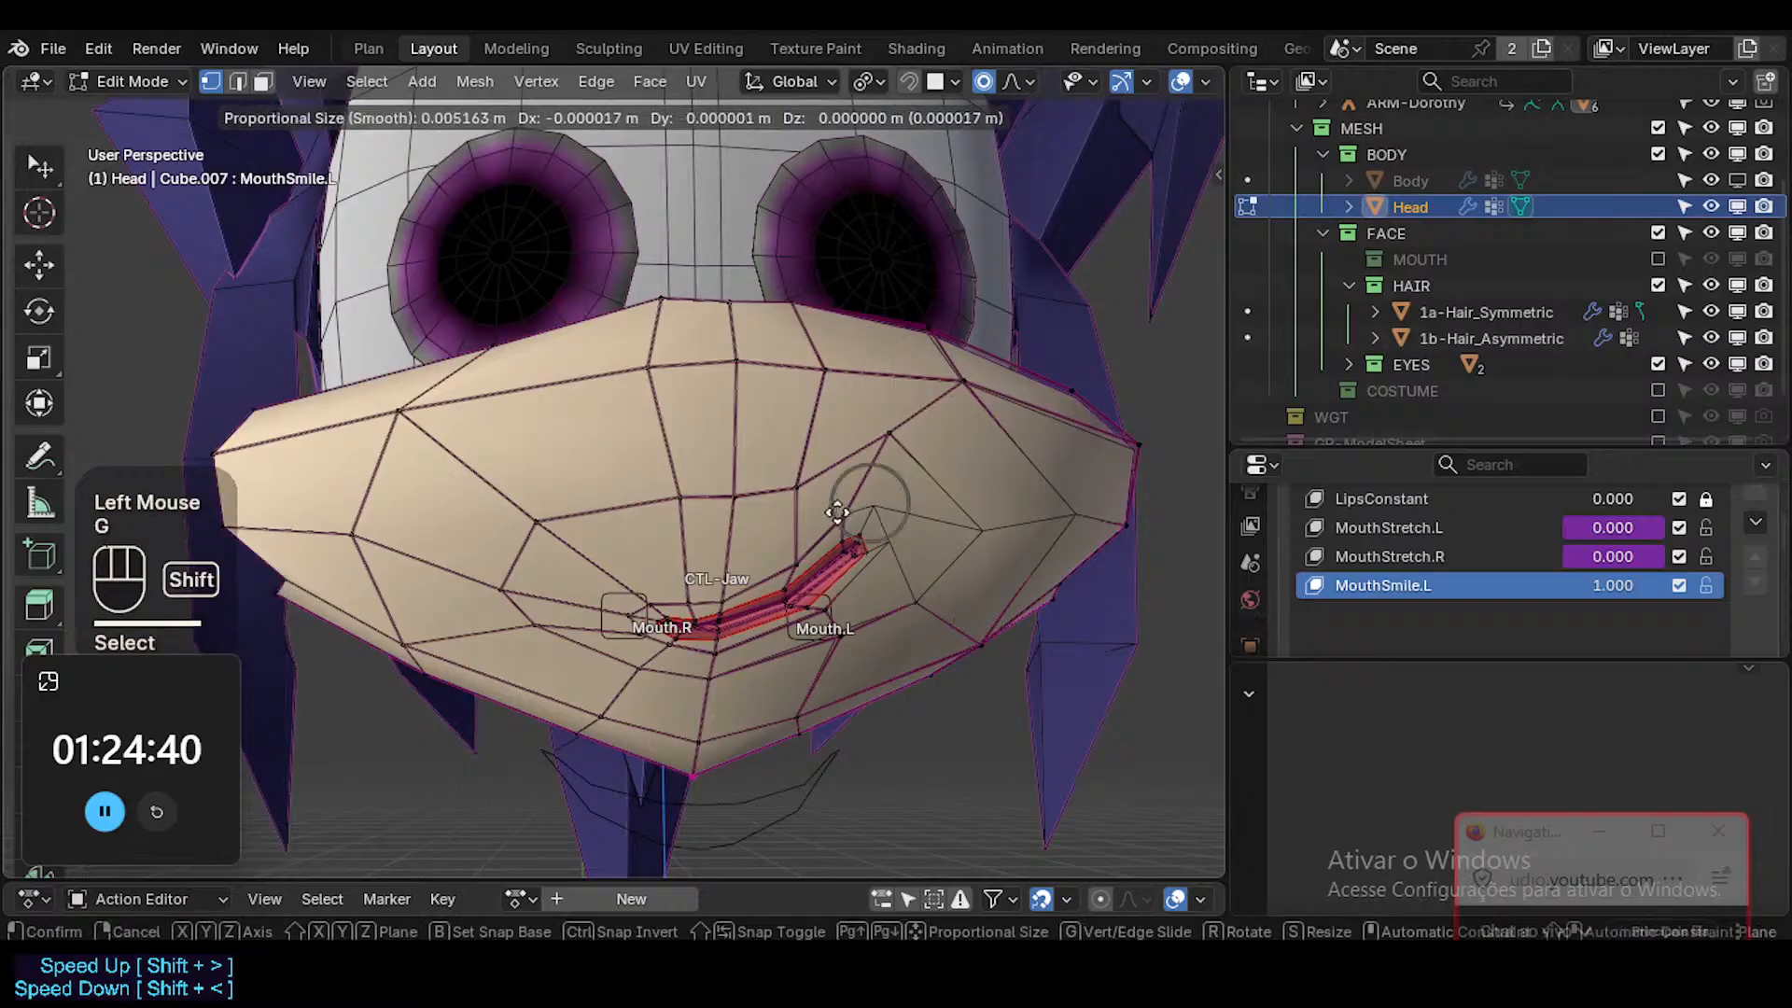
pyautogui.keyDown('shift'); pyautogui.click(845, 516); pyautogui.keyUp('shift')
# Slide the cheek vertex above the smiling corner closer to the mouth and adjust the cheek vertex behind it.
pyautogui.click(889, 425)
pyautogui.press('g')
pyautogui.press('g')
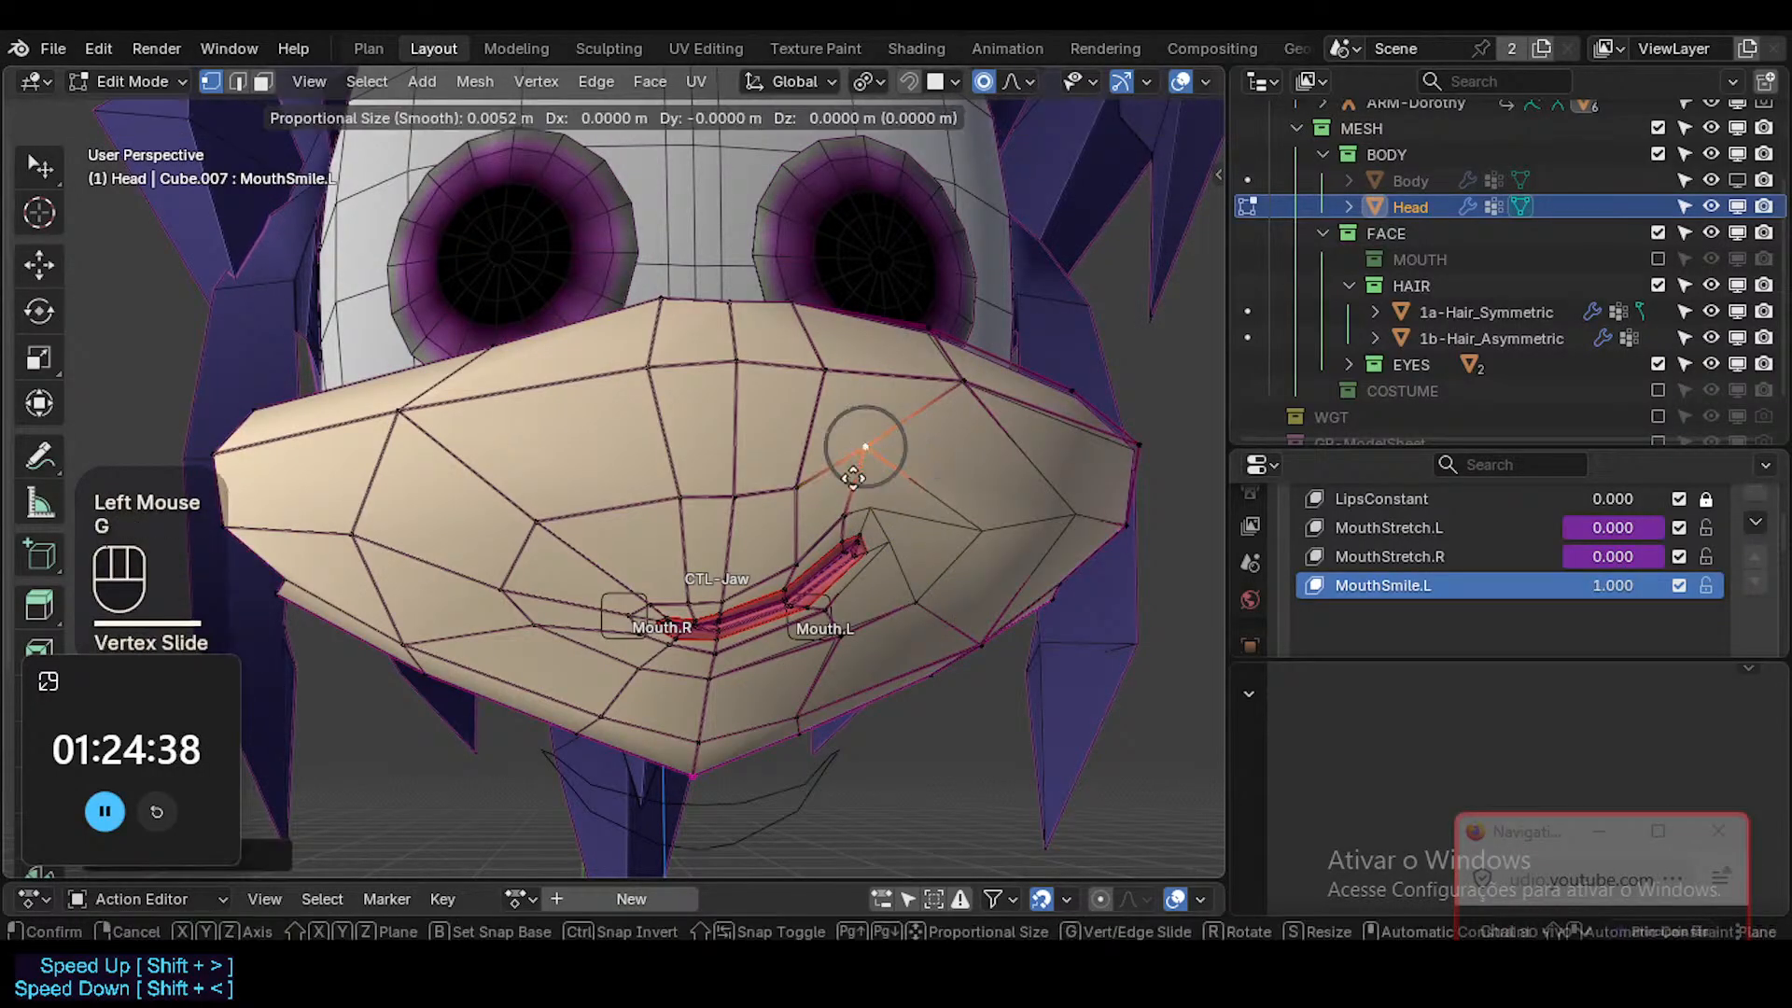
pyautogui.keyDown('shift'); pyautogui.click(944, 543); pyautogui.keyUp('shift')
pyautogui.press('g')
pyautogui.press('g')
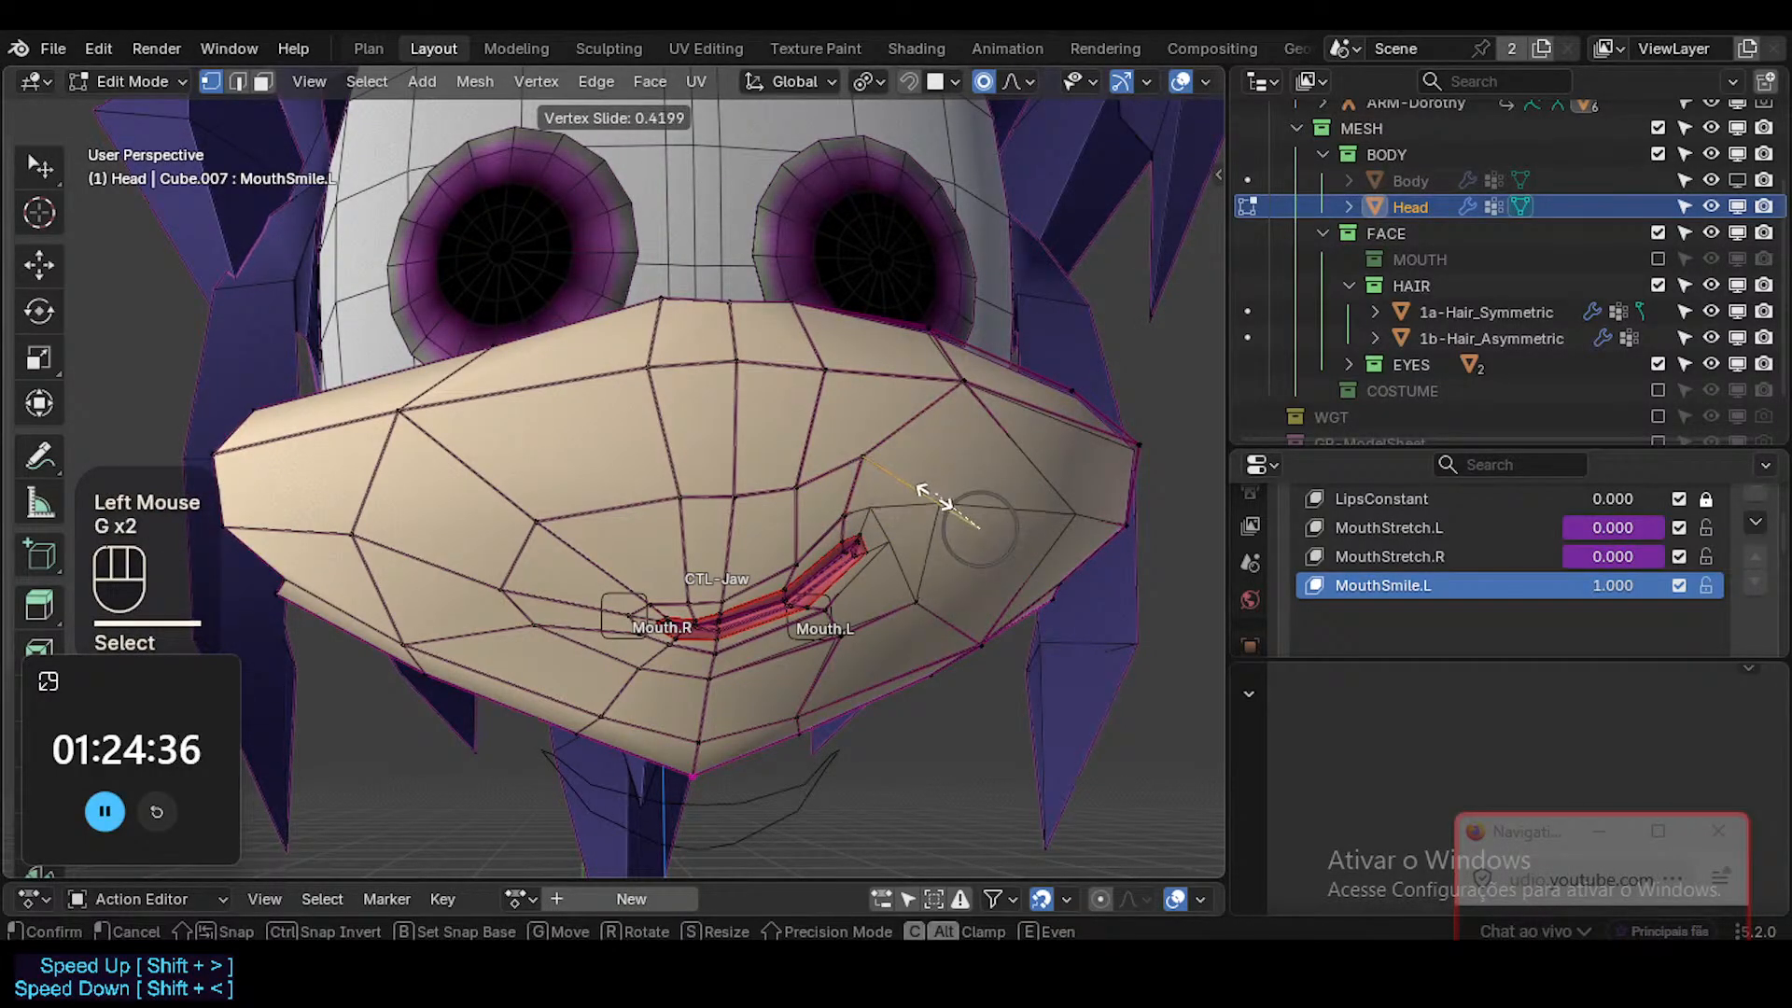
pyautogui.keyDown('shift'); pyautogui.click(869, 494); pyautogui.keyUp('shift')
pyautogui.moveTo(878, 505); pyautogui.dragTo(902, 515, button='middle')
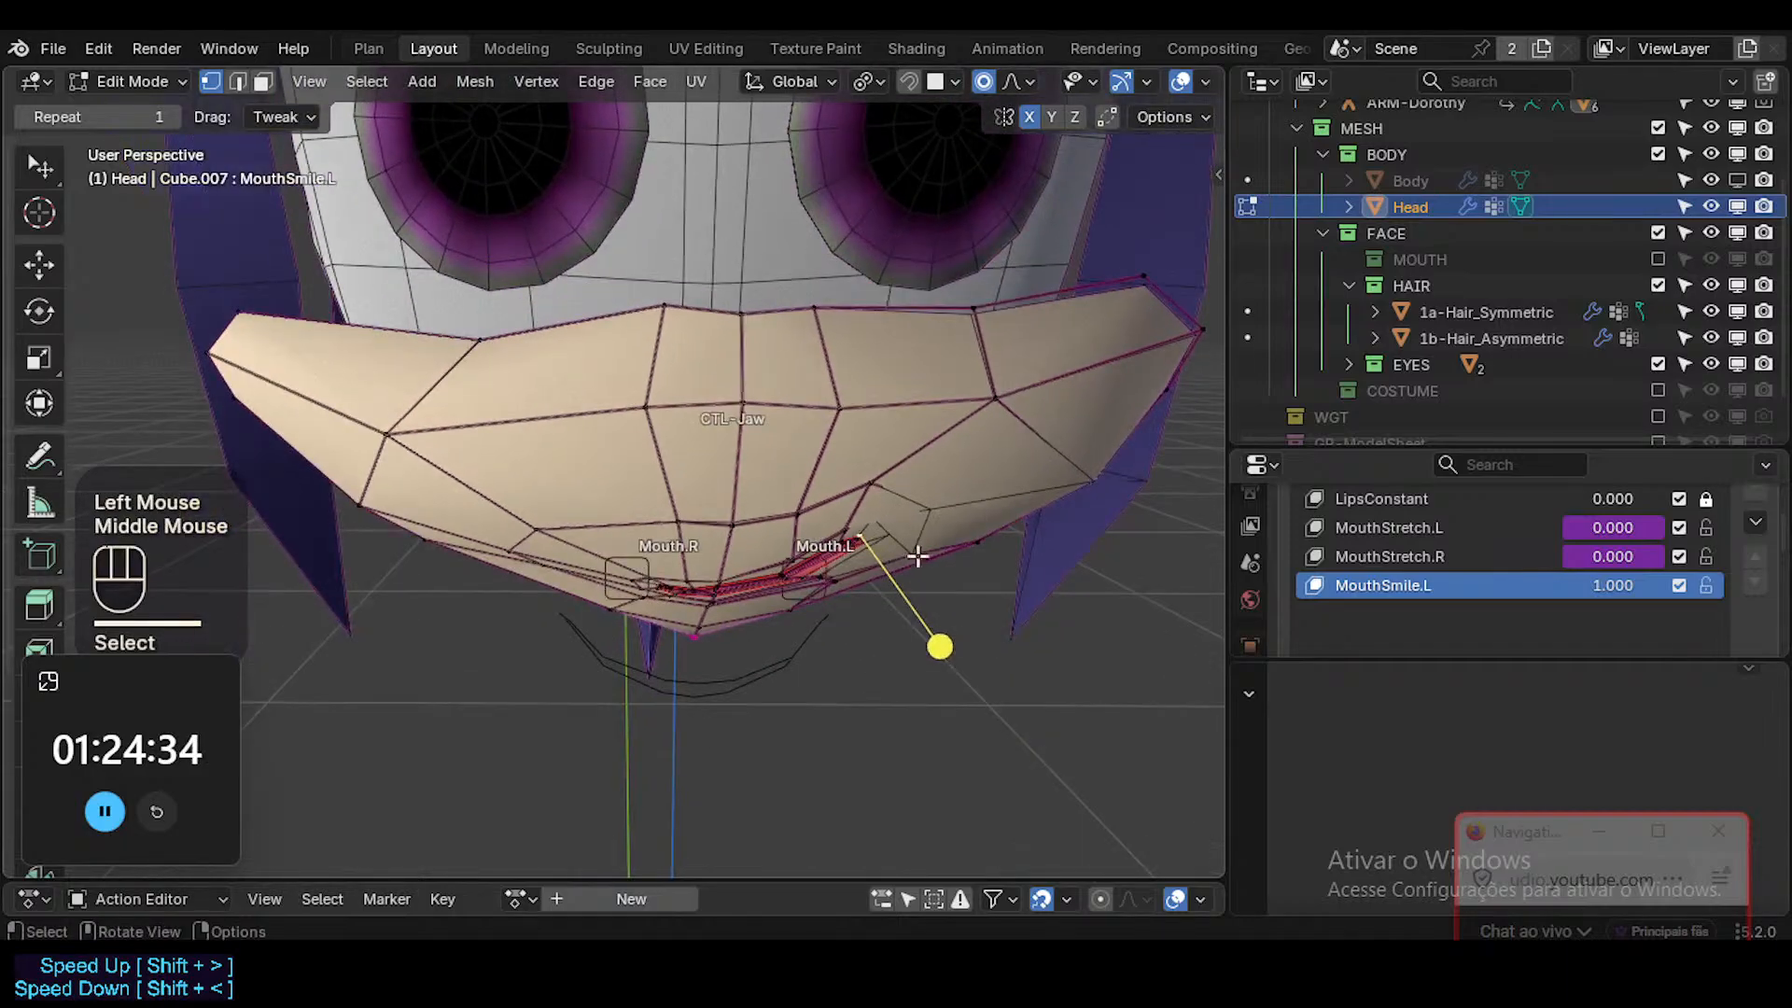
# Reposition the individual vertices around and just above MouthSmile.L's smiling corner to even out the surrounding topology.
pyautogui.press('g')
pyautogui.keyDown('shift'); pyautogui.click(900, 513); pyautogui.keyUp('shift')
pyautogui.hotkey('alt', 'z')
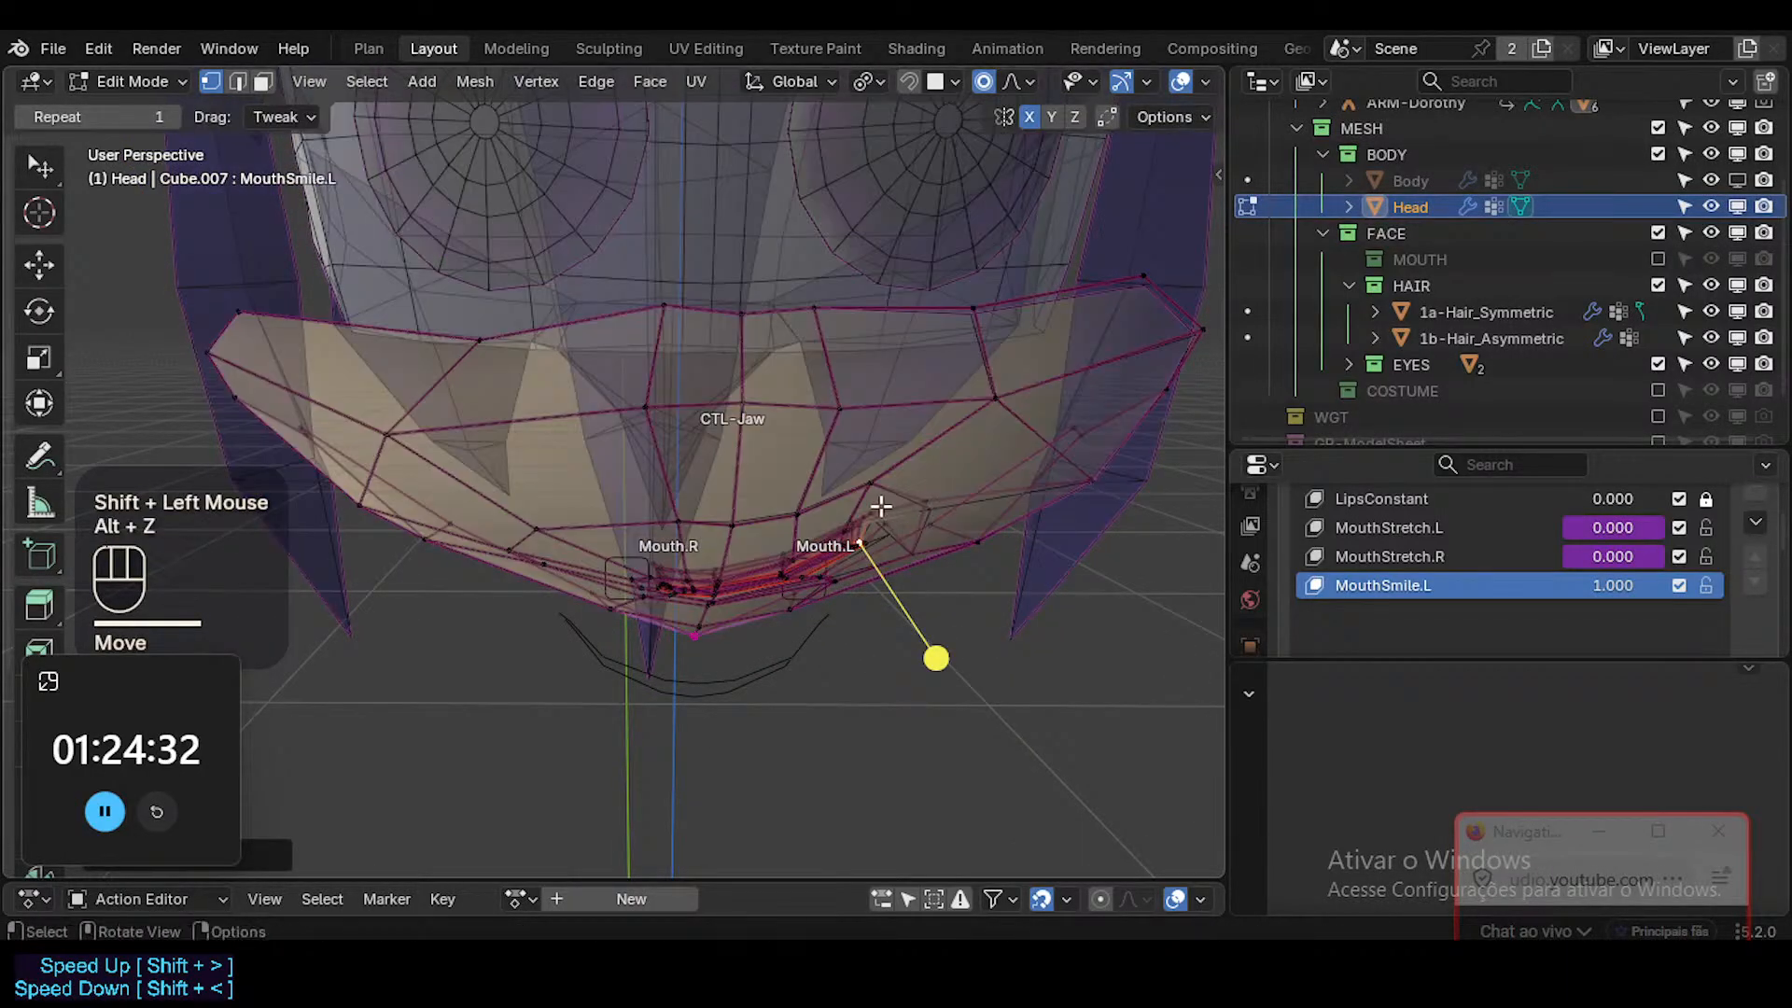
pyautogui.click(894, 501)
pyautogui.press('g')
pyautogui.moveTo(896, 500); pyautogui.dragTo(891, 551, button='middle')
pyautogui.click(912, 551)
pyautogui.hotkey('alt', 'z')
pyautogui.moveTo(892, 550); pyautogui.dragTo(946, 436, button='middle')
pyautogui.press('g')
pyautogui.keyDown('shift'); pyautogui.click(901, 537); pyautogui.keyUp('shift')
# Move the faces beside the smiling corner and on the adjoining cheek to reshape the cheek surface.
pyautogui.press('3')
pyautogui.click(910, 518)
pyautogui.press('g')
pyautogui.keyDown('shift'); pyautogui.click(905, 585); pyautogui.keyUp('shift')
pyautogui.click(956, 451)
pyautogui.press('g')
pyautogui.keyDown('shift'); pyautogui.click(946, 436); pyautogui.keyUp('shift')
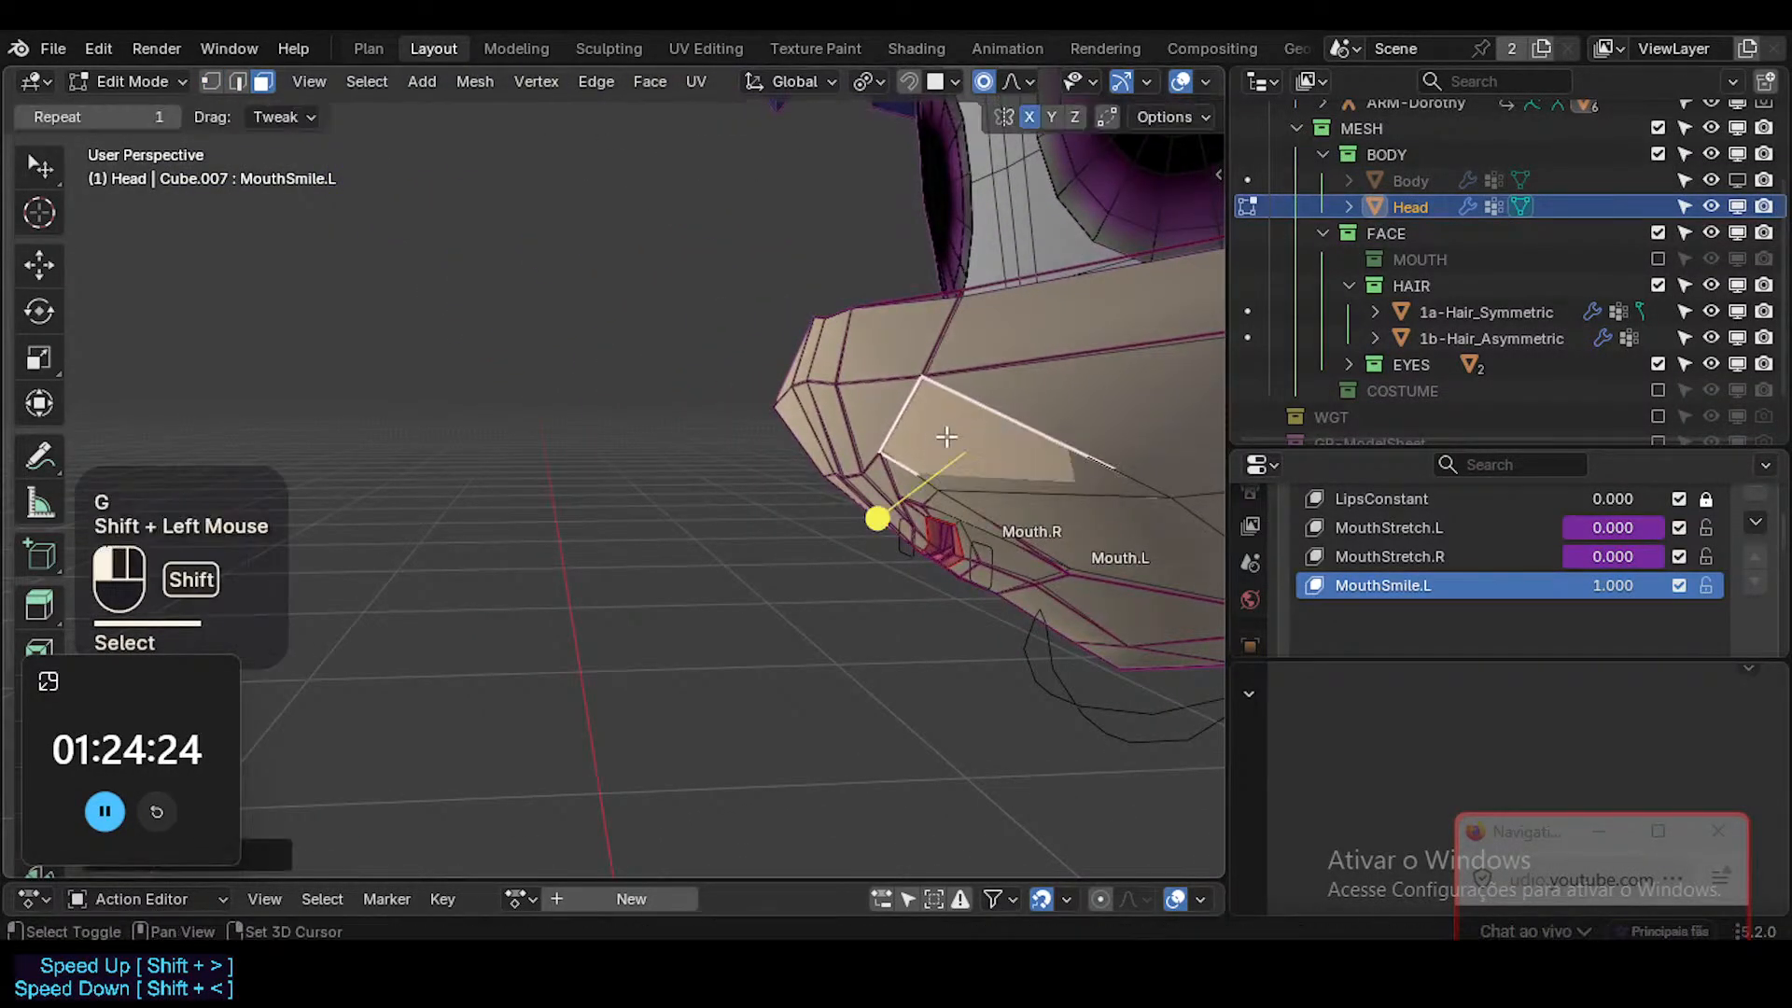
pyautogui.press('g')
pyautogui.click(1145, 439)
# Examine the one-sided smile on the full face in Object Mode with overlays hidden, previewing MouthSmile.L up to 1.000.
pyautogui.moveTo(1144, 439); pyautogui.dragTo(875, 562, button='middle')
pyautogui.press('Tab')
pyautogui.hotkey('shift', 'alt', 'z')
pyautogui.scroll(-2, 910, 503)
pyautogui.hotkey('shift', 'ctrl', 'alt', 'i')
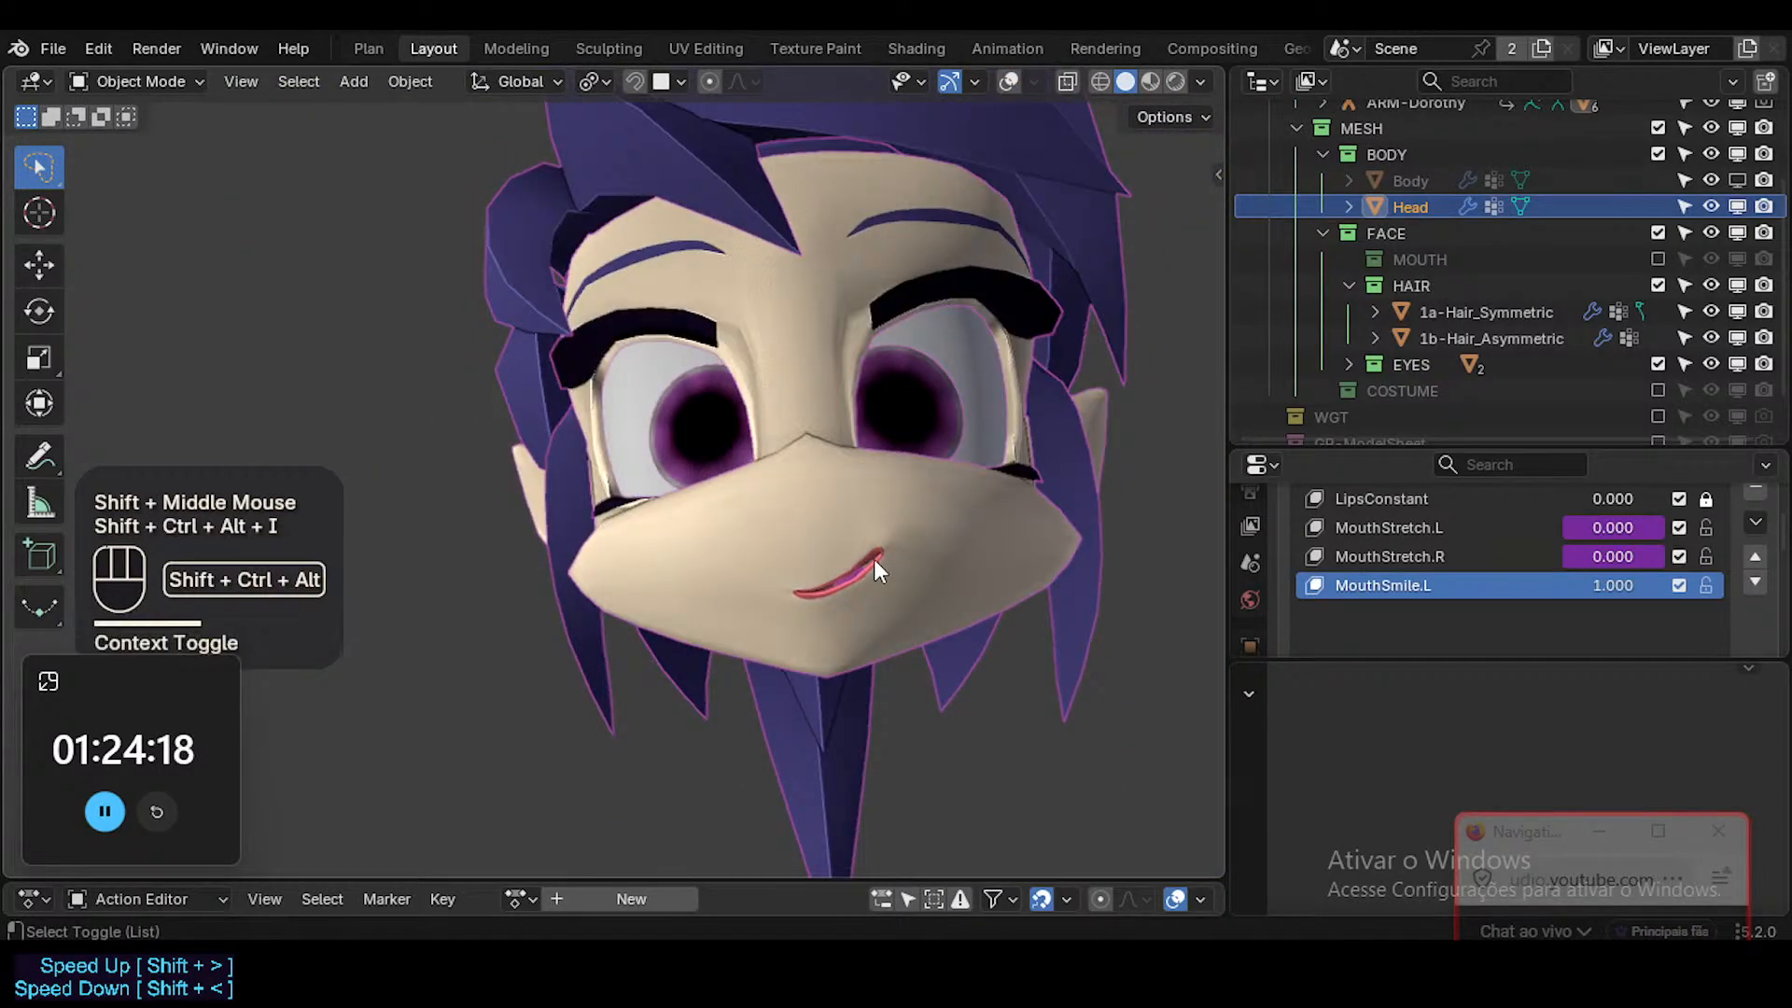
pyautogui.hotkey('shift', 'ctrl', 'alt', 'i')
pyautogui.hotkey('shift', 'ctrl', 'alt', 'i')
pyautogui.moveTo(874, 557); pyautogui.dragTo(860, 672, button='middle')
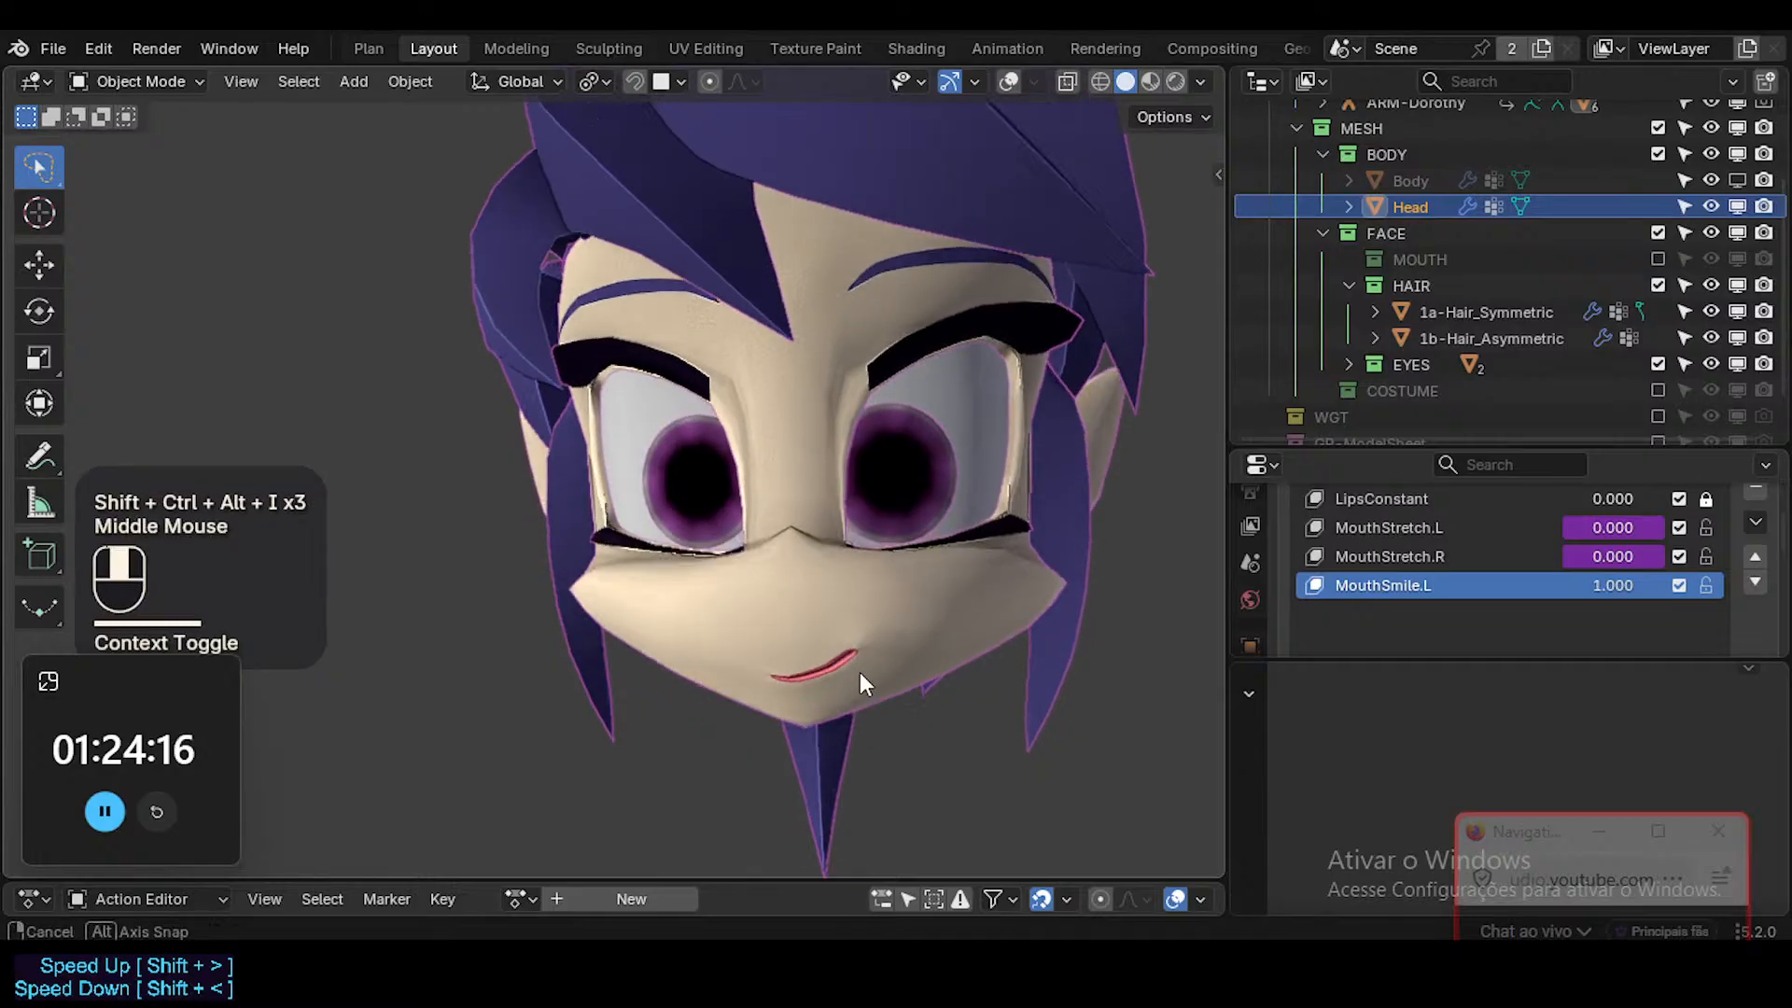
pyautogui.moveTo(1603, 585); pyautogui.dragTo(1691, 579)
# Copy MouthSmile.L's vertex group name ?SHK-Face.L and toggle the group off and on to compare full and one-sided smiles.
pyautogui.scroll(-5, 1493, 602)
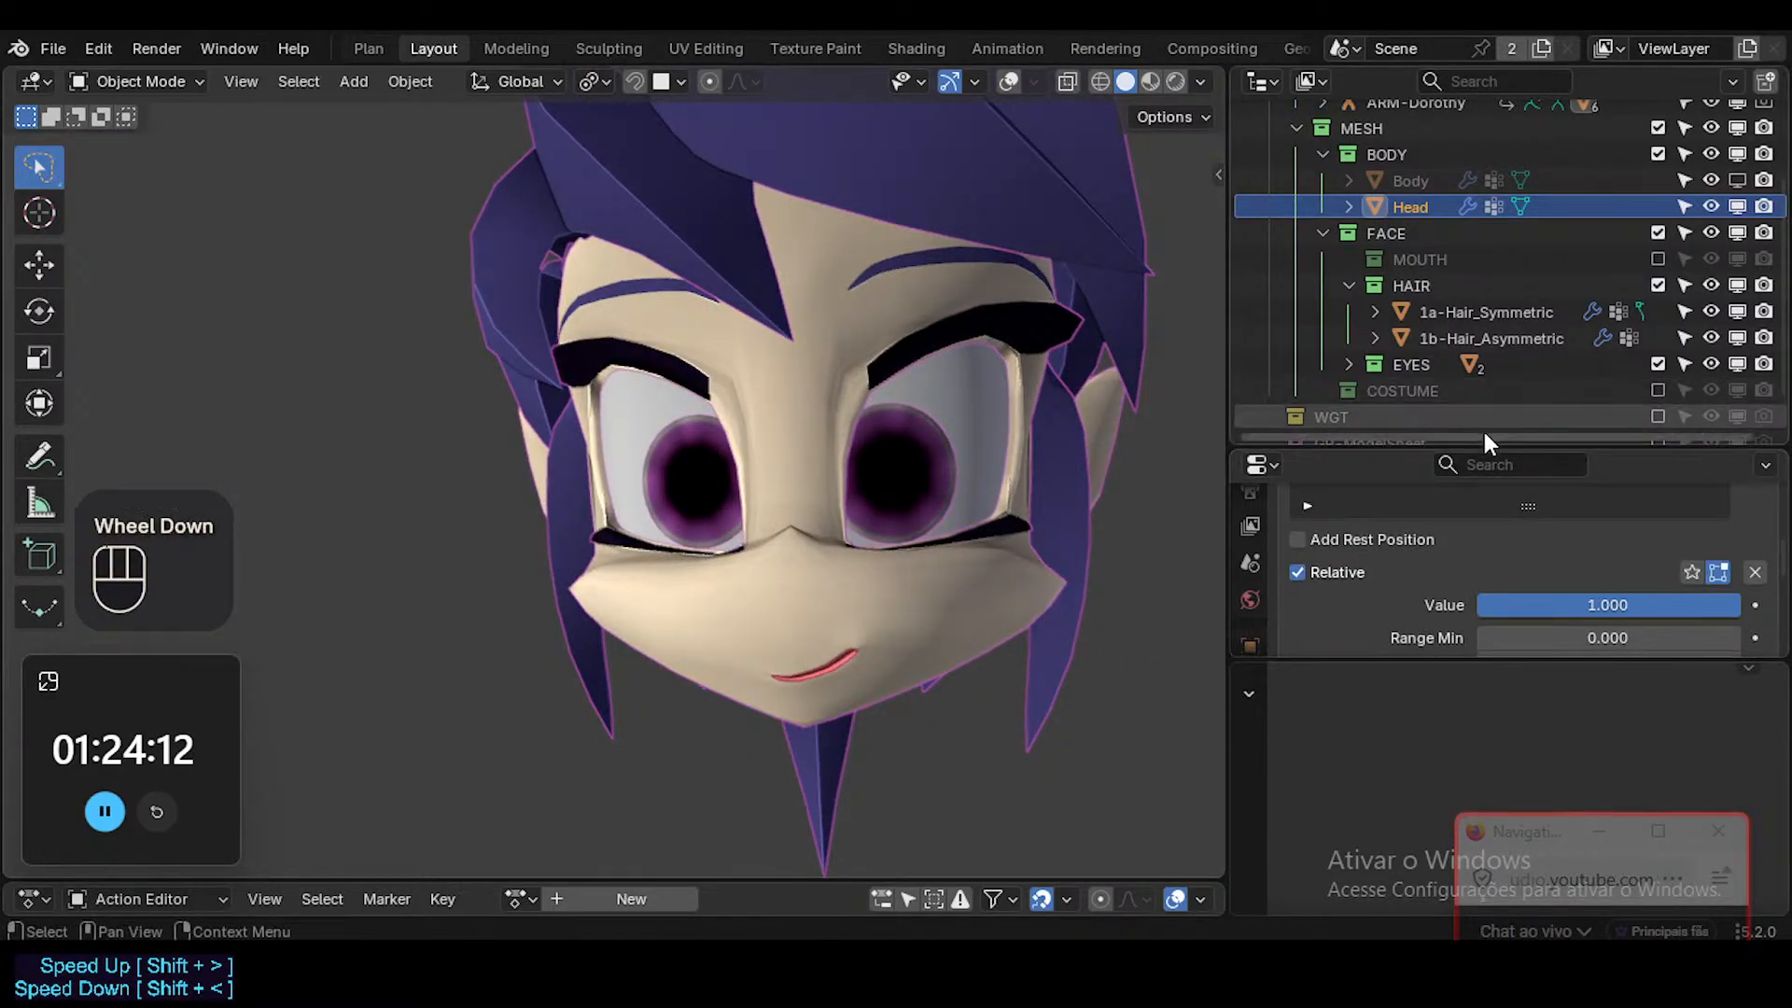
pyautogui.moveTo(1492, 447); pyautogui.dragTo(1491, 240)
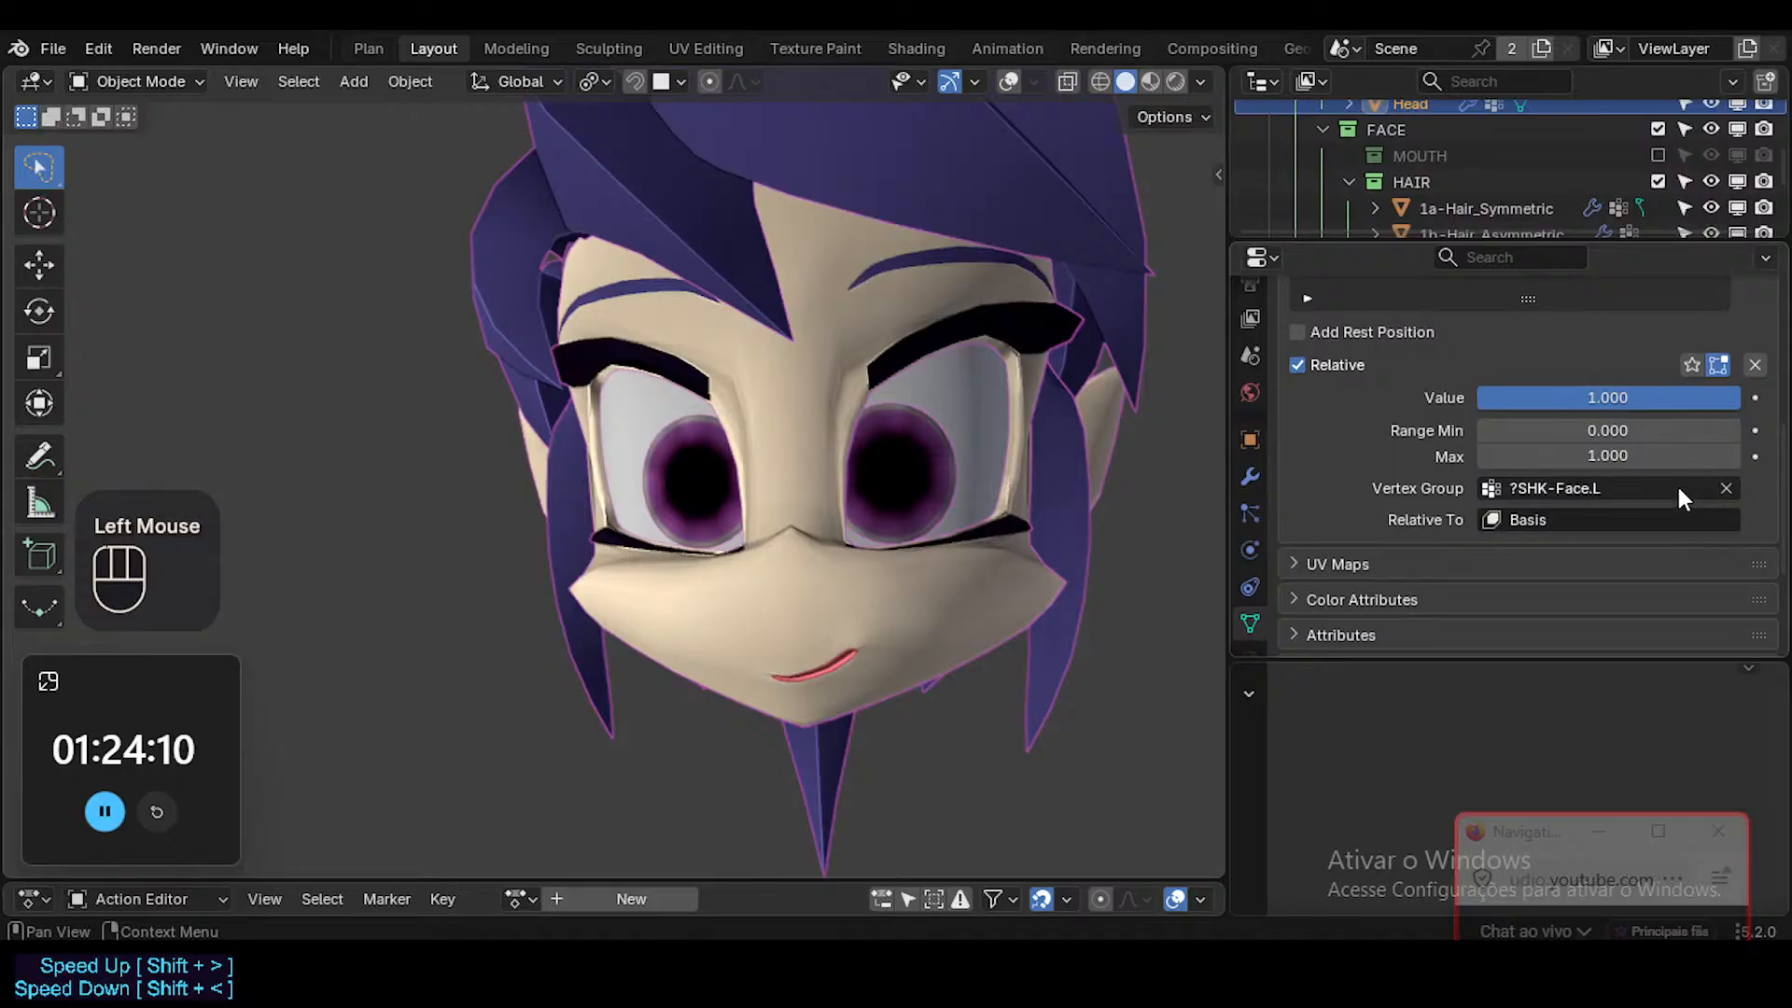
pyautogui.hotkey('ctrl', 'c')
pyautogui.click(1726, 488)
pyautogui.moveTo(840, 564); pyautogui.dragTo(1204, 569, button='middle')
pyautogui.scroll(2, 741, 636)
pyautogui.hotkey('ctrl', 'v')
pyautogui.moveTo(1008, 602); pyautogui.dragTo(922, 620, button='middle')
pyautogui.hotkey('ctrl', 'z')
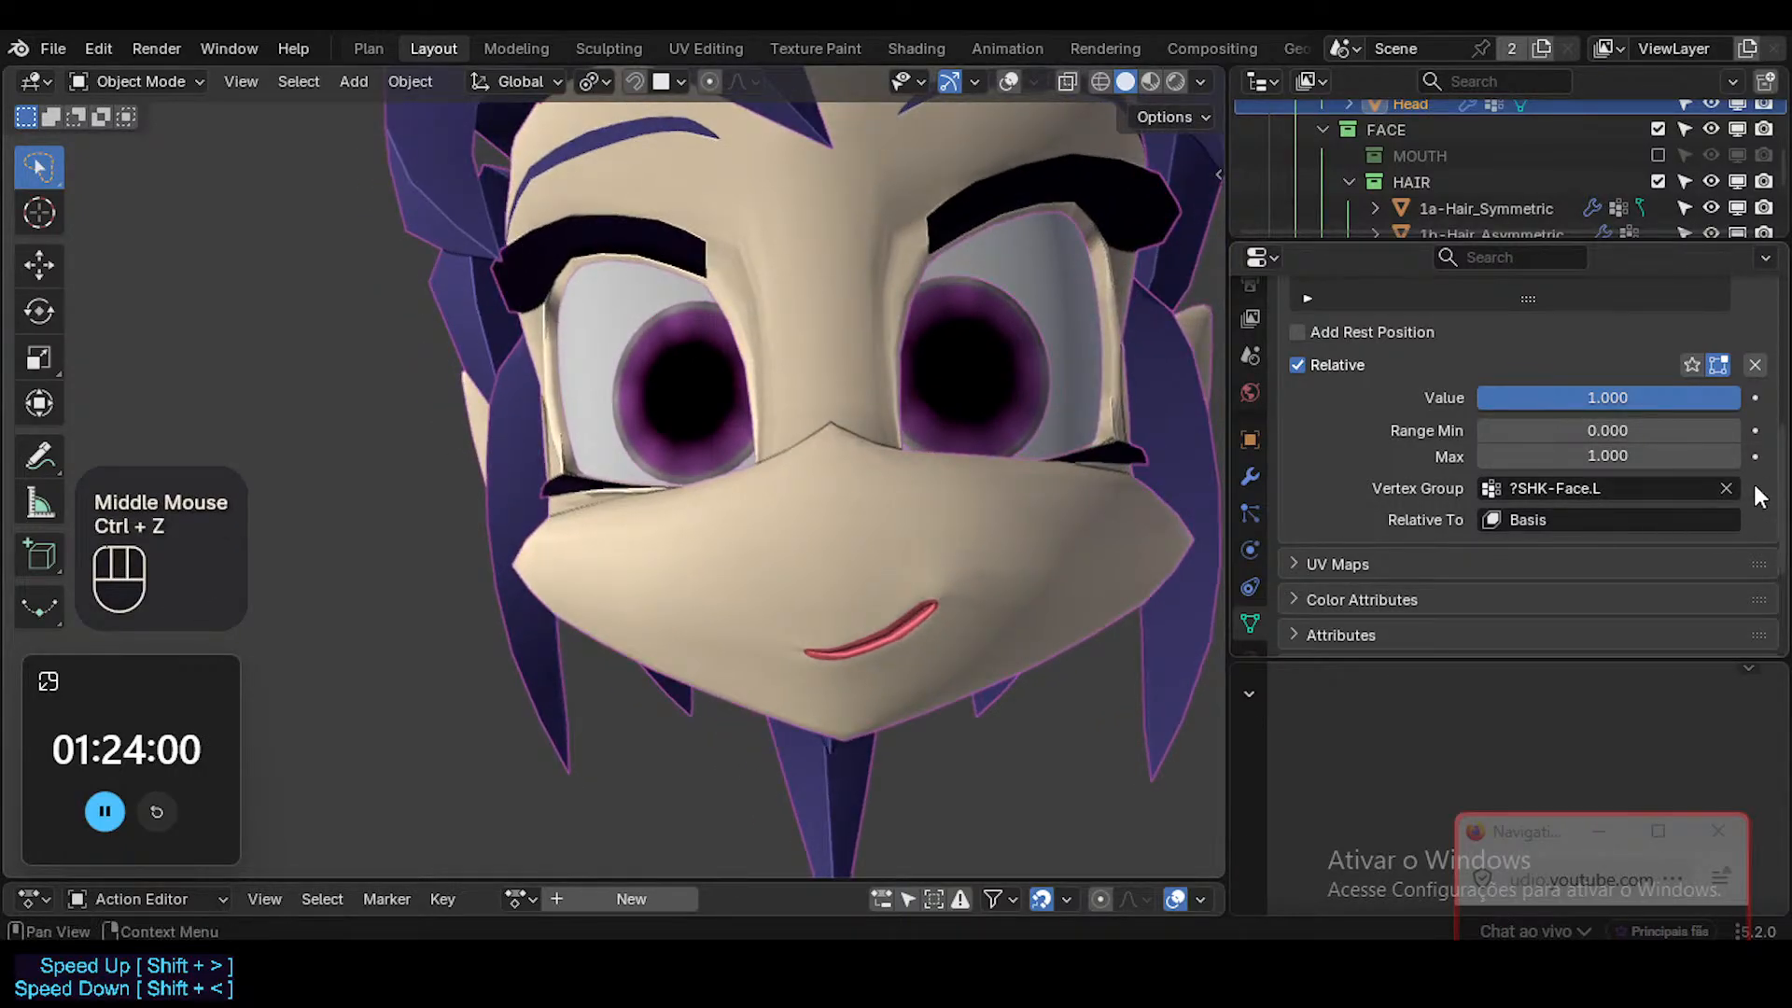
pyautogui.click(1726, 488)
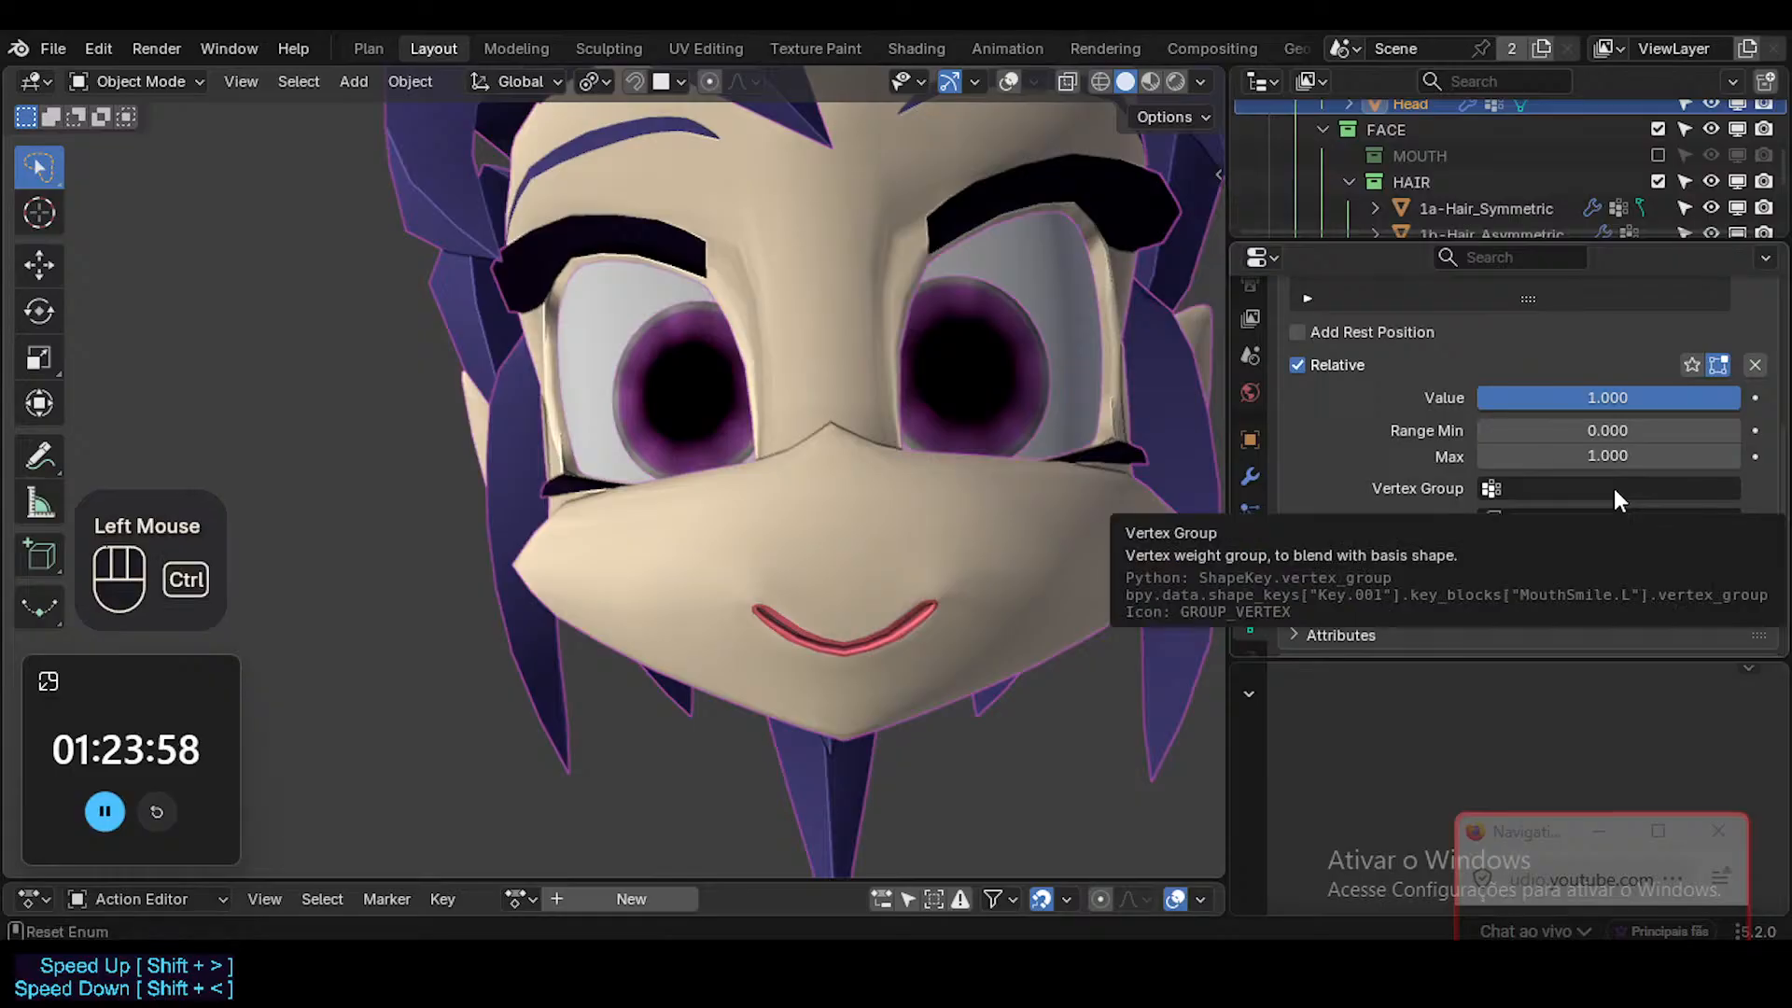
pyautogui.hotkey('ctrl', 'v')
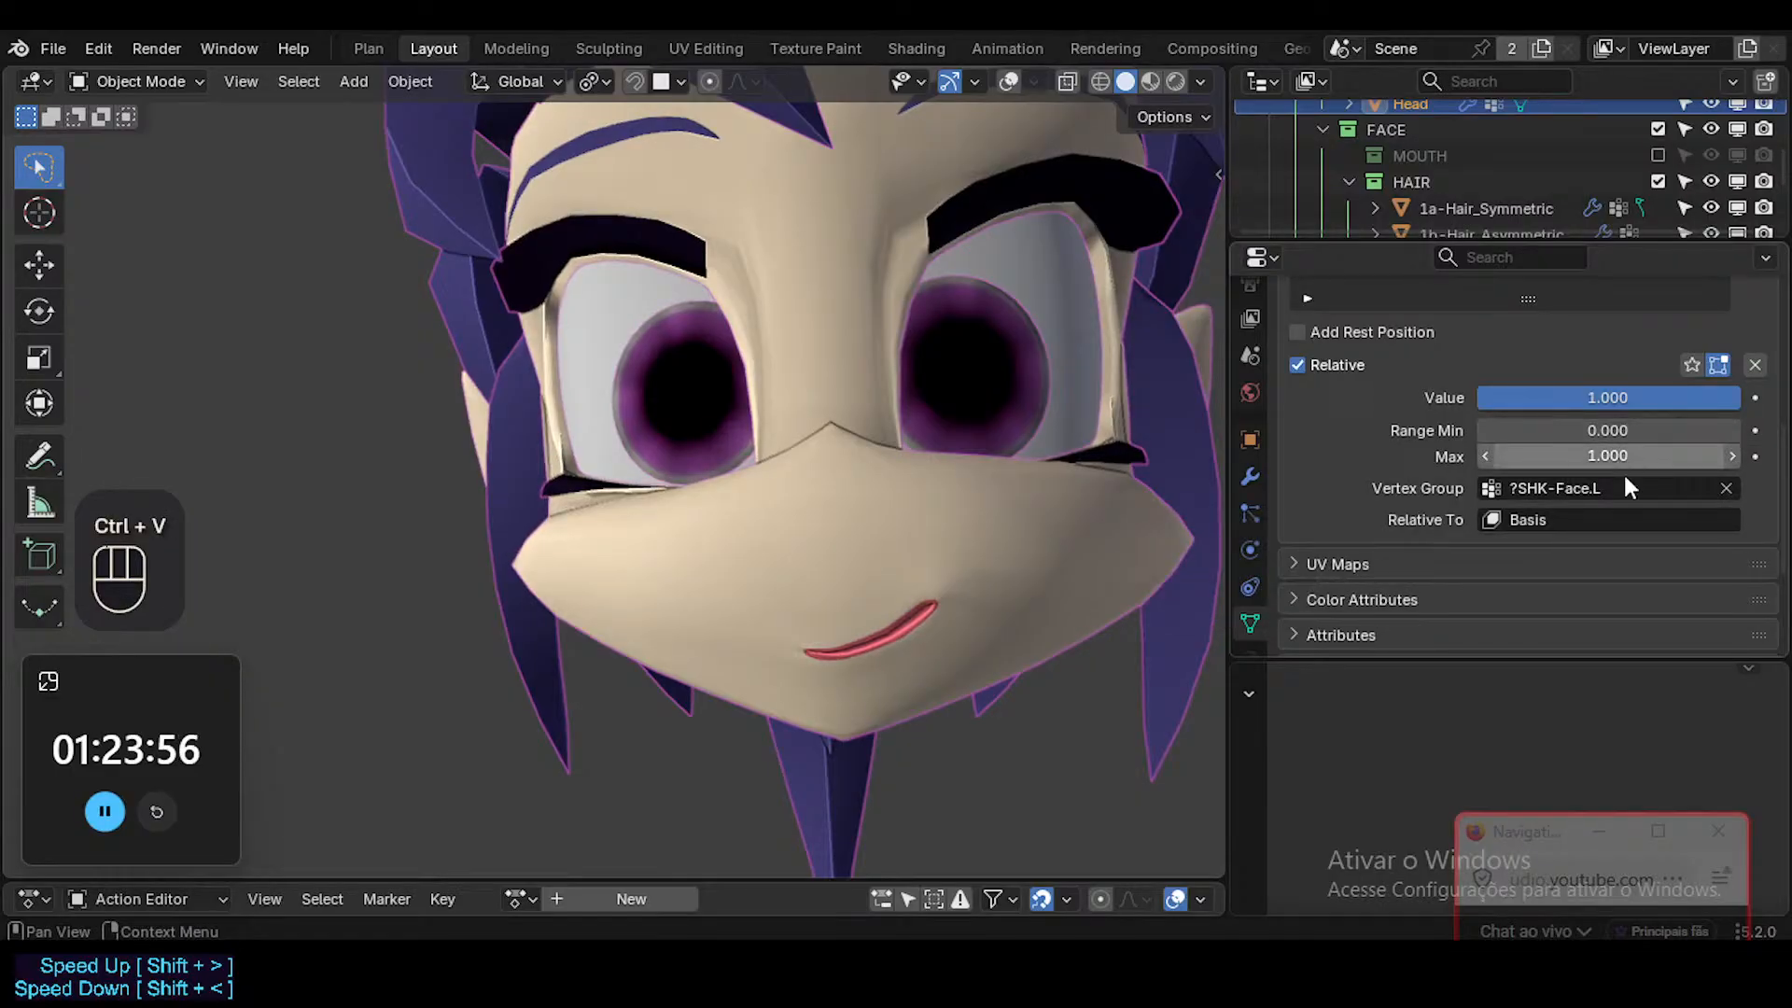
pyautogui.hotkey('ctrl', 'z')
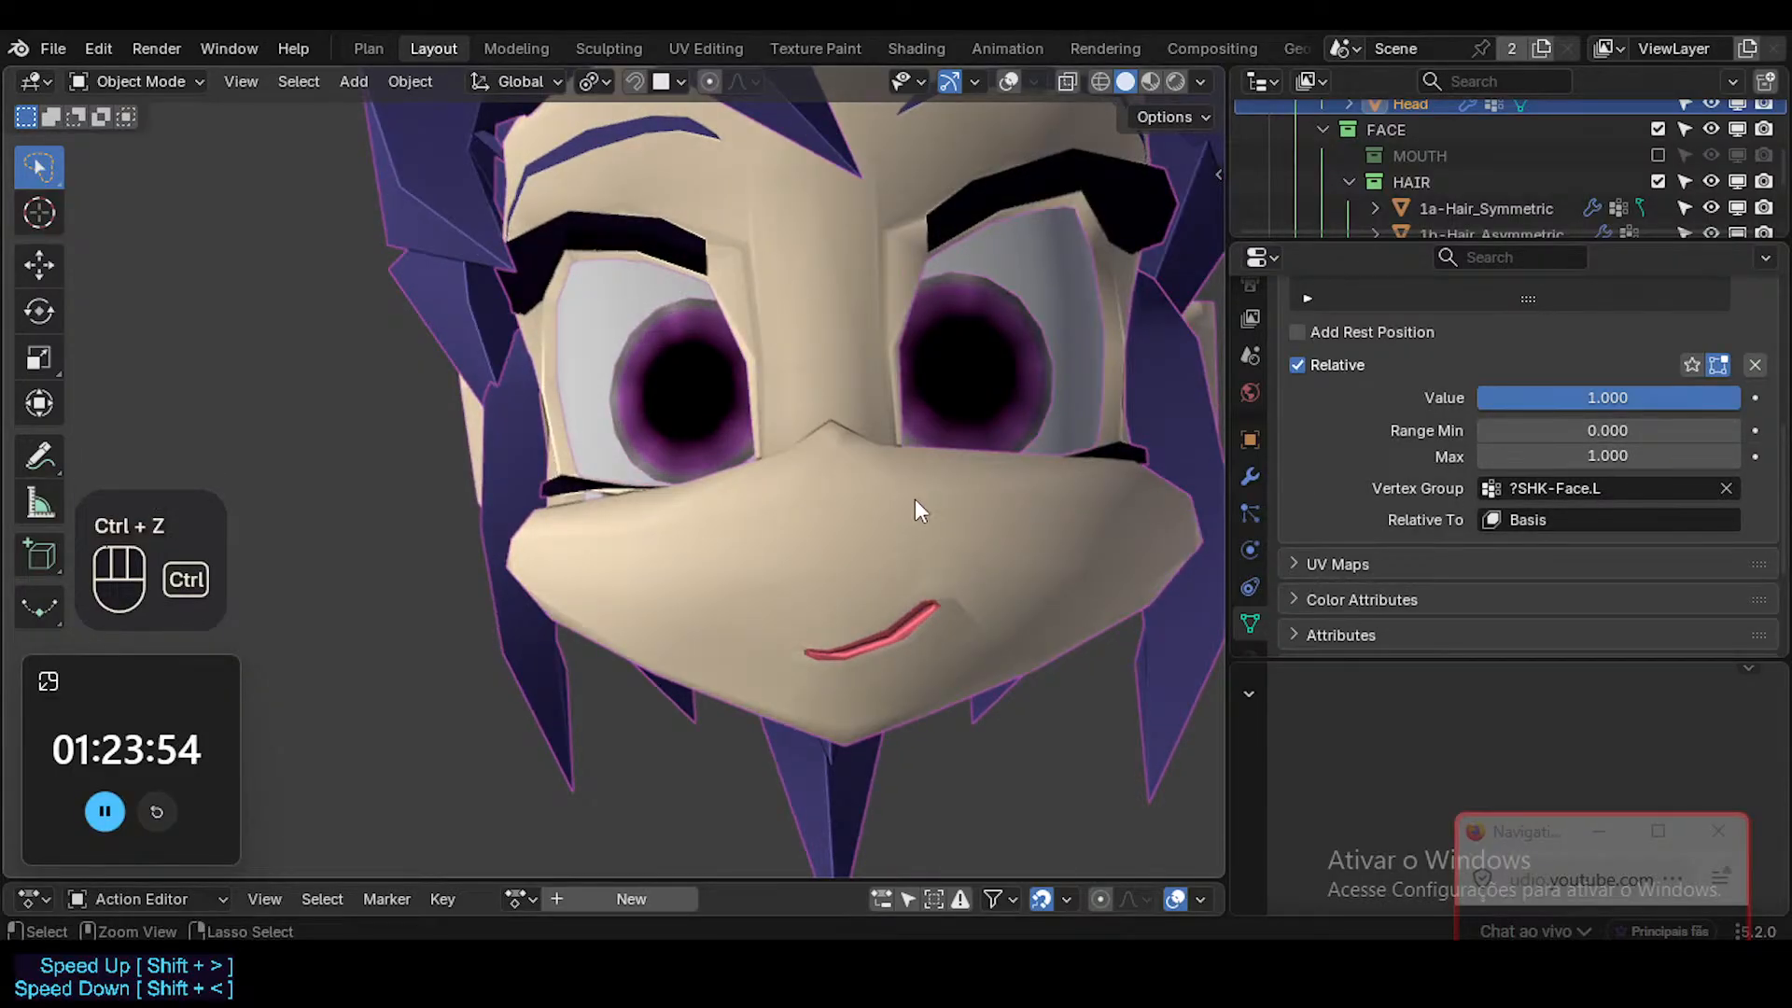
pyautogui.hotkey('ctrl', 'alt', 'shift', 'z')
# Clear MouthSmile.L's vertex group and preview the symmetric smile across its value range, ending at 1.000.
pyautogui.click(1728, 487)
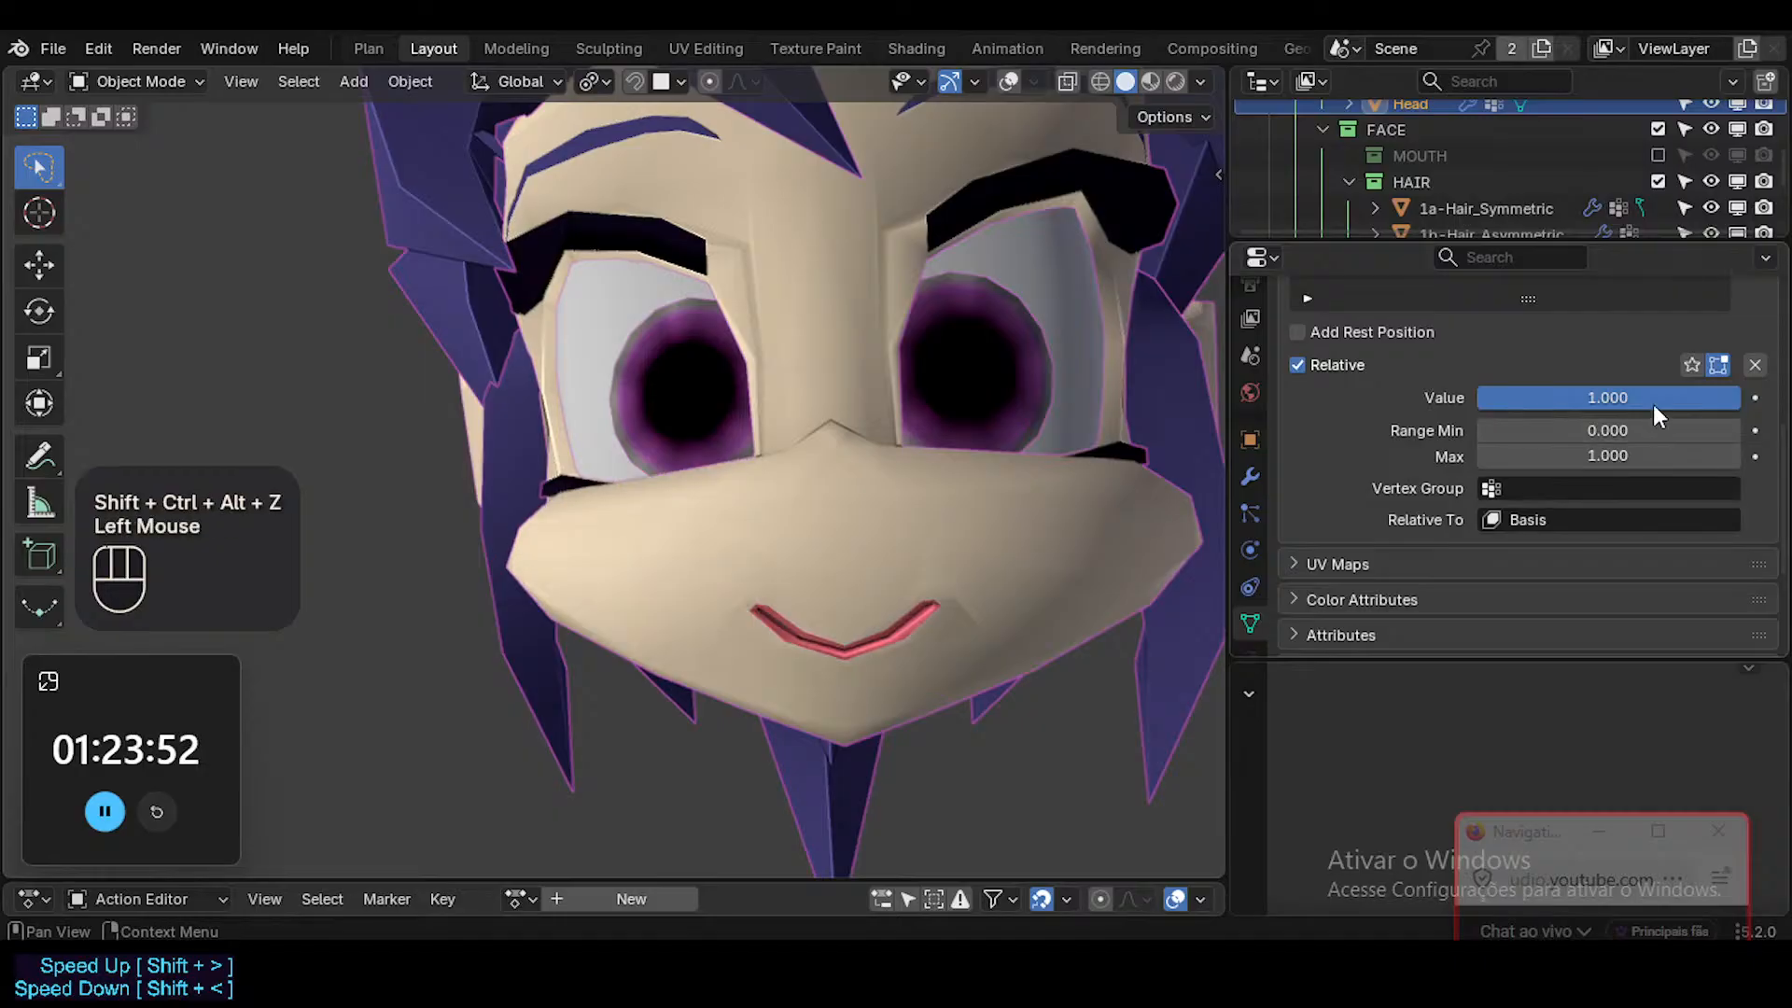
pyautogui.moveTo(1683, 397); pyautogui.dragTo(1740, 397)
pyautogui.moveTo(930, 416)
pyautogui.mouseDown(button='middle')
pyautogui.moveTo(921, 461)
pyautogui.moveTo(920, 446)
pyautogui.mouseUp(button='middle')
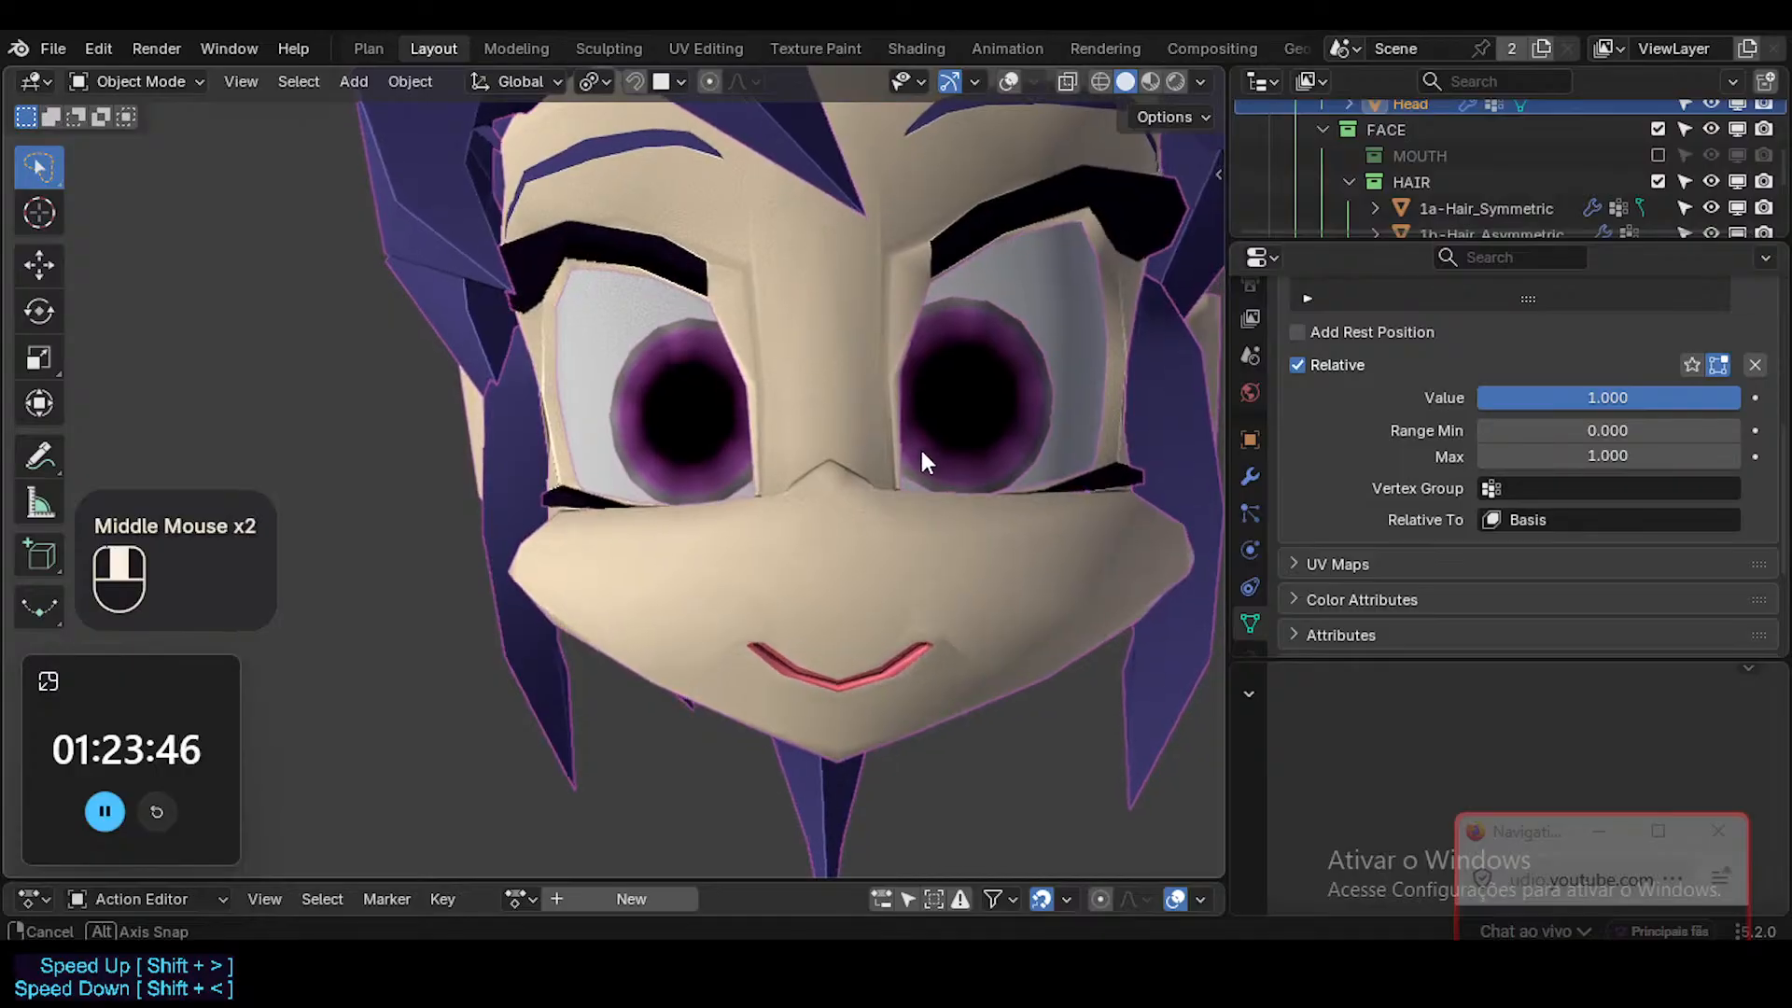
pyautogui.moveTo(1587, 397); pyautogui.dragTo(1739, 397)
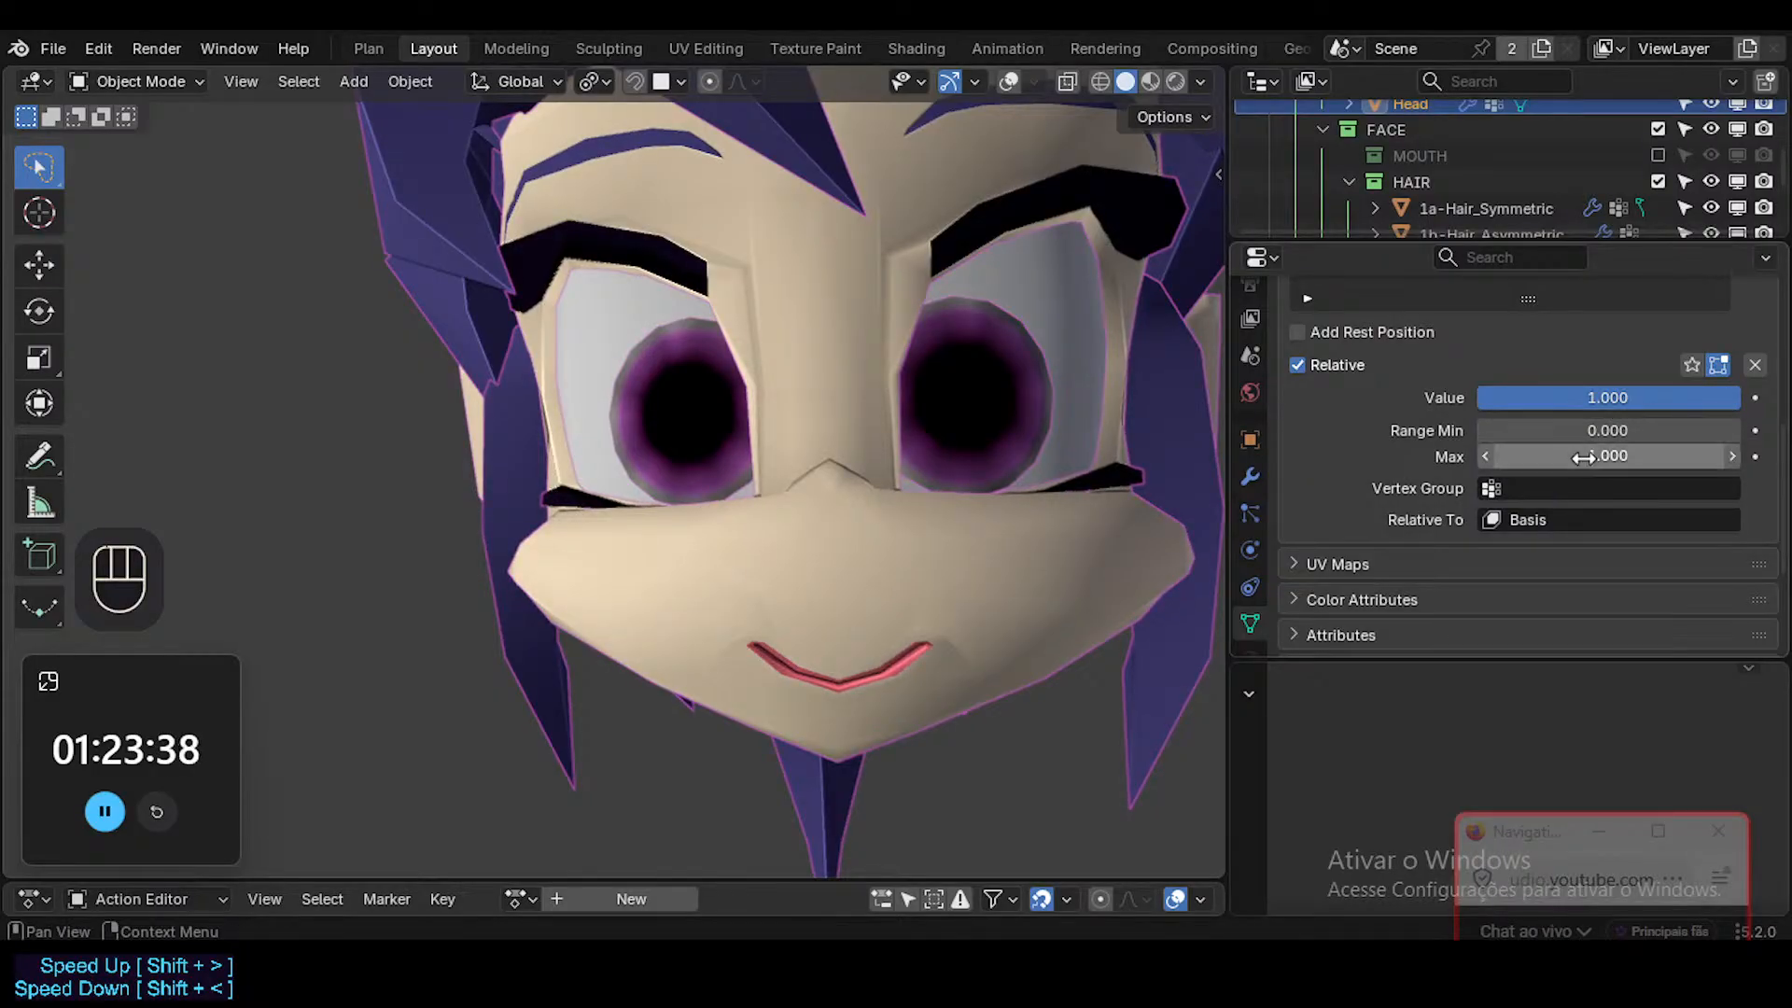
# Lock the MouthStretch.L and MouthStretch.R shape keys against editing.
pyautogui.scroll(3, 1661, 452)
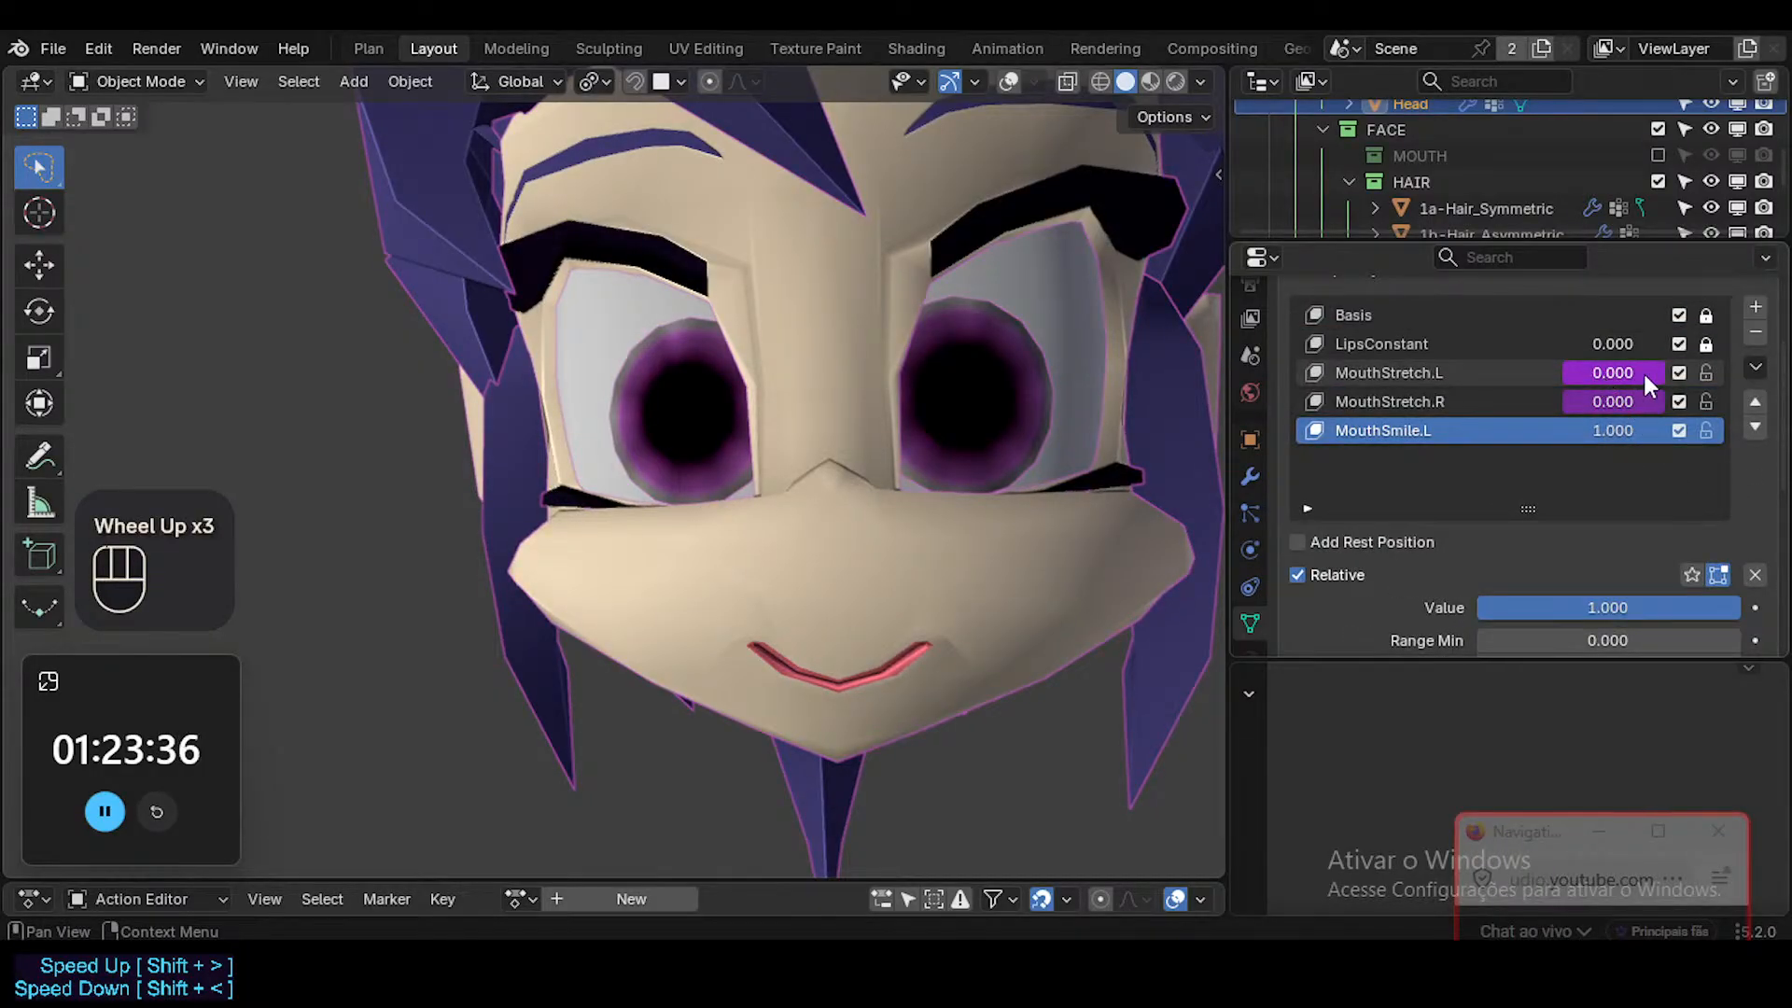
pyautogui.click(1707, 401)
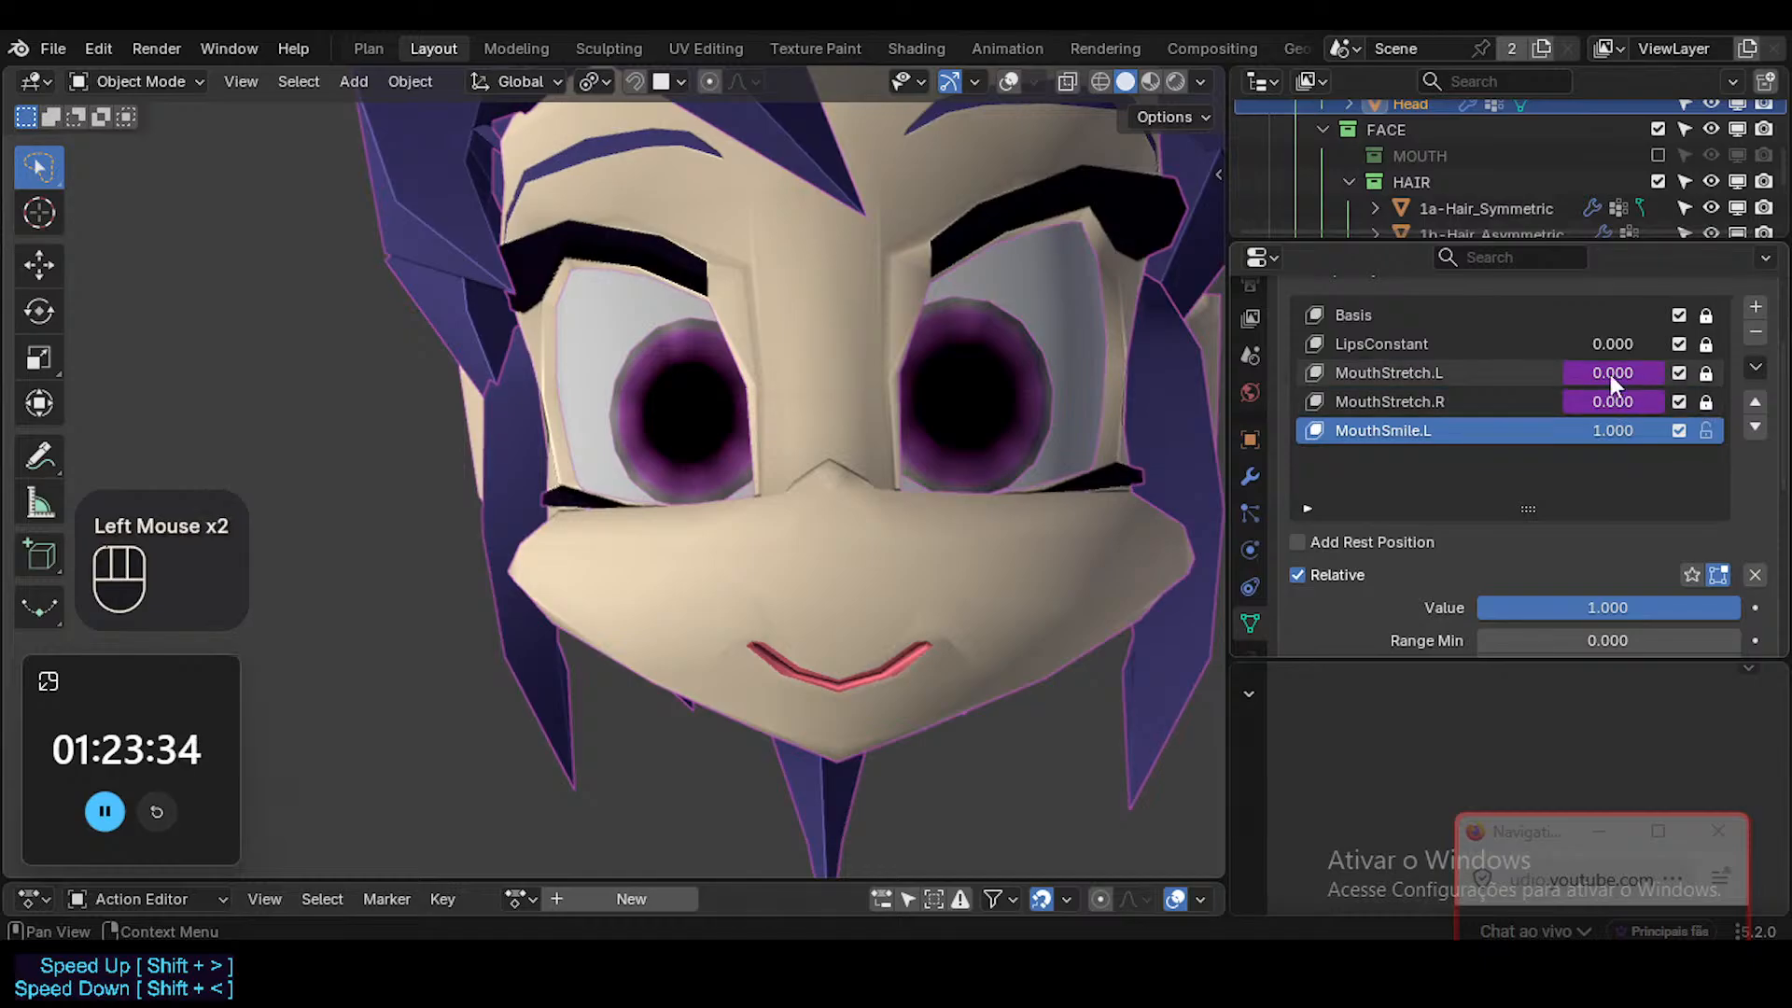
pyautogui.scroll(-1, 1521, 496)
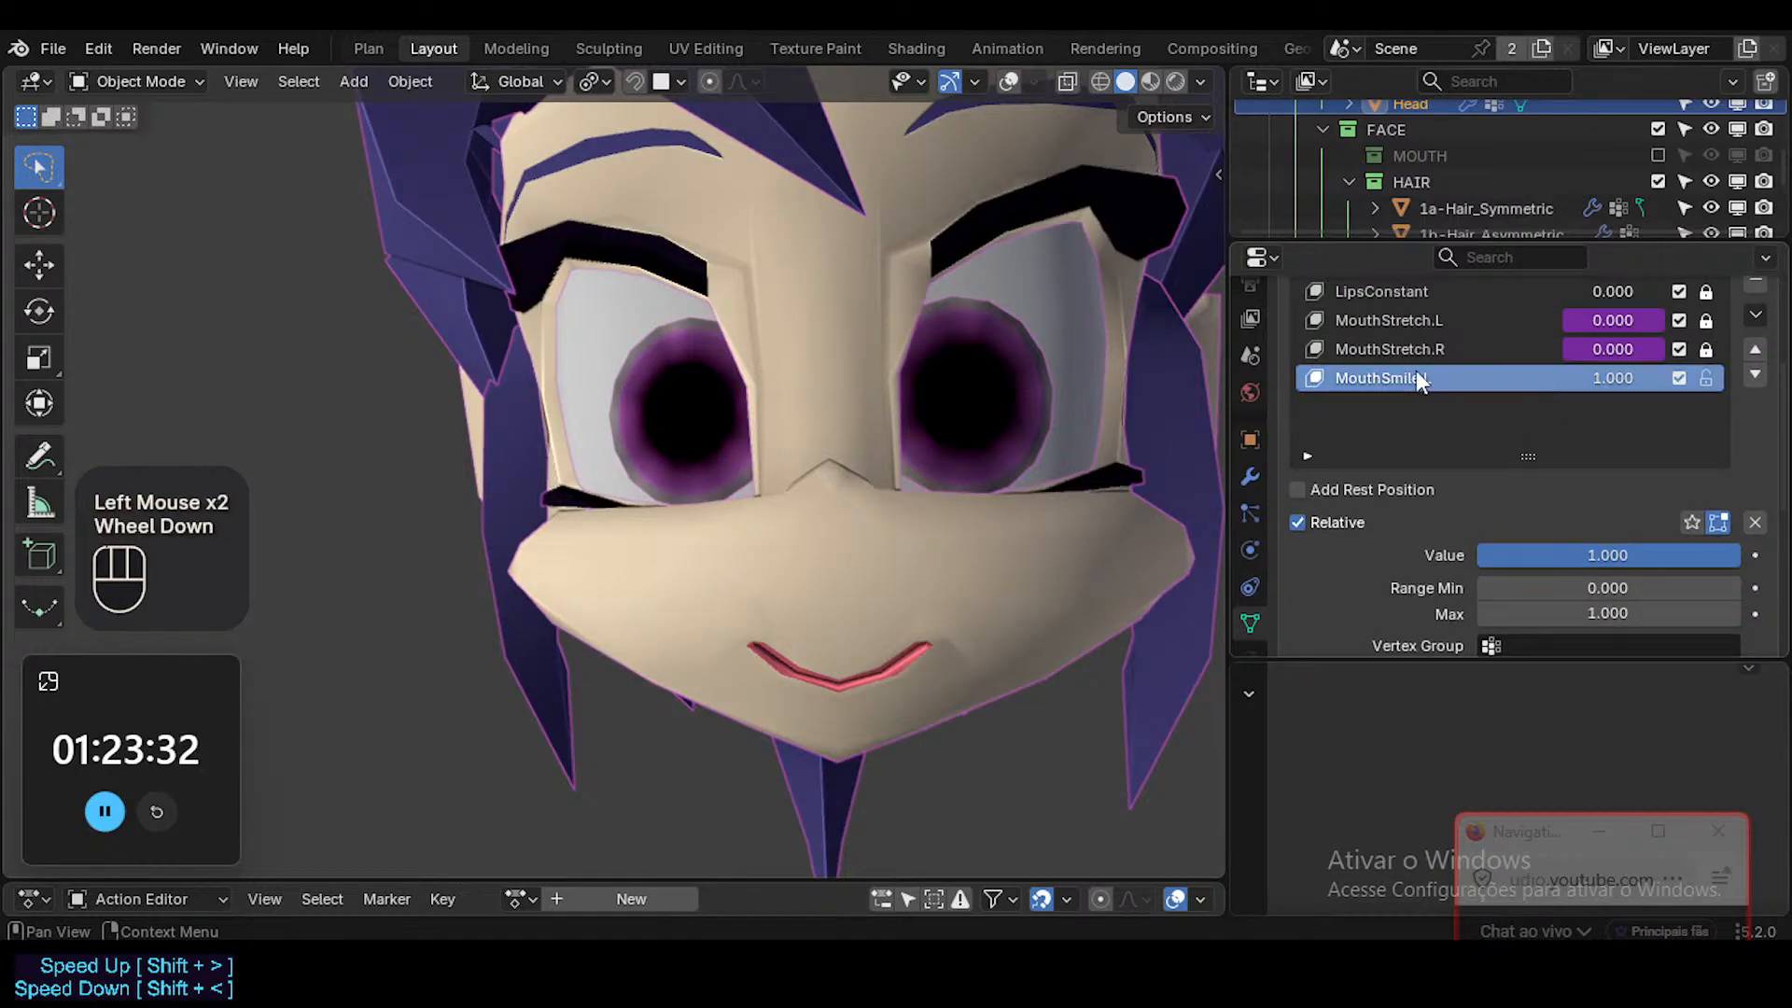
# Move ARM-Dorothy's Mouth.L bone outward along the X axis in Pose Mode to test the stretch combined with the smile.
pyautogui.hotkey('shift', 'alt', 'z')
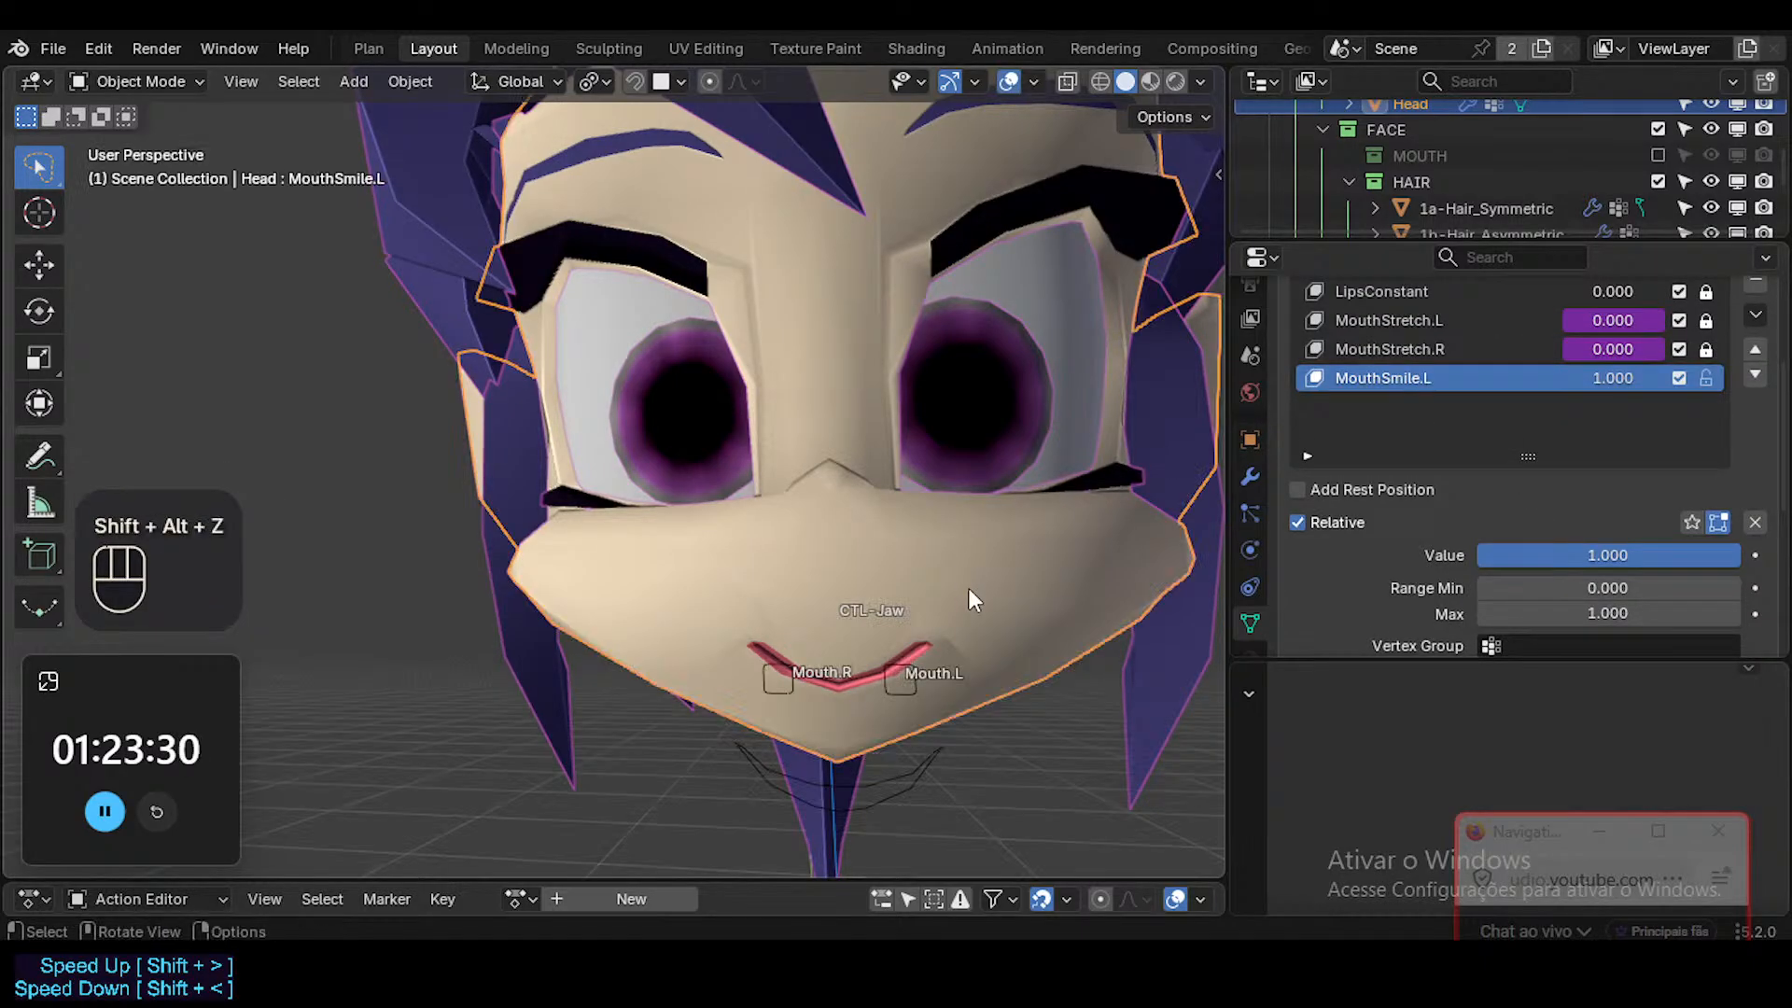
pyautogui.click(915, 663)
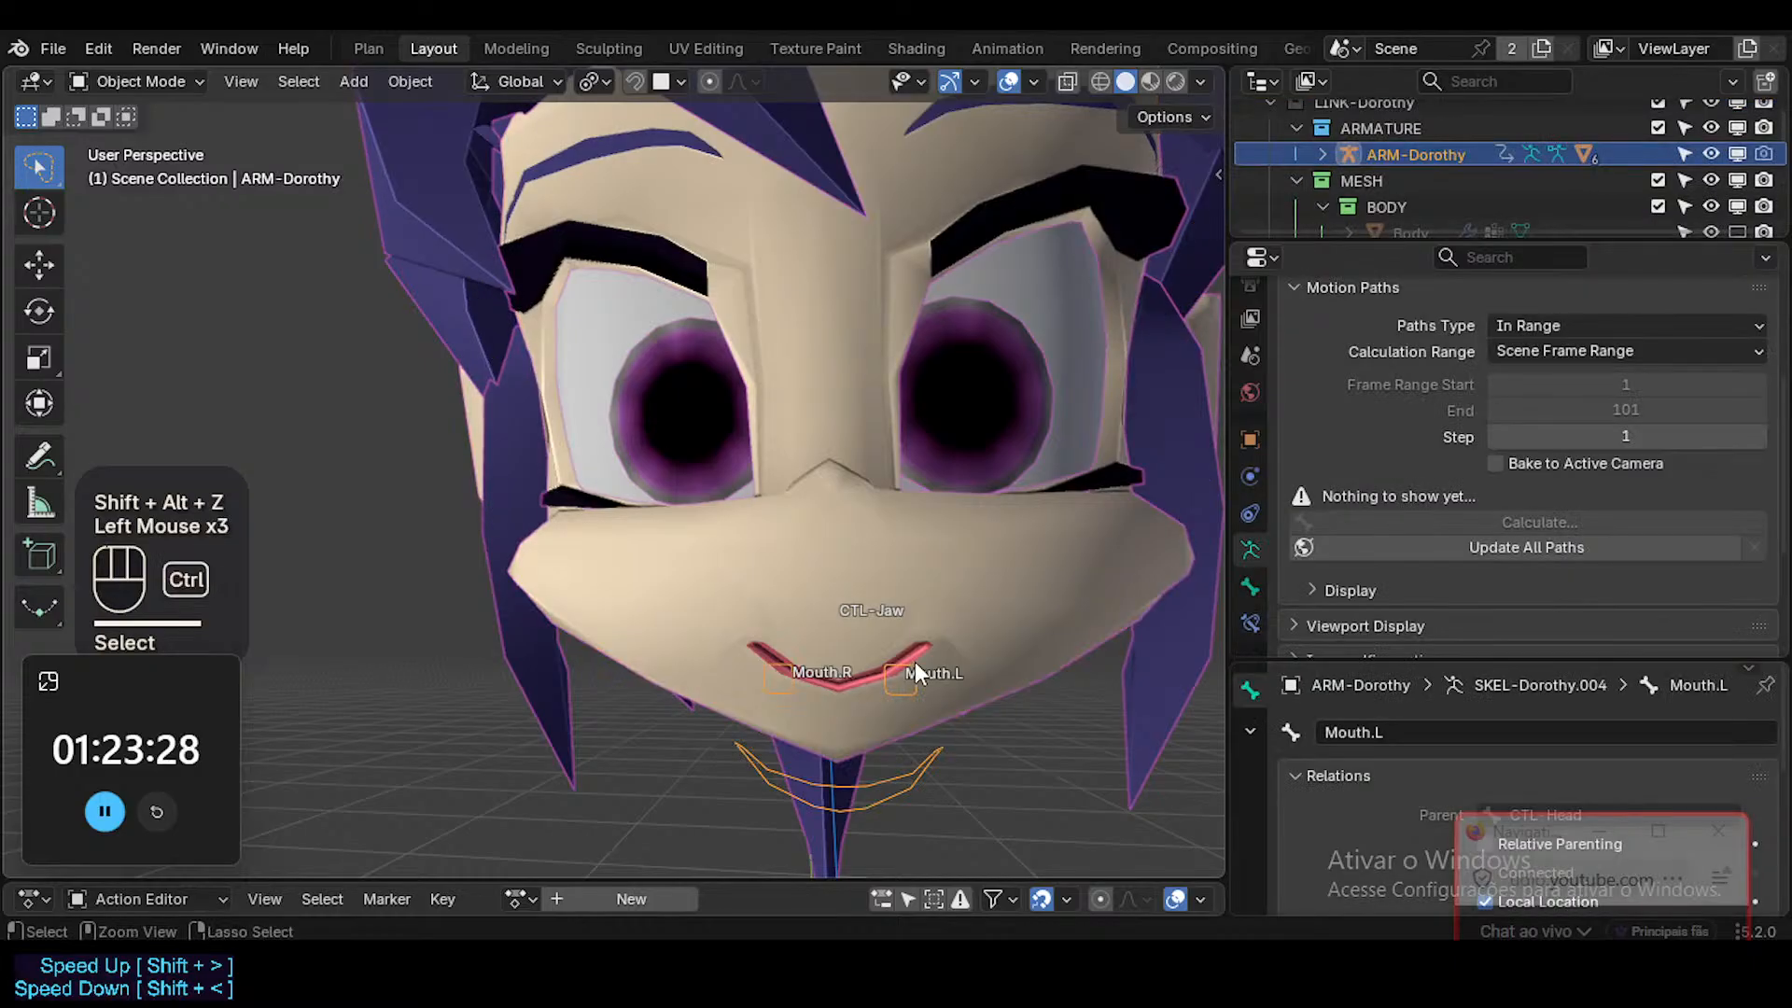
pyautogui.hotkey('ctrl', 'Tab')
pyautogui.click(912, 665)
pyautogui.press('g')
pyautogui.press('x')
pyautogui.click(999, 667)
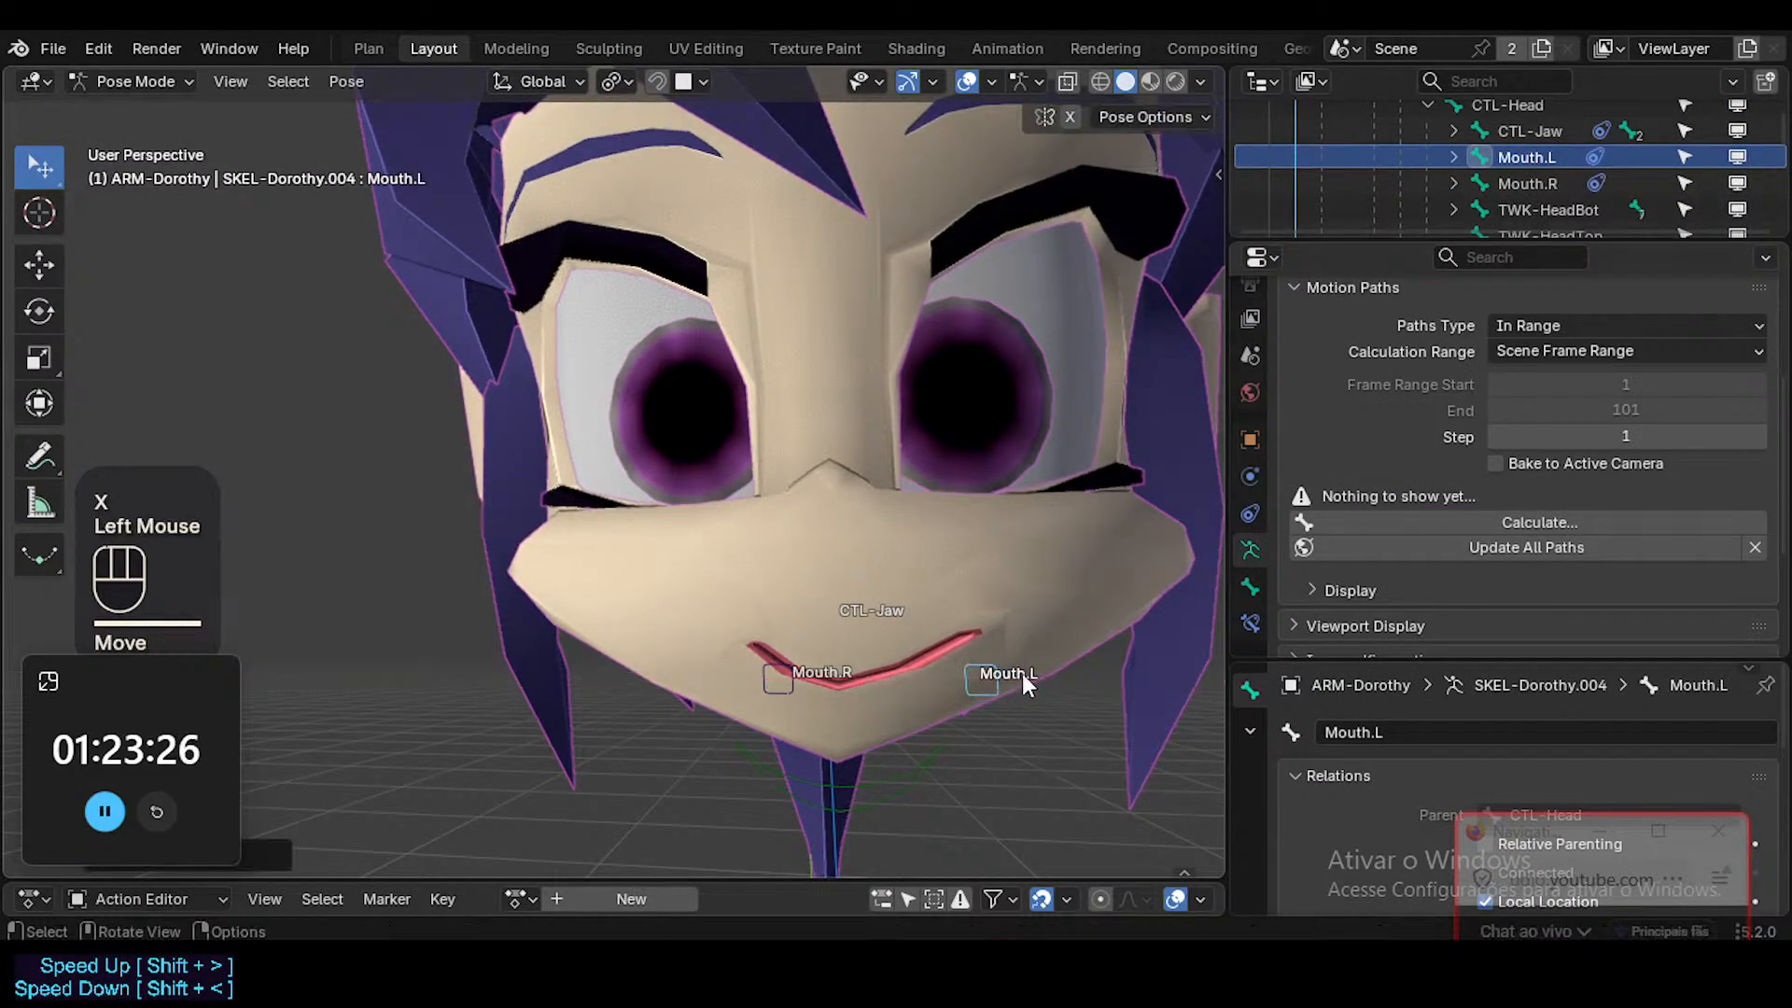
pyautogui.press('g')
pyautogui.press('x')
pyautogui.click(1106, 664)
pyautogui.keyDown('shift'); pyautogui.moveTo(1105, 665); pyautogui.dragTo(1086, 608, button='middle'); pyautogui.keyUp('shift')
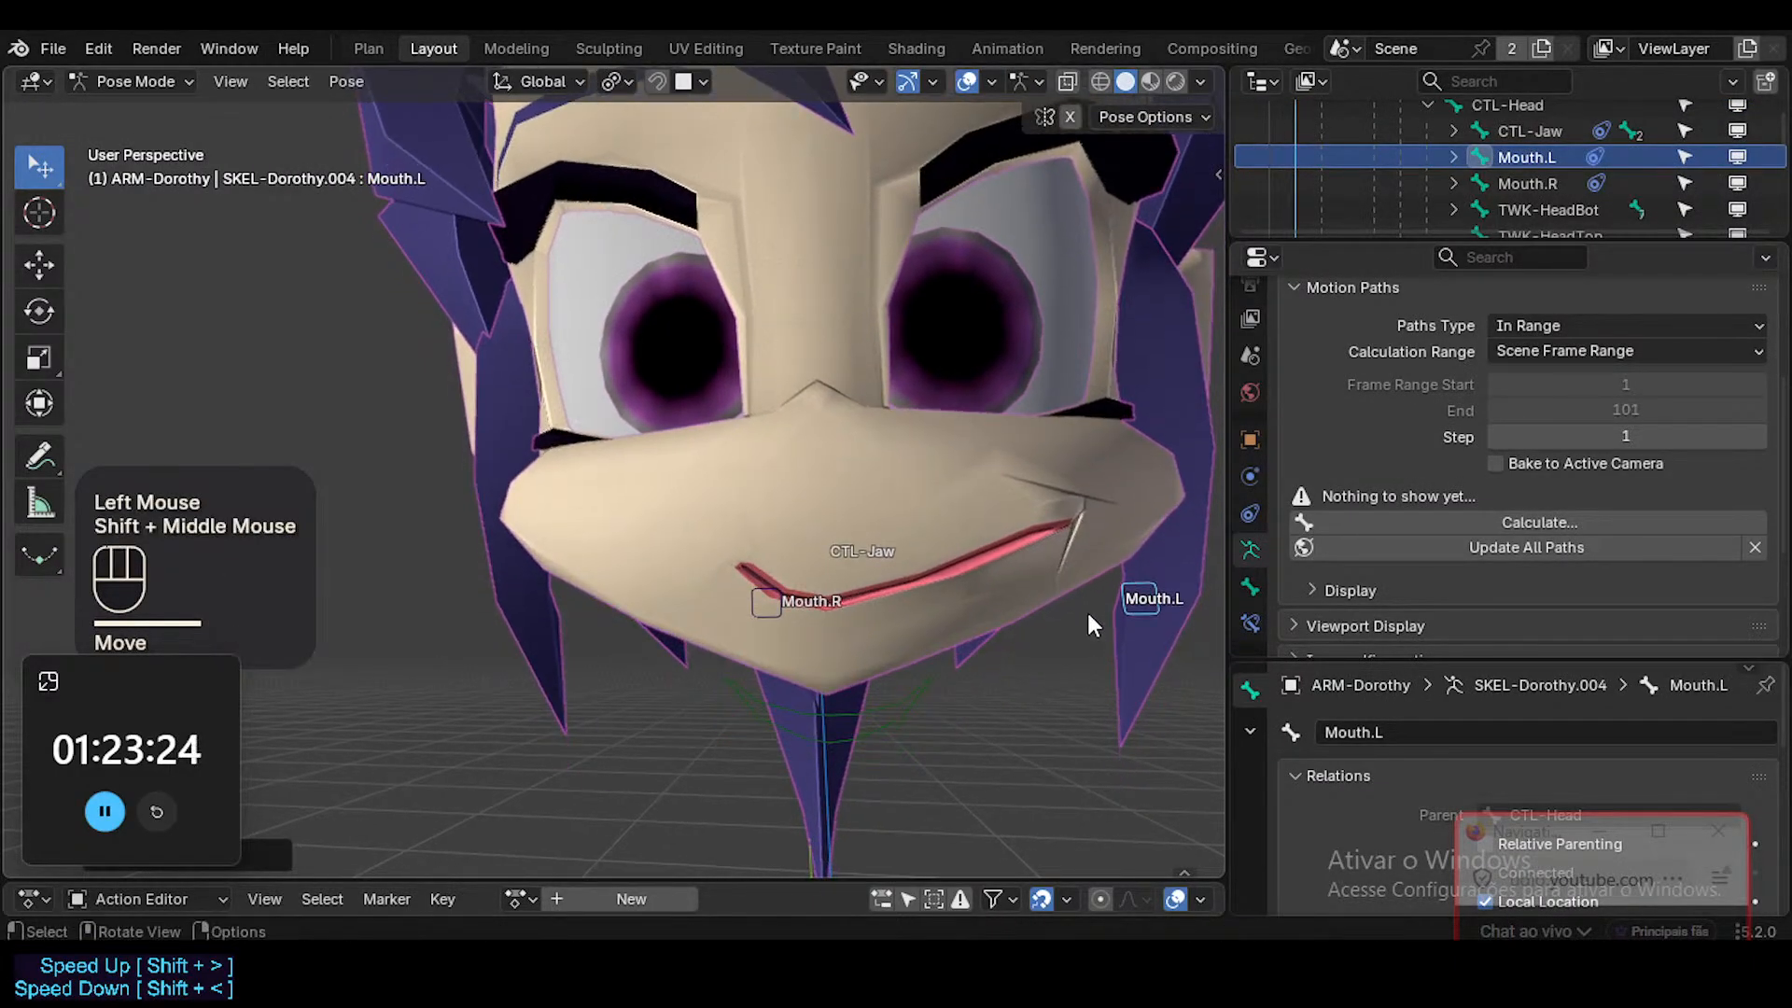
# Try different positions of the Mouth.L bone along X and back toward the mouth to test moderate stretching of the smile.
pyautogui.press('g')
pyautogui.press('x')
pyautogui.click(961, 627)
pyautogui.press('g')
pyautogui.press('x')
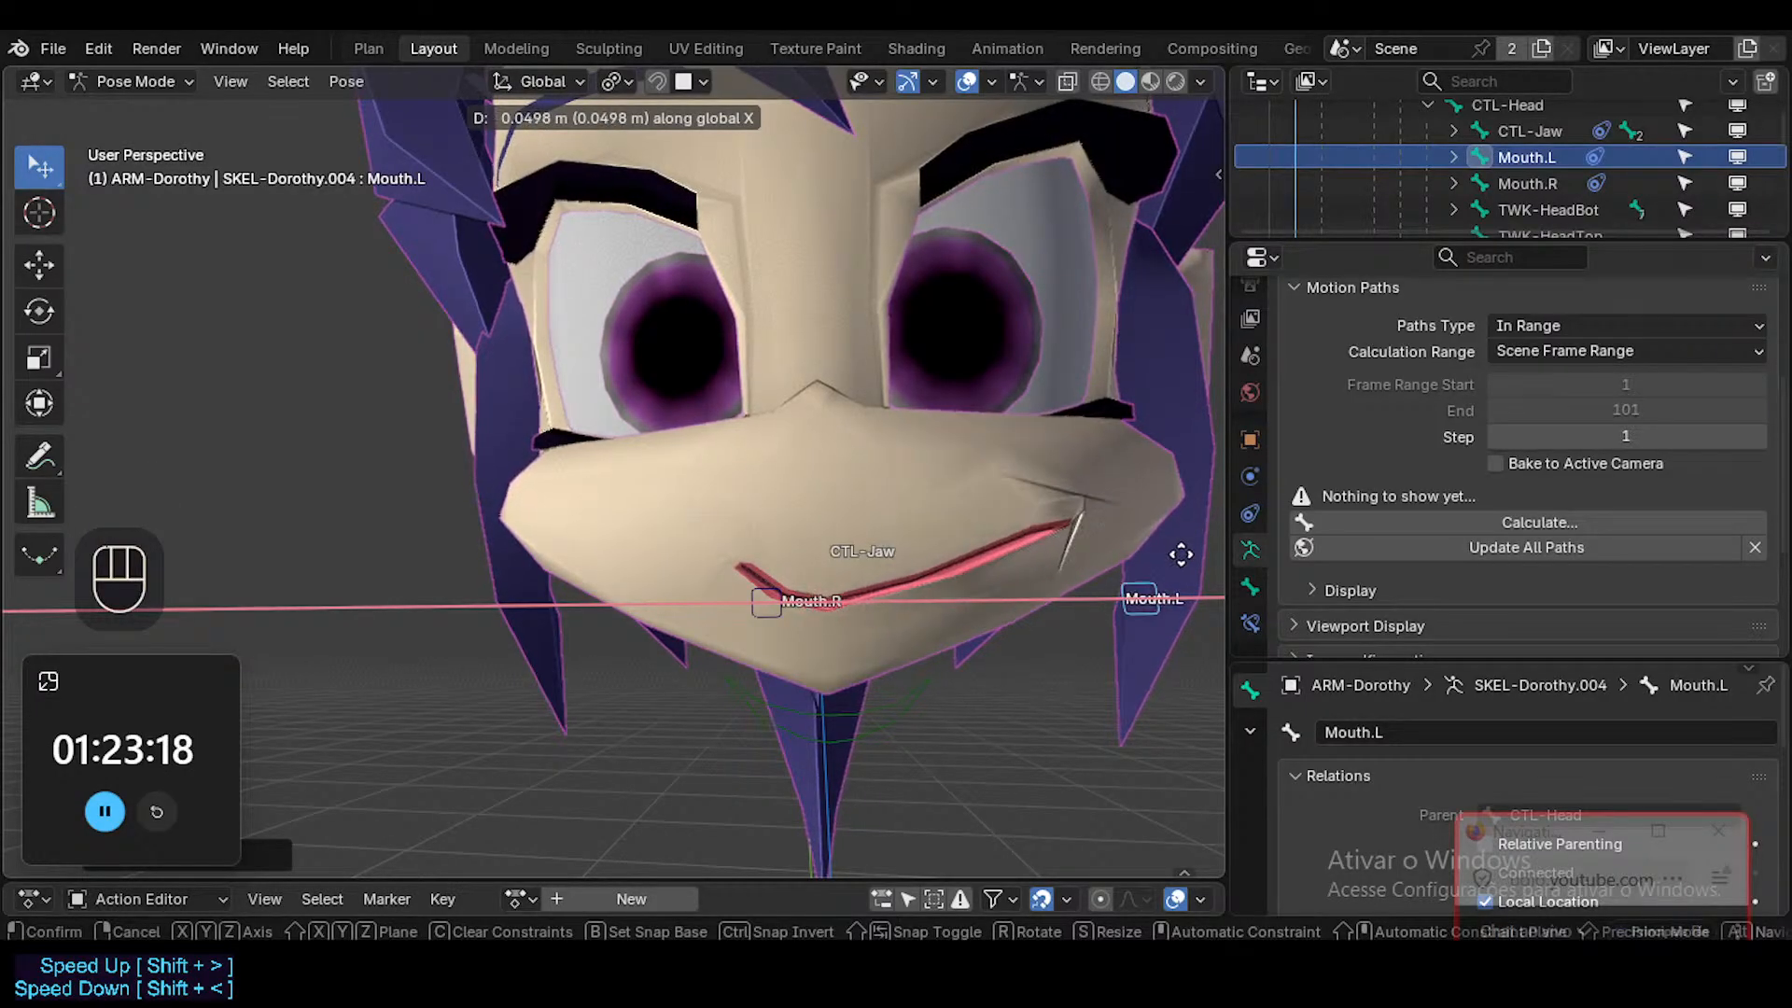
pyautogui.click(1054, 580)
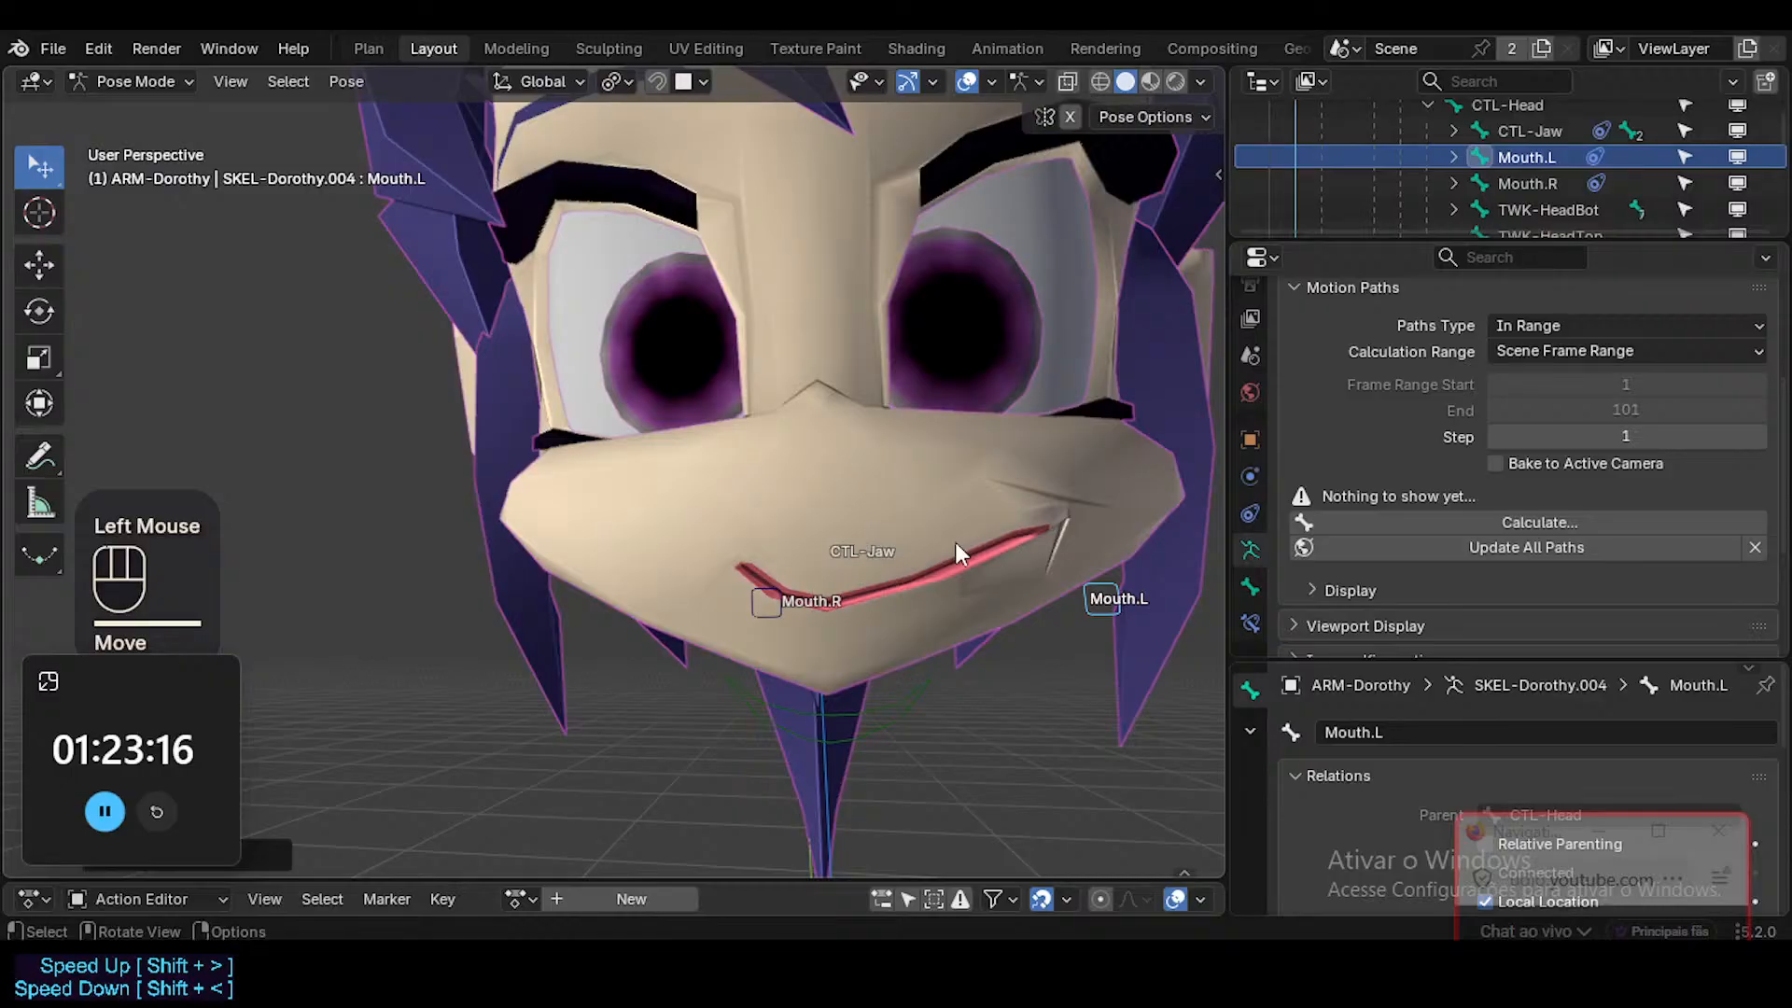
pyautogui.moveTo(1144, 541); pyautogui.dragTo(991, 593, button='middle')
pyautogui.press('g')
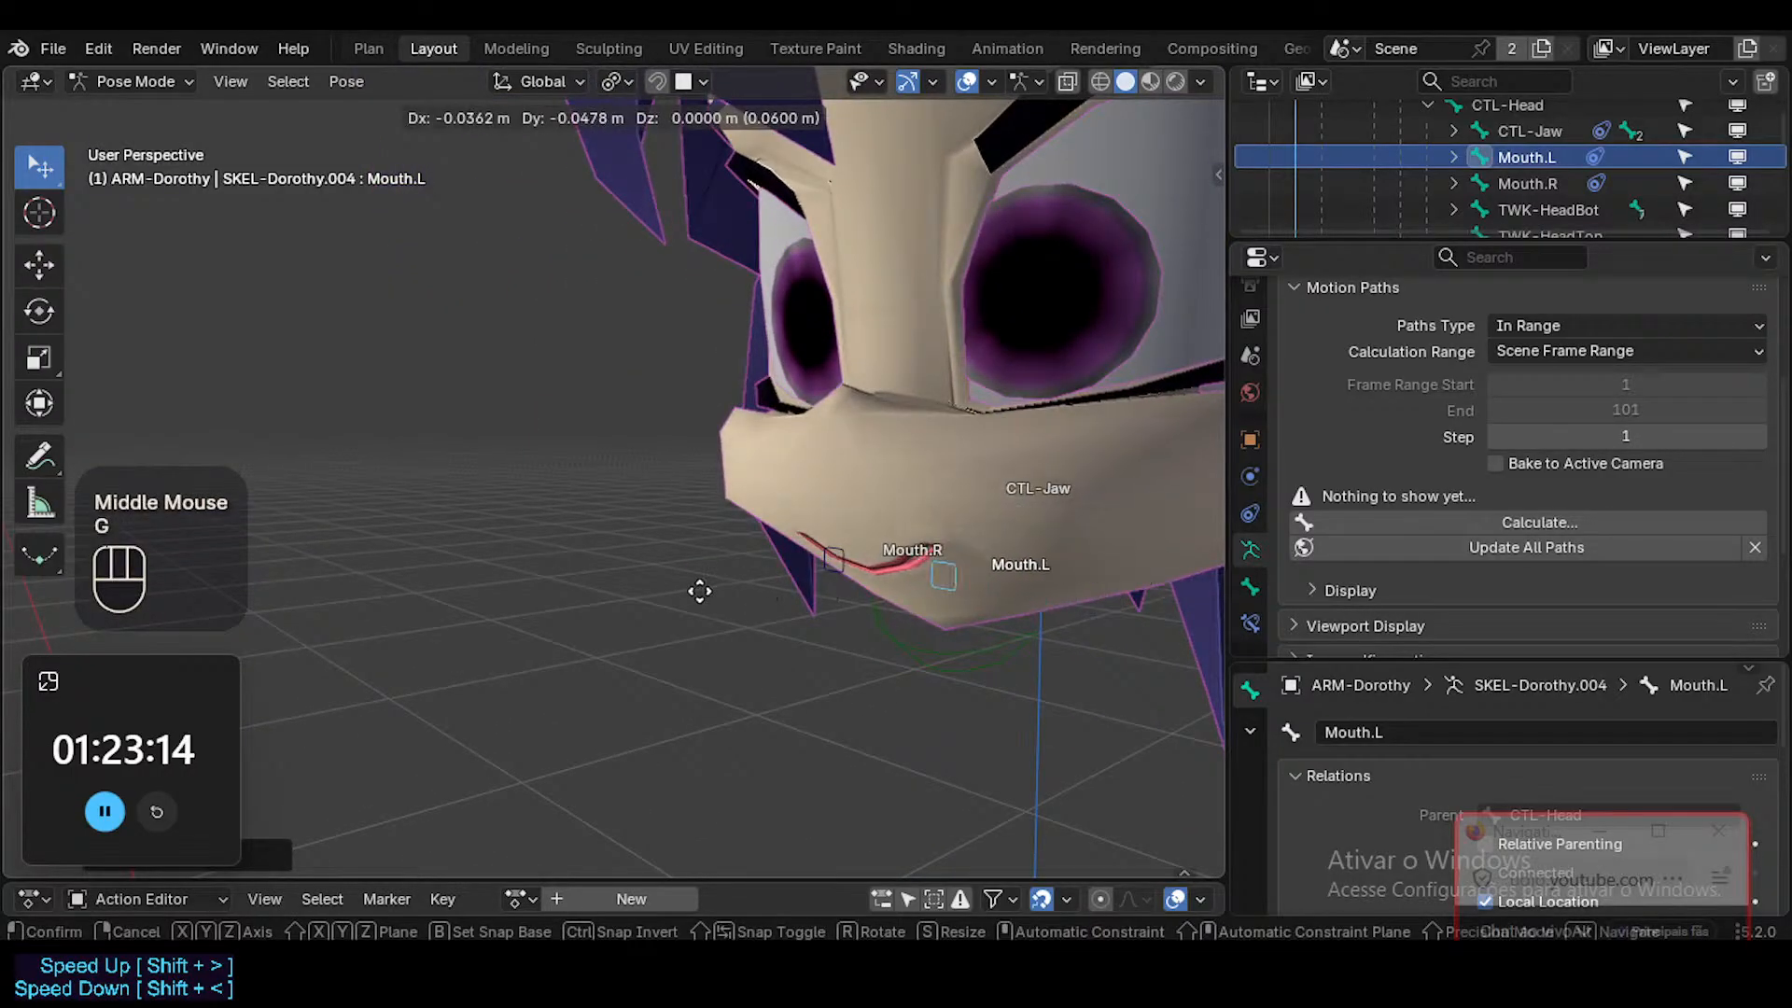
pyautogui.click(699, 591)
pyautogui.moveTo(691, 590); pyautogui.dragTo(988, 517, button='middle')
pyautogui.click(1051, 517)
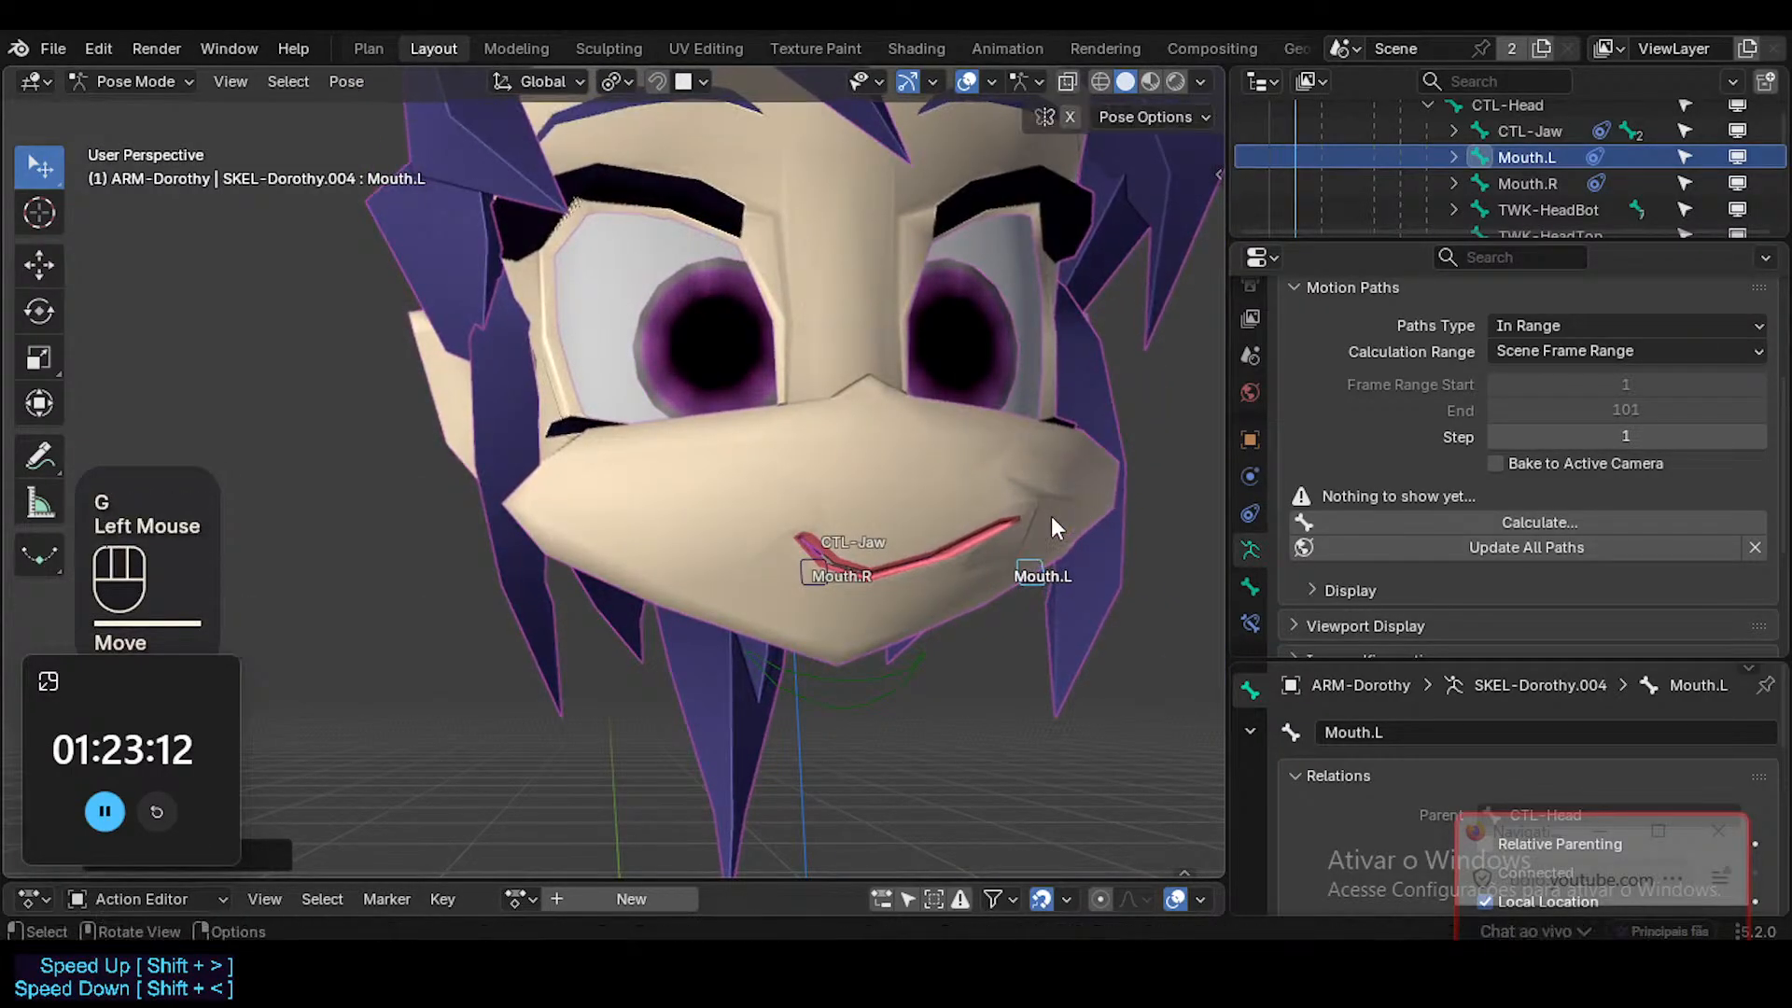
# Reassign vertex group ?SHK-Face.L to the Head's MouthSmile.L and preview its value on the stretched mouth, ending at 1.000.
pyautogui.hotkey('shift', 'alt', 'z')
pyautogui.hotkey('shift', 'alt', 'z')
pyautogui.click(923, 466)
pyautogui.hotkey('ctrl', 'Tab')
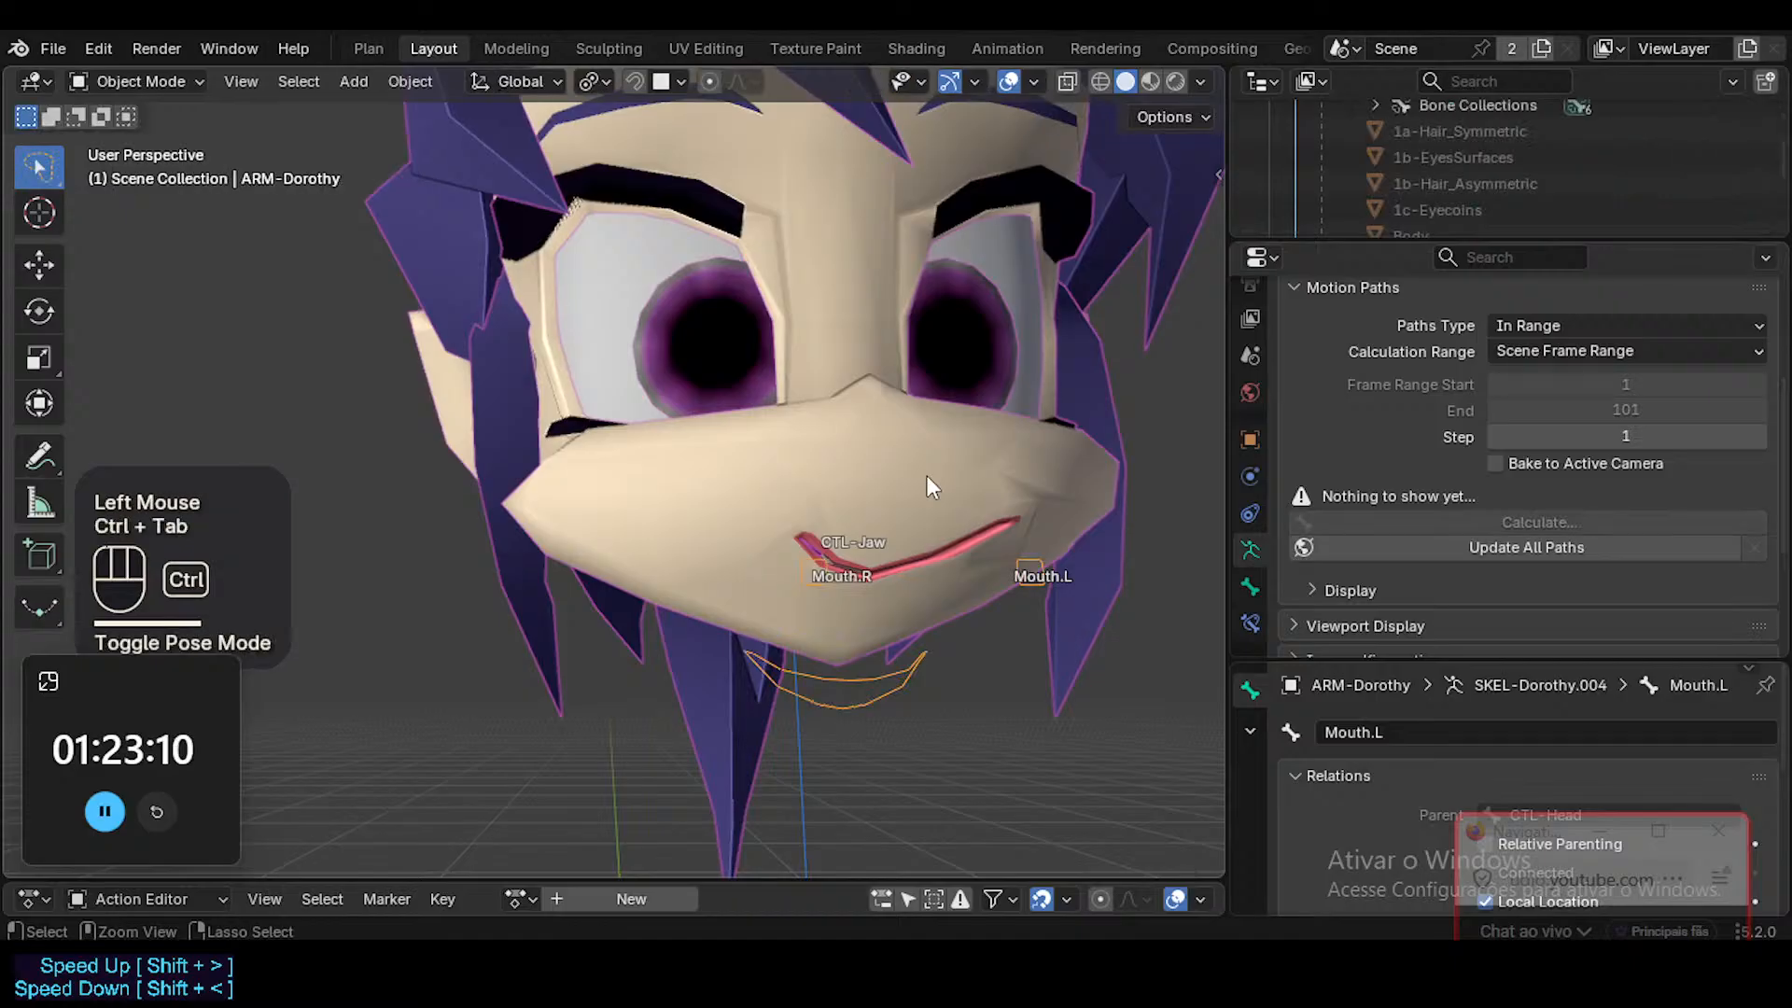
pyautogui.click(930, 479)
pyautogui.moveTo(1620, 373)
pyautogui.mouseDown()
pyautogui.moveTo(1531, 377)
pyautogui.moveTo(1654, 382)
pyautogui.mouseUp()
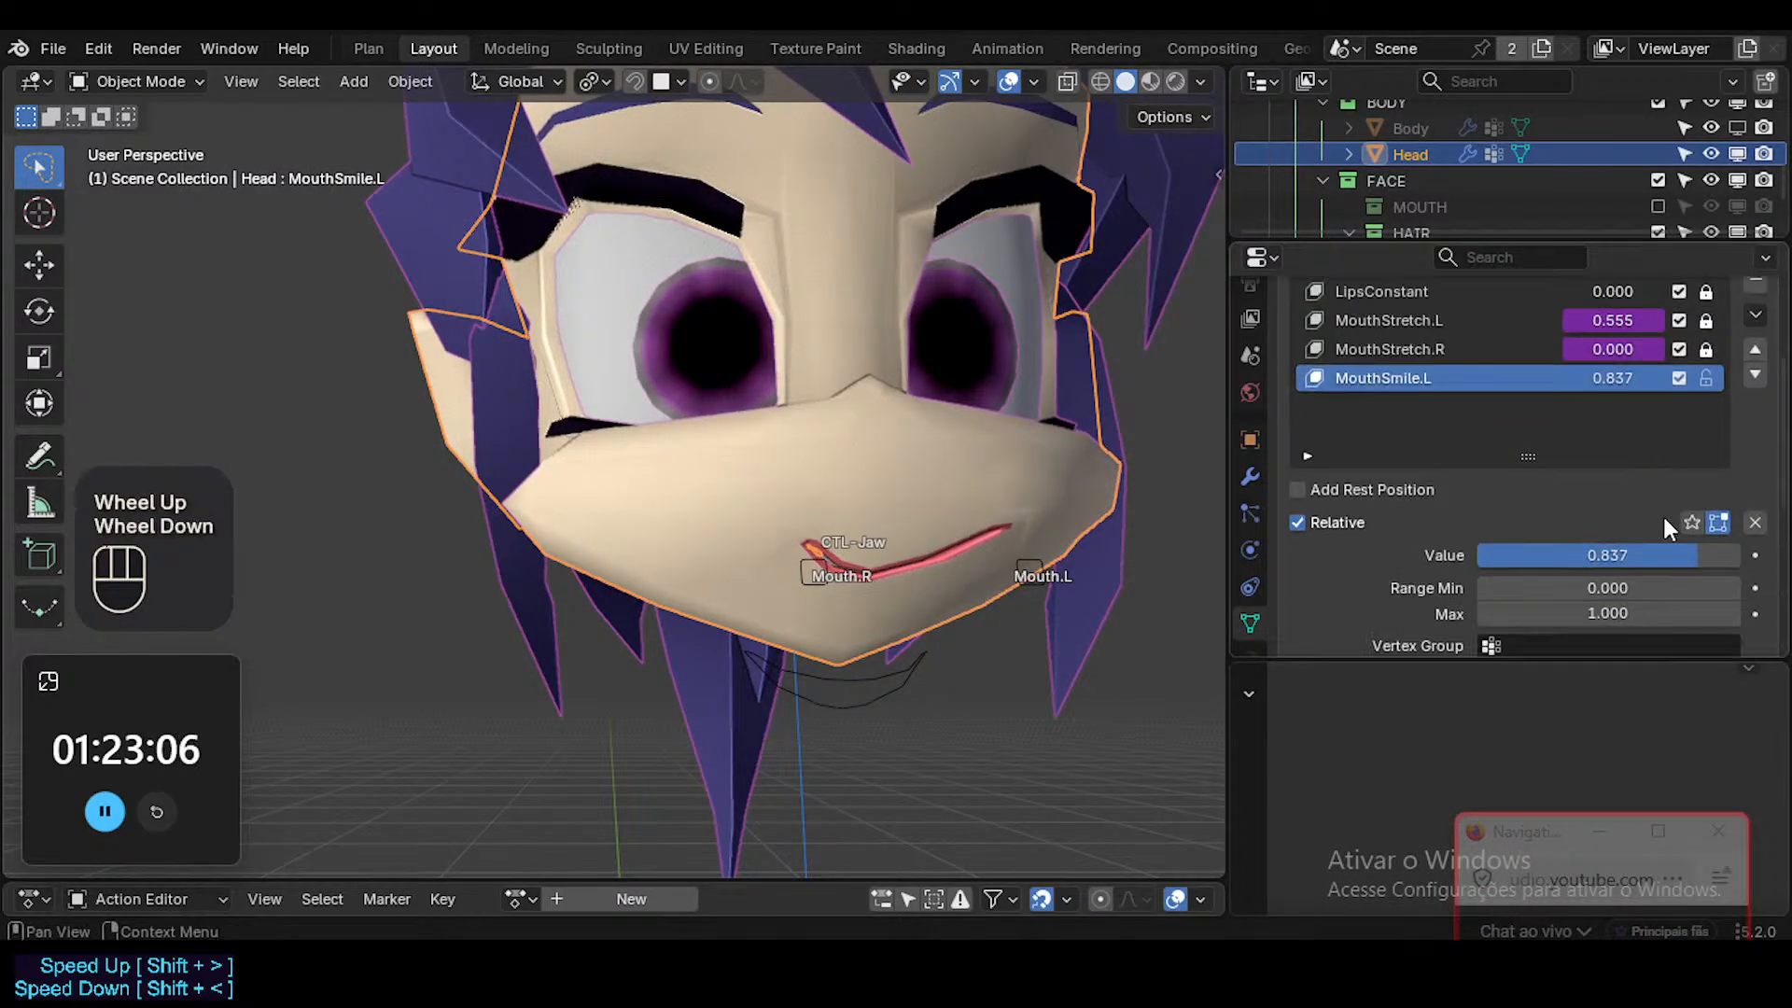
pyautogui.scroll(-1, 1598, 647)
pyautogui.hotkey('ctrl', 'v')
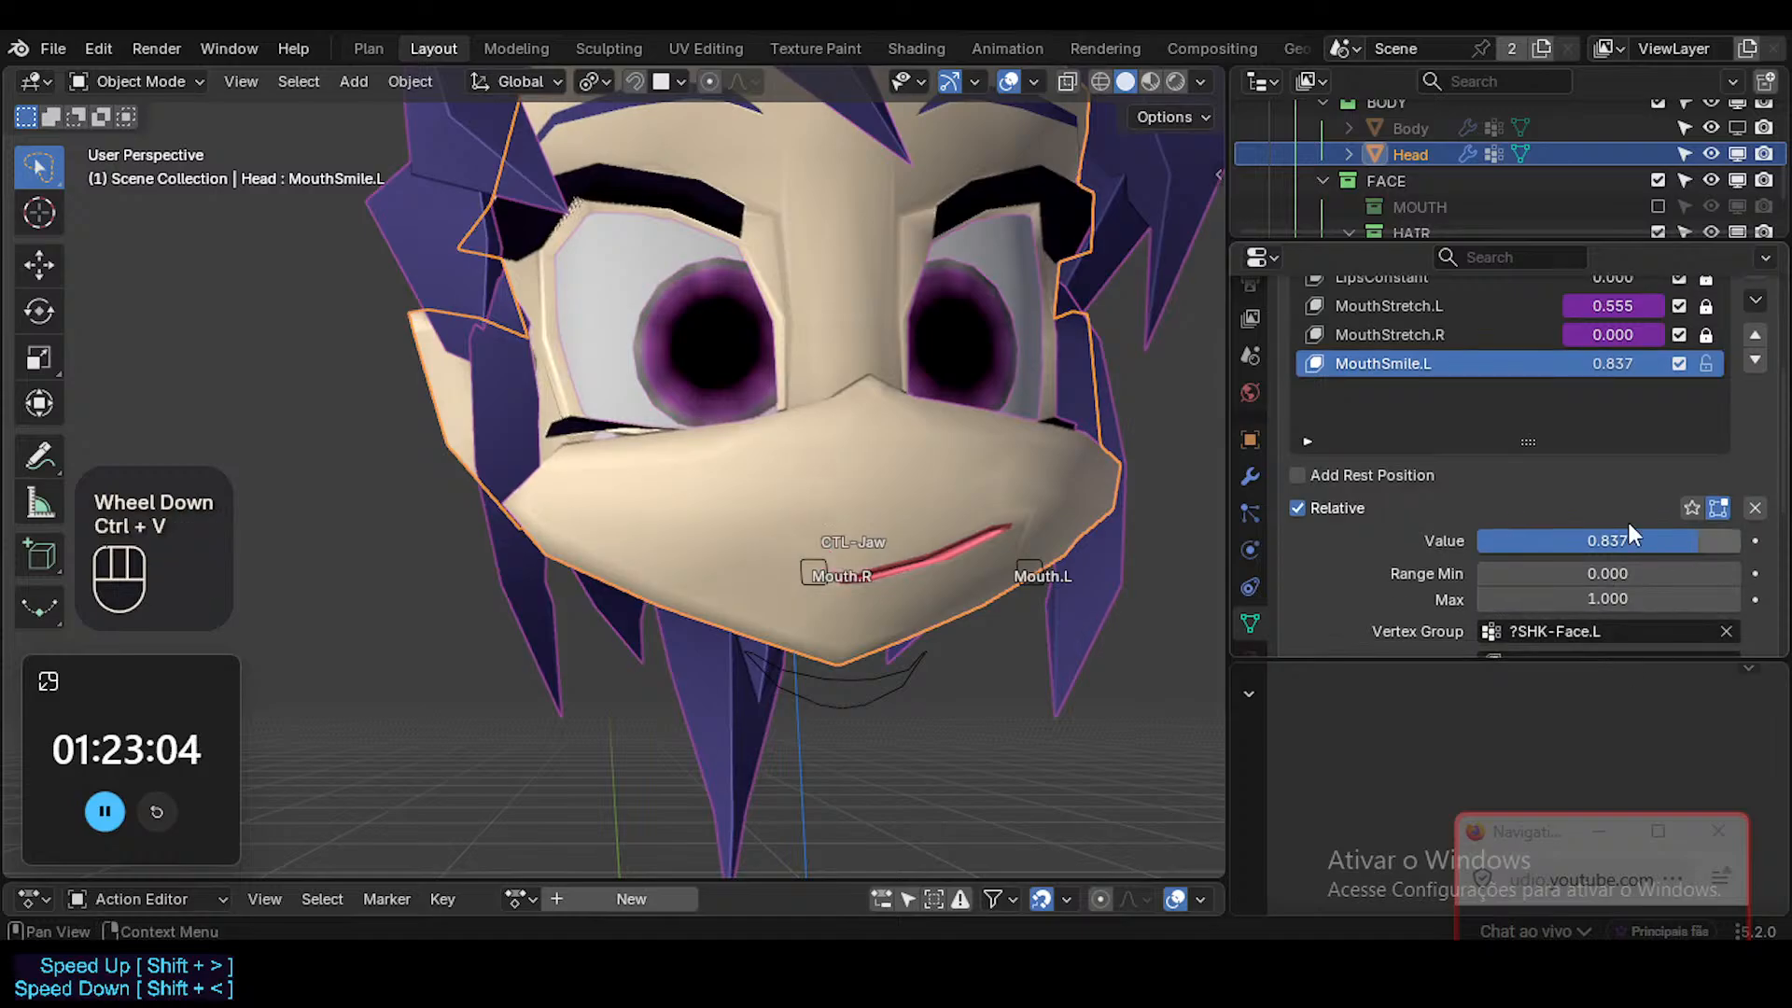
pyautogui.moveTo(1615, 366); pyautogui.dragTo(1558, 381)
pyautogui.moveTo(812, 485); pyautogui.dragTo(939, 514, button='middle')
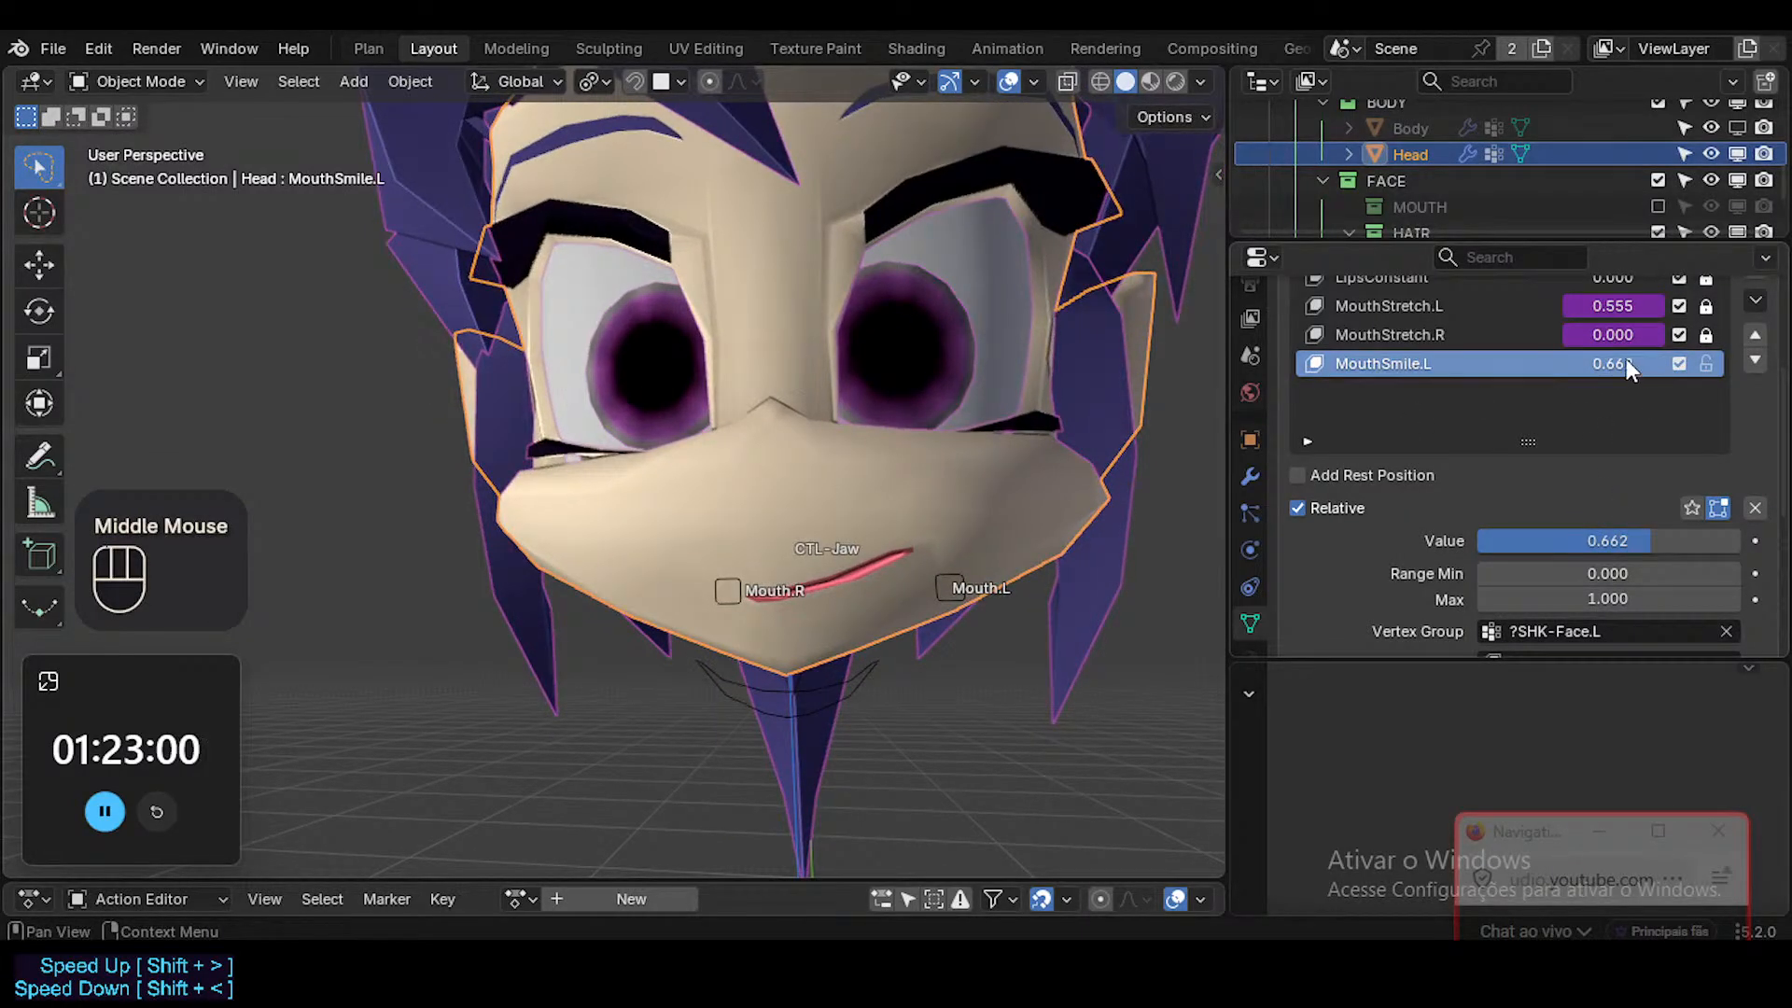
pyautogui.moveTo(1626, 358)
pyautogui.mouseDown()
pyautogui.moveTo(1549, 360)
pyautogui.moveTo(1671, 361)
pyautogui.moveTo(1493, 363)
pyautogui.moveTo(1652, 363)
pyautogui.moveTo(1613, 363)
pyautogui.mouseUp()
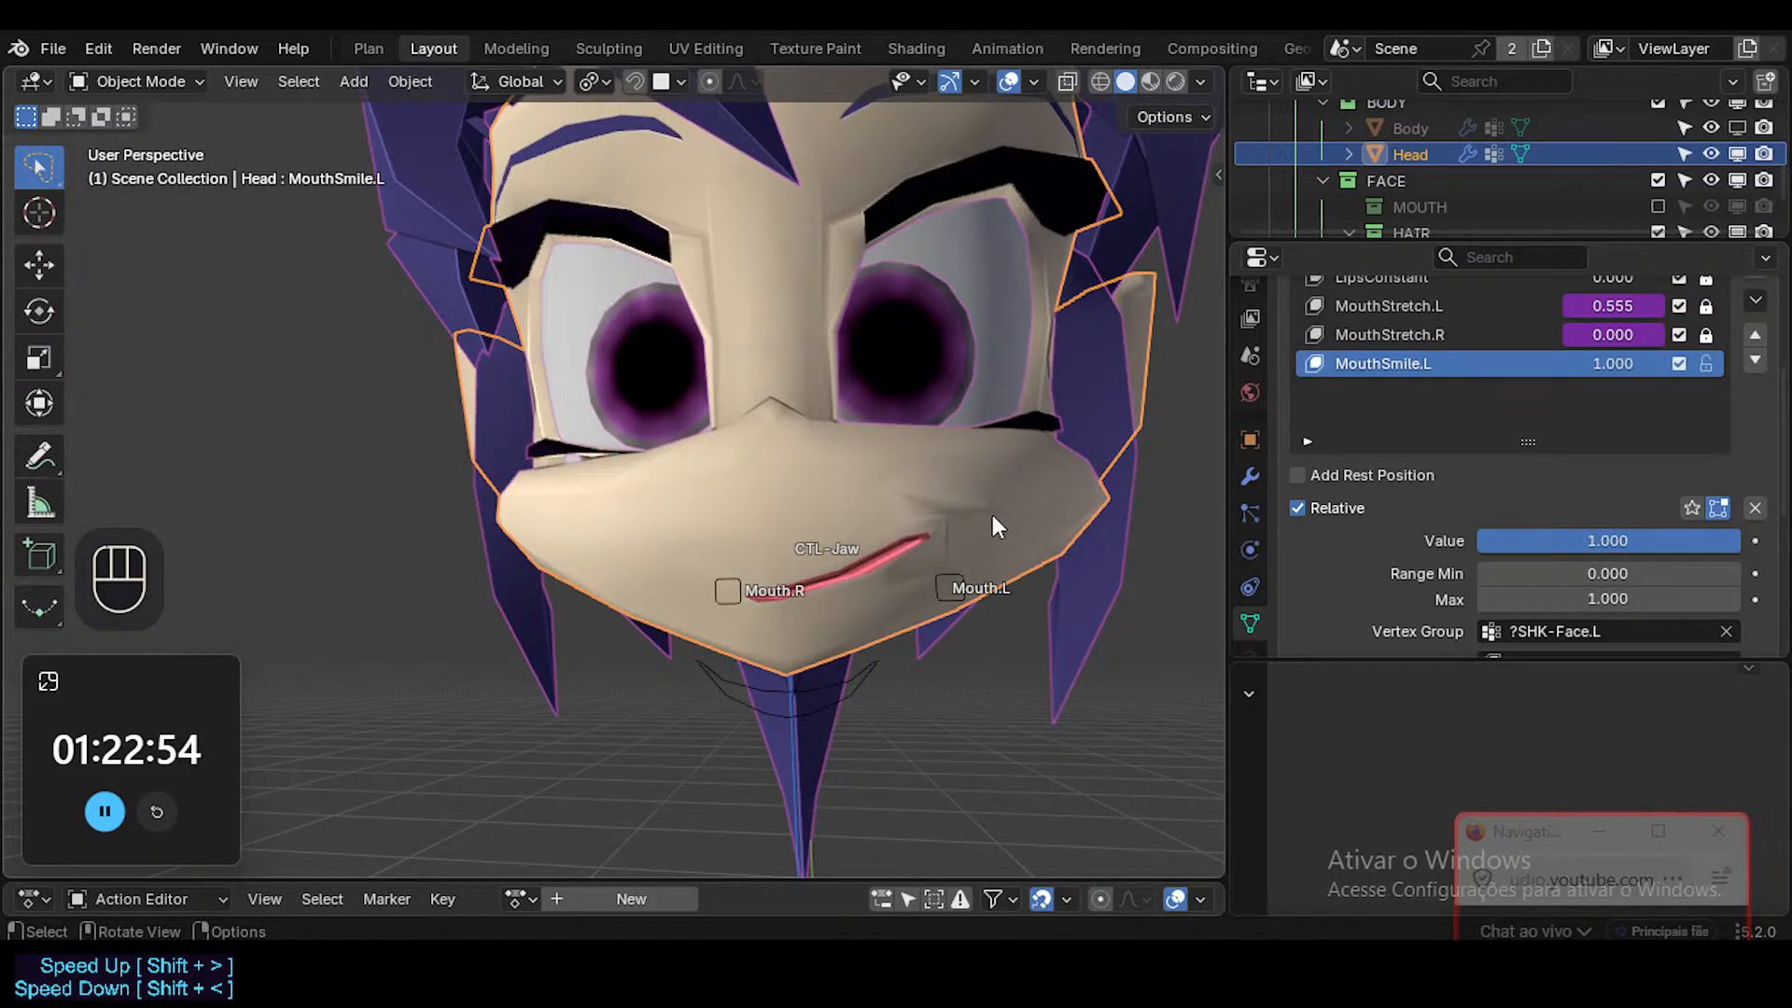
# Examine the creasing at the stretched smiling corner with overlays hidden and its topology in Edit Mode.
pyautogui.hotkey('shift', 'ctrl', 'alt', 'z')
pyautogui.hotkey('shift', 'ctrl', 'alt', 'i')
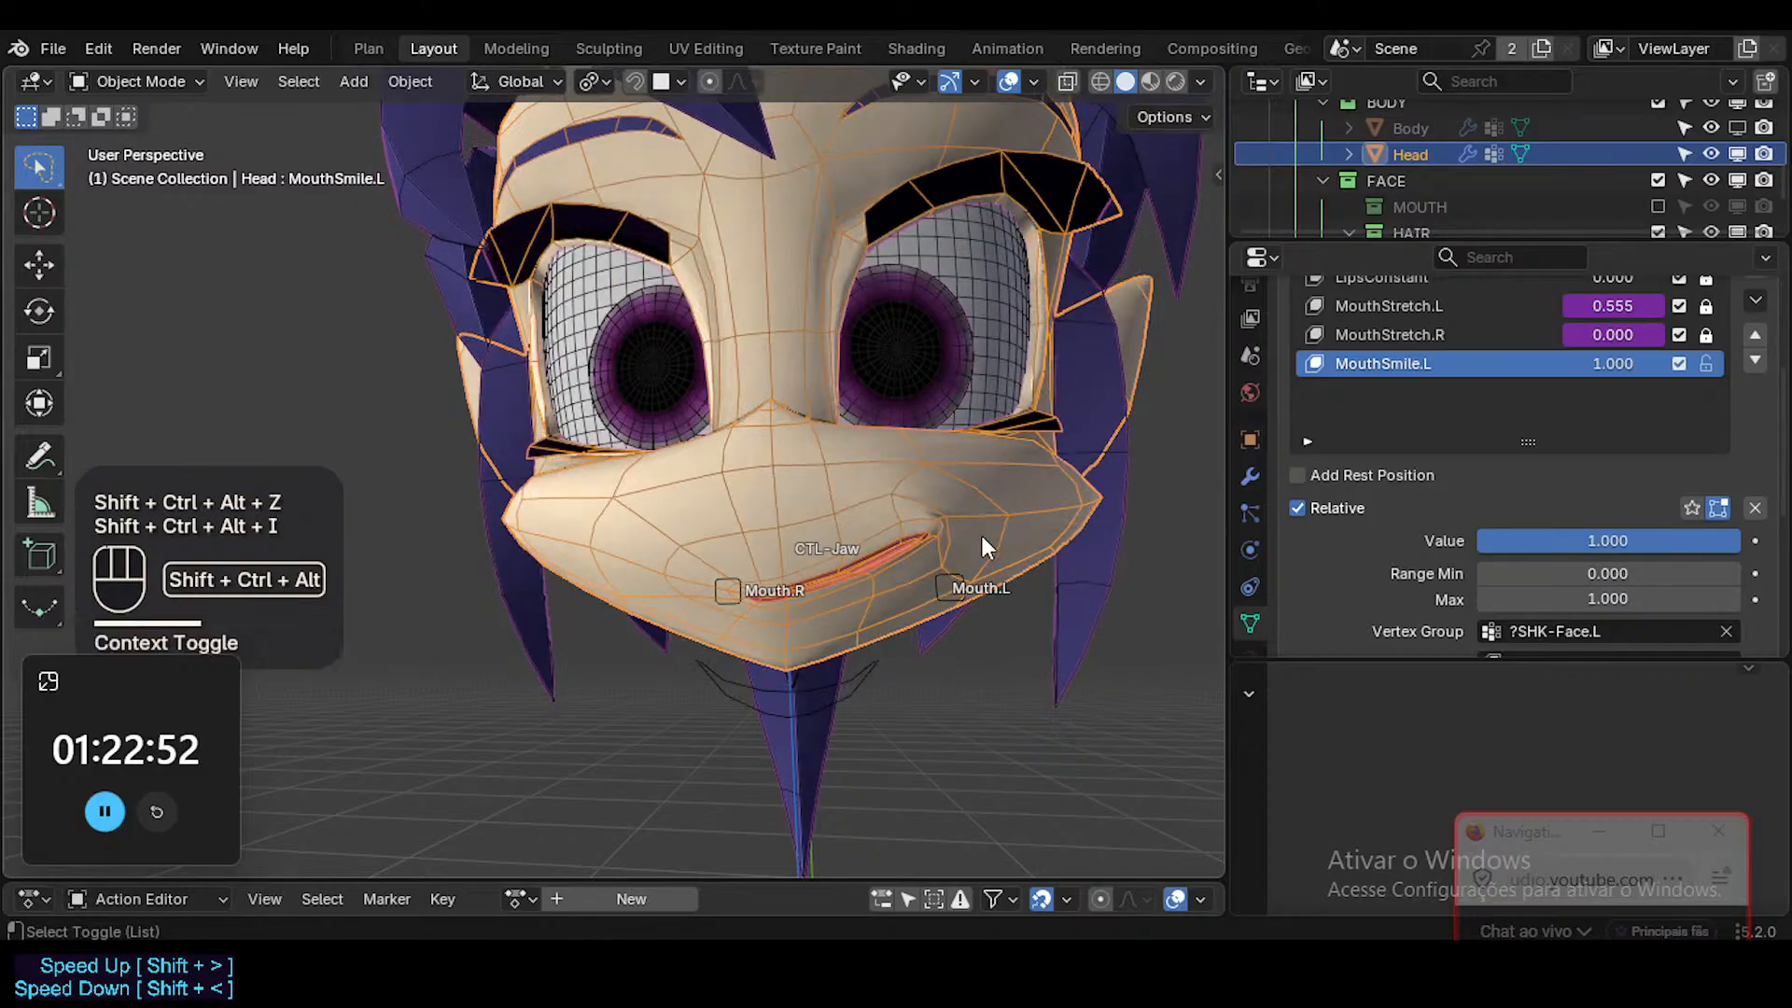
pyautogui.hotkey('shift', 'alt', 'z')
pyautogui.moveTo(980, 538); pyautogui.dragTo(999, 610, button='middle')
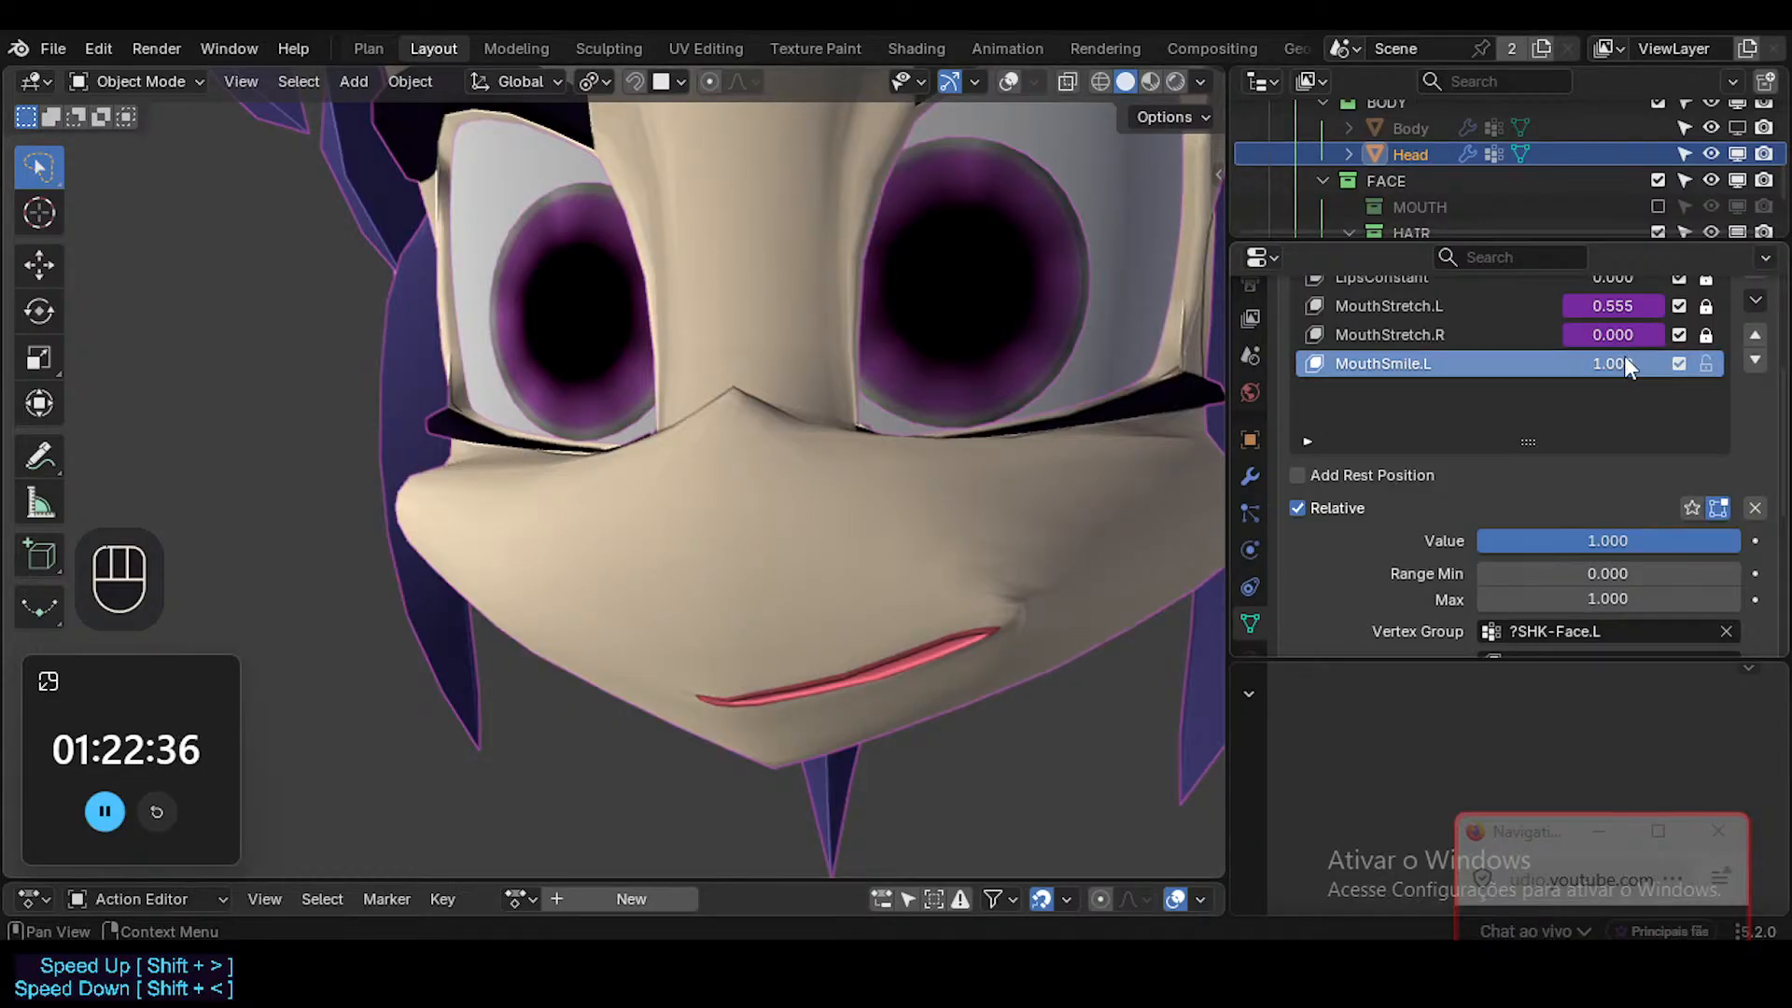
pyautogui.press('Tab')
pyautogui.hotkey('shift', 'alt', 'z')
pyautogui.moveTo(911, 644); pyautogui.dragTo(1002, 581, button='middle')
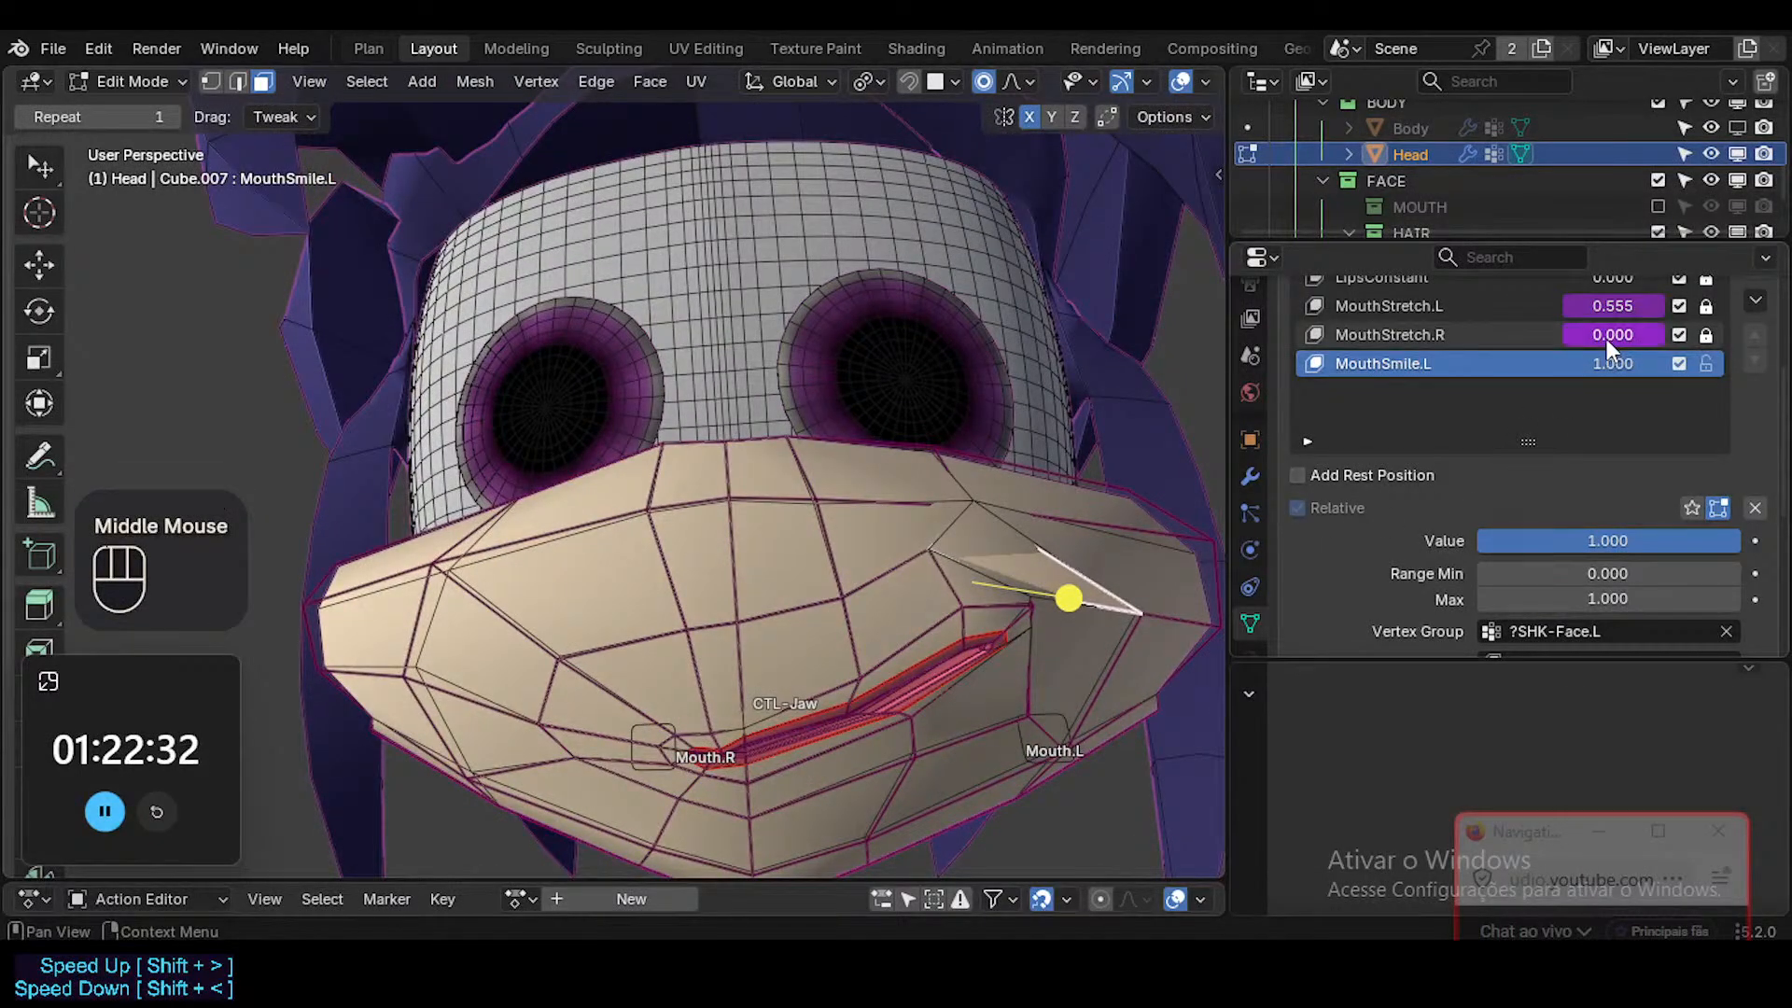
# Clear the pose transforms of all ARM-Dorothy's visible bones and return to the Head mesh.
pyautogui.hotkey('ctrl', 'Tab')
pyautogui.click(1042, 733)
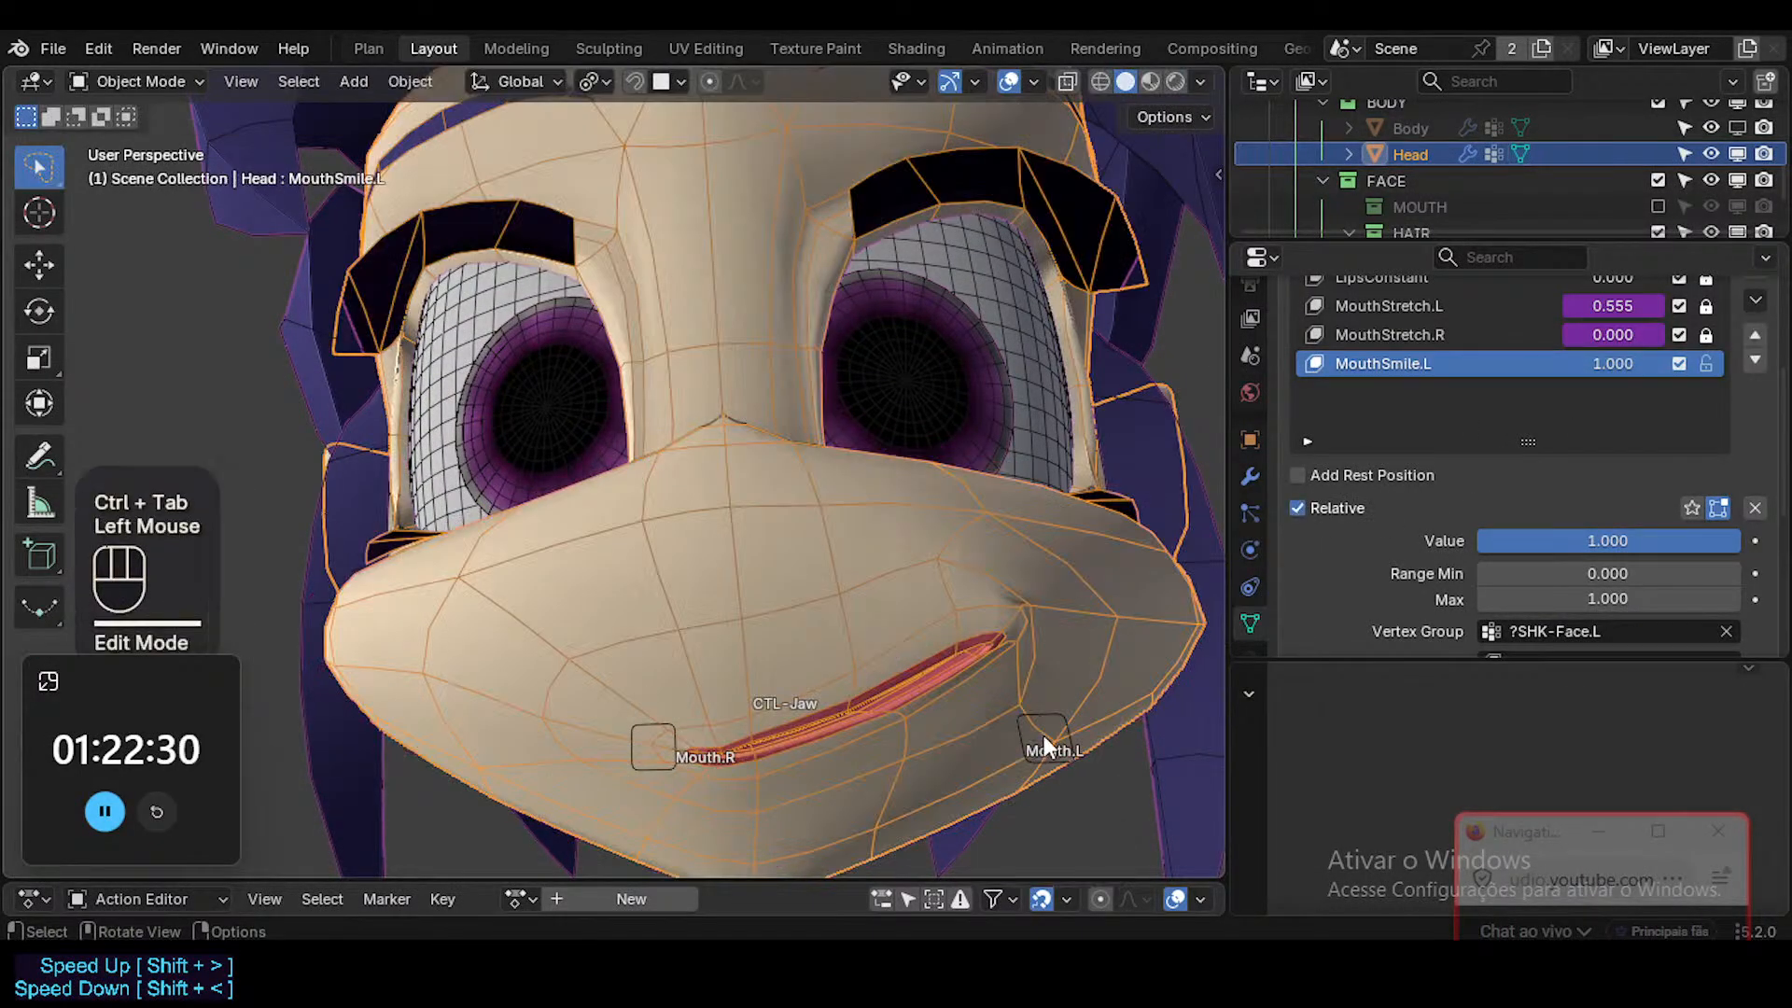
pyautogui.click(1064, 702)
pyautogui.keyDown('ctrl'); pyautogui.click(1064, 709); pyautogui.keyUp('ctrl')
pyautogui.hotkey('ctrl', 'Tab')
pyautogui.press('a')
pyautogui.hotkey('alt', 'q')
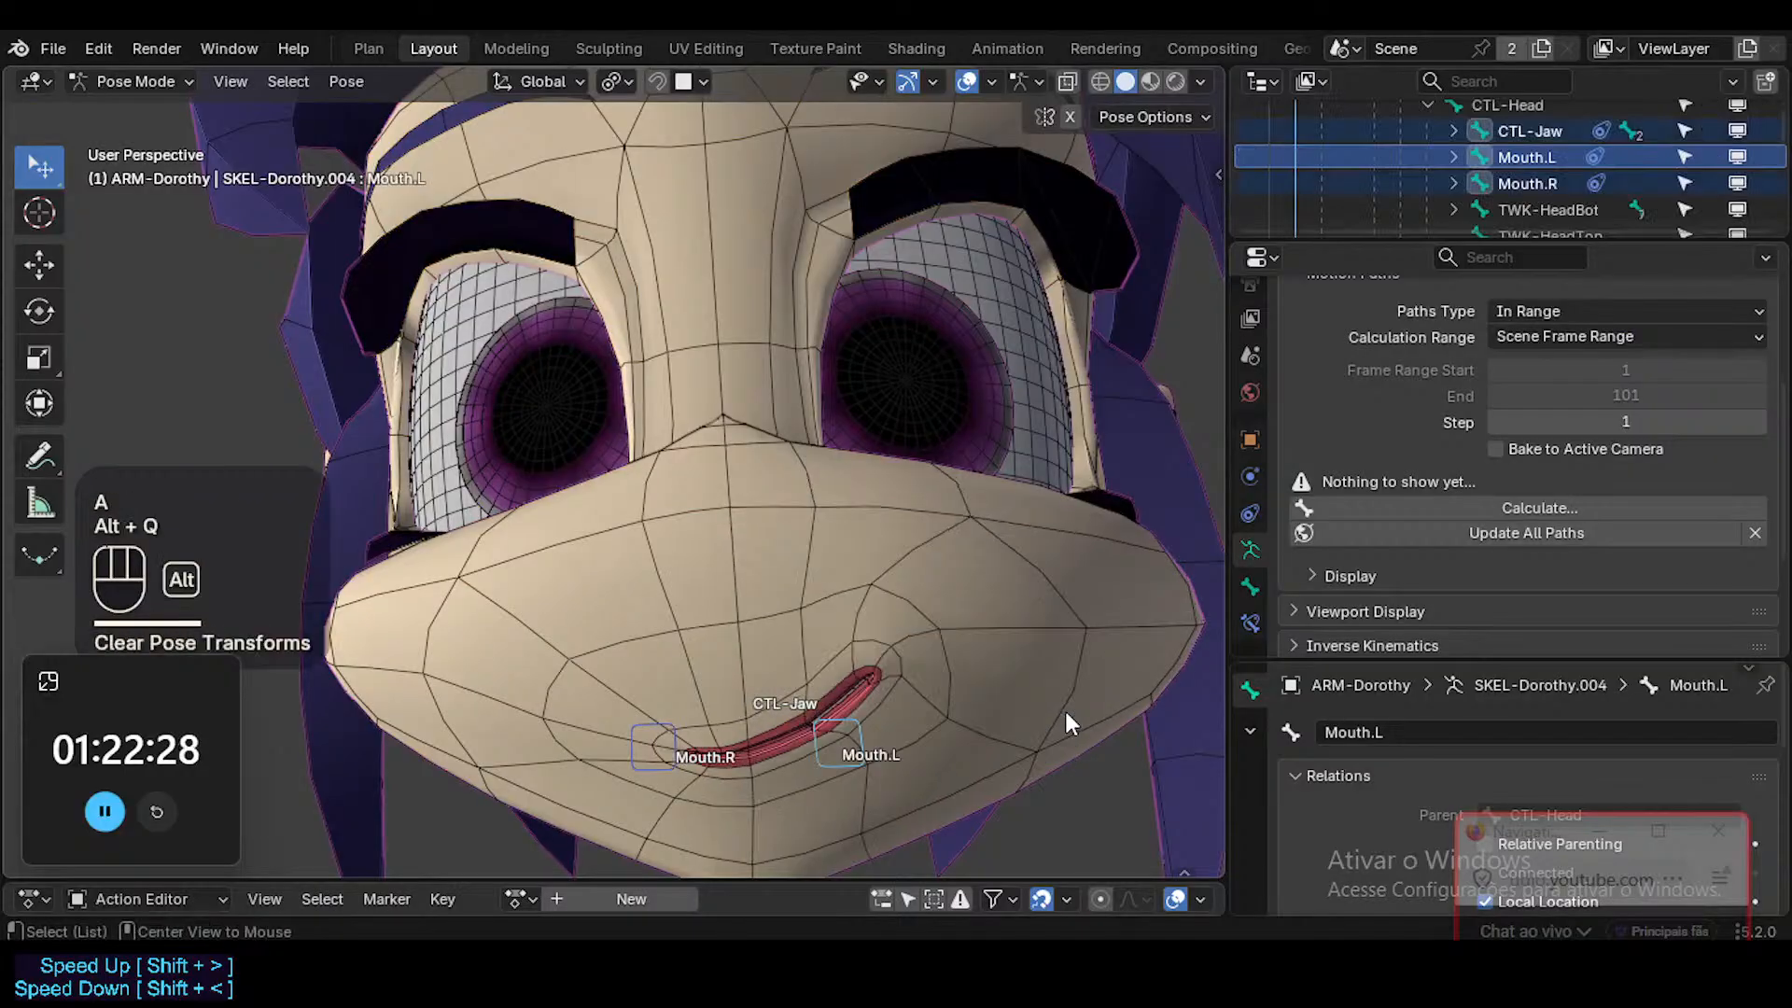
pyautogui.hotkey('ctrl', 'Tab')
pyautogui.keyDown('ctrl'); pyautogui.click(914, 672); pyautogui.keyUp('ctrl')
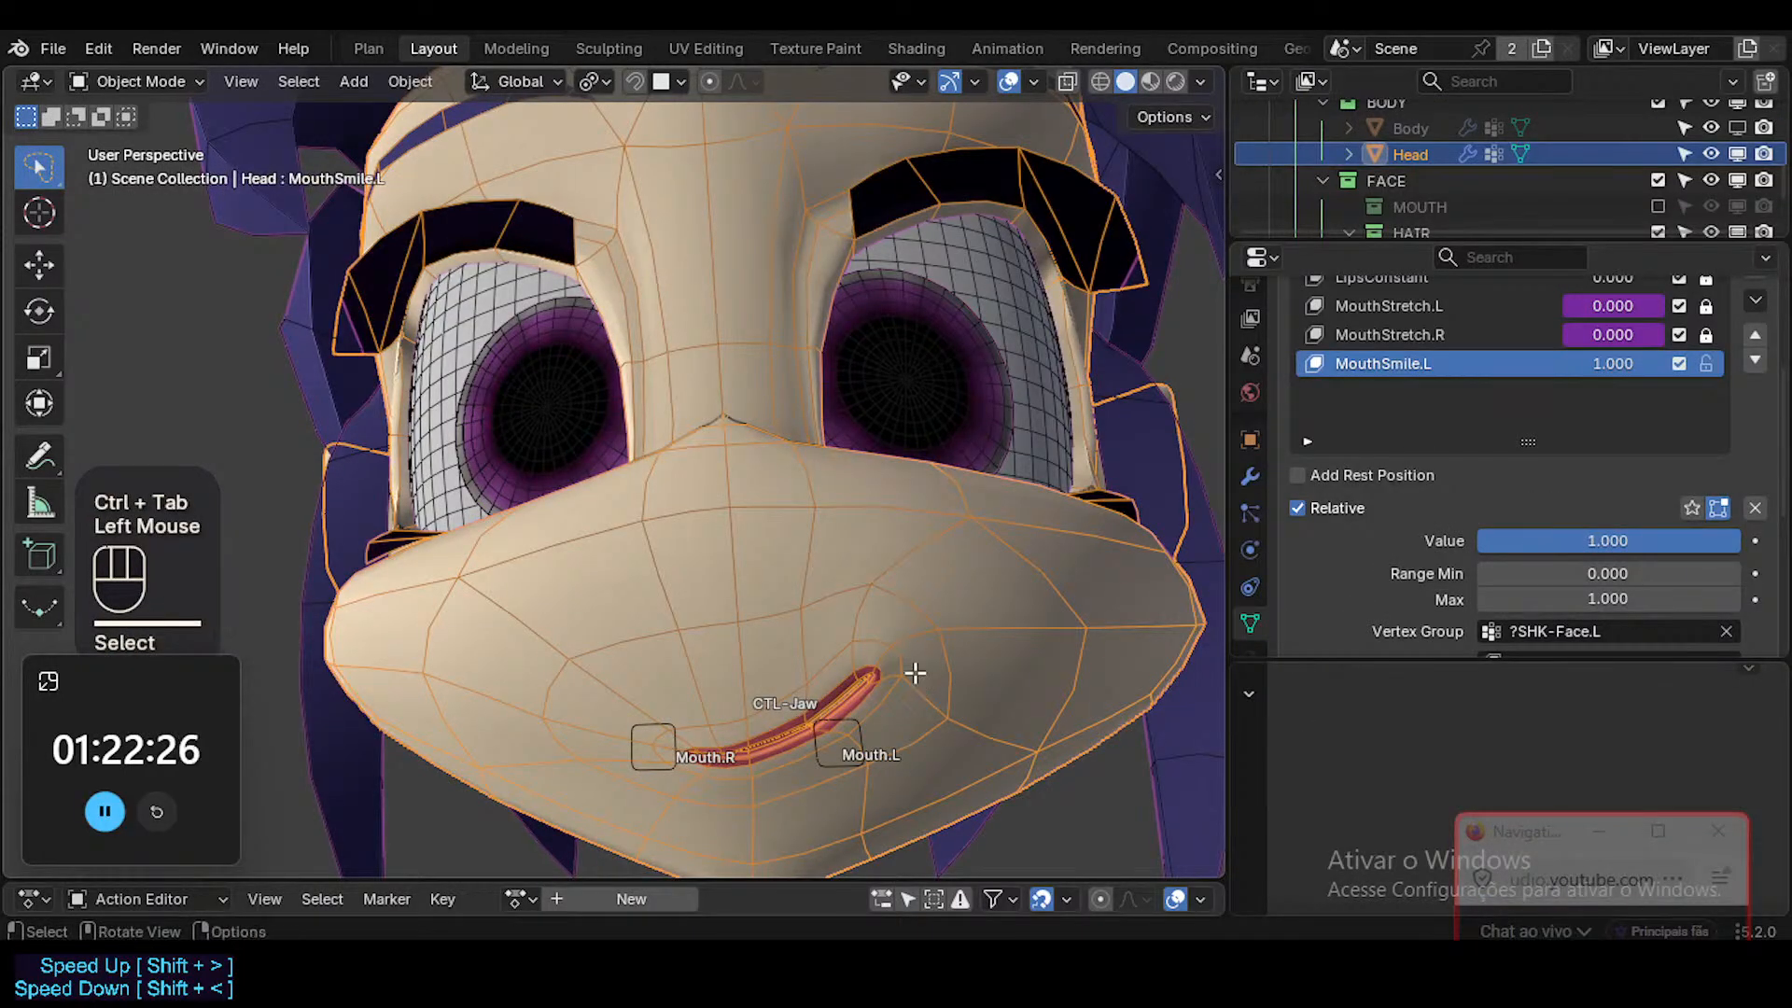
# Select the faces around the Head's left smile corner in Edit Mode and move them about 7 mm inward and down with proportional editing.
pyautogui.press('Tab')
pyautogui.keyDown('shift'); pyautogui.moveTo(913, 672); pyautogui.dragTo(855, 658, button='middle'); pyautogui.keyUp('shift')
pyautogui.scroll(4, 867, 648)
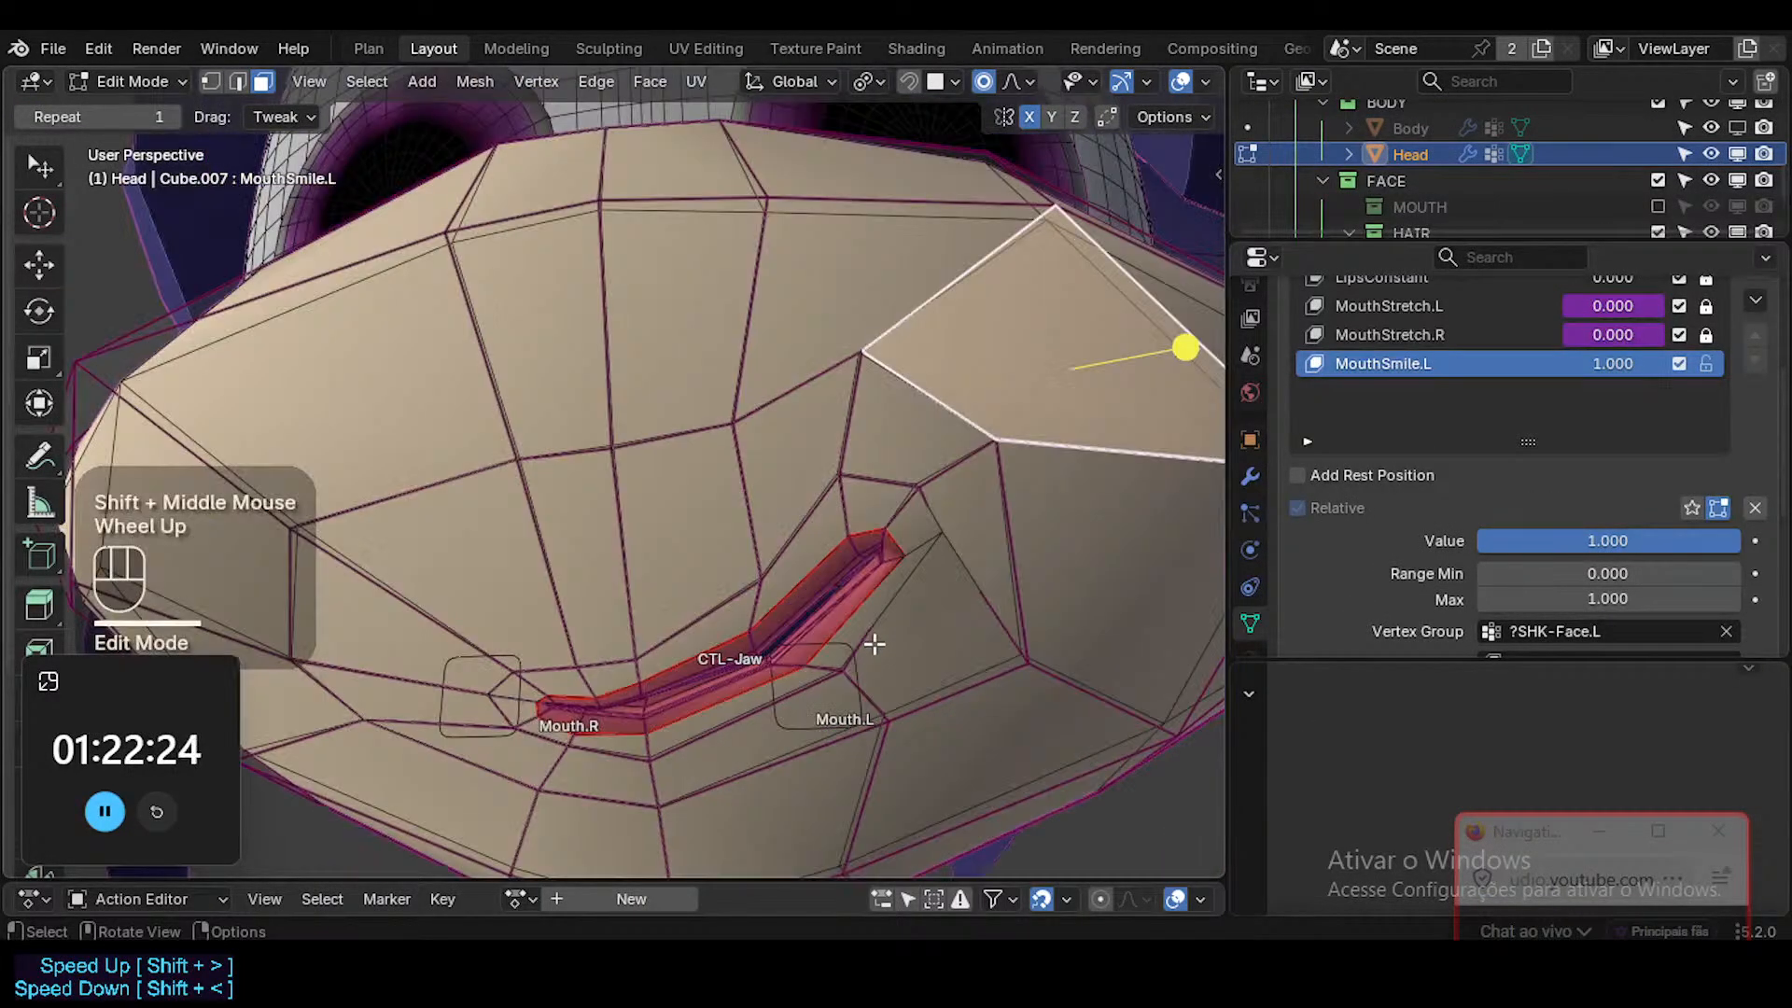
pyautogui.keyDown('ctrl'); pyautogui.moveTo(901, 504); pyautogui.dragTo(852, 620, button='middle'); pyautogui.keyUp('ctrl')
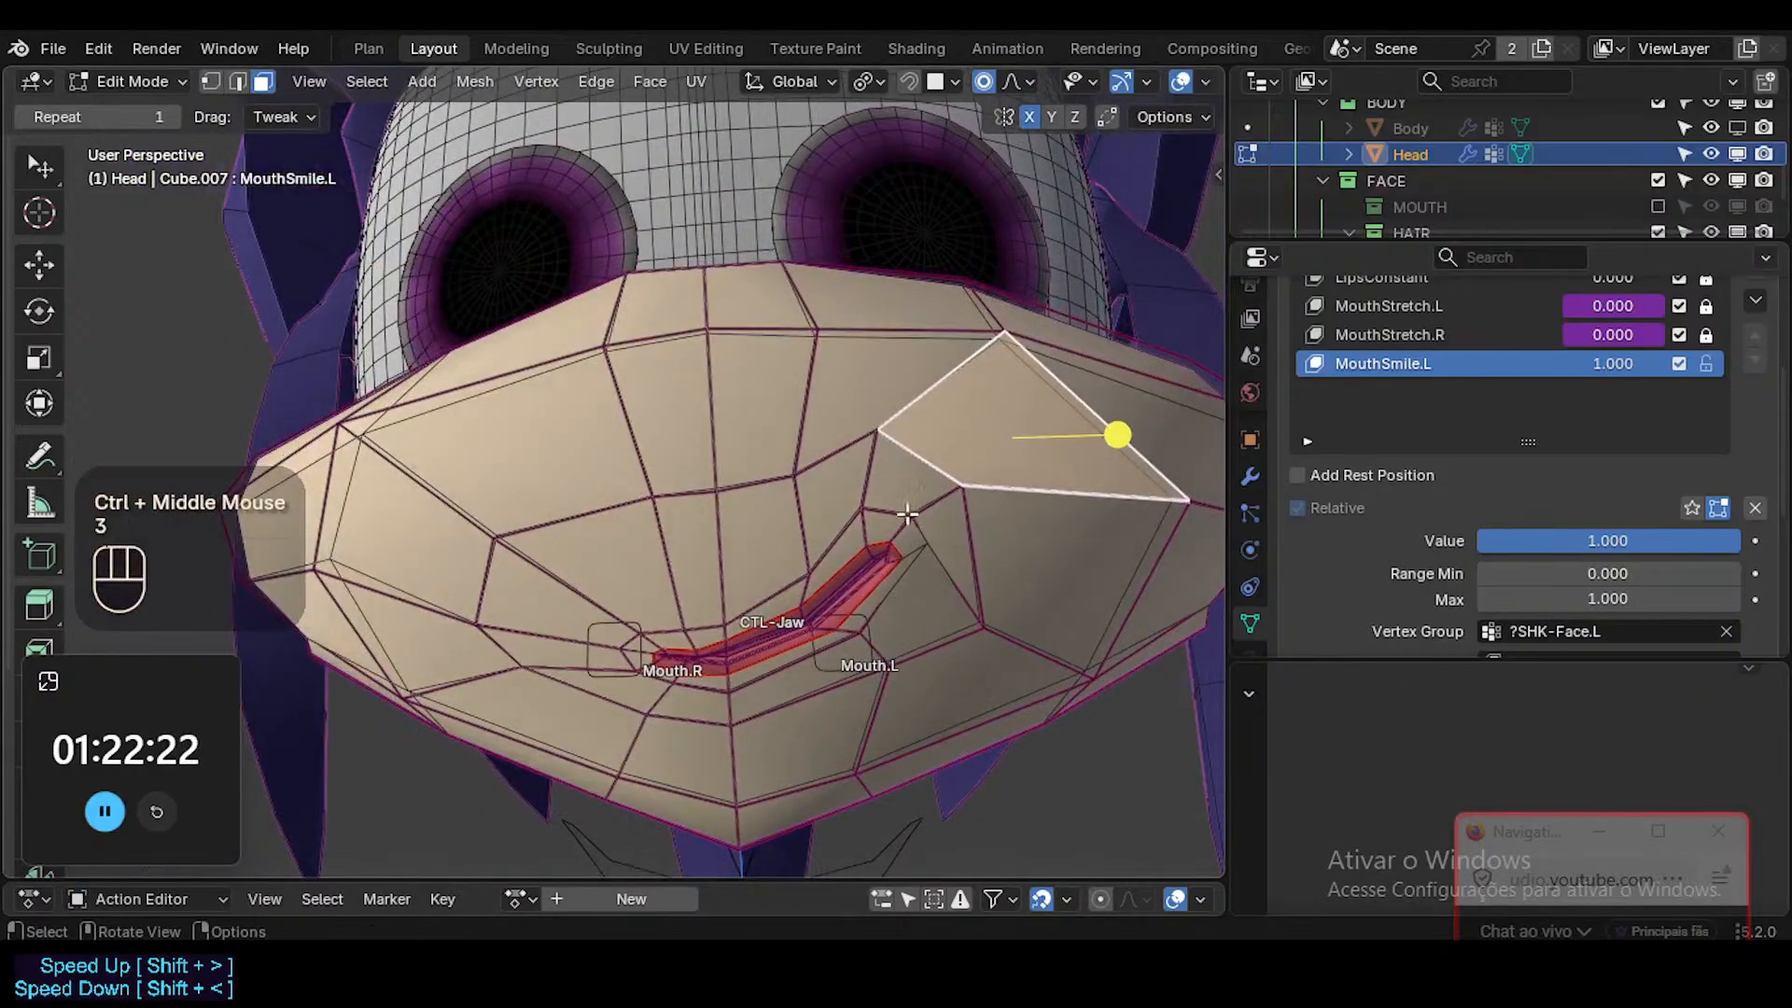
pyautogui.click(889, 532)
pyautogui.click(888, 530)
pyautogui.keyDown('shift'); pyautogui.click(901, 539); pyautogui.keyUp('shift')
pyautogui.keyDown('shift'); pyautogui.click(899, 499); pyautogui.keyUp('shift')
pyautogui.keyDown('shift'); pyautogui.click(927, 530); pyautogui.keyUp('shift')
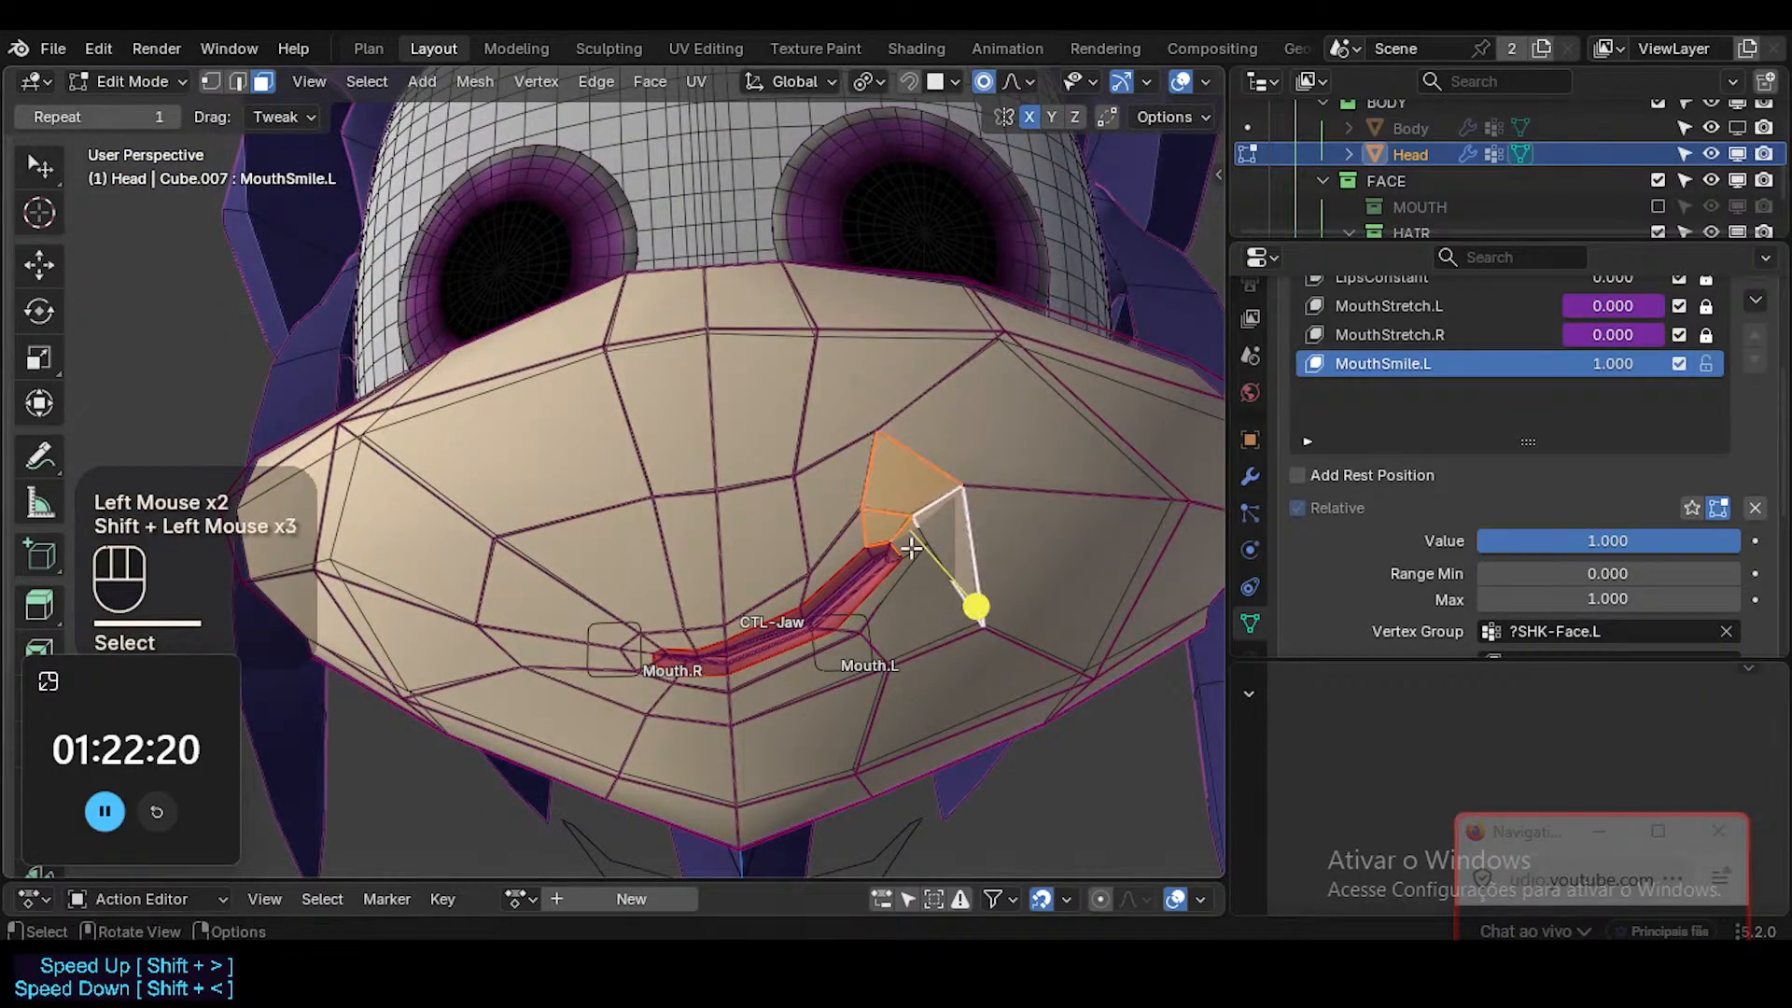
pyautogui.press('g')
pyautogui.scroll(-2, 910, 547)
pyautogui.scroll(1, 910, 547)
pyautogui.scroll(-10, 910, 547)
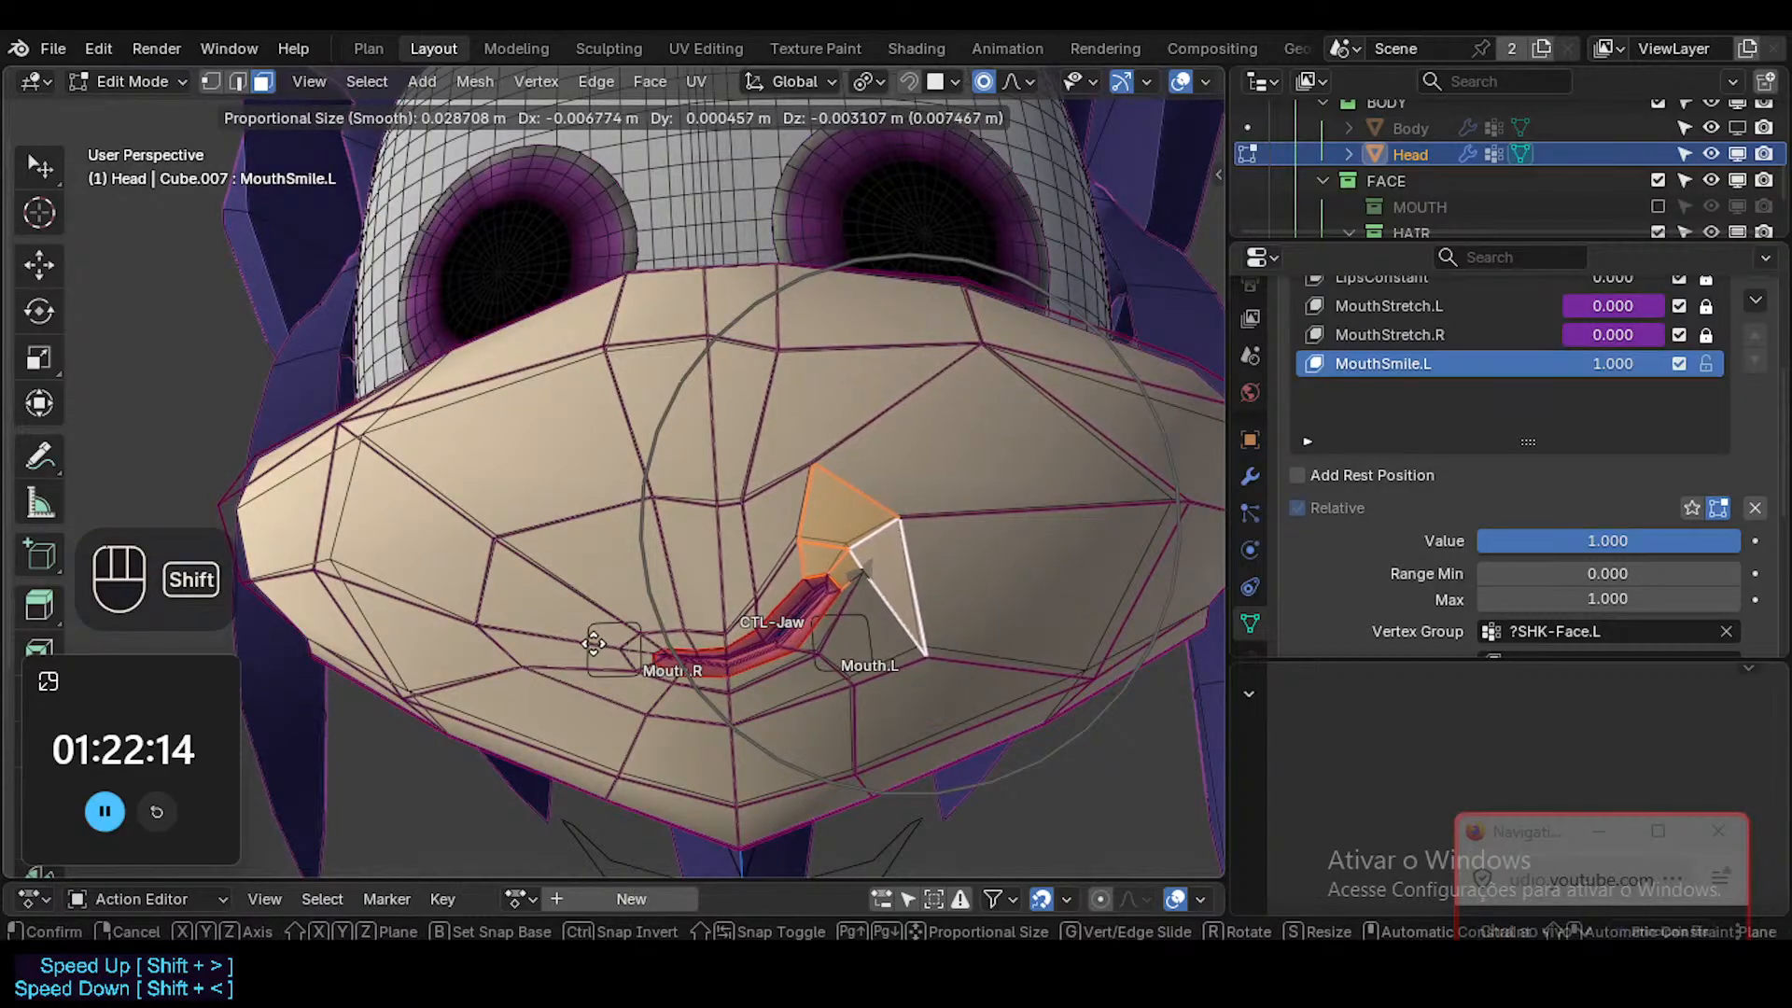
pyautogui.keyDown('shift'); pyautogui.click(903, 639); pyautogui.keyUp('shift')
# Fine-tune the selected left corner faces with small proportional moves and a slight rotation.
pyautogui.moveTo(896, 666); pyautogui.dragTo(875, 593, button='middle')
pyautogui.press('g')
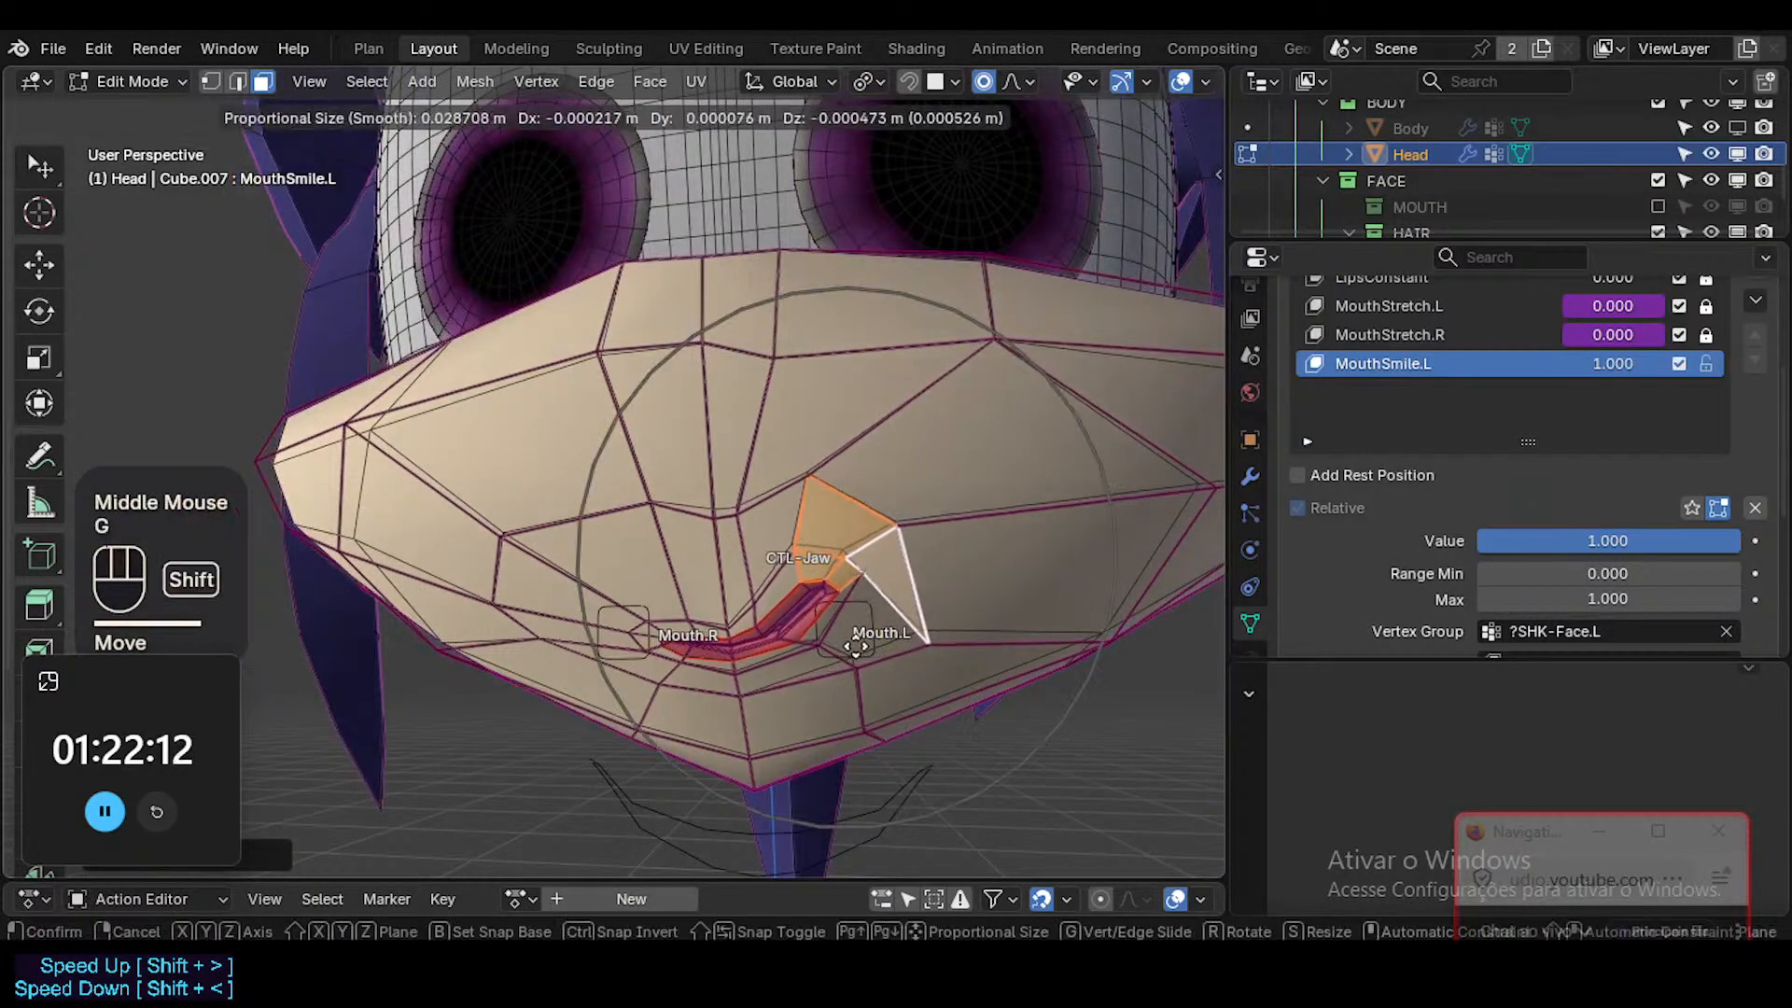
pyautogui.keyDown('shift'); pyautogui.click(857, 642); pyautogui.keyUp('shift')
pyautogui.press('r')
pyautogui.click(970, 597)
pyautogui.press('g')
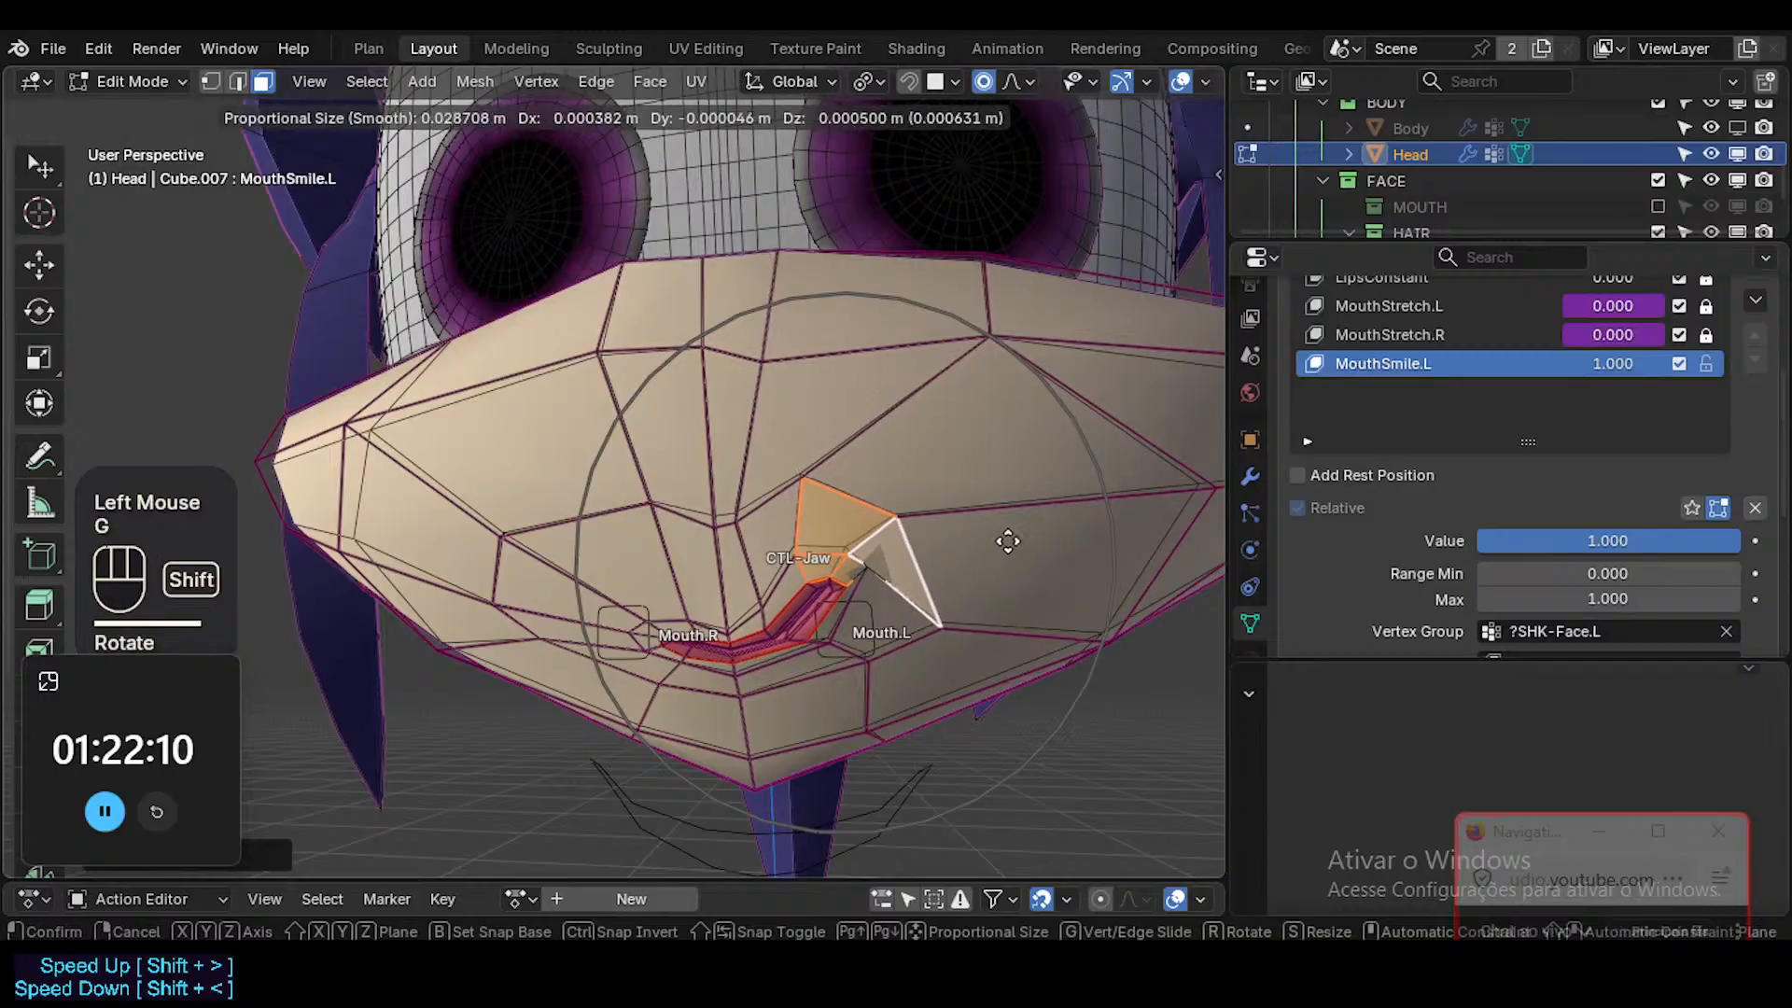
pyautogui.keyDown('shift'); pyautogui.click(900, 653); pyautogui.keyUp('shift')
# Nudge the outer left cheek vertex and the lower cheek vertex with proportional editing to even out the muzzle surface.
pyautogui.keyDown('shift'); pyautogui.moveTo(900, 652); pyautogui.dragTo(803, 659, button='middle'); pyautogui.keyUp('shift')
pyautogui.press('1')
pyautogui.click(1120, 484)
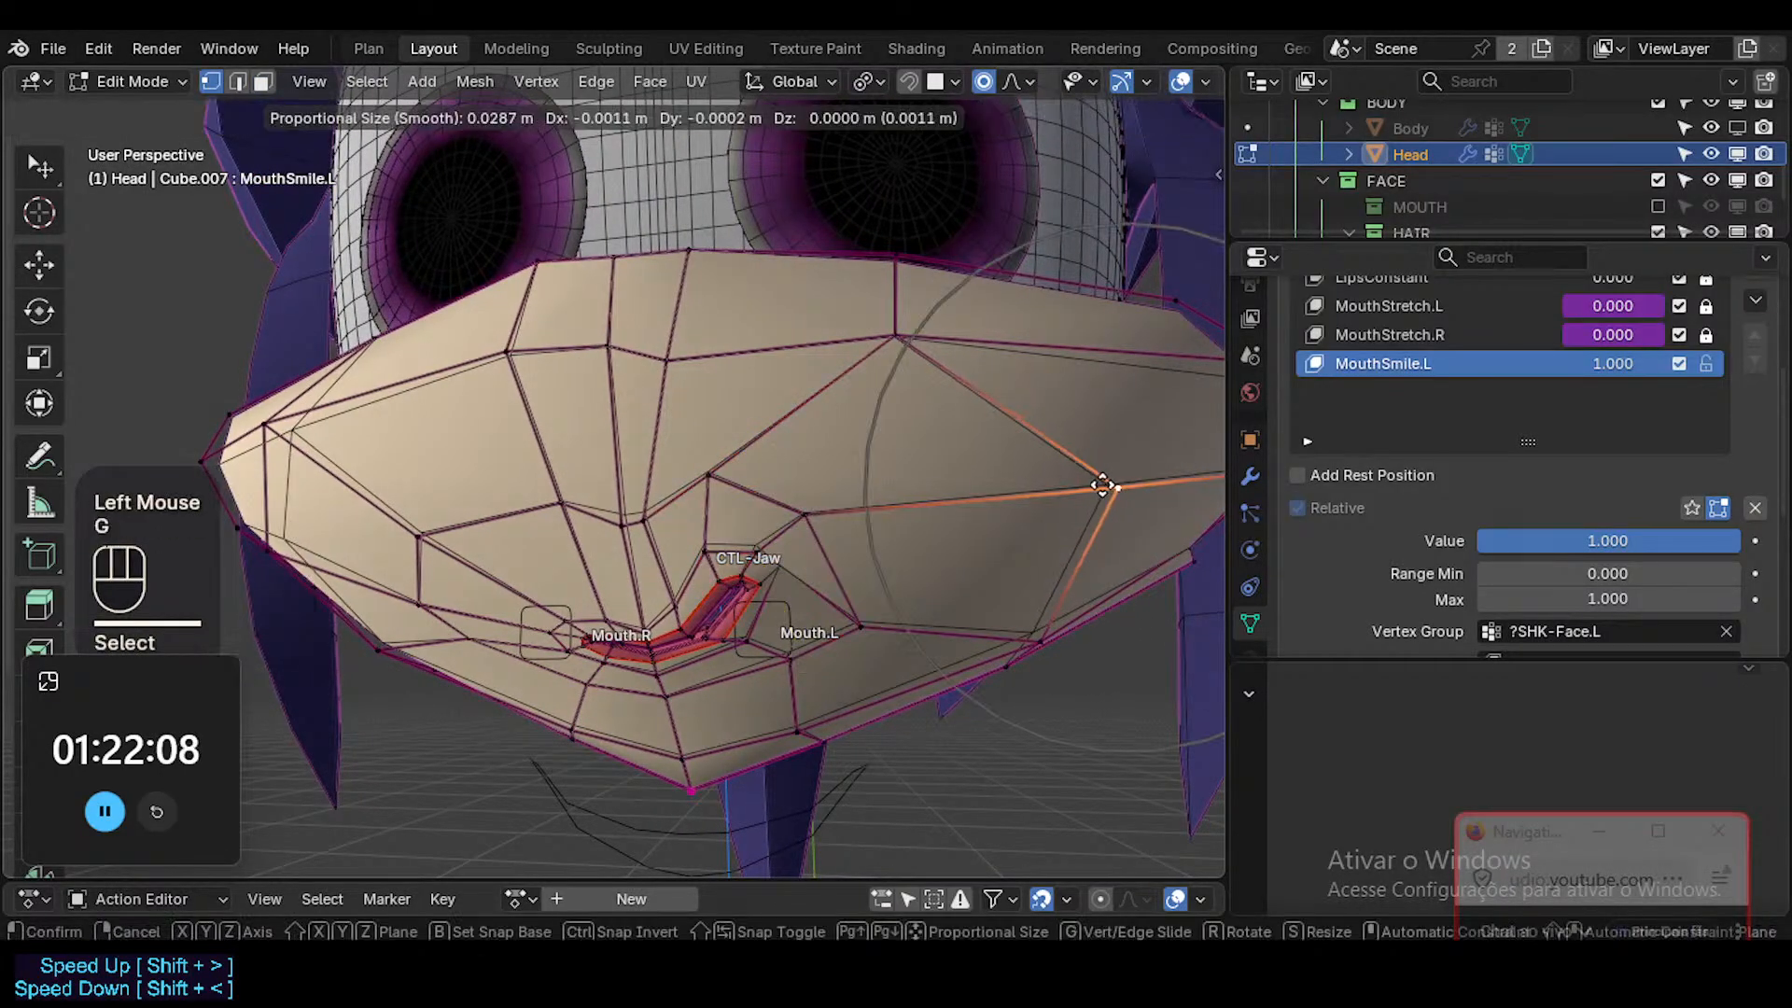
pyautogui.click(1088, 488)
pyautogui.moveTo(1088, 488); pyautogui.dragTo(1013, 576, button='middle')
pyautogui.press('g')
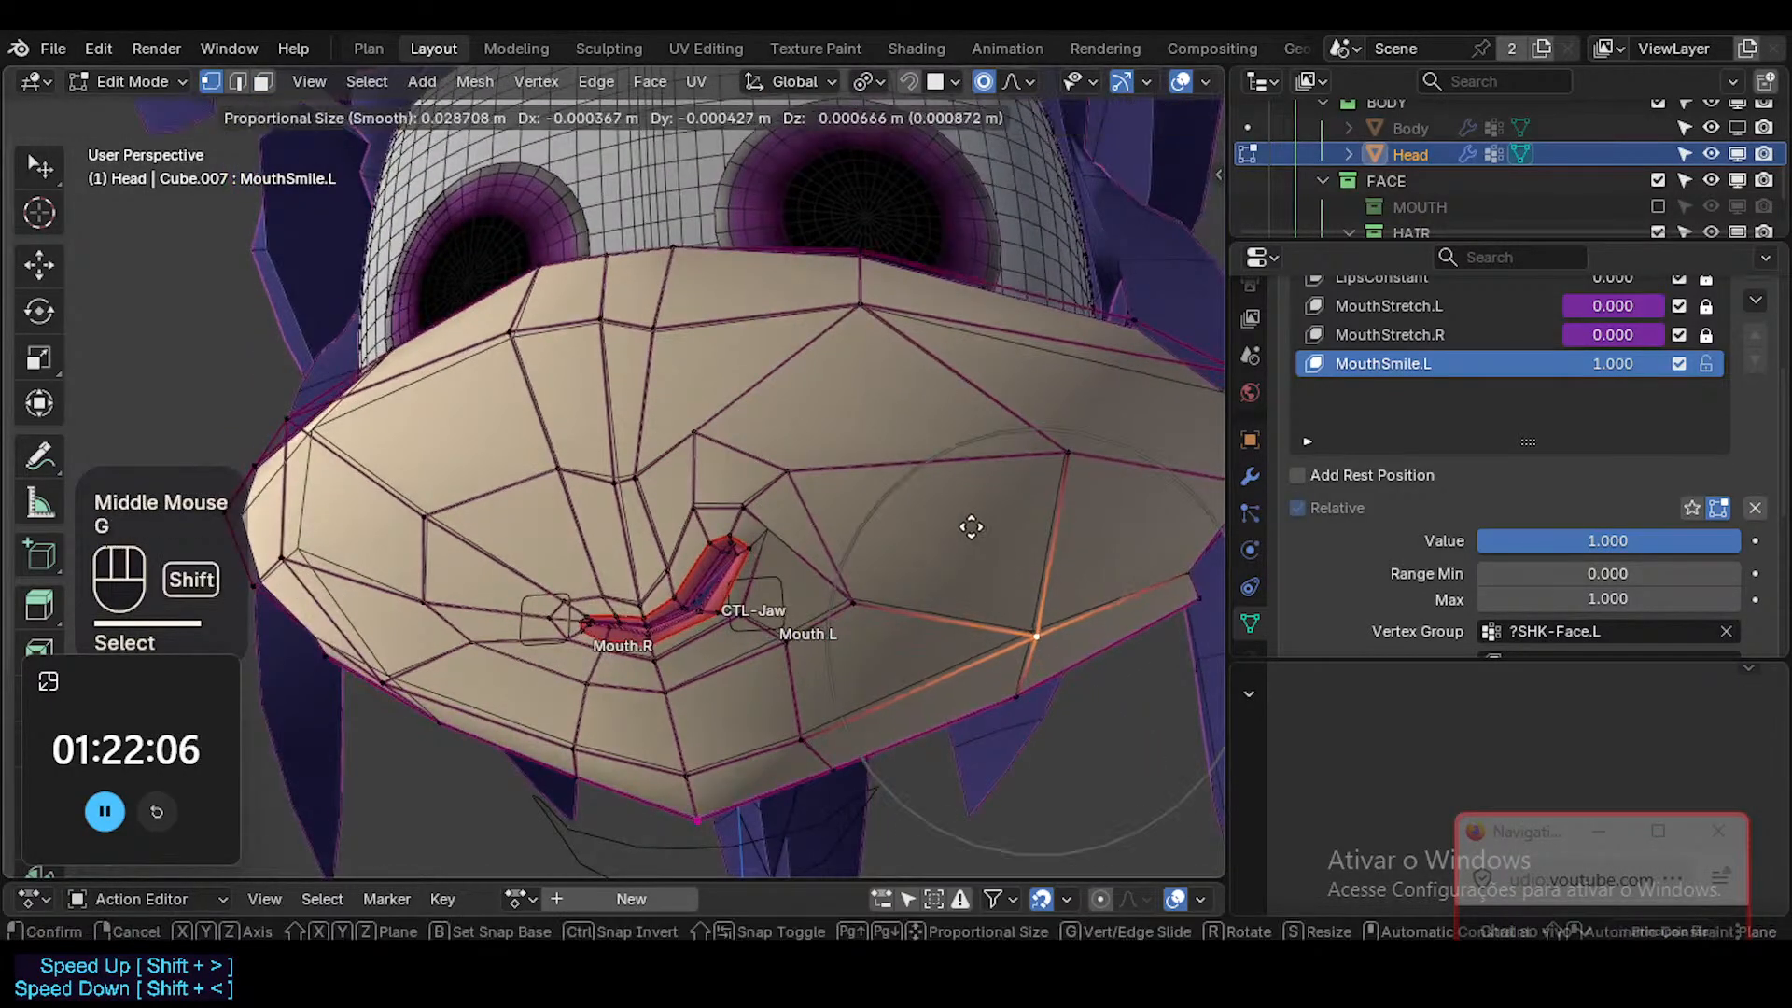
pyautogui.keyDown('shift'); pyautogui.click(952, 501); pyautogui.keyUp('shift')
# Adjust the two vertices just outside the left mouth corner, reducing the proportional size for the second one.
pyautogui.moveTo(764, 511); pyautogui.dragTo(799, 544, button='middle')
pyautogui.click(777, 518)
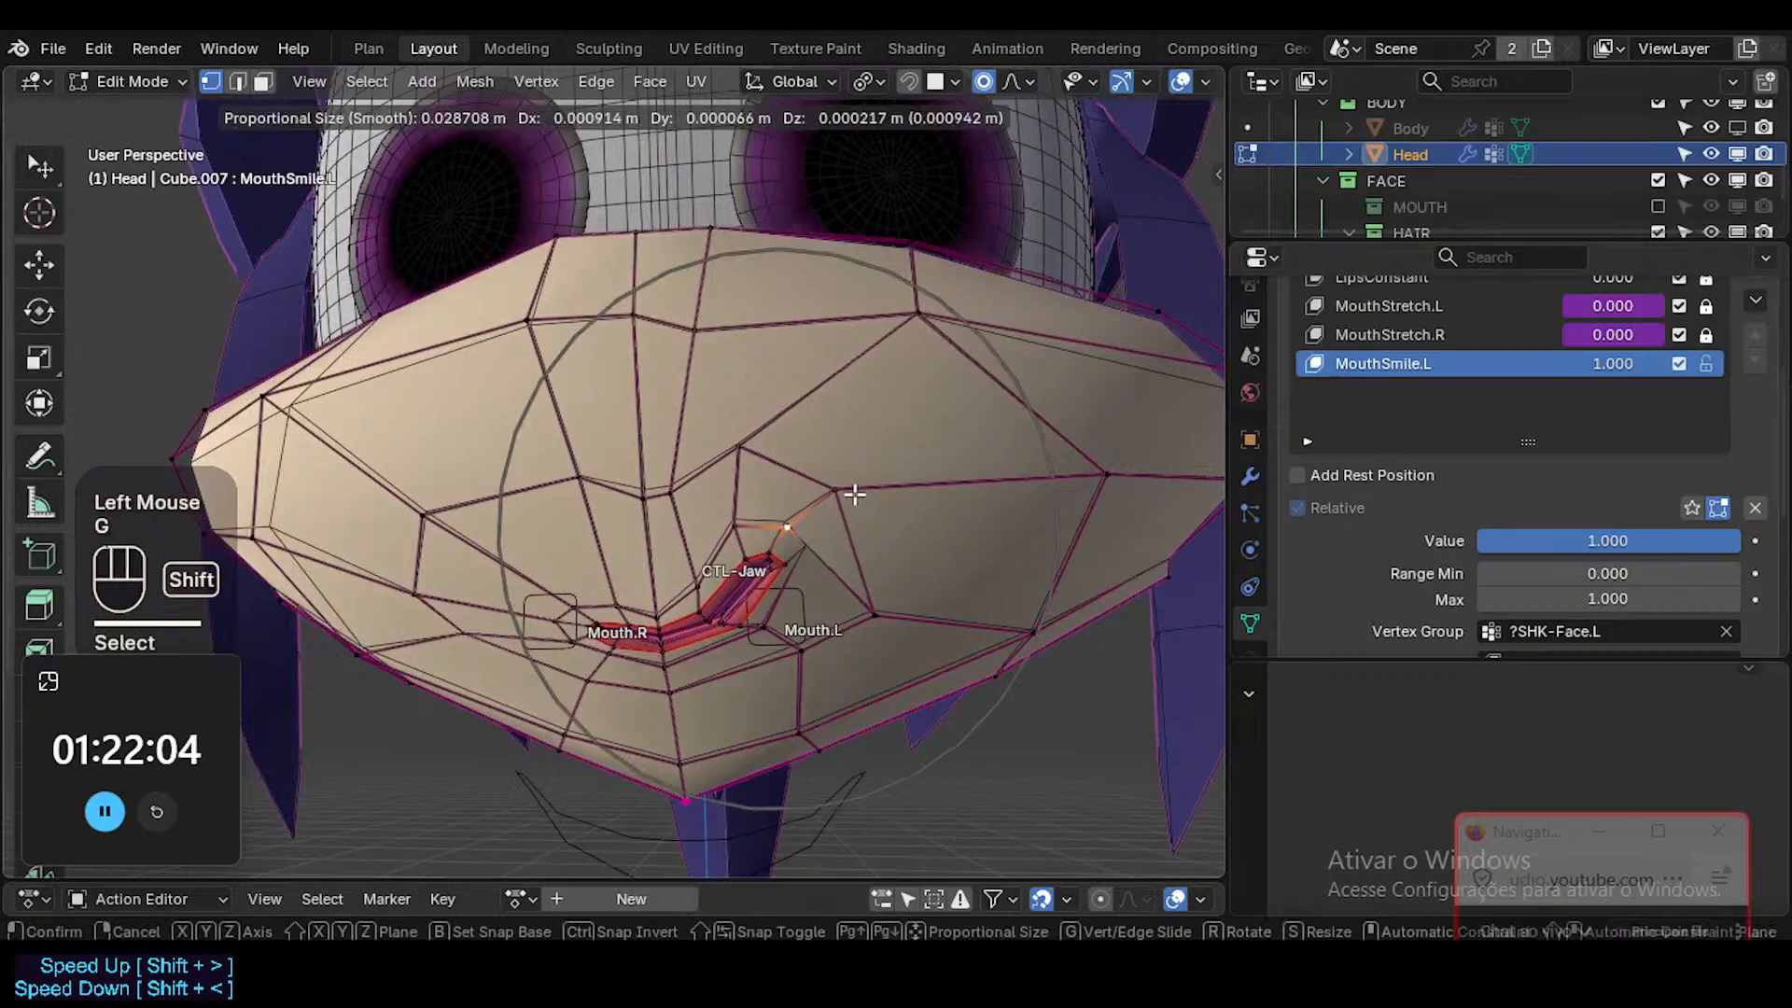
pyautogui.keyDown('shift'); pyautogui.click(819, 548); pyautogui.keyUp('shift')
pyautogui.press('g')
pyautogui.scroll(3, 792, 588)
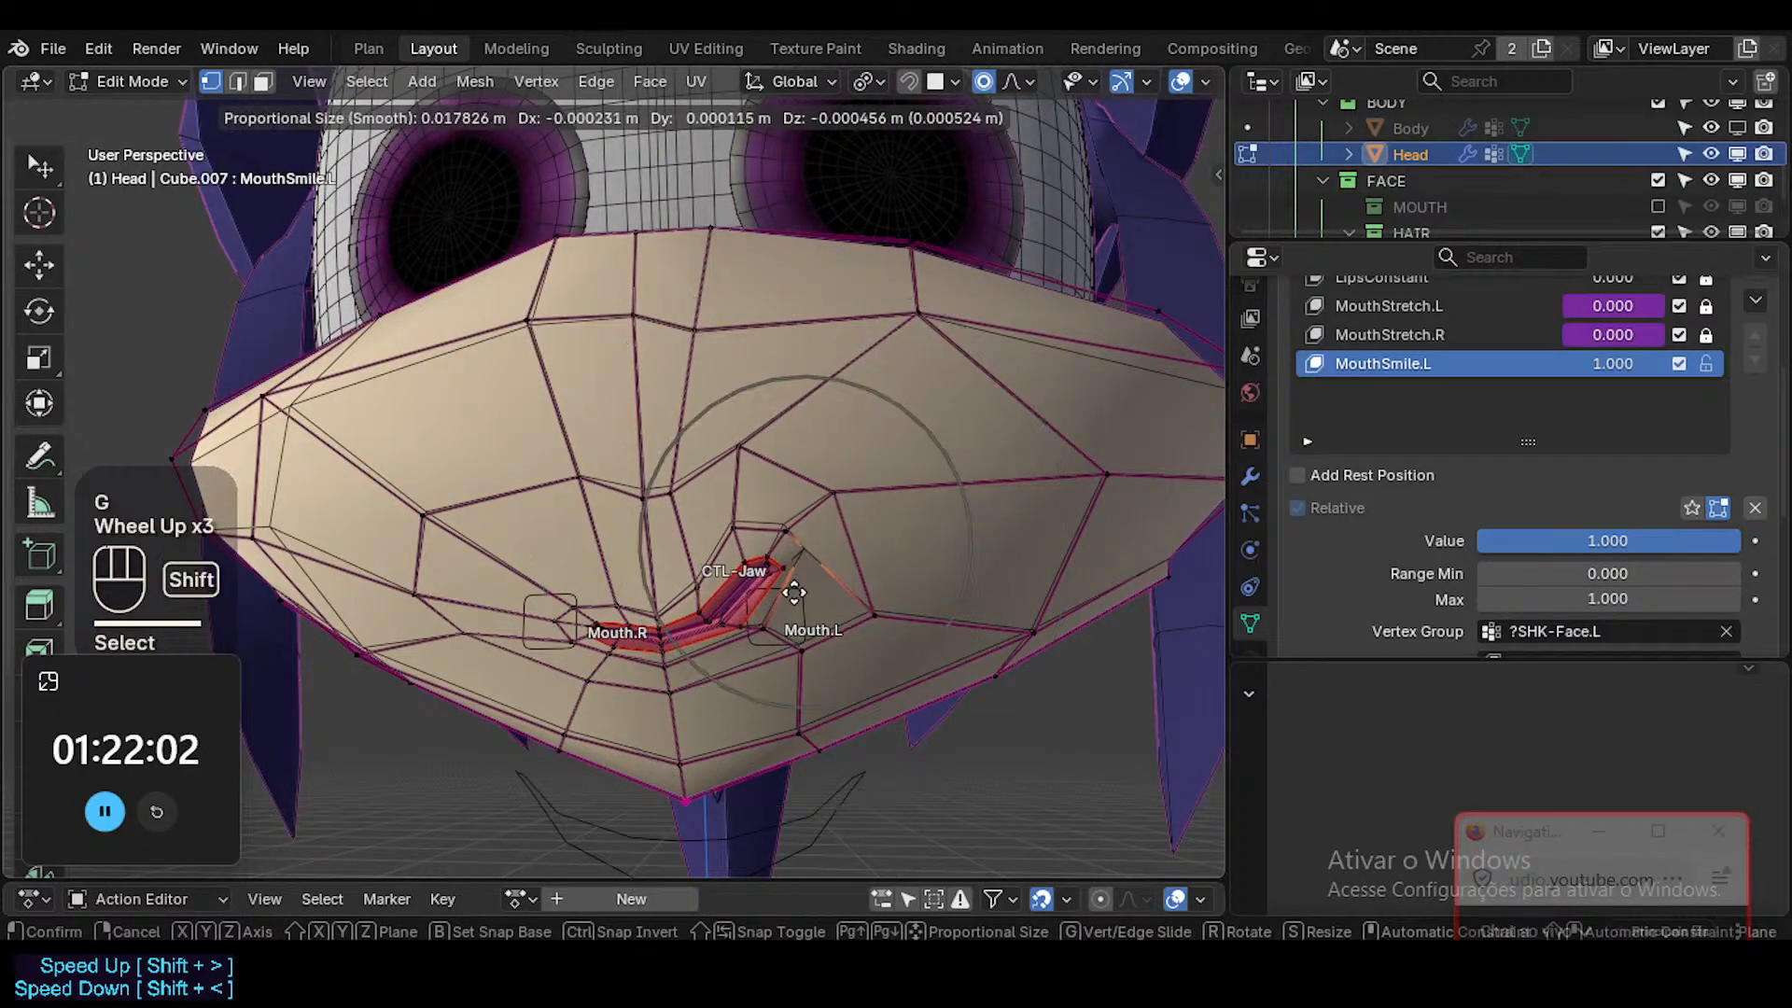
pyautogui.keyDown('shift'); pyautogui.scroll(4, 792, 600); pyautogui.keyUp('shift')
pyautogui.keyDown('shift'); pyautogui.click(877, 646); pyautogui.keyUp('shift')
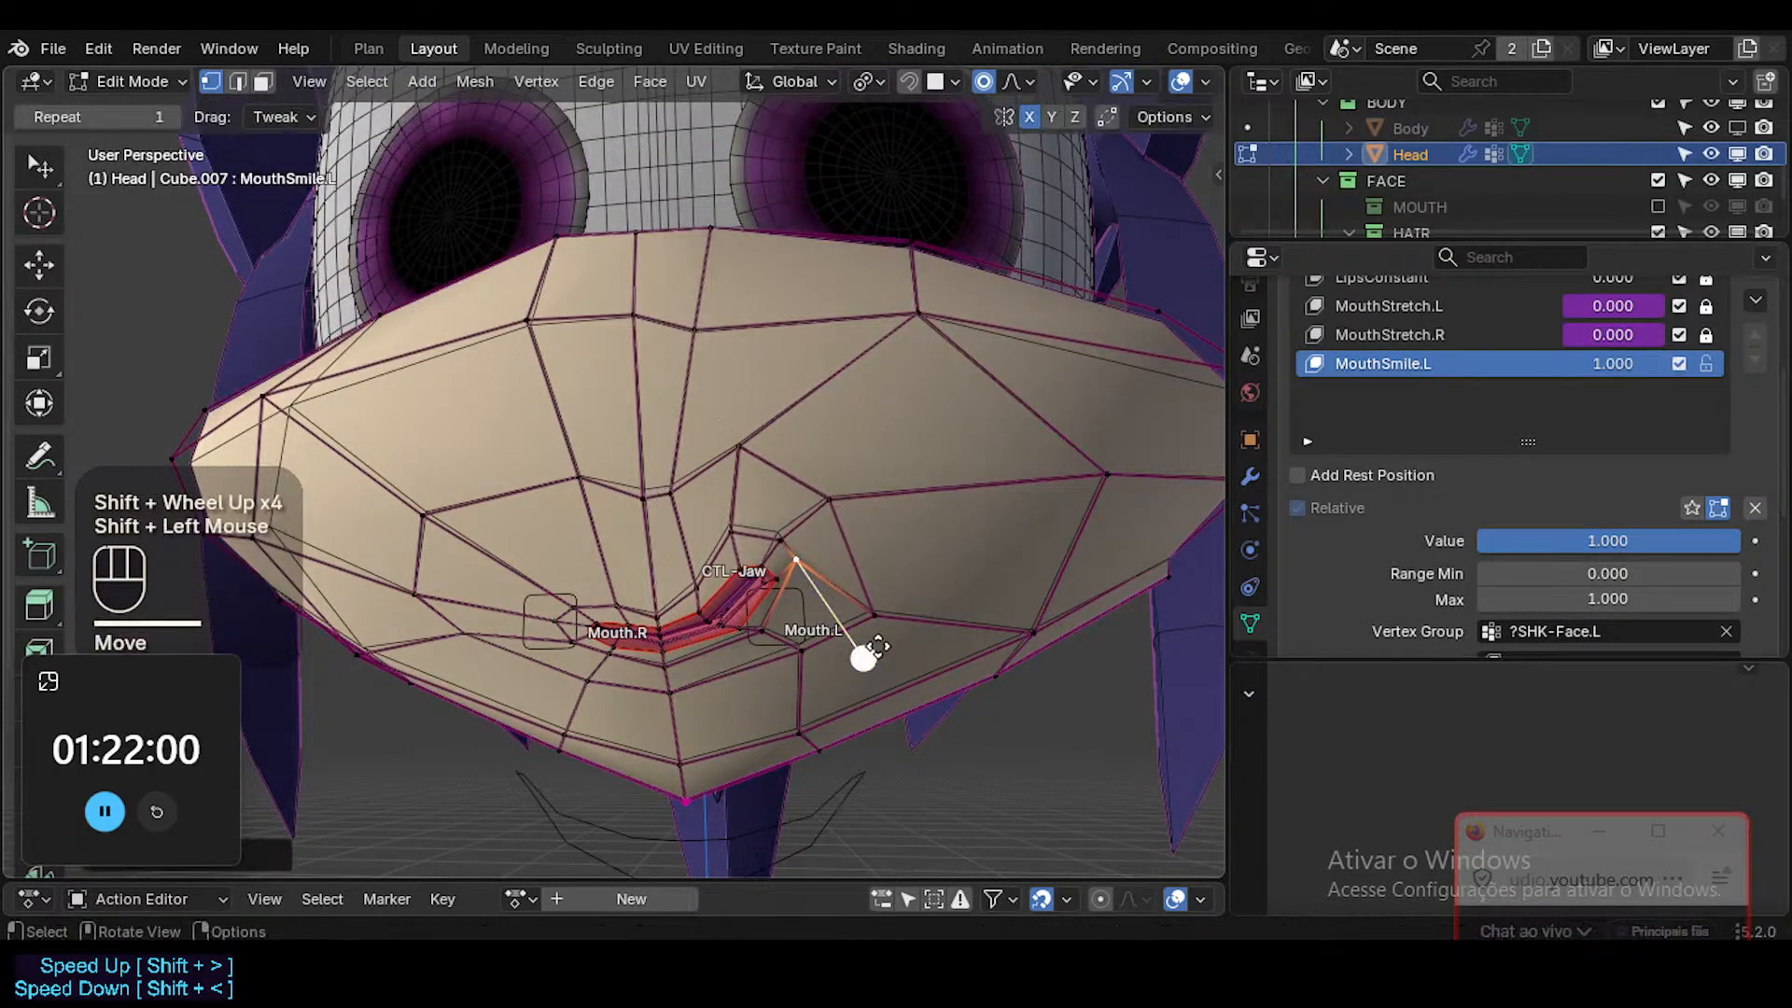
pyautogui.doubleClick(762, 568)
pyautogui.press('g')
pyautogui.press('Escape')
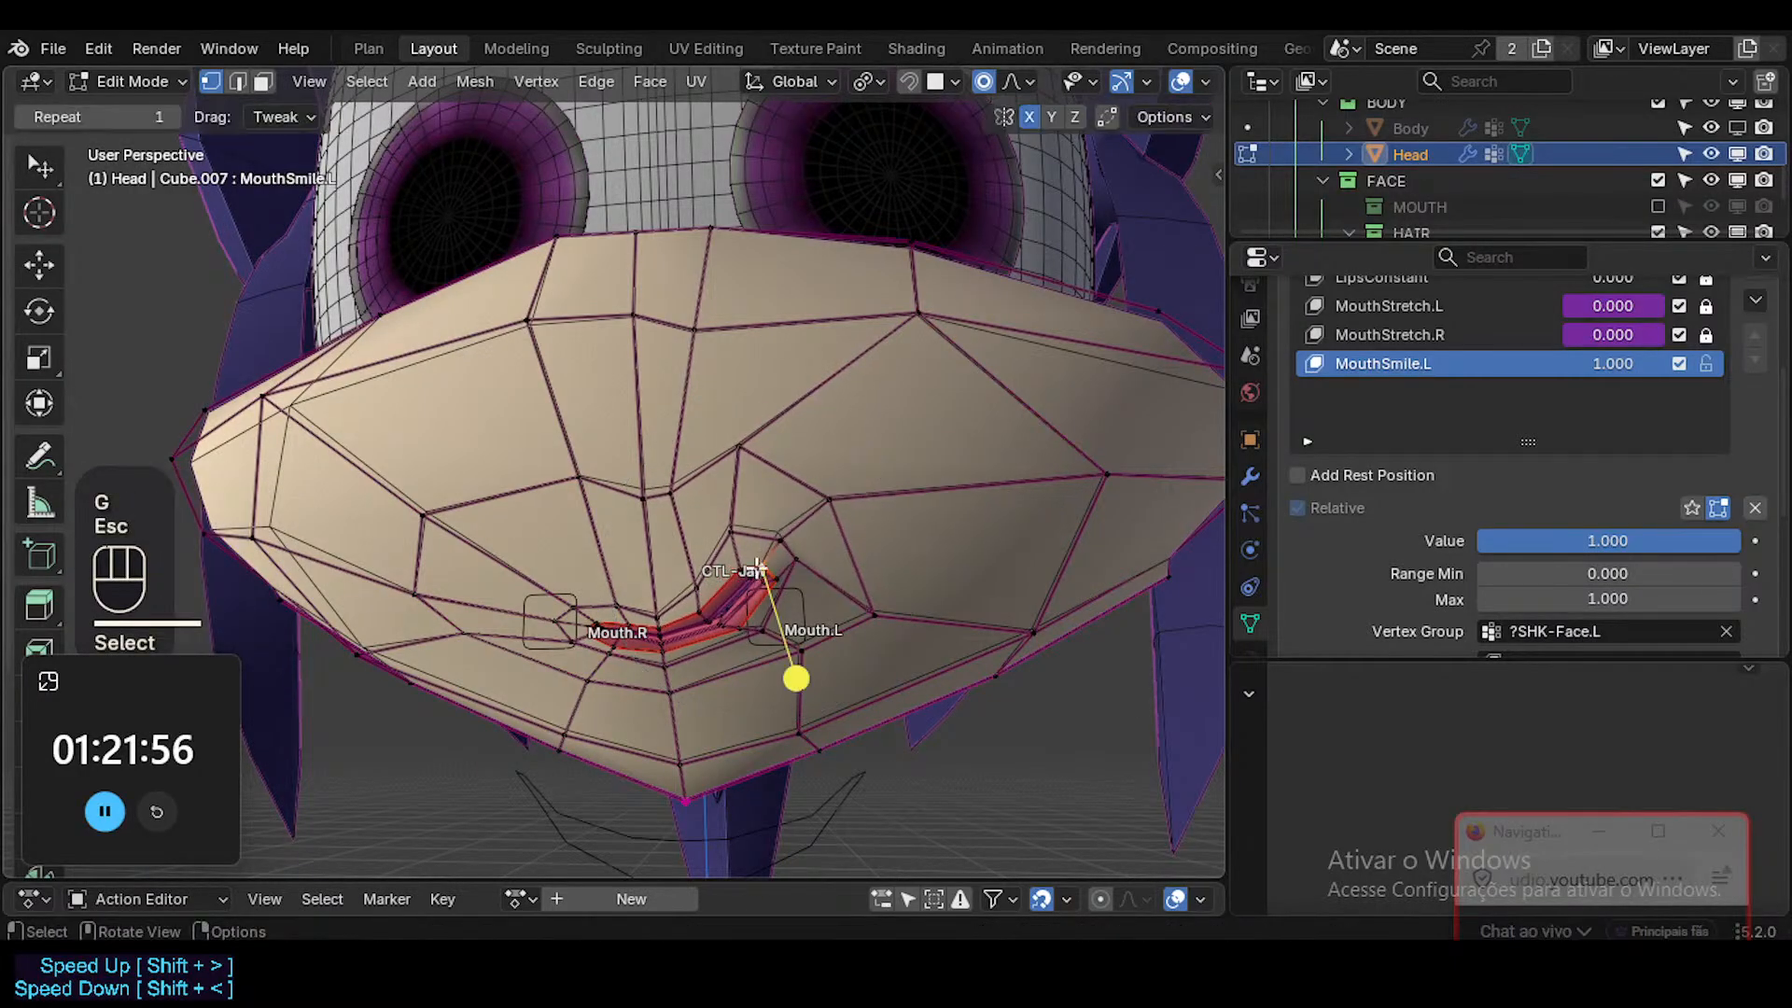
# Raise the vertices above the left mouth corner and adjust the centreline vertex above the upper lip.
pyautogui.moveTo(771, 571); pyautogui.dragTo(797, 400, button='middle')
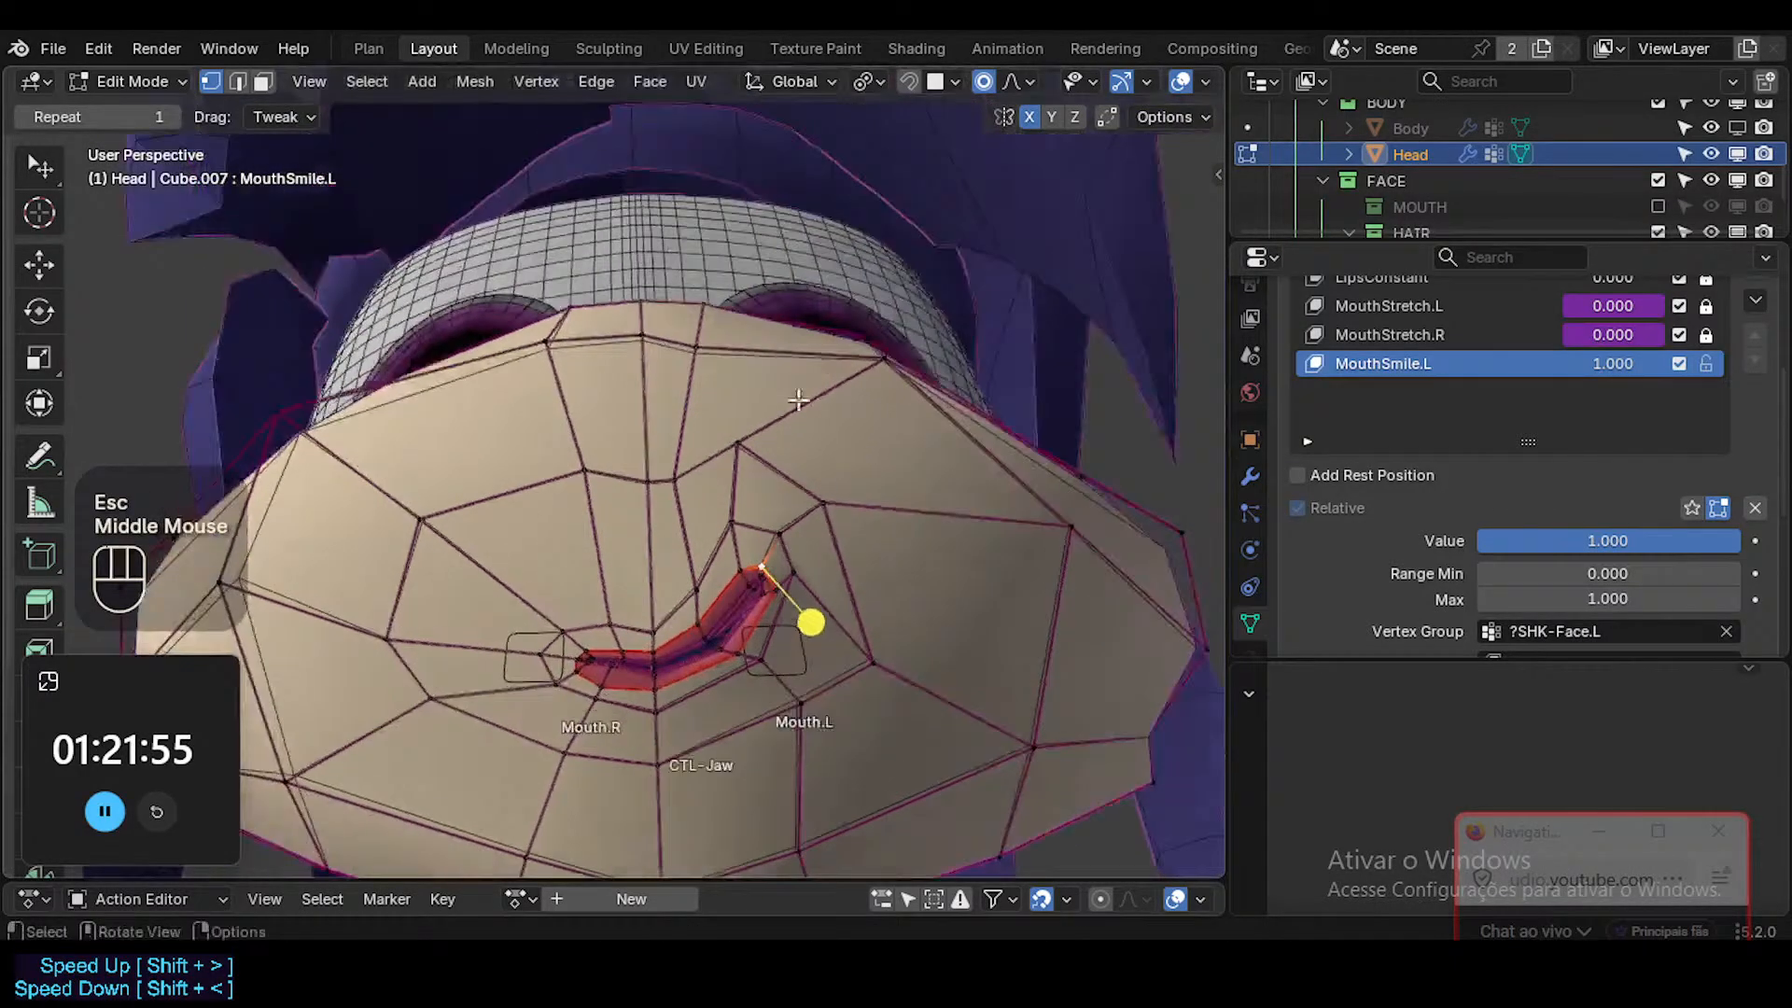
pyautogui.click(776, 529)
pyautogui.keyDown('shift'); pyautogui.click(731, 520); pyautogui.keyUp('shift')
pyautogui.press('g')
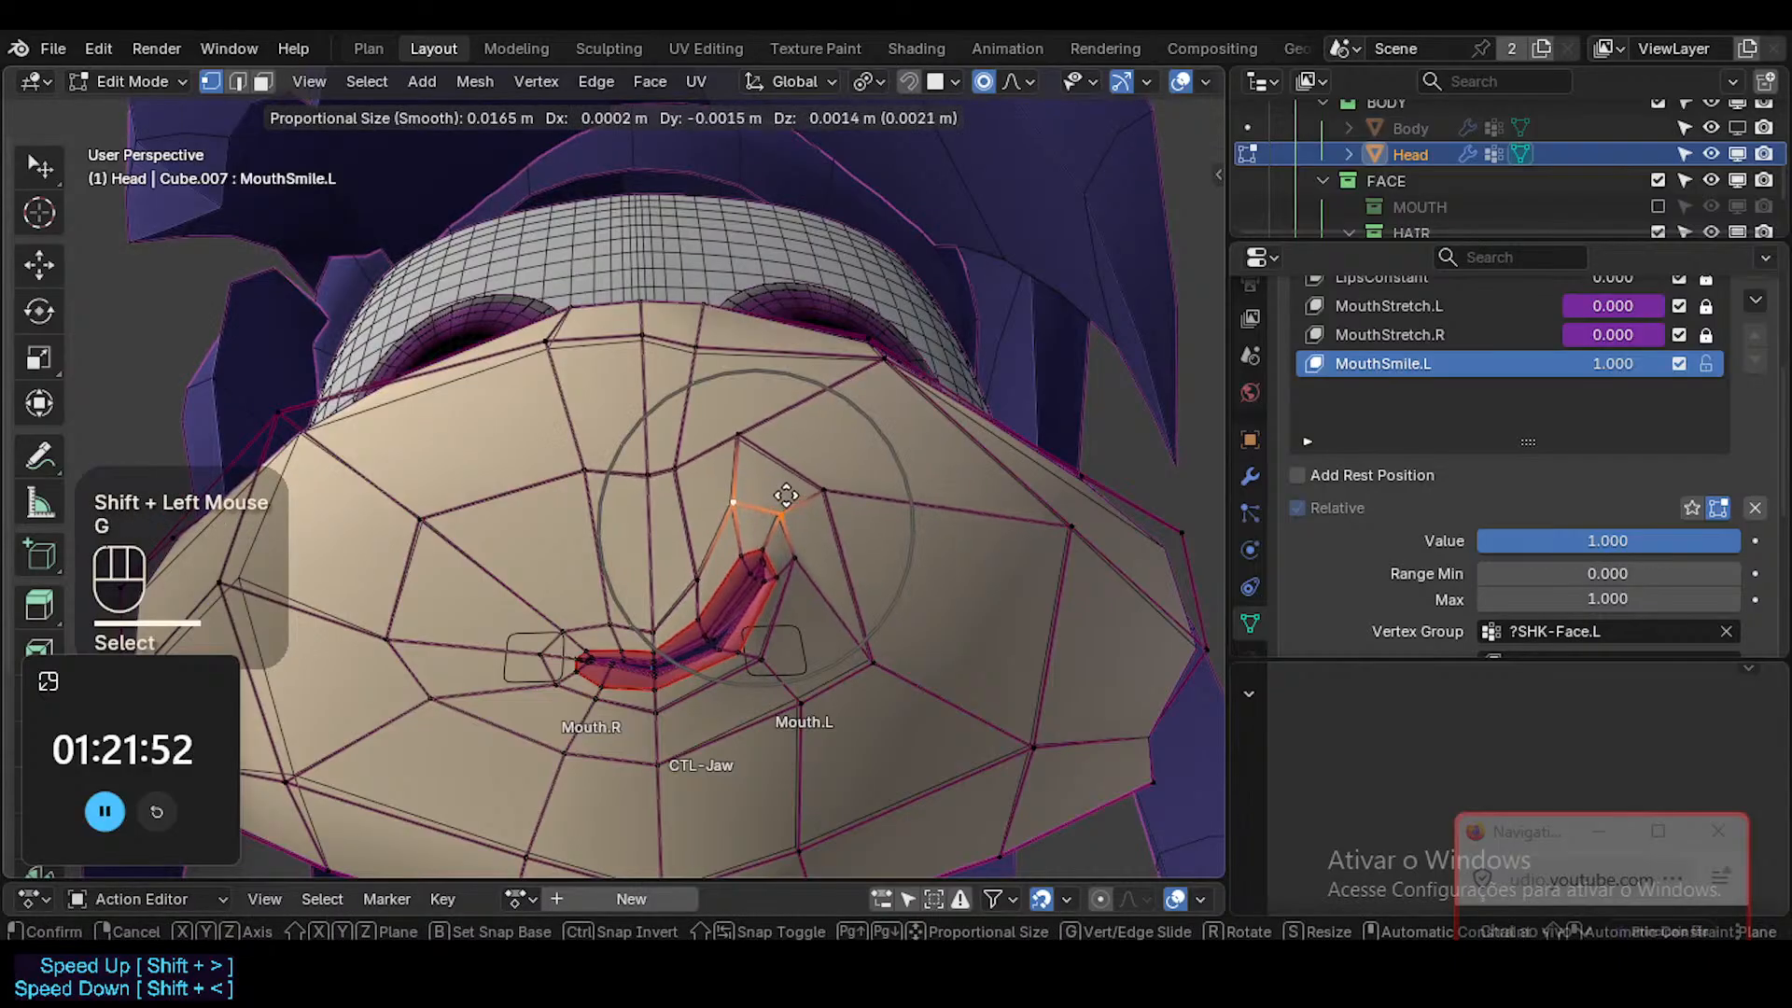
pyautogui.click(675, 460)
pyautogui.moveTo(675, 460); pyautogui.dragTo(560, 423, button='middle')
pyautogui.press('g')
pyautogui.keyDown('shift'); pyautogui.click(857, 528); pyautogui.keyUp('shift')
pyautogui.click(646, 451)
pyautogui.press('g')
pyautogui.keyDown('shift'); pyautogui.click(653, 460); pyautogui.keyUp('shift')
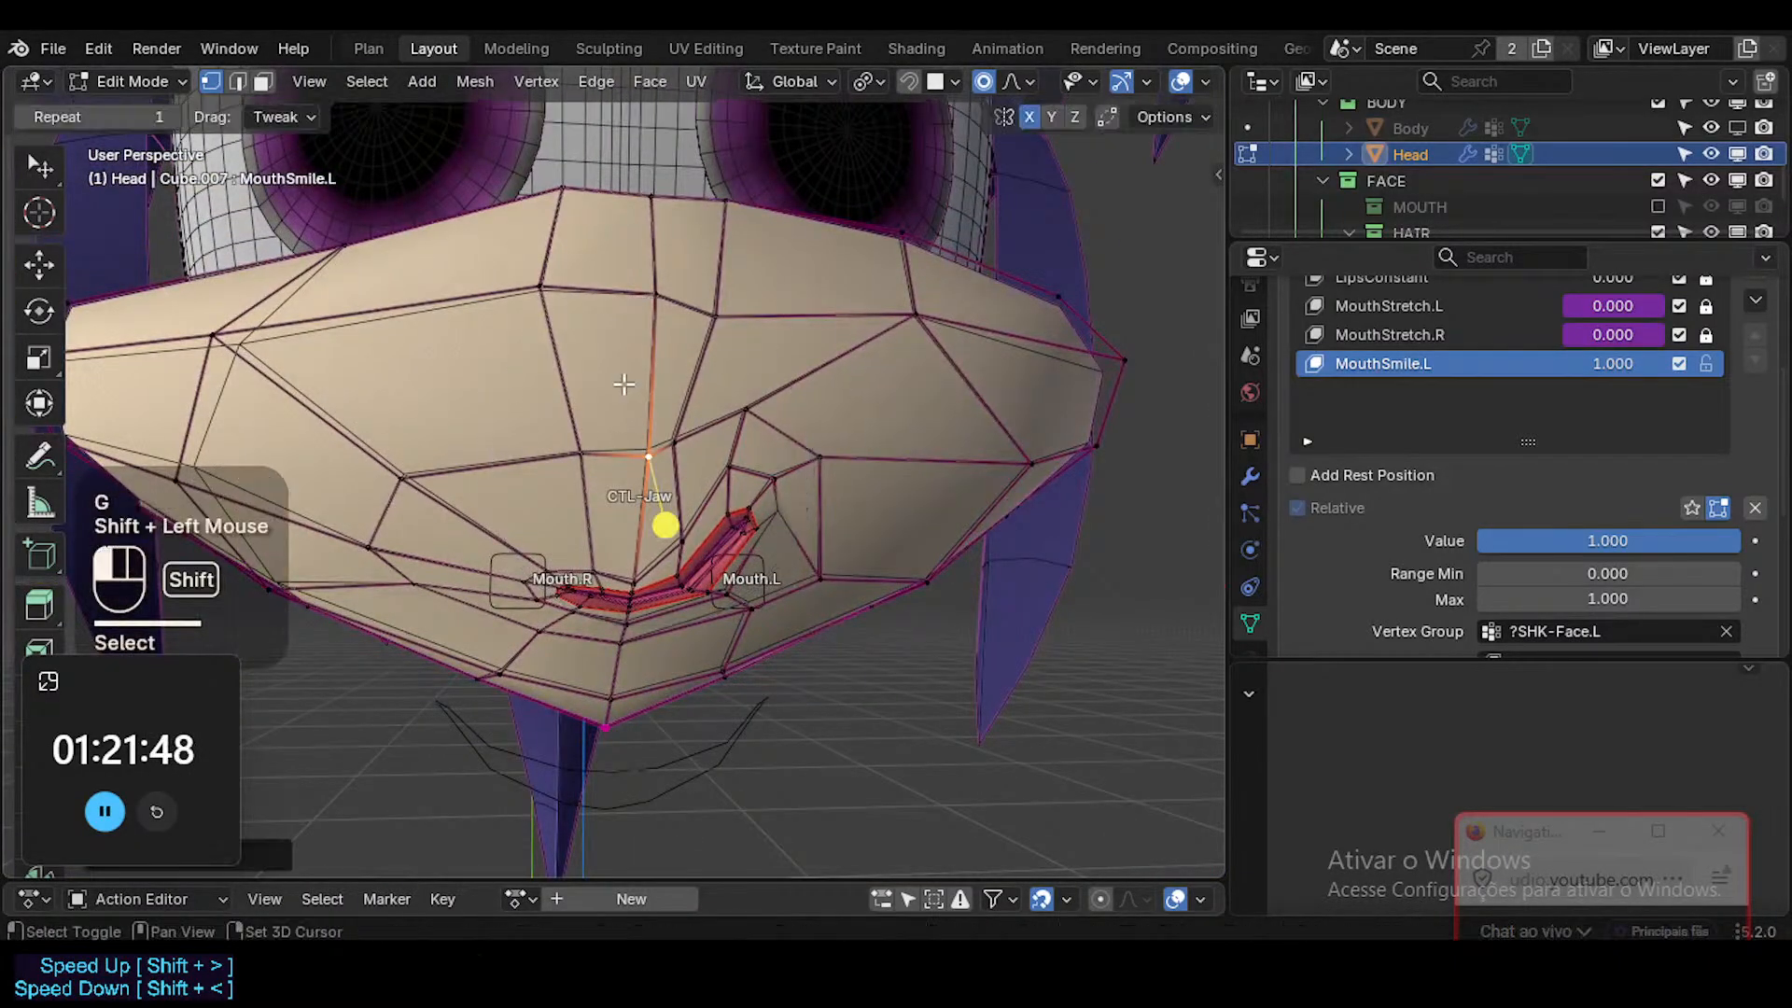
# Slightly move the vertex above the left mouth corner and the centre vertex just above the upper lip.
pyautogui.moveTo(653, 460); pyautogui.dragTo(718, 496, button='middle')
pyautogui.click(731, 464)
pyautogui.press('g')
pyautogui.keyDown('shift'); pyautogui.click(731, 460); pyautogui.keyUp('shift')
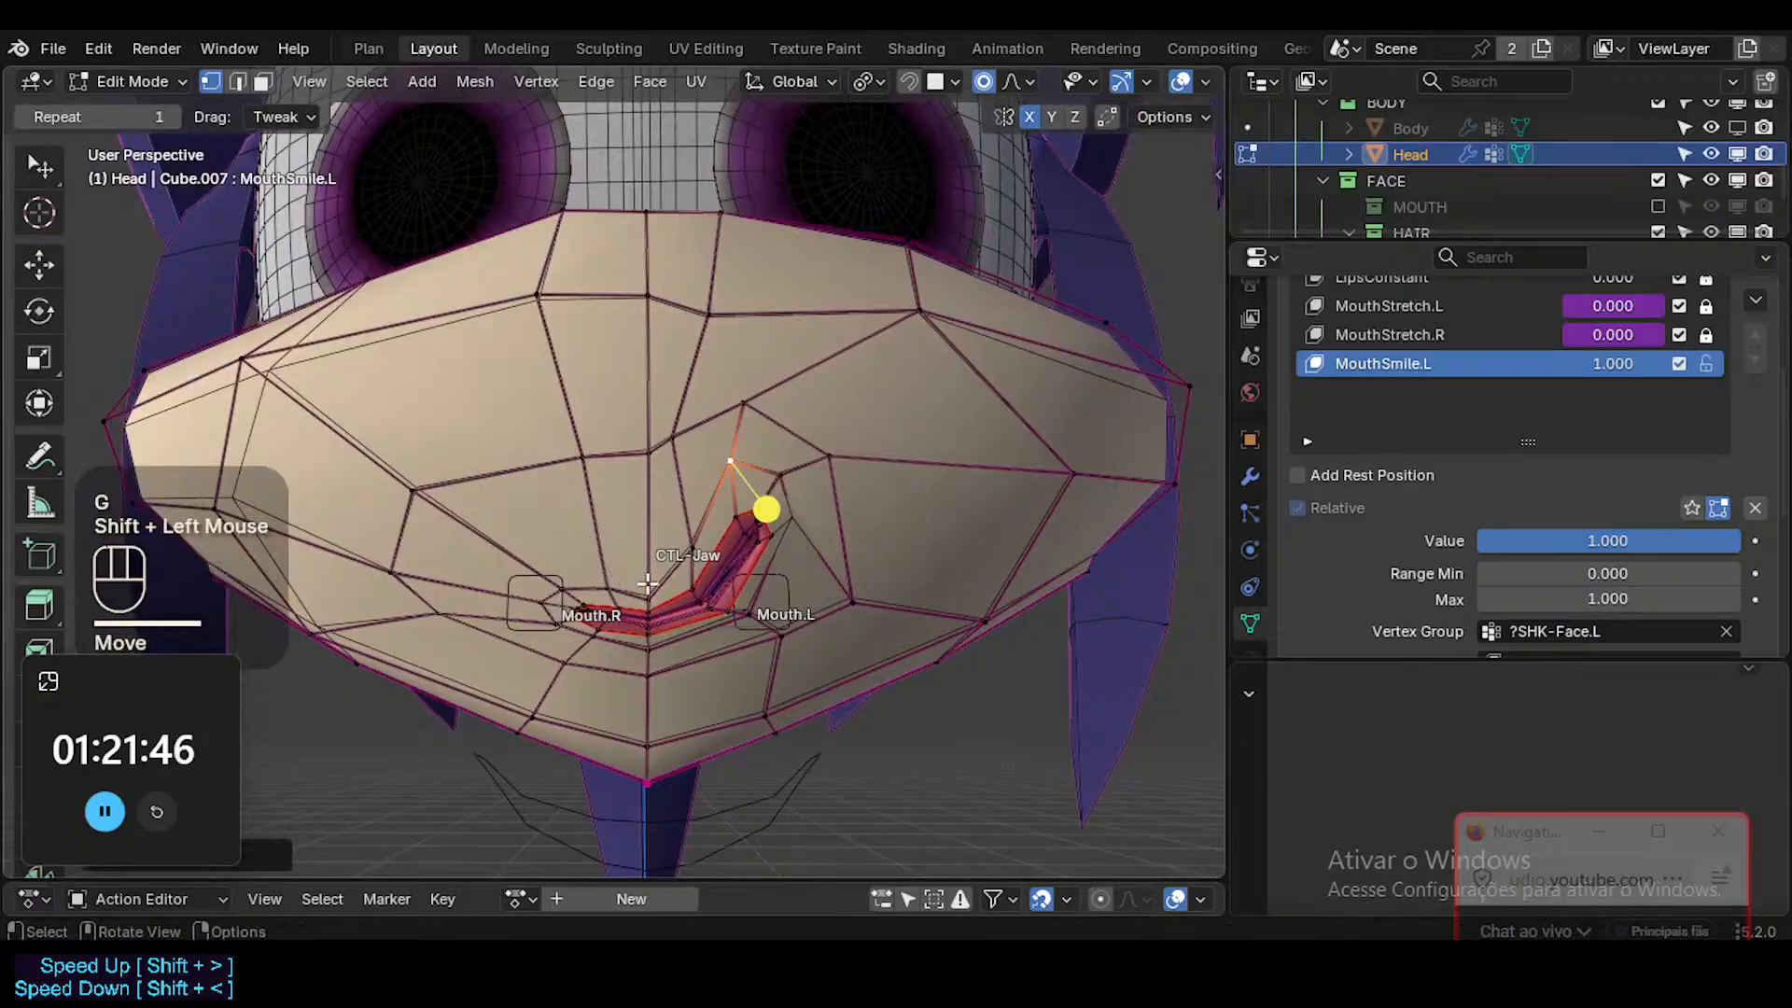
pyautogui.click(648, 584)
pyautogui.press('g')
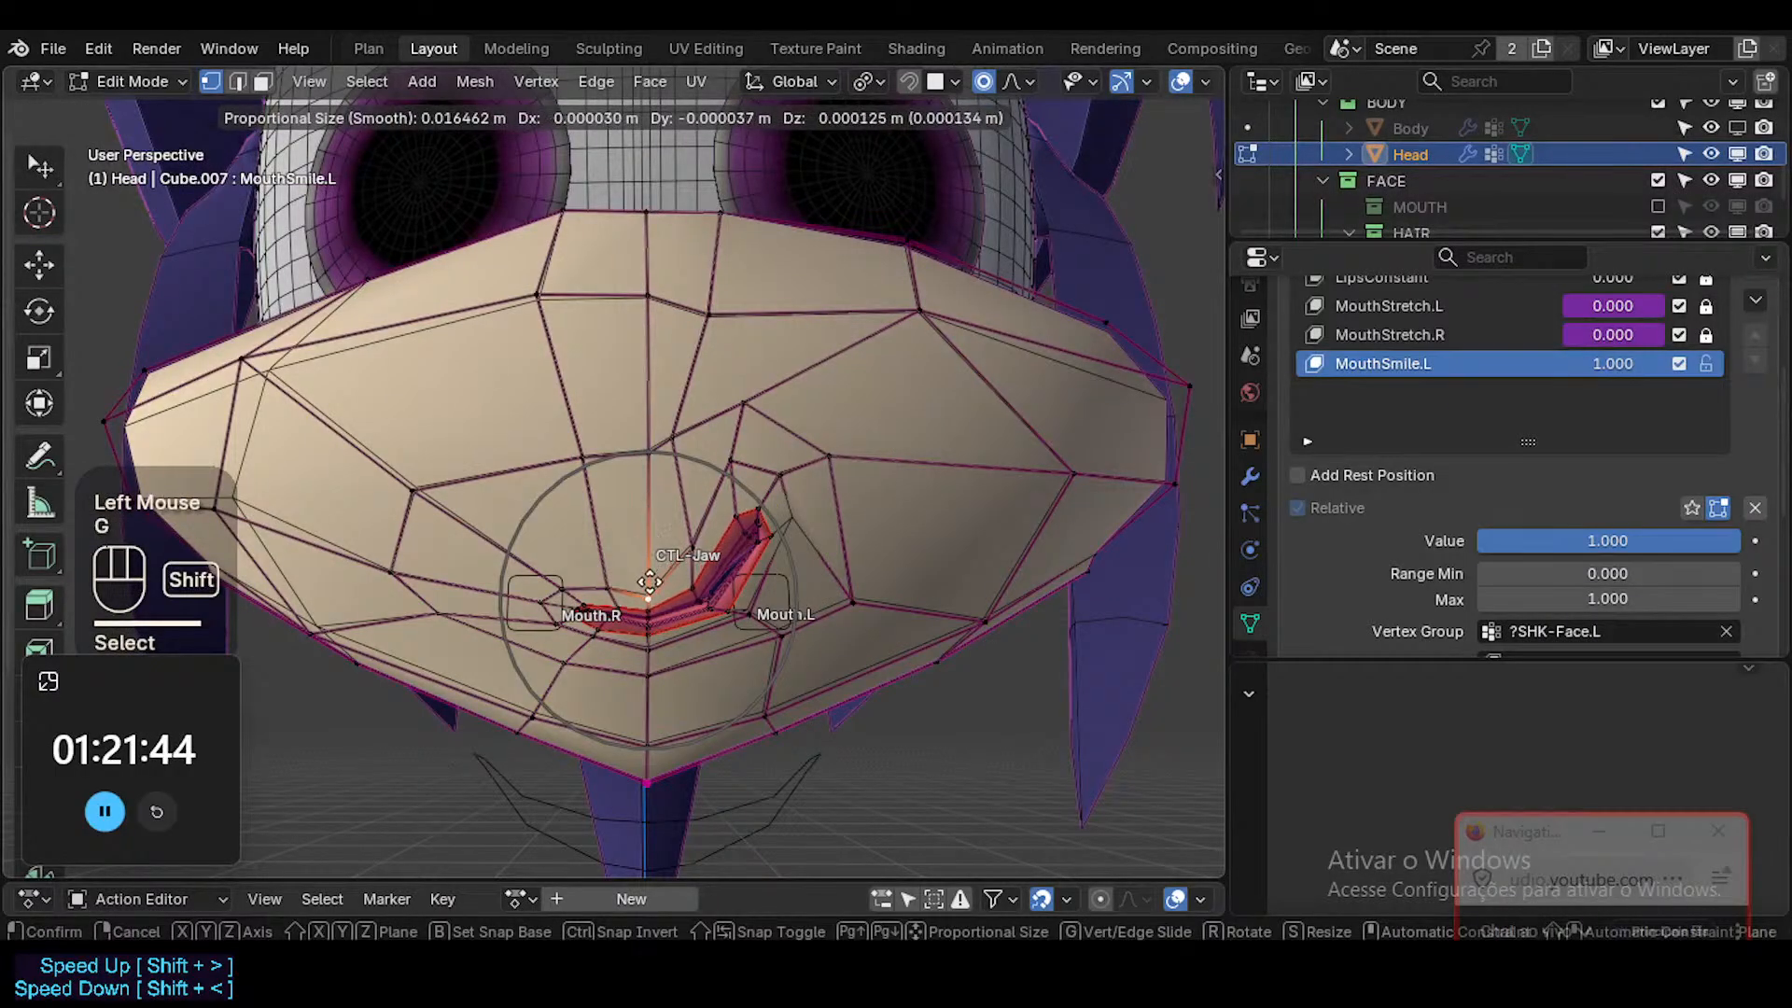
pyautogui.keyDown('shift'); pyautogui.click(650, 582); pyautogui.keyUp('shift')
# Raise the centre vertex of the lower lip and nudge the left lower-lip vertices to narrow the mouth opening.
pyautogui.keyDown('ctrl'); pyautogui.moveTo(652, 704); pyautogui.dragTo(699, 604, button='middle'); pyautogui.keyUp('ctrl')
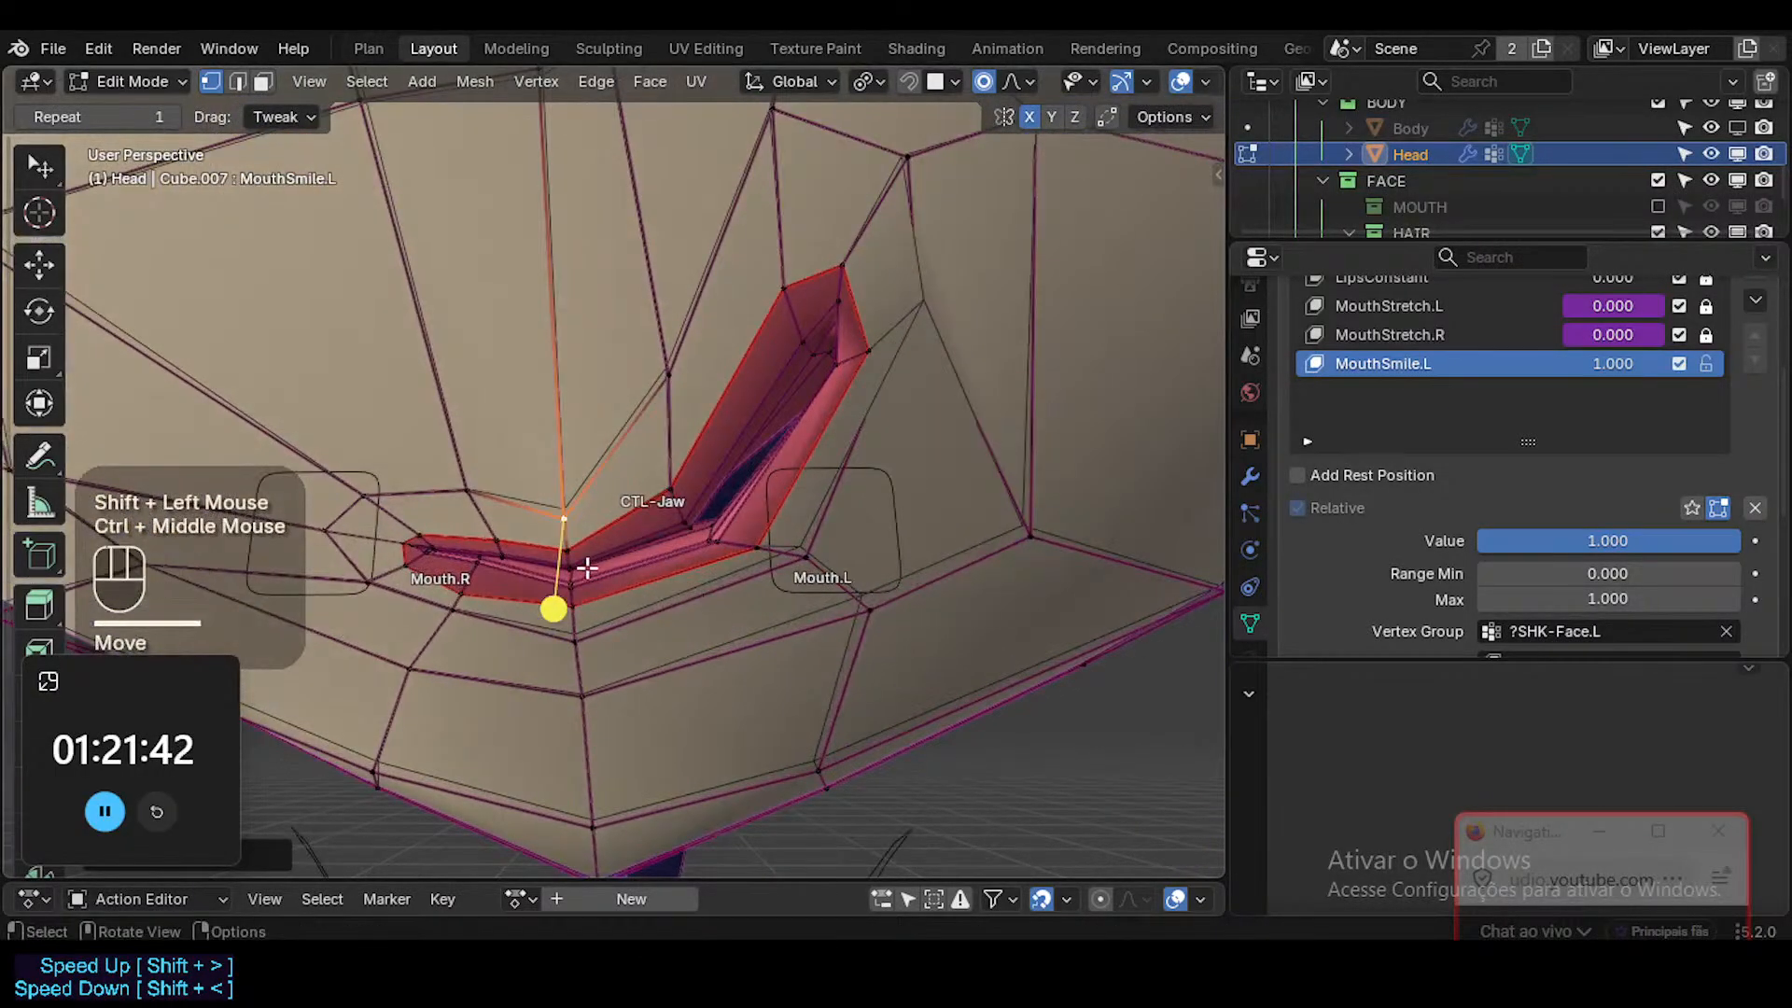
pyautogui.click(552, 591)
pyautogui.press('g')
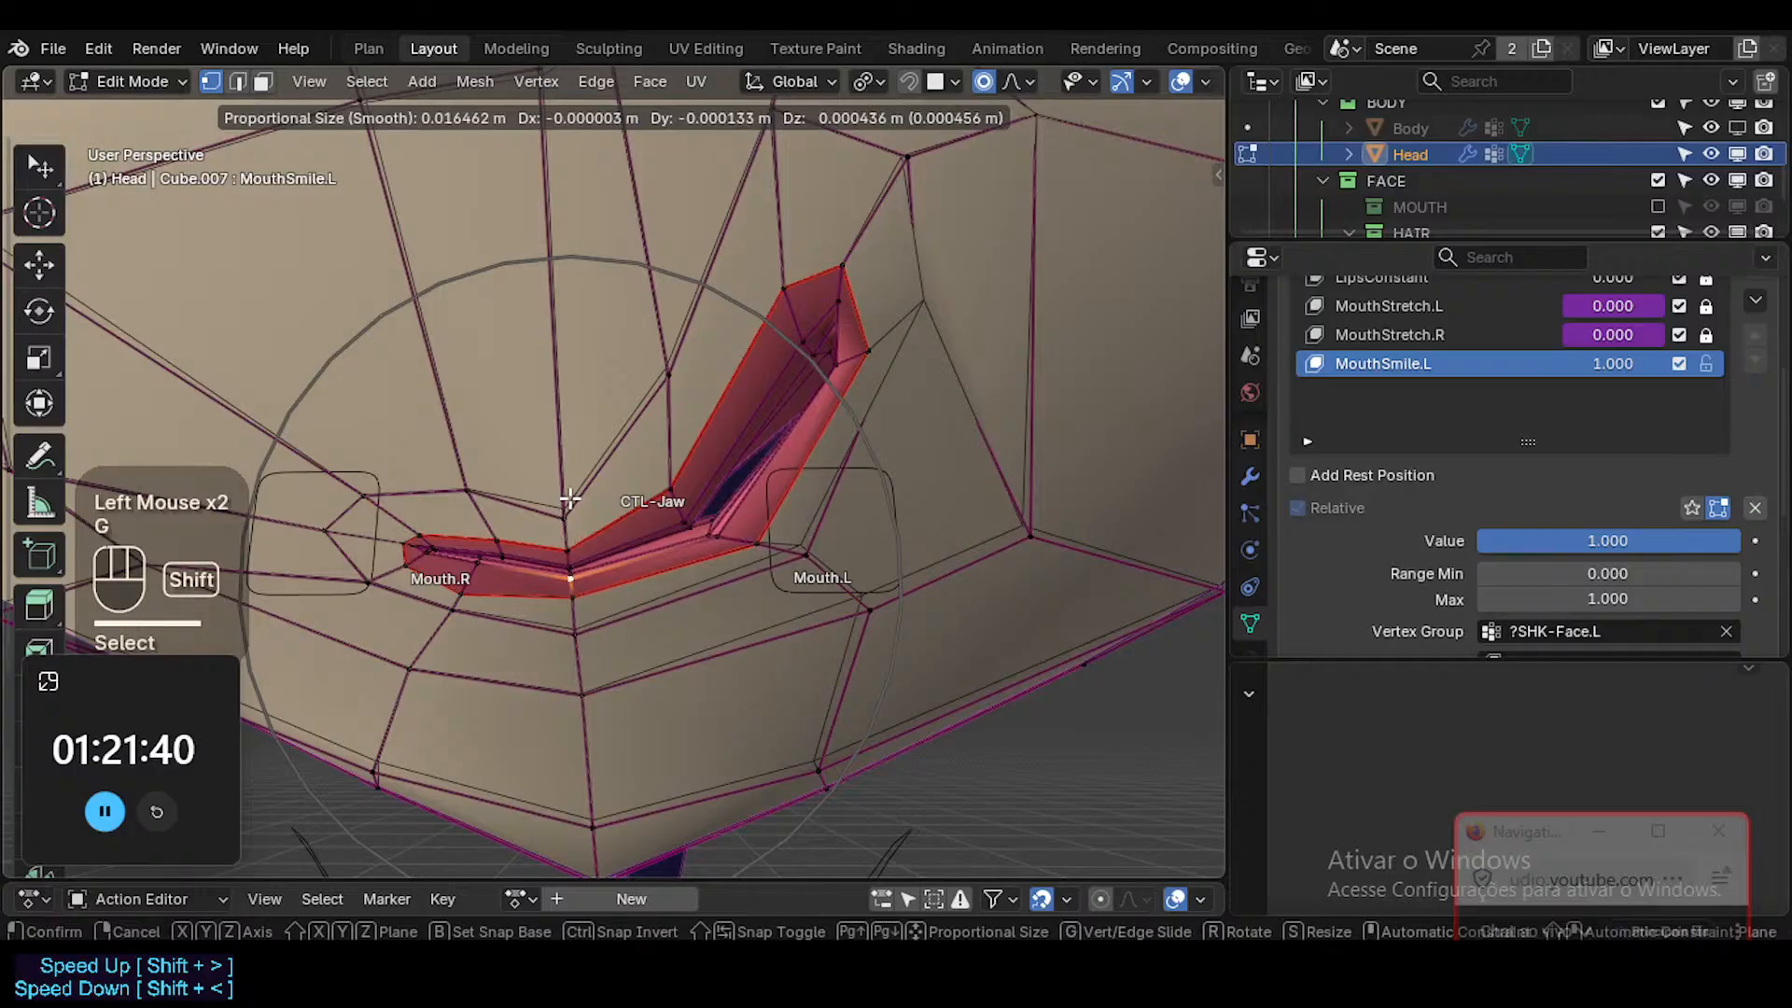
pyautogui.keyDown('shift'); pyautogui.click(570, 497); pyautogui.keyUp('shift')
pyautogui.click(716, 538)
pyautogui.press('g')
pyautogui.keyDown('shift'); pyautogui.click(569, 451); pyautogui.keyUp('shift')
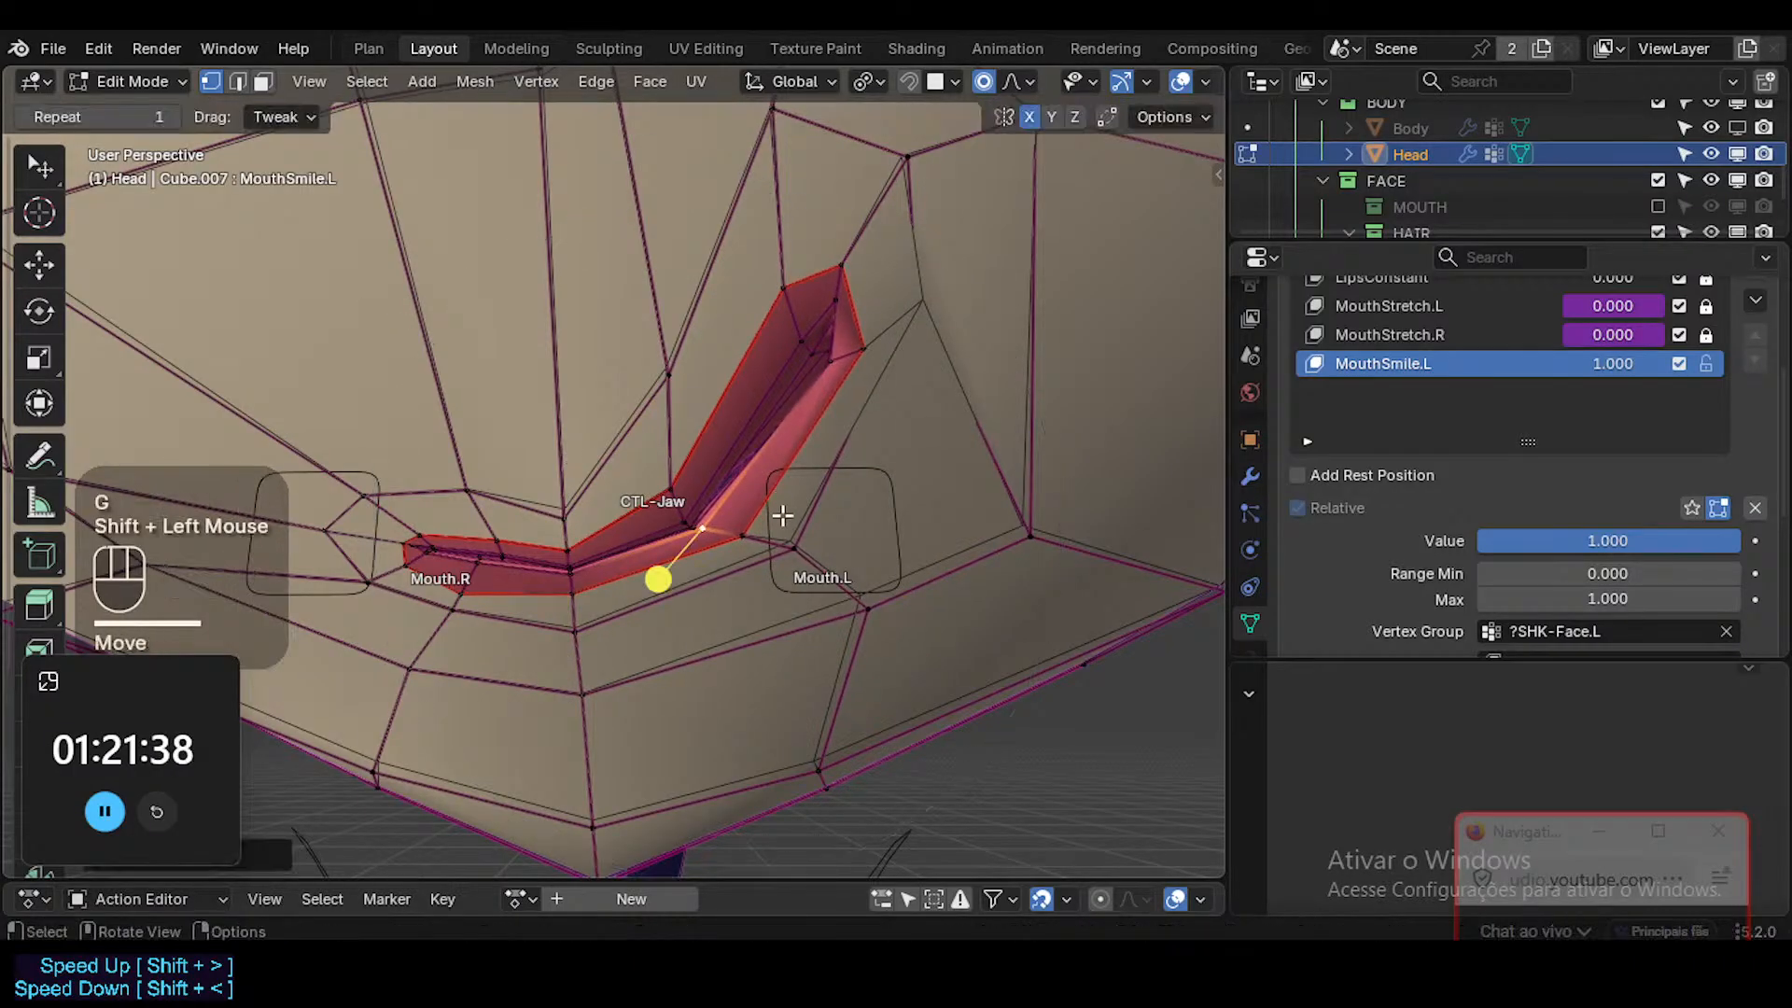
pyautogui.click(791, 543)
pyautogui.press('g')
pyautogui.keyDown('shift'); pyautogui.click(724, 305); pyautogui.keyUp('shift')
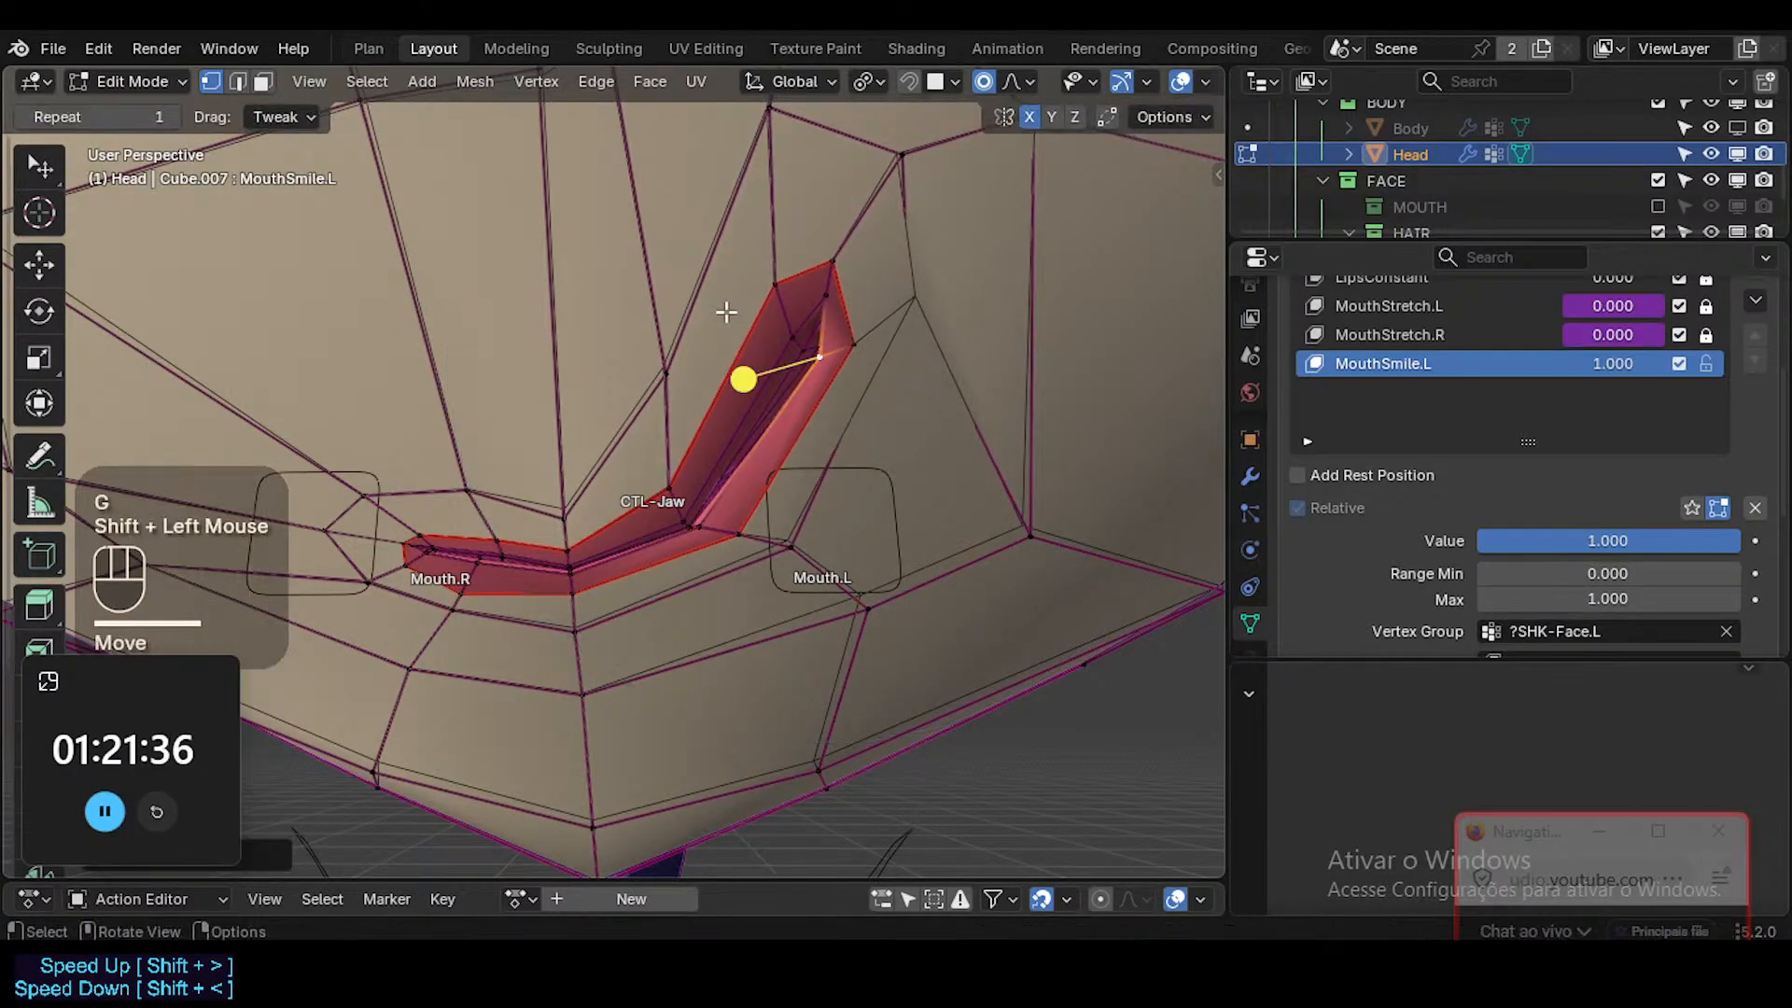
# Move the inner vertex of the left mouth corner inward with a smaller proportional size and rotate the area around its upper vertex.
pyautogui.press('g')
pyautogui.scroll(-1, 761, 332)
pyautogui.scroll(3, 763, 331)
pyautogui.keyDown('shift'); pyautogui.click(662, 211); pyautogui.keyUp('shift')
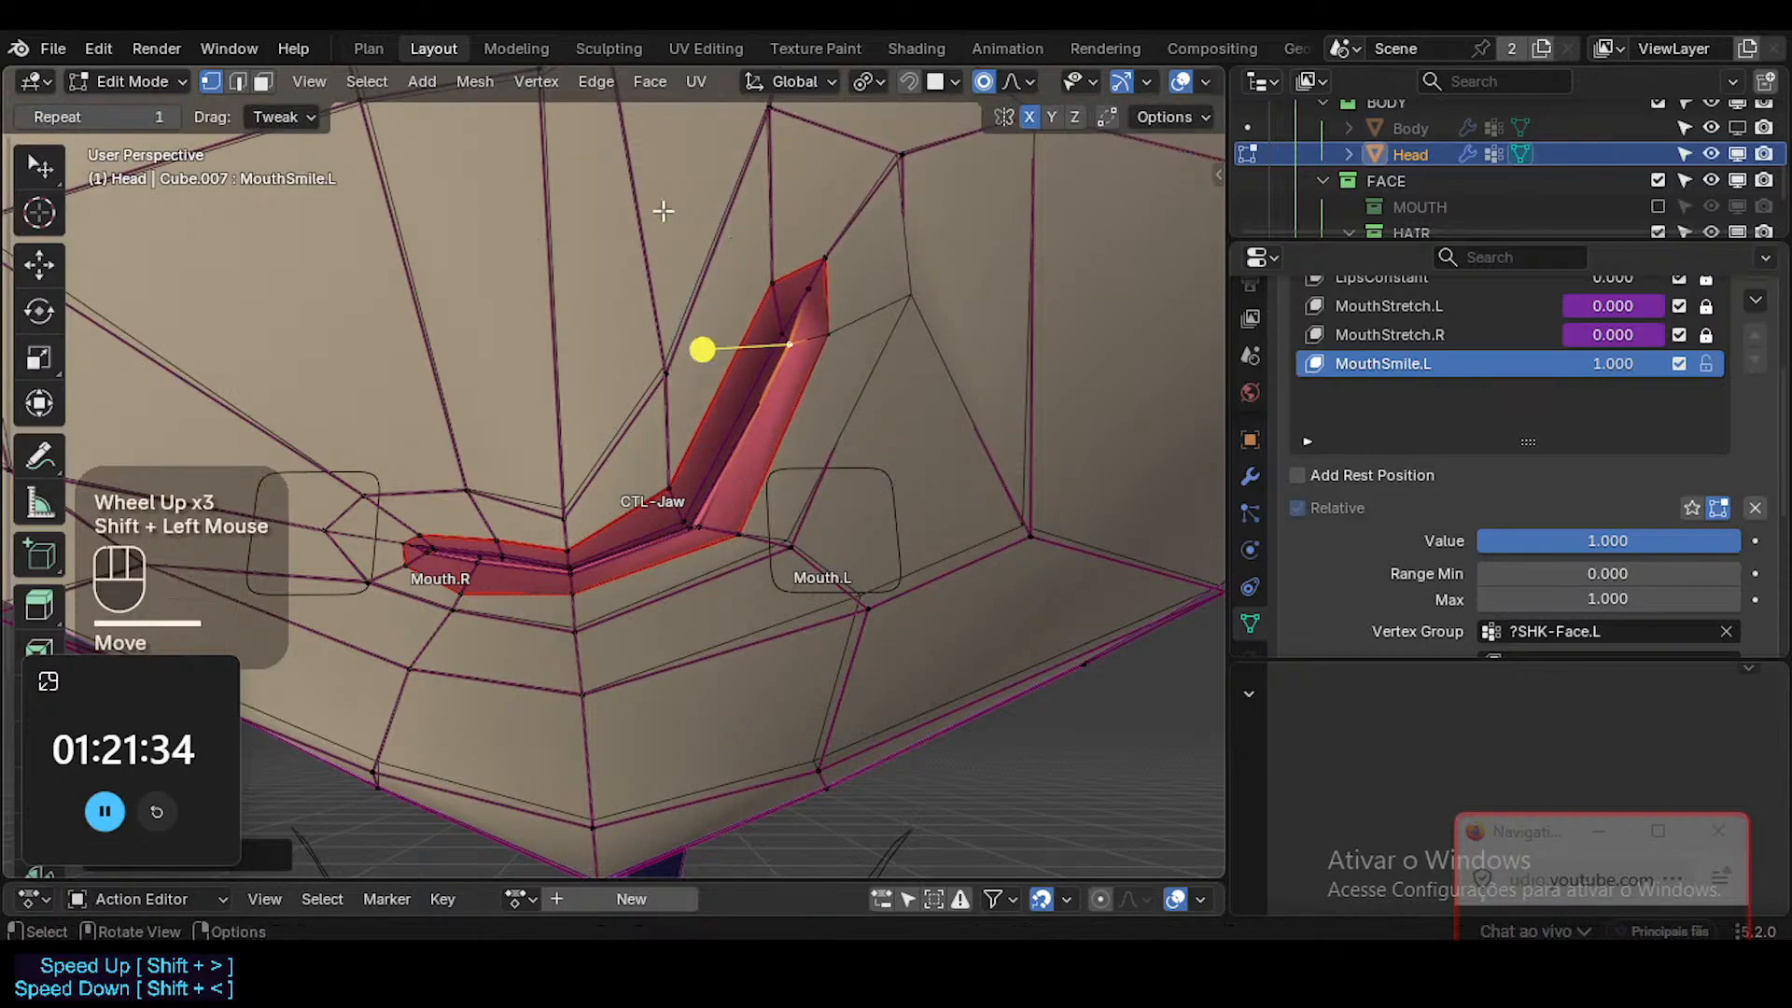
pyautogui.click(795, 272)
pyautogui.press('r')
pyautogui.click(852, 295)
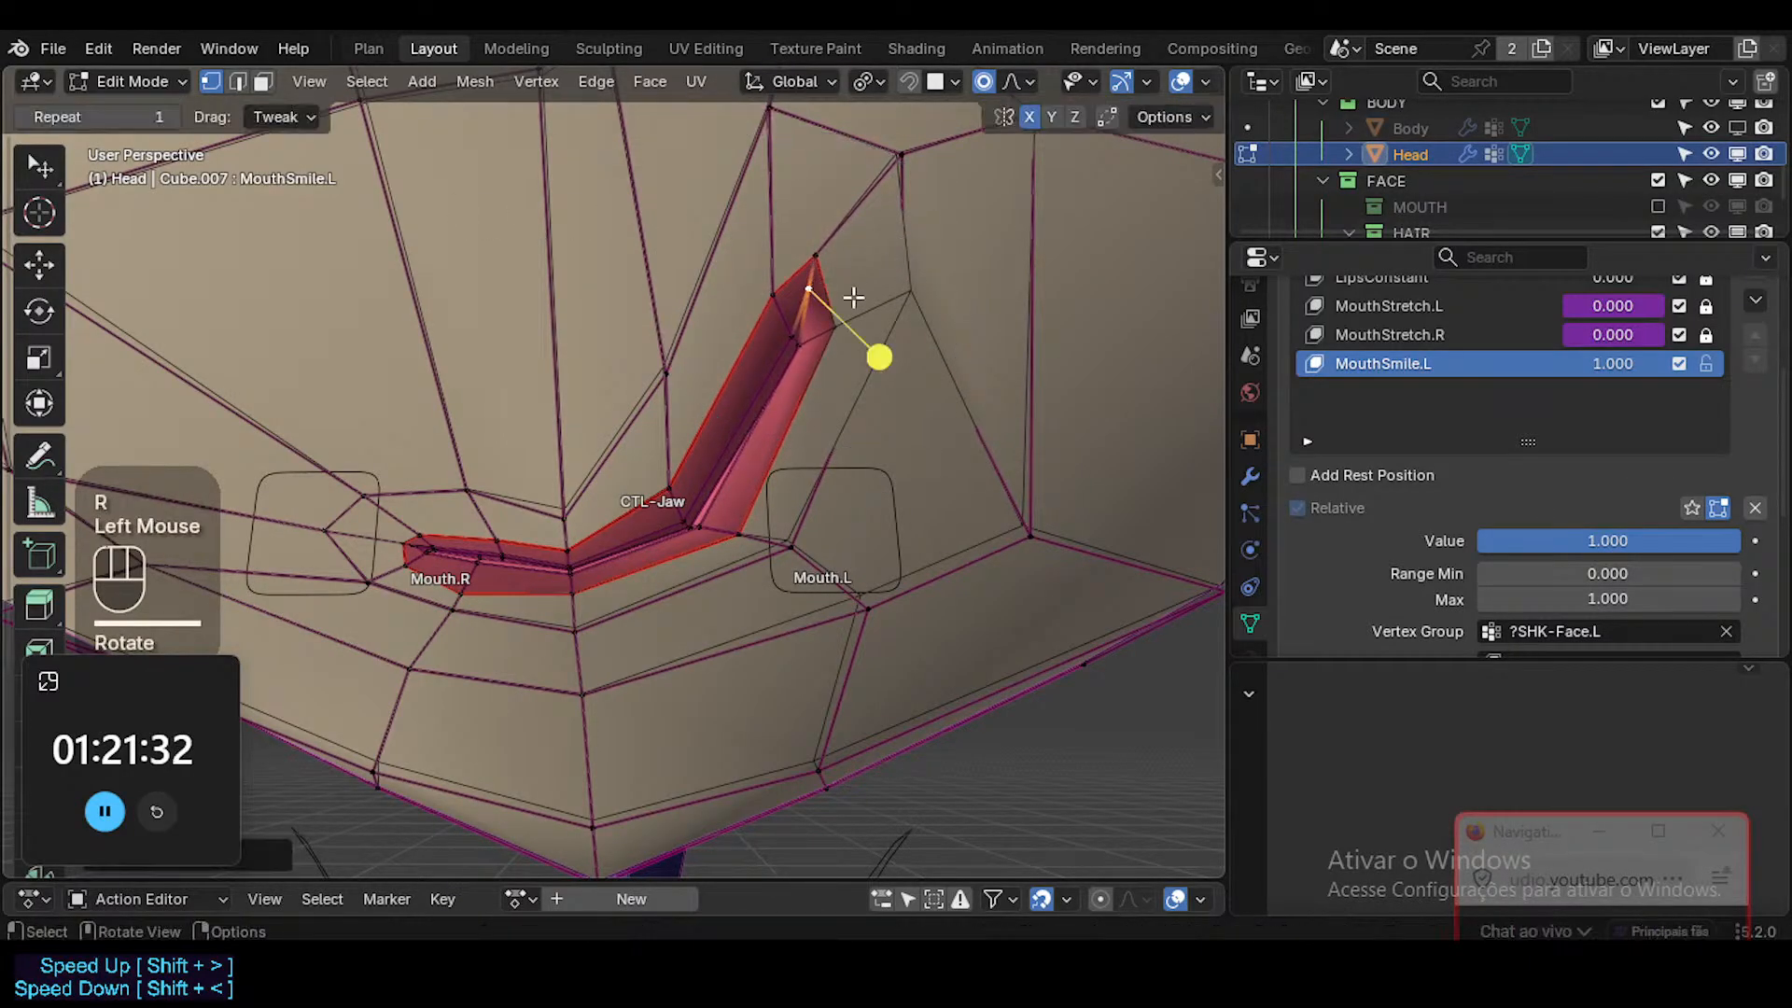
# Shift the inner lip vertices at the left corner slightly outward and down, and check MouthSmile.L at value 1.000.
pyautogui.click(801, 340)
pyautogui.press('g')
pyautogui.keyDown('shift'); pyautogui.click(891, 426); pyautogui.keyUp('shift')
pyautogui.keyDown('shift'); pyautogui.click(793, 348); pyautogui.keyUp('shift')
pyautogui.press('g')
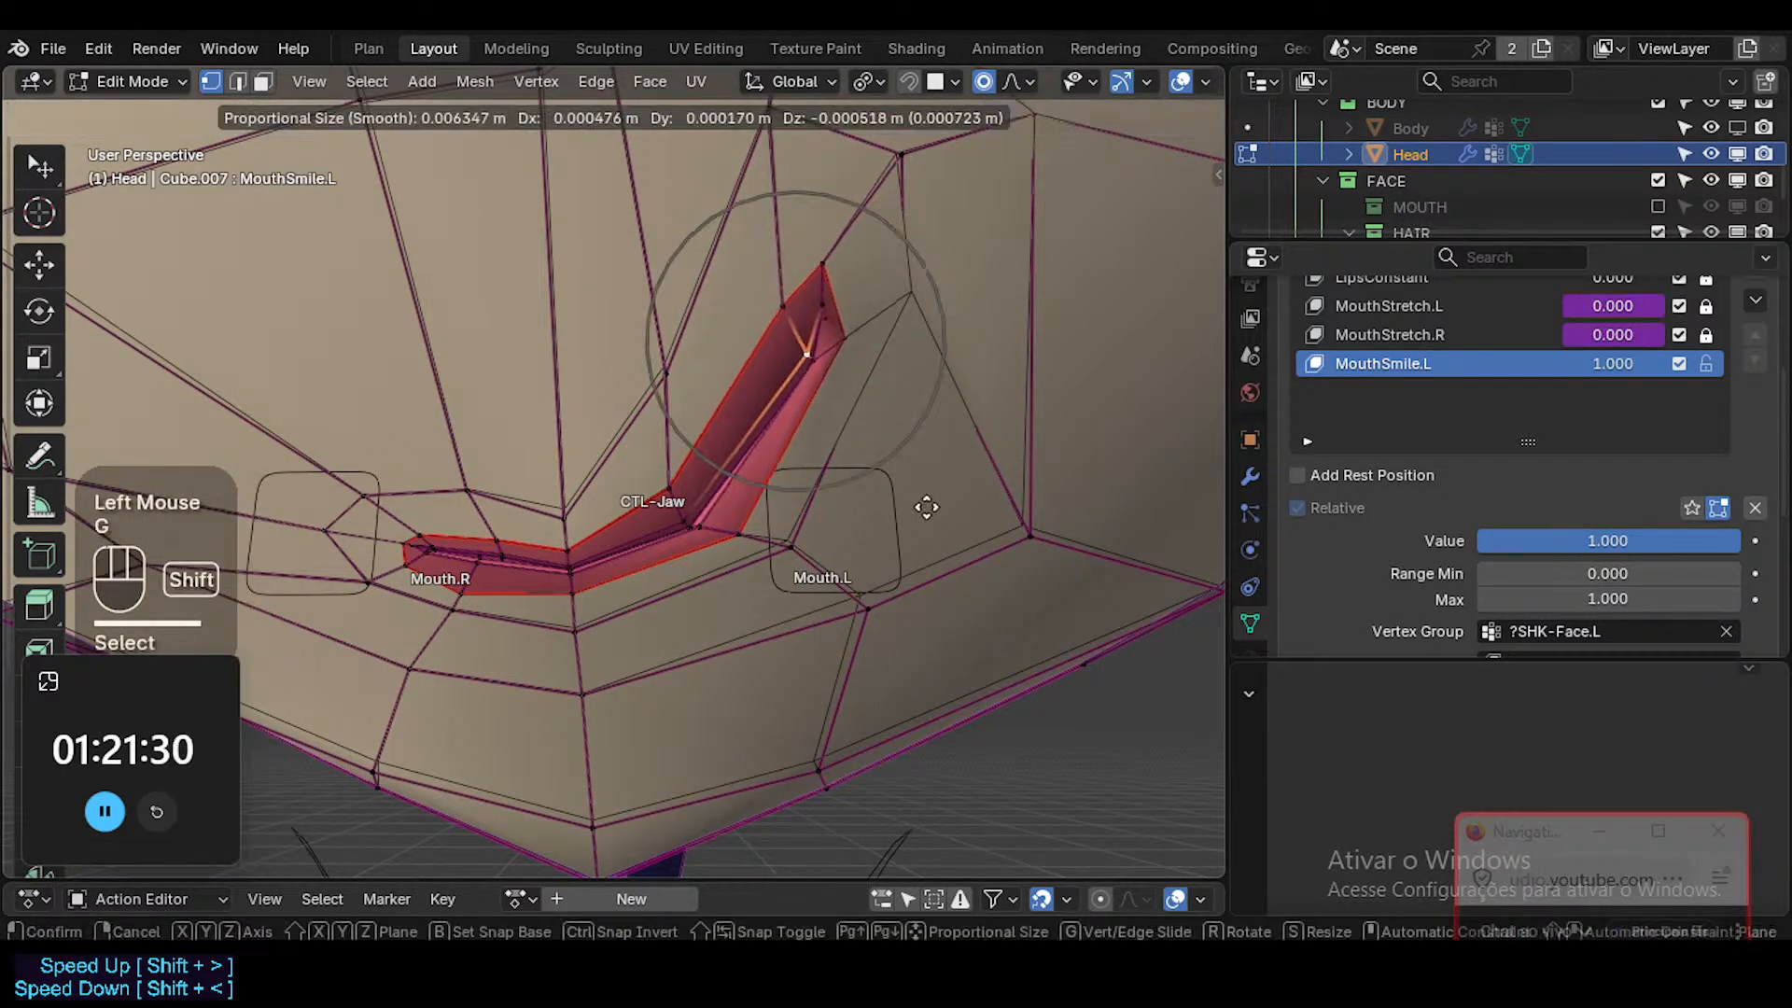
pyautogui.keyDown('shift'); pyautogui.click(899, 502); pyautogui.keyUp('shift')
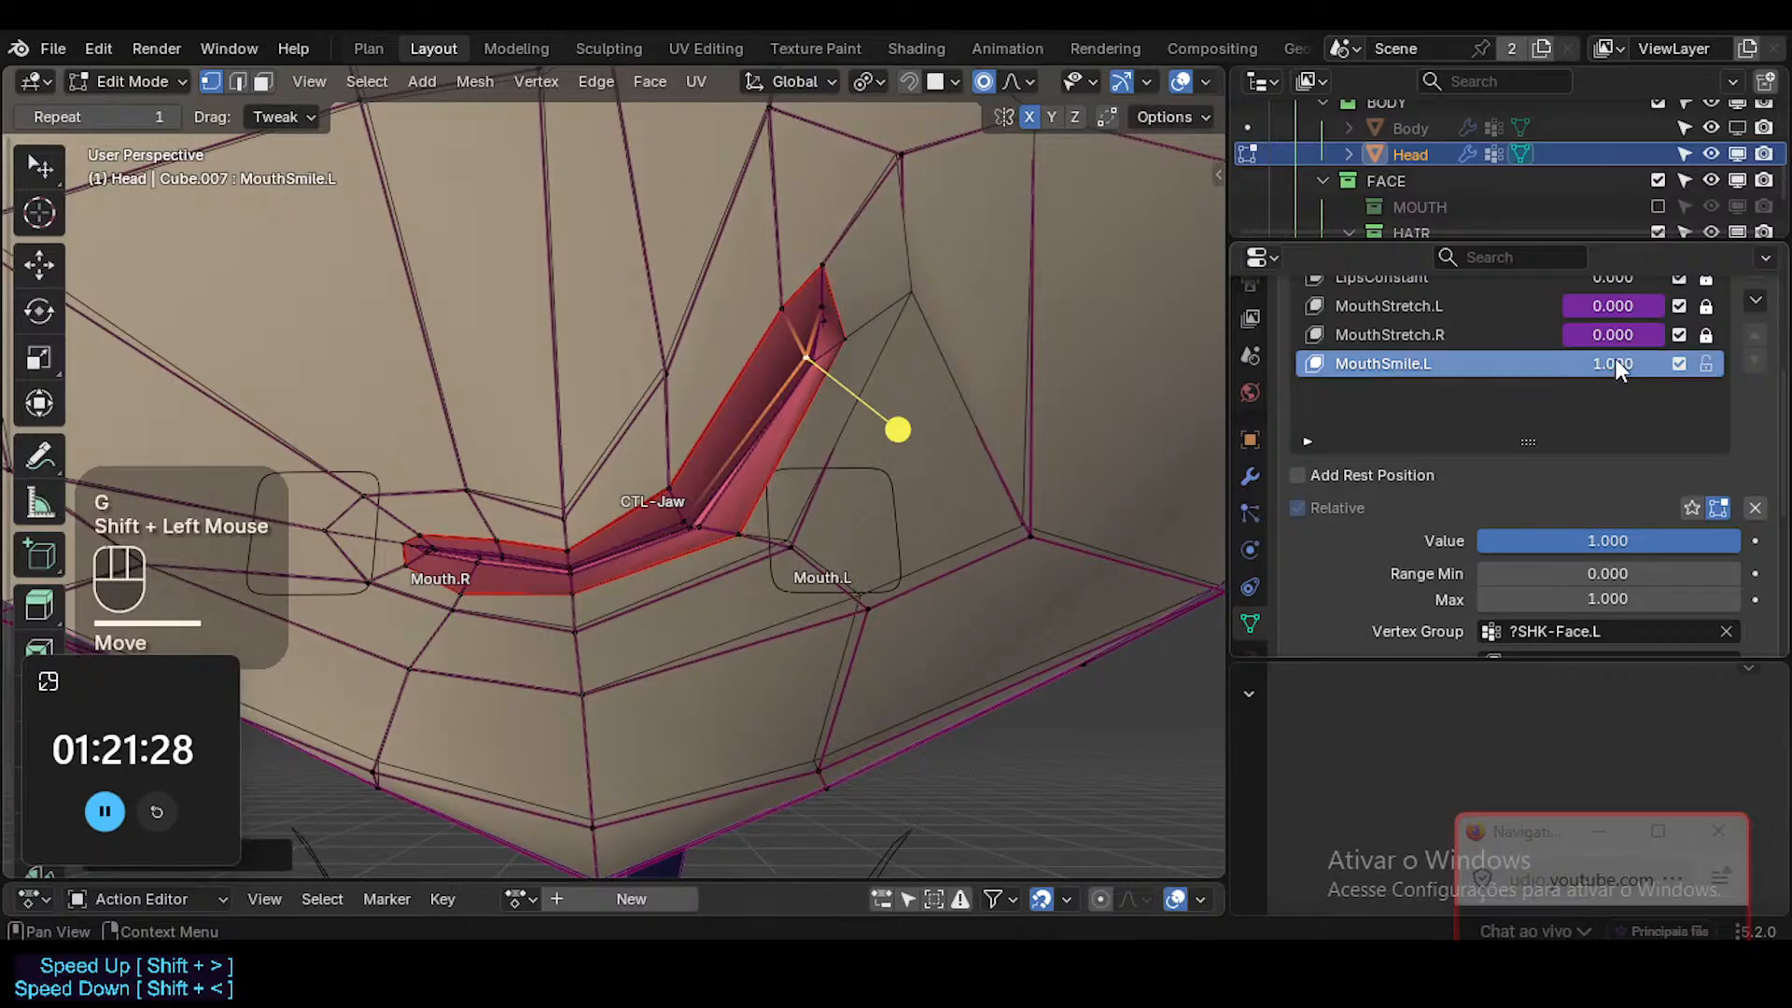
pyautogui.moveTo(1614, 364)
pyautogui.mouseDown()
pyautogui.moveTo(1521, 364)
pyautogui.moveTo(1628, 364)
pyautogui.mouseUp()
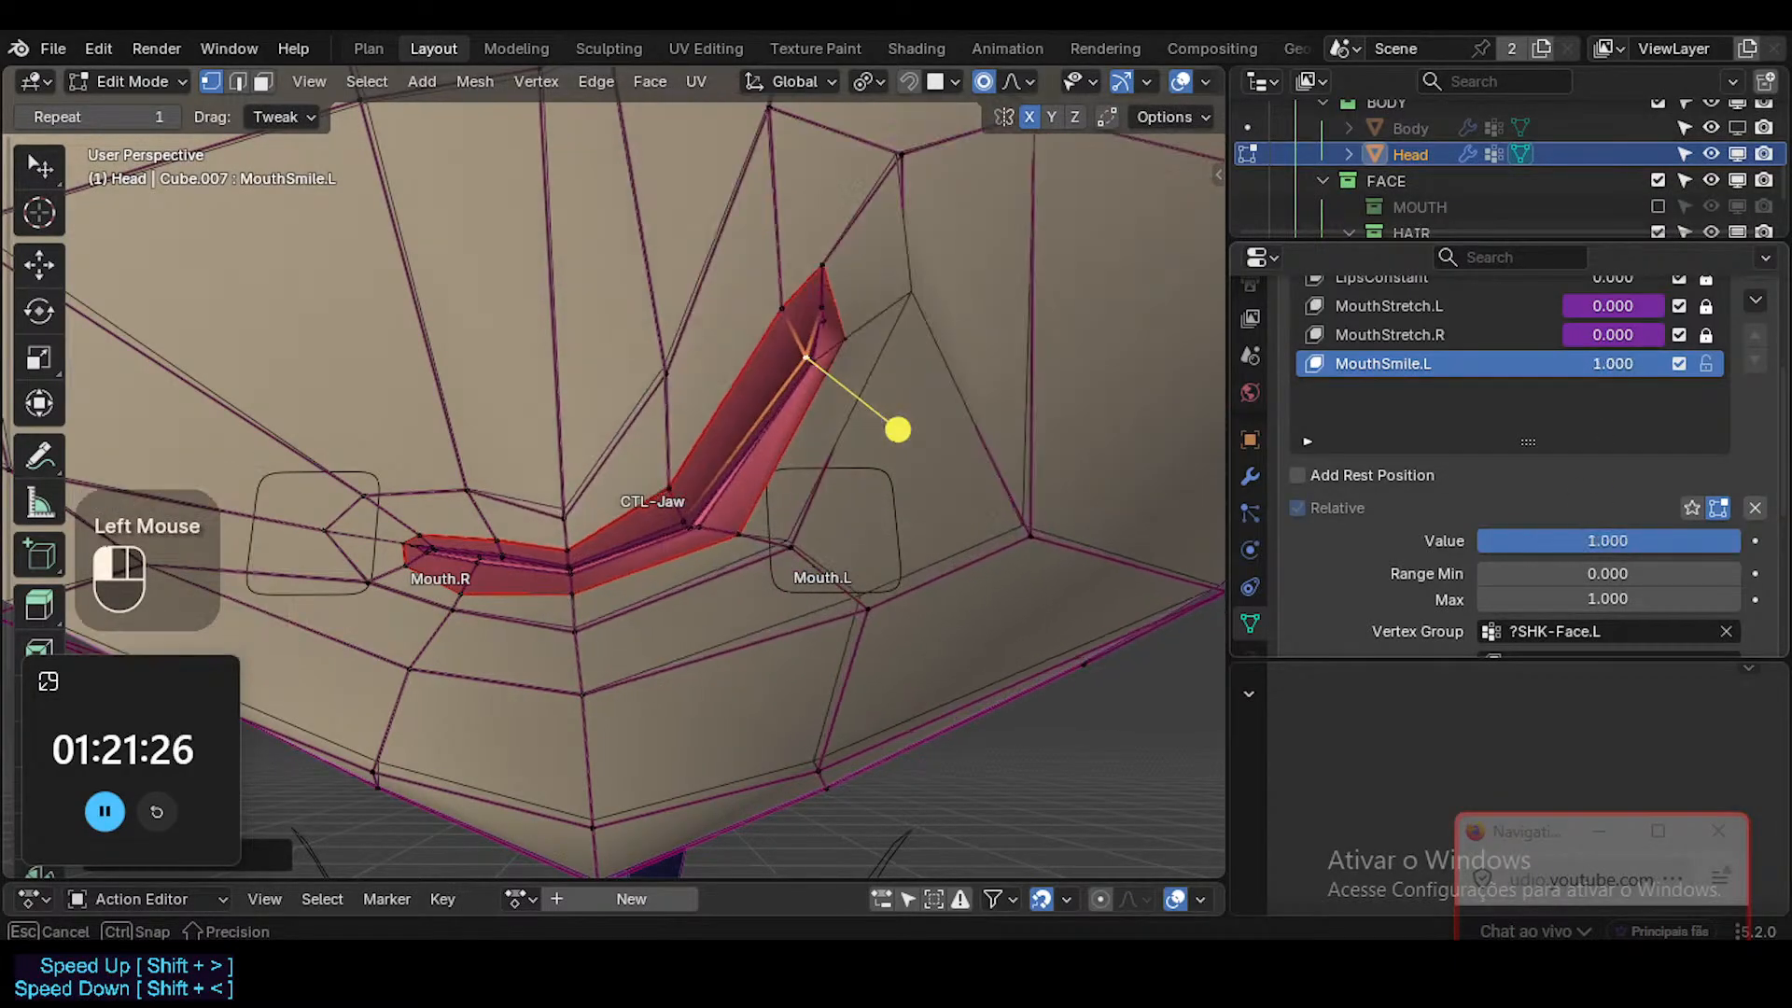
pyautogui.click(262, 81)
pyautogui.click(789, 313)
pyautogui.press('g')
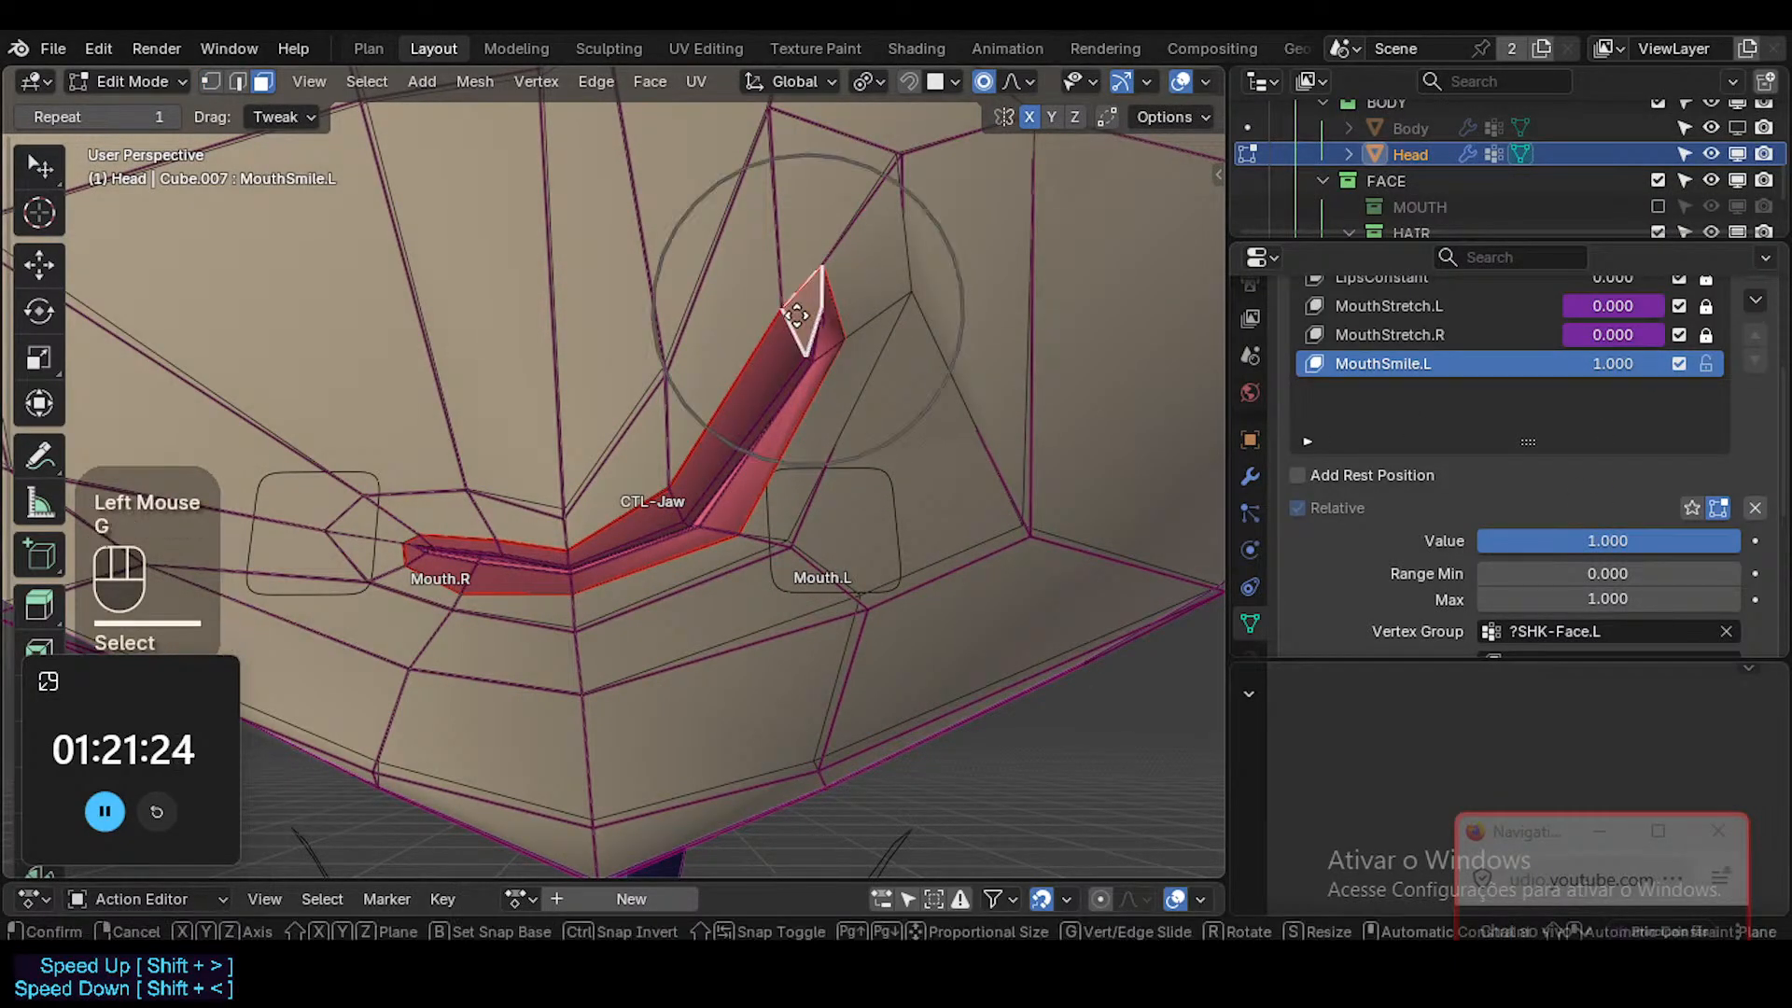
pyautogui.press('Escape')
# Select the upper and lower lip edges midway along the left side and move them about 2.5 mm toward the mouth's centre.
pyautogui.press('2')
pyautogui.click(680, 502)
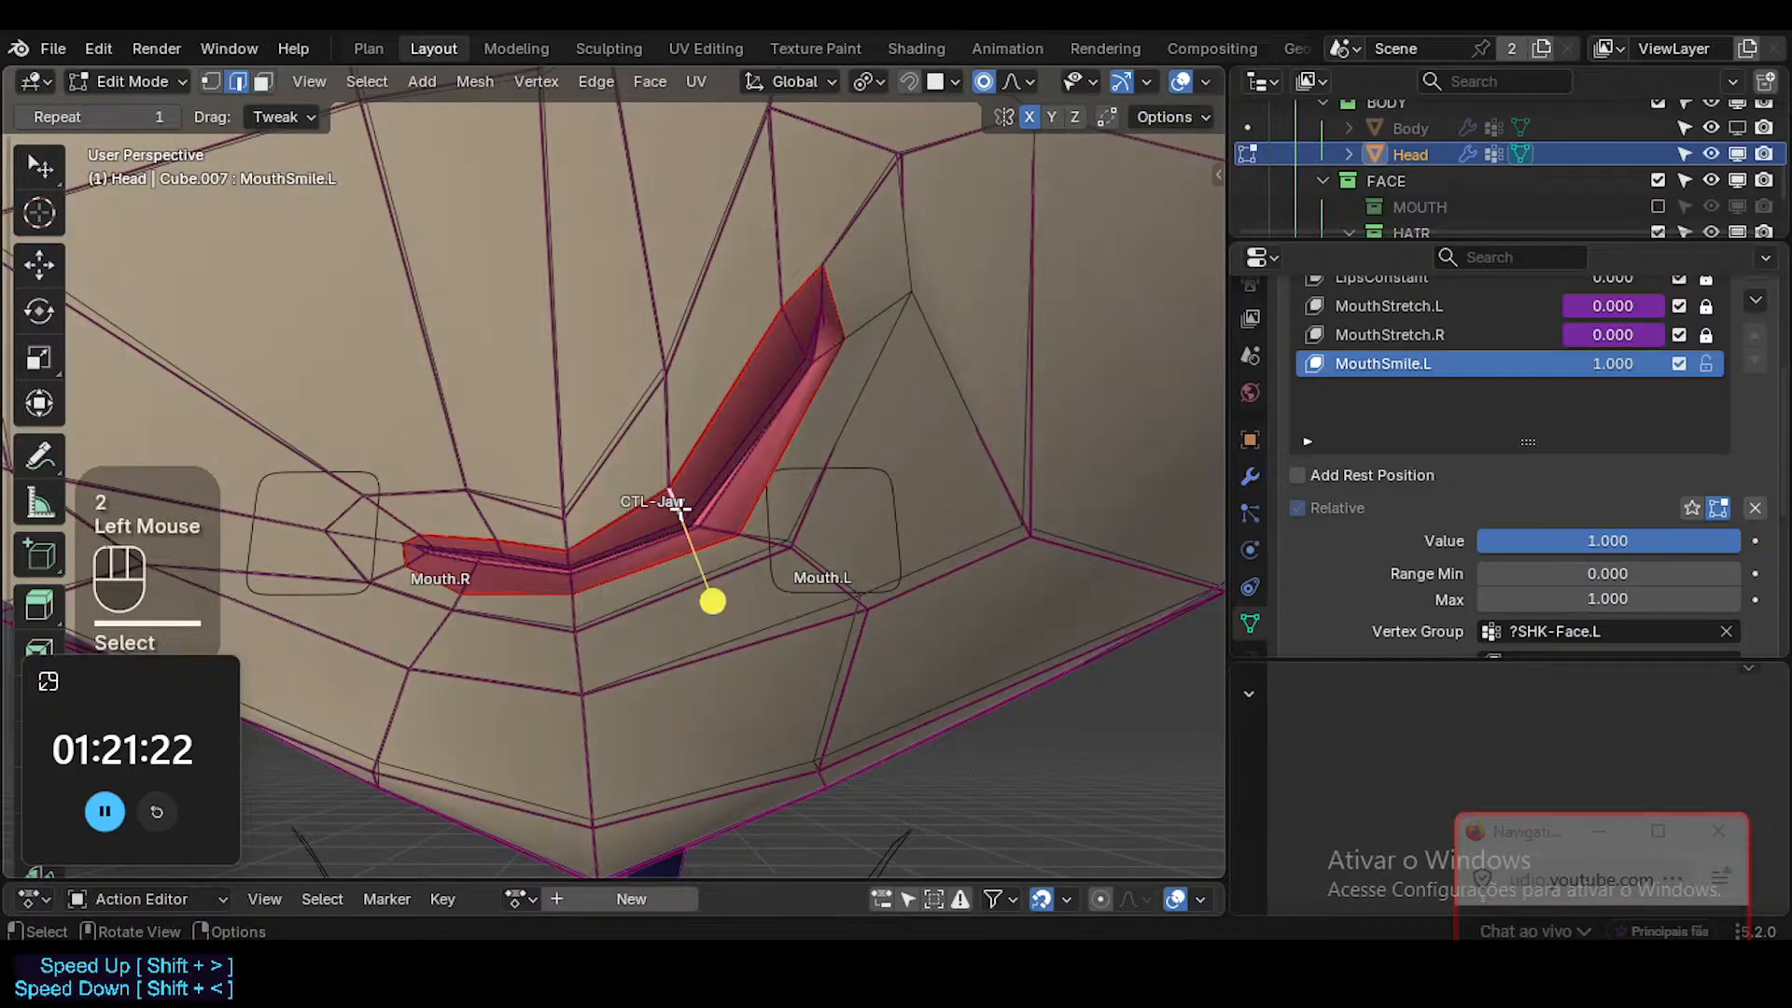
pyautogui.press('g')
pyautogui.press('Escape')
pyautogui.keyDown('shift'); pyautogui.click(700, 532); pyautogui.keyUp('shift')
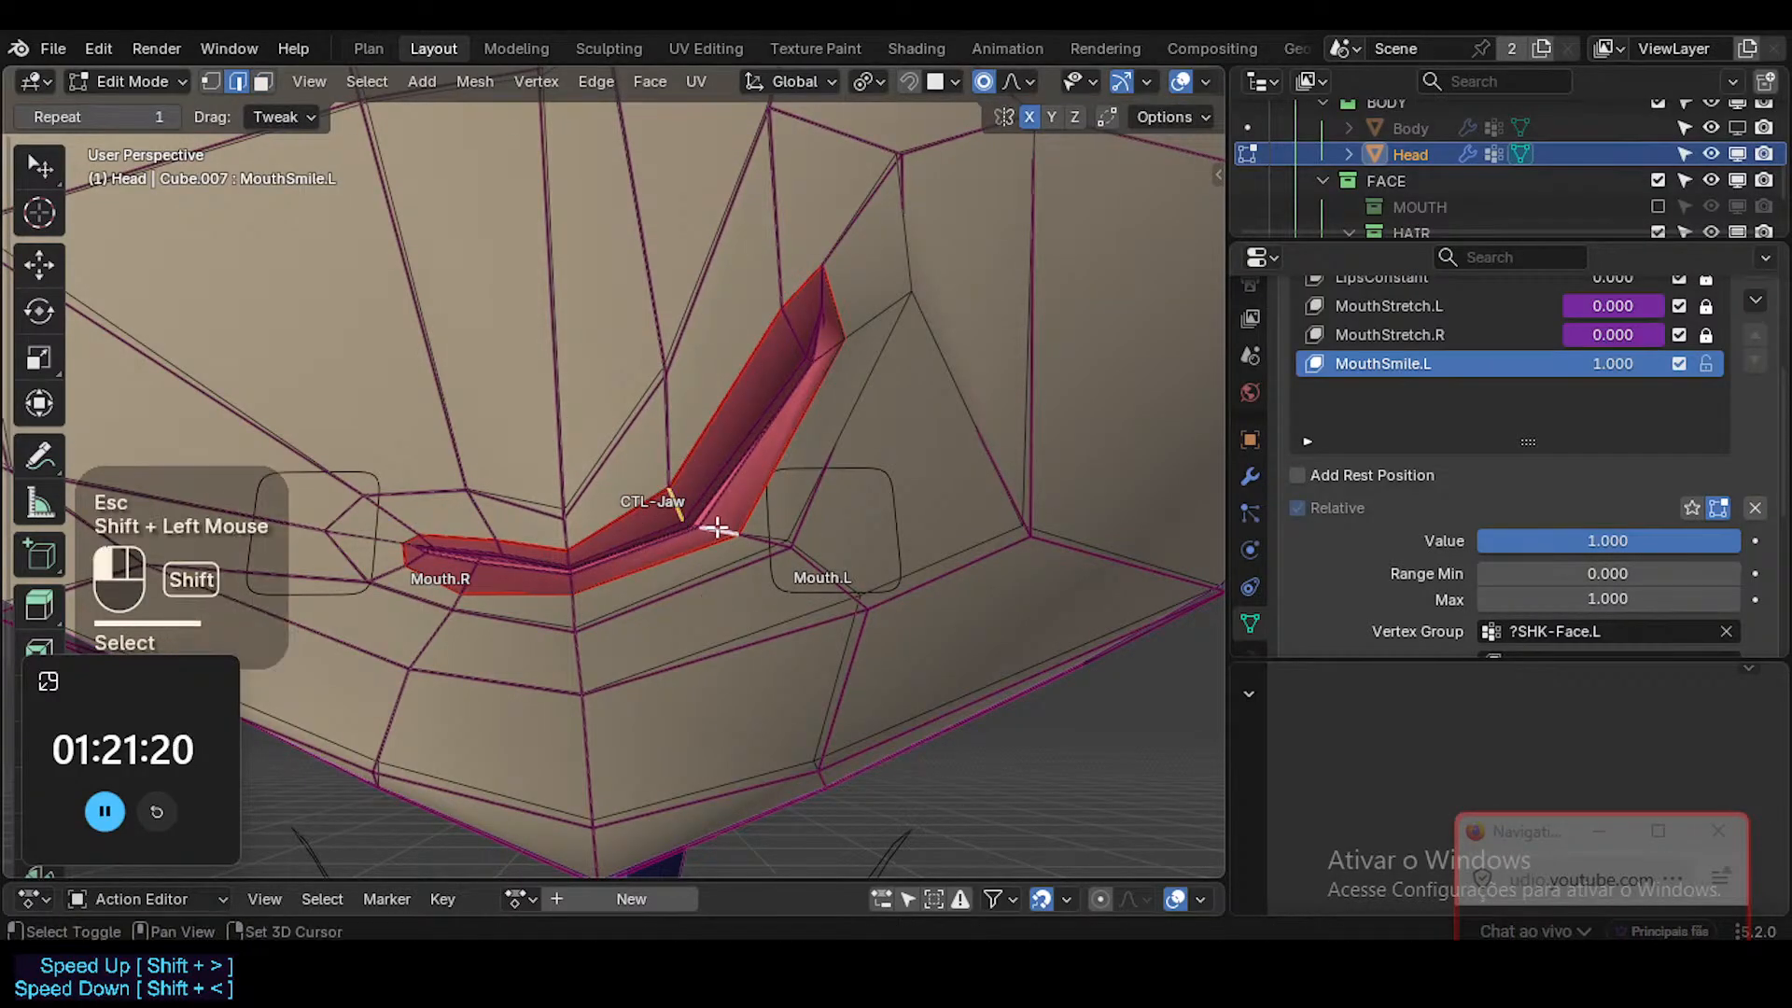
pyautogui.press('g')
pyautogui.scroll(-2, 668, 545)
pyautogui.scroll(-2, 668, 545)
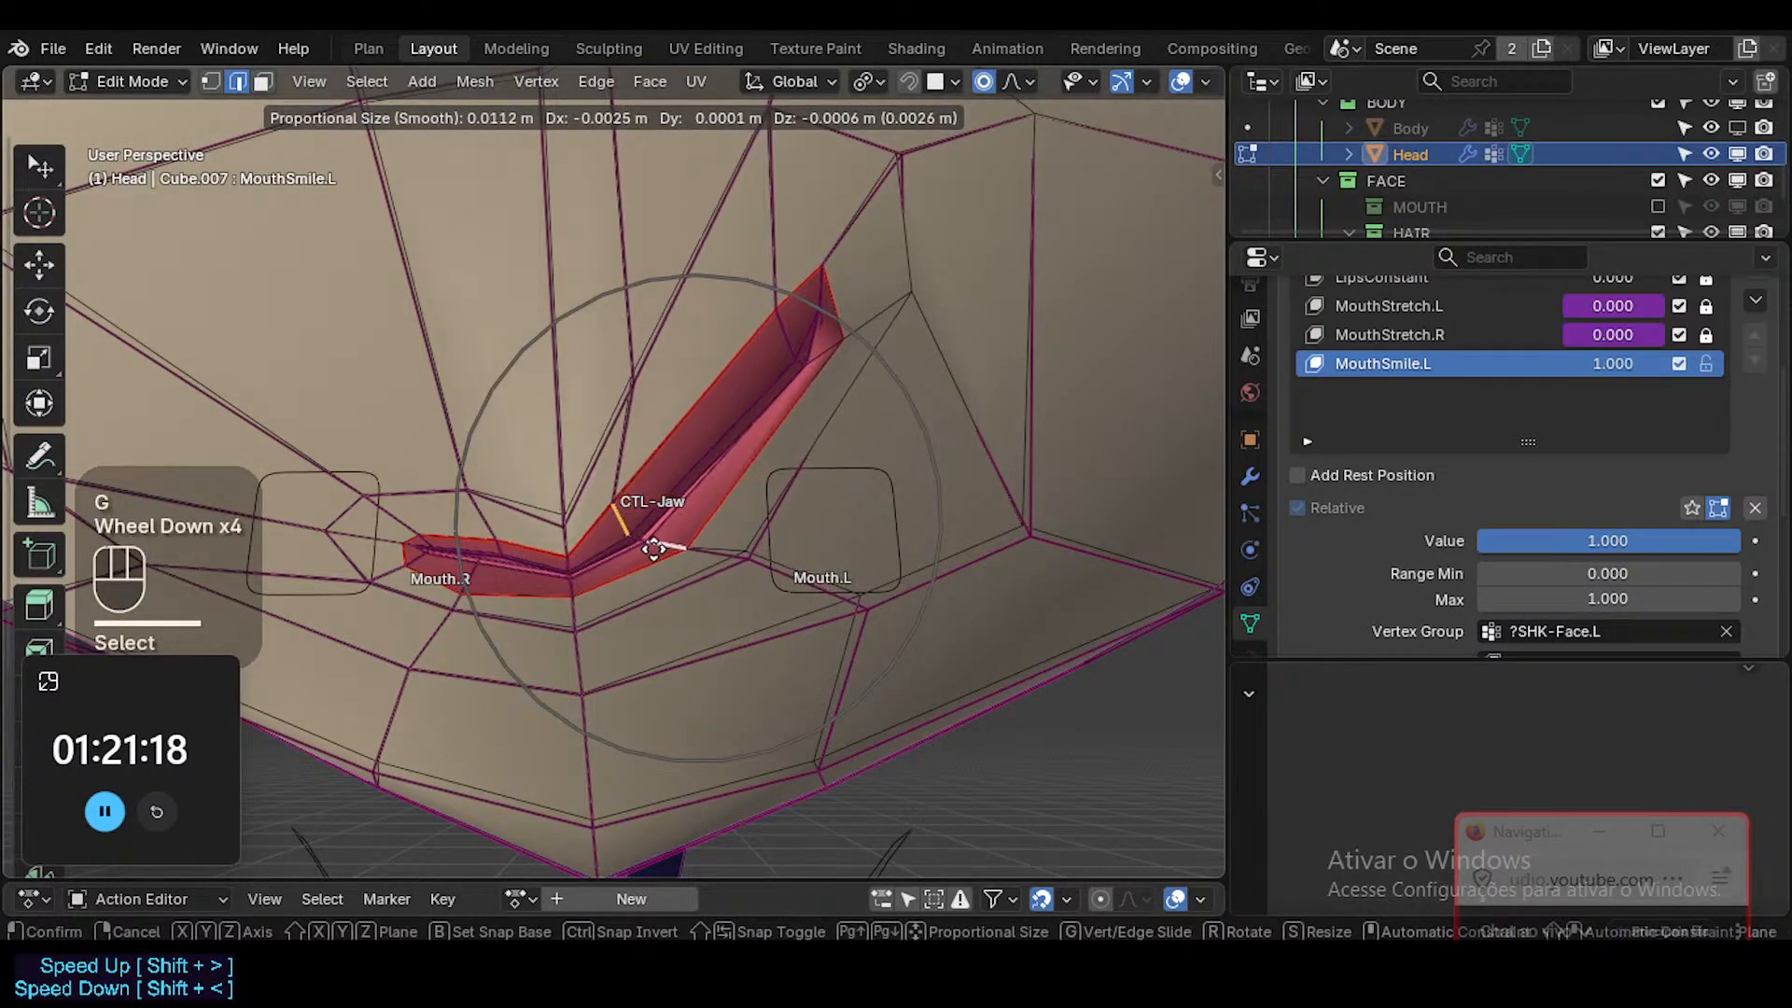
pyautogui.click(695, 555)
# Move the vertex just below the left lower lip slightly toward the mouth's centre.
pyautogui.press('1')
pyautogui.click(723, 560)
pyautogui.press('g')
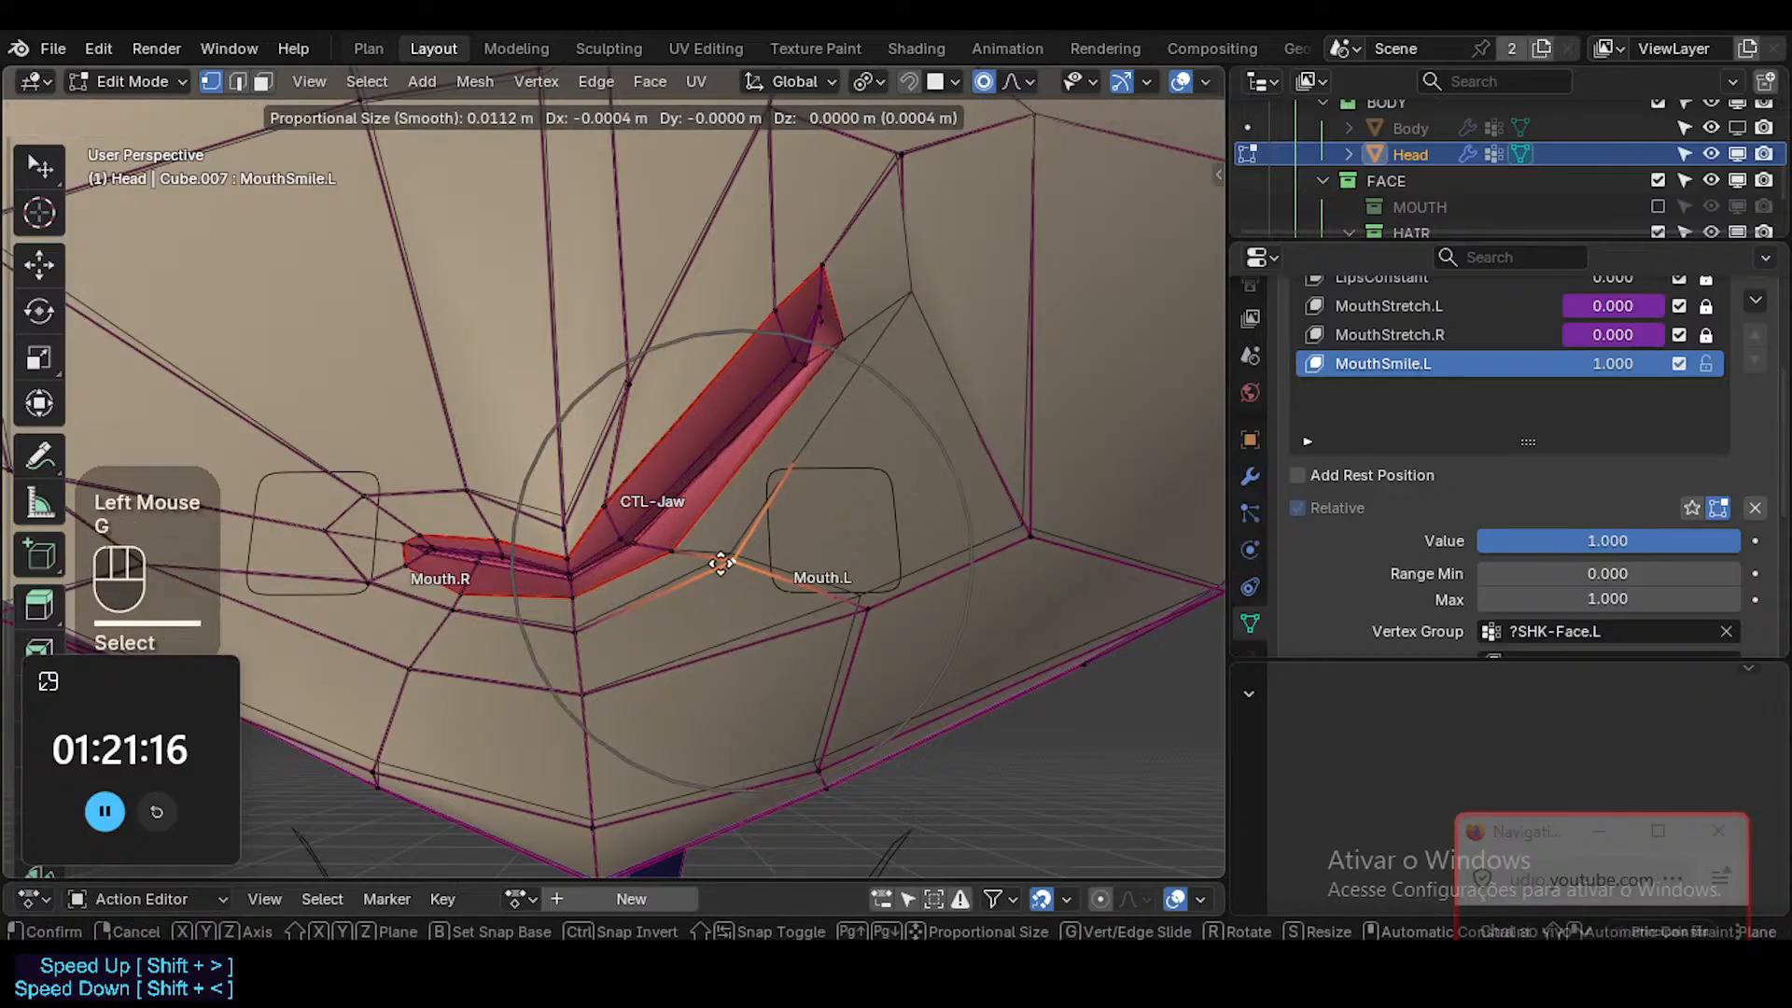
pyautogui.click(721, 564)
# Move the inner face at the left mouth corner about 2.7 mm inward and down with proportional editing.
pyautogui.keyDown('shift'); pyautogui.moveTo(728, 551); pyautogui.dragTo(780, 557, button='middle'); pyautogui.keyUp('shift')
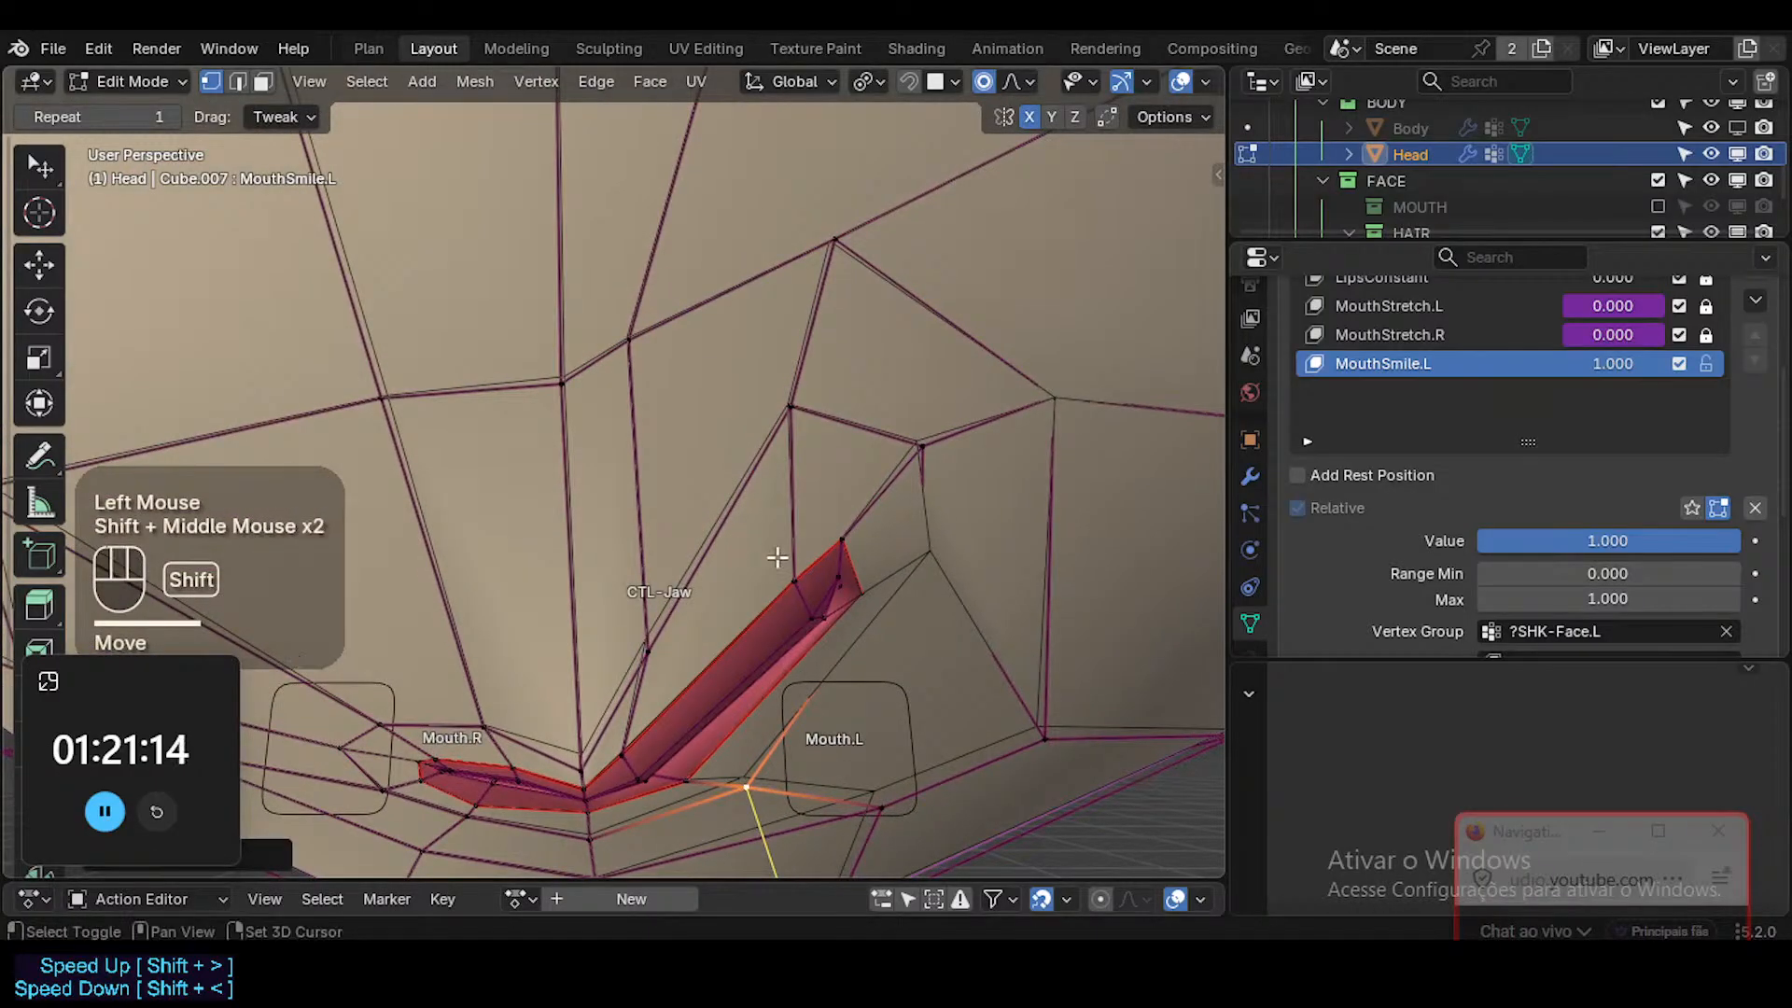
pyautogui.press('3')
pyautogui.click(833, 559)
pyautogui.press('g')
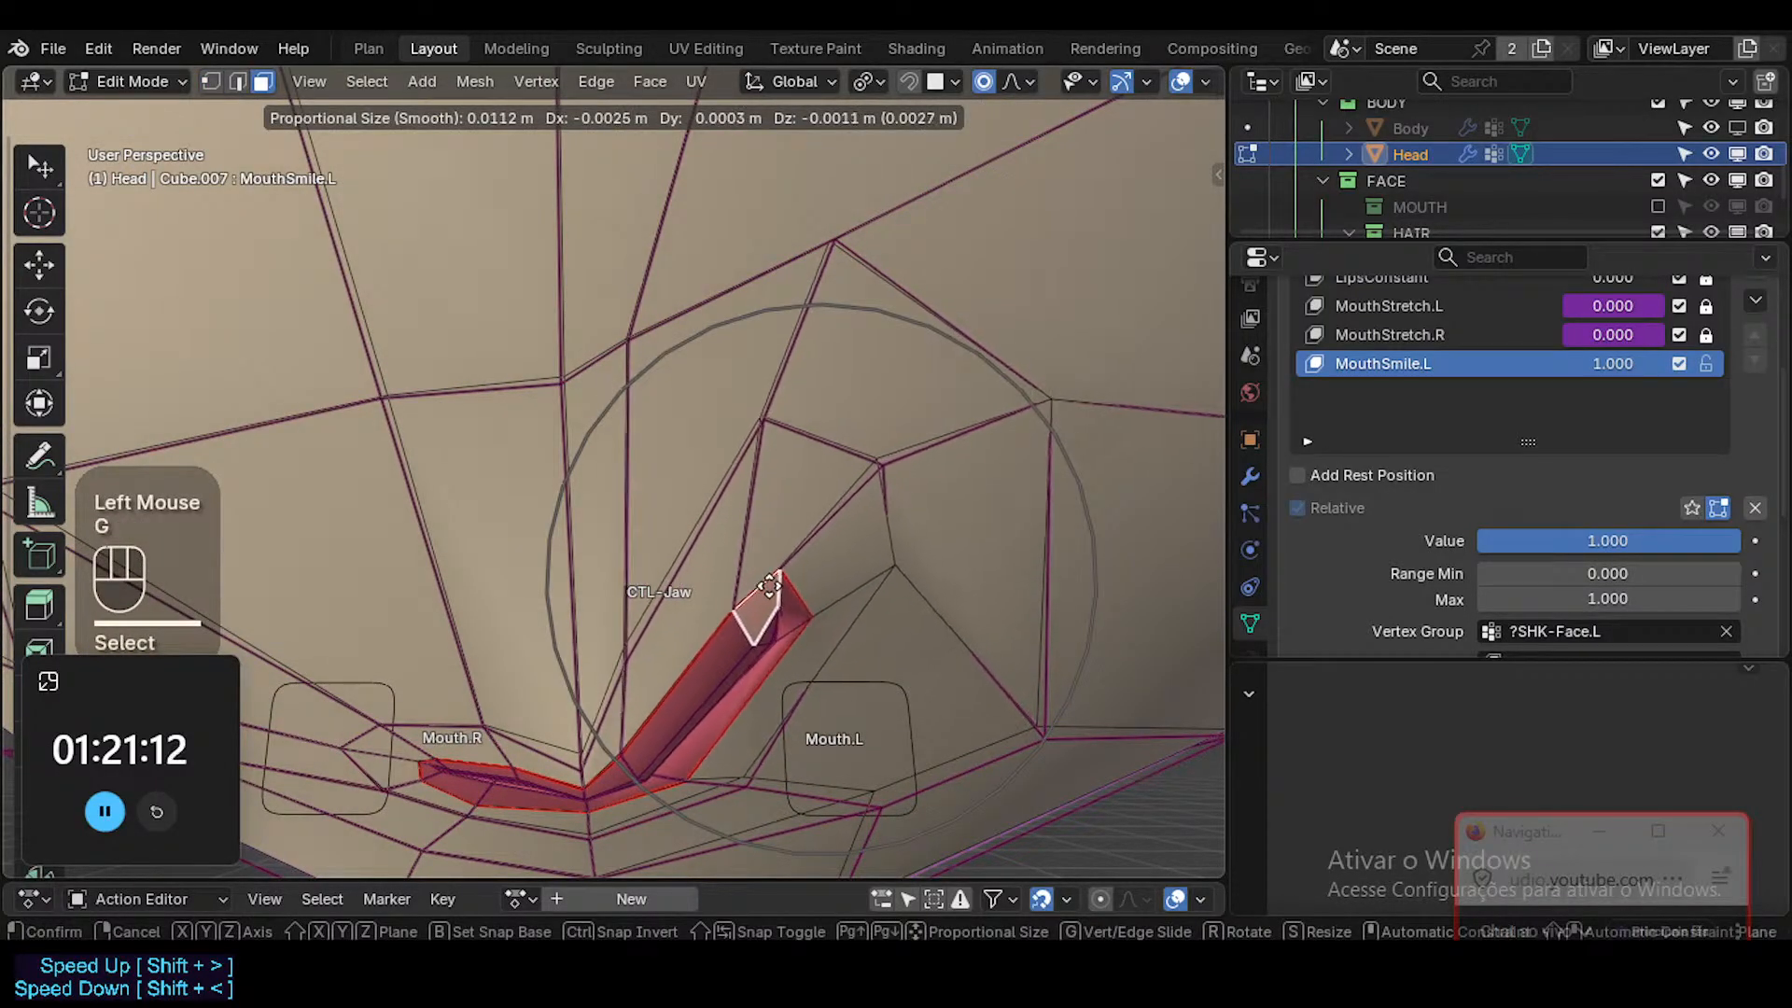
pyautogui.click(770, 587)
# Select the two inner faces at the left mouth corner, move them slightly inward, rotate them about 9°, and adjust their position.
pyautogui.keyDown('shift'); pyautogui.click(783, 594); pyautogui.keyUp('shift')
pyautogui.press('g')
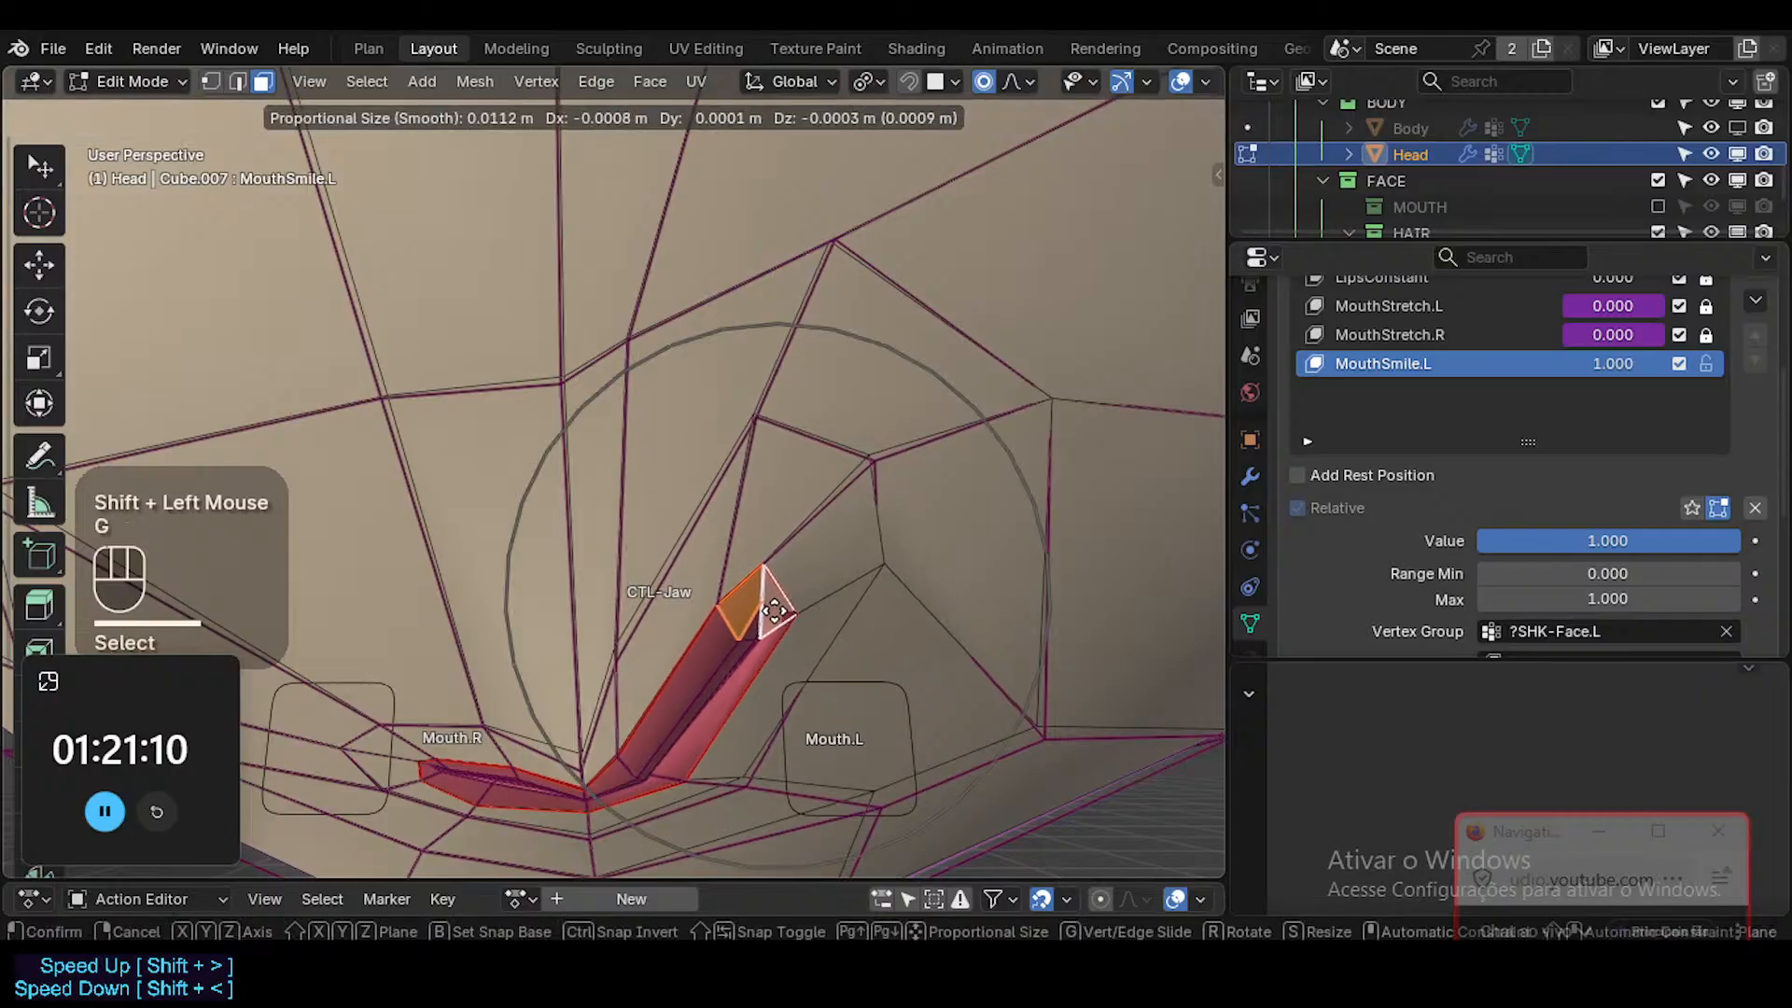
pyautogui.click(829, 632)
pyautogui.press('r')
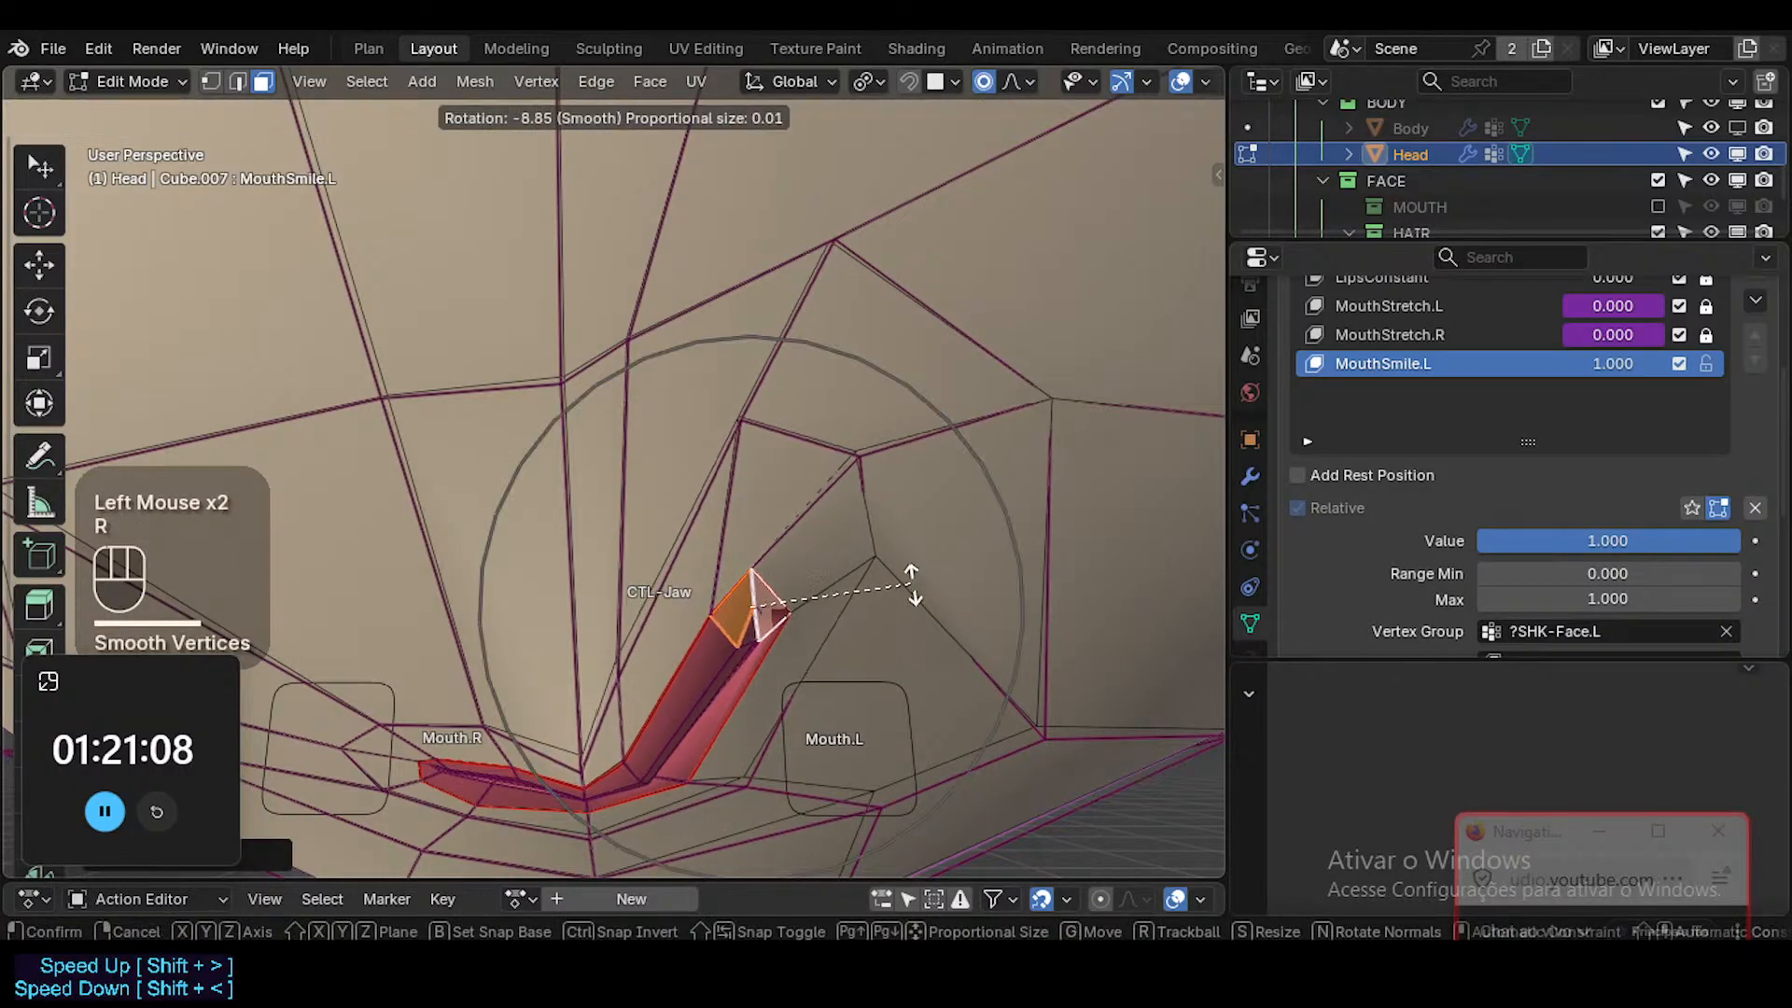
pyautogui.click(907, 575)
pyautogui.scroll(-4, 904, 581)
pyautogui.moveTo(894, 598); pyautogui.dragTo(843, 600, button='middle')
pyautogui.press('g')
pyautogui.keyDown('shift'); pyautogui.click(869, 627); pyautogui.keyUp('shift')
# Move the vertex just outside the left mouth corner slightly outward and down.
pyautogui.press('1')
pyautogui.click(856, 581)
pyautogui.press('g')
pyautogui.click(870, 608)
pyautogui.press('g')
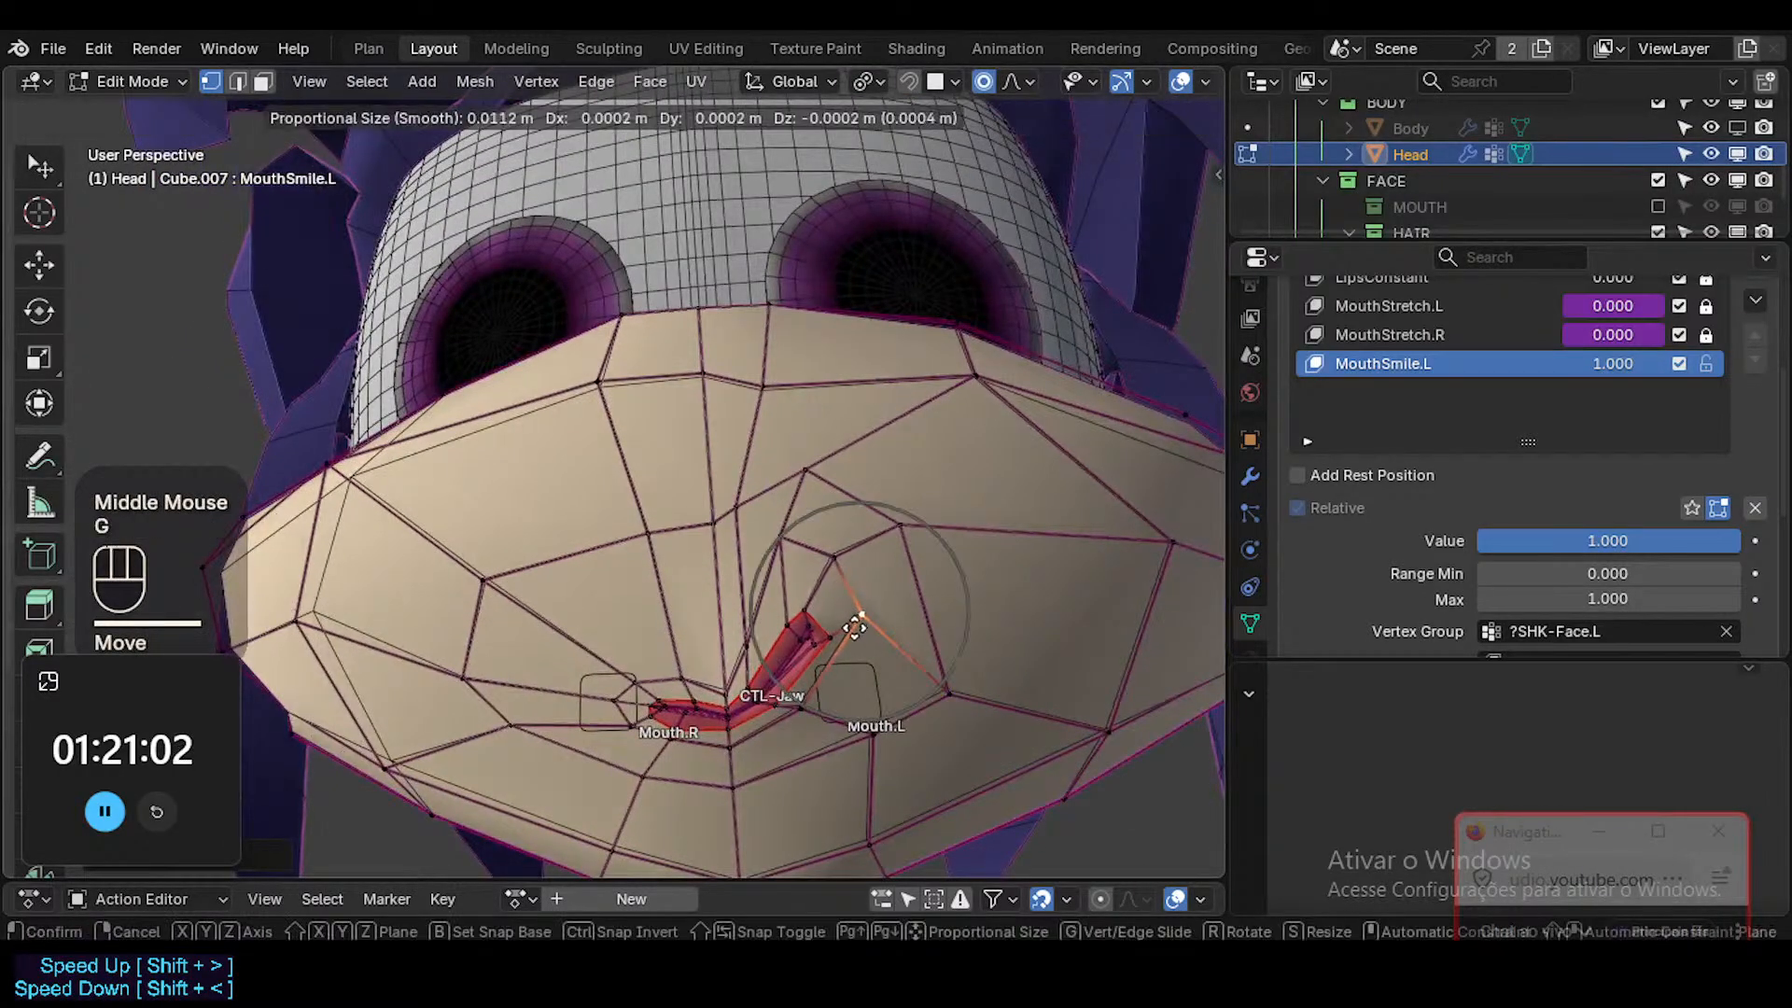
pyautogui.click(870, 628)
pyautogui.press('g')
pyautogui.click(881, 650)
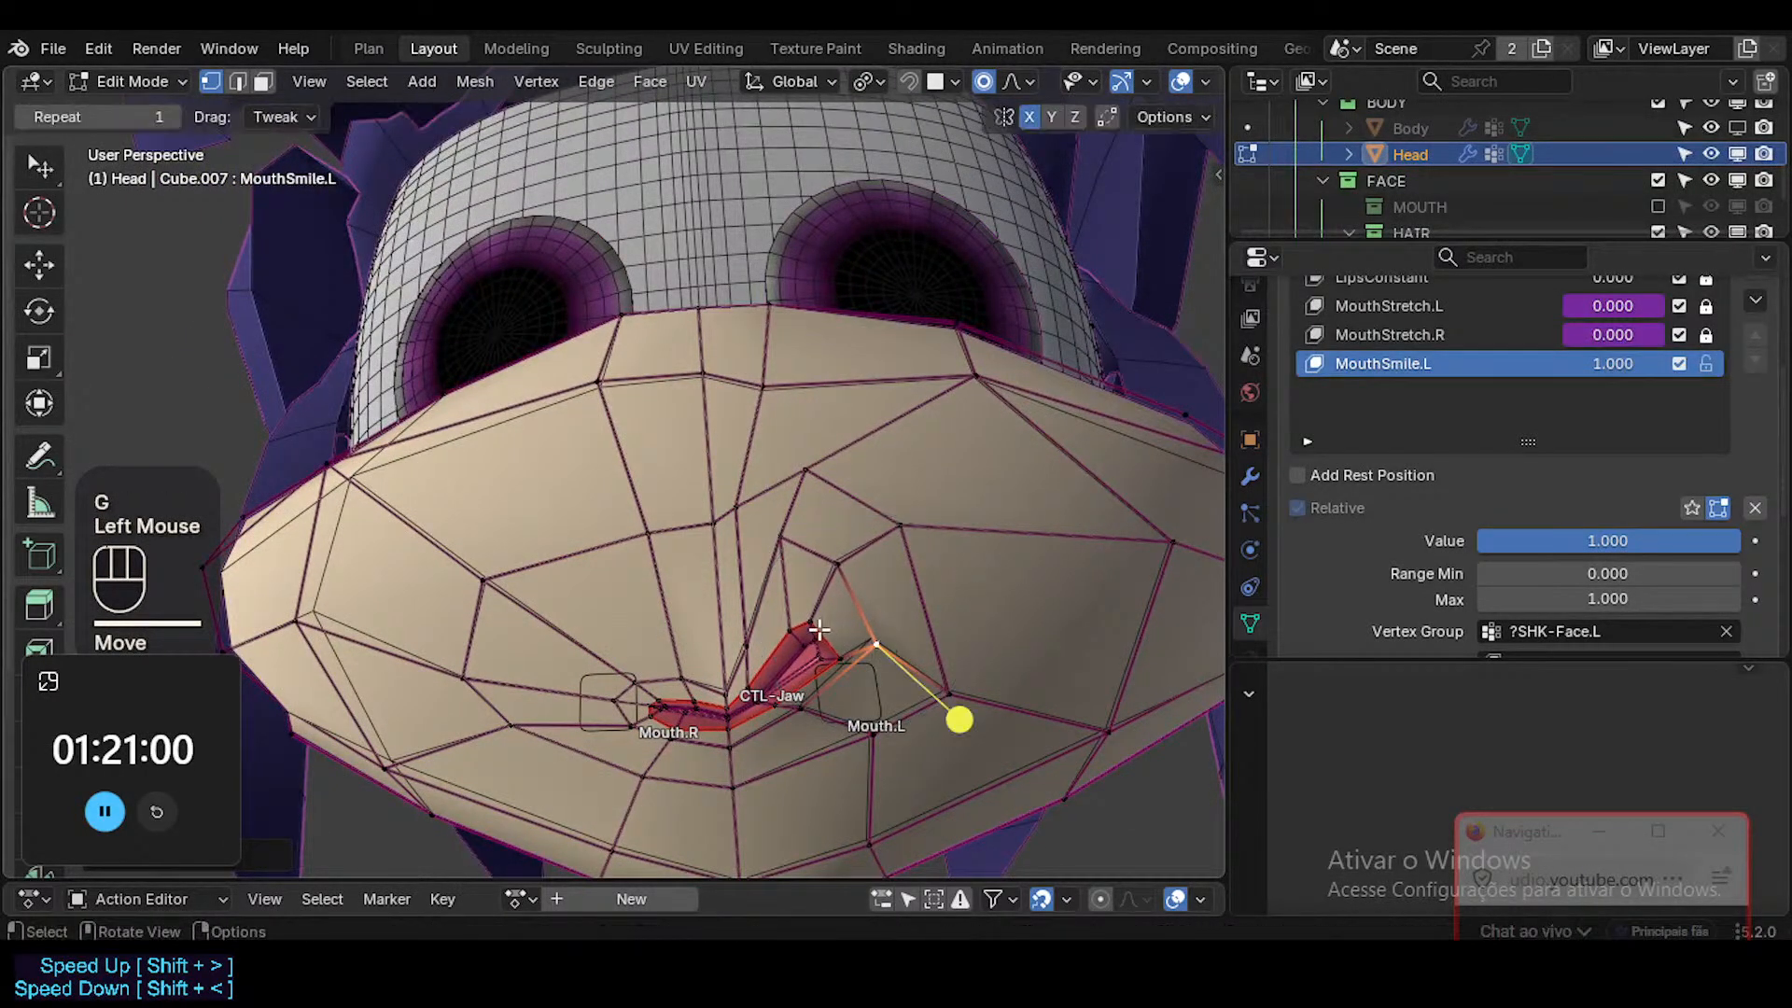
# Reposition the left lip corner's vertices individually, reducing the proportional editing size to about 5.7 mm.
pyautogui.click(814, 627)
pyautogui.press('g')
pyautogui.click(813, 612)
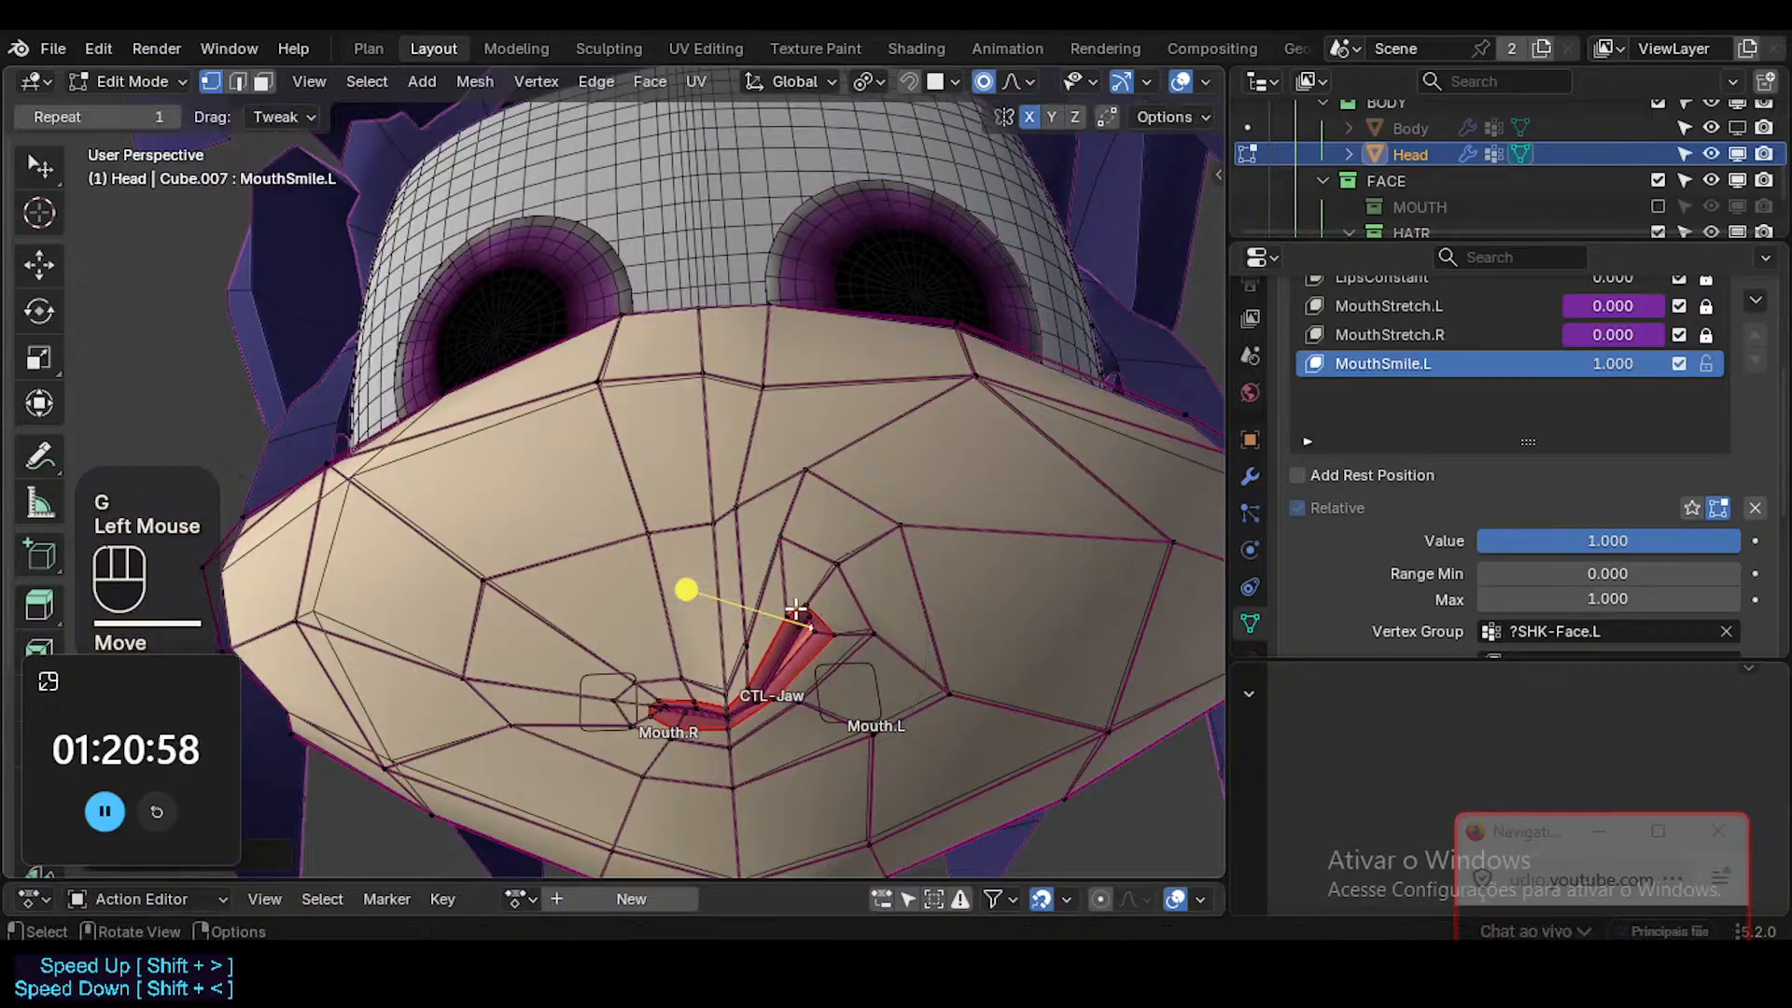
pyautogui.click(798, 611)
pyautogui.press('g')
pyautogui.keyDown('shift'); pyautogui.scroll(1, 830, 644); pyautogui.keyUp('shift')
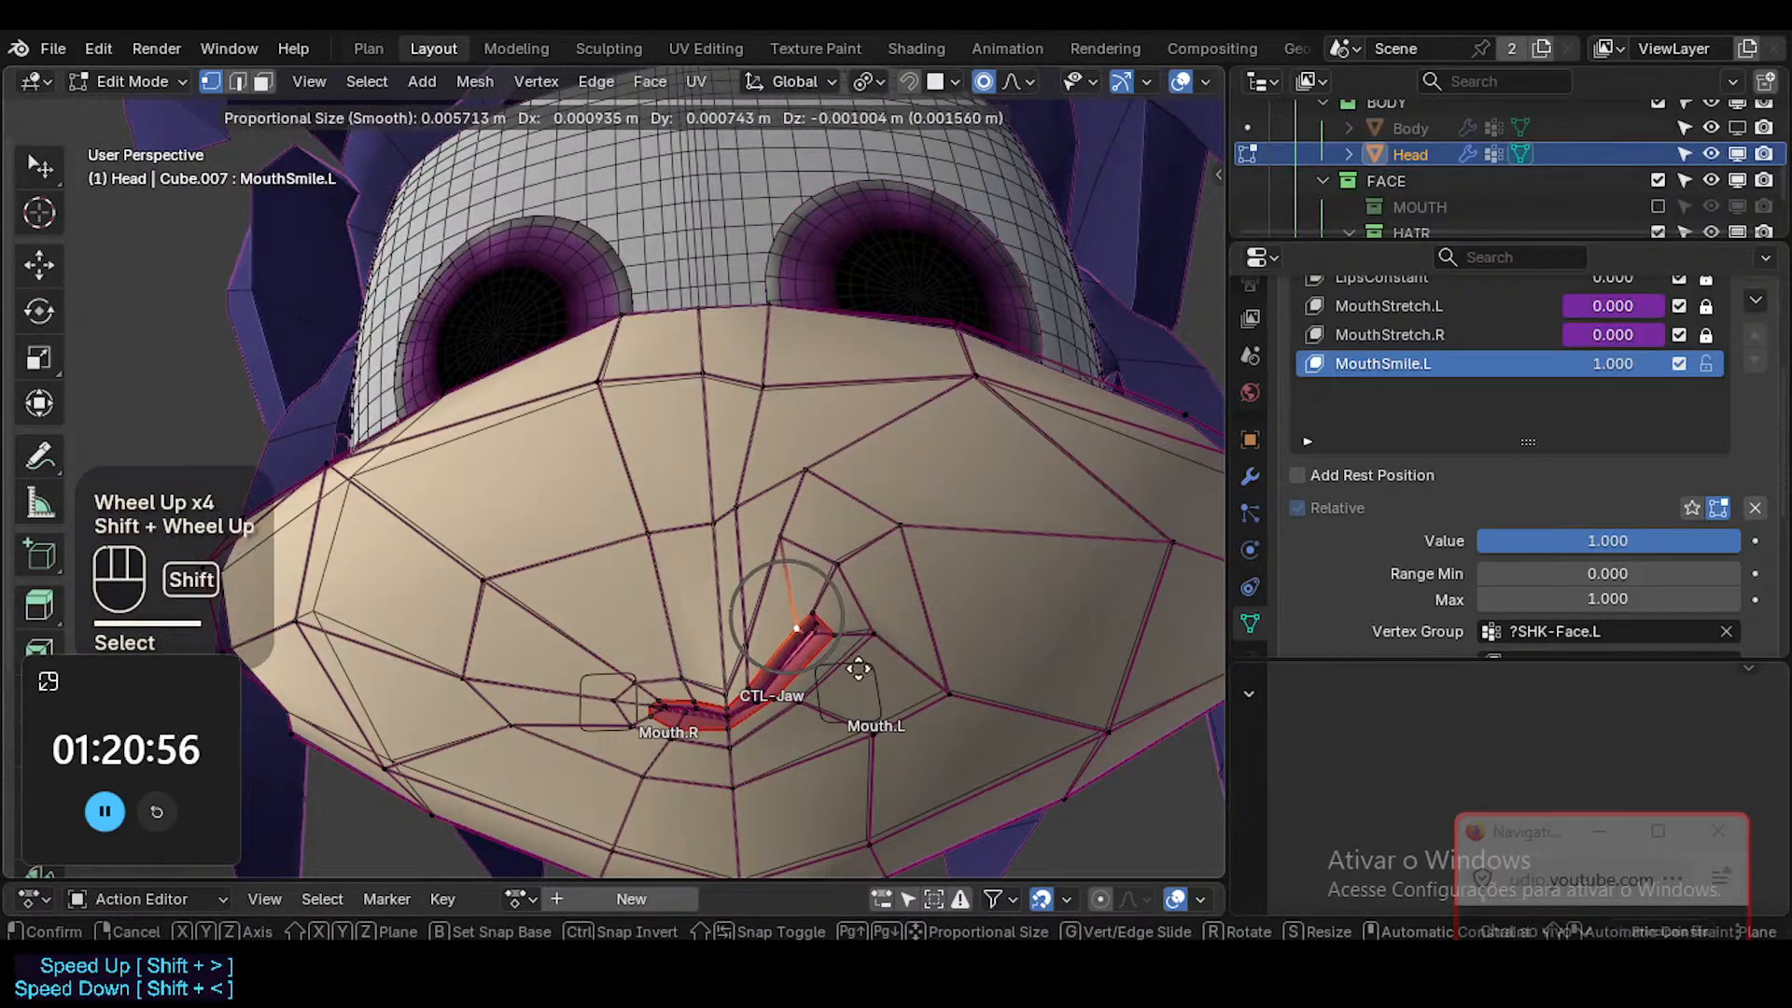
pyautogui.keyDown('shift'); pyautogui.click(845, 714); pyautogui.keyUp('shift')
pyautogui.click(826, 618)
pyautogui.press('g')
pyautogui.keyDown('shift'); pyautogui.click(853, 688); pyautogui.keyUp('shift')
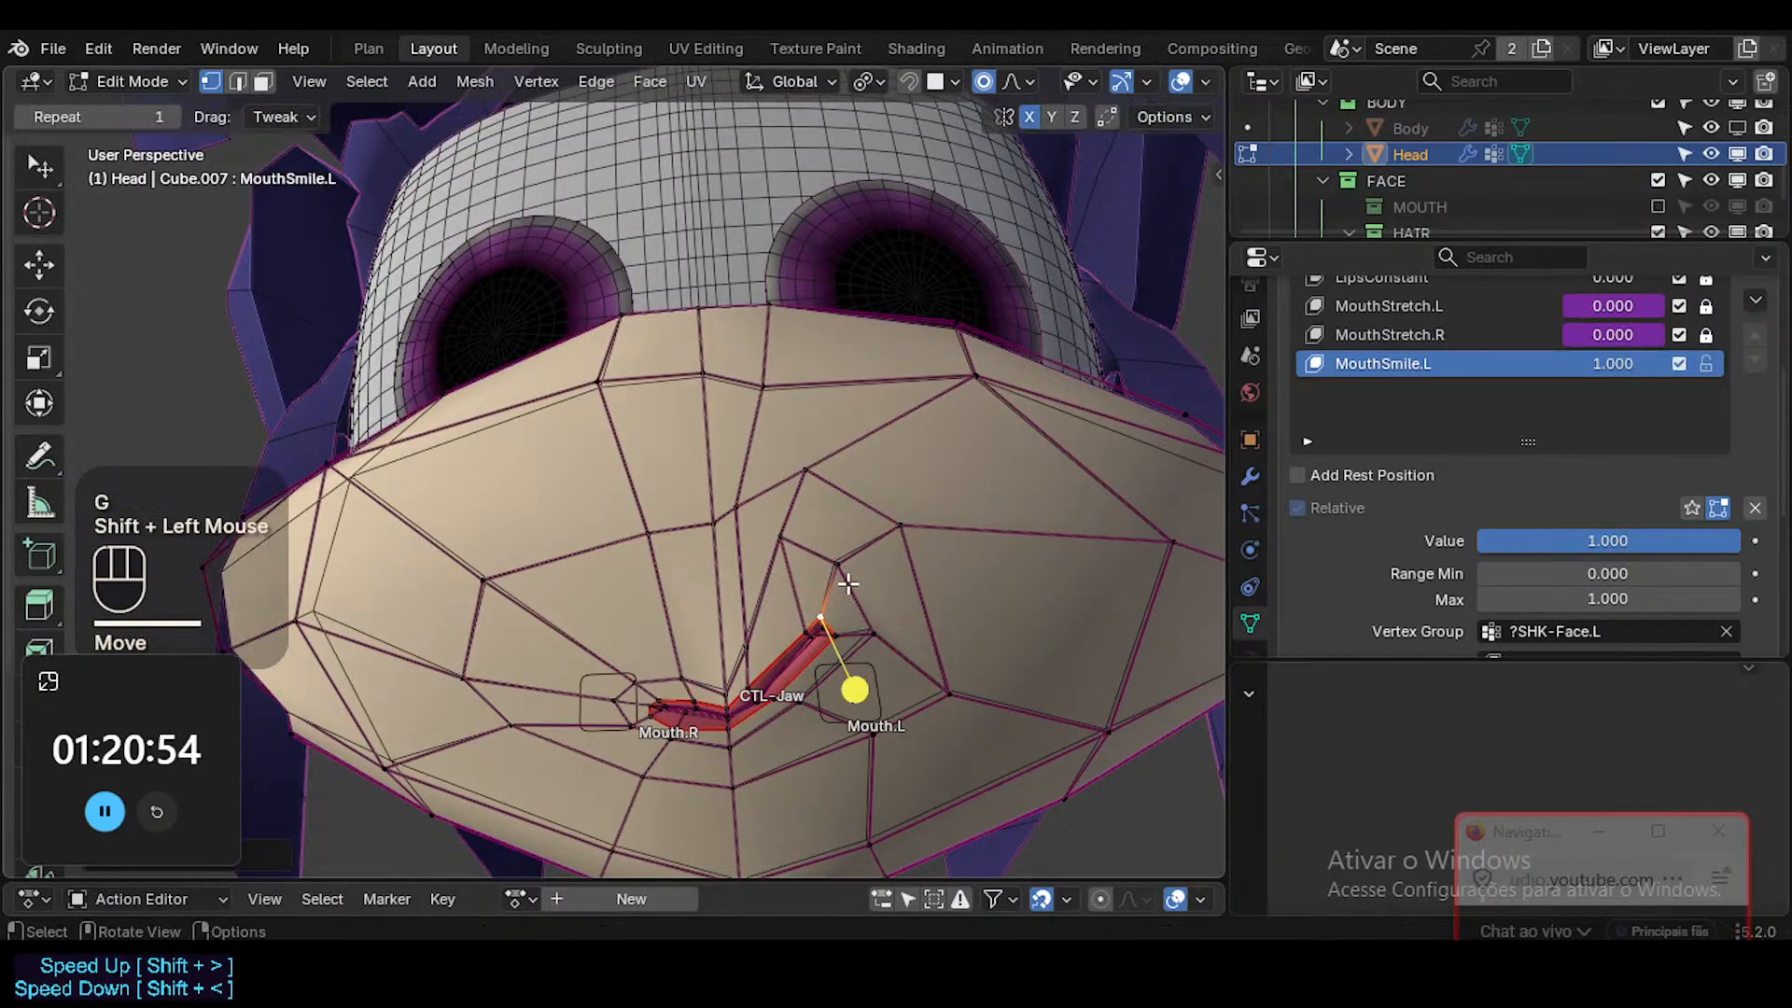
# Shift the two vertices above the left lip corner slightly outward and check the mouth shape without overlays.
pyautogui.click(853, 582)
pyautogui.press('g')
pyautogui.keyDown('shift'); pyautogui.click(873, 586); pyautogui.keyUp('shift')
pyautogui.press('g')
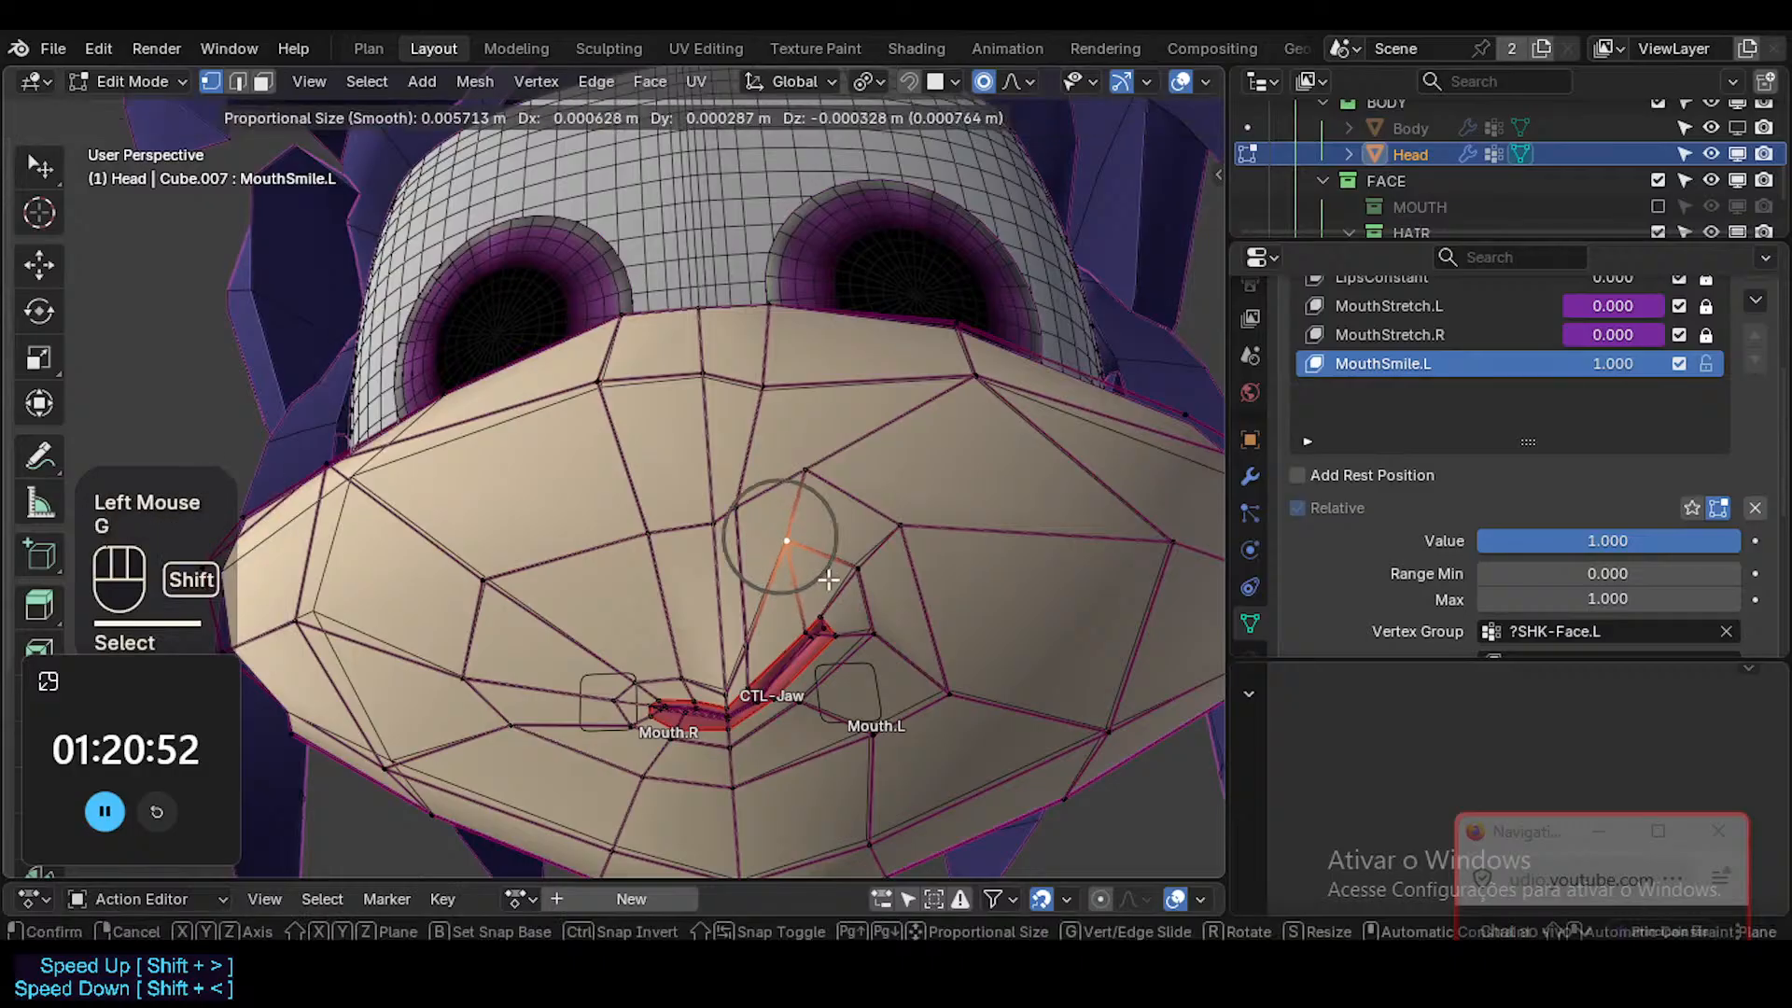
pyautogui.keyDown('shift'); pyautogui.click(831, 582); pyautogui.keyUp('shift')
pyautogui.hotkey('shift', 'alt', 'z')
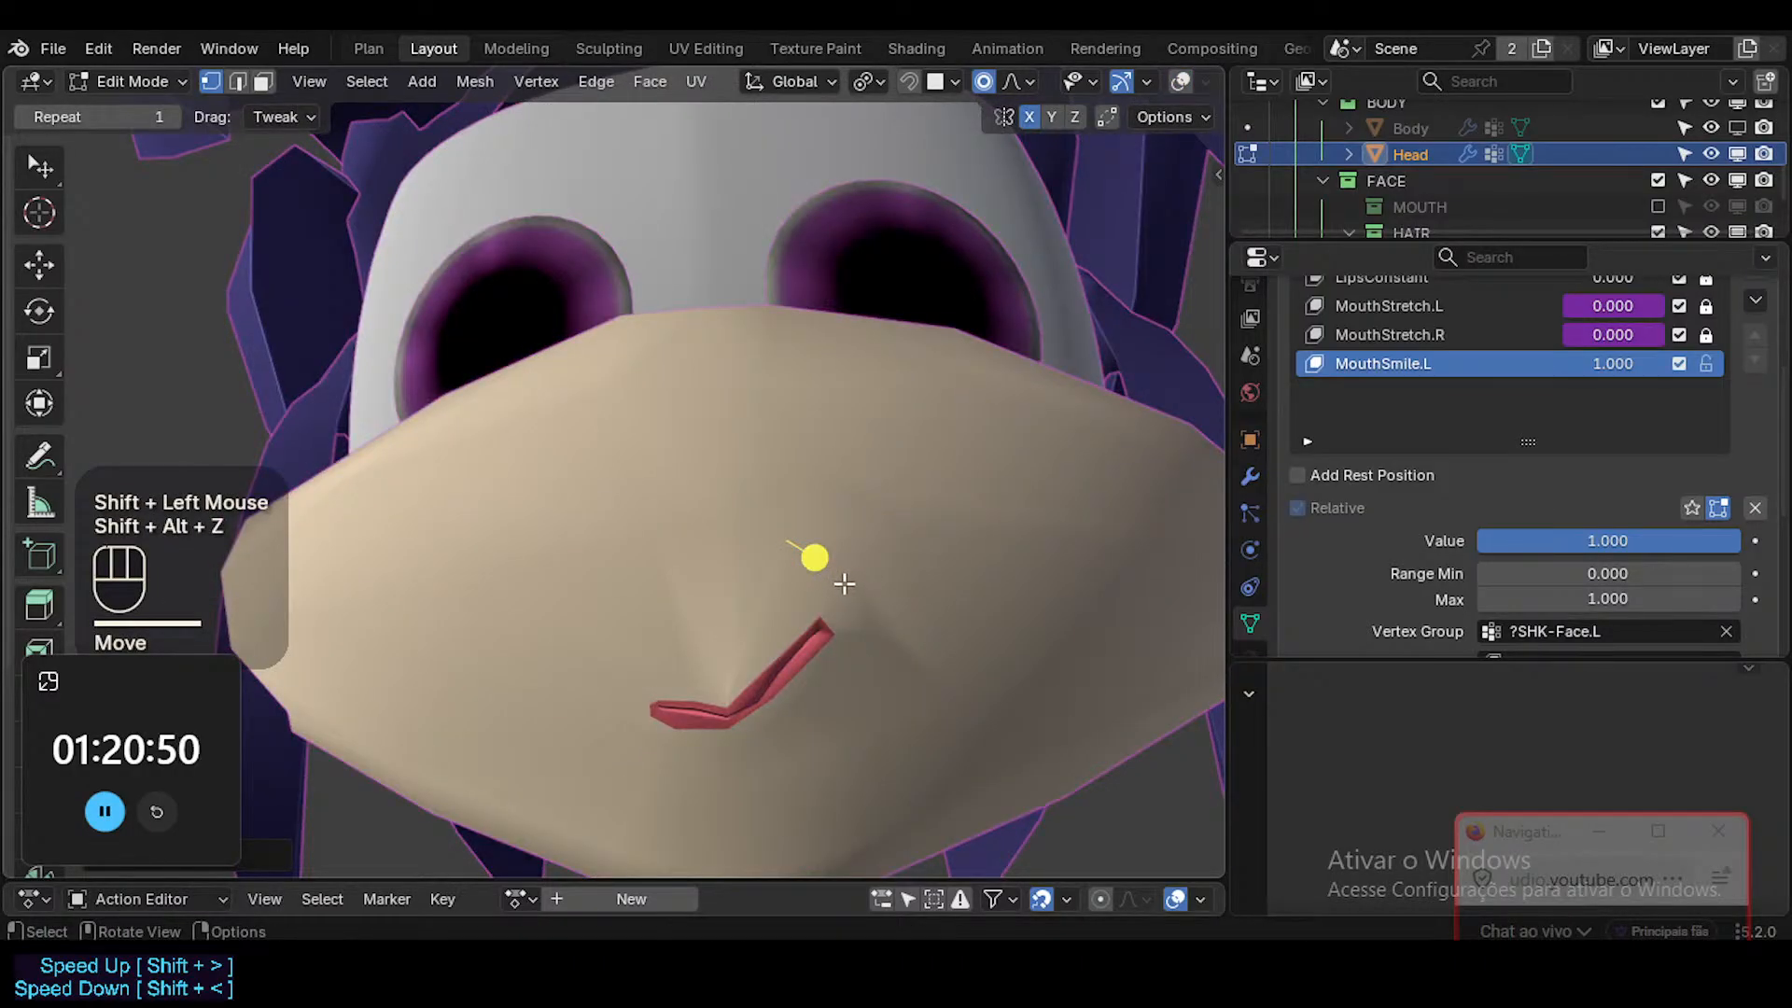
pyautogui.moveTo(844, 583)
pyautogui.mouseDown(button='middle')
pyautogui.moveTo(948, 703)
pyautogui.moveTo(712, 704)
pyautogui.moveTo(737, 658)
pyautogui.moveTo(690, 651)
pyautogui.mouseUp(button='middle')
# Raise the vertex directly above the mouth's centre and move its left-side neighbour slightly down and inward.
pyautogui.hotkey('shift', 'alt', 'z')
pyautogui.click(743, 666)
pyautogui.click(687, 651)
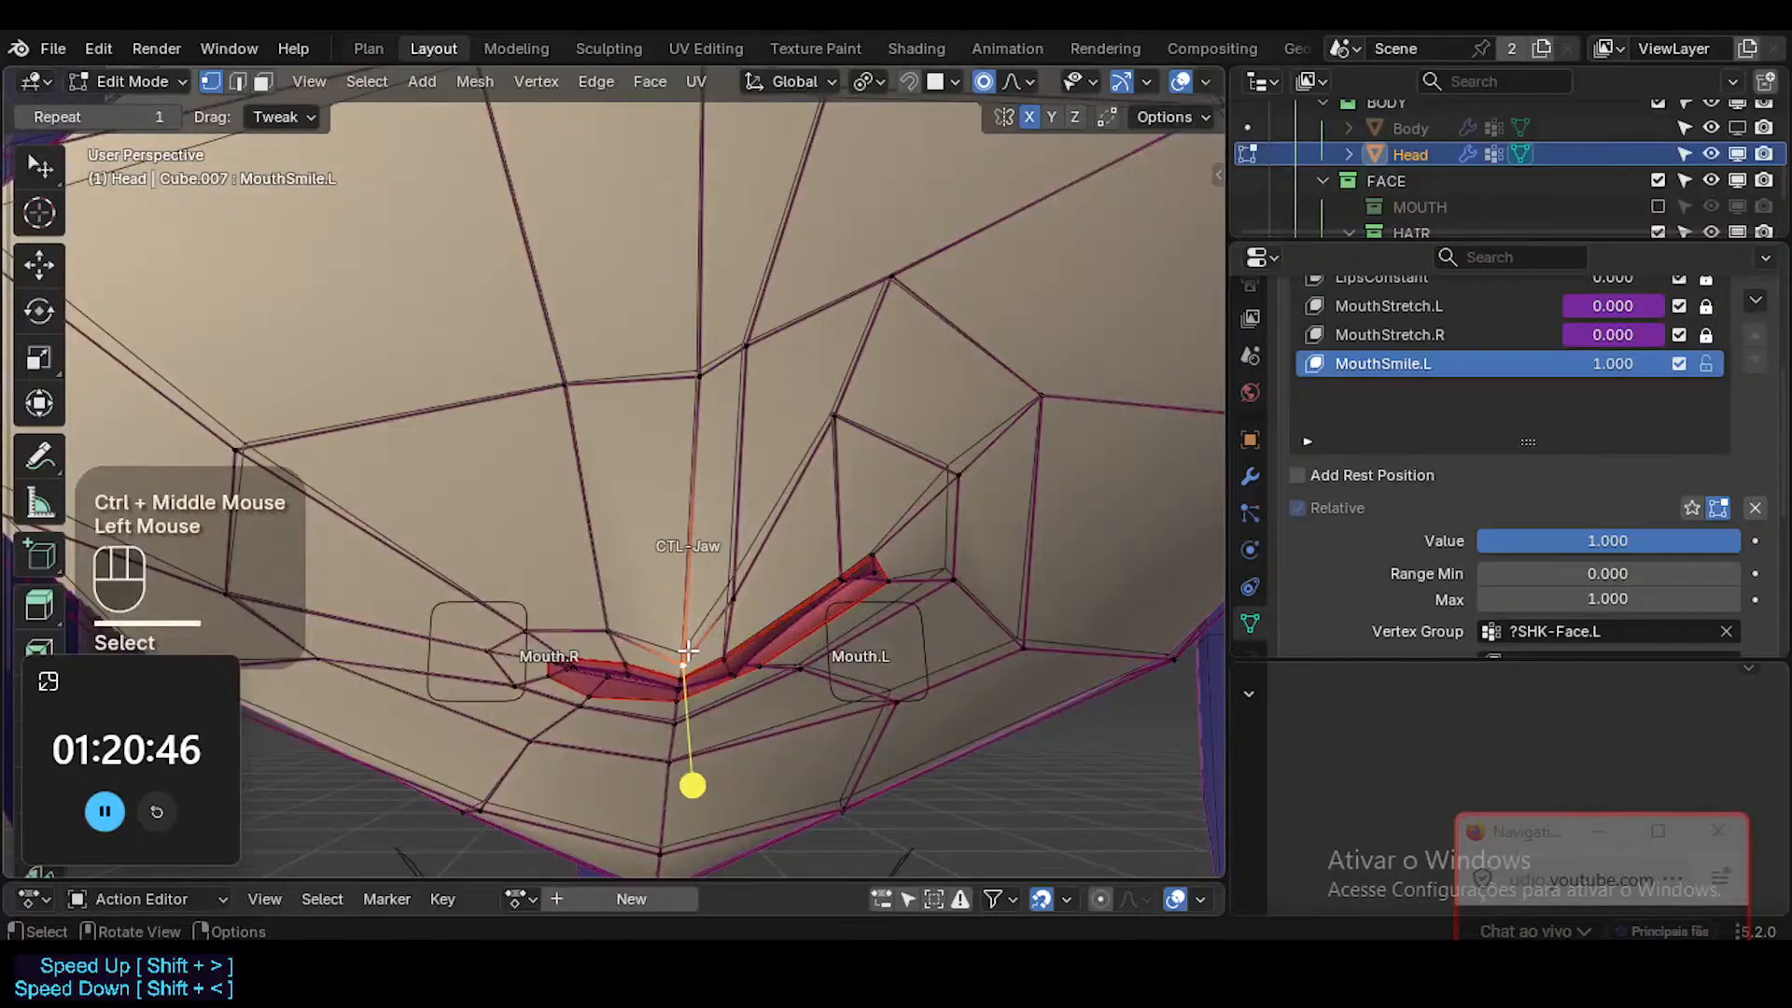
pyautogui.press('g')
pyautogui.press('g')
pyautogui.click(691, 625)
pyautogui.click(718, 598)
pyautogui.press('g')
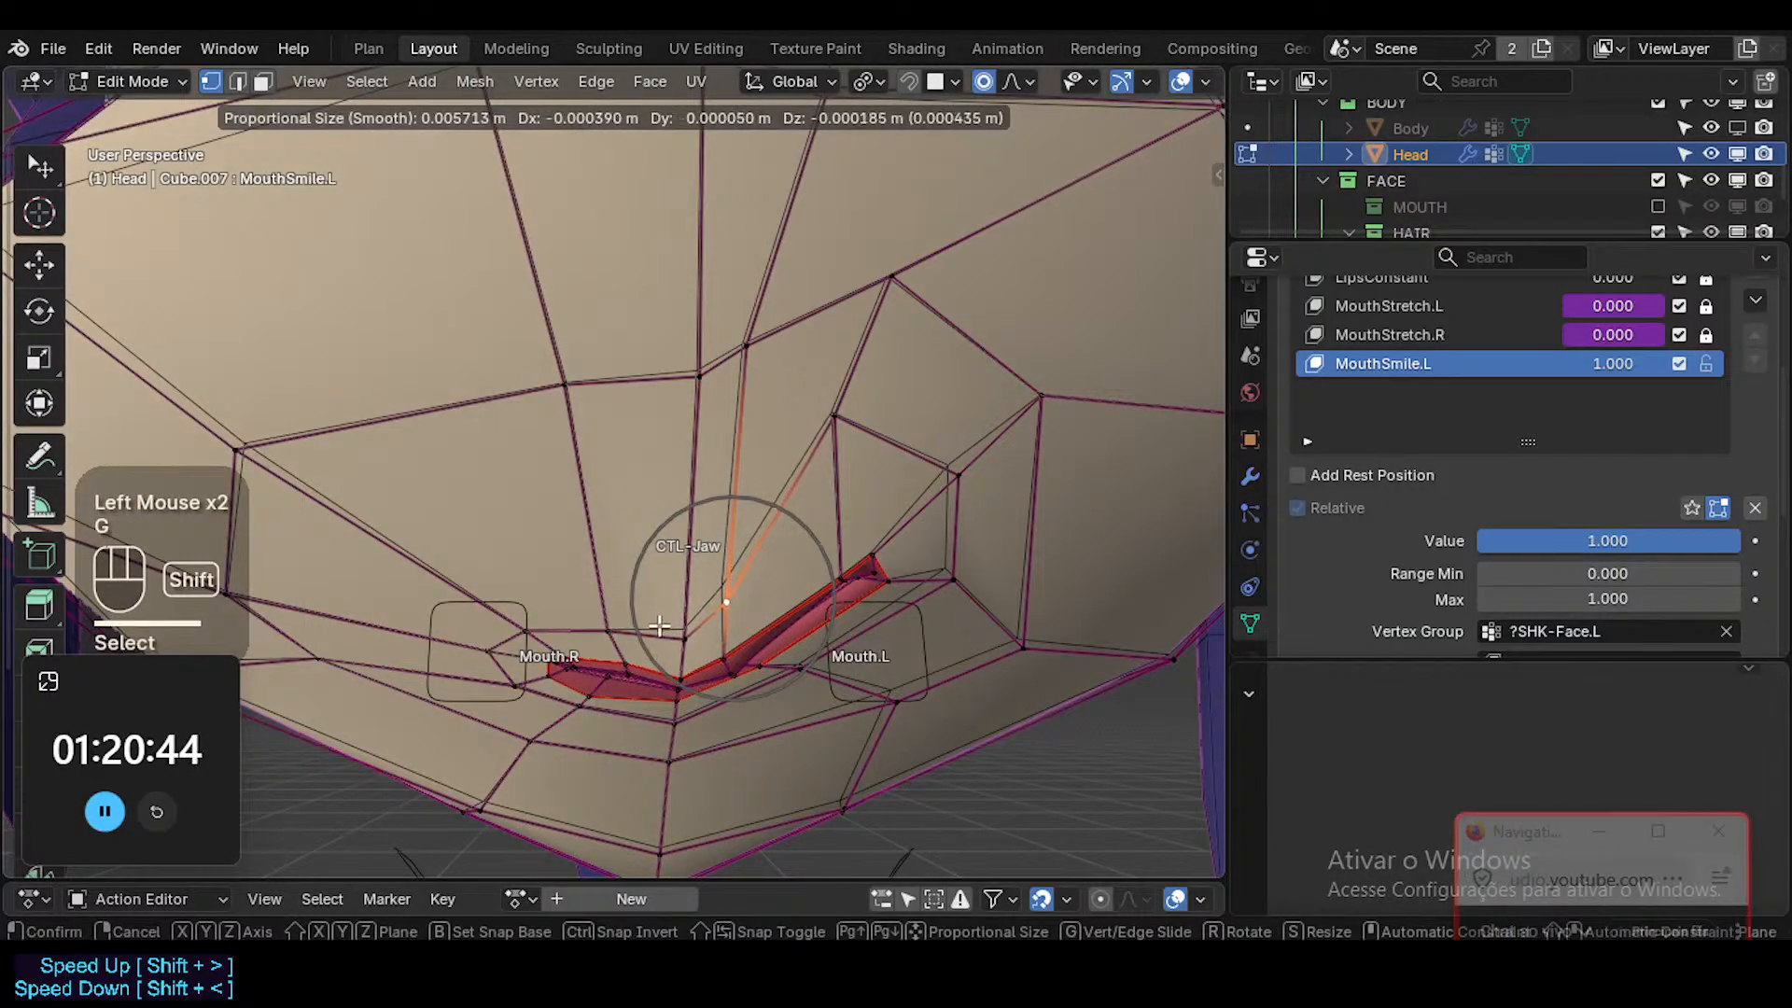
pyautogui.keyDown('shift'); pyautogui.click(659, 625); pyautogui.keyUp('shift')
# Lower the inner vertex above the left lip corner and nudge the outer one inward and up.
pyautogui.click(816, 431)
pyautogui.press('g')
pyautogui.click(787, 515)
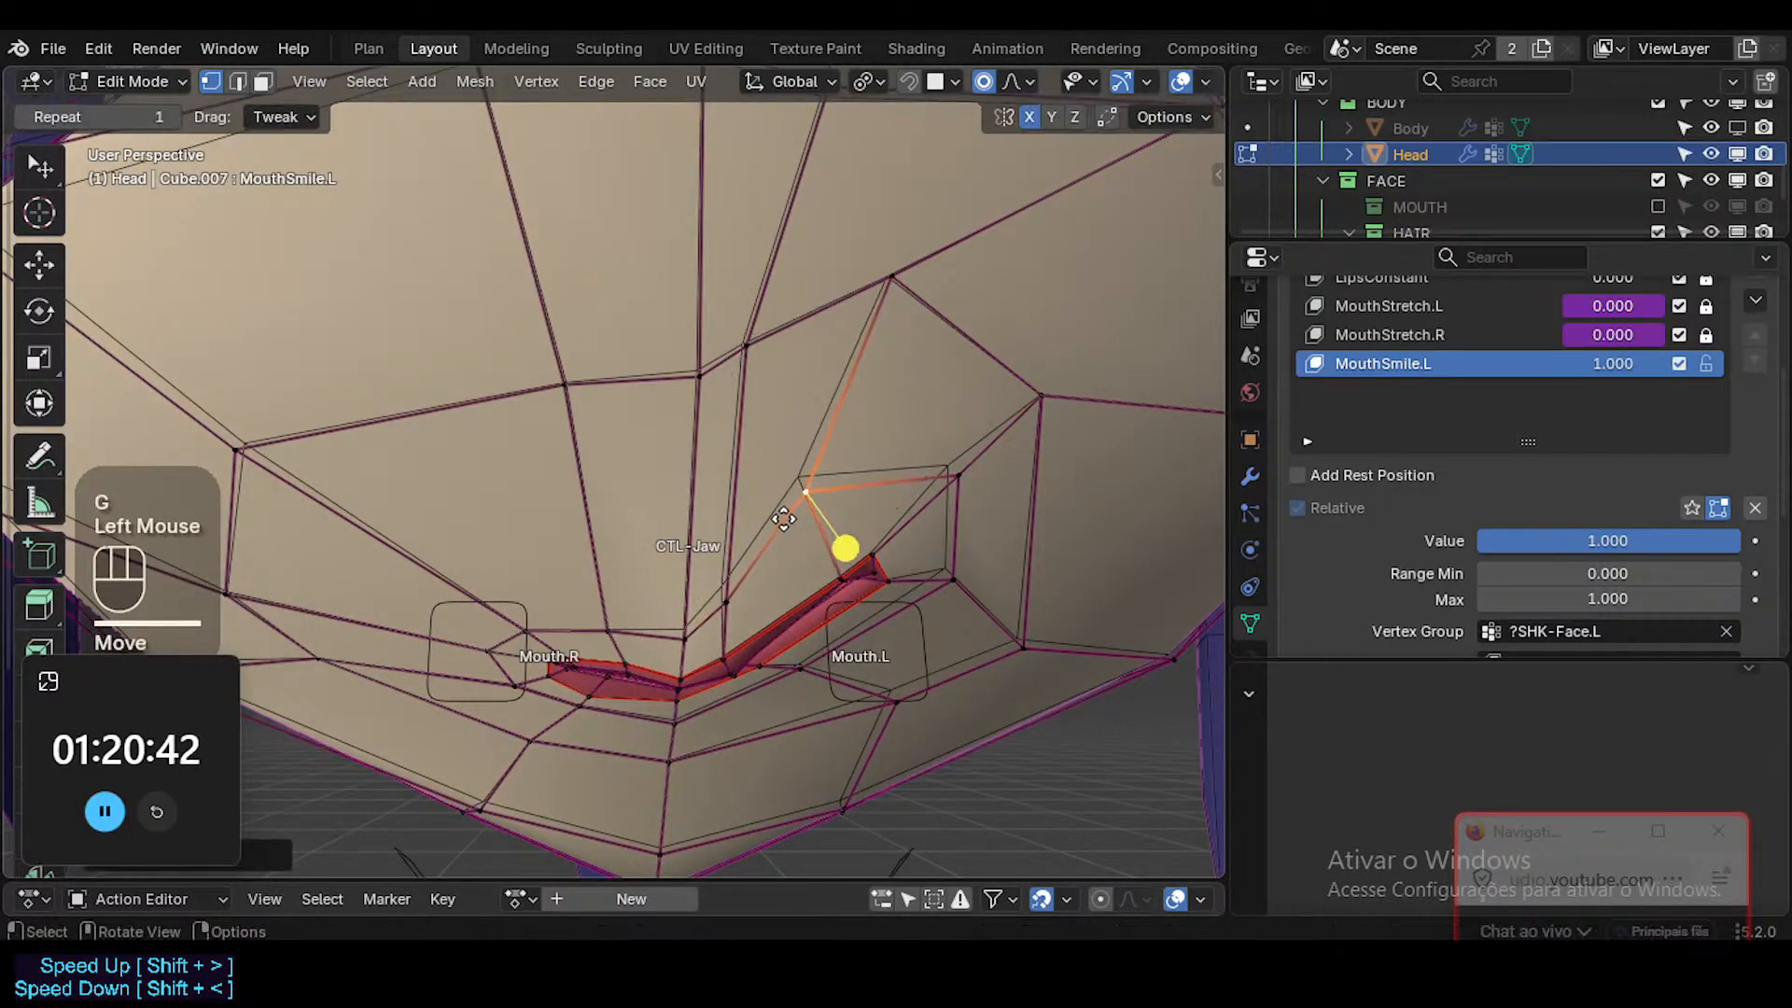
pyautogui.click(967, 466)
pyautogui.press('g')
pyautogui.click(944, 452)
# Select the two faces bordering the left lip corner, rotate them, and move them slightly inward and up.
pyautogui.press('3')
pyautogui.click(870, 522)
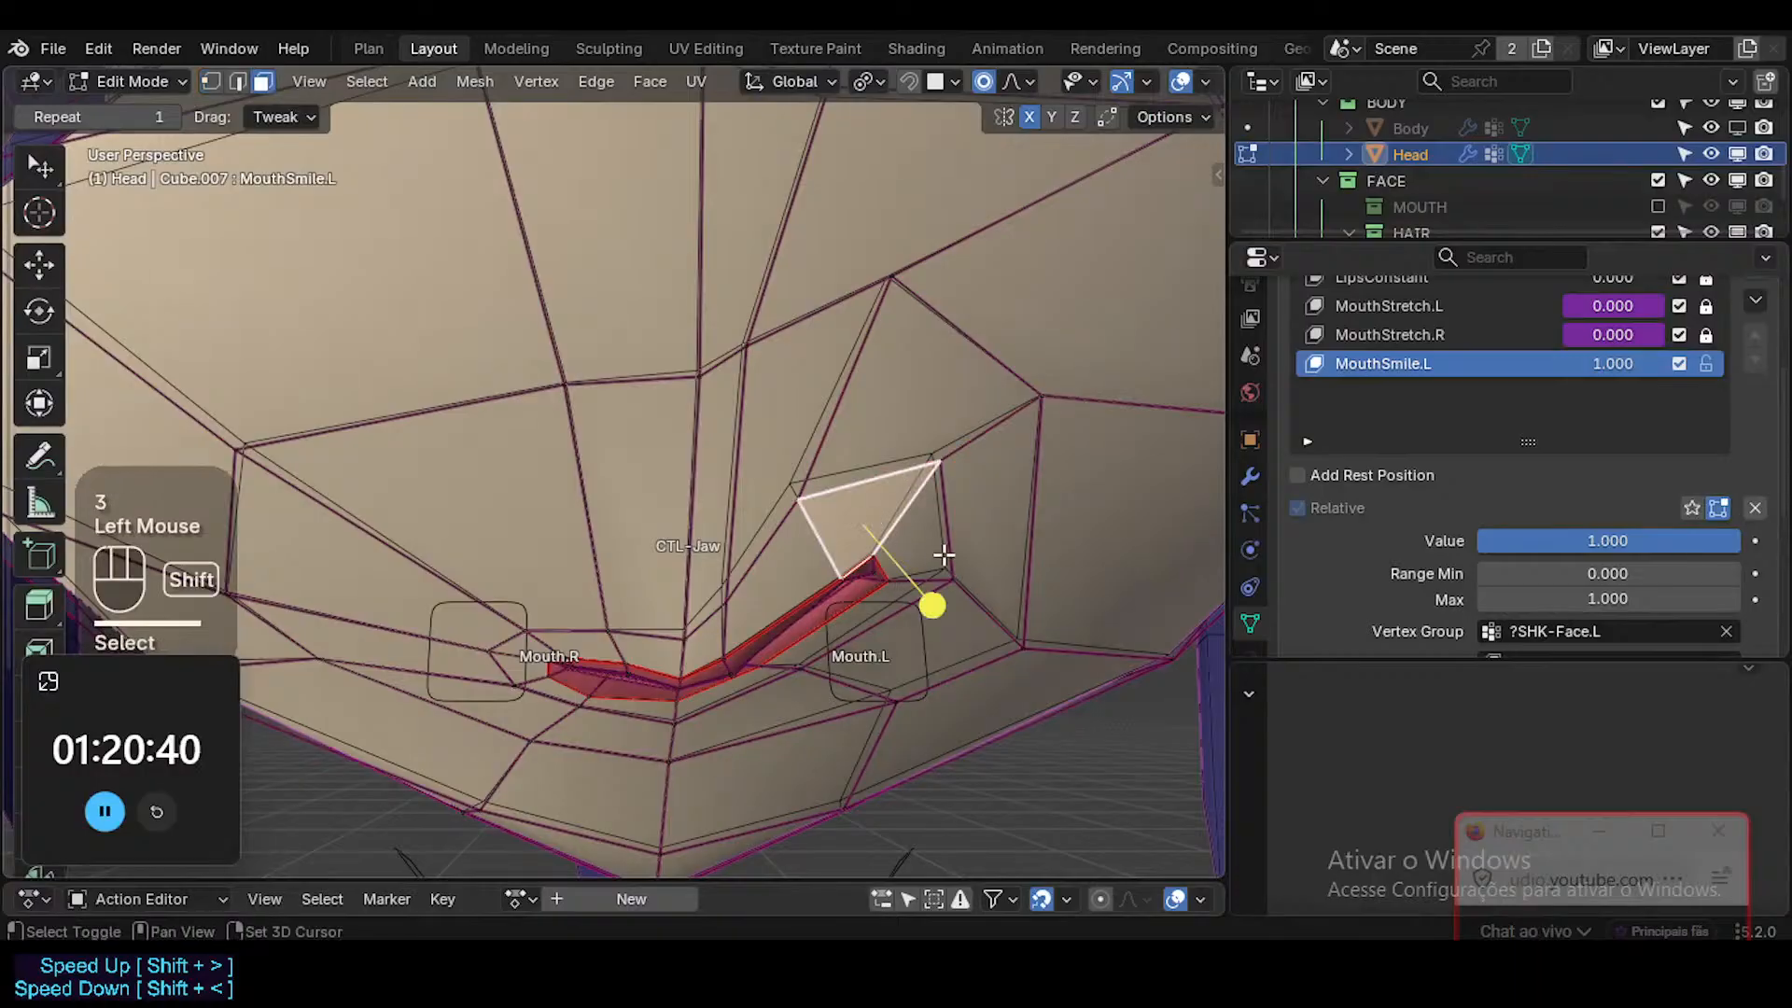
pyautogui.keyDown('shift'); pyautogui.click(940, 554); pyautogui.keyUp('shift')
pyautogui.press('r')
pyautogui.click(1057, 519)
pyautogui.press('g')
pyautogui.keyDown('shift'); pyautogui.click(910, 369); pyautogui.keyUp('shift')
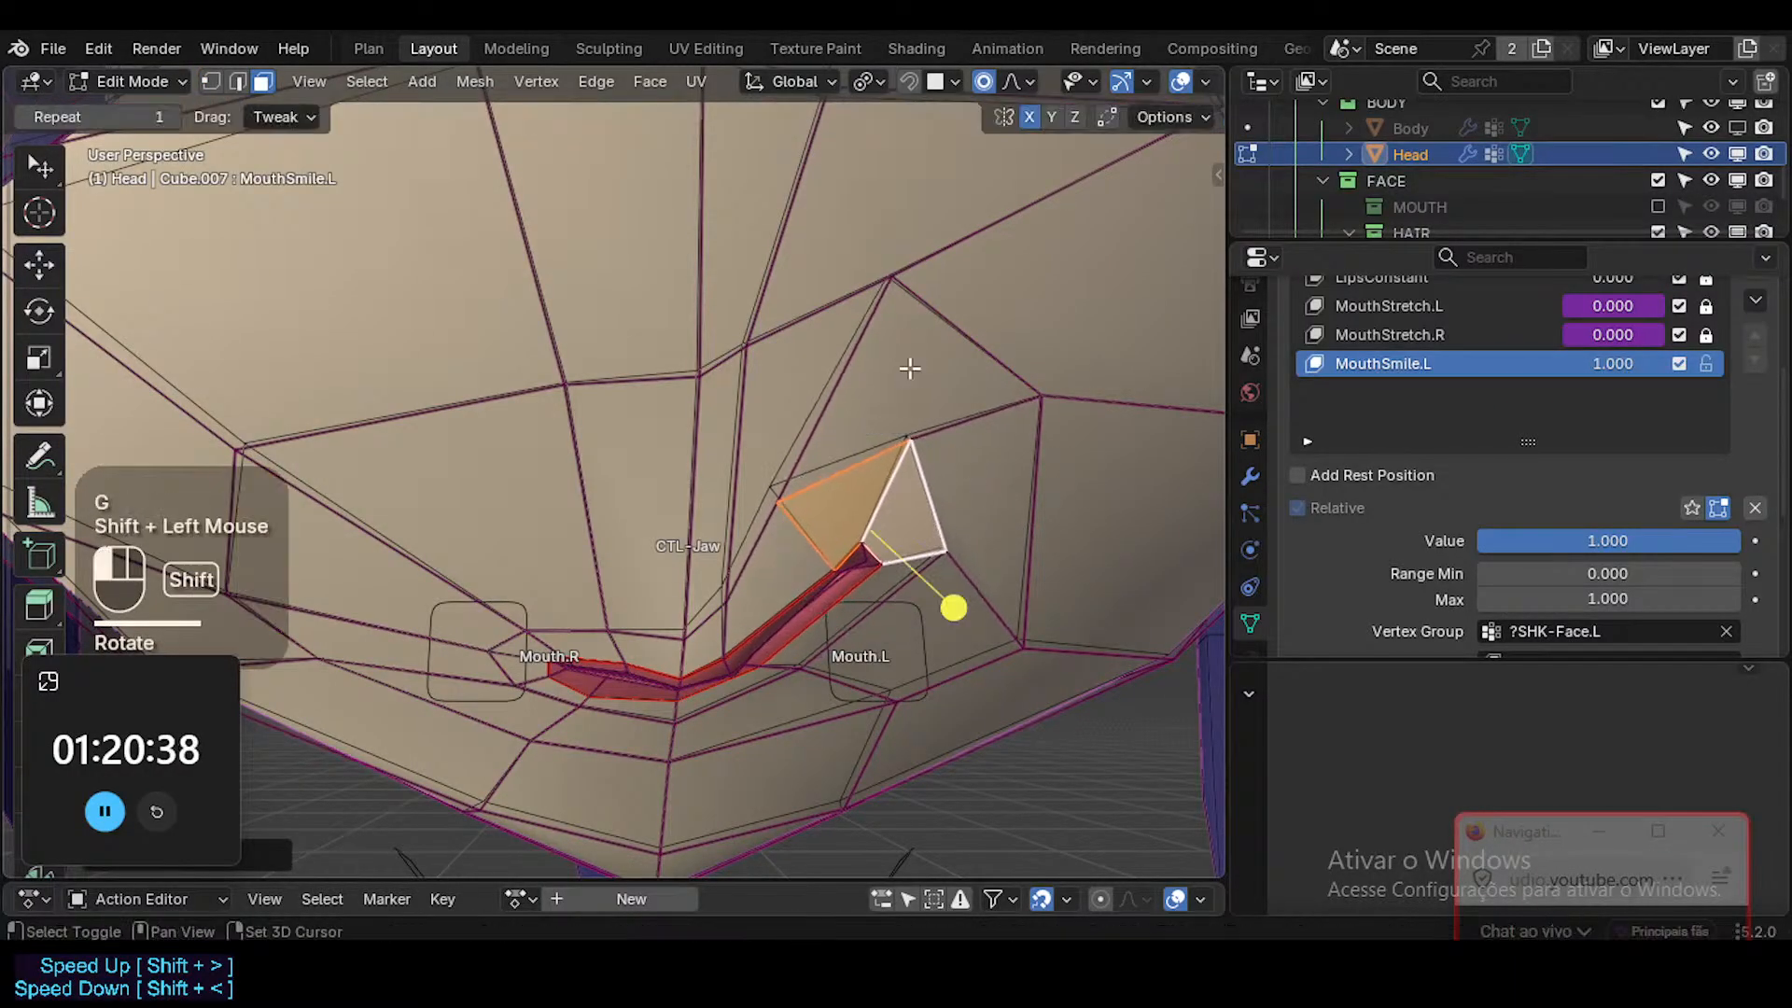
# Select all linked lip geometry, smooth its vertices slightly, and clear the selection.
pyautogui.press('1')
pyautogui.click(758, 674)
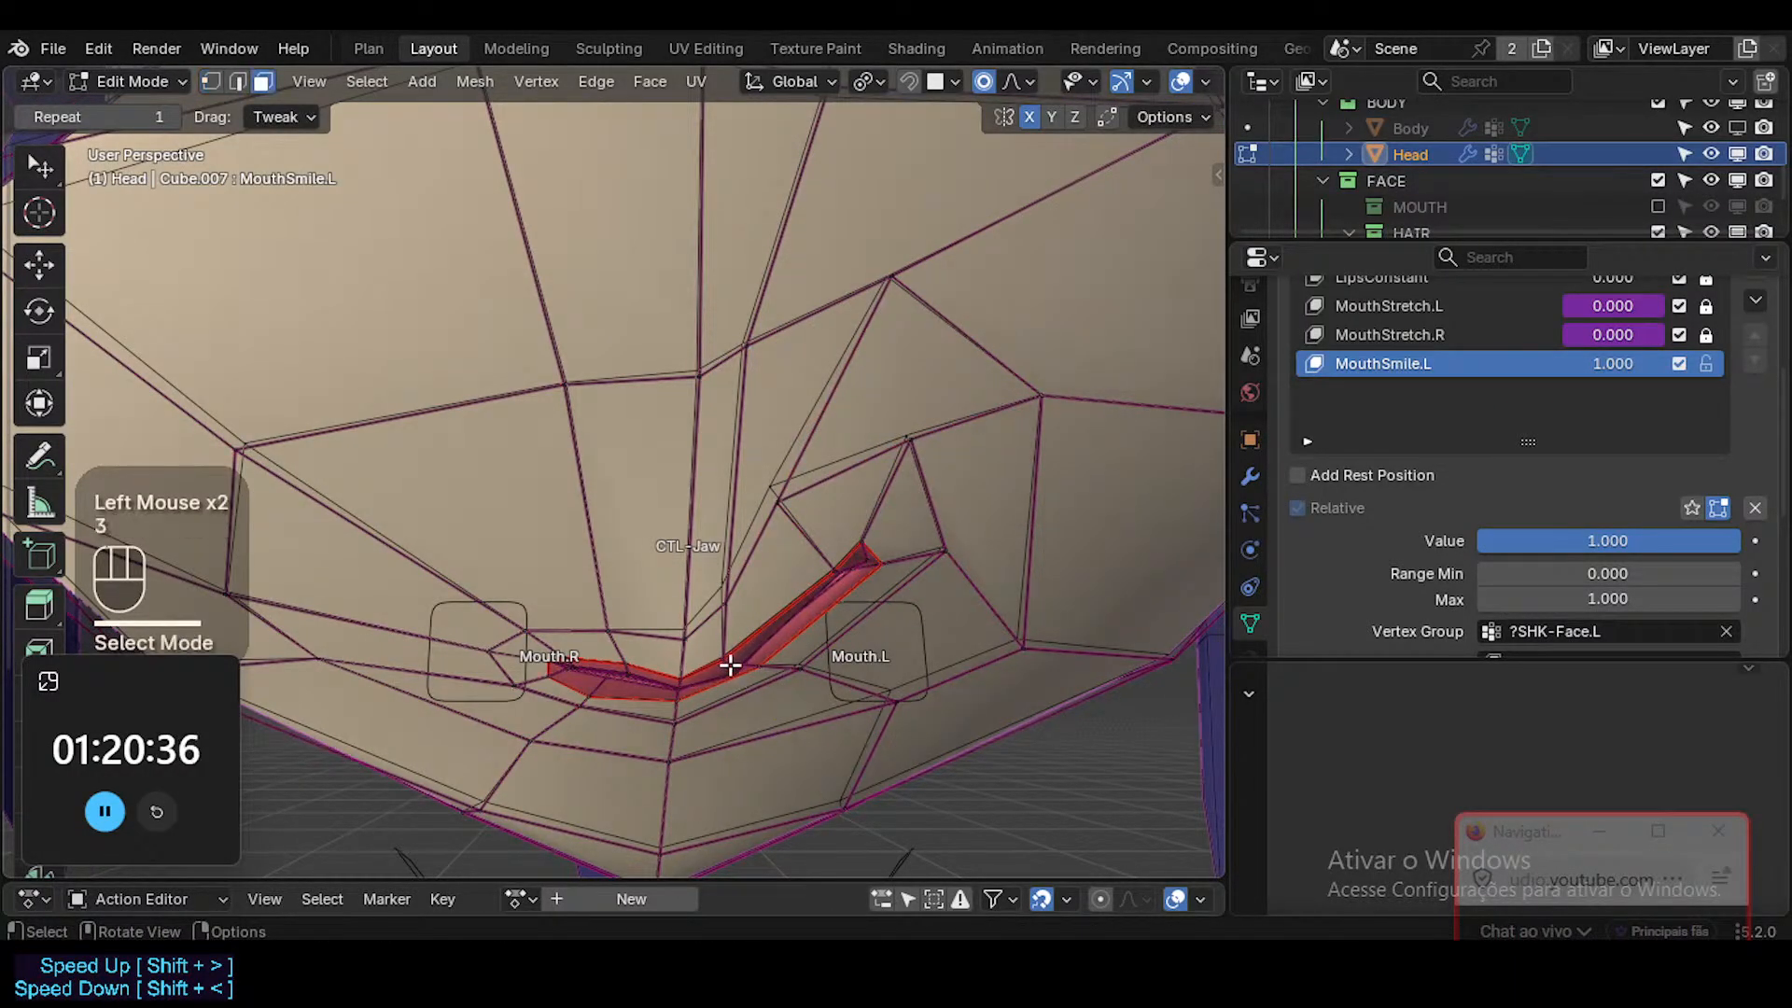
pyautogui.keyDown('alt'); pyautogui.keyDown('shift'); pyautogui.click(730, 665); pyautogui.keyUp('shift'); pyautogui.keyUp('alt')
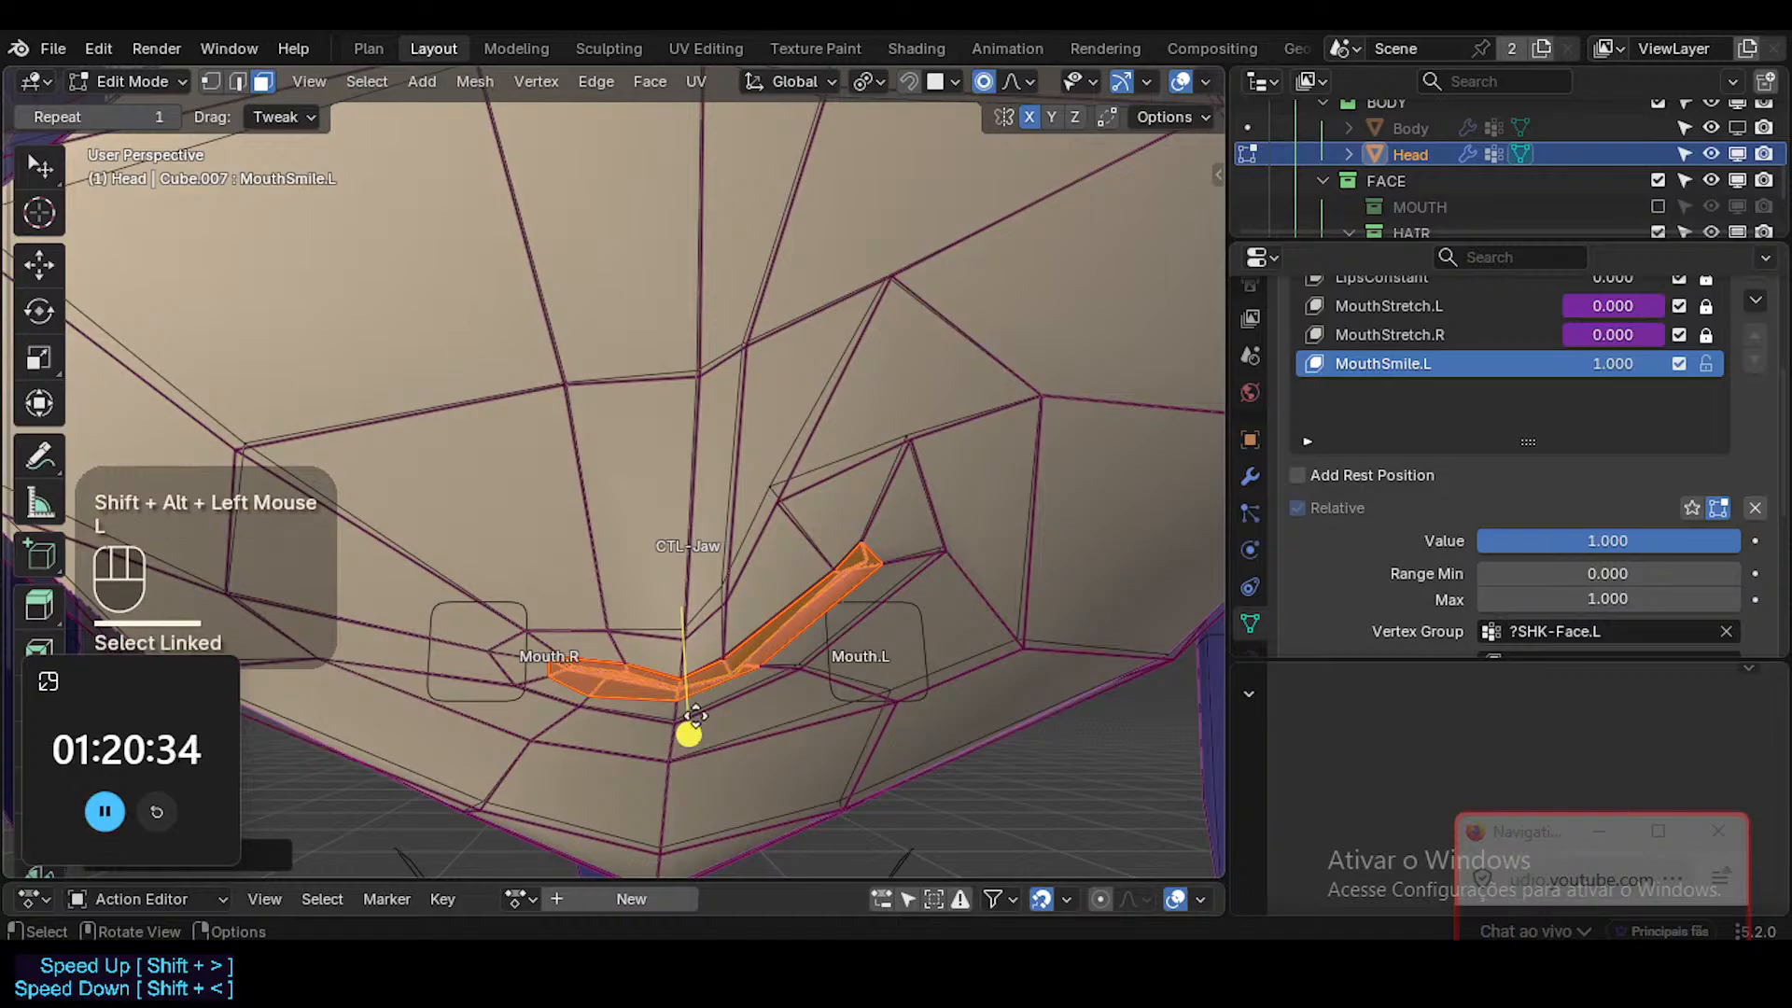
pyautogui.moveTo(691, 731); pyautogui.dragTo(781, 754)
pyautogui.hotkey('alt', 'a')
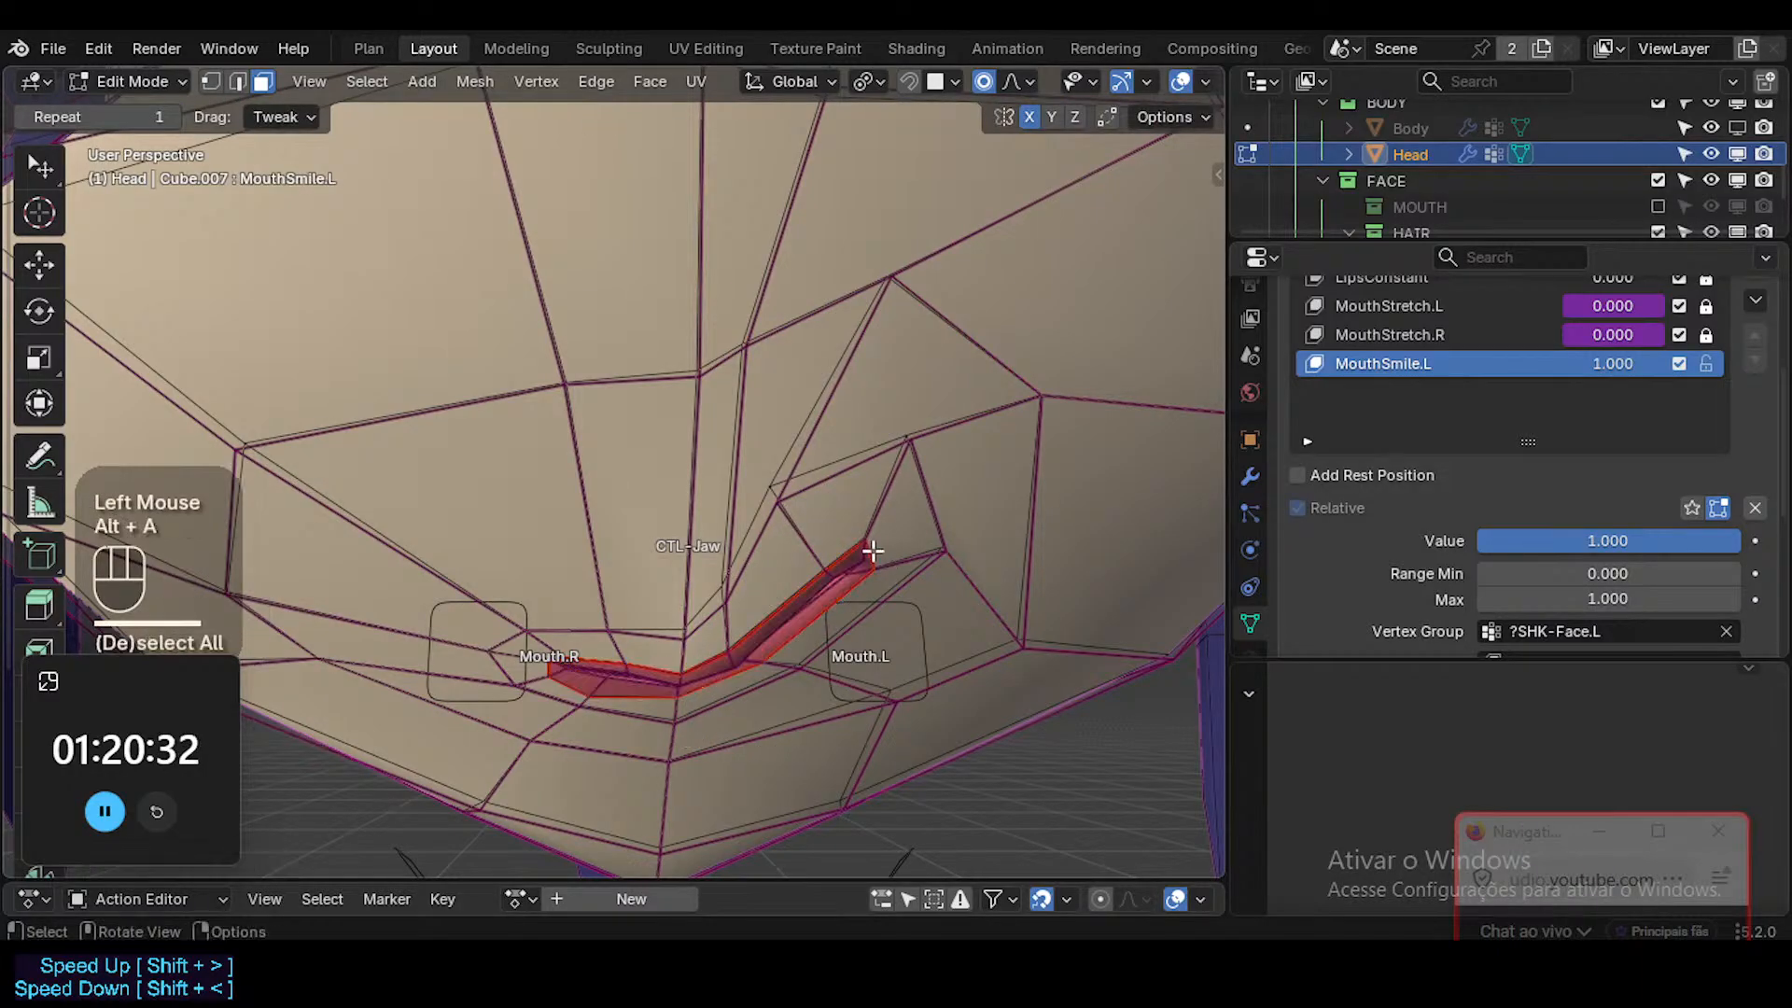
# Raise the upper vertex at the tip of the left lip corner and nudge the skin vertex above it.
pyautogui.click(865, 542)
pyautogui.press('g')
pyautogui.keyDown('shift'); pyautogui.click(864, 476); pyautogui.keyUp('shift')
pyautogui.click(779, 497)
pyautogui.press('g')
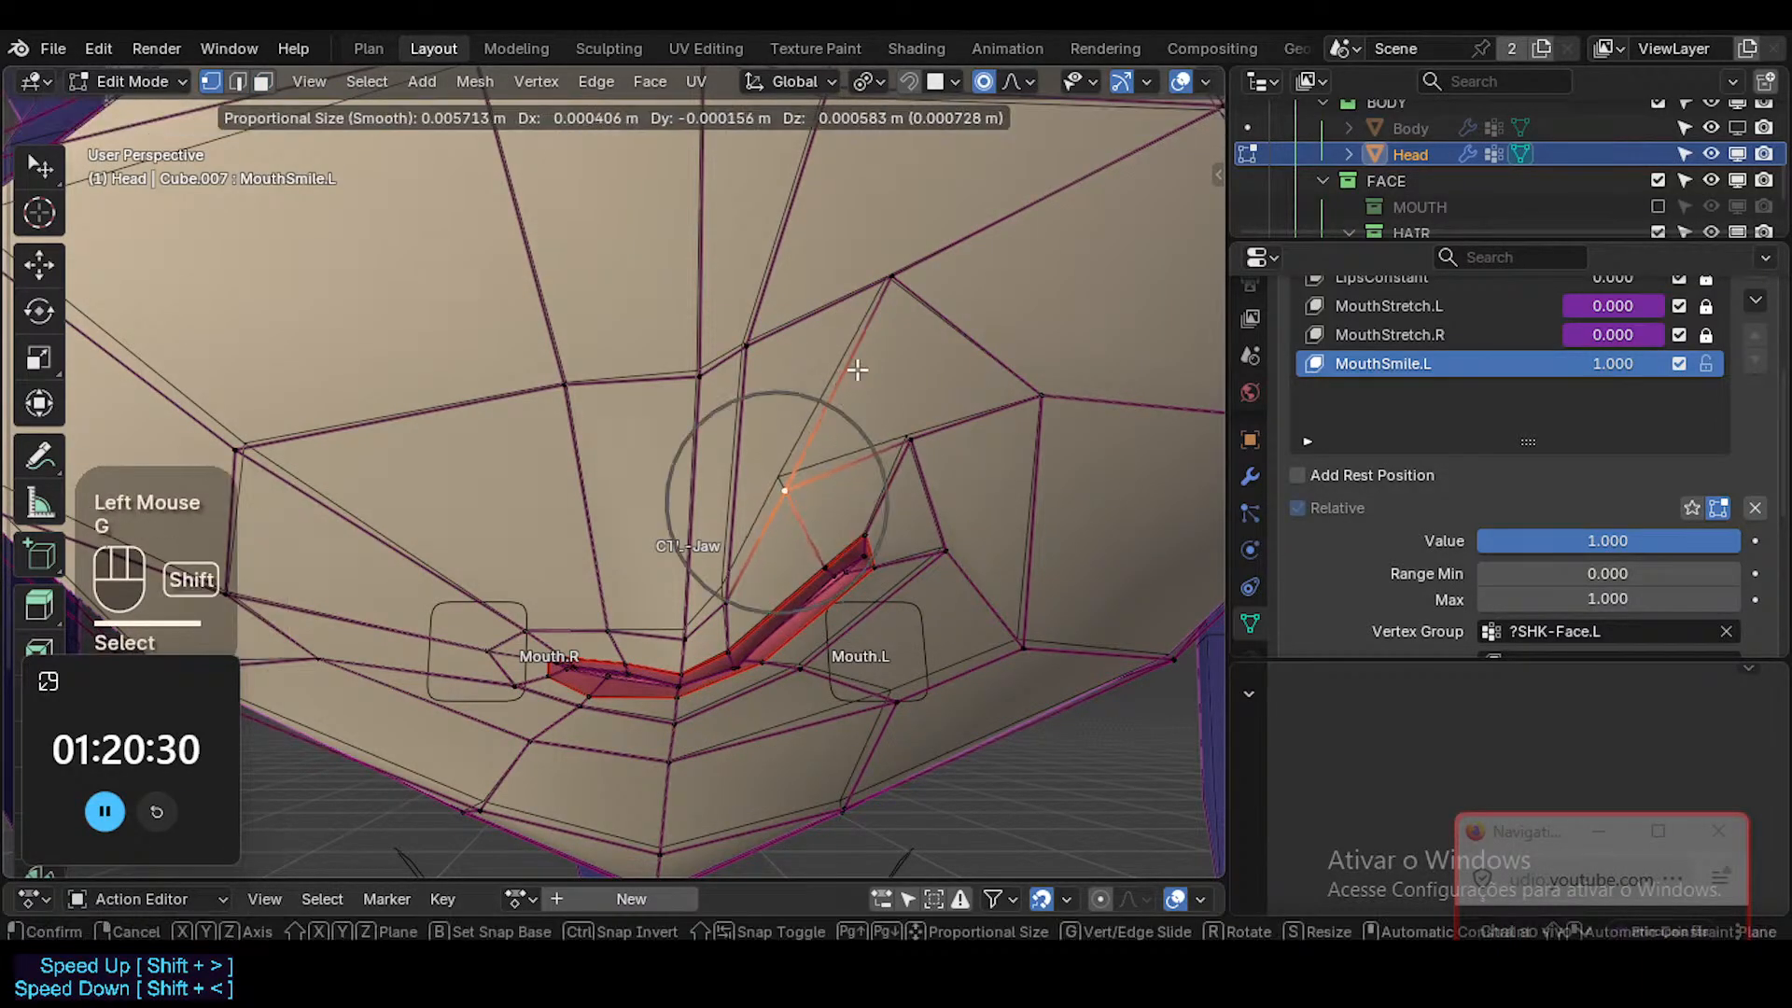
pyautogui.keyDown('shift'); pyautogui.click(857, 369); pyautogui.keyUp('shift')
# Adjust the vertex above the lip corner's tip, and nudge the upper-left cheek vertex slightly.
pyautogui.click(912, 437)
pyautogui.scroll(-5, 776, 334)
pyautogui.keyDown('shift'); pyautogui.moveTo(840, 373); pyautogui.dragTo(840, 453, button='middle'); pyautogui.keyUp('shift')
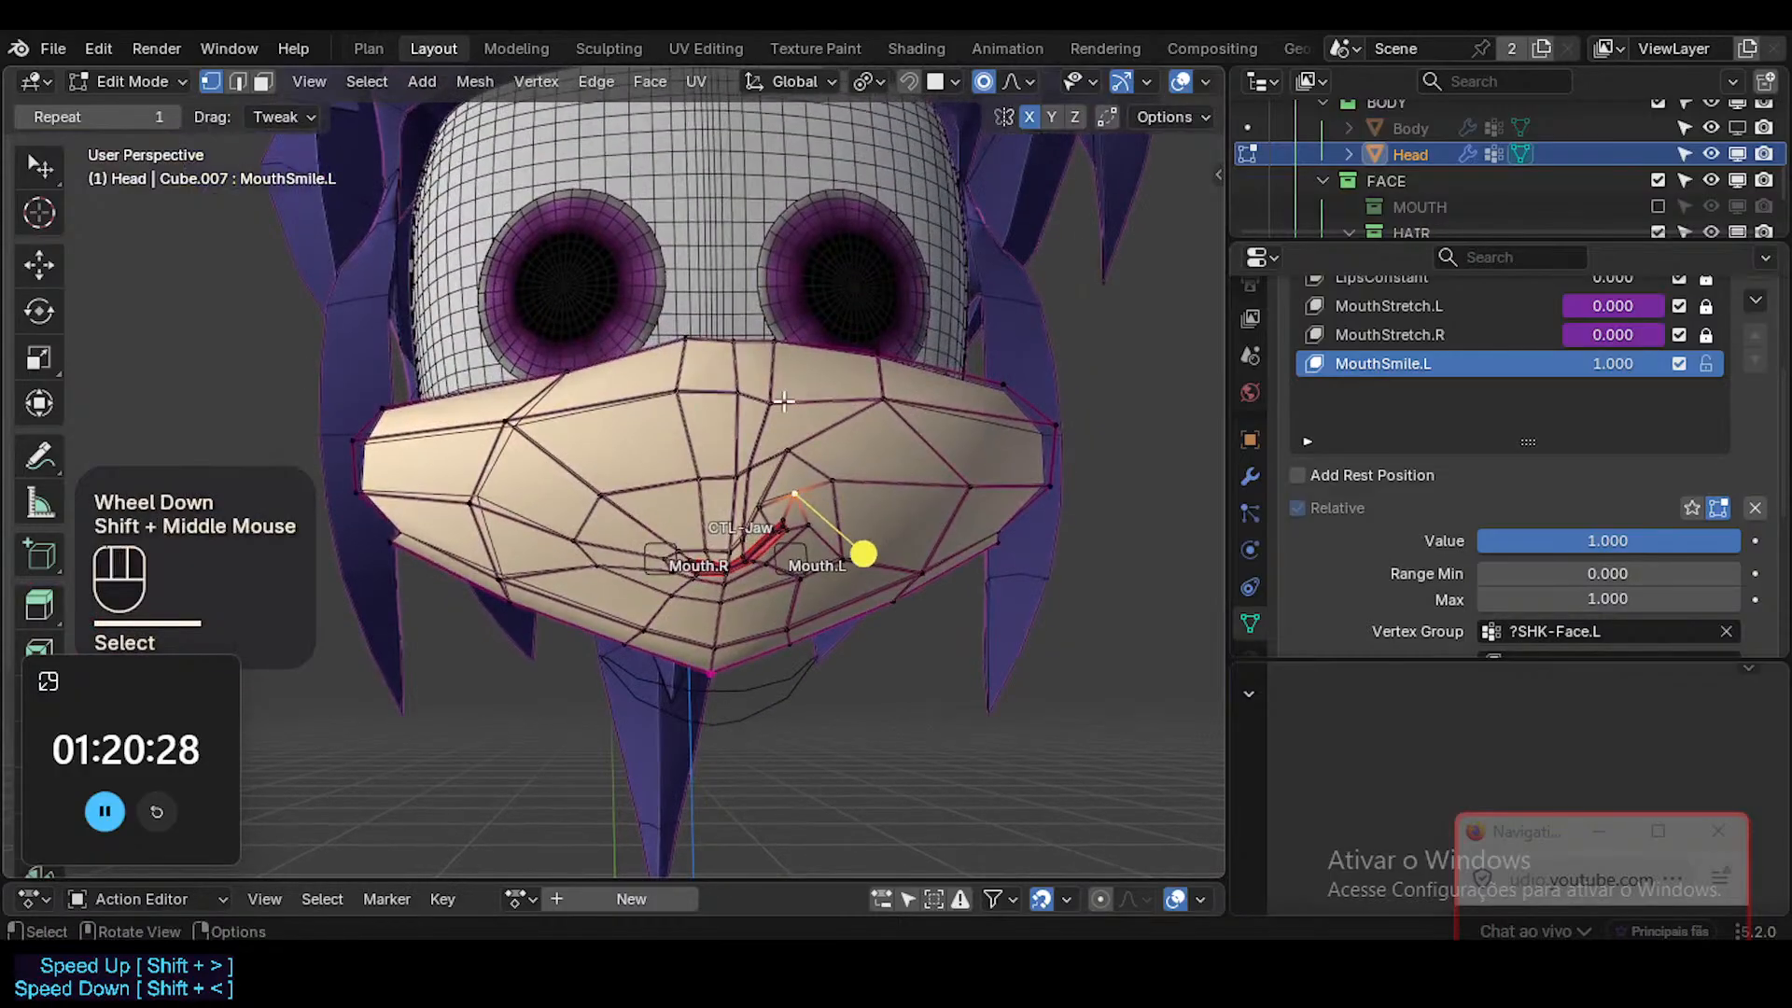
pyautogui.press('g')
pyautogui.keyDown('shift'); pyautogui.click(863, 400); pyautogui.keyUp('shift')
pyautogui.click(877, 403)
pyautogui.press('g')
pyautogui.keyDown('shift'); pyautogui.click(875, 400); pyautogui.keyUp('shift')
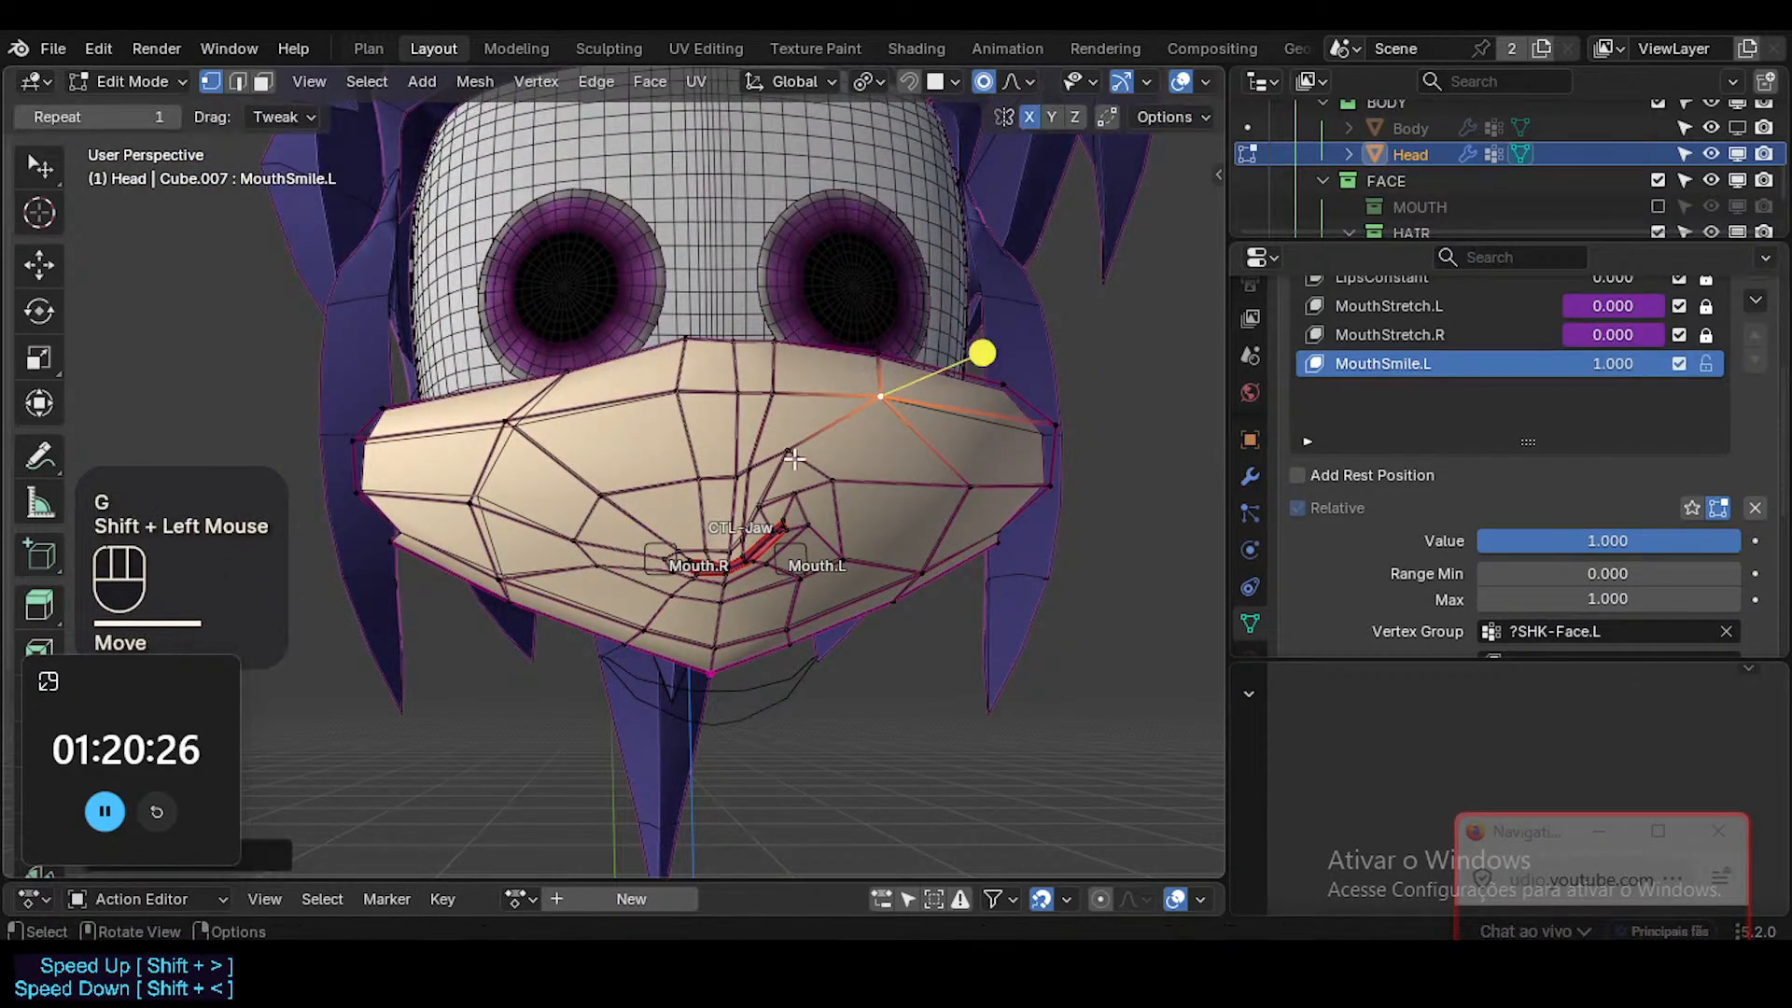
# Adjust the two vertices on the outer edge loop above the left mouth corner.
pyautogui.click(791, 452)
pyautogui.press('g')
pyautogui.keyDown('shift'); pyautogui.click(798, 449); pyautogui.keyUp('shift')
pyautogui.click(850, 476)
pyautogui.press('g')
pyautogui.keyDown('shift'); pyautogui.click(900, 518); pyautogui.keyUp('shift')
# Examine the left smile shape on the head in Object Mode without overlays, from several angles and distances.
pyautogui.moveTo(901, 518); pyautogui.dragTo(877, 501, button='middle')
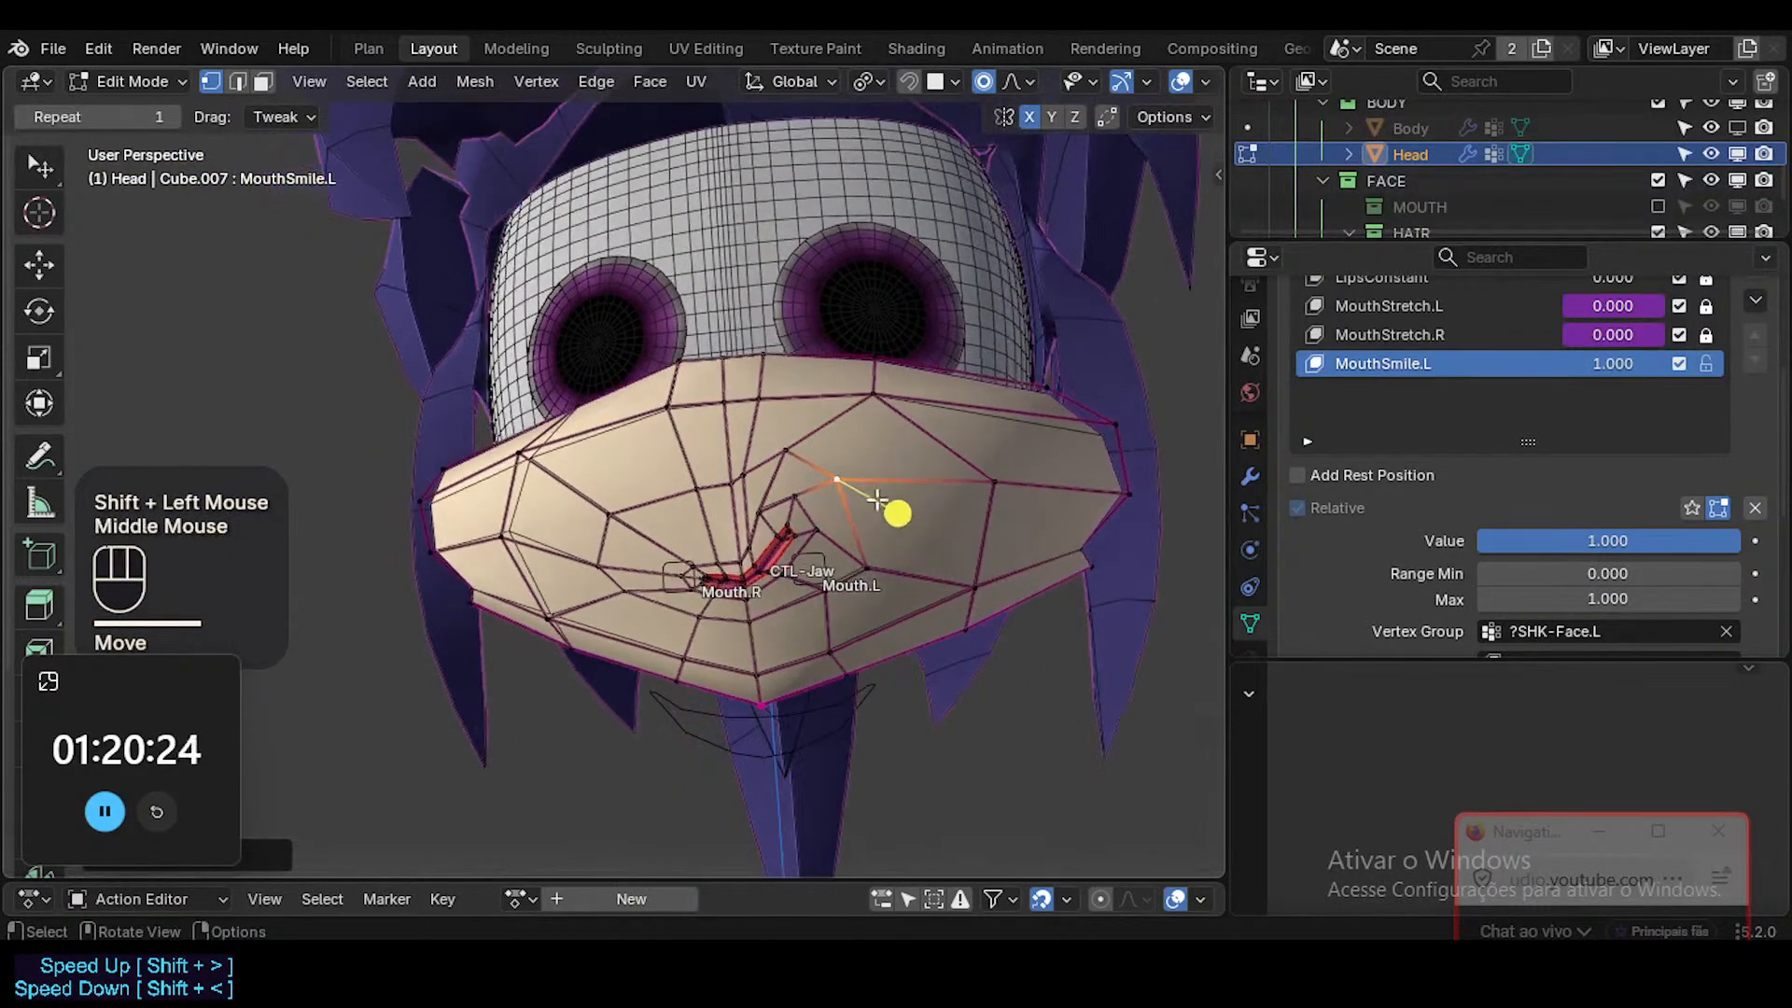
pyautogui.press('Tab')
pyautogui.hotkey('shift', 'alt', 'z')
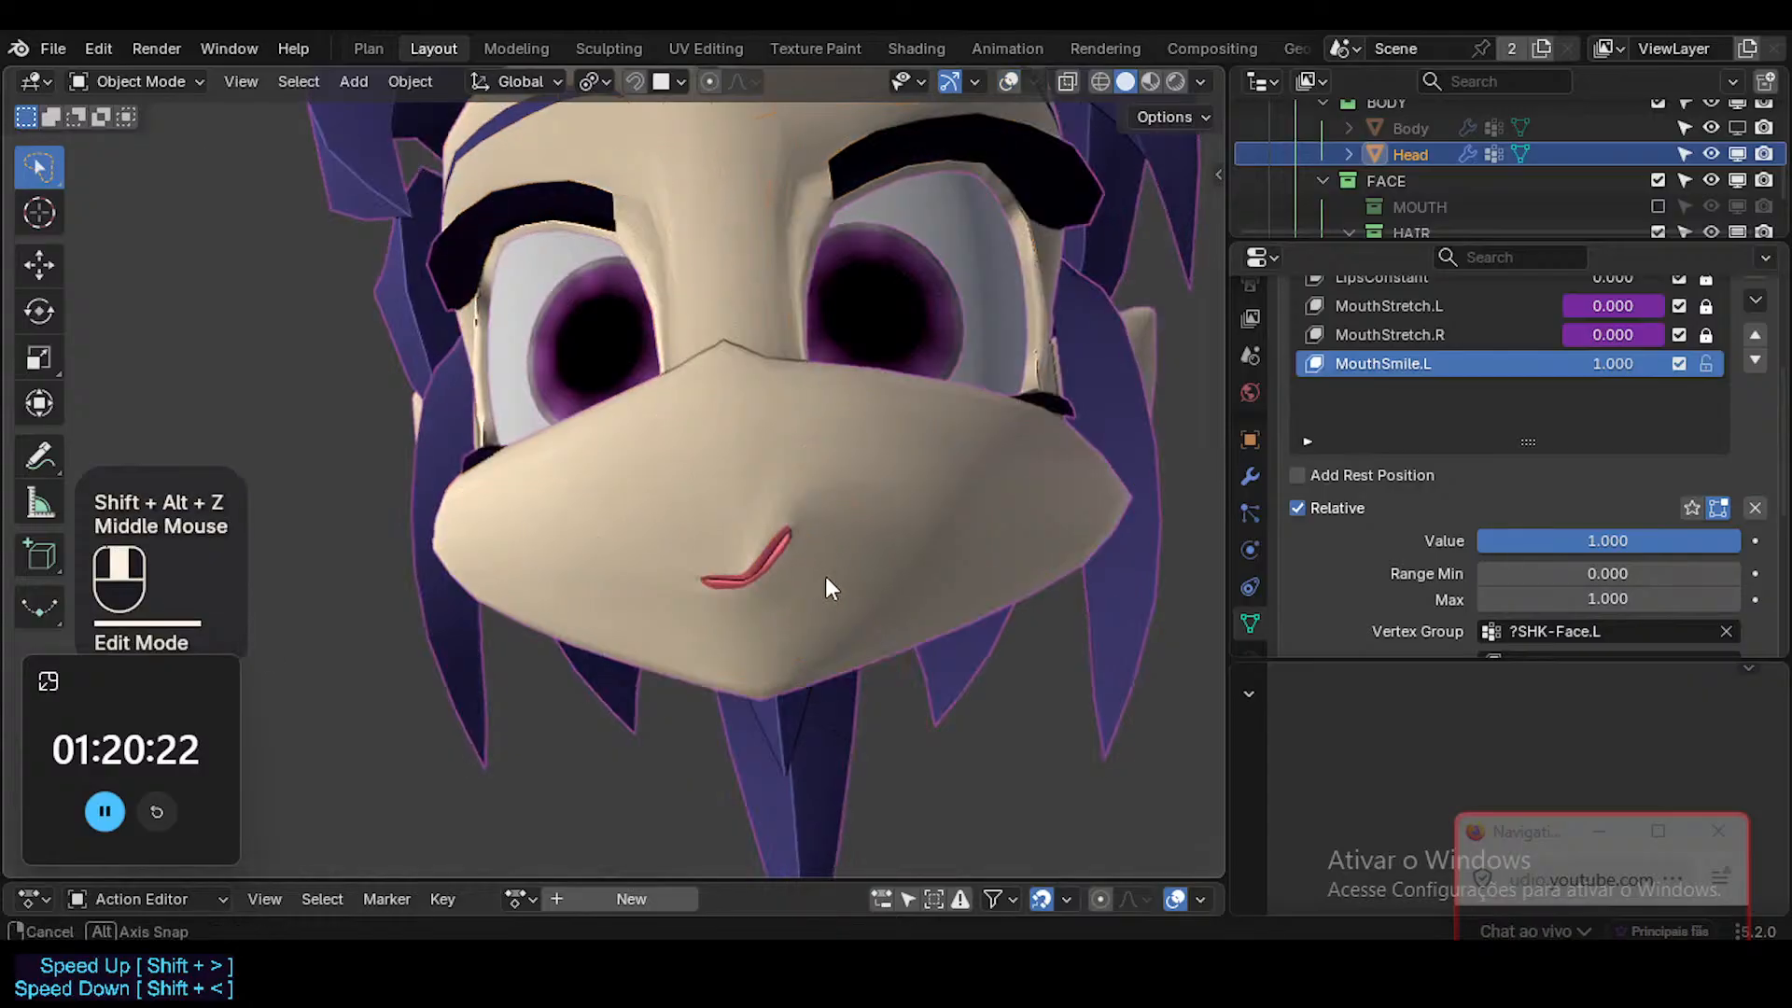
pyautogui.moveTo(825, 575); pyautogui.dragTo(875, 725, button='middle')
pyautogui.scroll(-1, 886, 607)
pyautogui.scroll(1, 877, 606)
pyautogui.scroll(1, 840, 610)
pyautogui.scroll(1, 840, 610)
# Return to editing the mesh, select the face above the left upper lip, and raise it about 1.5 mm with proportional editing.
pyautogui.press('Tab')
pyautogui.hotkey('shift', 'alt', 'z')
pyautogui.press('Tab')
pyautogui.press('Tab')
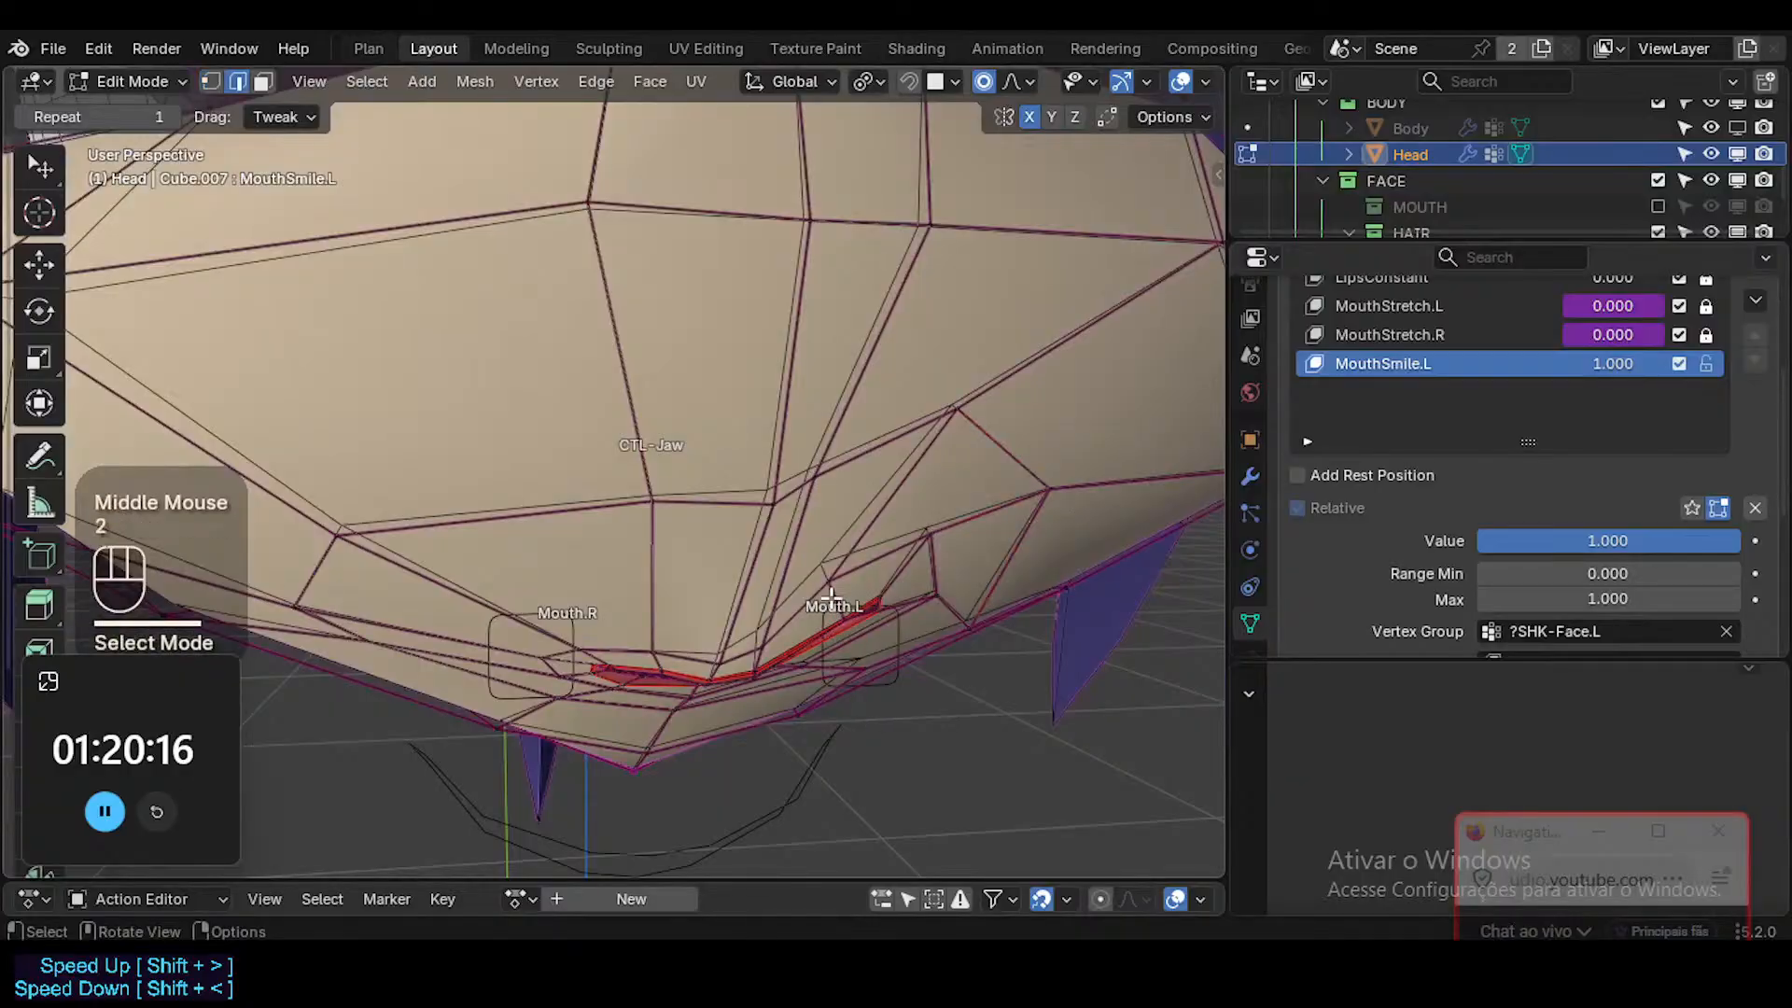
pyautogui.press('3')
pyautogui.click(843, 604)
pyautogui.click(820, 611)
pyautogui.moveTo(819, 616); pyautogui.dragTo(796, 668, button='middle')
pyautogui.press('g')
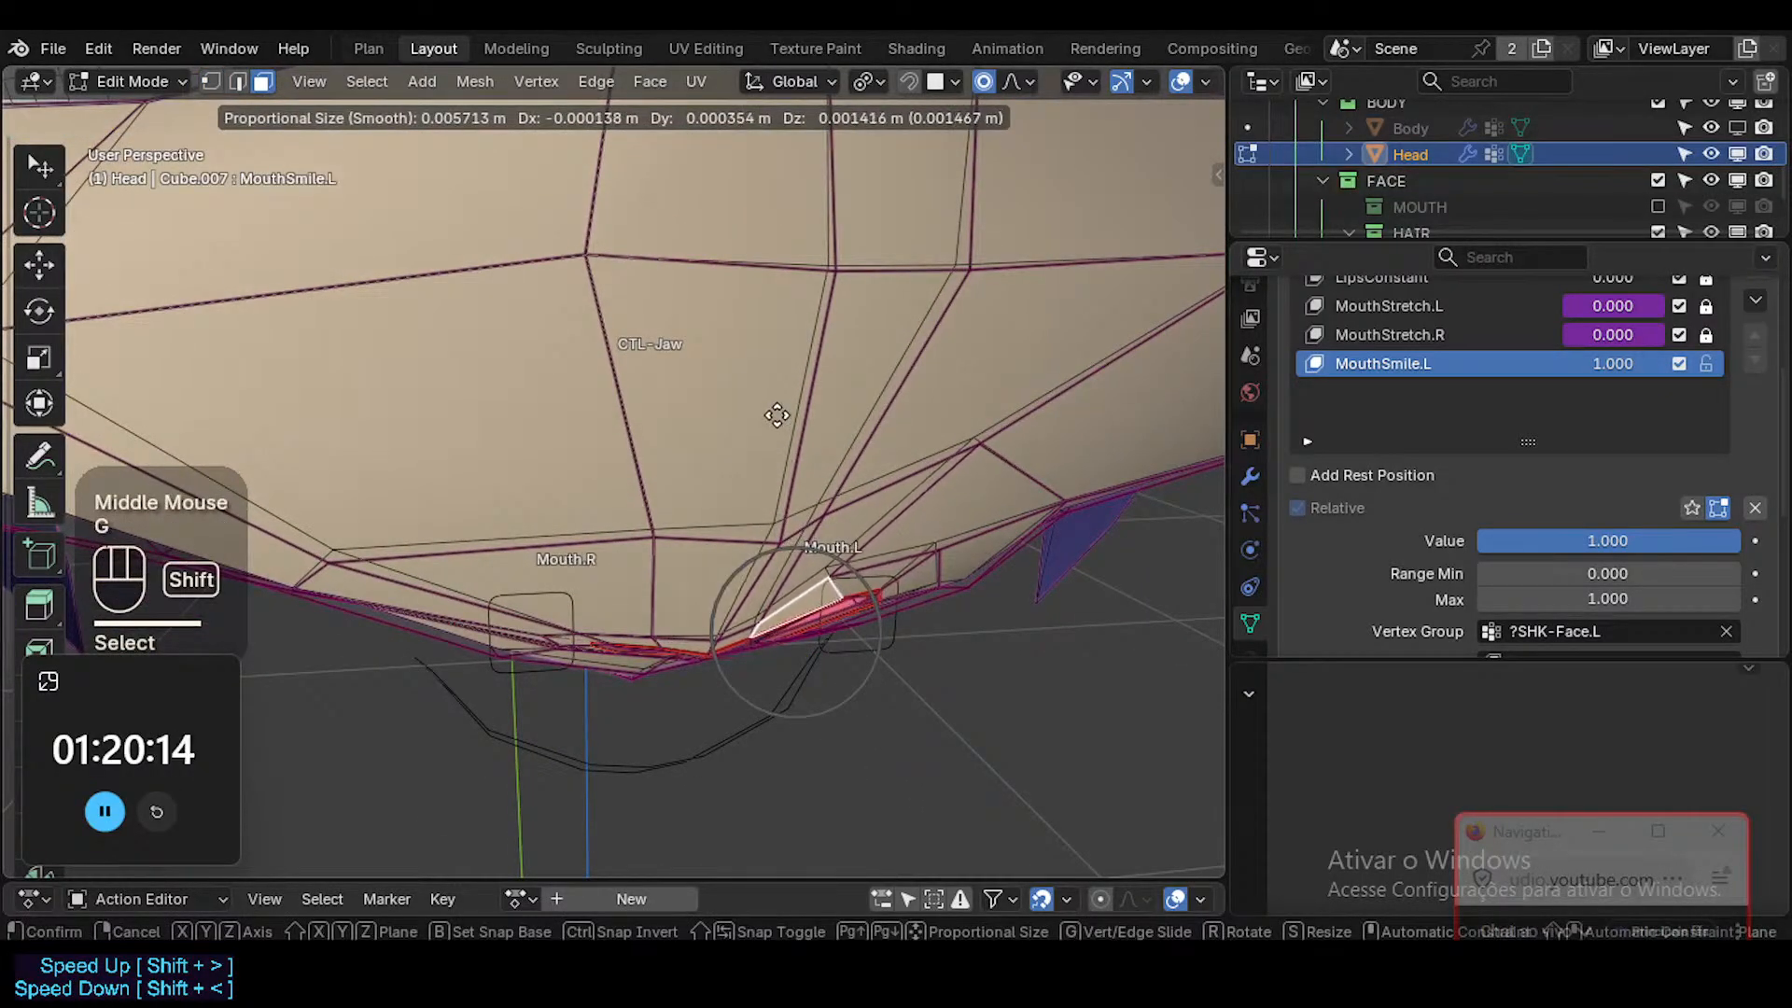
pyautogui.keyDown('shift'); pyautogui.click(777, 415); pyautogui.keyUp('shift')
# Select the two skin faces above the mouth's centre and left side, and smooth their vertices.
pyautogui.moveTo(784, 420); pyautogui.dragTo(784, 495, button='middle')
pyautogui.click(739, 560)
pyautogui.keyDown('shift'); pyautogui.click(842, 550); pyautogui.keyUp('shift')
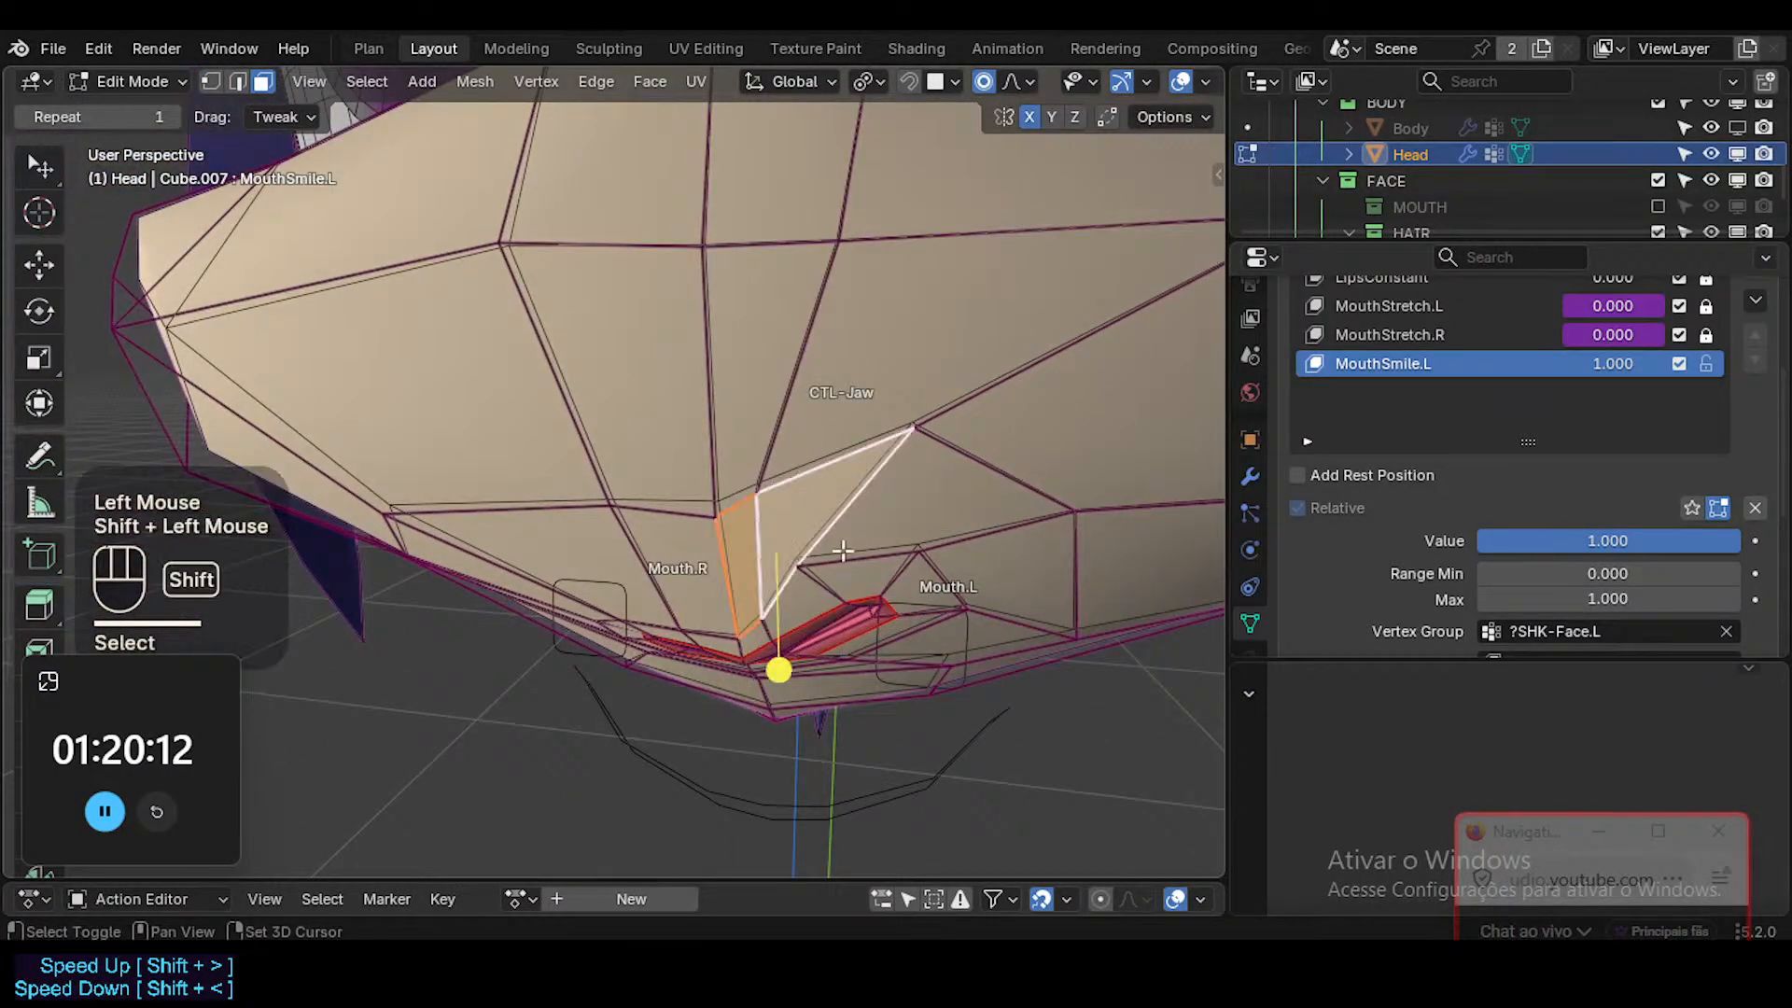
pyautogui.click(784, 667)
# Extend the selection to the skin faces around the left lip corner, smooth their vertices, and check the head without overlays.
pyautogui.keyDown('shift'); pyautogui.click(920, 548); pyautogui.keyUp('shift')
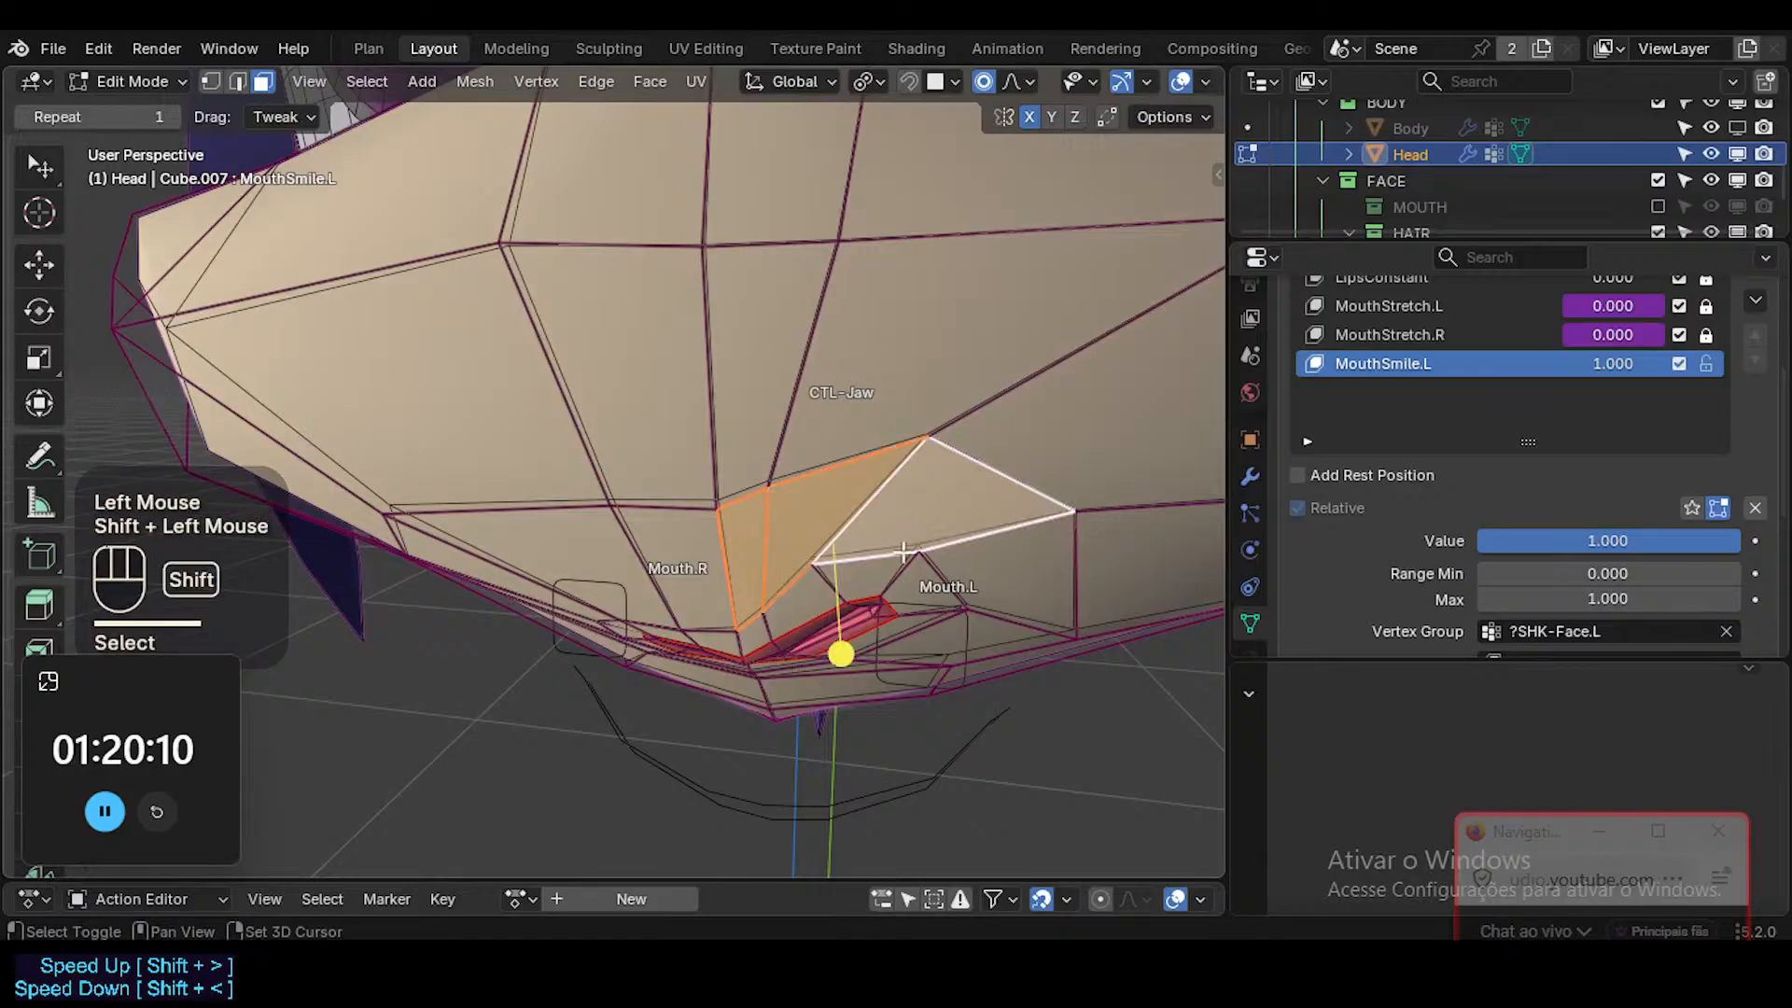
pyautogui.press('c')
pyautogui.moveTo(963, 544); pyautogui.dragTo(912, 529)
pyautogui.rightClick(913, 541)
pyautogui.moveTo(896, 692); pyautogui.dragTo(918, 706)
pyautogui.moveTo(840, 620); pyautogui.dragTo(887, 466, button='middle')
pyautogui.press('Tab')
pyautogui.scroll(-1, 573, 685)
pyautogui.keyDown('shift'); pyautogui.moveTo(887, 467); pyautogui.dragTo(864, 483, button='middle'); pyautogui.keyUp('shift')
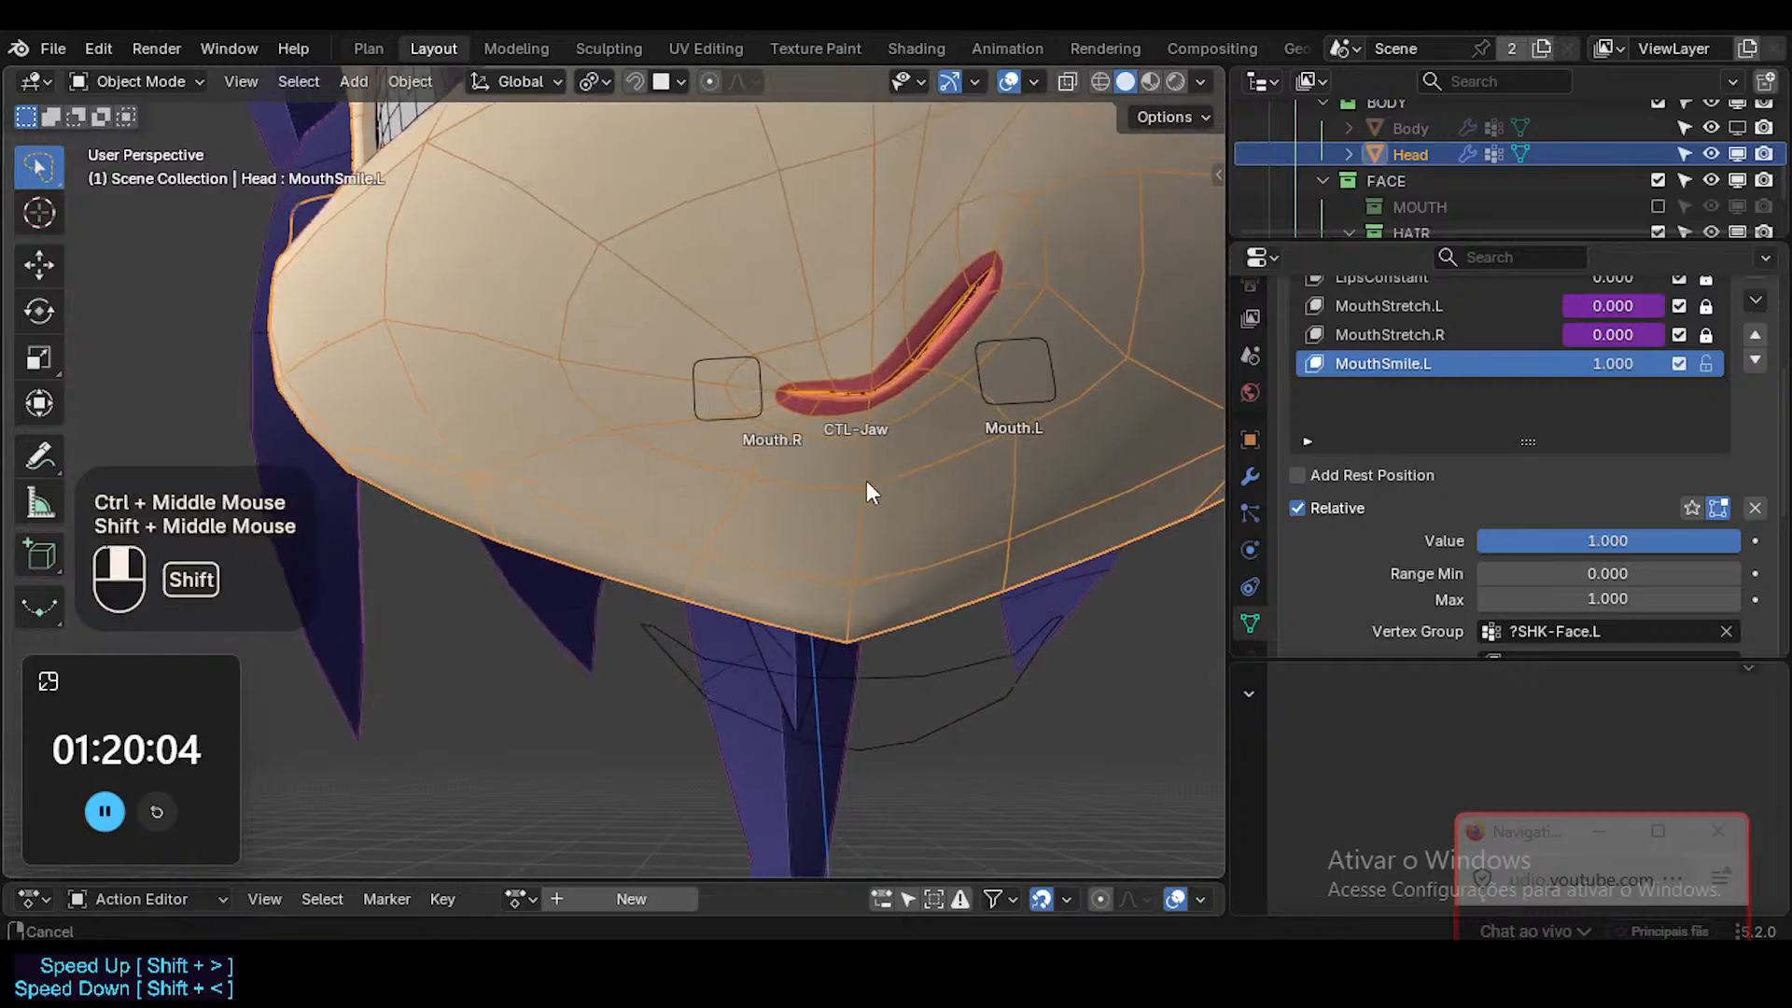
pyautogui.scroll(-2, 847, 510)
pyautogui.hotkey('shift', 'alt', 'z')
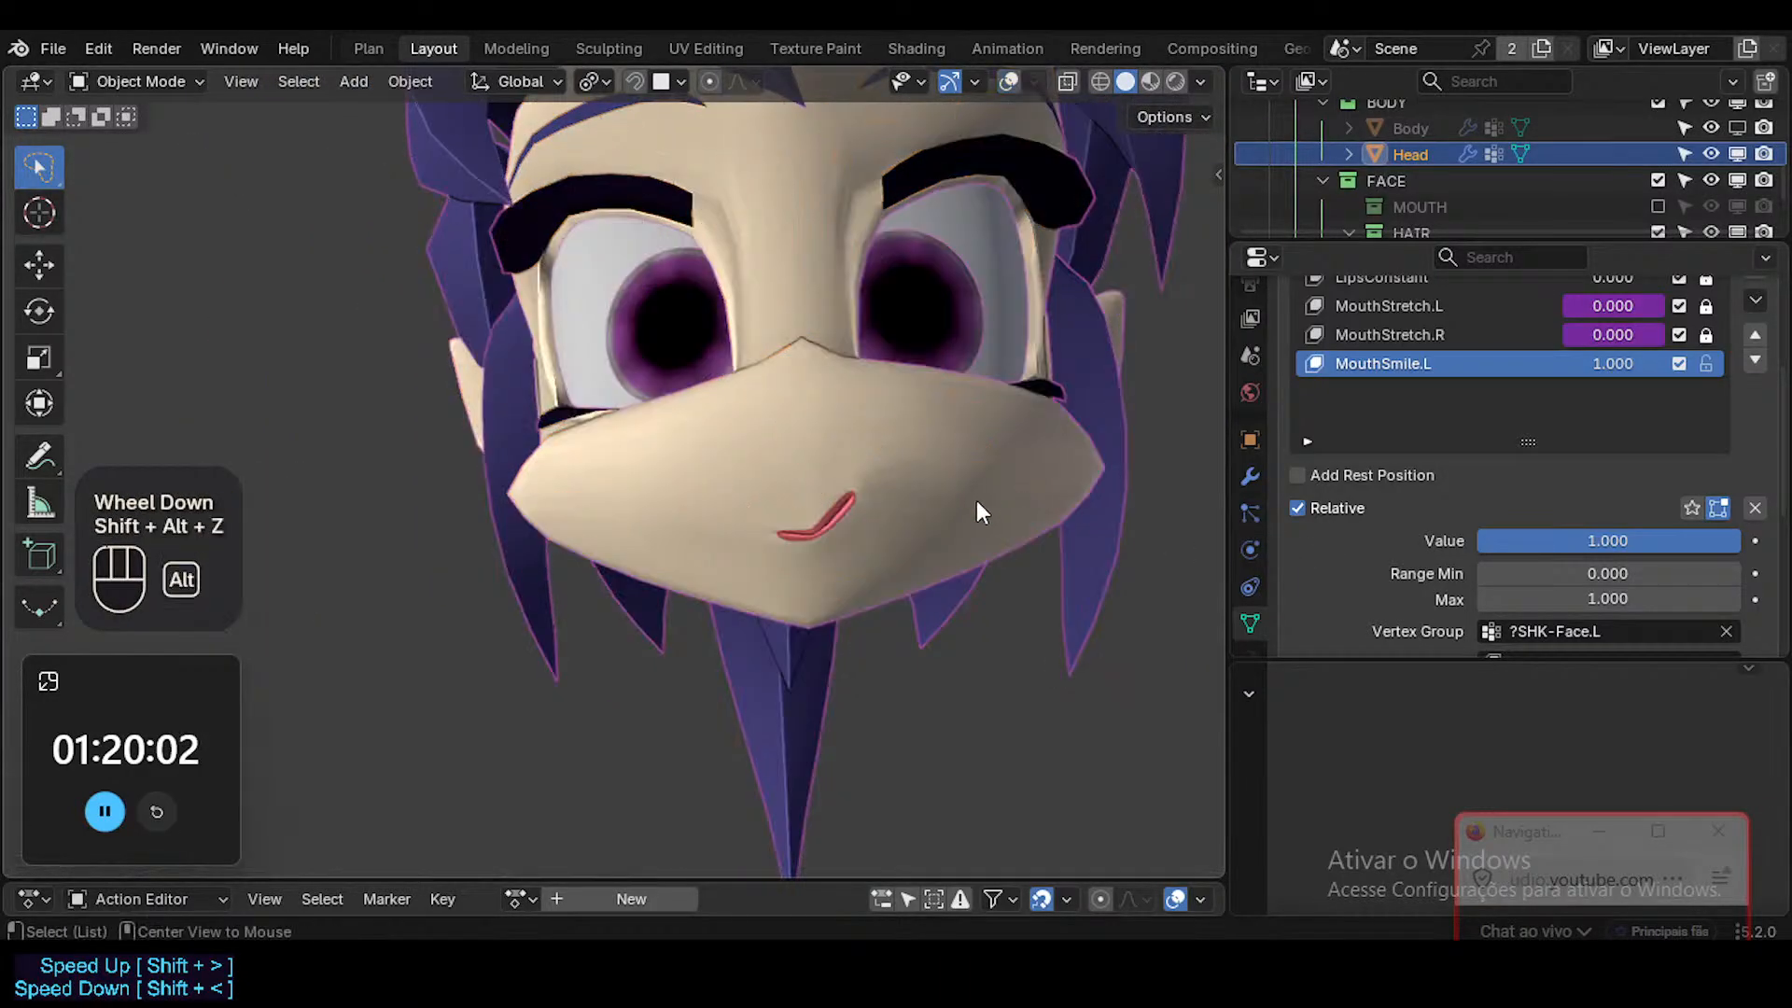
# Clear MouthSmile.L's vertex group to preview the smile on both sides, and undo the change.
pyautogui.moveTo(1618, 364); pyautogui.dragTo(1664, 364)
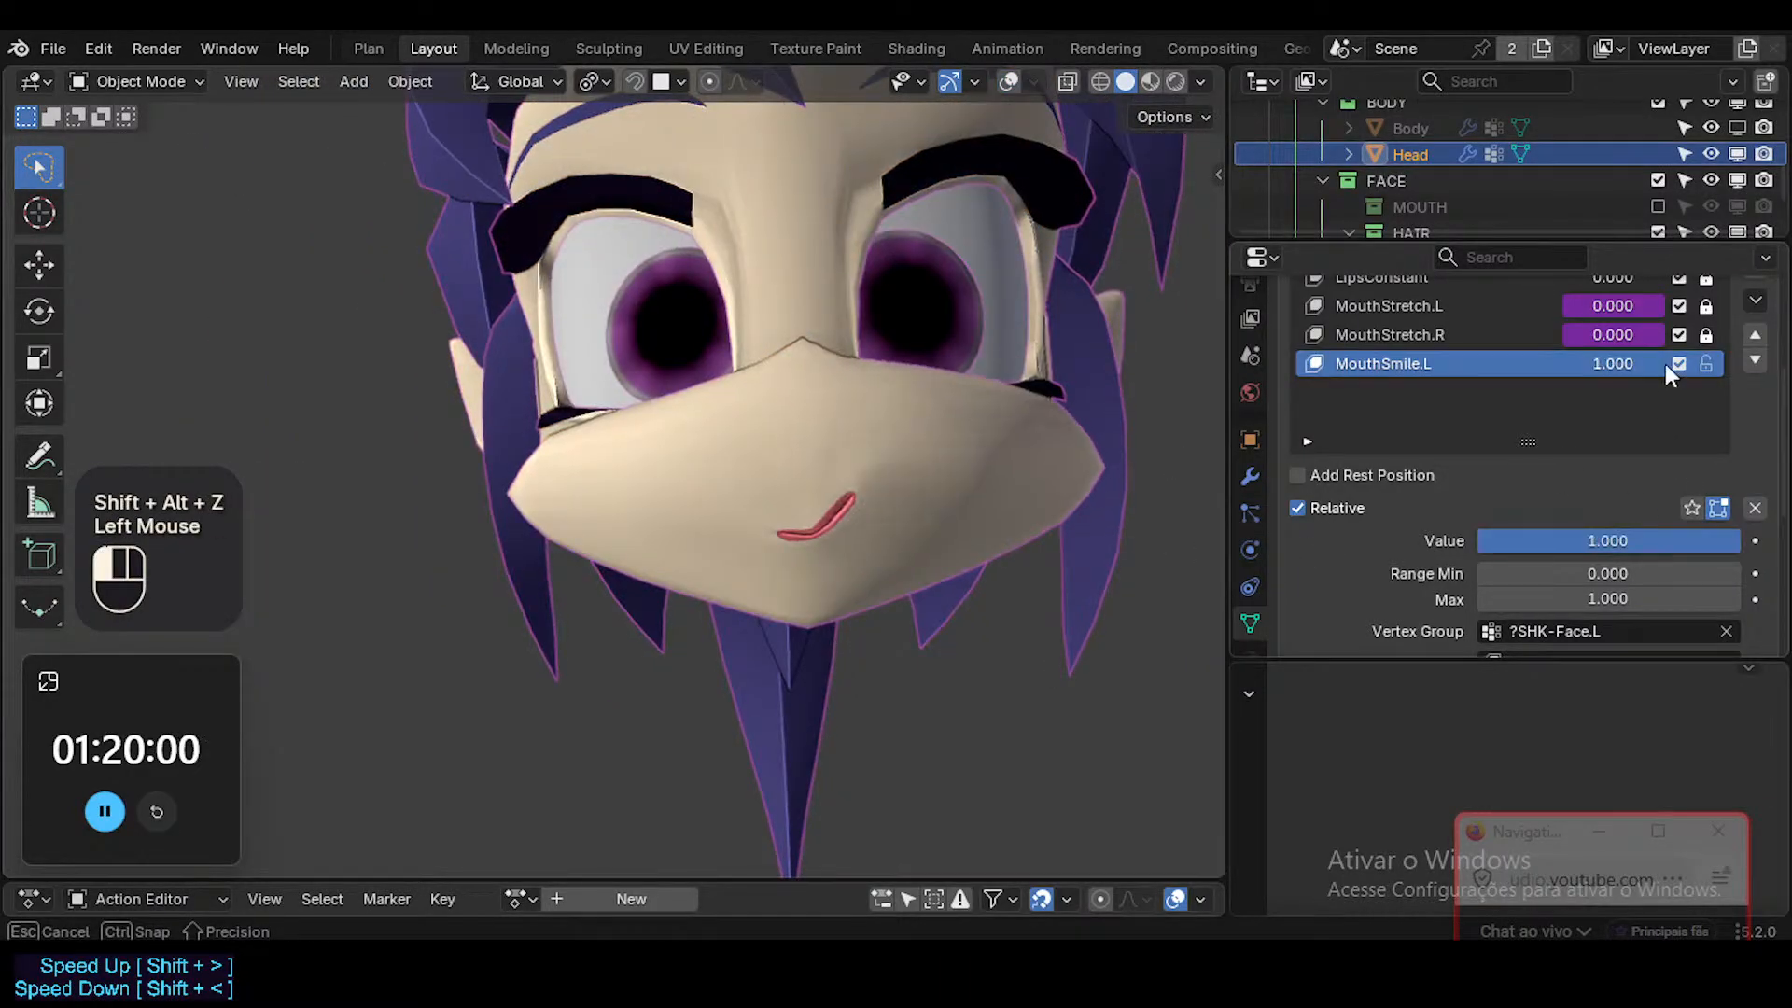
pyautogui.click(1725, 632)
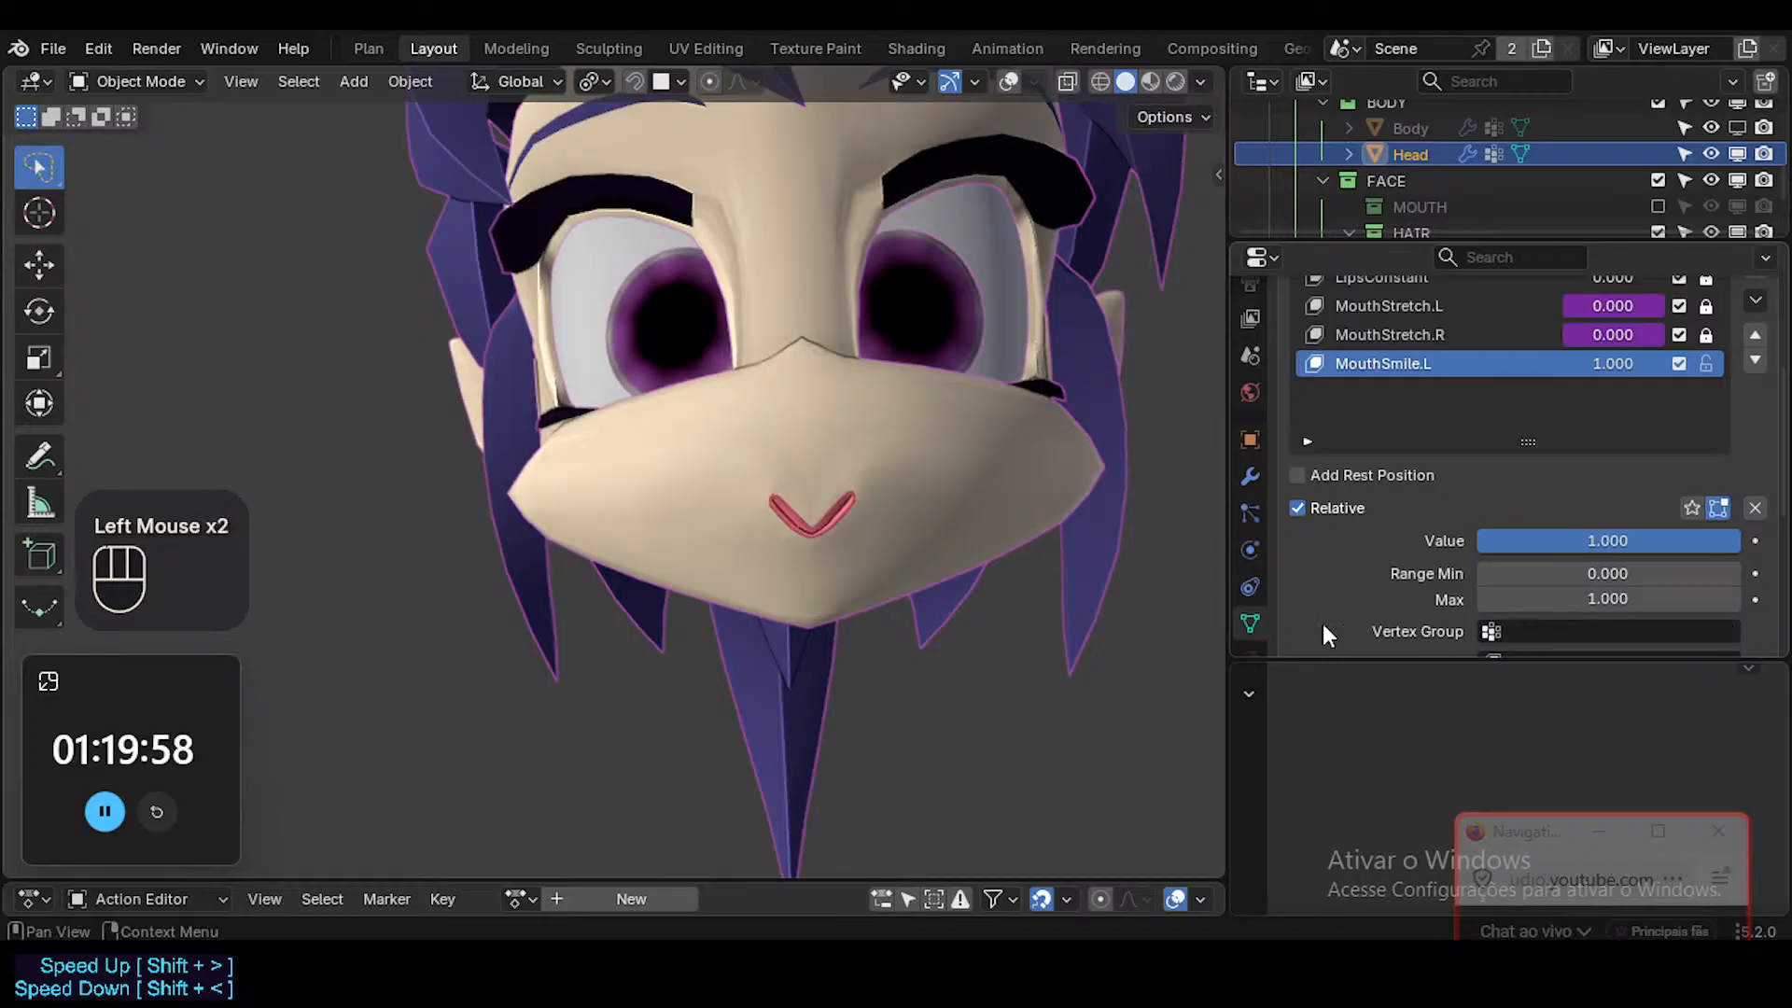
pyautogui.moveTo(964, 567); pyautogui.dragTo(950, 604, button='middle')
pyautogui.hotkey('ctrl', 'z')
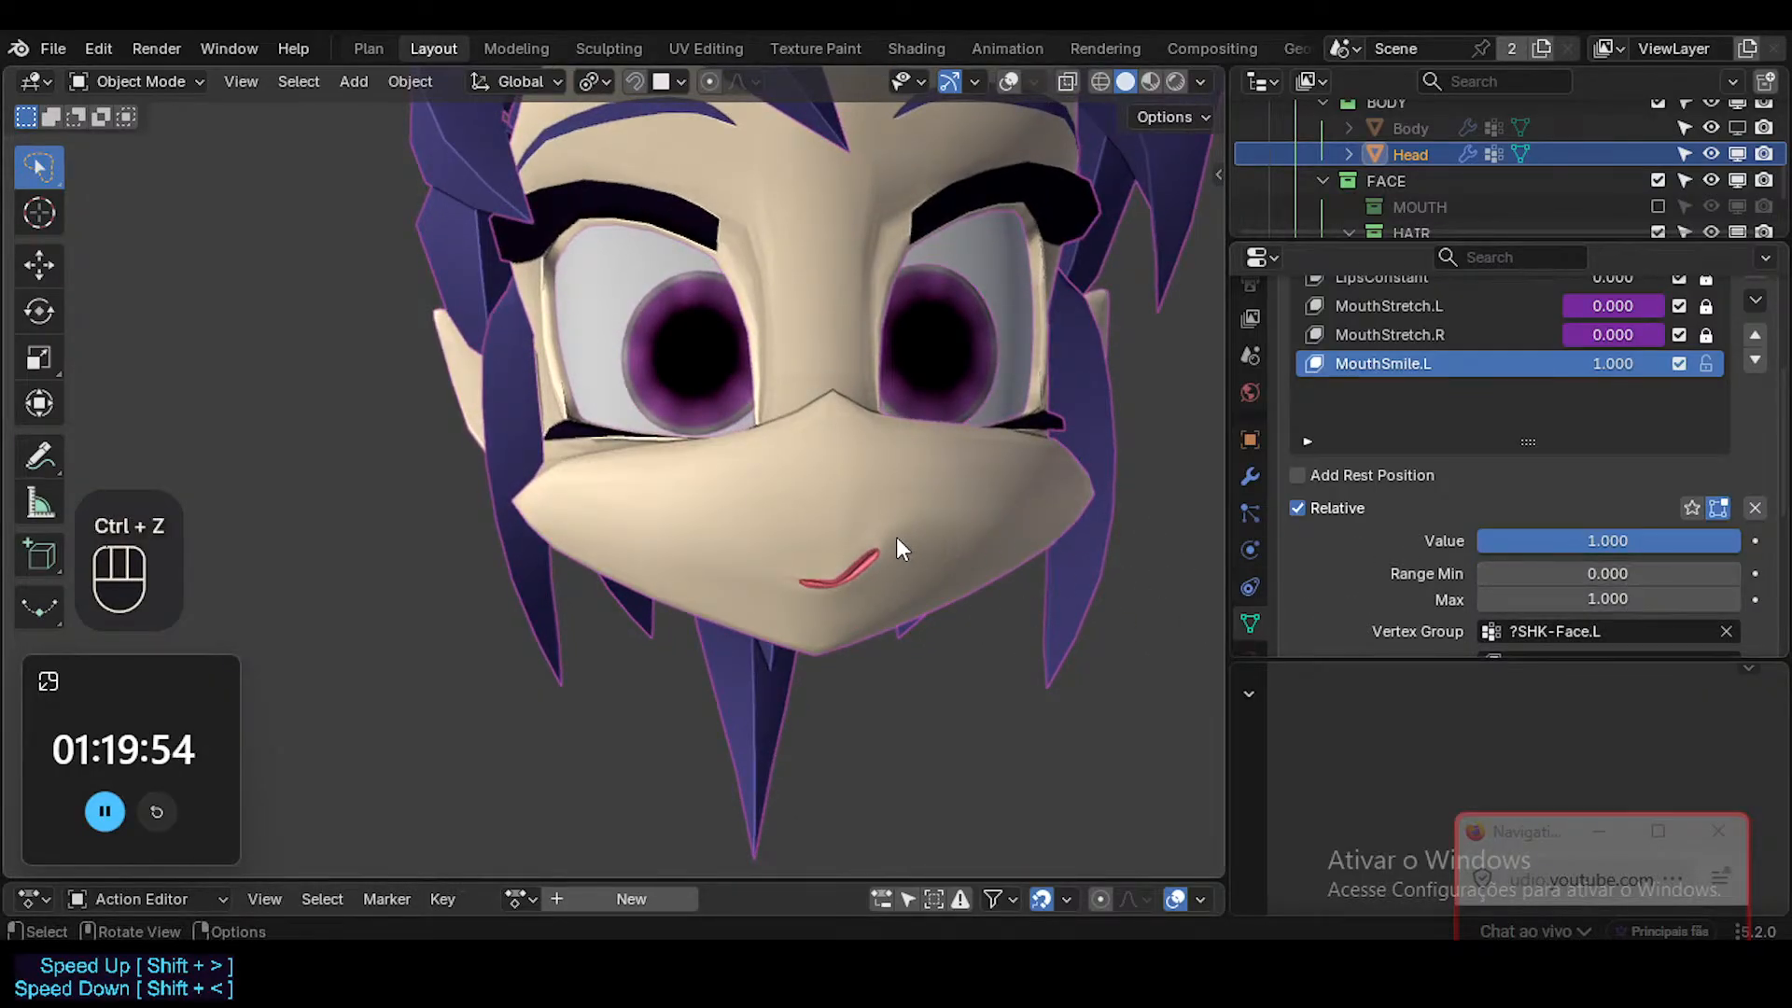
# Select the linked lips, grow the selection three times into the surrounding muzzle, and smooth the vertices slightly.
pyautogui.scroll(2, 814, 546)
pyautogui.hotkey('shift', 'alt', 'z')
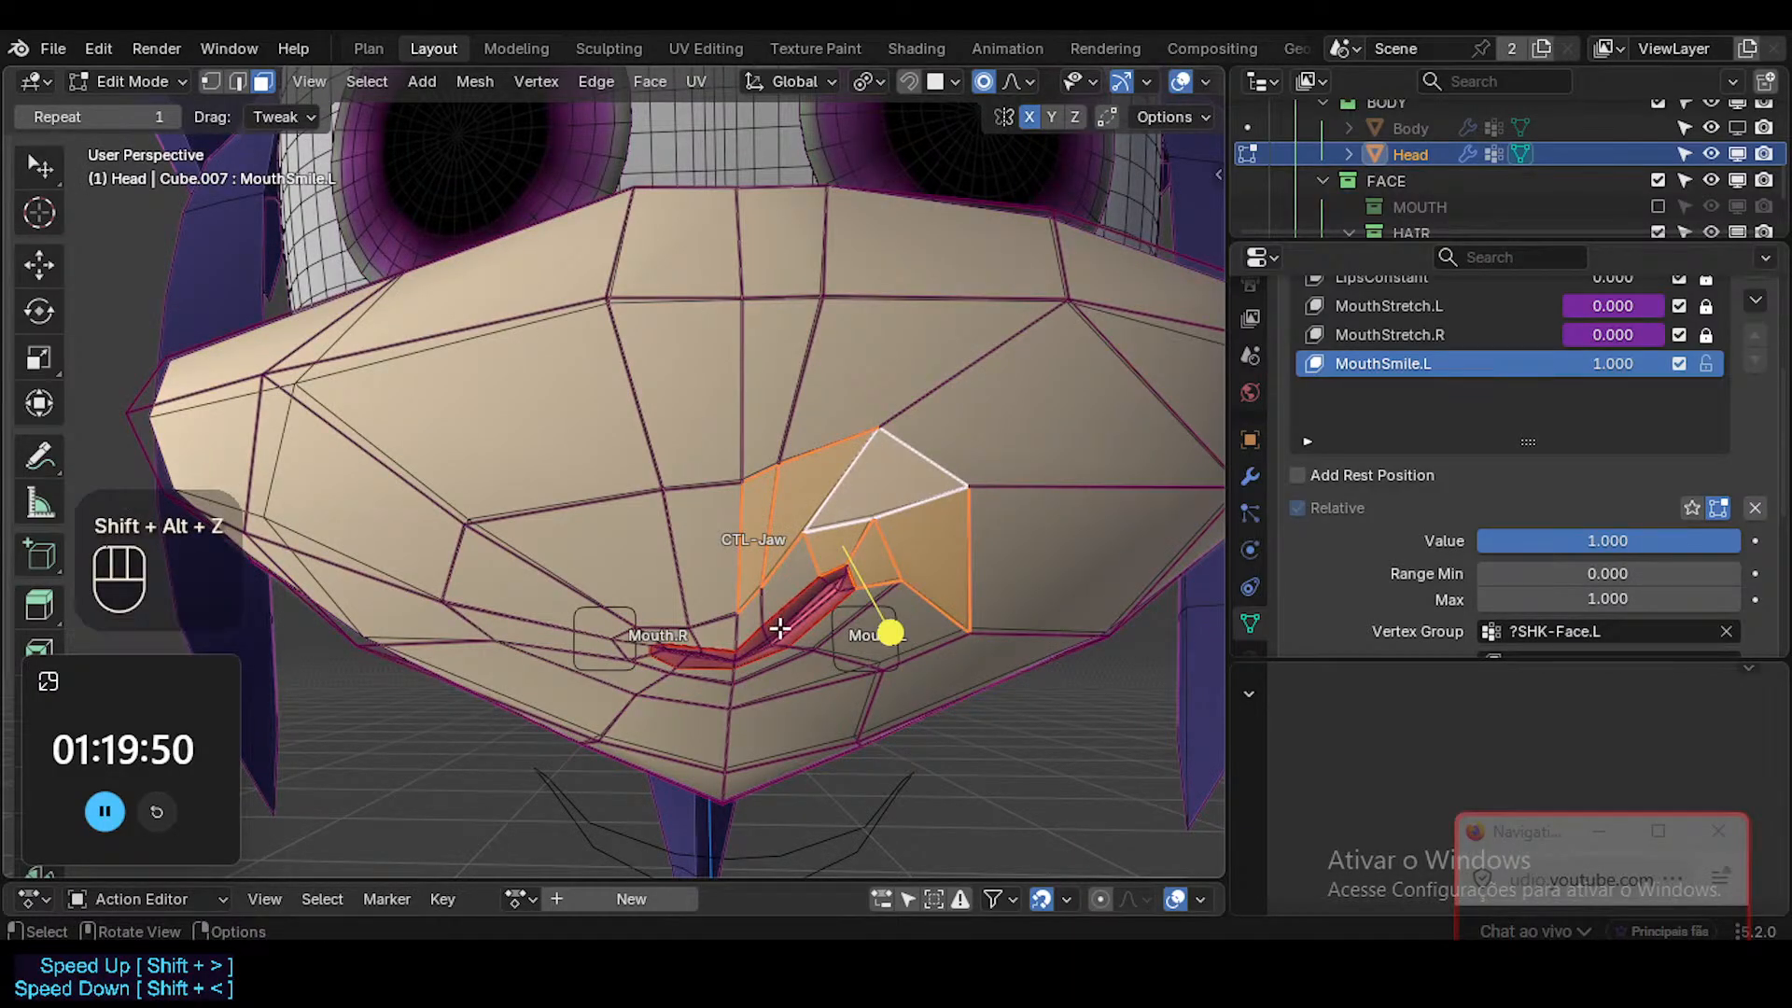
pyautogui.press('a')
pyautogui.hotkey('alt', 'a')
pyautogui.press('l')
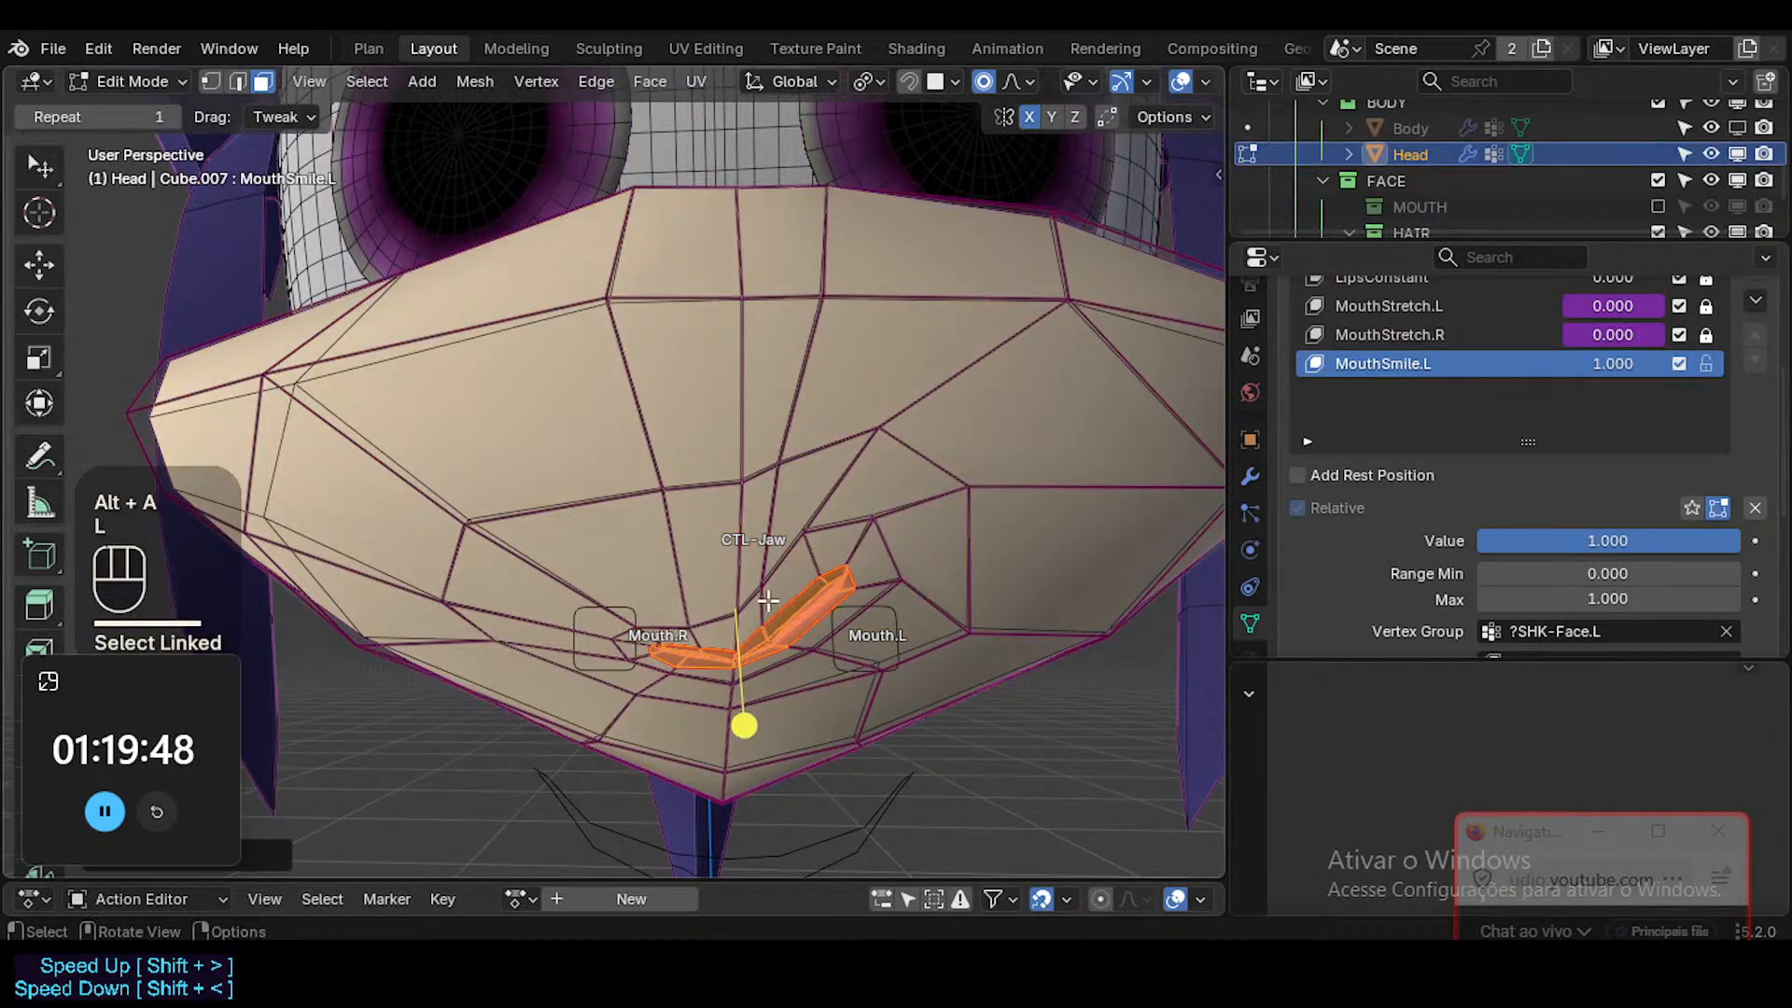
pyautogui.press('ctrl+KP_Add')
pyautogui.press('ctrl+KP_Add')
pyautogui.press('ctrl+KP_Add')
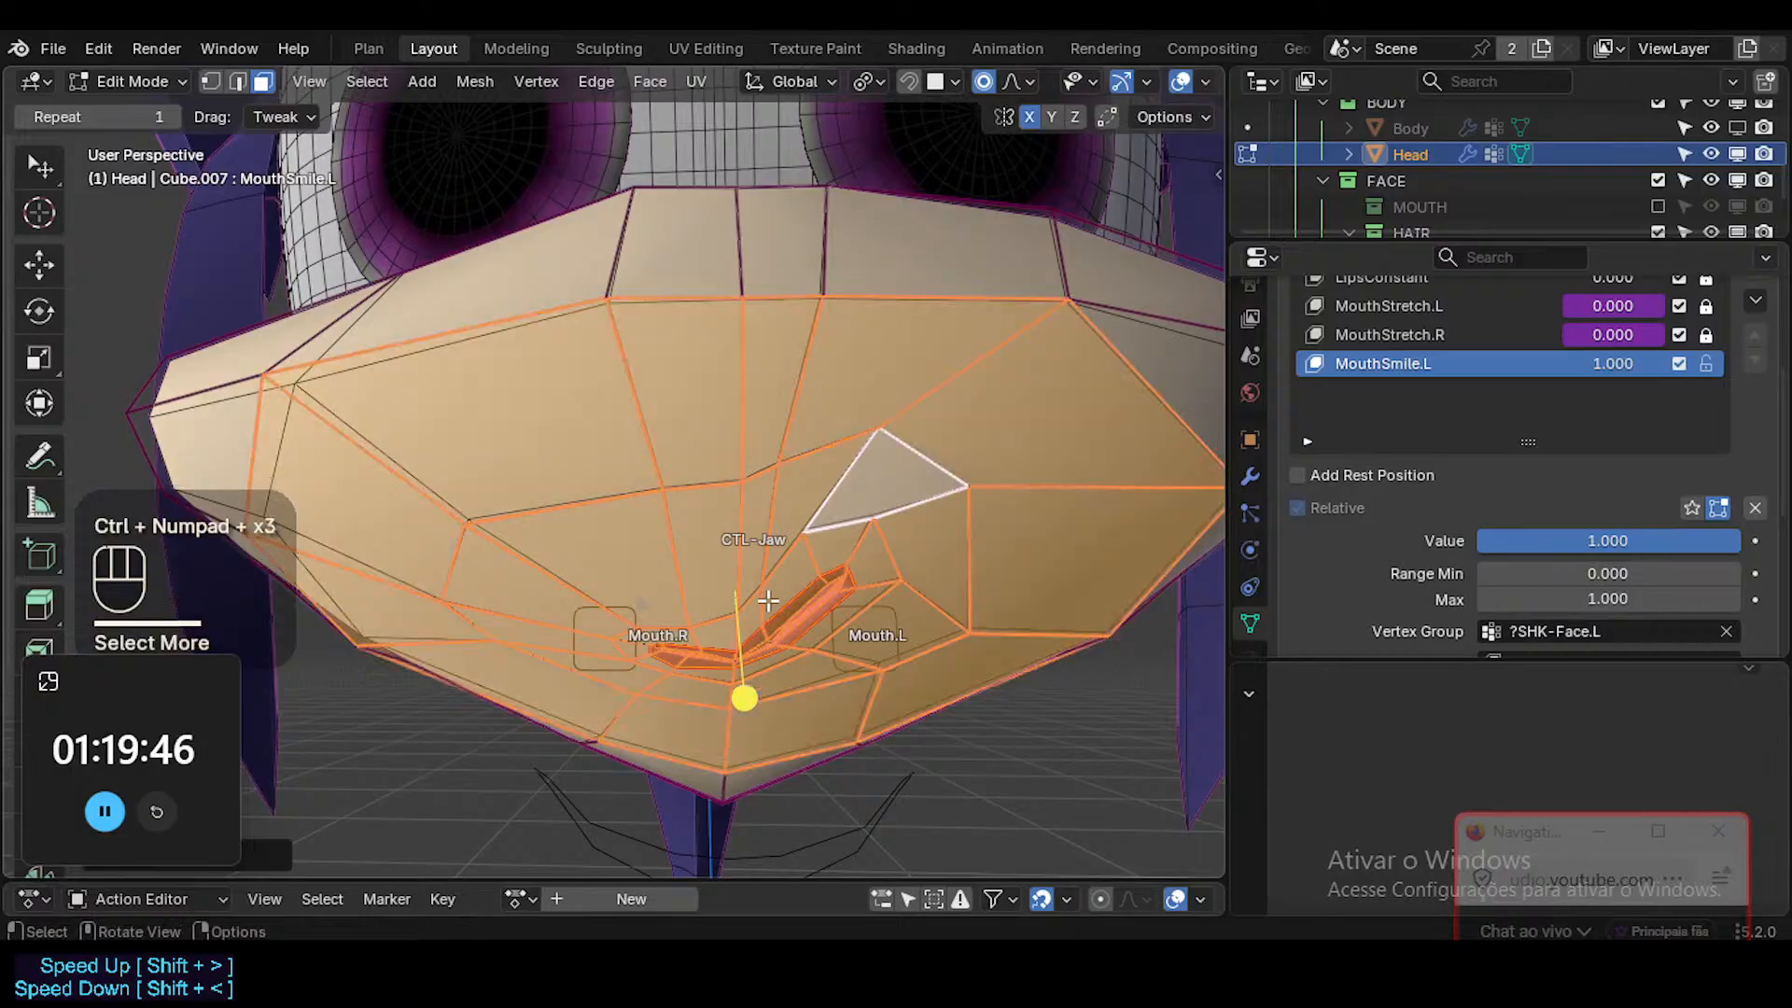
pyautogui.moveTo(749, 698); pyautogui.dragTo(770, 704)
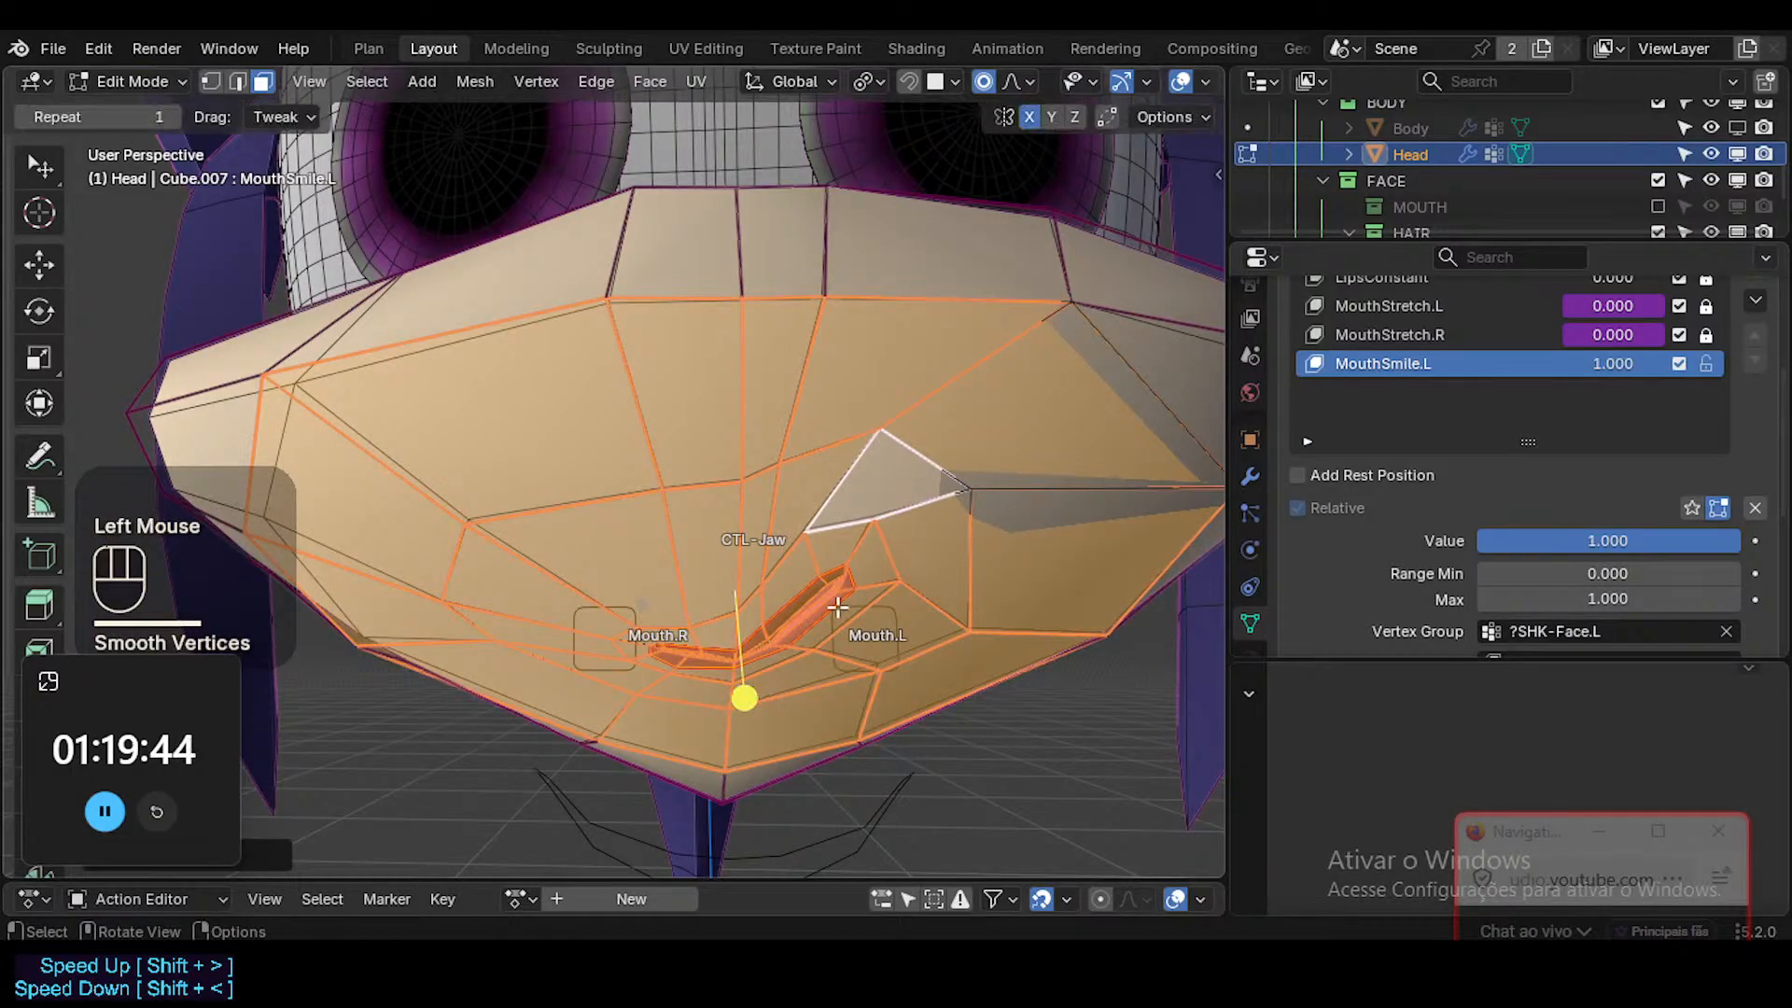
# Move the skin vertex beside the left lip corner on MouthSmile.L with proportional editing, and check the head without overlays.
pyautogui.hotkey('alt', 'a')
pyautogui.press('1')
pyautogui.click(978, 488)
pyautogui.moveTo(983, 666); pyautogui.dragTo(998, 573, button='middle')
pyautogui.press('g')
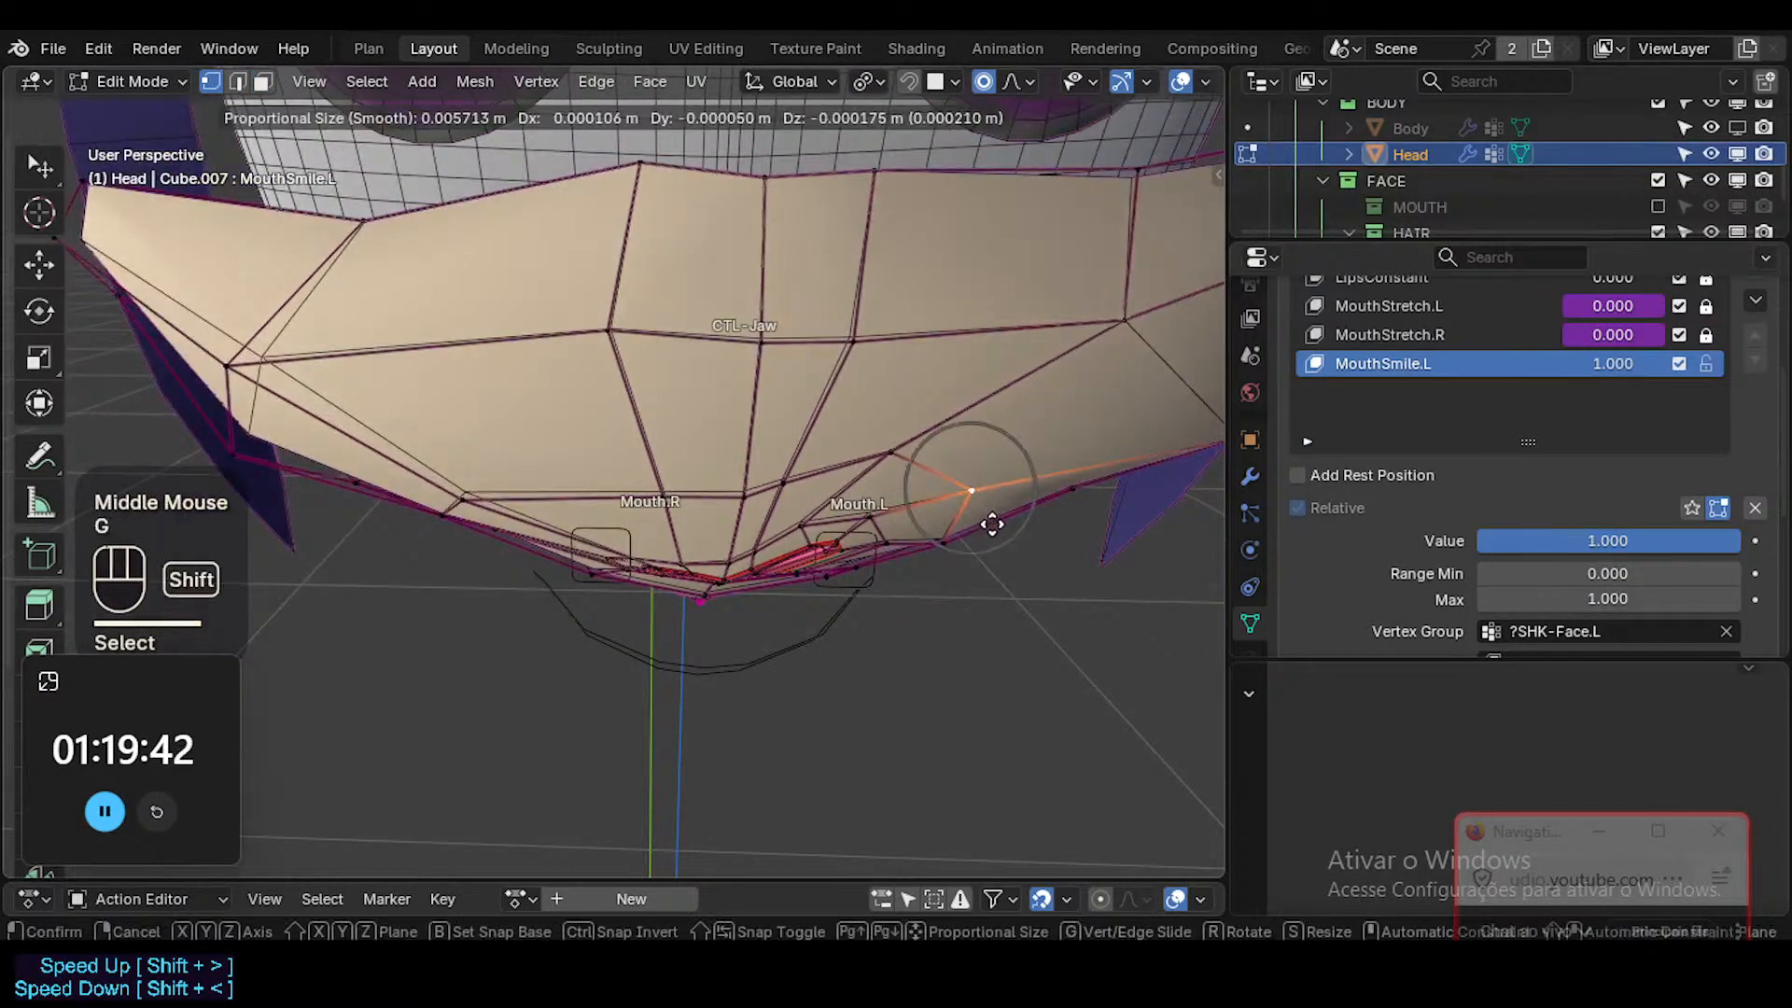
pyautogui.keyDown('shift'); pyautogui.click(996, 525); pyautogui.keyUp('shift')
pyautogui.keyDown('shift'); pyautogui.moveTo(1047, 507); pyautogui.dragTo(1032, 470, button='middle'); pyautogui.keyUp('shift')
pyautogui.click(1029, 521)
pyautogui.press('Tab')
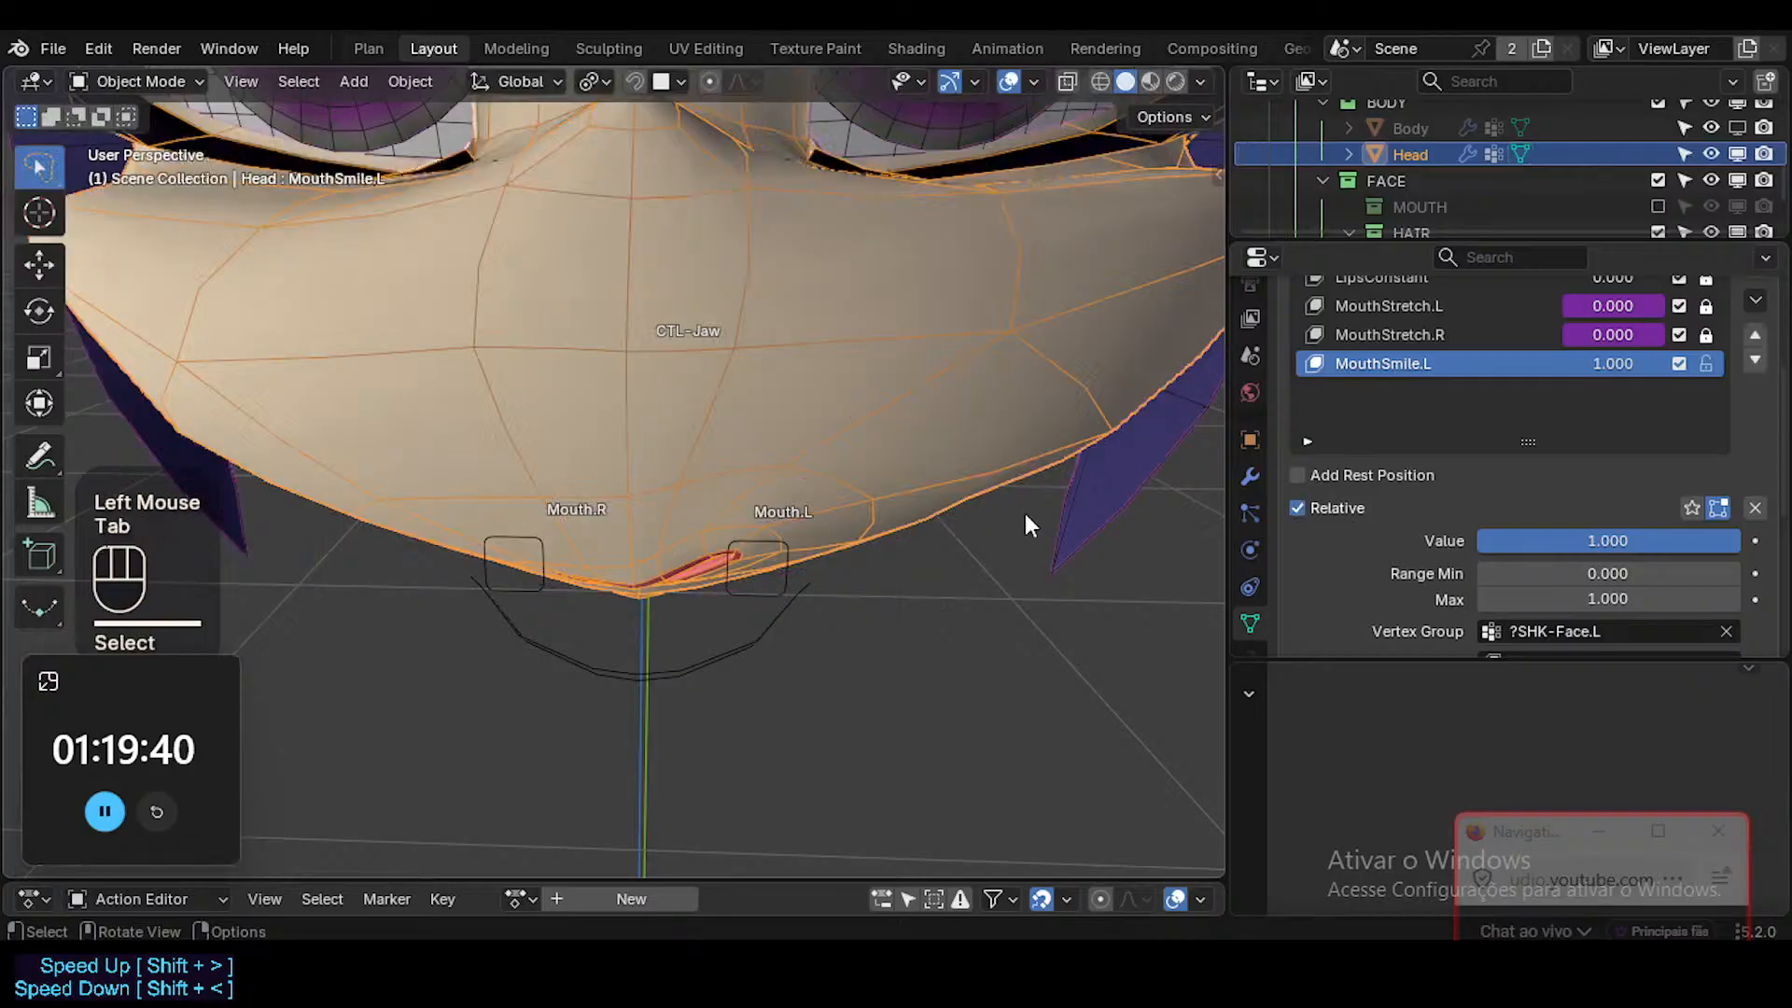
pyautogui.scroll(-2, 871, 608)
pyautogui.moveTo(871, 607); pyautogui.dragTo(799, 396, button='middle')
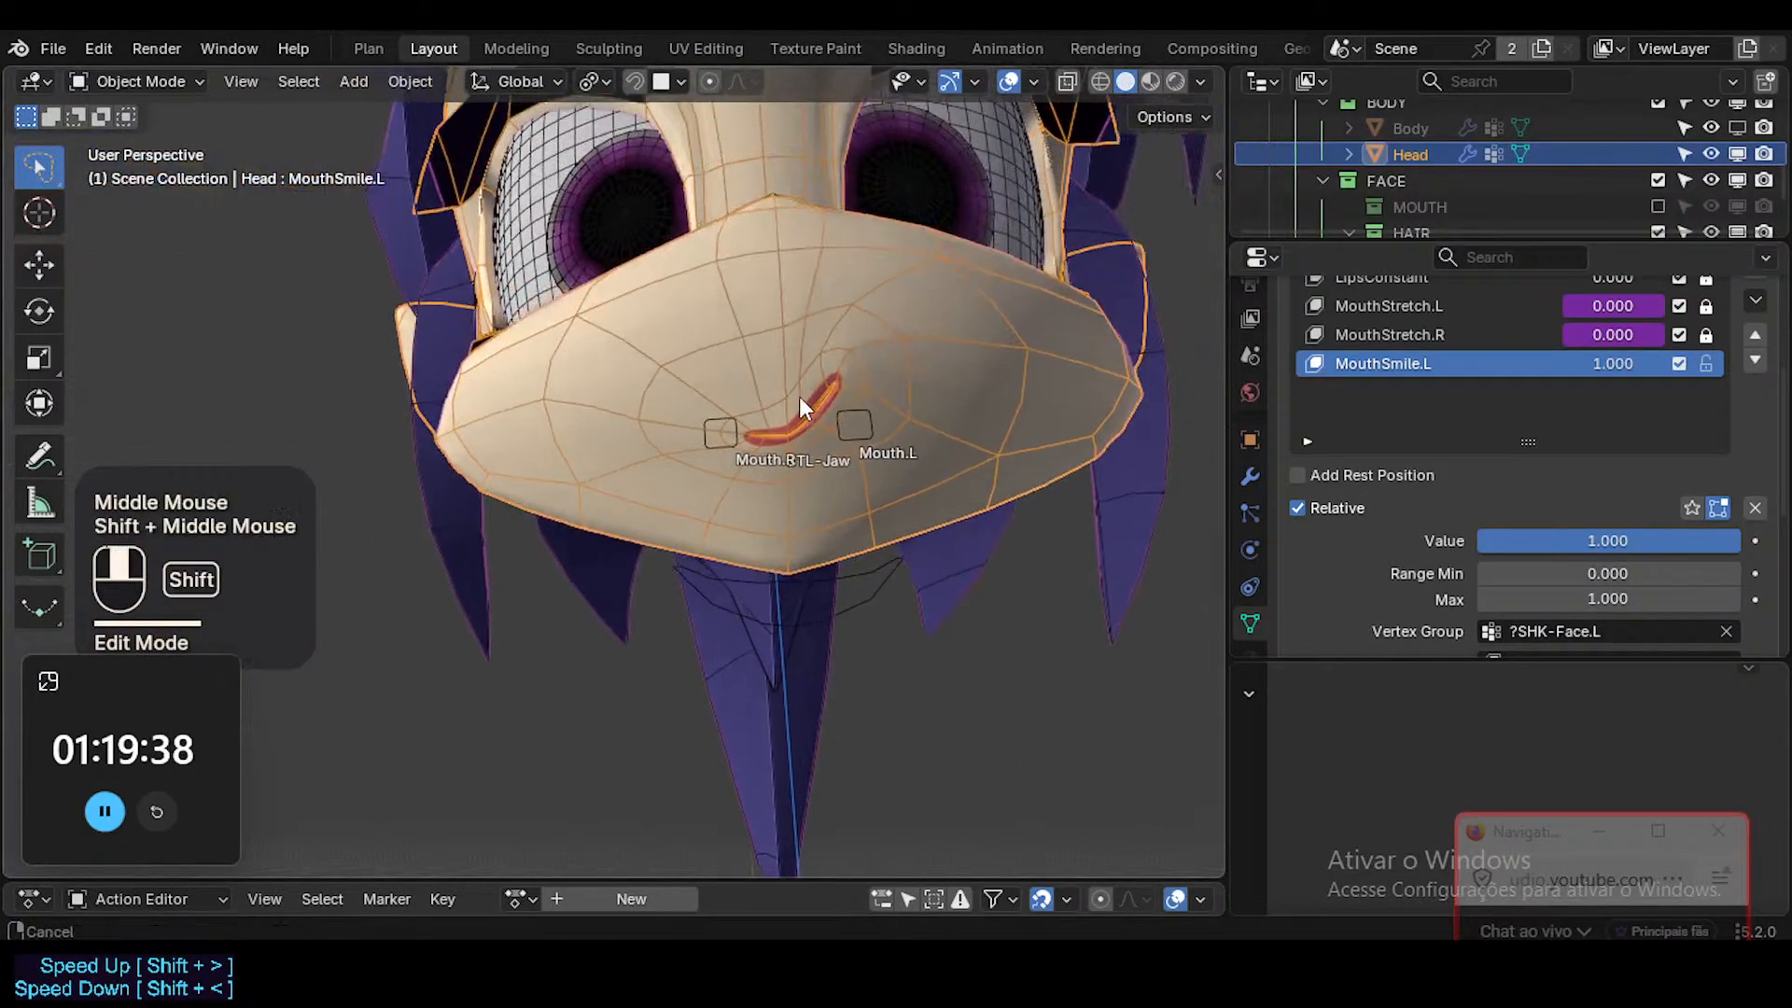
pyautogui.hotkey('shift', 'alt', 'z')
pyautogui.scroll(1, 830, 434)
pyautogui.hotkey('shift', 'alt', 'z')
# Select the small face at the left lip corner in Edit Mode, and move it slightly down and inward with proportional editing.
pyautogui.press('Tab')
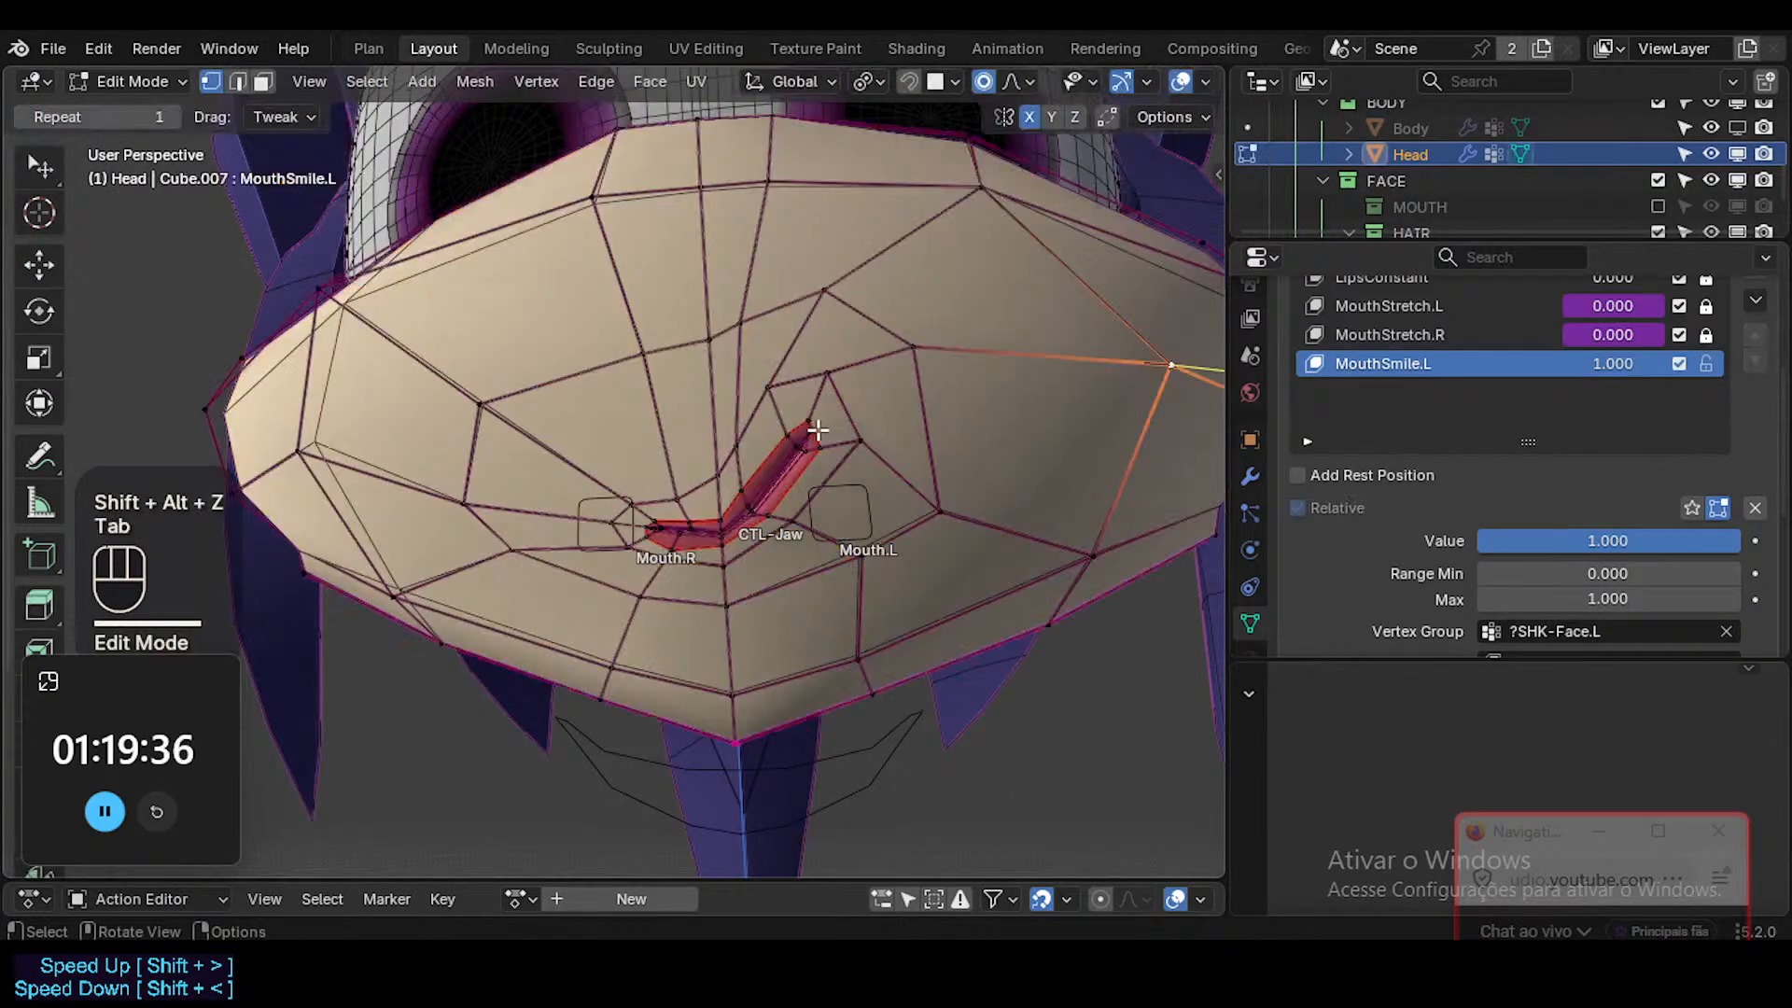
pyautogui.press('1')
pyautogui.click(821, 435)
pyautogui.press('3')
pyautogui.click(821, 455)
pyautogui.press('g')
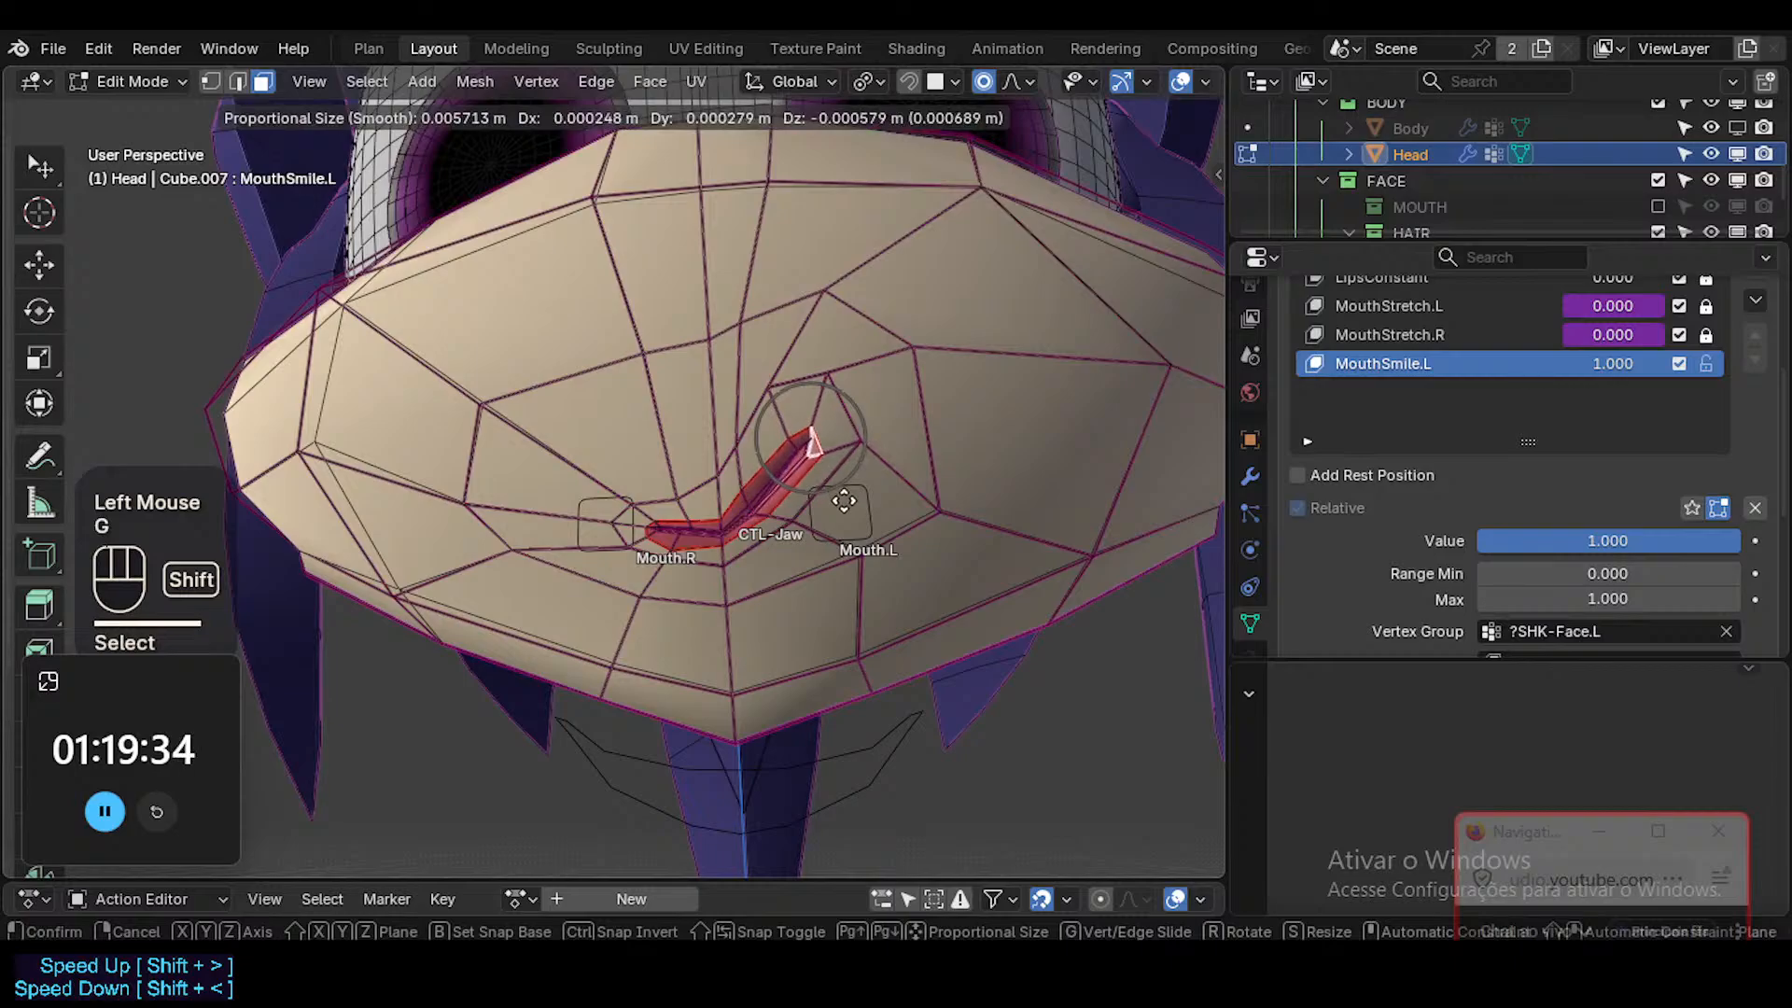
pyautogui.scroll(-4, 844, 501)
pyautogui.keyDown('shift'); pyautogui.click(825, 530); pyautogui.keyUp('shift')
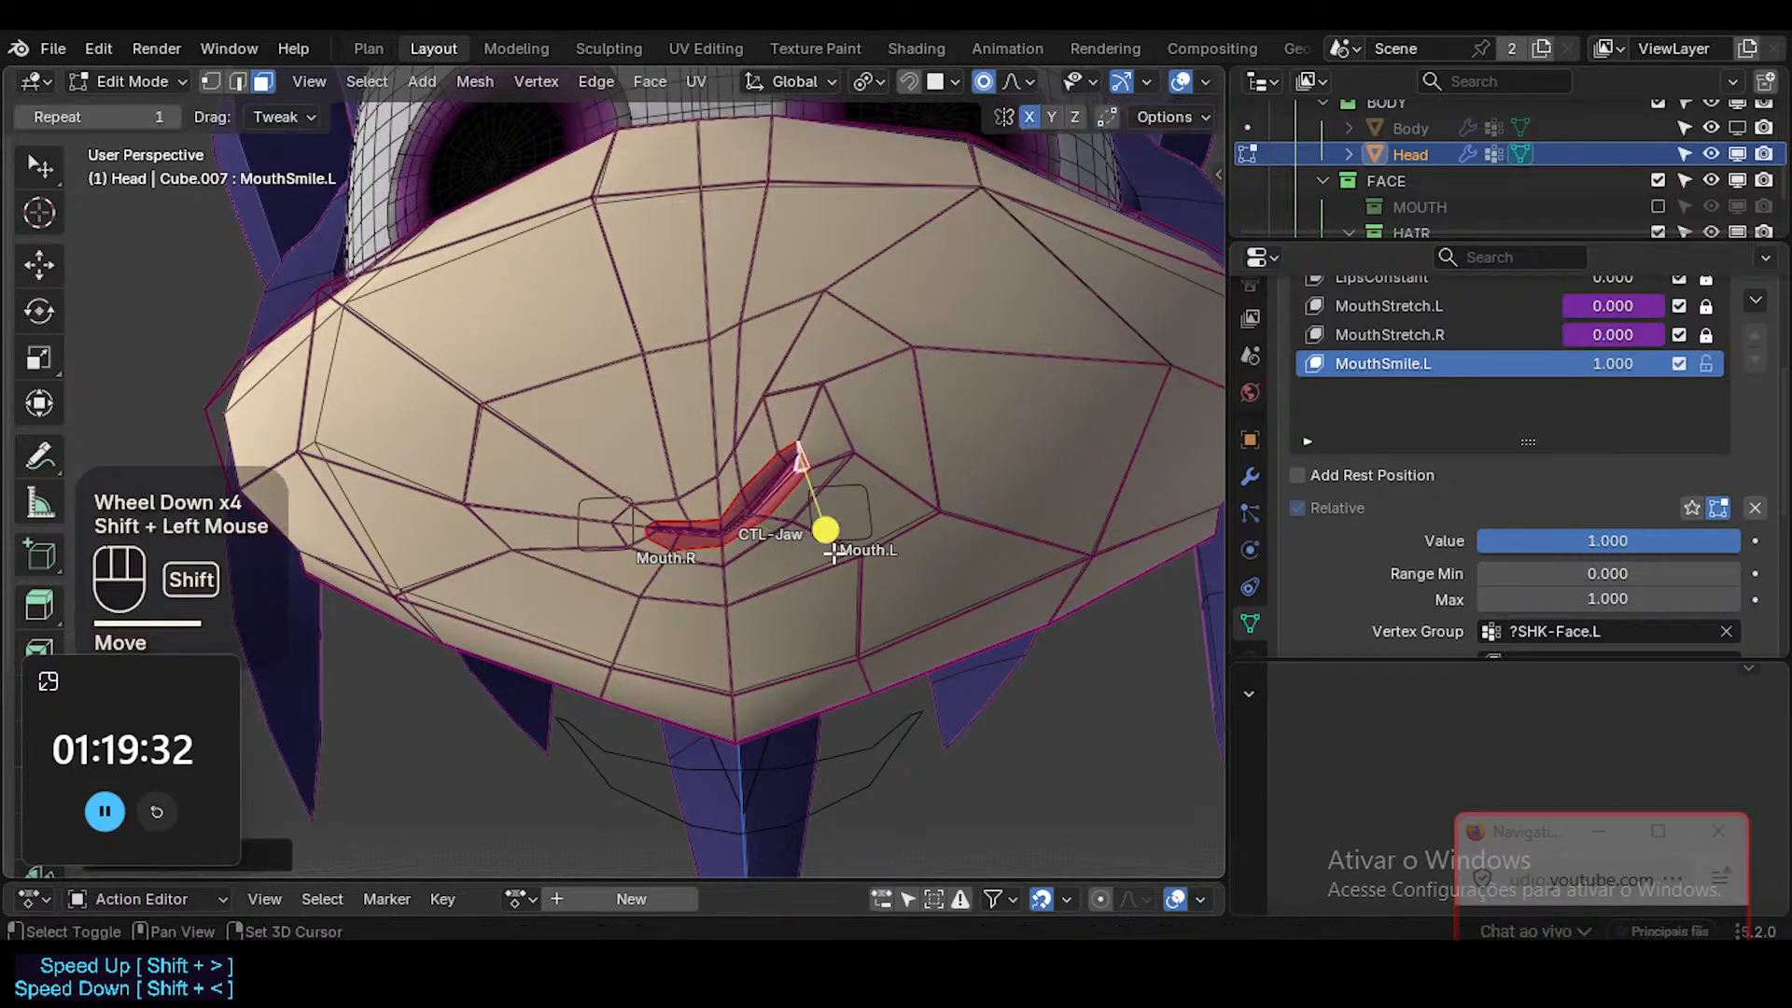
# Select the short edge across the upper lip's left half, and move it slightly.
pyautogui.press('1')
pyautogui.press('2')
pyautogui.click(766, 480)
pyautogui.press('g')
pyautogui.press('Escape')
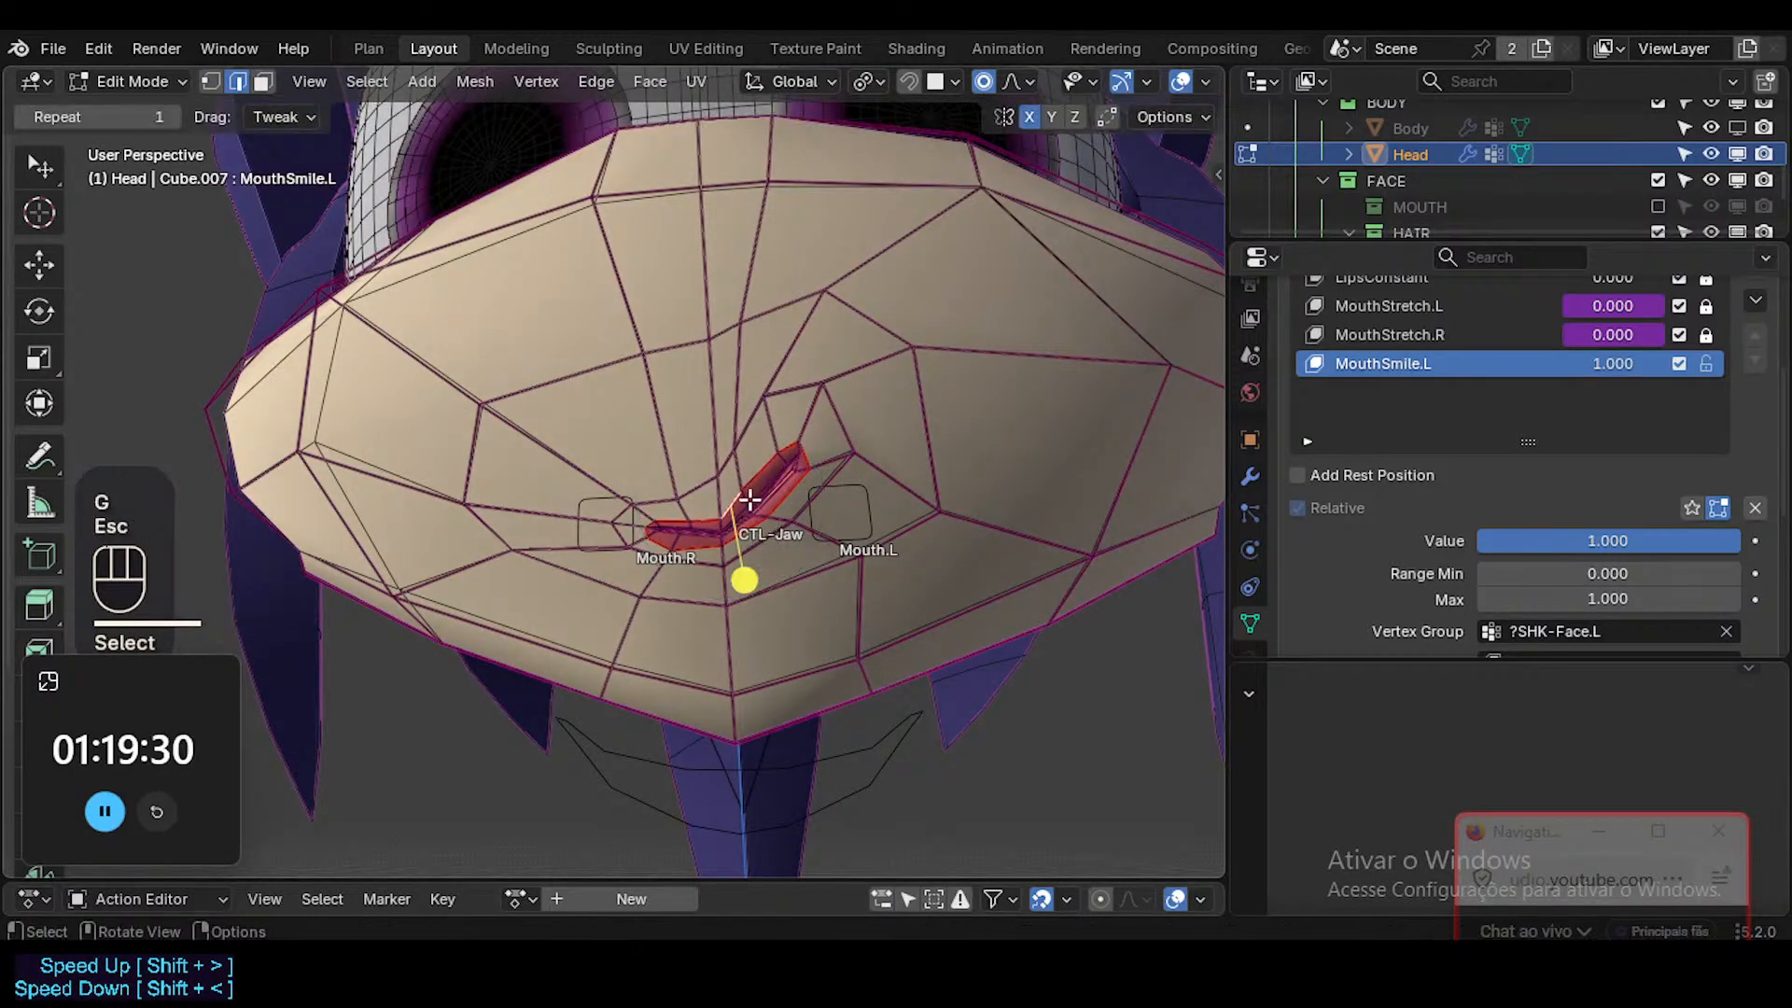
pyautogui.press('g')
pyautogui.keyDown('shift'); pyautogui.click(780, 580); pyautogui.keyUp('shift')
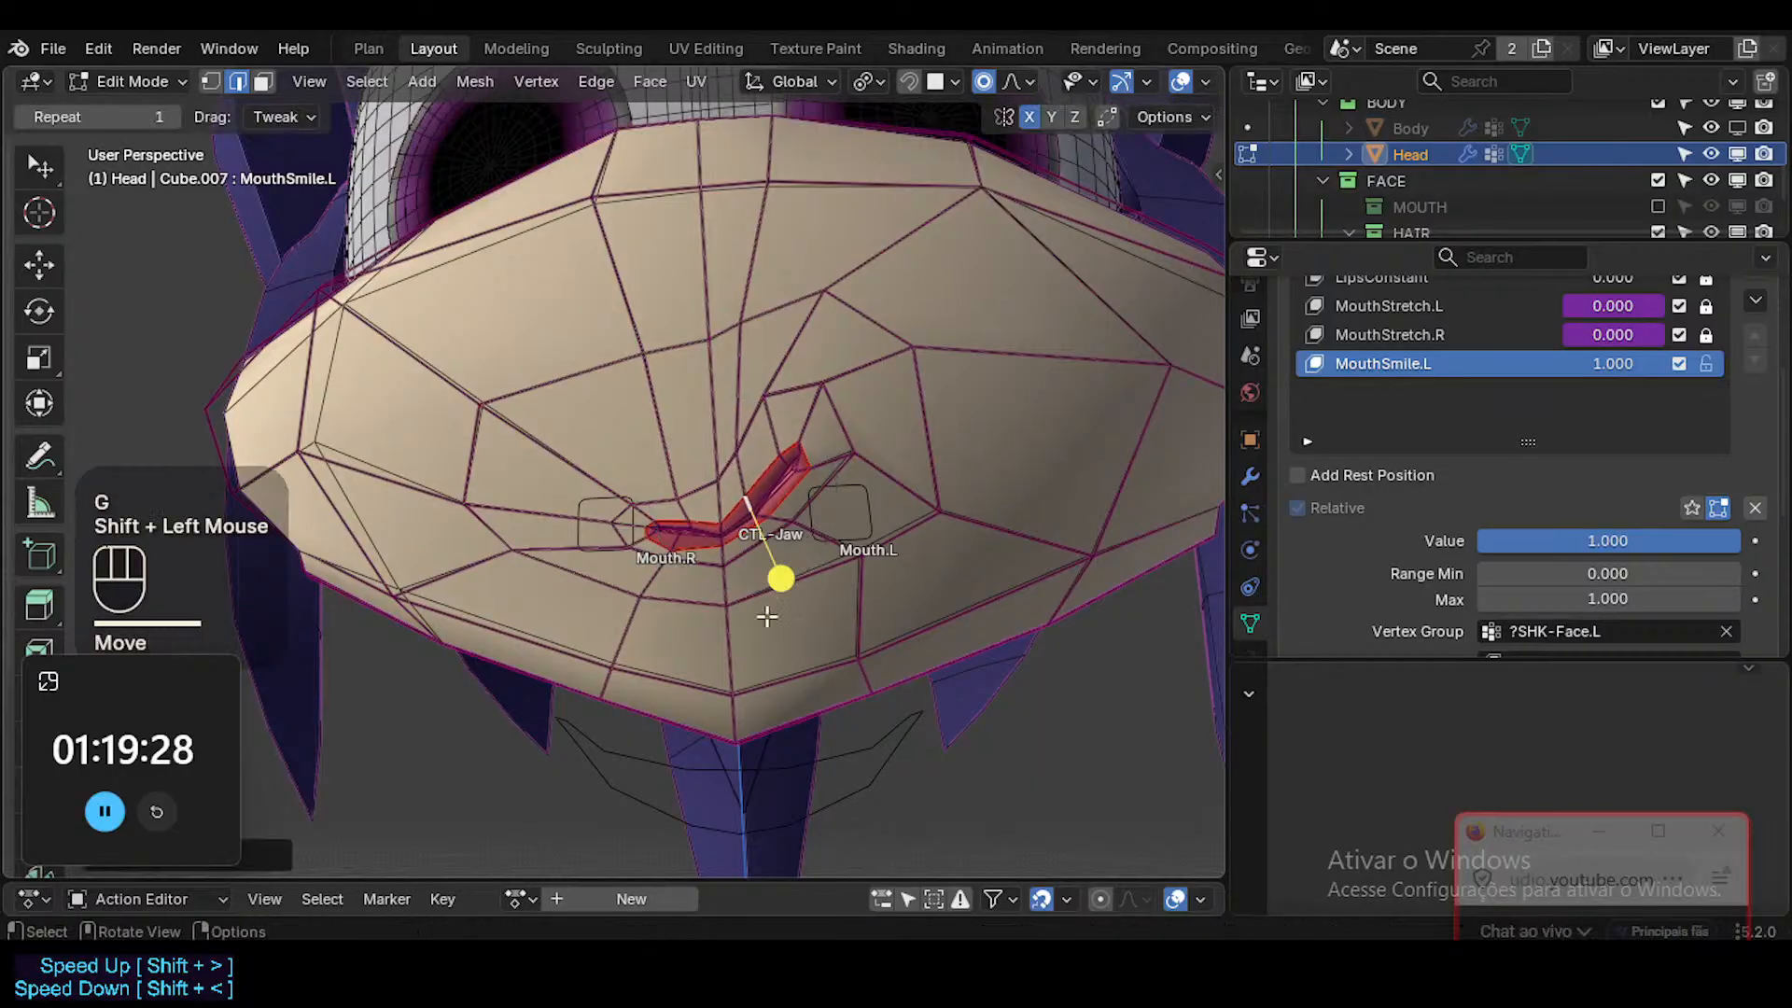
# Rotate the selected upper-lip cross edge to follow the lip's curve.
pyautogui.moveTo(780, 580); pyautogui.dragTo(331, 228, button='middle')
pyautogui.moveTo(332, 228); pyautogui.dragTo(388, 280)
pyautogui.press('r')
pyautogui.click(588, 348)
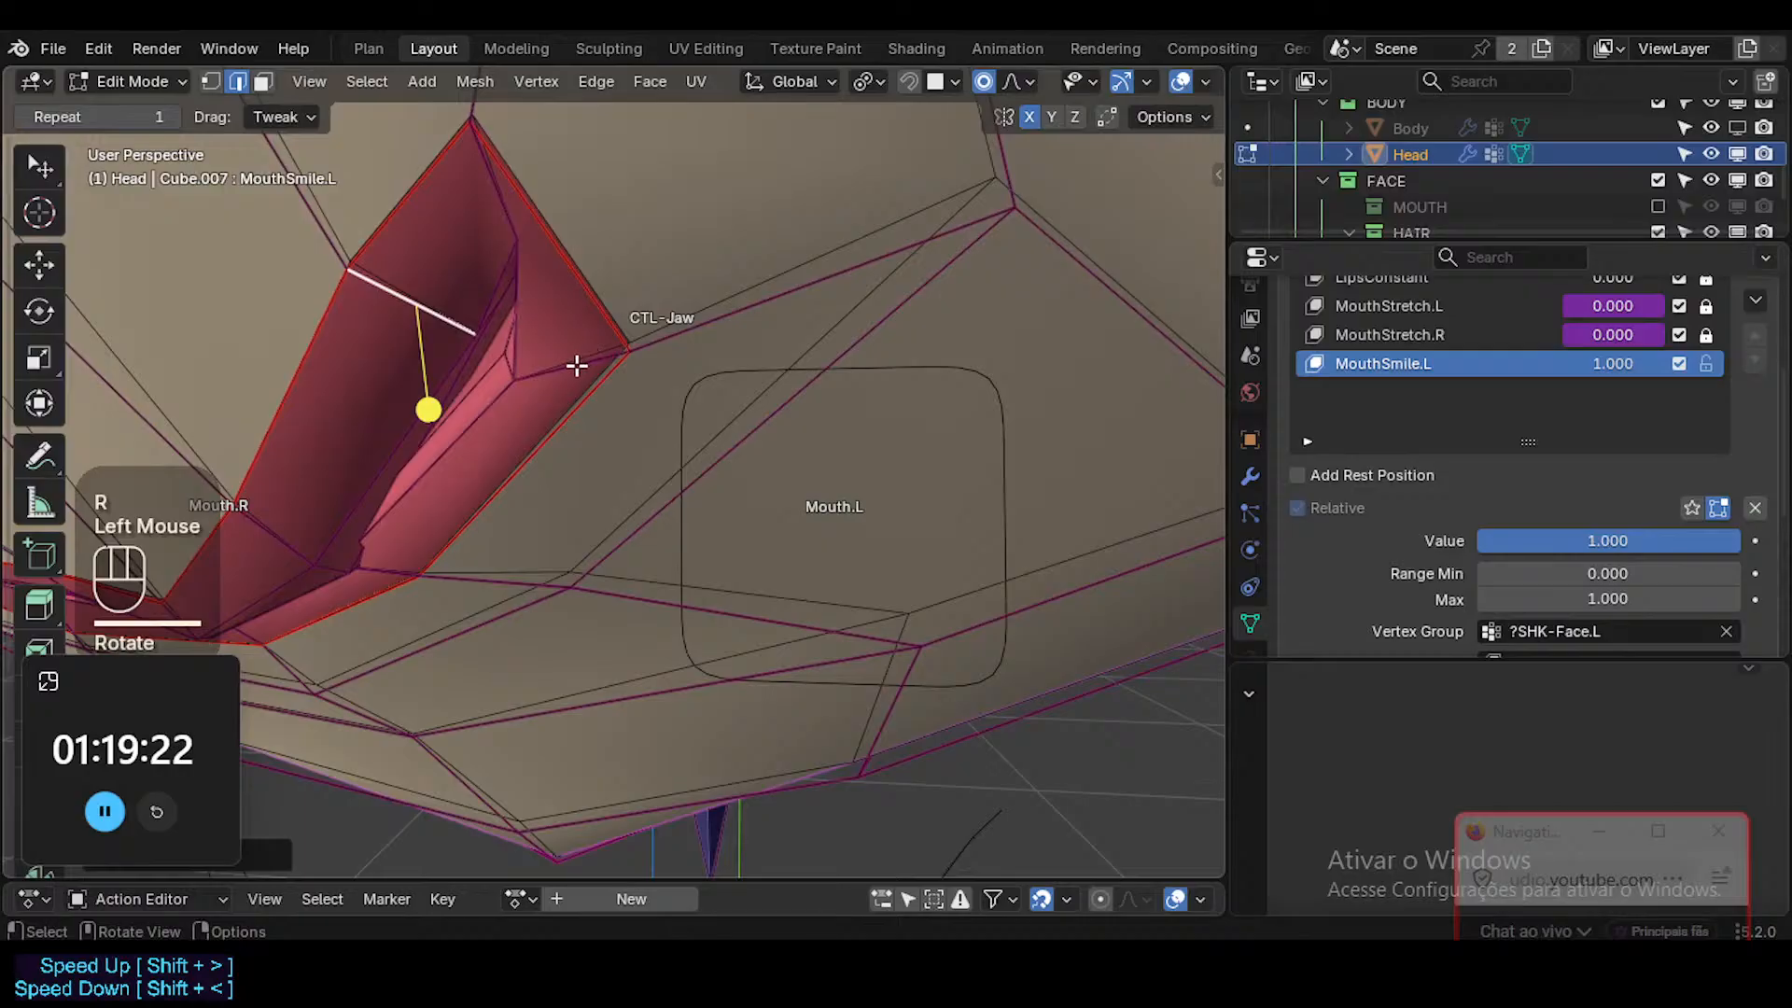
pyautogui.press('r')
pyautogui.click(380, 560)
# Move the lower lip's middle cross edge down and its cross edge near the left corner inward with proportional editing.
pyautogui.click(387, 586)
pyautogui.press('g')
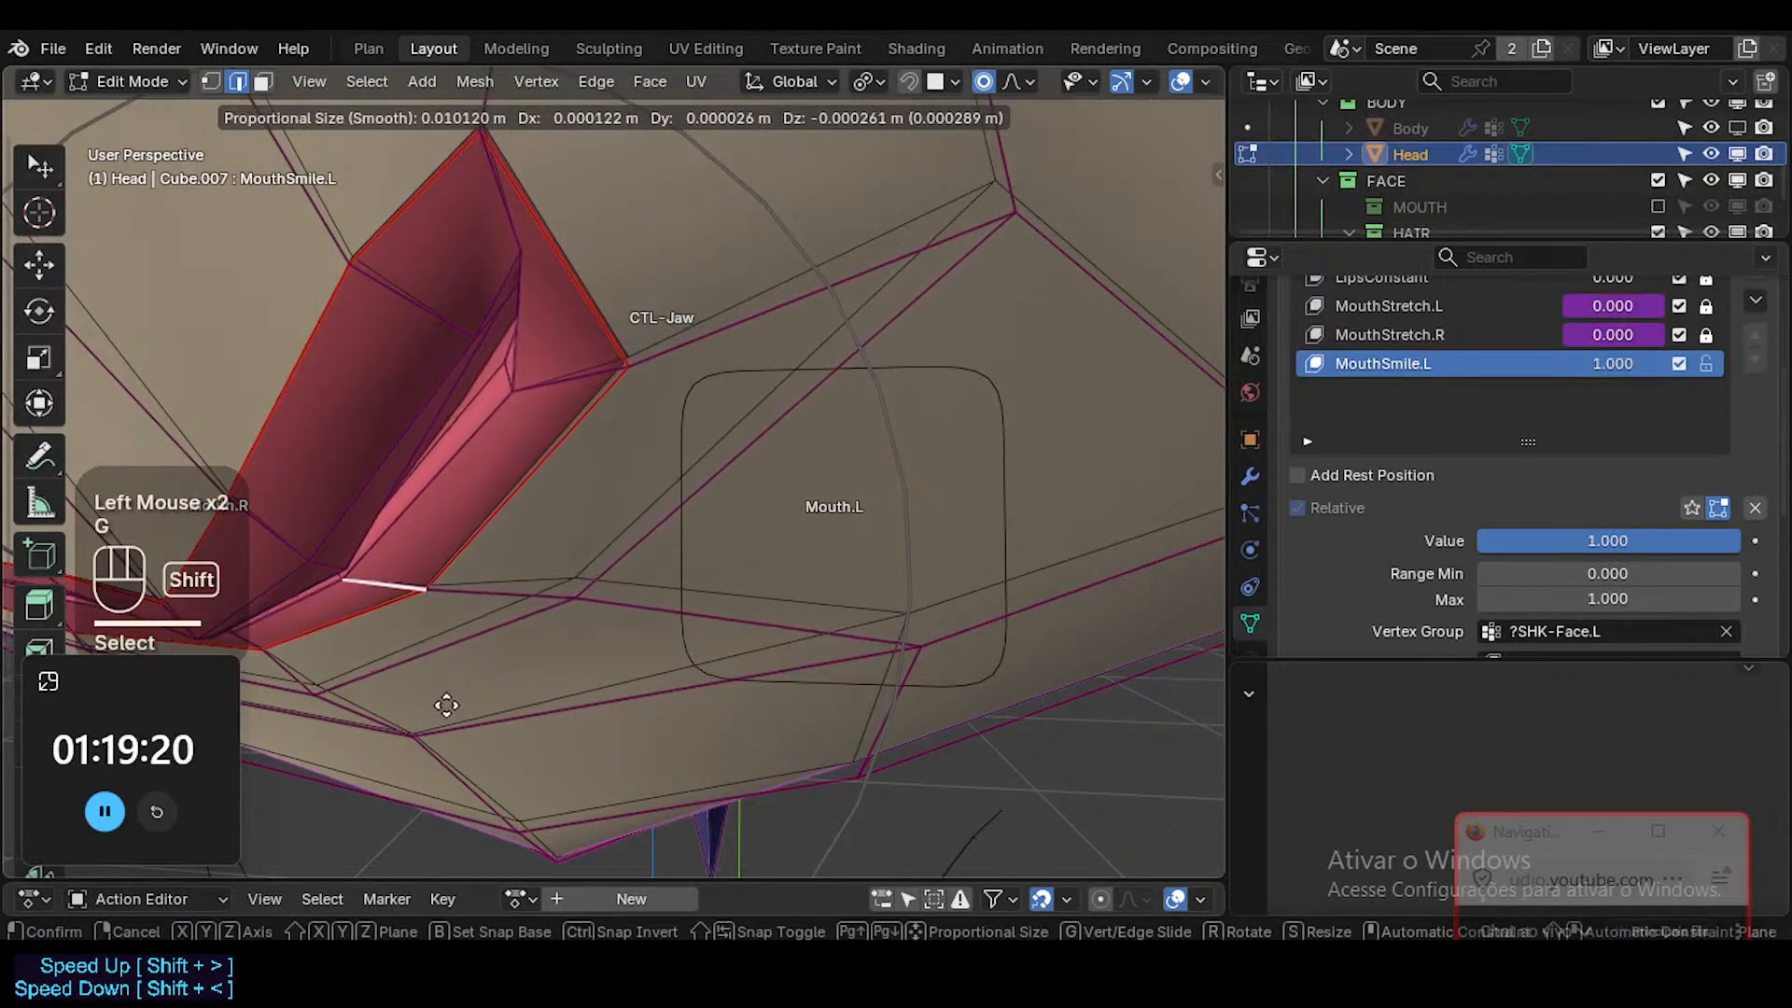
pyautogui.keyDown('shift'); pyautogui.click(446, 704); pyautogui.keyUp('shift')
pyautogui.click(552, 388)
pyautogui.press('g')
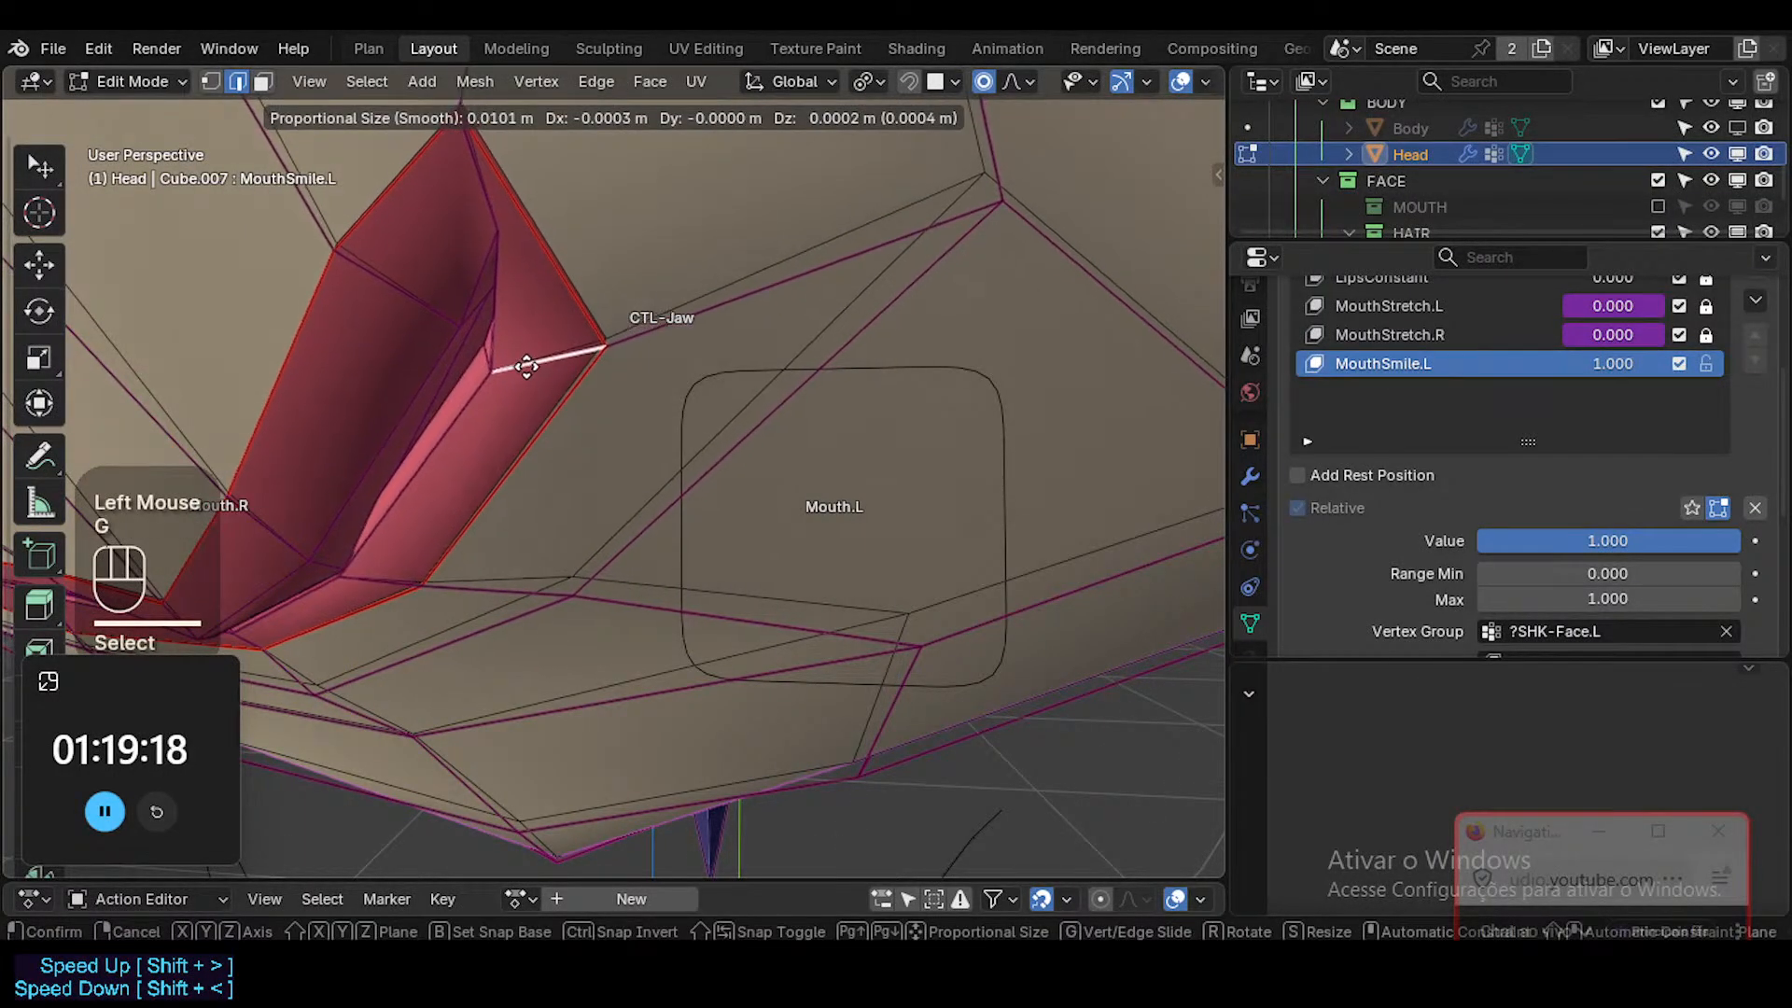
pyautogui.scroll(5, 526, 367)
pyautogui.keyDown('shift'); pyautogui.click(507, 310); pyautogui.keyUp('shift')
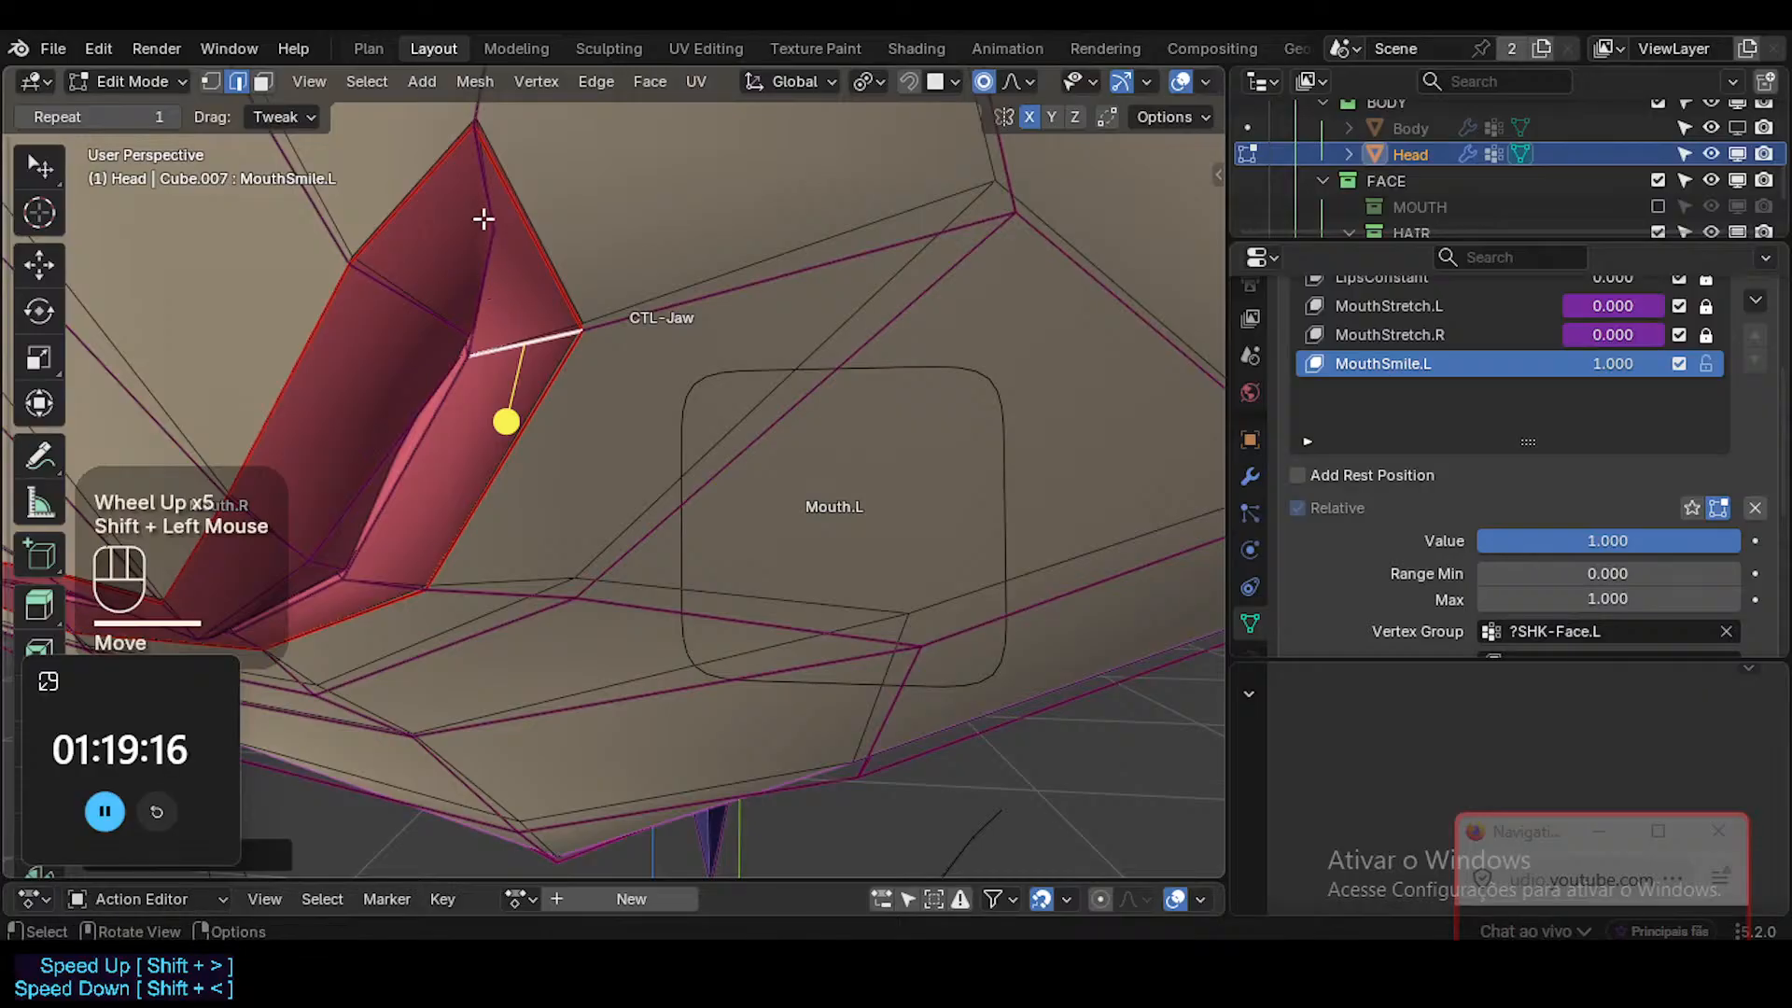
# Select the inner vertex beside the left lip corner, and reposition it with a smaller proportional editing radius.
pyautogui.click(210, 81)
pyautogui.click(492, 232)
pyautogui.moveTo(492, 232); pyautogui.dragTo(592, 220, button='middle')
pyautogui.press('g')
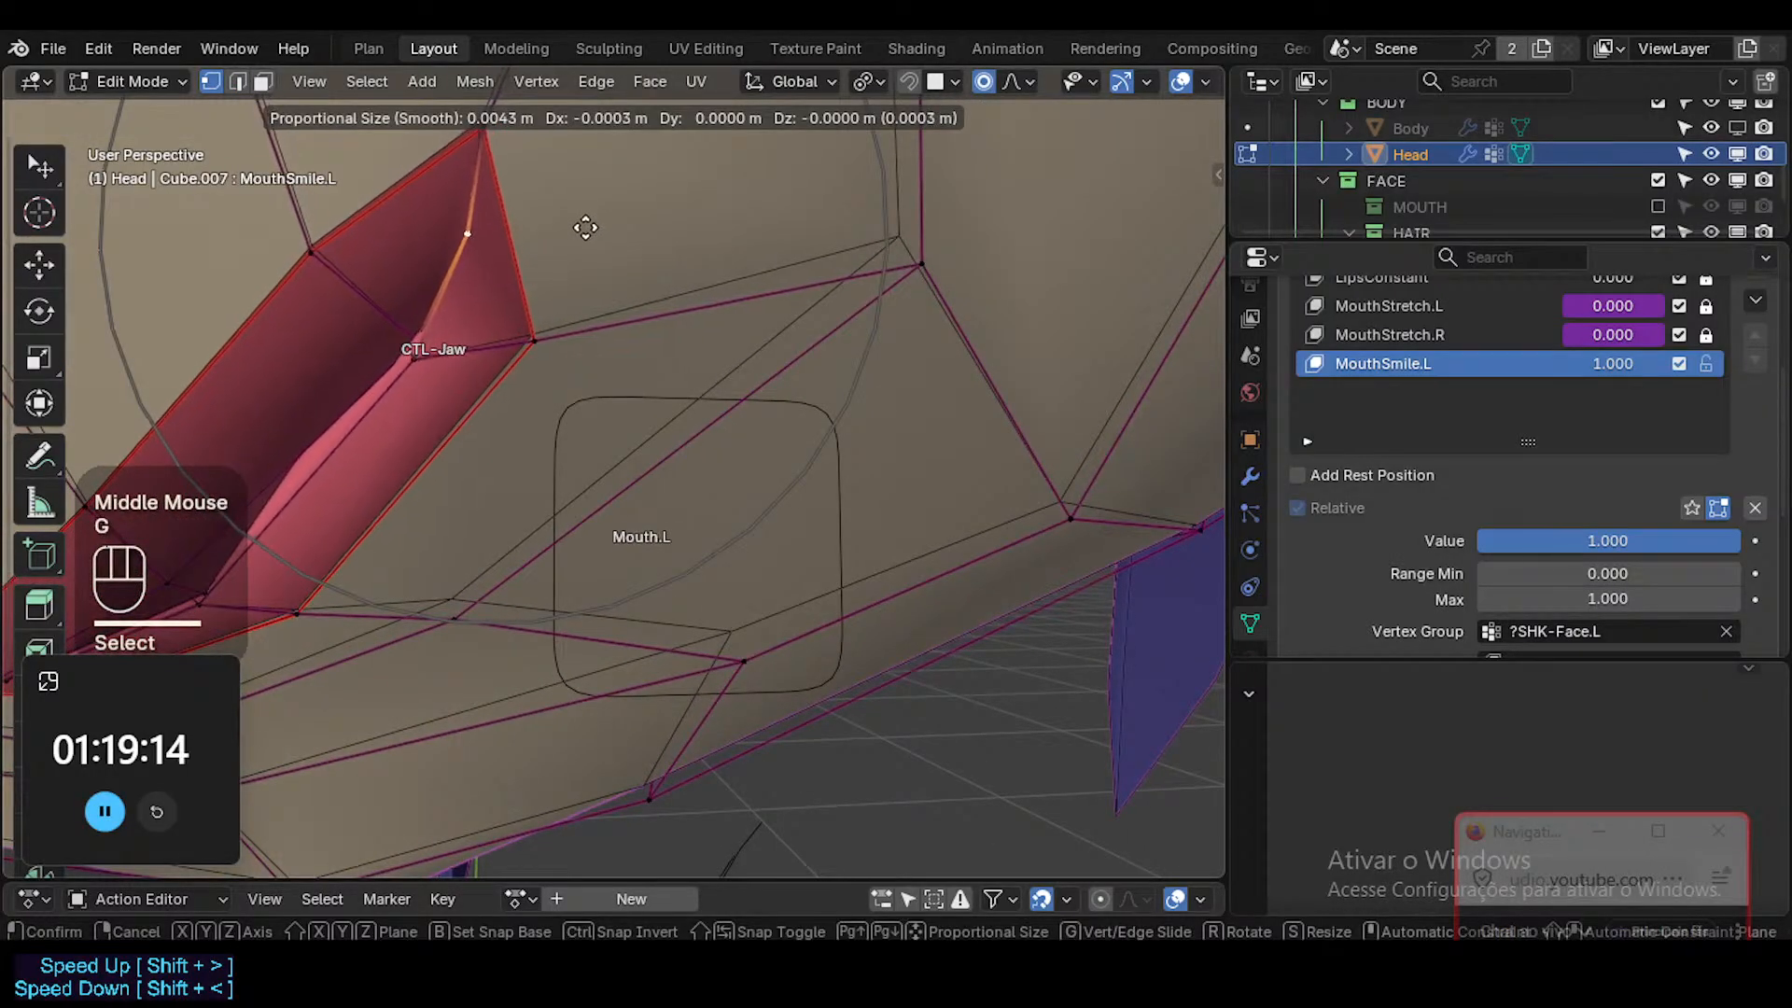
pyautogui.scroll(-1, 560, 231)
pyautogui.scroll(2, 550, 233)
pyautogui.keyDown('shift'); pyautogui.click(552, 255); pyautogui.keyUp('shift')
pyautogui.scroll(-4, 561, 277)
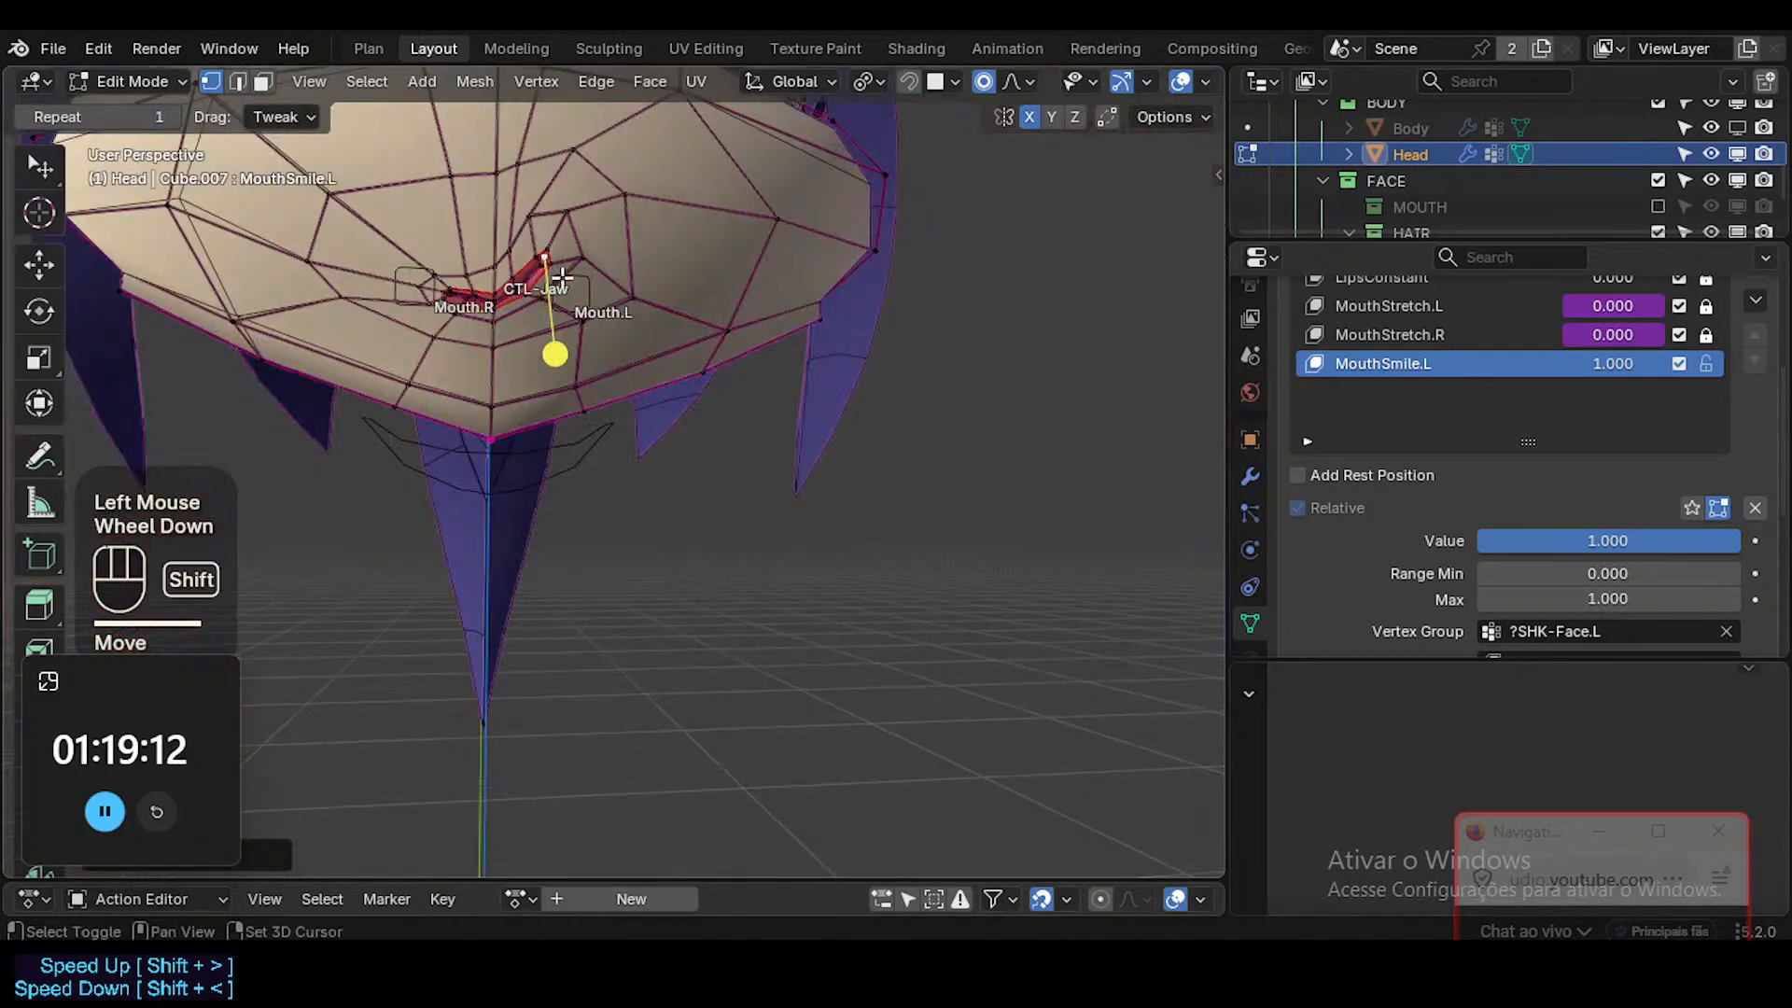
# Select the ring of skin faces around the lips, smooth their vertices, and check the smile in Object Mode.
pyautogui.keyDown('shift'); pyautogui.moveTo(561, 276); pyautogui.dragTo(651, 308, button='middle'); pyautogui.keyUp('shift')
pyautogui.press('3')
pyautogui.keyDown('alt'); pyautogui.keyDown('shift'); pyautogui.click(657, 379); pyautogui.keyUp('shift'); pyautogui.keyUp('alt')
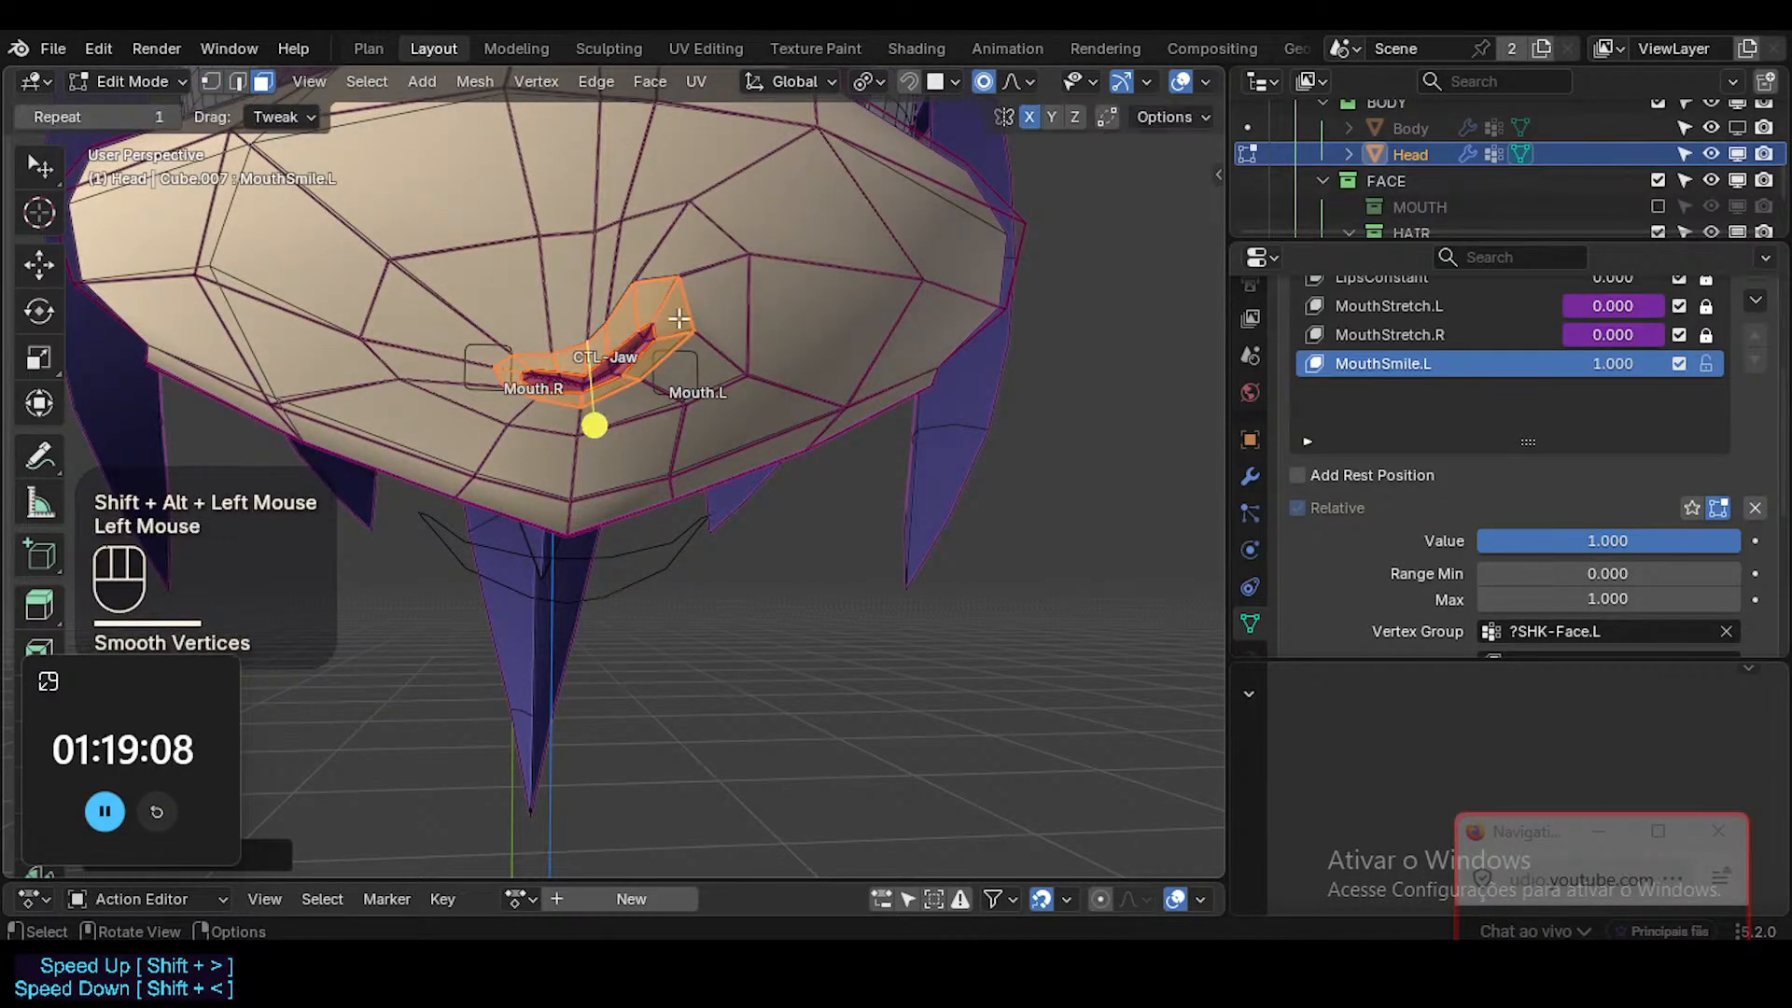
pyautogui.keyDown('alt'); pyautogui.keyDown('shift'); pyautogui.click(593, 411); pyautogui.keyUp('shift'); pyautogui.keyUp('alt')
pyautogui.moveTo(615, 409); pyautogui.dragTo(617, 409)
pyautogui.keyDown('shift'); pyautogui.moveTo(617, 408); pyautogui.dragTo(652, 398, button='middle'); pyautogui.keyUp('shift')
pyautogui.scroll(2, 654, 402)
pyautogui.scroll(-2, 653, 402)
pyautogui.press('Tab')
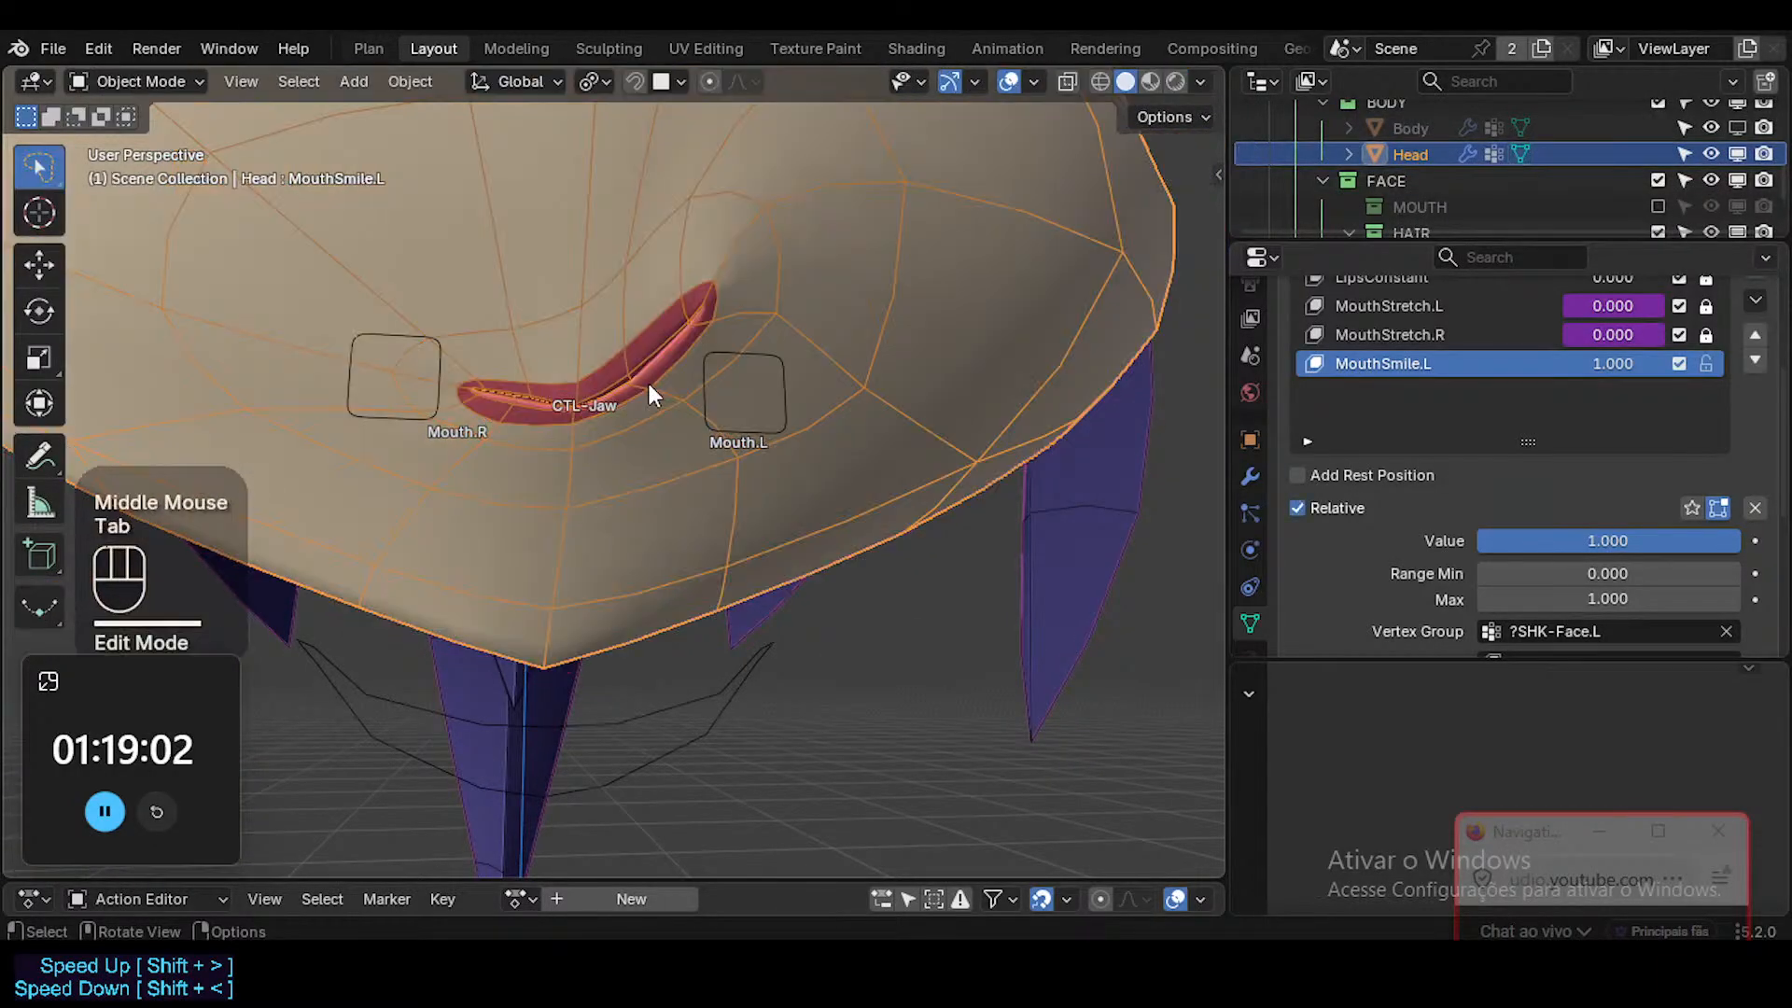
# Select the lower lip's outline edge just left of the mouth's centre in Edit Mode, and slide it slightly.
pyautogui.press('Tab')
pyautogui.press('2')
pyautogui.click(619, 508)
pyautogui.press('g')
pyautogui.press('g')
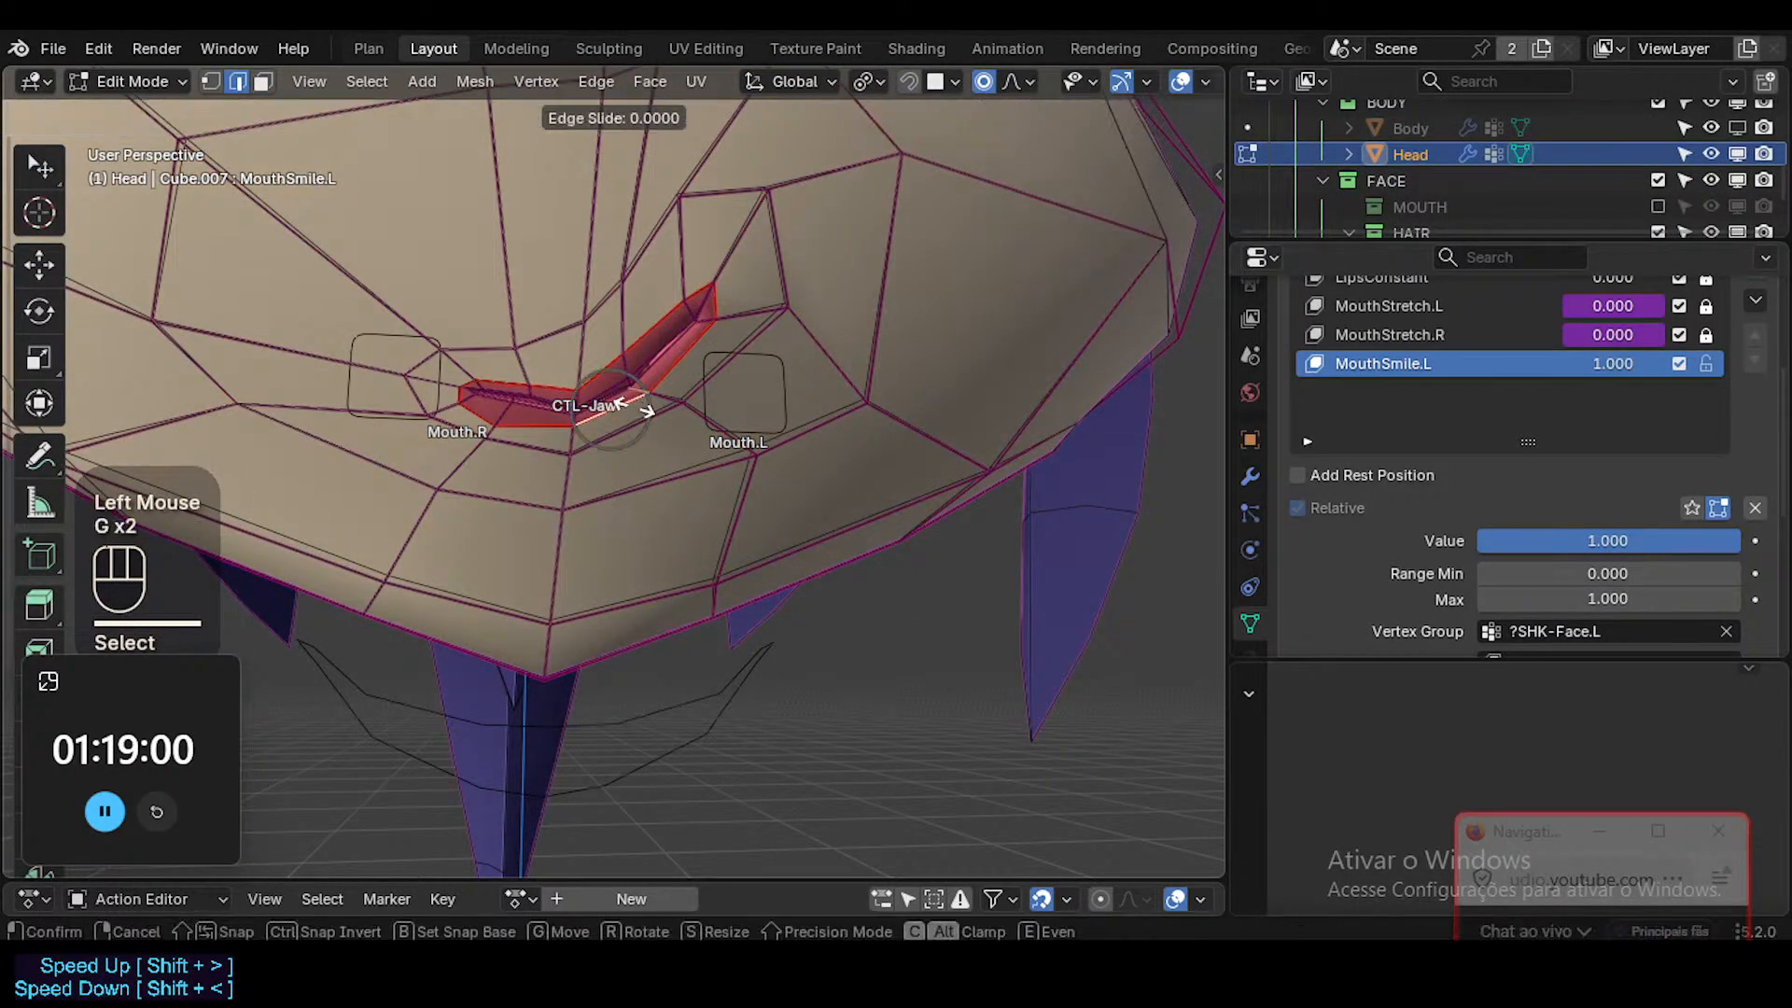
pyautogui.press('shift')
pyautogui.keyDown('shift'); pyautogui.click(676, 427); pyautogui.keyUp('shift')
# Rotate the selected lower-lip edge slightly, and lower it to round the lip's outline.
pyautogui.press('r')
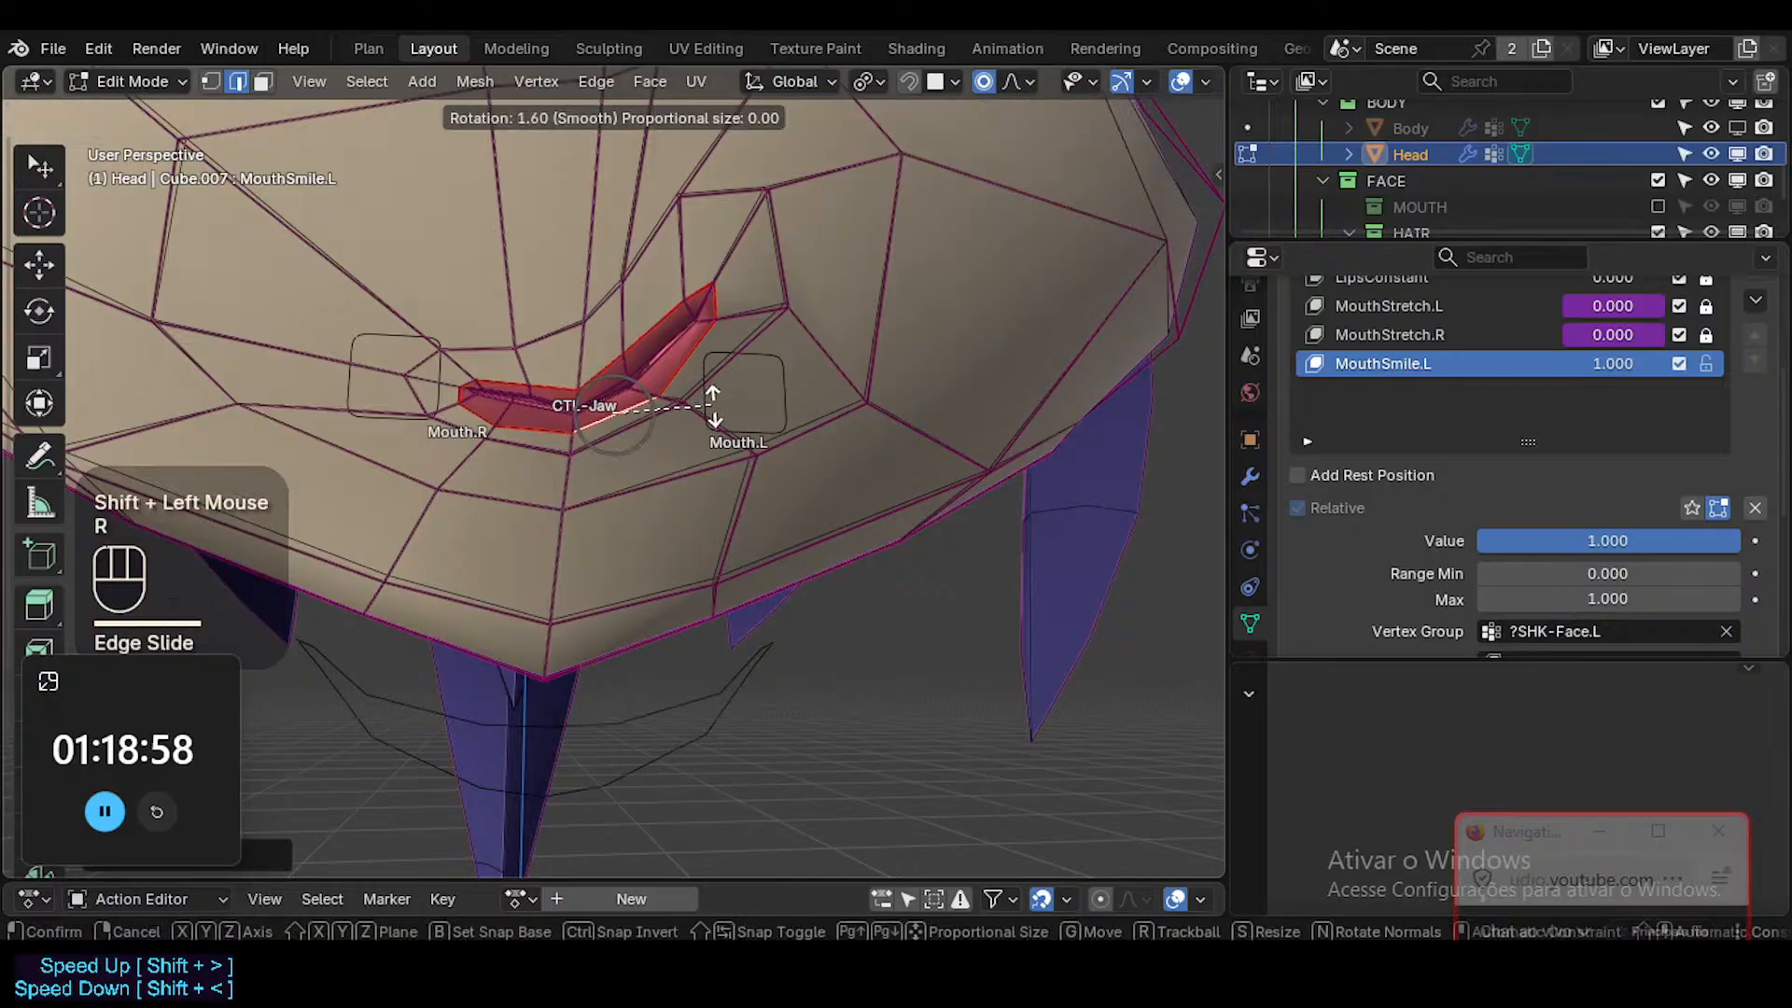
pyautogui.click(714, 409)
pyautogui.press('g')
pyautogui.keyDown('shift'); pyautogui.click(726, 461); pyautogui.keyUp('shift')
pyautogui.press('g')
pyautogui.click(725, 457)
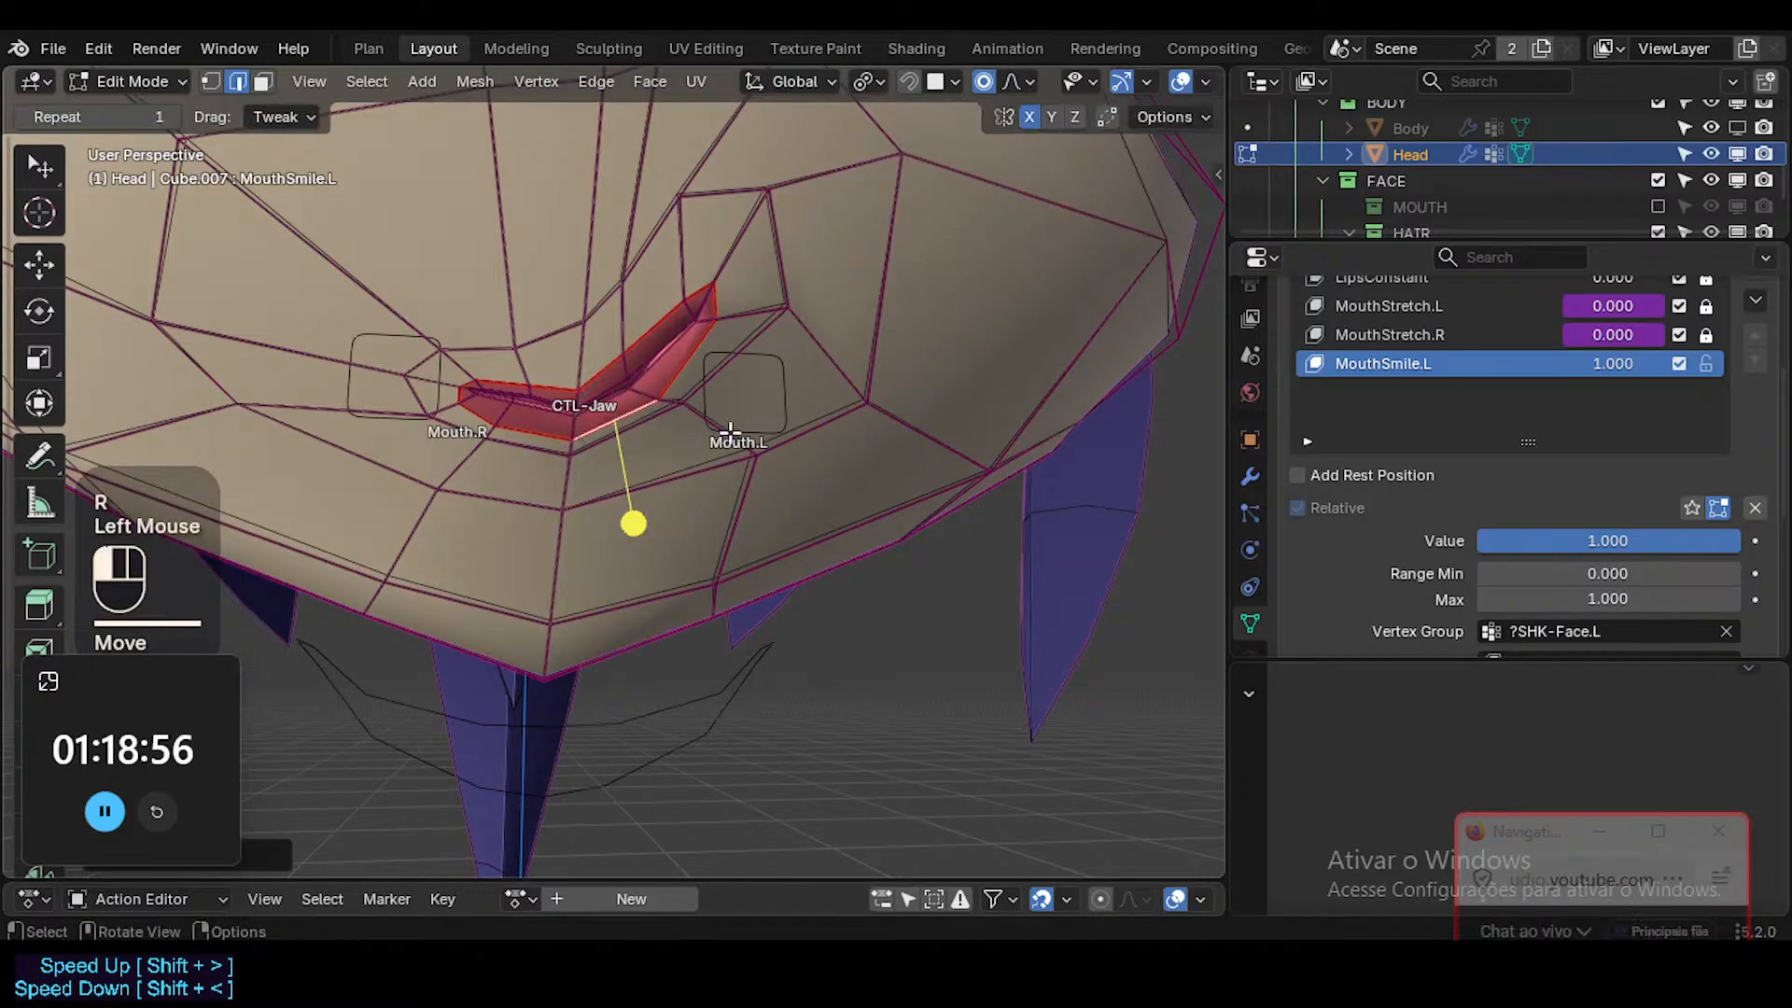
# Adjust the lower-lip vertex beside the left corner, and move the upper lip's left middle edge slightly down.
pyautogui.press('1')
pyautogui.click(714, 318)
pyautogui.press('g')
pyautogui.keyDown('shift'); pyautogui.click(734, 337); pyautogui.keyUp('shift')
pyautogui.click(624, 381)
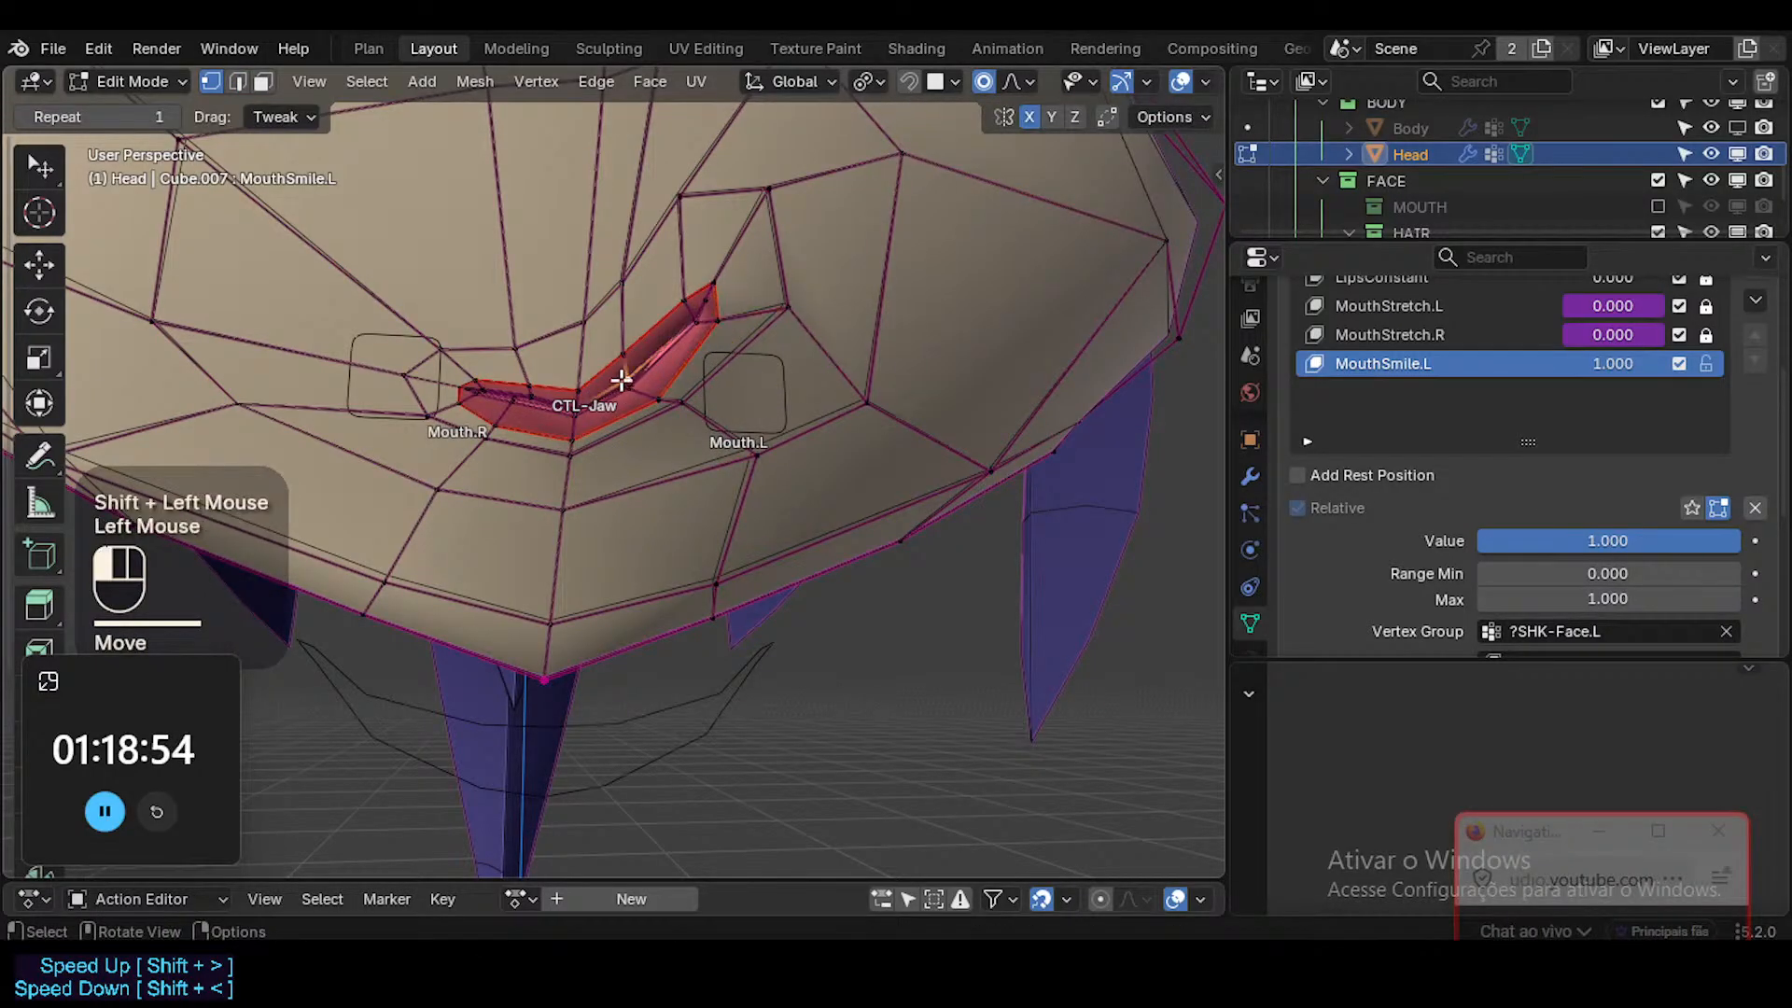
pyautogui.press('2')
pyautogui.click(625, 364)
pyautogui.press('g')
pyautogui.keyDown('shift'); pyautogui.click(637, 398); pyautogui.keyUp('shift')
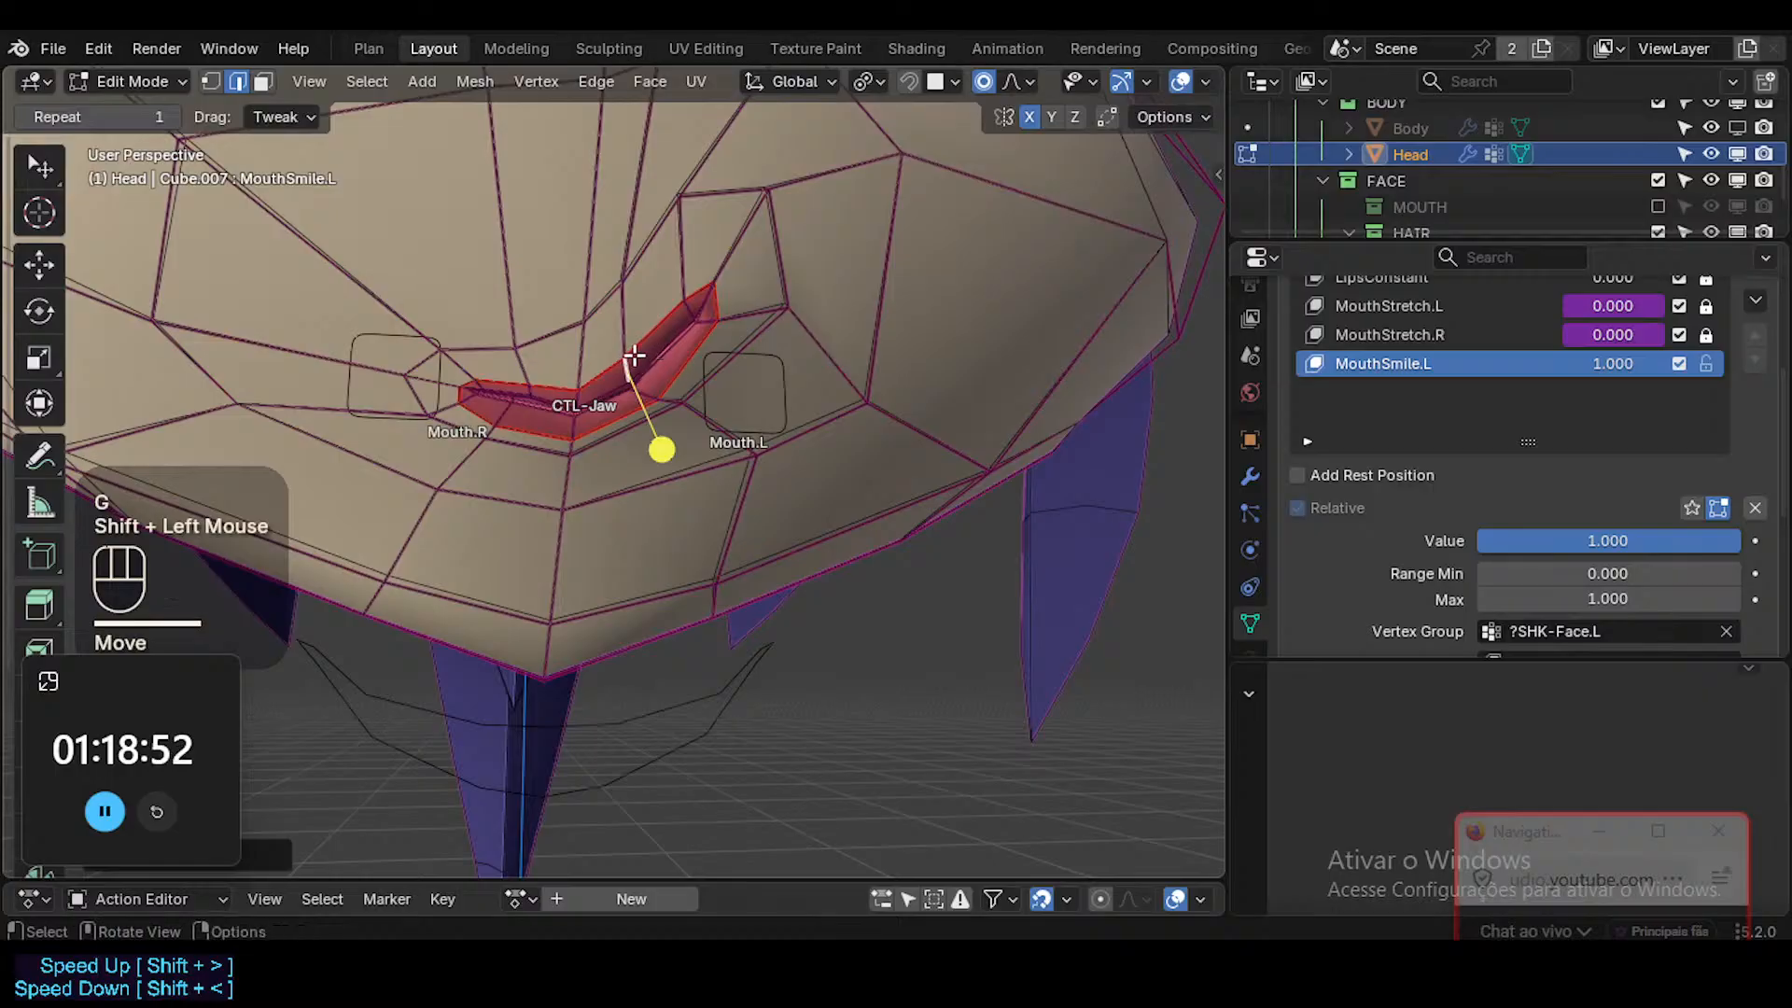
# Reposition the upper lip's outline vertices at its left middle, at the mouth's centre and beside the left corner.
pyautogui.press('1')
pyautogui.click(626, 360)
pyautogui.press('g')
pyautogui.keyDown('shift'); pyautogui.click(639, 442); pyautogui.keyUp('shift')
pyautogui.click(577, 392)
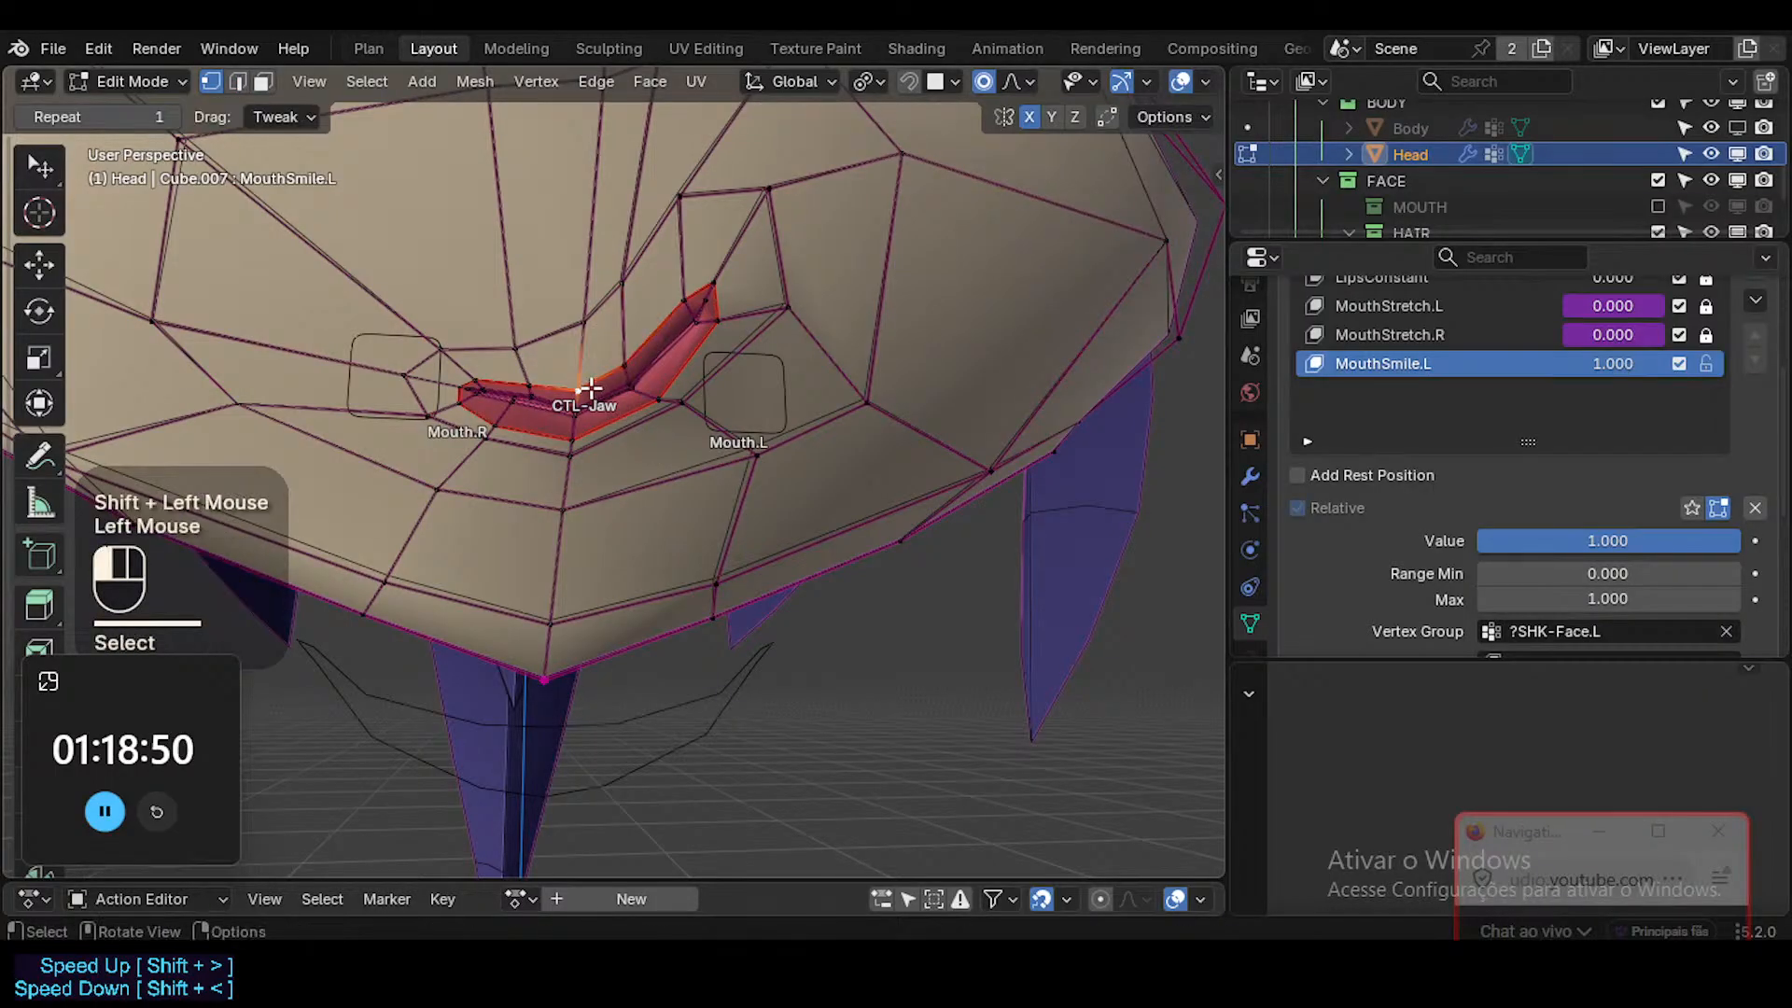
pyautogui.press('g')
pyautogui.keyDown('shift'); pyautogui.click(584, 482); pyautogui.keyUp('shift')
pyautogui.click(684, 300)
pyautogui.press('g')
pyautogui.keyDown('shift'); pyautogui.click(706, 283); pyautogui.keyUp('shift')
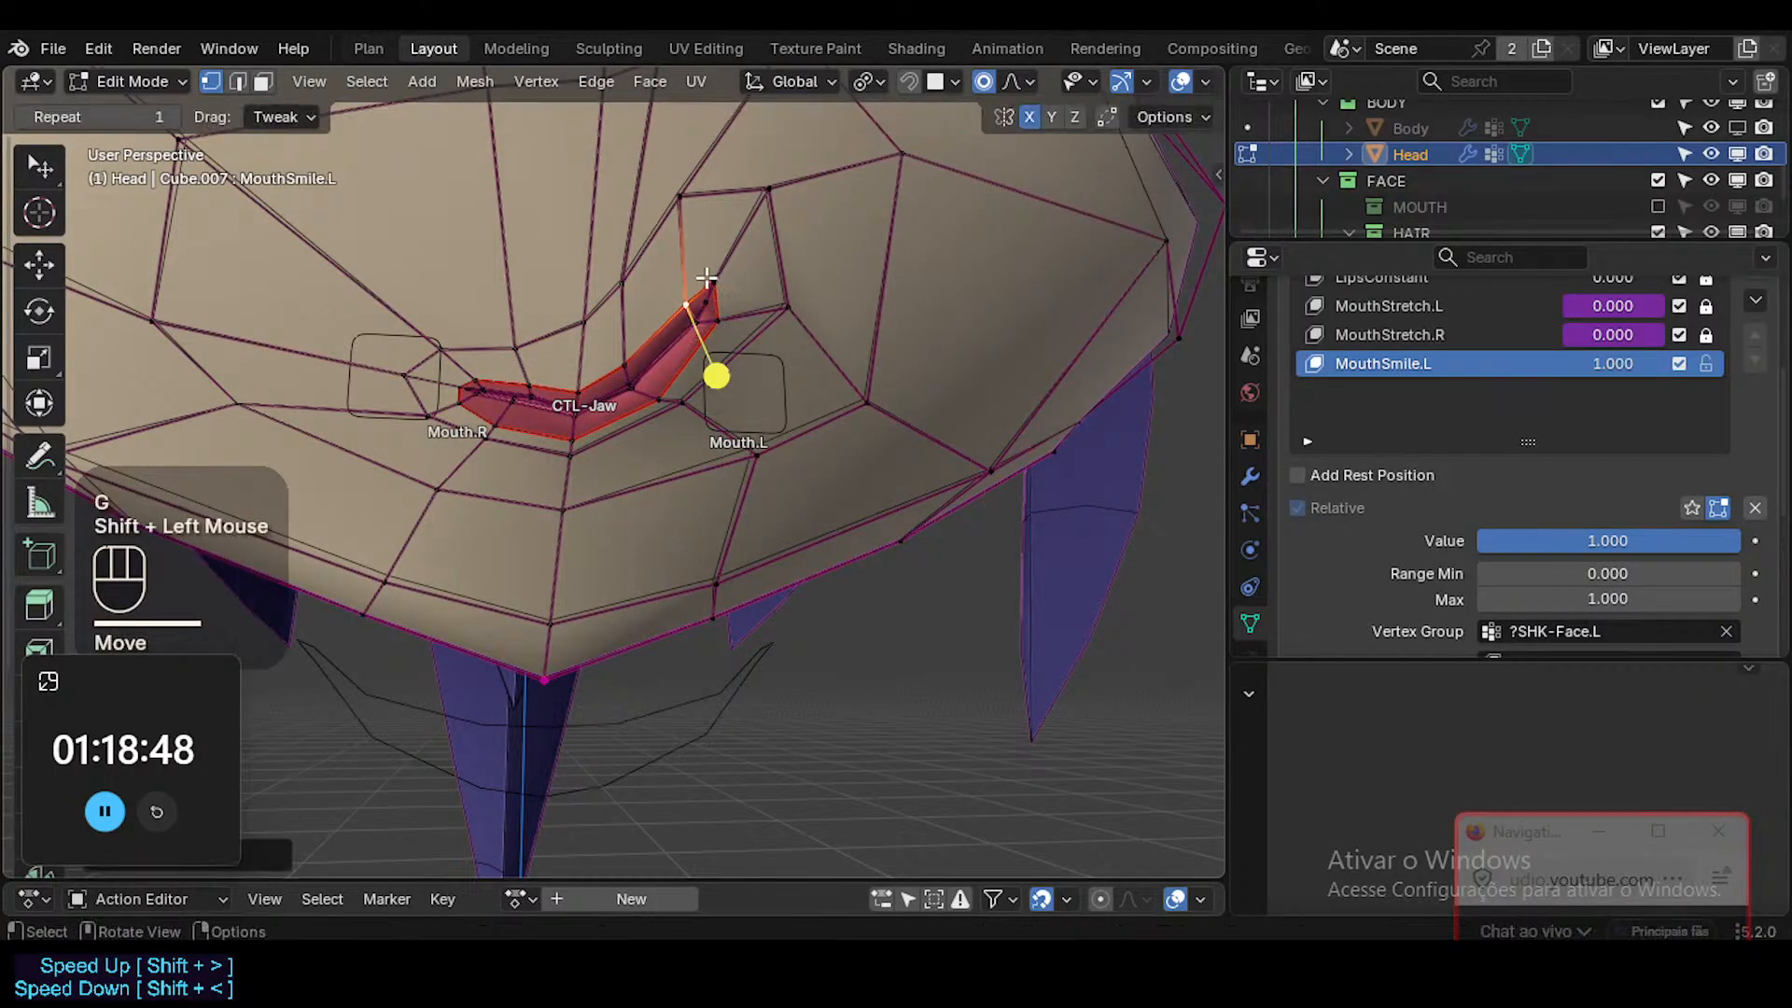
# Inspect the smile on the whole head with and without overlays, and vary MouthSmile.L's value, leaving it at 1.000.
pyautogui.scroll(-1, 698, 301)
pyautogui.hotkey('shift', 'alt', 'z')
pyautogui.keyDown('shift'); pyautogui.moveTo(698, 300); pyautogui.dragTo(777, 468, button='middle'); pyautogui.keyUp('shift')
pyautogui.hotkey('shift', 'alt', 'z')
pyautogui.hotkey('shift', 'alt', 'z')
pyautogui.hotkey('ctrl', 'Tab')
pyautogui.hotkey('shift', 'alt', 'z')
pyautogui.hotkey('shift', 'alt', 'z')
pyautogui.hotkey('shift', 'ctrl', 'alt', 'i')
pyautogui.moveTo(1583, 544); pyautogui.dragTo(1731, 543)
pyautogui.hotkey('shift', 'alt', 'z')
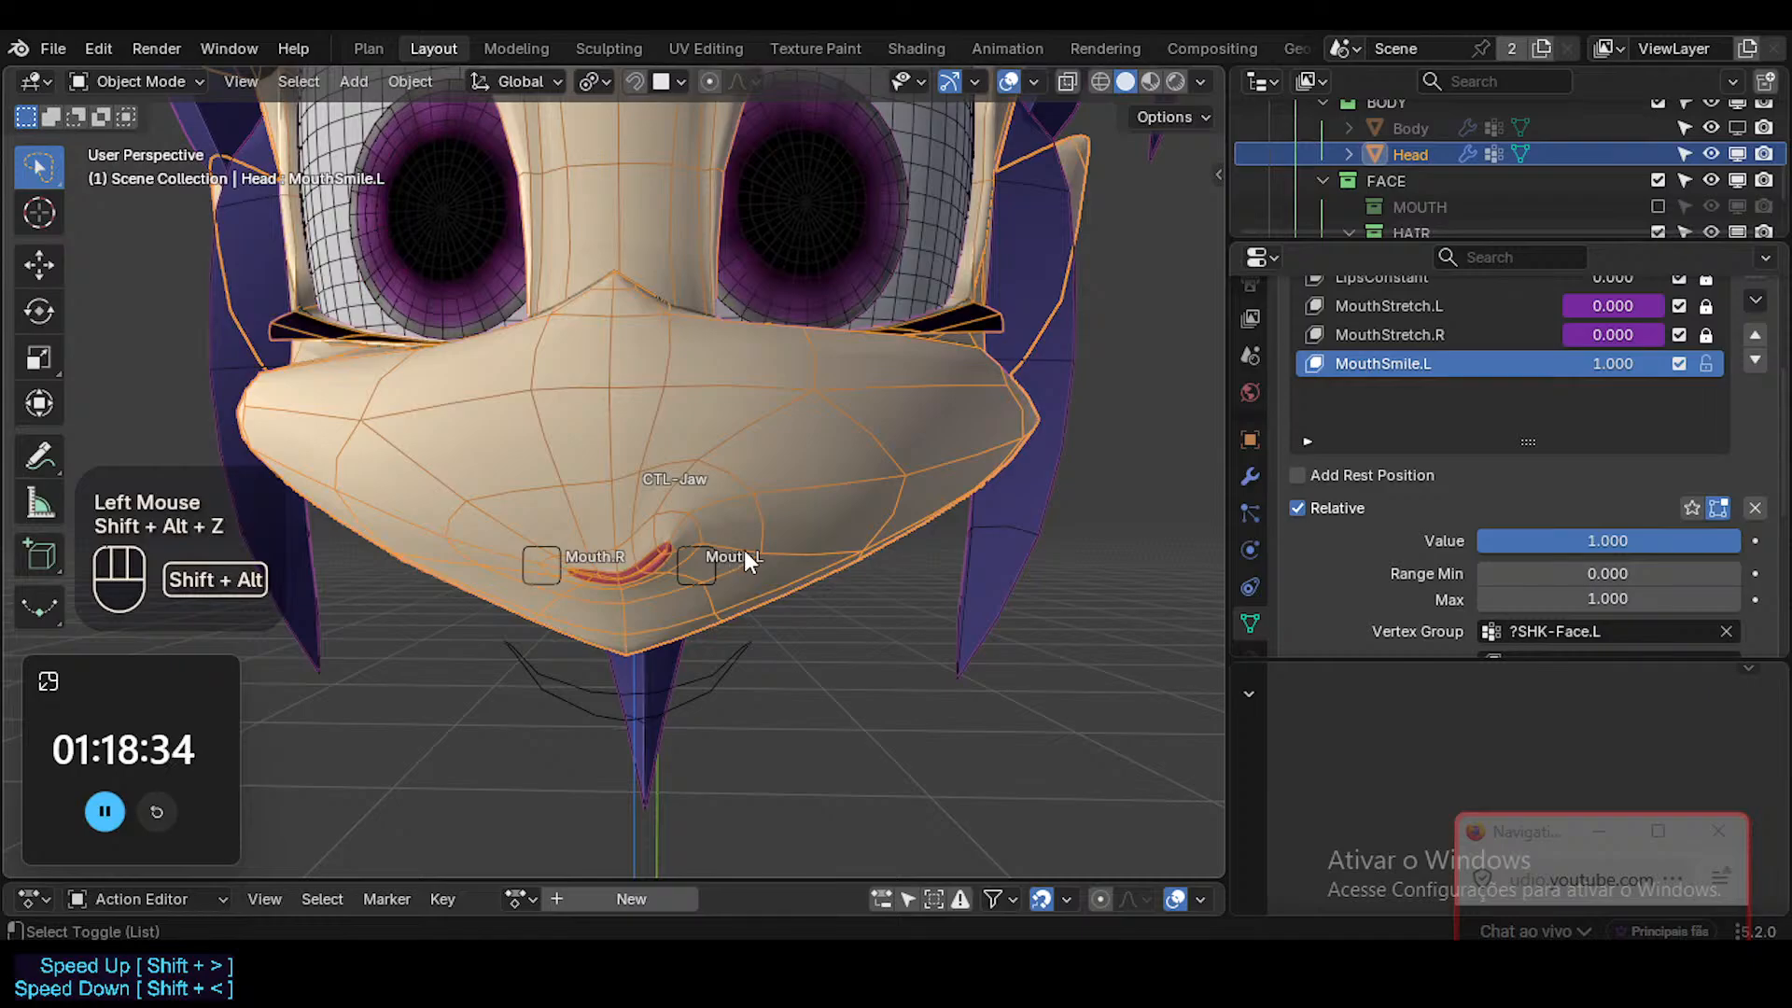
# Select the Mouth.L bone in Pose Mode, and move it outward along X to preview the smile combined with the mouth stretch.
pyautogui.click(694, 556)
pyautogui.click(707, 548)
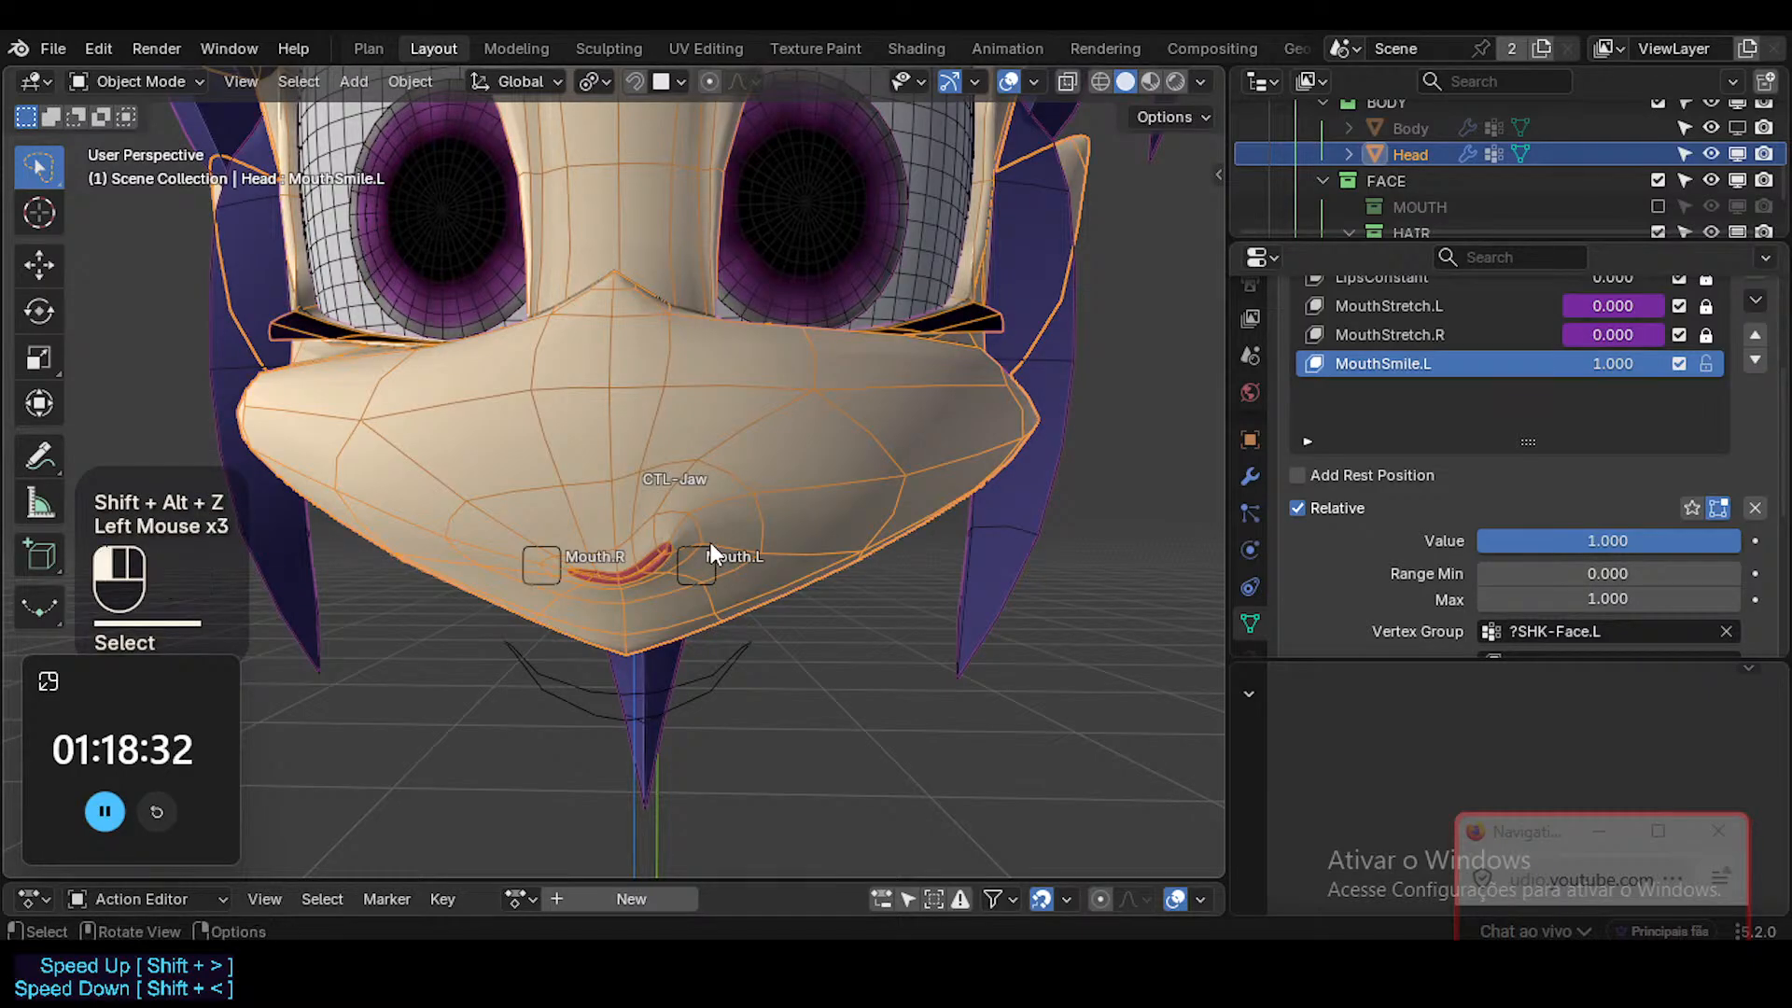
pyautogui.hotkey('ctrl', 'Tab')
pyautogui.click(709, 549)
pyautogui.press('g')
pyautogui.press('x')
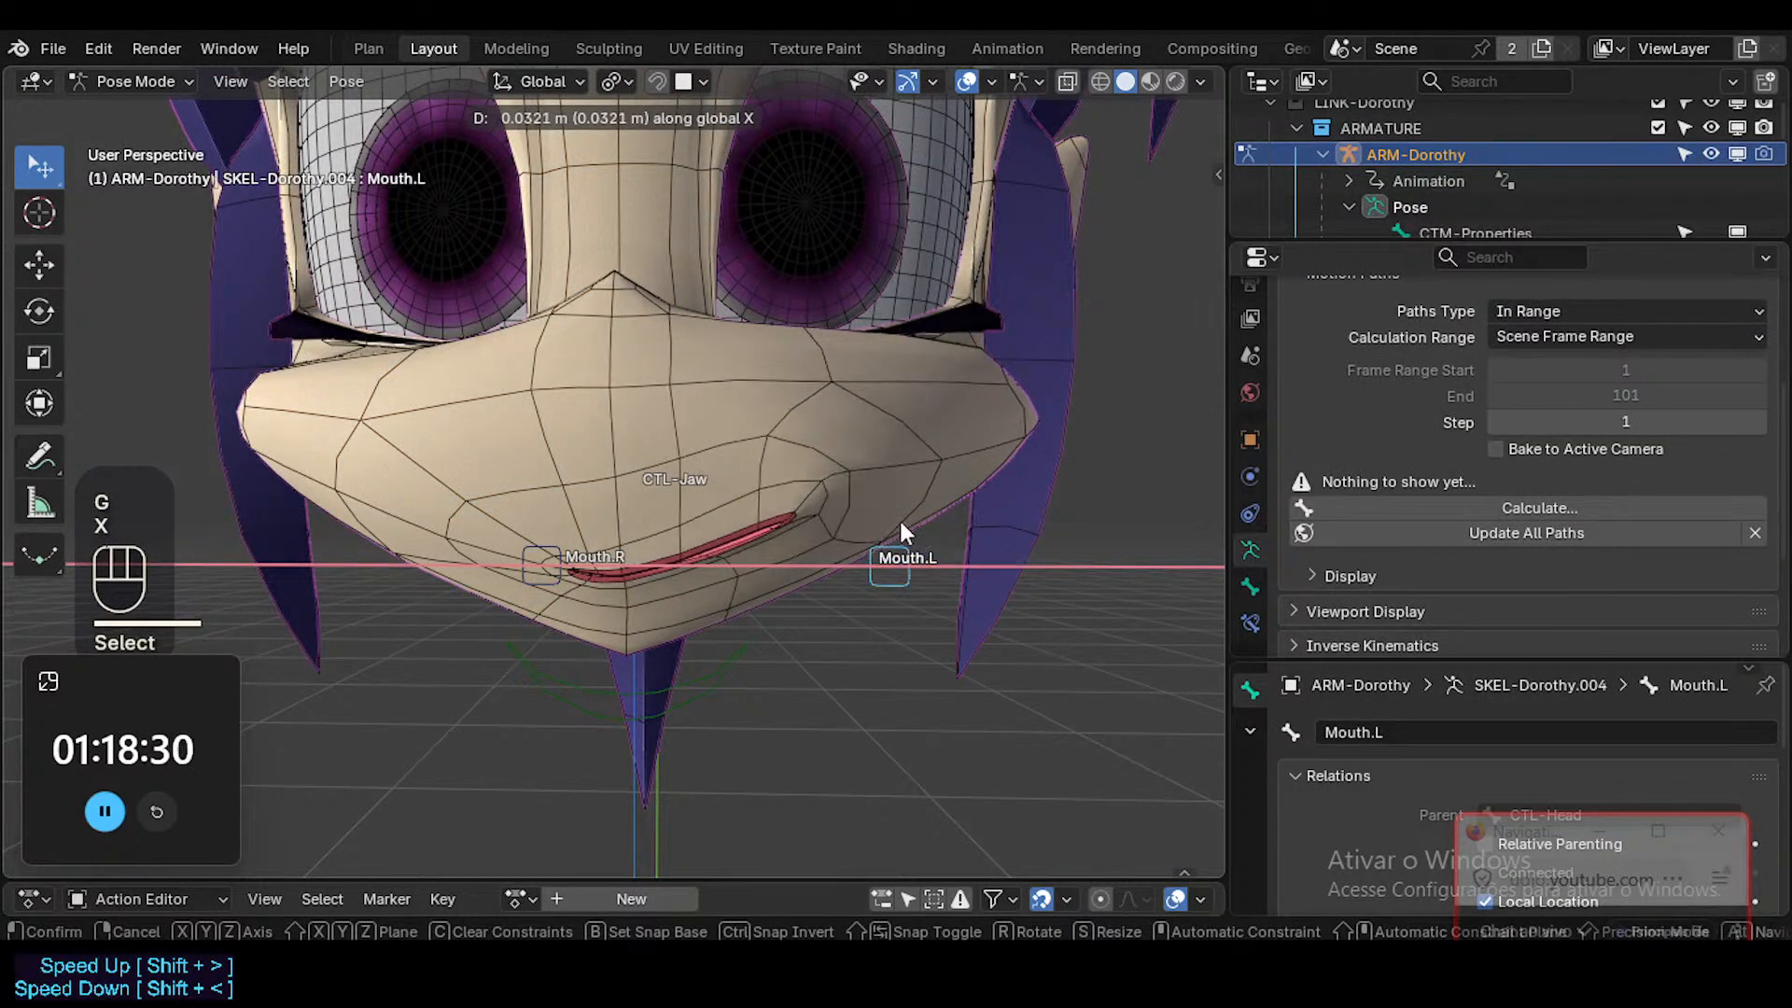
pyautogui.click(886, 521)
pyautogui.press('g')
pyautogui.click(1036, 522)
# View the head from an angle, and move the Mouth.L bone in and out to test the stretched smile, leaving it partly stretched.
pyautogui.moveTo(702, 589); pyautogui.dragTo(1161, 440, button='middle')
pyautogui.press('g')
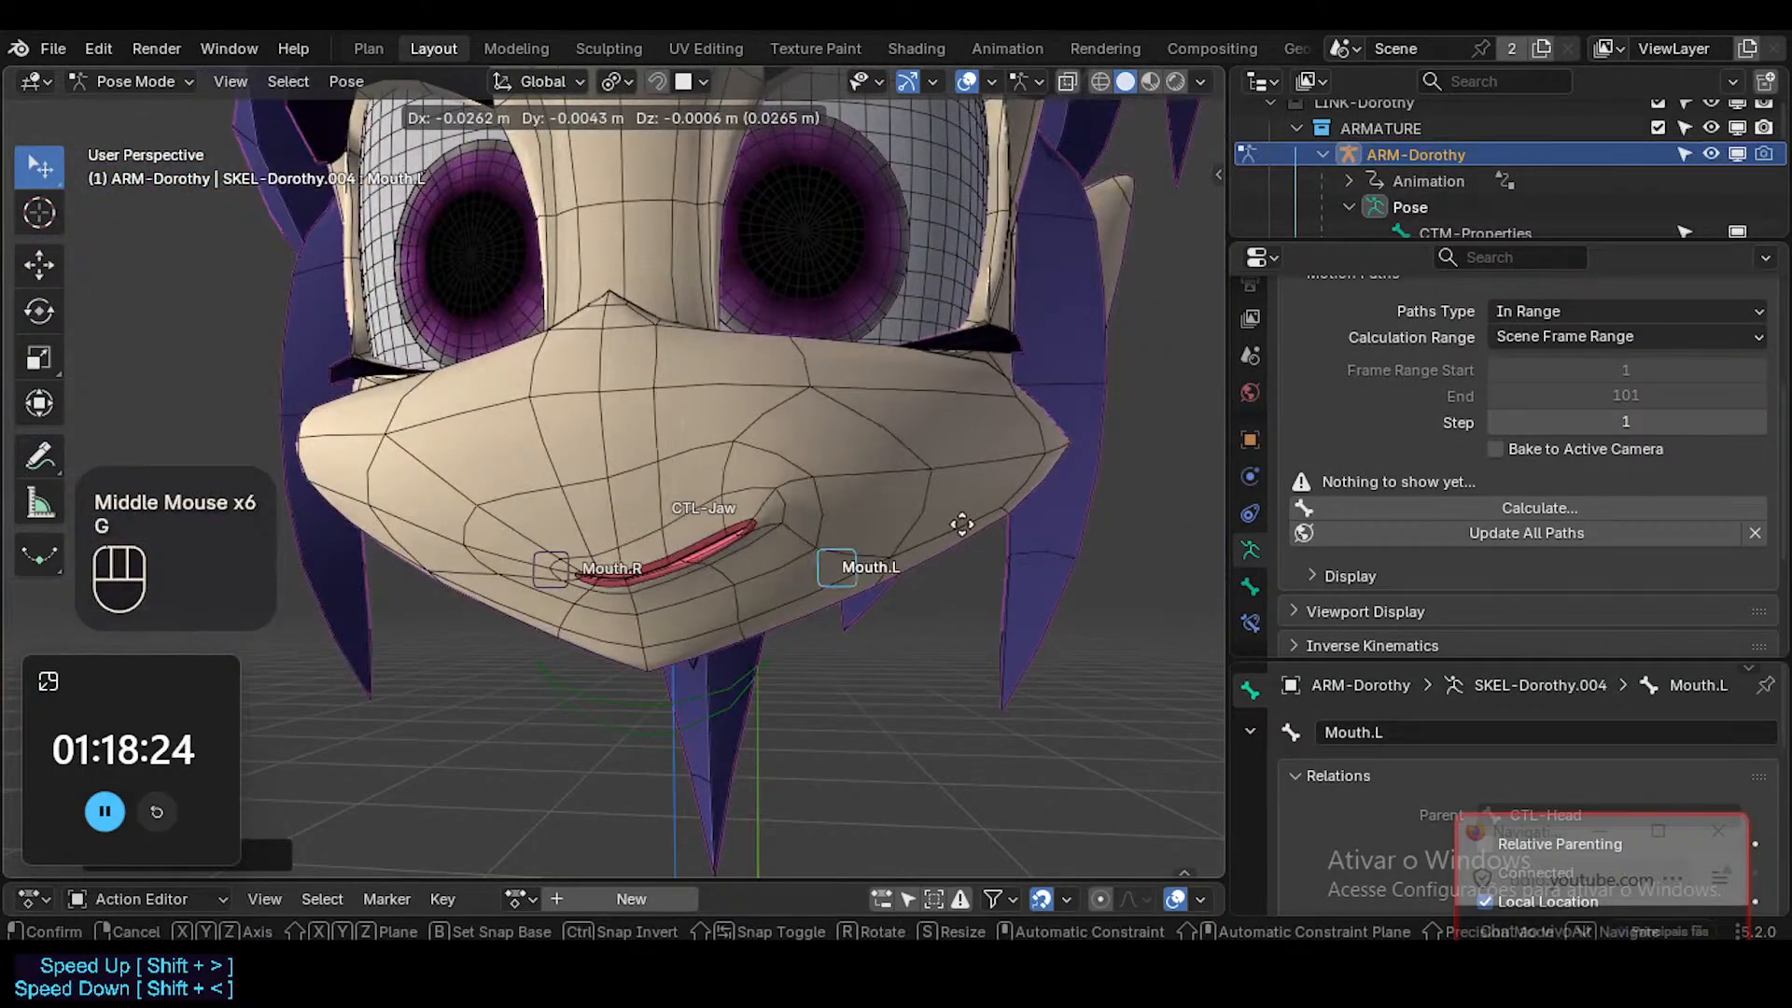
pyautogui.click(910, 471)
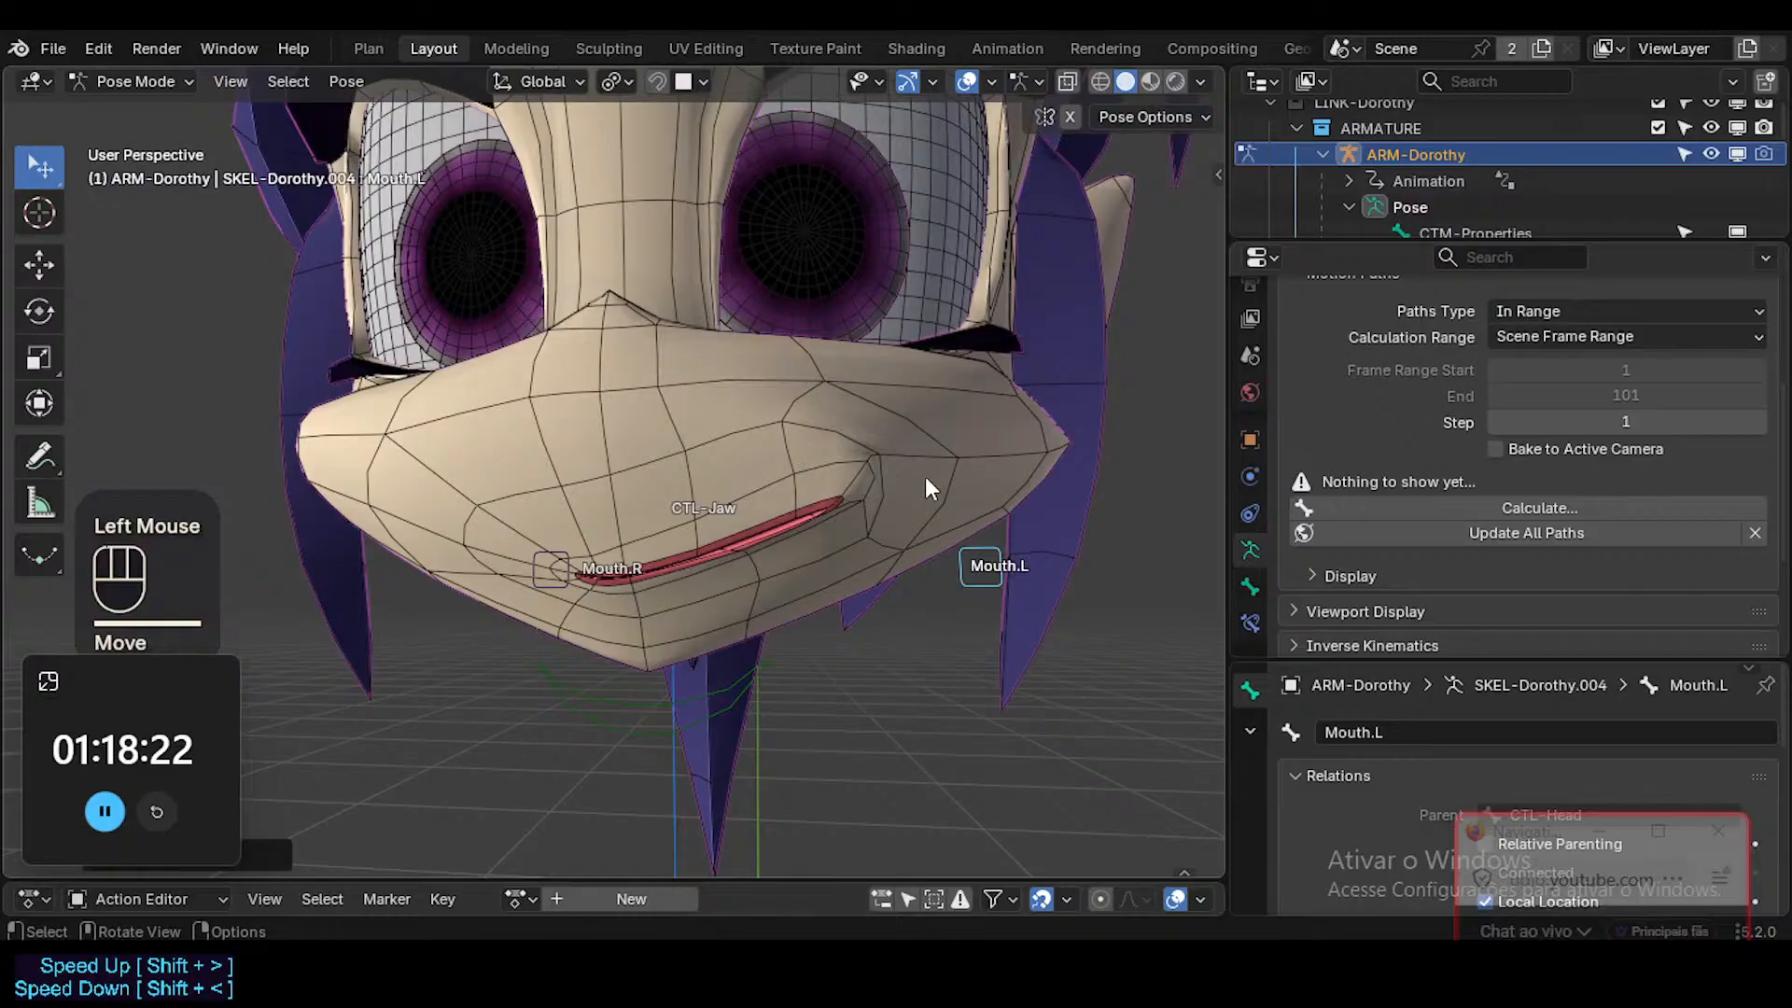
pyautogui.press('g')
pyautogui.click(792, 488)
pyautogui.click(725, 423)
# Select the Head mesh in Object Mode, and vary MouthSmile.L's value to compare the partly stretched mouth with the smile.
pyautogui.hotkey('ctrl', 'Tab')
pyautogui.click(740, 414)
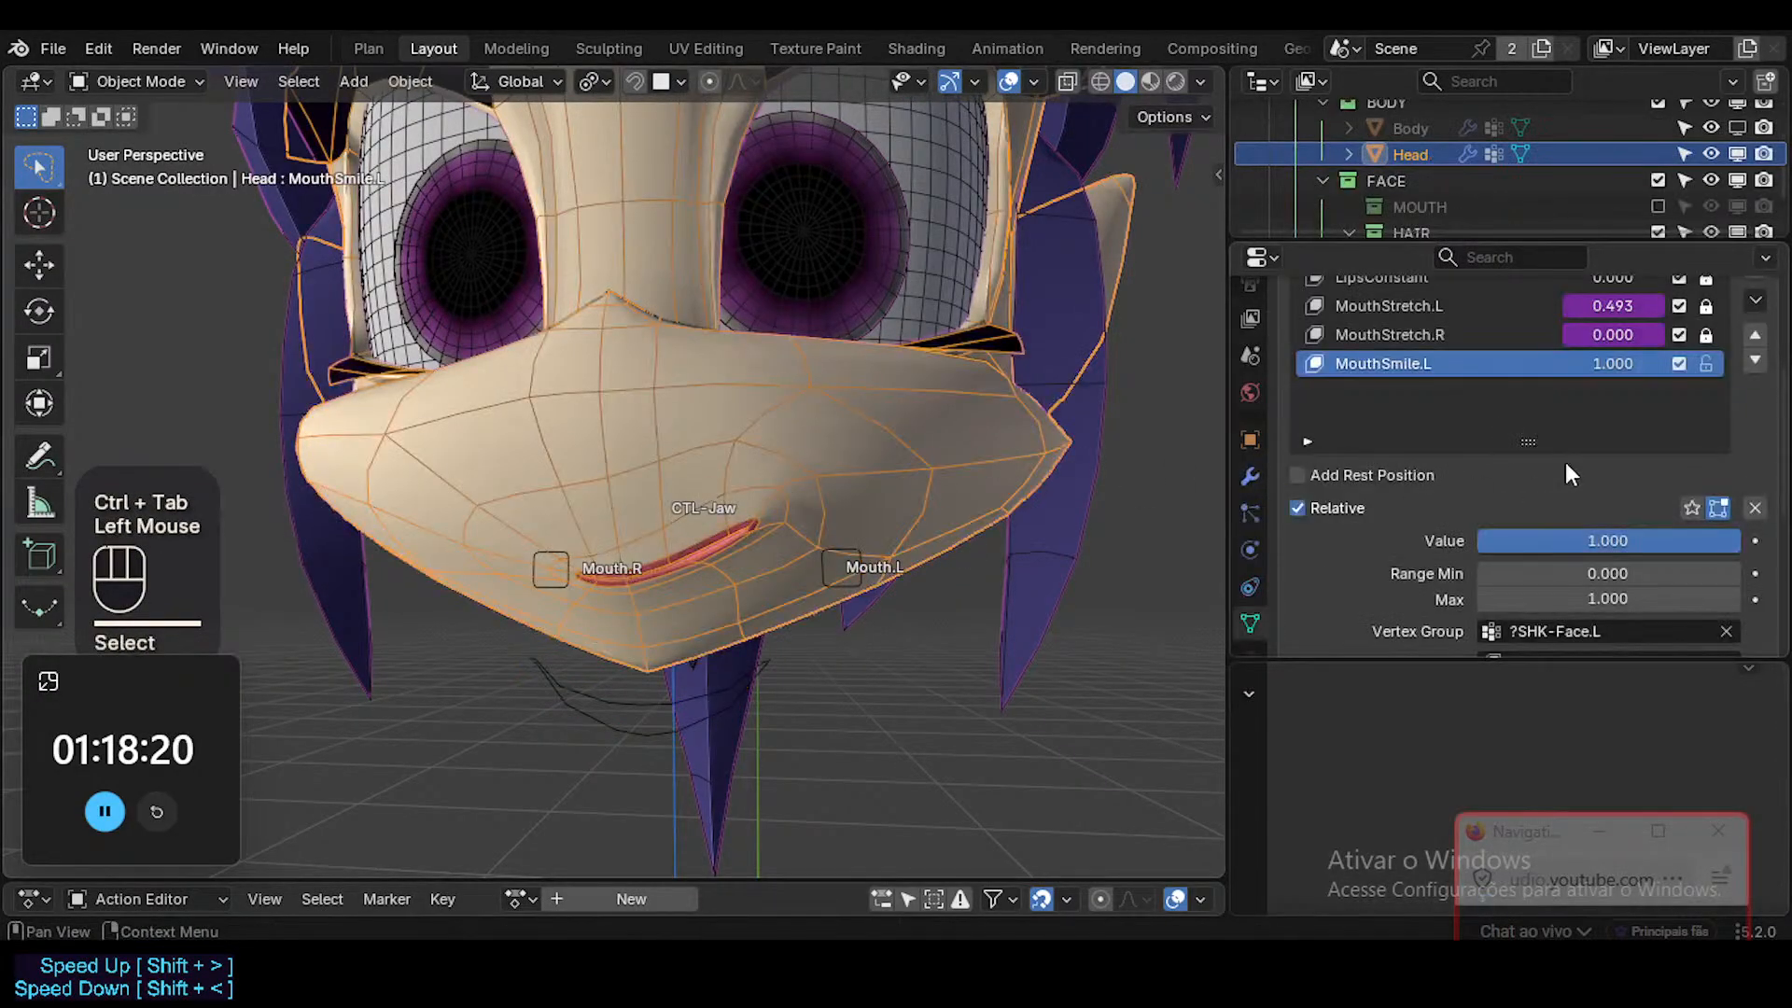
pyautogui.moveTo(1612, 371)
pyautogui.mouseDown()
pyautogui.moveTo(1504, 371)
pyautogui.moveTo(1612, 371)
pyautogui.mouseUp()
# Return to the armature's Pose Mode, and move the Mouth.L bone along X to test the smile across the stretch range.
pyautogui.click(831, 565)
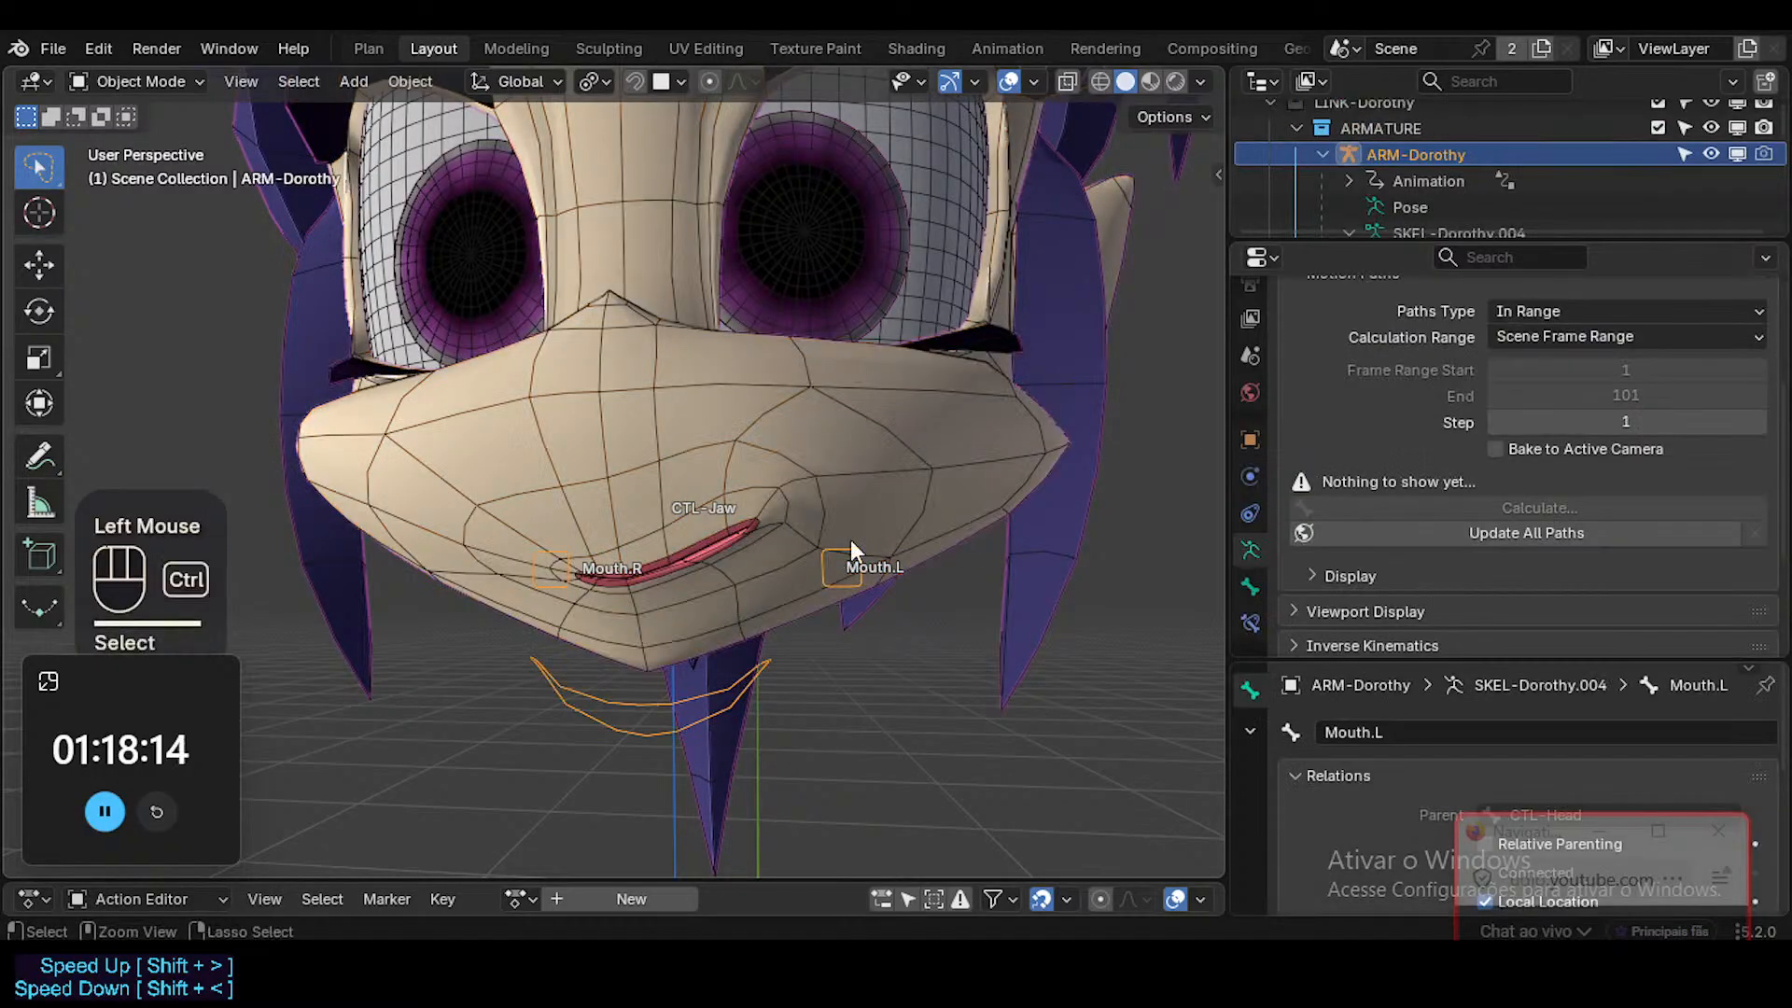
pyautogui.hotkey('ctrl', 'Tab')
pyautogui.press('g')
pyautogui.press('x')
pyautogui.click(828, 552)
pyautogui.press('g')
pyautogui.press('x')
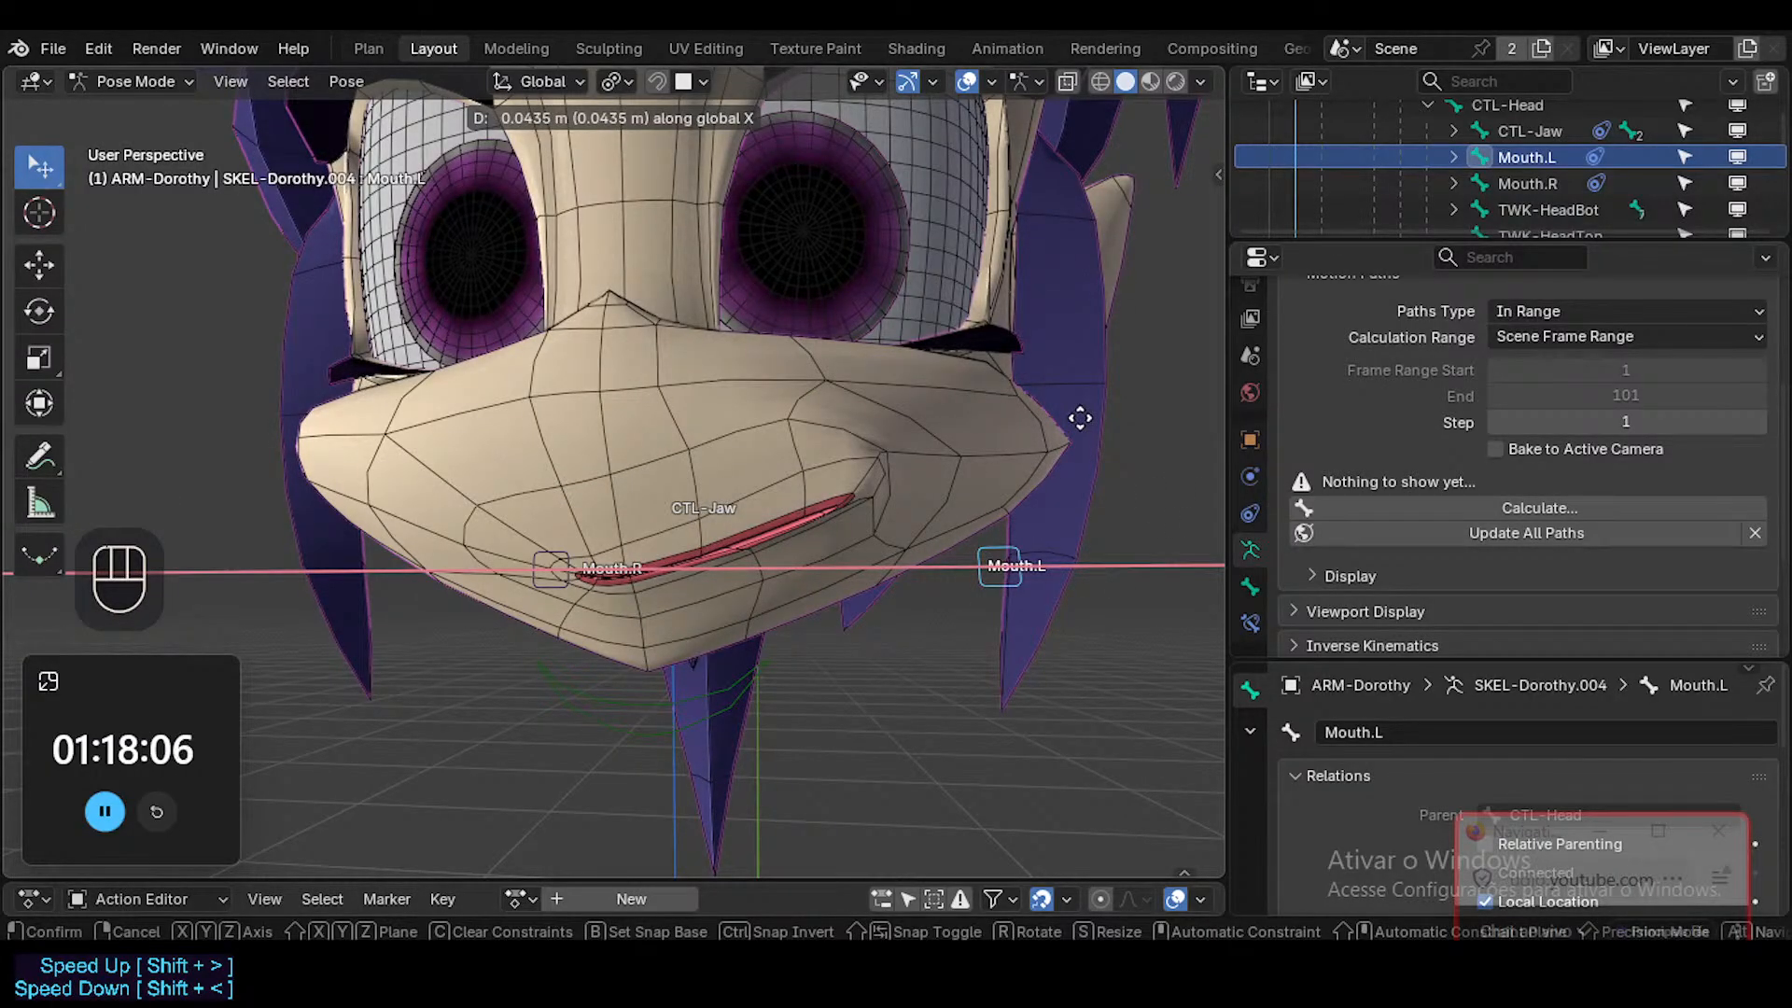
pyautogui.click(607, 476)
# Switch to the VRCFaceTracking Unified Expressions page in the browser, and examine the MouthSmileLeft reference and neighbouring blended mouth and lip shapes.
pyautogui.moveTo(794, 959)
pyautogui.click(712, 856)
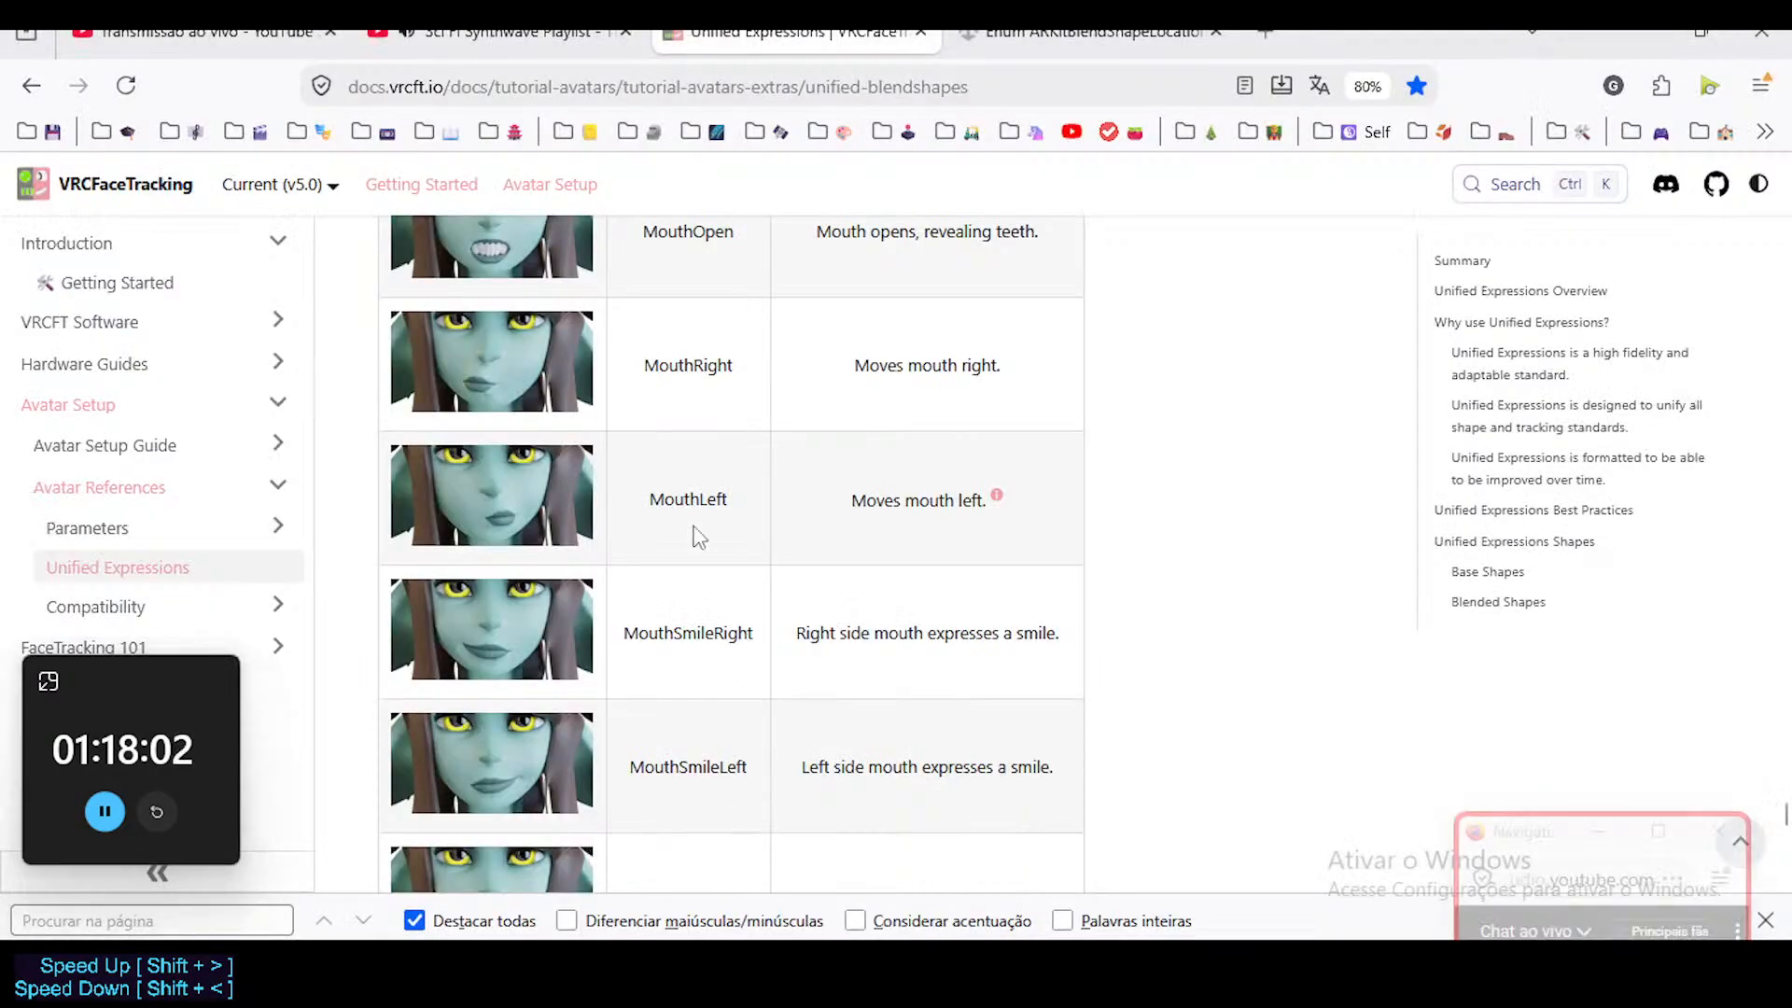
pyautogui.scroll(-2, 747, 605)
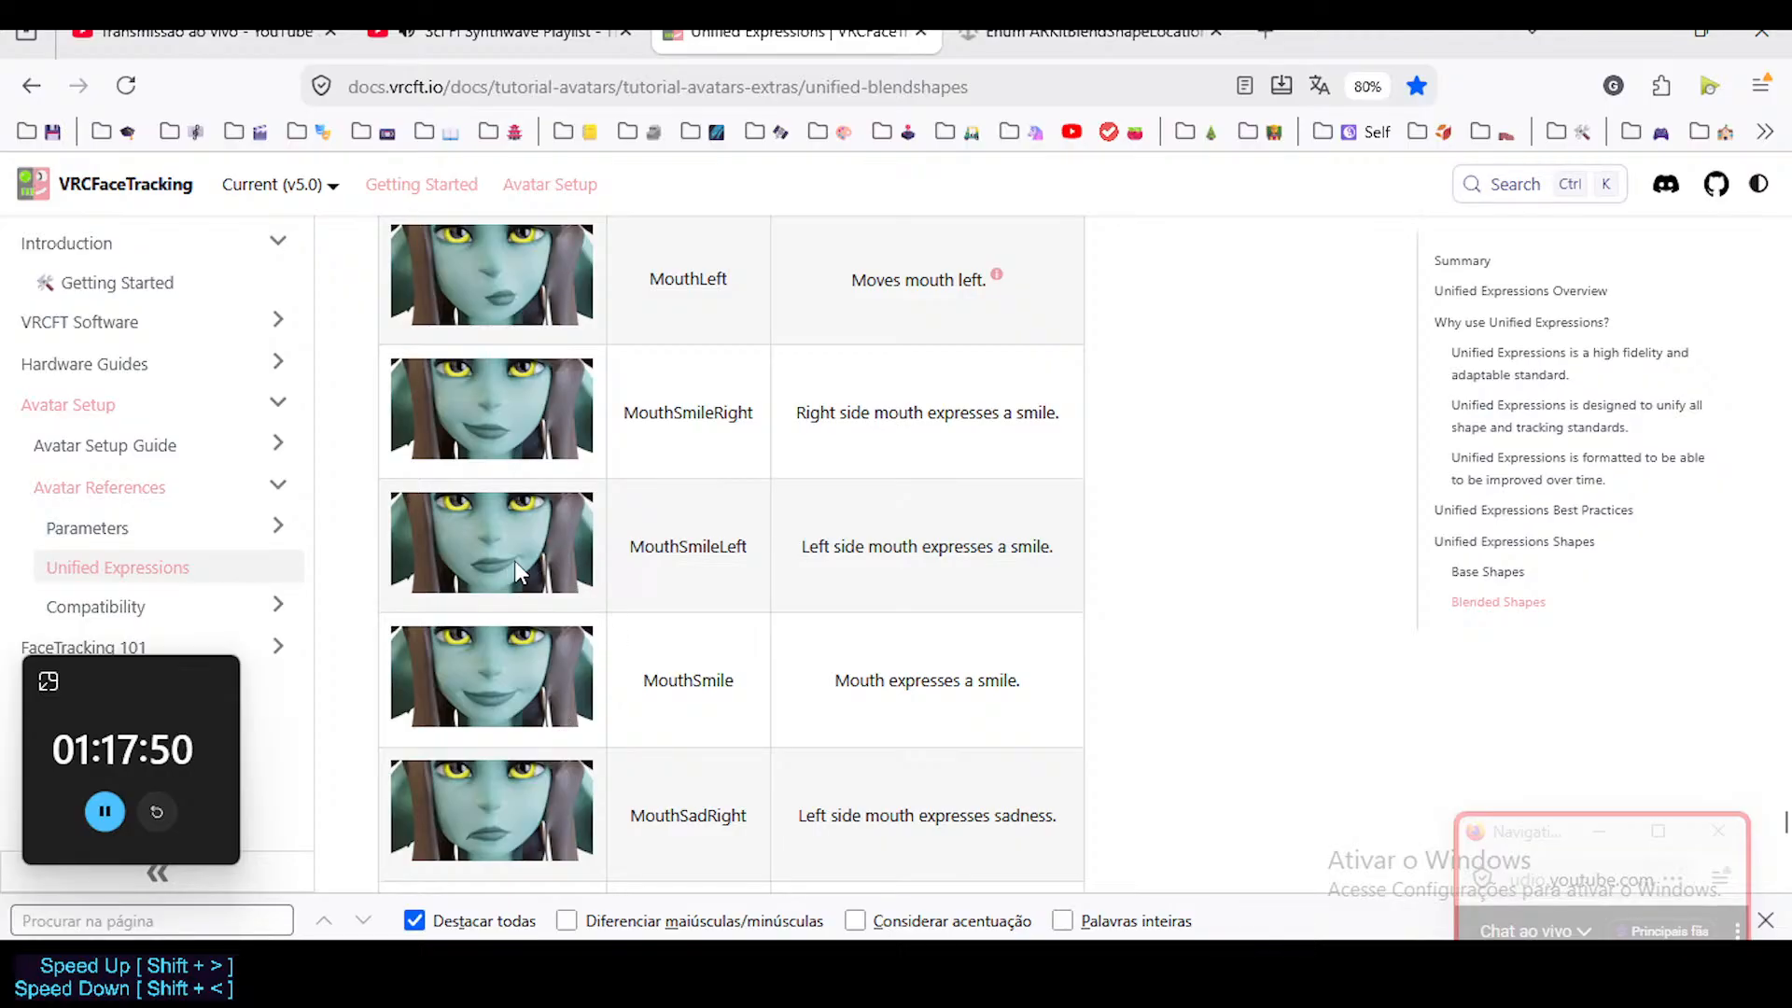
pyautogui.scroll(-3, 640, 678)
pyautogui.scroll(4, 640, 682)
pyautogui.scroll(10, 640, 684)
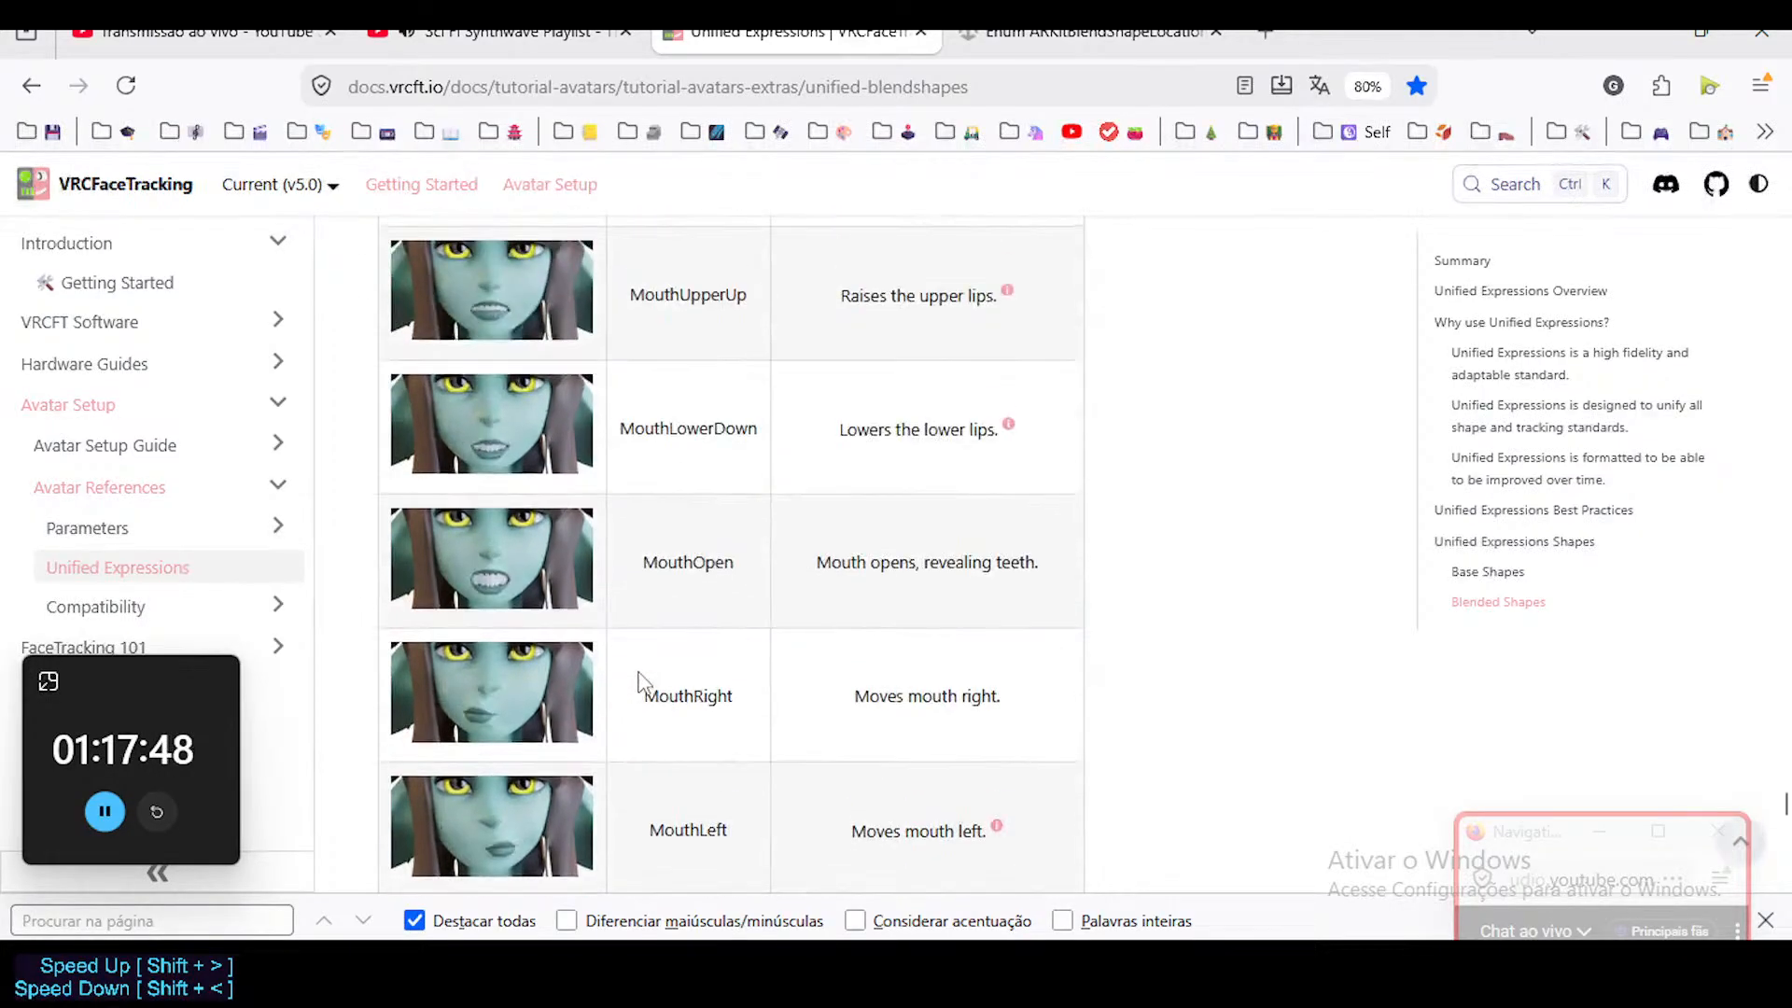
pyautogui.scroll(14, 695, 616)
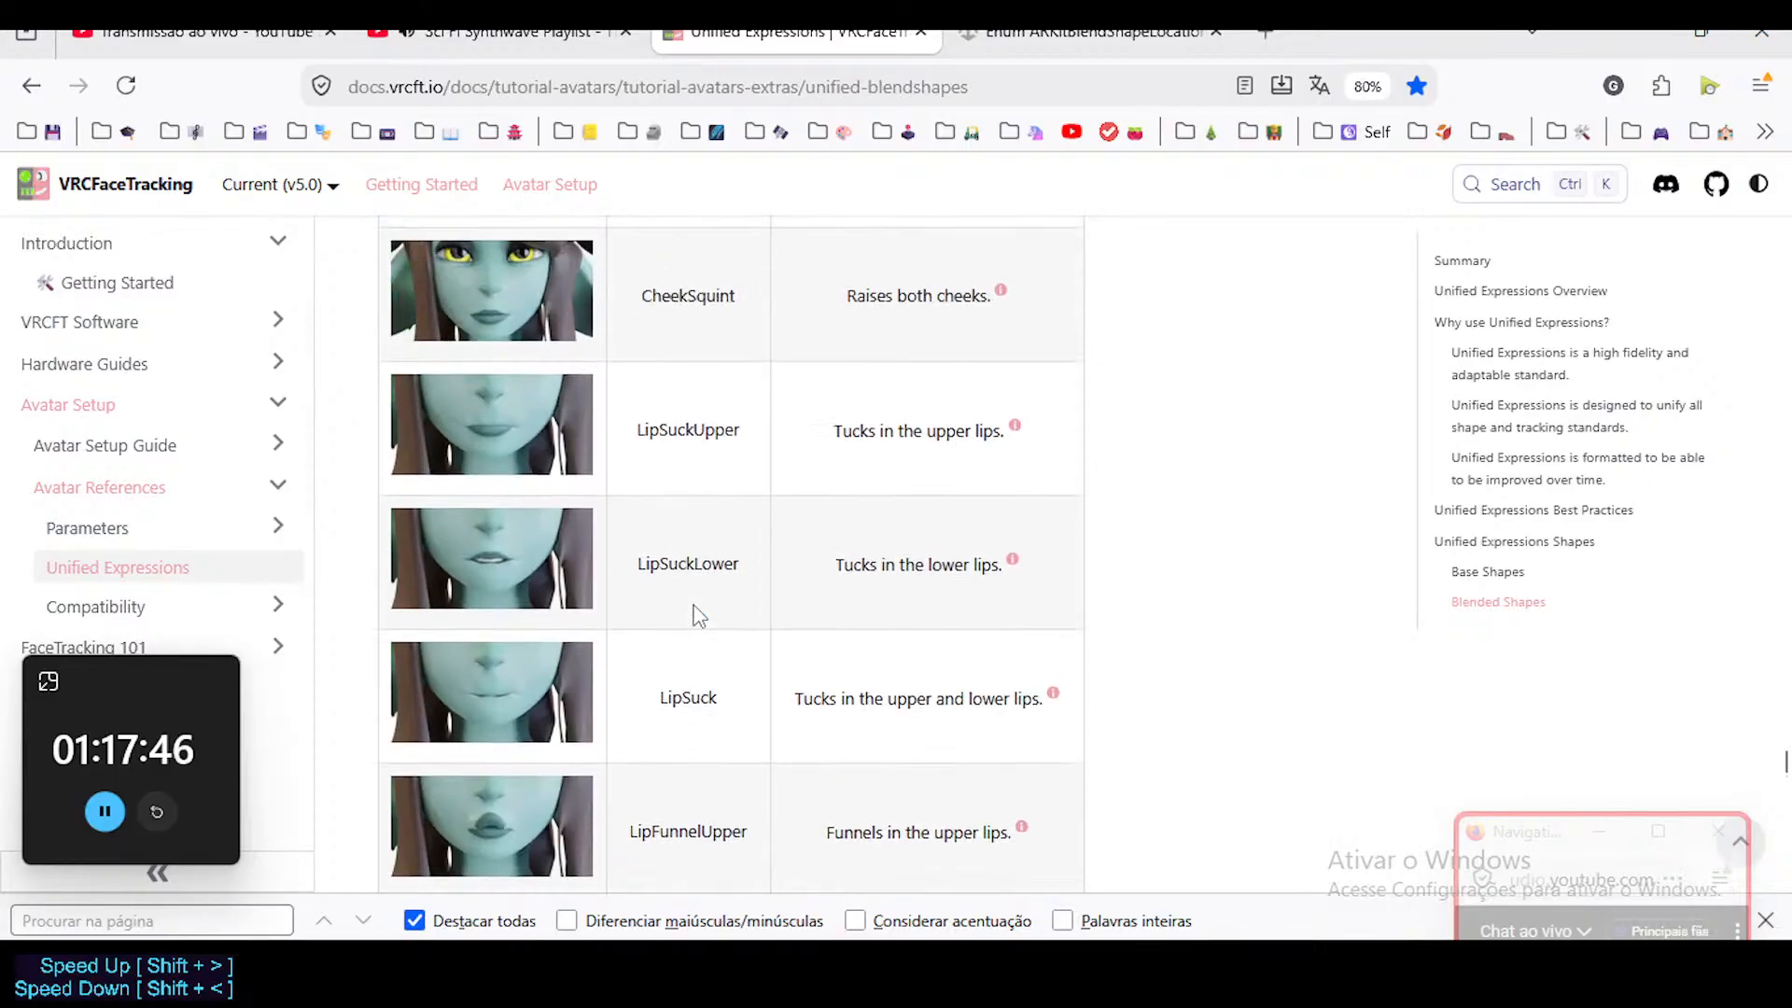
# Browse the Unified Expressions base and blended shape tables, and examine the MouthSad, MouthStretch and neighbouring mouth references.
pyautogui.scroll(10, 695, 616)
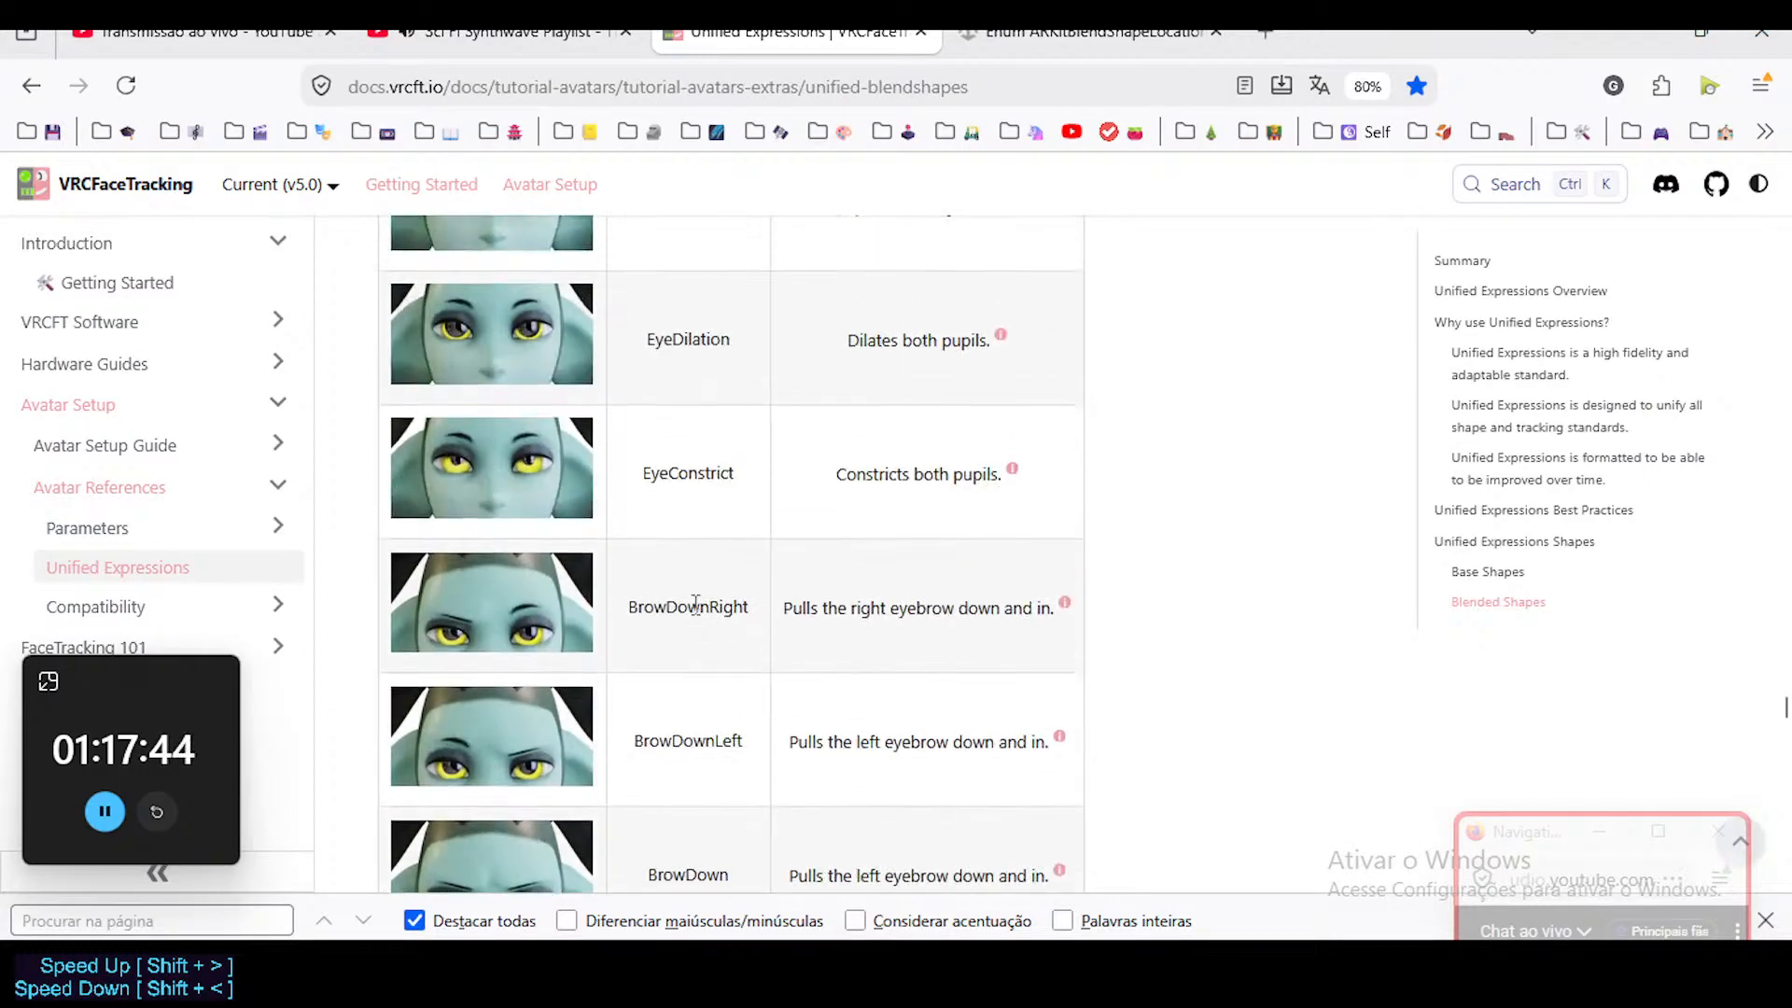
pyautogui.scroll(-4, 695, 616)
pyautogui.scroll(4, 696, 616)
pyautogui.scroll(4, 698, 616)
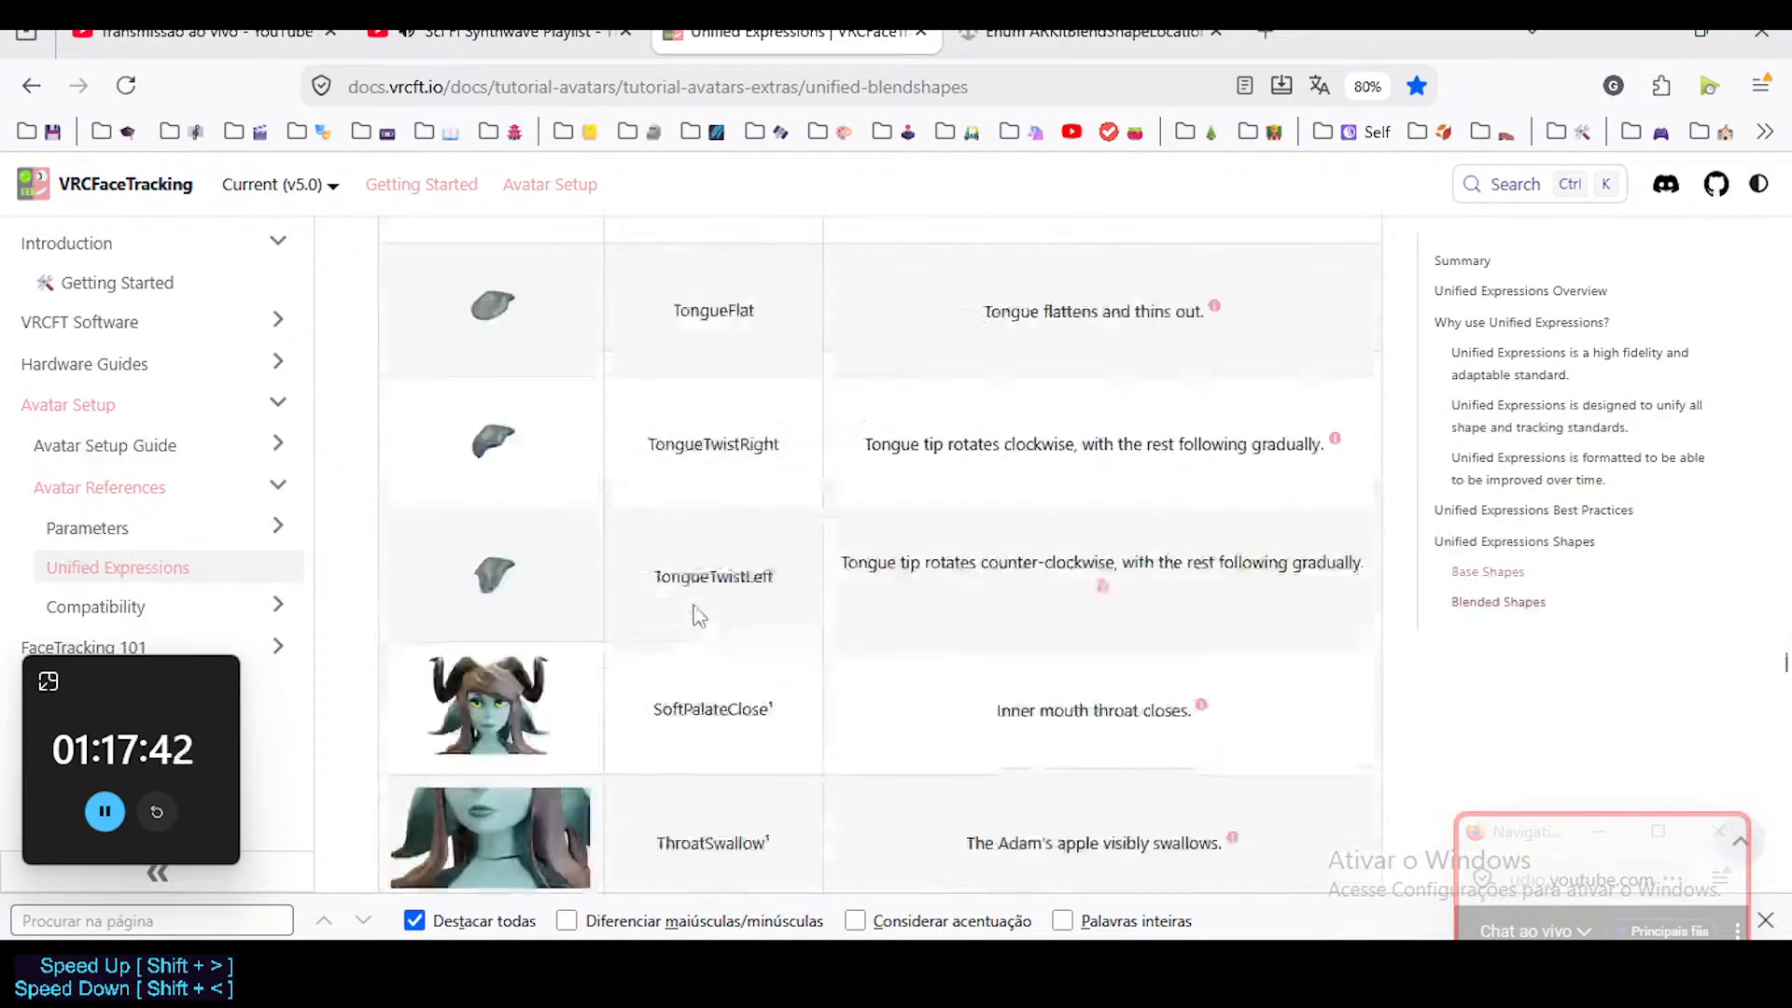
pyautogui.scroll(-12, 698, 616)
pyautogui.scroll(-20, 698, 615)
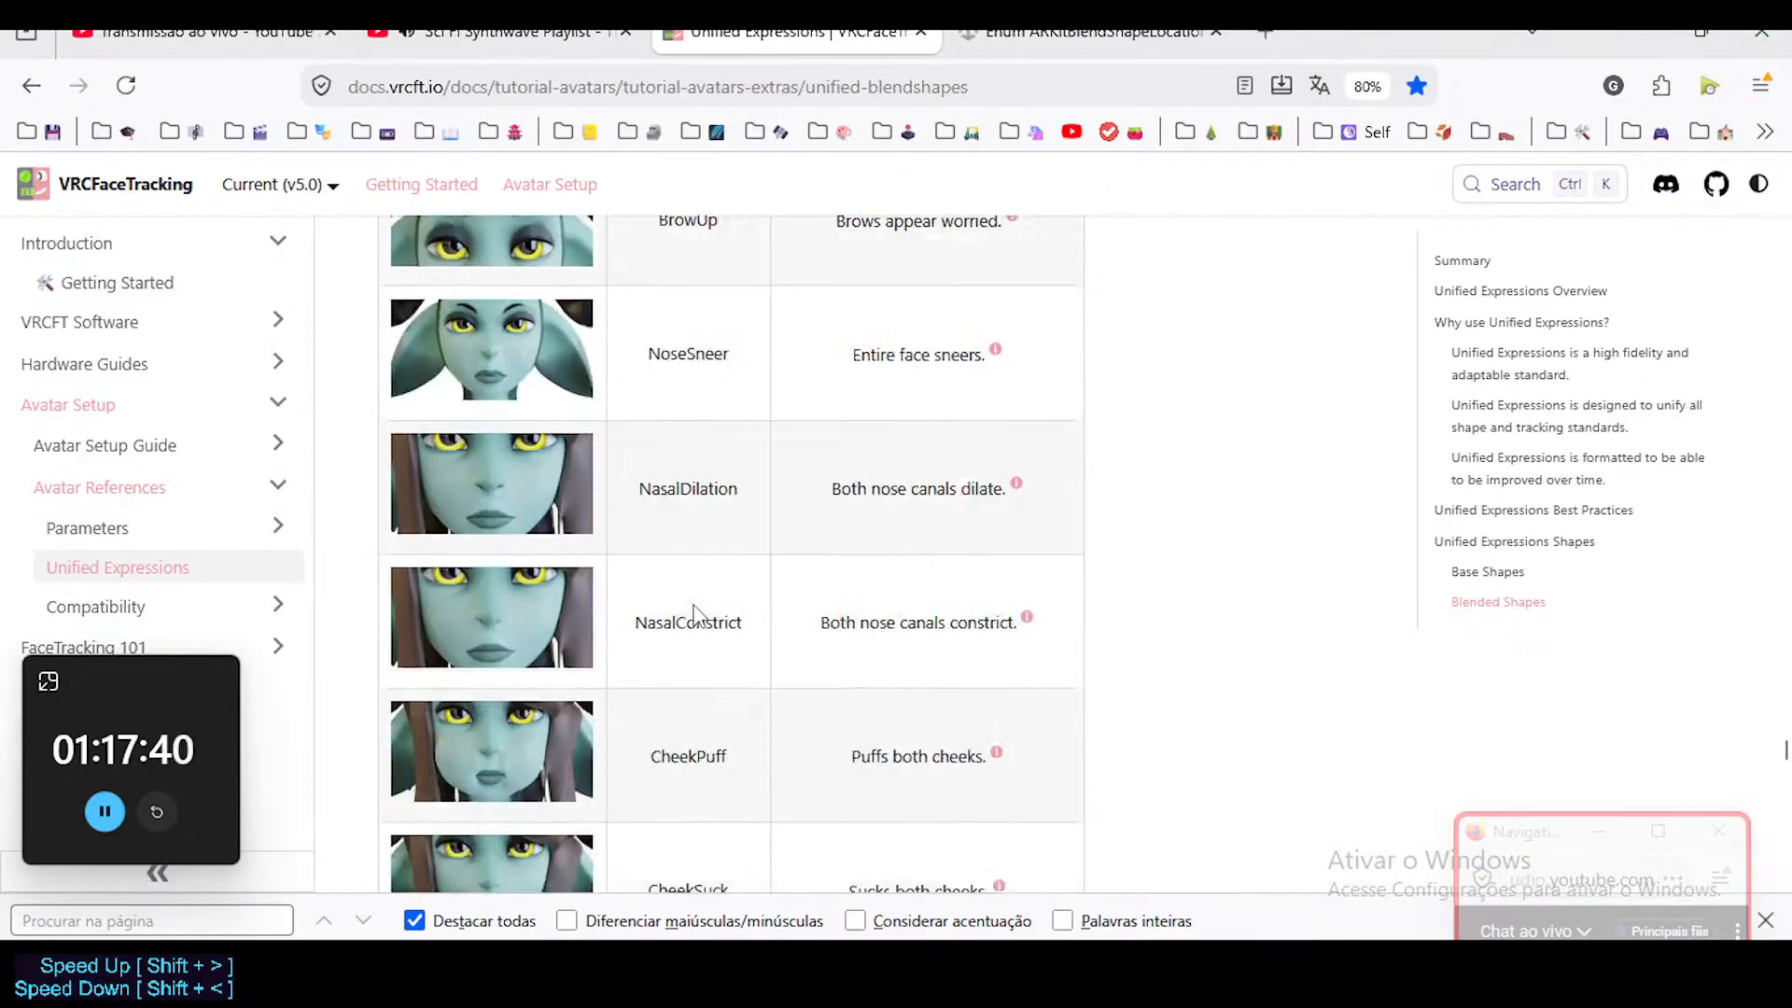
pyautogui.scroll(-15, 695, 616)
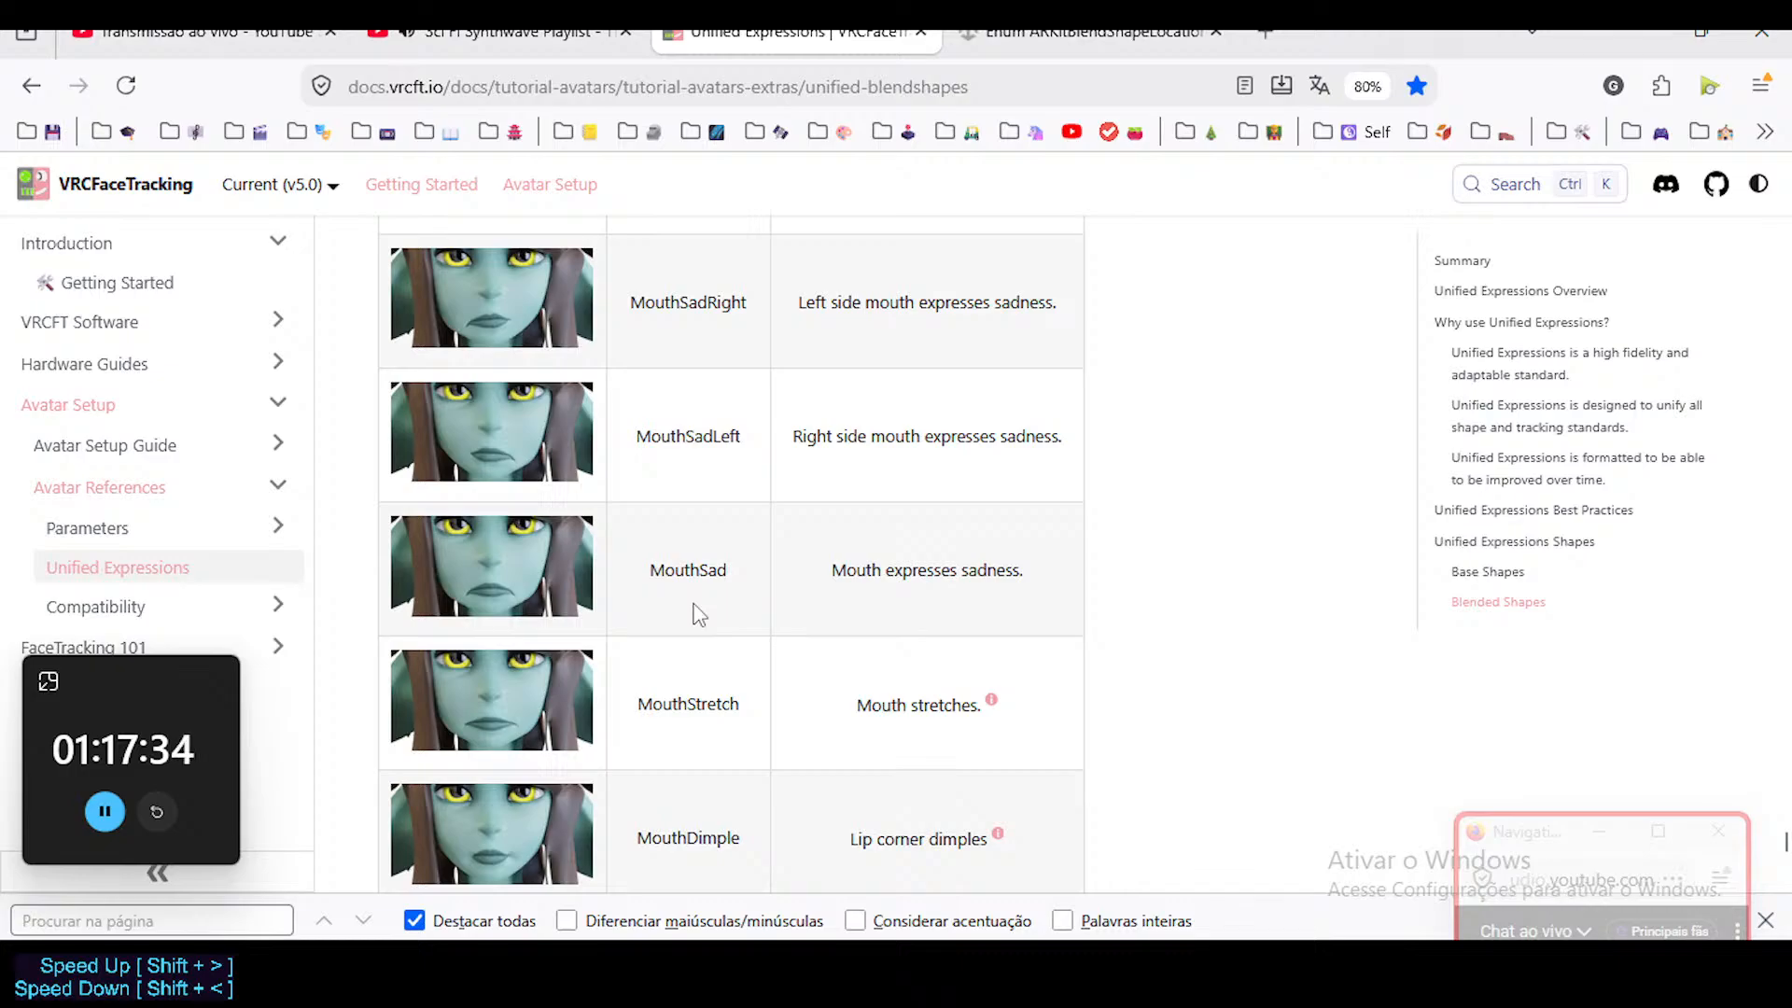
pyautogui.scroll(-6, 693, 612)
pyautogui.scroll(5, 702, 591)
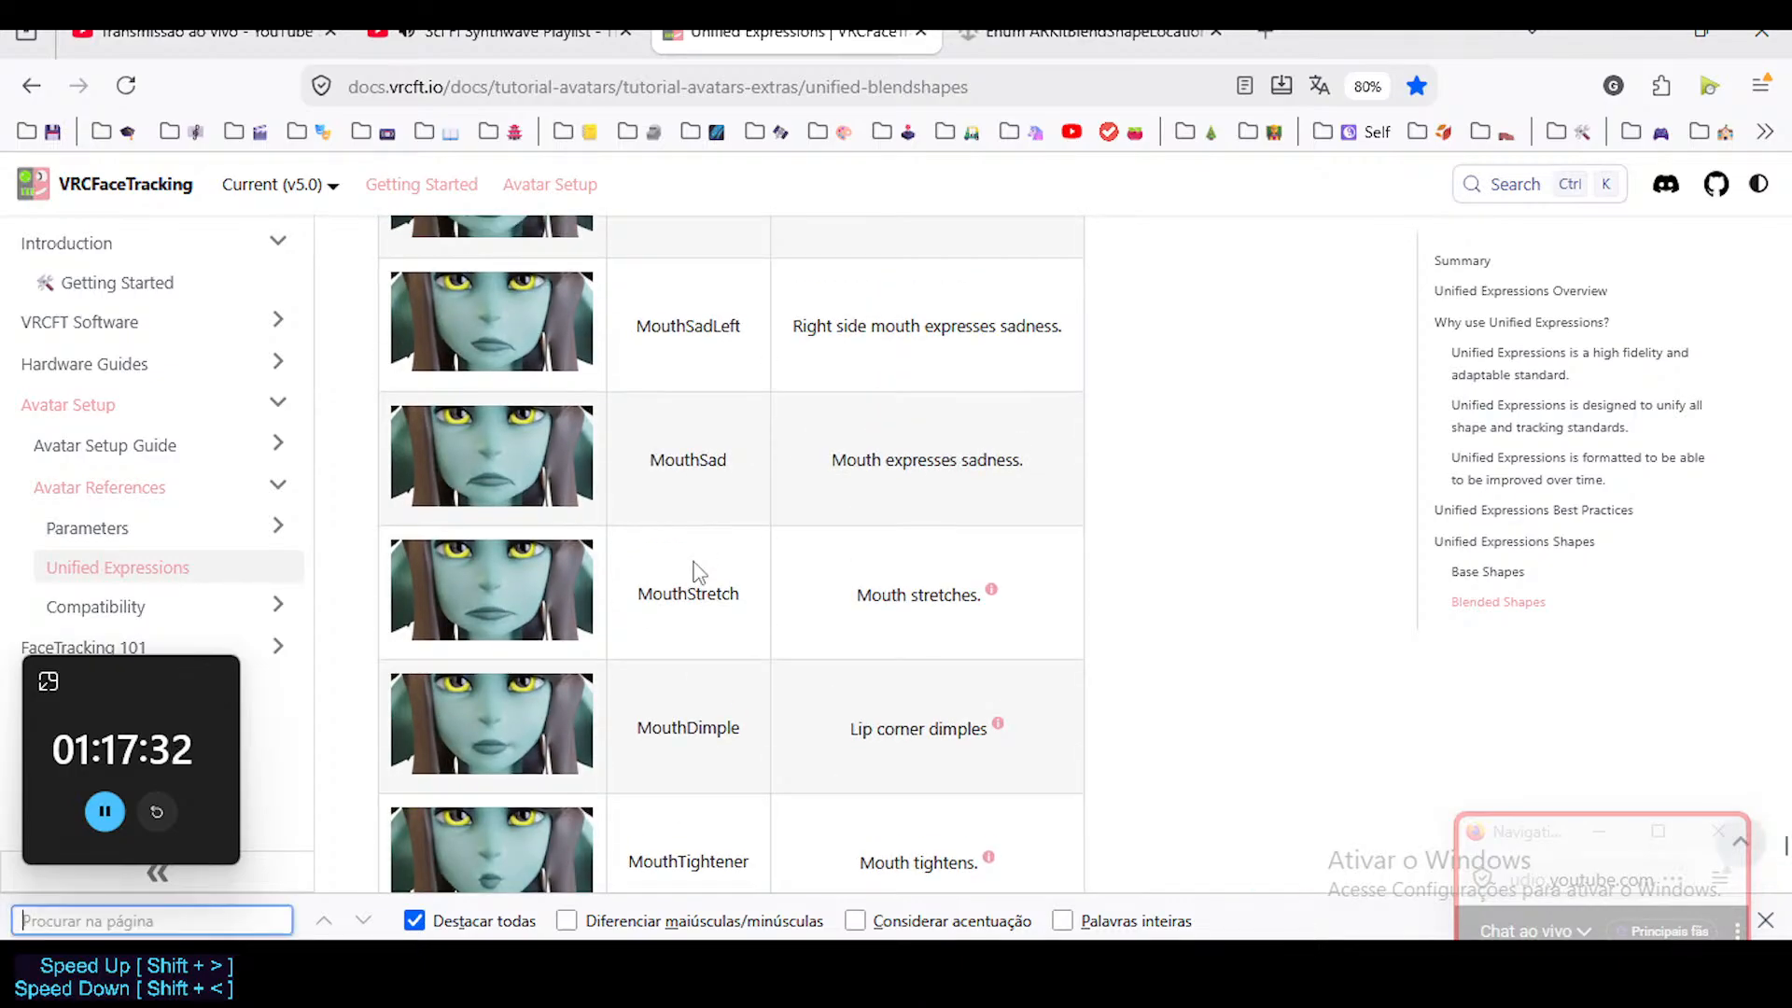
# Search the page for "frown", read the Mouth Frown description, and examine the MouthStretch, MouthDimple, MouthPress and MouthTightener base shapes.
pyautogui.write('frown')
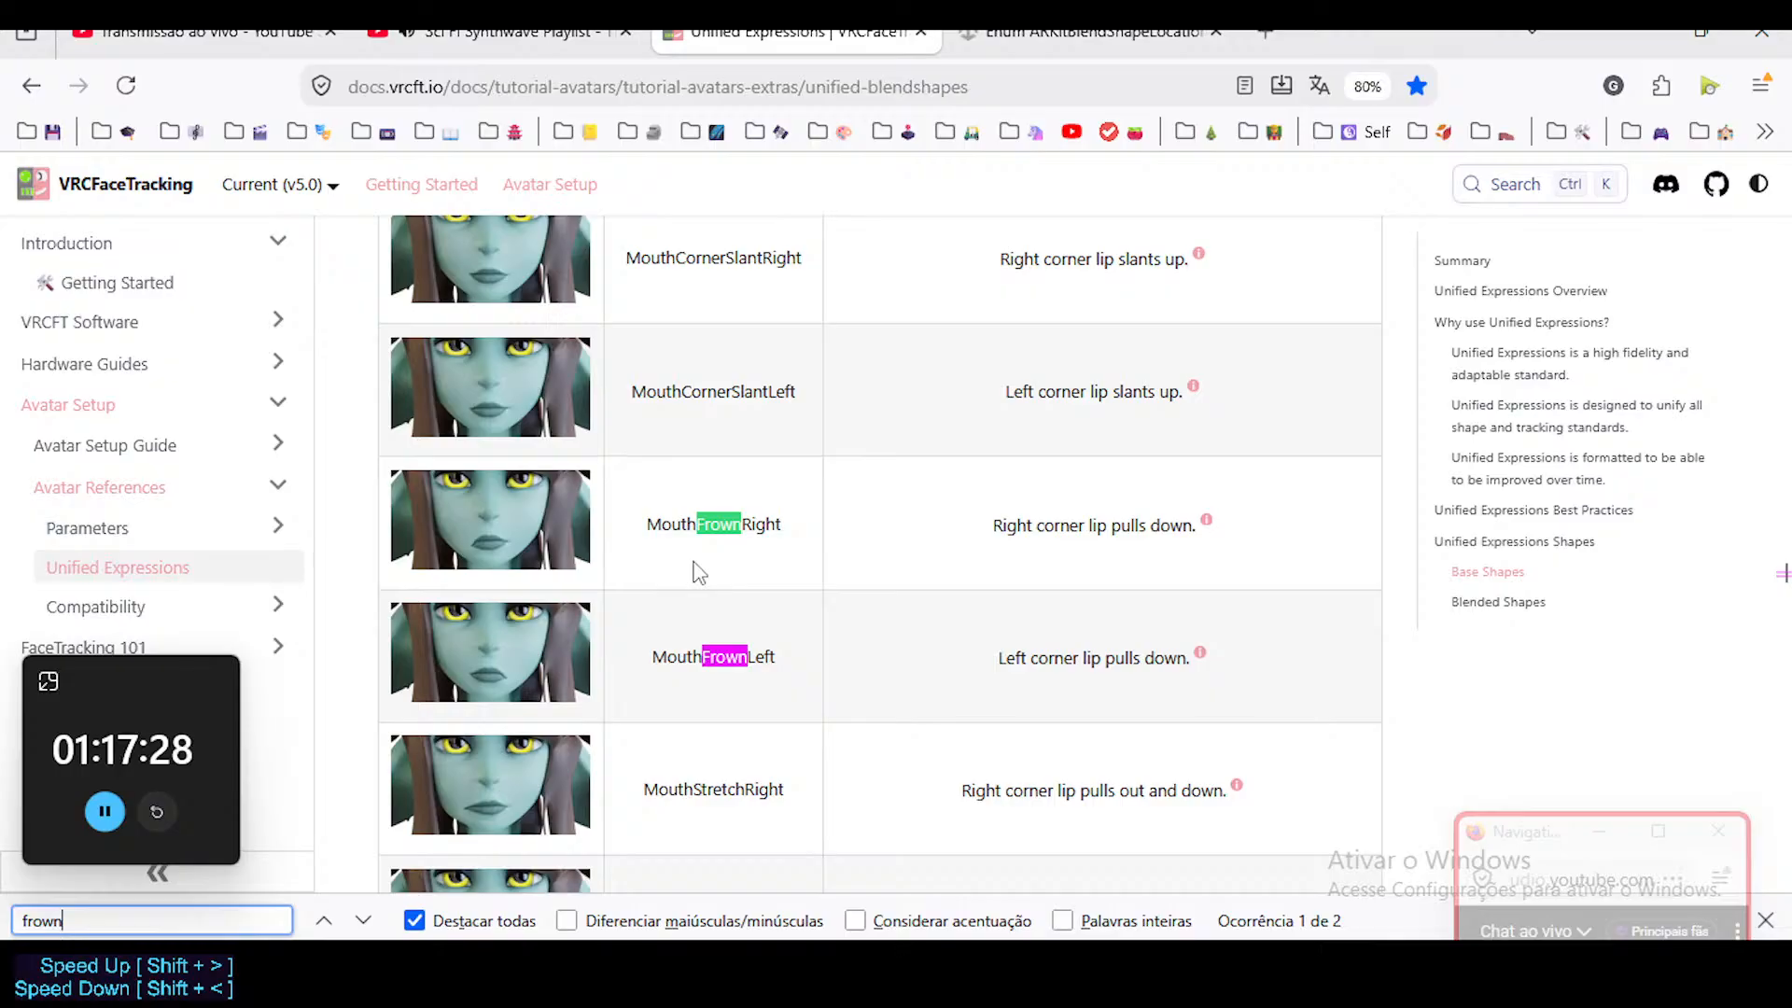
pyautogui.moveTo(1218, 516)
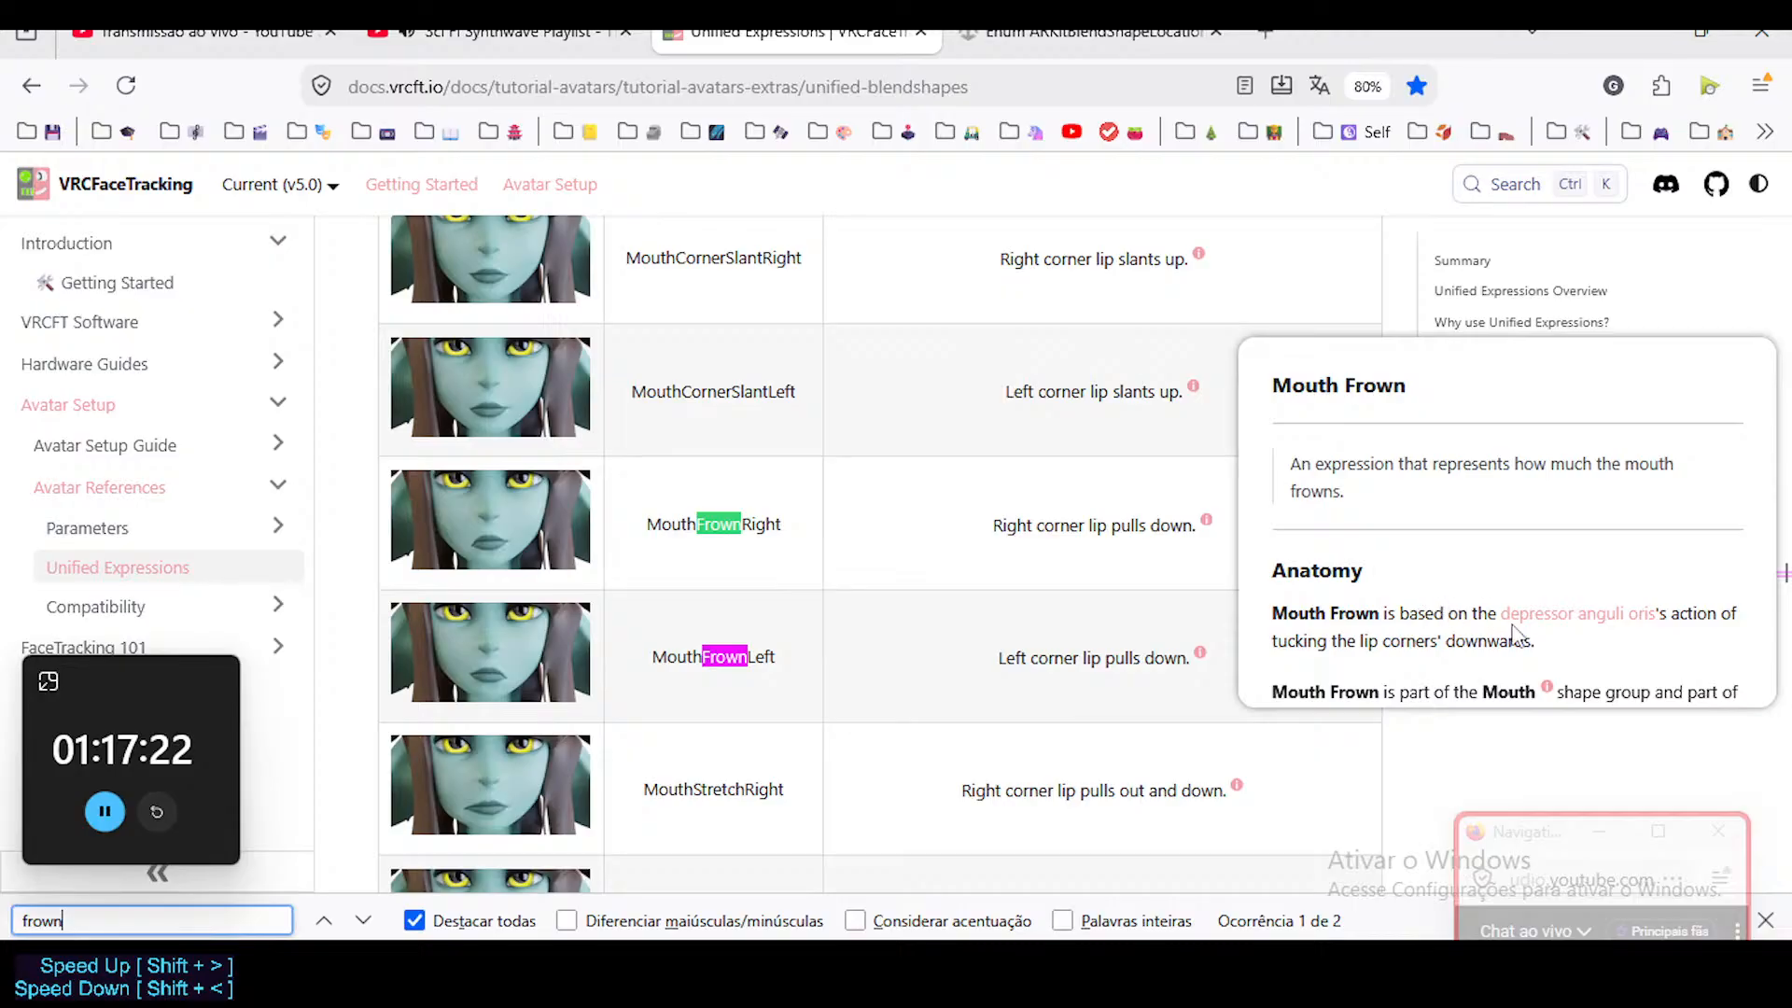
pyautogui.scroll(-2, 1518, 634)
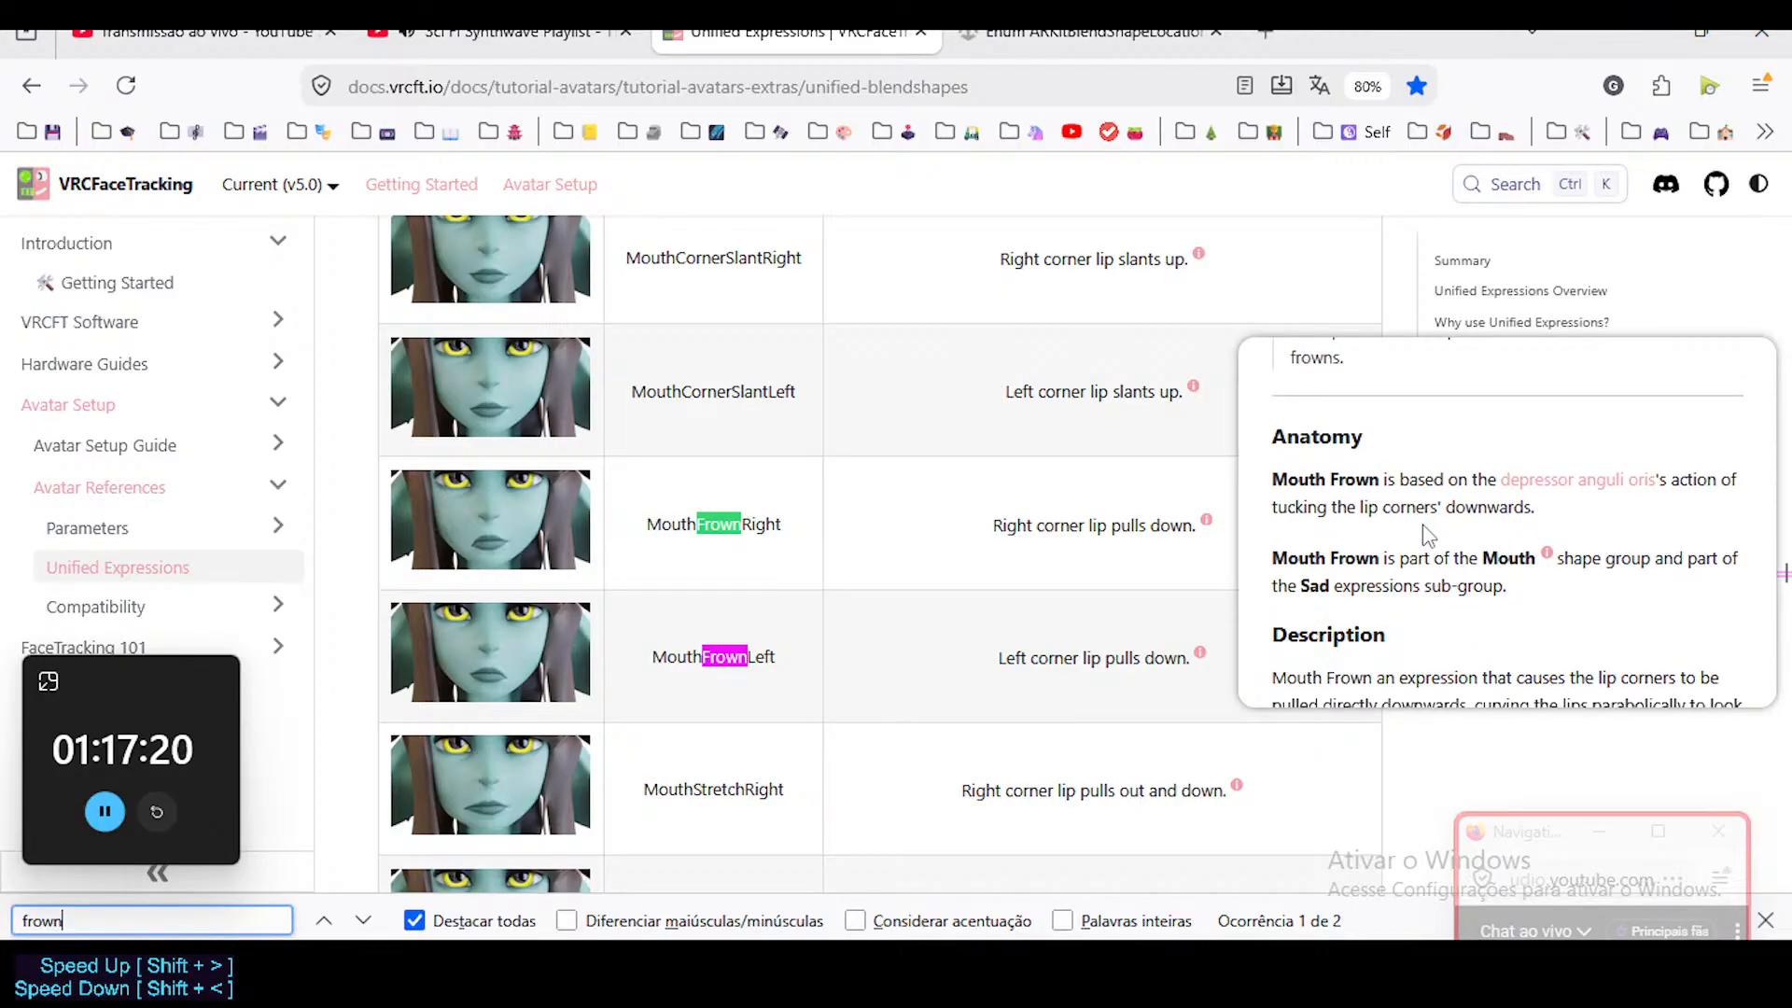
pyautogui.moveTo(1493, 553)
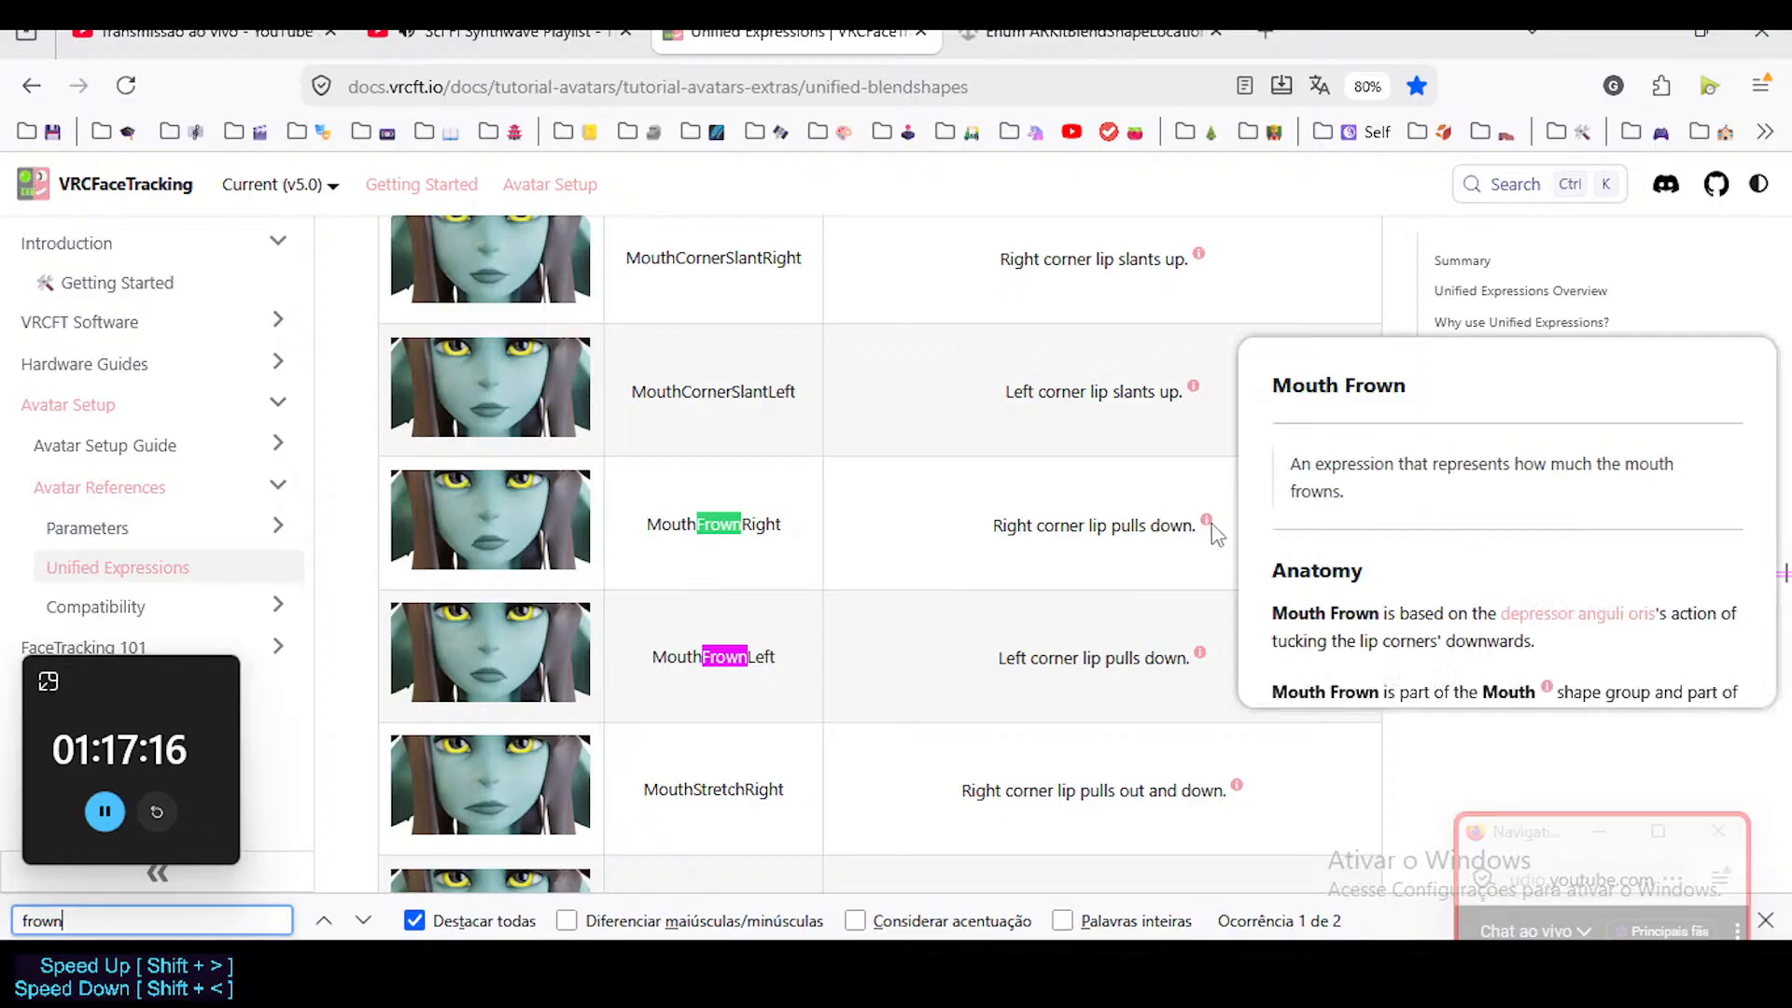
pyautogui.scroll(-4, 1392, 537)
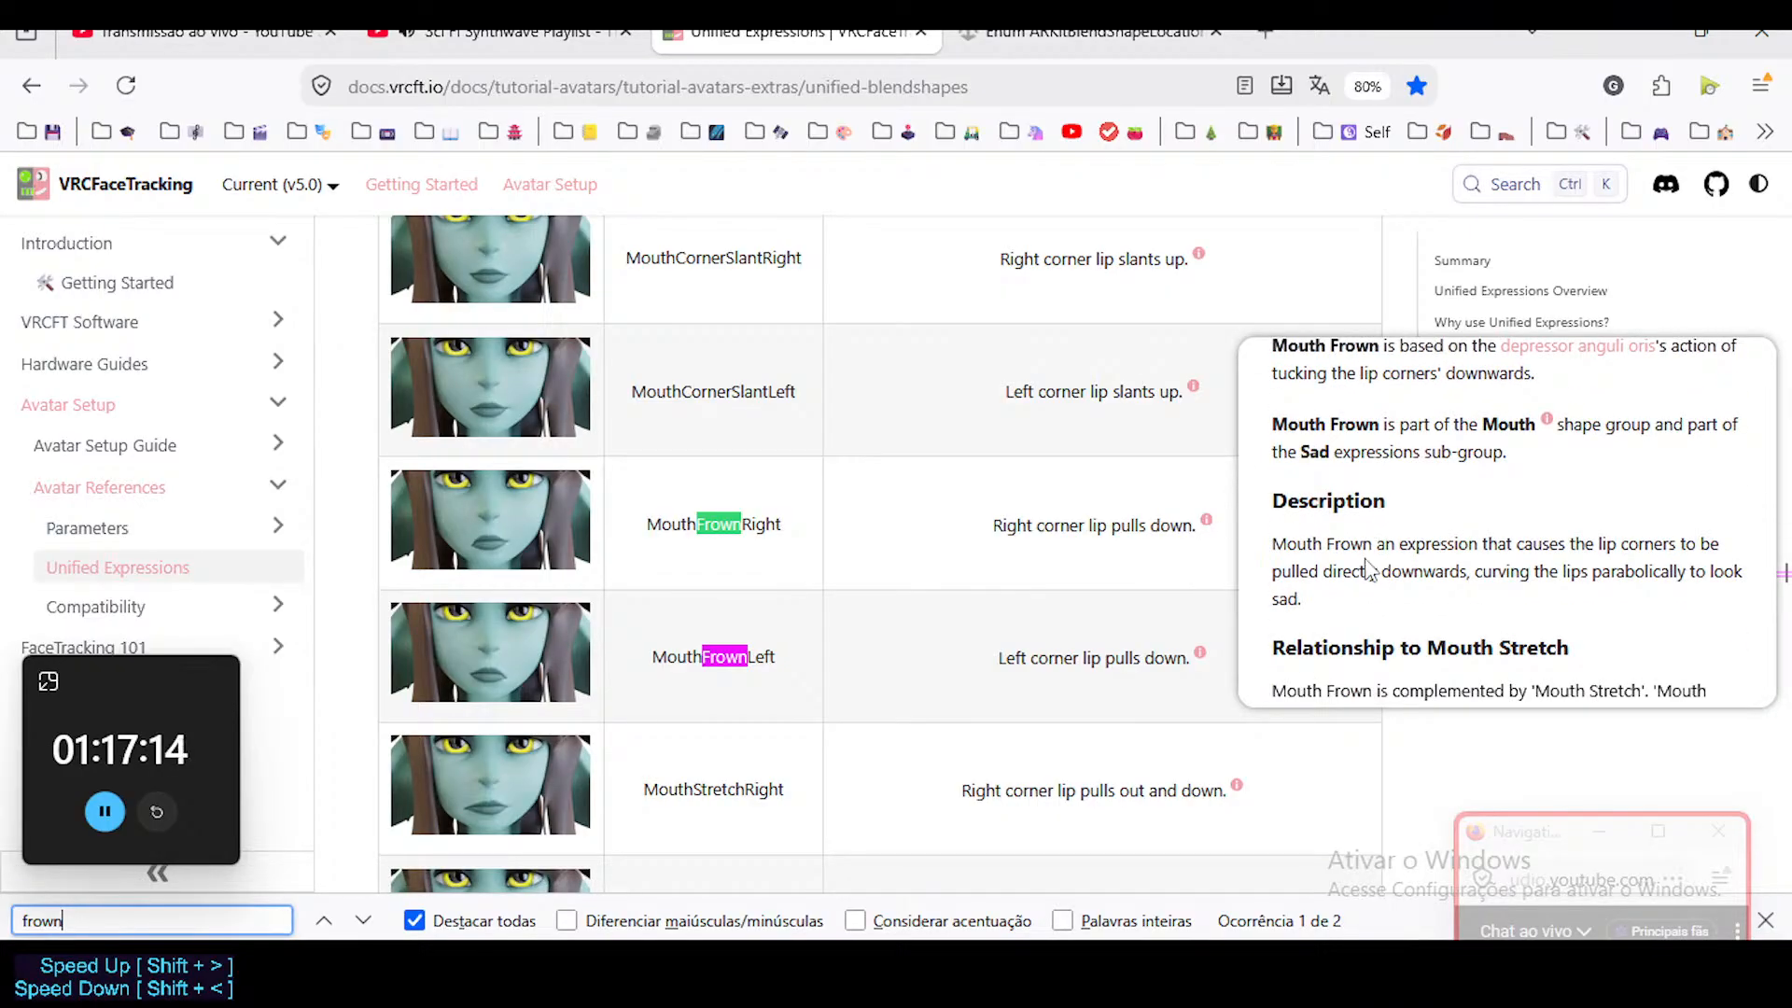
pyautogui.scroll(-2, 1368, 569)
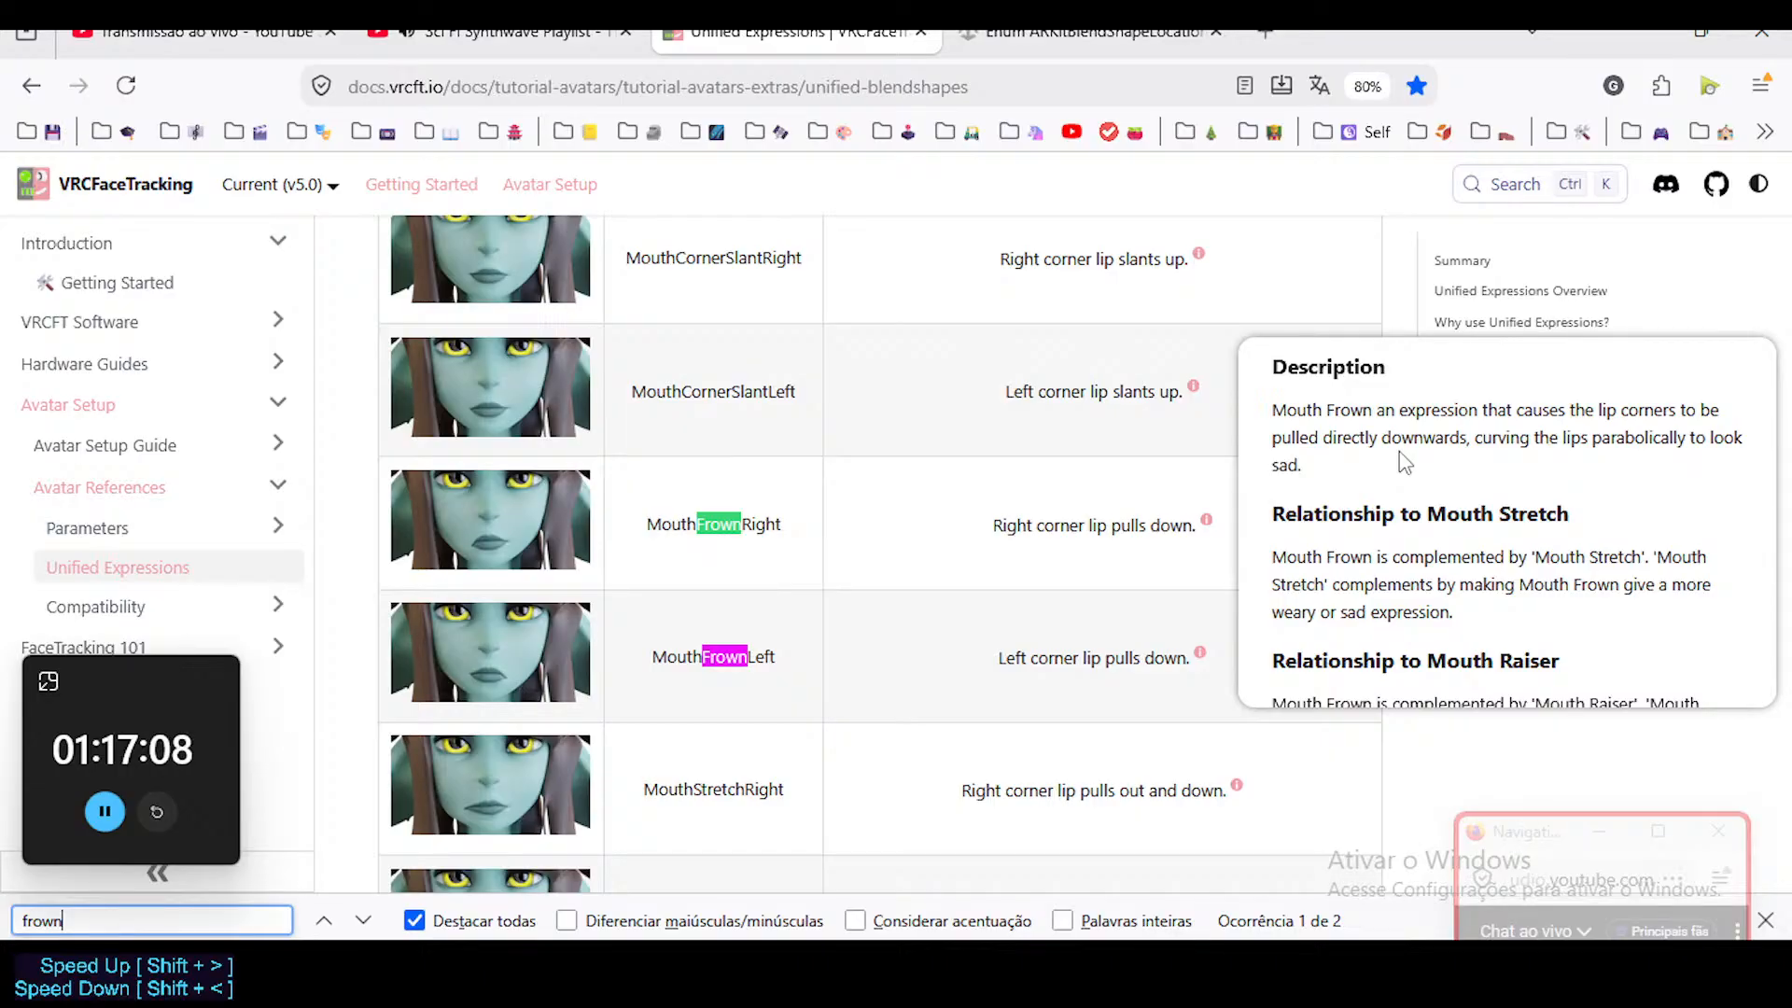
pyautogui.scroll(-5, 756, 625)
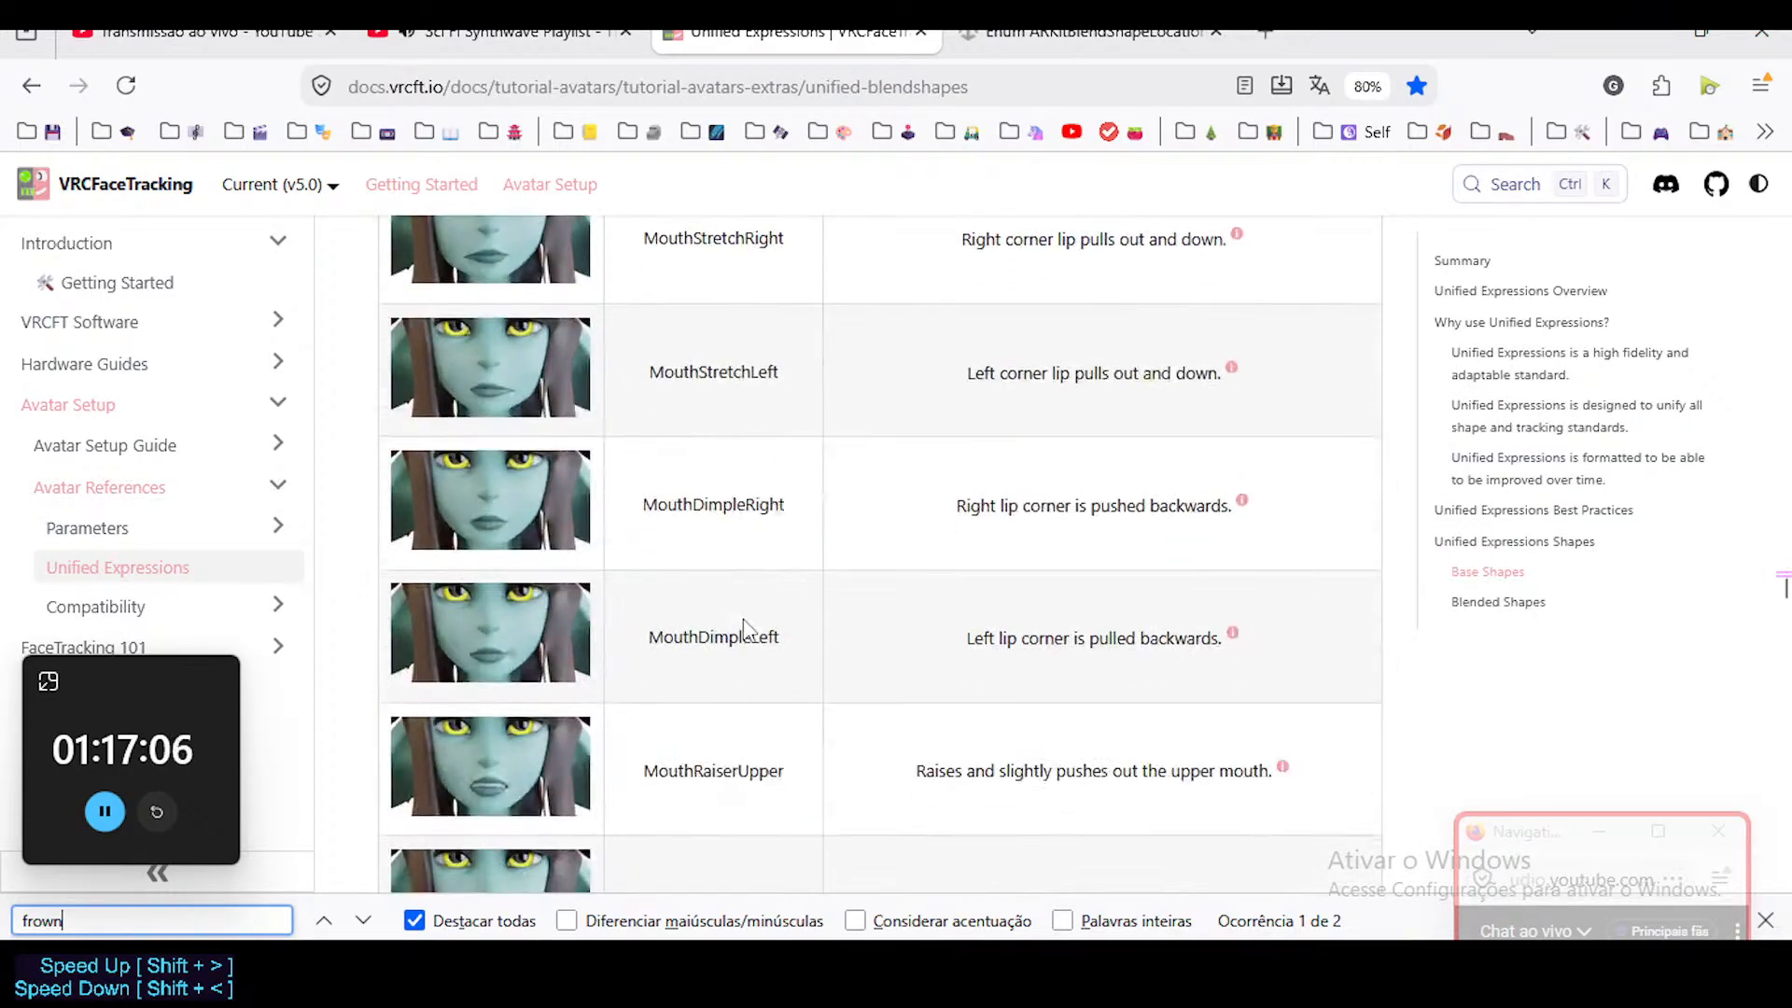
pyautogui.scroll(-7, 743, 619)
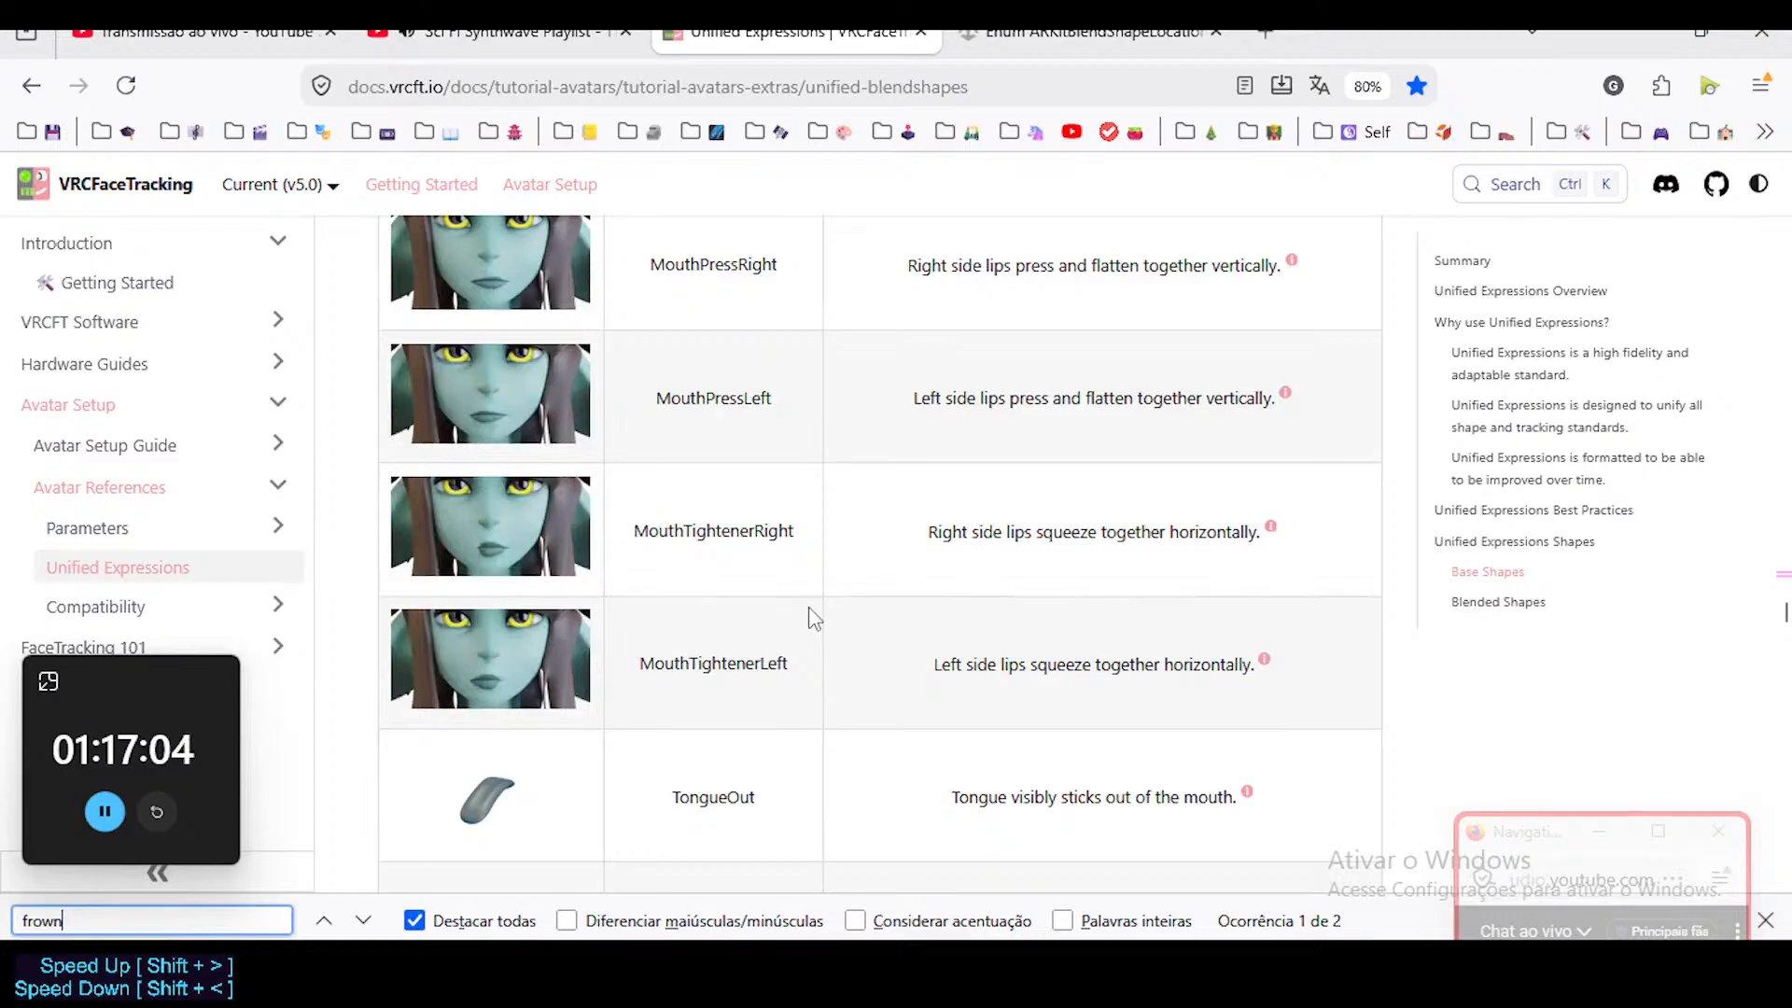
# Search the page for "Sad", and compare the MouthSadRight, MouthSadLeft and MouthSad references with the smile shapes.
pyautogui.write('Sad')
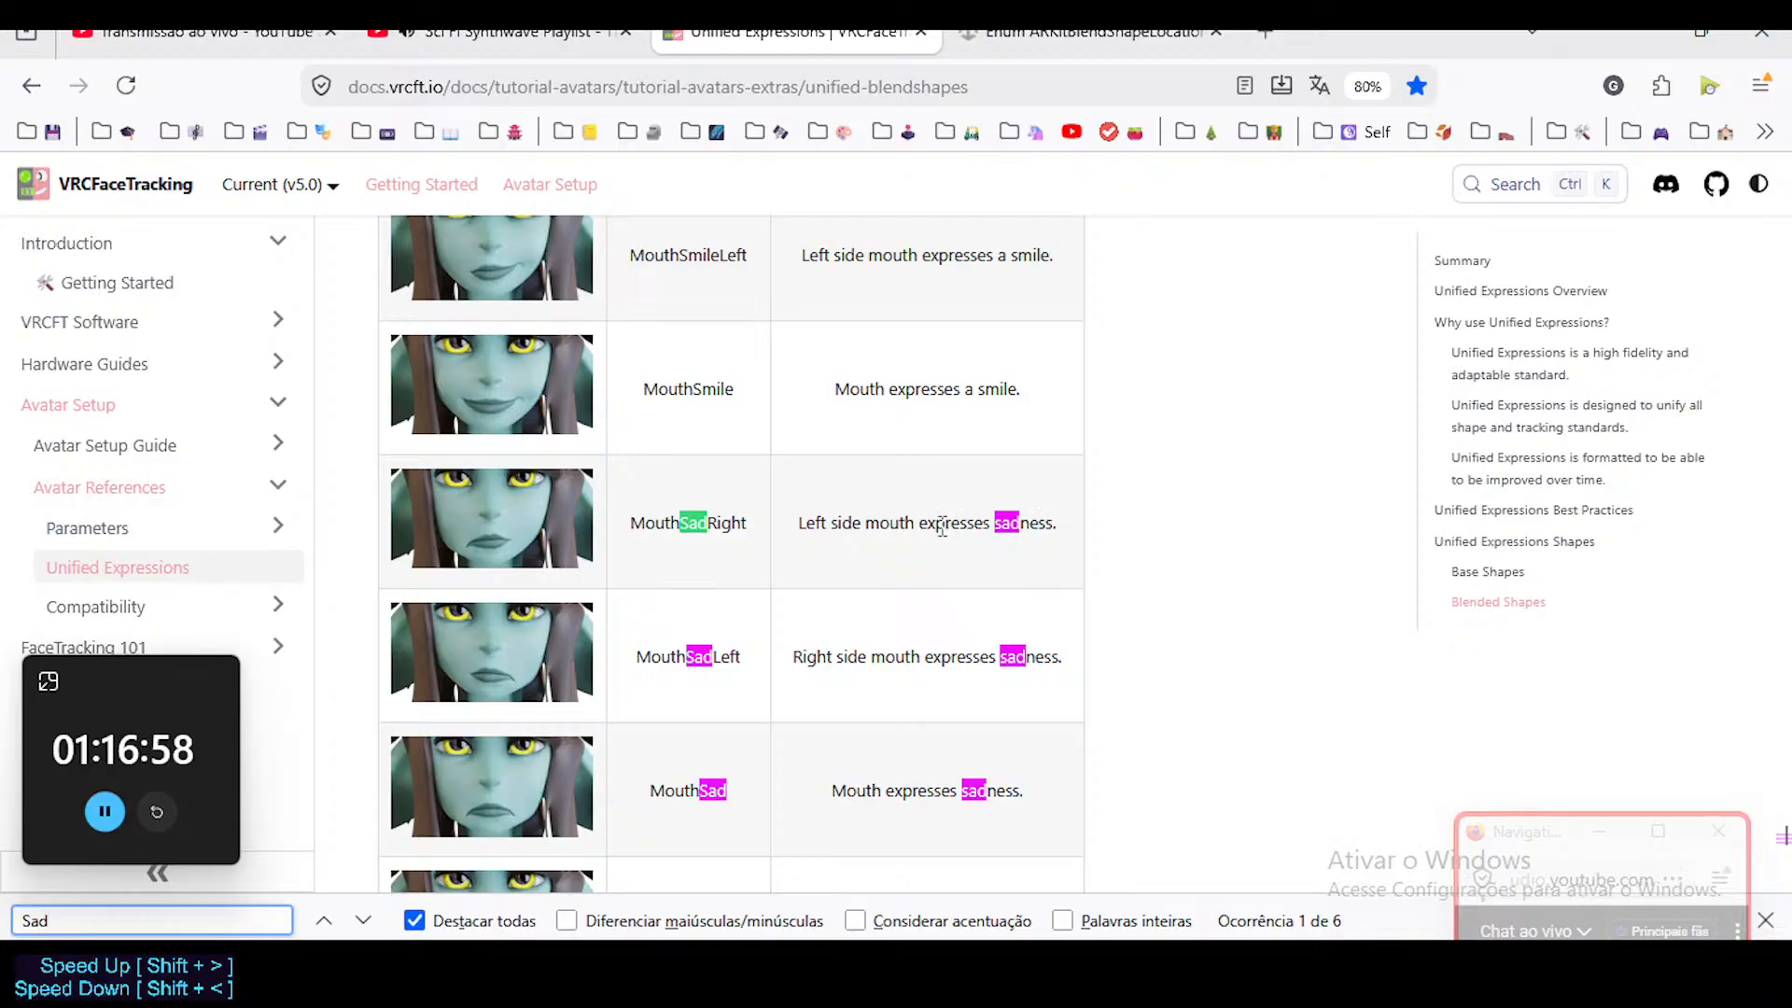
pyautogui.scroll(-5, 688, 625)
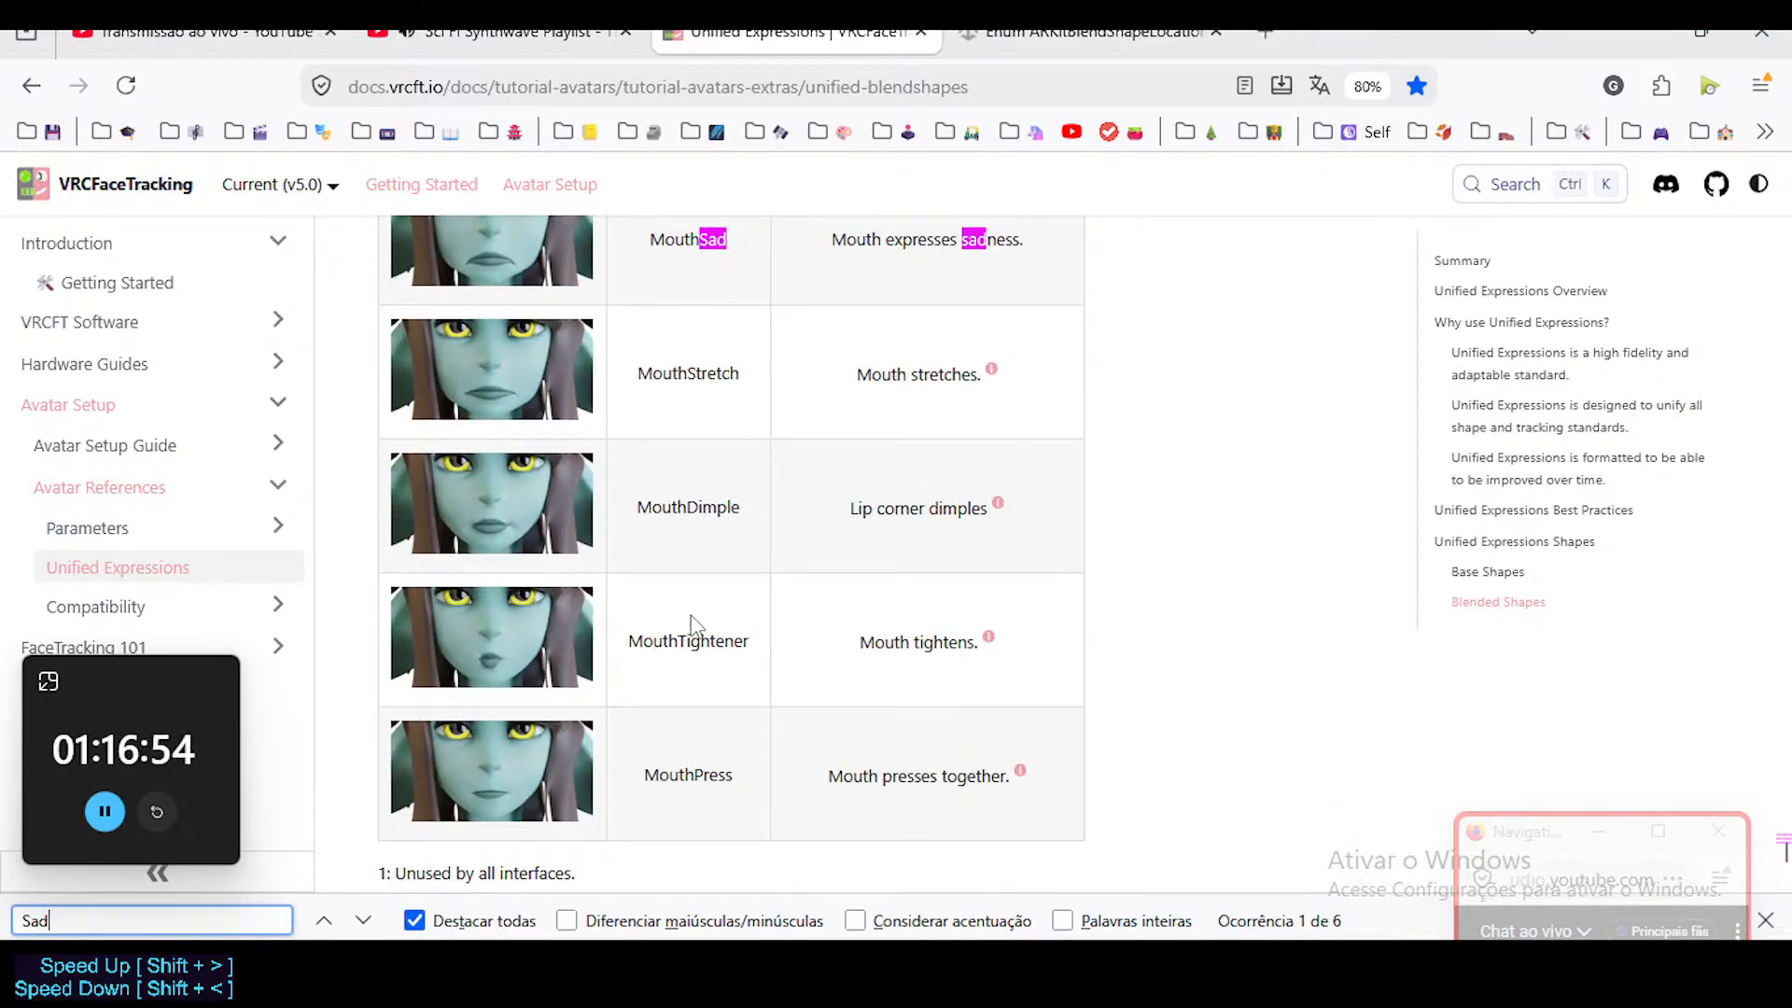
pyautogui.scroll(6, 692, 624)
pyautogui.scroll(1, 619, 789)
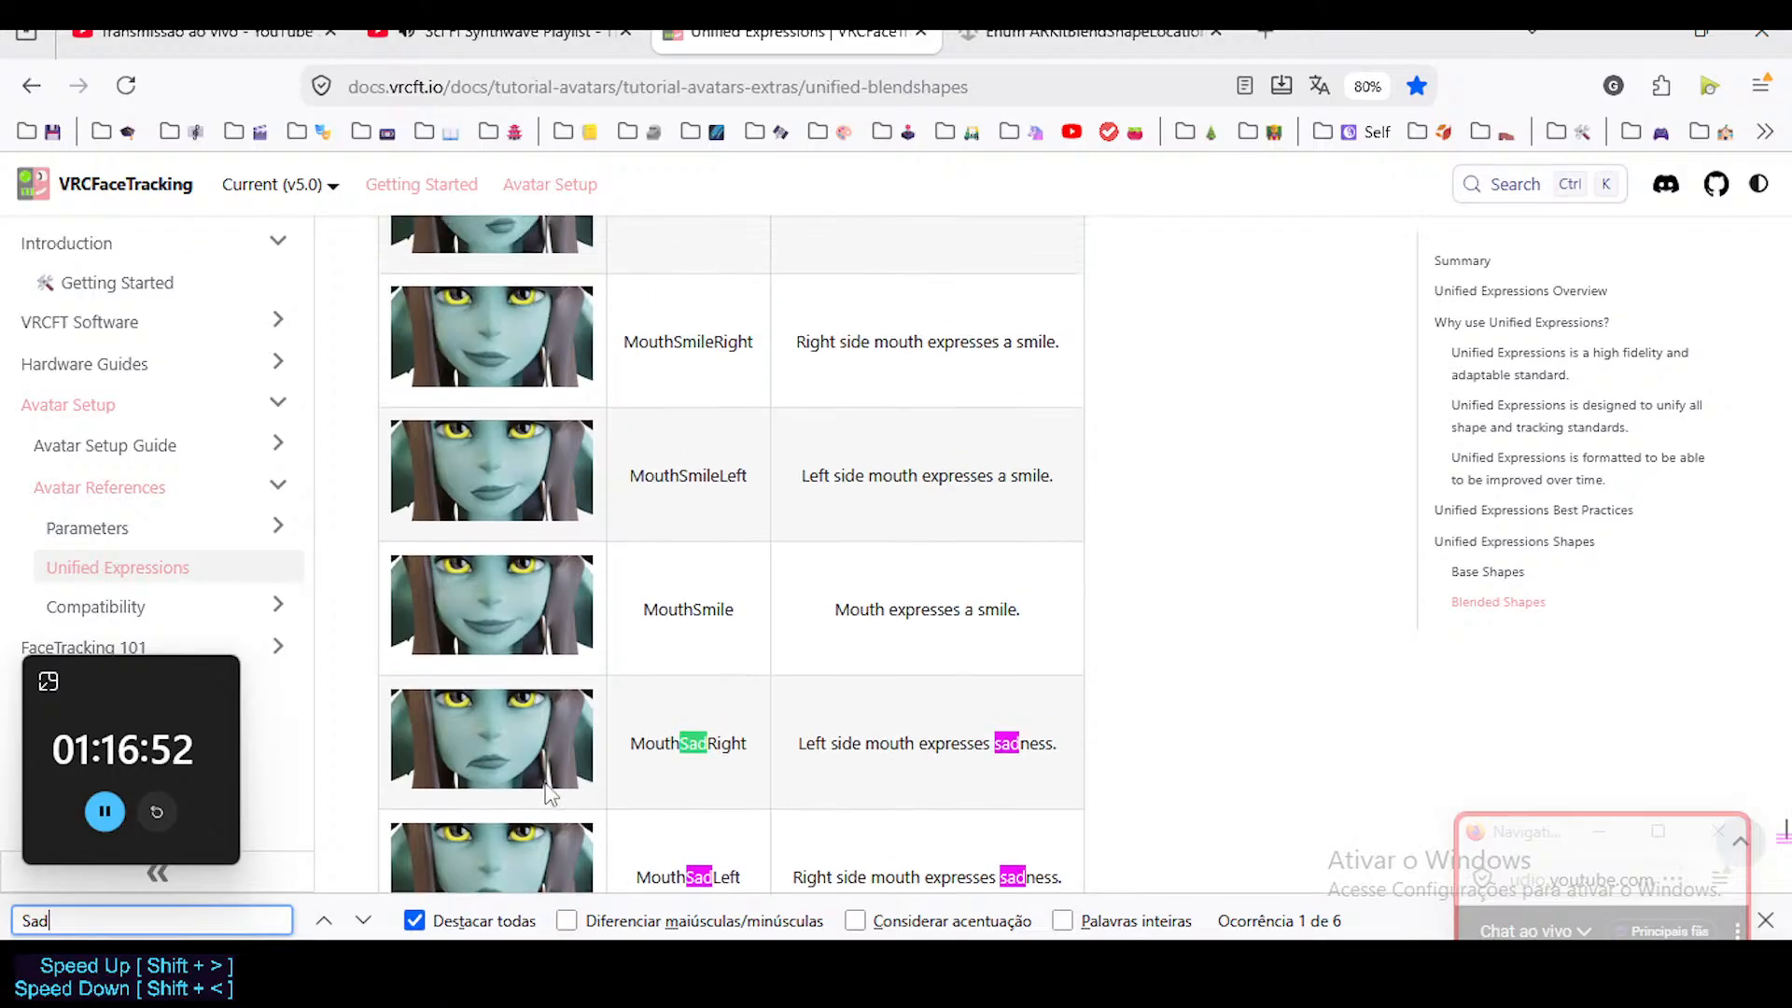
pyautogui.scroll(-3, 653, 780)
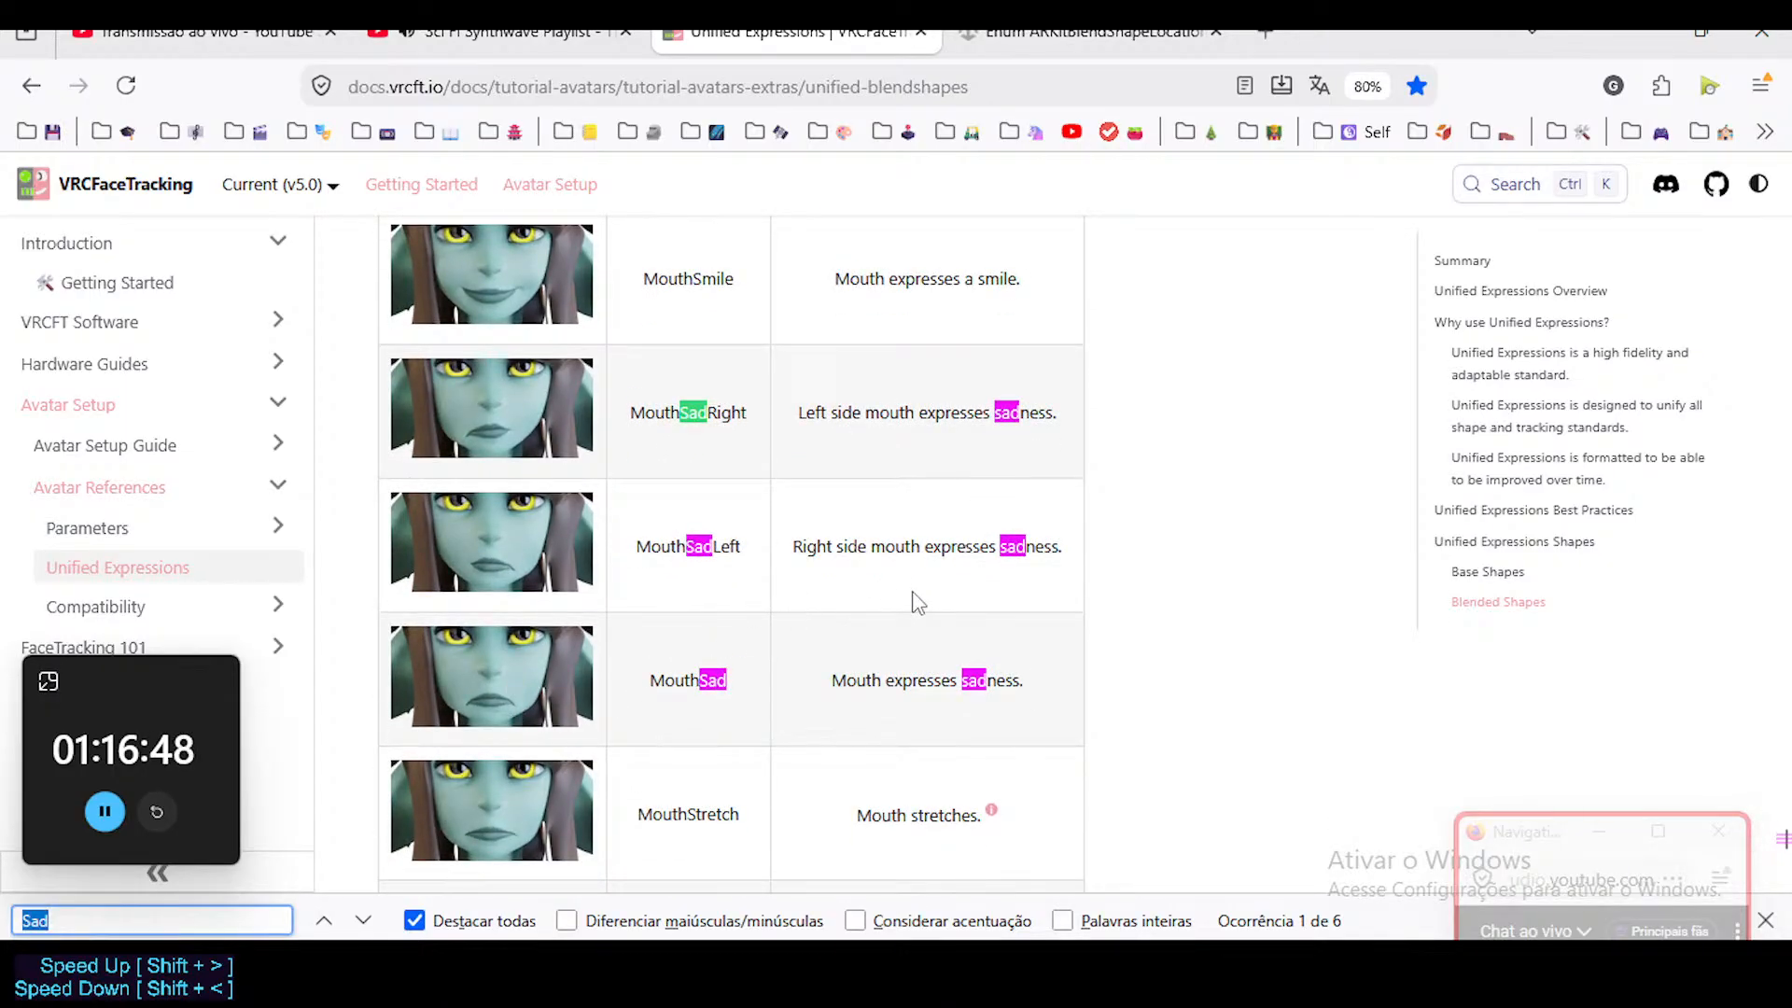
# Search for "frown" again, reread the Mouth Frown anatomy and description, and move the floating chat window out of the way.
pyautogui.write('frown')
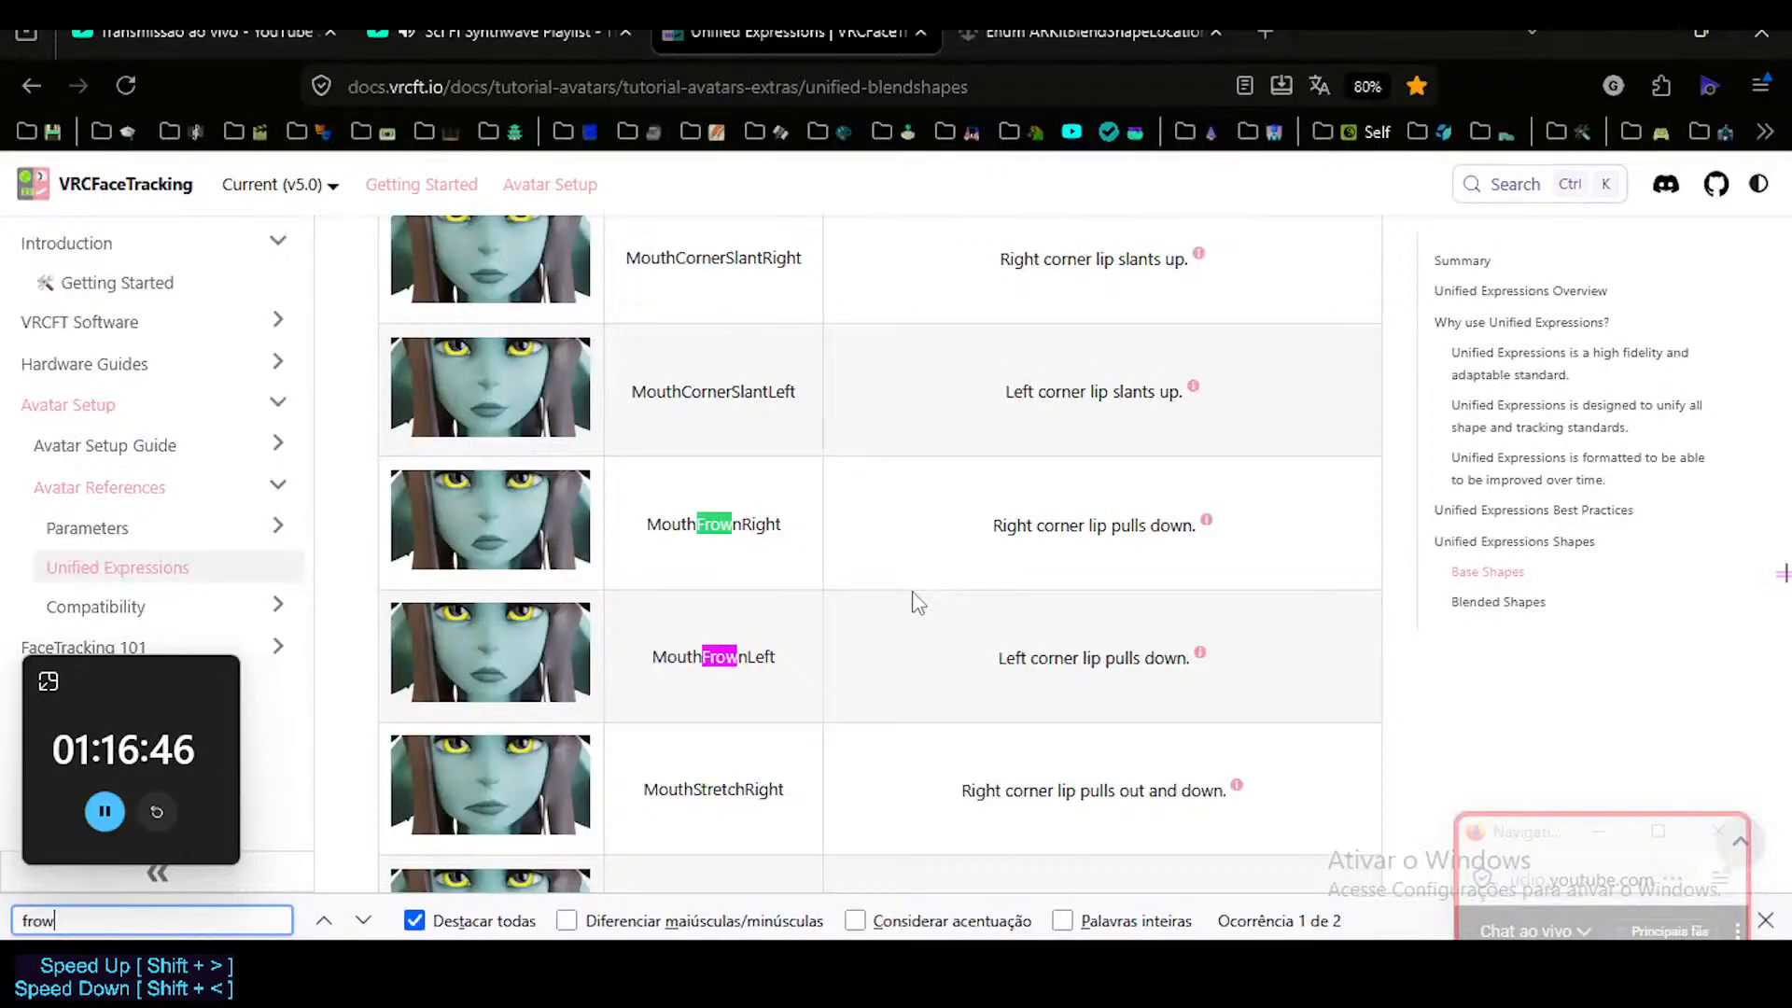
pyautogui.scroll(-2, 938, 638)
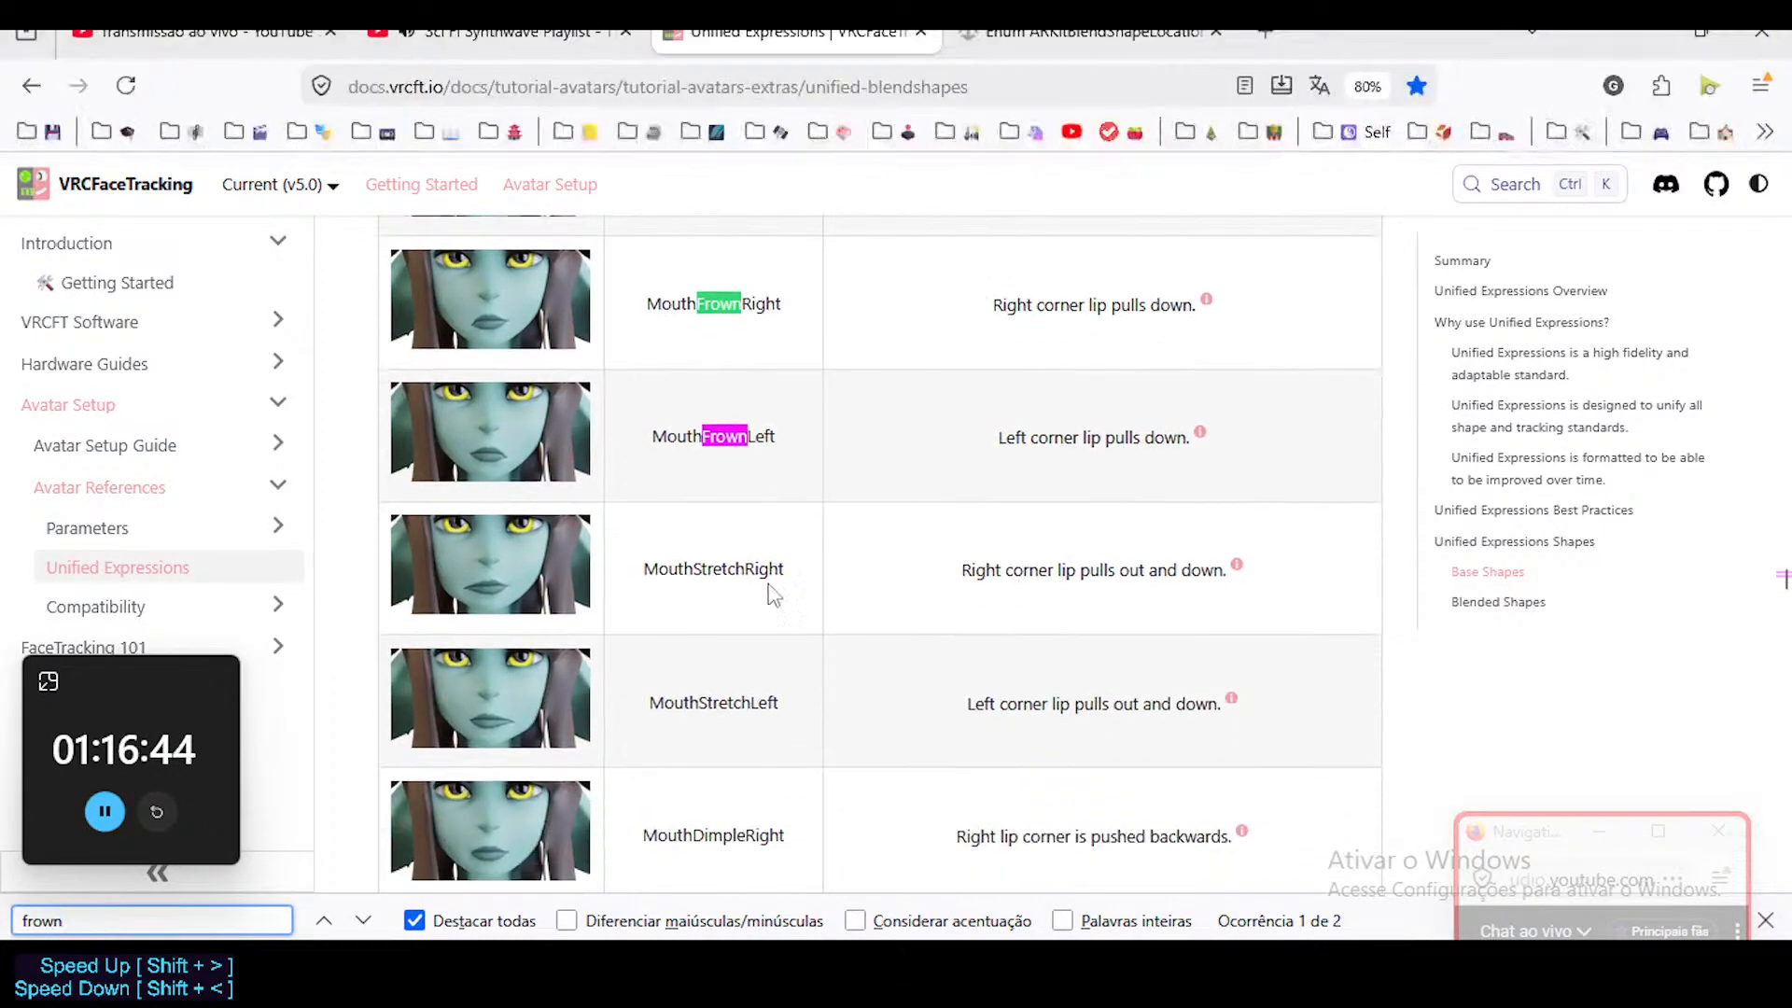
pyautogui.scroll(2, 710, 551)
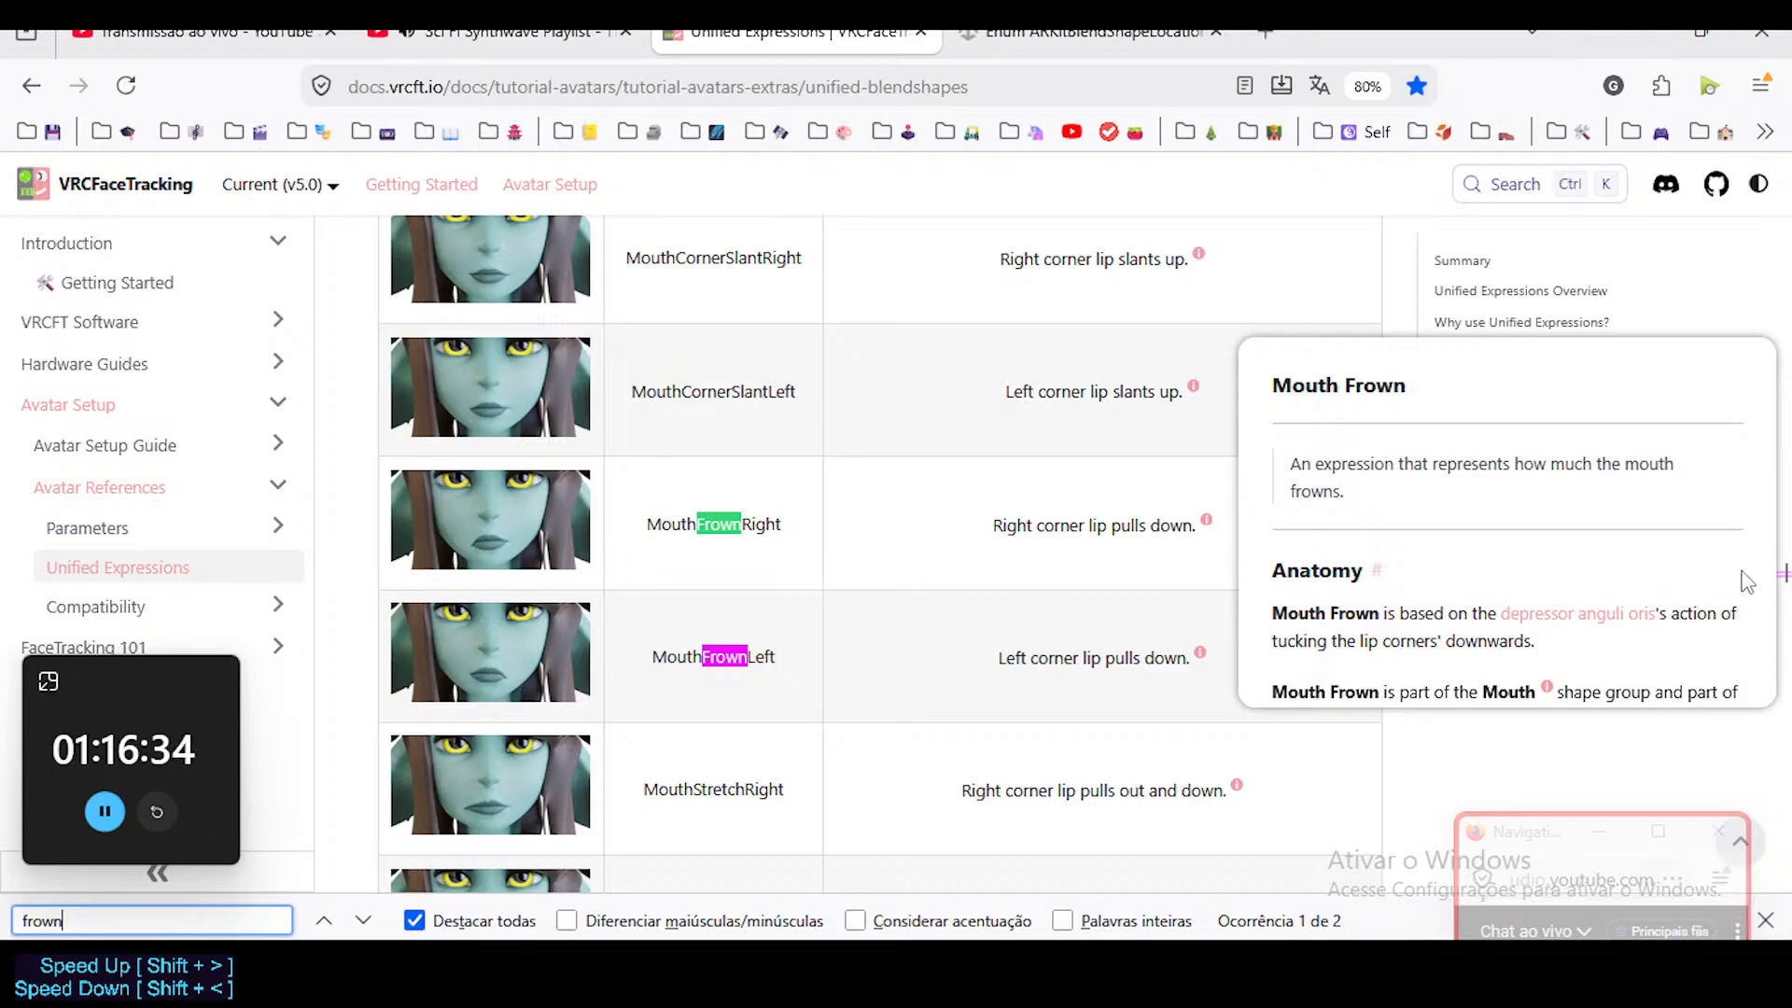
pyautogui.scroll(-3, 1586, 593)
pyautogui.scroll(-3, 1576, 600)
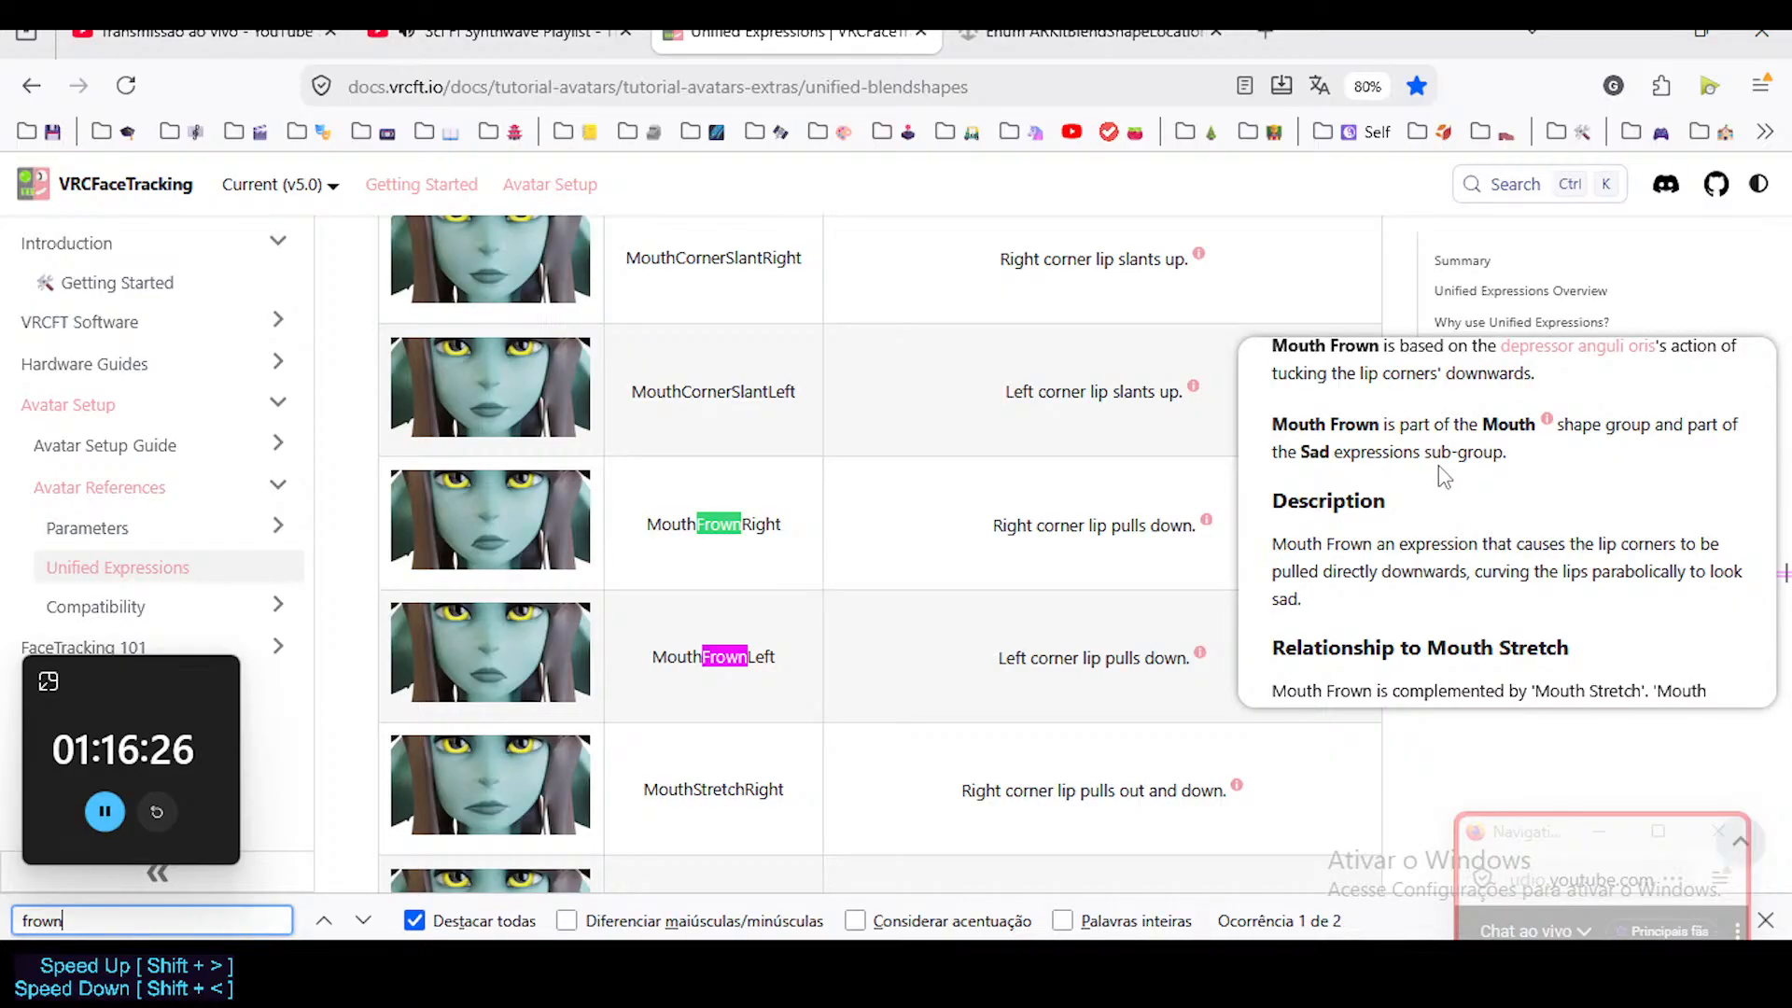
pyautogui.moveTo(1542, 840); pyautogui.dragTo(1676, 544)
pyautogui.click(1251, 528)
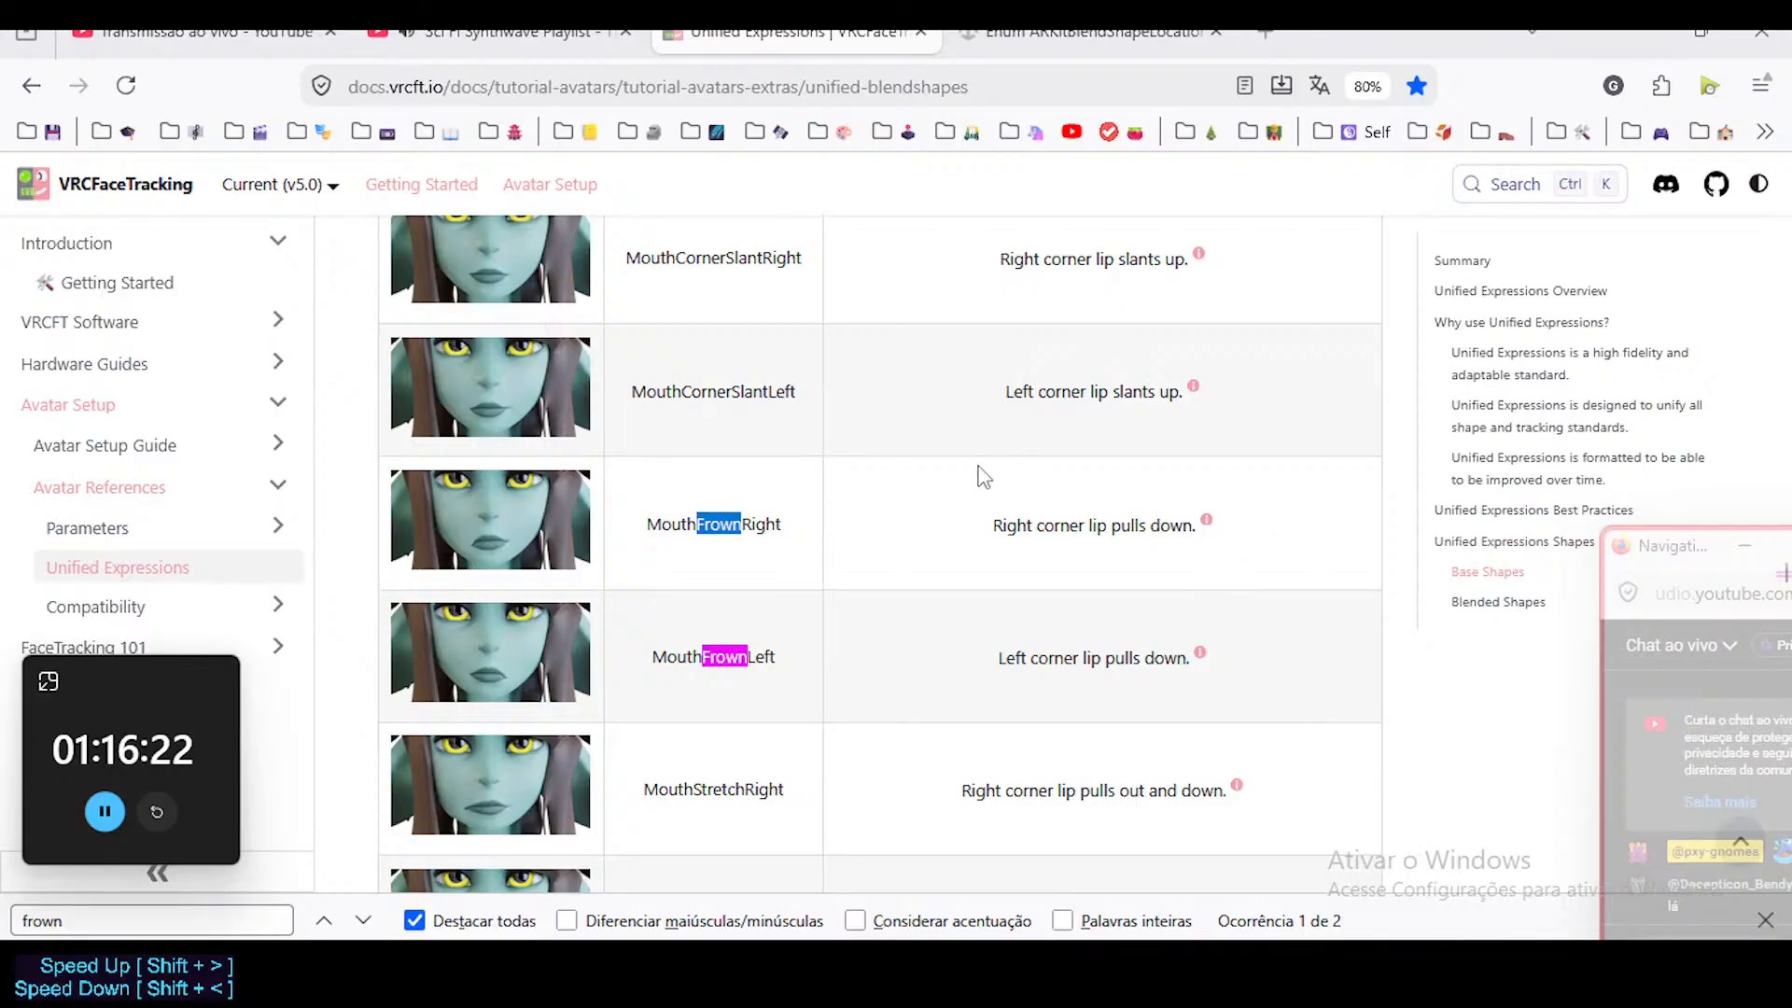
# Switch to Blender, test the Mouth.L bone's stretch along X, and select the Head mesh in Object Mode to check MouthSmile.L.
pyautogui.hotkey('alt', 'Tab')
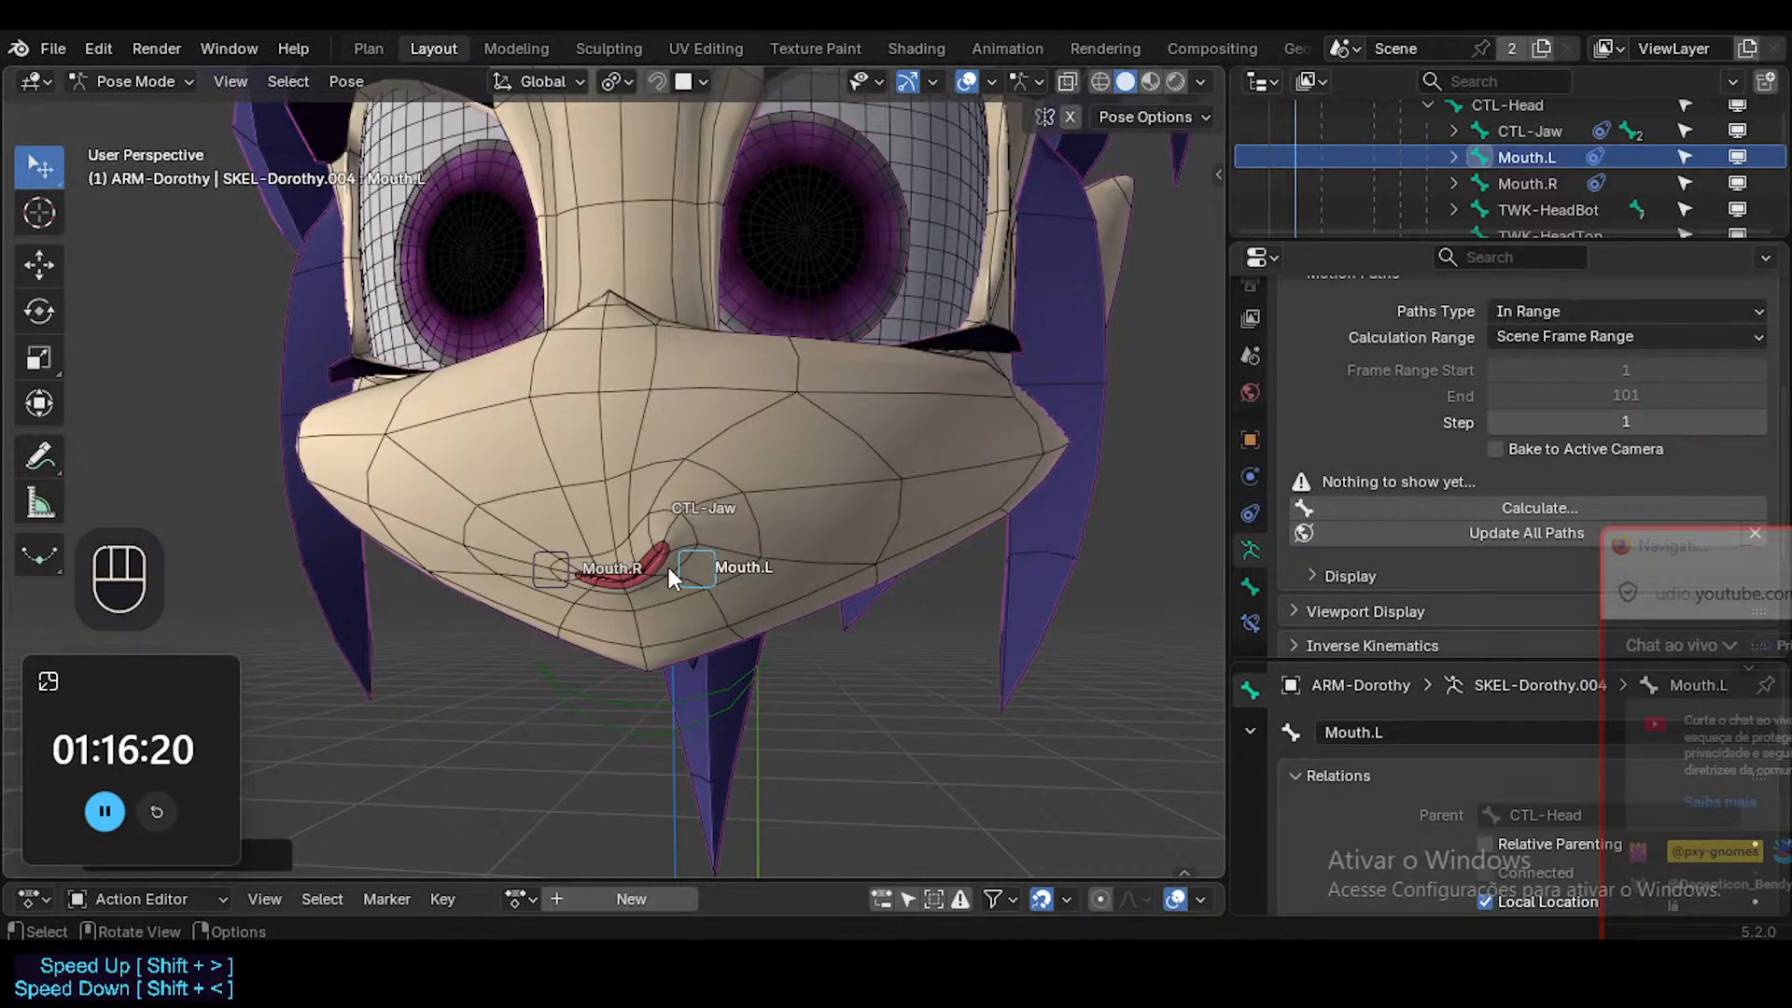
pyautogui.moveTo(668, 567); pyautogui.dragTo(750, 575, button='middle')
pyautogui.press('g')
pyautogui.press('x')
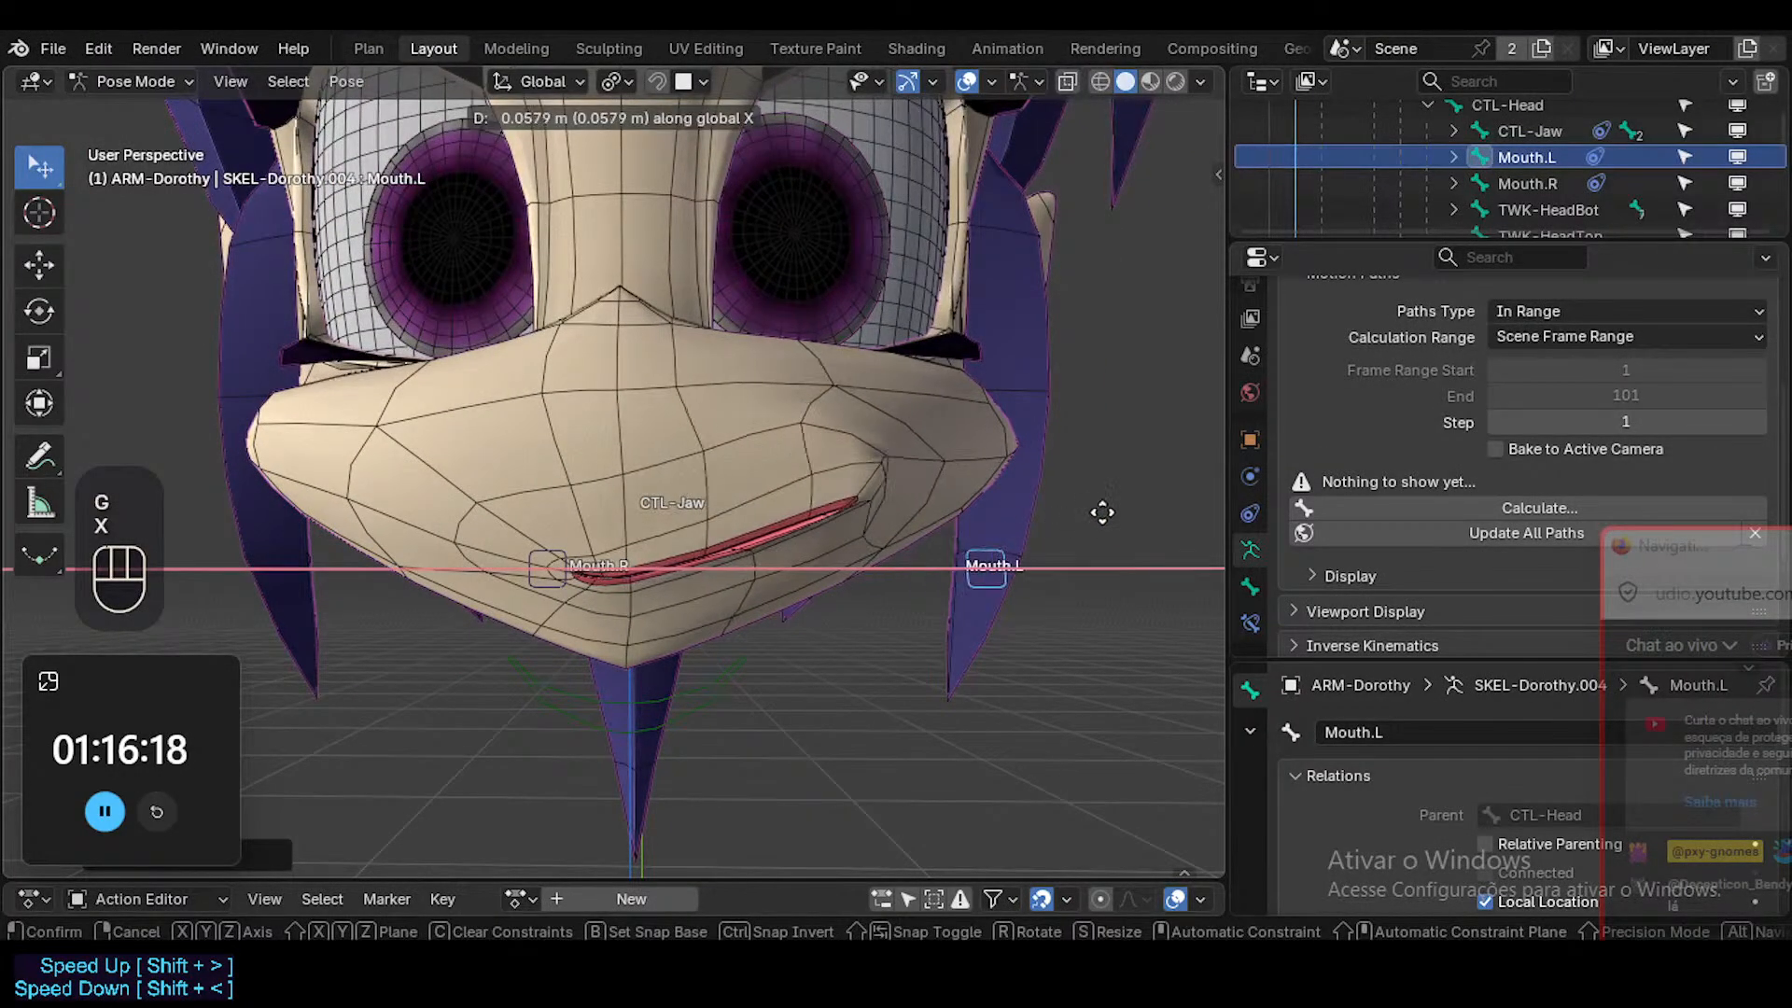
pyautogui.press('Escape')
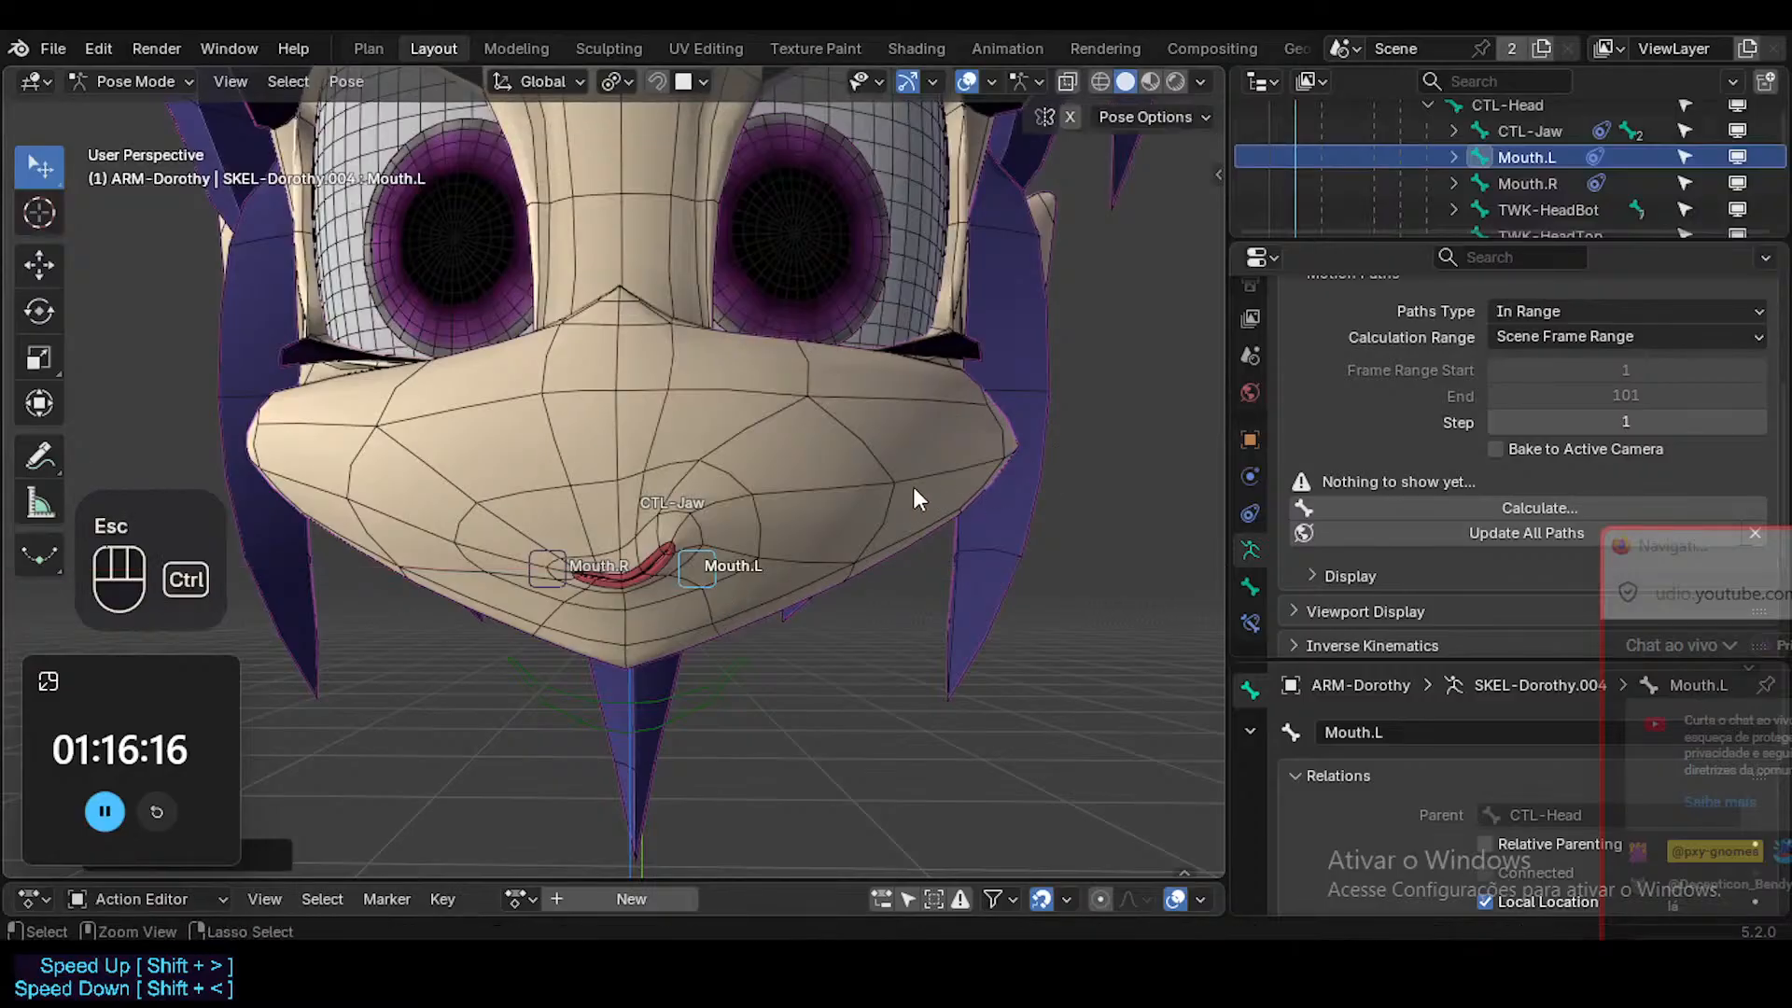
pyautogui.hotkey('ctrl', 'Tab')
pyautogui.click(892, 525)
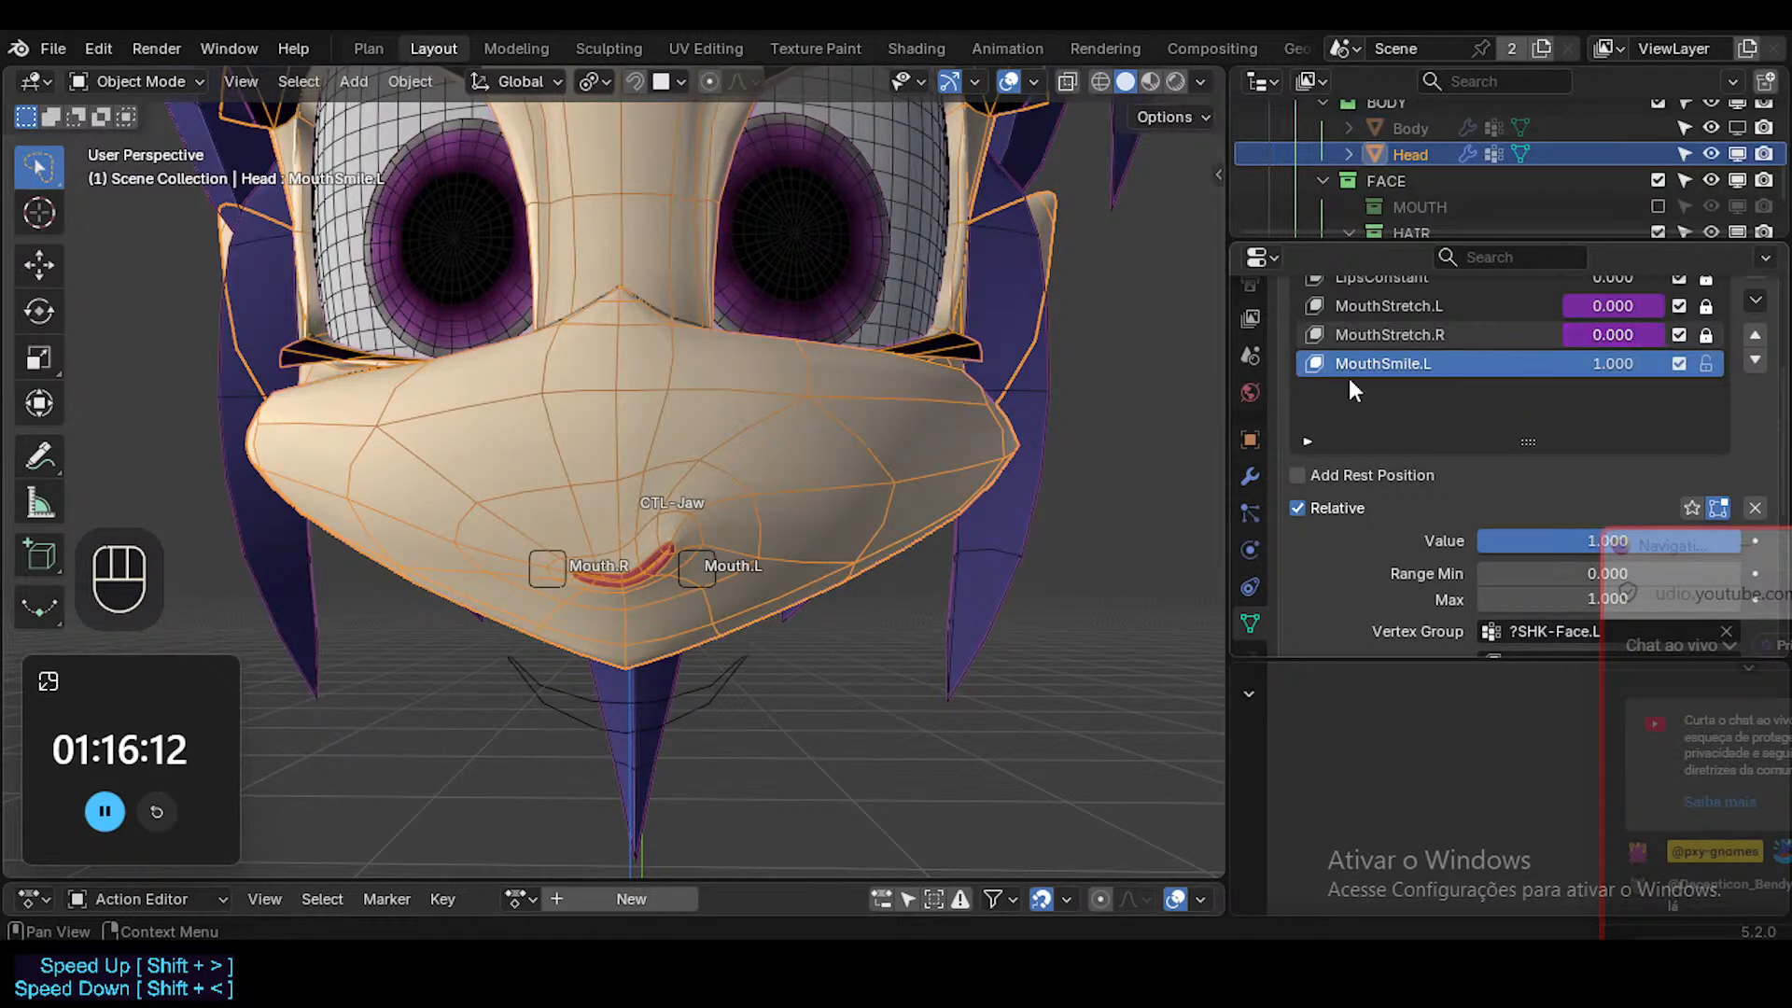
# Return to the armature's Pose Mode, and move the Mouth.L bone outward along X until the left mouth side is fully stretched.
pyautogui.click(698, 557)
pyautogui.hotkey('ctrl', 'Tab')
pyautogui.click(699, 555)
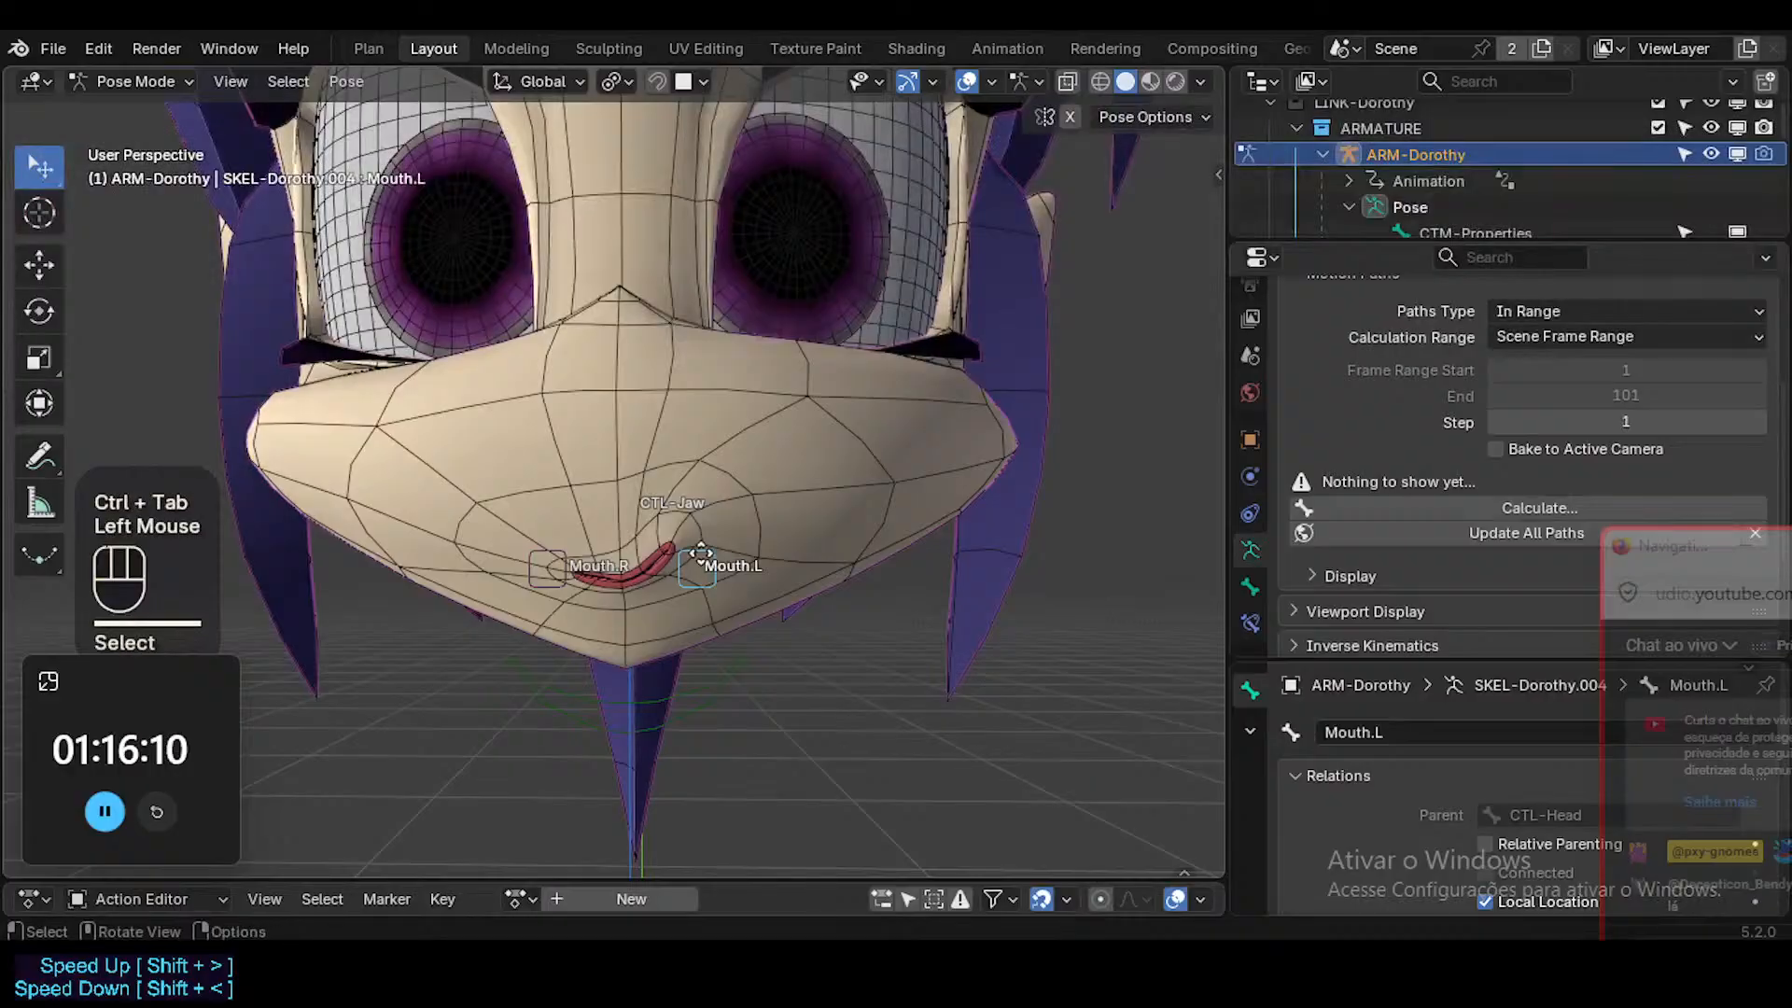
pyautogui.press('g')
pyautogui.press('x')
pyautogui.click(978, 532)
pyautogui.press('g')
pyautogui.press('x')
pyautogui.click(1024, 518)
# Select the Head mesh in Object Mode, and set MouthSmile.L's value to 0.
pyautogui.hotkey('ctrl', 'Tab')
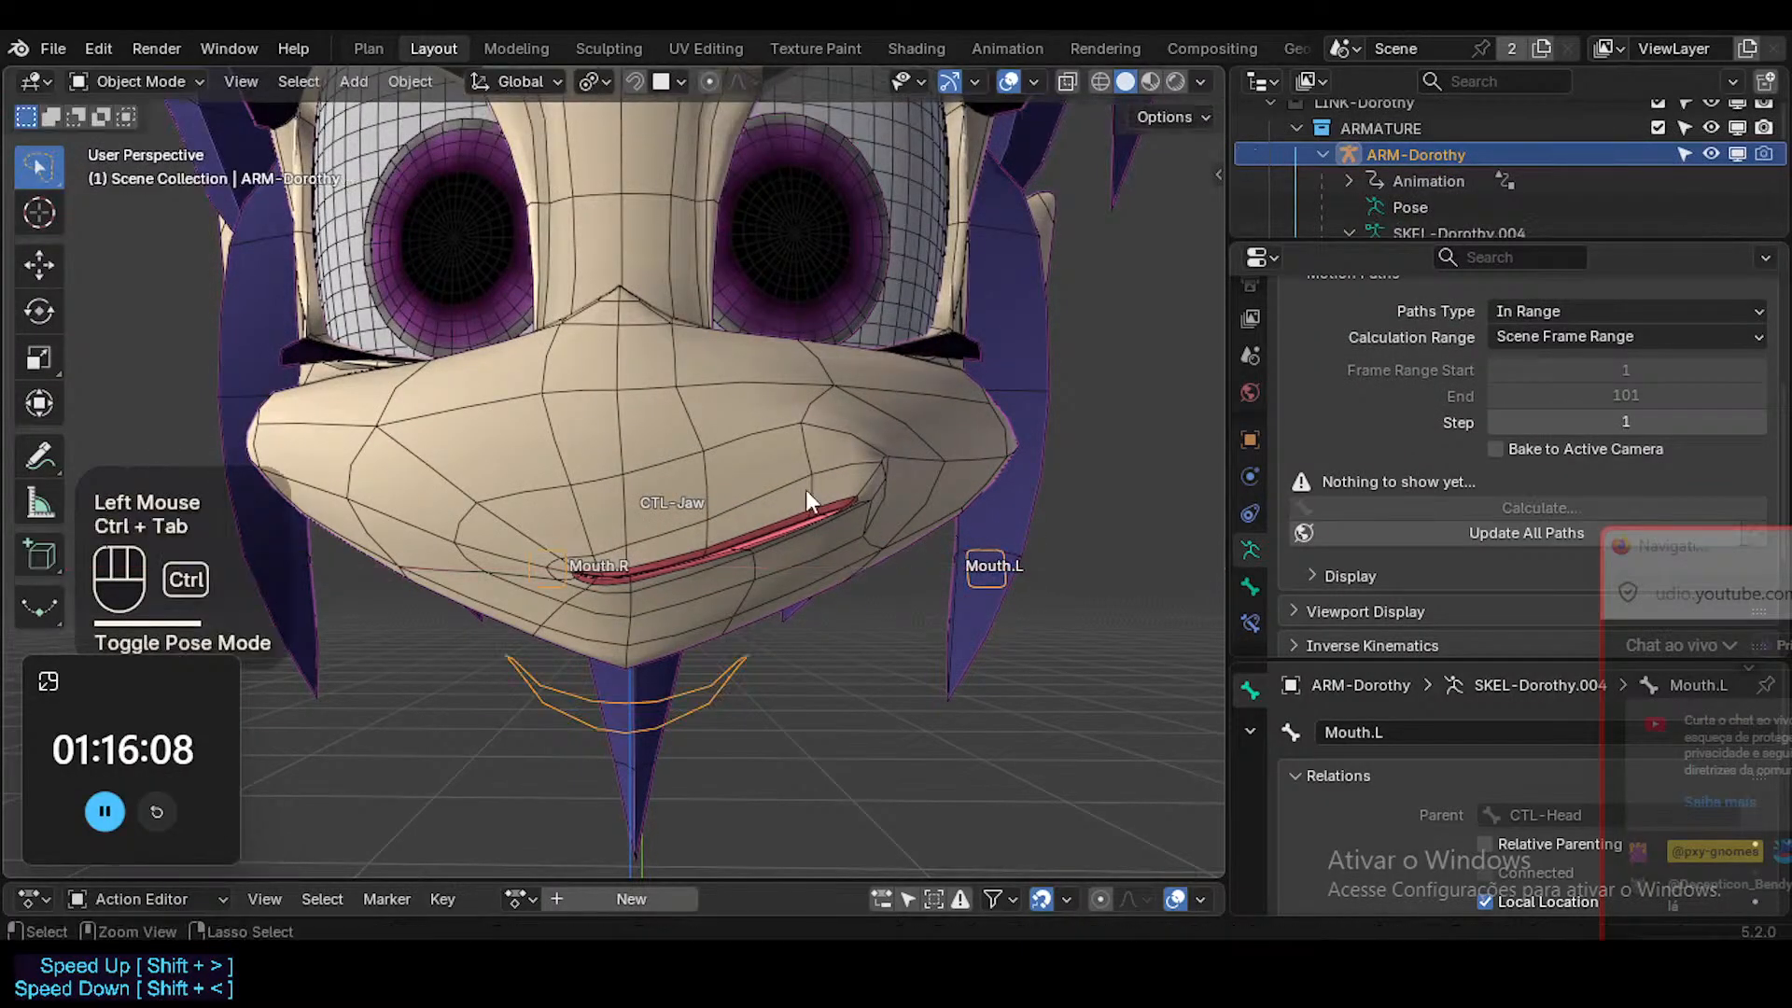
pyautogui.click(805, 495)
pyautogui.doubleClick(1613, 363)
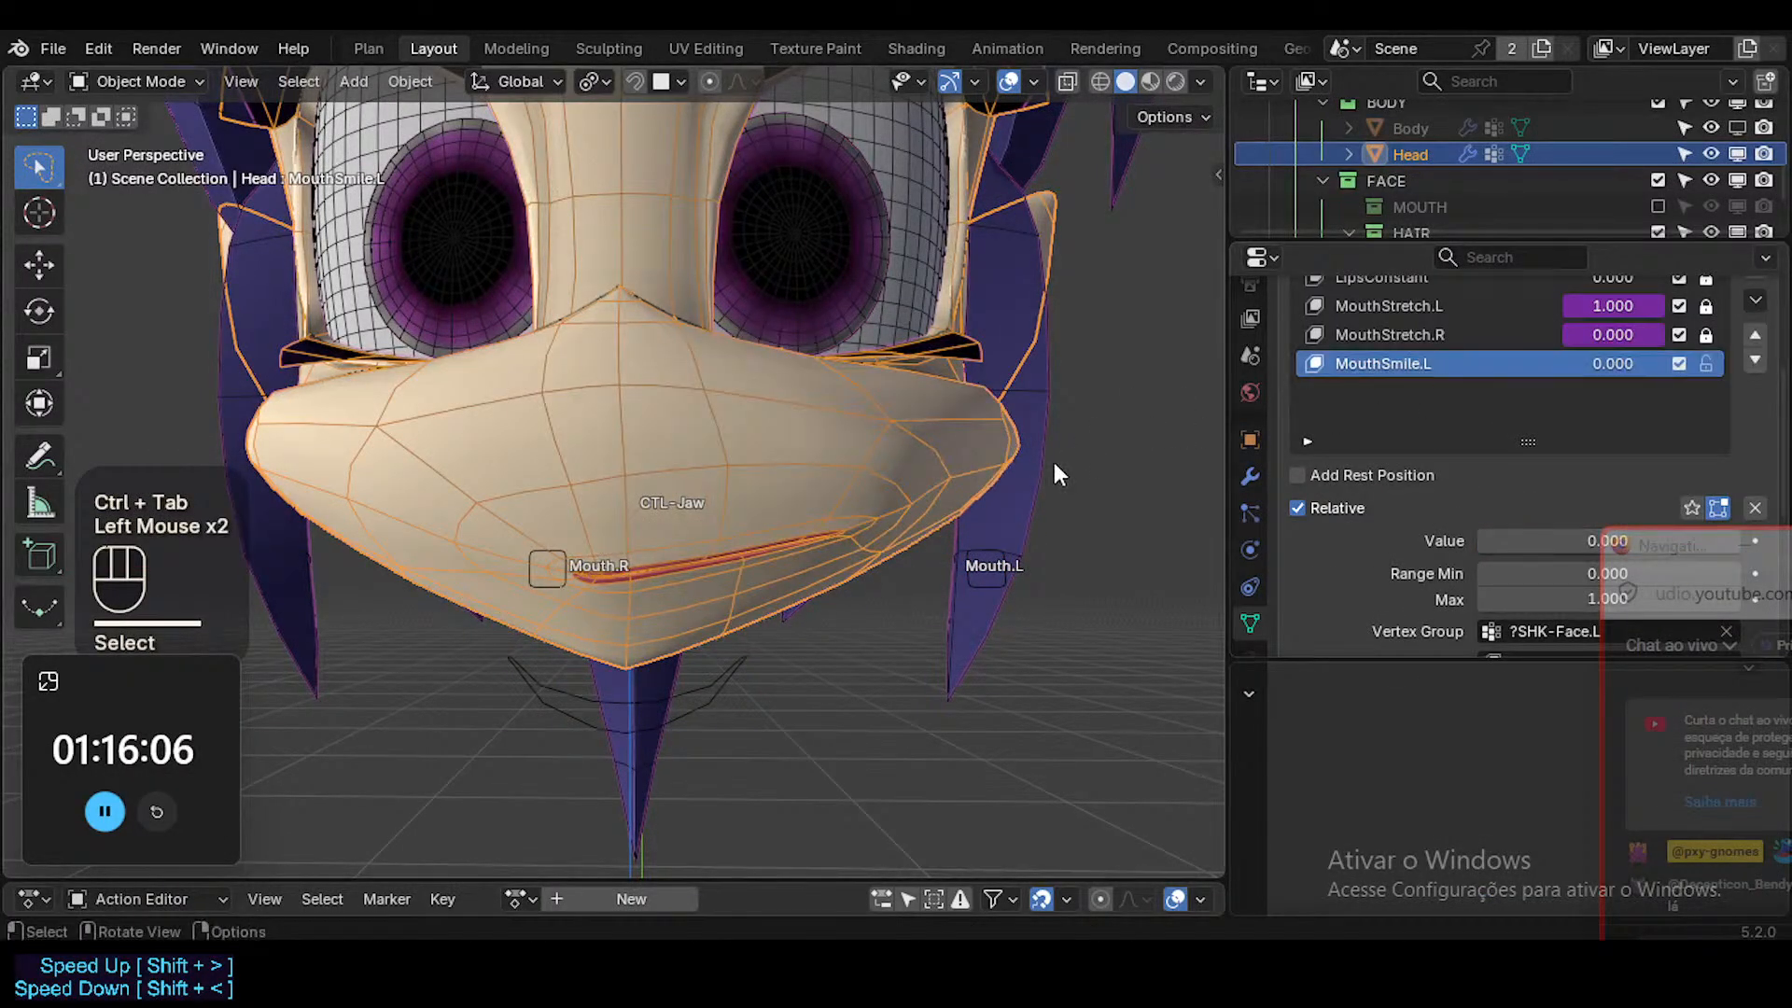
# Enter Edit Mode on the Head mesh with face selection, and try to move a face beside the stretched mouth corner.
pyautogui.moveTo(1054, 462); pyautogui.dragTo(484, 632, button='middle')
pyautogui.click(610, 527)
pyautogui.press('Tab')
pyautogui.scroll(3, 640, 608)
pyautogui.press('3')
pyautogui.click(656, 620)
pyautogui.press('g')
pyautogui.press('Escape')
pyautogui.scroll(-3, 534, 643)
pyautogui.keyDown('shift'); pyautogui.moveTo(523, 709); pyautogui.dragTo(894, 444, button='middle'); pyautogui.keyUp('shift')
# Make MouthStretch.L the active shape key, and unlock both MouthStretch.L and MouthStretch.R for editing.
pyautogui.click(1383, 335)
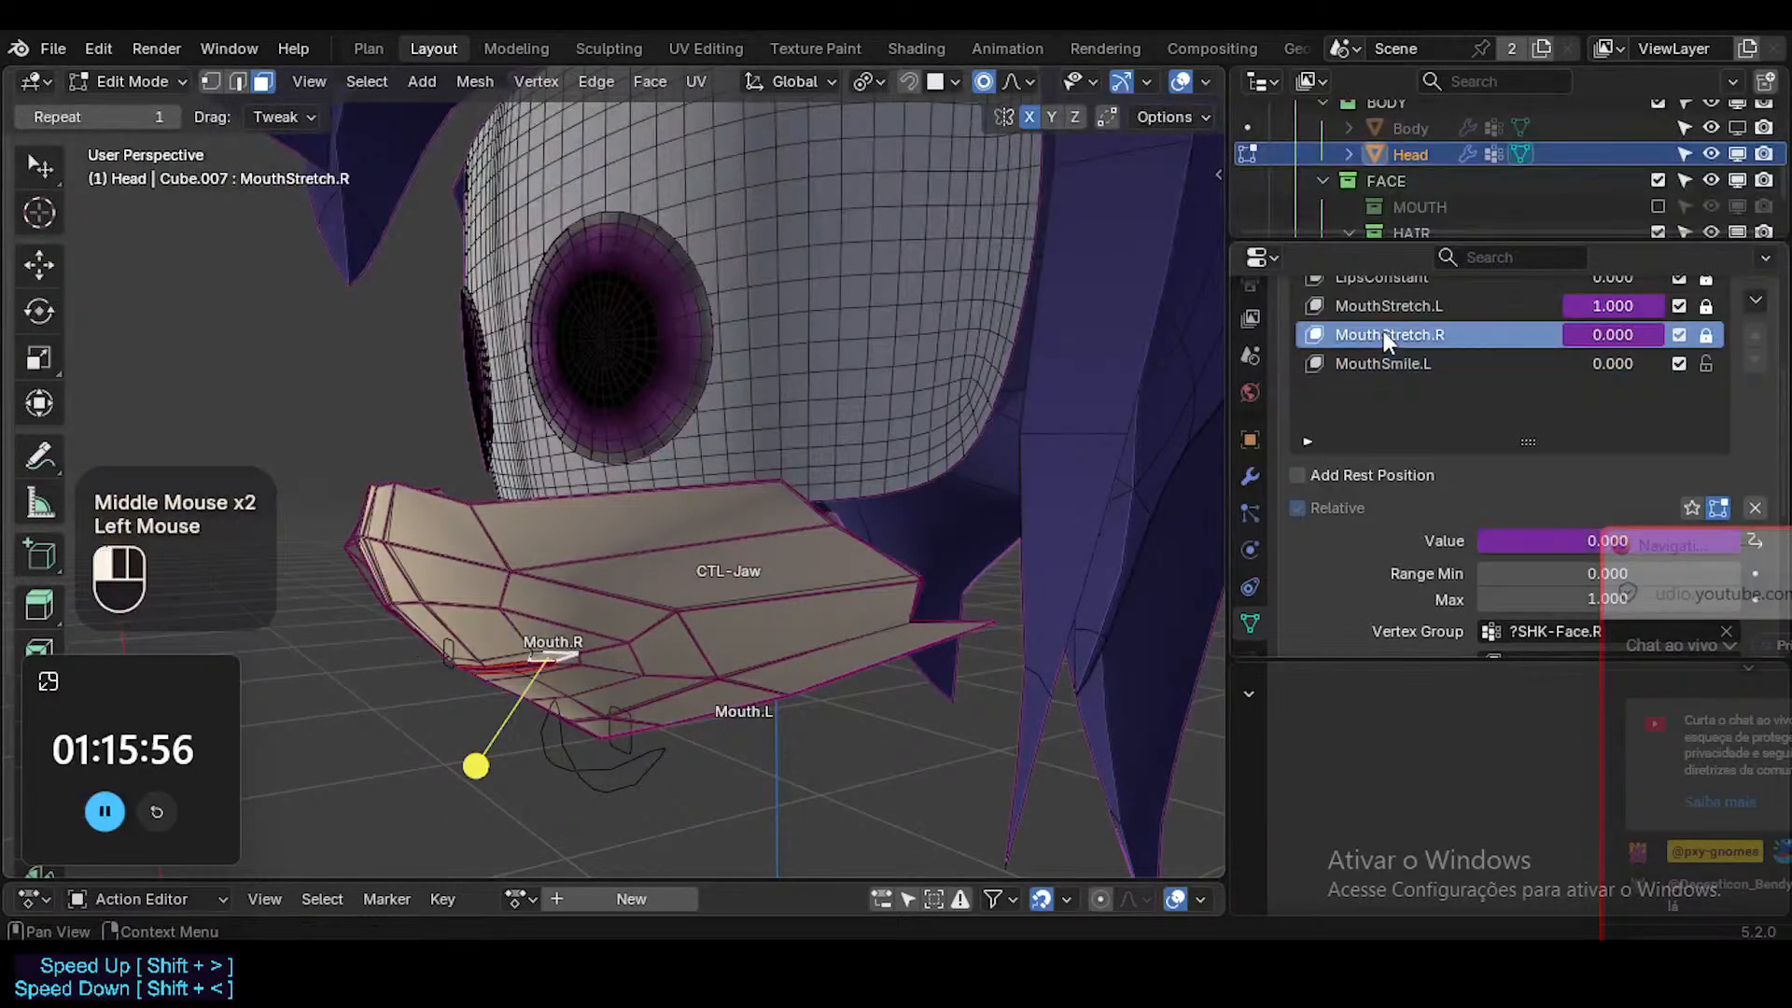
pyautogui.click(1363, 305)
pyautogui.keyDown('ctrl'); pyautogui.moveTo(798, 542); pyautogui.dragTo(541, 616, button='middle'); pyautogui.keyUp('ctrl')
pyautogui.press('g')
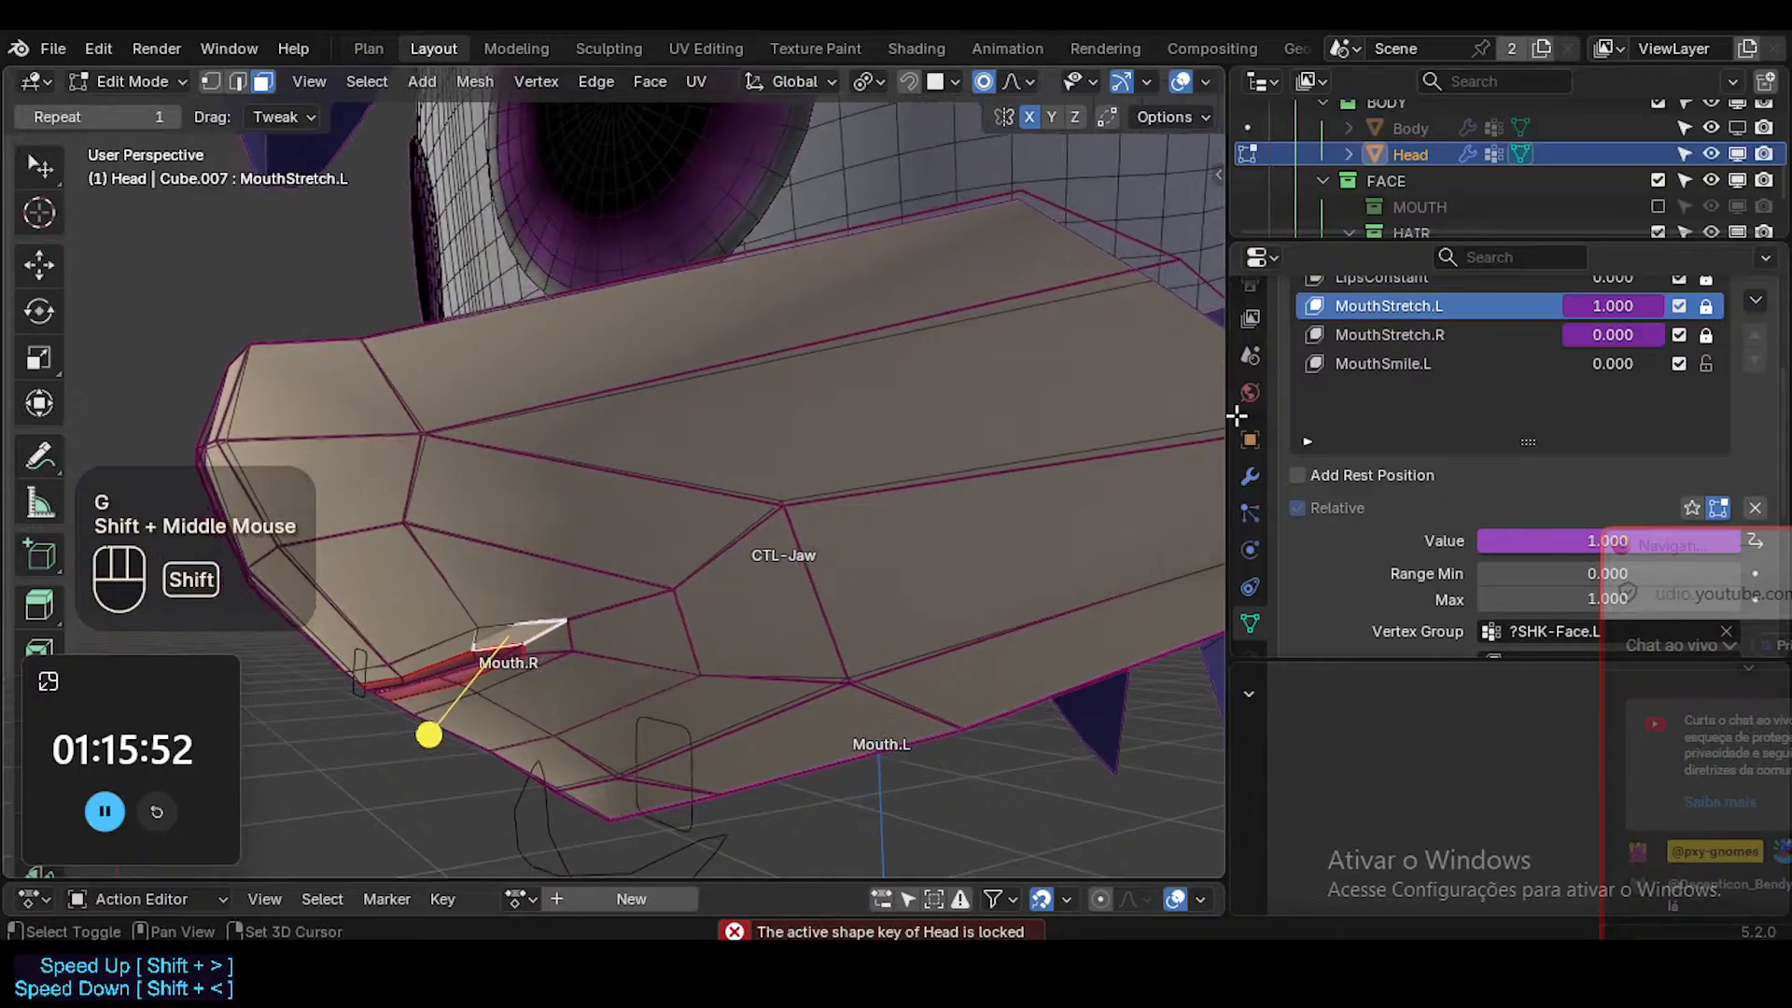
pyautogui.click(1706, 305)
pyautogui.click(1705, 334)
pyautogui.keyDown('shift'); pyautogui.moveTo(774, 639); pyautogui.dragTo(695, 607, button='middle'); pyautogui.keyUp('shift')
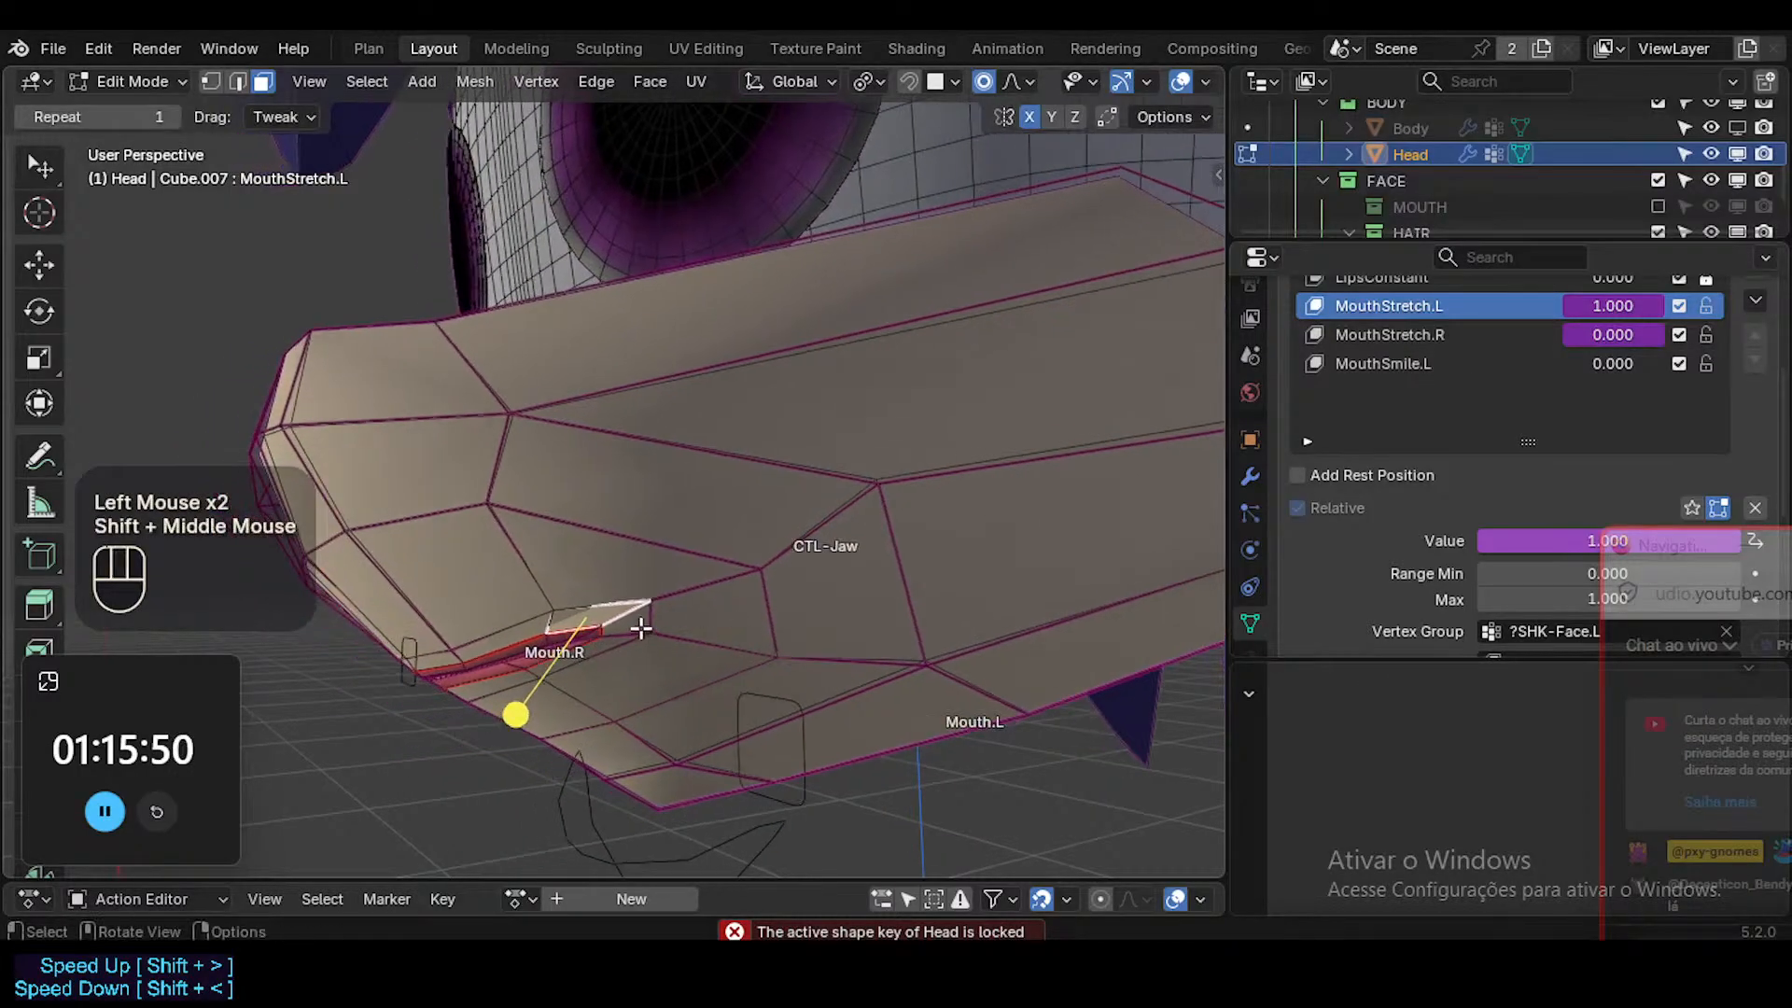
pyautogui.press('g')
pyautogui.press('Escape')
# Select the upper-lip vertex near the stretched mouth corner with vertex selection, and reposition it in MouthStretch.L.
pyautogui.press('2')
pyautogui.click(540, 618)
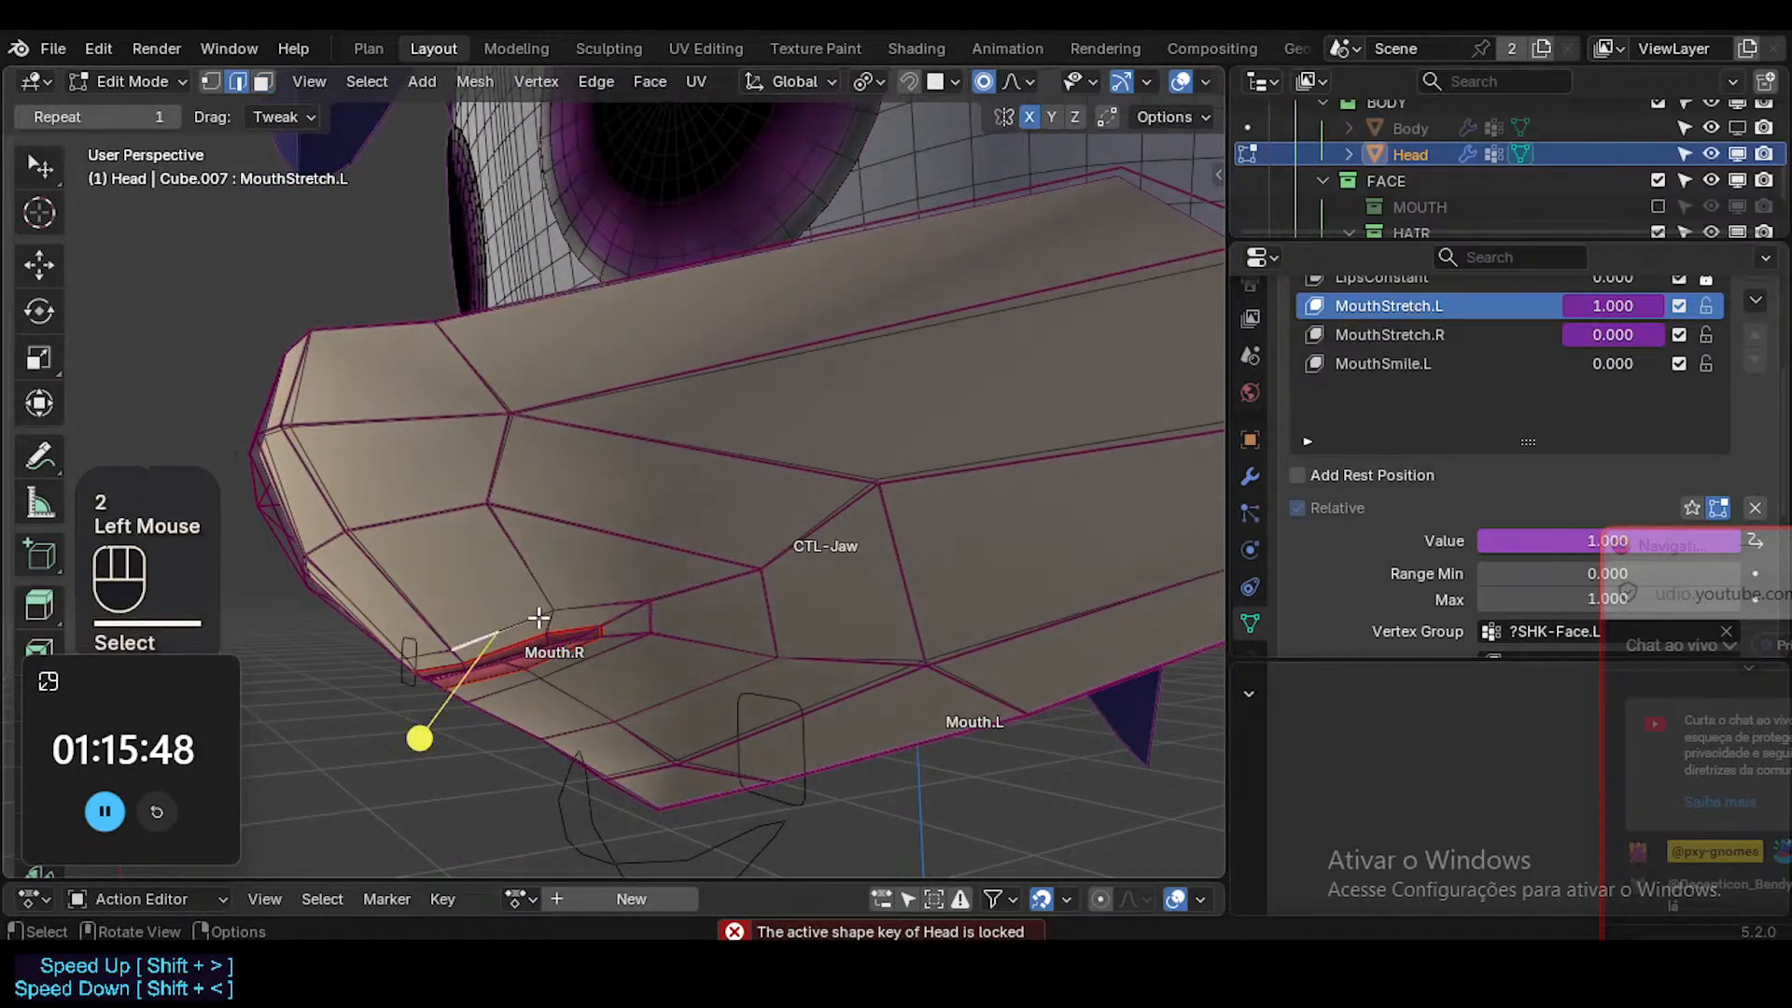
pyautogui.press('1')
pyautogui.click(549, 602)
pyautogui.hotkey('alt', 'z')
pyautogui.click(562, 606)
pyautogui.moveTo(562, 606)
pyautogui.mouseDown(button='middle')
pyautogui.moveTo(551, 631)
pyautogui.moveTo(600, 600)
pyautogui.moveTo(592, 619)
pyautogui.moveTo(639, 632)
pyautogui.moveTo(560, 644)
pyautogui.mouseUp(button='middle')
pyautogui.hotkey('alt', 'z')
pyautogui.press('g')
pyautogui.keyDown('shift'); pyautogui.click(636, 608); pyautogui.keyUp('shift')
# Select the faces surrounding the mouth, and smooth their vertices in the MouthStretch.L shape key.
pyautogui.press('3')
pyautogui.keyDown('alt'); pyautogui.keyDown('shift'); pyautogui.click(651, 611); pyautogui.keyUp('shift'); pyautogui.keyUp('alt')
pyautogui.moveTo(448, 696); pyautogui.dragTo(440, 688)
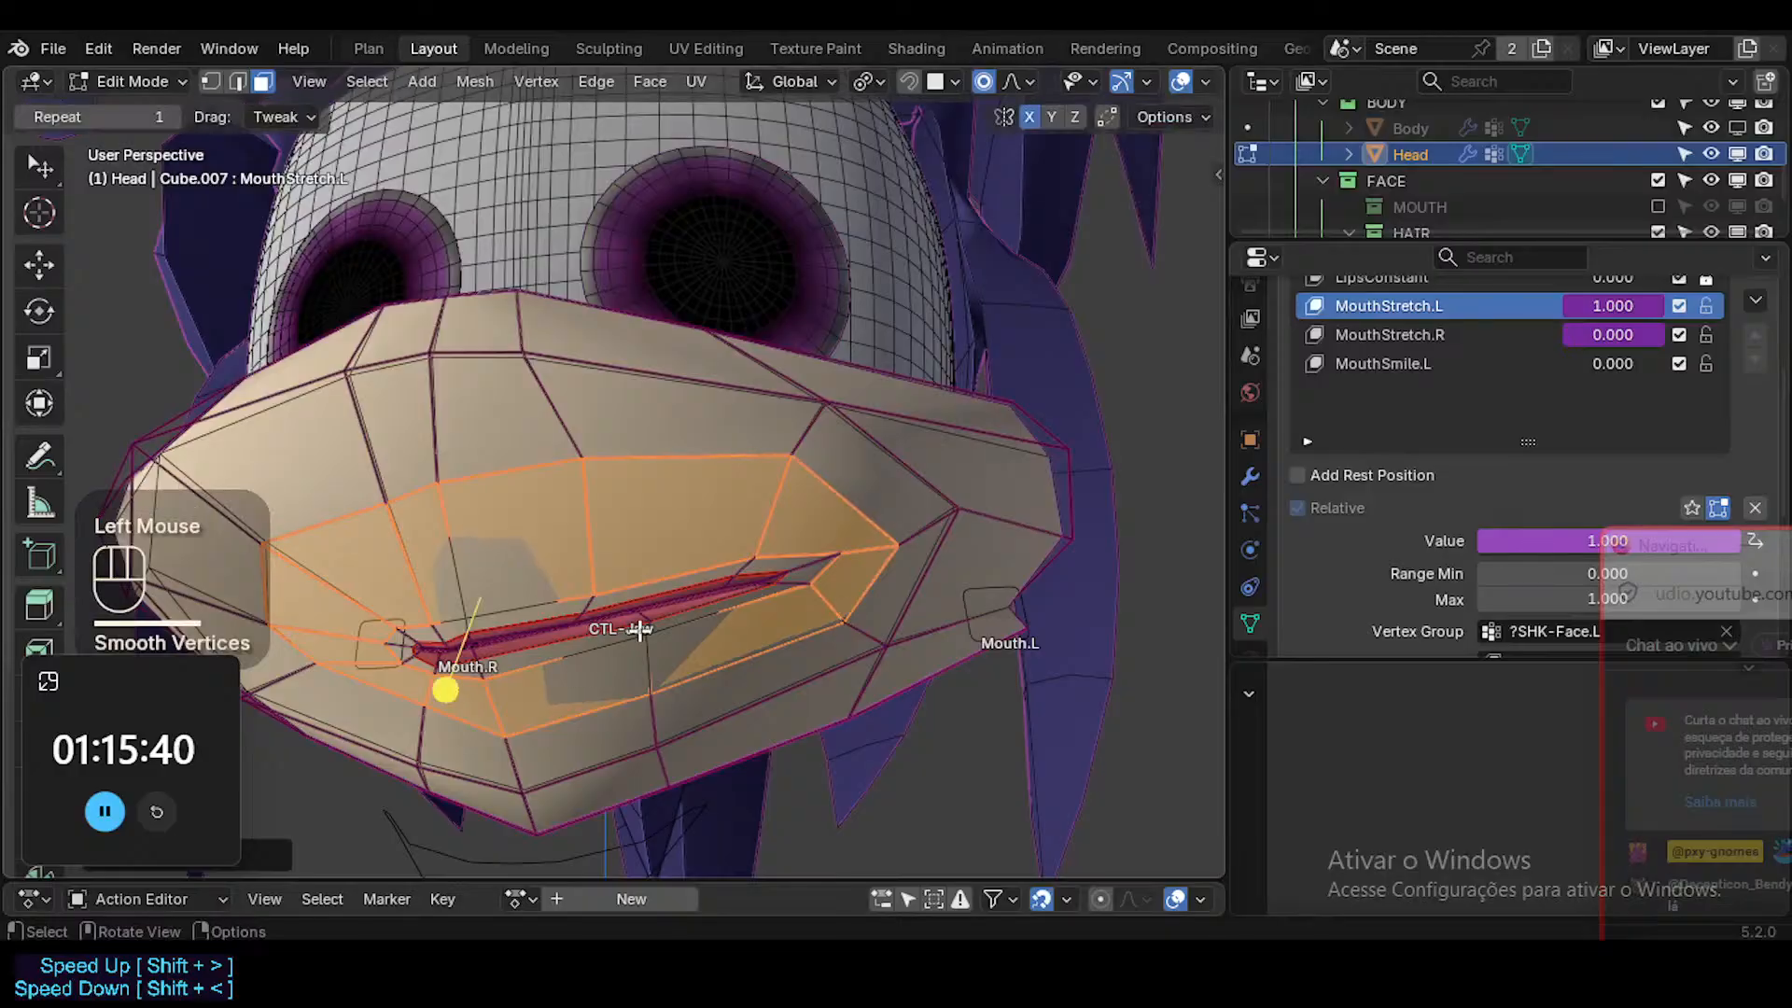
# Reposition a vertex along the middle of the stretched lips in MouthStretch.L.
pyautogui.press('1')
pyautogui.click(641, 632)
pyautogui.press('g')
pyautogui.moveTo(640, 632); pyautogui.dragTo(808, 530, button='middle')
pyautogui.keyDown('shift'); pyautogui.click(791, 651); pyautogui.keyUp('shift')
# Select the loop of faces around the lips, and smooth its vertices in the MouthStretch.L shape key.
pyautogui.press('3')
pyautogui.press('a')
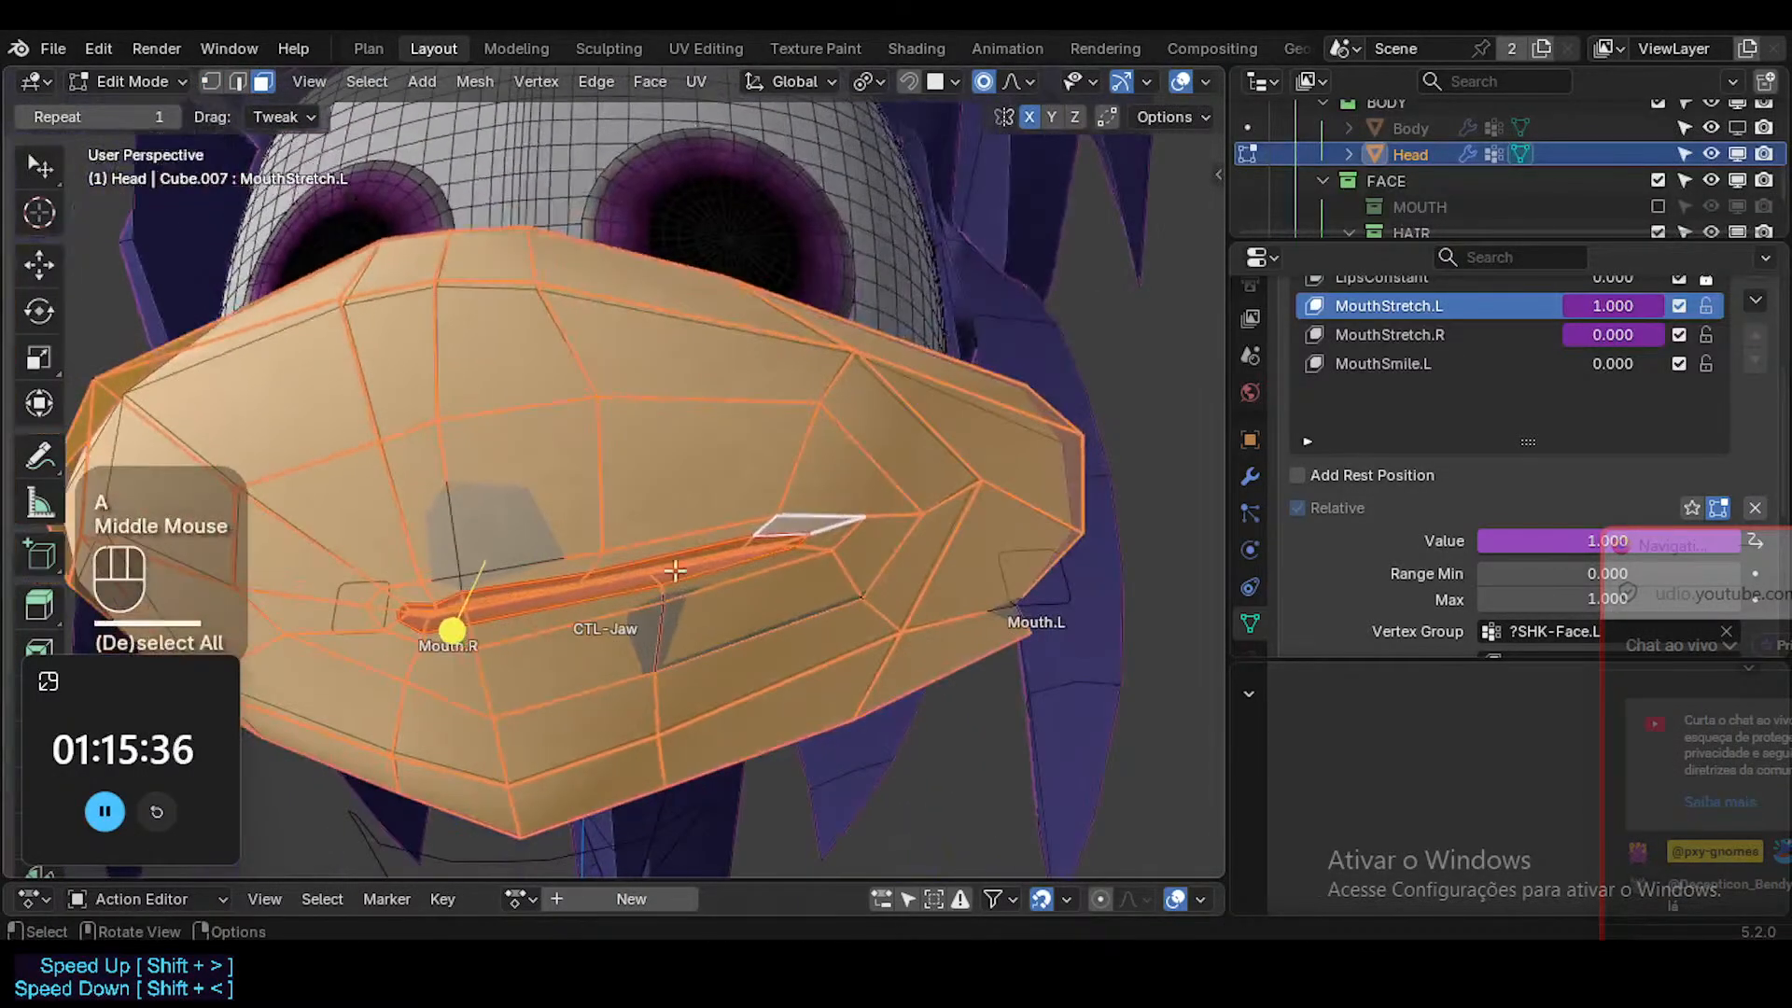
pyautogui.hotkey('alt', 'a')
pyautogui.keyDown('alt'); pyautogui.keyDown('shift'); pyautogui.click(813, 528); pyautogui.keyUp('shift'); pyautogui.keyUp('alt')
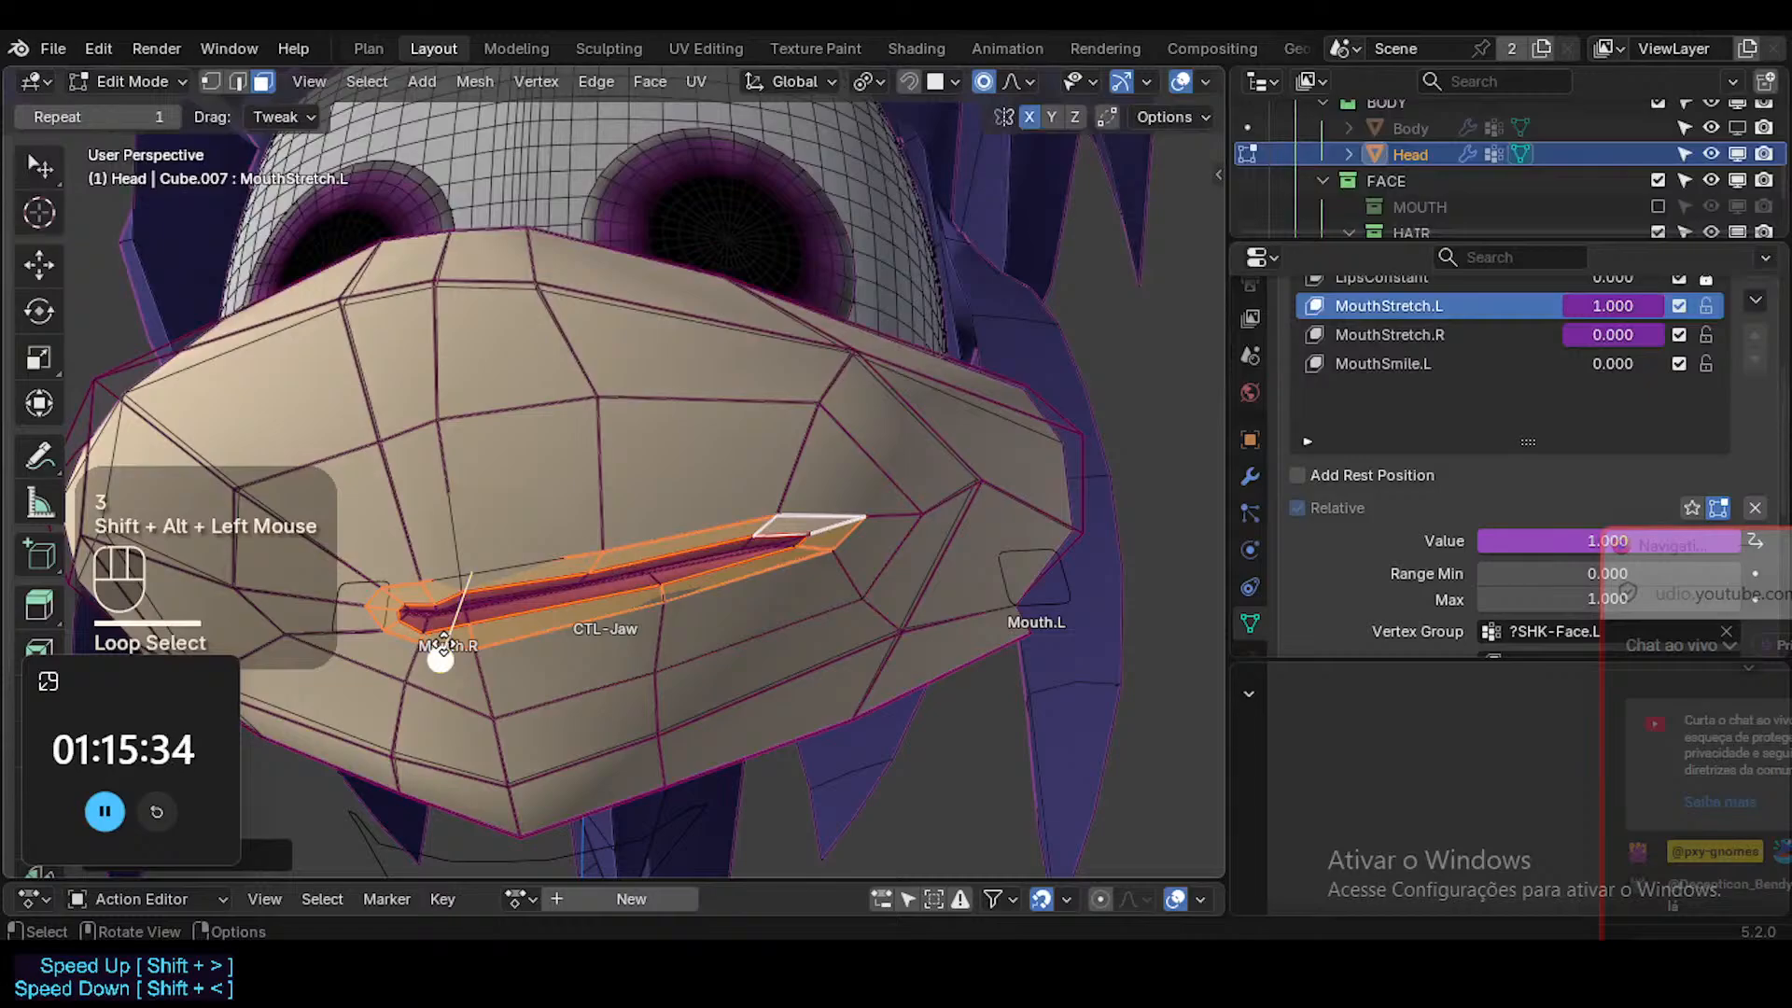
pyautogui.moveTo(443, 648); pyautogui.dragTo(472, 653)
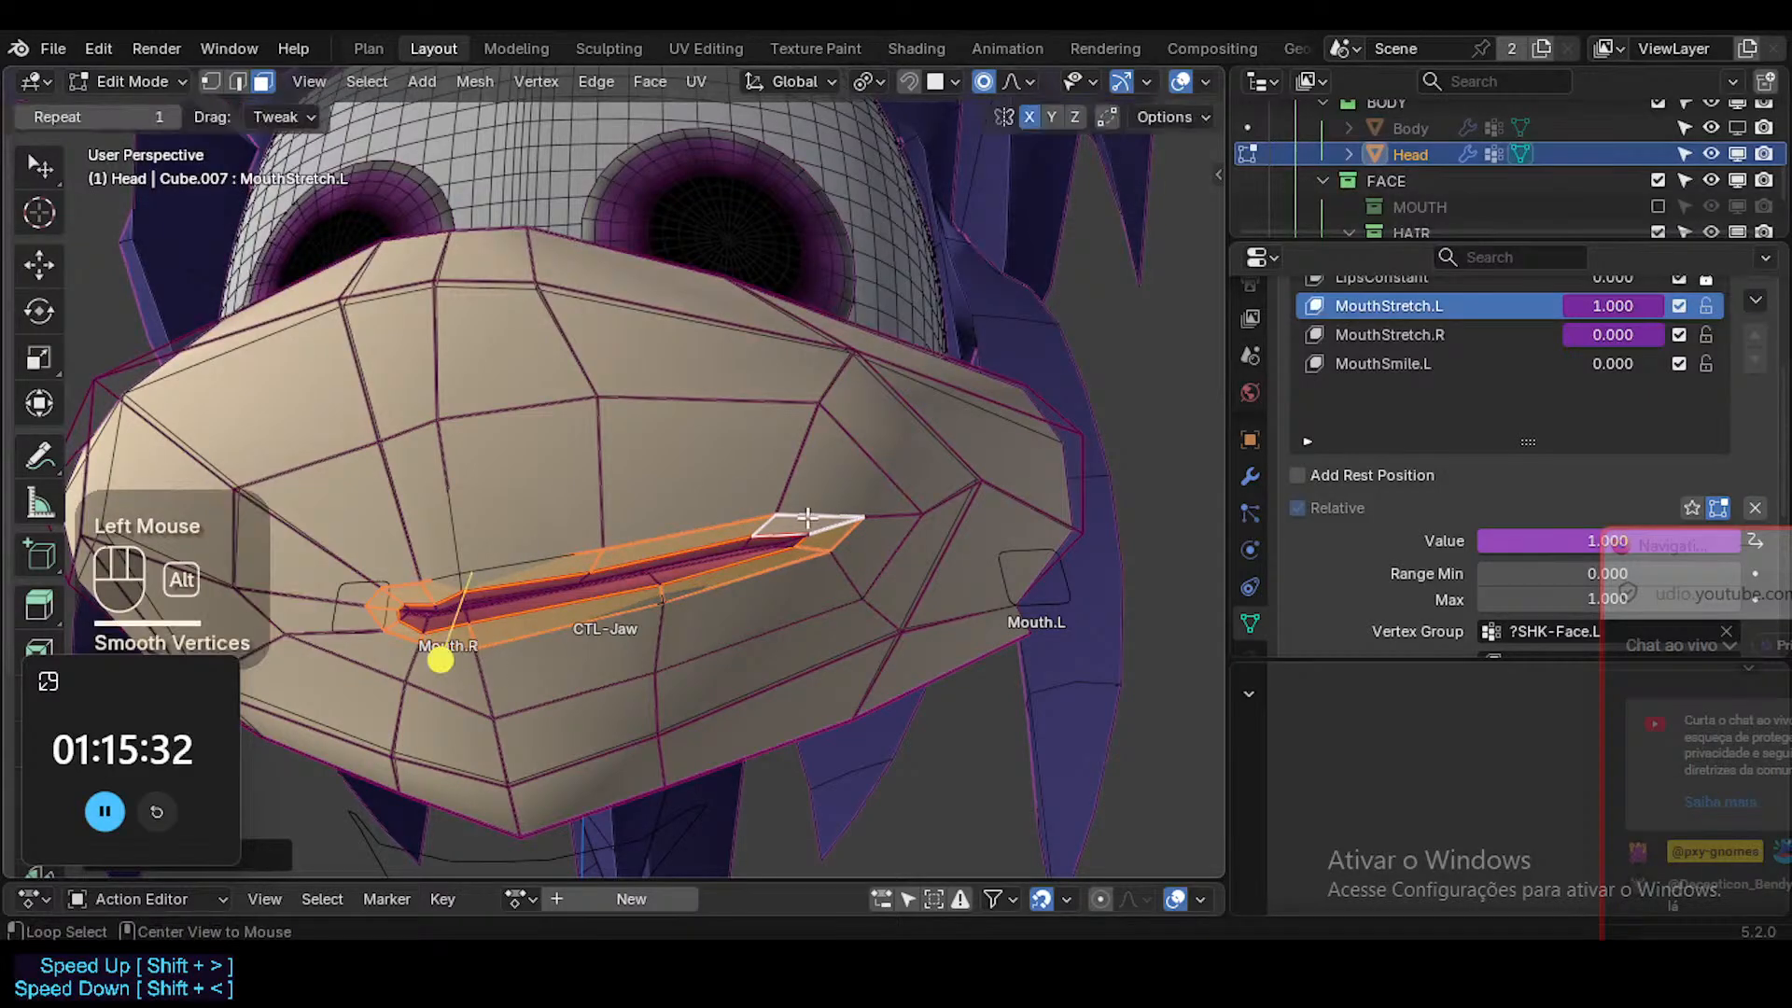
# Reposition the upper-lip vertex near the middle of the mouth in MouthStretch.L with vertex selection.
pyautogui.hotkey('alt', 'a')
pyautogui.moveTo(518, 488); pyautogui.dragTo(827, 372, button='middle')
pyautogui.press('g')
pyautogui.keyDown('shift'); pyautogui.click(475, 602); pyautogui.keyUp('shift')
pyautogui.press('g')
pyautogui.keyDown('shift'); pyautogui.click(495, 600); pyautogui.keyUp('shift')
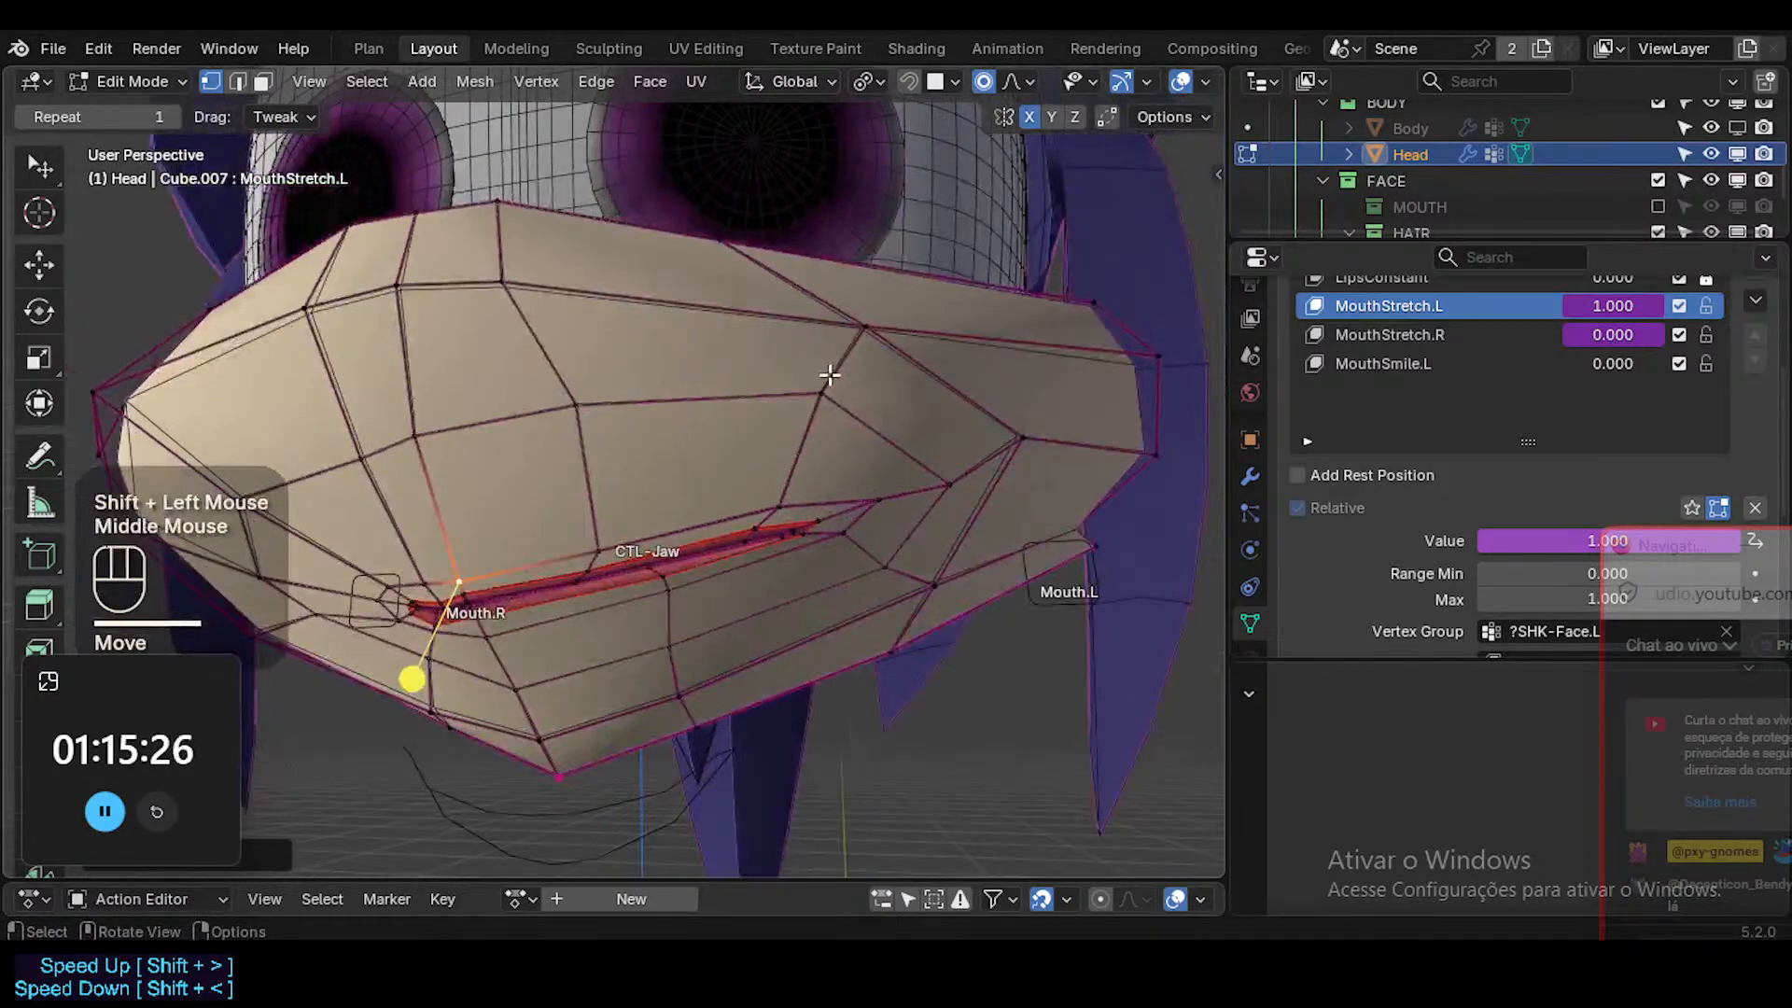
# Select the cheek face beside the stretched mouth corner, and smooth and reposition it in MouthStretch.L.
pyautogui.press('Tab')
pyautogui.keyDown('ctrl'); pyautogui.moveTo(842, 518); pyautogui.dragTo(910, 541, button='middle'); pyautogui.keyUp('ctrl')
pyautogui.press('Tab')
pyautogui.press('3')
pyautogui.click(898, 490)
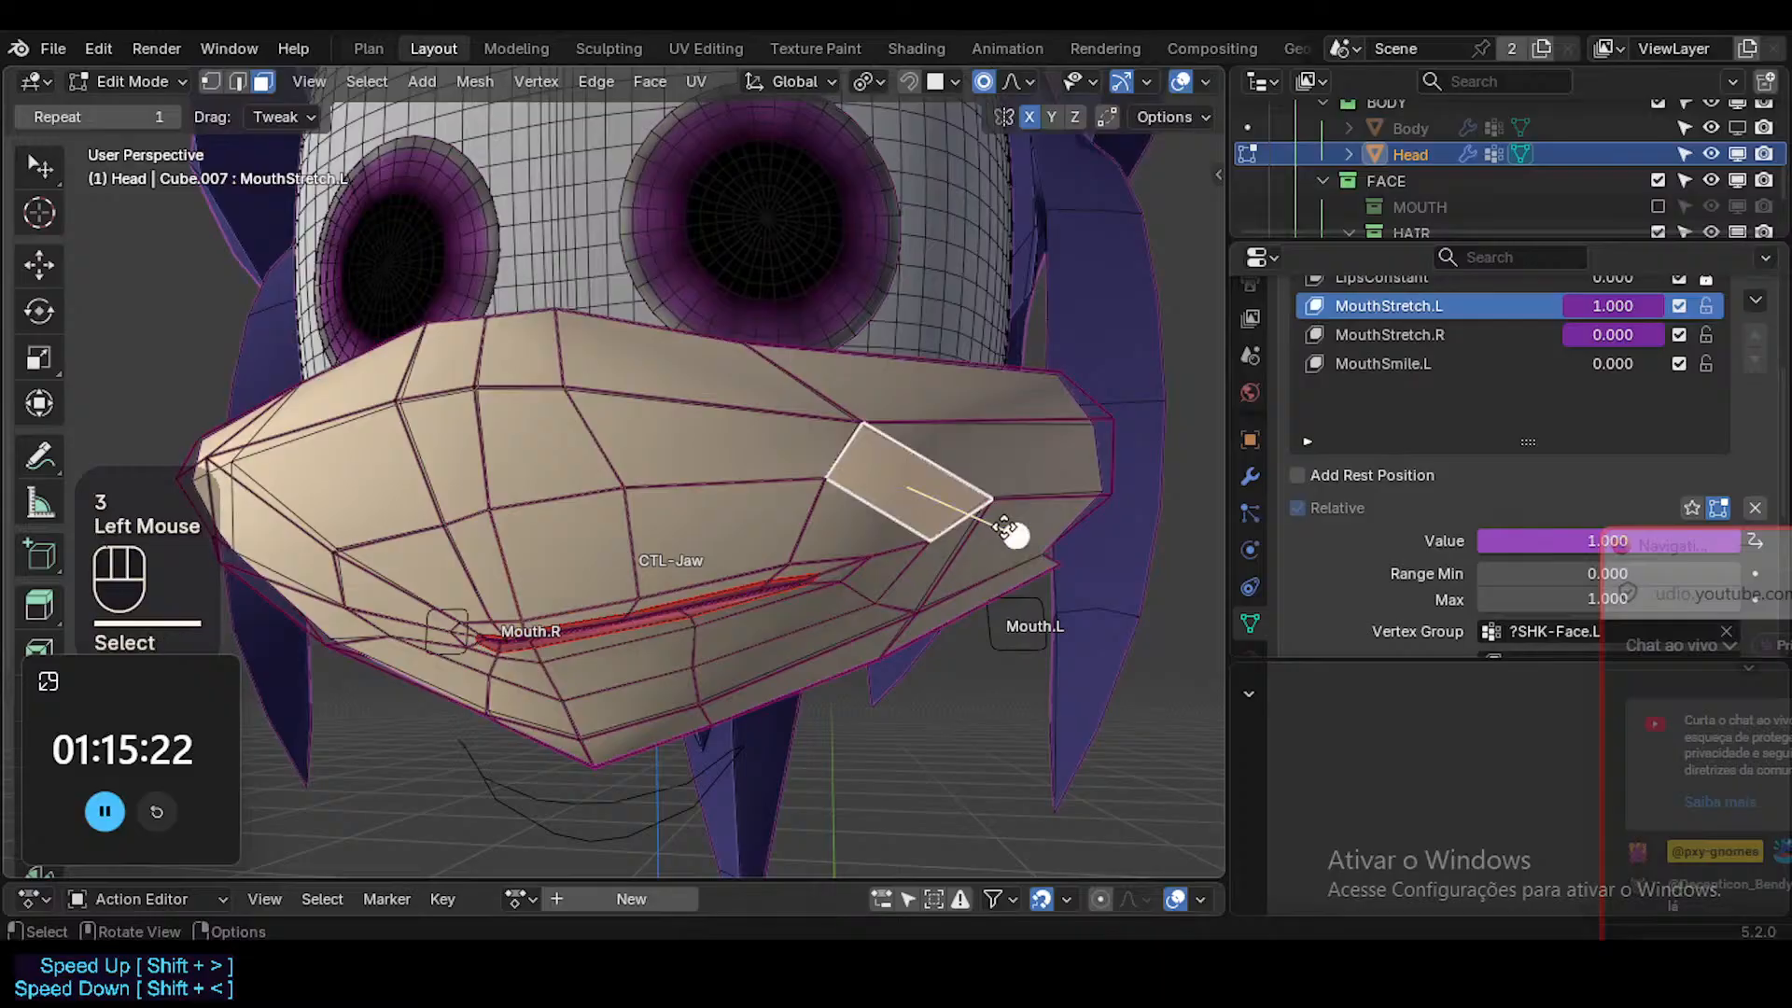
pyautogui.moveTo(1013, 533); pyautogui.dragTo(1053, 543)
pyautogui.moveTo(1052, 543); pyautogui.dragTo(1000, 532, button='middle')
pyautogui.press('g')
pyautogui.keyDown('shift'); pyautogui.click(1008, 534); pyautogui.keyUp('shift')
pyautogui.press('Tab')
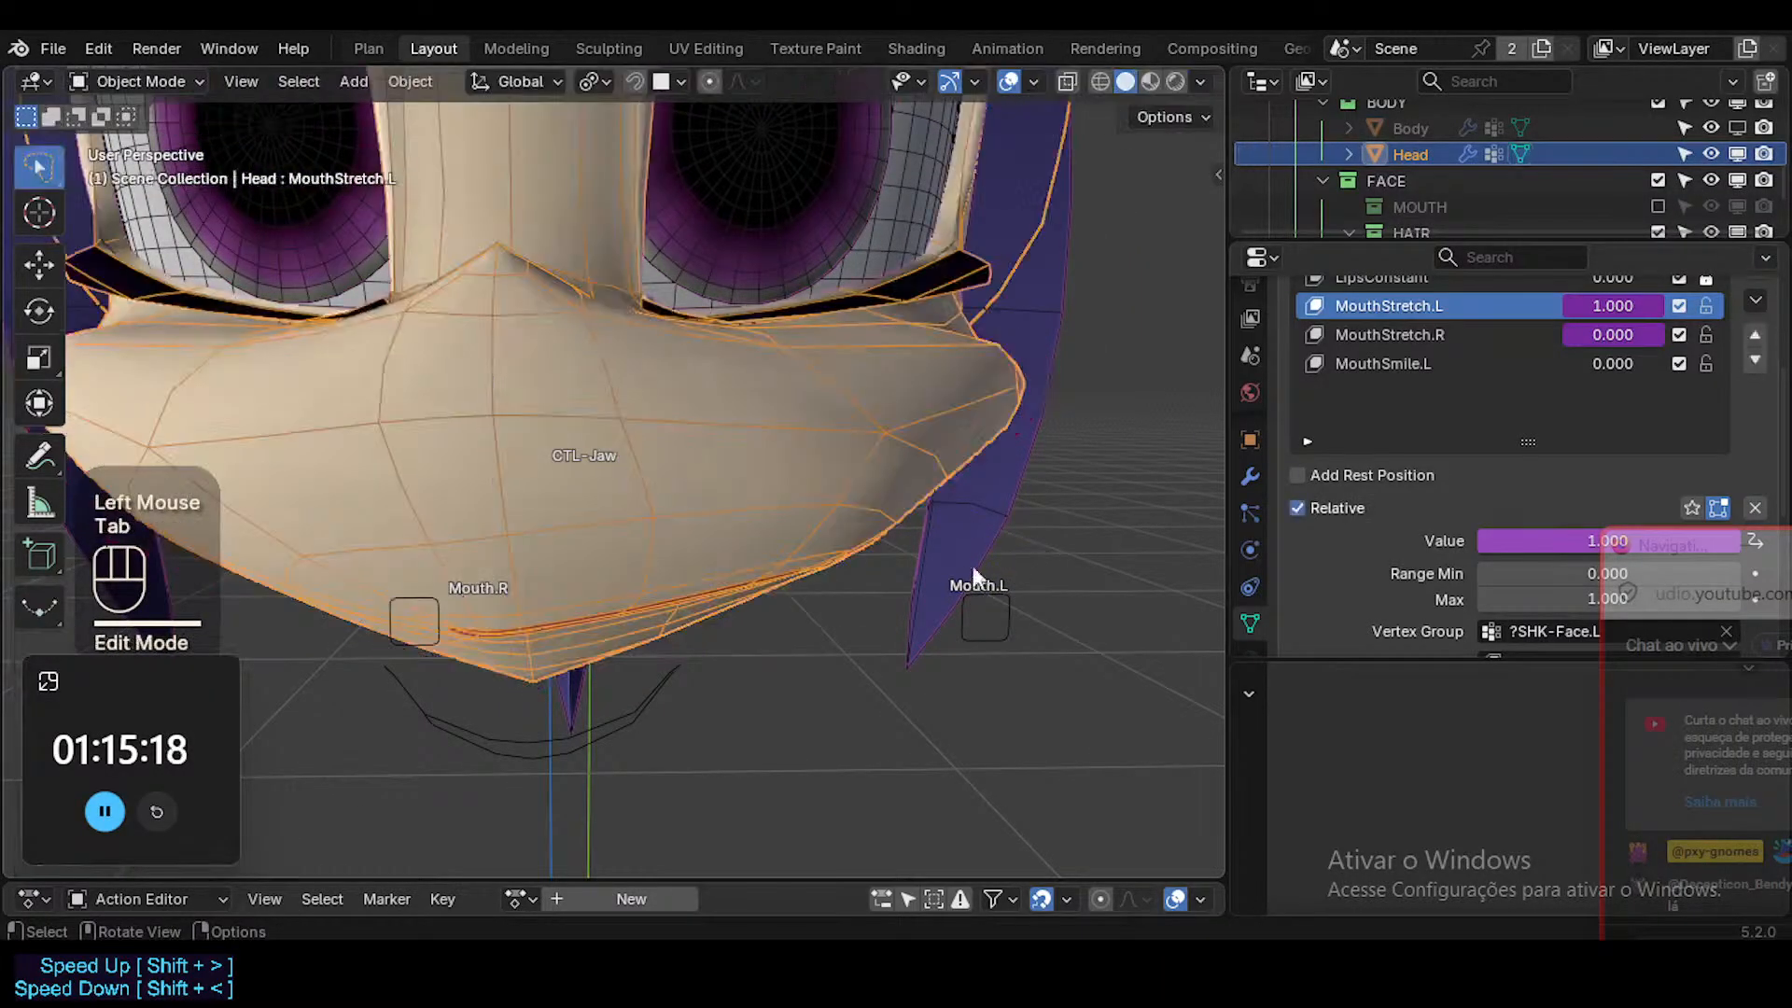
# Select faces on the upper muzzle above the mouth, and check the MouthStretch.L shape with overlays hidden.
pyautogui.press('Tab')
pyautogui.moveTo(1024, 560); pyautogui.dragTo(1024, 560, button='middle')
pyautogui.press('2')
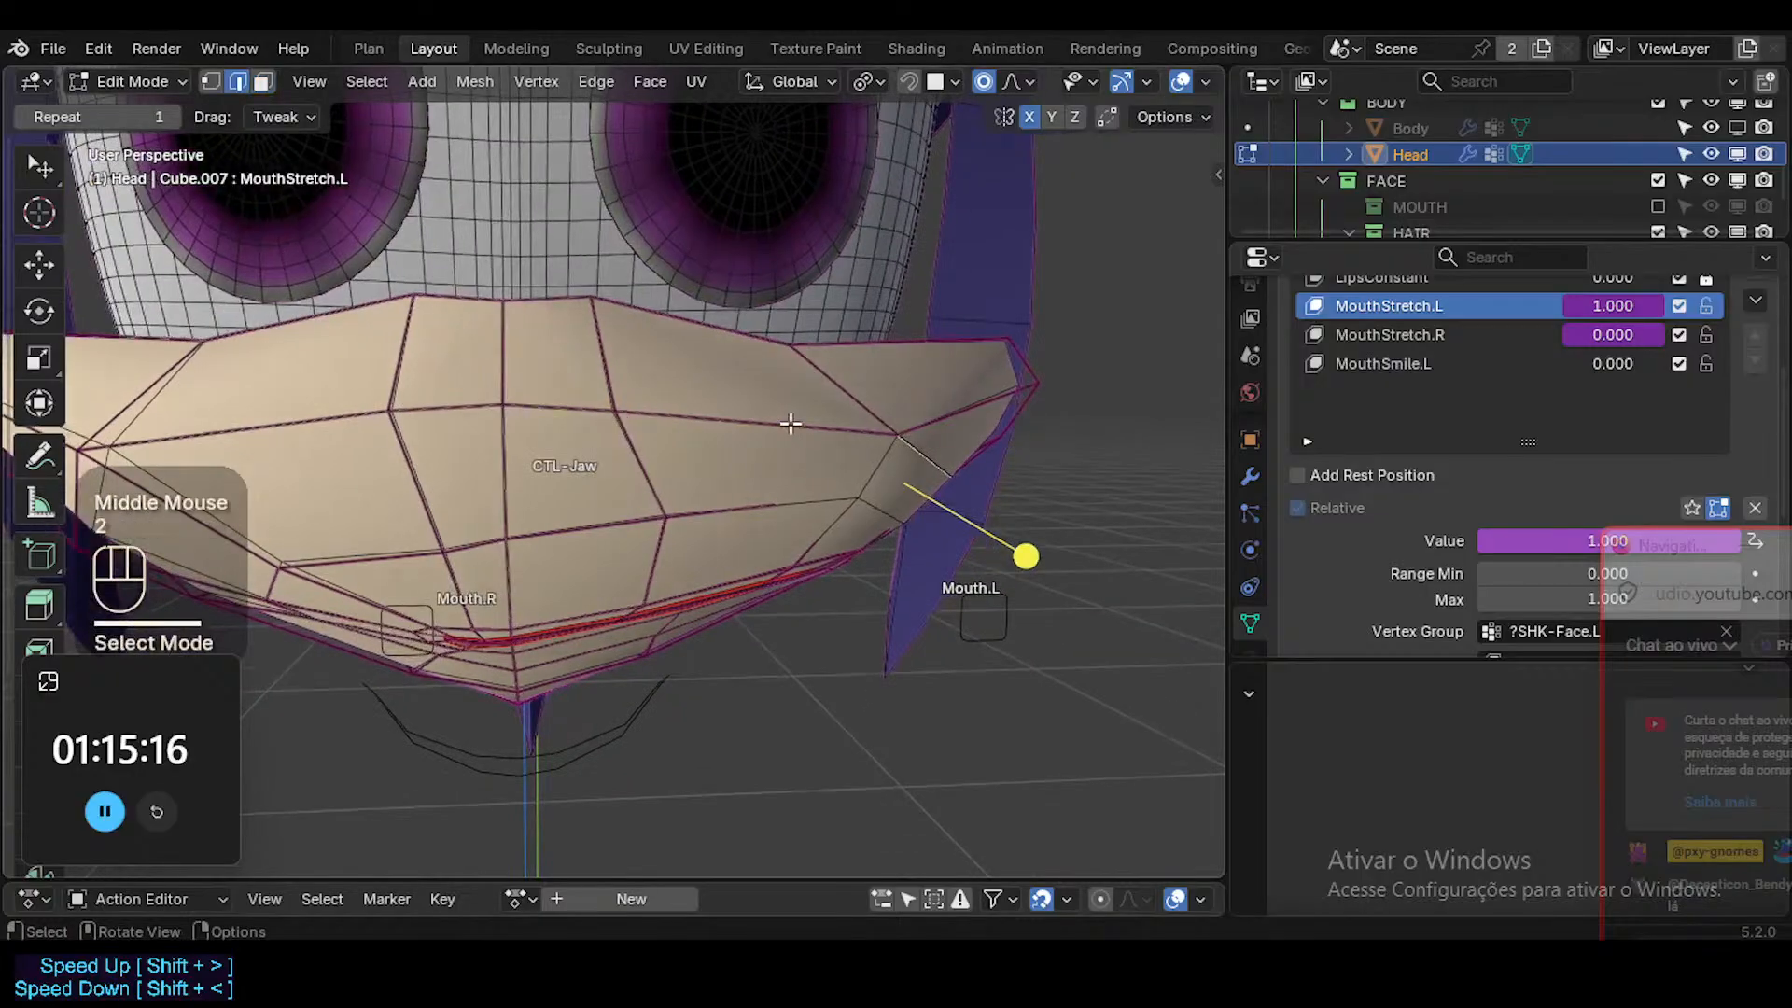
pyautogui.keyDown('shift'); pyautogui.click(855, 432); pyautogui.keyUp('shift')
pyautogui.keyDown('shift'); pyautogui.click(578, 408); pyautogui.keyUp('shift')
pyautogui.press('3')
pyautogui.click(614, 478)
pyautogui.keyDown('shift'); pyautogui.click(739, 476); pyautogui.keyUp('shift')
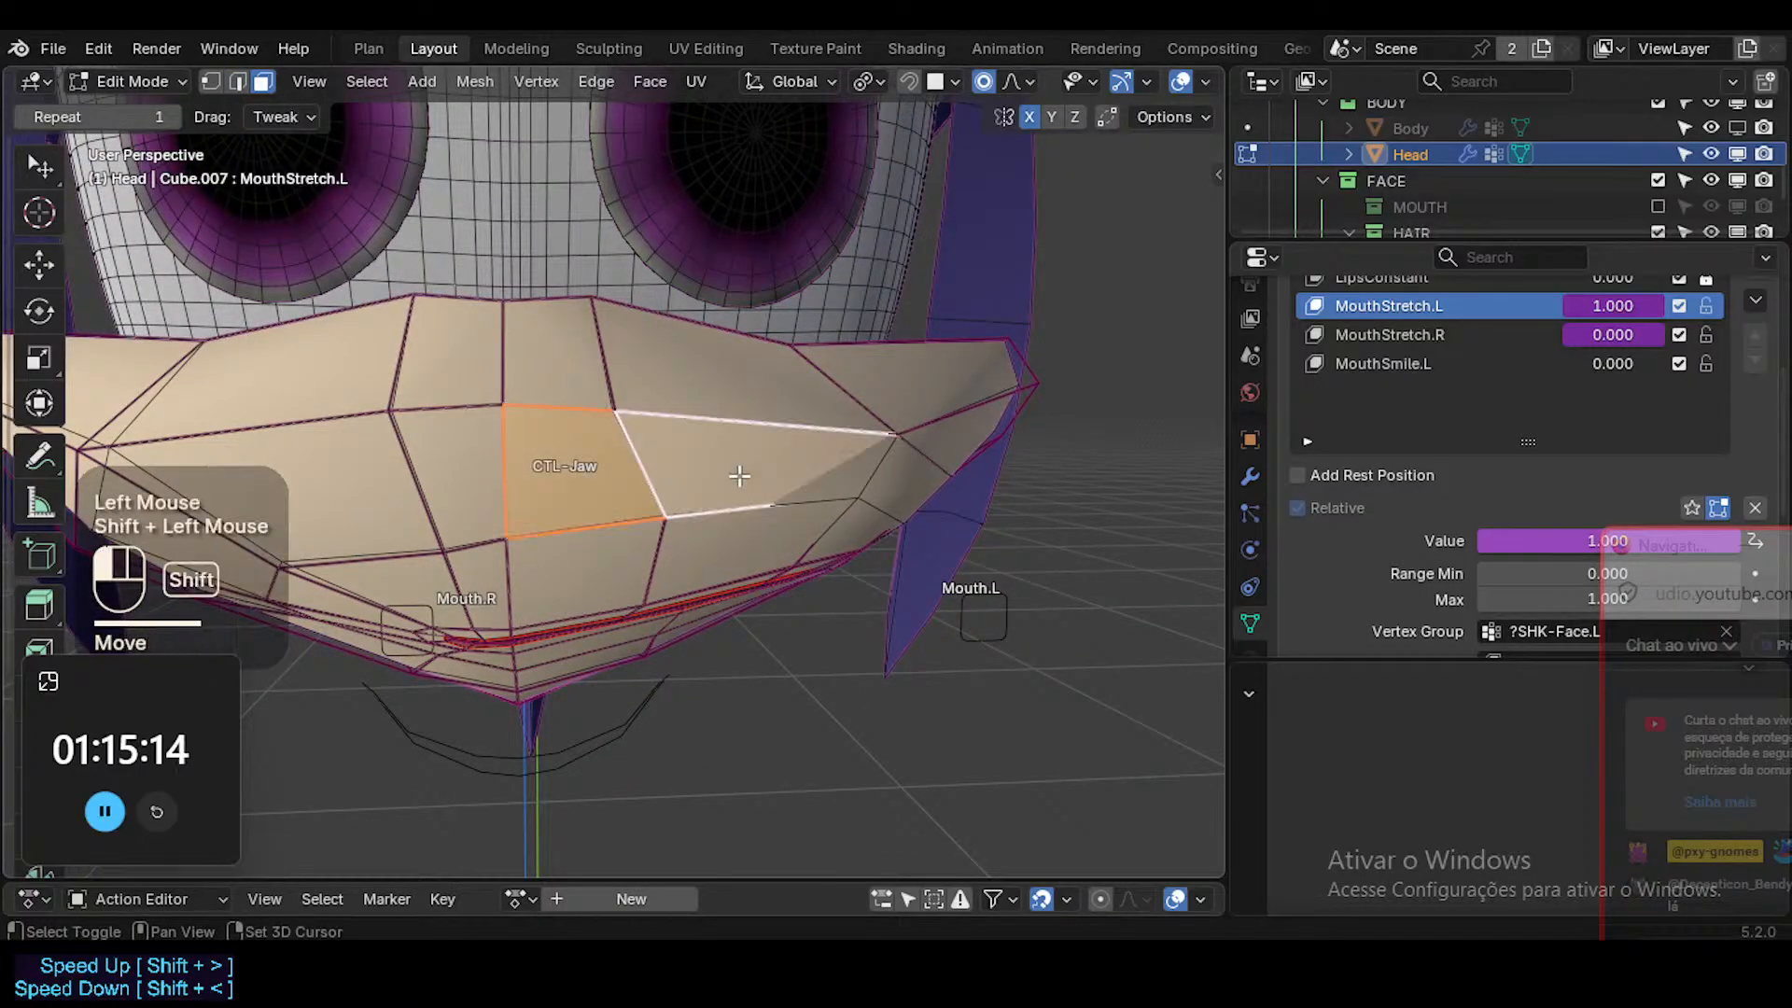
pyautogui.click(756, 528)
pyautogui.press('Tab')
pyautogui.moveTo(776, 578); pyautogui.dragTo(853, 513, button='middle')
pyautogui.hotkey('shift', 'alt', 'z')
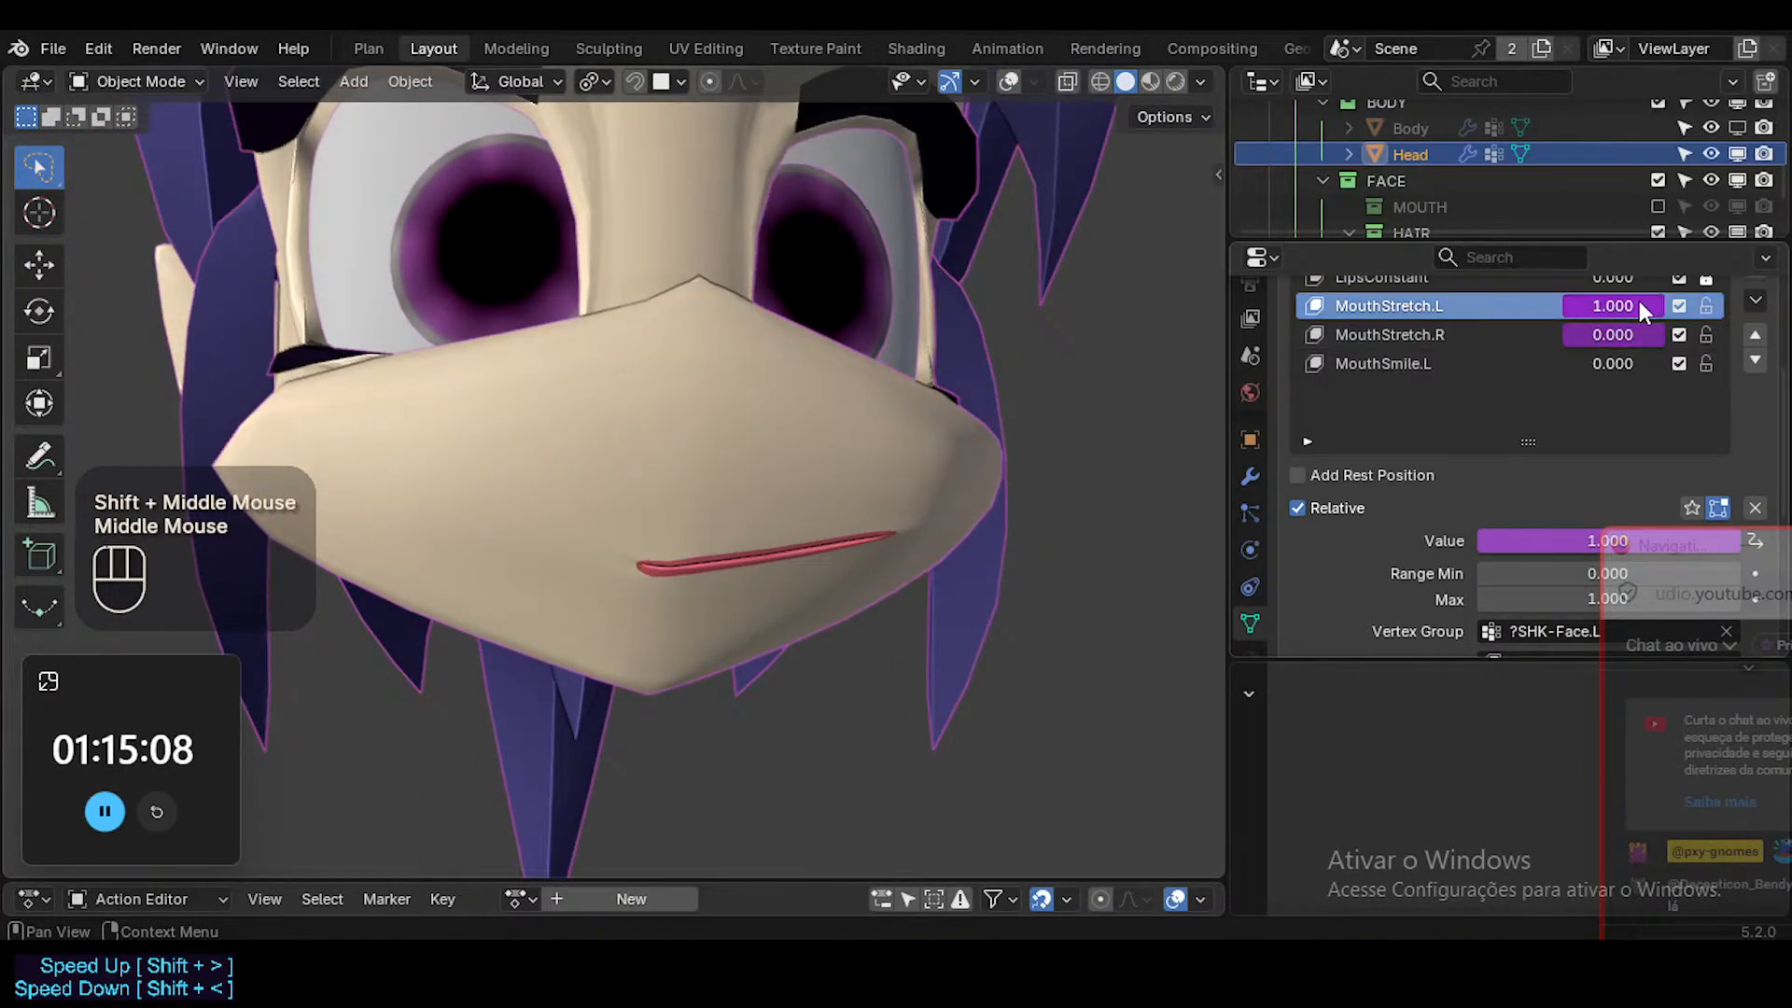
# Set MouthSmile.L to 1.000 on top of the full MouthStretch.L, and make MouthSmile.L the active shape key.
pyautogui.moveTo(1619, 363); pyautogui.dragTo(1717, 364)
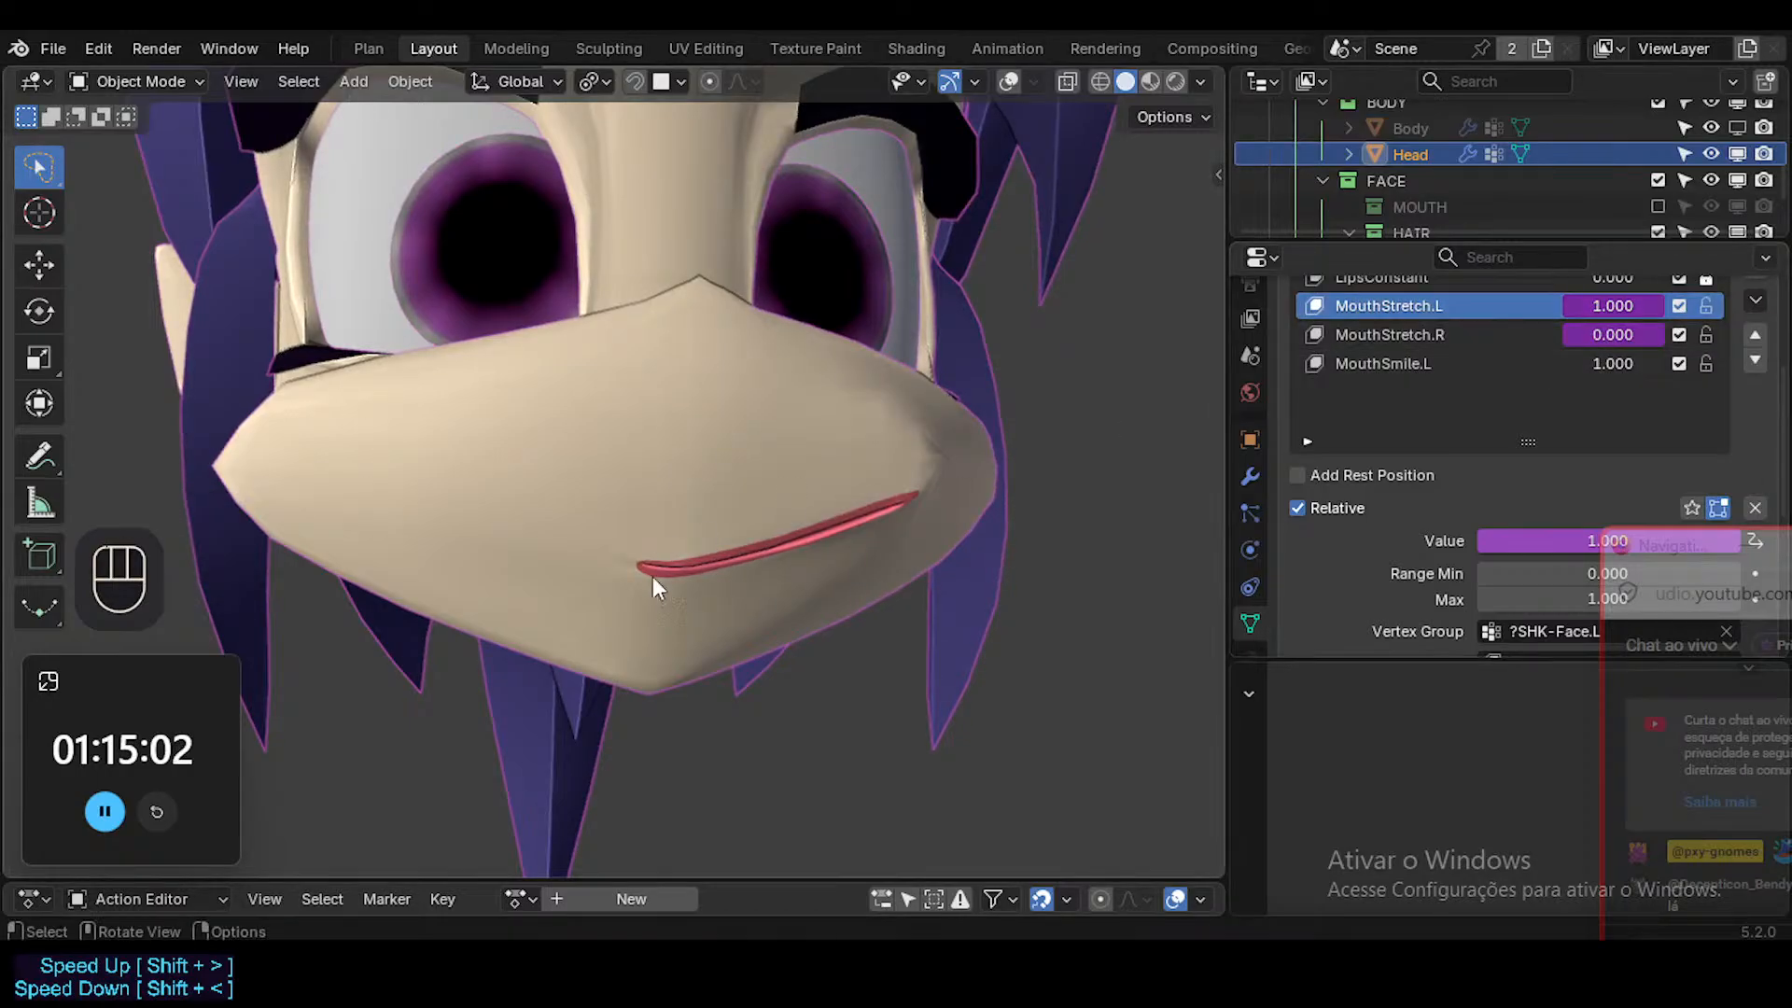
pyautogui.moveTo(652, 575); pyautogui.dragTo(763, 580, button='middle')
pyautogui.hotkey('shift', 'alt', 'z')
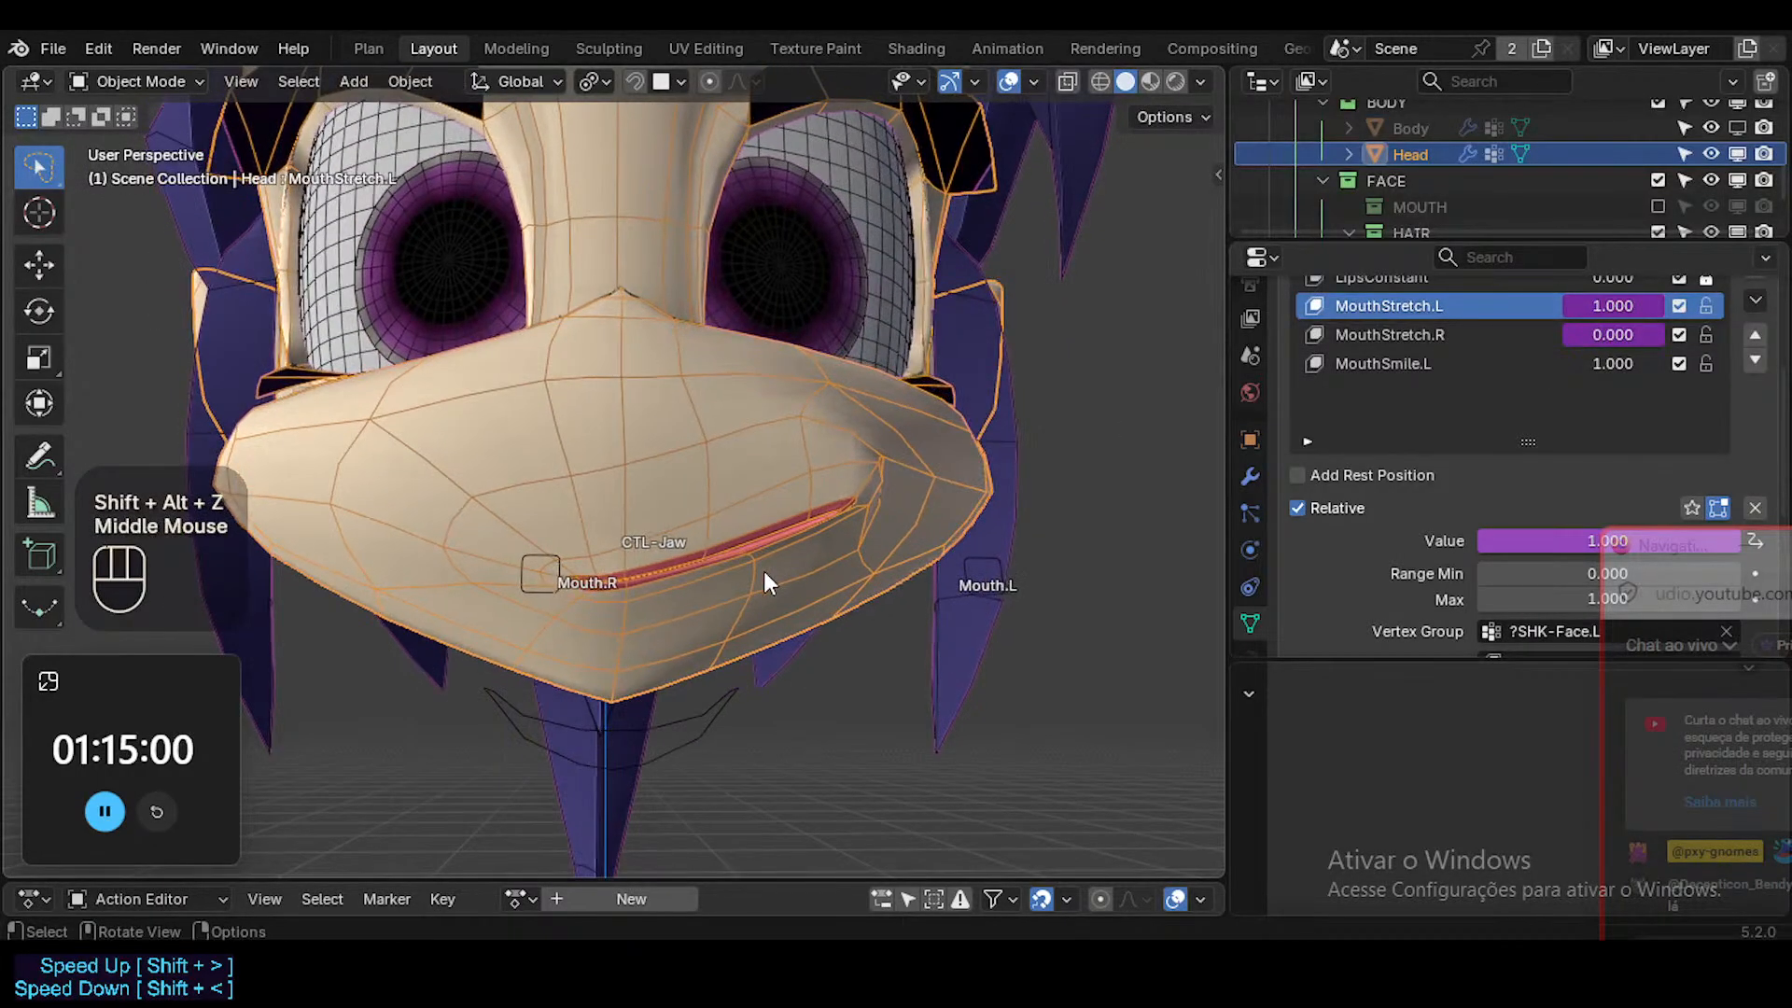
pyautogui.click(777, 568)
pyautogui.press('Tab')
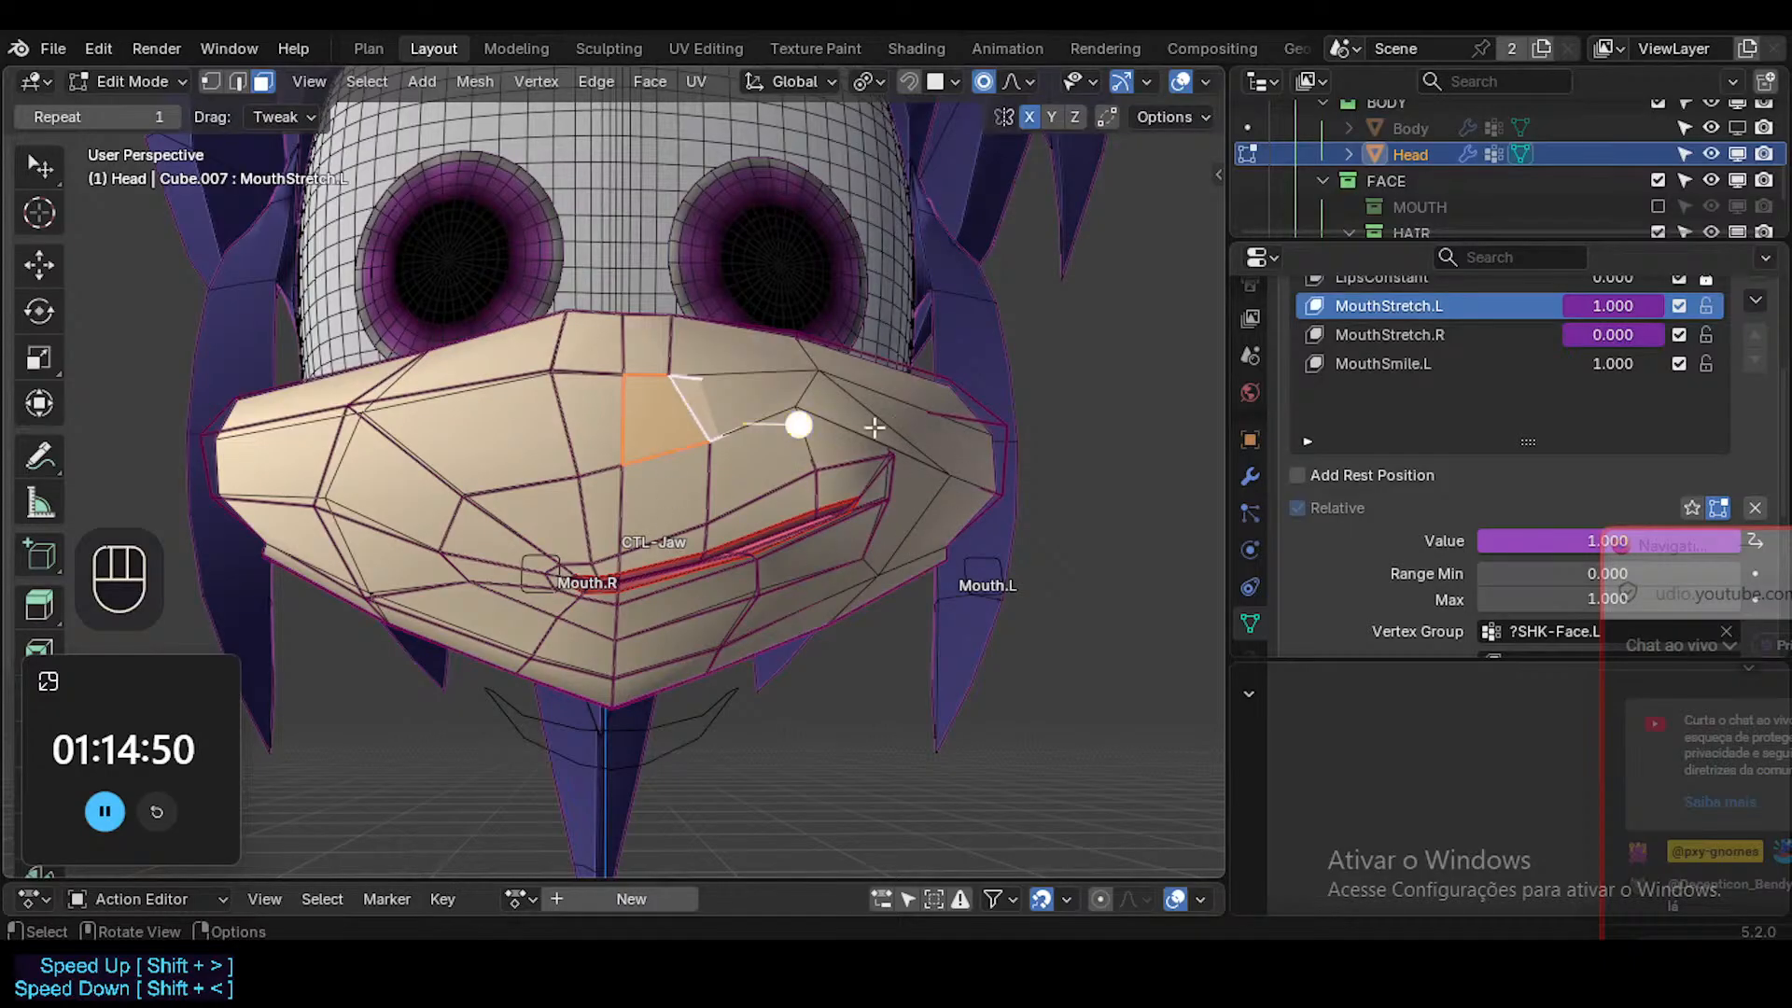
pyautogui.click(1374, 364)
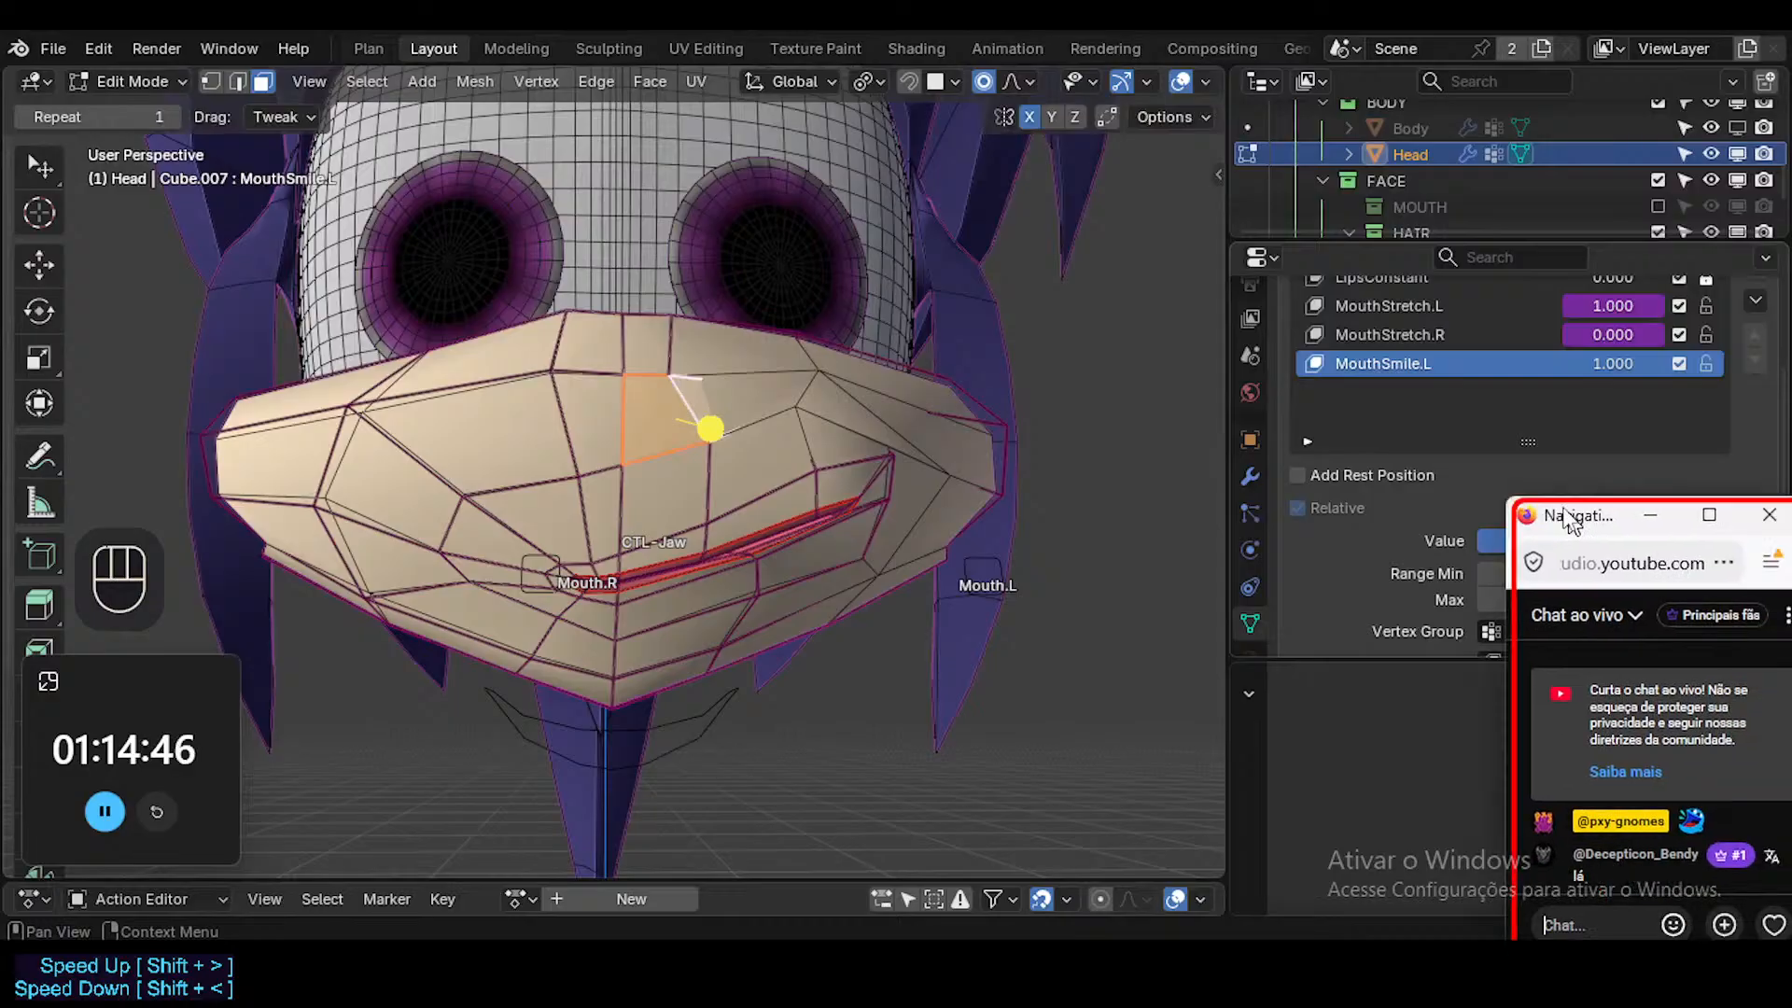
pyautogui.moveTo(1598, 539); pyautogui.dragTo(1739, 540)
pyautogui.press('Tab')
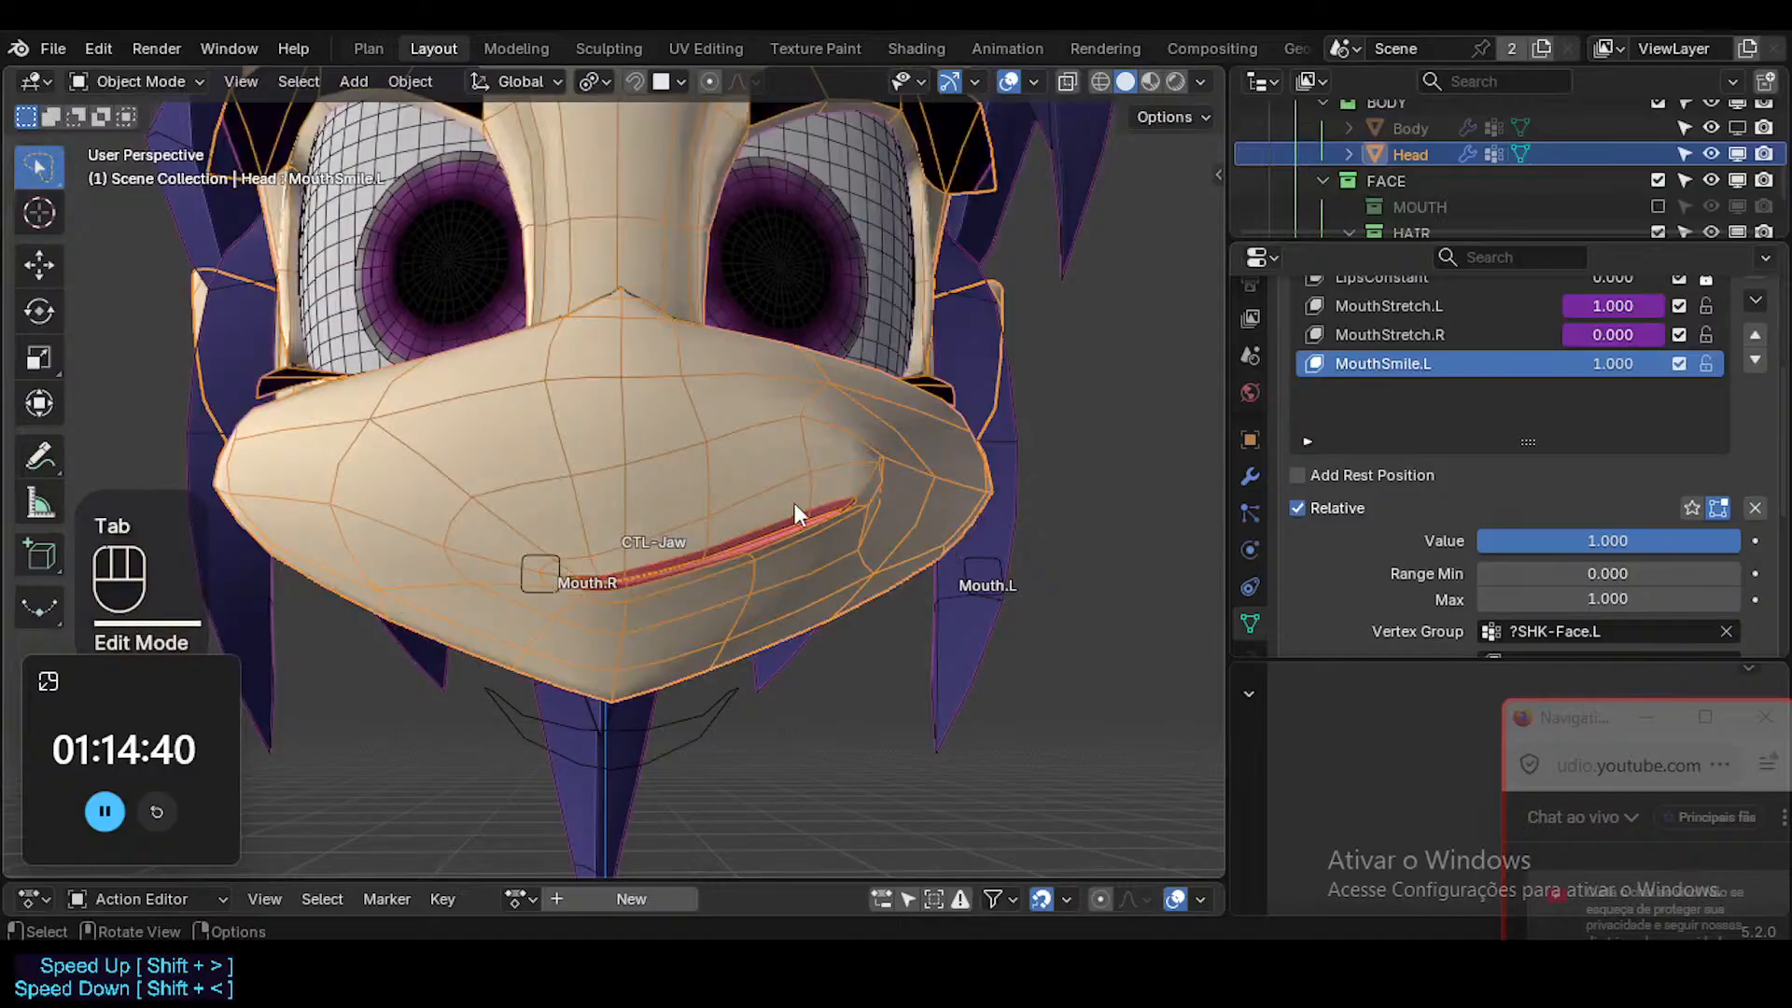
# Move the Mouth.L bone of ARM-Dorothy inward along X in Pose Mode to release the driven MouthStretch.L.
pyautogui.click(984, 554)
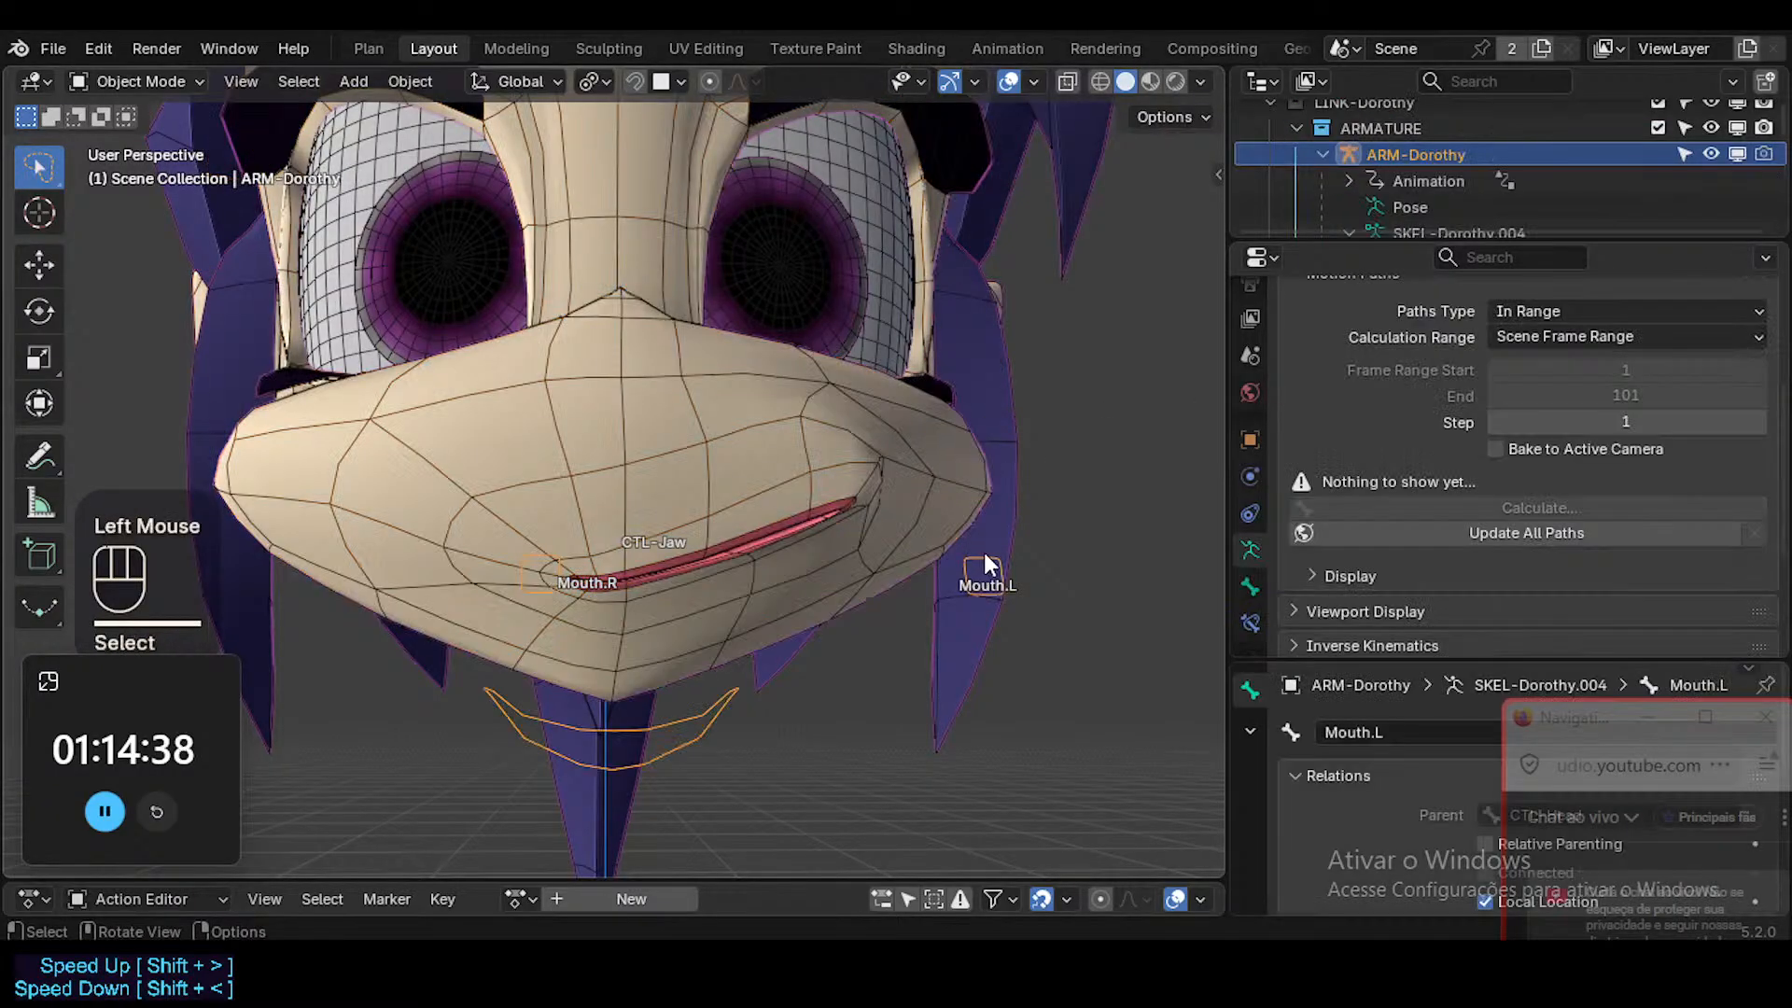
pyautogui.hotkey('ctrl', 'Tab')
pyautogui.press('g')
pyautogui.press('x')
pyautogui.click(1015, 588)
pyautogui.click(993, 553)
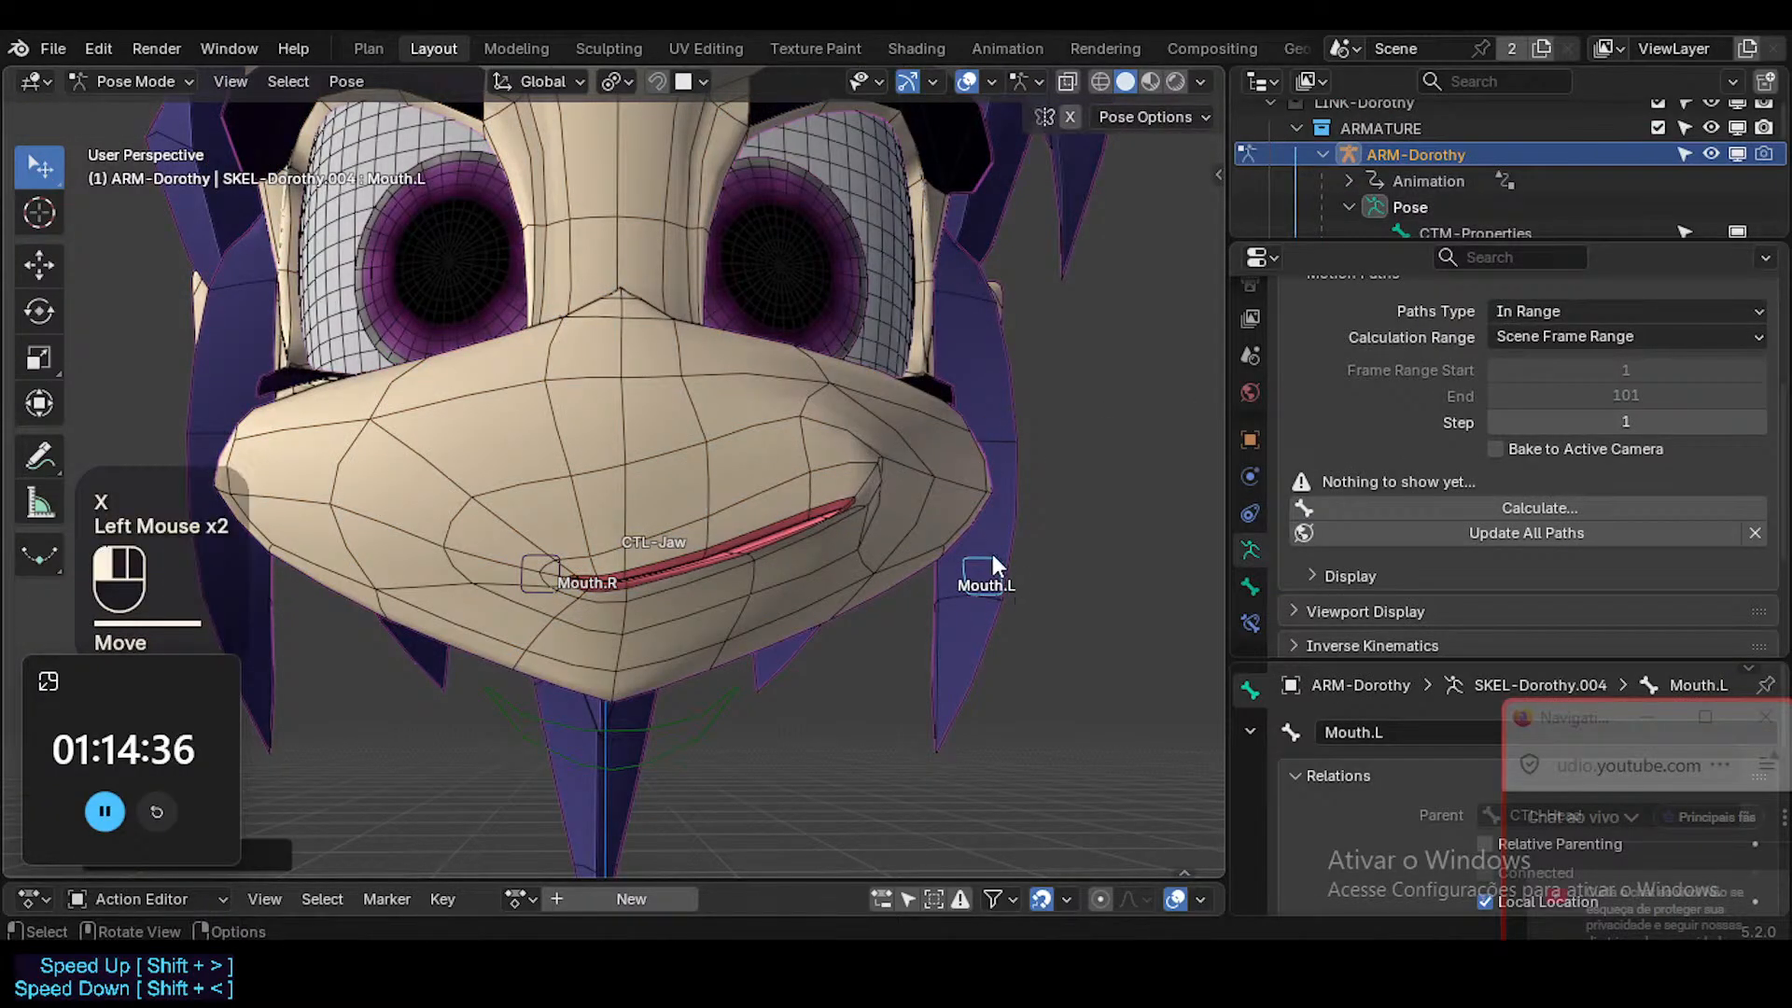
pyautogui.press('g')
pyautogui.press('x')
pyautogui.click(595, 560)
pyautogui.hotkey('ctrl', 'Tab')
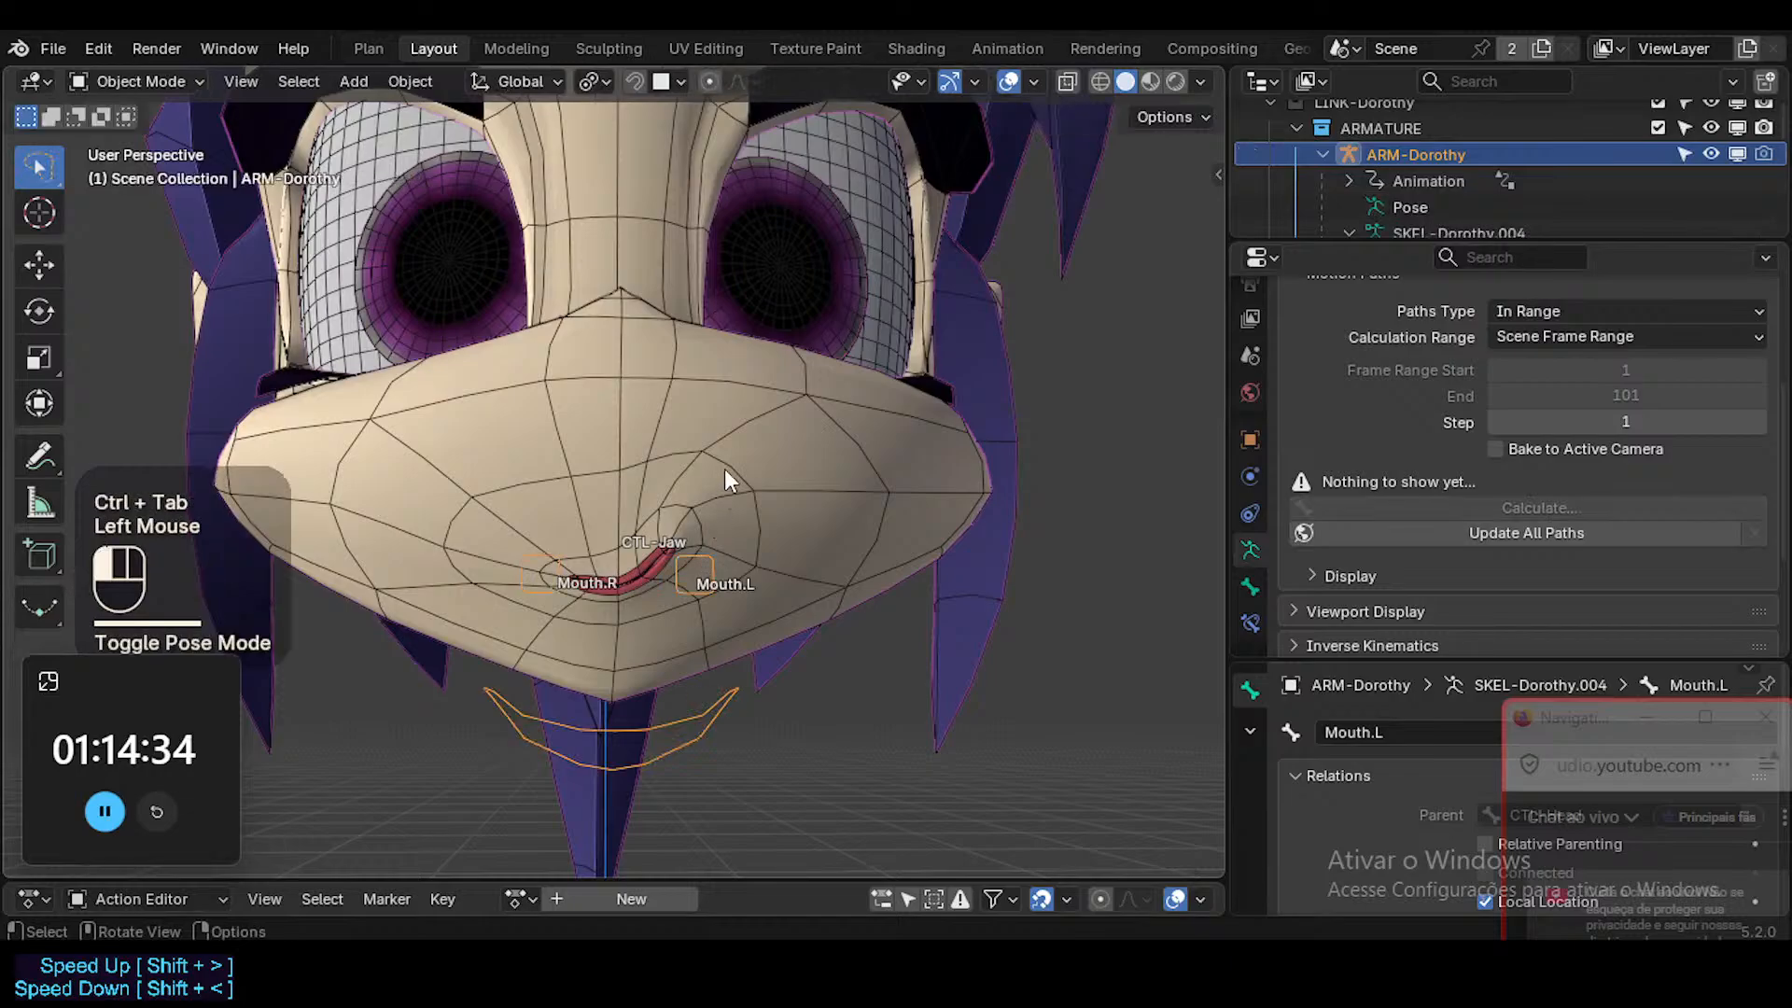
# Edit the Head mesh and move the smiling mouth-corner vertex outward and up in MouthSmile.L with proportional editing.
pyautogui.click(725, 494)
pyautogui.press('Tab')
pyautogui.scroll(3, 688, 557)
pyautogui.scroll(-2, 689, 557)
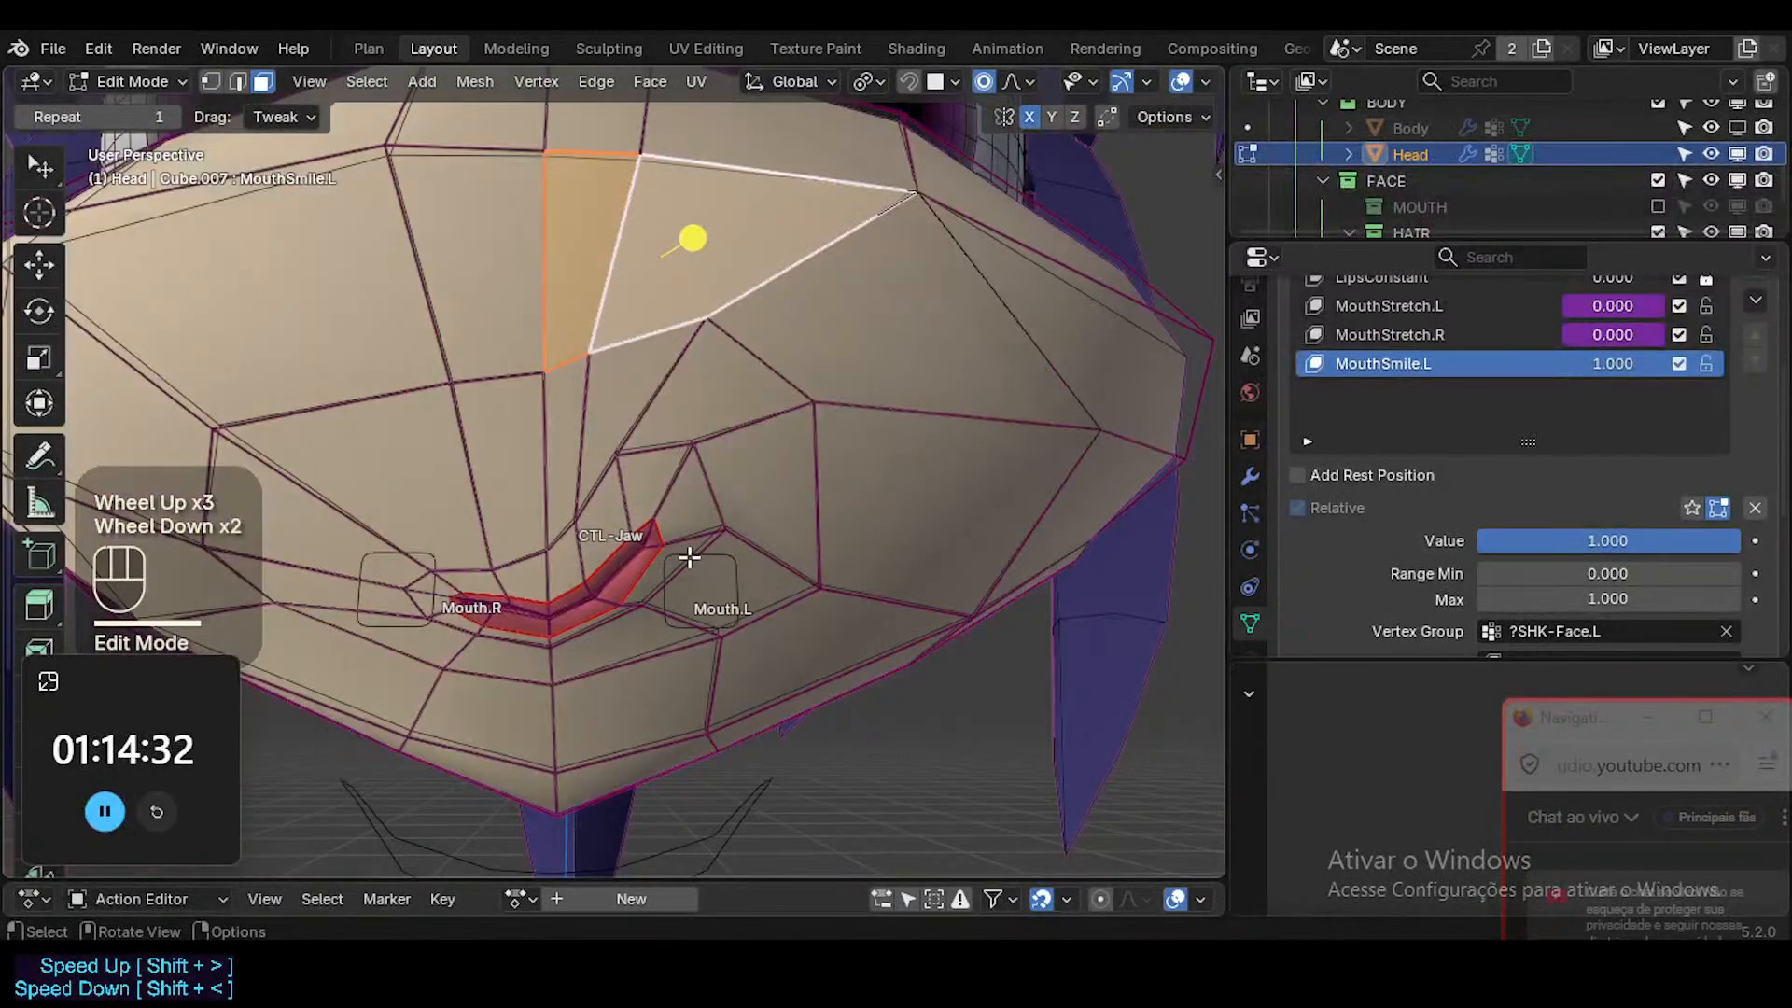
pyautogui.click(640, 513)
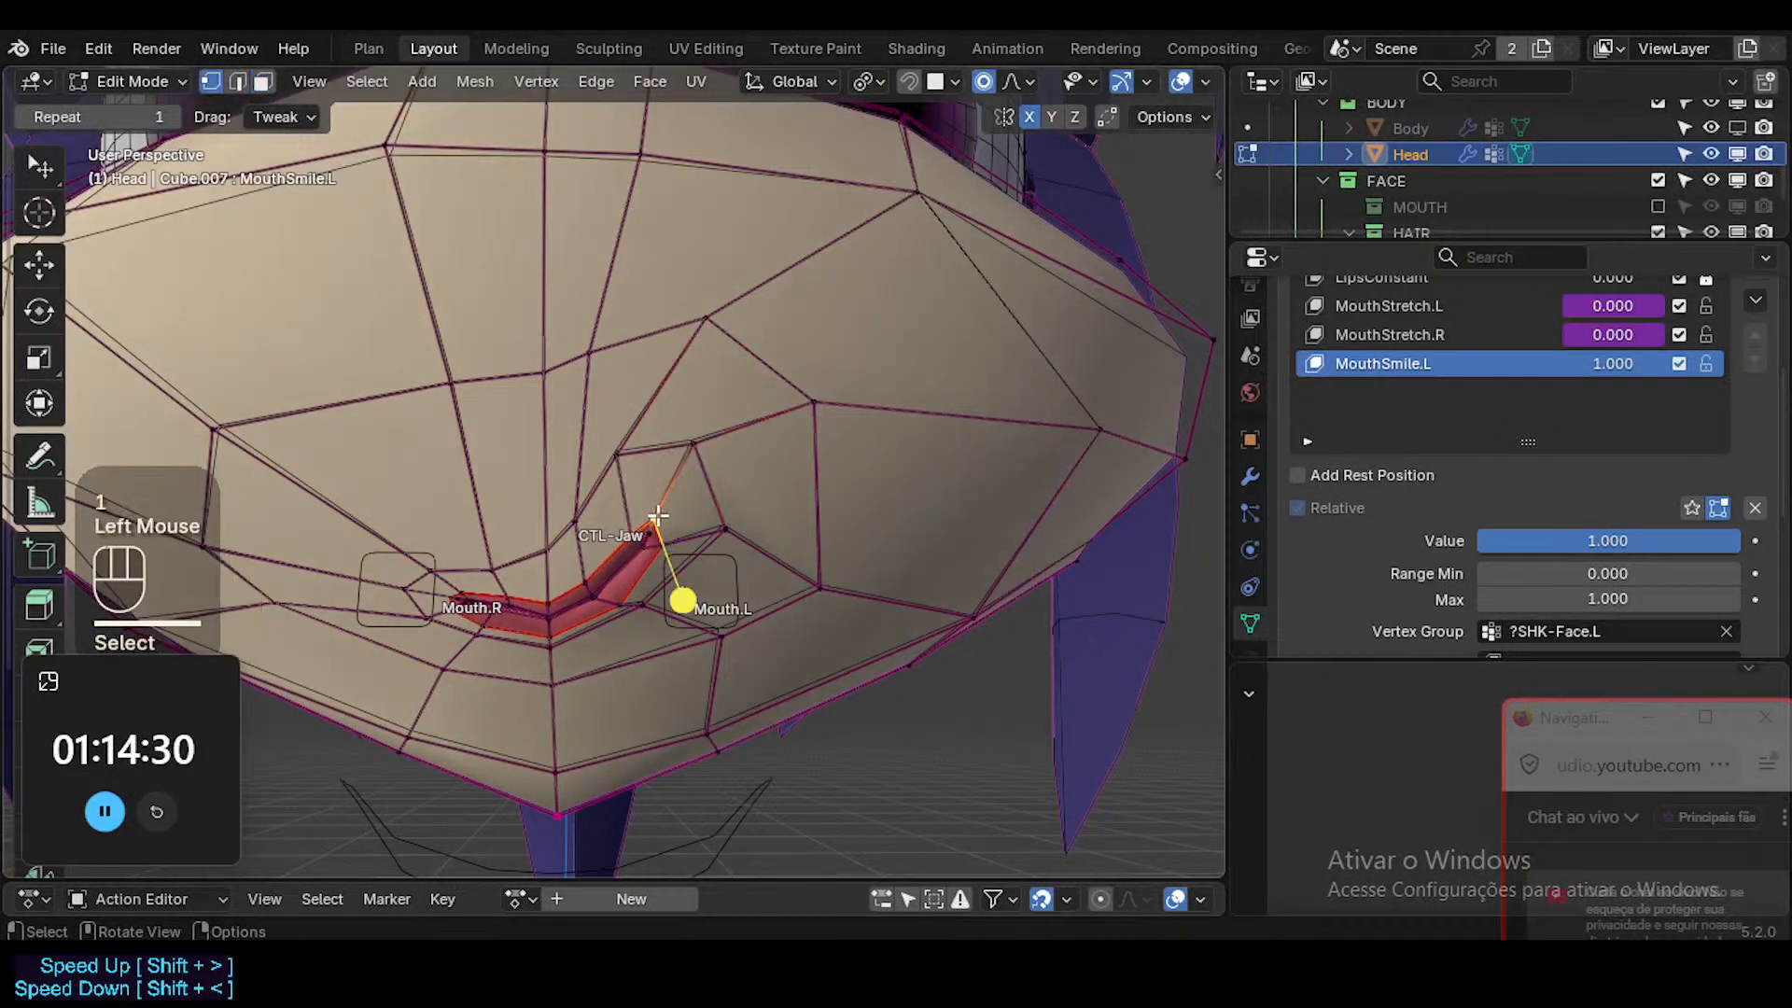
pyautogui.press('1')
pyautogui.press('g')
pyautogui.scroll(-7, 664, 520)
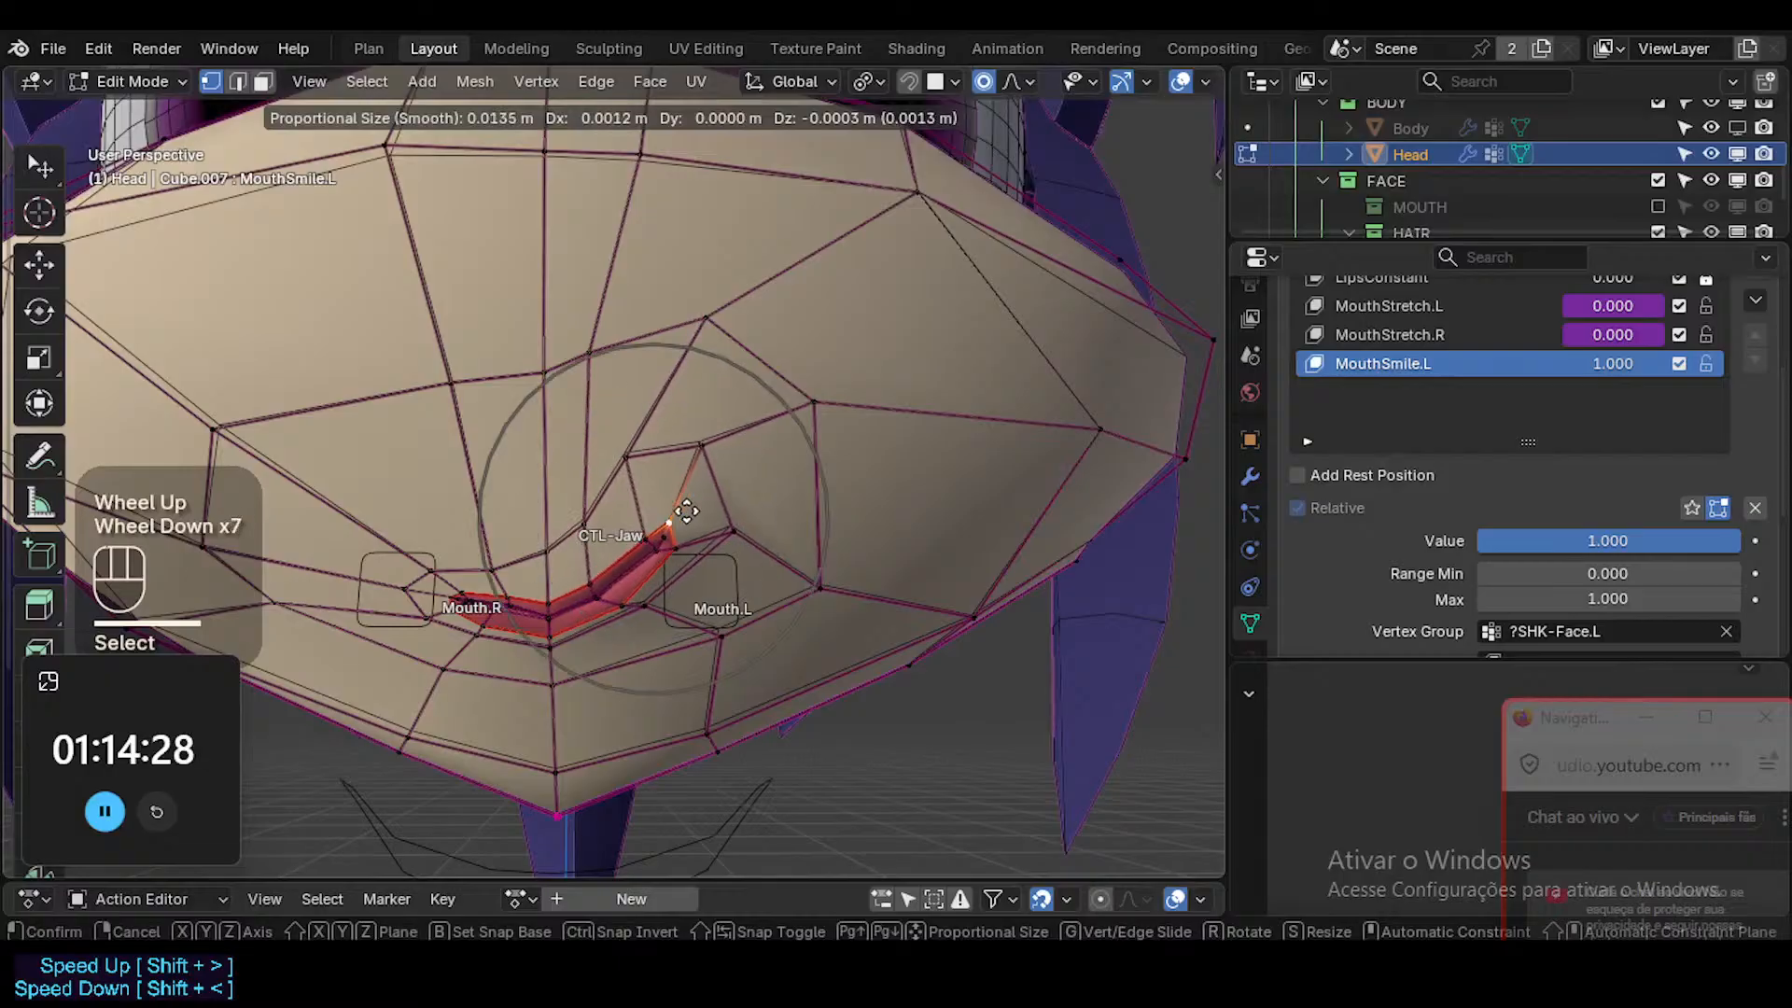
pyautogui.click(737, 474)
# Select the face just outside the smiling mouth corner, and move it outward with proportional editing in MouthSmile.L.
pyautogui.press('3')
pyautogui.click(779, 458)
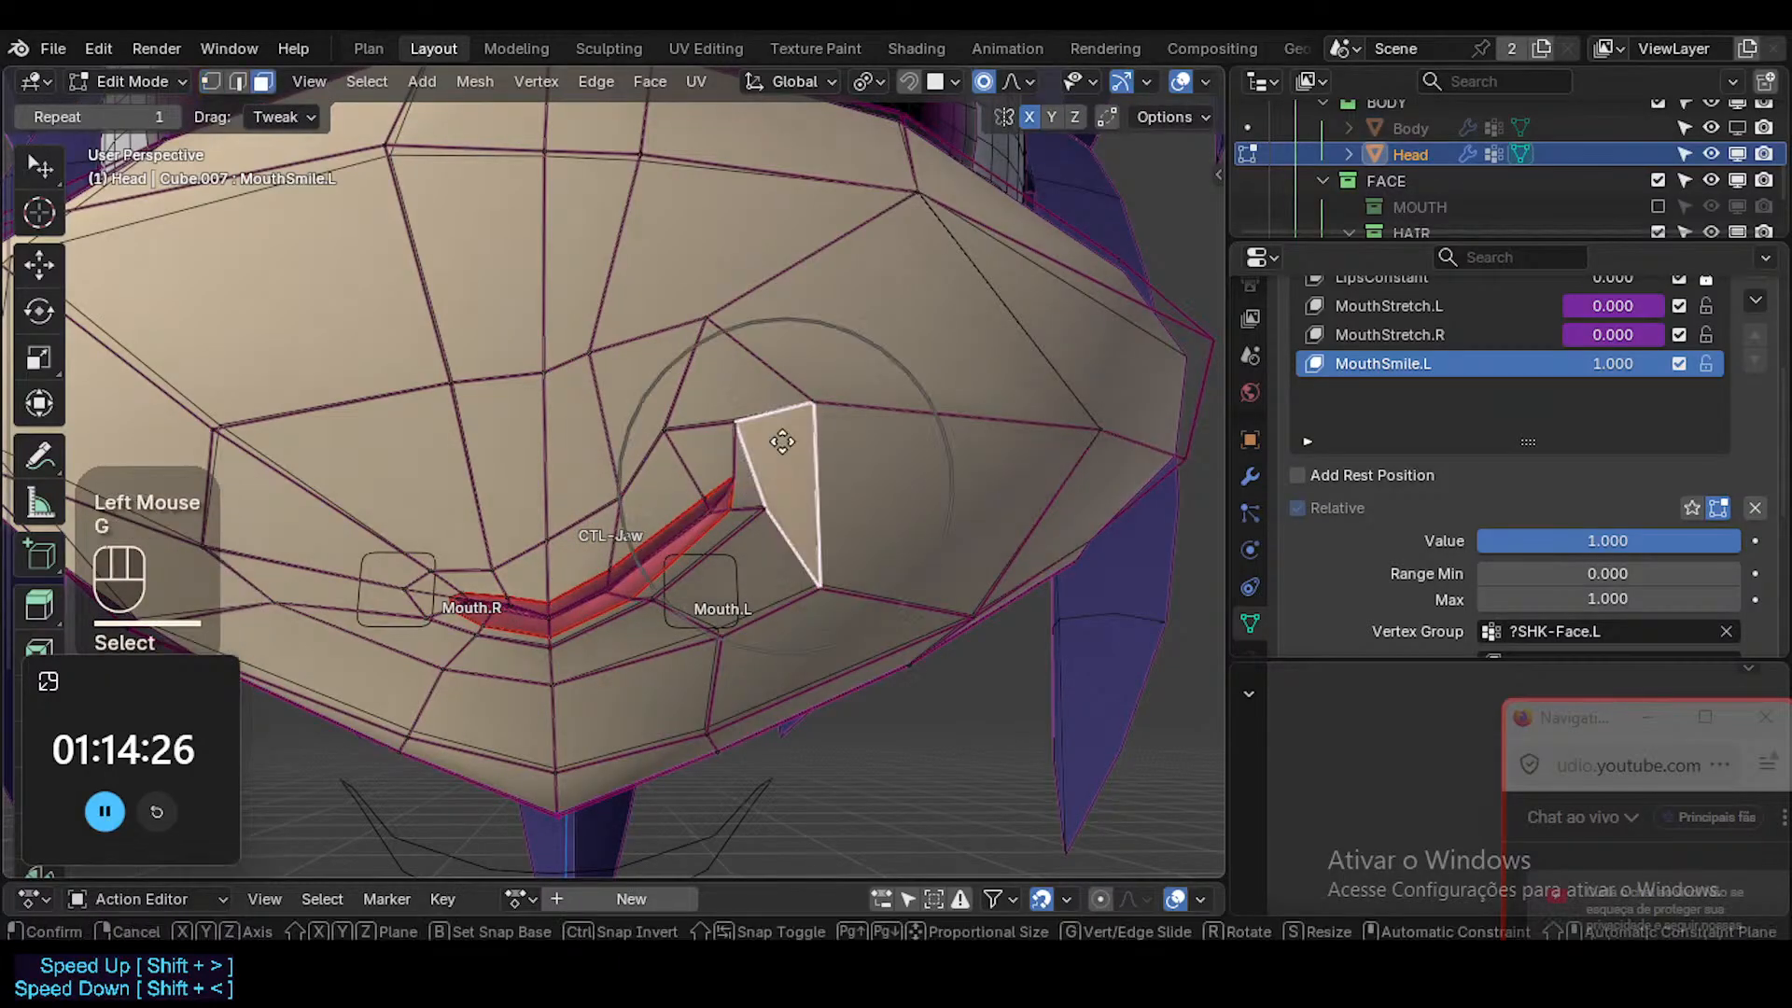
pyautogui.press('g')
pyautogui.scroll(-2, 840, 429)
pyautogui.click(870, 422)
pyautogui.hotkey('alt', 'z')
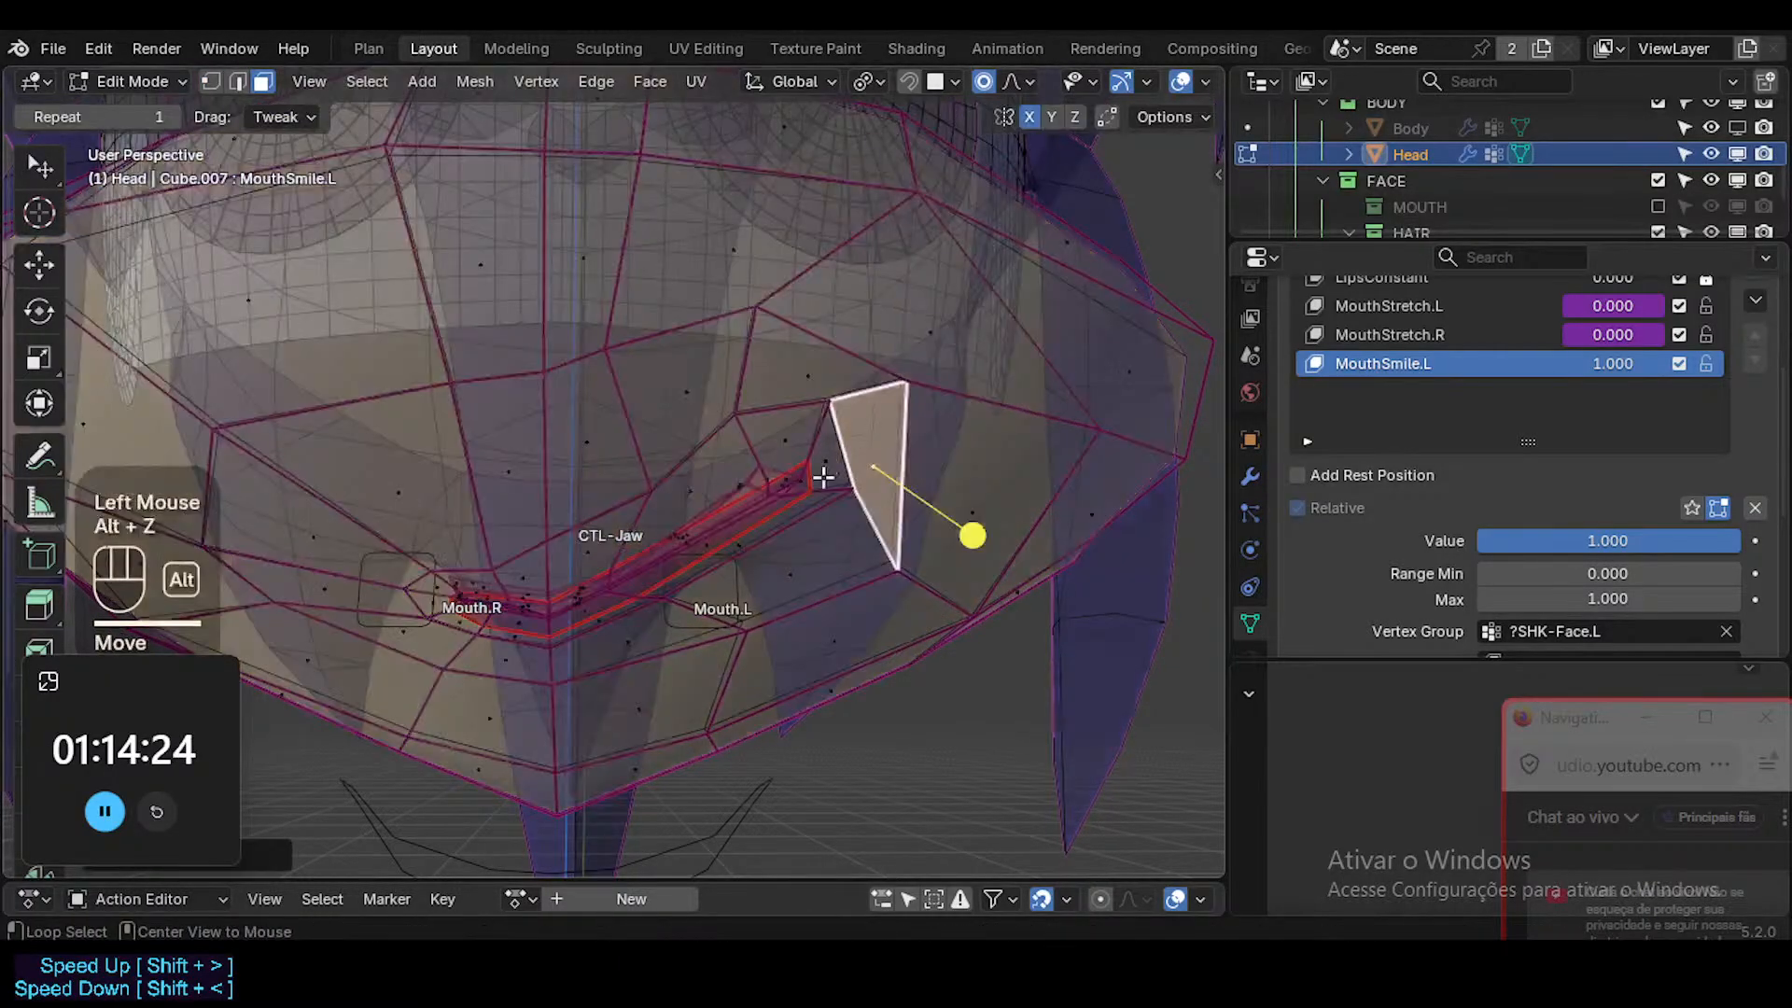
pyautogui.hotkey('alt', 'z')
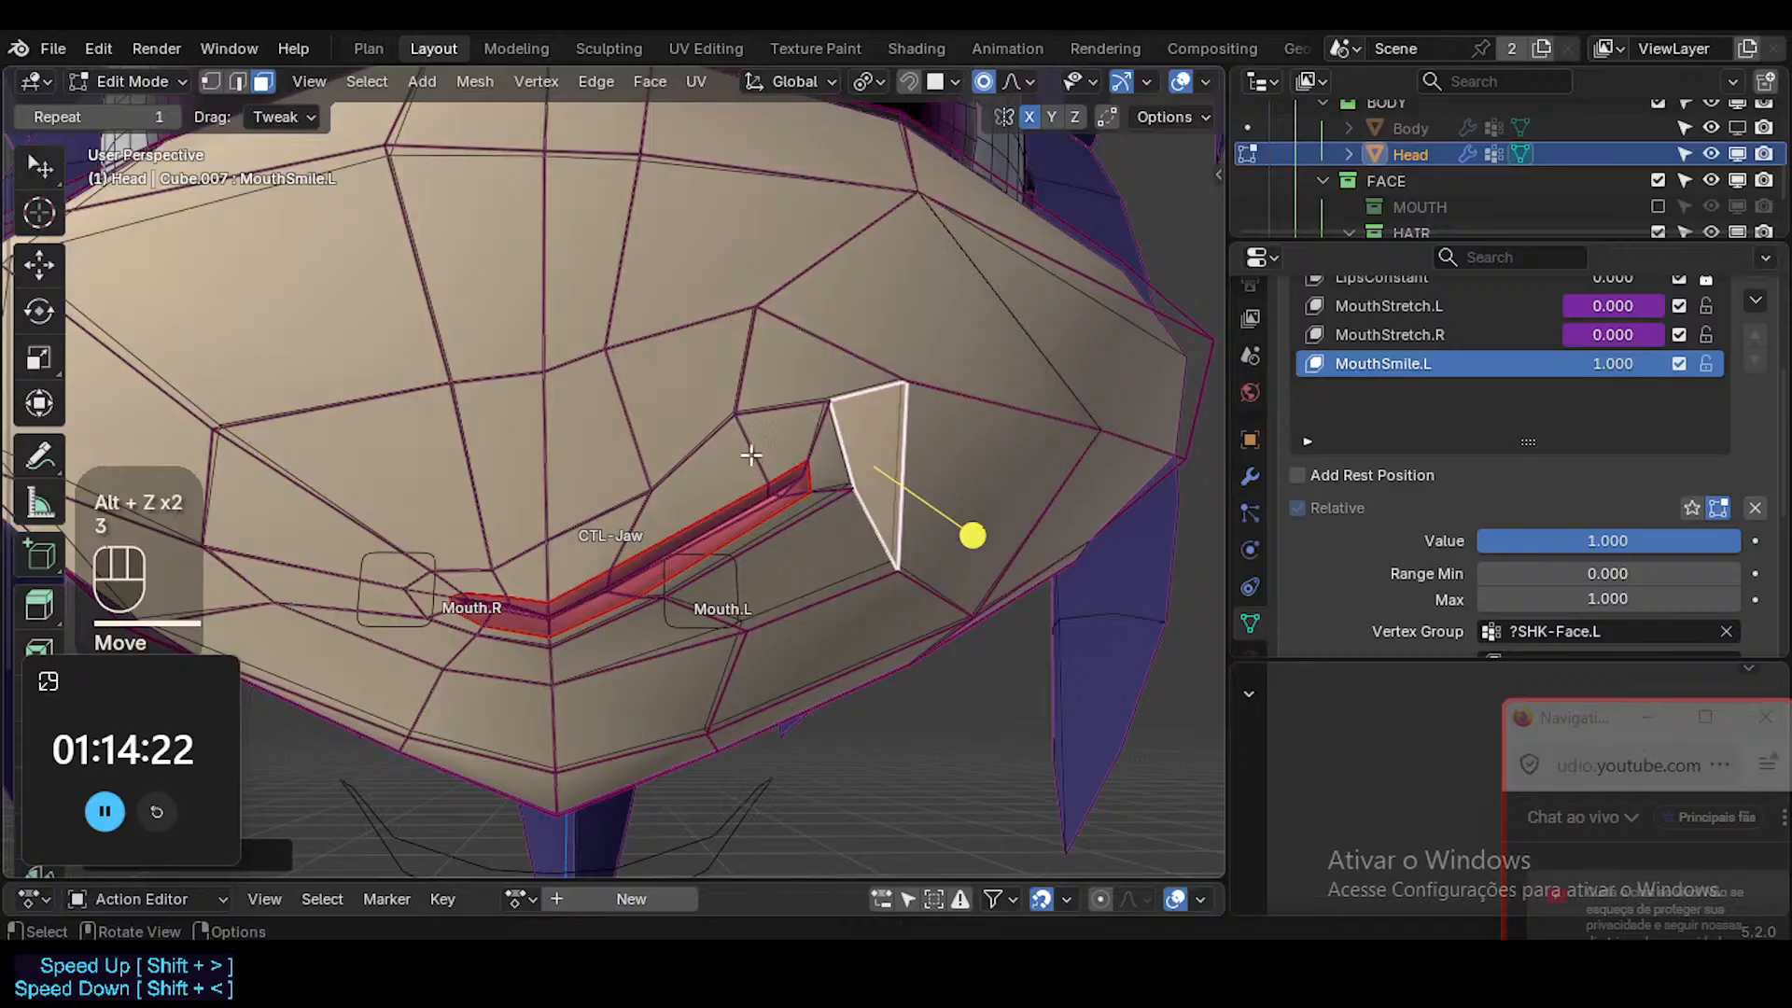
# Select the face loops around and along the lips, smooth them in MouthSmile.L, and preview without overlays.
pyautogui.keyDown('alt'); pyautogui.keyDown('shift'); pyautogui.click(764, 519); pyautogui.keyUp('shift'); pyautogui.keyUp('alt')
pyautogui.moveTo(572, 615); pyautogui.dragTo(654, 577)
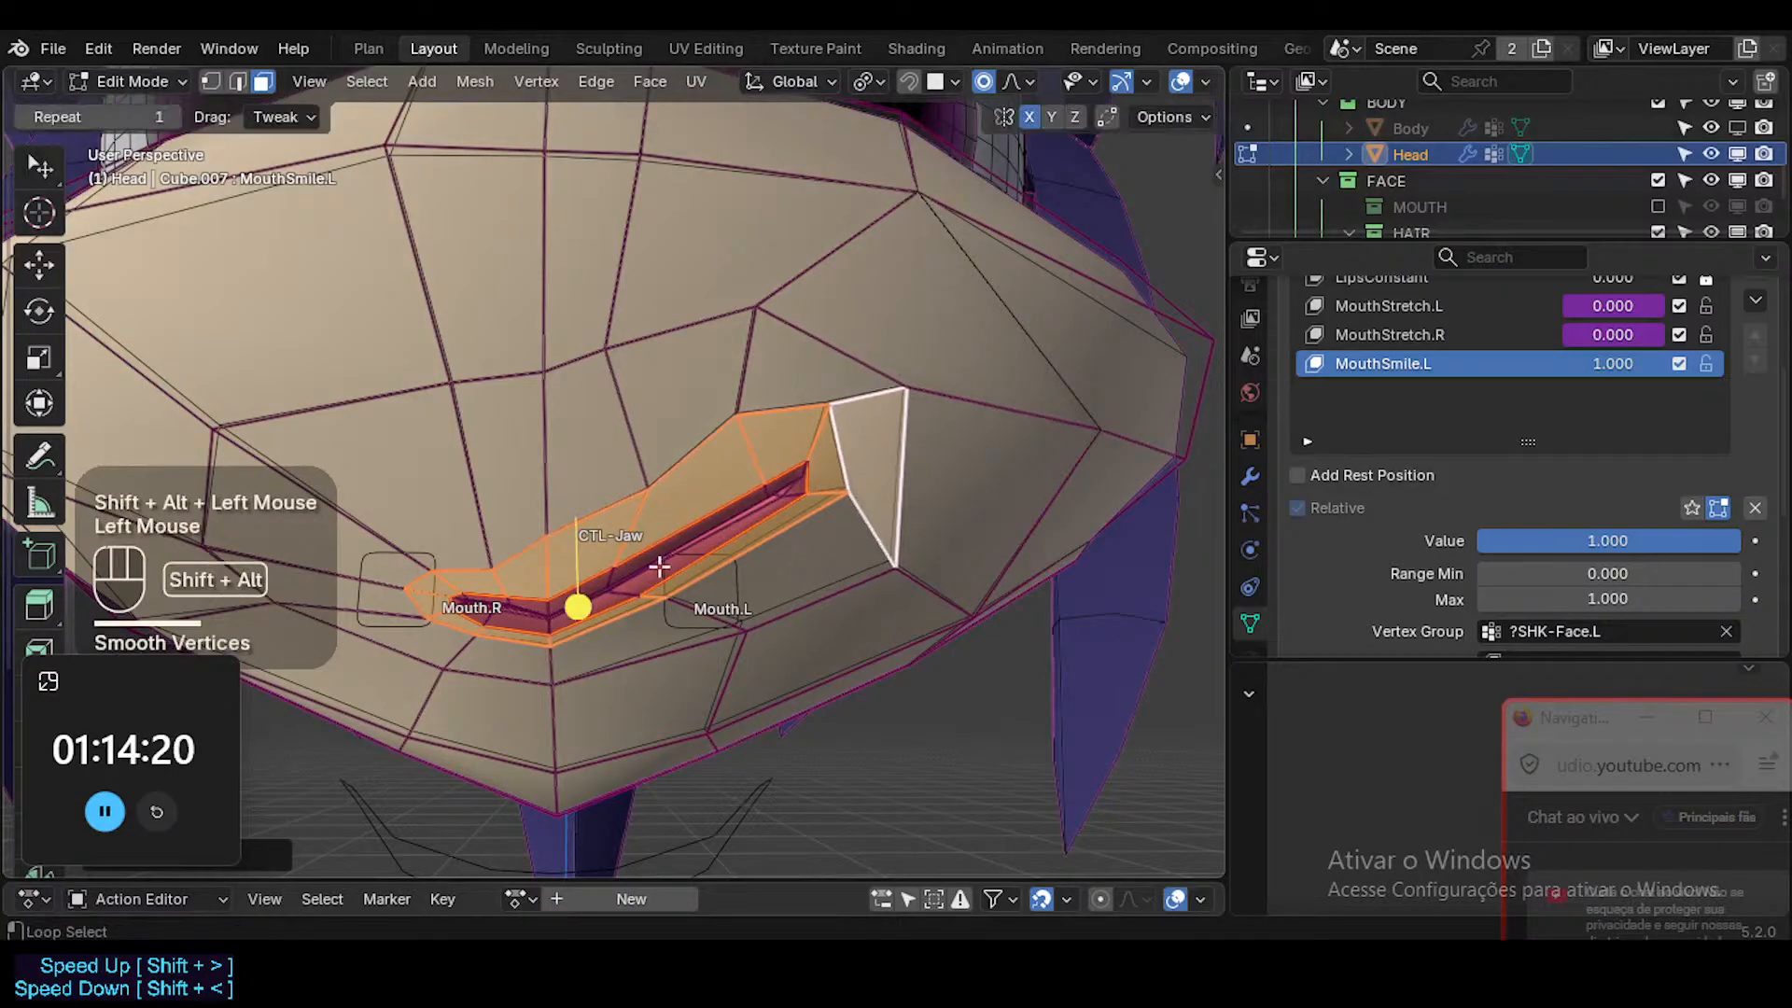
pyautogui.keyDown('alt'); pyautogui.keyDown('shift'); pyautogui.click(619, 597); pyautogui.keyUp('shift'); pyautogui.keyUp('alt')
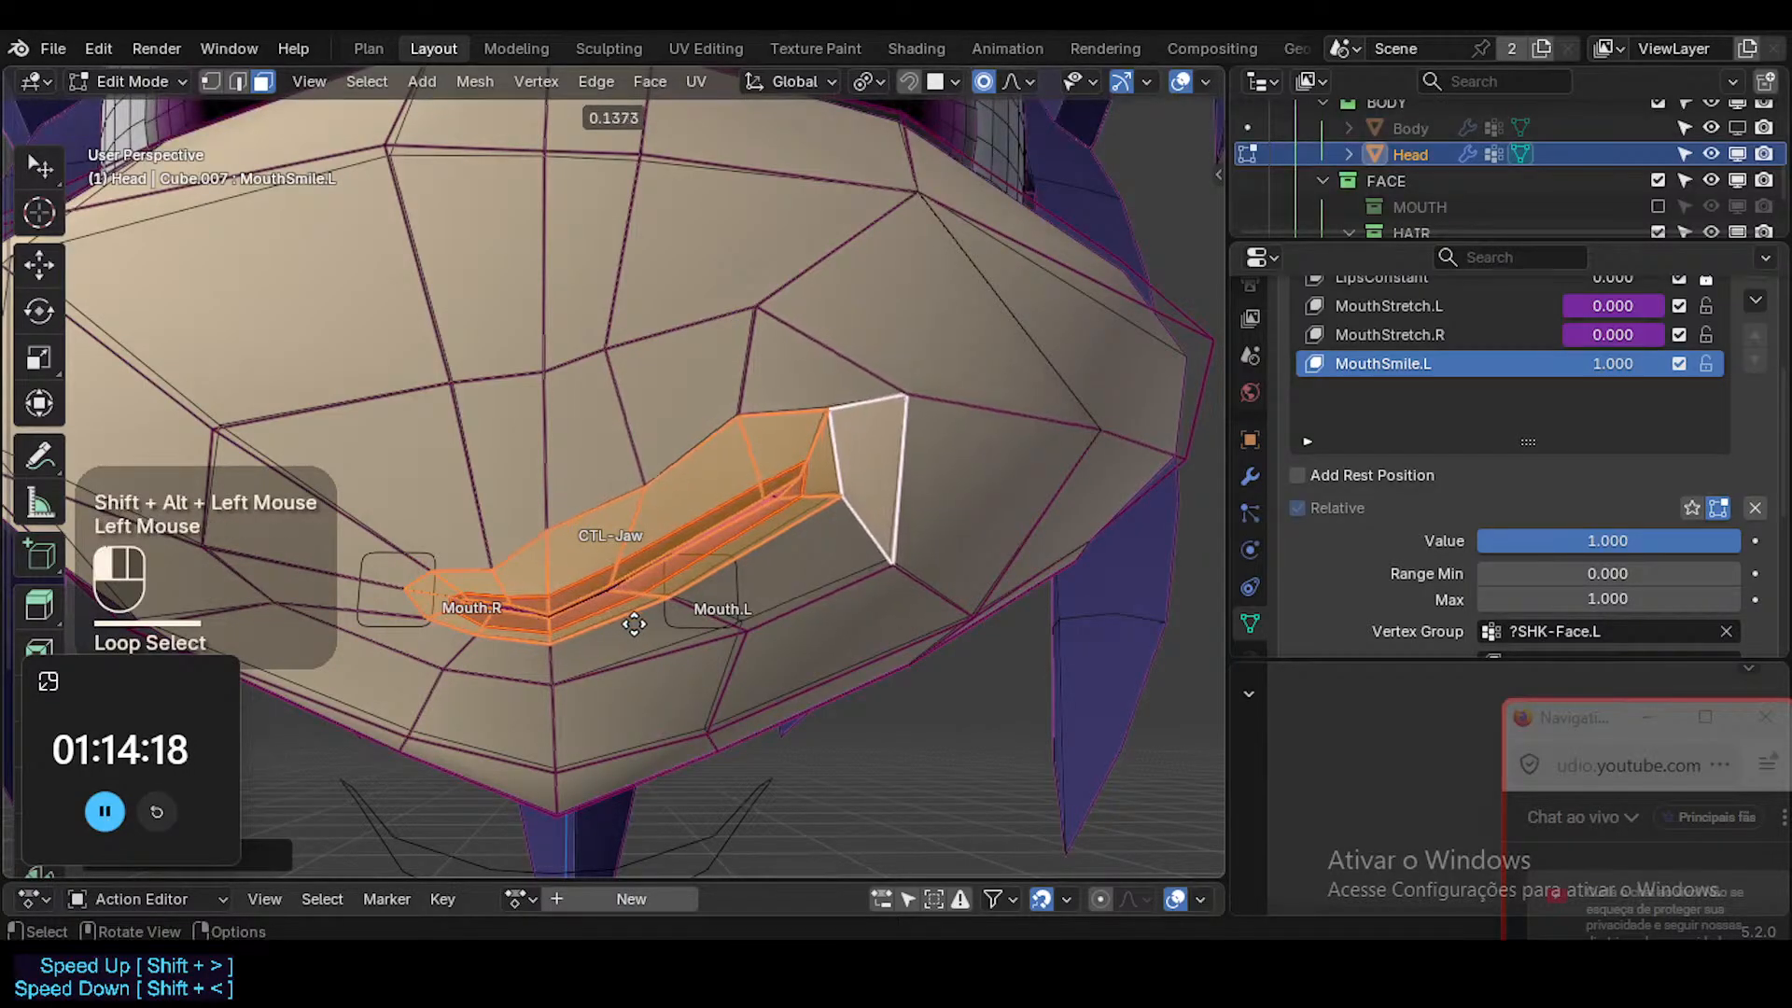
pyautogui.hotkey('alt', 'a')
pyautogui.press('Tab')
pyautogui.hotkey('shift', 'alt', 'z')
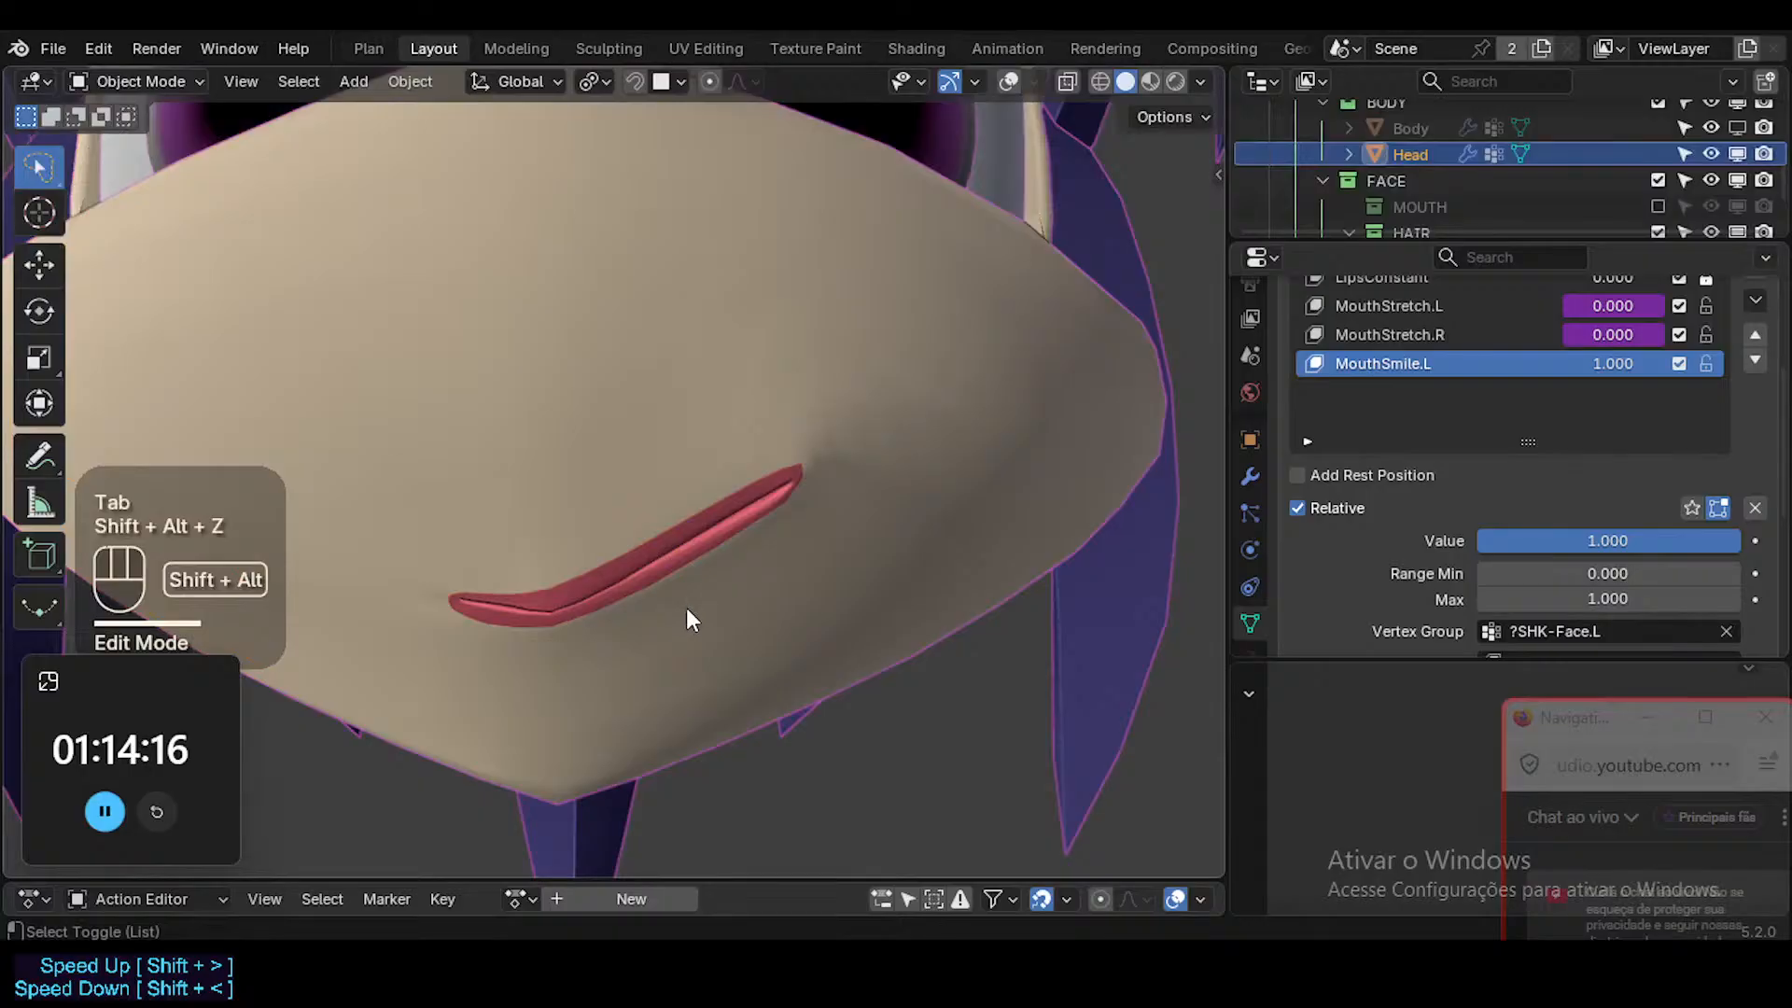
# Select the small triangular face at the smiling mouth corner, and raise it slightly in MouthSmile.L.
pyautogui.hotkey('shift', 'alt', 'z')
pyautogui.press('Tab')
pyautogui.click(824, 448)
pyautogui.press('g')
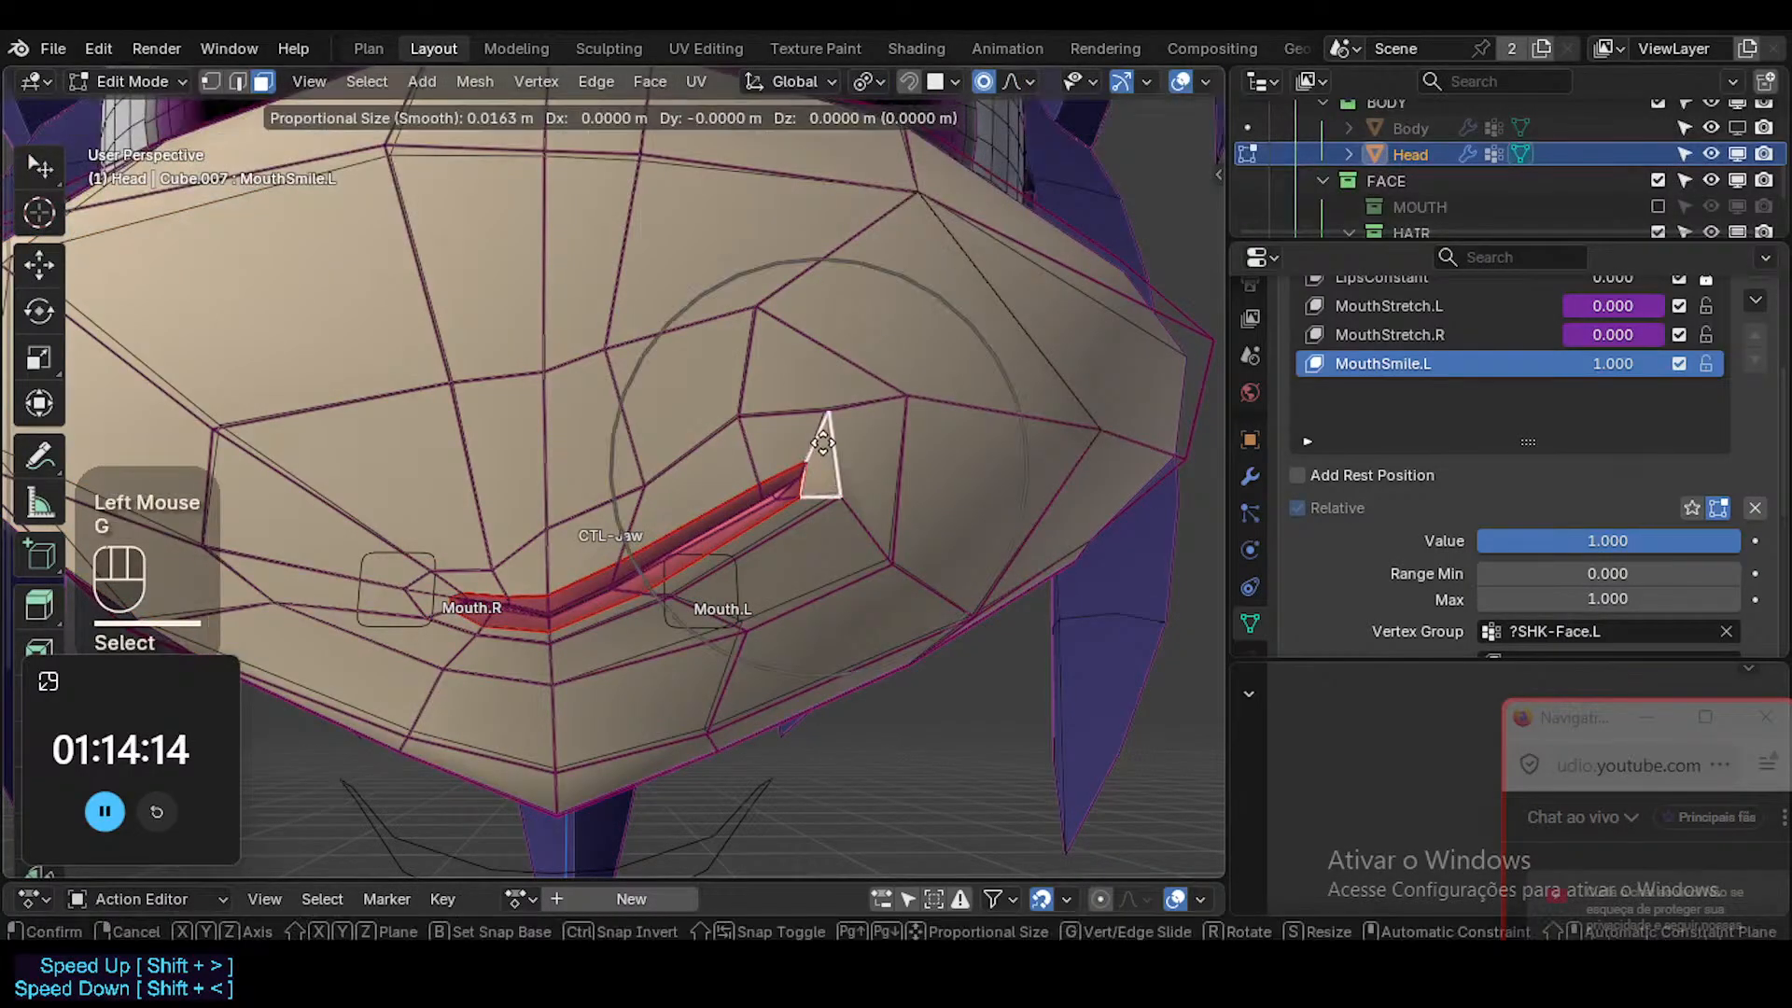
pyautogui.keyDown('shift'); pyautogui.click(791, 318); pyautogui.keyUp('shift')
pyautogui.keyDown('alt'); pyautogui.keyDown('shift'); pyautogui.click(799, 280); pyautogui.keyUp('shift'); pyautogui.keyUp('alt')
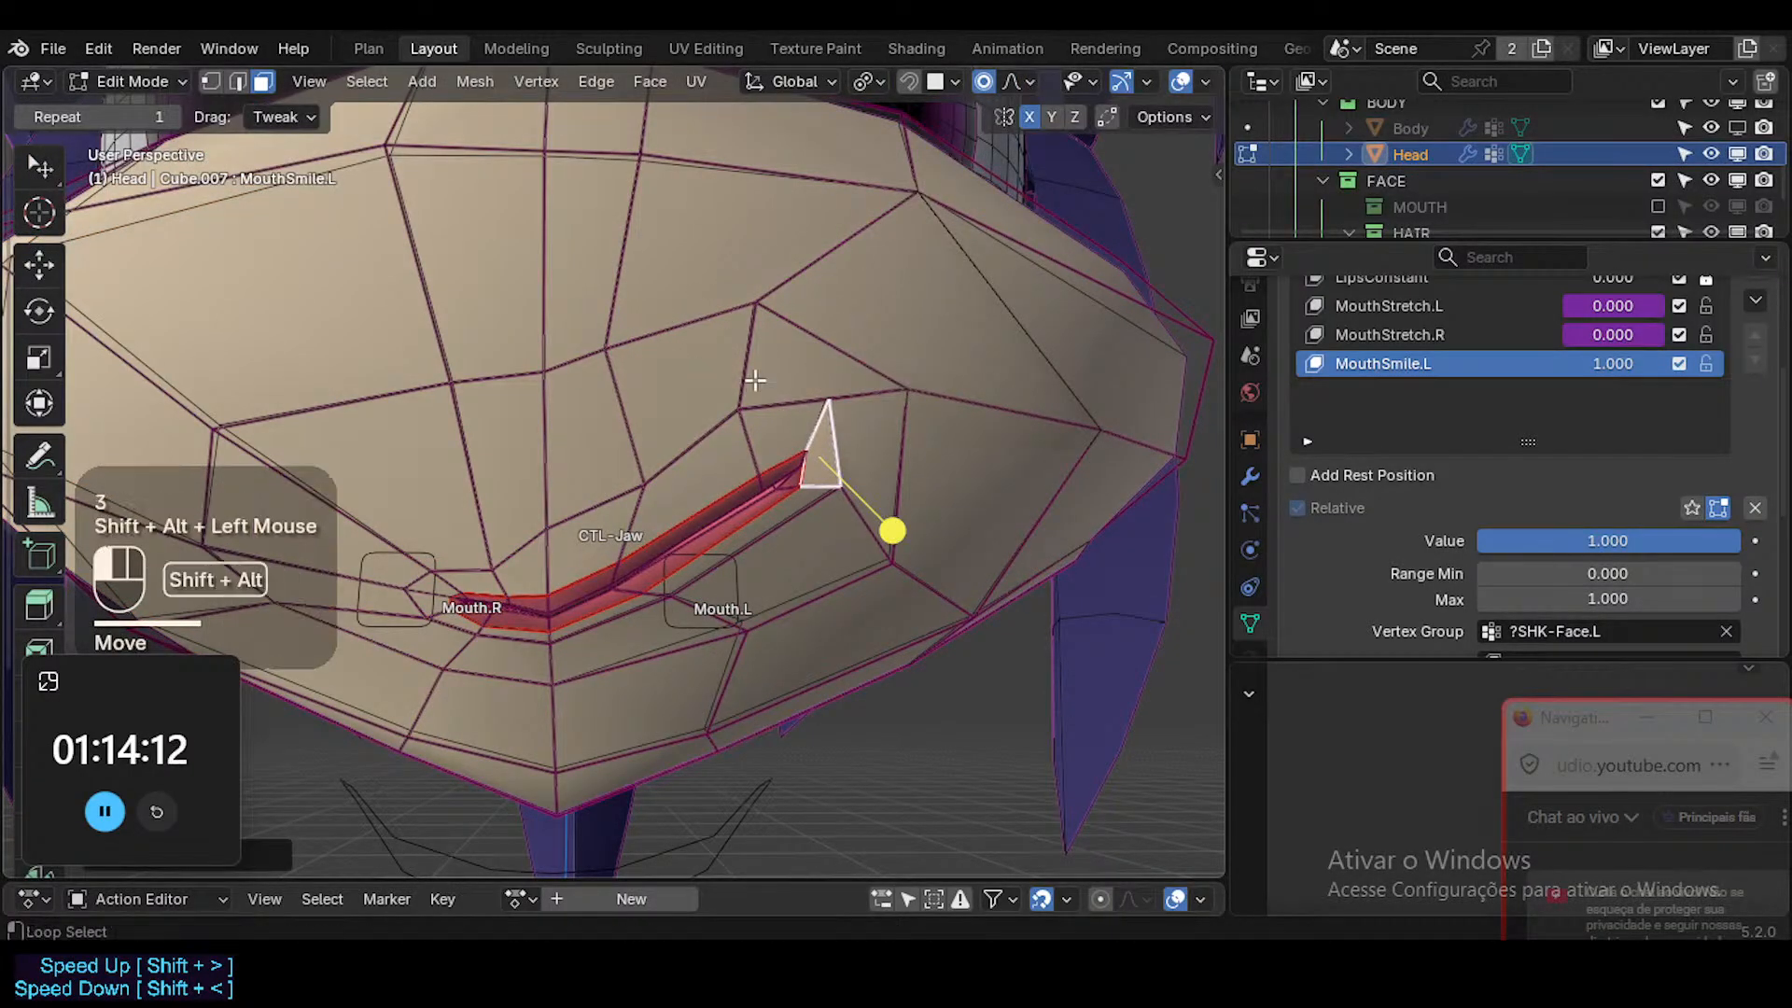
# Select the face loops surrounding the mouth, smooth them in MouthSmile.L, and preview the face without overlays.
pyautogui.keyDown('alt'); pyautogui.keyDown('shift'); pyautogui.click(858, 464); pyautogui.keyUp('shift'); pyautogui.keyUp('alt')
pyautogui.moveTo(560, 553); pyautogui.dragTo(593, 552)
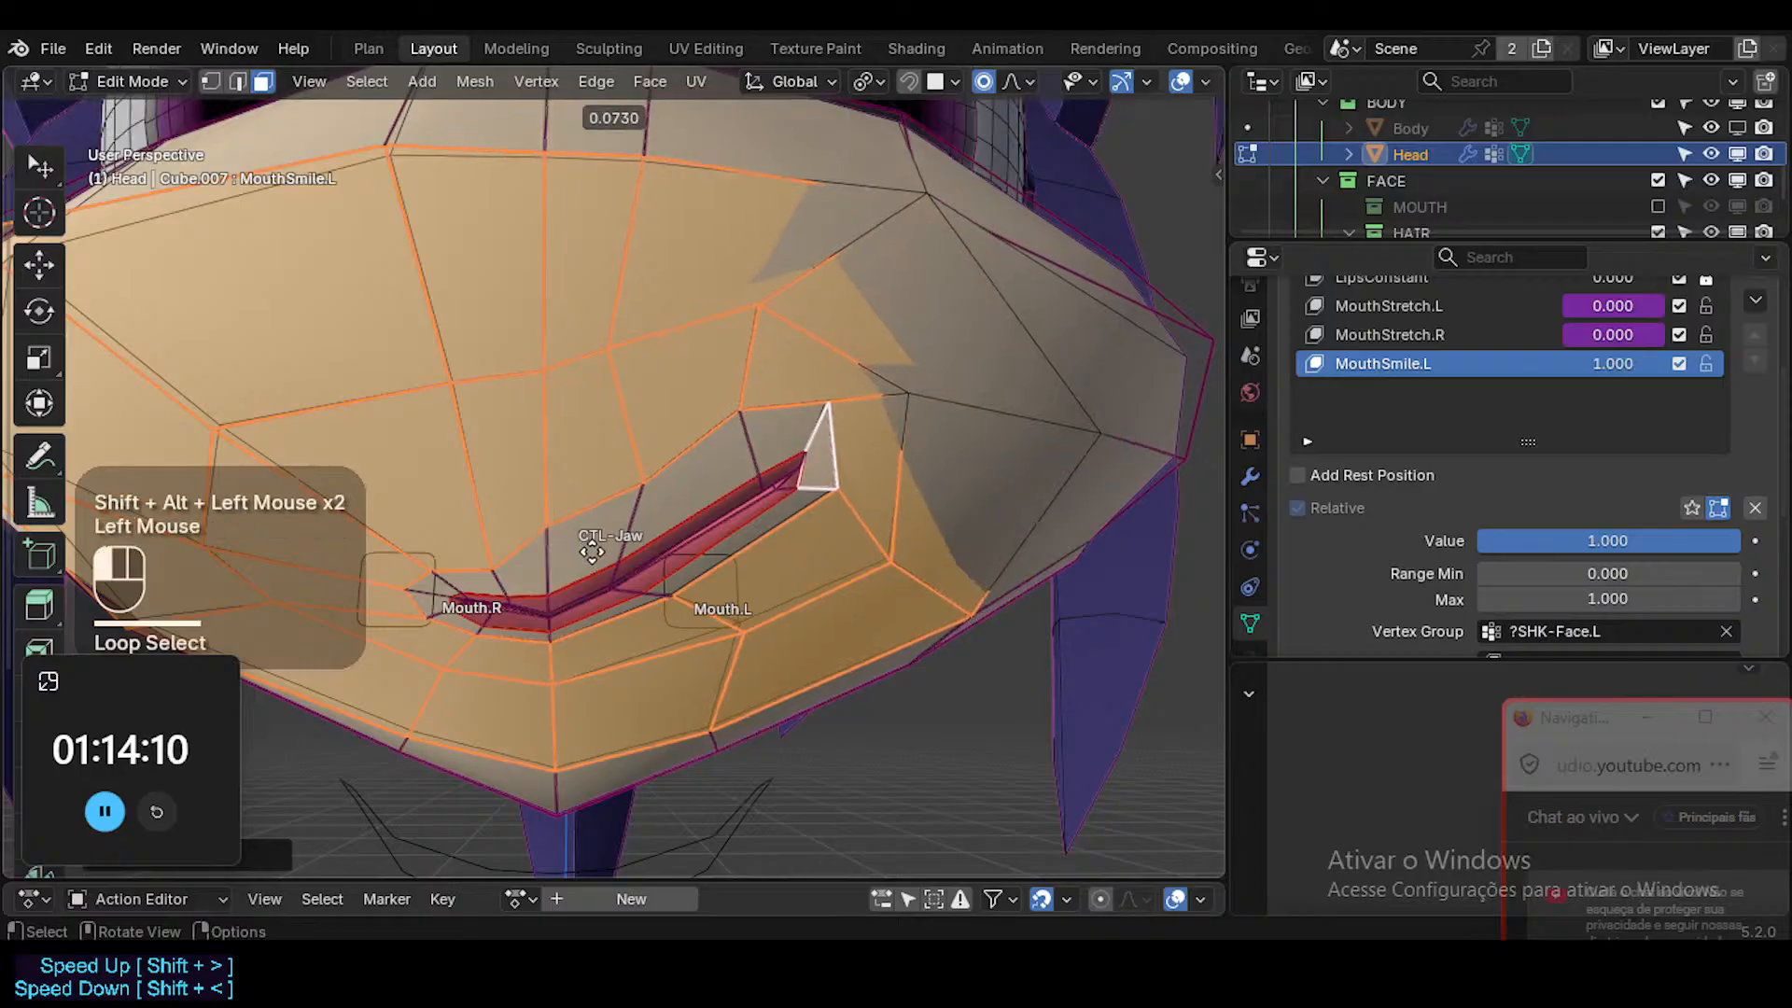
pyautogui.keyDown('ctrl'); pyautogui.moveTo(780, 444); pyautogui.dragTo(719, 454, button='middle'); pyautogui.keyUp('ctrl')
pyautogui.press('Tab')
pyautogui.hotkey('shift', 'alt', 'z')
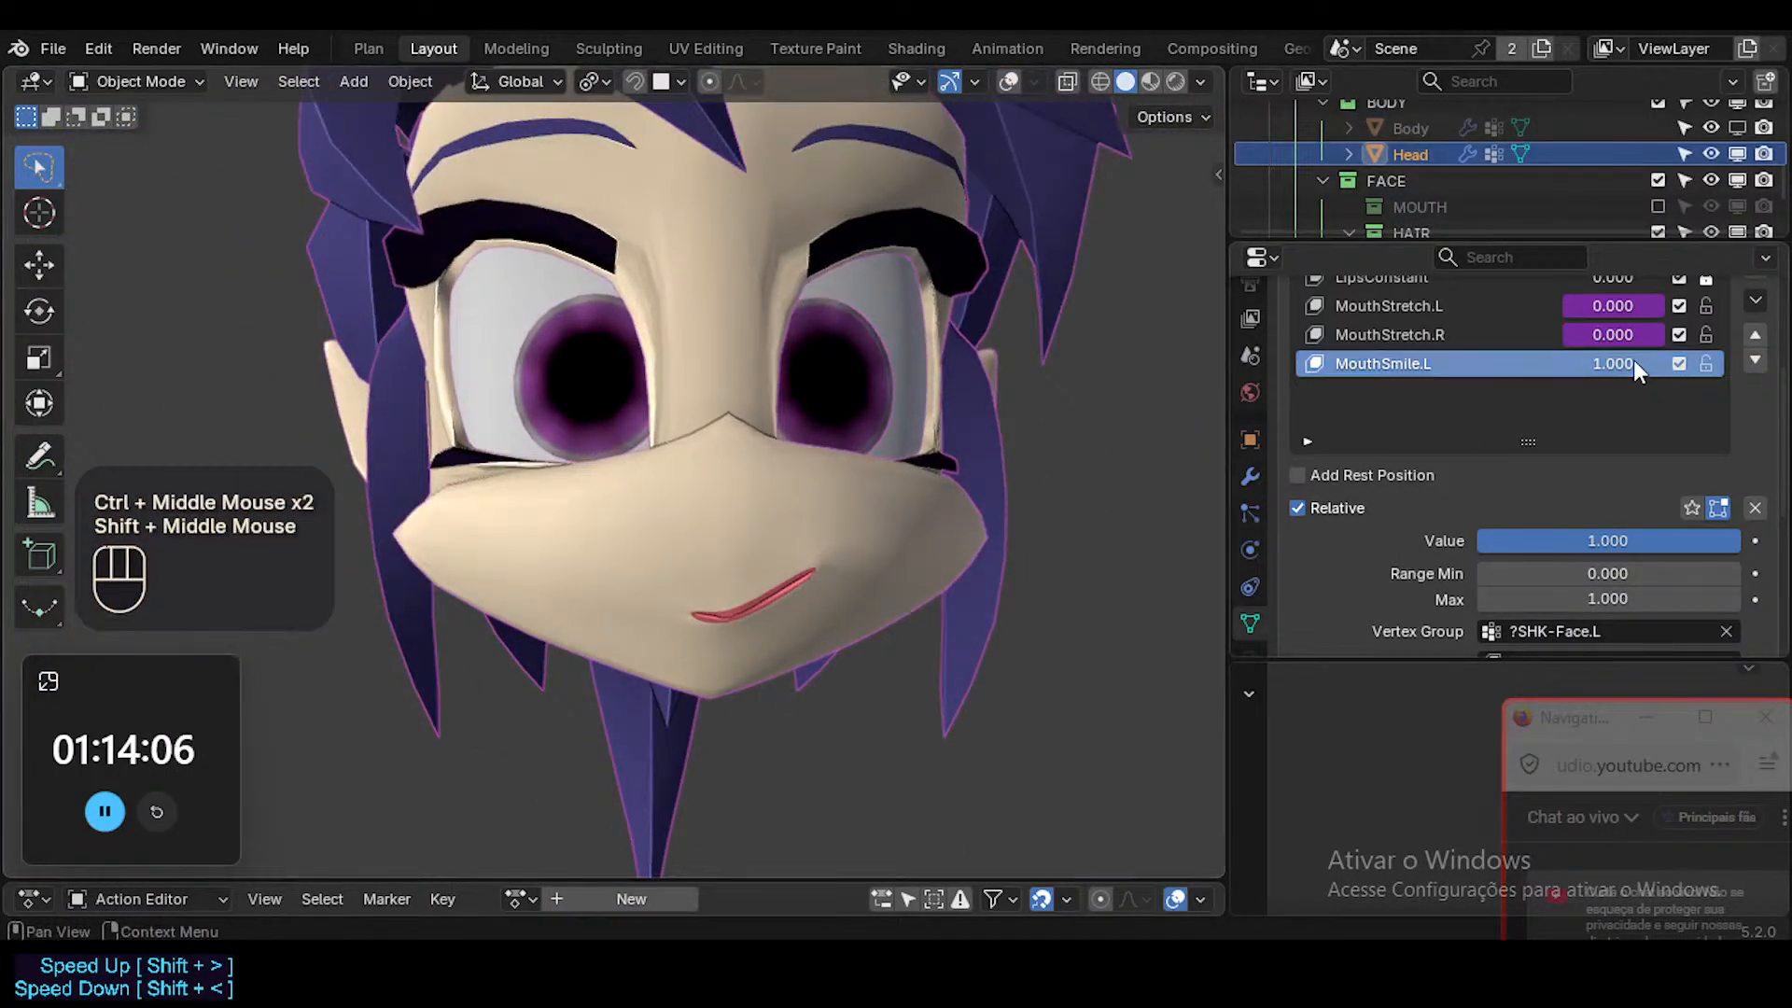
# Clear MouthSmile.L's vertex group to inspect the mouth unmasked, and restore ?SHK-Face.L.
pyautogui.hotkey('ctrl', 'c')
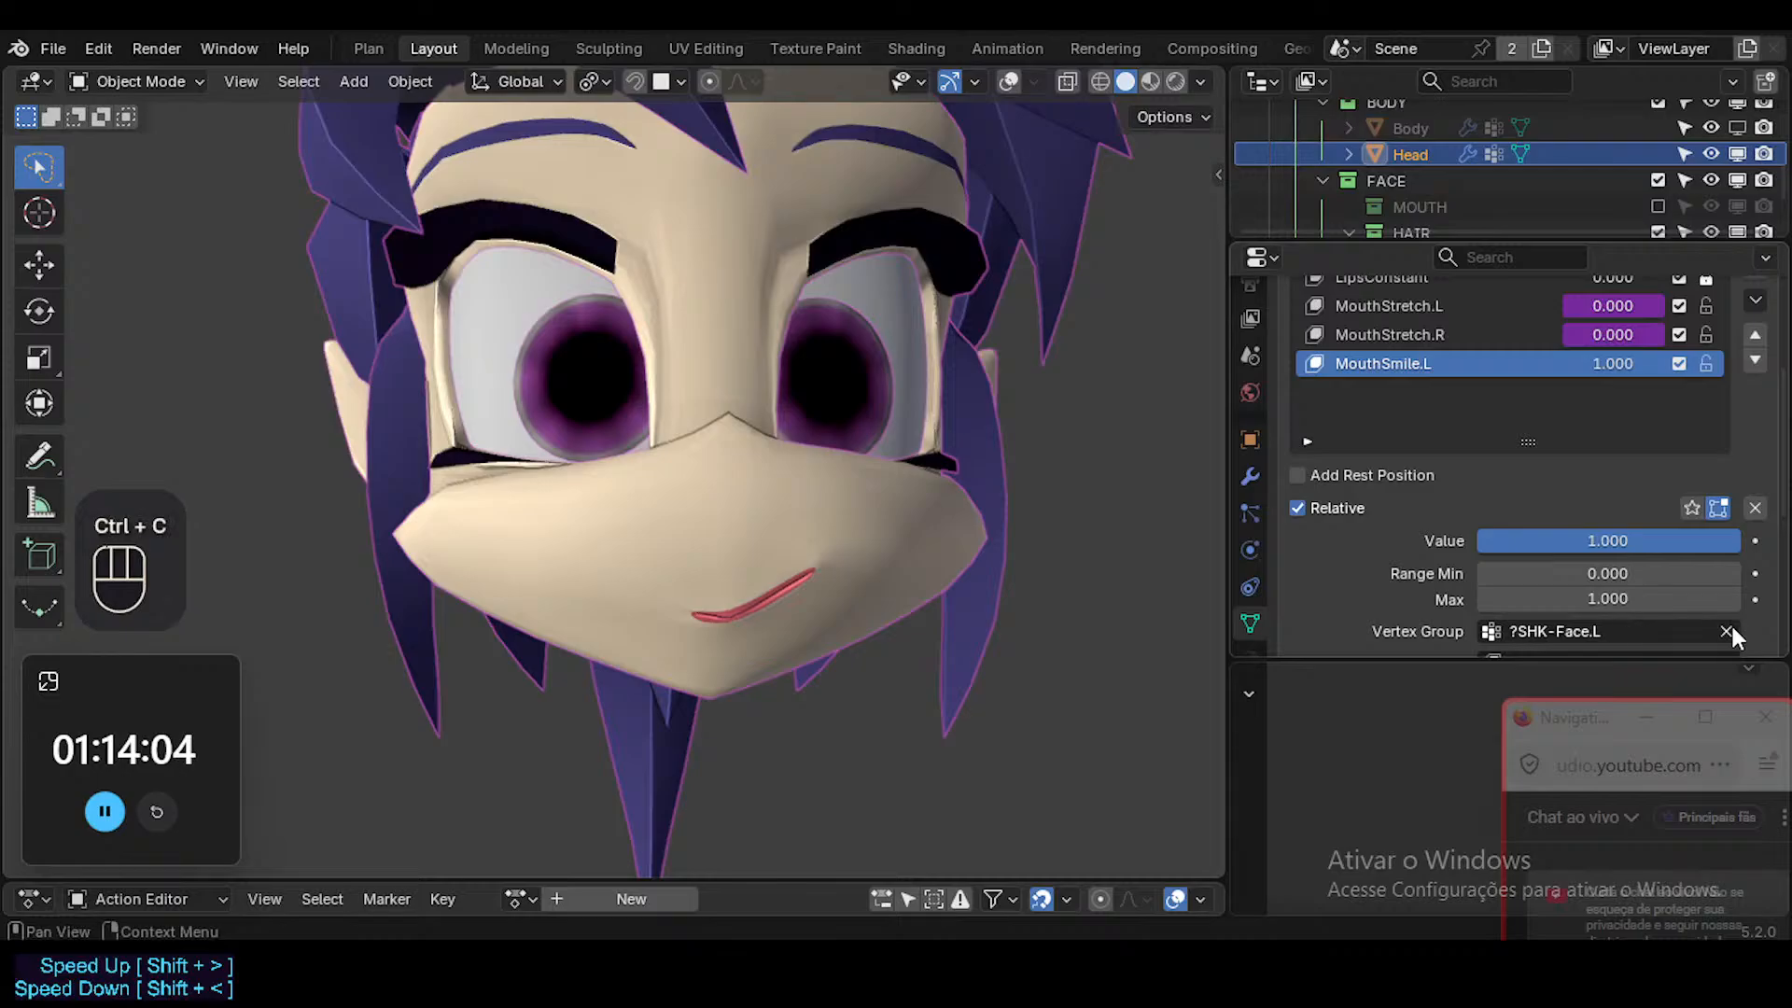
pyautogui.click(1725, 631)
pyautogui.moveTo(765, 605); pyautogui.dragTo(545, 577, button='middle')
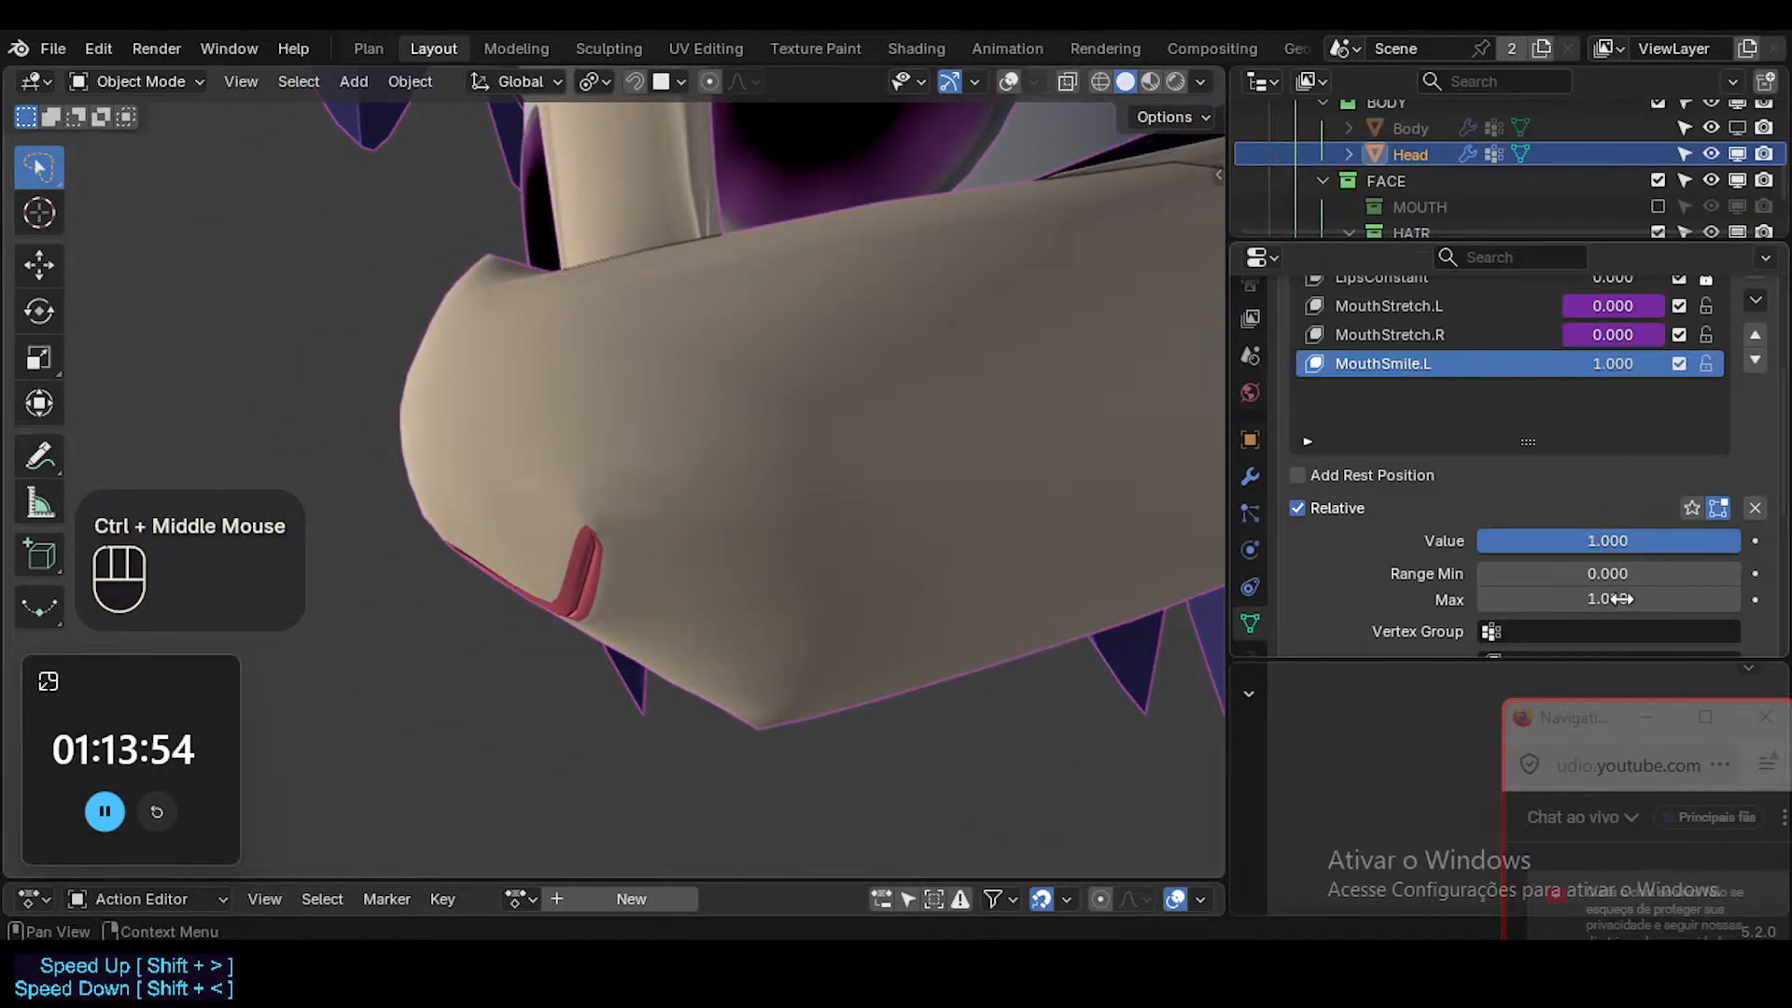
pyautogui.hotkey('ctrl', 'v')
# Show the overlays, and reposition an edge below the lower lip in MouthSmile.L with edge selection.
pyautogui.moveTo(636, 633); pyautogui.dragTo(750, 572, button='middle')
pyautogui.click(782, 562)
pyautogui.press('Tab')
pyautogui.hotkey('shift', 'alt', 'z')
pyautogui.click(733, 584)
pyautogui.press('2')
pyautogui.click(750, 572)
pyautogui.press('g')
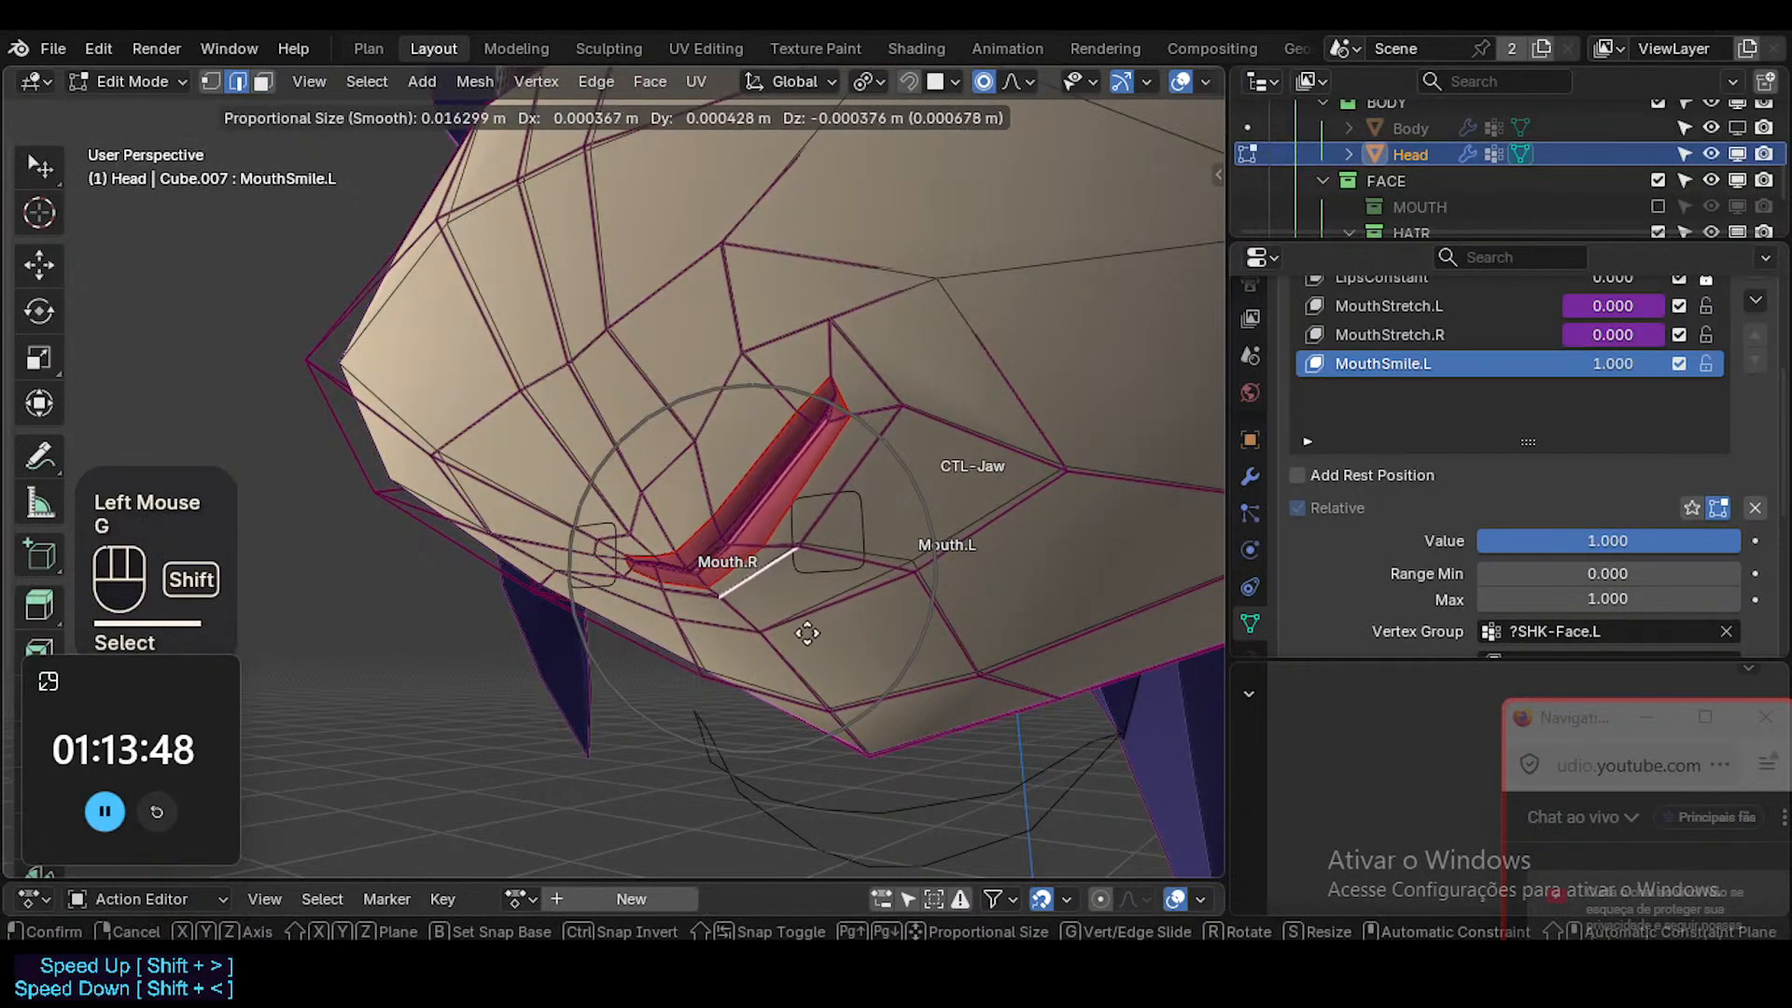
pyautogui.keyDown('shift'); pyautogui.click(771, 615); pyautogui.keyUp('shift')
# Reposition the lower-lip edge in MouthSmile.L using edge selection and a smaller proportional editing radius.
pyautogui.press('2')
pyautogui.click(742, 570)
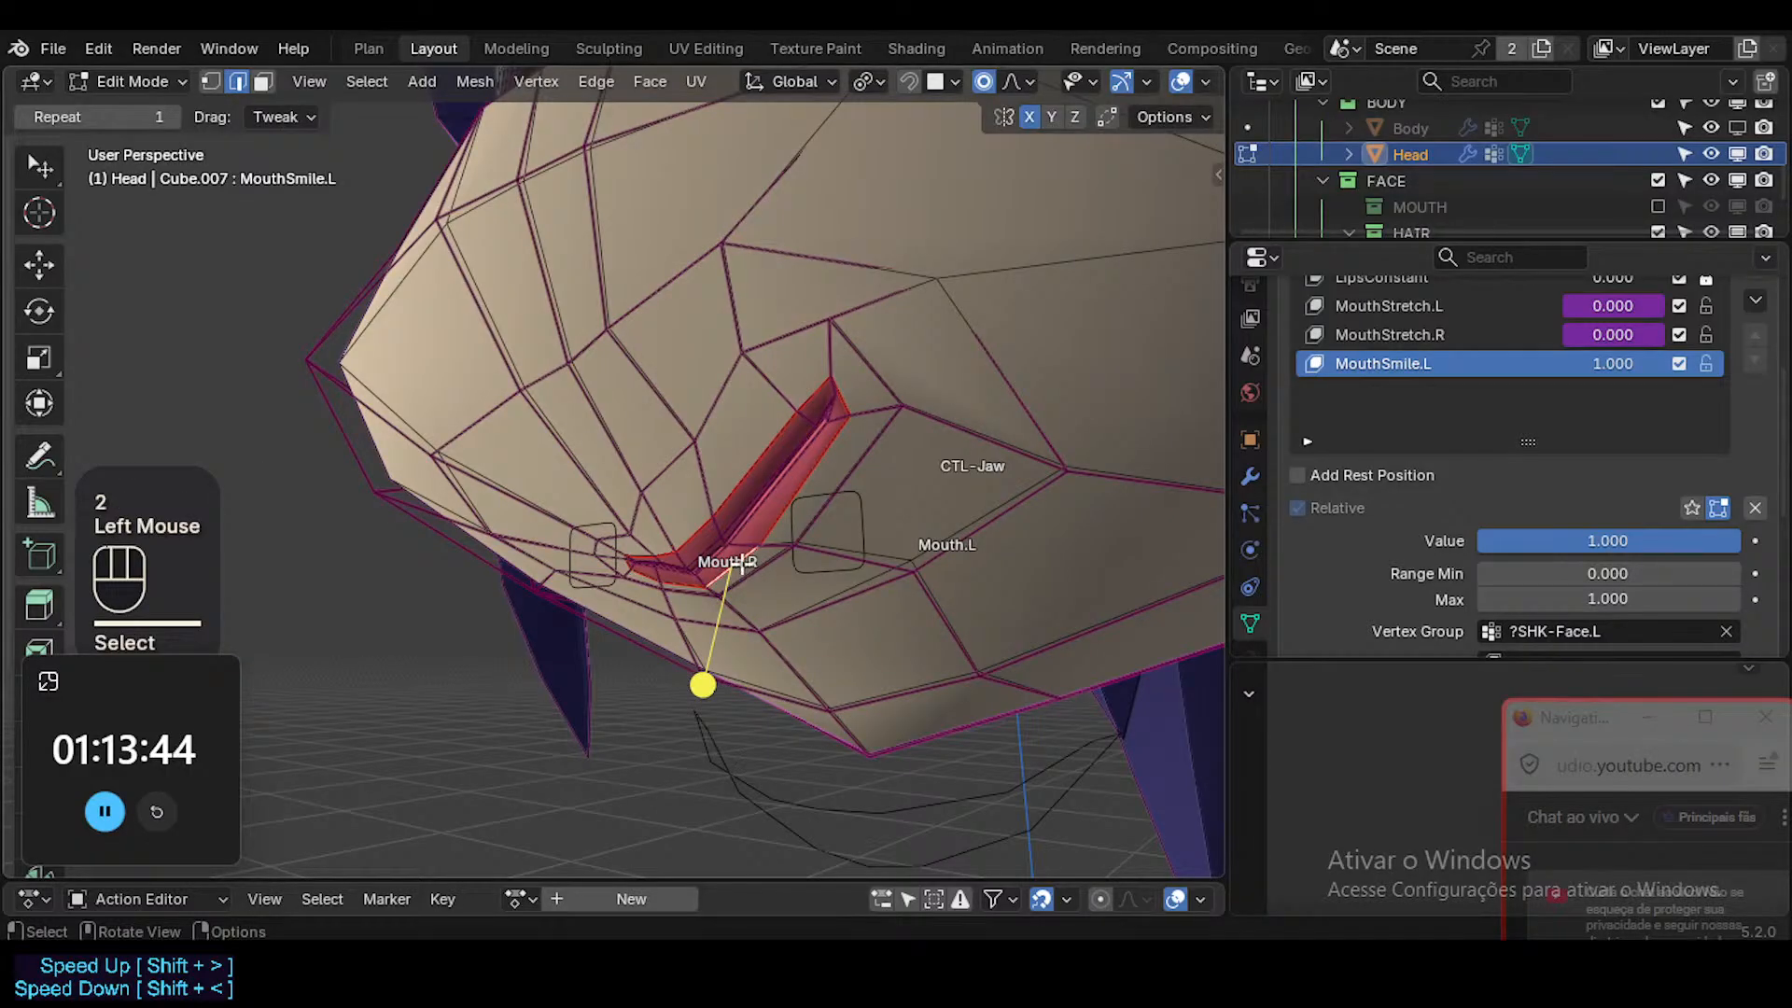
pyautogui.press('g')
pyautogui.scroll(-1, 741, 562)
pyautogui.scroll(1, 742, 562)
pyautogui.scroll(2, 744, 564)
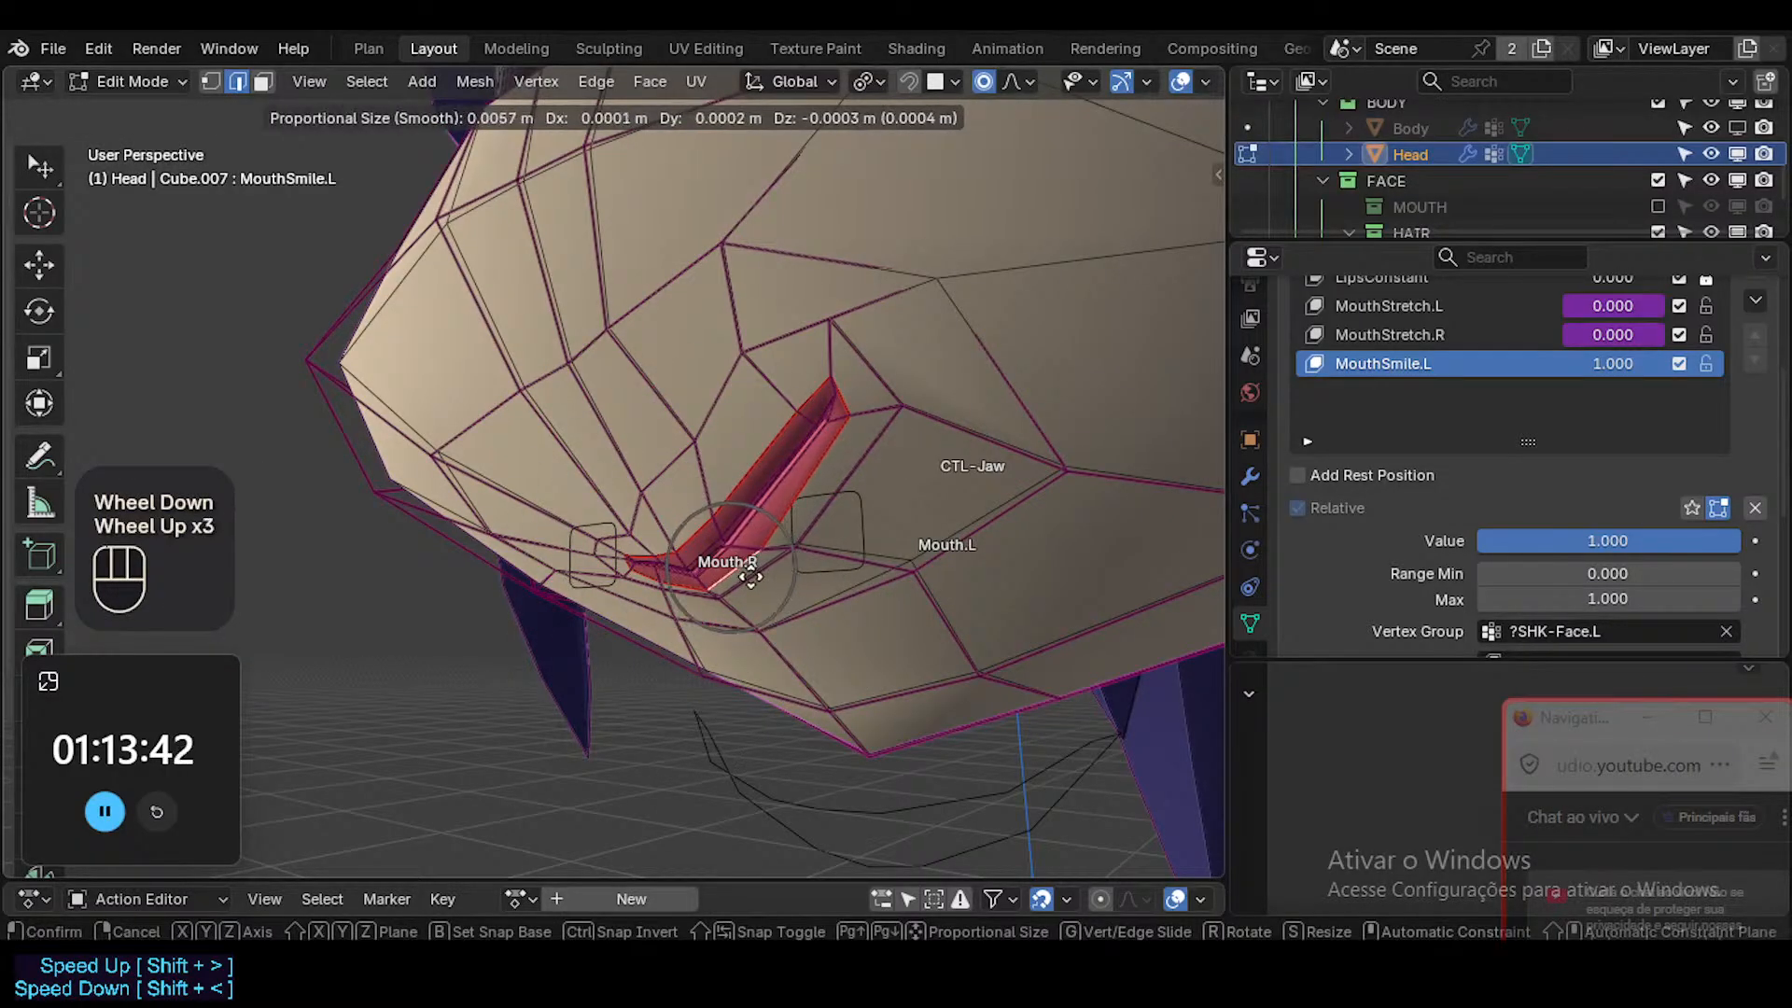
pyautogui.keyDown('shift'); pyautogui.click(754, 581); pyautogui.keyUp('shift')
pyautogui.keyDown('shift'); pyautogui.click(752, 572); pyautogui.keyUp('shift')
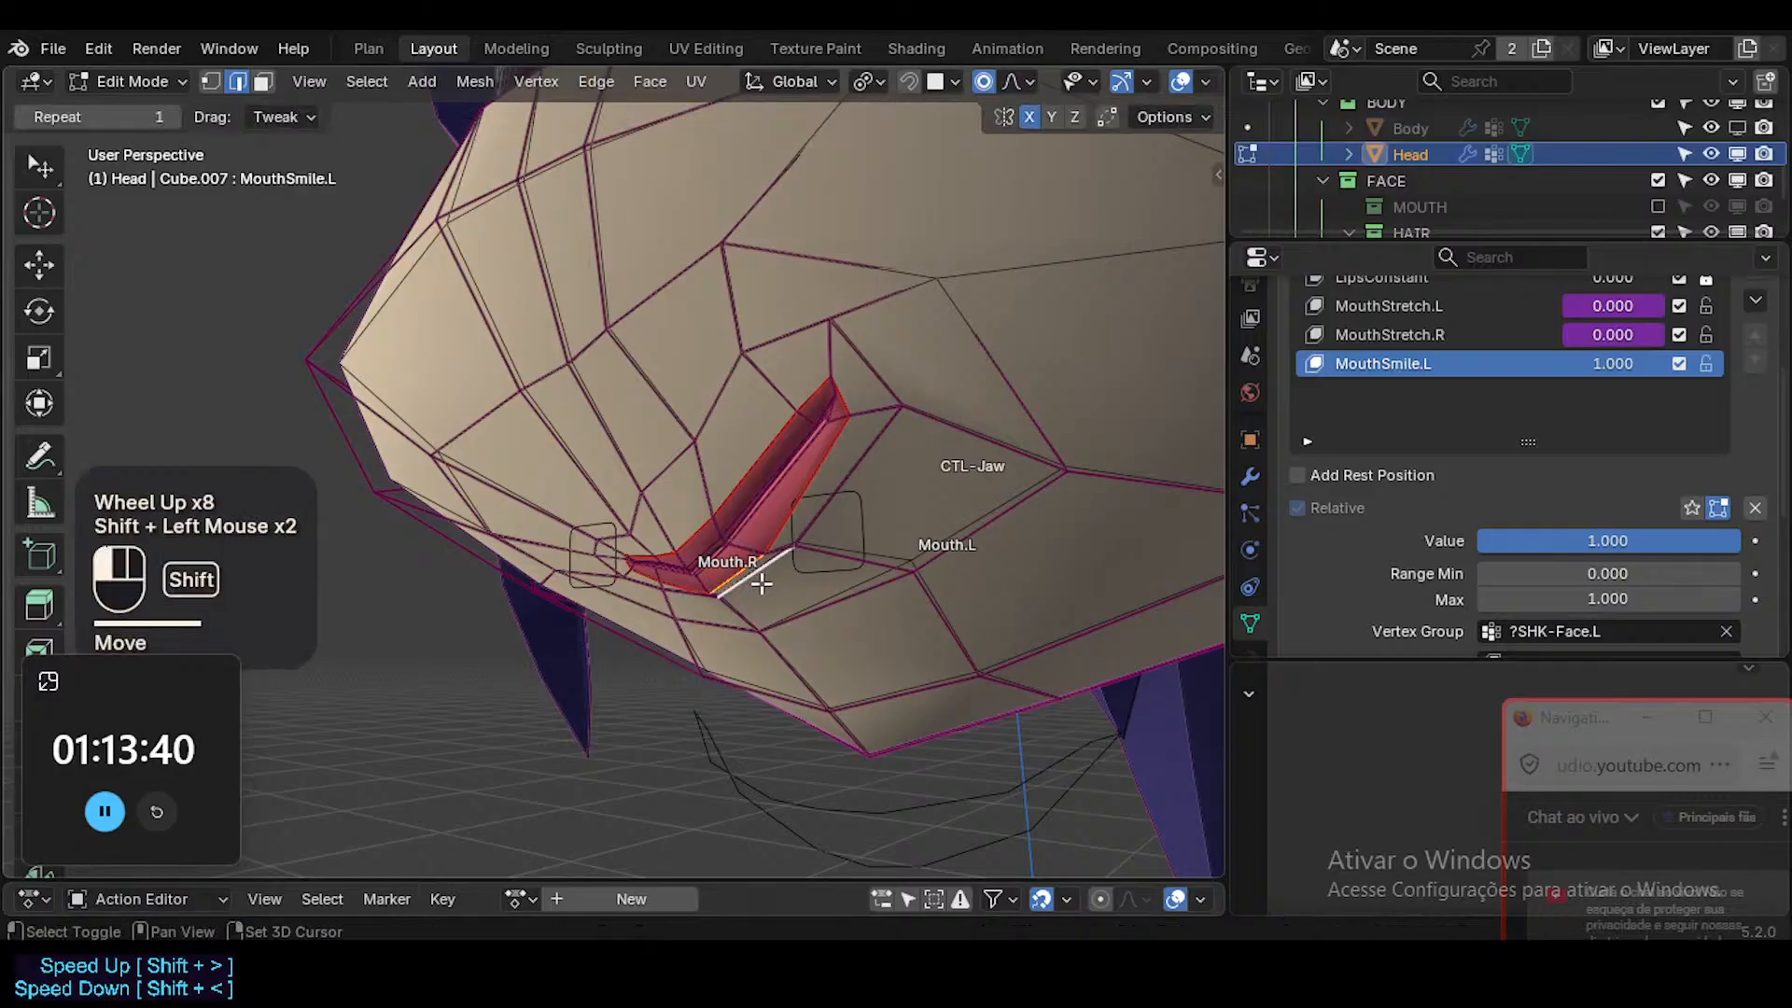
pyautogui.press('g')
pyautogui.keyDown('shift'); pyautogui.click(810, 619); pyautogui.keyUp('shift')
# Reposition the outer lower-lip edge near the smiling corner in MouthSmile.L, and preview the mouth in Object Mode without overlays.
pyautogui.moveTo(758, 584); pyautogui.dragTo(784, 504, button='middle')
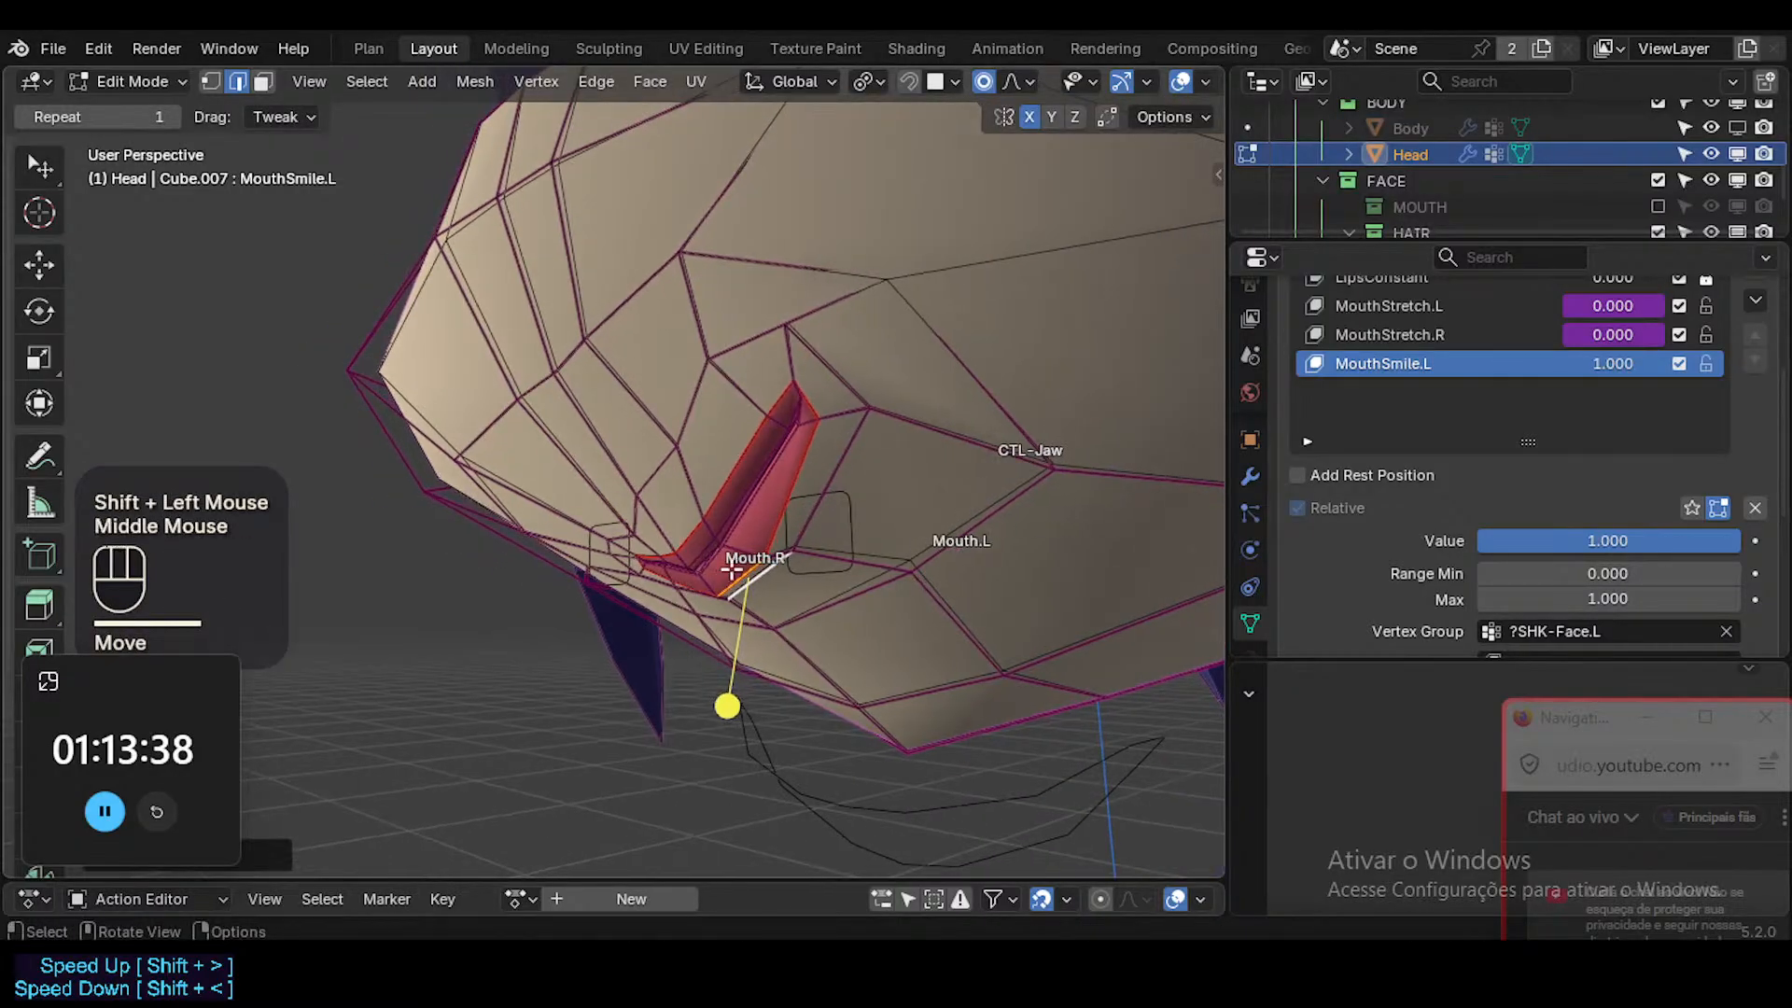
pyautogui.click(788, 492)
pyautogui.press('g')
pyautogui.keyDown('shift'); pyautogui.click(786, 588); pyautogui.keyUp('shift')
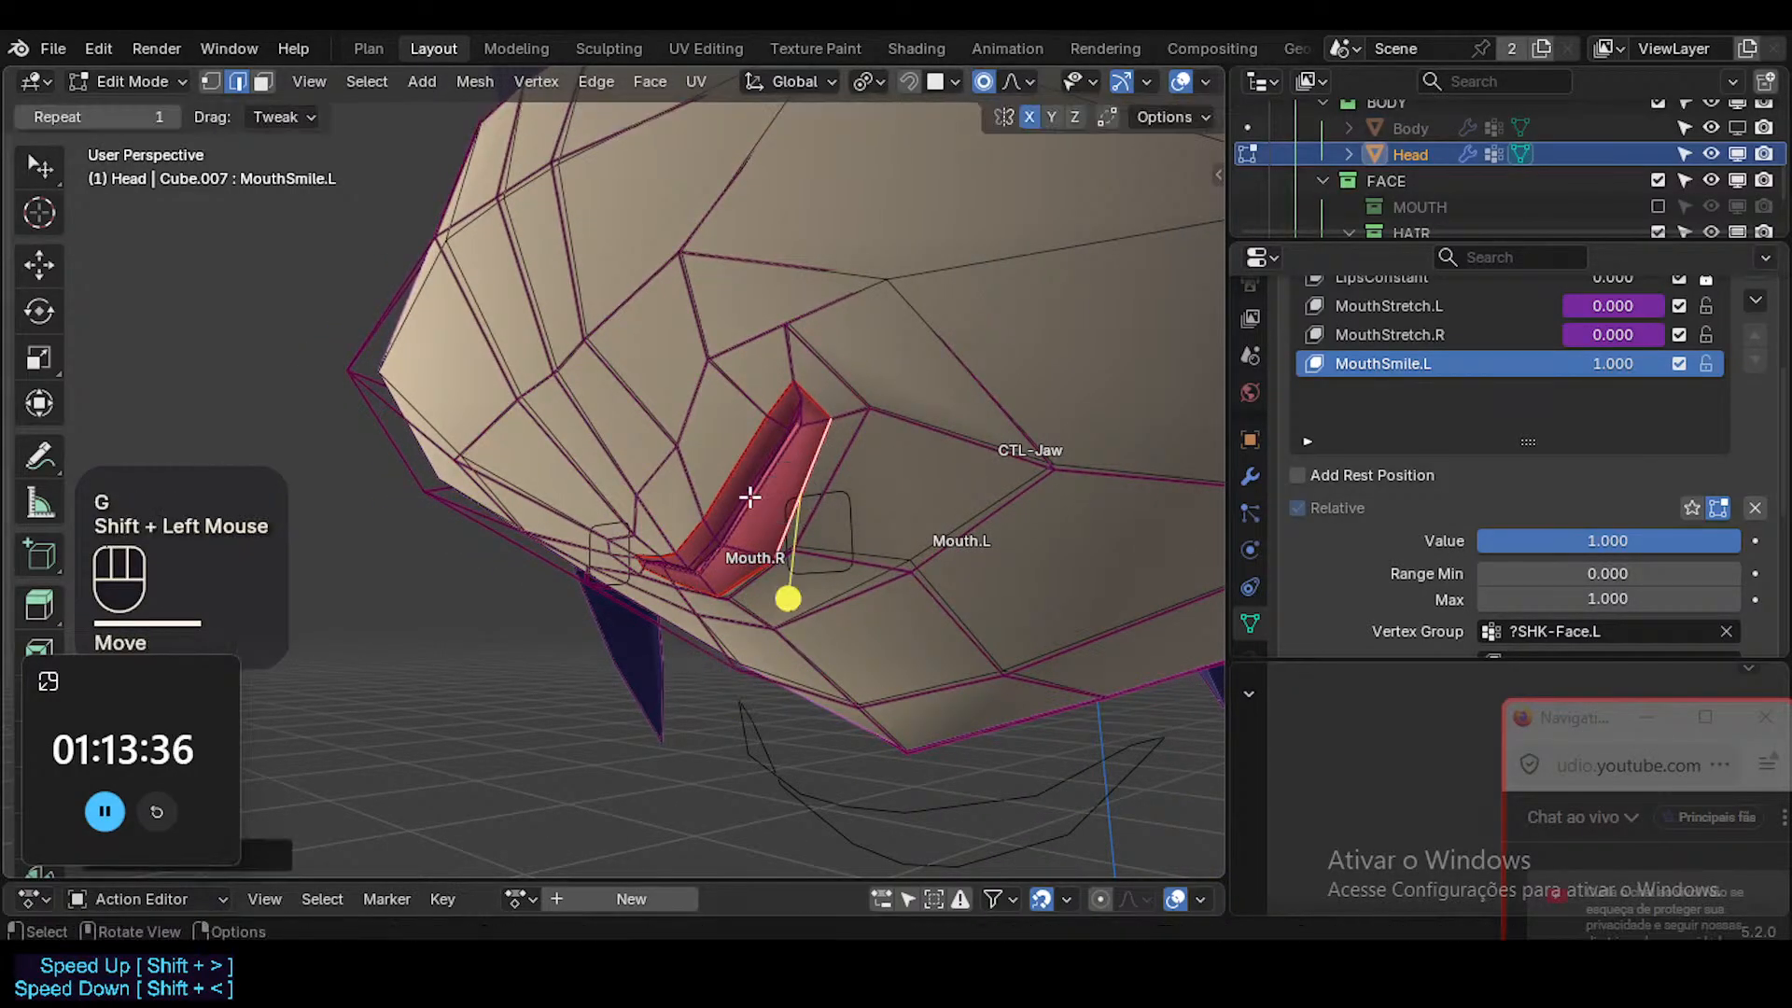
pyautogui.press('Tab')
pyautogui.hotkey('shift', 'alt', 'z')
pyautogui.keyDown('ctrl'); pyautogui.moveTo(785, 546); pyautogui.dragTo(909, 614, button='middle'); pyautogui.keyUp('ctrl')
pyautogui.keyDown('ctrl'); pyautogui.moveTo(799, 604); pyautogui.dragTo(698, 568, button='middle'); pyautogui.keyUp('ctrl')
# Return to editing with overlays shown, and lower the upper-lip vertices from the center to the smiling corner in MouthSmile.L using vertex selection.
pyautogui.press('Tab')
pyautogui.hotkey('shift', 'alt', 'z')
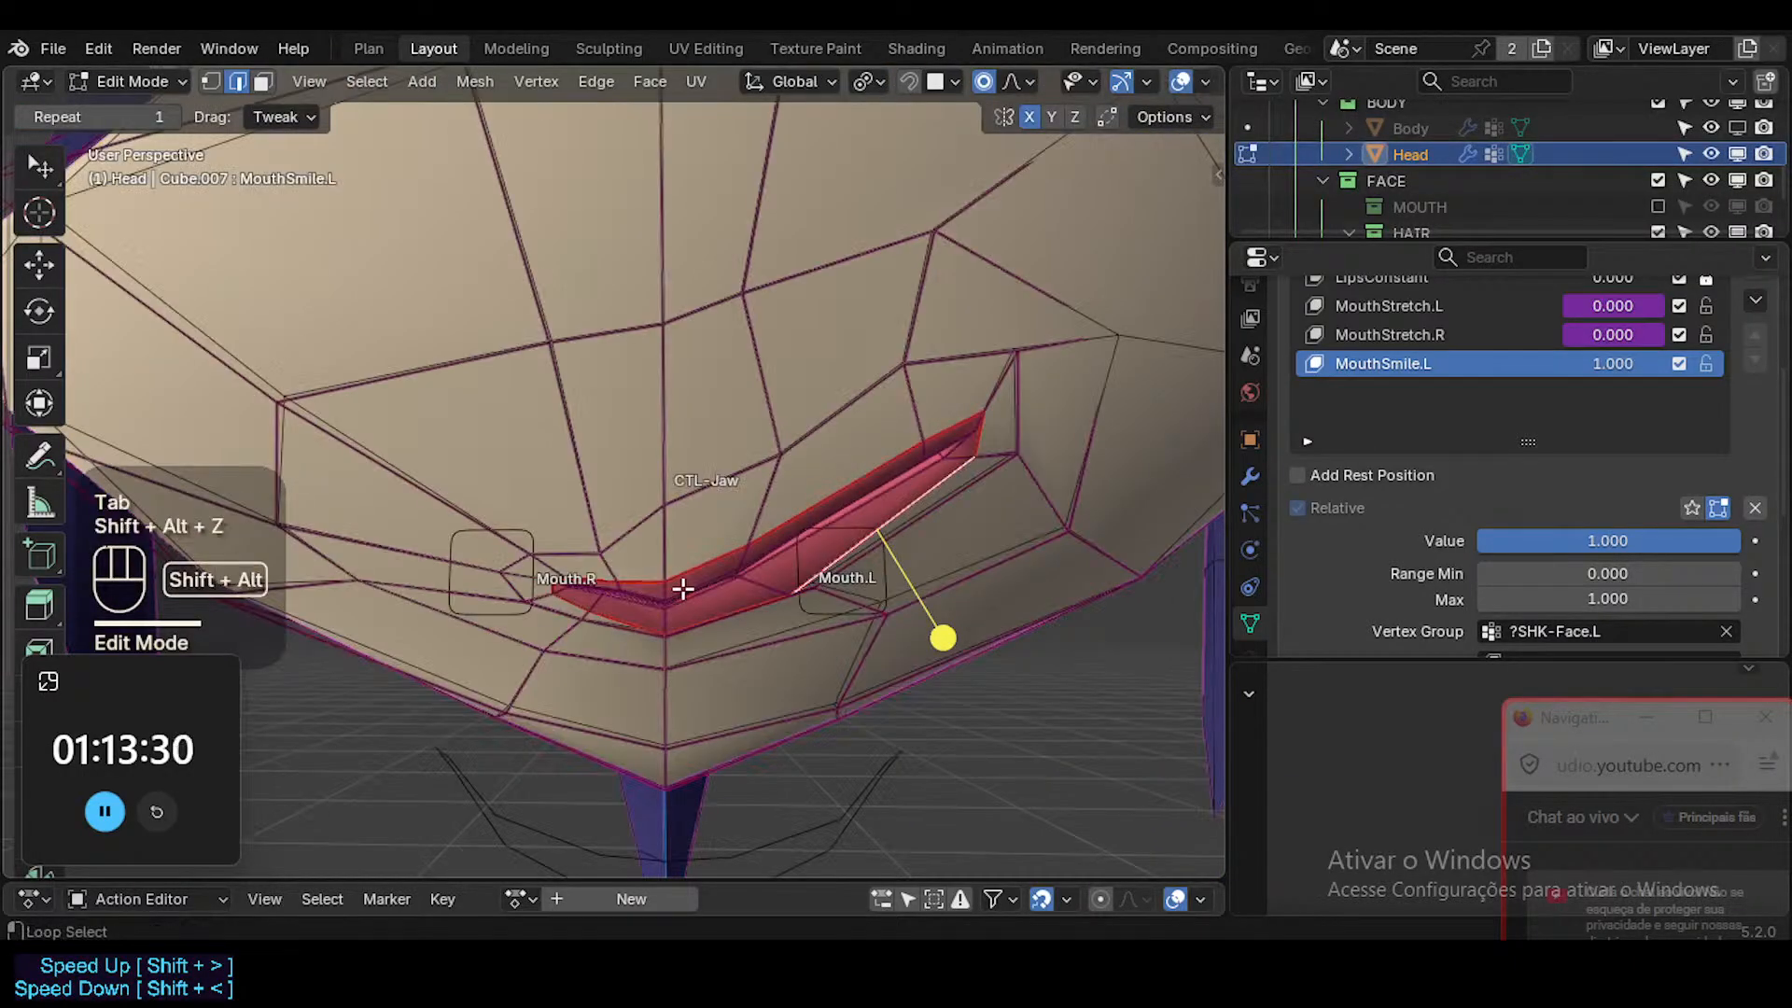
pyautogui.press('1')
pyautogui.click(665, 580)
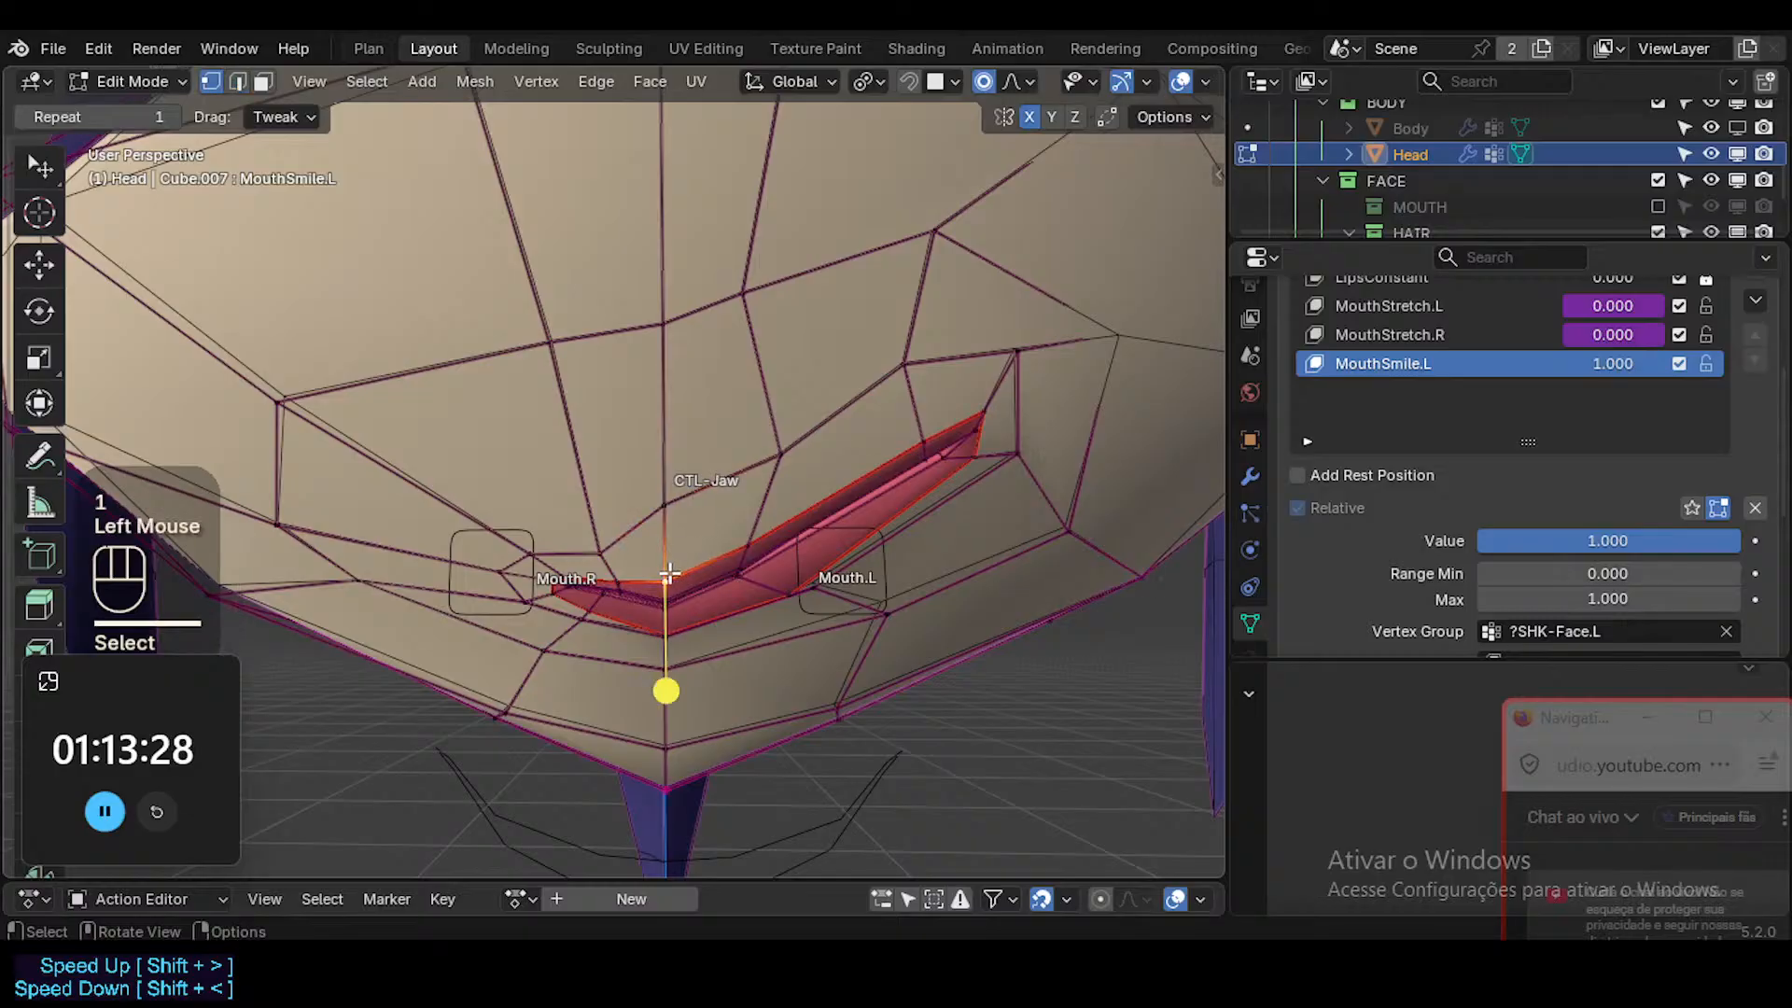
pyautogui.press('g')
pyautogui.keyDown('shift'); pyautogui.click(664, 612); pyautogui.keyUp('shift')
pyautogui.click(732, 537)
pyautogui.press('g')
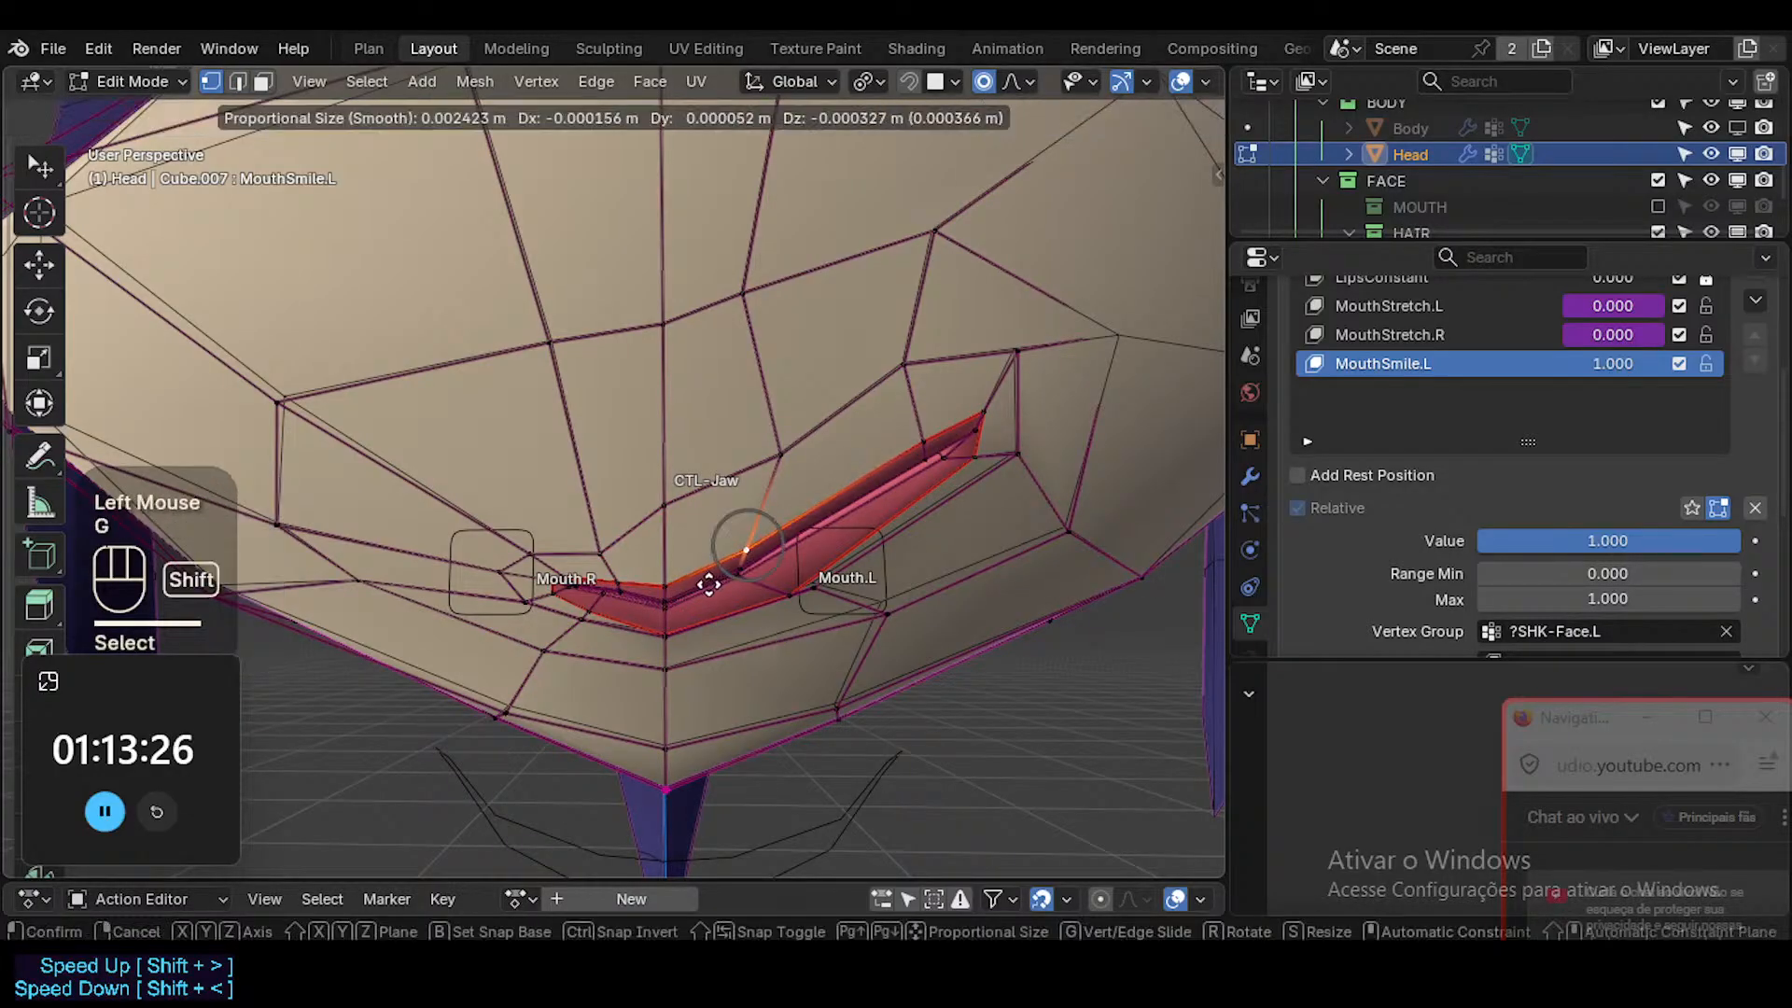
pyautogui.keyDown('shift'); pyautogui.click(708, 583); pyautogui.keyUp('shift')
pyautogui.click(927, 426)
pyautogui.press('g')
pyautogui.keyDown('shift'); pyautogui.click(920, 454); pyautogui.keyUp('shift')
# Reposition the lower-lip vertices at the middle and near the smiling corner in MouthSmile.L.
pyautogui.click(779, 604)
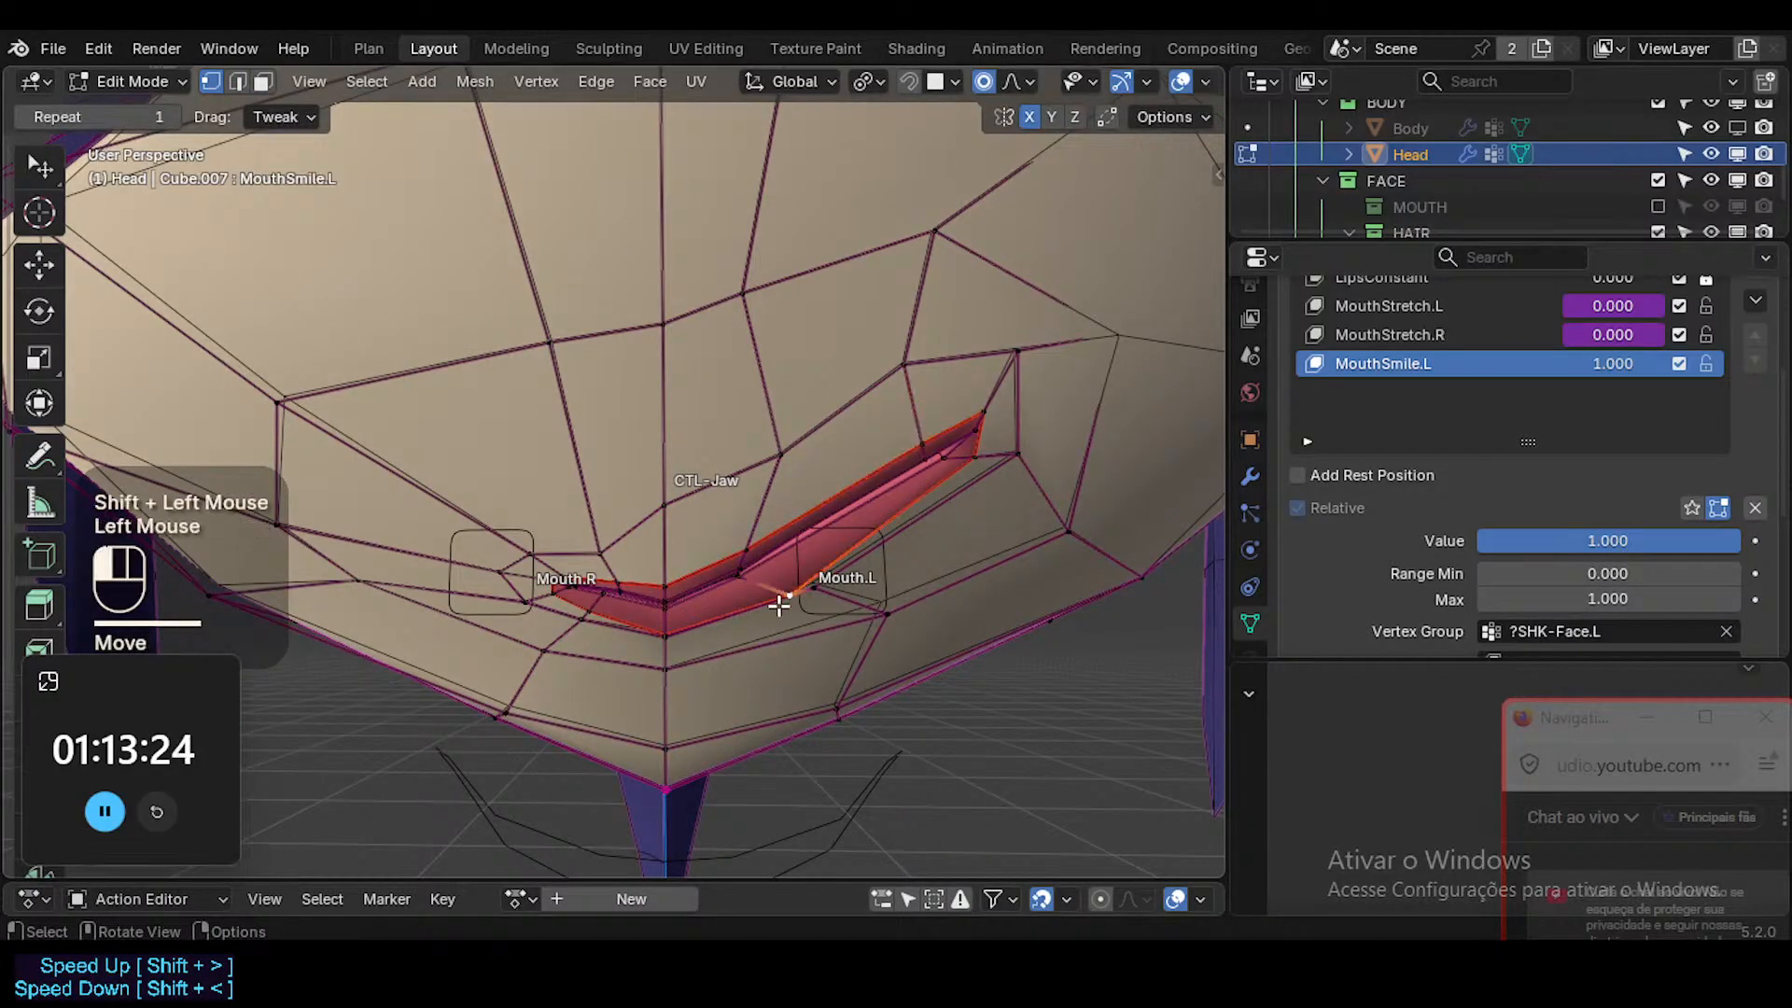
pyautogui.press('g')
pyautogui.keyDown('shift'); pyautogui.click(790, 593); pyautogui.keyUp('shift')
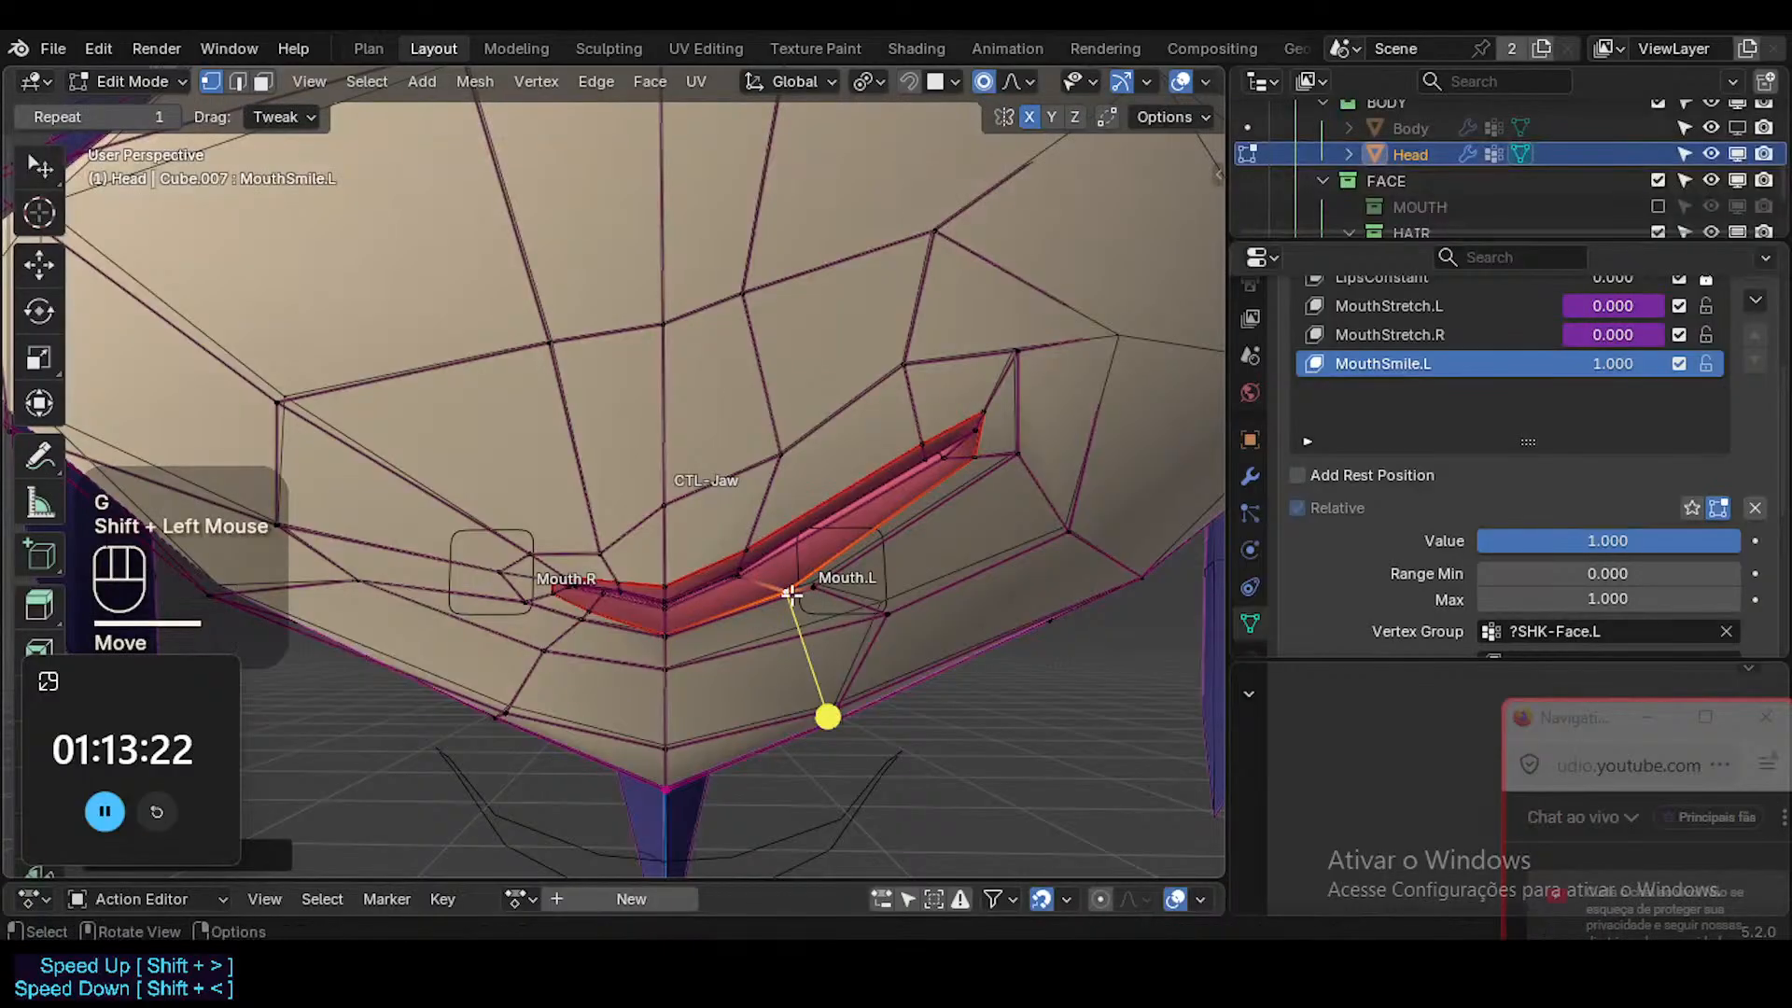
pyautogui.click(989, 457)
pyautogui.press('g')
pyautogui.keyDown('shift'); pyautogui.click(1019, 465); pyautogui.keyUp('shift')
# Preview the whole face in Object Mode without overlays, varying MouthSmile.L's value to check the smile.
pyautogui.press('Tab')
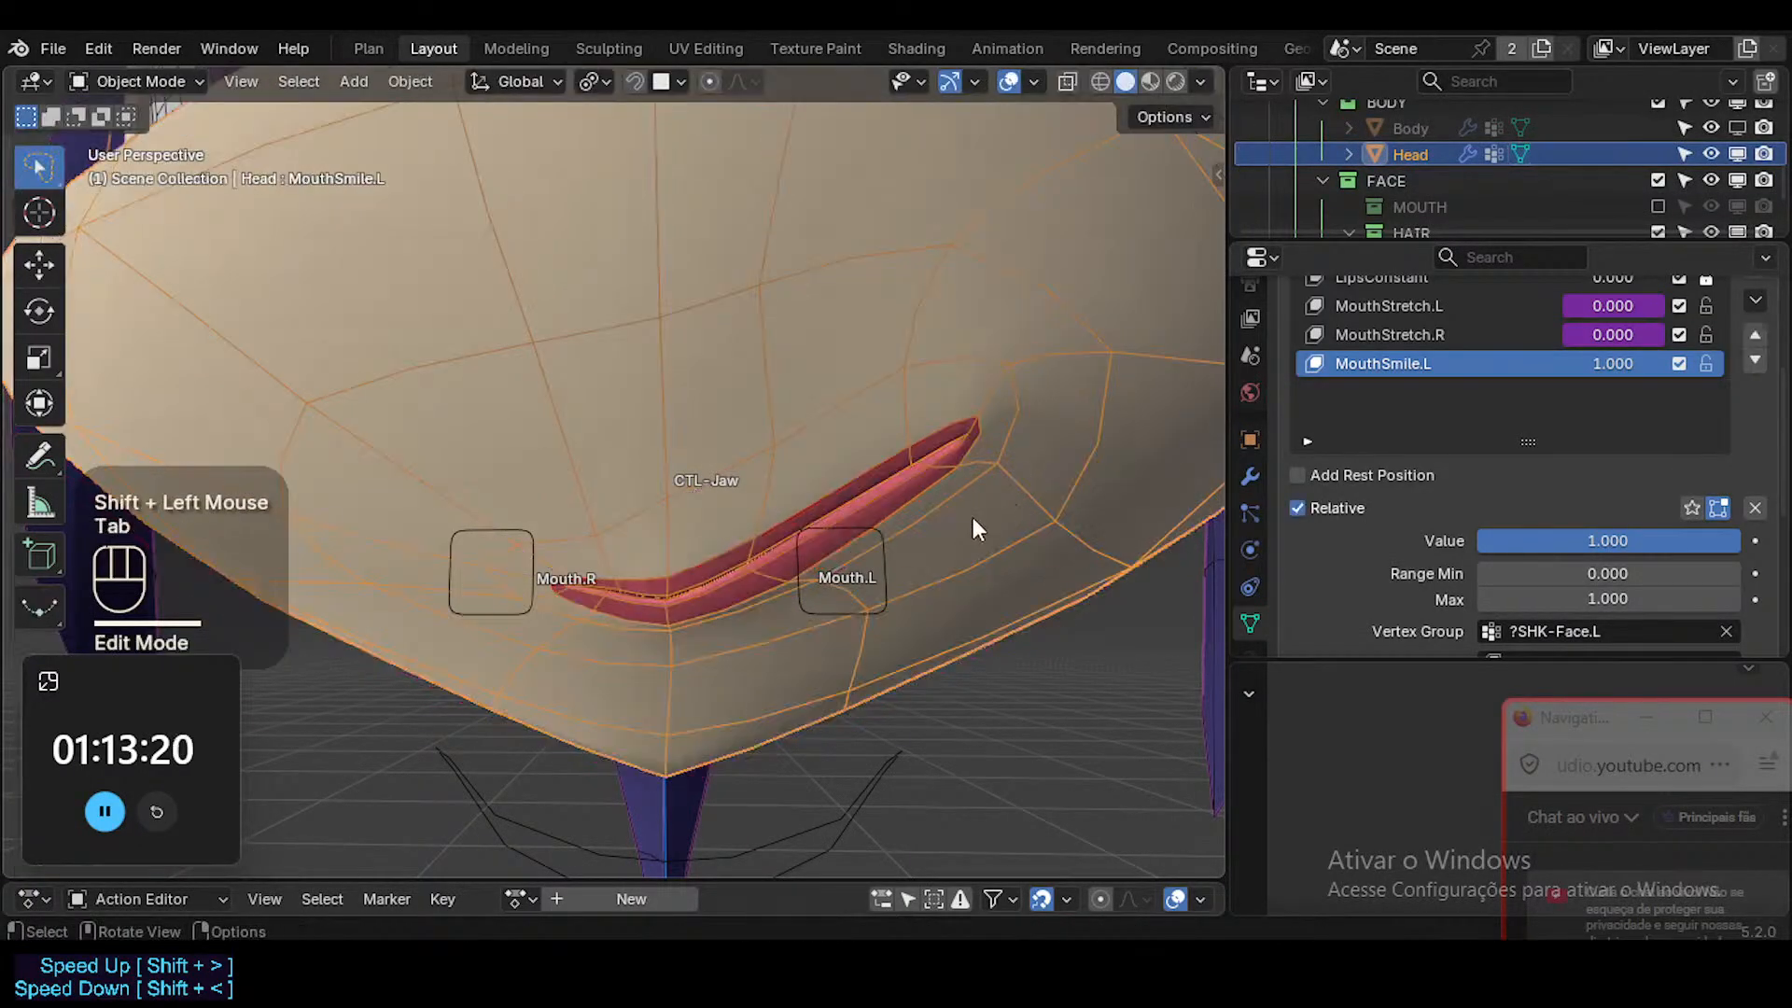
pyautogui.hotkey('shift', 'alt', 'z')
pyautogui.scroll(-4, 954, 525)
pyautogui.keyDown('shift'); pyautogui.moveTo(955, 524); pyautogui.dragTo(934, 635, button='middle'); pyautogui.keyUp('shift')
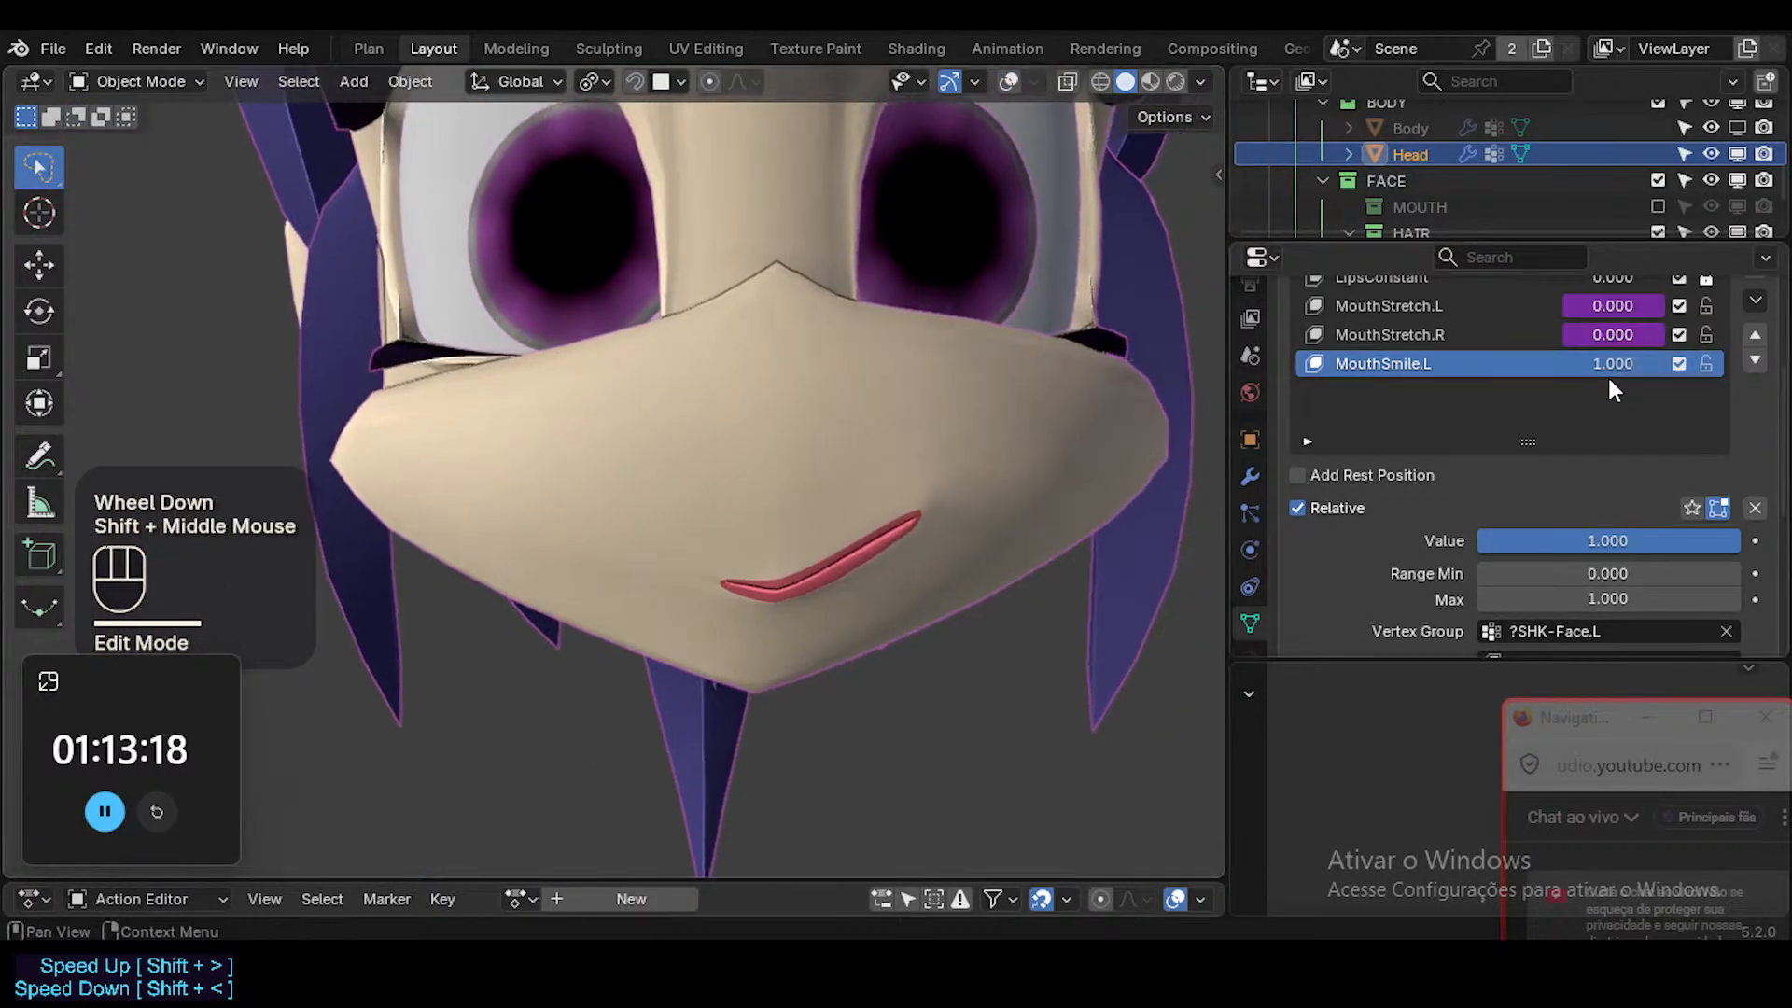
pyautogui.moveTo(1607, 374)
pyautogui.mouseDown()
pyautogui.moveTo(1502, 374)
pyautogui.moveTo(1598, 373)
pyautogui.mouseUp()
pyautogui.keyDown('ctrl'); pyautogui.moveTo(863, 457); pyautogui.dragTo(889, 519, button='middle'); pyautogui.keyUp('ctrl')
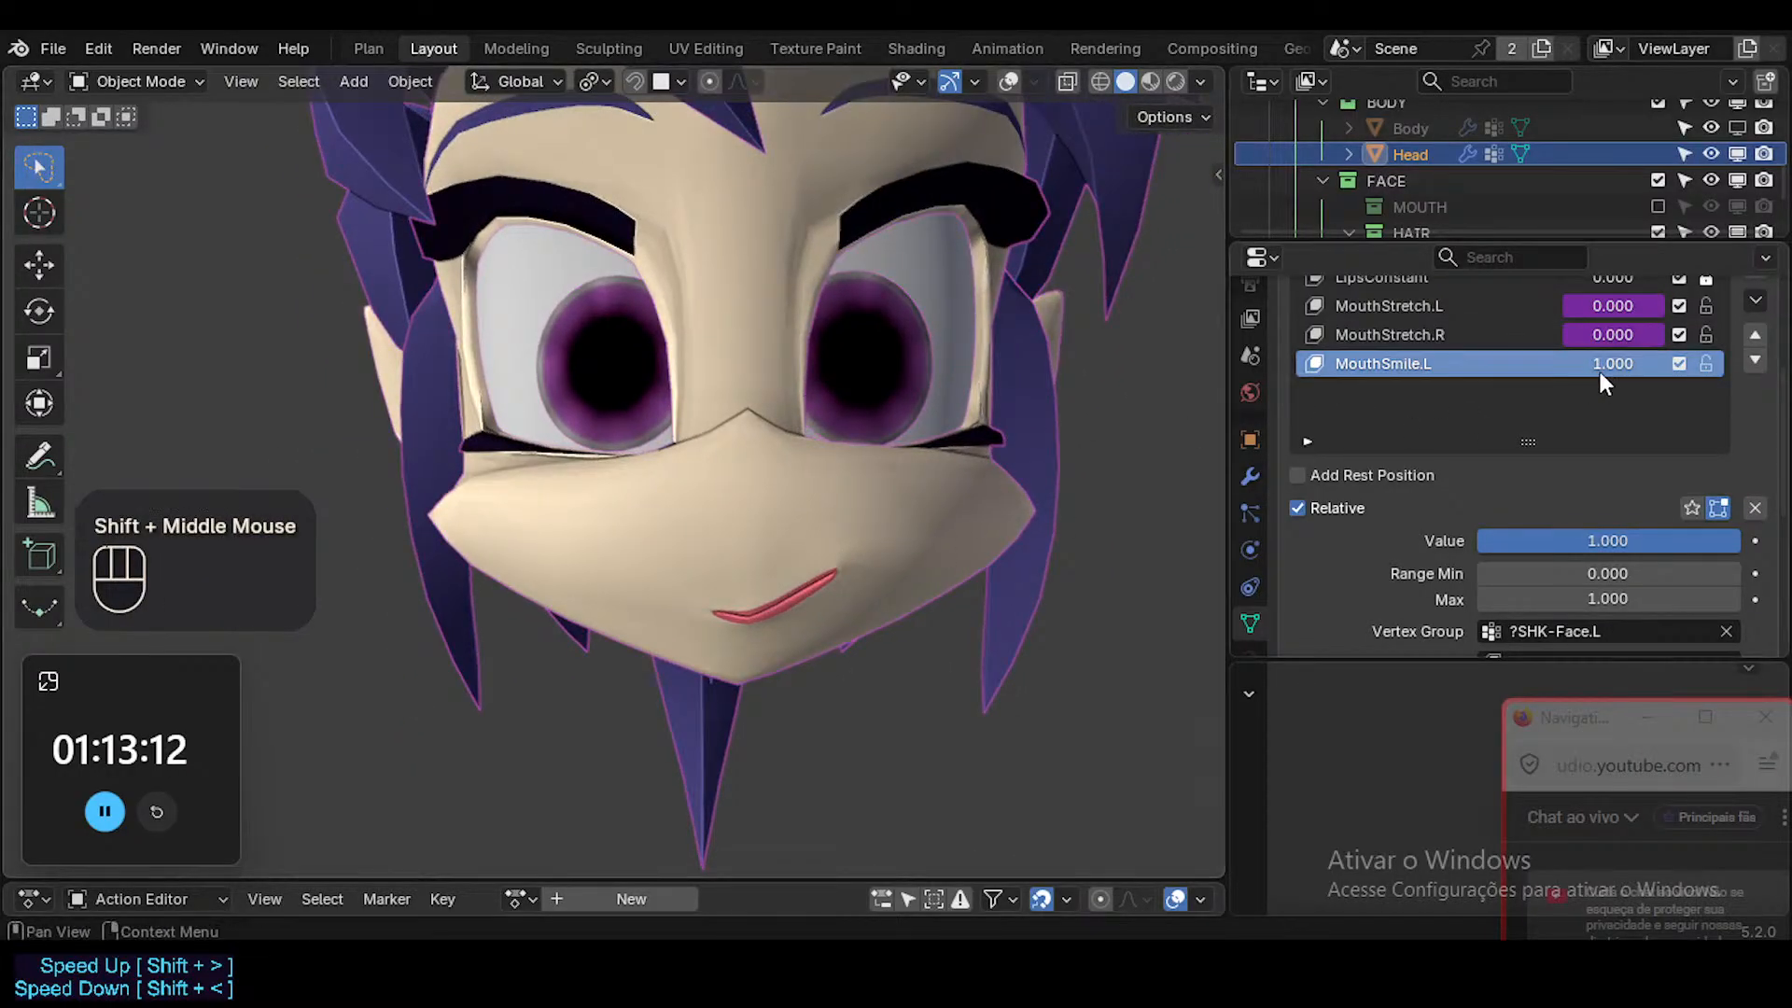
# Show the overlays again, and select the Mouth.L control bone of ARM-Dorothy in Pose Mode.
pyautogui.hotkey('shift', 'alt', 'z')
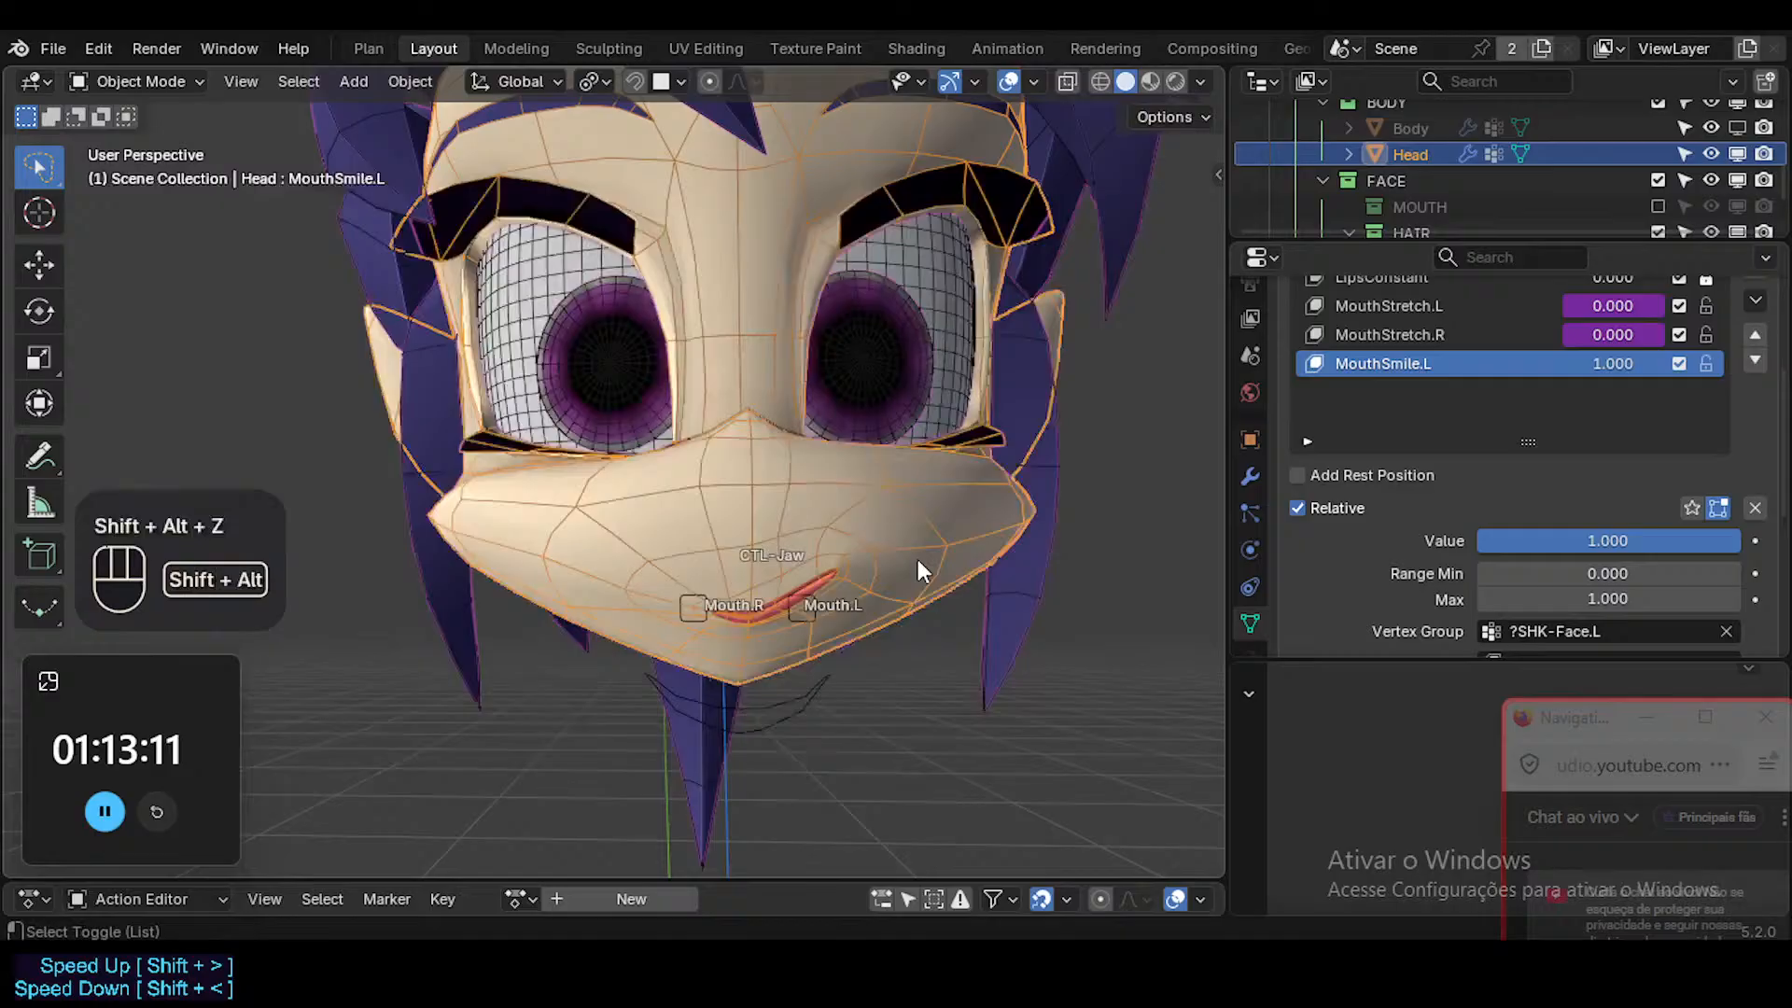
pyautogui.keyDown('ctrl'); pyautogui.moveTo(820, 580); pyautogui.dragTo(798, 623, button='middle'); pyautogui.keyUp('ctrl')
pyautogui.click(821, 597)
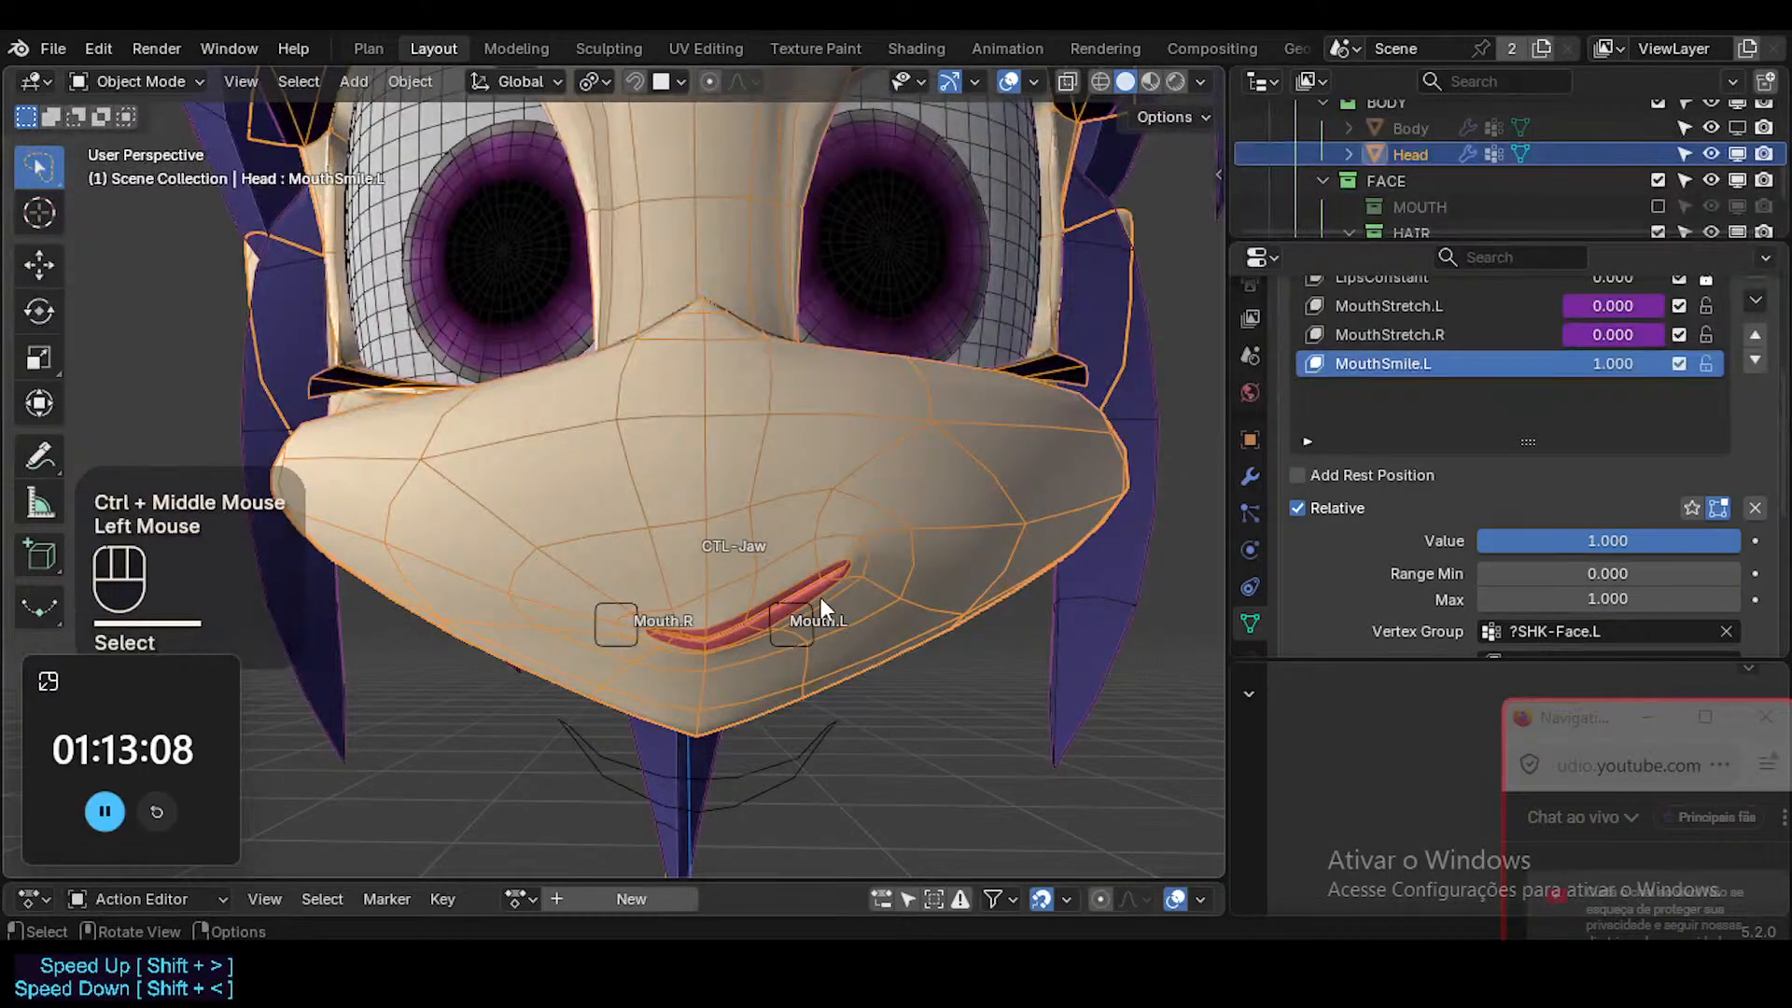
pyautogui.click(810, 607)
pyautogui.hotkey('ctrl', 'Tab')
pyautogui.click(812, 614)
# Display the bone axes, and try moving Mouth.L along global Z, cancelling each move.
pyautogui.press('z')
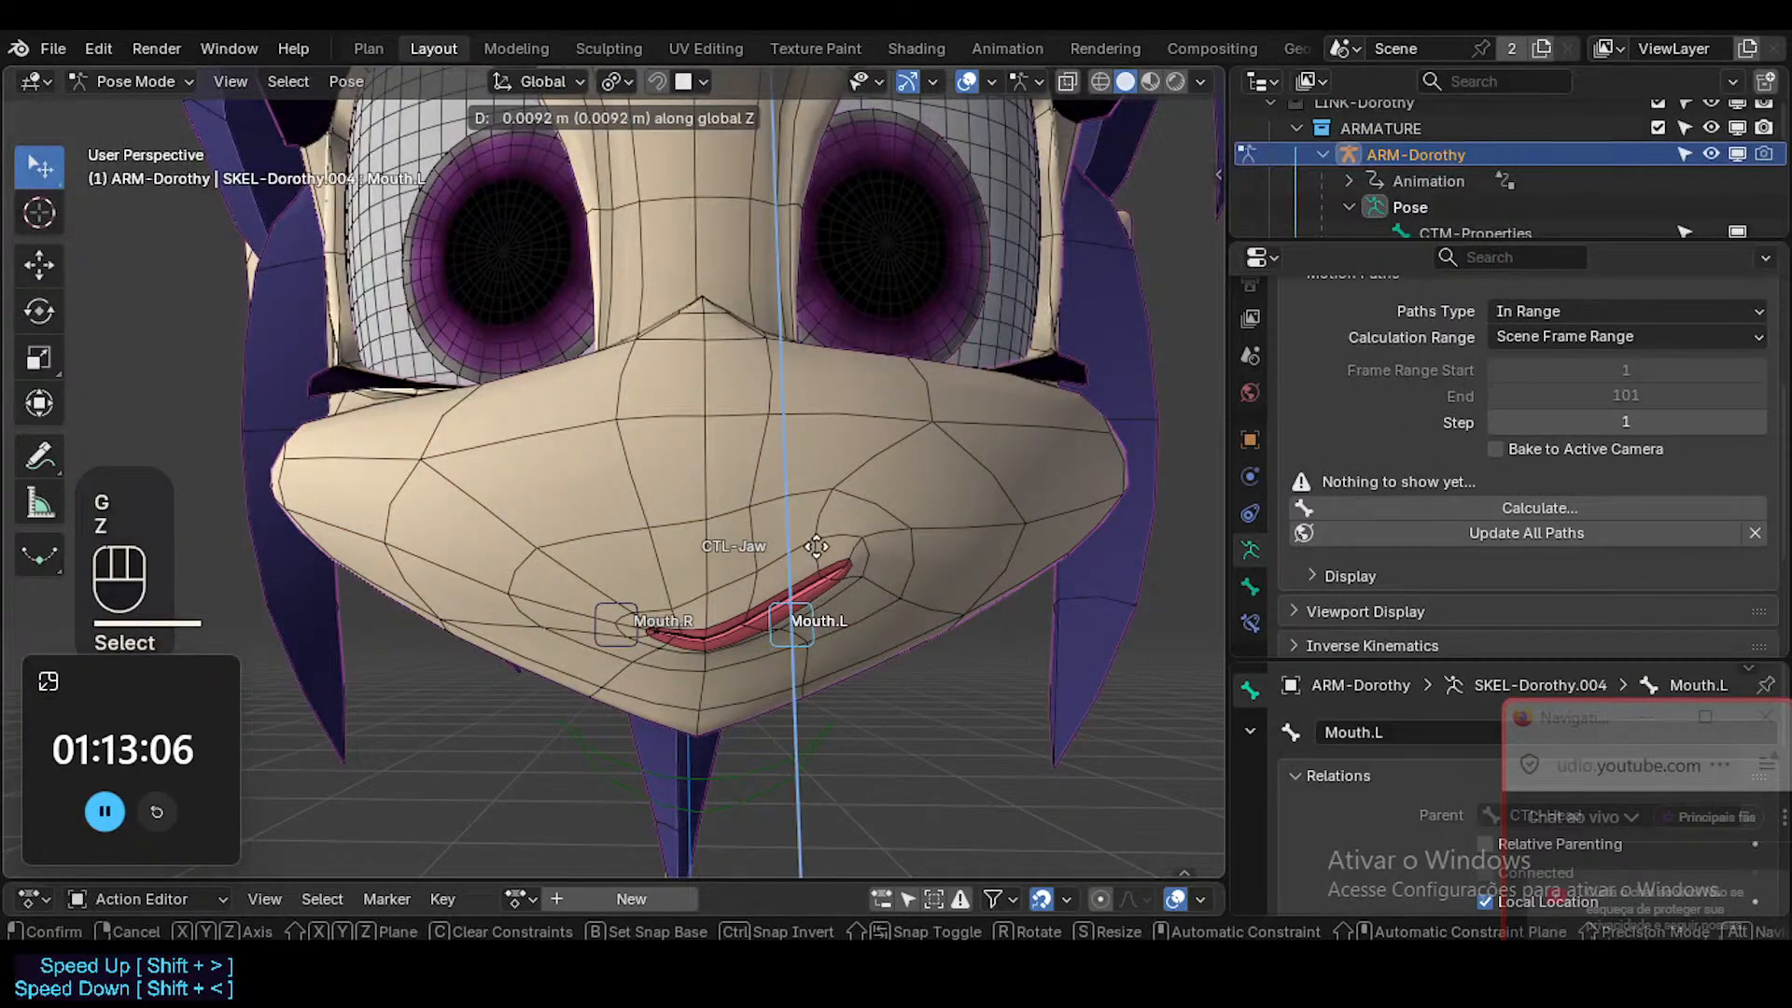
pyautogui.press('Escape')
pyautogui.hotkey('ctrl', '3')
pyautogui.click(808, 644)
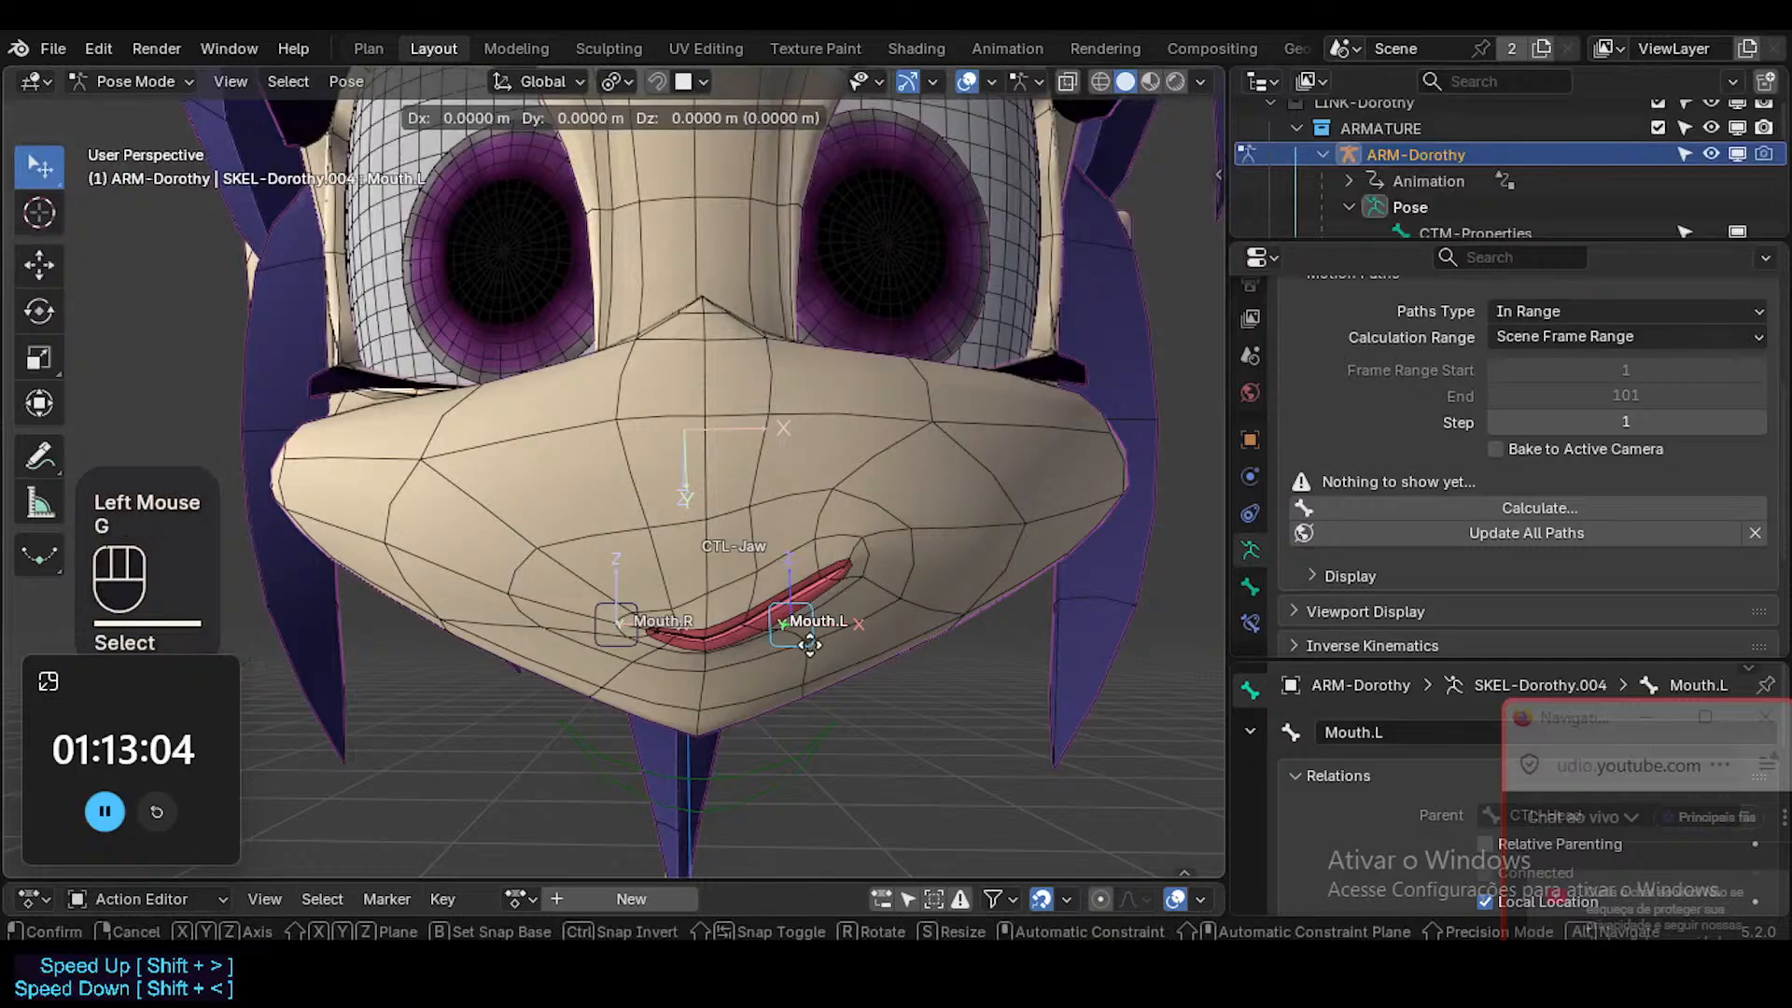
pyautogui.press('g')
pyautogui.press('z')
pyautogui.press('Escape')
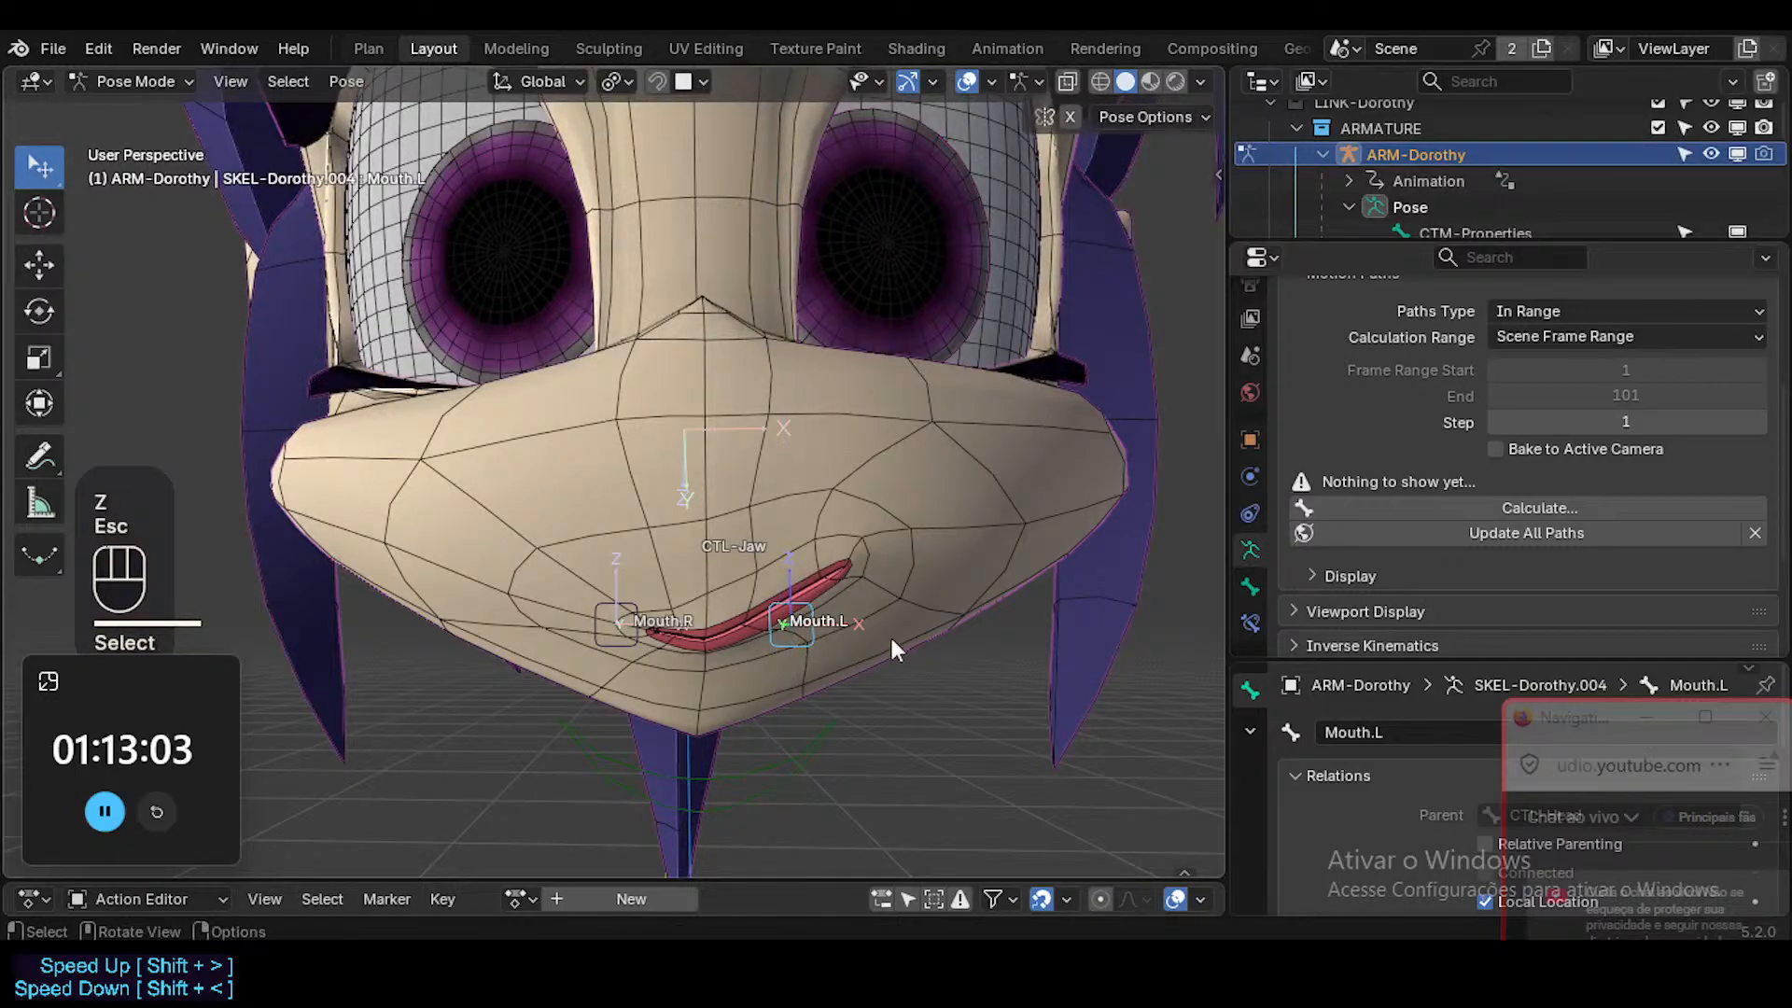
# Set the maximum Z of Mouth.L's Limit Location constraint to 0.05 m, and test raising the bone along global Z.
pyautogui.click(1251, 624)
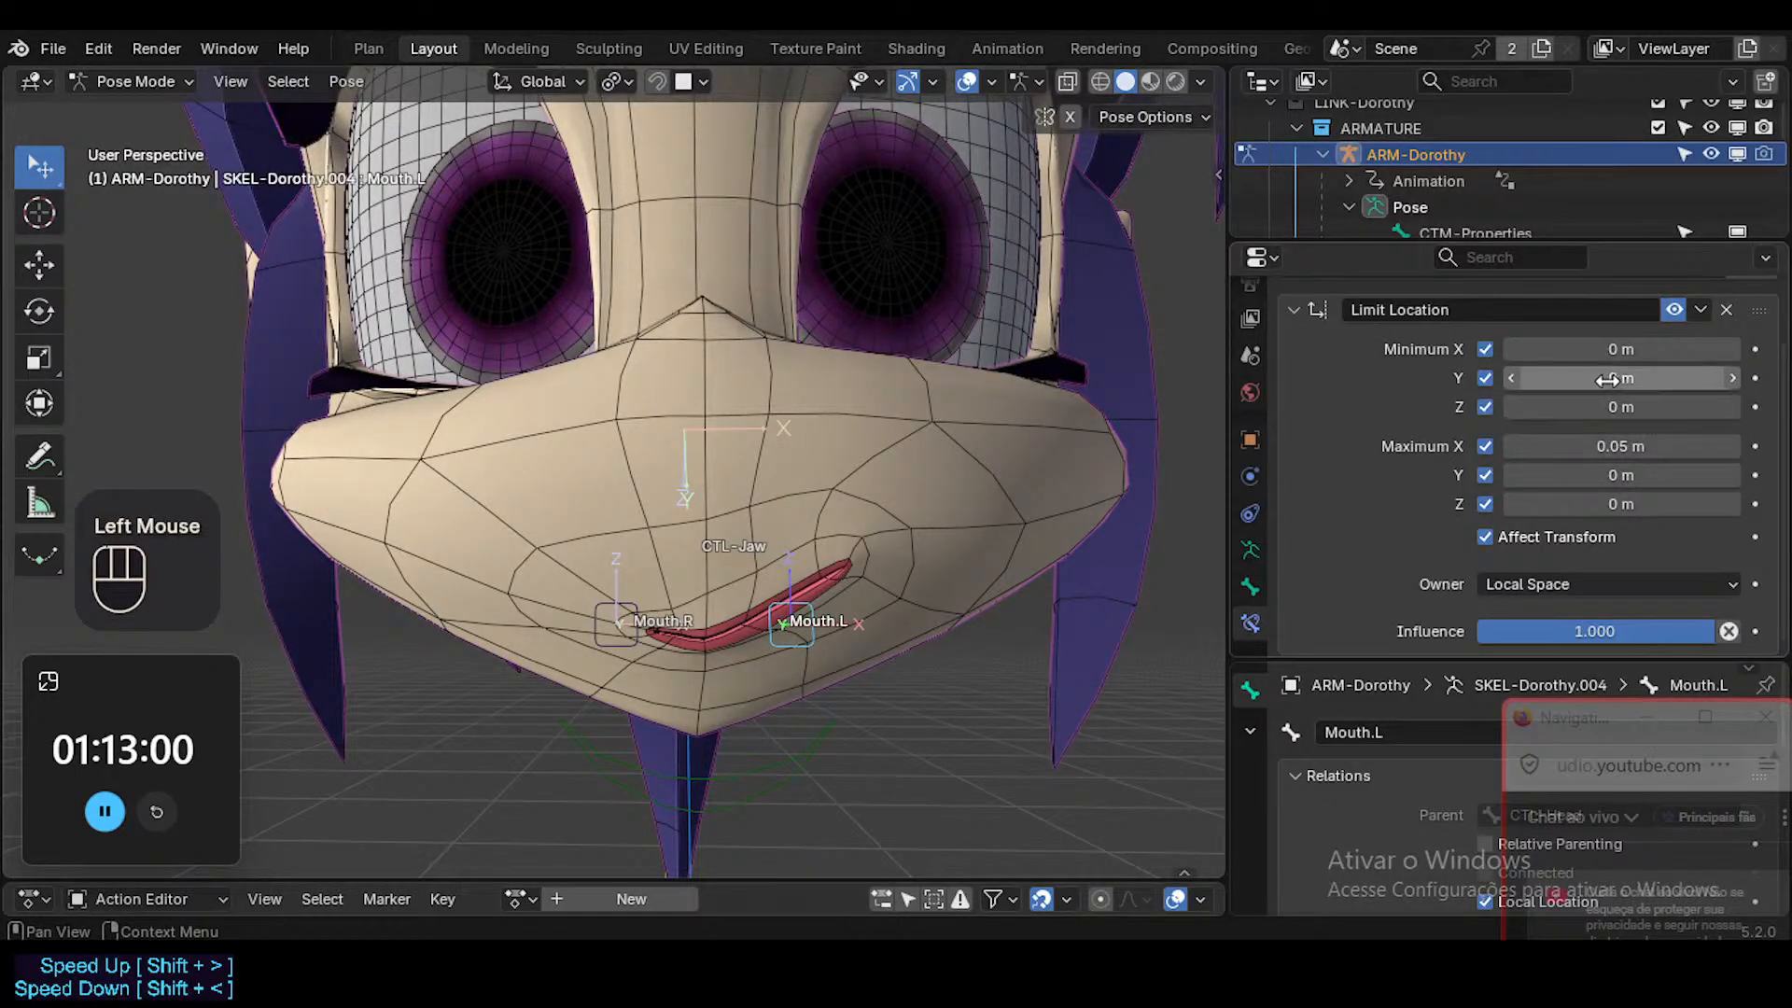
pyautogui.click(1622, 503)
pyautogui.write('0.05')
pyautogui.press('Return')
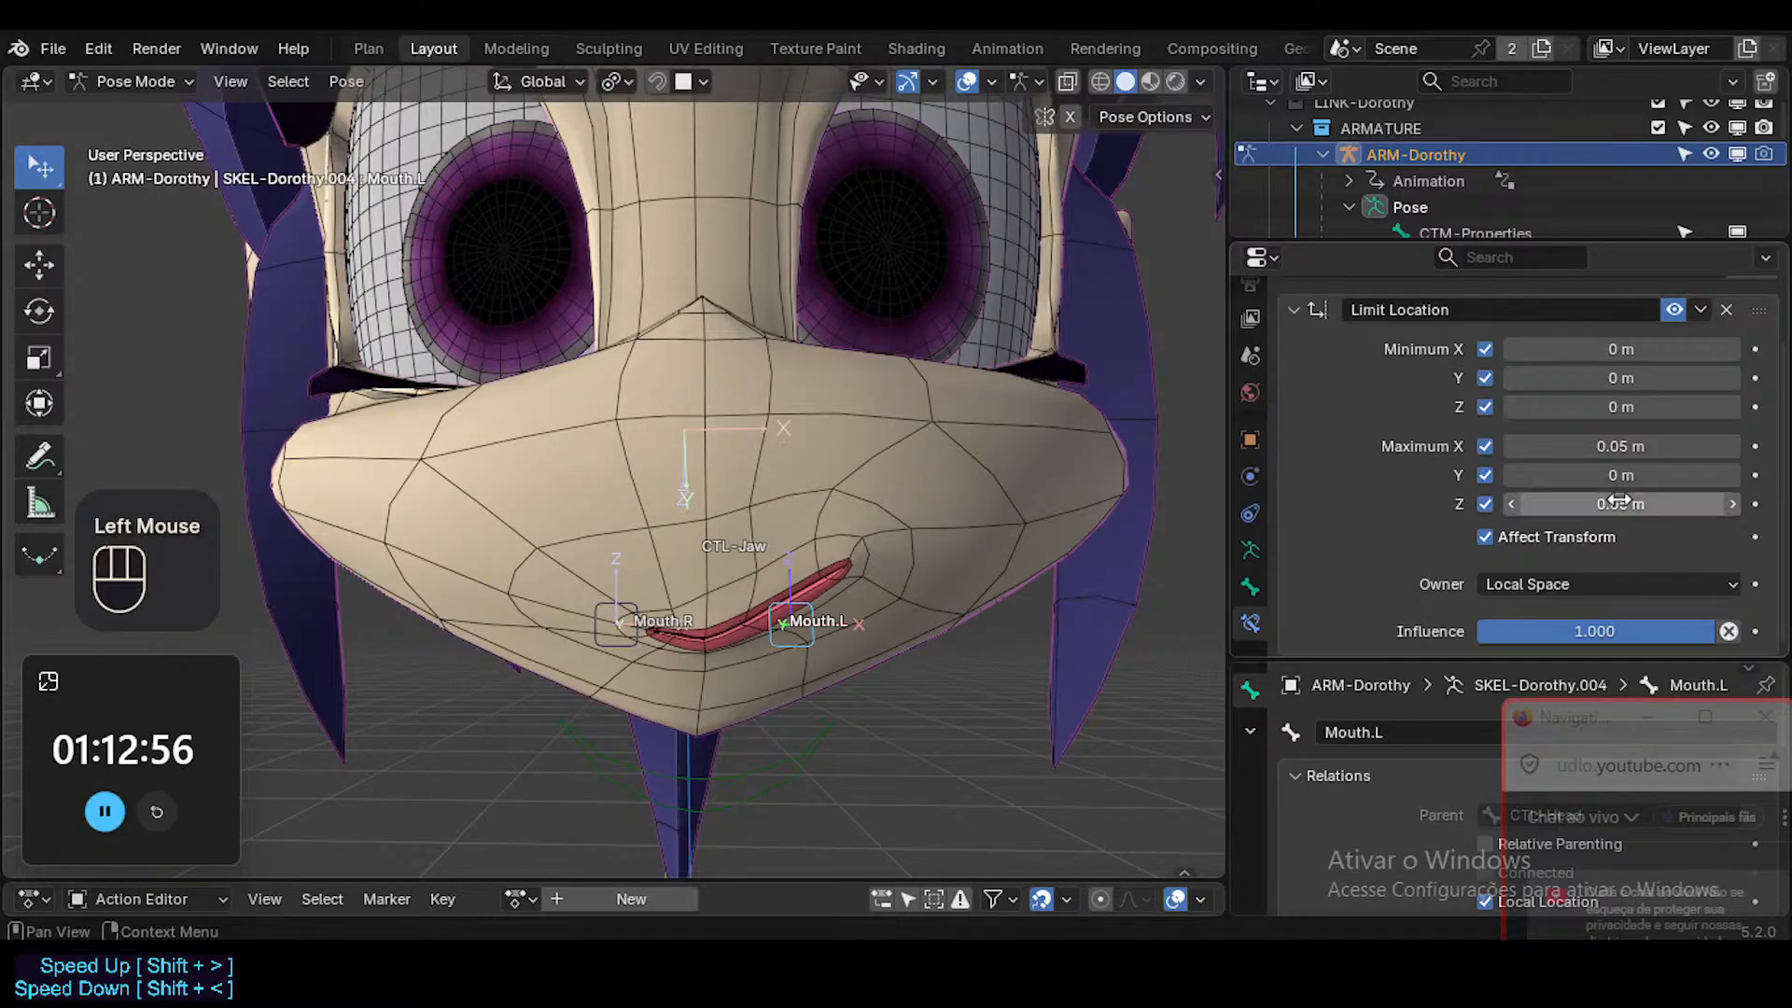
pyautogui.press('g')
pyautogui.press('z')
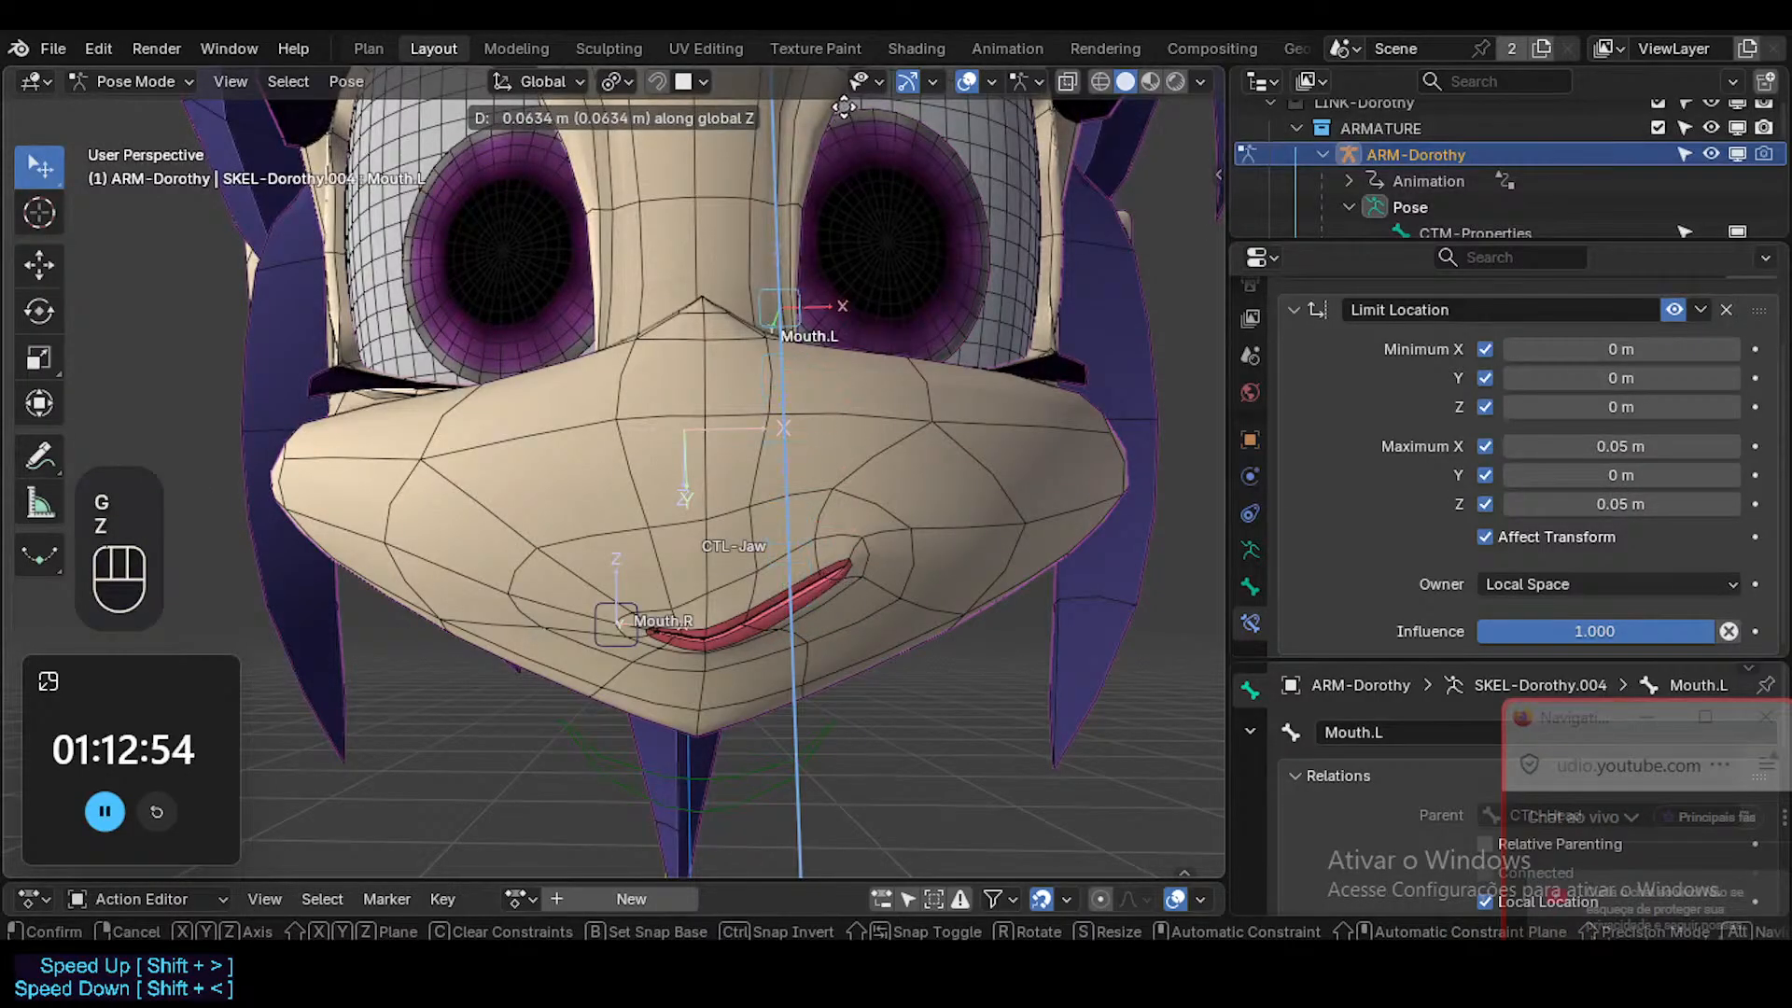
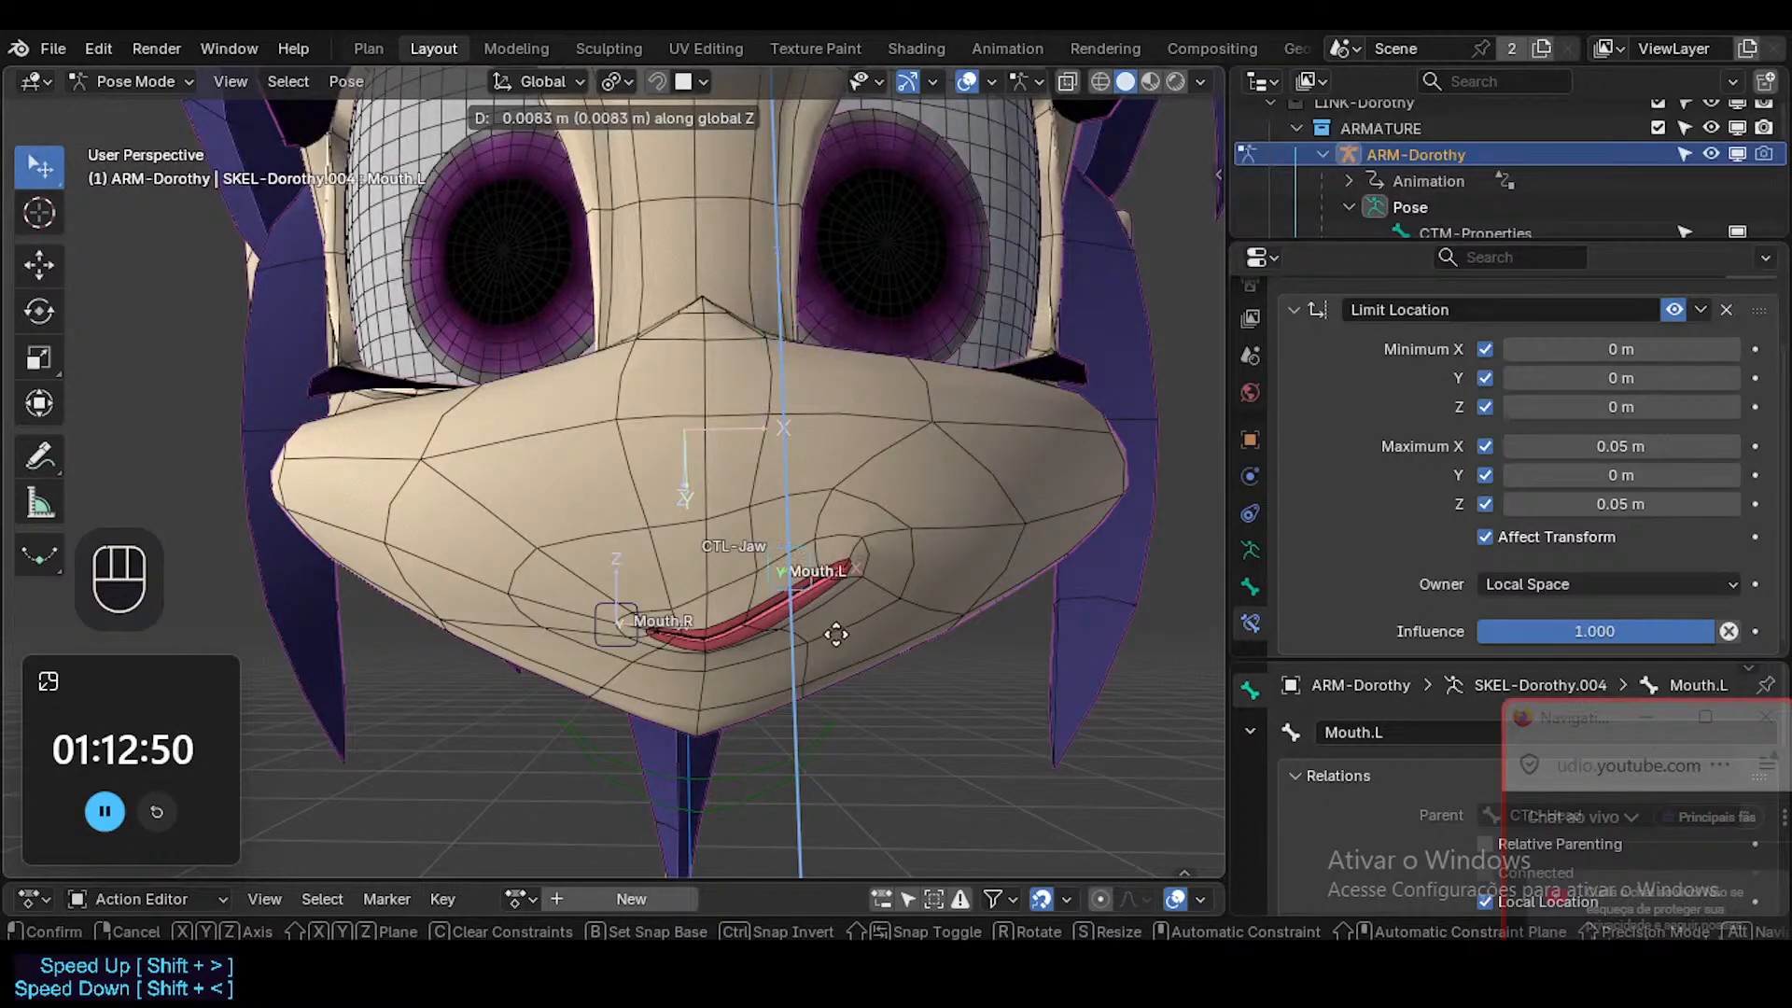
# Try moving Mouth.L along global X, along global Z and freely, cancelling each move.
pyautogui.press('Escape')
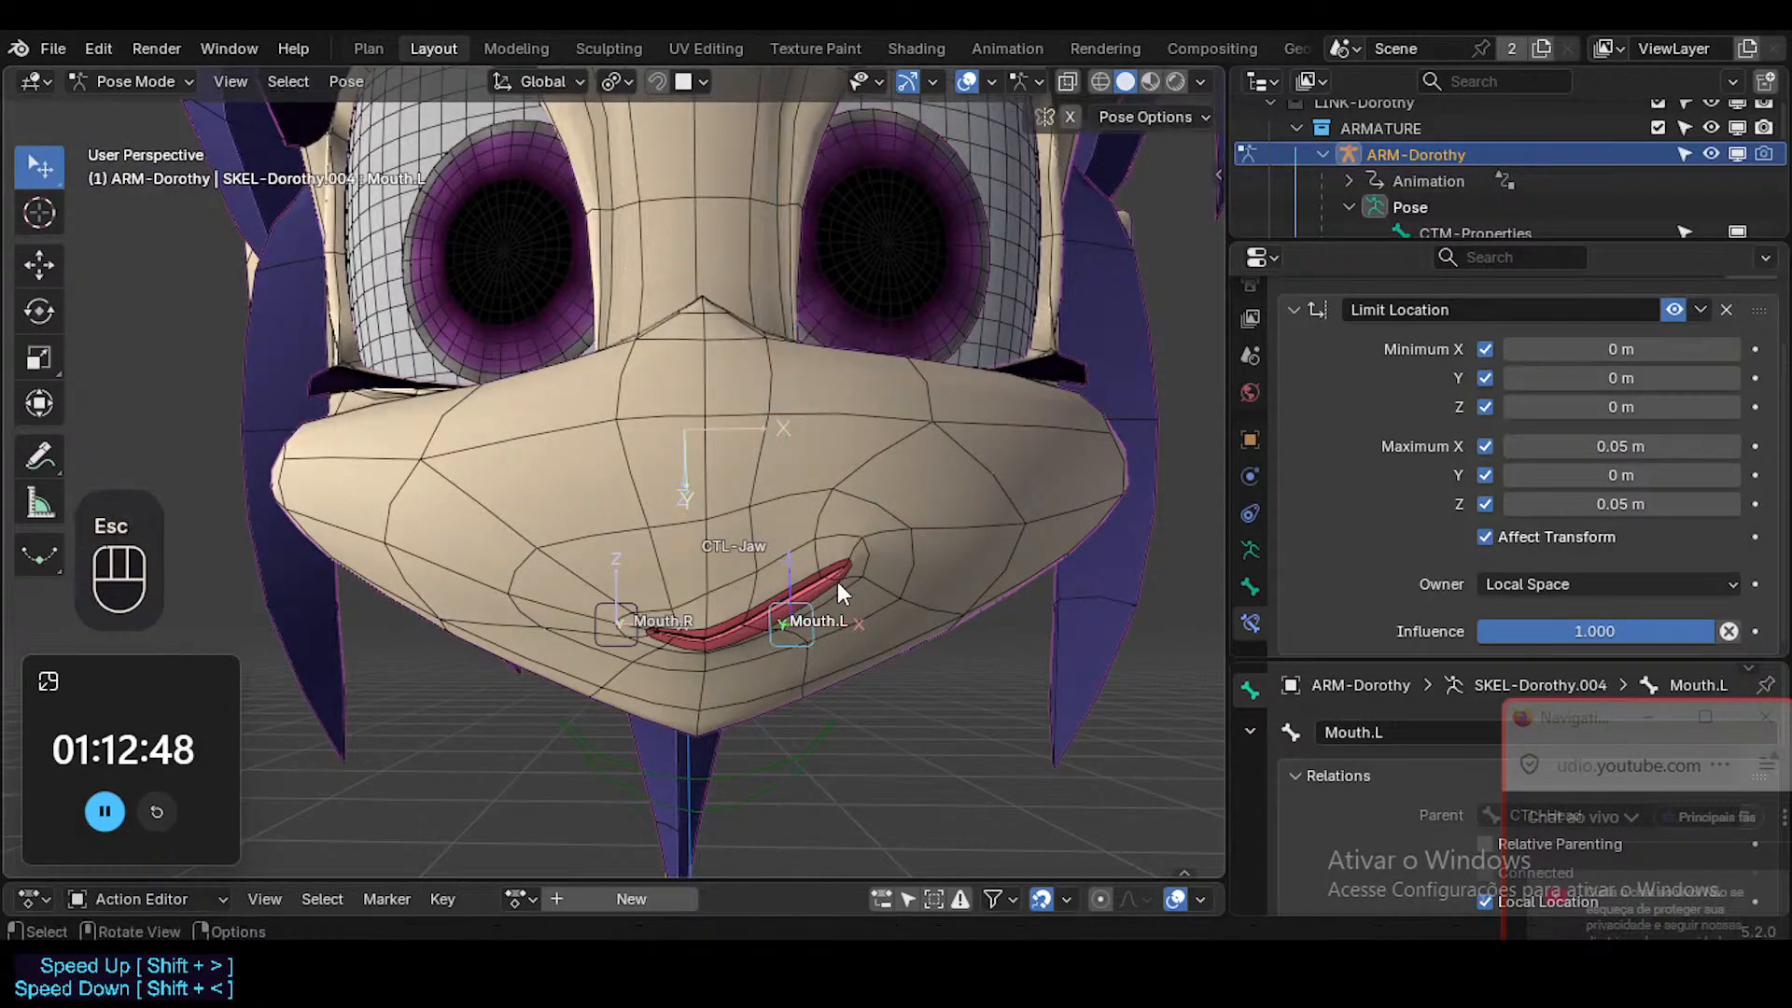
pyautogui.press('g')
pyautogui.press('x')
pyautogui.press('Escape')
pyautogui.press('g')
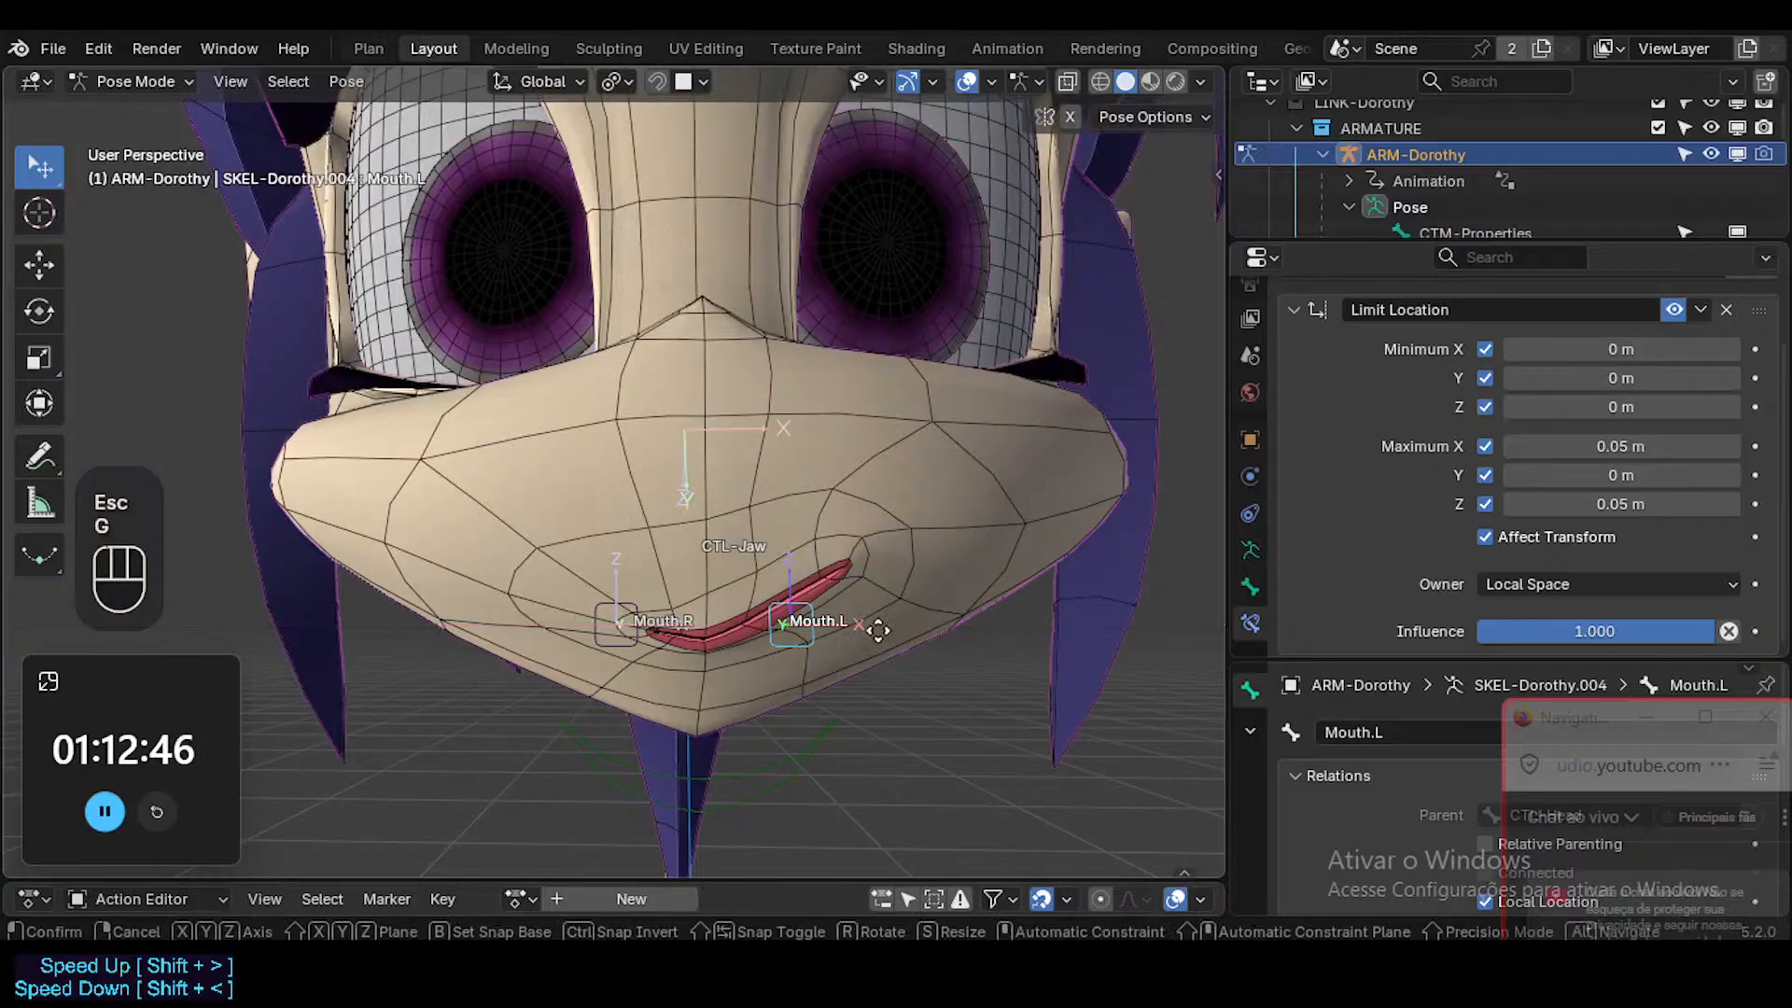
pyautogui.press('z')
pyautogui.press('Escape')
pyautogui.press('g')
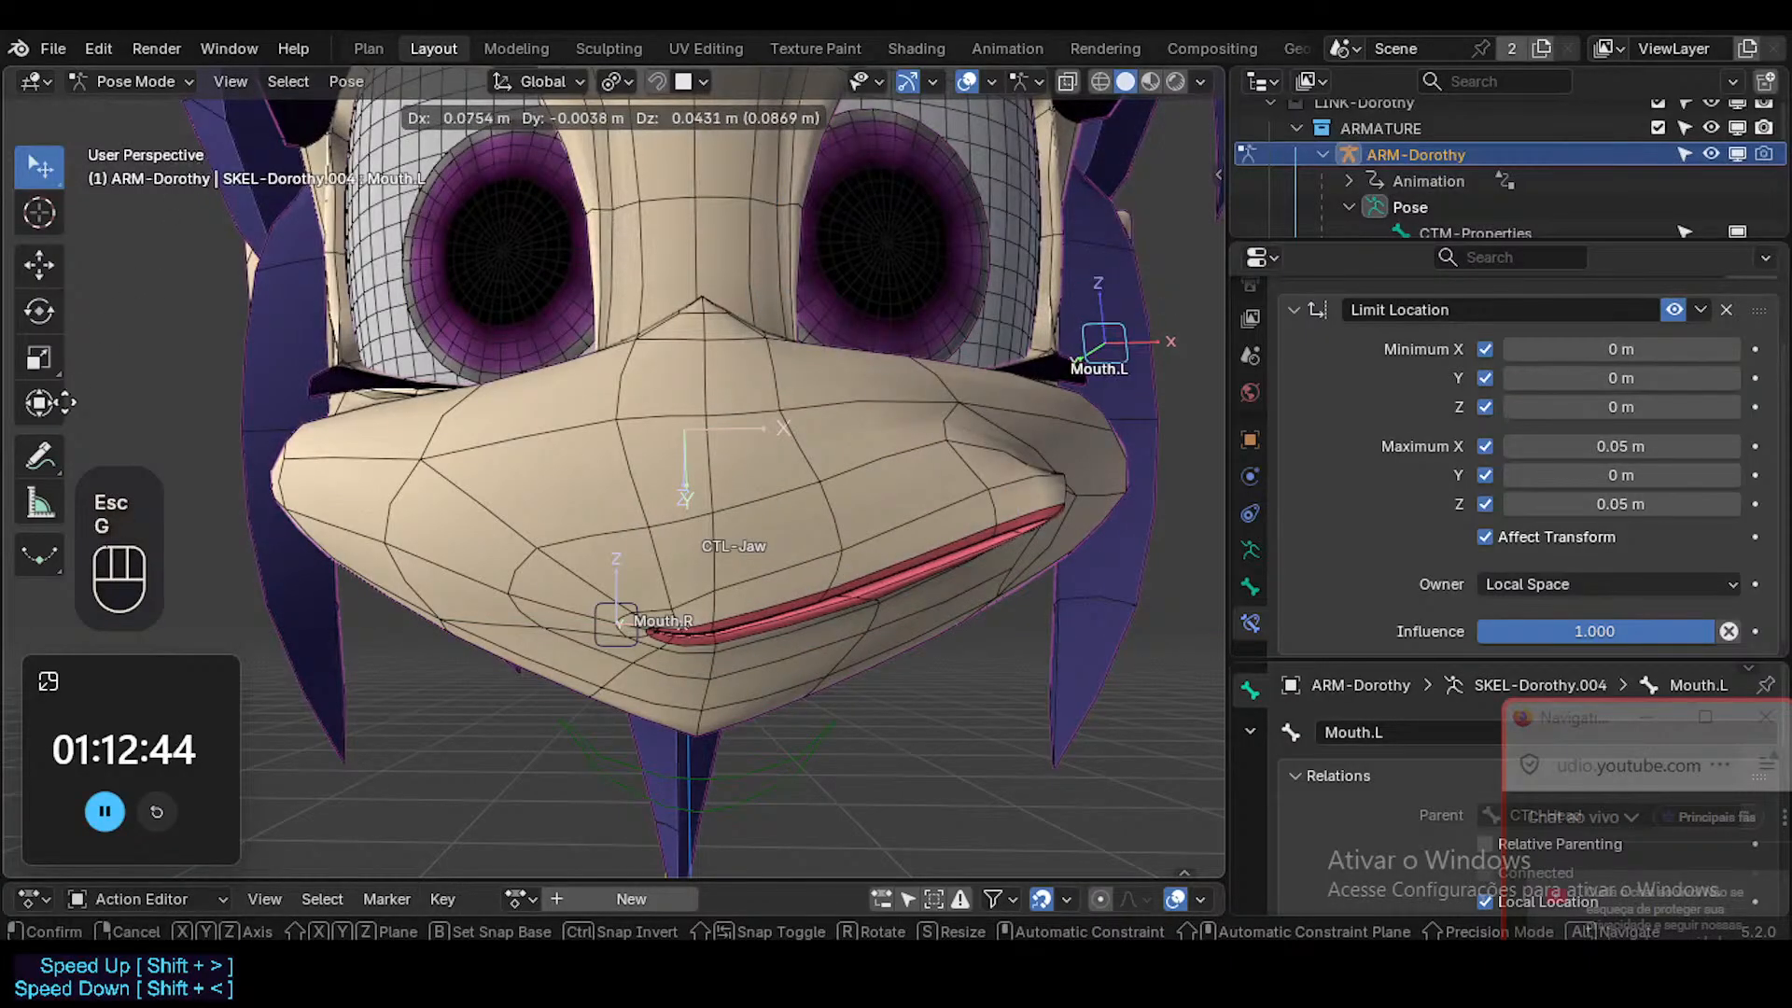
pyautogui.press('Escape')
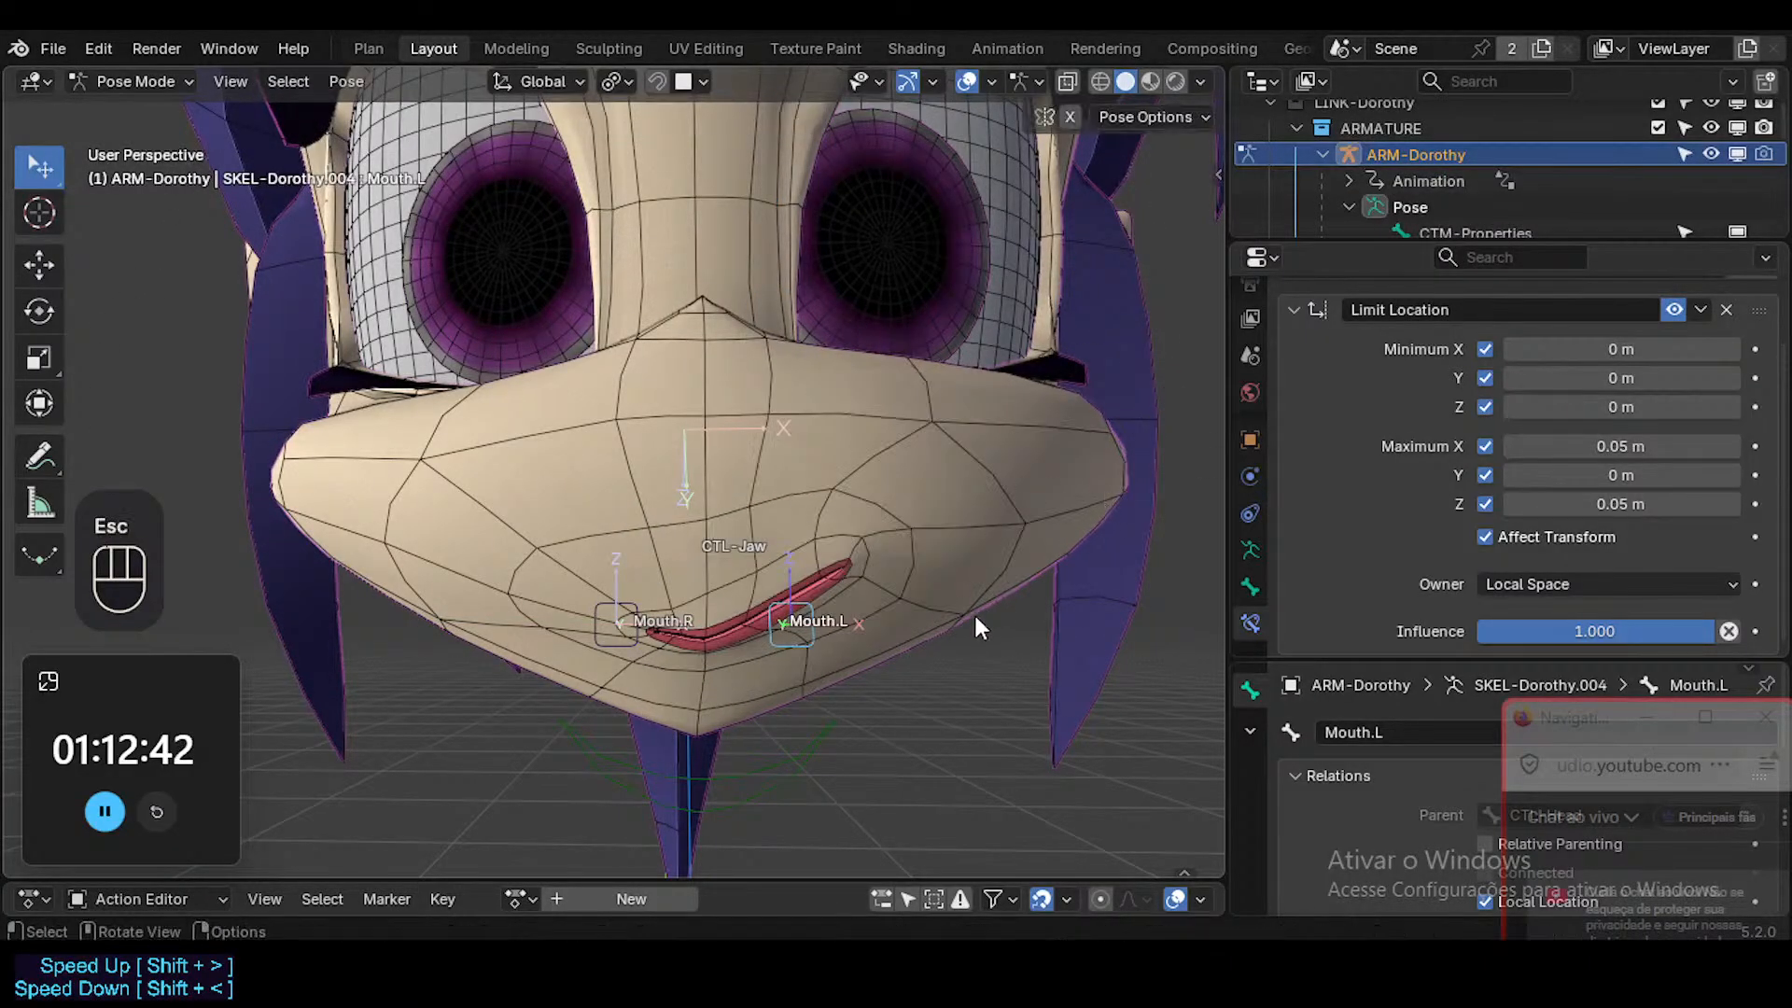
# Test the Mouth.L bone's movement along global X and Z, and clear its pose transforms.
pyautogui.press('g')
pyautogui.press('x')
pyautogui.click(819, 618)
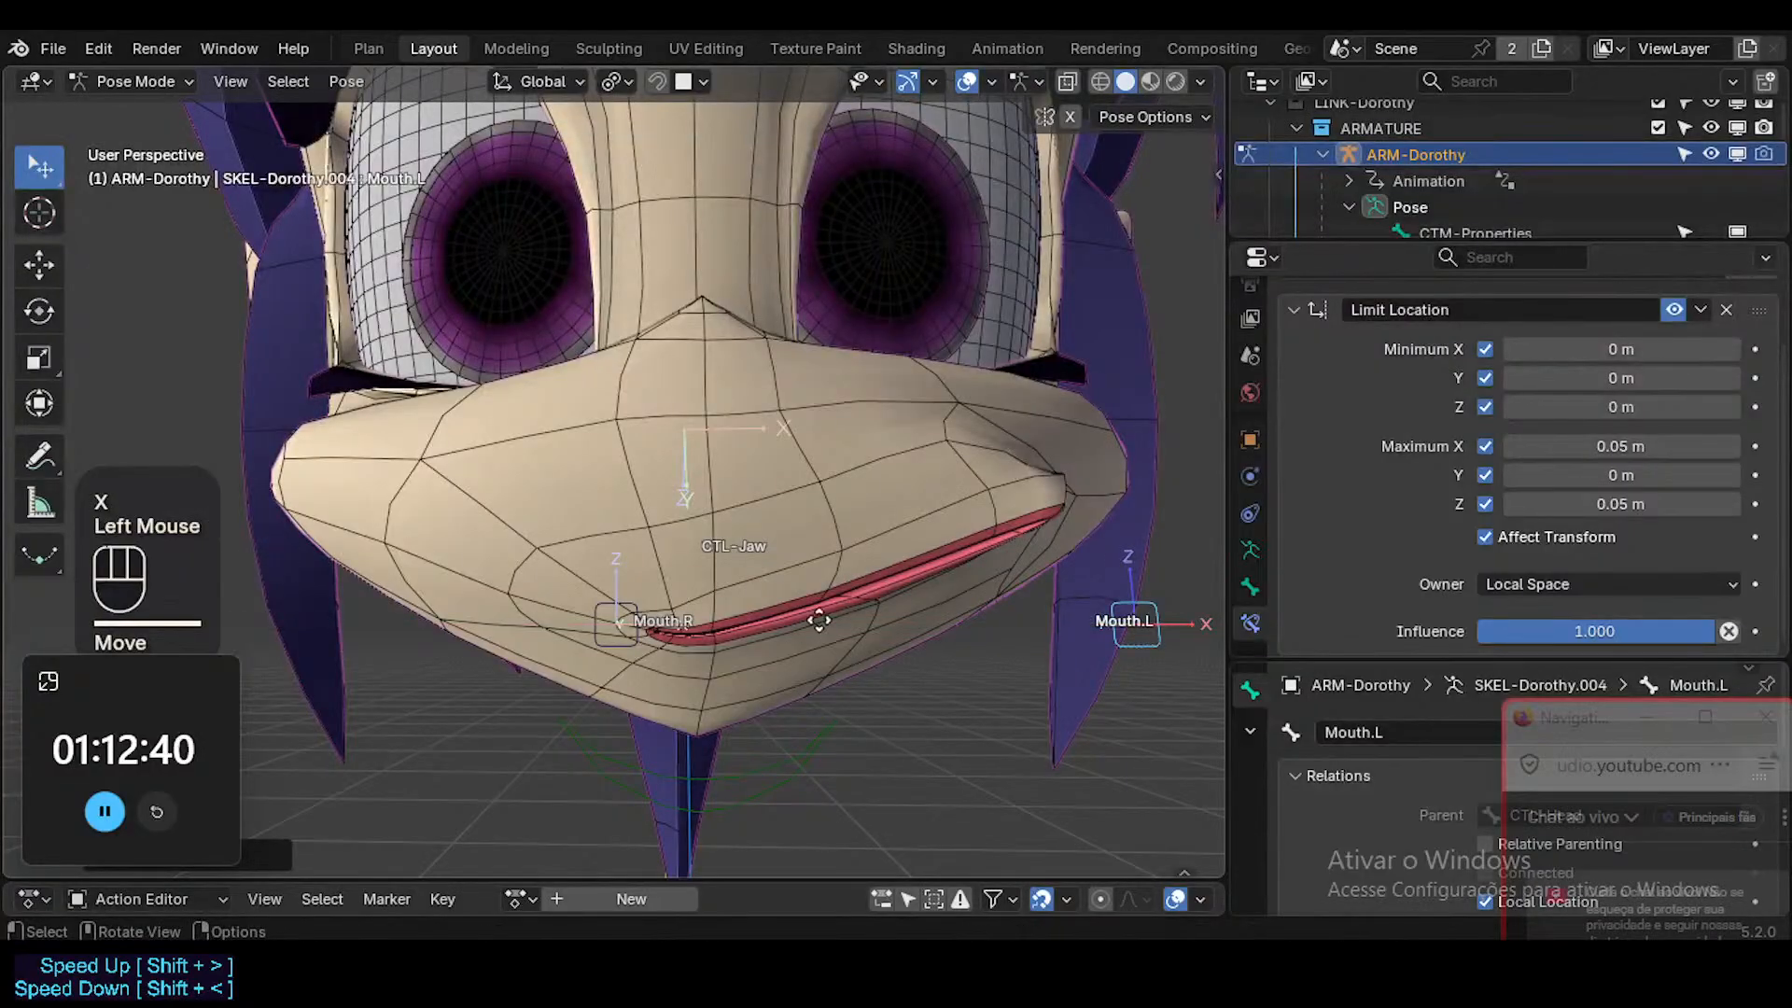
pyautogui.press('g')
pyautogui.press('z')
pyautogui.press('Escape')
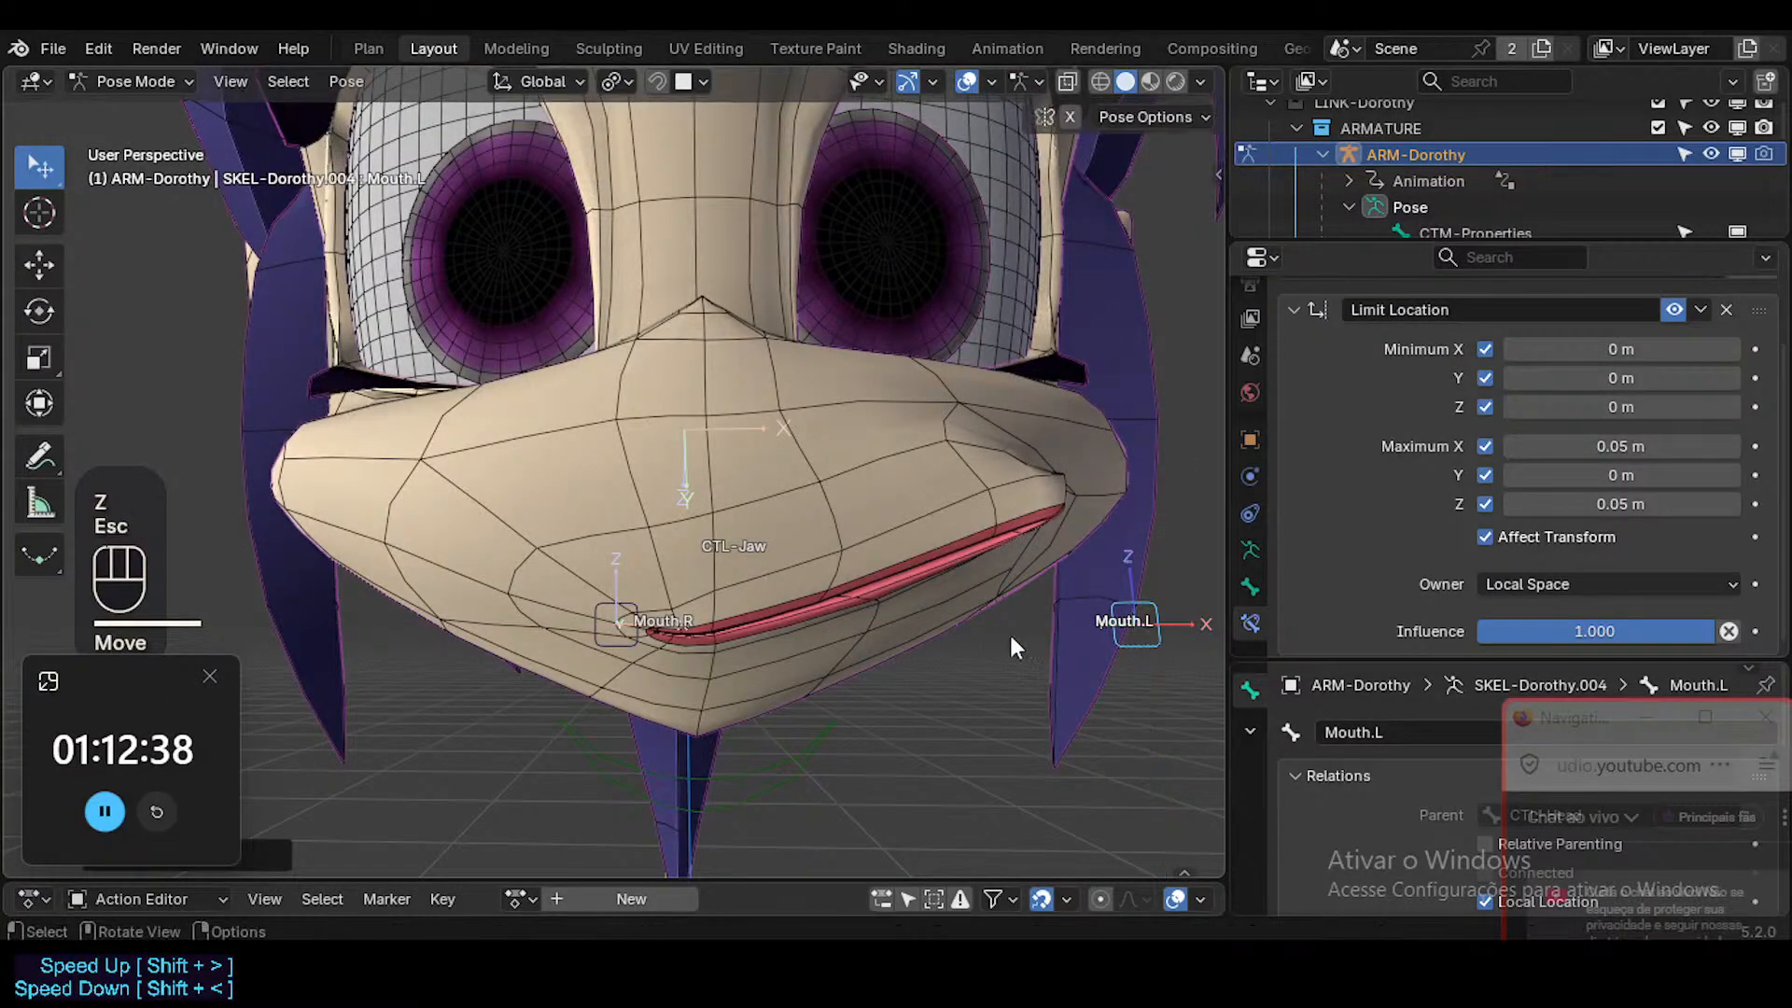
pyautogui.press('g')
pyautogui.press('x')
pyautogui.click(845, 623)
pyautogui.hotkey('alt', 'q')
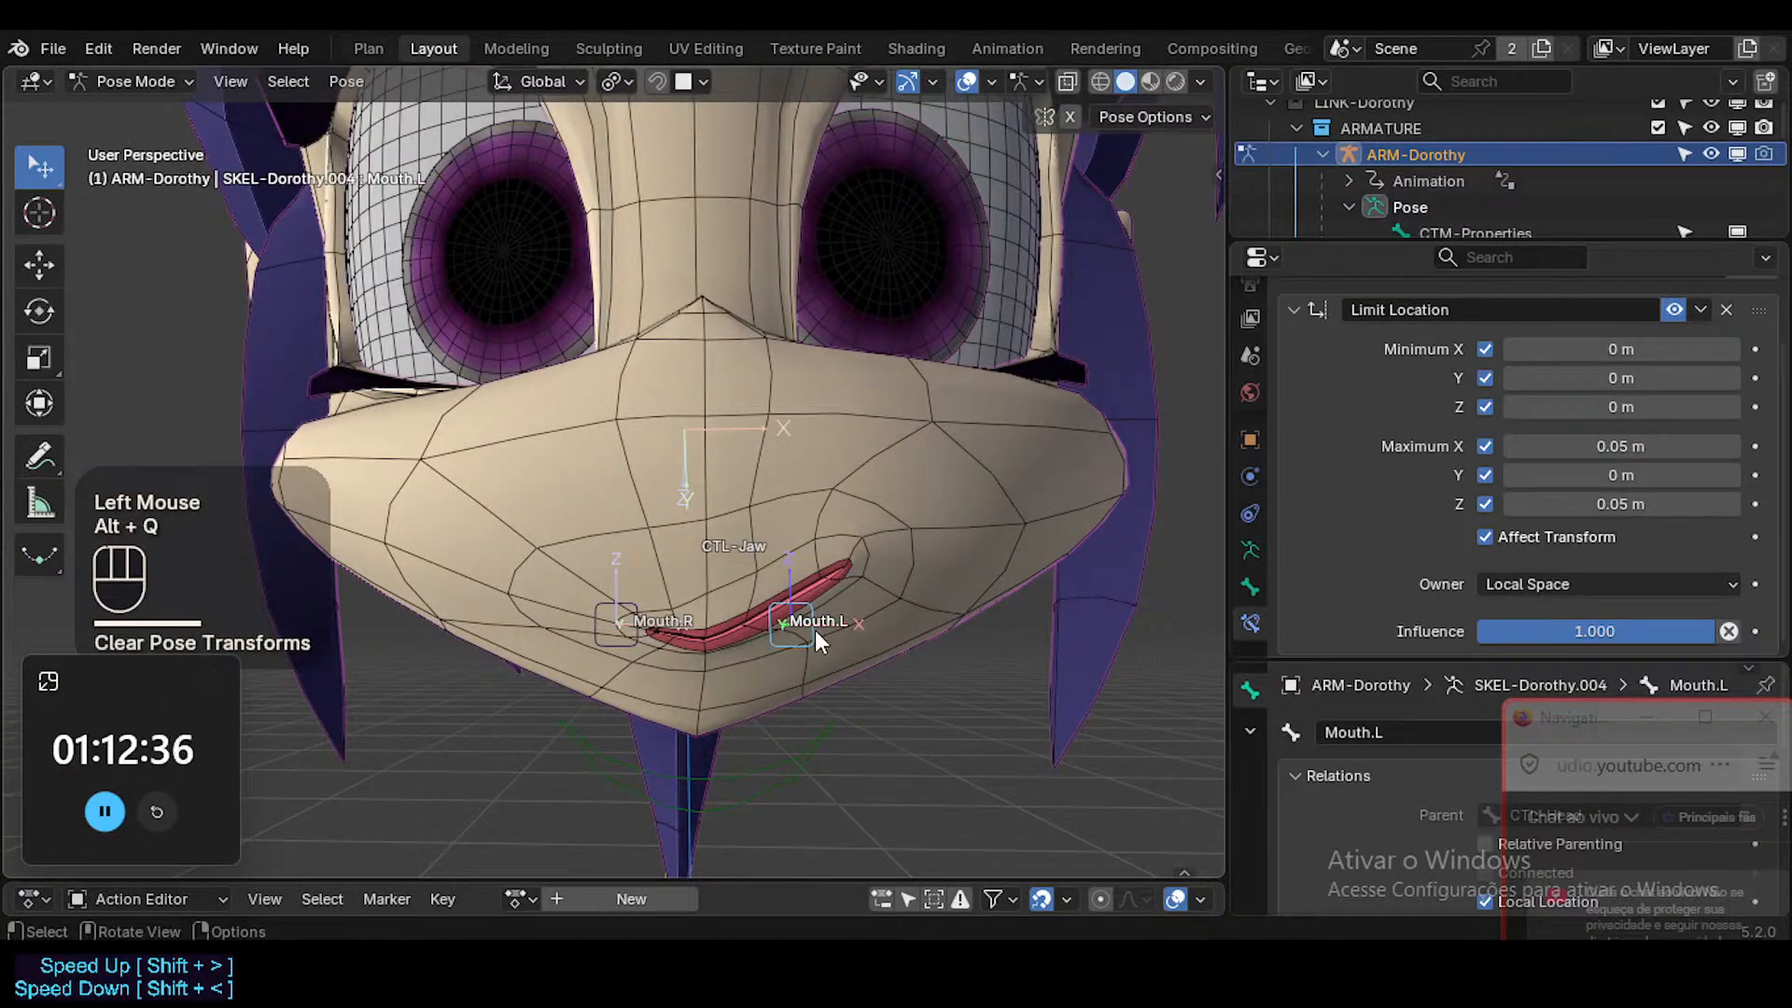
# Move Mouth.L outward along global X by about 0.08 m, and repeat the X move to check the mouth stretch.
pyautogui.press('g')
pyautogui.press('x')
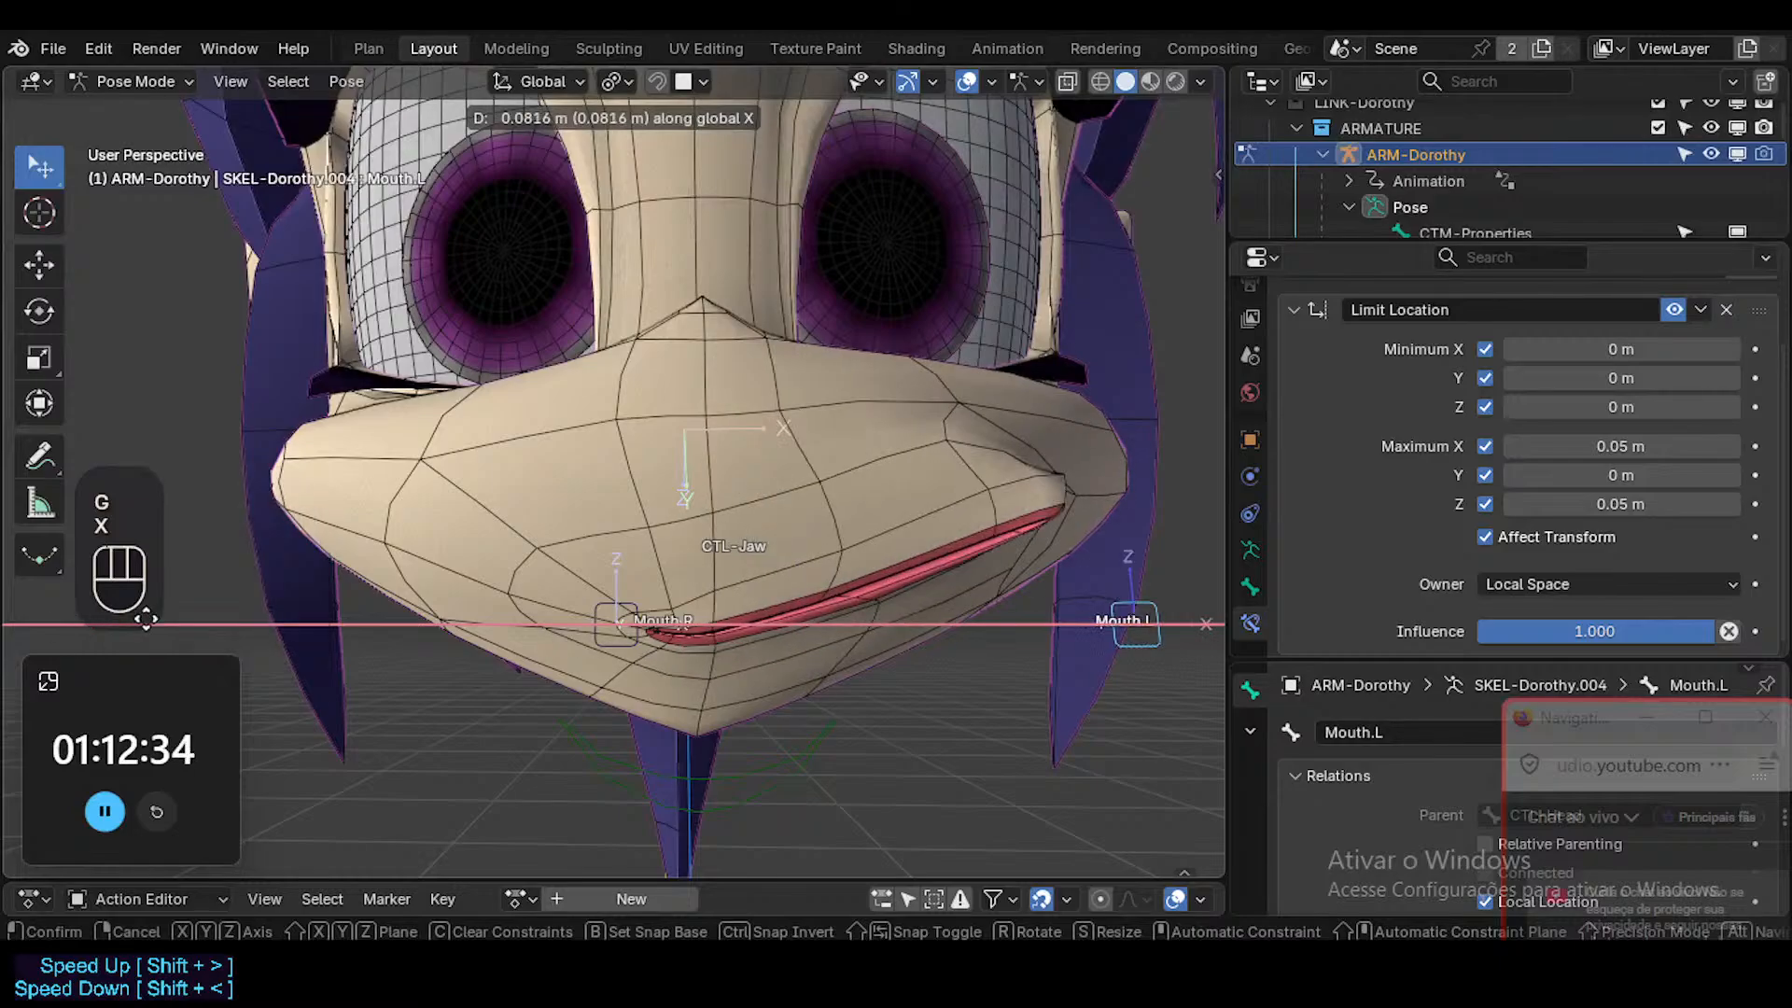
pyautogui.click(812, 574)
pyautogui.moveTo(812, 574); pyautogui.dragTo(757, 571, button='middle')
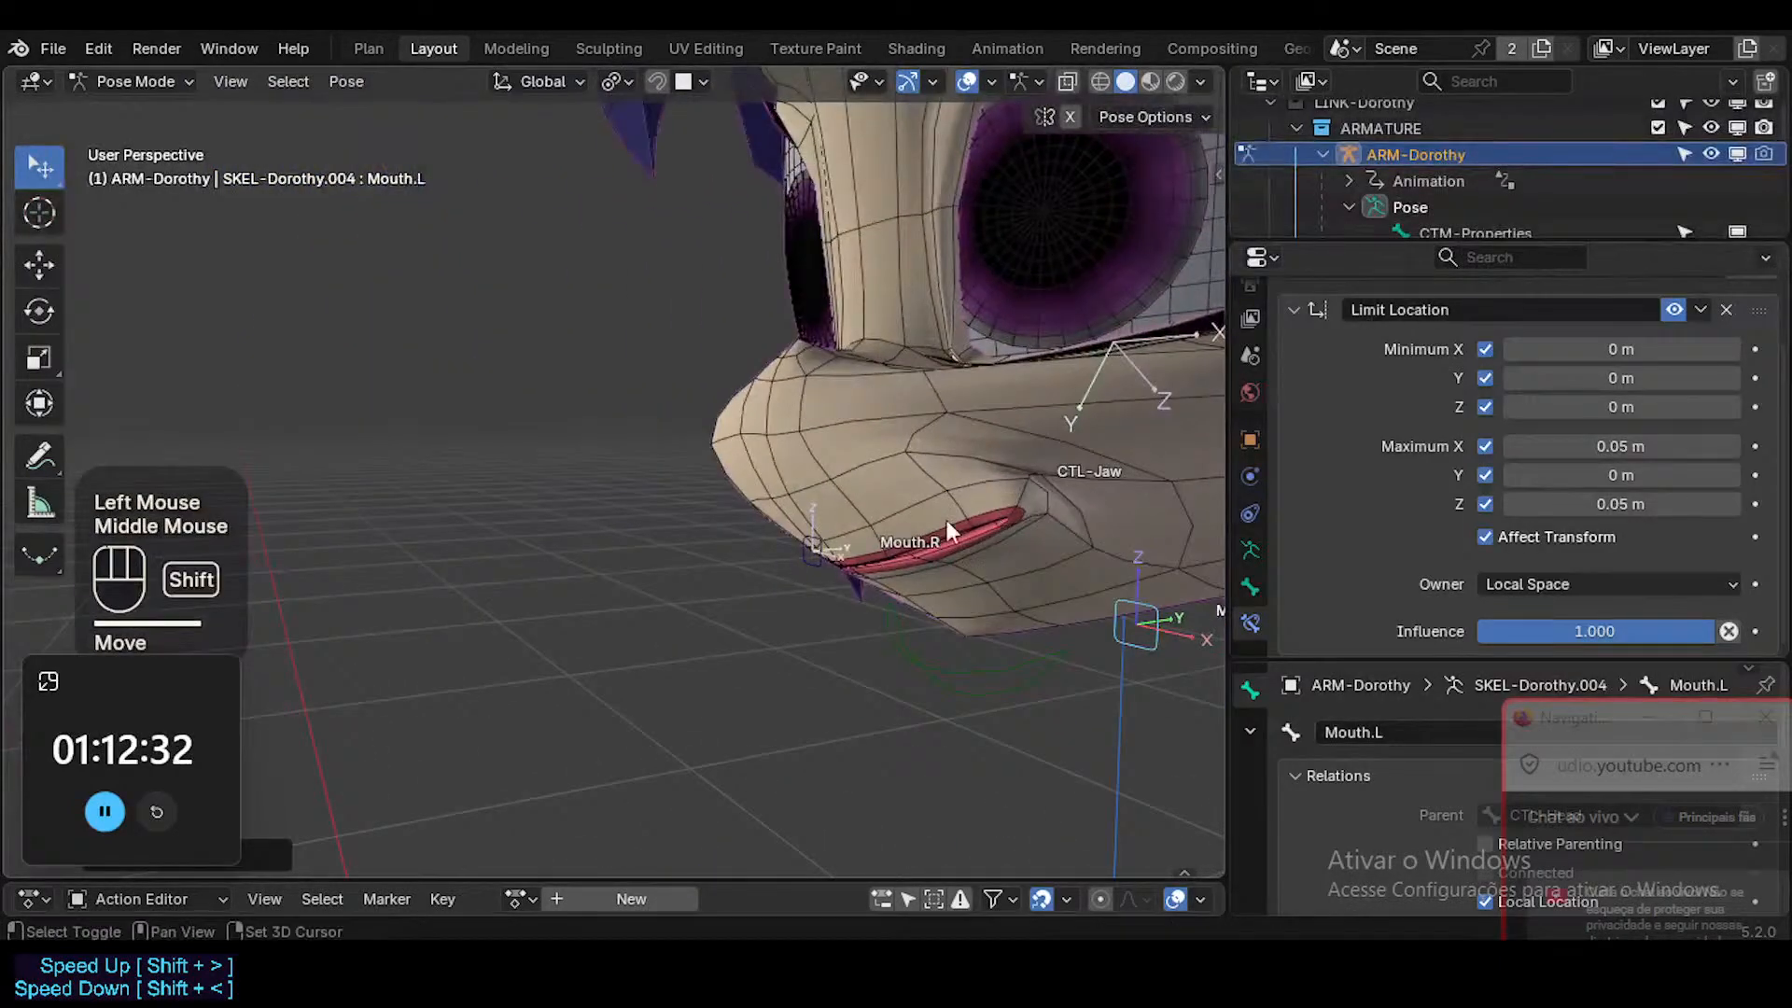
pyautogui.keyDown('shift'); pyautogui.moveTo(946, 519); pyautogui.dragTo(931, 618, button='middle'); pyautogui.keyUp('shift')
pyautogui.press('g')
pyautogui.press('x')
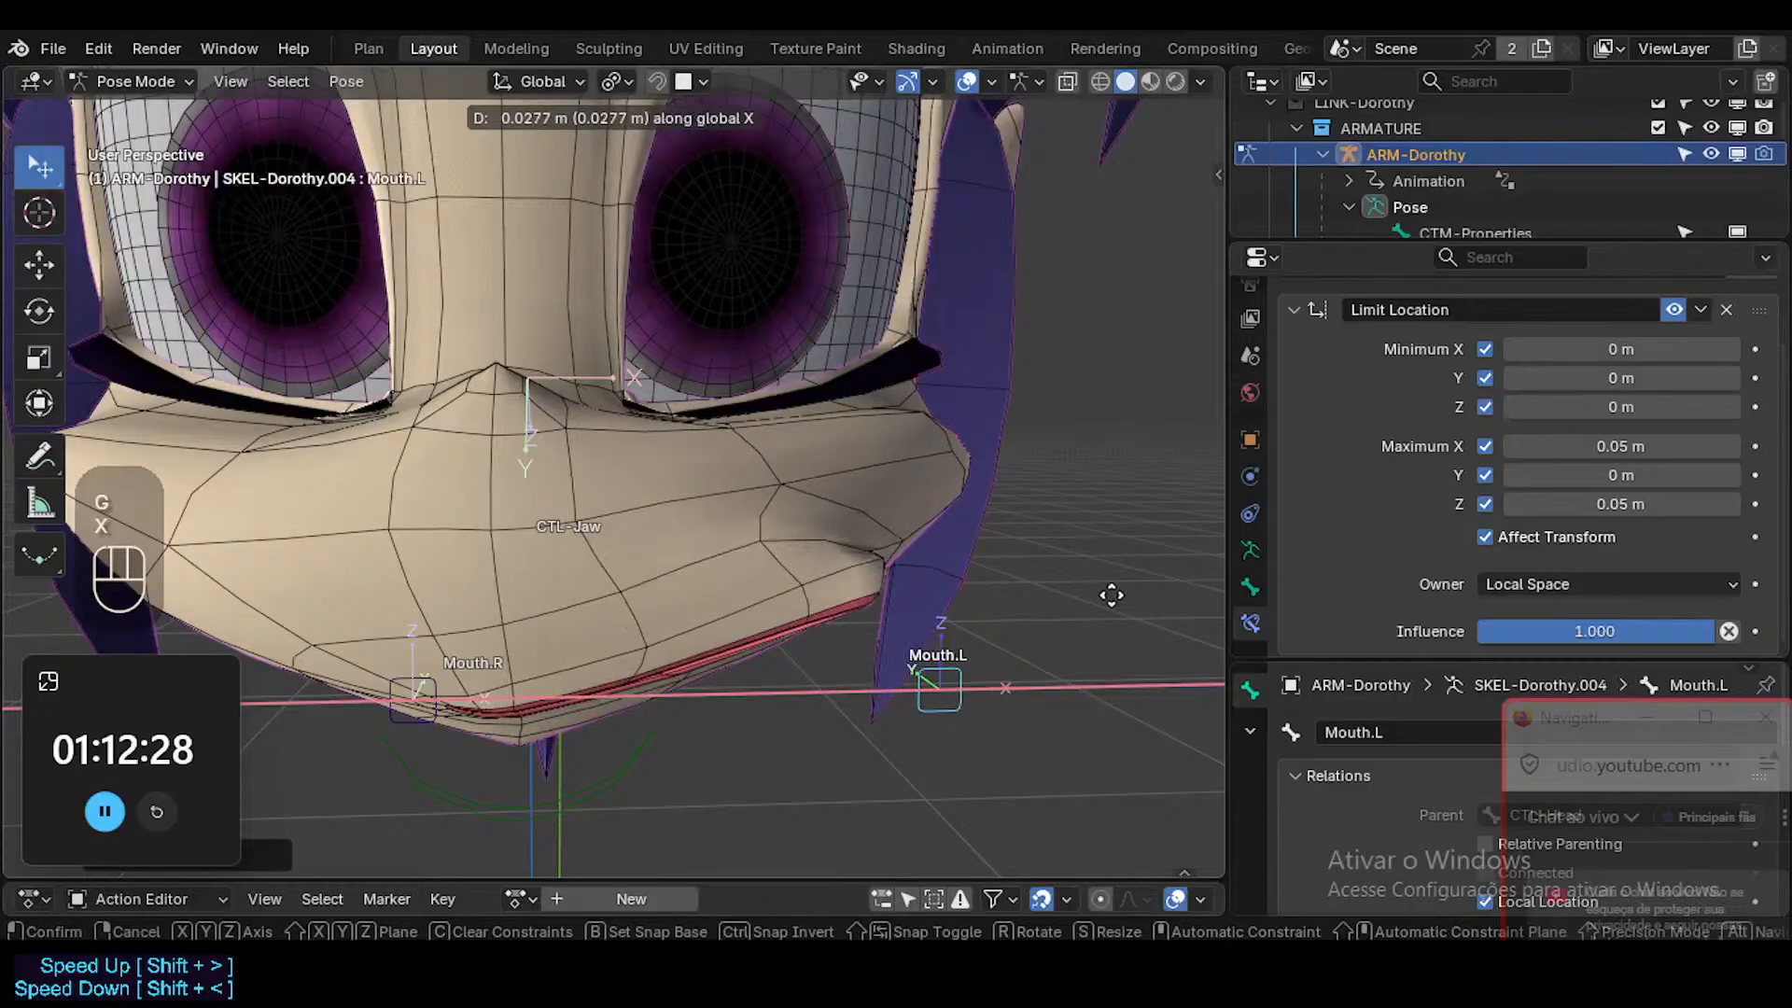
pyautogui.click(864, 578)
# Open the Head mesh in Edit Mode, set MouthSmile.L's value to 0, and make MouthStretch.L the active shape key.
pyautogui.hotkey('ctrl', 'Tab')
pyautogui.click(780, 499)
pyautogui.press('Tab')
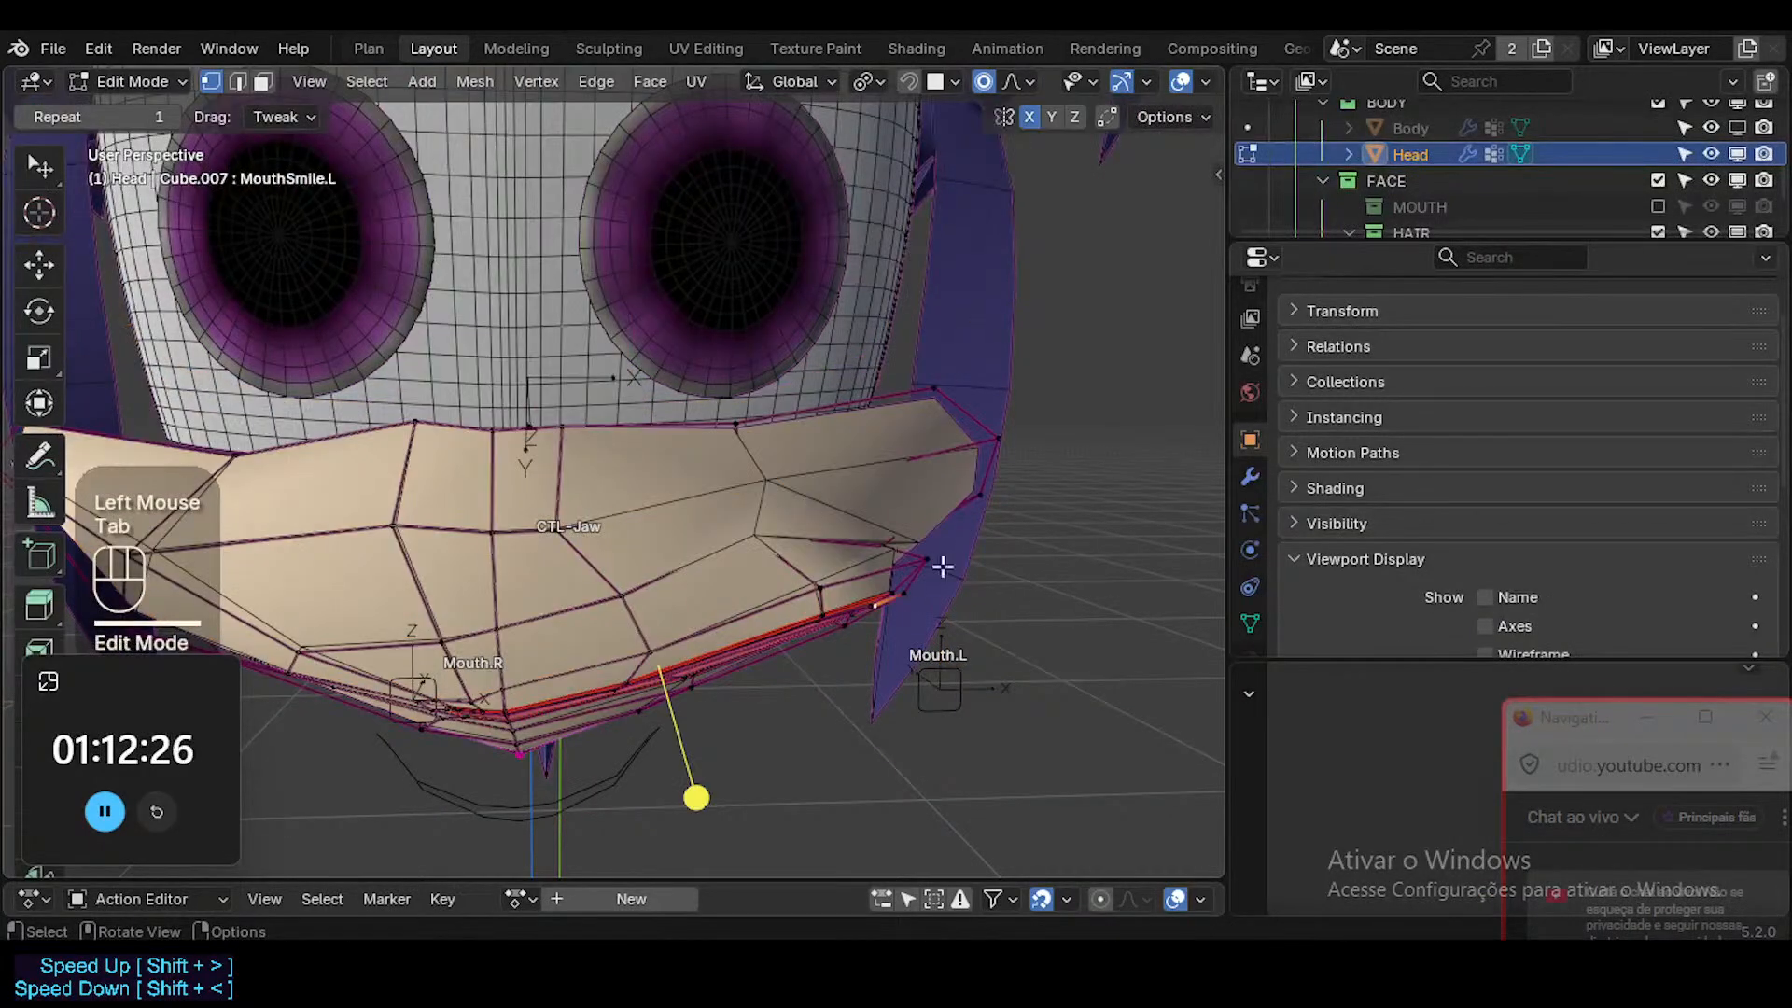
pyautogui.click(1251, 624)
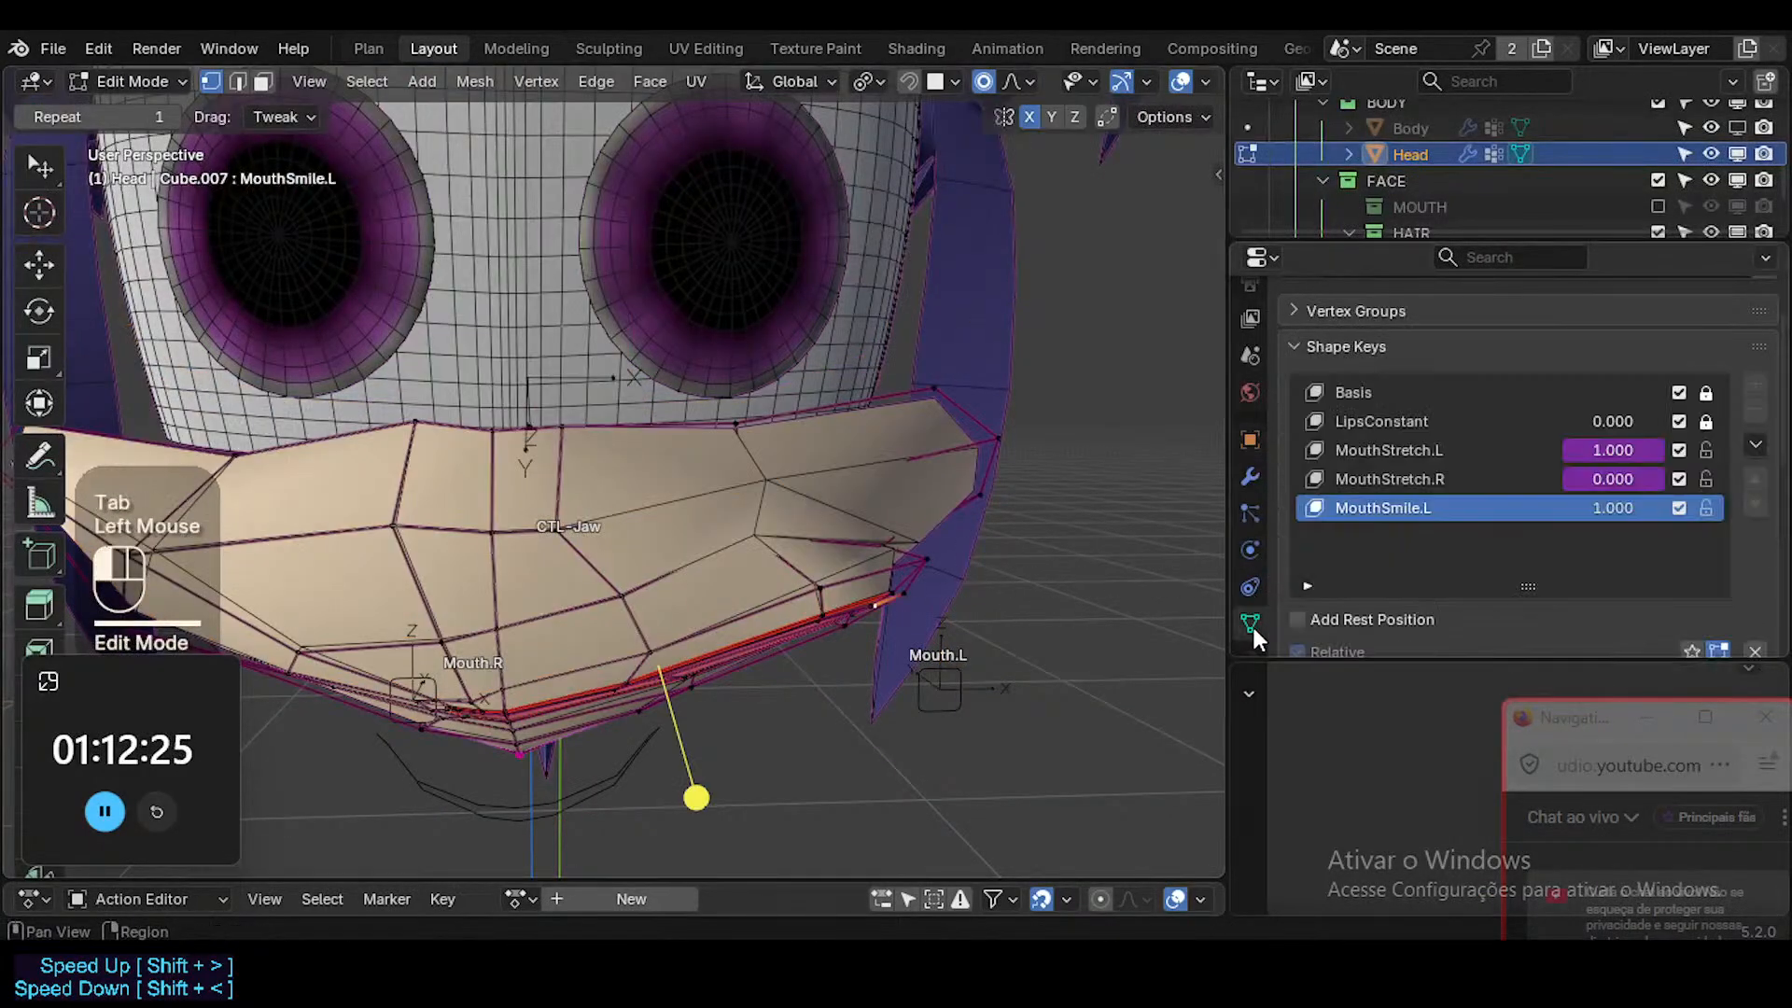
pyautogui.click(1426, 481)
pyautogui.moveTo(1600, 504); pyautogui.dragTo(1512, 504)
pyautogui.moveTo(839, 523); pyautogui.dragTo(696, 432, button='middle')
pyautogui.moveTo(820, 560); pyautogui.dragTo(807, 560, button='middle')
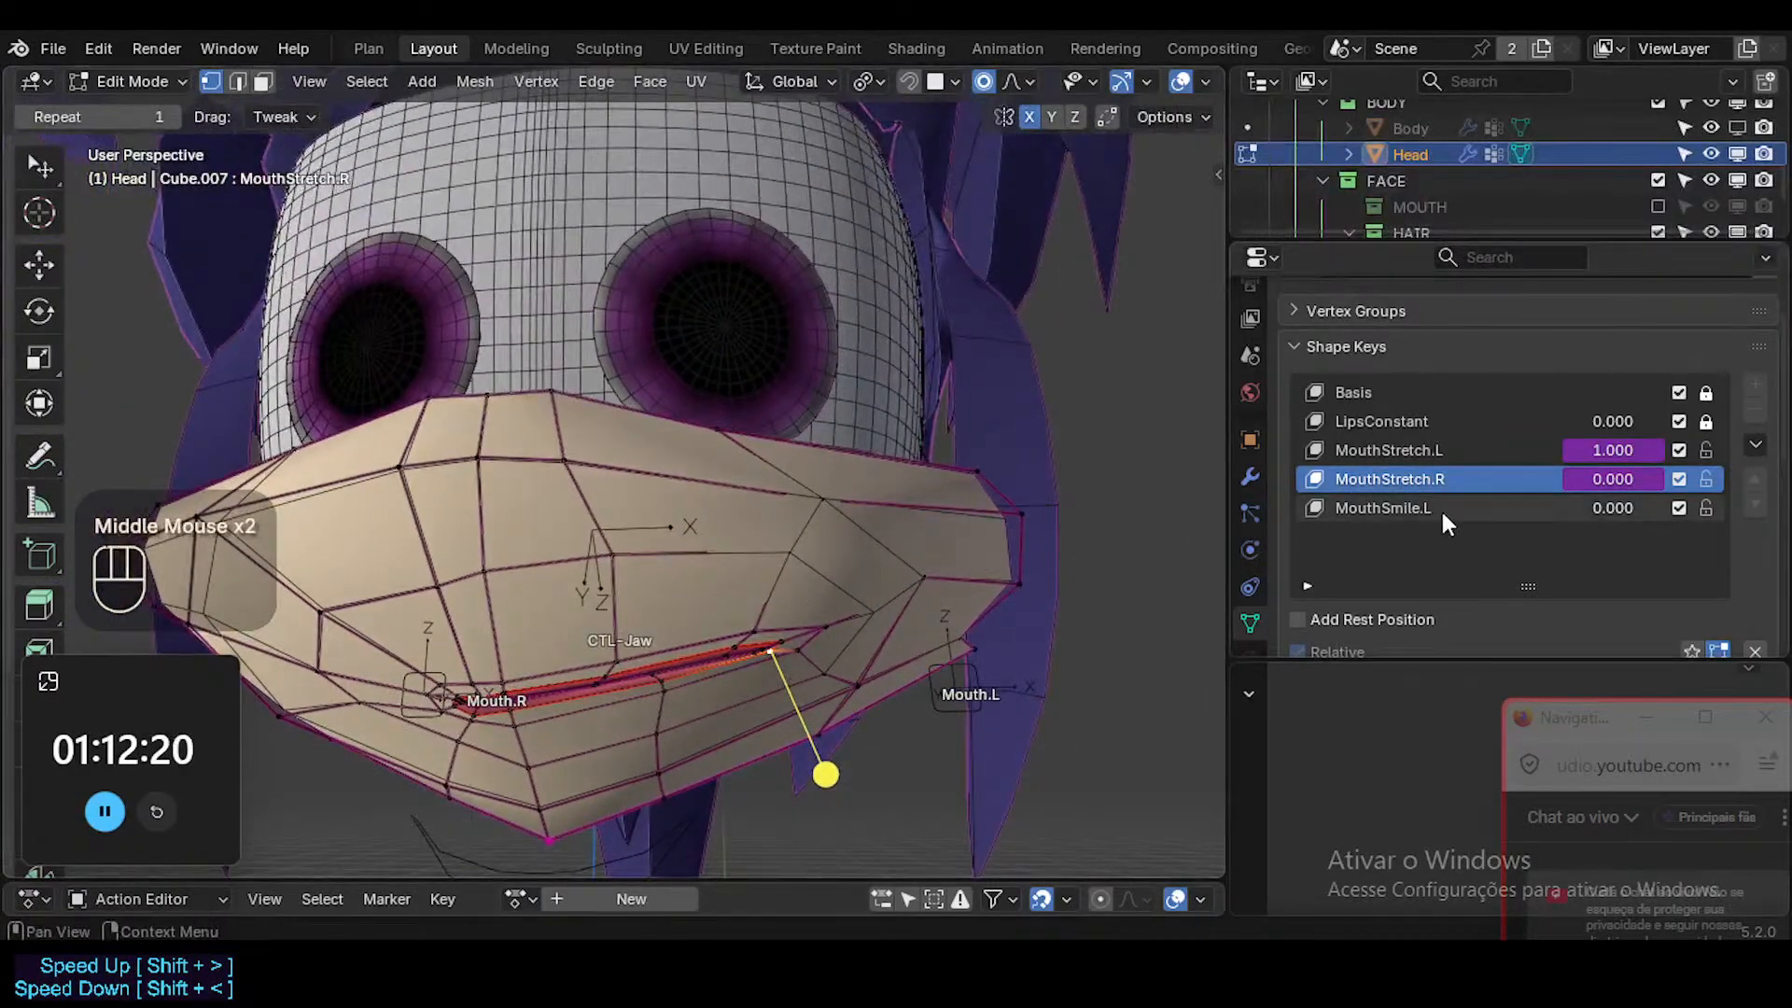
pyautogui.click(1437, 450)
pyautogui.keyDown('shift'); pyautogui.moveTo(987, 584); pyautogui.dragTo(949, 613, button='middle'); pyautogui.keyUp('shift')
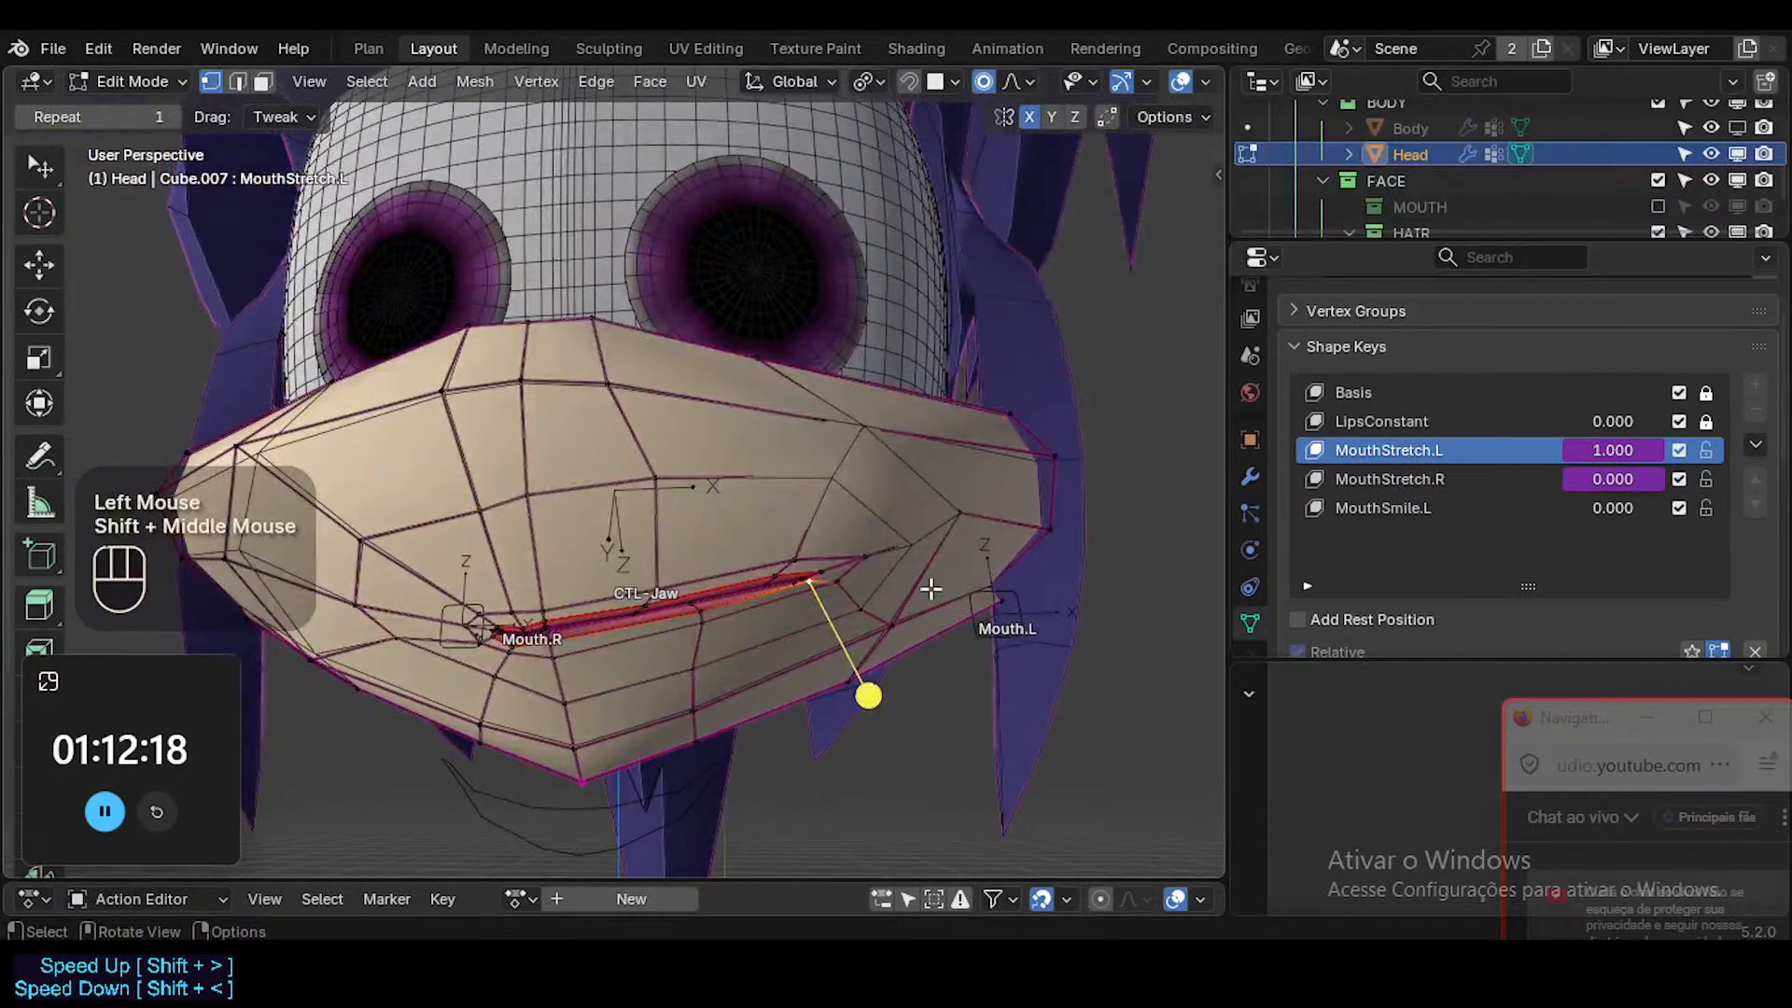
# Return to ARM-Dorothy's Pose Mode, and test the stretch alone by moving Mouth.L along global X.
pyautogui.press('Tab')
pyautogui.click(993, 586)
pyautogui.hotkey('ctrl', 'Tab')
pyautogui.click(966, 606)
pyautogui.press('g')
pyautogui.press('x')
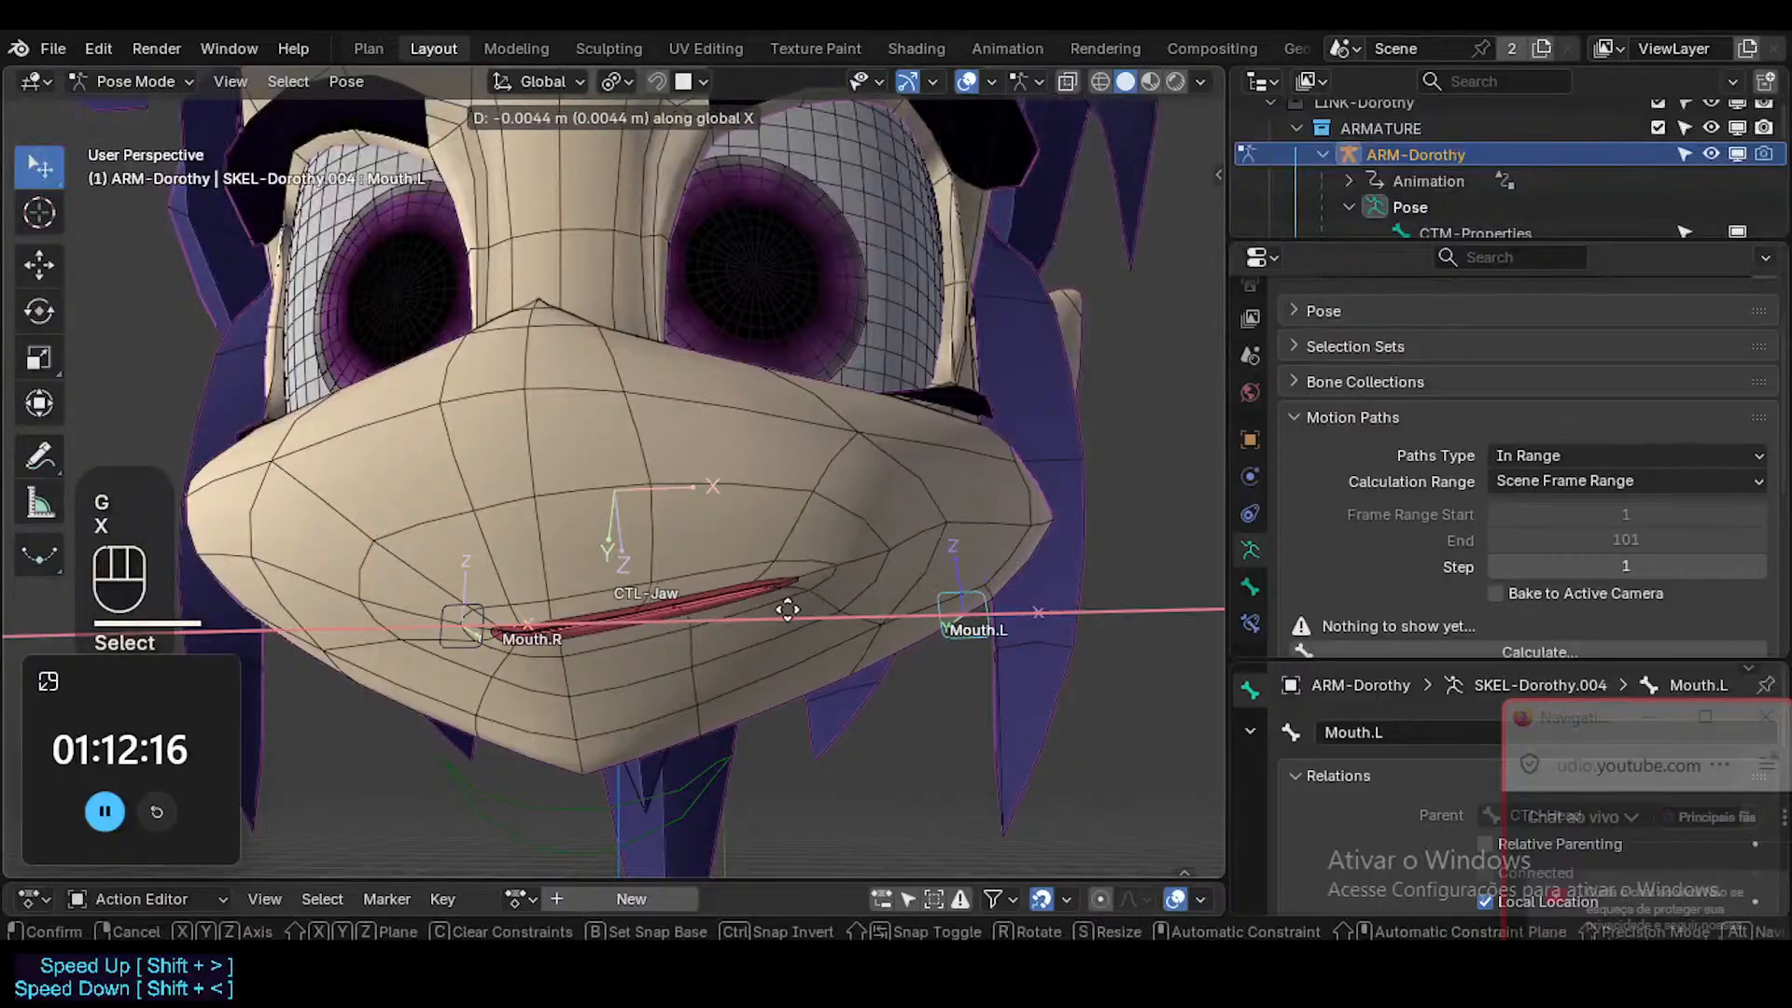
pyautogui.click(1116, 556)
# Select the Head mesh in Object Mode, and add a driver to the MouthSmile.L shape key's value.
pyautogui.hotkey('ctrl', 'Tab')
pyautogui.click(838, 502)
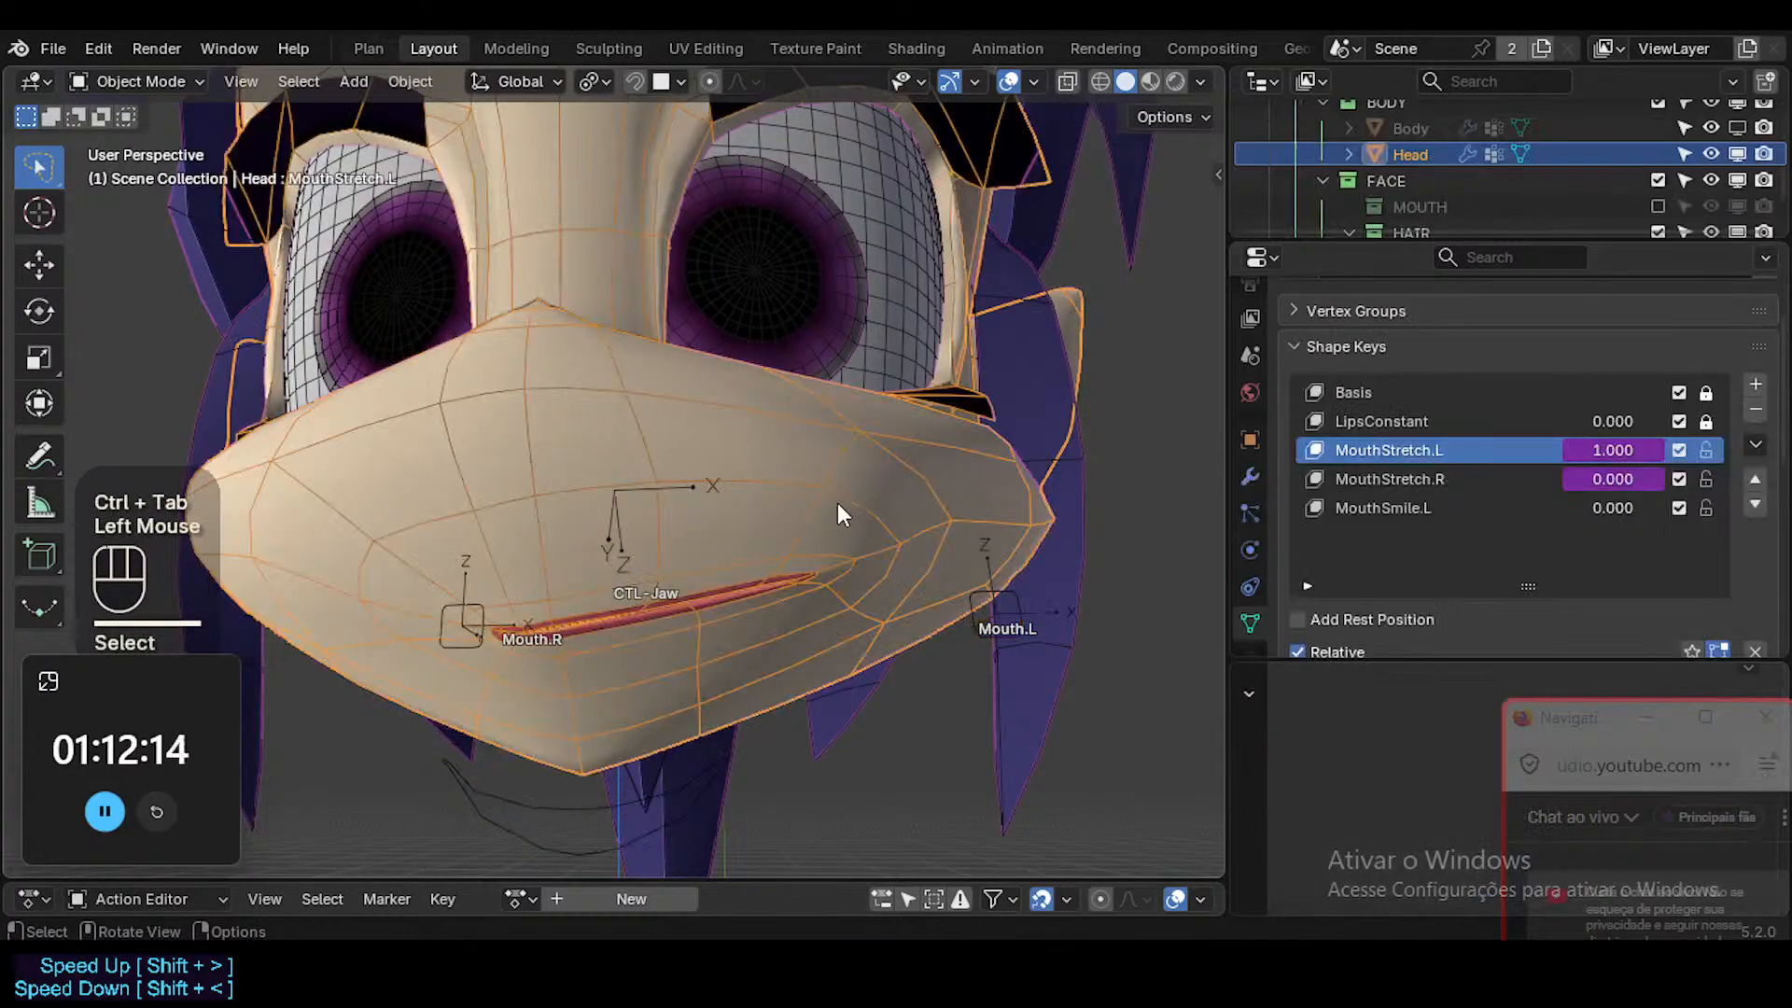
pyautogui.rightClick(1599, 501)
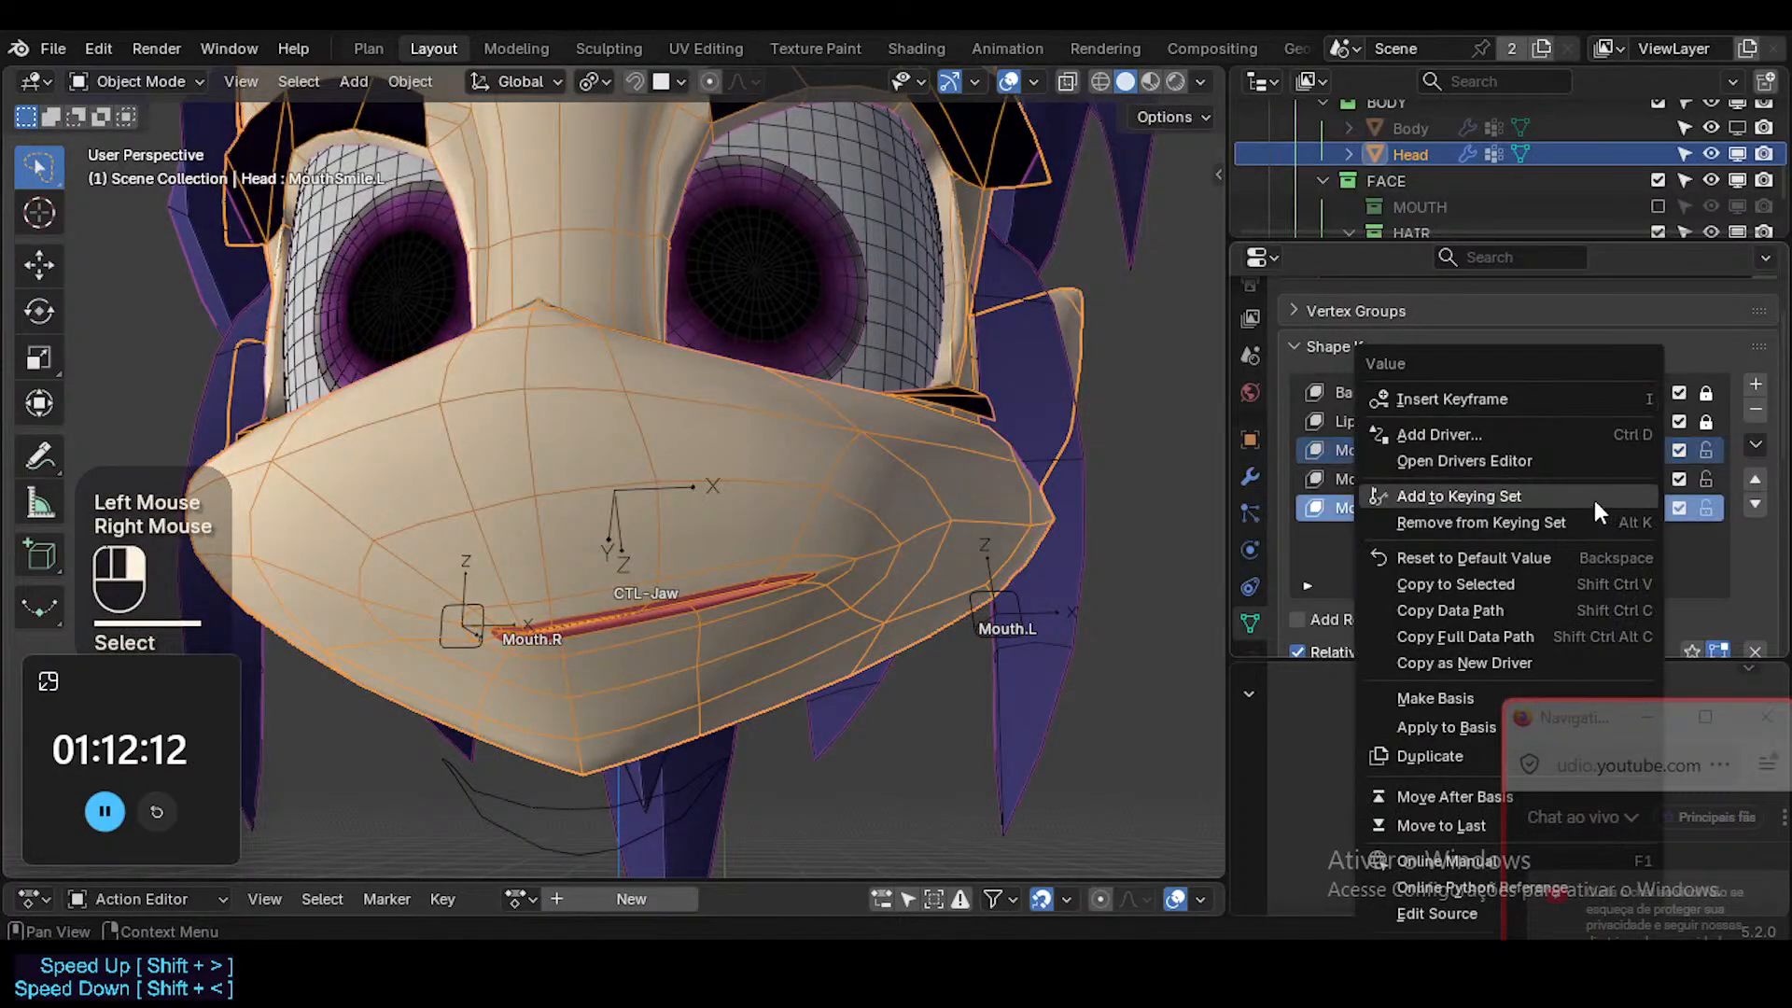
pyautogui.click(1501, 438)
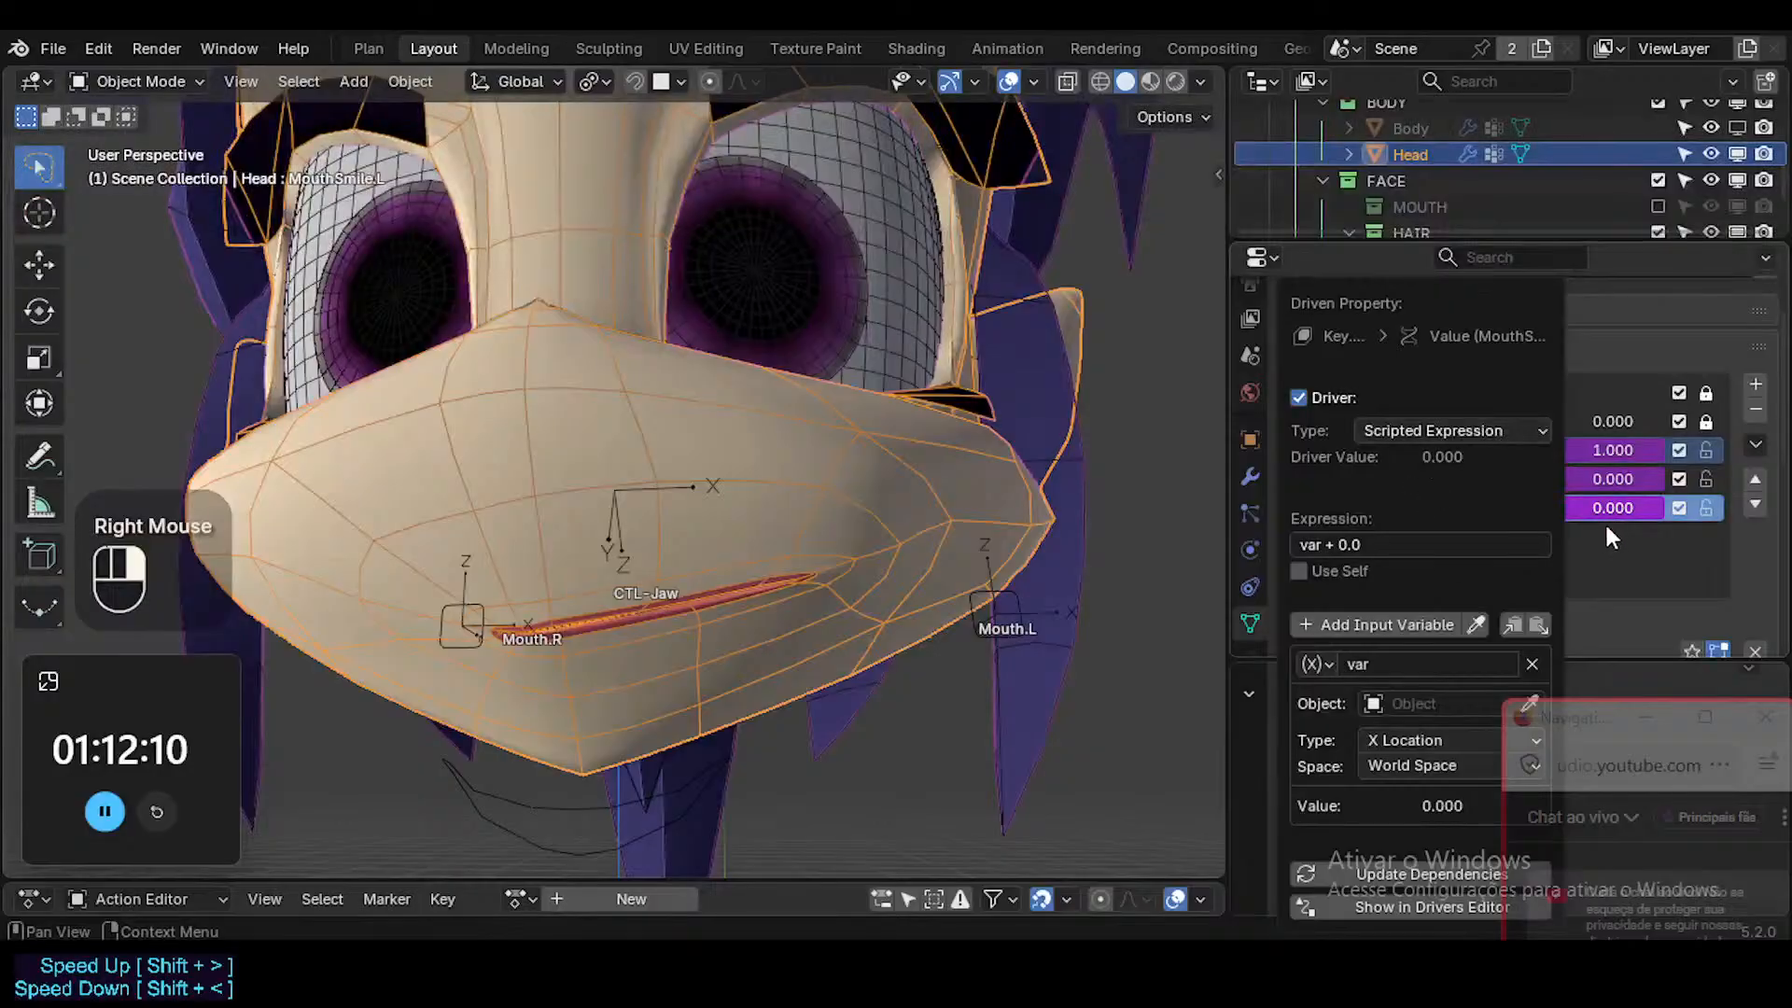
# Copy the driver of MouthStretch.L's value and paste it onto MouthSmile.L's value.
pyautogui.click(1603, 448)
pyautogui.rightClick(1575, 445)
pyautogui.click(1493, 382)
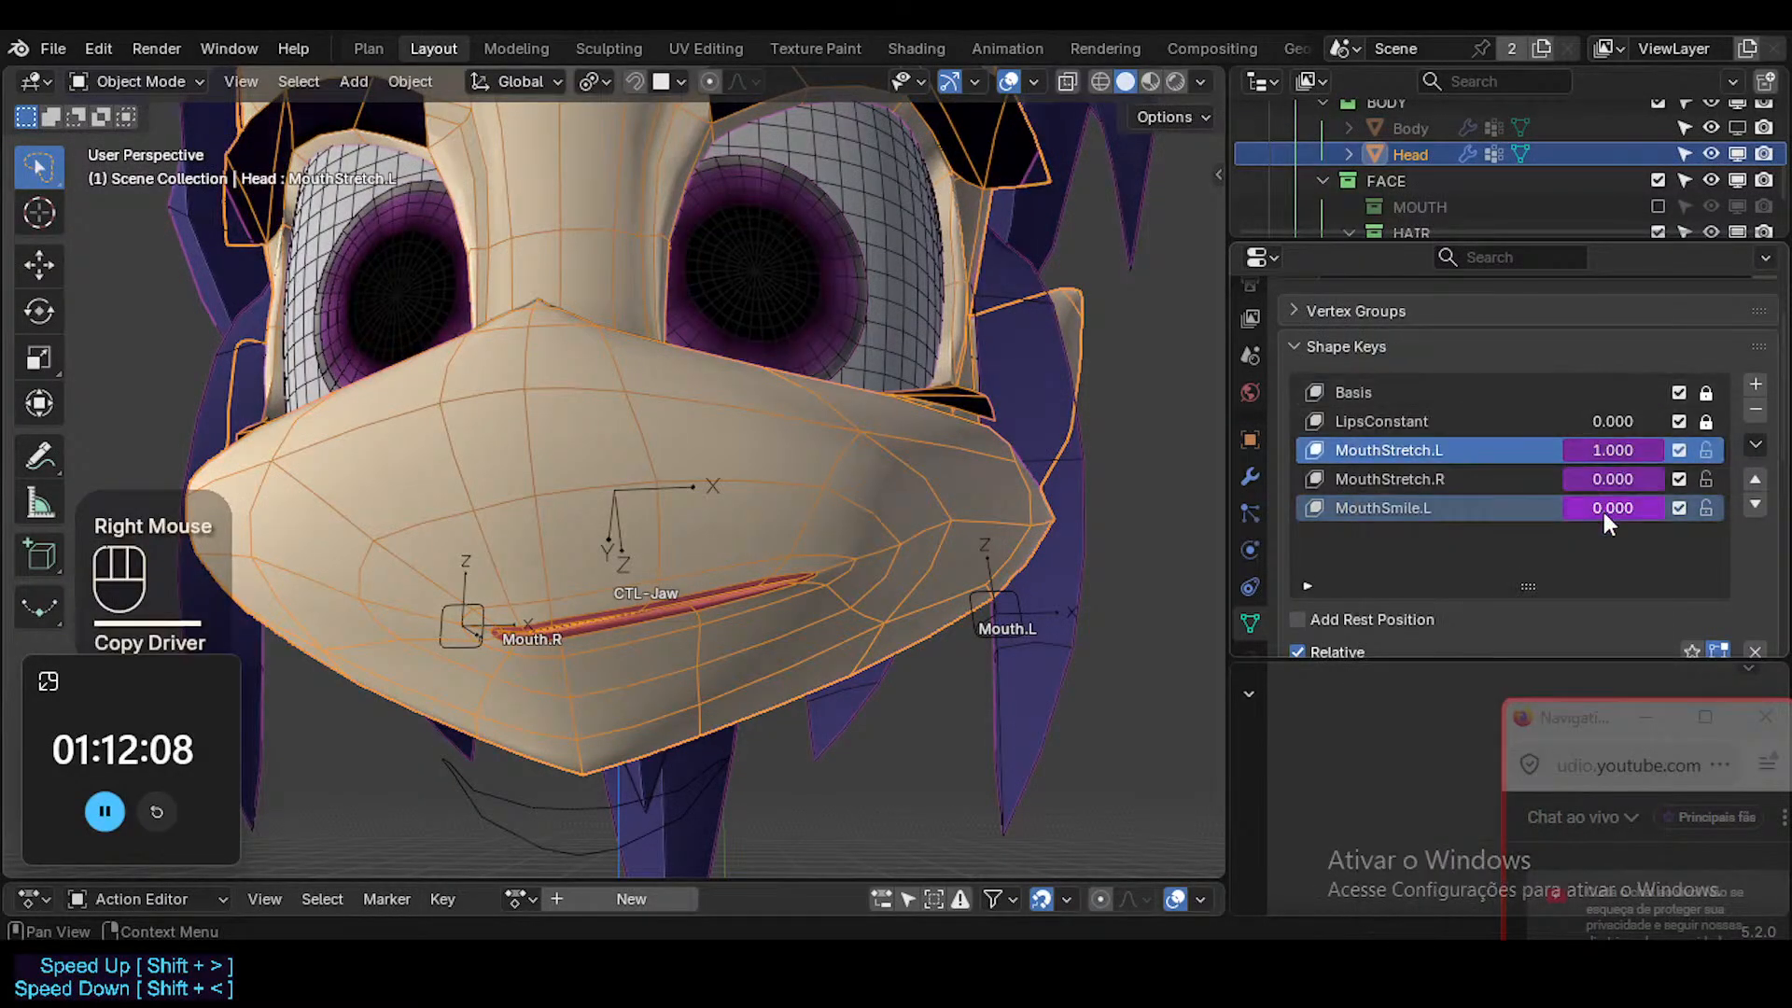
pyautogui.rightClick(1602, 508)
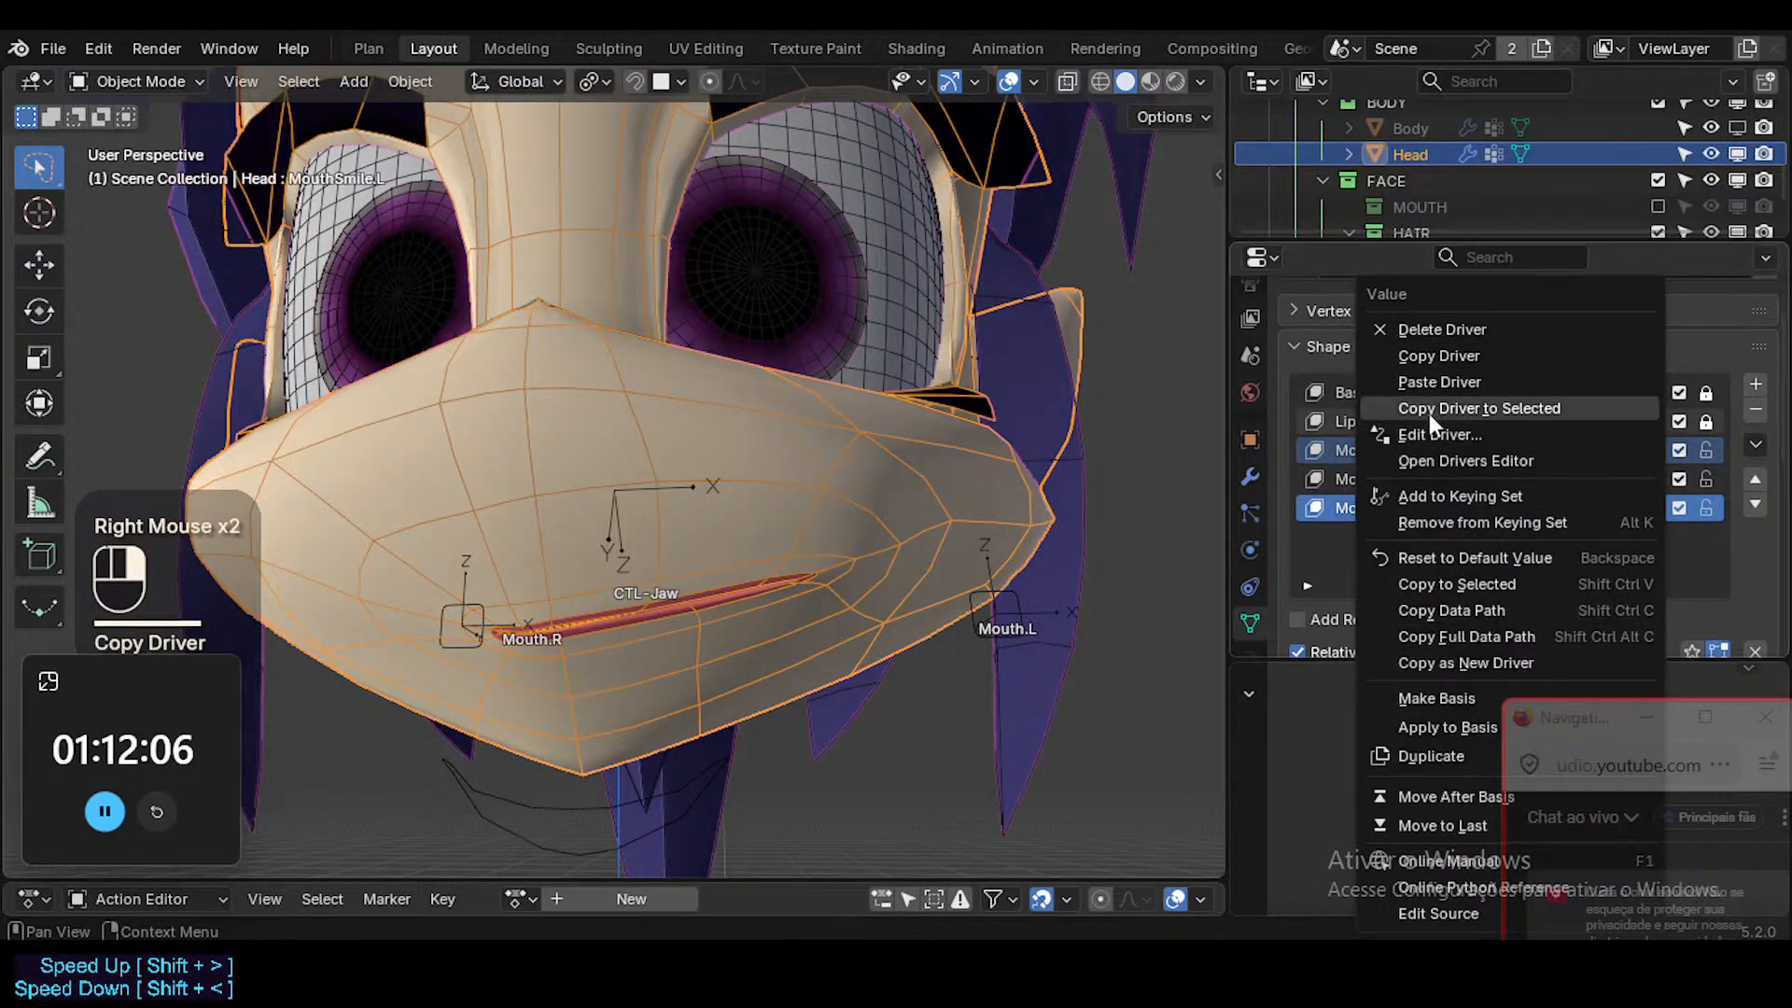
pyautogui.click(1452, 381)
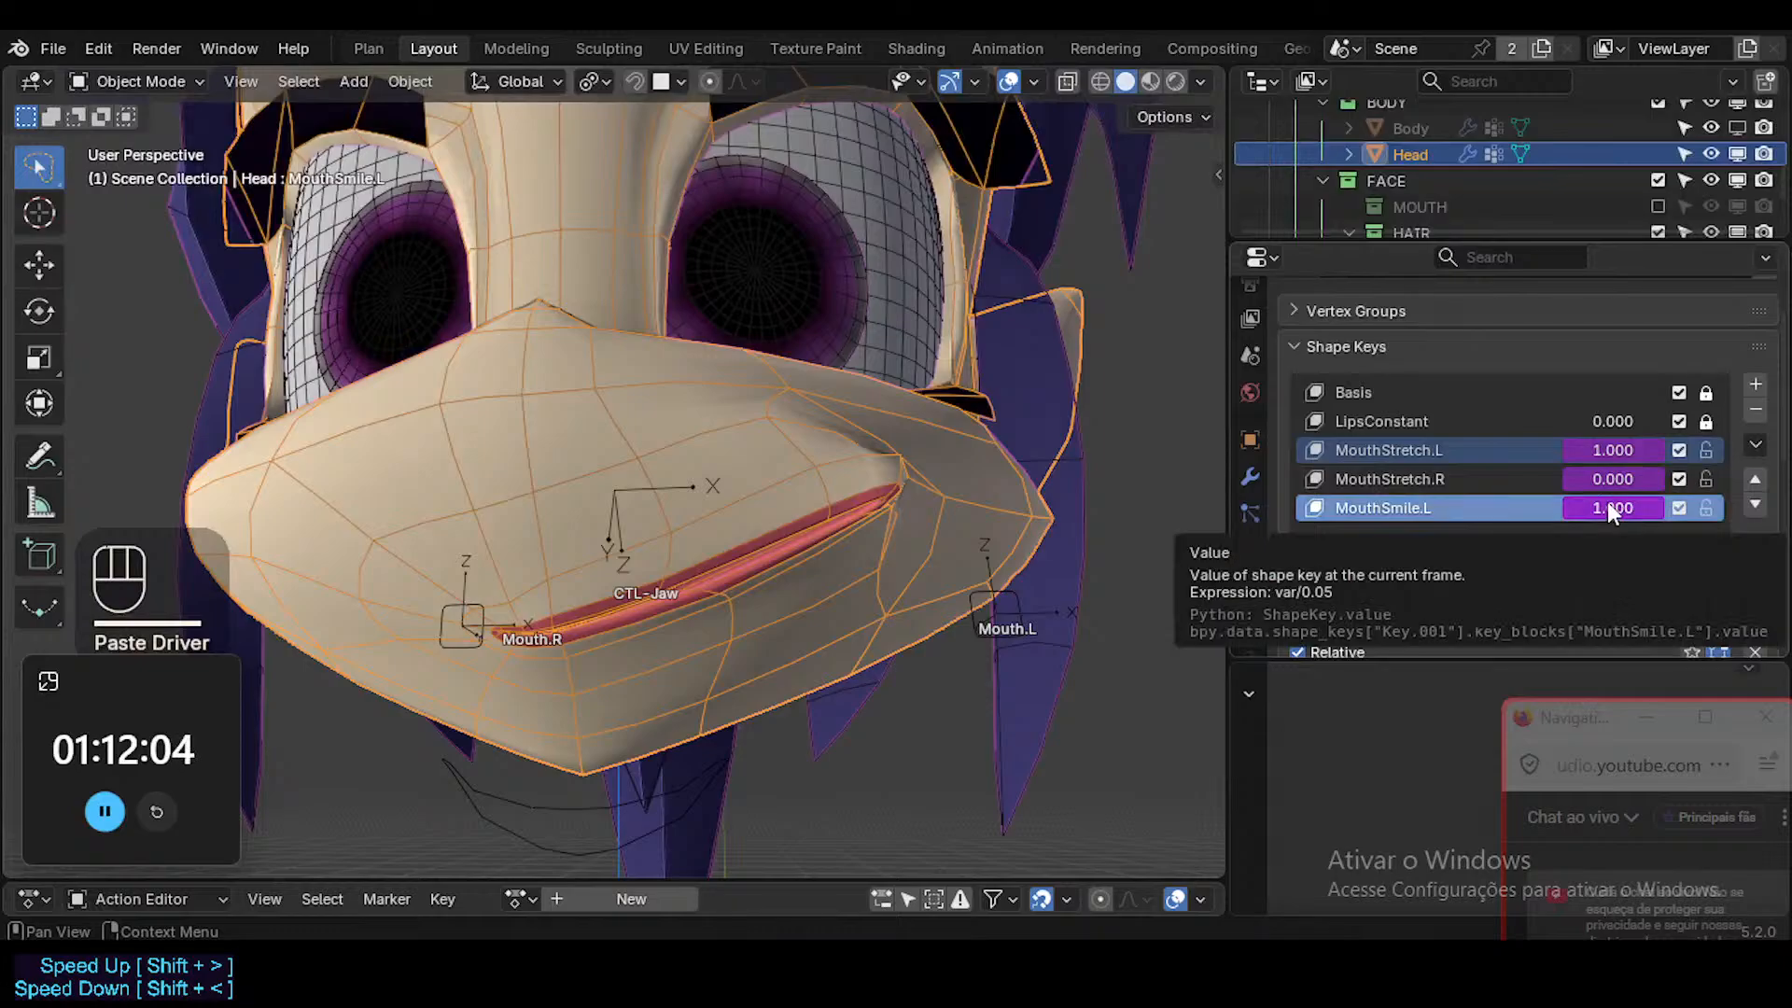
pyautogui.rightClick(1607, 508)
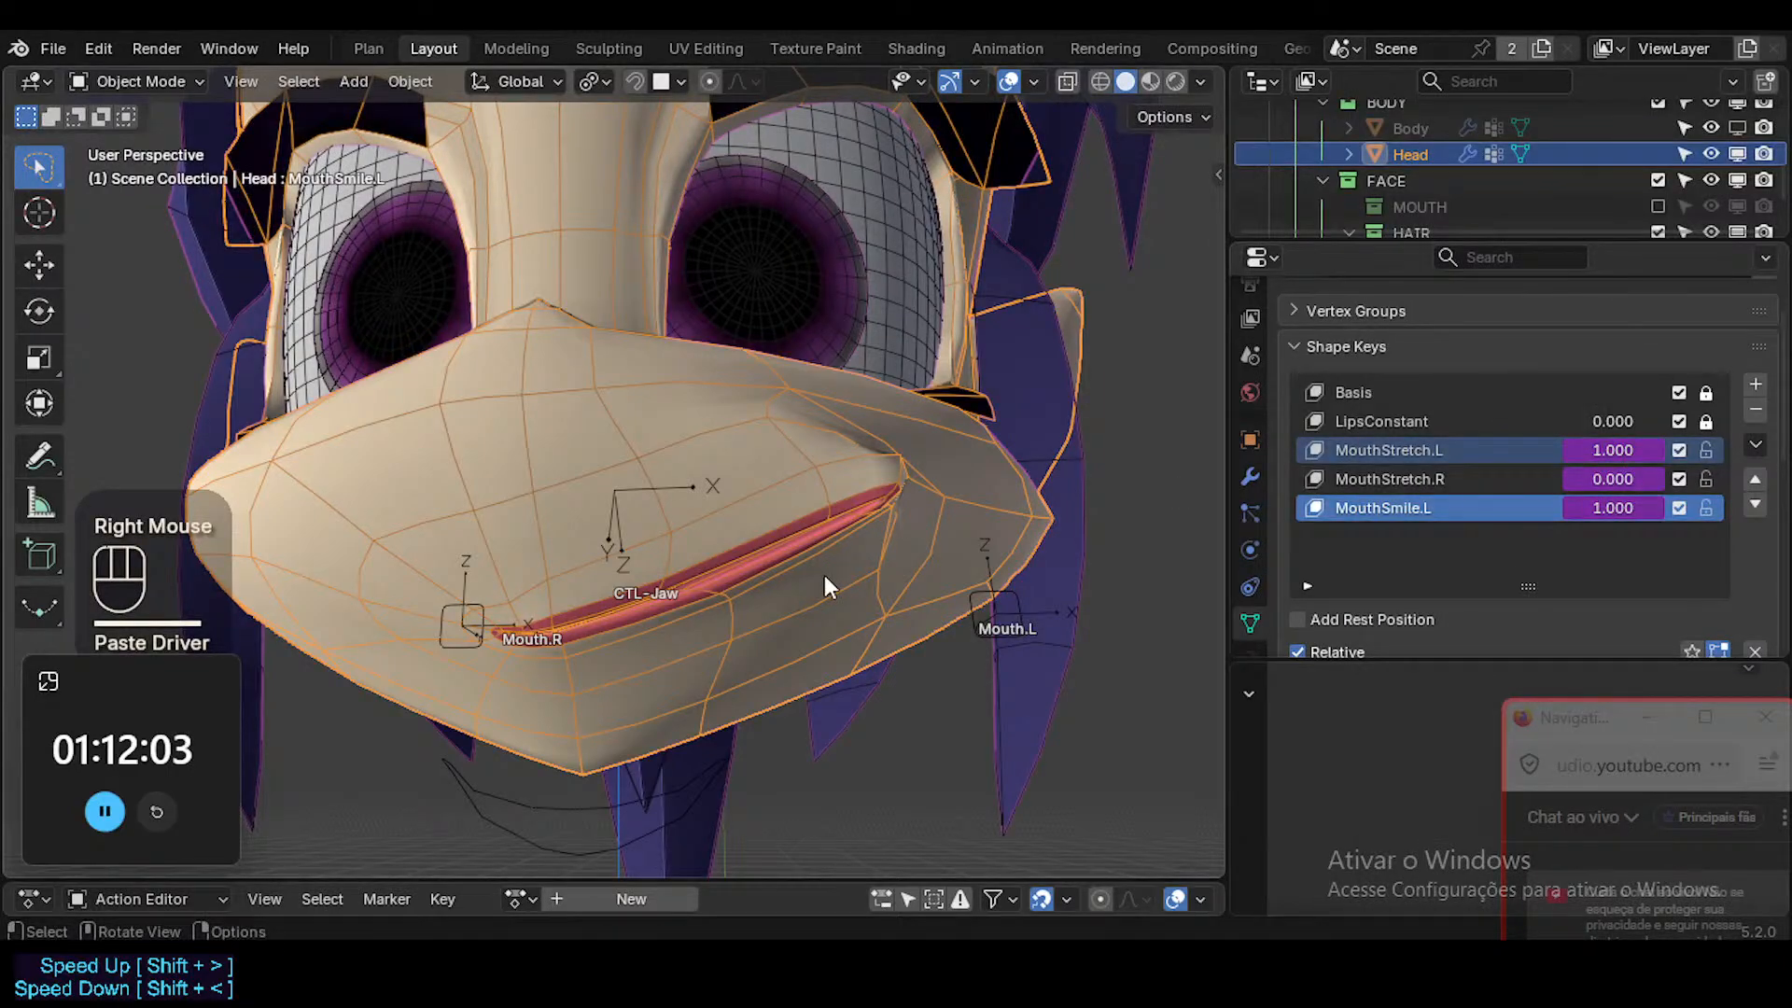
# Clear the Mouth.L bone's pose transforms in Pose Mode, and raise it along global Z by about 0.07 m.
pyautogui.doubleClick(978, 594)
pyautogui.hotkey('ctrl', 'Tab')
pyautogui.hotkey('alt', 'q')
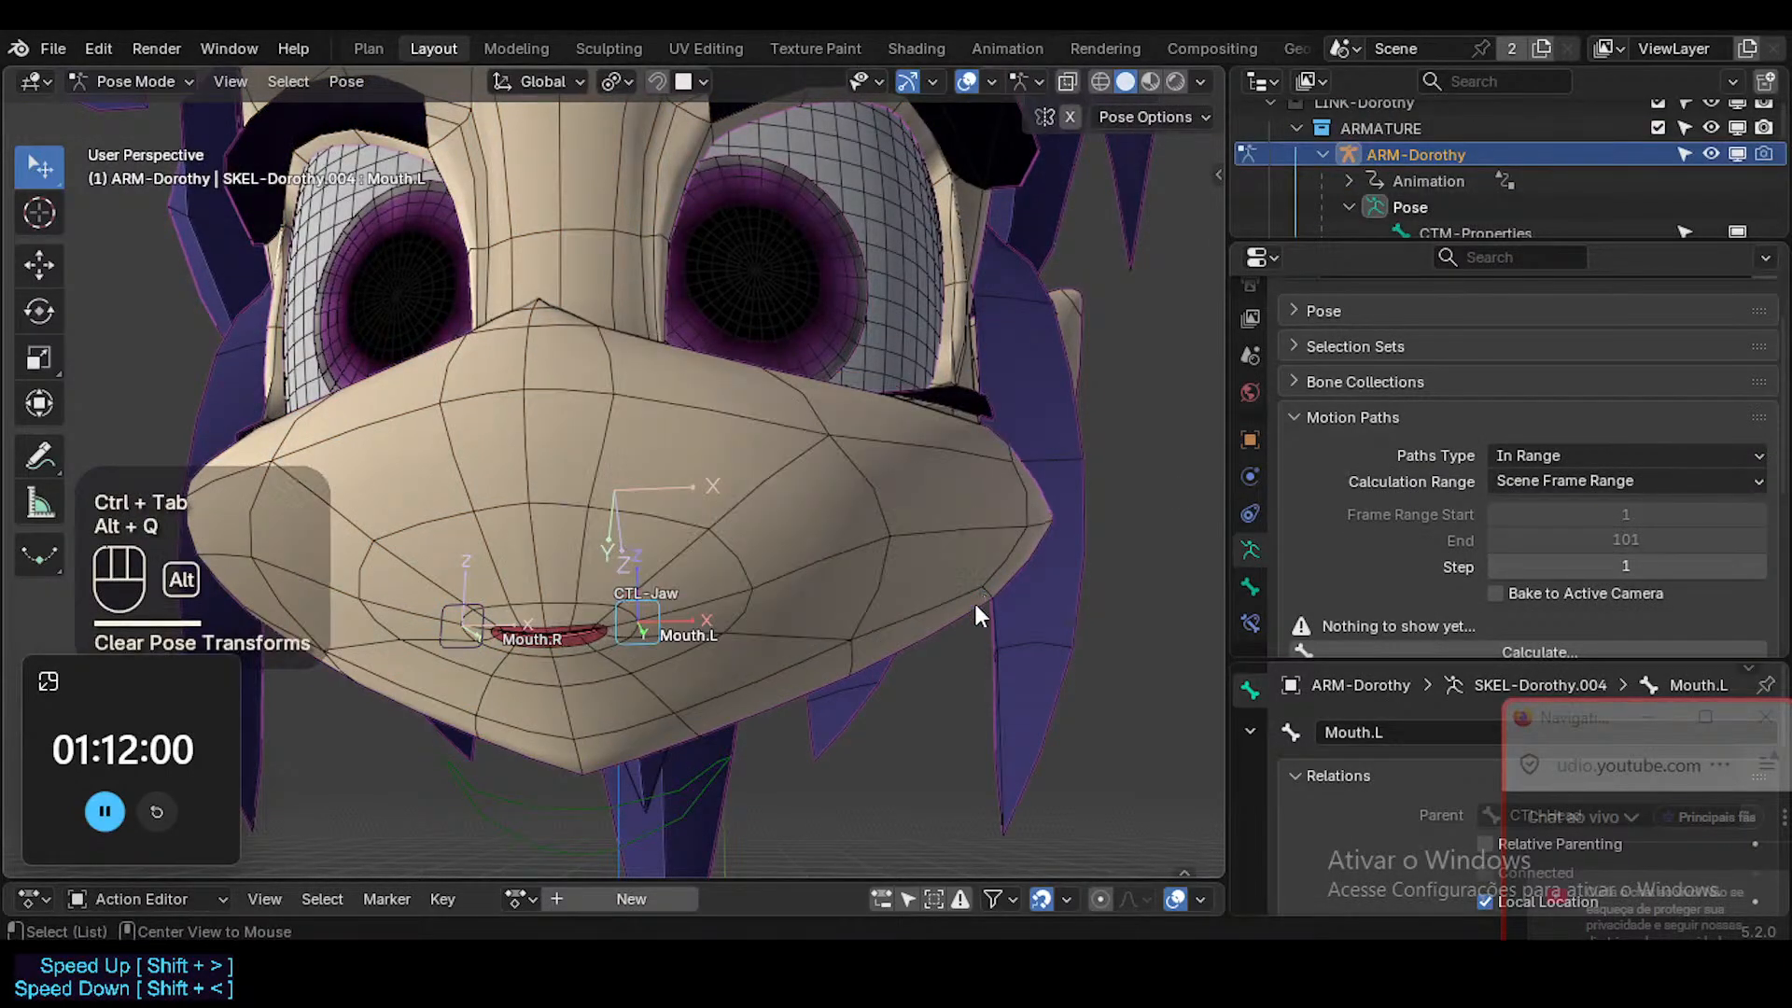
pyautogui.press('g')
pyautogui.press('z')
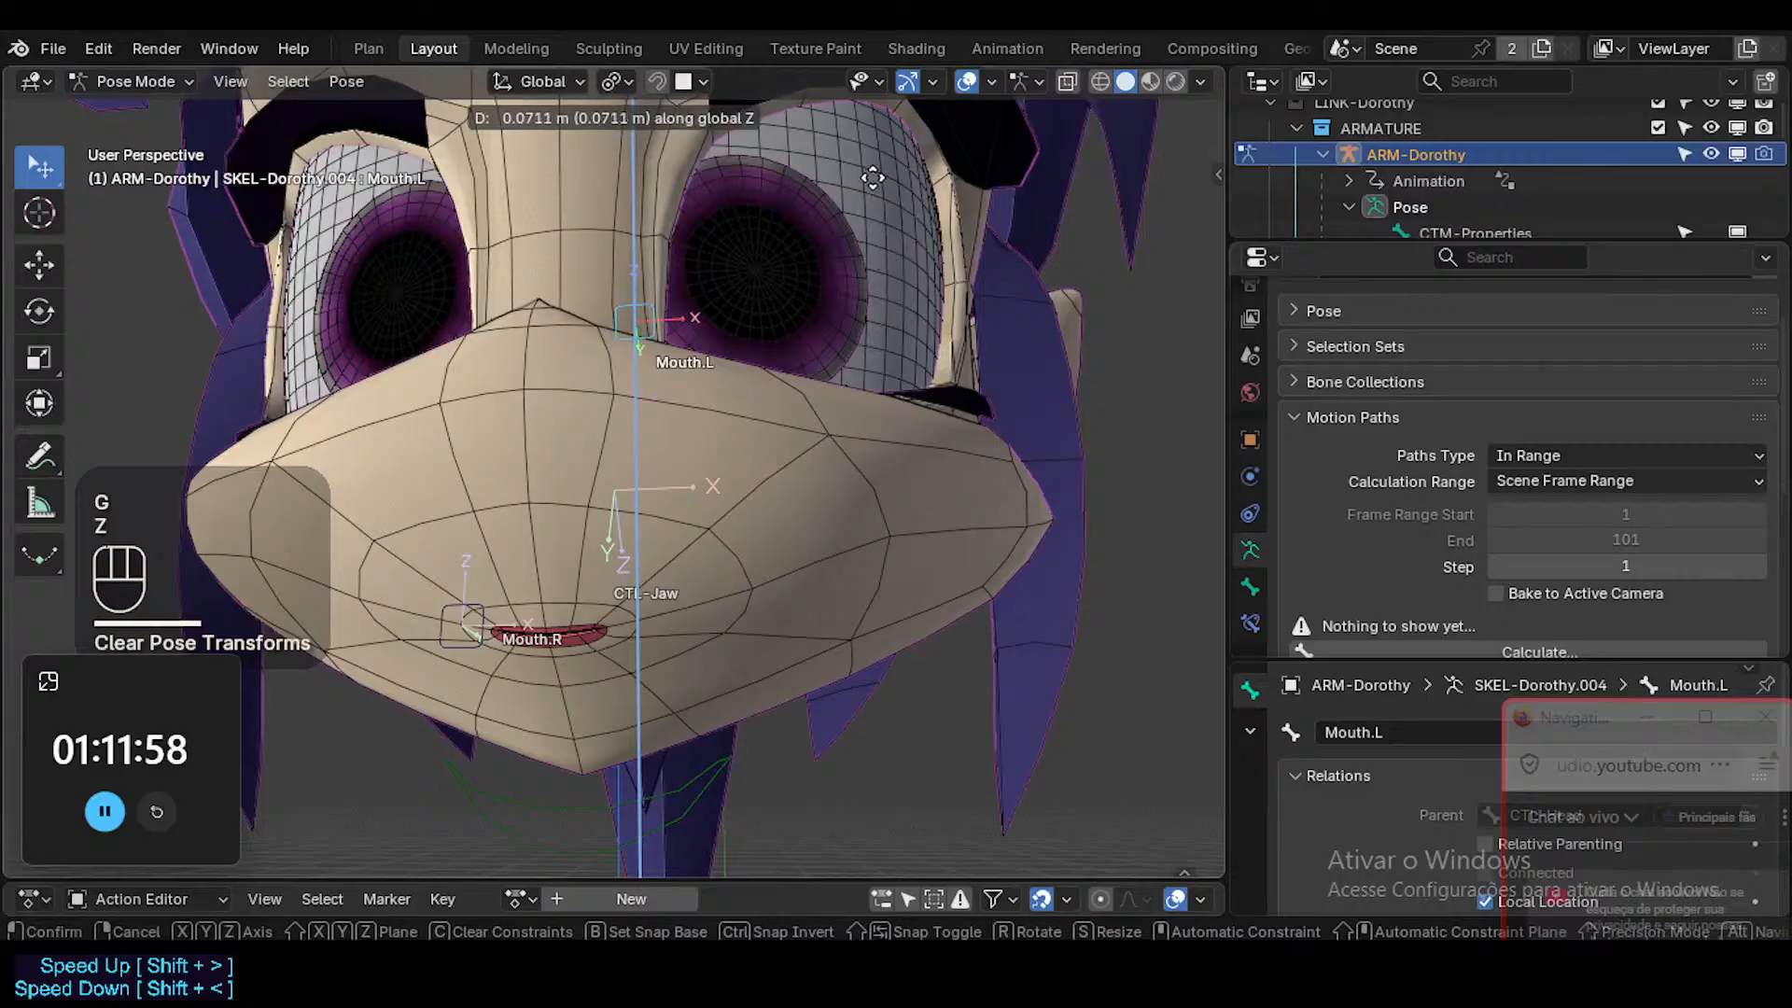
pyautogui.click(872, 177)
# Check the Head mesh's shape key values with Mouth.L raised, and return to the armature's Pose Mode.
pyautogui.hotkey('ctrl', 'Tab')
pyautogui.click(795, 560)
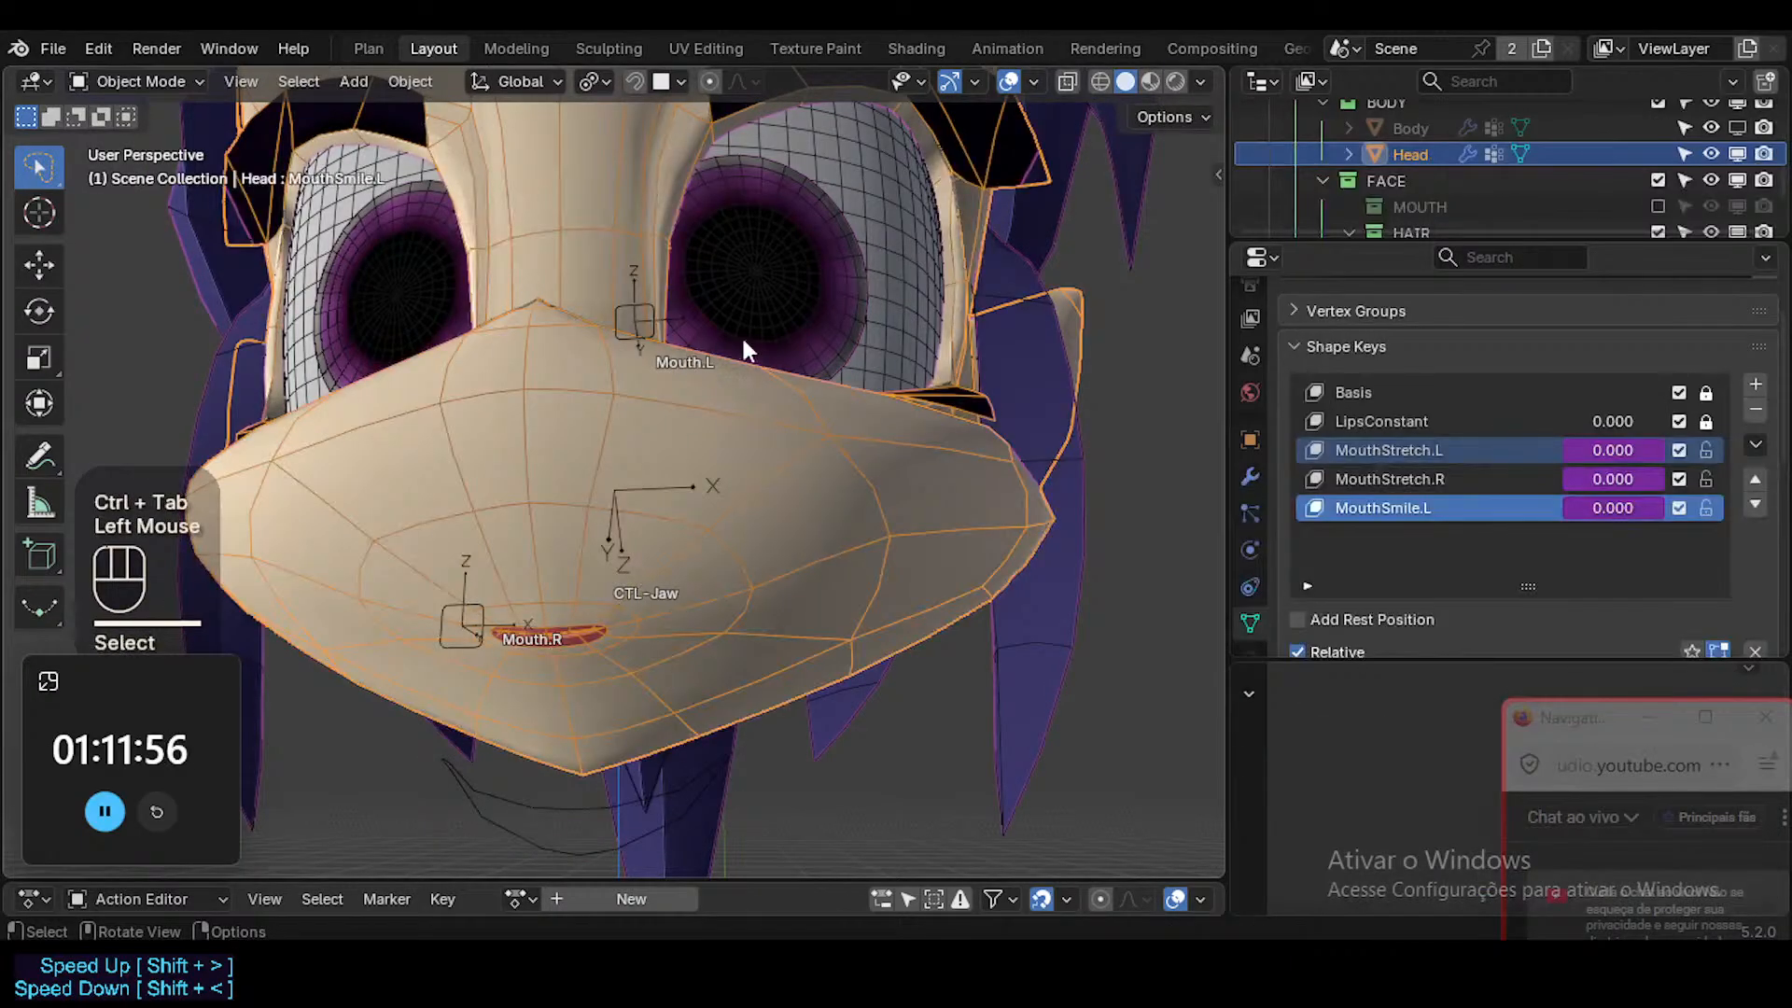
pyautogui.doubleClick(644, 321)
pyautogui.hotkey('ctrl', 'Tab')
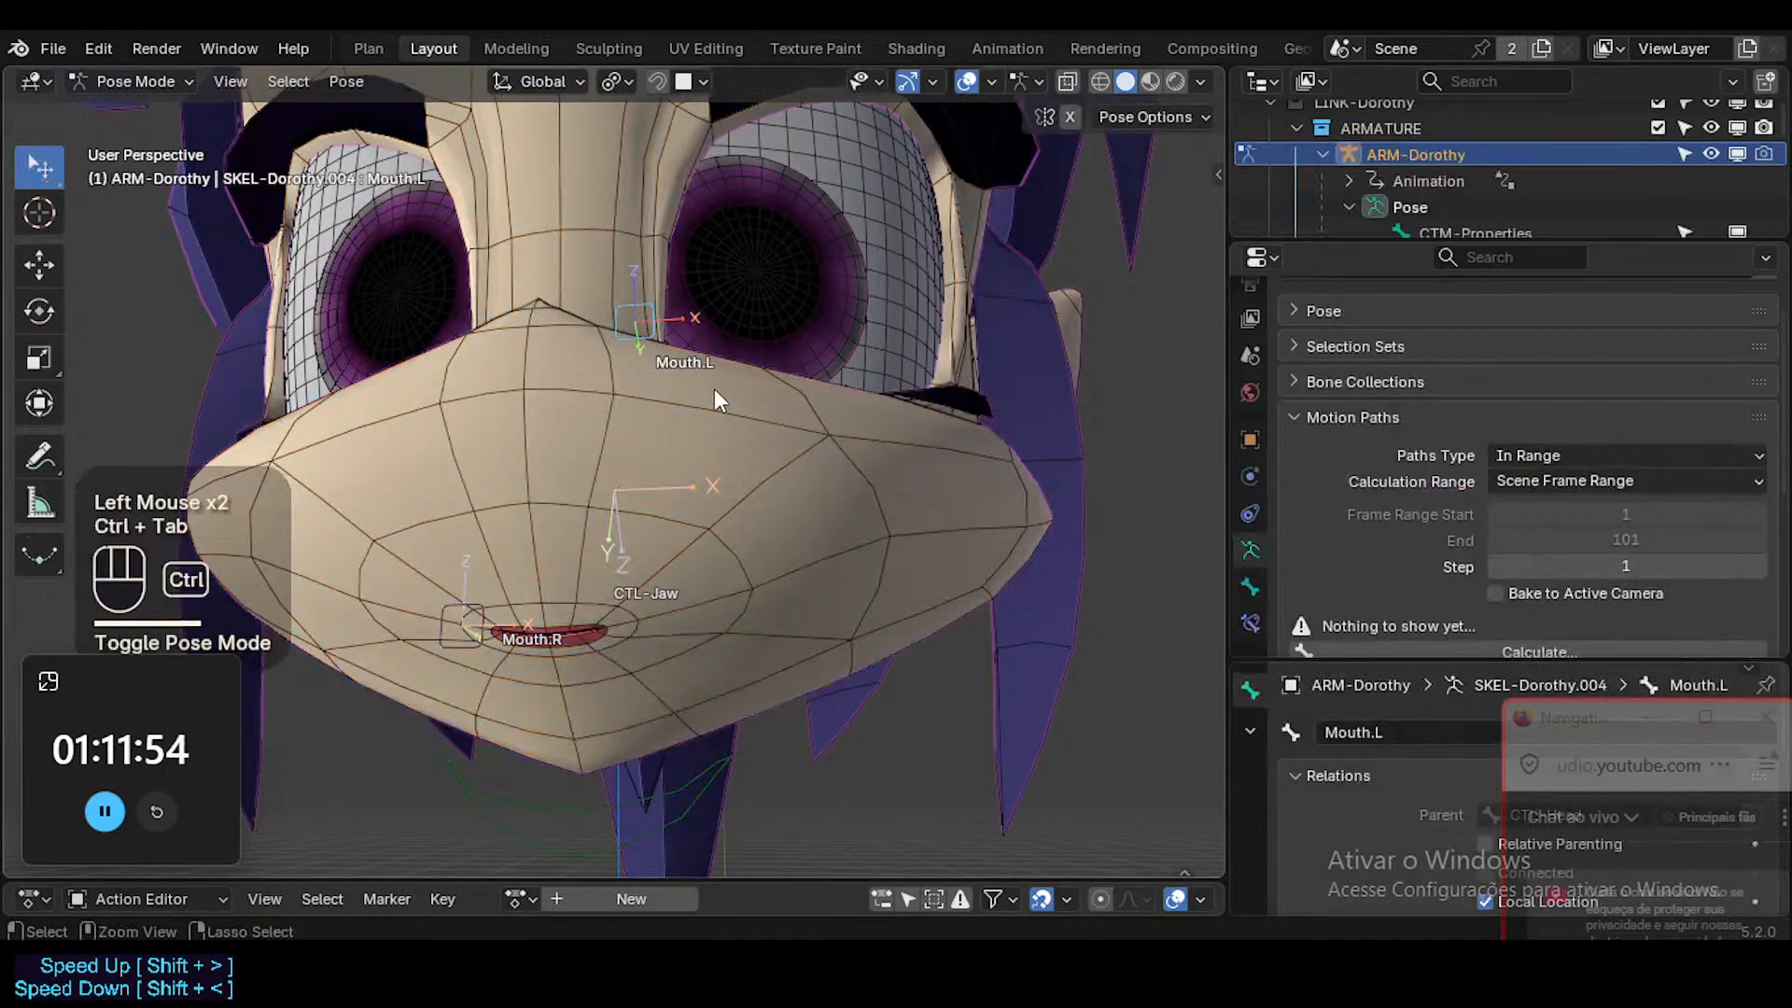
pyautogui.hotkey('ctrl', 'Tab')
pyautogui.click(791, 502)
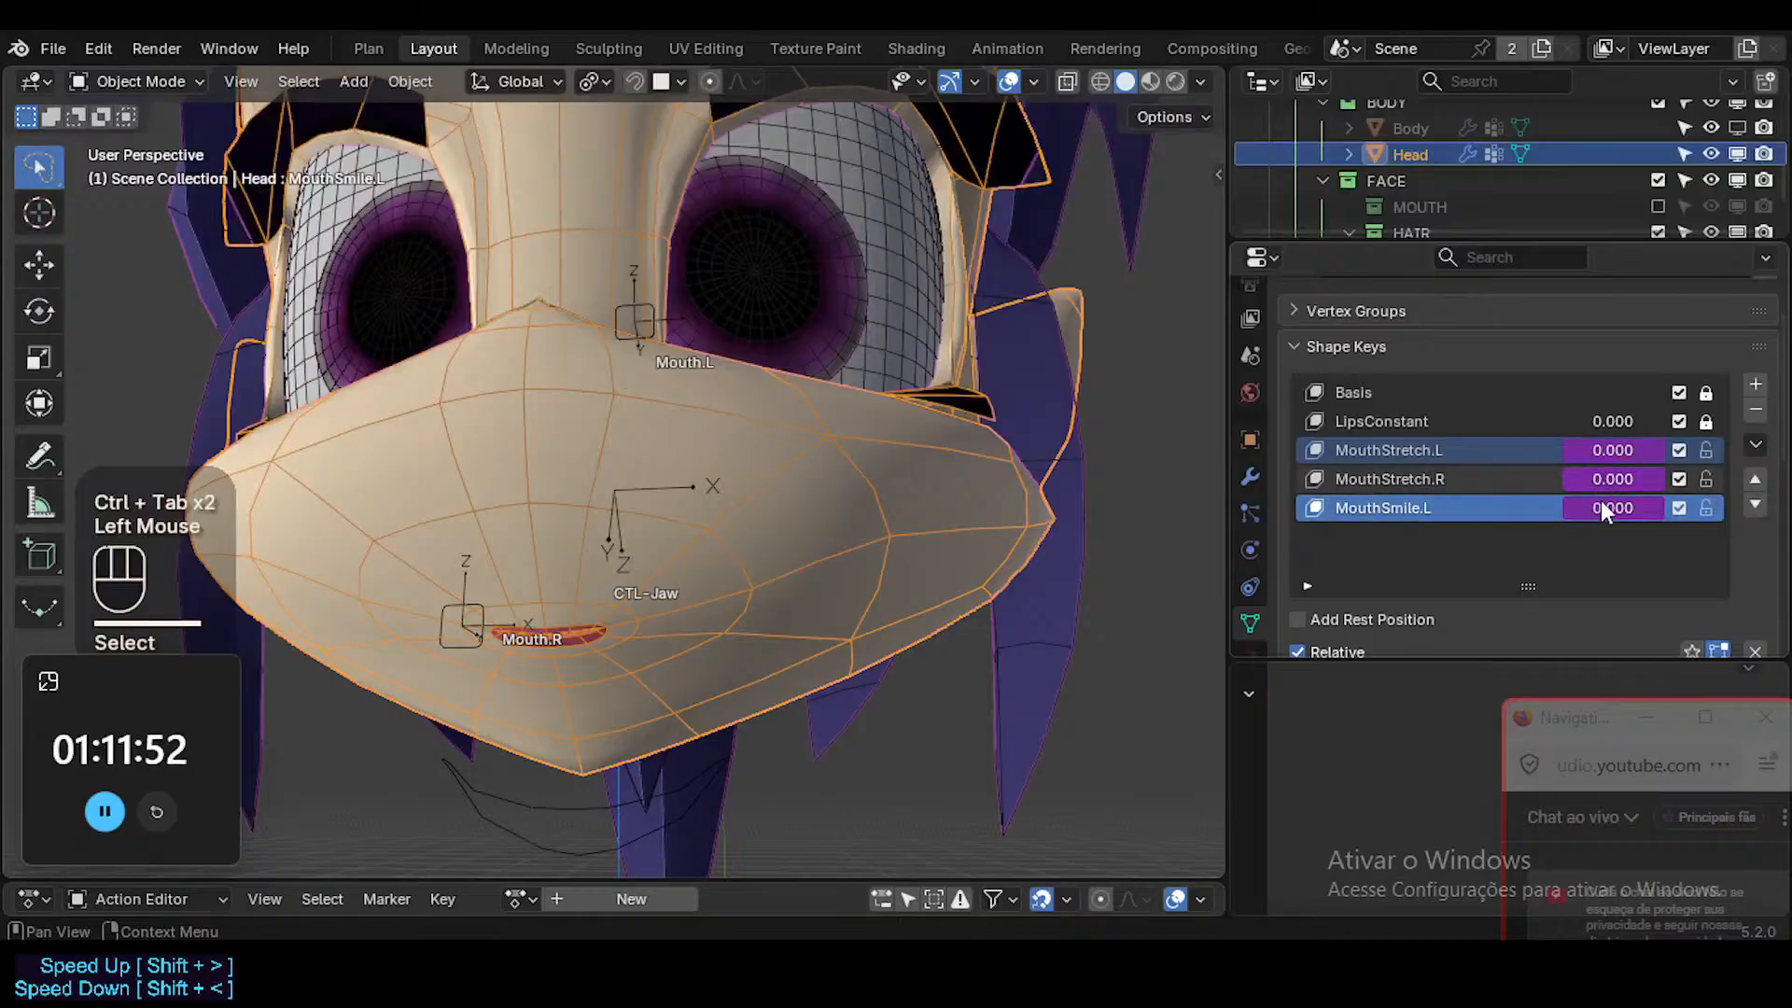
pyautogui.doubleClick(646, 327)
pyautogui.hotkey('ctrl', 'Tab')
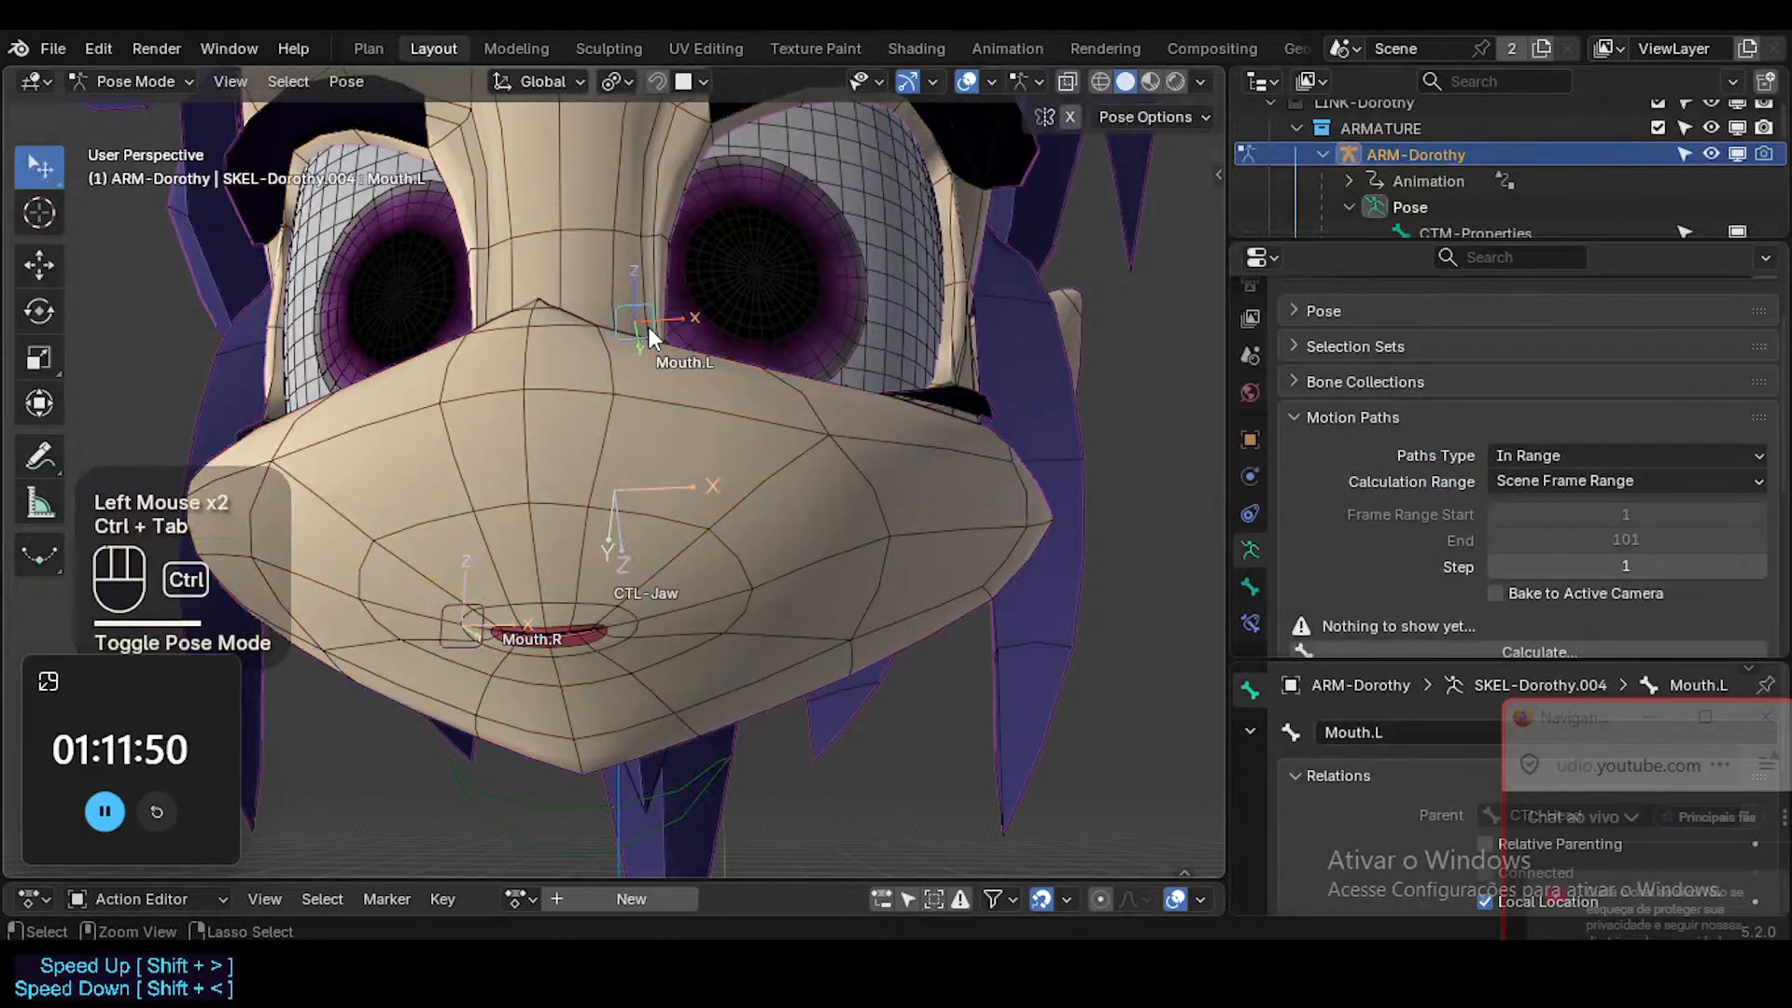
# Set the maximum Z of Mouth.L's Limit Location constraint to 0.03 m.
pyautogui.click(1251, 622)
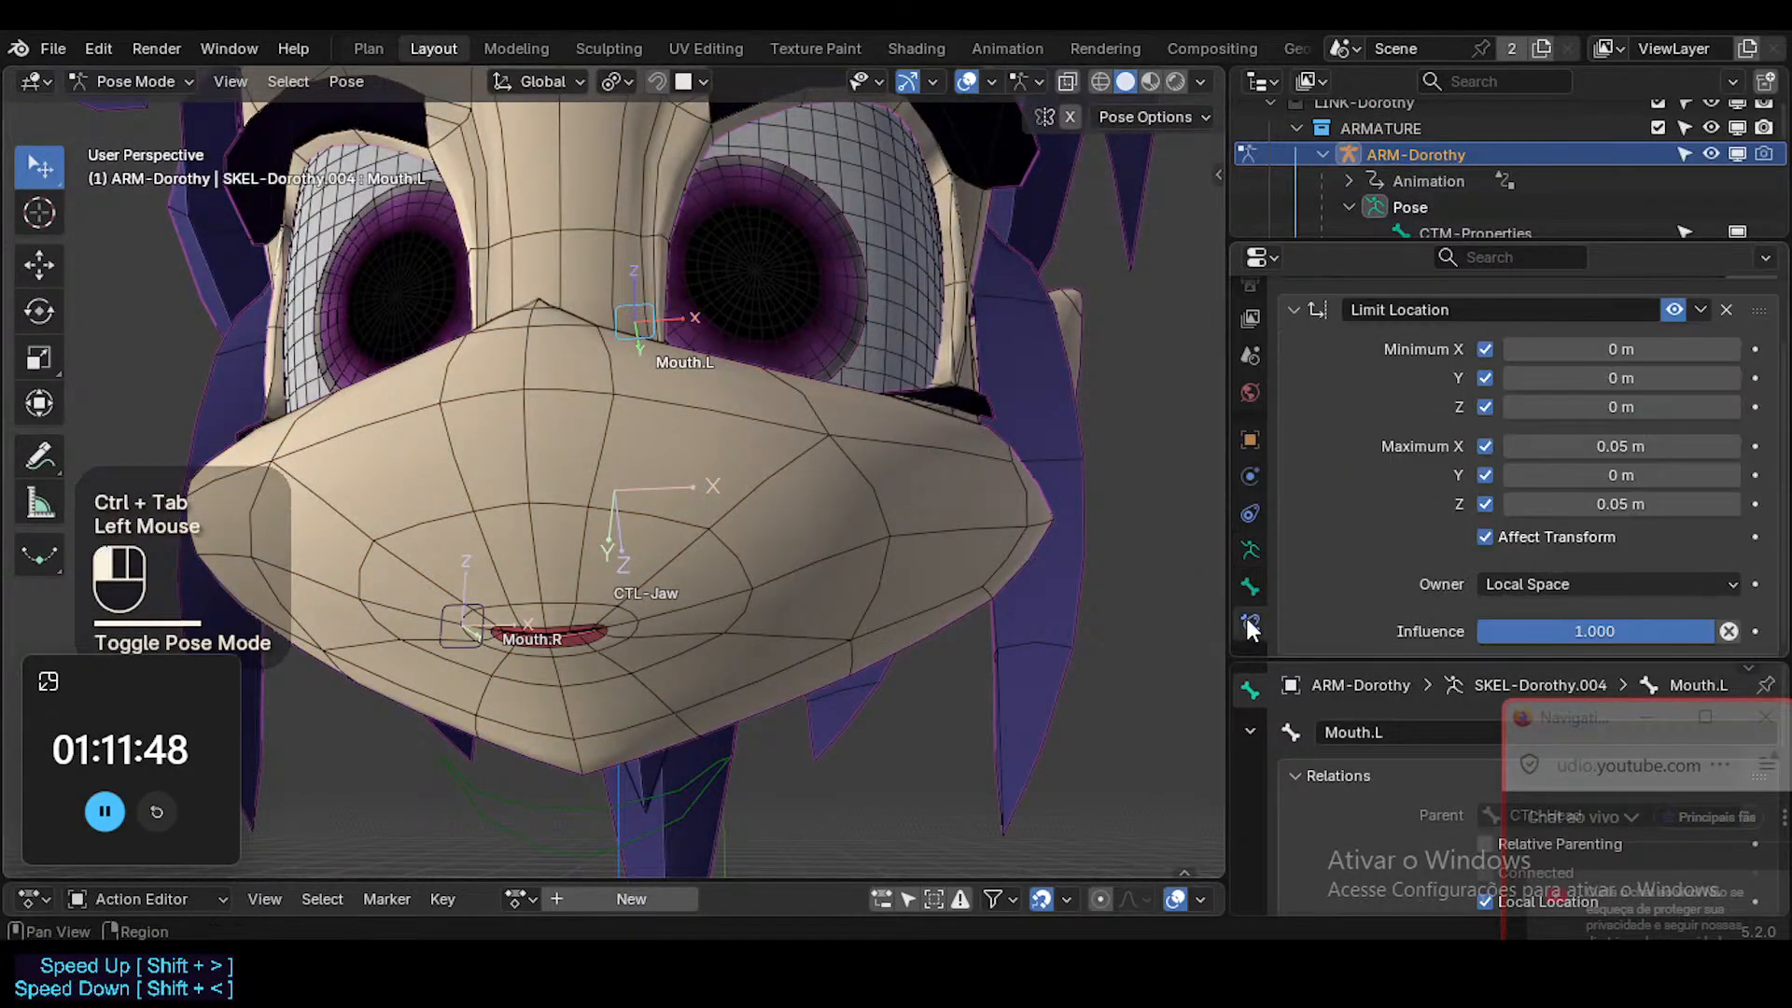
pyautogui.click(1618, 504)
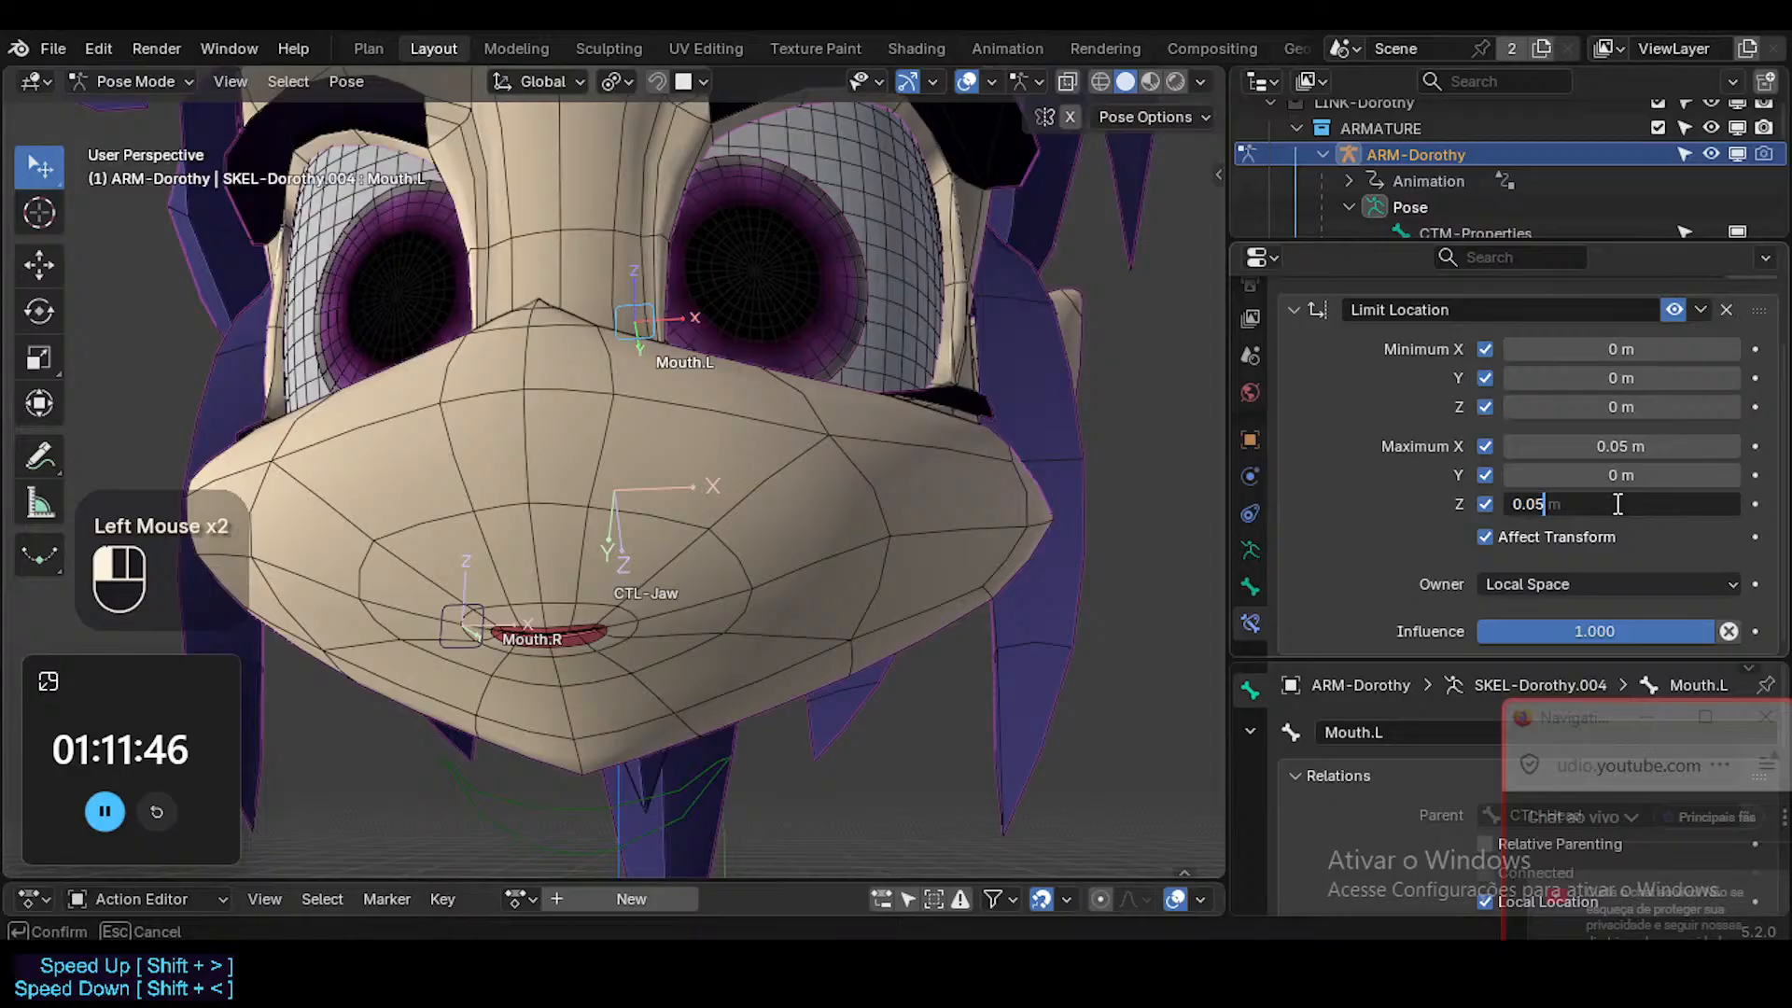
pyautogui.press('Return')
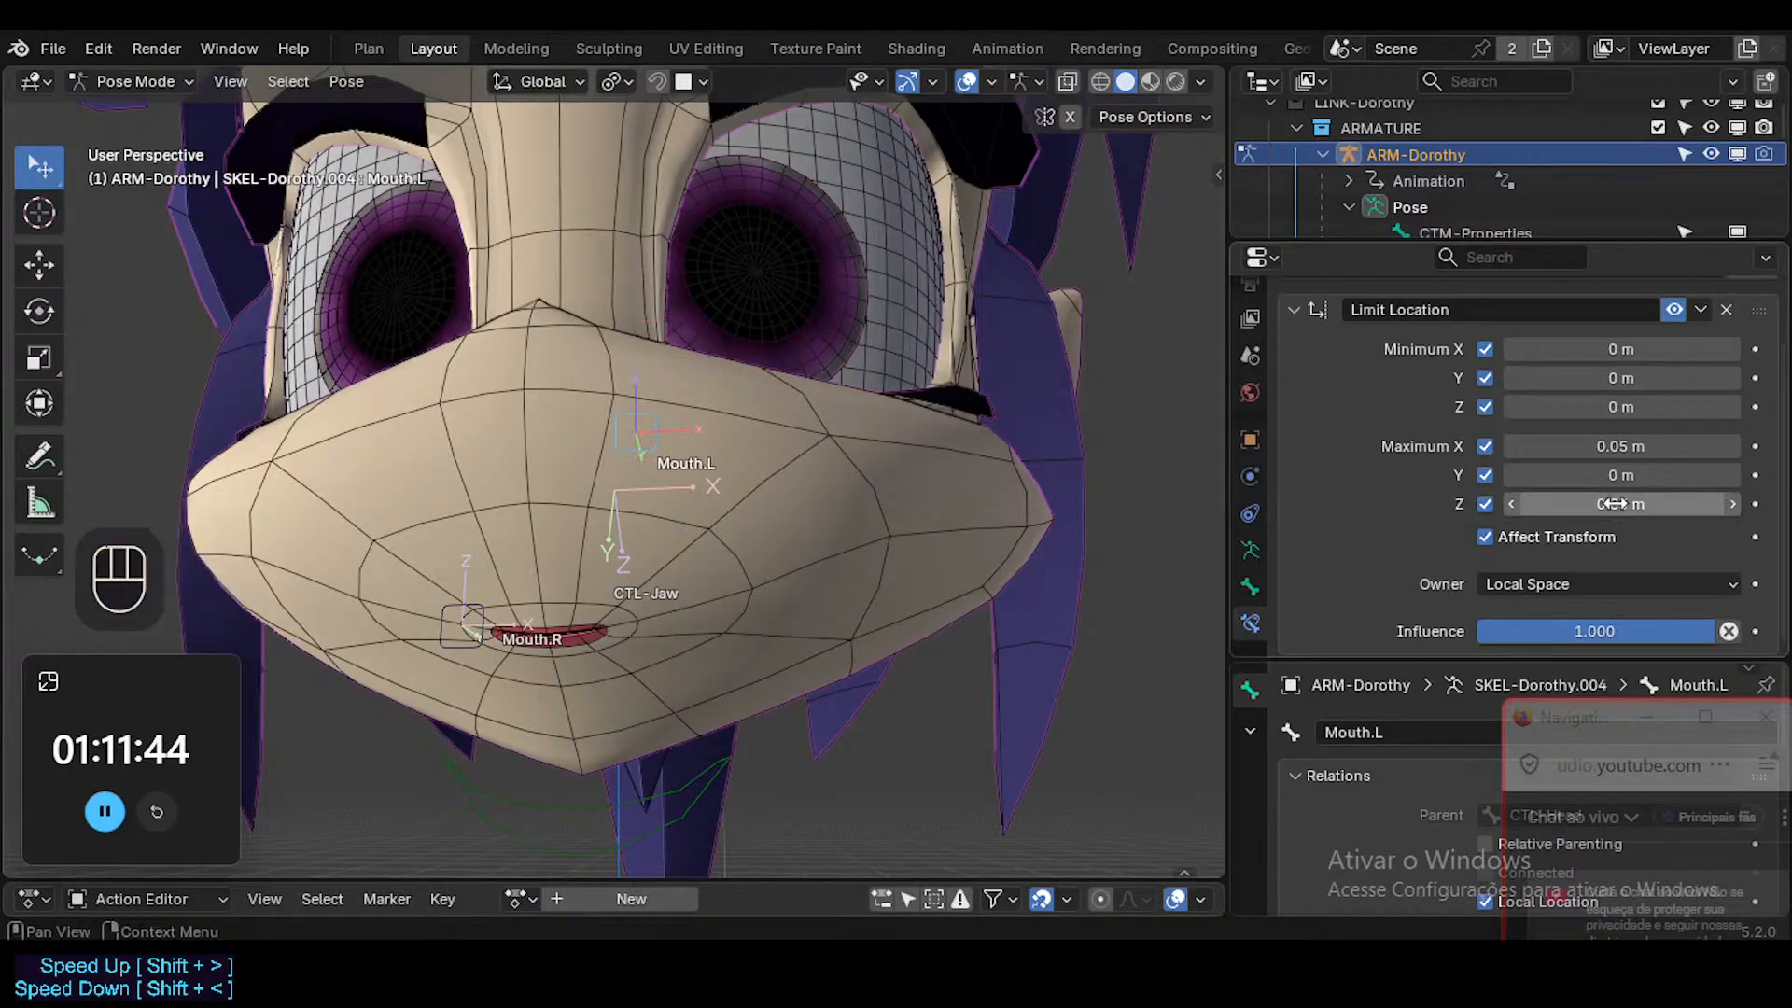
# Set the minimum Z of Mouth.L's Limit Location constraint to -0.03 m by reusing the maximum Z value with a negative sign.
pyautogui.hotkey('ctrl', 'c')
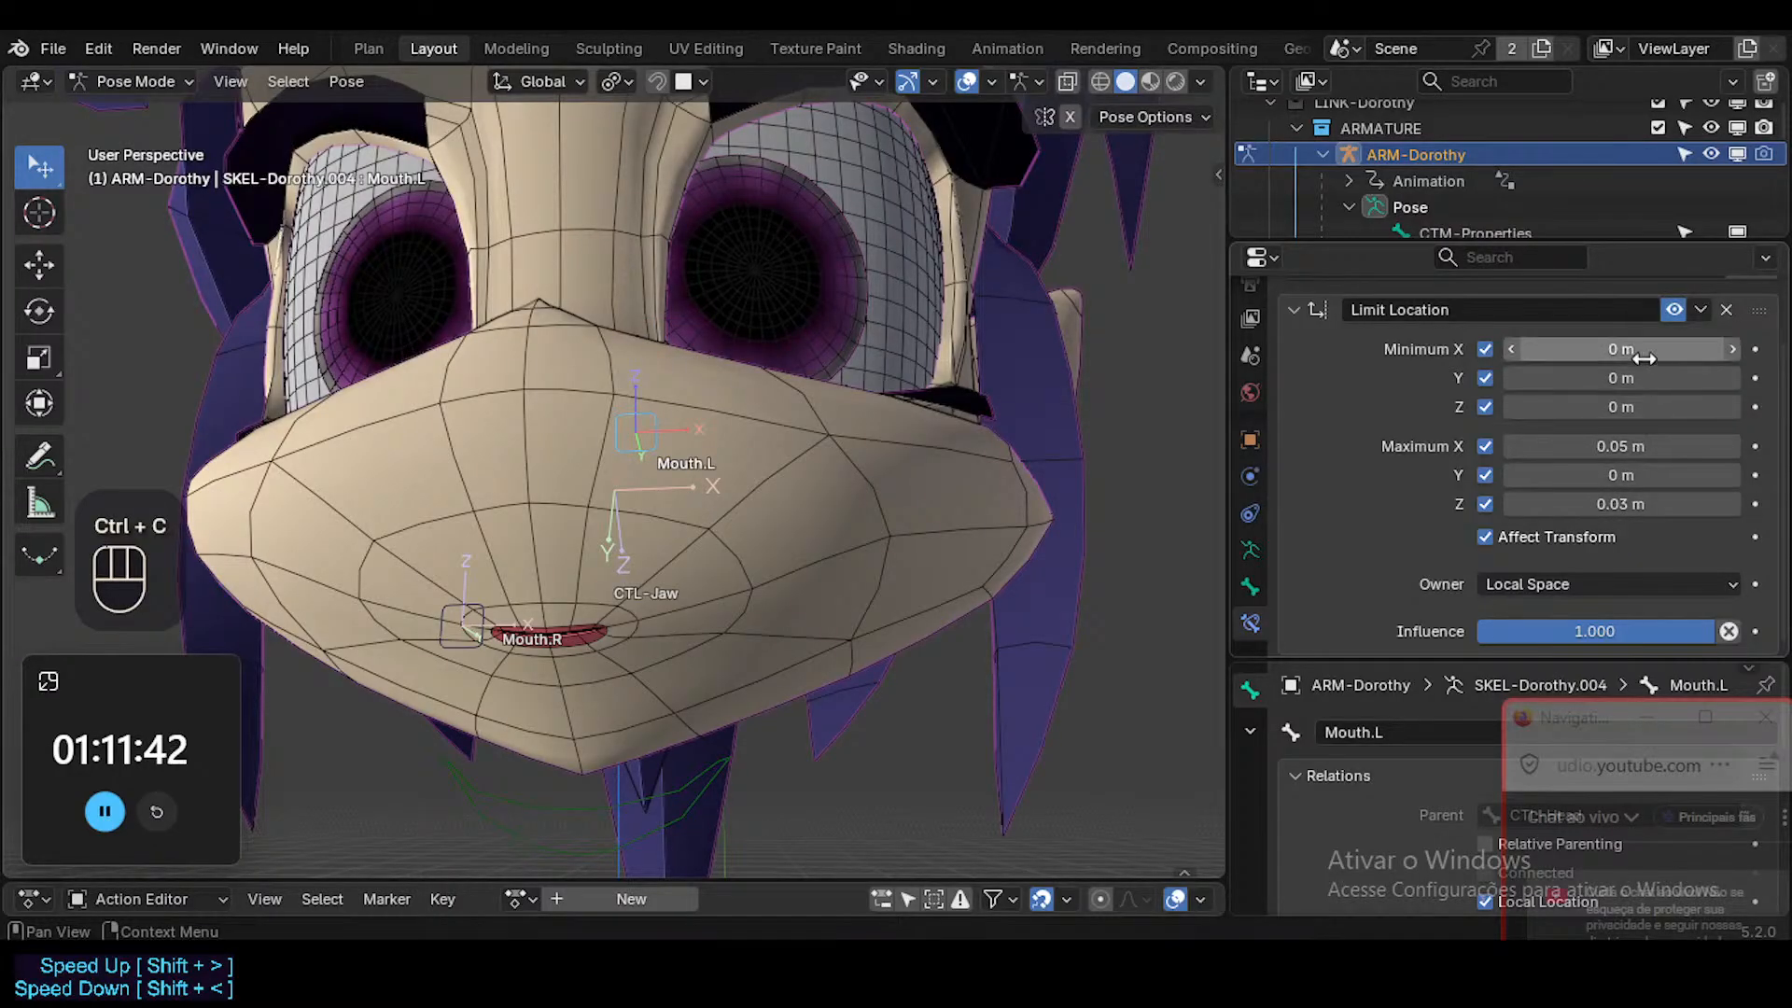
pyautogui.hotkey('ctrl', 'v')
pyautogui.click(1628, 407)
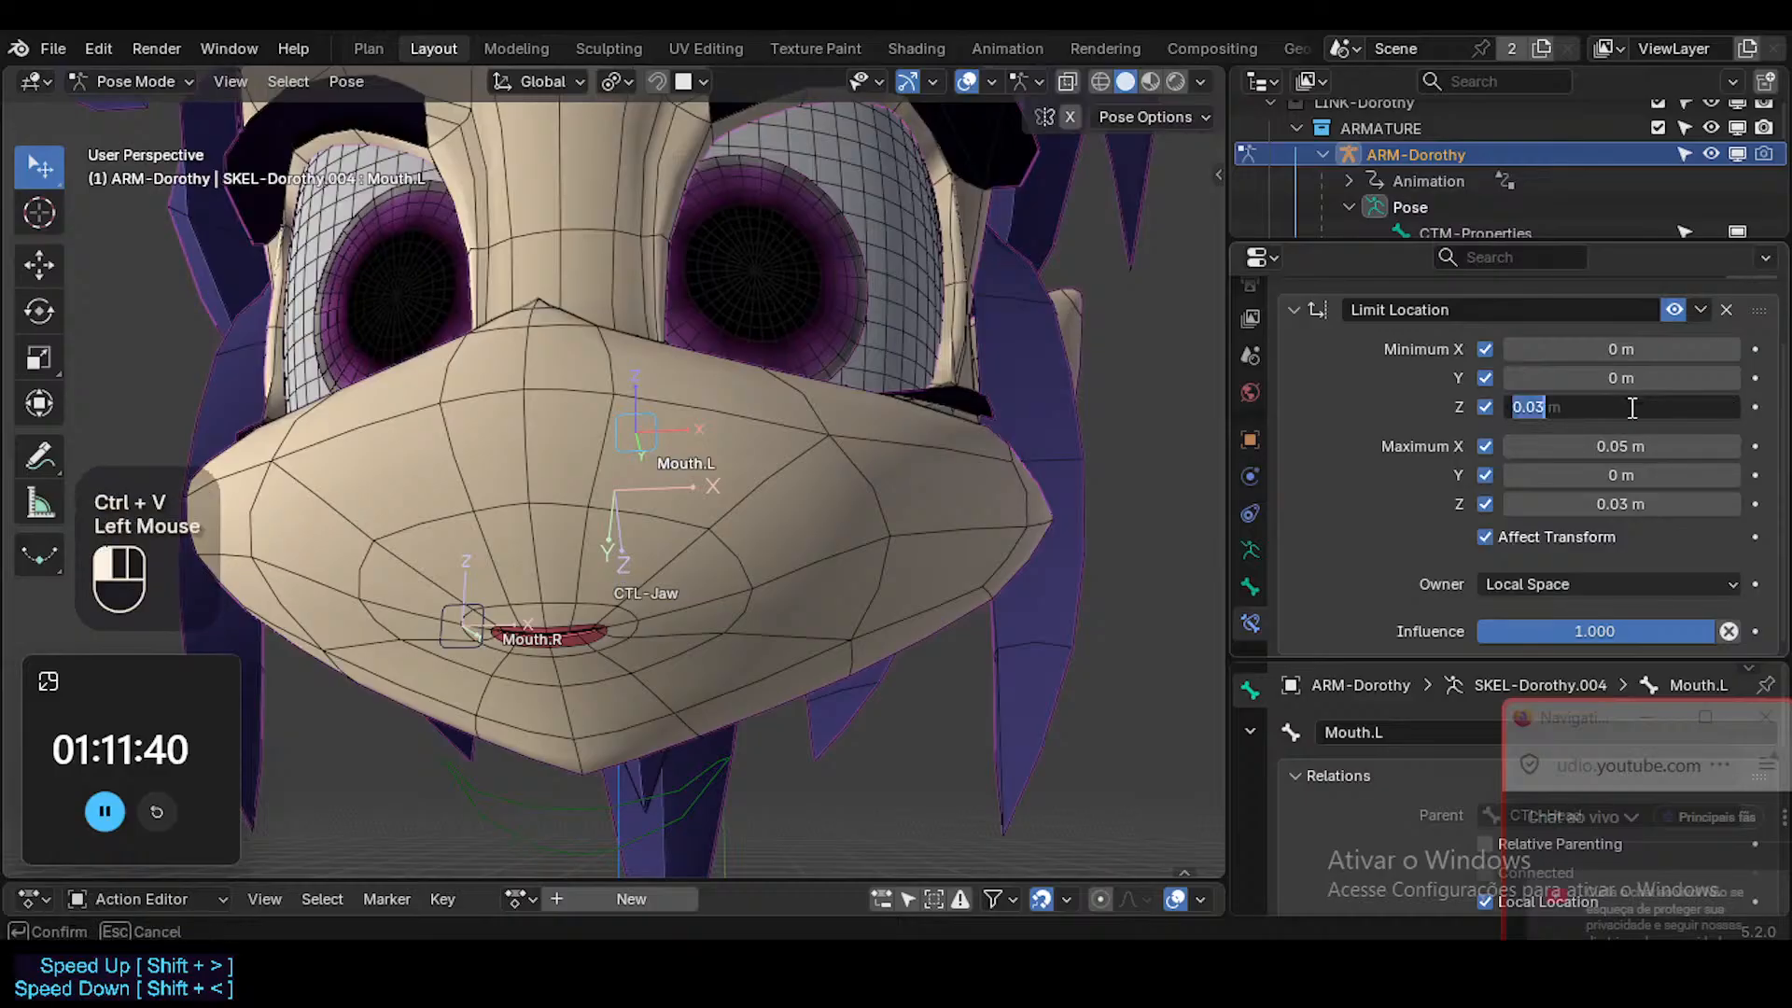
pyautogui.write('-')
pyautogui.press('Return')
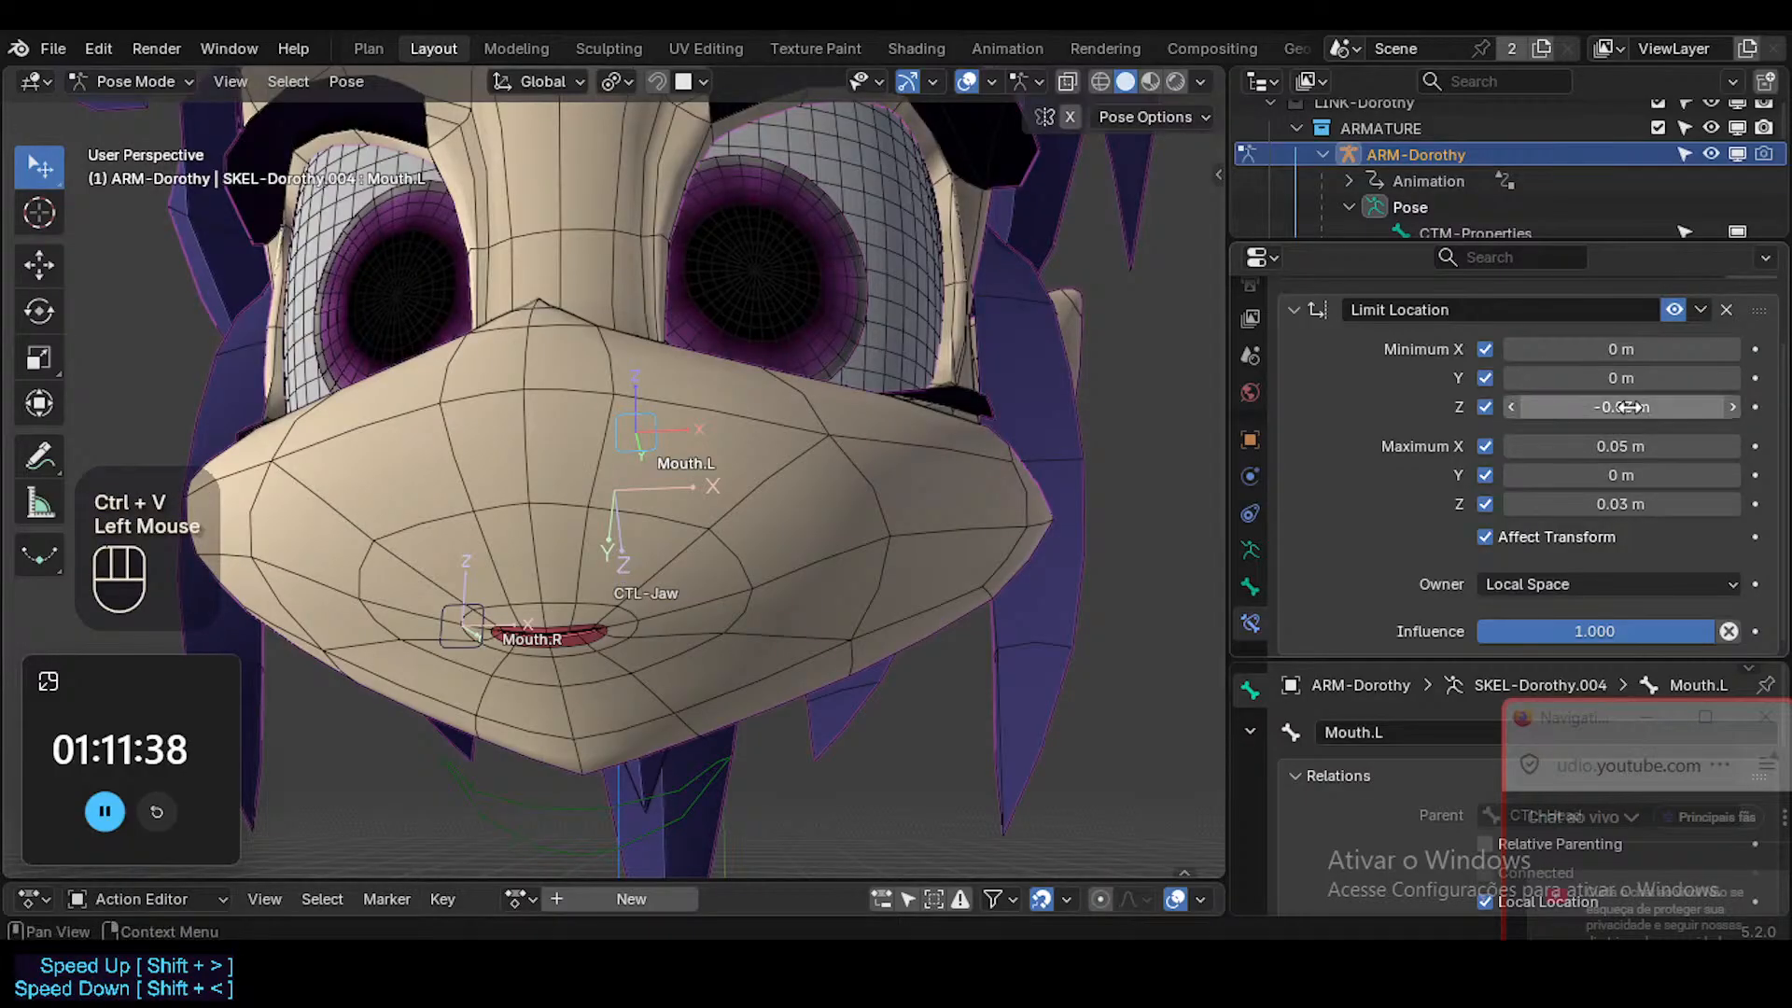
# Clear Mouth.L's pose transforms, move it outward along global X to test its reach, and select the Head mesh in Object Mode.
pyautogui.press('g')
pyautogui.press('z')
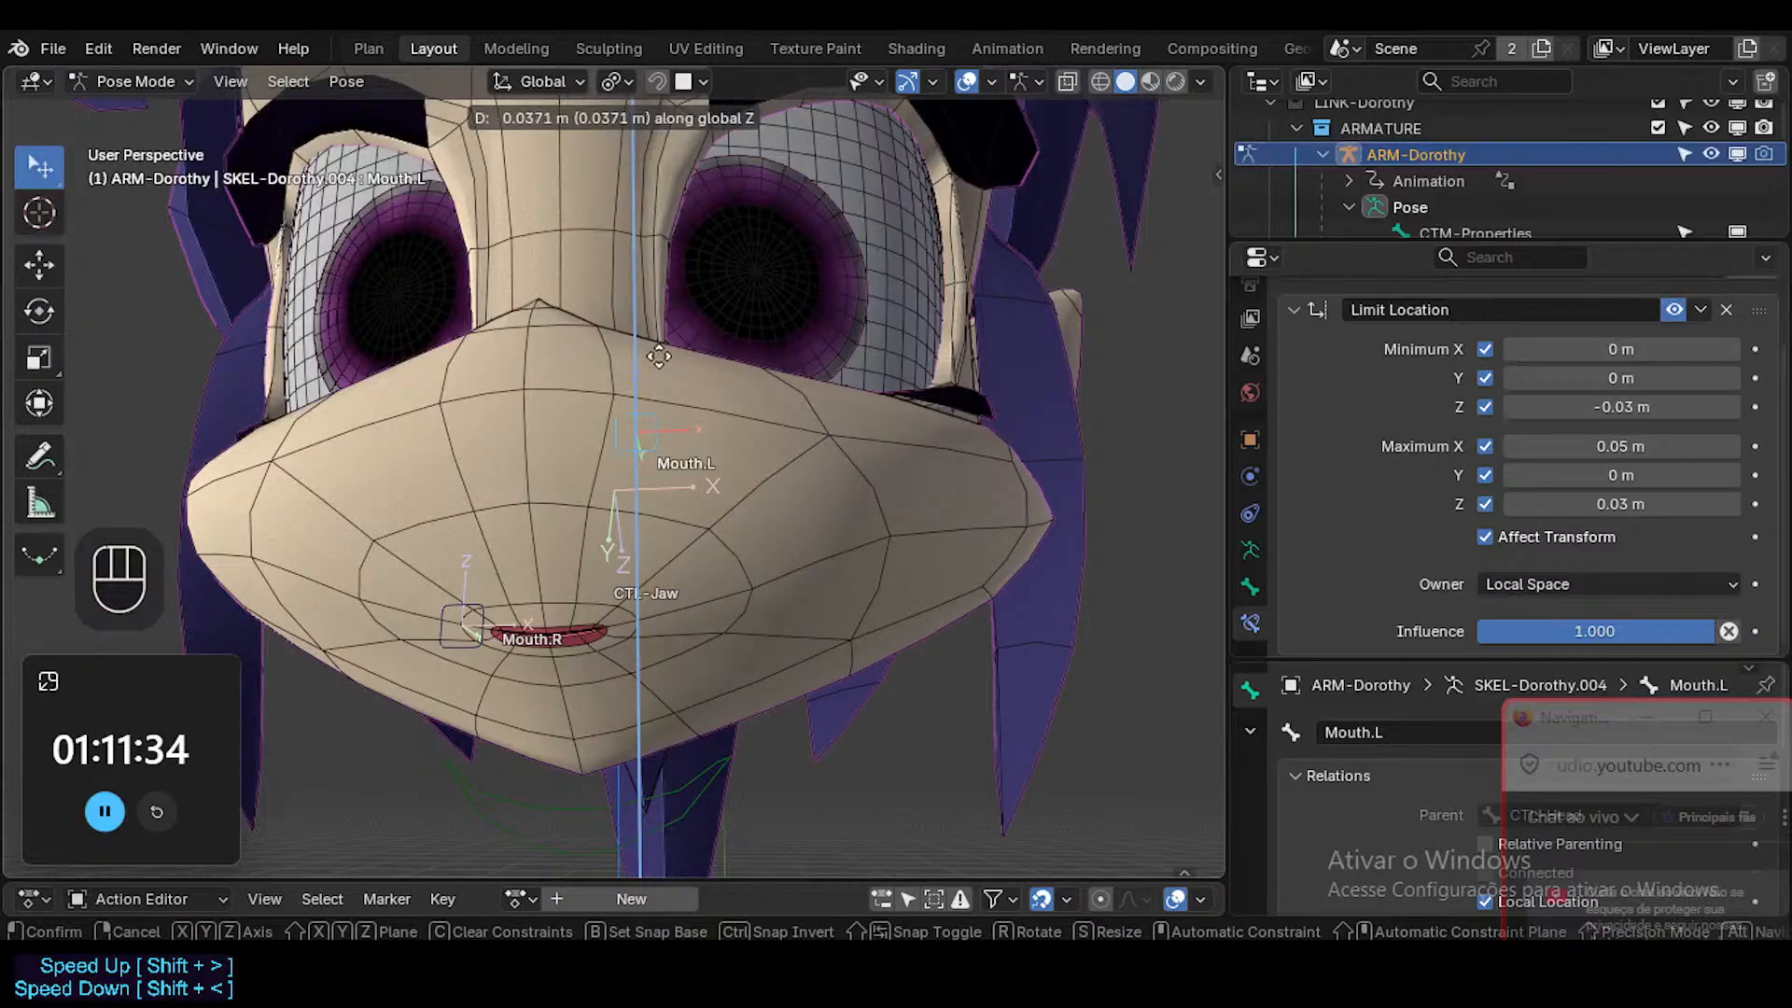
pyautogui.press('Escape')
pyautogui.hotkey('alt', 'q')
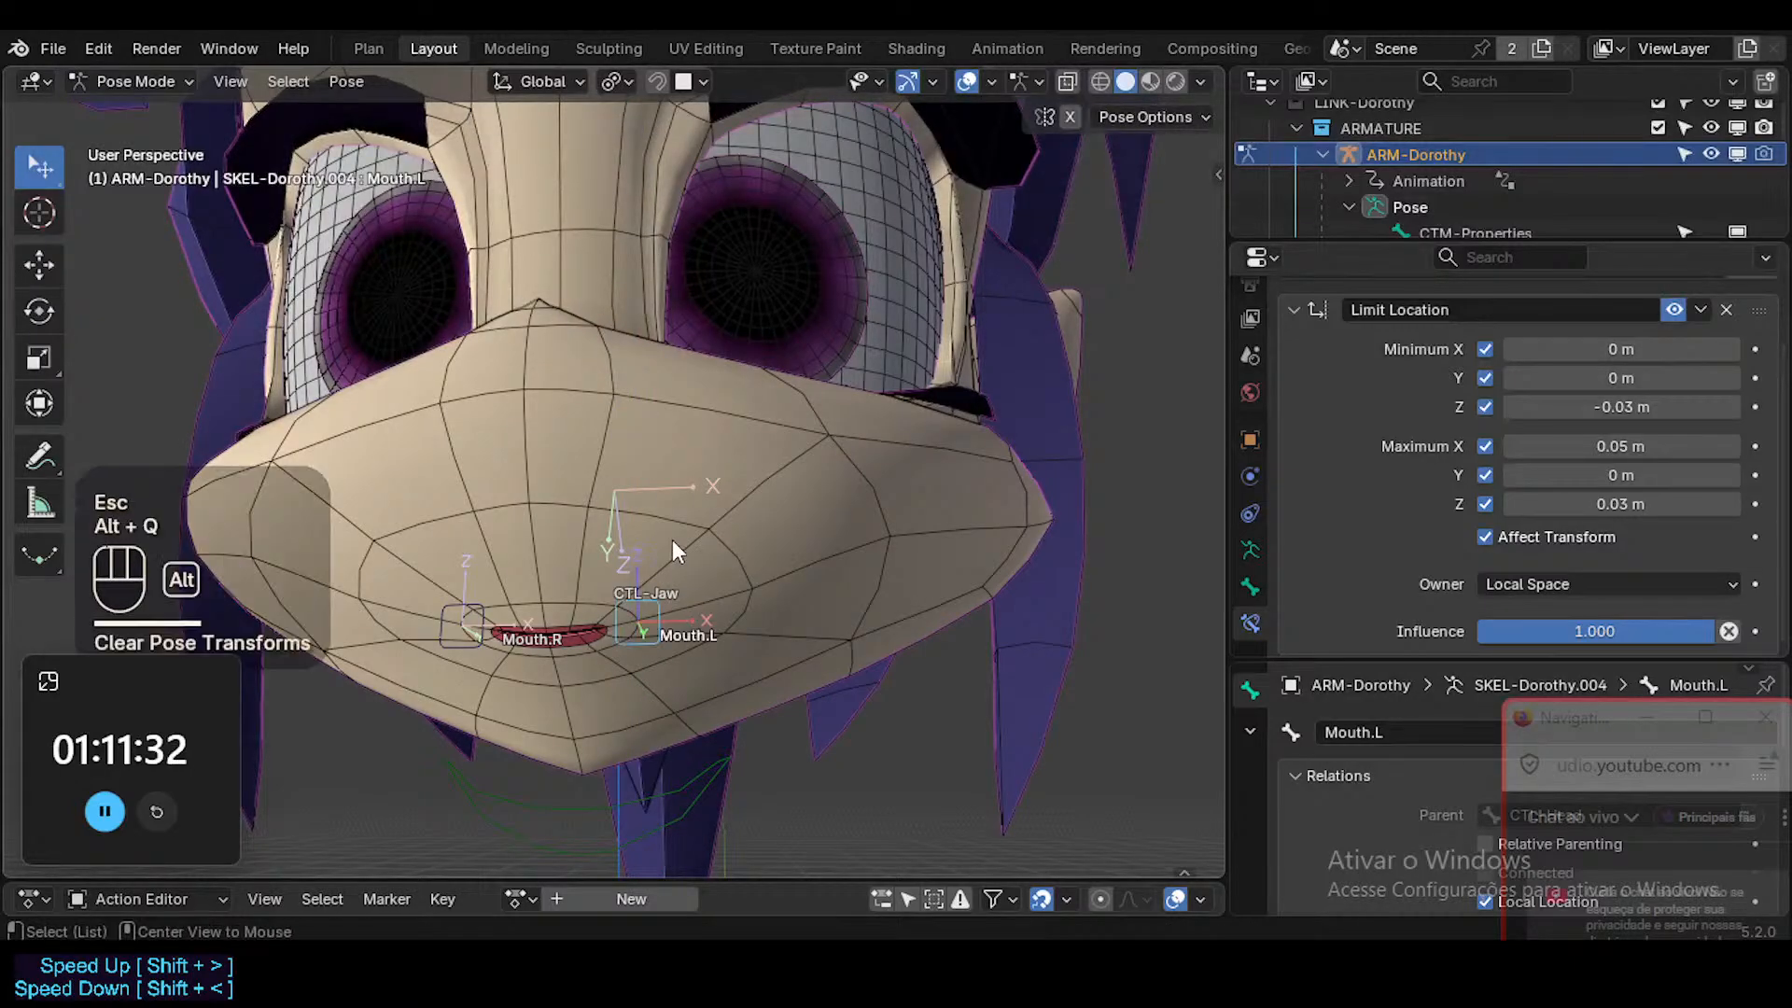
pyautogui.press('g')
pyautogui.press('x')
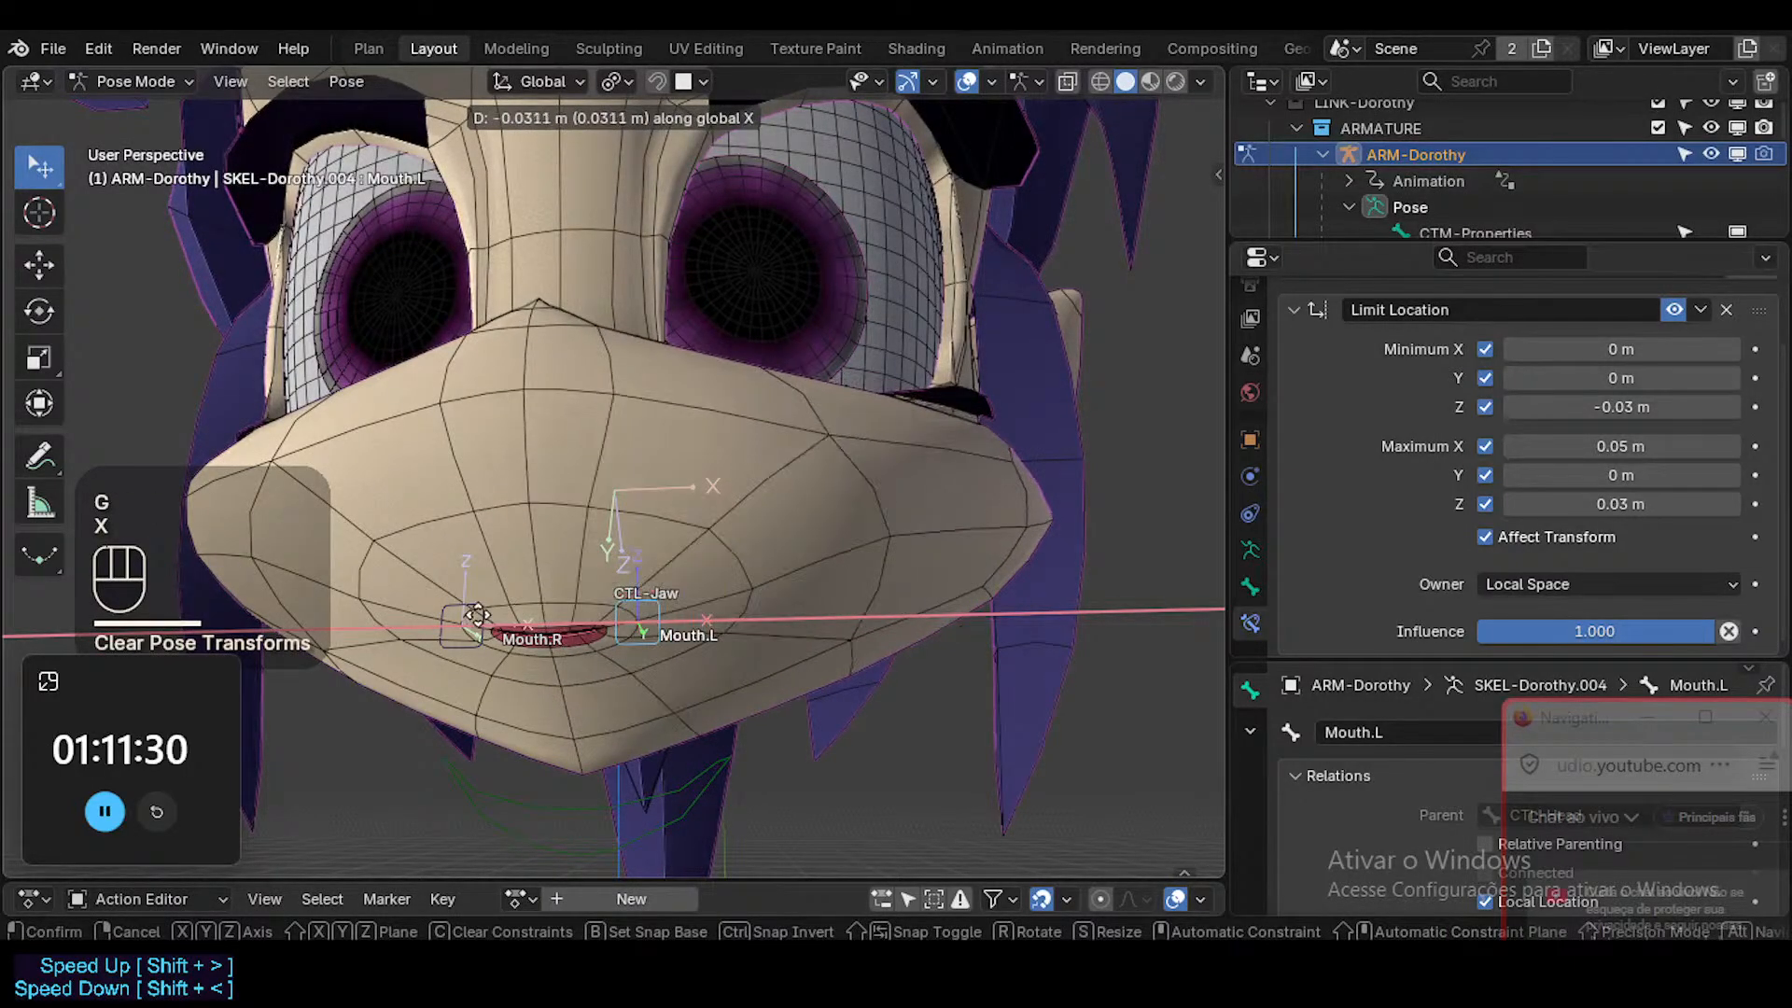
pyautogui.click(1194, 590)
pyautogui.hotkey('ctrl', 'Tab')
pyautogui.click(857, 609)
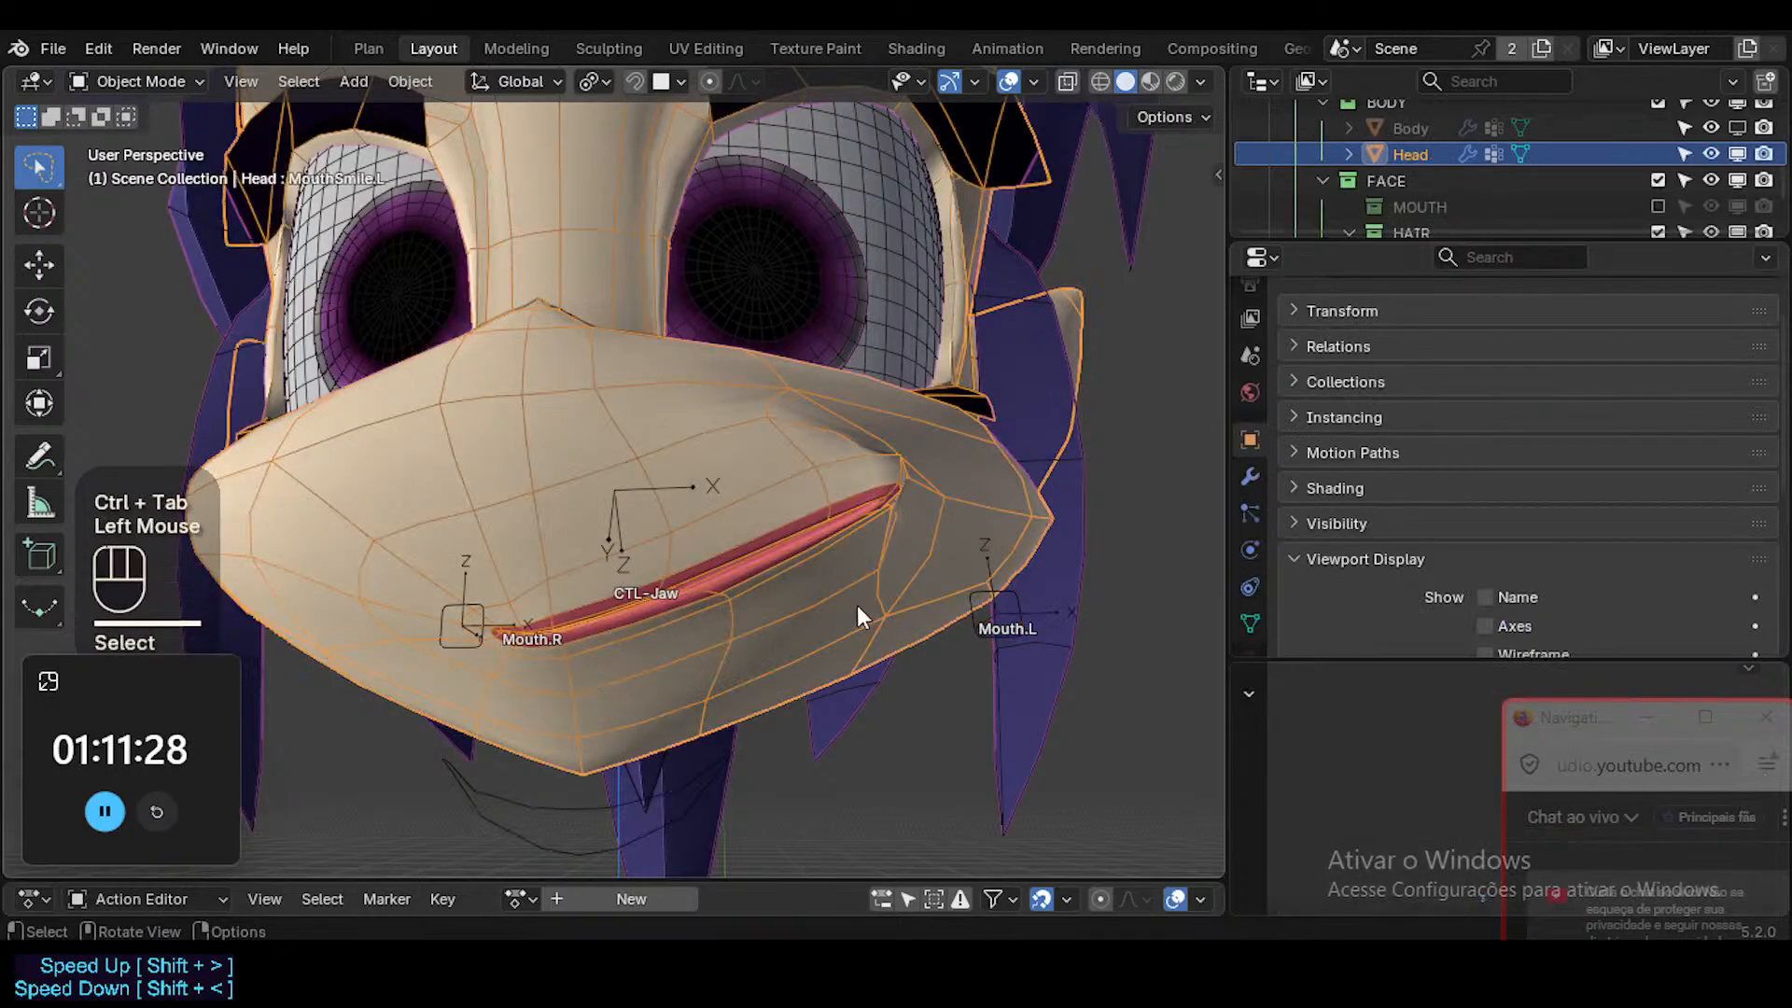
# Return to the armature's Pose Mode, hide the bone axes, and clear Mouth.L's pose transforms.
pyautogui.click(1002, 606)
pyautogui.click(1010, 602)
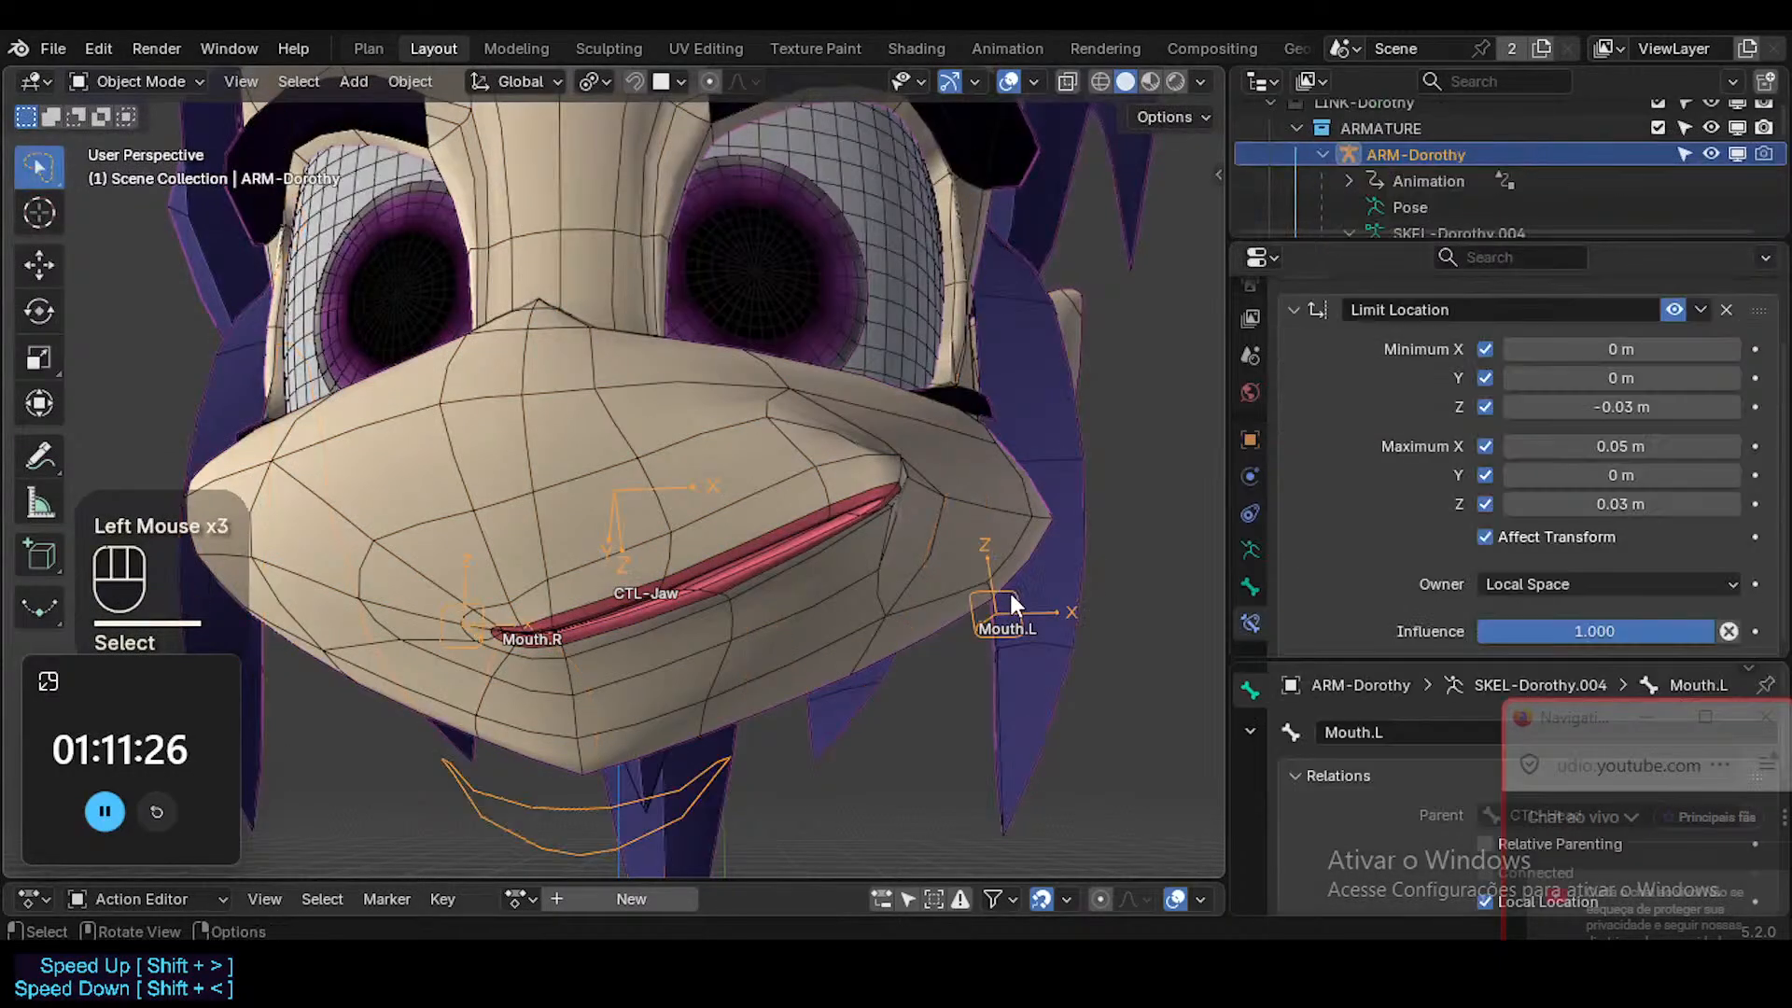
pyautogui.hotkey('ctrl', 'Tab')
pyautogui.hotkey('ctrl', '3')
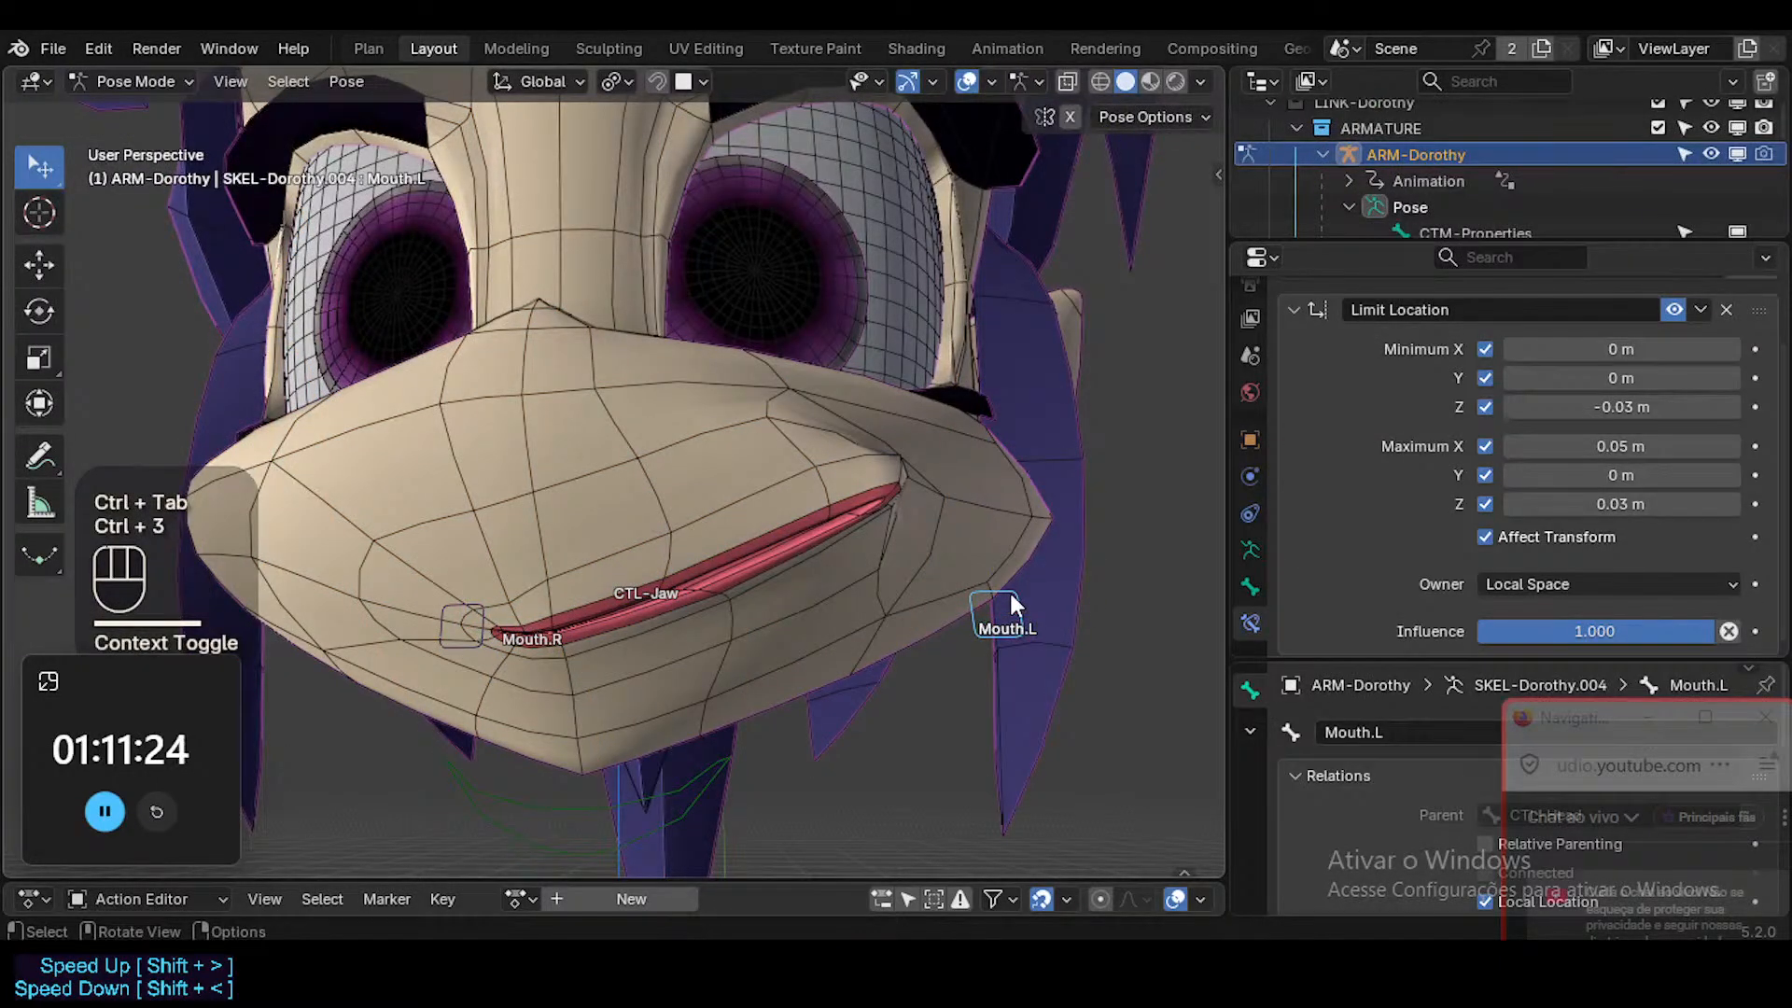
pyautogui.hotkey('alt', 'q')
# In the driver of the Head mesh's MouthSmile.L value, set the variable type to Z Location and the expression to var/0.03.
pyautogui.hotkey('ctrl', 'Tab')
pyautogui.click(856, 584)
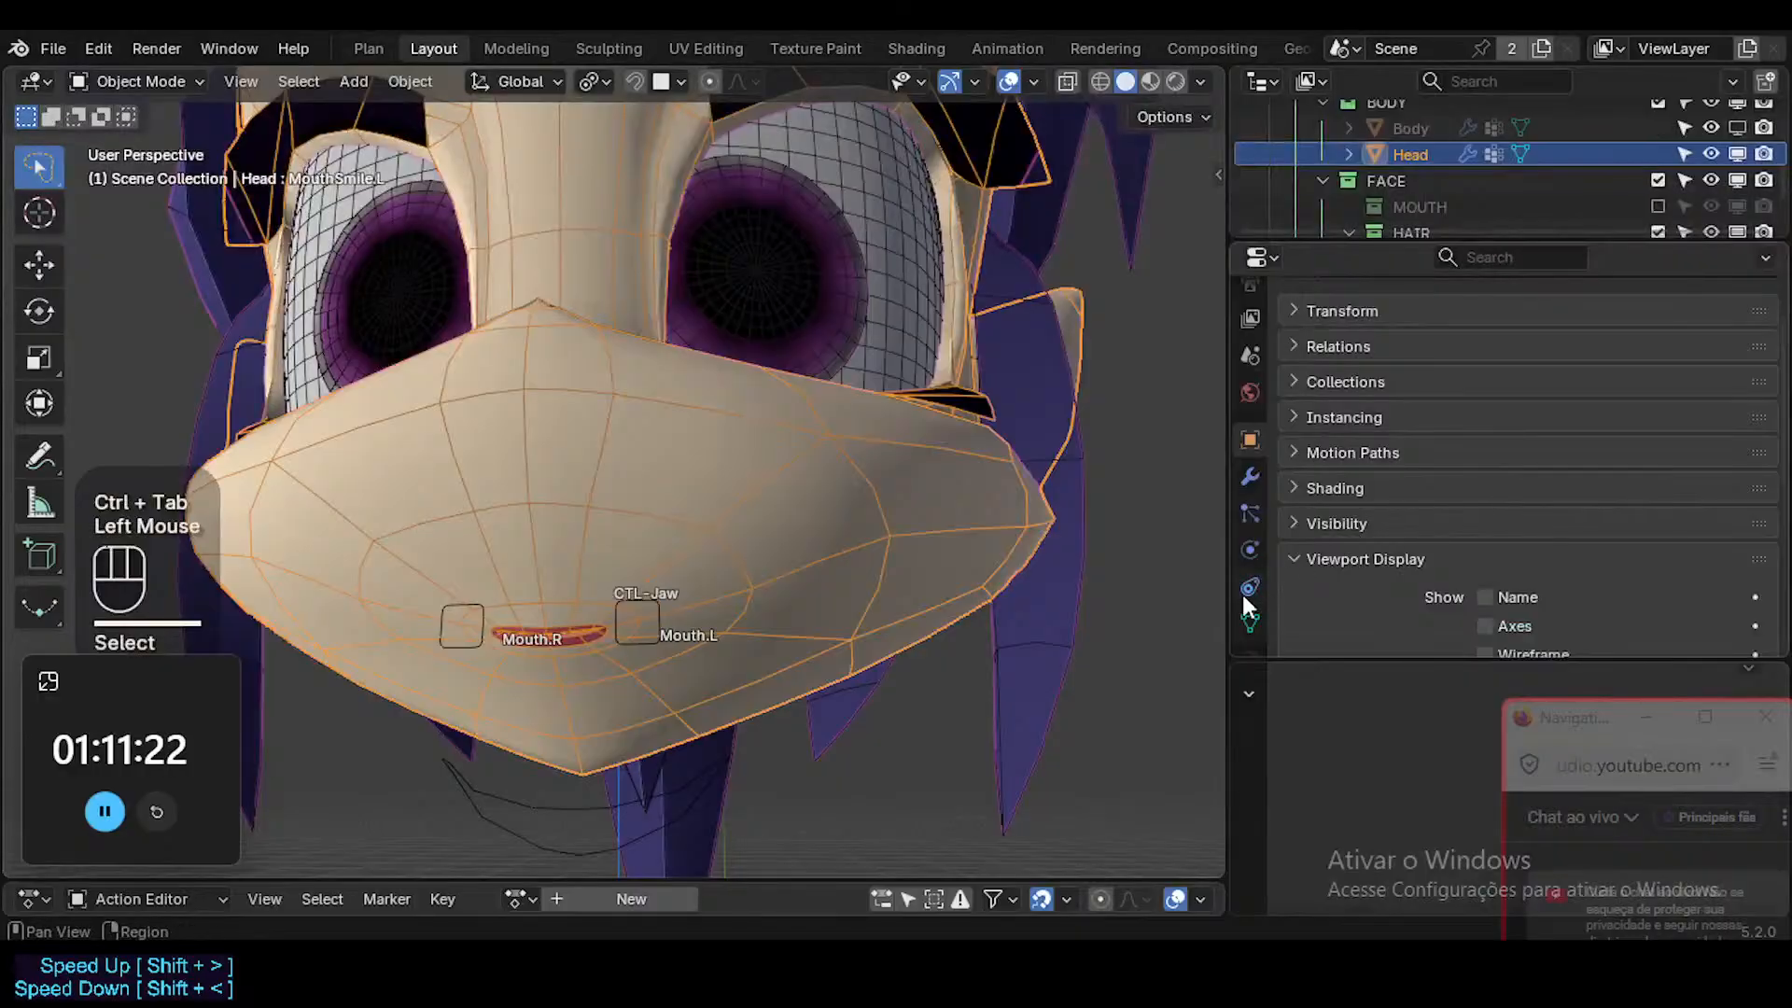
pyautogui.click(1250, 621)
pyautogui.scroll(-1, 1610, 499)
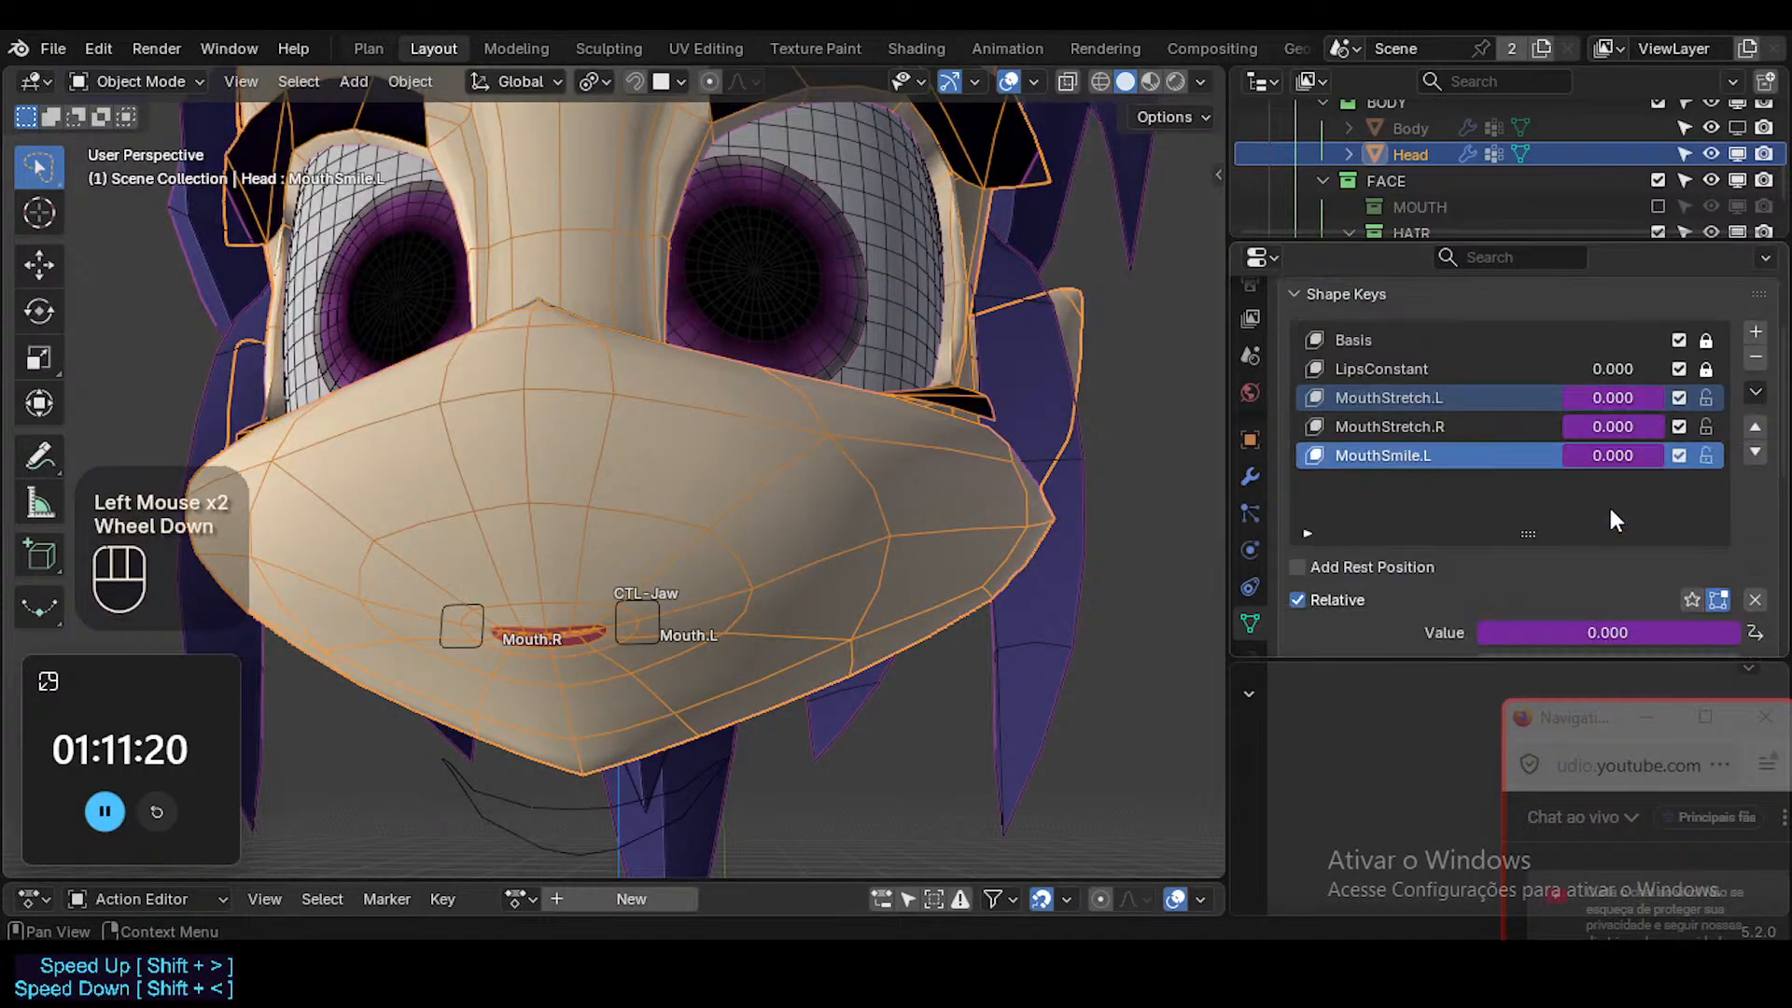
pyautogui.rightClick(1621, 452)
pyautogui.click(1479, 441)
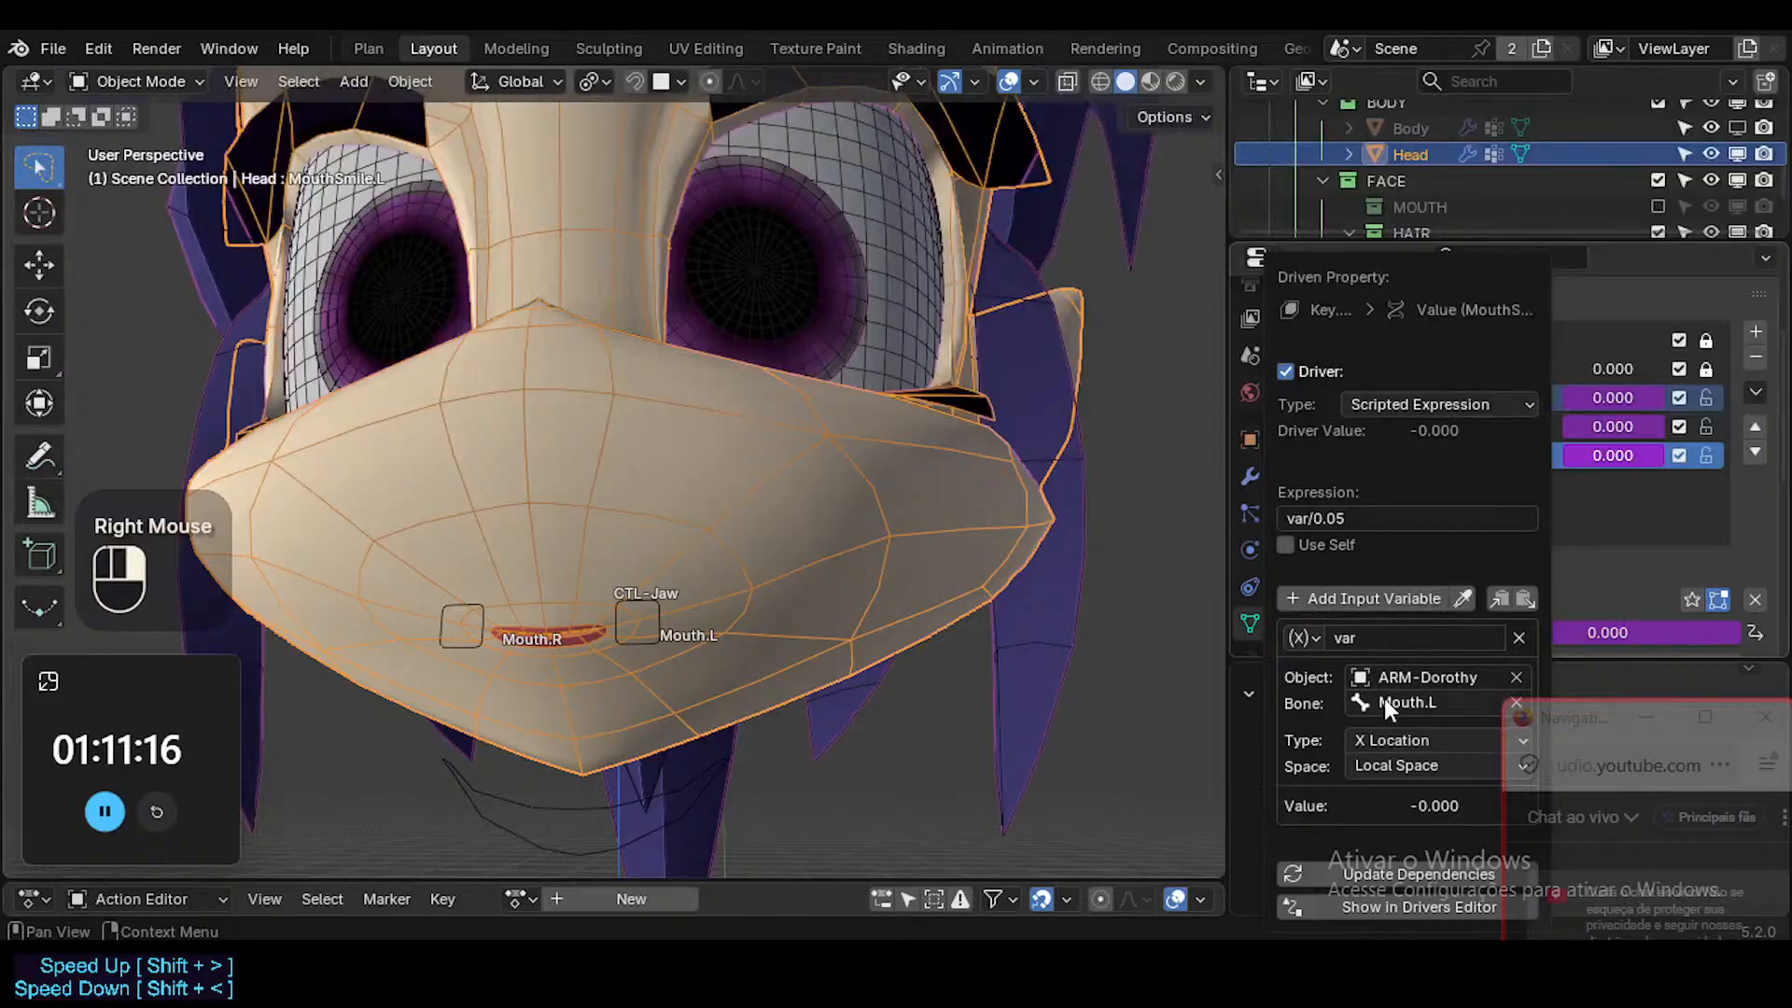
pyautogui.click(1409, 736)
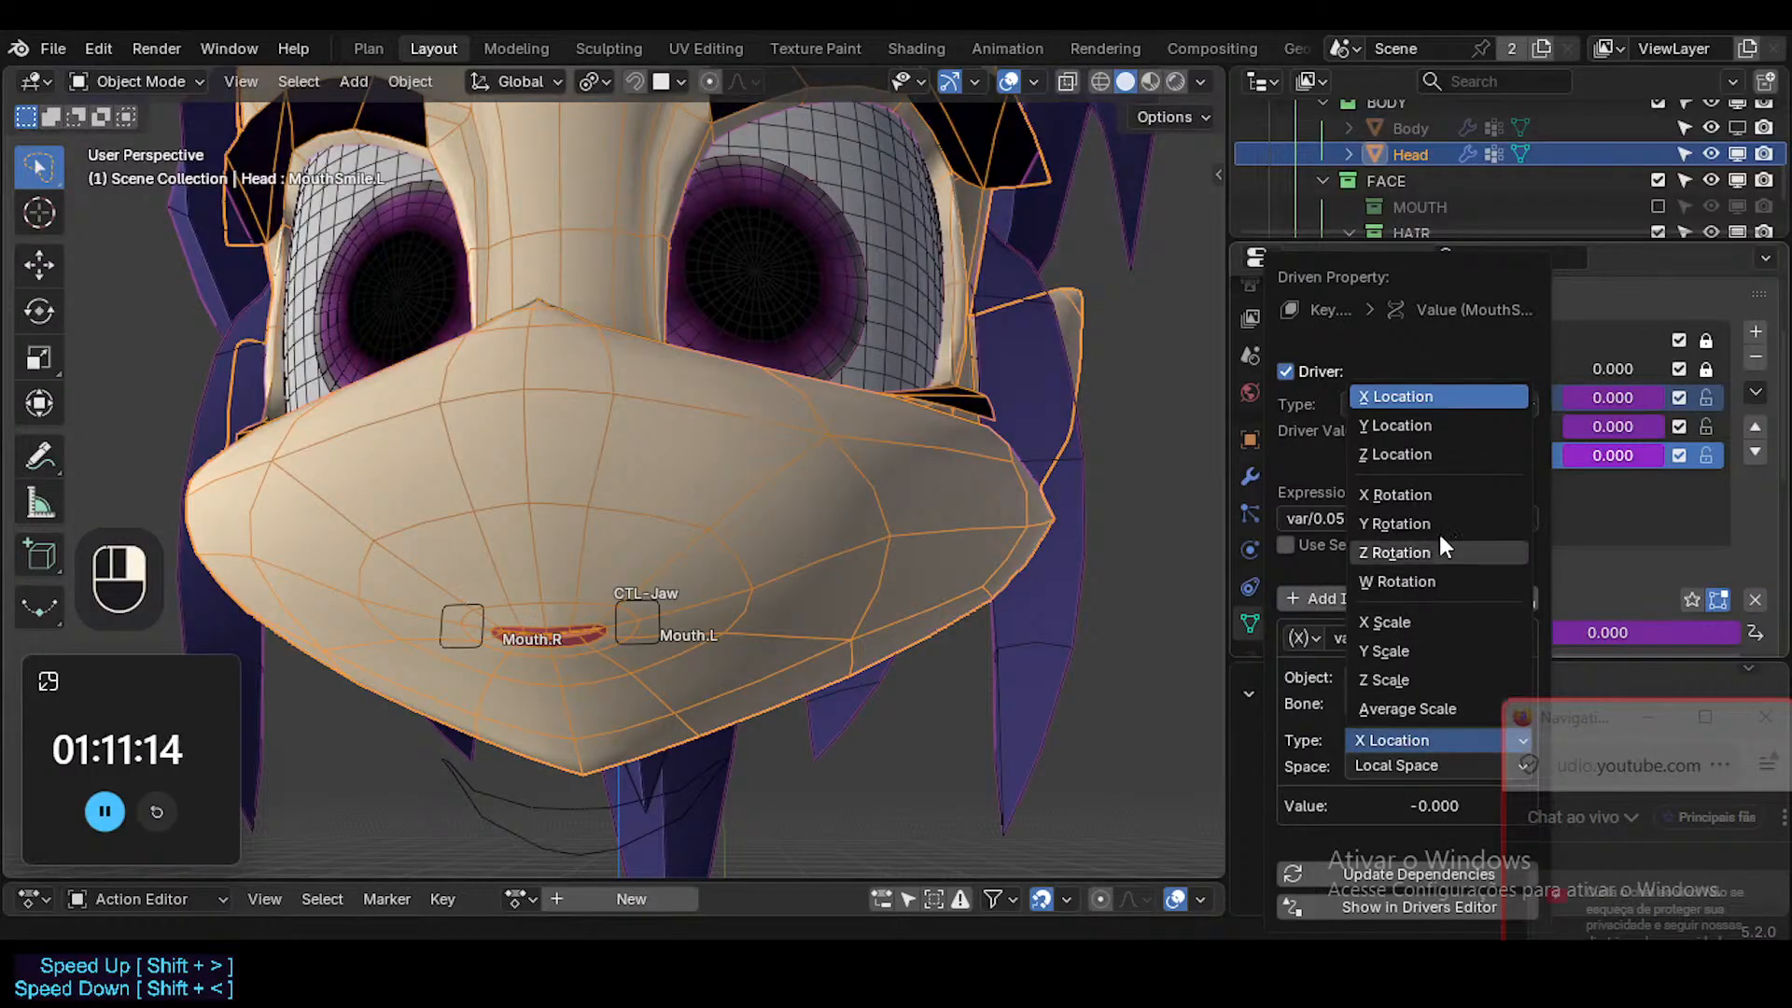
pyautogui.click(1439, 448)
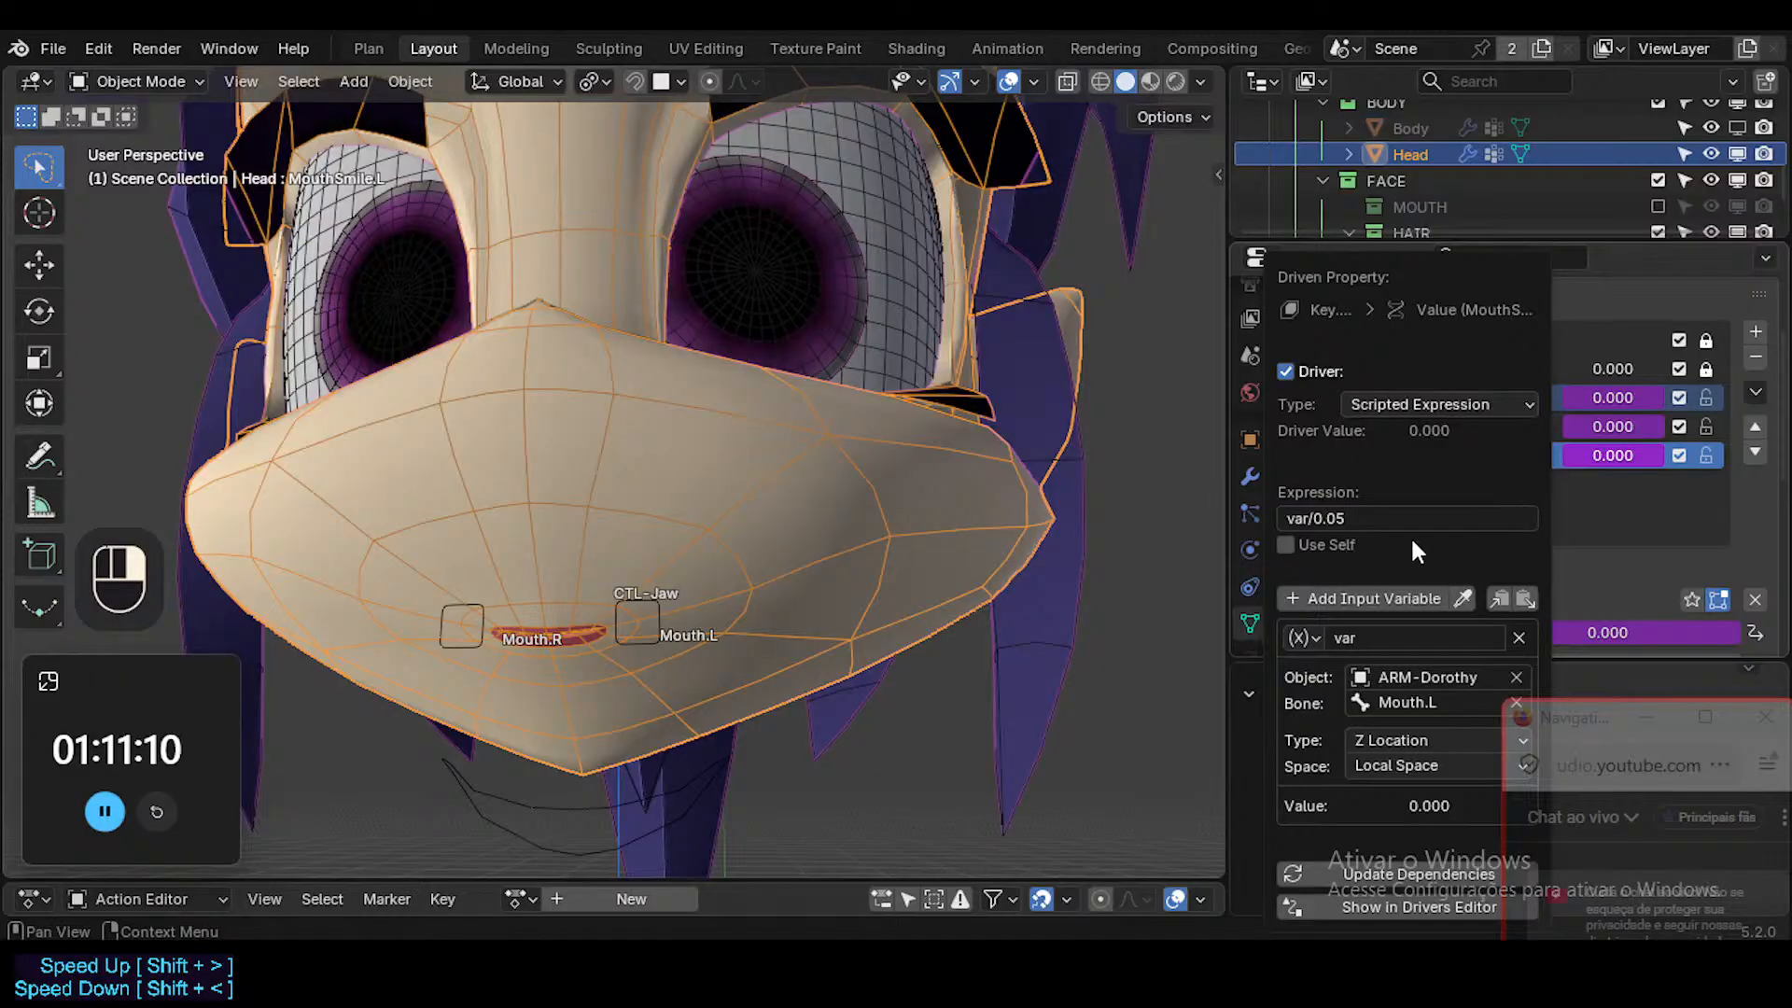
pyautogui.click(1383, 511)
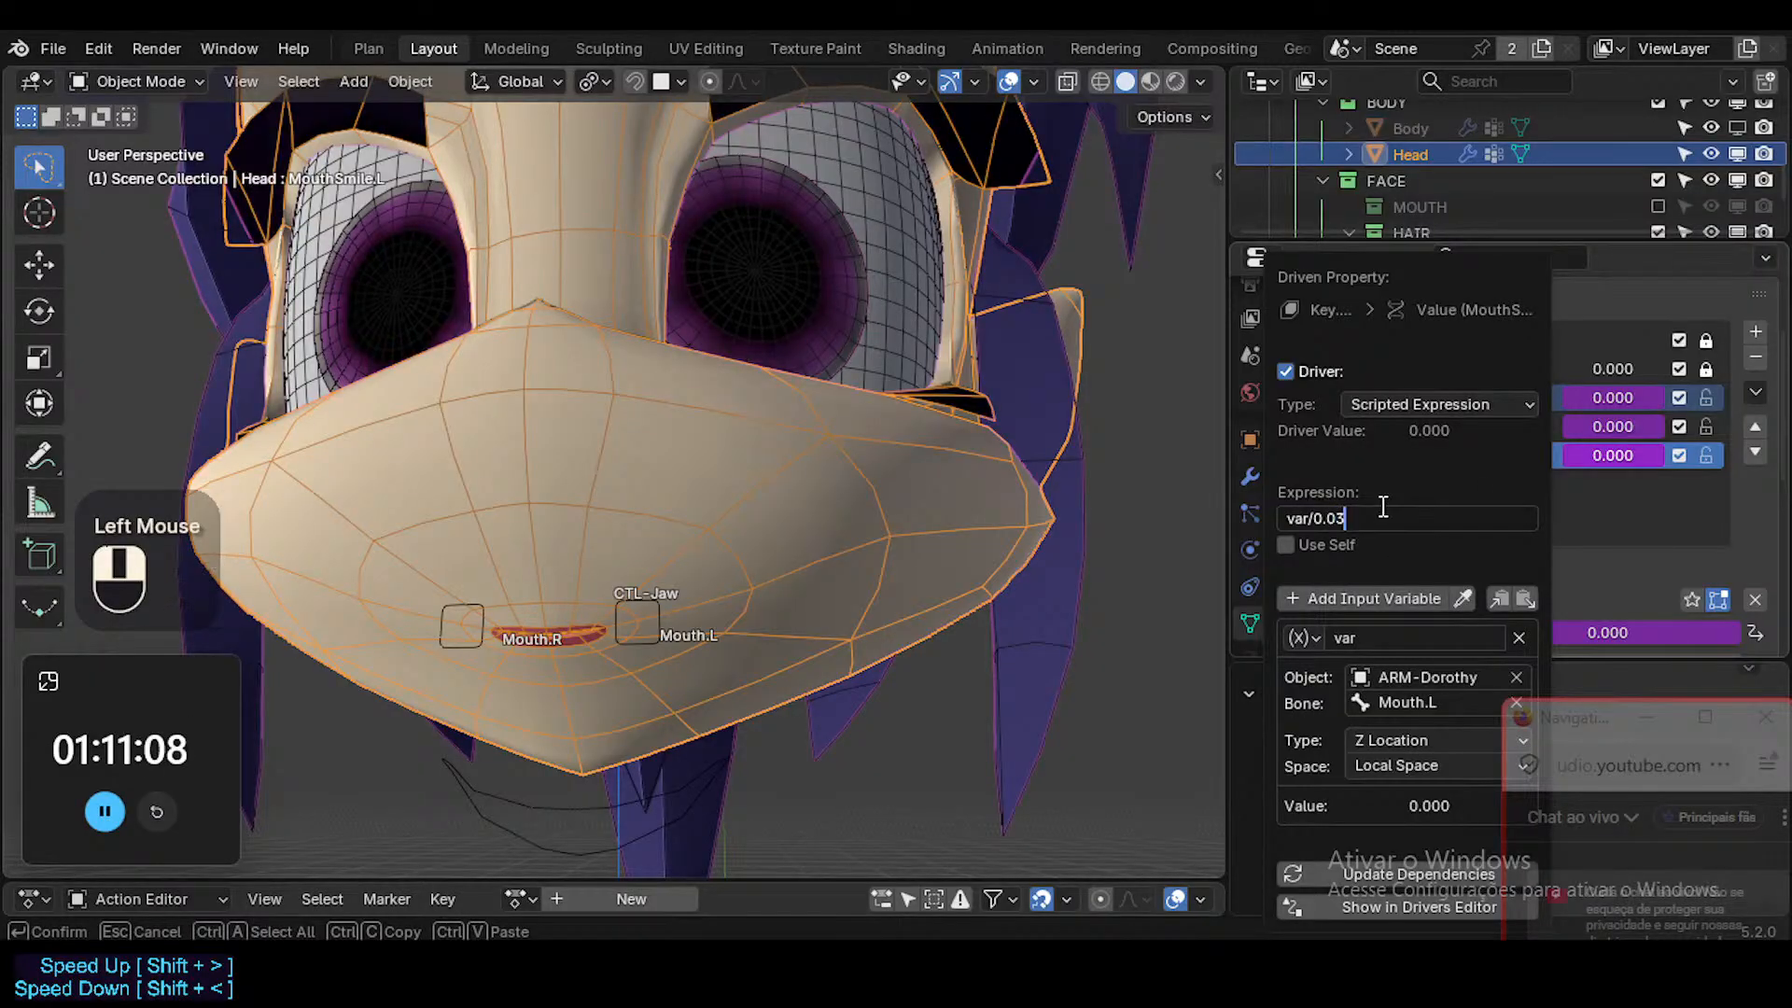
pyautogui.press('Return')
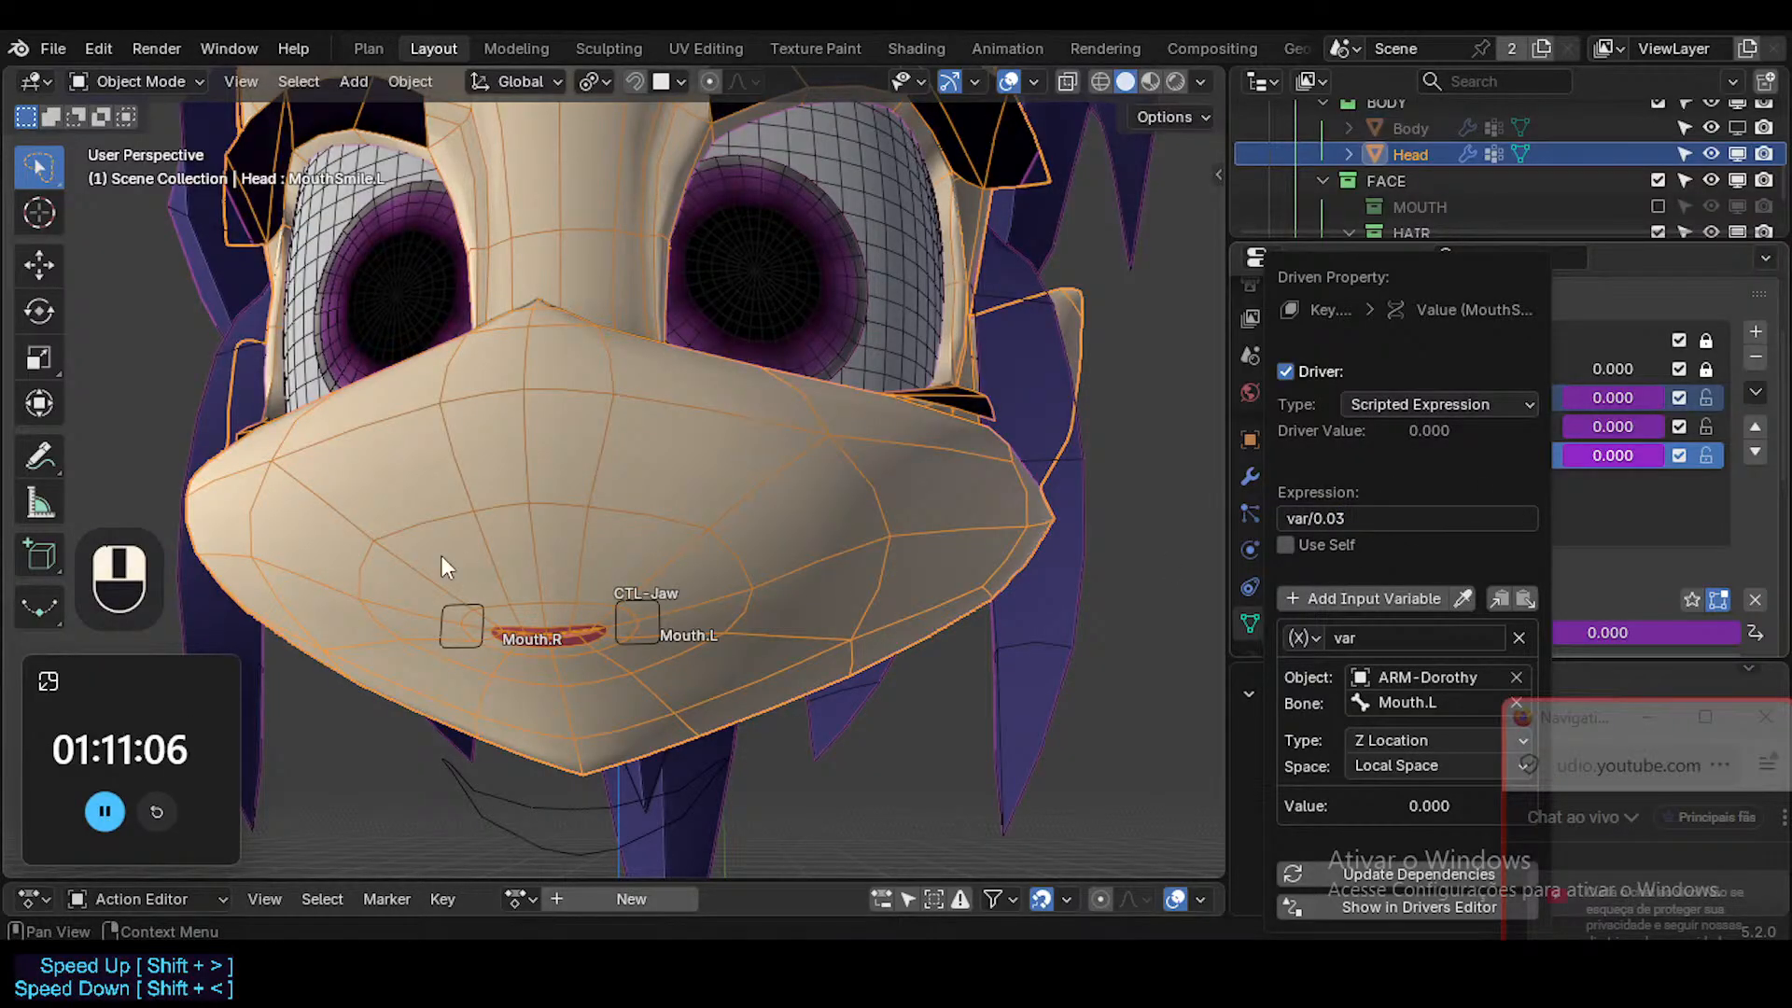
# Raise Mouth.L along global Z in Pose Mode to test the smile, and hide the wireframe overlay.
pyautogui.click(627, 601)
pyautogui.hotkey('ctrl', 'Tab')
pyautogui.press('g')
pyautogui.press('z')
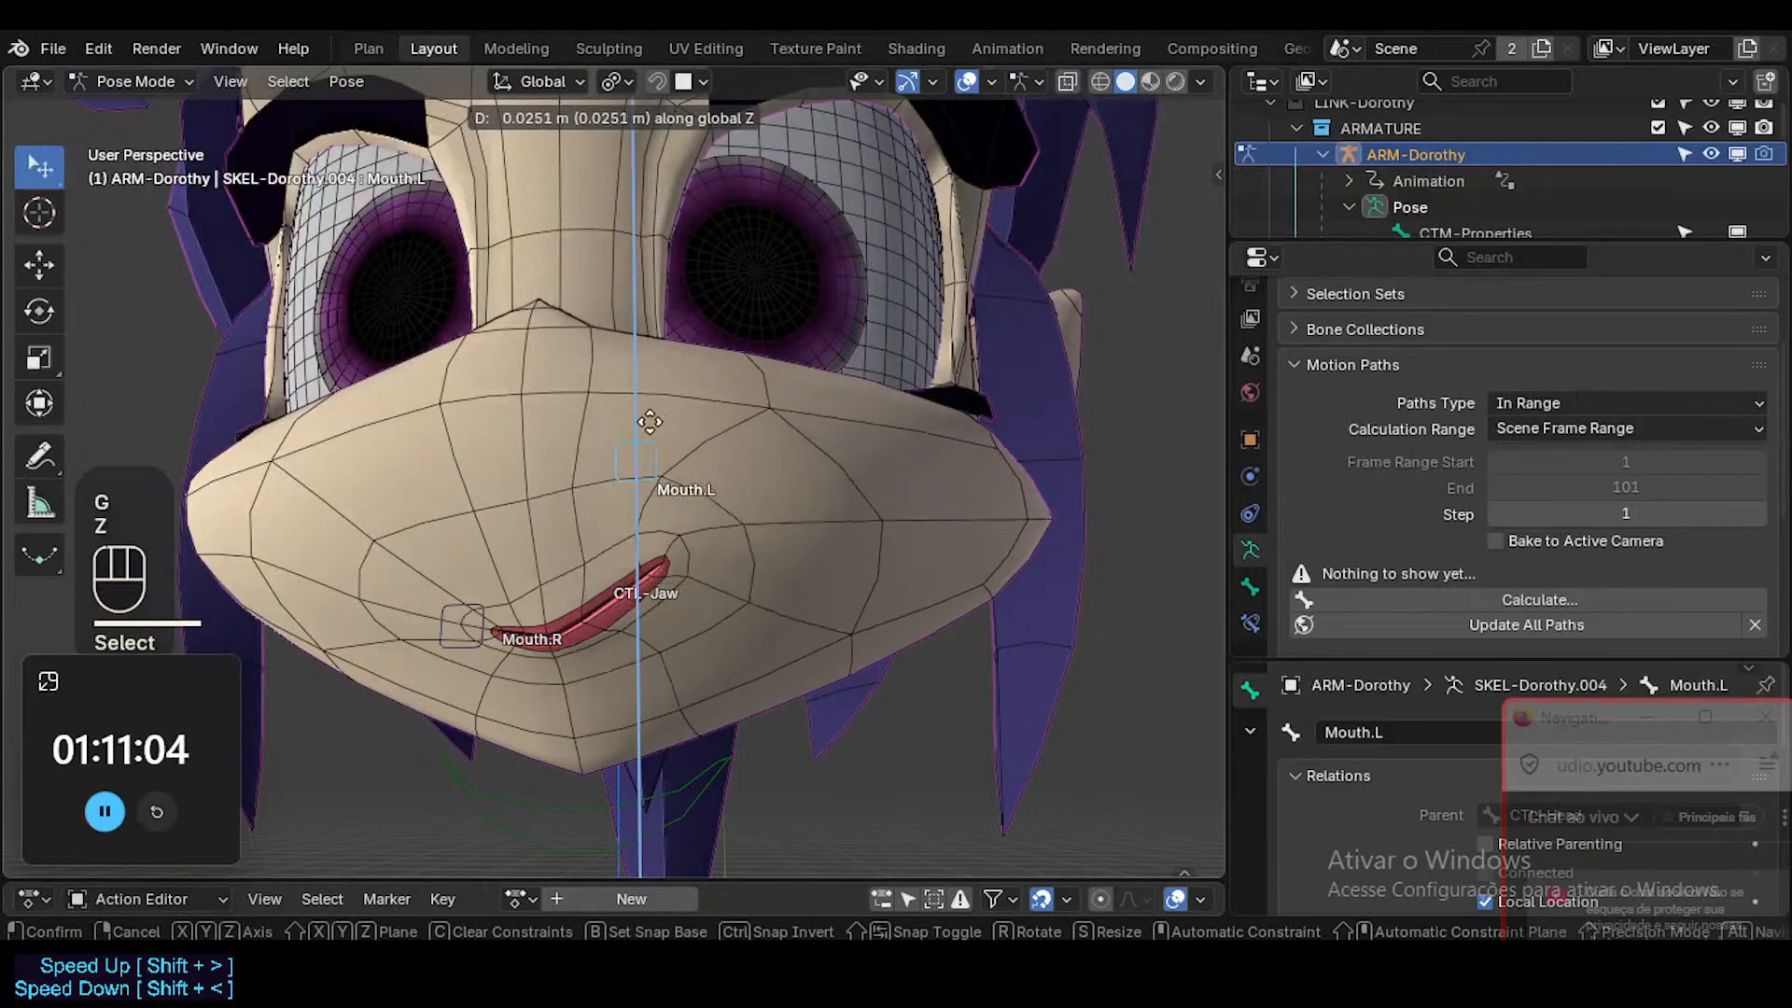
pyautogui.click(613, 446)
pyautogui.scroll(-2, 625, 485)
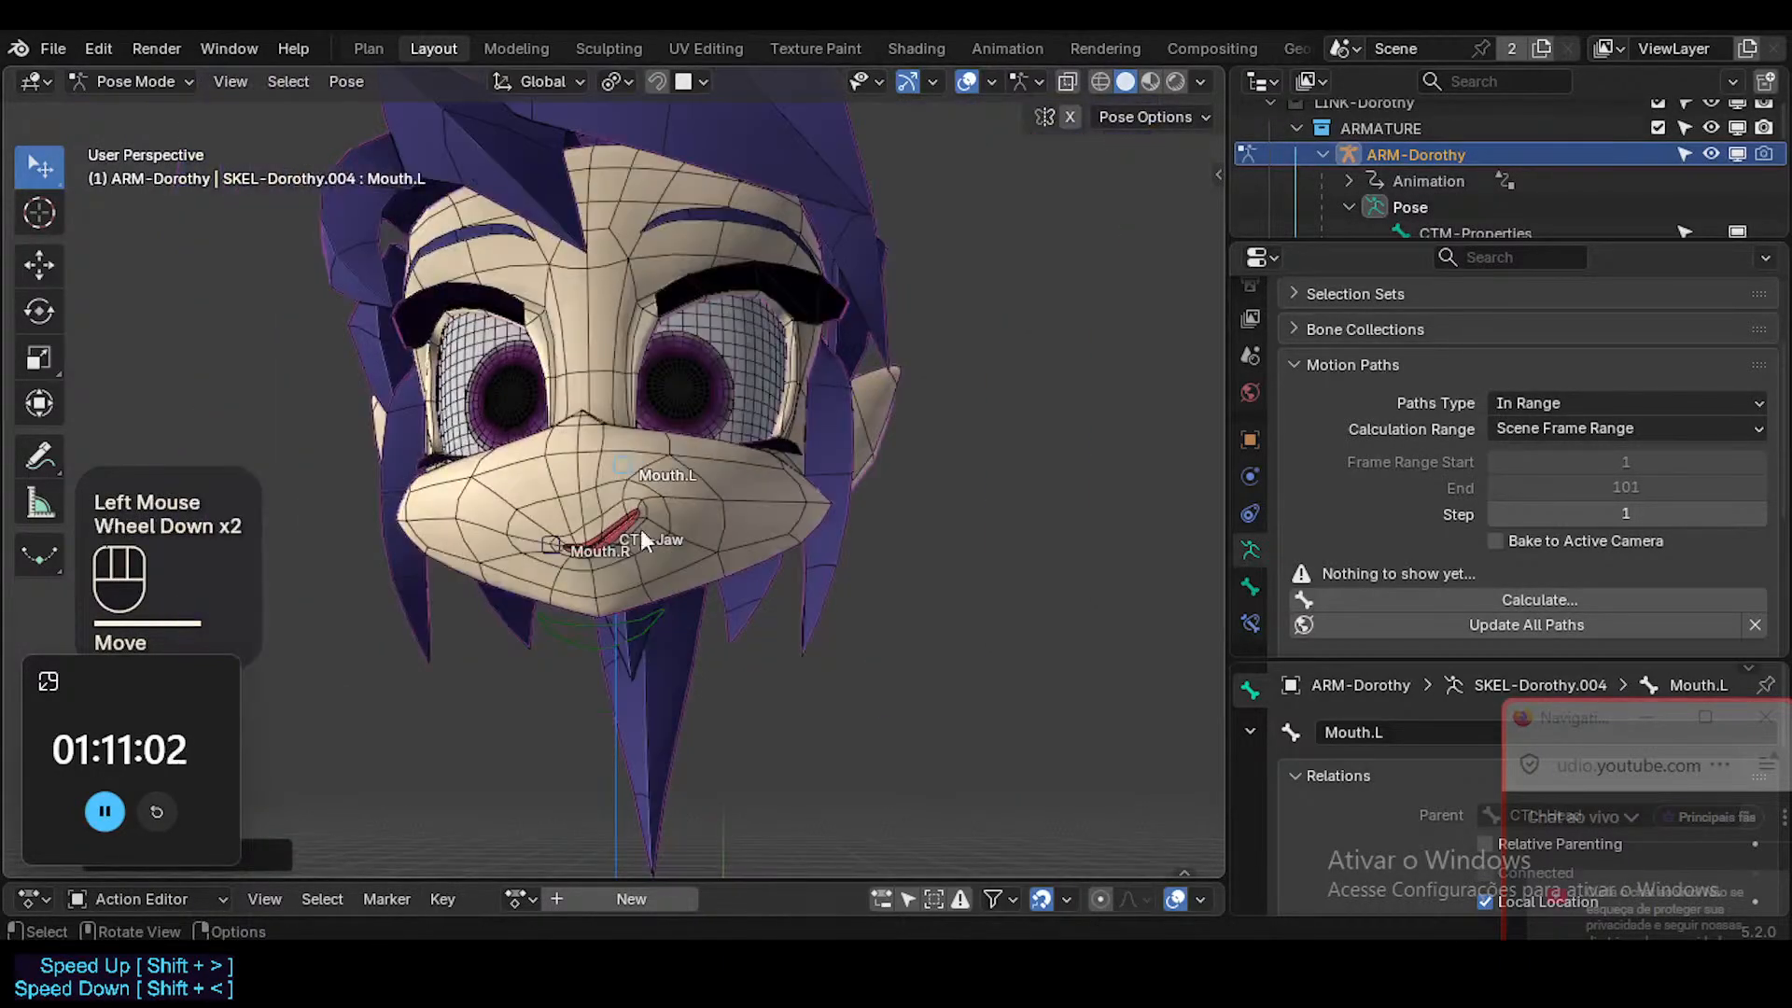
pyautogui.moveTo(641, 530); pyautogui.dragTo(579, 521, button='middle')
pyautogui.hotkey('ctrl', 'alt', 'shift', 'z')
# Lower Mouth.L along global Z and raise it again to test how MouthSmile.L deforms the mouth.
pyautogui.press('g')
pyautogui.press('z')
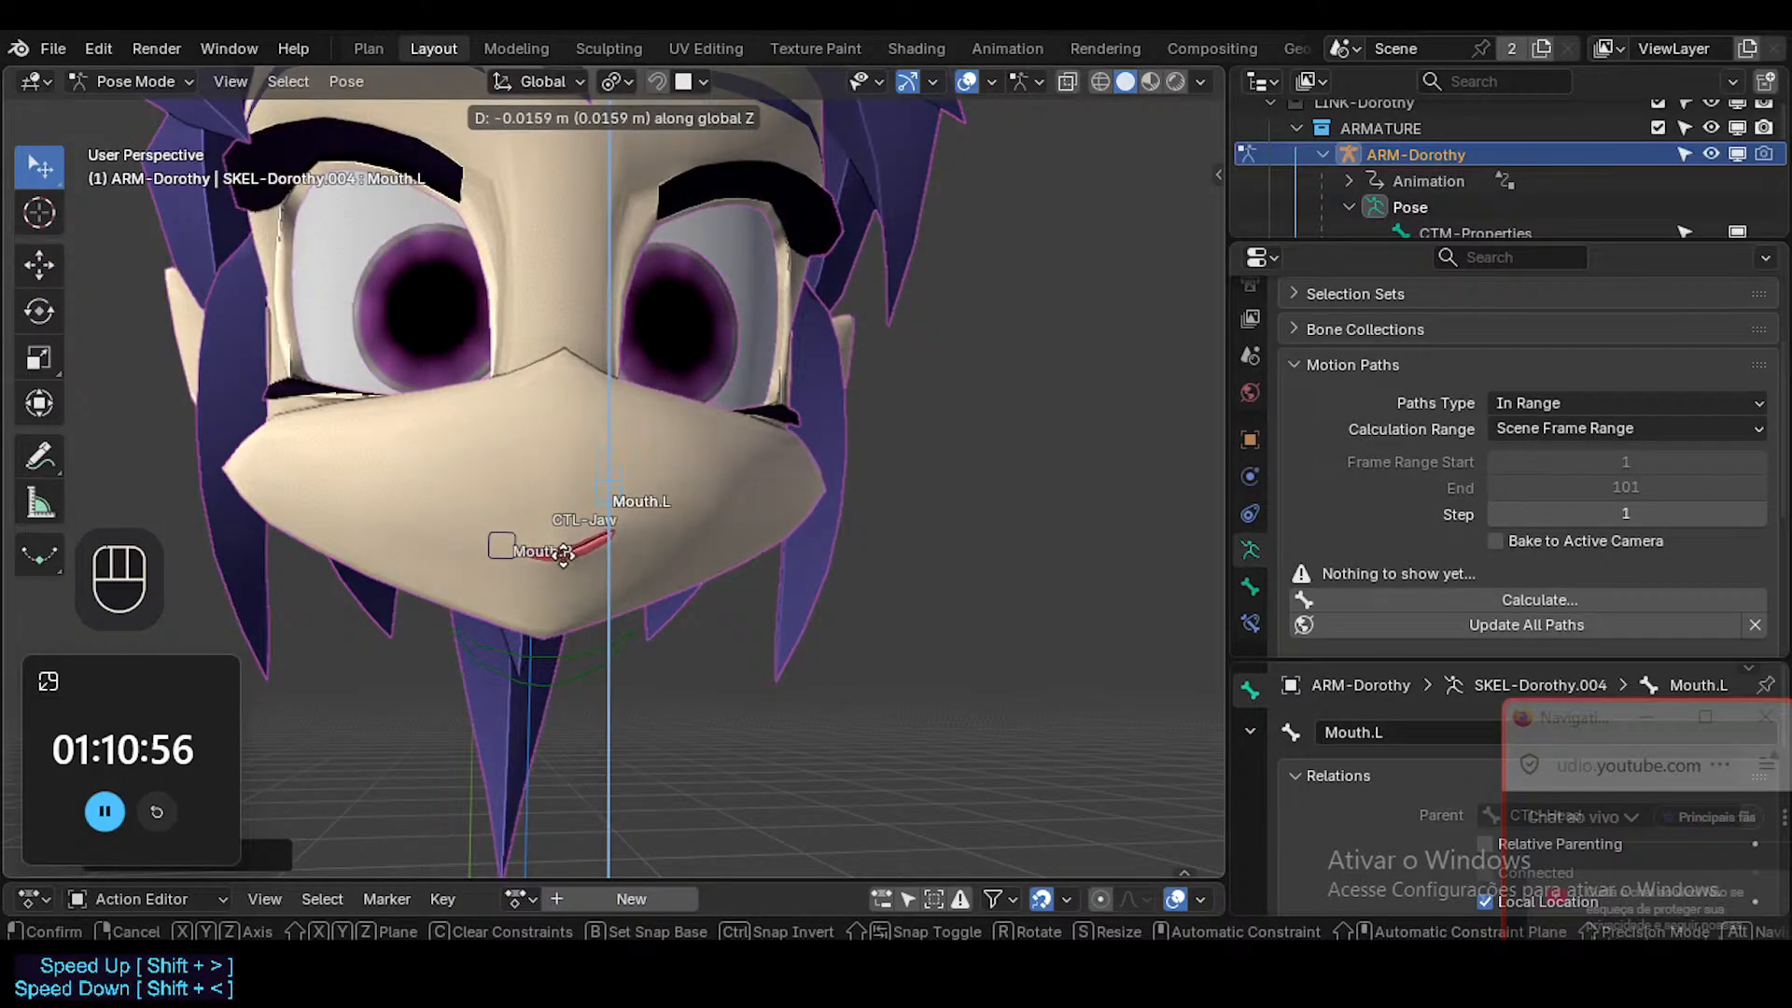
pyautogui.click(563, 463)
pyautogui.keyDown('ctrl'); pyautogui.moveTo(563, 534); pyautogui.dragTo(600, 439, button='middle'); pyautogui.keyUp('ctrl')
pyautogui.press('g')
pyautogui.press('z')
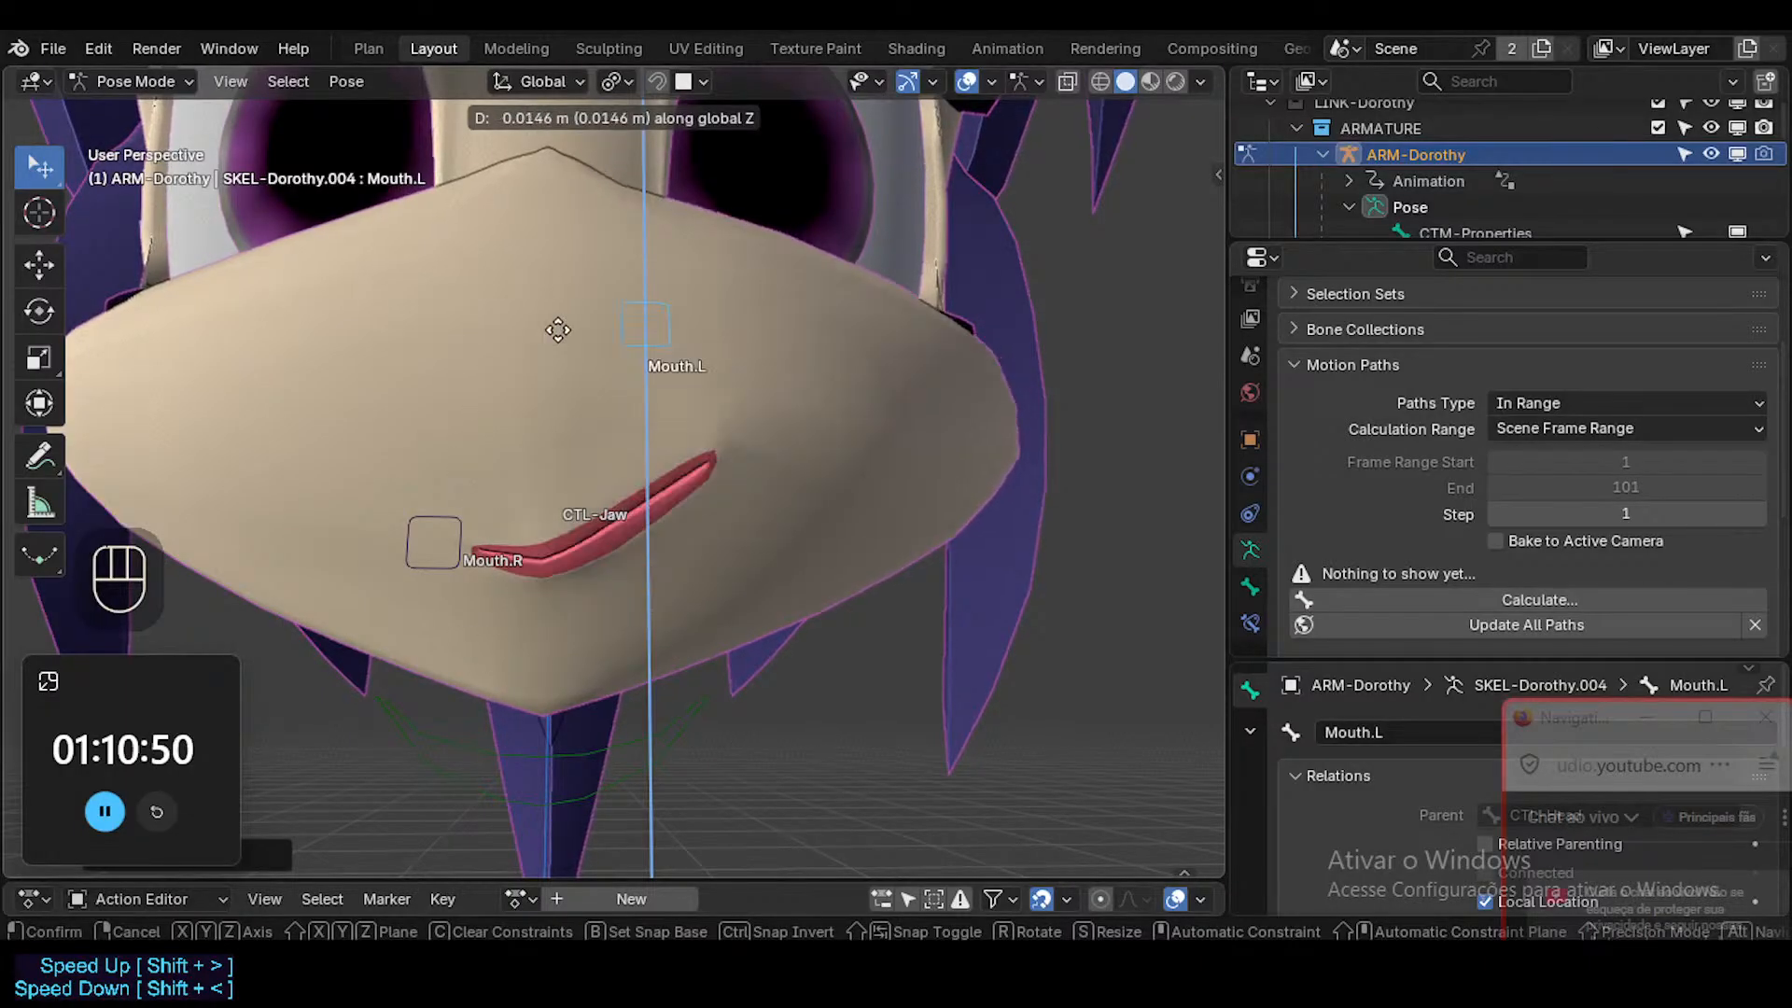
pyautogui.click(560, 322)
# Try the Head mesh's LipsConstant shape key at 1.000 together with the raised smile, and return it to 0.000.
pyautogui.hotkey('ctrl', 'Tab')
pyautogui.click(792, 501)
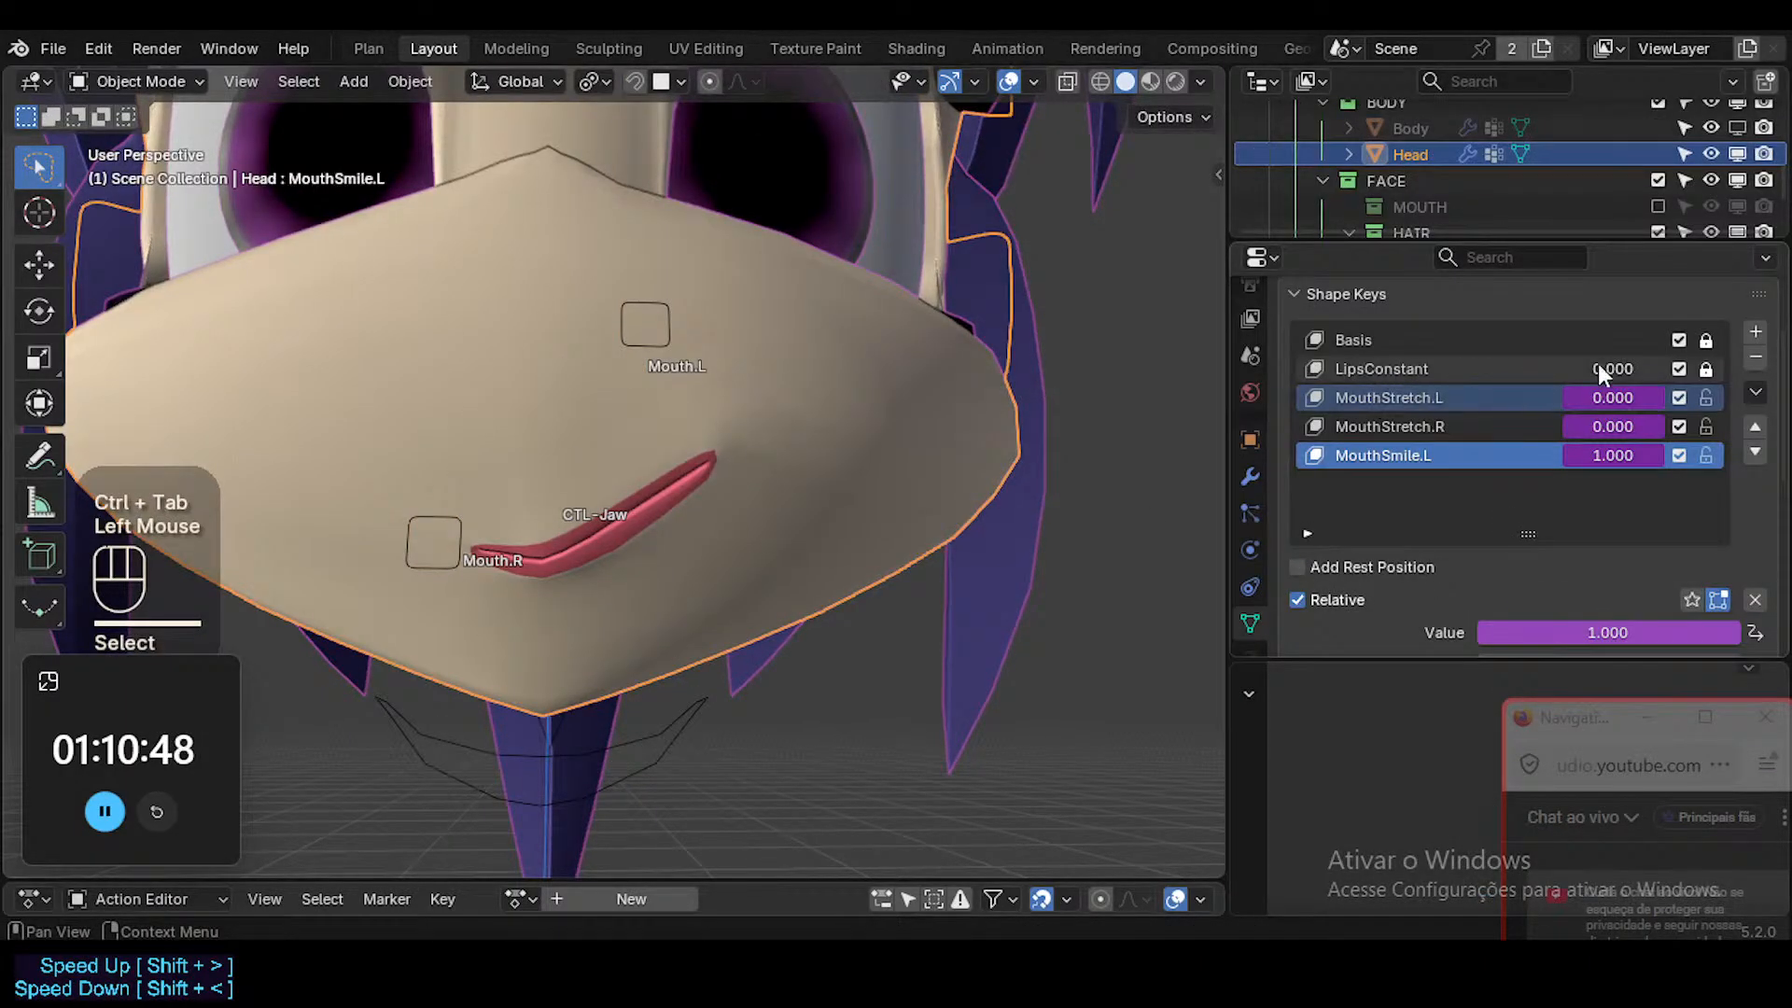
pyautogui.moveTo(1600, 366); pyautogui.dragTo(1607, 366)
pyautogui.moveTo(484, 492); pyautogui.dragTo(418, 534, button='middle')
pyautogui.keyDown('shift'); pyautogui.moveTo(418, 534); pyautogui.dragTo(653, 578, button='middle'); pyautogui.keyUp('shift')
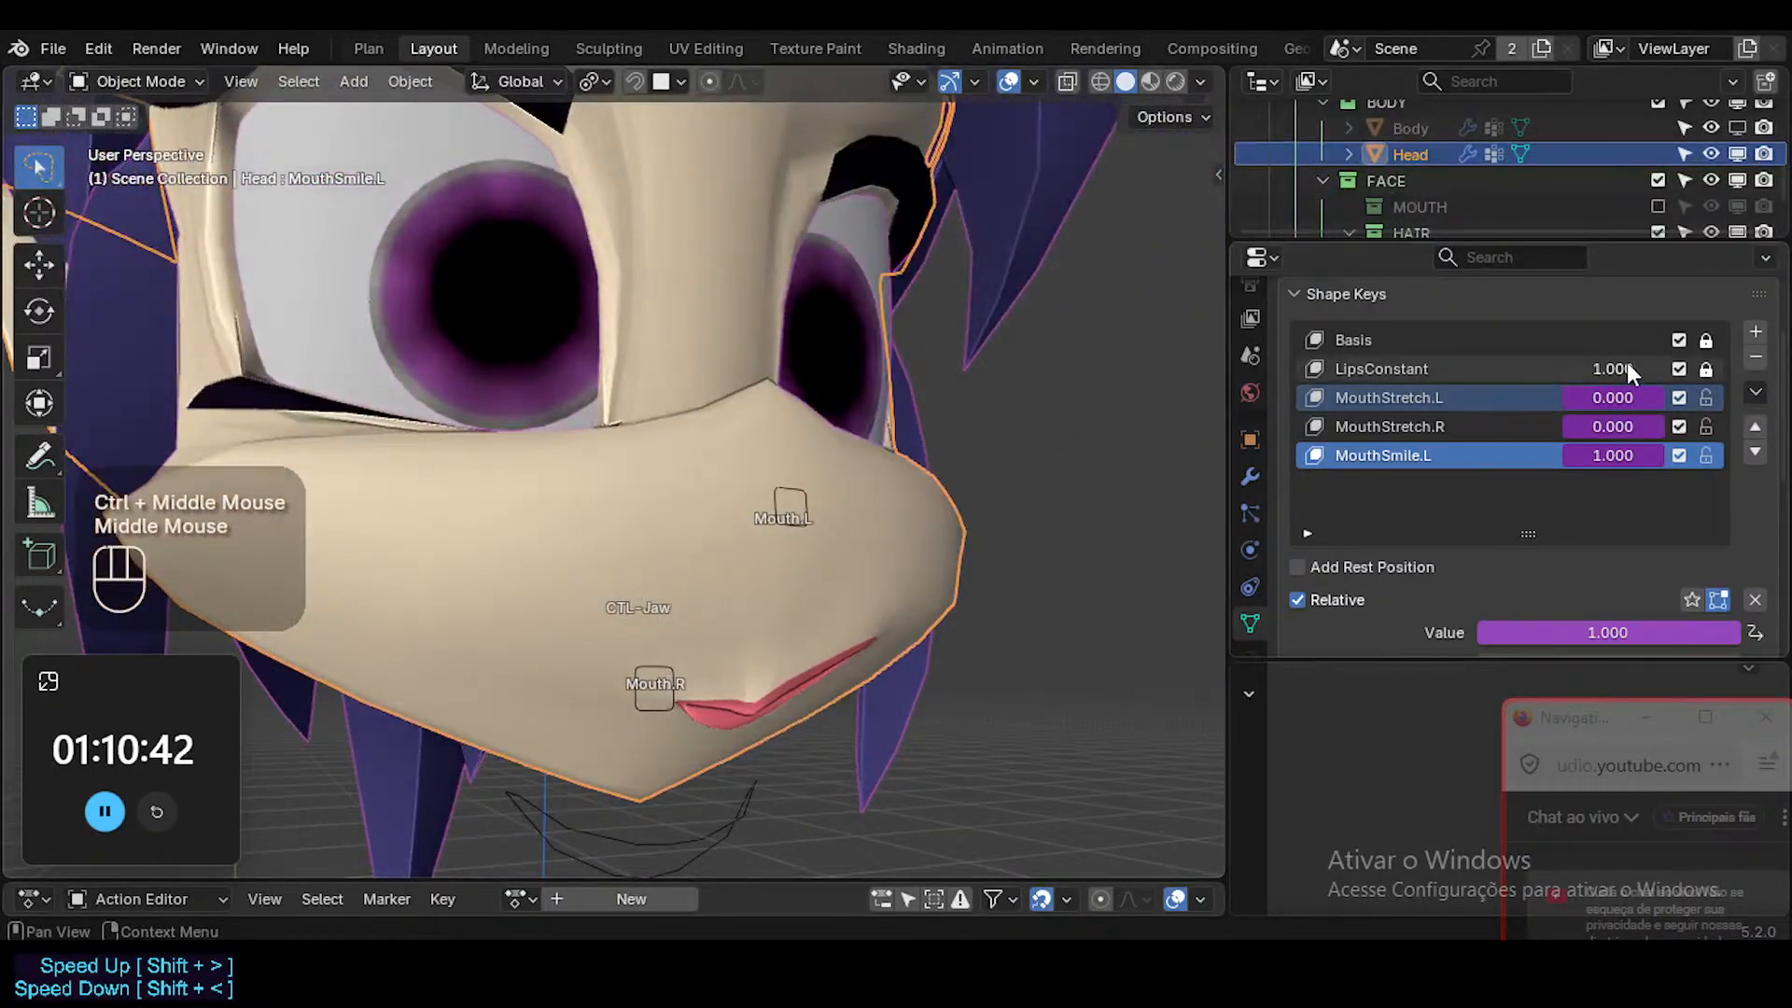
pyautogui.moveTo(1624, 367)
pyautogui.mouseDown()
pyautogui.moveTo(1530, 369)
pyautogui.moveTo(1605, 368)
pyautogui.mouseUp()
pyautogui.moveTo(963, 507); pyautogui.dragTo(781, 449, button='middle')
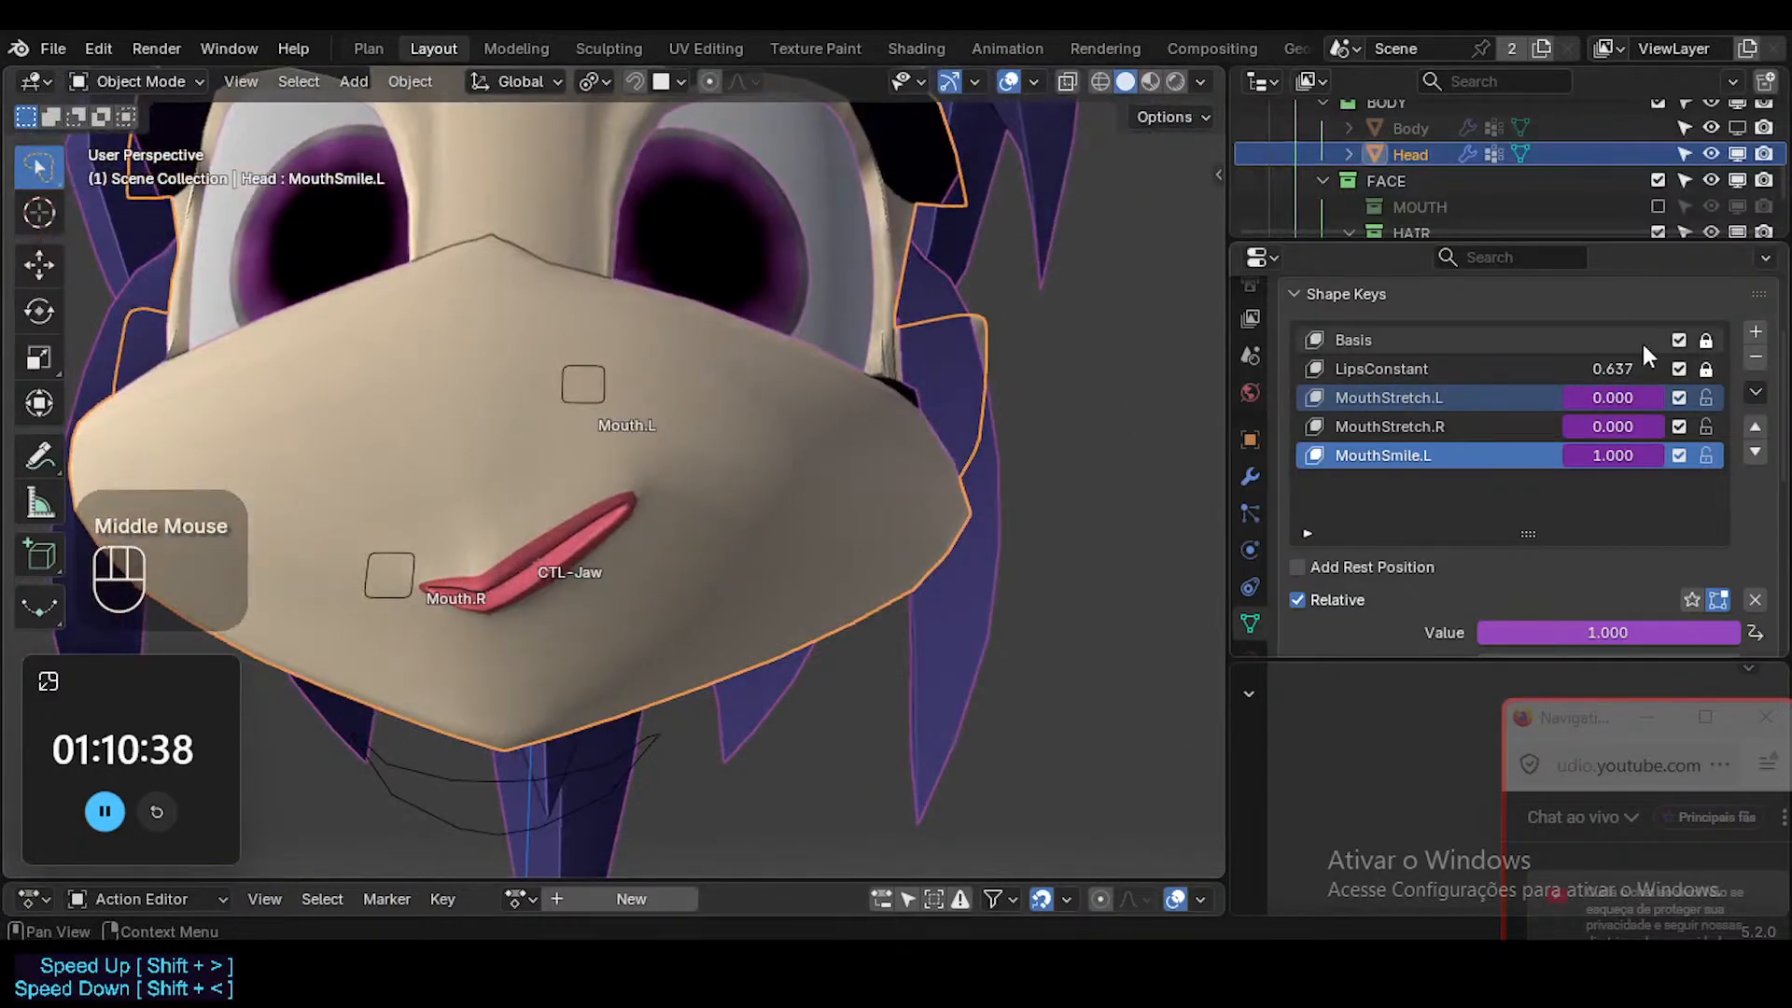
pyautogui.click(1577, 385)
pyautogui.moveTo(1601, 364); pyautogui.dragTo(1560, 370)
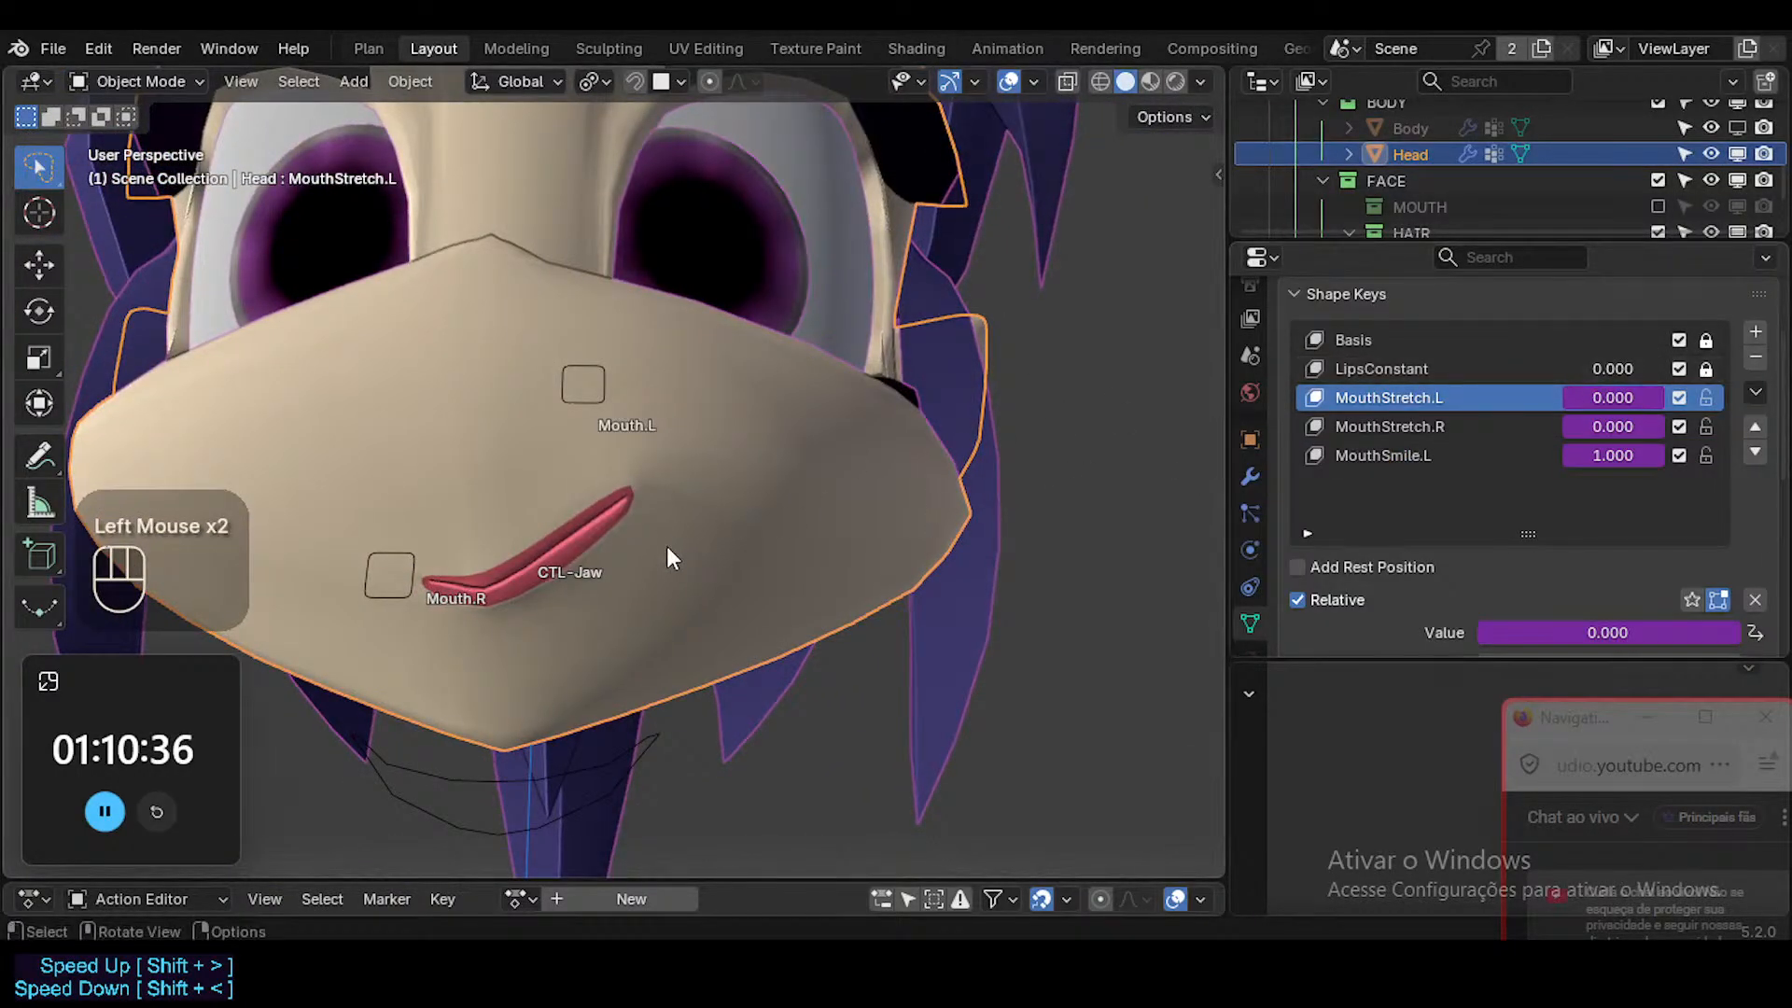
pyautogui.moveTo(666, 546); pyautogui.dragTo(669, 581, button='middle')
pyautogui.keyDown('shift'); pyautogui.moveTo(668, 581); pyautogui.dragTo(700, 612, button='middle'); pyautogui.keyUp('shift')
pyautogui.moveTo(699, 612); pyautogui.dragTo(711, 590, button='middle')
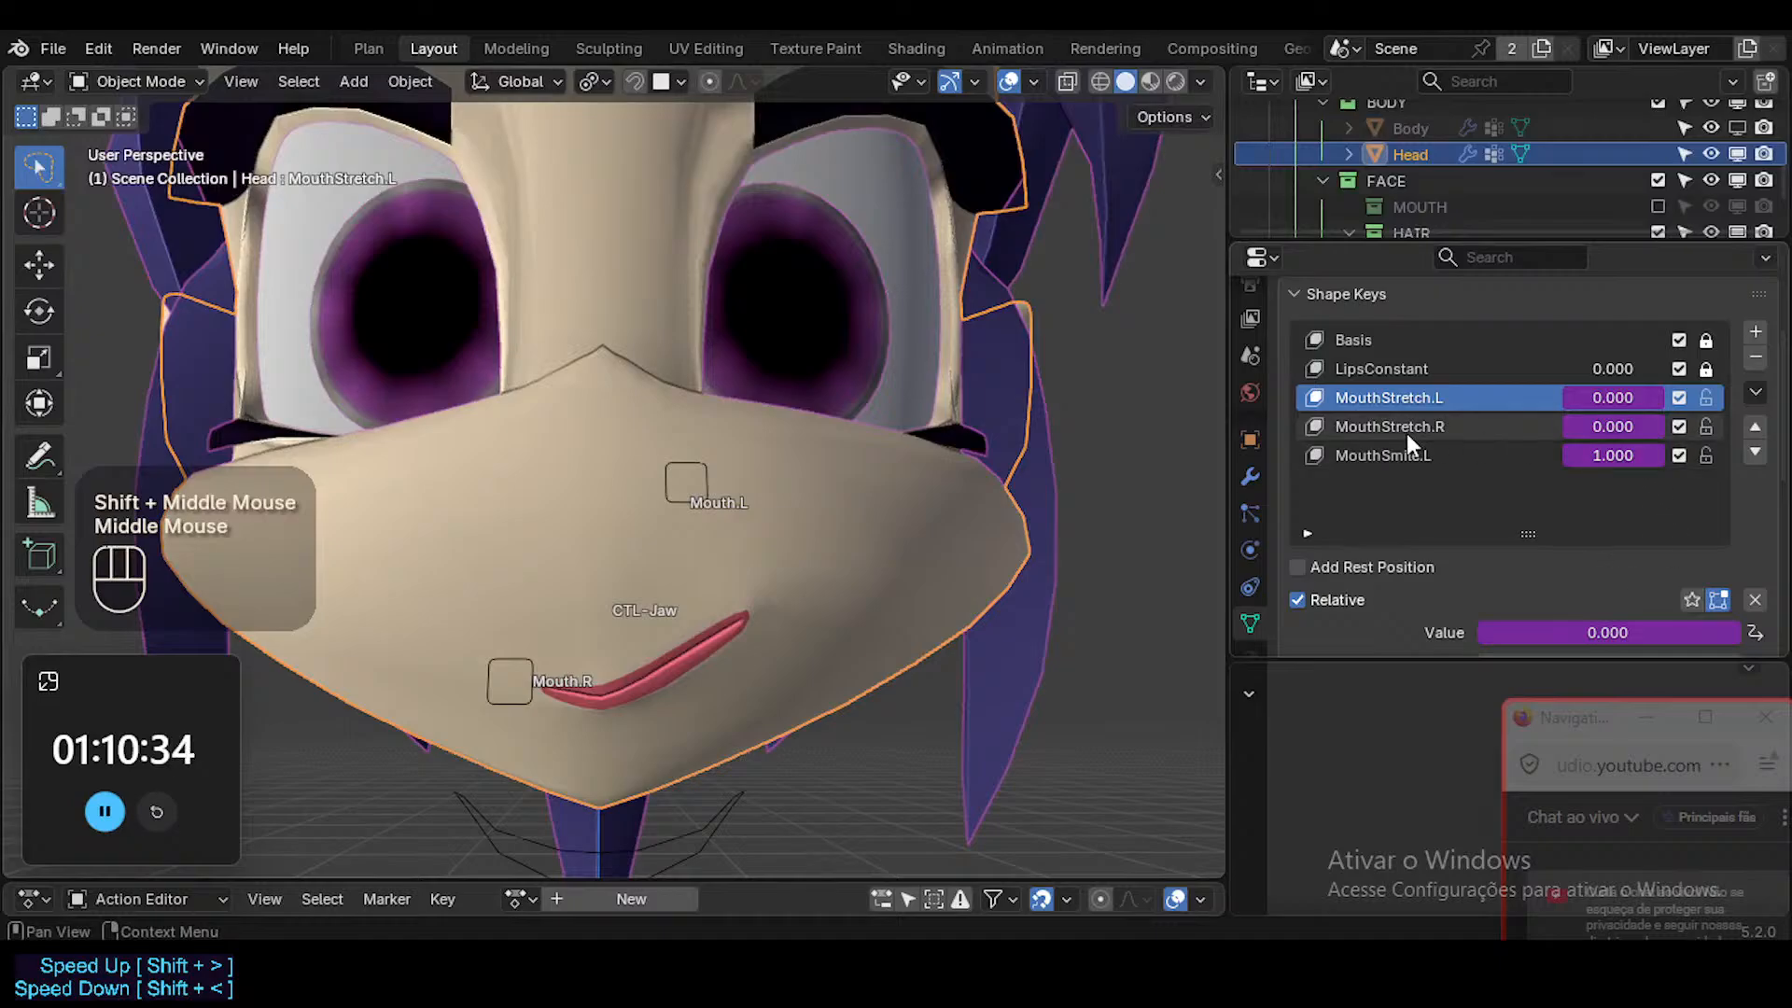
# Return to the armature's Pose Mode, and test Mouth.L's limits by moving it inward along global X and down along global Z.
pyautogui.click(663, 490)
pyautogui.keyDown('ctrl'); pyautogui.click(668, 504); pyautogui.keyUp('ctrl')
pyautogui.hotkey('ctrl', 'Tab')
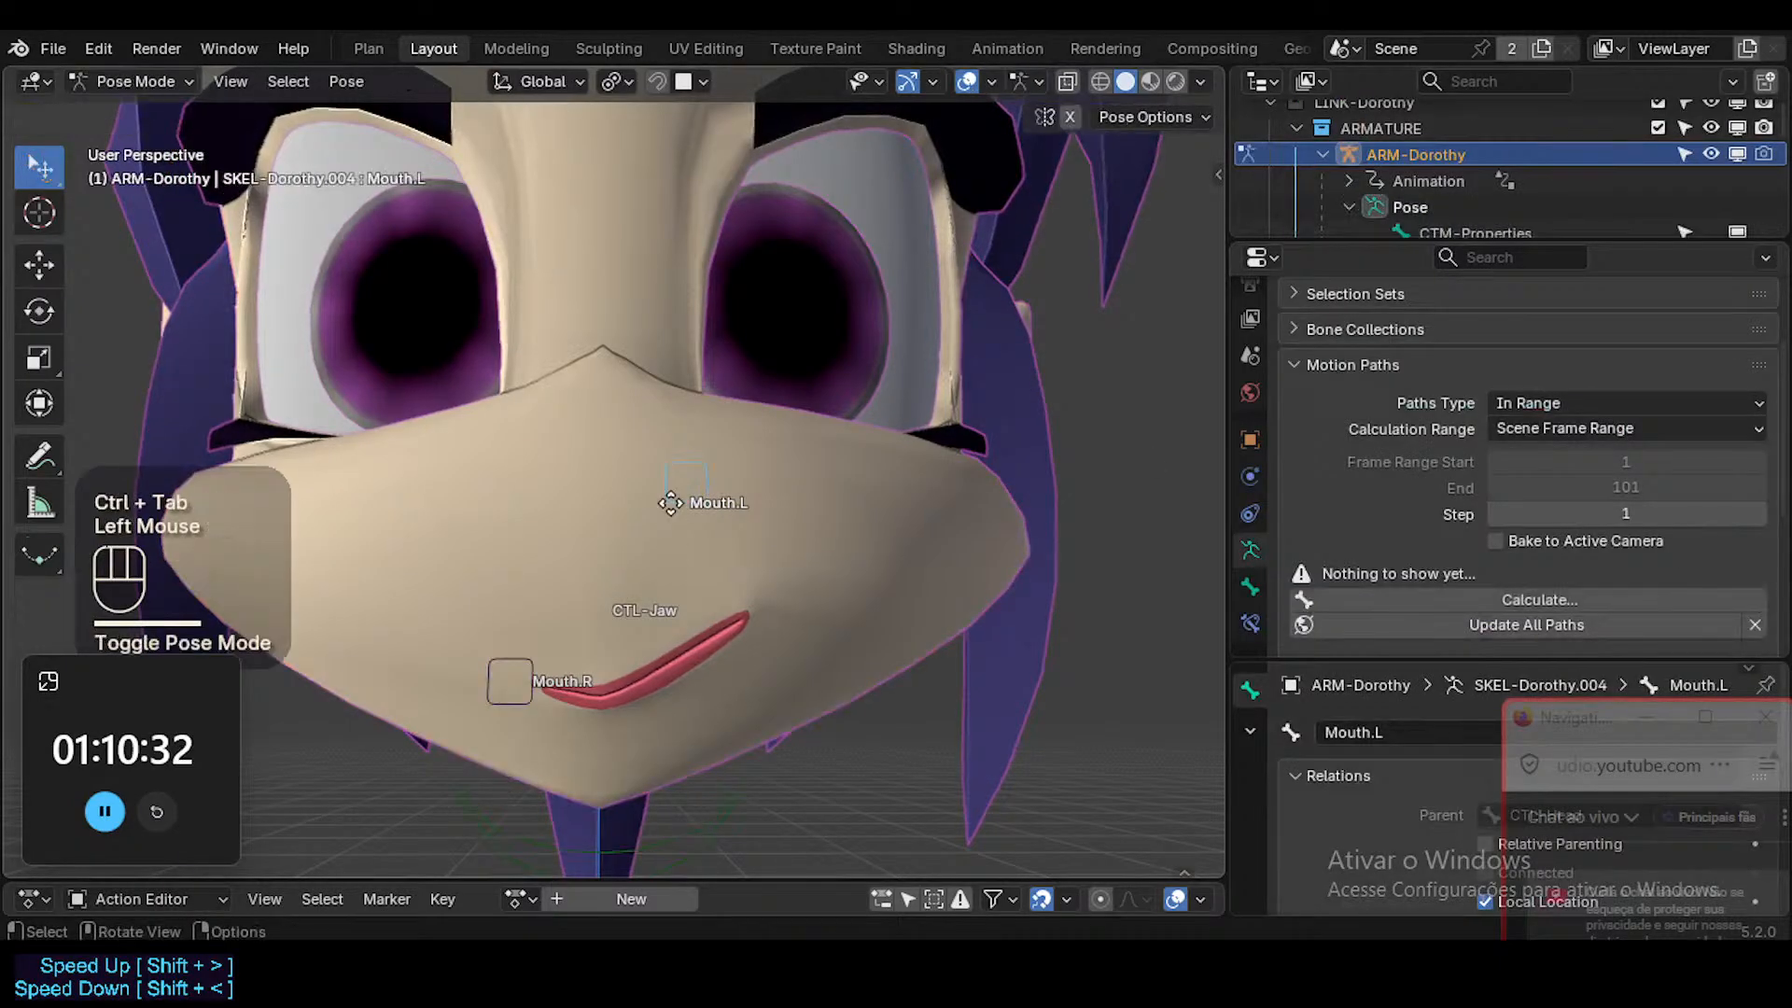
pyautogui.press('g')
pyautogui.press('x')
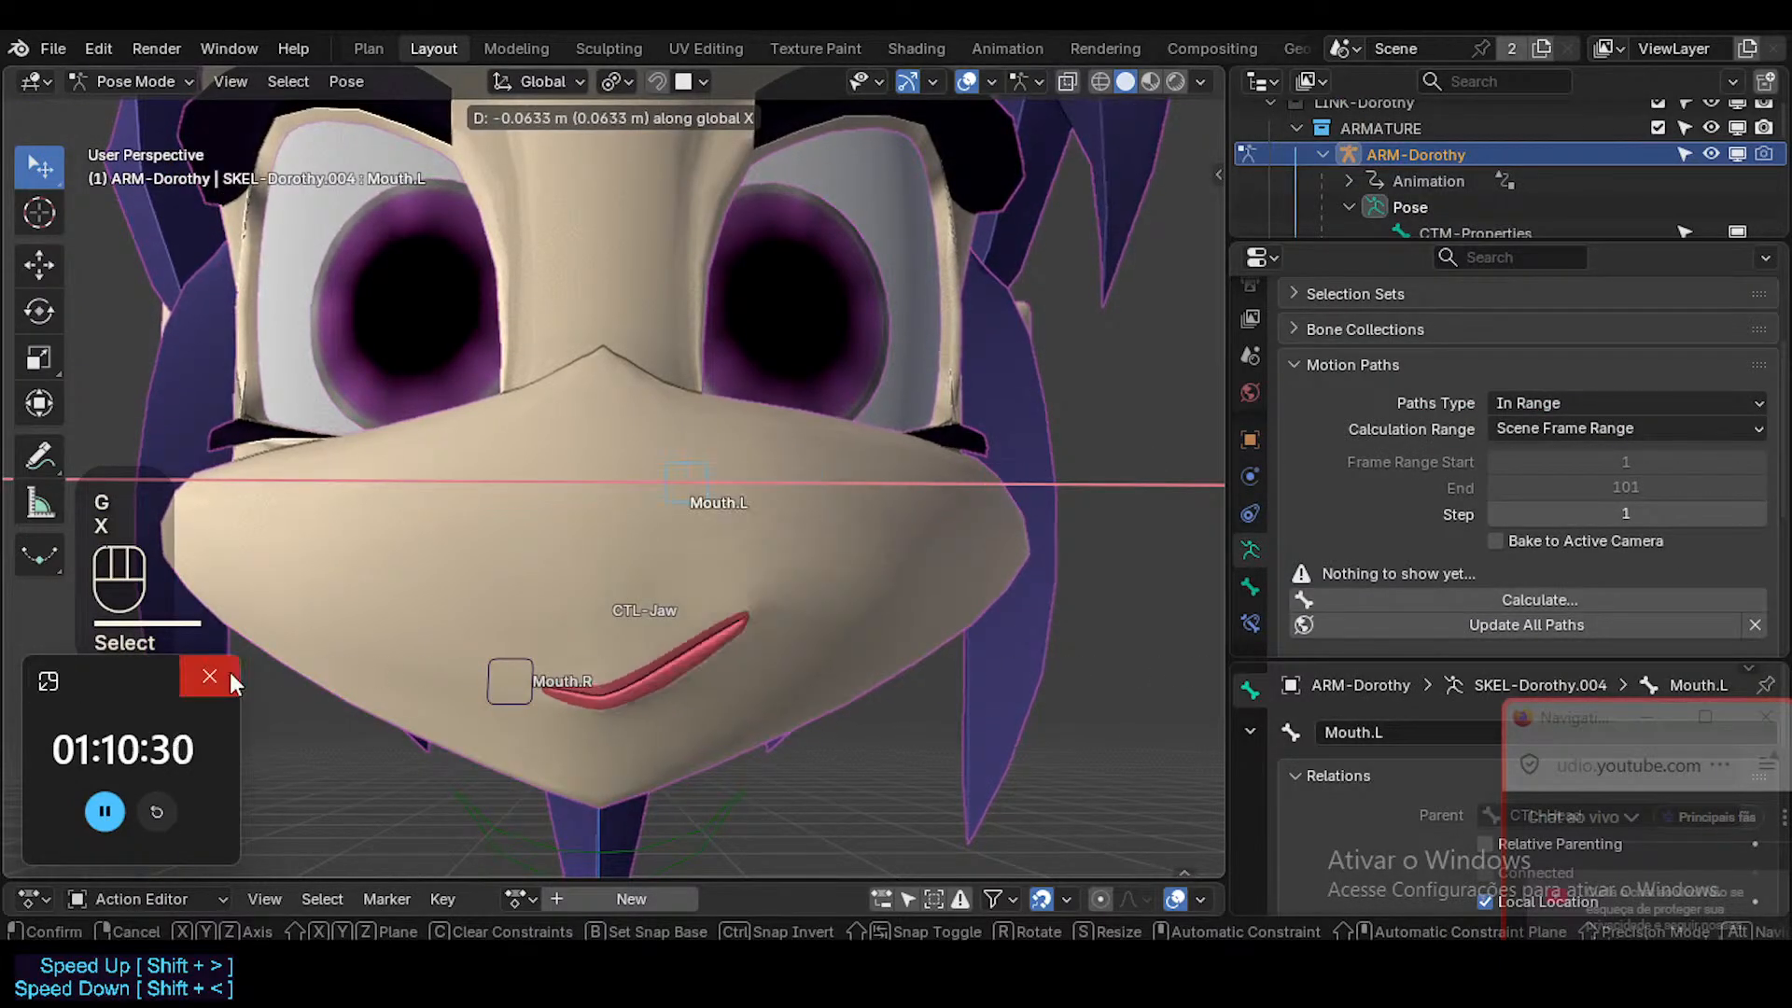
pyautogui.click(503, 621)
pyautogui.press('g')
pyautogui.press('z')
pyautogui.click(718, 628)
# Move Mouth.L alternately along global X and global Z to test MouthStretch.L and MouthSmile.L in combination.
pyautogui.press('g')
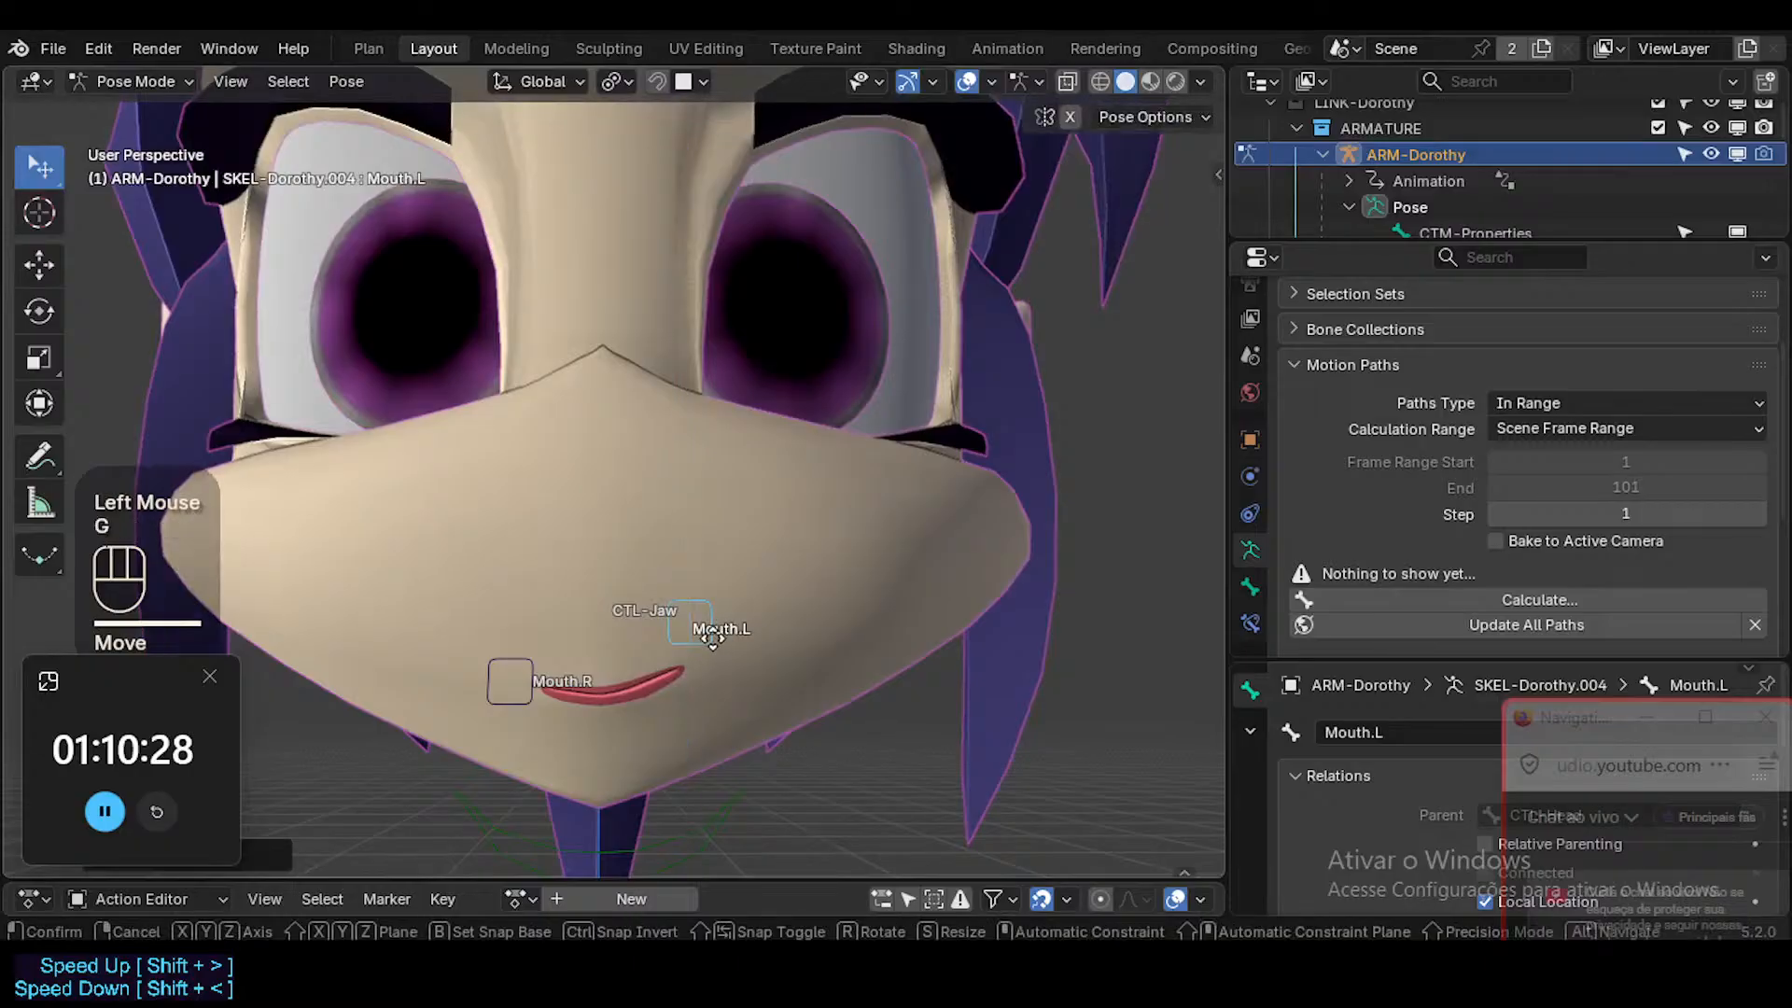
pyautogui.press('x')
pyautogui.click(851, 691)
pyautogui.press('g')
pyautogui.press('z')
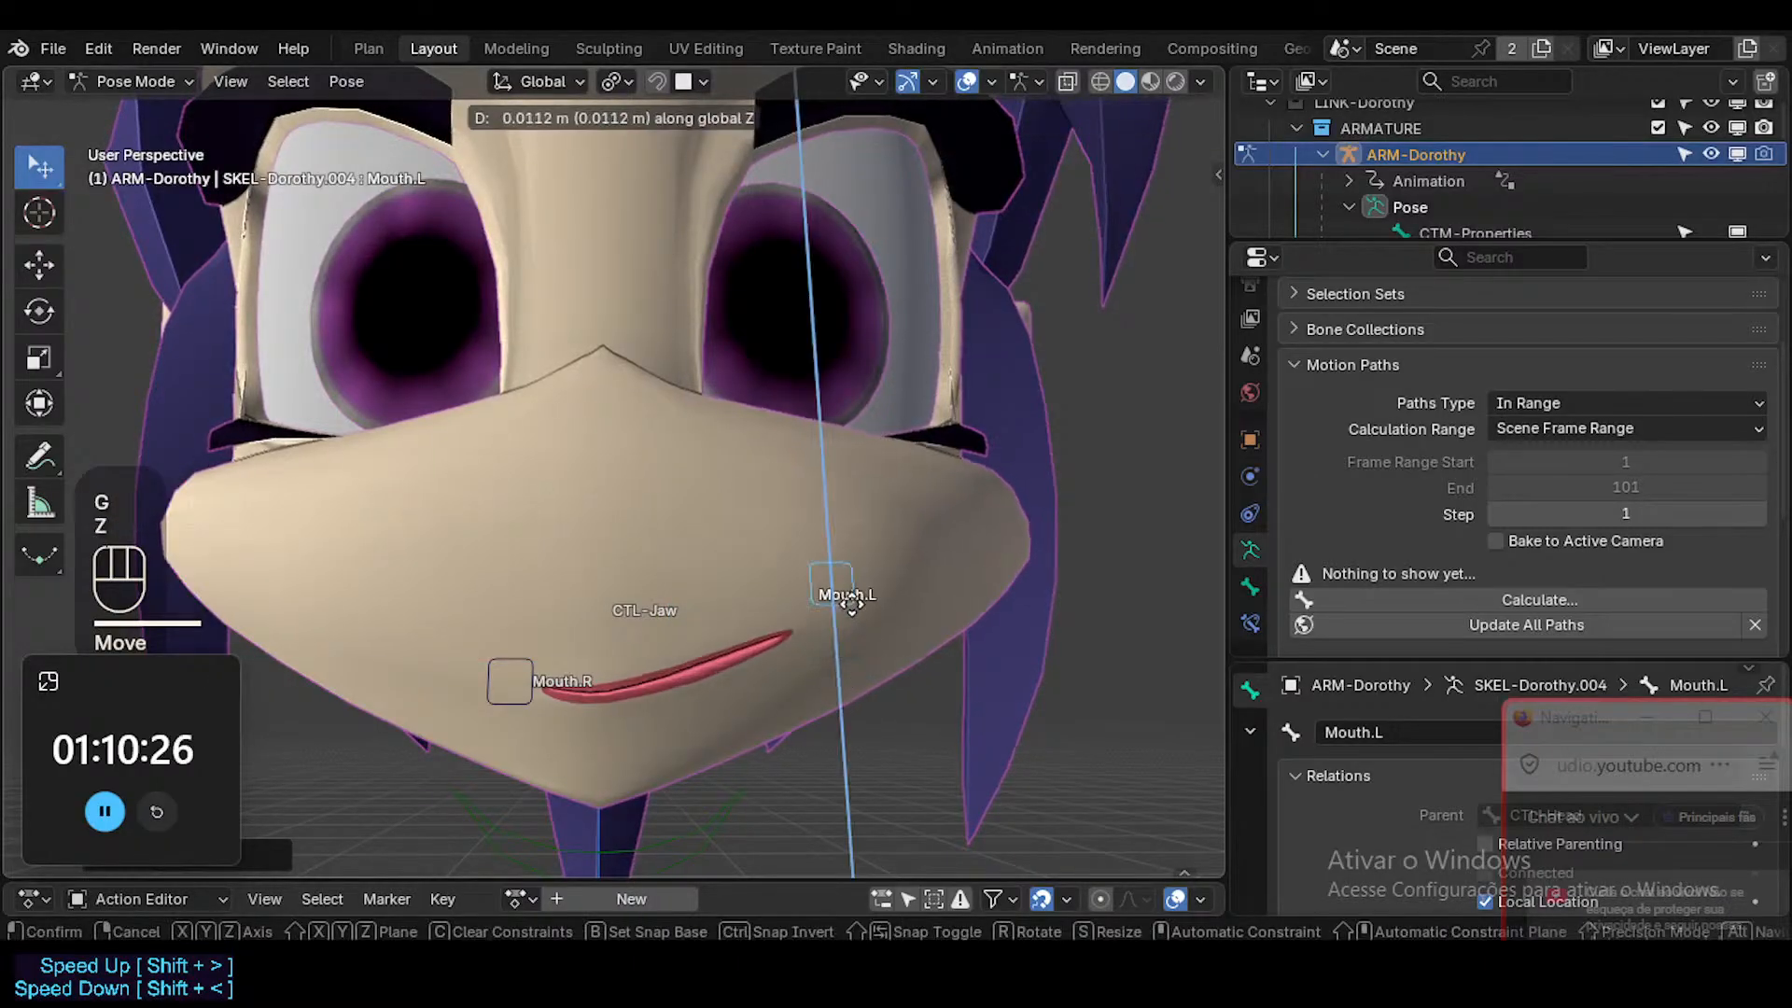
pyautogui.click(828, 669)
pyautogui.press('g')
pyautogui.press('x')
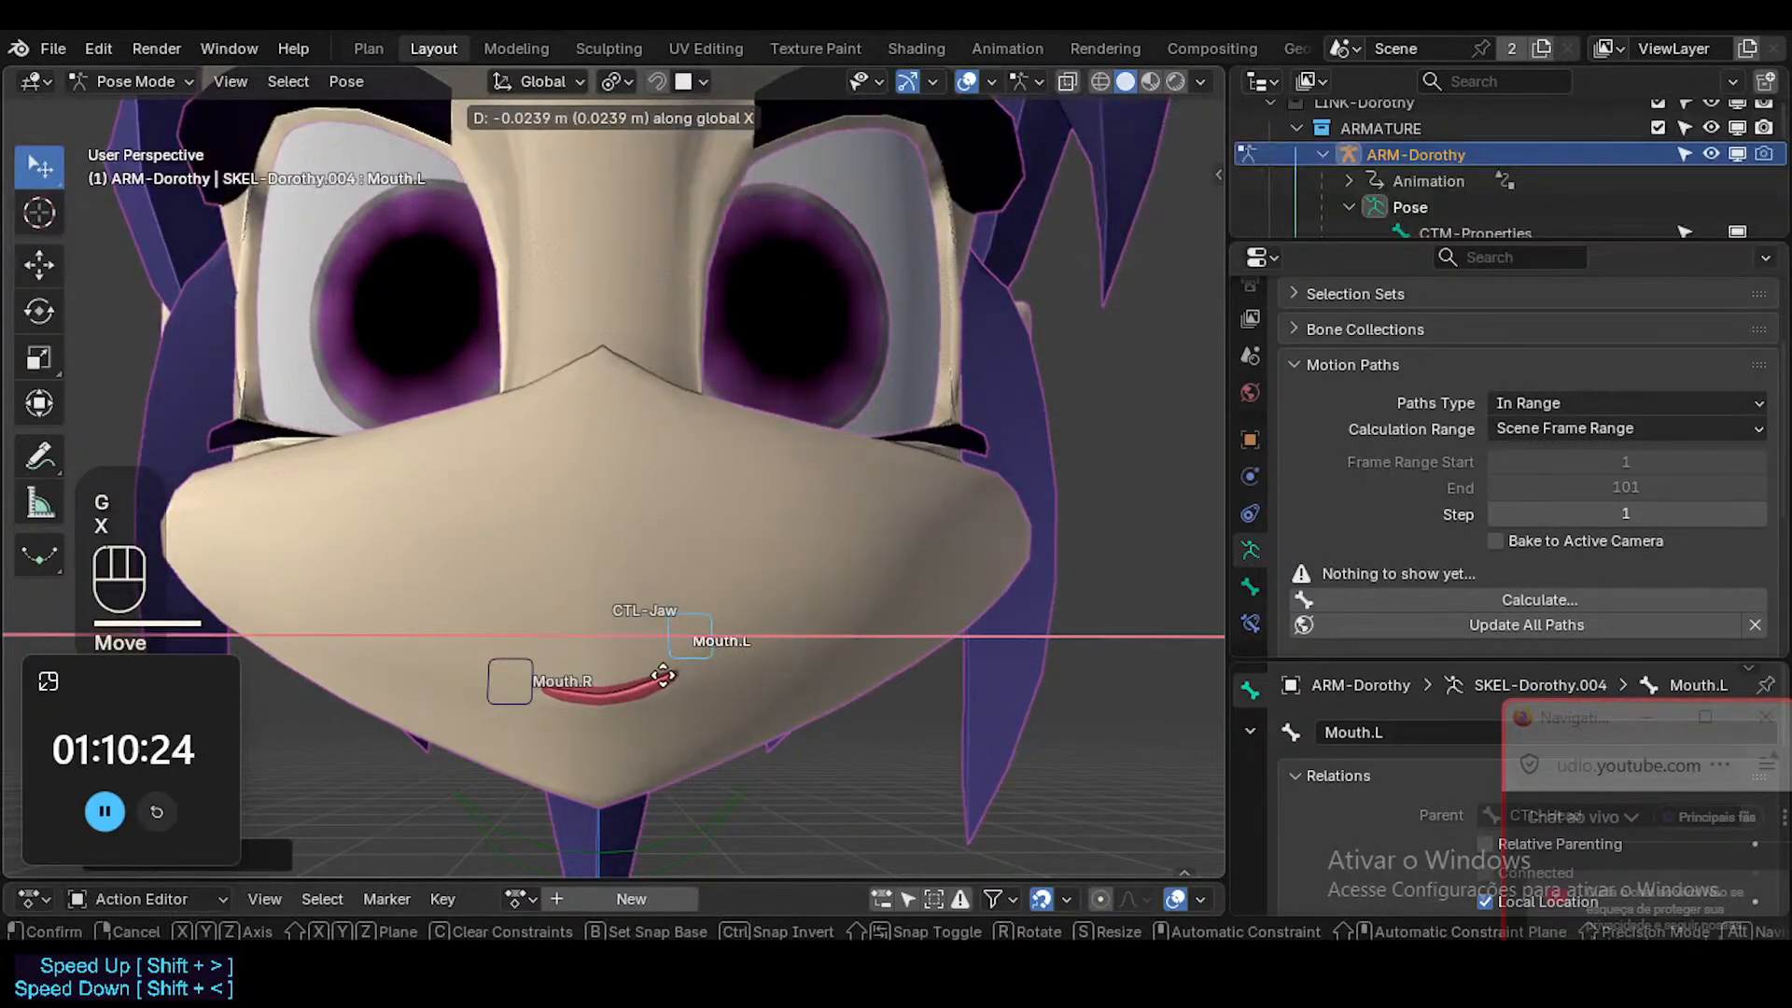
pyautogui.click(743, 681)
pyautogui.press('g')
pyautogui.press('z')
pyautogui.click(755, 705)
pyautogui.press('g')
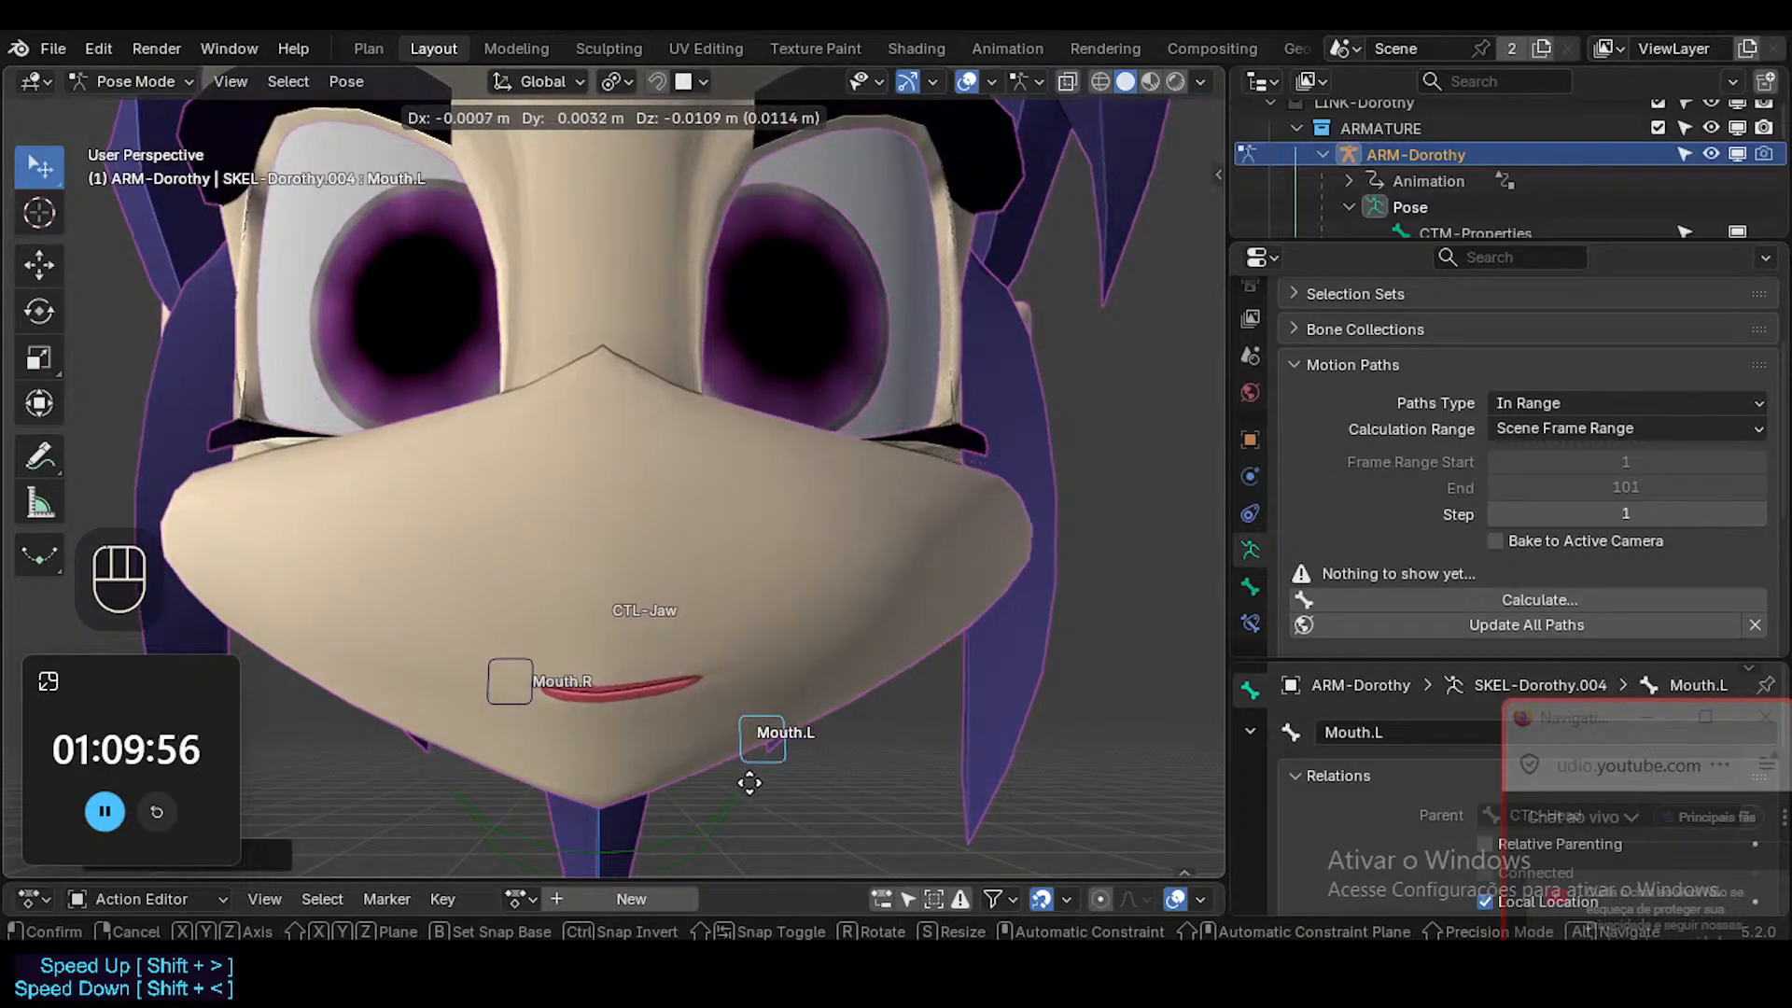
pyautogui.press('Escape')
pyautogui.press('g')
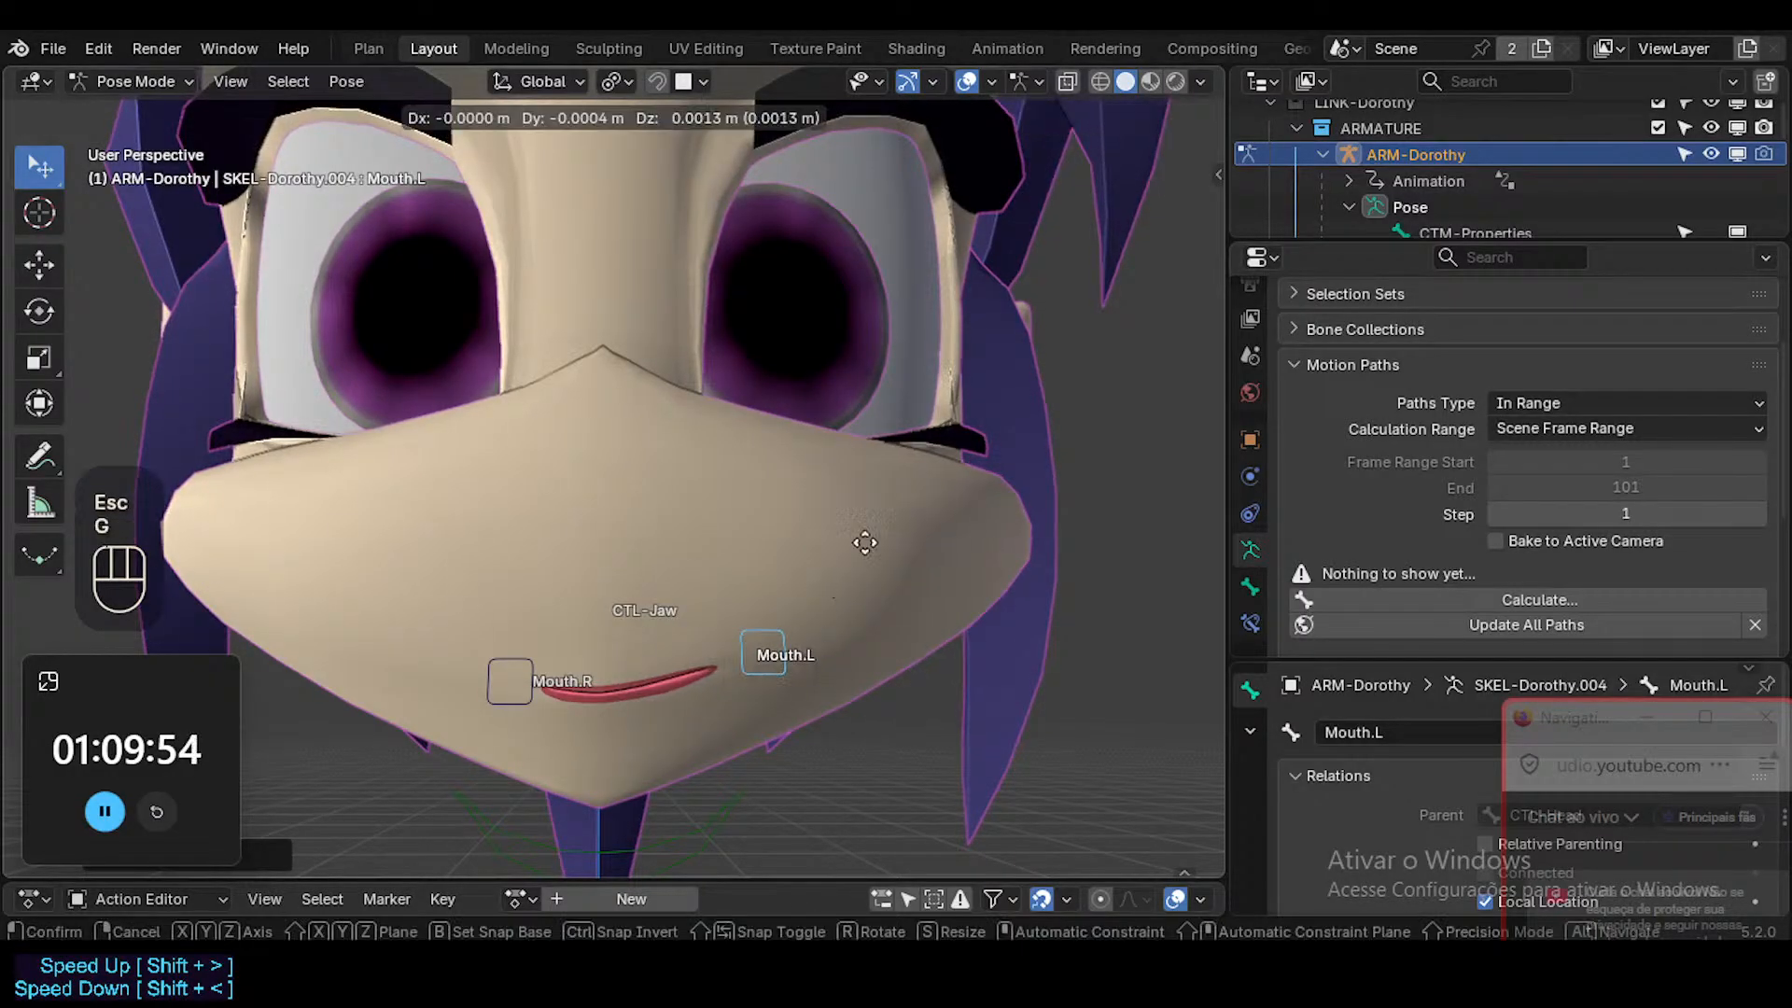
pyautogui.press('Escape')
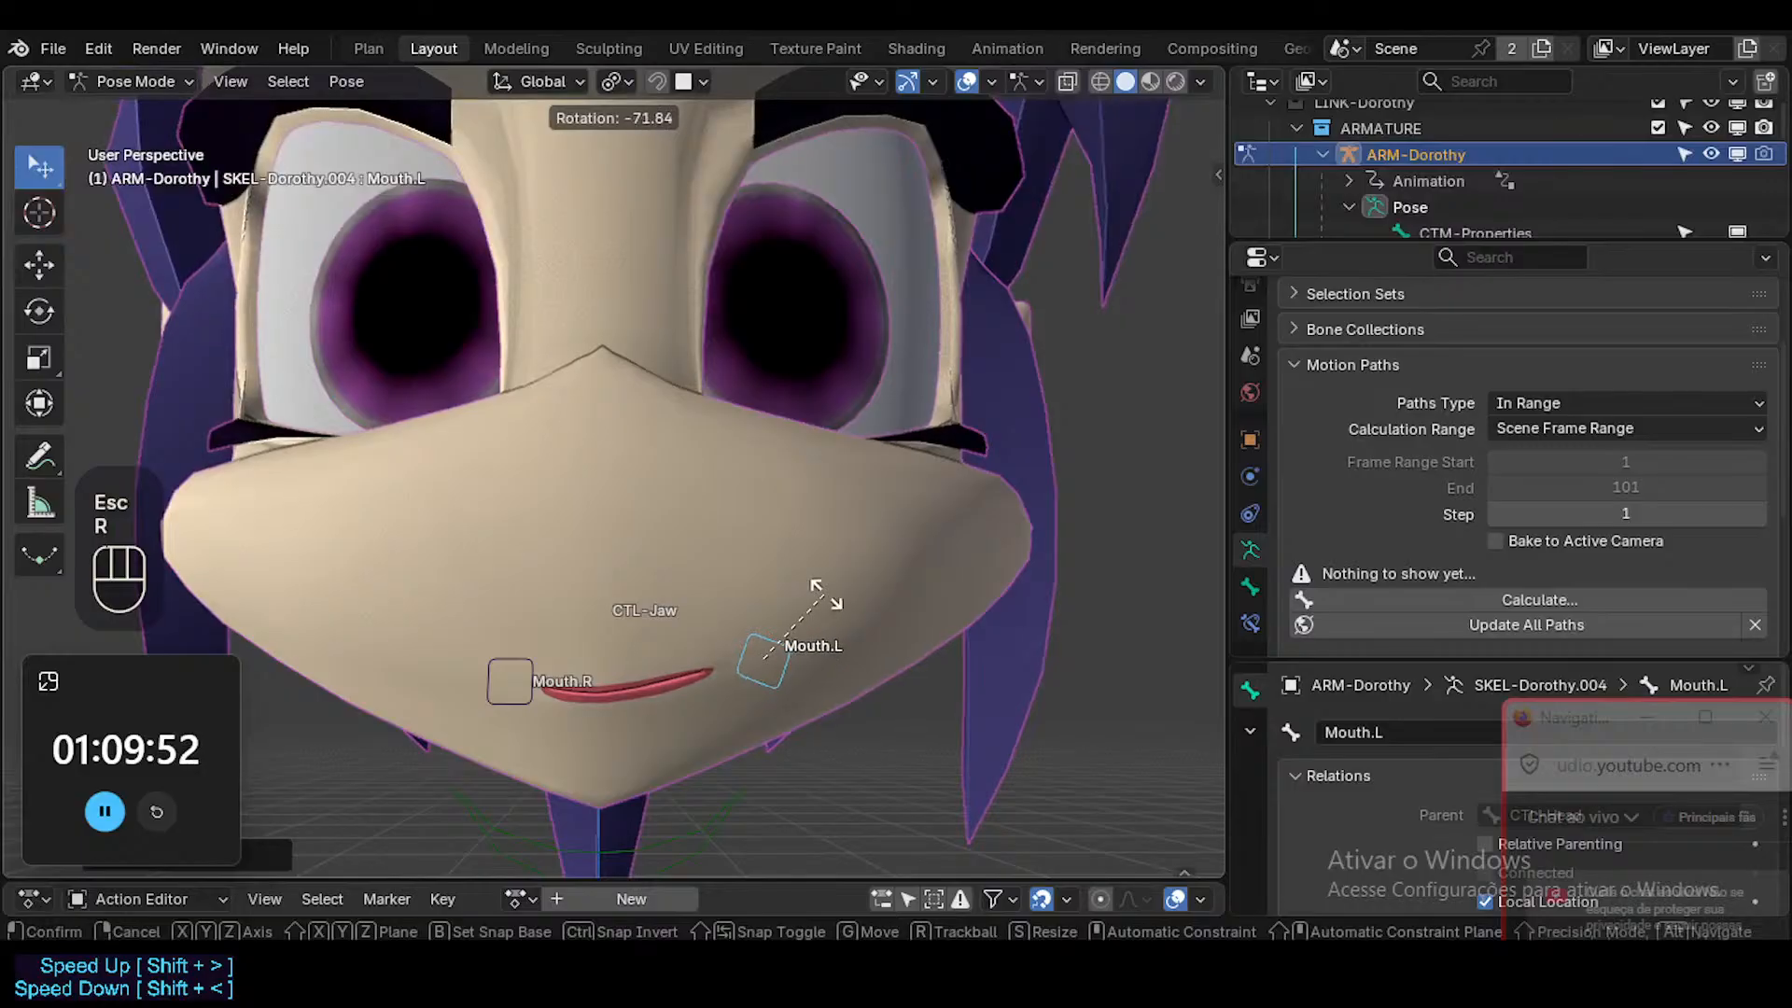
pyautogui.press('Escape')
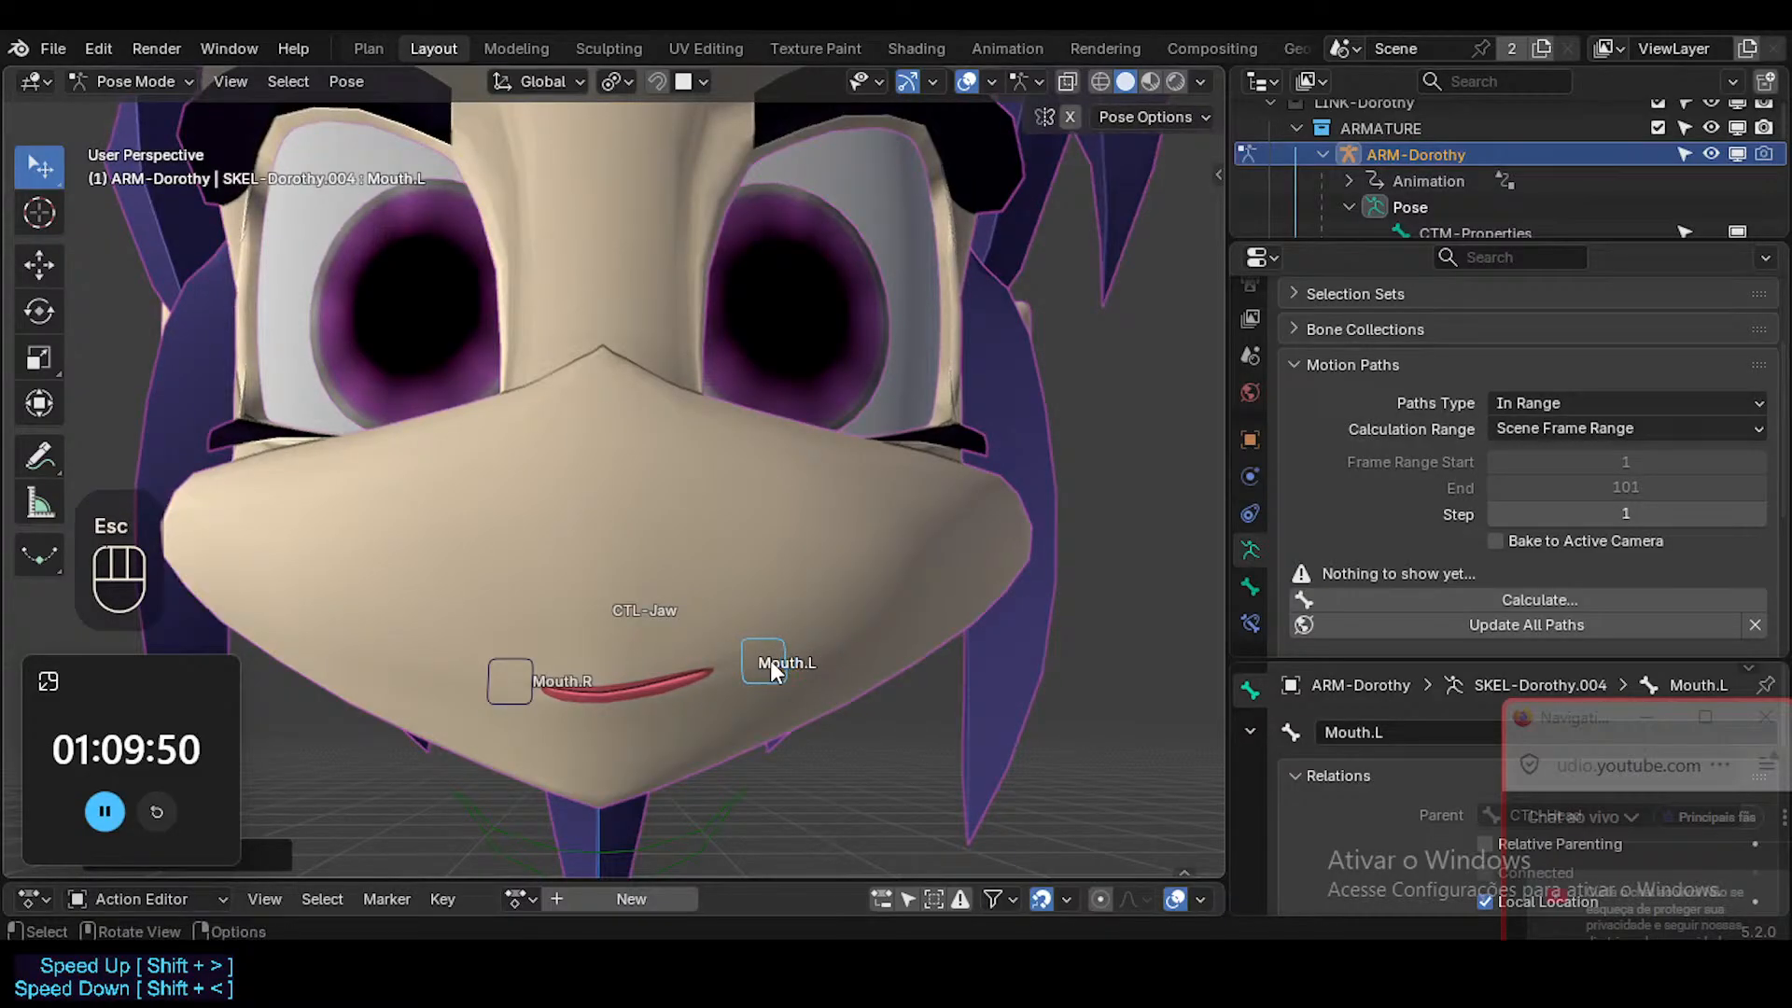
# Select all visible bones and clear their pose transforms.
pyautogui.press('a')
pyautogui.hotkey('alt', 'q')
pyautogui.hotkey('alt', 'q')
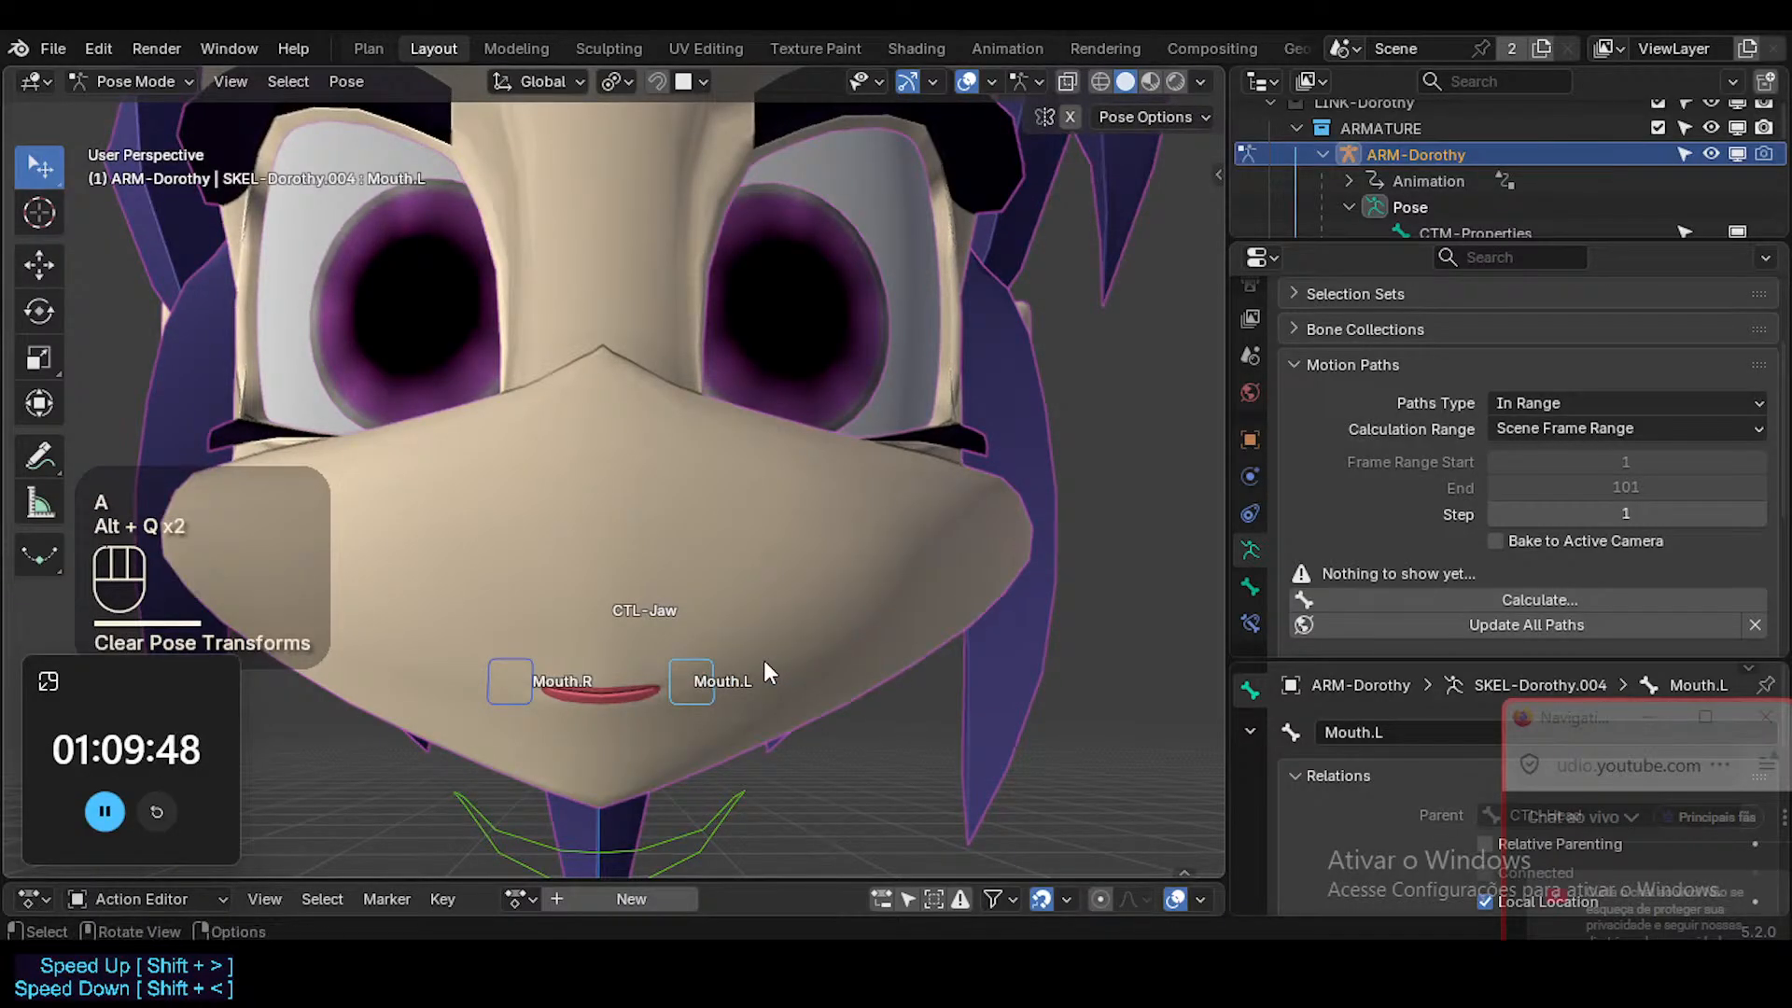
# Select only the Mouth.L bone and move it freely upward and outward to raise and stretch that mouth corner.
pyautogui.press('g')
pyautogui.press('z')
pyautogui.press('Escape')
pyautogui.hotkey('alt', 'a')
pyautogui.click(718, 689)
pyautogui.press('g')
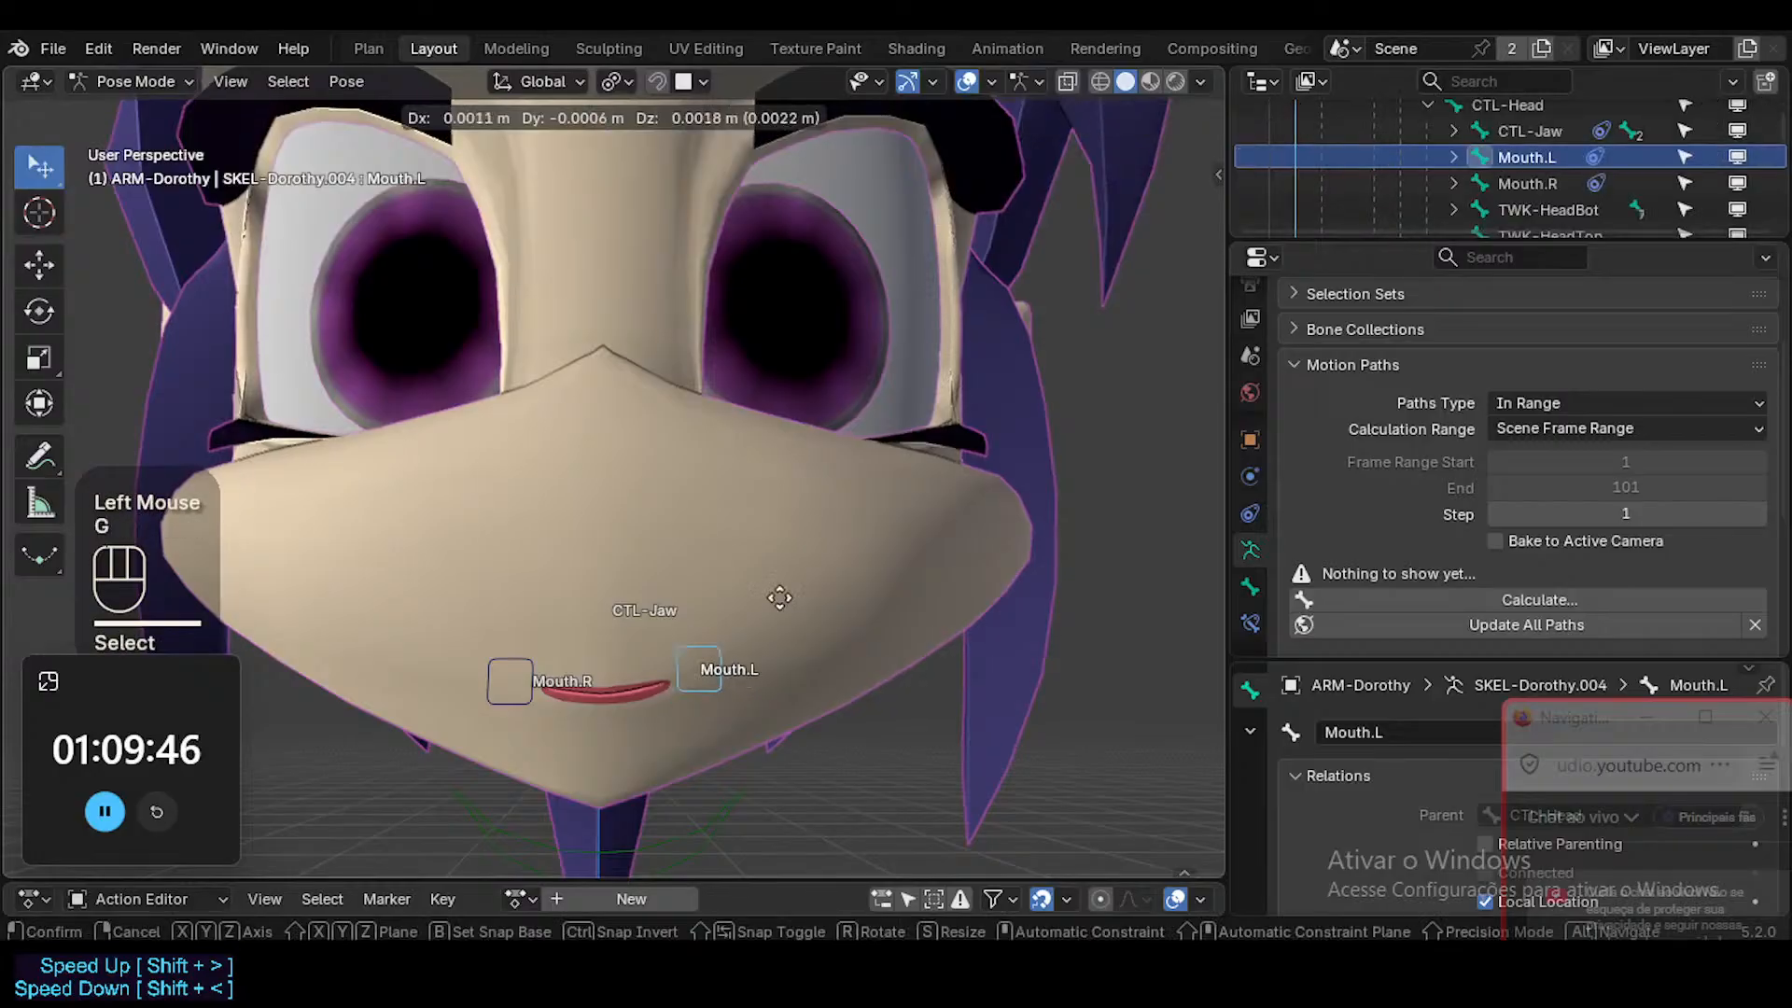
pyautogui.click(771, 553)
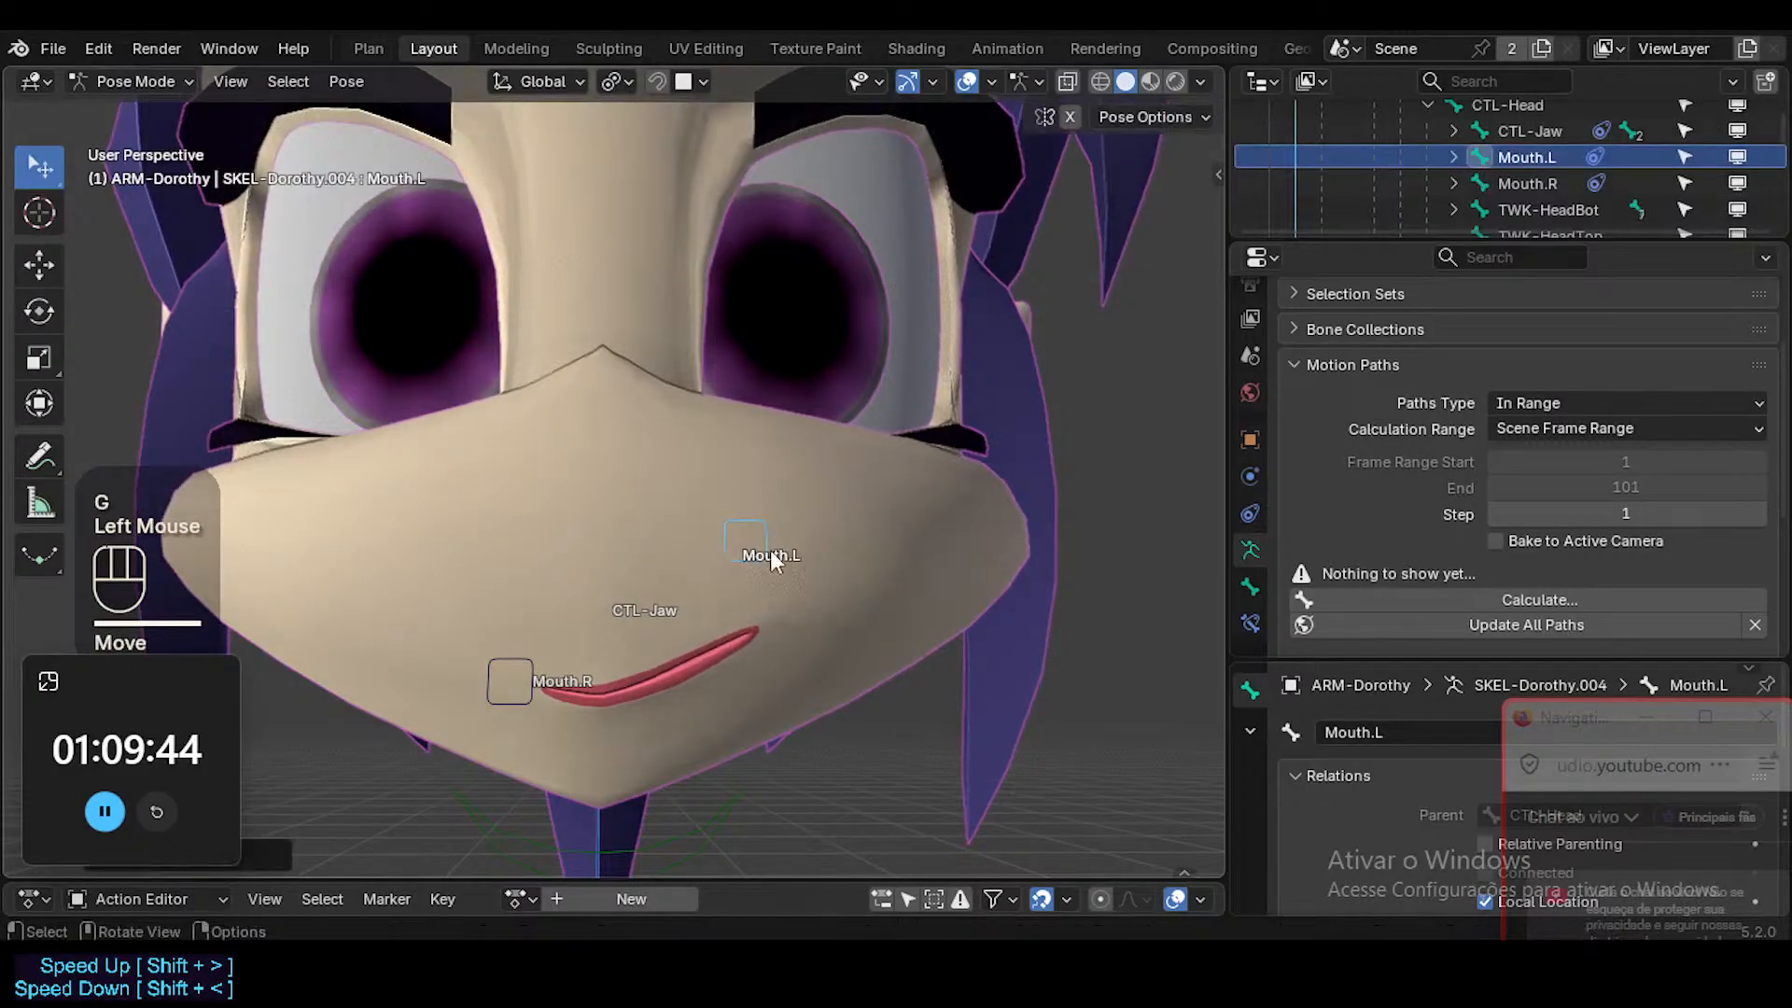
# Try opening the mouth by moving CTL-Jaw down along global Z, and clear its transform.
pyautogui.keyDown('shift'); pyautogui.moveTo(771, 553); pyautogui.dragTo(753, 640, button='middle'); pyautogui.keyUp('shift')
pyautogui.click(741, 655)
pyautogui.press('g')
pyautogui.press('z')
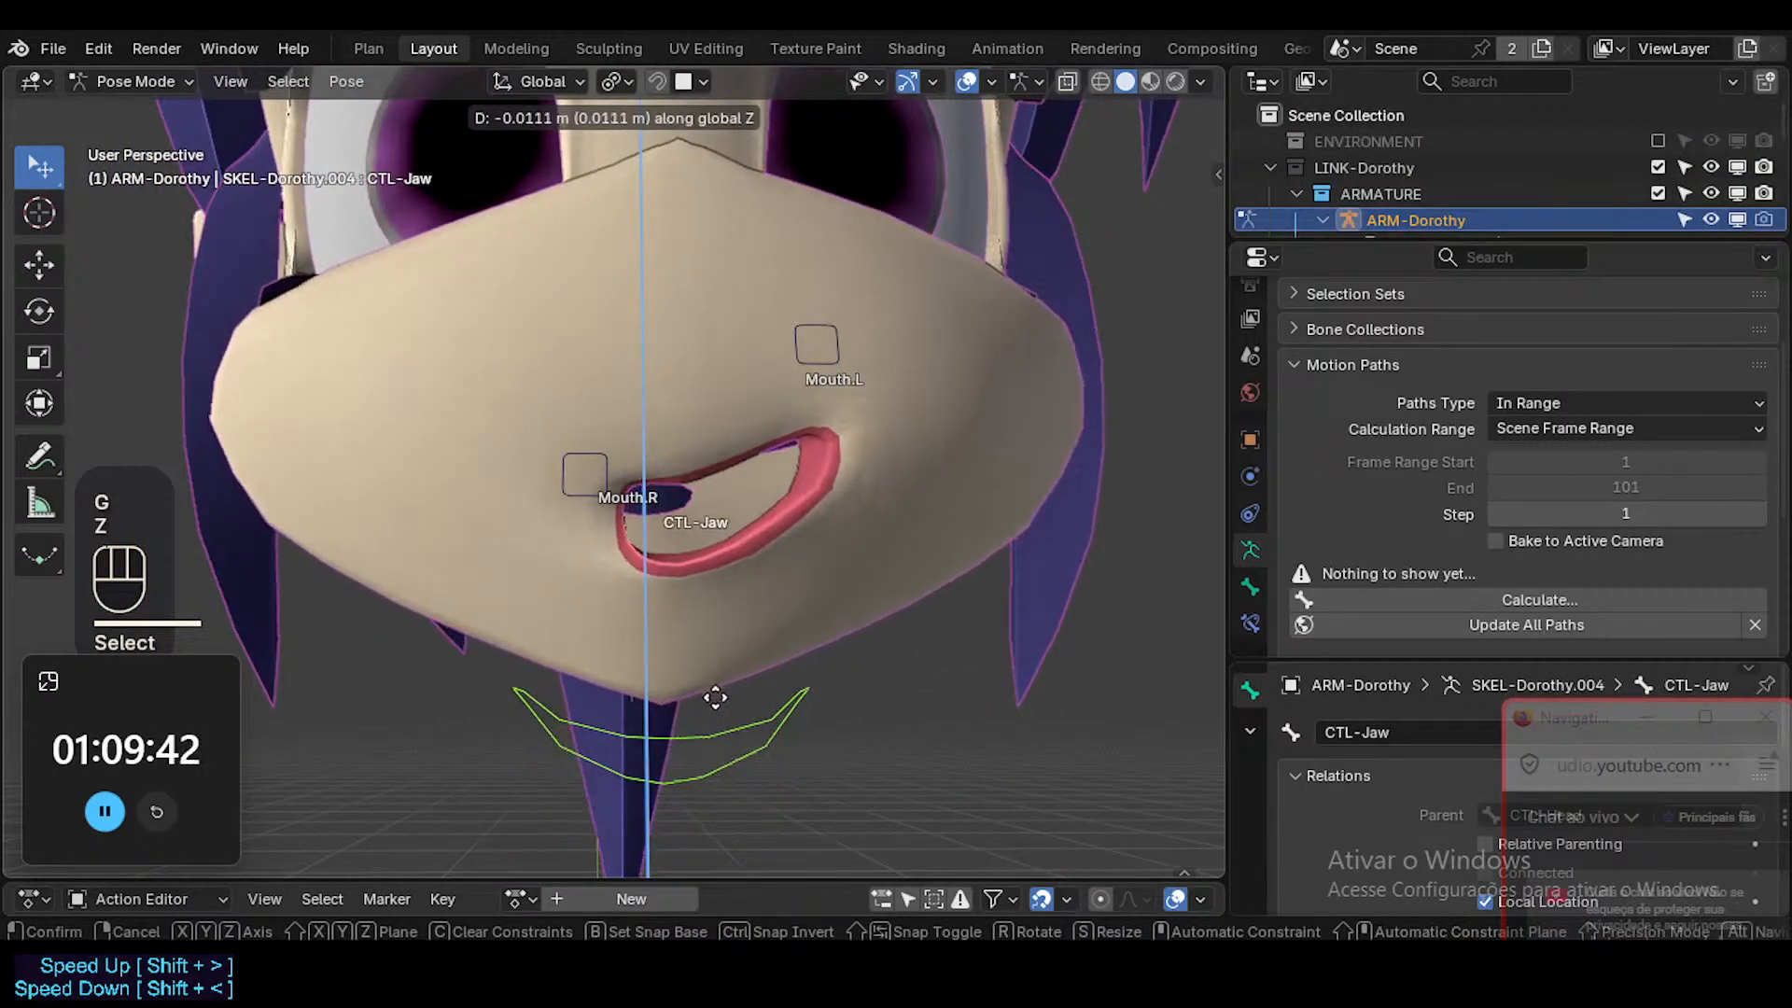
pyautogui.click(712, 705)
pyautogui.moveTo(712, 705); pyautogui.dragTo(731, 674, button='middle')
pyautogui.hotkey('alt', 'g')
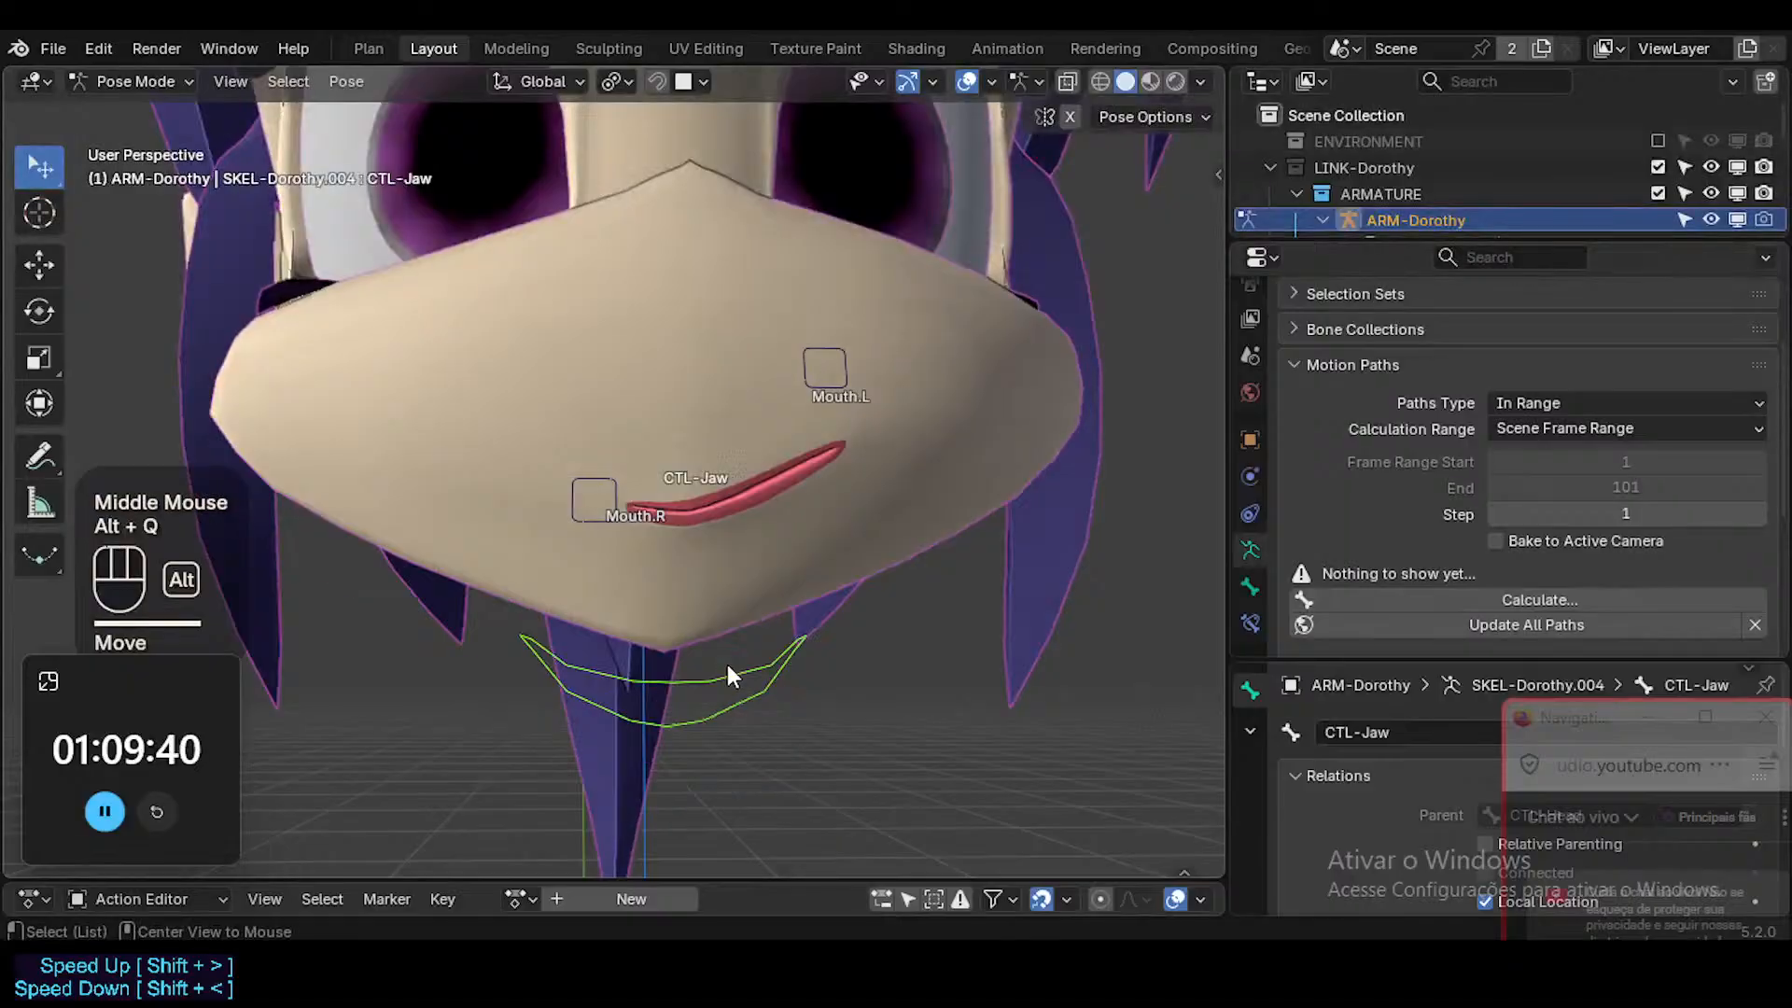
# Rotate CTL-Jaw about global X to open the mouth, and retest the rotation from an angled view.
pyautogui.doubleClick(739, 668)
pyautogui.press('r')
pyautogui.press('x')
pyautogui.click(775, 653)
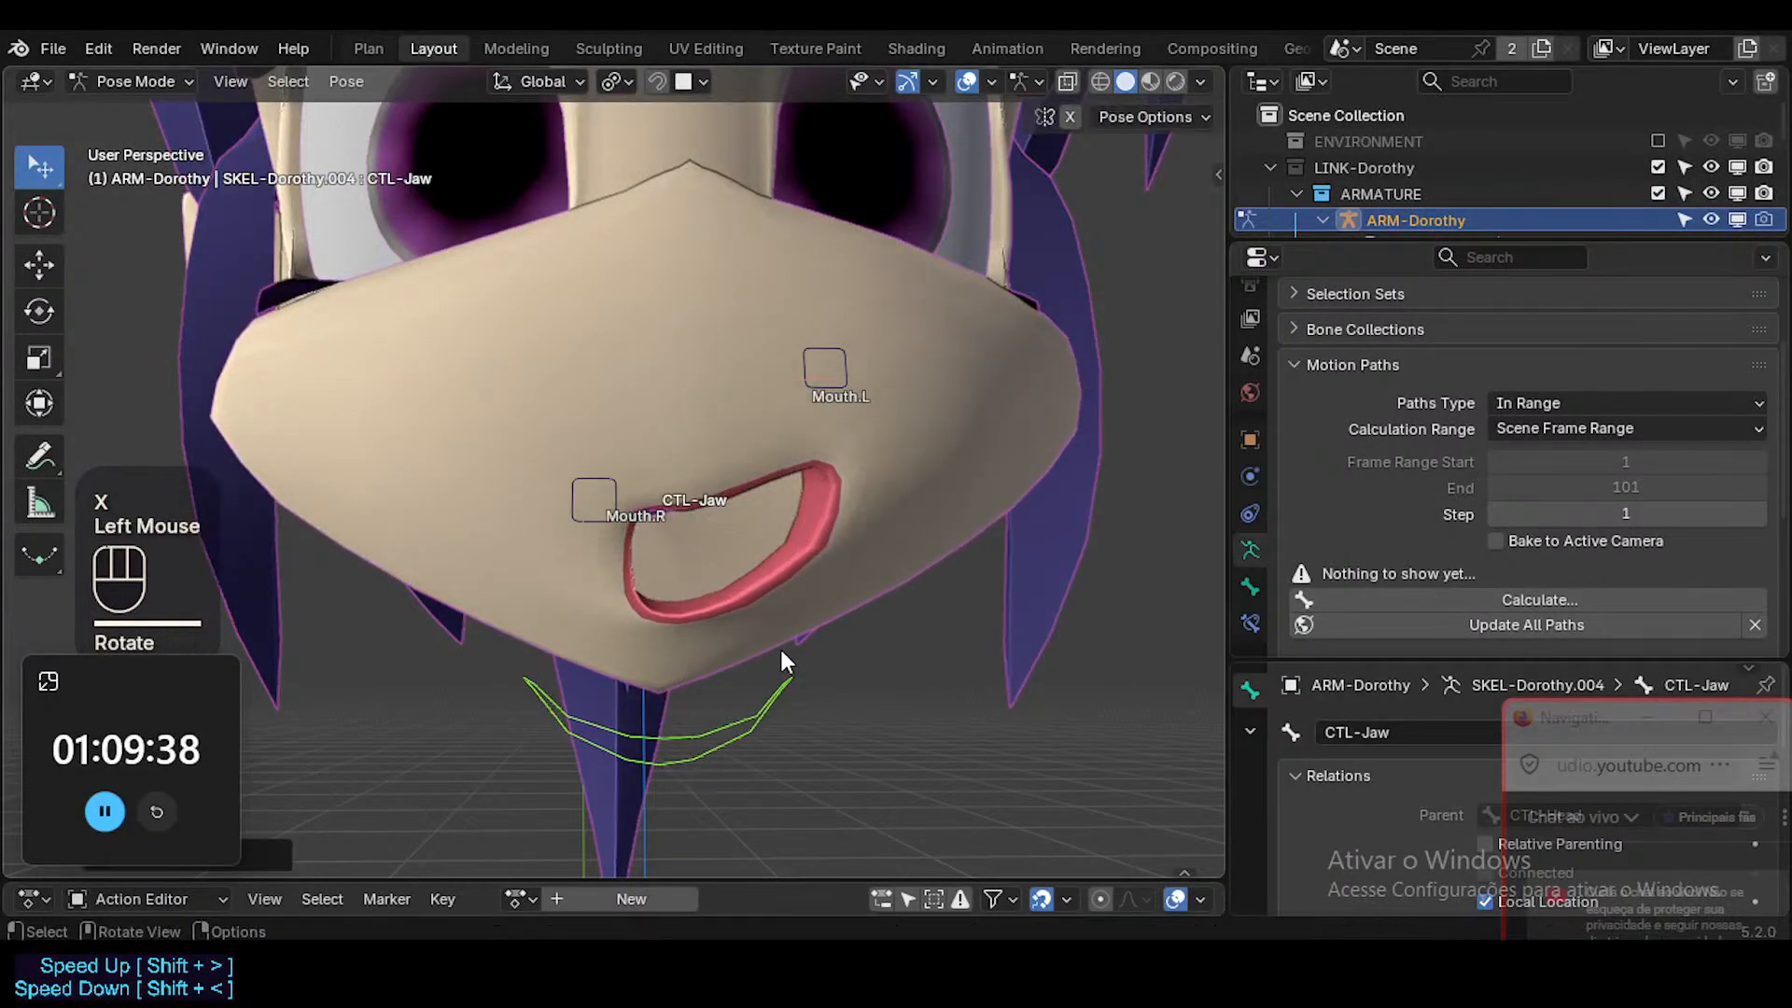
pyautogui.moveTo(780, 646); pyautogui.dragTo(593, 636, button='middle')
pyautogui.press('r')
pyautogui.press('x')
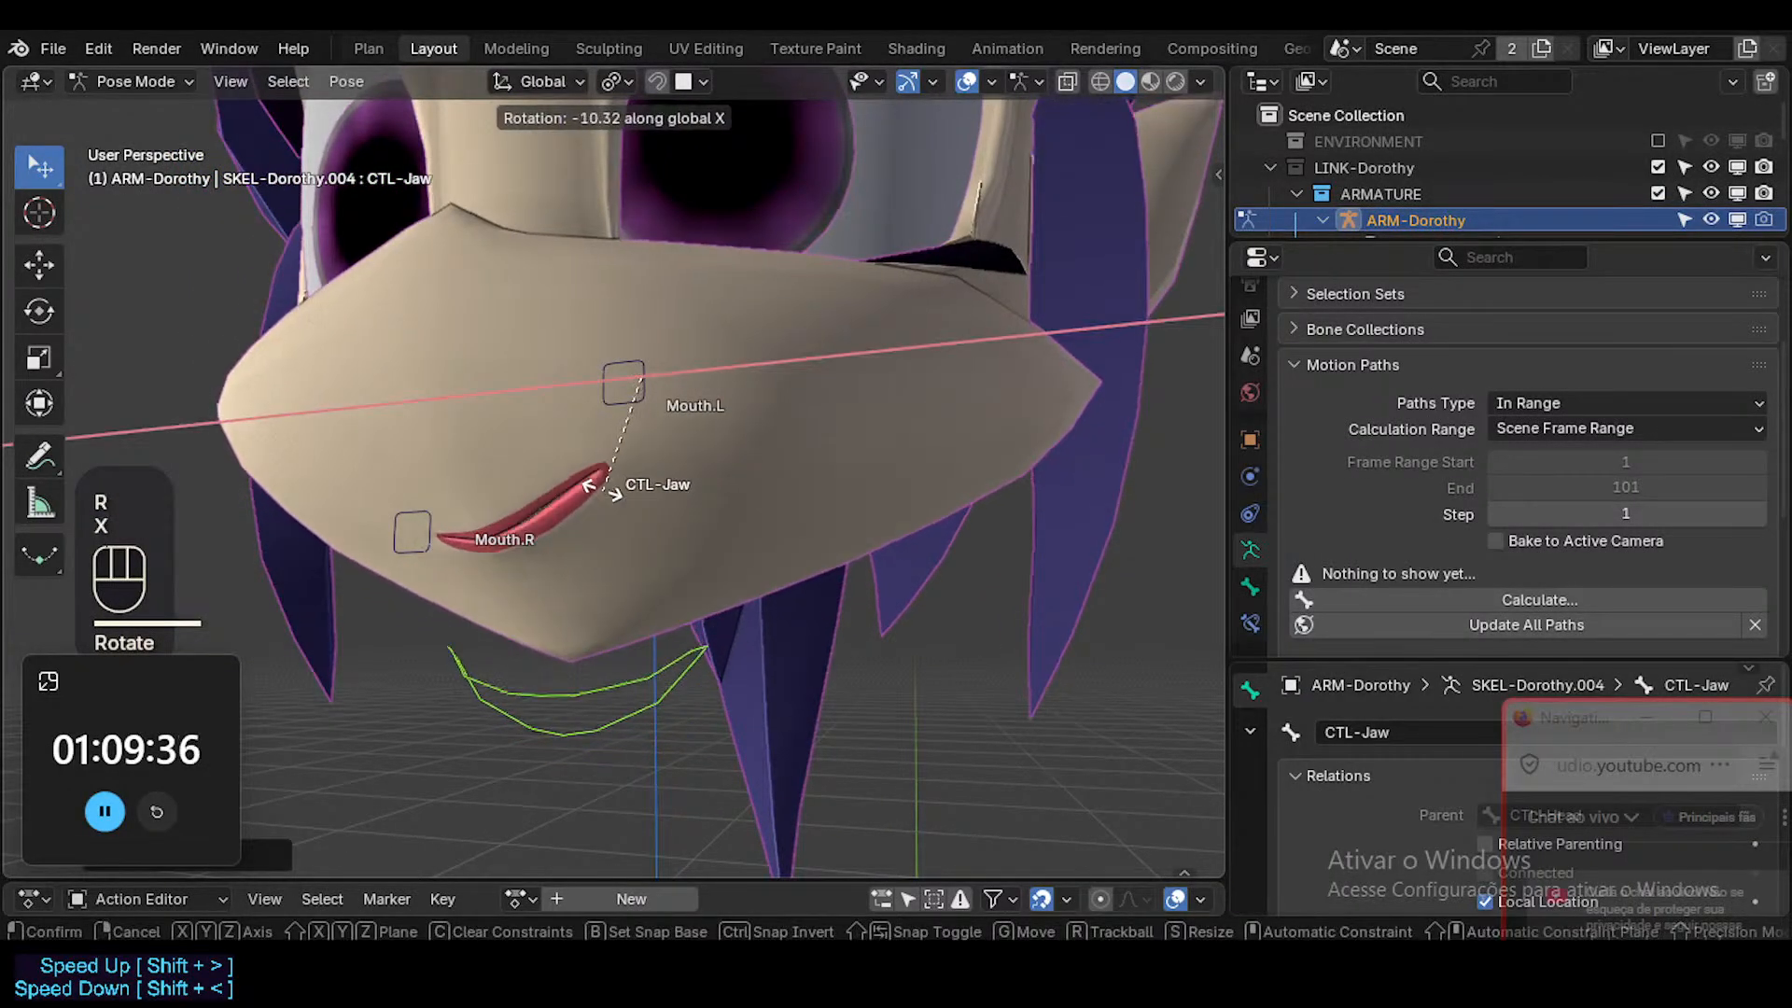
pyautogui.click(602, 480)
# Enlarge the Outliner and collapse ARM-Dorothy's Pose branch.
pyautogui.moveTo(1392, 243); pyautogui.dragTo(1391, 432)
pyautogui.click(1348, 273)
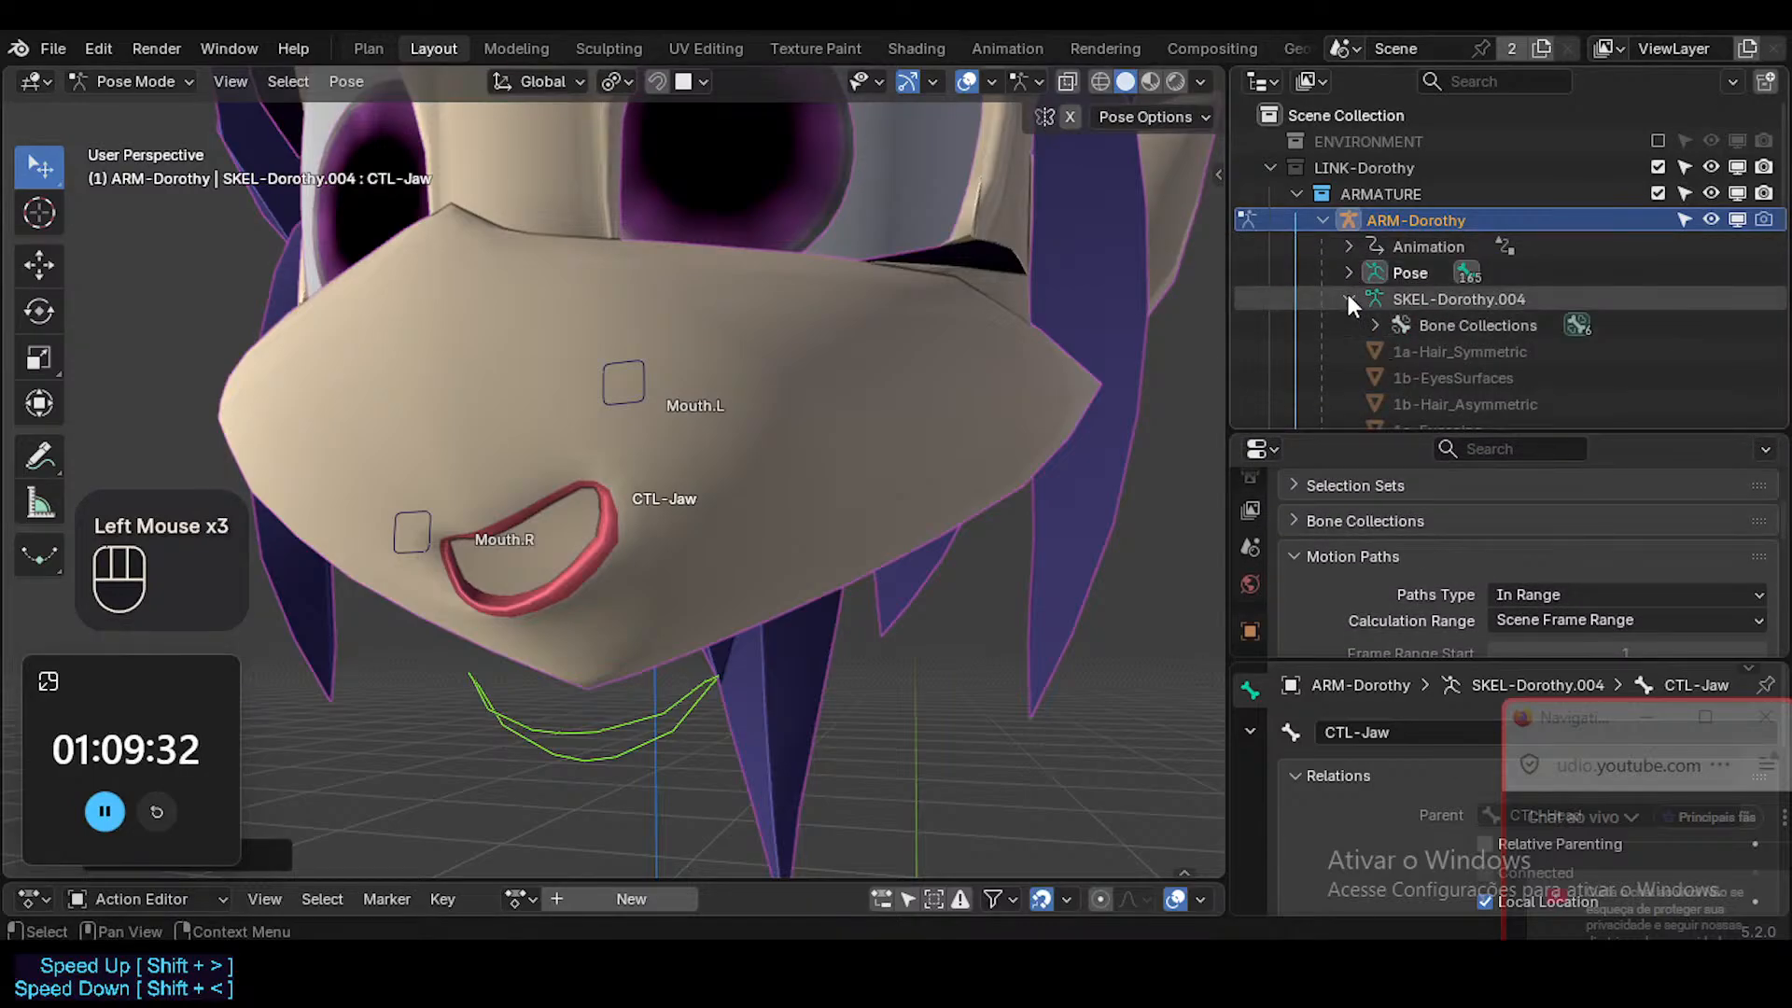
pyautogui.click(1348, 298)
pyautogui.click(1343, 309)
pyautogui.click(1344, 297)
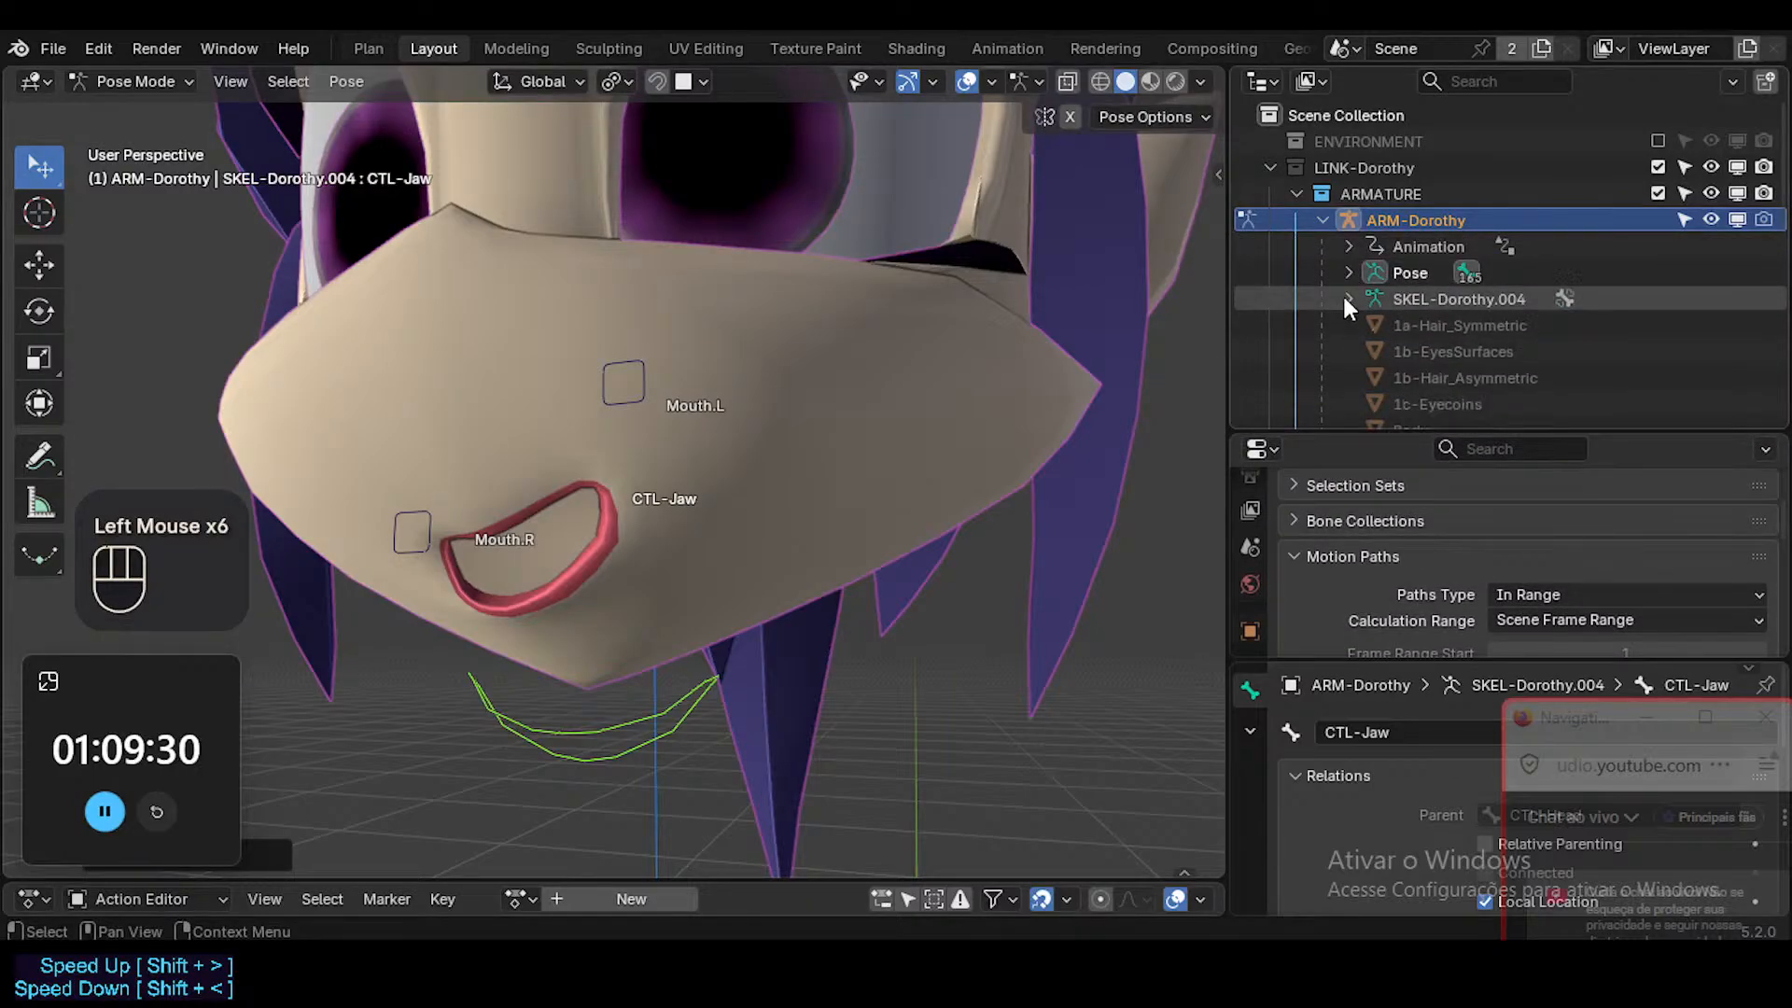
pyautogui.click(1346, 302)
pyautogui.click(1346, 302)
pyautogui.click(1346, 300)
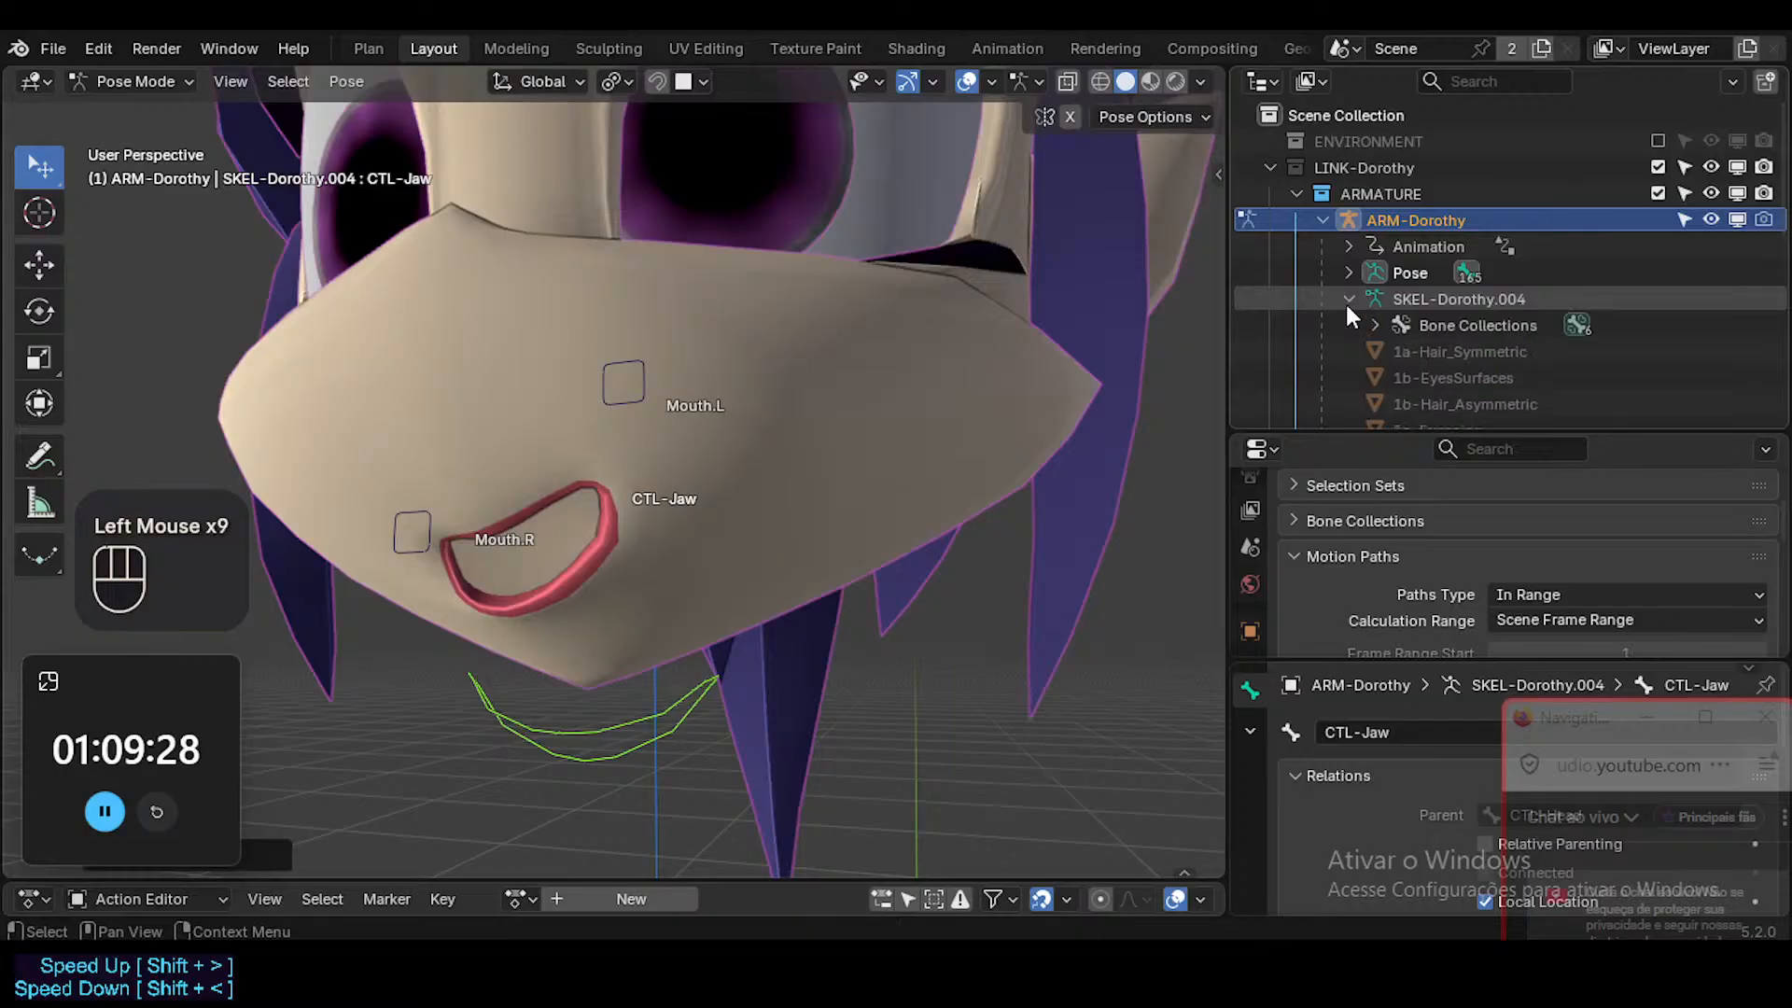
pyautogui.click(1345, 301)
pyautogui.scroll(-1, 1362, 333)
pyautogui.scroll(2, 1363, 333)
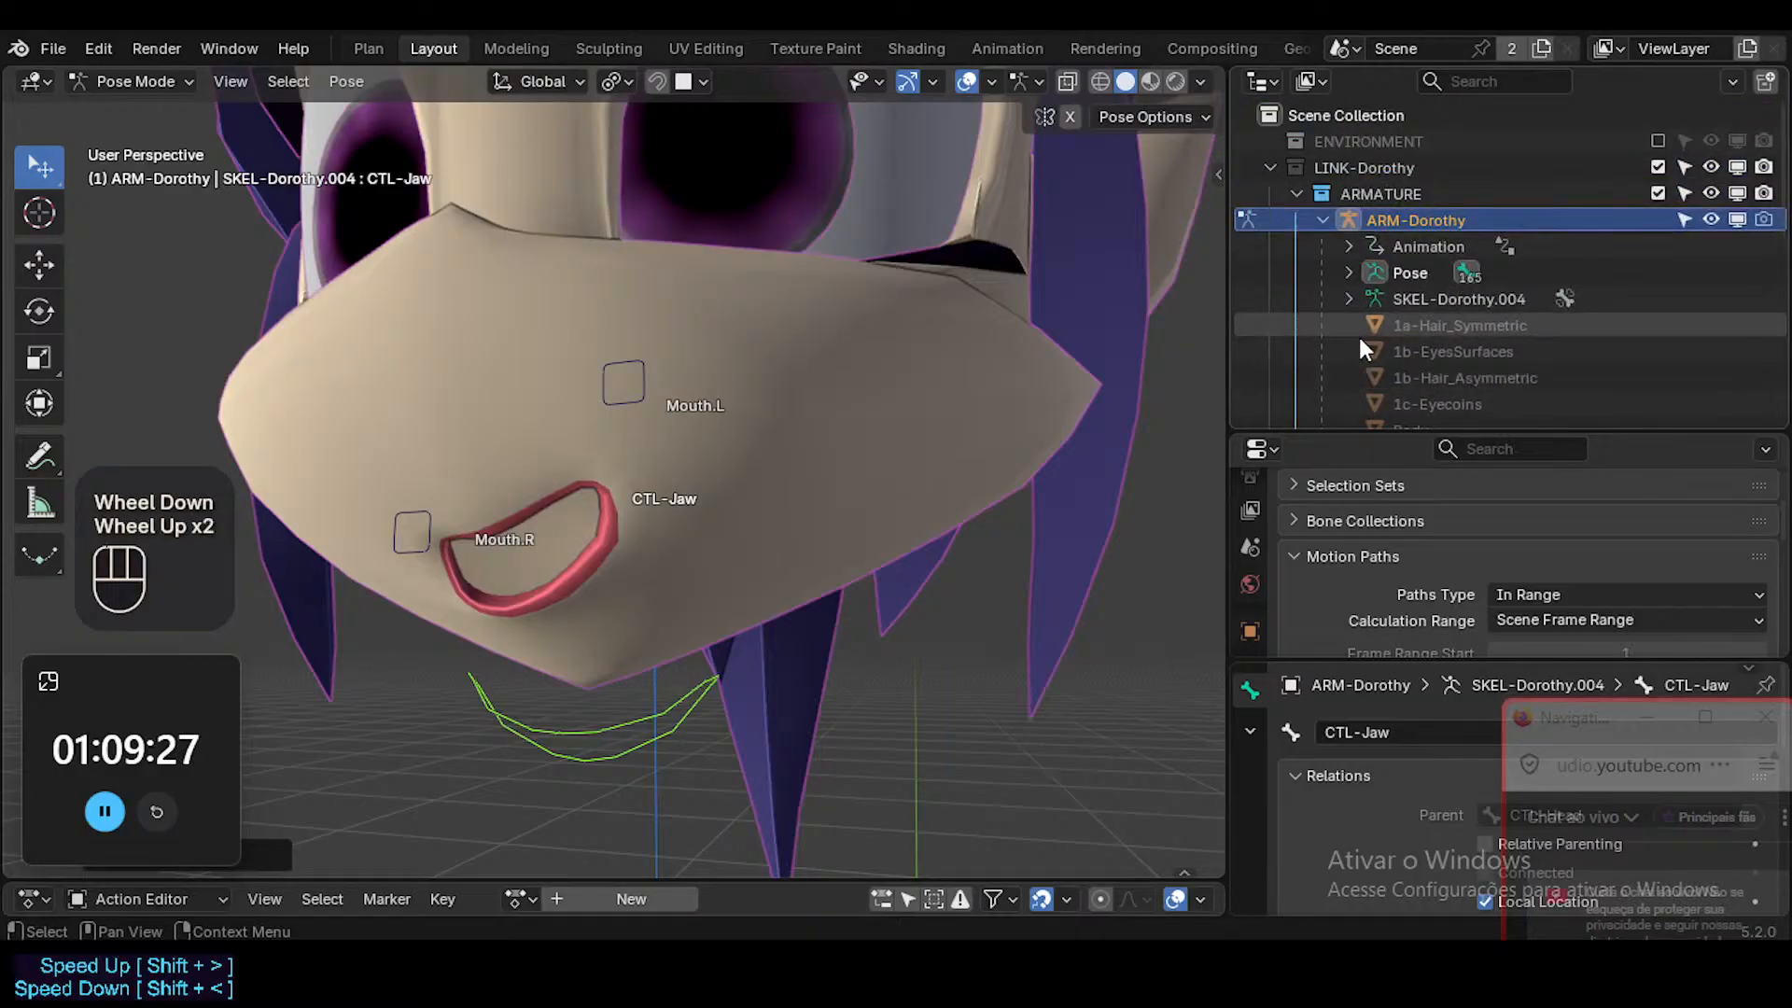
# Collapse the ARM-Dorothy branch and enable the MOUTH collection, viewing the face with overlays hidden.
pyautogui.click(1322, 221)
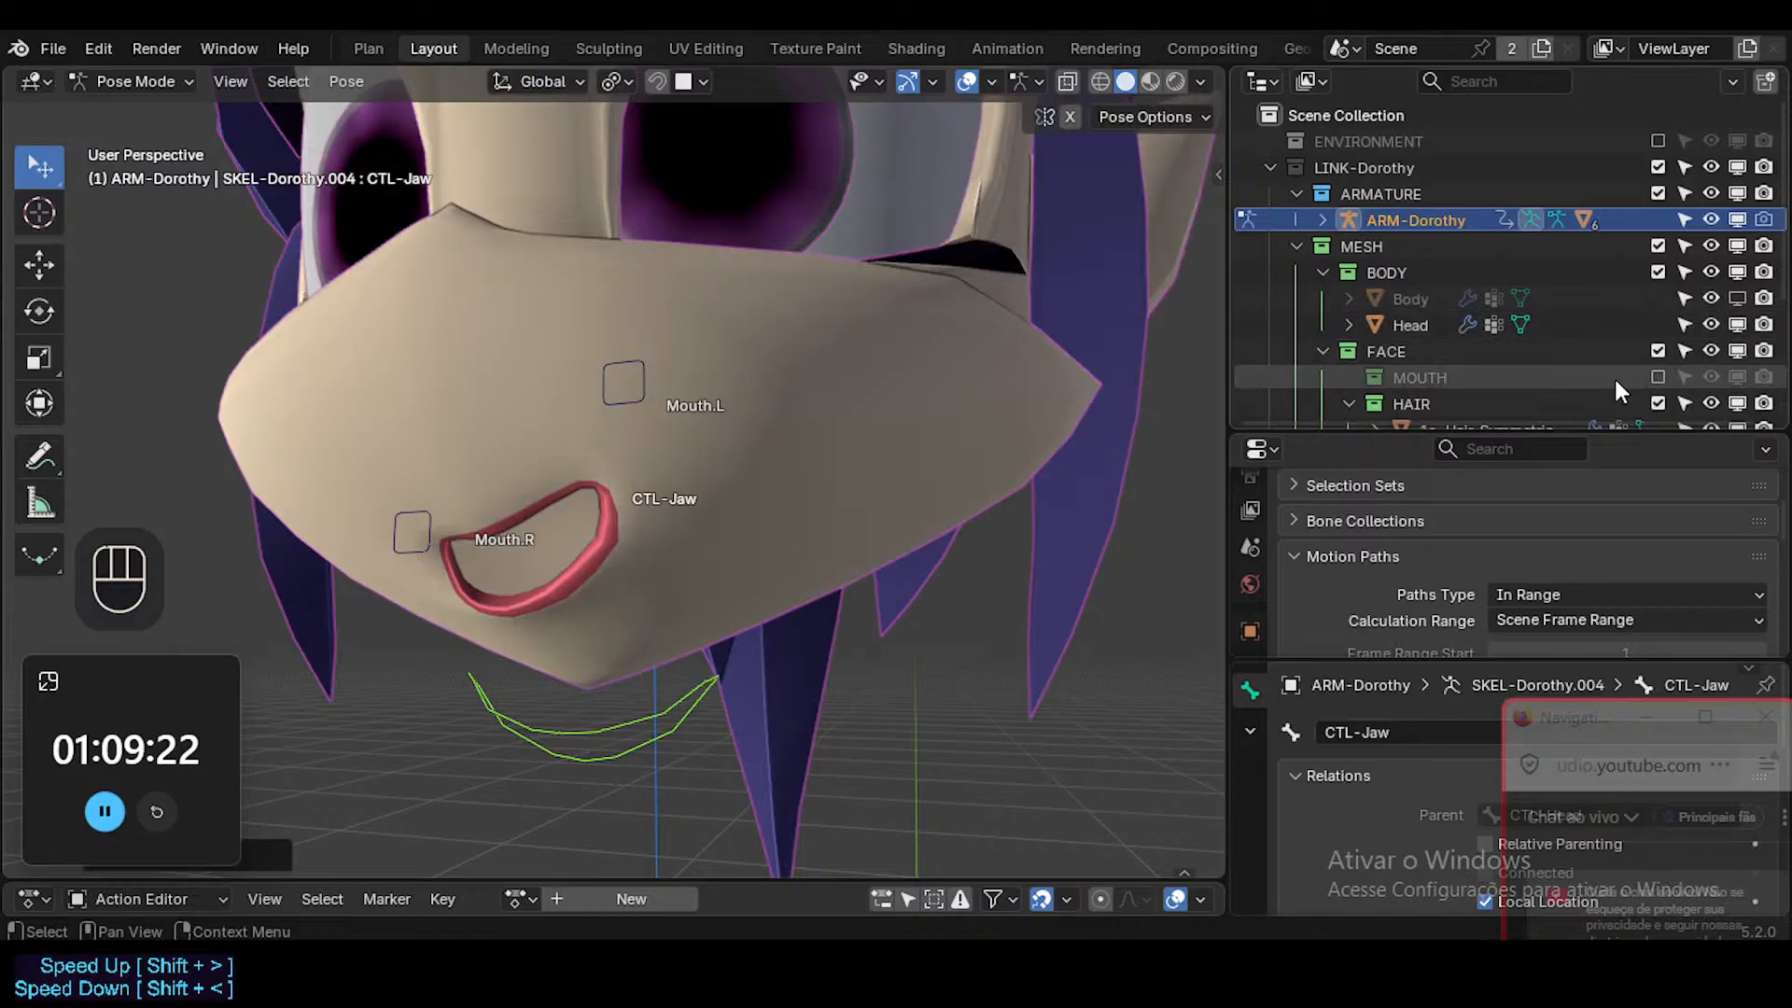
pyautogui.click(1660, 377)
pyautogui.moveTo(527, 592); pyautogui.dragTo(869, 524, button='middle')
pyautogui.hotkey('shift', 'alt', 'z')
pyautogui.scroll(-2, 516, 614)
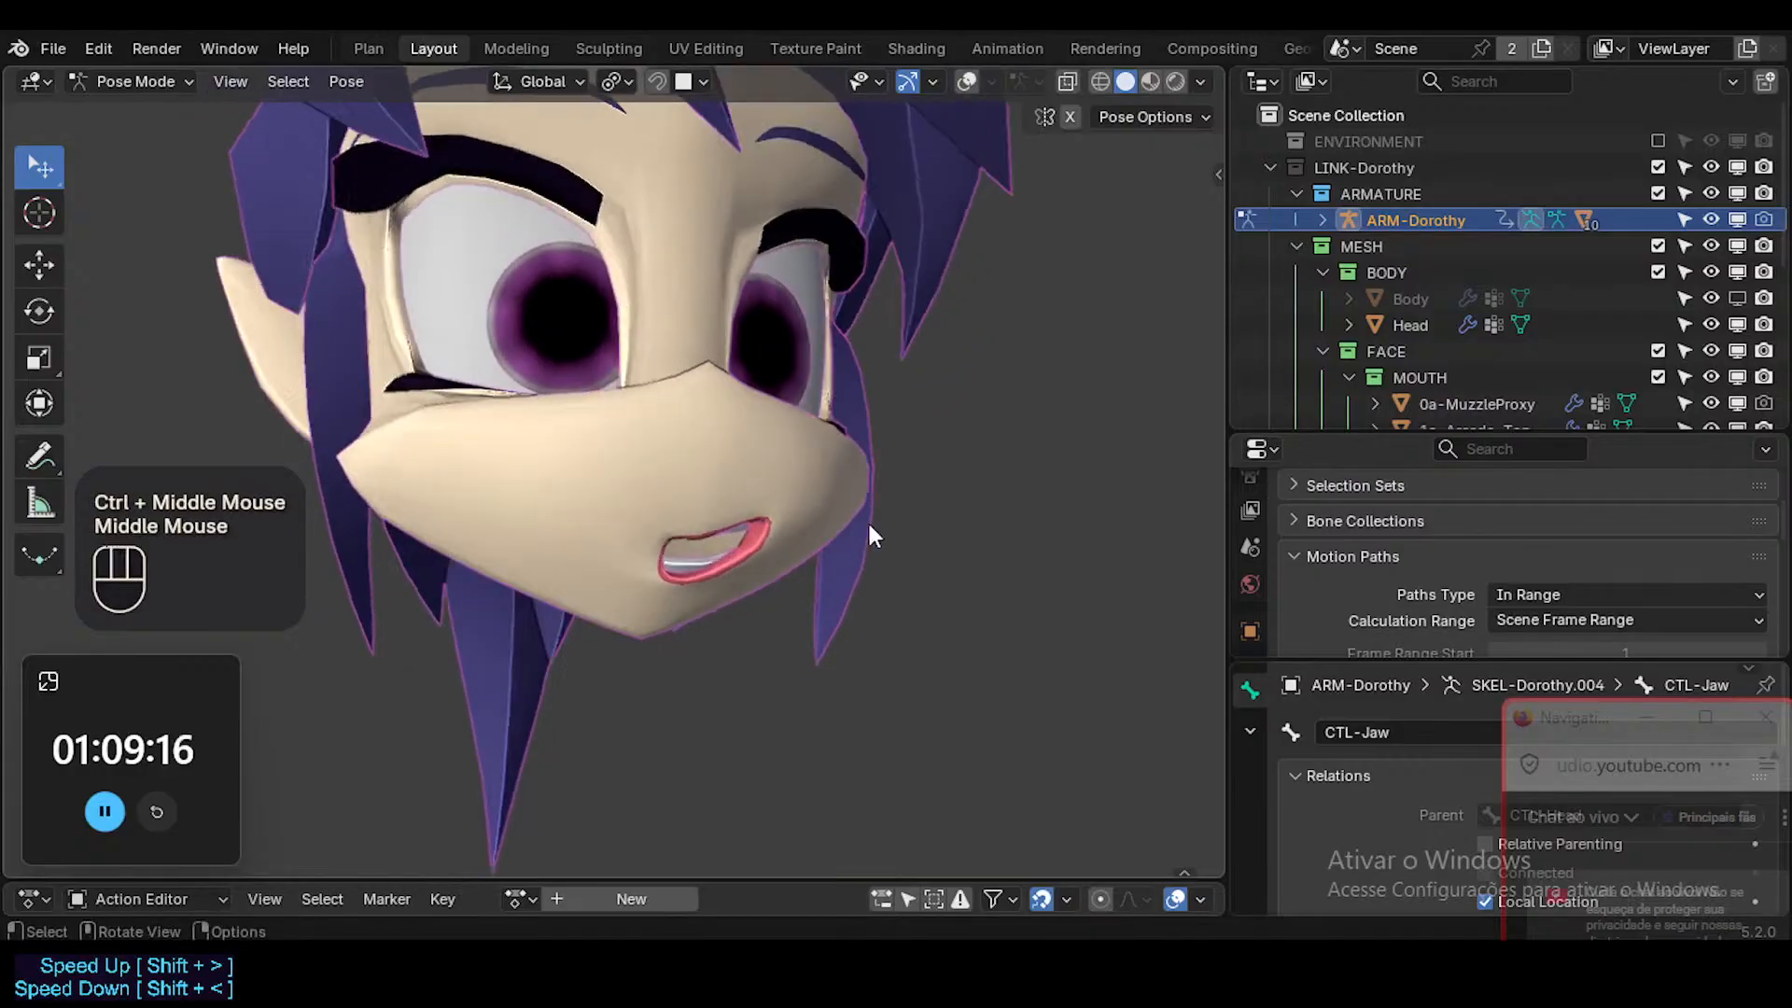
# Examine the open mouth up close and disable the 0a-MuzzleProxy mesh in viewports.
pyautogui.keyDown('ctrl'); pyautogui.moveTo(680, 581); pyautogui.dragTo(719, 507, button='middle'); pyautogui.keyUp('ctrl')
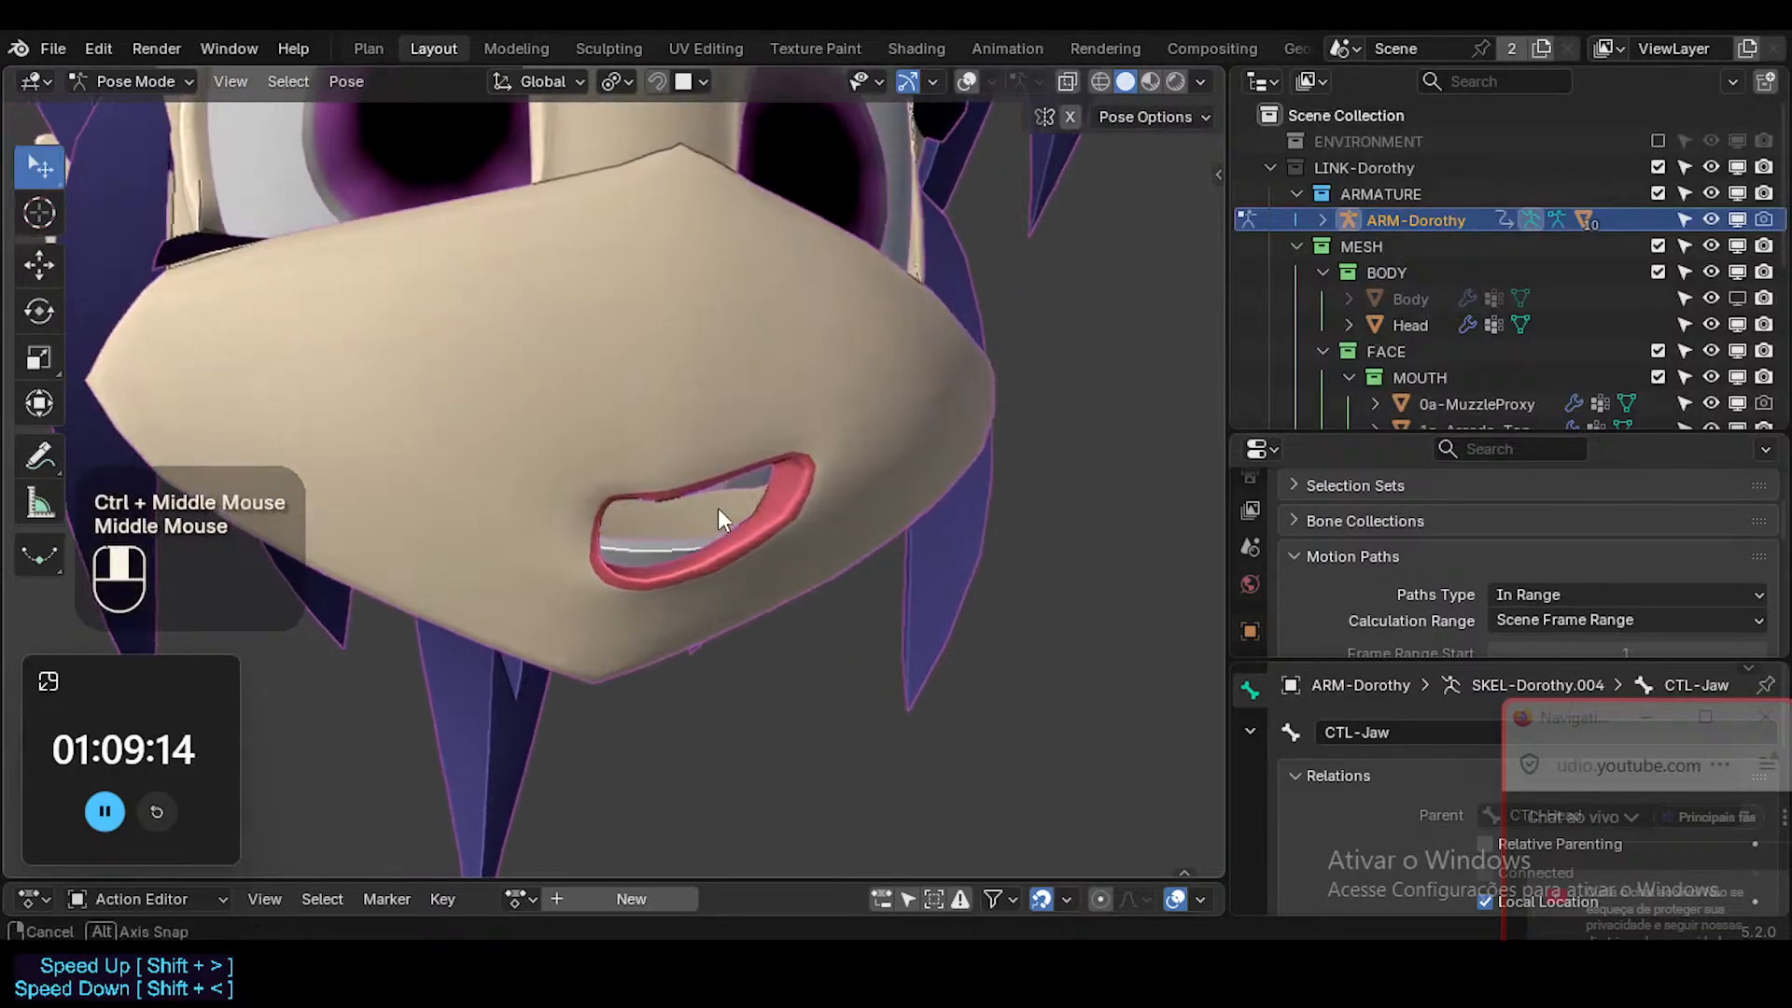
pyautogui.hotkey('shift', 'alt', 'z')
pyautogui.click(804, 510)
pyautogui.hotkey('shift', 'alt', 'z')
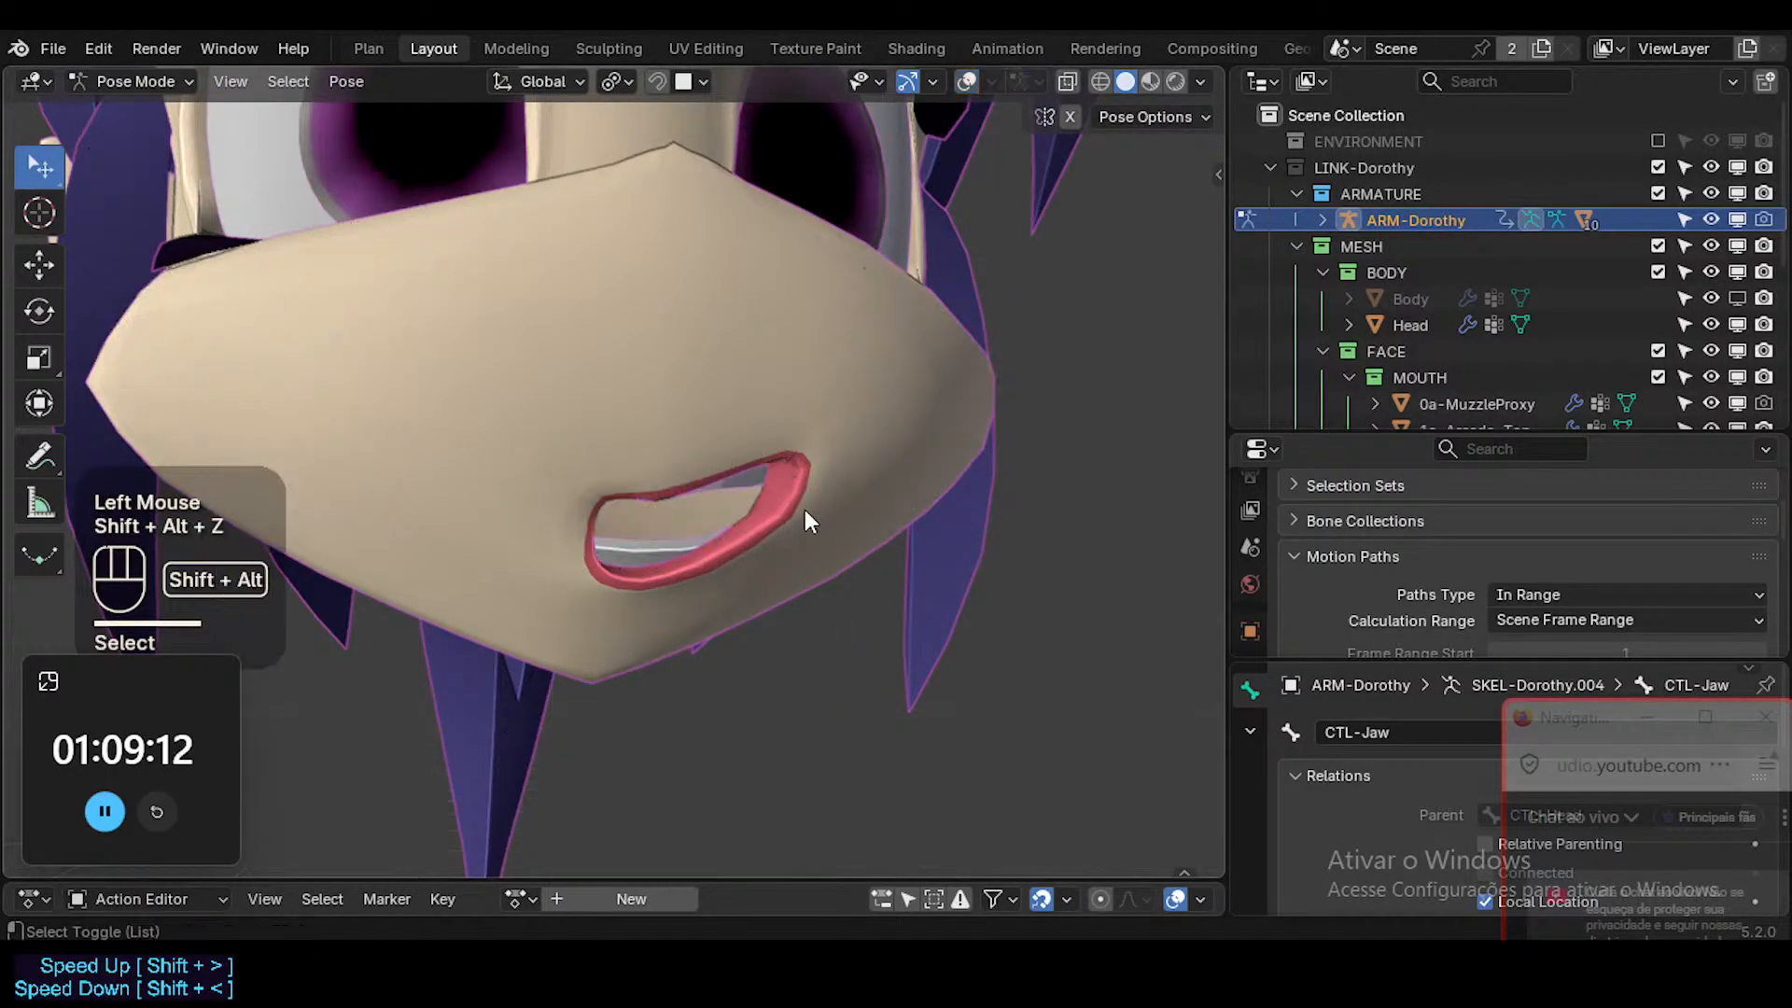
pyautogui.click(1737, 404)
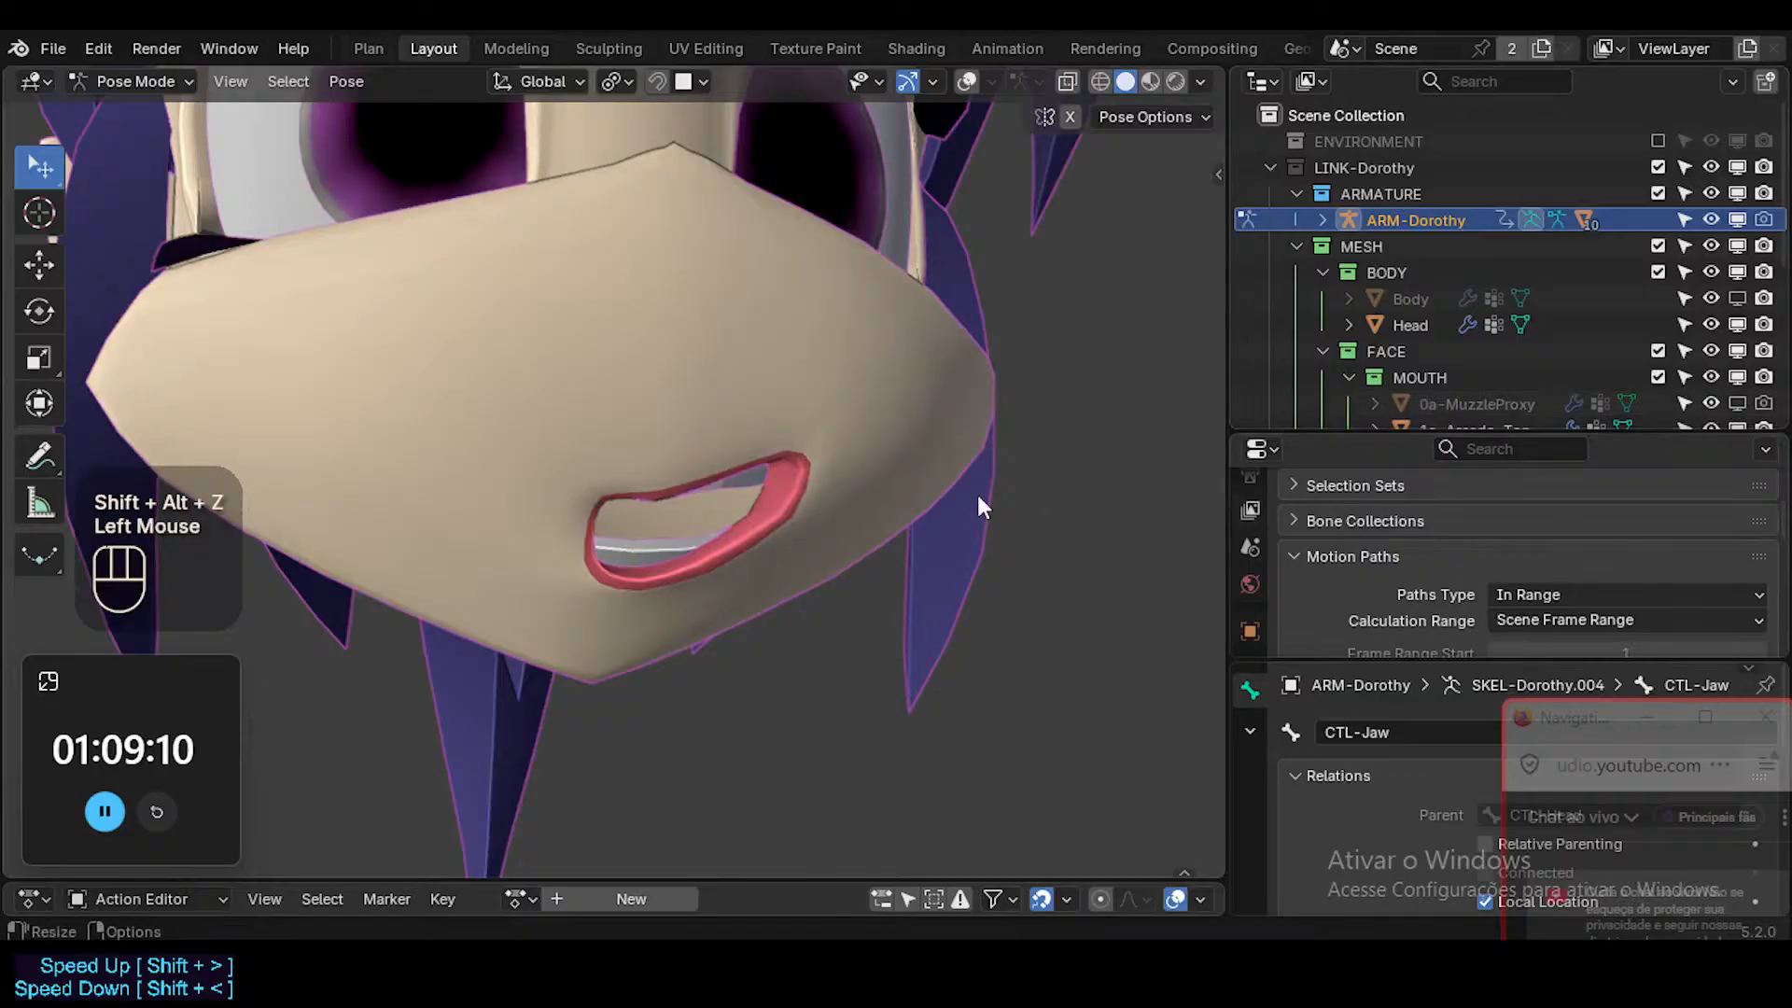
# Examine the smiling open mouth in Material Preview shading and return to Solid shading.
pyautogui.moveTo(805, 496); pyautogui.dragTo(664, 497, button='middle')
pyautogui.middleClick(879, 371)
pyautogui.click(1149, 82)
pyautogui.scroll(-3, 445, 497)
pyautogui.moveTo(445, 497)
pyautogui.mouseDown(button='middle')
pyautogui.moveTo(619, 568)
pyautogui.moveTo(588, 469)
pyautogui.moveTo(607, 518)
pyautogui.moveTo(724, 549)
pyautogui.mouseUp(button='middle')
pyautogui.scroll(2, 607, 524)
pyautogui.click(1127, 82)
# Show the viewport overlays again with mesh wireframes enabled, and save the file.
pyautogui.hotkey('shift', 'alt', 'z')
pyautogui.moveTo(601, 602); pyautogui.dragTo(774, 614, button='middle')
pyautogui.hotkey('shift', 'ctrl', 'alt', 'z')
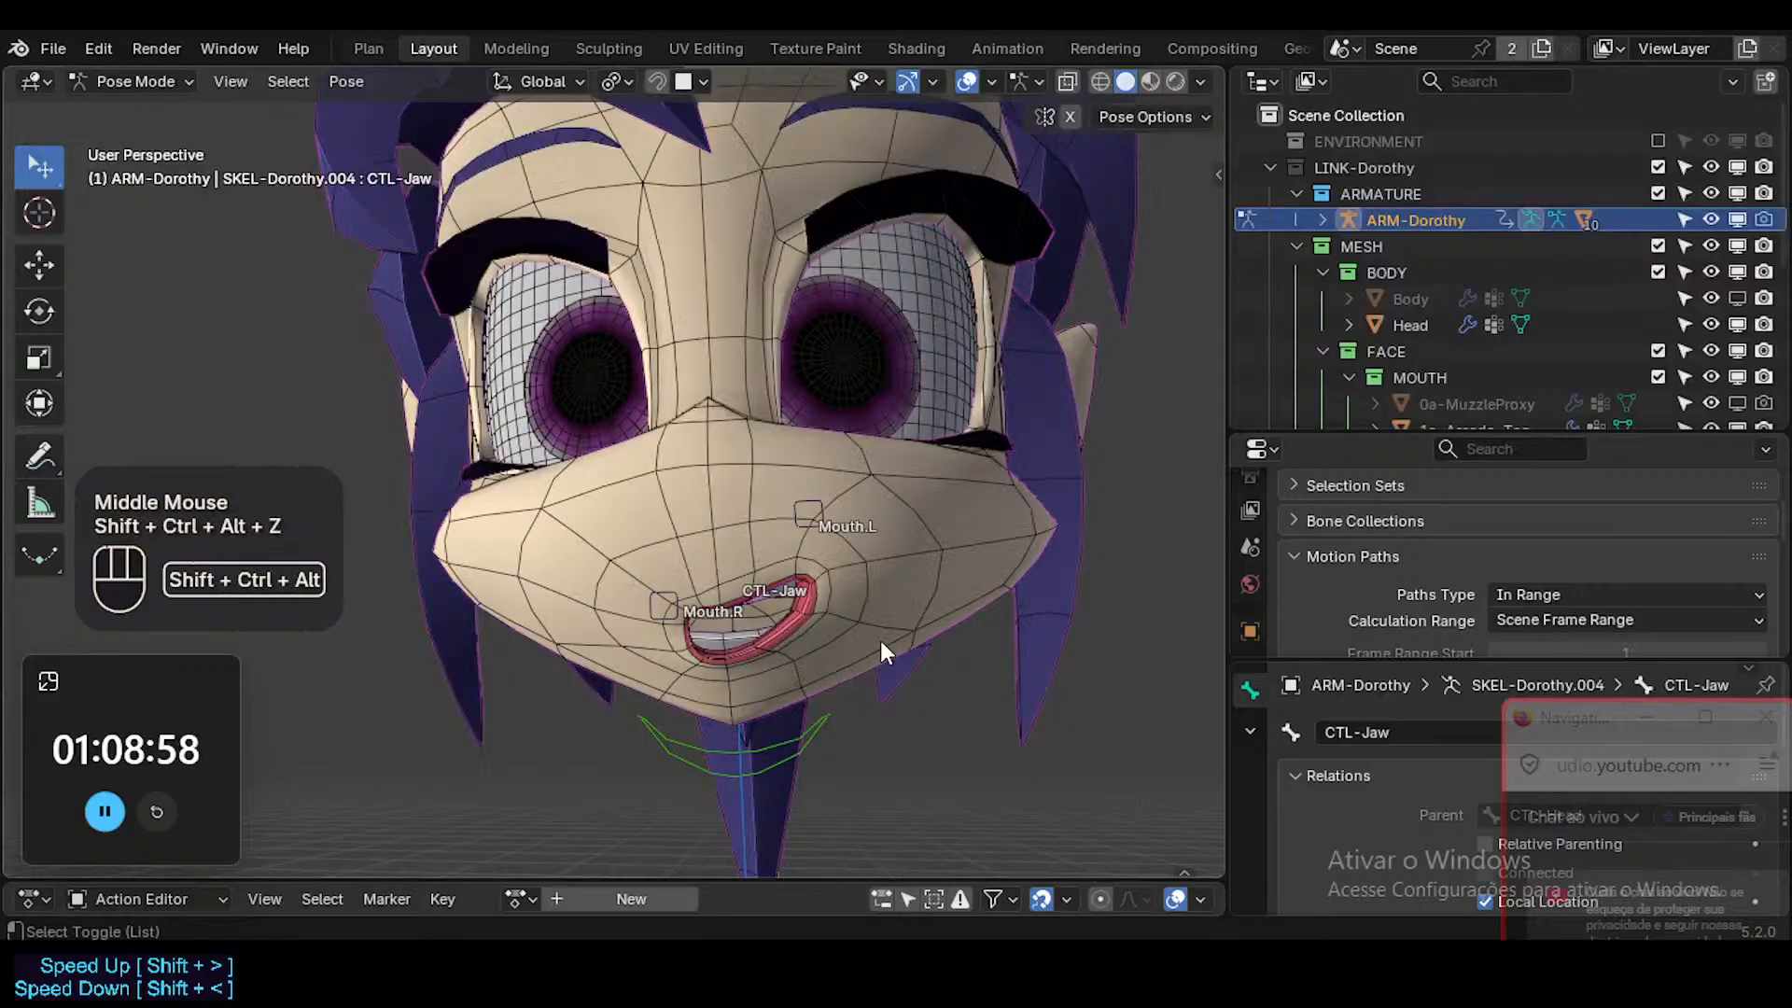
pyautogui.scroll(2, 881, 642)
pyautogui.moveTo(880, 640); pyautogui.dragTo(675, 603, button='middle')
# Move Mouth.L outward along global X and repeat the move from a raised view to test the stretched mouth corner.
pyautogui.click(715, 378)
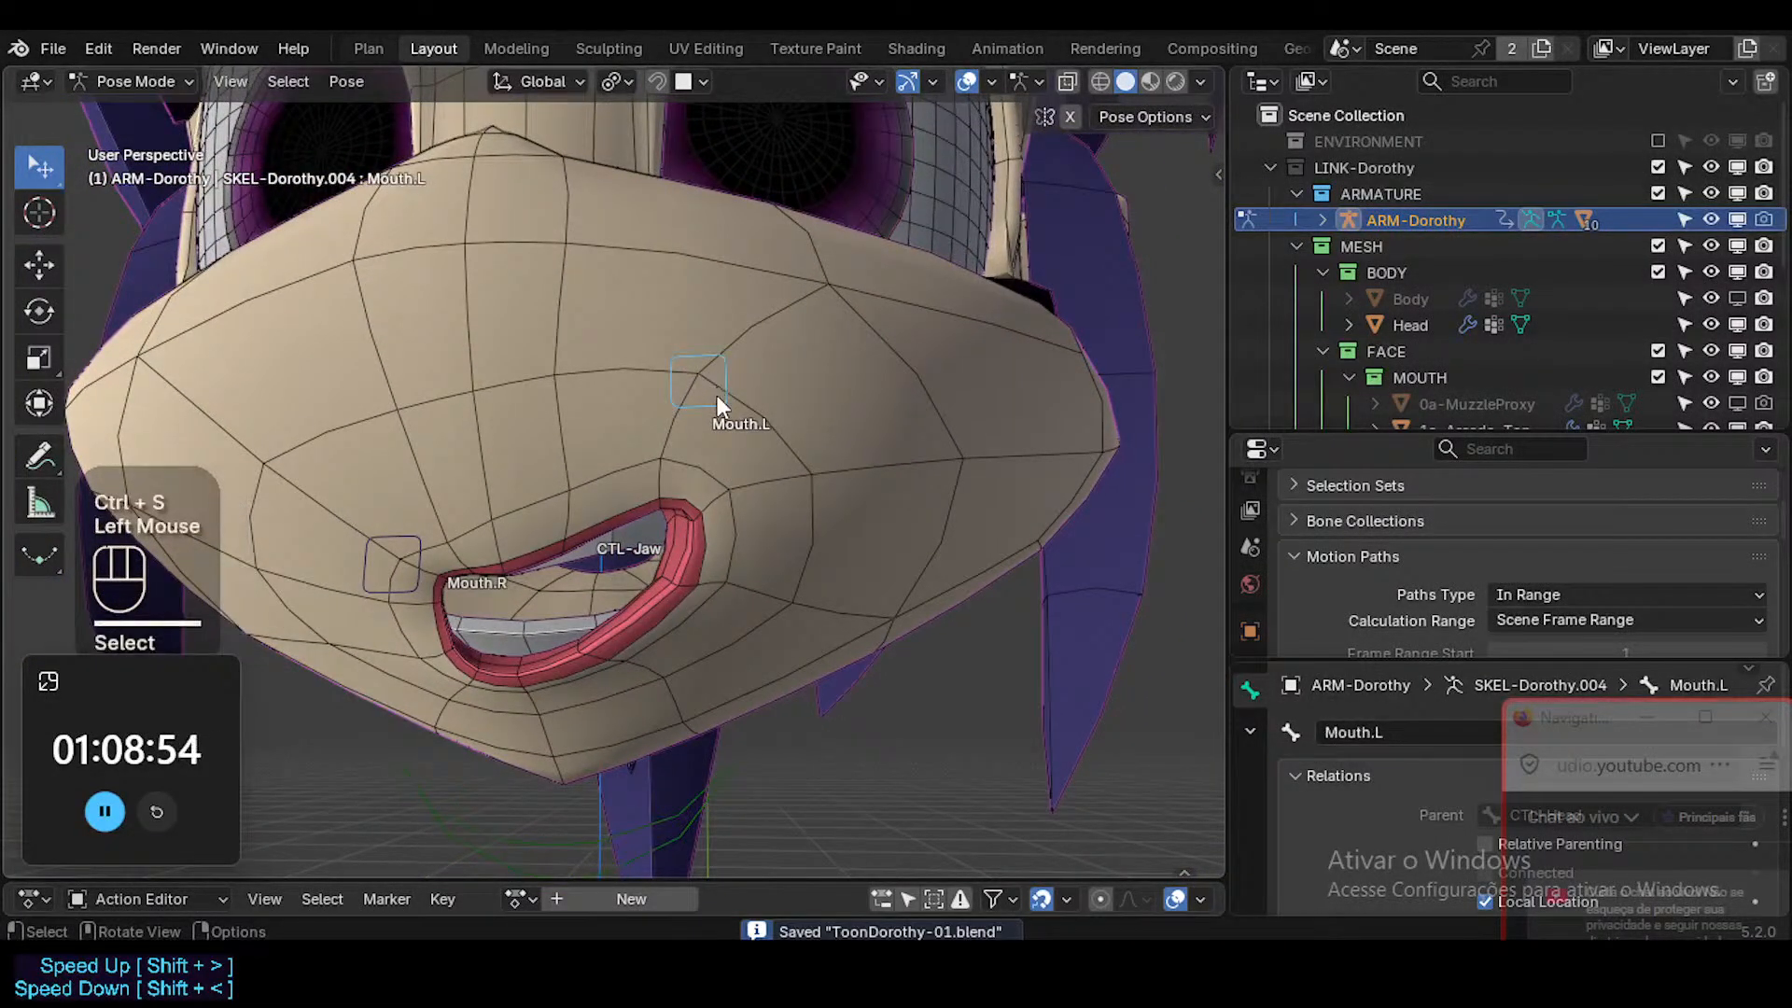
pyautogui.press('g')
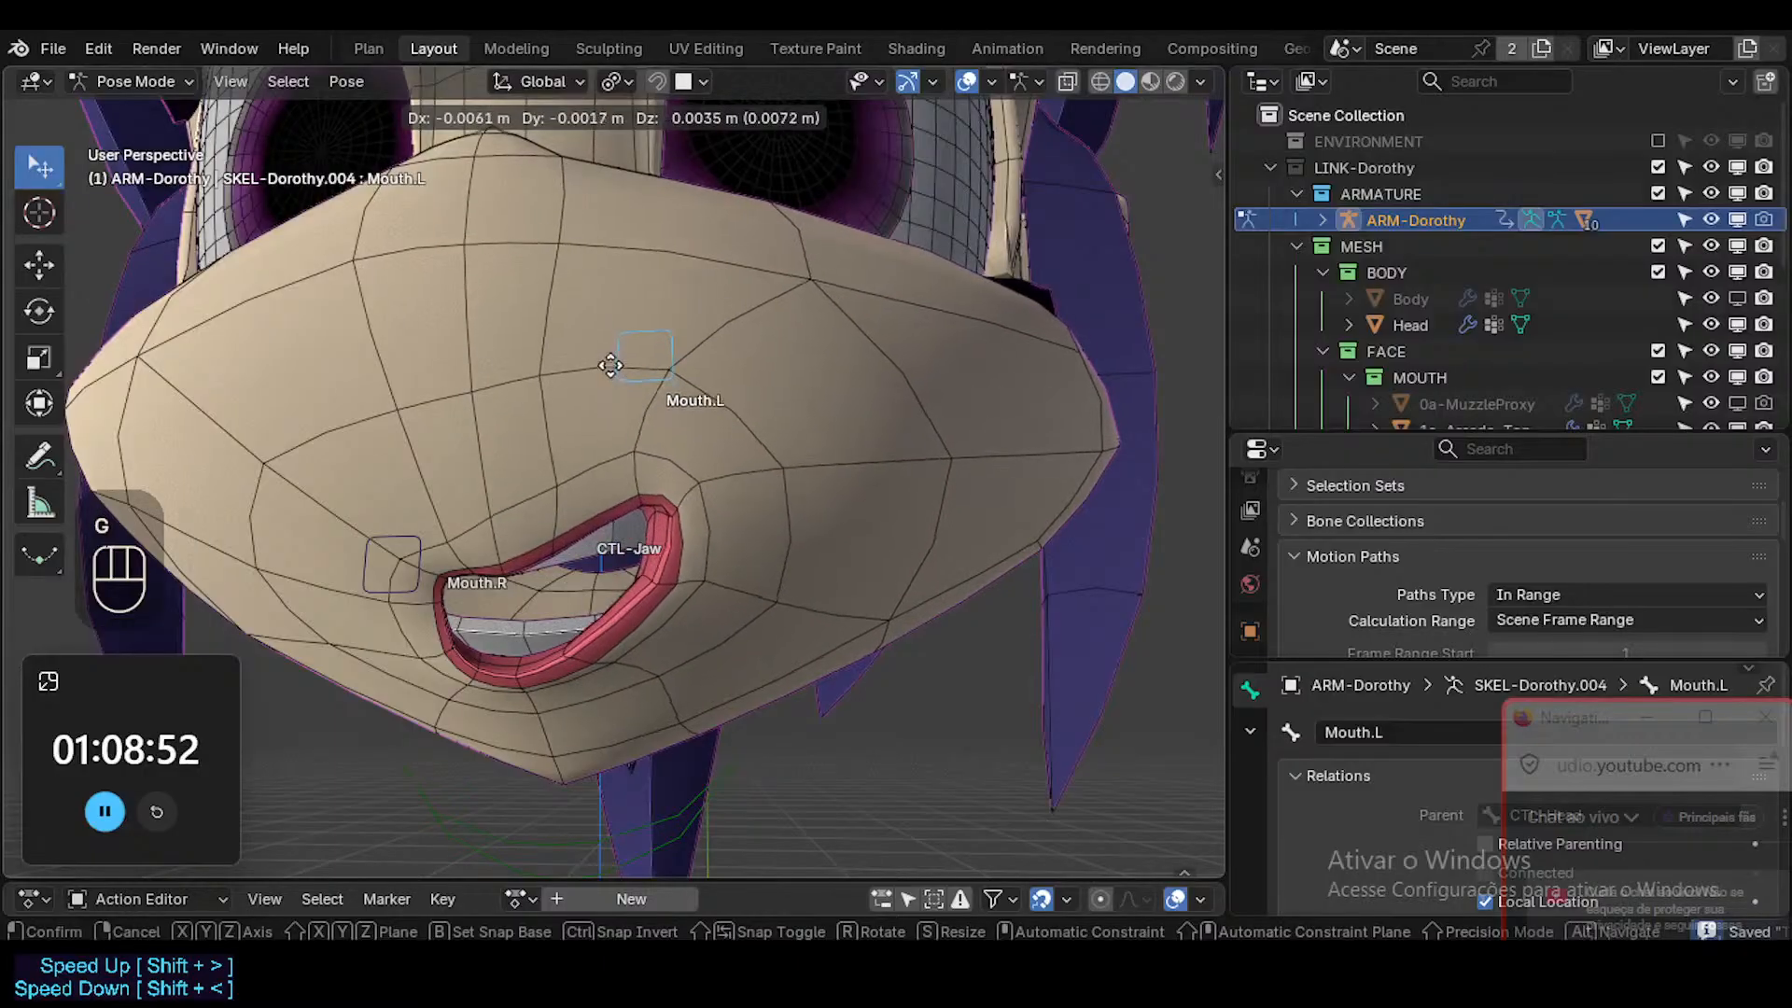
pyautogui.press('x')
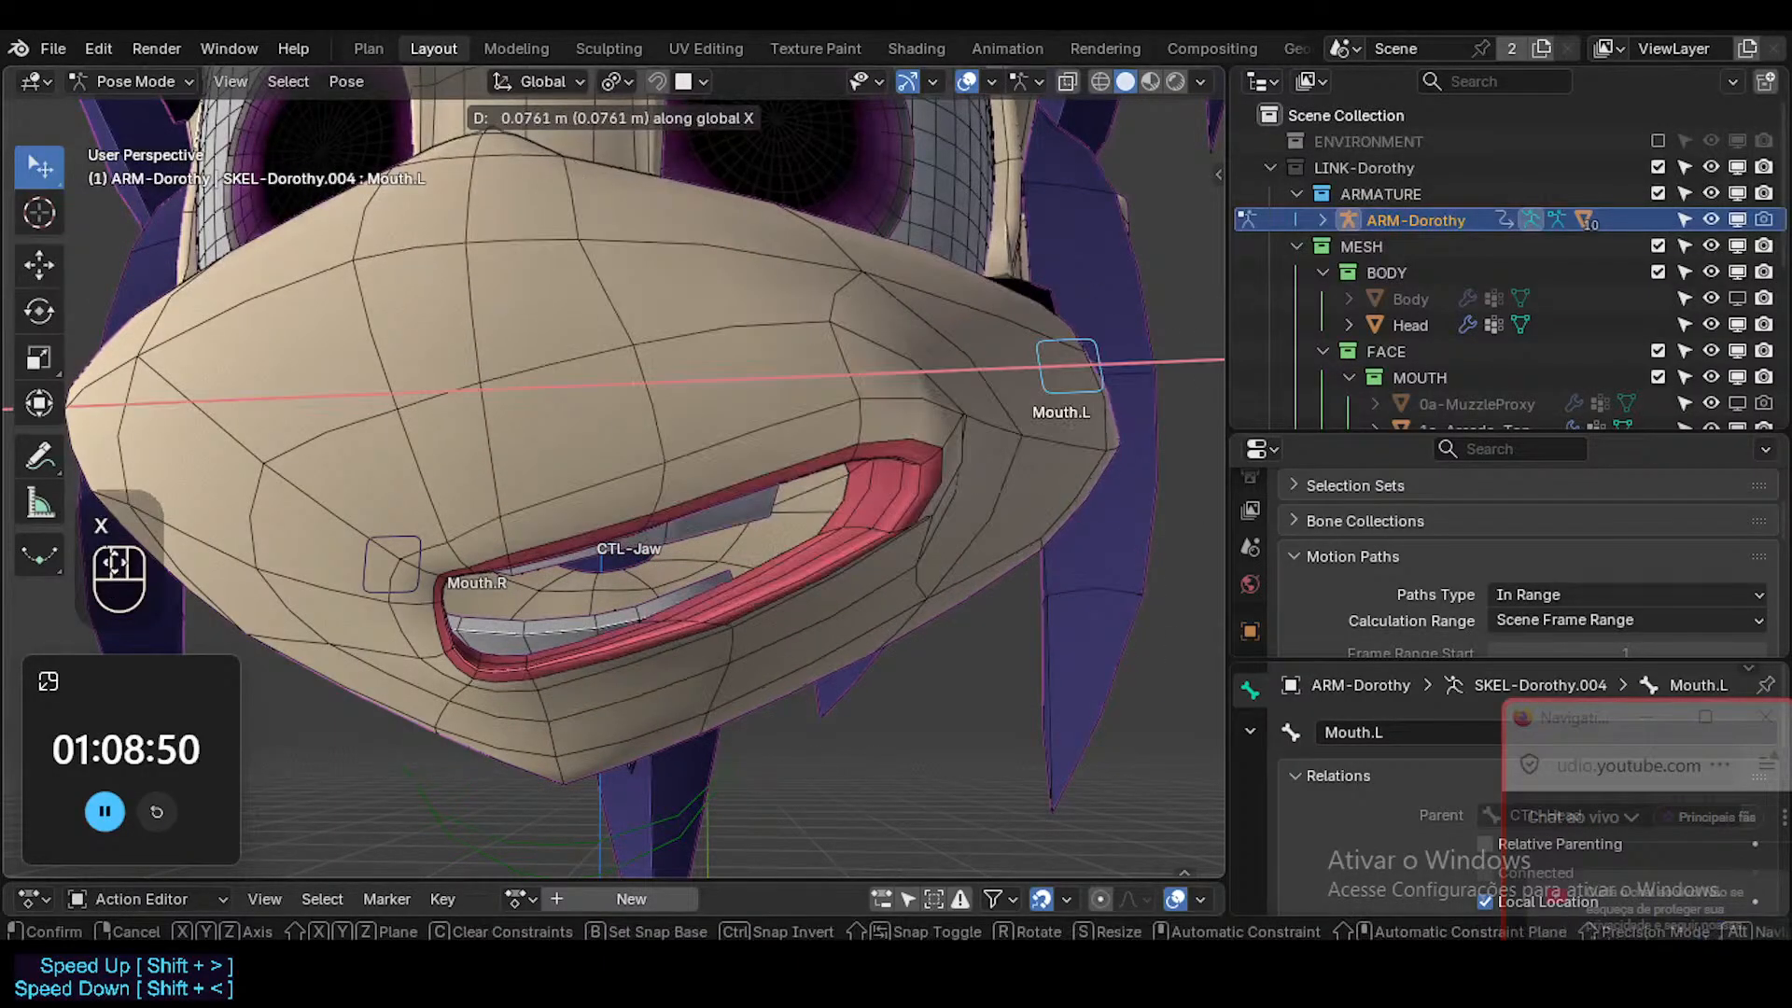
pyautogui.click(698, 497)
pyautogui.moveTo(1067, 504); pyautogui.dragTo(889, 504, button='middle')
pyautogui.press('g')
pyautogui.press('x')
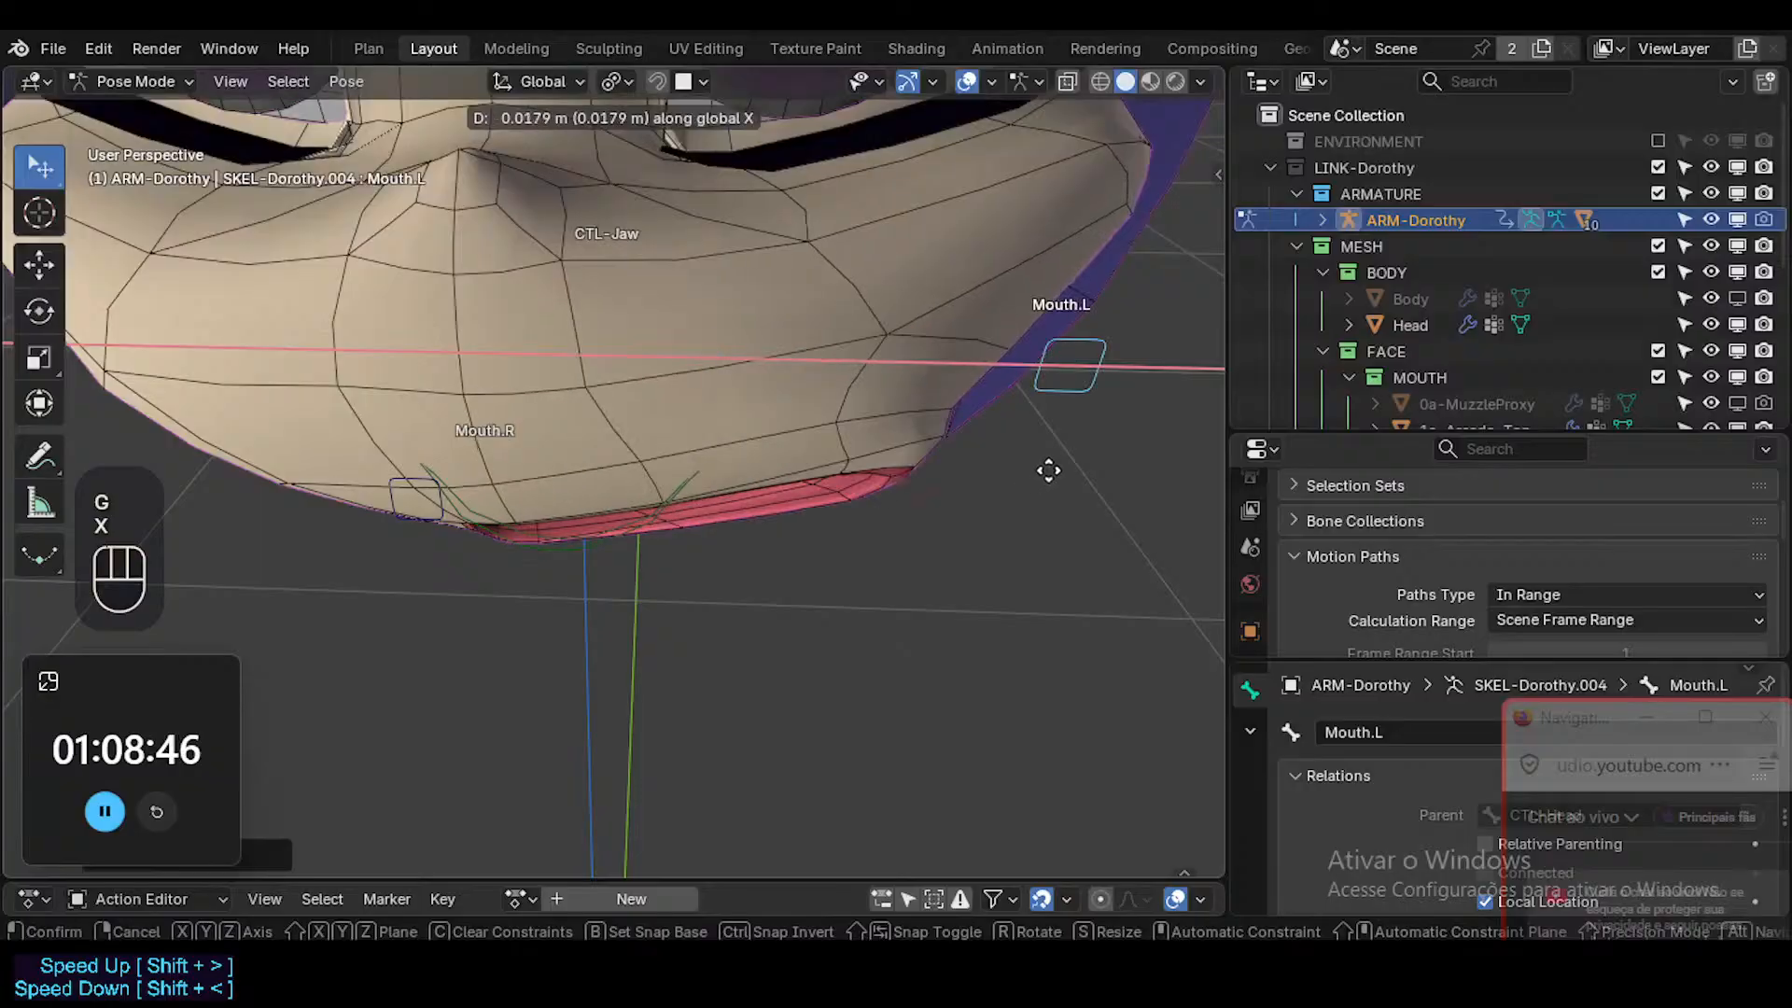
pyautogui.click(912, 479)
pyautogui.press('g')
pyautogui.press('x')
pyautogui.click(1052, 594)
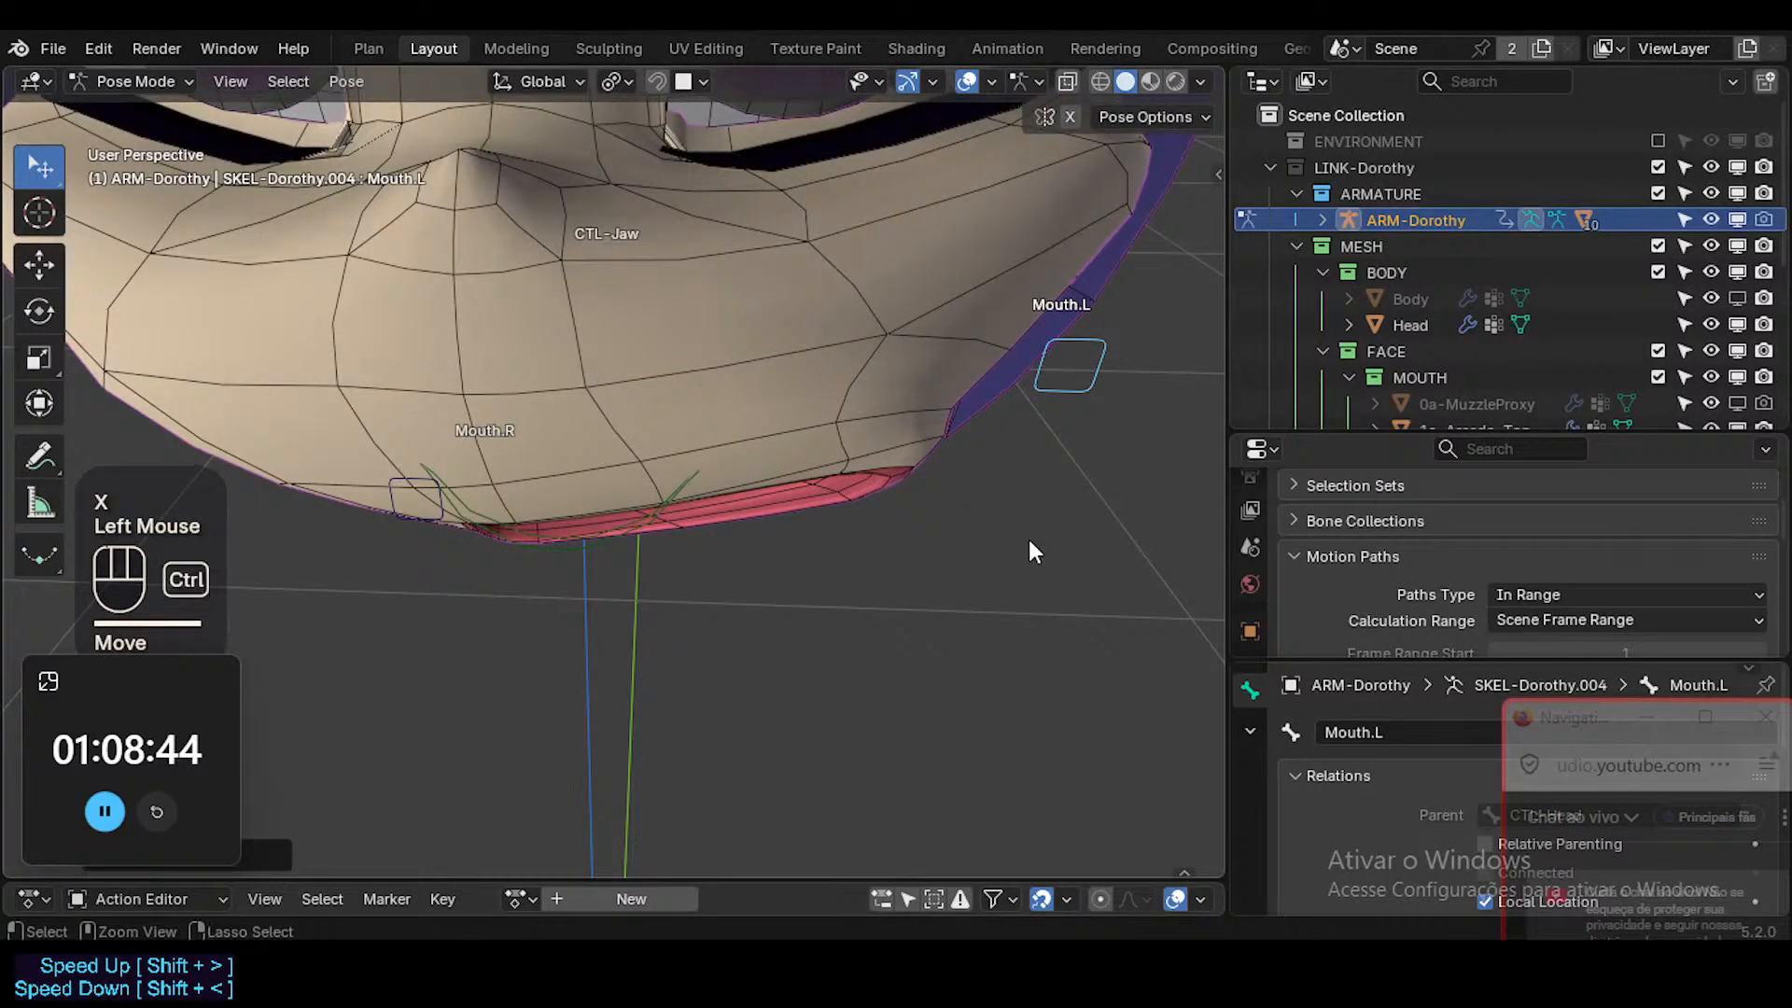
# Leave Pose Mode, select the Head mesh and switch it to Weight Paint mode to view the muzzle's weights.
pyautogui.hotkey('ctrl', 'Tab')
pyautogui.click(893, 457)
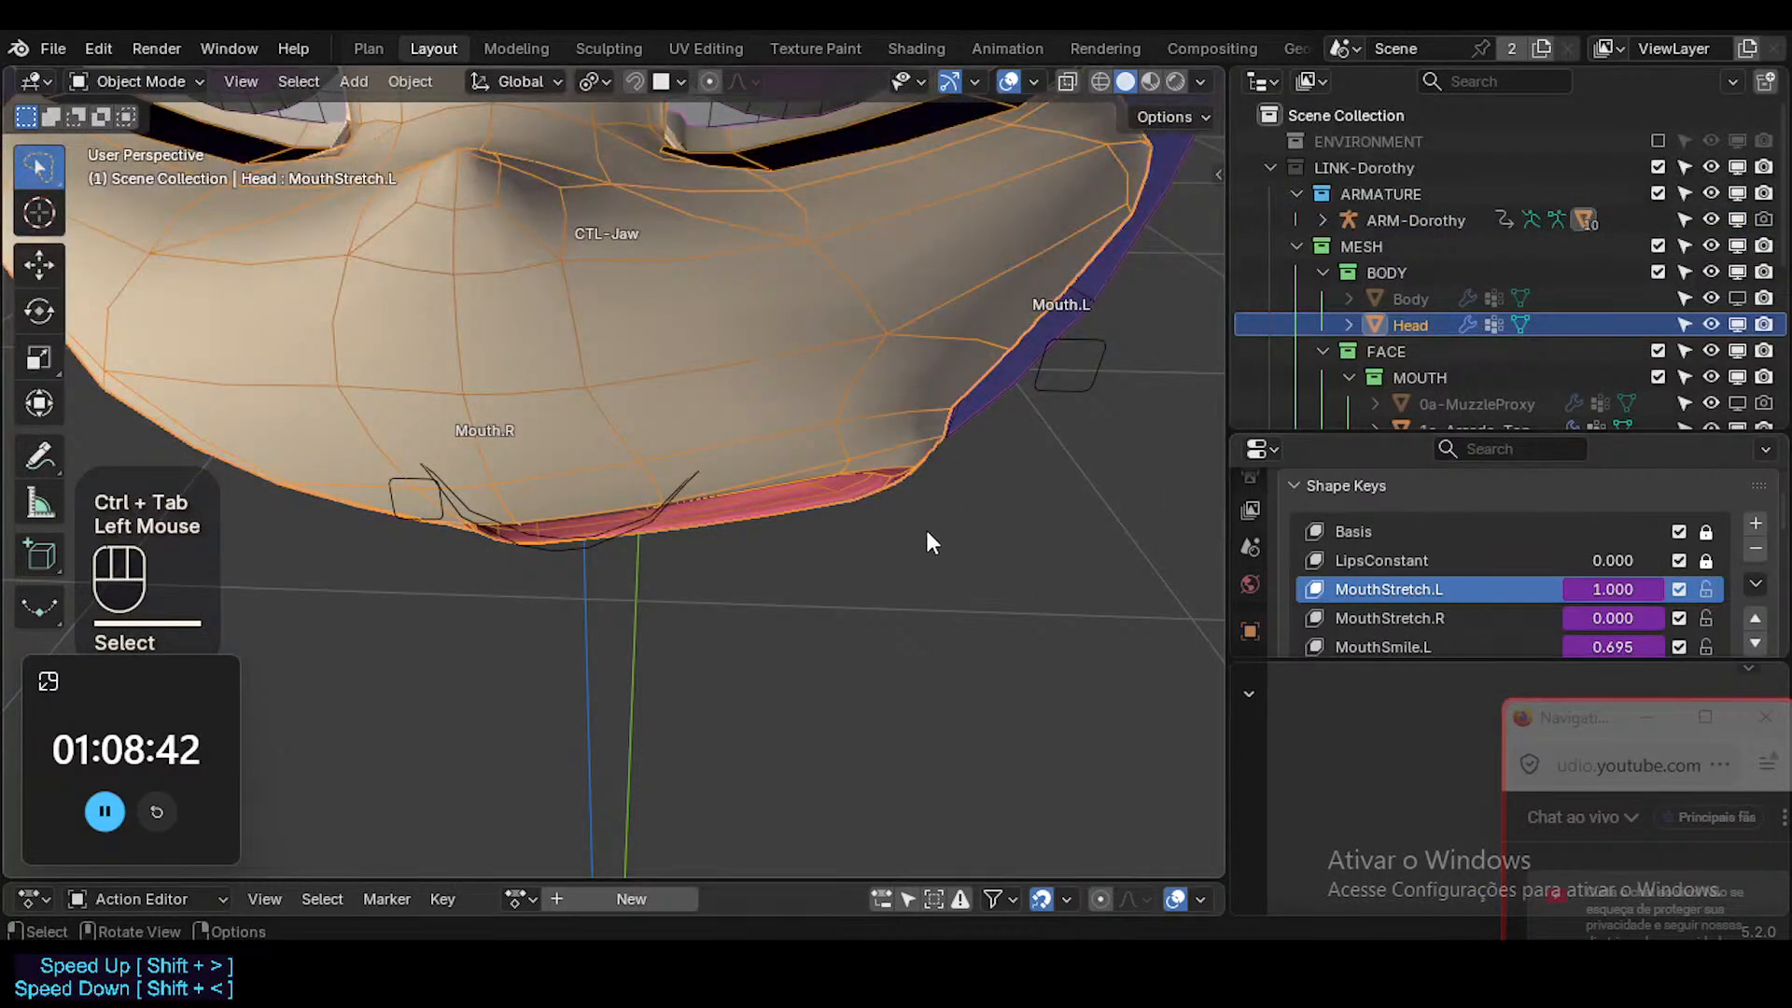
pyautogui.moveTo(926, 526); pyautogui.dragTo(938, 440, button='middle')
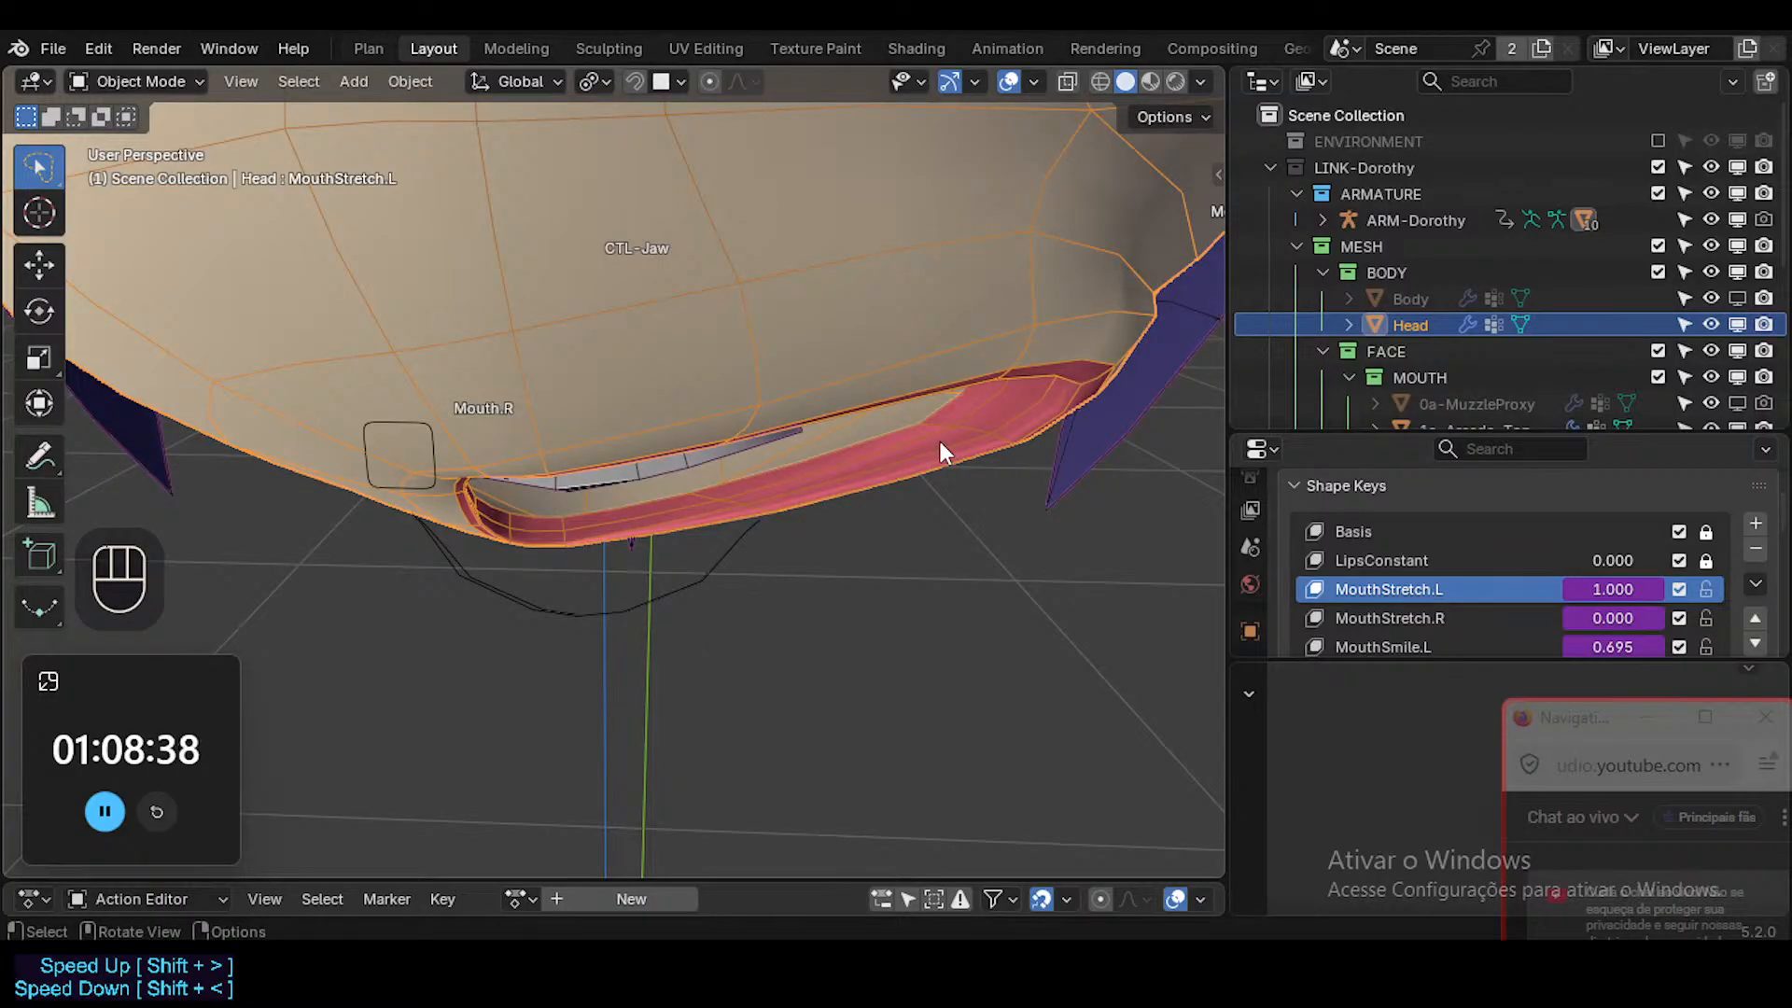
pyautogui.hotkey('ctrl', 'Tab')
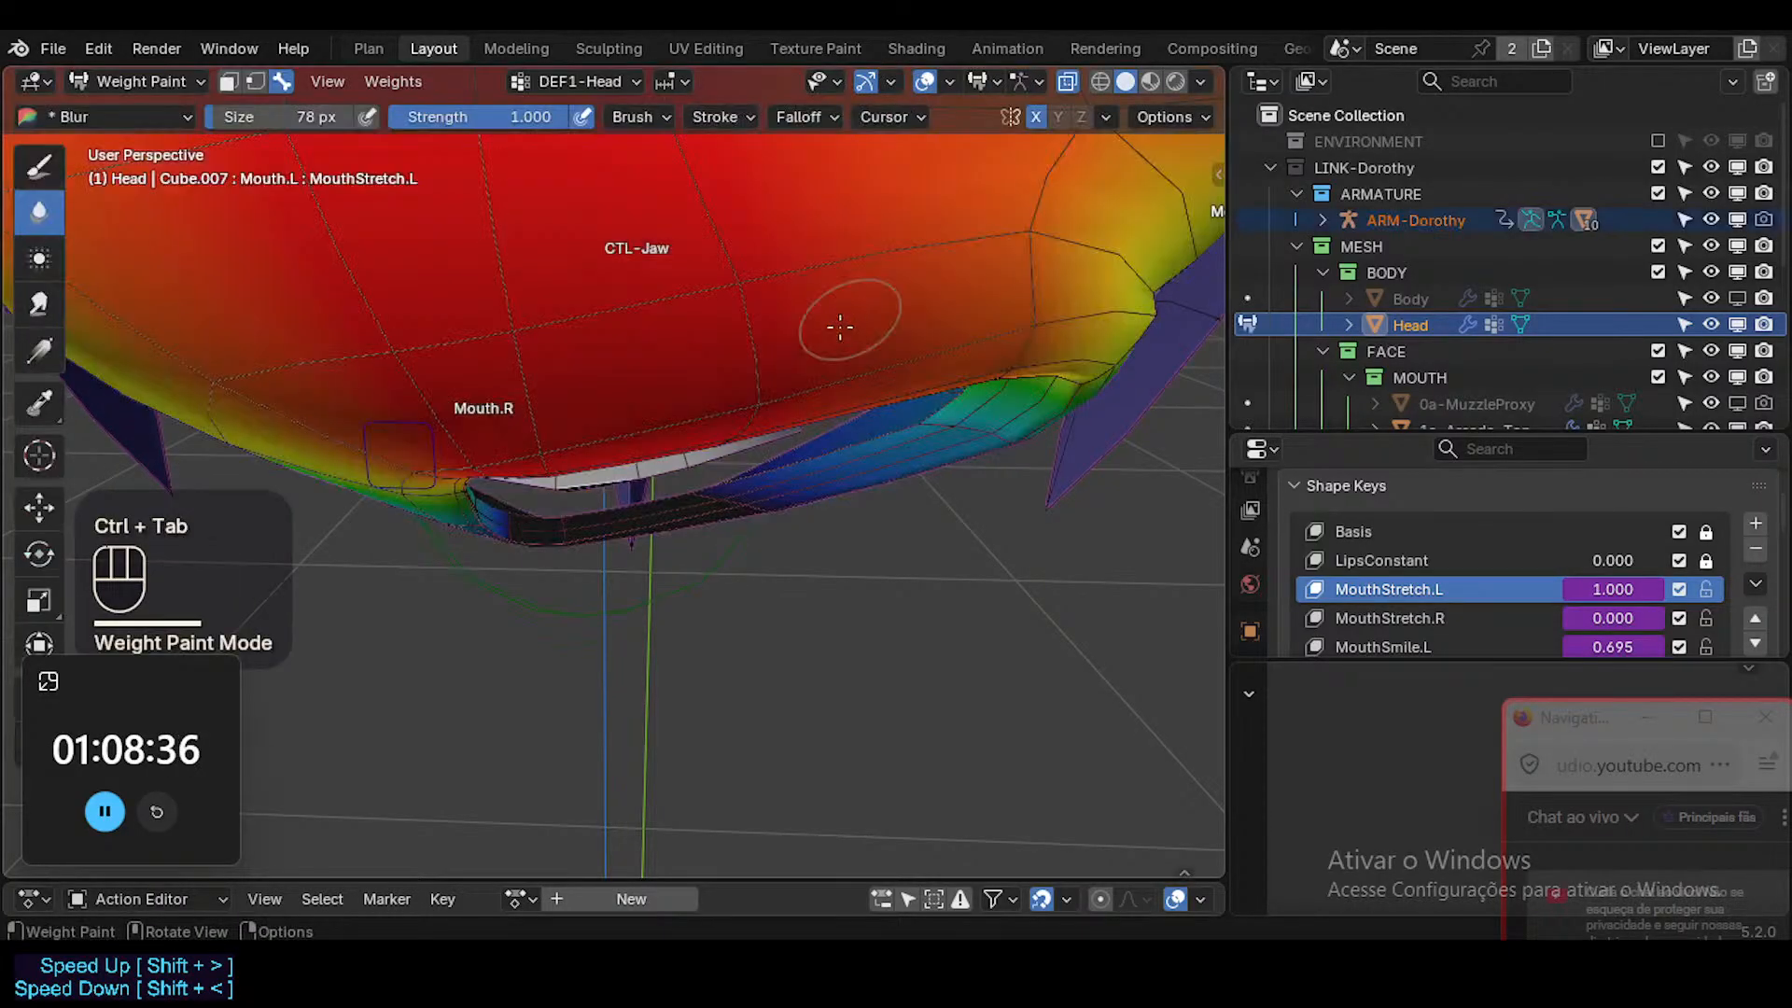
pyautogui.moveTo(784, 389)
pyautogui.keyDown('shift'); pyautogui.mouseDown(button='middle')
pyautogui.moveTo(854, 431)
pyautogui.moveTo(793, 317)
pyautogui.mouseUp(button='middle'); pyautogui.keyUp('shift')
pyautogui.scroll(-2, 820, 352)
pyautogui.moveTo(794, 317)
pyautogui.keyDown('shift'); pyautogui.mouseDown(button='middle')
pyautogui.moveTo(772, 287)
pyautogui.moveTo(772, 370)
pyautogui.mouseUp(button='middle'); pyautogui.keyUp('shift')
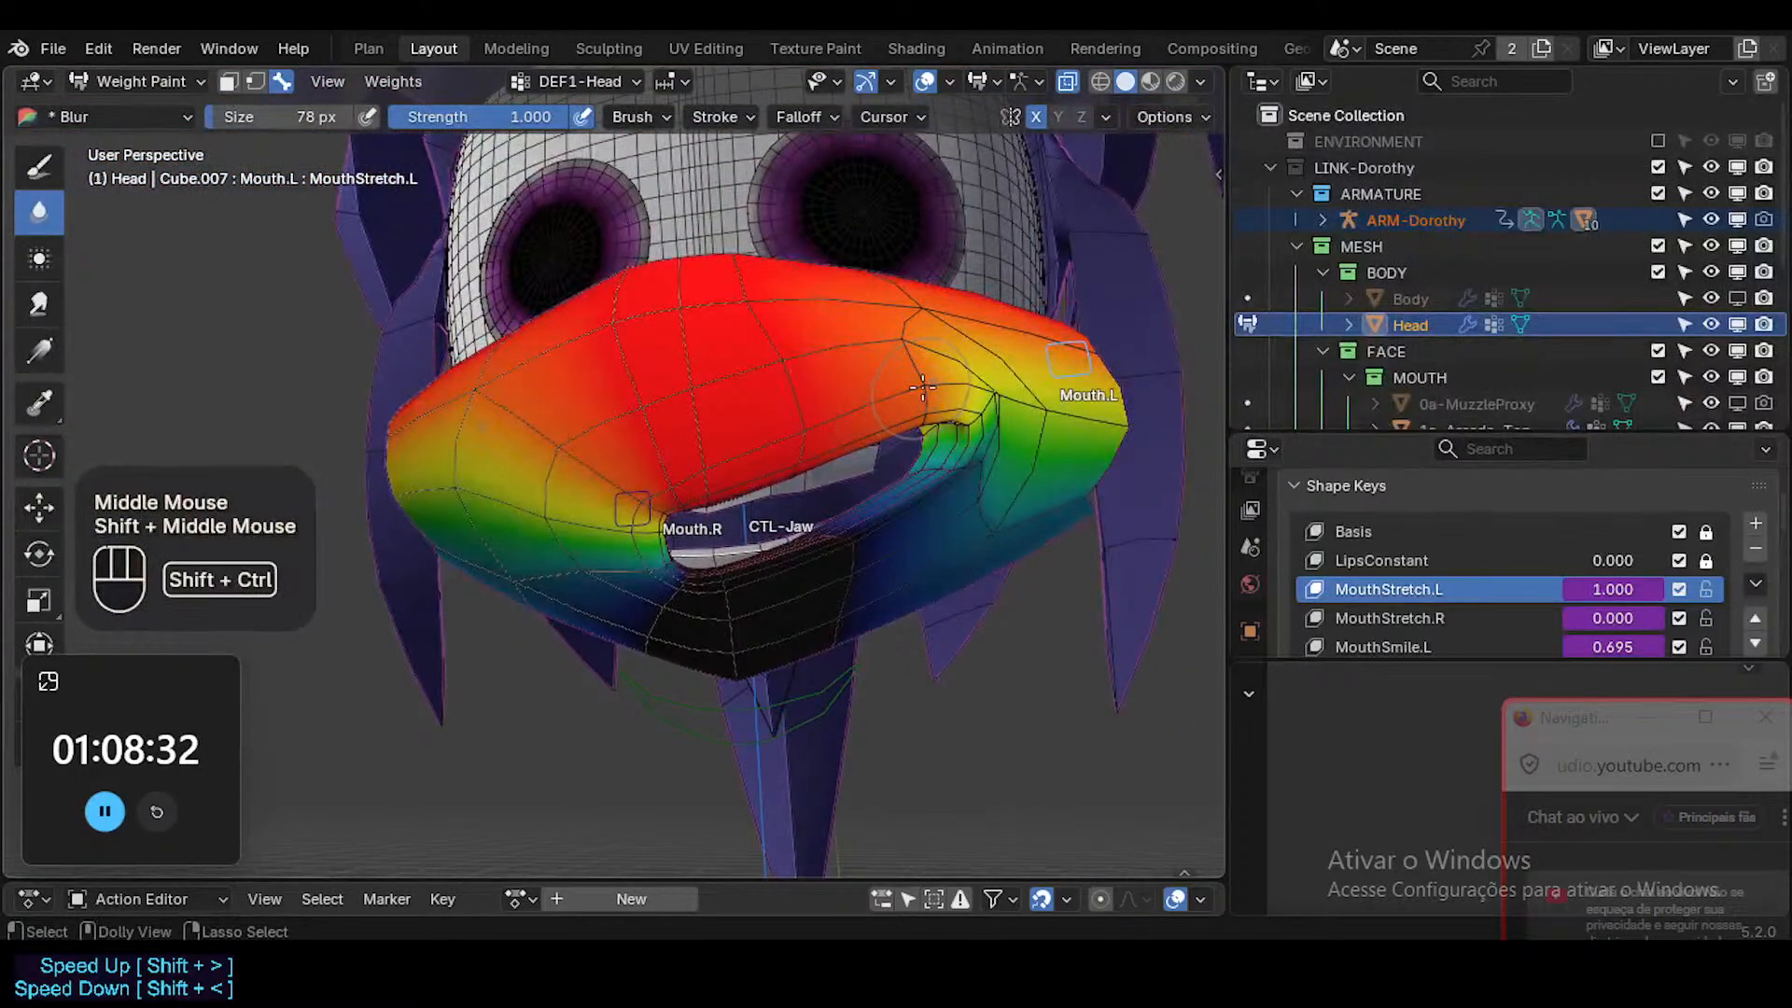
# Make ?MOD-Shrinkwrap-Muzzle the active vertex group and sample its weight above the mouth.
pyautogui.hotkey('ctrl', 'shift', 'x')
pyautogui.click(909, 413)
pyautogui.scroll(3, 838, 512)
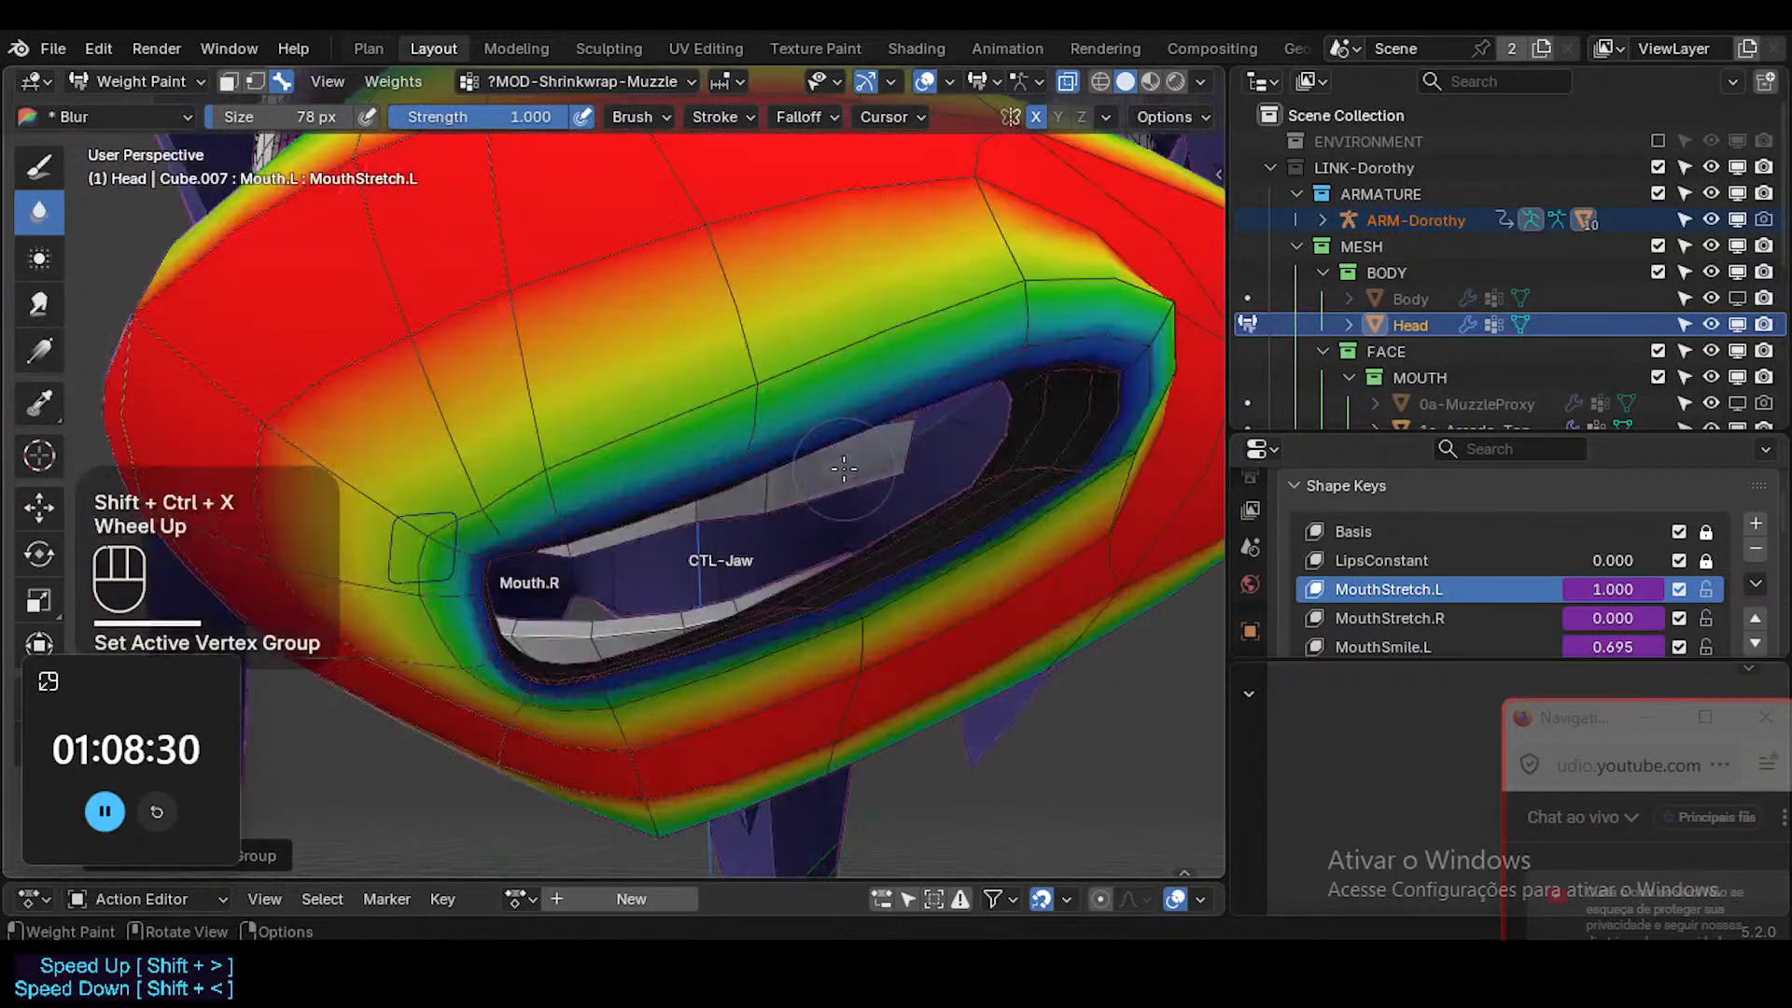
pyautogui.moveTo(838, 512); pyautogui.dragTo(840, 546, button='middle')
pyautogui.moveTo(840, 546); pyautogui.dragTo(737, 579, button='middle')
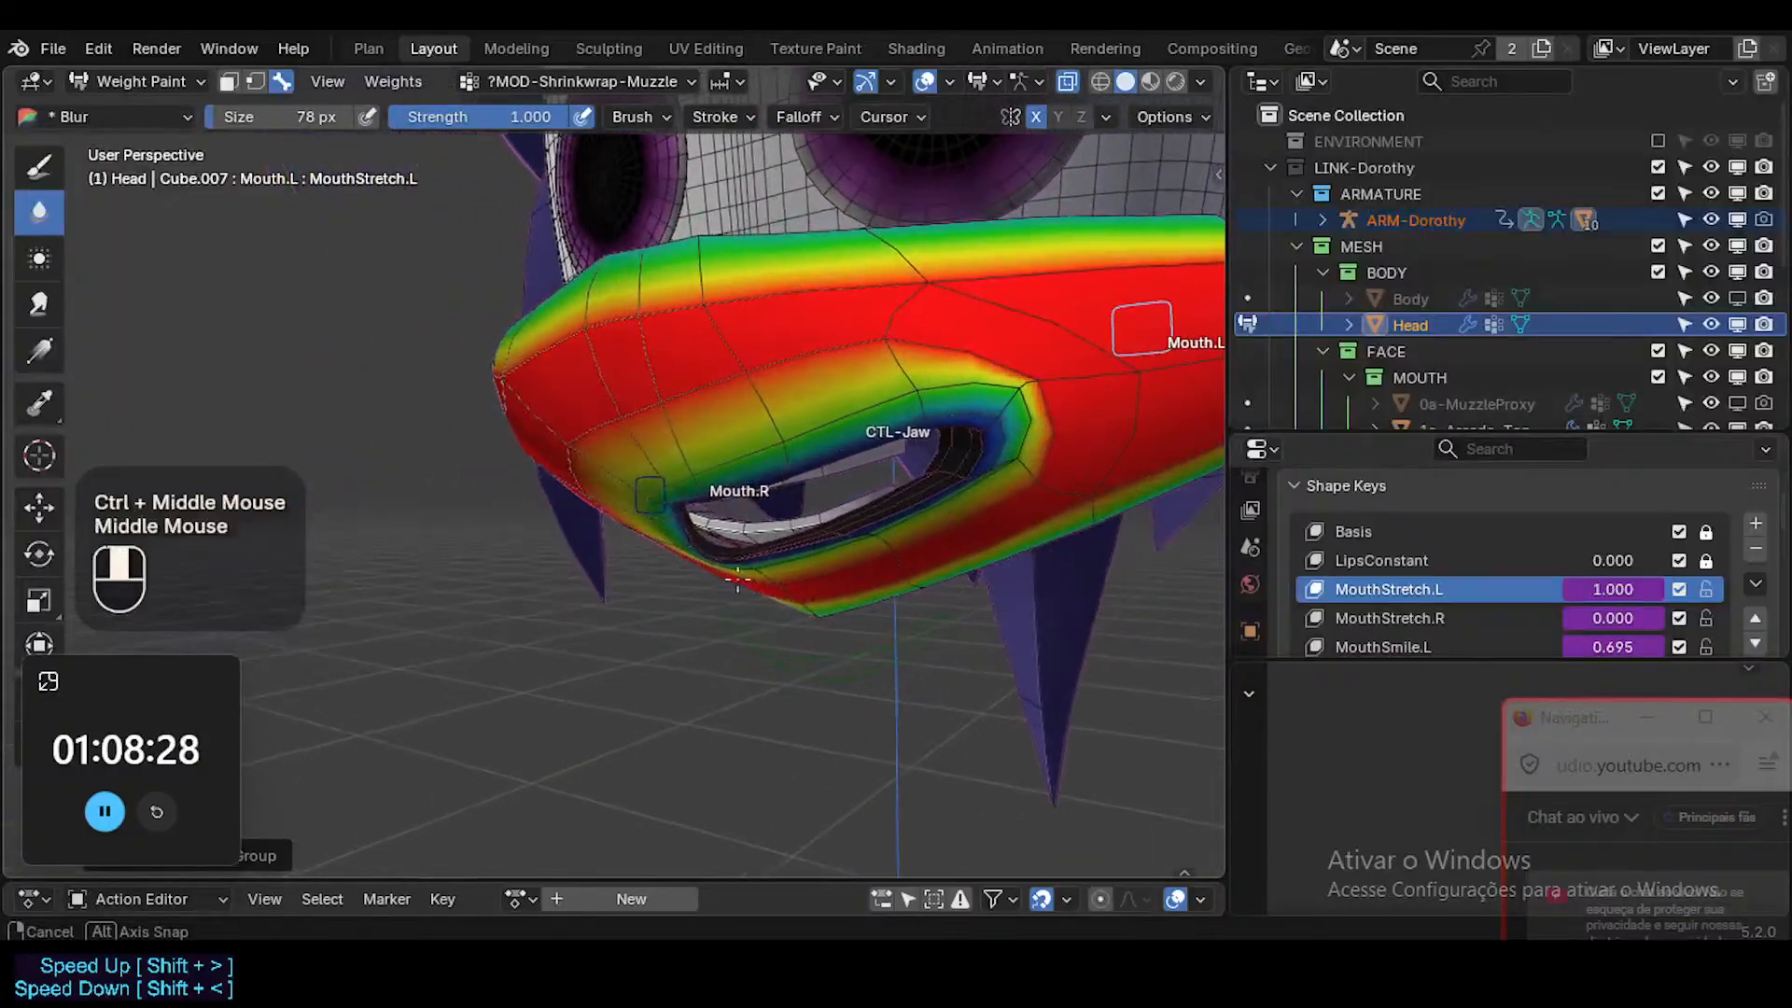
pyautogui.keyDown('ctrl'); pyautogui.moveTo(952, 448); pyautogui.dragTo(887, 411, button='middle'); pyautogui.keyUp('ctrl')
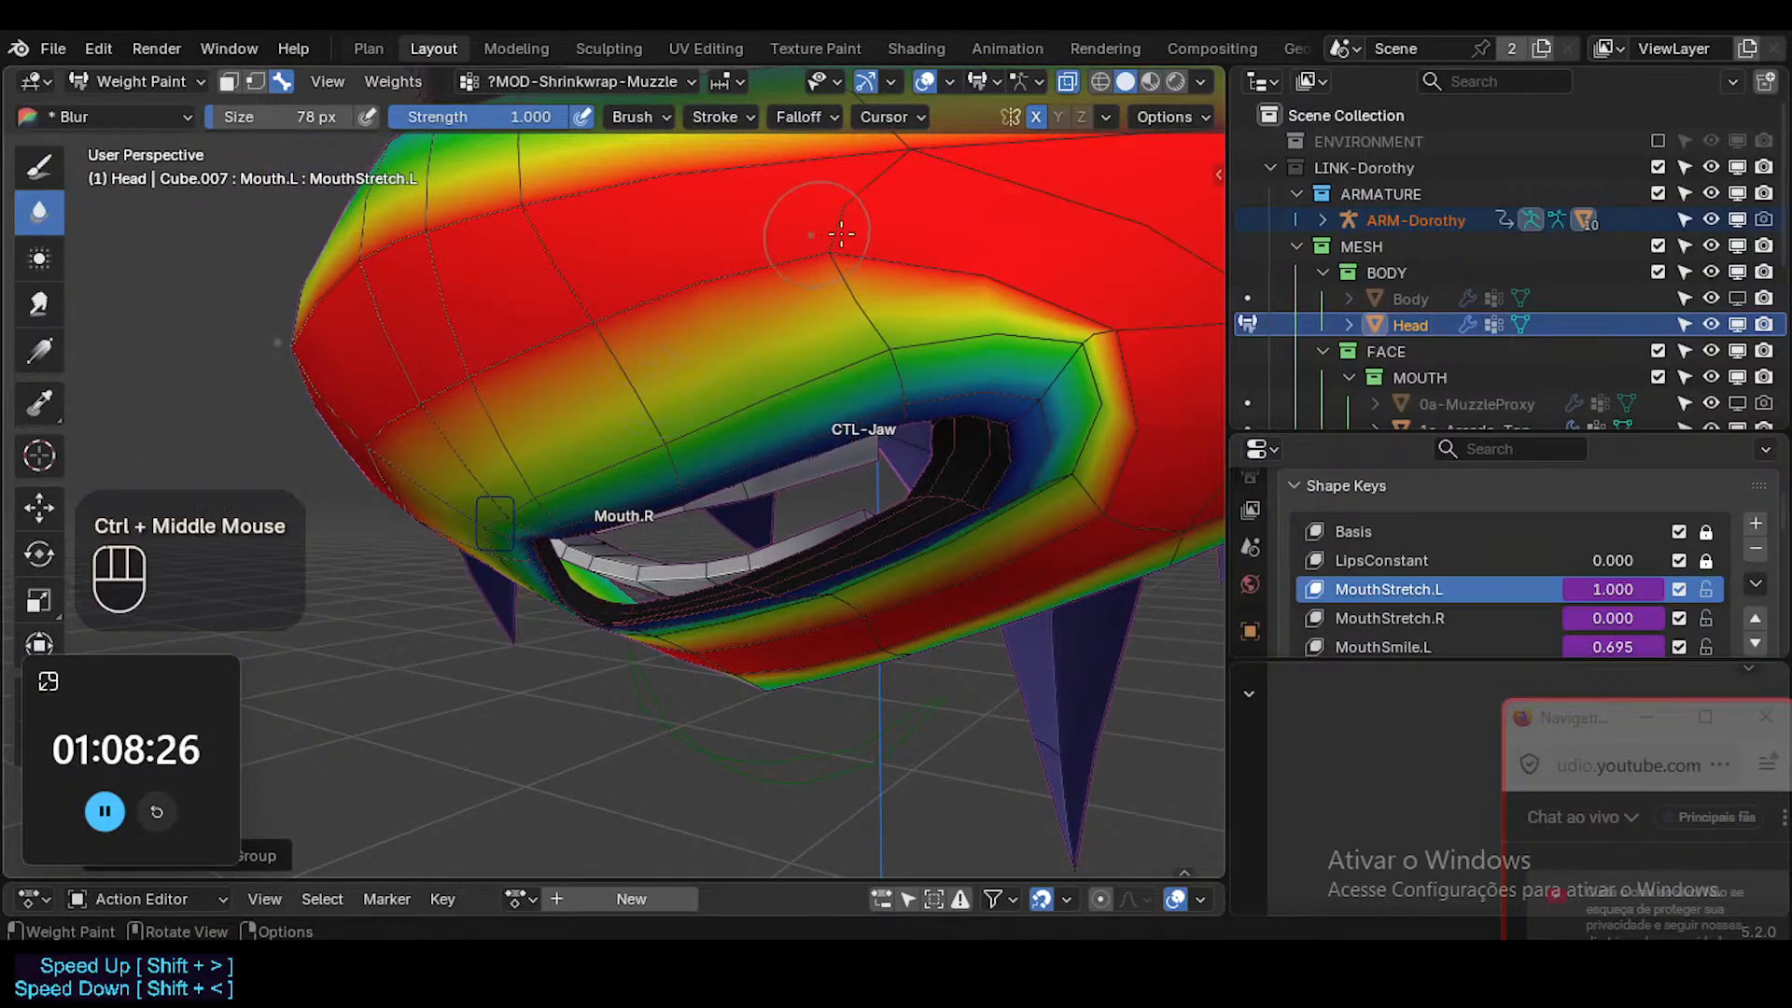
pyautogui.hotkey('shift', 'x')
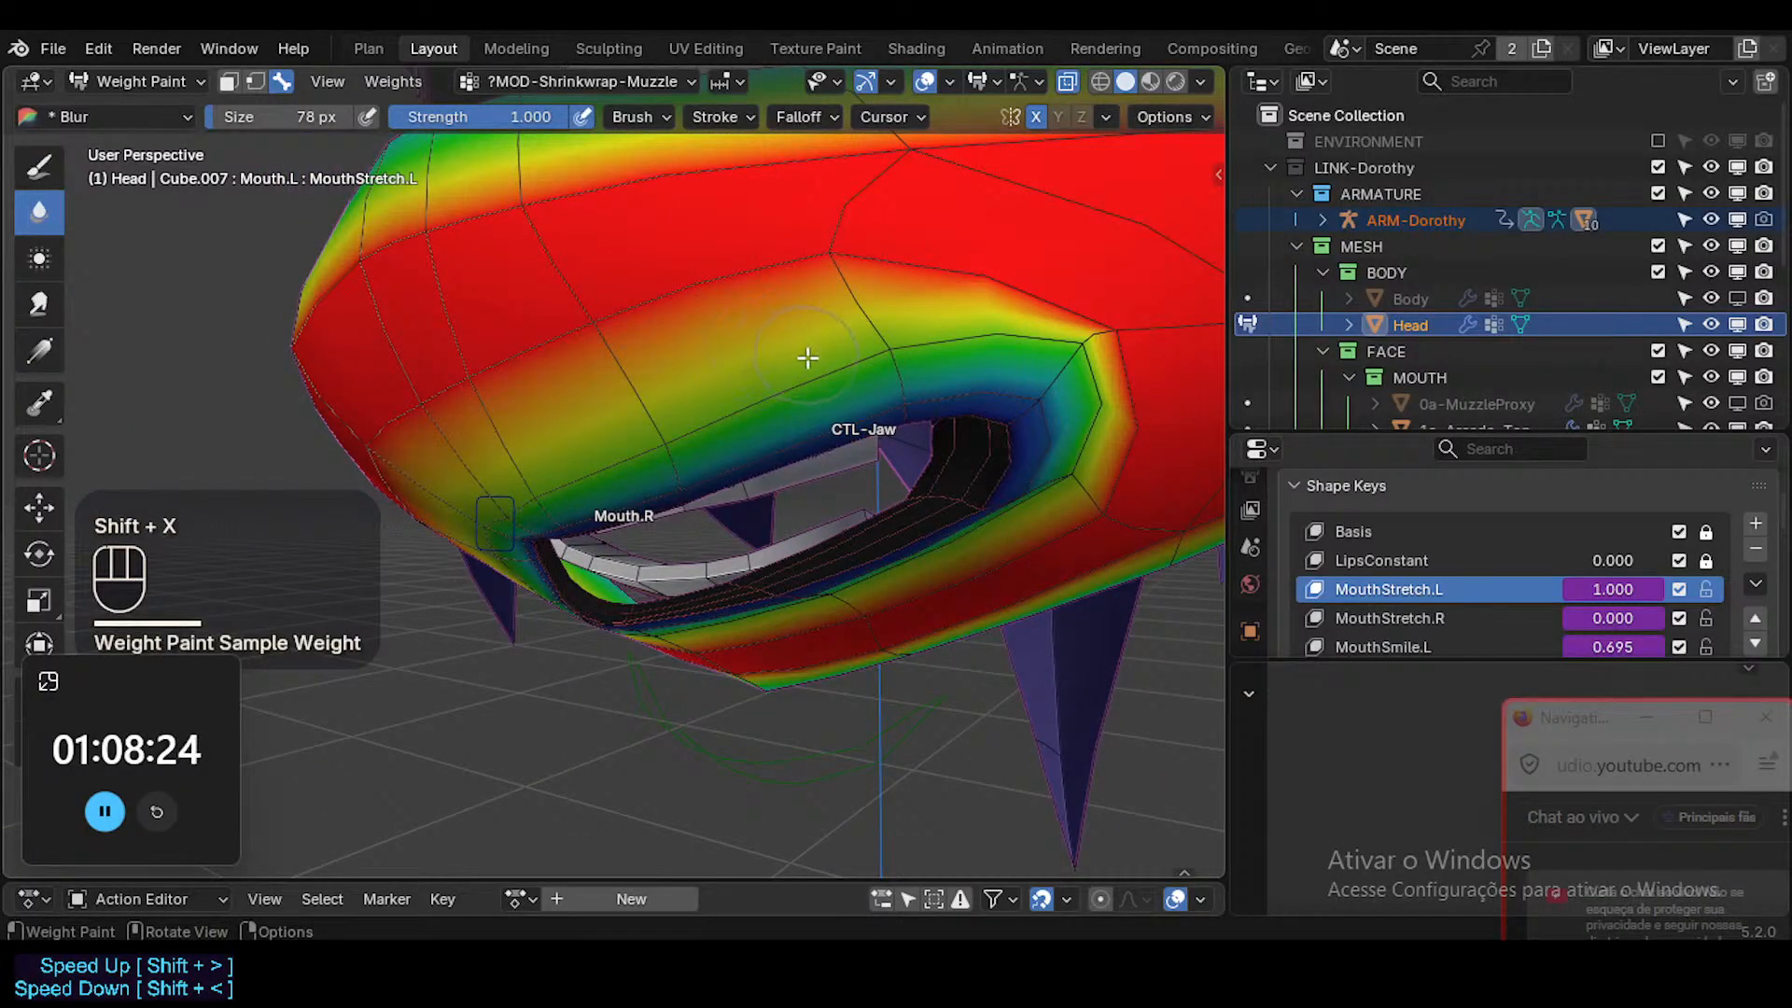
# In Edit Mode with edge selection, select the edge loop surrounding the lips and turn on X-ray.
pyautogui.press('Tab')
pyautogui.hotkey('alt', 'a')
pyautogui.press('2')
pyautogui.keyDown('alt'); pyautogui.keyDown('shift'); pyautogui.click(817, 377); pyautogui.keyUp('shift'); pyautogui.keyUp('alt')
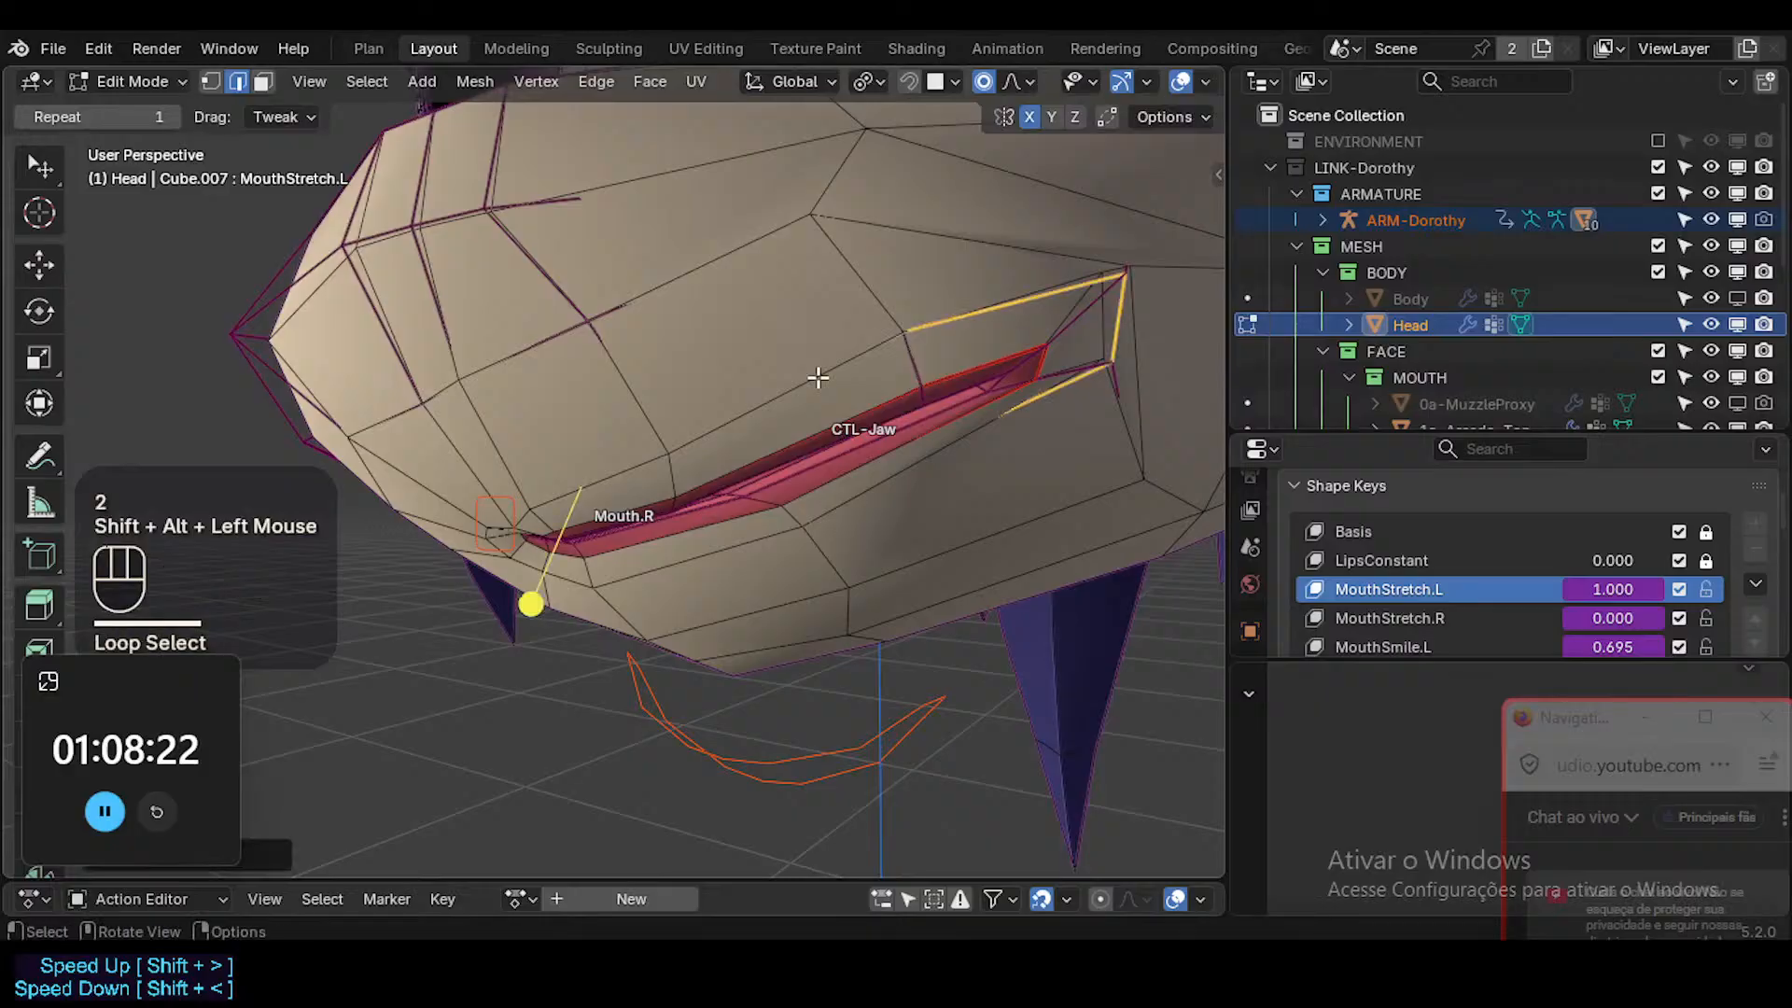
pyautogui.hotkey('alt', 'a')
pyautogui.keyDown('alt'); pyautogui.keyDown('shift'); pyautogui.click(980, 308); pyautogui.keyUp('shift'); pyautogui.keyUp('alt')
pyautogui.hotkey('alt', 'z')
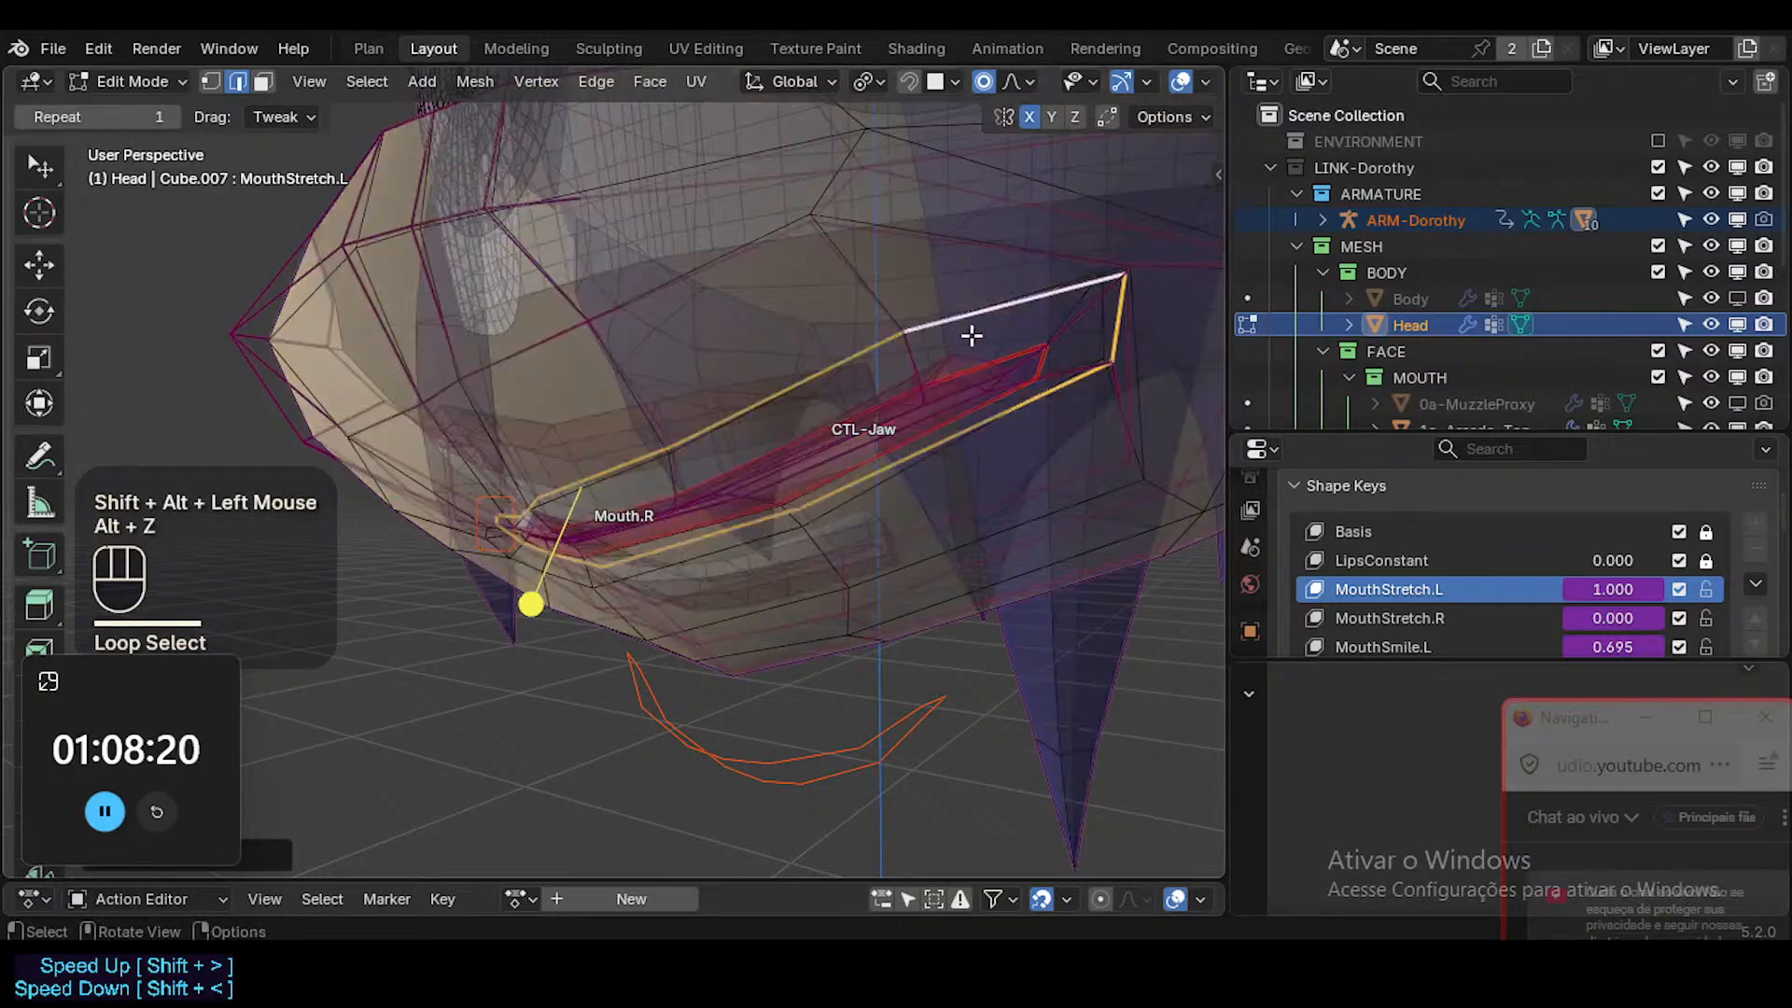
# Return to Weight Paint with vertex selection masking enabled, and sample weights around the selected mouth loop.
pyautogui.hotkey('ctrl', 'Tab')
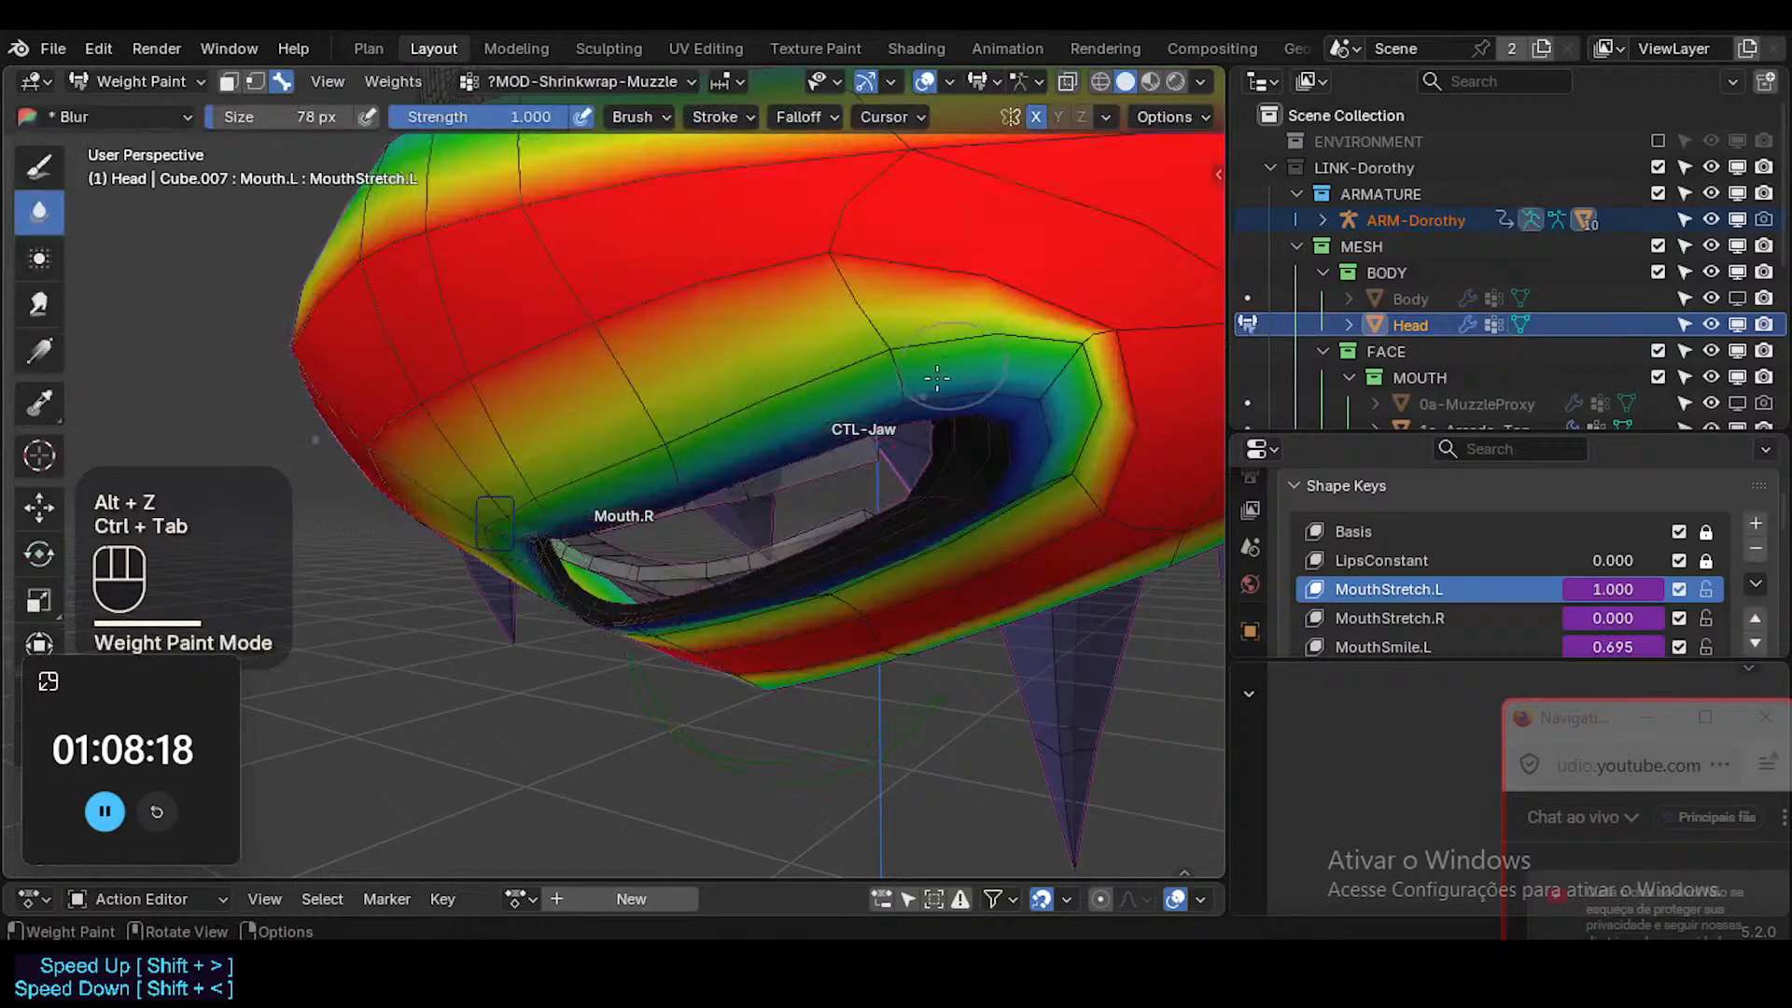
pyautogui.press('2')
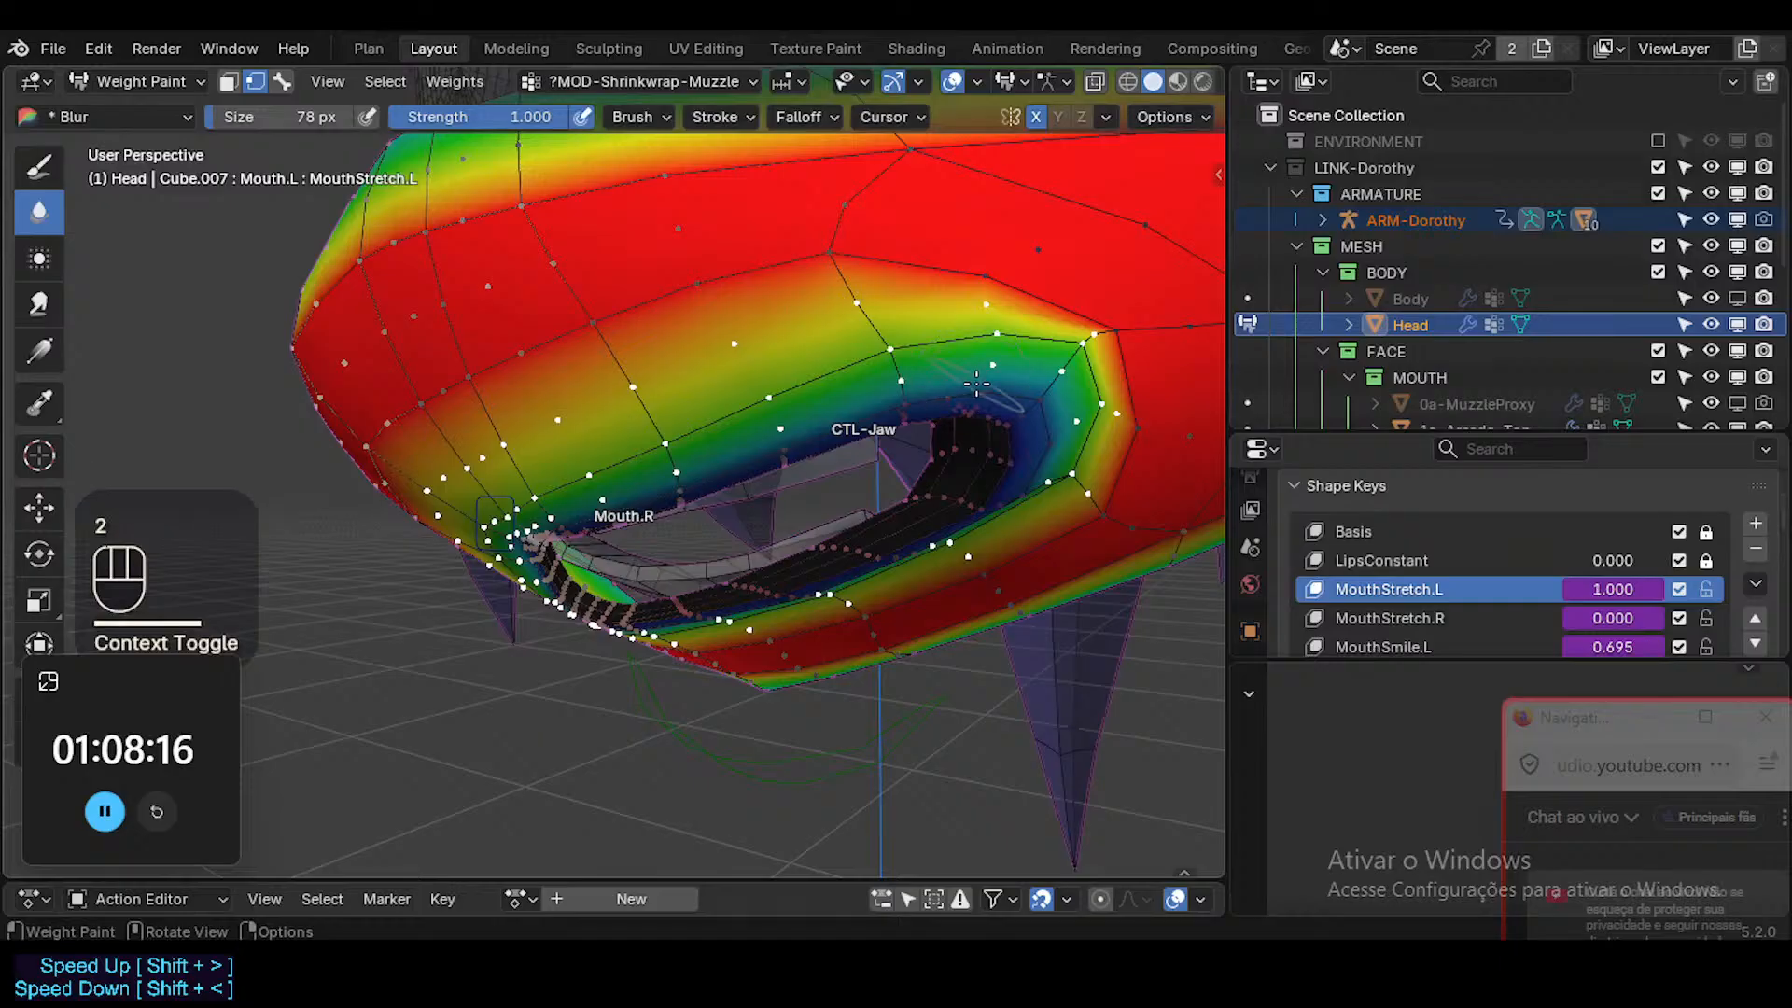
pyautogui.rightClick(909, 334)
pyautogui.hotkey('shift', 'x')
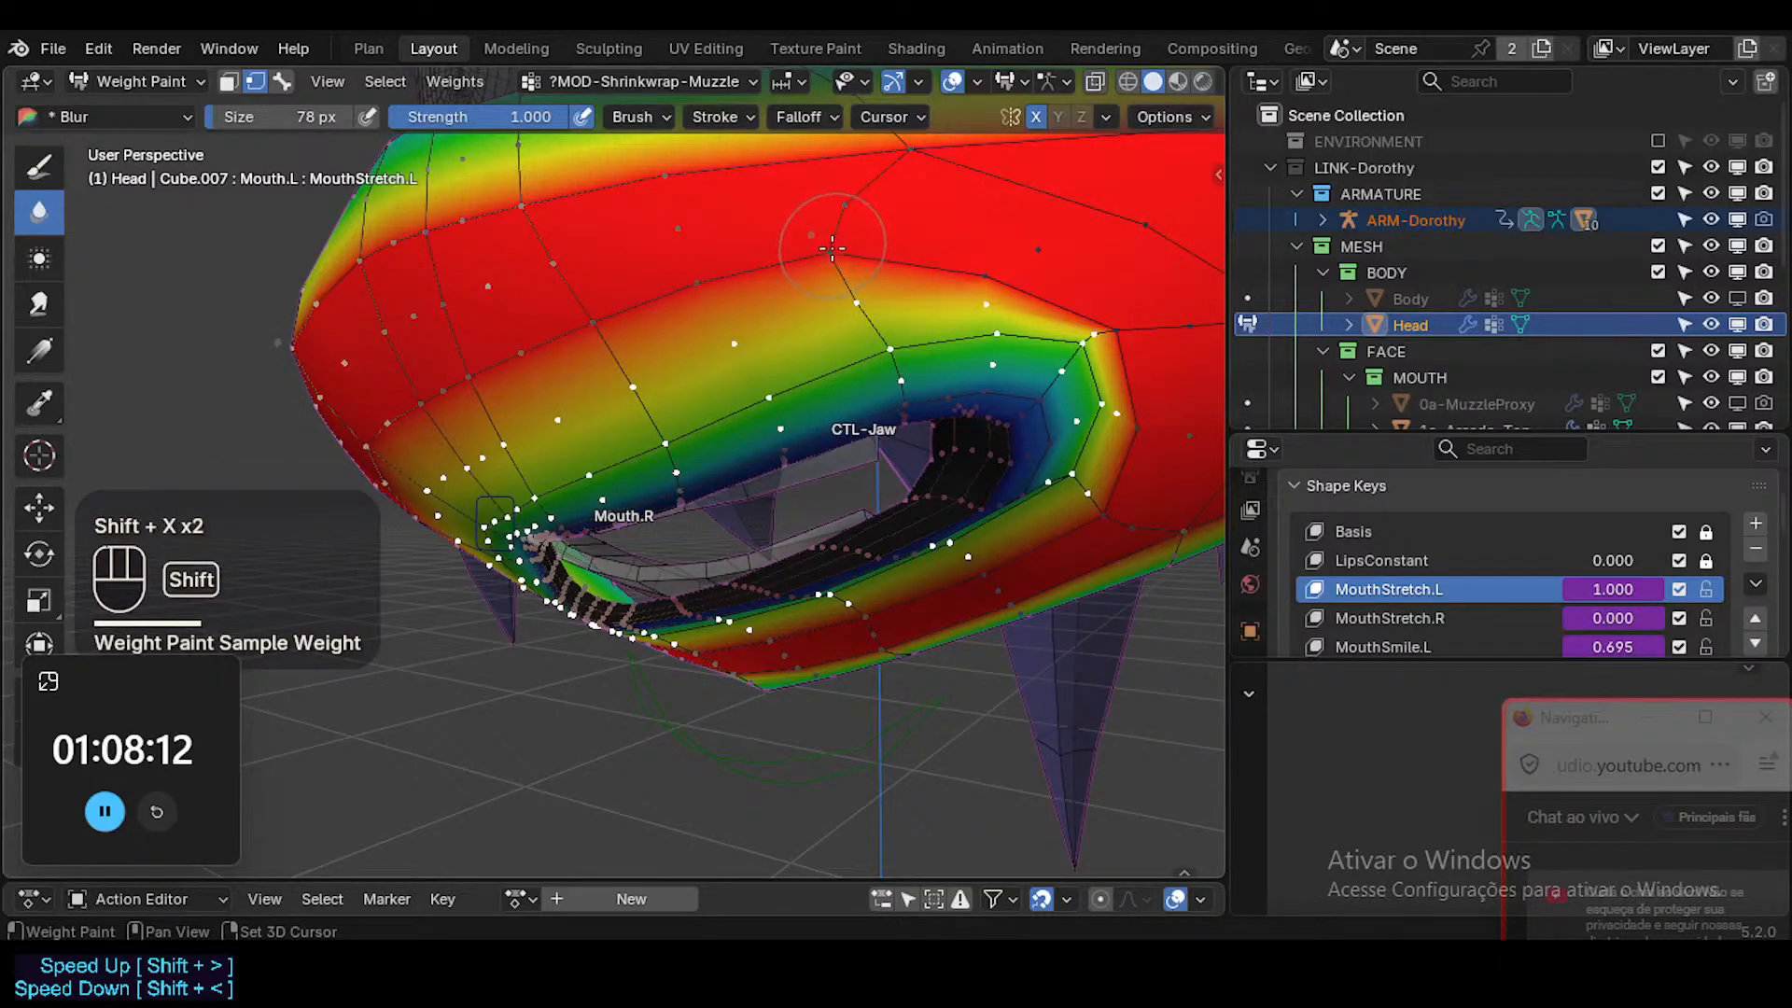
pyautogui.hotkey('shift', 'x')
pyautogui.hotkey('shift', 'x')
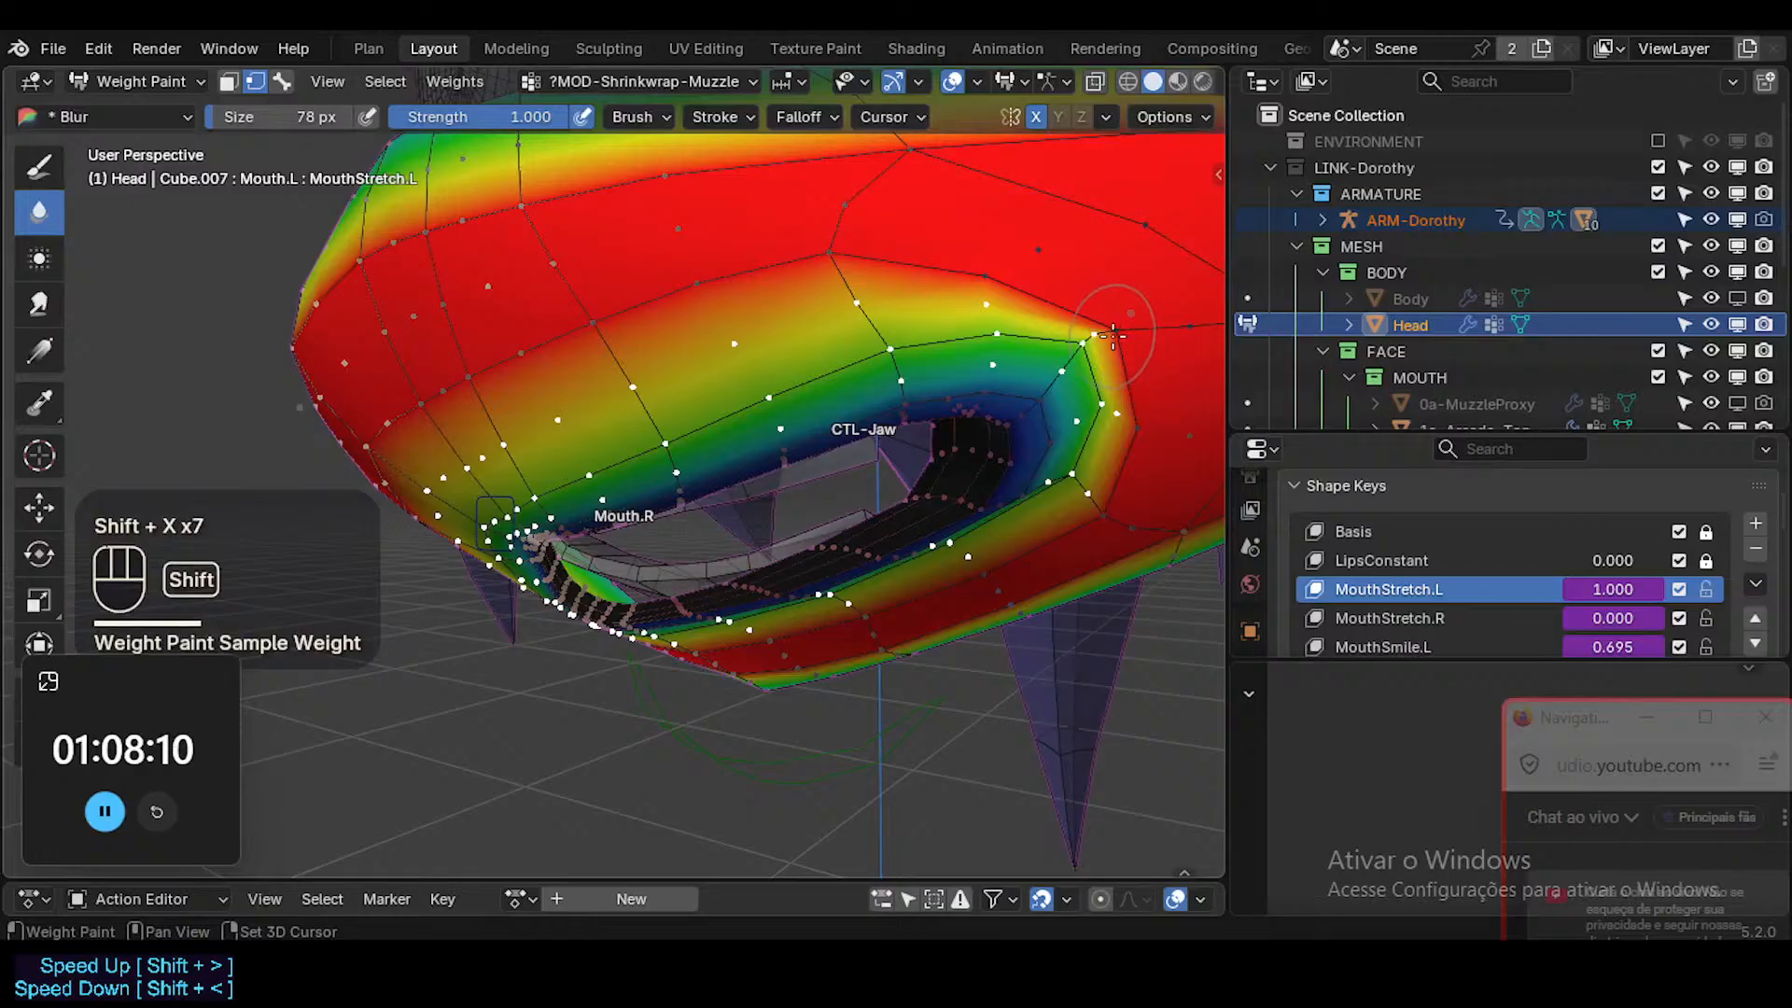
# Sample the muzzle weight near the mouth corner, switch to the Paint brush and sample the weight above the mouth.
pyautogui.hotkey('shift', 'x')
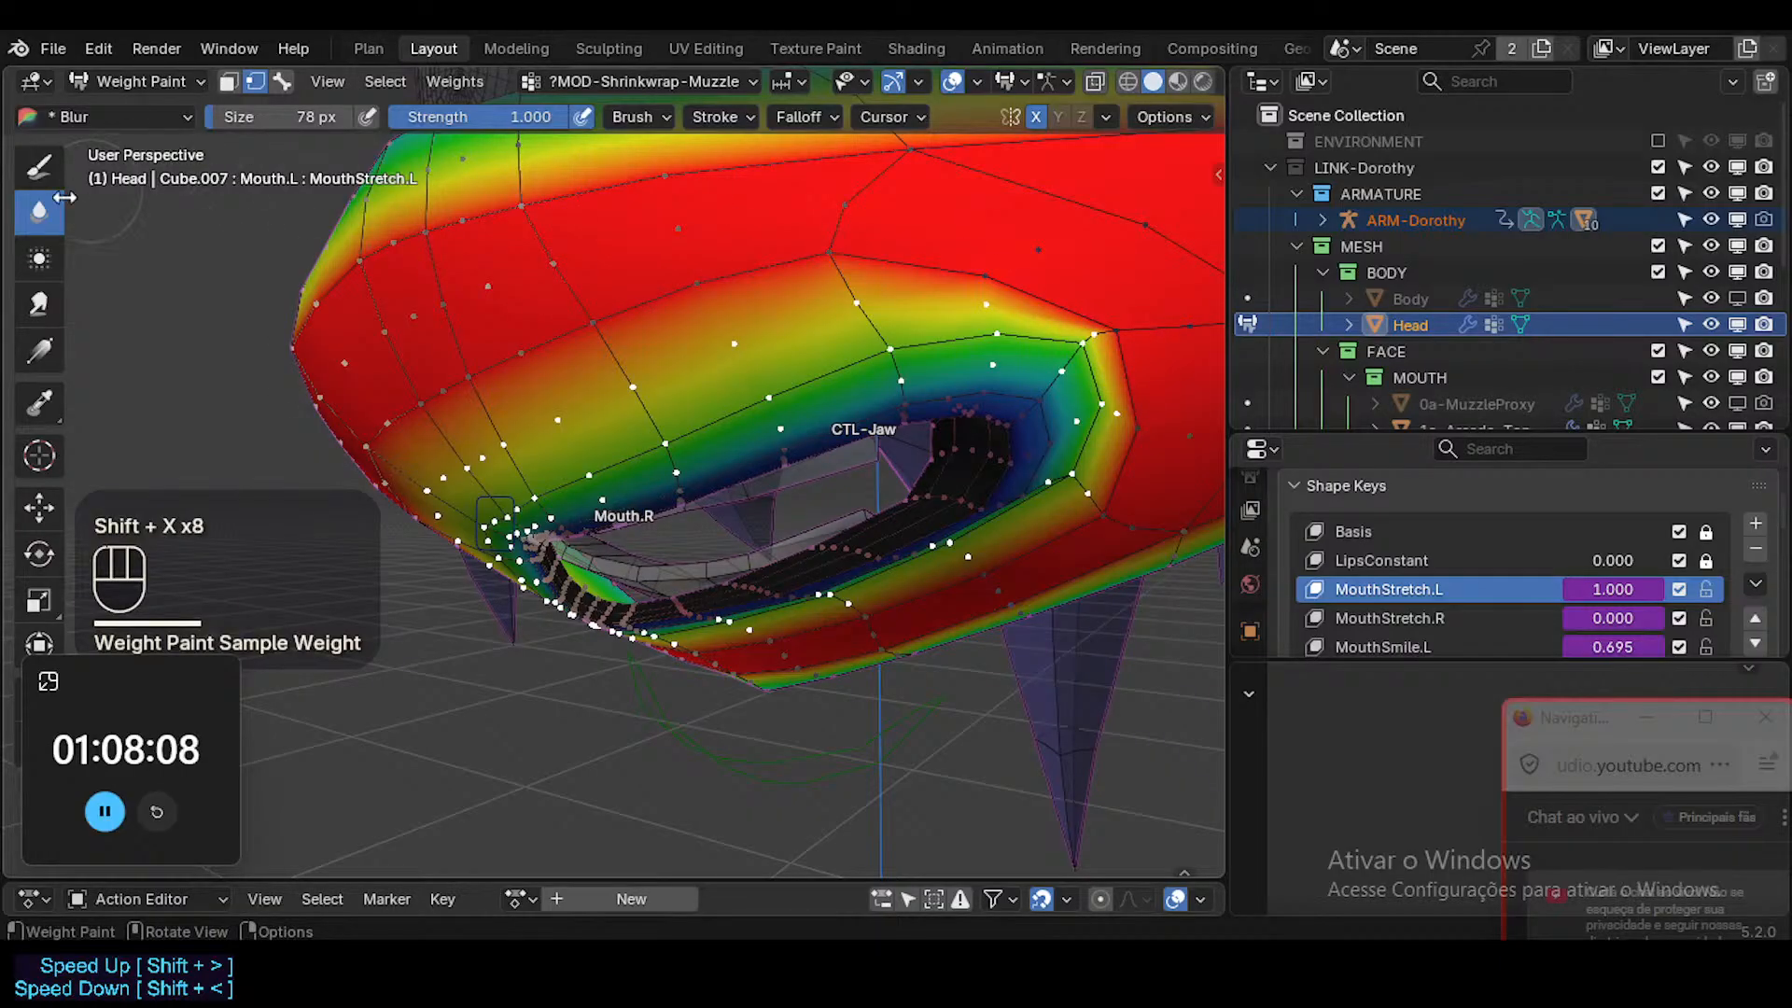
pyautogui.click(38, 166)
pyautogui.hotkey('shift', 'x')
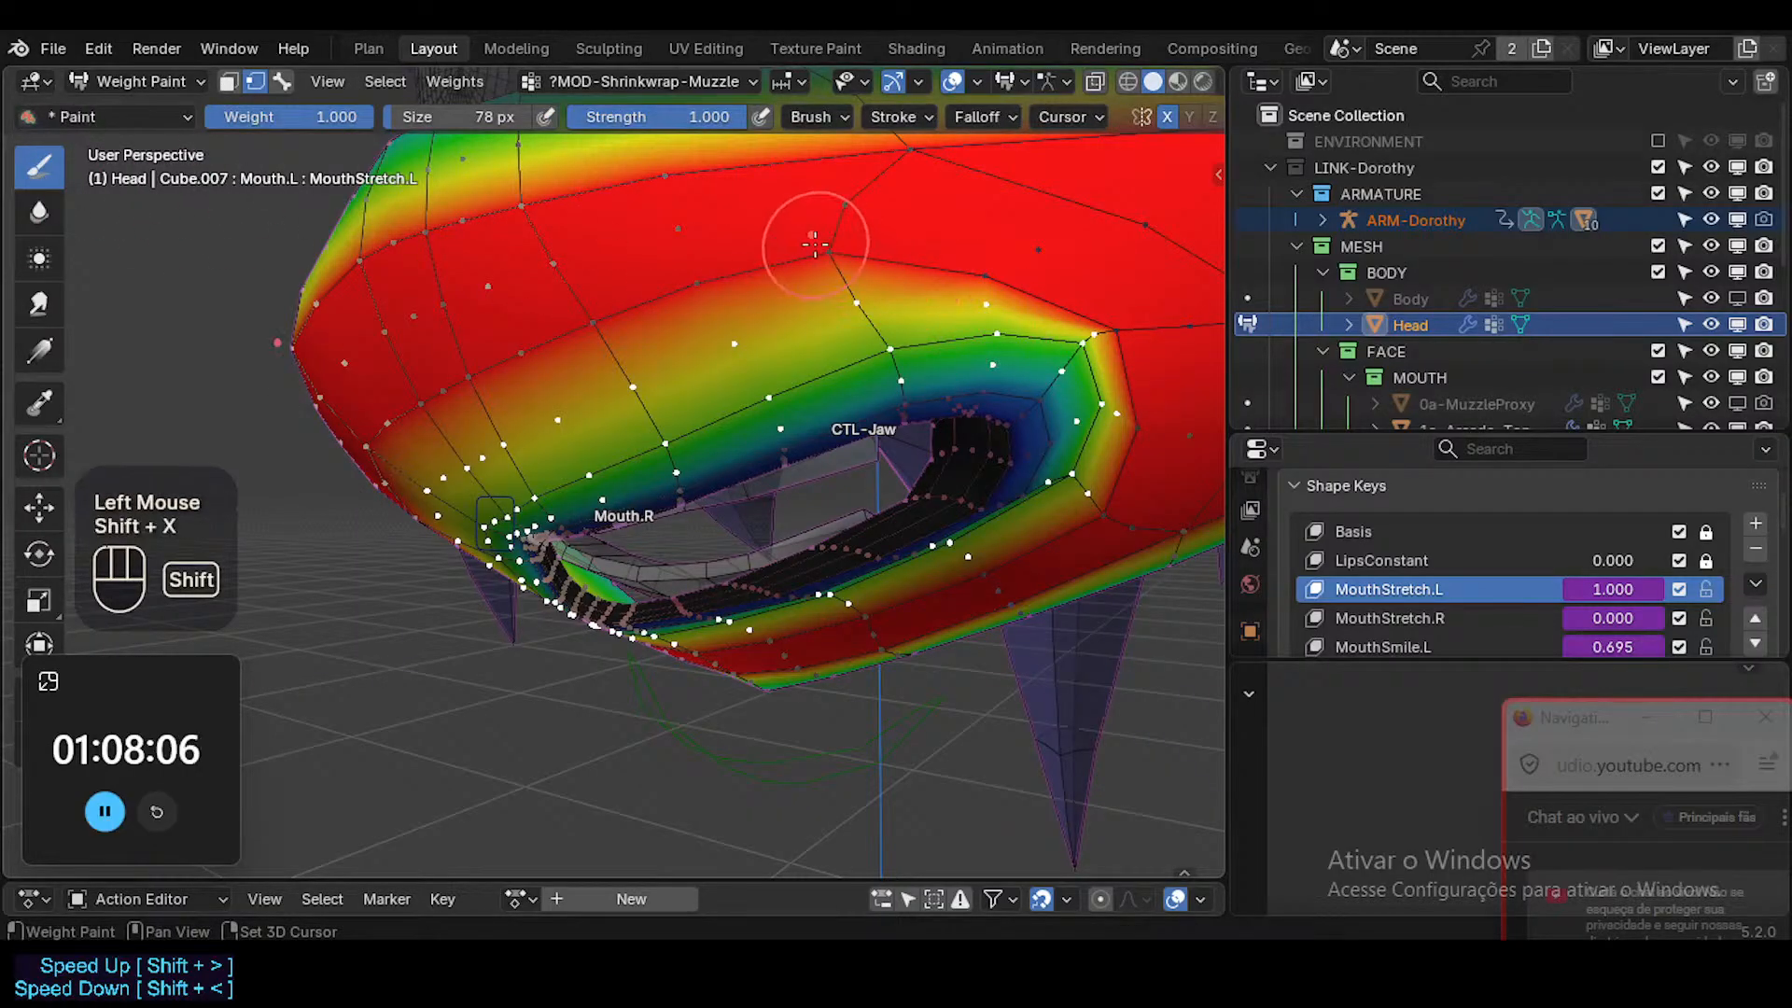
pyautogui.hotkey('shift', 'x')
# Set the brush weight to 0.9 and apply it to the selected vertices of the loop surrounding the lips.
pyautogui.rightClick(882, 364)
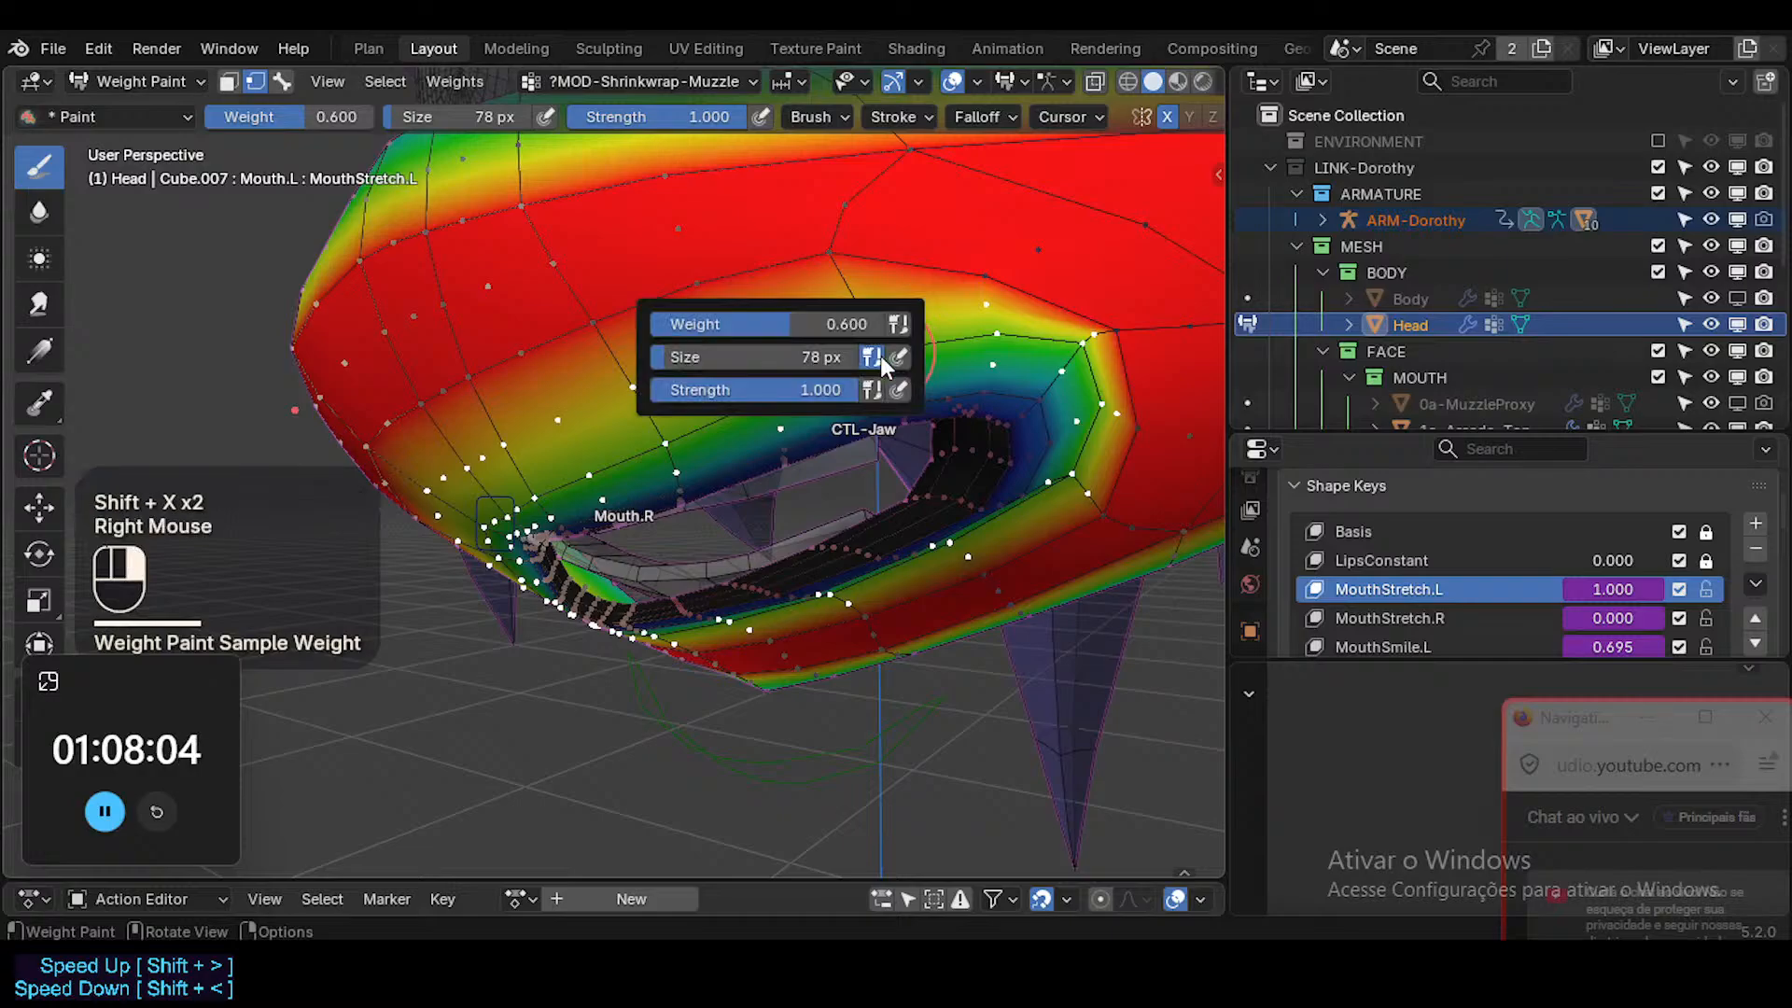
pyautogui.click(866, 324)
pyautogui.write('0')
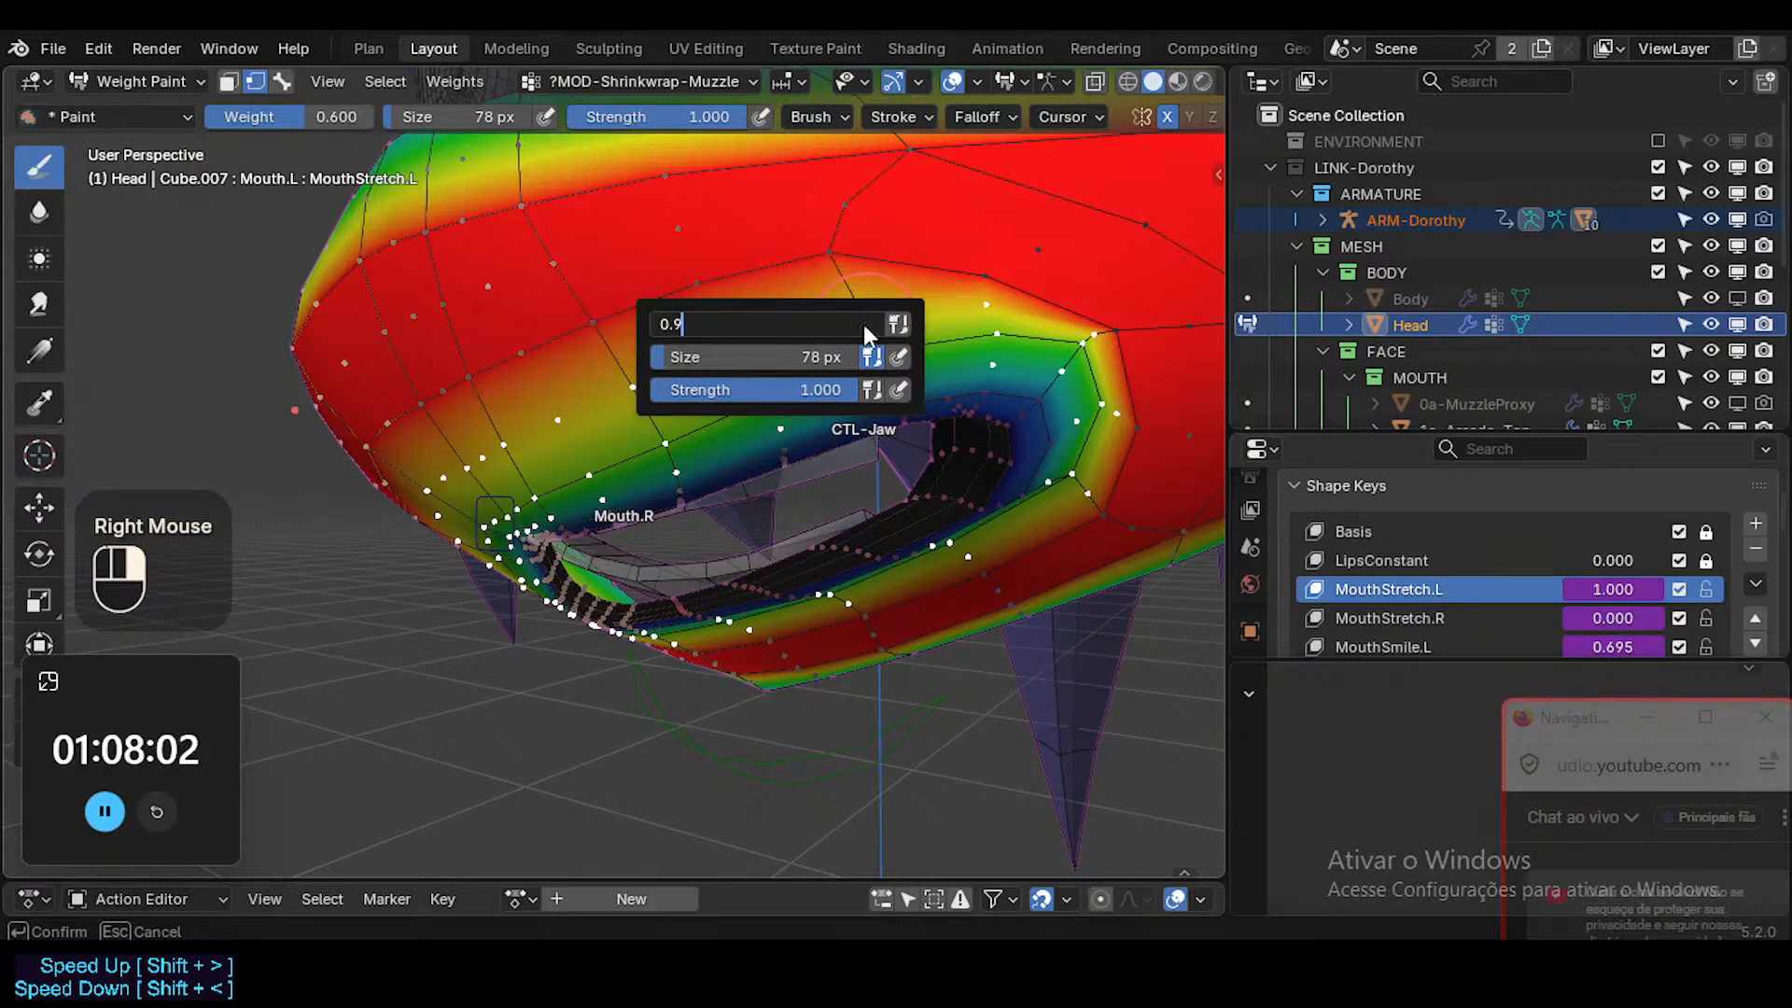
pyautogui.write('.9')
pyautogui.press('Return')
pyautogui.hotkey('ctrl', 'x')
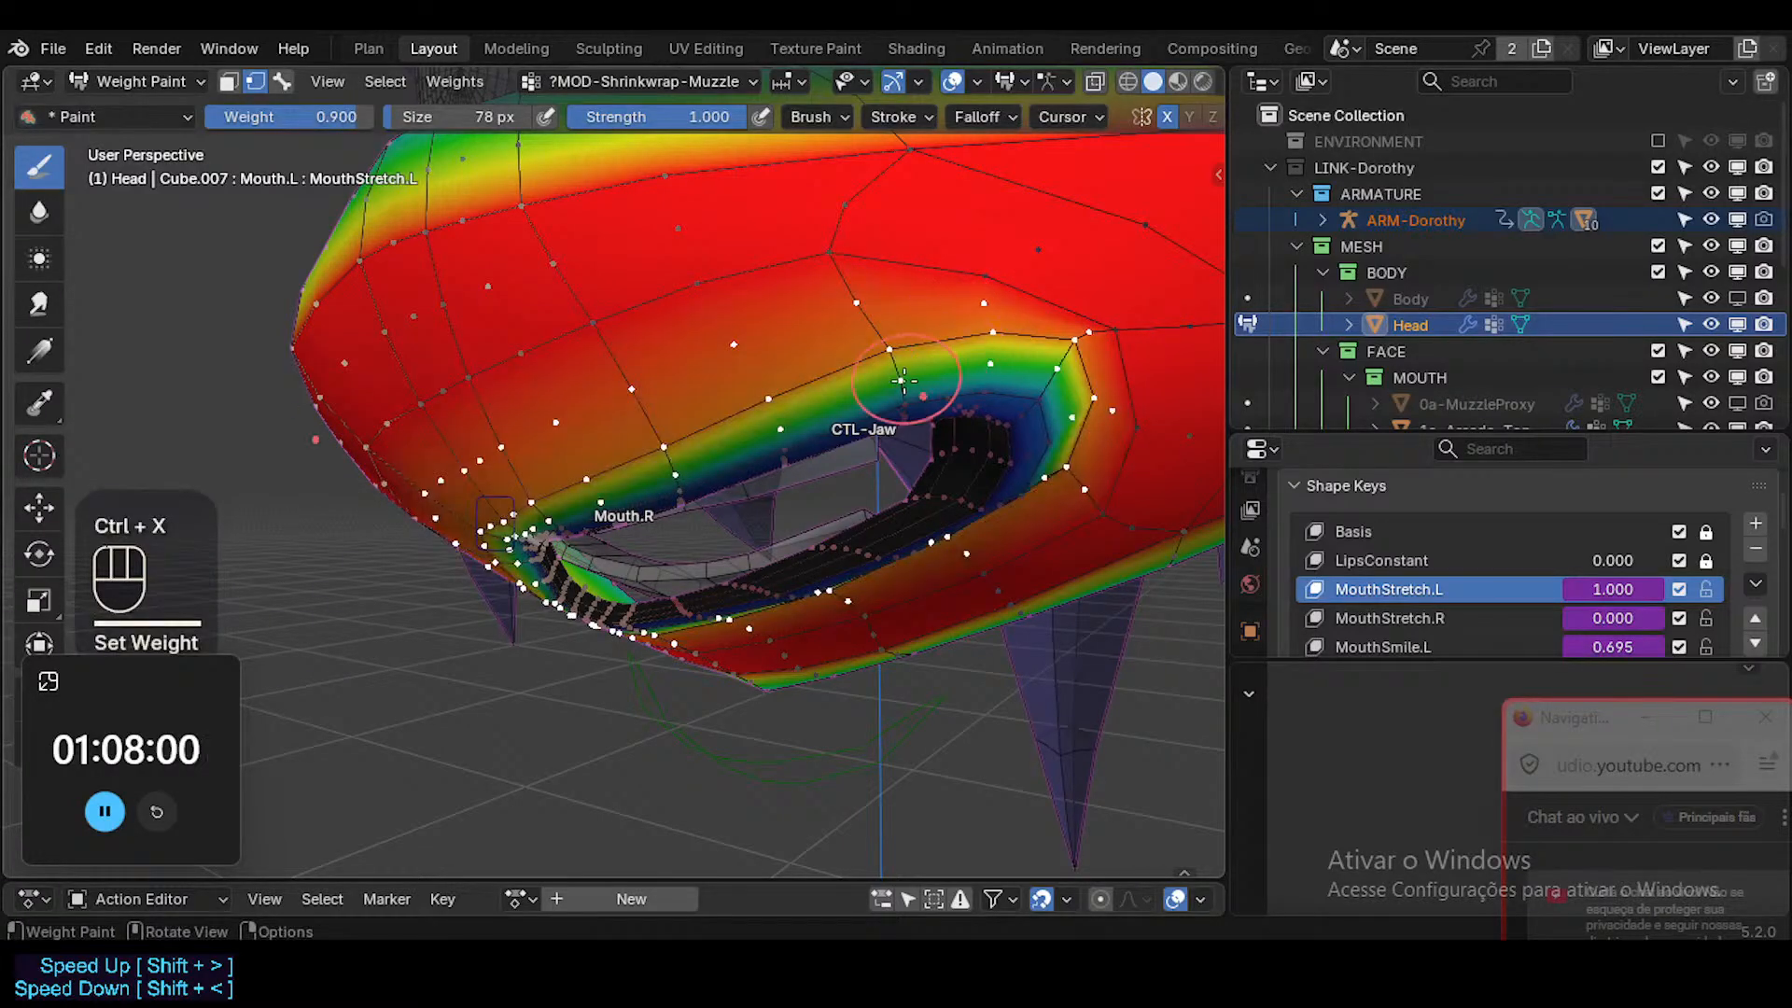
# Return to Object Mode, turn off X-ray and inspect the mouth's deformation with overlays hidden.
pyautogui.moveTo(904, 381); pyautogui.dragTo(780, 420, button='middle')
pyautogui.hotkey('ctrl', 'Tab')
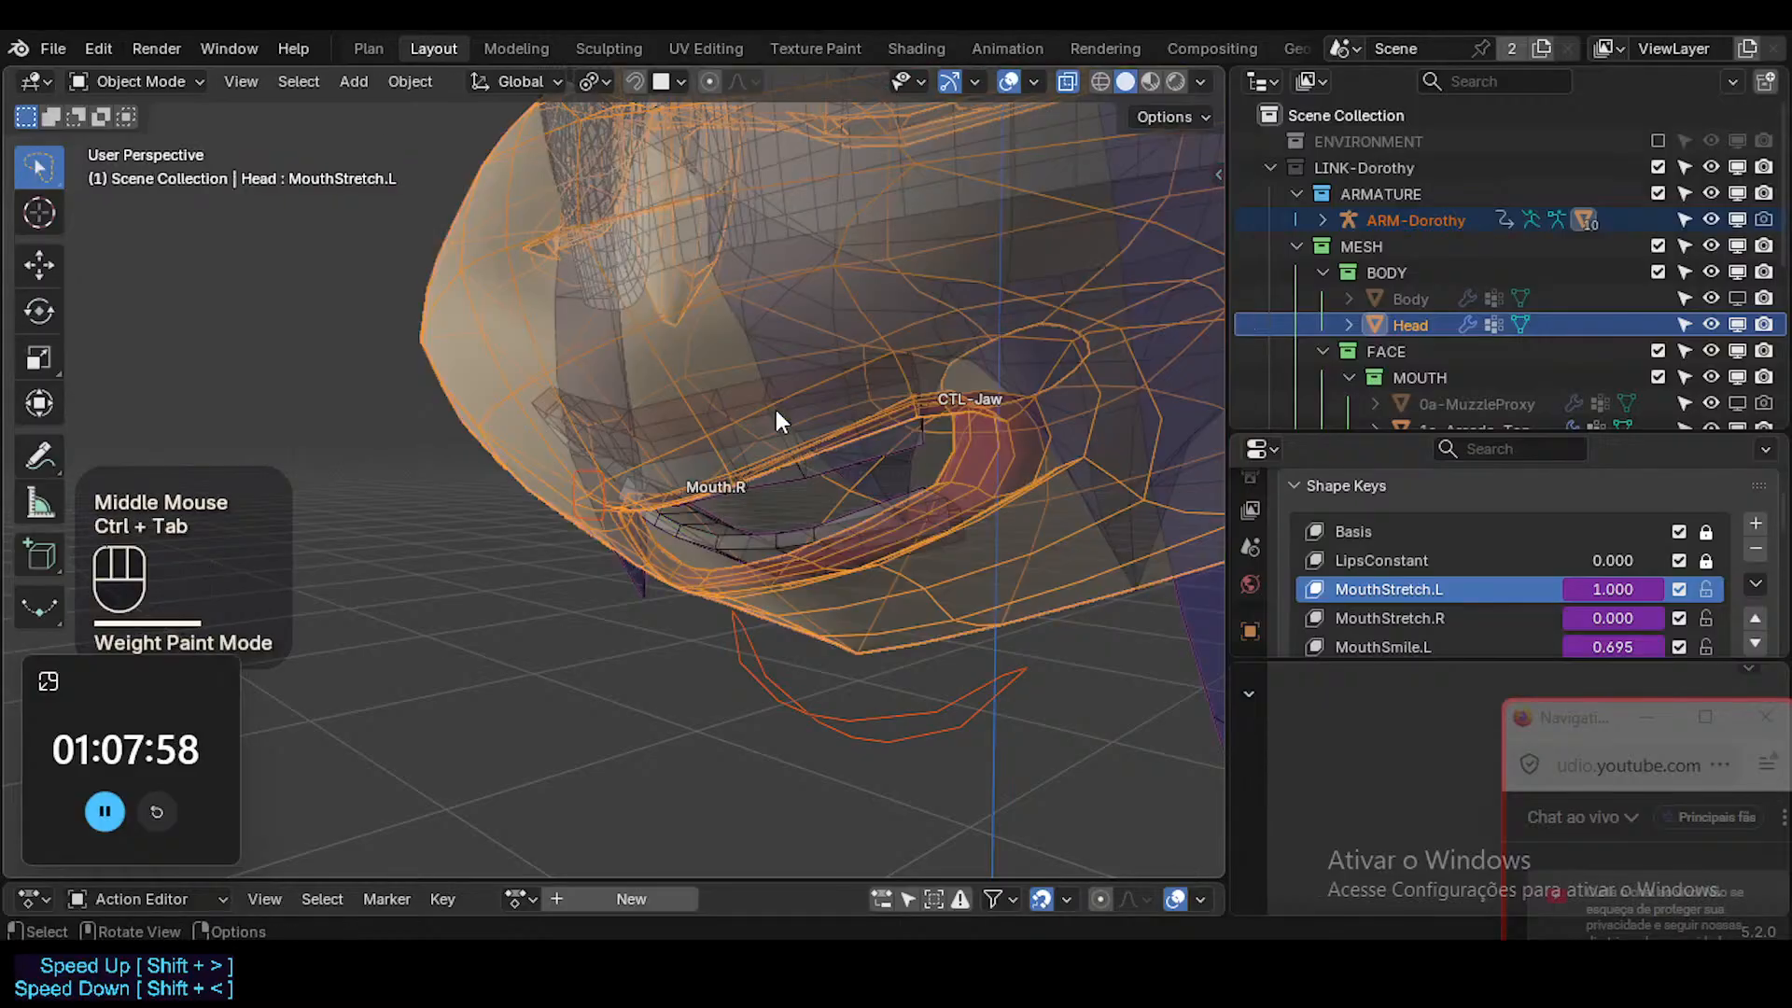
pyautogui.hotkey('shift', 'alt', 'z')
pyautogui.hotkey('alt', 'z')
pyautogui.moveTo(790, 439); pyautogui.dragTo(1015, 418, button='middle')
pyautogui.keyDown('ctrl'); pyautogui.moveTo(1015, 418); pyautogui.dragTo(959, 522, button='middle'); pyautogui.keyUp('ctrl')
pyautogui.moveTo(959, 522); pyautogui.dragTo(845, 479, button='middle')
pyautogui.hotkey('shift', 'alt', 'z')
pyautogui.hotkey('shift', 'alt', 'z')
pyautogui.hotkey('shift', 'alt', 'z')
# In Edit Mode with X-ray on, select only the edge loop along the lips' outer border and return to Weight Paint.
pyautogui.press('Tab')
pyautogui.hotkey('alt', 'a')
pyautogui.hotkey('alt', 'a')
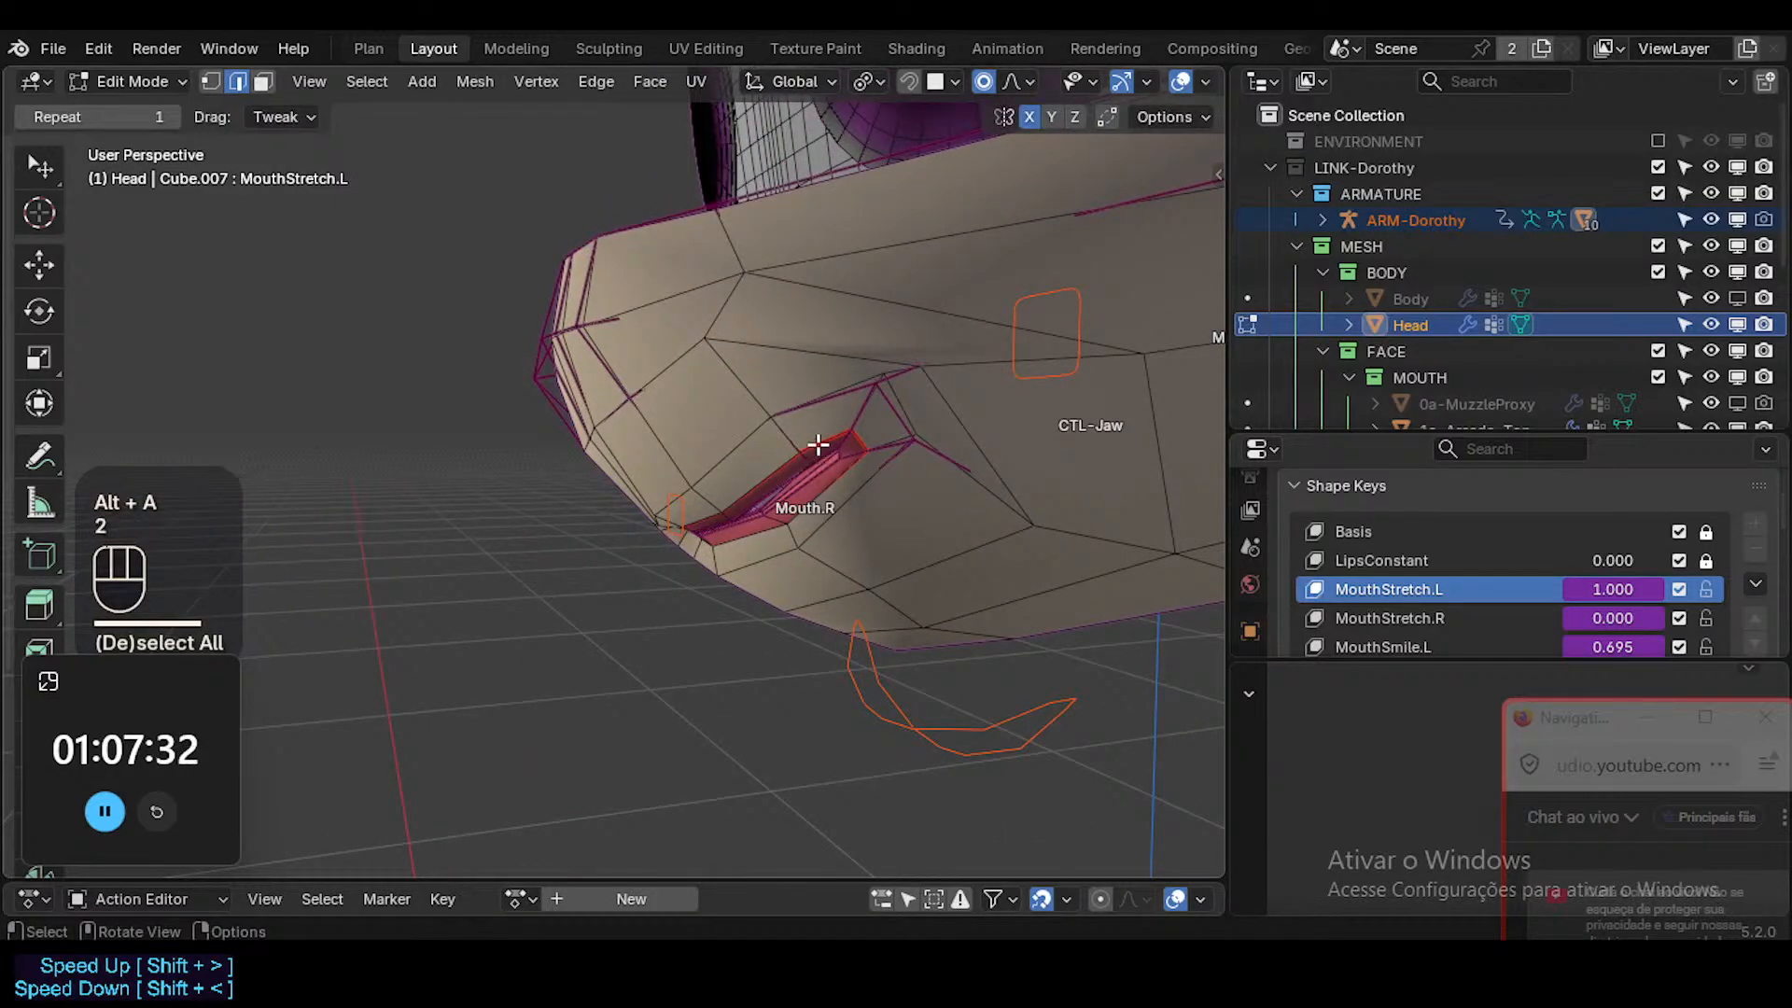
pyautogui.keyDown('alt'); pyautogui.keyDown('shift'); pyautogui.click(808, 411); pyautogui.keyUp('shift'); pyautogui.keyUp('alt')
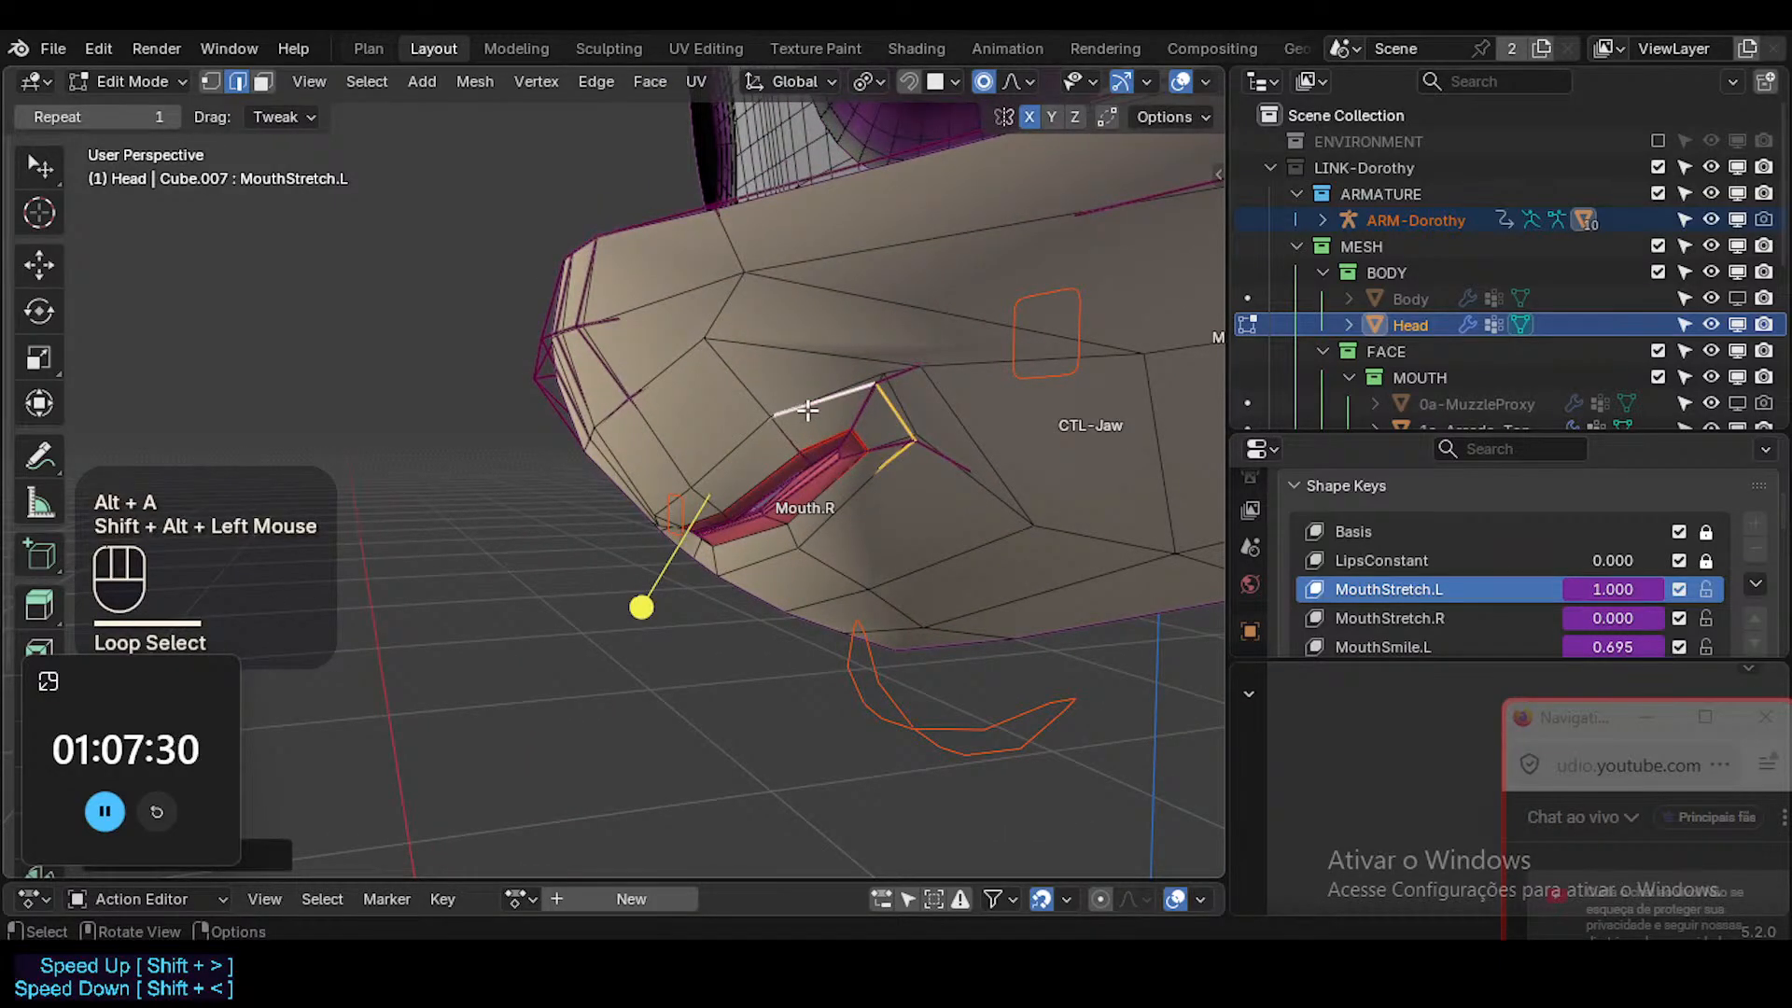
pyautogui.hotkey('alt', 'z')
pyautogui.hotkey('alt', 'a')
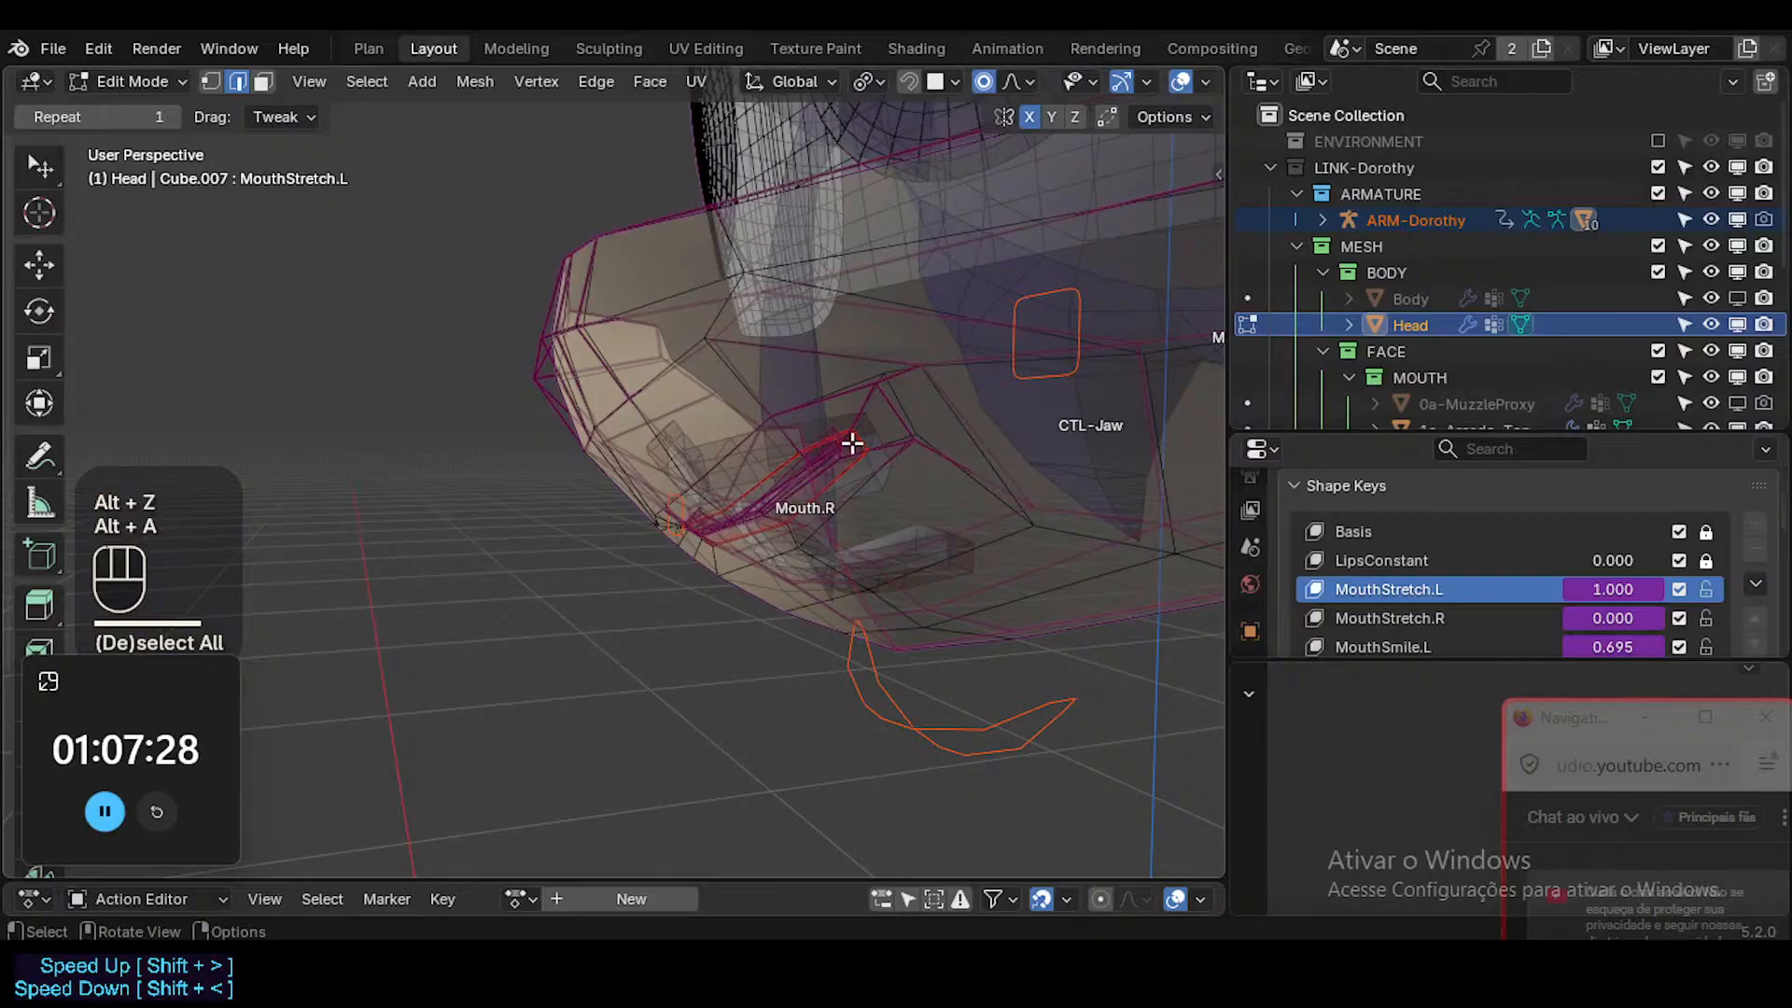
pyautogui.moveTo(852, 444); pyautogui.dragTo(897, 481, button='middle')
pyautogui.keyDown('alt'); pyautogui.keyDown('shift'); pyautogui.click(887, 472); pyautogui.keyUp('shift'); pyautogui.keyUp('alt')
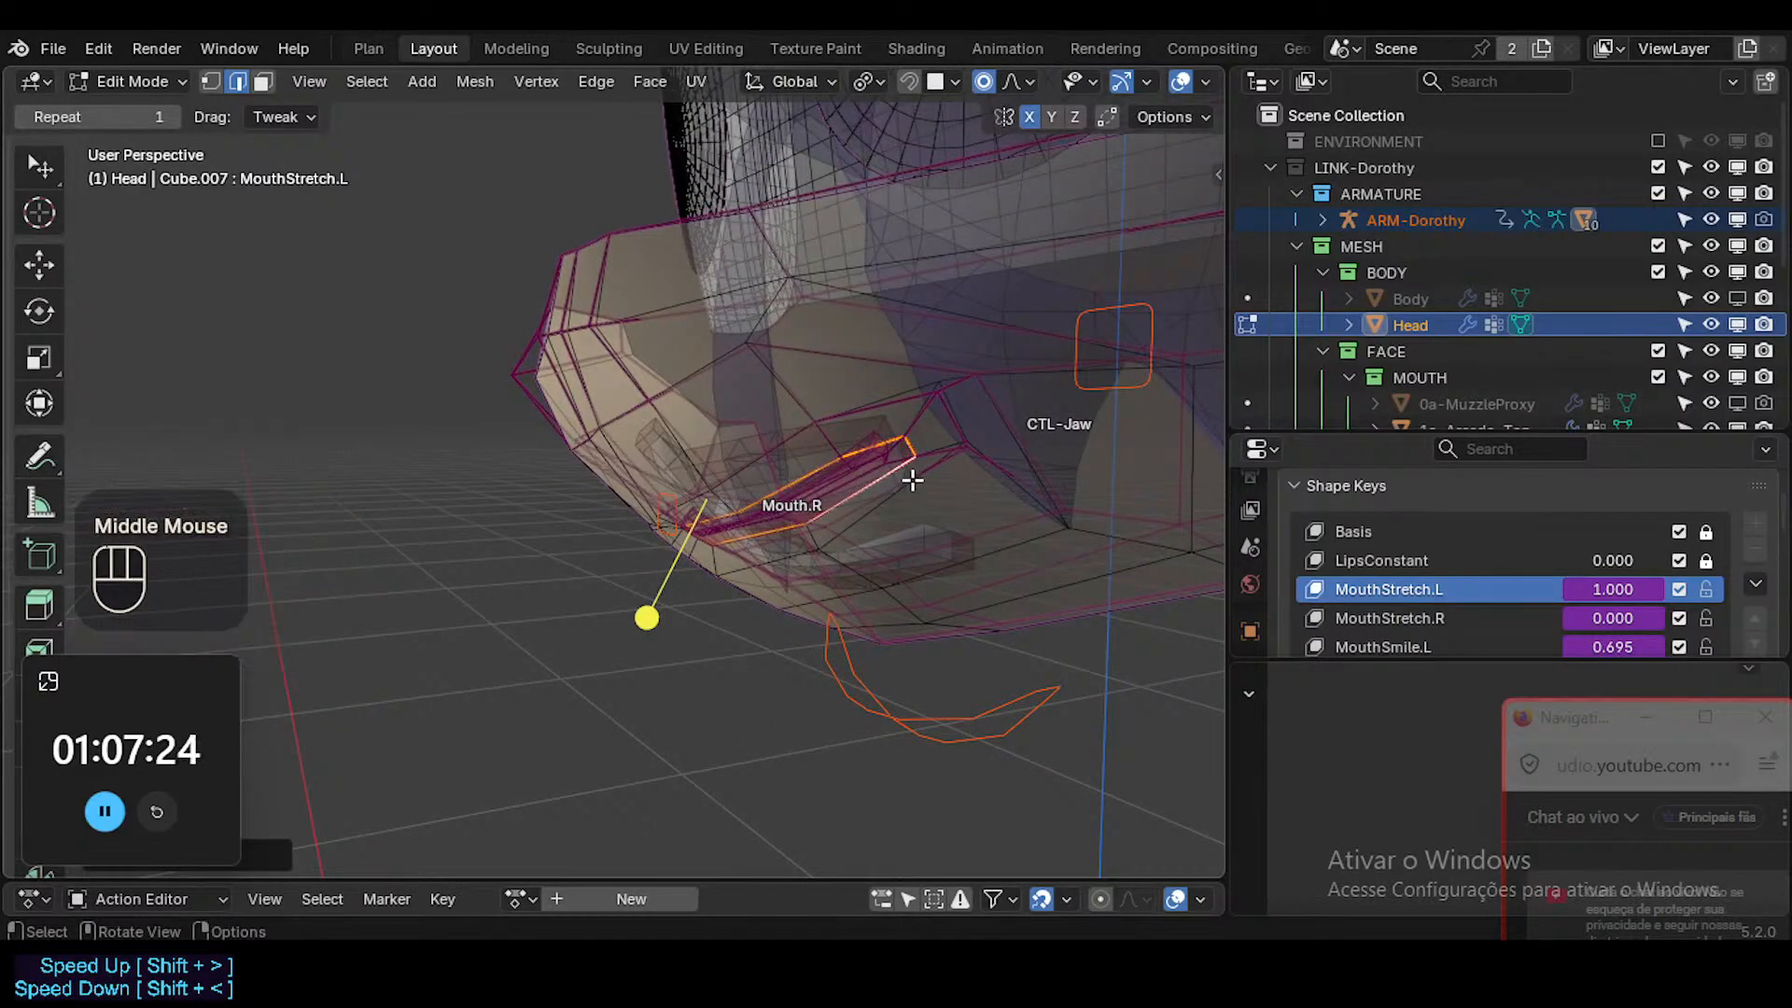
pyautogui.hotkey('ctrl', 'Tab')
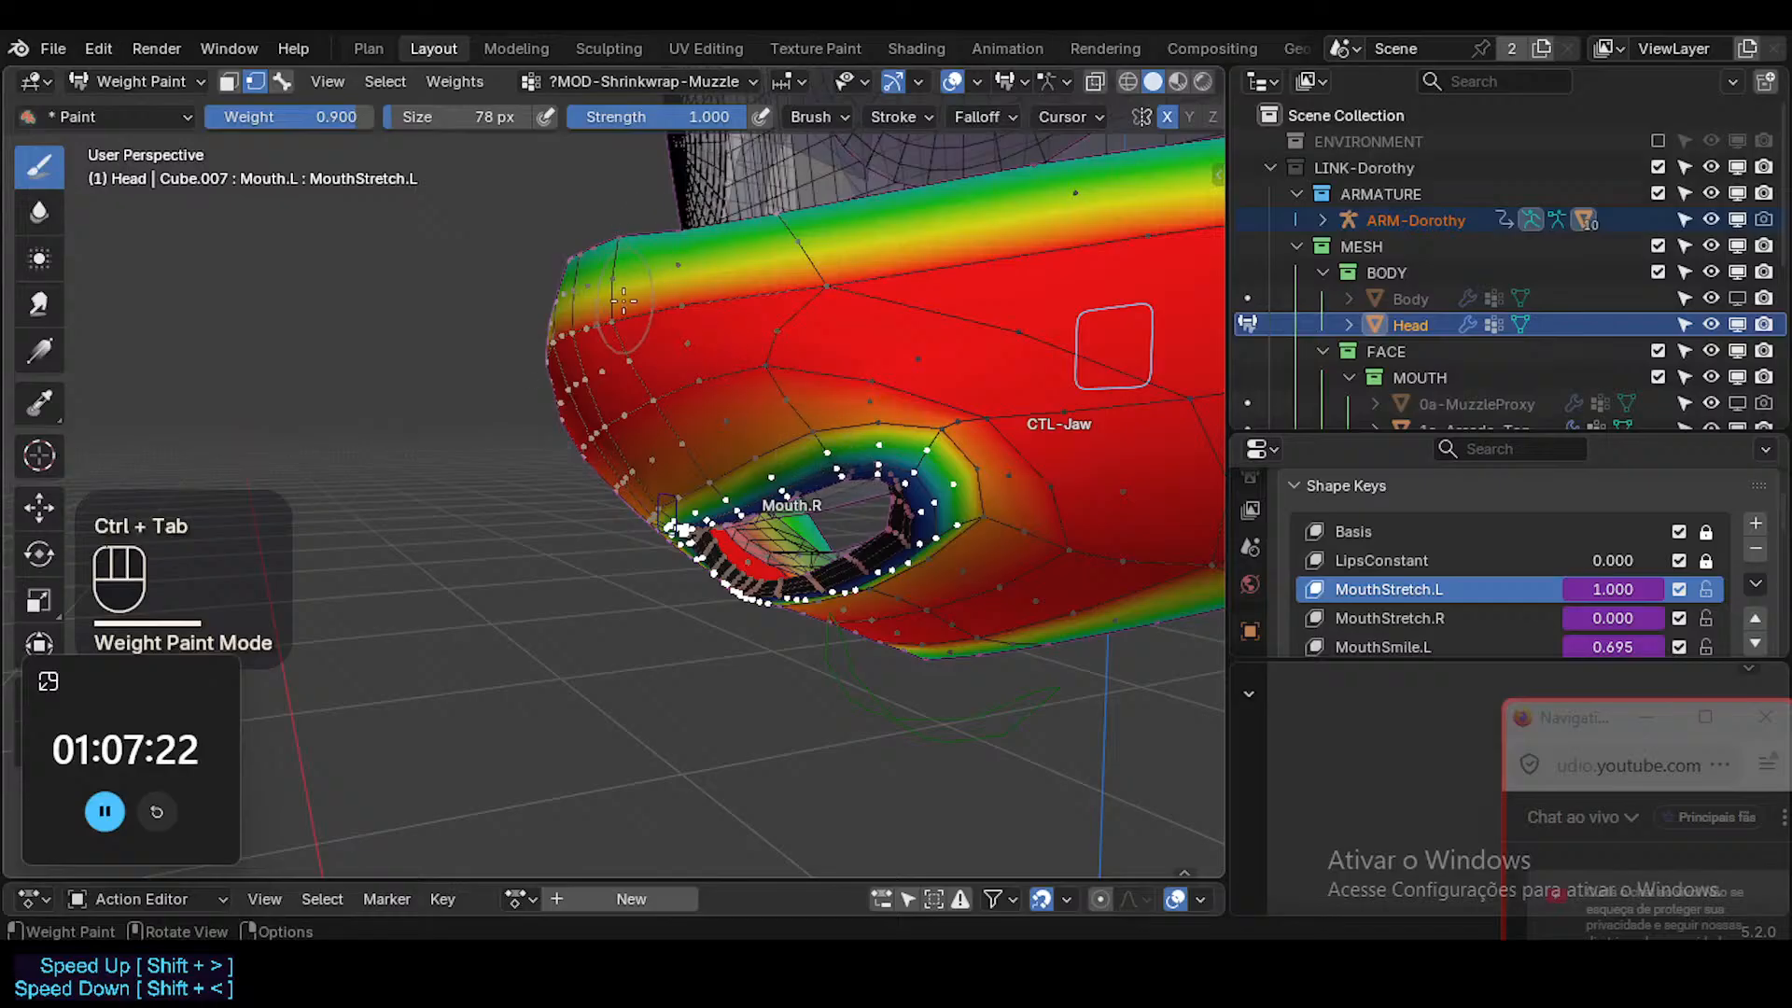
# Set the brush weight to 0.7 and apply it to the selected lip border vertices.
pyautogui.rightClick(623, 301)
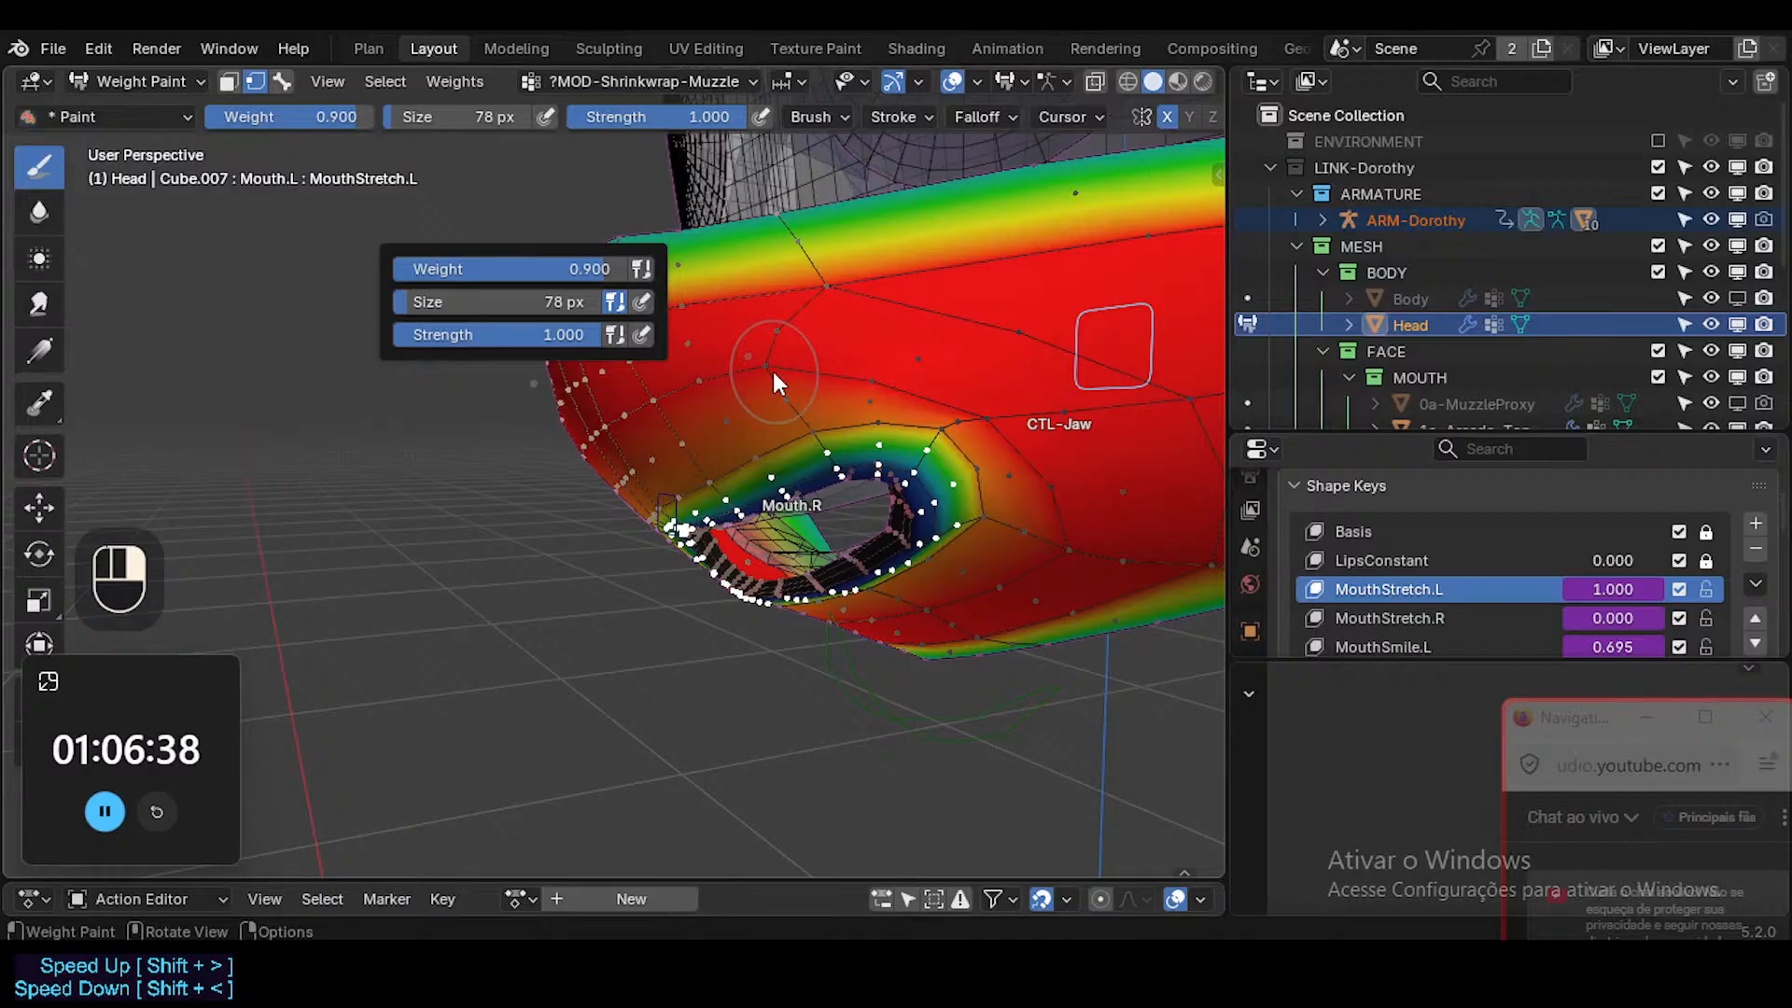
pyautogui.click(557, 269)
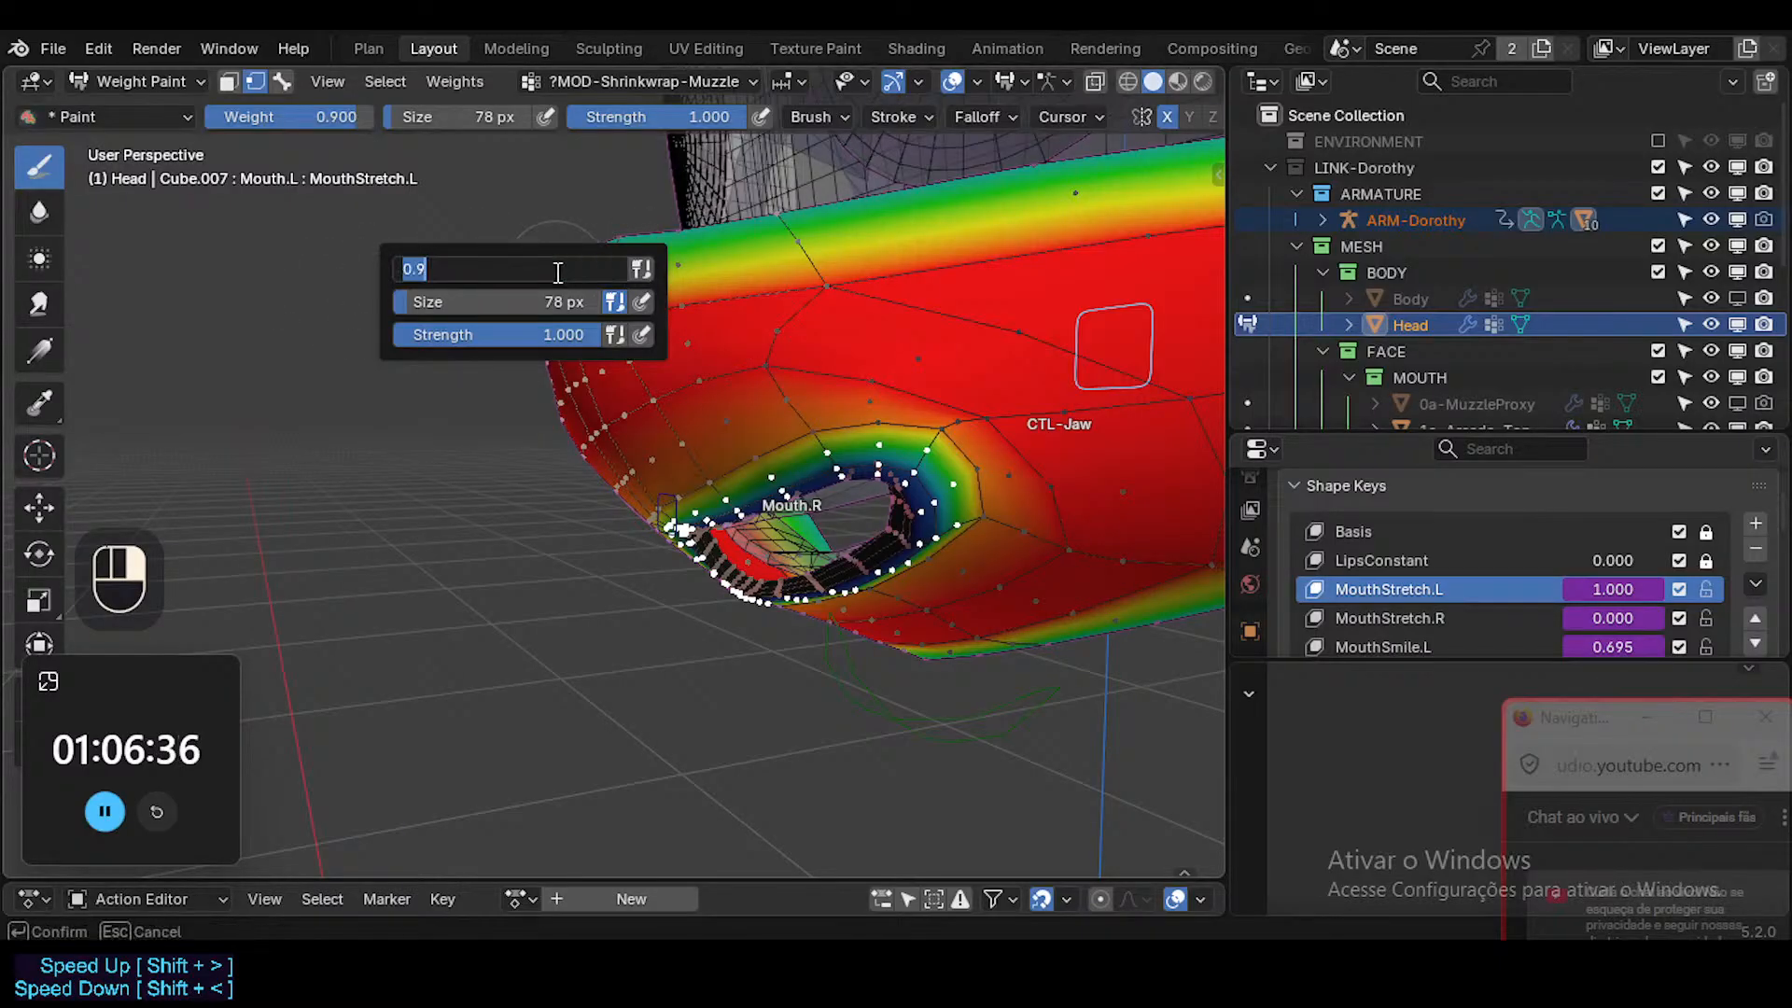
pyautogui.write('0.7')
pyautogui.press('Return')
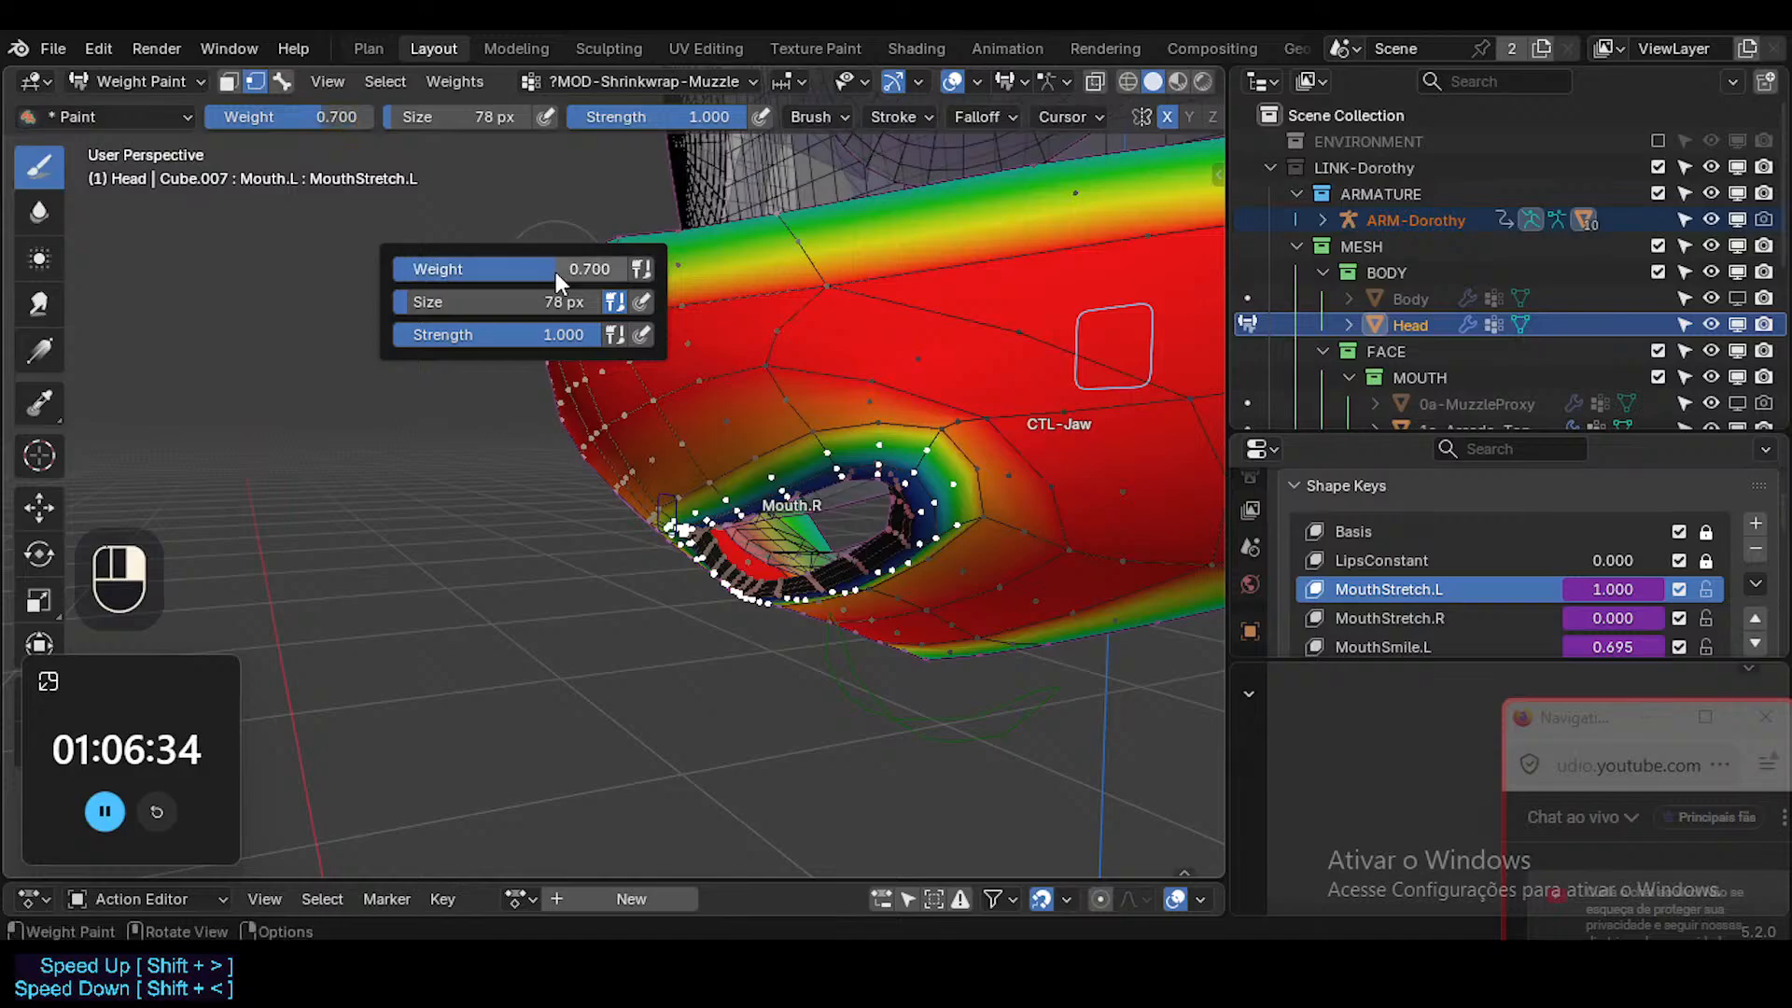
pyautogui.moveTo(893, 321); pyautogui.dragTo(830, 377, button='middle')
# Return to Object Mode and inspect the lips and muzzle with X-ray off, toggling the overlays.
pyautogui.hotkey('ctrl', 'Tab')
pyautogui.hotkey('shift', 'alt', 'z')
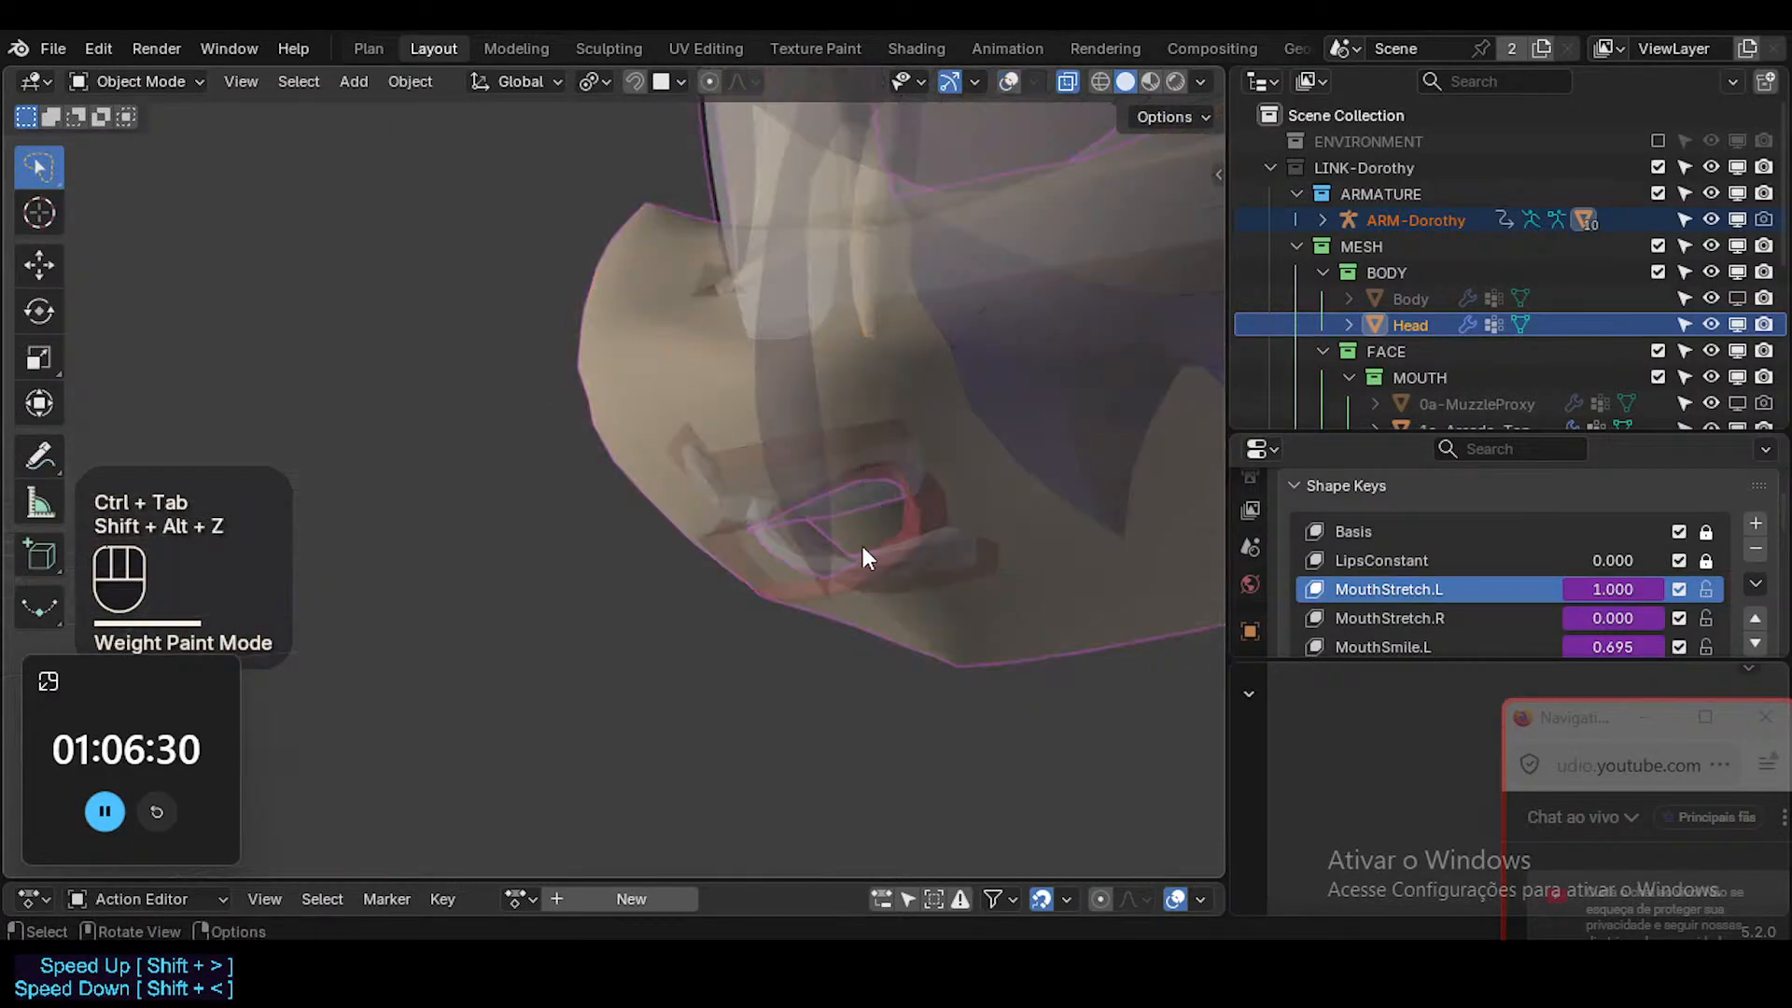
pyautogui.hotkey('alt', 'z')
pyautogui.moveTo(862, 546); pyautogui.dragTo(905, 568, button='middle')
pyautogui.press('Tab')
# View the lip loop selection in Edit Mode with vertex selection and X-ray, and return to Weight Paint.
pyautogui.press('Tab')
pyautogui.hotkey('shift', 'alt', 'z')
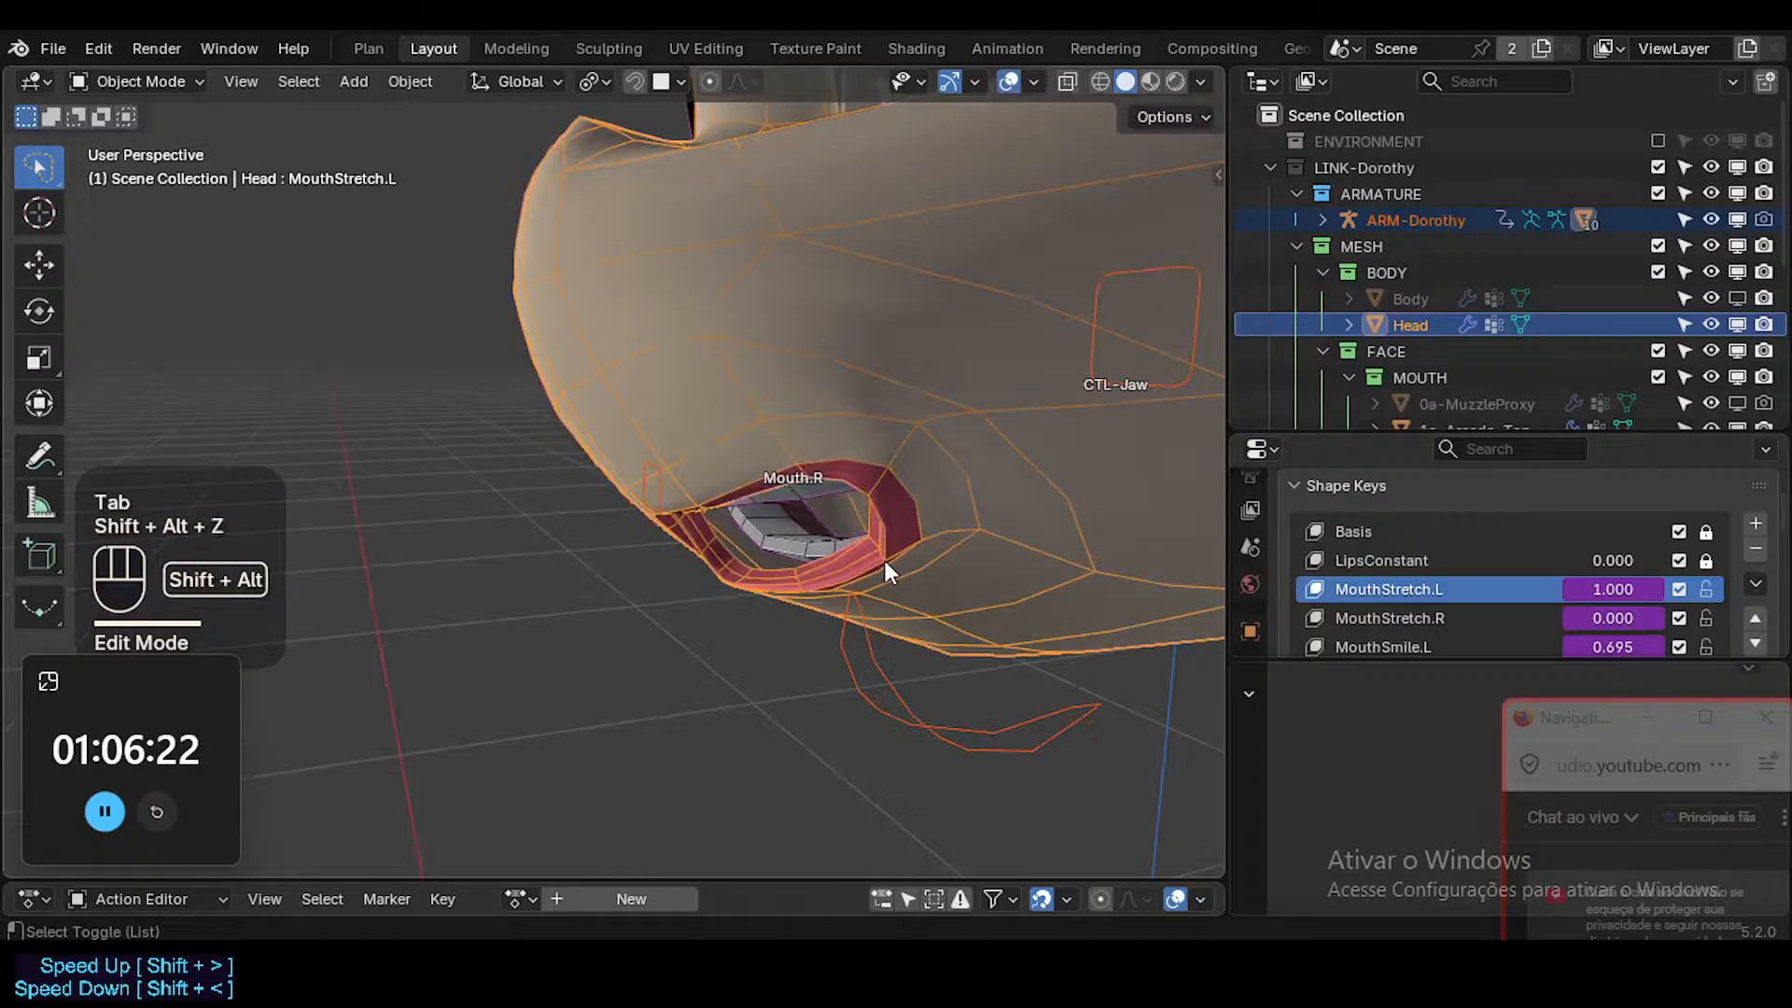
pyautogui.press('Tab')
pyautogui.press('1')
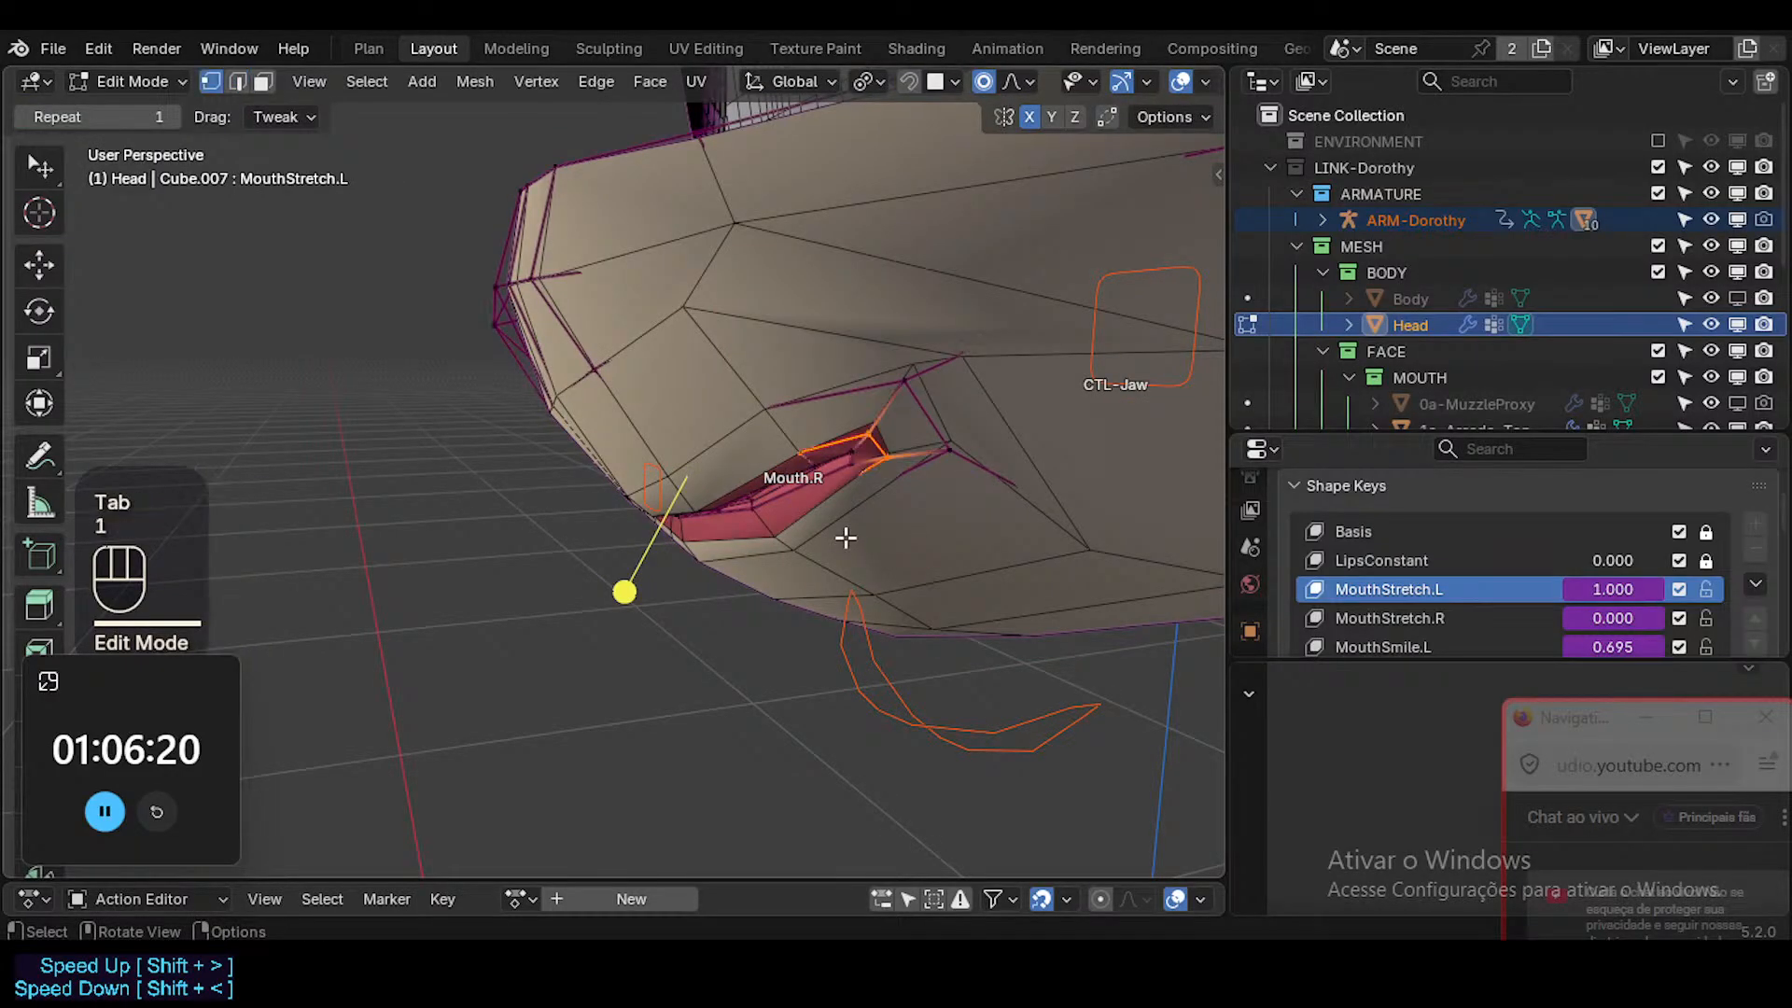
pyautogui.moveTo(839, 530)
pyautogui.mouseDown(button='middle')
pyautogui.moveTo(723, 499)
pyautogui.moveTo(787, 511)
pyautogui.moveTo(732, 508)
pyautogui.moveTo(818, 542)
pyautogui.mouseUp(button='middle')
pyautogui.hotkey('alt', 'z')
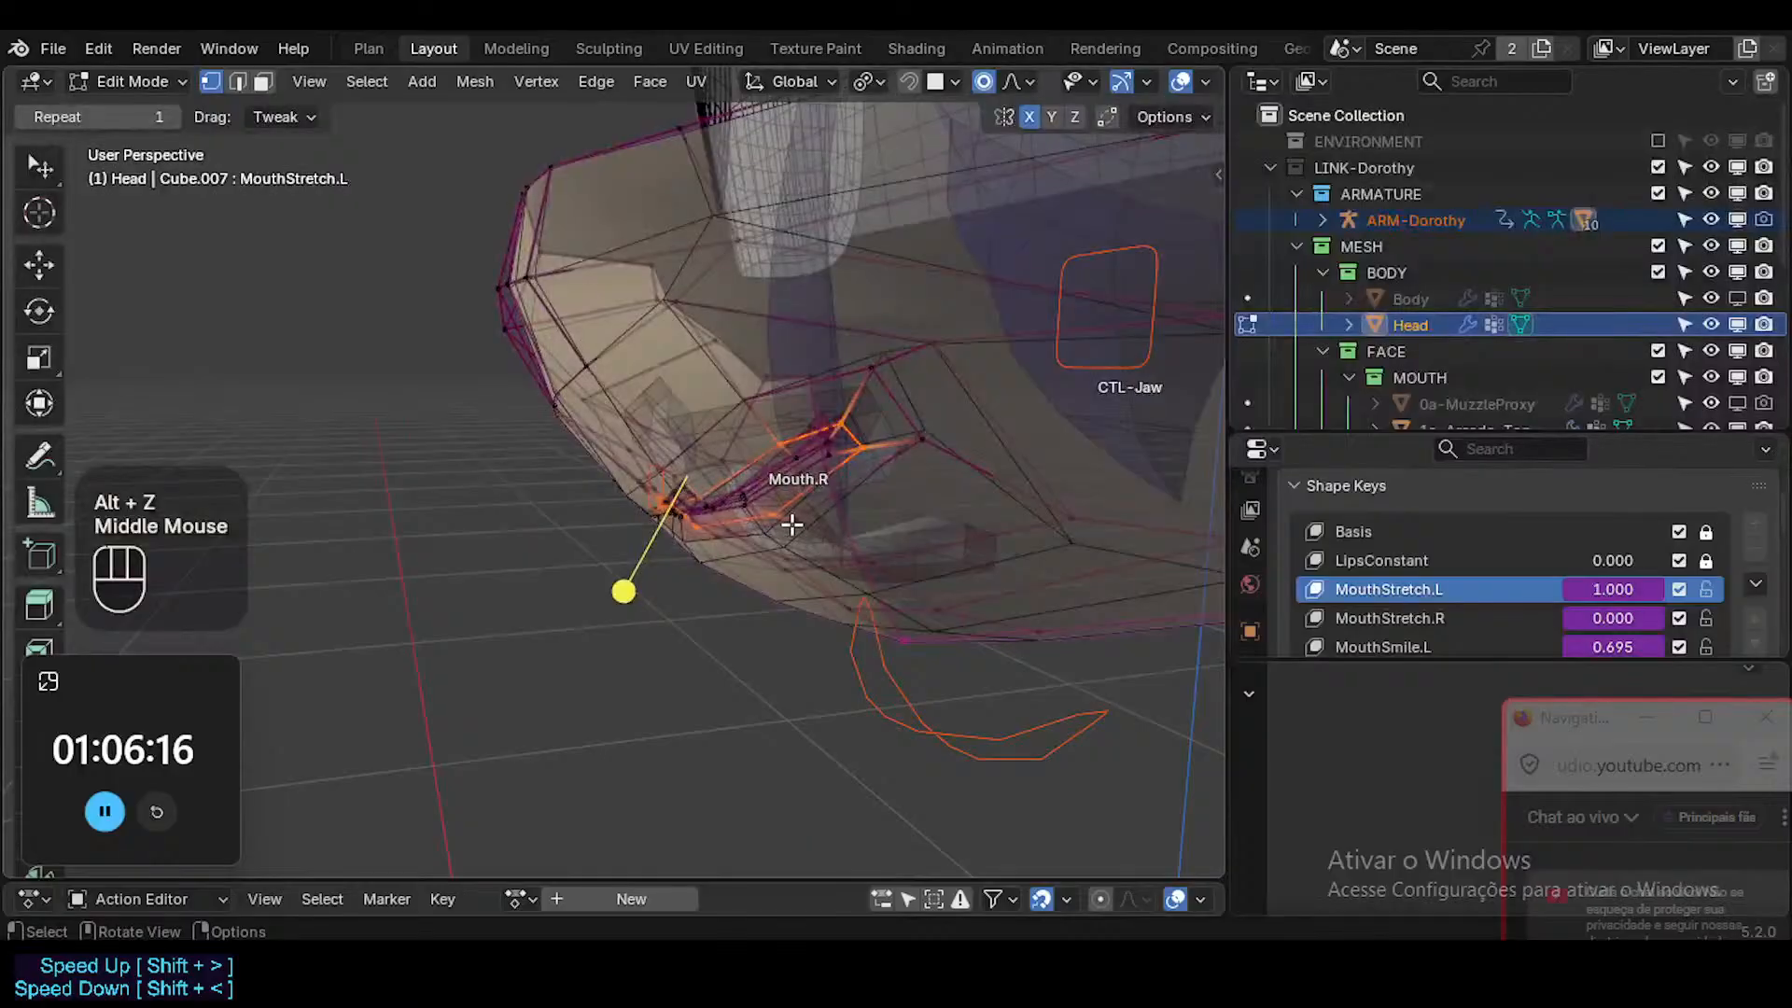
pyautogui.hotkey('ctrl', 'Tab')
# Set the brush weight to 0.3 and assign it to the selected lip loop vertices.
pyautogui.rightClick(693, 396)
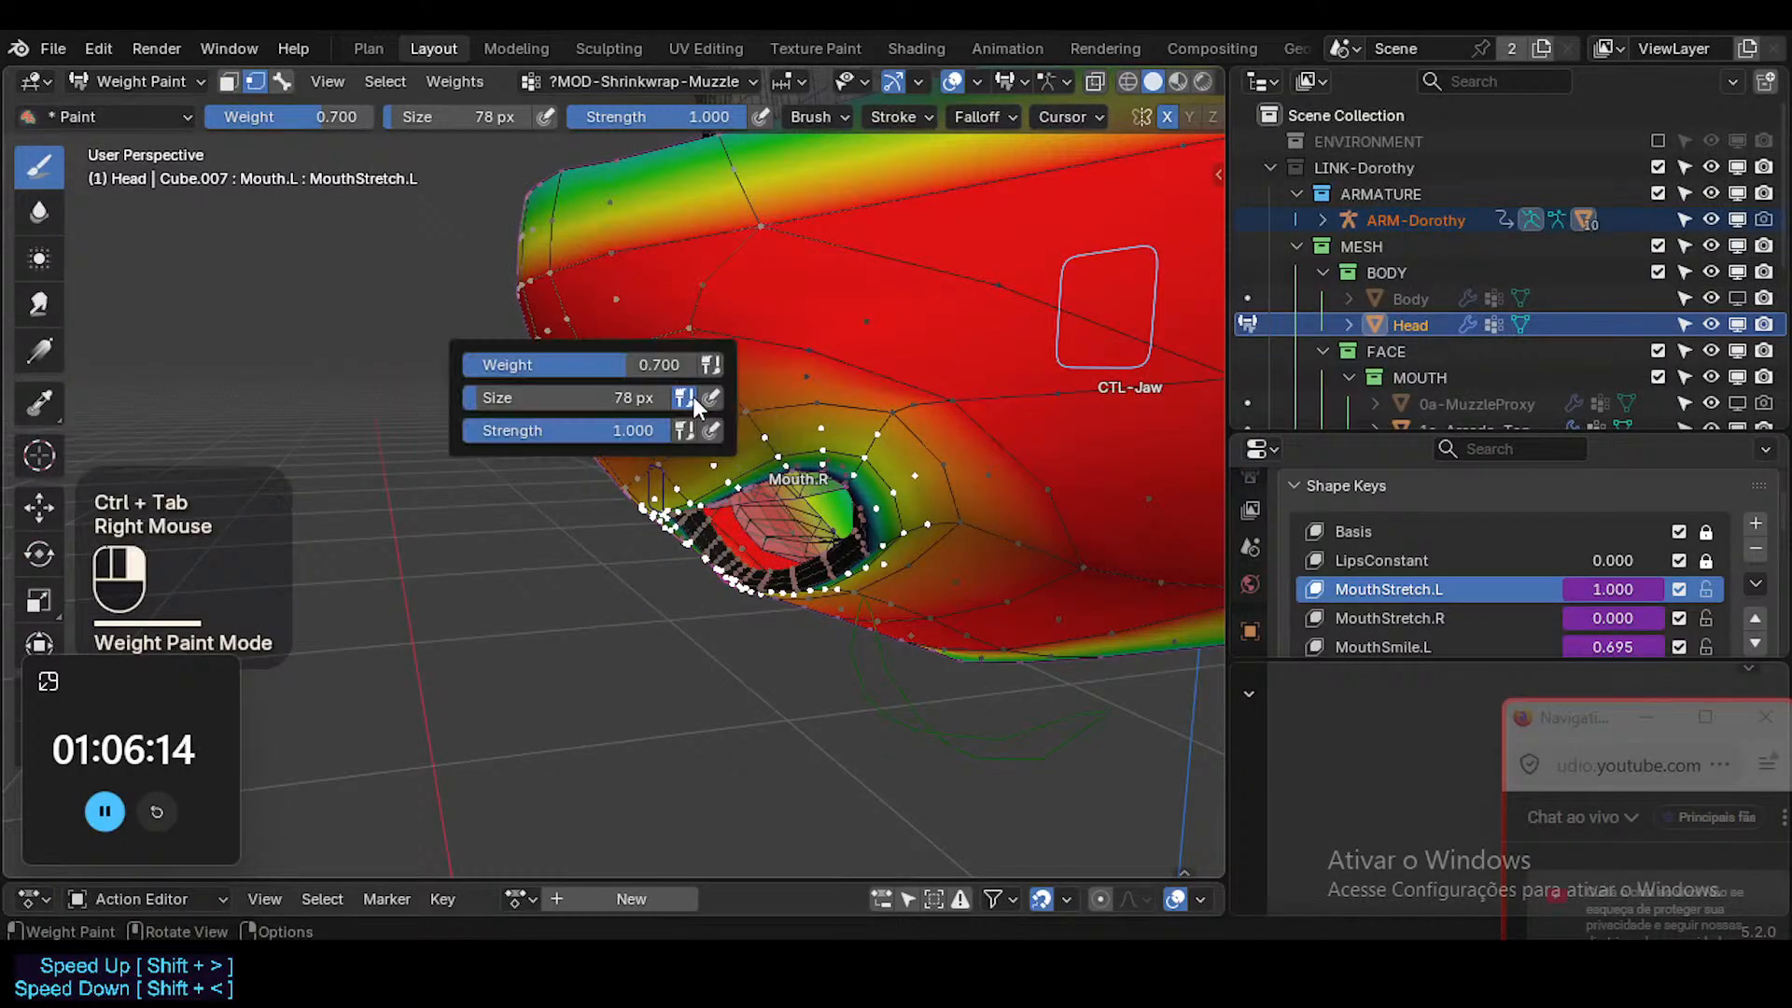
pyautogui.click(668, 367)
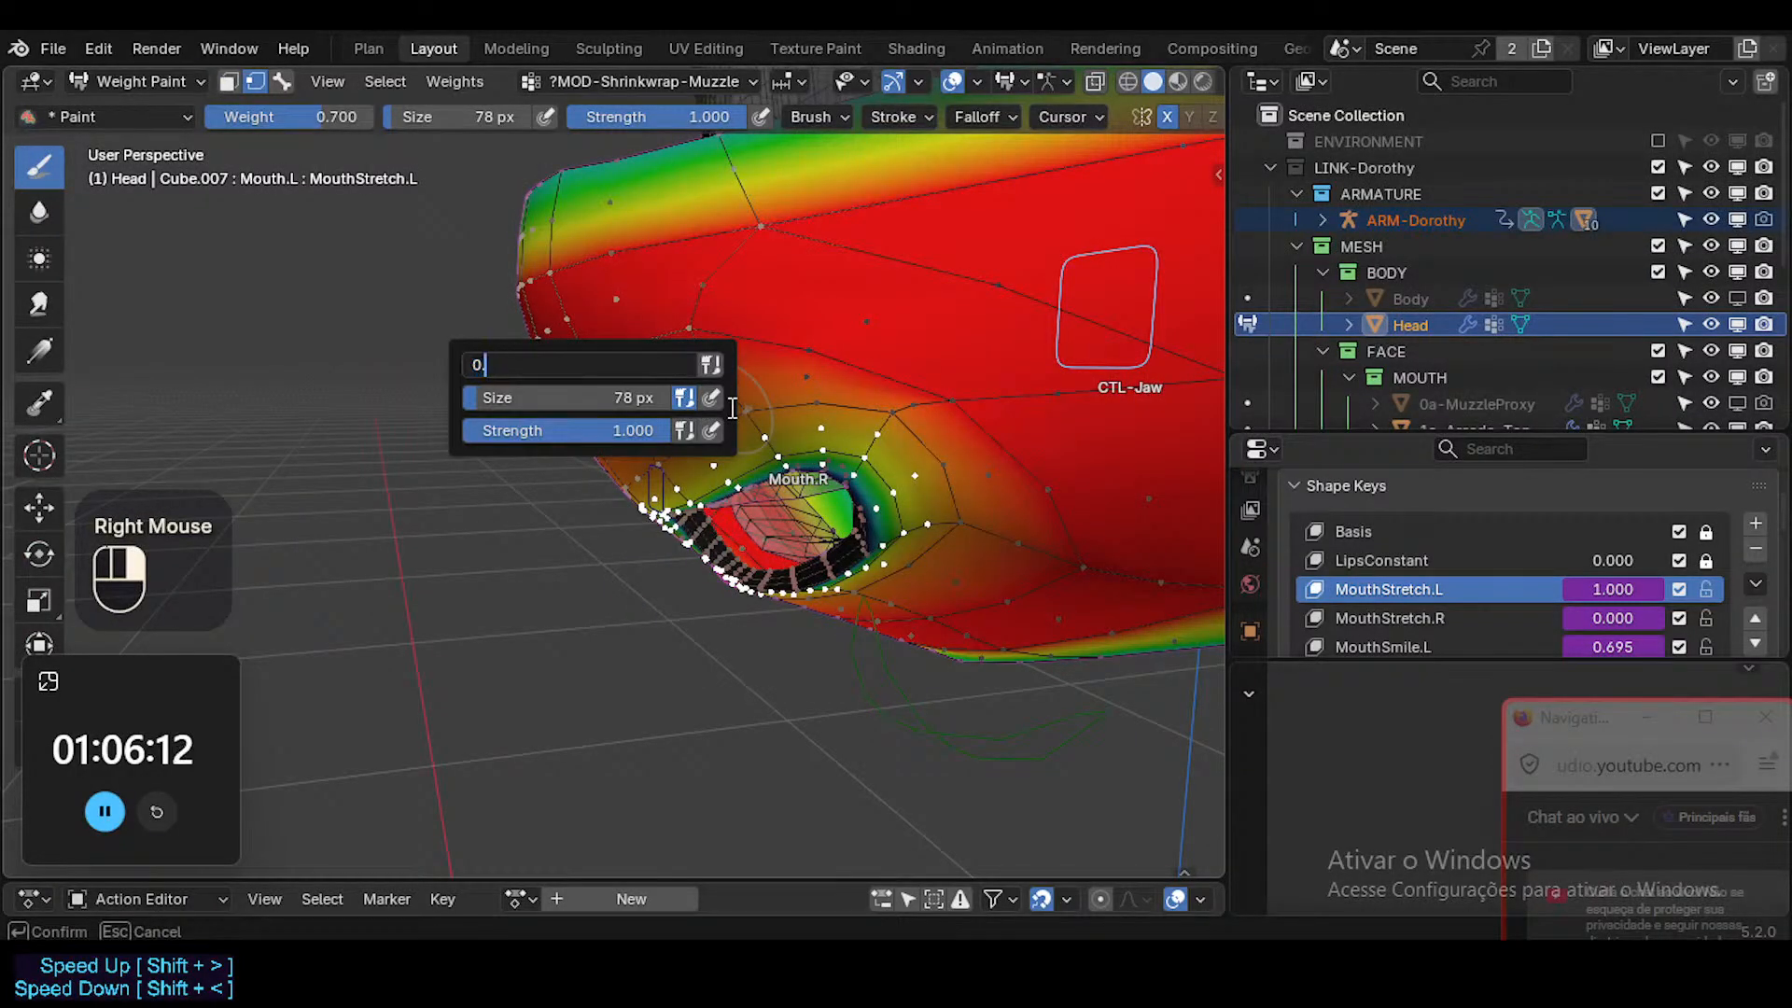
pyautogui.write('0.3')
pyautogui.press('Return')
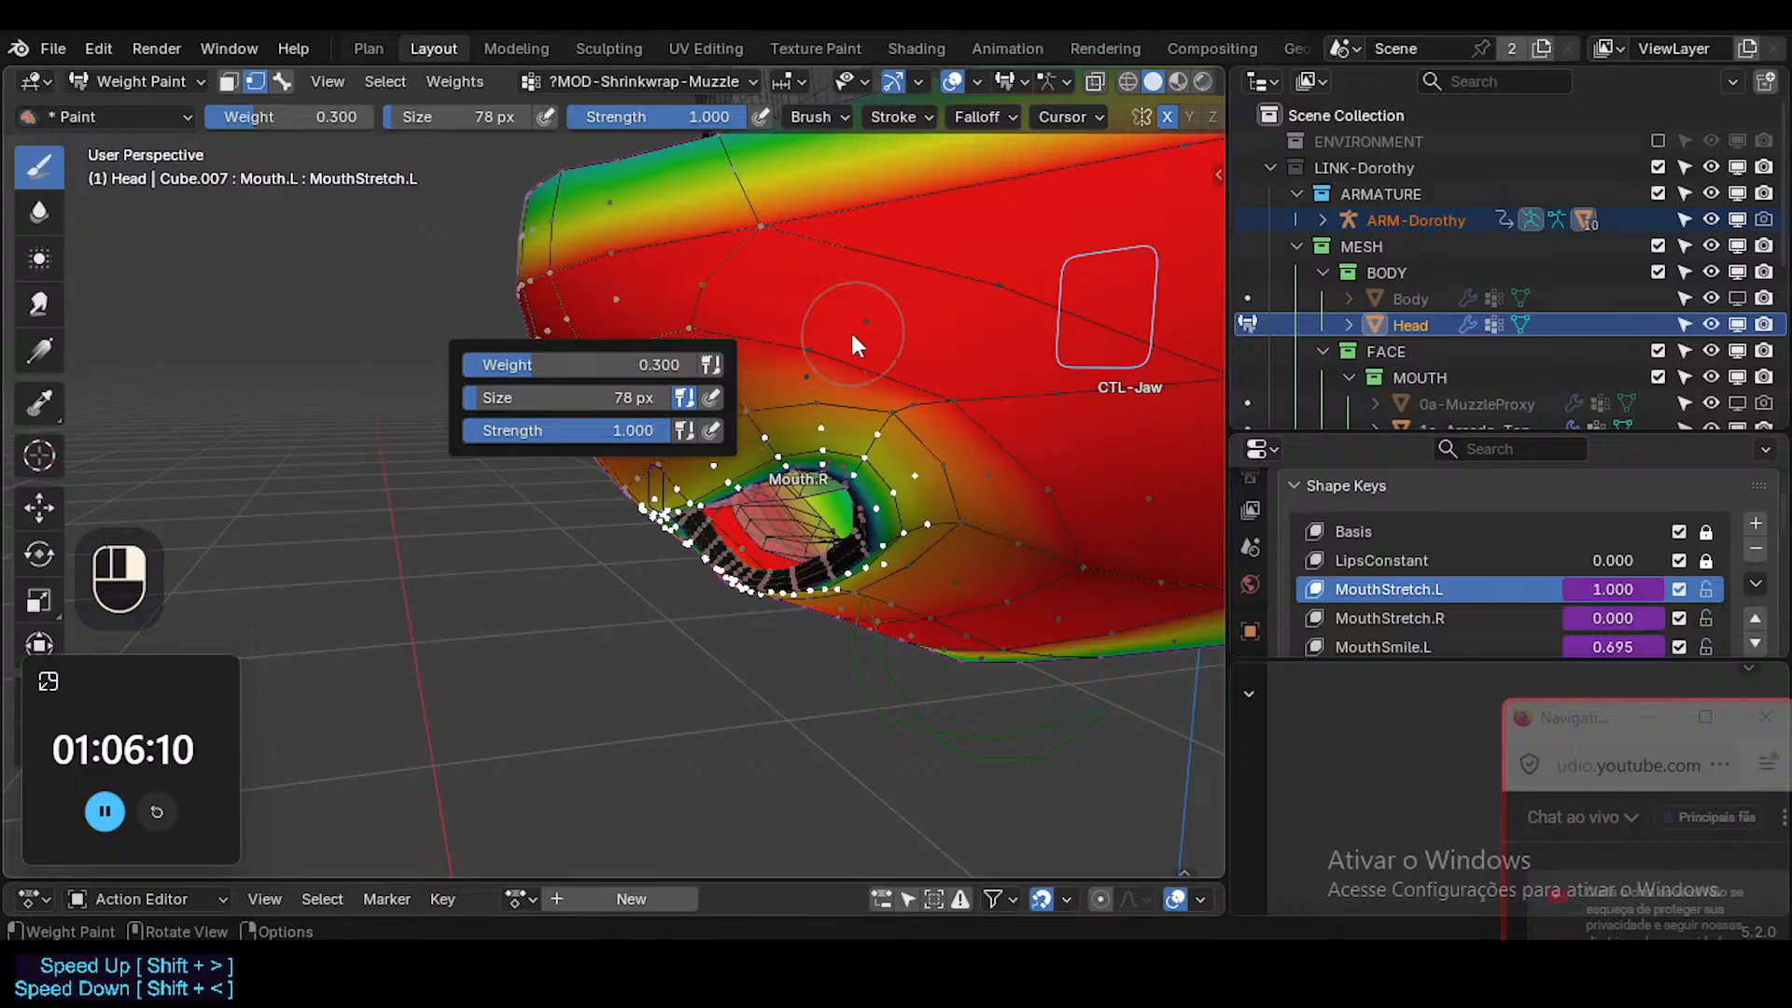
pyautogui.hotkey('ctrl', 'x')
# Return to Object Mode, inspect the mouth from several angles with X-ray and overlays off, and save the file.
pyautogui.moveTo(852, 333)
pyautogui.mouseDown(button='middle')
pyautogui.moveTo(940, 396)
pyautogui.moveTo(808, 518)
pyautogui.moveTo(812, 559)
pyautogui.moveTo(774, 541)
pyautogui.moveTo(793, 529)
pyautogui.mouseUp(button='middle')
pyautogui.hotkey('shift', 'ctrl', 'alt', 'i')
pyautogui.hotkey('ctrl', 'Tab')
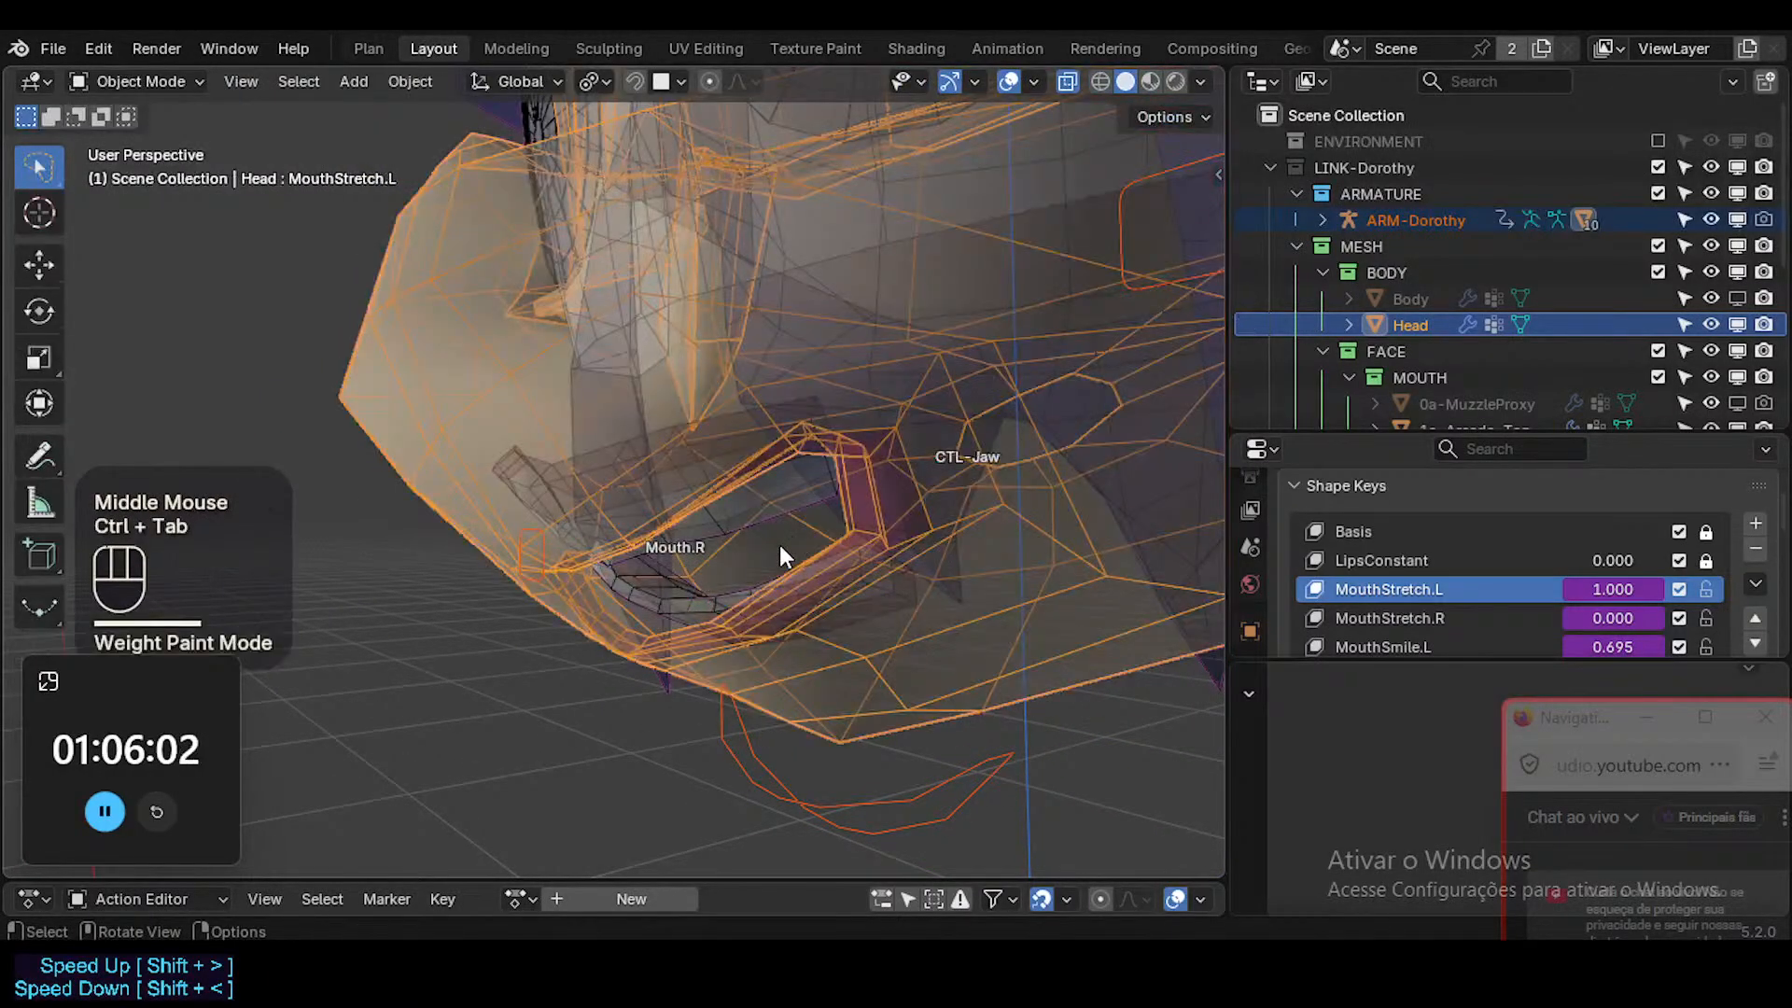
pyautogui.hotkey('shift', 'alt', 'z')
pyautogui.hotkey('alt', 'z')
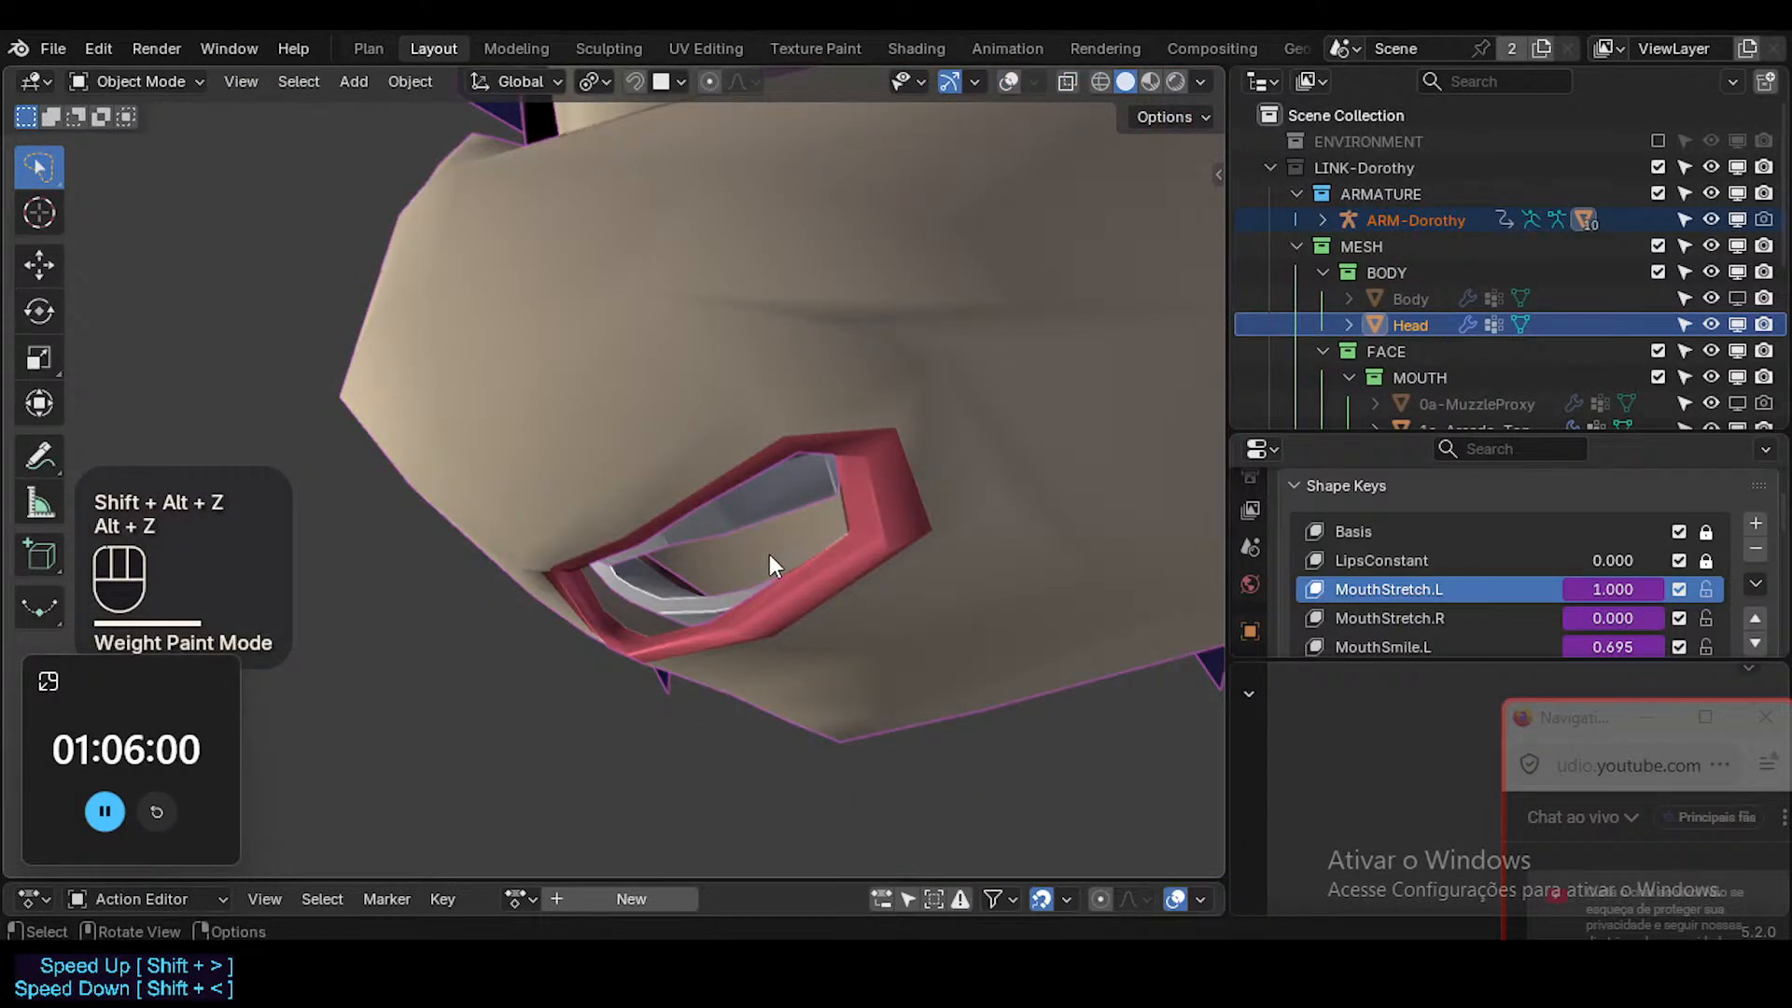
pyautogui.hotkey('shift', 'ctrl', 'alt', 'i')
pyautogui.moveTo(785, 567)
pyautogui.mouseDown(button='middle')
pyautogui.moveTo(602, 619)
pyautogui.moveTo(932, 573)
pyautogui.moveTo(854, 680)
pyautogui.moveTo(1101, 533)
pyautogui.moveTo(1017, 560)
pyautogui.mouseUp(button='middle')
pyautogui.keyDown('shift'); pyautogui.moveTo(1017, 560); pyautogui.dragTo(947, 584, button='middle'); pyautogui.keyUp('shift')
pyautogui.scroll(3, 815, 556)
pyautogui.moveTo(815, 556); pyautogui.dragTo(836, 598, button='middle')
pyautogui.hotkey('shift', 'alt', 'z')
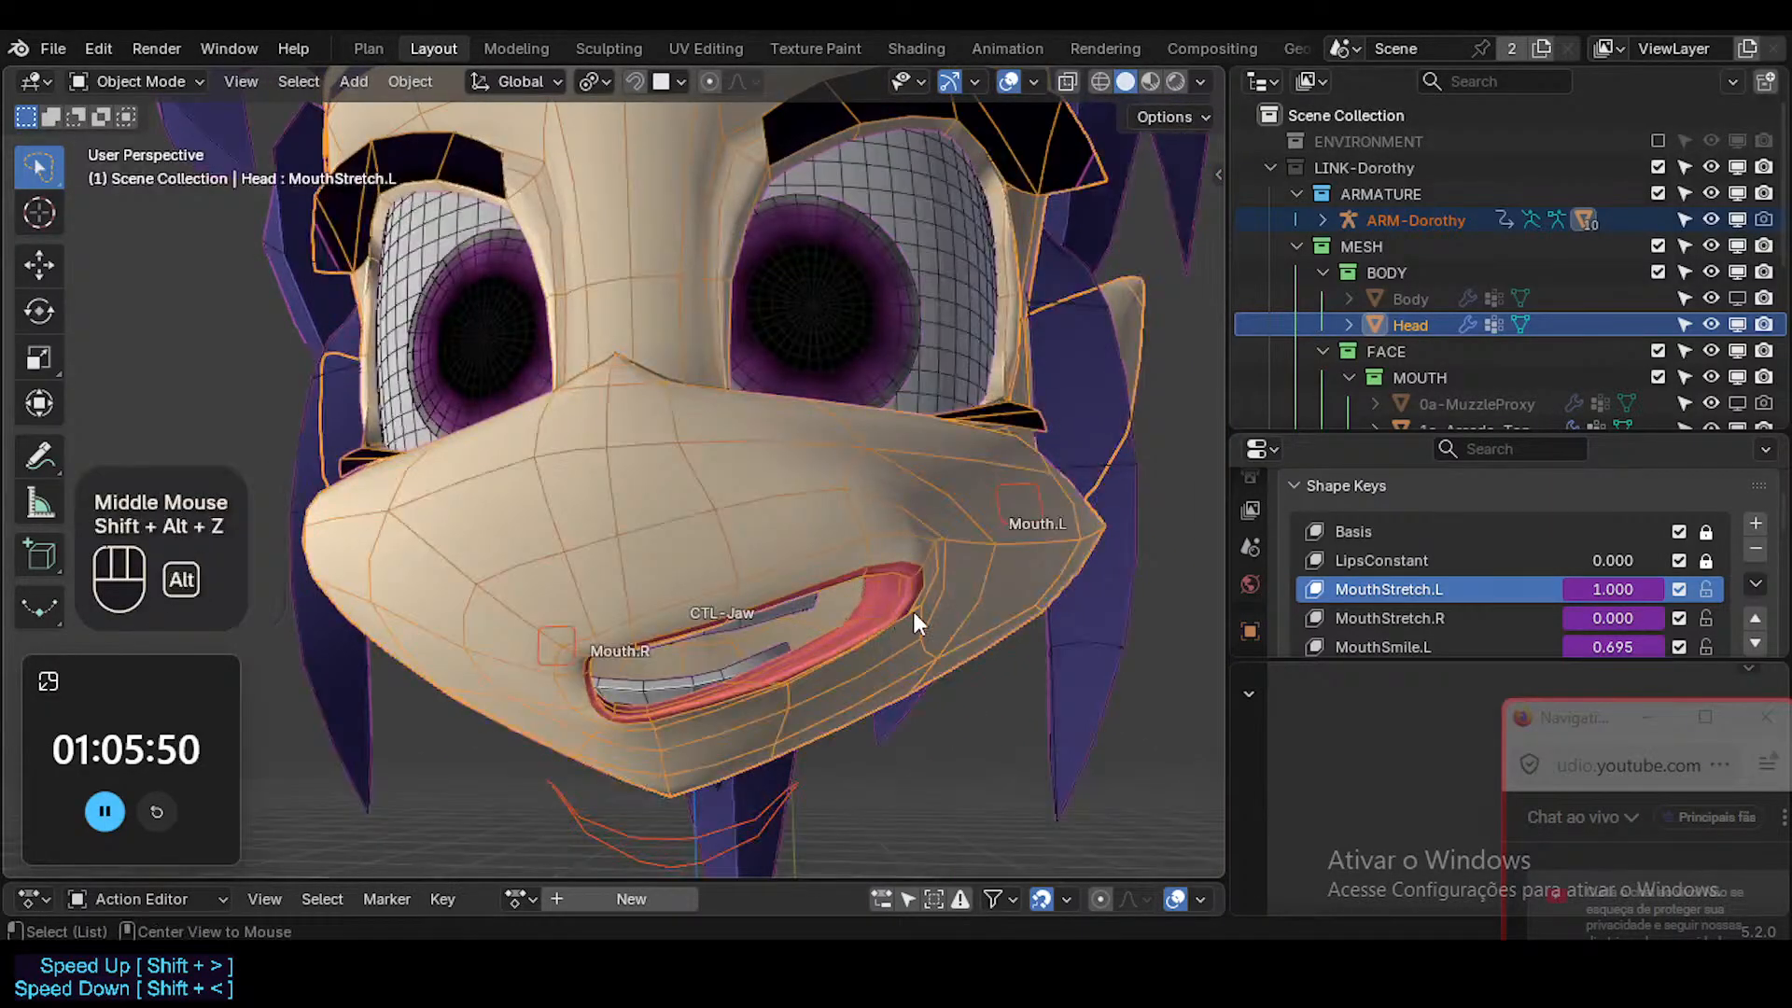
pyautogui.hotkey('ctrl', 's')
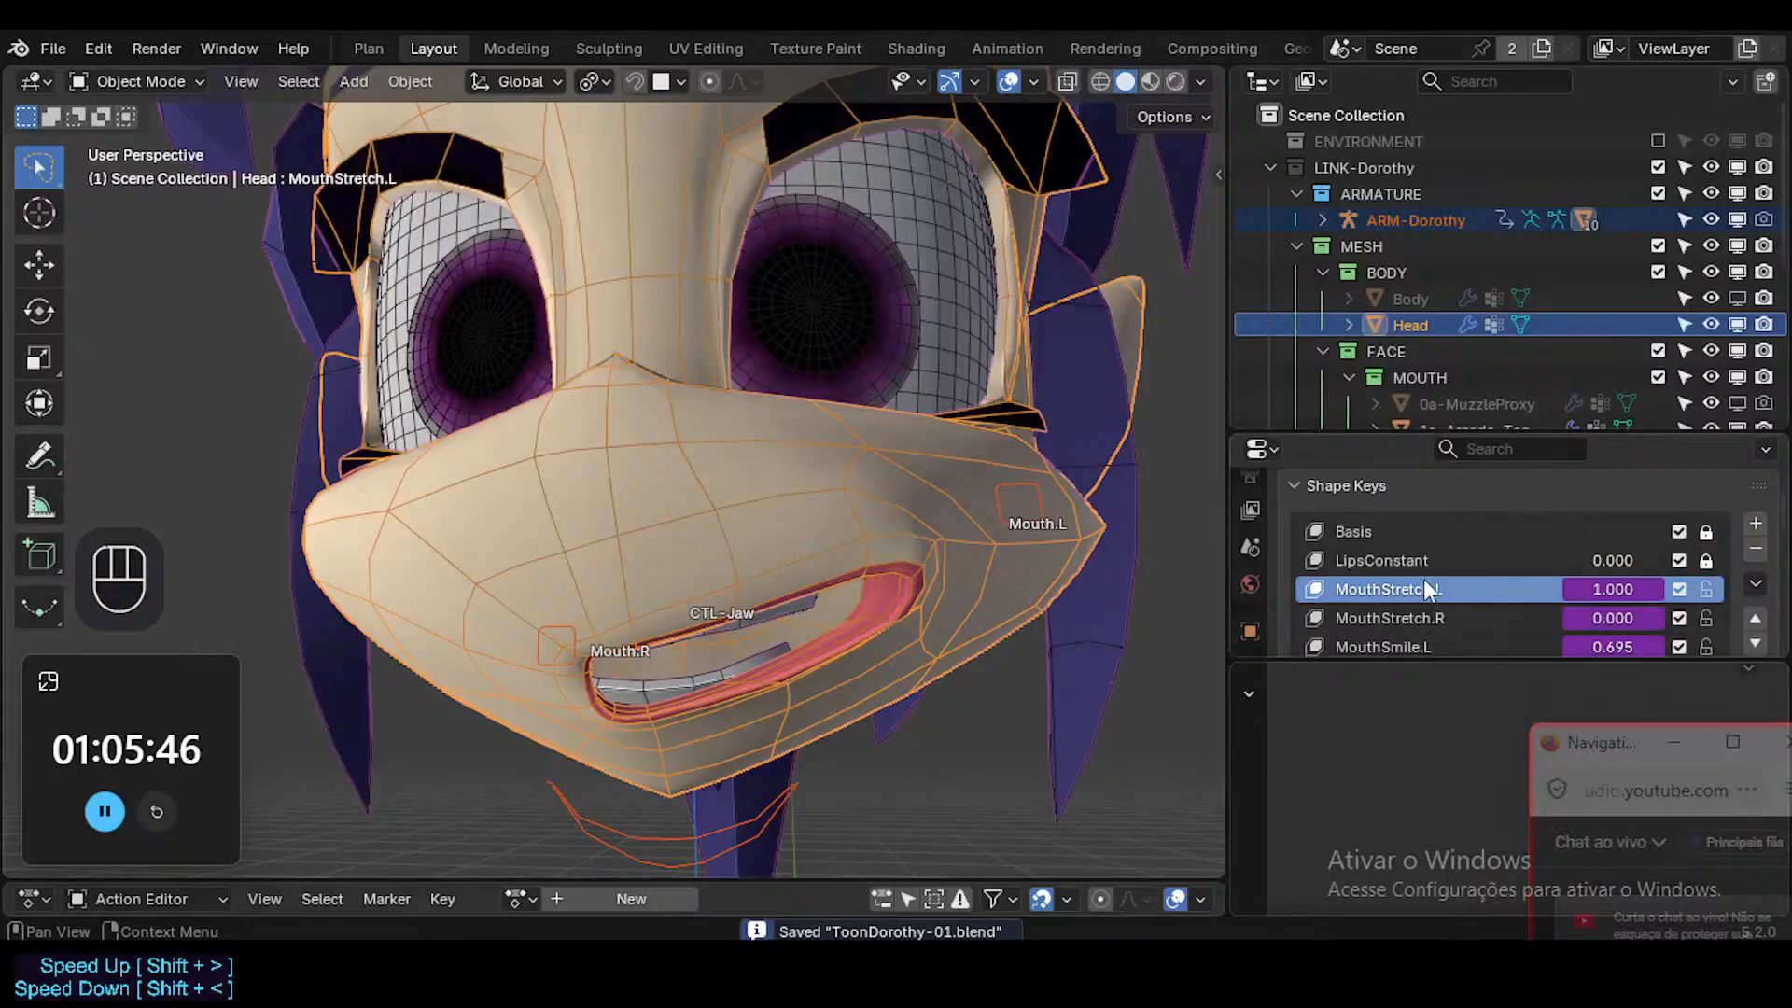
# Enlarge the Properties editor to show more of the Head mesh's shape key settings.
pyautogui.scroll(-2, 1424, 588)
pyautogui.moveTo(1484, 433); pyautogui.dragTo(1485, 336)
pyautogui.moveTo(844, 501); pyautogui.dragTo(854, 563, button='middle')
# In Edit Mode with face selection, select the face loop around the lips and make MouthSmile.L the active shape key.
pyautogui.press('Tab')
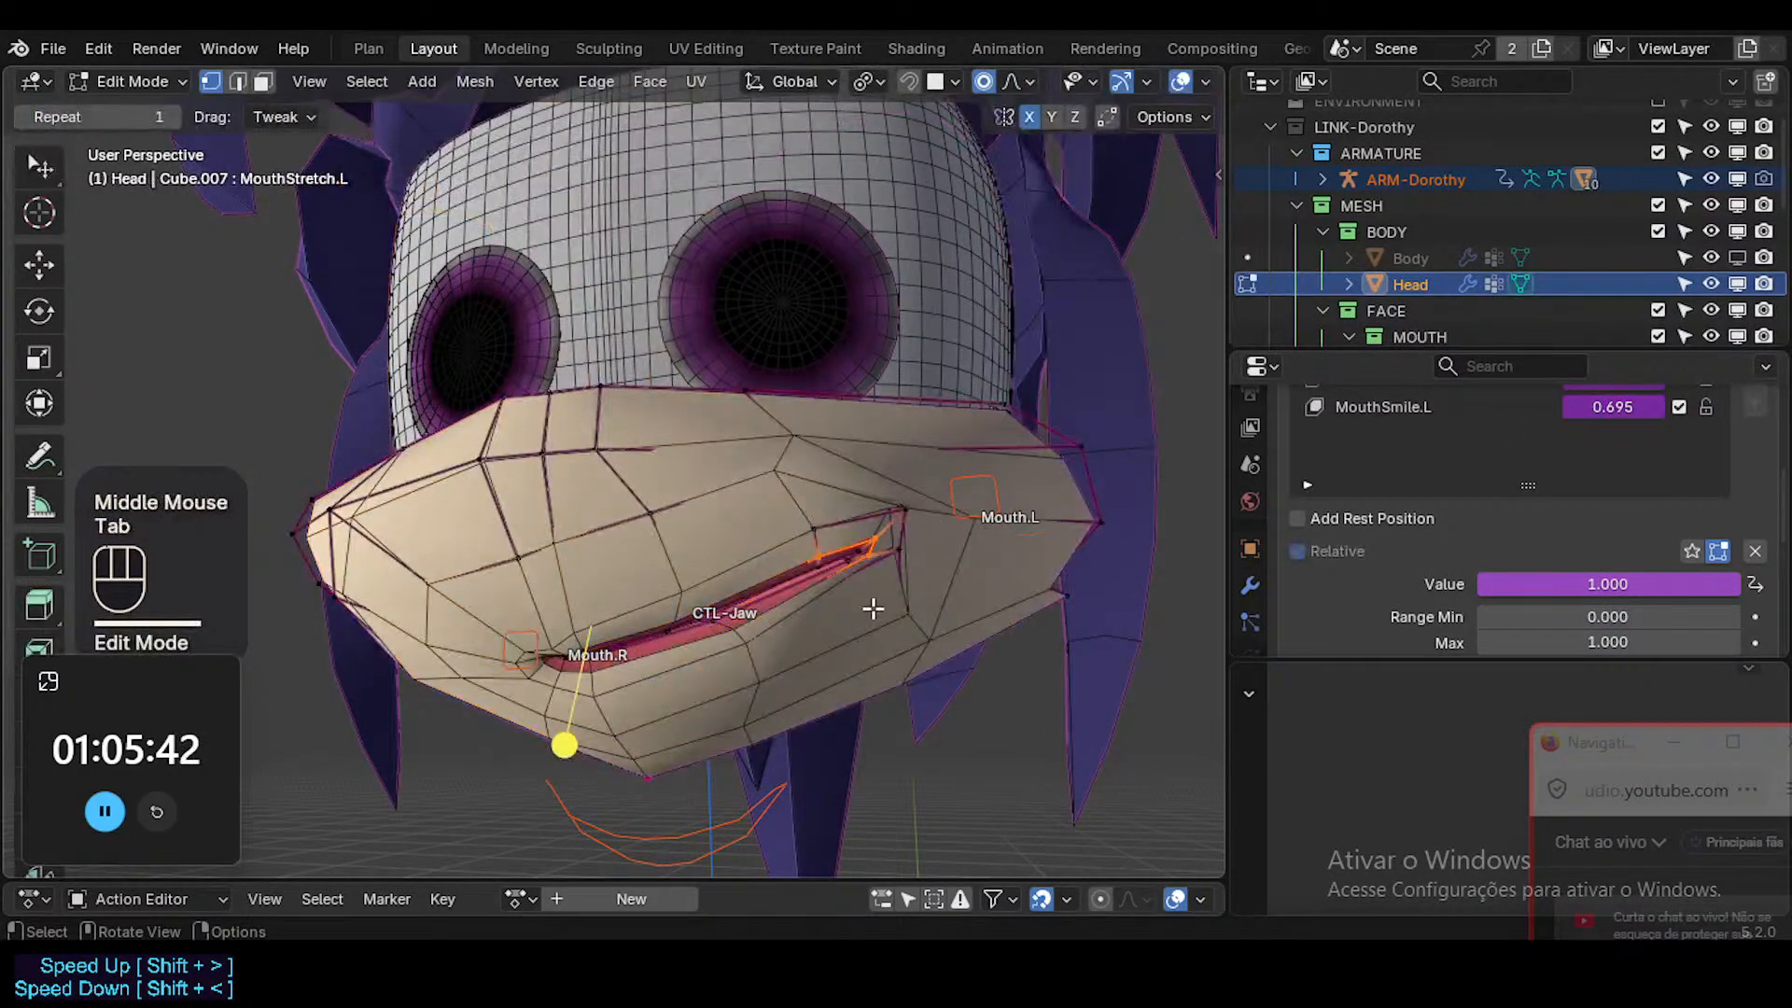
pyautogui.scroll(2, 872, 608)
pyautogui.scroll(-2, 872, 609)
pyautogui.press('3')
pyautogui.keyDown('alt'); pyautogui.keyDown('shift'); pyautogui.click(874, 564); pyautogui.keyUp('shift'); pyautogui.keyUp('alt')
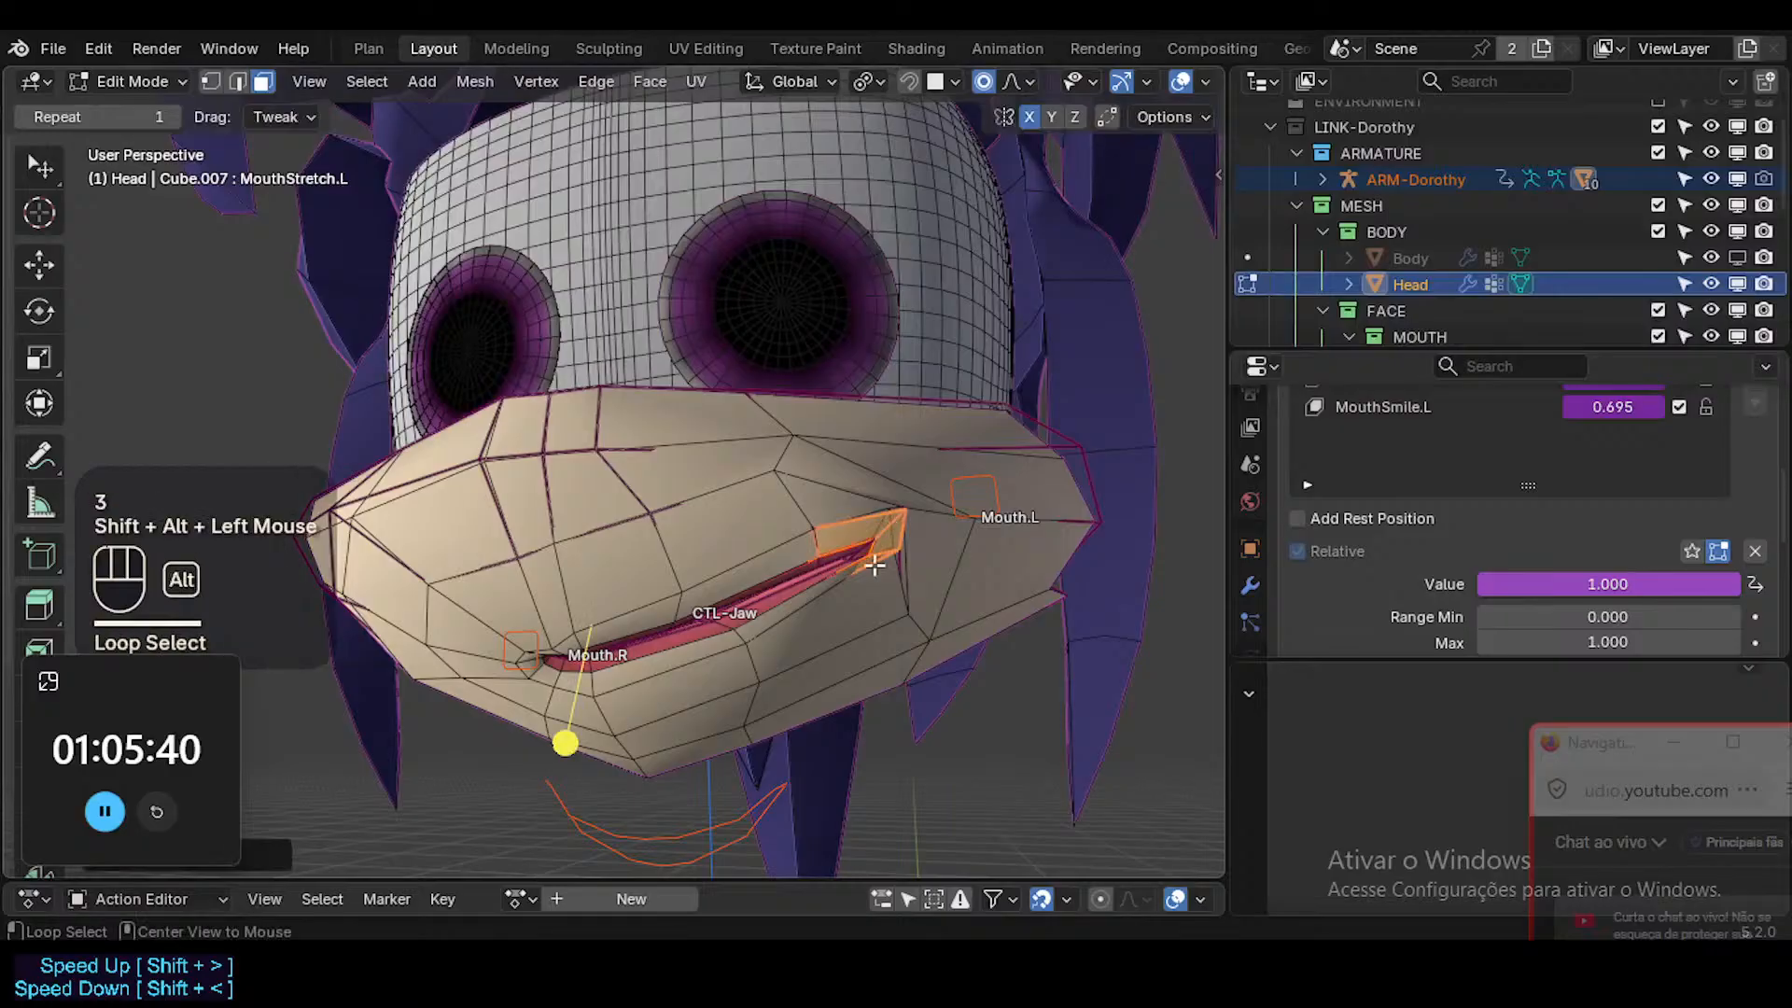
pyautogui.scroll(3, 1464, 463)
pyautogui.click(1437, 511)
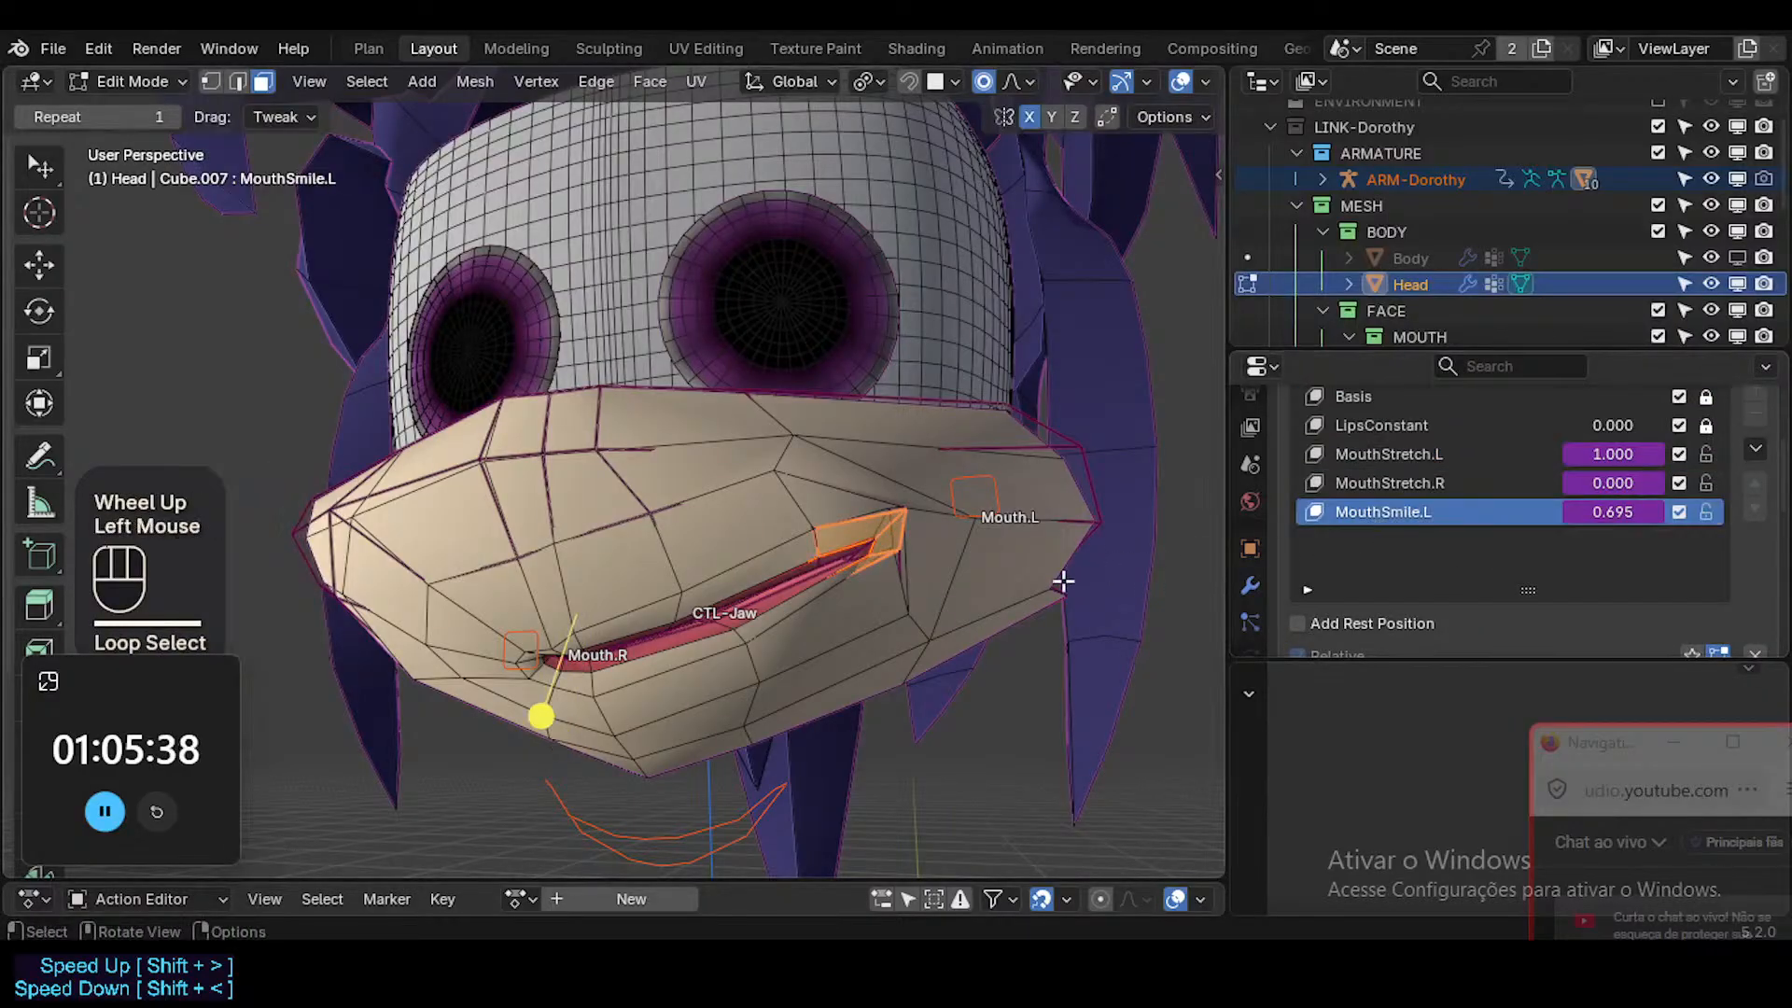
# Put ARM-Dorothy in Pose Mode and move the Mouth.L bone inward along X and up along Z.
pyautogui.hotkey('ctrl', 'Tab')
pyautogui.keyDown('ctrl'); pyautogui.click(996, 495); pyautogui.keyUp('ctrl')
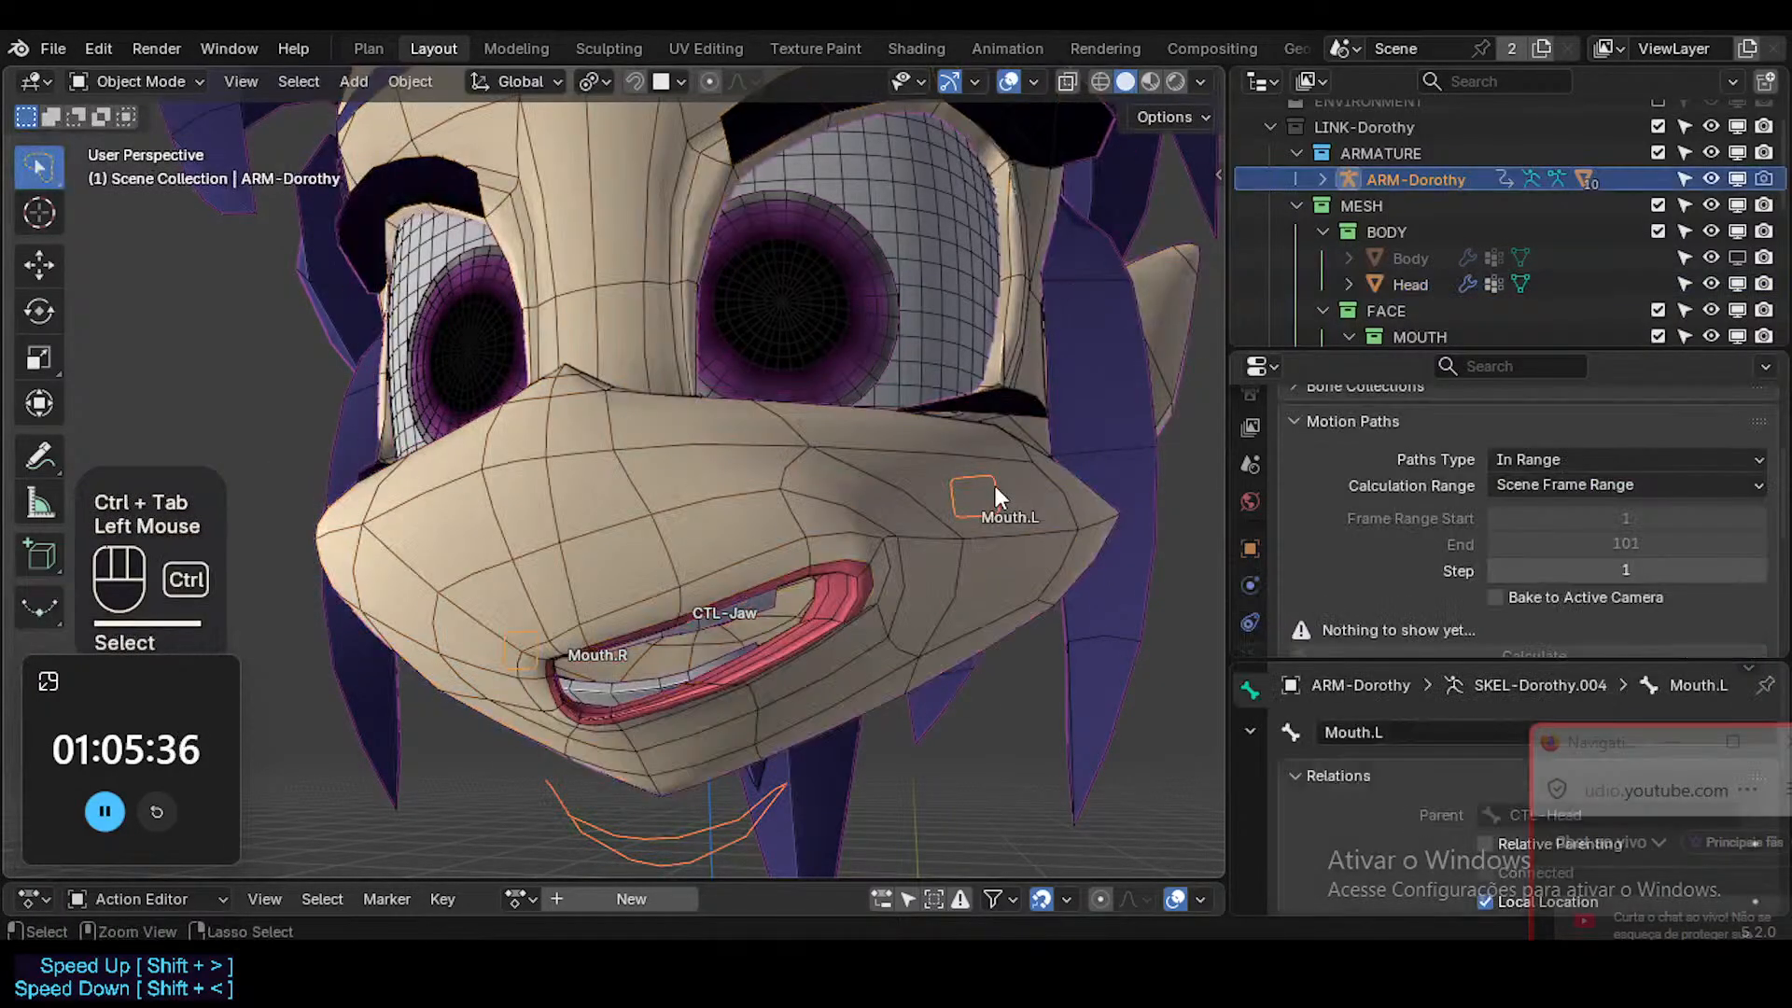
pyautogui.hotkey('ctrl', 'Tab')
pyautogui.press('g')
pyautogui.press('x')
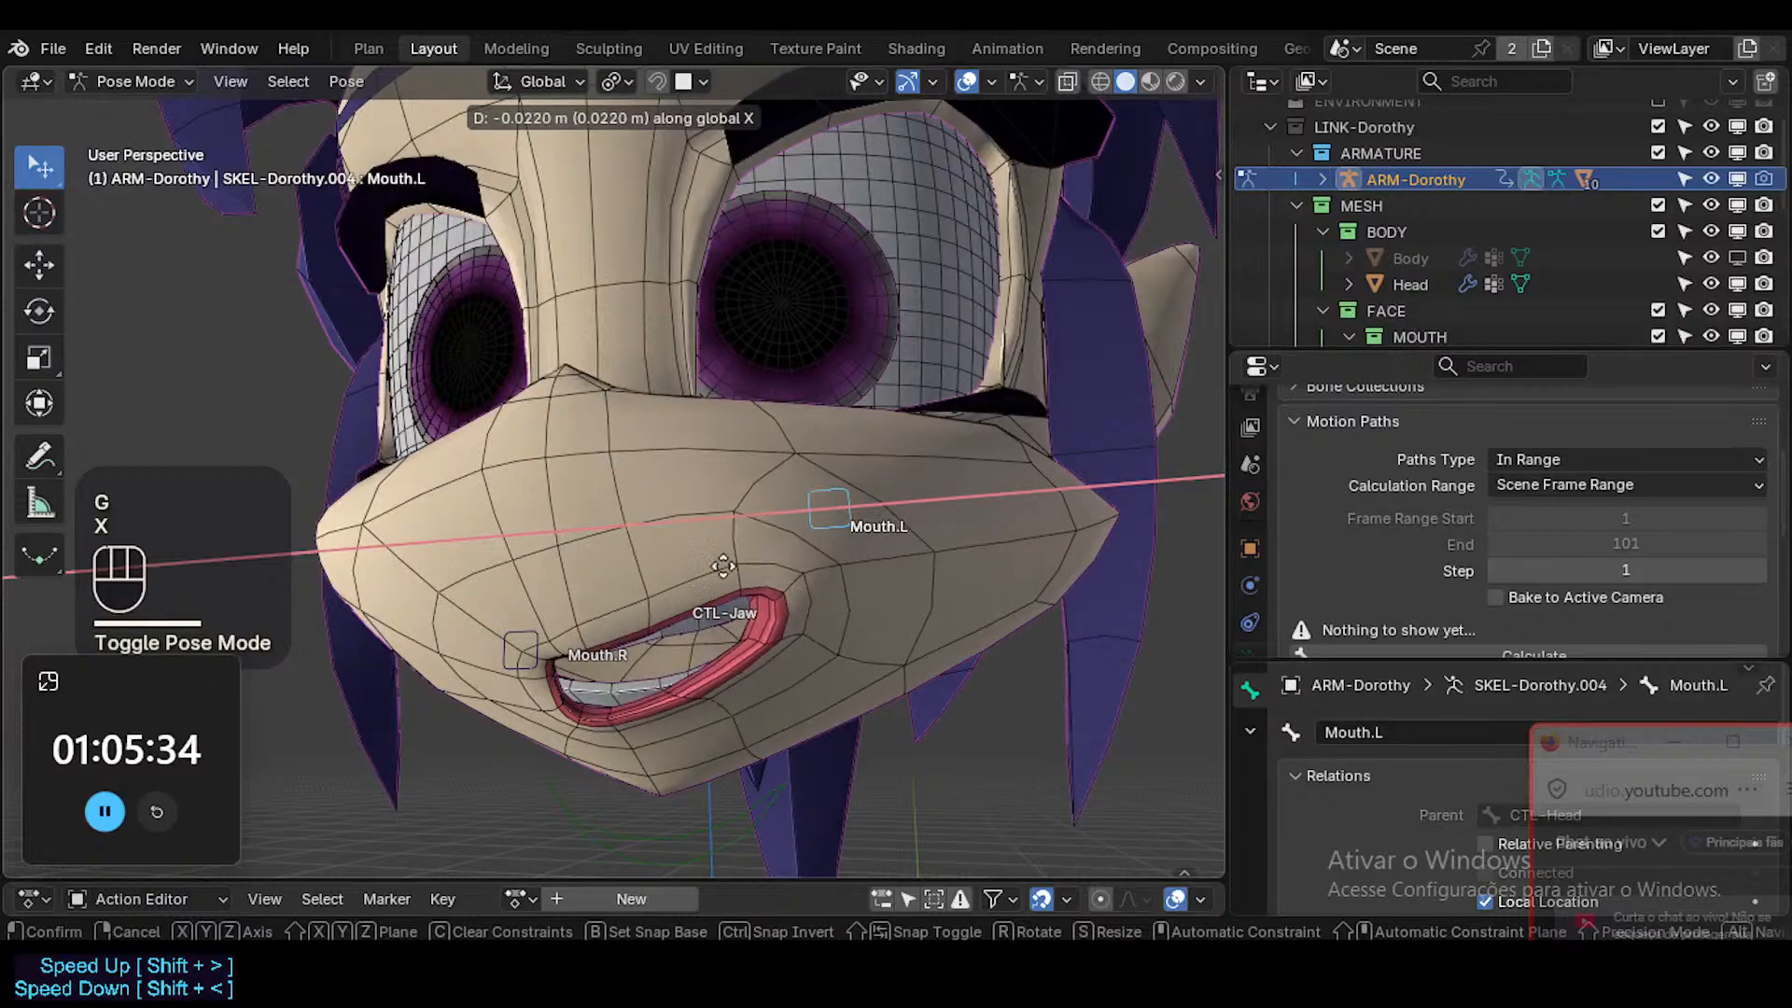
pyautogui.click(721, 563)
pyautogui.press('g')
pyautogui.press('z')
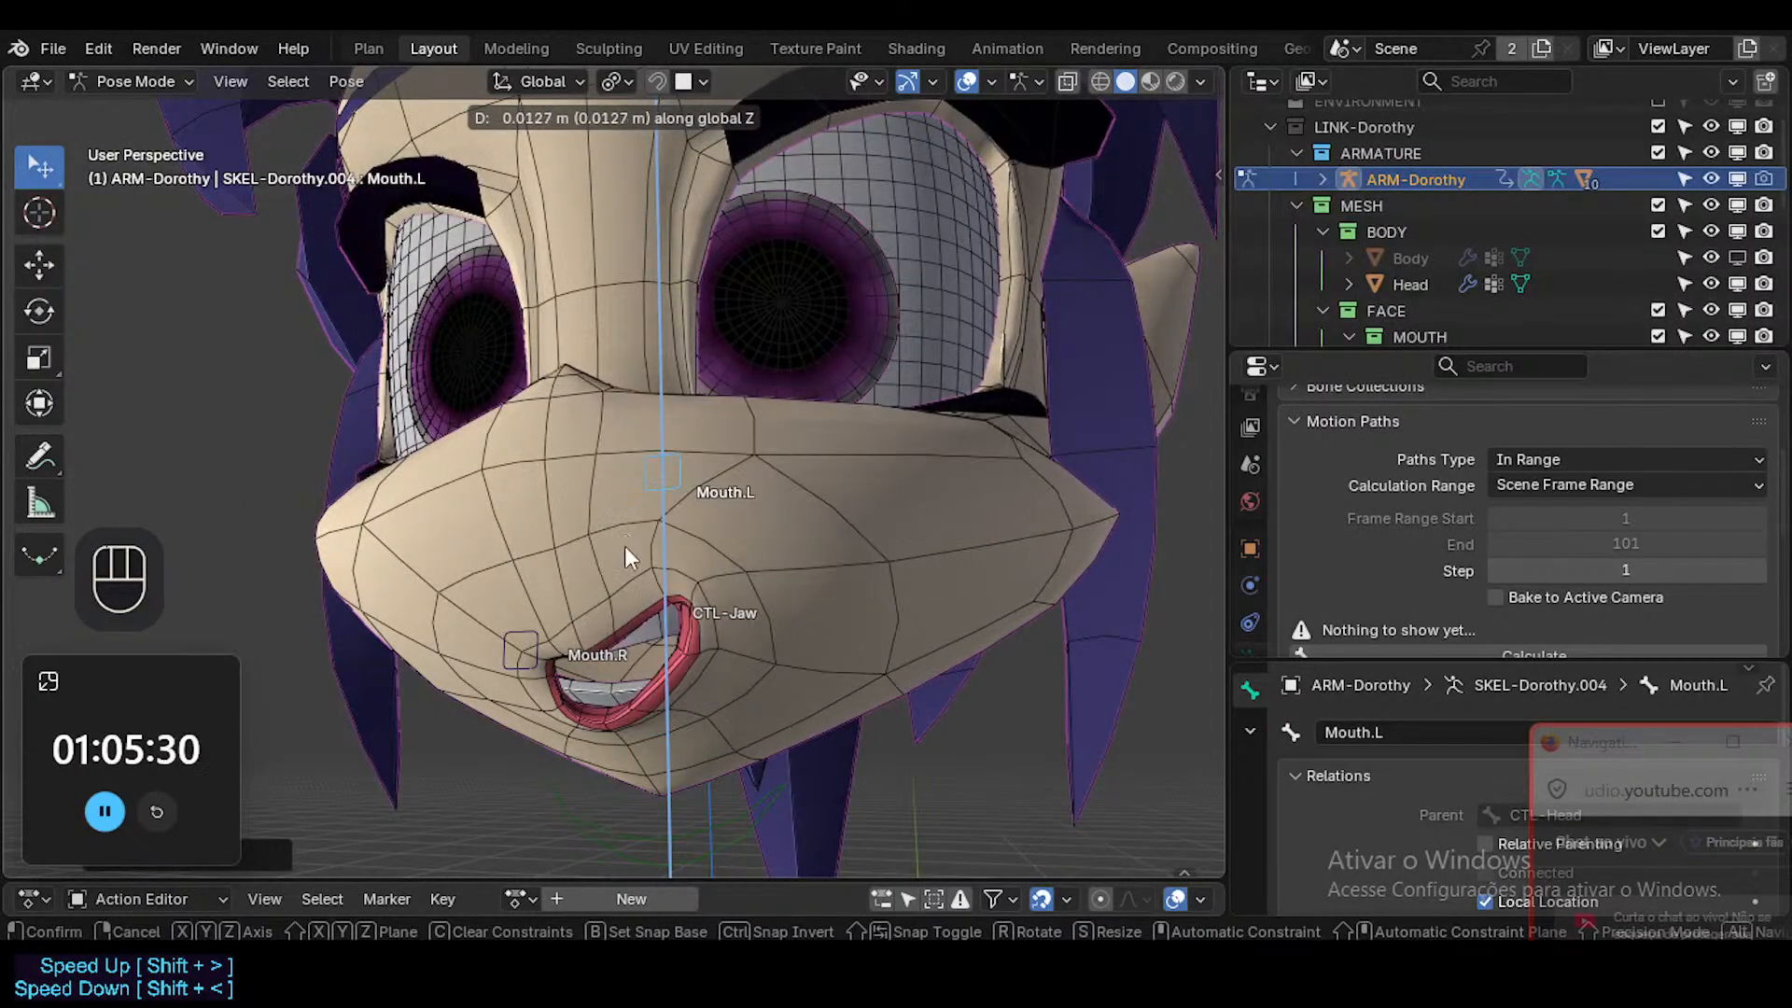
pyautogui.click(625, 546)
# Close the mouth by resetting the jaw control, and move Mouth.L along Z until MouthSmile.L reaches 1.000.
pyautogui.click(709, 829)
pyautogui.hotkey('alt', 'q')
pyautogui.click(644, 478)
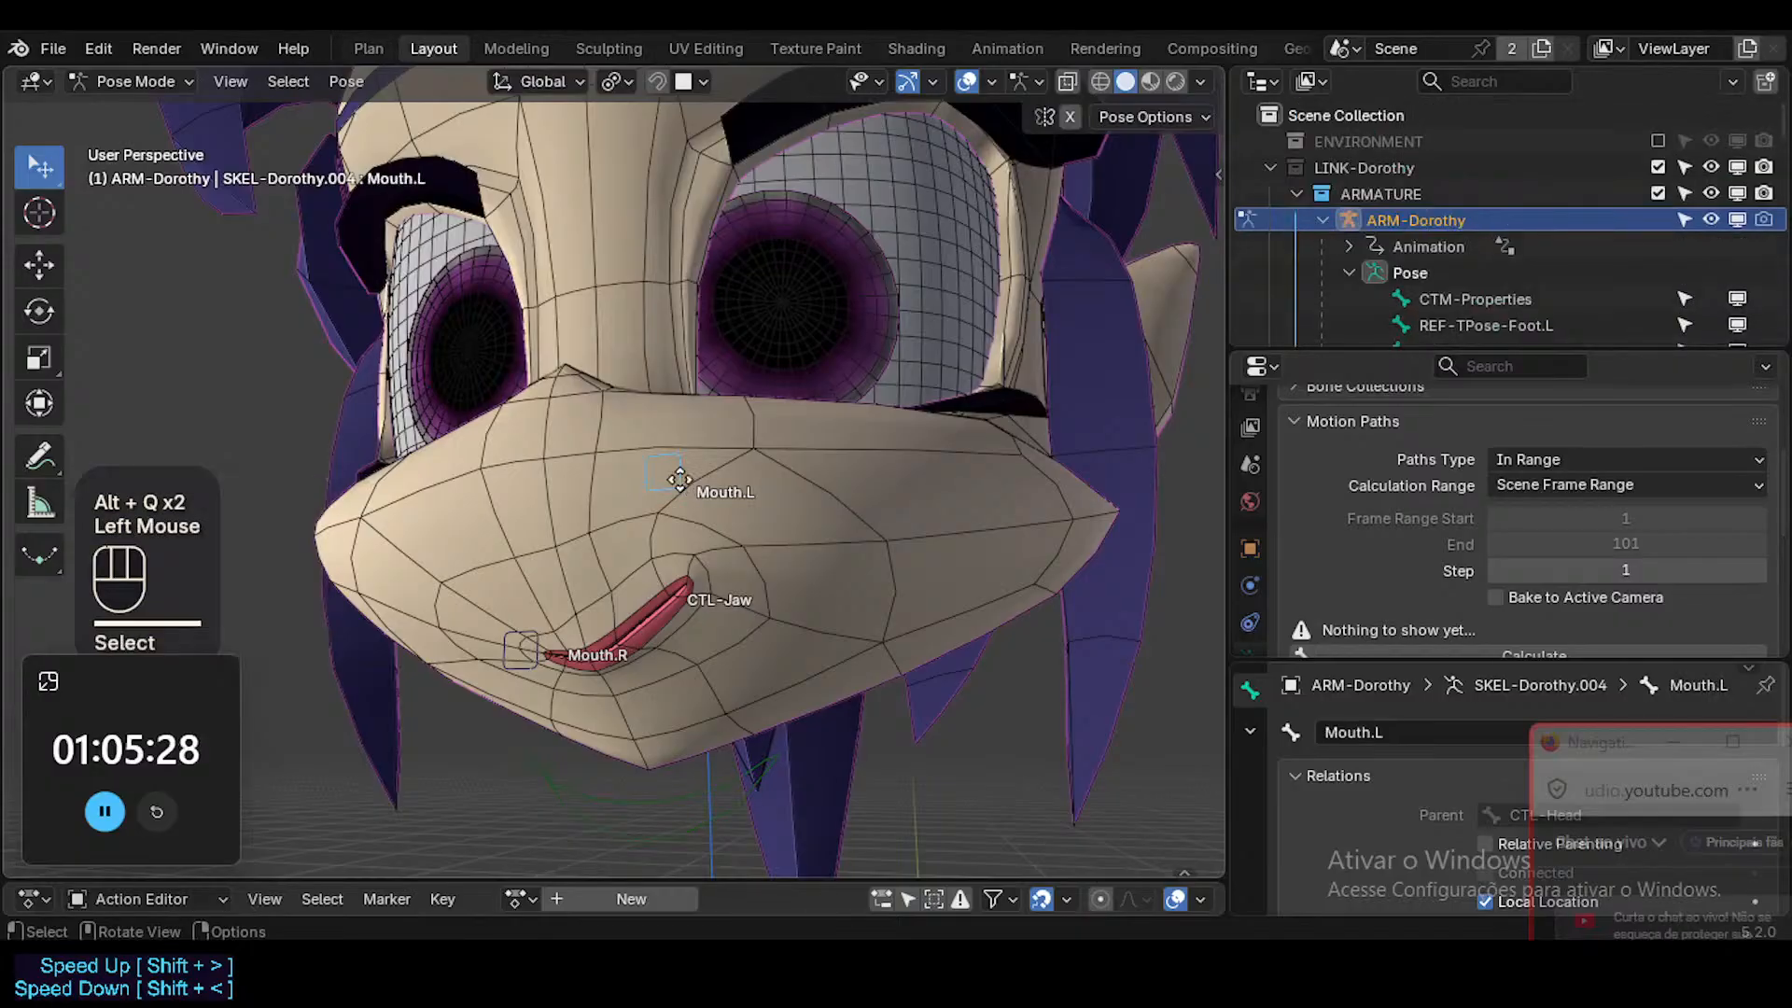
pyautogui.press('g')
pyautogui.press('z')
pyautogui.click(663, 566)
pyautogui.keyDown('ctrl'); pyautogui.moveTo(663, 565); pyautogui.dragTo(725, 602, button='middle'); pyautogui.keyUp('ctrl')
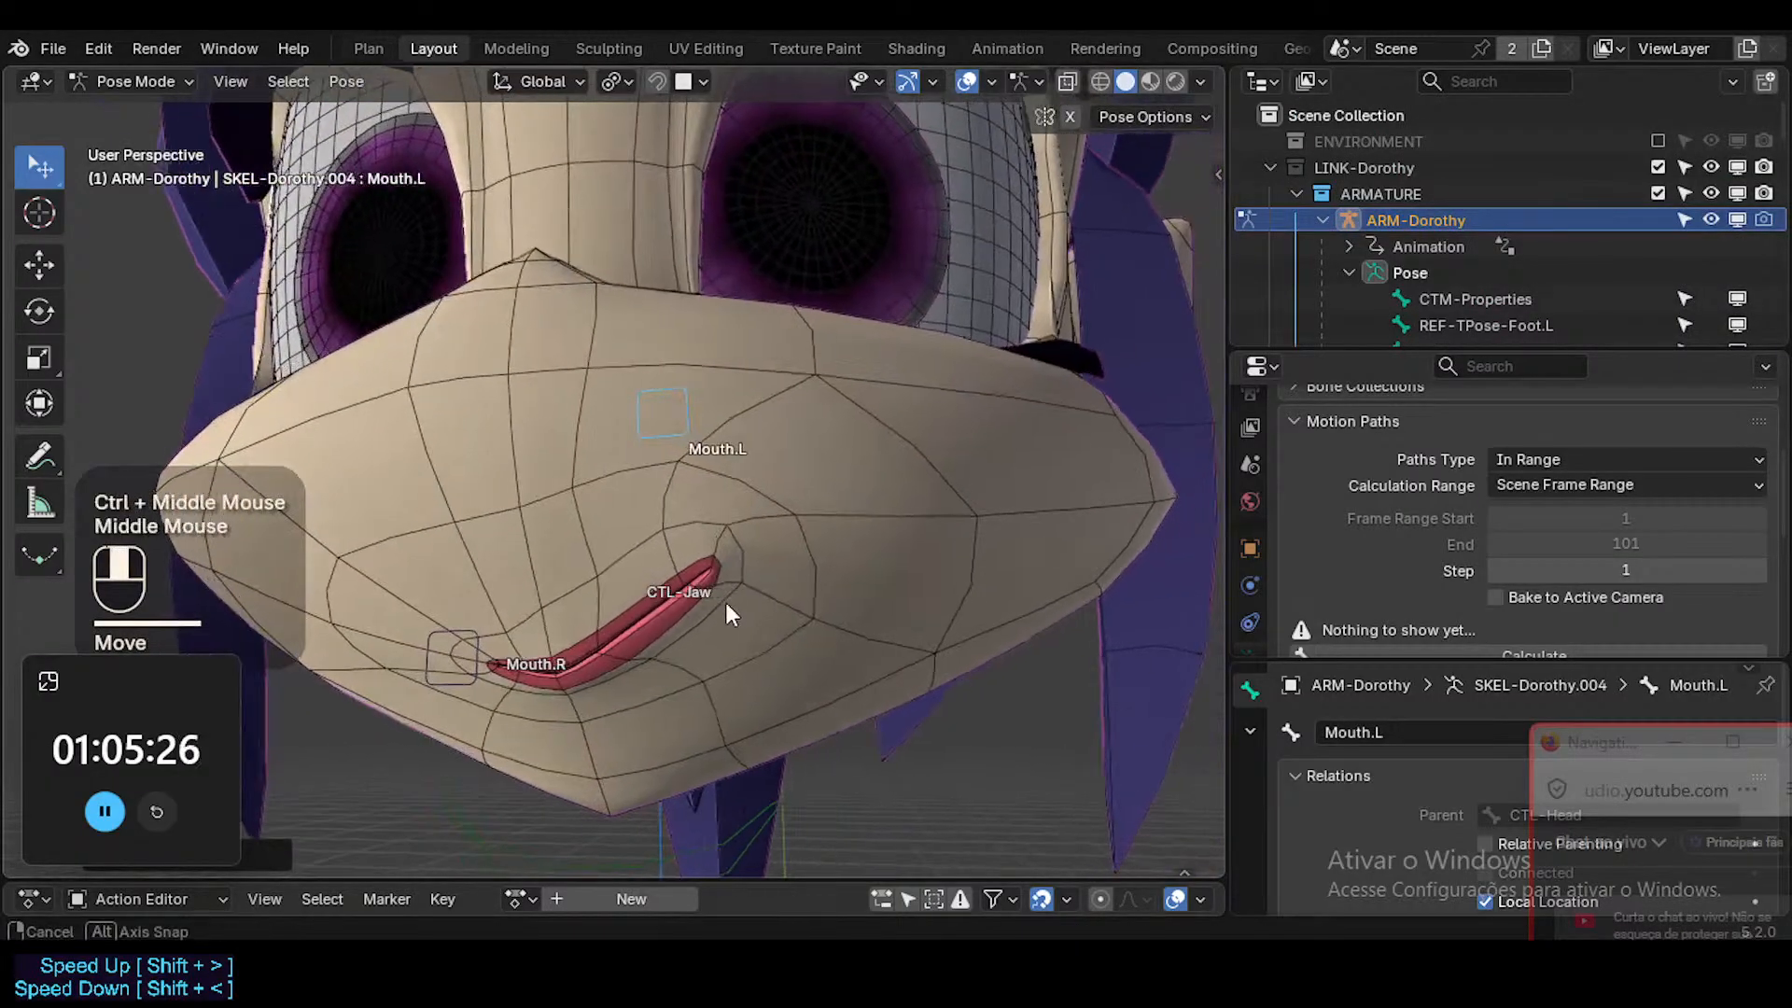
# Switch from posing the armature to editing the Head mesh, and clear the lip face selection.
pyautogui.hotkey('ctrl', 'Tab')
pyautogui.click(749, 580)
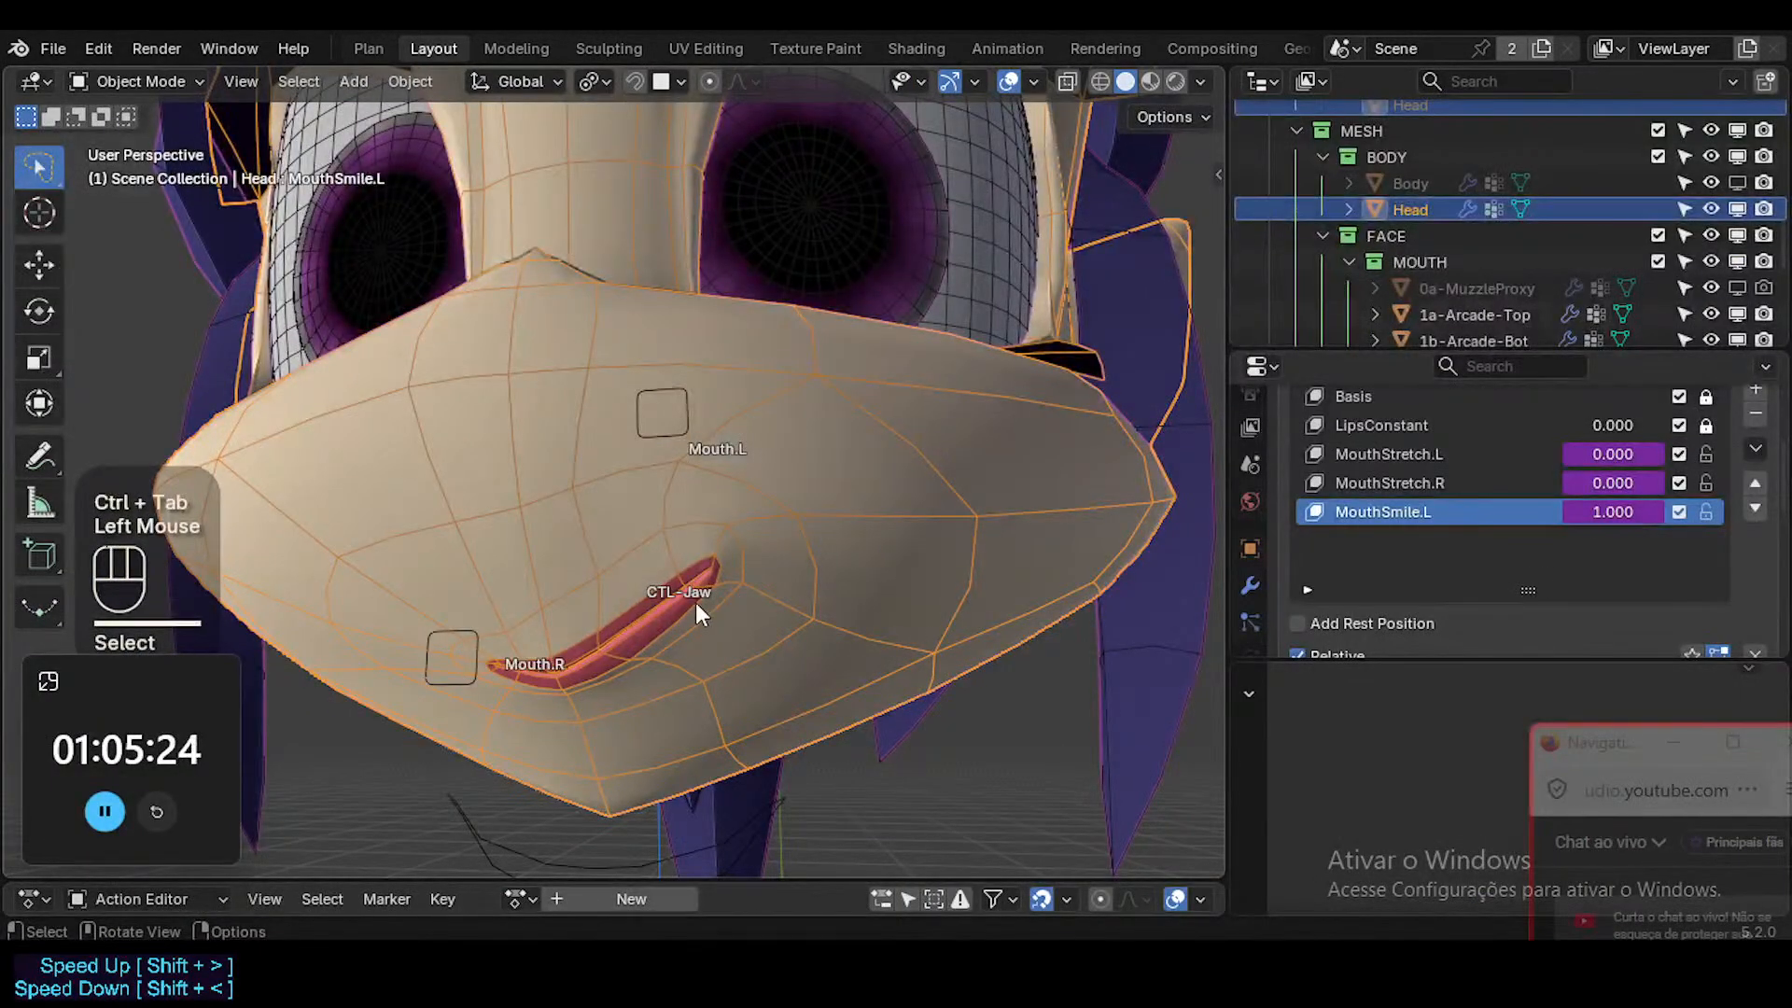
pyautogui.press('Tab')
pyautogui.keyDown('shift'); pyautogui.moveTo(696, 602); pyautogui.dragTo(802, 666, button='middle'); pyautogui.keyUp('shift')
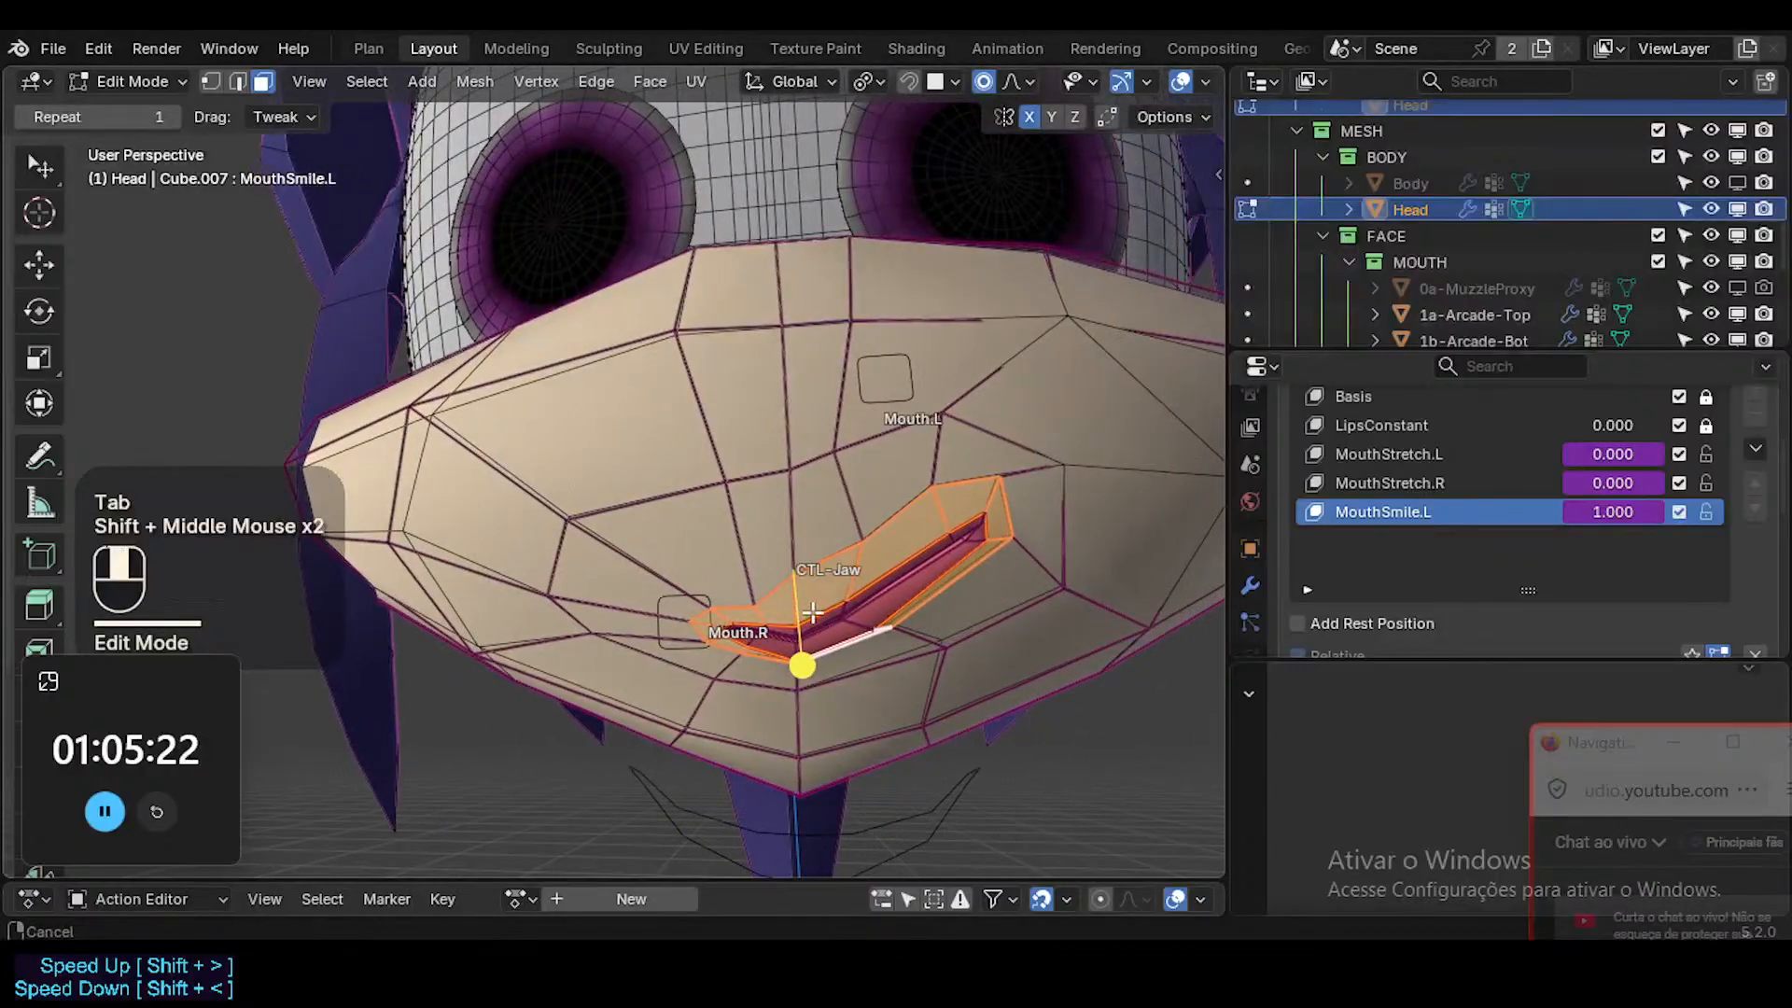
pyautogui.hotkey('alt', 'a')
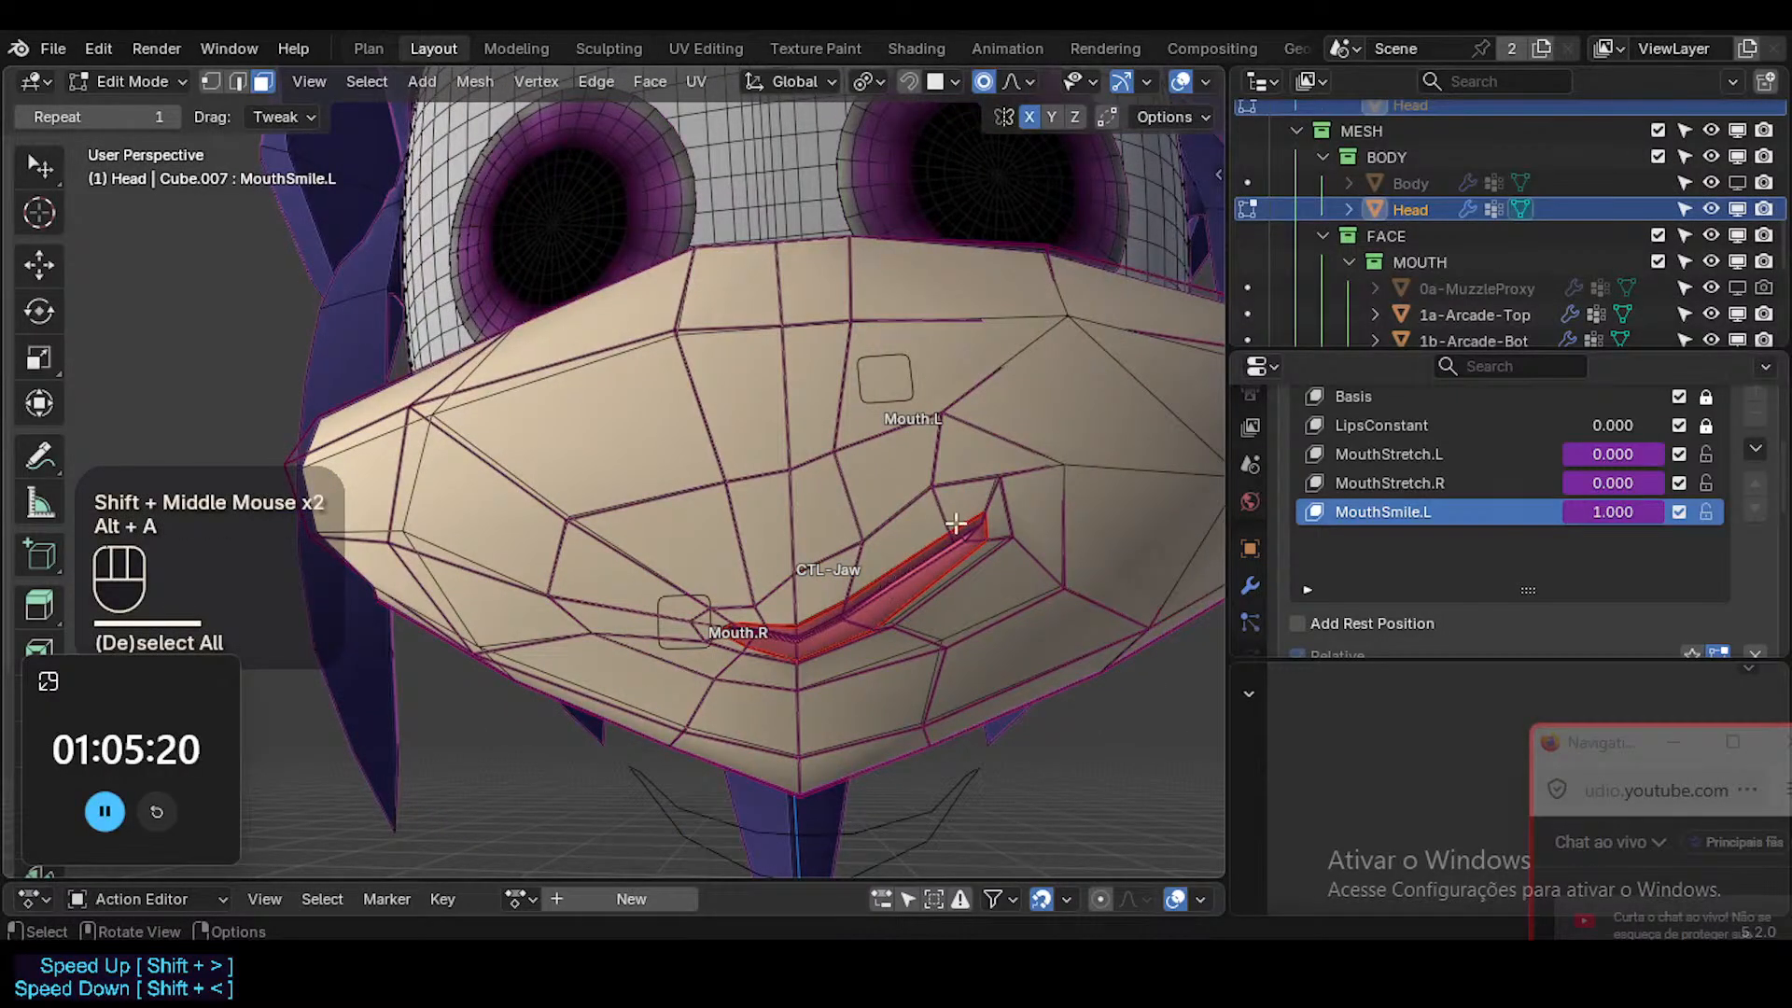
# In vertex selection, move the vertex above the middle of the upper lip down toward the lips with proportional editing.
pyautogui.press('1')
pyautogui.click(845, 541)
pyautogui.press('g')
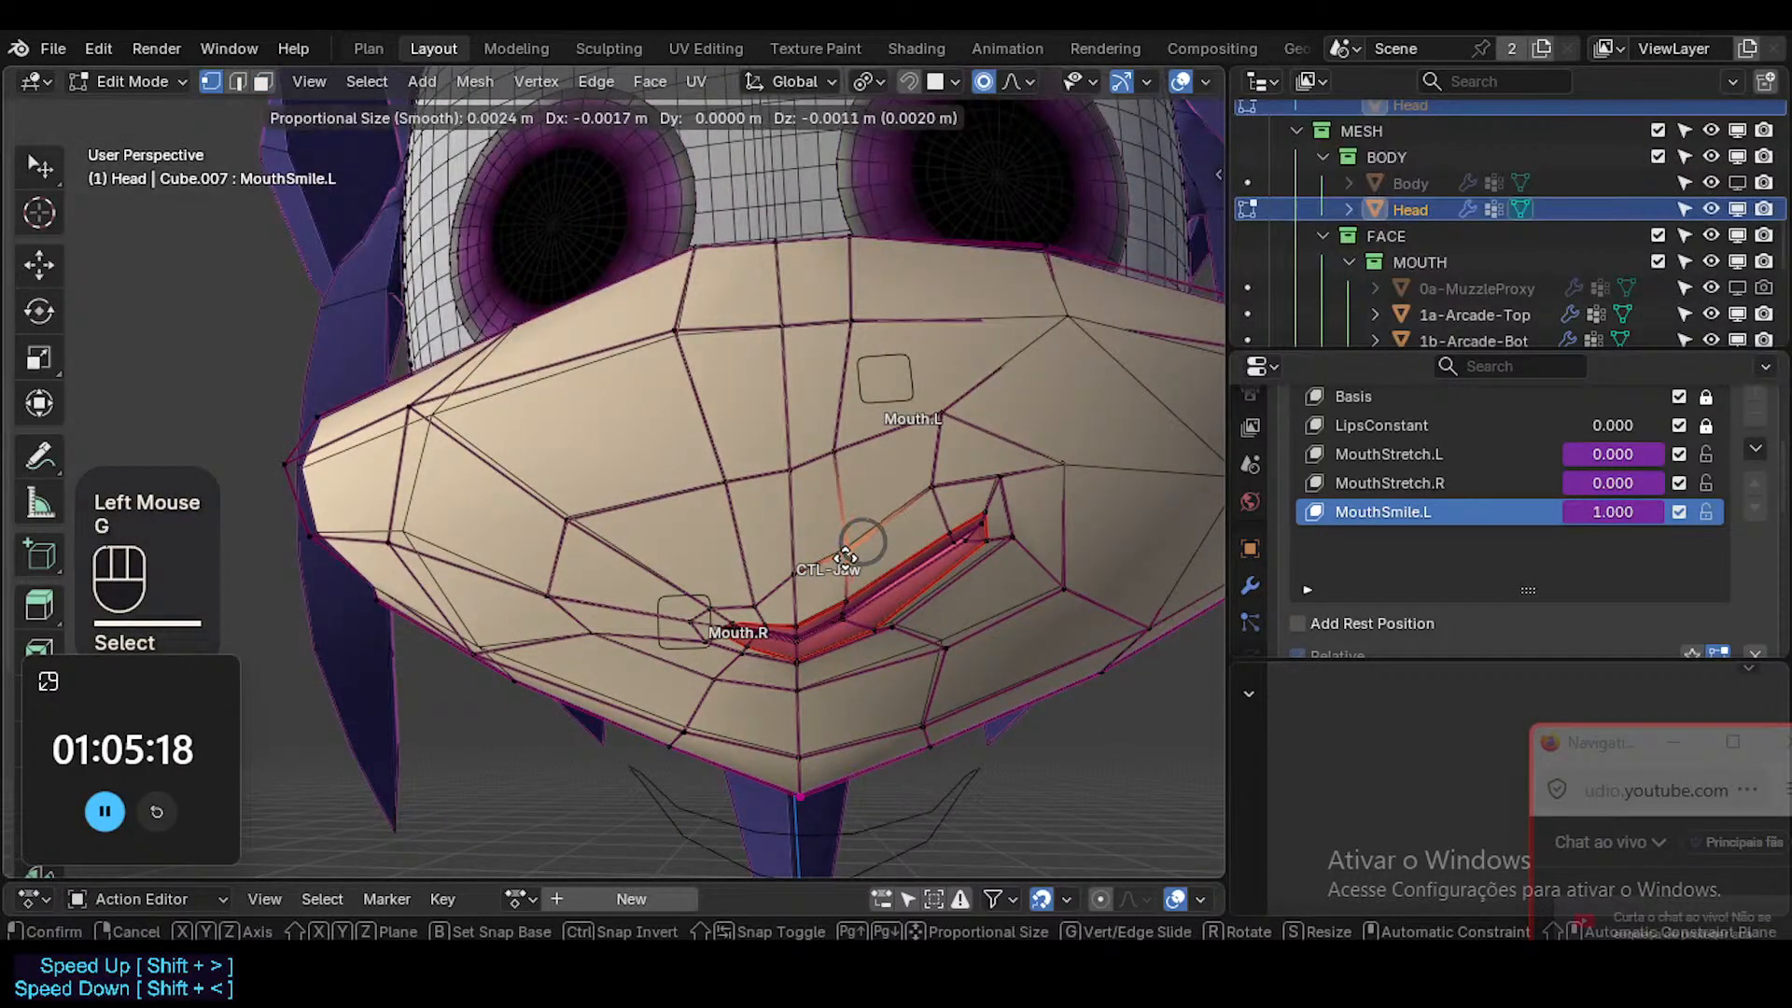
pyautogui.scroll(-2, 845, 557)
pyautogui.keyDown('shift'); pyautogui.click(844, 555); pyautogui.keyUp('shift')
pyautogui.scroll(-1, 919, 542)
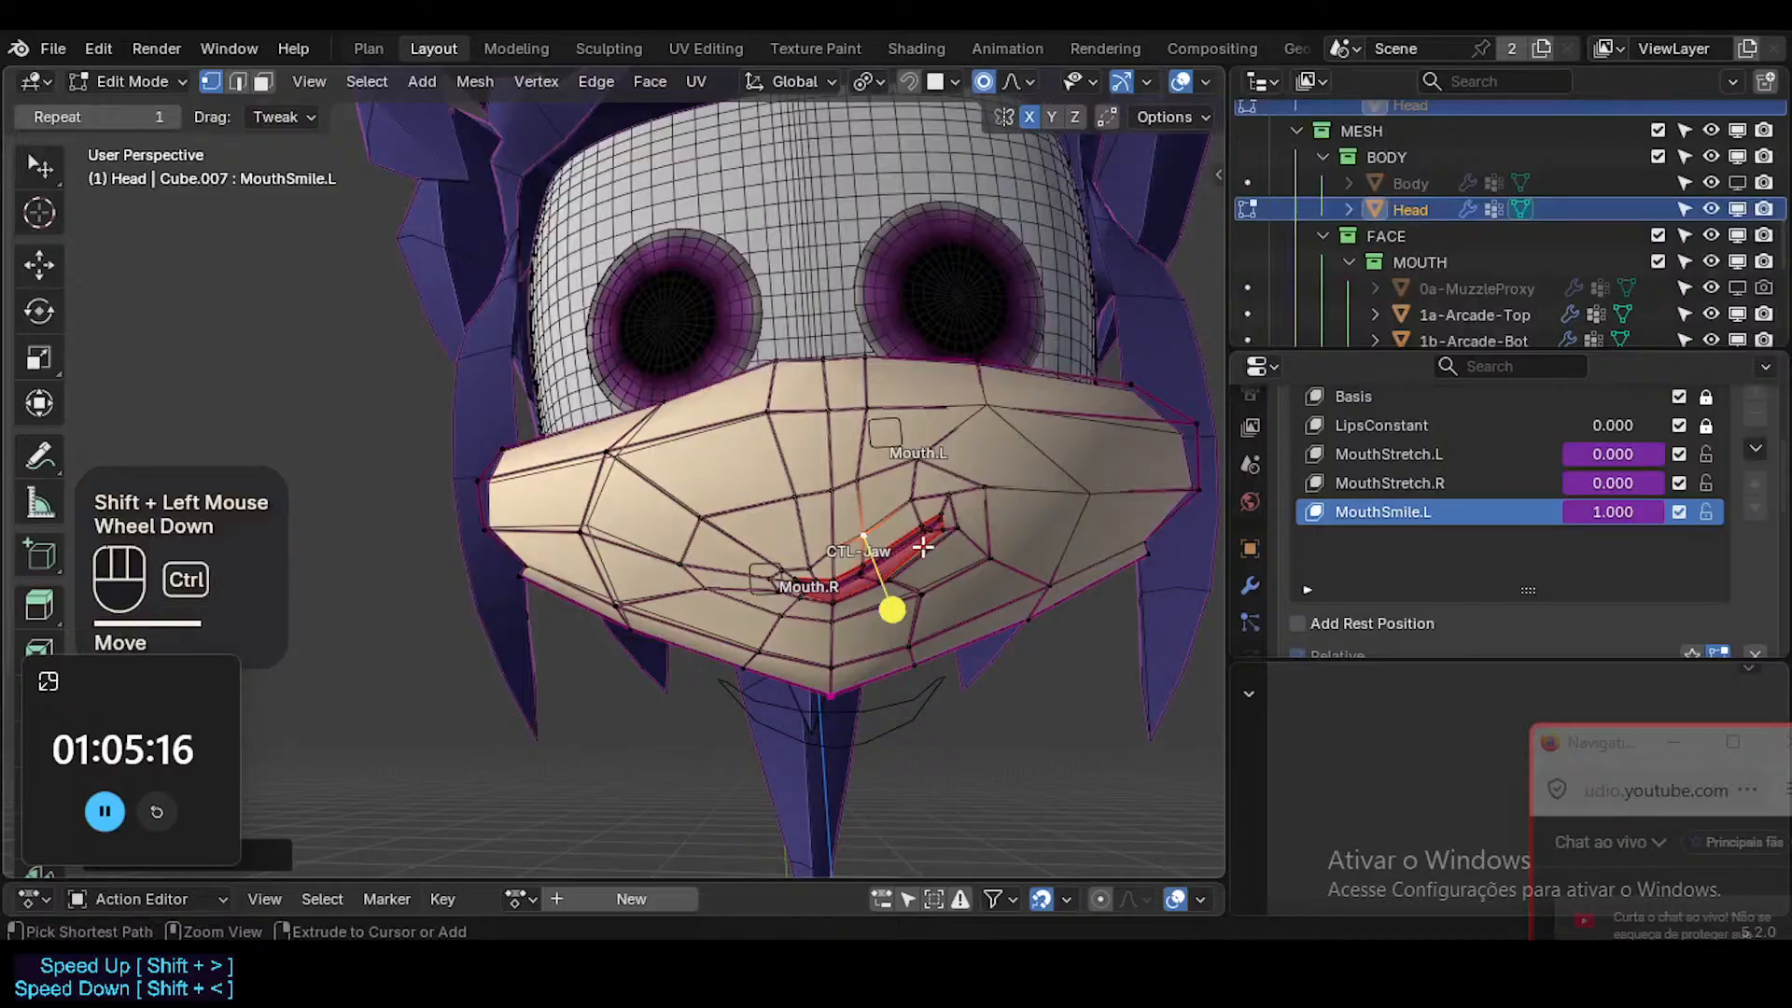
# Circle-select the vertices at the raised Mouth.L corner and move them slightly down with a 0.0092 m proportional size.
pyautogui.keyDown('ctrl'); pyautogui.moveTo(922, 548); pyautogui.dragTo(950, 474, button='middle'); pyautogui.keyUp('ctrl')
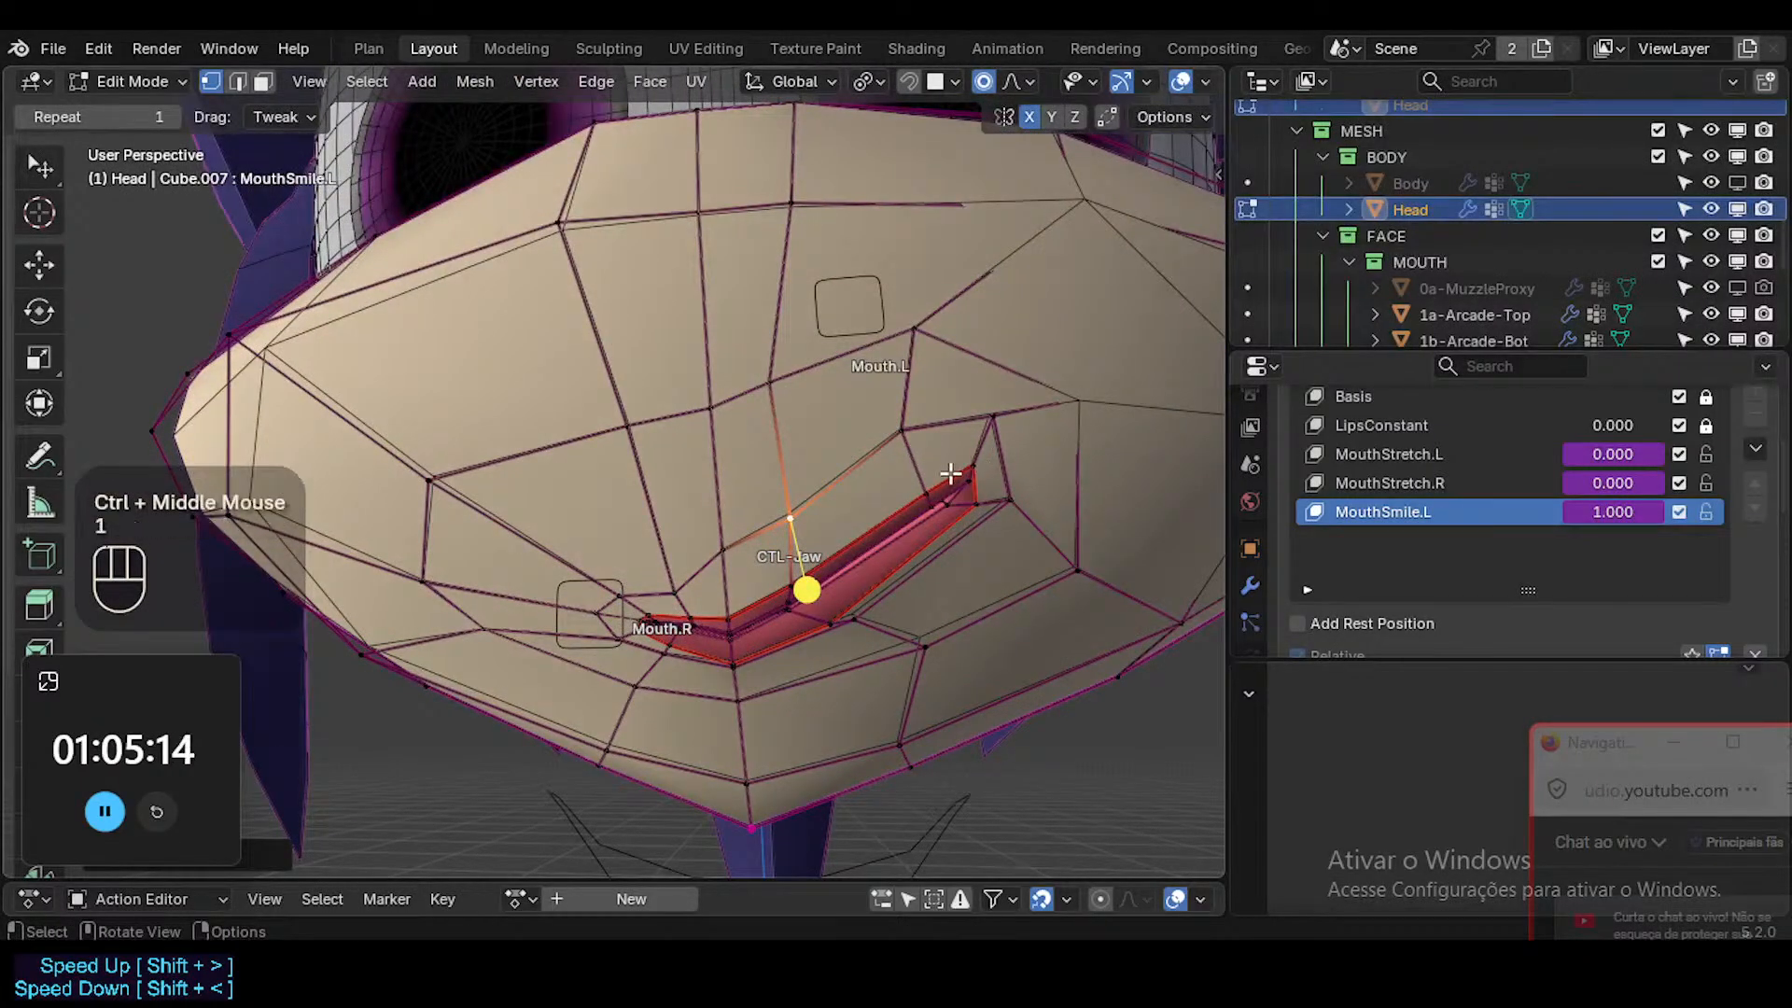
pyautogui.click(940, 474)
pyautogui.press('c')
pyautogui.click(980, 502)
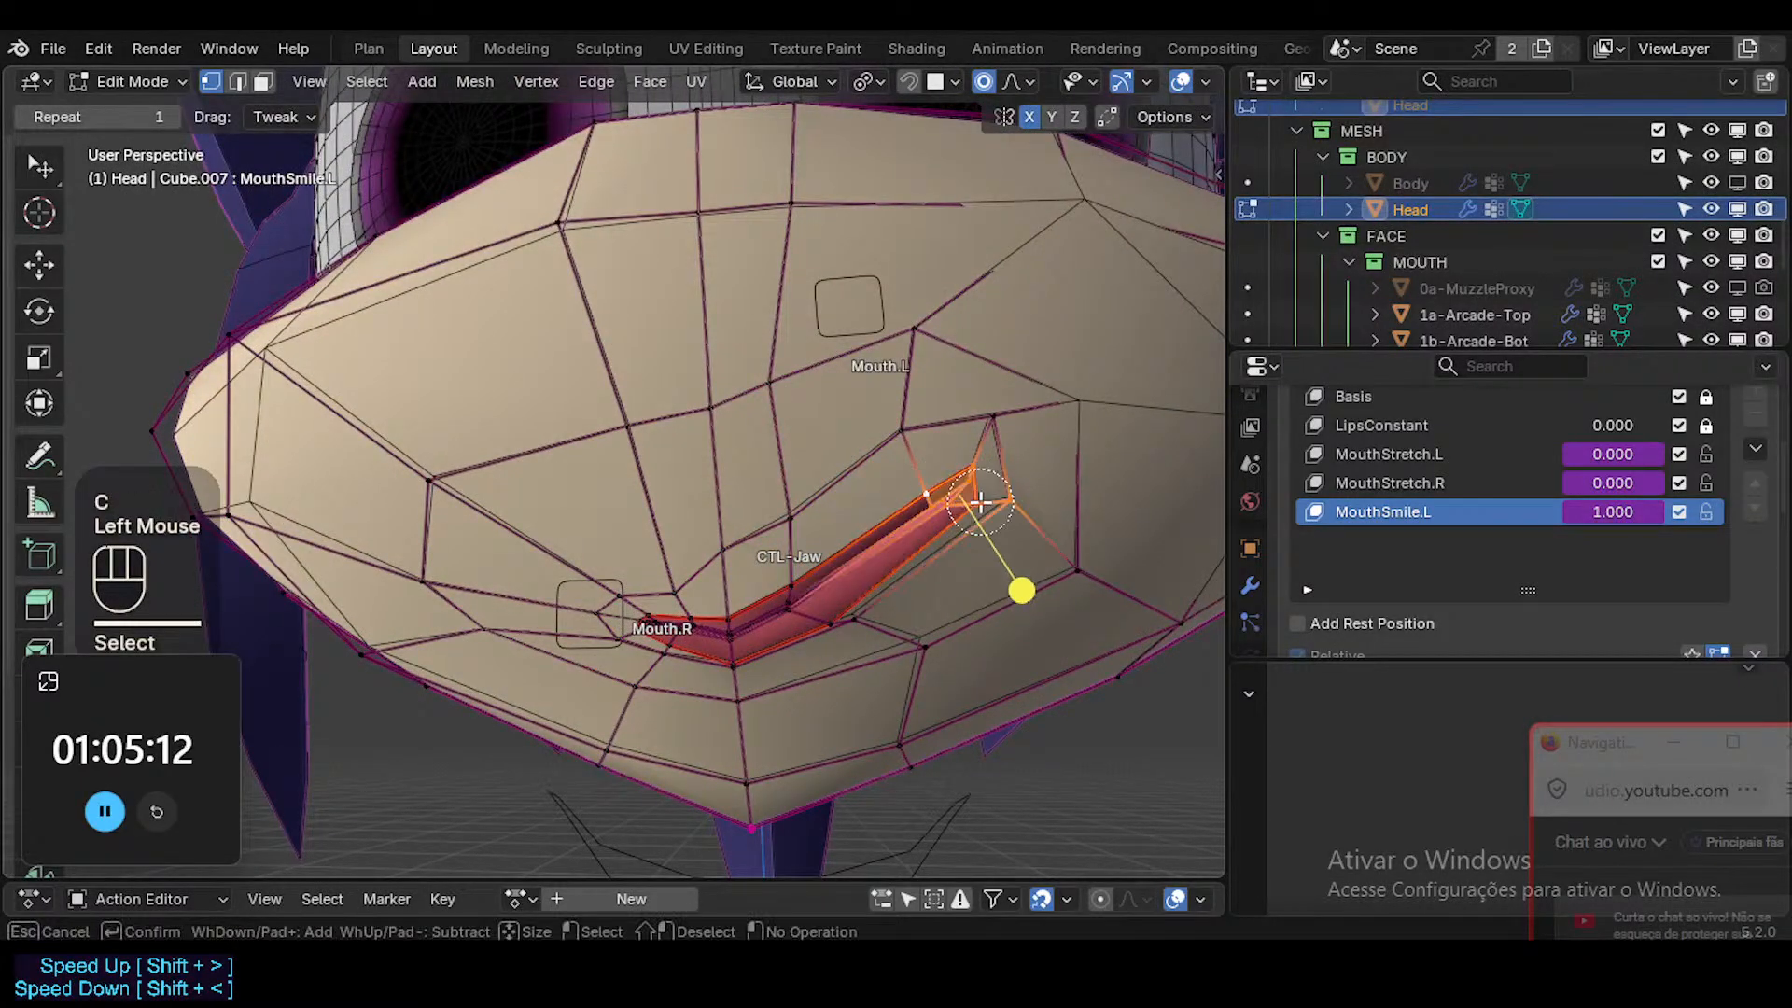
pyautogui.rightClick(988, 457)
pyautogui.press('g')
pyautogui.scroll(-2, 1027, 521)
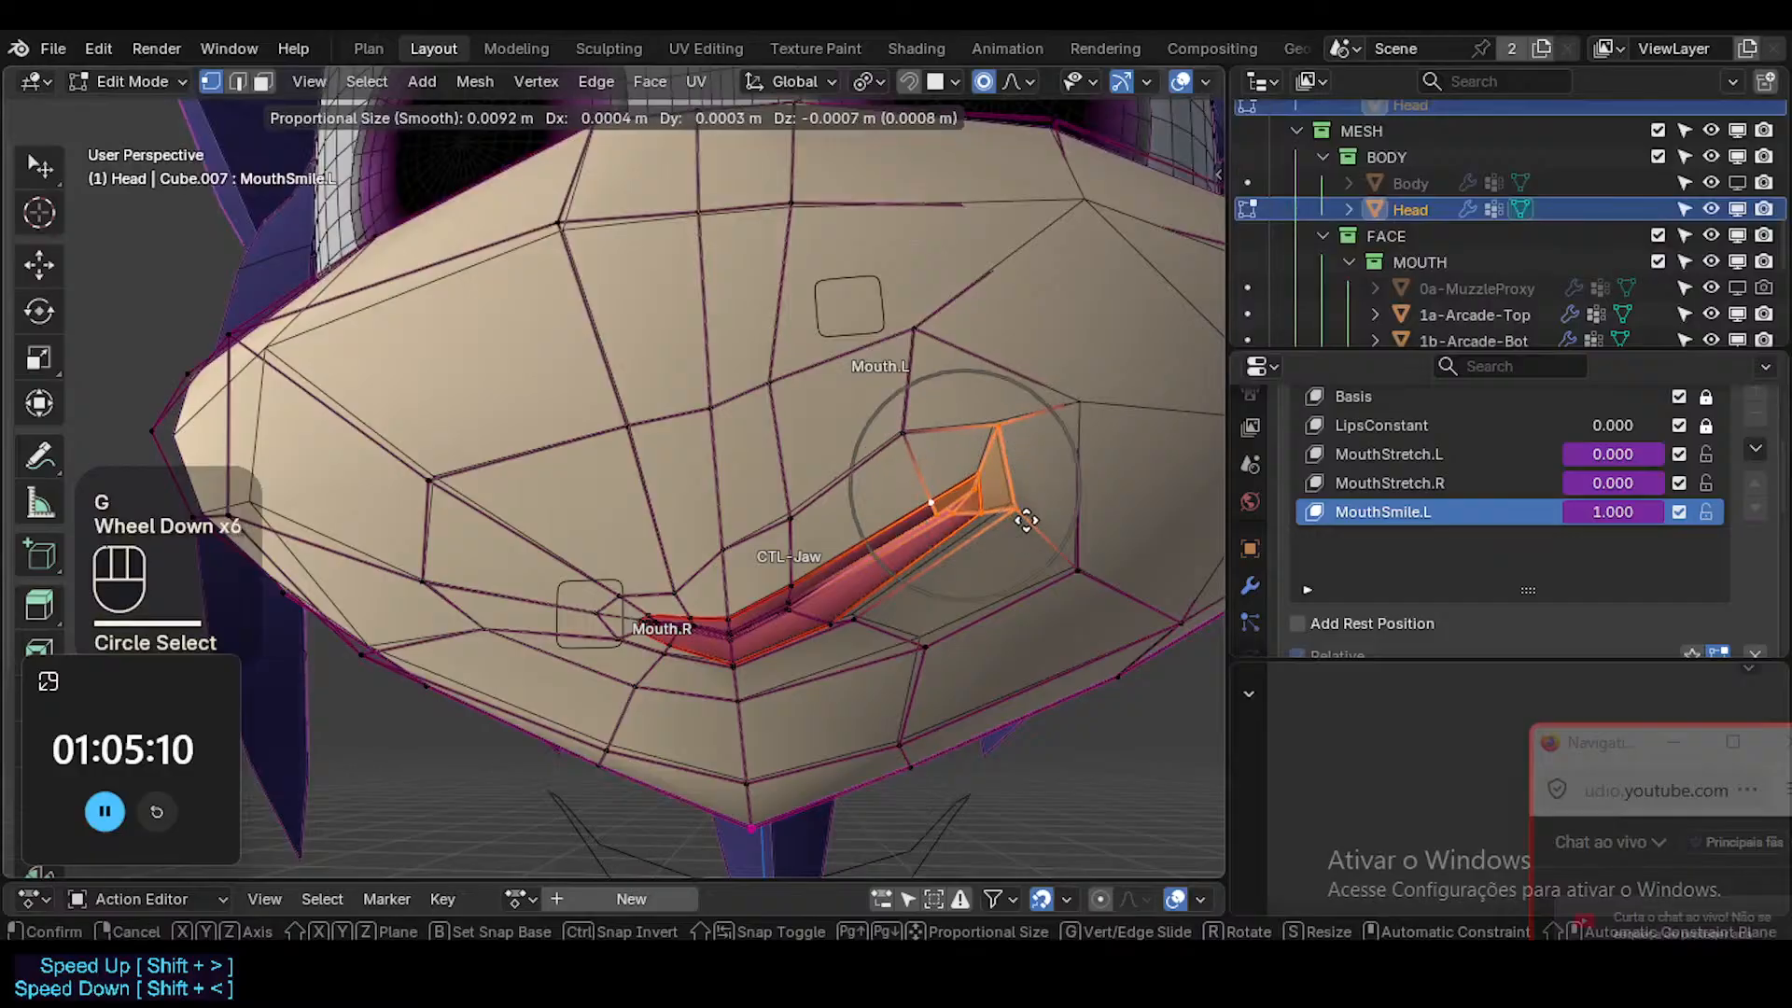
pyautogui.click(1027, 520)
# With X-ray enabled, add the hidden and surrounding vertices at the raised mouth corner, and reposition and rotate them together.
pyautogui.hotkey('alt', 'z')
pyautogui.press('c')
pyautogui.click(961, 476)
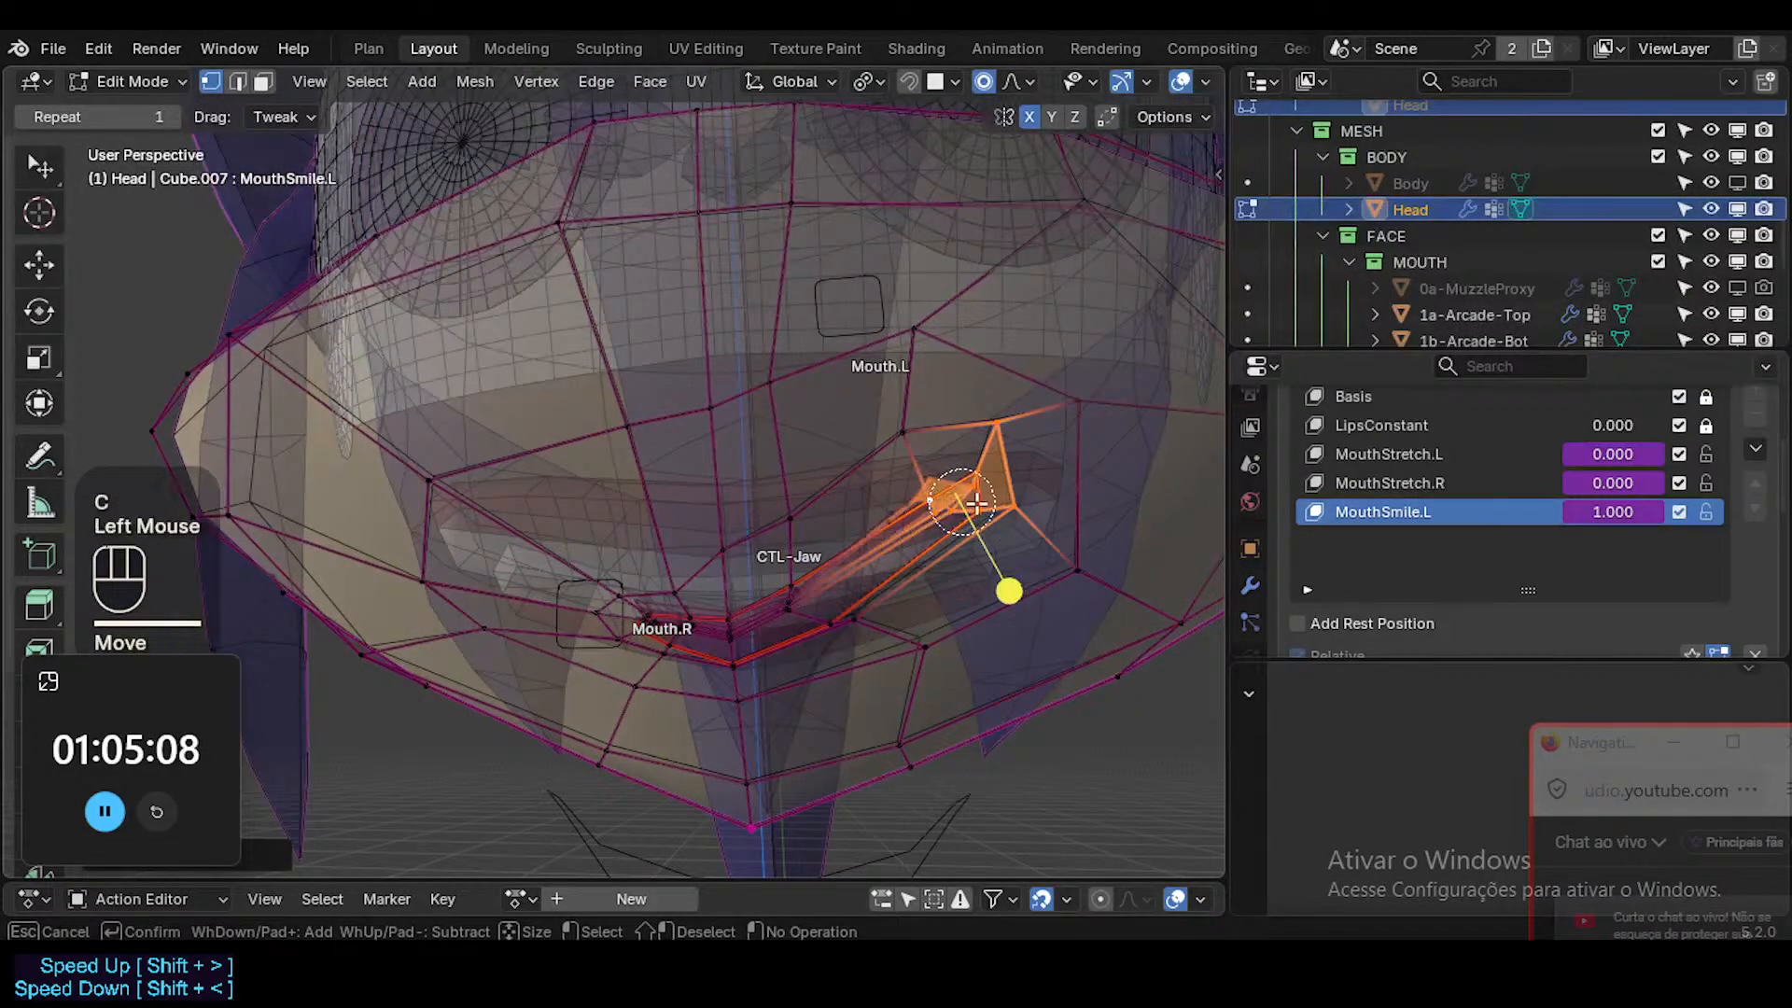
pyautogui.click(965, 462)
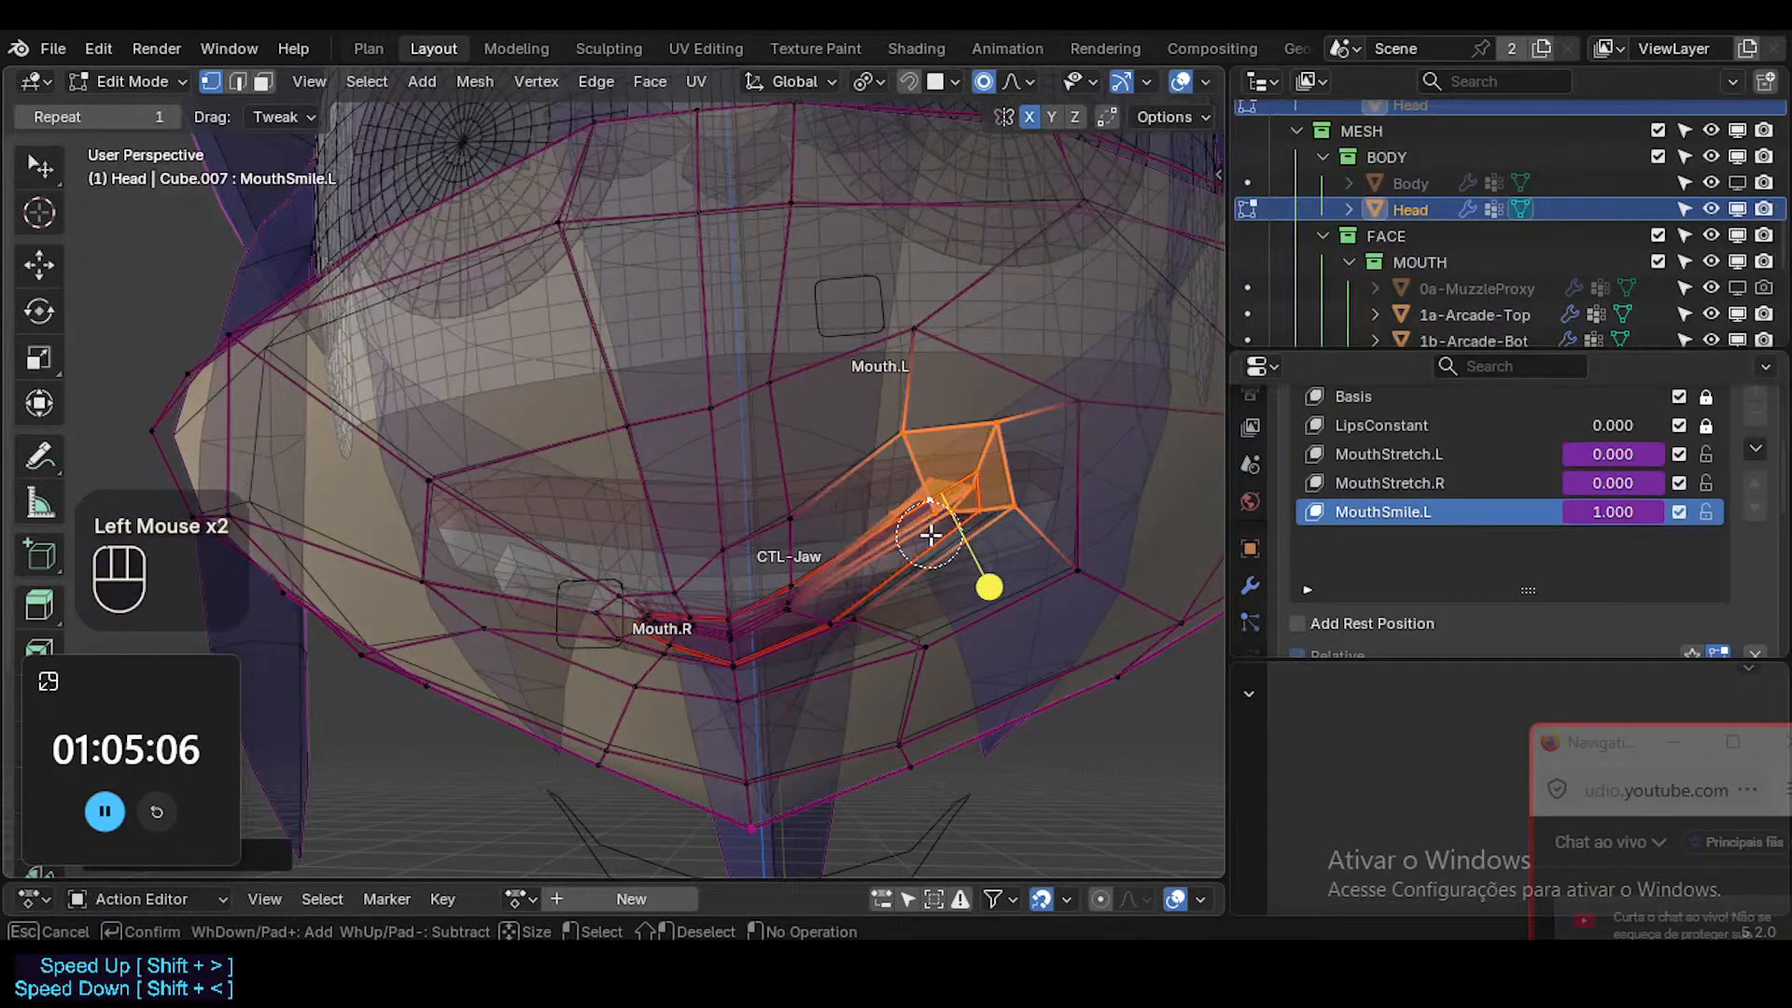
pyautogui.rightClick(880, 512)
pyautogui.press('g')
pyautogui.keyDown('shift'); pyautogui.click(1111, 478); pyautogui.keyUp('shift')
pyautogui.press('r')
pyautogui.click(1131, 499)
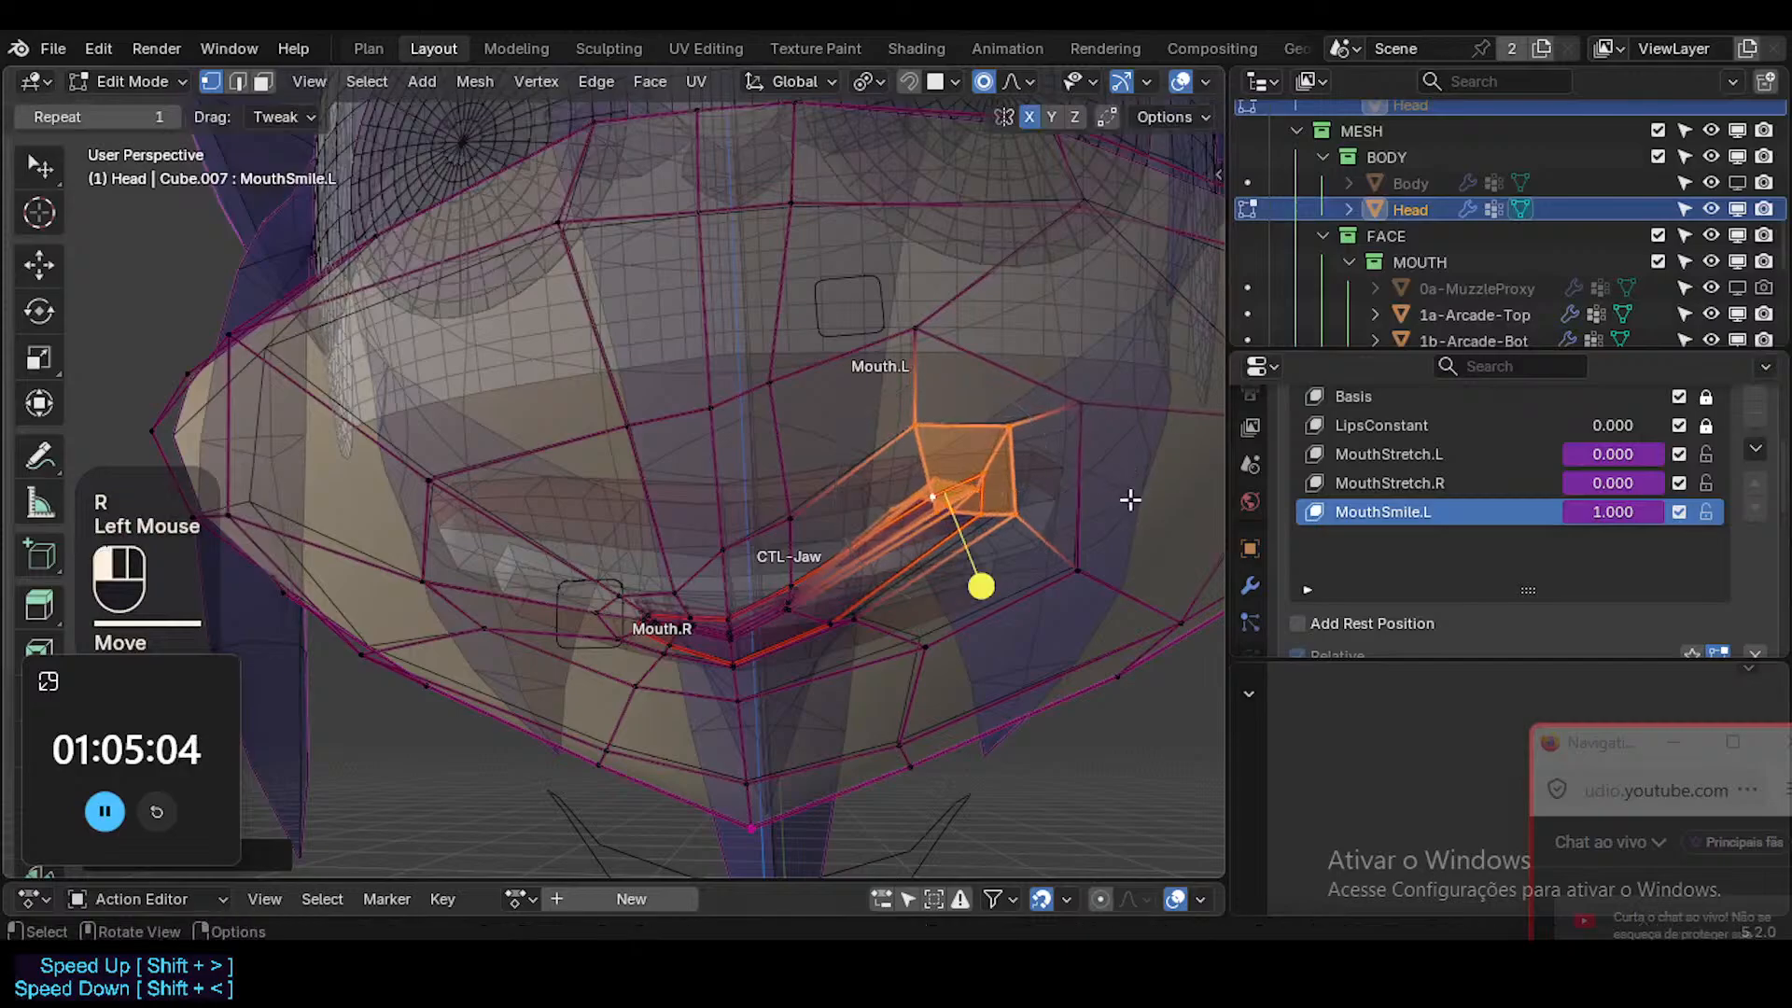
pyautogui.press('g')
pyautogui.keyDown('shift'); pyautogui.click(1100, 559); pyautogui.keyUp('shift')
pyautogui.press('g')
pyautogui.keyDown('shift'); pyautogui.click(971, 588); pyautogui.keyUp('shift')
# Extend the selection along the raised half of the lips, then rotate, smooth and shift those vertices toward the muzzle's center.
pyautogui.press('c')
pyautogui.click(880, 648)
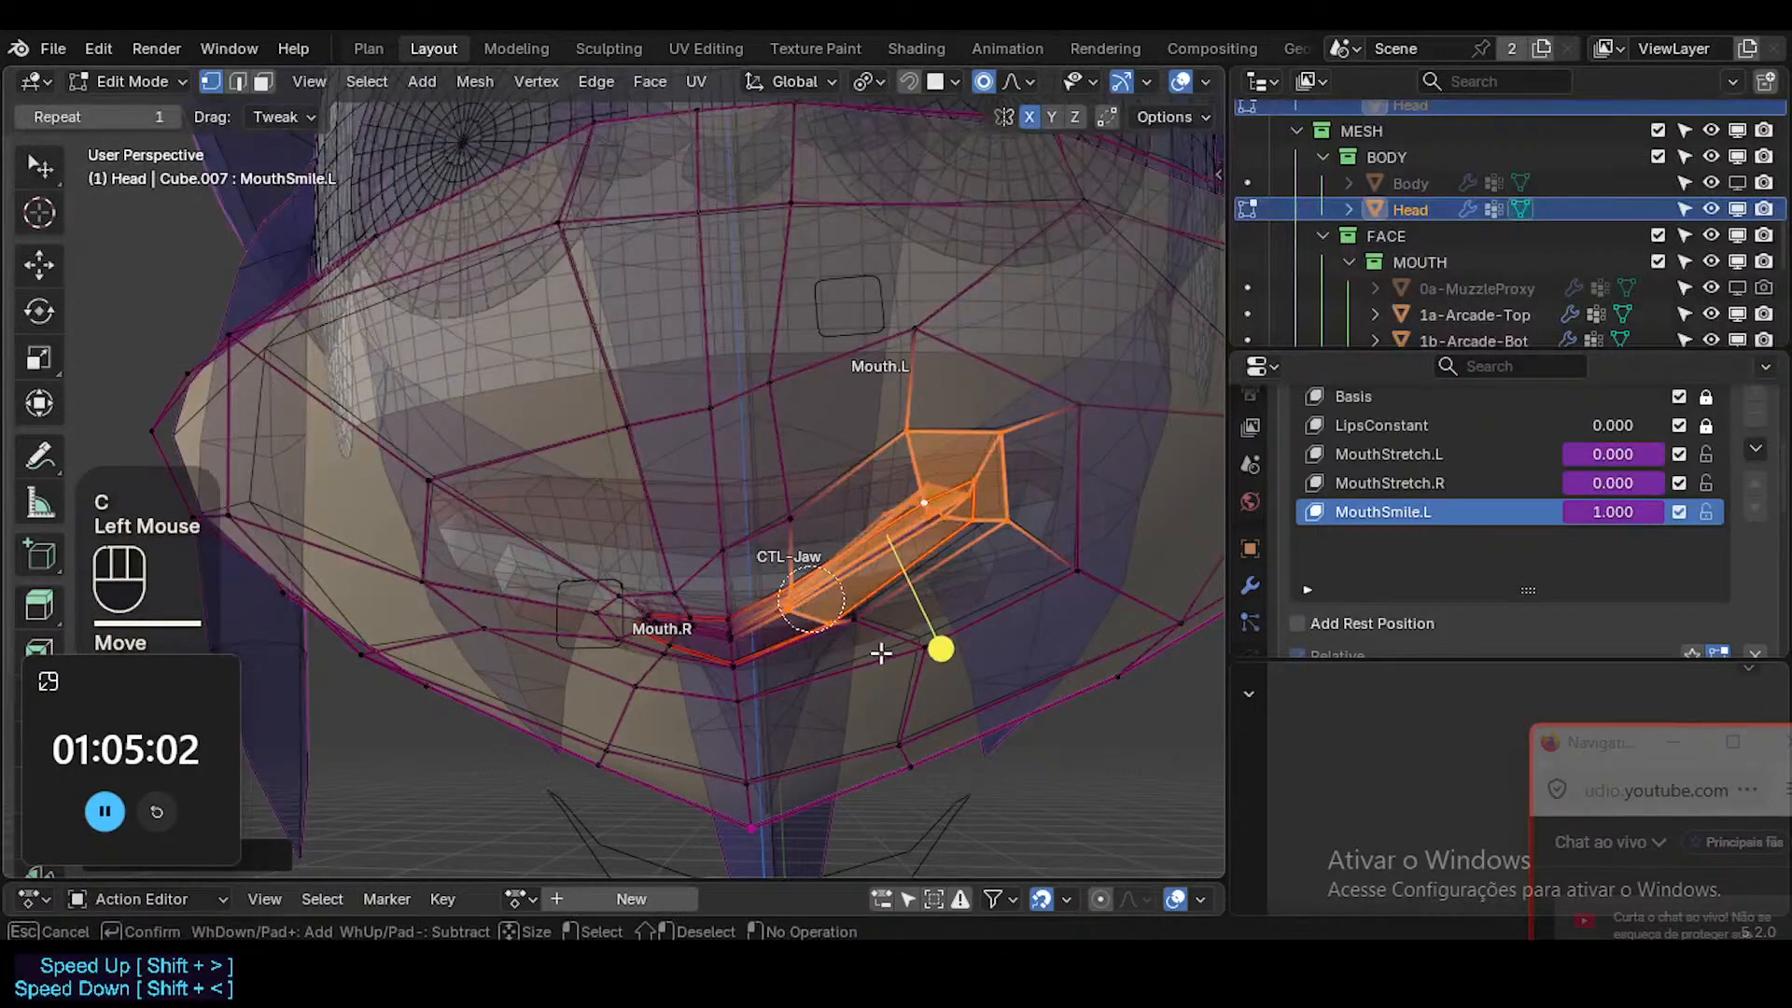
pyautogui.rightClick(880, 648)
pyautogui.press('g')
pyautogui.keyDown('shift'); pyautogui.click(962, 620); pyautogui.keyUp('shift')
pyautogui.press('r')
pyautogui.click(944, 640)
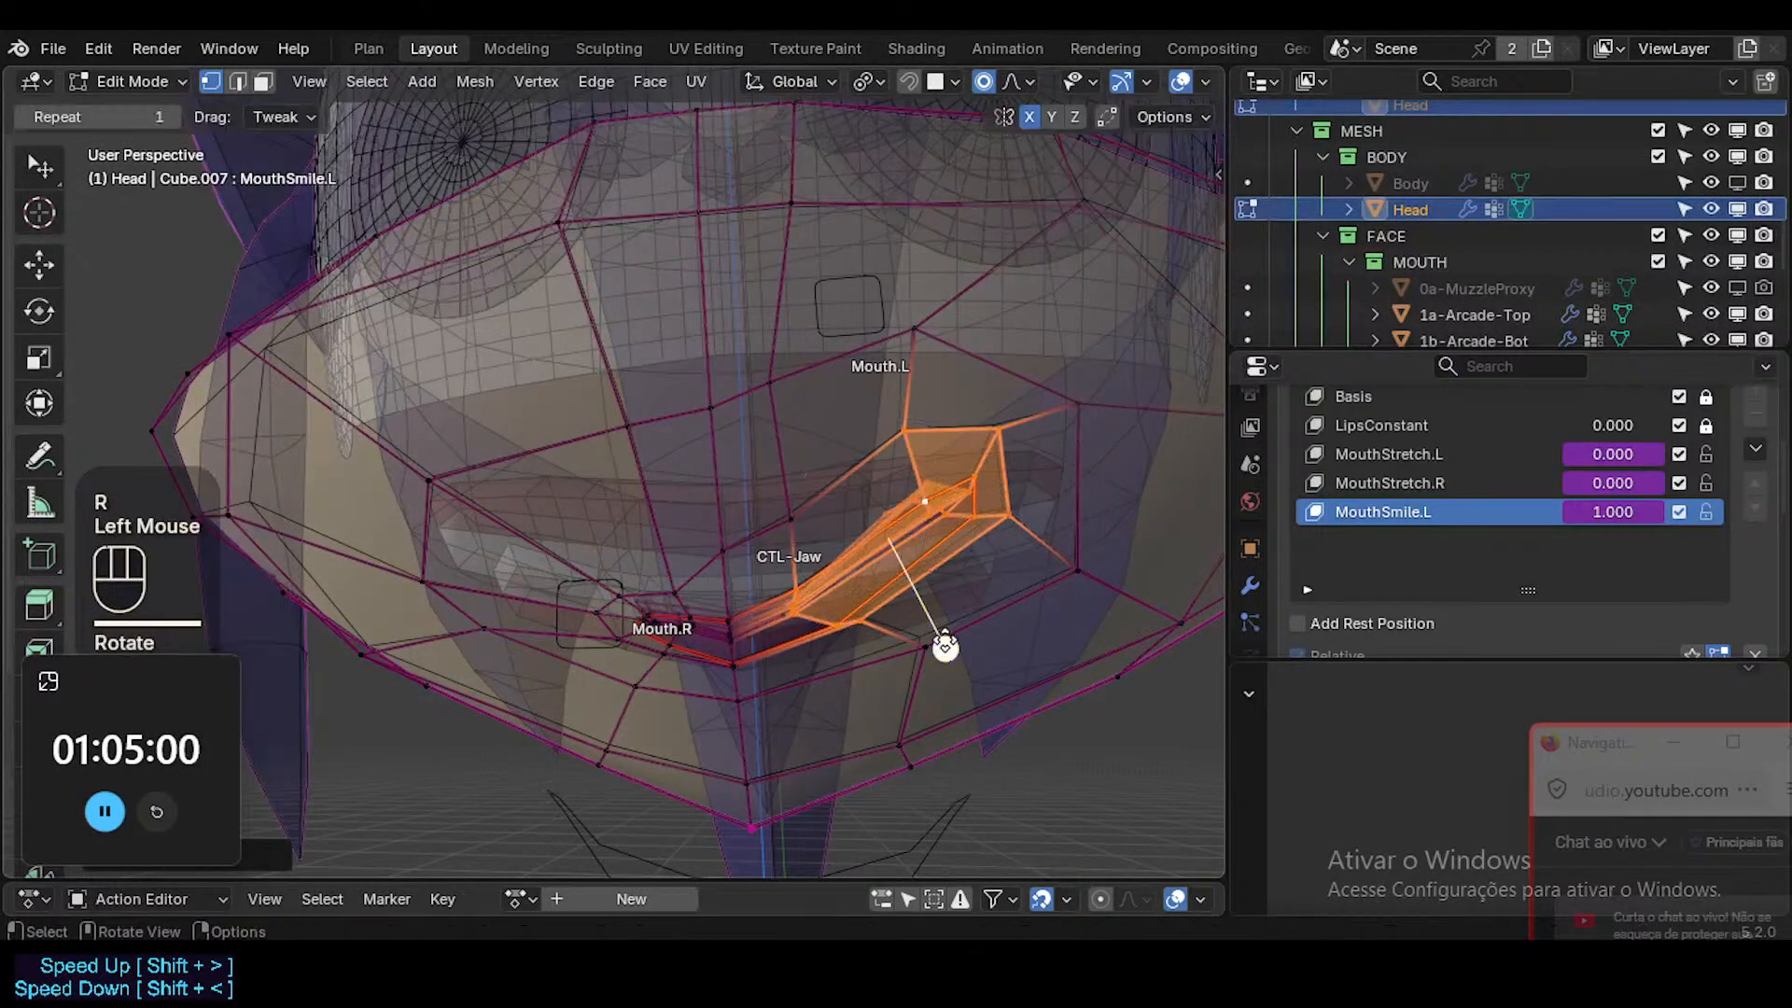
pyautogui.click(995, 668)
pyautogui.press('g')
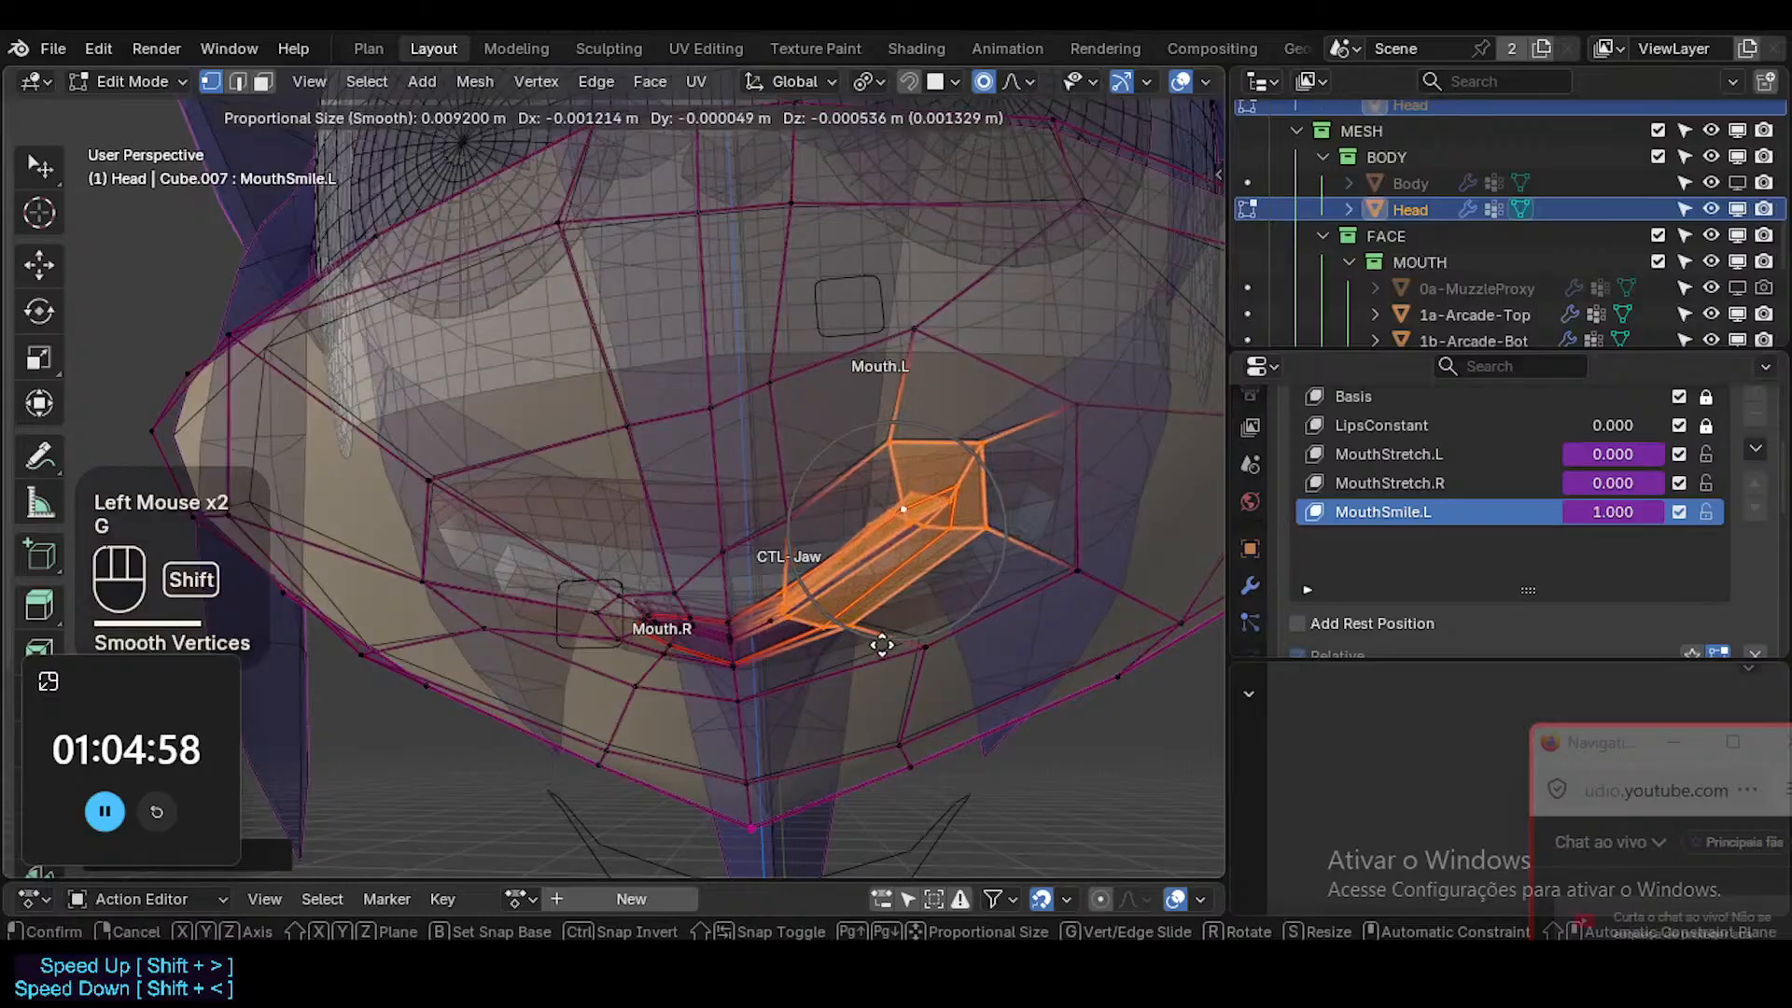
pyautogui.keyDown('shift'); pyautogui.click(924, 652); pyautogui.keyUp('shift')
# Reselect only the raised mouth-corner vertices, move them inward and down, and turn X-ray off.
pyautogui.hotkey('alt', 'a')
pyautogui.press('c')
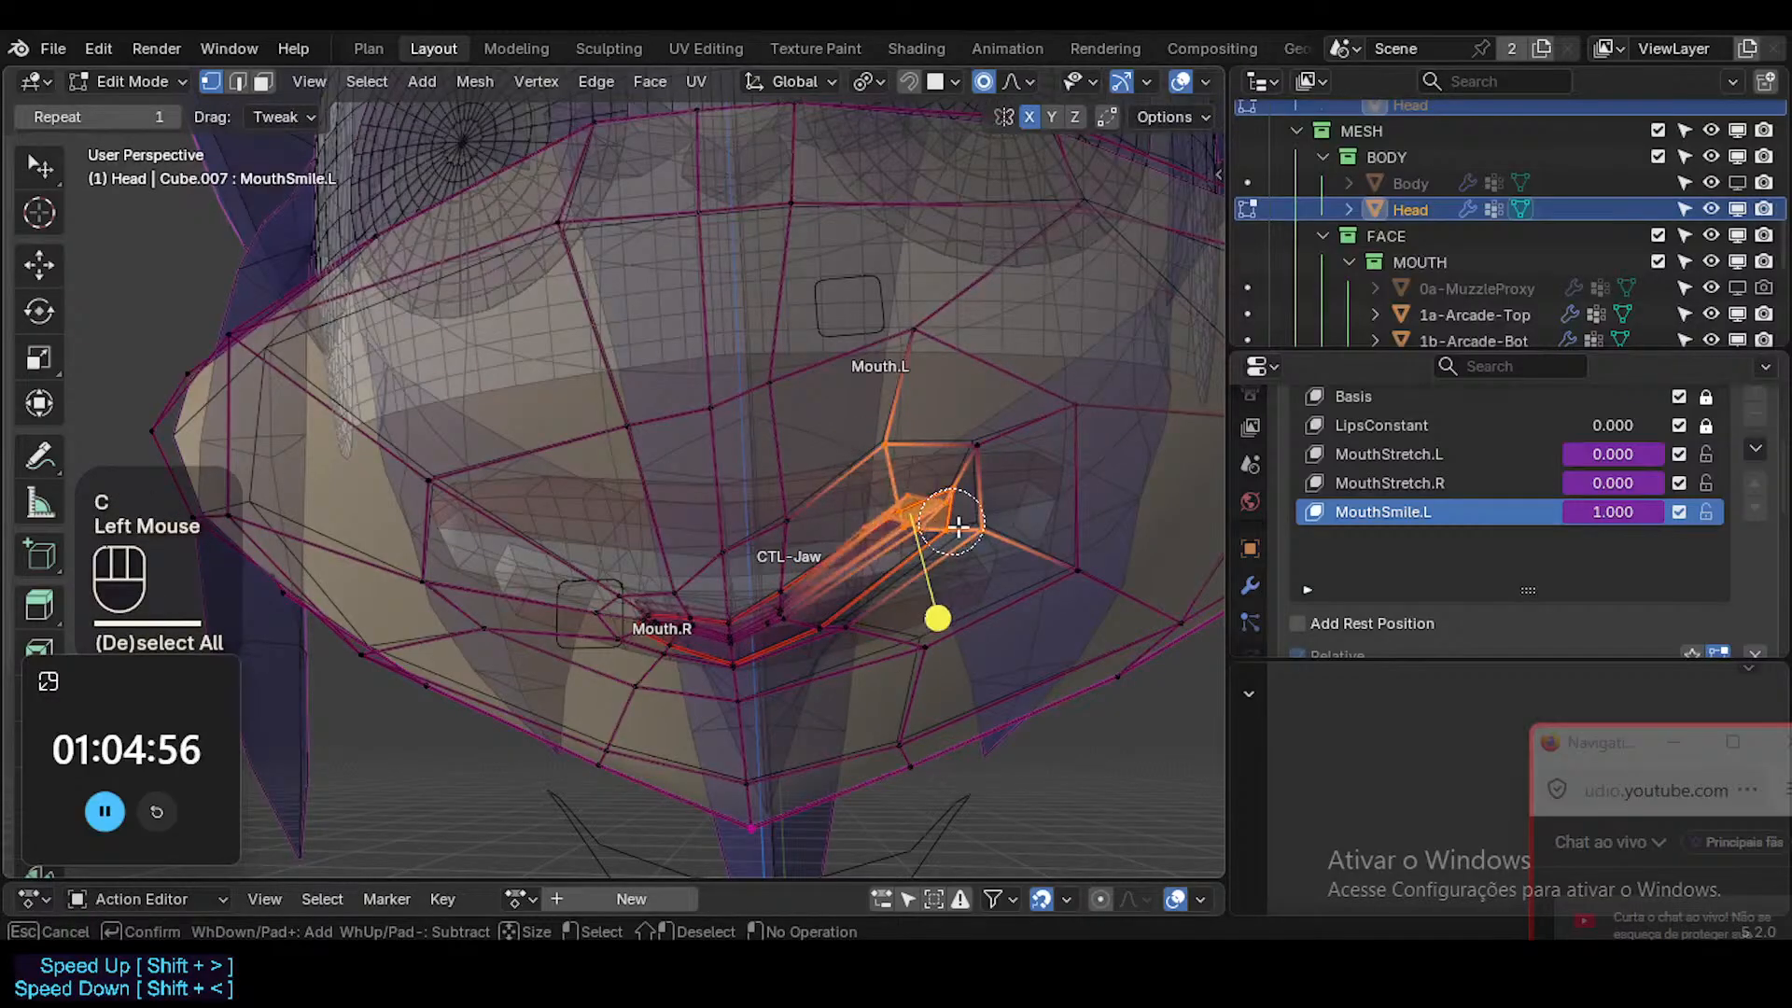
pyautogui.rightClick(964, 504)
pyautogui.press('c')
pyautogui.click(983, 468)
pyautogui.rightClick(984, 483)
pyautogui.press('g')
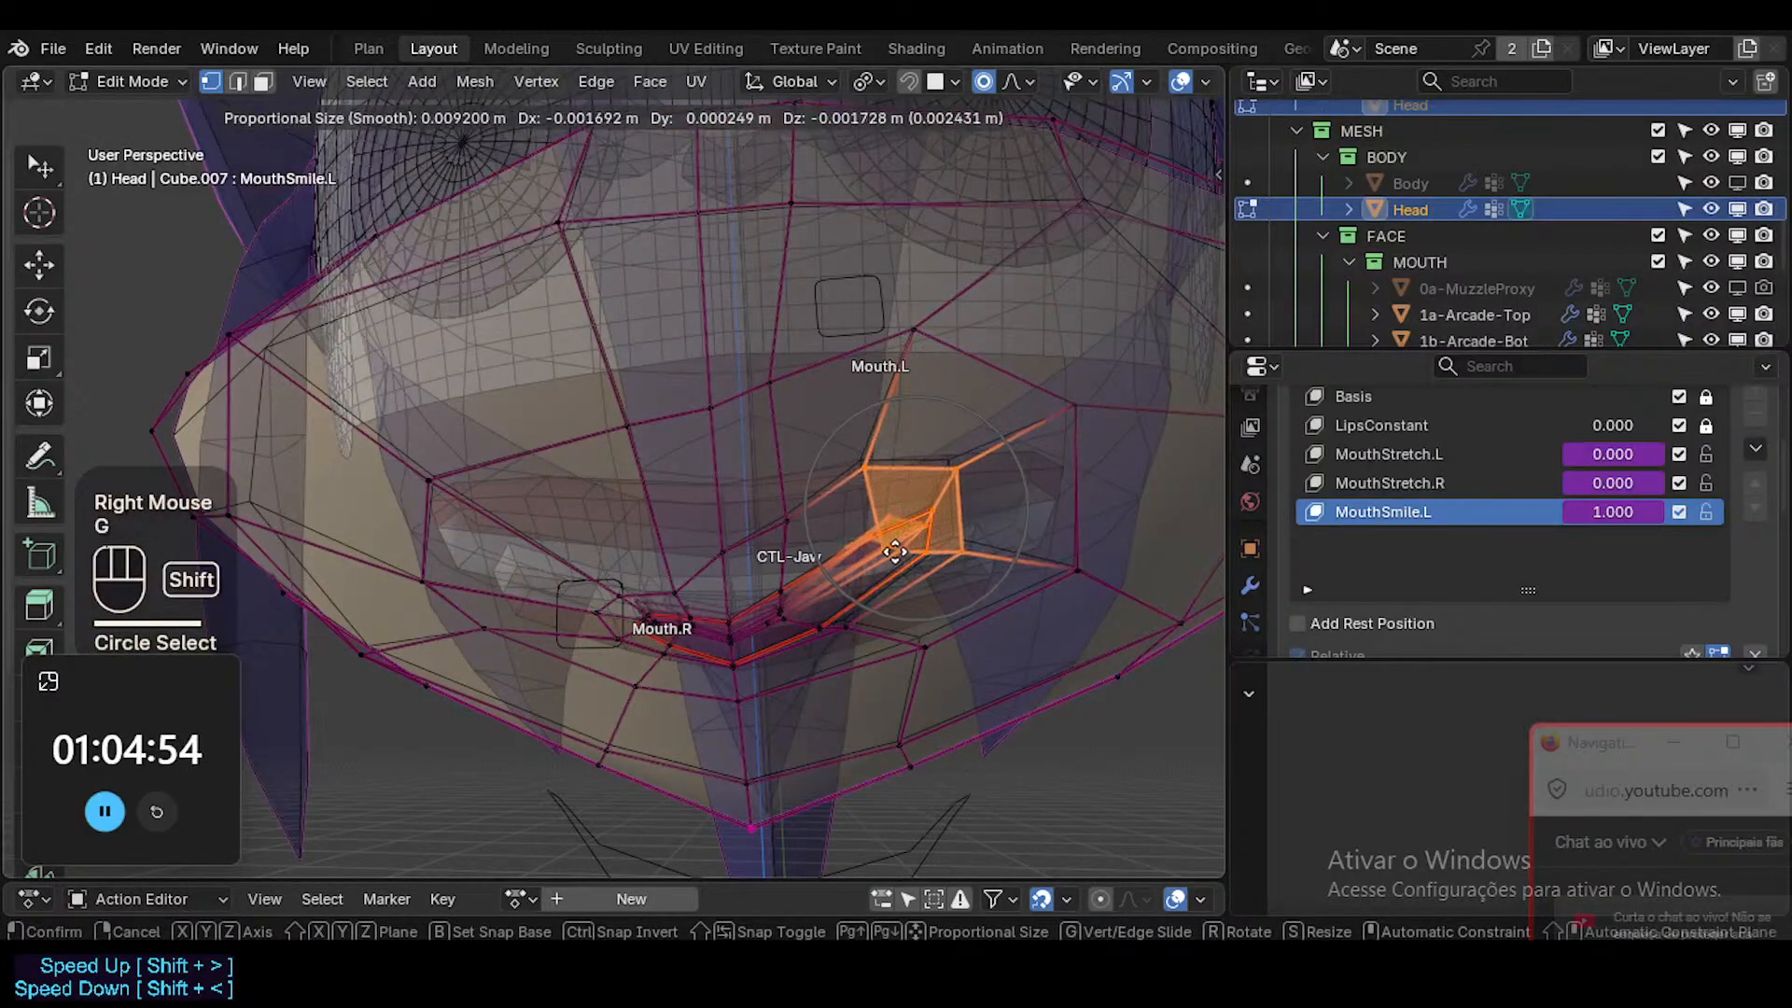
pyautogui.keyDown('shift'); pyautogui.click(891, 560); pyautogui.keyUp('shift')
pyautogui.hotkey('alt', 'z')
pyautogui.hotkey('alt', 'a')
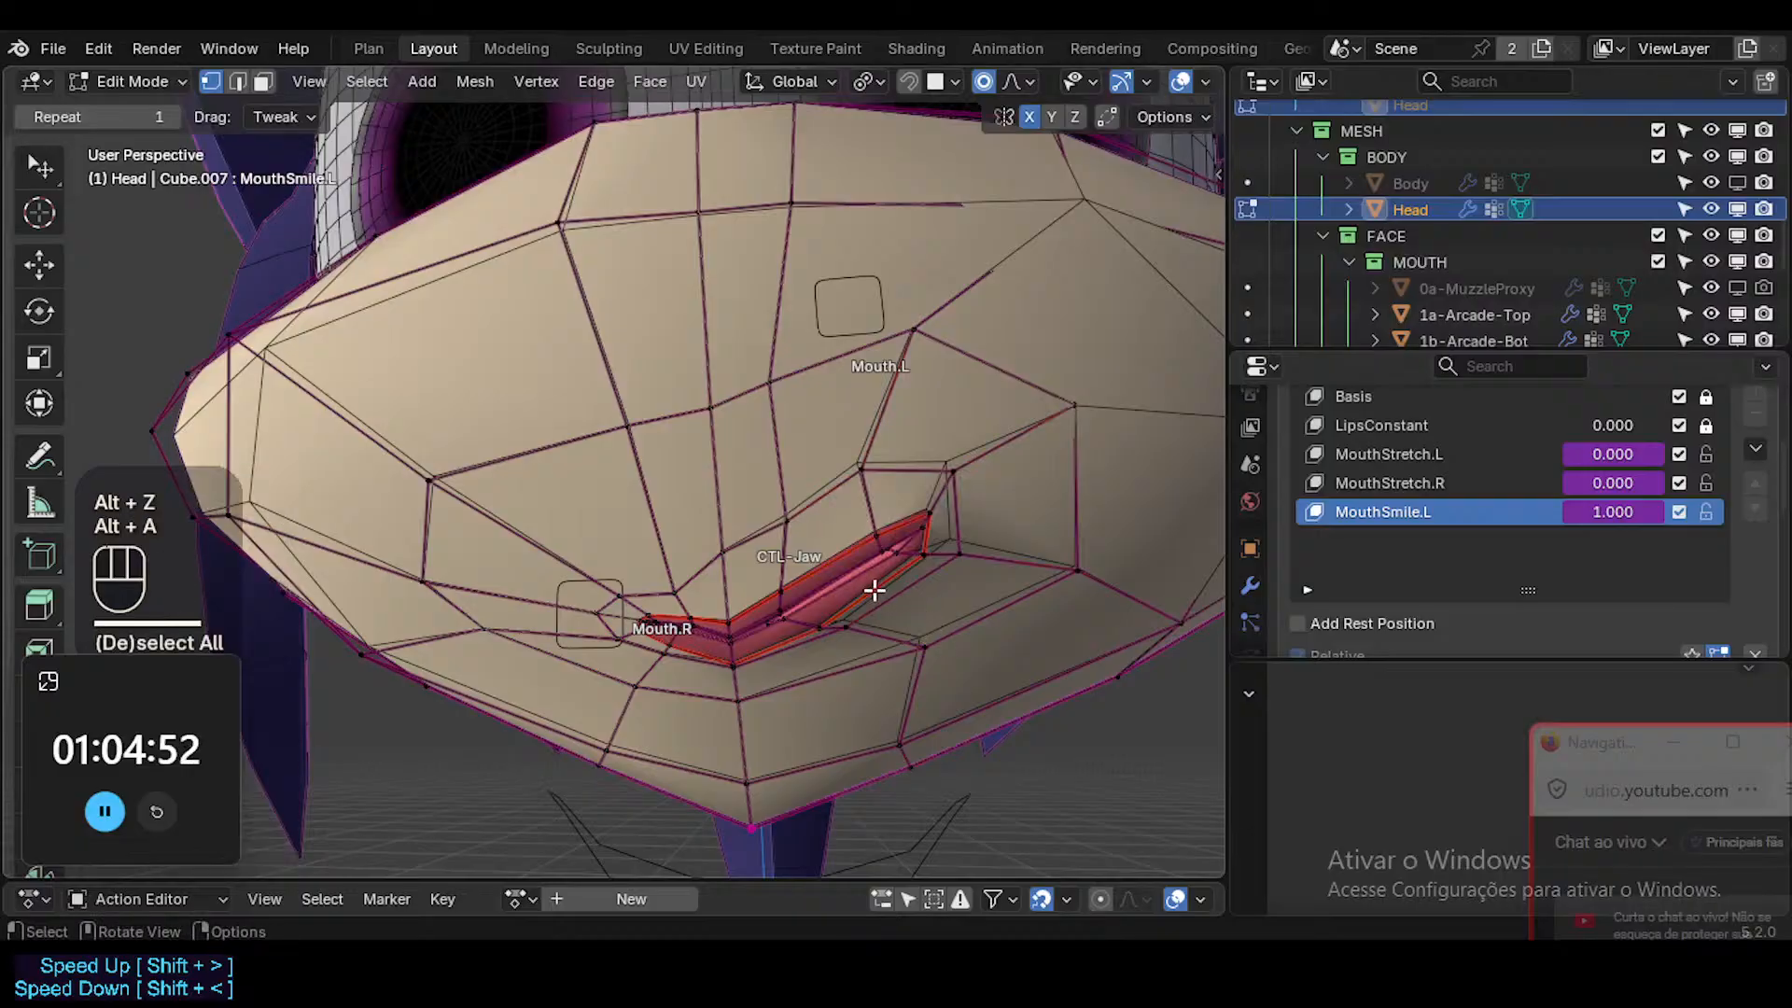
# In face selection, pick the lower-lip face on the raised side and slightly move and rotate it.
pyautogui.press('3')
pyautogui.click(866, 586)
pyautogui.press('g')
pyautogui.keyDown('shift'); pyautogui.click(997, 554); pyautogui.keyUp('shift')
pyautogui.press('r')
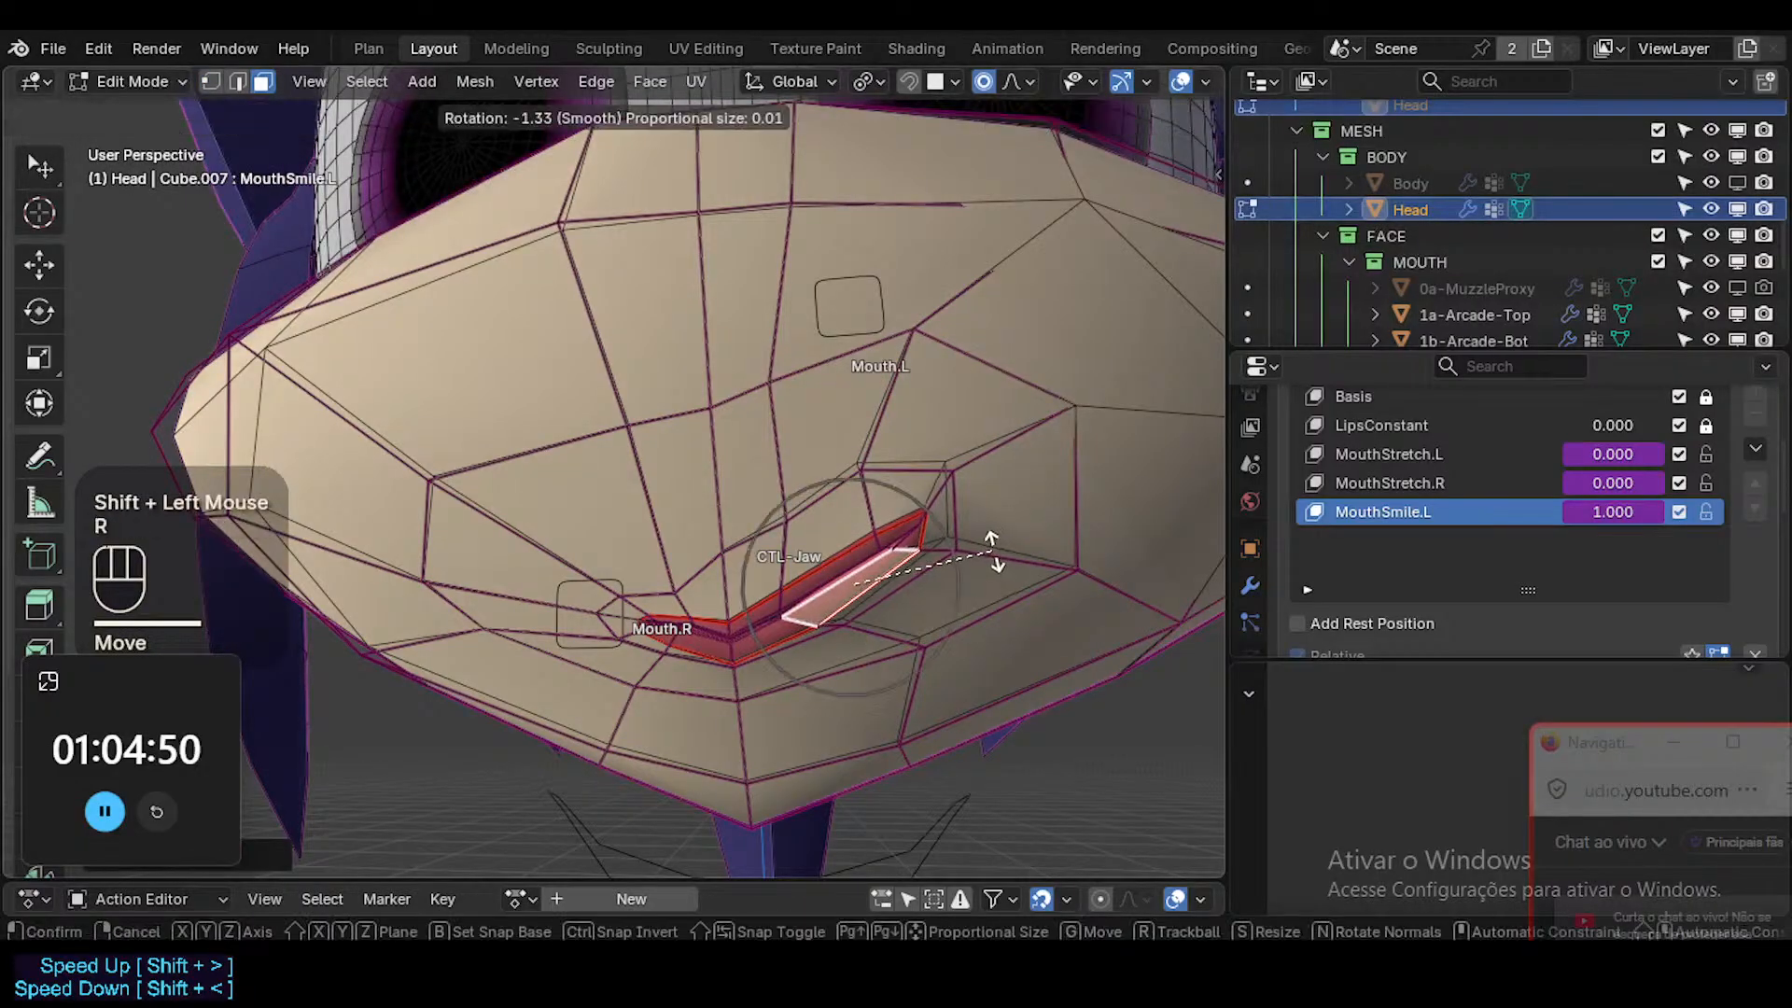
pyautogui.click(992, 541)
# Circle-select the cheek faces around the raised mouth corner as well, and move and rotate them slightly.
pyautogui.press('c')
pyautogui.moveTo(990, 536); pyautogui.dragTo(923, 560)
pyautogui.rightClick(924, 560)
pyautogui.press('g')
pyautogui.keyDown('shift'); pyautogui.click(912, 632); pyautogui.keyUp('shift')
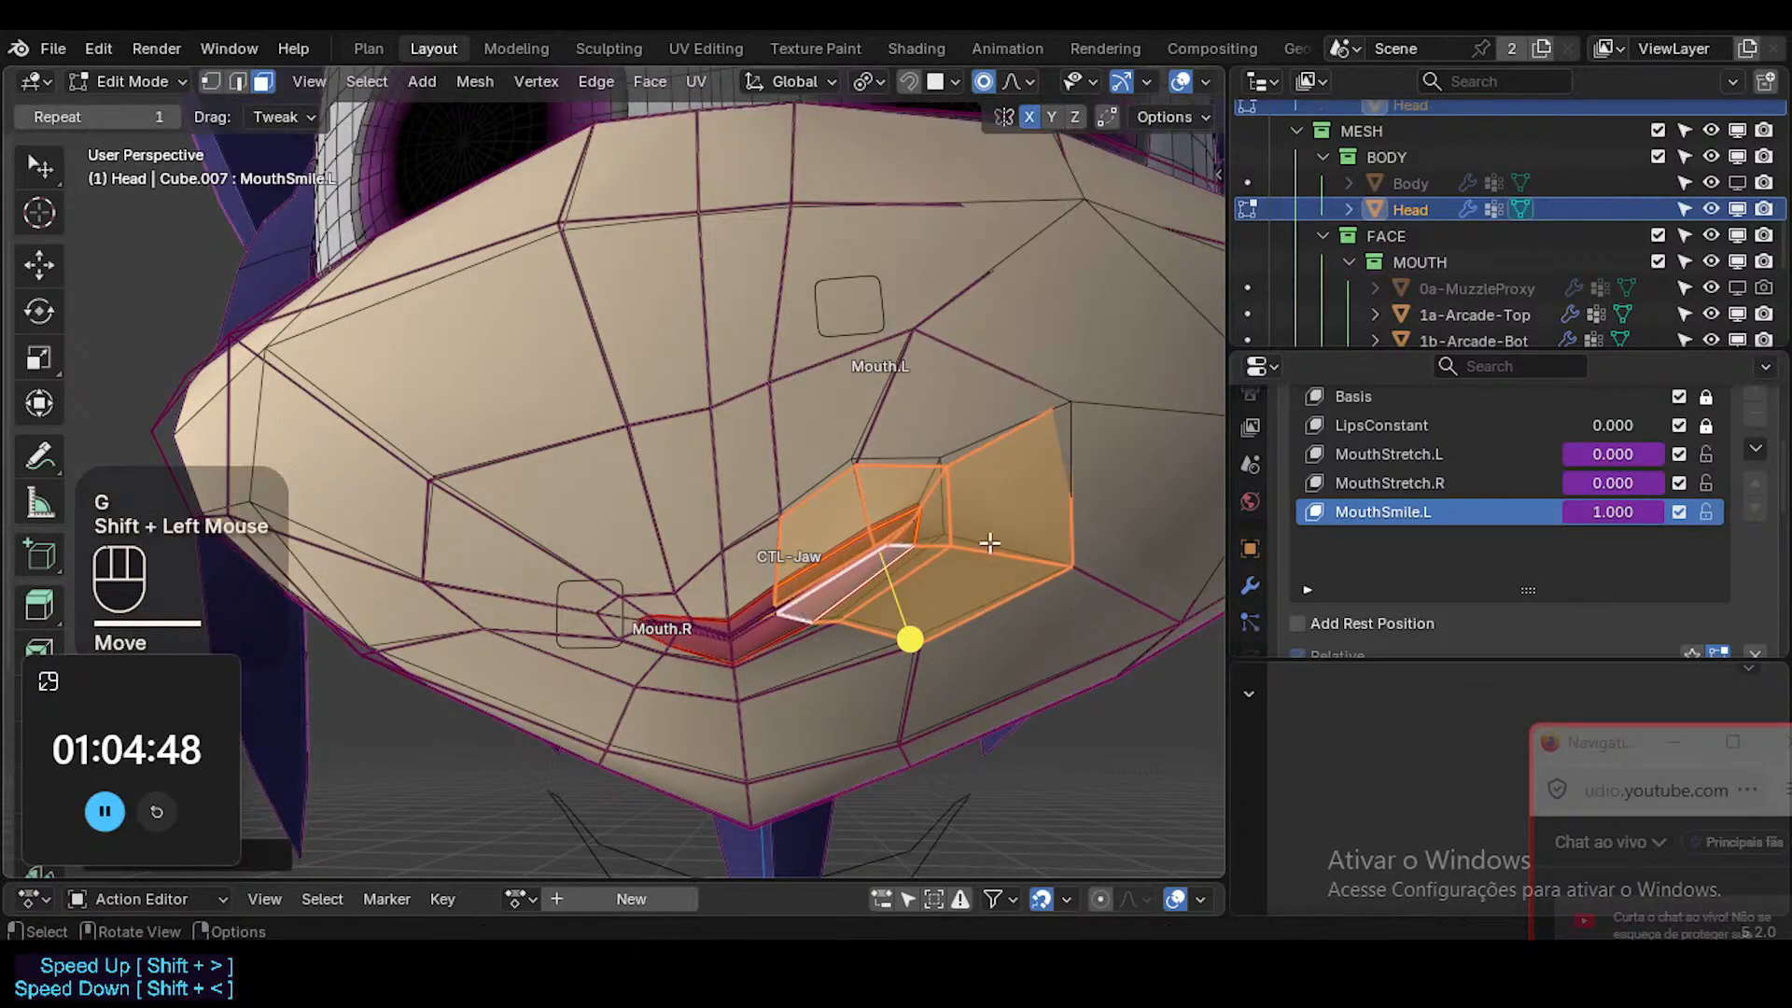
pyautogui.press('r')
pyautogui.click(912, 634)
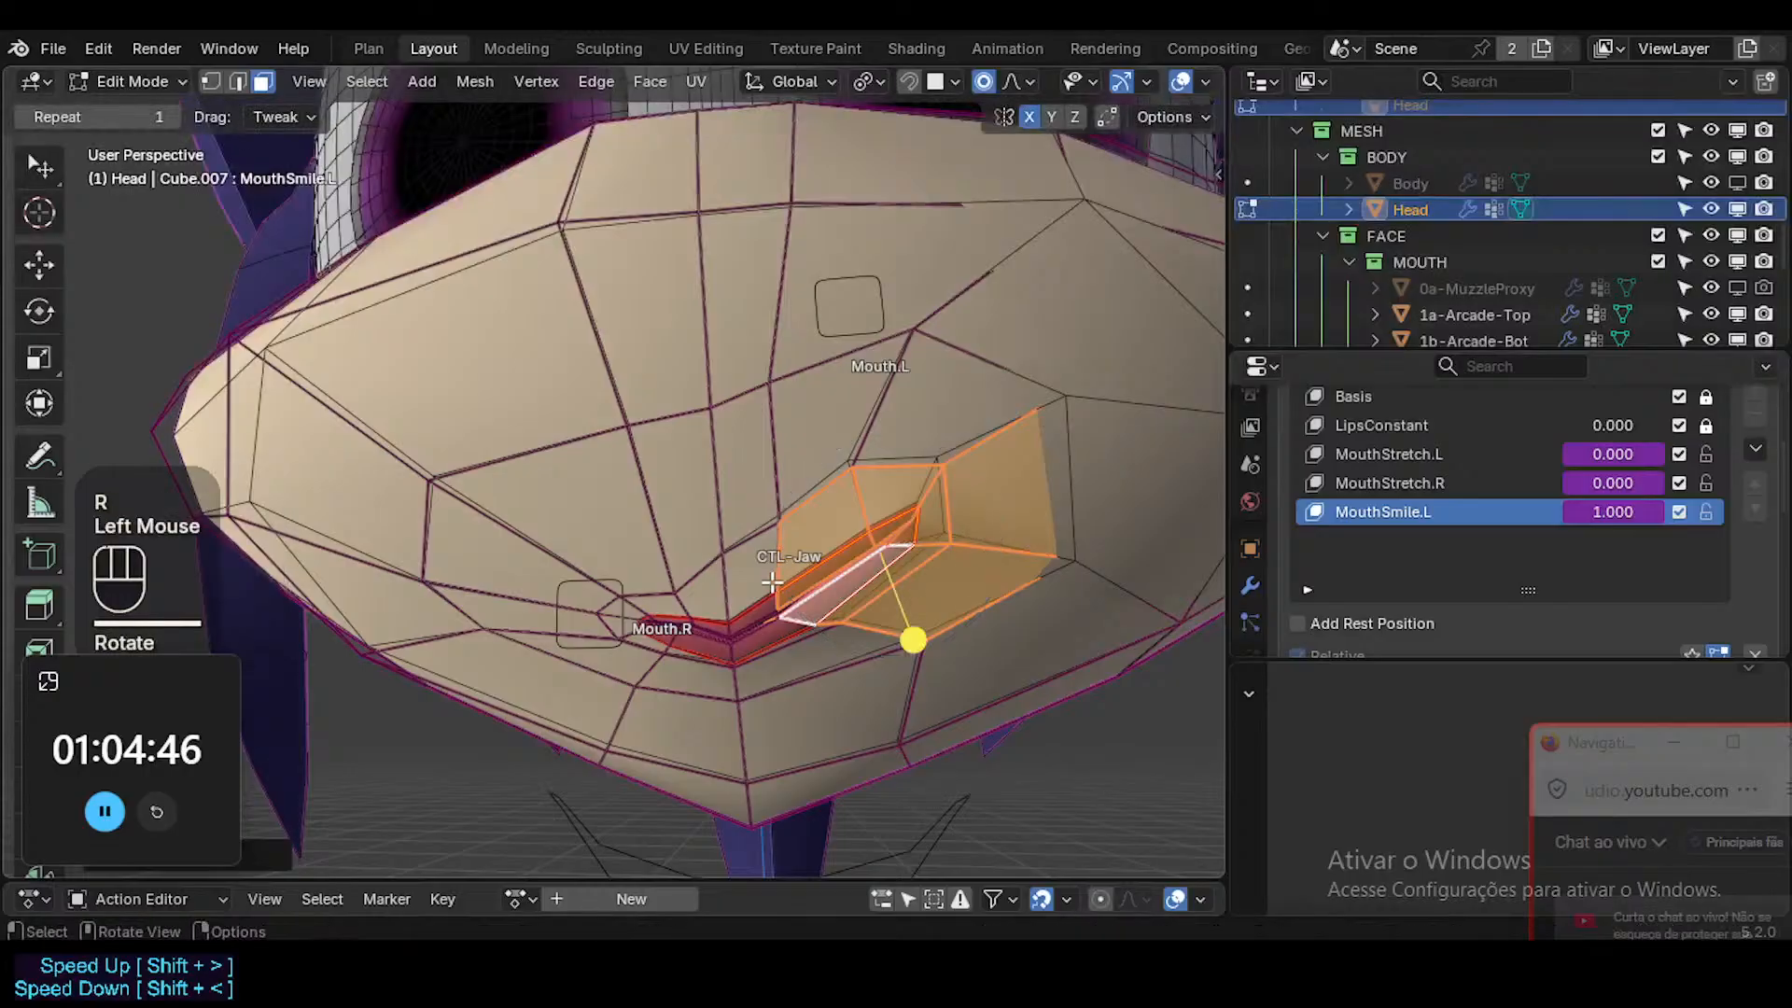
# In edge selection, select the upper-lip edge beside the mouth's center and rotate it slightly.
pyautogui.press('2')
pyautogui.click(882, 573)
pyautogui.press('r')
pyautogui.click(885, 571)
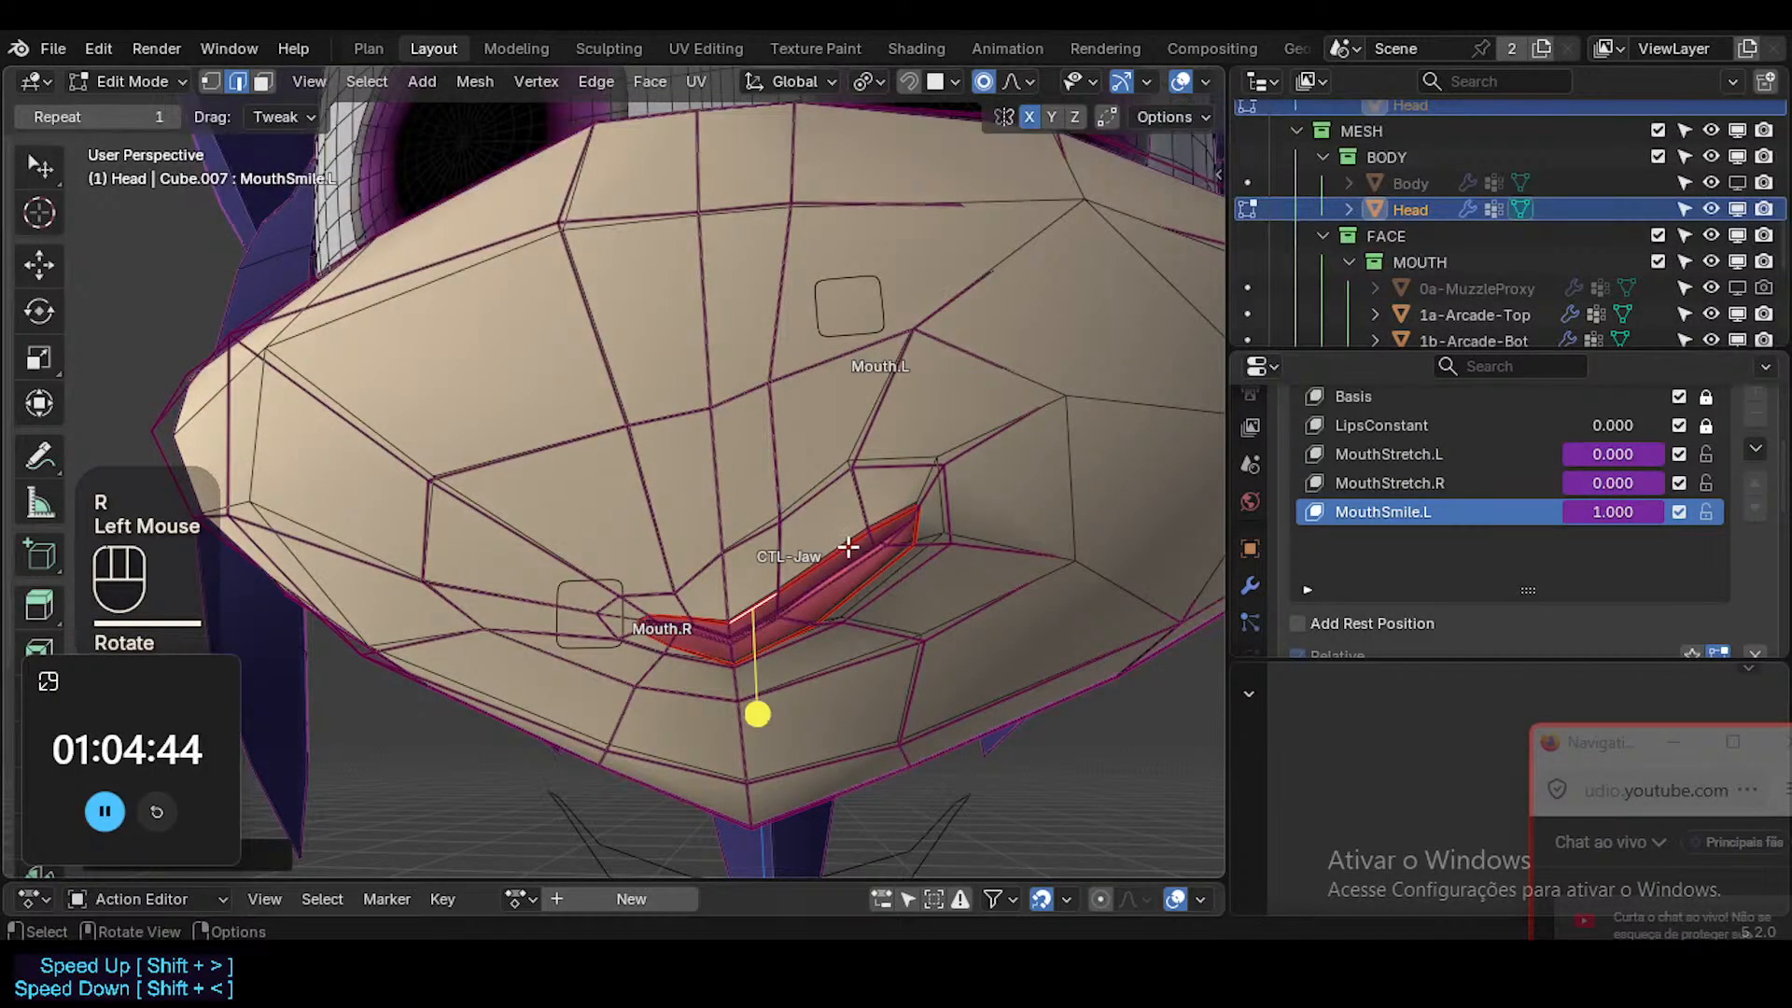
# Select the two small lip faces at the raised mouth corner, then rotate them and move them up and inward.
pyautogui.press('3')
pyautogui.click(898, 524)
pyautogui.keyDown('shift'); pyautogui.click(903, 535); pyautogui.keyUp('shift')
pyautogui.press('r')
pyautogui.click(1003, 528)
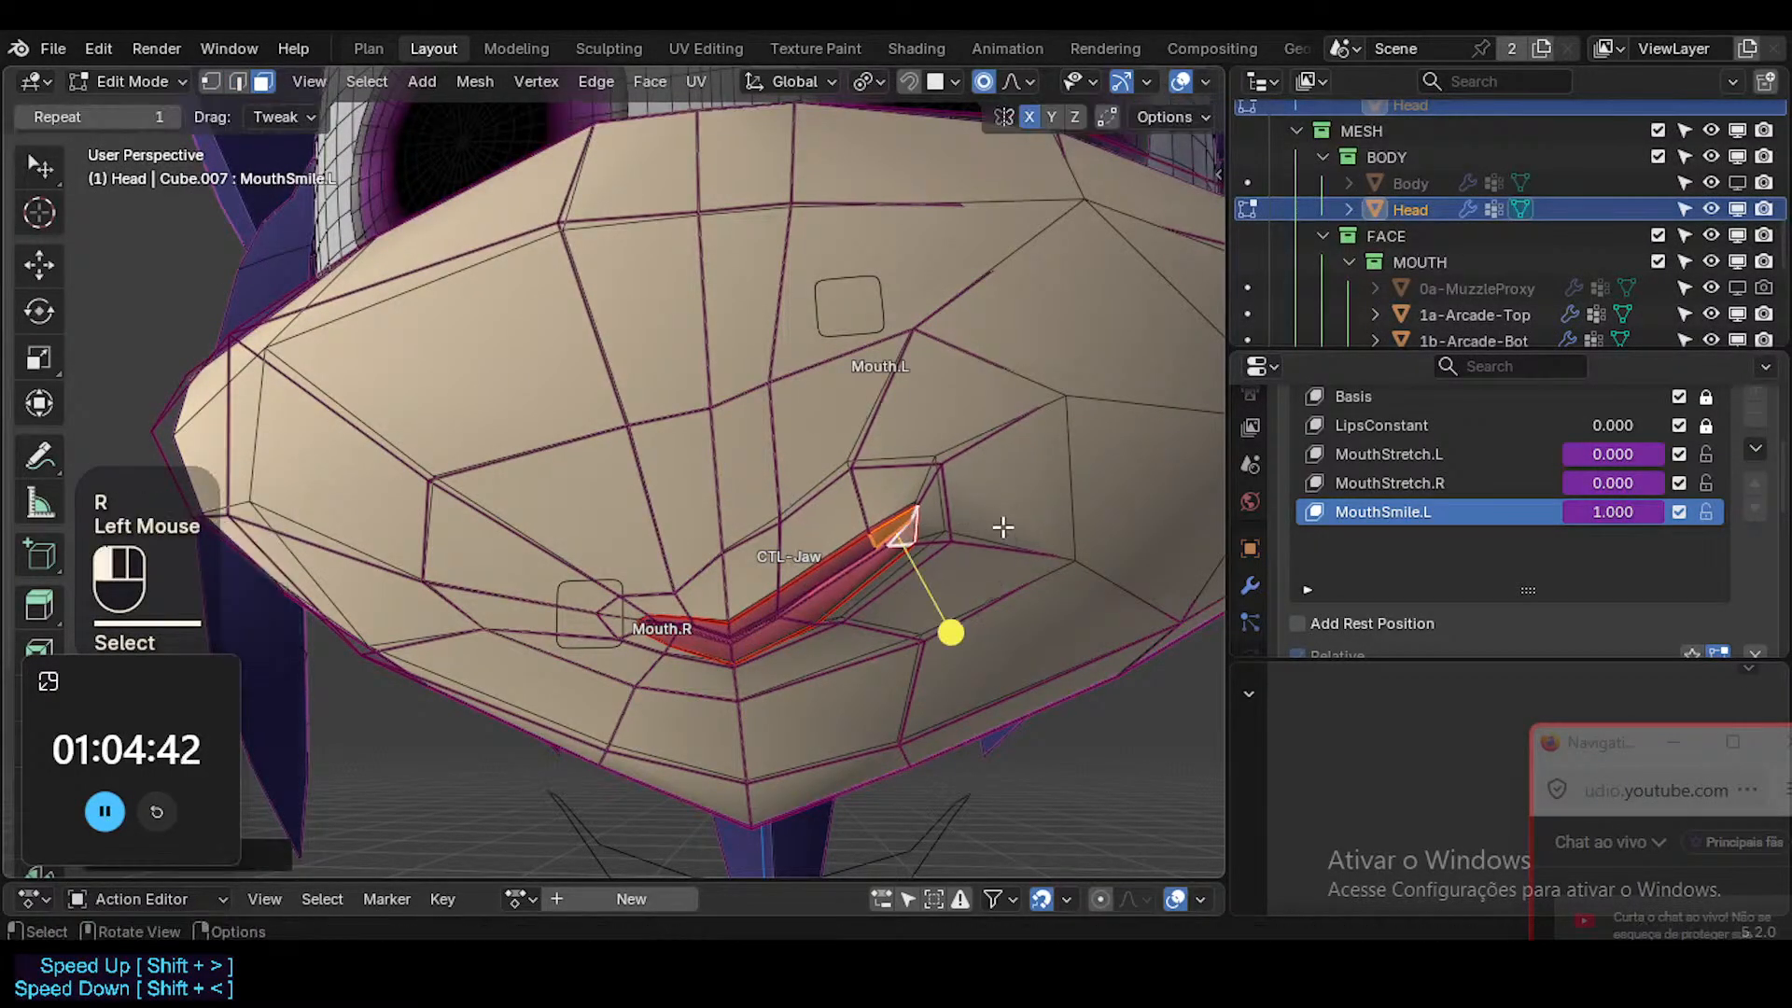
pyautogui.press('g')
pyautogui.keyDown('shift'); pyautogui.click(838, 462); pyautogui.keyUp('shift')
# Nudge the lower-lip face on the raised side up toward the upper lip, and return to vertex selection.
pyautogui.click(851, 561)
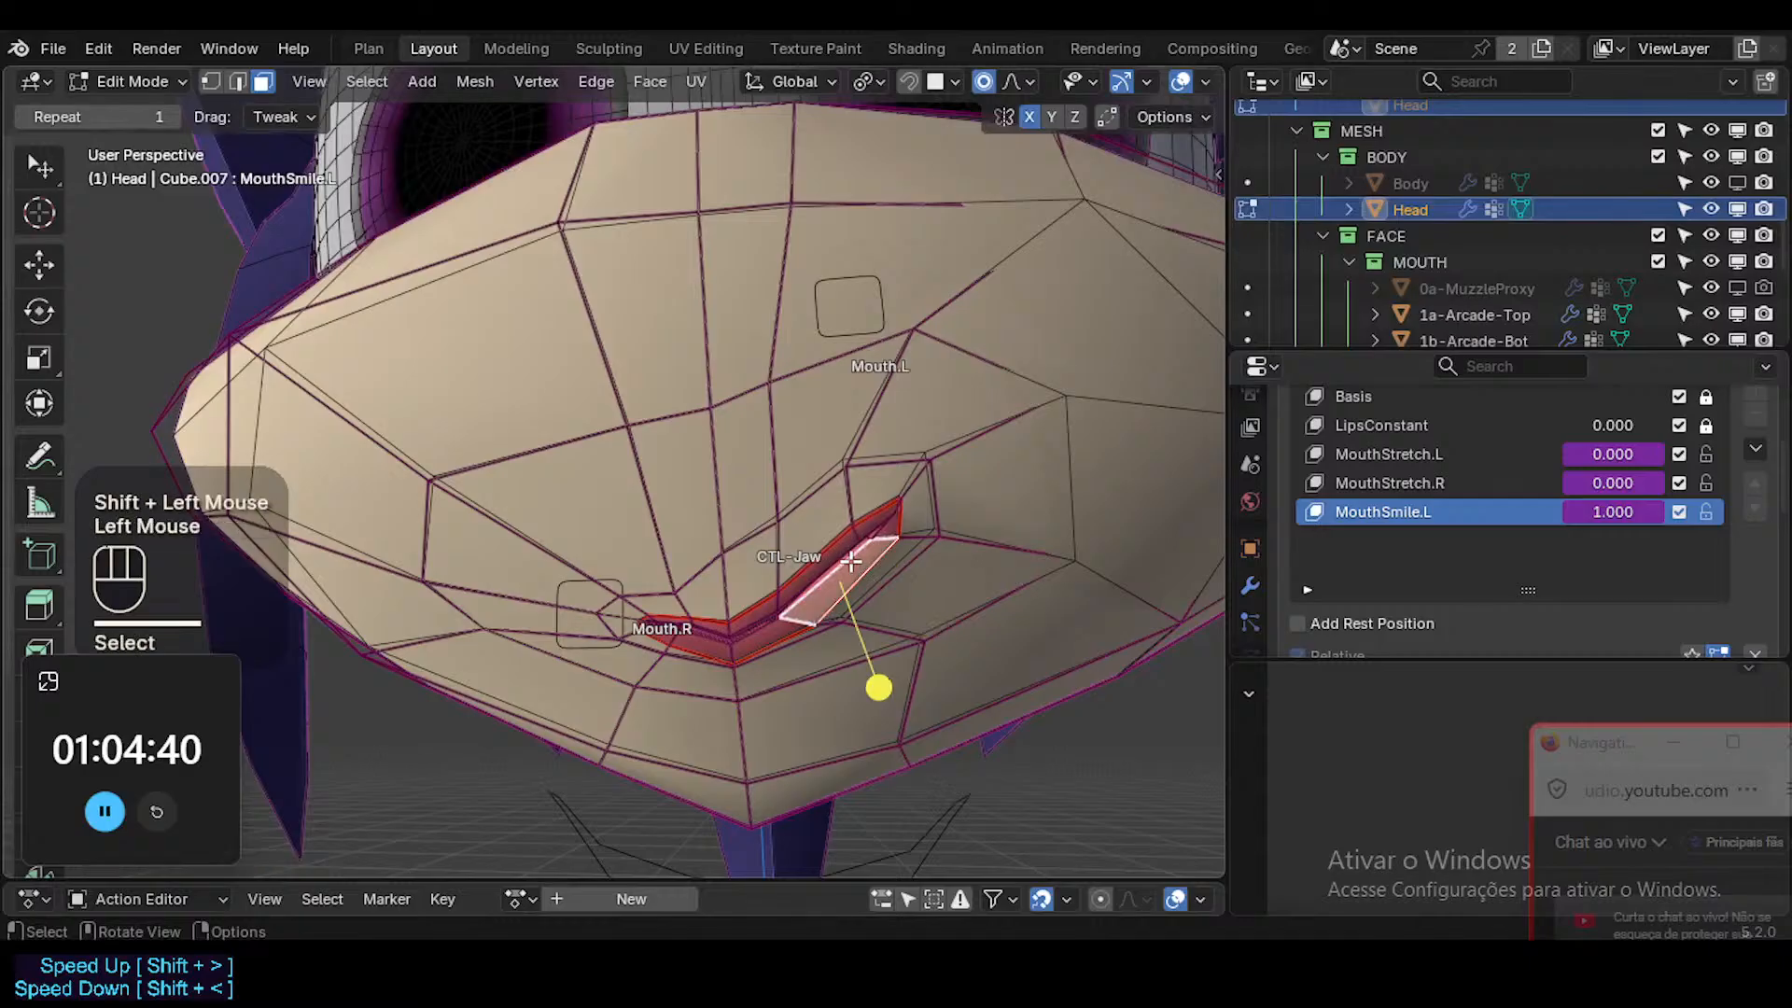
pyautogui.press('g')
pyautogui.keyDown('shift'); pyautogui.click(837, 551); pyautogui.keyUp('shift')
pyautogui.press('g')
pyautogui.keyDown('shift'); pyautogui.click(828, 545); pyautogui.keyUp('shift')
pyautogui.press('1')
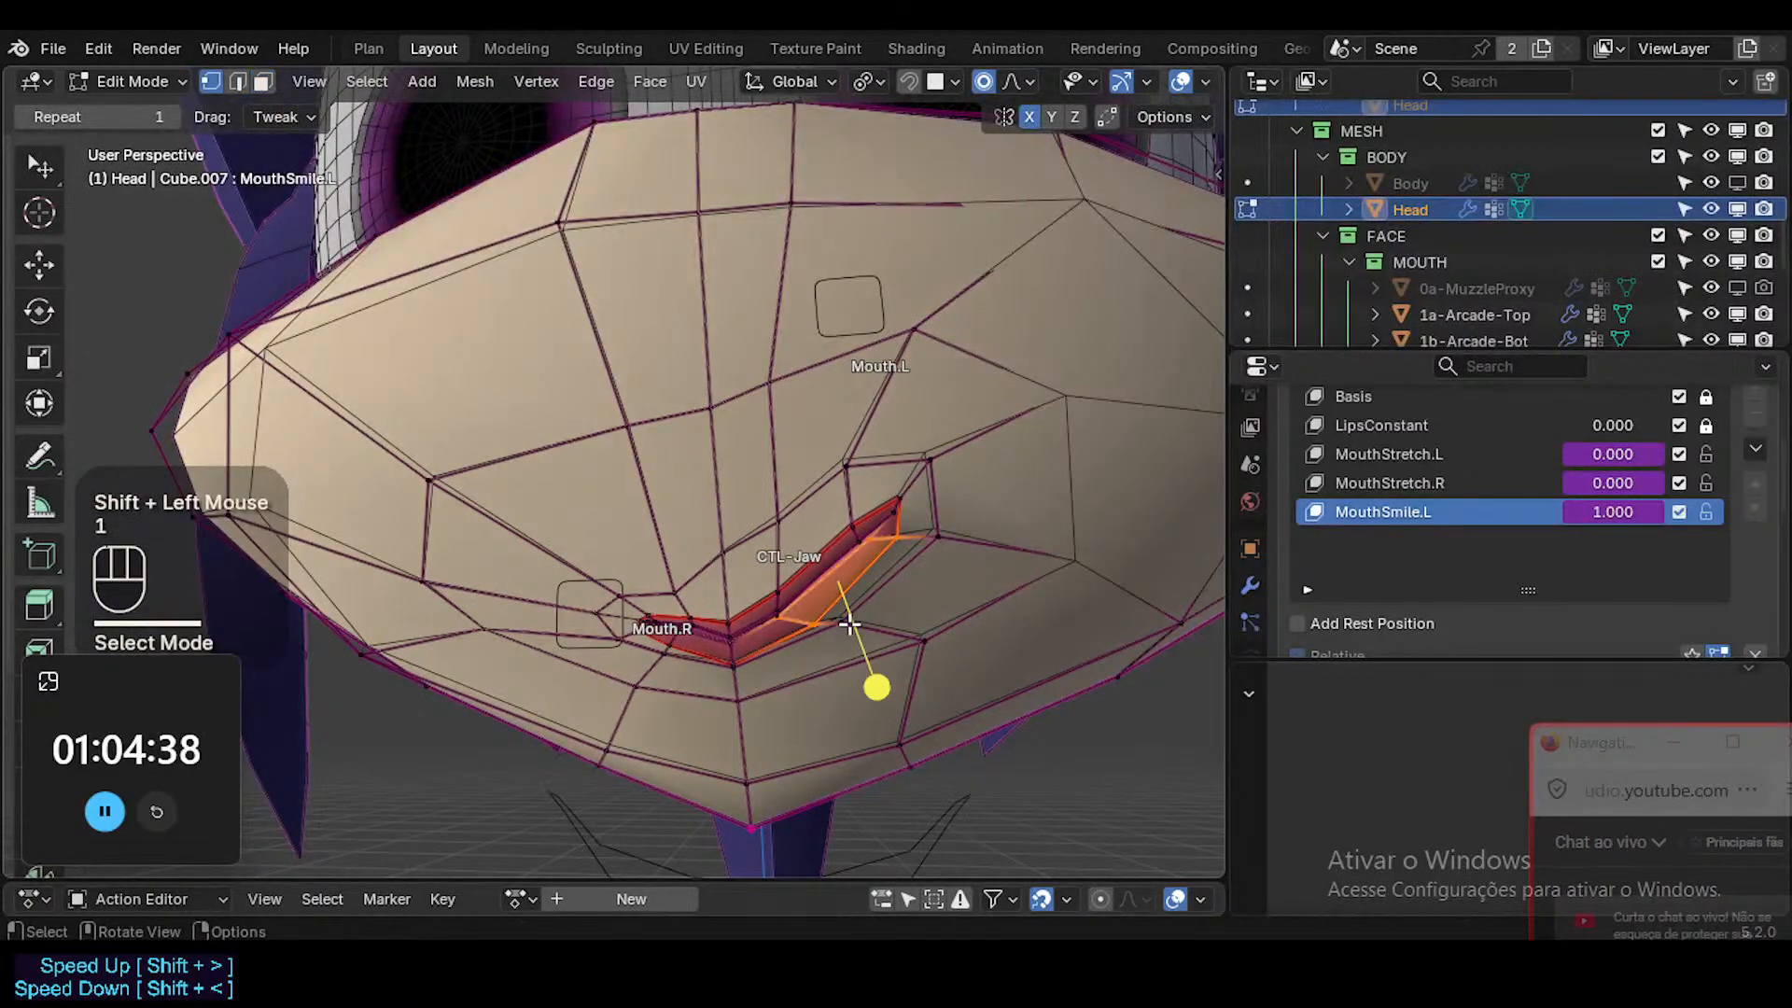
pyautogui.keyDown('shift'); pyautogui.click(847, 622); pyautogui.keyUp('shift')
# Return the Head to Object Mode and hide the viewport overlays to view the smile on the whole face.
pyautogui.press('Tab')
pyautogui.hotkey('shift', 'alt', 'z')
pyautogui.keyDown('ctrl'); pyautogui.moveTo(843, 620); pyautogui.dragTo(1073, 555, button='middle'); pyautogui.keyUp('ctrl')
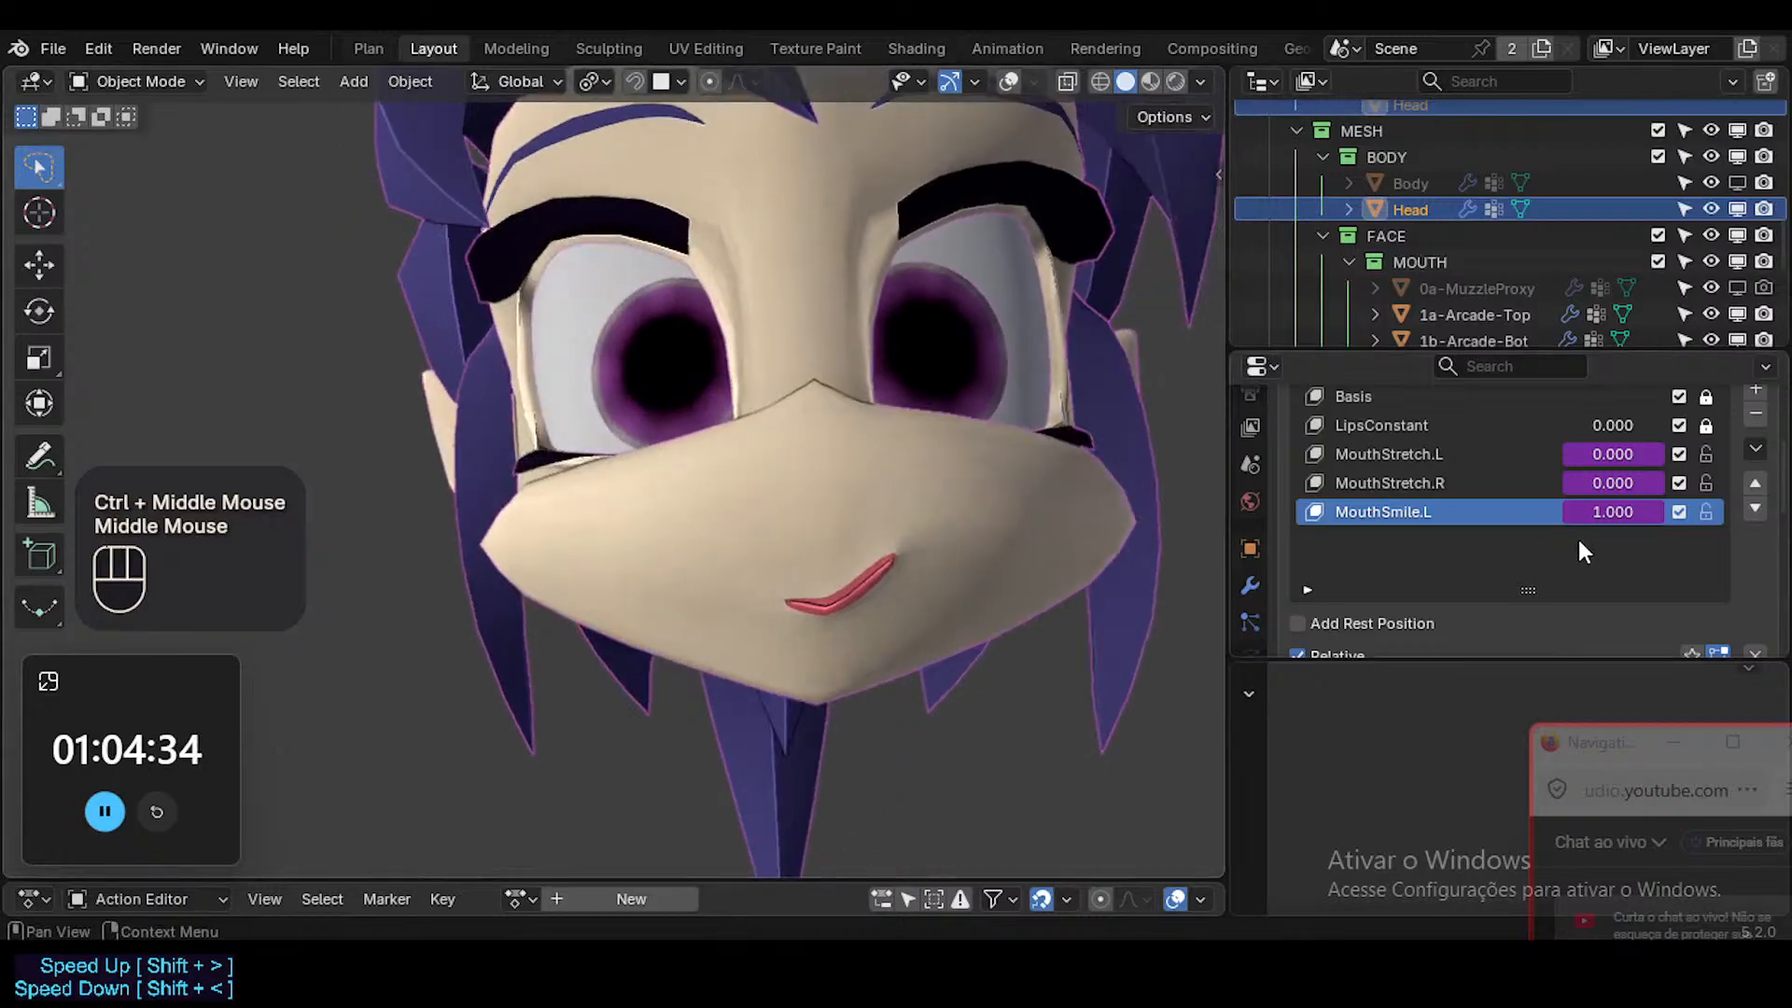
# Temporarily clear MouthSmile.L's vertex group to compare the smile's shape, and restore ?SHK-Face.L.
pyautogui.scroll(-2, 1587, 532)
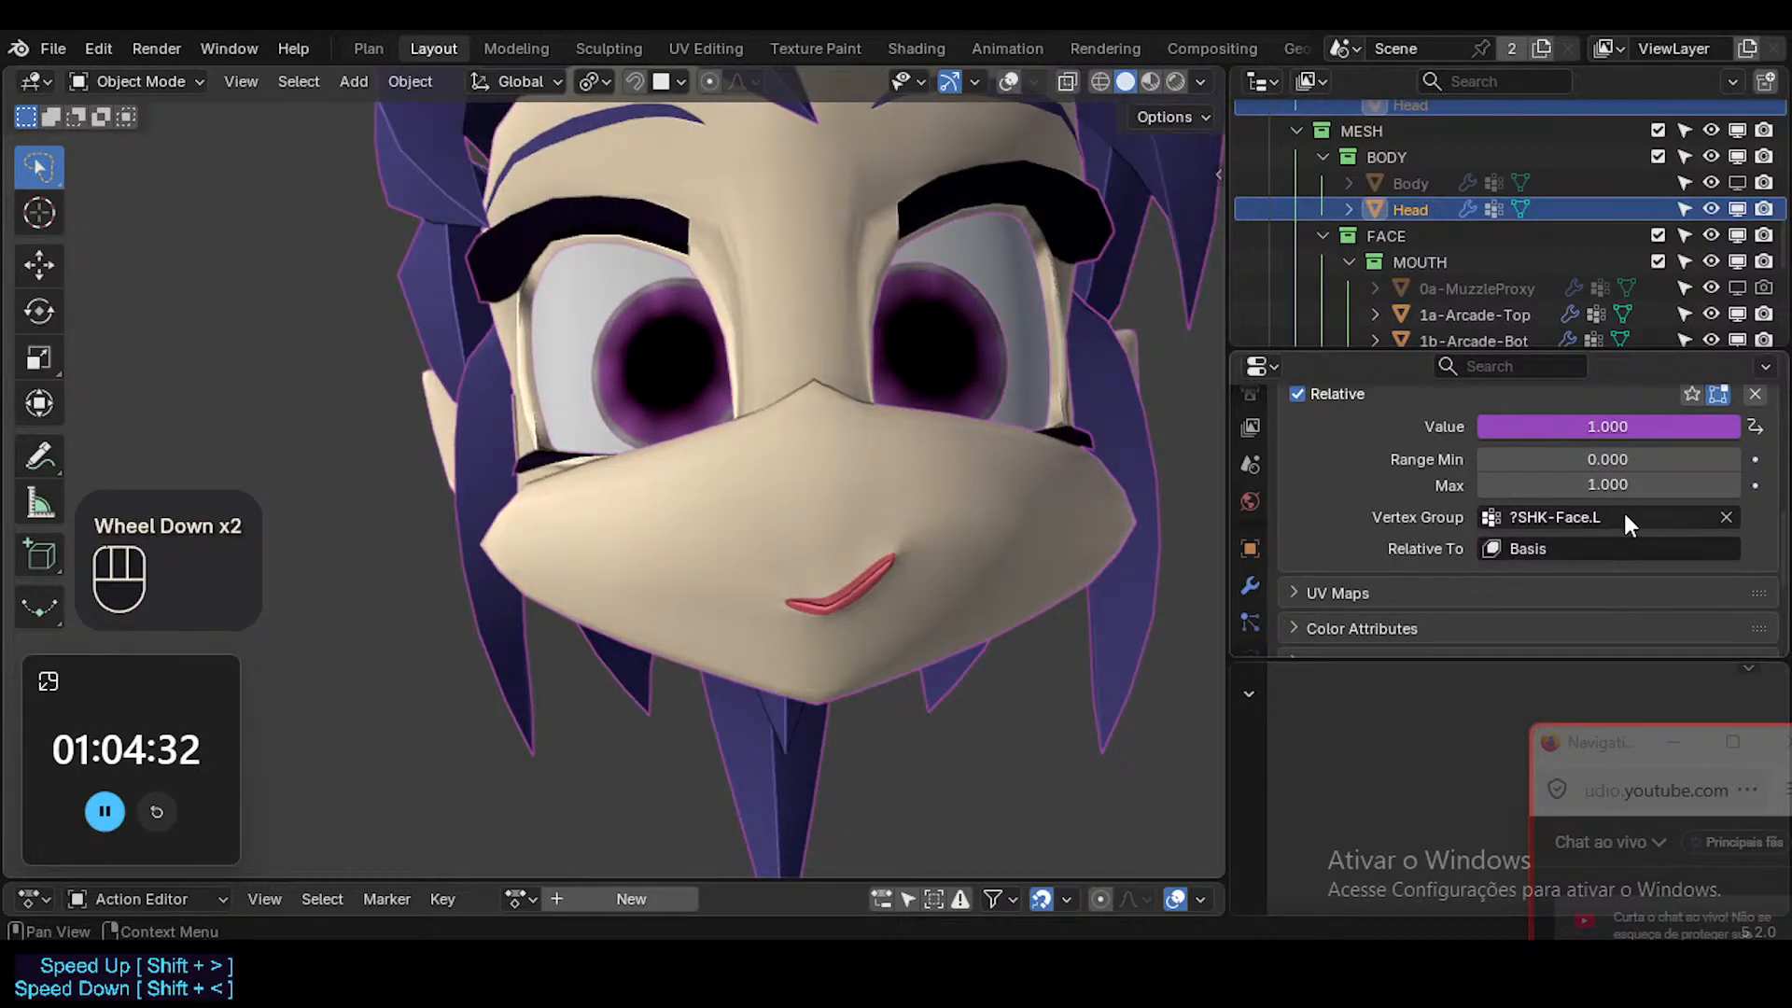
pyautogui.hotkey('ctrl', 'c')
pyautogui.click(1725, 517)
pyautogui.moveTo(837, 519); pyautogui.dragTo(690, 532, button='middle')
pyautogui.hotkey('ctrl', 'v')
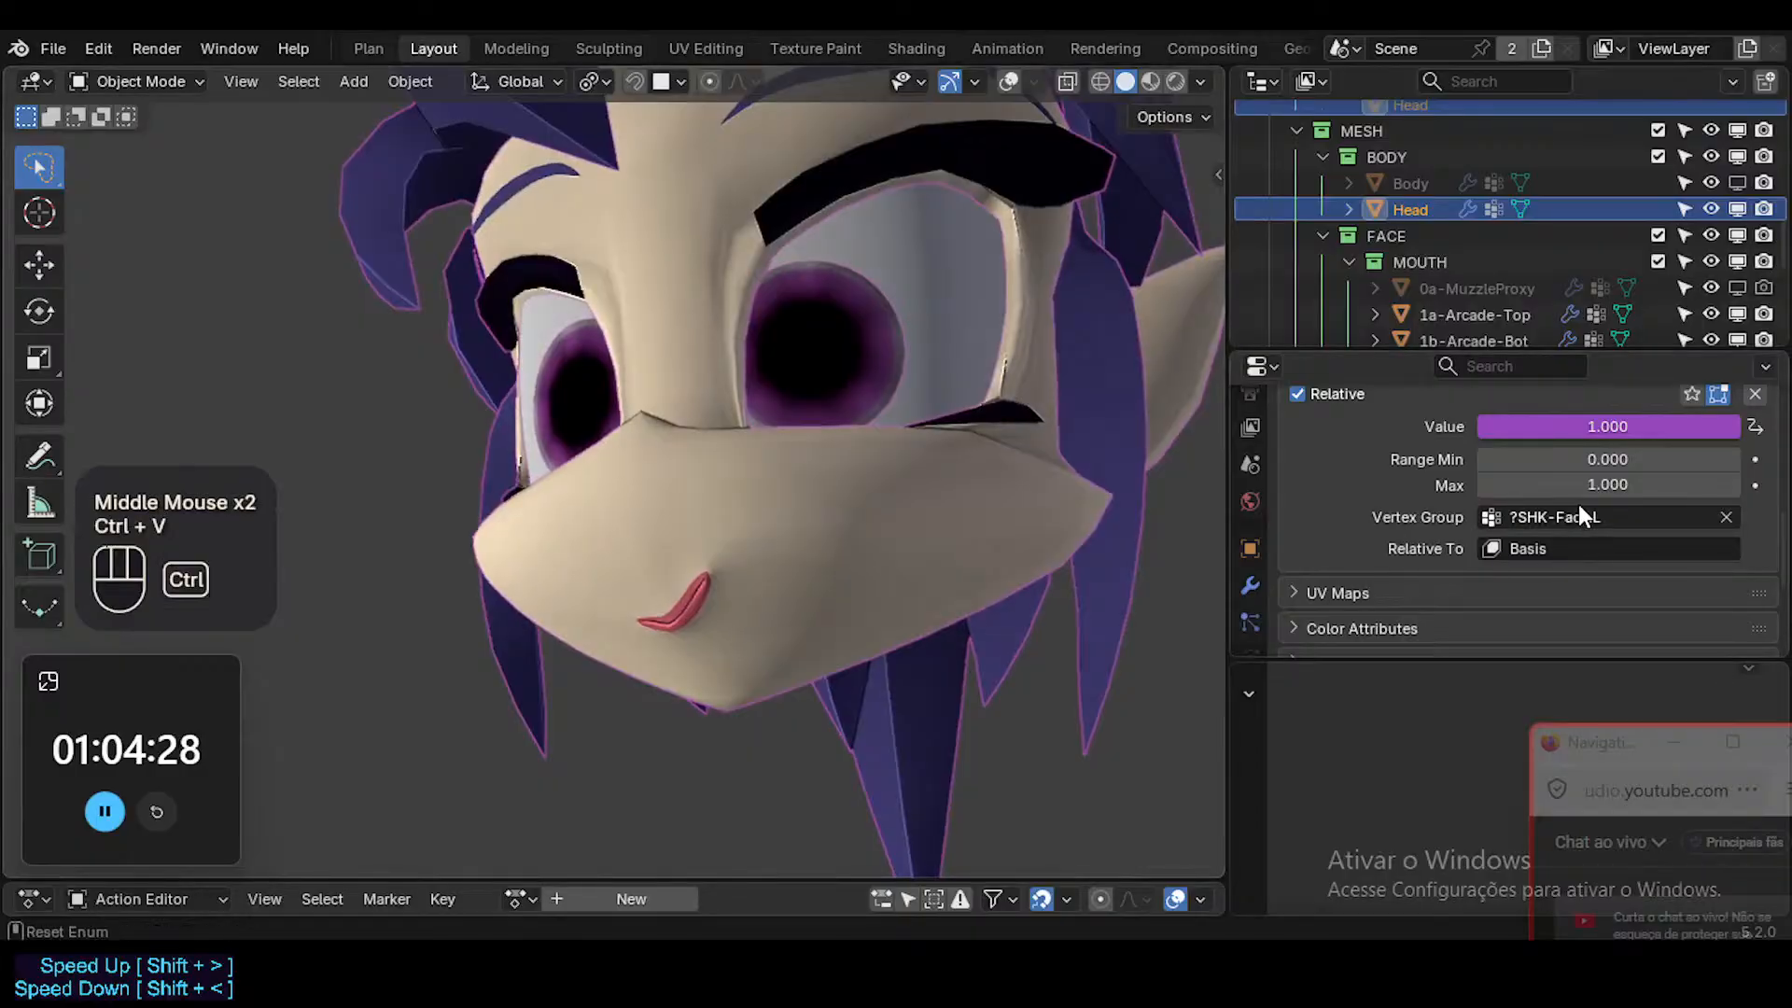
# Examine MouthSmile.L's value, range and vertex group settings alongside the MouthStretch keys in the shape key list.
pyautogui.scroll(4, 1586, 522)
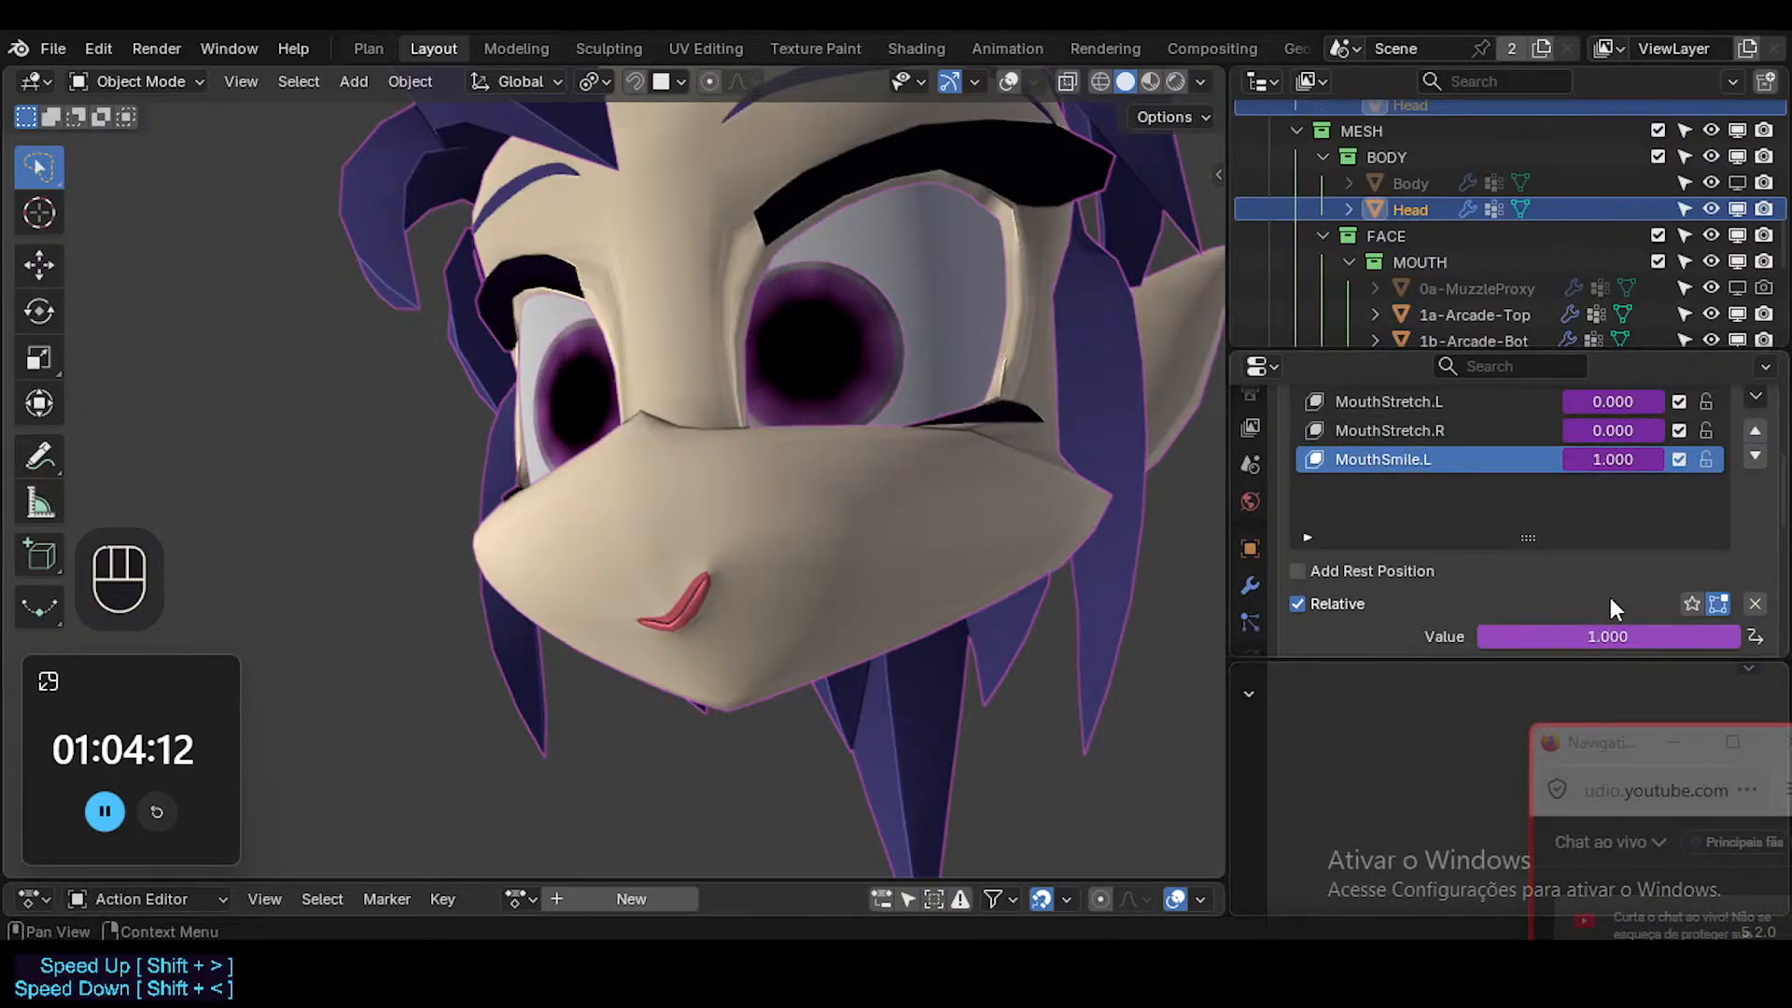
pyautogui.scroll(-3, 1612, 608)
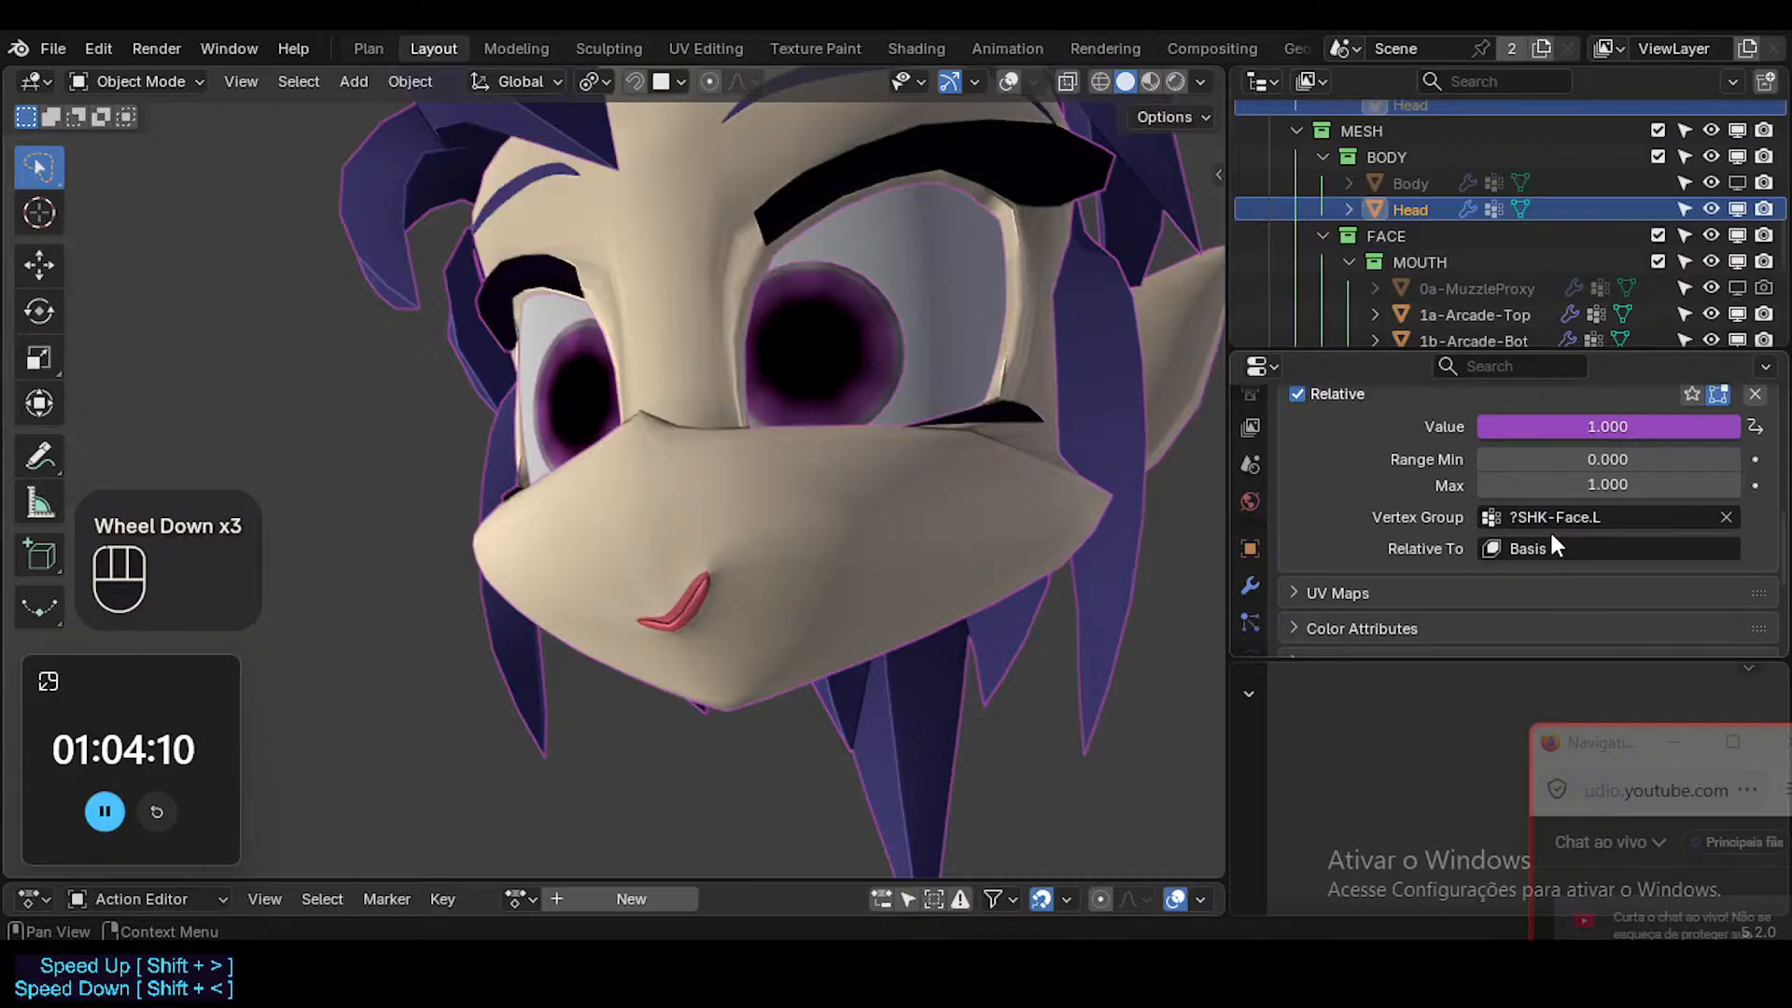
pyautogui.scroll(2, 1414, 502)
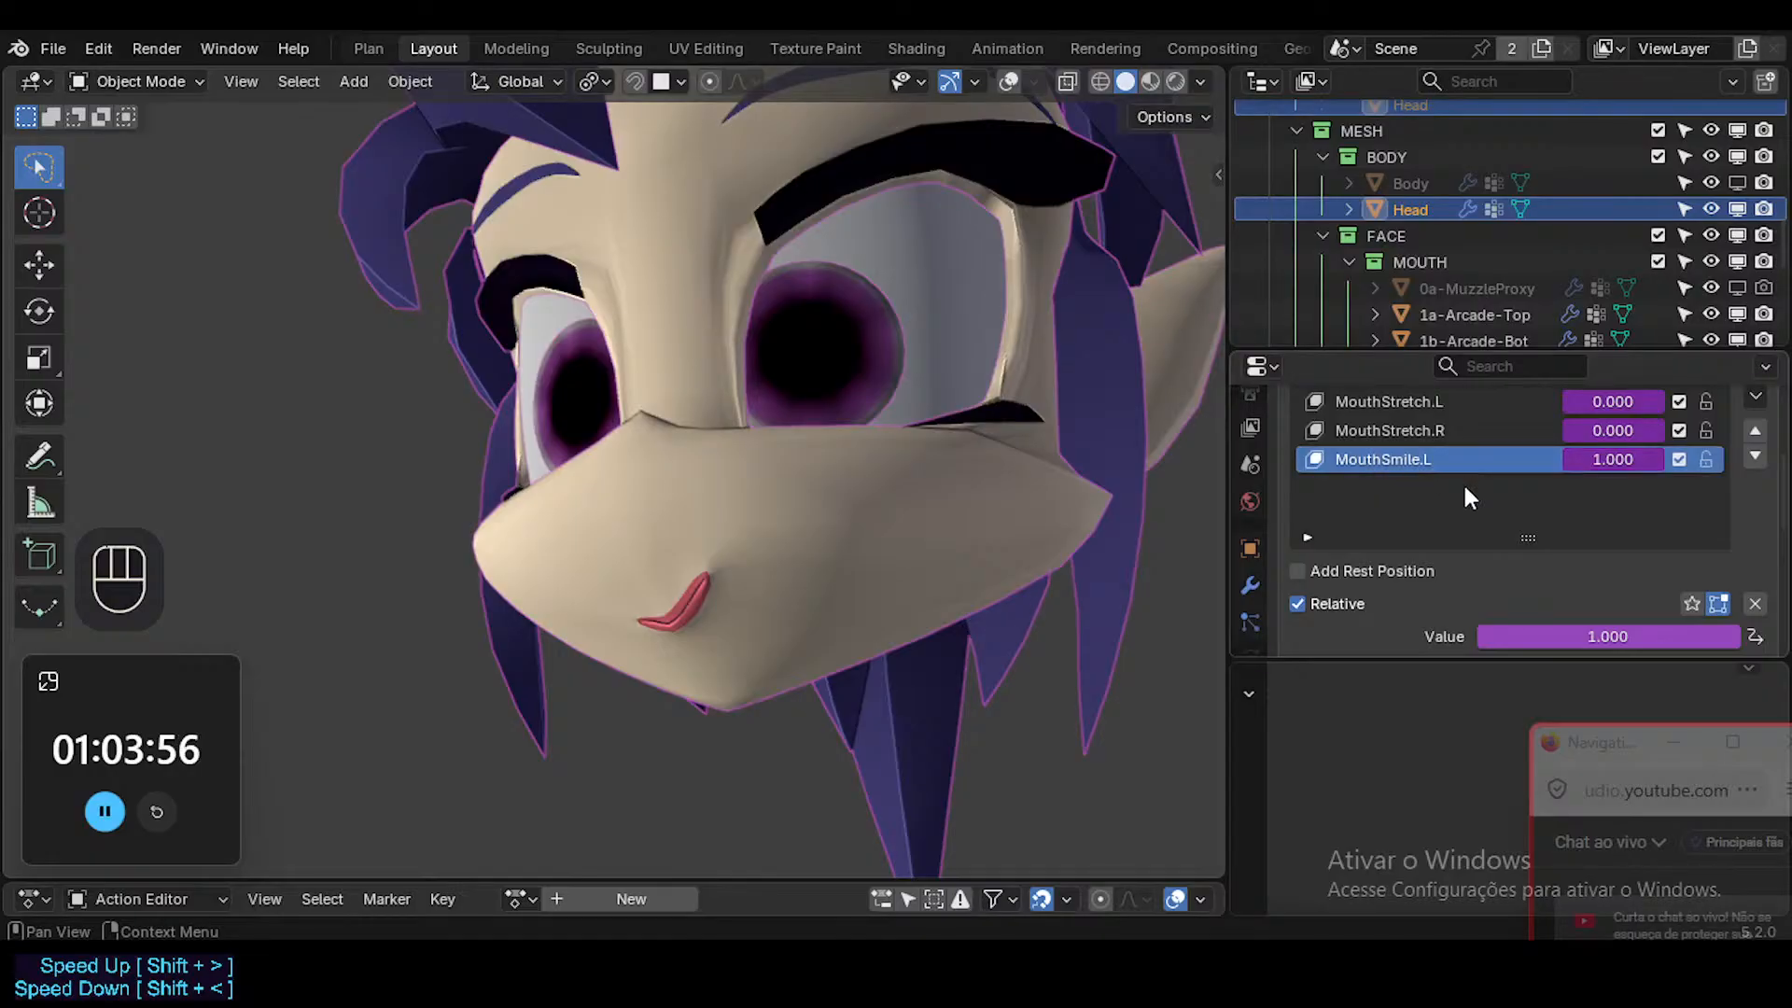
pyautogui.scroll(-2, 1587, 527)
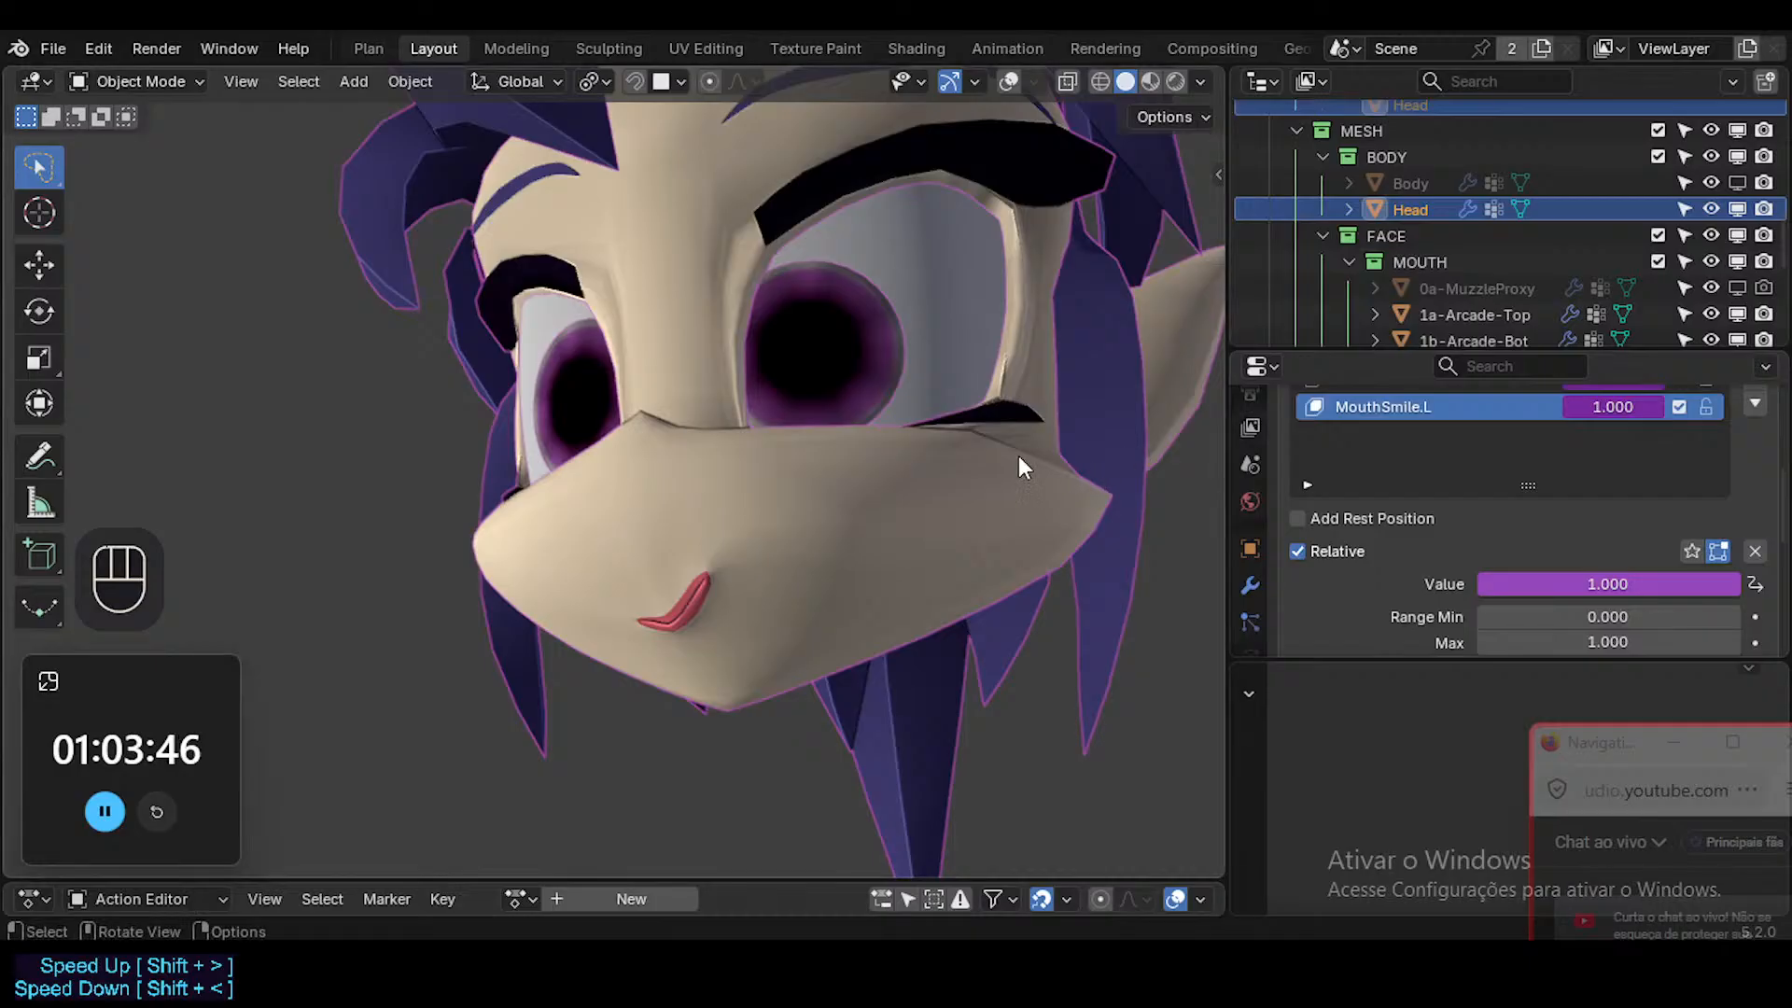
pyautogui.scroll(-1, 1488, 462)
pyautogui.scroll(1, 1487, 462)
pyautogui.scroll(-3, 1493, 476)
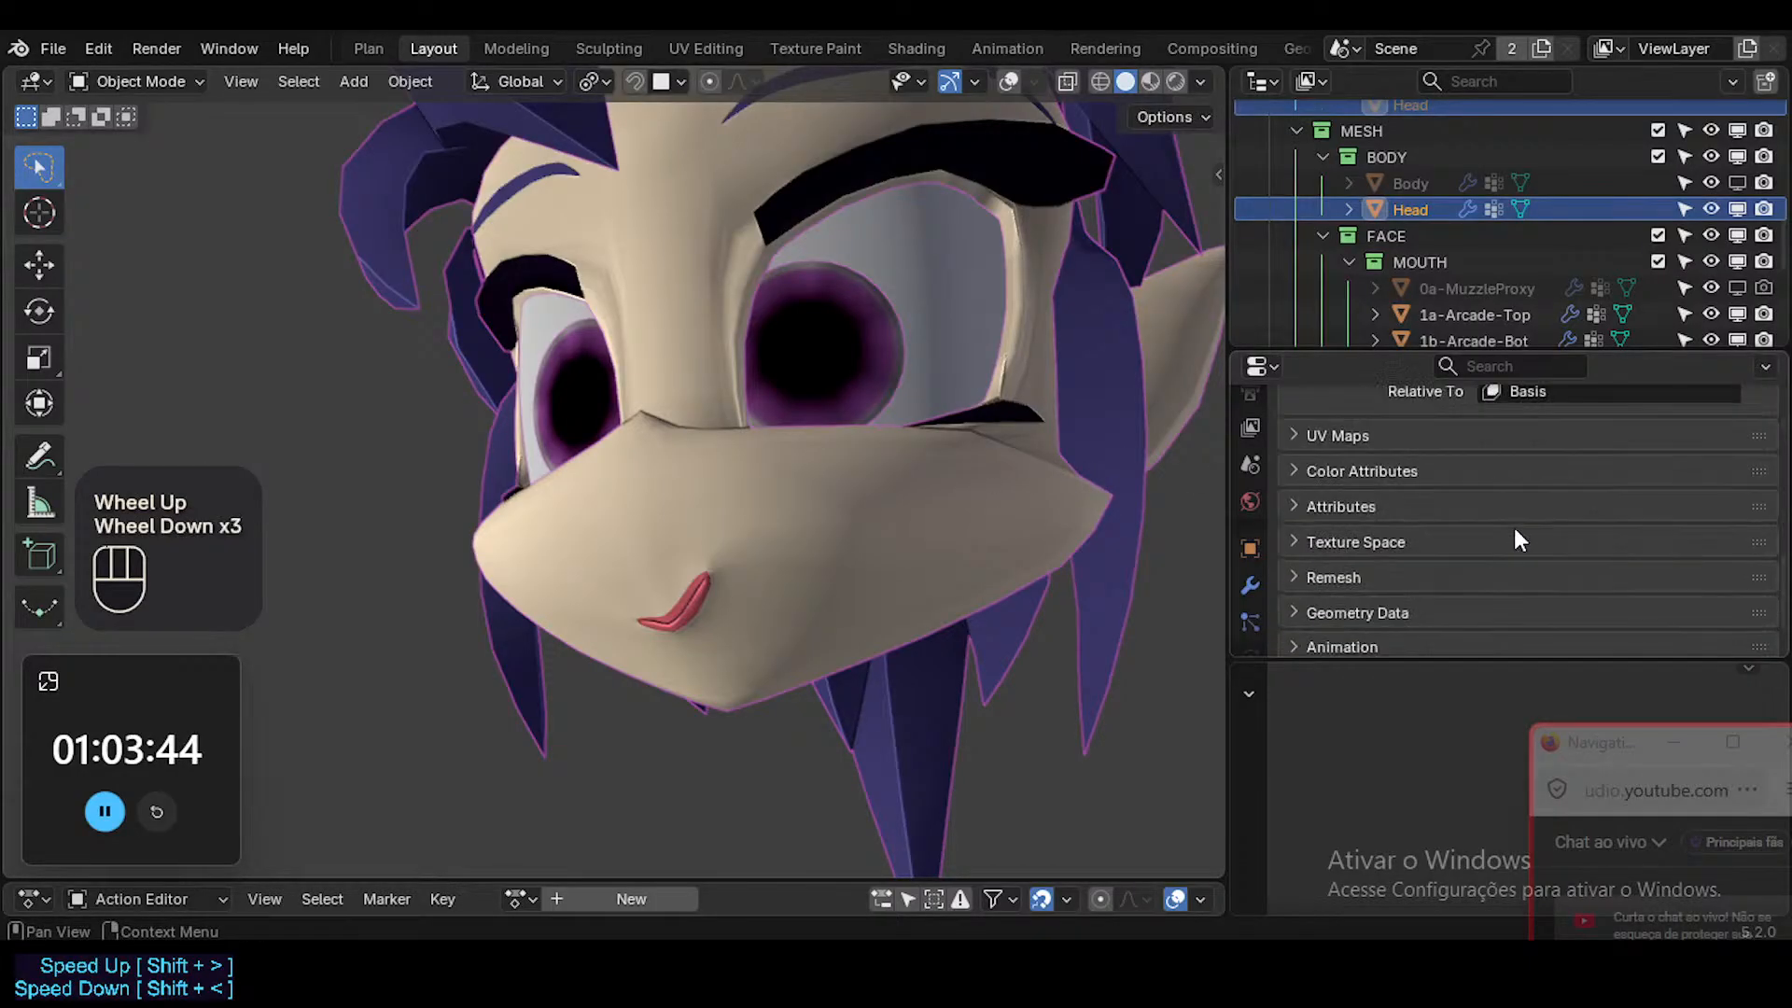
pyautogui.scroll(2, 1513, 528)
pyautogui.scroll(-1, 1513, 528)
pyautogui.scroll(4, 1513, 529)
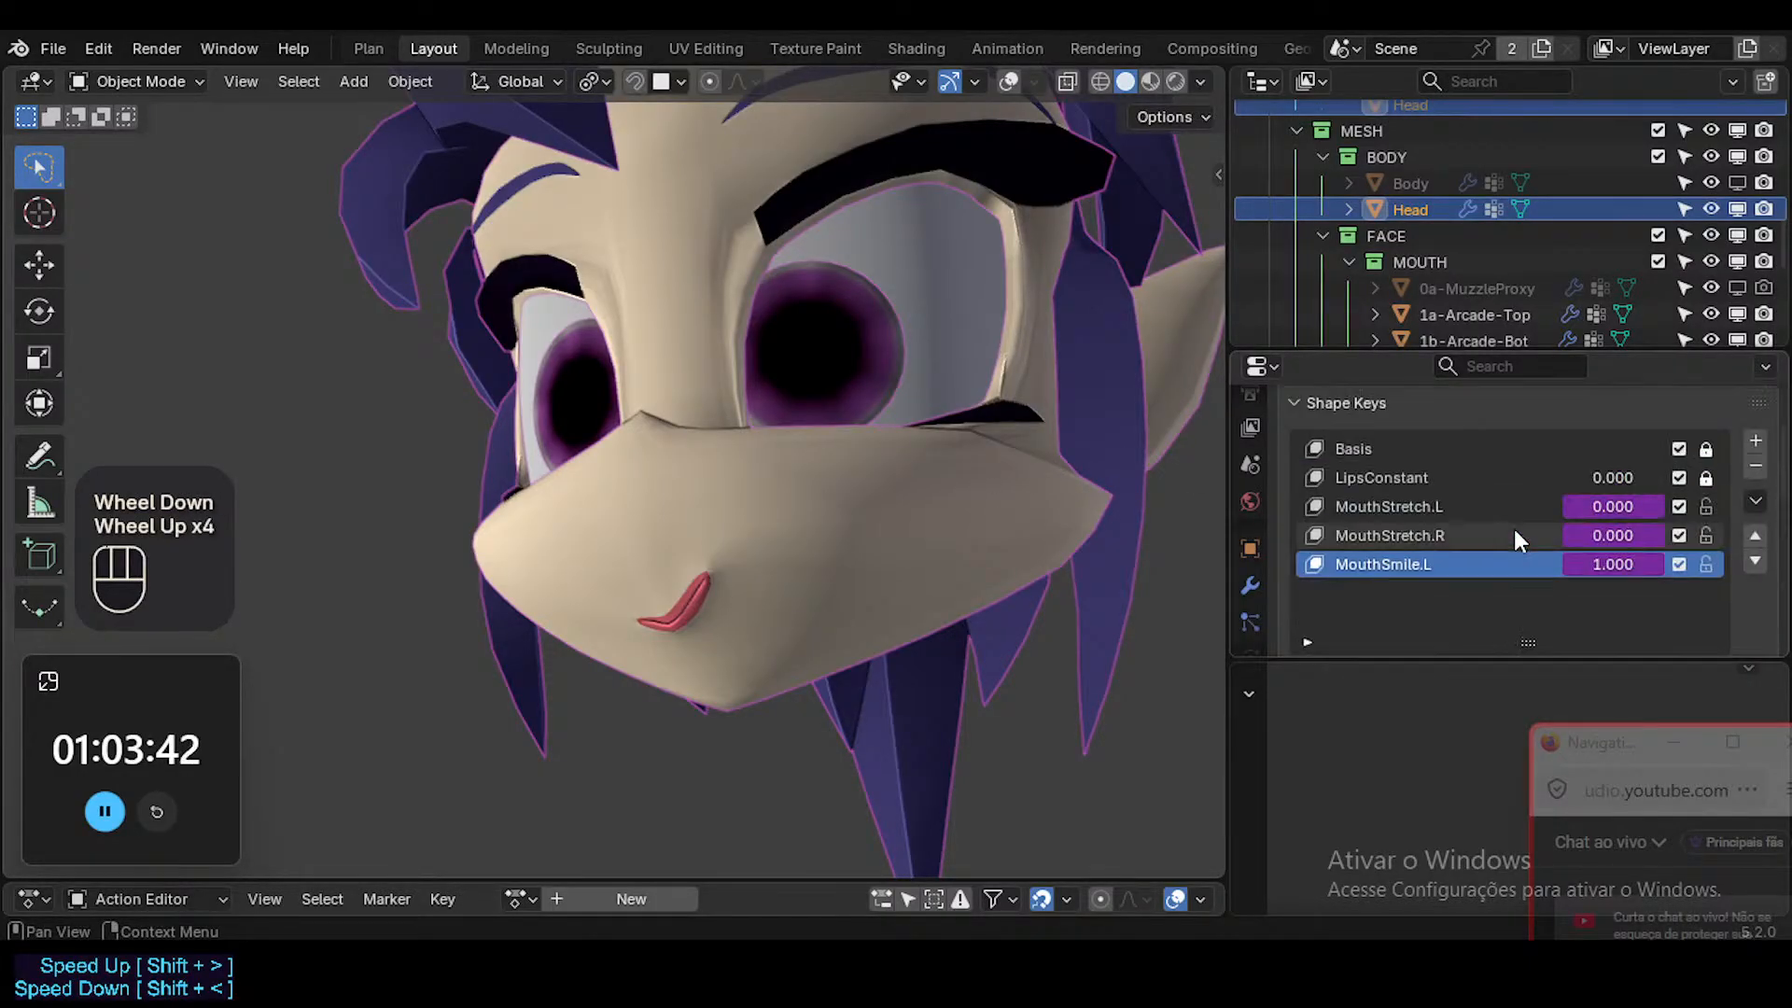
pyautogui.click(1461, 512)
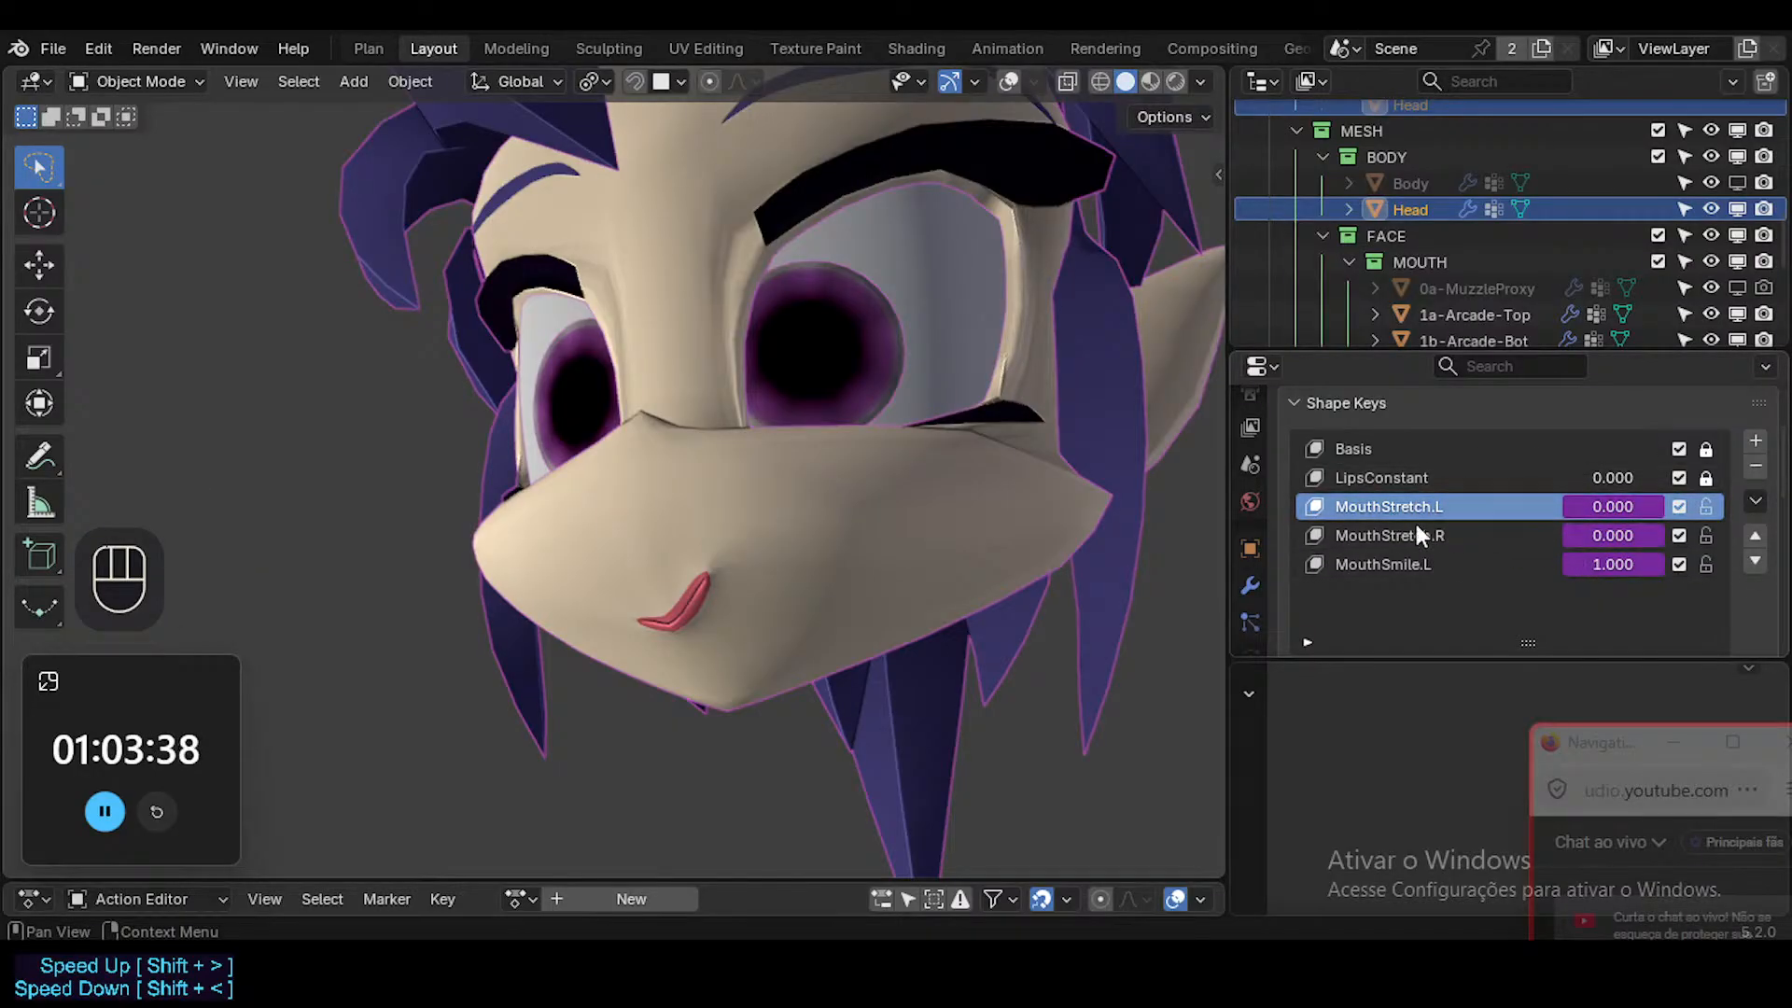
pyautogui.click(1484, 562)
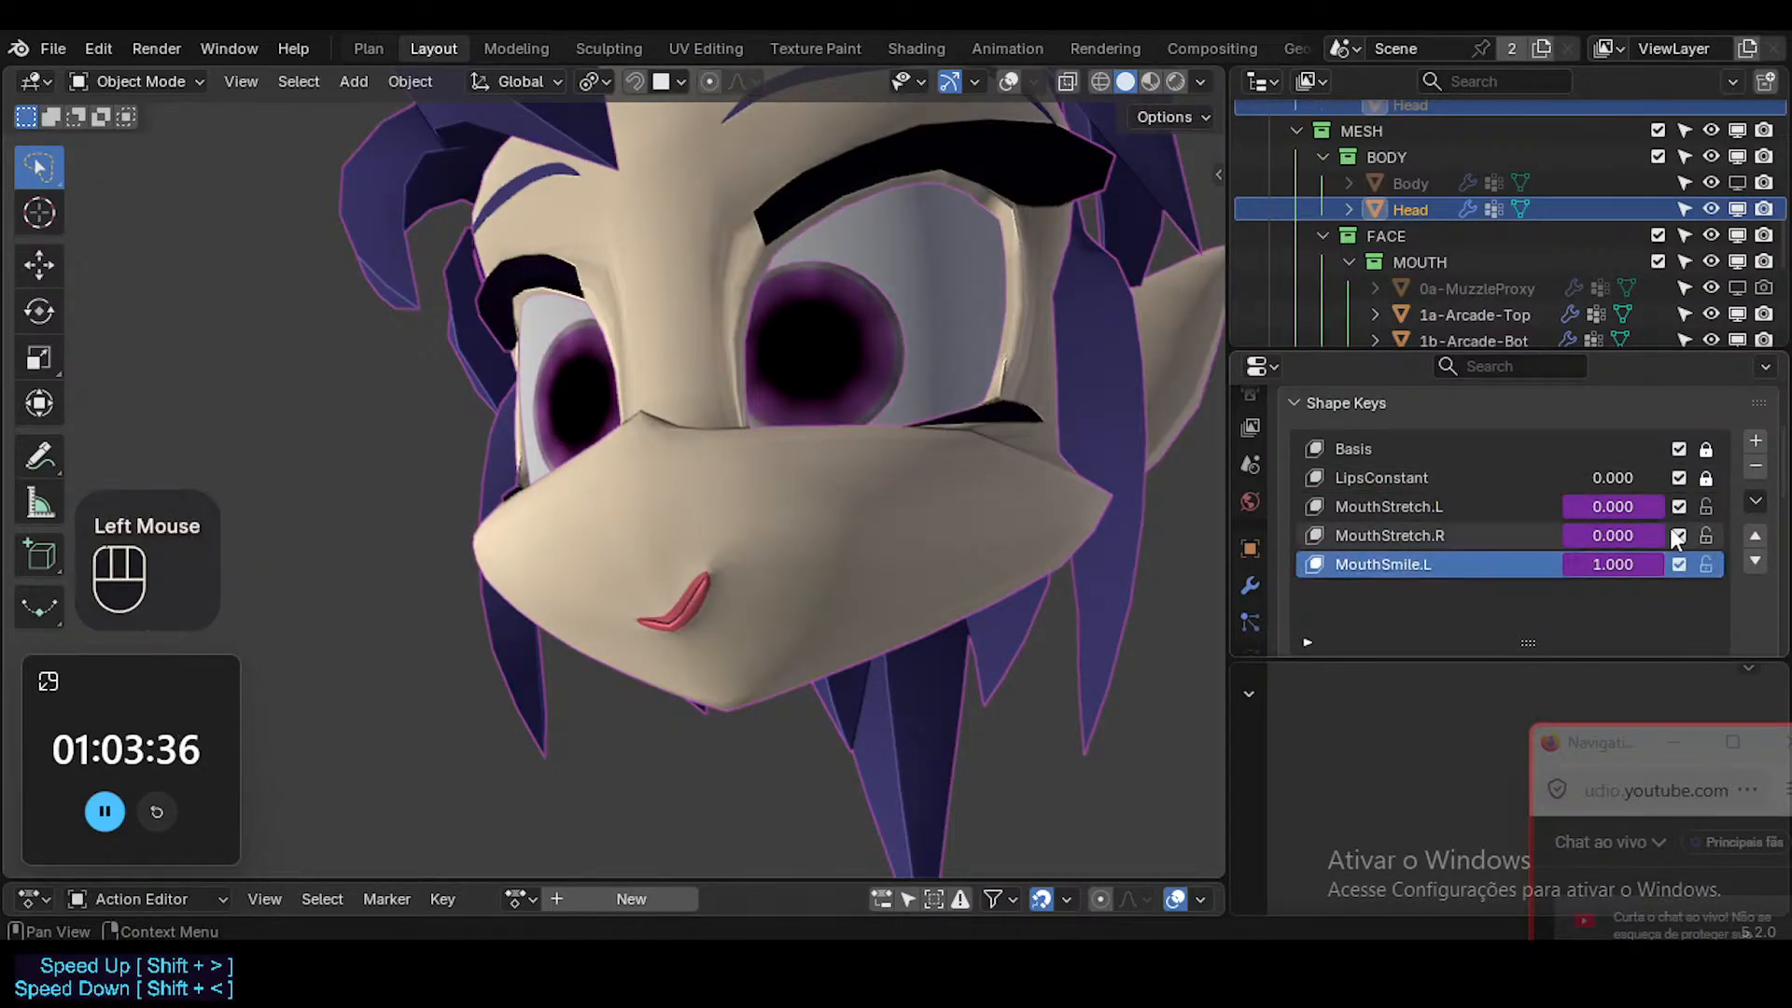
pyautogui.click(1754, 507)
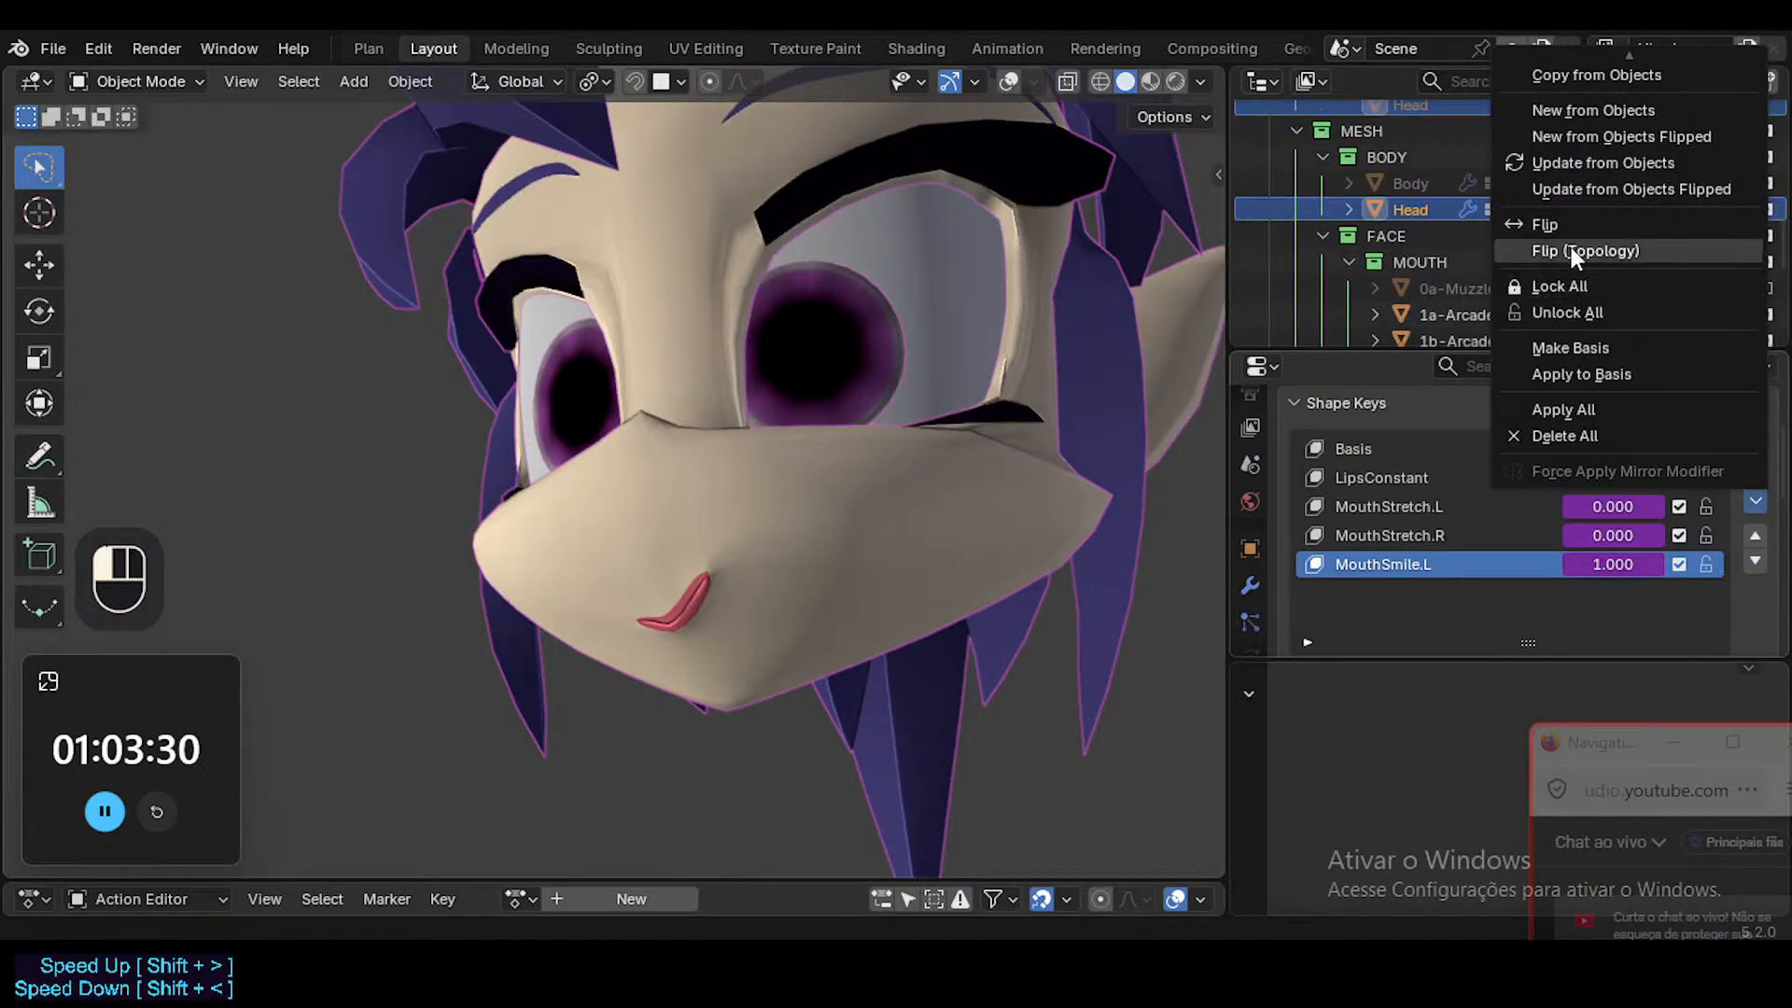
pyautogui.scroll(2, 1598, 166)
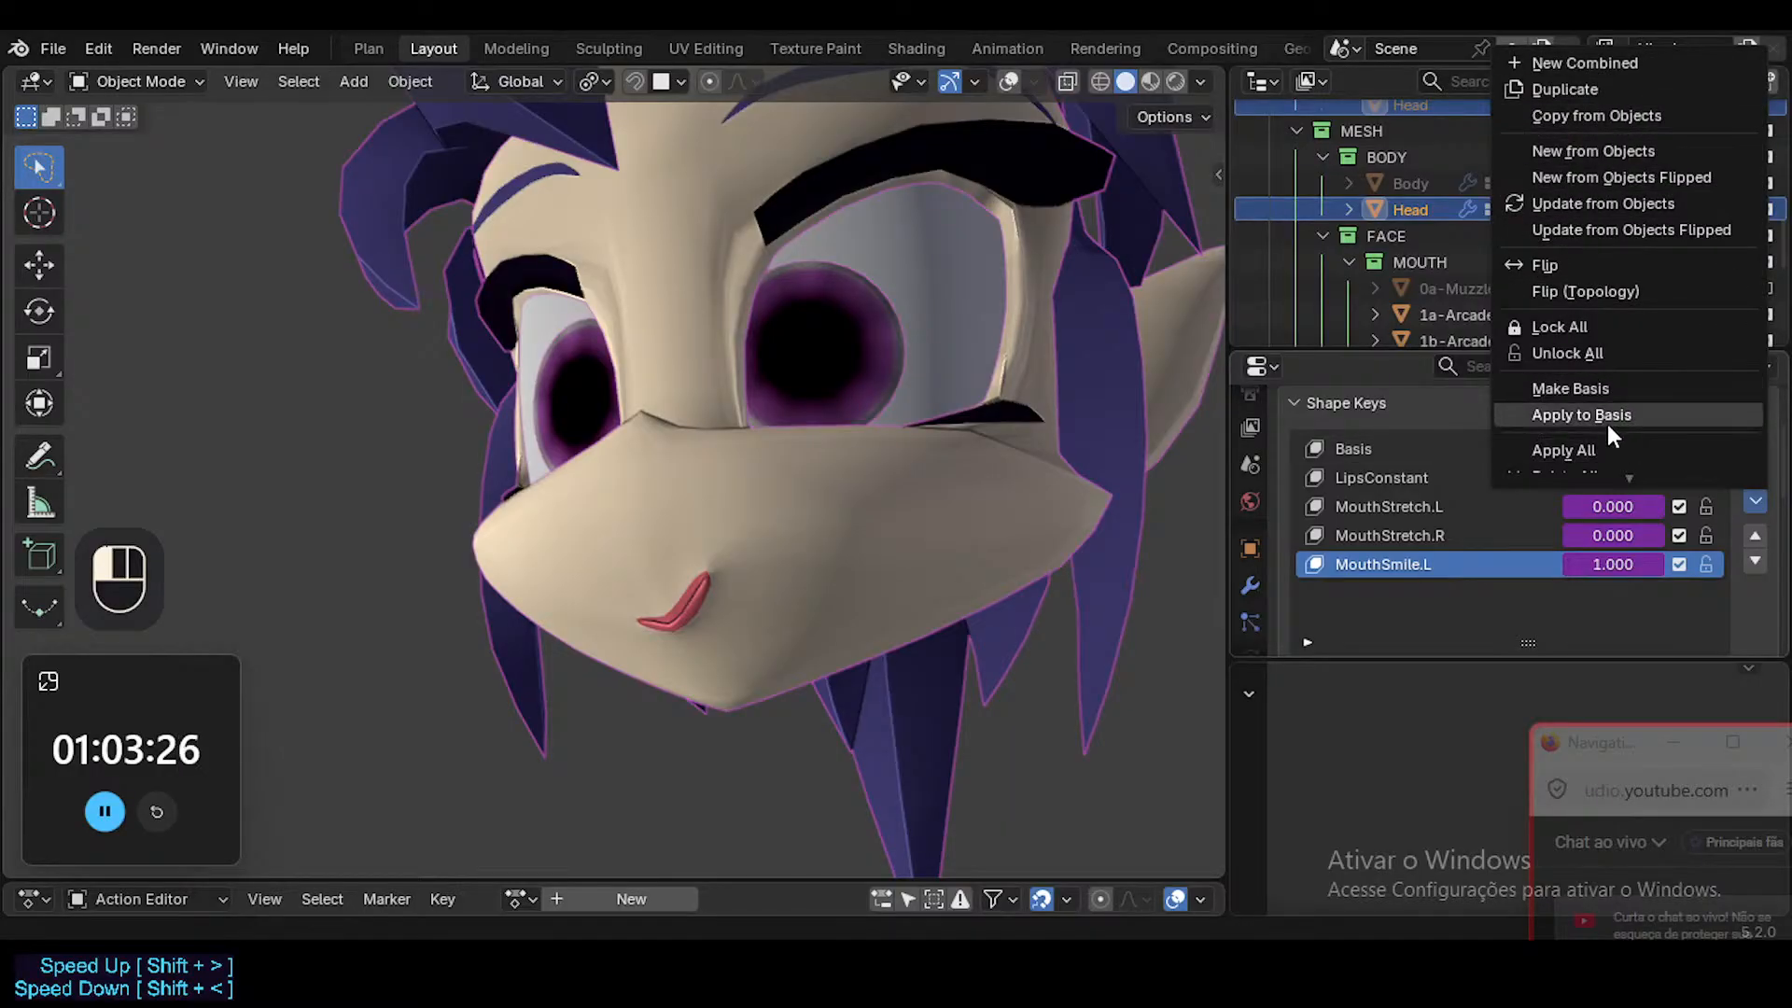
pyautogui.scroll(-2, 1660, 546)
pyautogui.click(1432, 463)
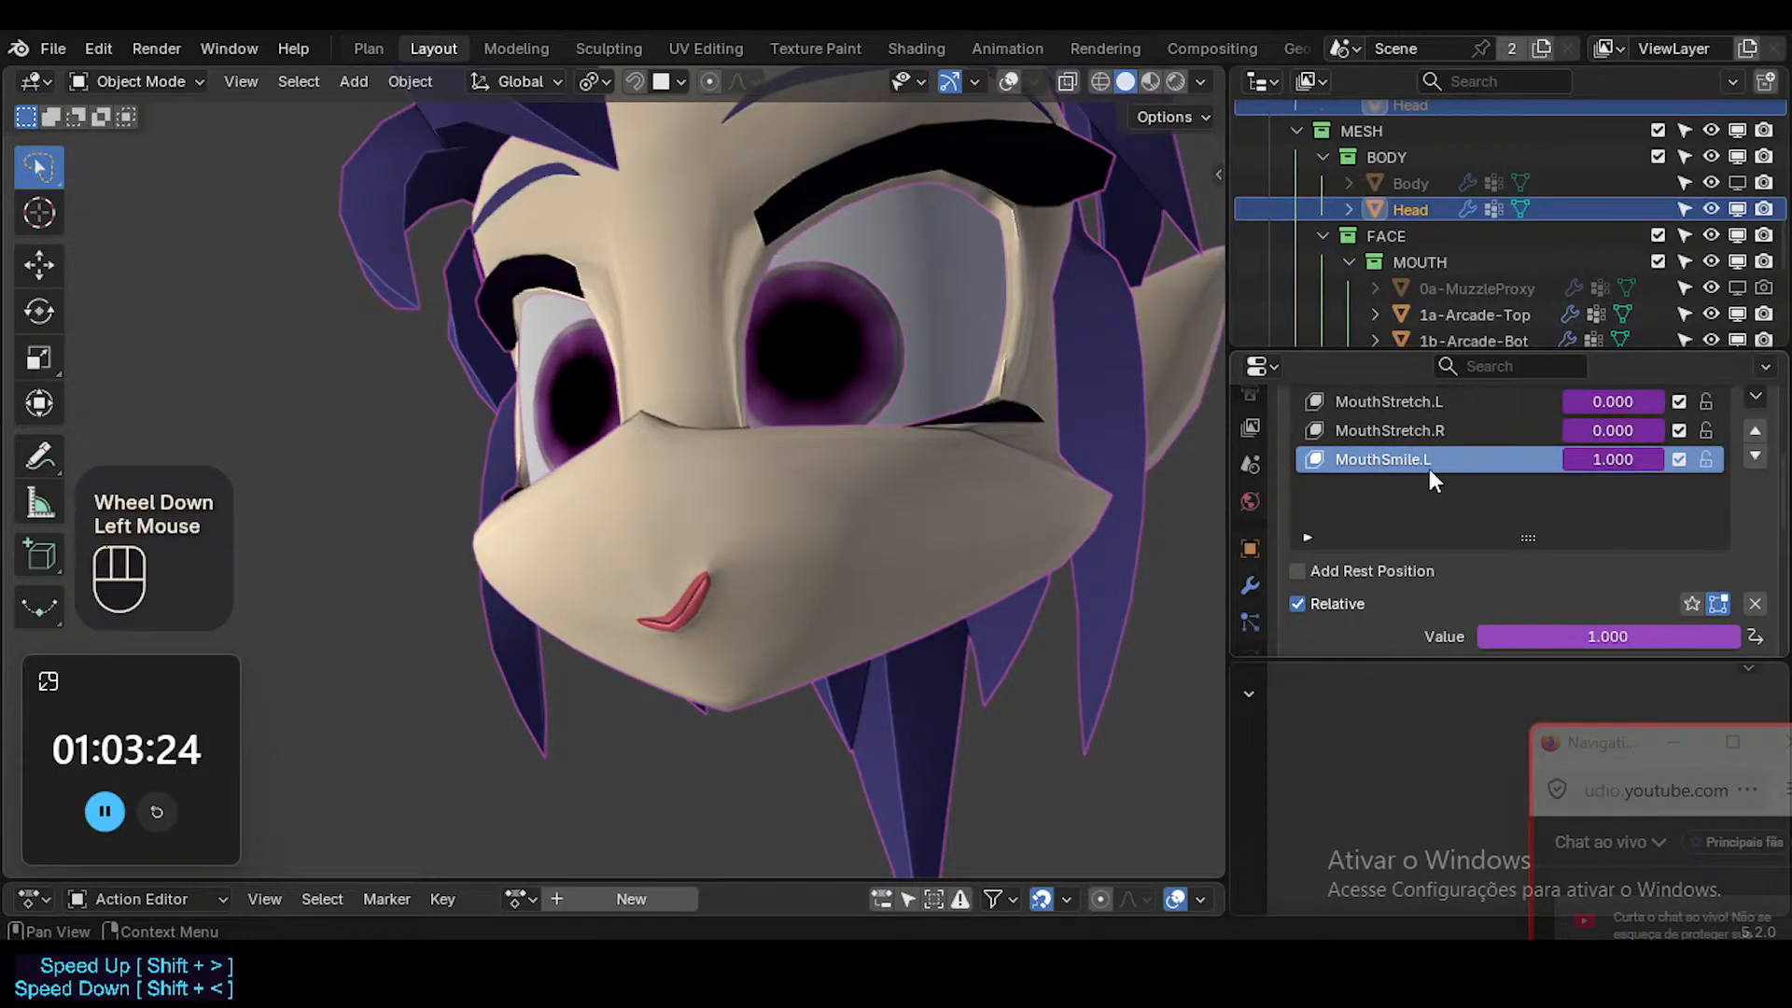
pyautogui.click(1452, 462)
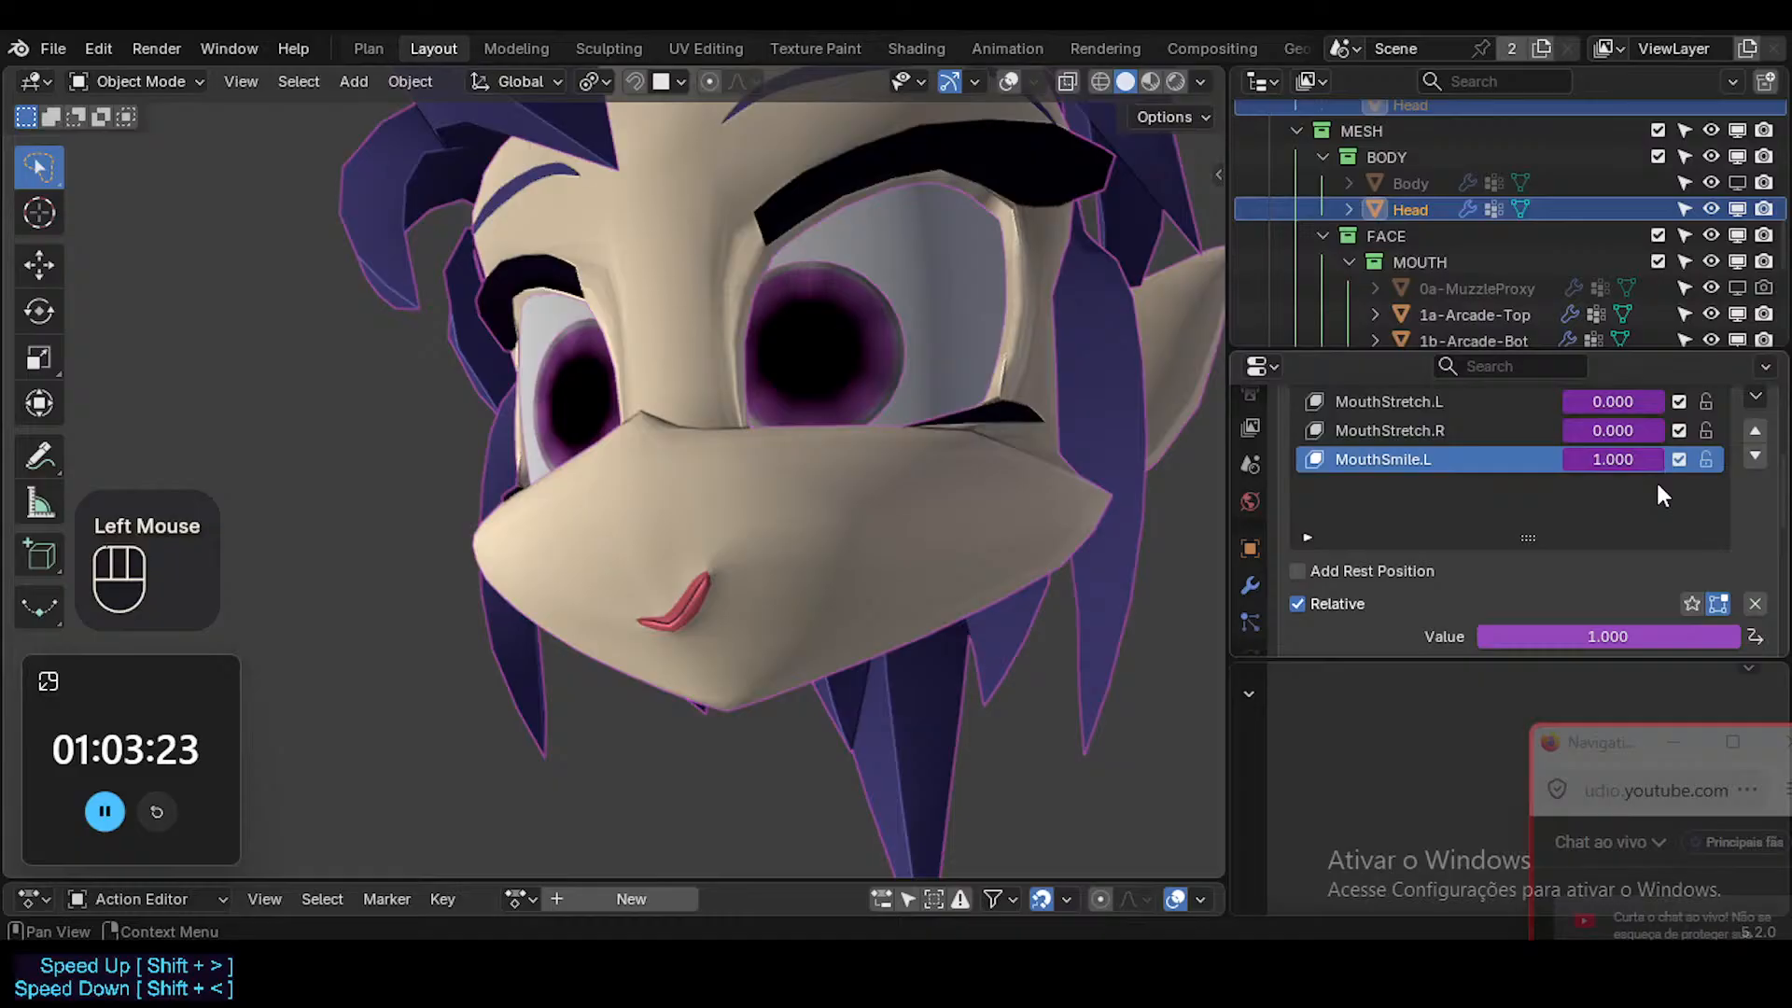
pyautogui.rightClick(1601, 457)
pyautogui.press('Escape')
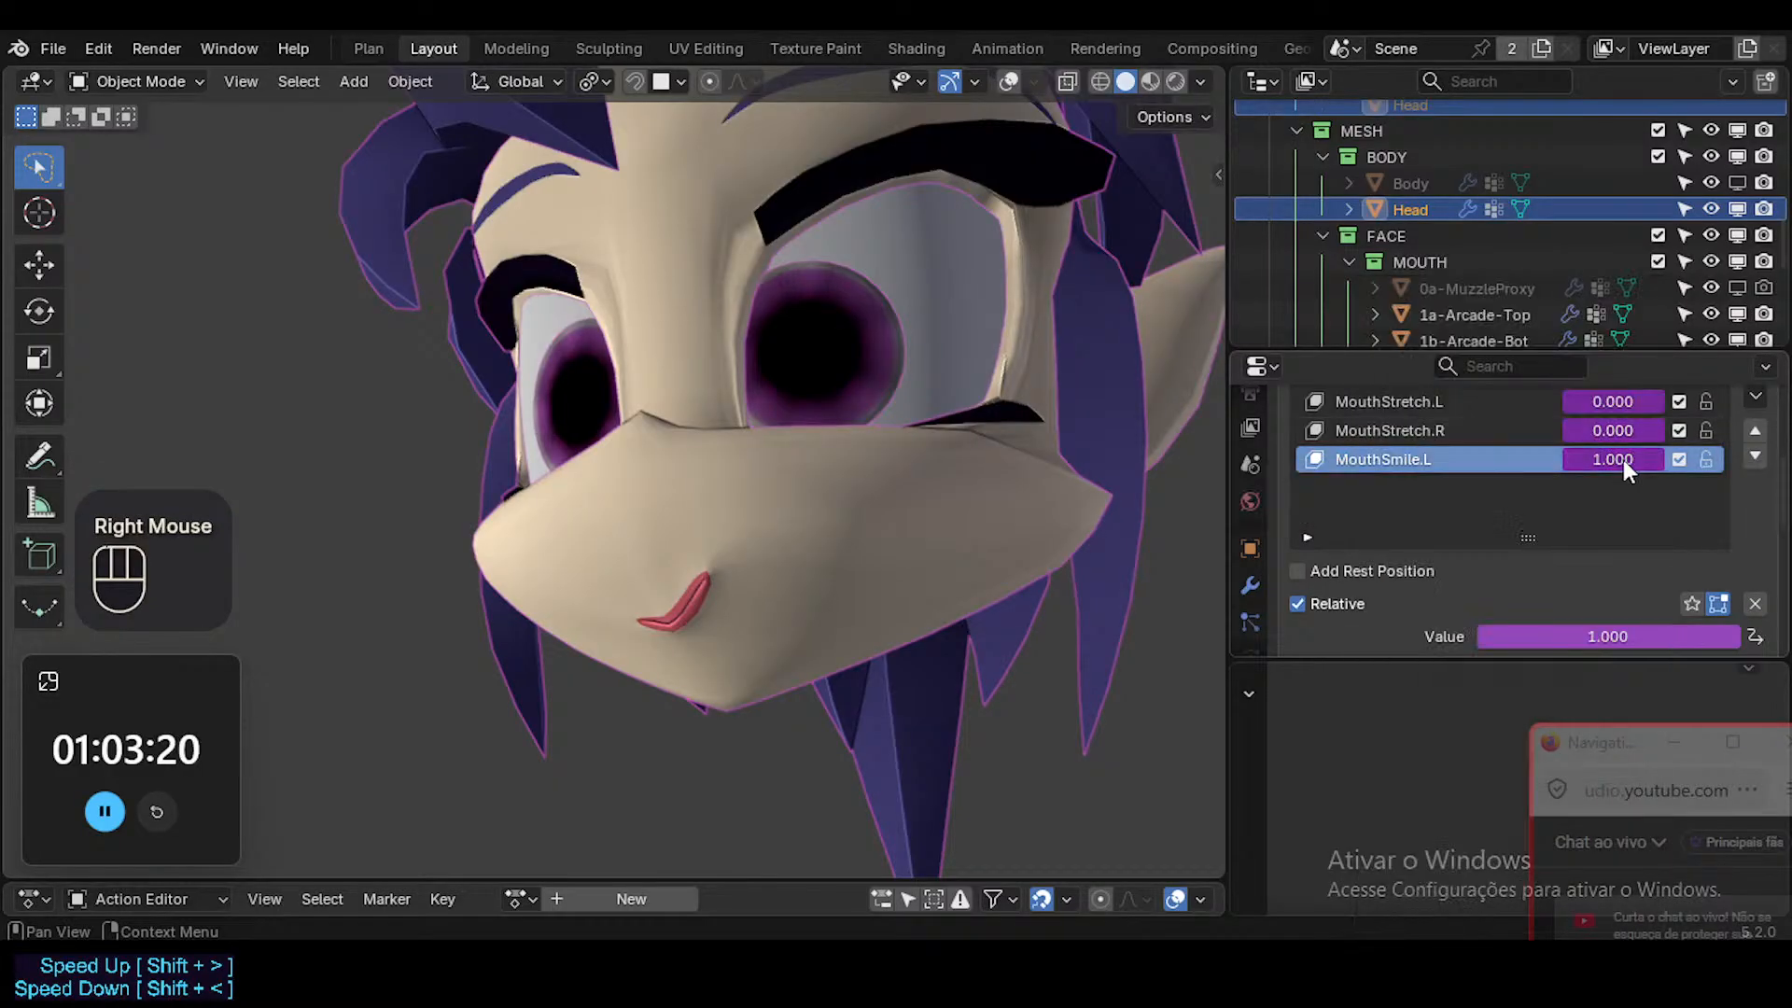
# Show the viewport overlays and put ARM-Dorothy into Pose Mode to work on the Mouth.L bone.
pyautogui.hotkey('shift', 'alt', 'z')
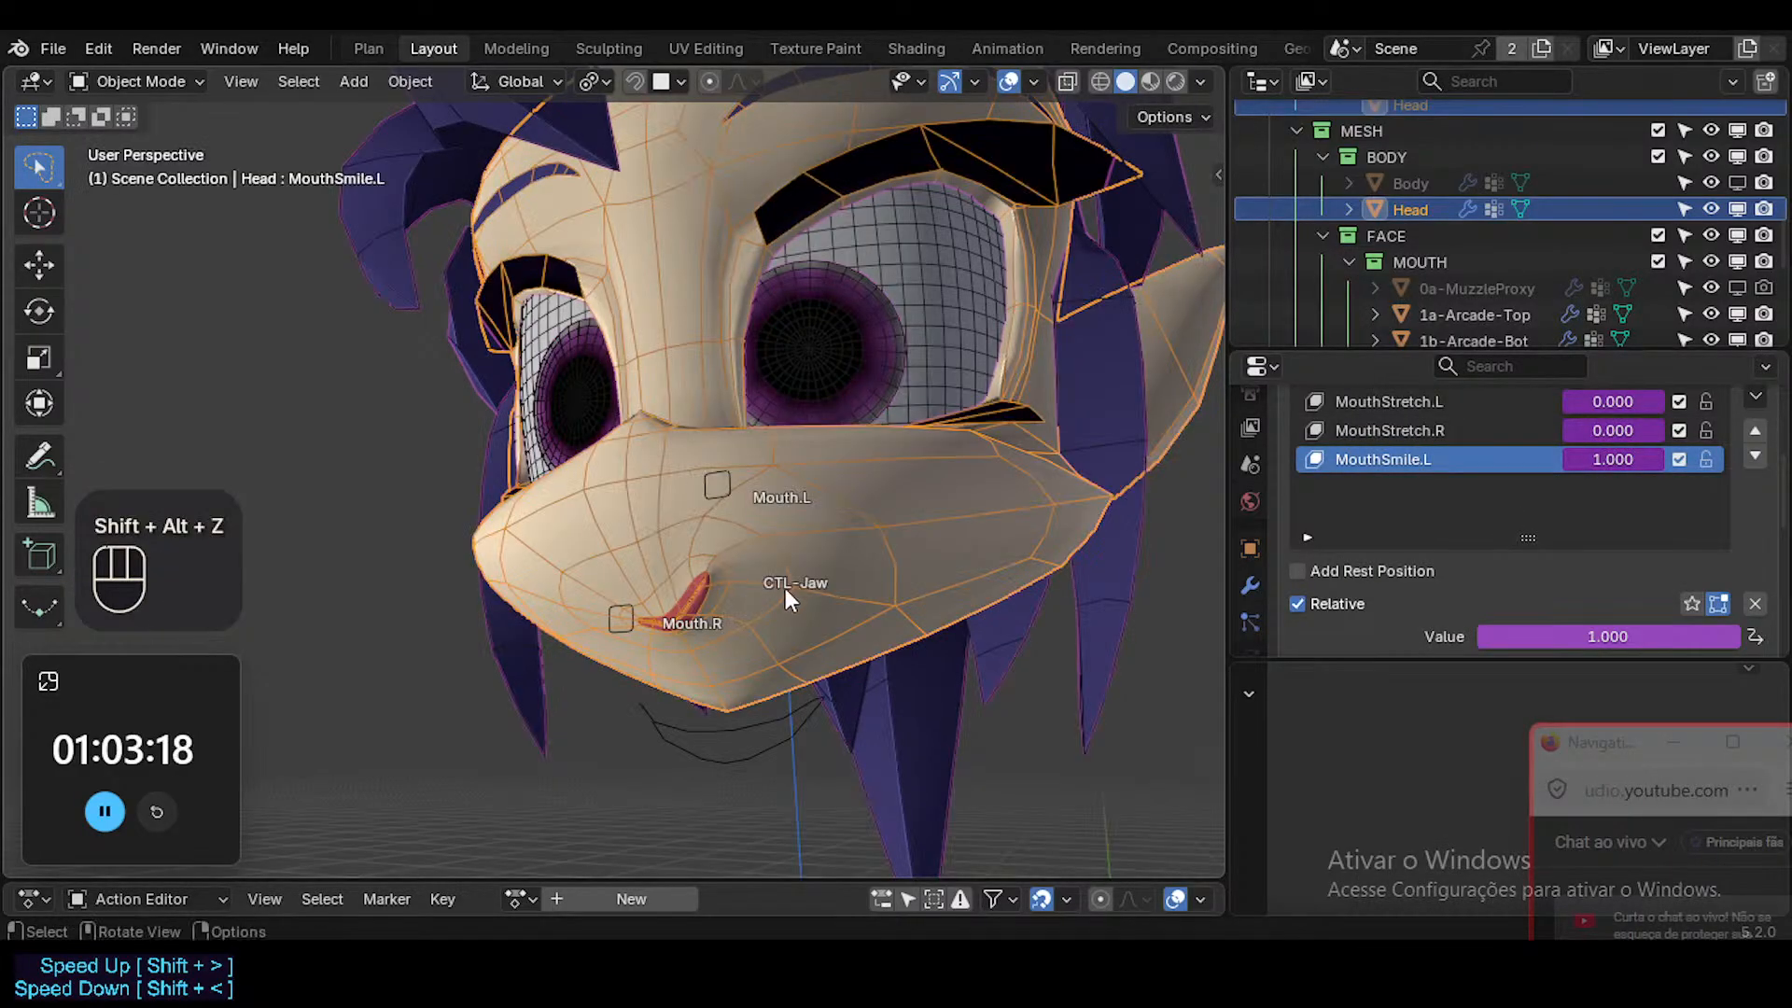
pyautogui.click(780, 573)
pyautogui.click(716, 478)
pyautogui.hotkey('ctrl', 'Tab')
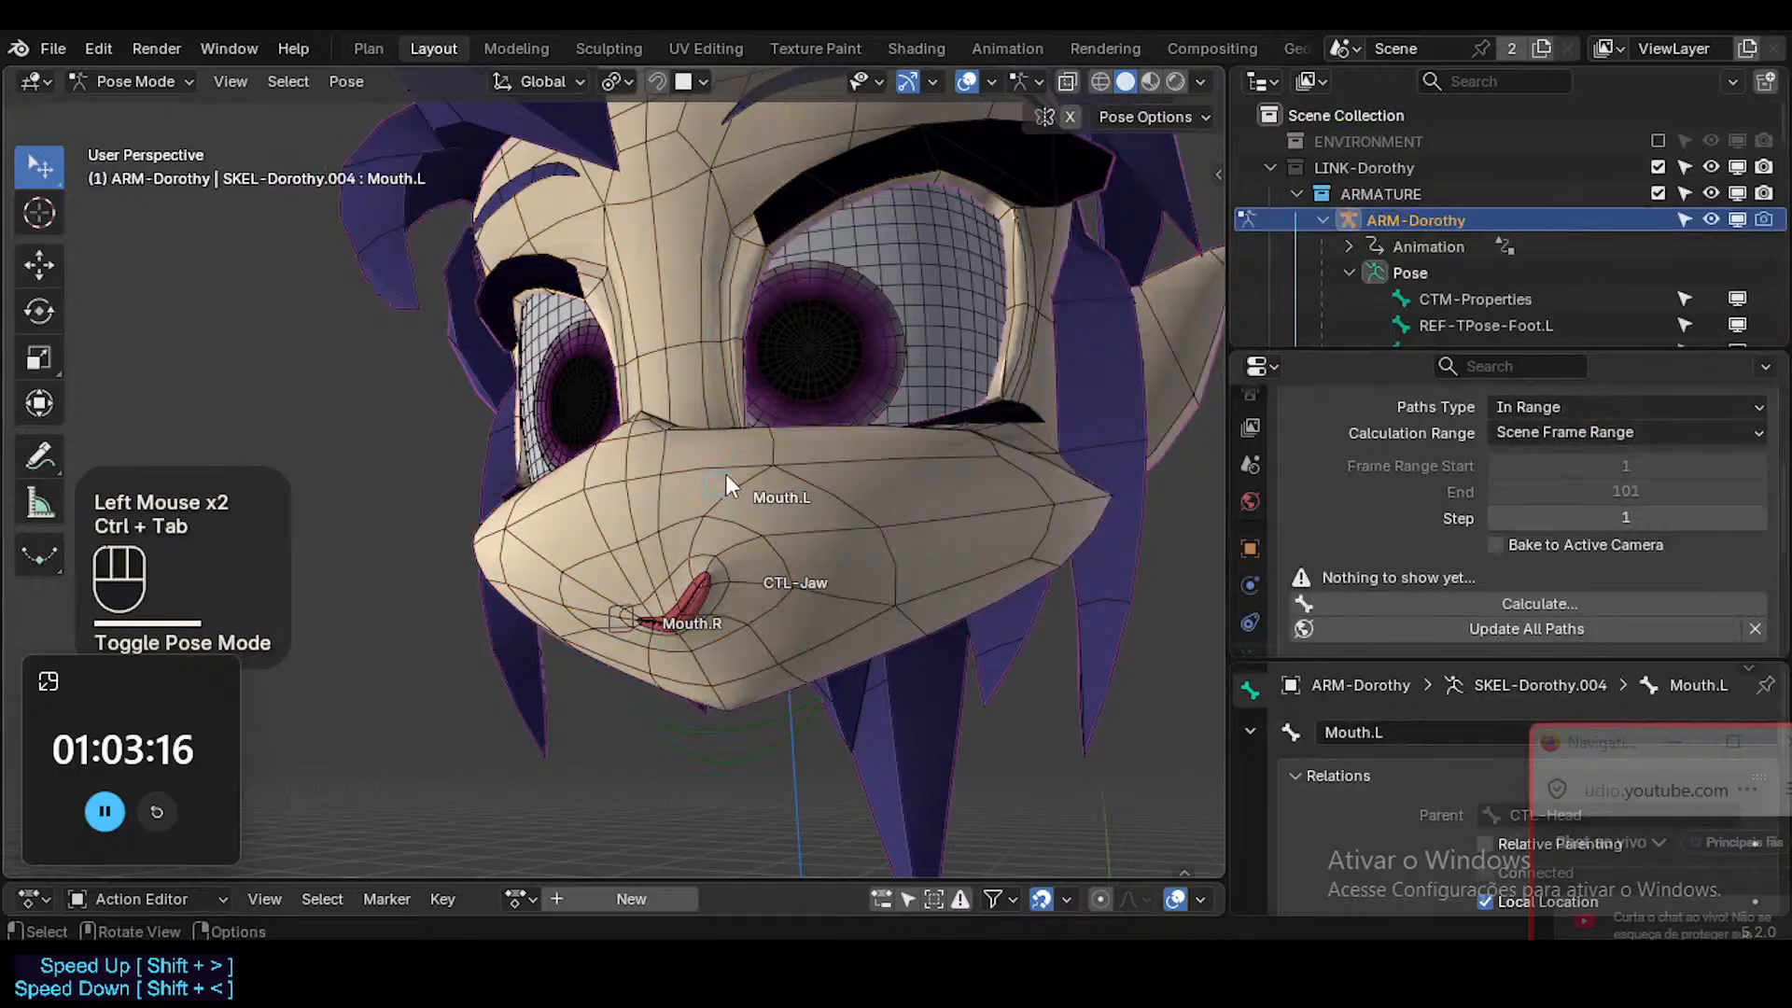
# Clear the pose transforms of all bones and raise Mouth.L to drive the smile.
pyautogui.hotkey('alt', 'q')
pyautogui.press('a')
pyautogui.hotkey('alt', 'q')
pyautogui.press('z')
pyautogui.moveTo(723, 616); pyautogui.dragTo(714, 428)
pyautogui.moveTo(856, 590); pyautogui.dragTo(803, 653, button='middle')
# Test the smile by moving the Mouth.L bone repeatedly along global Z.
pyautogui.press('g')
pyautogui.press('z')
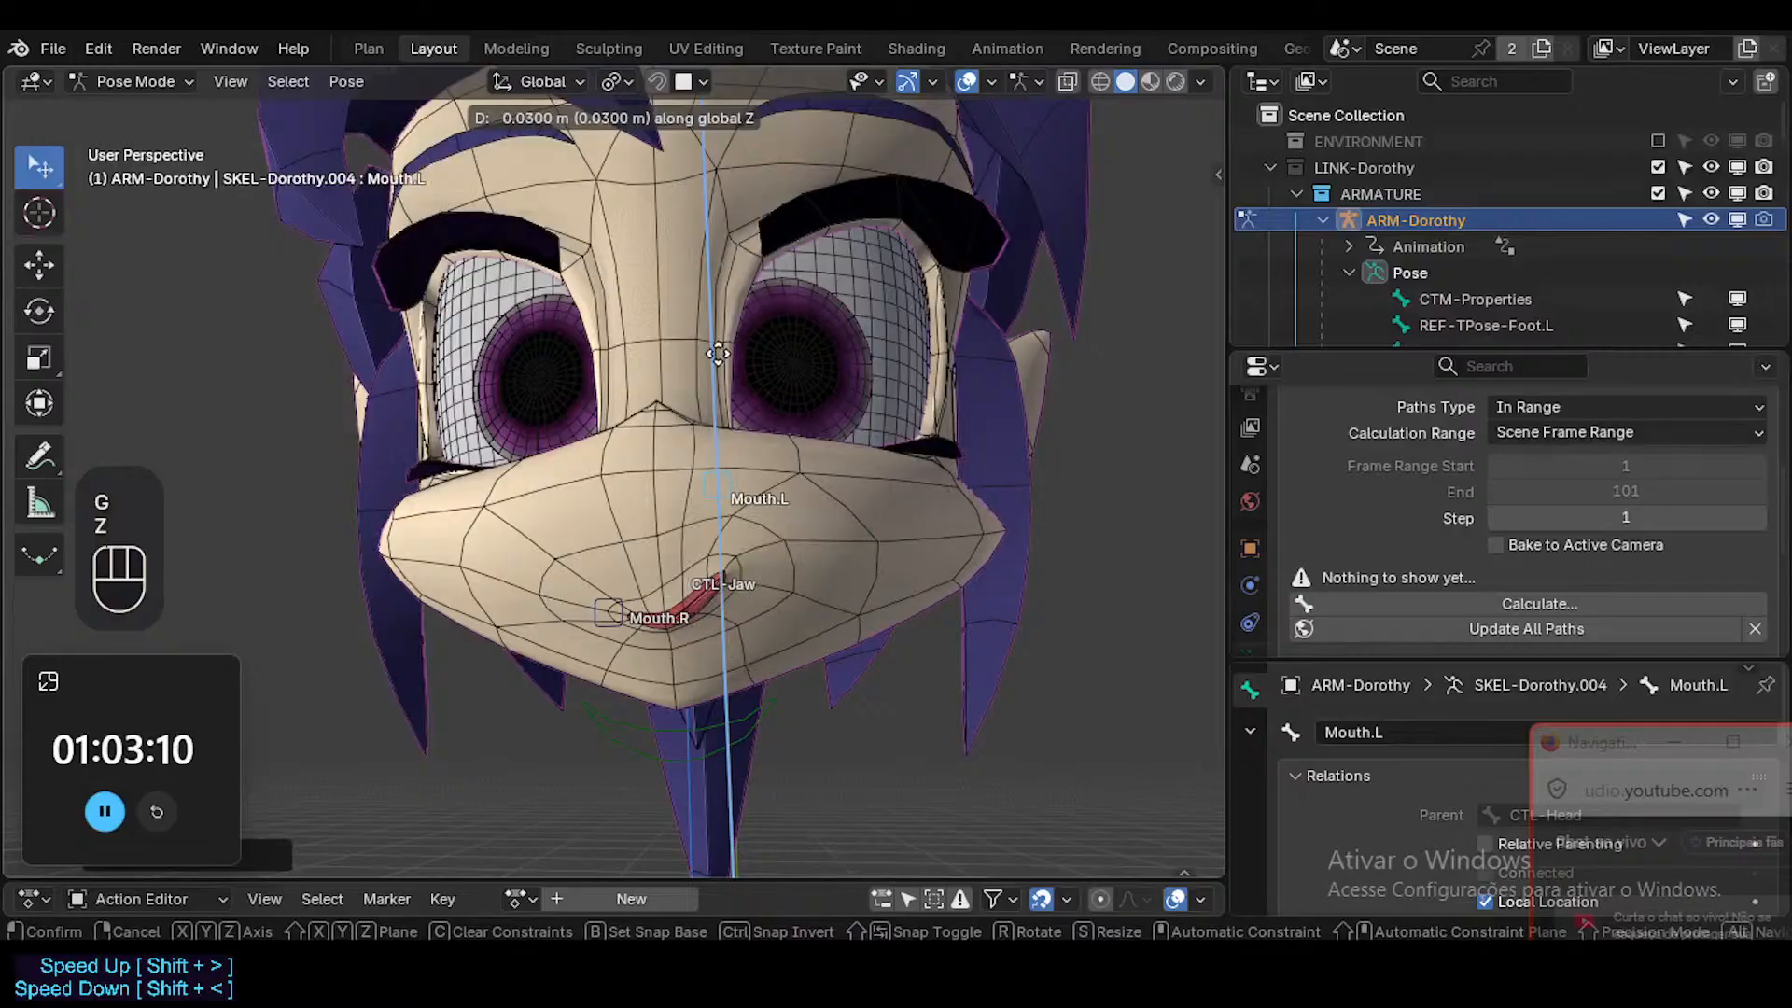
pyautogui.click(693, 528)
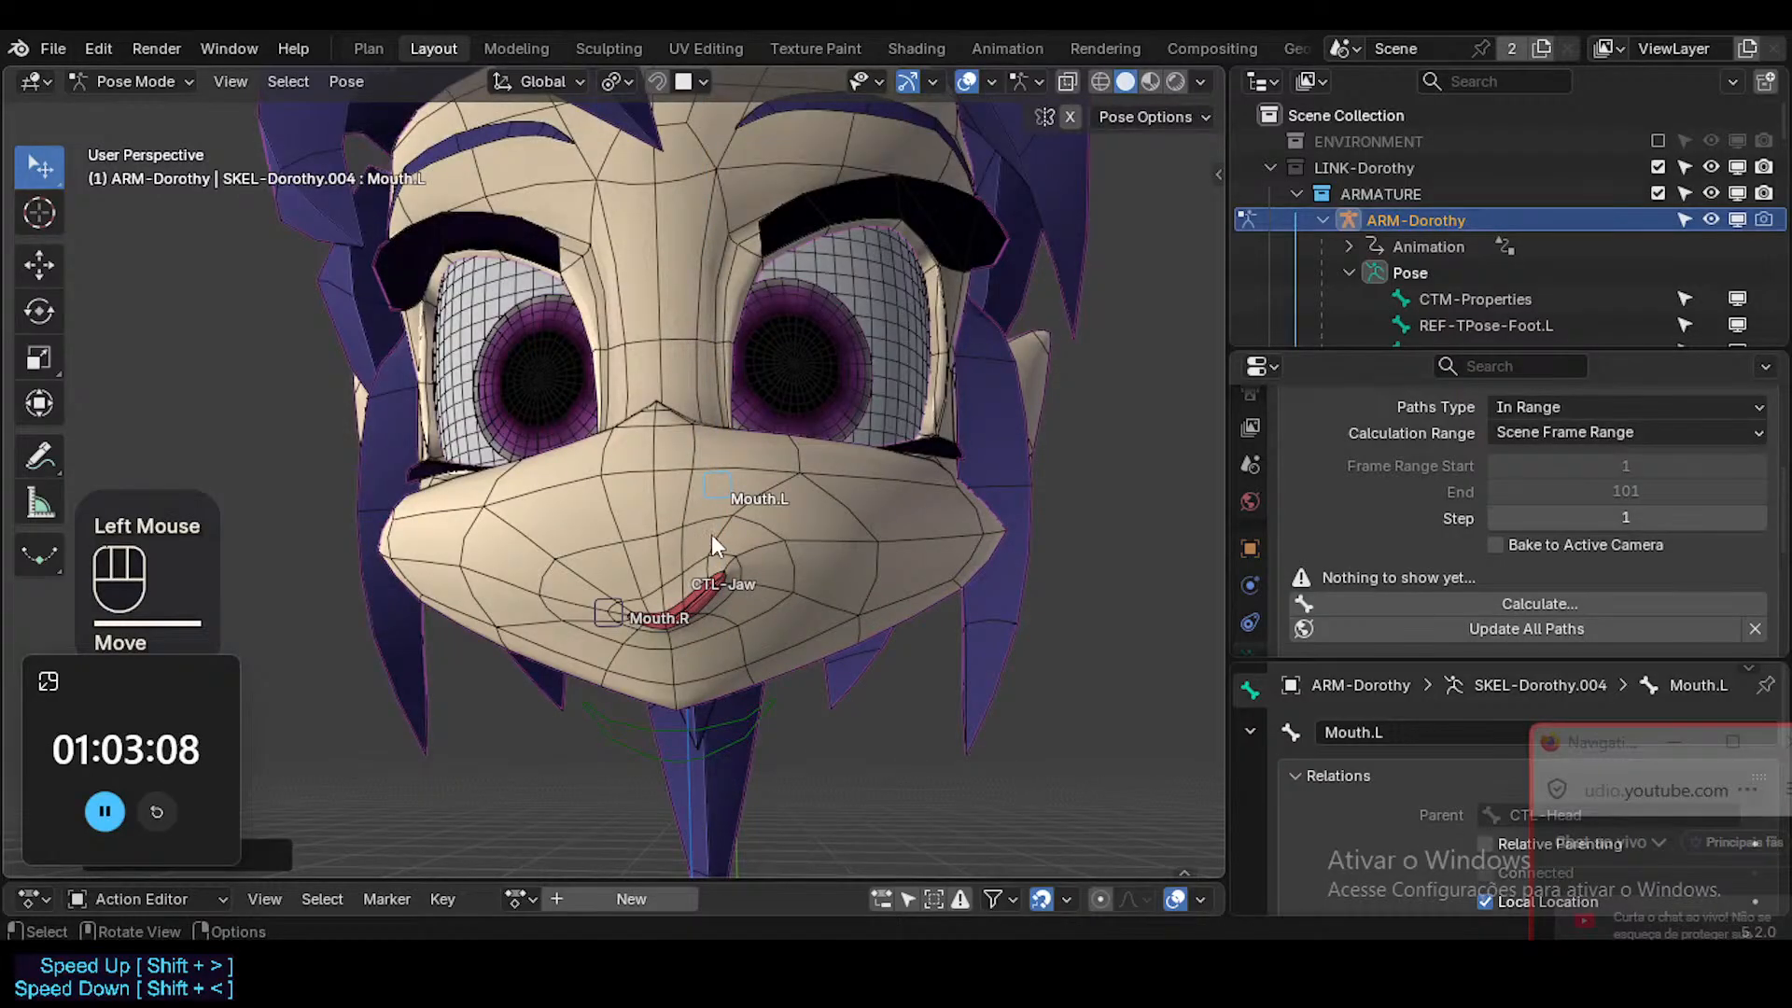
pyautogui.press('g')
pyautogui.press('z')
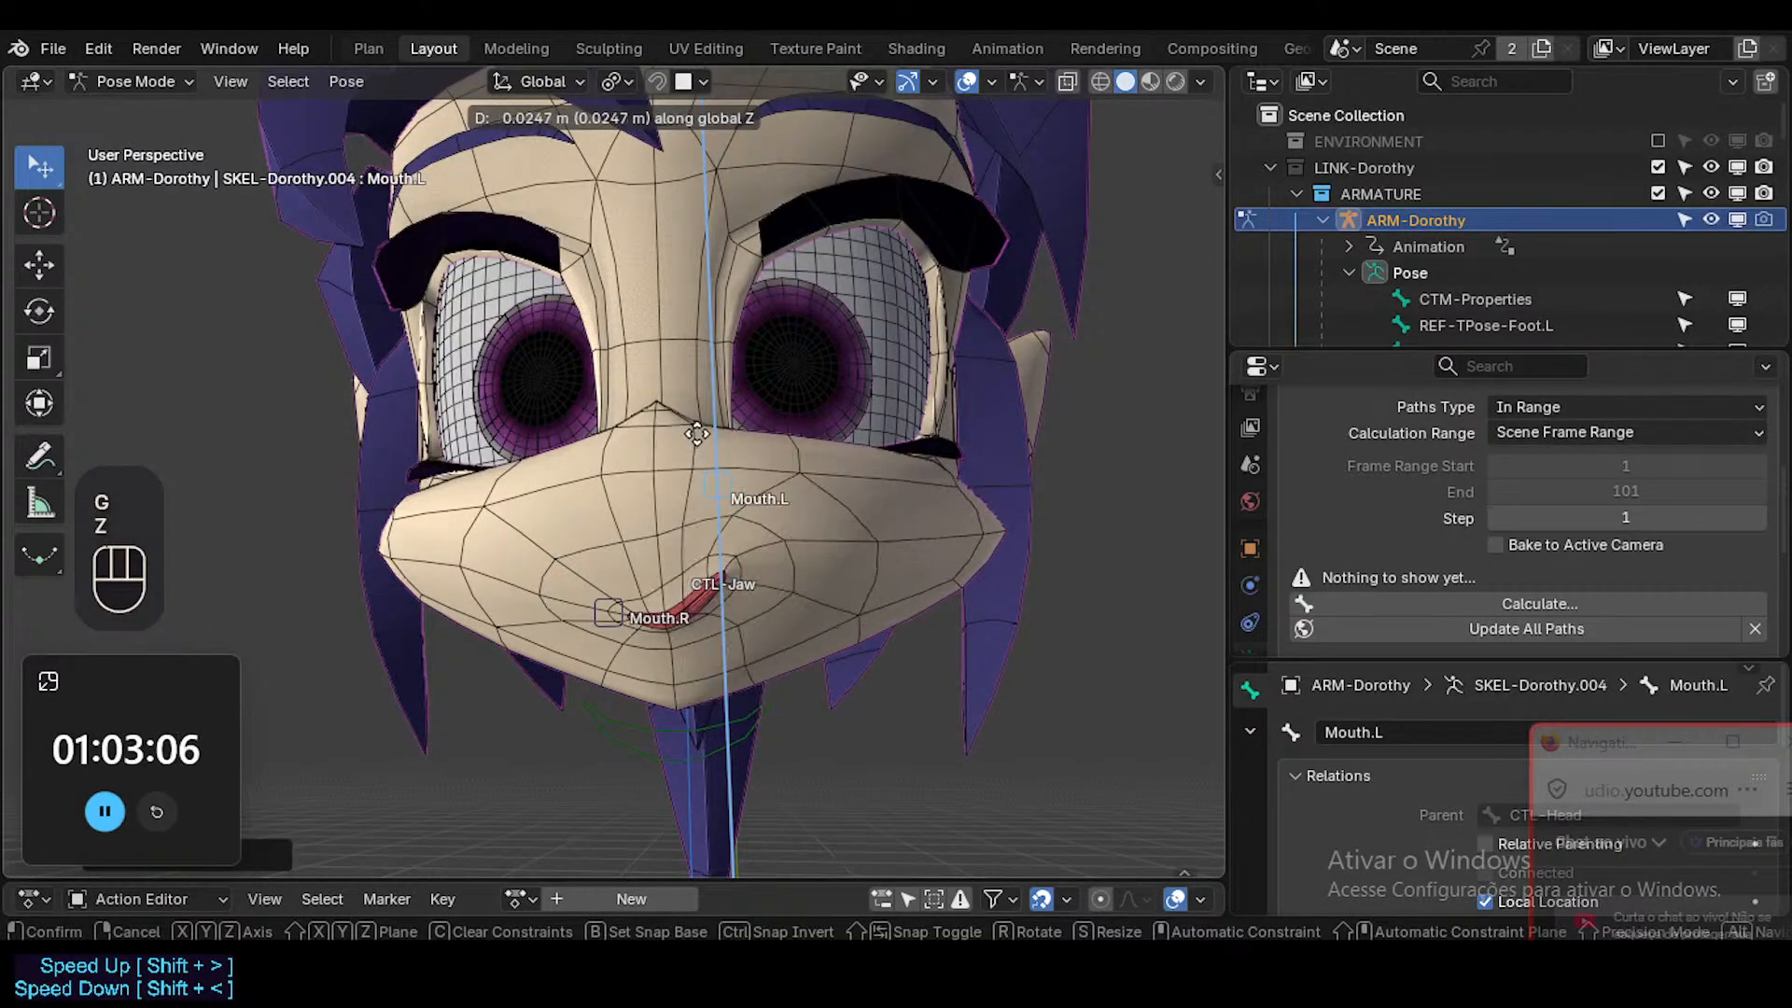
pyautogui.click(730, 478)
# Save the file from Object Mode and briefly preview the smile without overlays in Material Preview shading.
pyautogui.hotkey('ctrl', 'Tab')
pyautogui.hotkey('shift', 'alt', 'z')
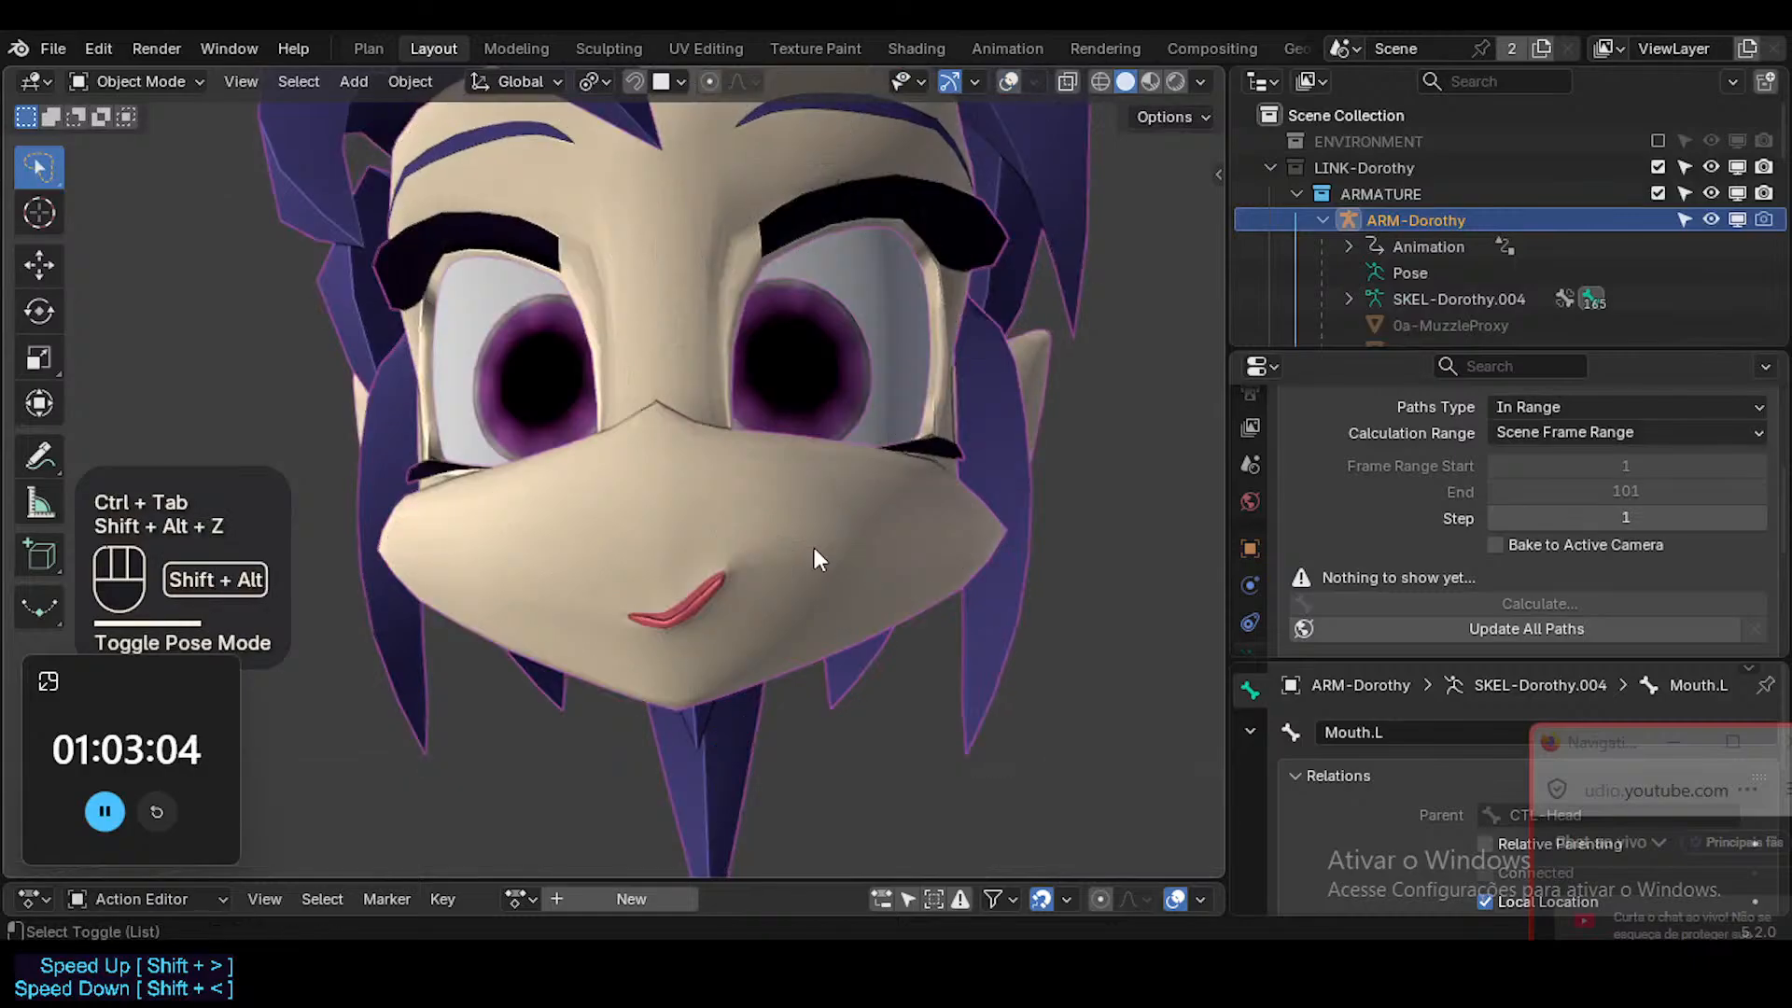
pyautogui.hotkey('ctrl', 's')
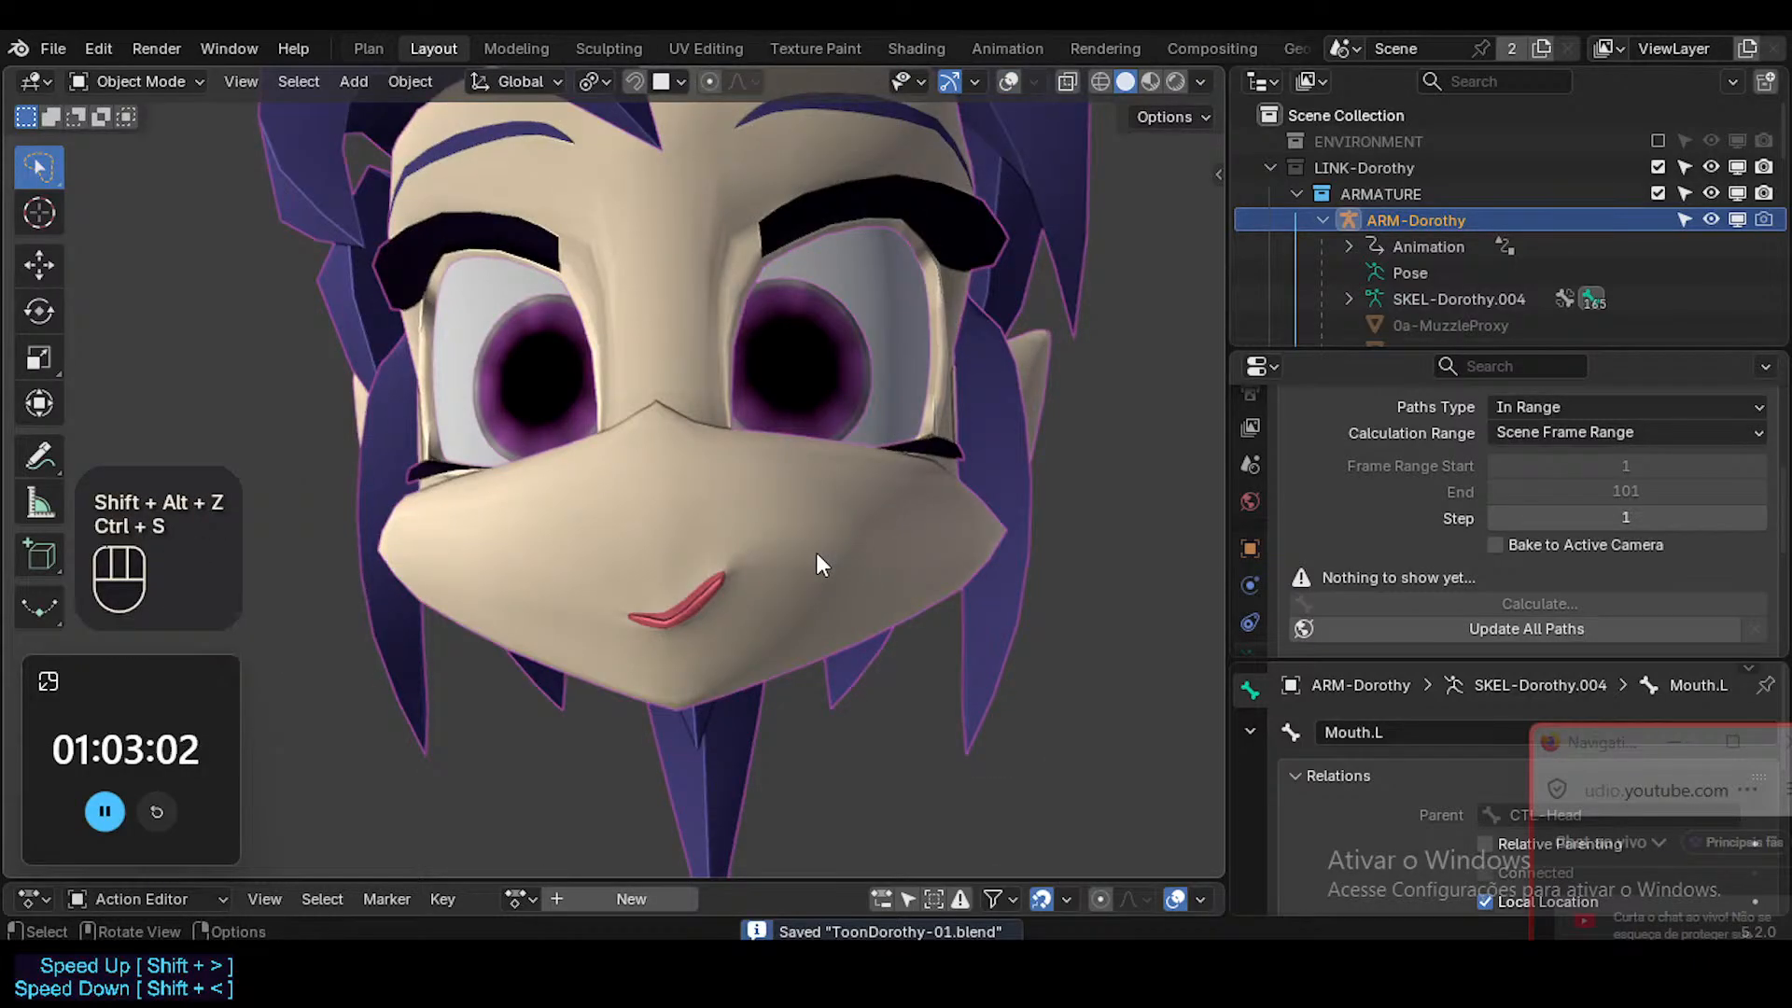
pyautogui.click(1144, 74)
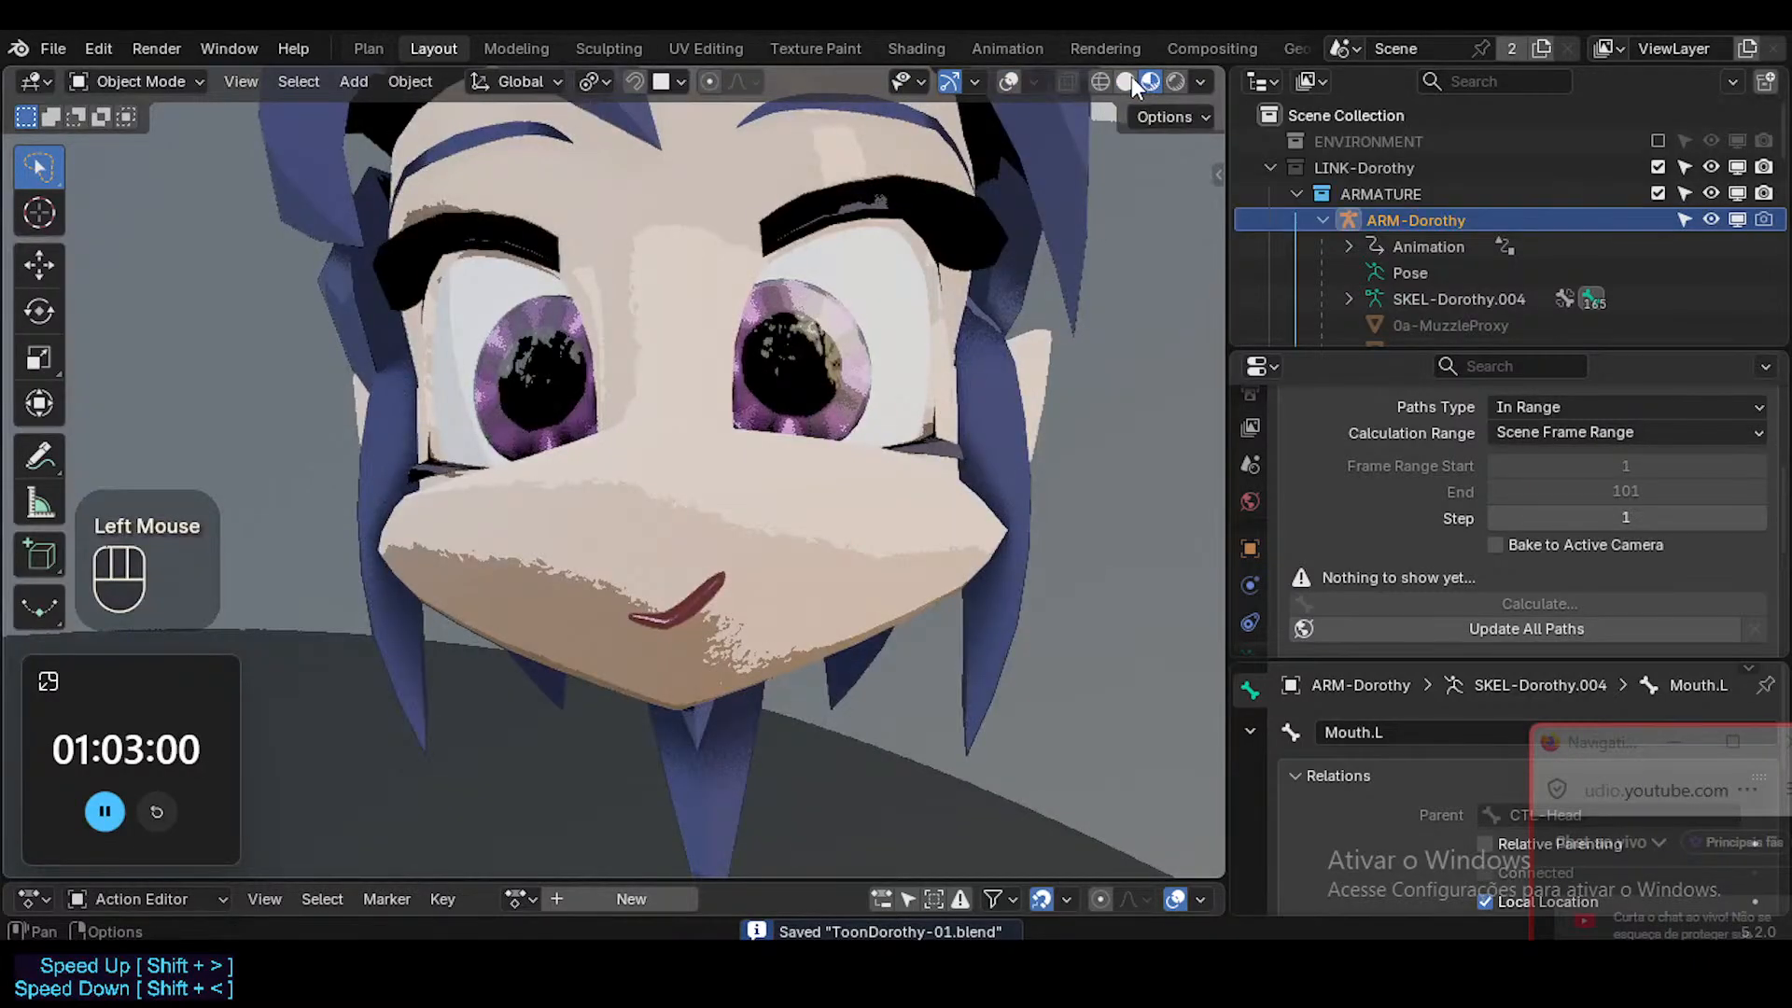
pyautogui.click(1127, 77)
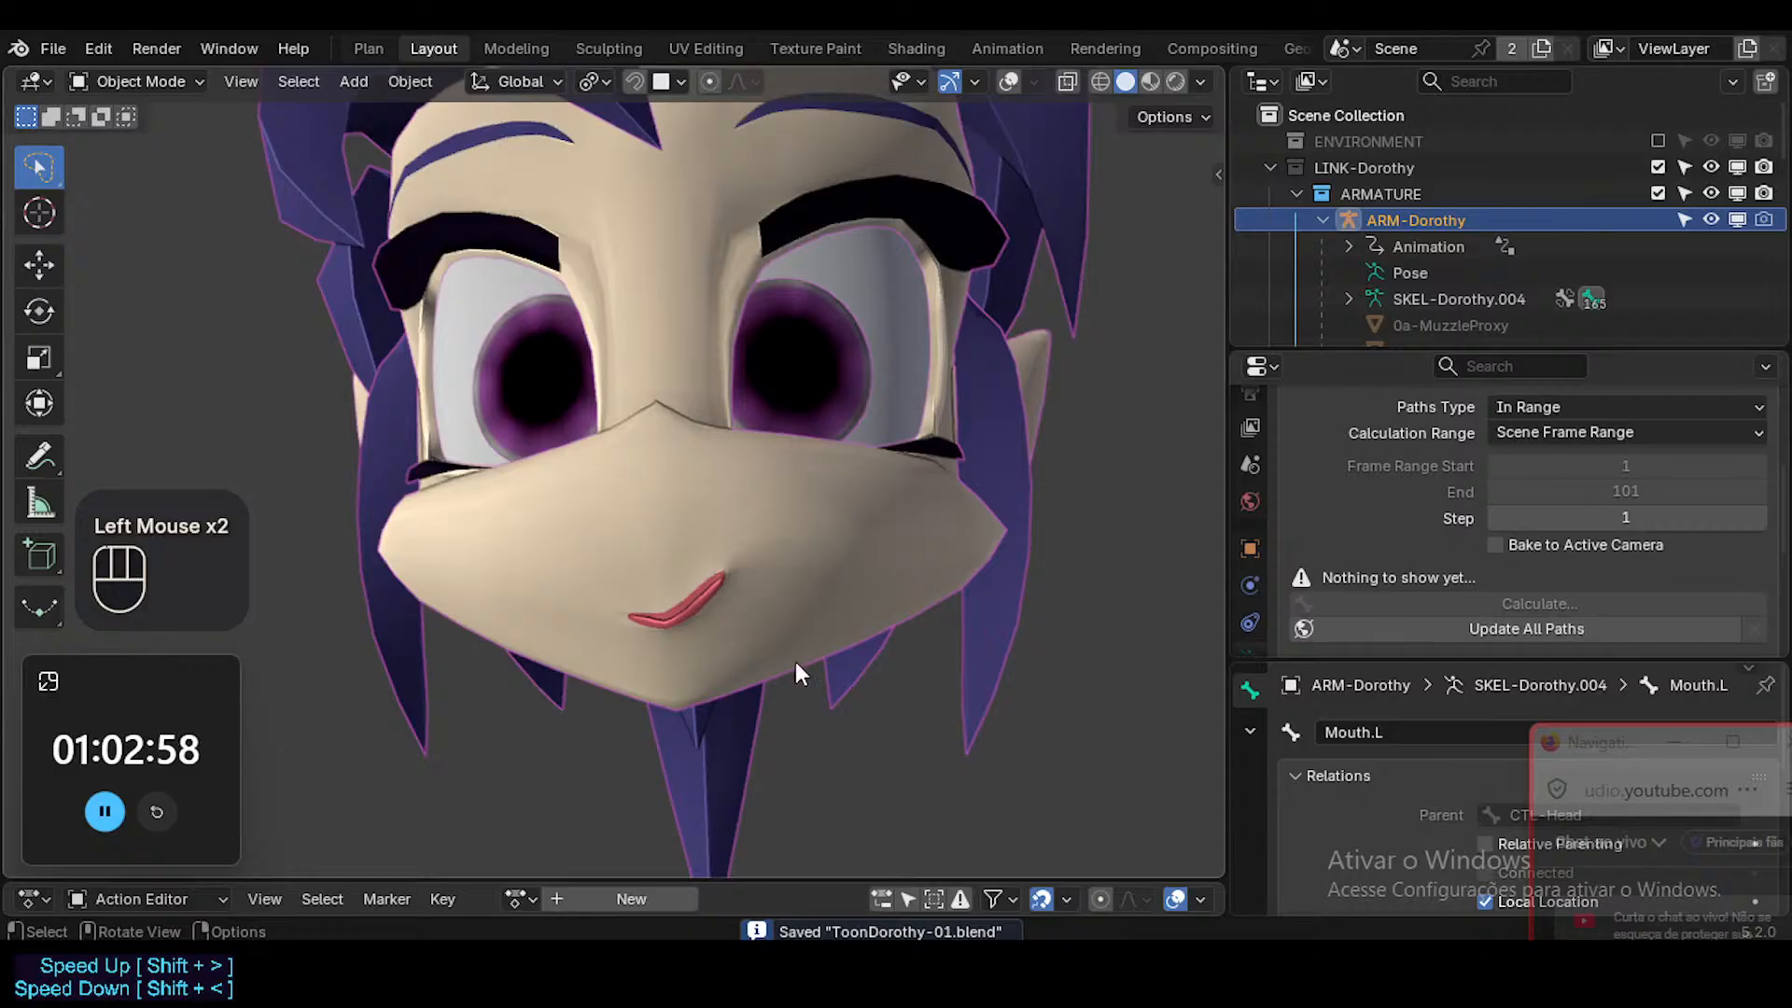
pyautogui.hotkey('shift', 'alt', 'z')
pyautogui.click(728, 720)
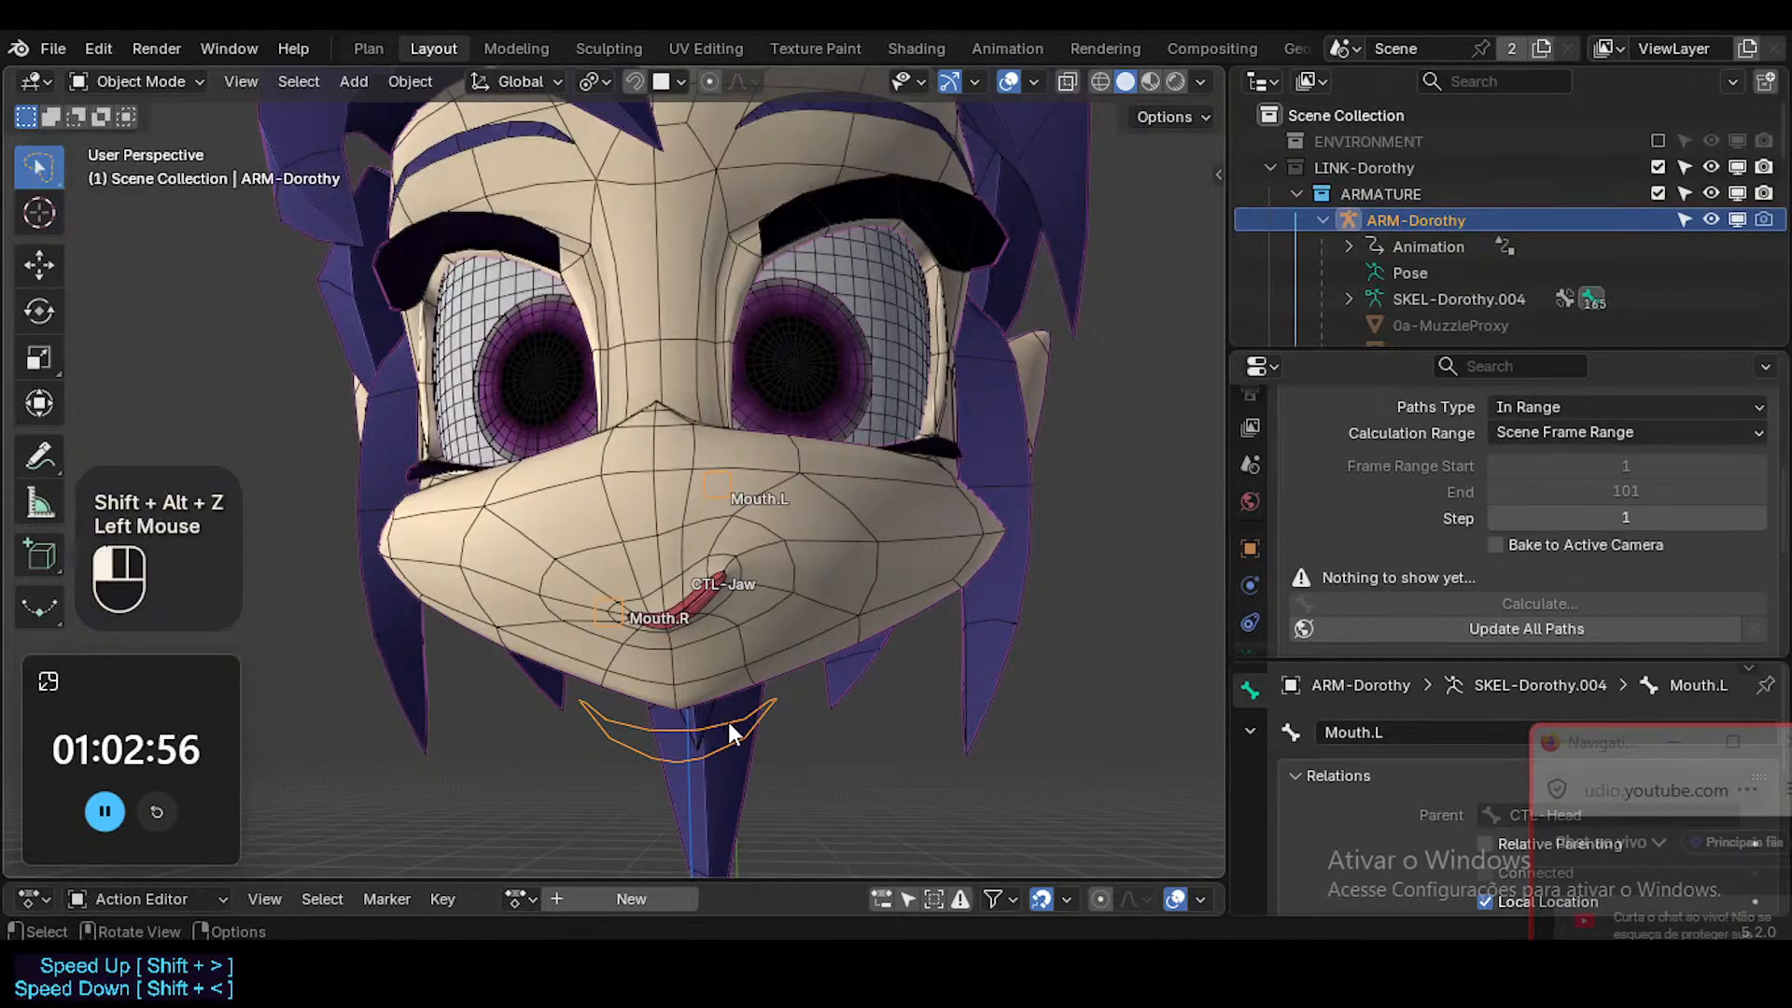
pyautogui.press('g')
pyautogui.press('Escape')
pyautogui.press('r')
pyautogui.press('x')
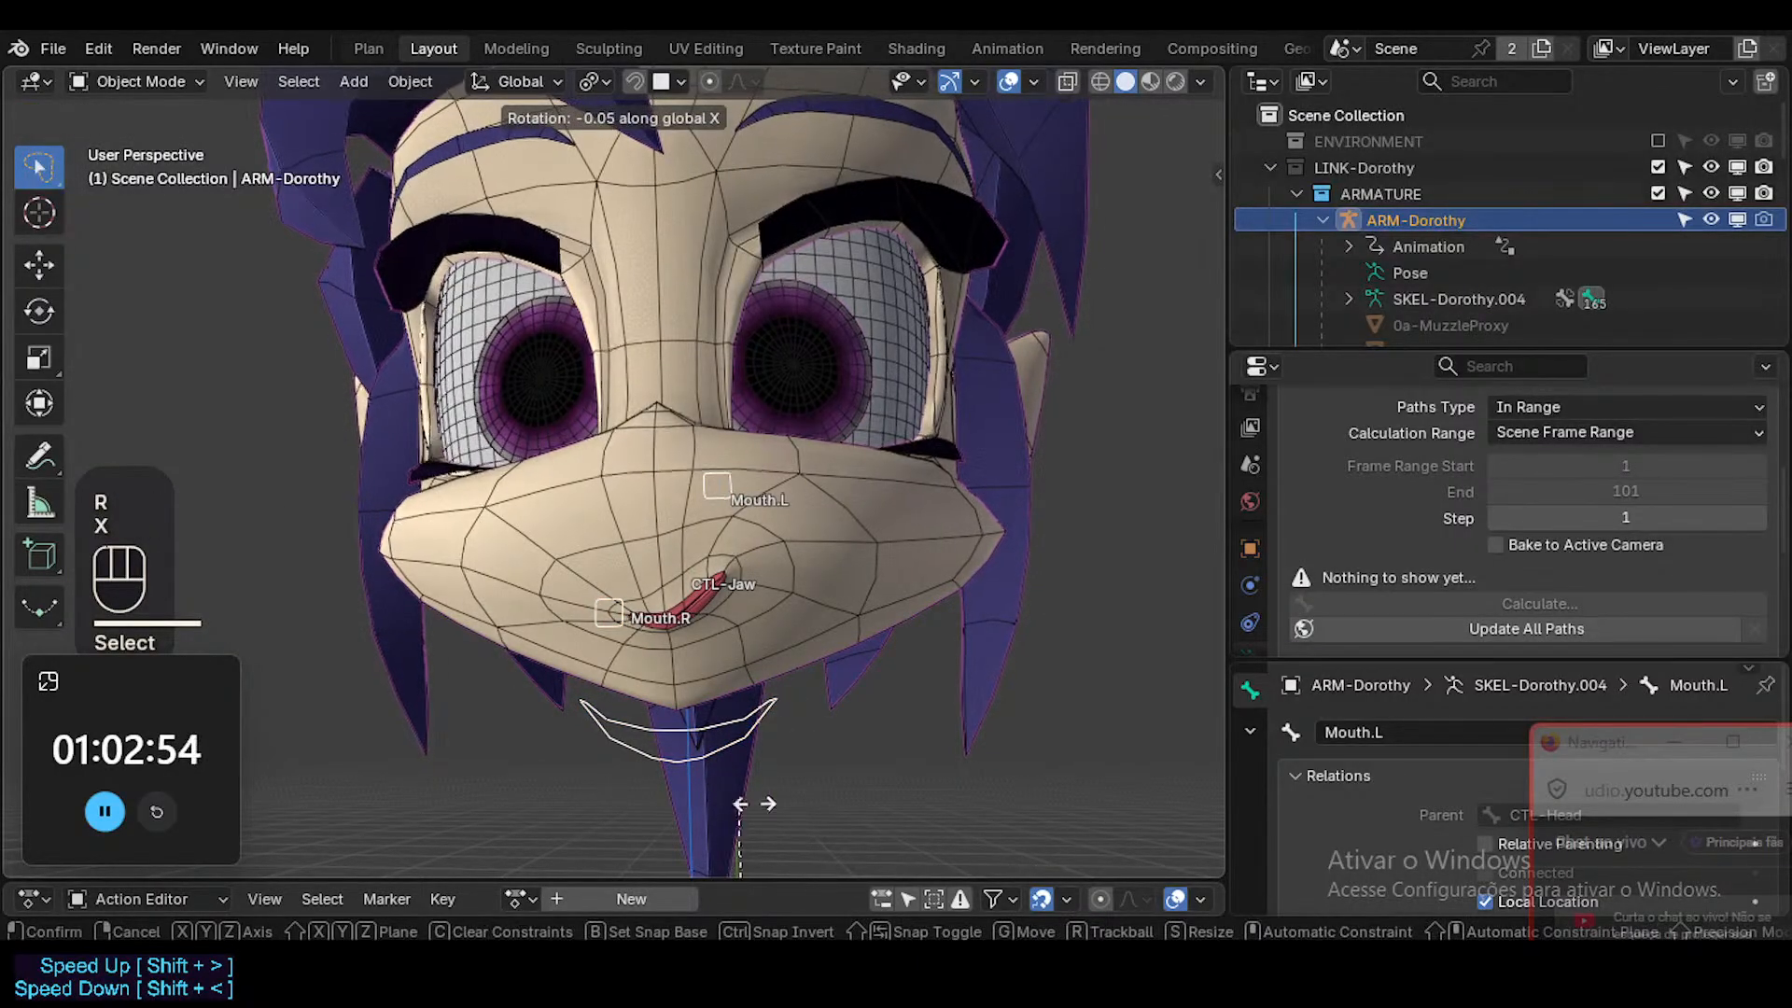
pyautogui.press('Escape')
pyautogui.click(743, 726)
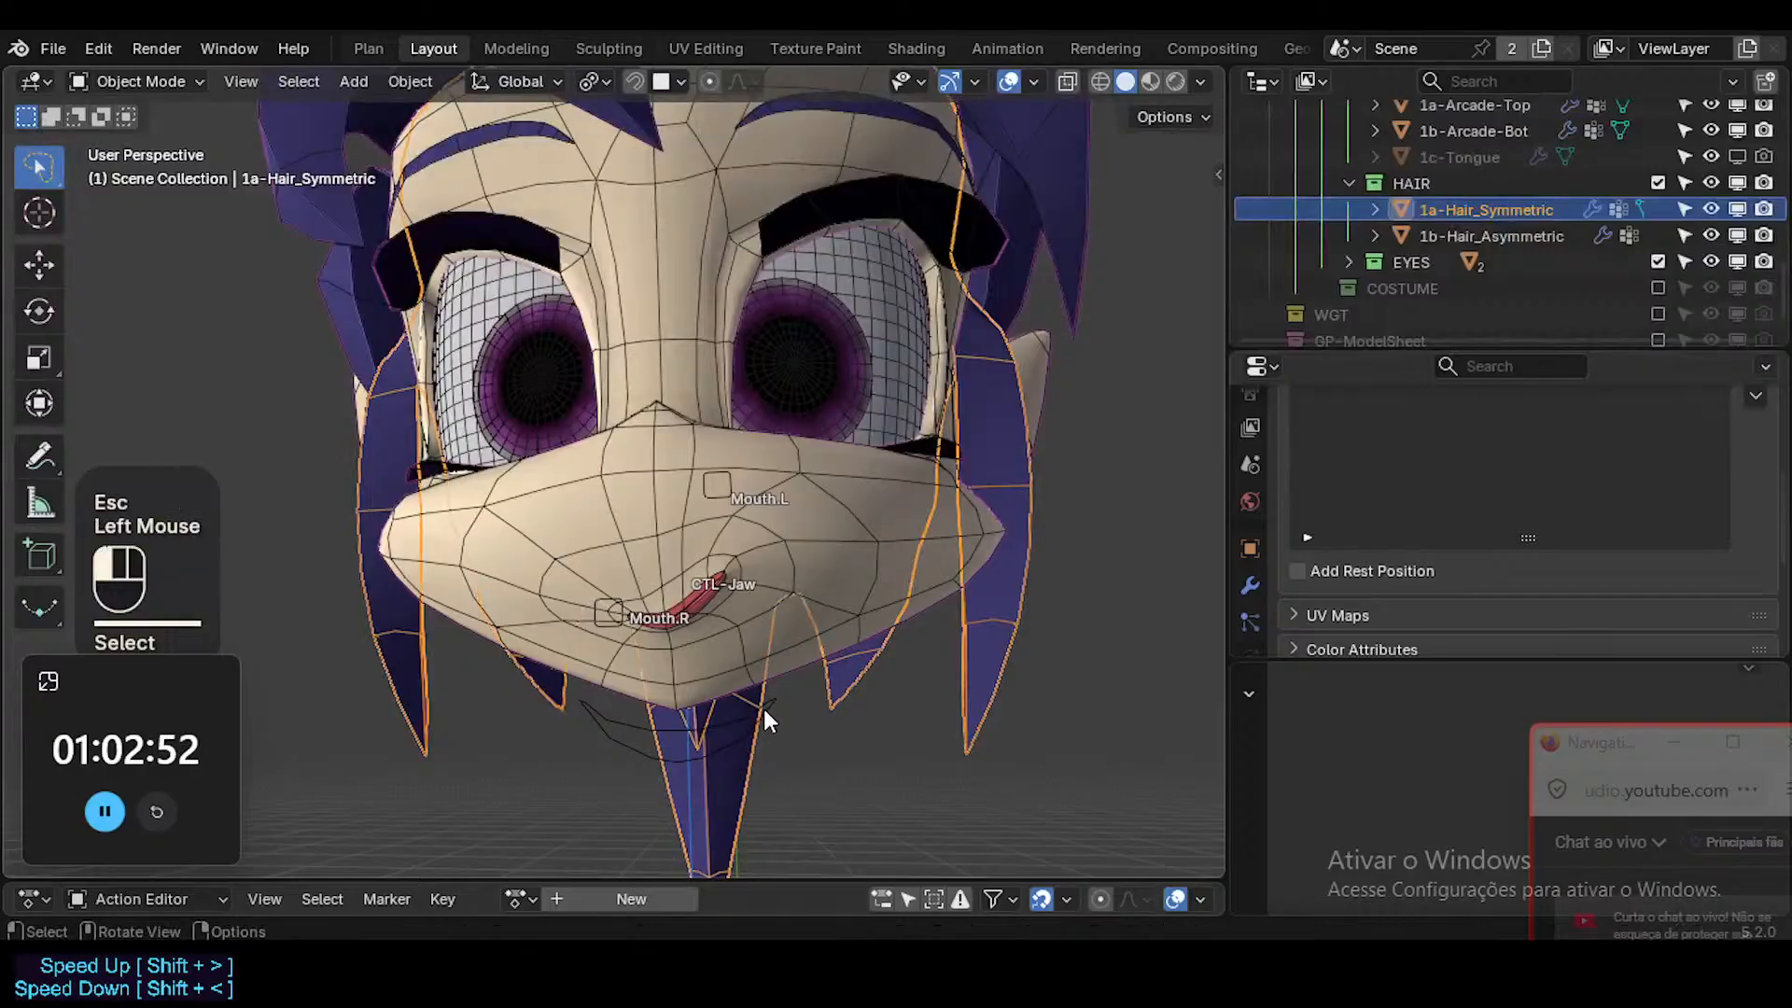
# Rotate the CTL-Jaw bone about global X in Pose Mode to test the smile with the mouth open.
pyautogui.click(777, 709)
pyautogui.hotkey('ctrl', 'Tab')
pyautogui.click(775, 709)
pyautogui.press('r')
pyautogui.press('x')
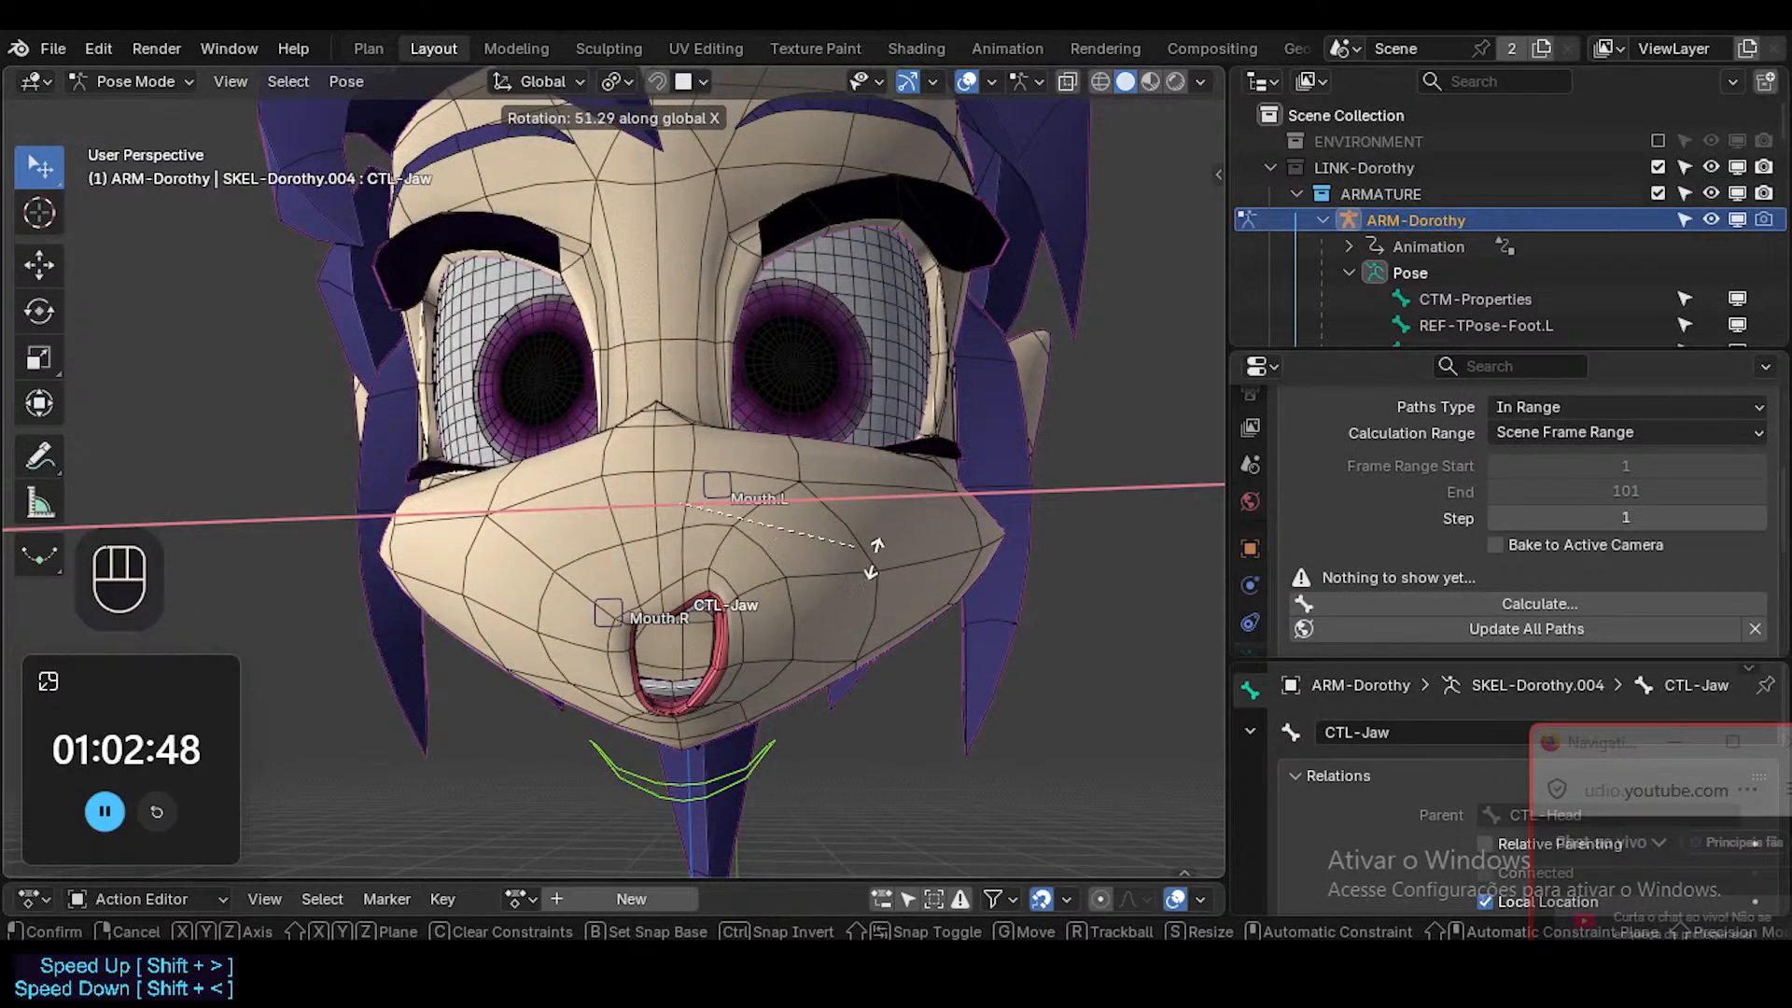
pyautogui.click(802, 714)
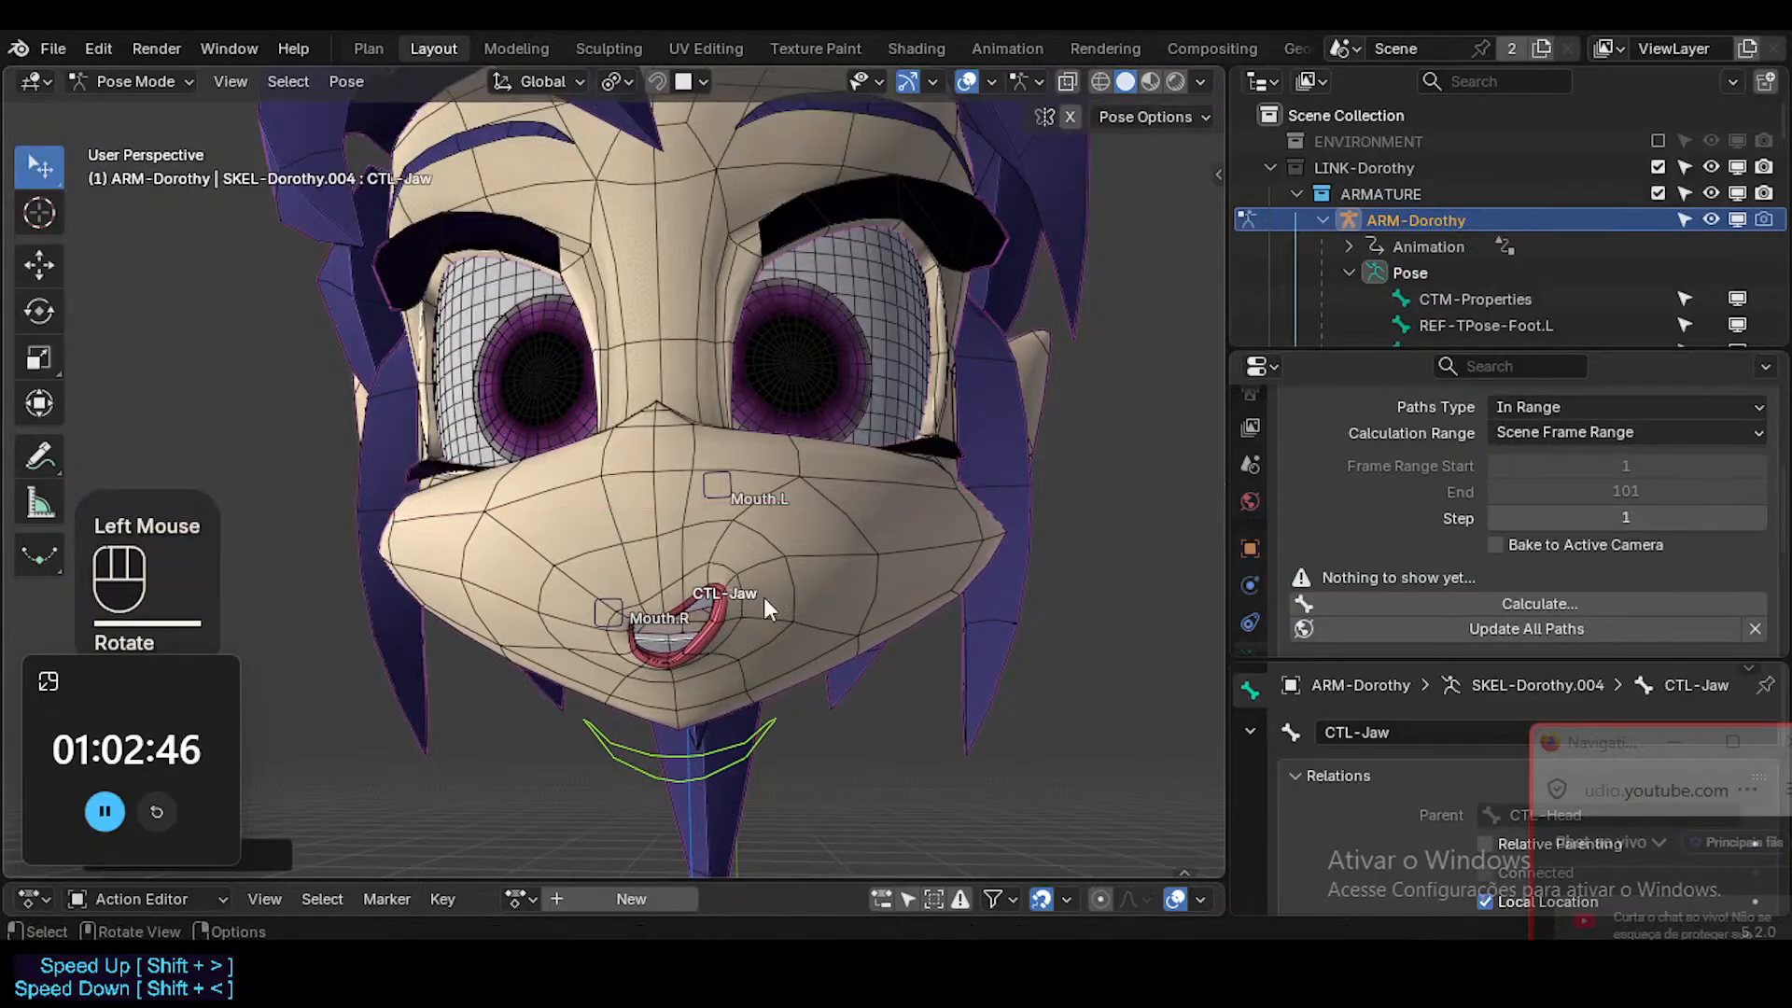
# Move the Mouth.L bone freely with the jaw open, leaving it pulled up and out toward the cheek.
pyautogui.click(720, 487)
pyautogui.click(720, 486)
pyautogui.press('g')
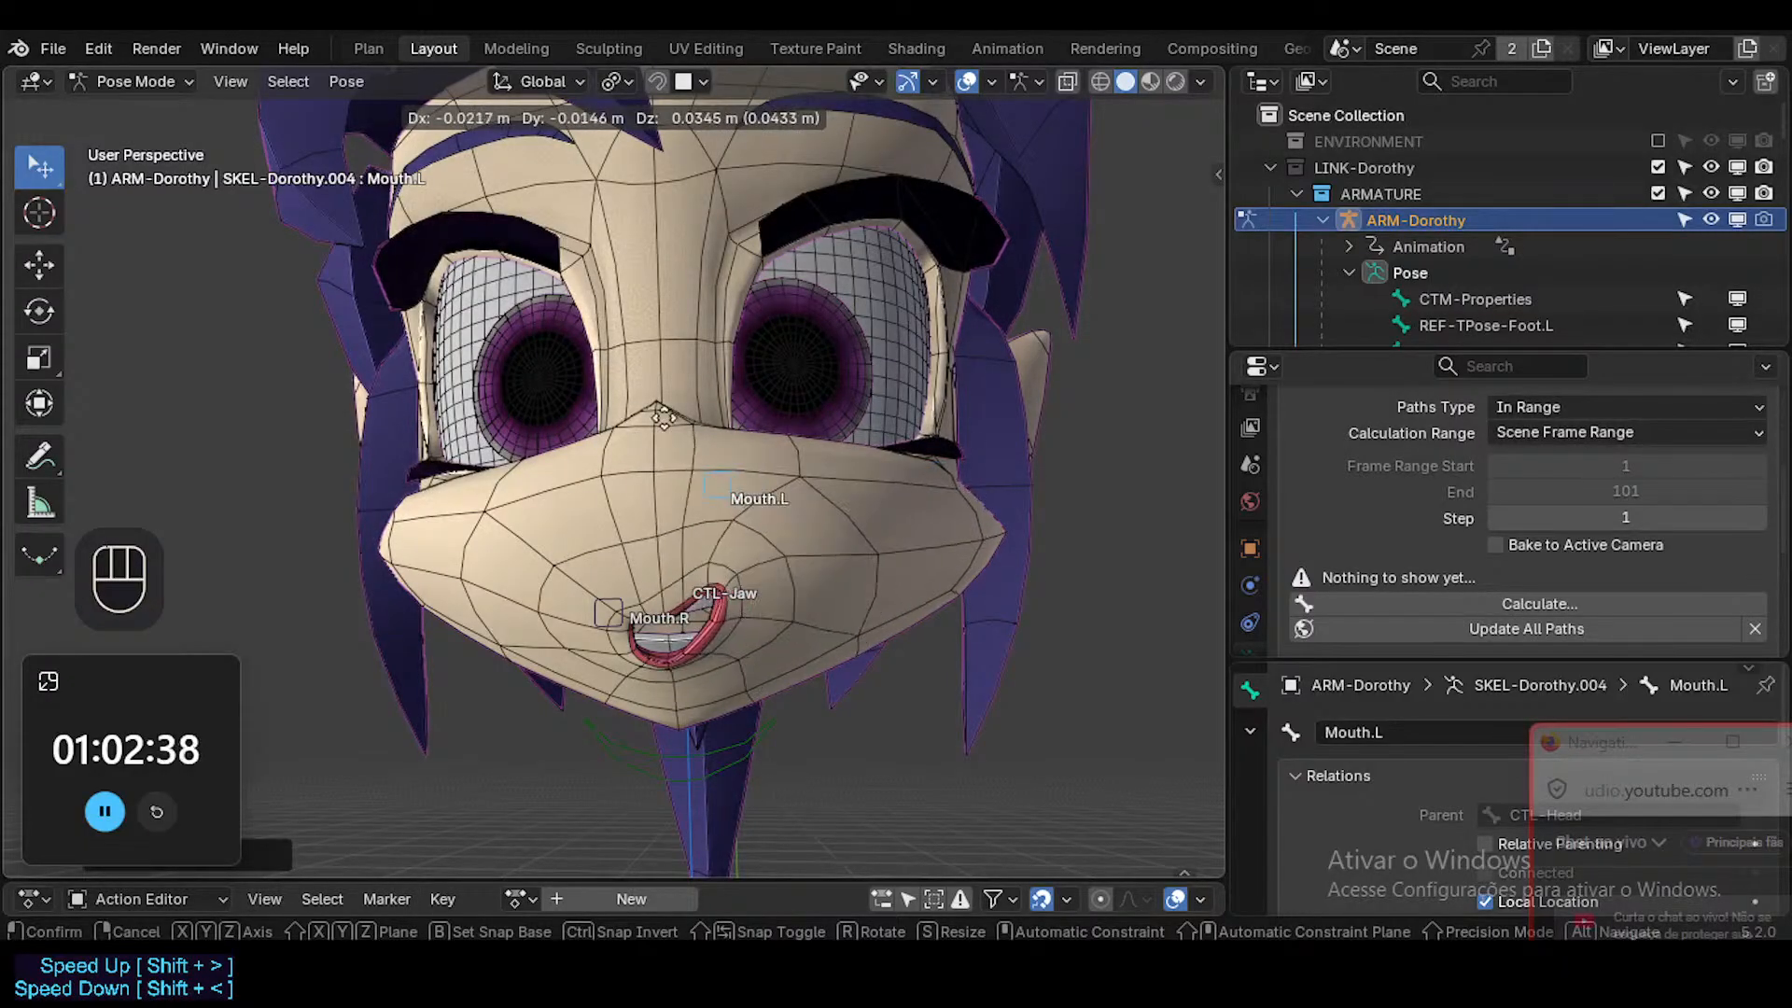
pyautogui.click(877, 403)
# Clear CTL-Jaw's pose transforms and move Mouth.L back inward to test the smile with the mouth closed.
pyautogui.click(753, 729)
pyautogui.hotkey('alt', 'q')
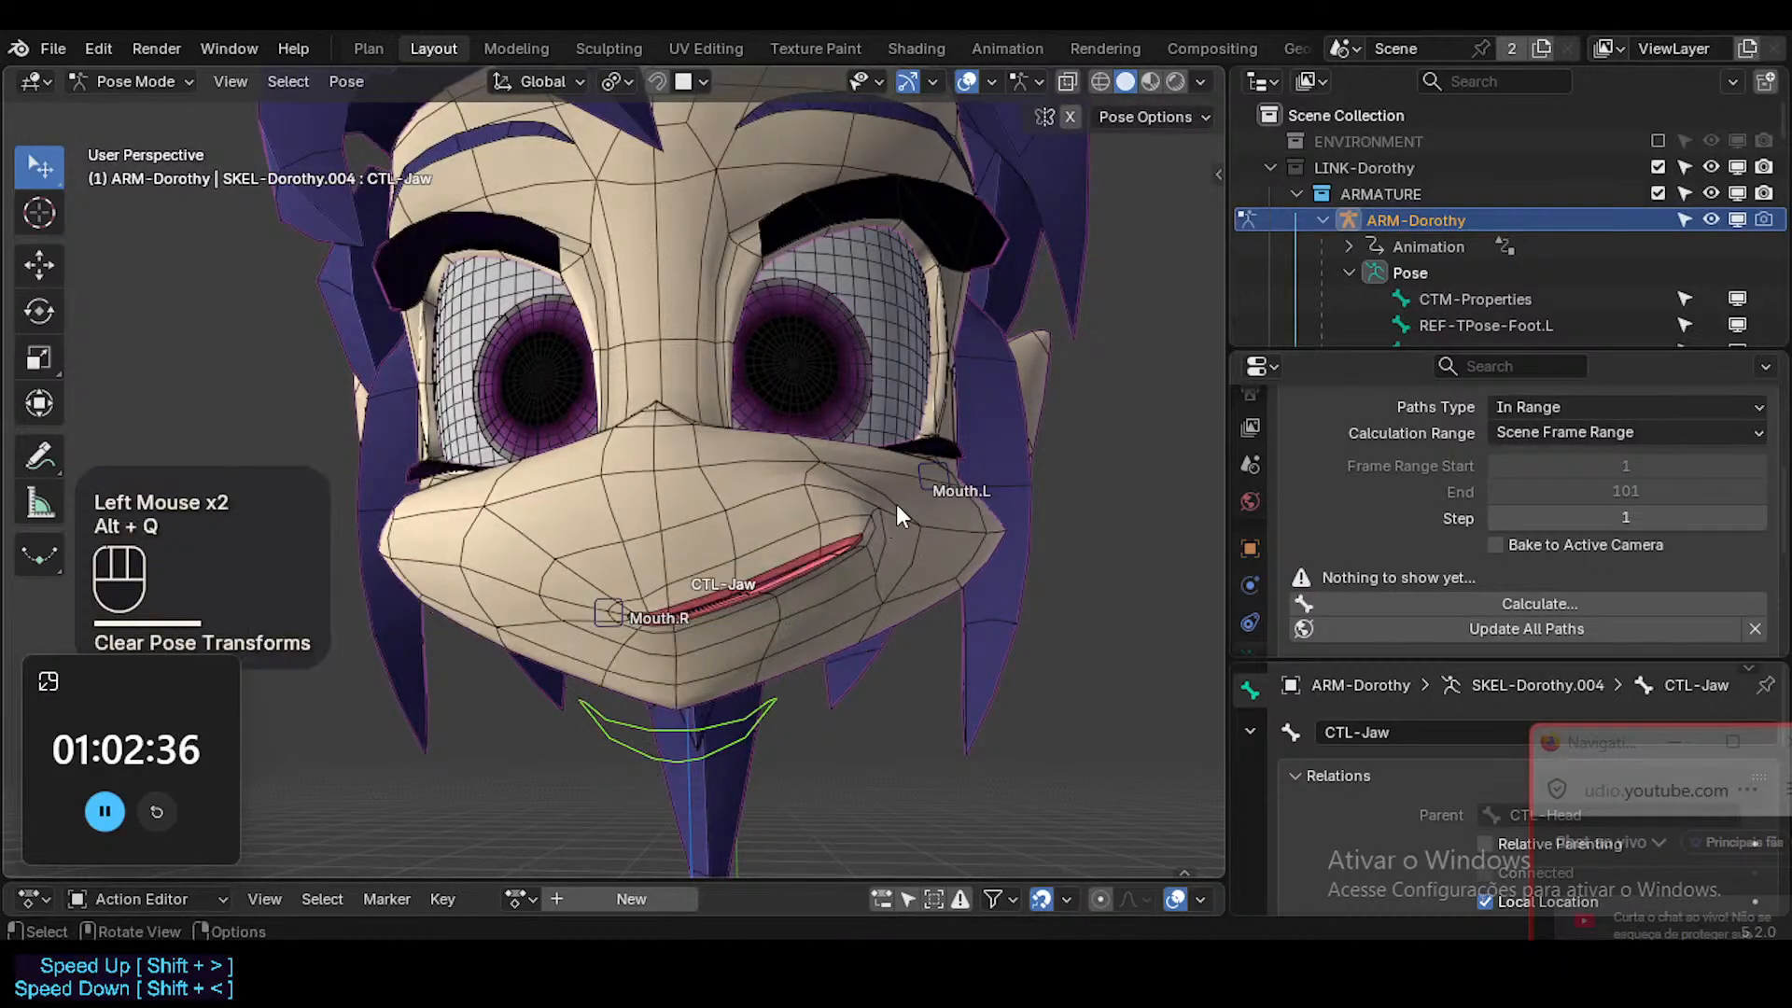
pyautogui.click(926, 492)
pyautogui.press('g')
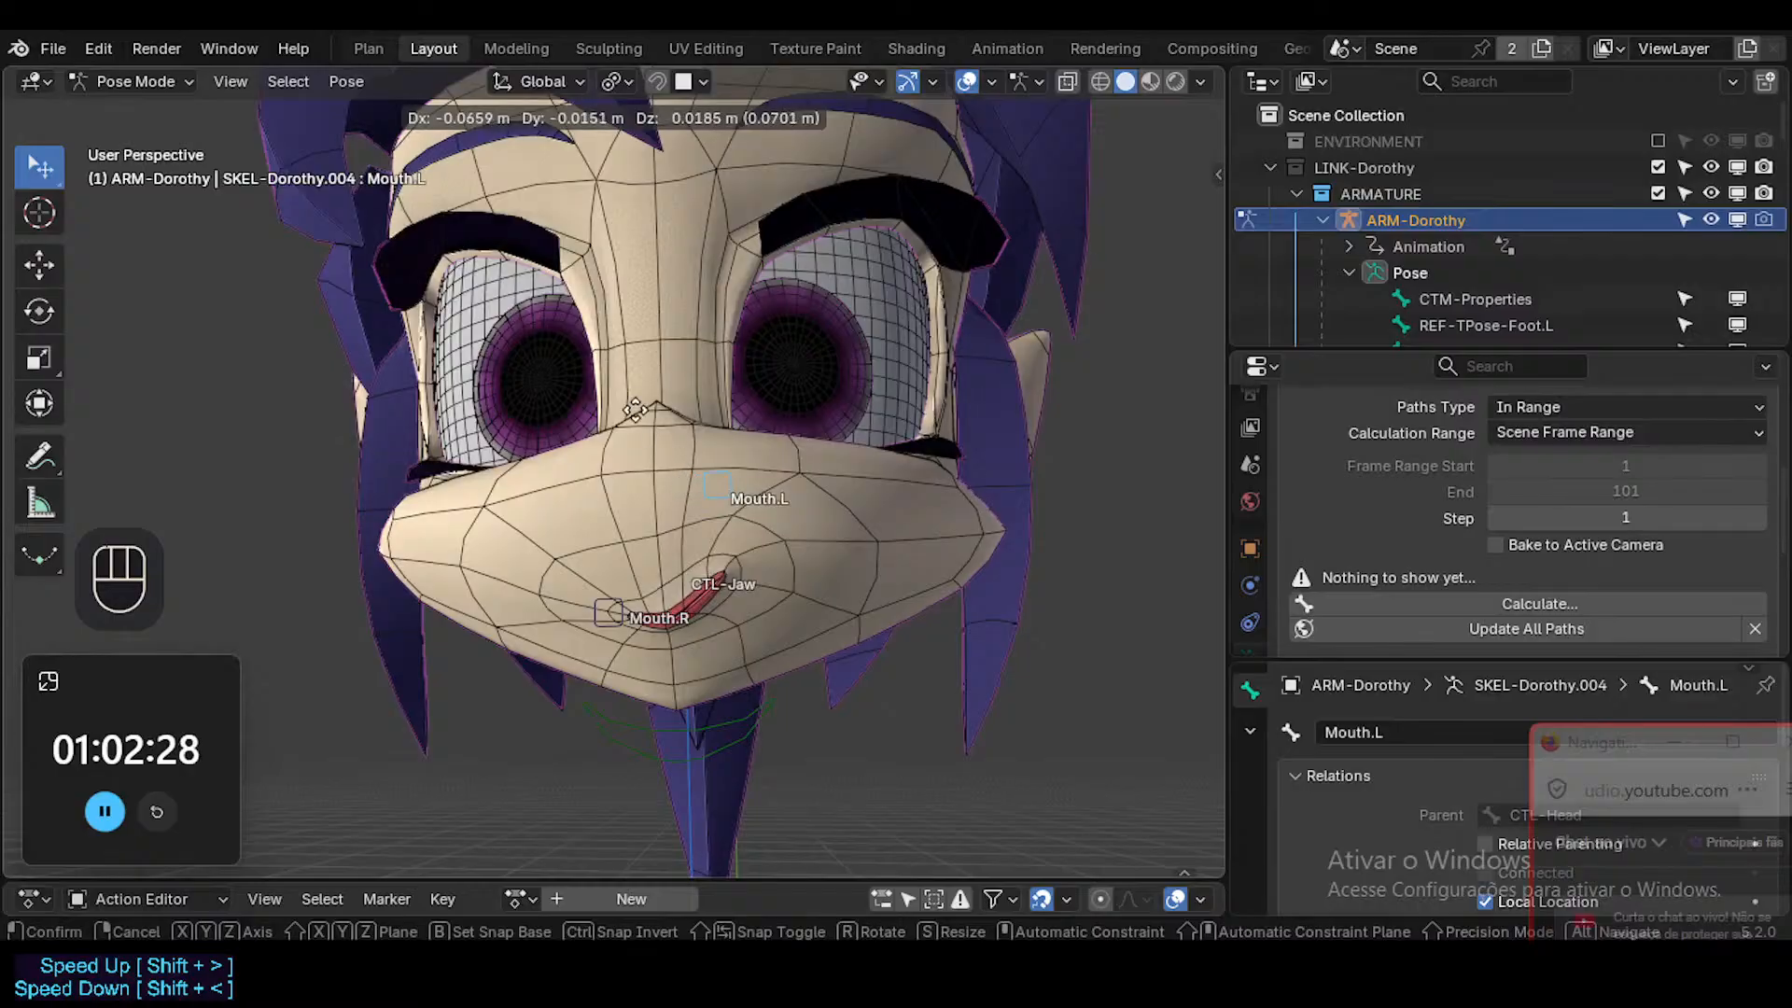
pyautogui.click(630, 510)
# Clear the pose transforms of all the armature's bones and save the file.
pyautogui.press('a')
pyautogui.hotkey('alt', 'q')
pyautogui.hotkey('ctrl', 's')
pyautogui.click(834, 537)
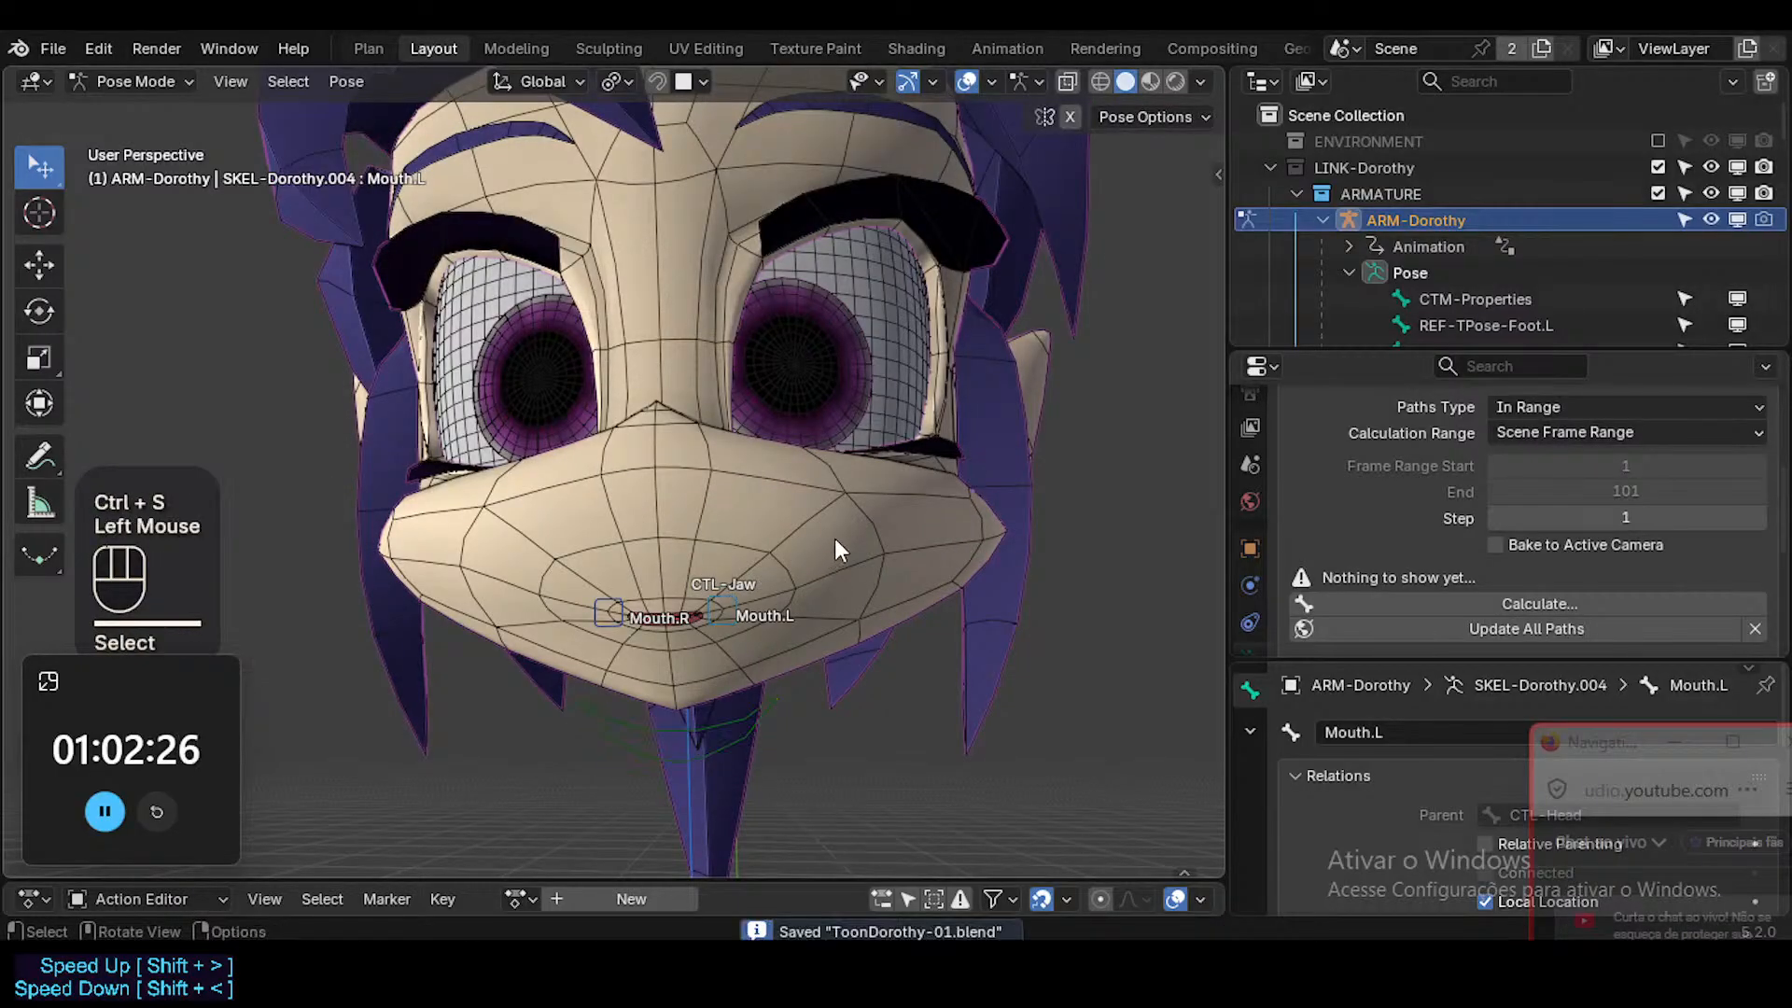
# Return to Object Mode, select the Head and rename its MouthSmile.L shape key to MouthSmileStraight.L.
pyautogui.hotkey('ctrl', 'Tab')
pyautogui.click(808, 521)
pyautogui.click(1444, 467)
pyautogui.doubleClick(1444, 462)
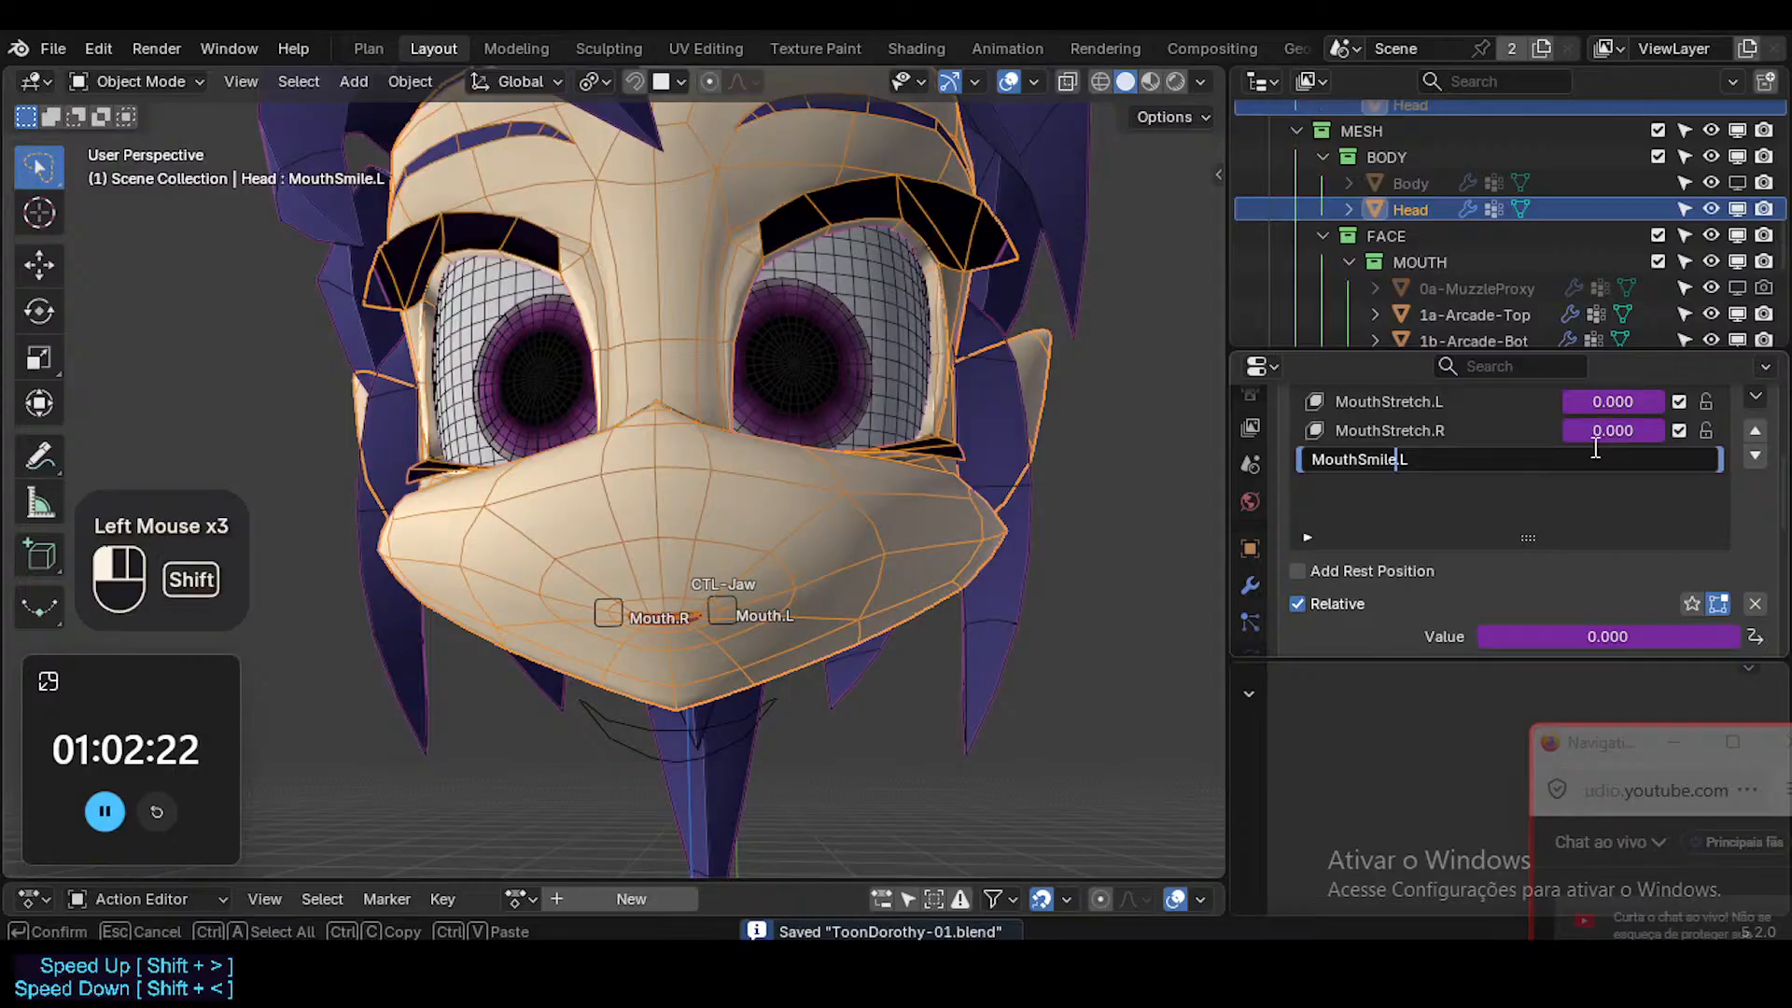
pyautogui.write('St')
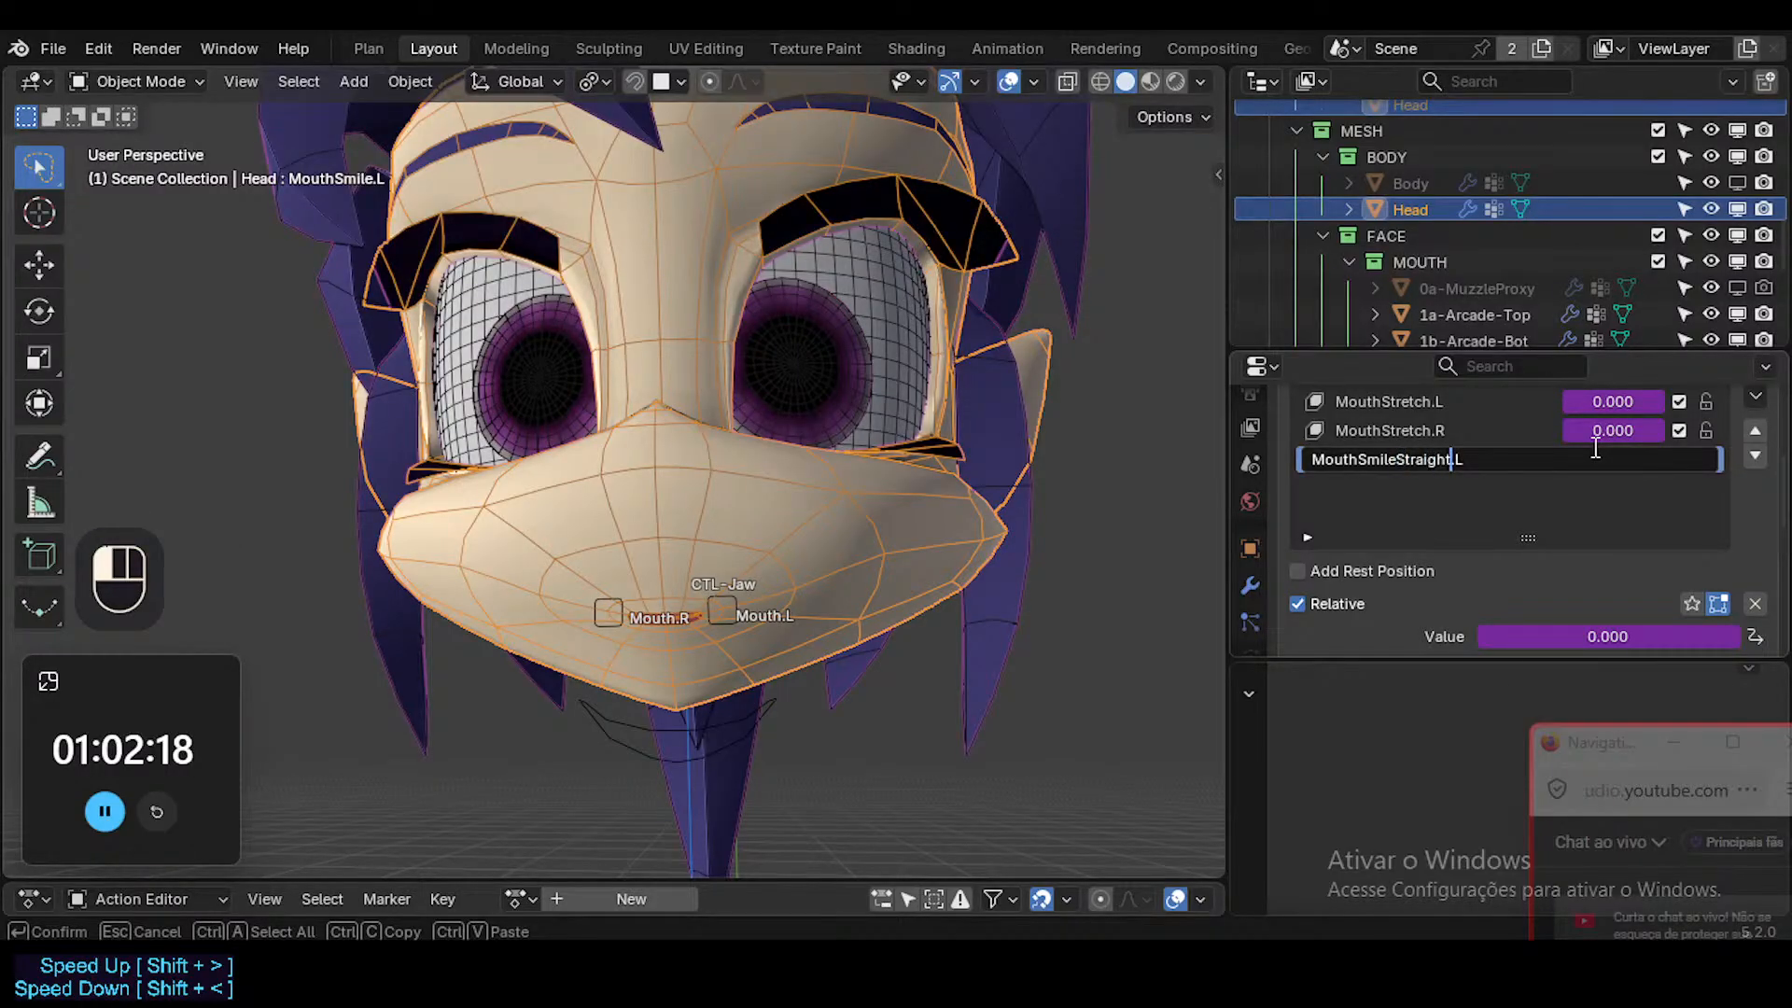
pyautogui.write('raight')
pyautogui.press('Return')
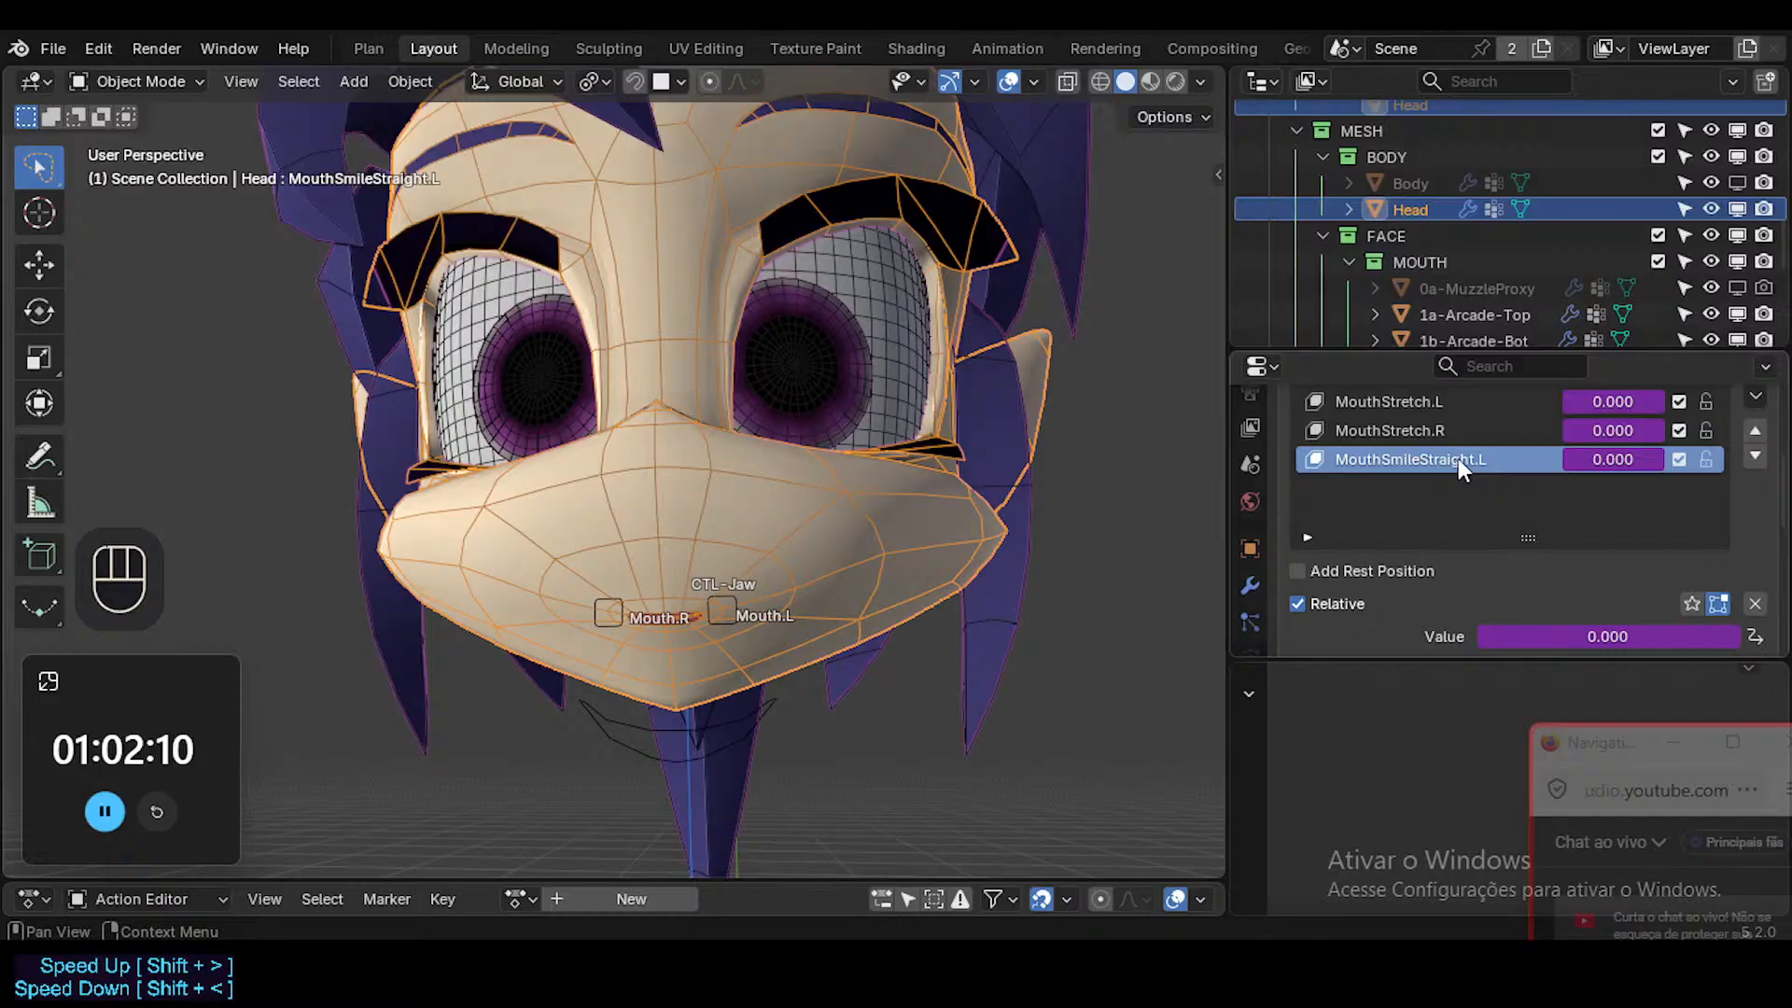
# Duplicate the MouthSmileStraight.L shape key and mirror the copy with Flip.
pyautogui.scroll(1, 1761, 458)
pyautogui.click(1757, 451)
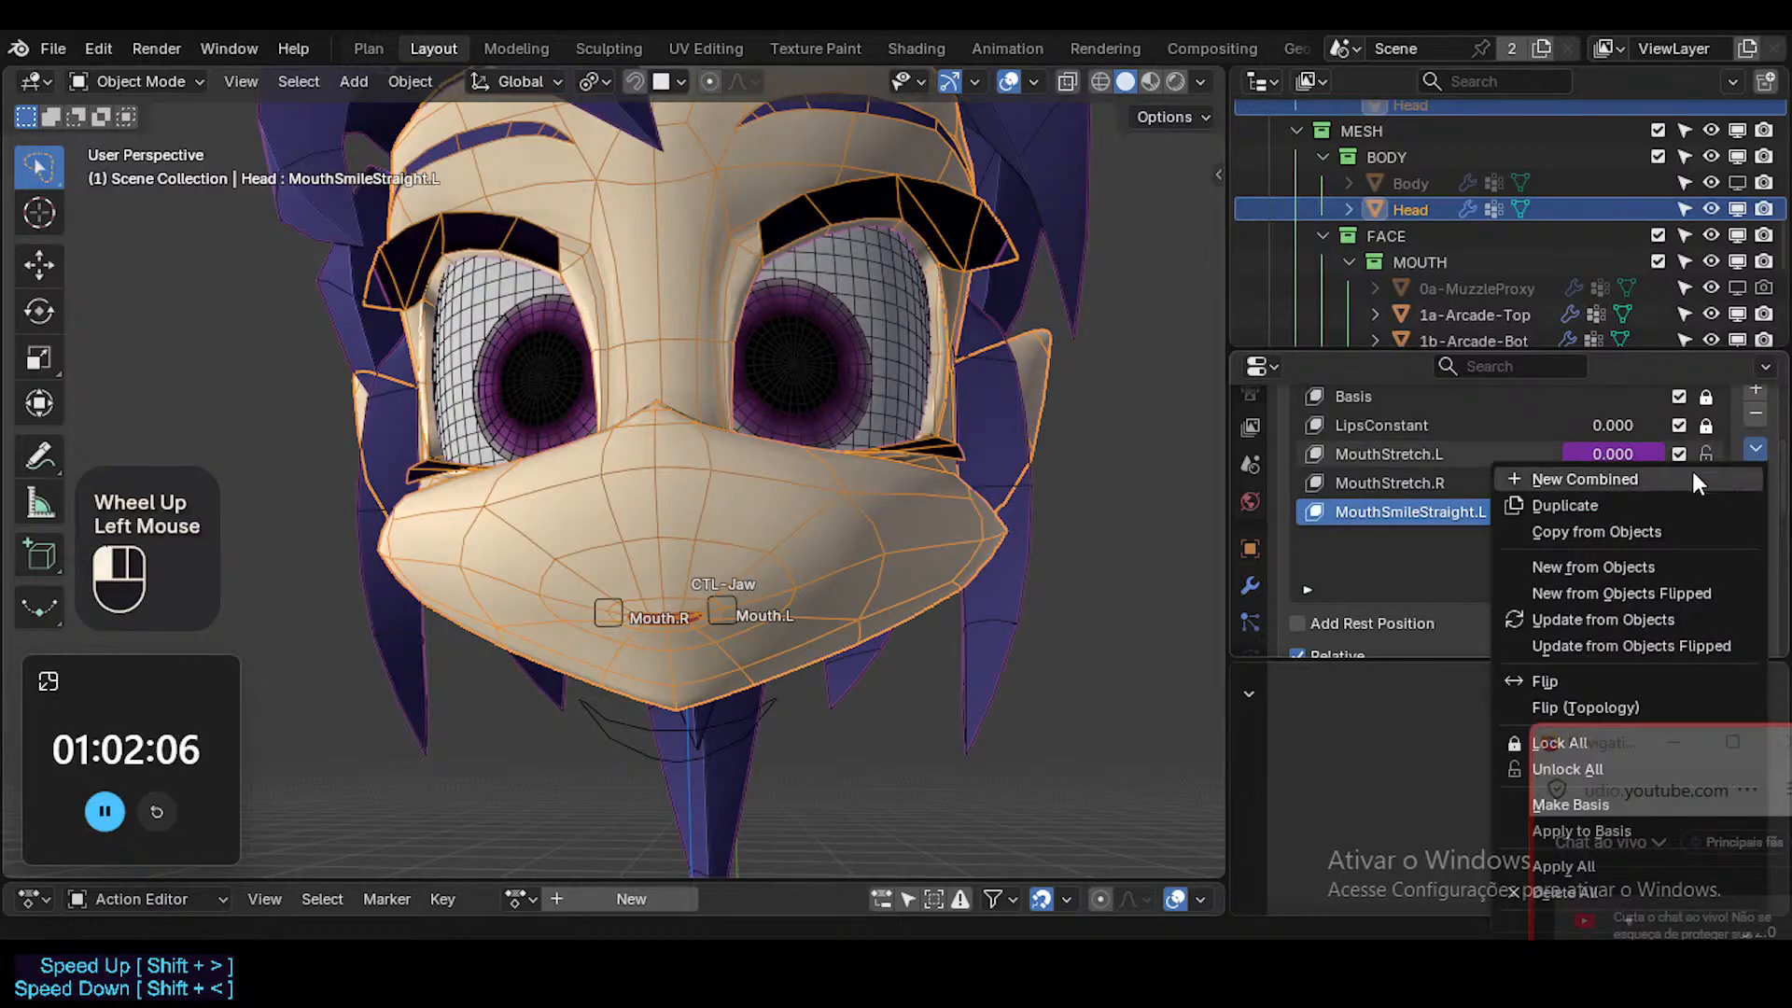
pyautogui.click(1647, 504)
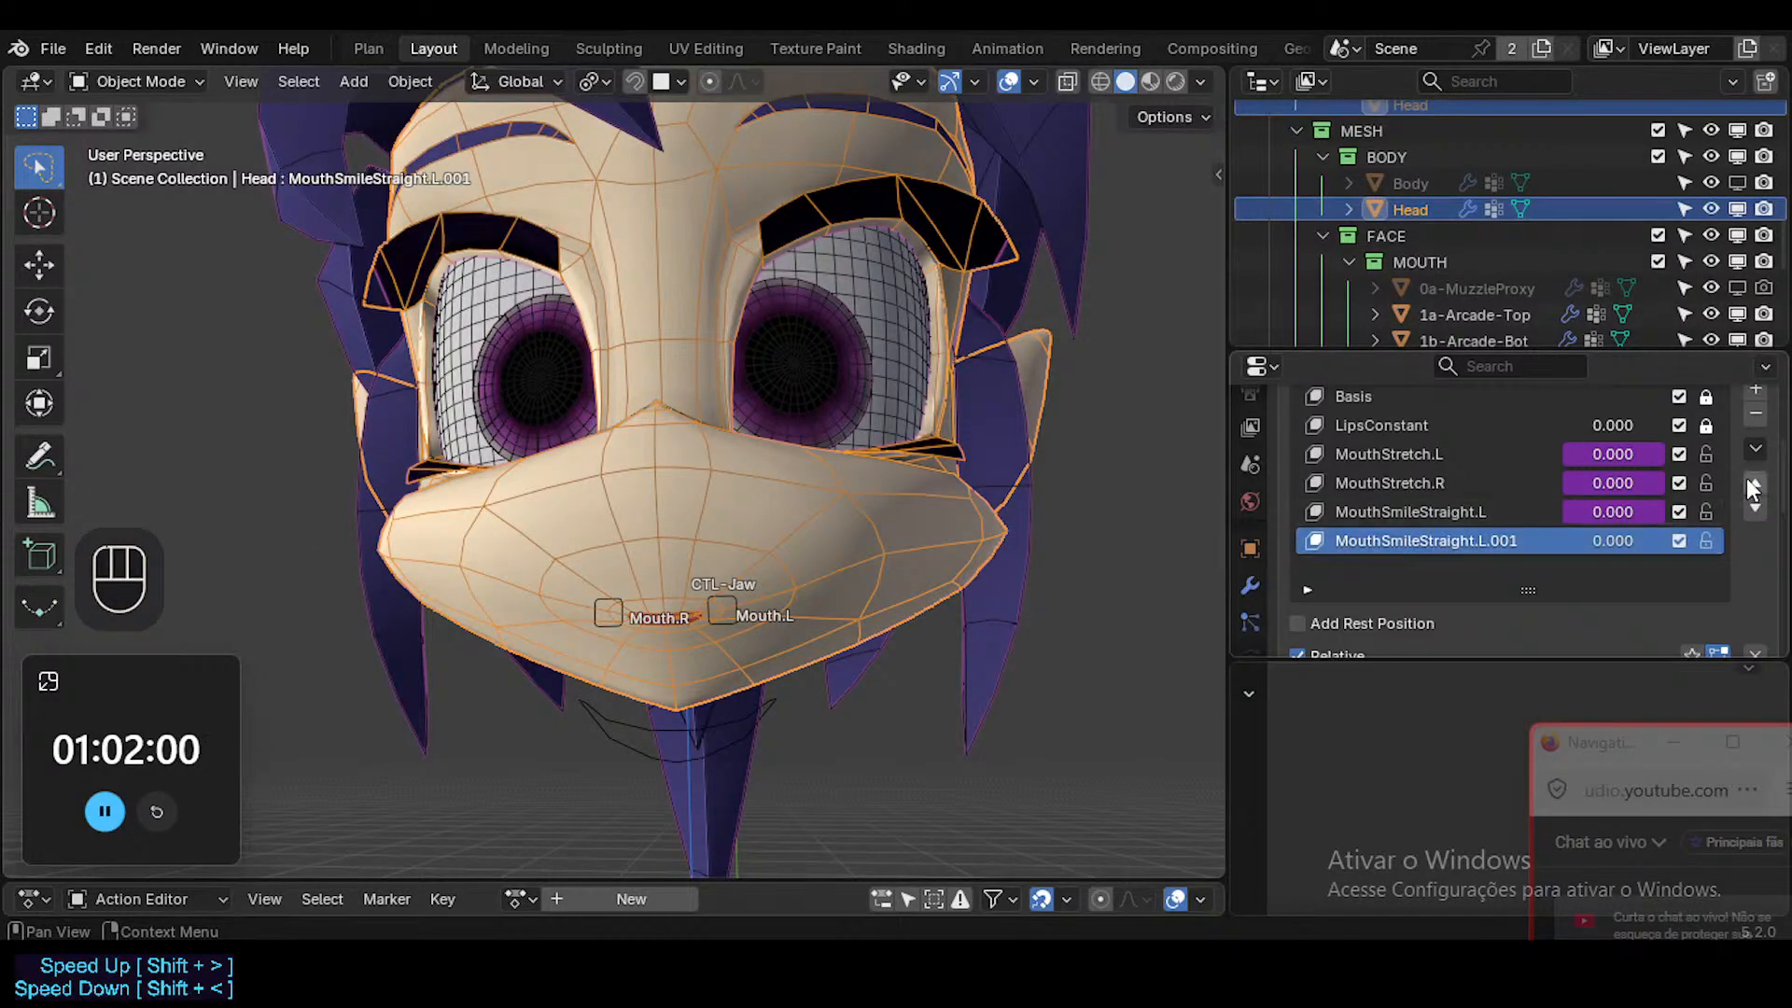
pyautogui.click(1754, 450)
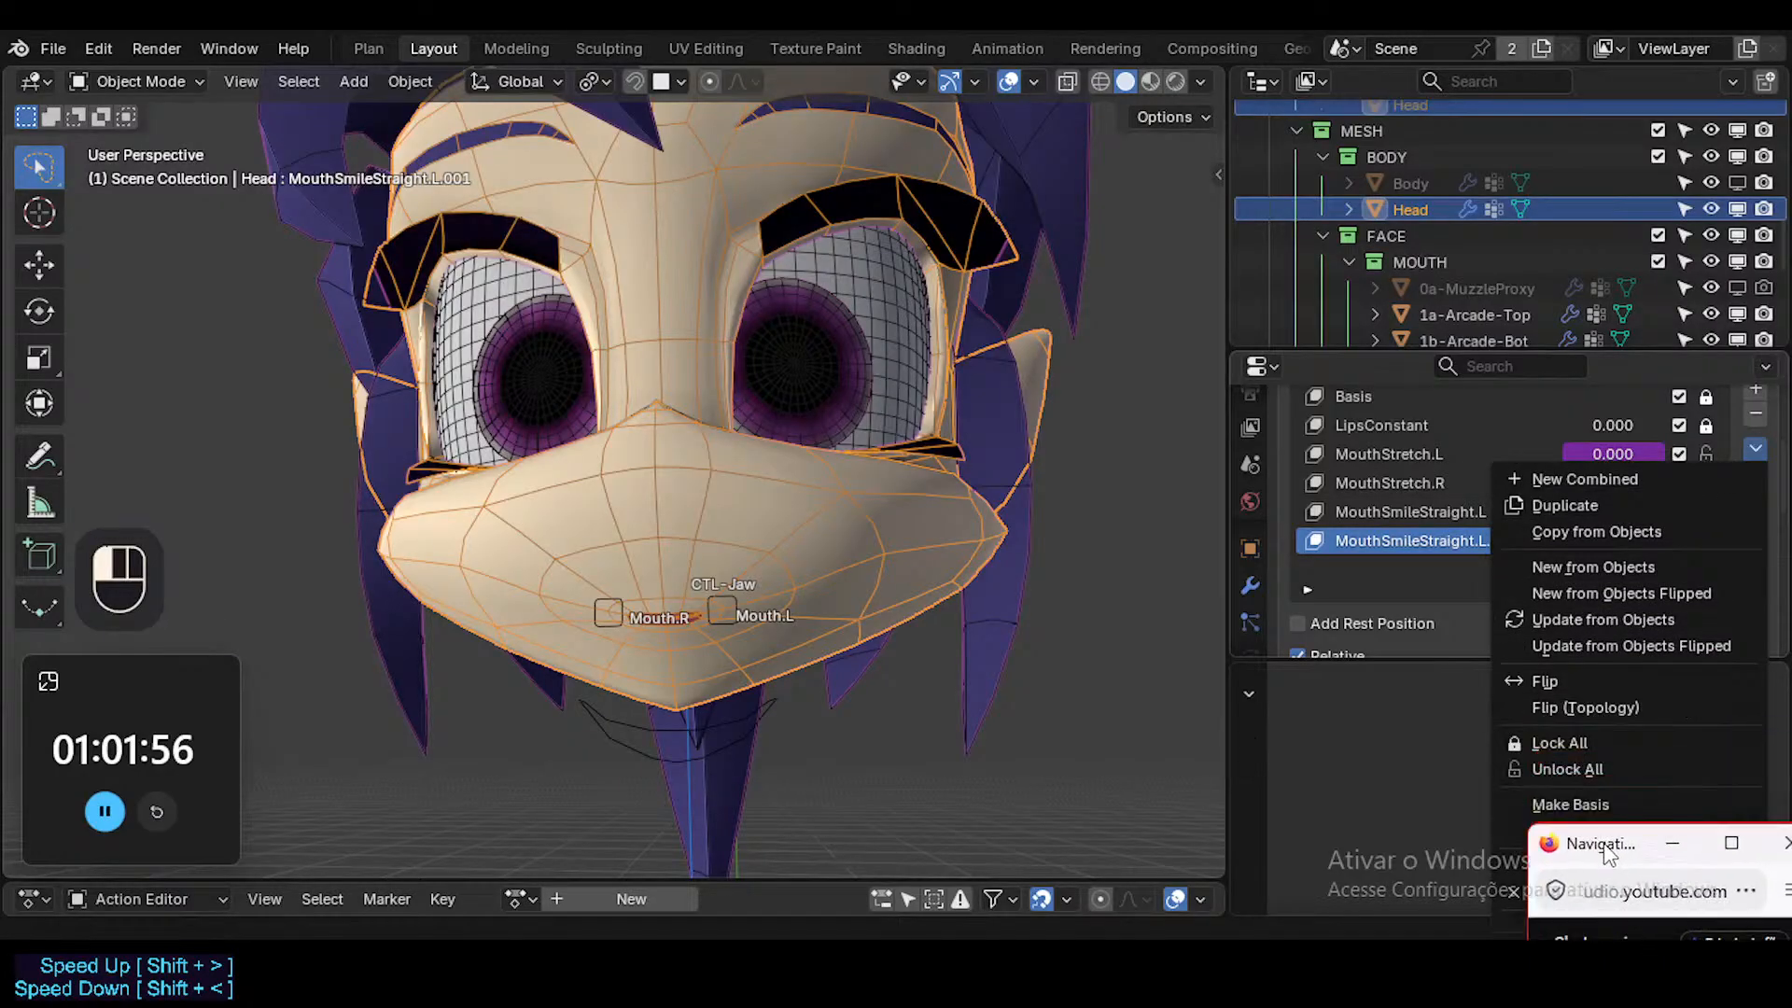
pyautogui.click(1572, 685)
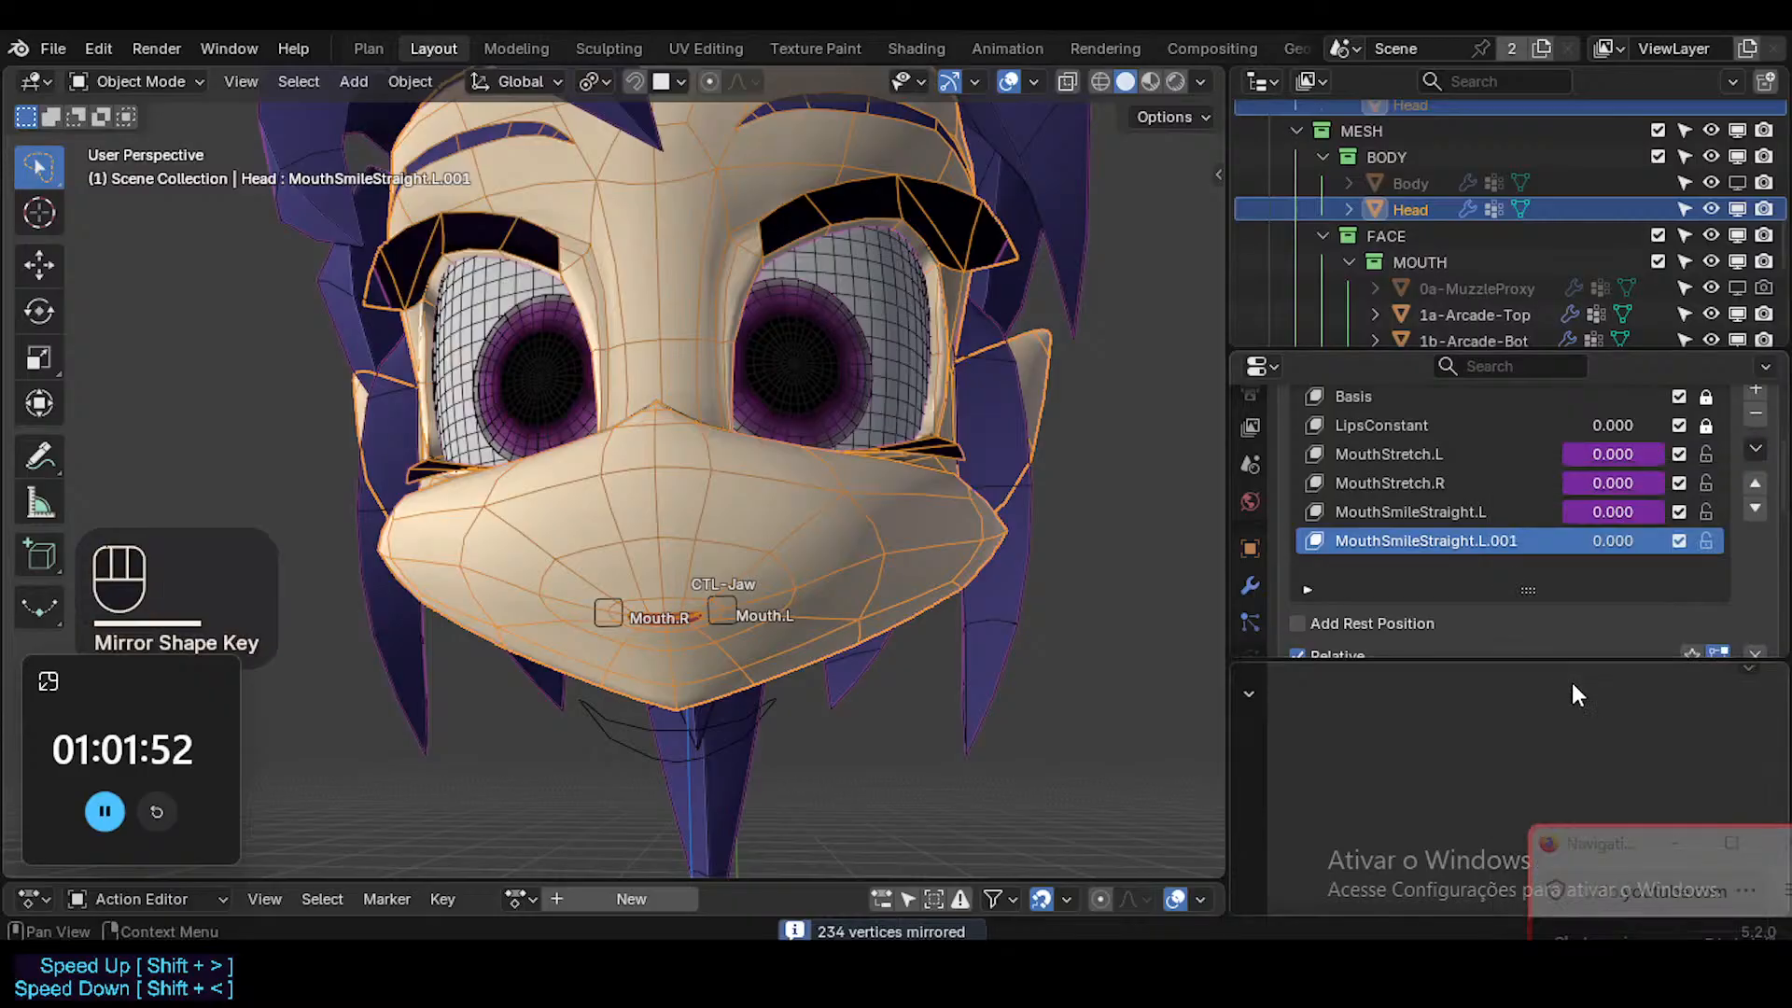
# Set the vertex group of the mirrored smile shape key to ?SHK-Face.R.
pyautogui.scroll(-4, 1586, 589)
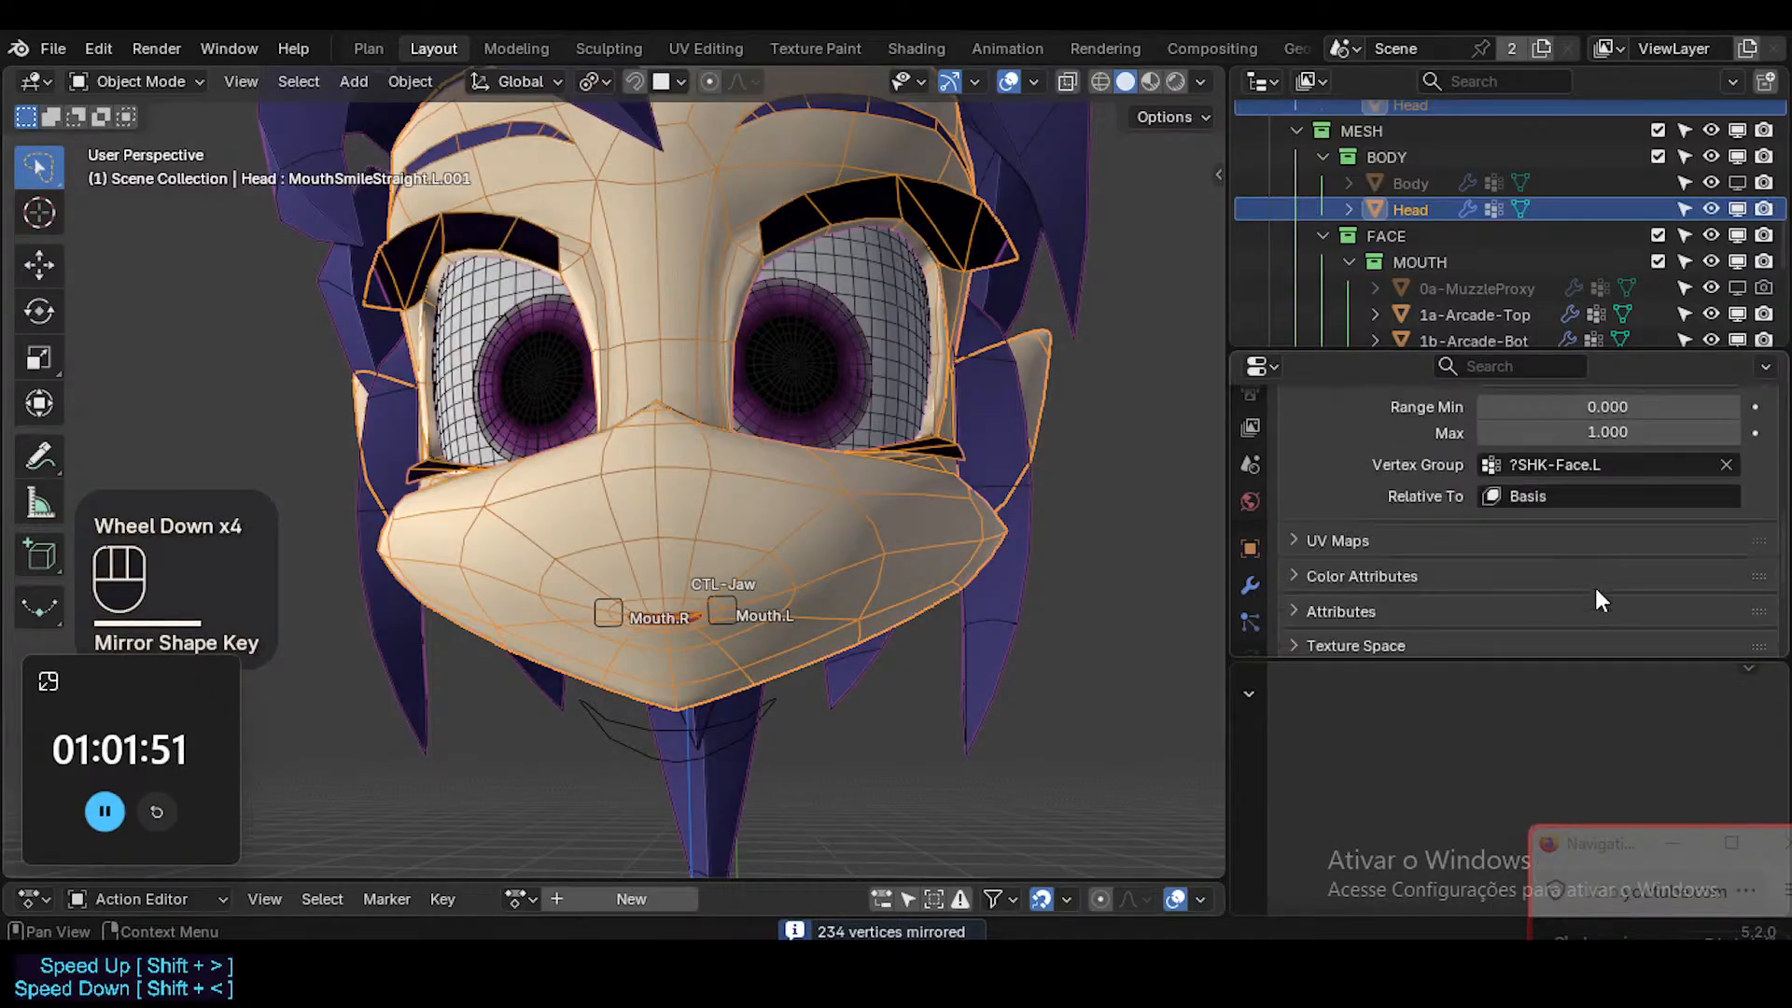
pyautogui.click(1586, 464)
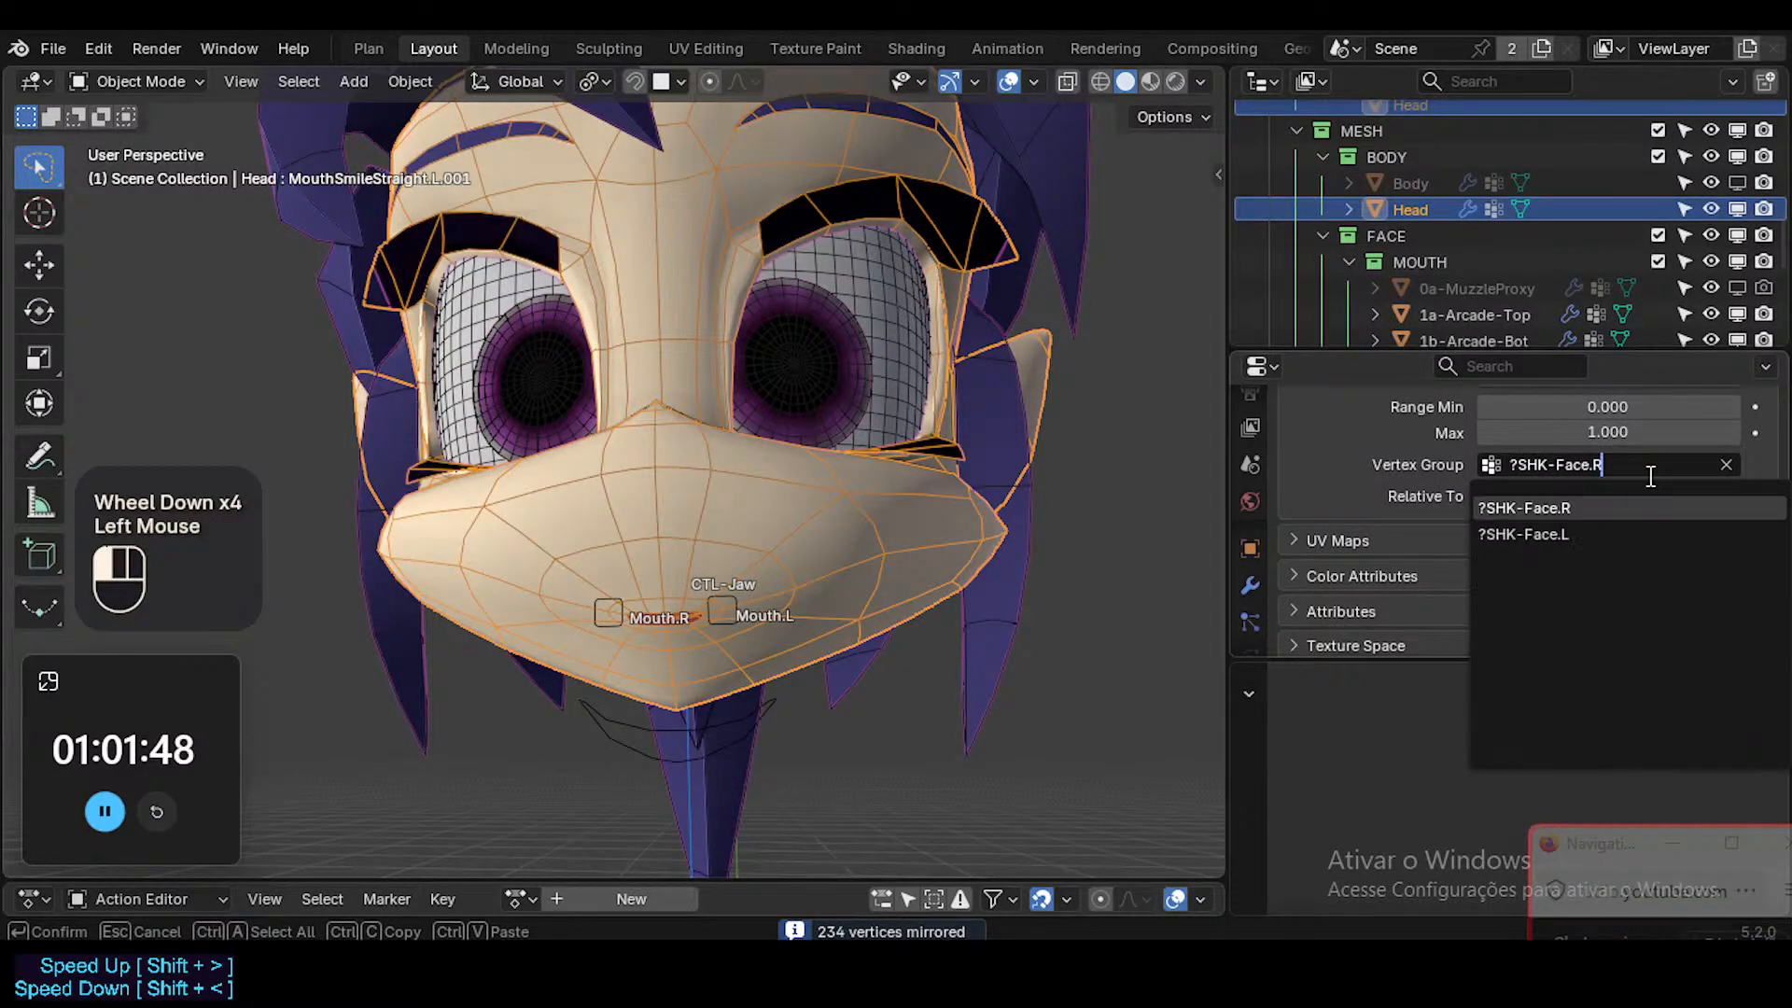
pyautogui.click(1646, 472)
pyautogui.scroll(3, 1652, 485)
pyautogui.scroll(-1, 1633, 508)
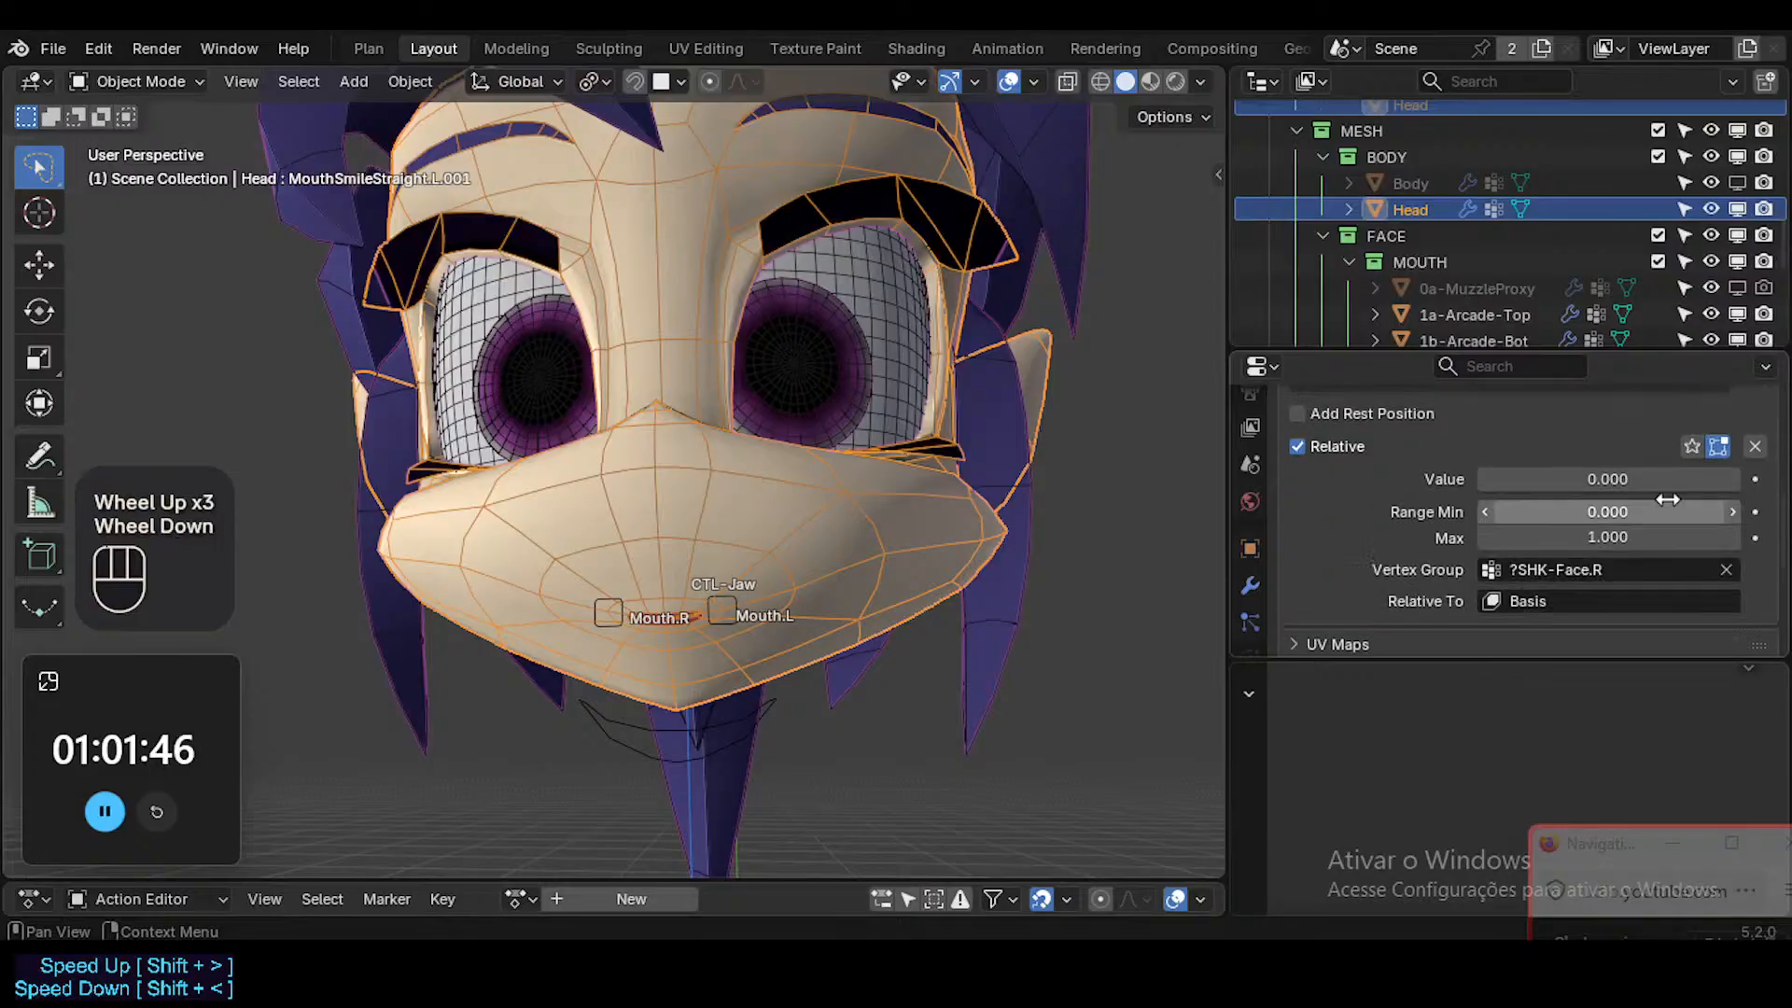
pyautogui.scroll(2, 1591, 516)
pyautogui.scroll(-2, 1591, 518)
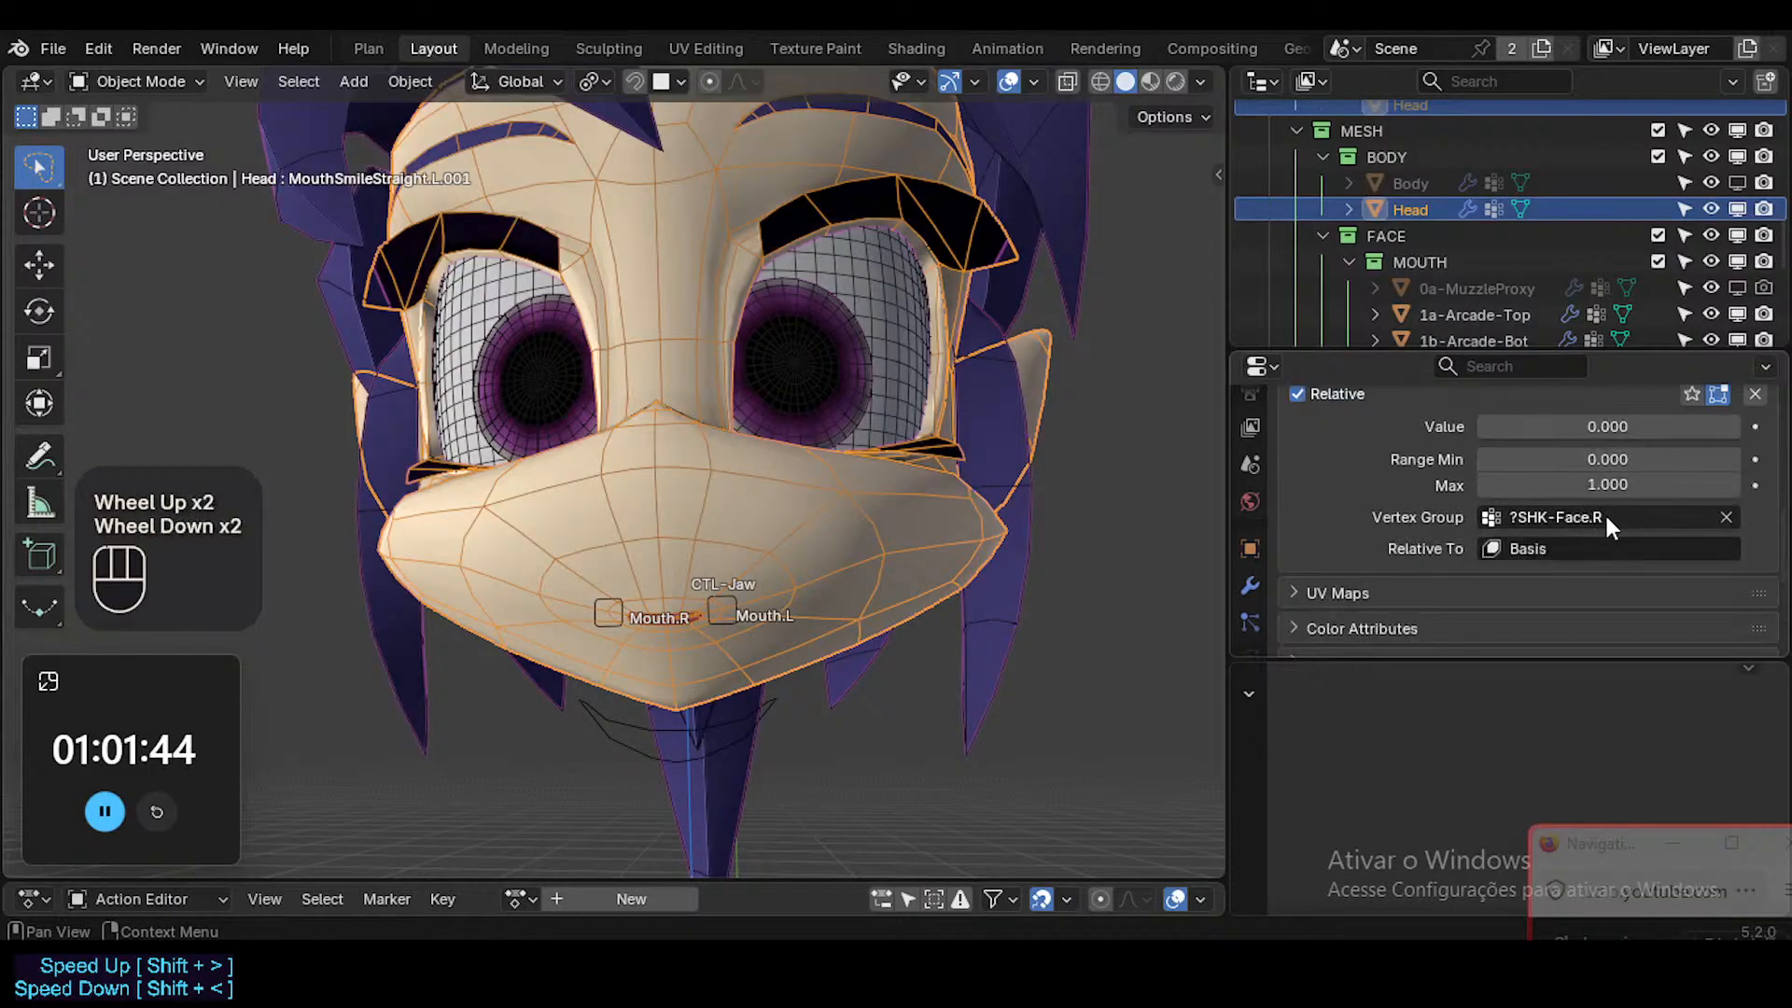
# Undo the last vertex group change on the mirrored smile key and return to the shape key list.
pyautogui.hotkey('ctrl', 'z')
pyautogui.scroll(2, 1610, 506)
pyautogui.scroll(1, 1611, 505)
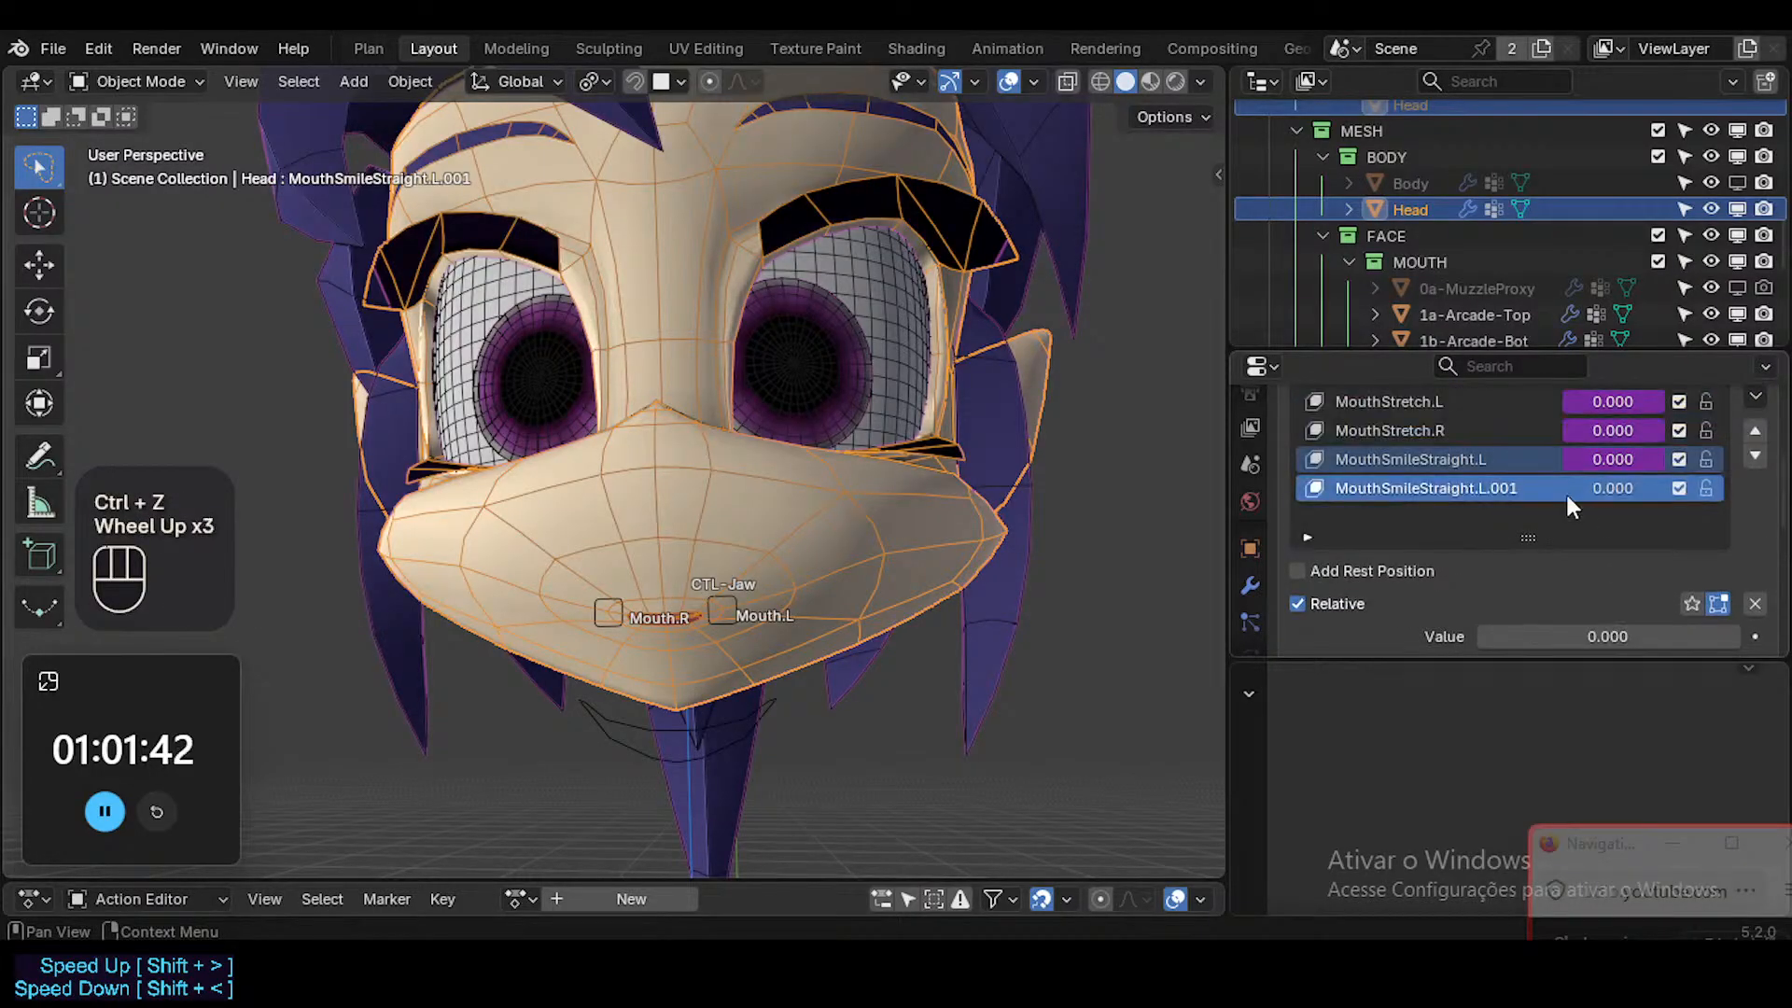
# Delete the mirrored MouthSmileStraight.L.001 shape key and duplicate MouthSmileStraight.L again.
pyautogui.scroll(-1, 1591, 490)
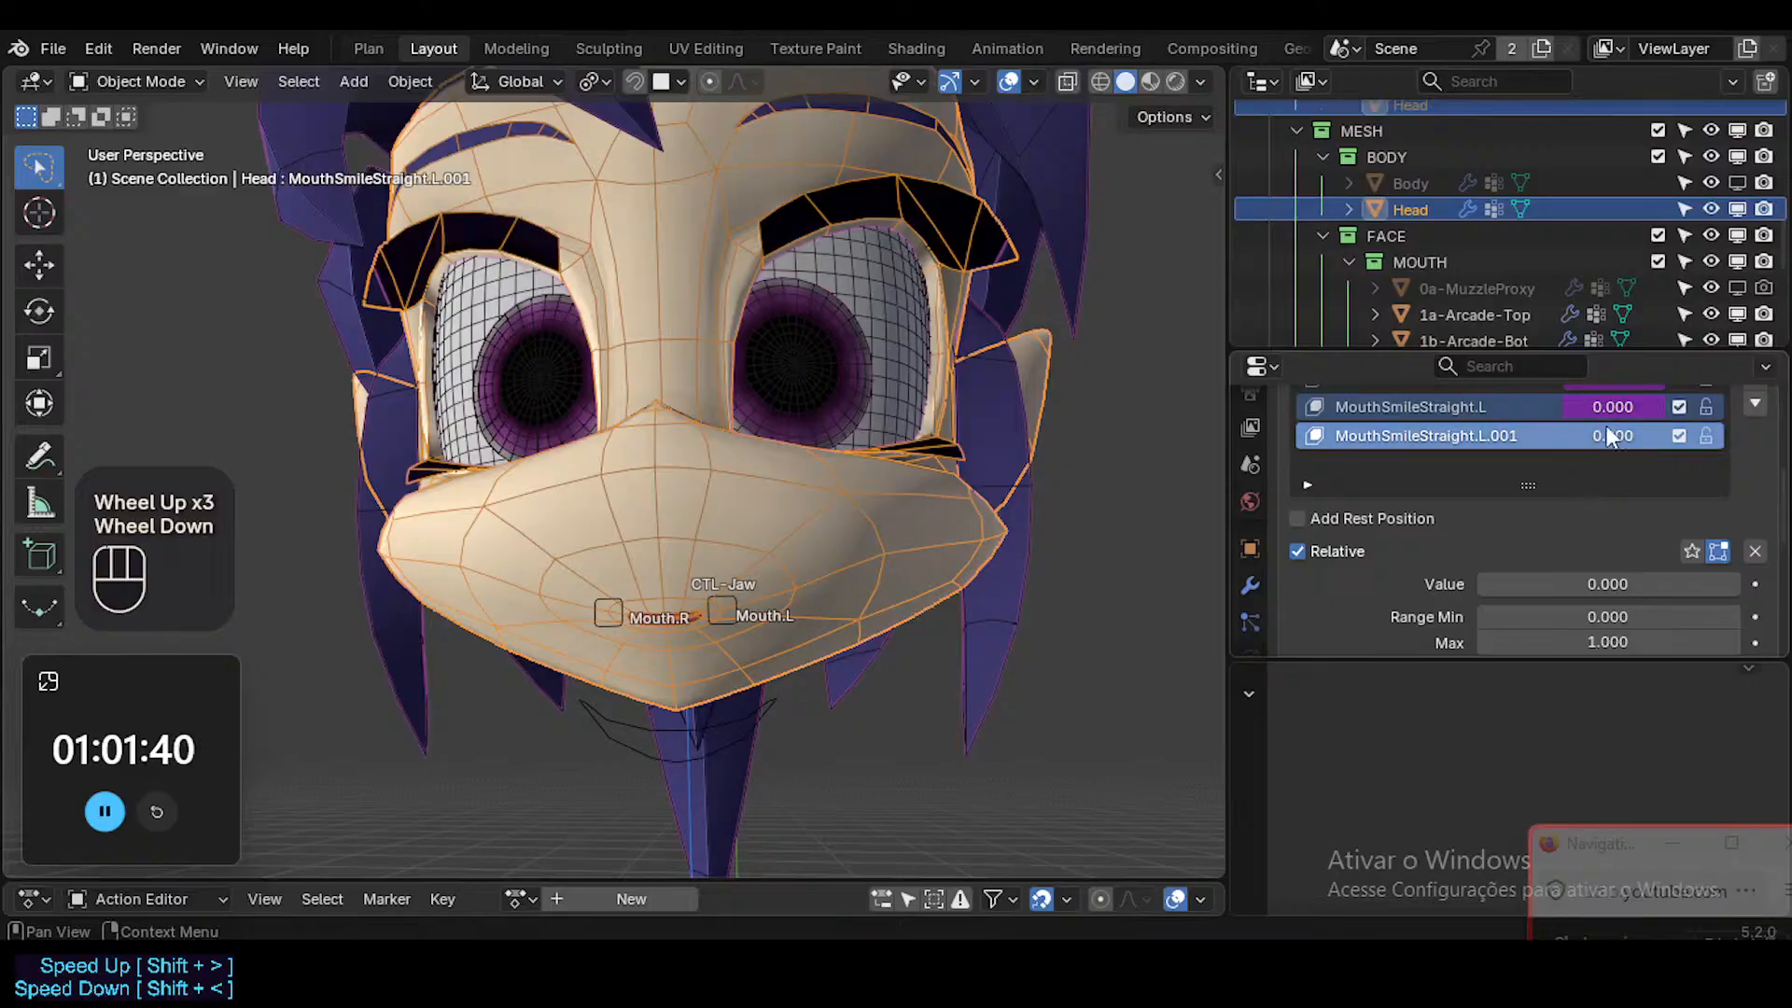
pyautogui.scroll(1, 1592, 499)
pyautogui.click(1504, 560)
pyautogui.click(1541, 542)
pyautogui.scroll(2, 1586, 541)
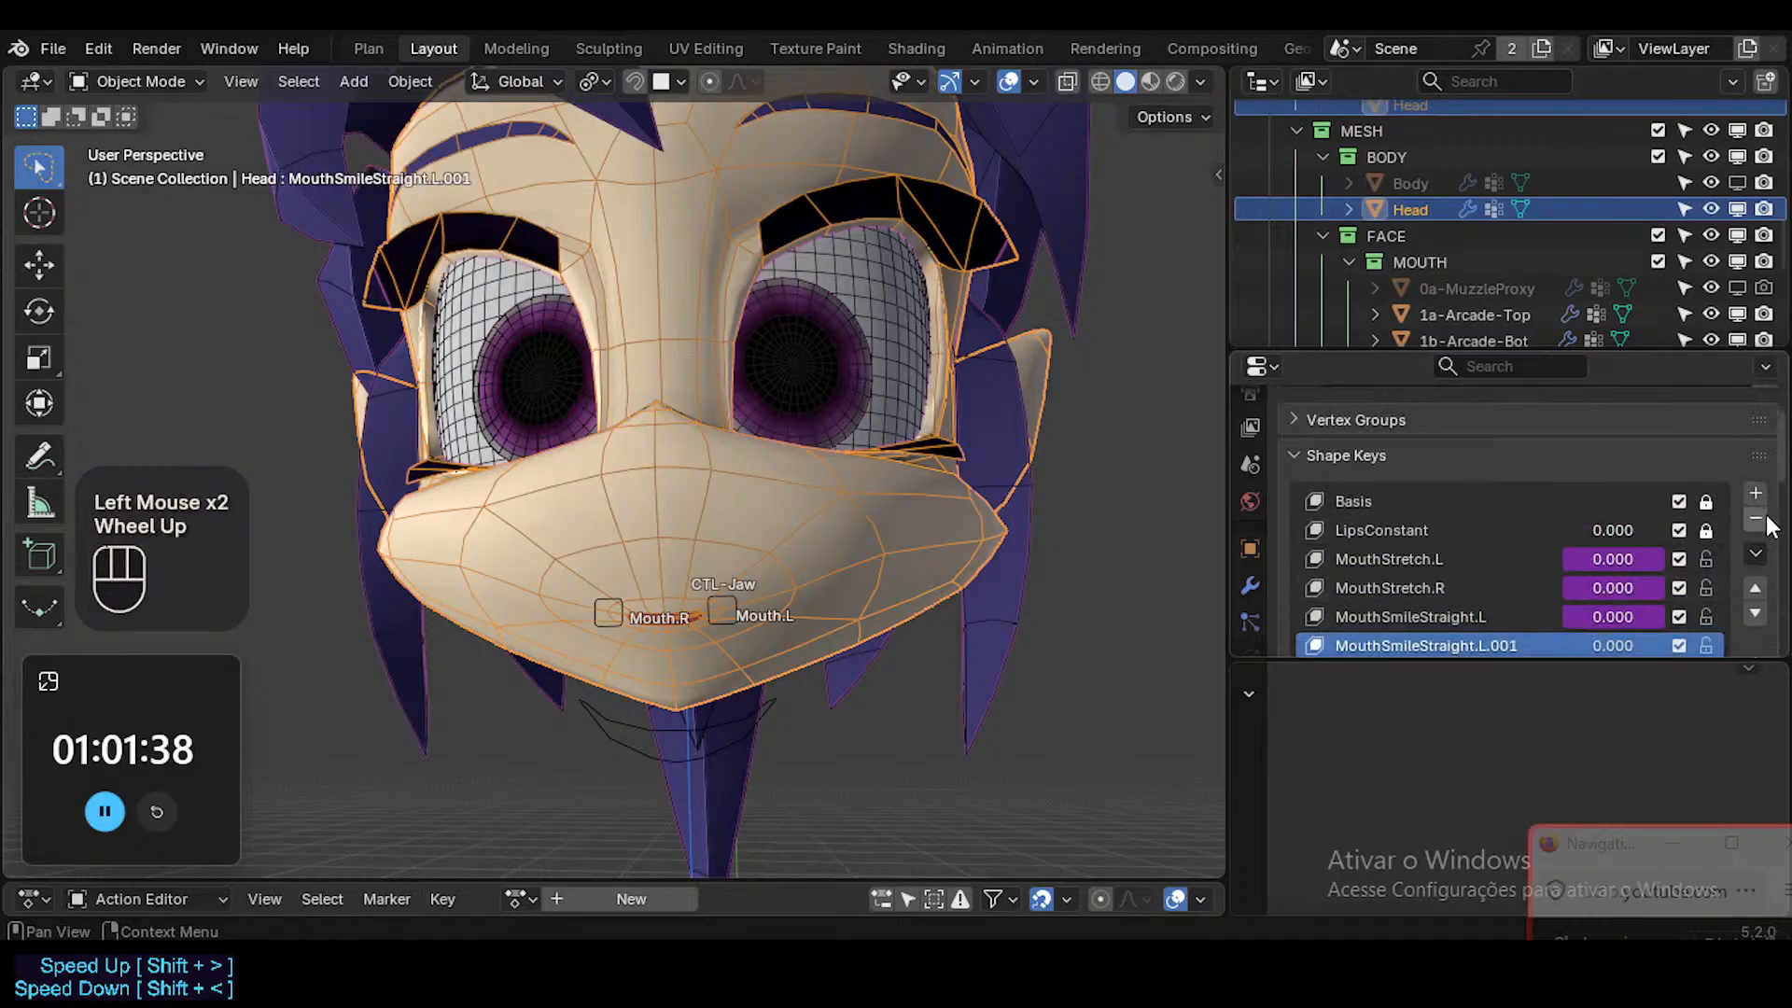
pyautogui.click(1756, 517)
pyautogui.click(1755, 555)
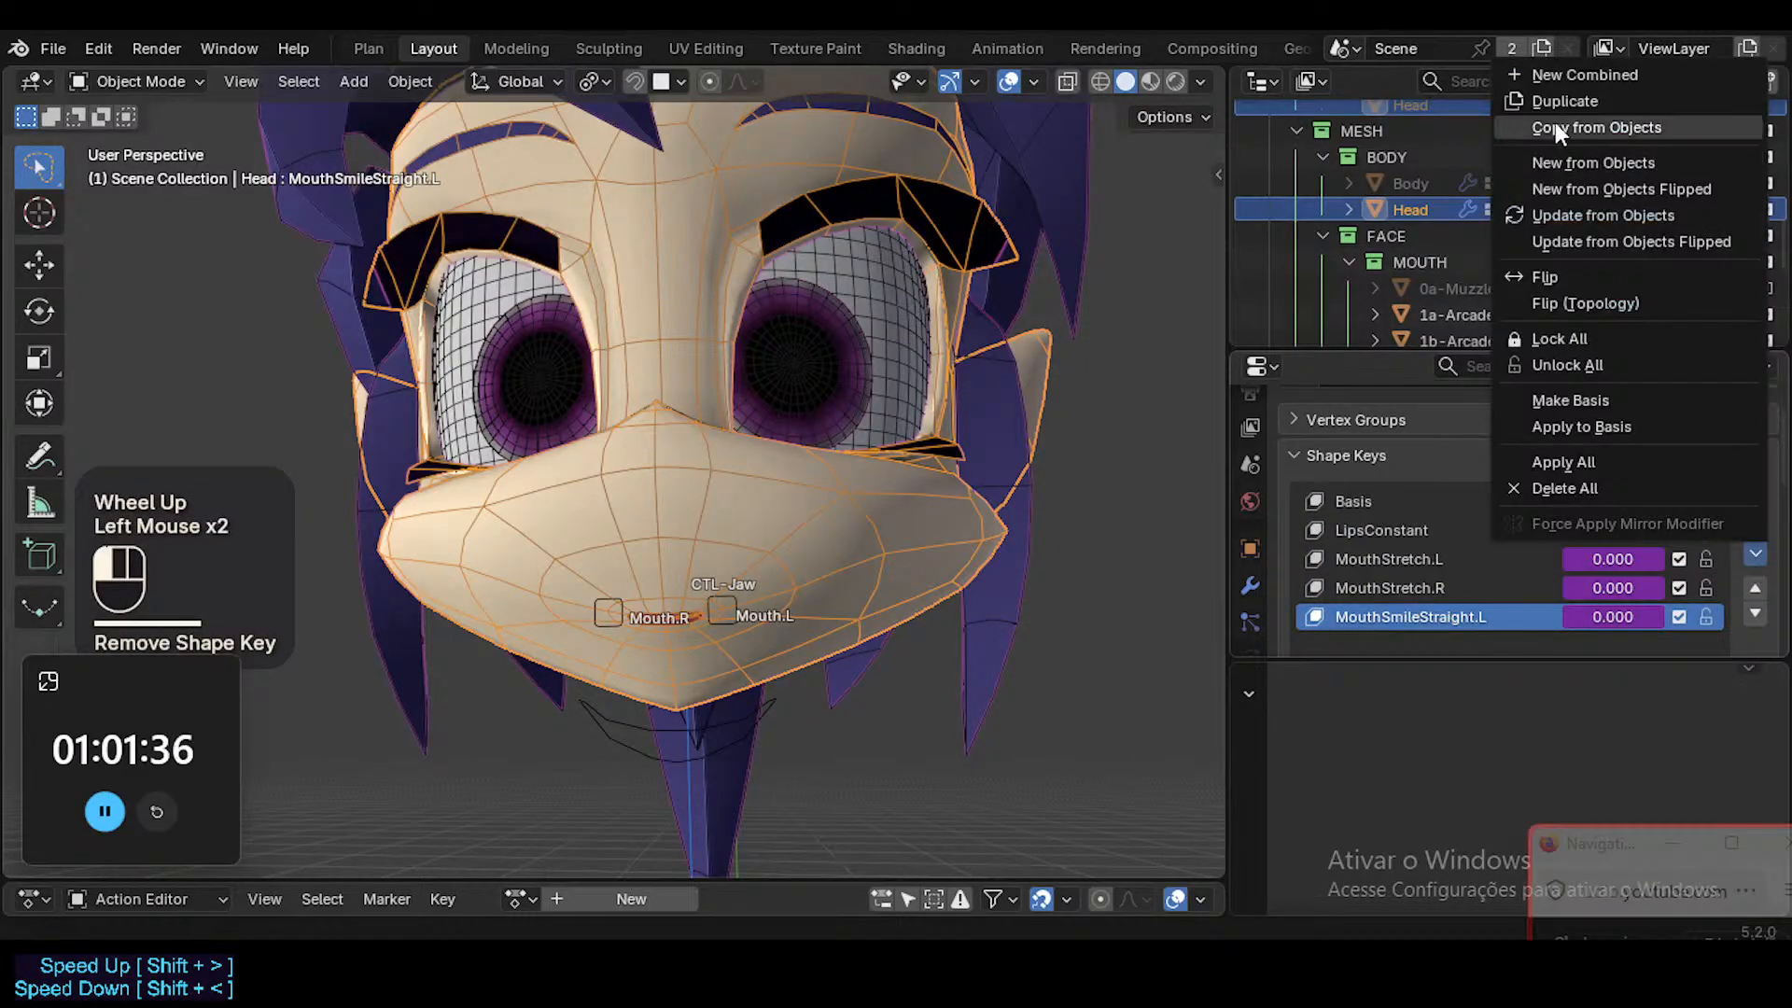
pyautogui.click(1566, 97)
# Try to copy the MouthSmileStraight.L value driver onto the MouthSmileStraight.L.001 shape key.
pyautogui.scroll(-1, 1583, 512)
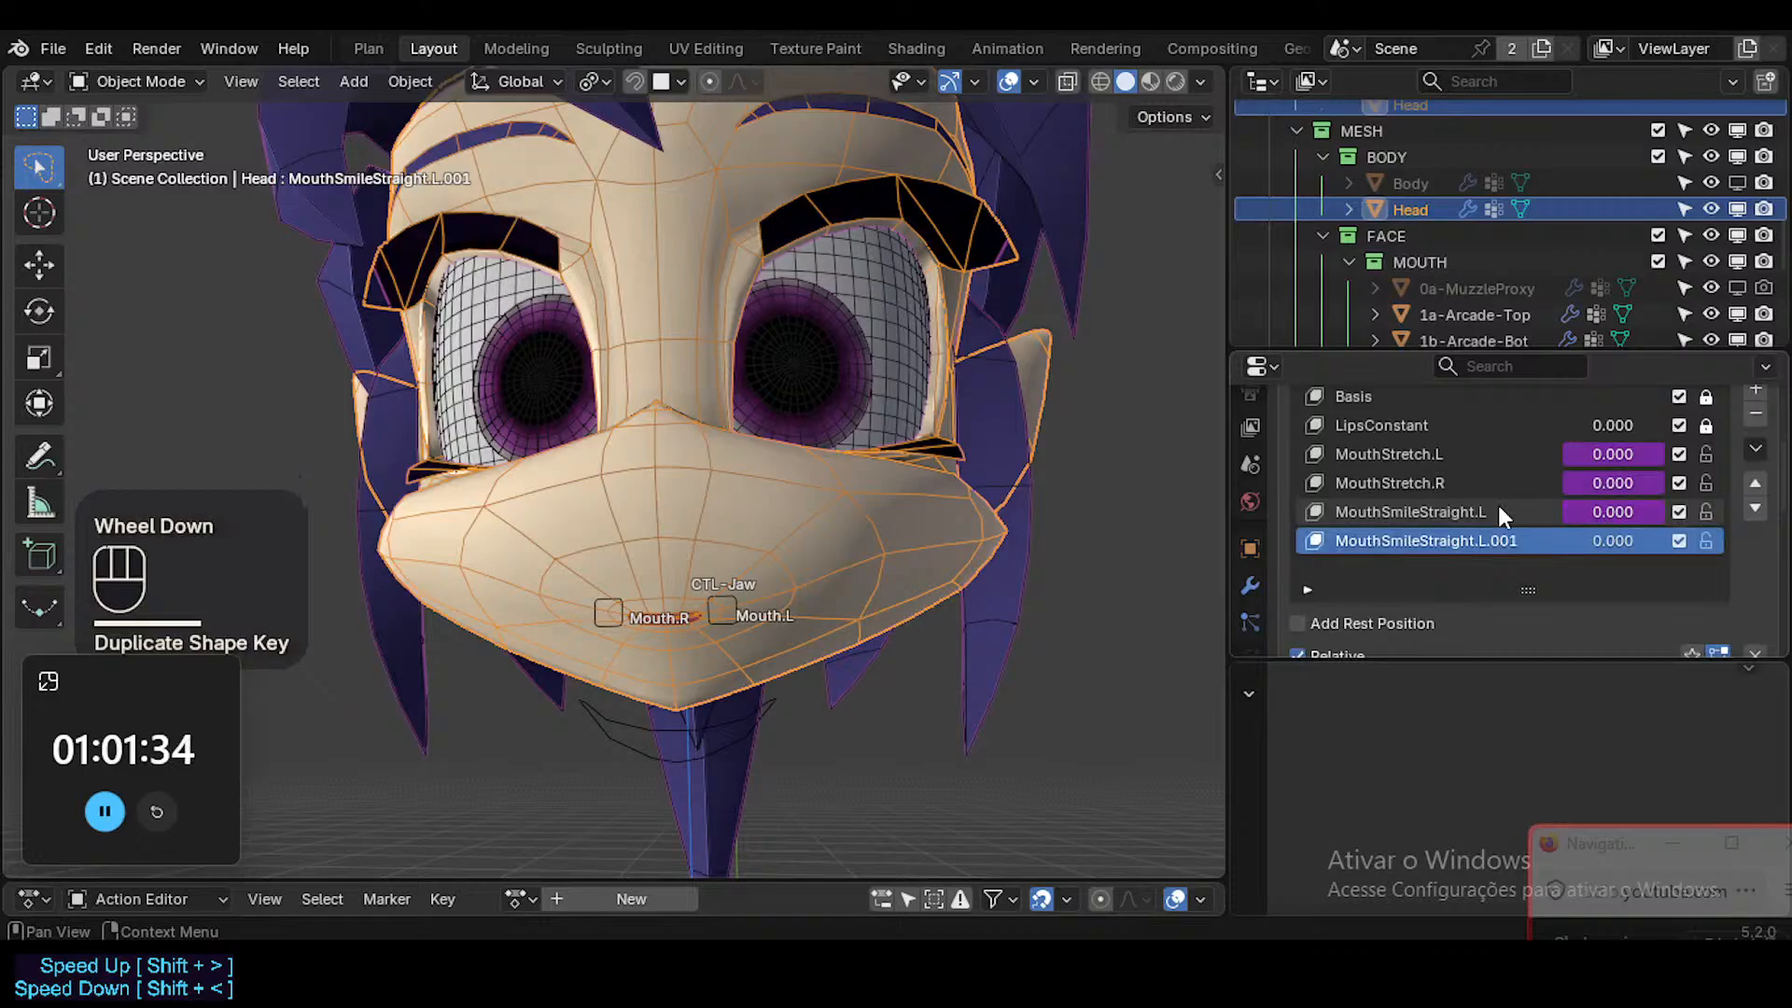
pyautogui.click(1501, 512)
pyautogui.hotkey('ctrl', 'c')
pyautogui.rightClick(1617, 517)
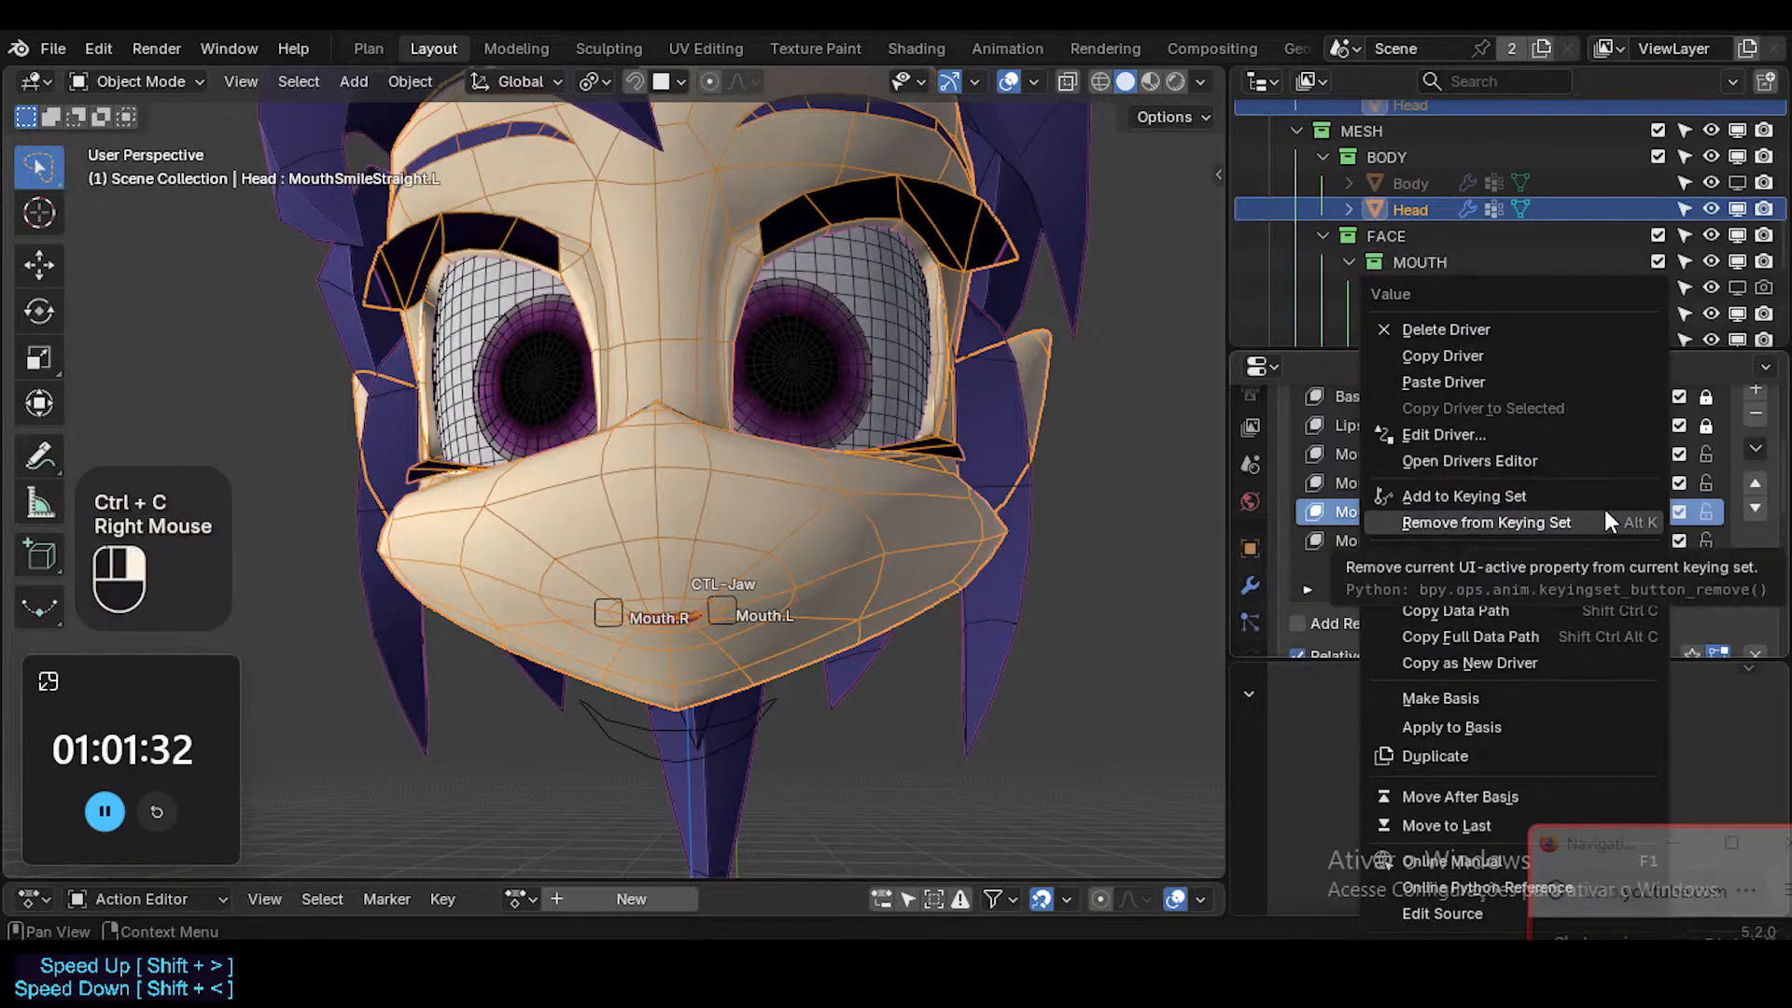
pyautogui.hotkey('ctrl', 'v')
pyautogui.click(1609, 509)
pyautogui.click(1506, 521)
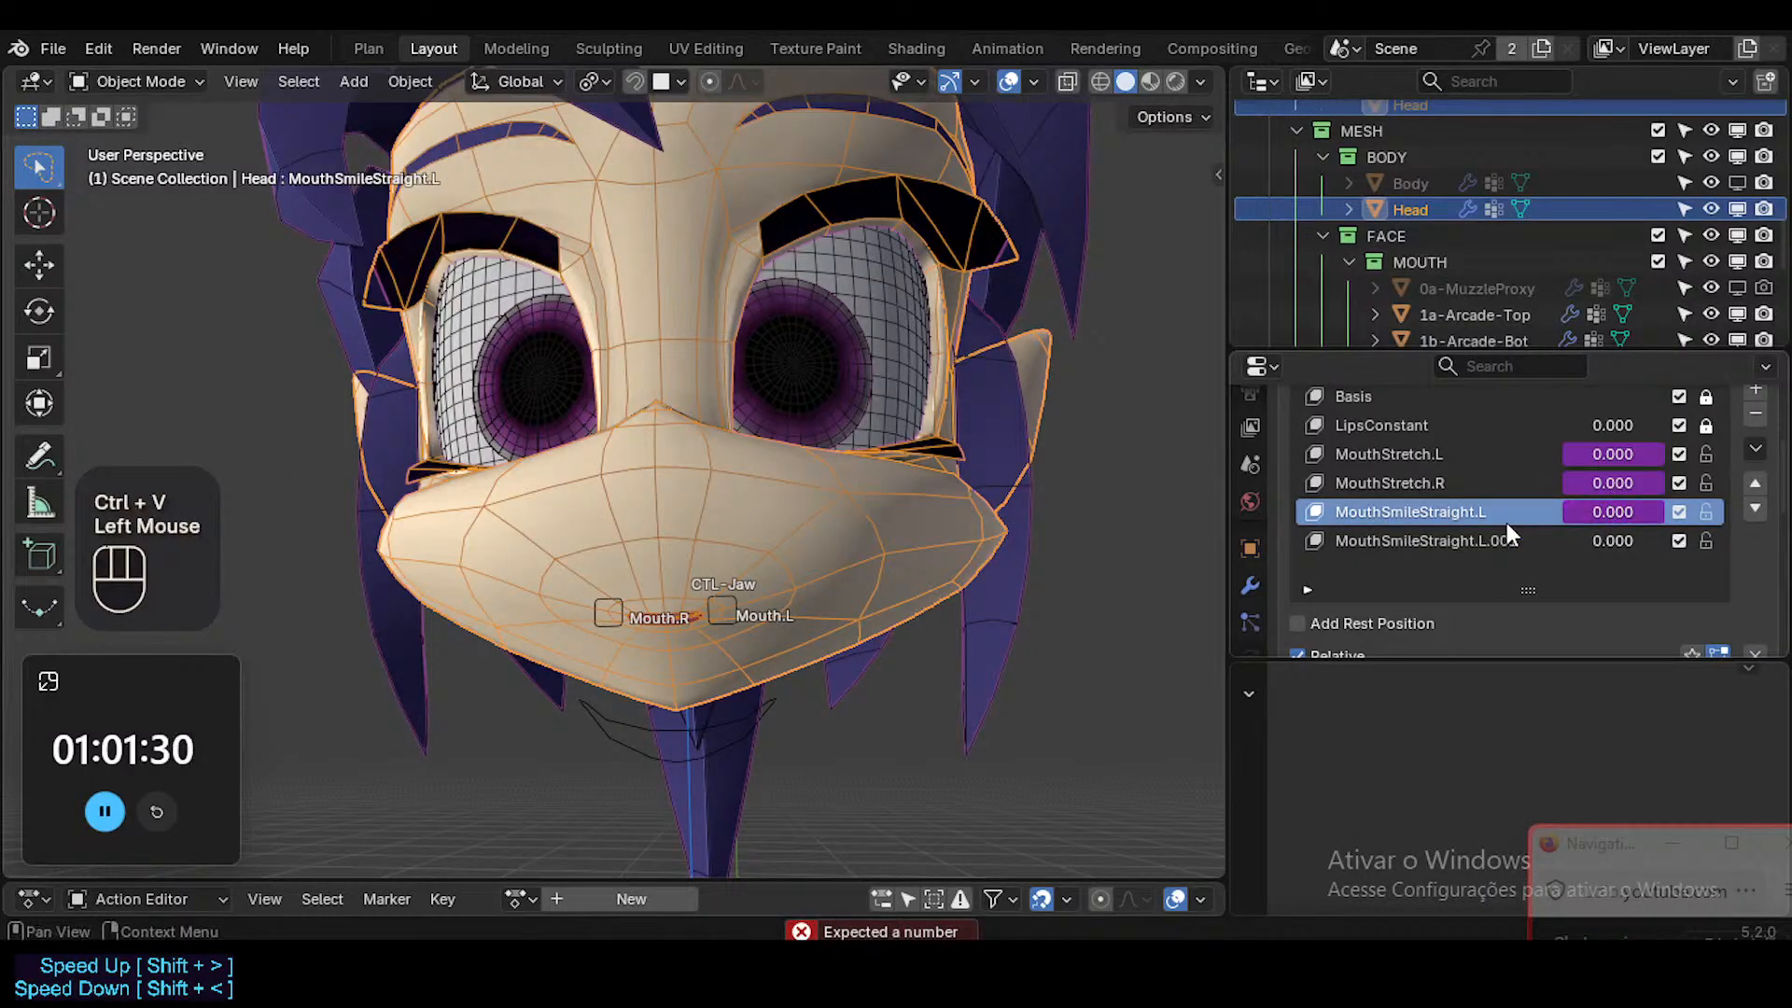
pyautogui.hotkey('ctrl', 'shift', 'c')
pyautogui.hotkey('ctrl', 'shift', 'v')
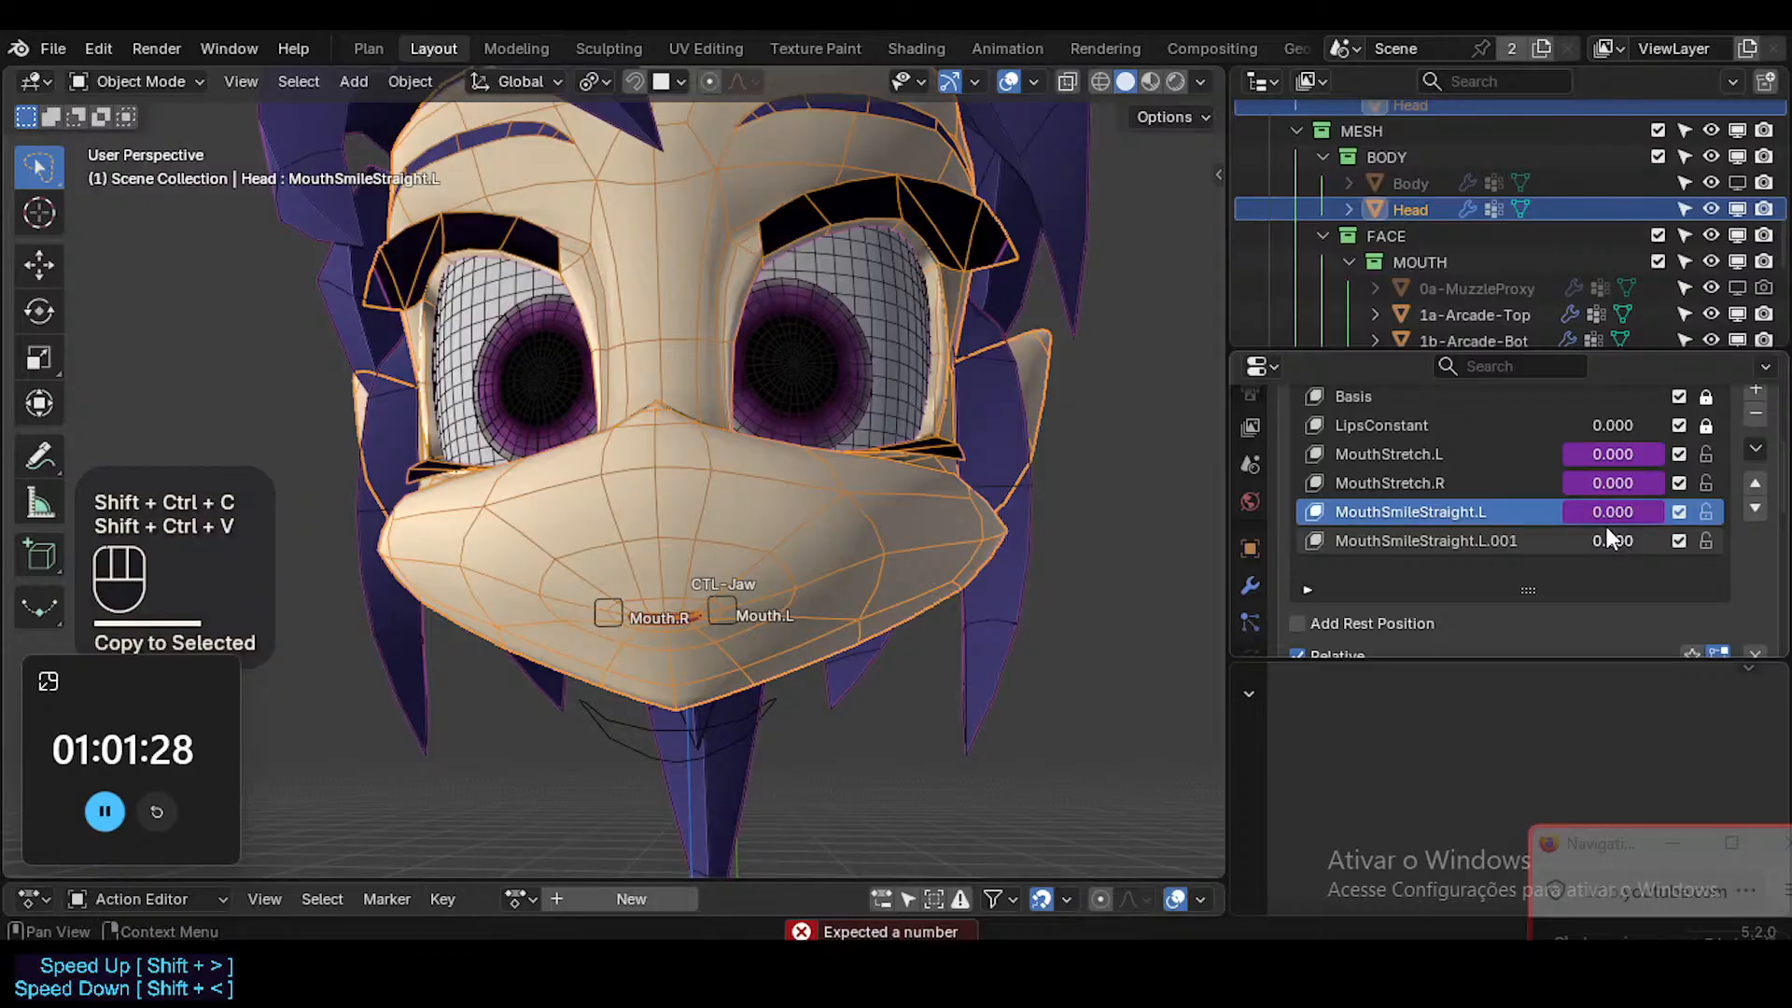
# Assign the shortcut Shift+Ctrl+C to the Copy Driver command.
pyautogui.rightClick(1605, 513)
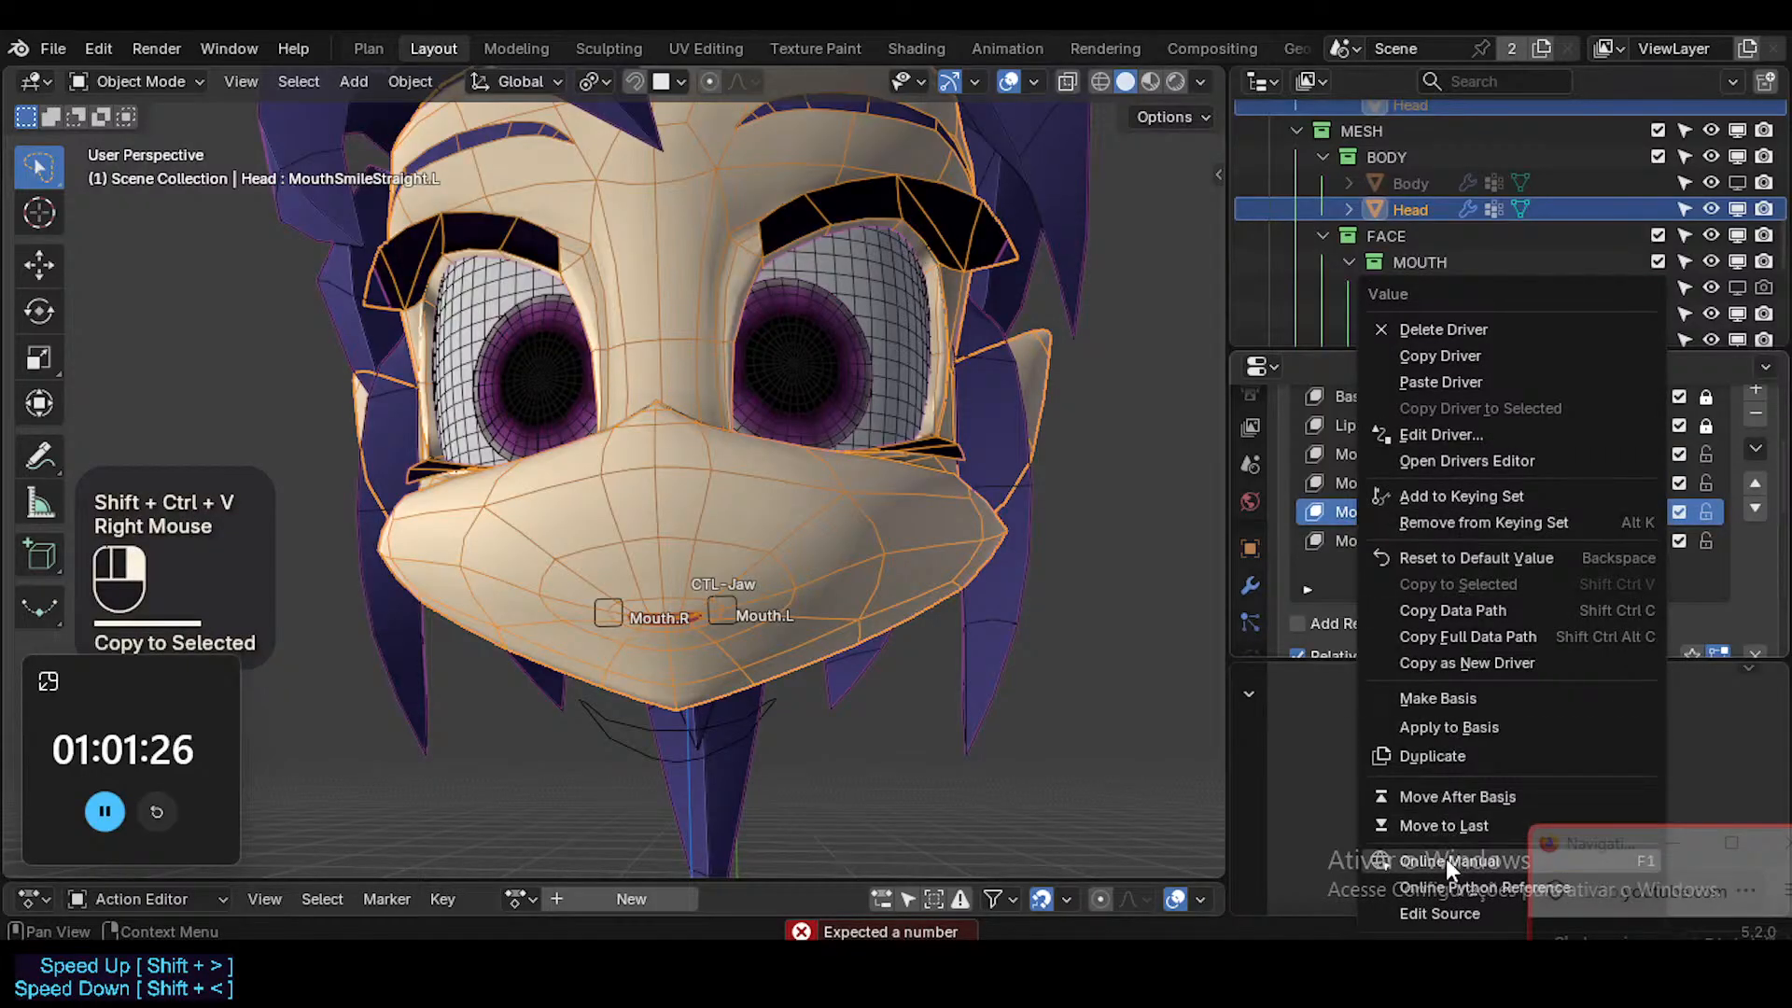
pyautogui.click(1448, 359)
pyautogui.rightClick(1612, 513)
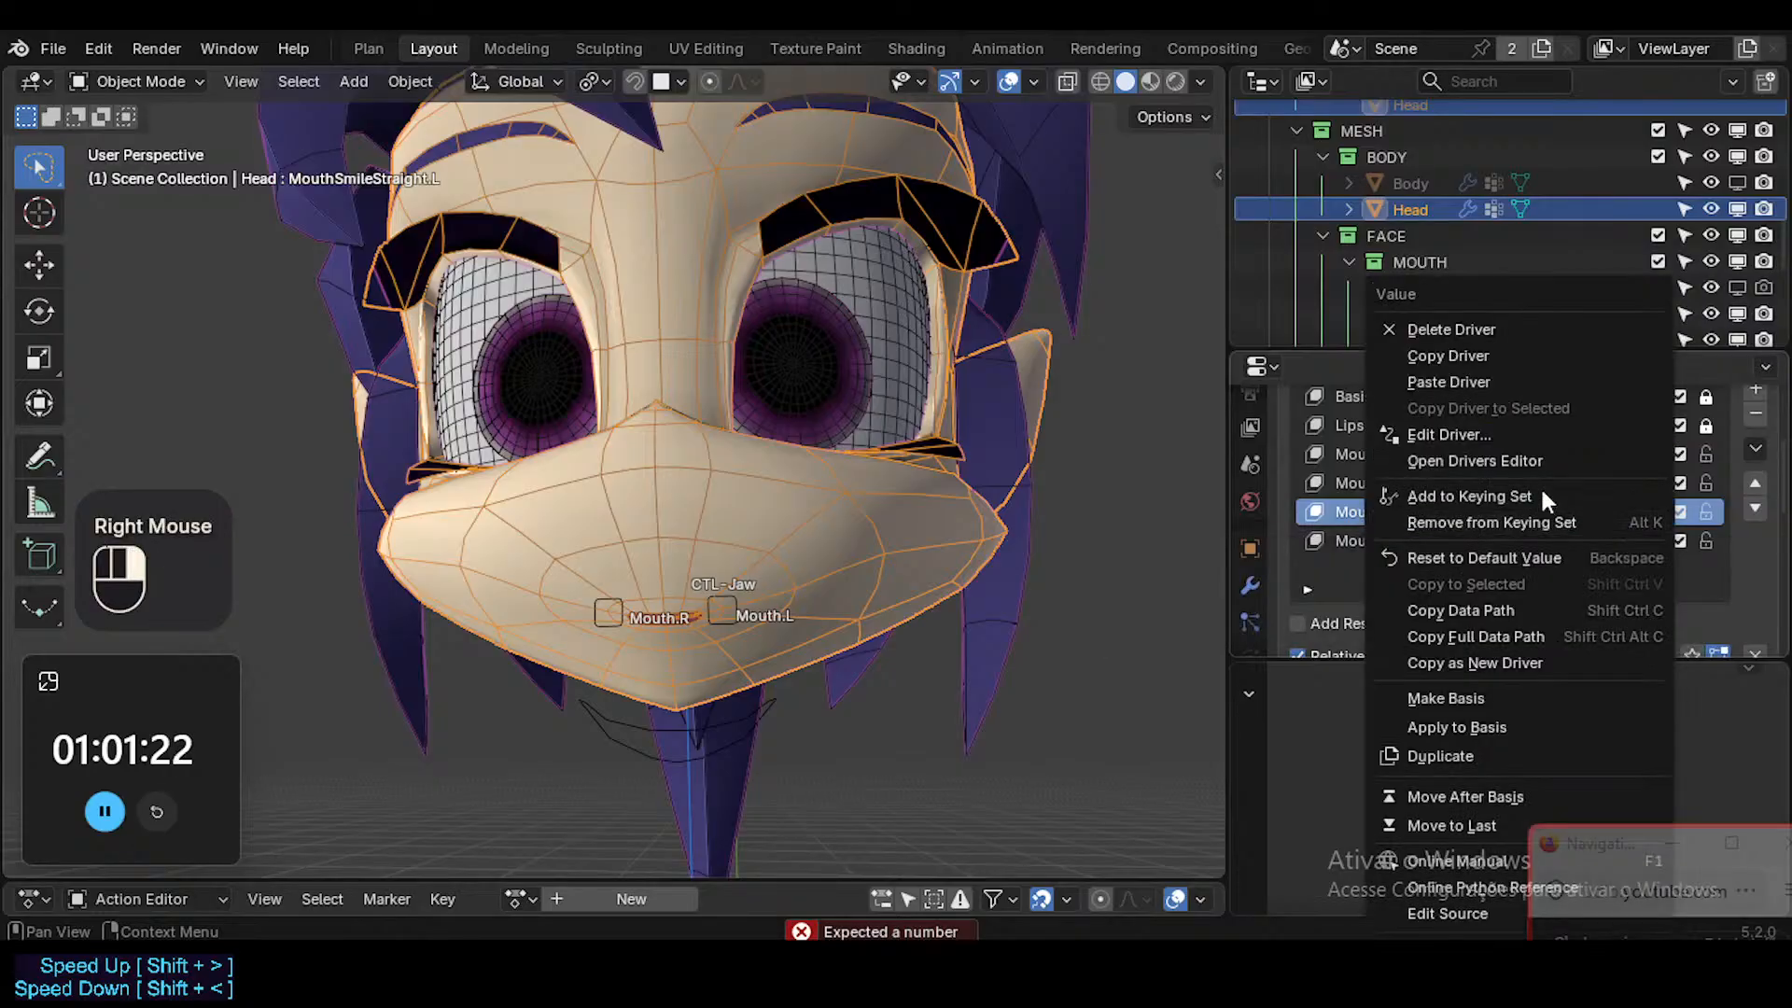
pyautogui.rightClick(1461, 350)
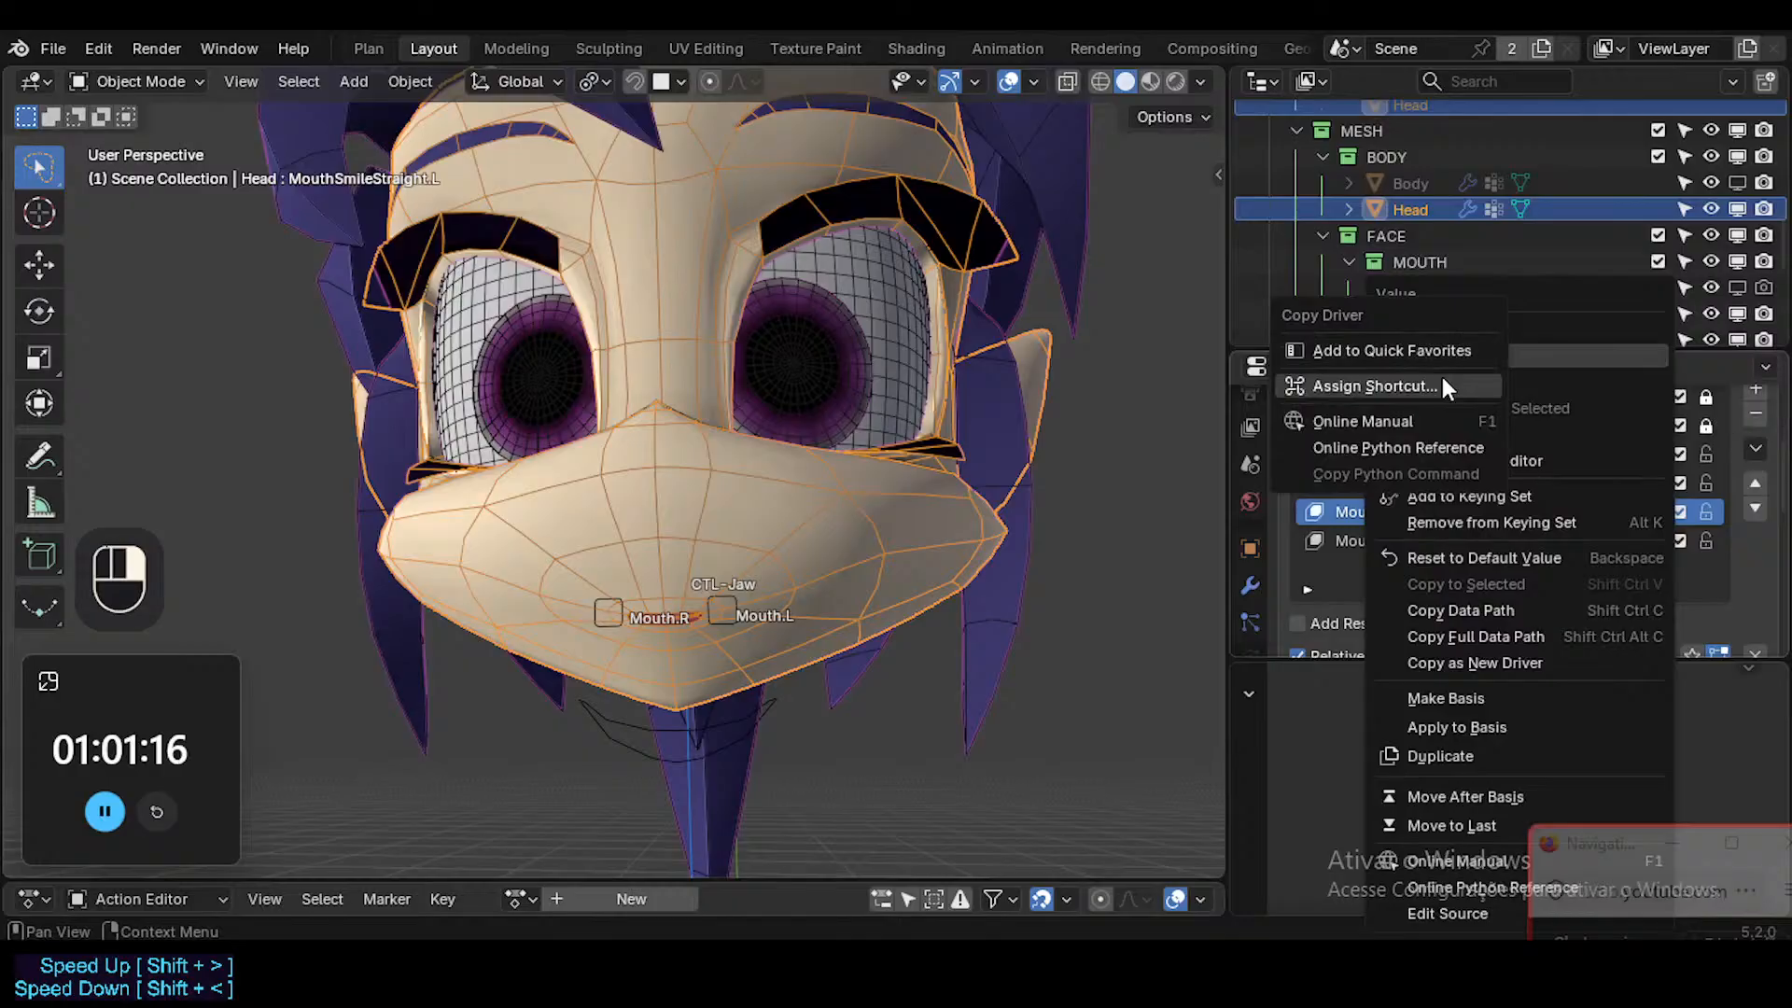
pyautogui.click(1442, 377)
pyautogui.press('ctrl')
pyautogui.hotkey('ctrl', 'shift', 'c')
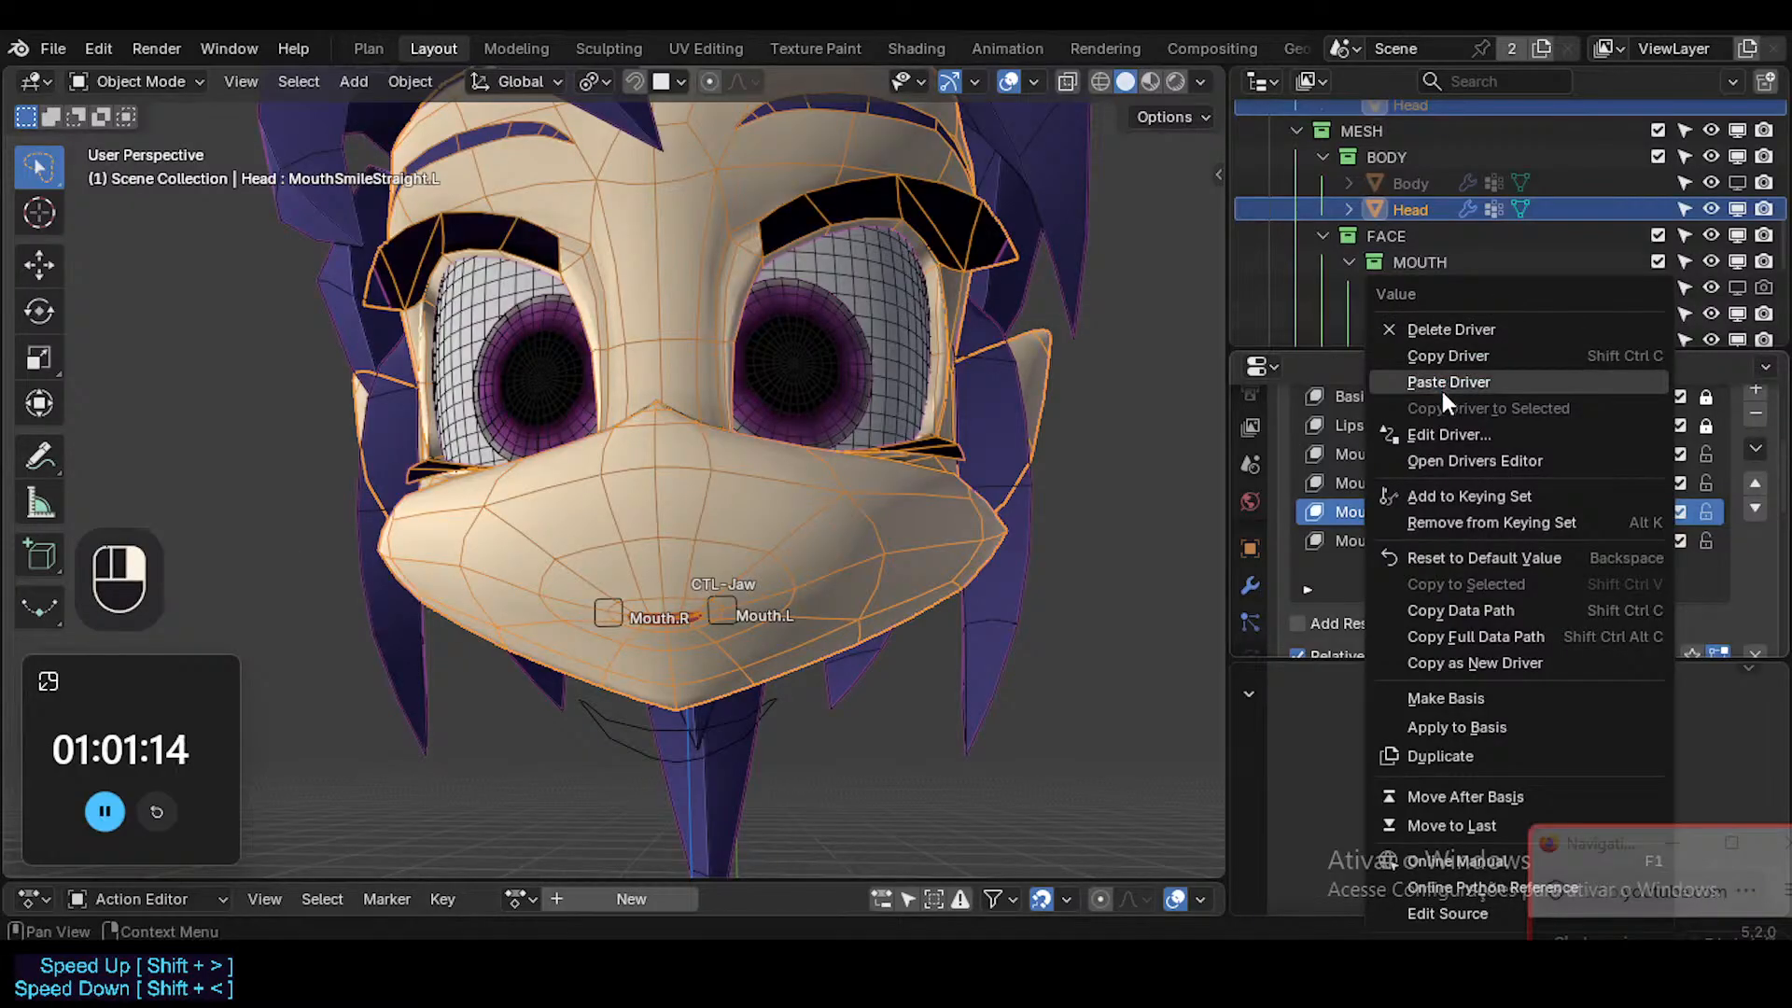
pyautogui.click(1335, 686)
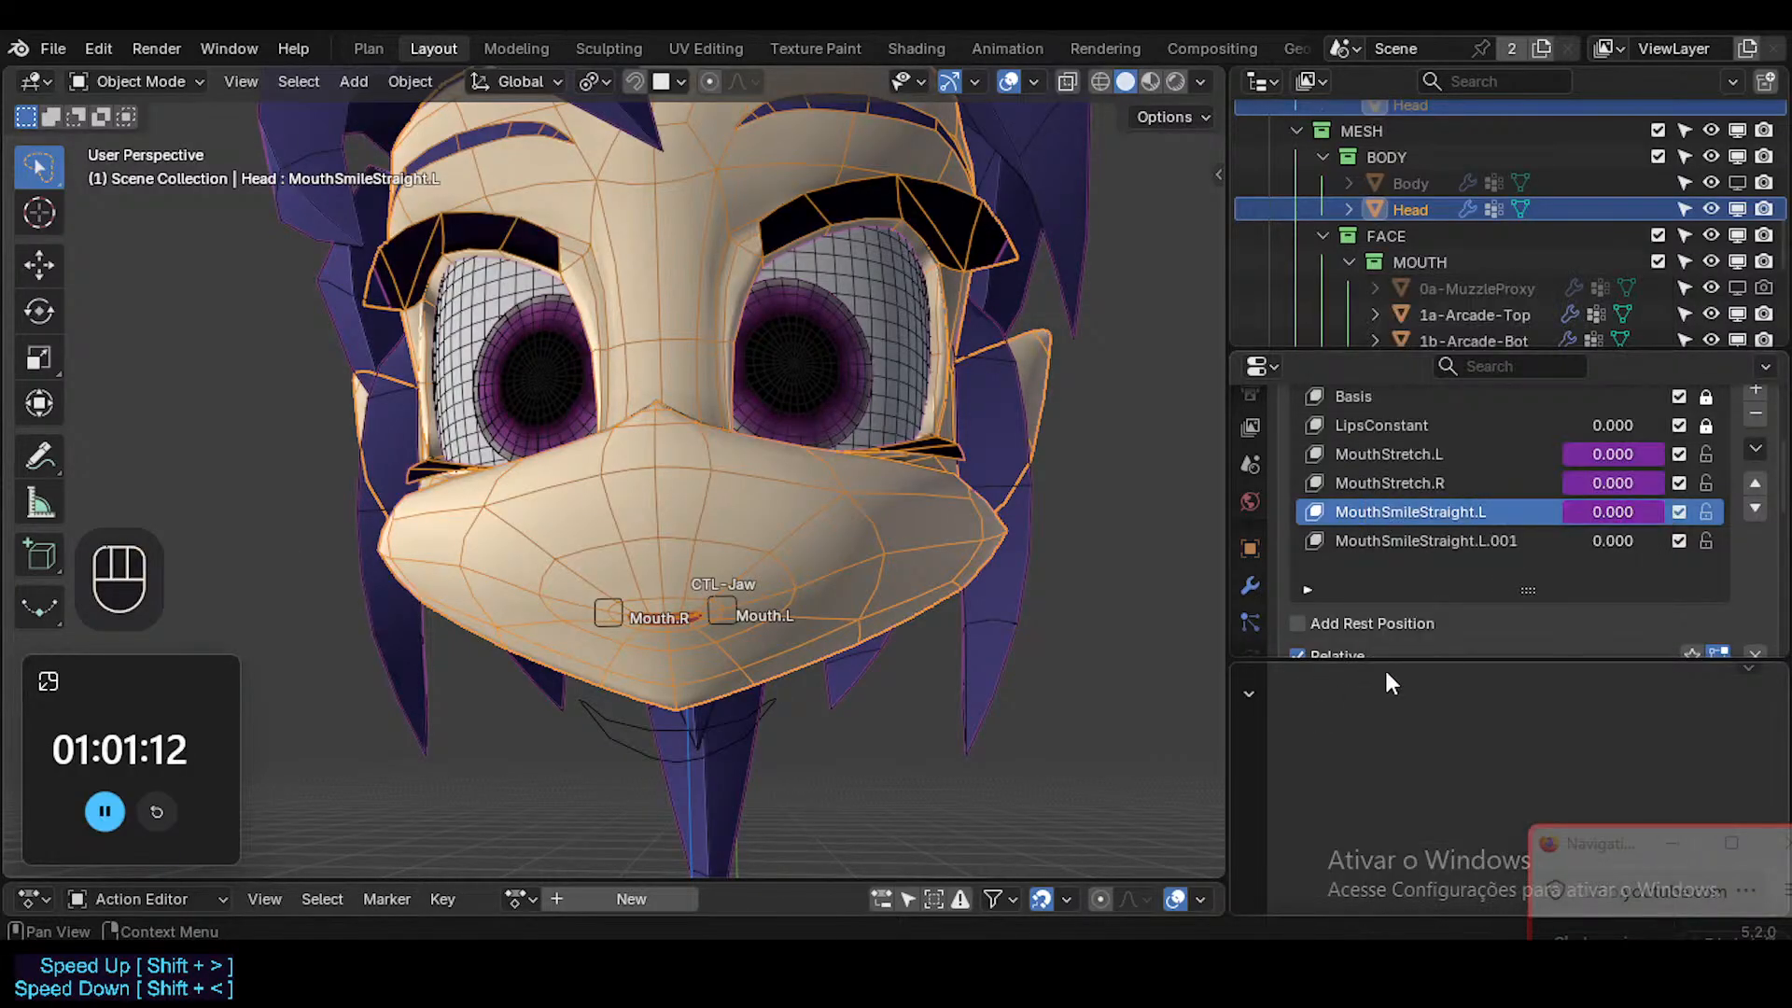
# Assign the shortcut Shift+Ctrl+V to the Paste Driver command.
pyautogui.hotkey('ctrl', 'shift', 'c')
pyautogui.rightClick(1607, 537)
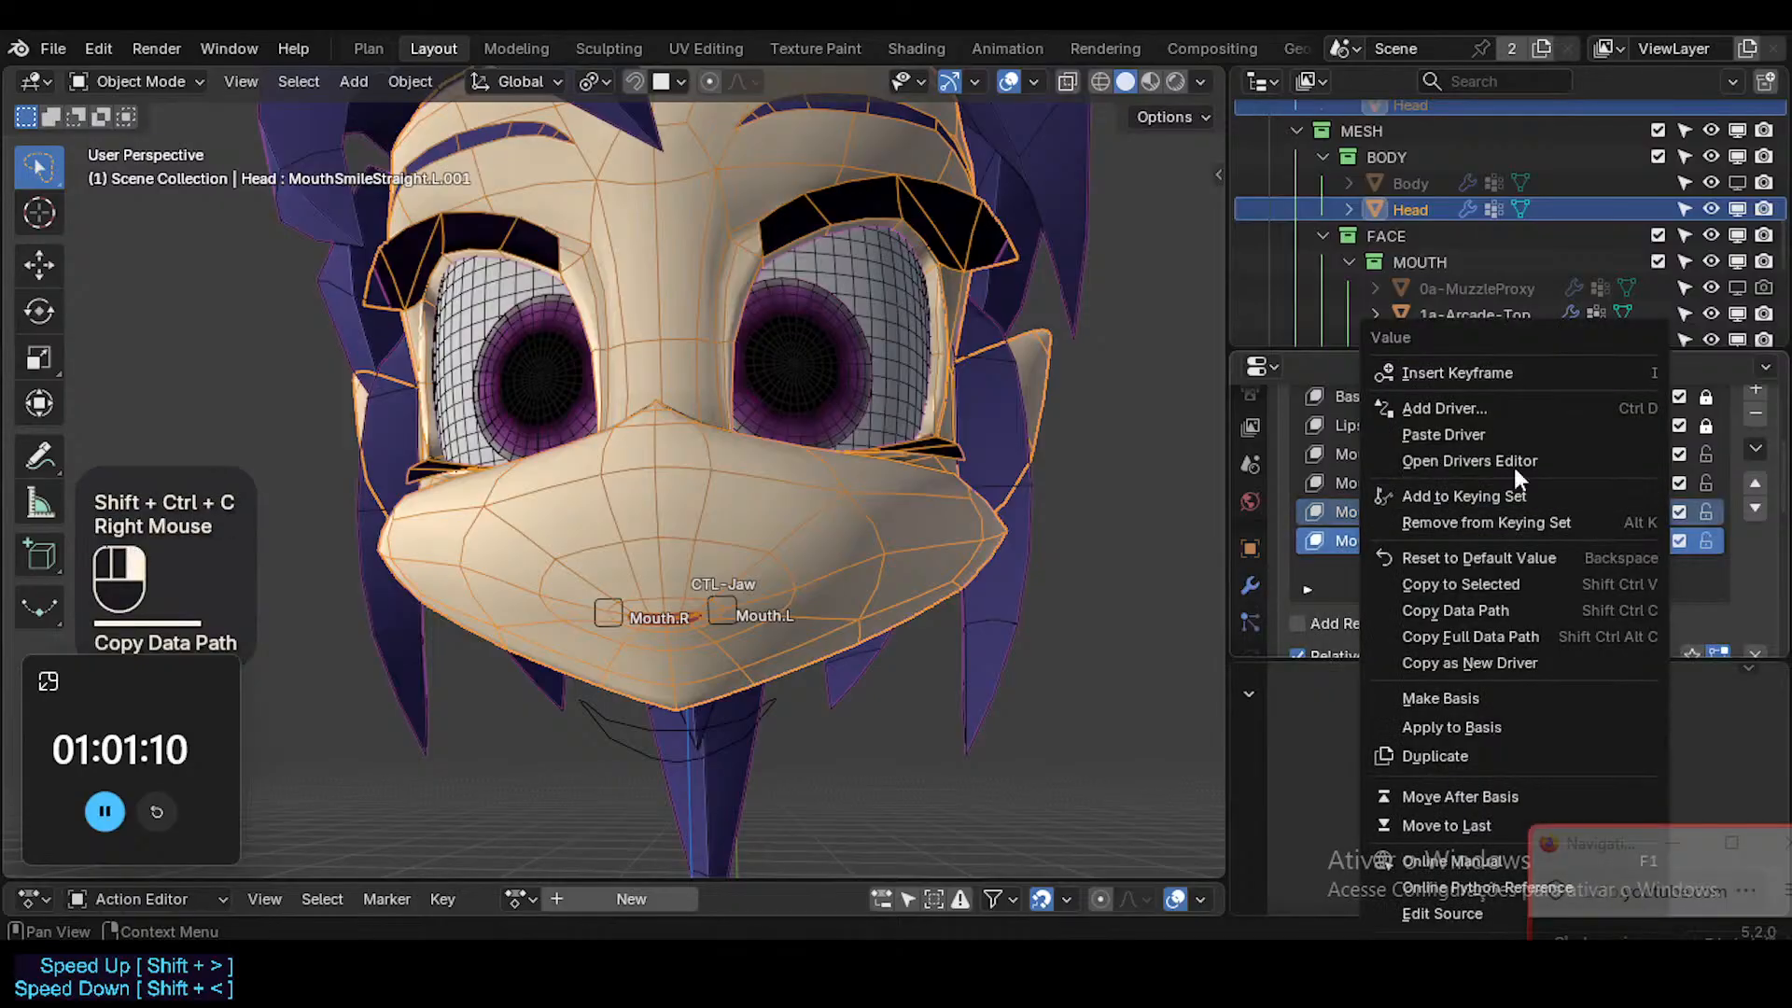
pyautogui.rightClick(1465, 437)
pyautogui.click(1404, 476)
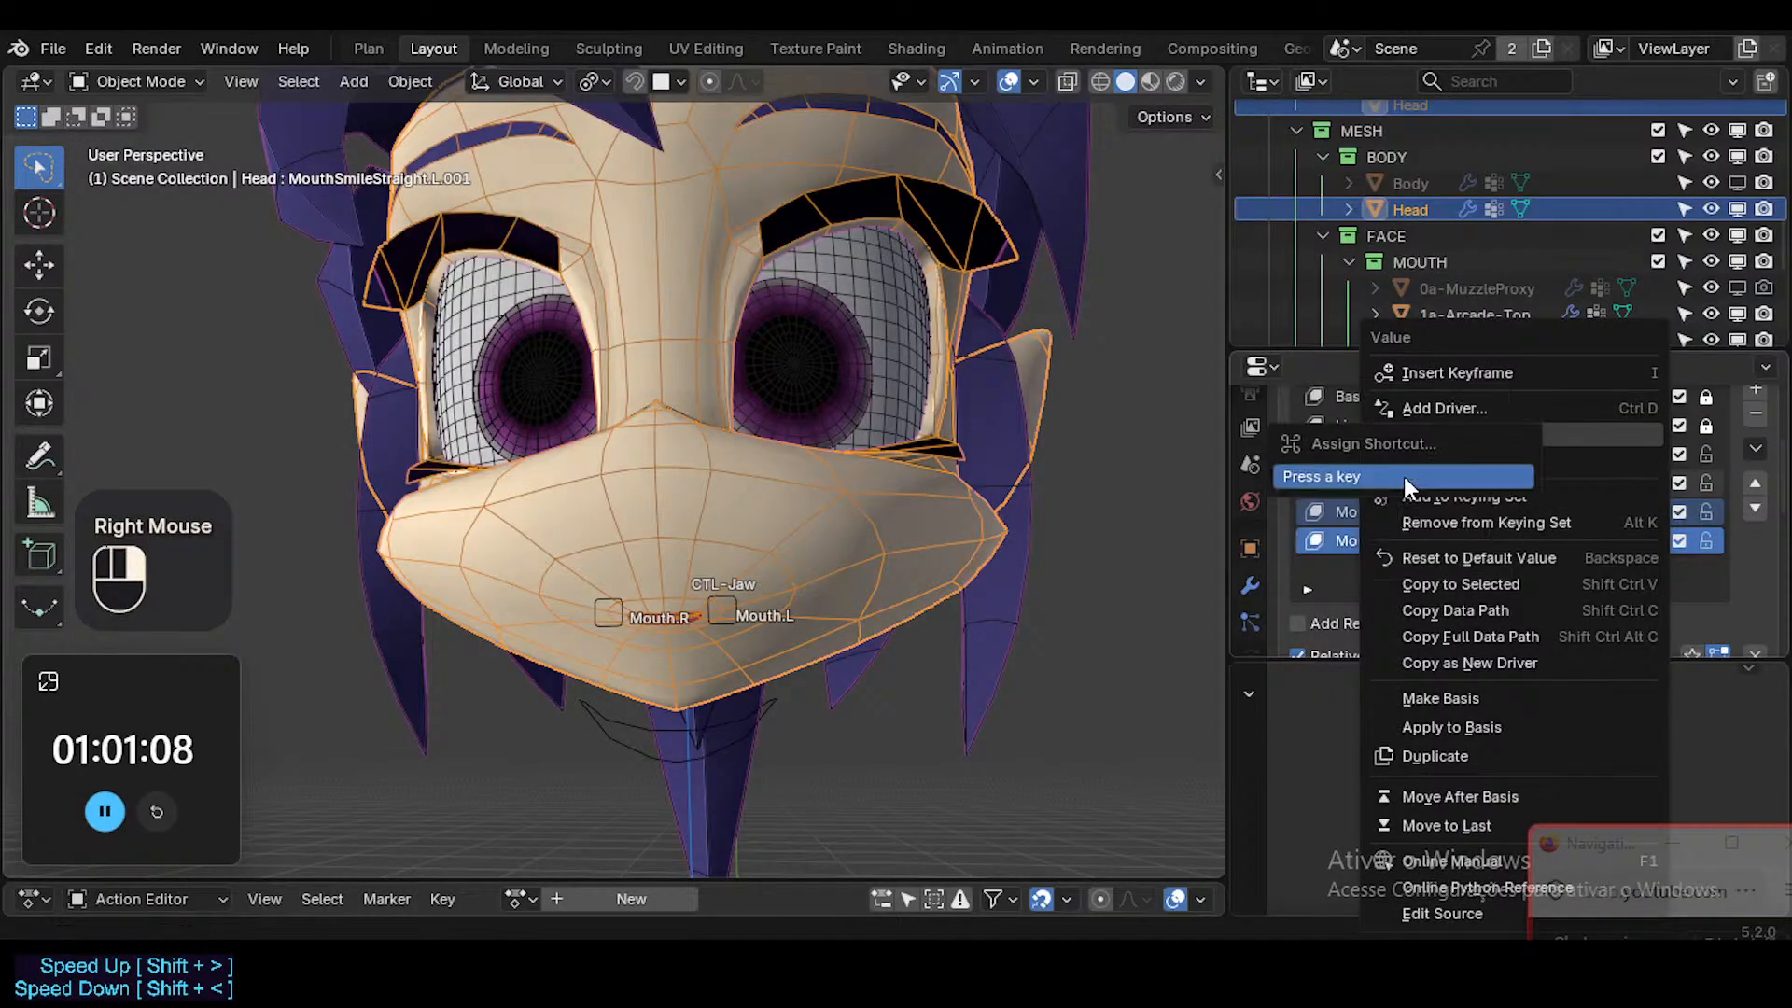
pyautogui.hotkey('ctrl', 'shift', 'v')
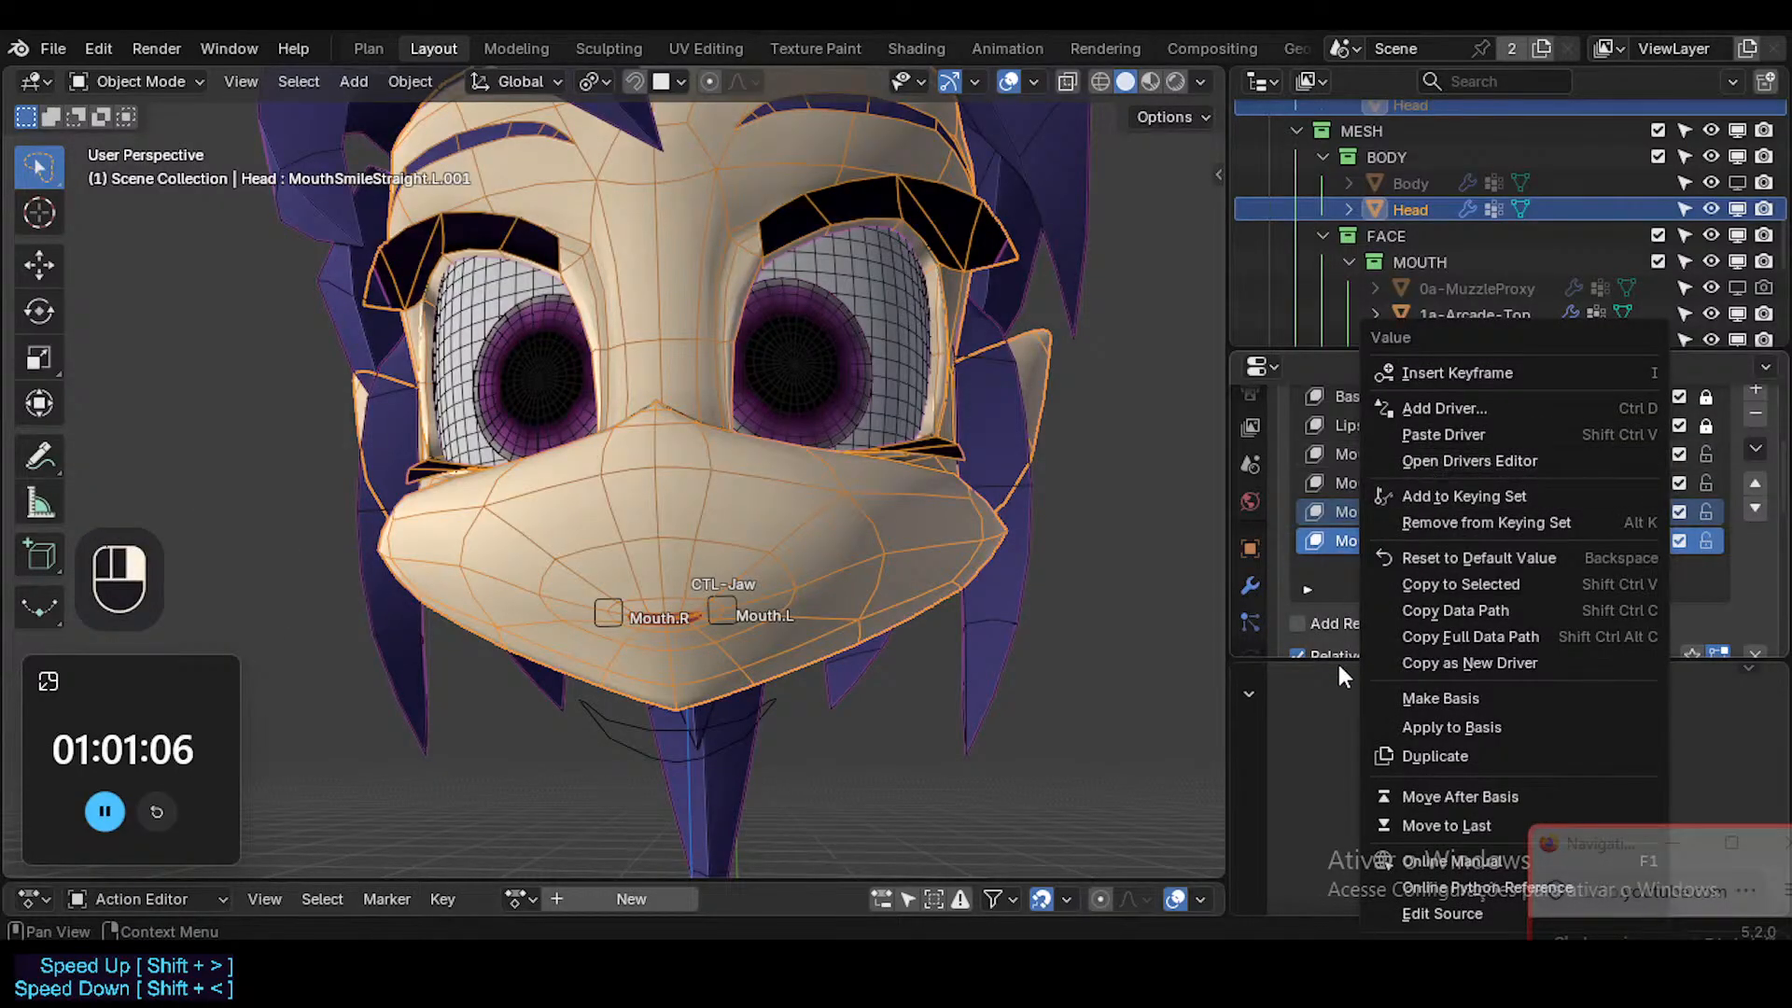
# Paste the copied driver onto the value of the MouthSmileStraight.L.001 shape key.
pyautogui.hotkey('ctrl', 'shift', 'c')
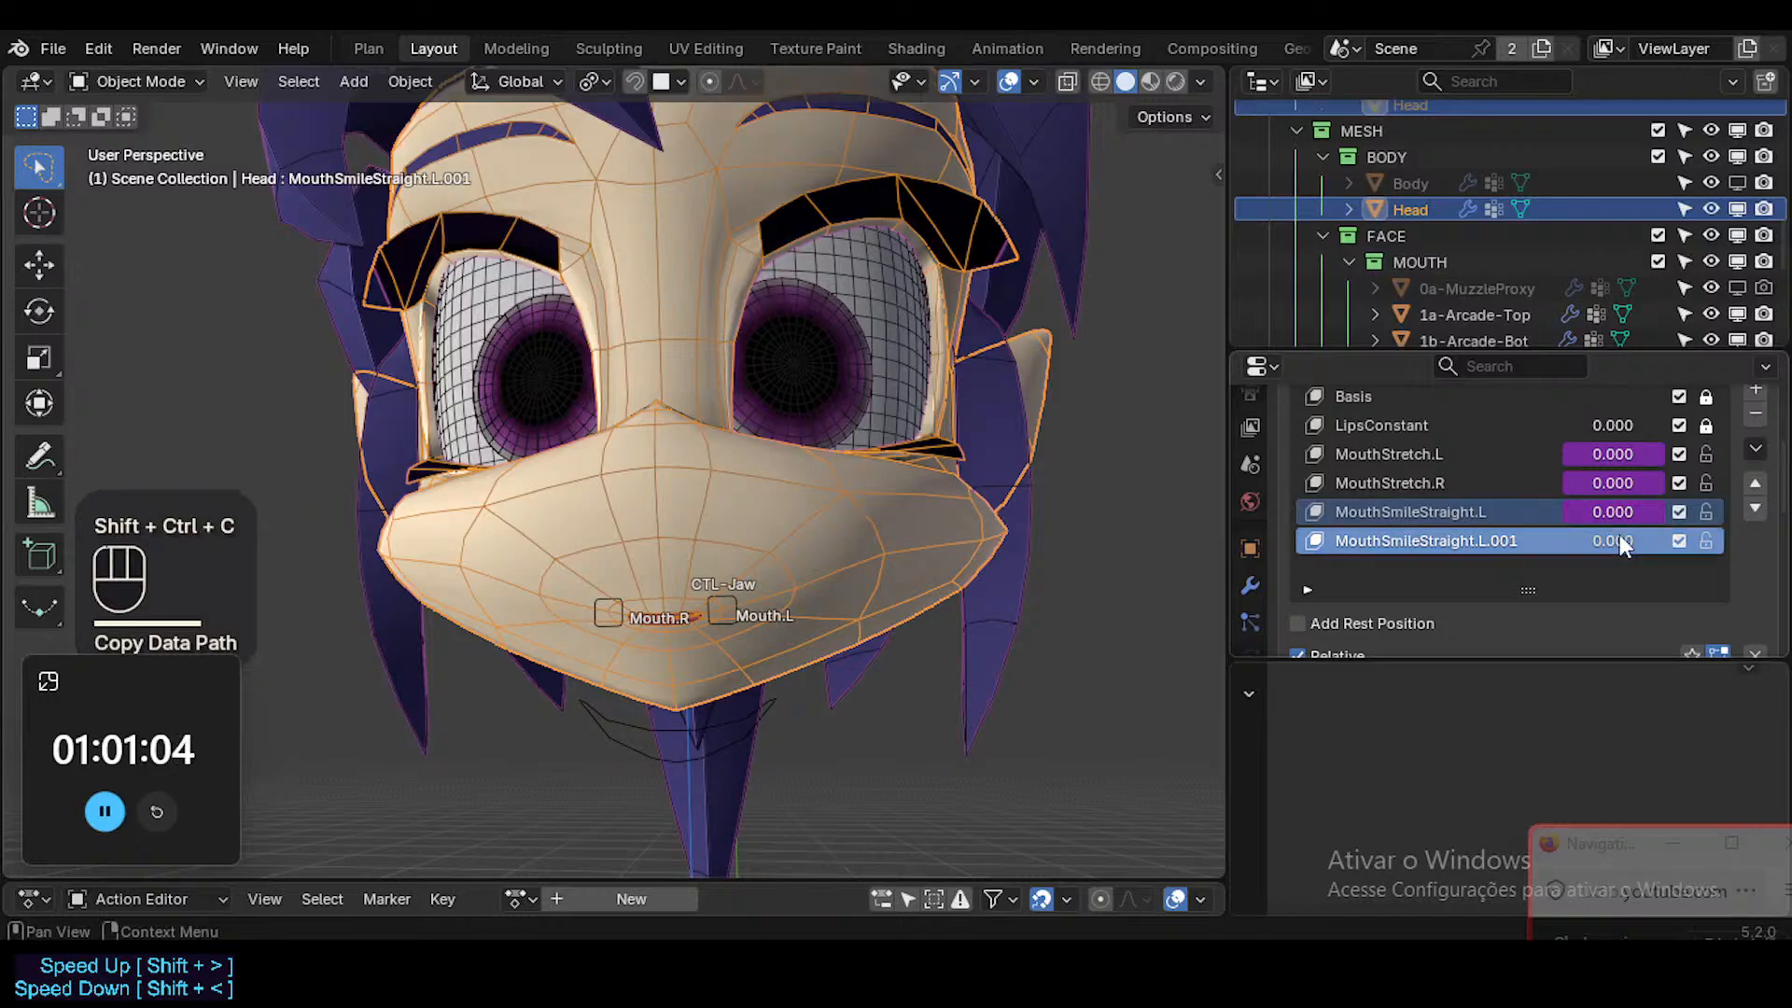
pyautogui.hotkey('ctrl', 'shift', 'v')
pyautogui.keyDown('ctrl'); pyautogui.doubleClick(1596, 513); pyautogui.keyUp('ctrl')
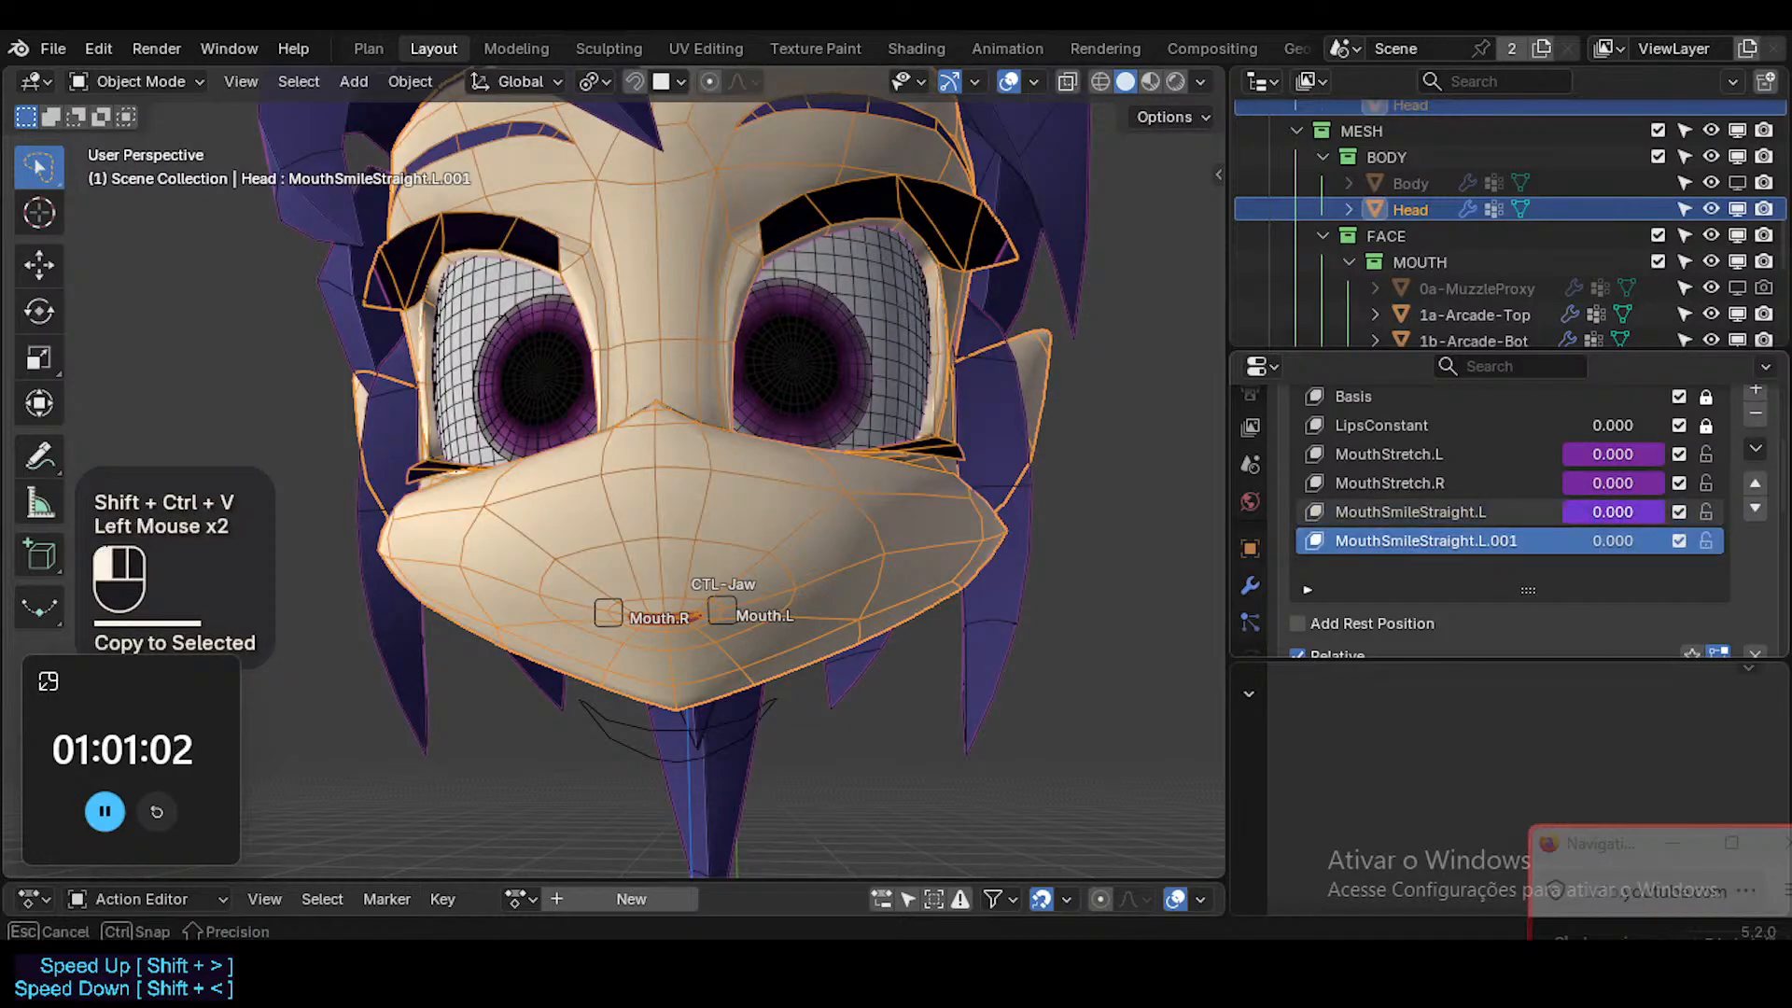
pyautogui.click(1598, 538)
pyautogui.hotkey('ctrl', 'shift', 'c')
pyautogui.click(1602, 541)
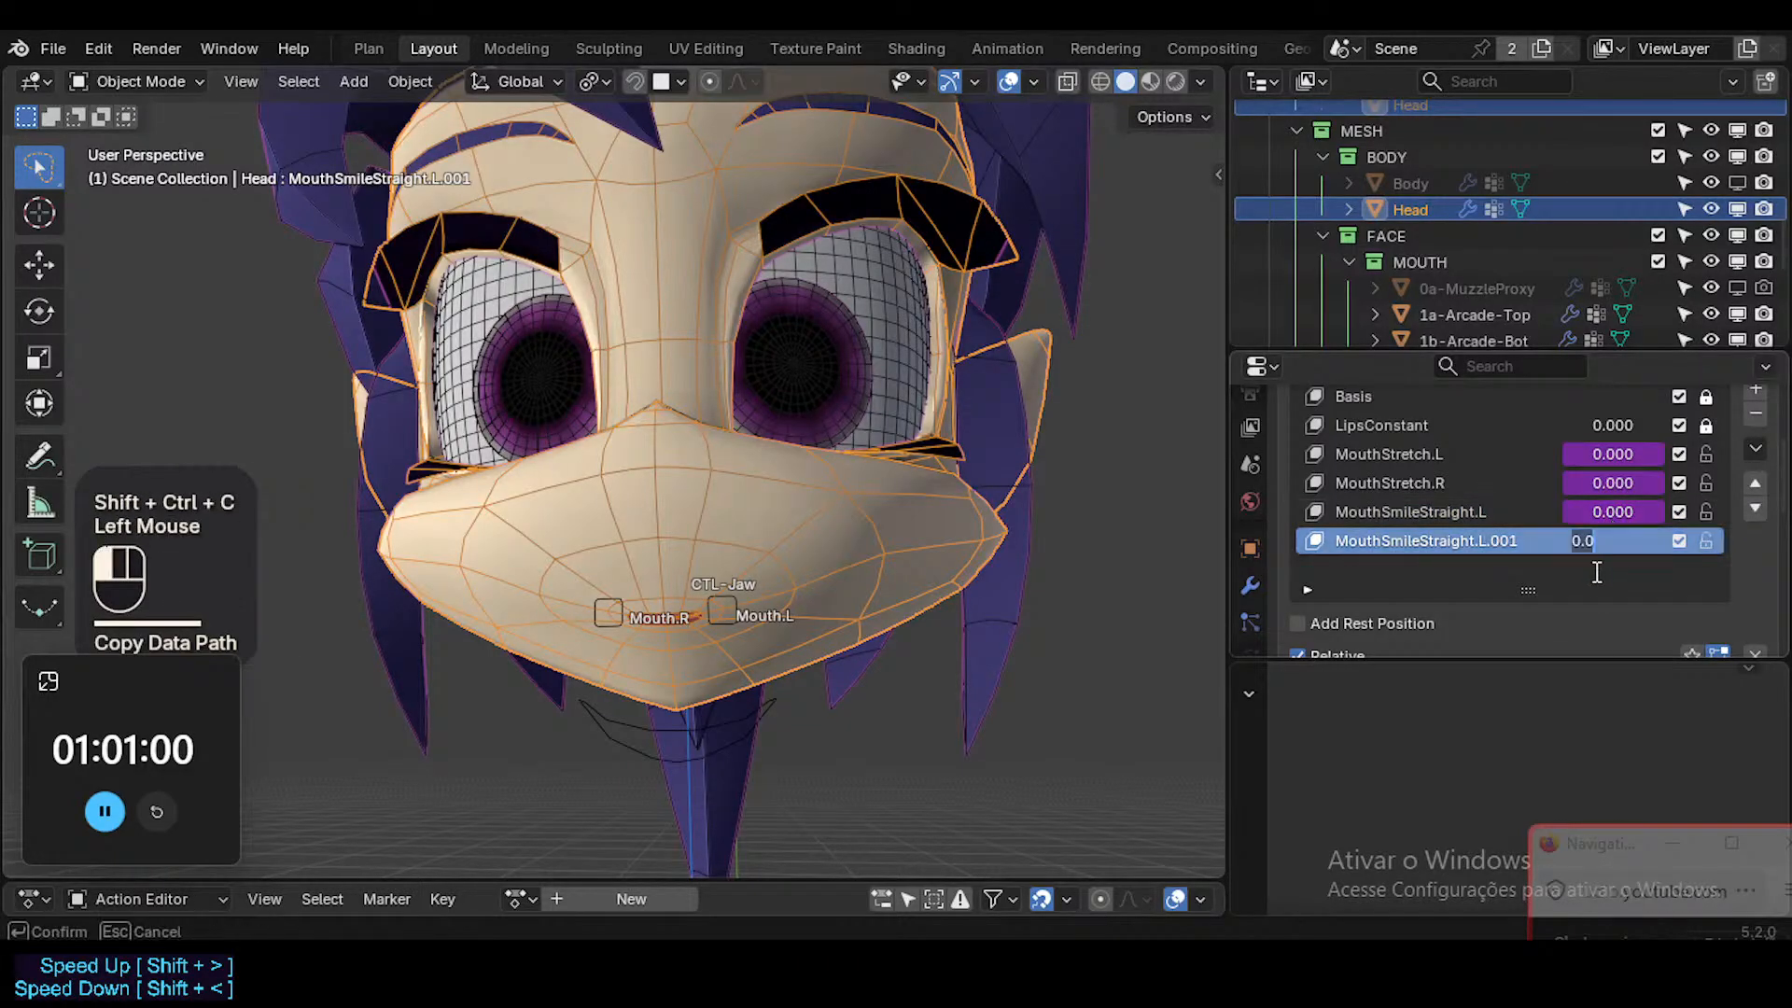
pyautogui.click(1596, 571)
pyautogui.hotkey('ctrl', 'shift', 'v')
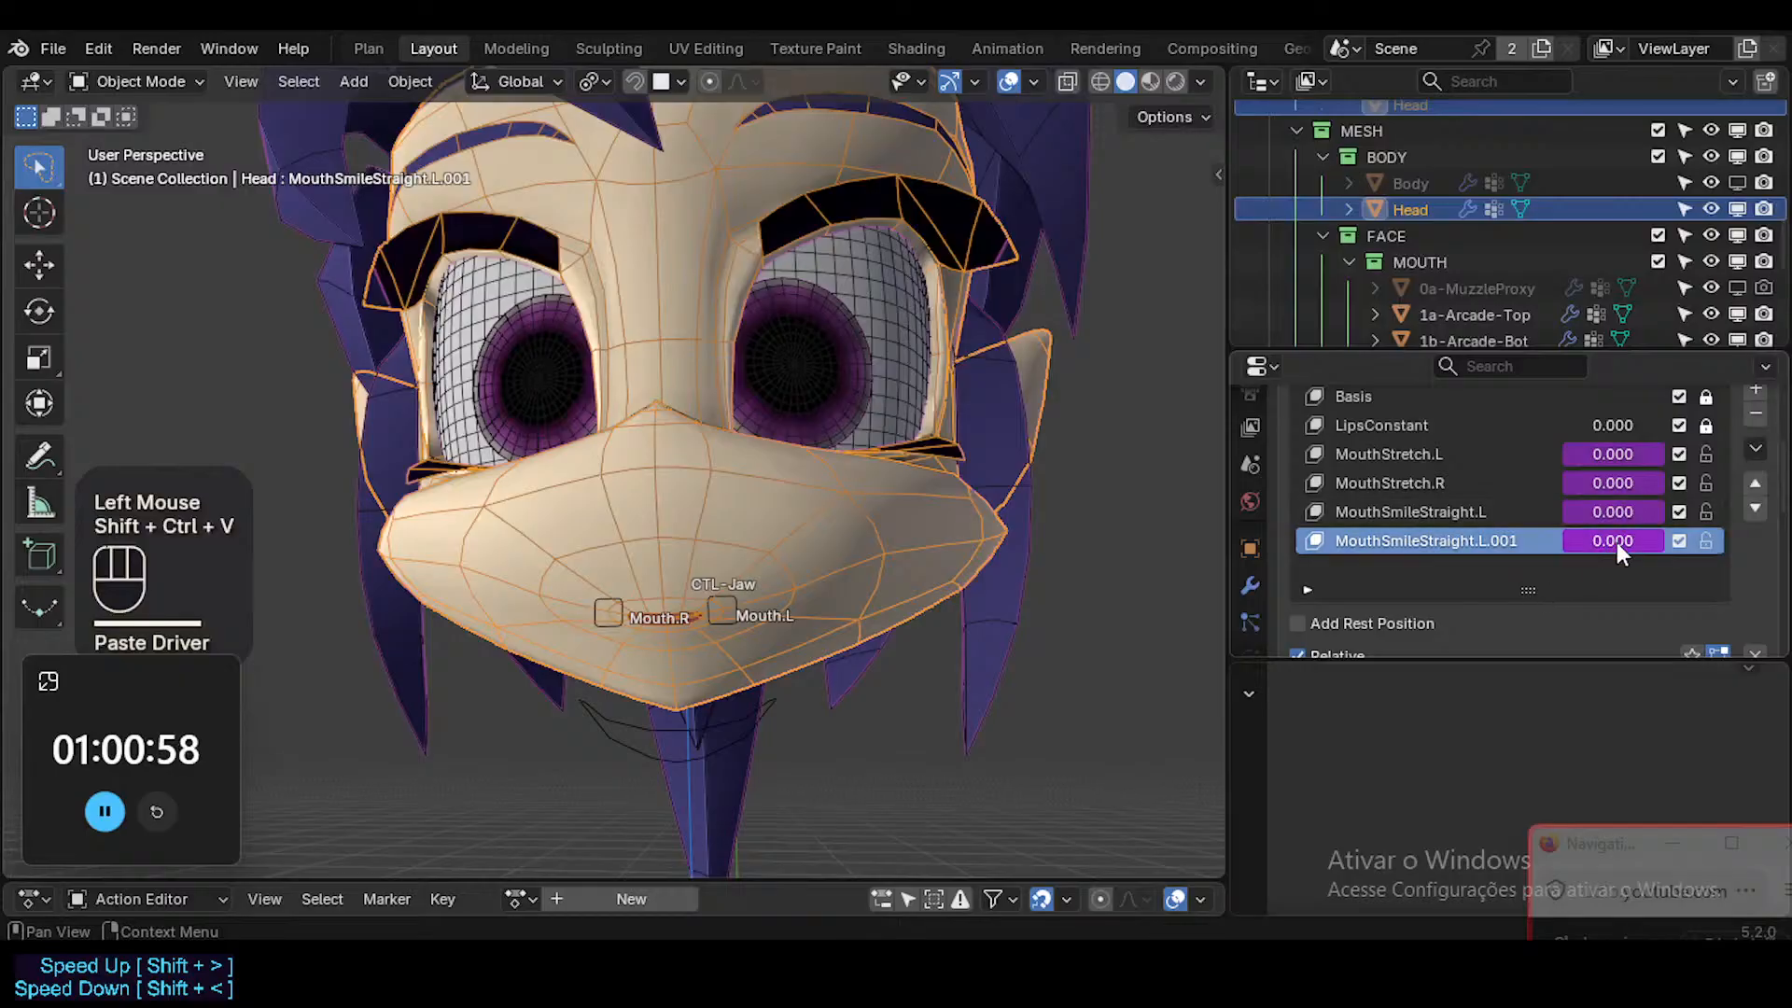
# Edit the MouthSmileStraight.L.001 driver, setting its variable's bone to Mouth.R and its expression to var/0.03.
pyautogui.rightClick(1615, 541)
pyautogui.click(1452, 434)
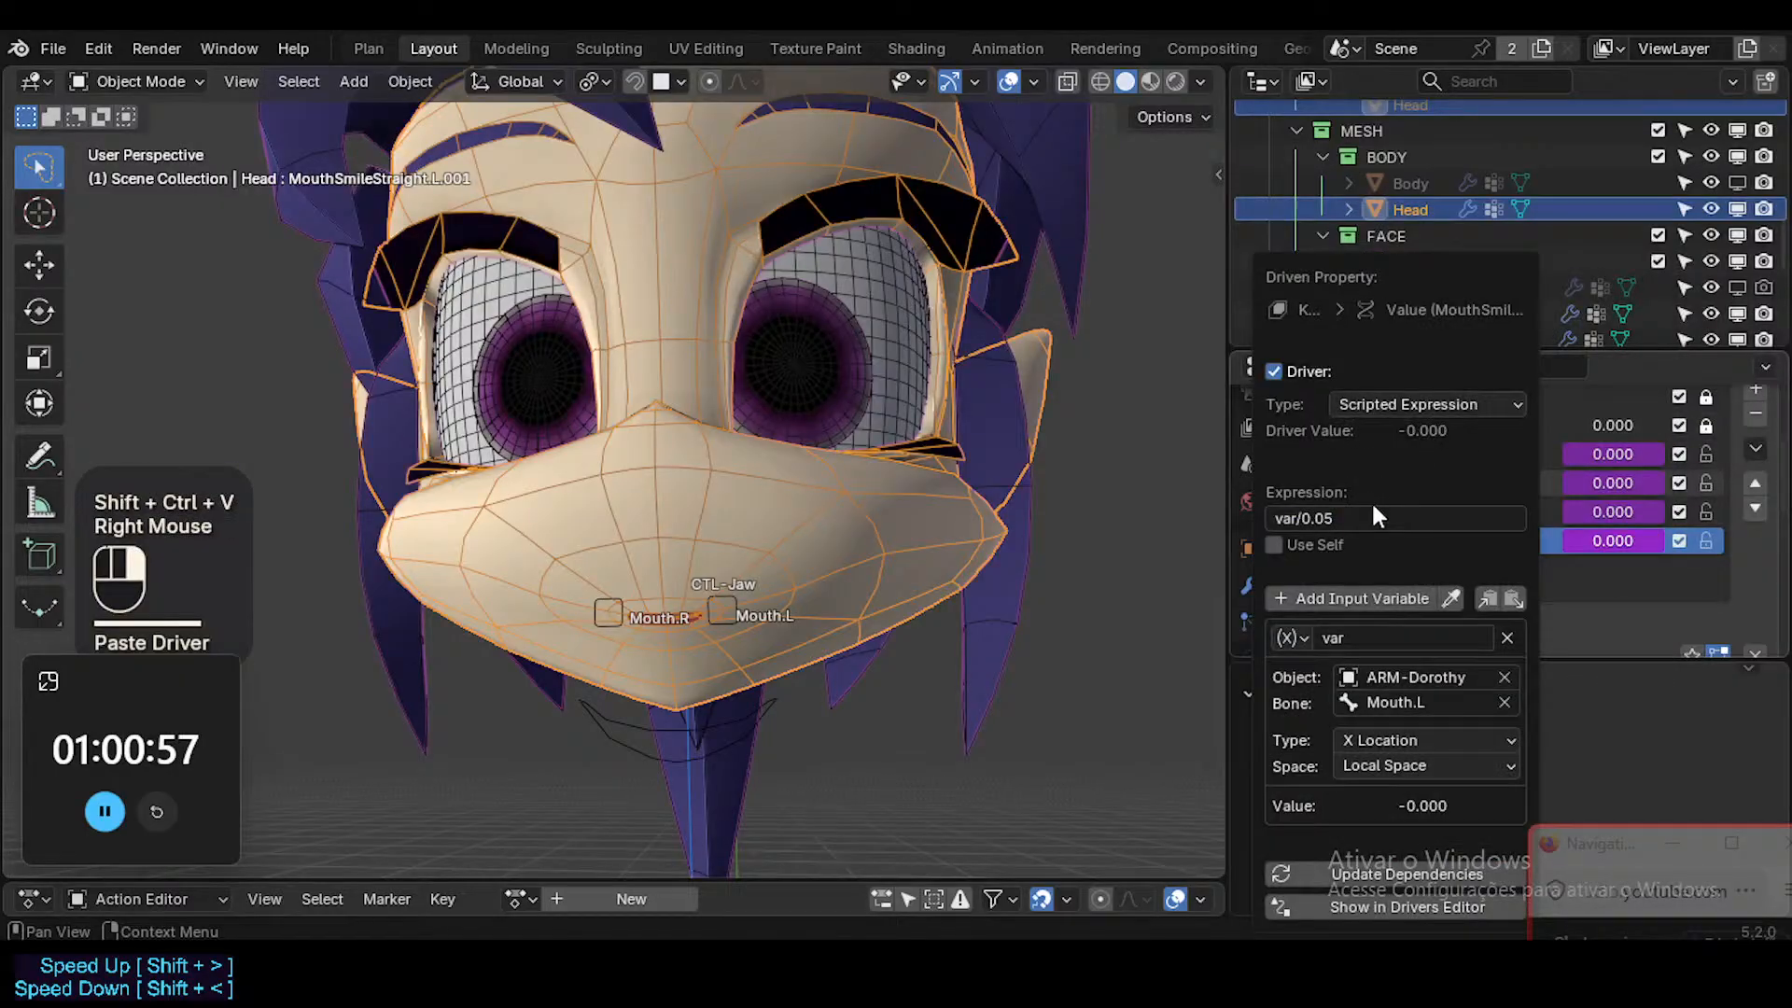
pyautogui.click(1427, 702)
pyautogui.write('R')
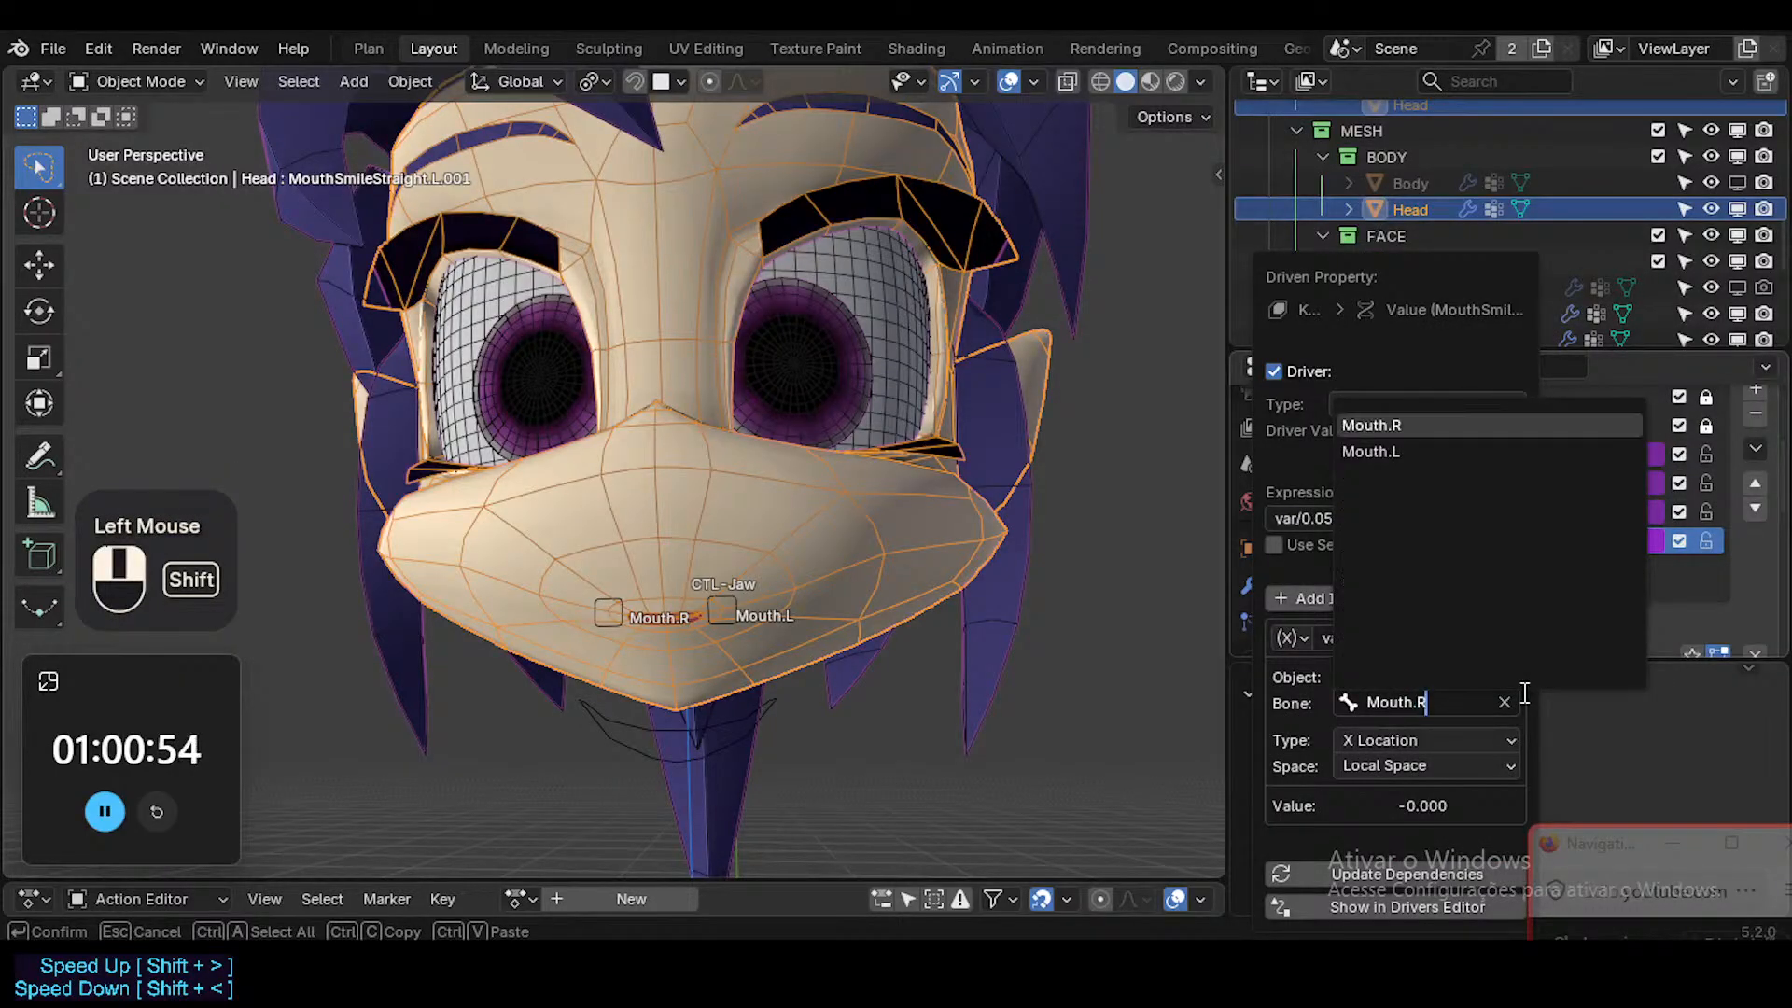
pyautogui.press('Return')
pyautogui.click(1336, 519)
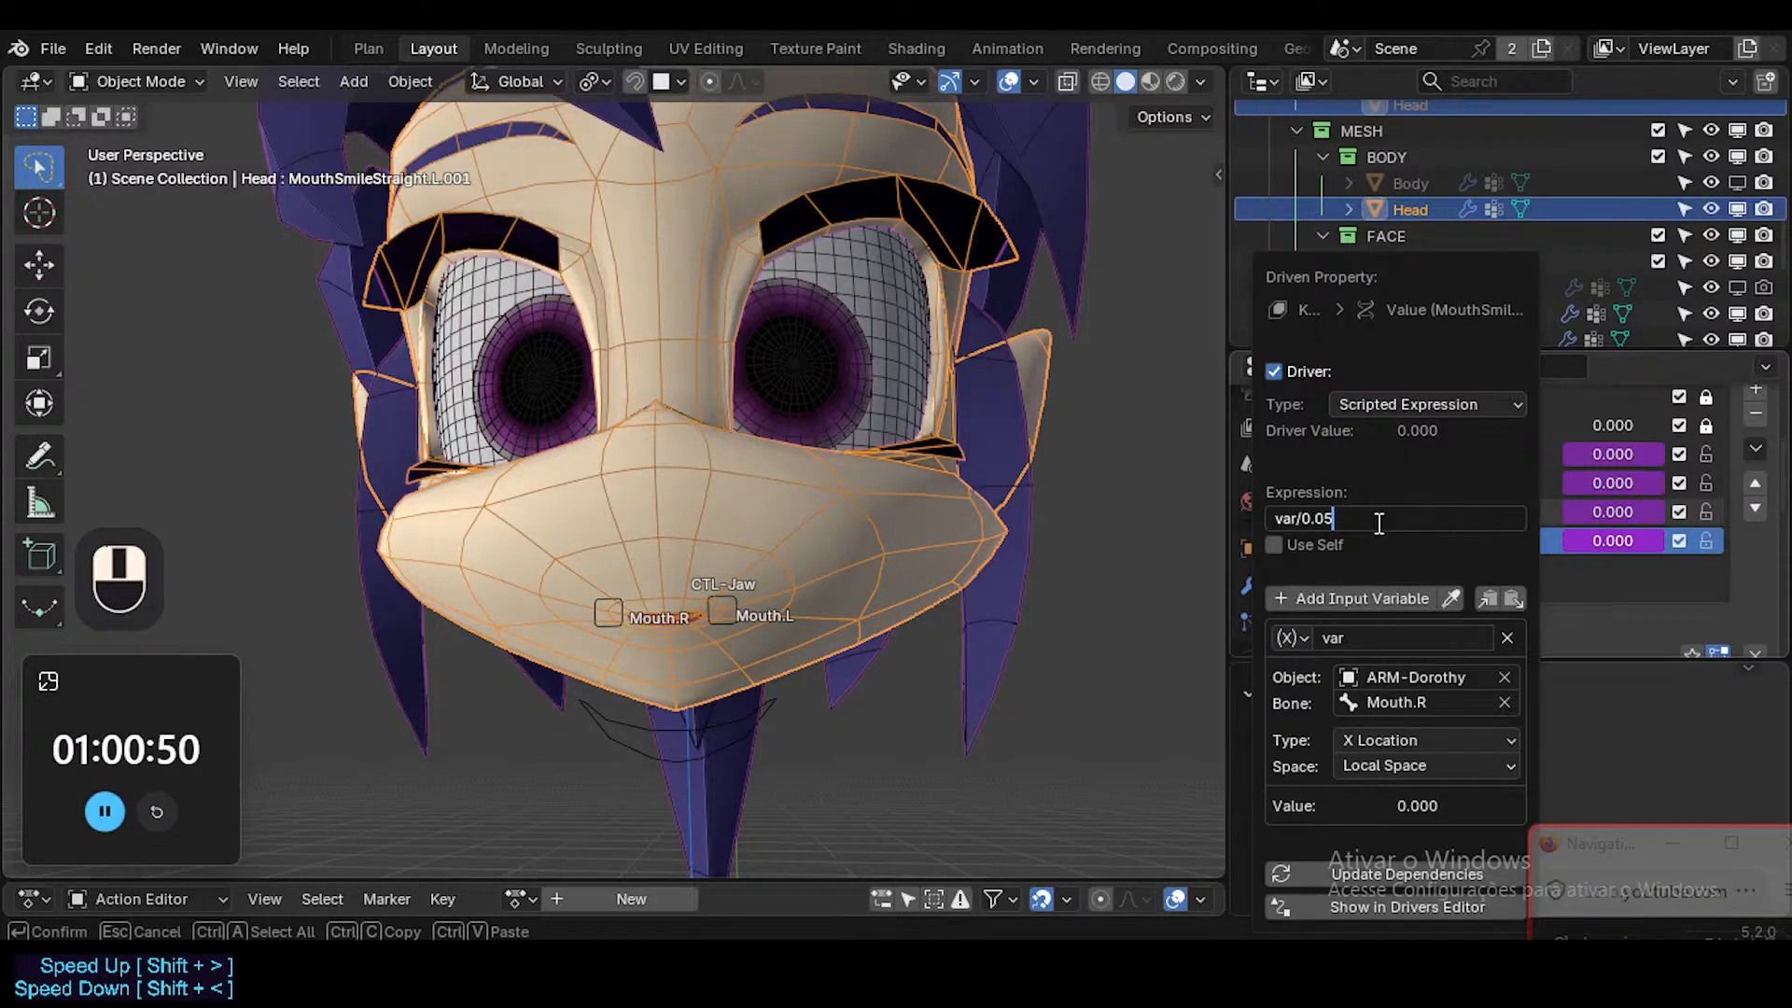
pyautogui.press('BackSpace')
pyautogui.write('3')
pyautogui.press('Return')
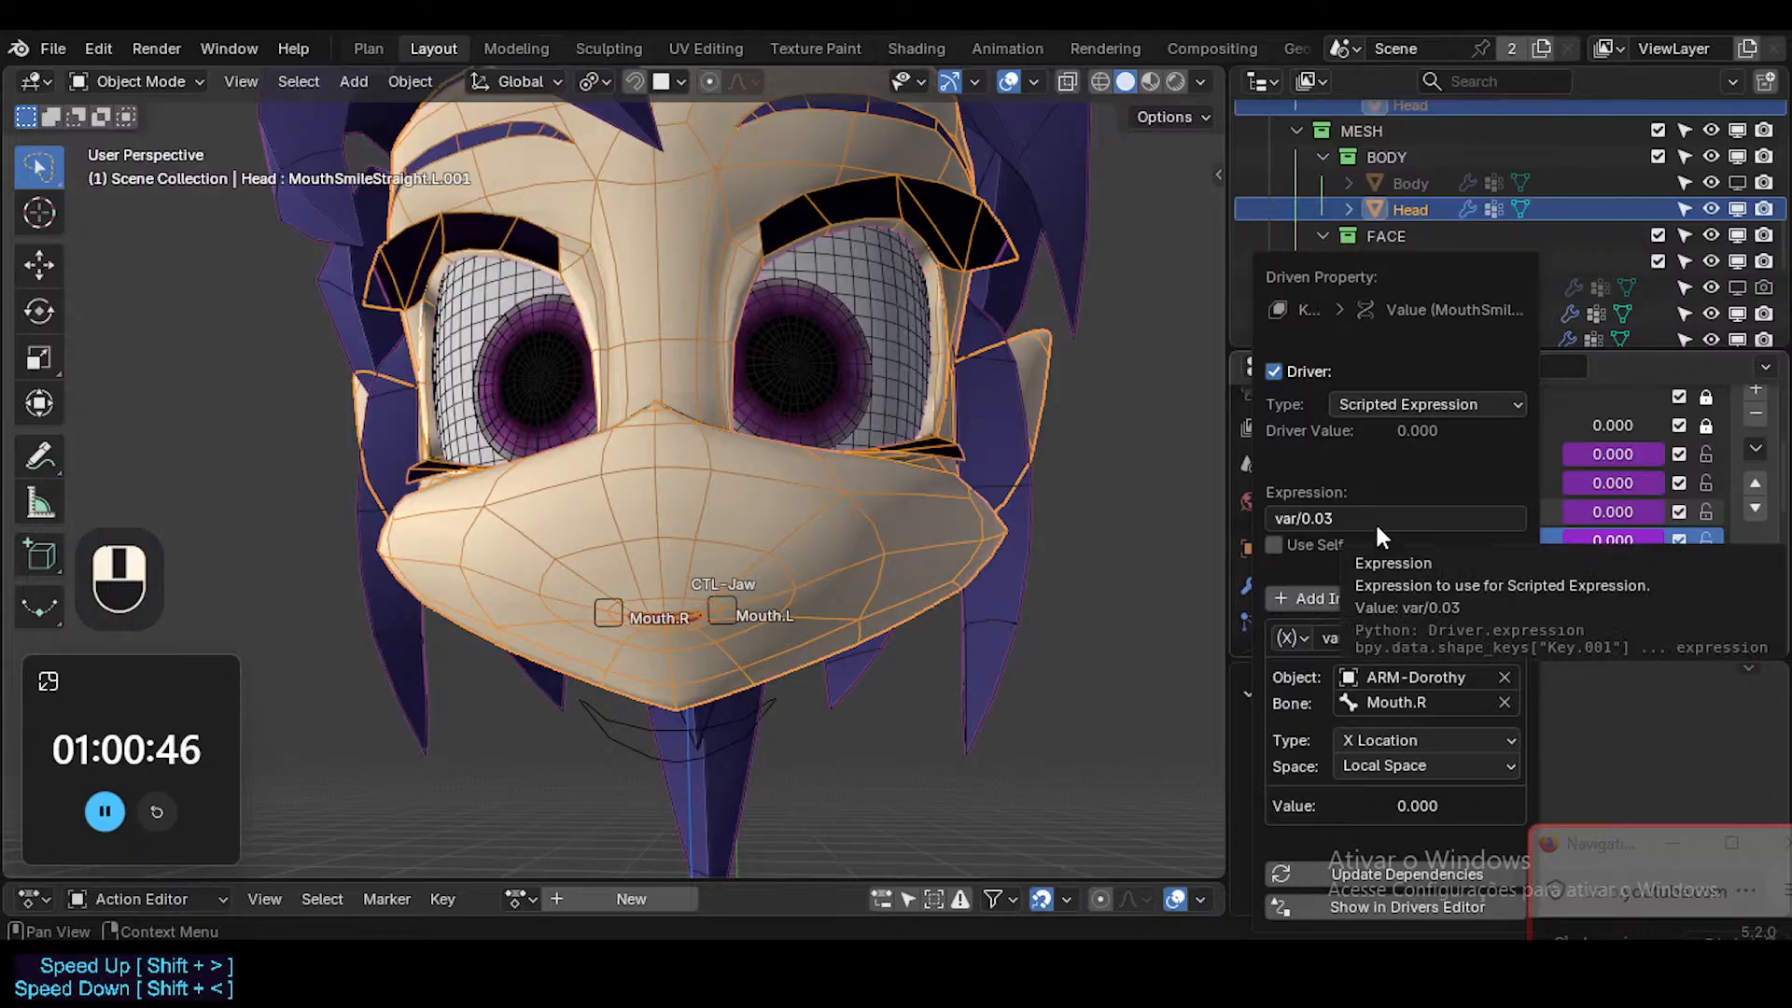
# Try the negated driver expression -var/0.03 and restore it to var/0.03.
pyautogui.click(1378, 524)
pyautogui.write('-')
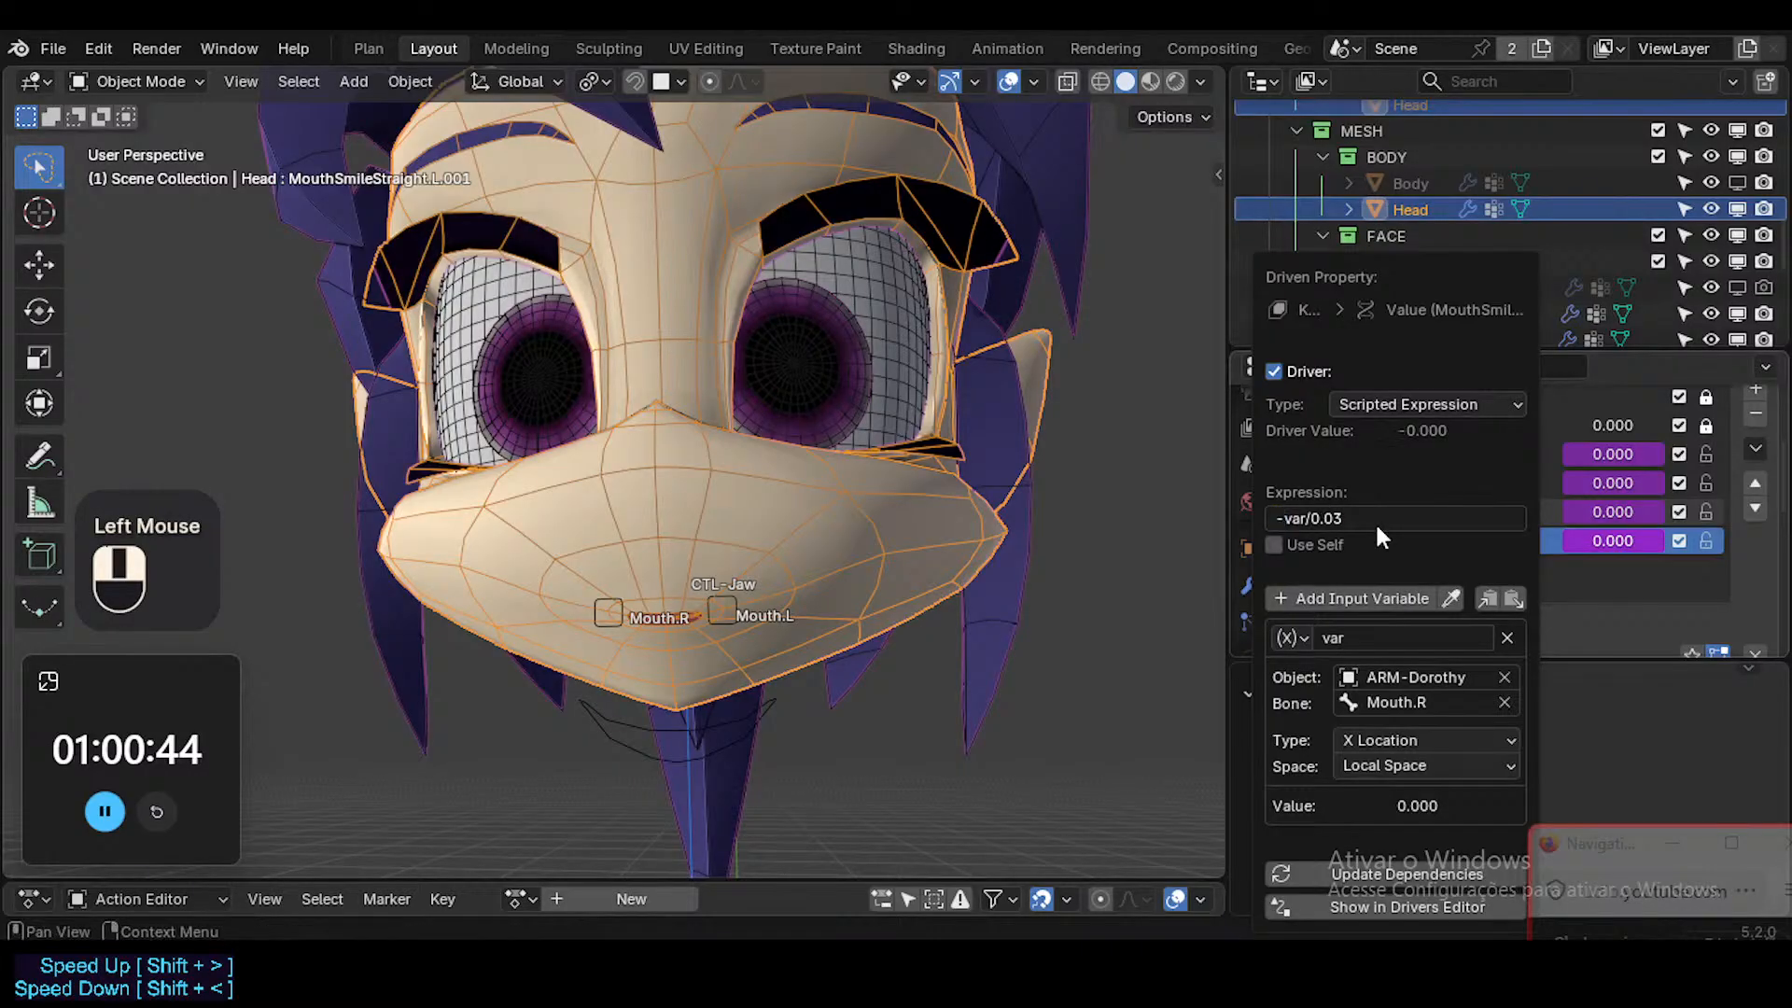
pyautogui.press('Return')
pyautogui.click(1373, 523)
pyautogui.click(1373, 525)
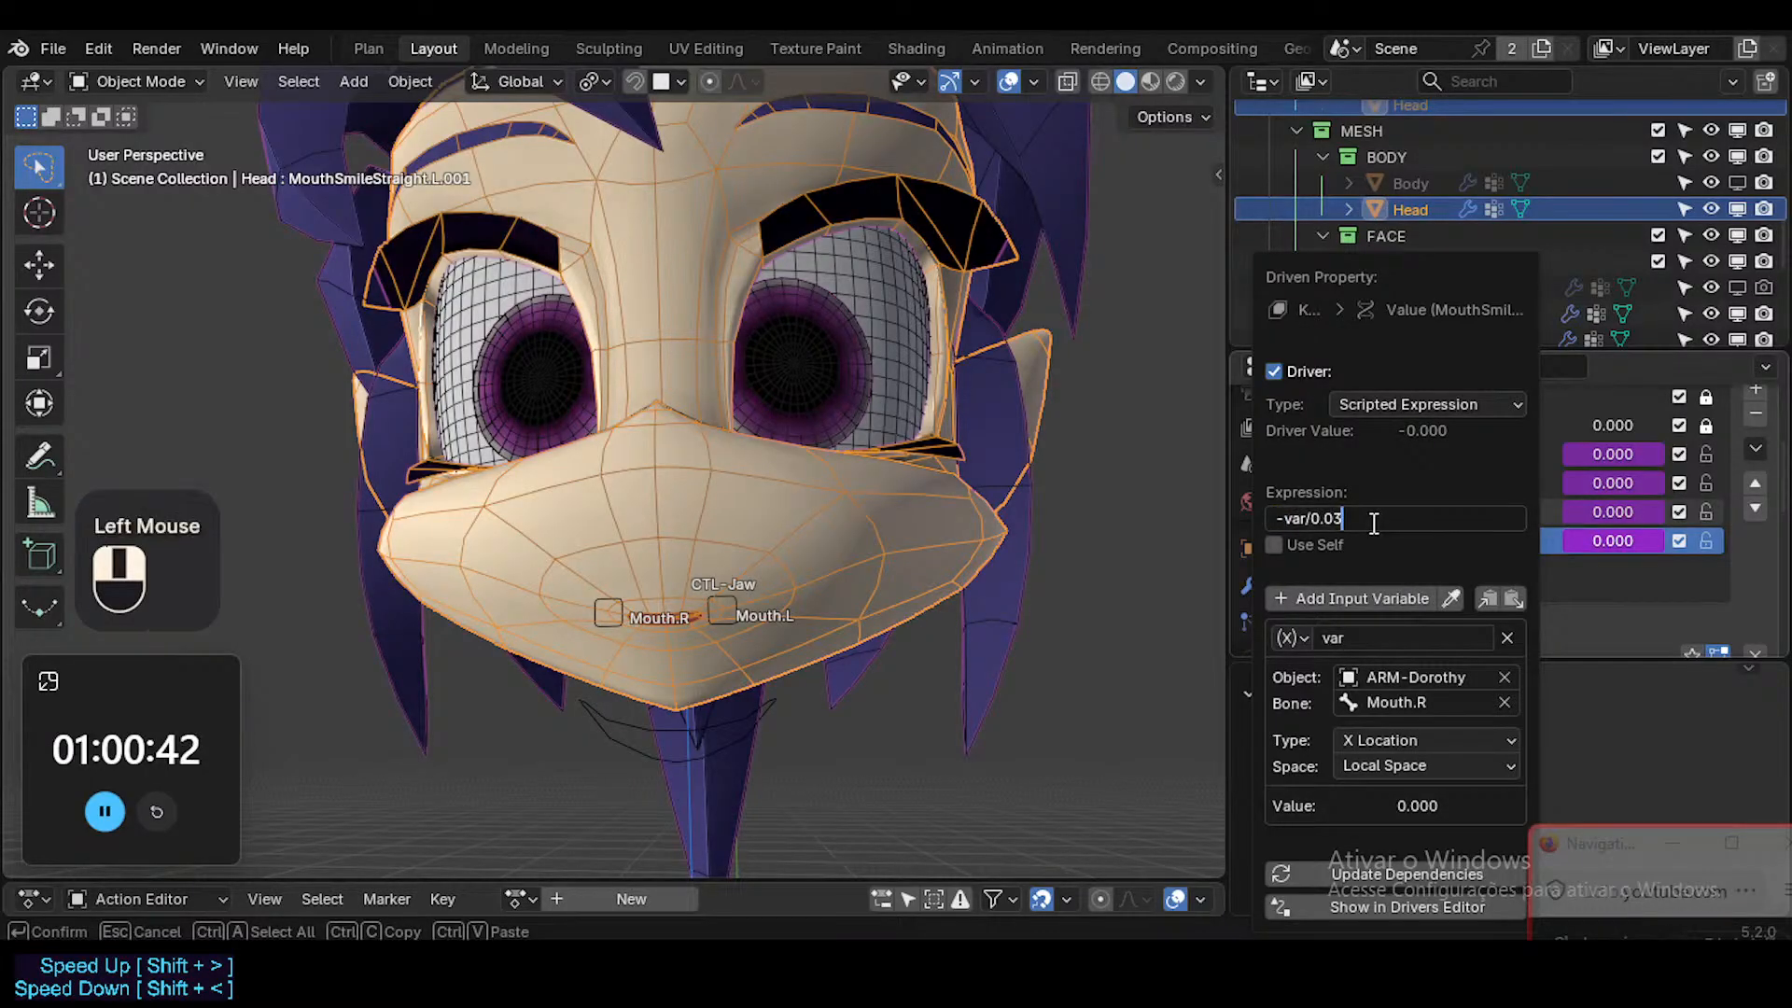
pyautogui.press('Return')
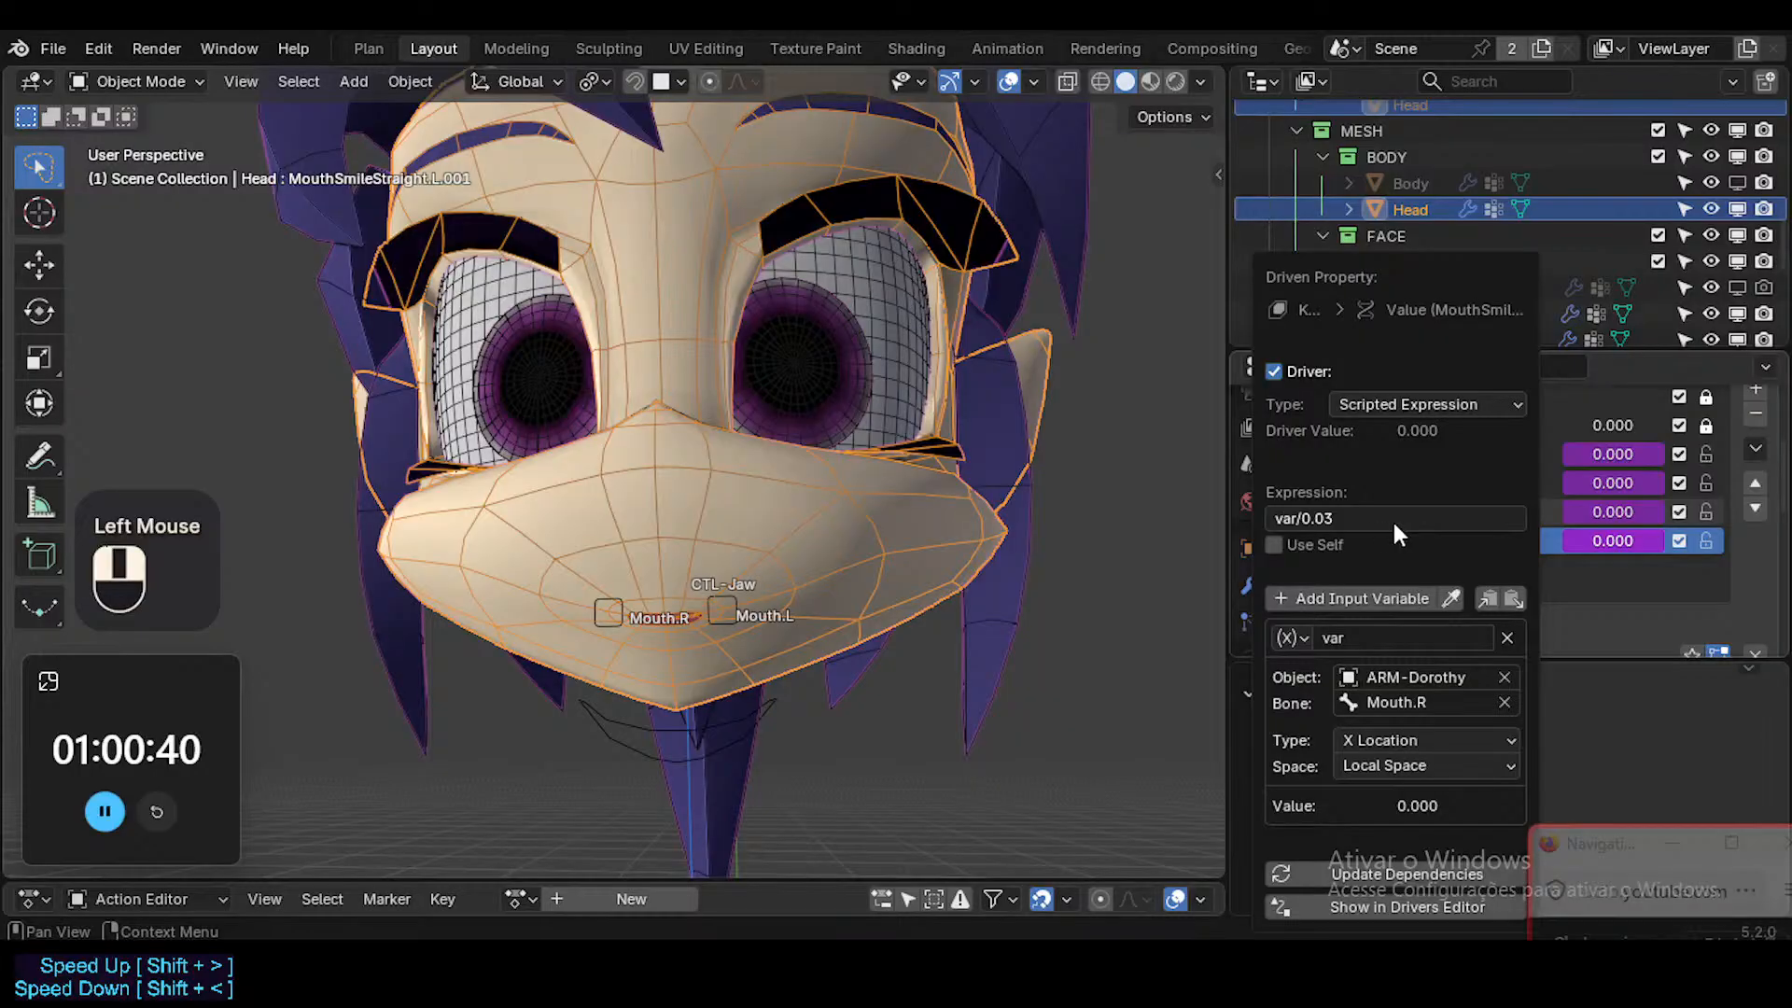
# Check the MouthSmileStraight.L driver and set the variable type of the MouthSmileStraight.L.001 driver to Z Location.
pyautogui.rightClick(1616, 509)
pyautogui.click(1488, 435)
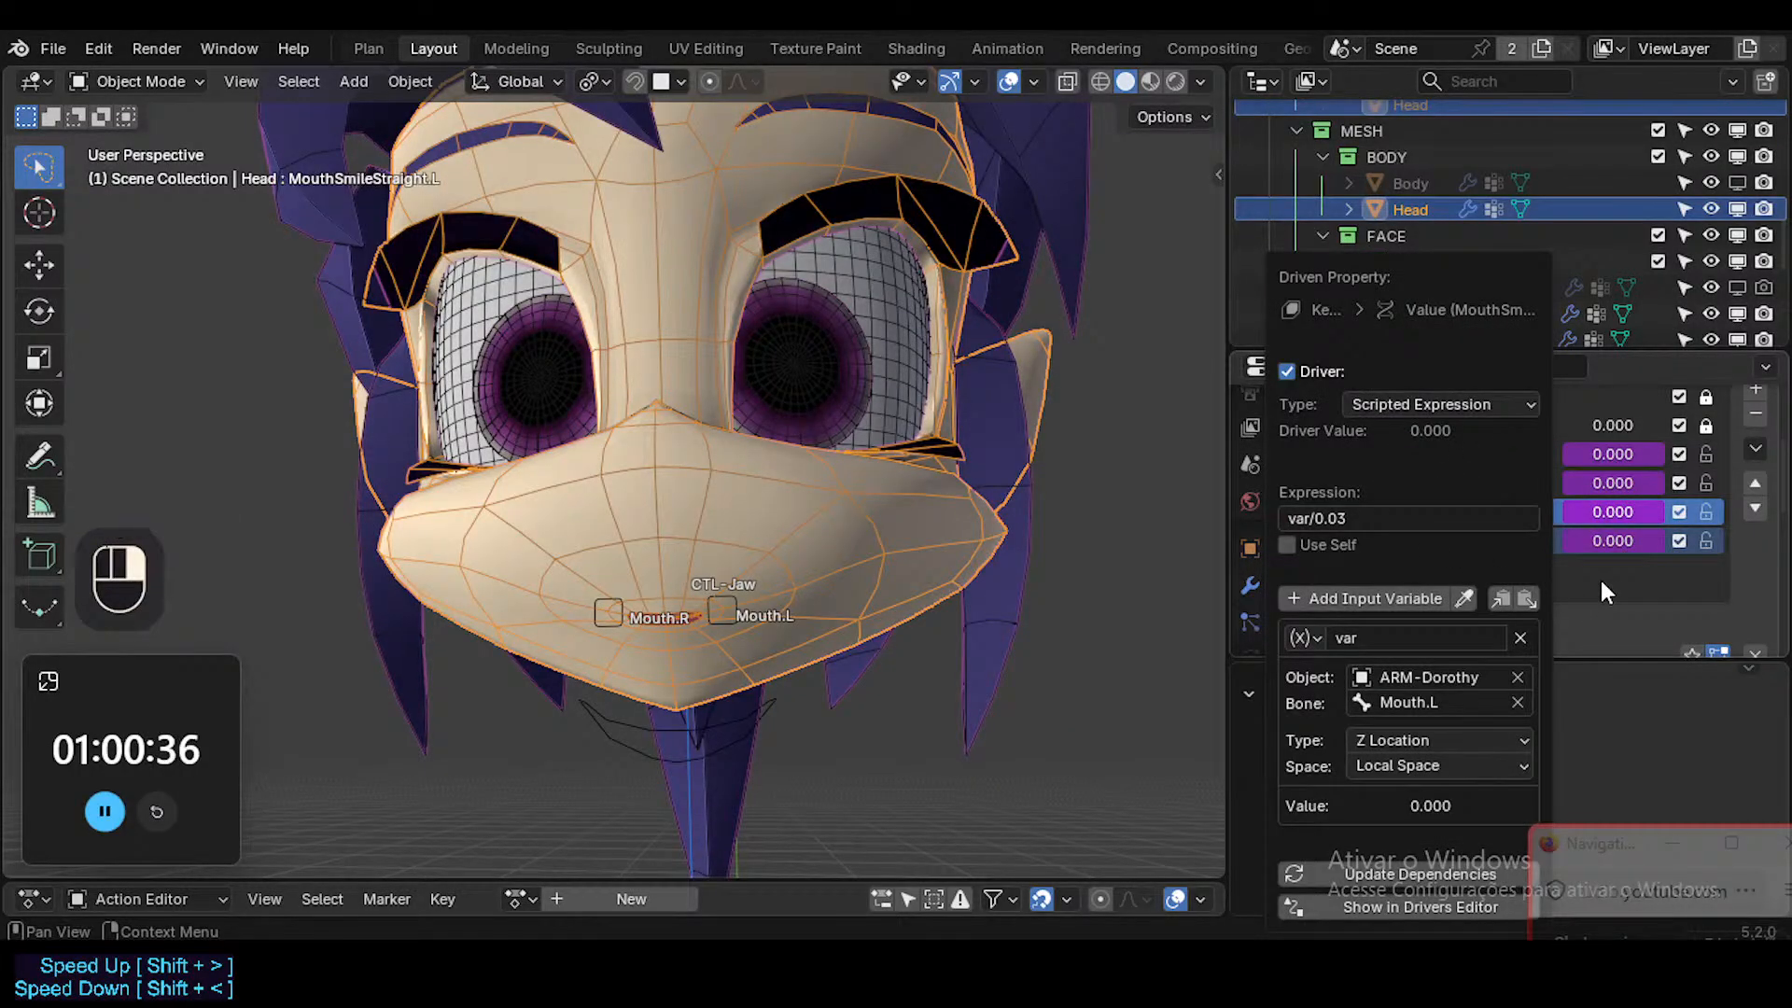
pyautogui.rightClick(1615, 539)
pyautogui.click(1482, 433)
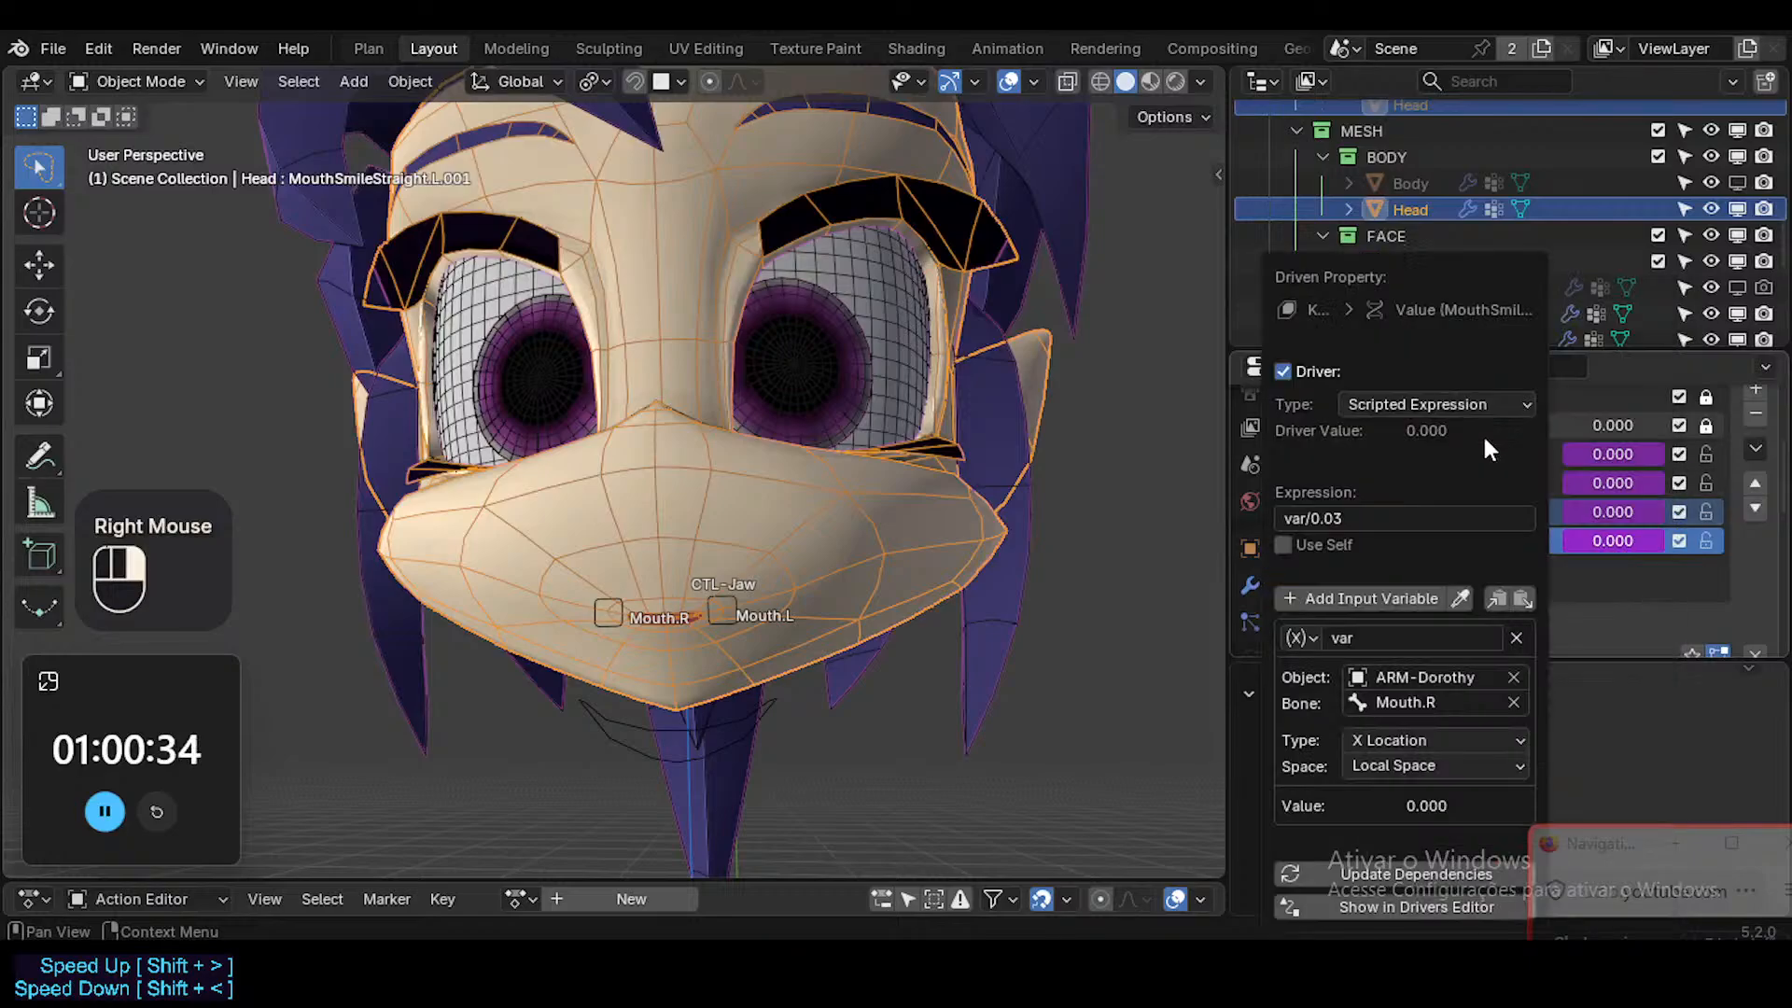
pyautogui.click(1405, 740)
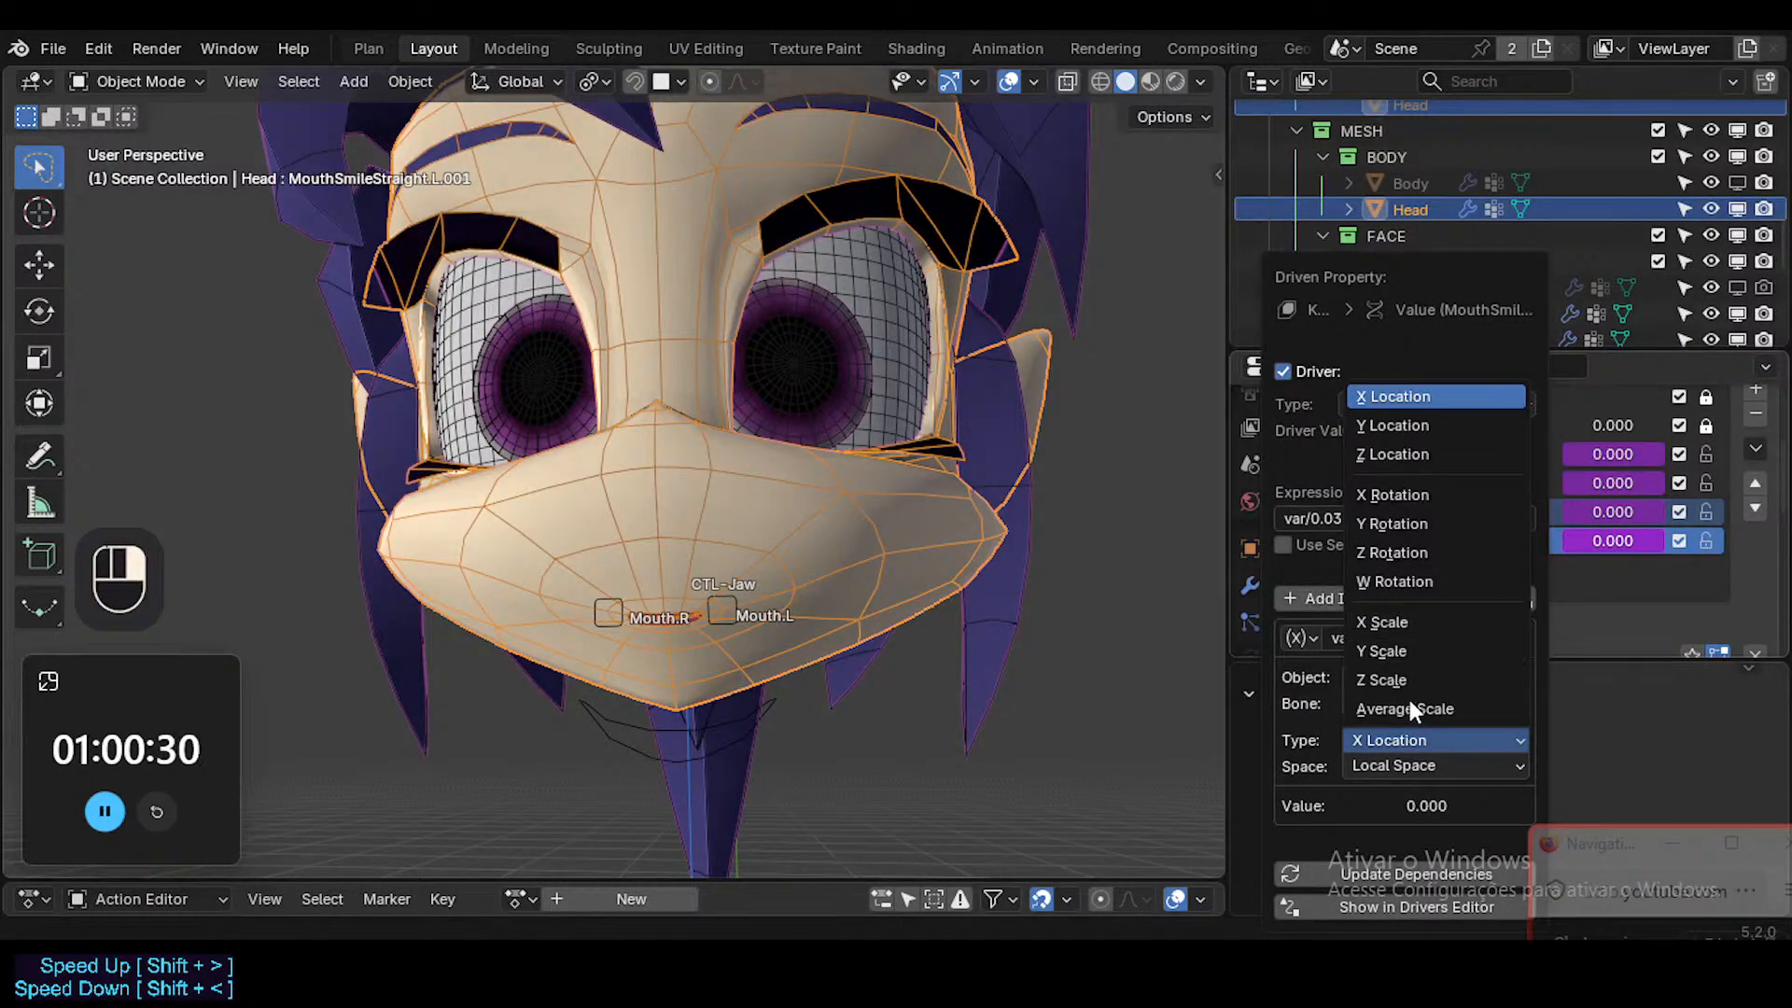
pyautogui.click(1407, 457)
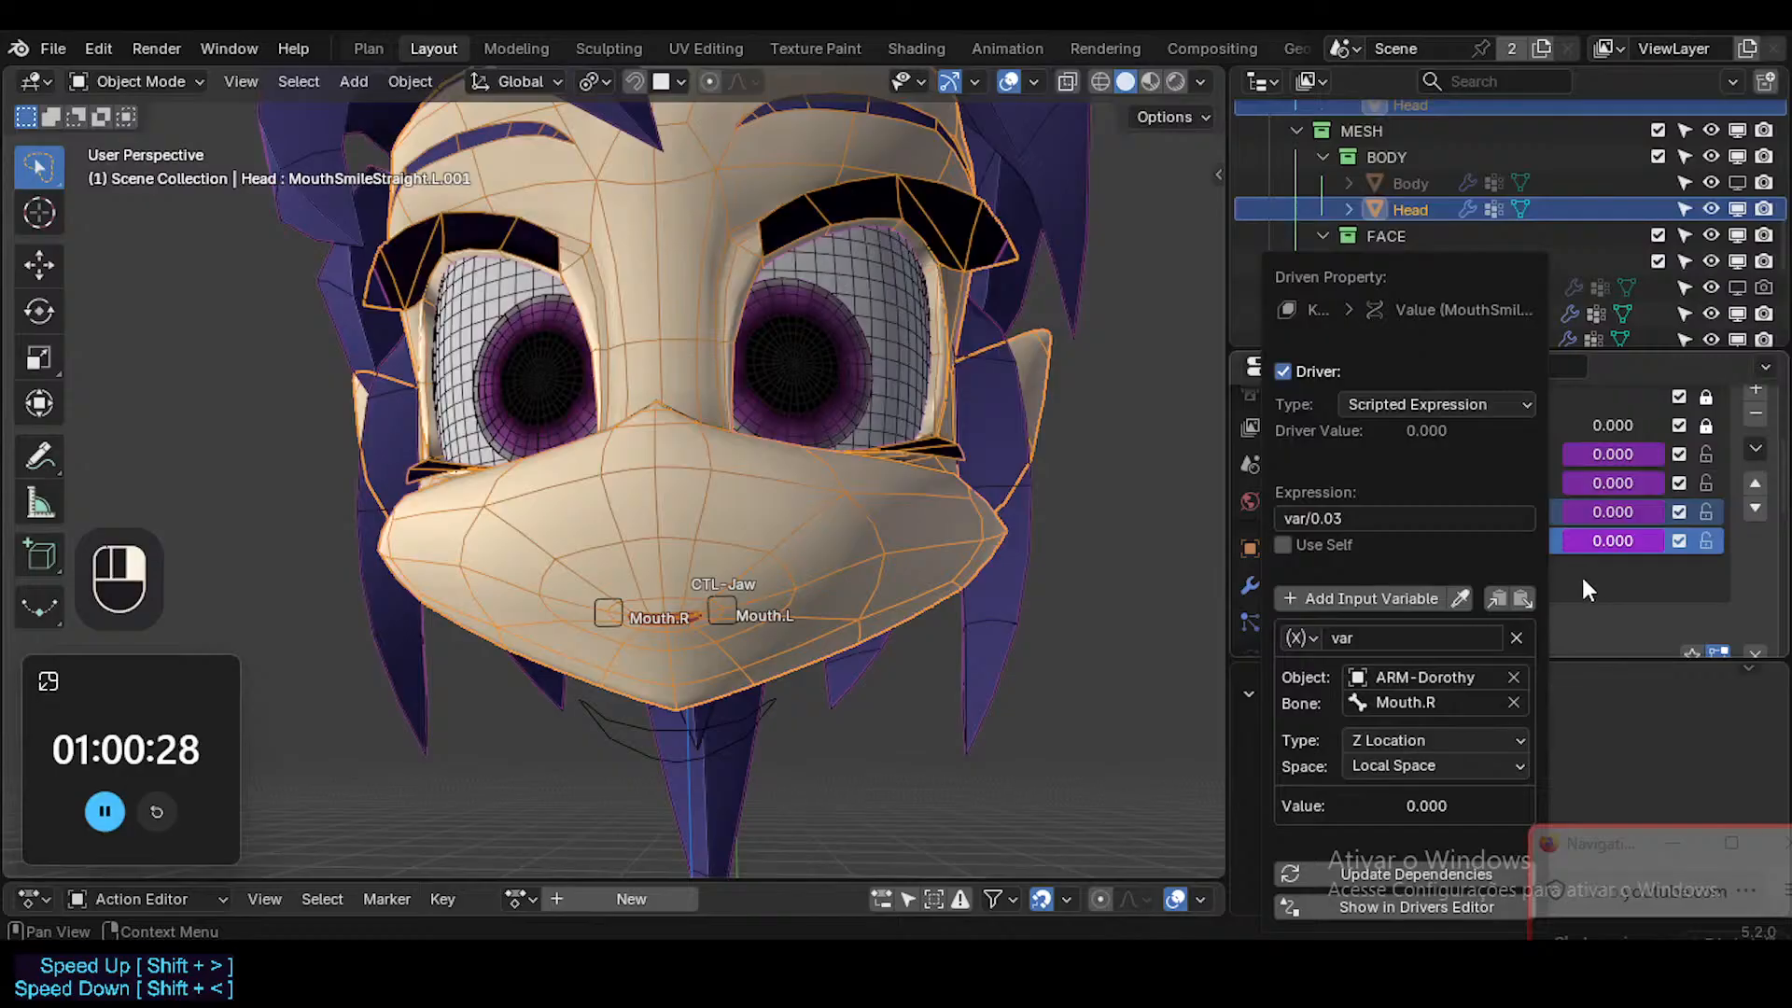
# Rename the MouthSmileStraight.L.001 shape key to MouthSmileStraight.R.
pyautogui.scroll(-2, 1597, 569)
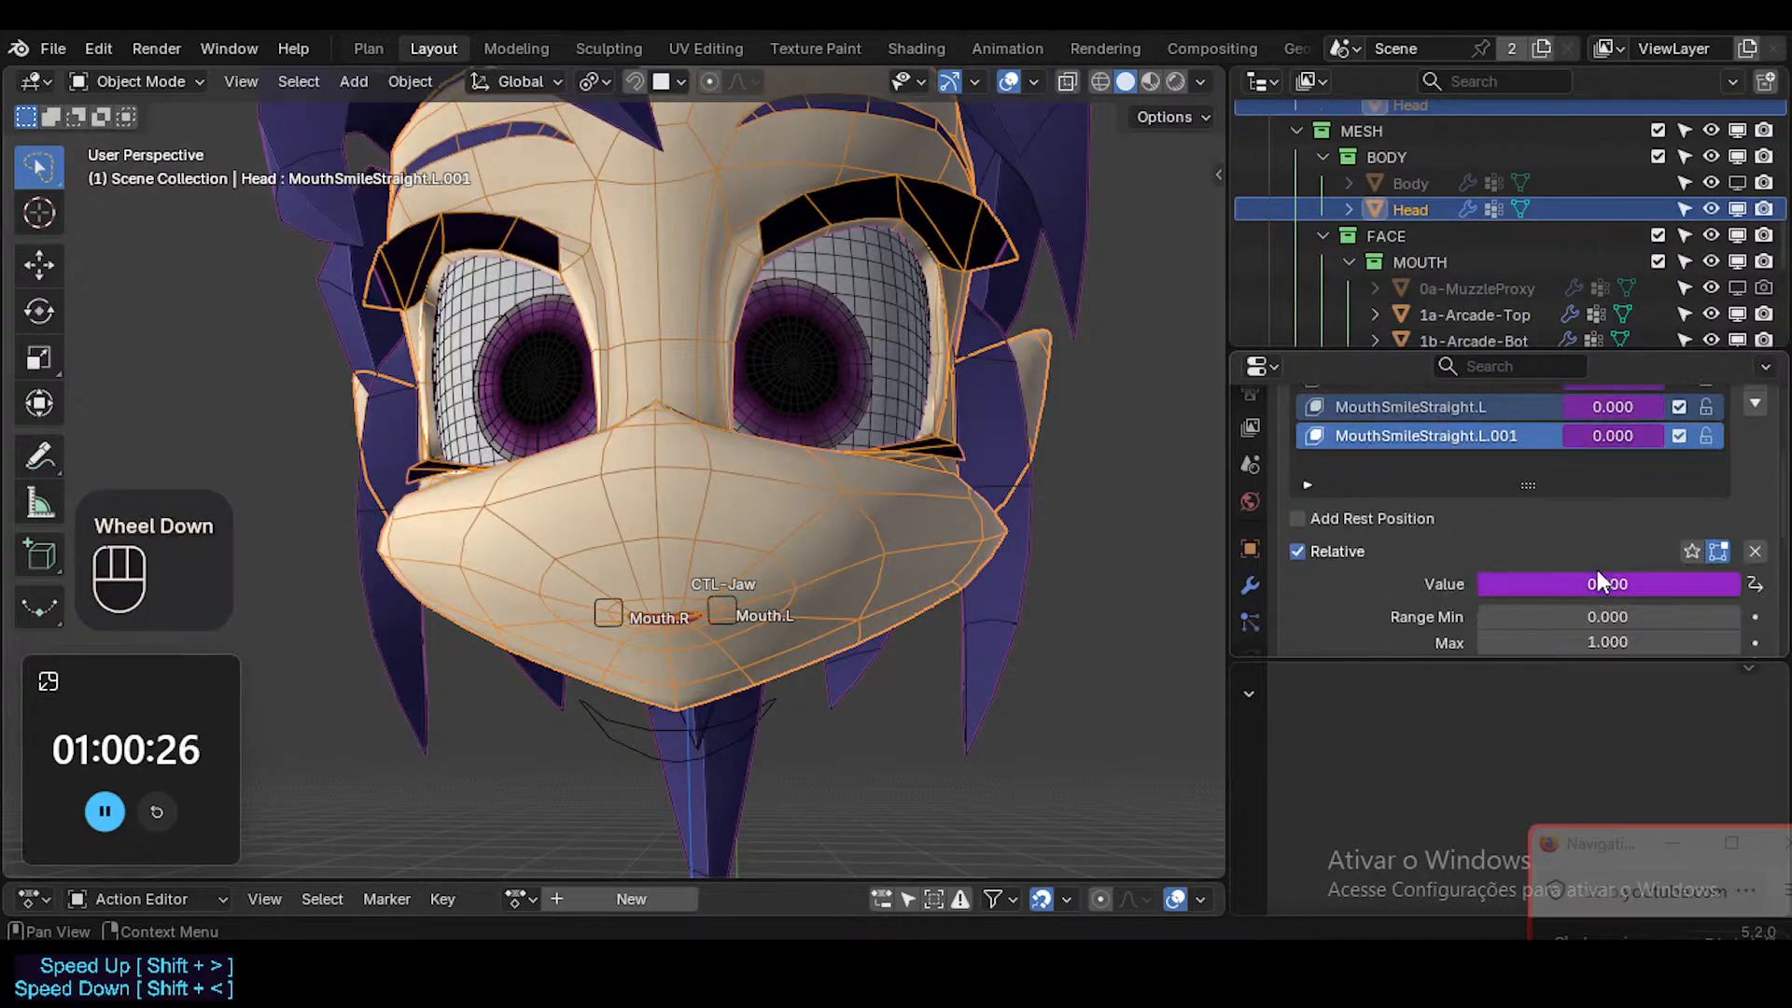
pyautogui.scroll(1, 1527, 534)
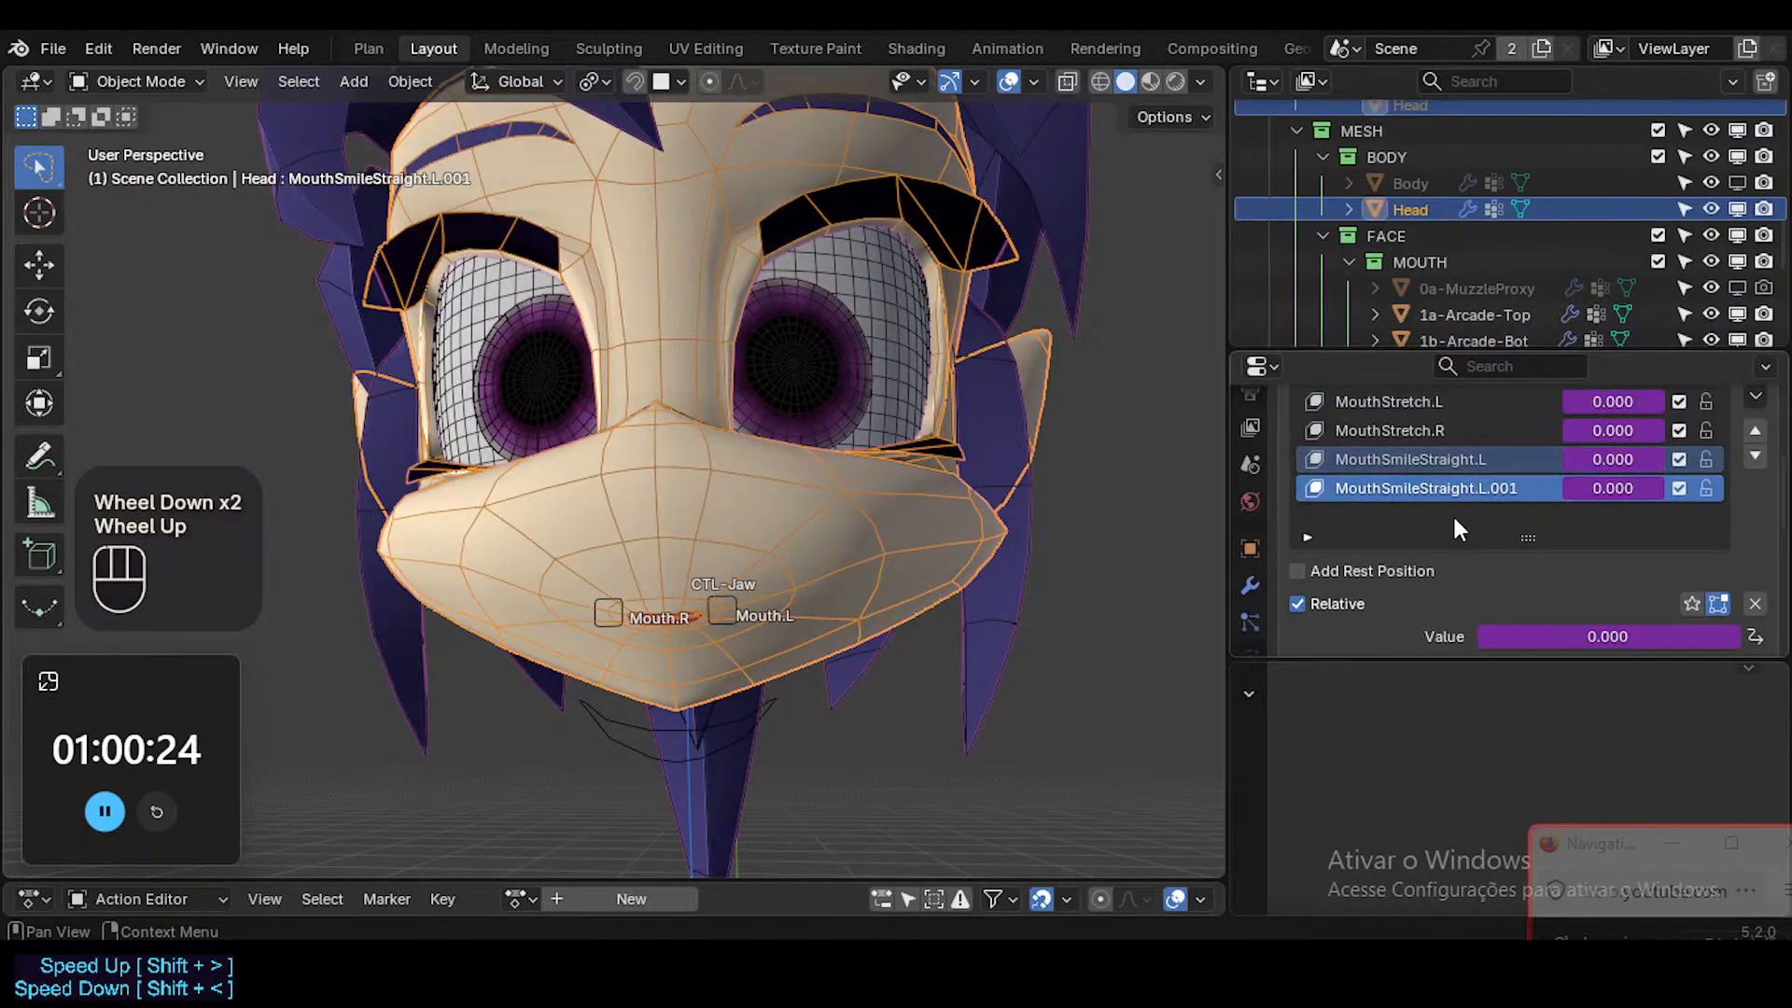
pyautogui.doubleClick(1466, 488)
pyautogui.click(1479, 488)
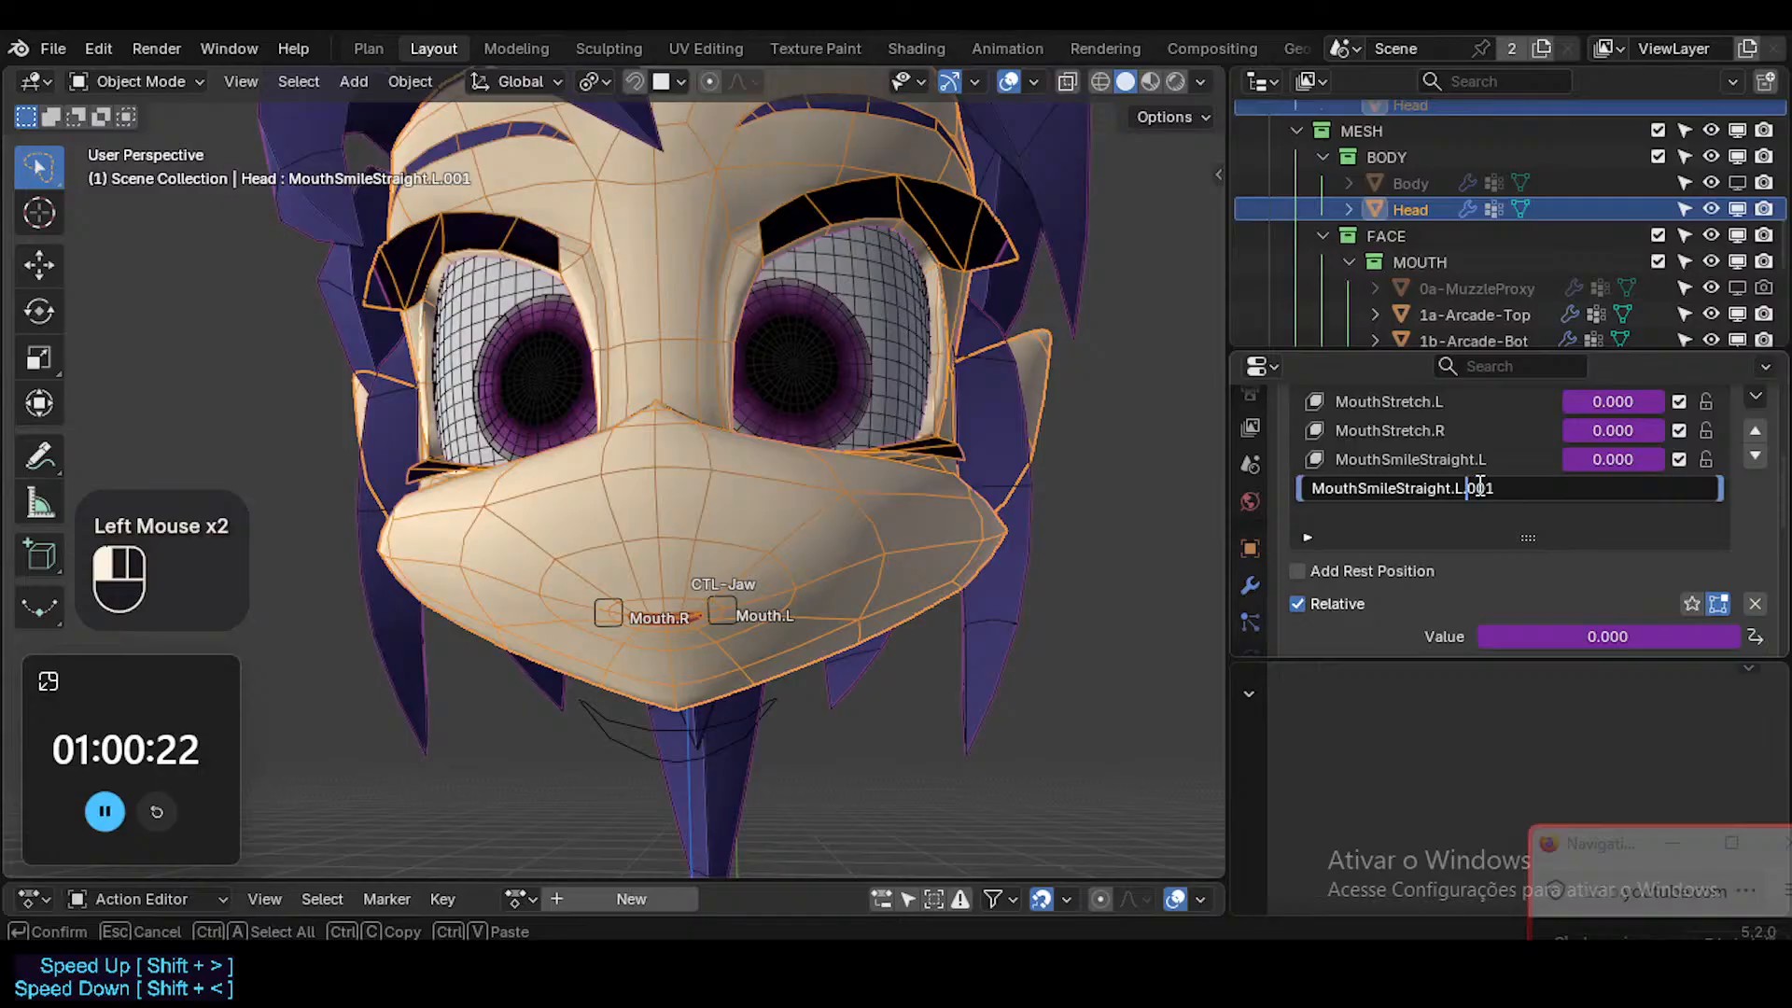
pyautogui.press('Left')
pyautogui.press('Left')
pyautogui.hotkey('shift', 'End')
pyautogui.write('R')
pyautogui.press('Return')
# Set the MouthSmileStraight.R shape key's vertex group to ?SHK-Face.R and save the file.
pyautogui.scroll(-2, 1481, 486)
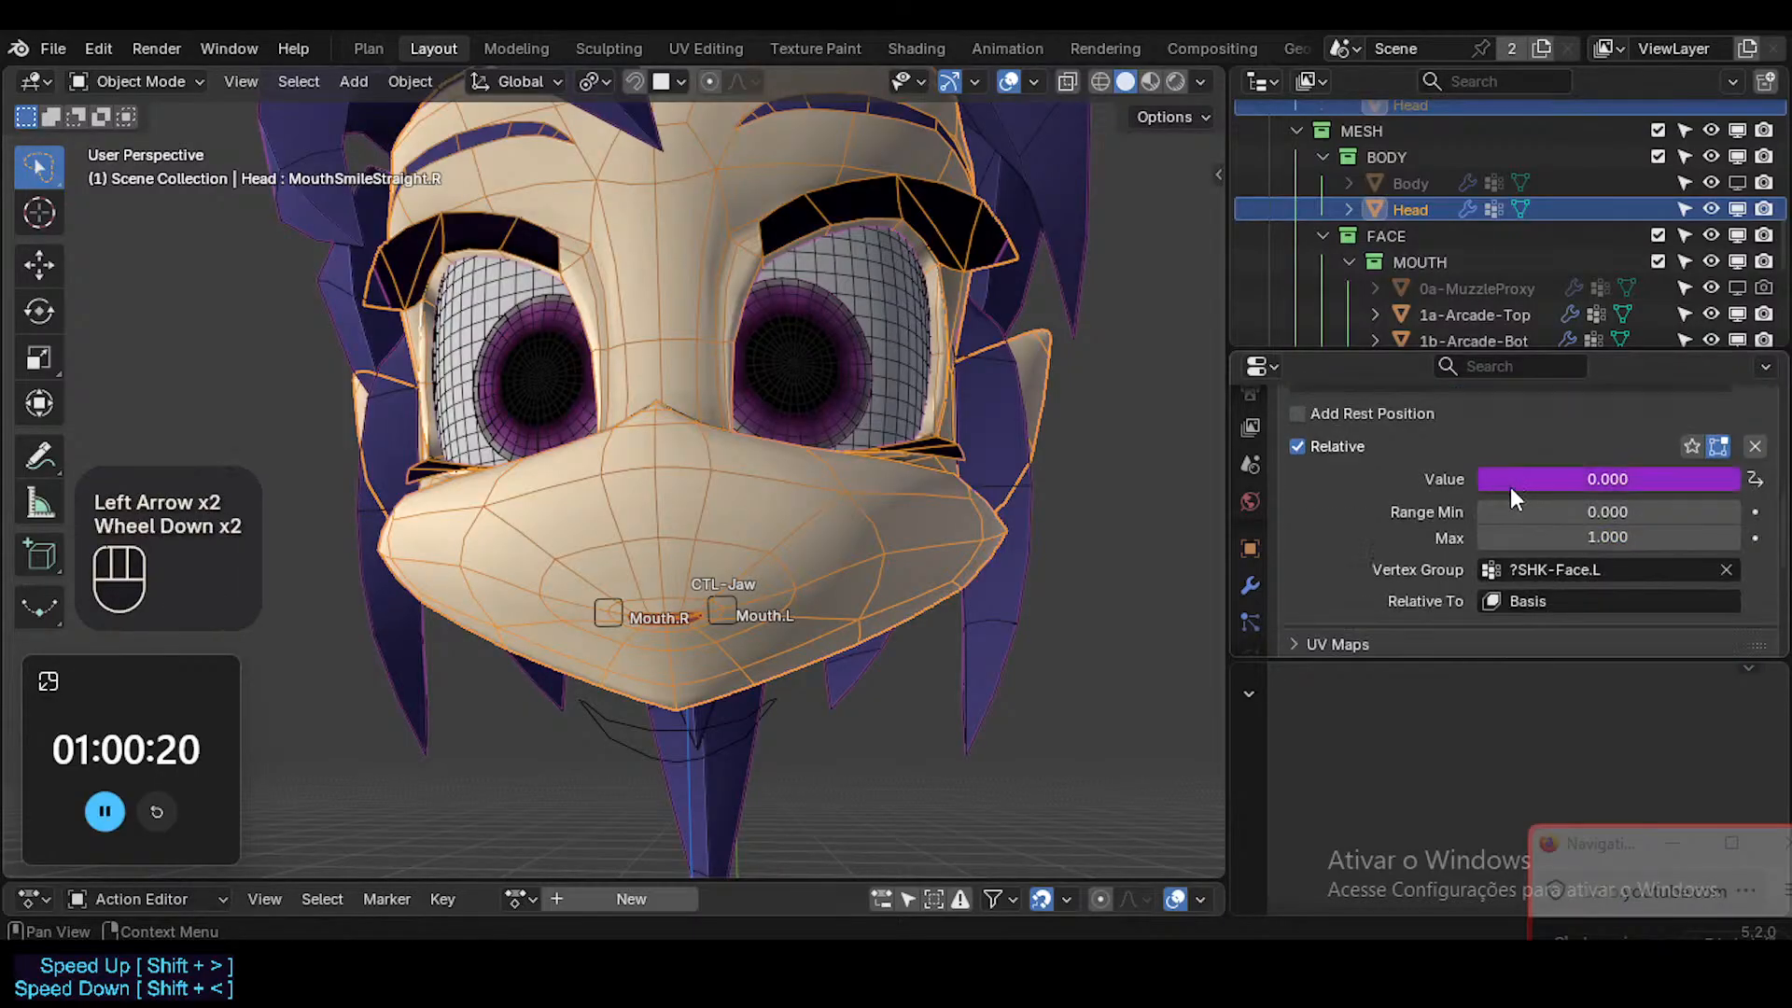
pyautogui.scroll(-1, 1509, 487)
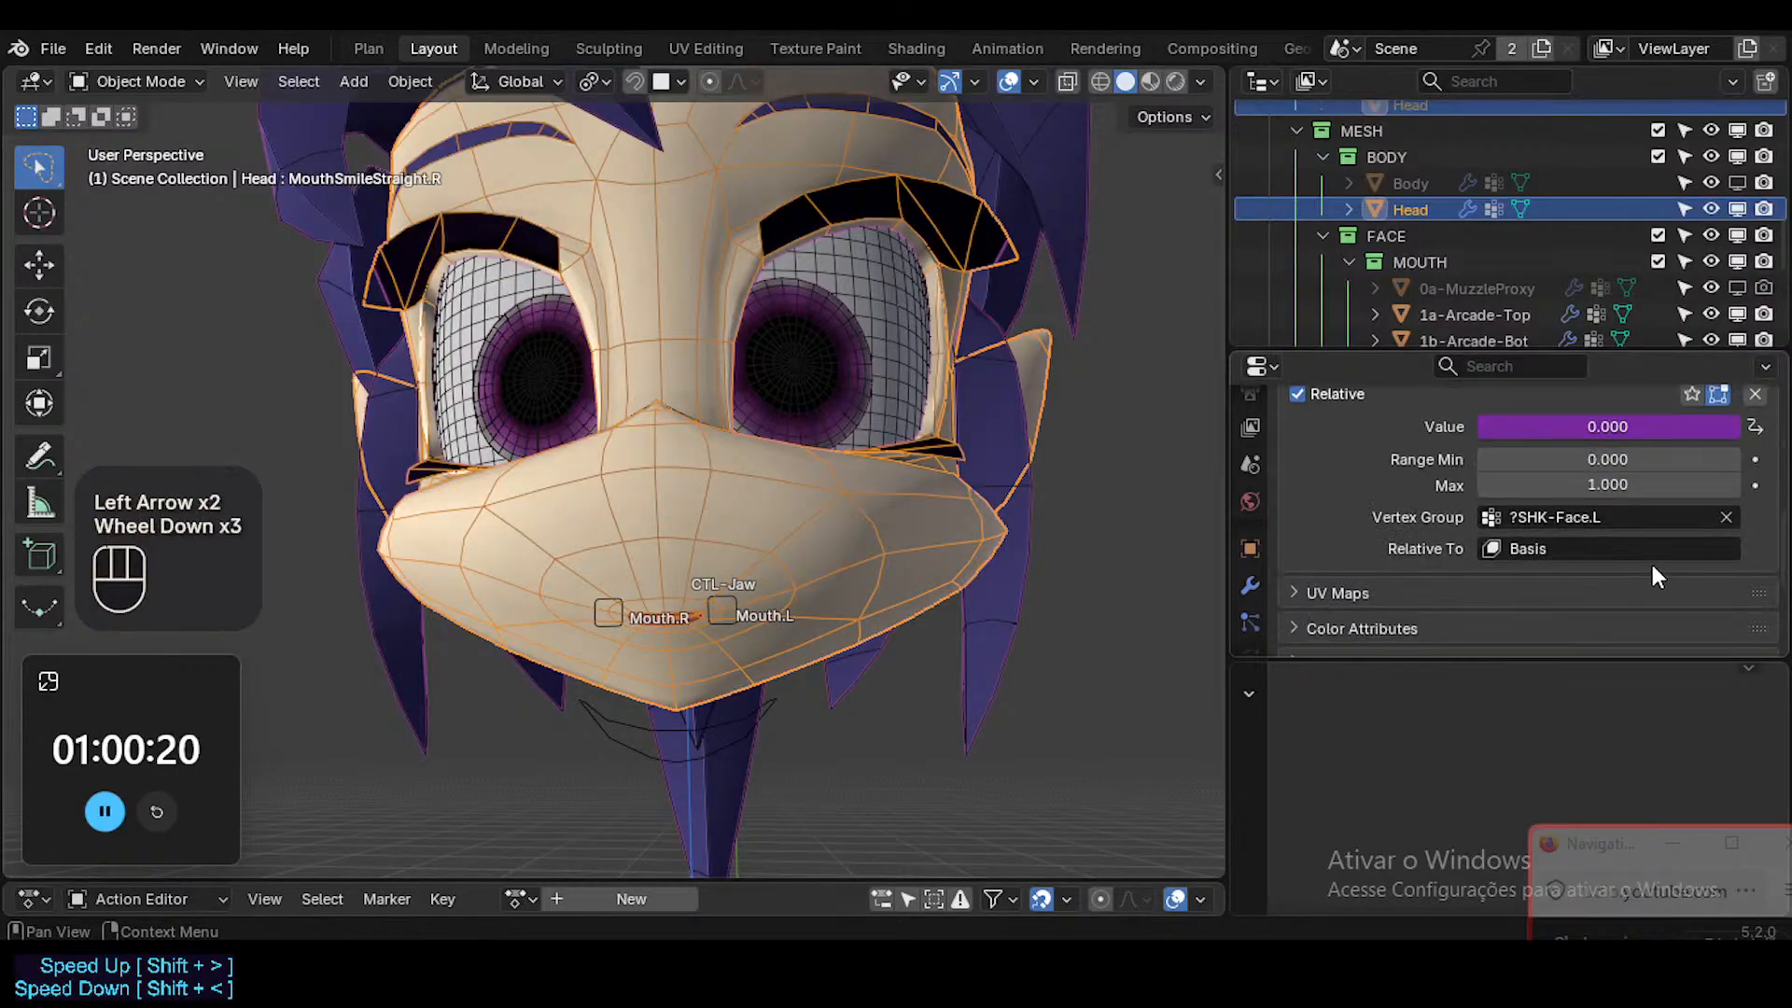
pyautogui.click(1626, 518)
pyautogui.press('Right')
pyautogui.hotkey('shift', 'Left')
pyautogui.write('R')
pyautogui.press('Return')
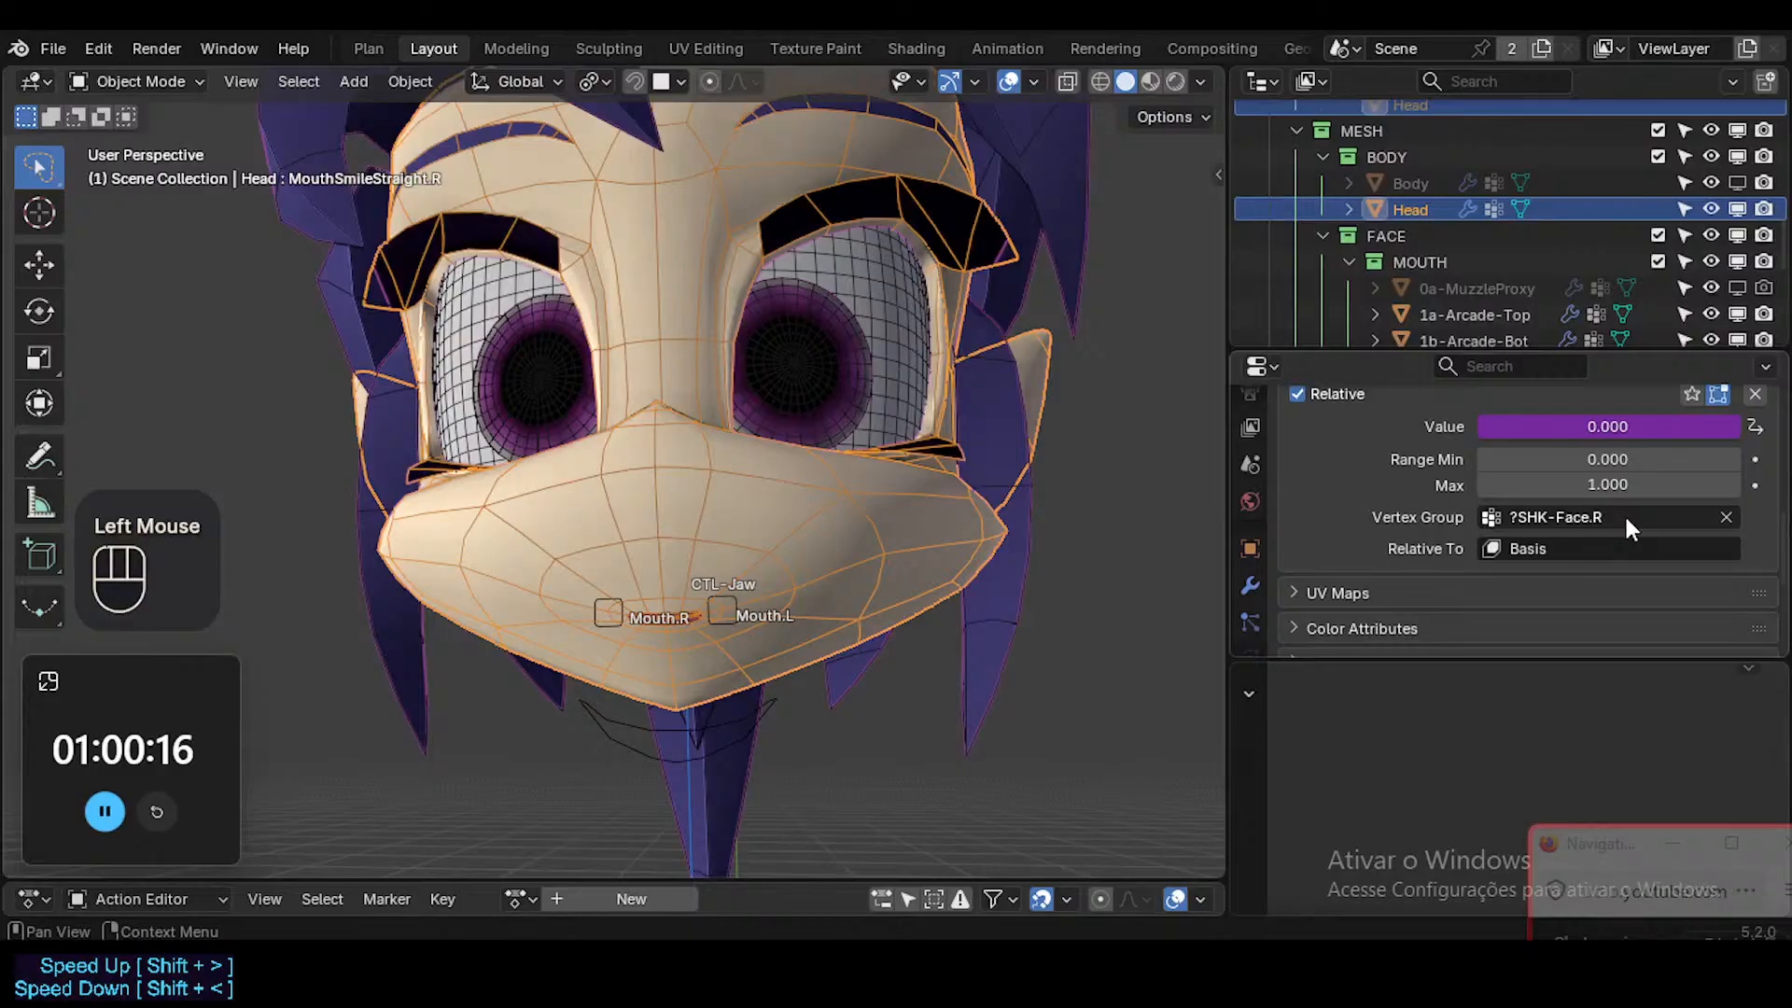
pyautogui.scroll(5, 1626, 520)
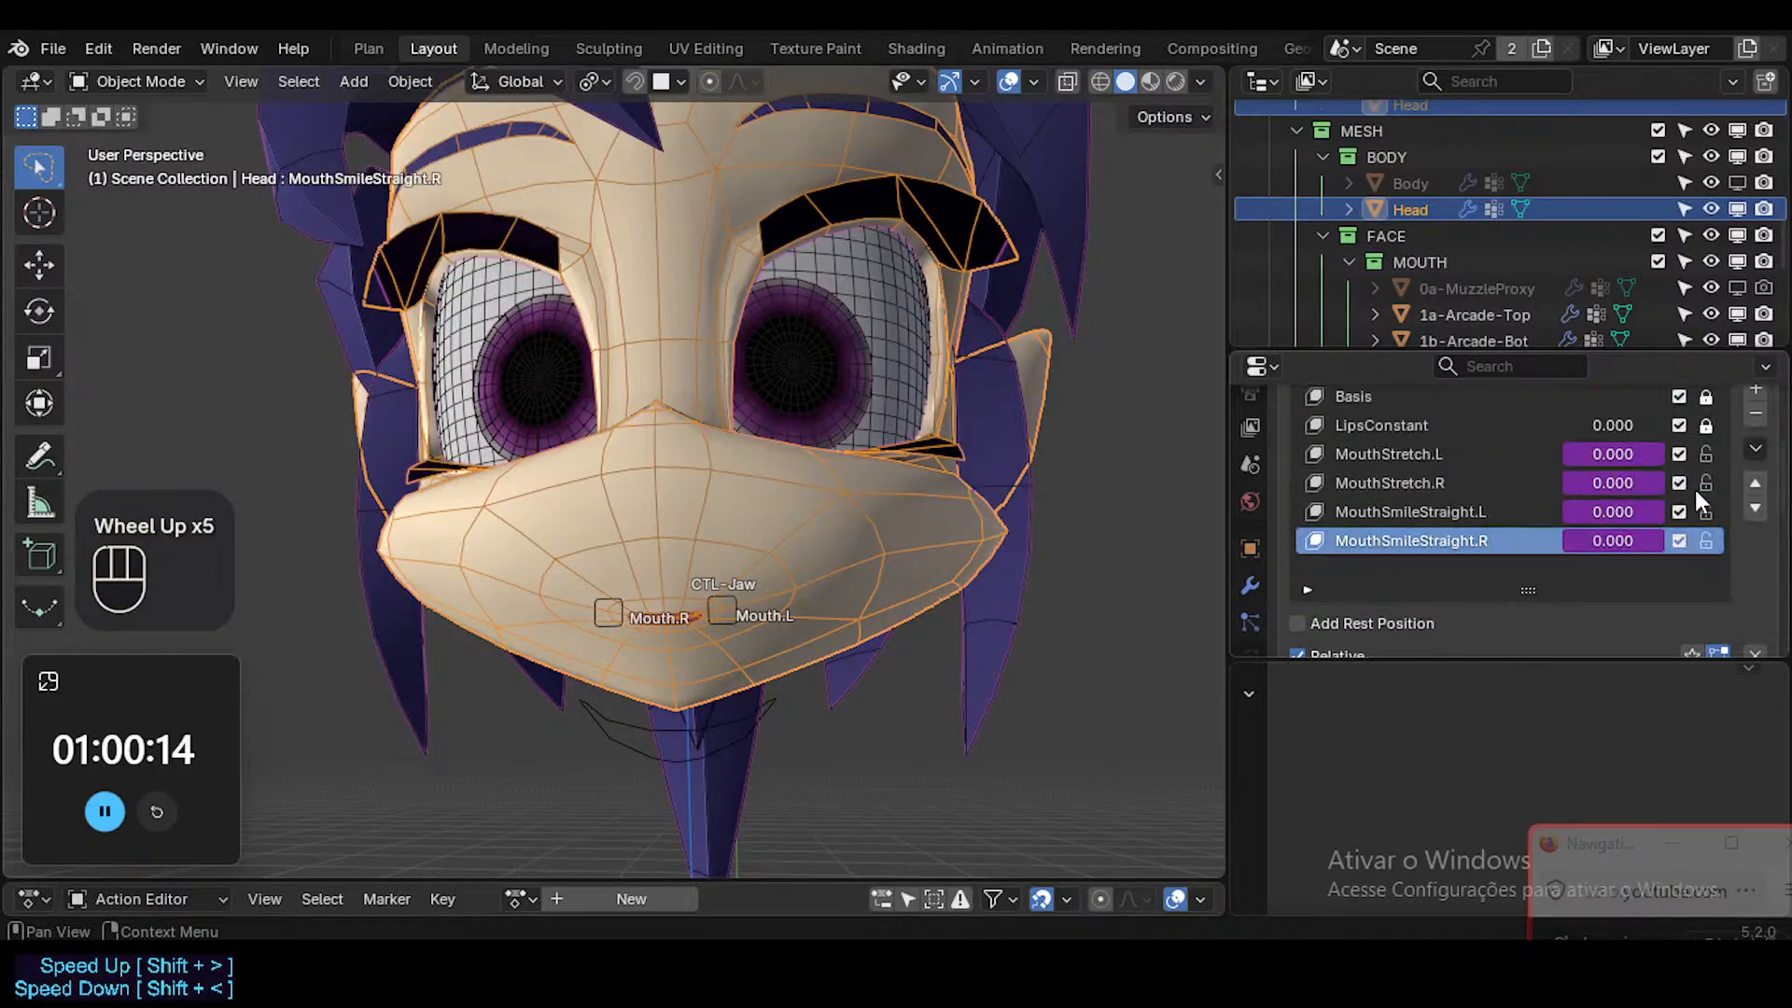
pyautogui.hotkey('ctrl', 's')
# Hide the Head mesh's wireframe overlay, select the ARM-Dorothy armature and switch it to Pose Mode.
pyautogui.hotkey('shift', 'alt', 'z')
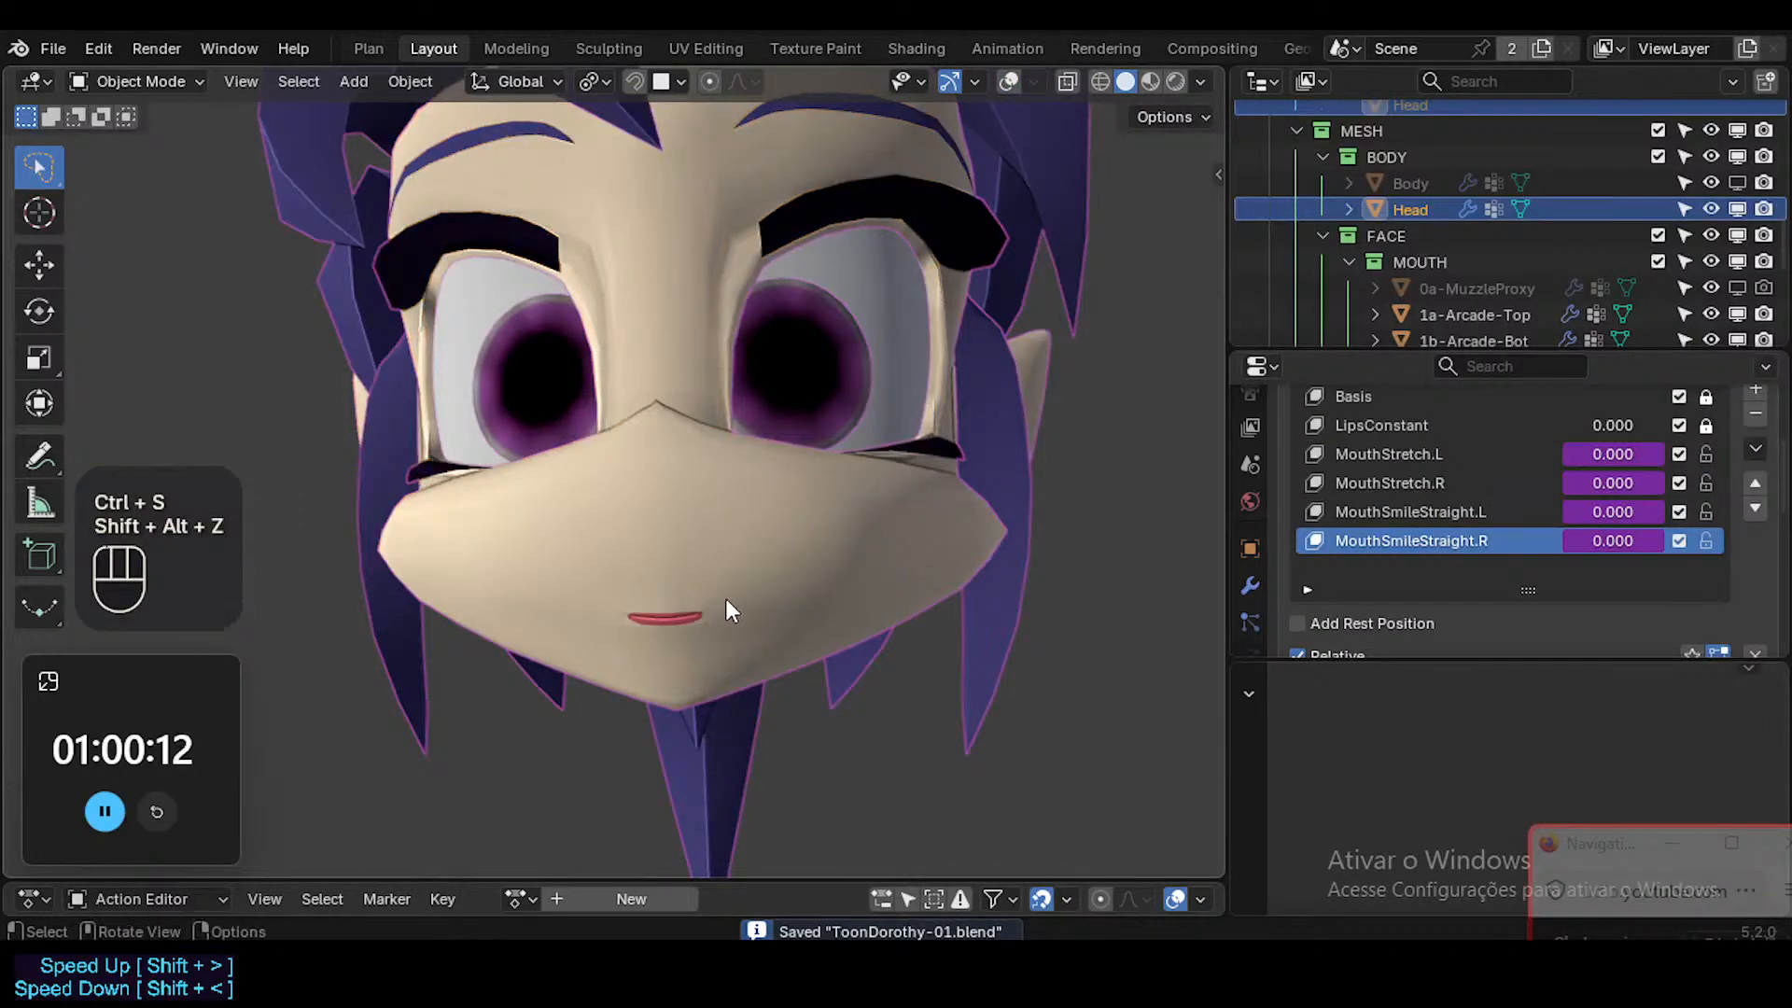
pyautogui.hotkey('shift', 'alt', 'z')
pyautogui.hotkey('shift', 'ctrl', 'alt', 'z')
pyautogui.keyDown('ctrl'); pyautogui.click(744, 616); pyautogui.keyUp('ctrl')
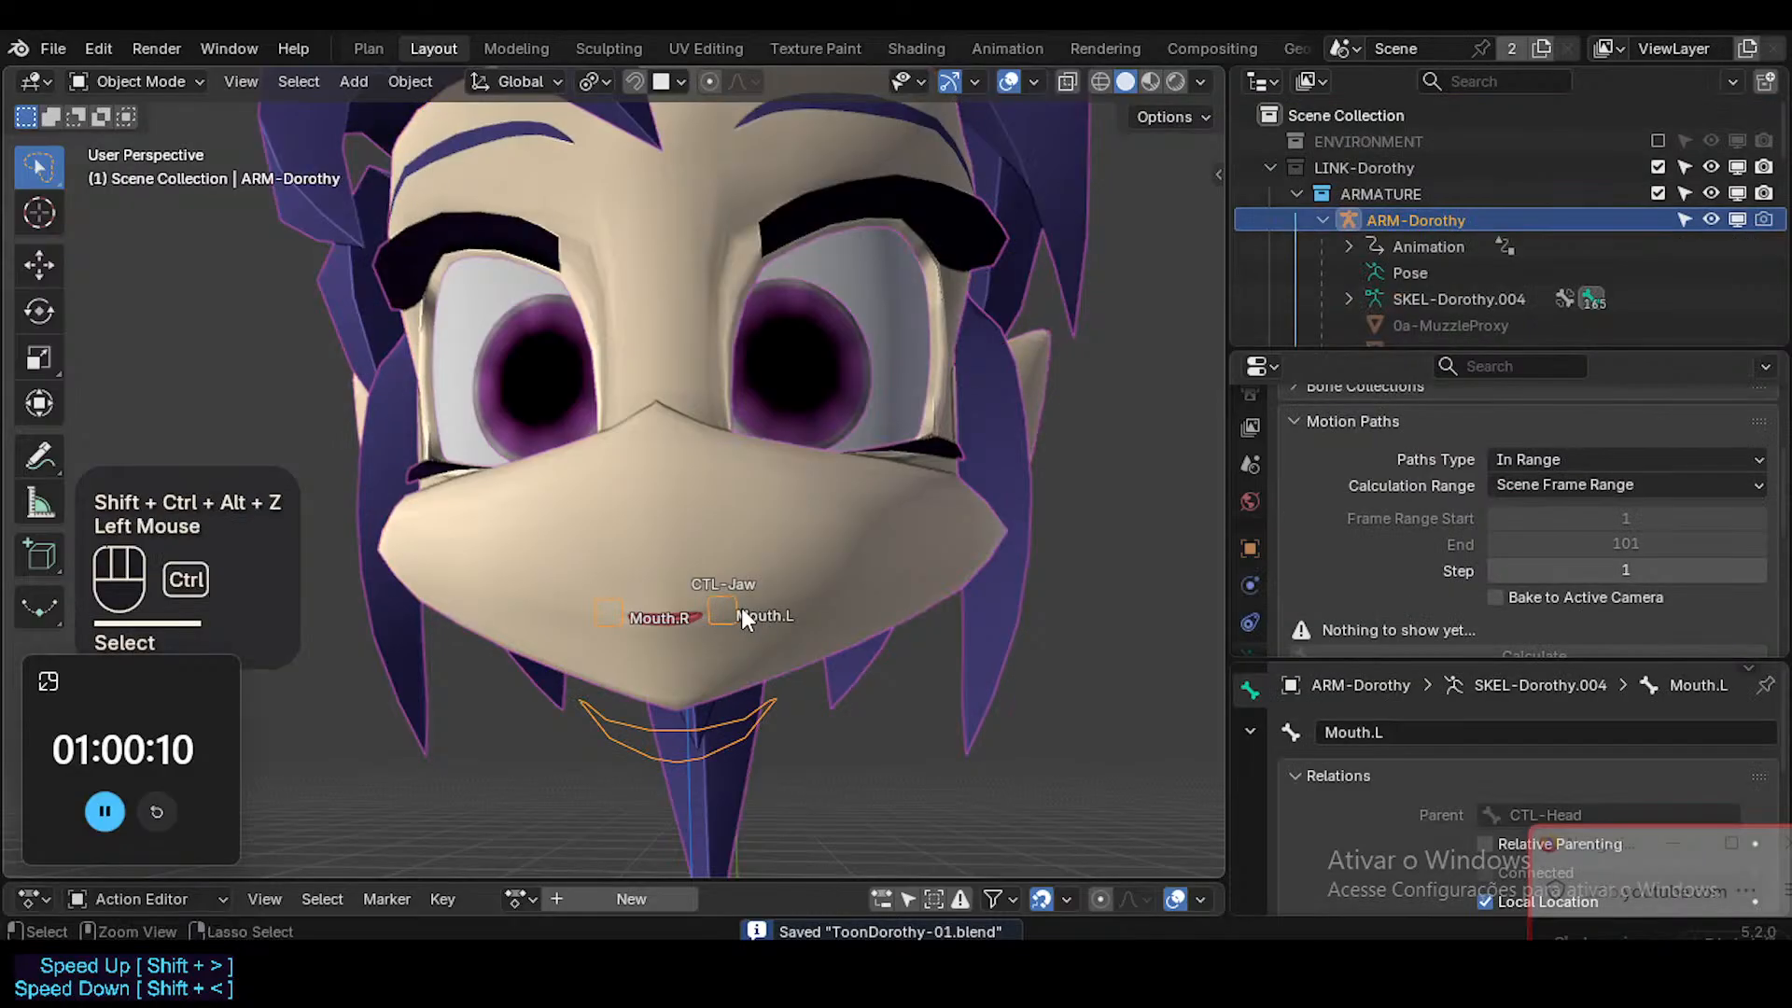
pyautogui.hotkey('ctrl', 'Tab')
# Rotate the CTL-Jaw bone about 4 degrees around the global X axis to open the mouth.
pyautogui.click(720, 692)
pyautogui.click(730, 715)
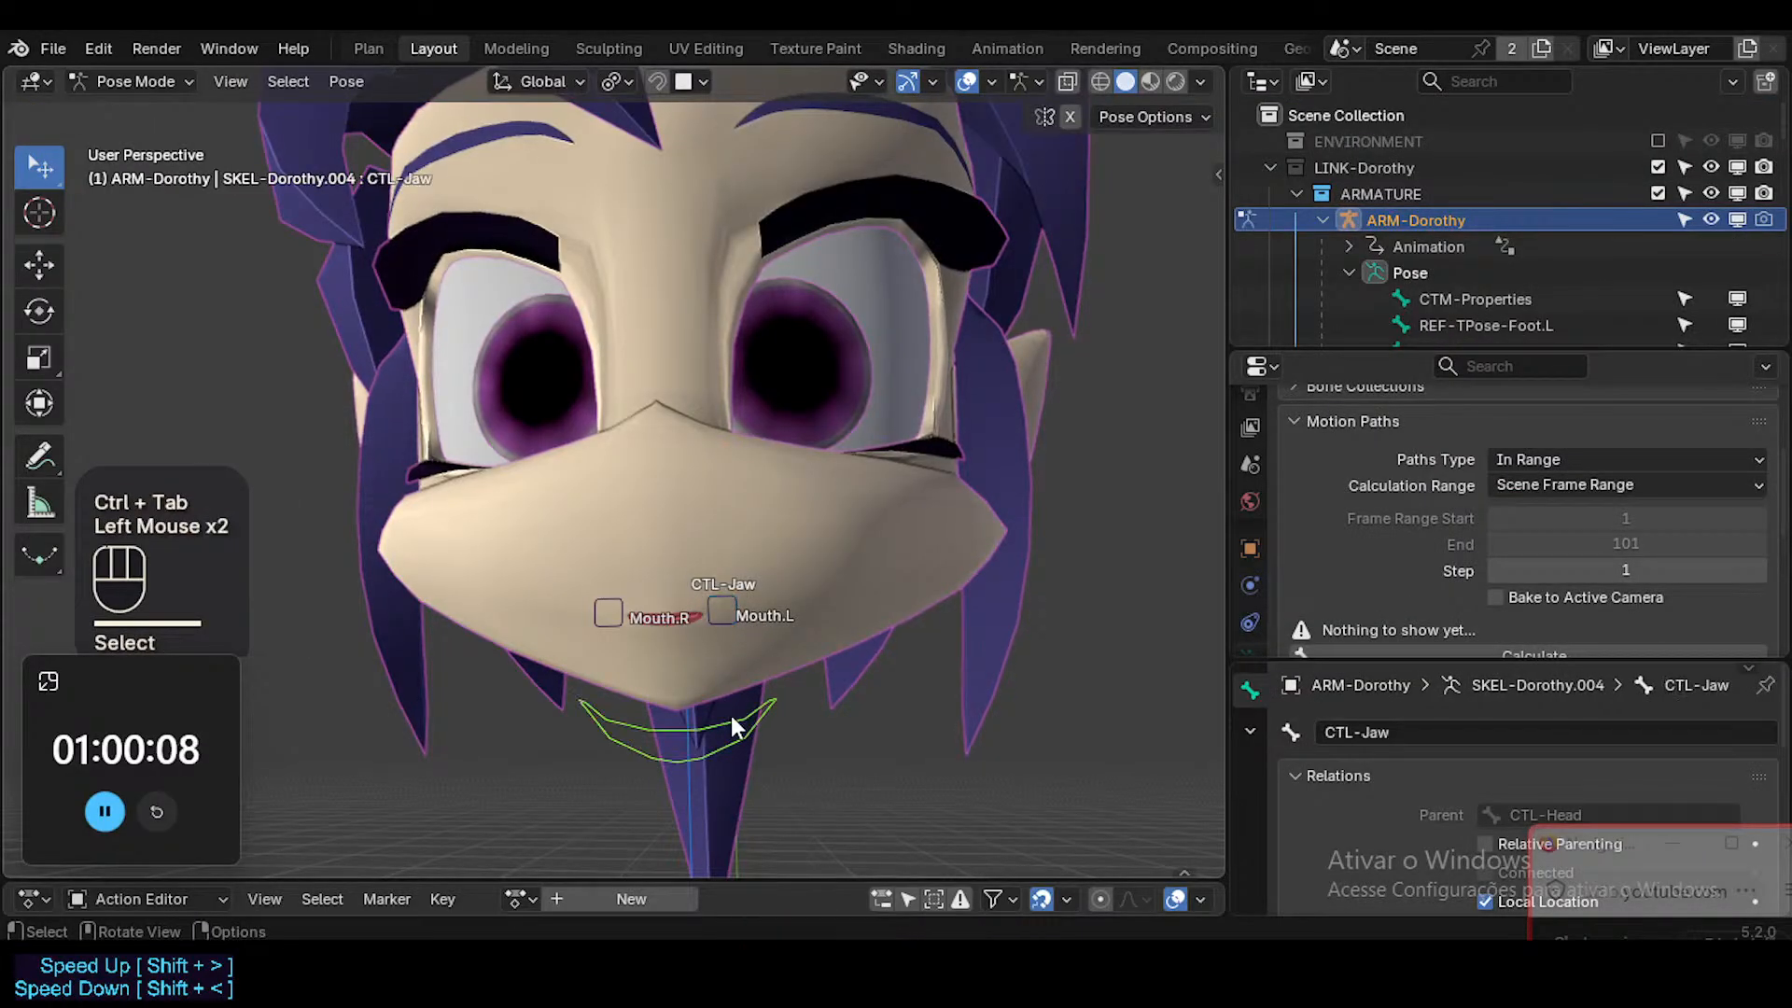
pyautogui.press('r')
pyautogui.press('Escape')
pyautogui.press('r')
pyautogui.press('x')
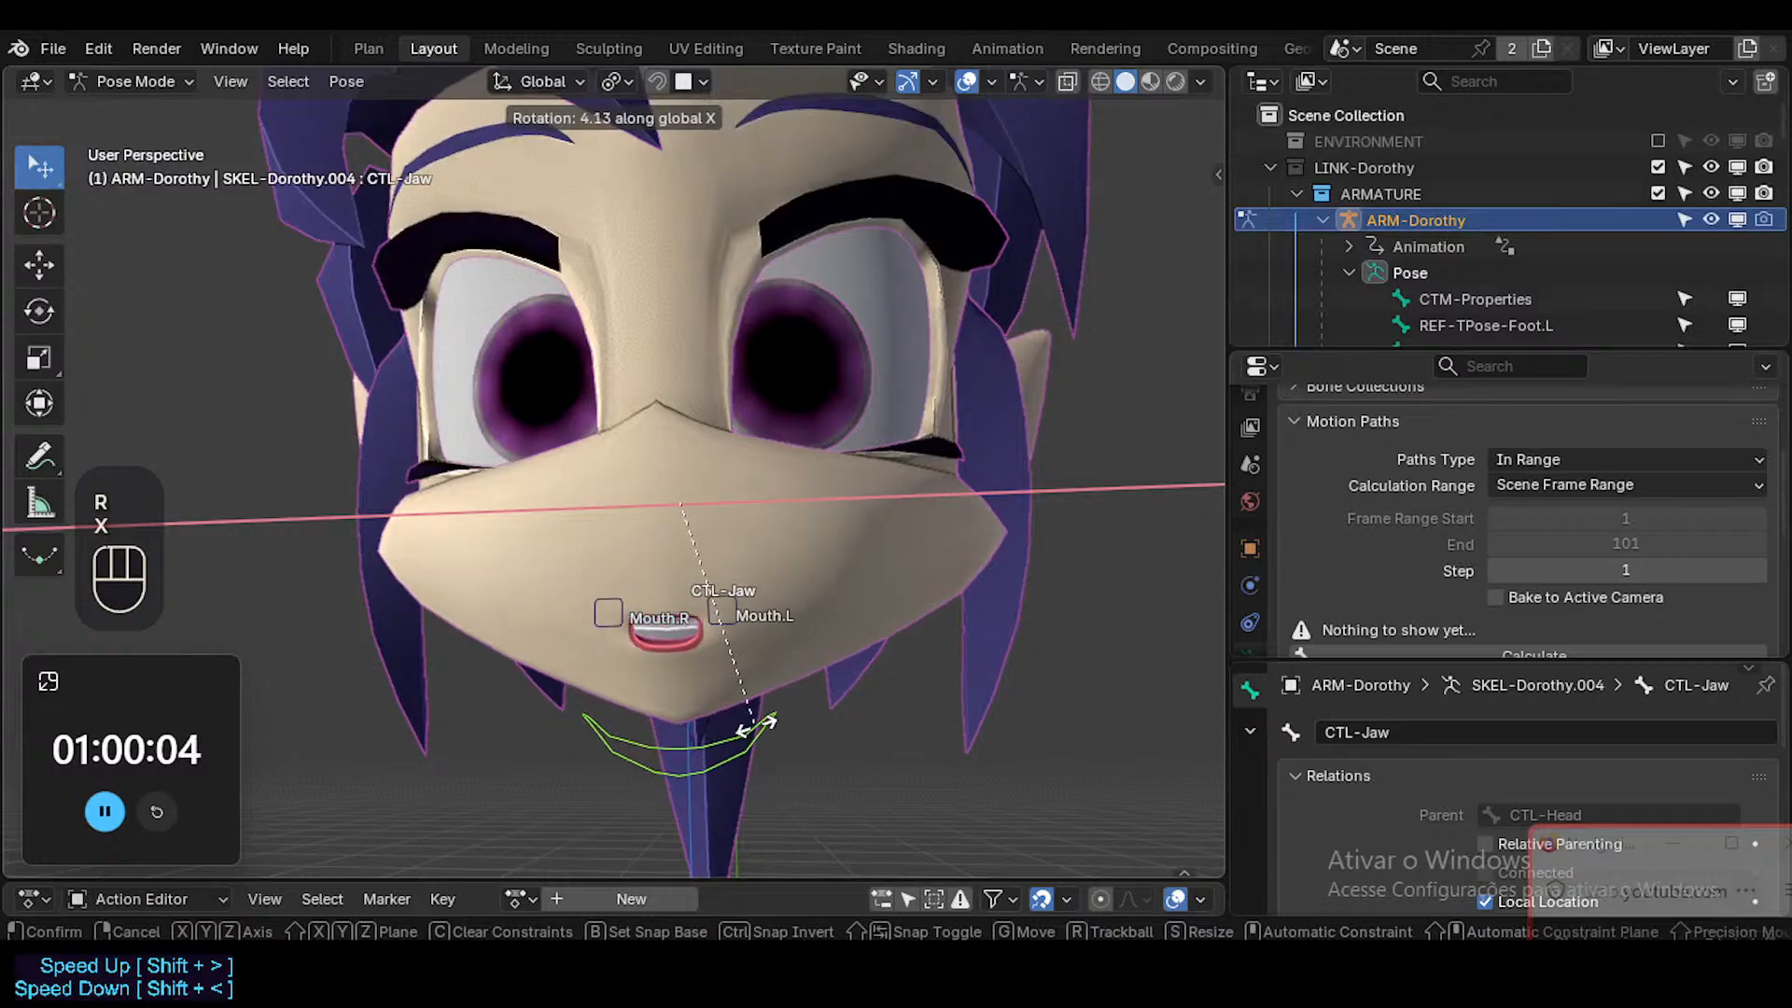
pyautogui.click(735, 619)
# Turn on X-axis mirroring for posing and try moving the Mouth.L bone to test whether Mouth.R mirrors it.
pyautogui.click(732, 615)
pyautogui.hotkey('shift', 'x')
pyautogui.press('g')
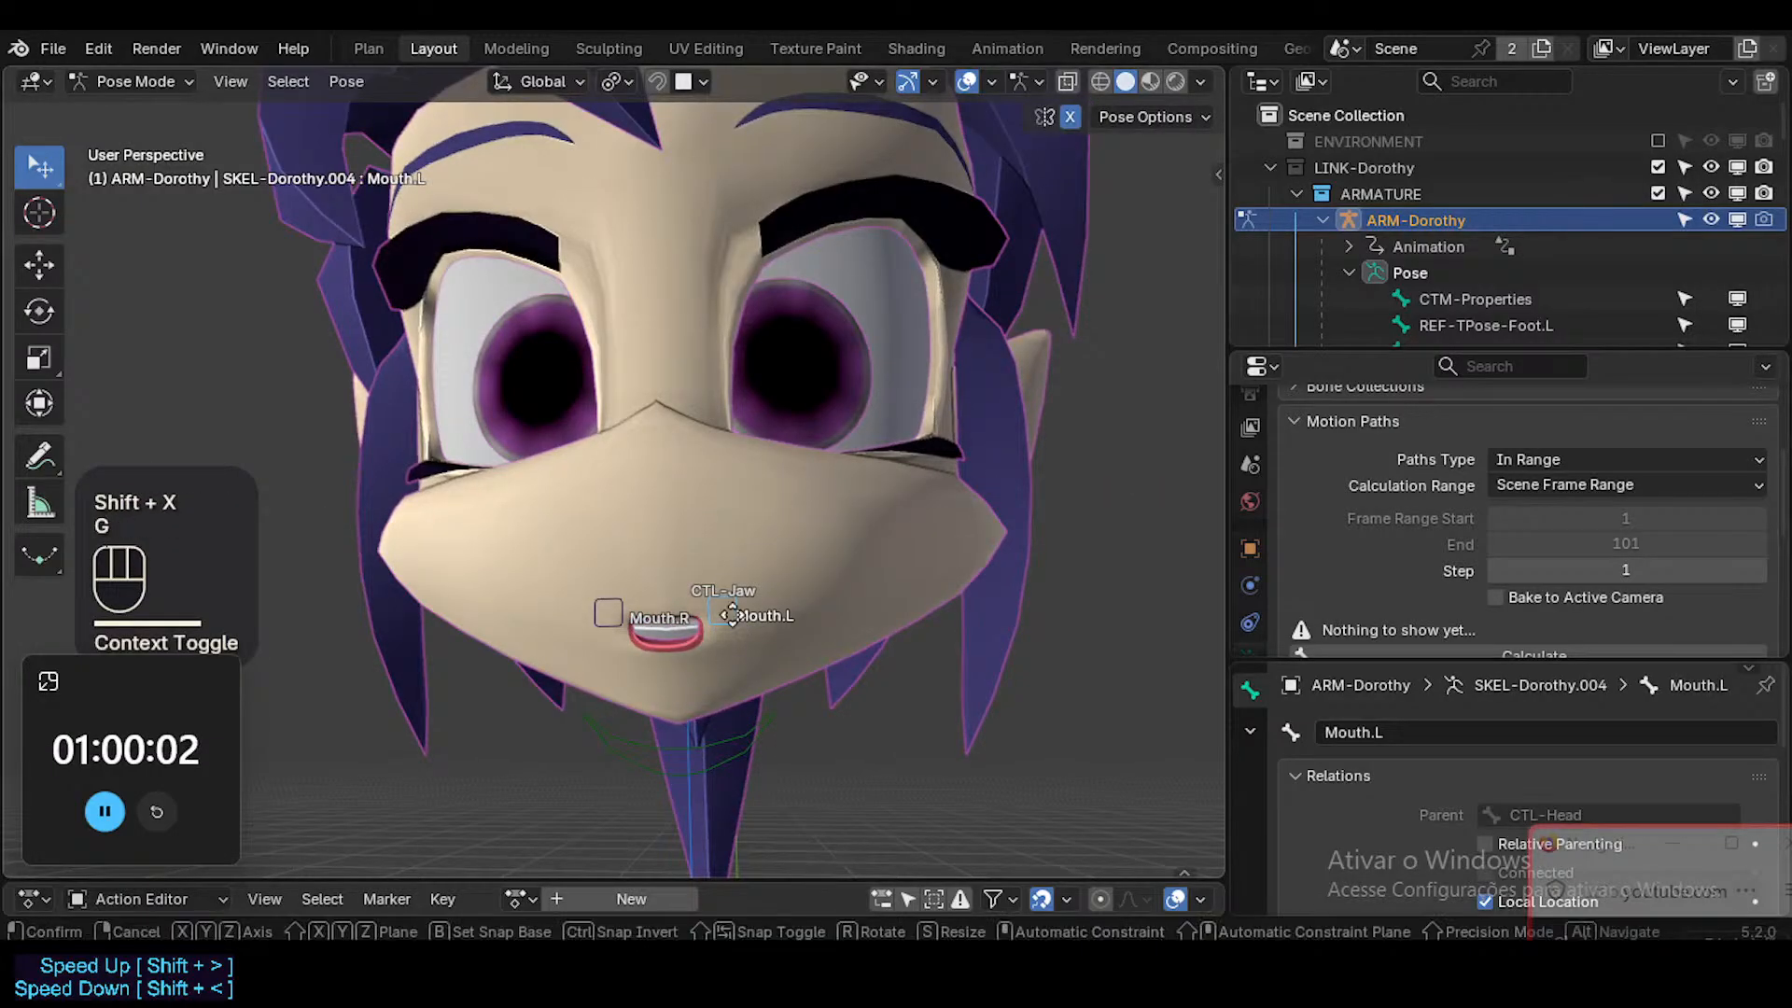
pyautogui.press('z')
pyautogui.press('Escape')
pyautogui.click(716, 618)
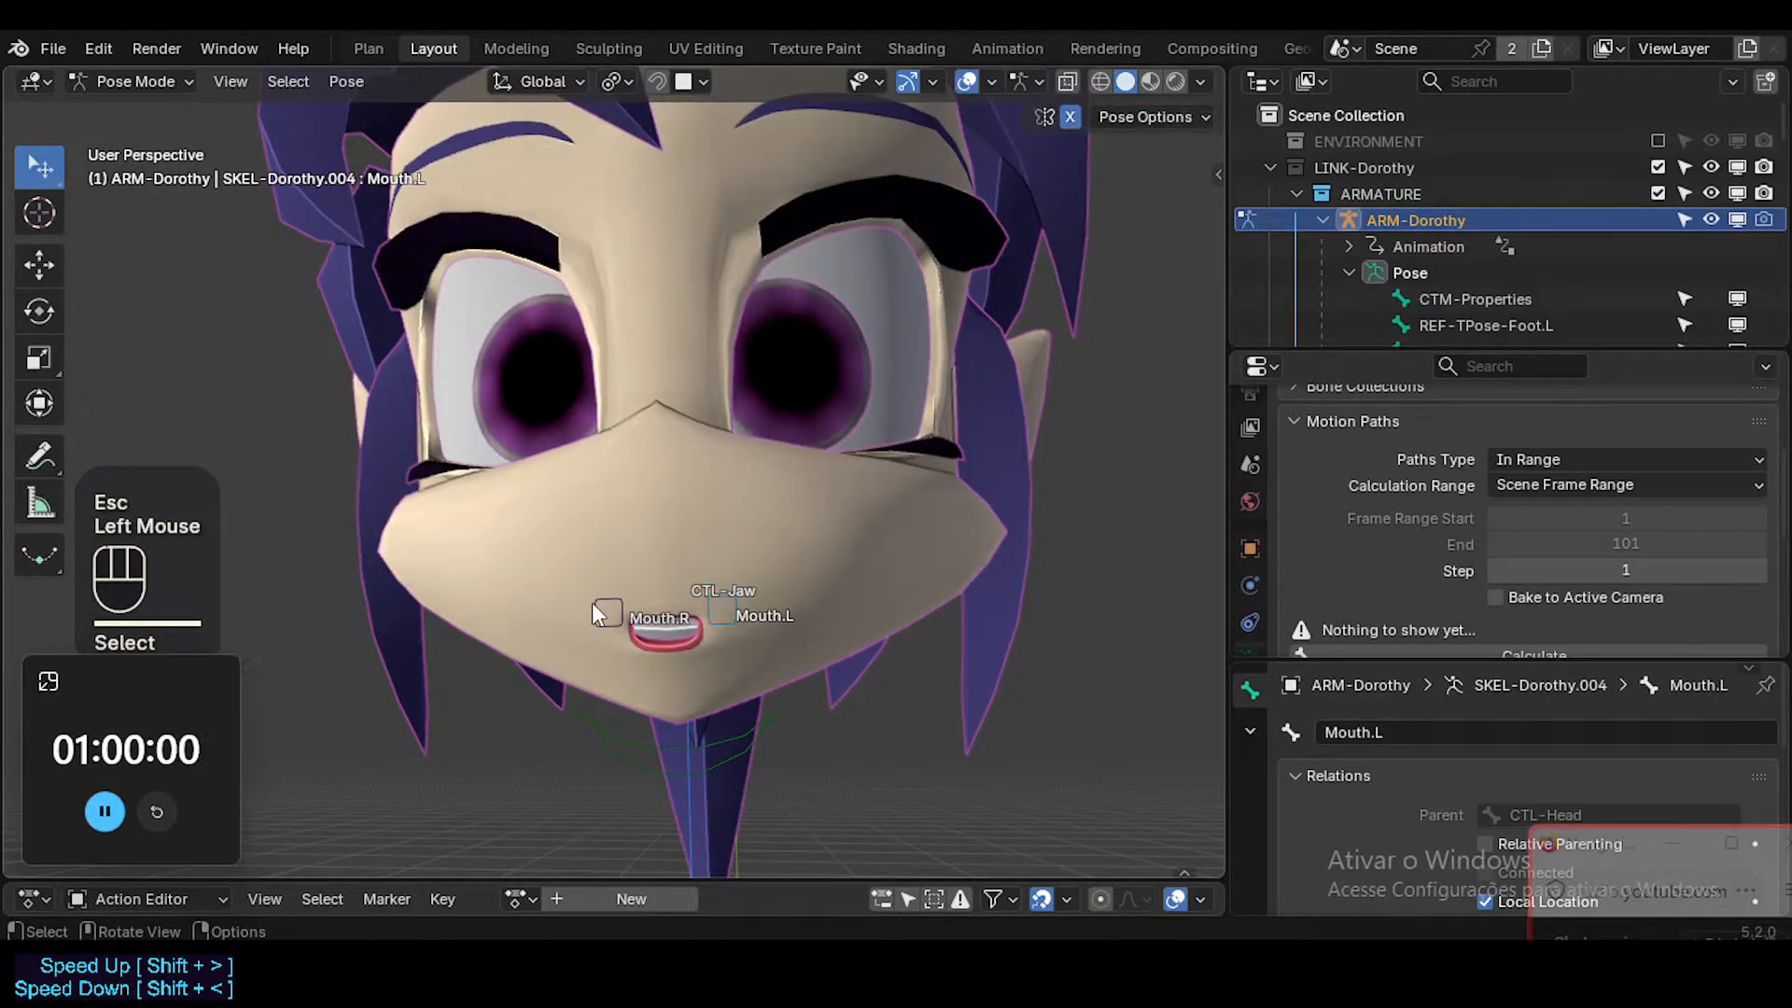
pyautogui.hotkey('shift', 'x')
pyautogui.click(724, 626)
pyautogui.hotkey('shift', 'x')
pyautogui.press('g')
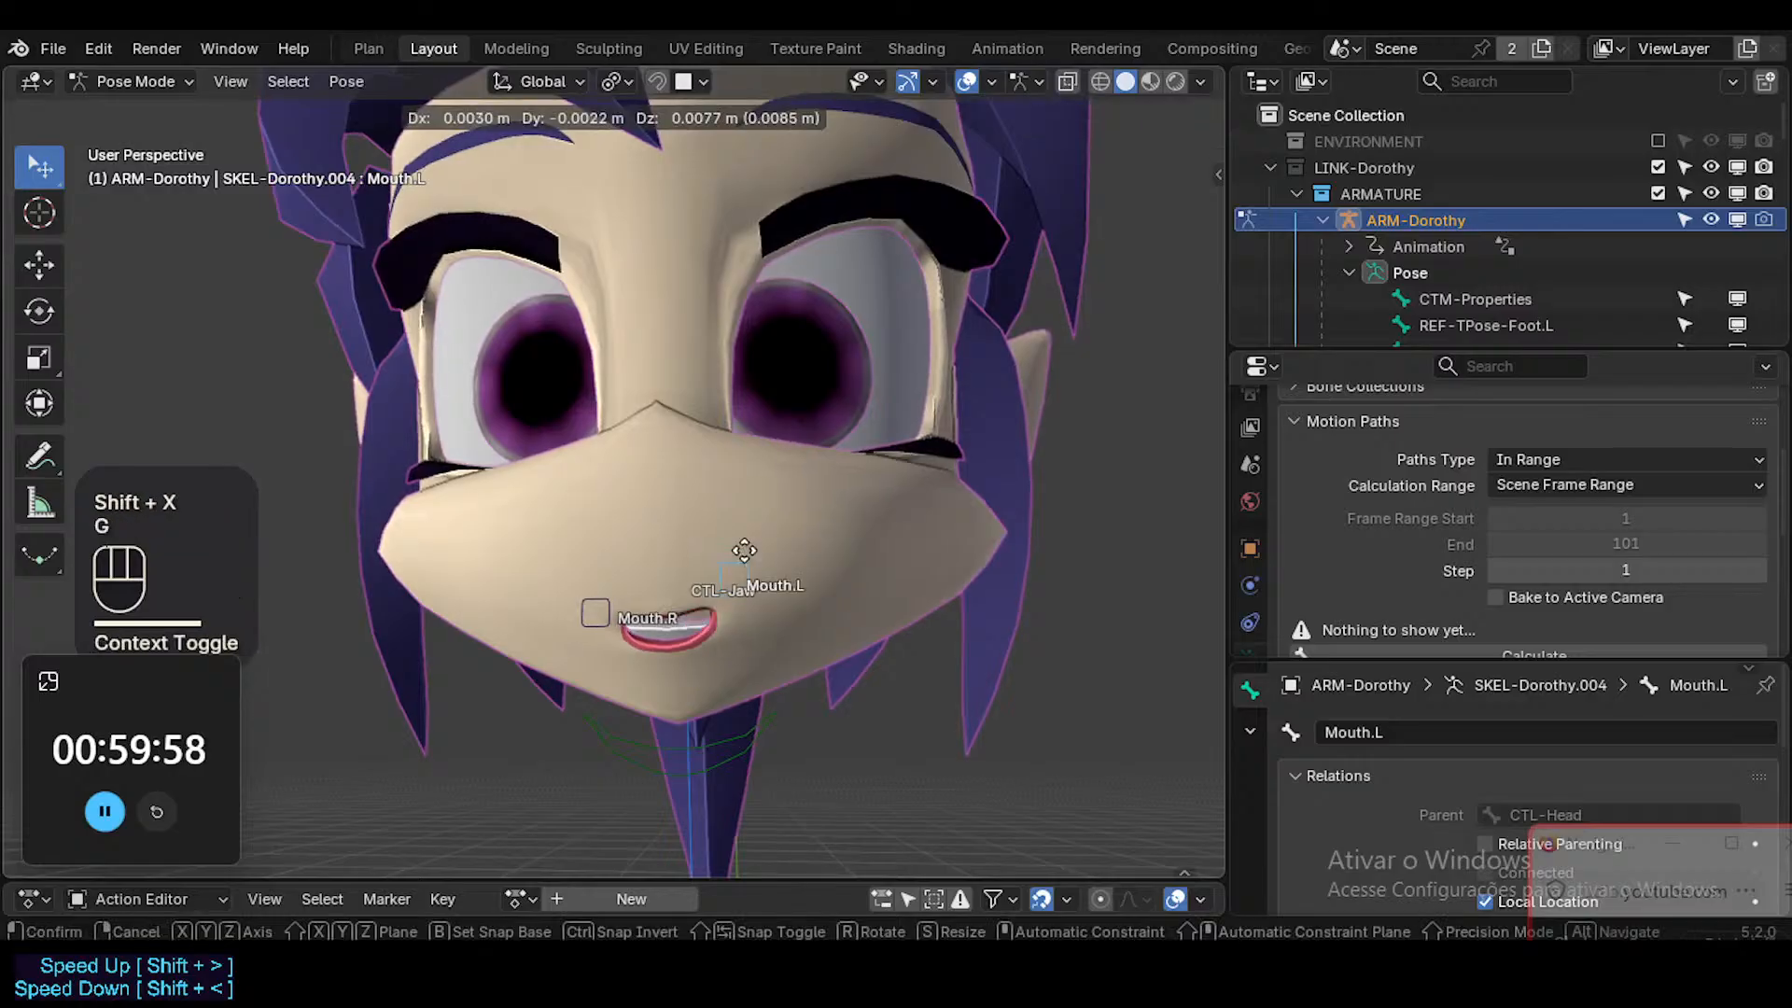
pyautogui.press('Escape')
pyautogui.press('g')
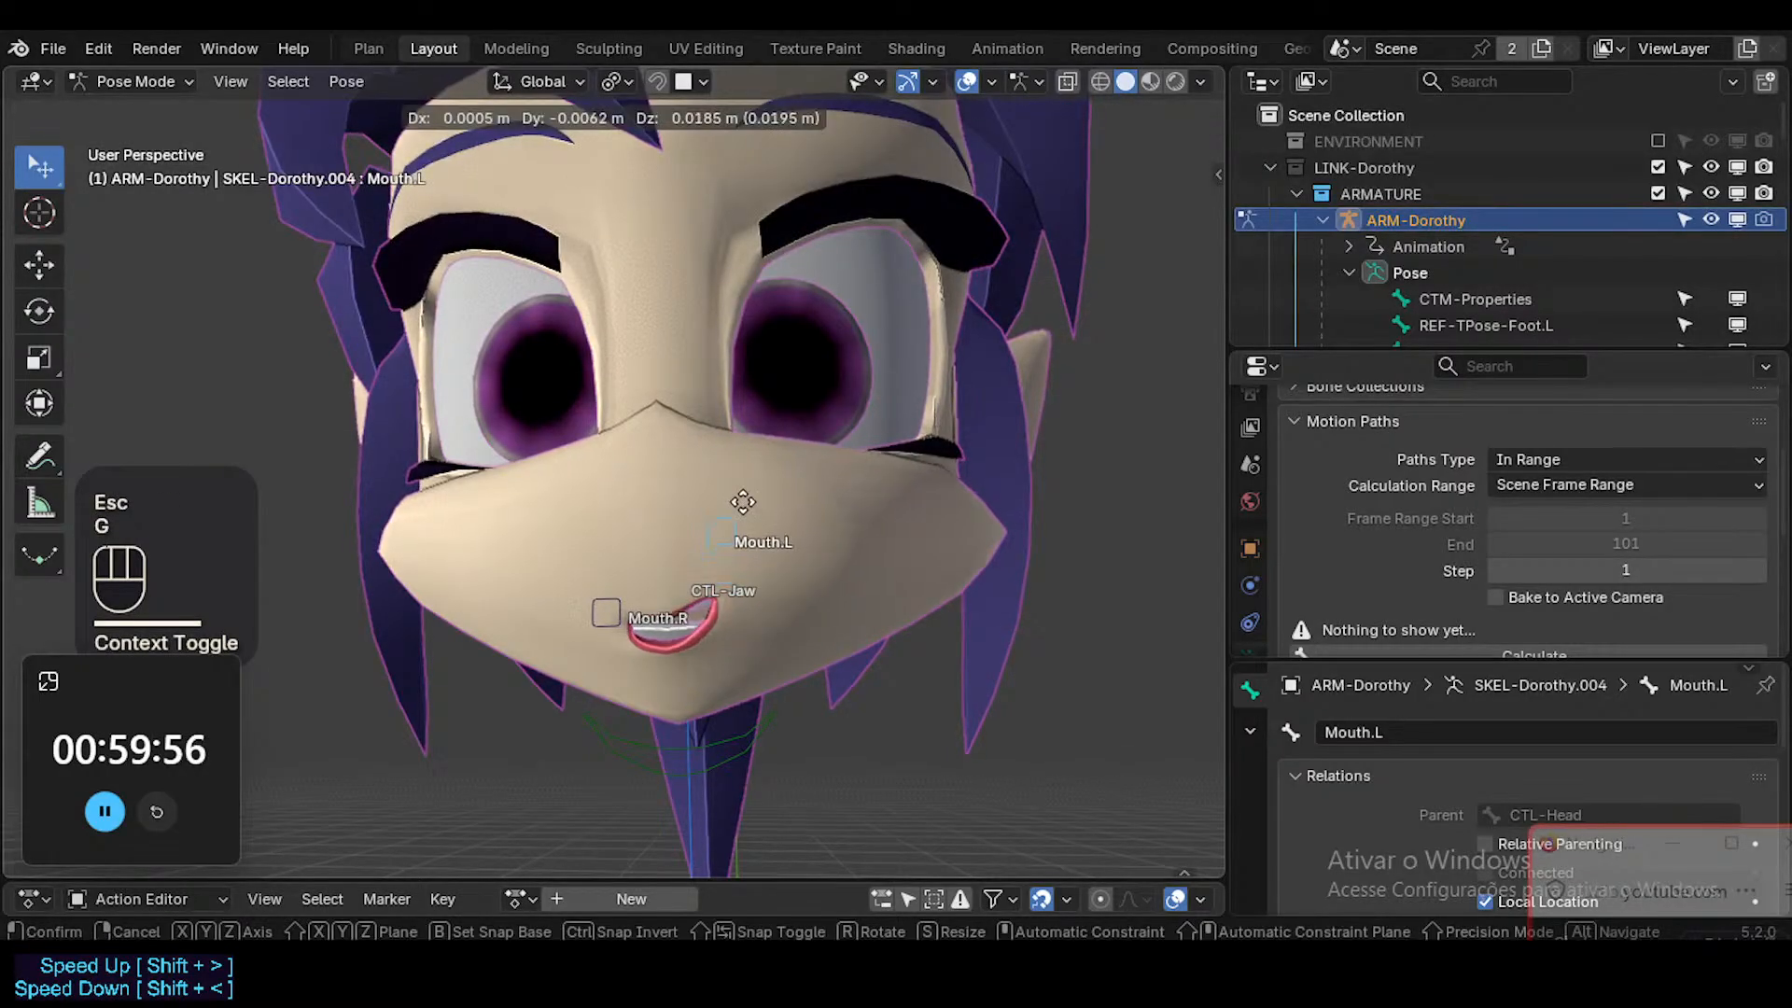
pyautogui.press('Escape')
# Correct the Mouth.L bone's mirroring onto Mouth.R in the armature's Edit Mode and return to Pose Mode.
pyautogui.click(602, 592)
pyautogui.click(732, 608)
pyautogui.press('Tab')
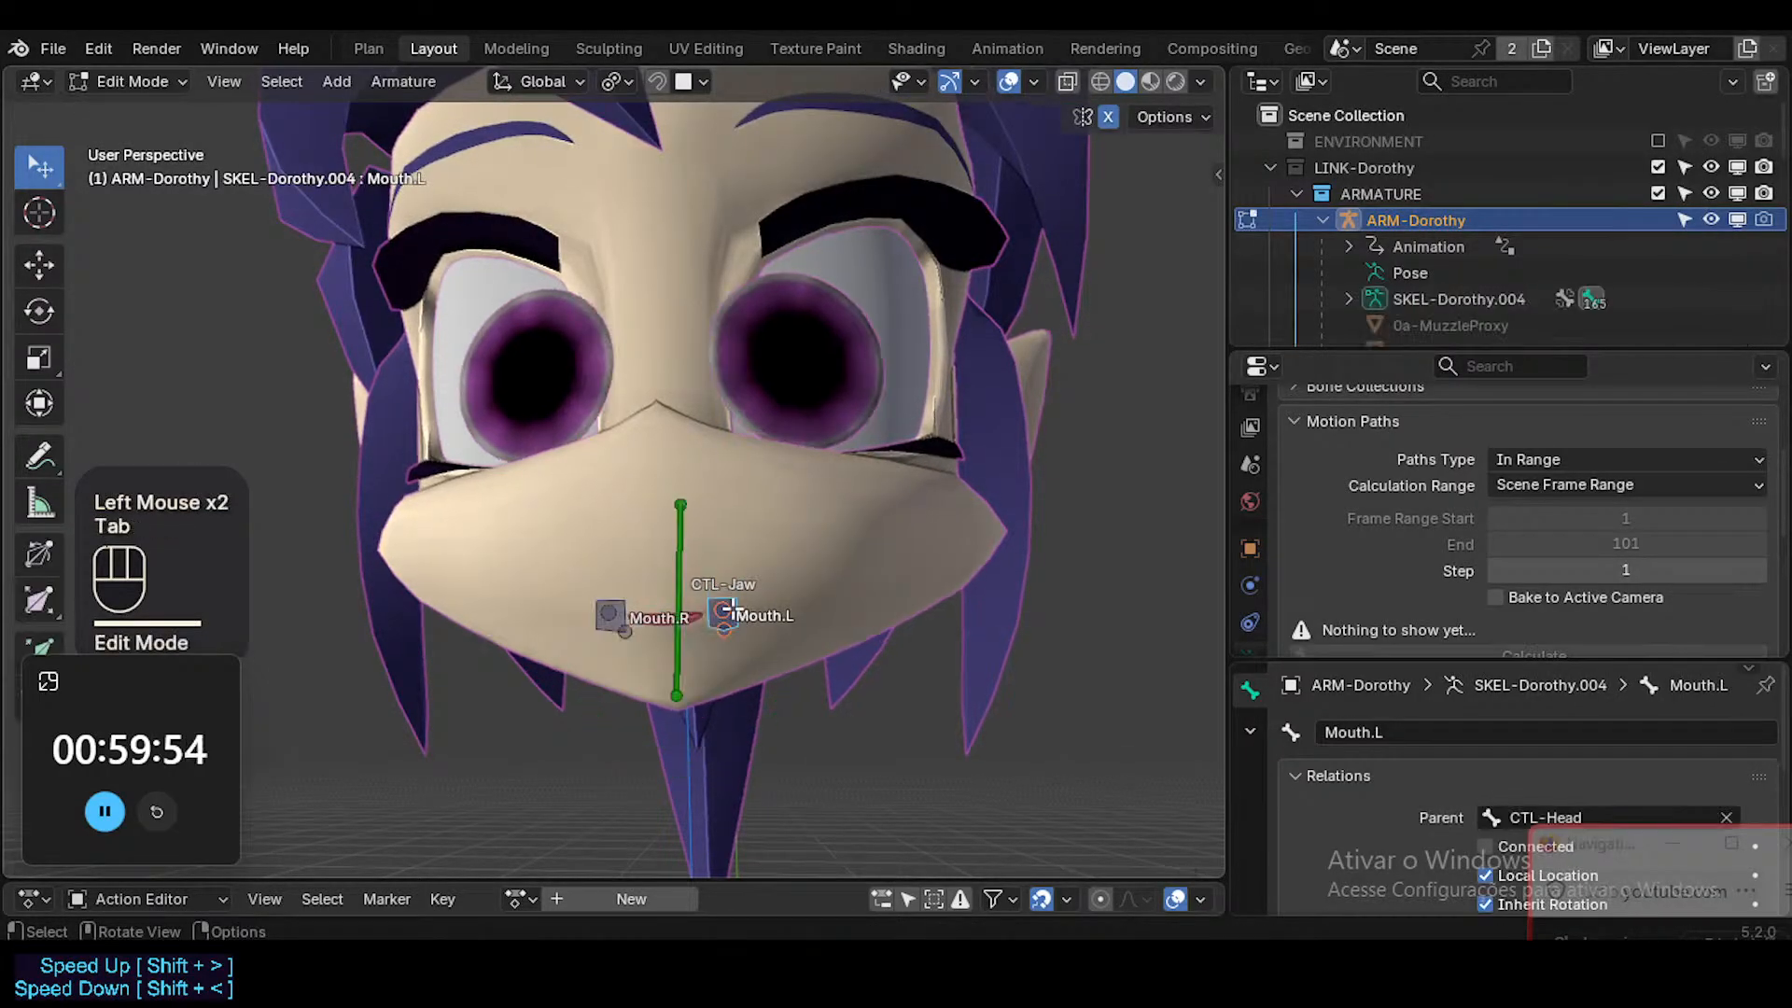
pyautogui.rightClick(730, 611)
# Raise the Mouth.L control with its mirrored Mouth.R into a smile, and clear the CTL-Jaw bone's transform.
pyautogui.click(727, 604)
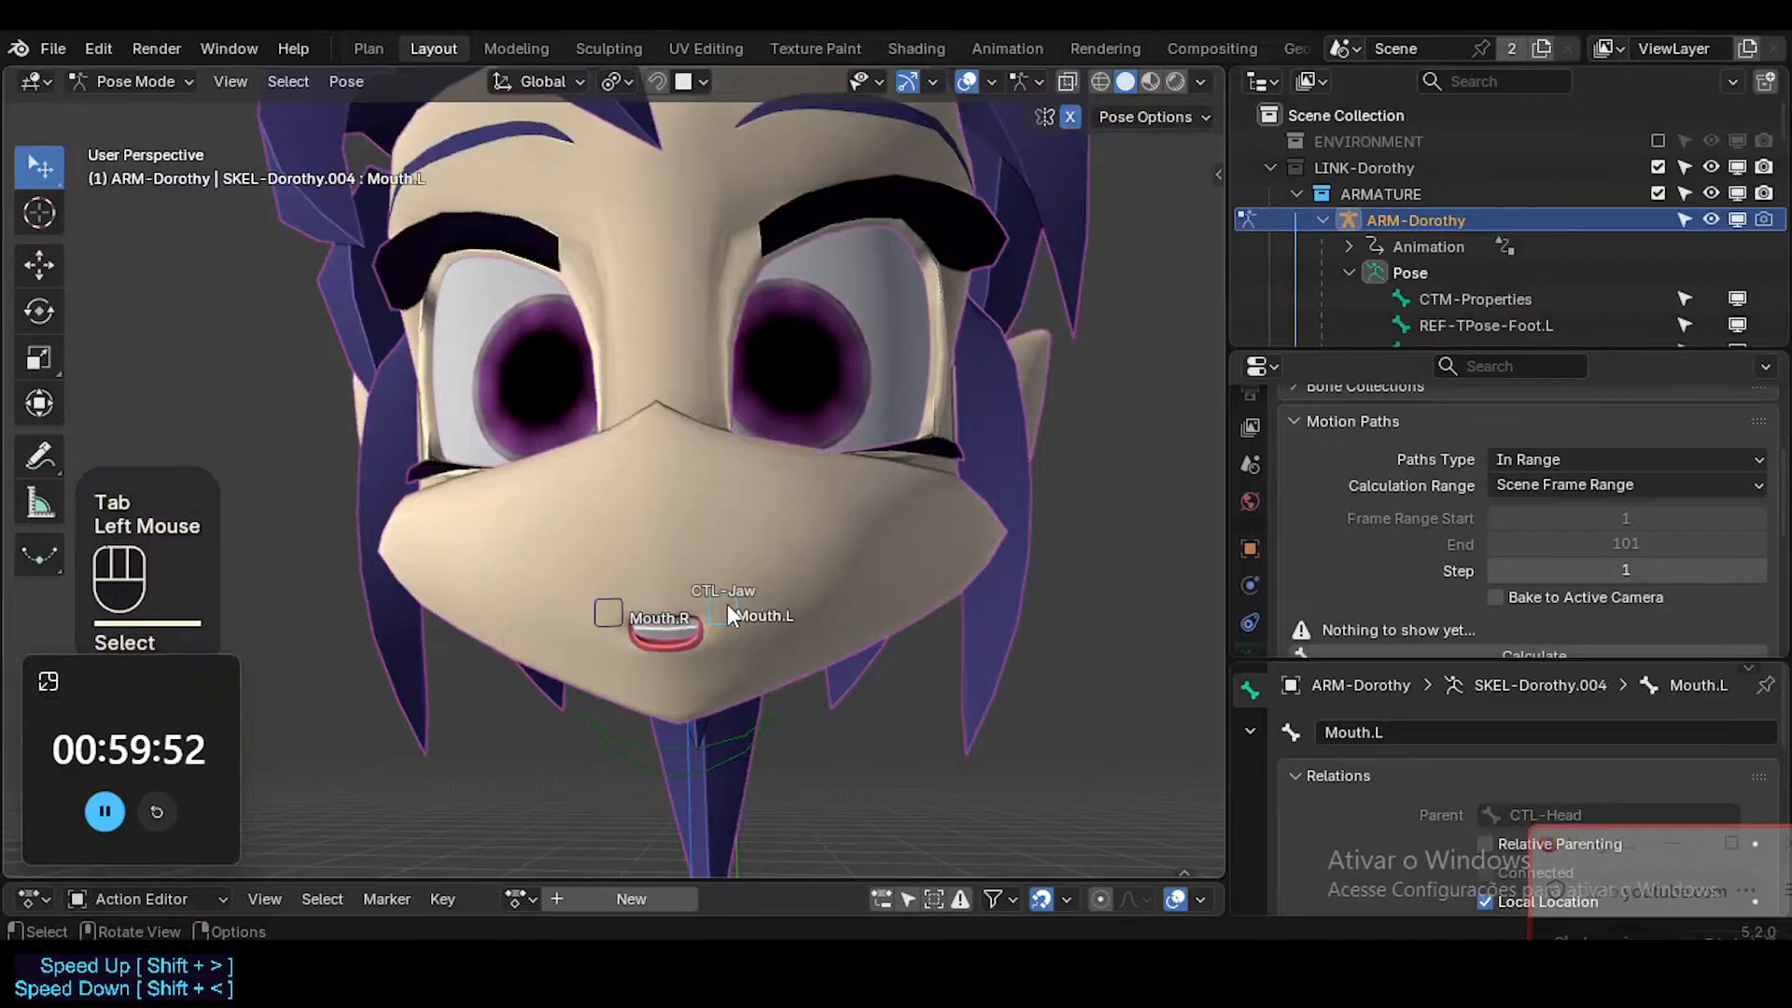
pyautogui.press('g')
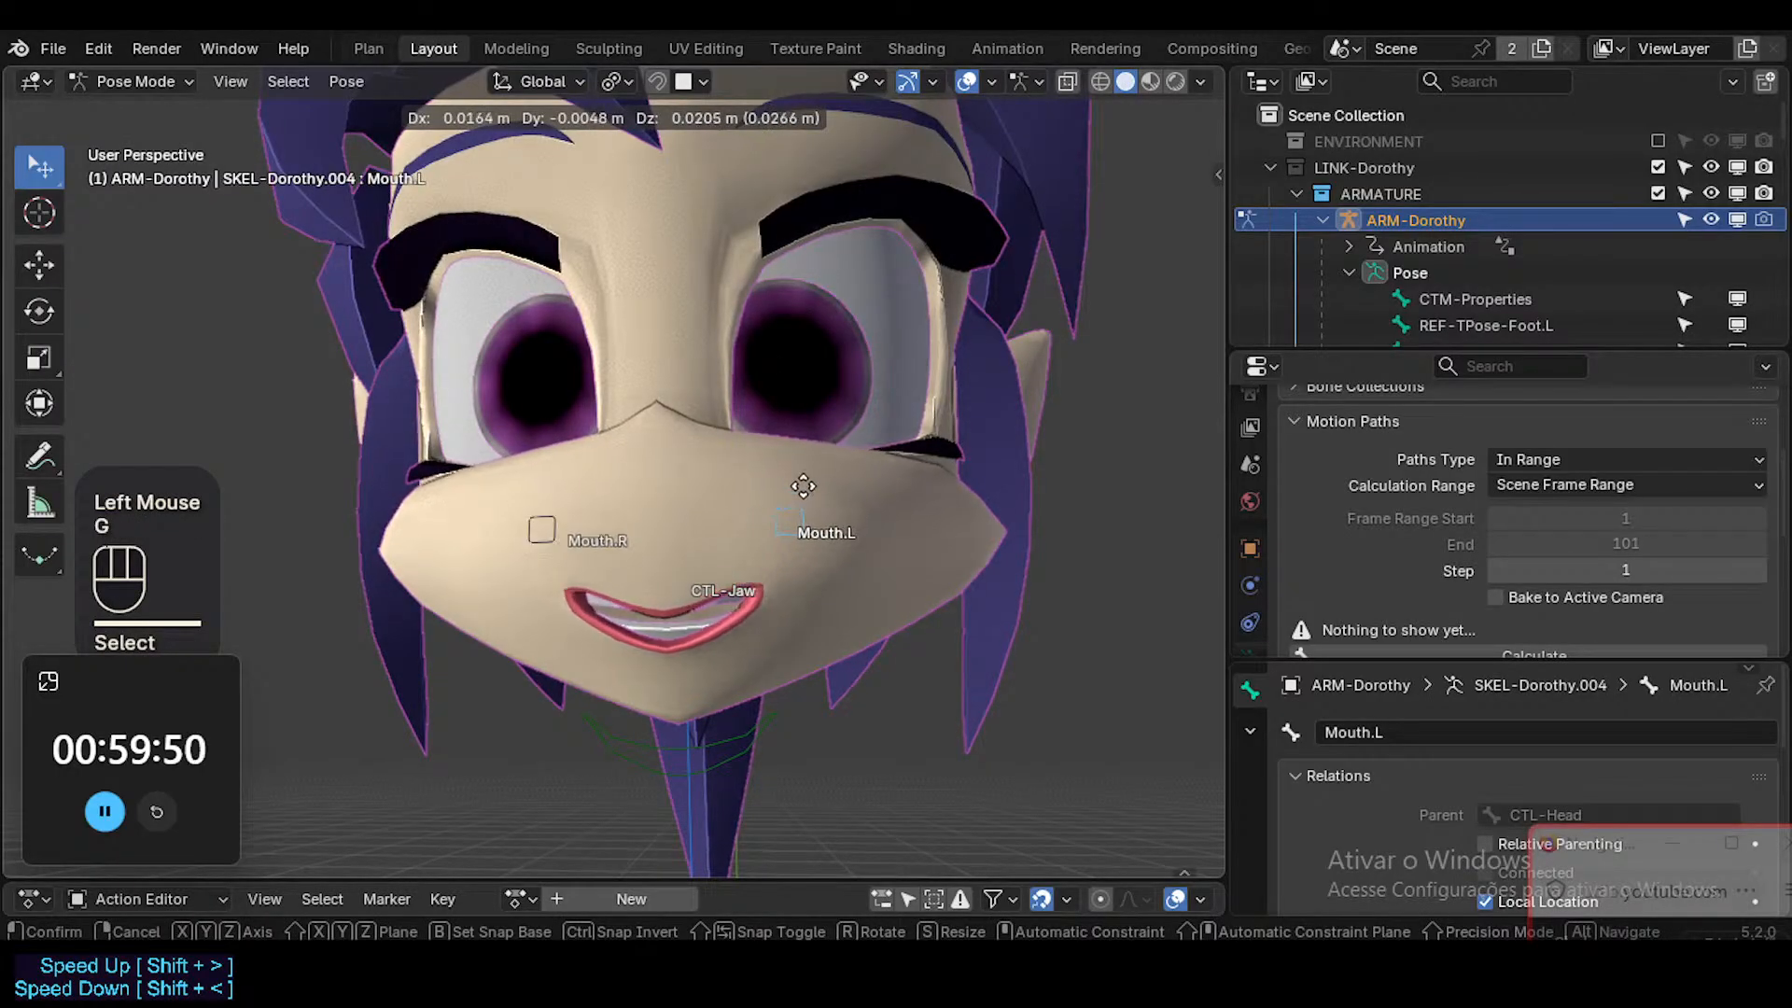
pyautogui.click(594, 400)
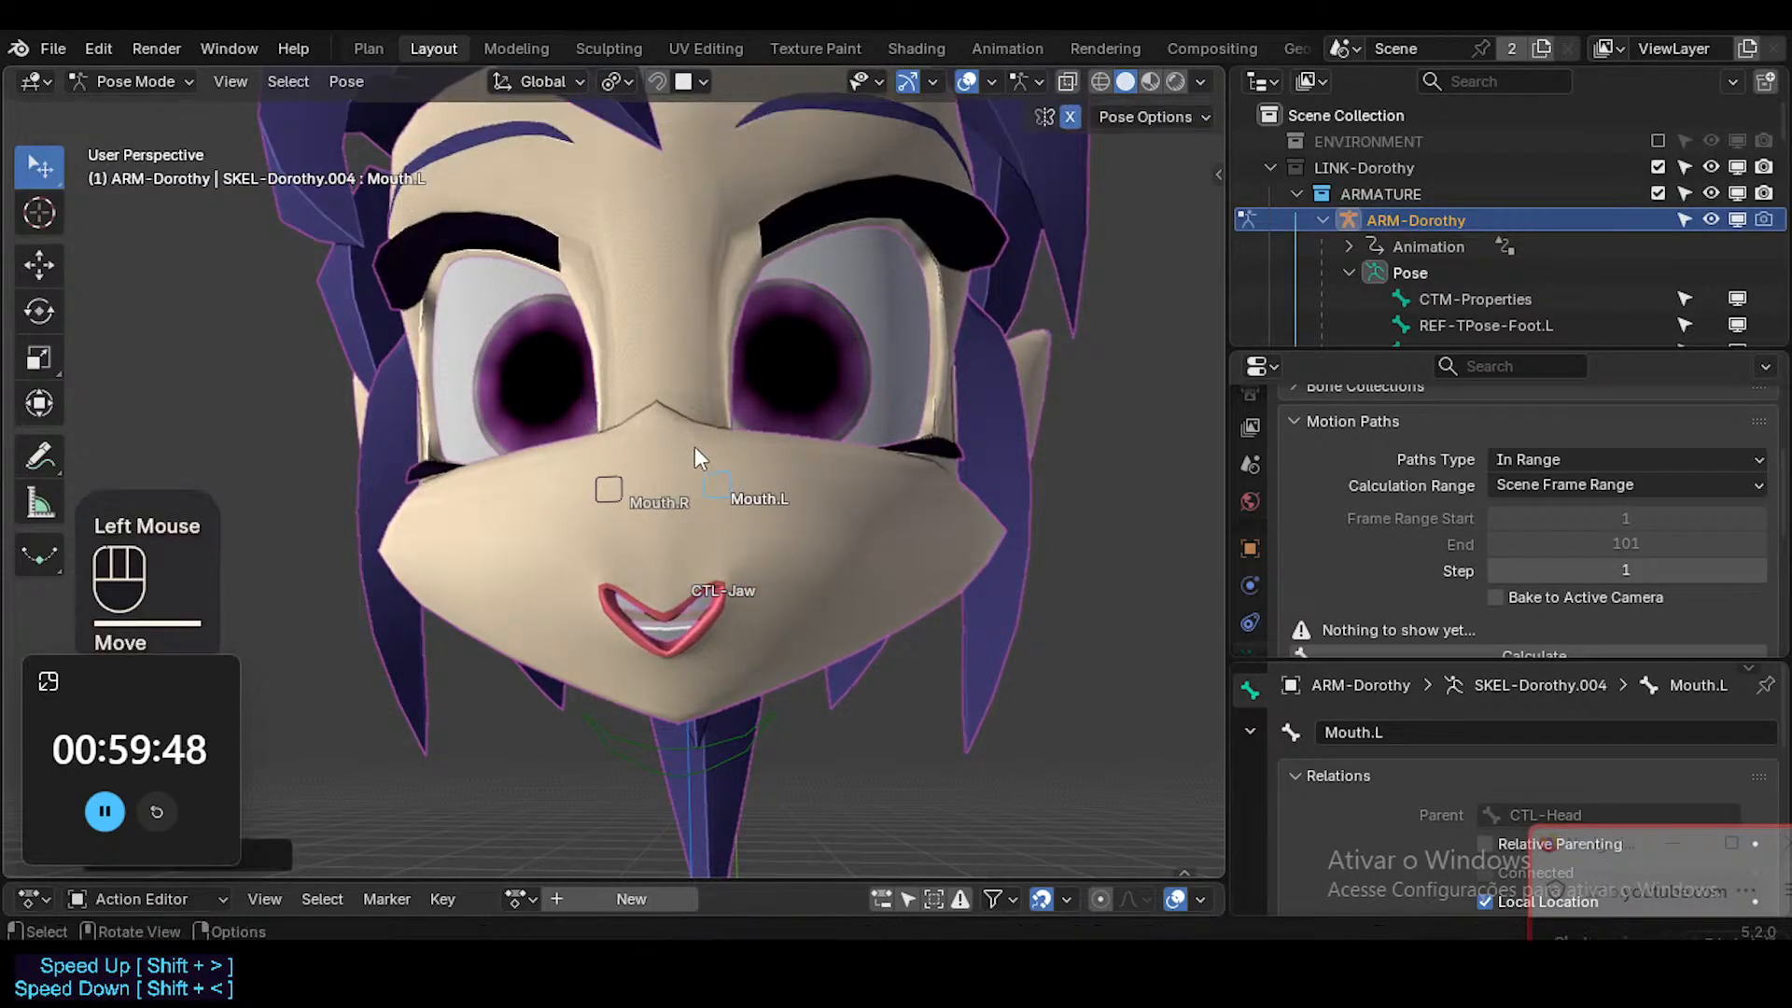
pyautogui.click(733, 743)
pyautogui.press('a')
pyautogui.hotkey('alt', 'g')
# Move the Mouth.L control outward along X, and reposition it freely below and above its rest height to test the smile.
pyautogui.click(728, 491)
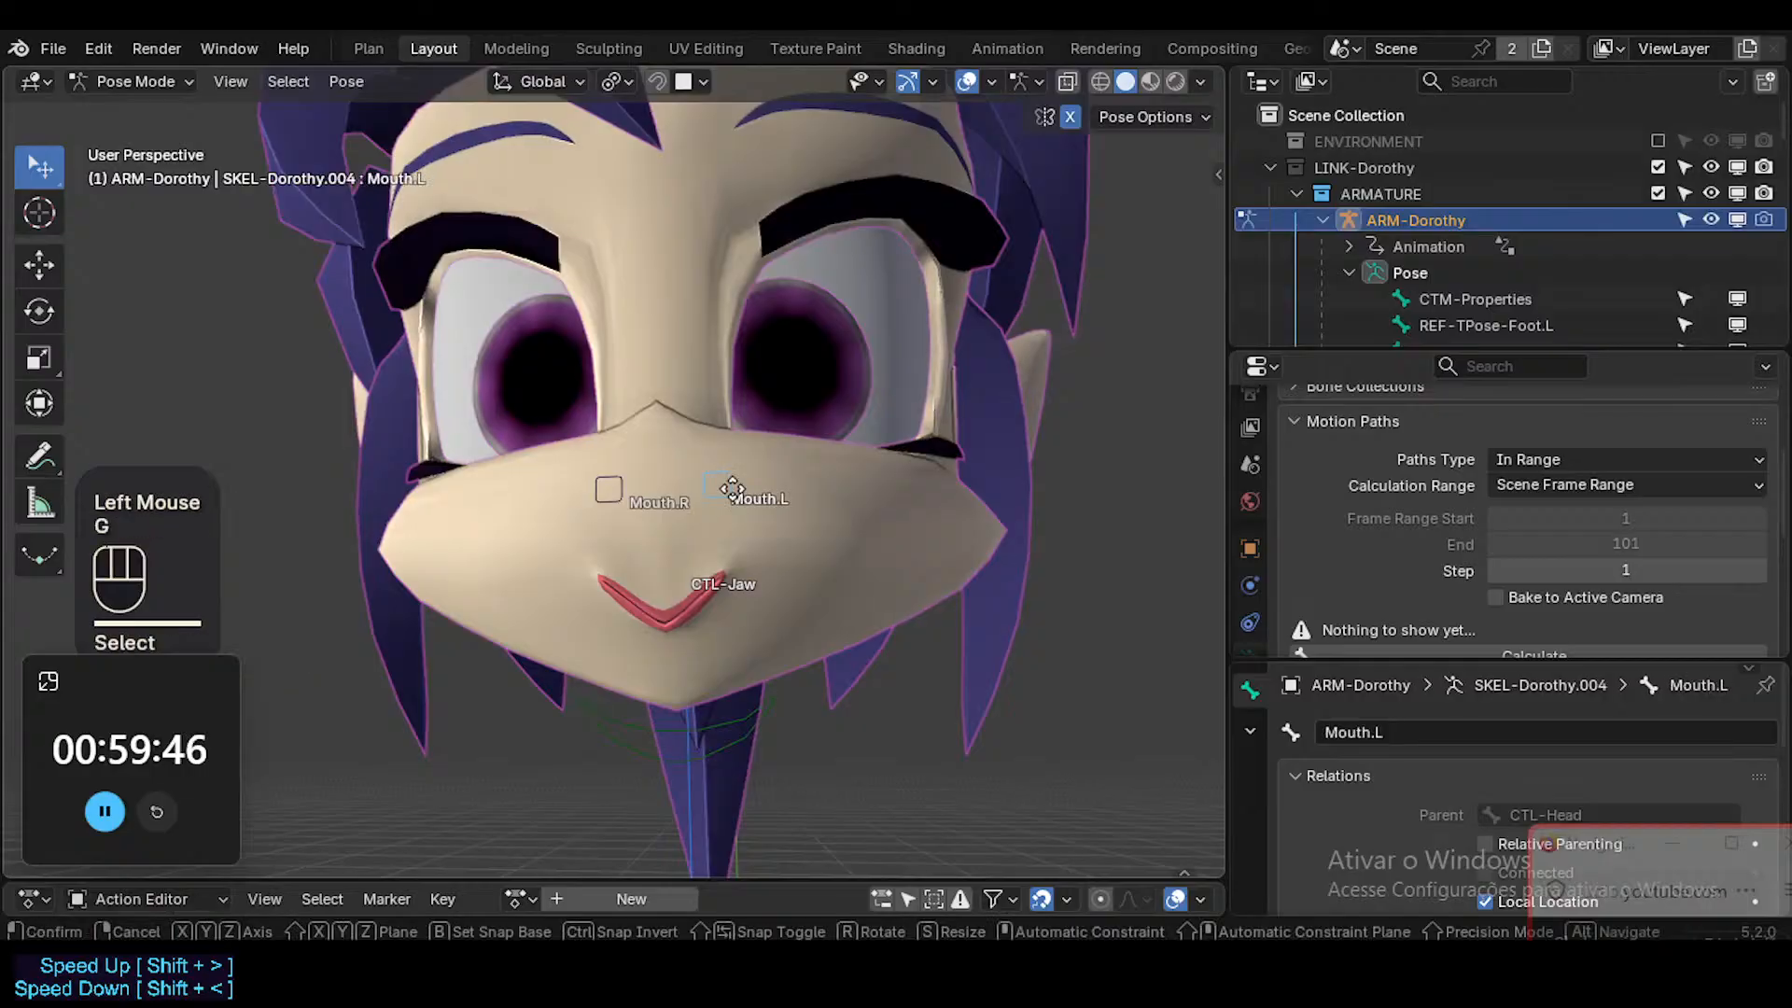
pyautogui.press('g')
pyautogui.press('x')
pyautogui.click(789, 502)
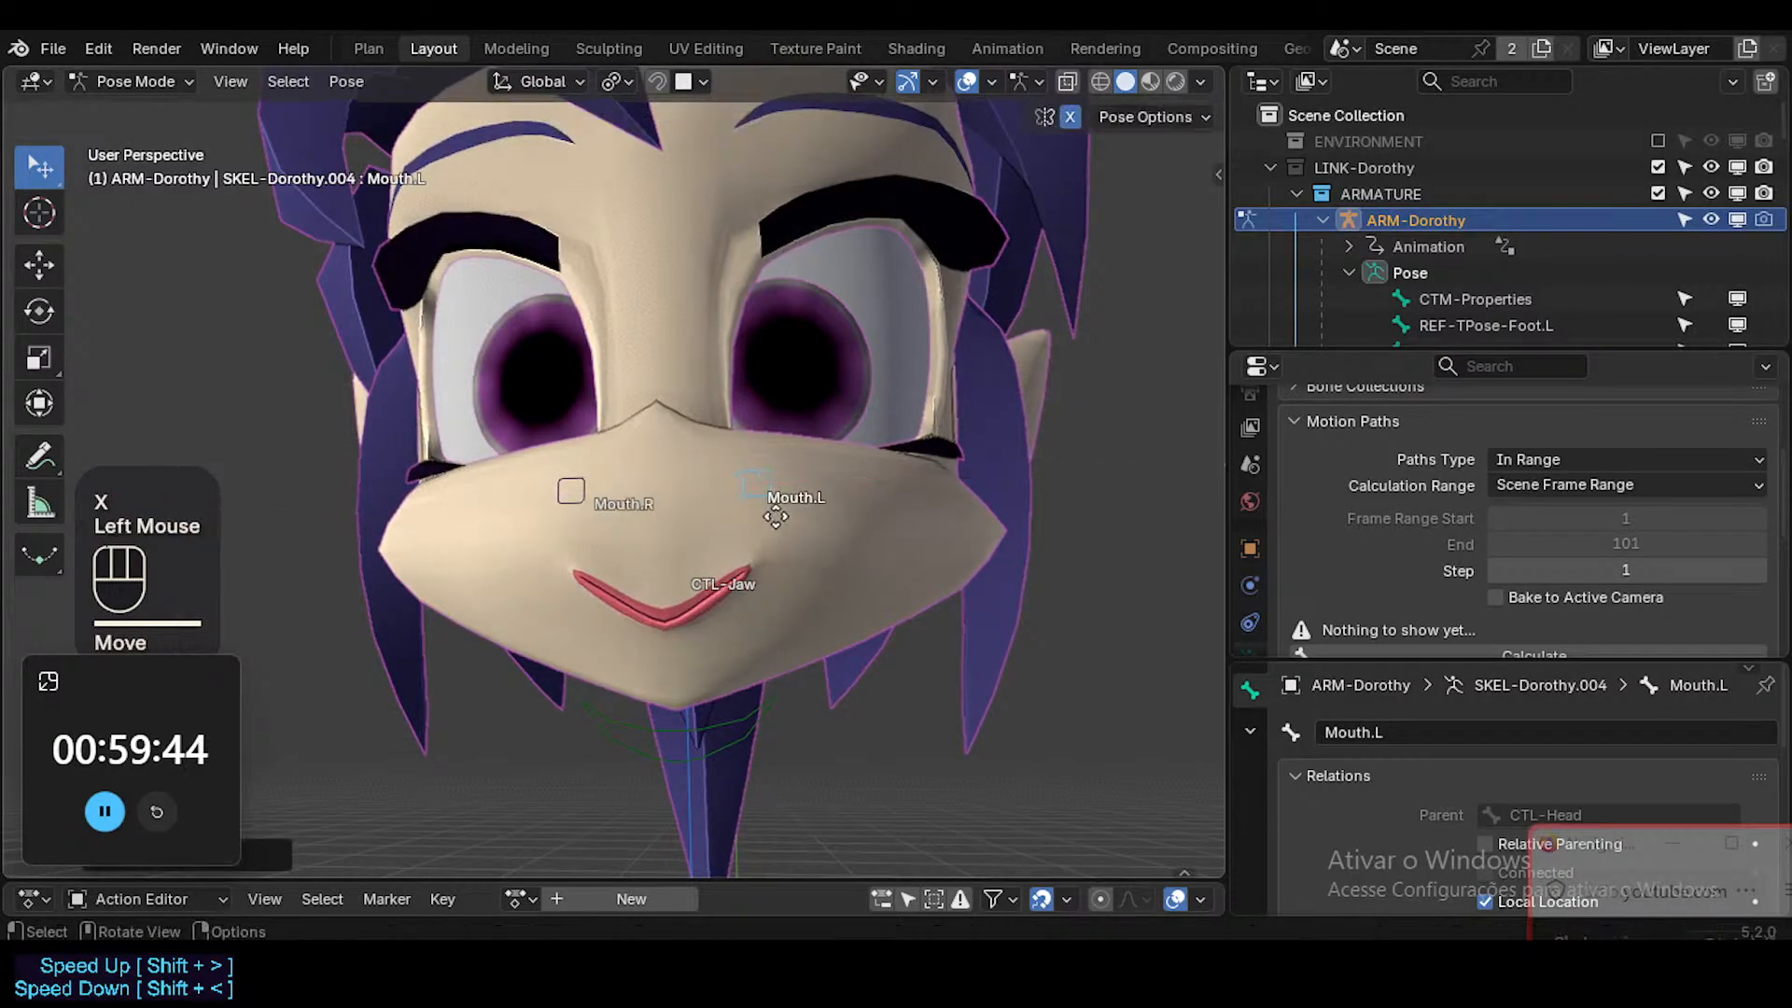
pyautogui.press('g')
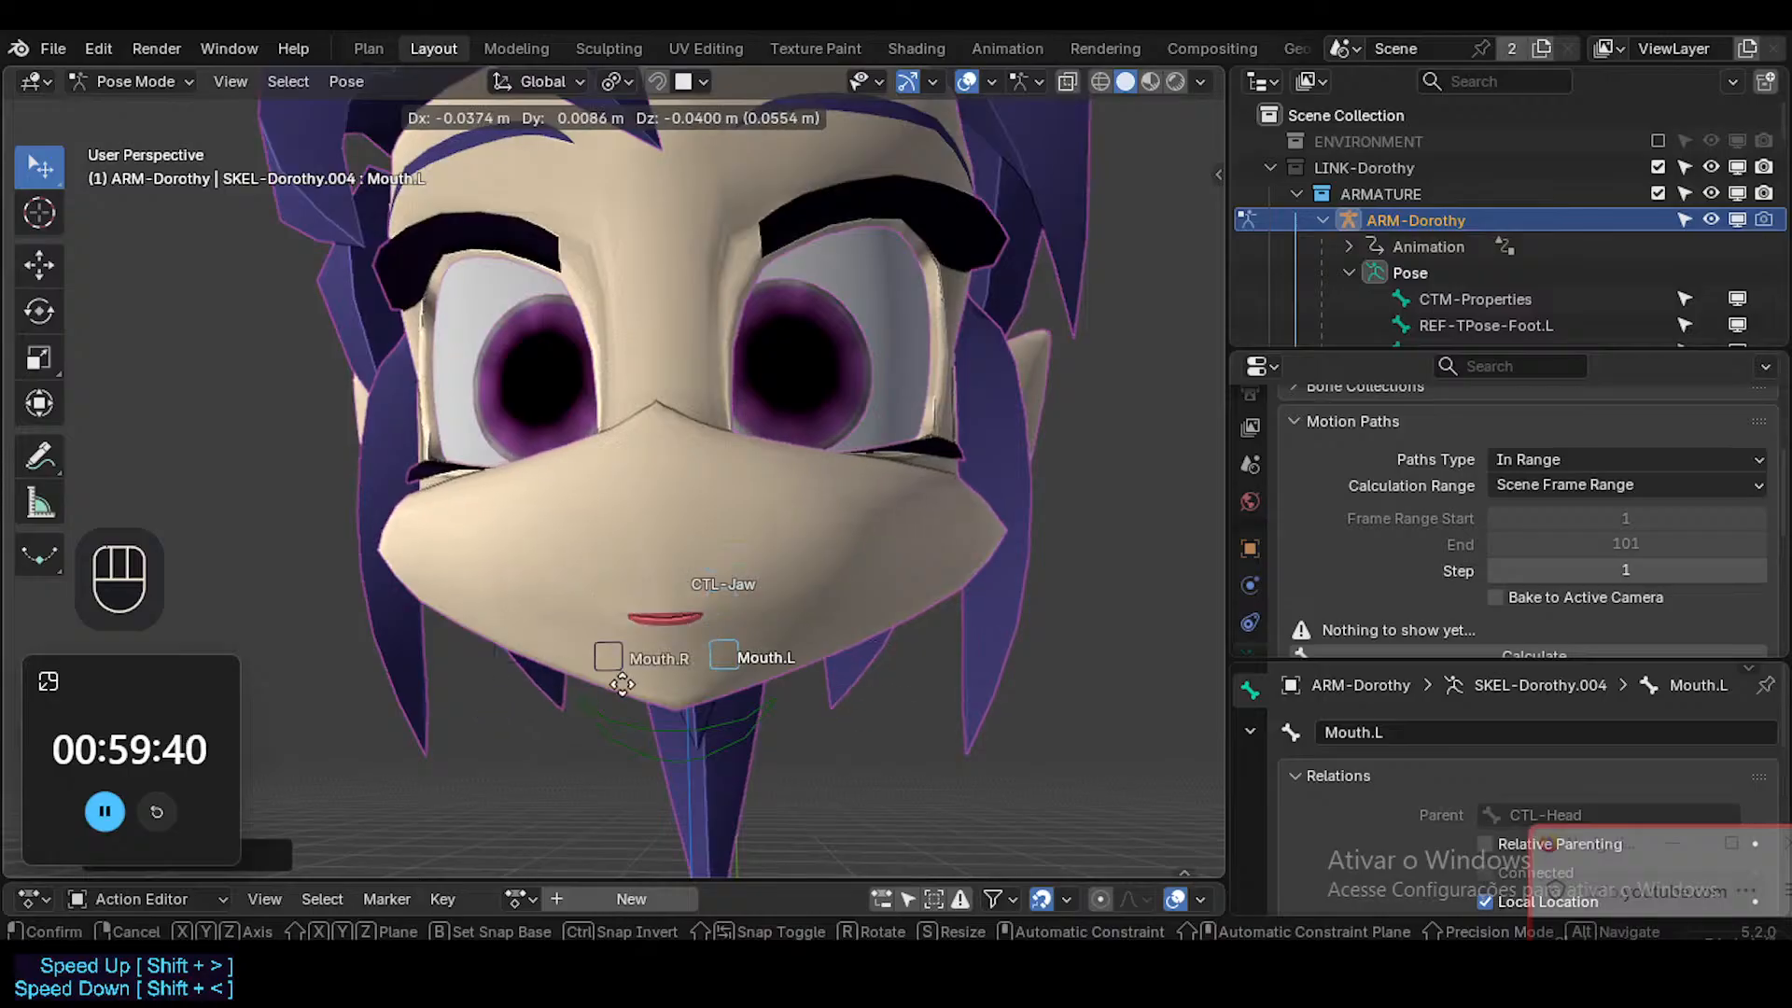
pyautogui.click(838, 552)
# Spread the mirrored Mouth.L and Mouth.R controls farther apart into a wide smile and inspect it from several angles.
pyautogui.moveTo(837, 552)
pyautogui.mouseDown(button='middle')
pyautogui.moveTo(601, 616)
pyautogui.moveTo(825, 583)
pyautogui.mouseUp(button='middle')
pyautogui.press('g')
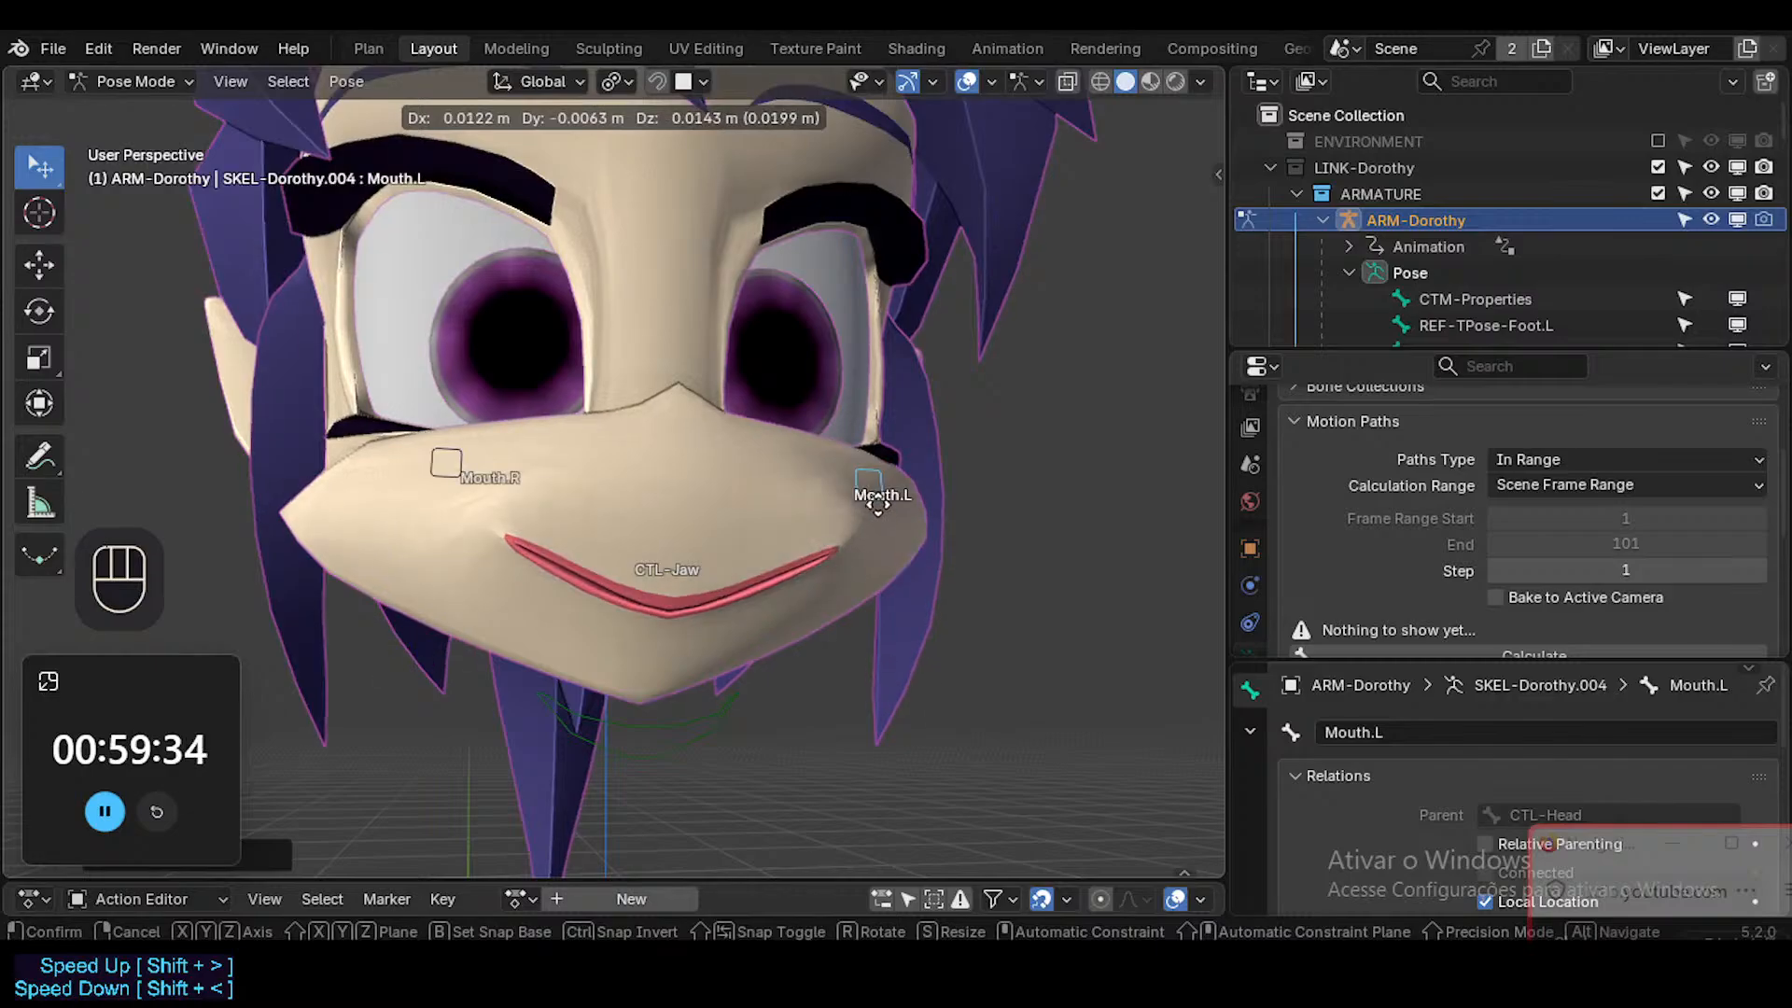
pyautogui.click(1084, 441)
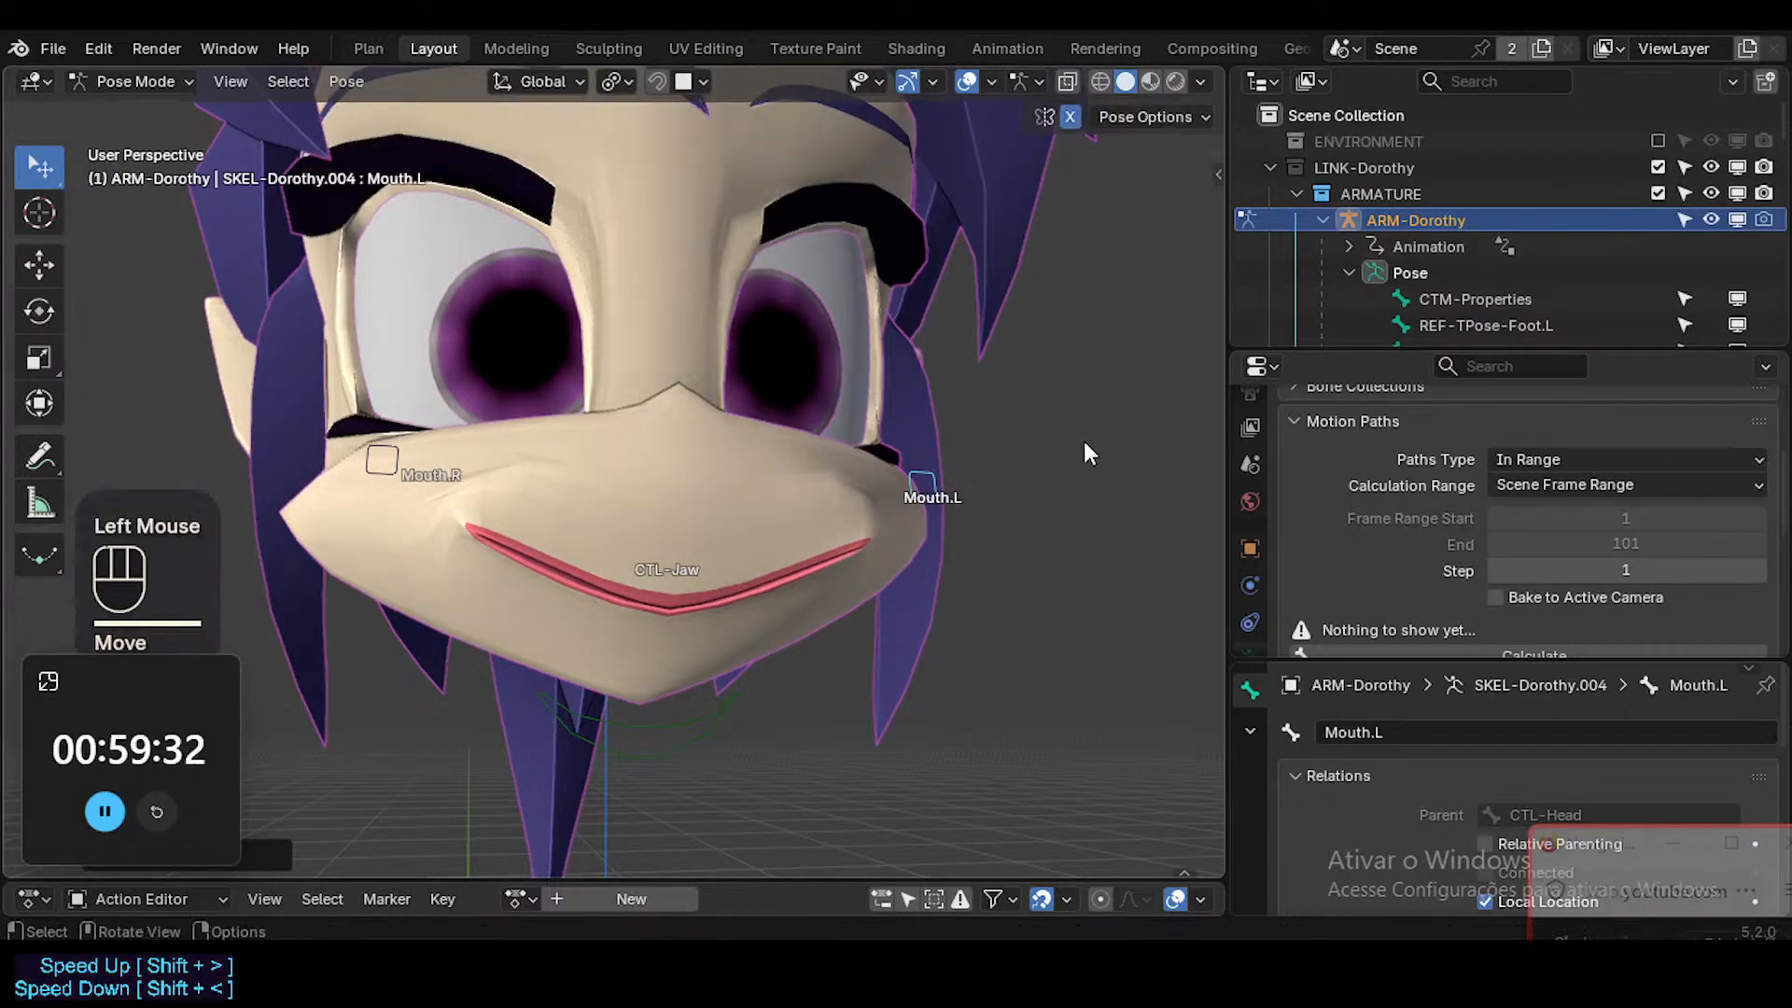
pyautogui.moveTo(1083, 441); pyautogui.dragTo(858, 504, button='middle')
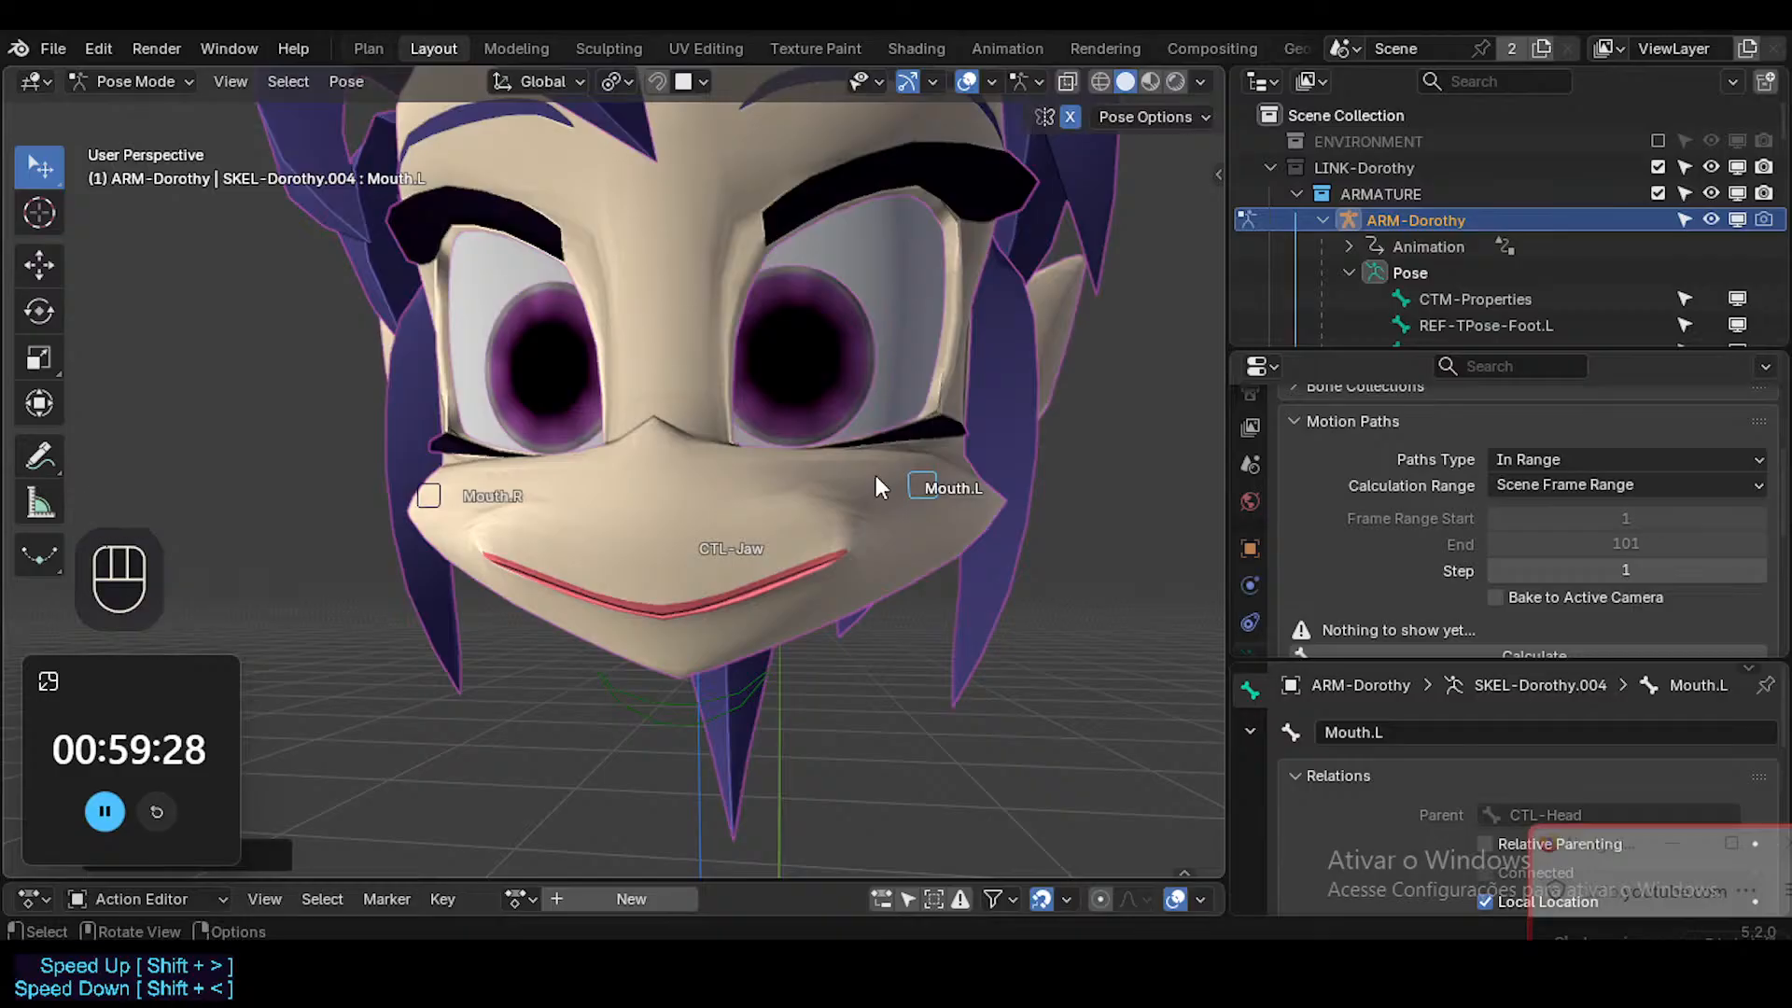
pyautogui.moveTo(883, 504); pyautogui.dragTo(862, 597, button='middle')
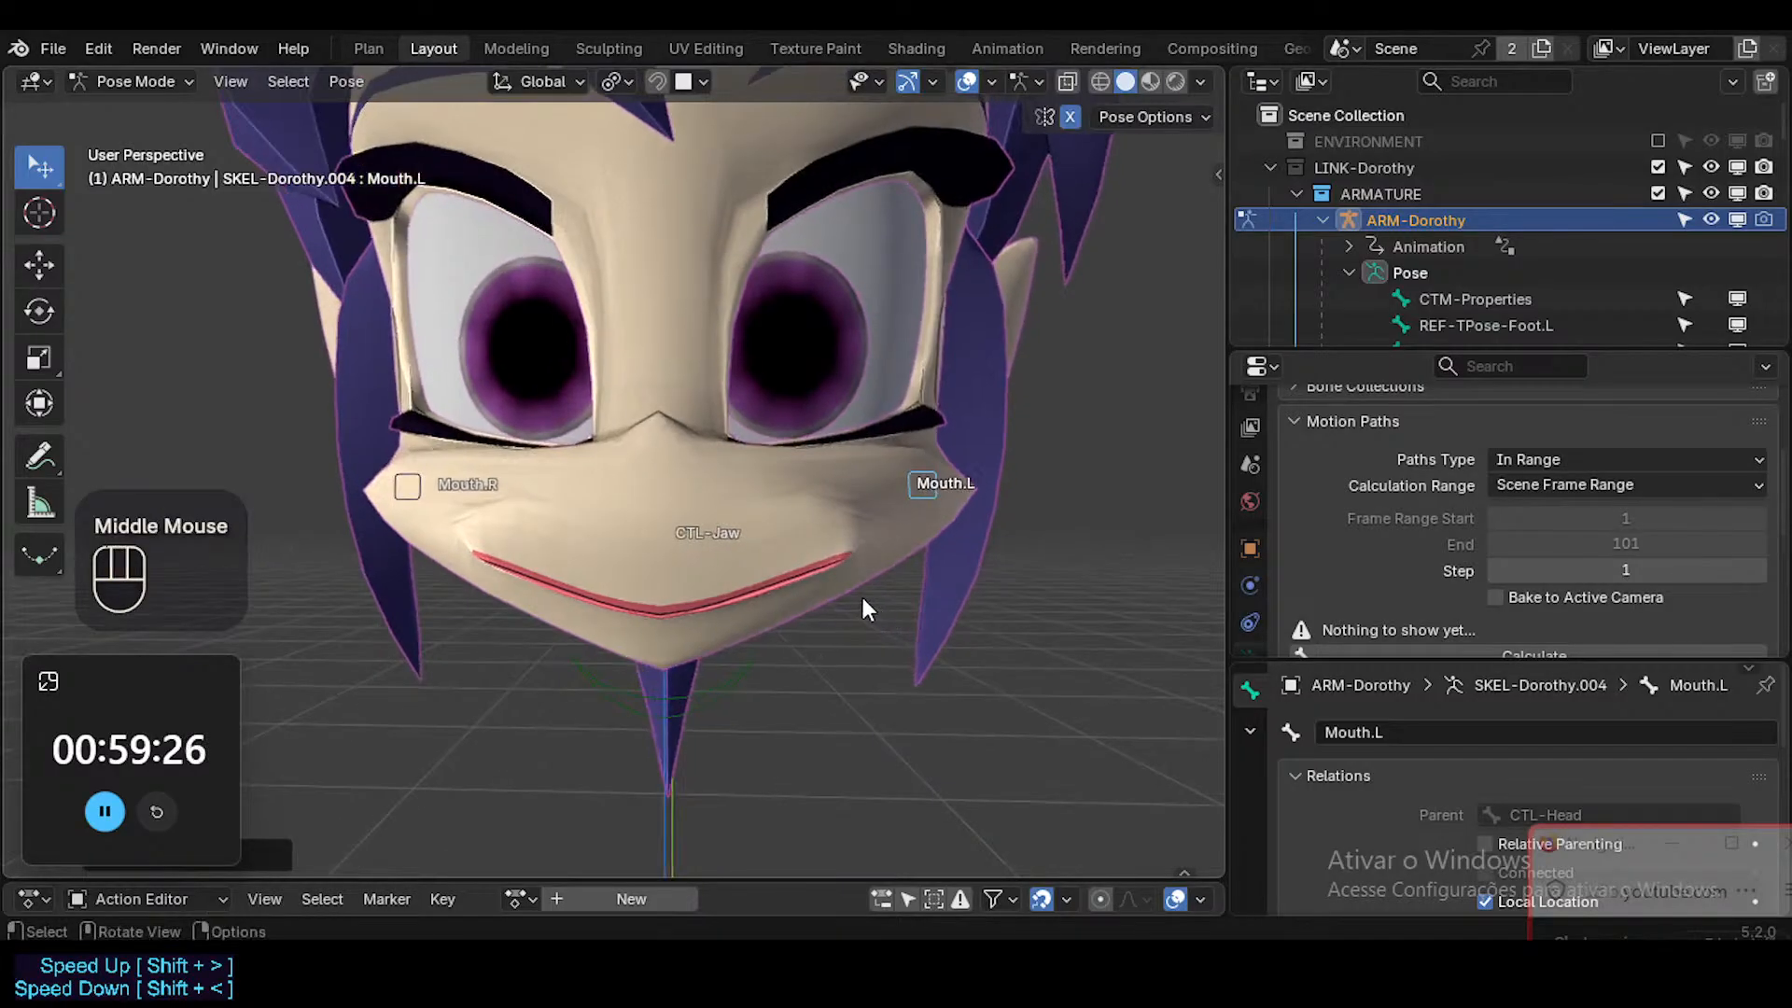
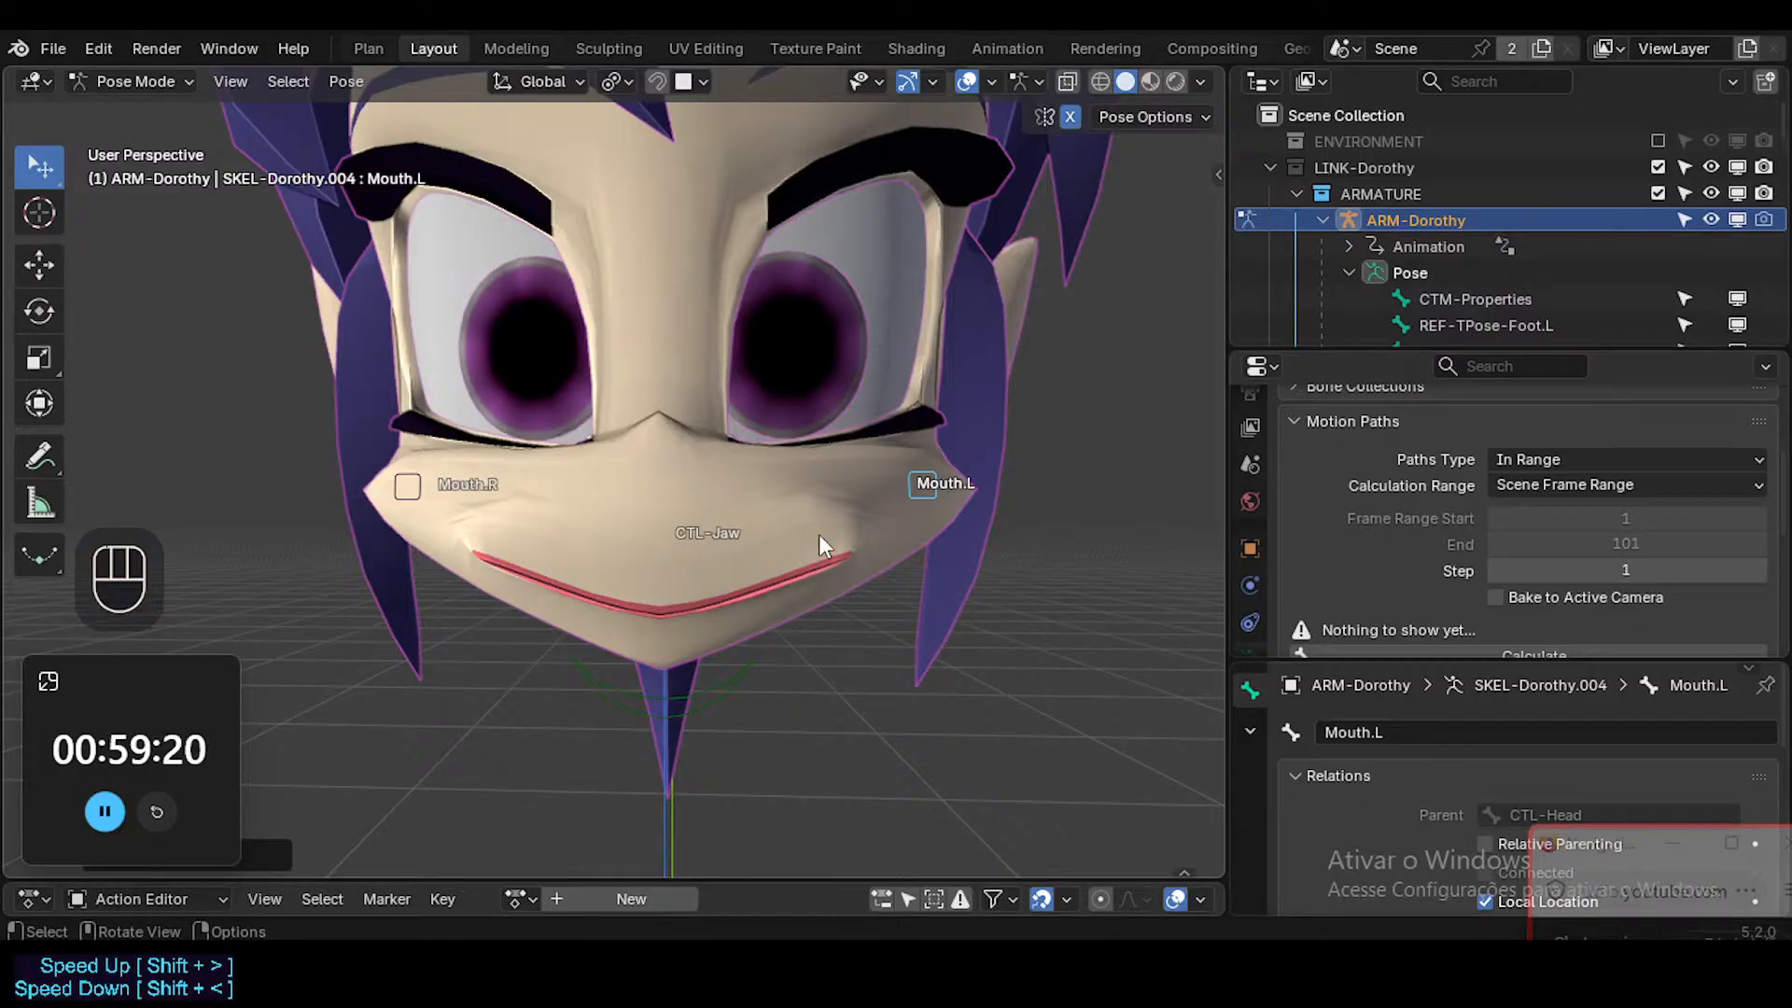
# Show the mesh wireframes over the smiling muzzle and save the blend file.
pyautogui.moveTo(856, 497); pyautogui.dragTo(779, 554, button='middle')
pyautogui.scroll(-4, 687, 487)
pyautogui.hotkey('shift', 'ctrl', 'alt', 'z')
pyautogui.hotkey('ctrl', 's')
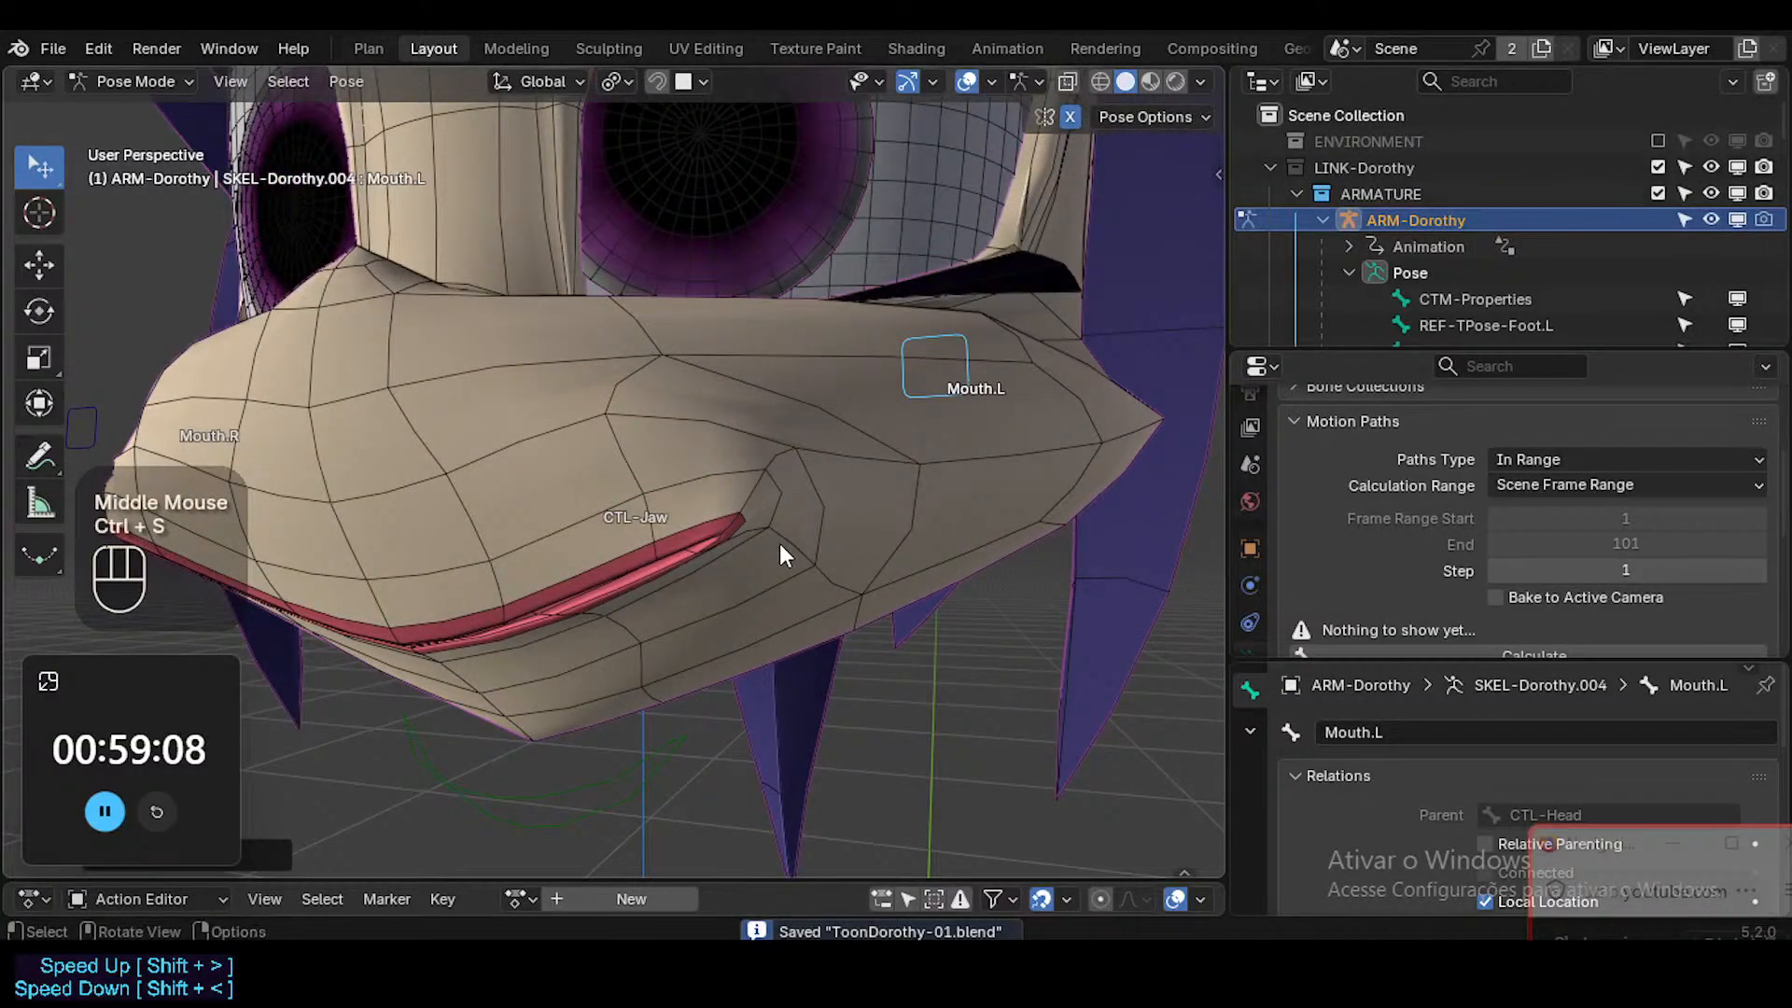
# Leave Pose Mode, select the Head mesh and enable the viewport display of 0a-MuzzleProxy.
pyautogui.hotkey('ctrl', 'Tab')
pyautogui.click(784, 540)
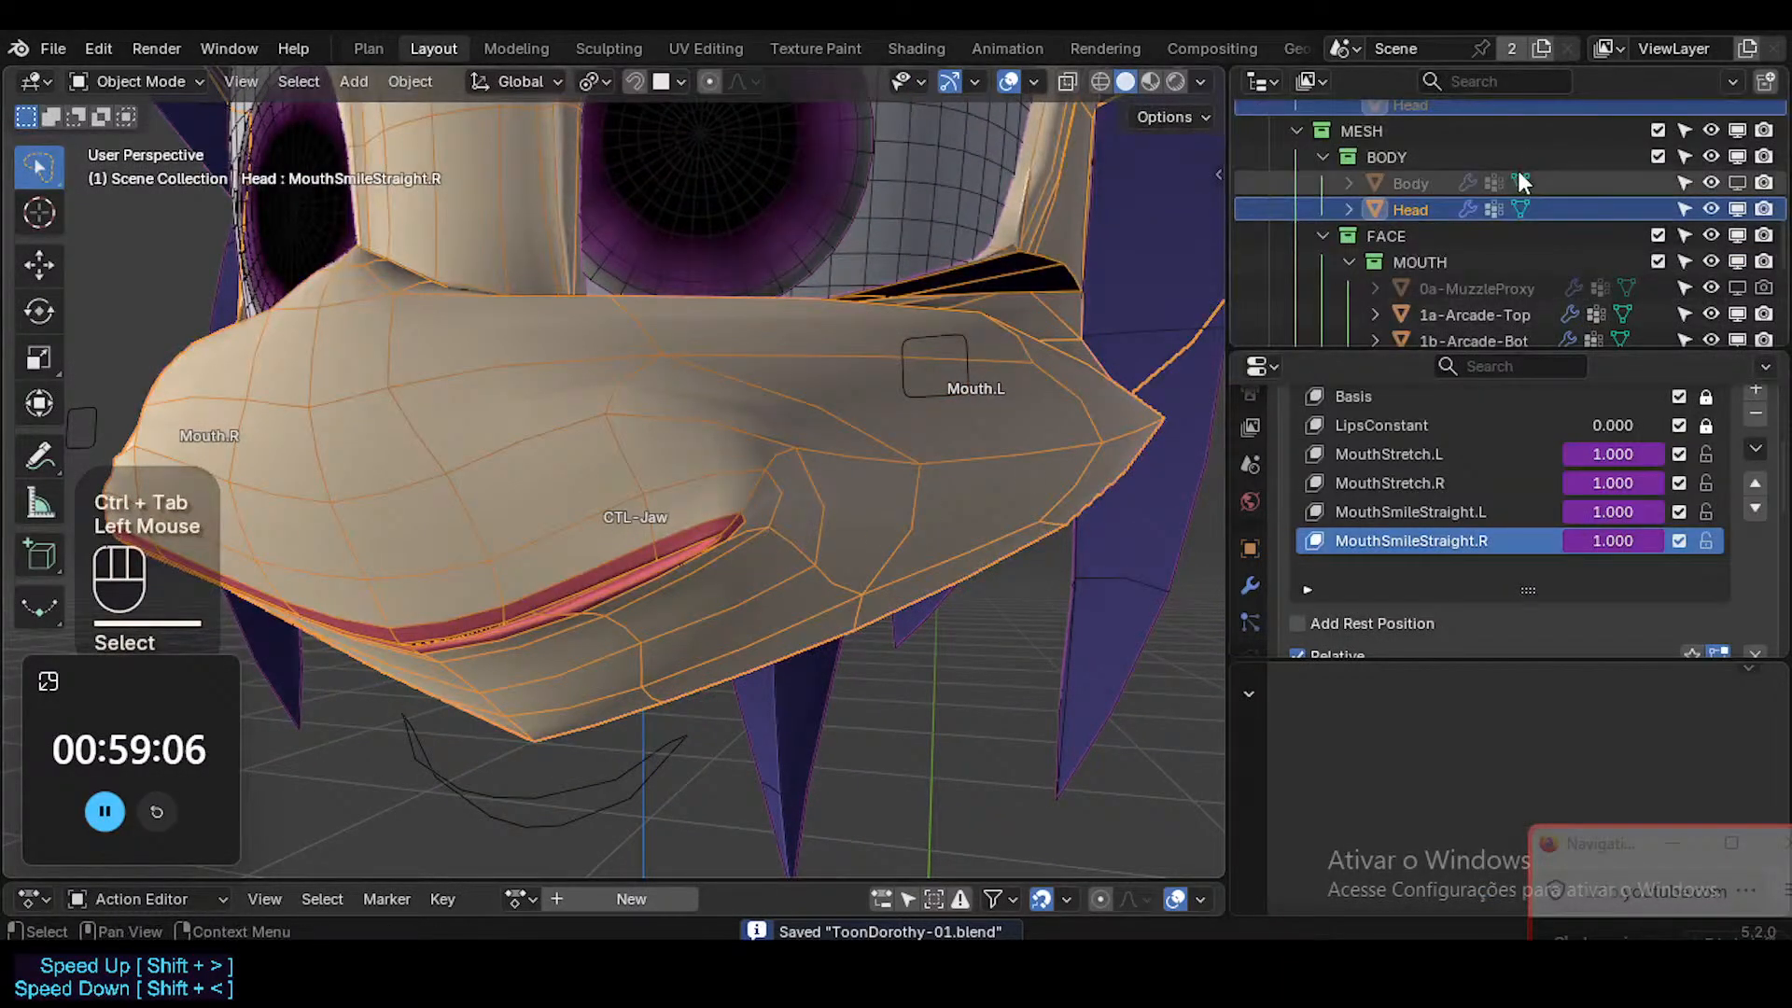
pyautogui.click(1737, 289)
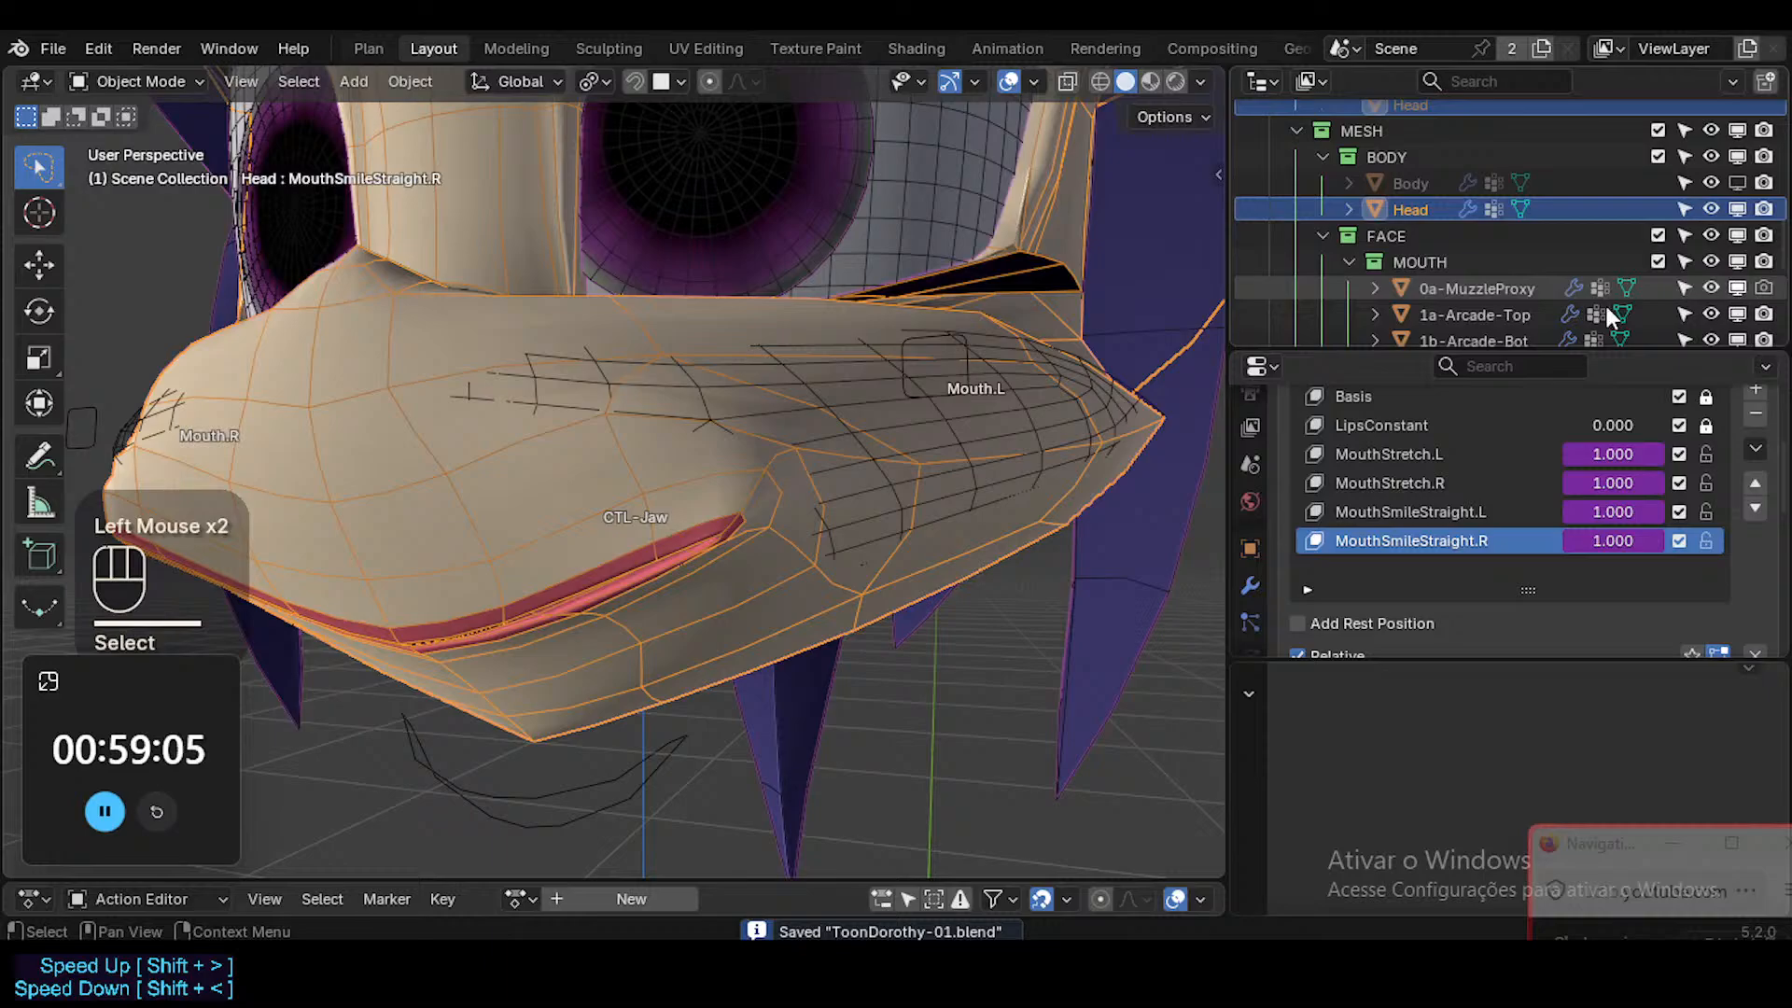
pyautogui.click(915, 574)
pyautogui.moveTo(914, 573); pyautogui.dragTo(980, 519, button='middle')
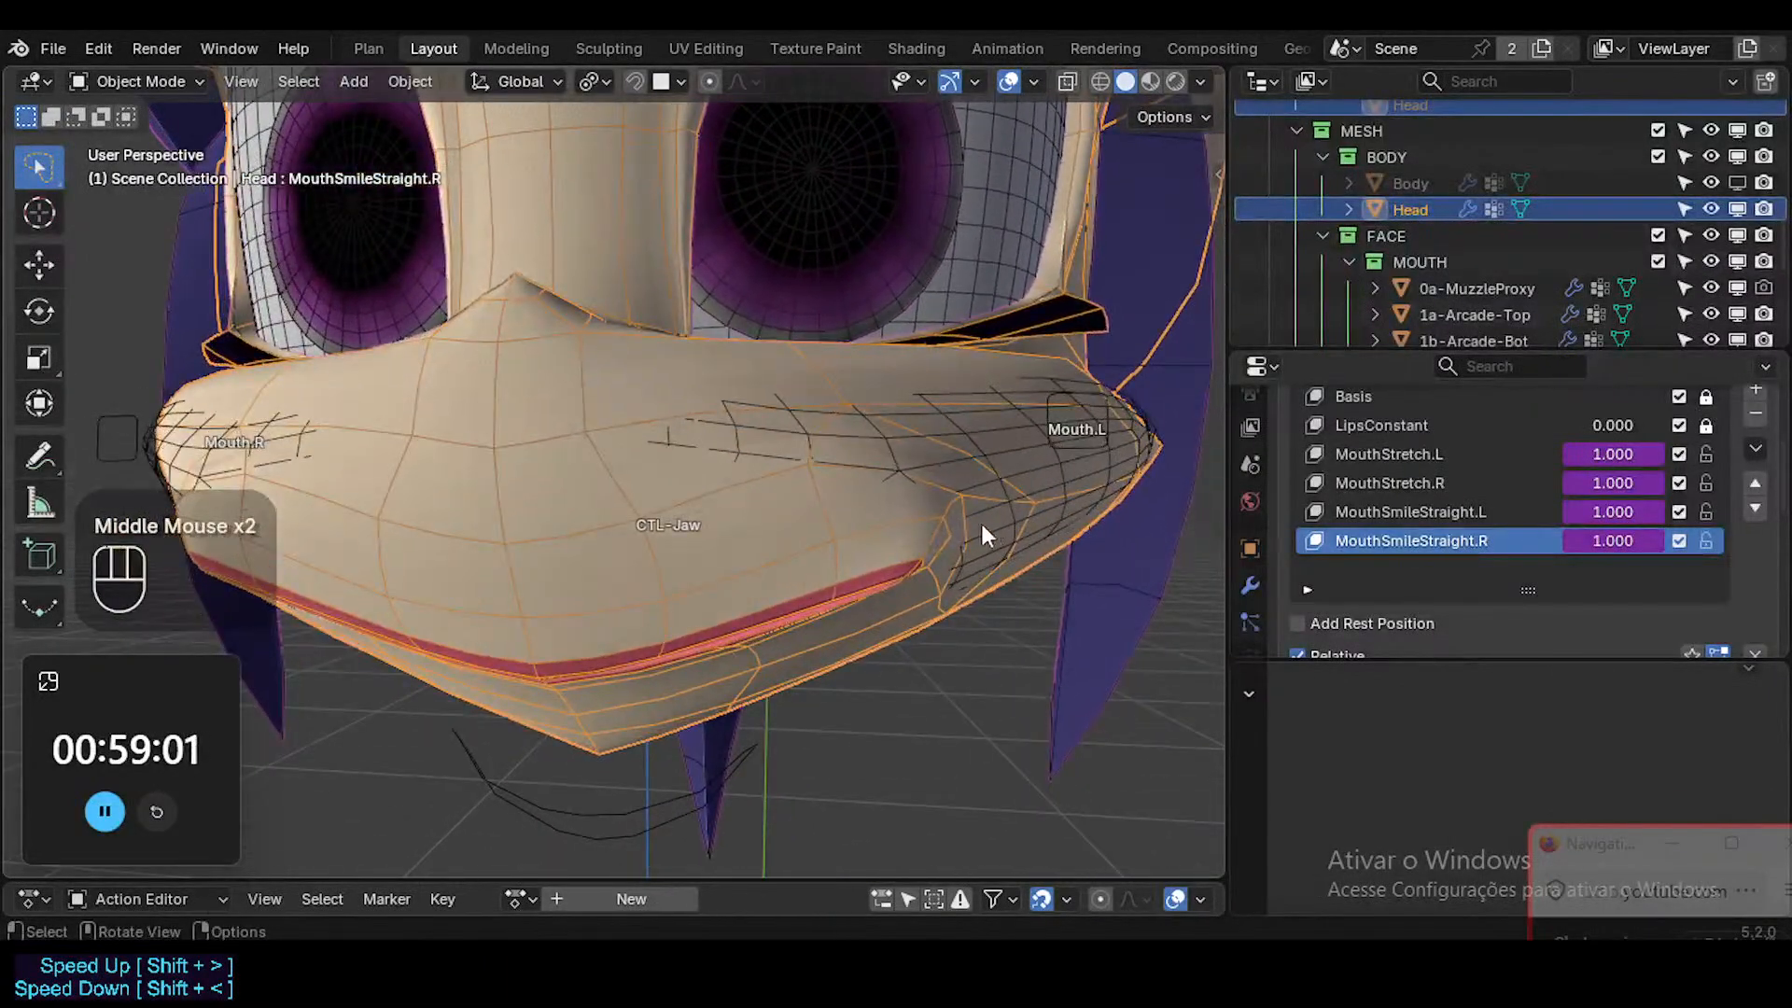
# Enter Edit Mode on the Head mesh and select the edge loop just outside the lips.
pyautogui.click(860, 542)
pyautogui.press('Tab')
pyautogui.hotkey('alt', 'a')
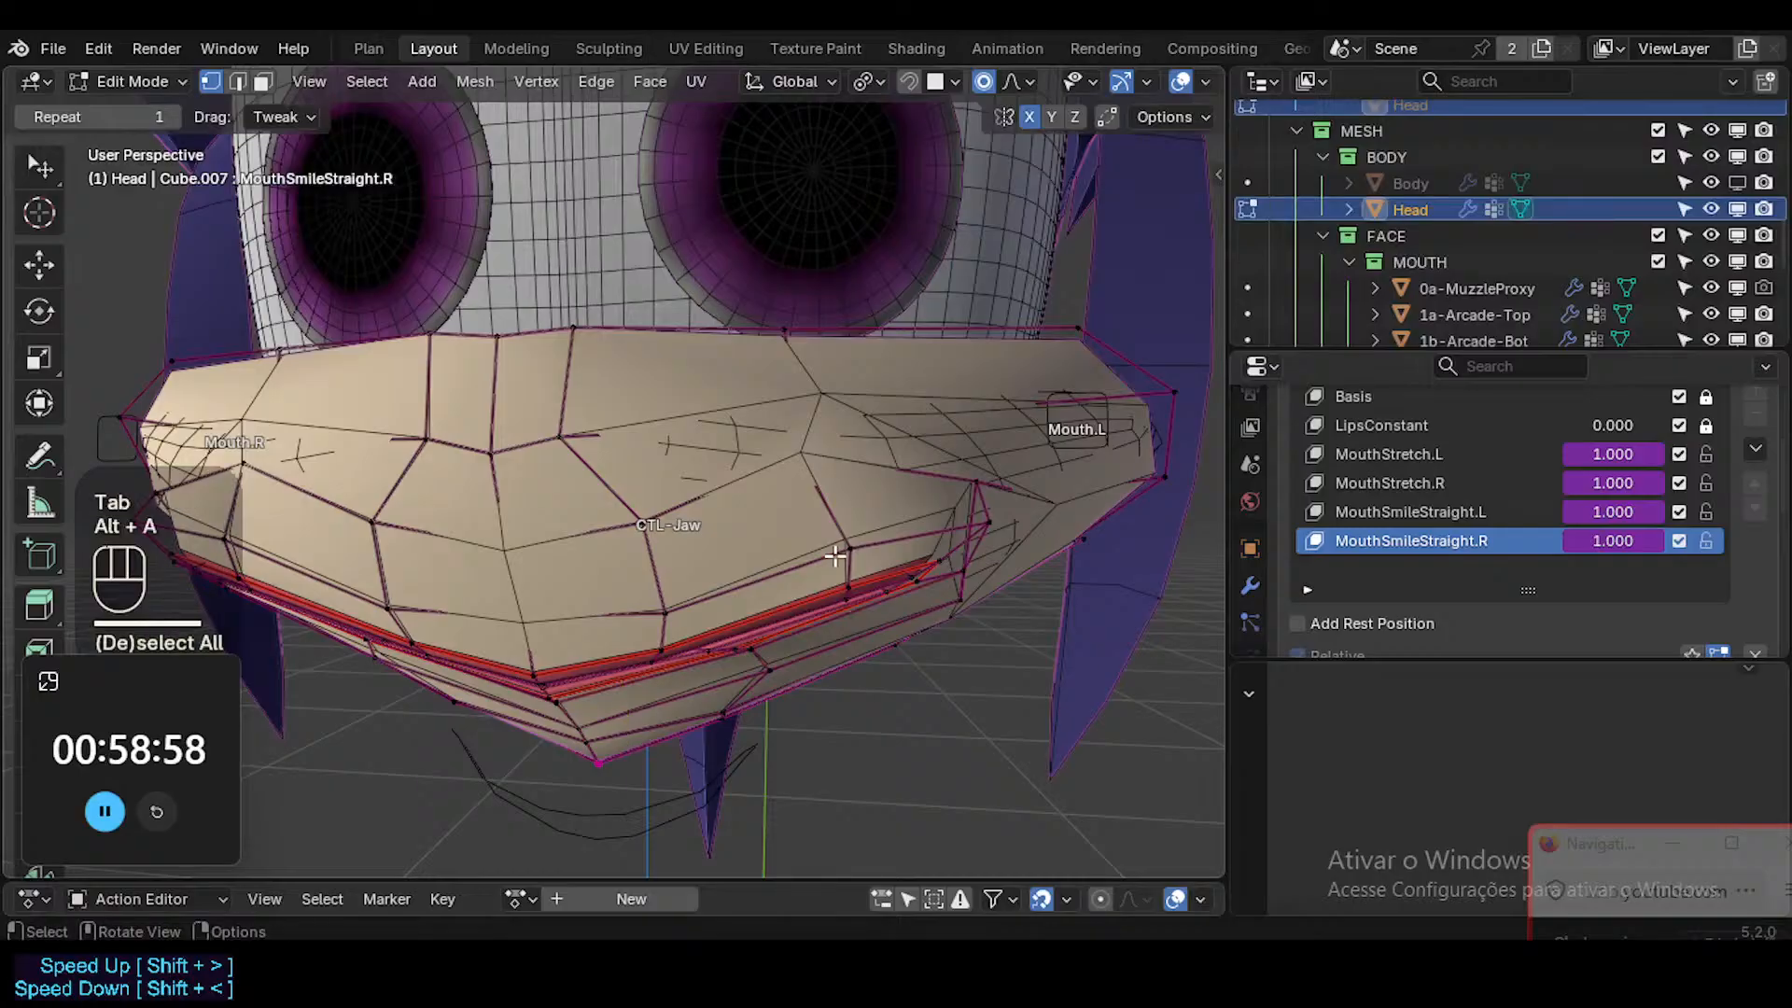
pyautogui.press('2')
pyautogui.keyDown('alt'); pyautogui.keyDown('shift'); pyautogui.click(826, 558); pyautogui.keyUp('shift'); pyautogui.keyUp('alt')
pyautogui.moveTo(826, 558); pyautogui.dragTo(788, 491, button='middle')
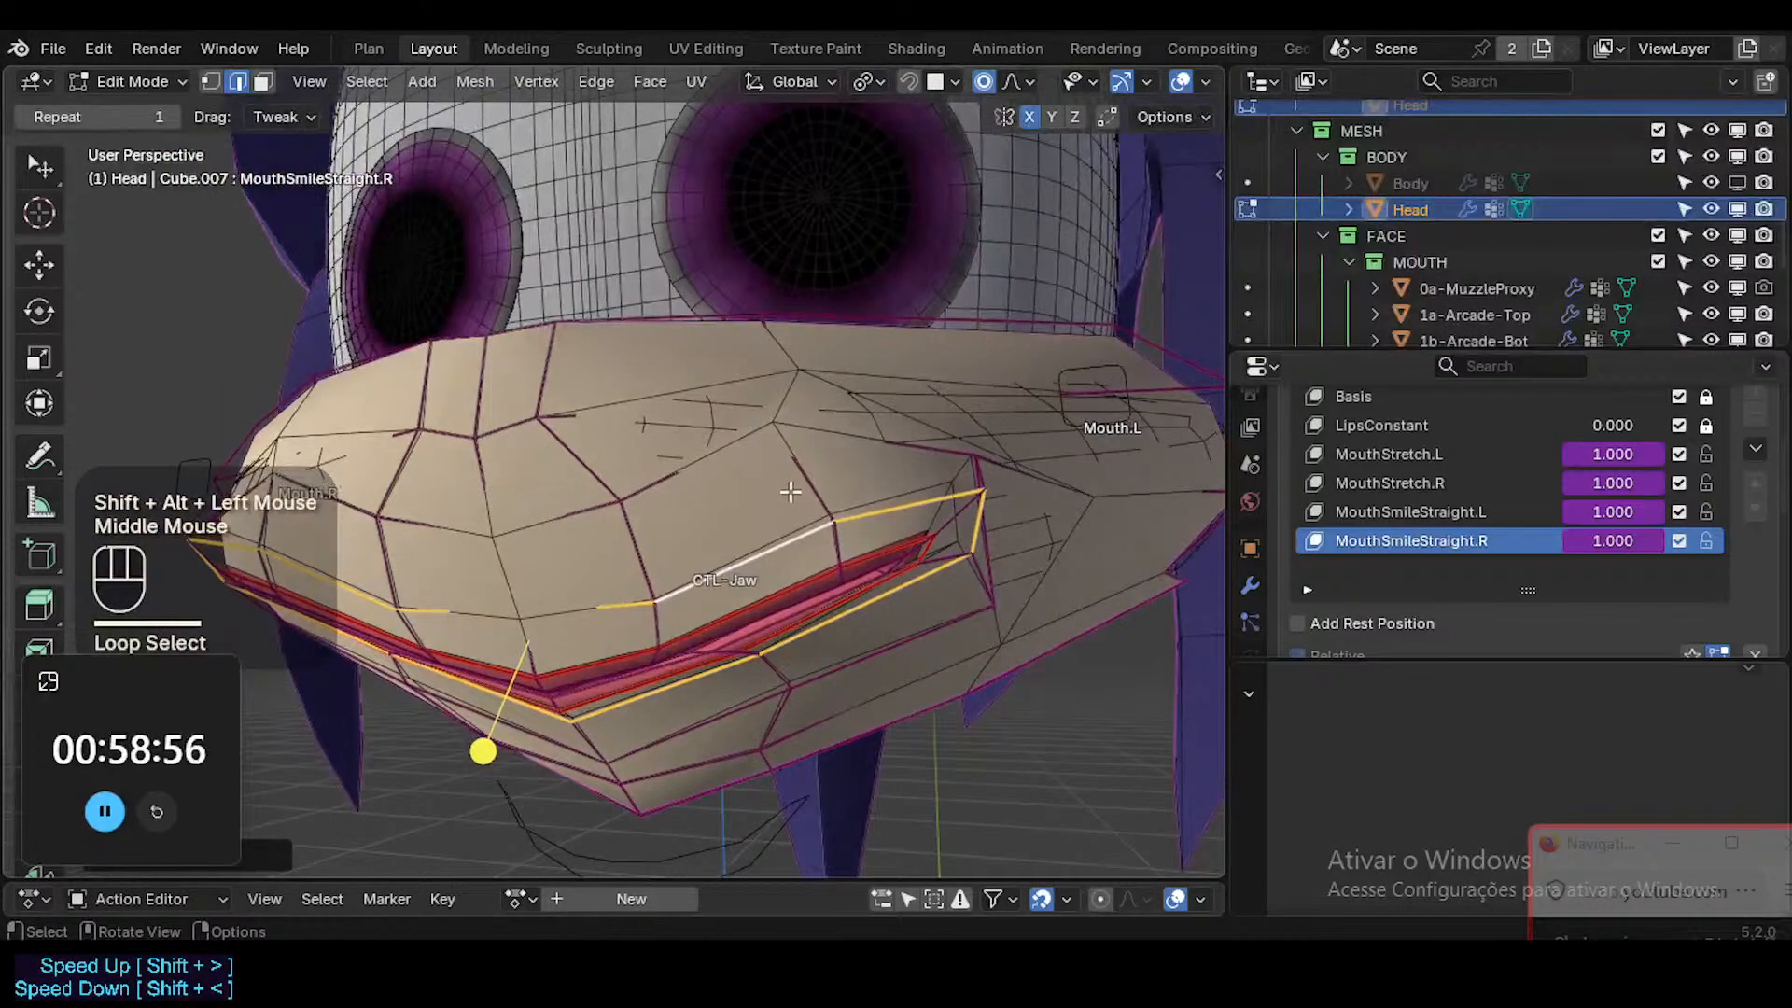
# Weight Paint with vertex selection masking, setting the selected loop's weight in the ?MOD-Shrinkwrap-Muzzle group to 0.97.
pyautogui.hotkey('ctrl', 'Tab')
pyautogui.press('1')
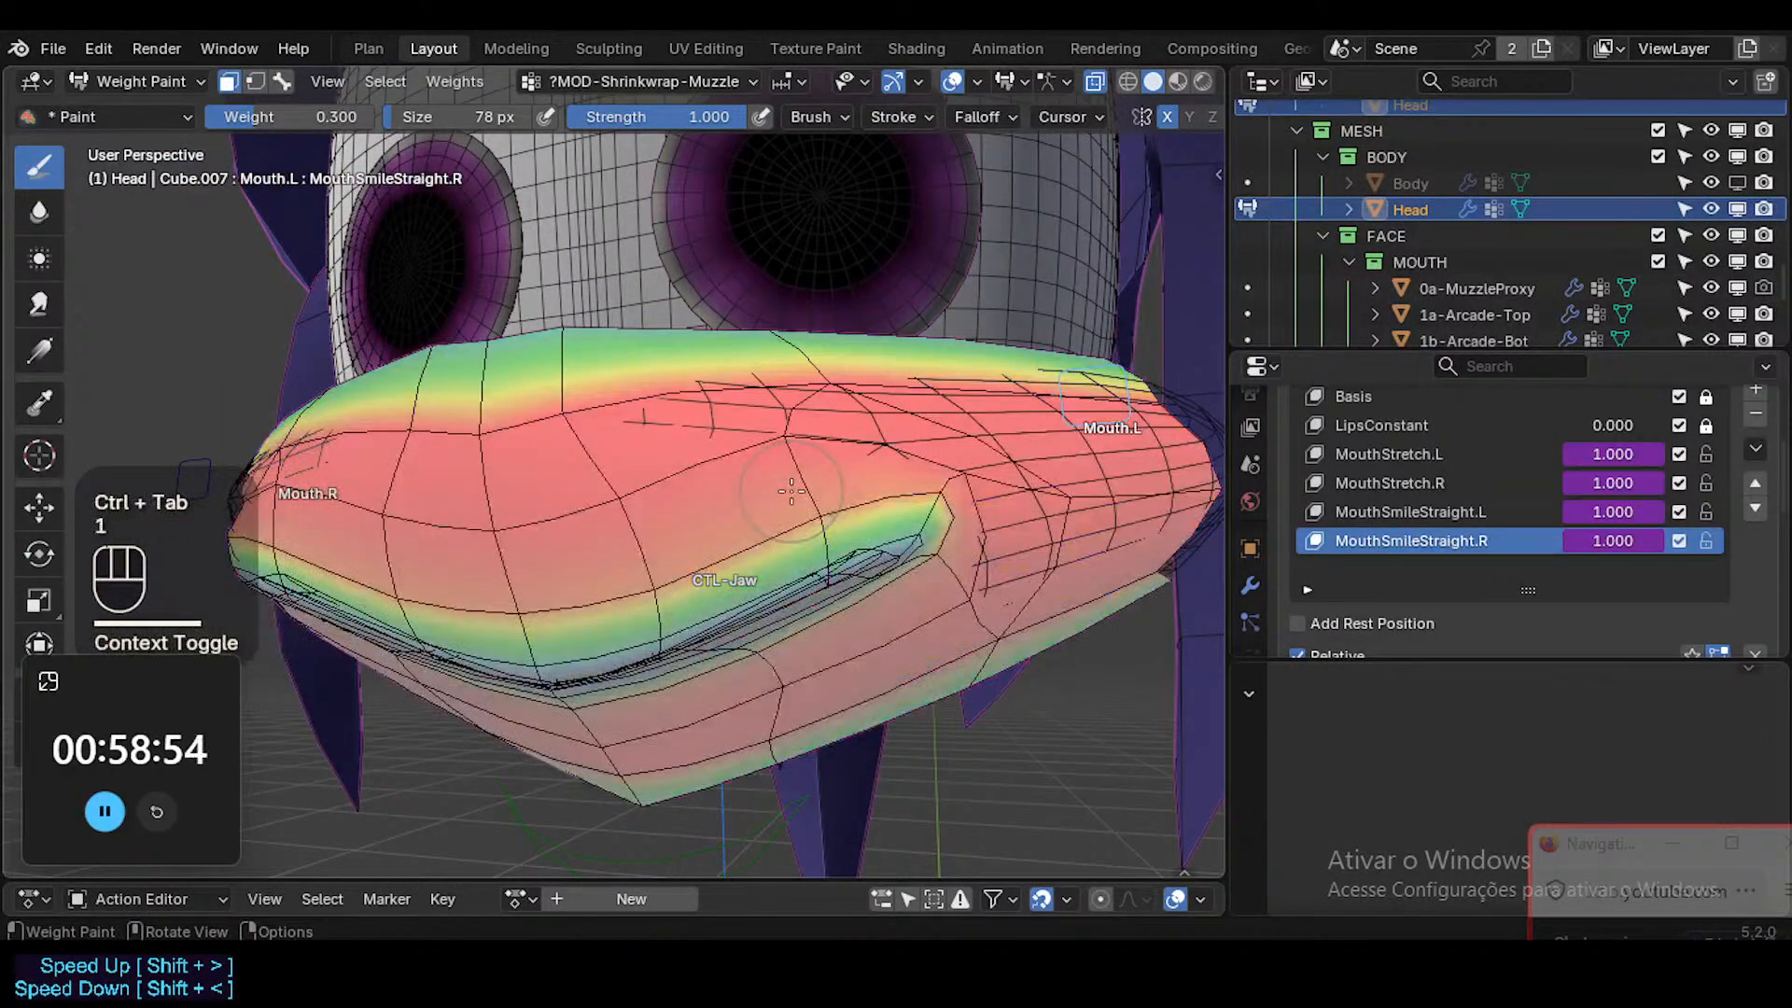
pyautogui.rightClick(791, 490)
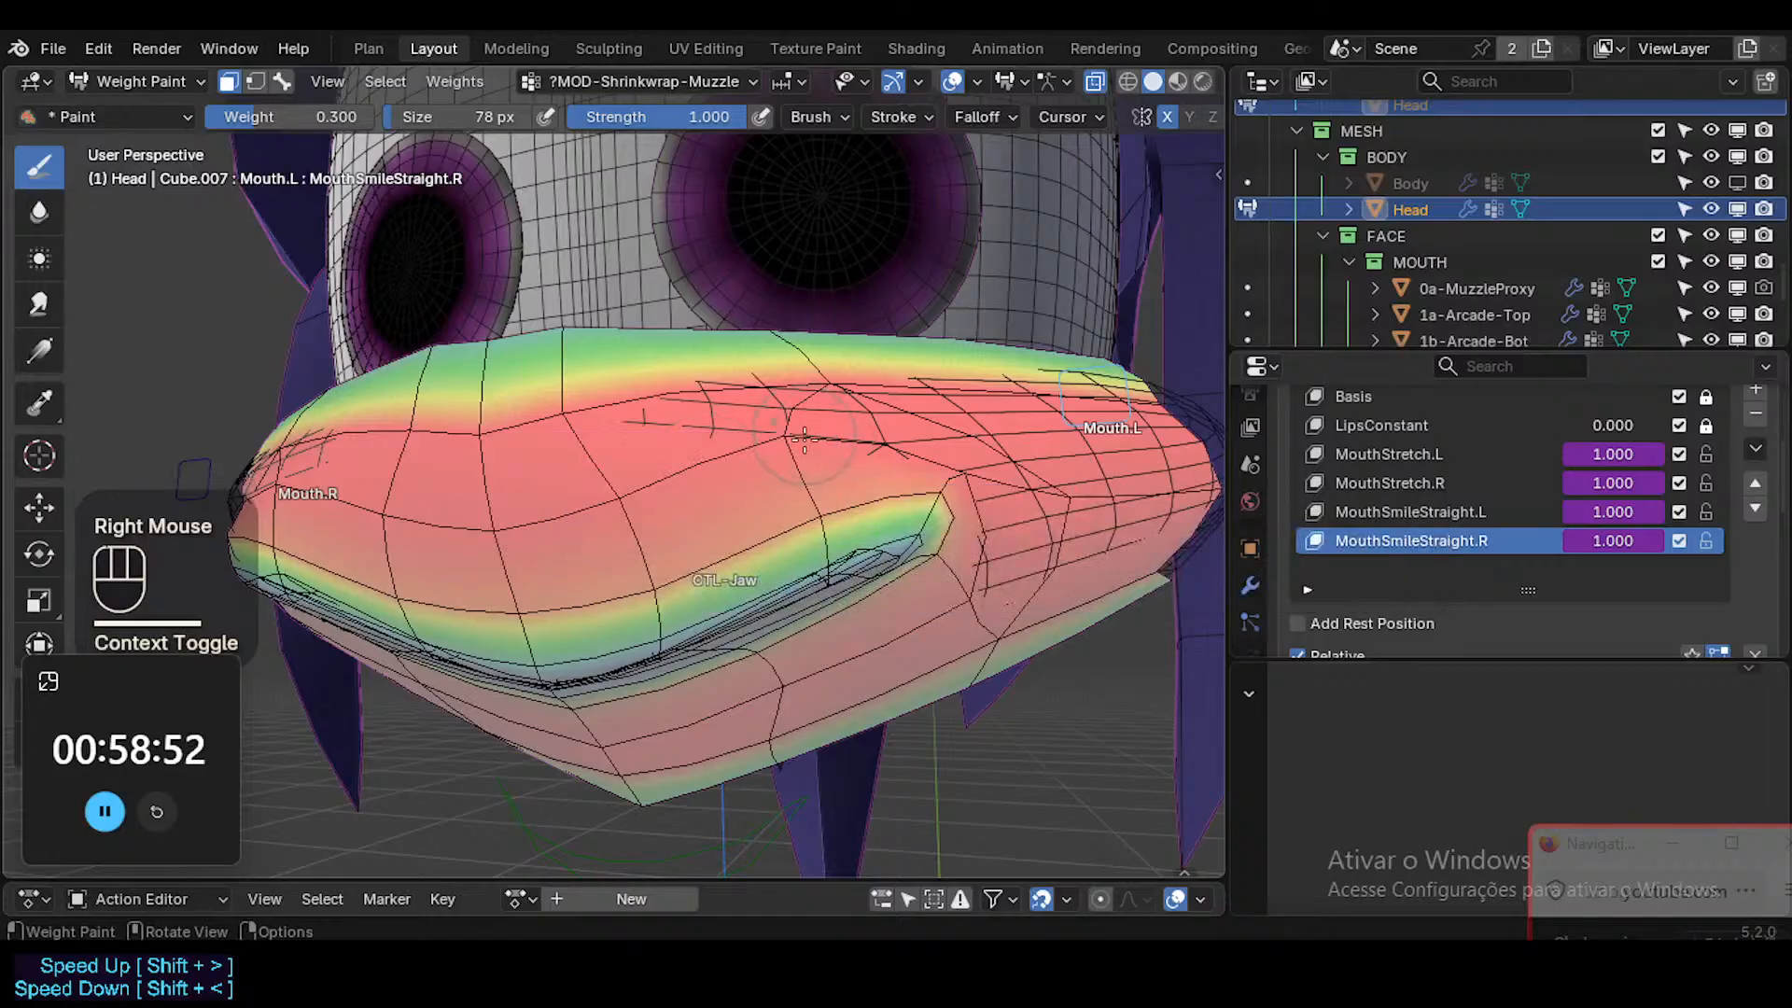
pyautogui.press('1')
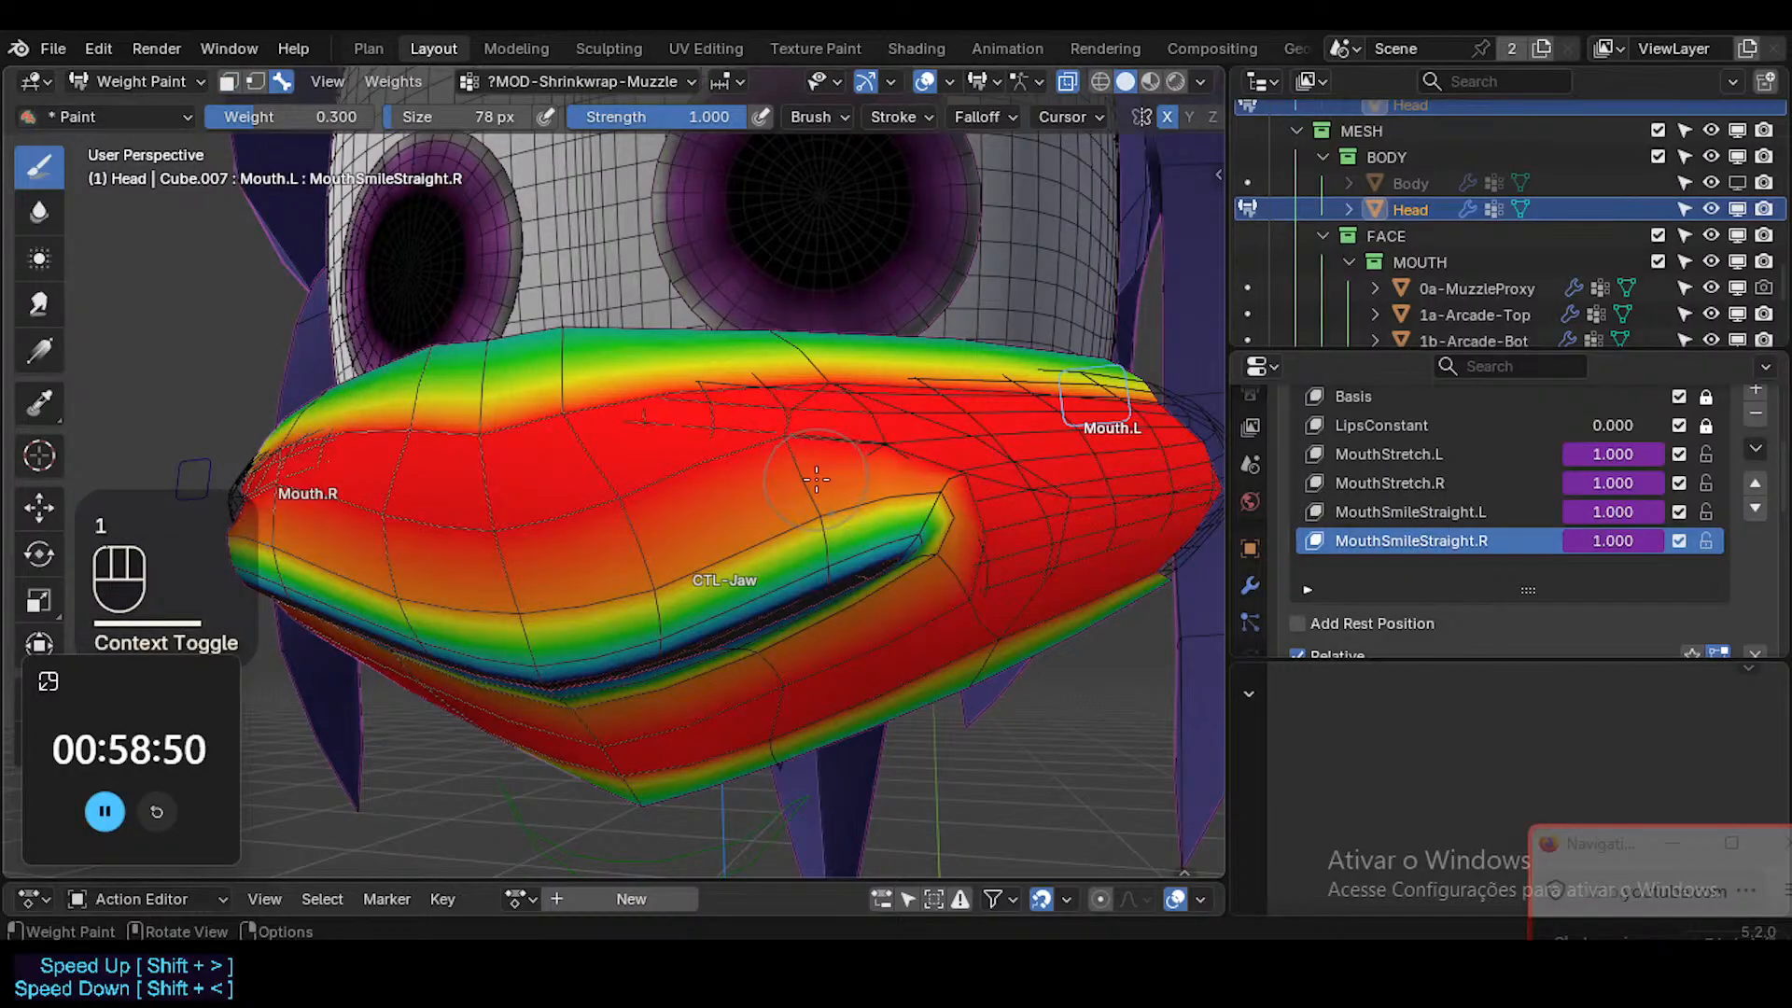
pyautogui.press('2')
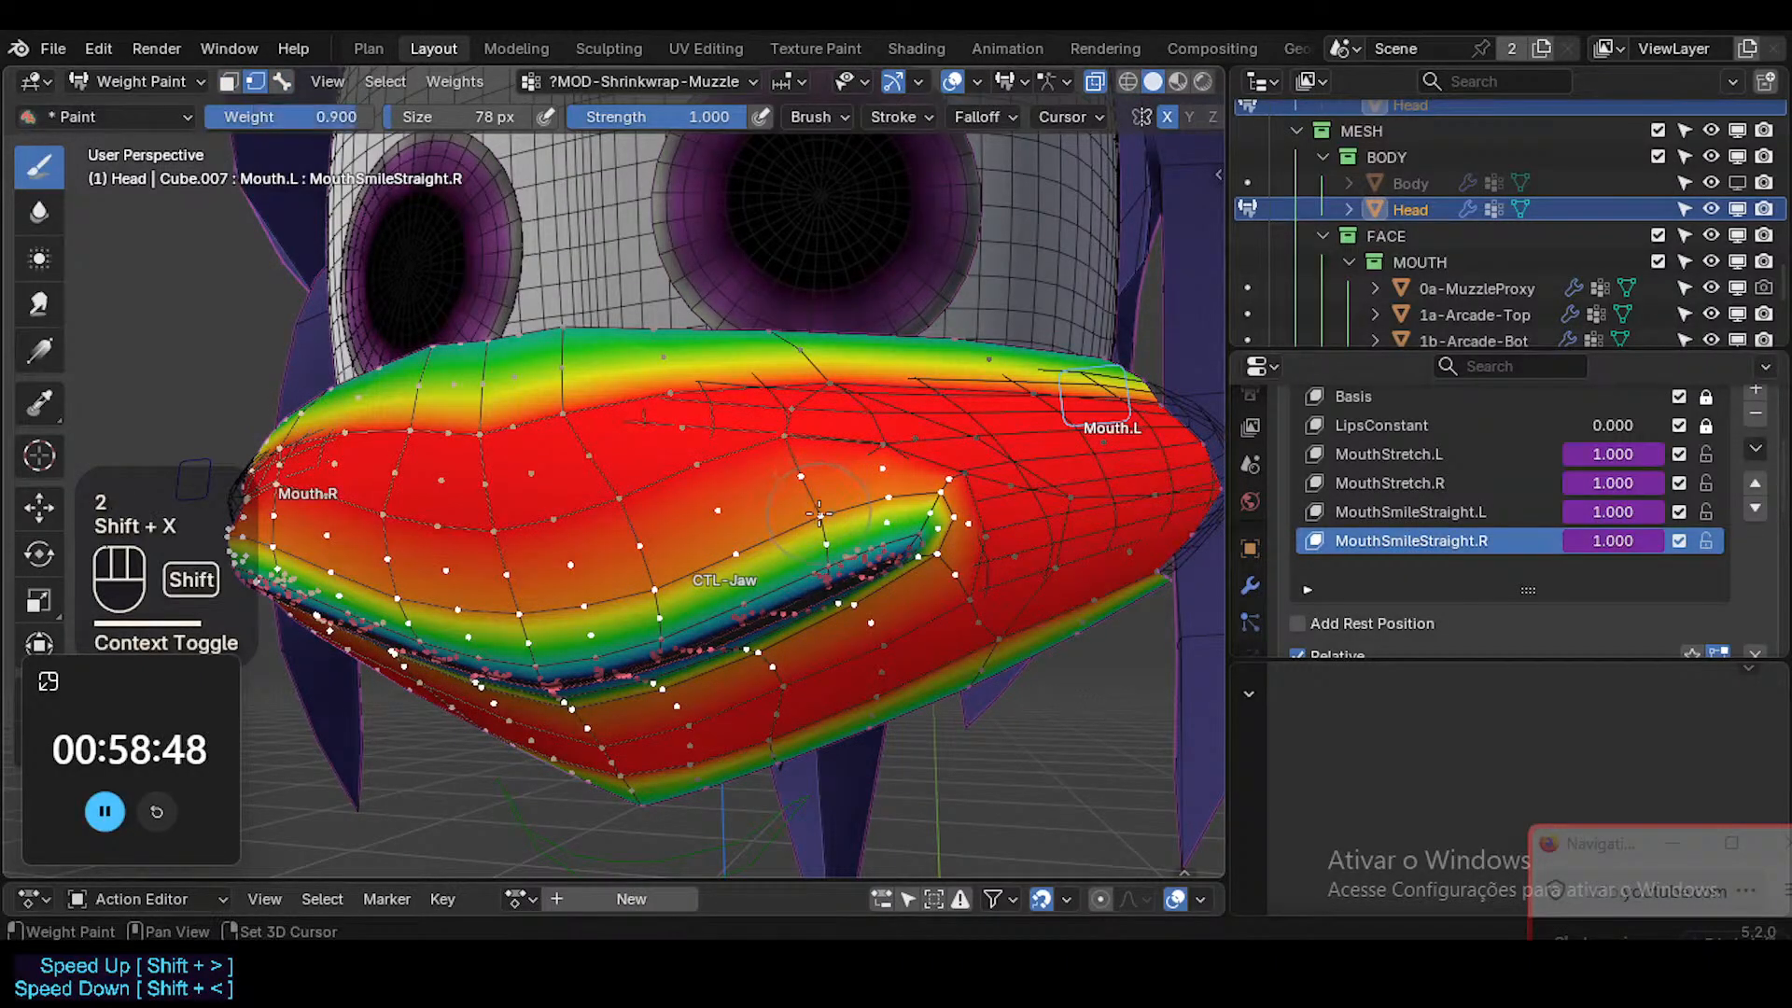
pyautogui.rightClick(816, 512)
pyautogui.click(793, 481)
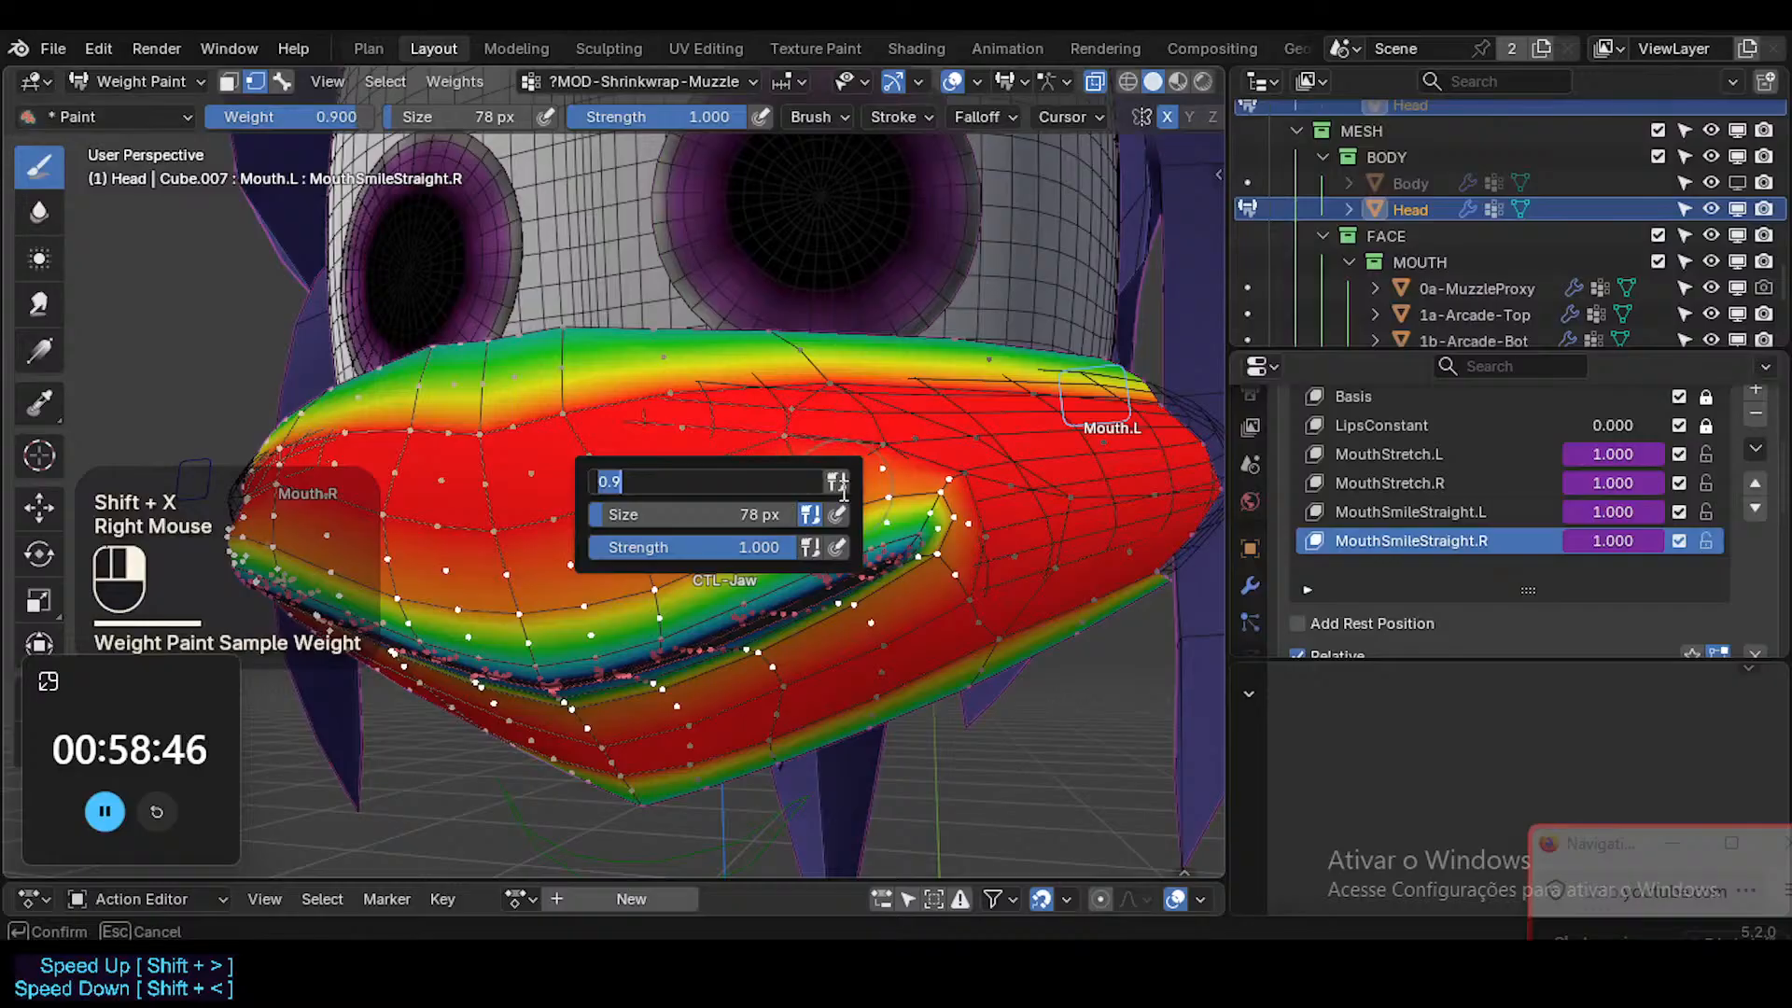
pyautogui.write('0')
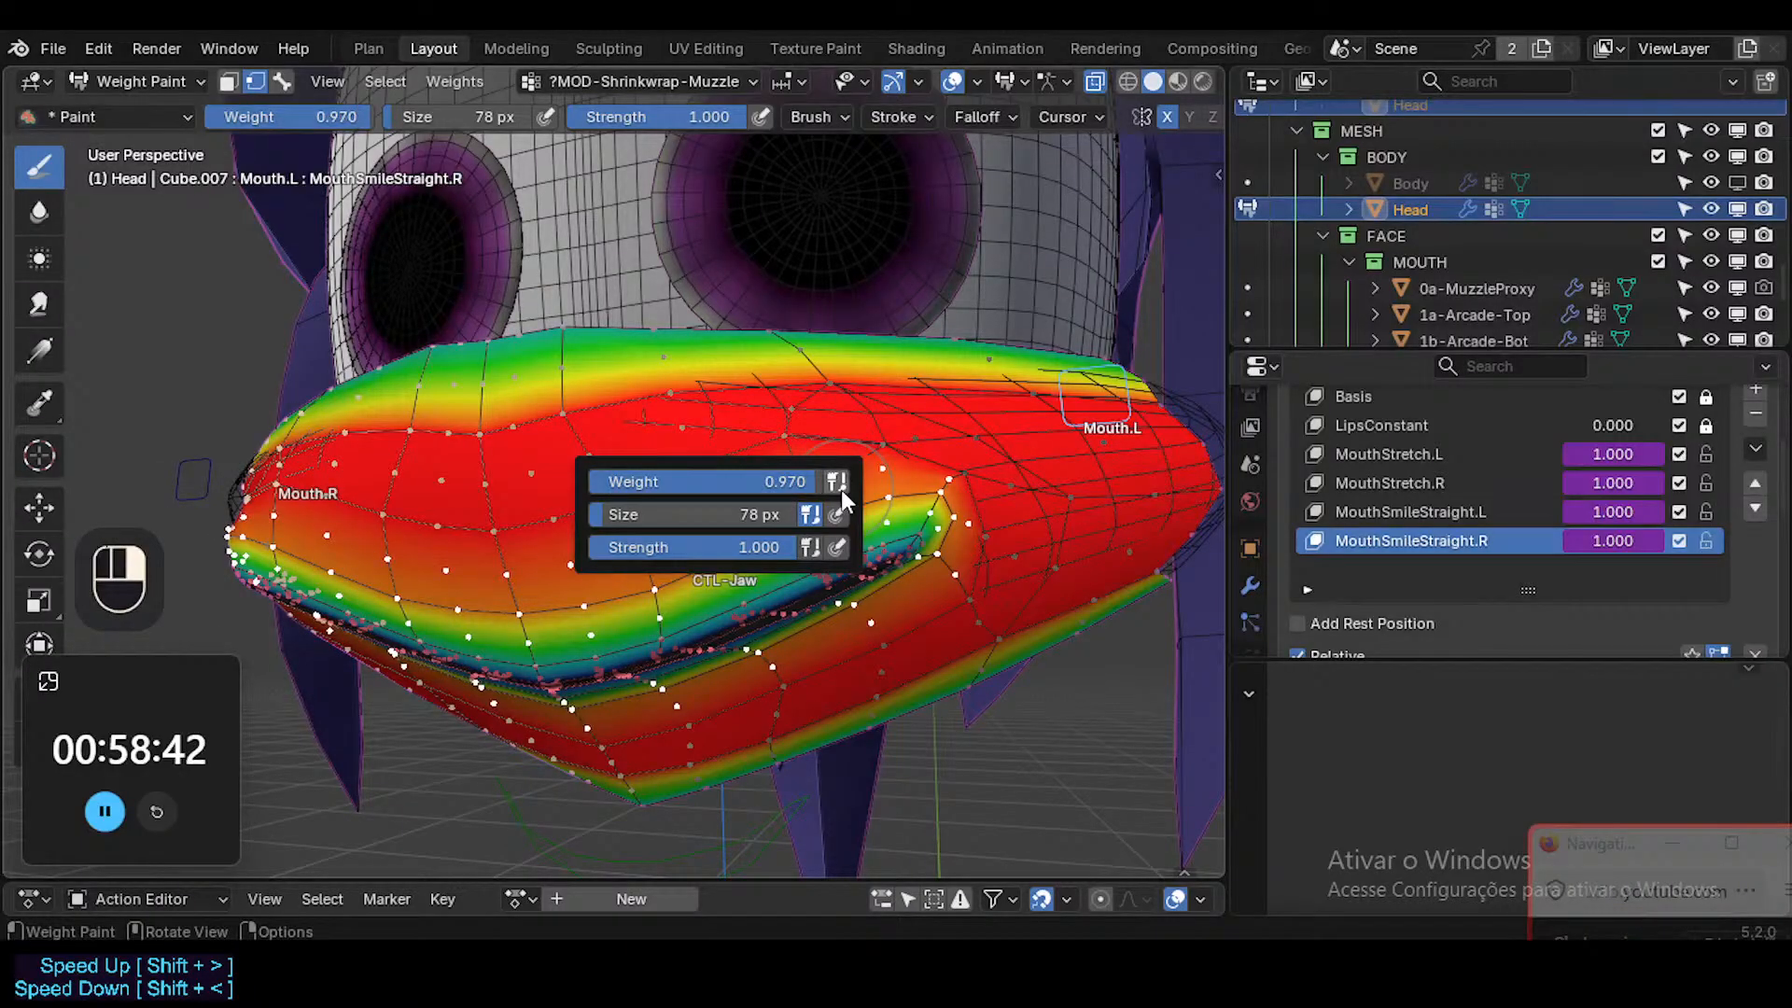
pyautogui.hotkey('ctrl', 'v')
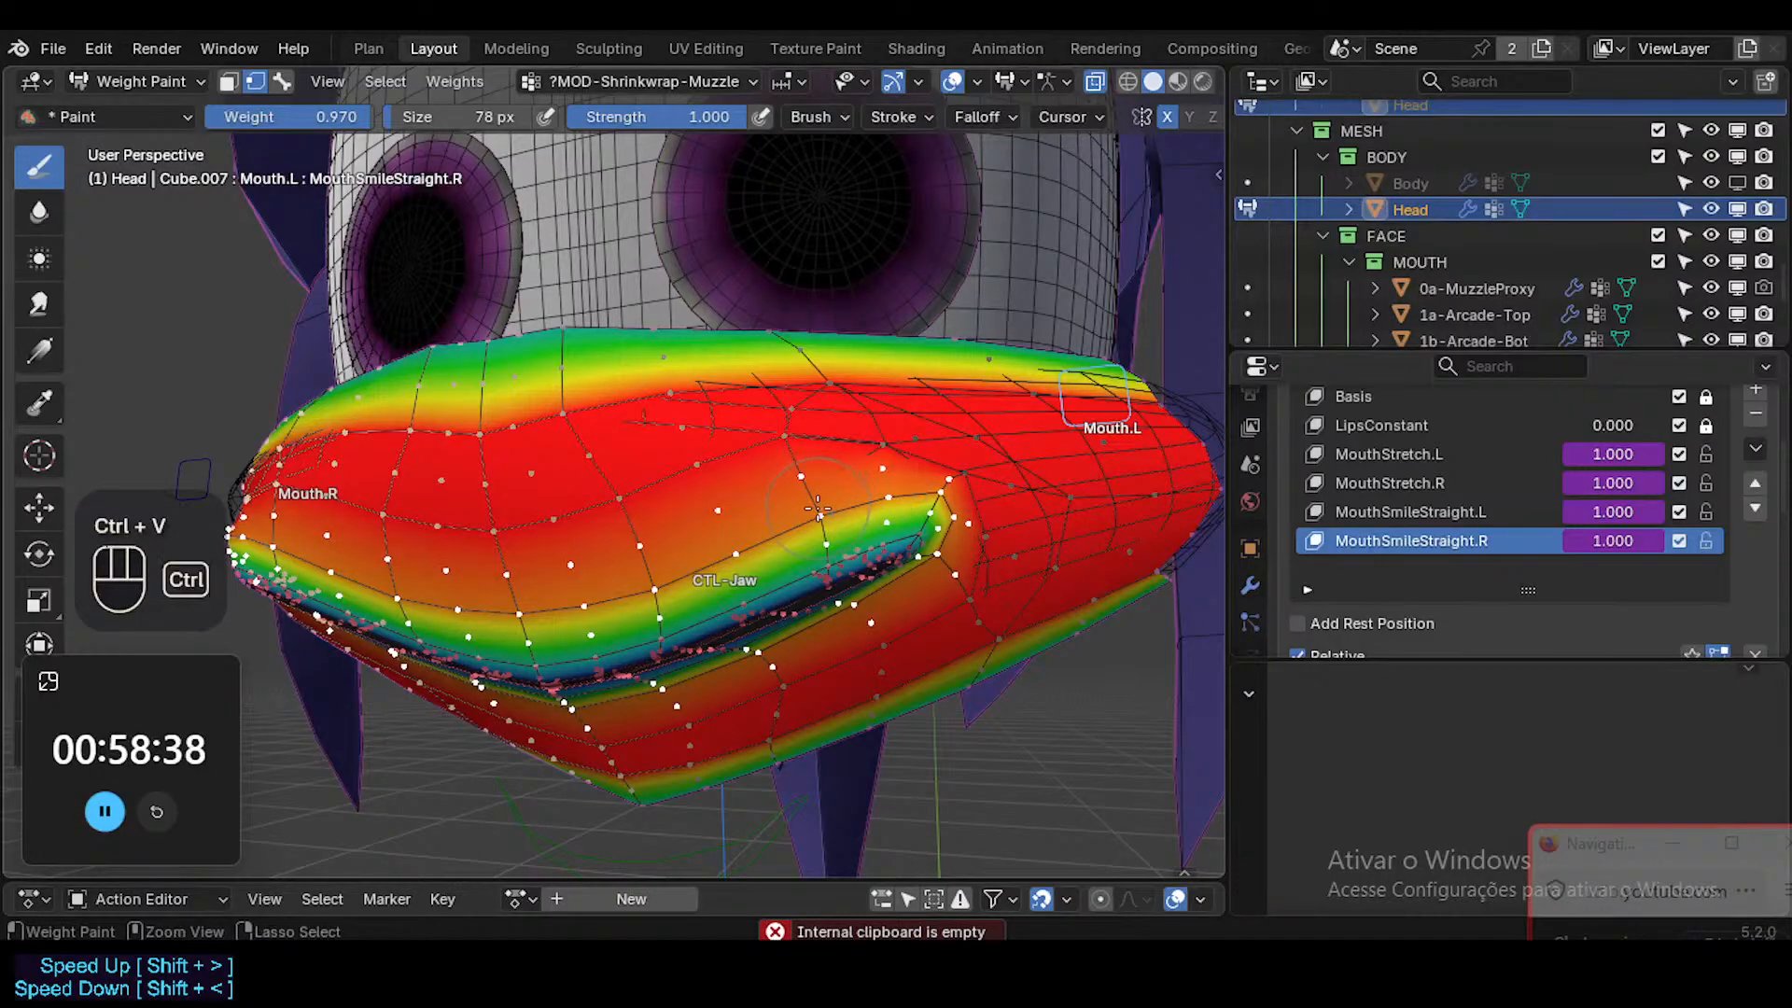
pyautogui.hotkey('ctrl', 'x')
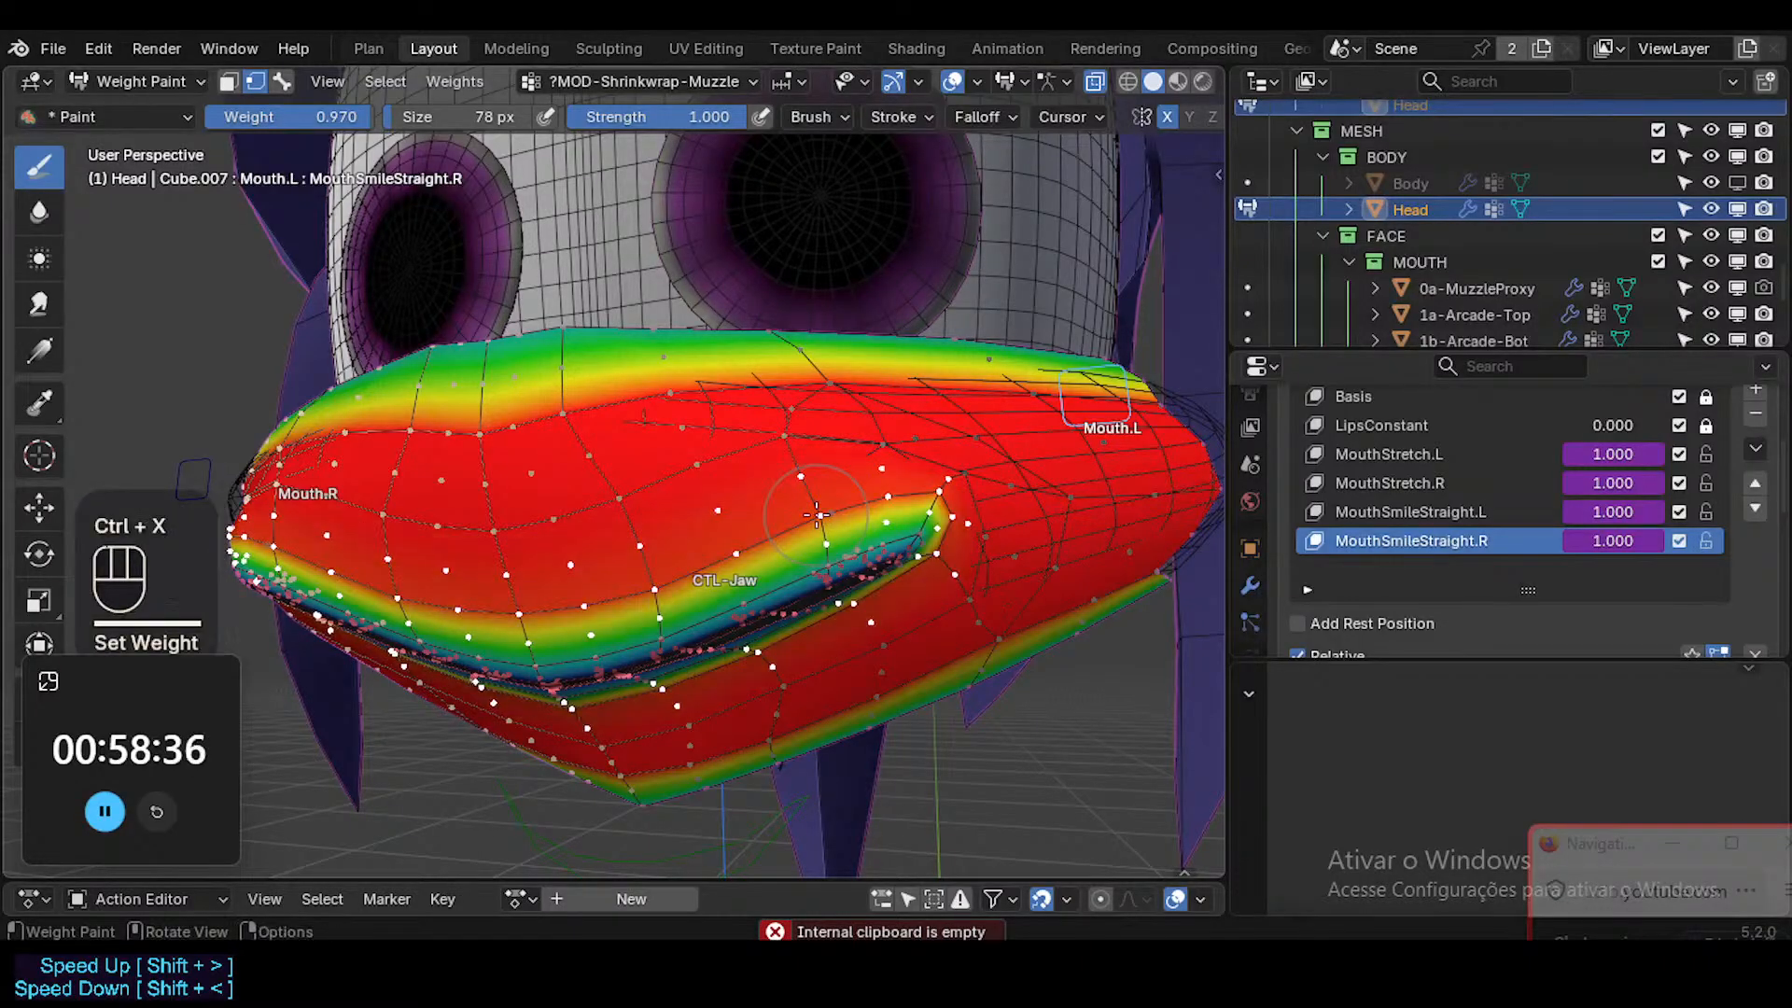
# Return to Object Mode and examine the smile's lip corners from both sides with overlays toggled off.
pyautogui.hotkey('ctrl', 'Tab')
pyautogui.press('o')
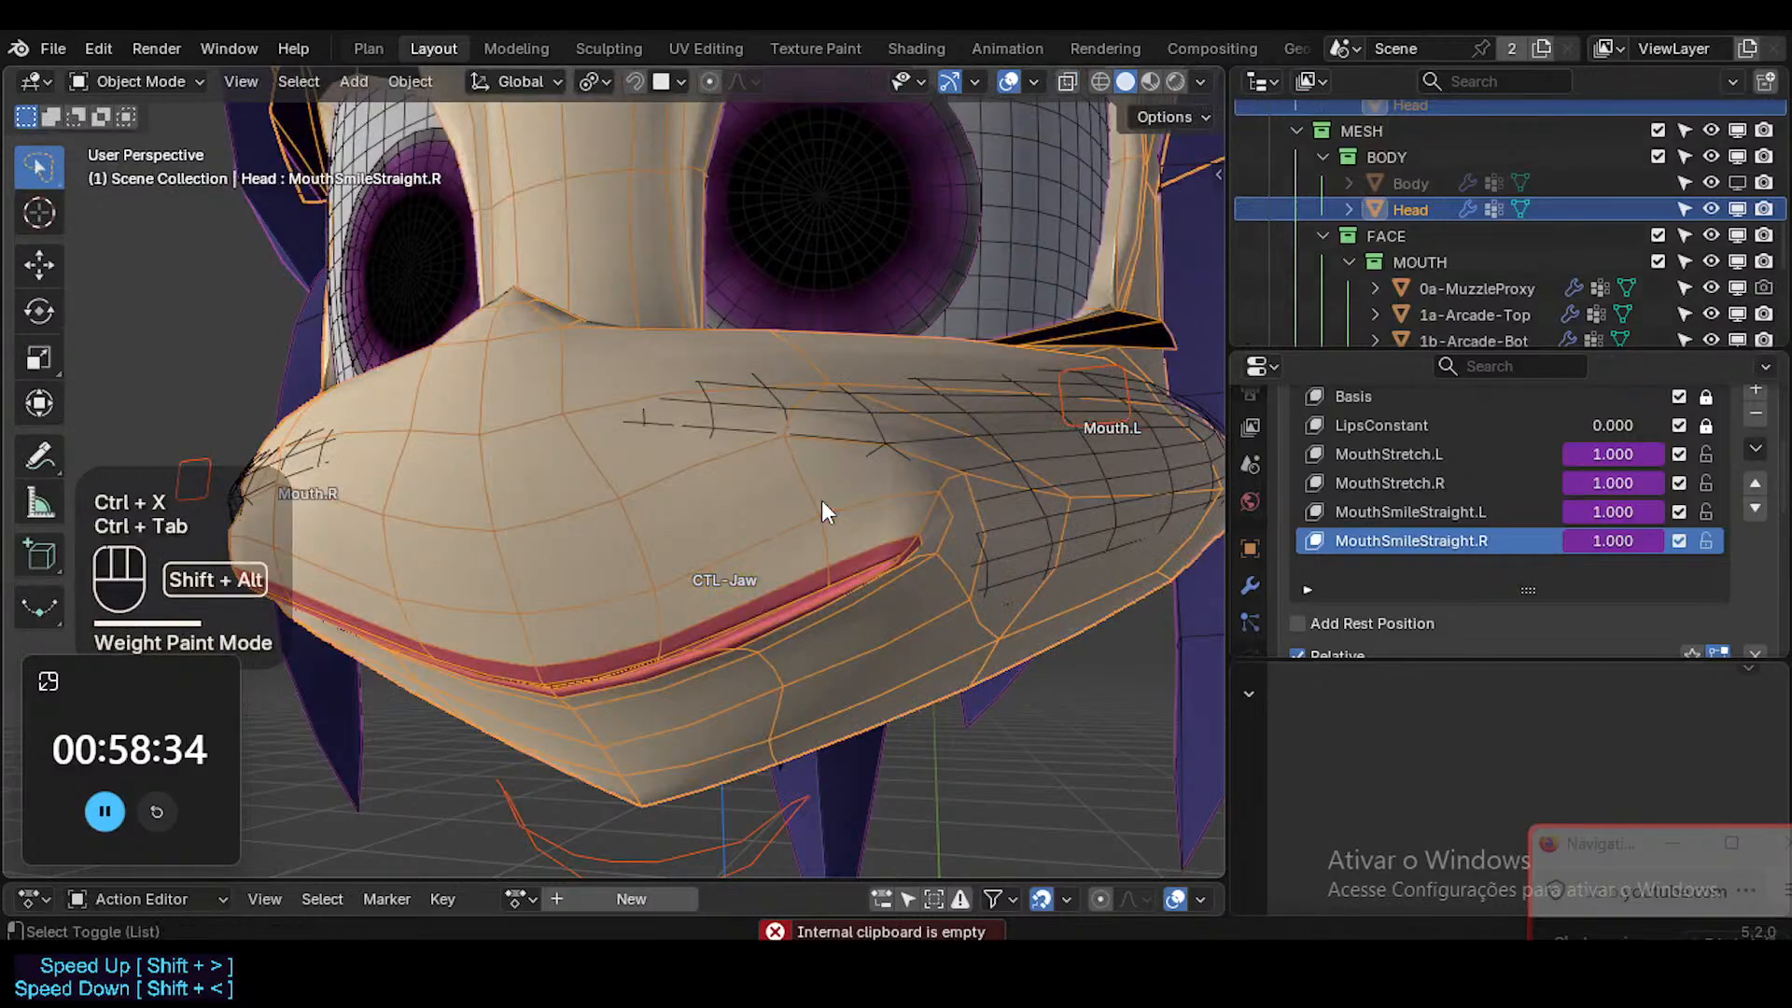
pyautogui.hotkey('shift', 'alt', 'z')
pyautogui.moveTo(830, 536)
pyautogui.mouseDown(button='middle')
pyautogui.moveTo(499, 636)
pyautogui.moveTo(534, 698)
pyautogui.moveTo(1077, 552)
pyautogui.moveTo(1160, 613)
pyautogui.mouseUp(button='middle')
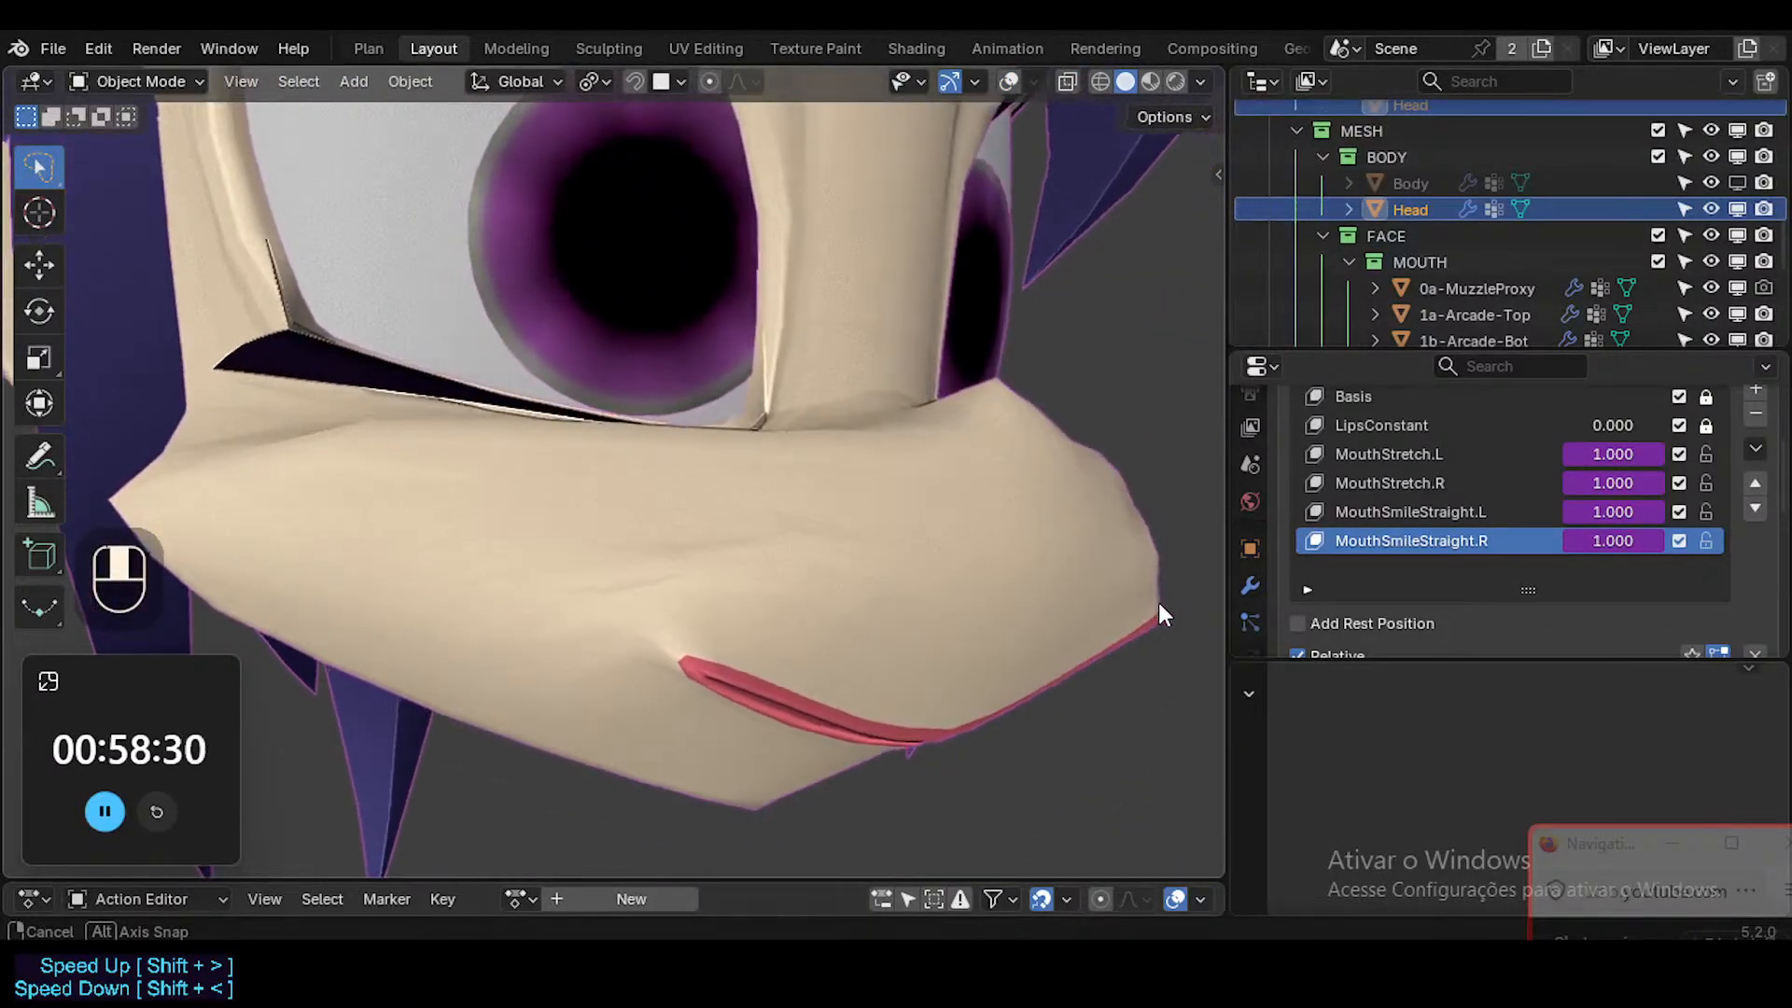
pyautogui.moveTo(827, 724); pyautogui.dragTo(798, 596, button='middle')
pyautogui.hotkey('shift', 'alt', 'z')
pyautogui.hotkey('shift', 'alt', 'z')
pyautogui.hotkey('shift', 'alt', 'z')
# Select only the Head mesh's edge loop where the skin meets the lips, using vertex selection.
pyautogui.press('Tab')
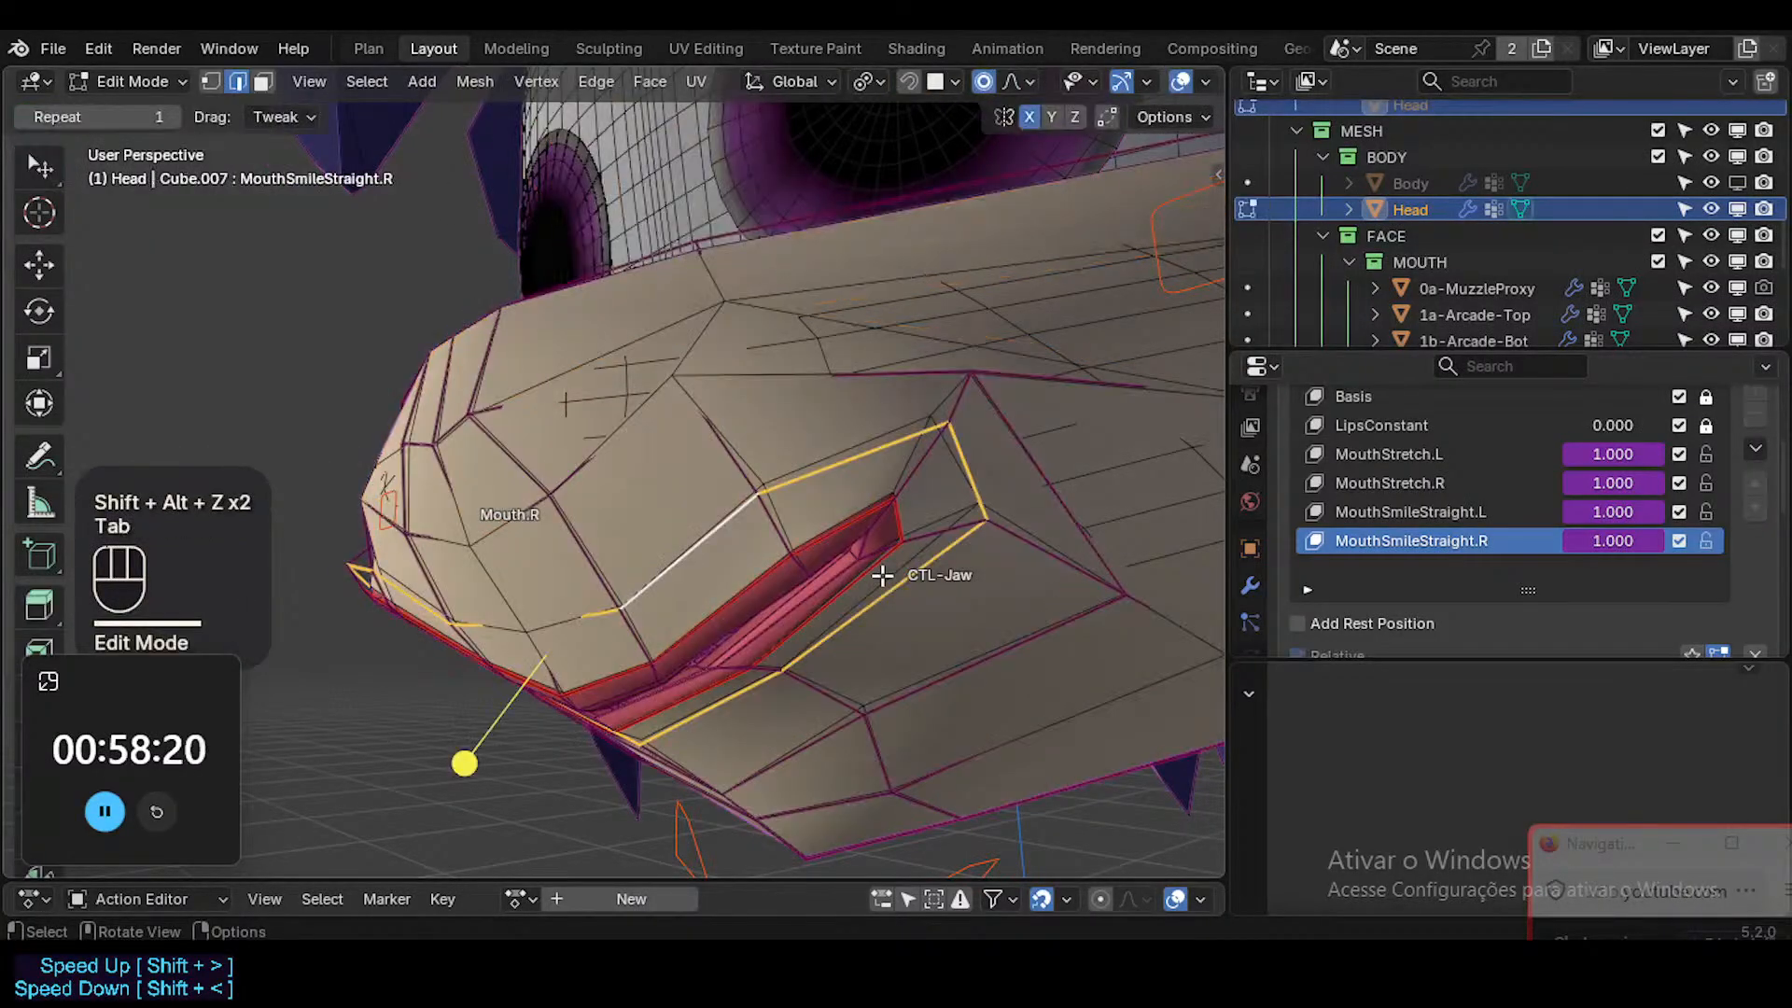
pyautogui.hotkey('alt', 'a')
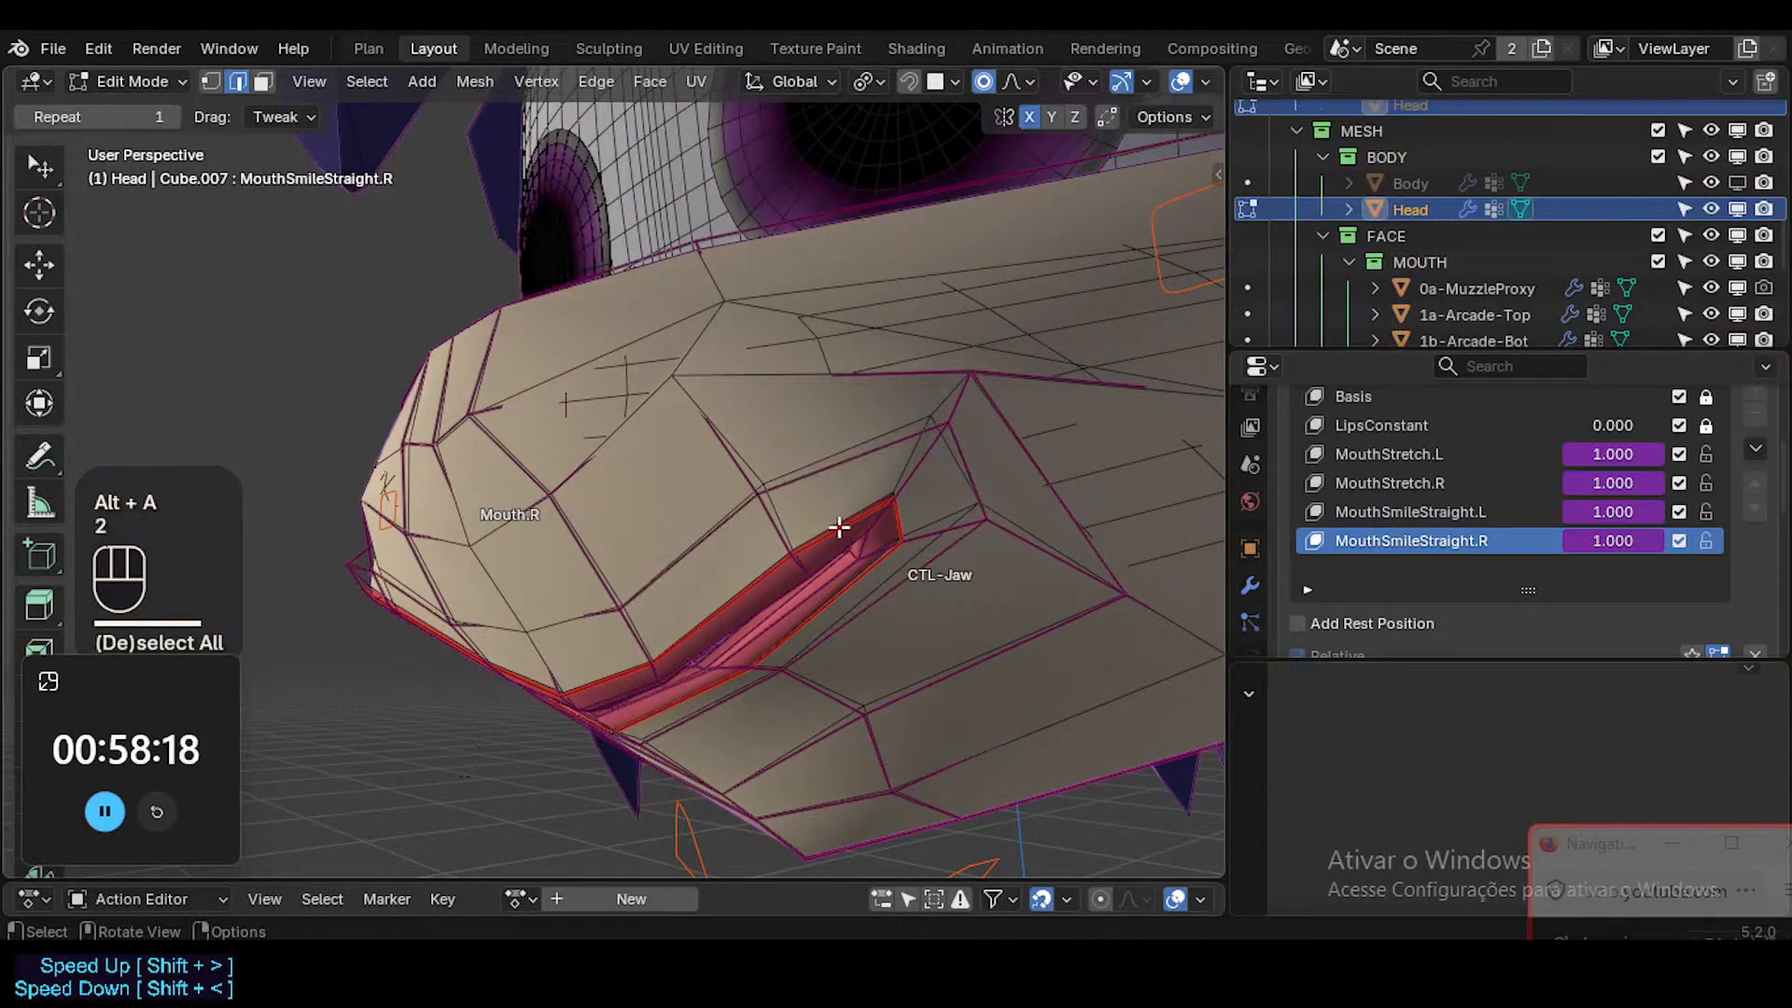
pyautogui.keyDown('alt'); pyautogui.keyDown('shift'); pyautogui.click(839, 527); pyautogui.keyUp('shift'); pyautogui.keyUp('alt')
pyautogui.press('1')
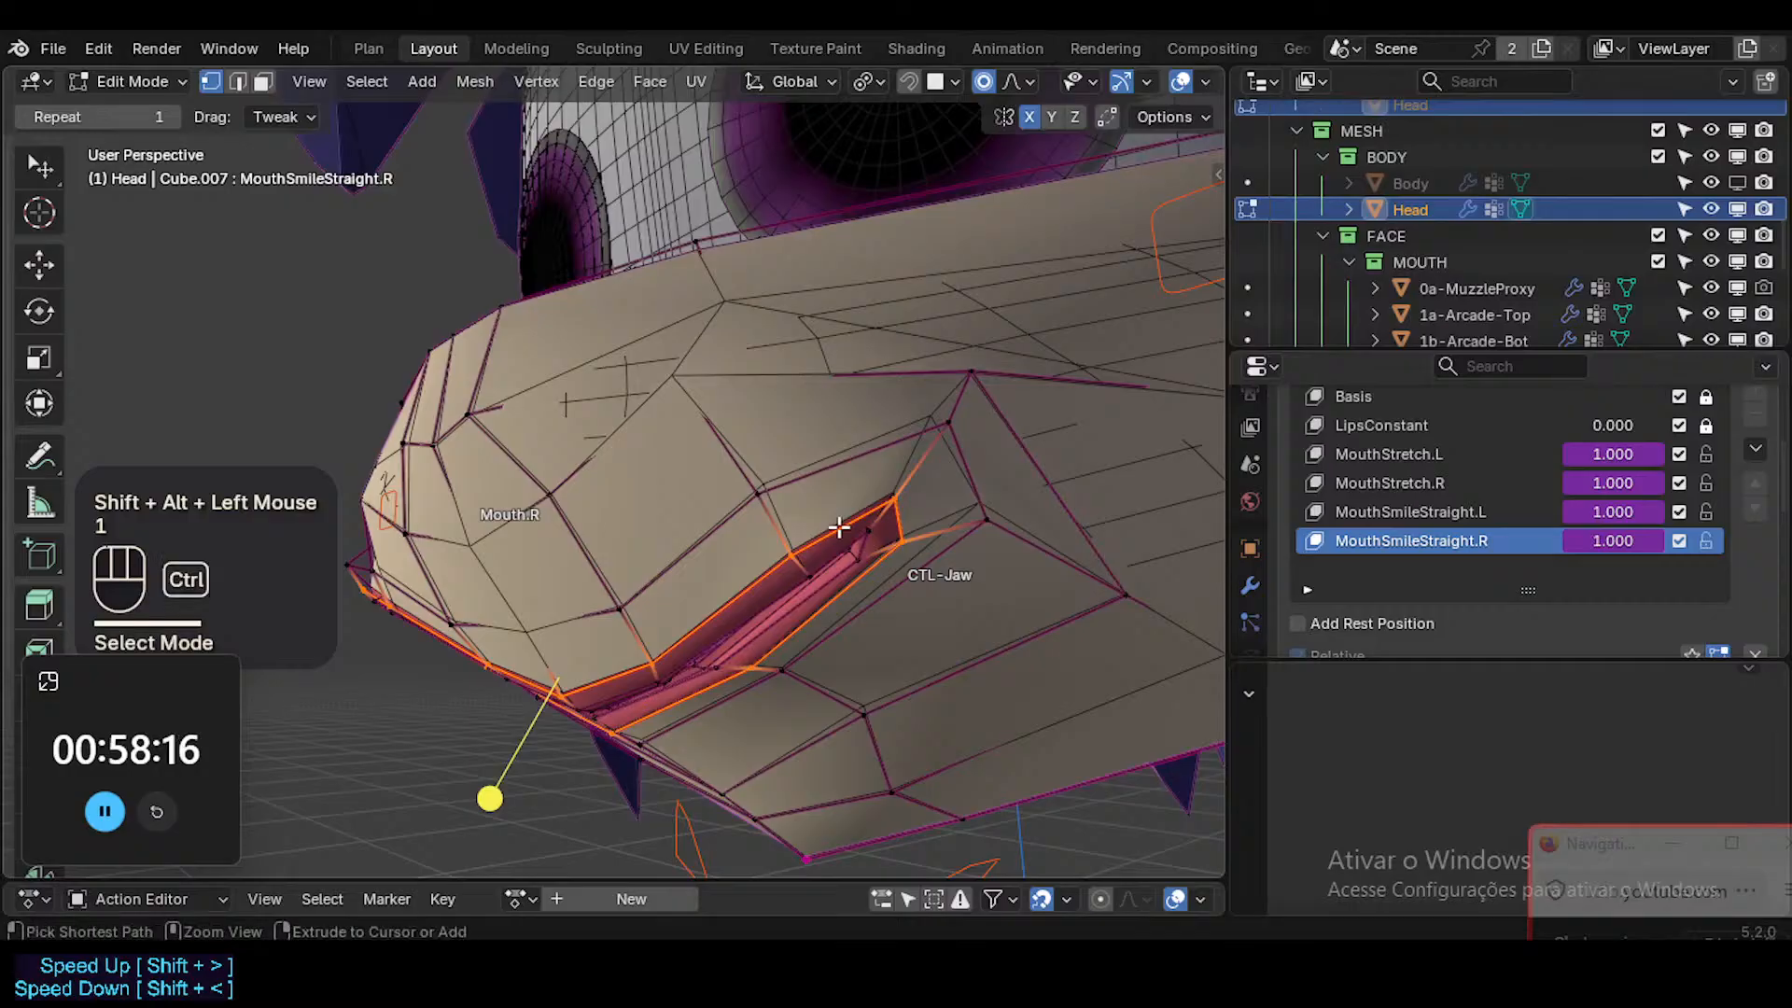
# Set the selected lip-border vertices' weight in the ?MOD-Shrinkwrap-Muzzle group to 0.5 in Weight Paint mode.
pyautogui.hotkey('ctrl', 'Tab')
pyautogui.click(833, 516)
pyautogui.moveTo(833, 516); pyautogui.dragTo(868, 492, button='middle')
pyautogui.hotkey('shift', 'x')
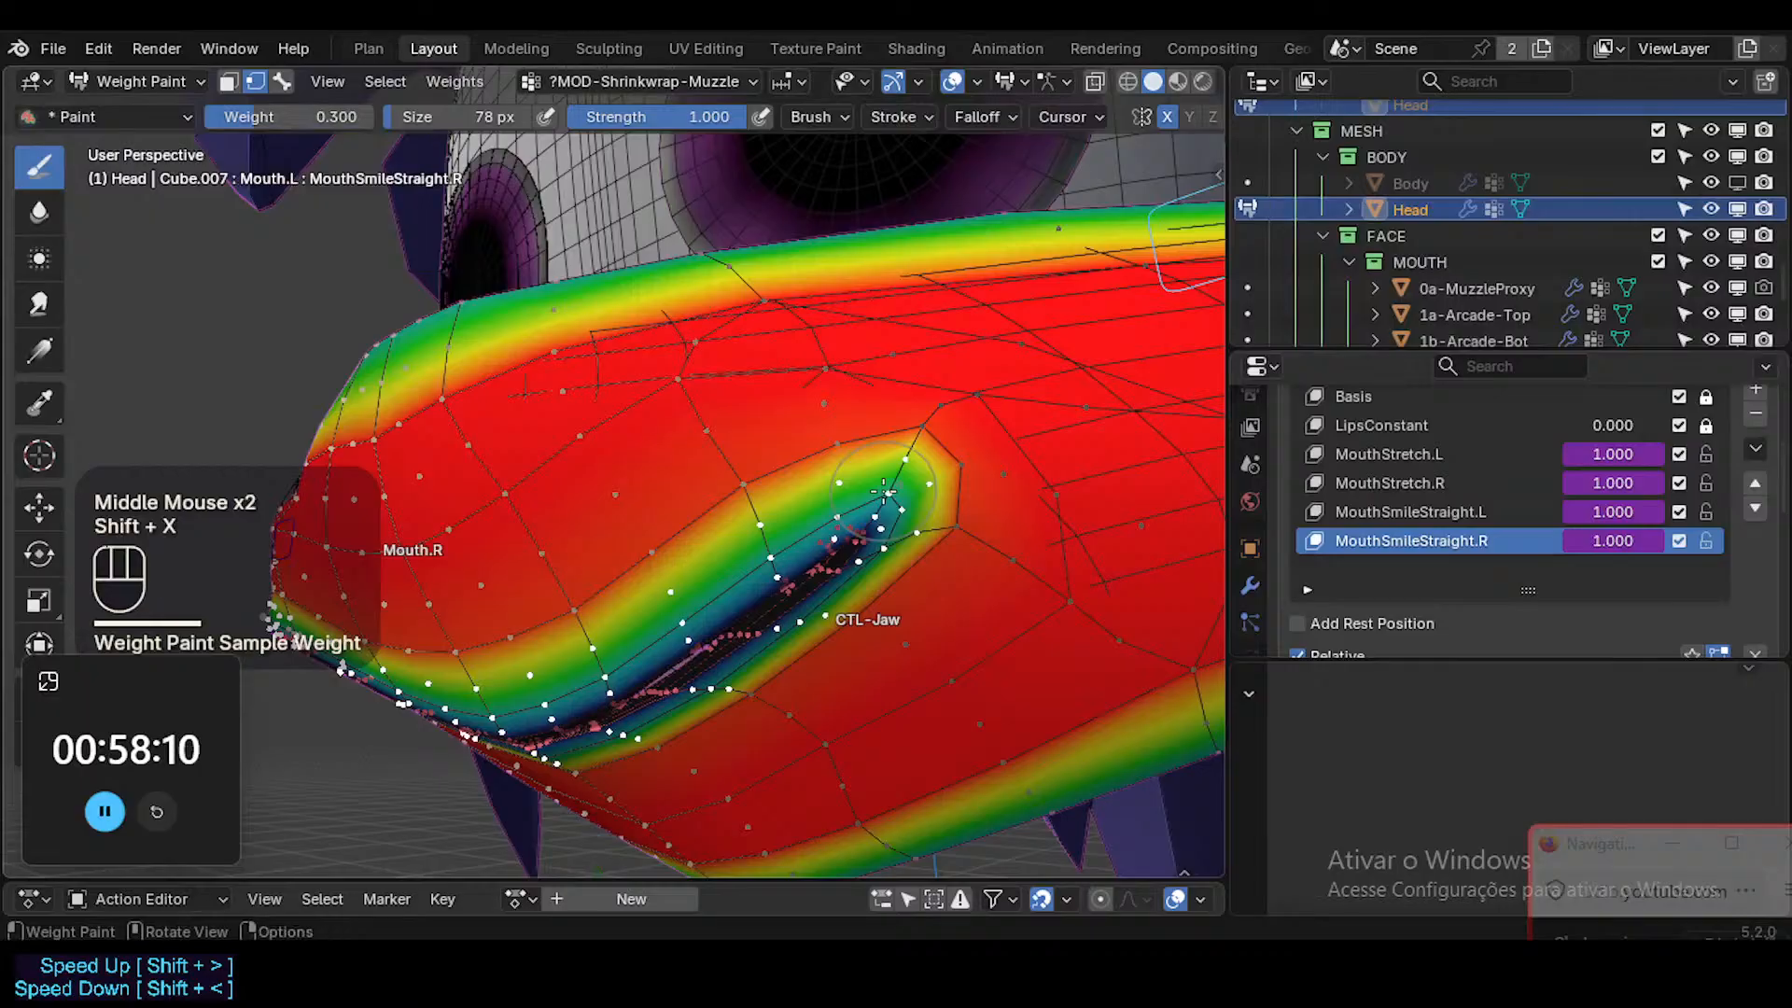
pyautogui.rightClick(882, 489)
pyautogui.click(821, 458)
pyautogui.write('0.')
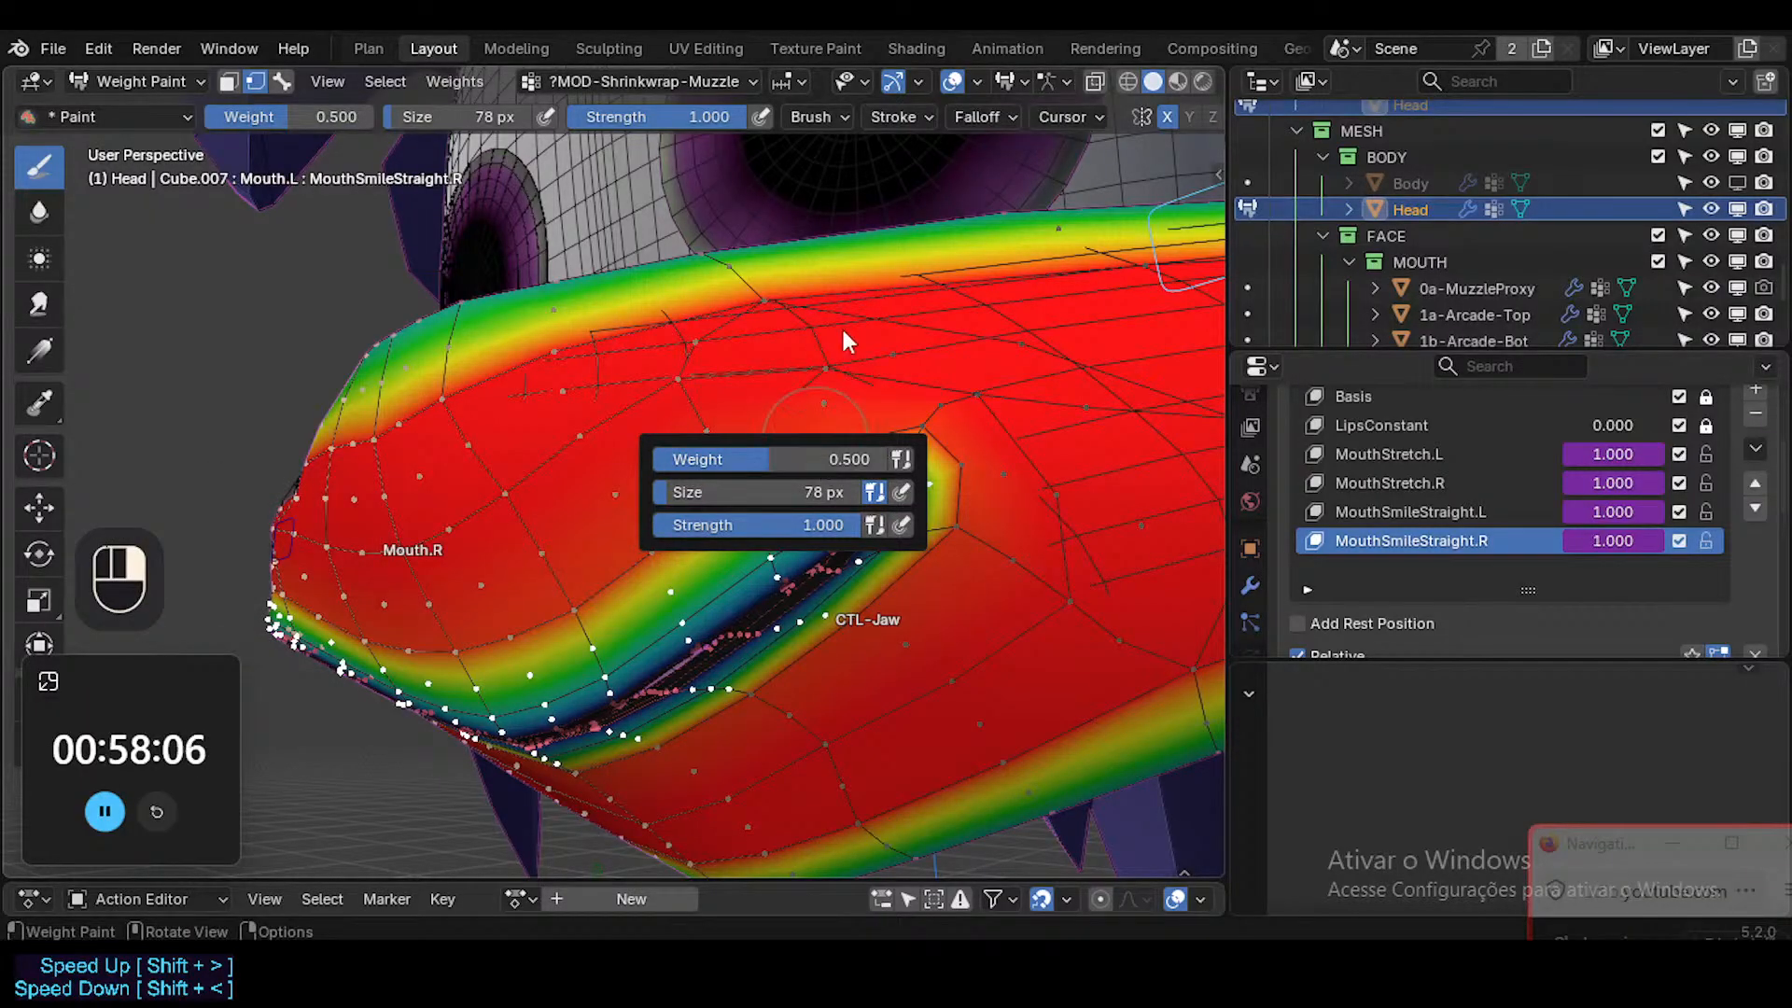
pyautogui.hotkey('ctrl', 'x')
# Return to Object Mode and examine the smiling muzzle from the front and sides, with and without overlays.
pyautogui.hotkey('ctrl', 'Tab')
pyautogui.hotkey('shift', 'alt', 'z')
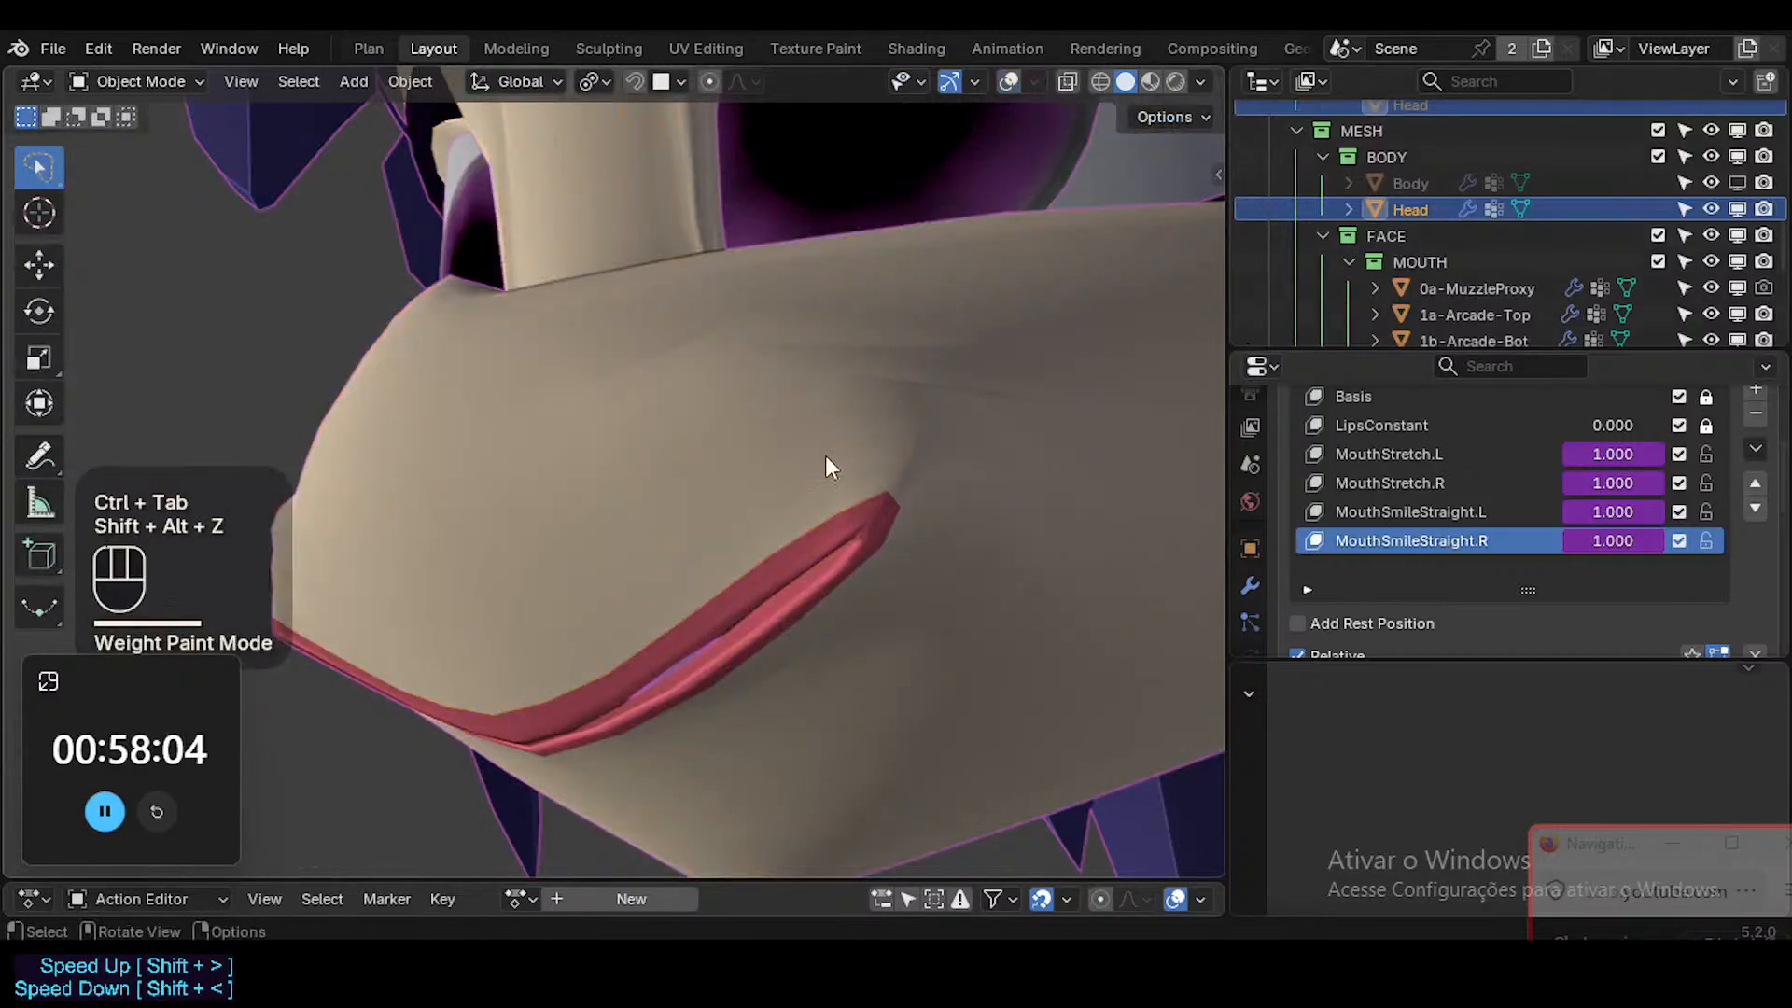
pyautogui.scroll(-3, 814, 467)
pyautogui.keyDown('ctrl'); pyautogui.moveTo(803, 474); pyautogui.dragTo(712, 524, button='middle'); pyautogui.keyUp('ctrl')
pyautogui.hotkey('shift', 'alt', 'z')
pyautogui.moveTo(872, 560); pyautogui.dragTo(536, 597, button='middle')
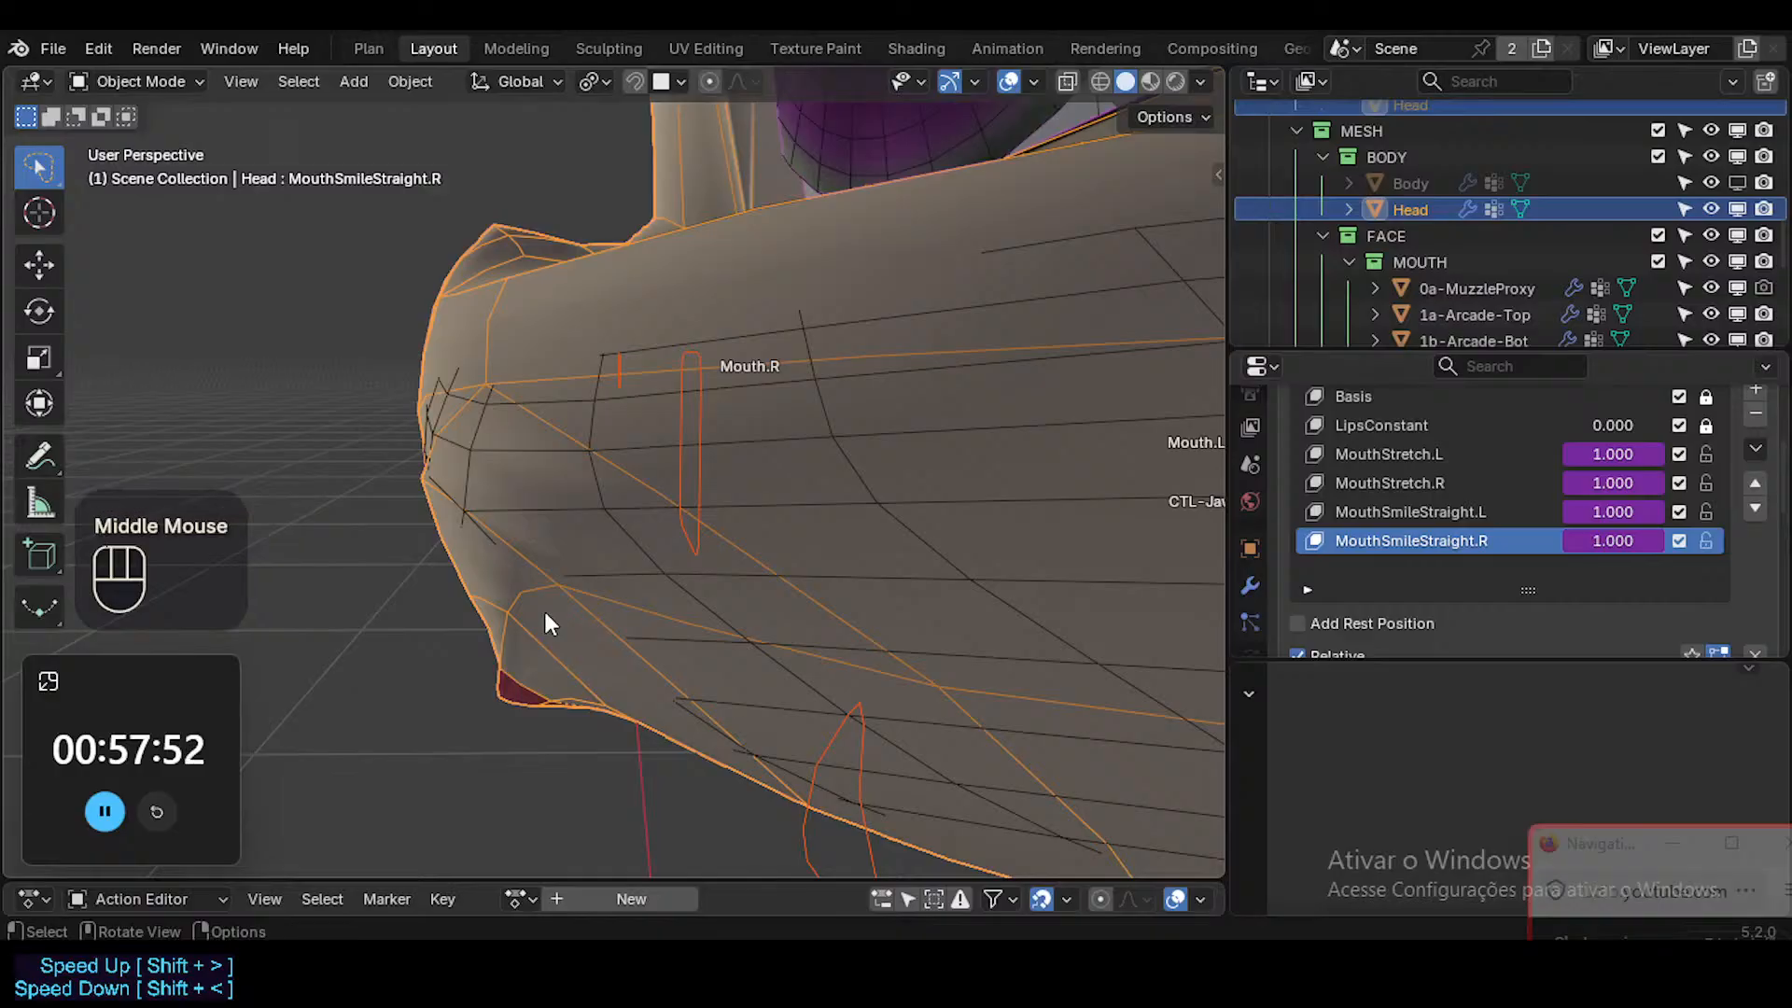
pyautogui.scroll(-2, 546, 622)
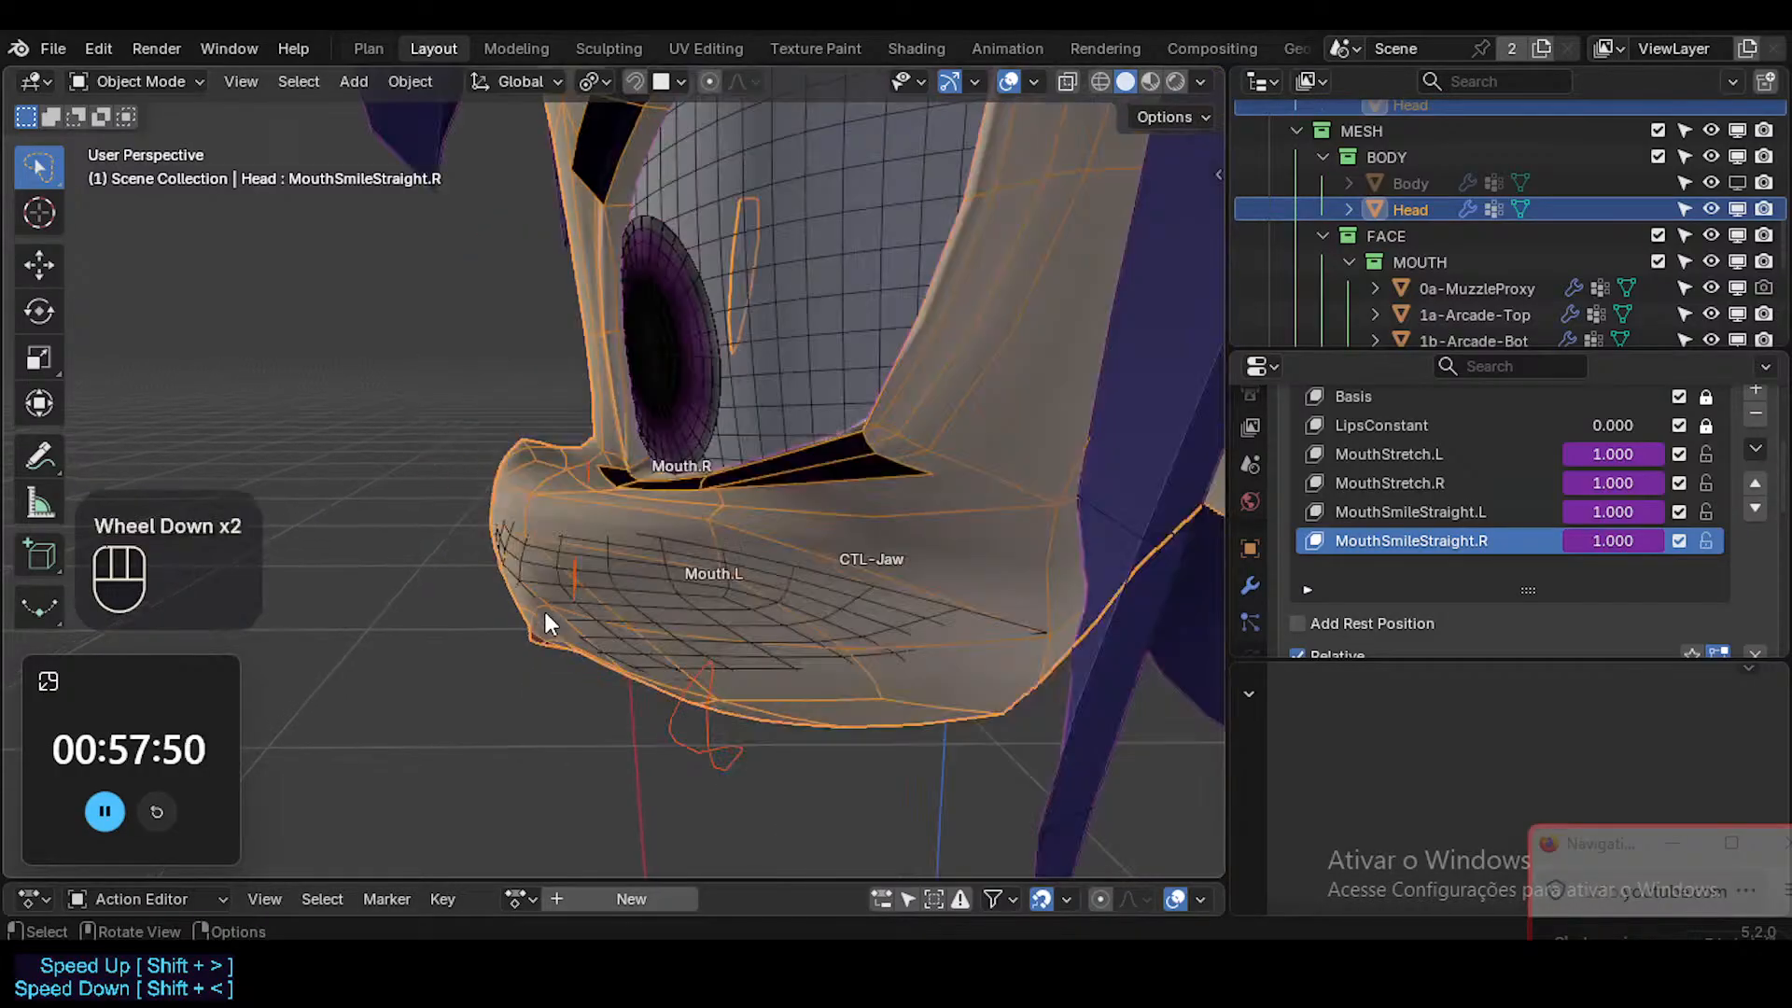
pyautogui.moveTo(546, 623); pyautogui.dragTo(1144, 595, button='middle')
pyautogui.hotkey('shift', 'alt', 'z')
pyautogui.keyDown('ctrl'); pyautogui.moveTo(915, 548); pyautogui.dragTo(931, 616, button='middle'); pyautogui.keyUp('ctrl')
pyautogui.scroll(1, 767, 612)
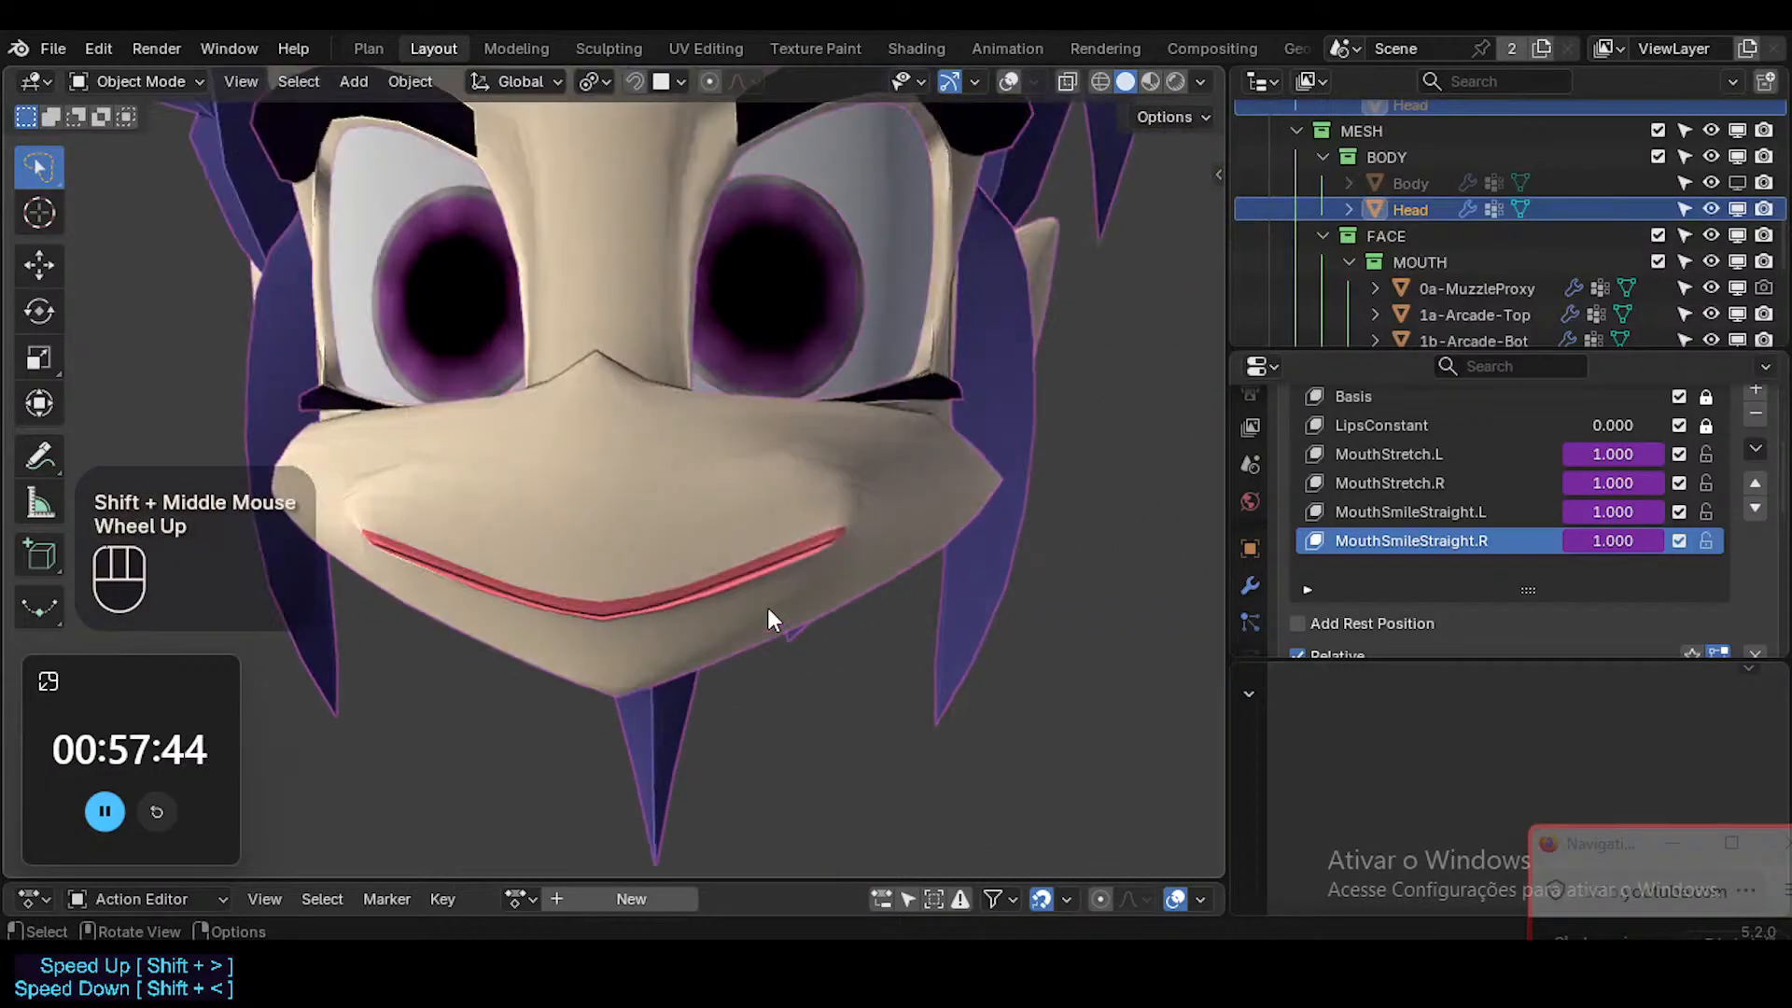
pyautogui.moveTo(767, 612); pyautogui.dragTo(816, 606, button='middle')
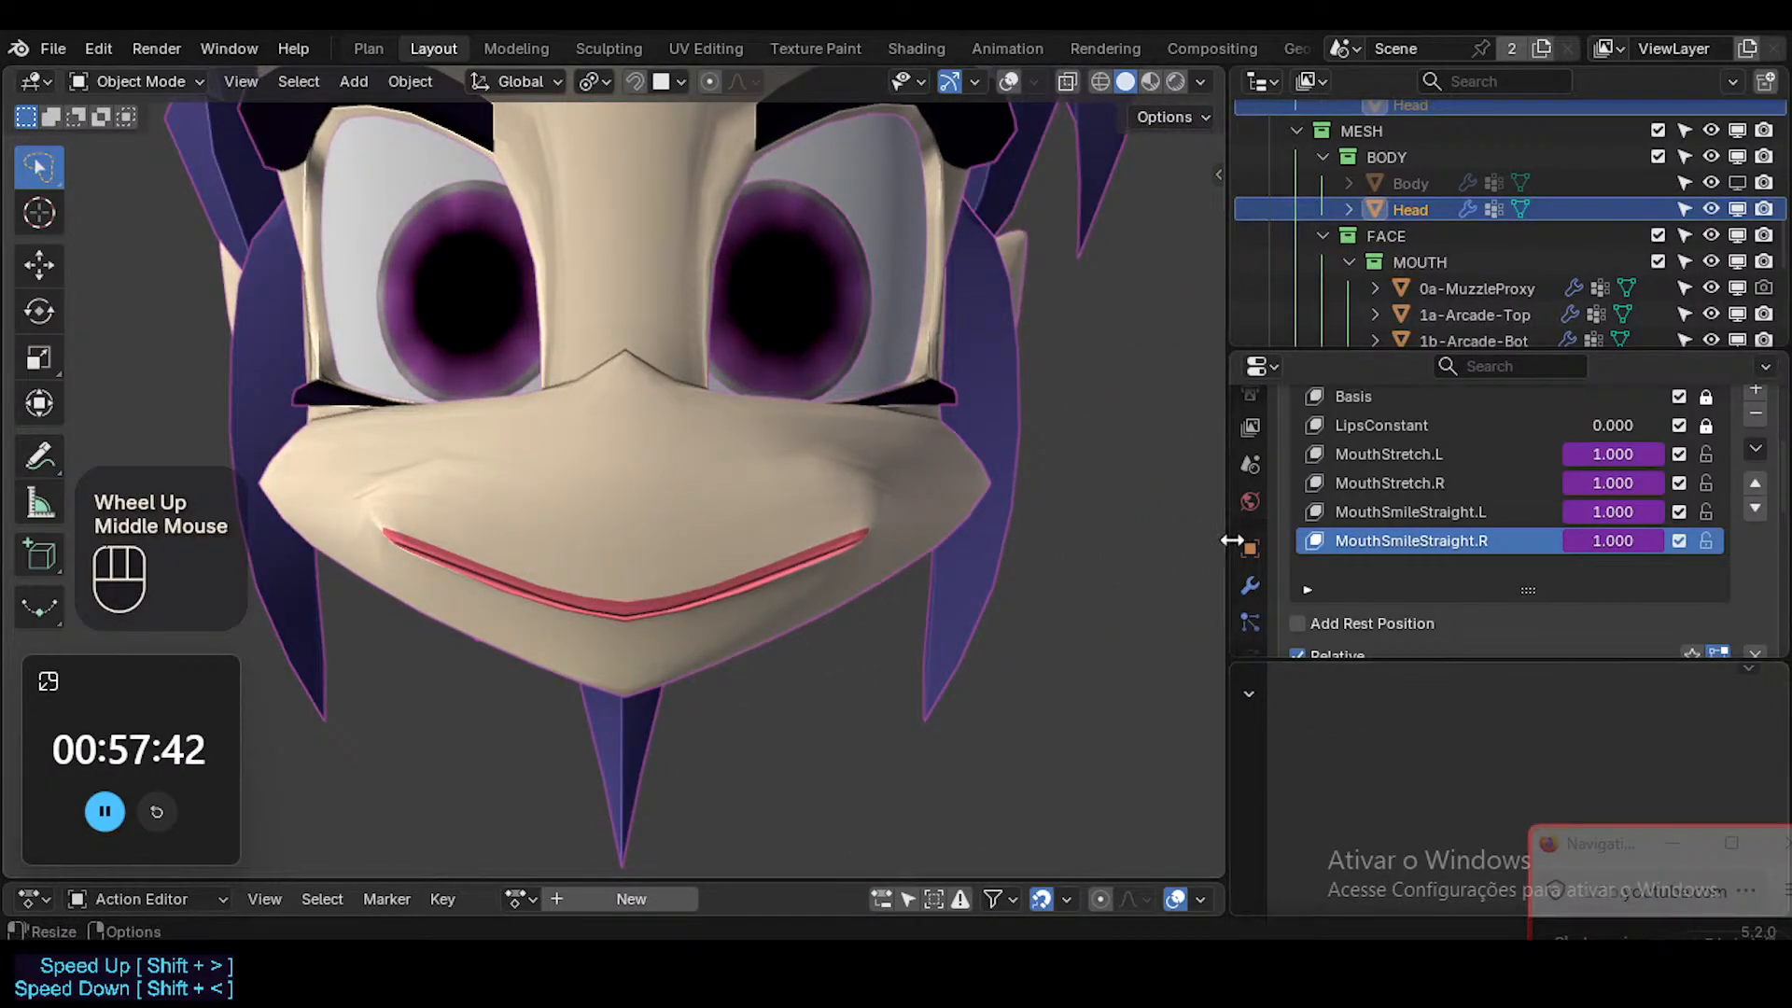
# Try the Head's Shrinkwrap-Muzzle modifier below Subdivision in the stack and check the mouth from the side.
pyautogui.click(1250, 585)
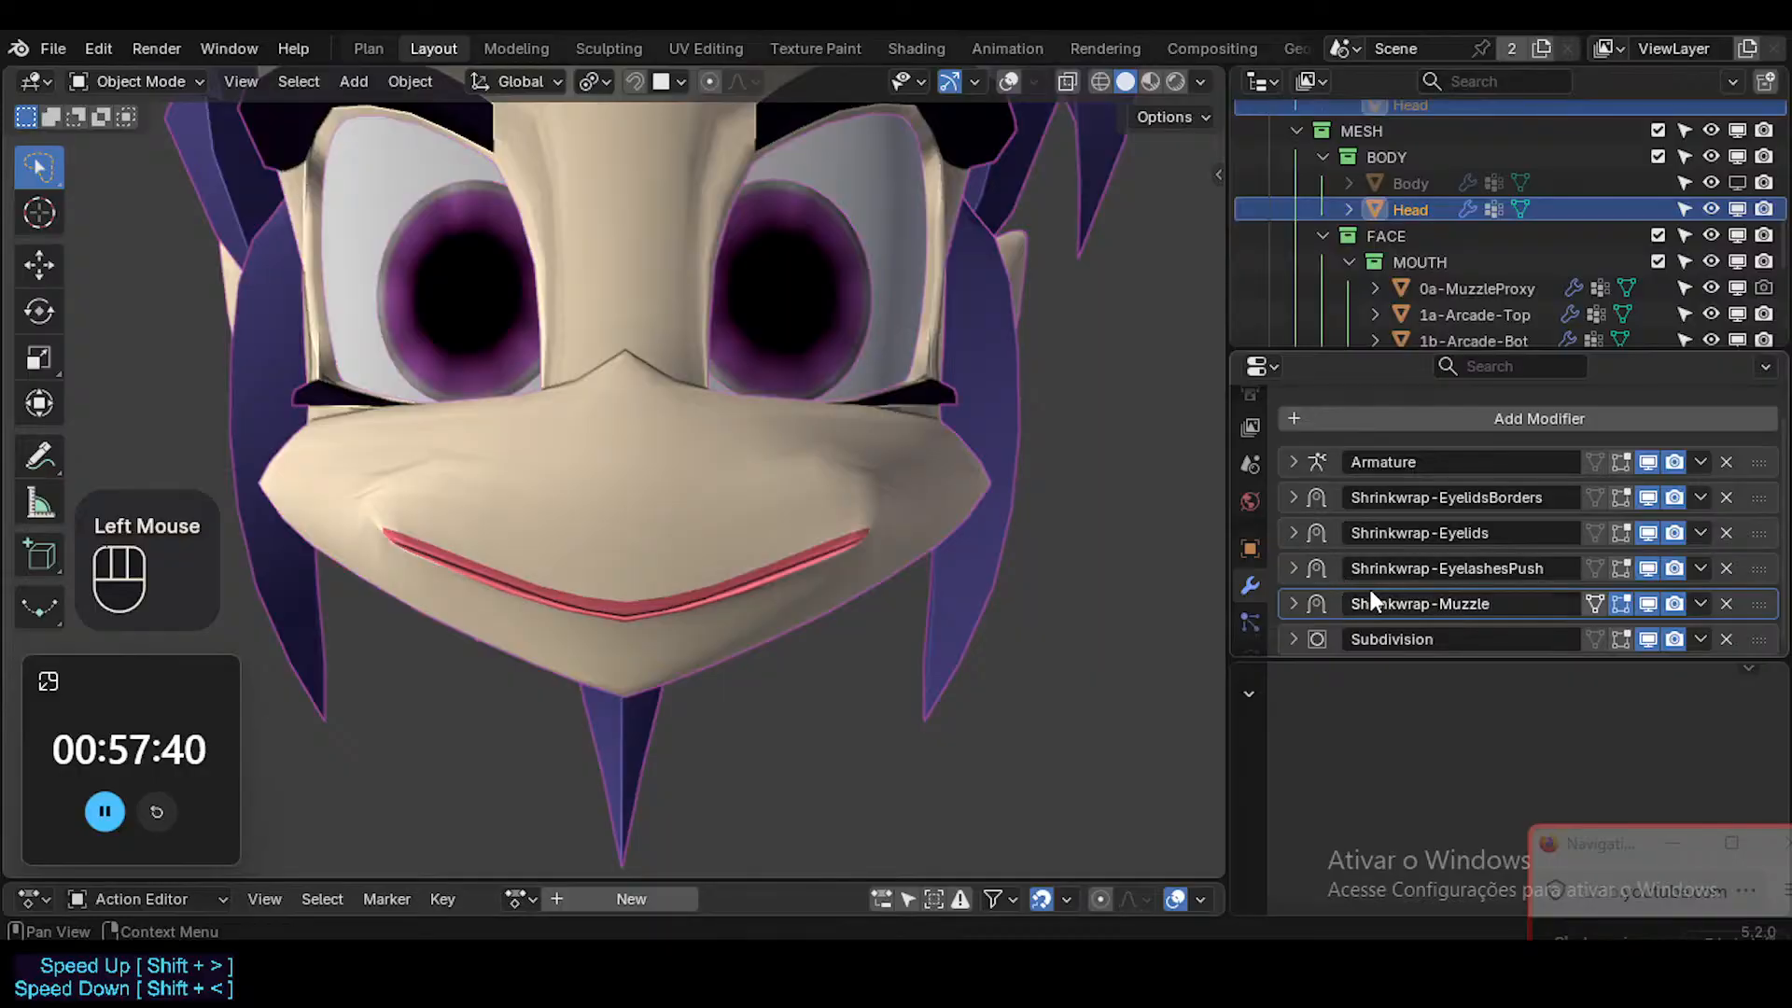
pyautogui.scroll(-1, 1364, 571)
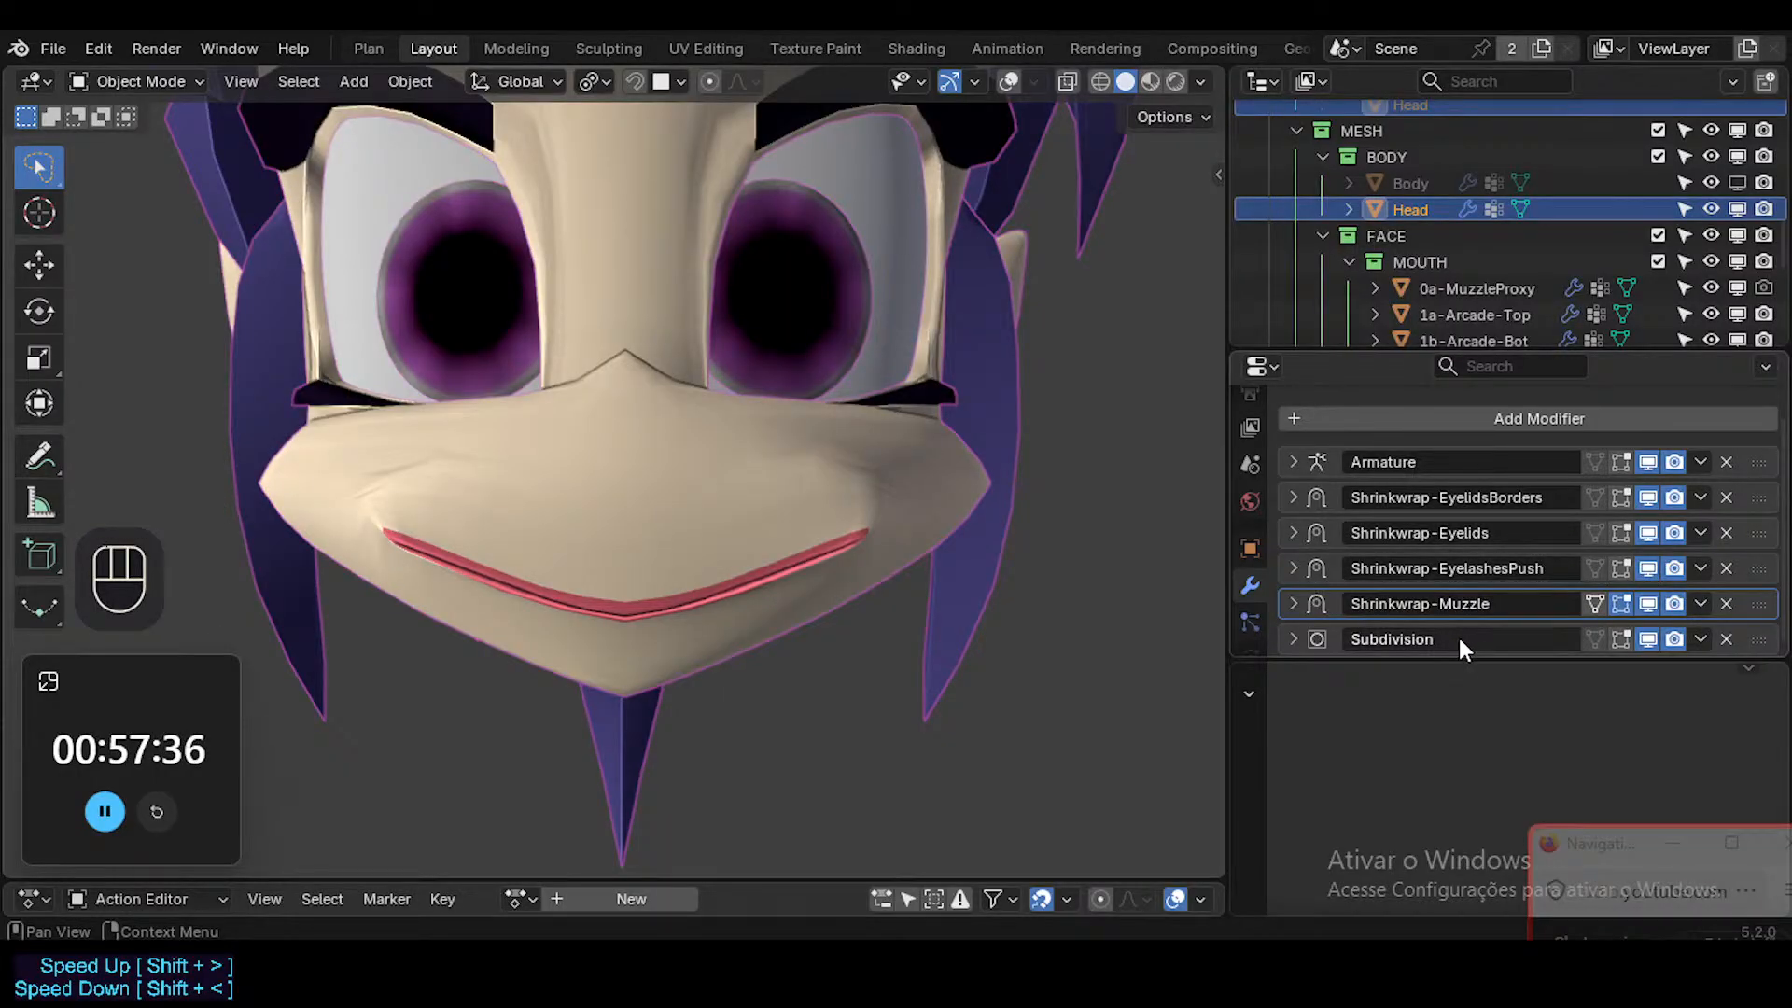
pyautogui.moveTo(1760, 611); pyautogui.dragTo(1762, 653)
pyautogui.moveTo(710, 495); pyautogui.dragTo(1072, 539, button='middle')
pyautogui.moveTo(877, 616); pyautogui.dragTo(672, 597, button='middle')
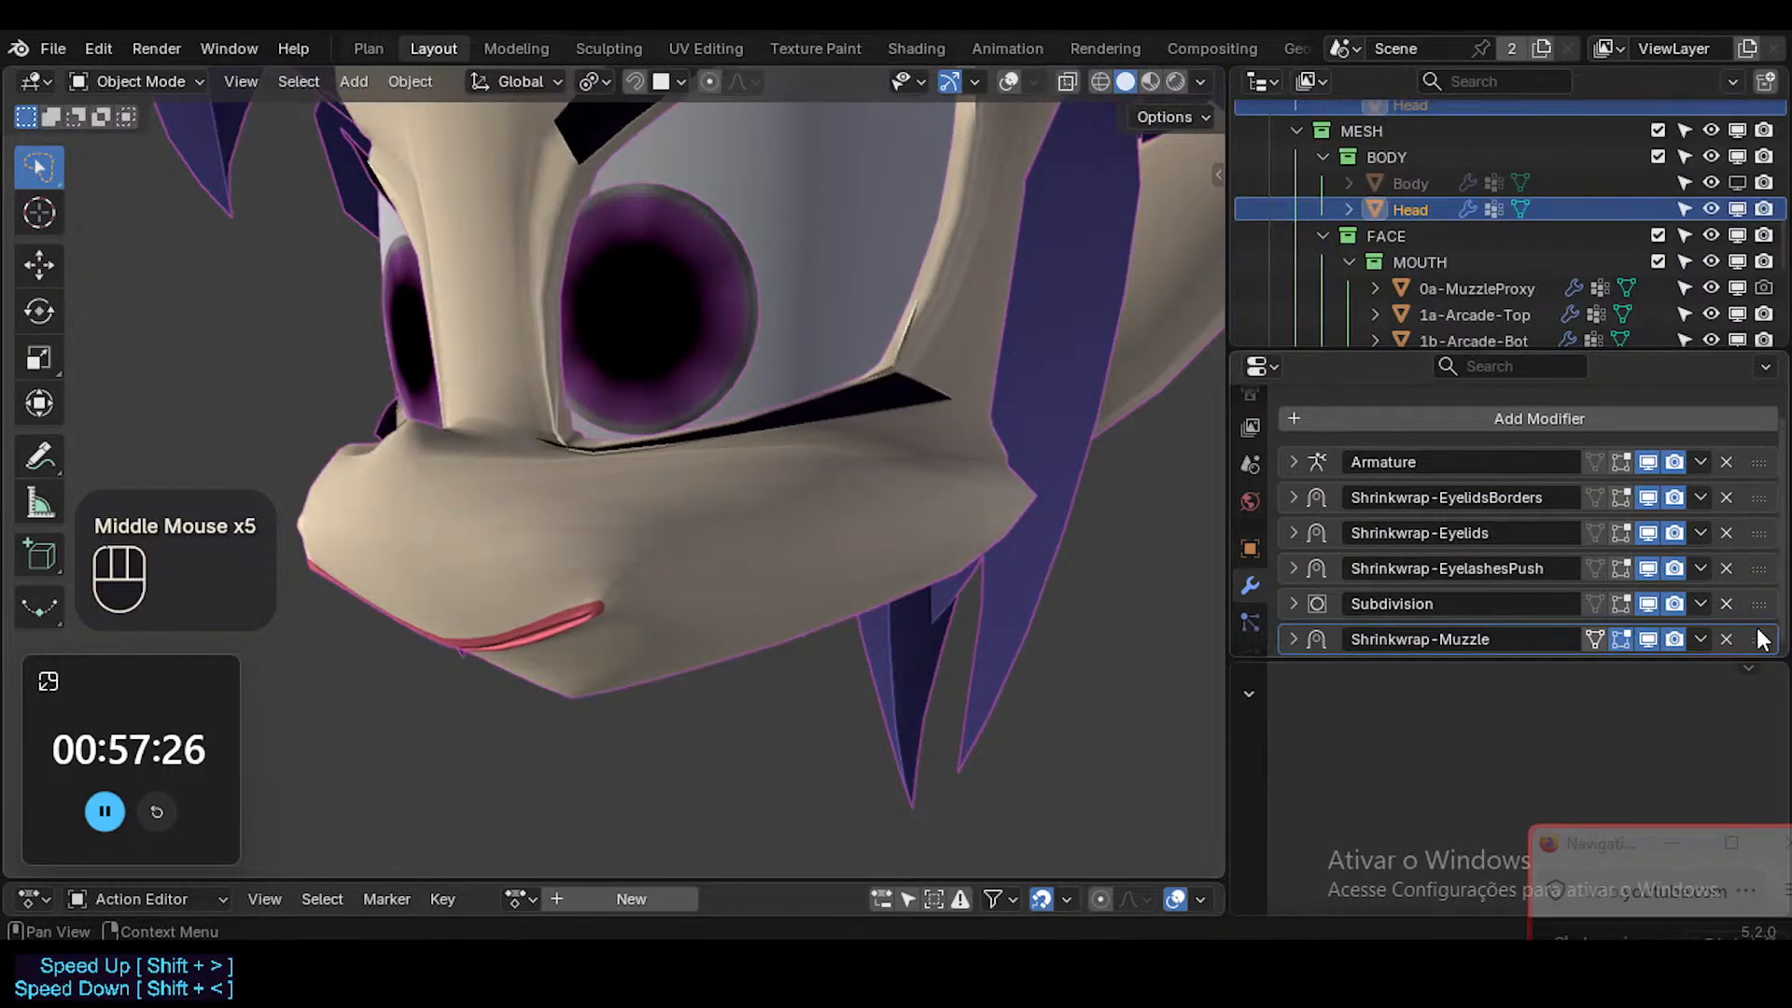
# Move the Shrinkwrap-Muzzle modifier directly below Armature and check the lip corner up close.
pyautogui.moveTo(1762, 638); pyautogui.dragTo(1760, 478)
pyautogui.moveTo(1187, 495); pyautogui.dragTo(959, 633, button='middle')
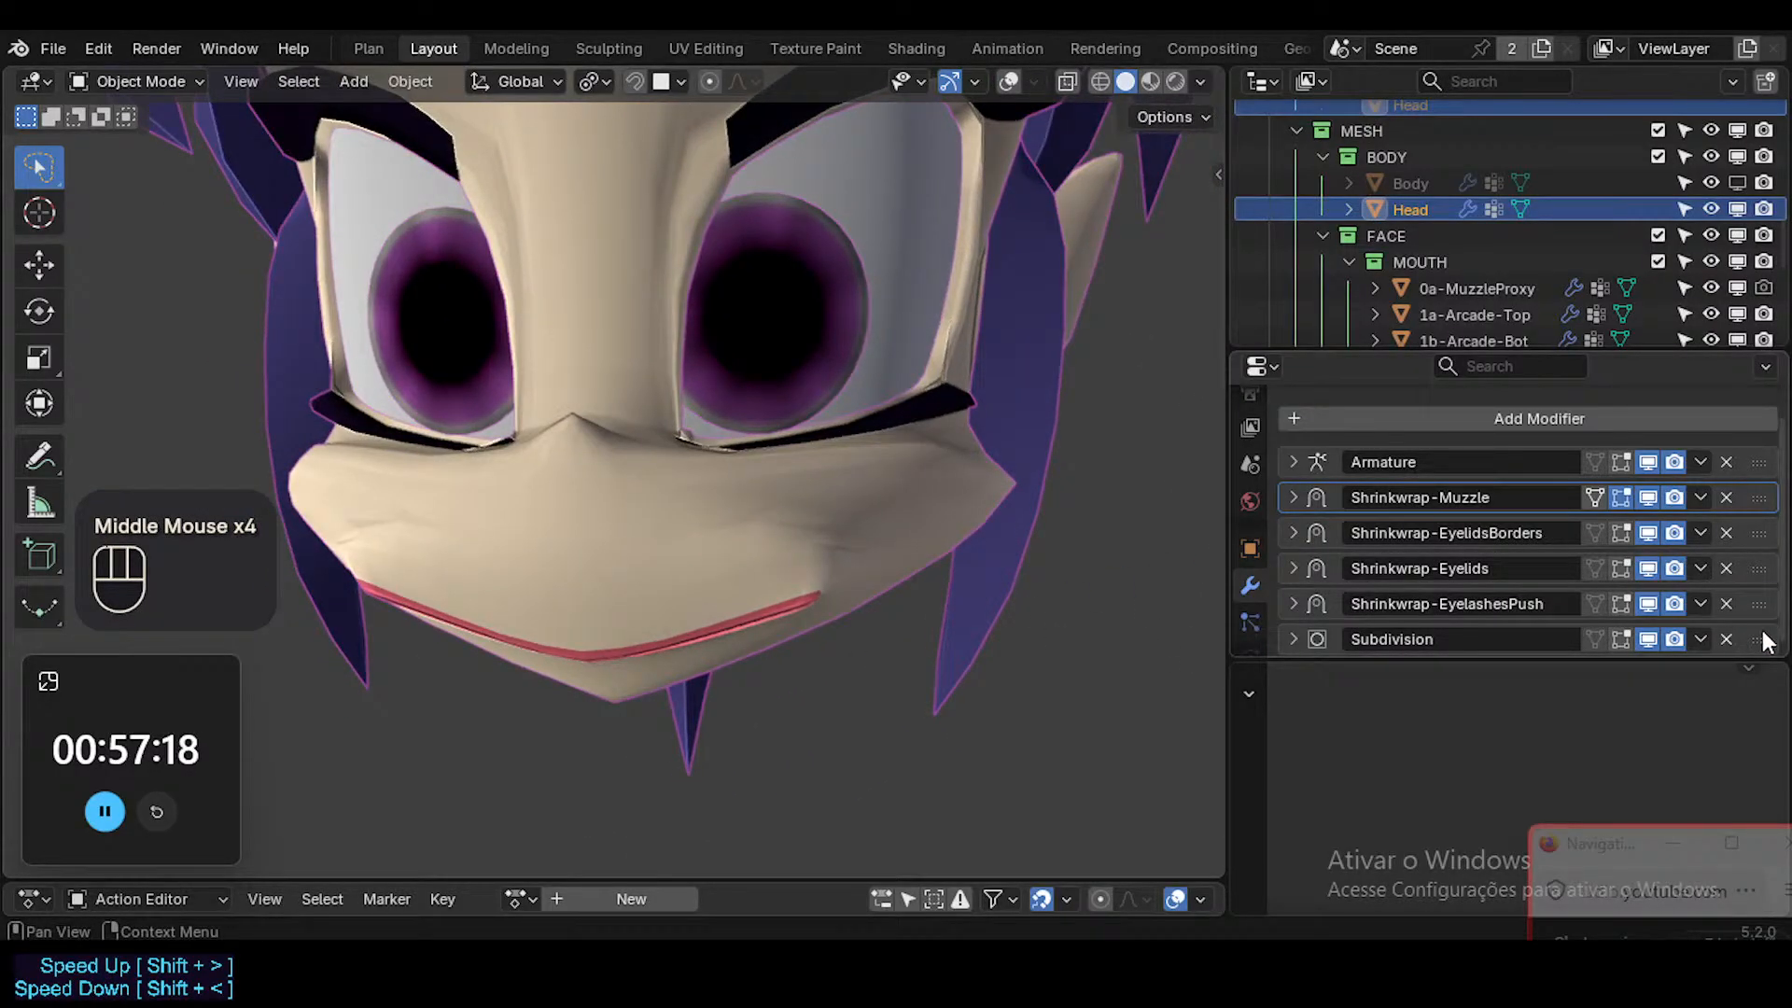
pyautogui.moveTo(977, 612); pyautogui.dragTo(687, 644, button='middle')
pyautogui.scroll(3, 696, 644)
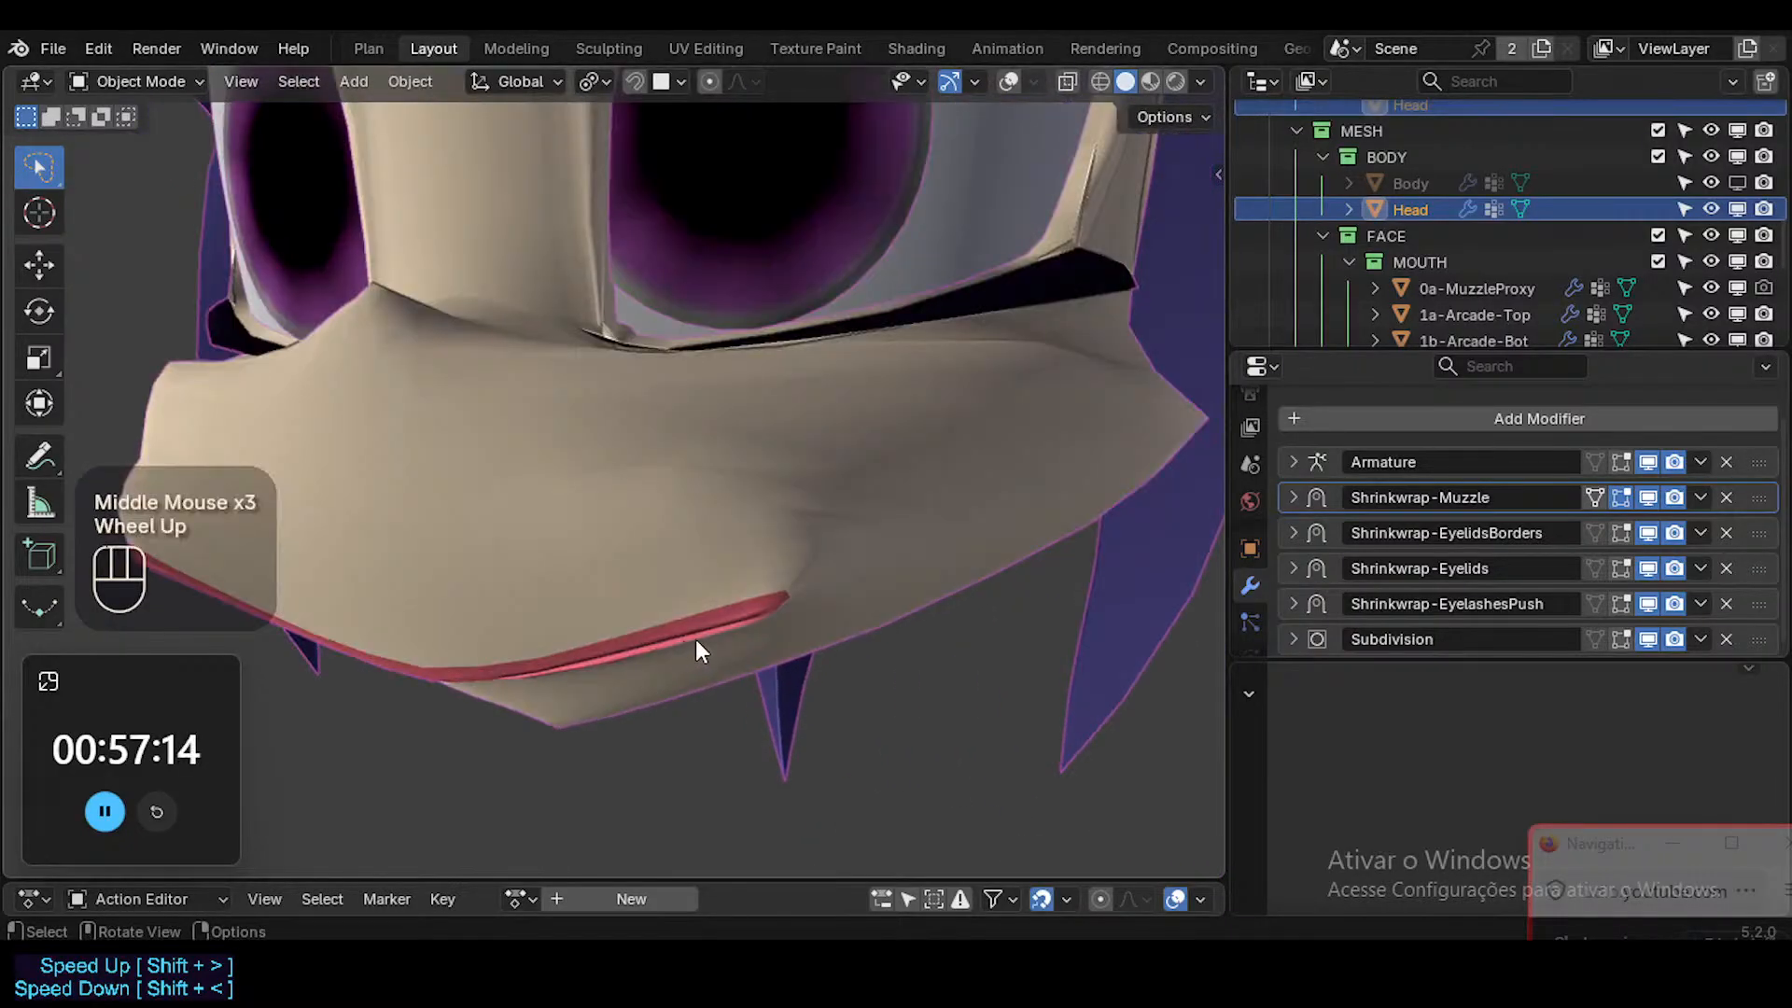
# Place the Subdivision modifier between Armature and Shrinkwrap-Muzzle, and inspect the muzzle and eyelids from above and the front.
pyautogui.moveTo(1758, 639)
pyautogui.mouseDown()
pyautogui.moveTo(1759, 471)
pyautogui.moveTo(1757, 495)
pyautogui.mouseUp()
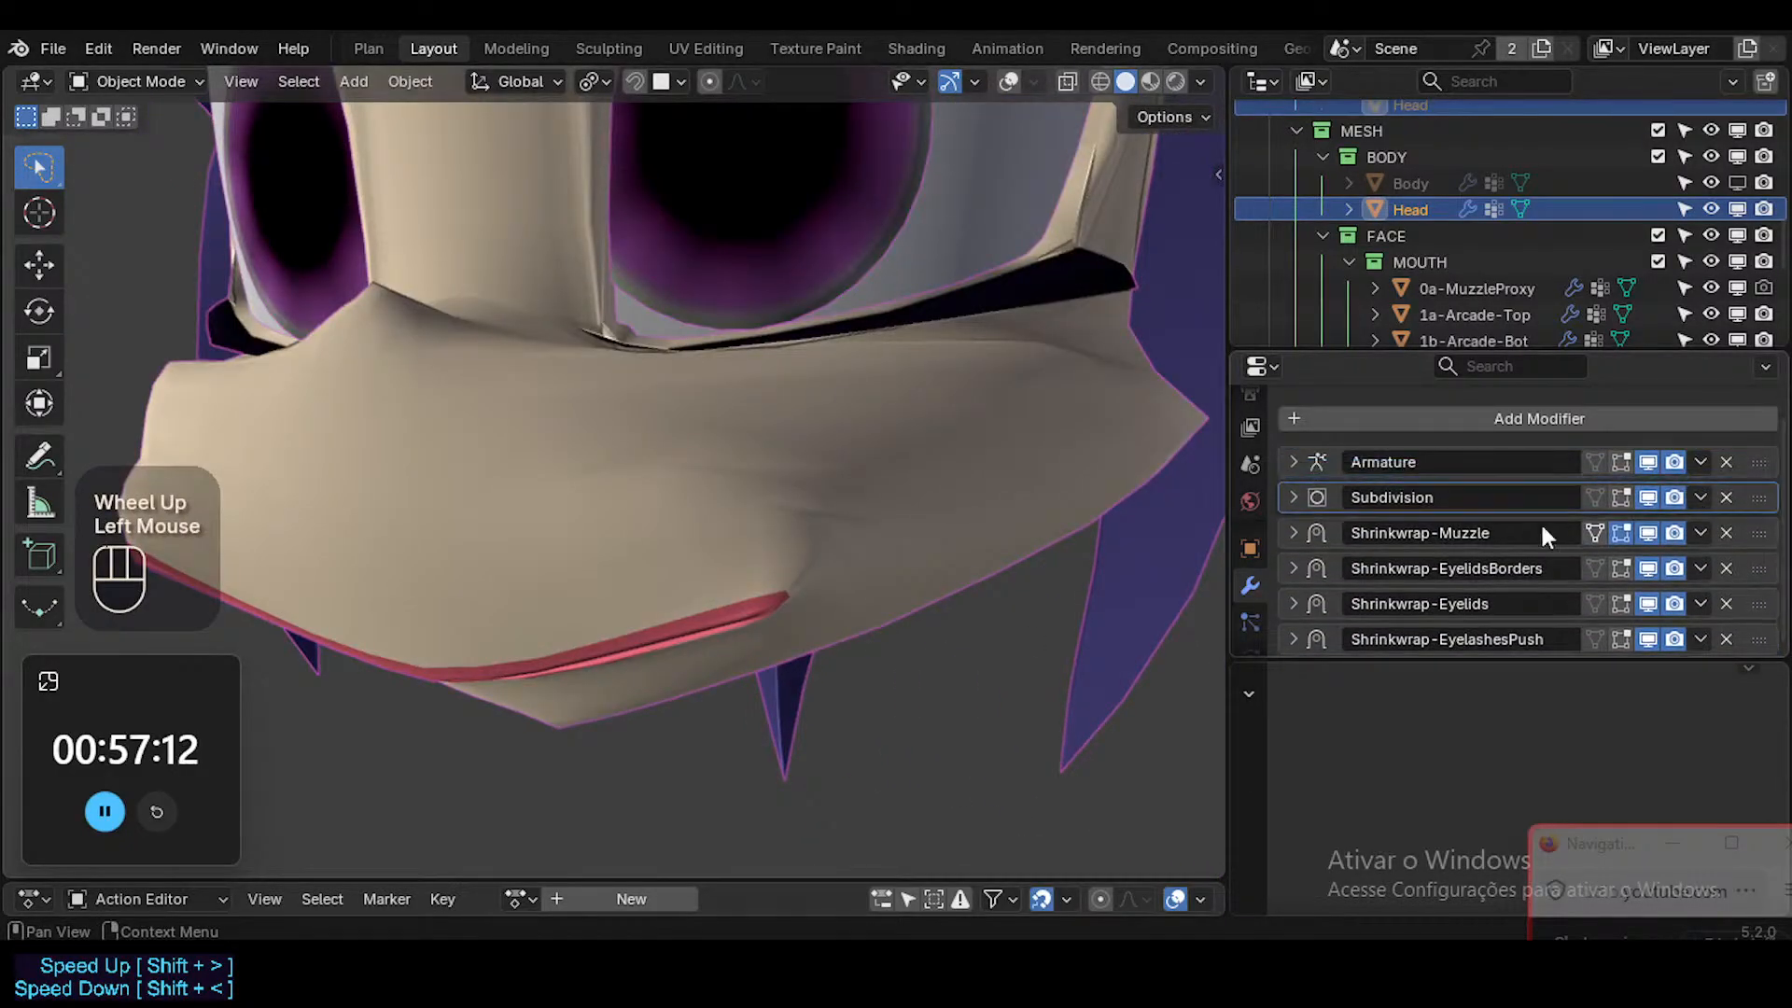
pyautogui.moveTo(814, 577)
pyautogui.mouseDown(button='middle')
pyautogui.moveTo(996, 669)
pyautogui.moveTo(828, 747)
pyautogui.moveTo(505, 674)
pyautogui.moveTo(524, 723)
pyautogui.moveTo(752, 771)
pyautogui.moveTo(867, 727)
pyautogui.moveTo(1015, 631)
pyautogui.moveTo(1173, 601)
pyautogui.mouseUp(button='middle')
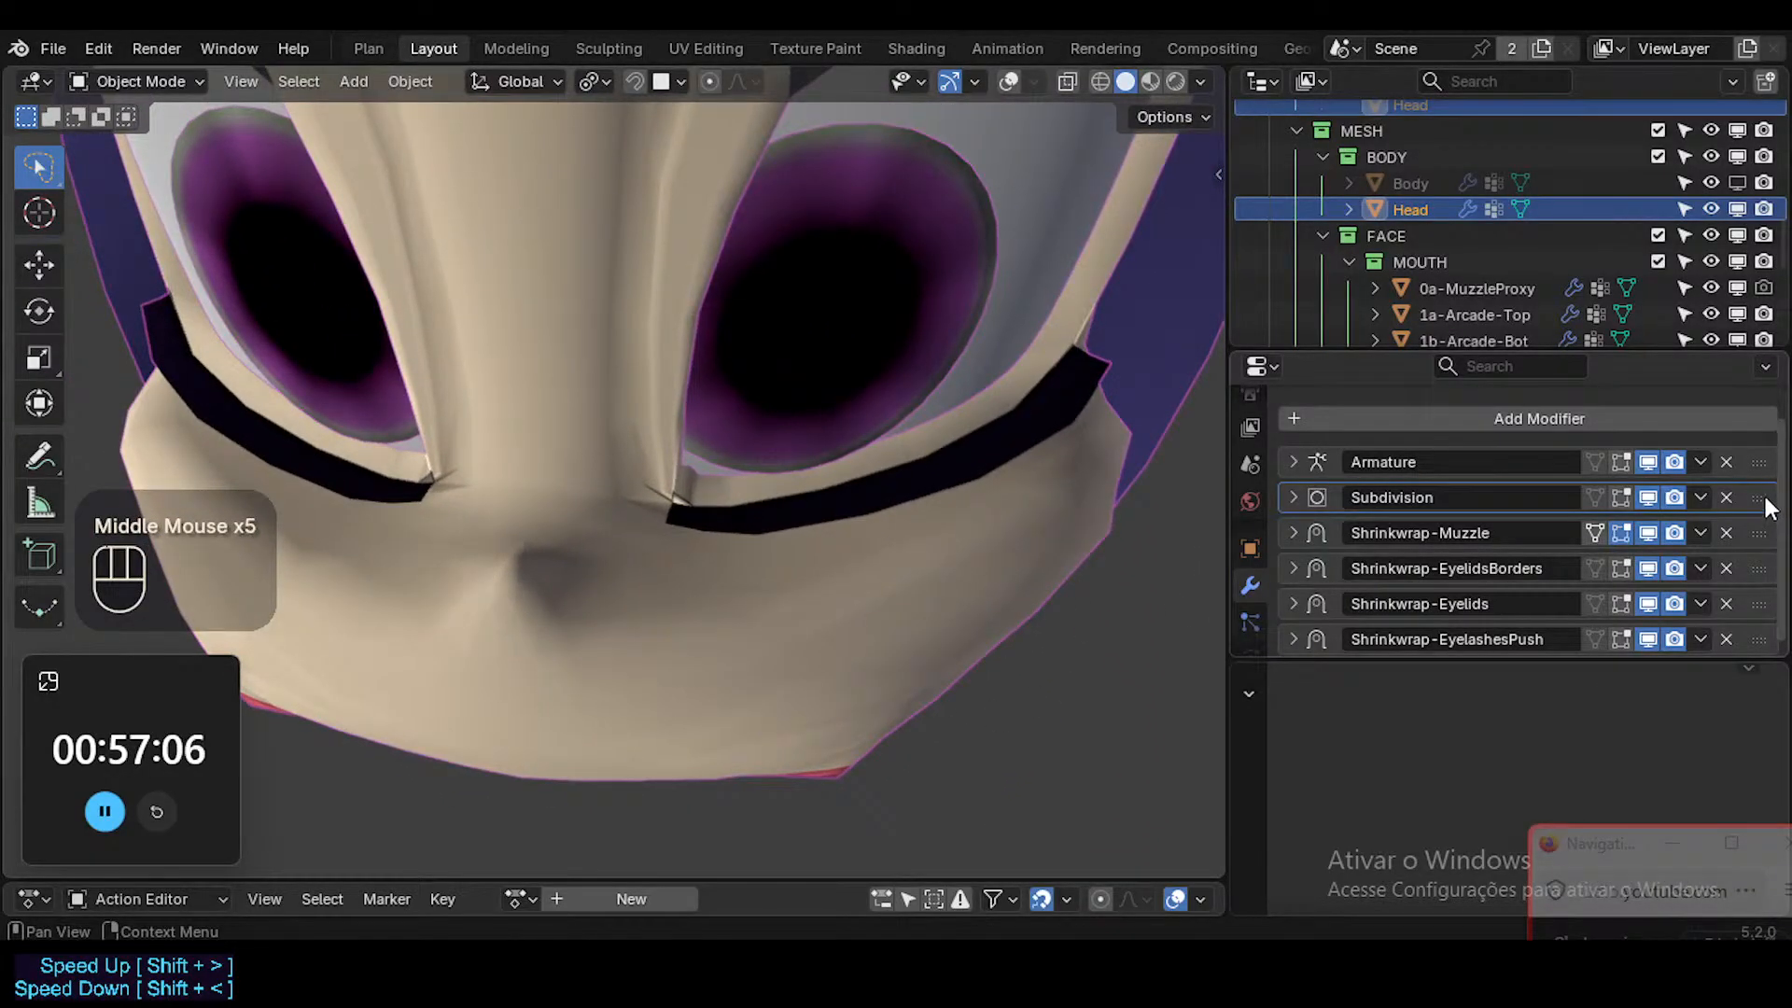
pyautogui.moveTo(1760, 499)
pyautogui.mouseDown()
pyautogui.moveTo(1753, 649)
pyautogui.moveTo(1760, 488)
pyautogui.mouseUp()
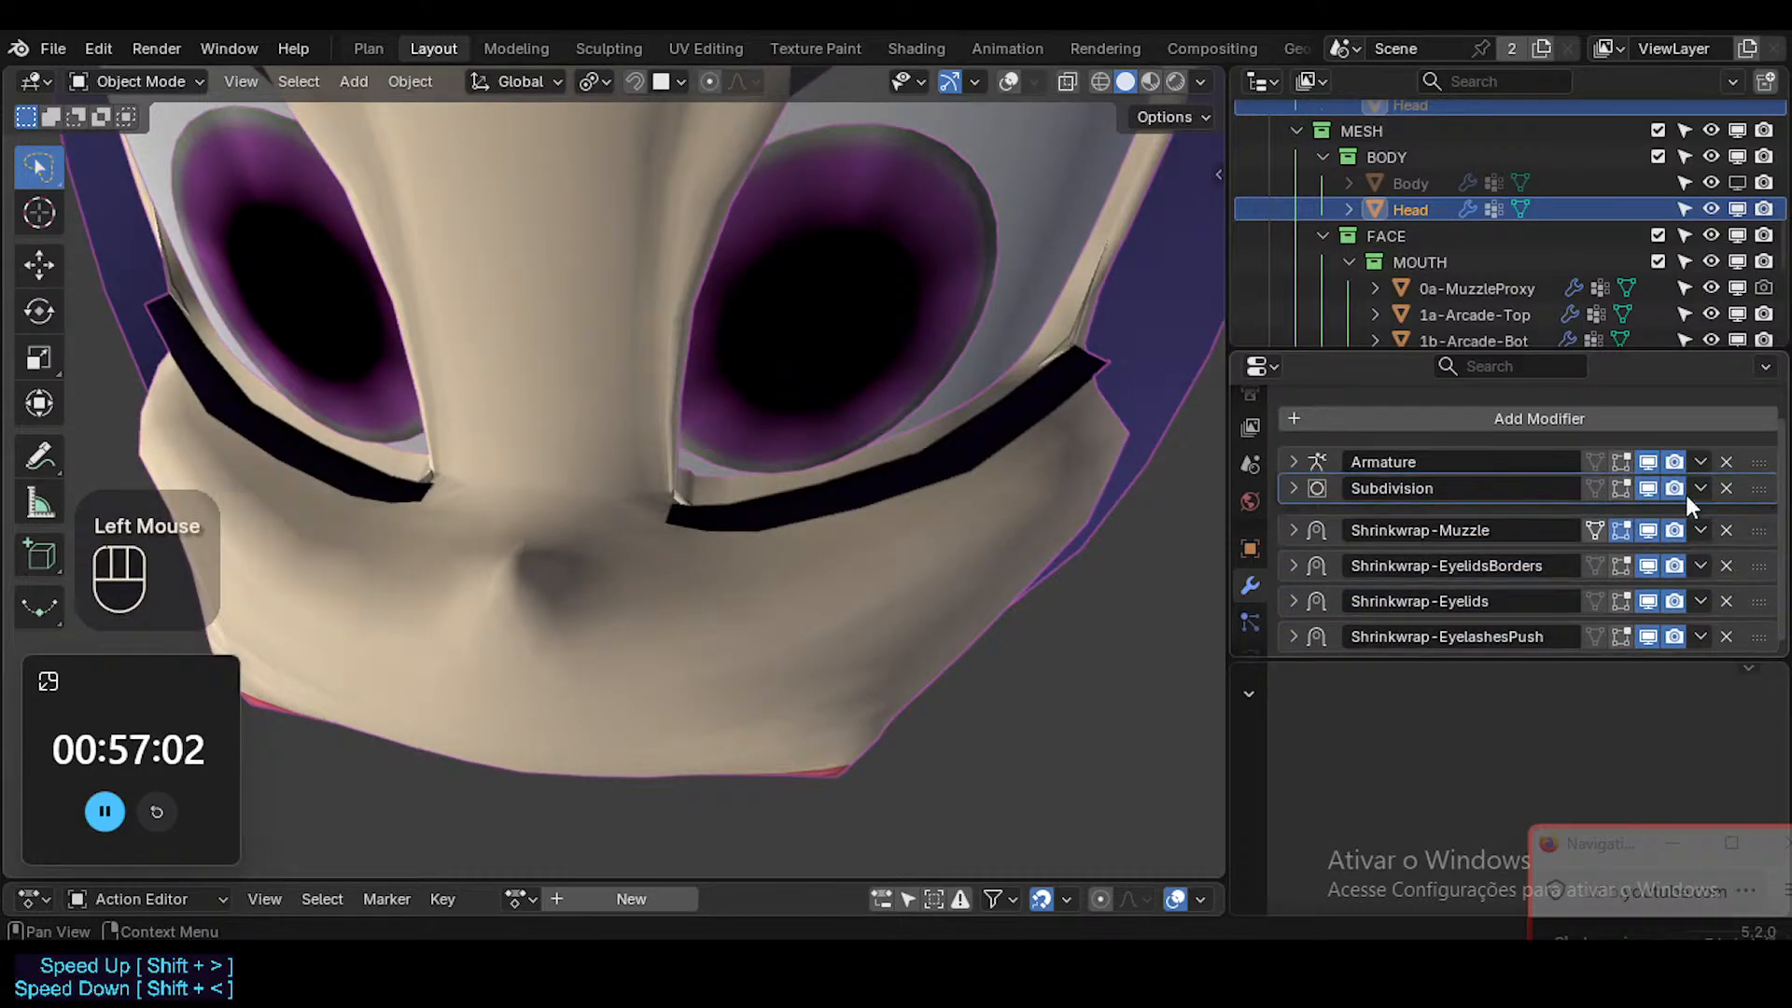
pyautogui.moveTo(709, 644); pyautogui.dragTo(483, 441, button='middle')
pyautogui.scroll(-1, 653, 478)
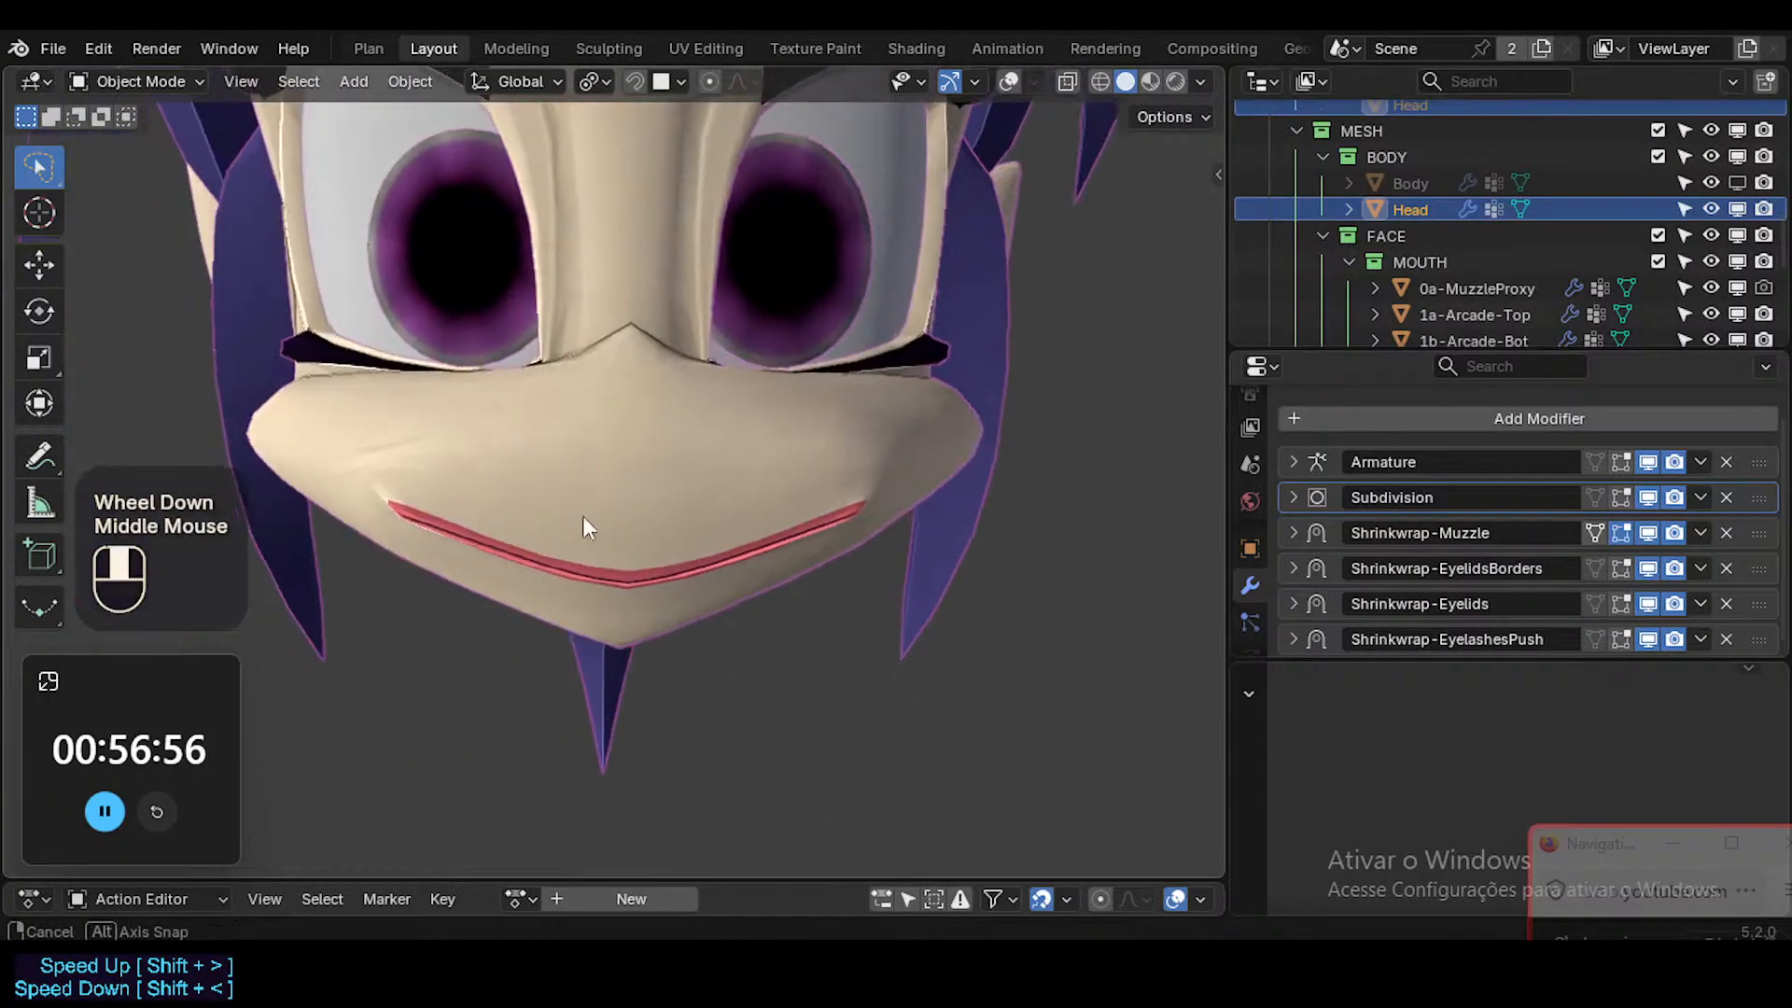
# Try the Head's Subdivision modifier directly below Shrinkwrap-Eyelids and check the muzzle and eyelids from the side.
pyautogui.moveTo(591, 520); pyautogui.dragTo(486, 461, button='middle')
pyautogui.scroll(-1, 703, 460)
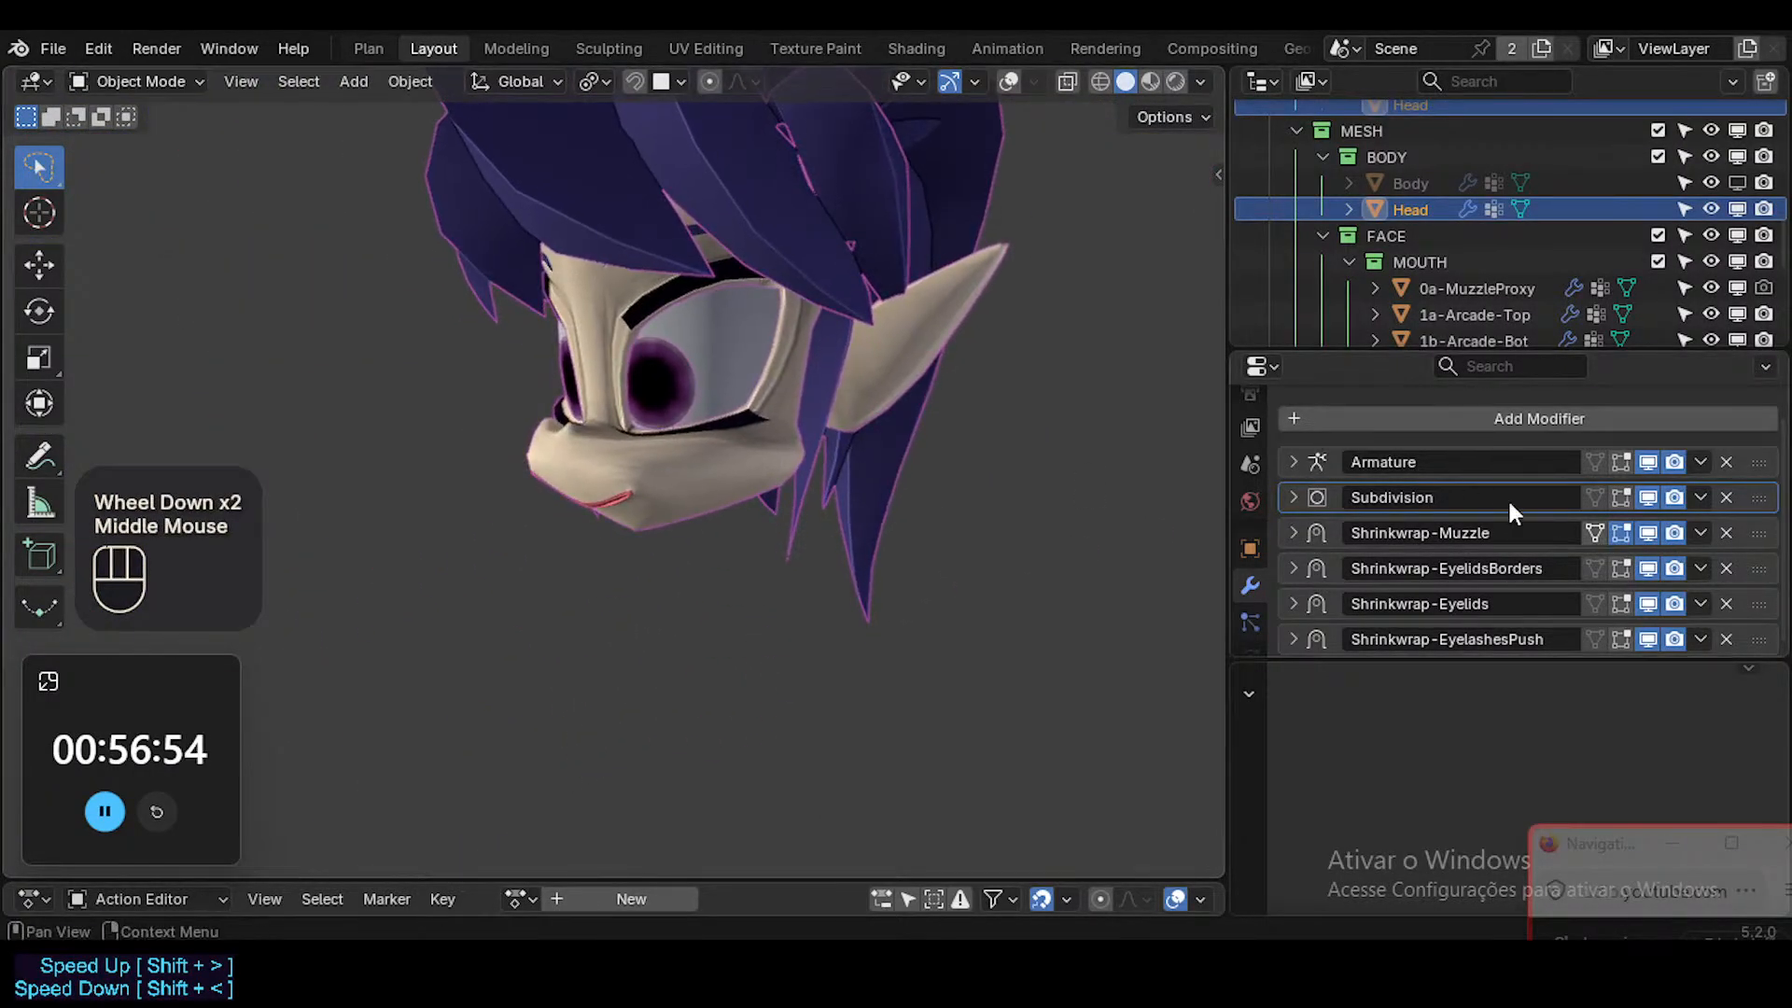
pyautogui.moveTo(1755, 511); pyautogui.dragTo(1763, 630)
pyautogui.keyDown('ctrl'); pyautogui.moveTo(576, 330); pyautogui.dragTo(573, 254, button='middle'); pyautogui.keyUp('ctrl')
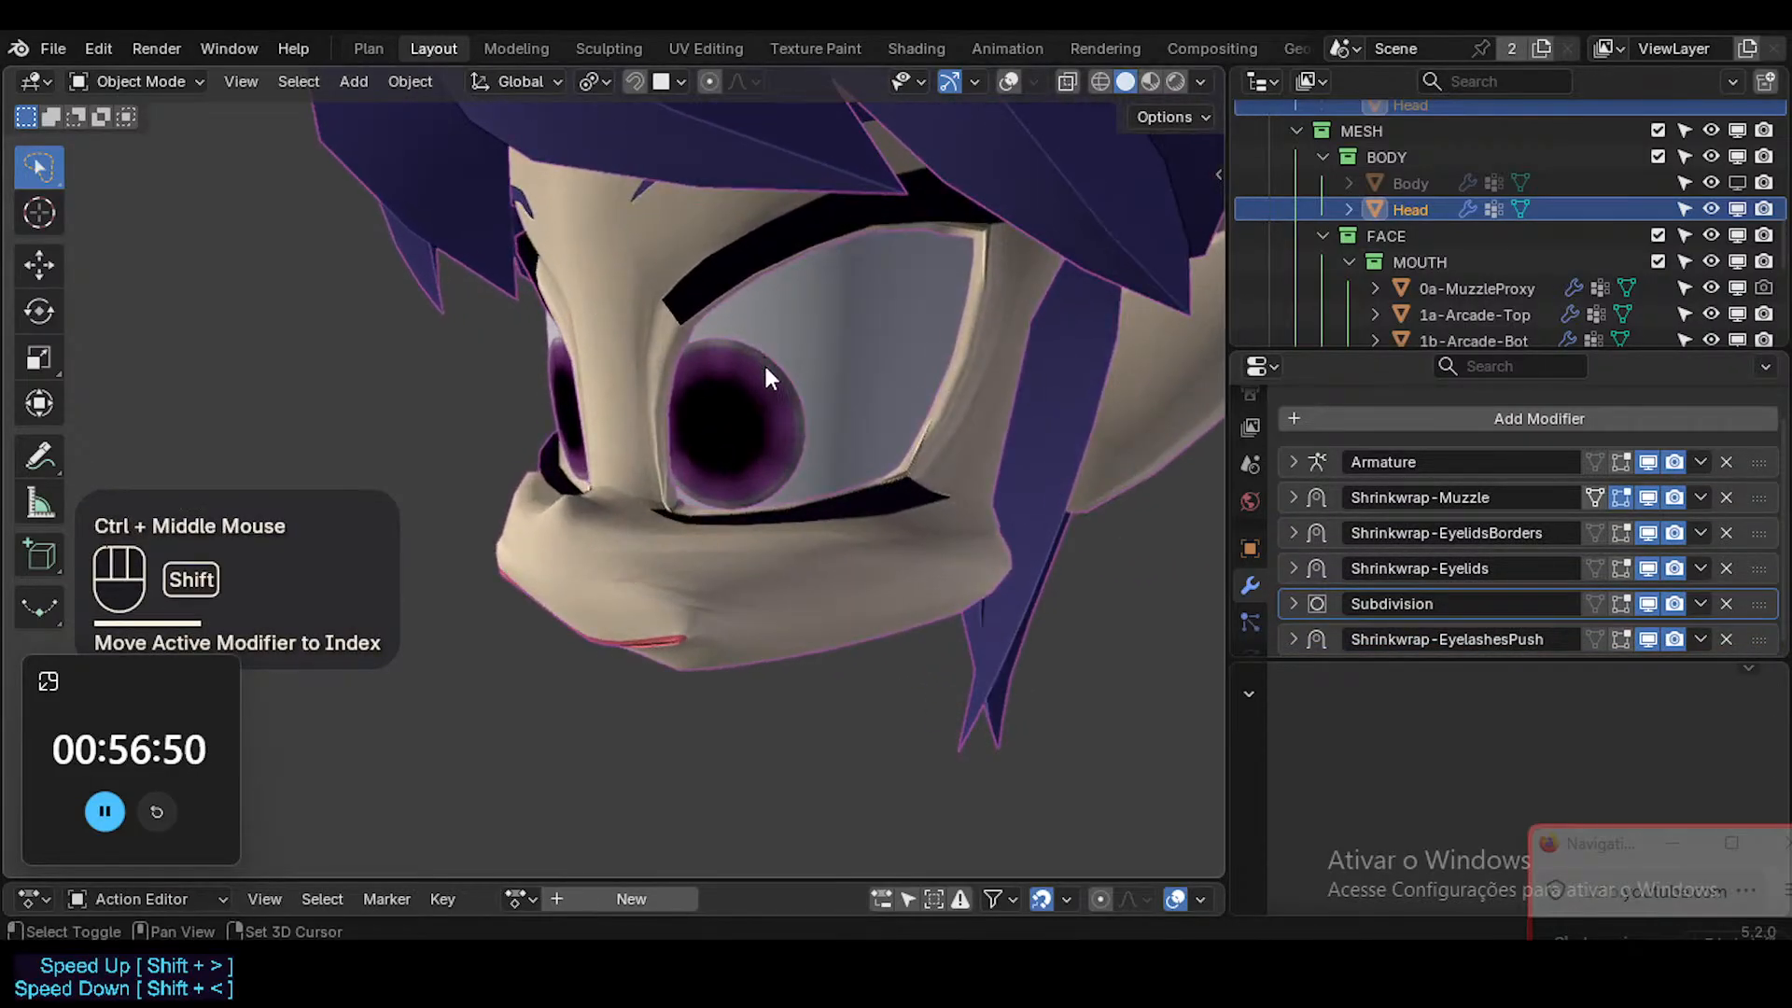
pyautogui.keyDown('shift'); pyautogui.moveTo(763, 362); pyautogui.dragTo(767, 398, button='middle'); pyautogui.keyUp('shift')
pyautogui.moveTo(808, 399); pyautogui.dragTo(919, 406, button='middle')
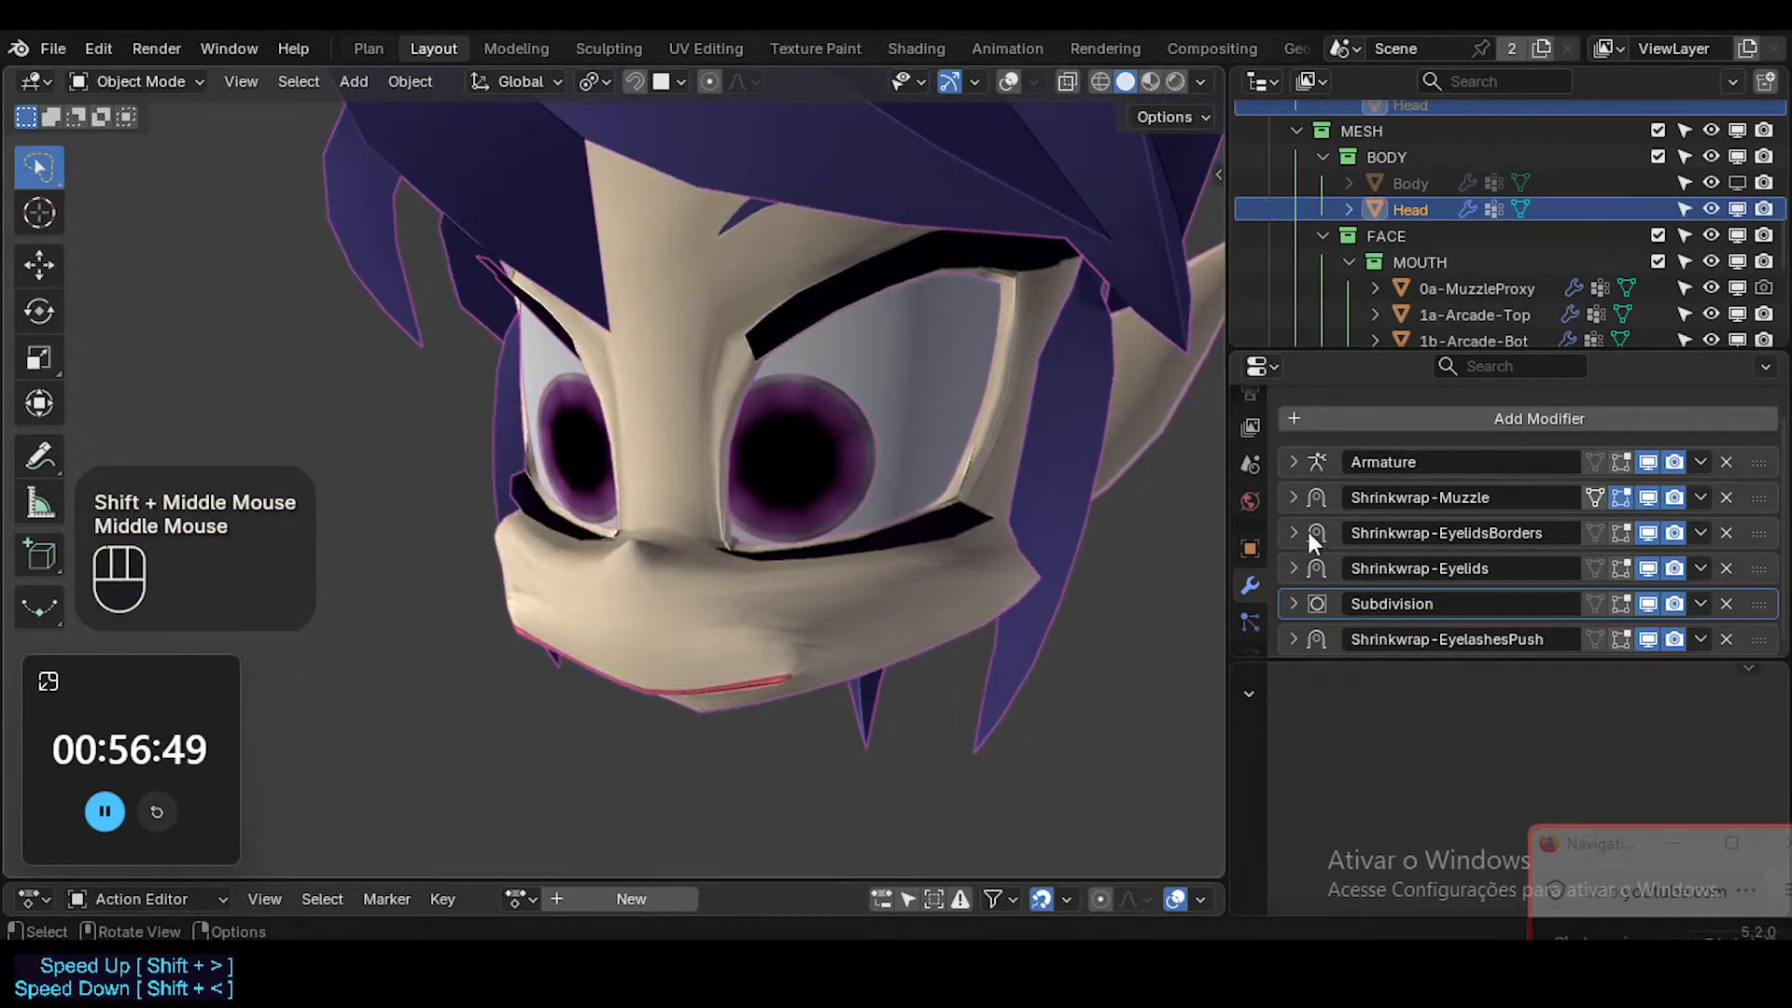
# Try other positions for the Subdivision and Shrinkwrap-Muzzle modifiers, and restore Subdivision between Armature and Shrinkwrap-Muzzle.
pyautogui.moveTo(1765, 603); pyautogui.dragTo(1763, 642)
pyautogui.moveTo(1762, 501)
pyautogui.mouseDown()
pyautogui.moveTo(1762, 613)
pyautogui.moveTo(1760, 509)
pyautogui.mouseUp()
pyautogui.click(1762, 606)
pyautogui.moveTo(1764, 638); pyautogui.dragTo(1764, 490)
pyautogui.moveTo(934, 519); pyautogui.dragTo(972, 434, button='middle')
pyautogui.moveTo(1746, 505); pyautogui.dragTo(1753, 519)
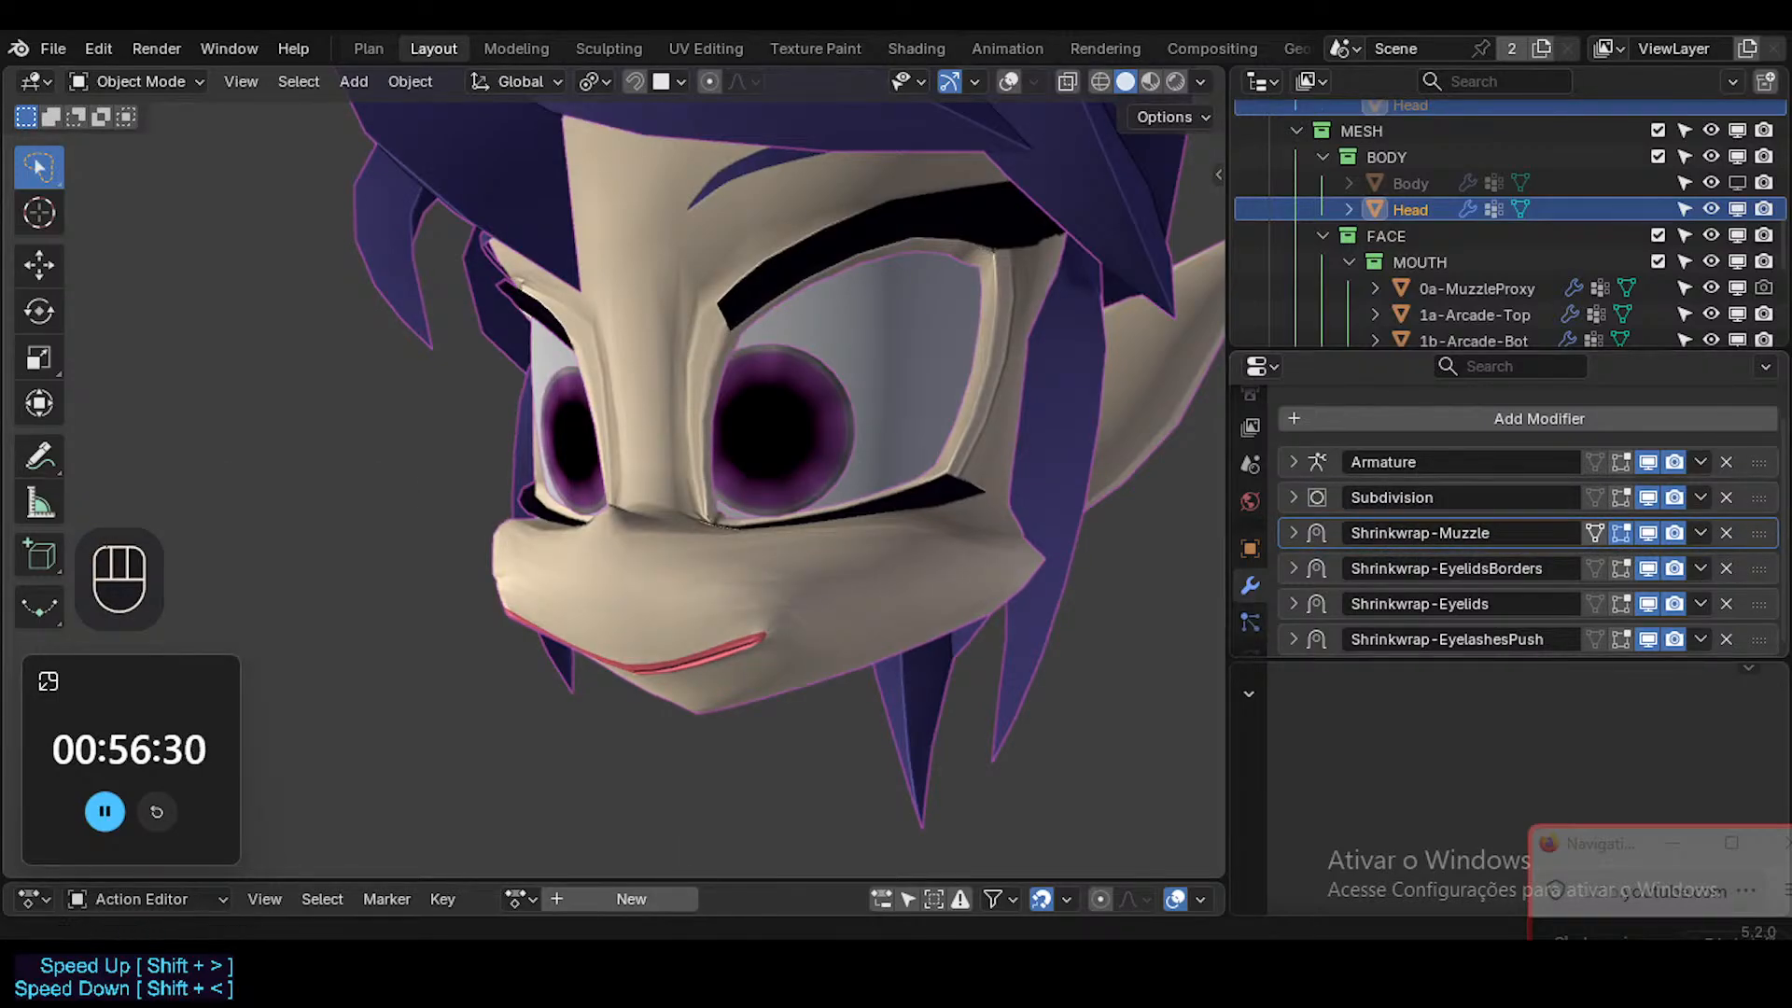
# Switch to the browser to resume the paused Sci Fi Synthwave playlist video, and return to Blender.
pyautogui.click(732, 820)
pyautogui.click(266, 33)
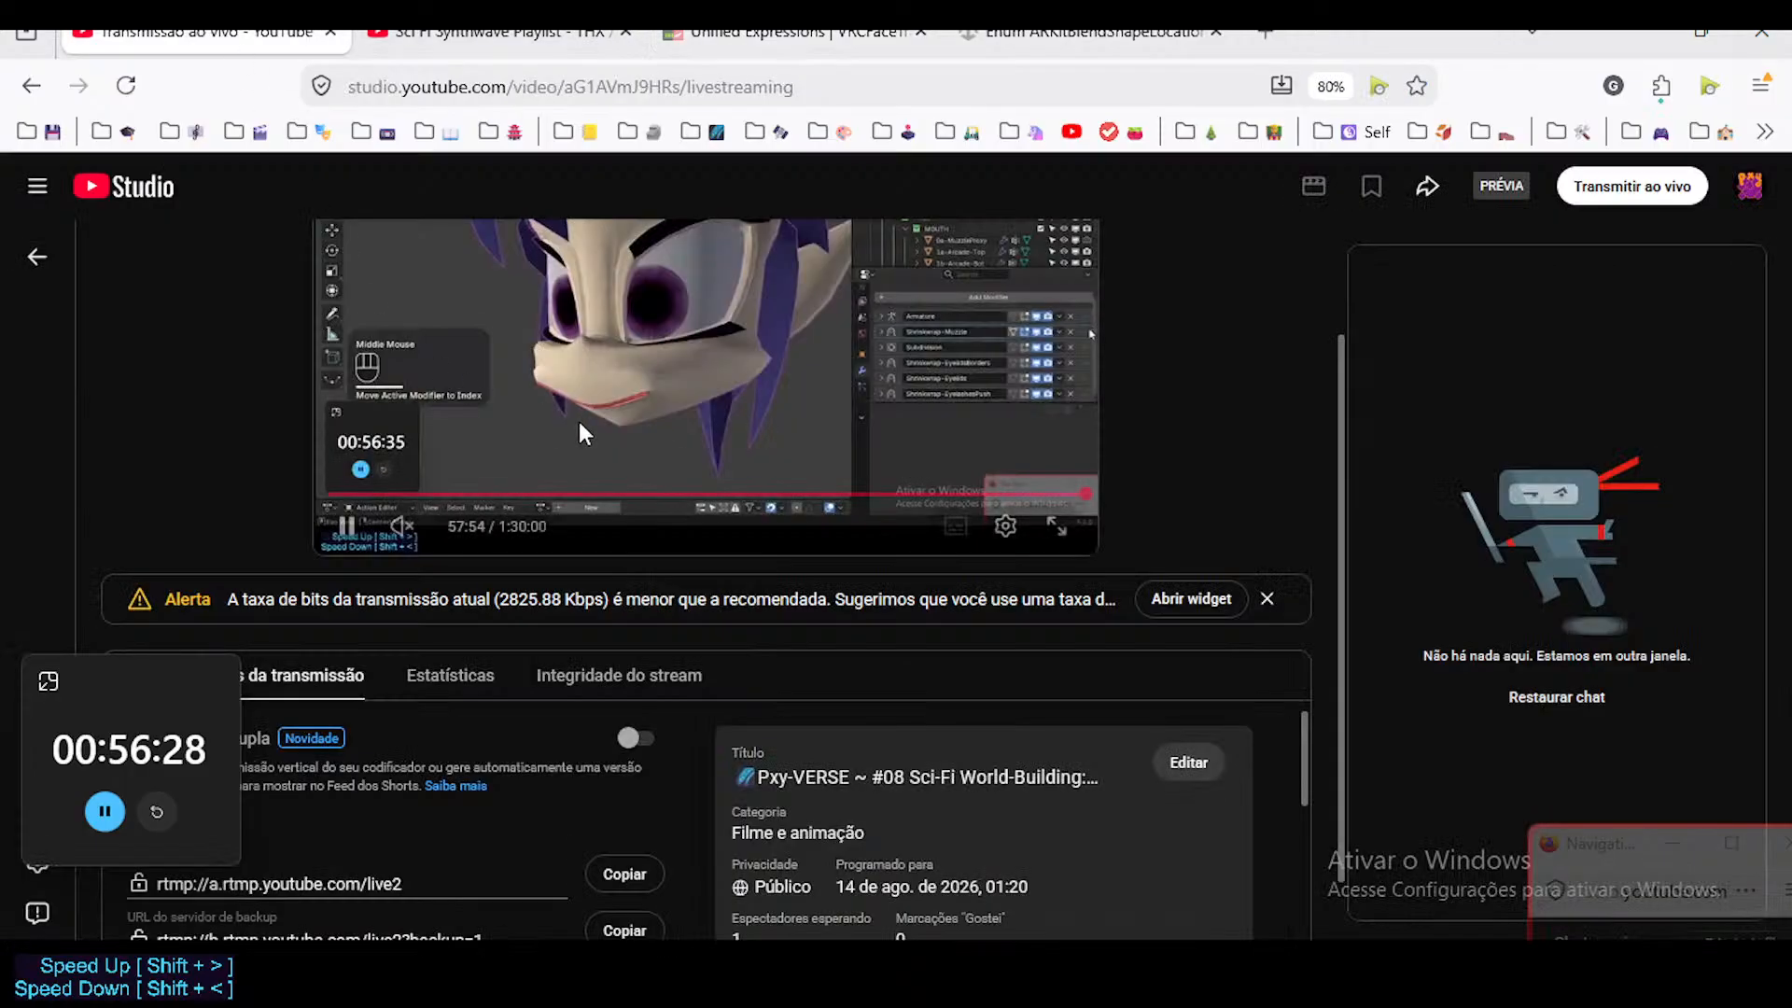
pyautogui.click(551, 34)
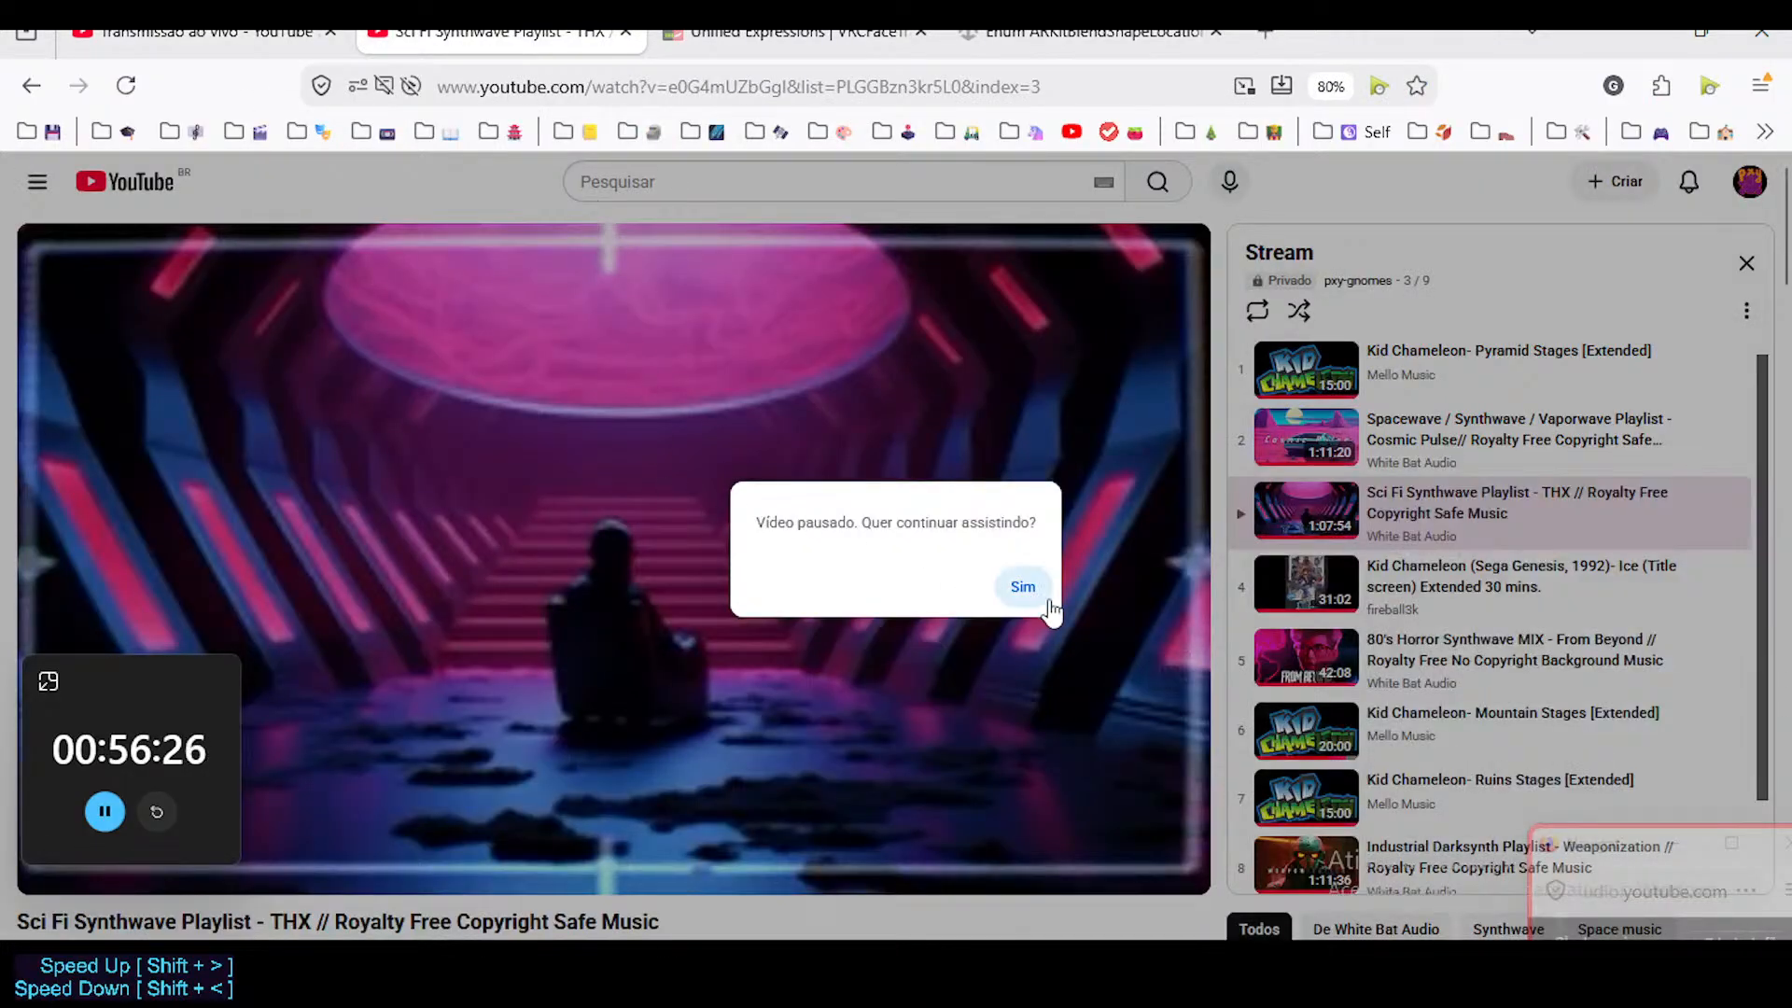
pyautogui.click(1023, 586)
pyautogui.hotkey('alt', 'Tab')
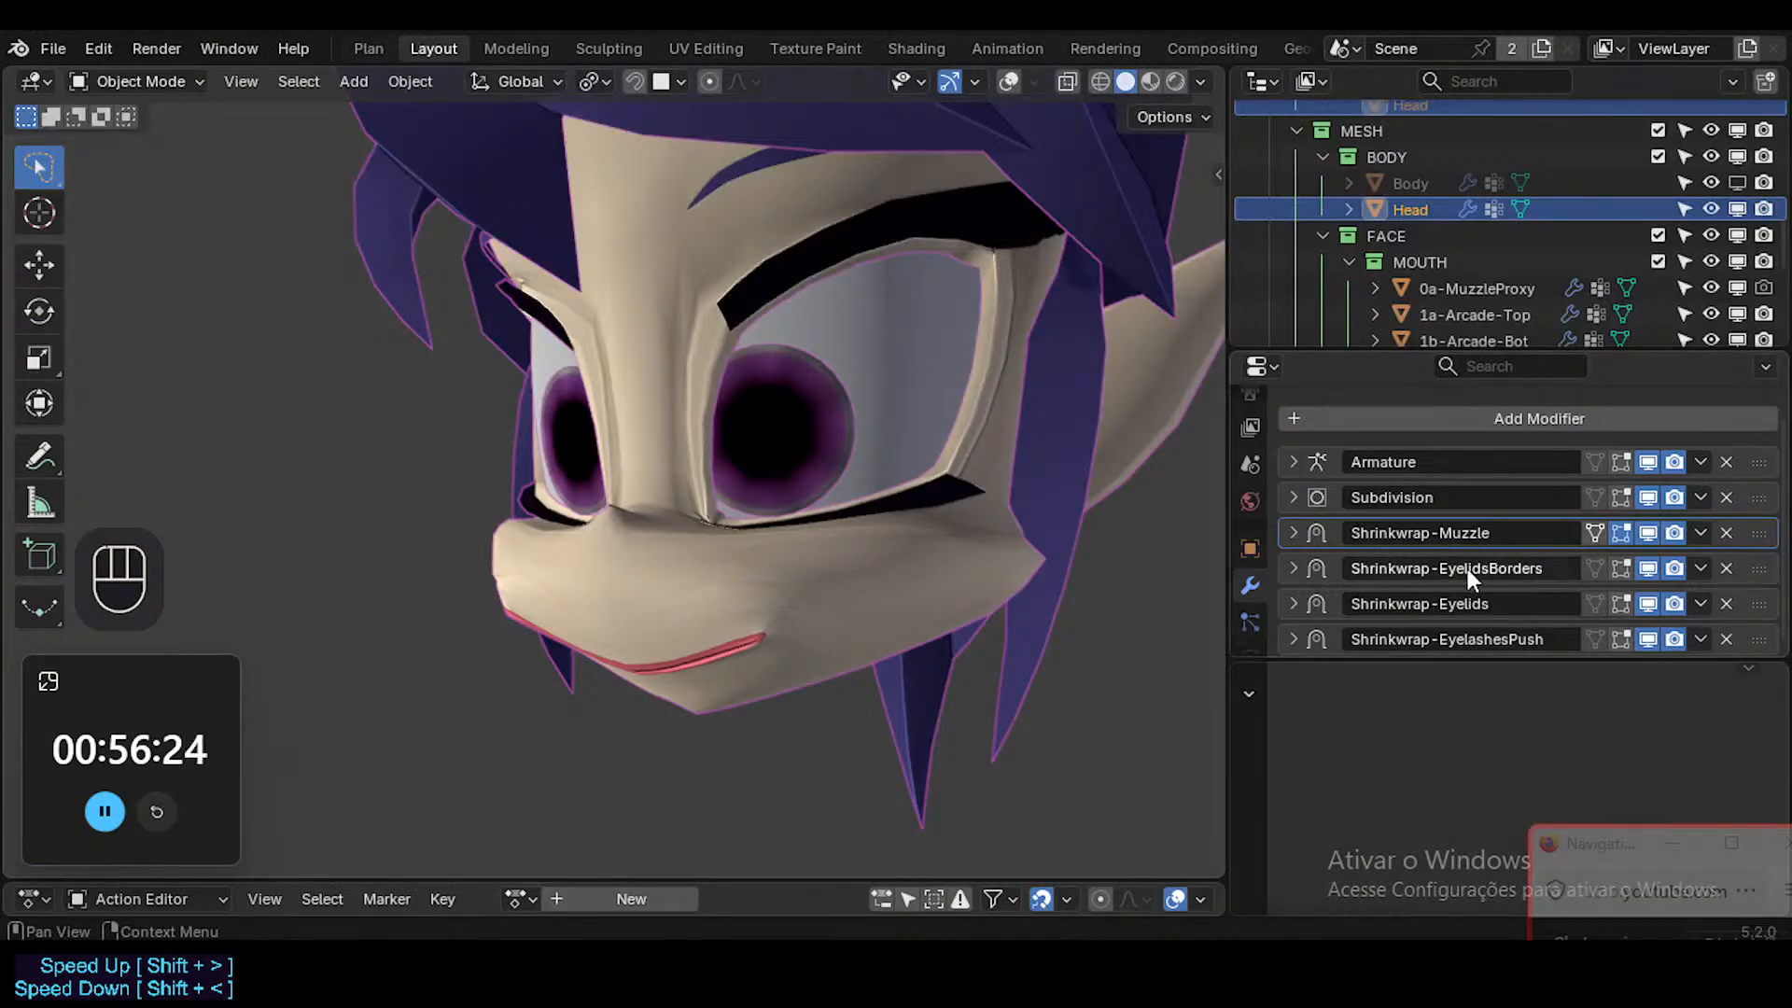
# Place Shrinkwrap-Muzzle at the end of the modifier stack with Subdivision directly above it, and save the file.
pyautogui.moveTo(1754, 537); pyautogui.dragTo(1778, 670)
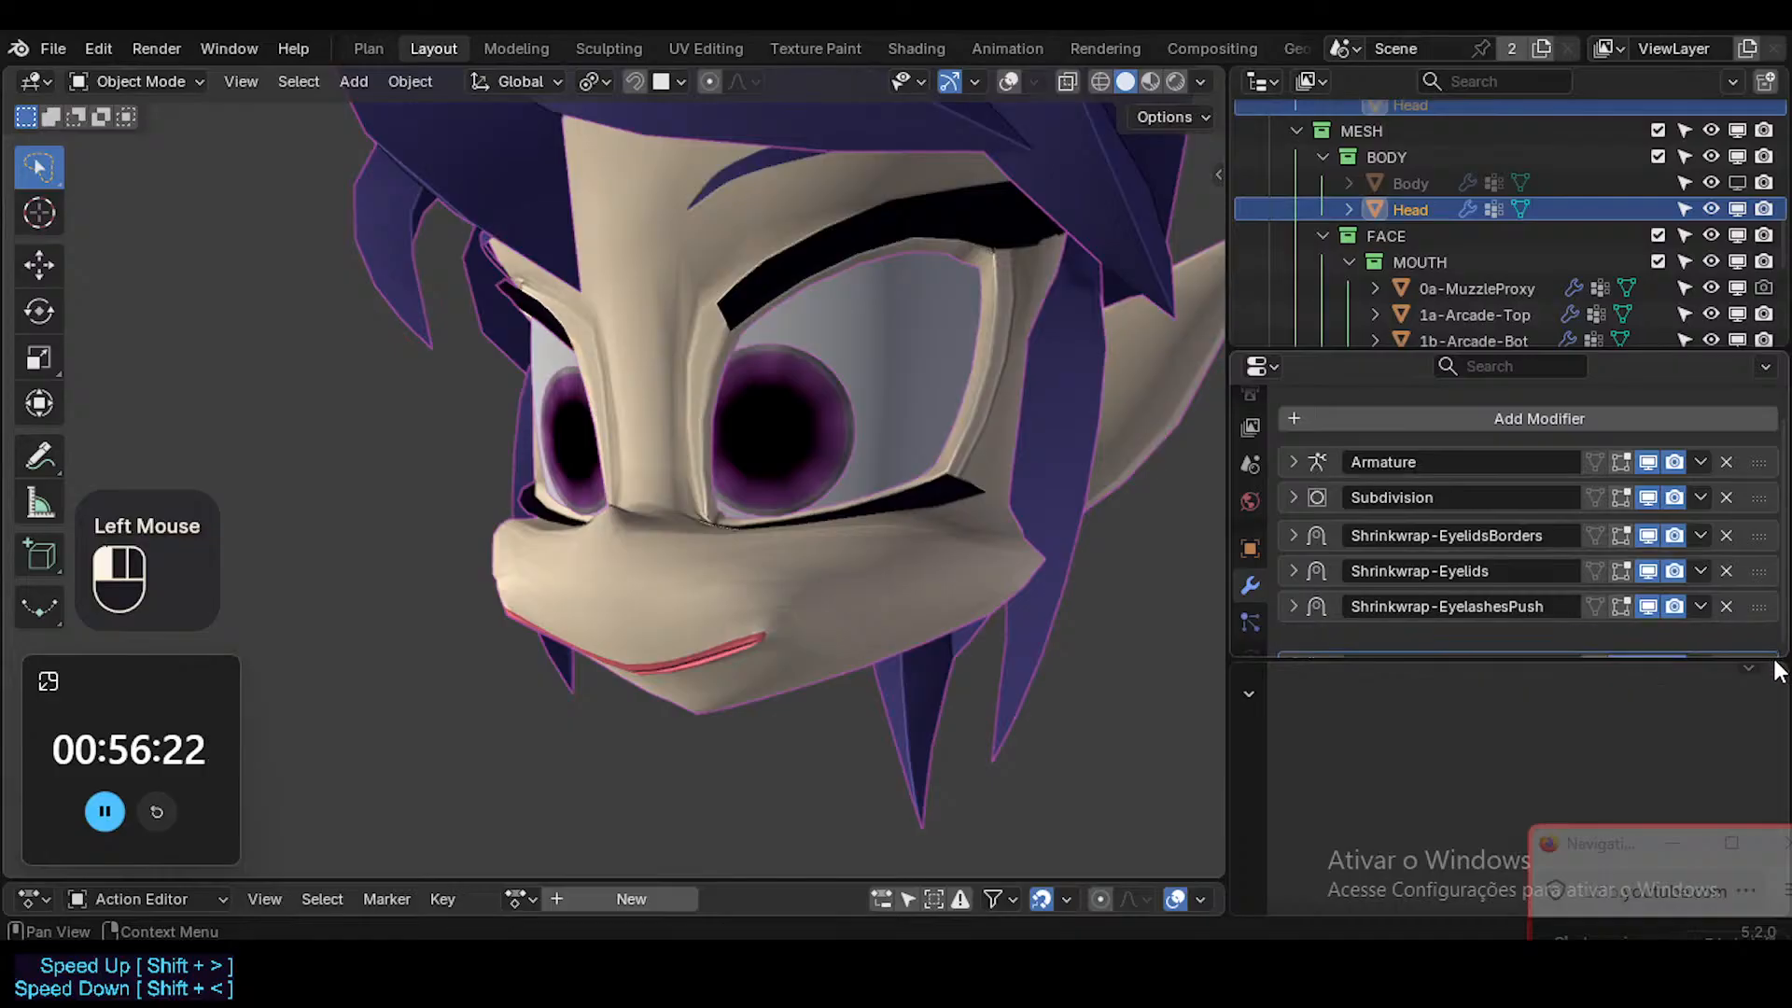
pyautogui.moveTo(1691, 602); pyautogui.dragTo(1587, 642)
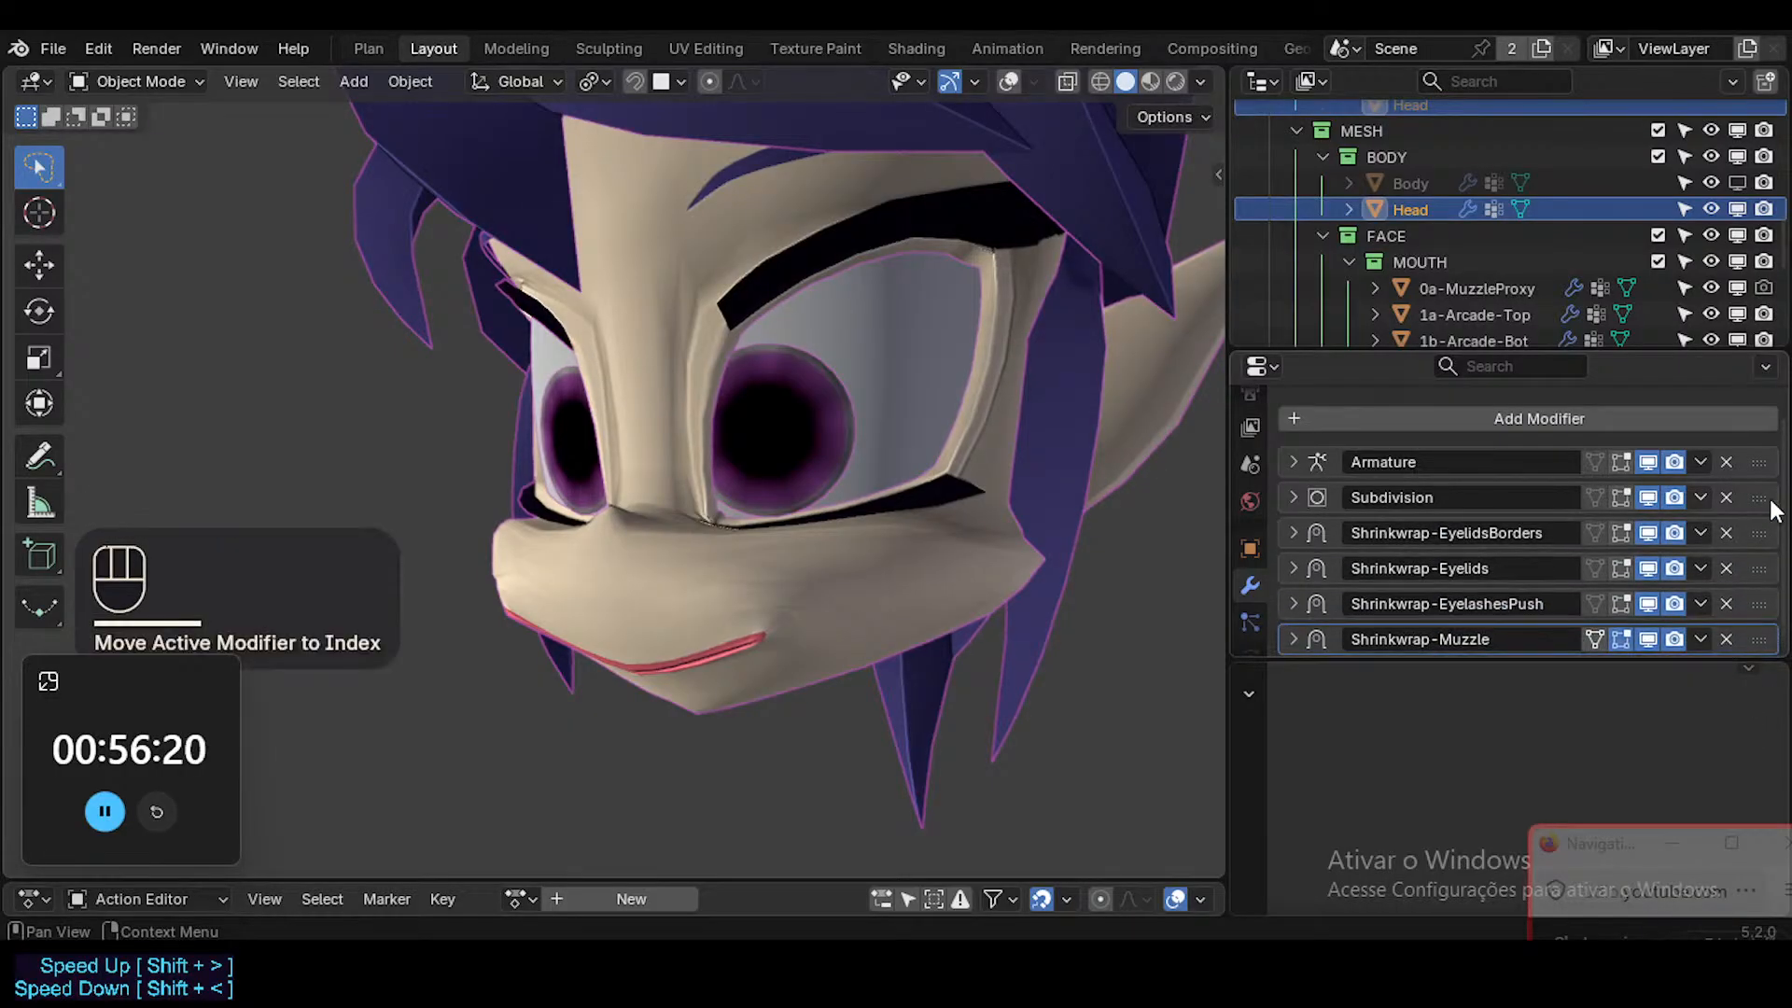
pyautogui.moveTo(1760, 497); pyautogui.dragTo(1743, 603)
pyautogui.middleClick(898, 594)
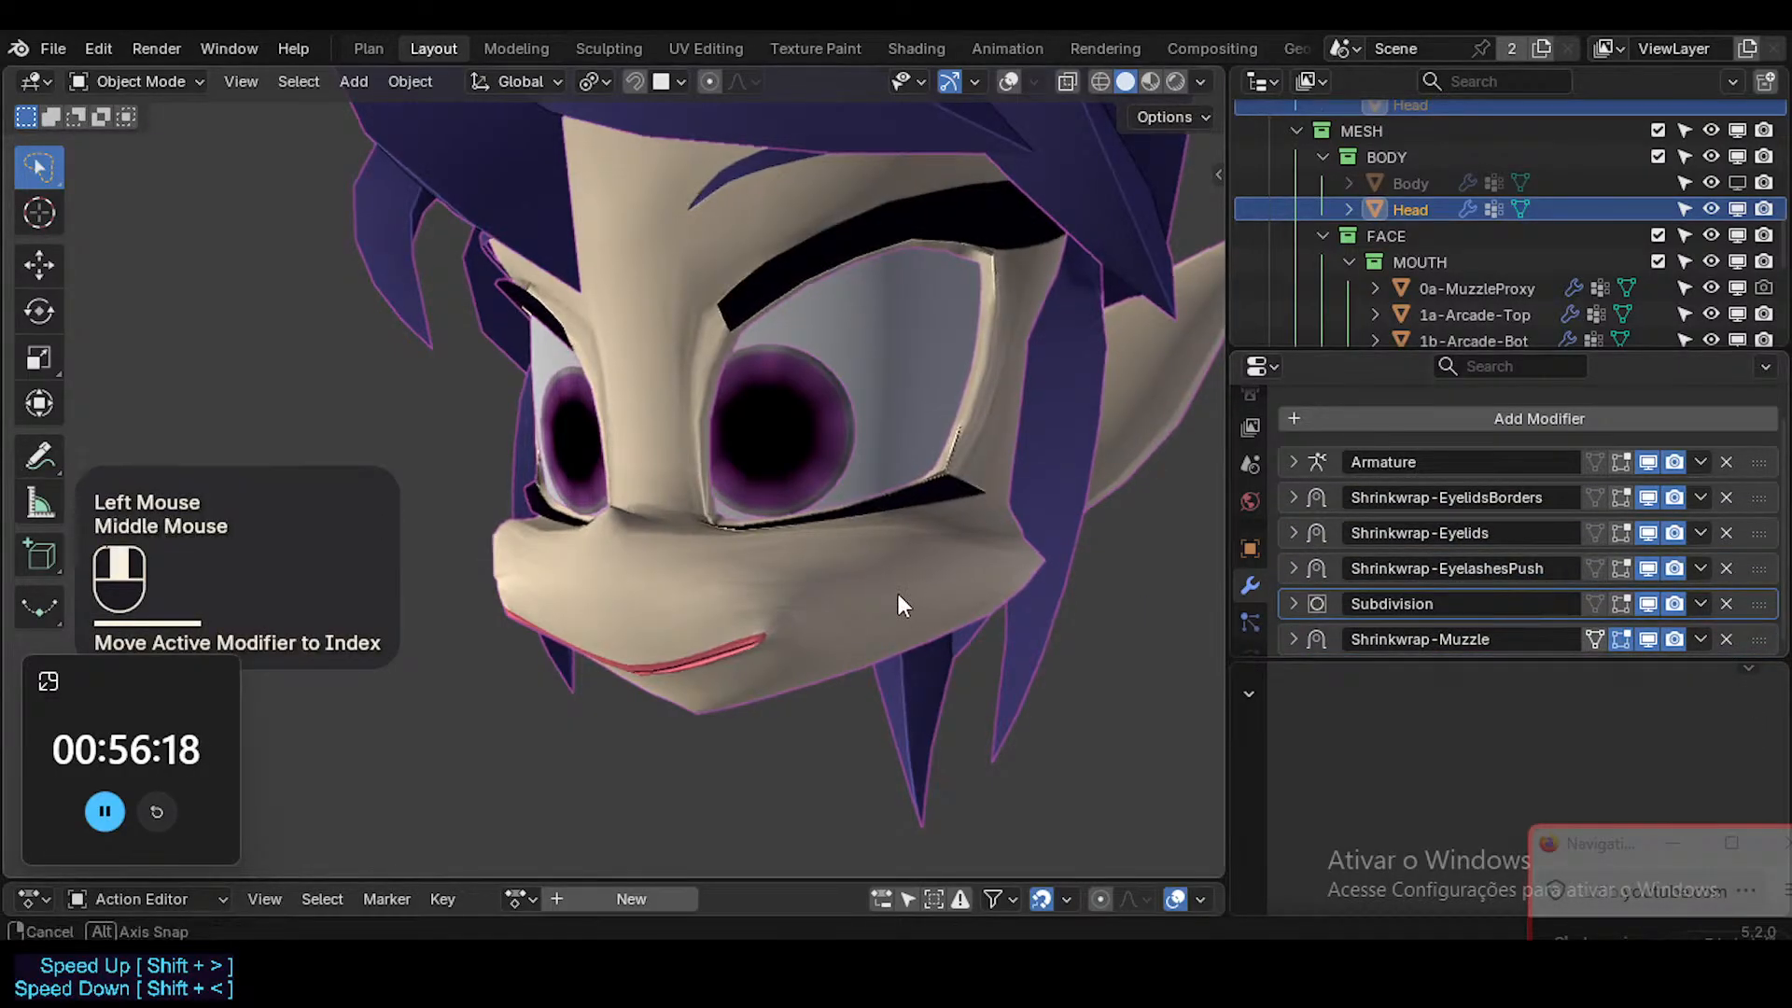
pyautogui.moveTo(898, 593); pyautogui.dragTo(980, 574, button='middle')
pyautogui.hotkey('ctrl', 's')
pyautogui.scroll(-2, 1598, 607)
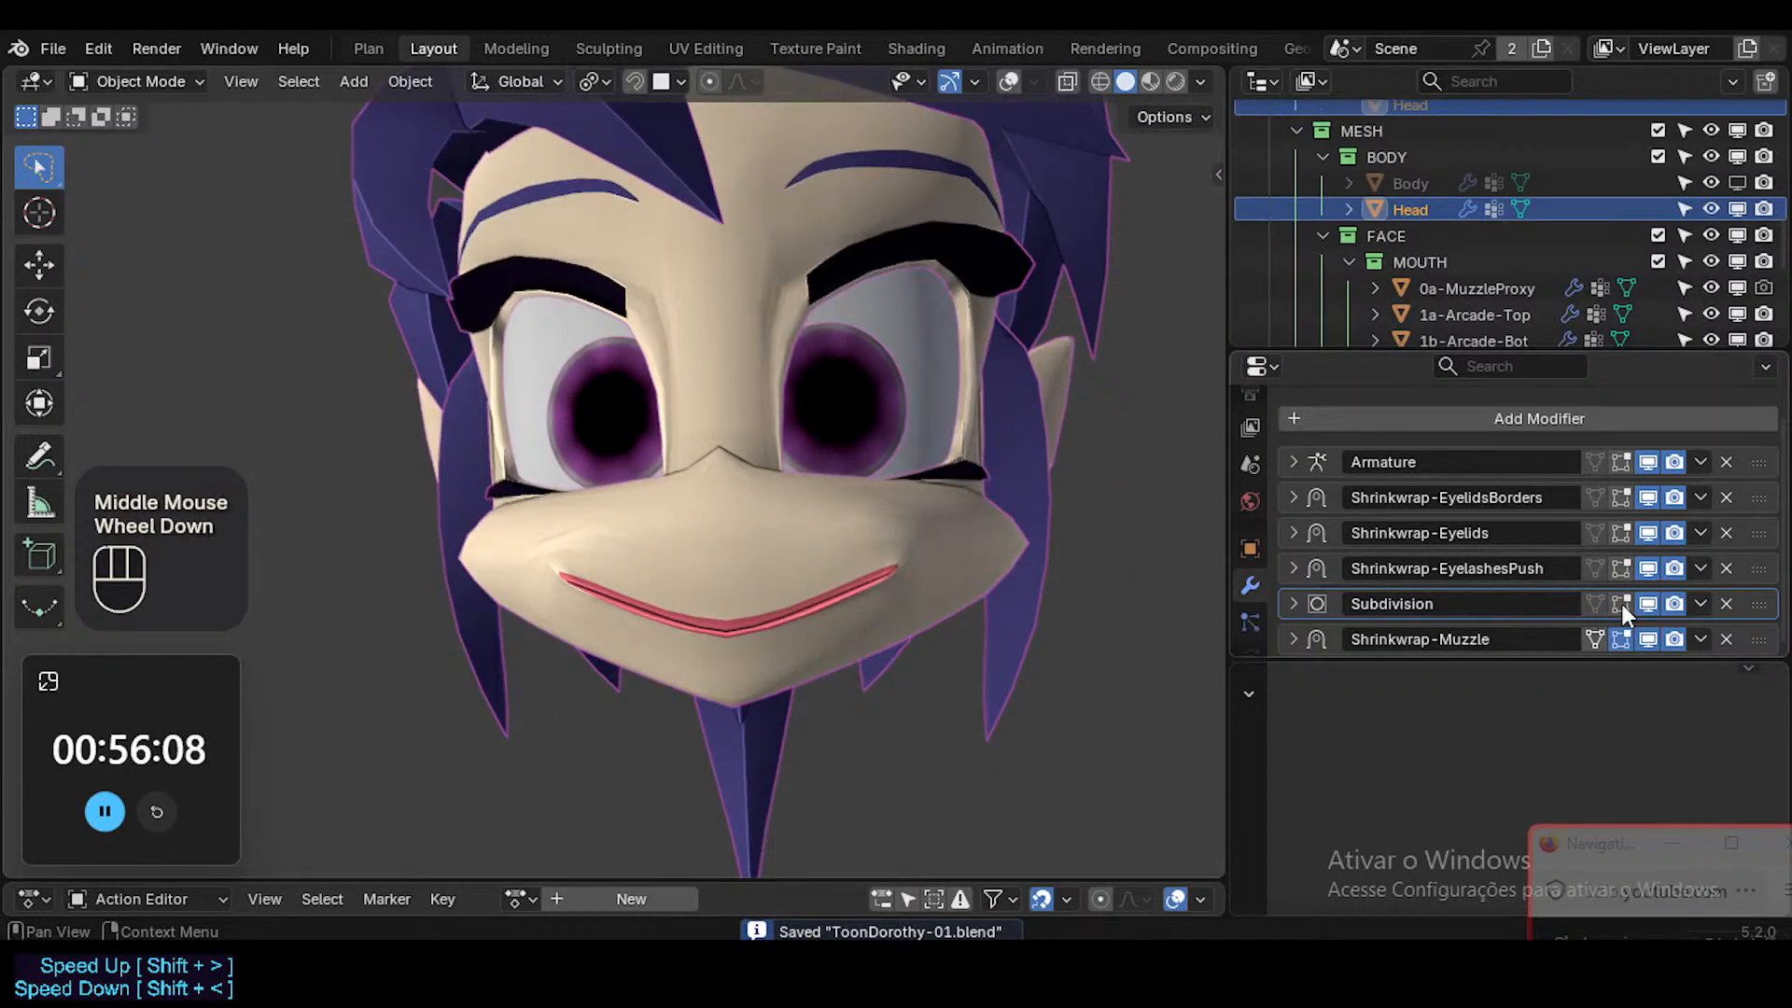
# Try a duplicate of the Subdivision modifier below Shrinkwrap-Muzzle and remove the duplicate.
pyautogui.hotkey('shift', 'd')
pyautogui.moveTo(1776, 611); pyautogui.dragTo(1773, 644)
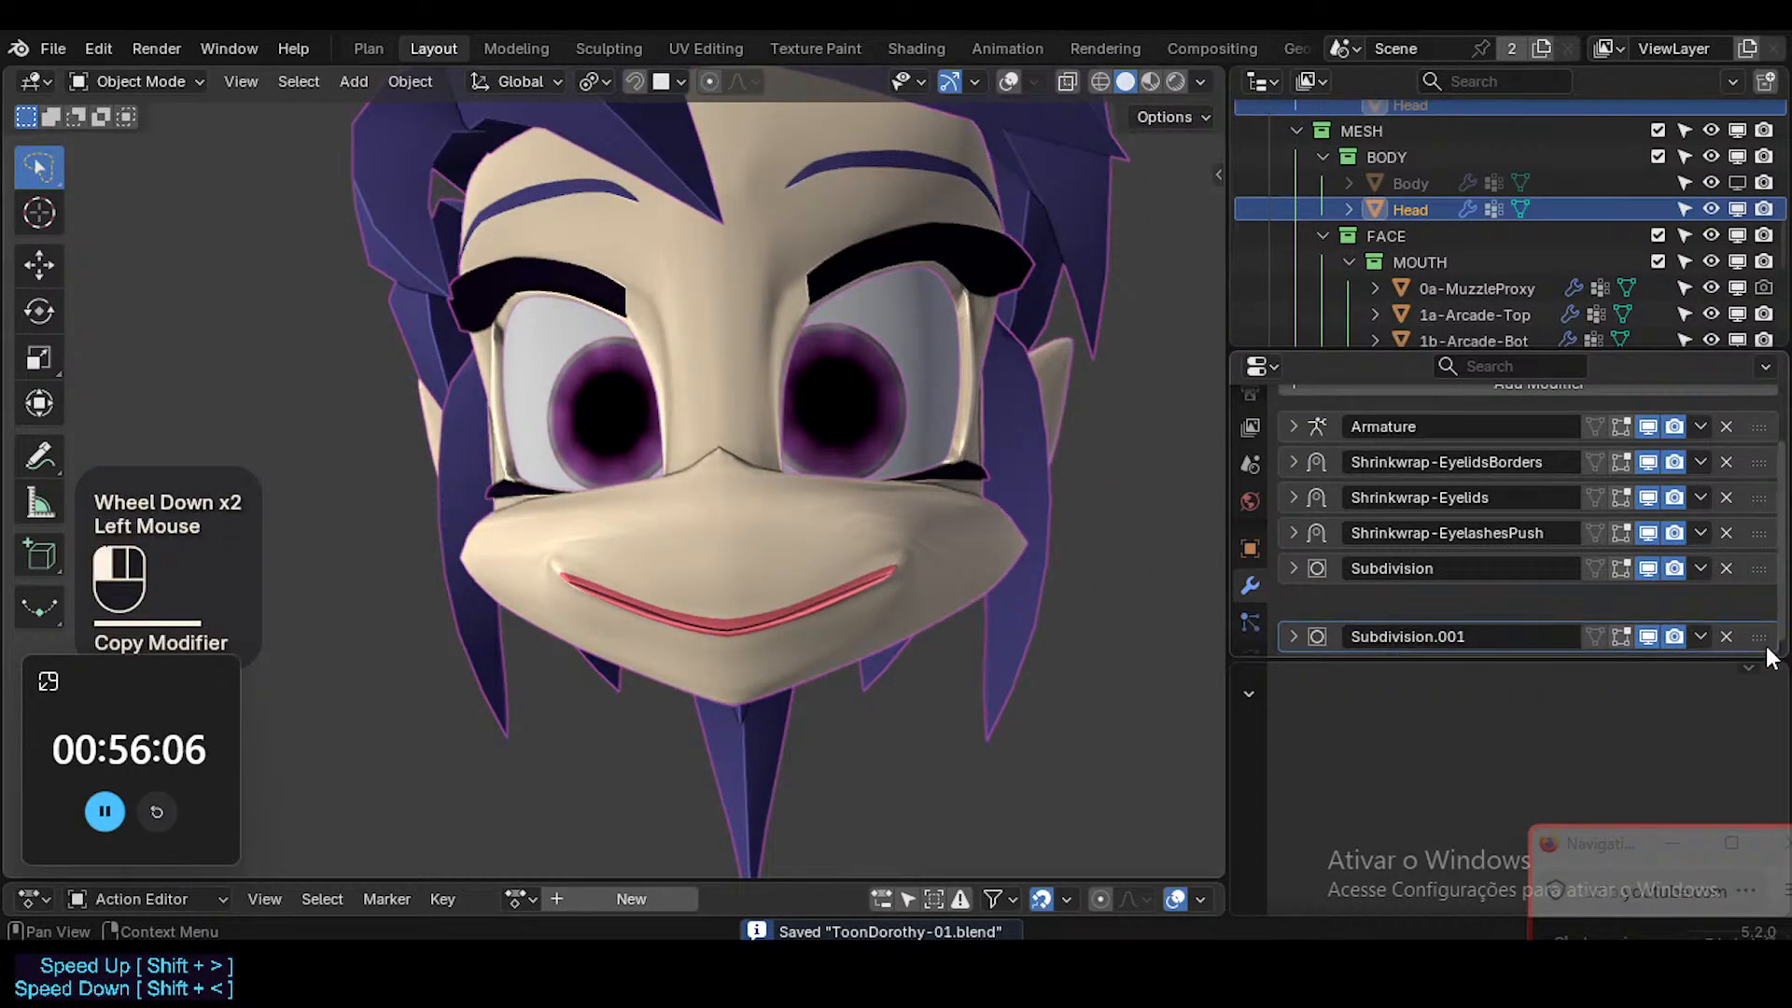
pyautogui.moveTo(908, 628); pyautogui.dragTo(831, 607, button='middle')
pyautogui.click(1726, 638)
pyautogui.scroll(-1, 1465, 441)
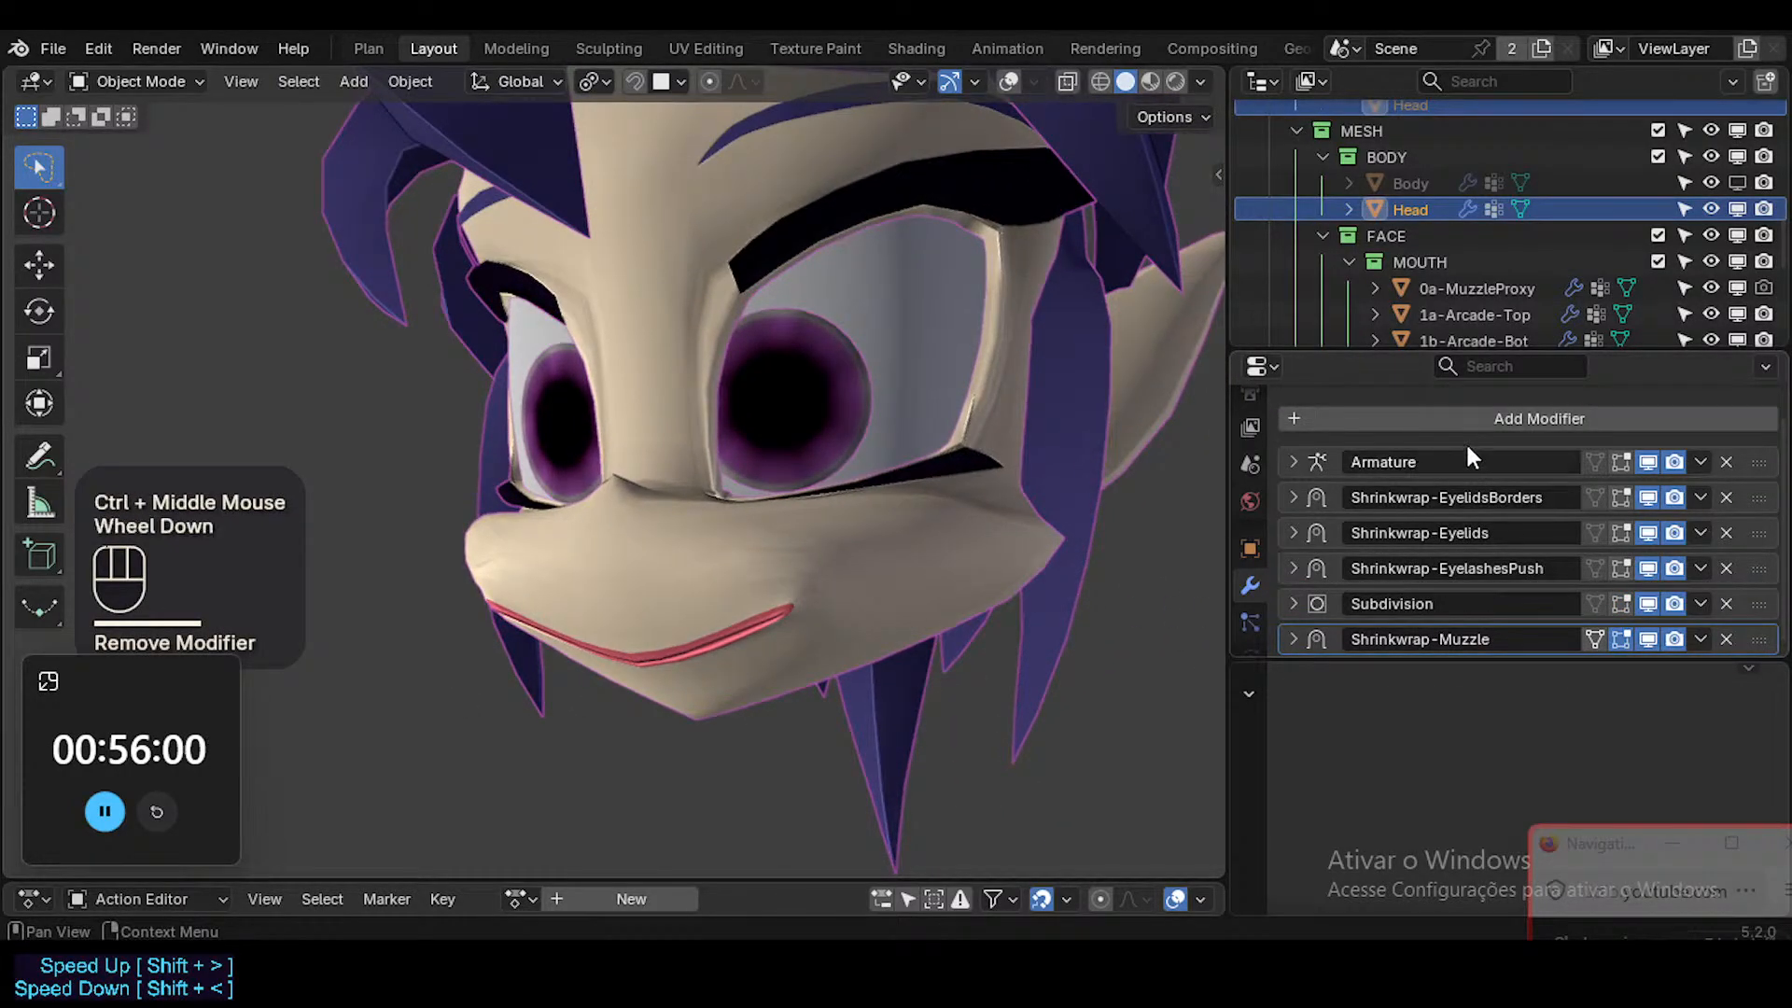
# Add a Smooth Corrective deform modifier to the Head at the end of the stack and collapse its settings.
pyautogui.click(1494, 418)
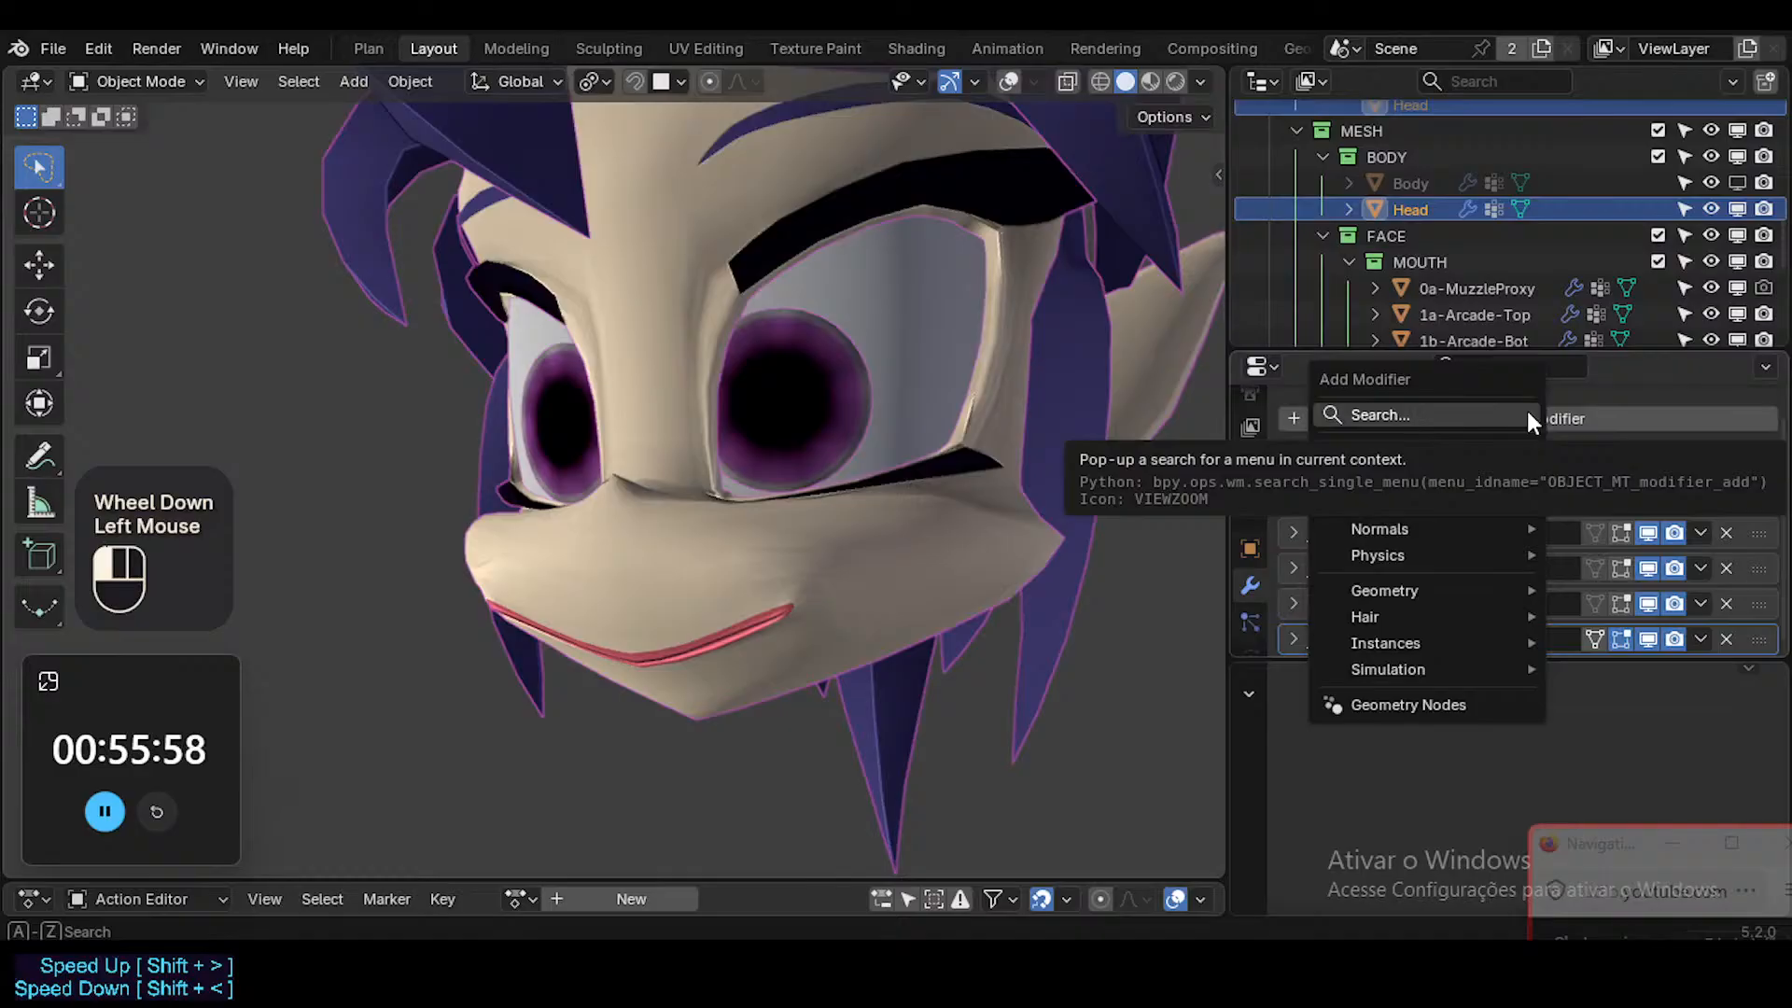
pyautogui.moveTo(1503, 479)
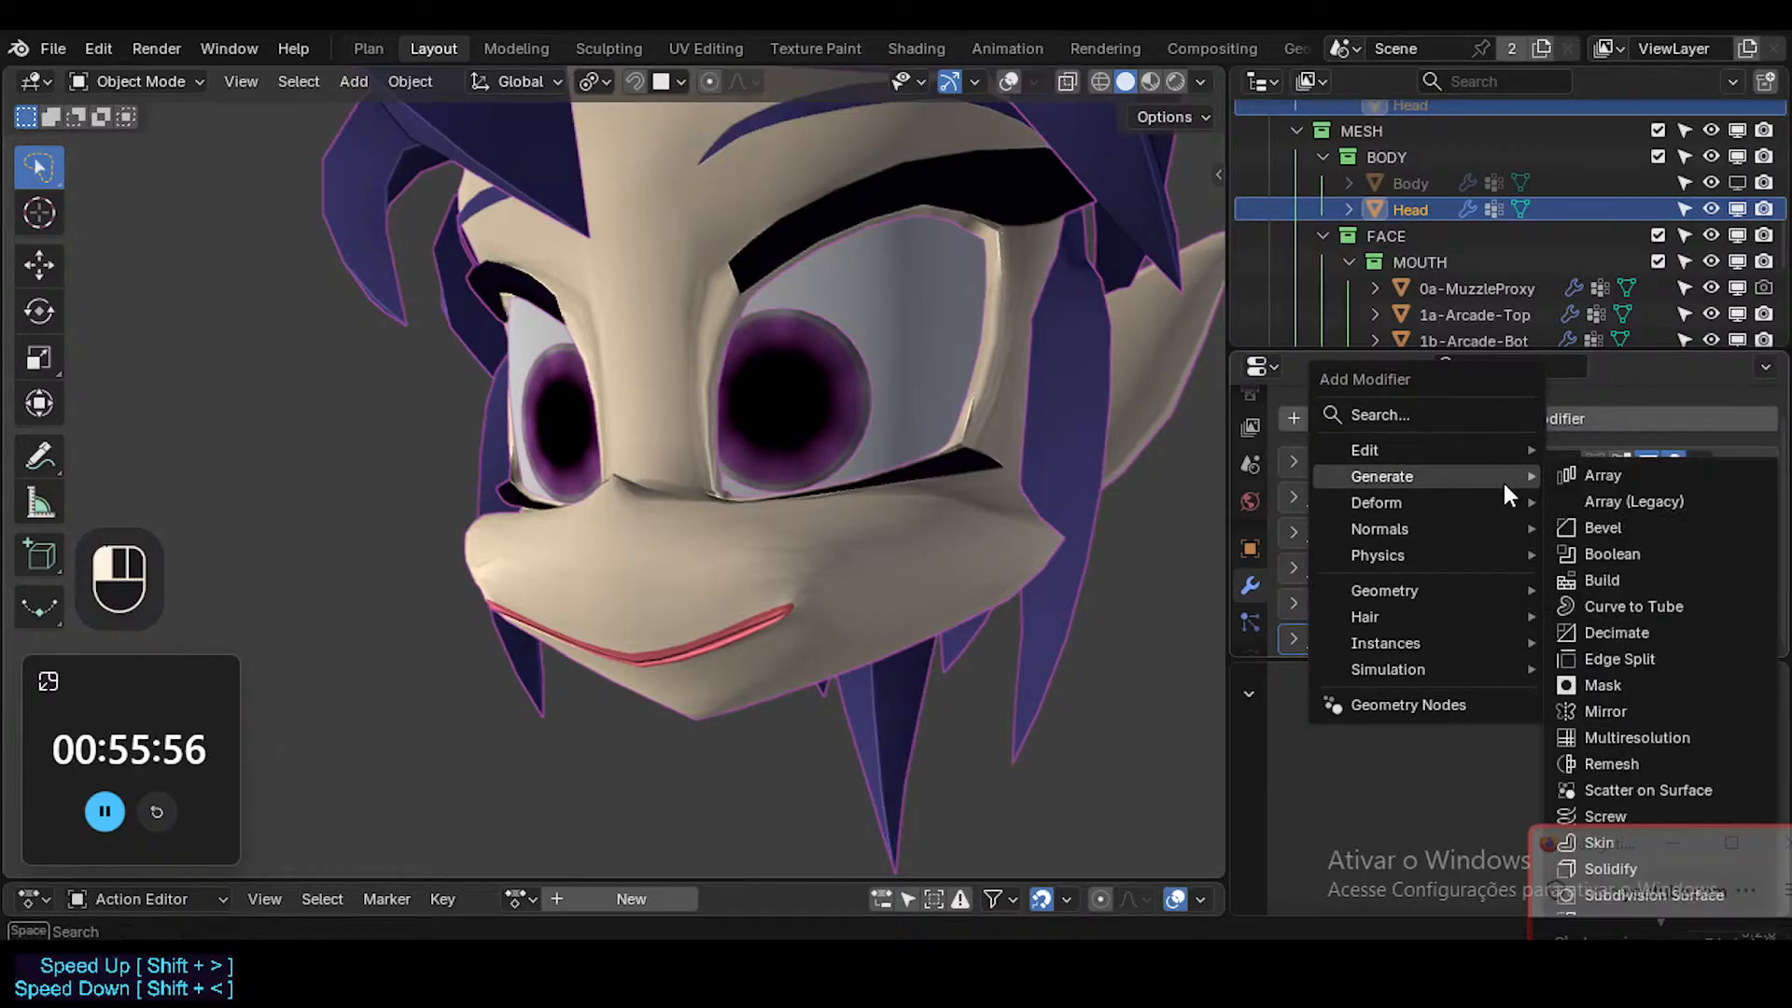
pyautogui.scroll(-2, 1659, 728)
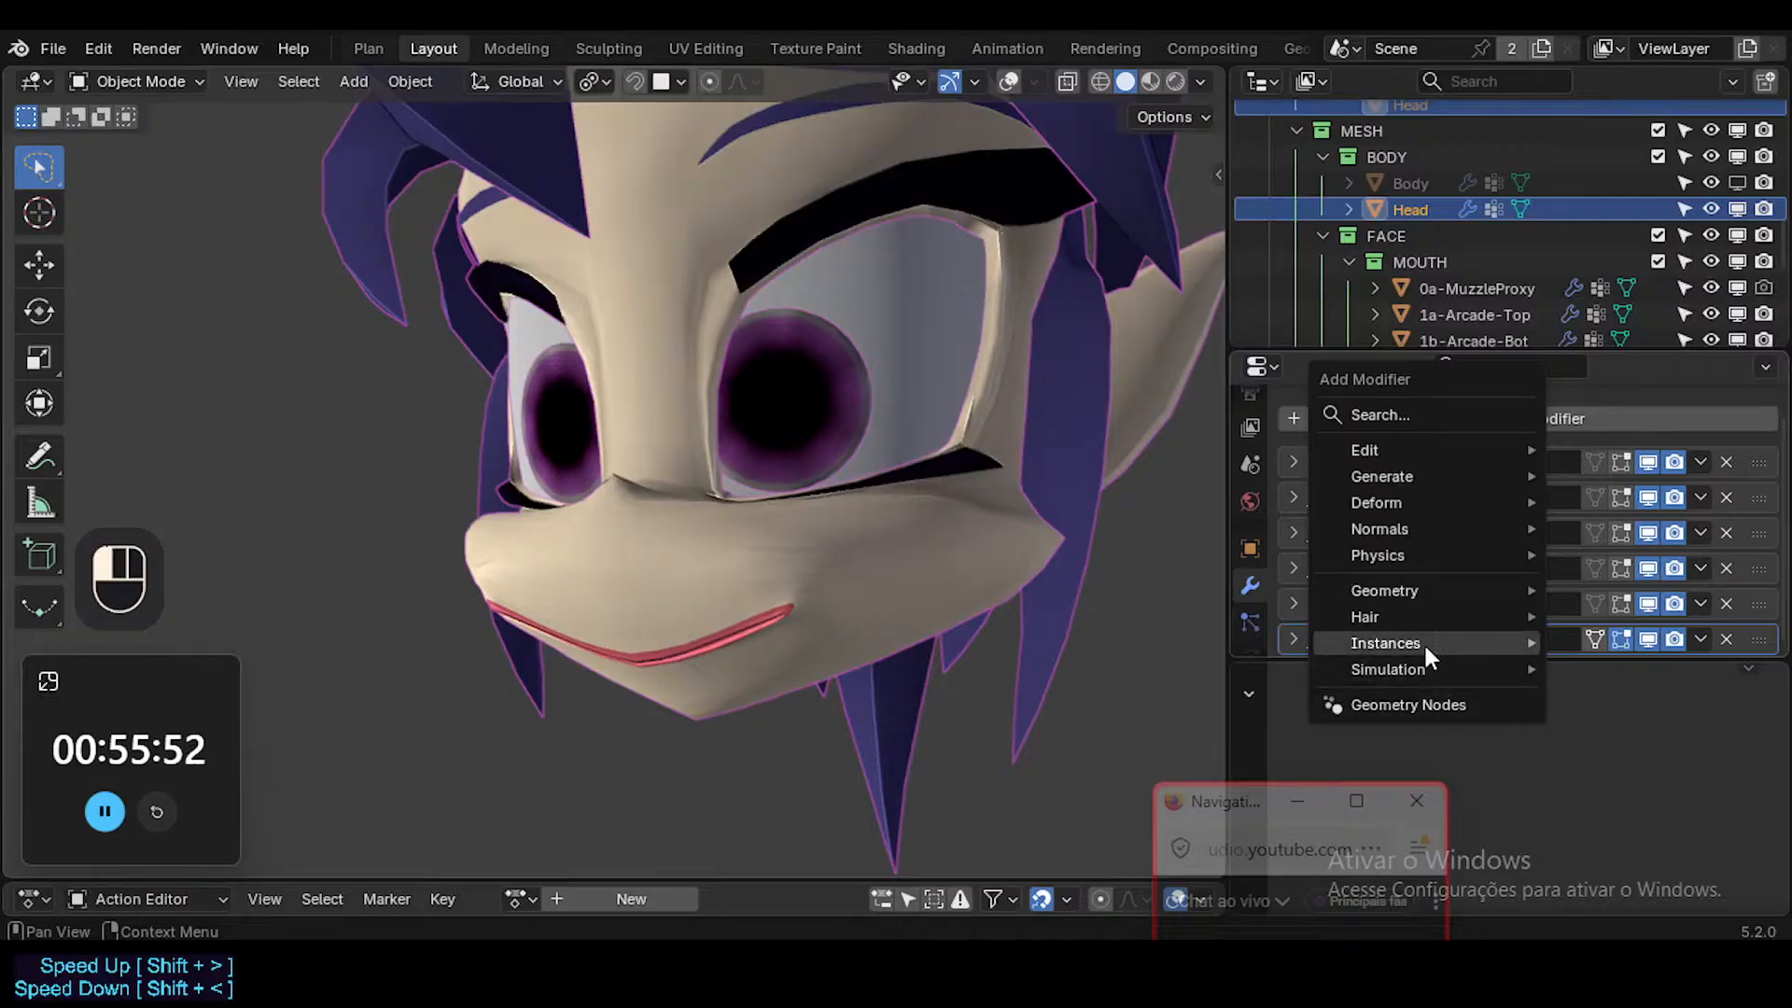
pyautogui.moveTo(1434, 534)
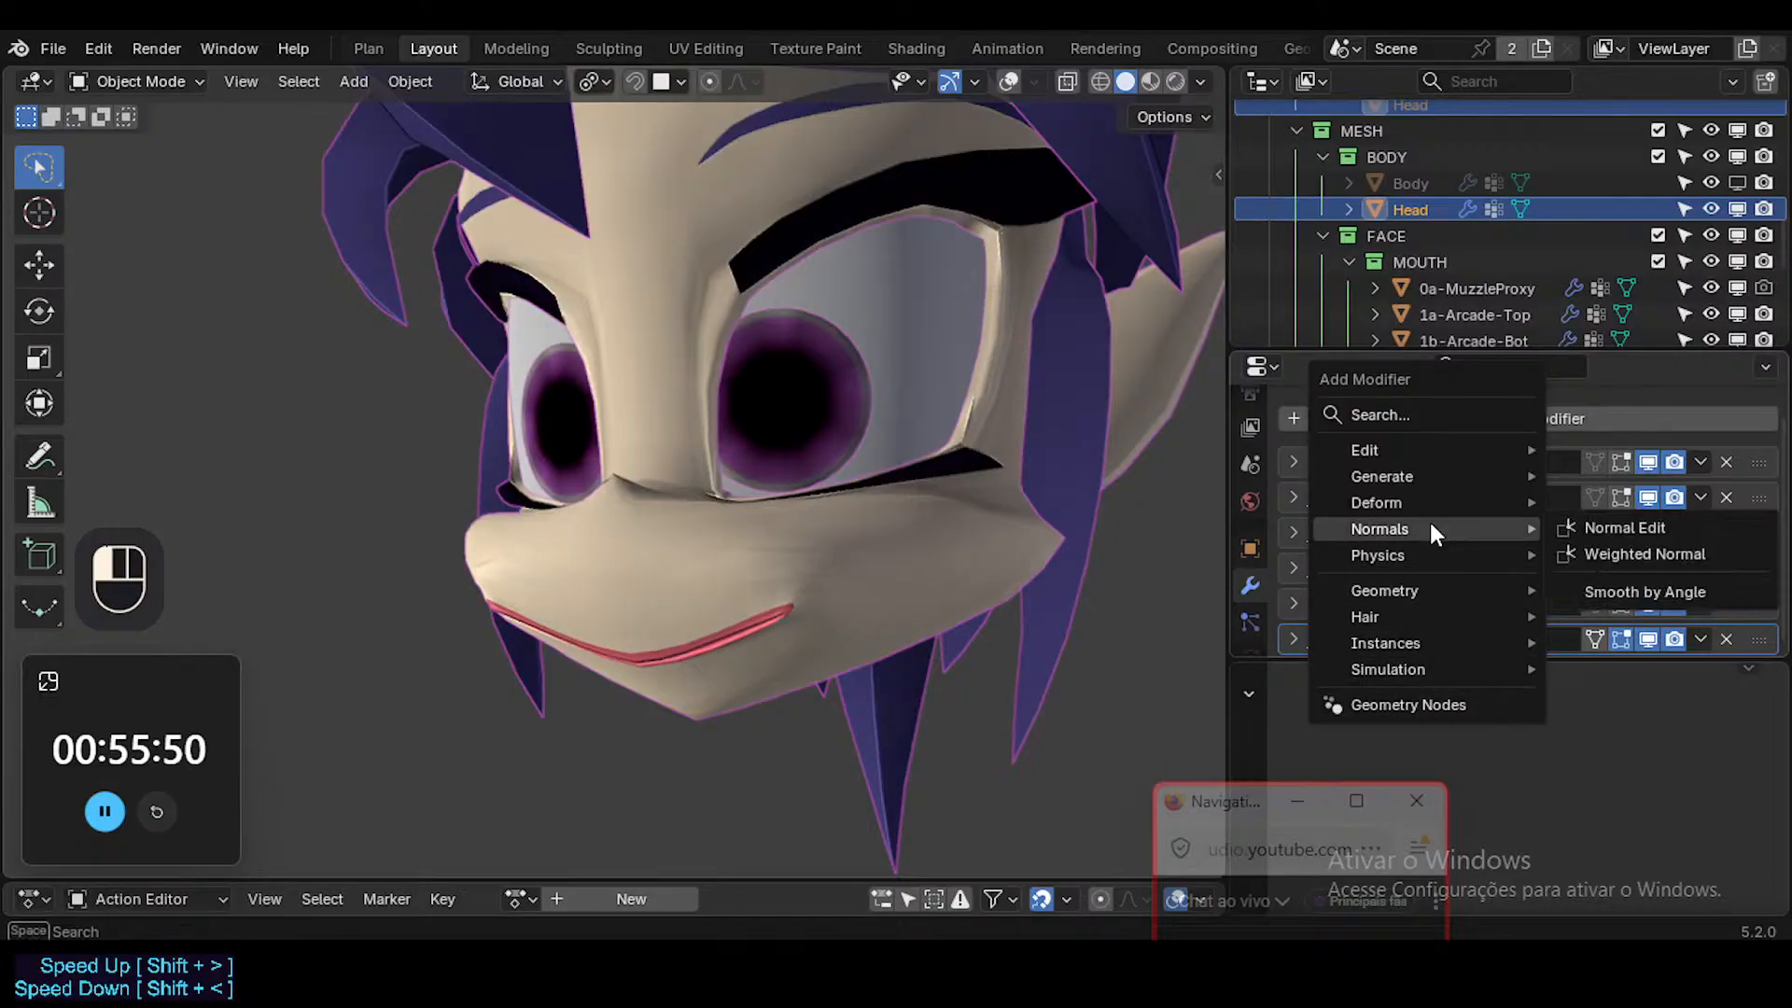
pyautogui.moveTo(1429, 501)
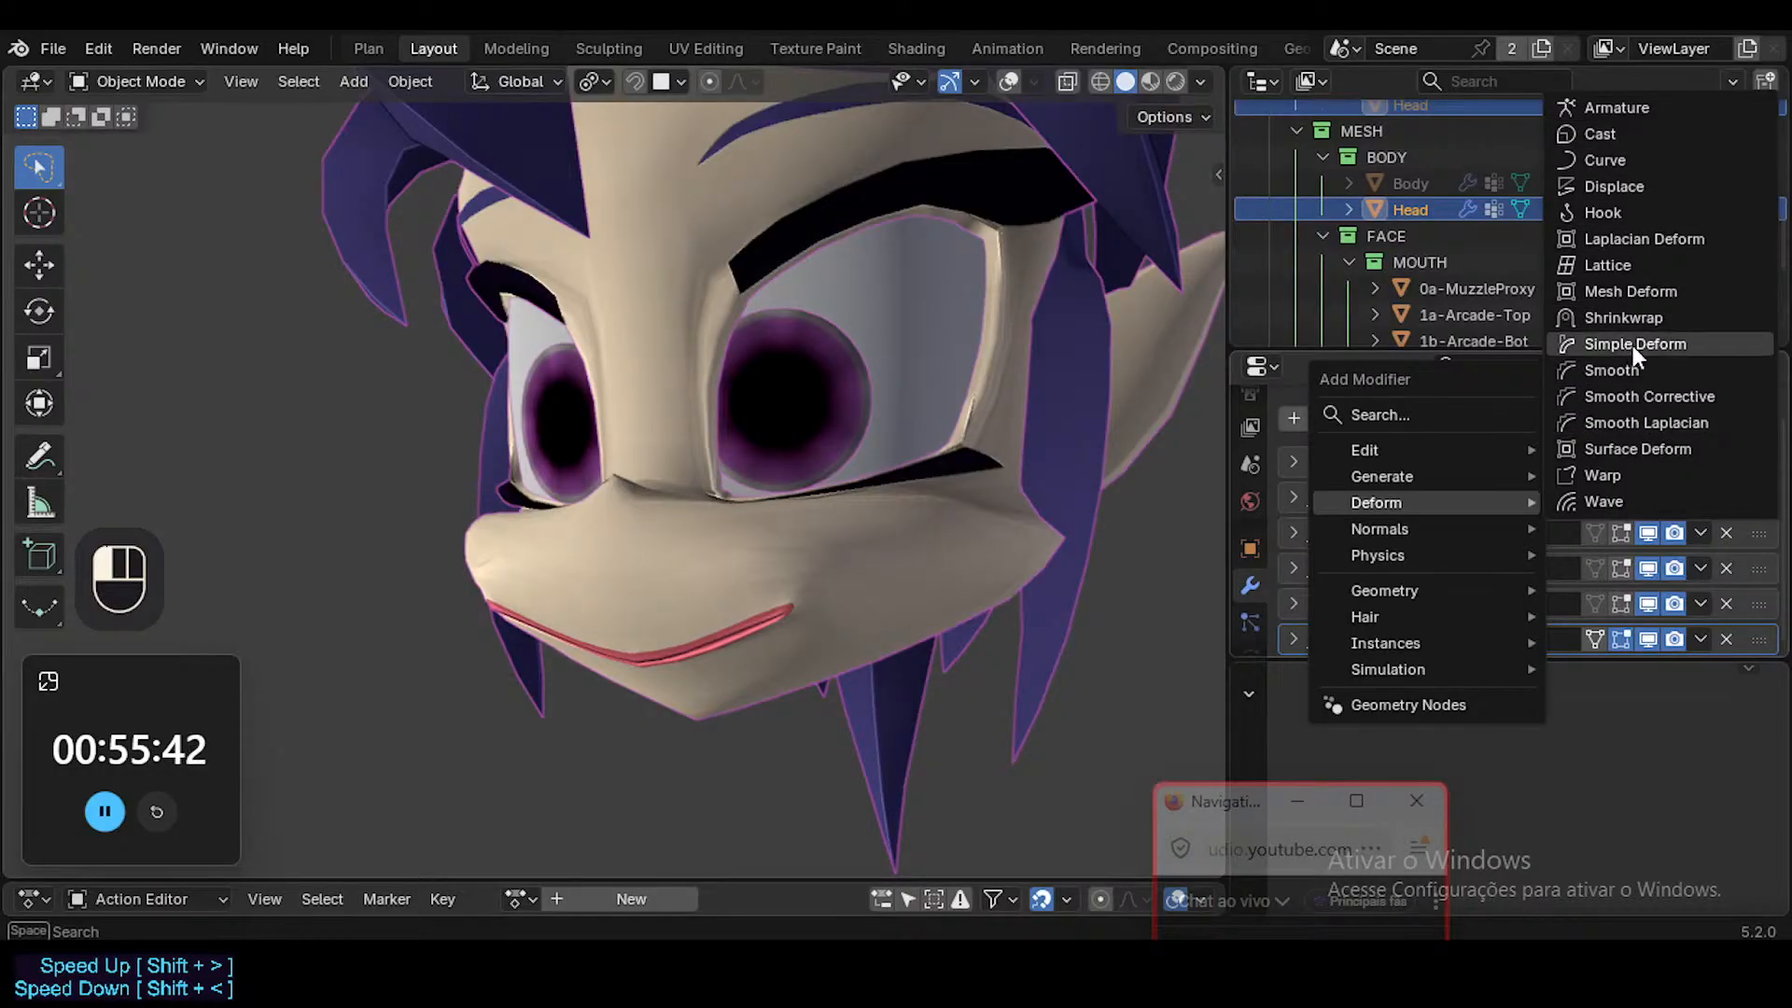
pyautogui.click(1638, 388)
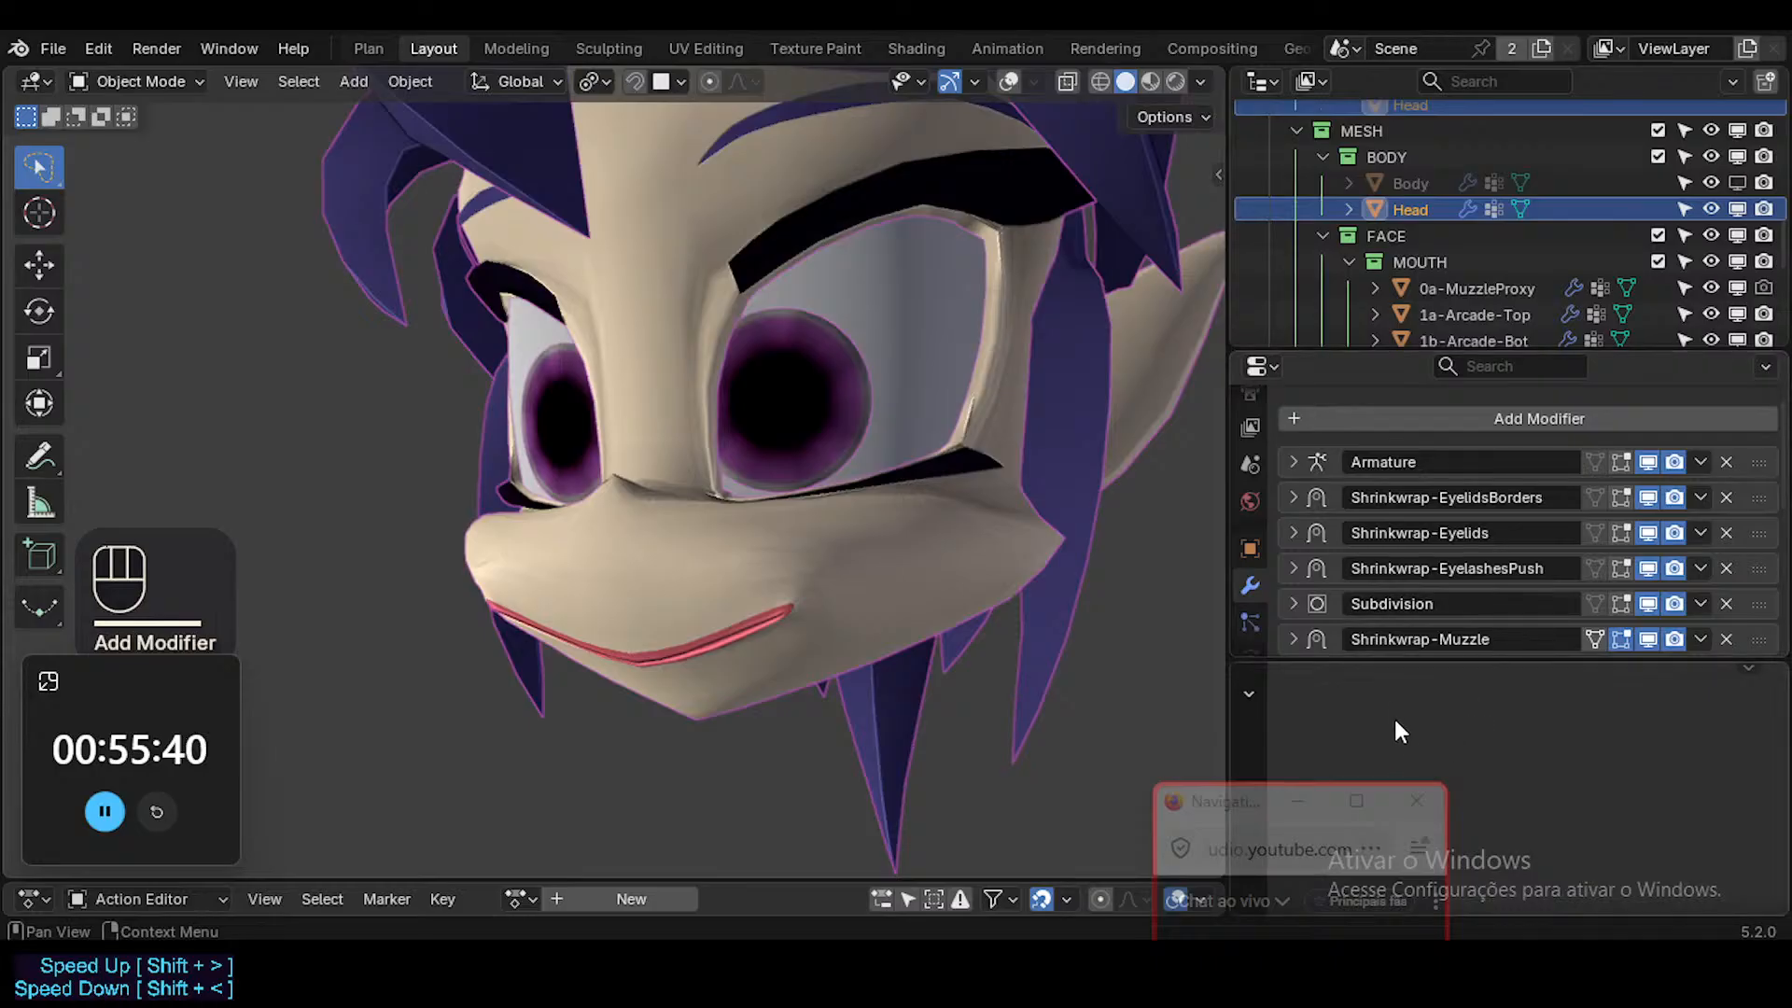
pyautogui.moveTo(1622, 662); pyautogui.dragTo(1624, 746)
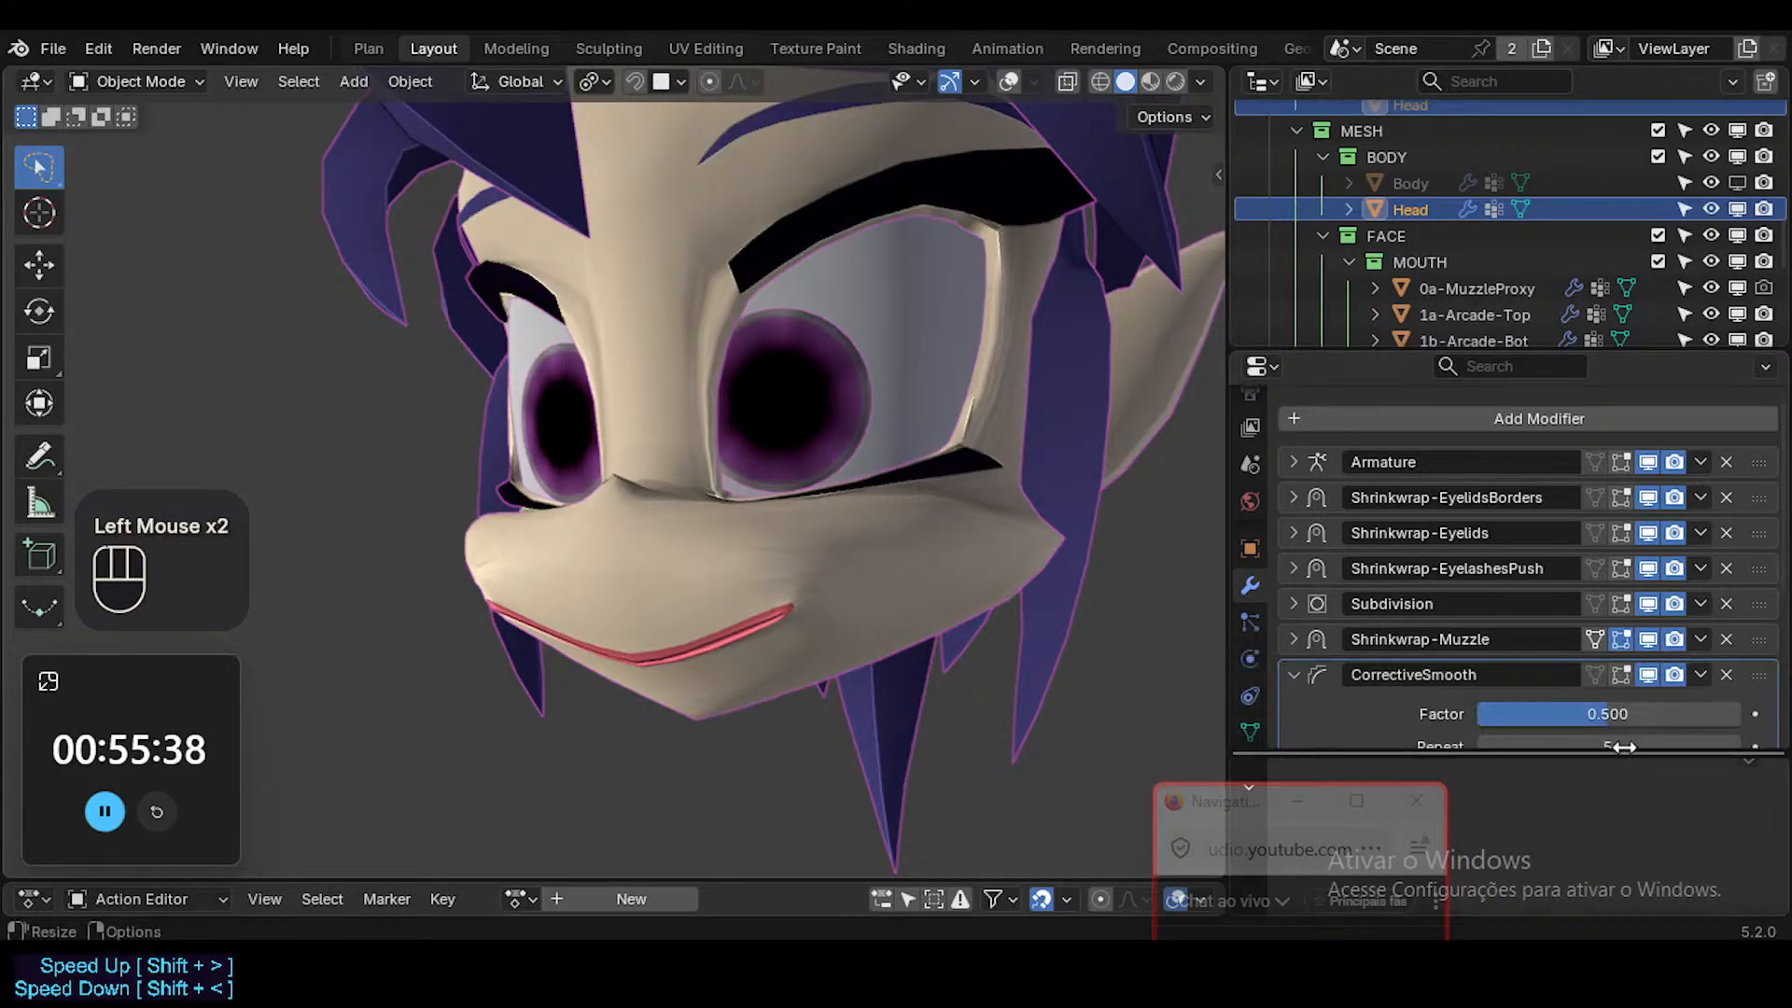
pyautogui.scroll(-2, 1520, 662)
pyautogui.click(1289, 569)
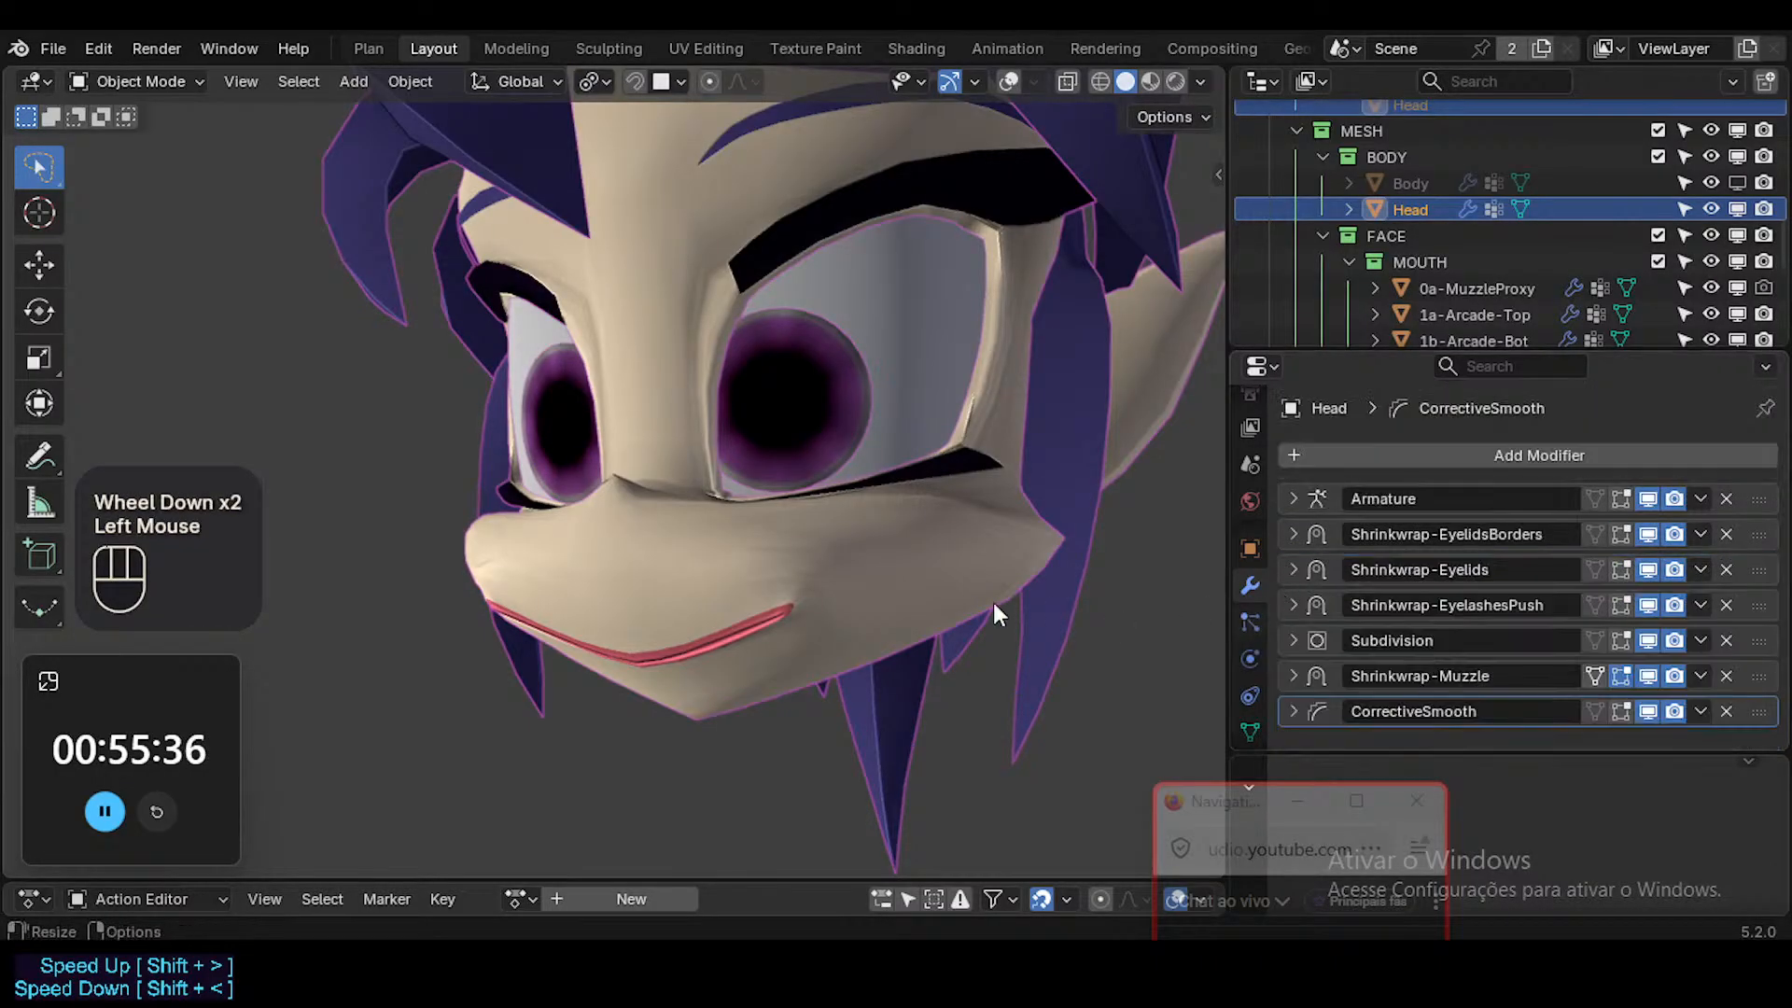
# Set the CorrectiveSmooth factor to 1.000 and toggle its viewport display to compare the muzzle.
pyautogui.moveTo(992, 602); pyautogui.dragTo(1022, 597, button='middle')
pyautogui.scroll(-2, 1344, 653)
pyautogui.click(1290, 711)
pyautogui.scroll(-3, 1474, 631)
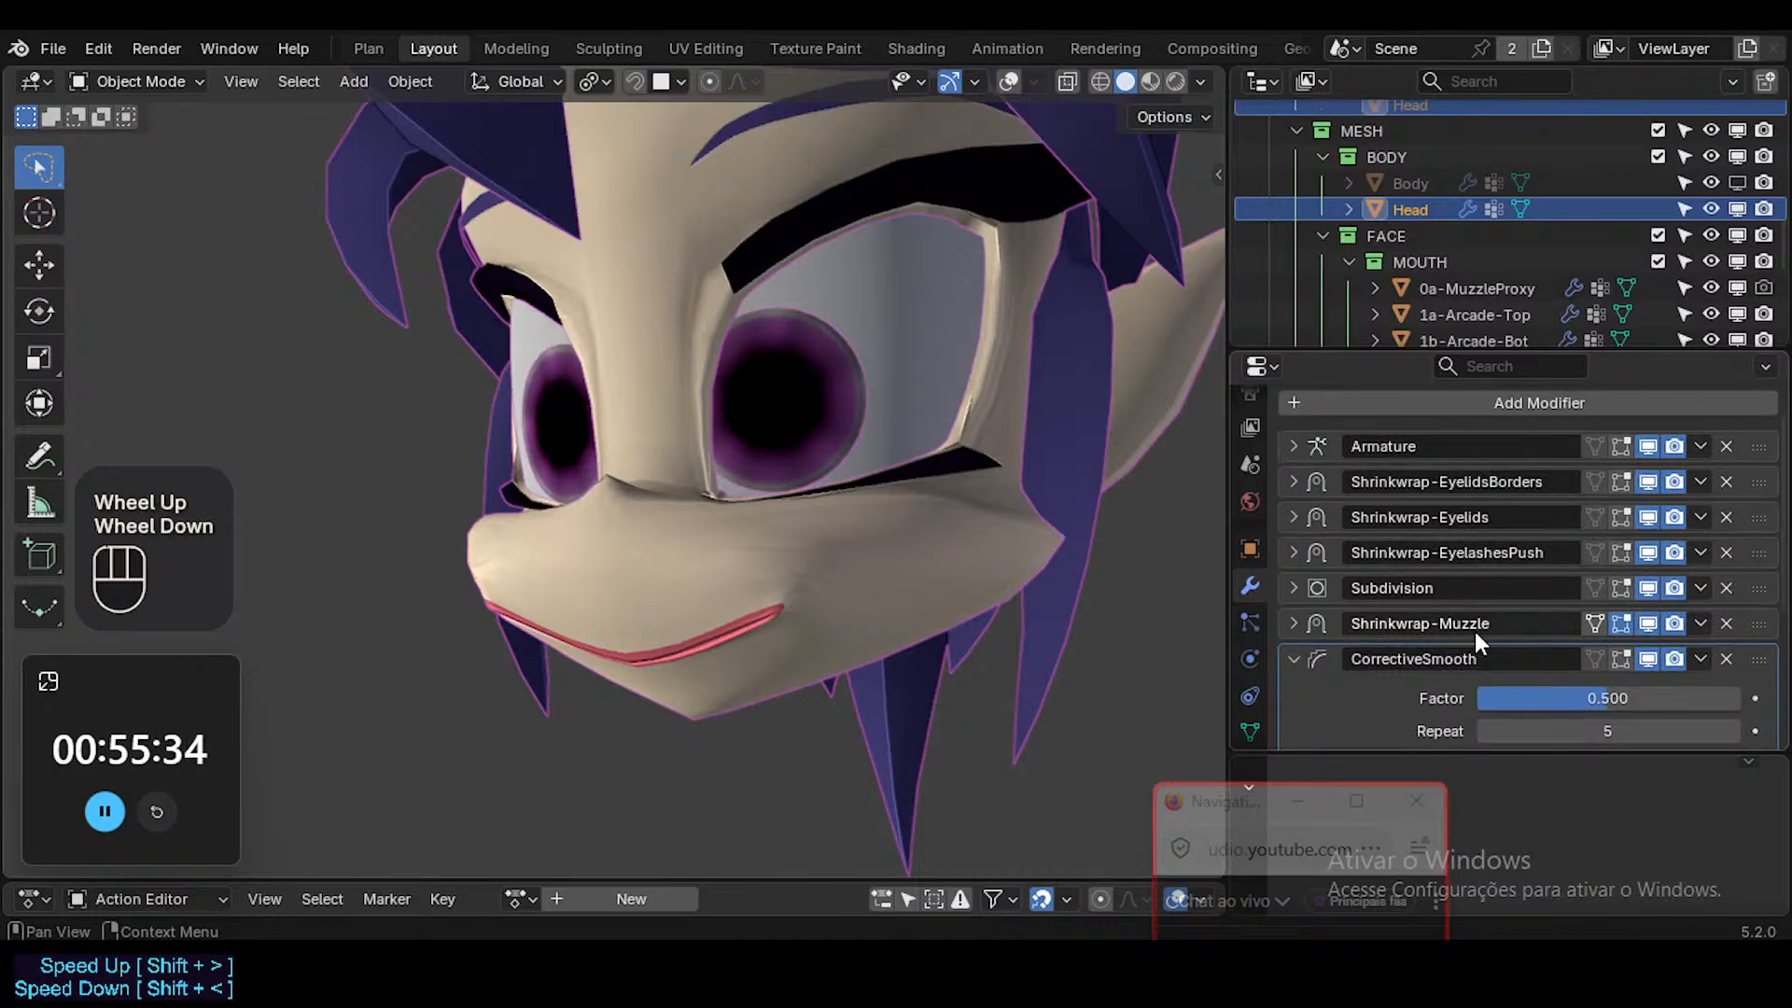
pyautogui.moveTo(1607, 540); pyautogui.dragTo(1741, 540)
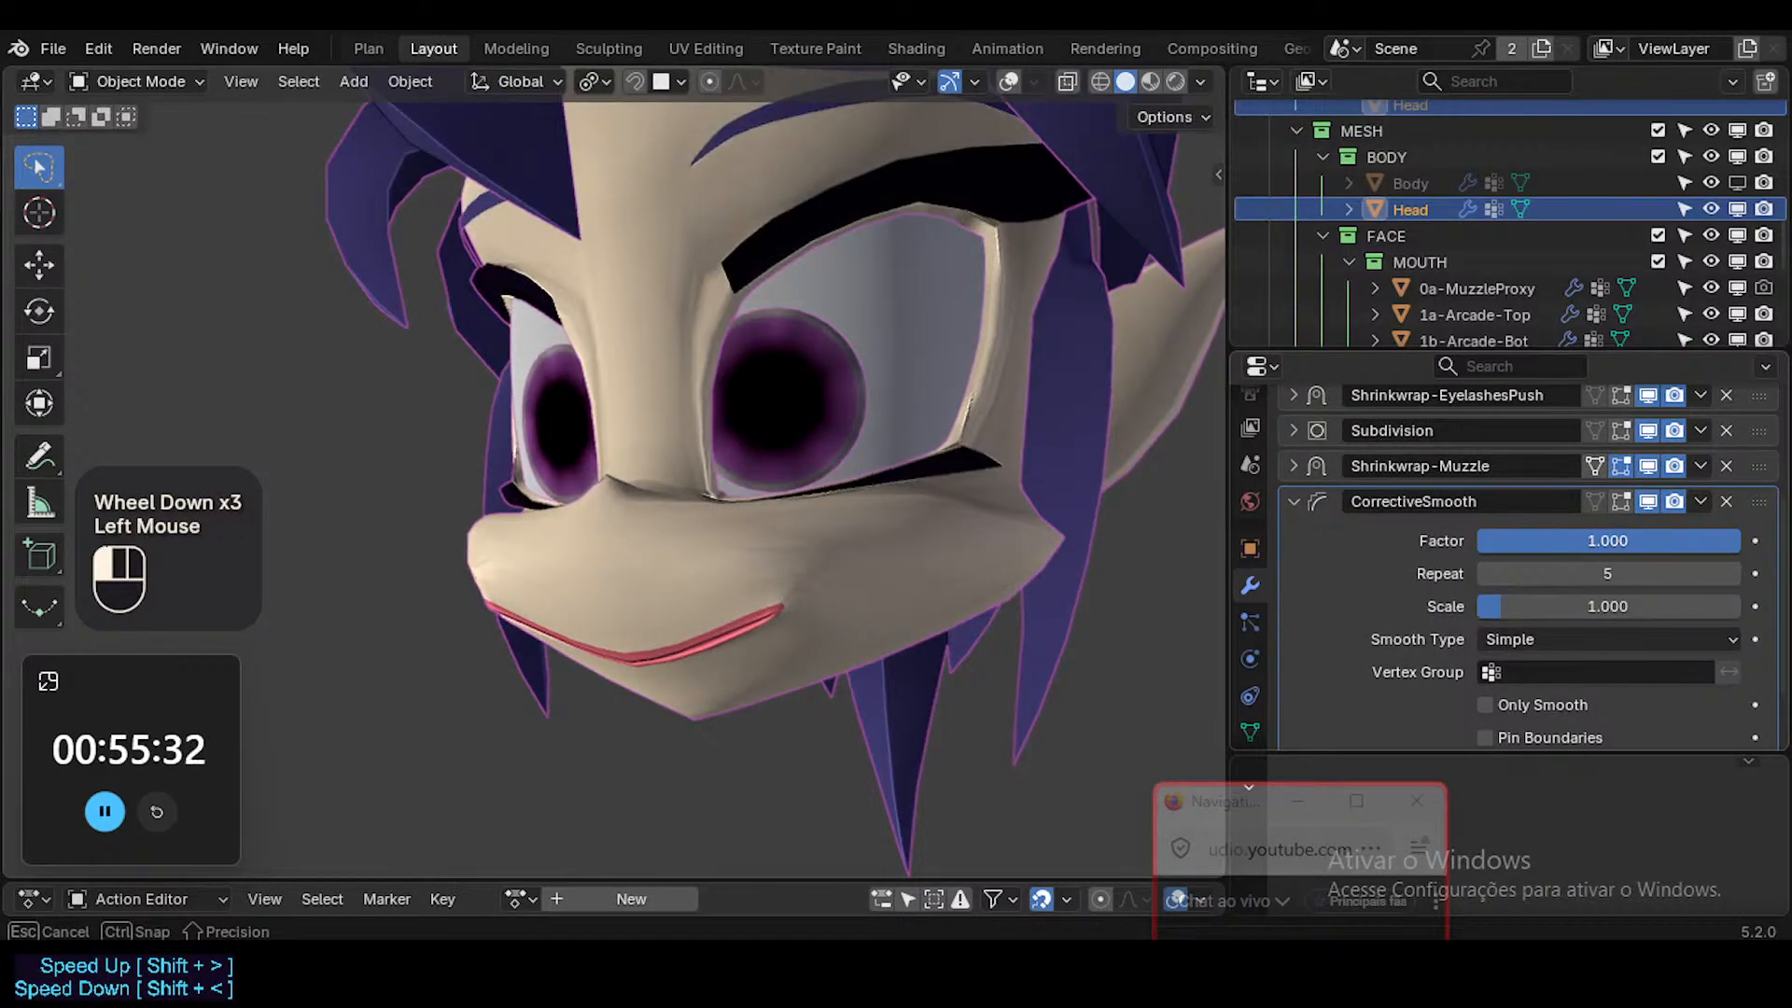
pyautogui.click(1648, 502)
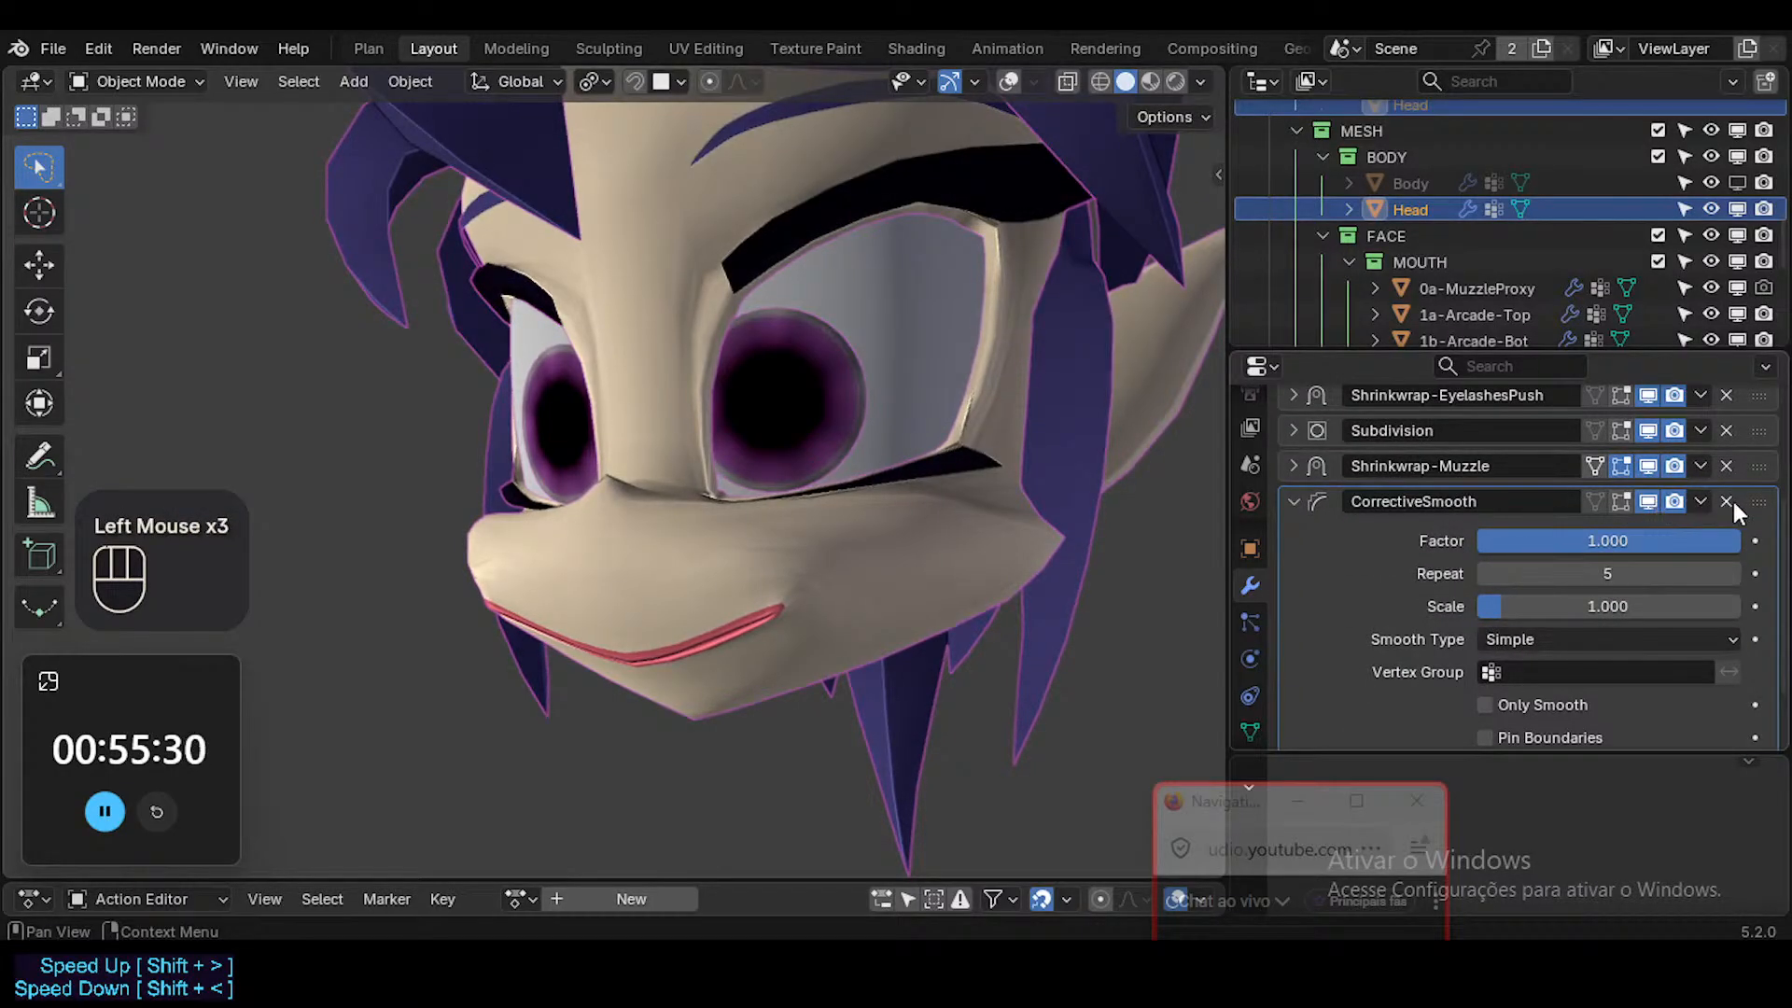
# Try CorrectiveSmooth above Shrinkwrap-Muzzle and return it to the end of the modifier stack.
pyautogui.moveTo(1759, 501); pyautogui.dragTo(1764, 476)
pyautogui.click(1765, 482)
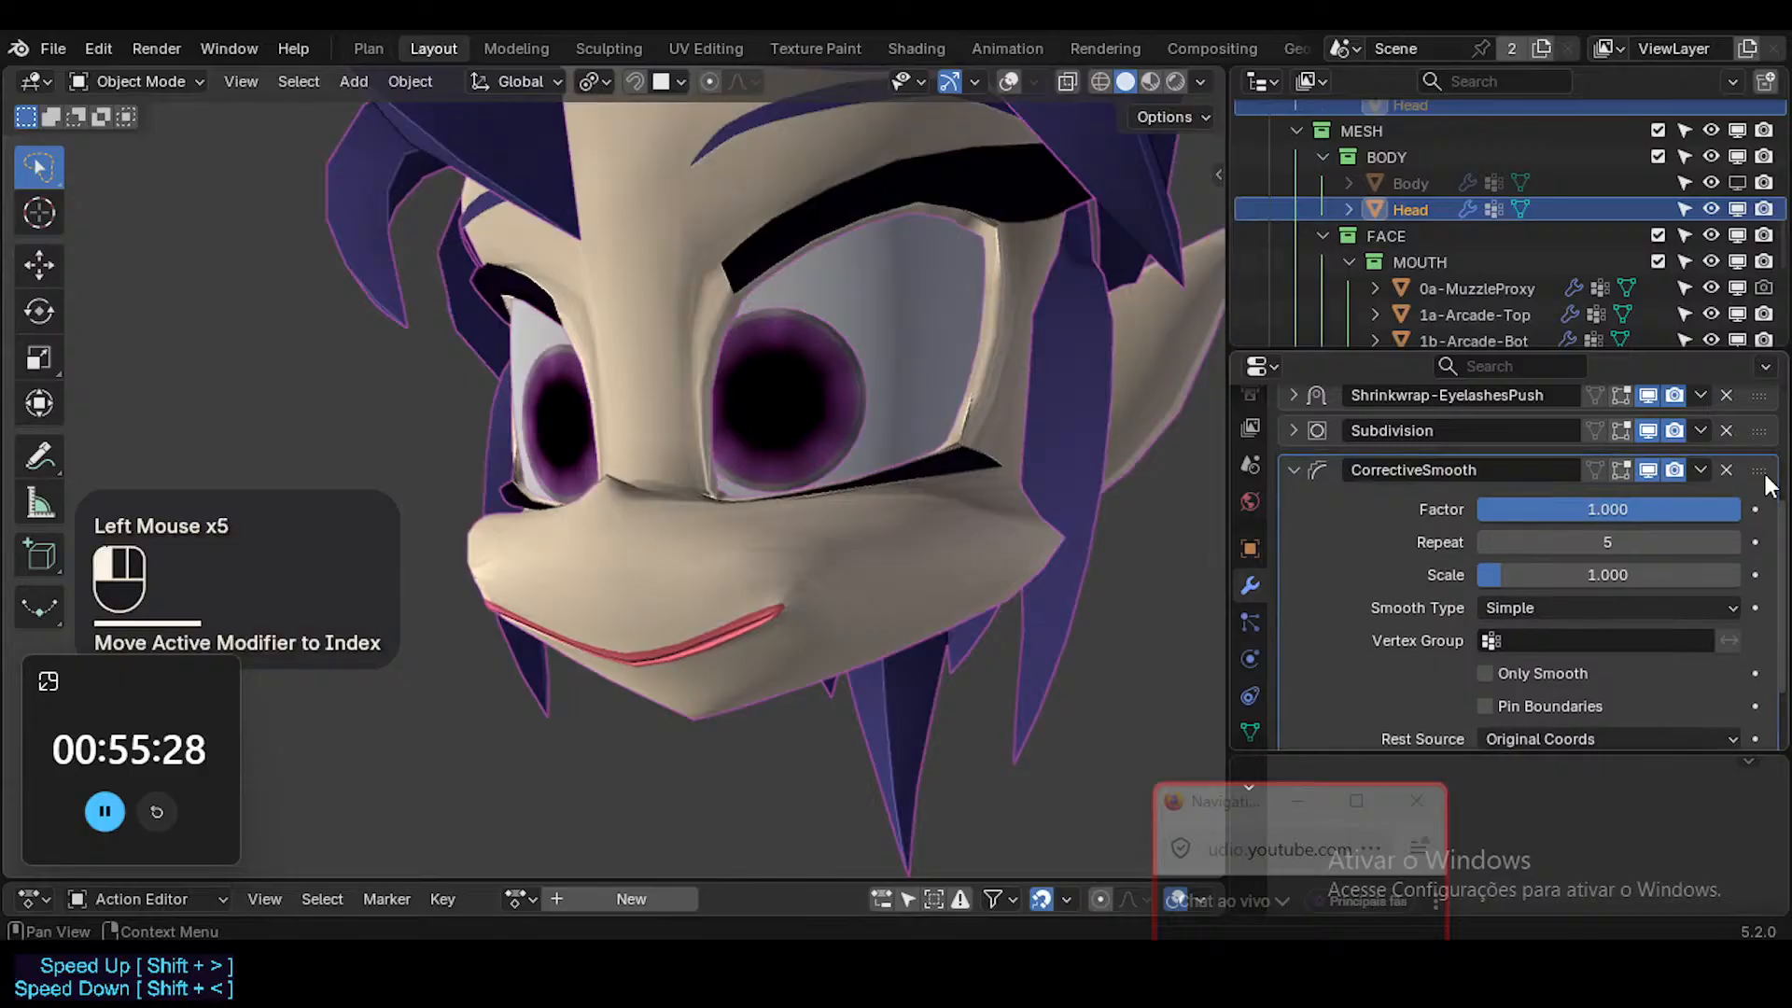
pyautogui.click(1294, 457)
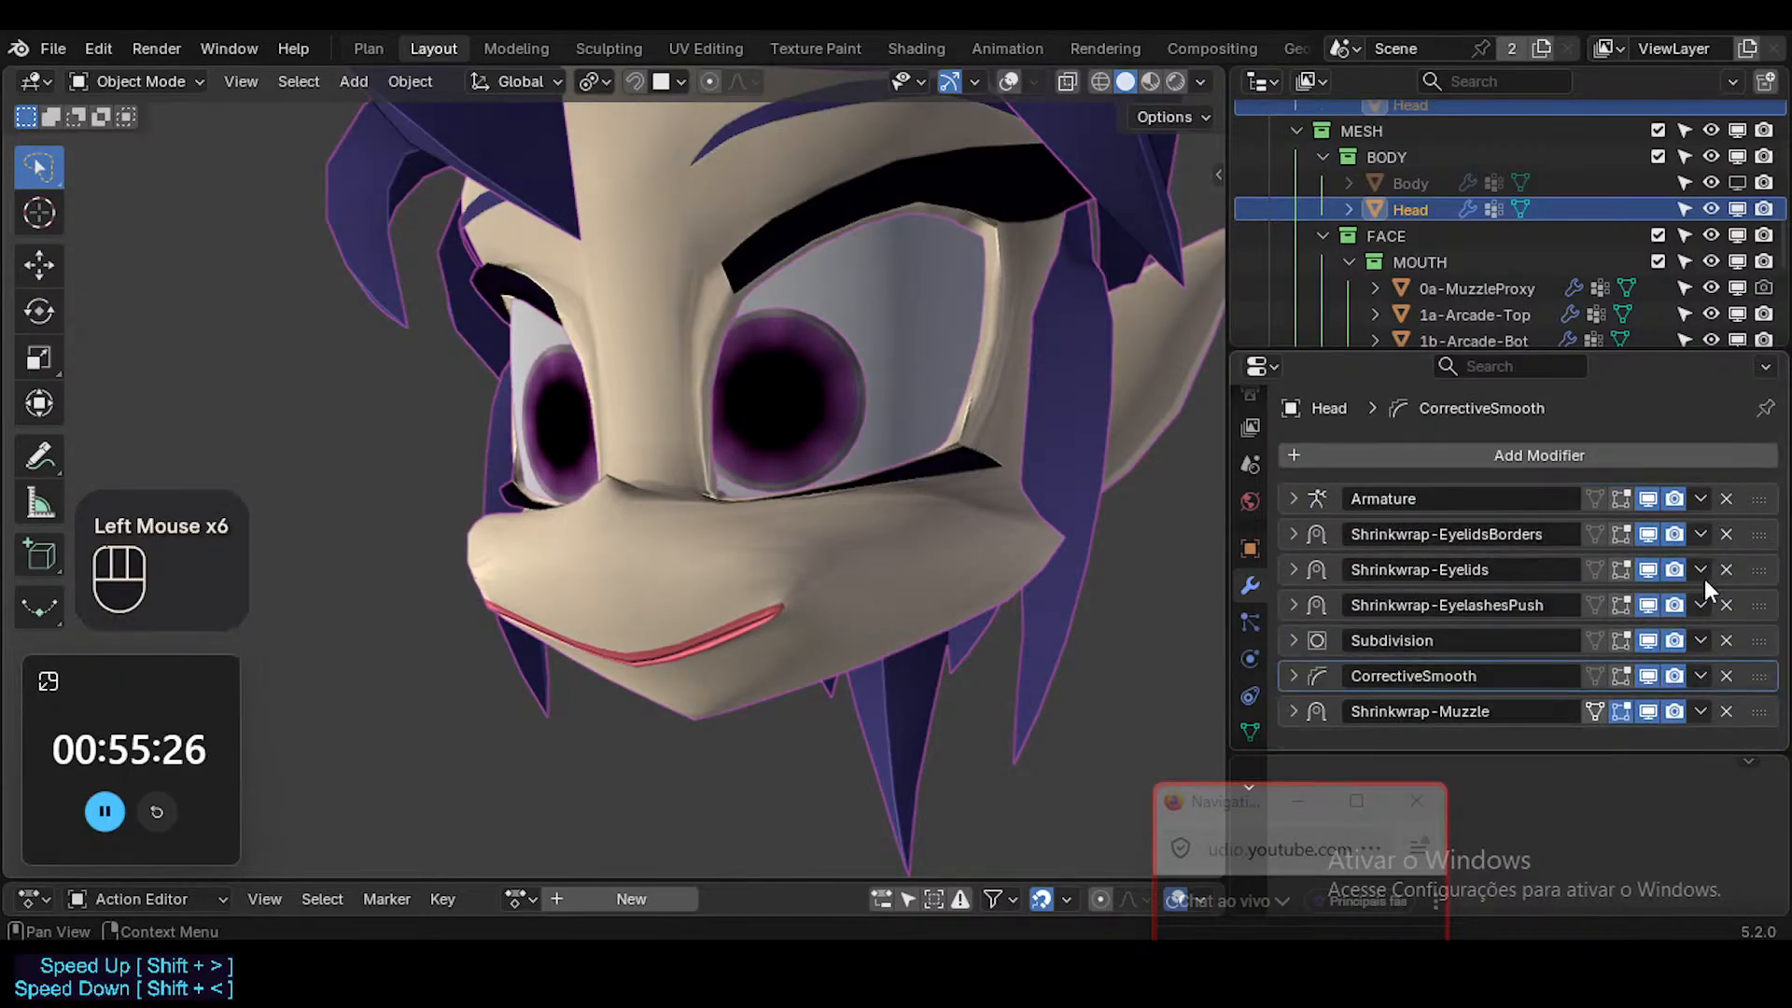
pyautogui.moveTo(1766, 684); pyautogui.dragTo(1764, 720)
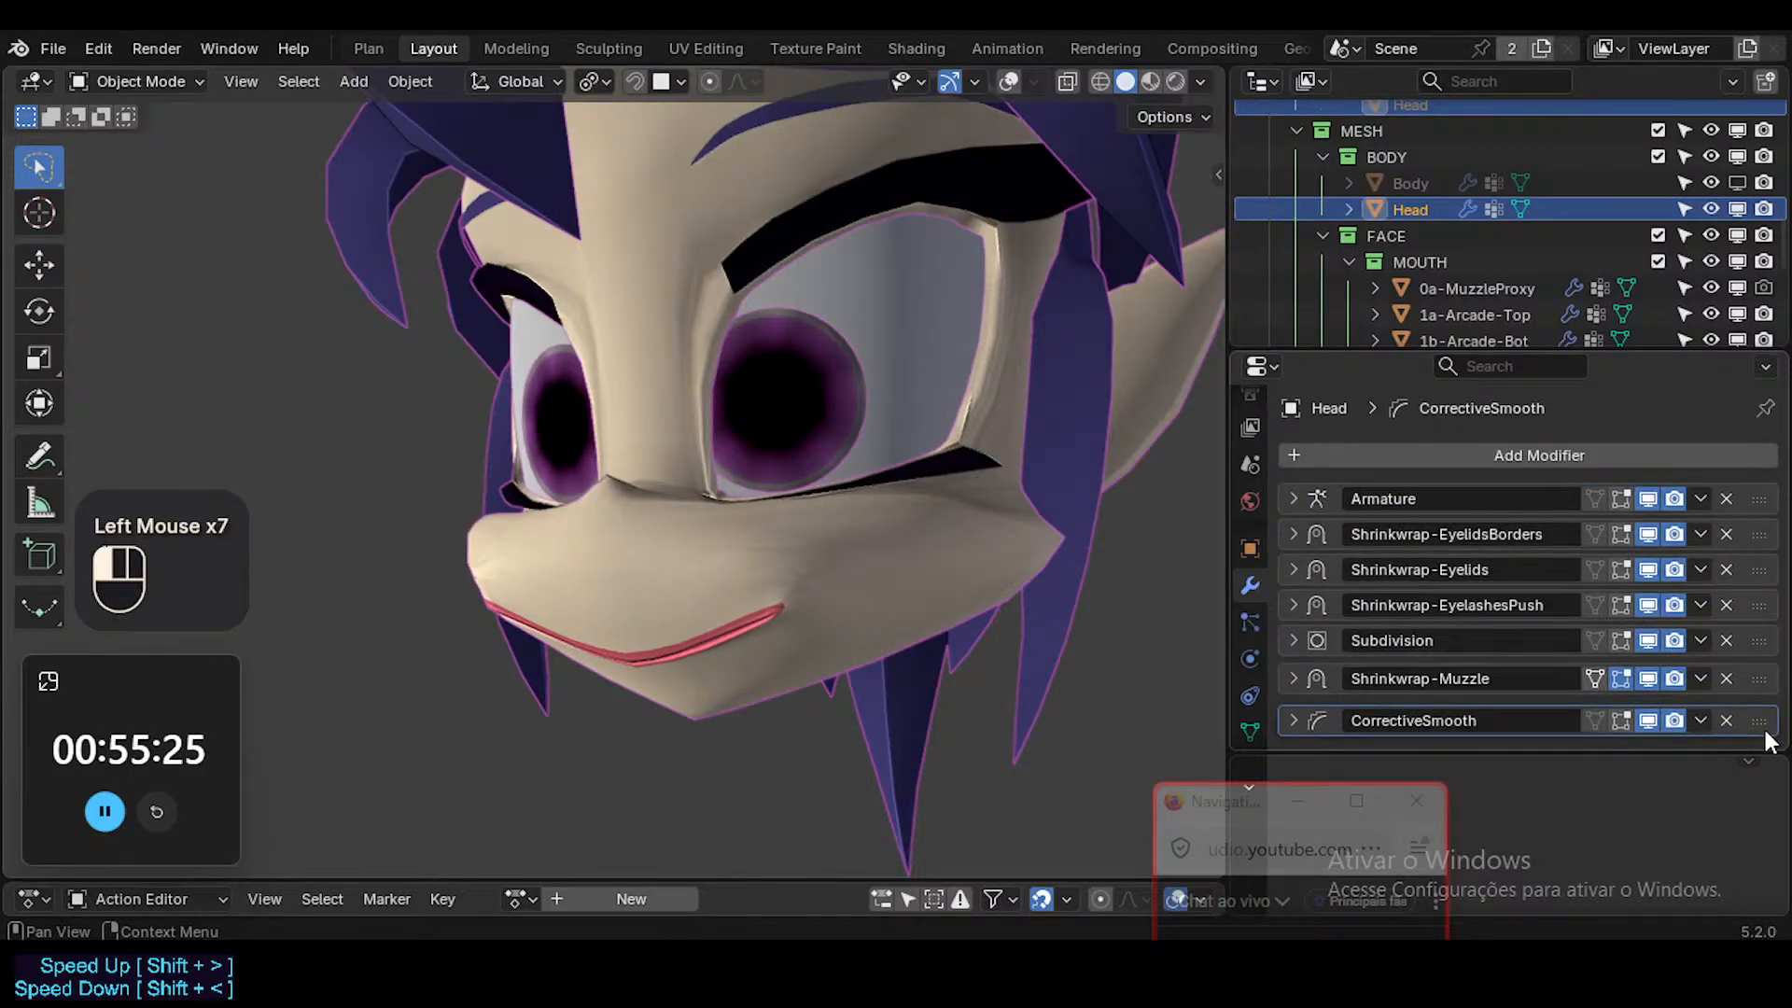
# Try Bind Coords as the CorrectiveSmooth rest source and restore Original Coords.
pyautogui.click(1294, 713)
pyautogui.scroll(-4, 1463, 627)
pyautogui.scroll(-2, 1463, 627)
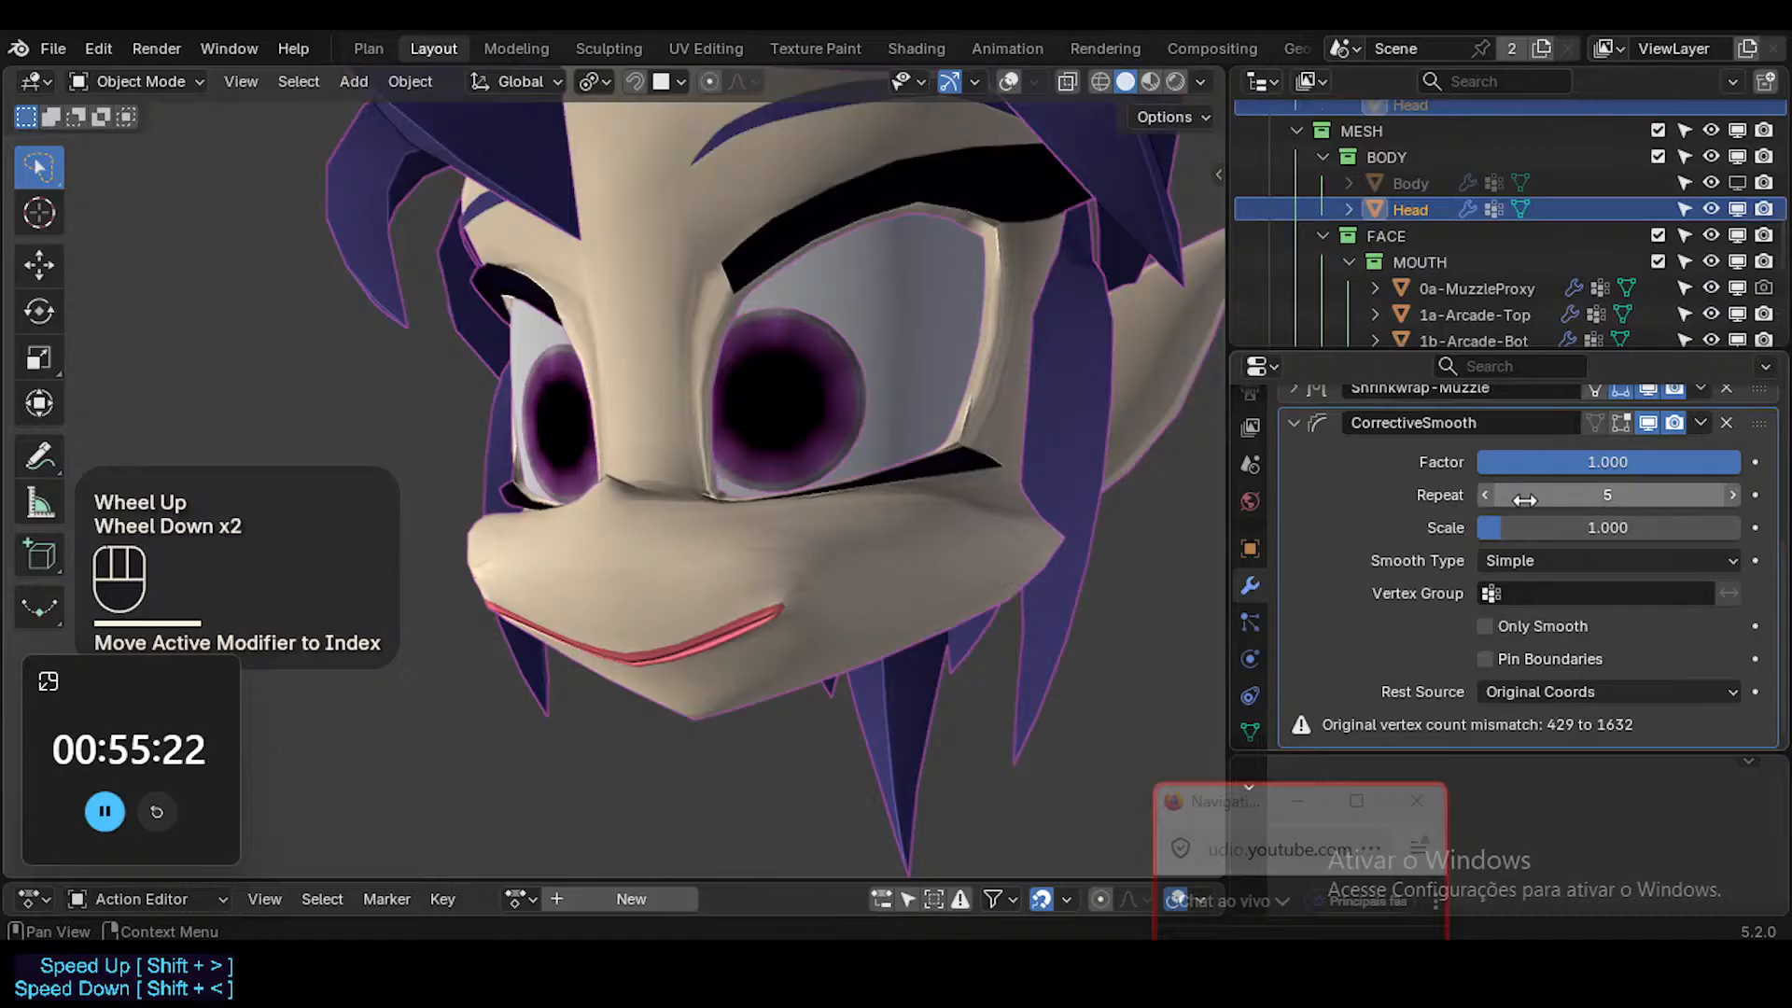
pyautogui.click(1723, 692)
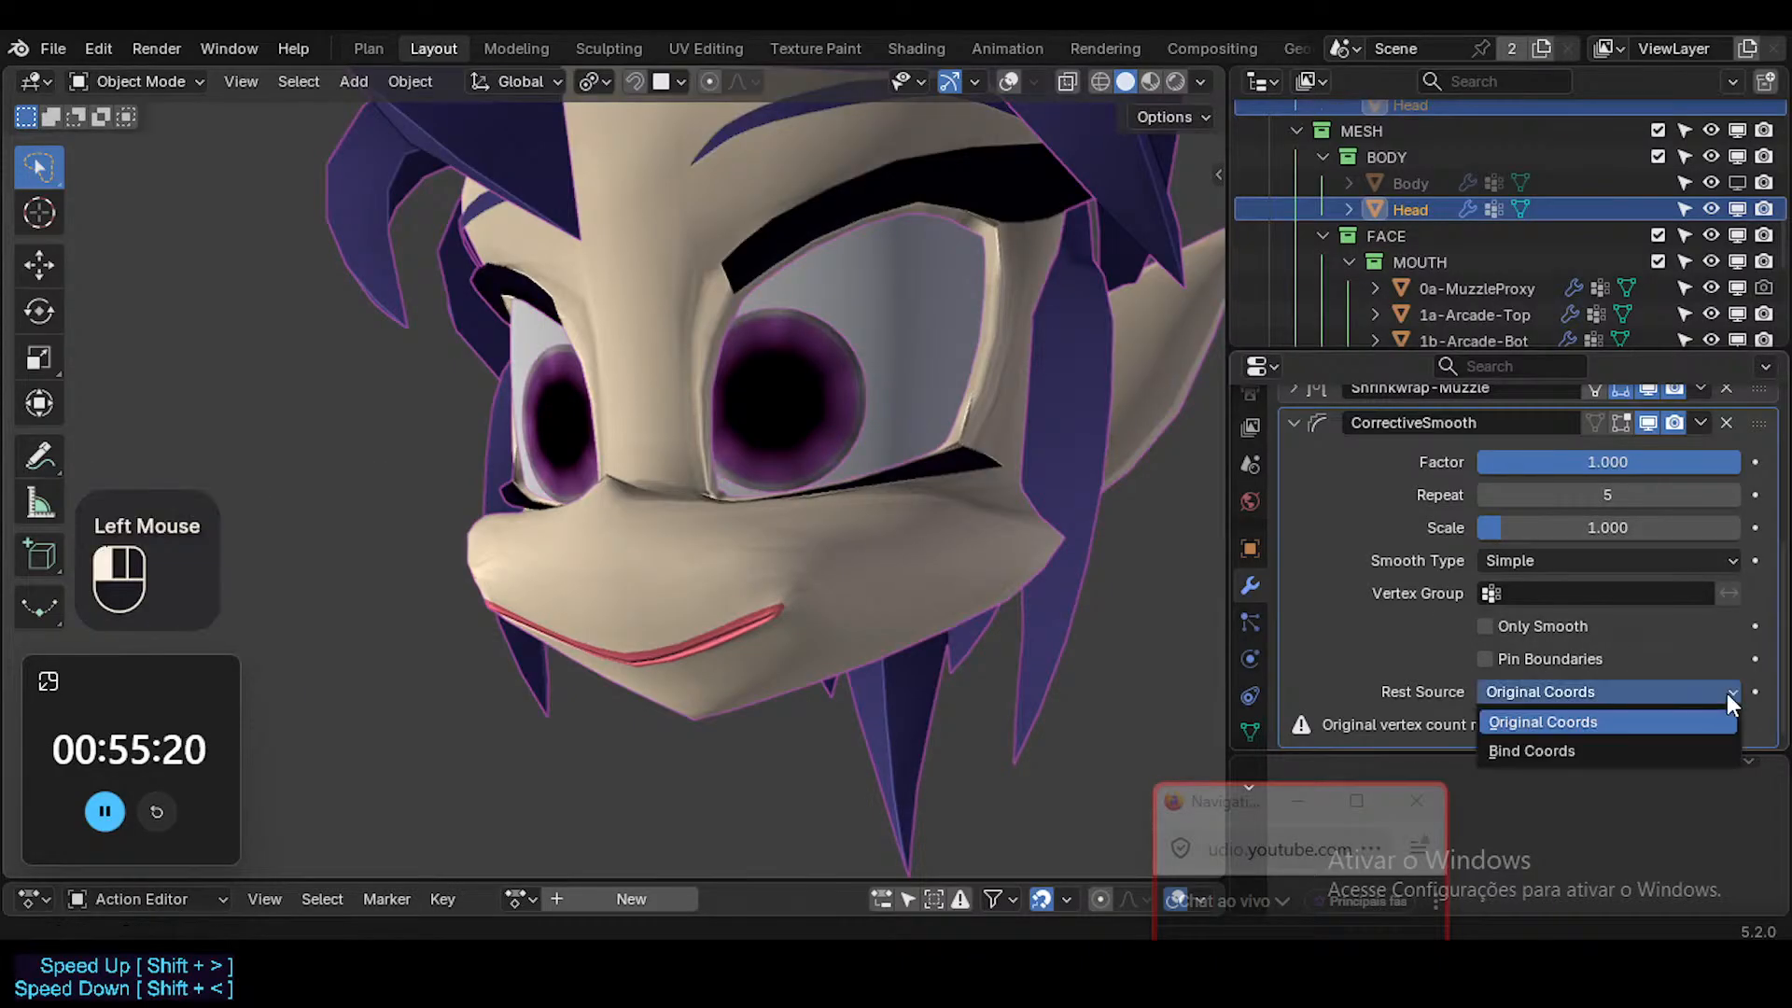
pyautogui.click(1592, 749)
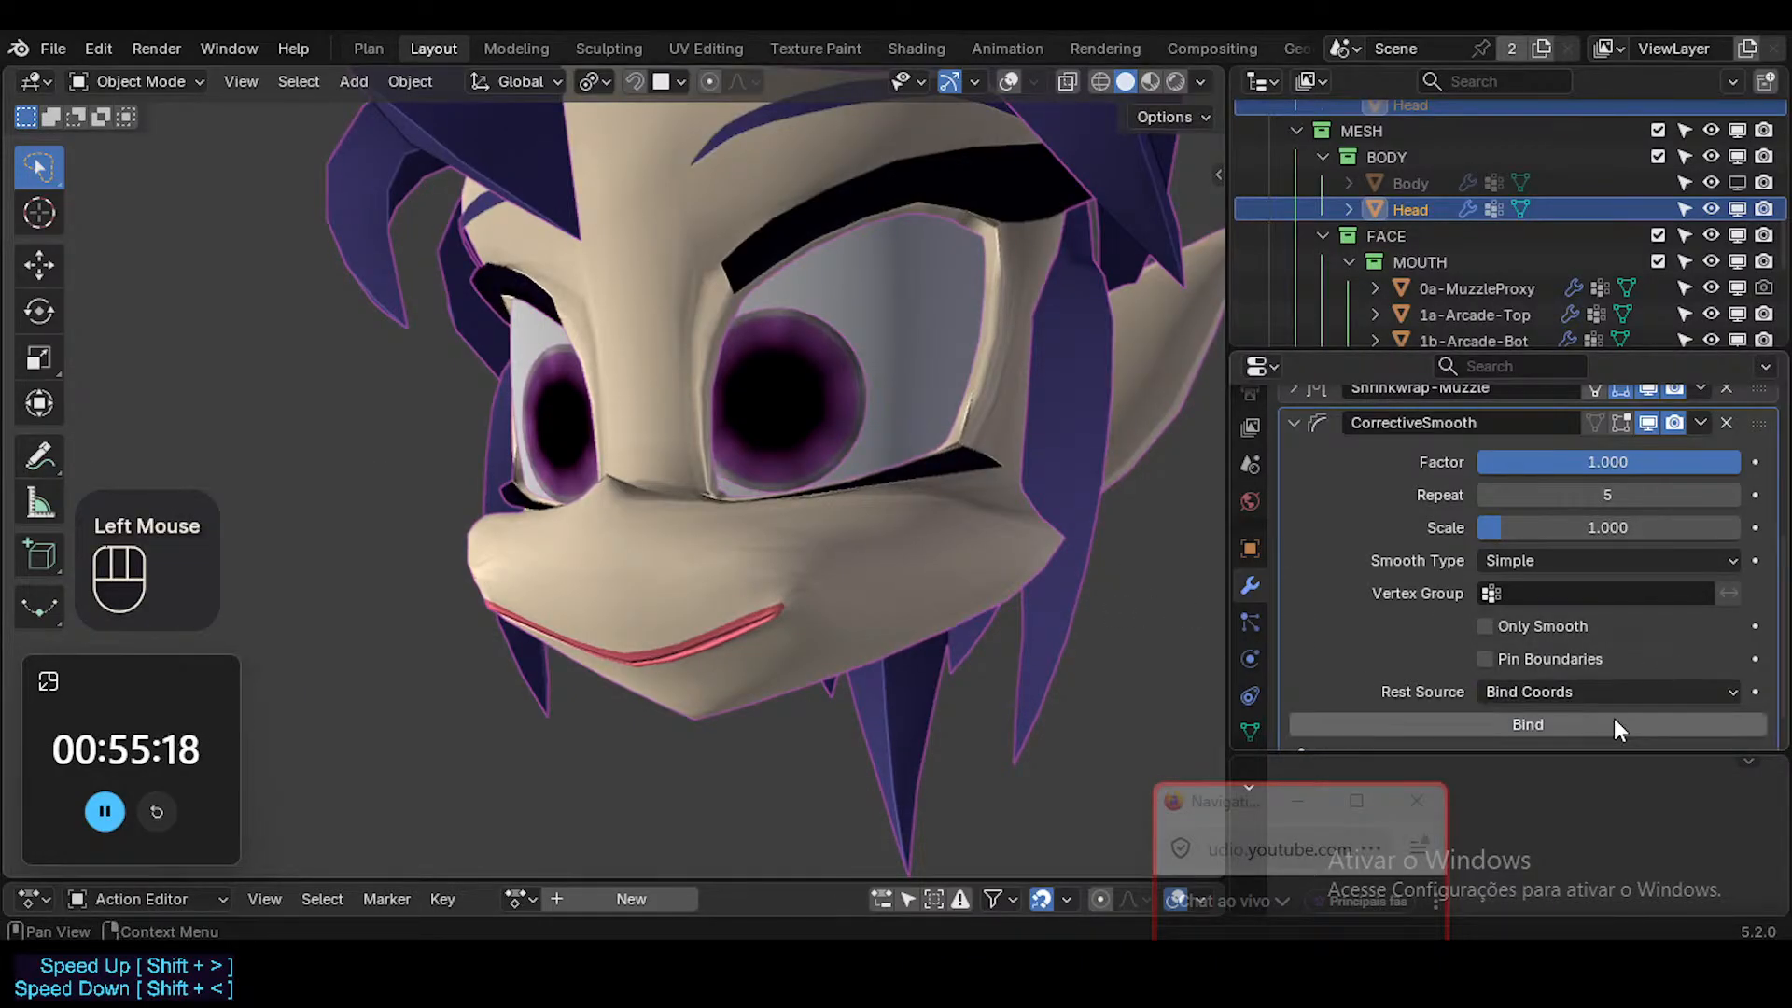
pyautogui.click(1697, 692)
pyautogui.click(1642, 722)
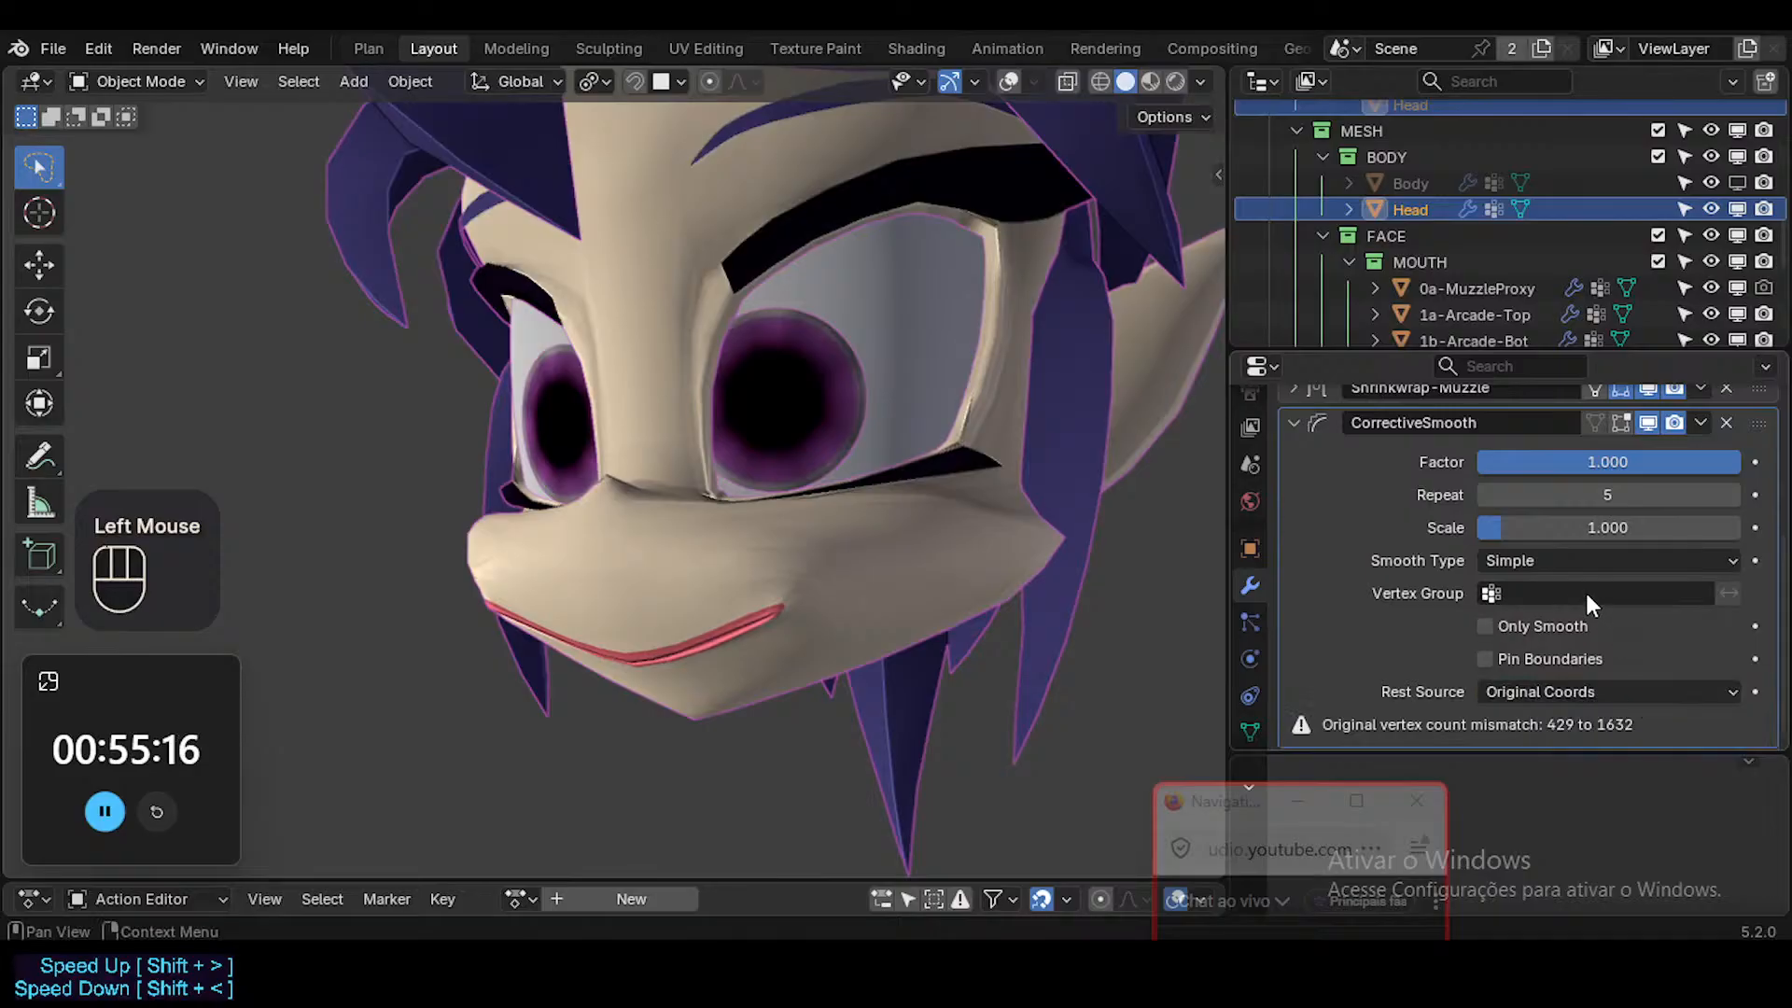
# Try the Length Weight smooth type on CorrectiveSmooth and restore Simple.
pyautogui.click(1553, 561)
pyautogui.click(1537, 620)
pyautogui.click(1536, 562)
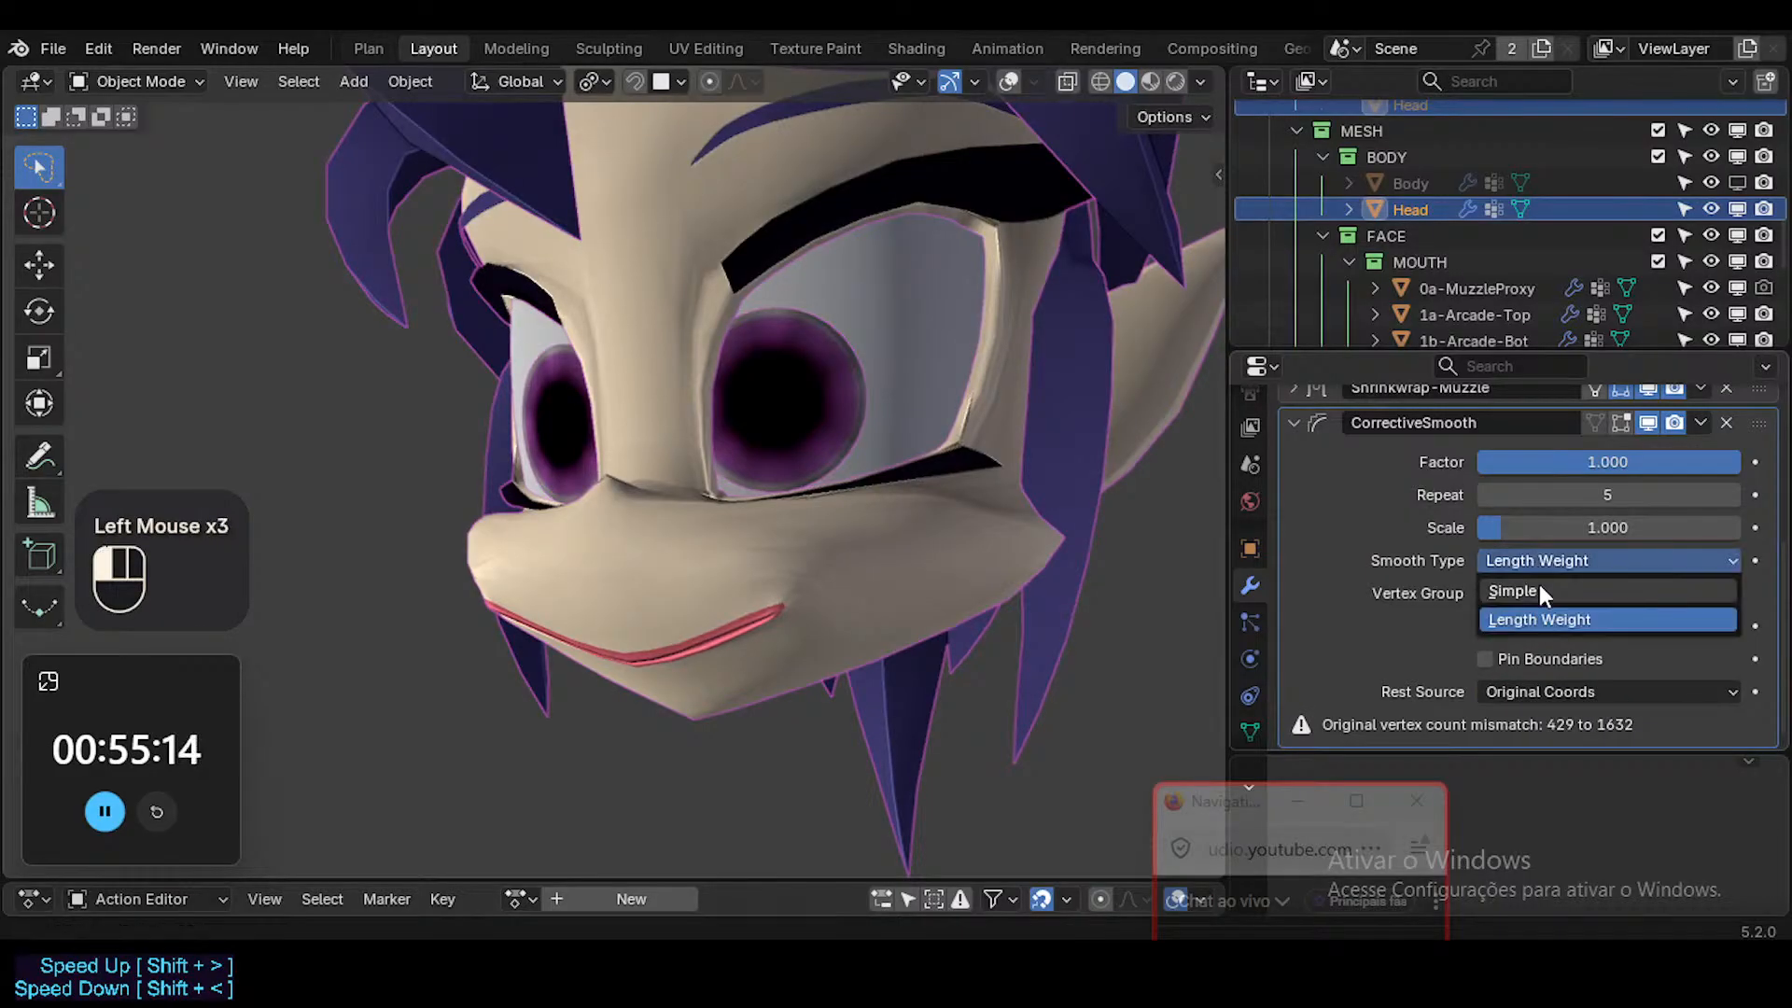
pyautogui.click(1537, 590)
# Set the CorrectiveSmooth repeat count to 9, and turn on overlays to compare the muzzle mesh in Edit and Object Mode.
pyautogui.moveTo(1578, 494); pyautogui.dragTo(1605, 494)
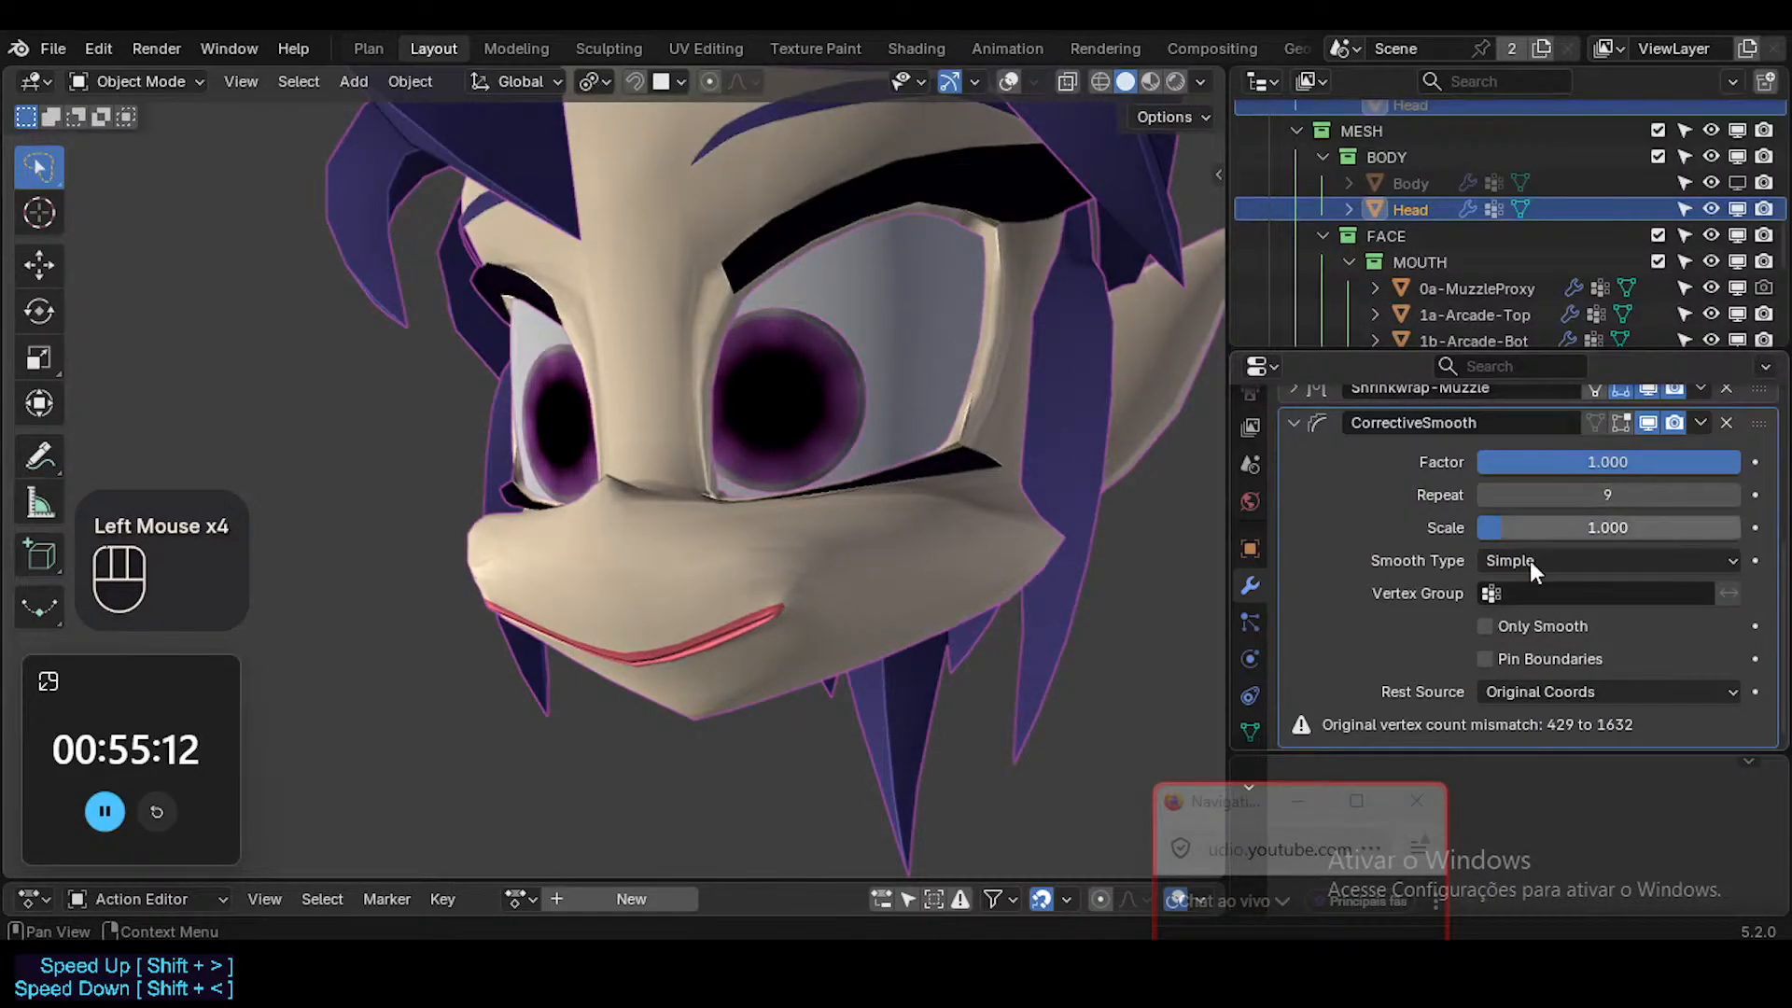
pyautogui.click(1446, 726)
pyautogui.press('Tab')
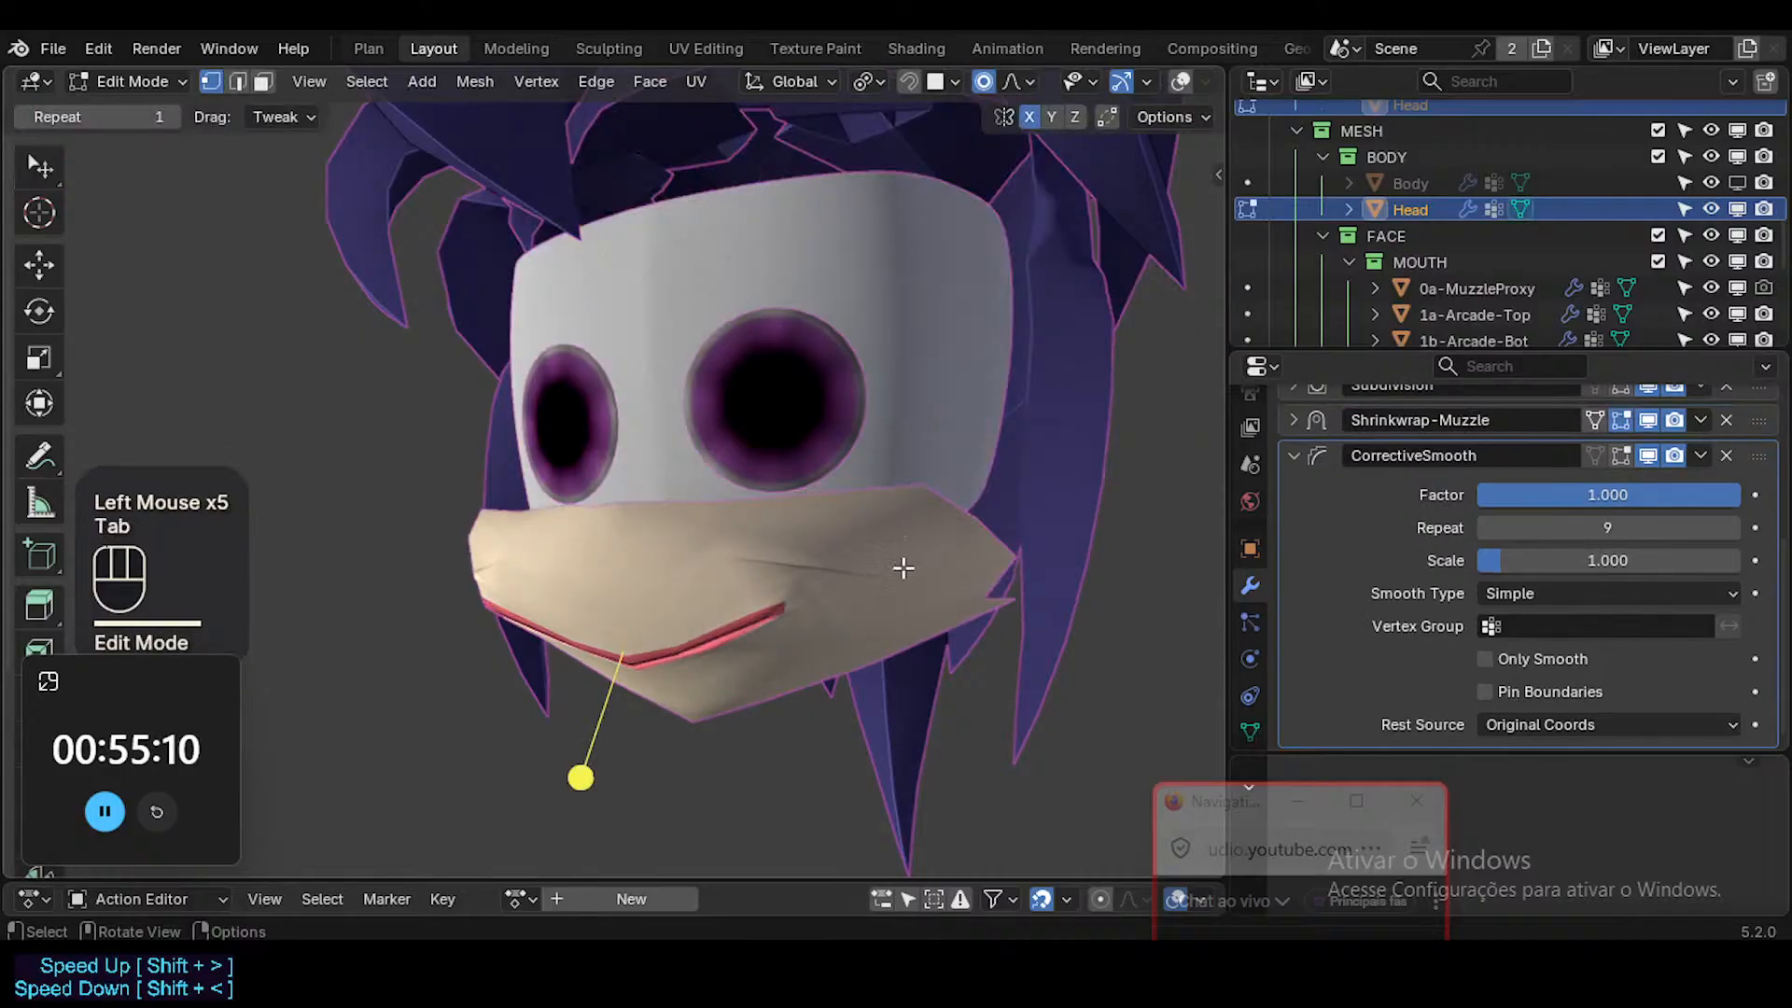
pyautogui.press('Tab')
pyautogui.hotkey('shift', 'alt', 'z')
pyautogui.press('Tab')
pyautogui.press('Tab')
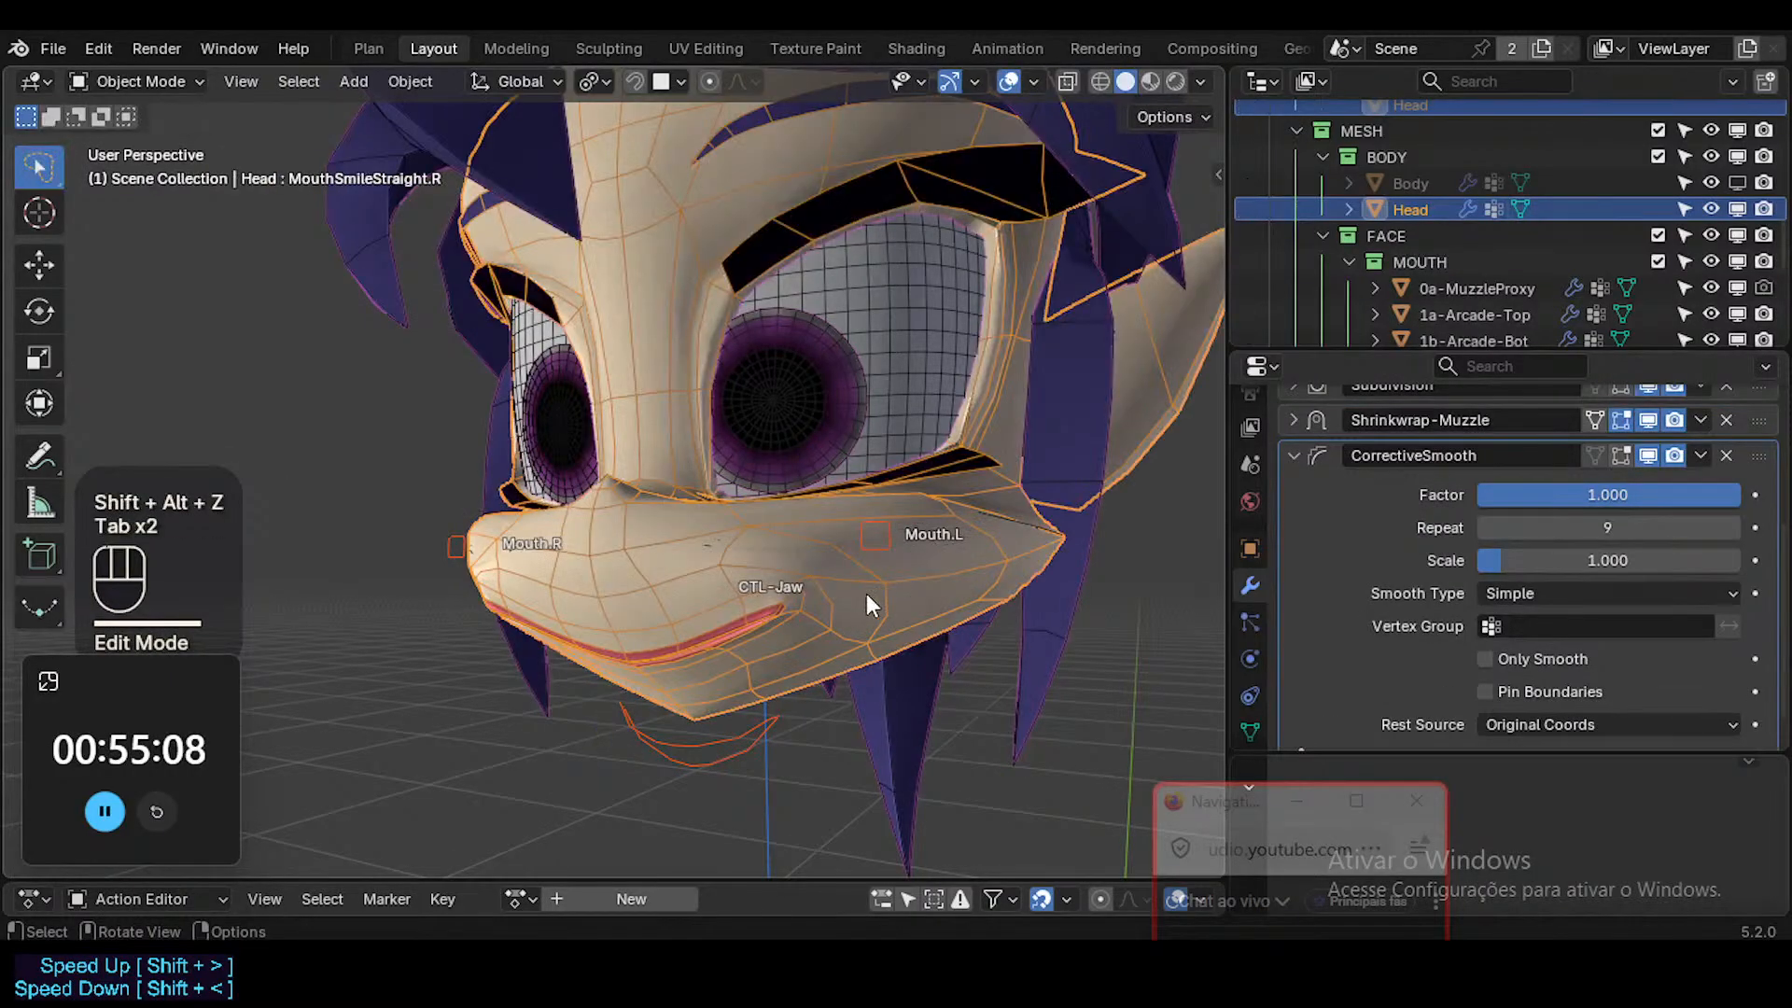
# Try the Only Smooth option on the Head's CorrectiveSmooth modifier.
pyautogui.doubleClick(948, 591)
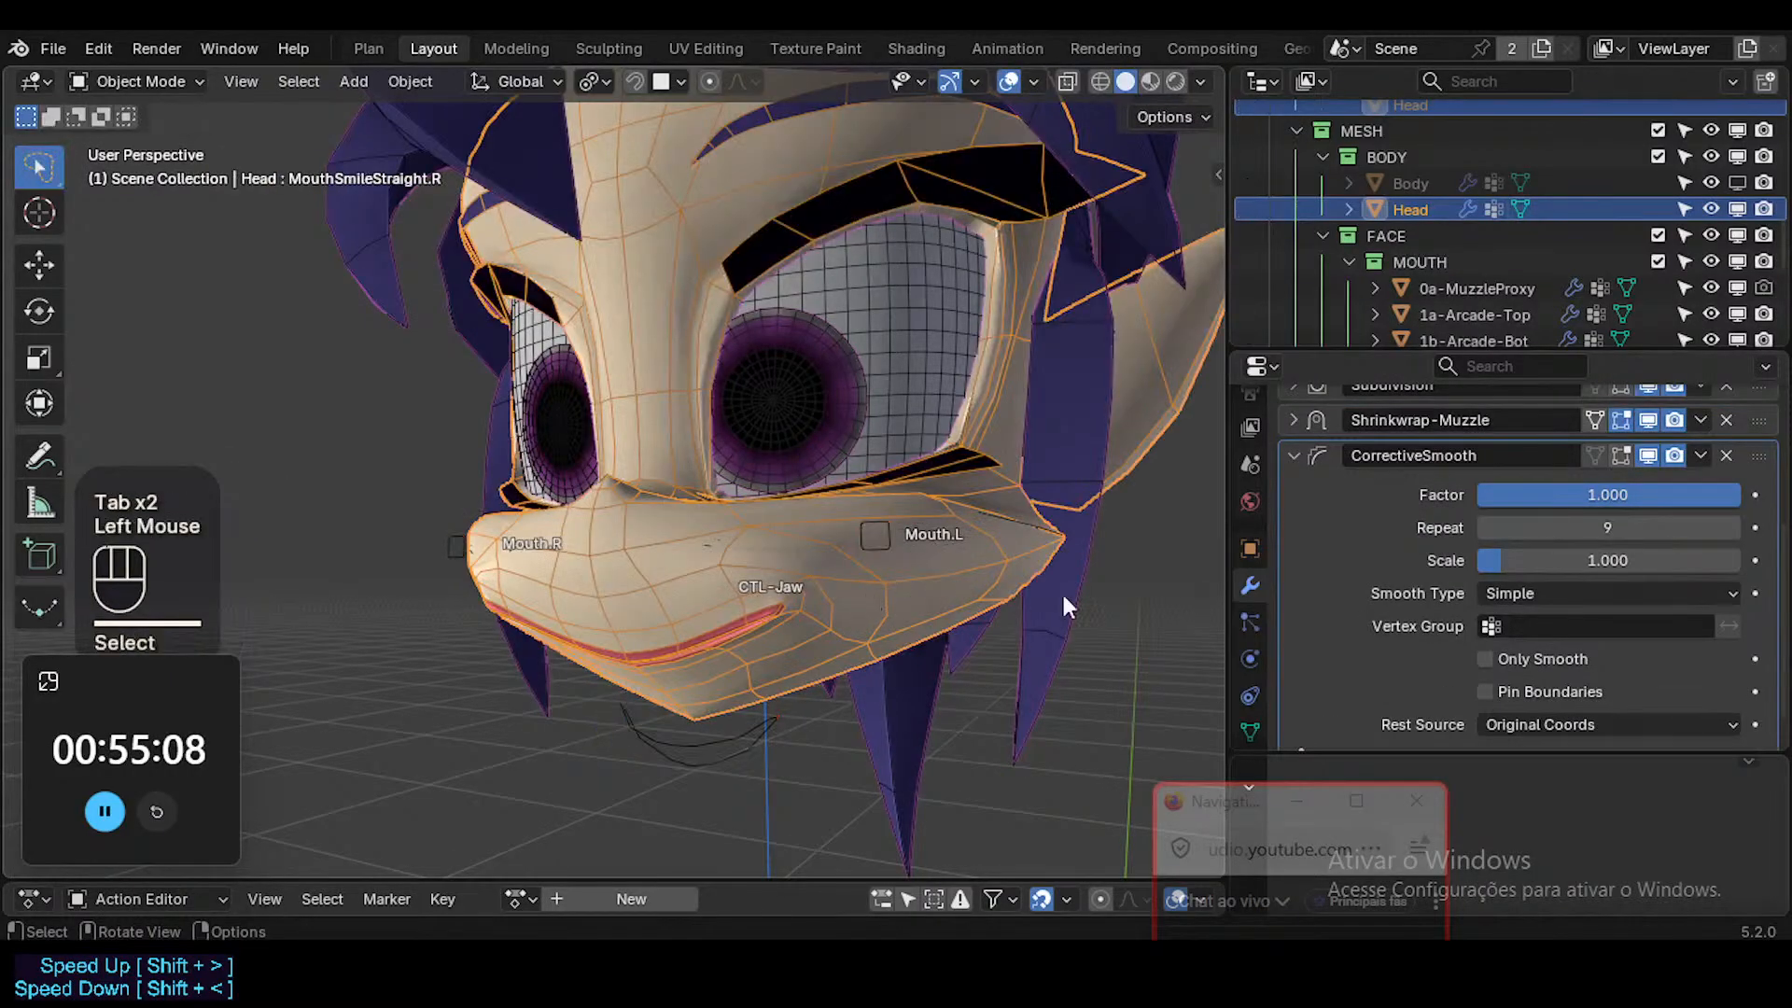
pyautogui.click(1538, 724)
pyautogui.click(1532, 691)
pyautogui.click(1532, 657)
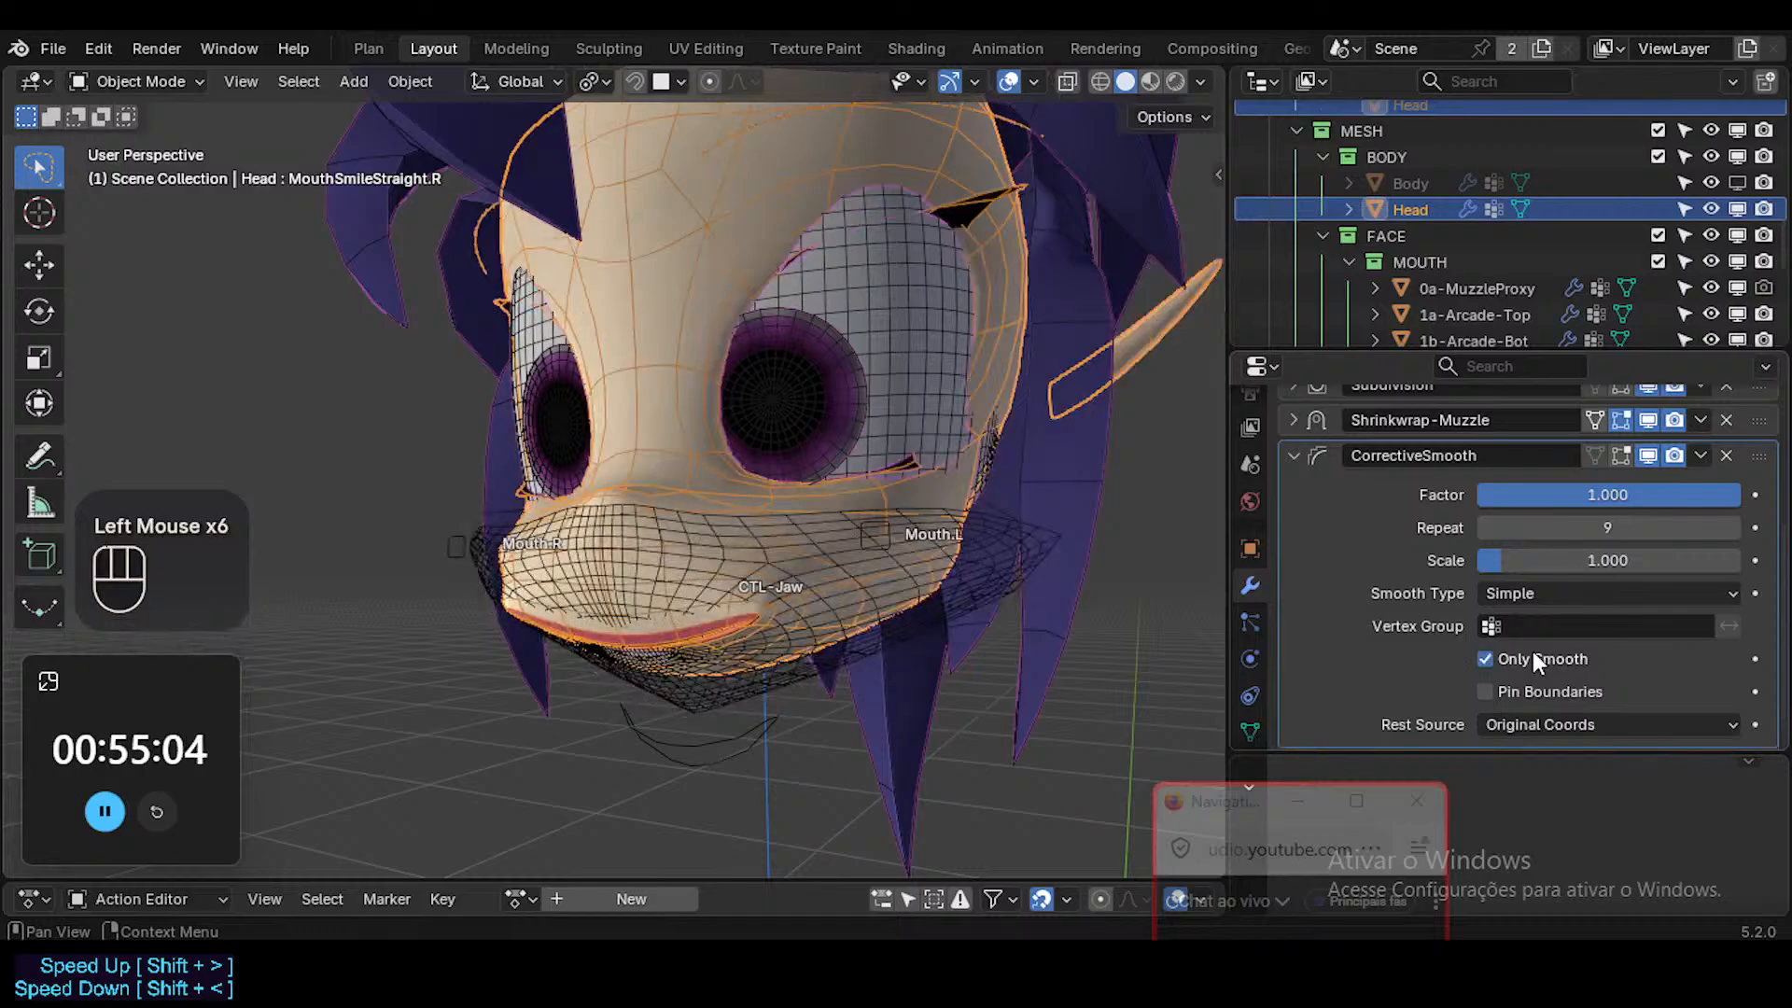
pyautogui.hotkey('shift', 'alt', 'z')
pyautogui.hotkey('shift', 'alt', 'z')
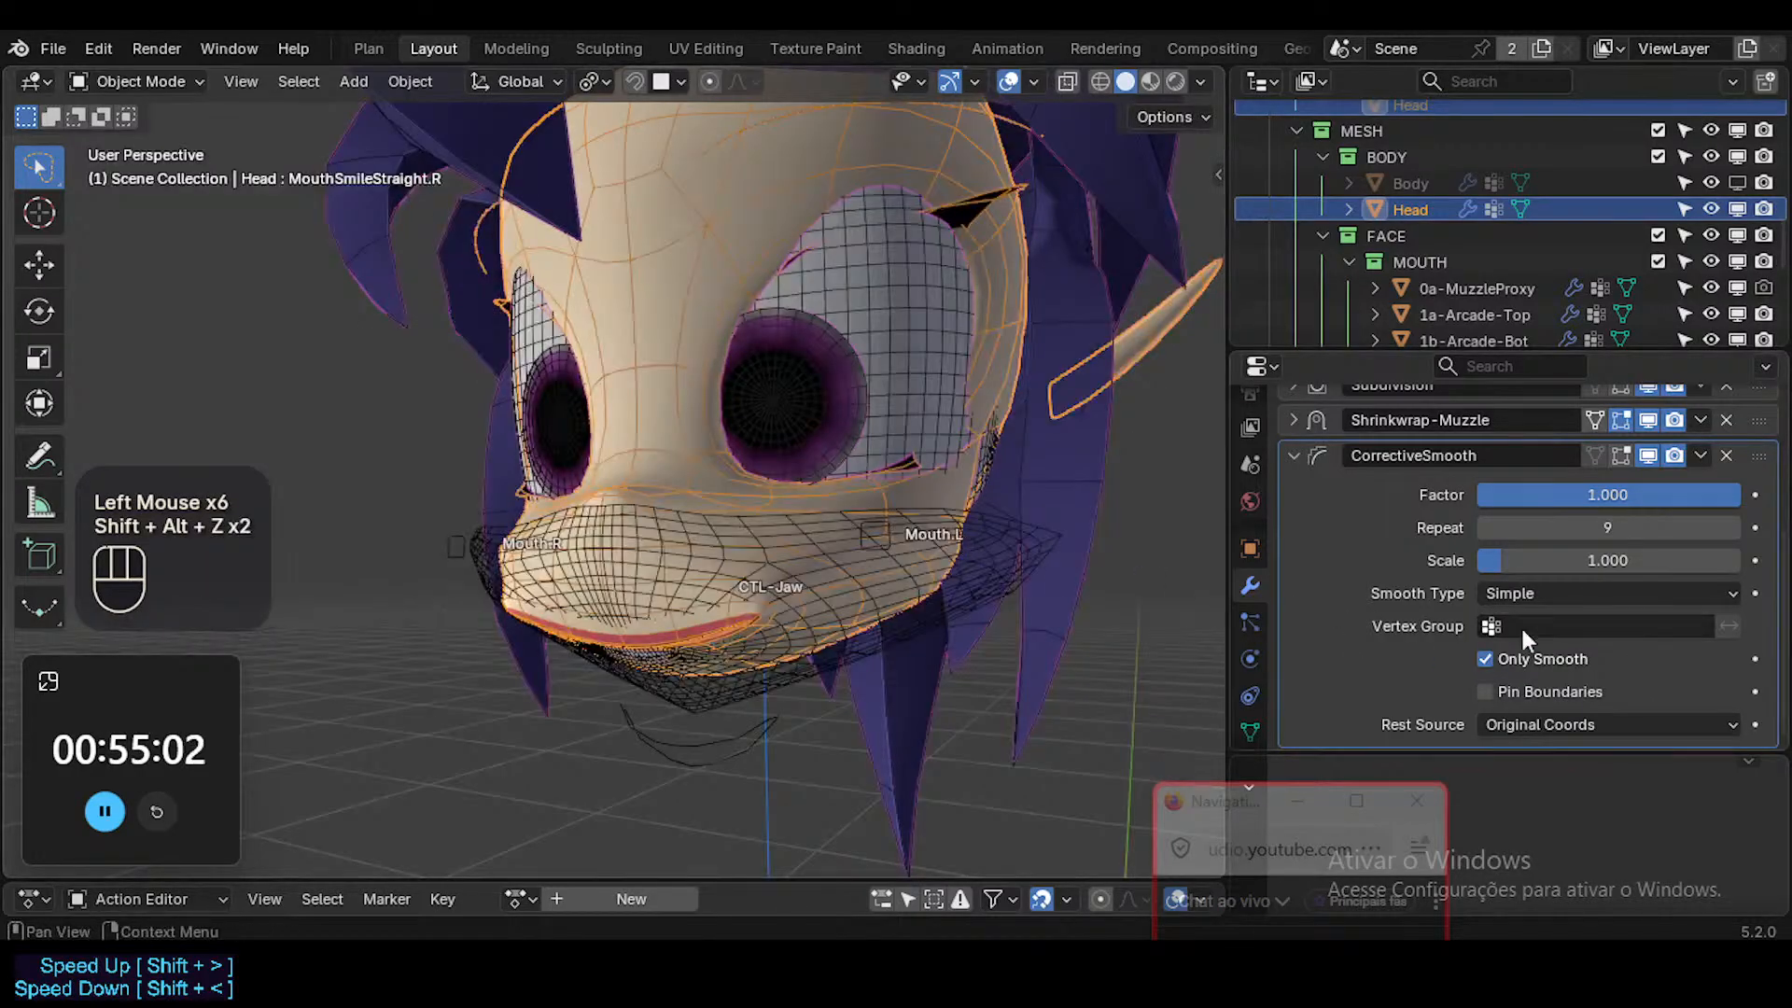
# Reset the CorrectiveSmooth repeat count and factor to 5 and 0.500, and inspect the muzzle without overlays.
pyautogui.press('BackSpace')
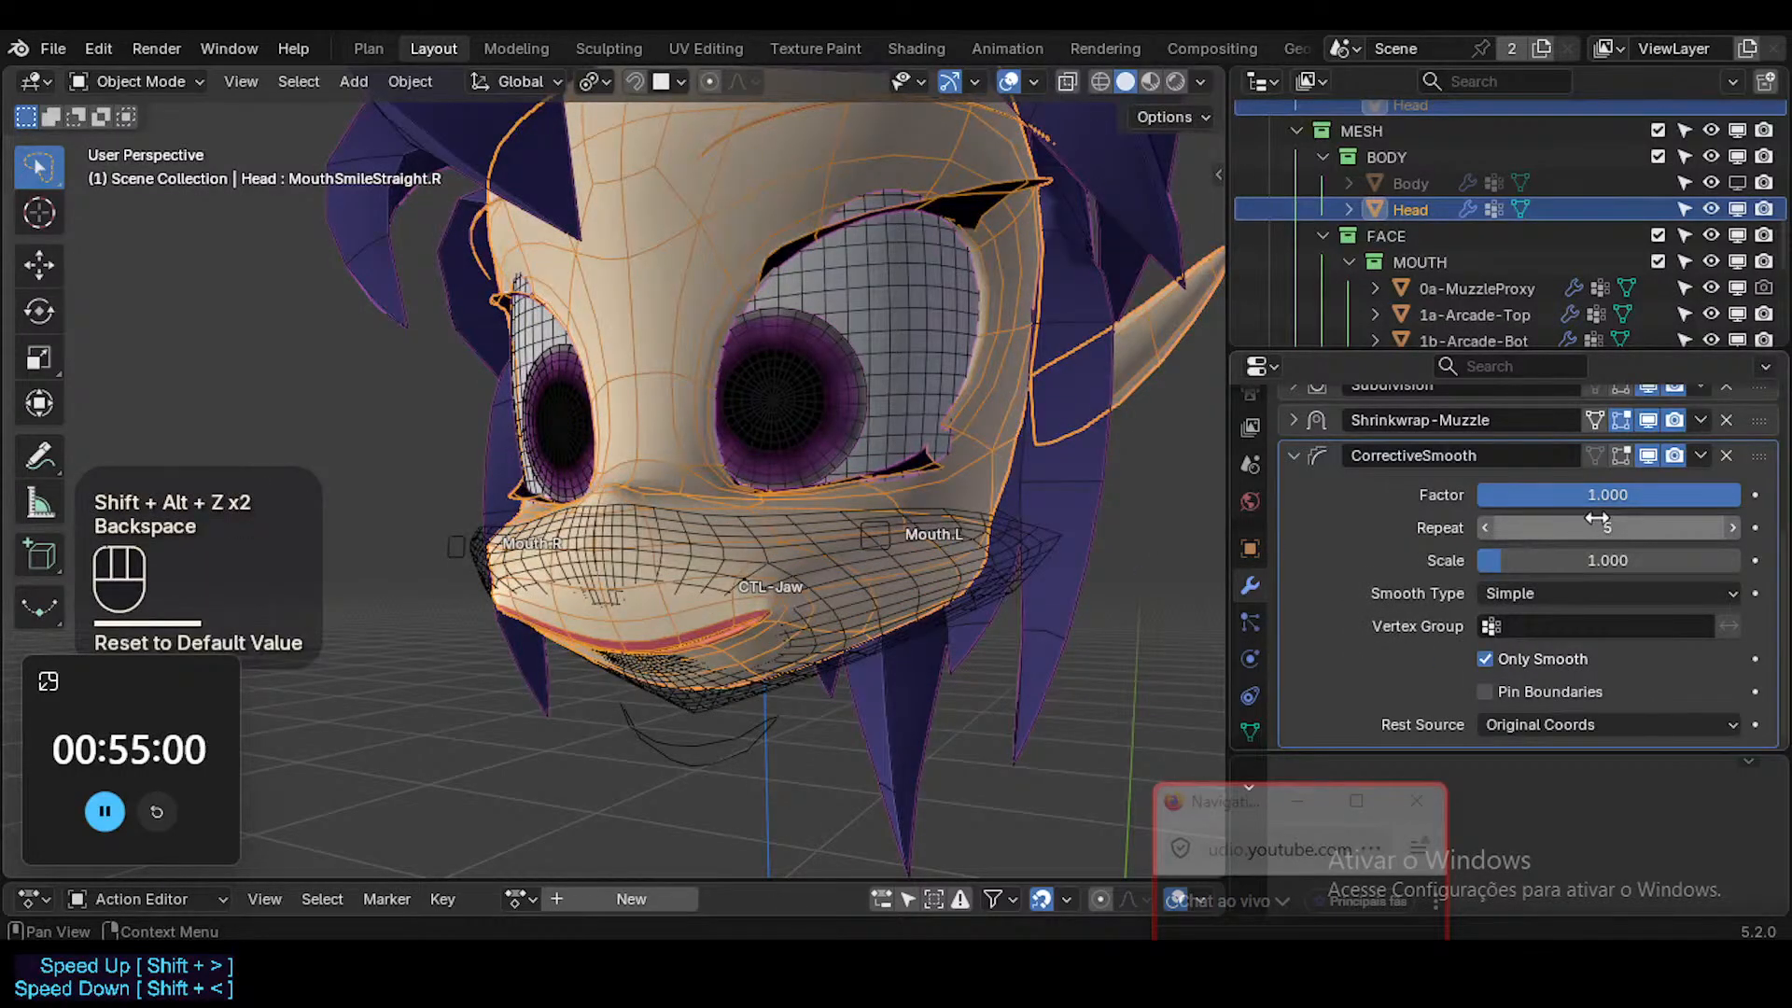
pyautogui.press('BackSpace')
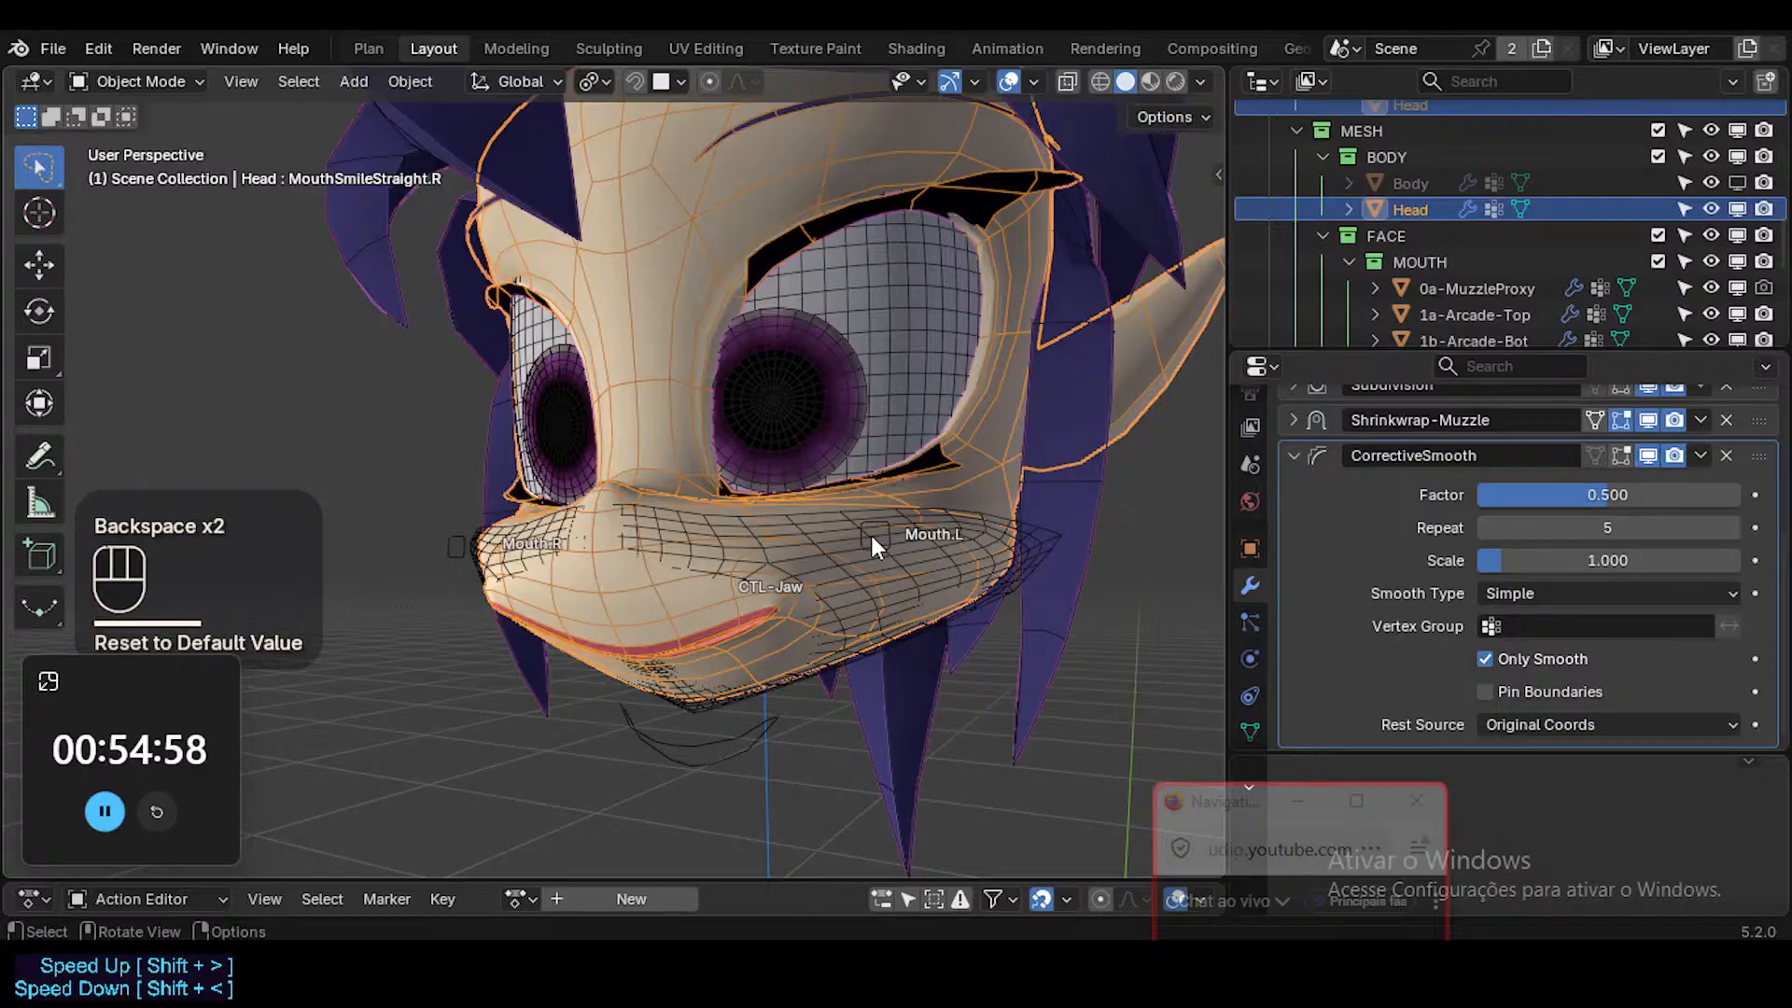
pyautogui.hotkey('shift', 'alt', 'z')
pyautogui.moveTo(896, 580); pyautogui.dragTo(970, 571, button='middle')
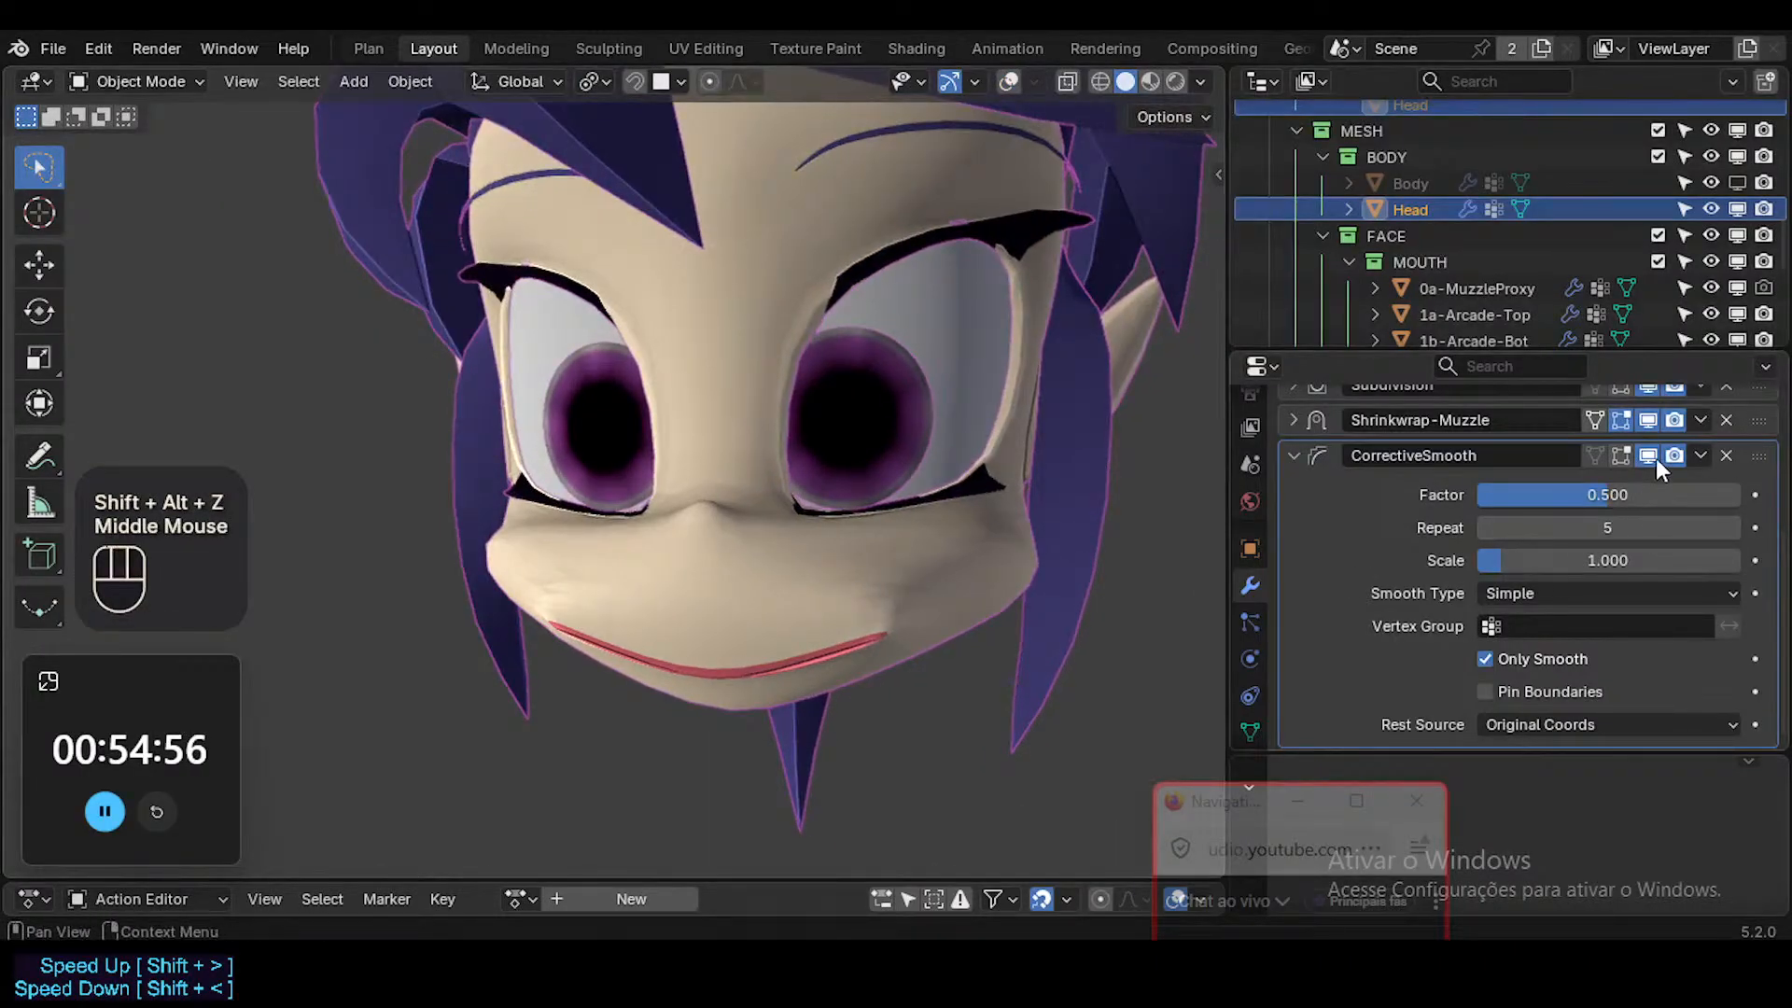
# Try CorrectiveSmooth above Shrinkwrap-Muzzle and check the face in Material Preview before returning to Solid shading.
pyautogui.moveTo(1758, 456); pyautogui.dragTo(1762, 405)
pyautogui.moveTo(980, 425); pyautogui.dragTo(1124, 533, button='middle')
pyautogui.scroll(-4, 896, 444)
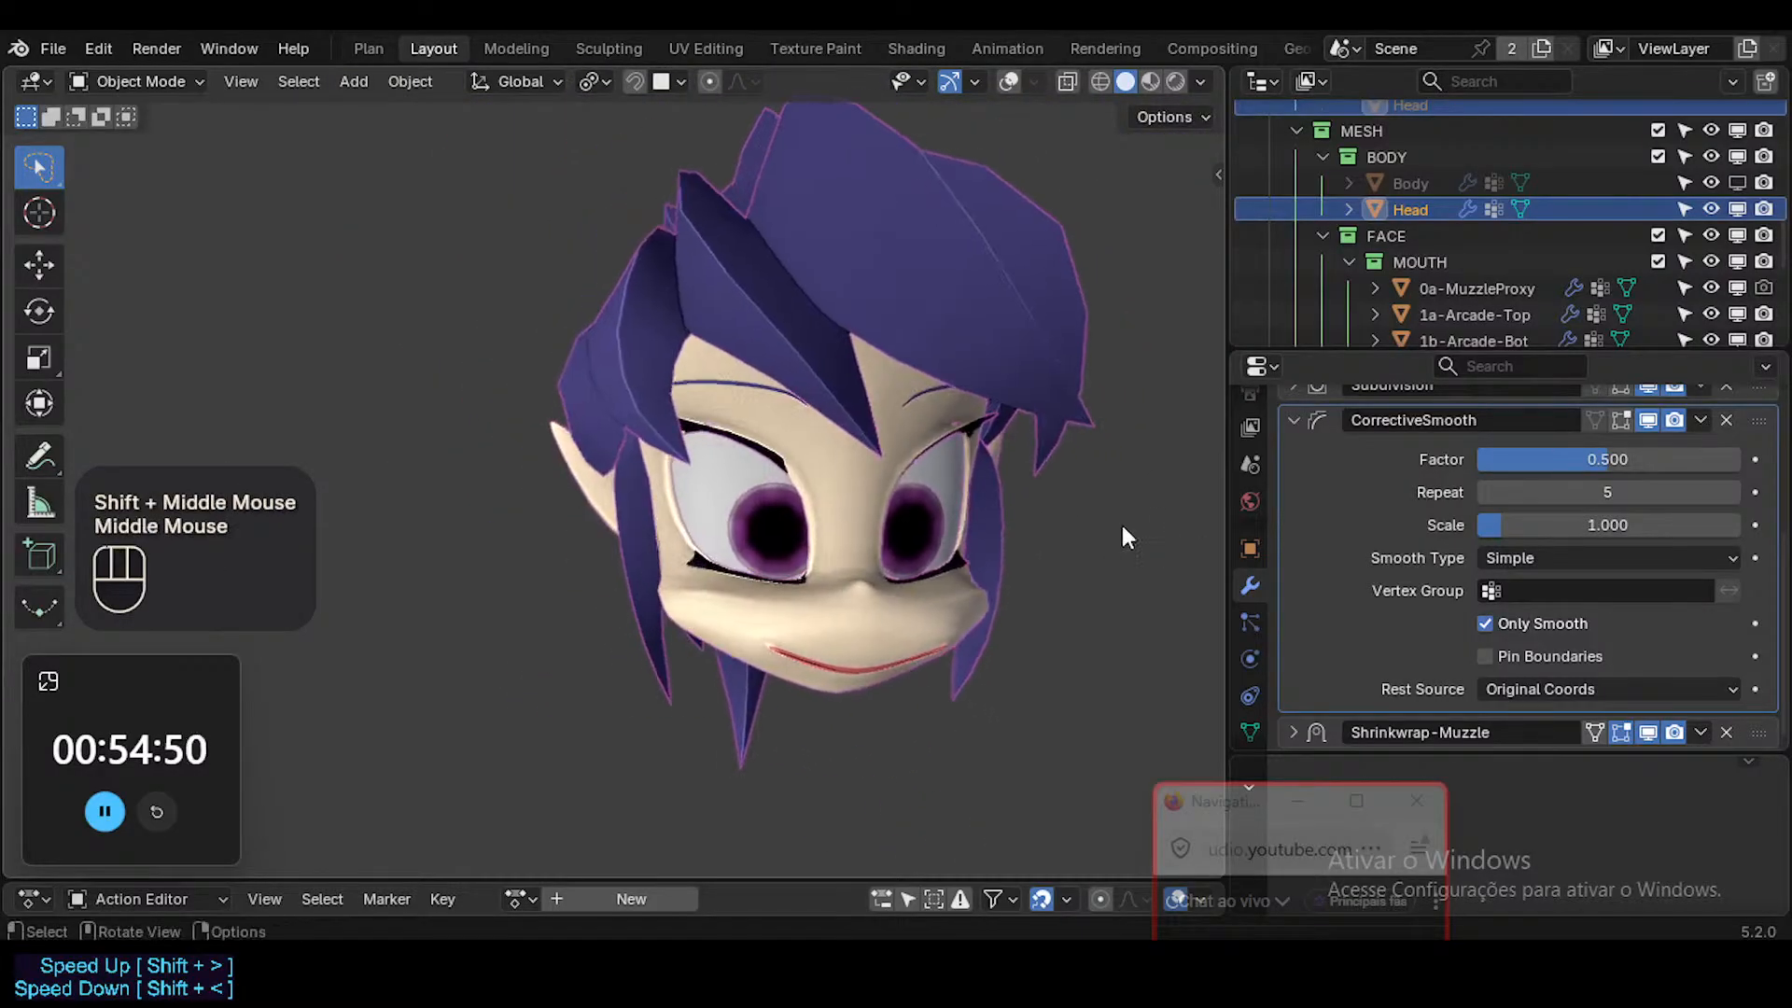
pyautogui.click(1150, 81)
pyautogui.moveTo(1044, 367); pyautogui.dragTo(876, 377, button='middle')
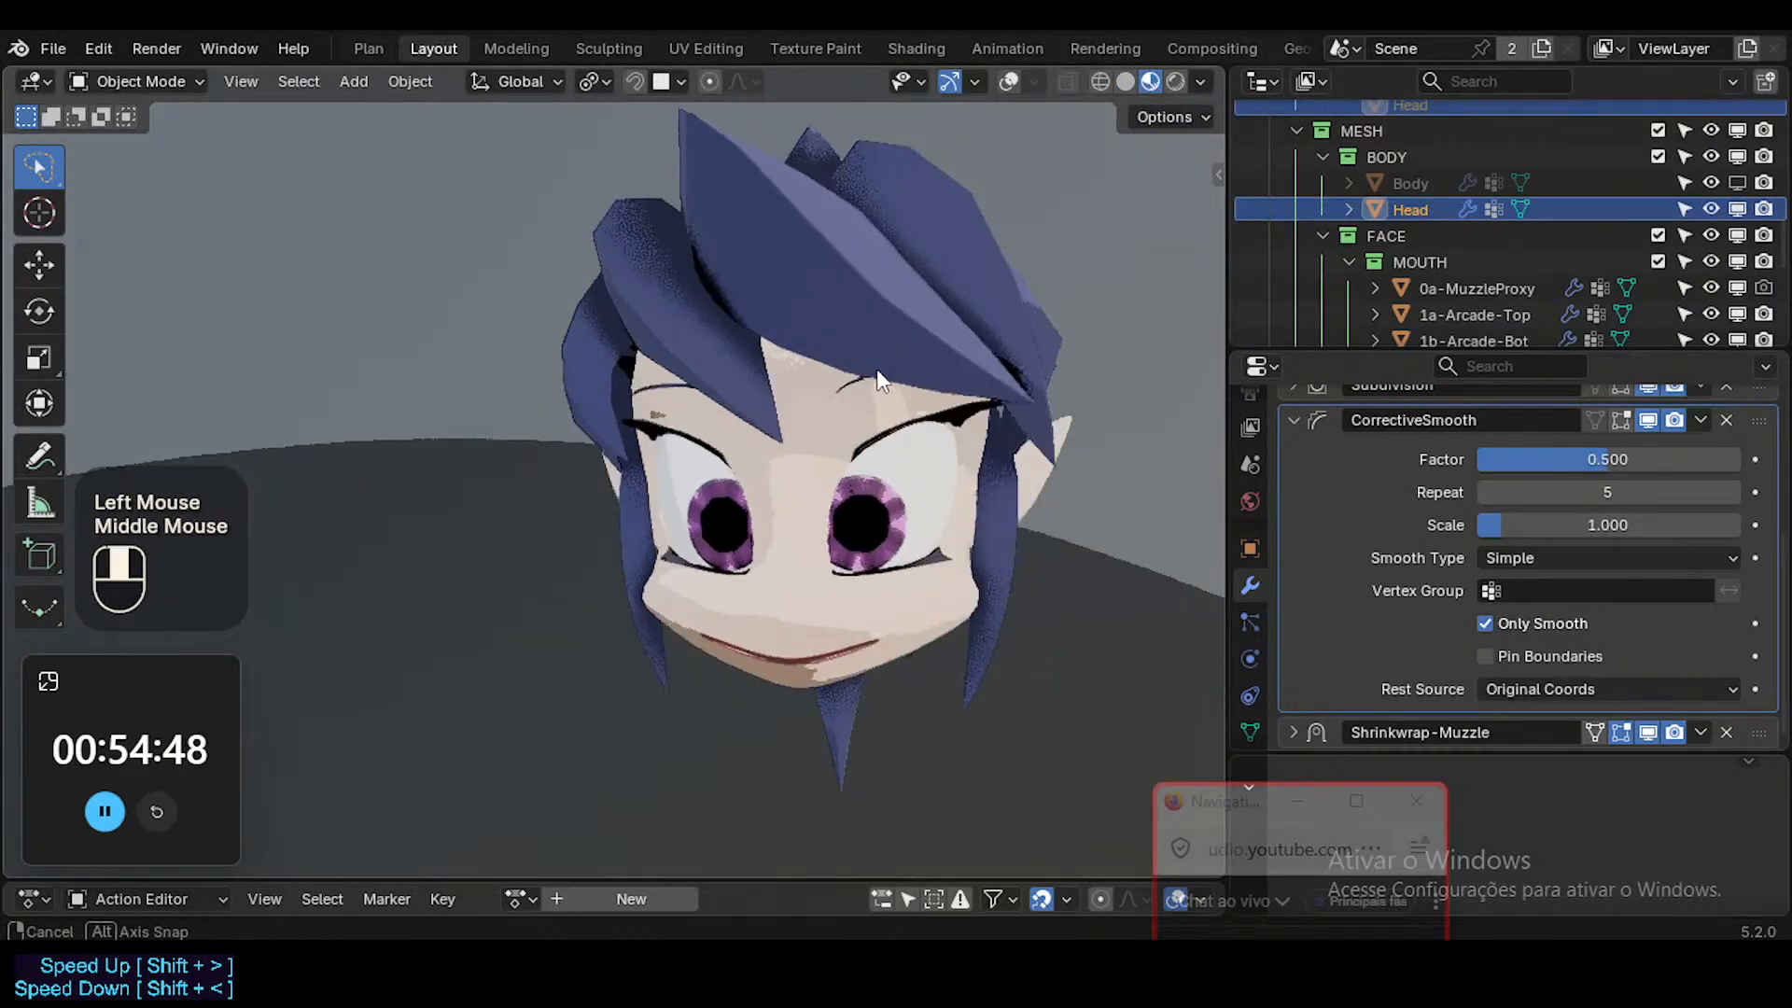
pyautogui.click(1125, 81)
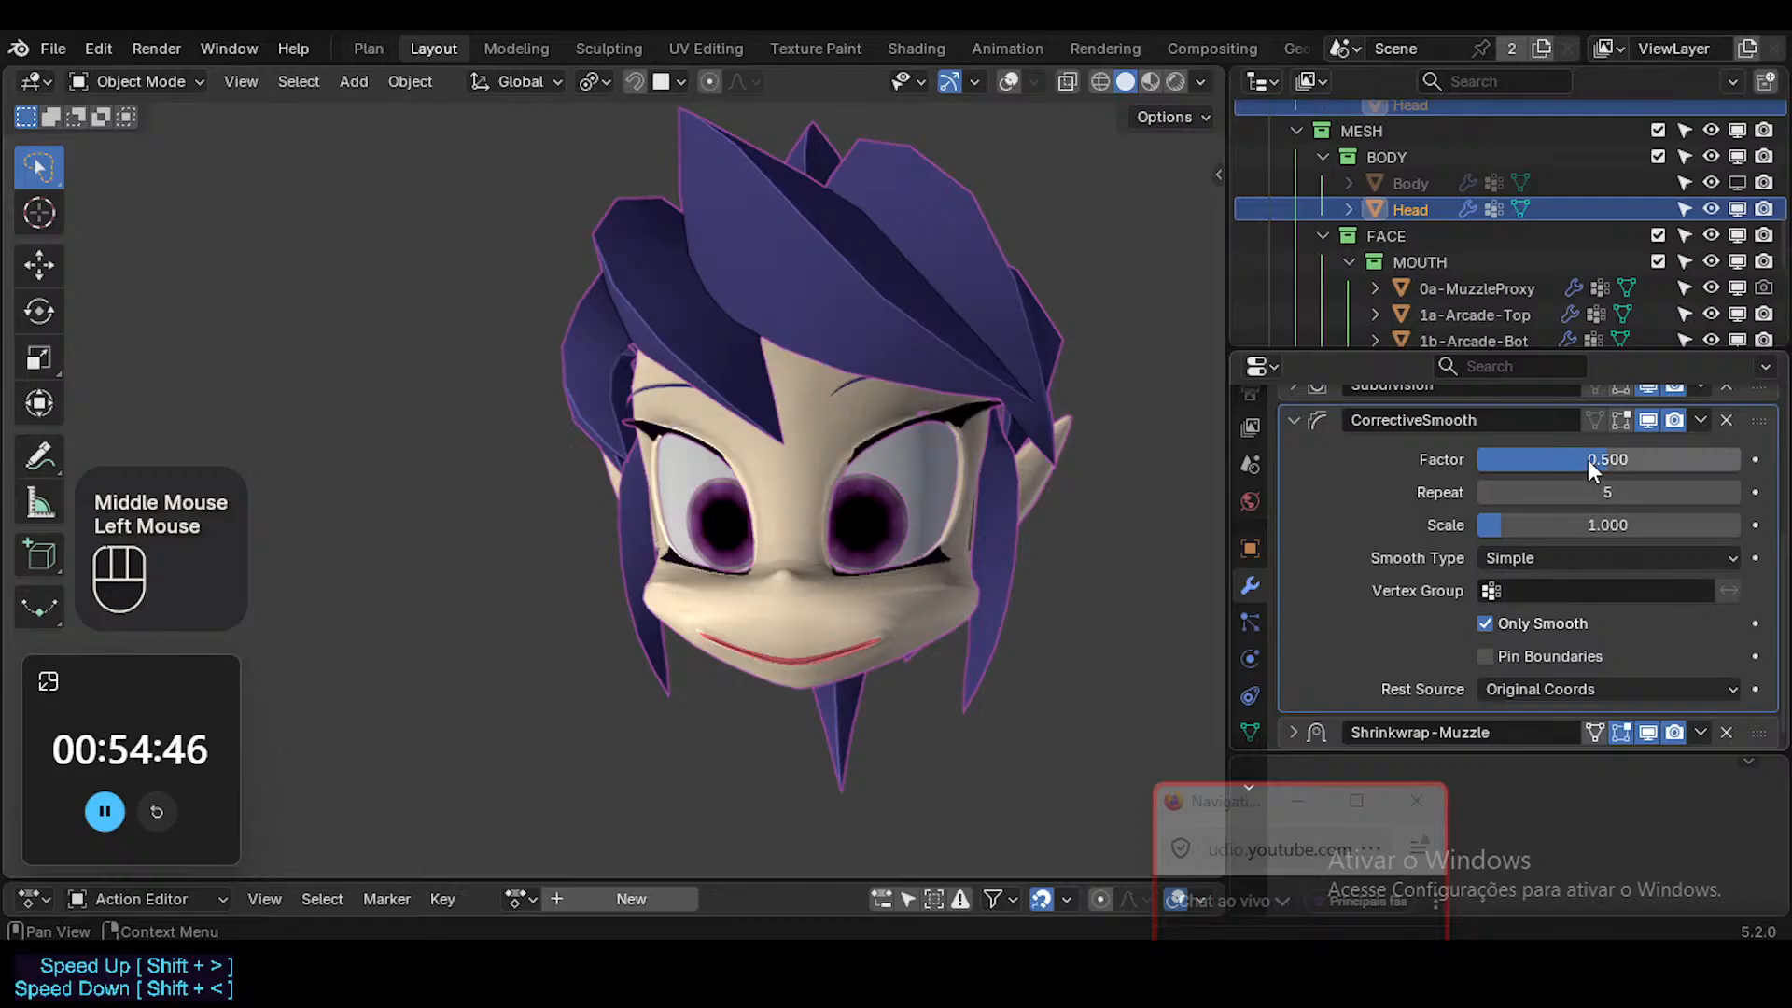
# Set the CorrectiveSmooth factor to 1.000 and move the modifier back below Shrinkwrap-Muzzle.
pyautogui.moveTo(1588, 459); pyautogui.dragTo(1727, 459)
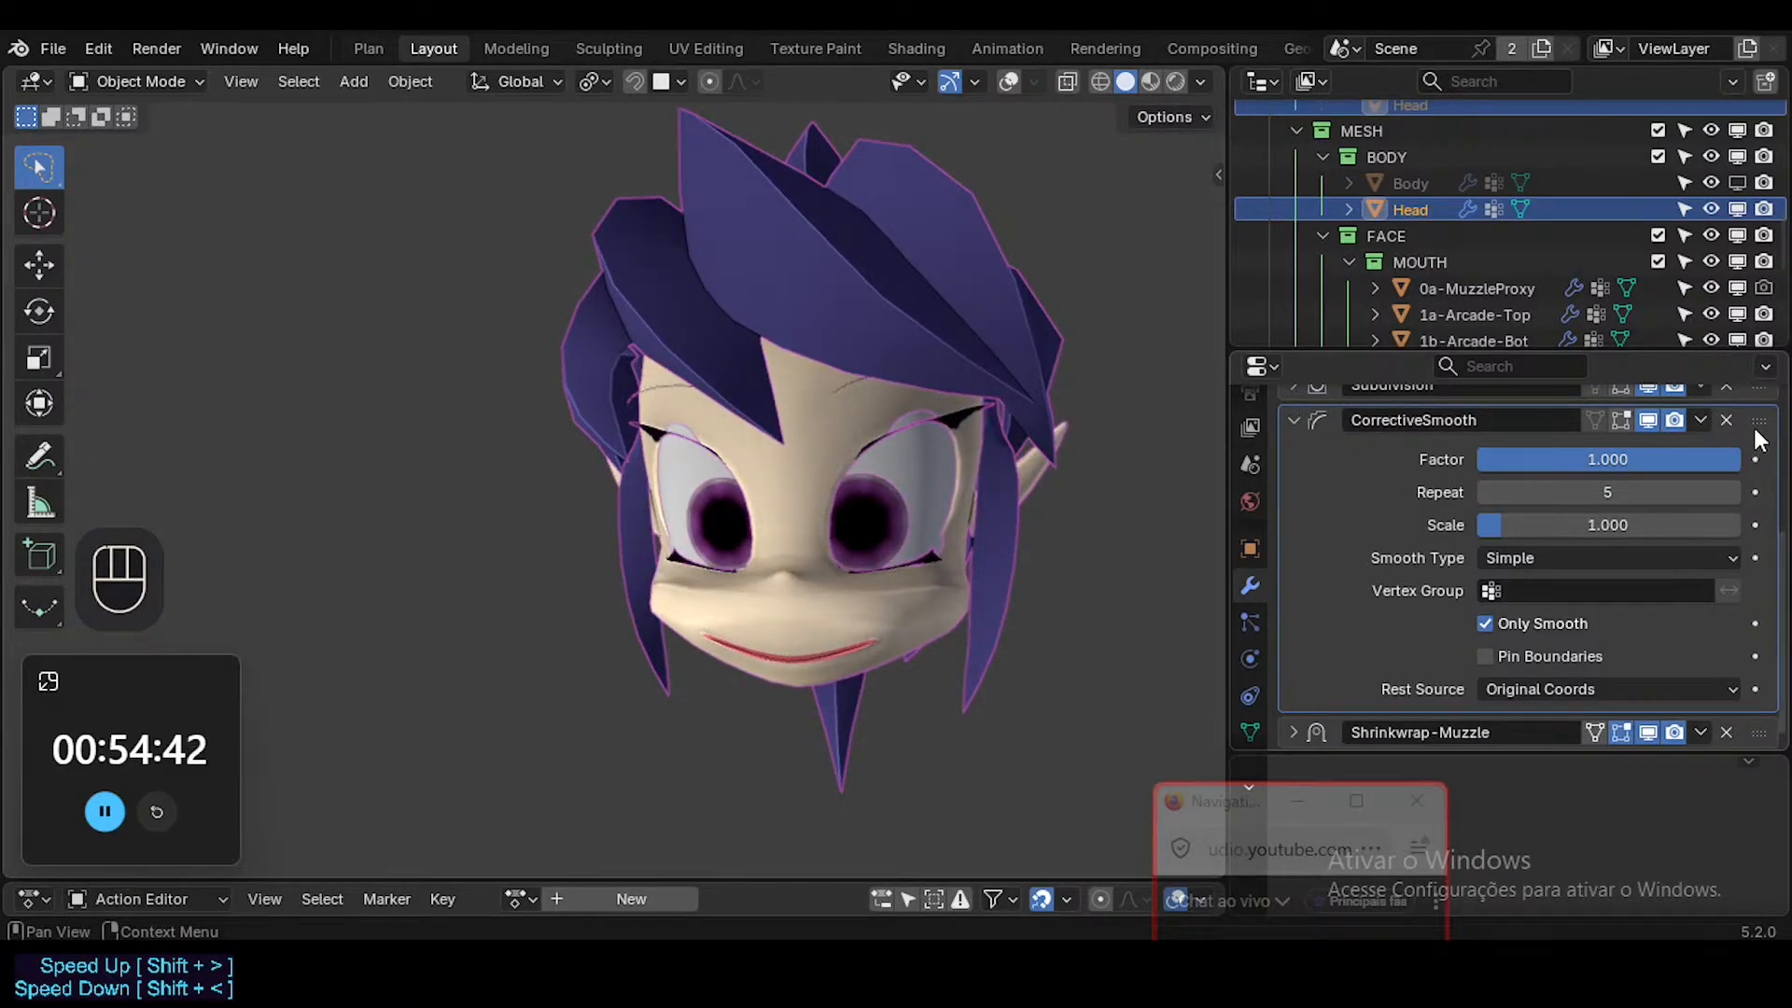
pyautogui.moveTo(1759, 420); pyautogui.dragTo(1753, 644)
pyautogui.scroll(2, 1559, 574)
pyautogui.click(1294, 508)
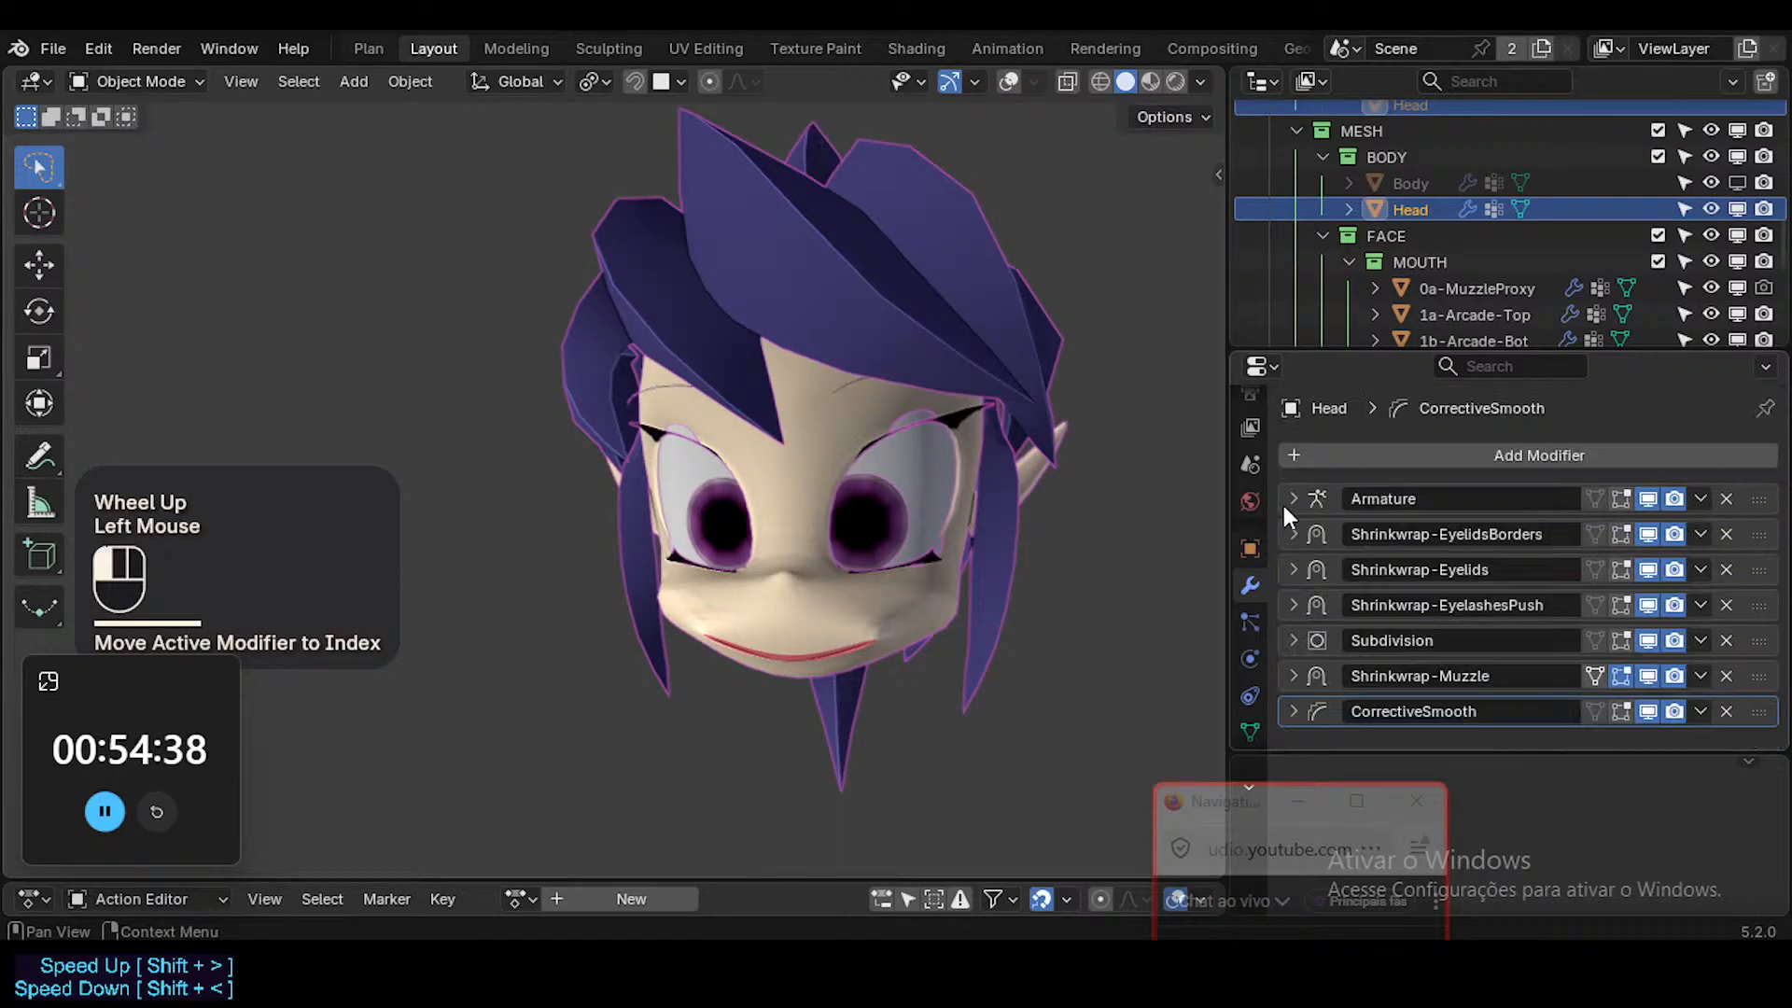
pyautogui.moveTo(1280, 501); pyautogui.dragTo(849, 534, button='middle')
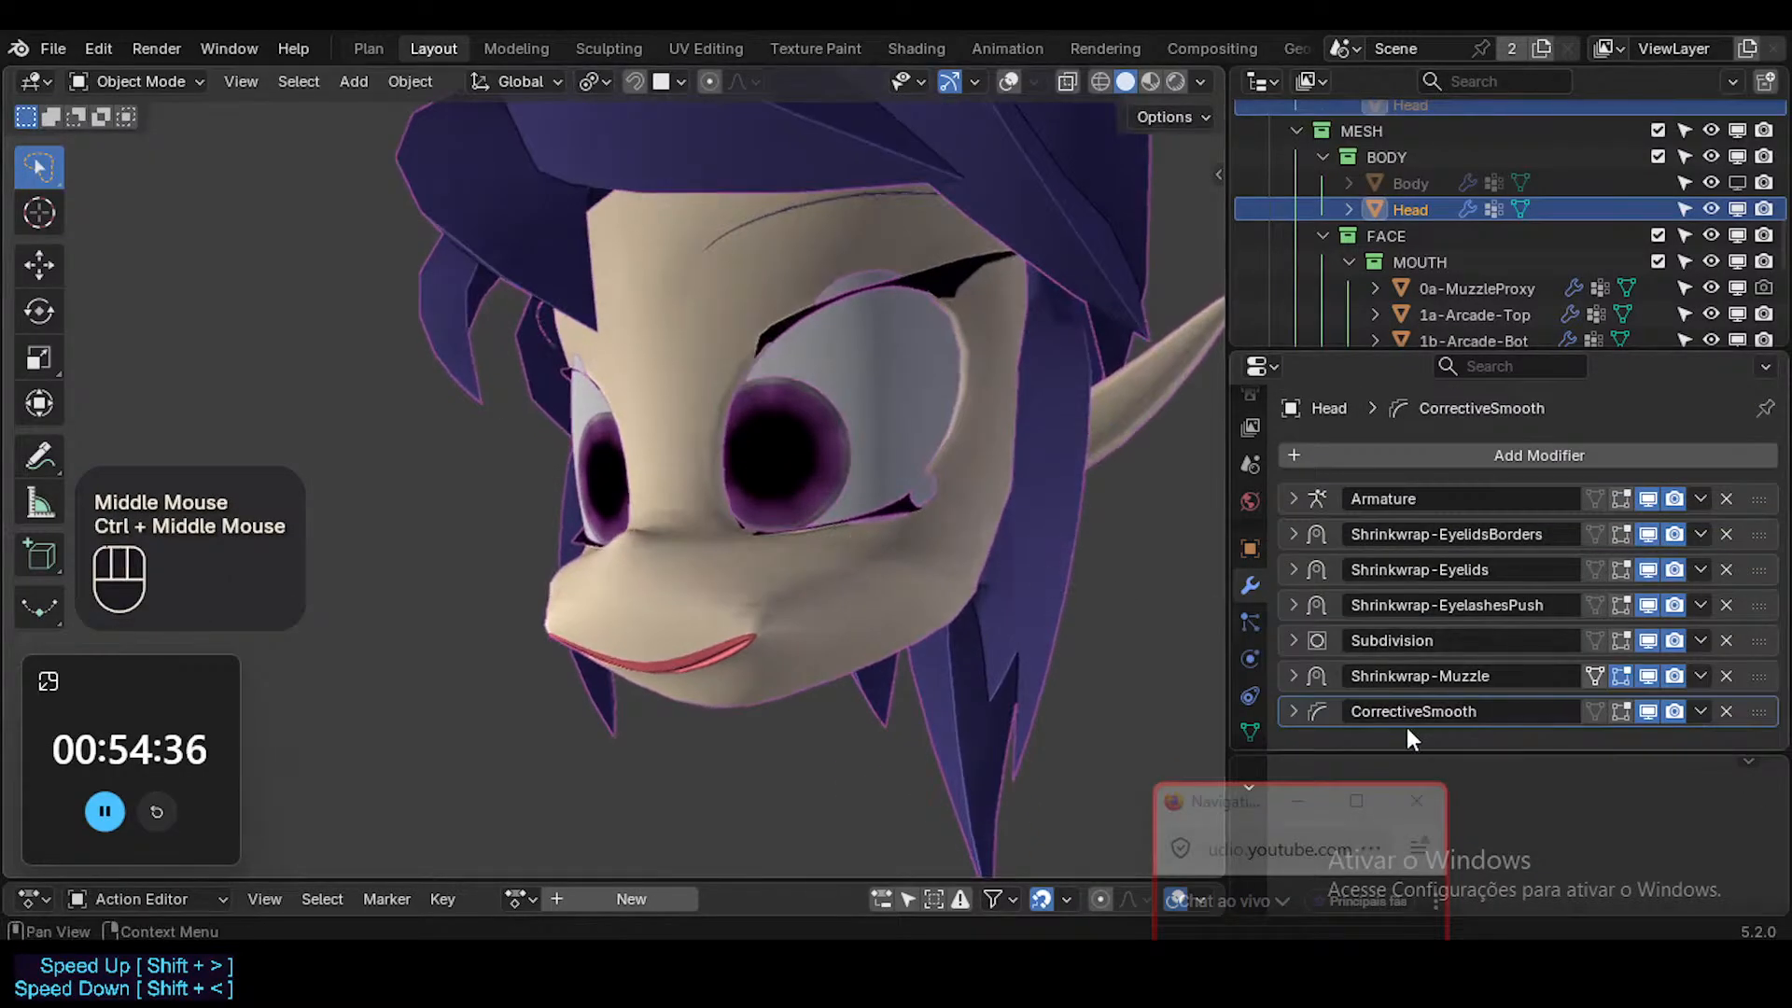
# Try different CorrectiveSmooth factor and repeat values, and restore the defaults of 0.500 and 5.
pyautogui.click(1293, 711)
pyautogui.scroll(-4, 1380, 625)
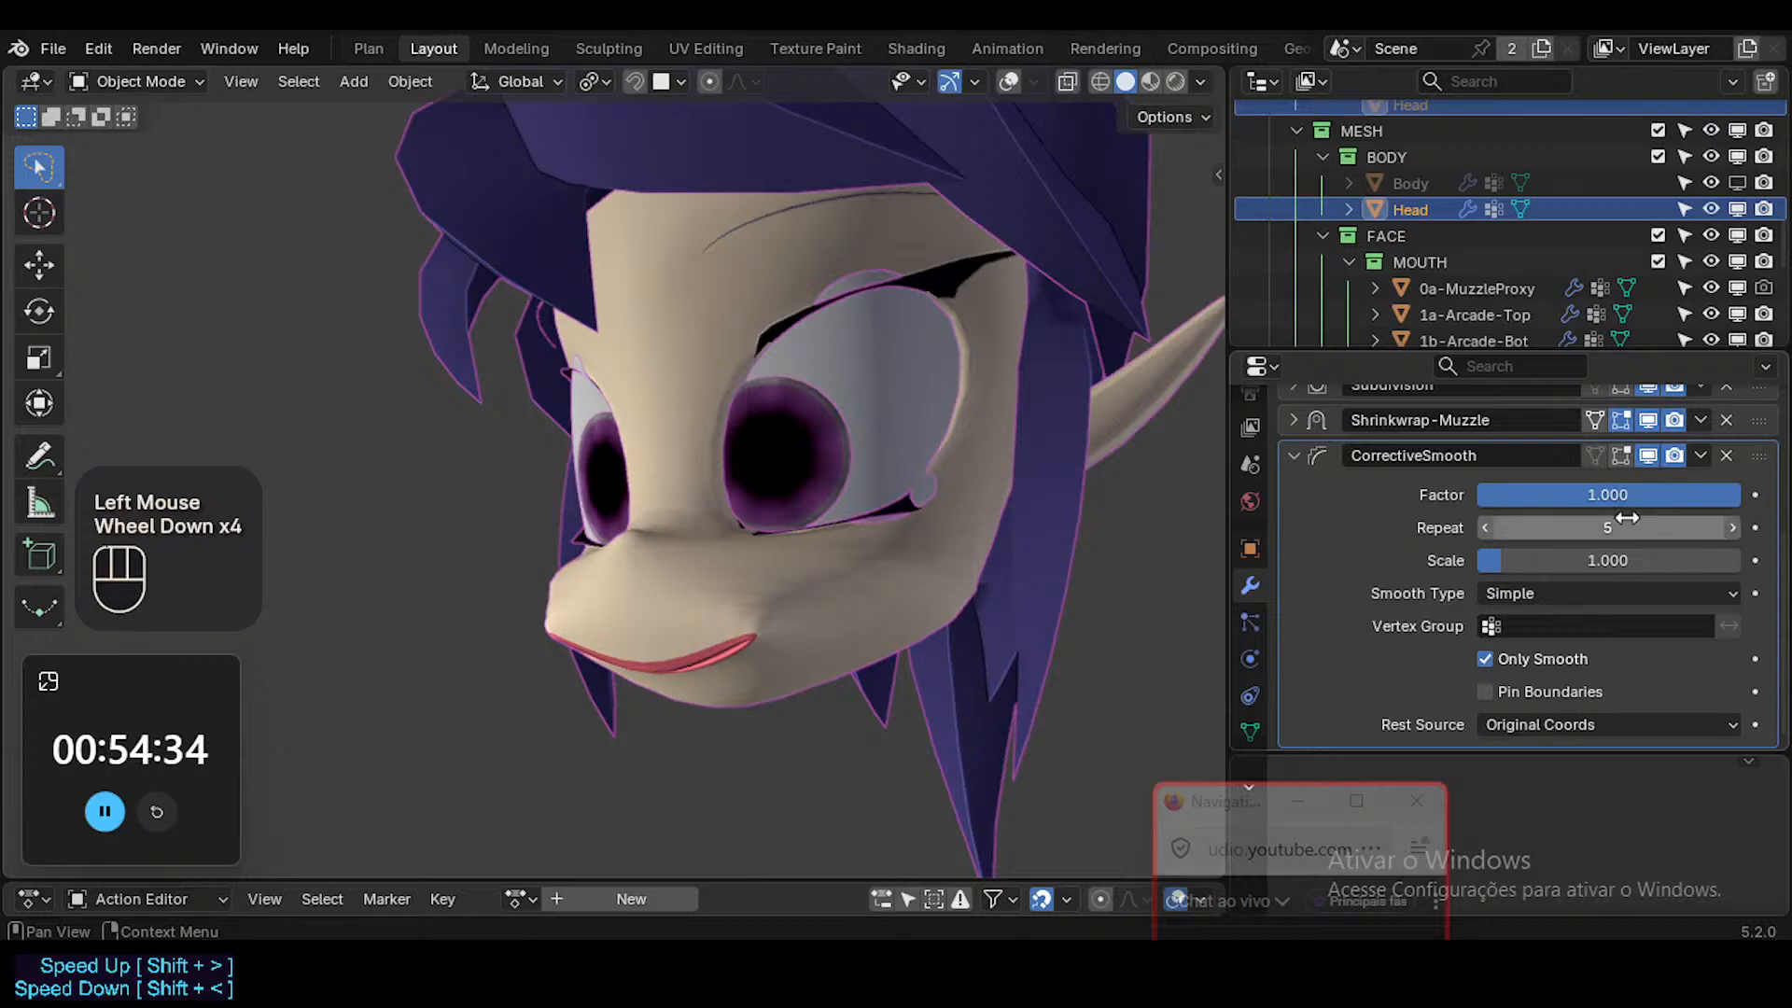
pyautogui.moveTo(1624, 527); pyautogui.dragTo(1685, 528)
pyautogui.press('BackSpace')
pyautogui.click(1617, 497)
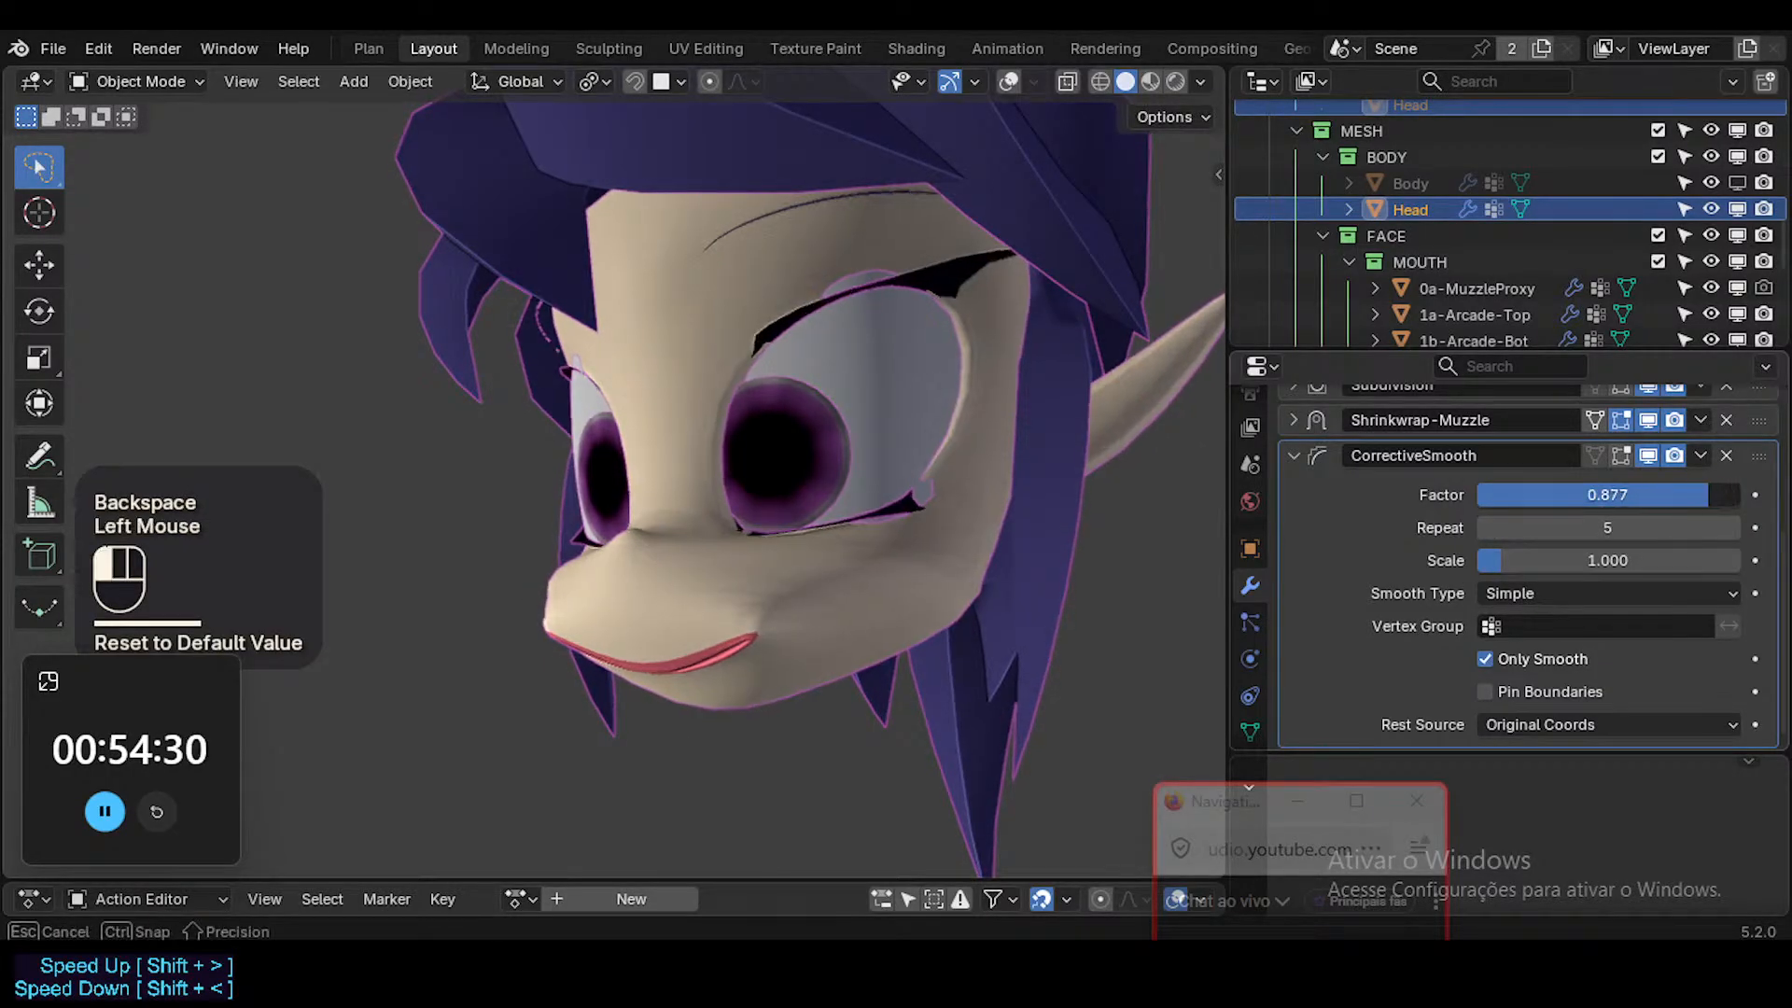
pyautogui.press('BackSpace')
pyautogui.press('BackSpace')
pyautogui.moveTo(1609, 499)
pyautogui.mouseDown()
pyautogui.moveTo(1566, 498)
pyautogui.moveTo(1573, 527)
pyautogui.moveTo(1667, 527)
pyautogui.moveTo(1620, 528)
pyautogui.mouseUp()
pyautogui.press('BackSpace')
pyautogui.press('BackSpace')
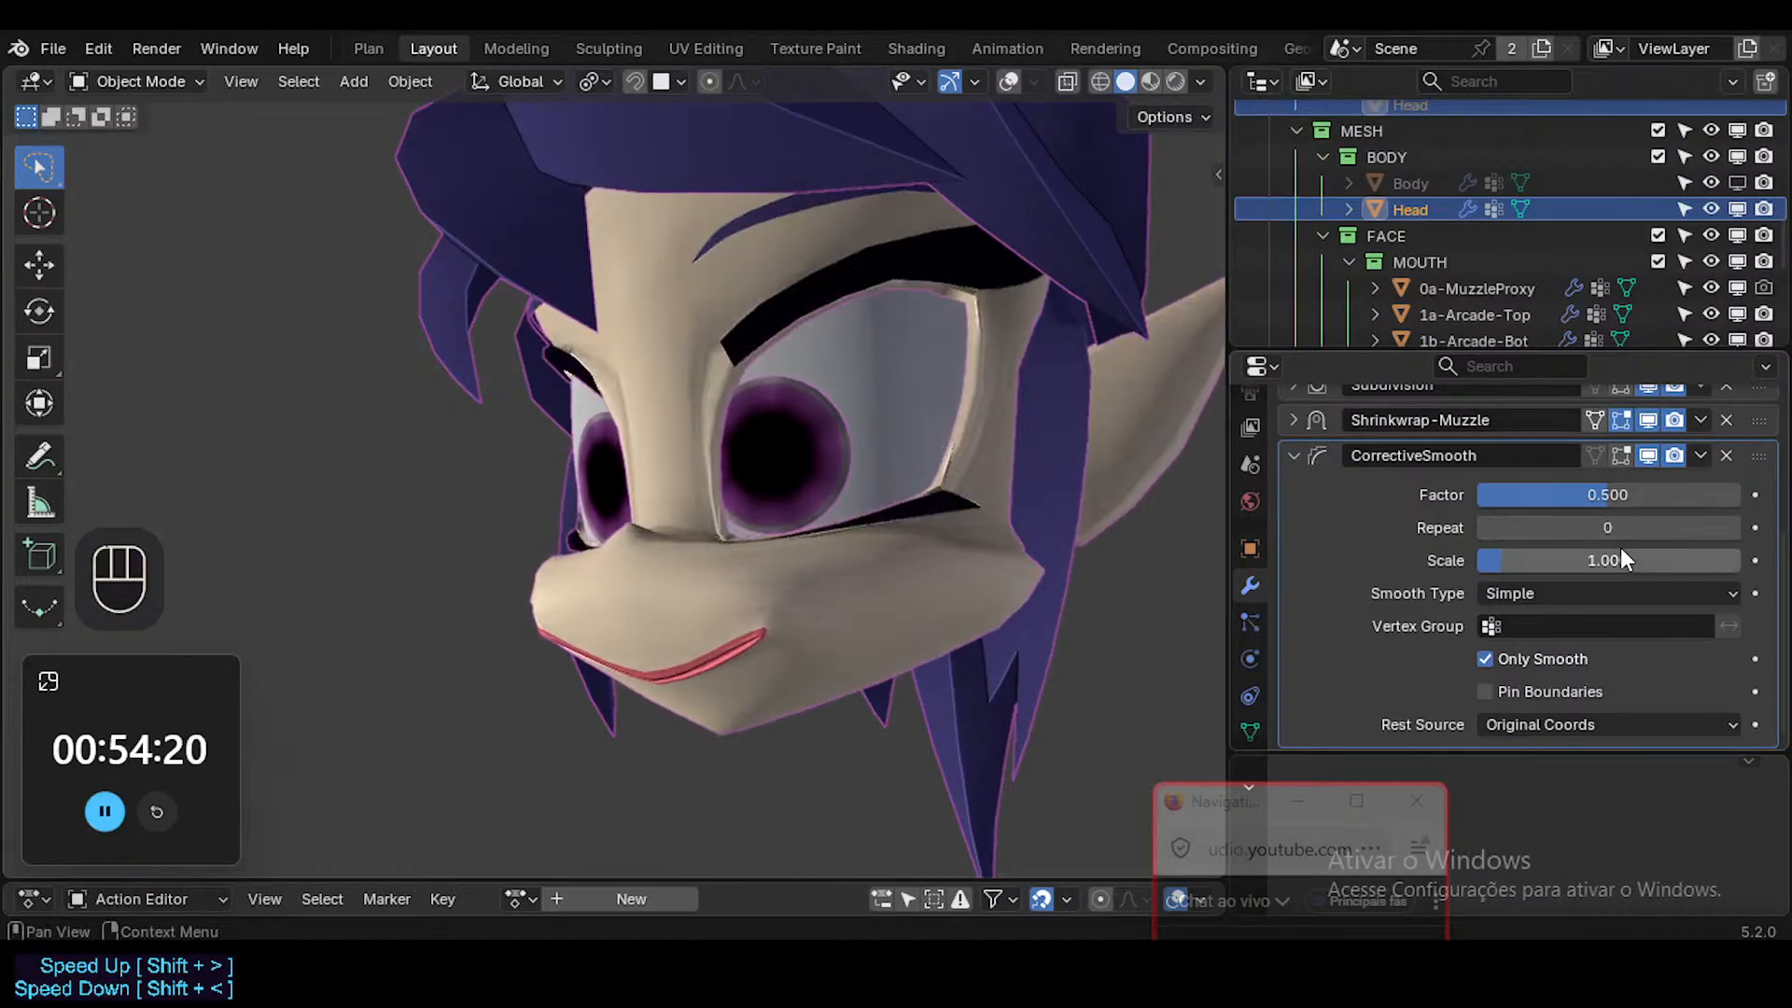
pyautogui.press('BackSpace')
pyautogui.press('BackSpace')
pyautogui.press('BackSpace')
pyautogui.press('BackSpace')
pyautogui.press('BackSpace')
pyautogui.press('BackSpace')
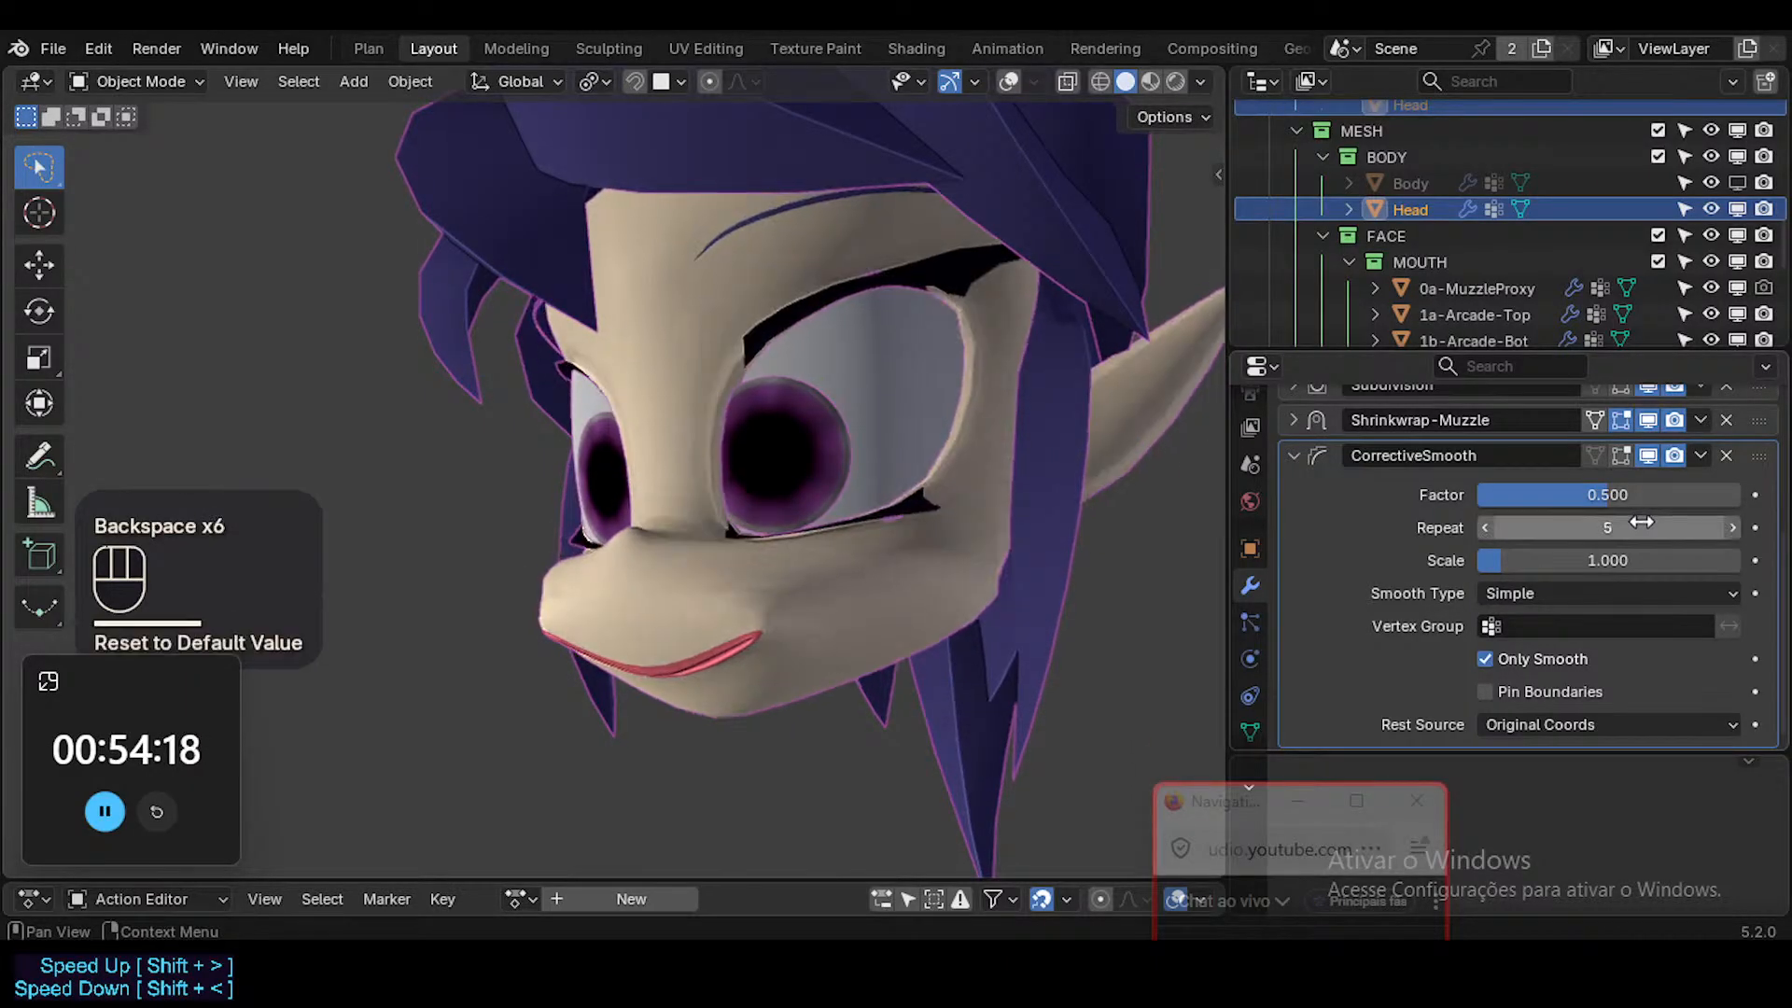
# Compare the Simple and Length Weight smooth types on CorrectiveSmooth, leaving Length Weight selected.
pyautogui.click(1570, 593)
pyautogui.click(1548, 653)
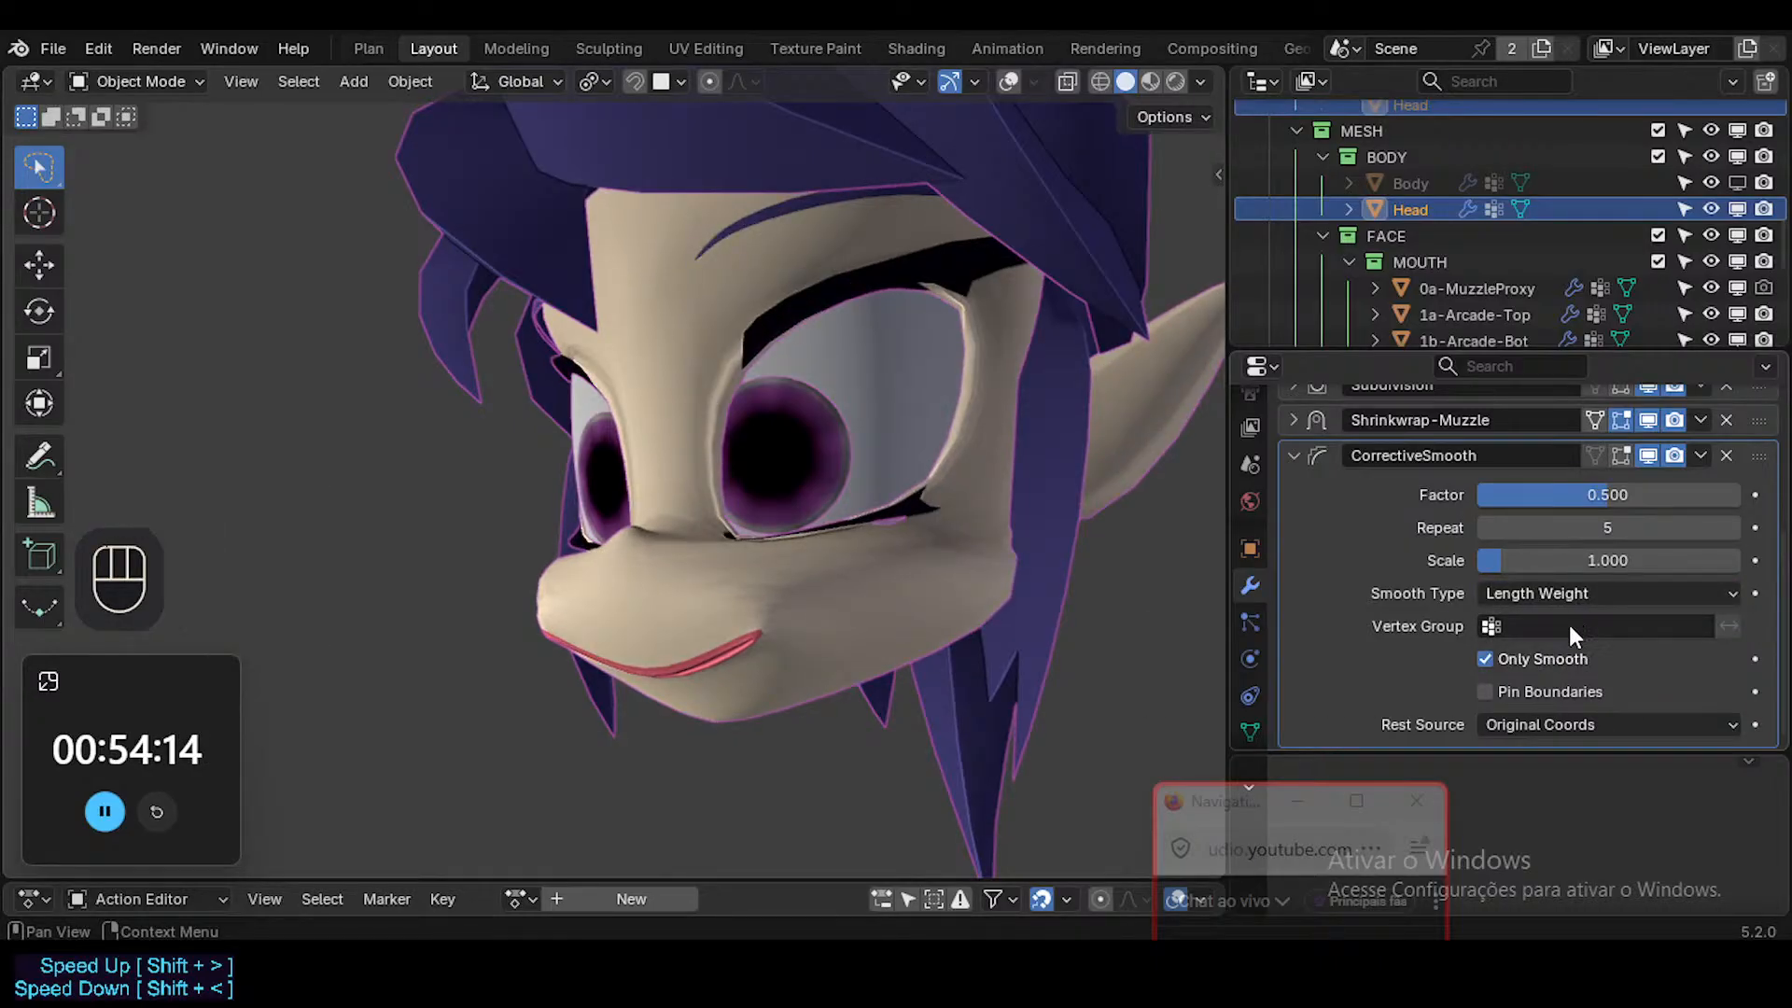
pyautogui.press('BackSpace')
pyautogui.press('BackSpace')
pyautogui.click(1565, 591)
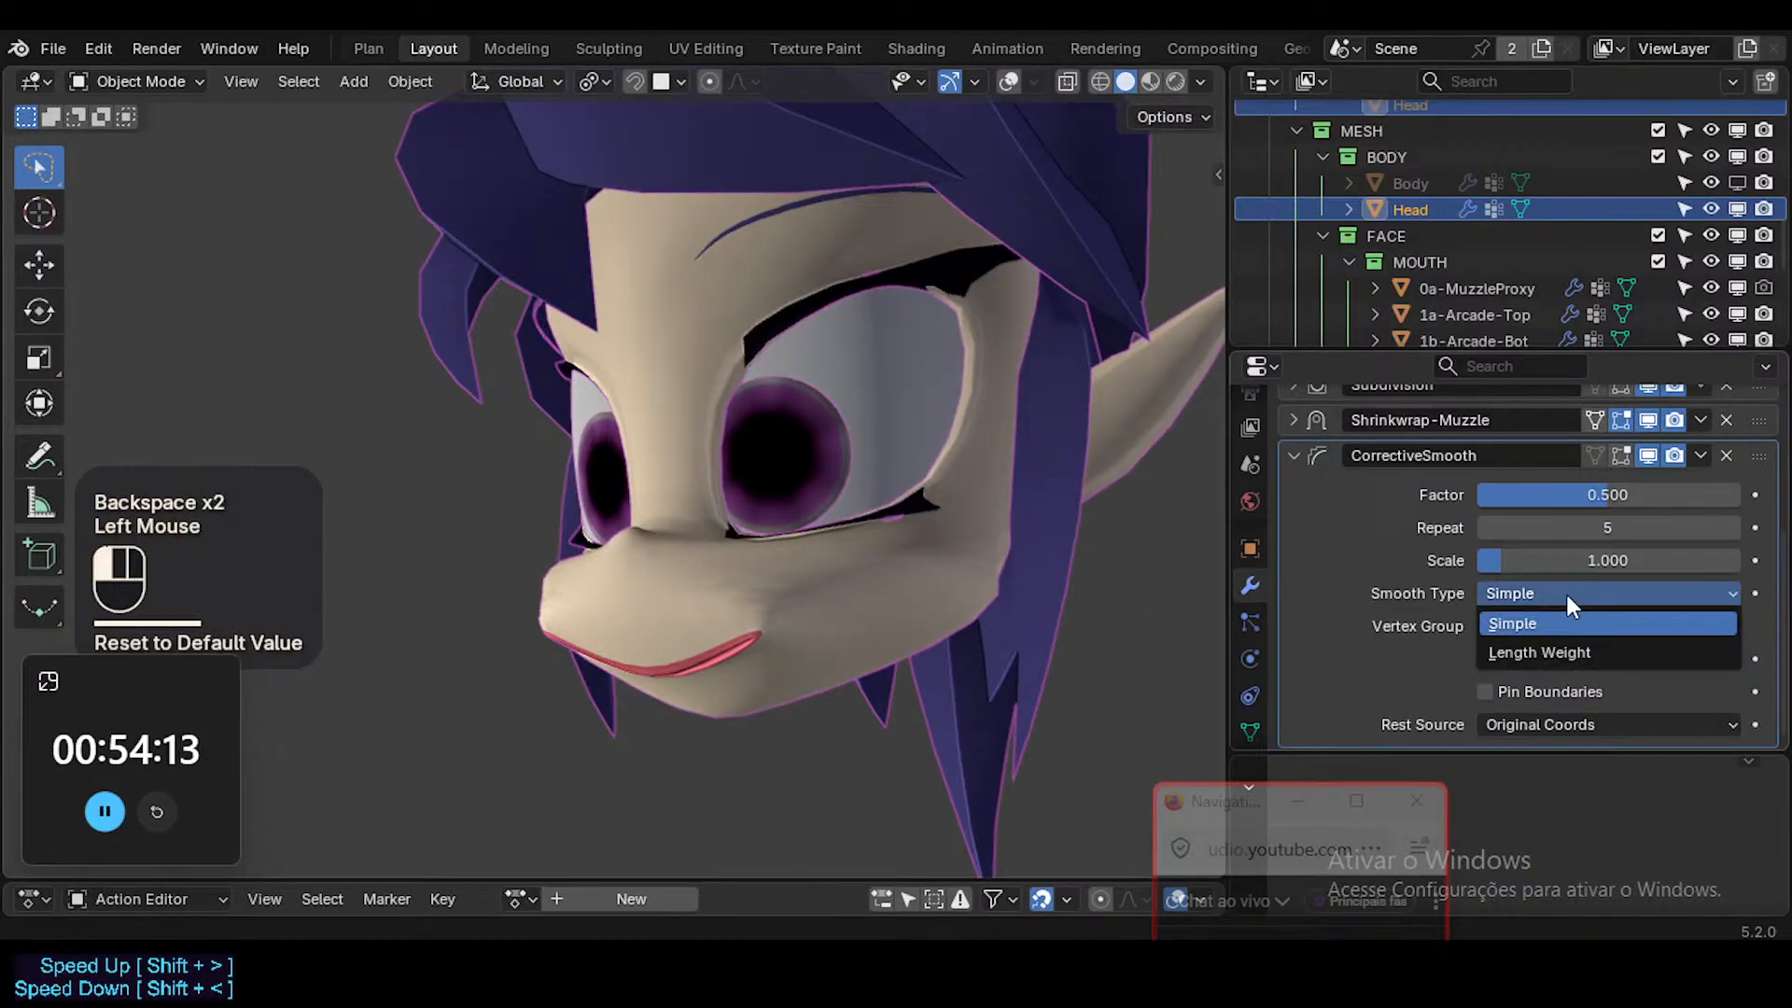
pyautogui.click(1561, 654)
# Toggle the viewport display of CorrectiveSmooth to compare the whole face with and without smoothing.
pyautogui.moveTo(681, 620); pyautogui.dragTo(839, 664, button='middle')
pyautogui.click(1648, 456)
pyautogui.click(1647, 455)
pyautogui.click(1647, 455)
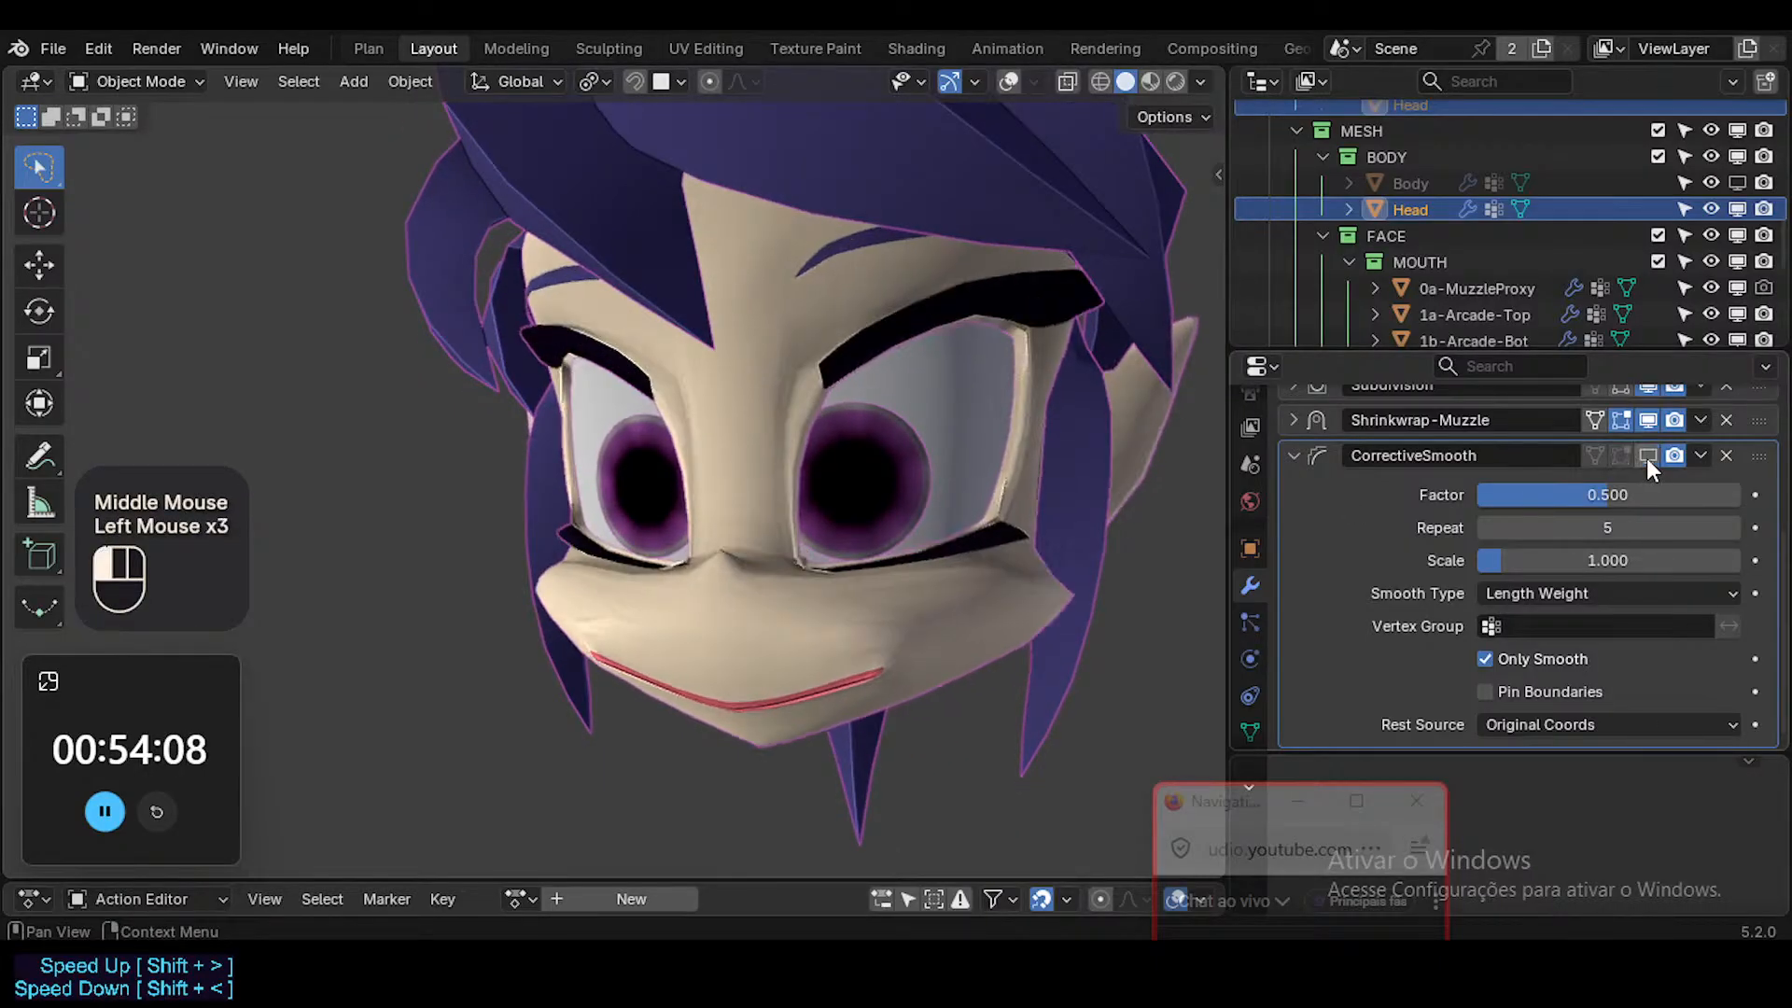
pyautogui.click(1647, 456)
# Turn on viewport overlays with wireframes and disable 0a-MuzzleProxy in the viewport.
pyautogui.hotkey('ctrl', 'shift', 'alt', 'z')
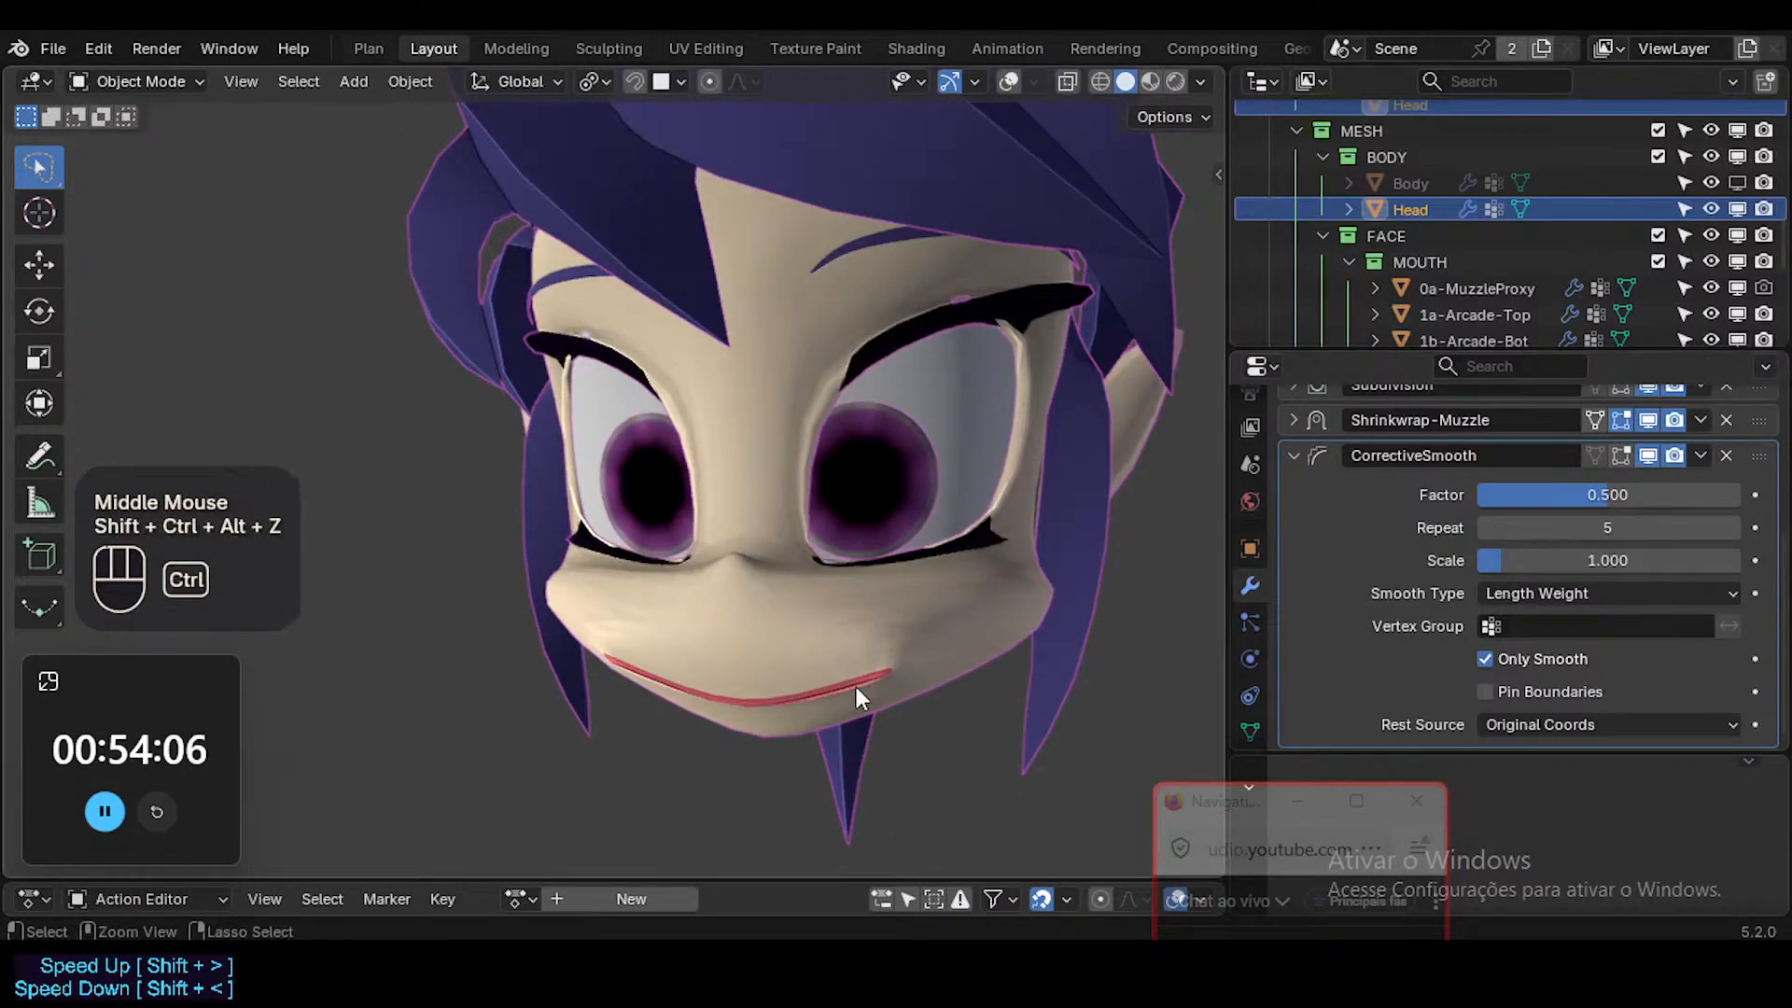
pyautogui.hotkey('shift', 'alt', 'z')
pyautogui.keyDown('ctrl'); pyautogui.moveTo(882, 685); pyautogui.dragTo(859, 632, button='middle'); pyautogui.keyUp('ctrl')
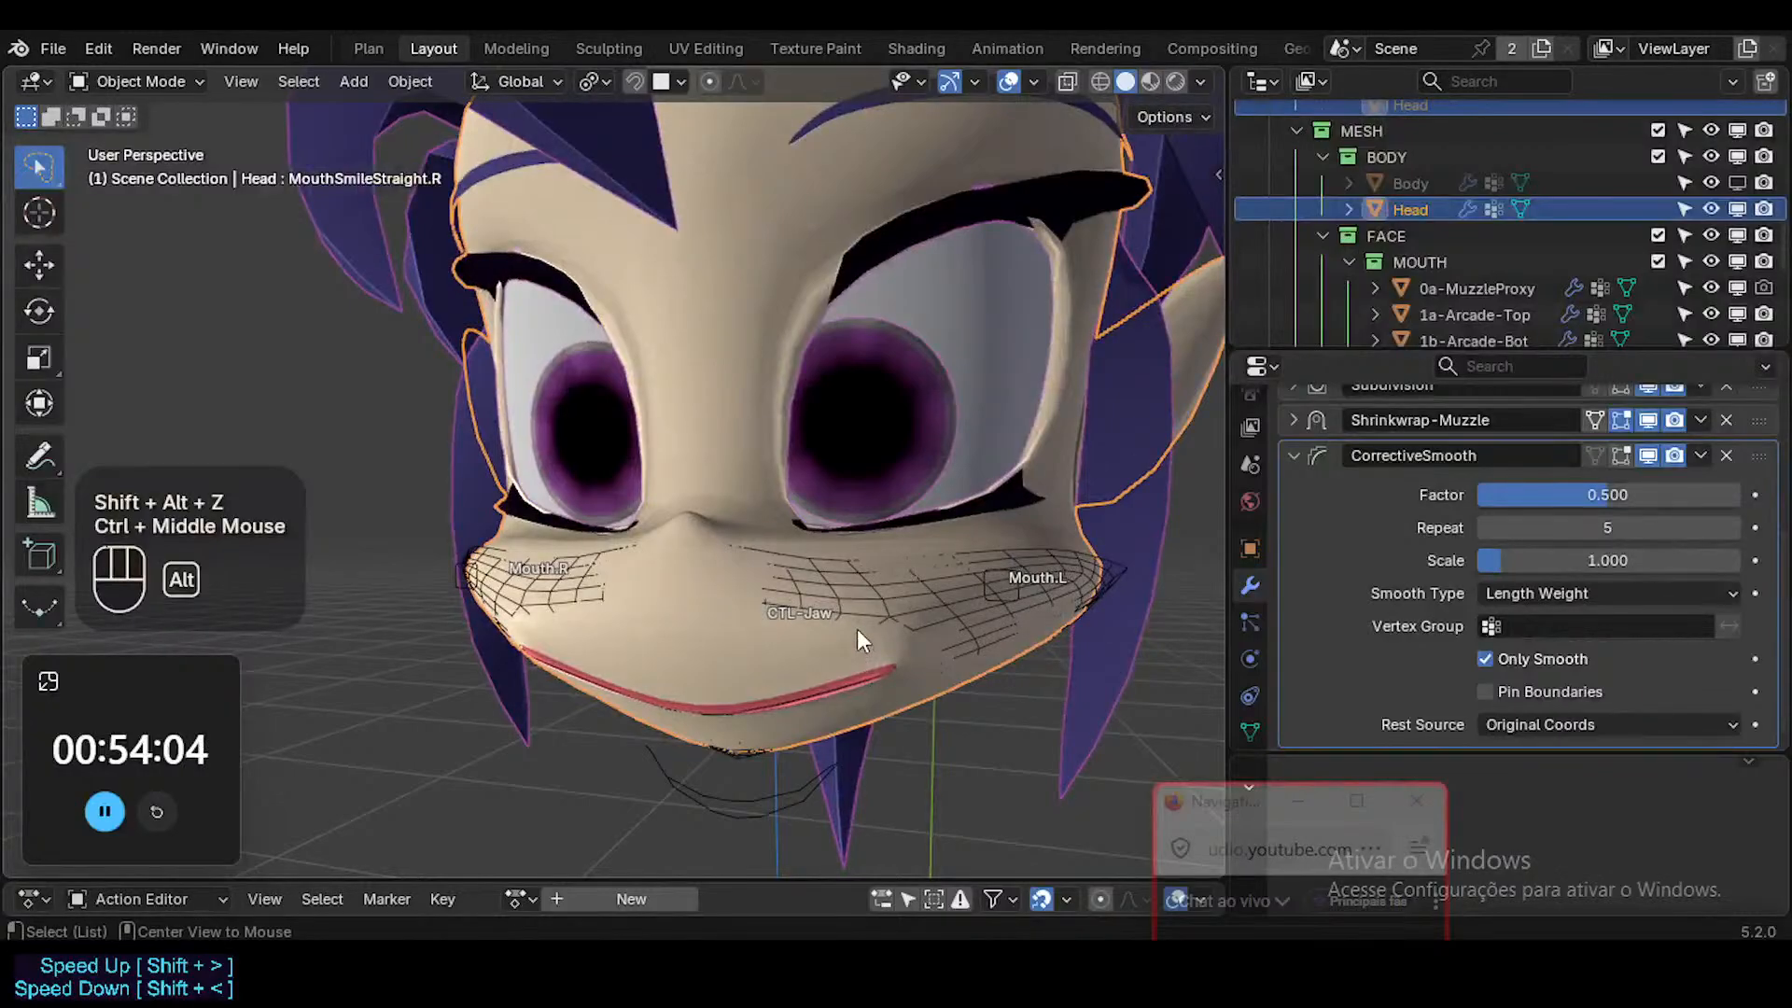
pyautogui.click(1735, 288)
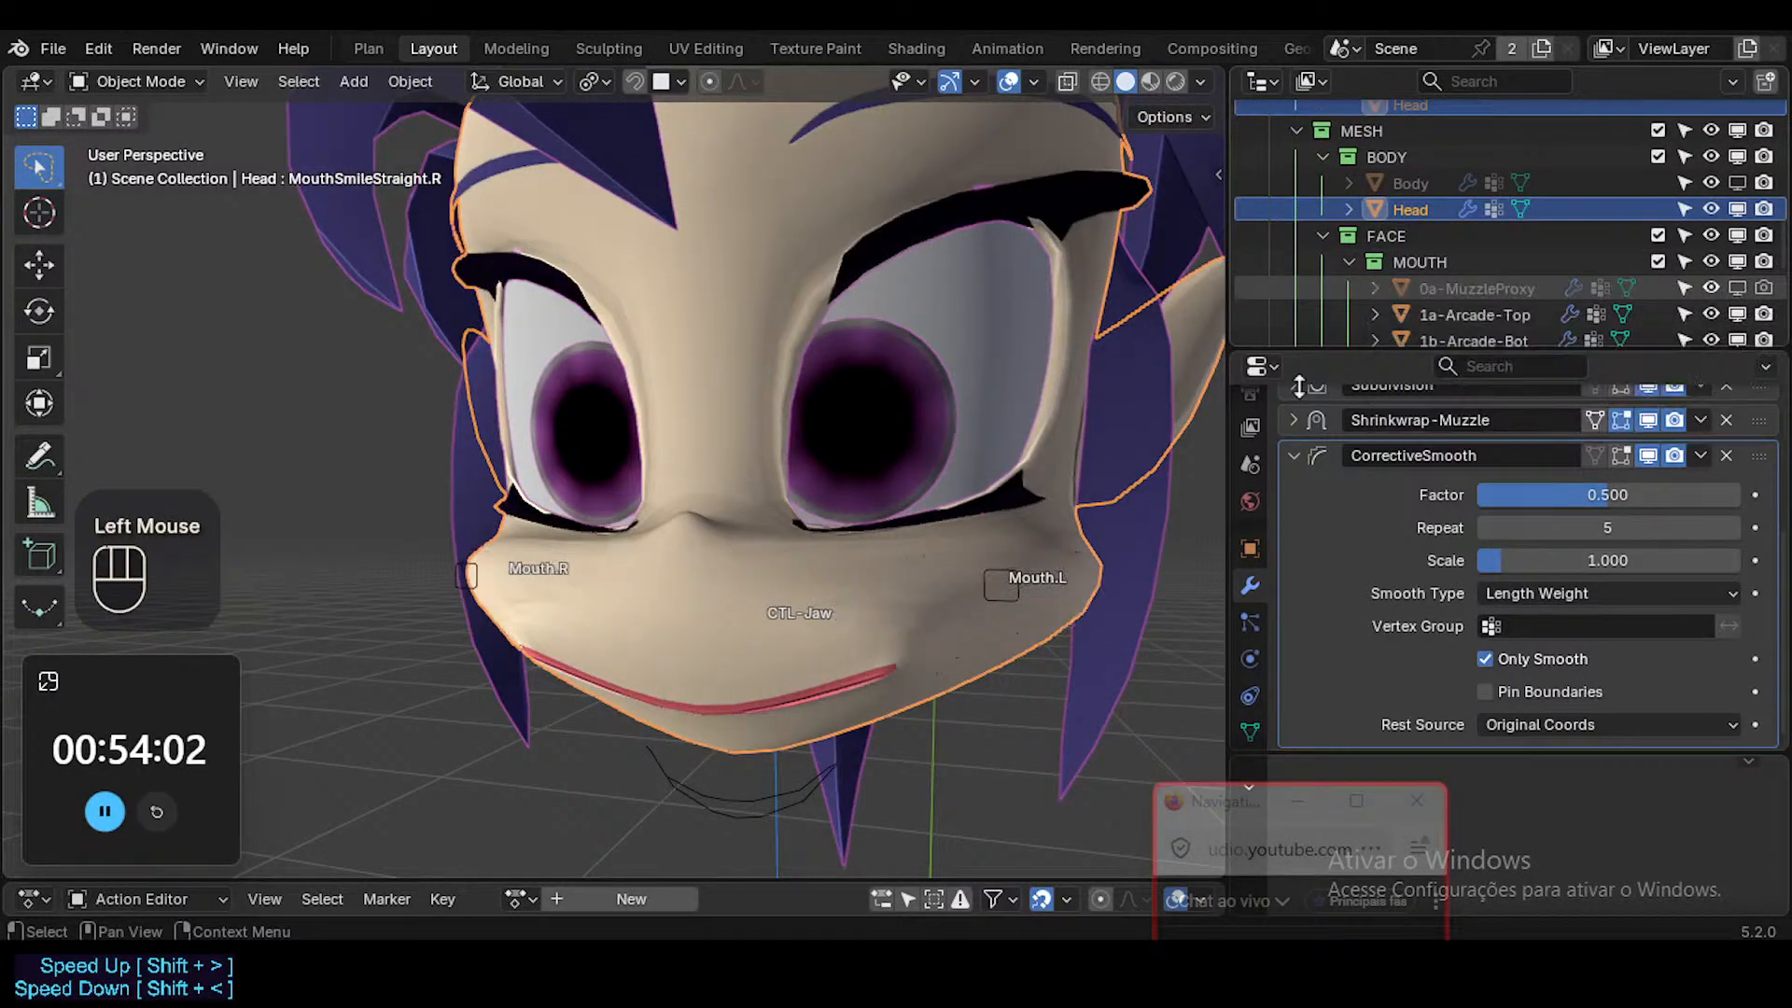
pyautogui.hotkey('shift', 'alt', 'z')
pyautogui.hotkey('shift', 'alt', 'z')
pyautogui.hotkey('ctrl', 'shift', 'alt', 'z')
pyautogui.moveTo(986, 610); pyautogui.dragTo(1664, 494, button='middle')
# Compare the muzzle wireframe with CorrectiveSmooth on and off, and examine the mouth corner up close.
pyautogui.click(1648, 453)
pyautogui.click(1648, 453)
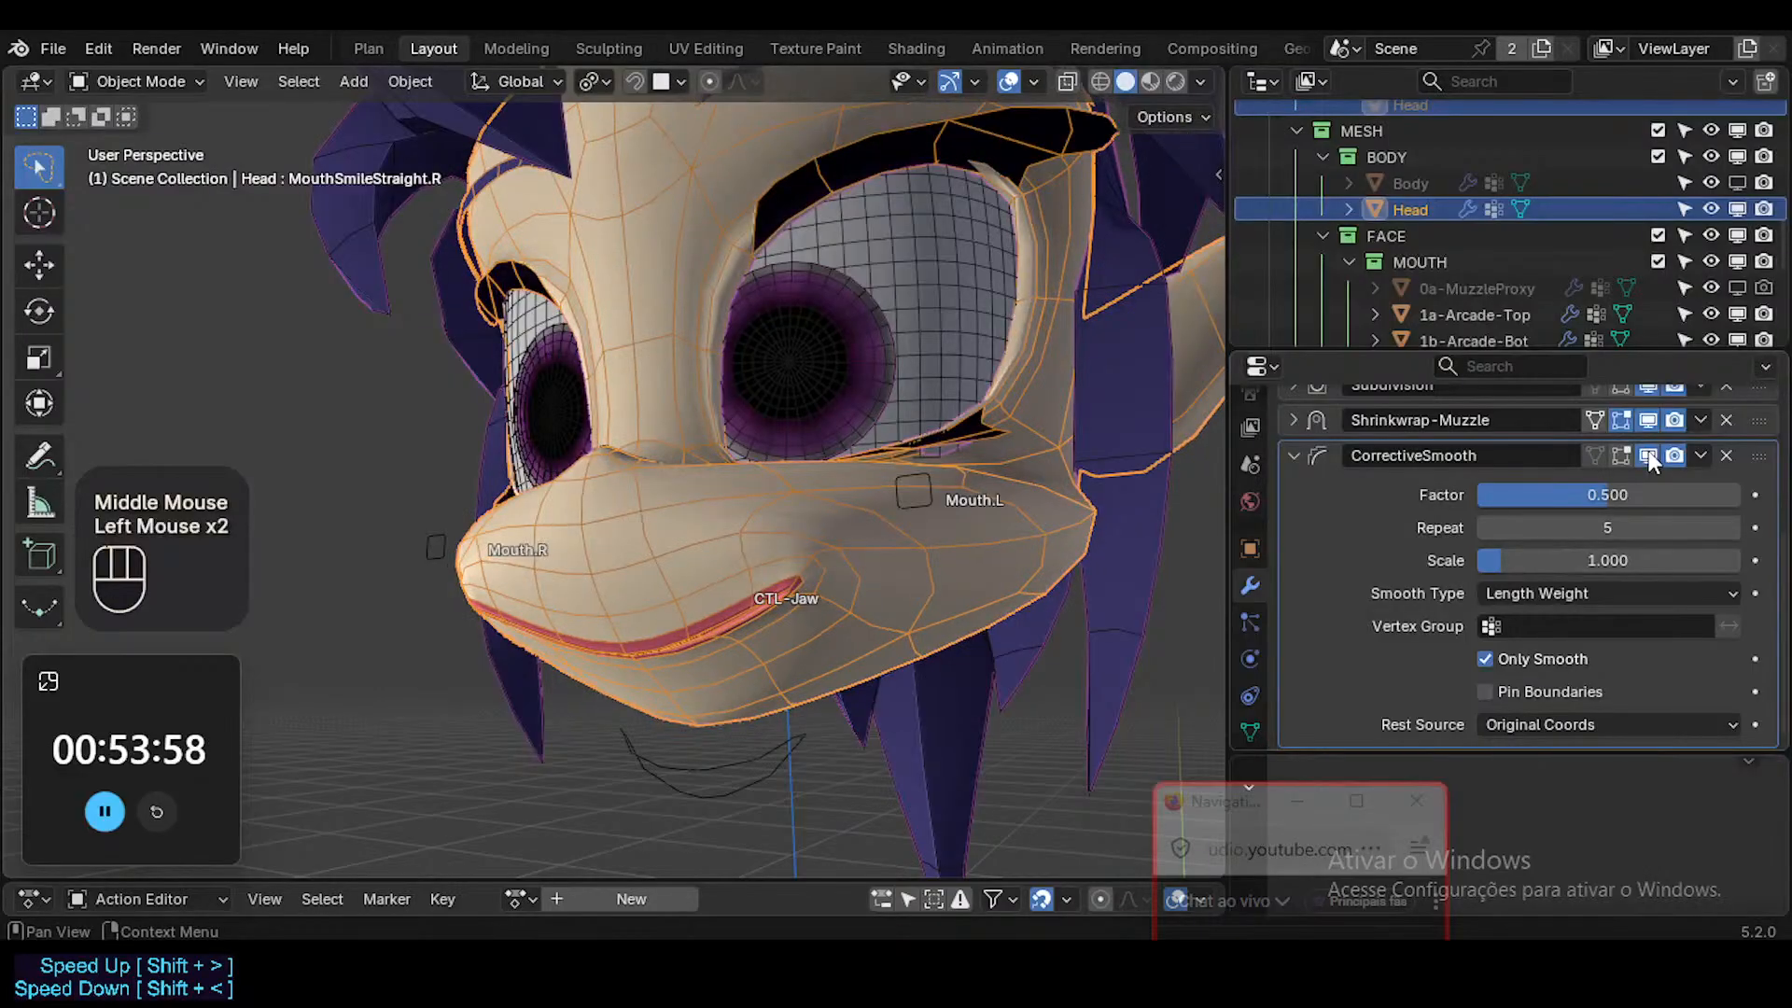
pyautogui.click(1648, 453)
pyautogui.click(1648, 453)
pyautogui.moveTo(694, 584); pyautogui.dragTo(728, 590, button='middle')
pyautogui.keyDown('ctrl'); pyautogui.moveTo(728, 590); pyautogui.dragTo(751, 537, button='middle'); pyautogui.keyUp('ctrl')
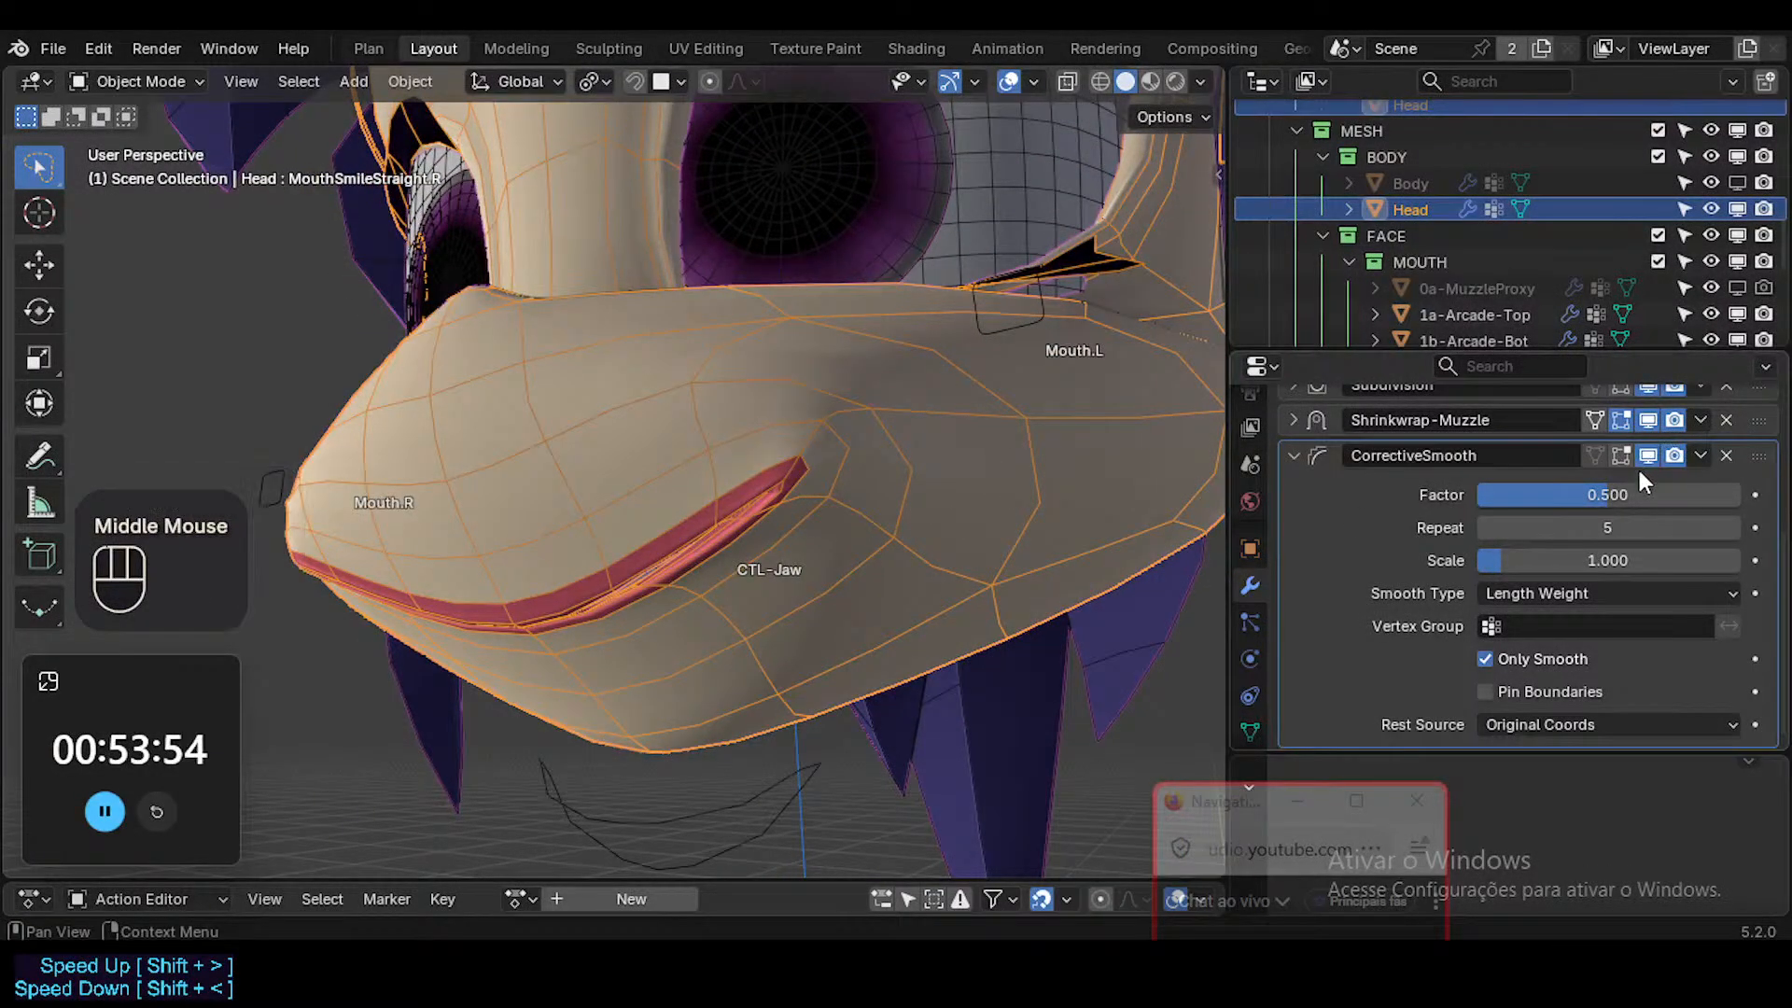
# Raise the CorrectiveSmooth factor to 1.000, and try other repeat and scale values before resetting both to 5 and 1.000.
pyautogui.moveTo(1643, 494); pyautogui.dragTo(1740, 493)
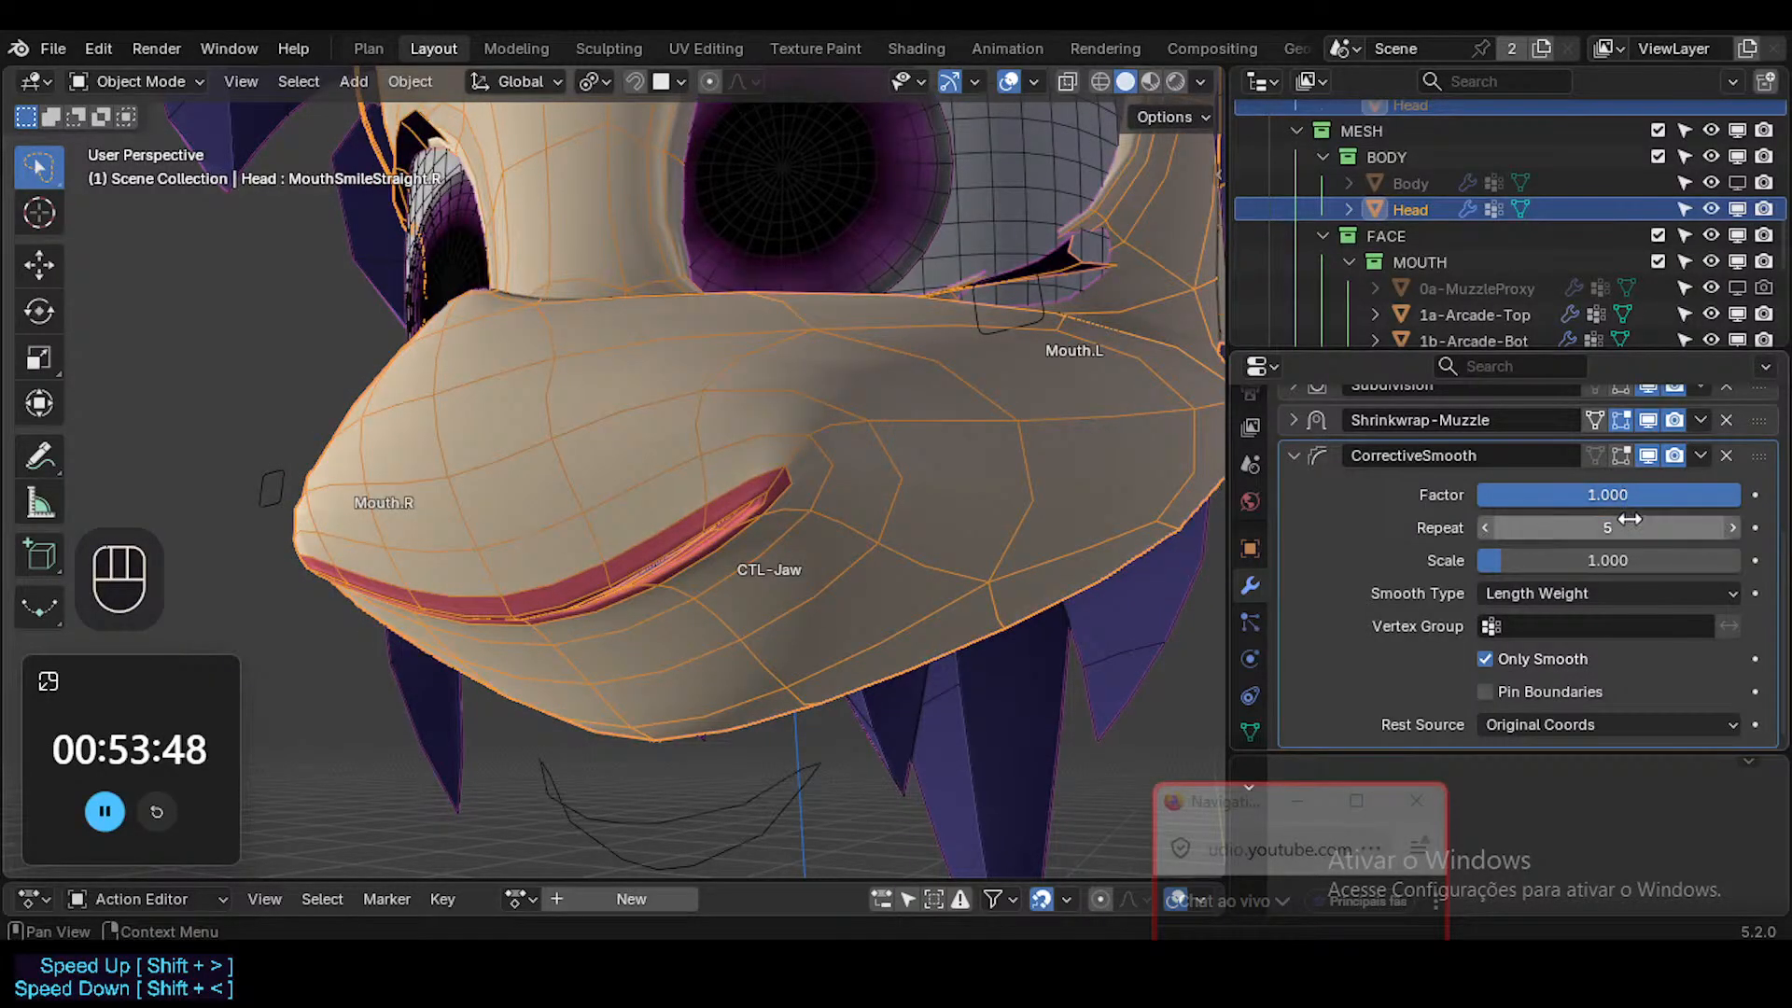
pyautogui.moveTo(1619, 527); pyautogui.dragTo(1571, 554)
pyautogui.press('BackSpace')
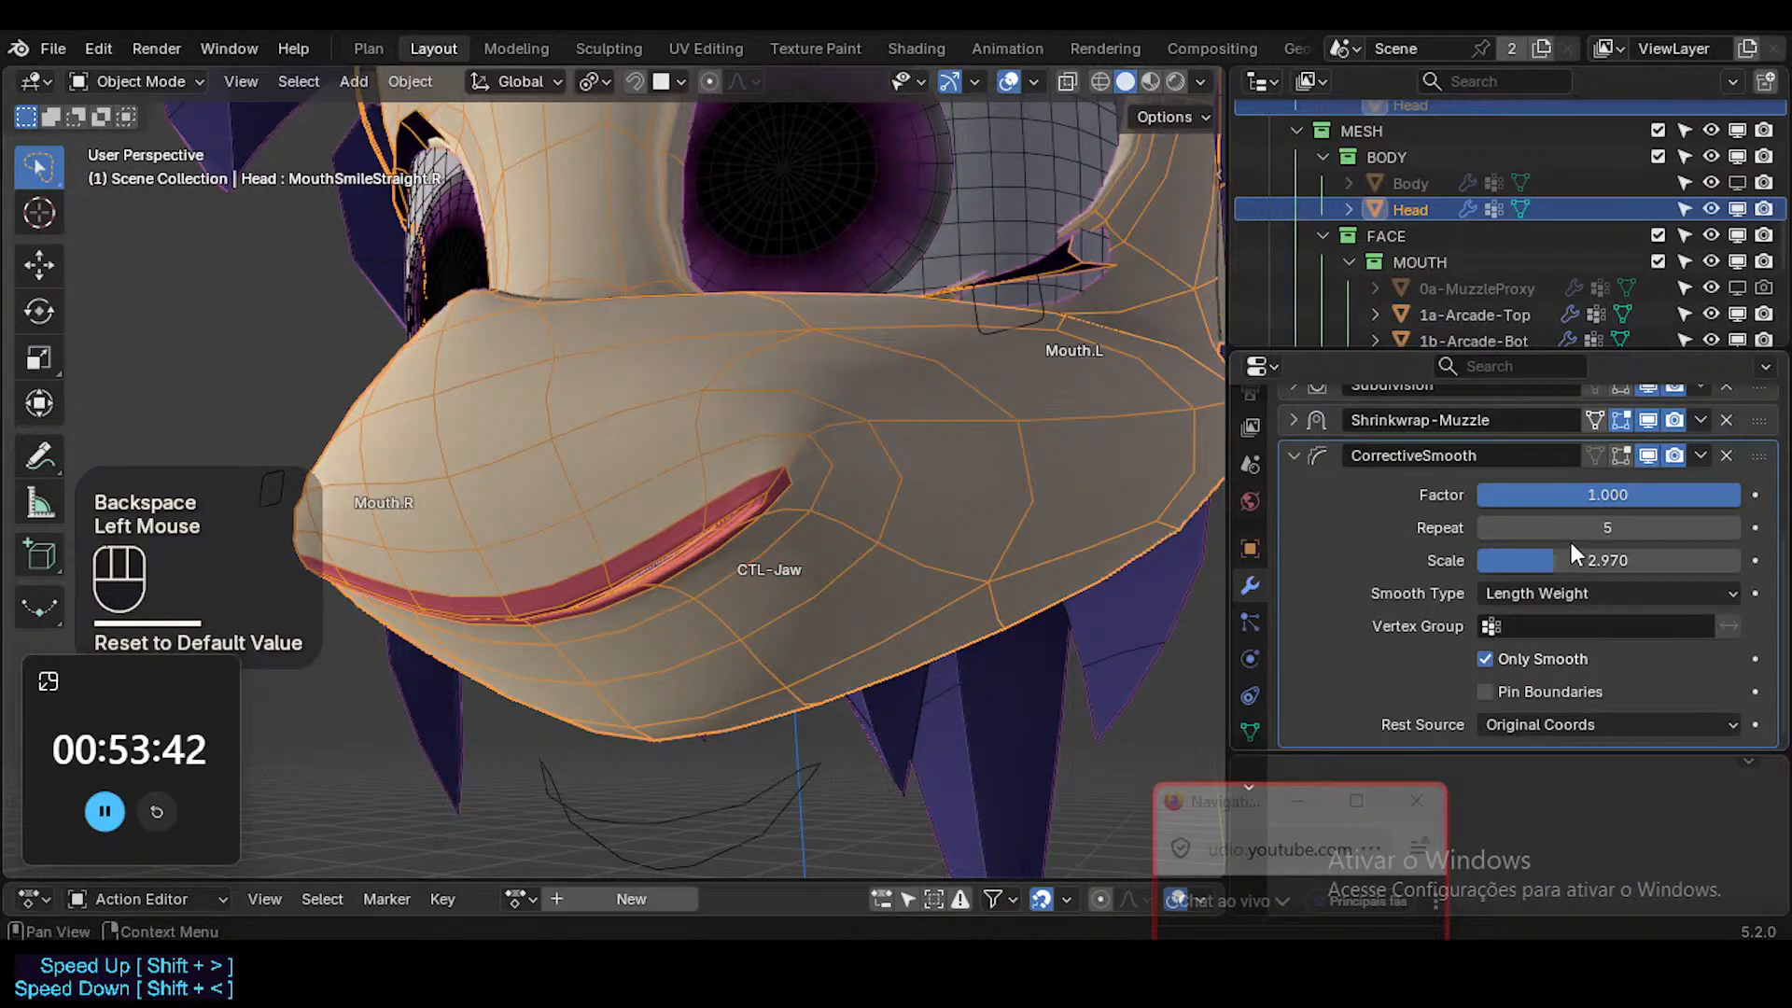
pyautogui.press('BackSpace')
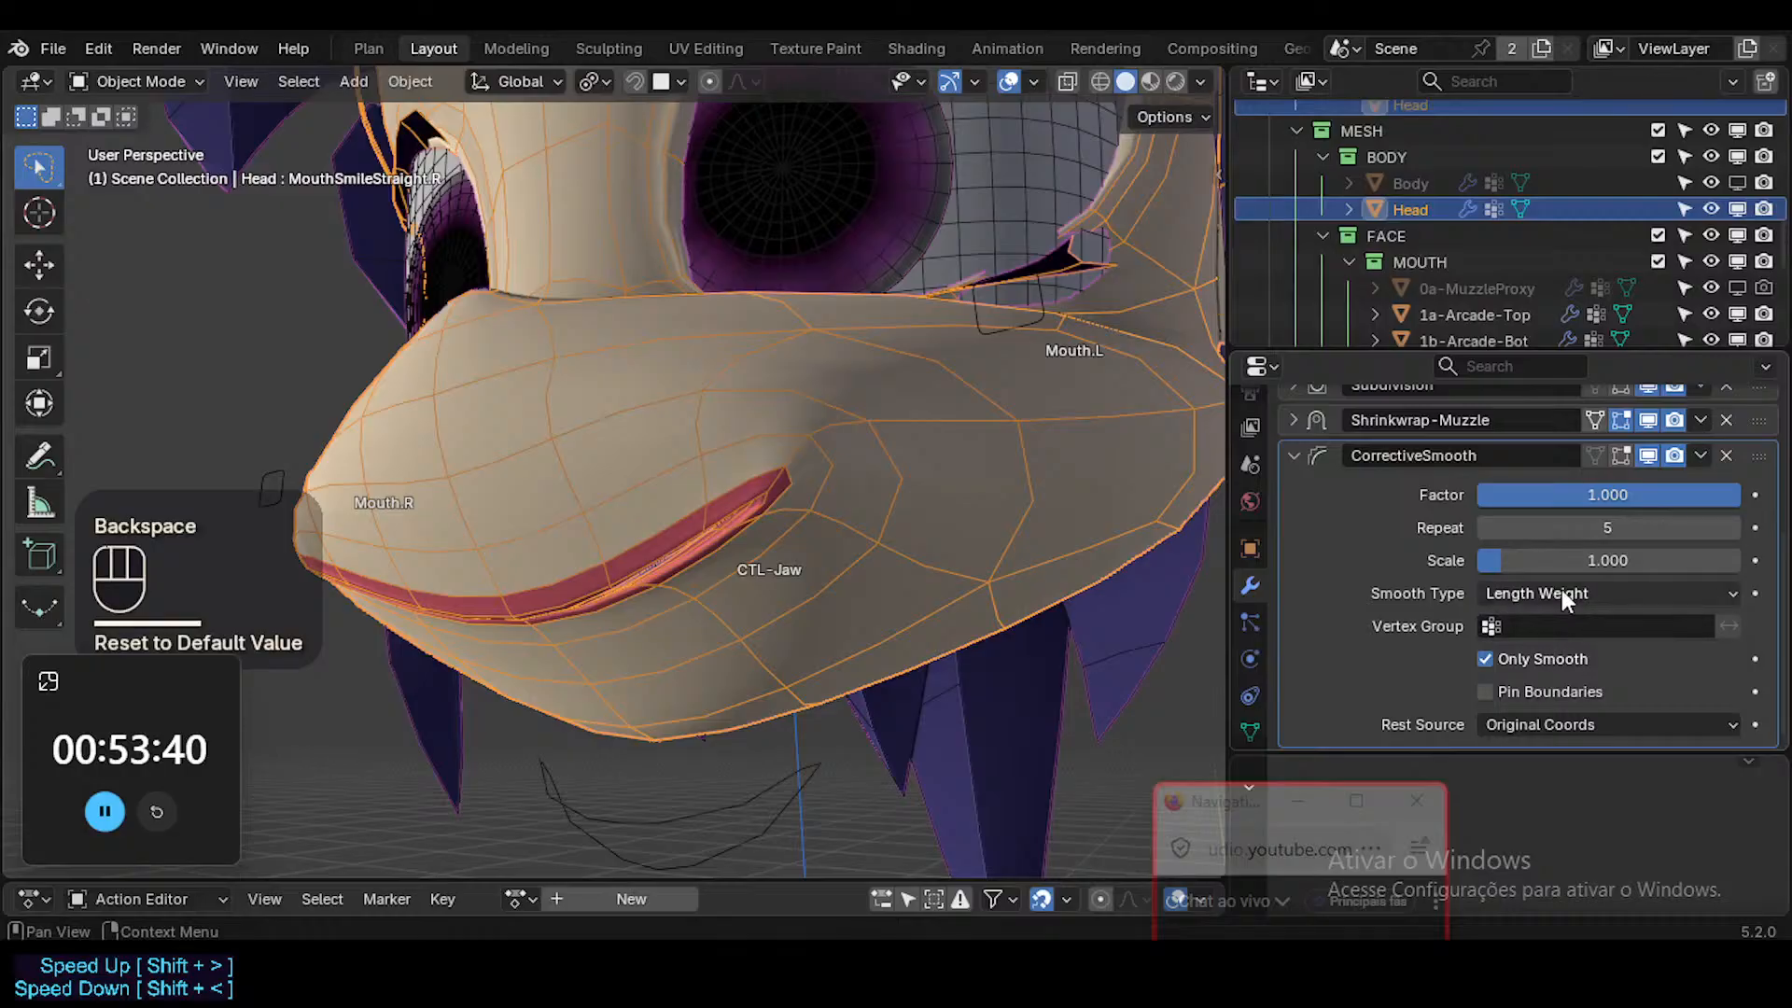
# Try the Simple smooth type at full factor and restore Length Weight.
pyautogui.click(1561, 590)
pyautogui.click(1553, 613)
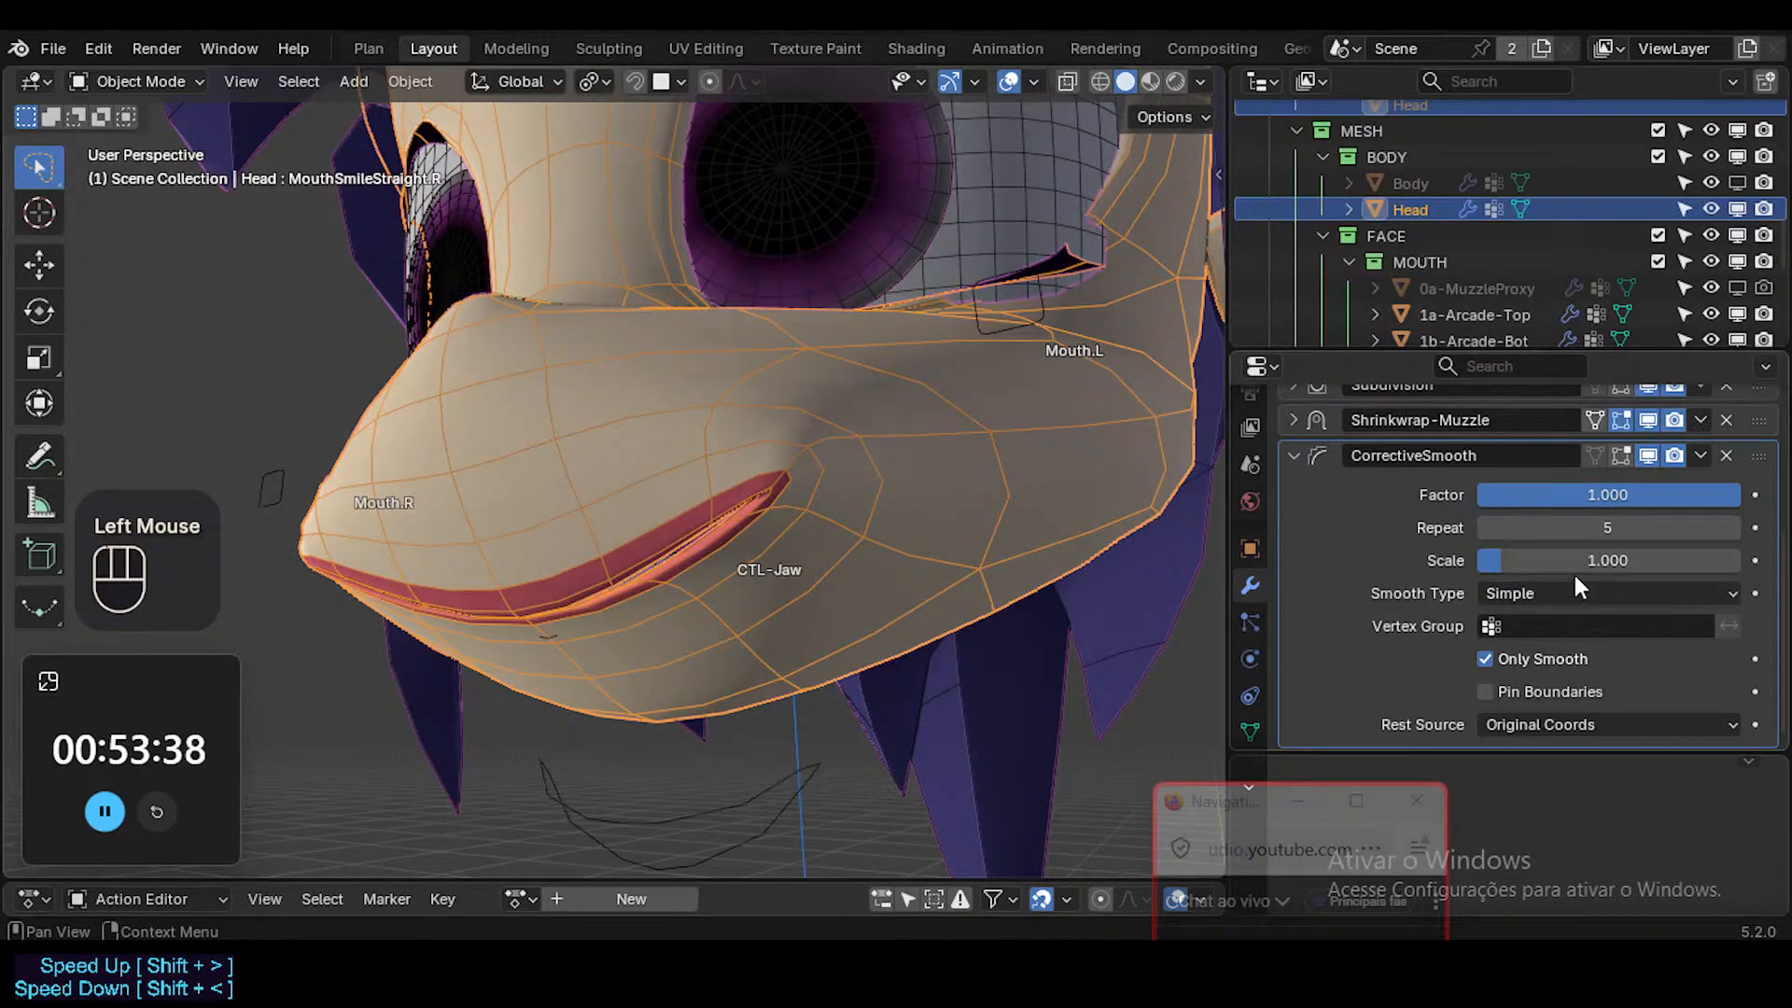
pyautogui.click(1575, 590)
pyautogui.click(1553, 654)
# Try Pin Boundaries on CorrectiveSmooth, and test another scale value before resetting it to 1.000.
pyautogui.click(1530, 691)
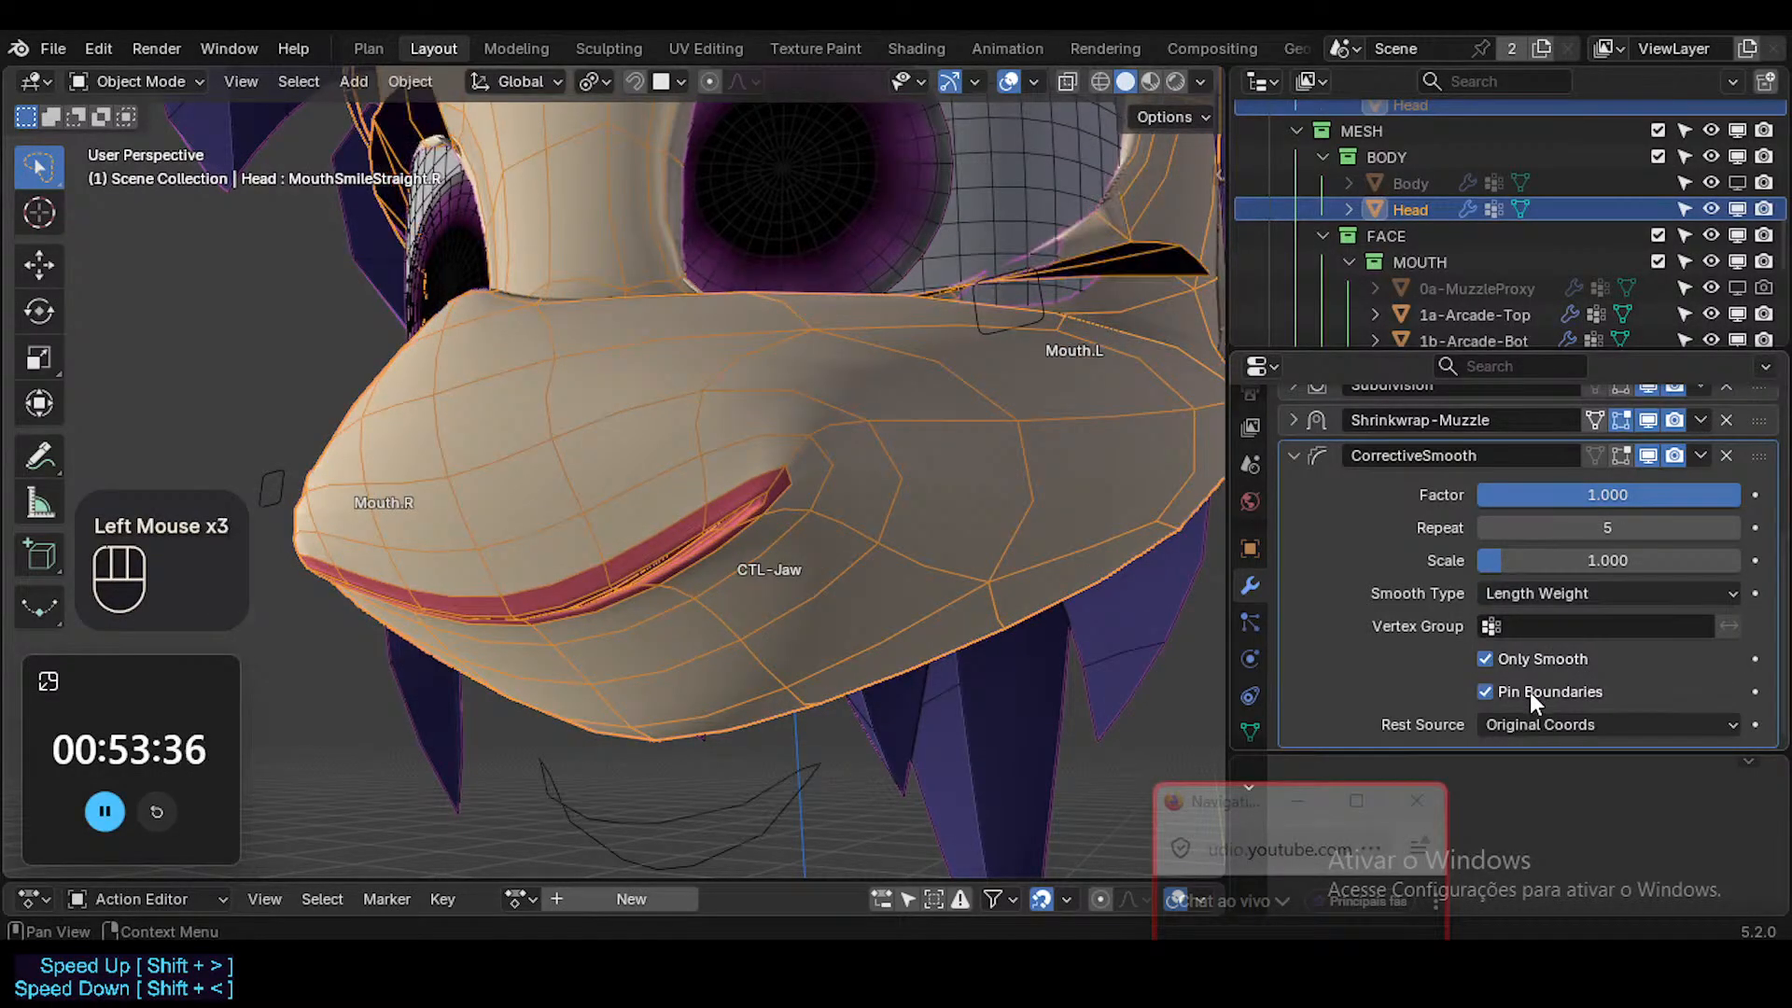
pyautogui.click(1531, 691)
pyautogui.click(1553, 690)
pyautogui.click(1553, 691)
pyautogui.click(1553, 691)
pyautogui.moveTo(1617, 560); pyautogui.dragTo(1527, 558)
pyautogui.press('BackSpace')
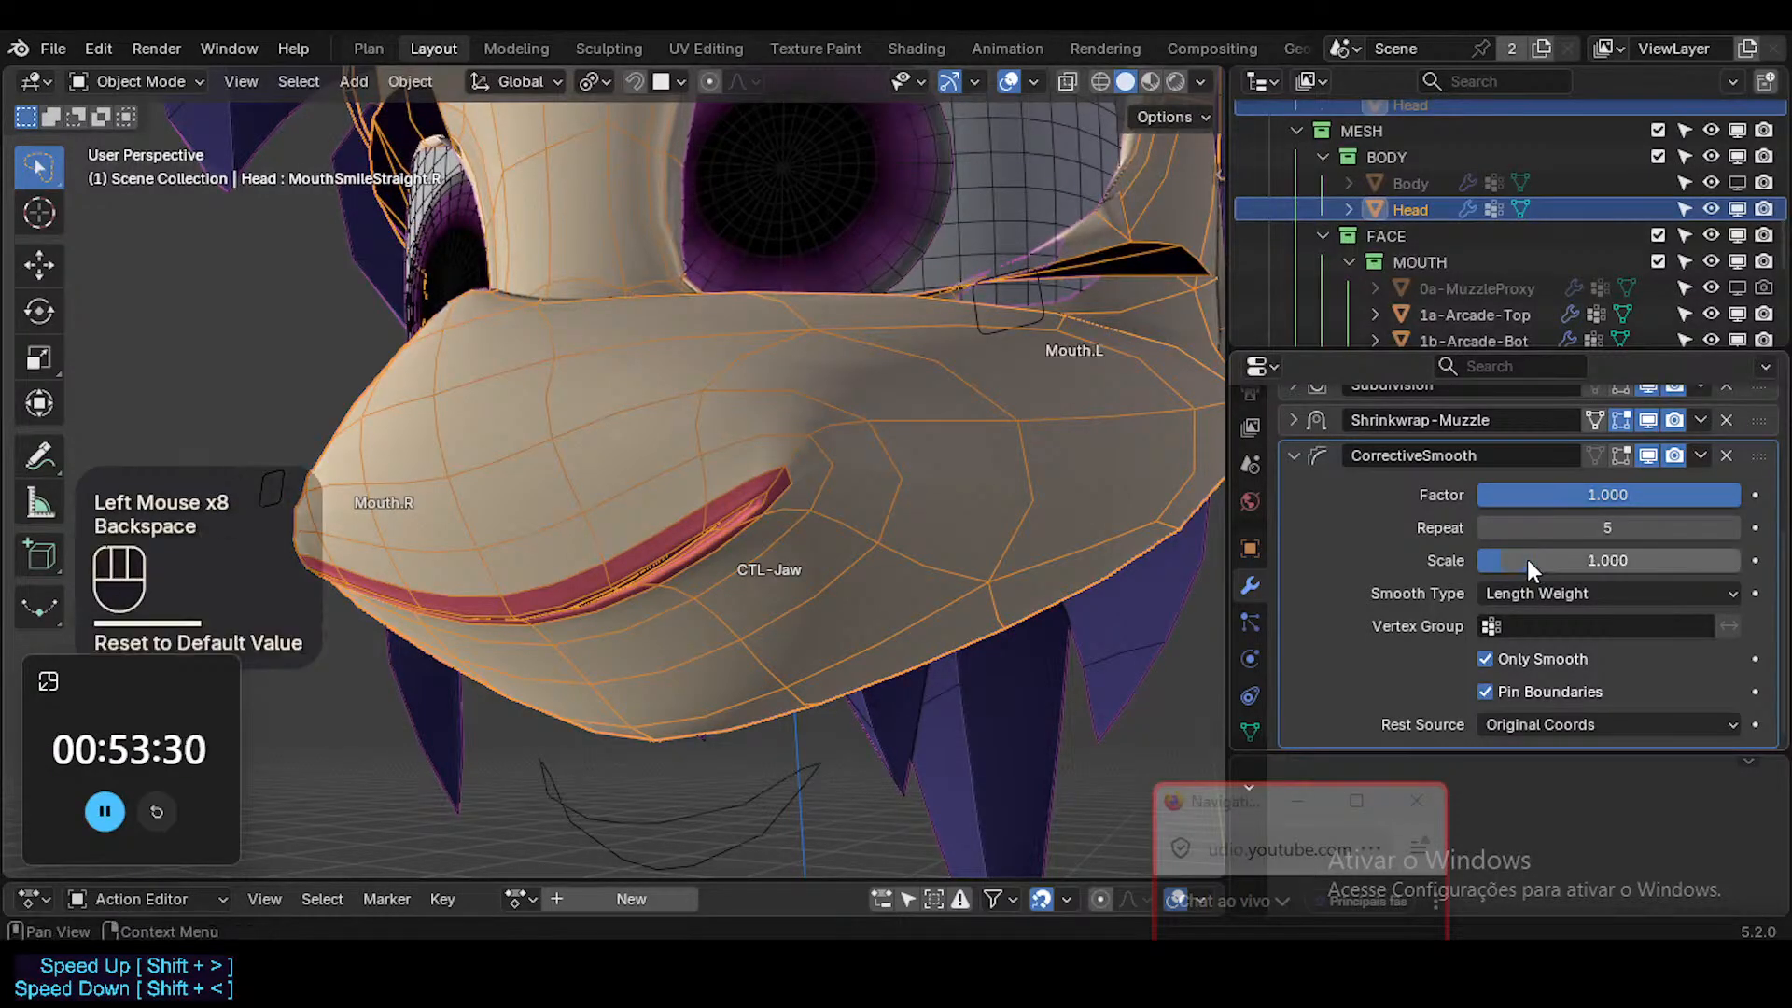
pyautogui.press('BackSpace')
# Remove the CorrectiveSmooth modifier from the Head and move the live chat window clear of the modifier list.
pyautogui.click(1700, 456)
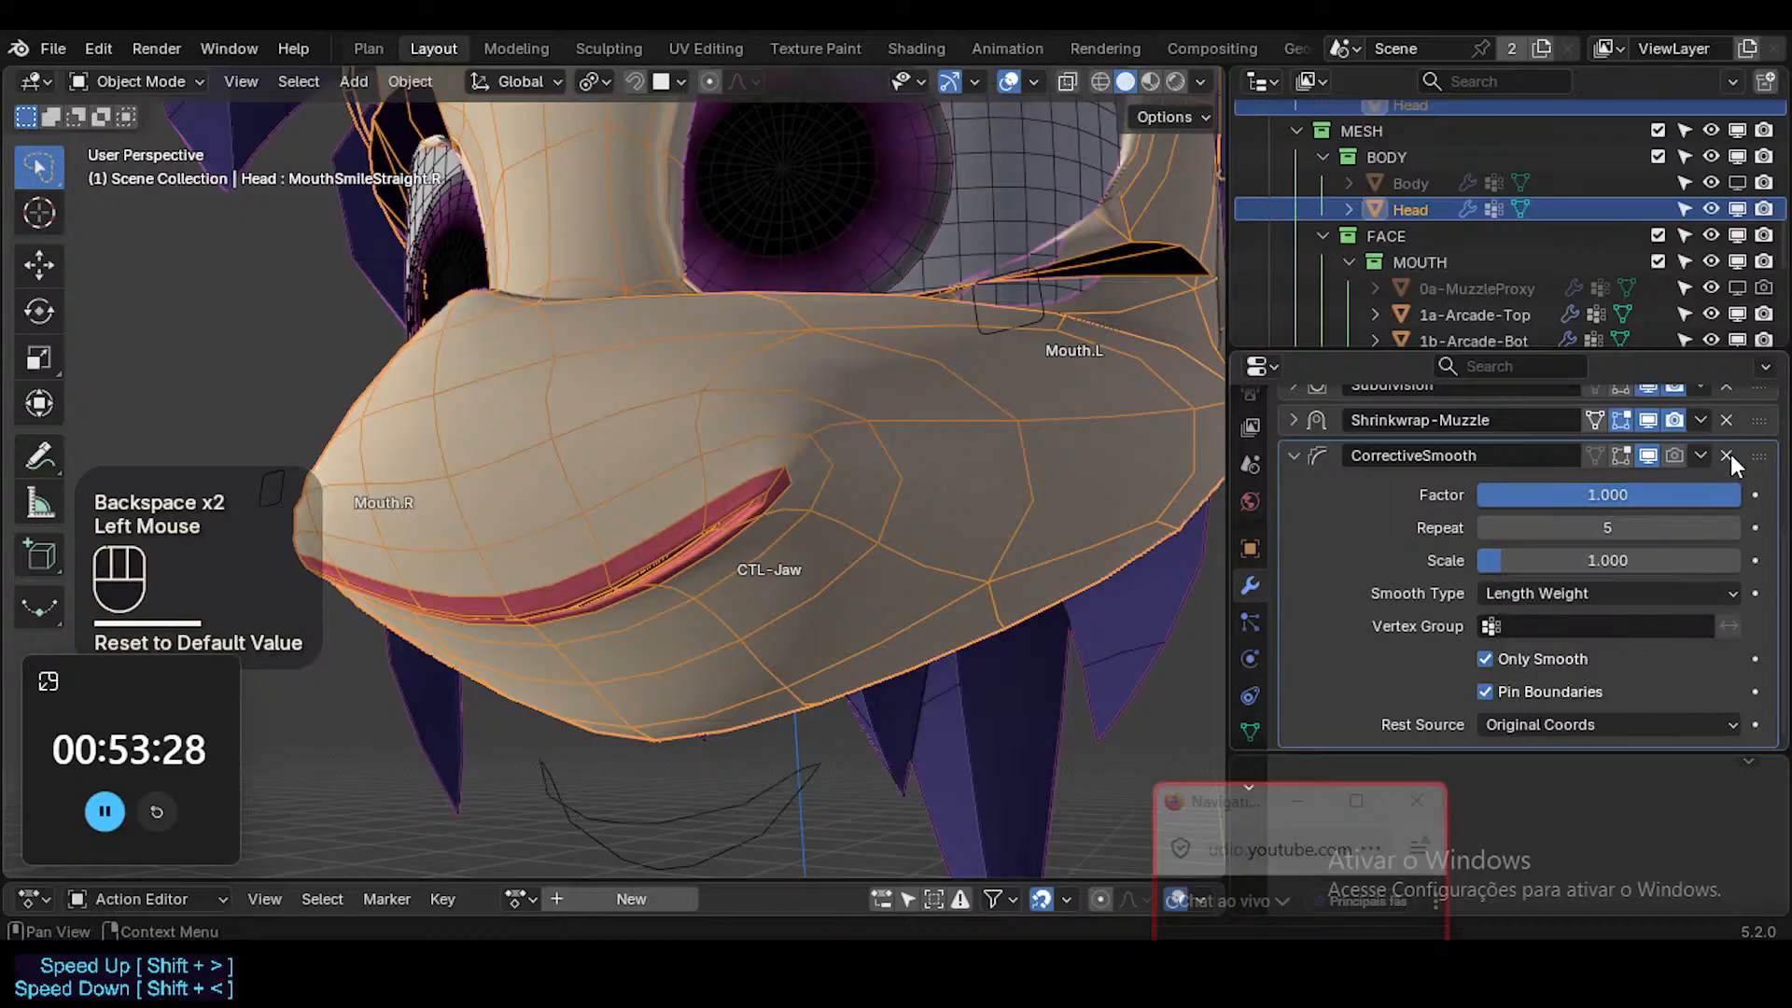
pyautogui.click(1726, 455)
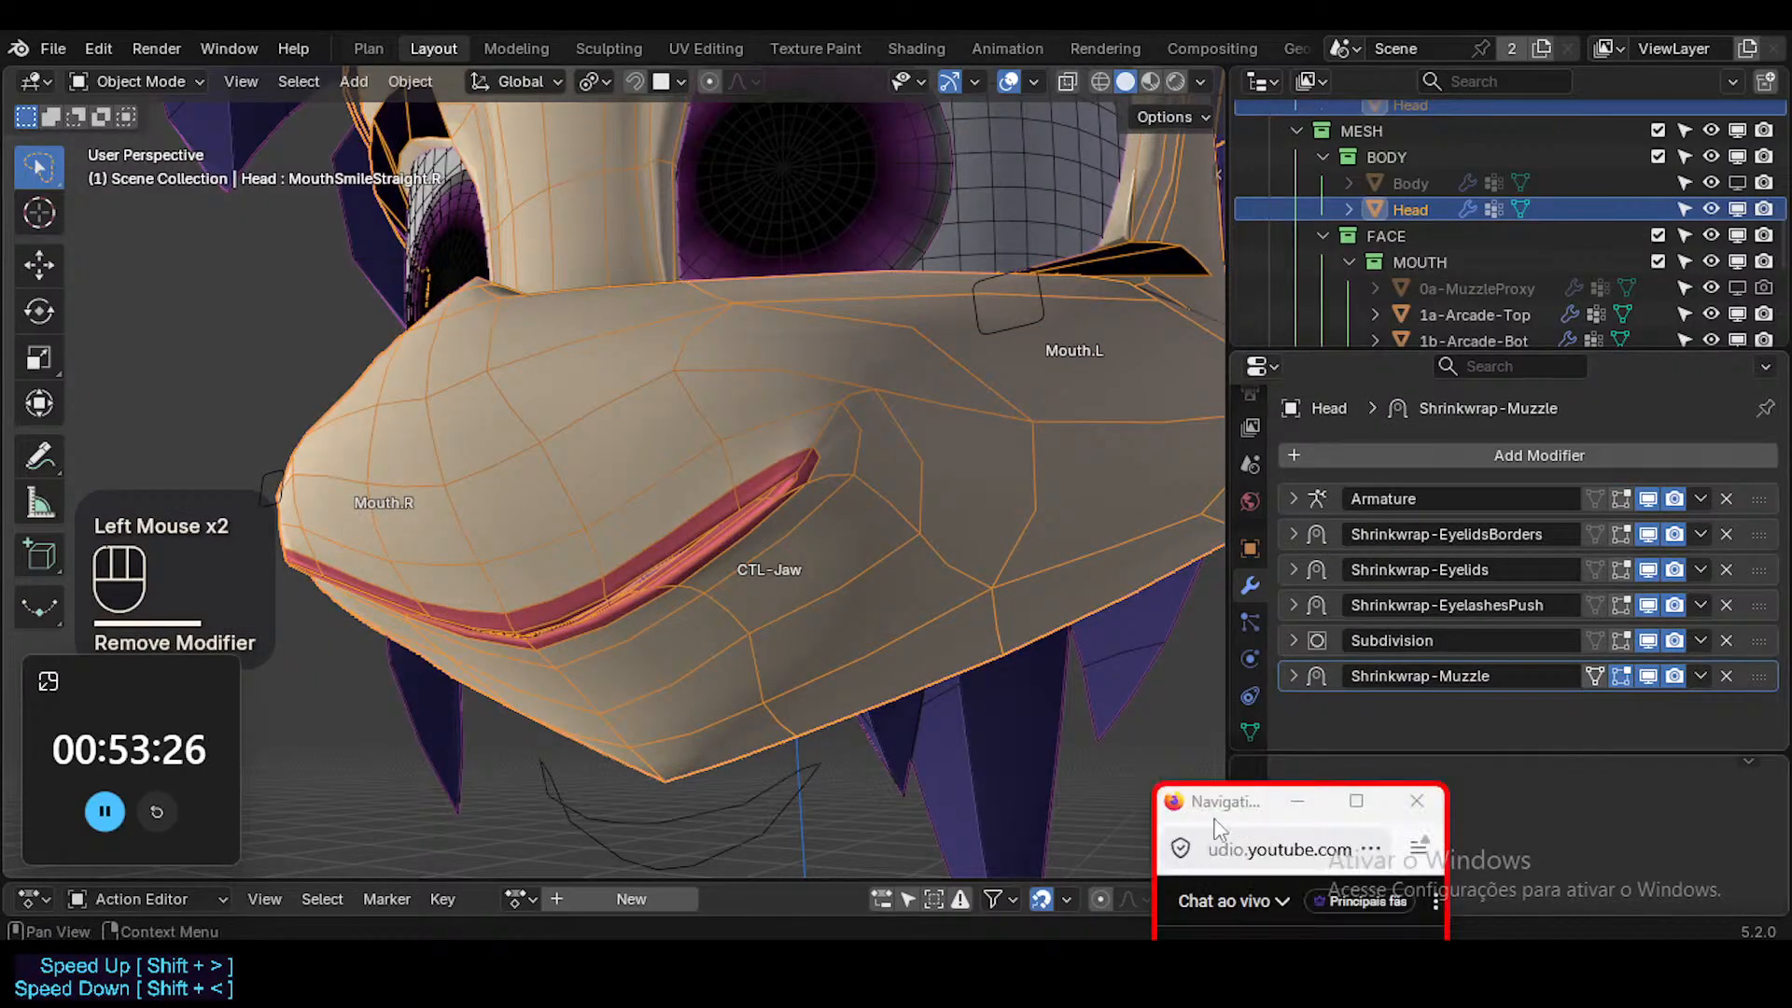
pyautogui.moveTo(1213, 802); pyautogui.dragTo(1667, 721)
pyautogui.moveTo(669, 429); pyautogui.dragTo(726, 484, button='middle')
pyautogui.scroll(-2, 776, 501)
pyautogui.scroll(2, 765, 489)
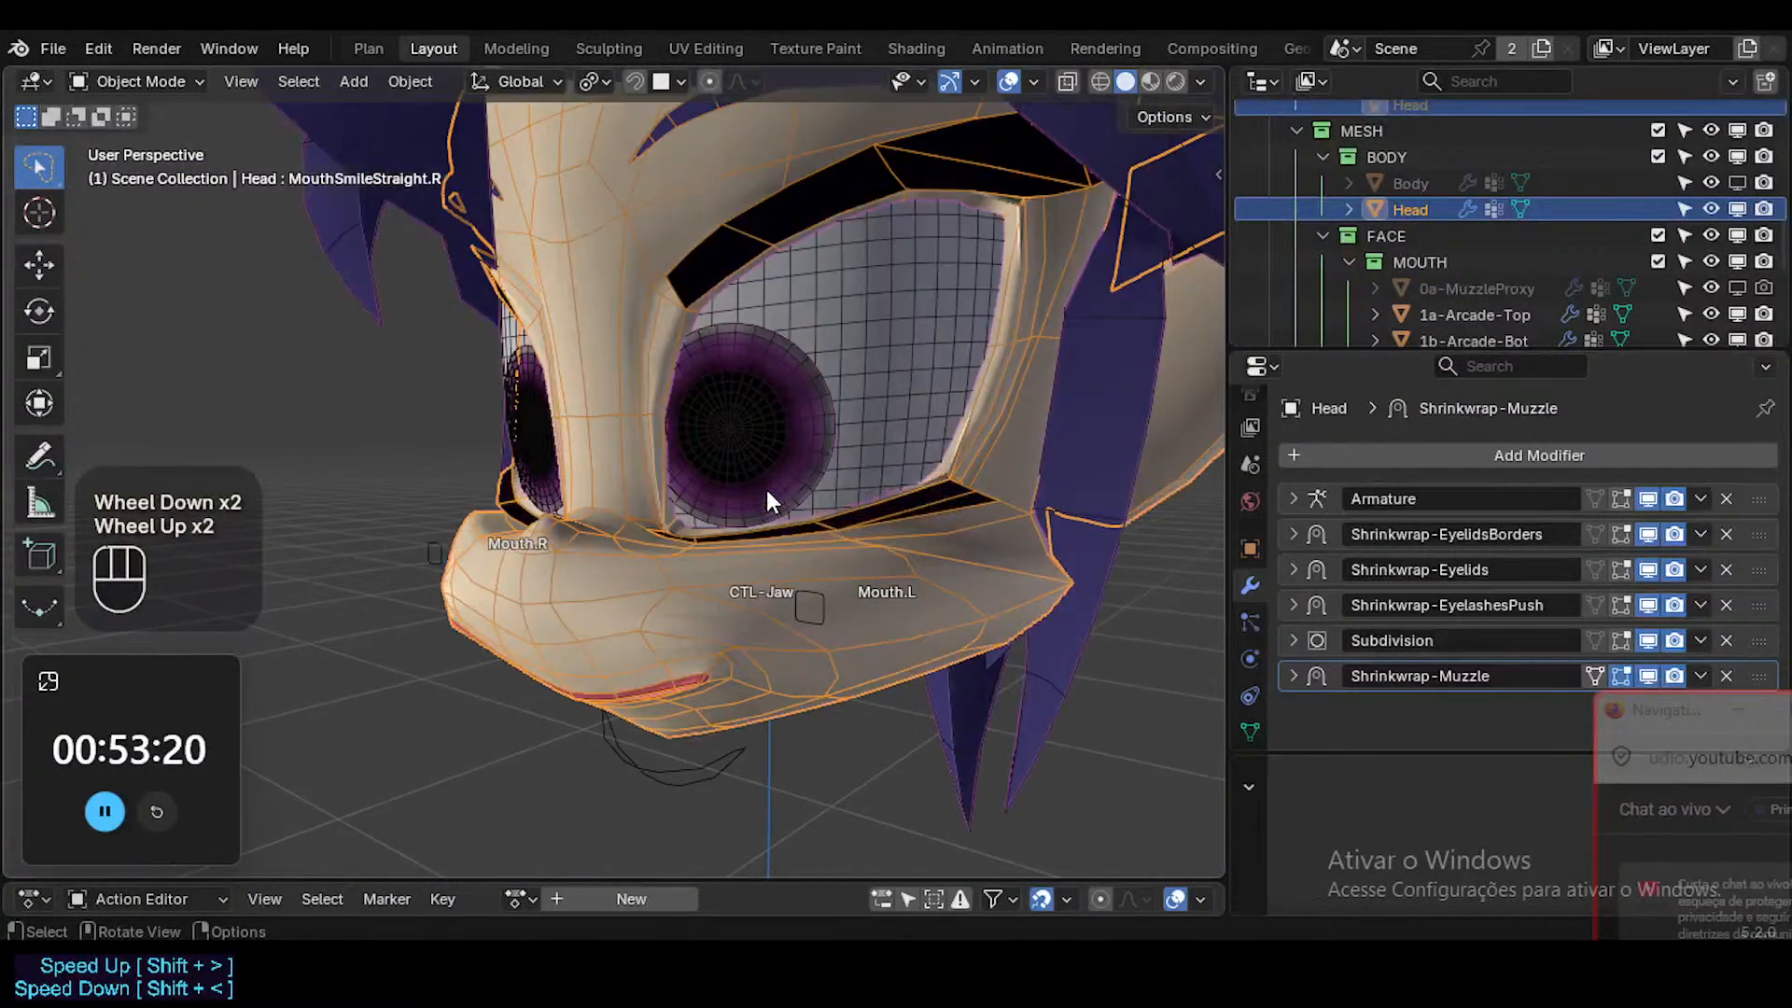
# Examine the Head's mouth-corner vertices in edit mode from several angles with its shape key list shown.
pyautogui.hotkey('shift', 'alt', 'z')
pyautogui.moveTo(640, 665); pyautogui.dragTo(910, 561, button='middle')
pyautogui.hotkey('shift', 'alt', 'z')
pyautogui.click(772, 583)
pyautogui.press('Tab')
pyautogui.moveTo(875, 605); pyautogui.dragTo(1040, 666, button='middle')
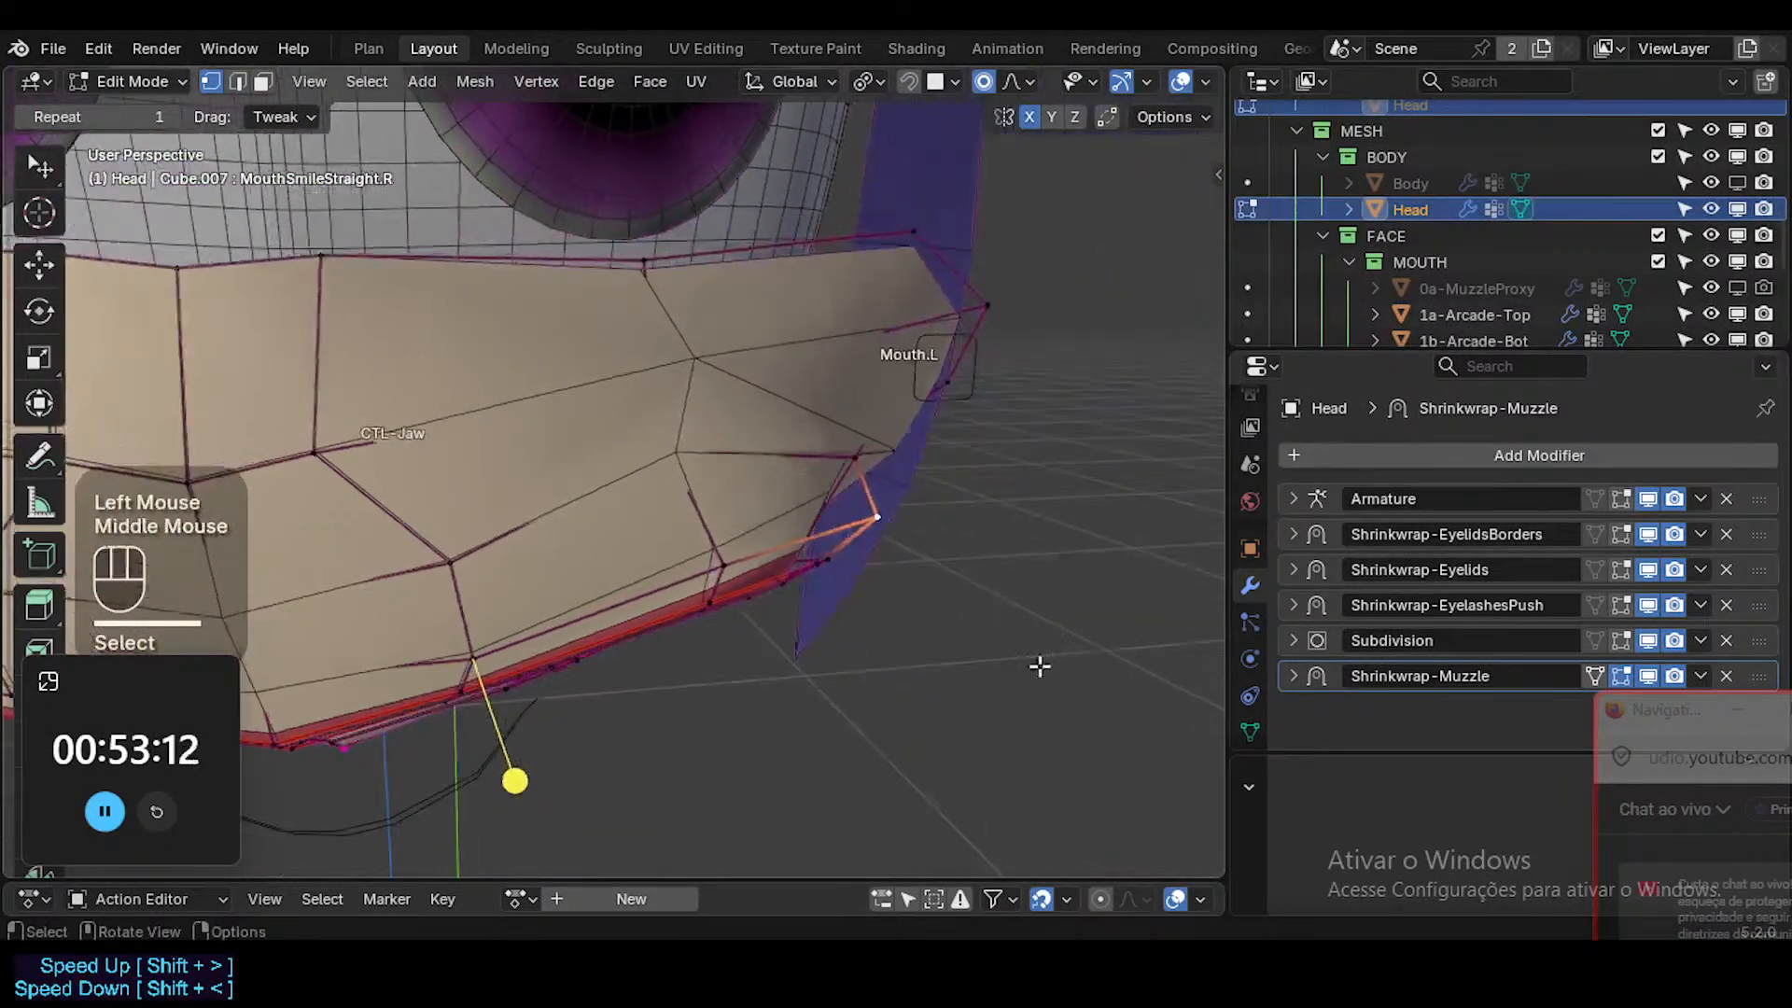
pyautogui.click(1250, 734)
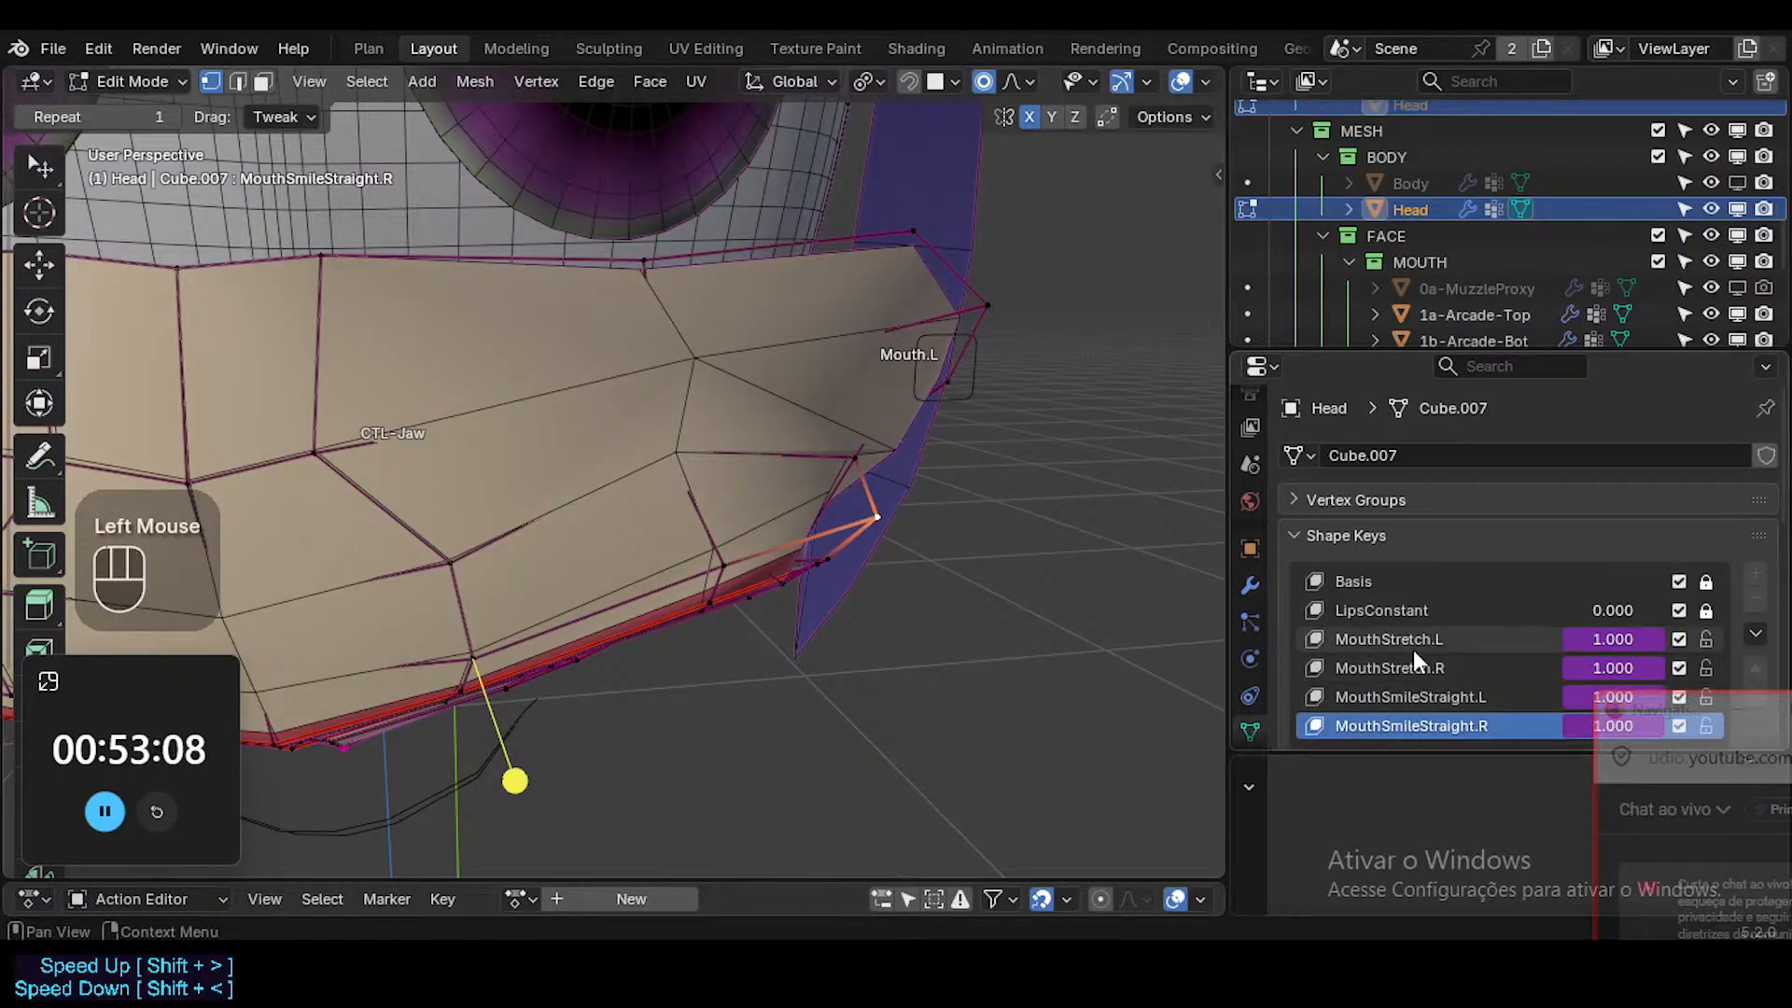
pyautogui.scroll(-3, 1413, 649)
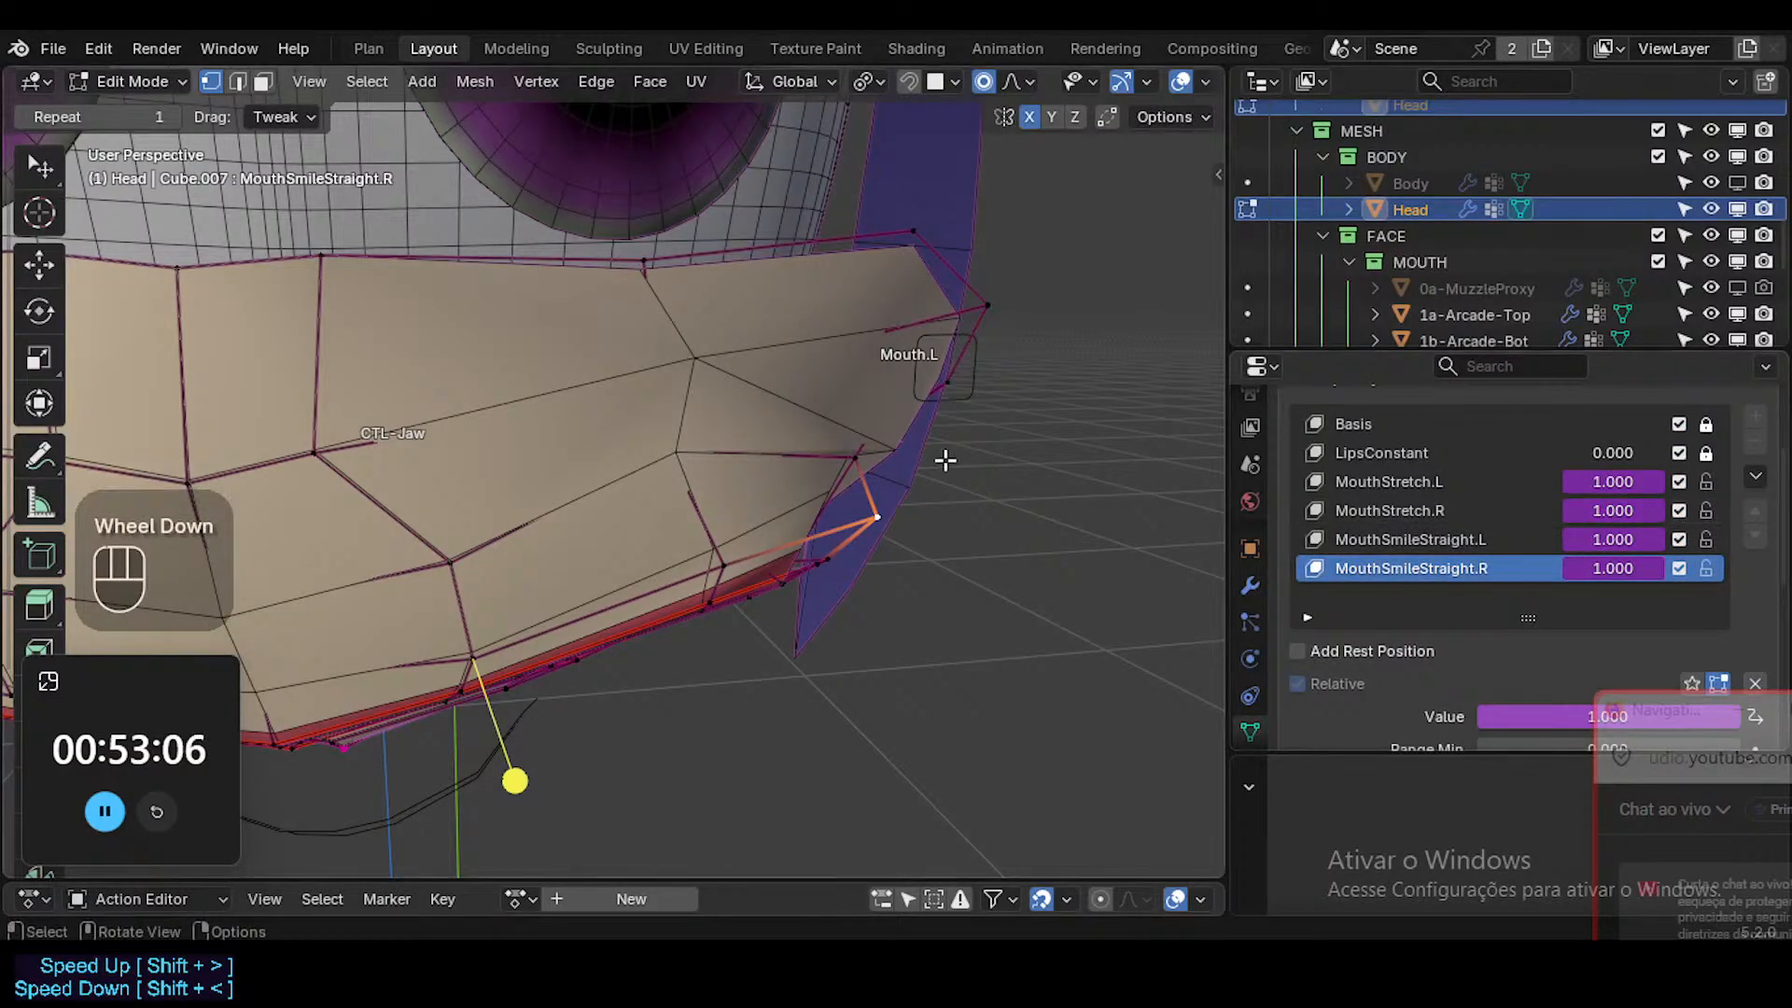
pyautogui.moveTo(943, 460); pyautogui.dragTo(862, 557, button='middle')
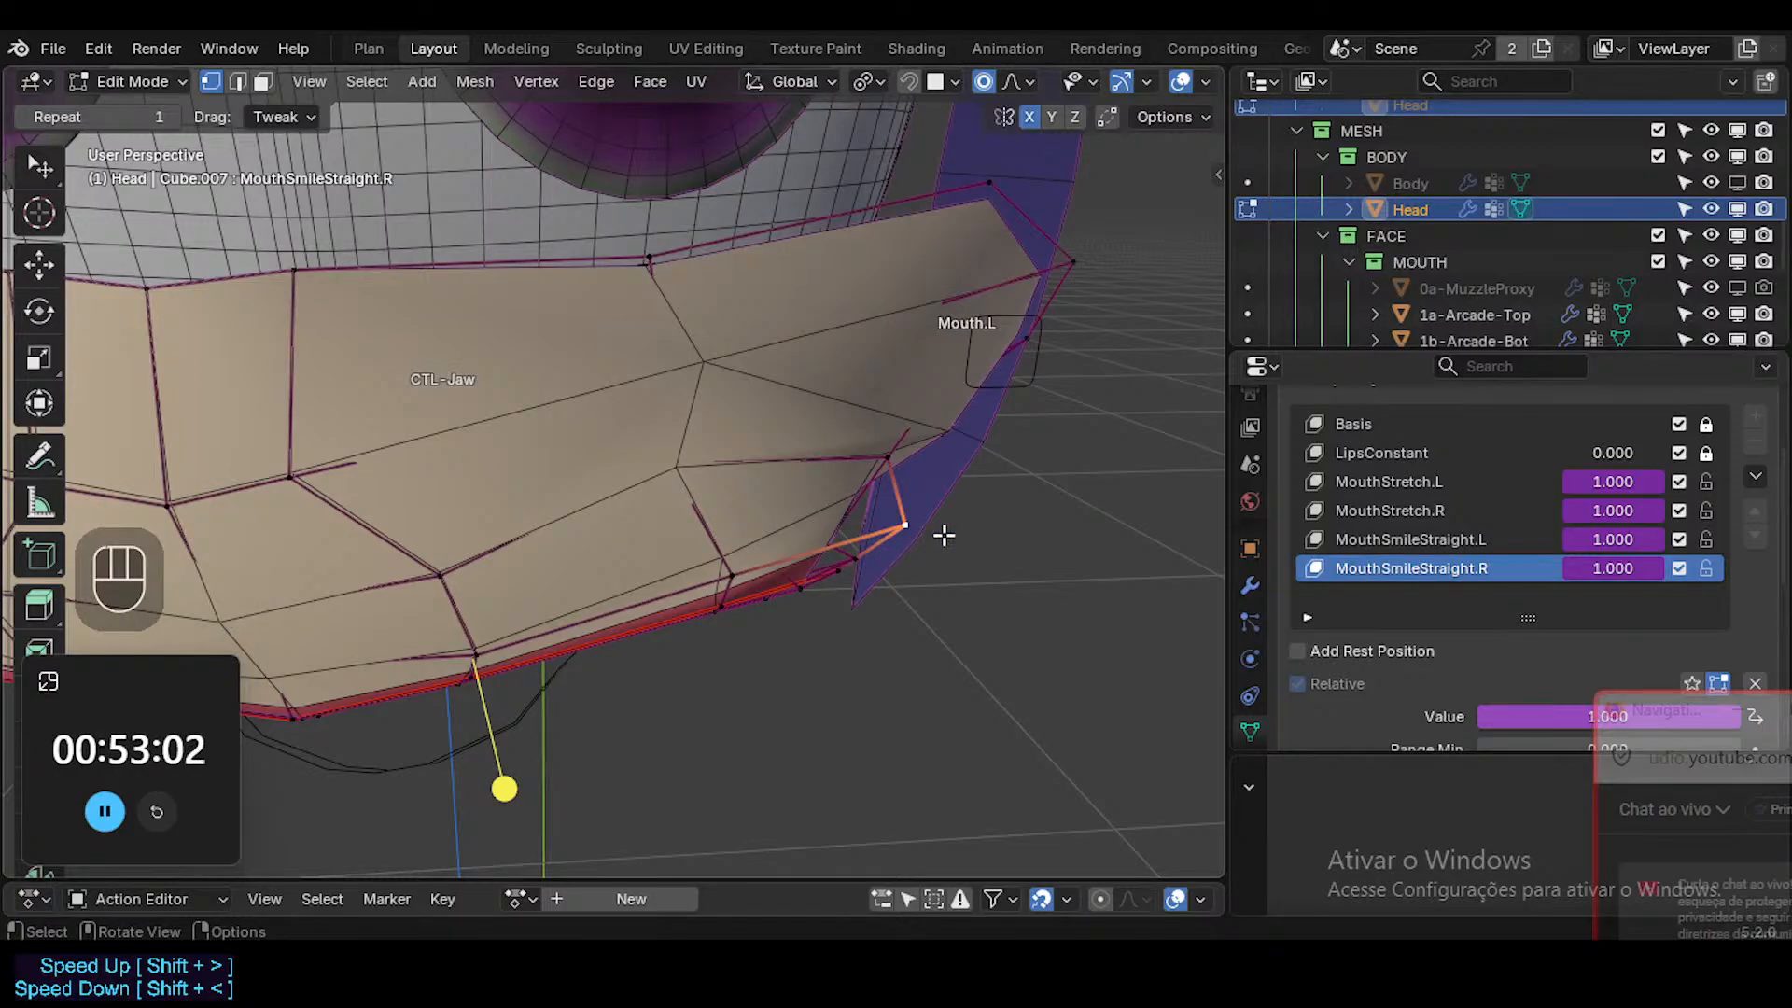
pyautogui.scroll(-3, 887, 525)
pyautogui.moveTo(887, 525); pyautogui.dragTo(943, 644, button='middle')
pyautogui.moveTo(868, 588); pyautogui.dragTo(821, 570, button='middle')
pyautogui.keyDown('ctrl'); pyautogui.moveTo(840, 607); pyautogui.dragTo(951, 652, button='middle'); pyautogui.keyUp('ctrl')
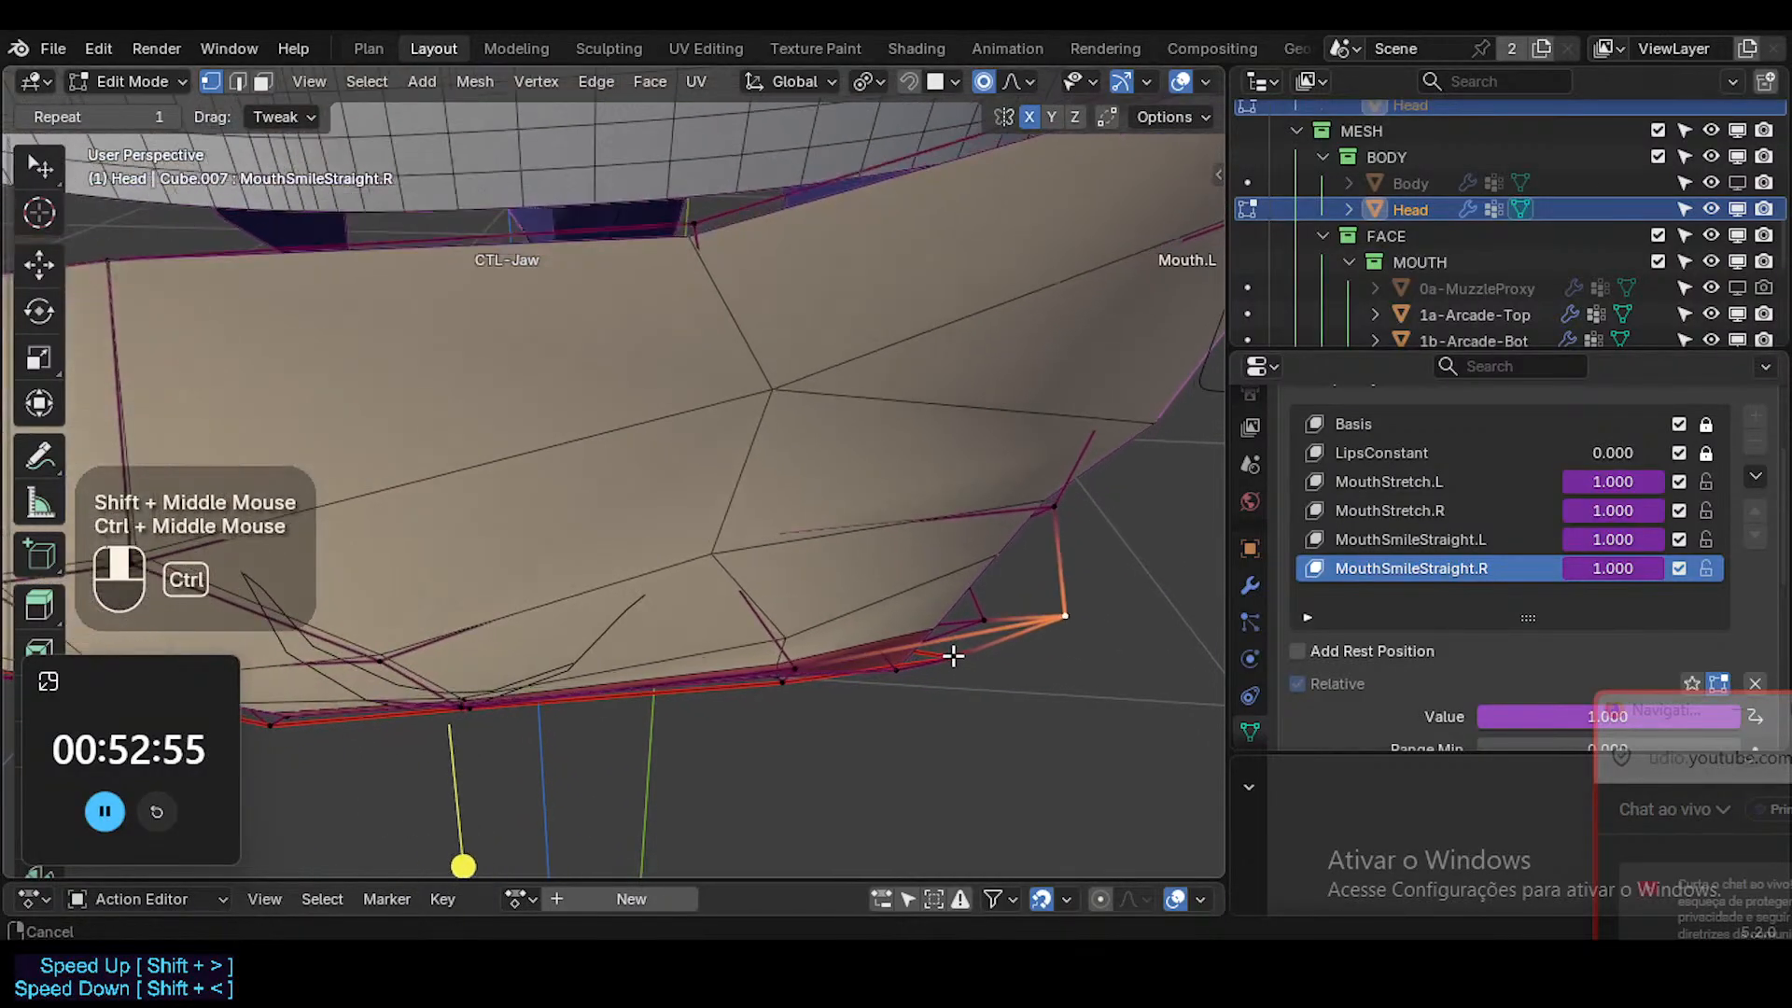
# Try to reshape the mouth corner in the MouthStretch.L shape key by moving three neighbouring faces with proportional editing.
pyautogui.click(1403, 491)
pyautogui.moveTo(1045, 565); pyautogui.dragTo(744, 552, button='middle')
pyautogui.press('g')
pyautogui.press('Escape')
pyautogui.press('3')
pyautogui.click(959, 457)
pyautogui.keyDown('shift'); pyautogui.click(954, 523); pyautogui.keyUp('shift')
pyautogui.keyDown('shift'); pyautogui.click(945, 580); pyautogui.keyUp('shift')
pyautogui.press('g')
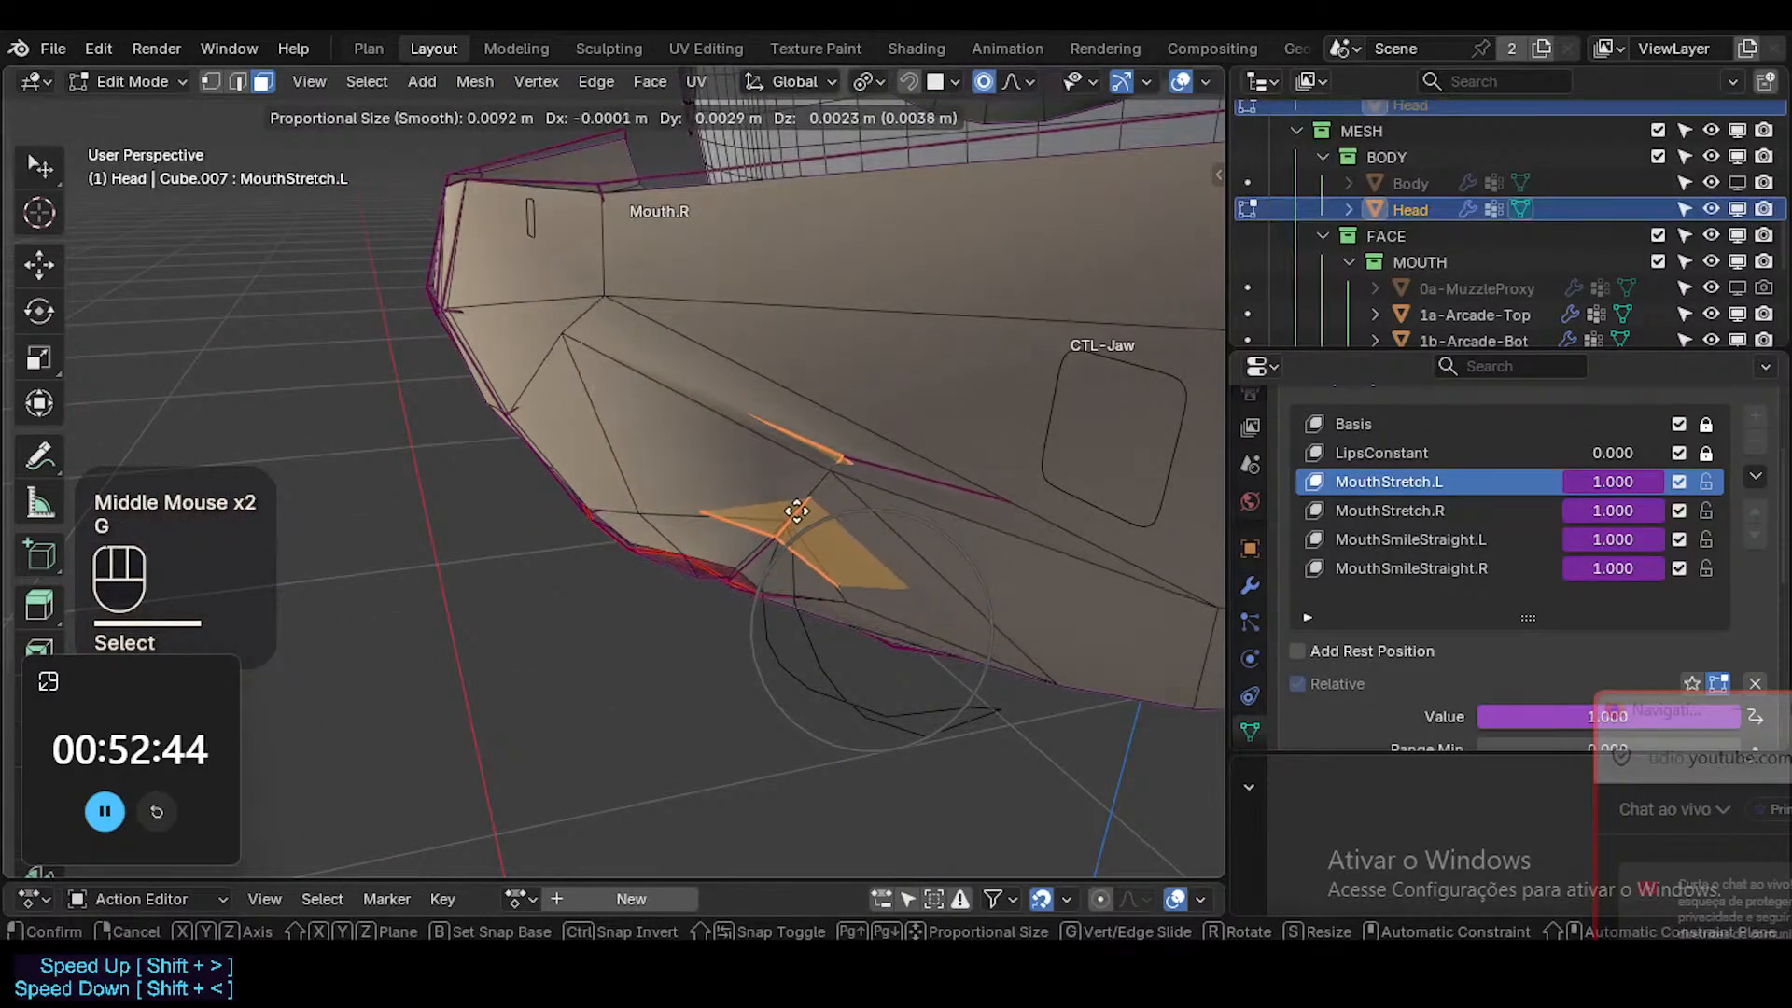
pyautogui.click(804, 520)
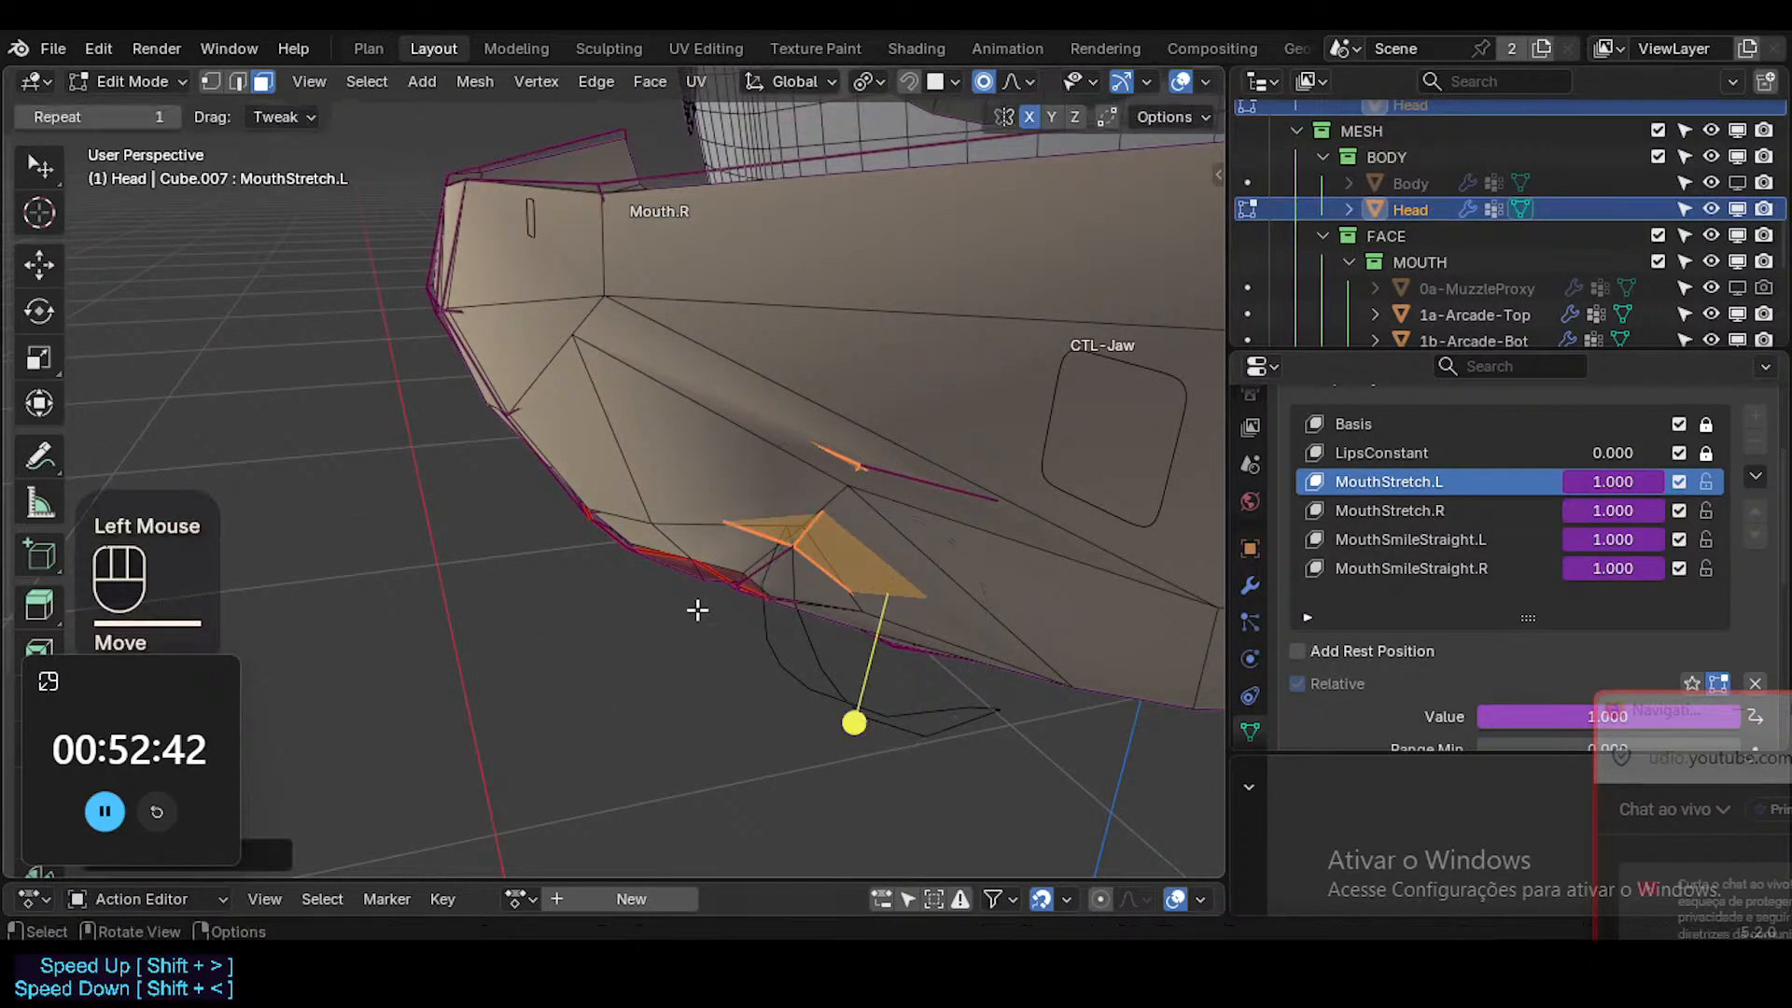
pyautogui.moveTo(696, 607); pyautogui.dragTo(1020, 470, button='middle')
# Review the smoothed mouth in object mode, and try to move a single mouth-corner vertex in MouthStretch.L.
pyautogui.press('Tab')
pyautogui.hotkey('shift', 'alt', 'z')
pyautogui.scroll(-3, 988, 516)
pyautogui.moveTo(960, 532); pyautogui.dragTo(929, 560, button='middle')
pyautogui.press('Tab')
pyautogui.press('3')
pyautogui.hotkey('shift', 'alt', 'z')
pyautogui.moveTo(880, 492)
pyautogui.mouseDown(button='middle')
pyautogui.moveTo(856, 507)
pyautogui.moveTo(851, 474)
pyautogui.mouseUp(button='middle')
pyautogui.press('1')
pyautogui.click(831, 474)
pyautogui.press('g')
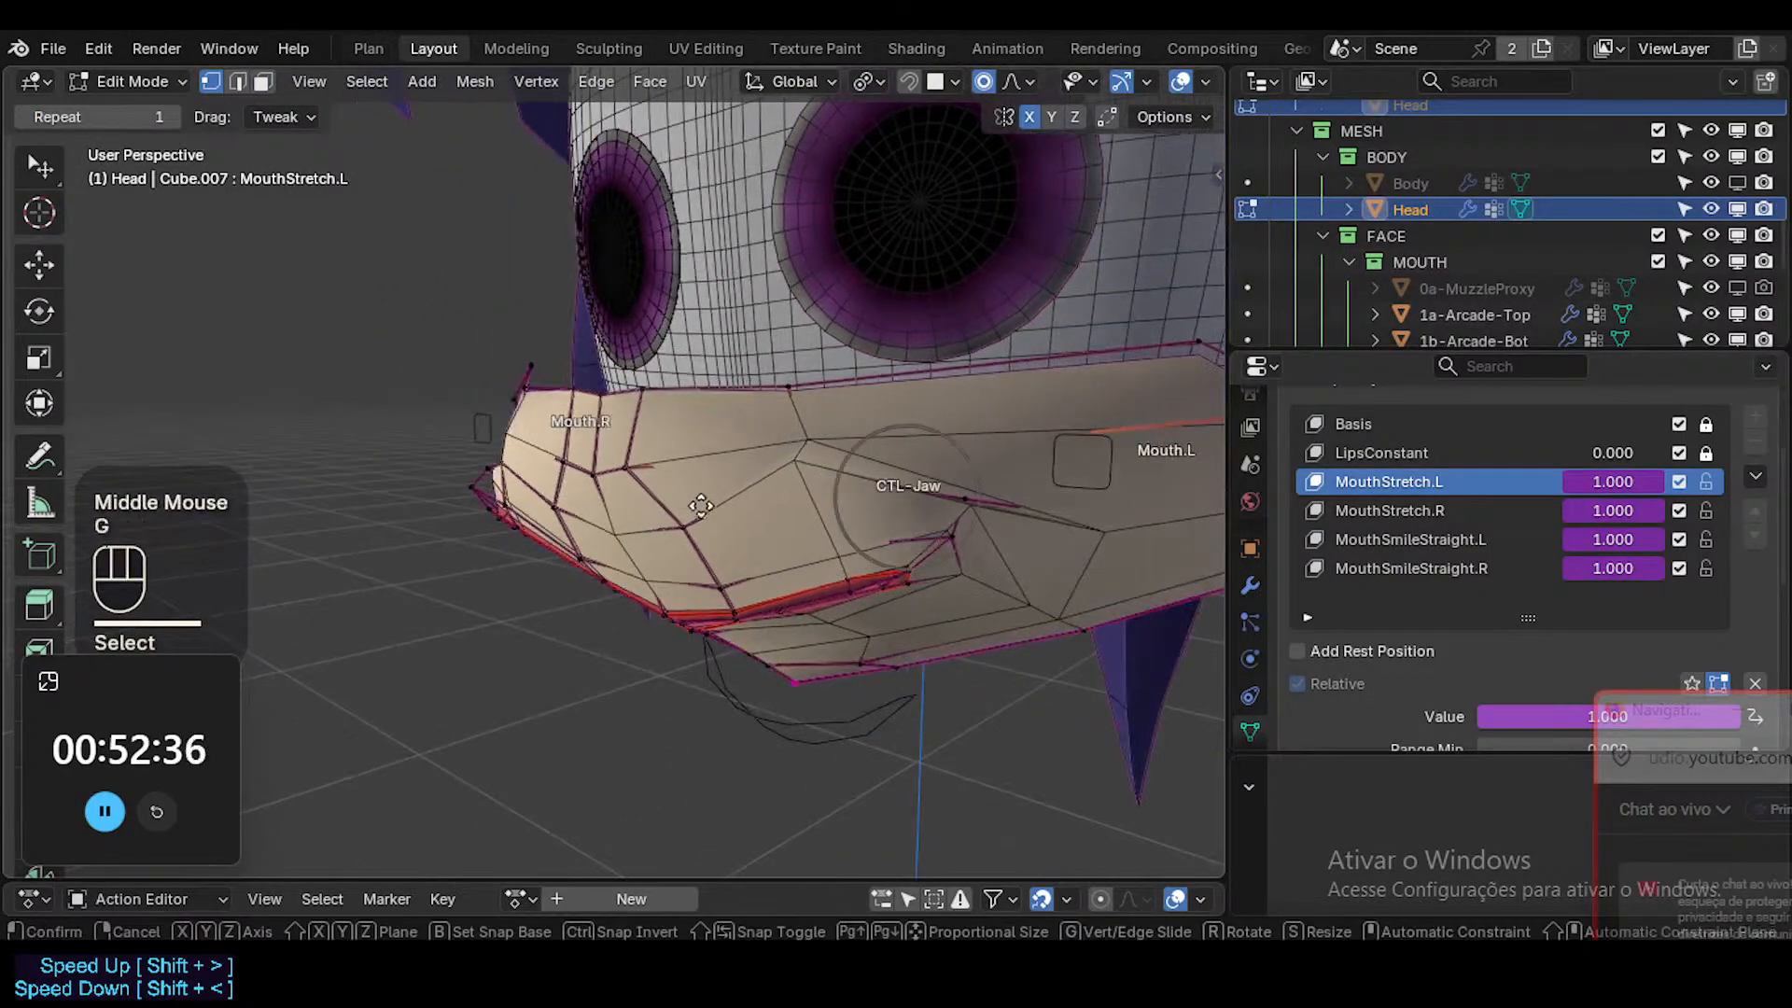
pyautogui.press('Escape')
pyautogui.hotkey('shift', 'alt', 'z')
pyautogui.hotkey('shift', 'alt', 'z')
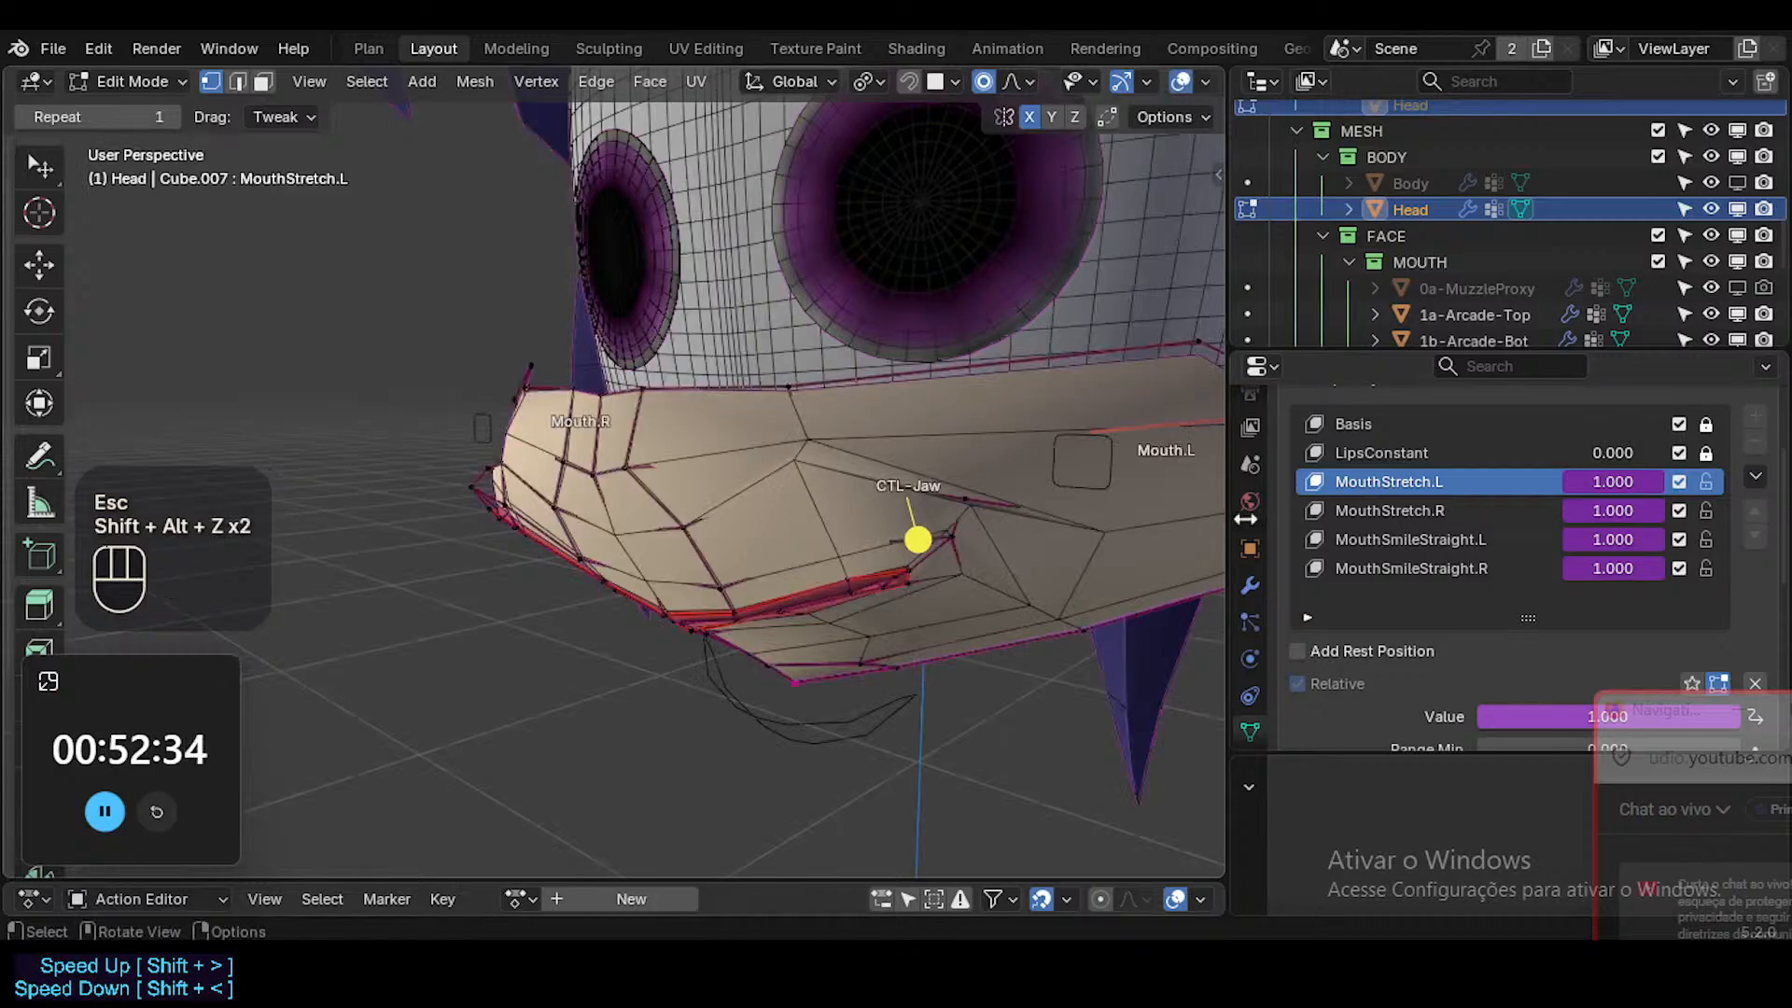
# Undo the latest selections and the face move around the mouth corner.
pyautogui.hotkey('ctrl', 'z')
pyautogui.hotkey('ctrl', 'z')
pyautogui.hotkey('ctrl', 'z')
pyautogui.hotkey('ctrl', 'z')
pyautogui.hotkey('ctrl', 'z')
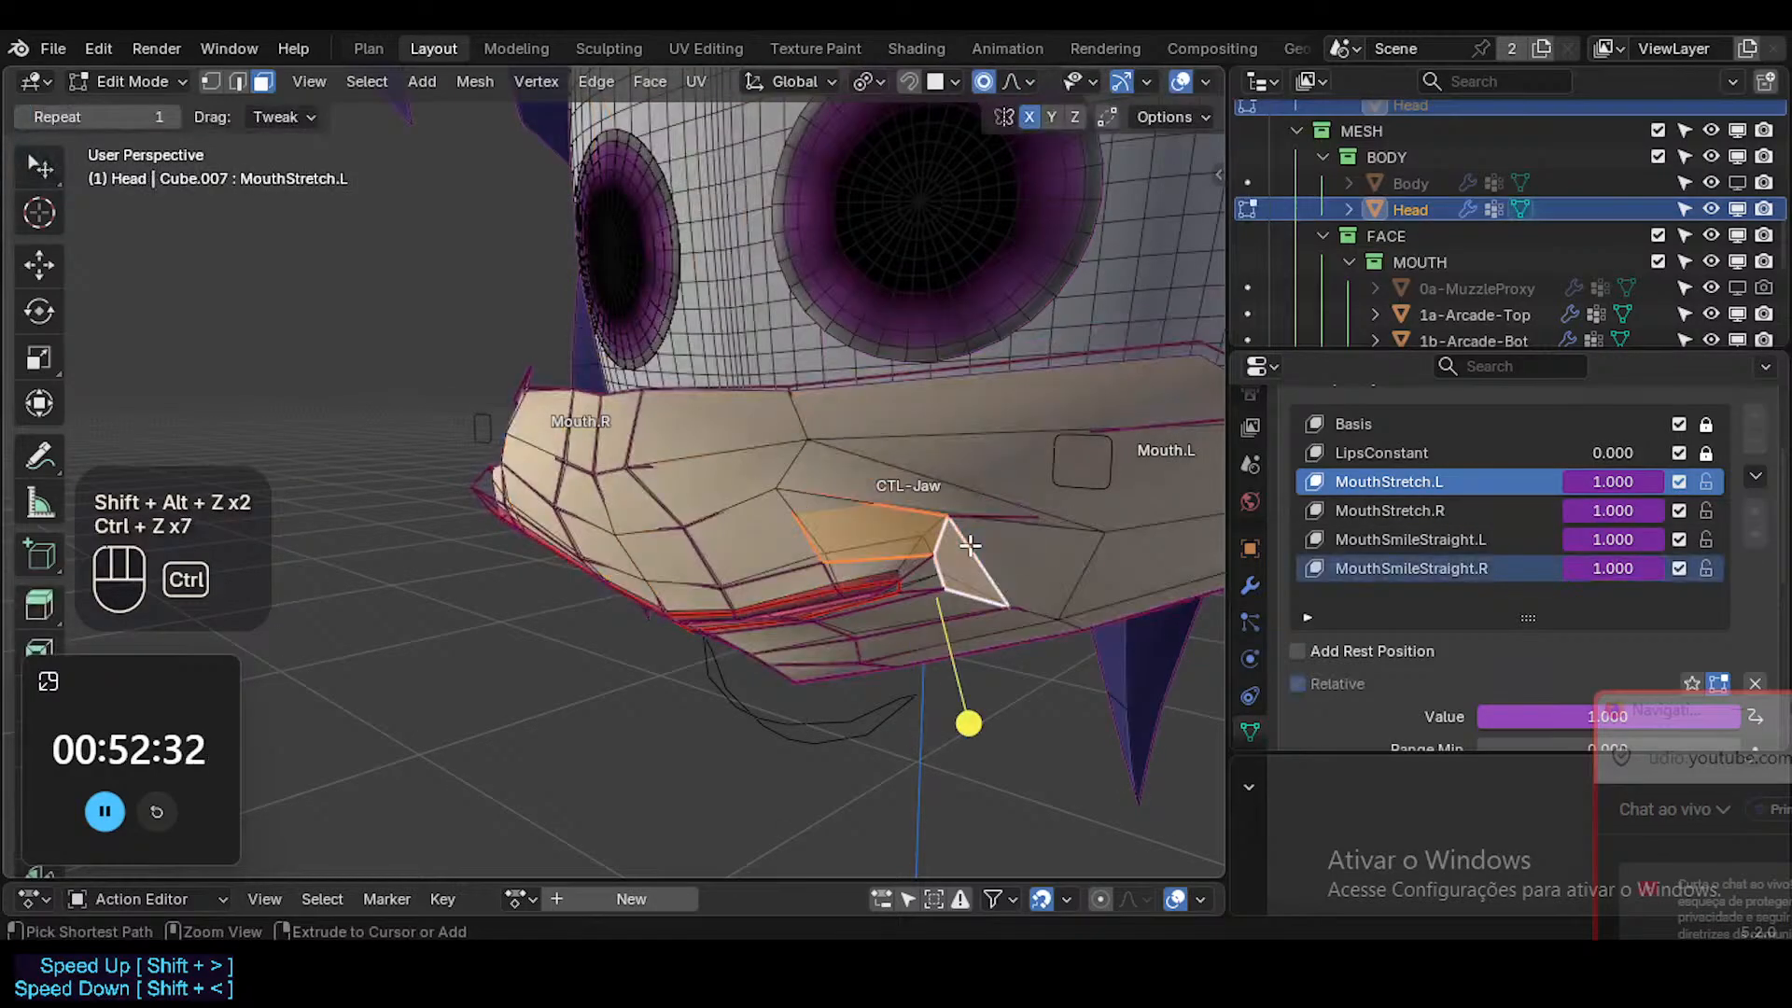
# Mute the MouthSmileStraight.L and MouthSmileStraight.R shape keys, keeping MouthStretch.L and MouthStretch.R enabled.
pyautogui.moveTo(966, 545); pyautogui.dragTo(865, 540, button='middle')
pyautogui.press('Tab')
pyautogui.hotkey('shift', 'alt', 'z')
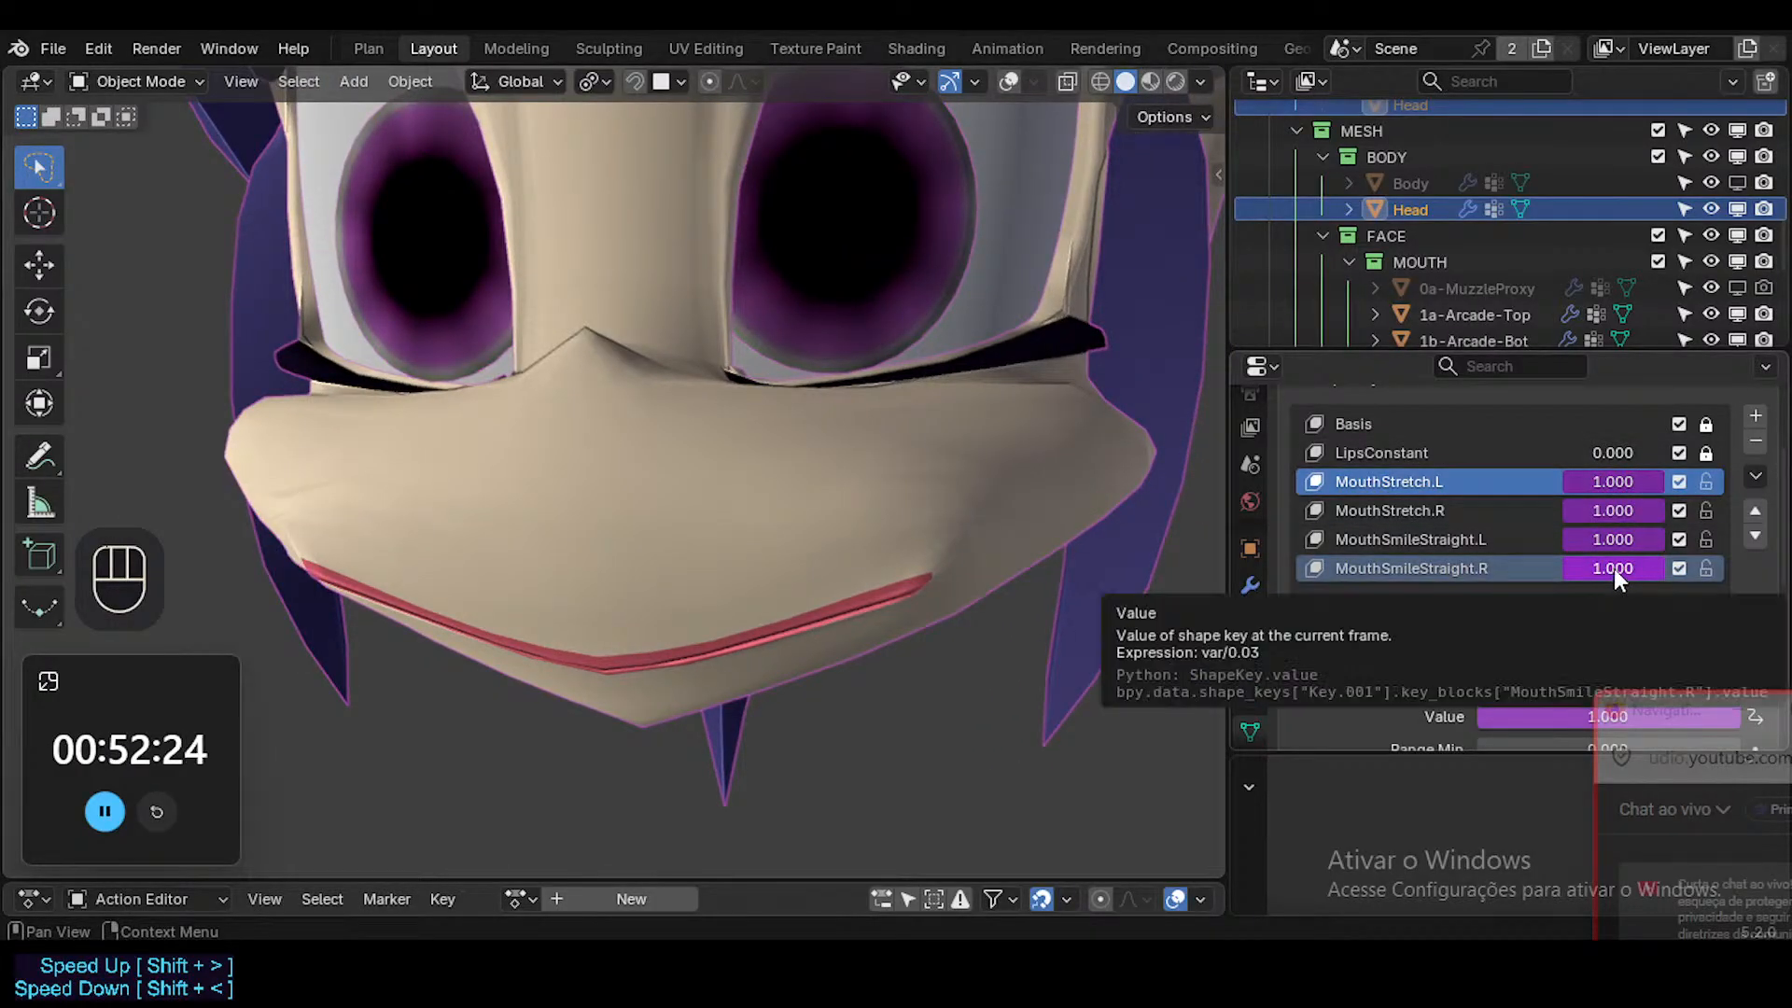
pyautogui.press('Tab')
pyautogui.moveTo(1210, 542); pyautogui.dragTo(926, 549, button='middle')
pyautogui.hotkey('shift', 'alt', 'z')
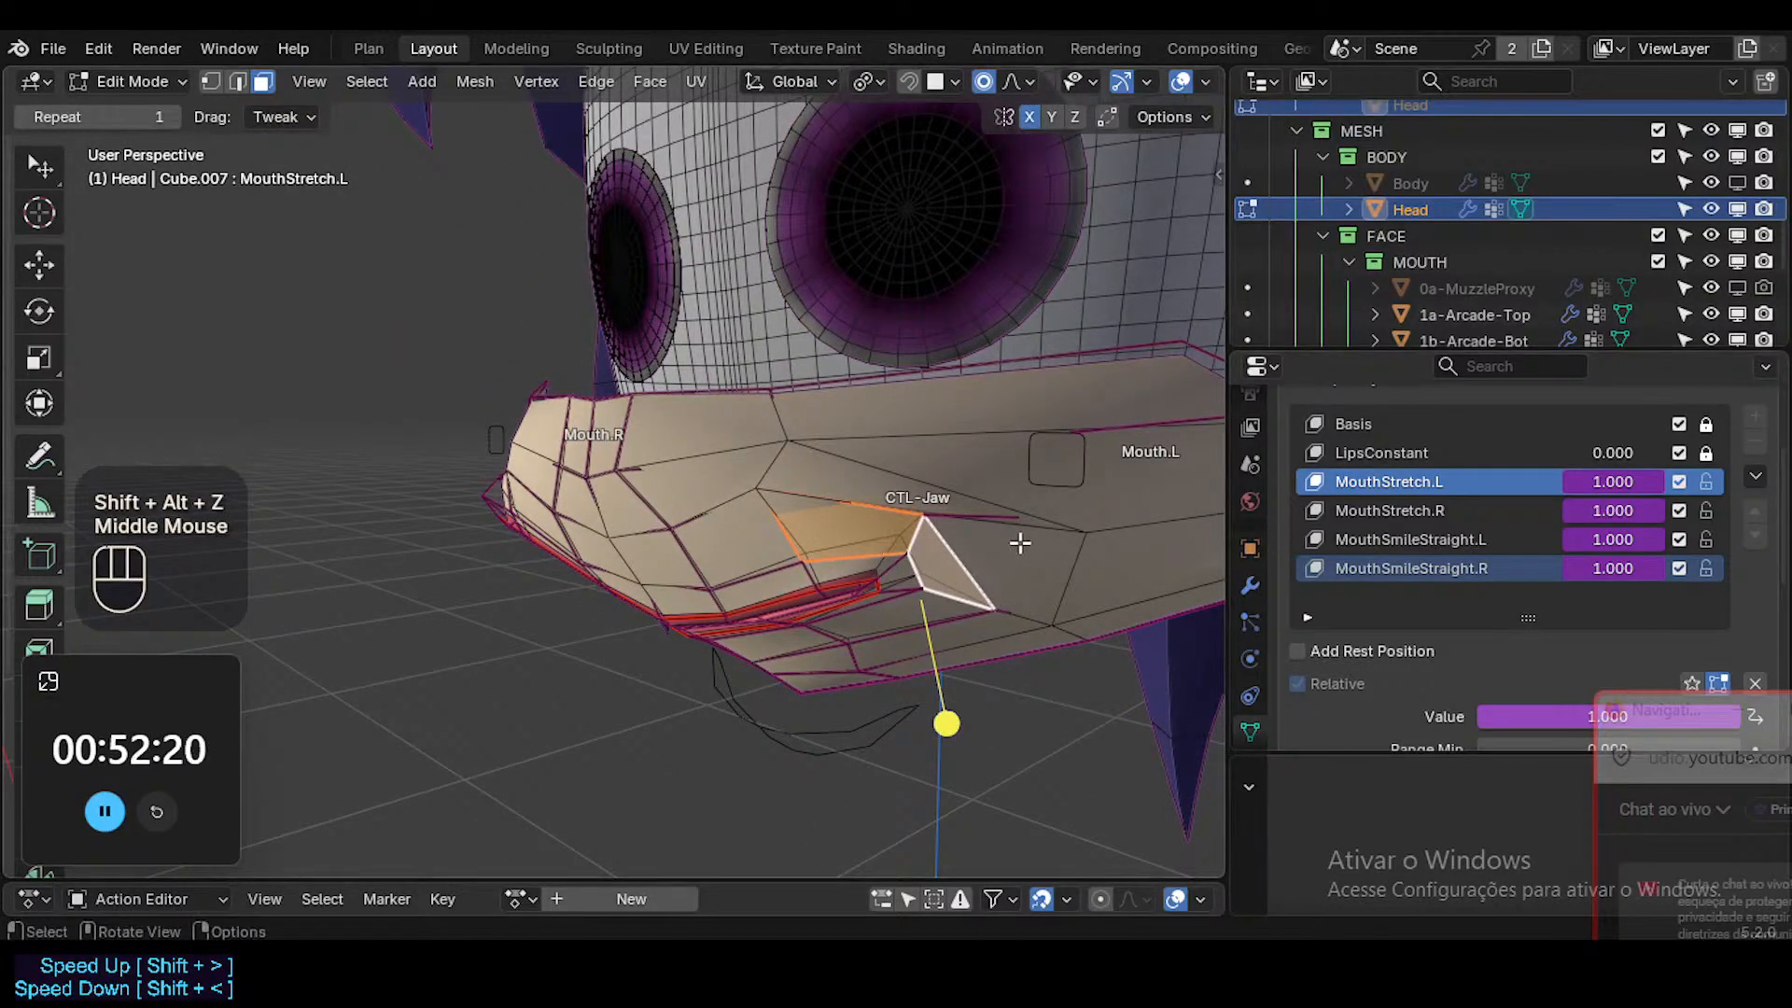
pyautogui.click(1677, 567)
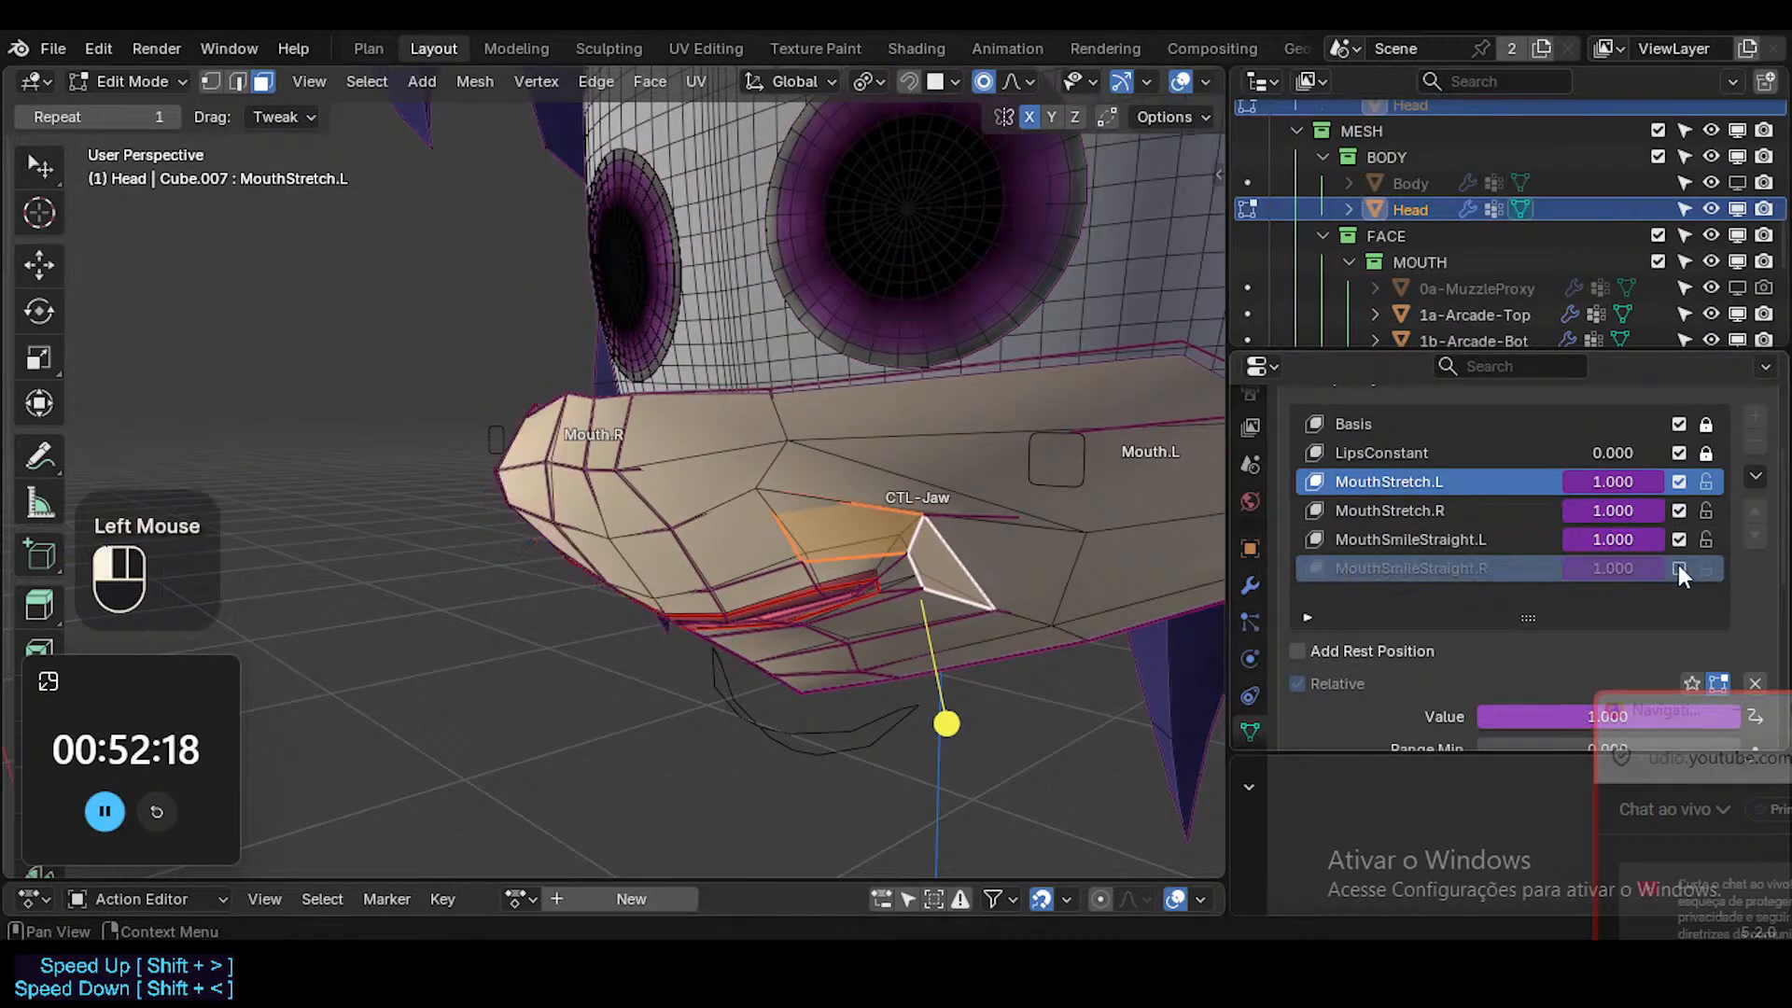
pyautogui.click(1680, 539)
pyautogui.click(1680, 511)
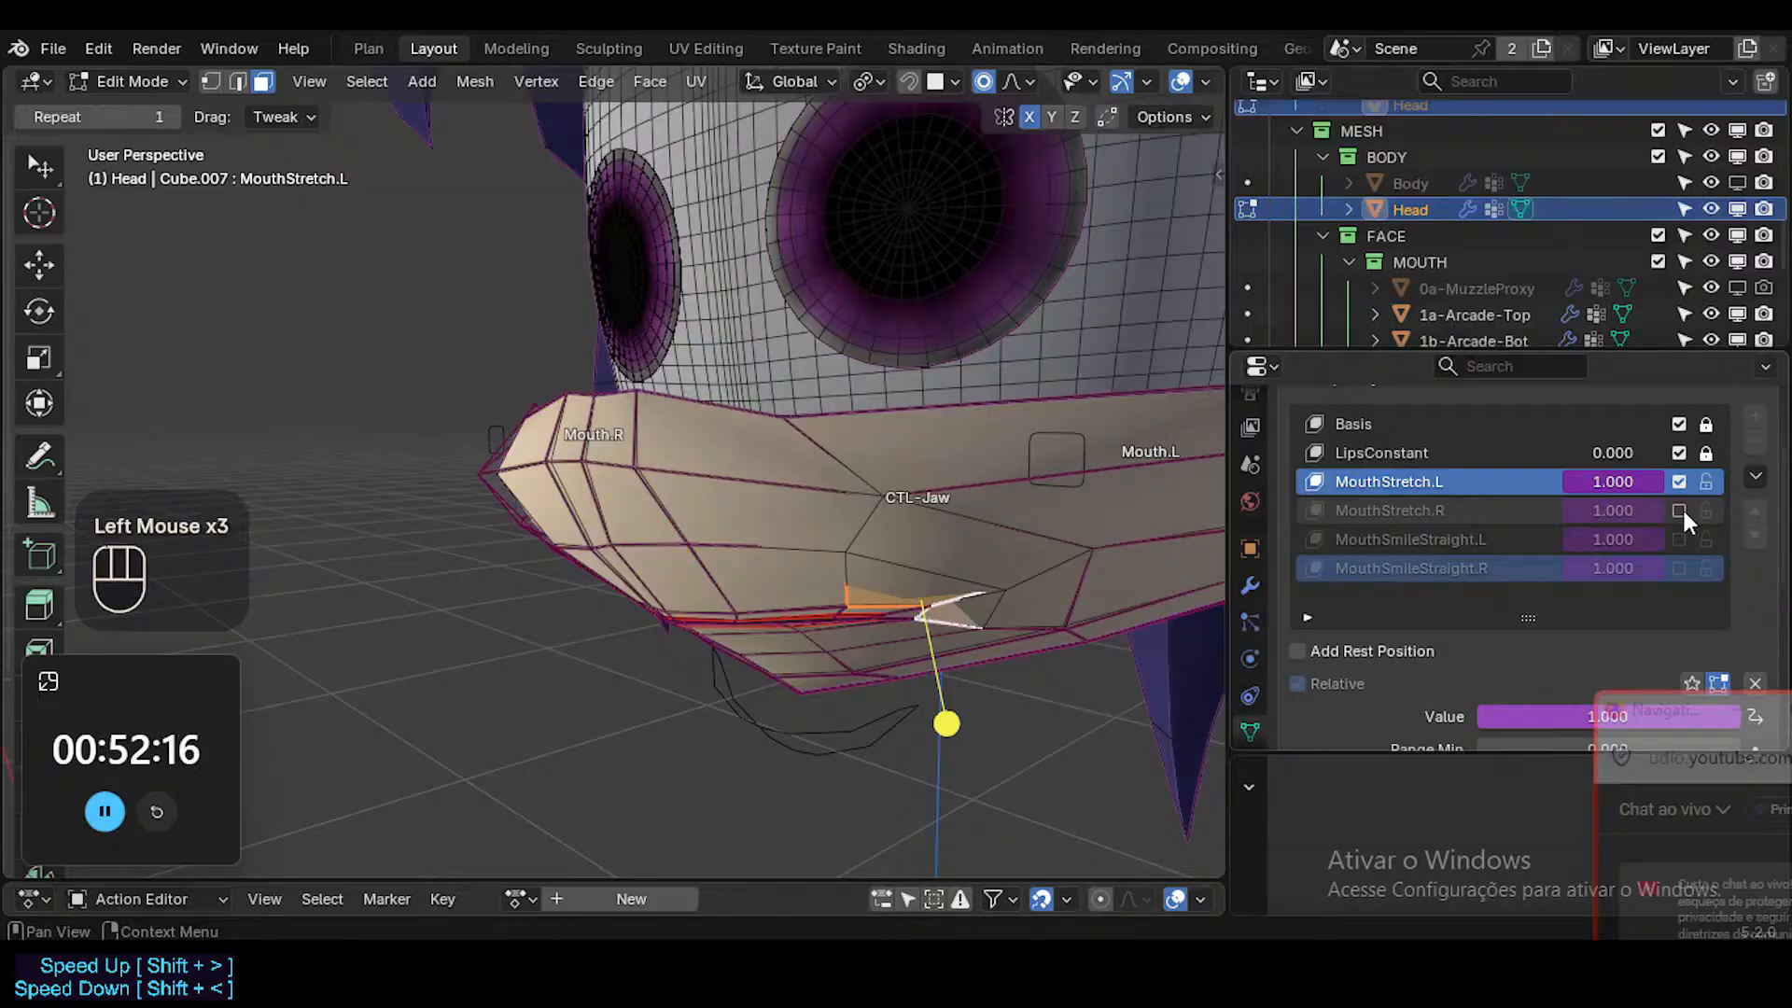
pyautogui.click(1681, 510)
# Reposition a vertex and an adjacent edge beside the mouth corner in the MouthStretch.L shape key.
pyautogui.moveTo(896, 524); pyautogui.dragTo(1037, 395, button='middle')
pyautogui.moveTo(952, 552); pyautogui.dragTo(945, 378, button='middle')
pyautogui.press('1')
pyautogui.click(868, 519)
pyautogui.moveTo(883, 560); pyautogui.dragTo(944, 527, button='middle')
pyautogui.press('g')
pyautogui.keyDown('shift'); pyautogui.click(1008, 590); pyautogui.keyUp('shift')
pyautogui.moveTo(1020, 584); pyautogui.dragTo(1072, 620, button='middle')
pyautogui.press('2')
pyautogui.click(995, 515)
pyautogui.press('g')
pyautogui.keyDown('shift'); pyautogui.click(877, 557); pyautogui.keyUp('shift')
# Select the face loops surrounding the mouth, and review the stretched mouth in object mode without overlays.
pyautogui.press('3')
pyautogui.keyDown('alt'); pyautogui.keyDown('shift'); pyautogui.click(893, 536); pyautogui.keyUp('shift'); pyautogui.keyUp('alt')
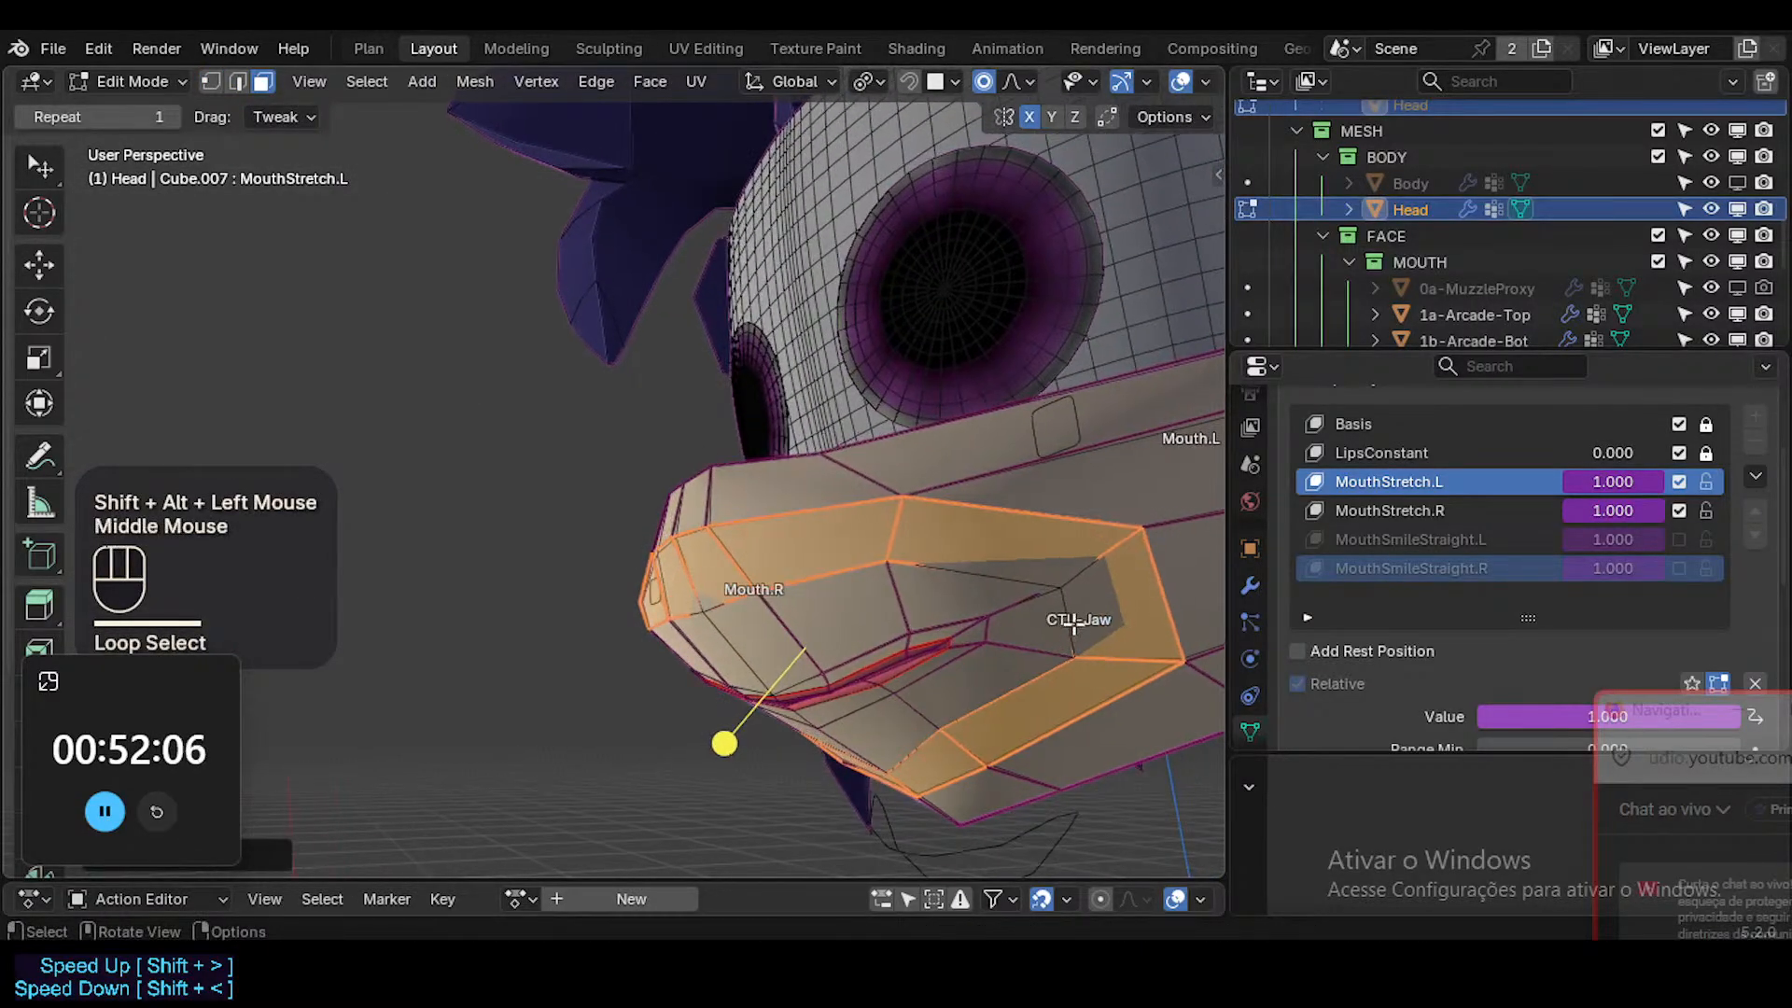
pyautogui.keyDown('alt'); pyautogui.keyDown('shift'); pyautogui.click(1073, 587); pyautogui.keyUp('shift'); pyautogui.keyUp('alt')
pyautogui.keyDown('alt'); pyautogui.keyDown('shift'); pyautogui.click(1037, 652); pyautogui.keyUp('shift'); pyautogui.keyUp('alt')
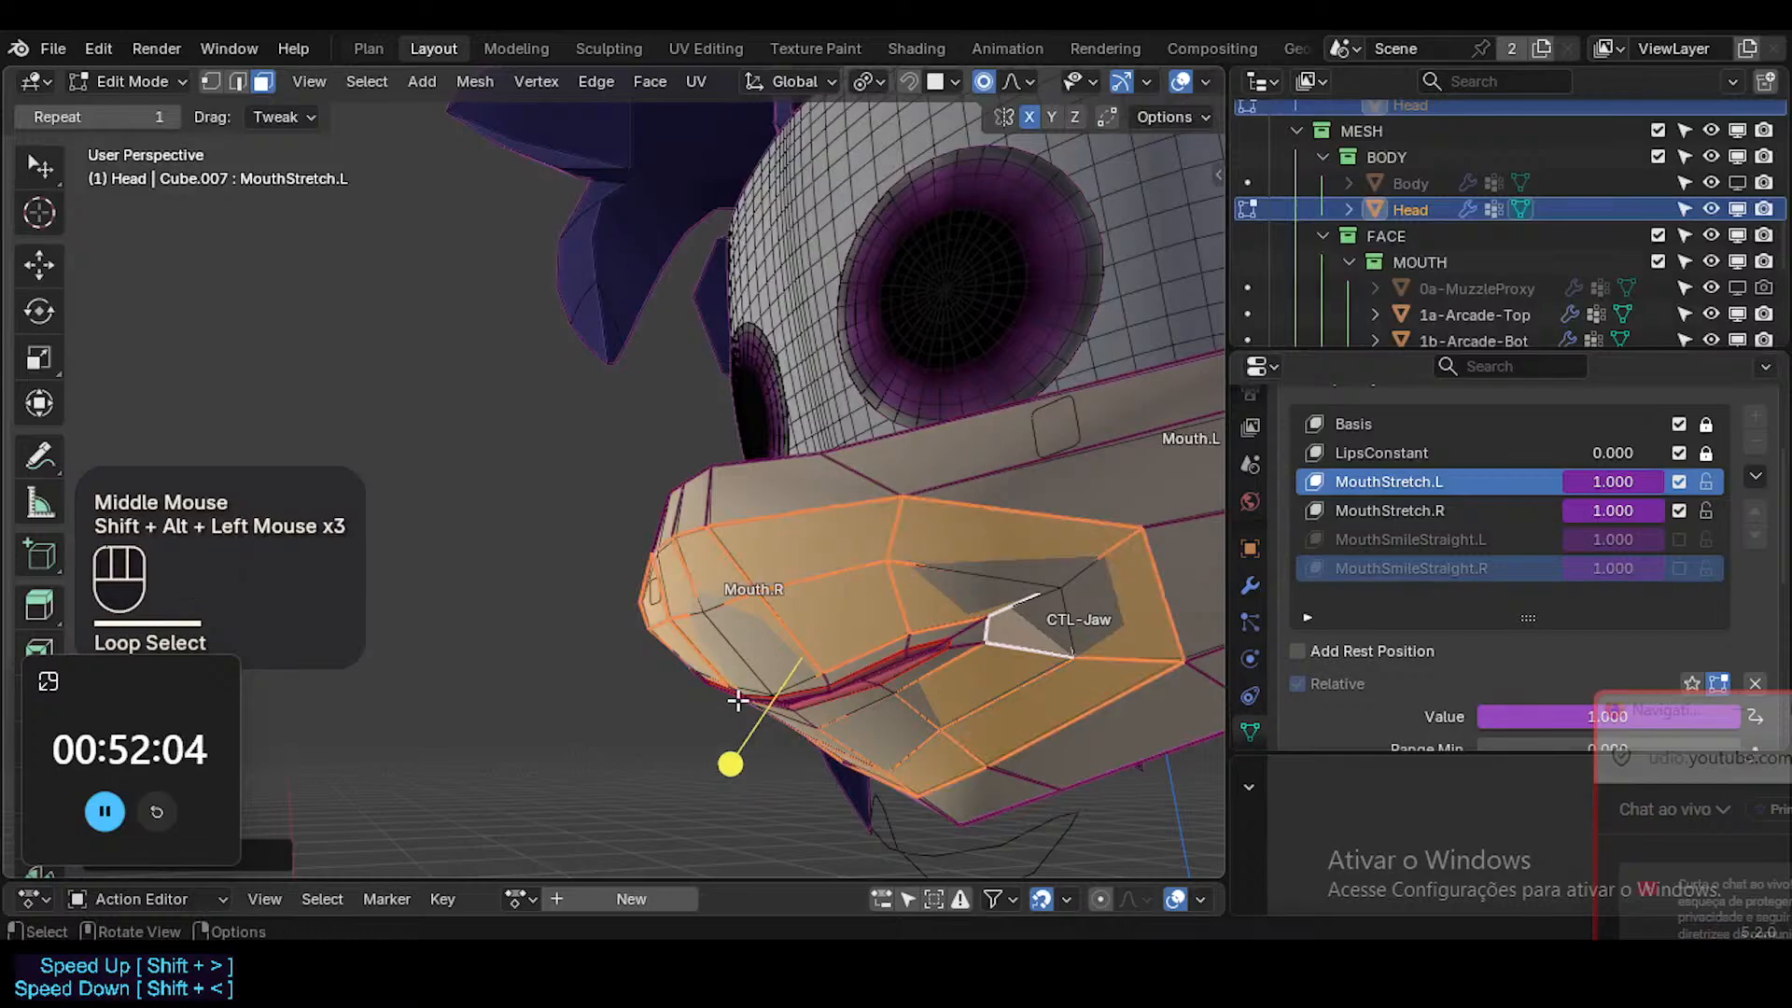
pyautogui.click(736, 760)
pyautogui.press('Tab')
pyautogui.hotkey('shift', 'alt', 'z')
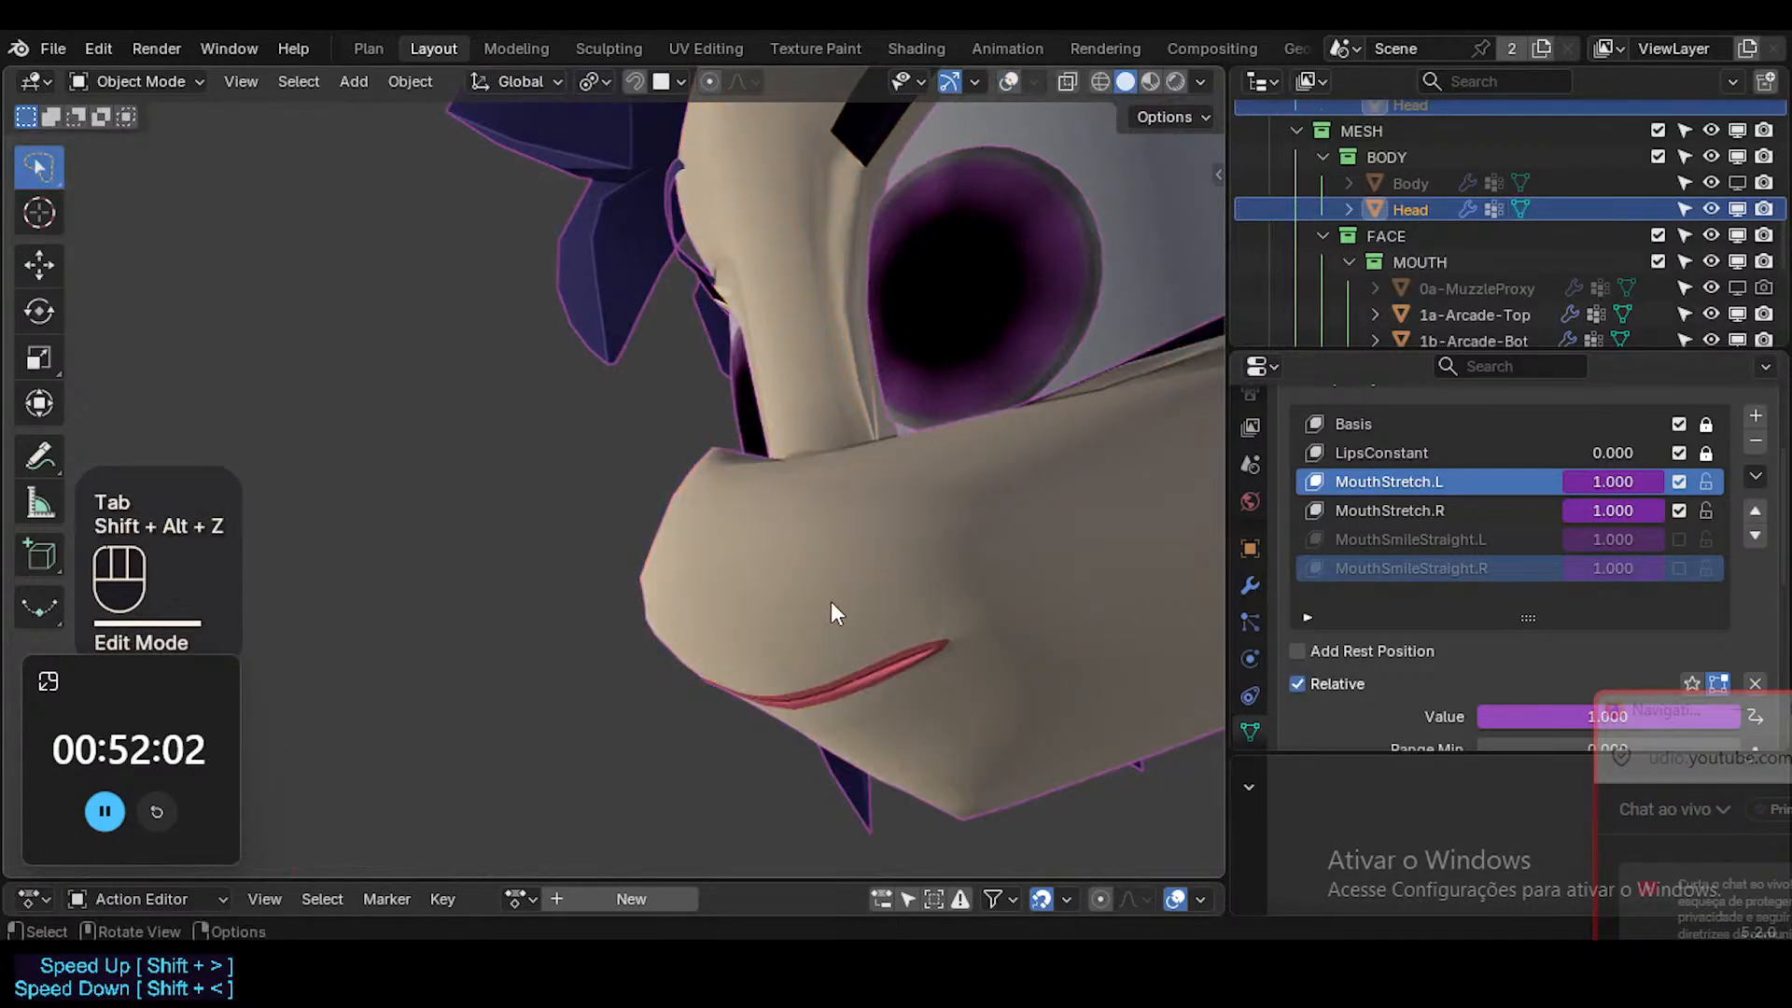
pyautogui.keyDown('ctrl'); pyautogui.moveTo(831, 601); pyautogui.dragTo(966, 613, button='middle'); pyautogui.keyUp('ctrl')
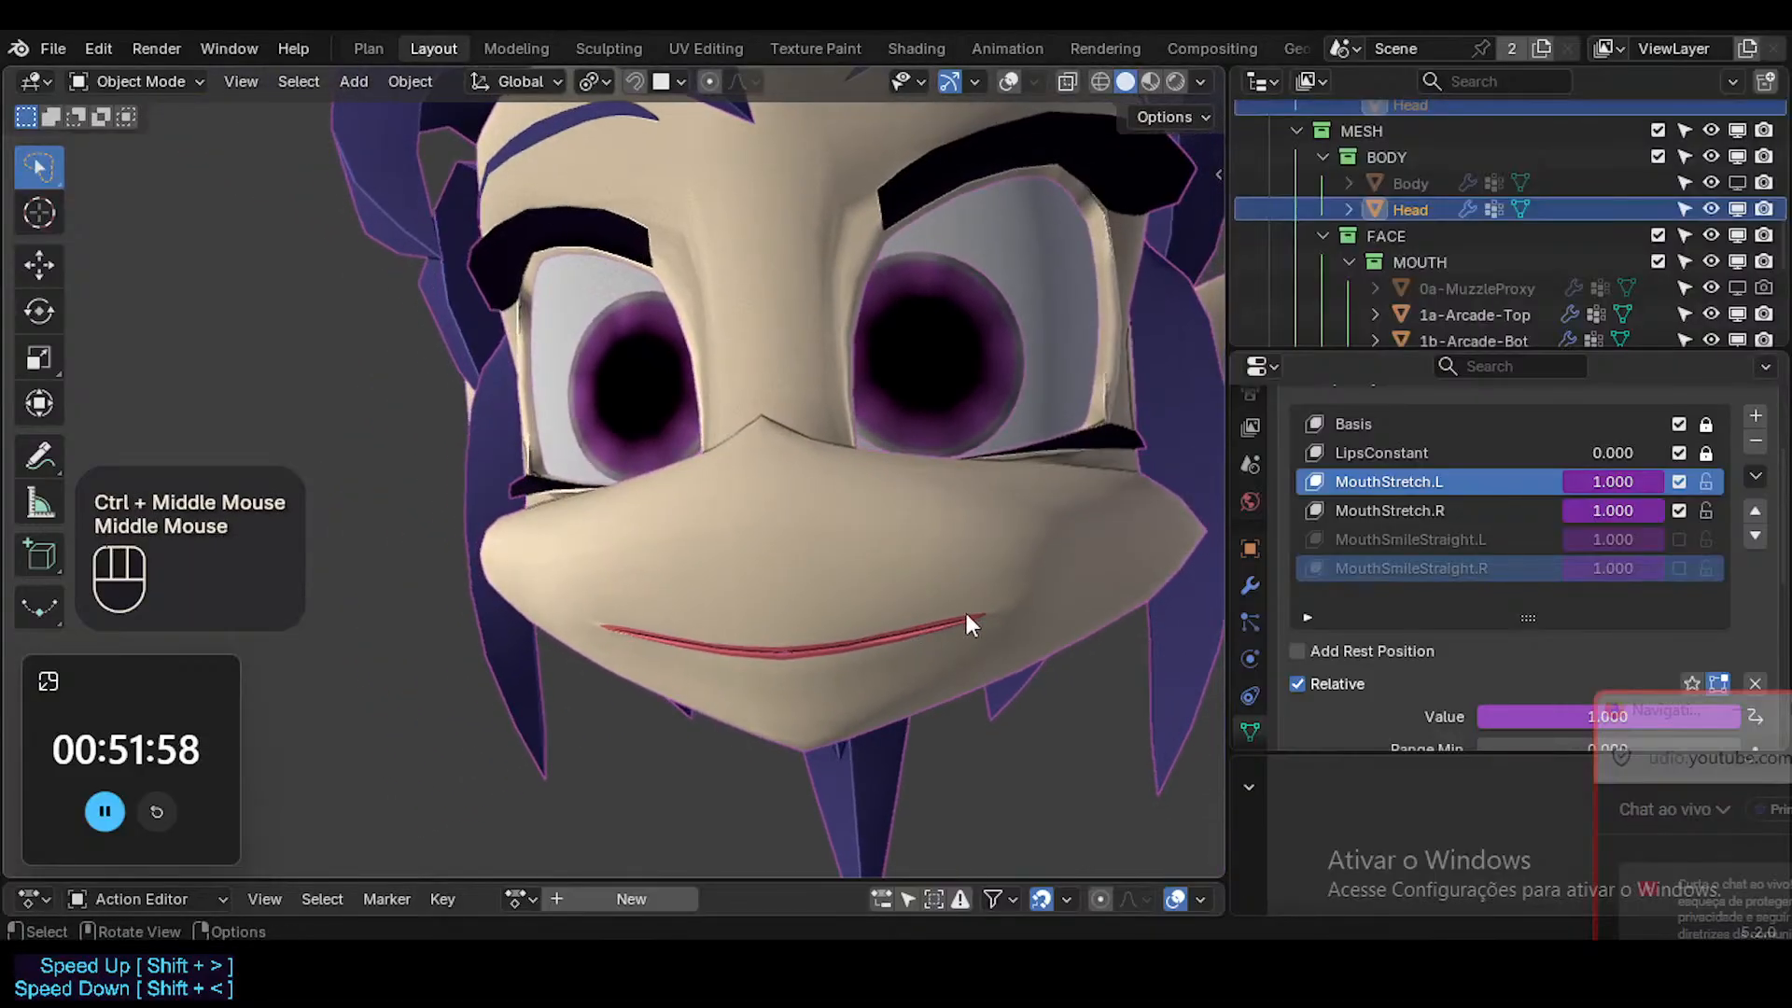
# Re-enable the MouthSmileStraight.L and MouthSmileStraight.R shape keys and show the viewport overlays again.
pyautogui.click(1679, 540)
pyautogui.click(1672, 571)
pyautogui.hotkey('shift', 'alt', 'z')
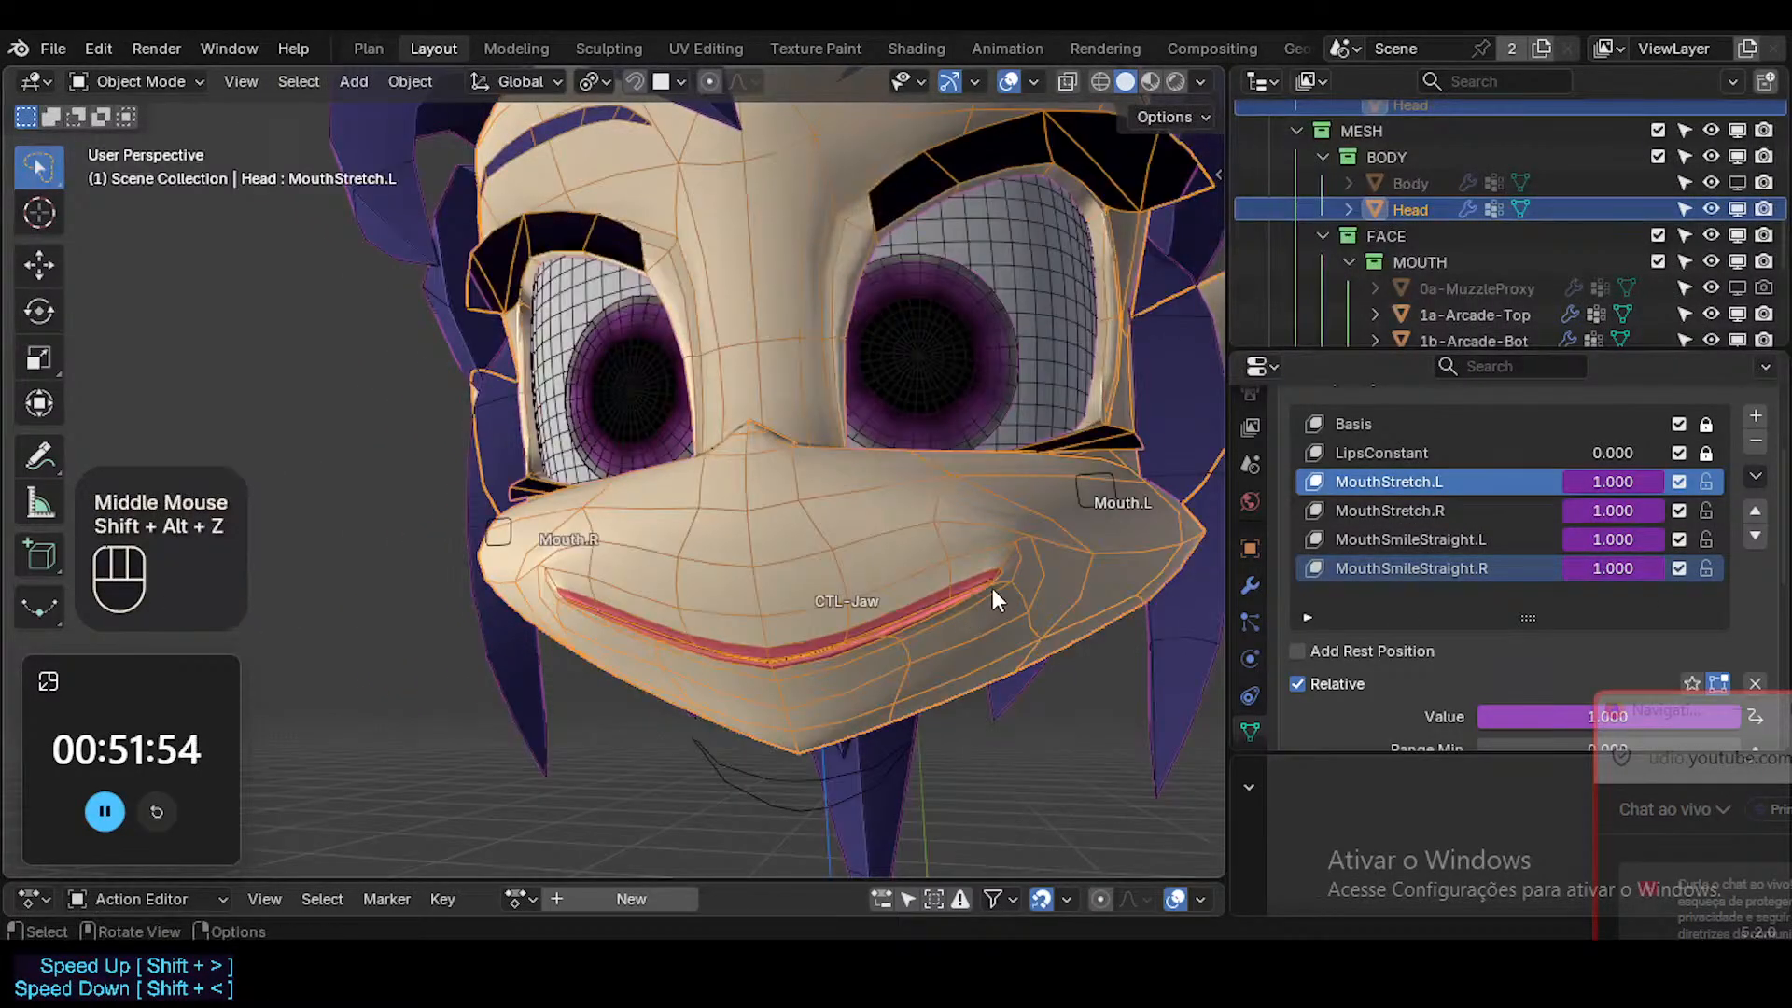
# Pose the armature's Mouth.L control bone inward with mirroring so the smiling mouth becomes narrow.
pyautogui.click(1092, 474)
pyautogui.hotkey('ctrl', 'Tab')
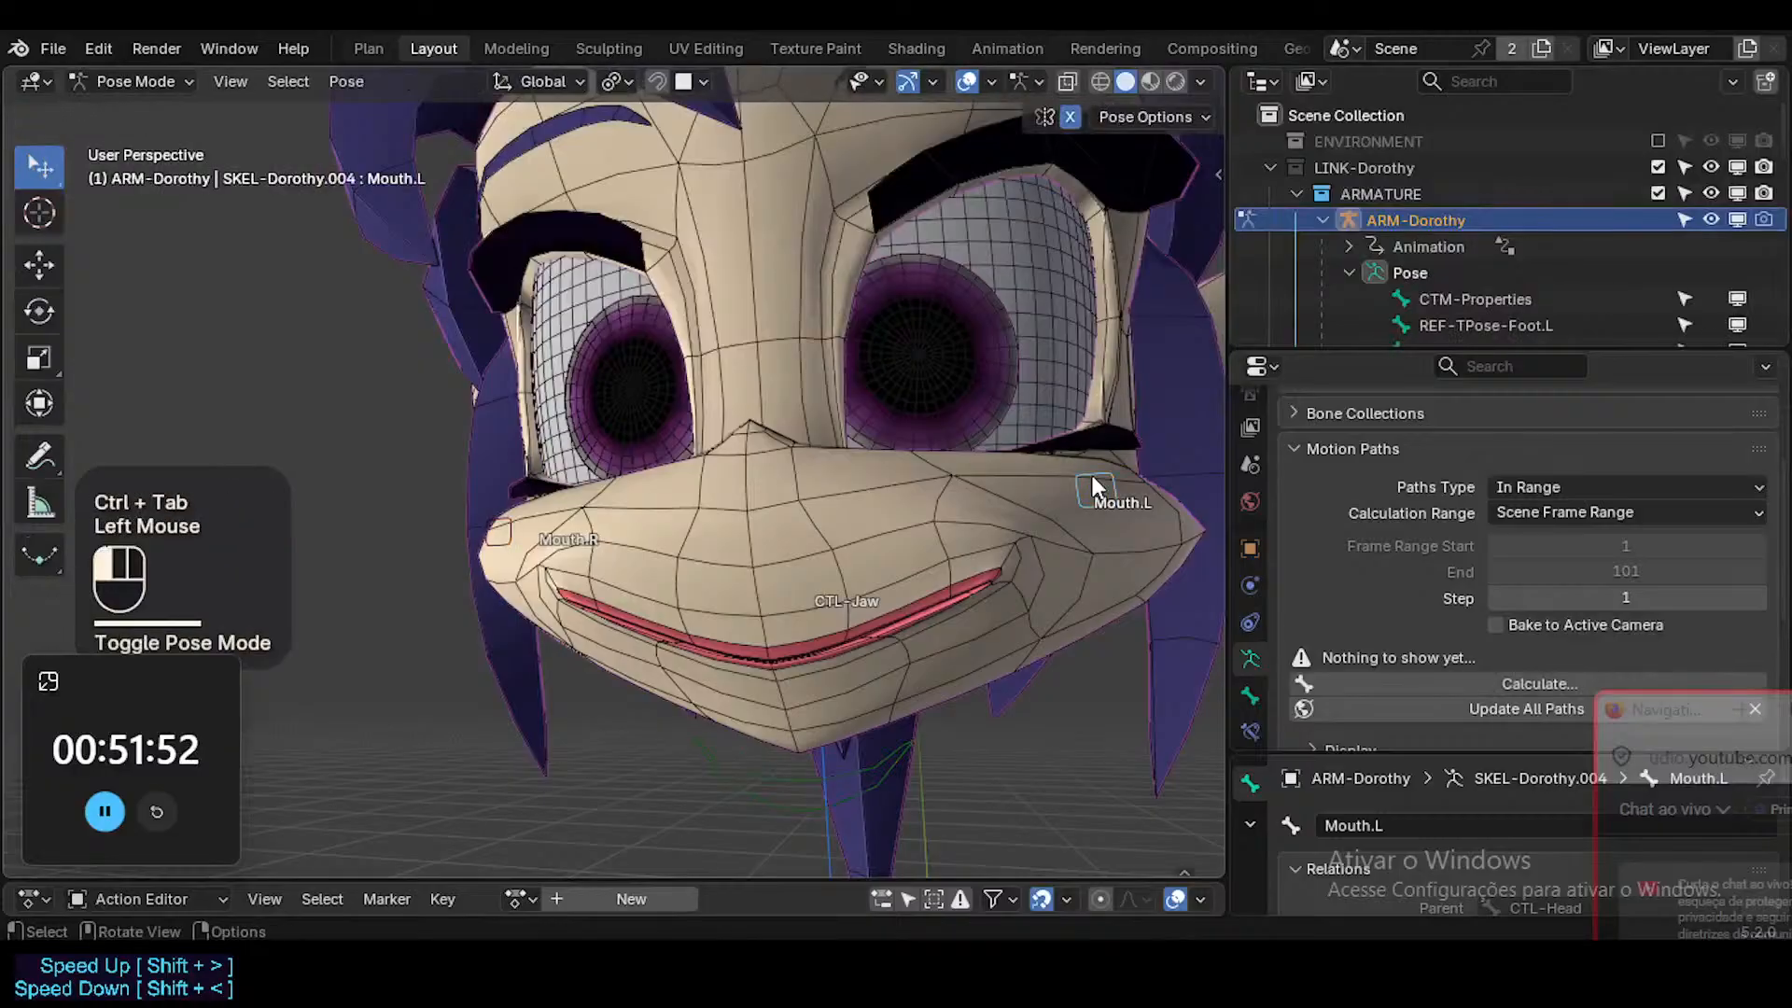
pyautogui.click(1092, 474)
pyautogui.press('g')
pyautogui.press('z')
pyautogui.click(966, 588)
pyautogui.press('g')
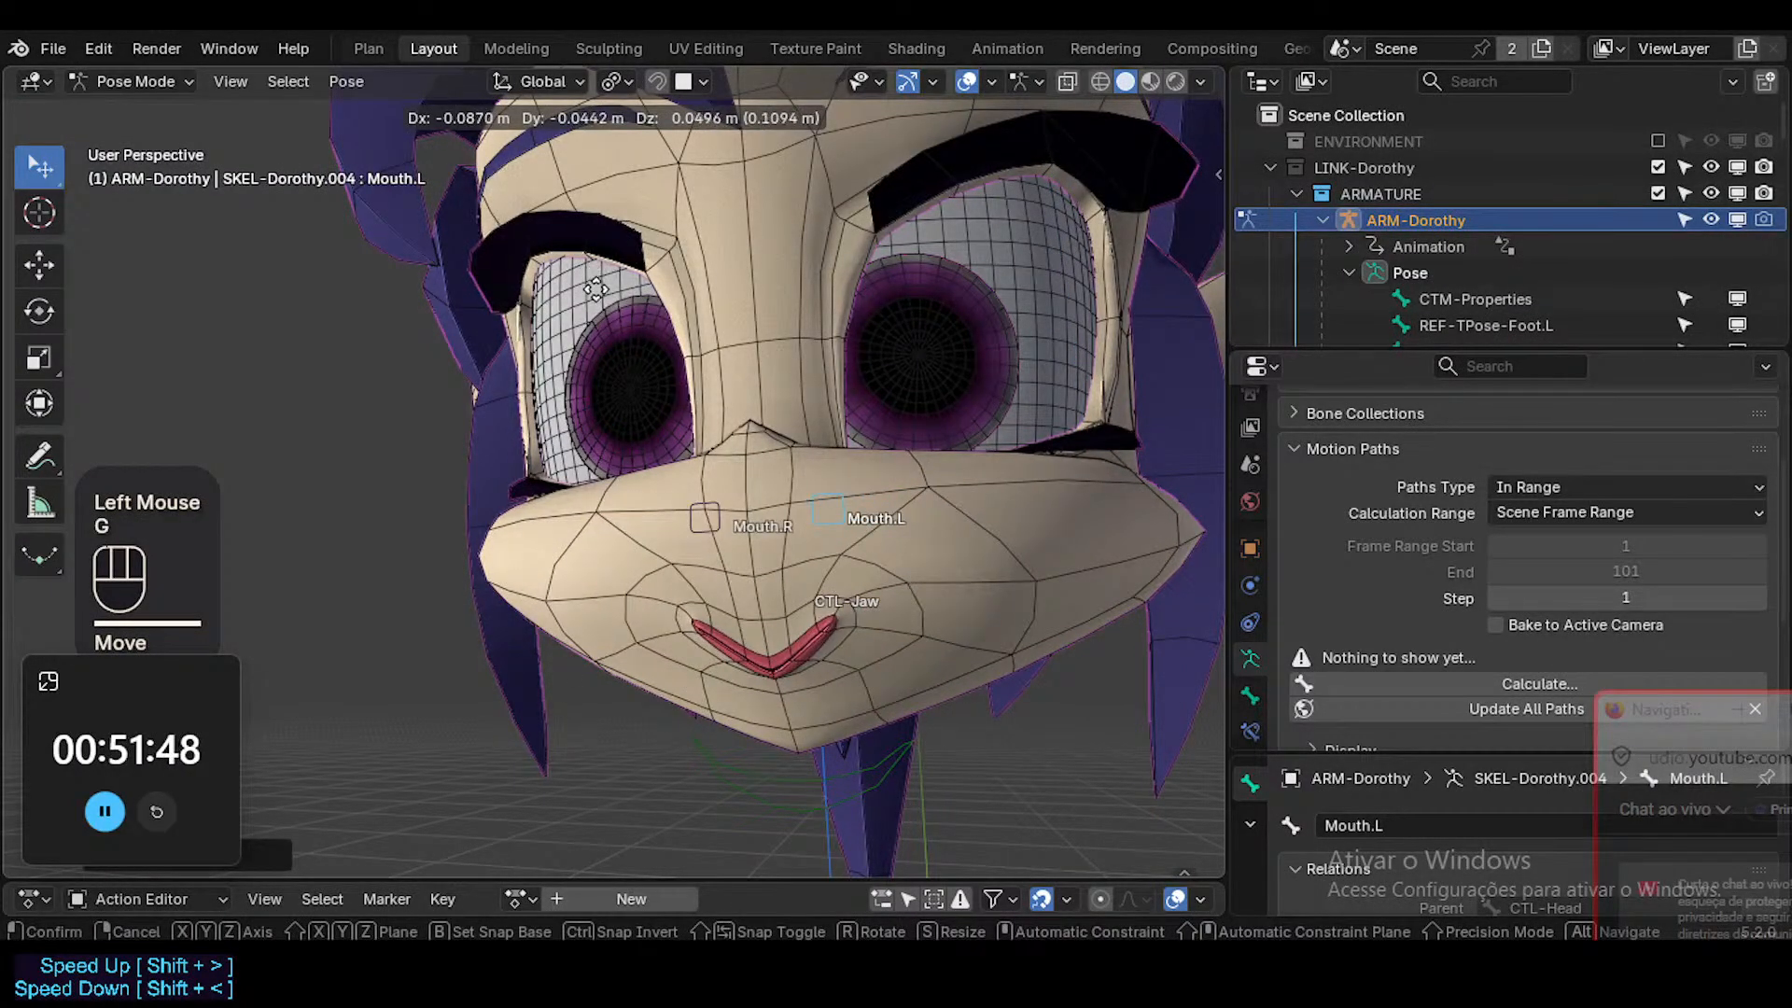
pyautogui.click(820, 547)
pyautogui.hotkey('ctrl', 'Tab')
# Edit the Head mesh with the MouthSmileStraight.R shape key active, toggling MouthStretch.L and MouthStretch.R off and on.
pyautogui.click(851, 674)
pyautogui.press('Tab')
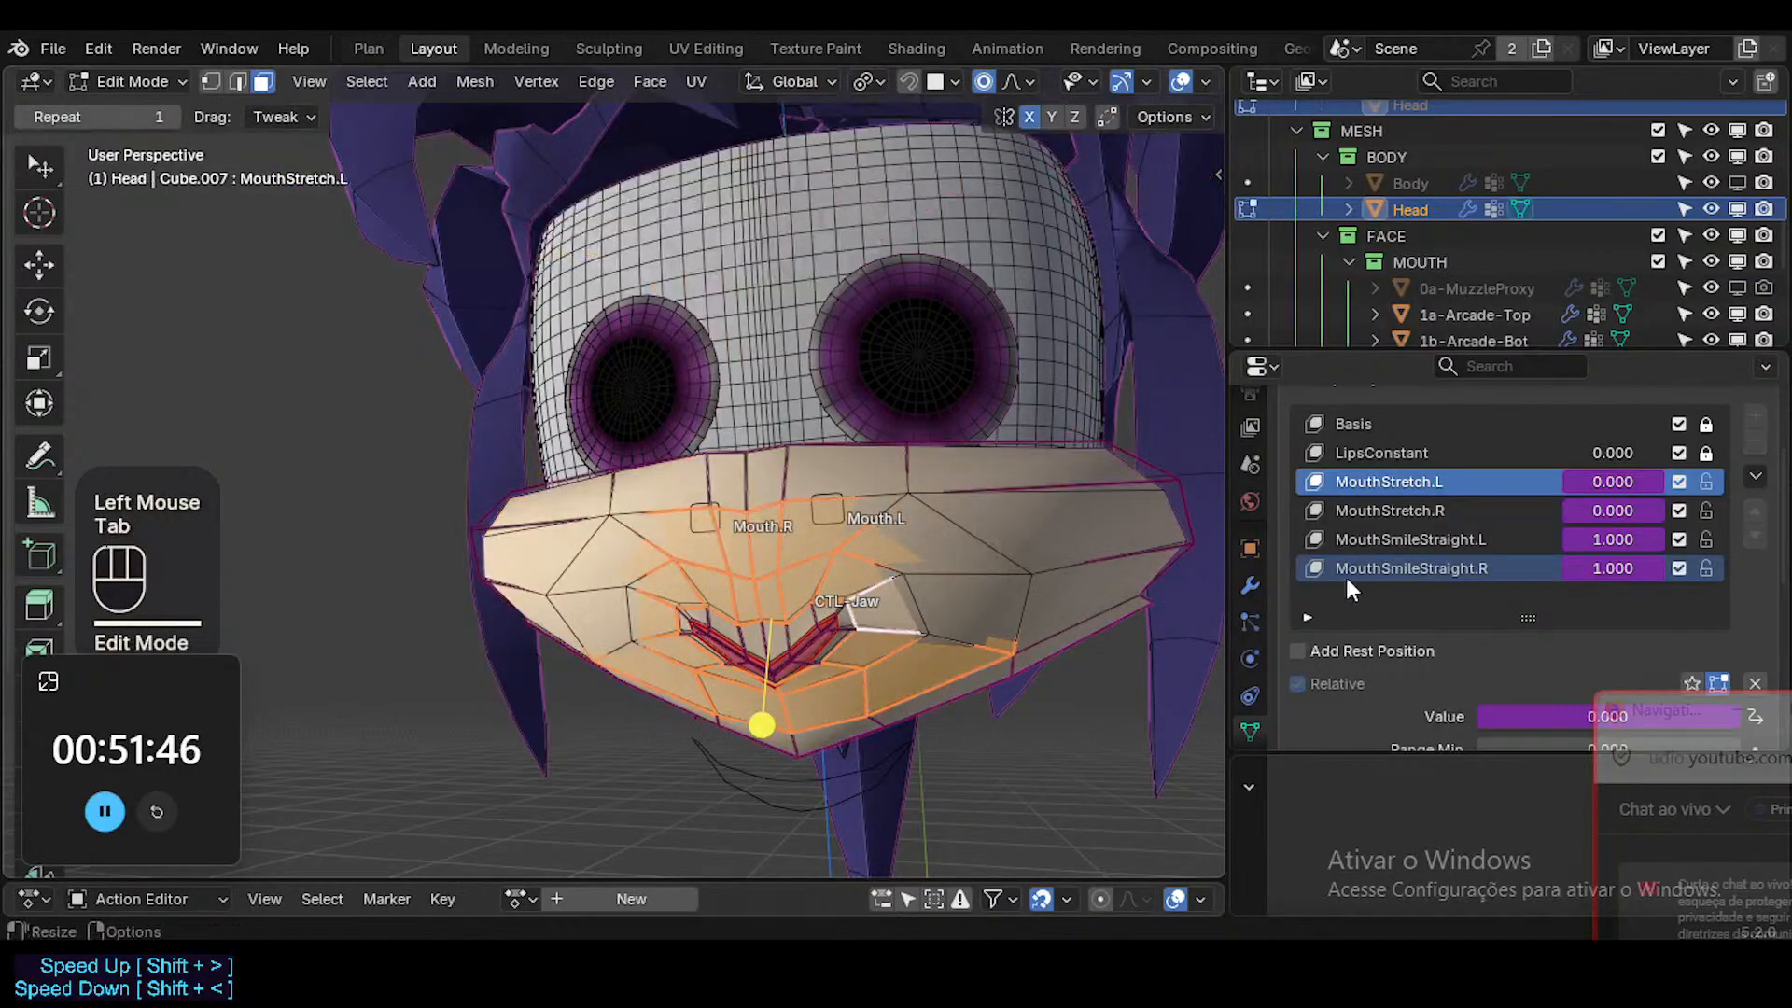
pyautogui.click(1456, 571)
pyautogui.click(1680, 482)
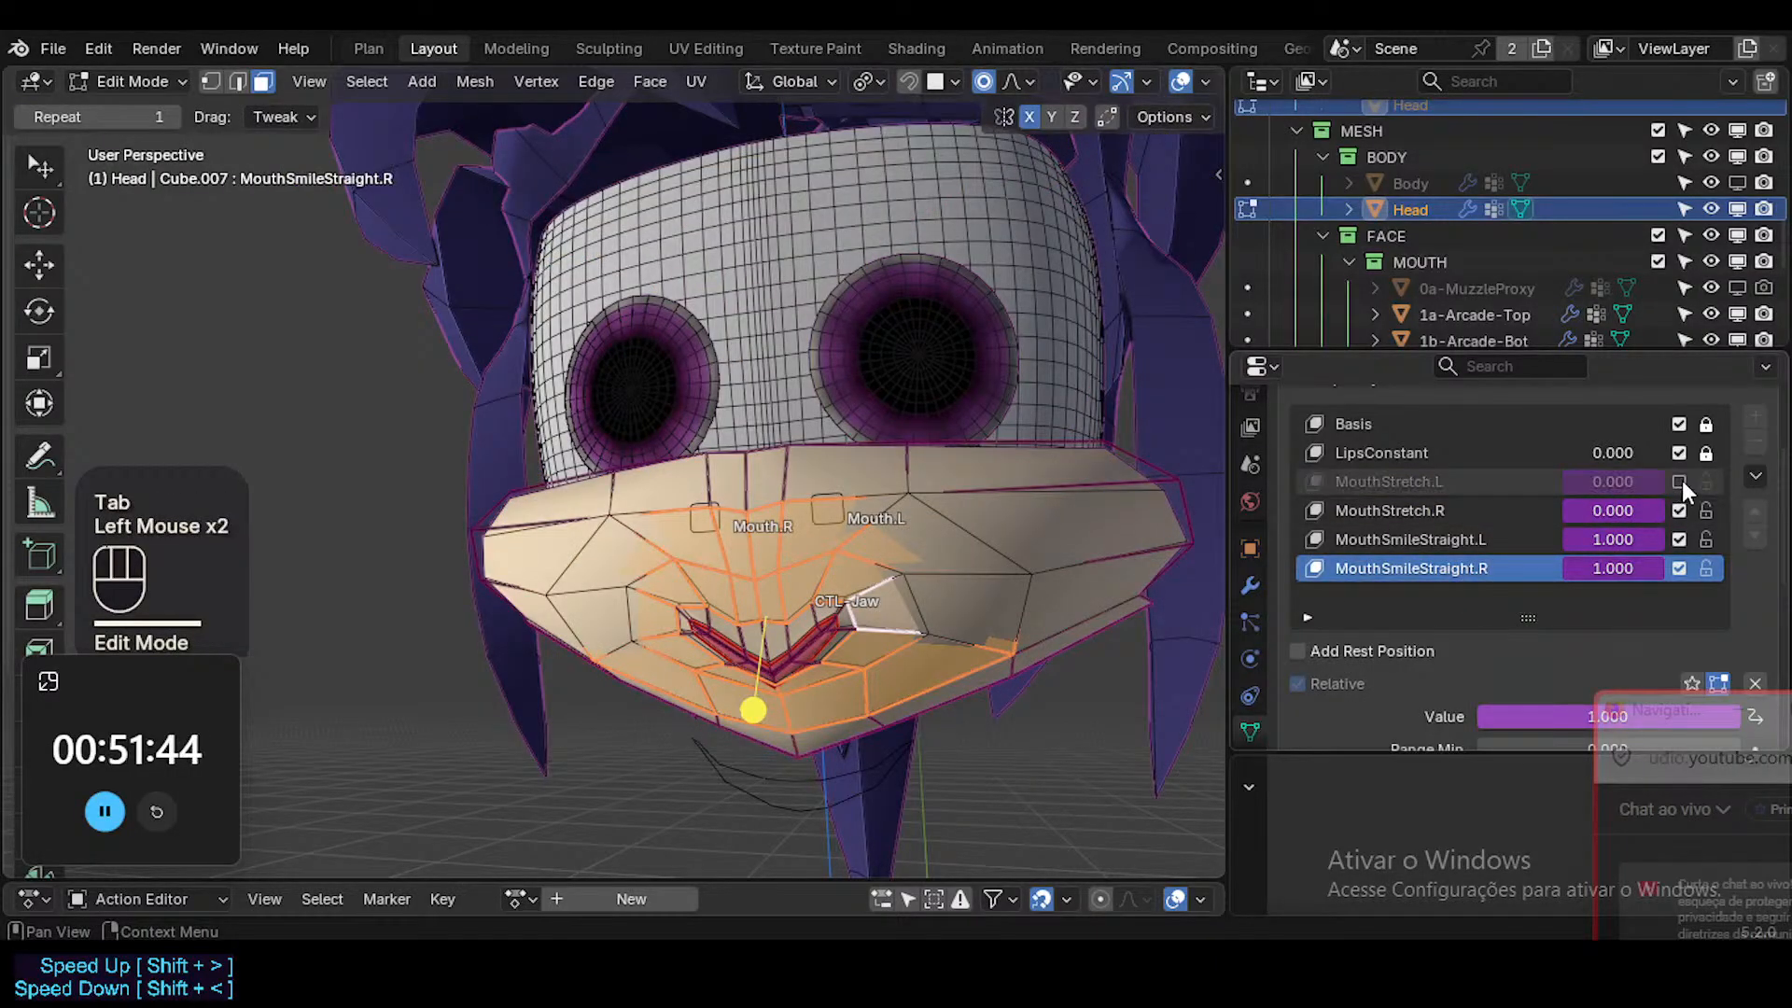
pyautogui.click(1682, 505)
pyautogui.click(1682, 505)
pyautogui.click(1682, 481)
# Try to edge-slide the chain of upper-lip edges on the Mouth.L side in MouthSmileStraight.R.
pyautogui.keyDown('ctrl'); pyautogui.moveTo(900, 702); pyautogui.dragTo(912, 612, button='middle'); pyautogui.keyUp('ctrl')
pyautogui.hotkey('alt', 'a')
pyautogui.moveTo(686, 524); pyautogui.dragTo(732, 523, button='middle')
pyautogui.press('2')
pyautogui.keyDown('shift'); pyautogui.click(724, 541); pyautogui.keyUp('shift')
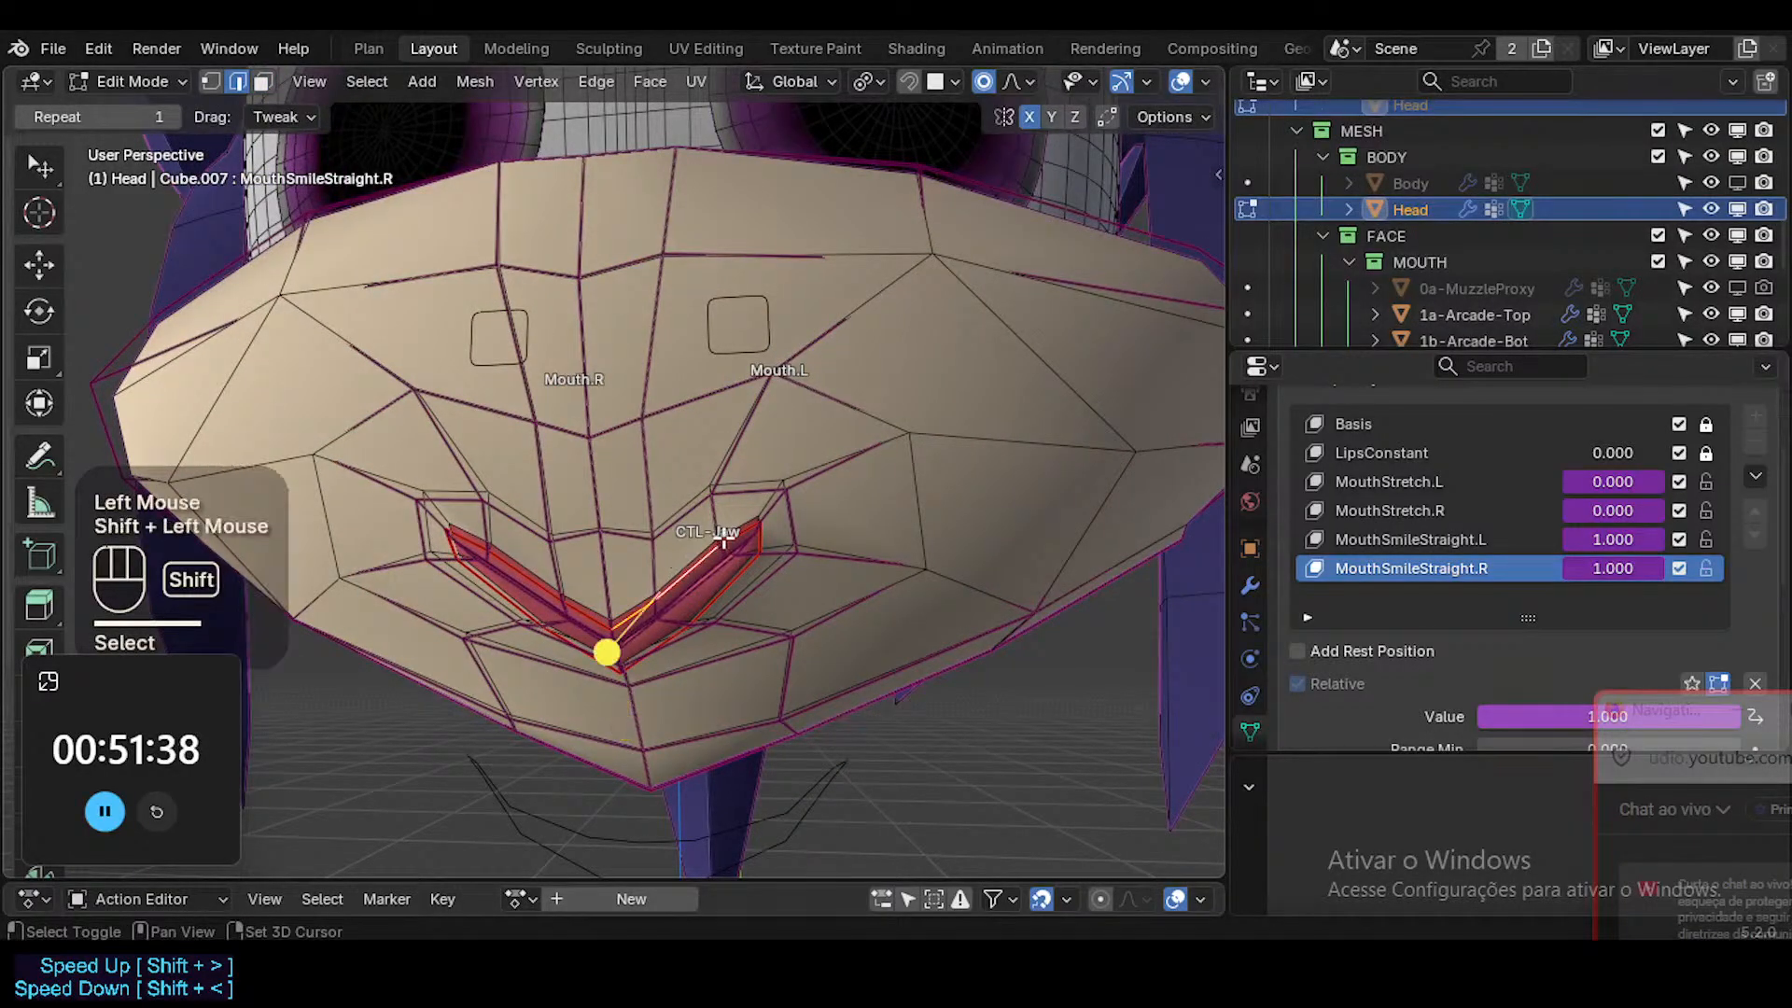
pyautogui.keyDown('ctrl'); pyautogui.moveTo(716, 579); pyautogui.dragTo(708, 492, button='middle'); pyautogui.keyUp('ctrl')
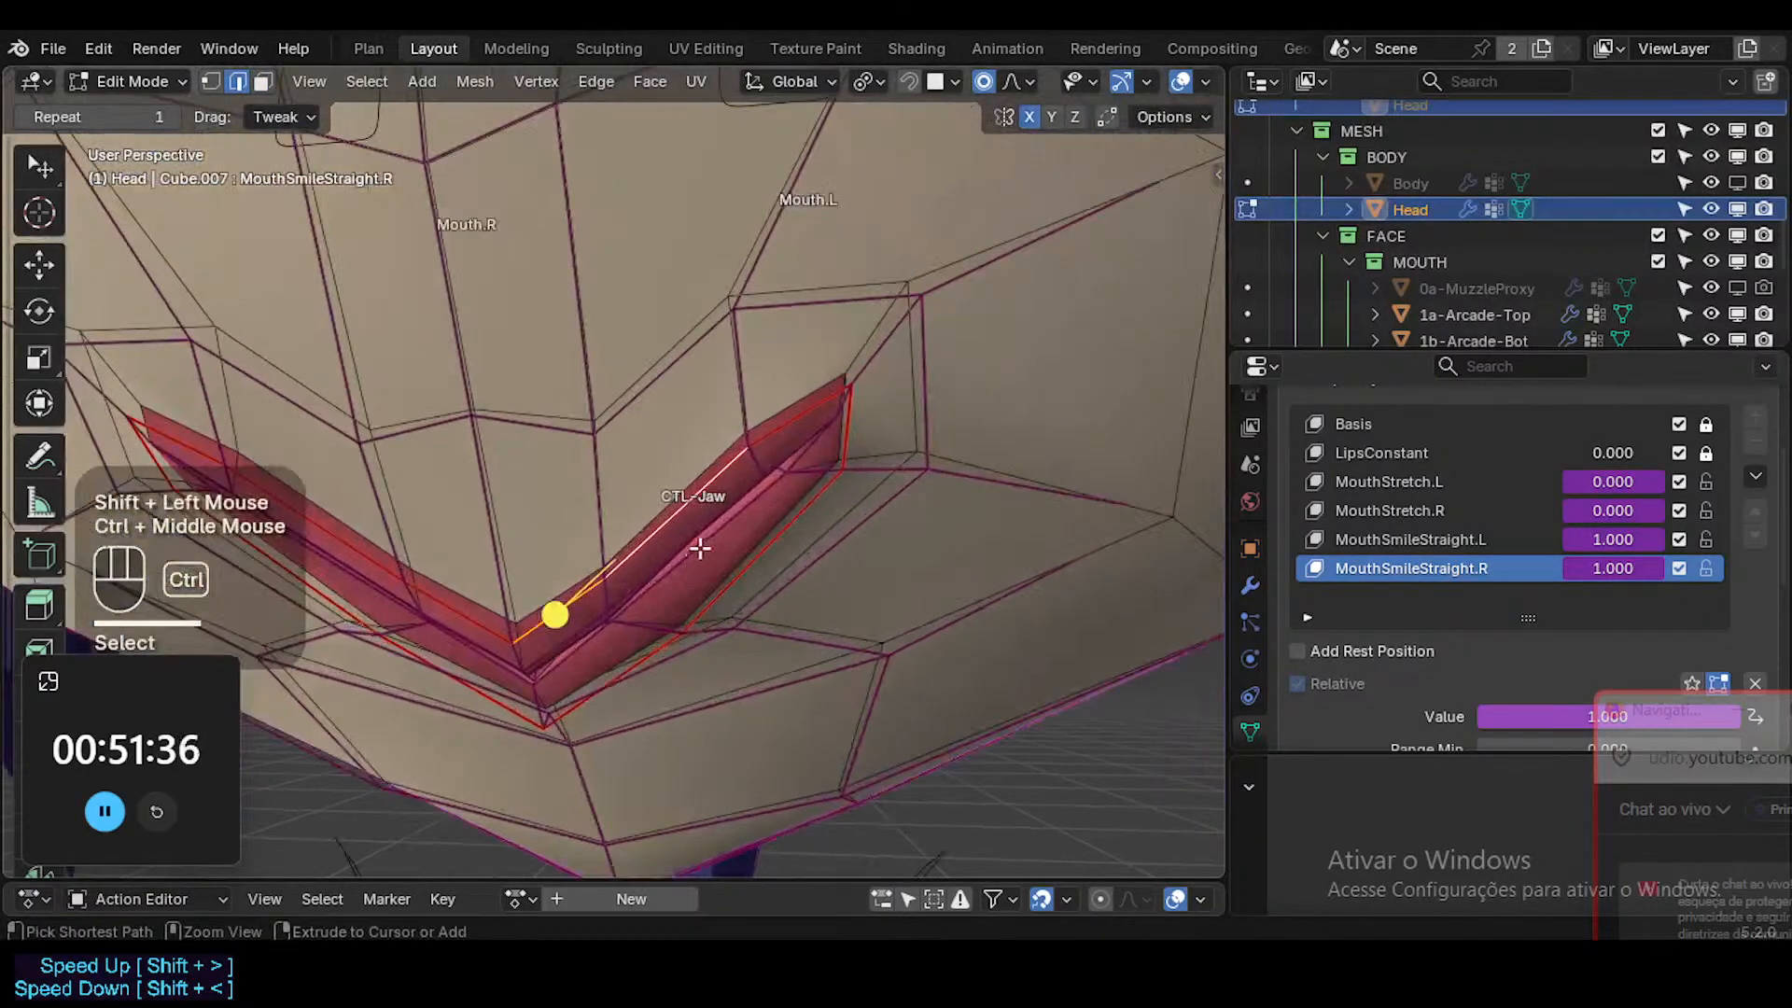
pyautogui.keyDown('shift'); pyautogui.click(764, 431); pyautogui.keyUp('shift')
pyautogui.press('g')
pyautogui.press('g')
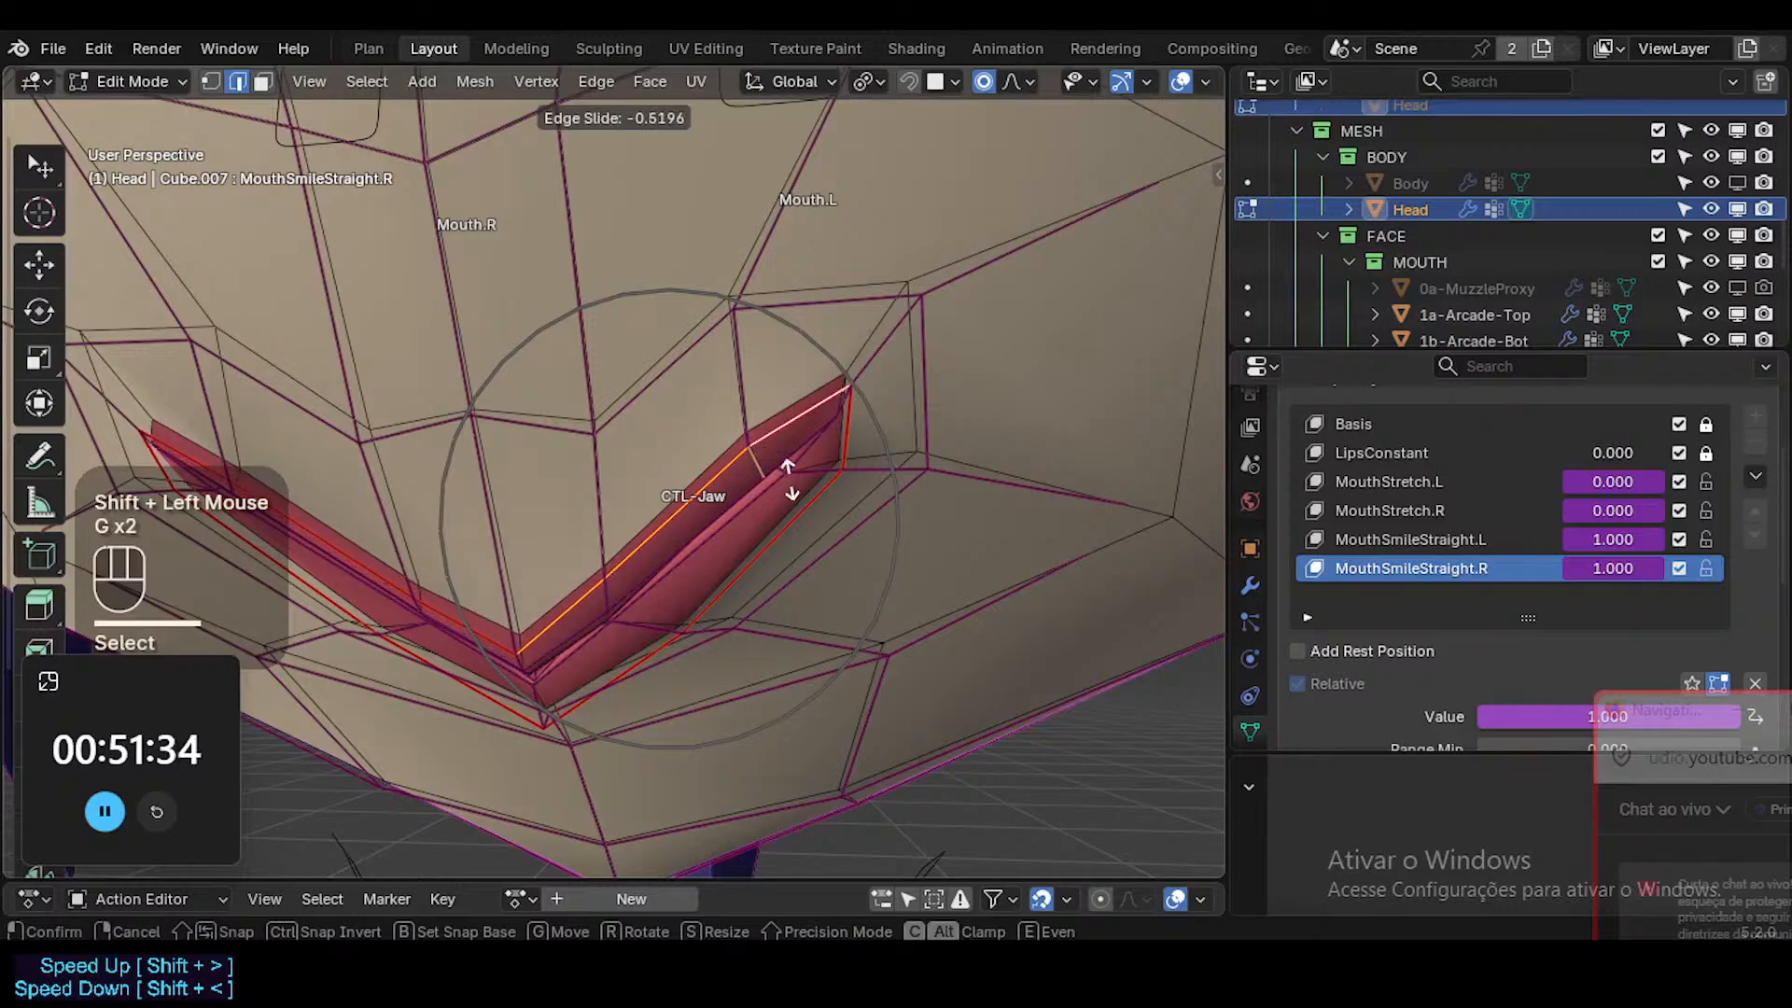
pyautogui.press('Escape')
# Try to slide the two outer upper-lip edges near the mouth corner, and try moving them individually with proportional editing.
pyautogui.hotkey('alt', 'a')
pyautogui.click(760, 429)
pyautogui.keyDown('shift'); pyautogui.click(700, 488); pyautogui.keyUp('shift')
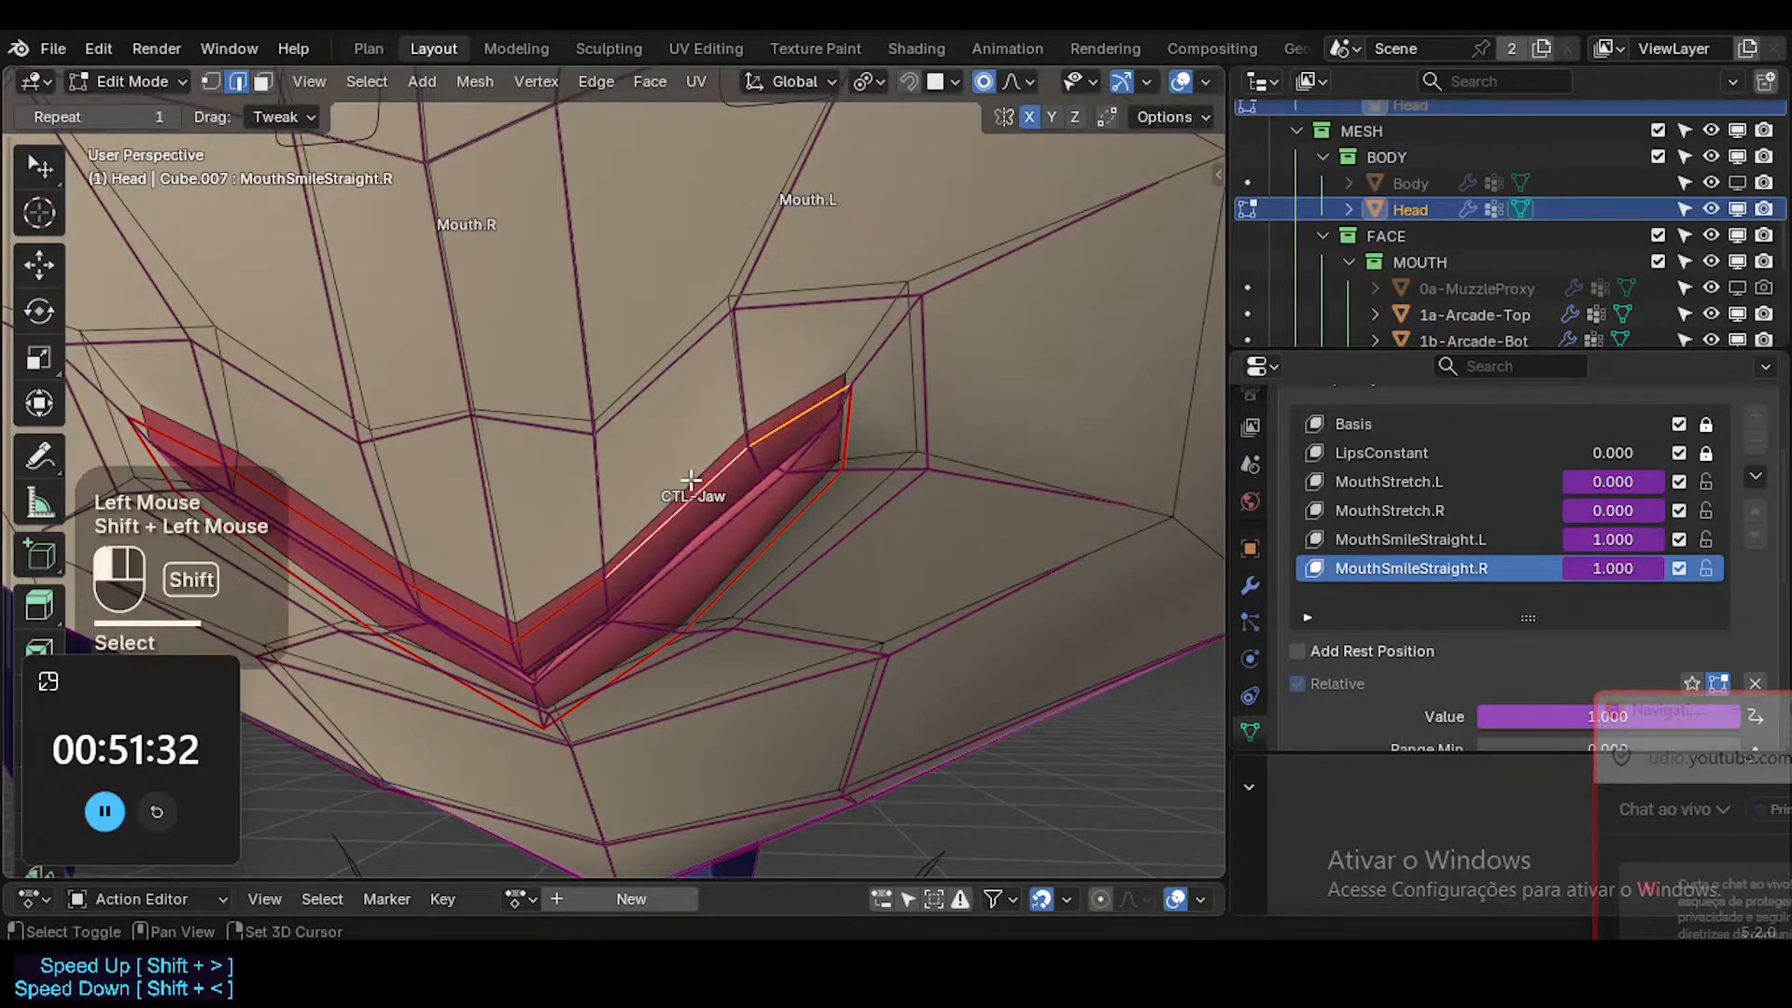
pyautogui.press('g')
pyautogui.press('g')
pyautogui.click(772, 580)
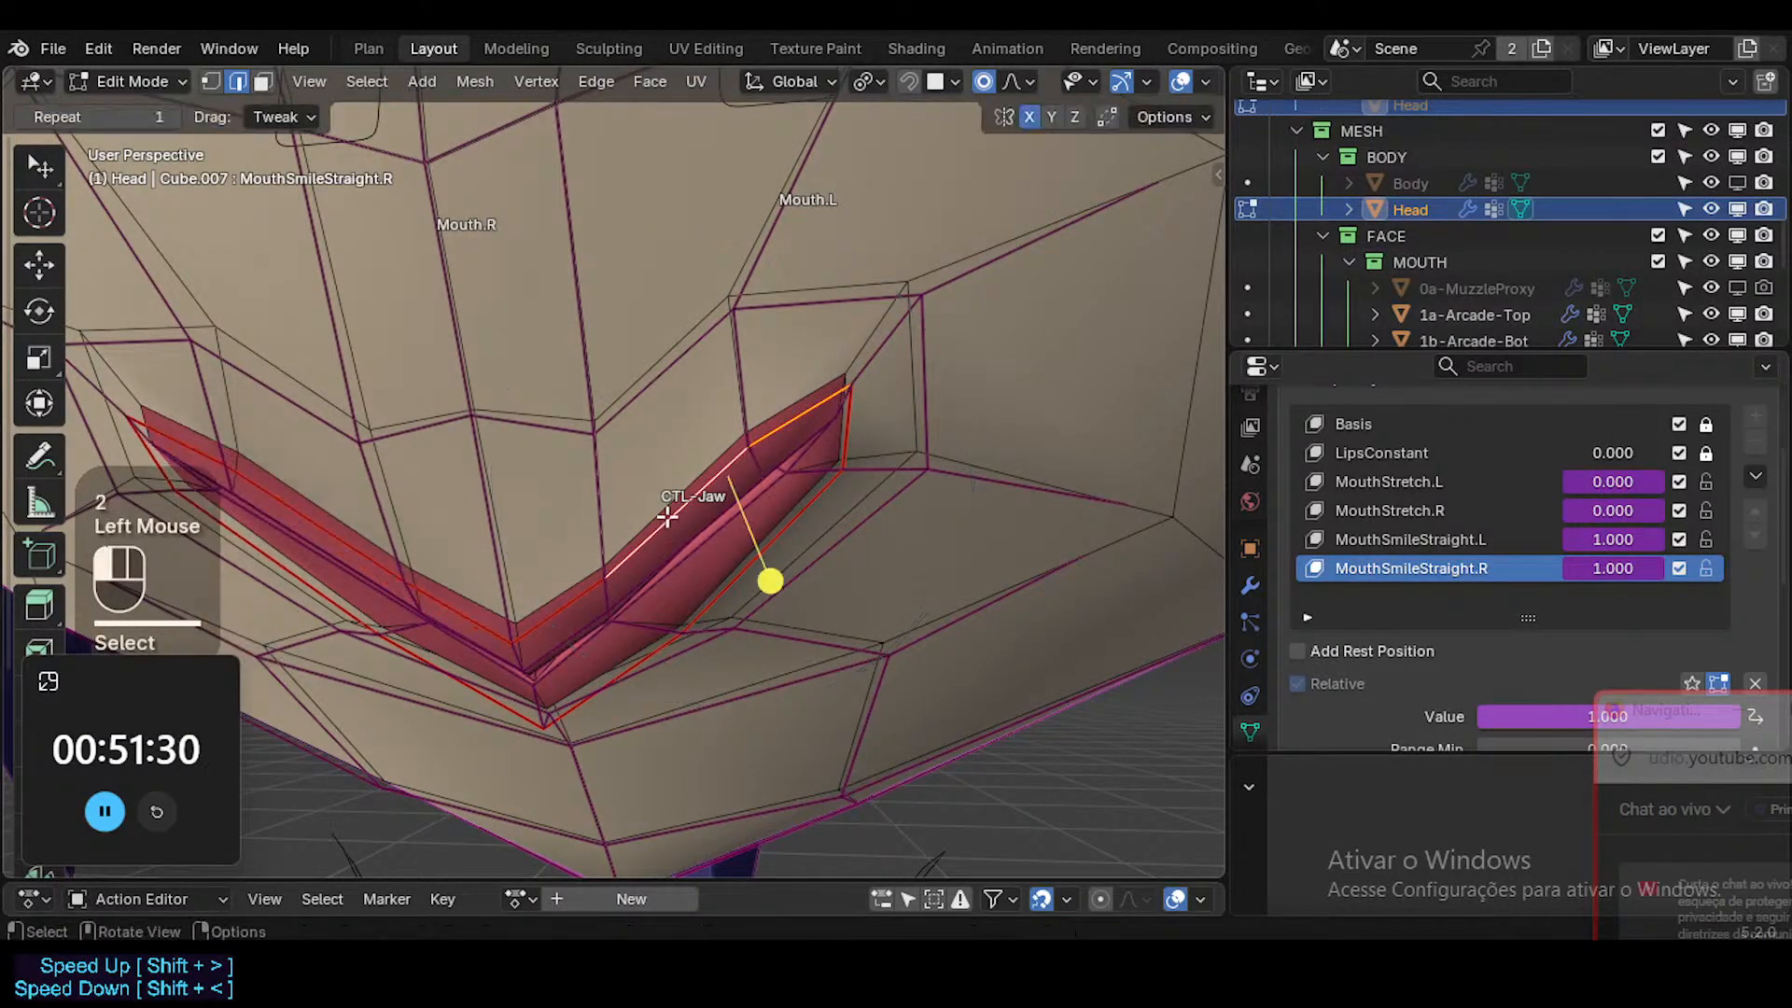
pyautogui.moveTo(772, 579); pyautogui.dragTo(660, 557, button='middle')
pyautogui.press('g')
pyautogui.press('Escape')
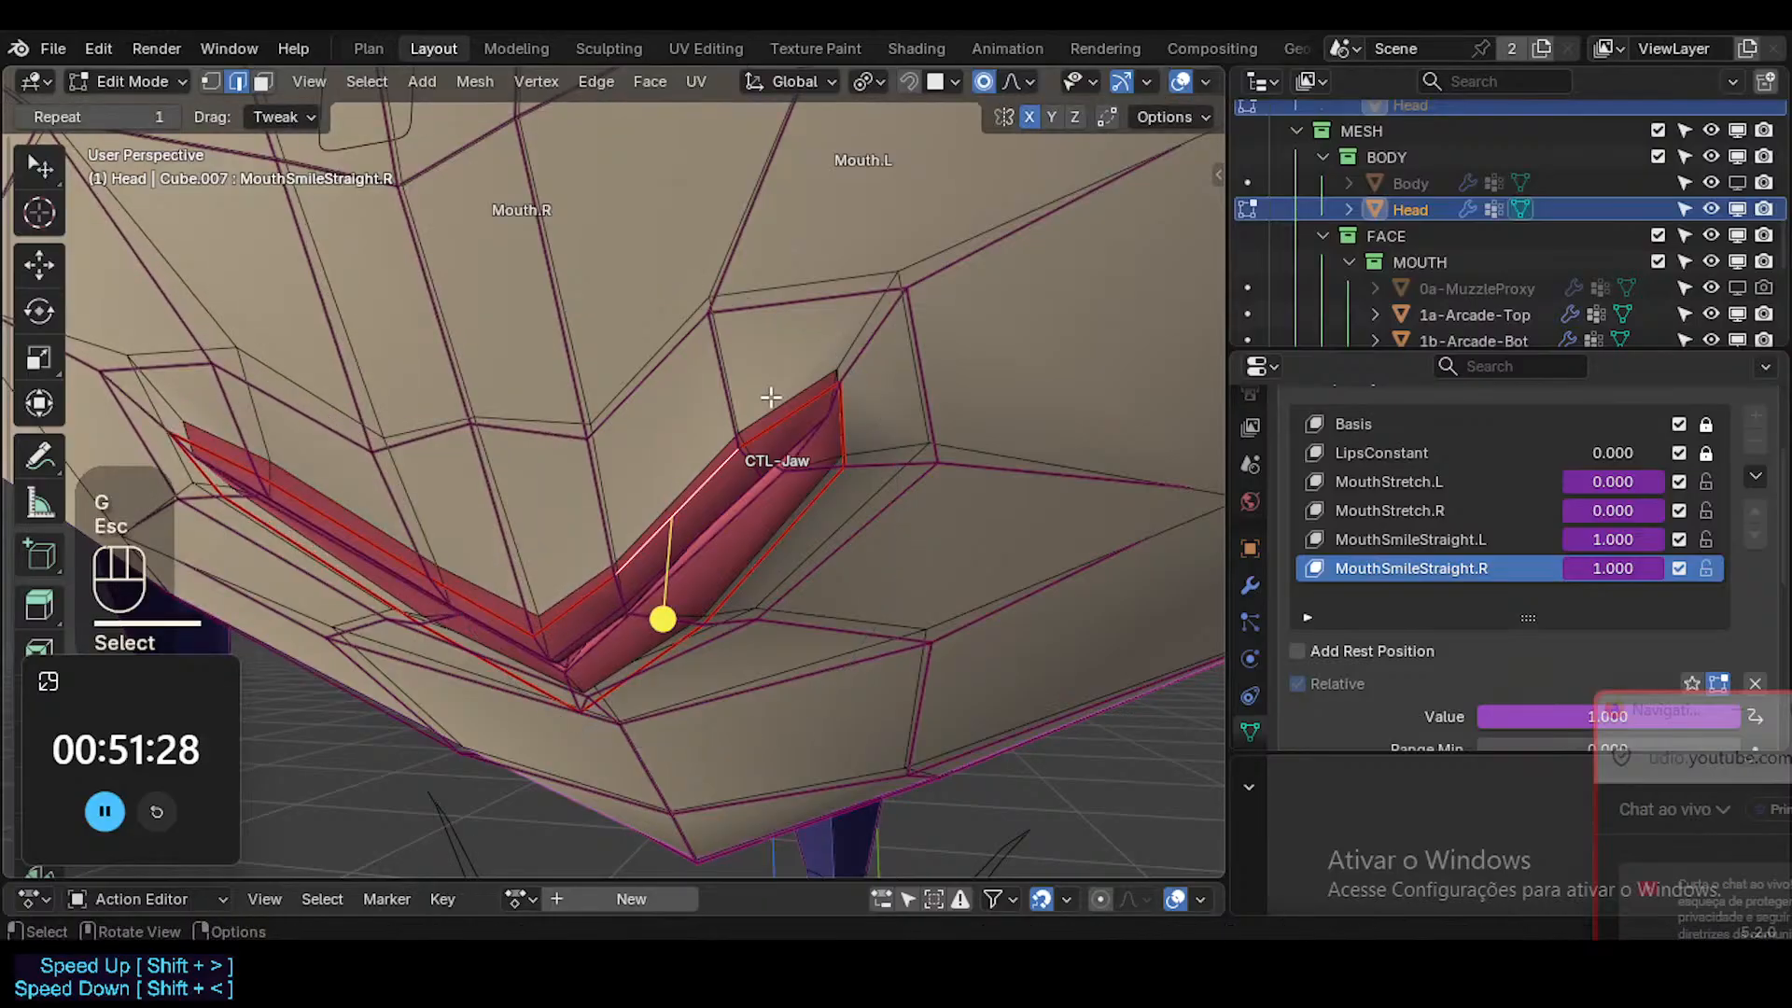
pyautogui.press('g')
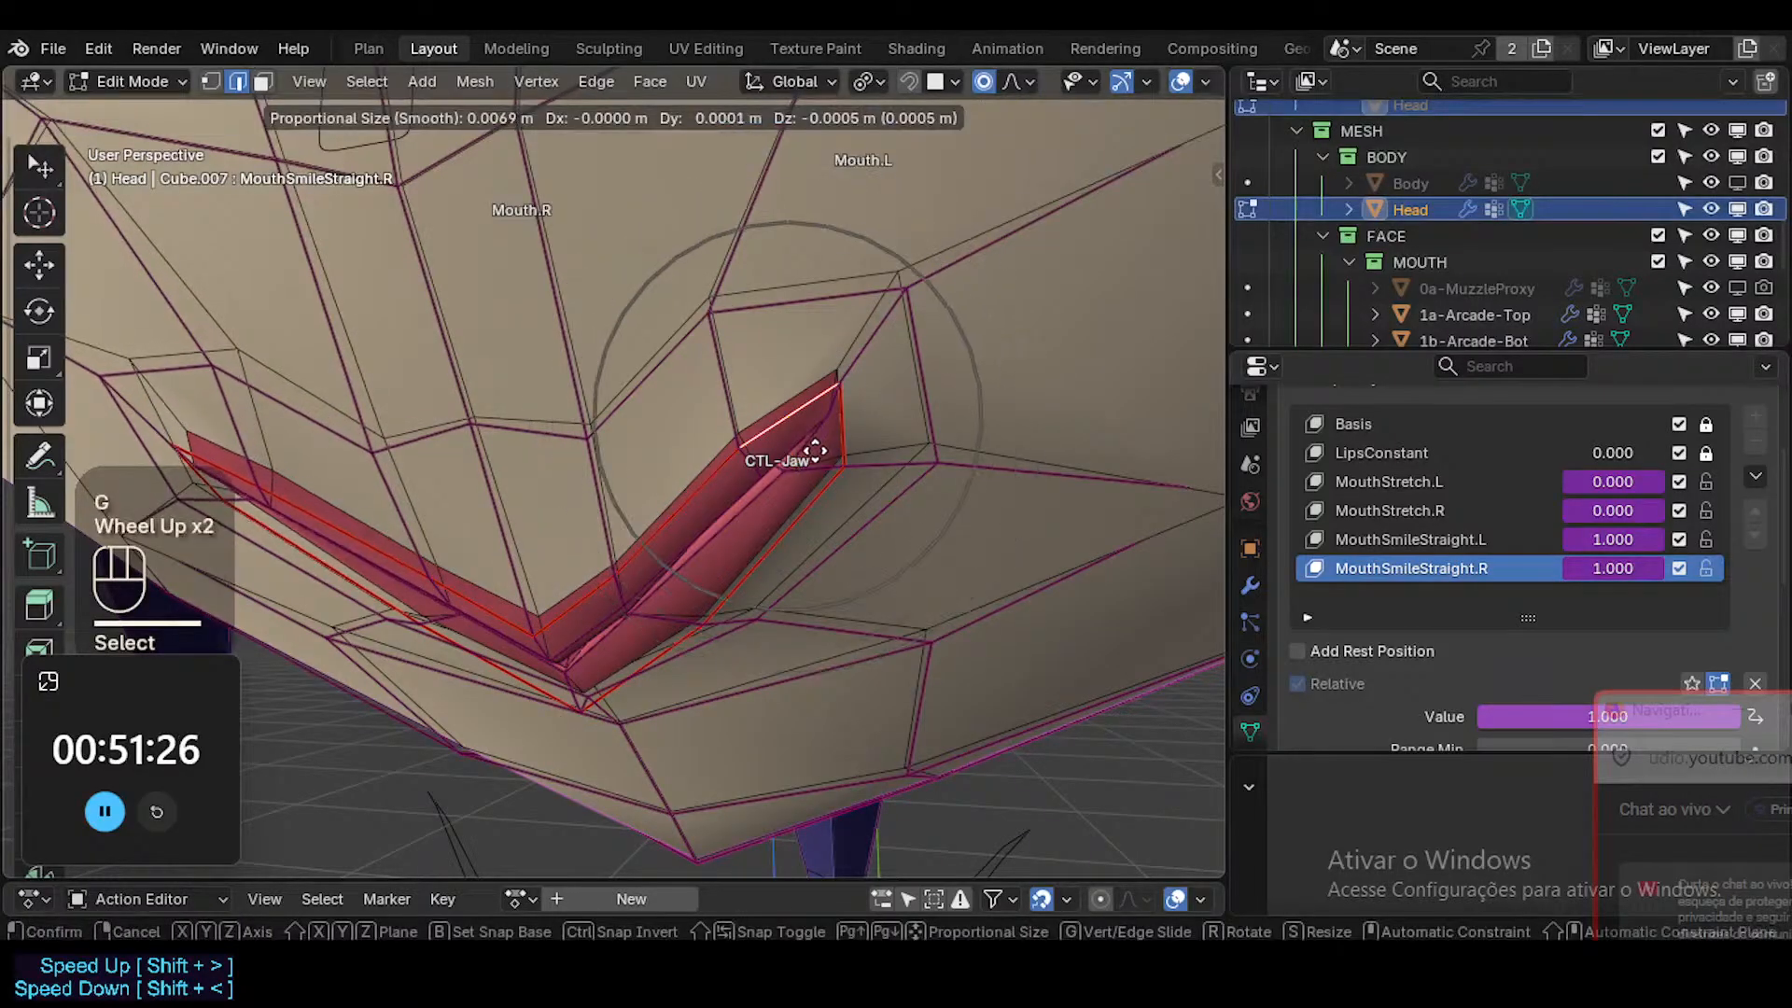
pyautogui.scroll(1, 815, 451)
pyautogui.press('Escape')
# Edge-slide the upper-lip edges on the Mouth.L side slightly down in the MouthSmileStraight.L shape key.
pyautogui.click(1444, 539)
pyautogui.hotkey('alt', 'a')
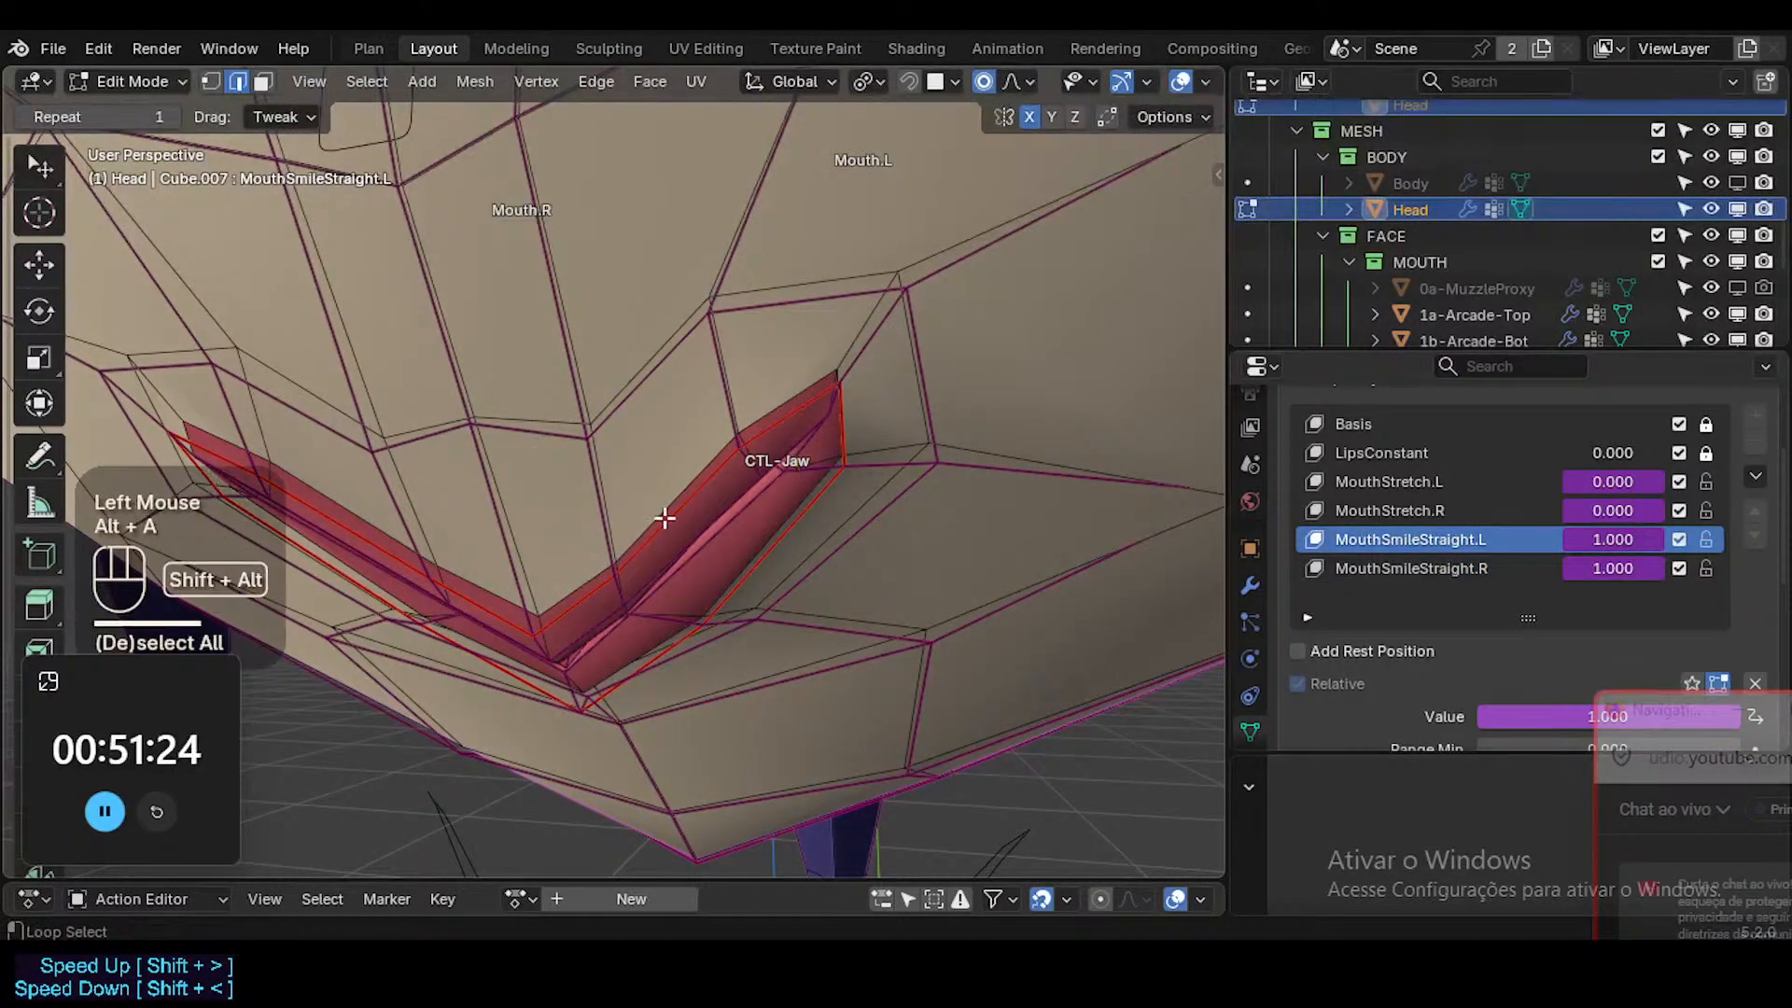
pyautogui.keyDown('alt'); pyautogui.keyDown('shift'); pyautogui.click(615, 577); pyautogui.keyUp('shift'); pyautogui.keyUp('alt')
pyautogui.keyDown('shift'); pyautogui.click(590, 597); pyautogui.keyUp('shift')
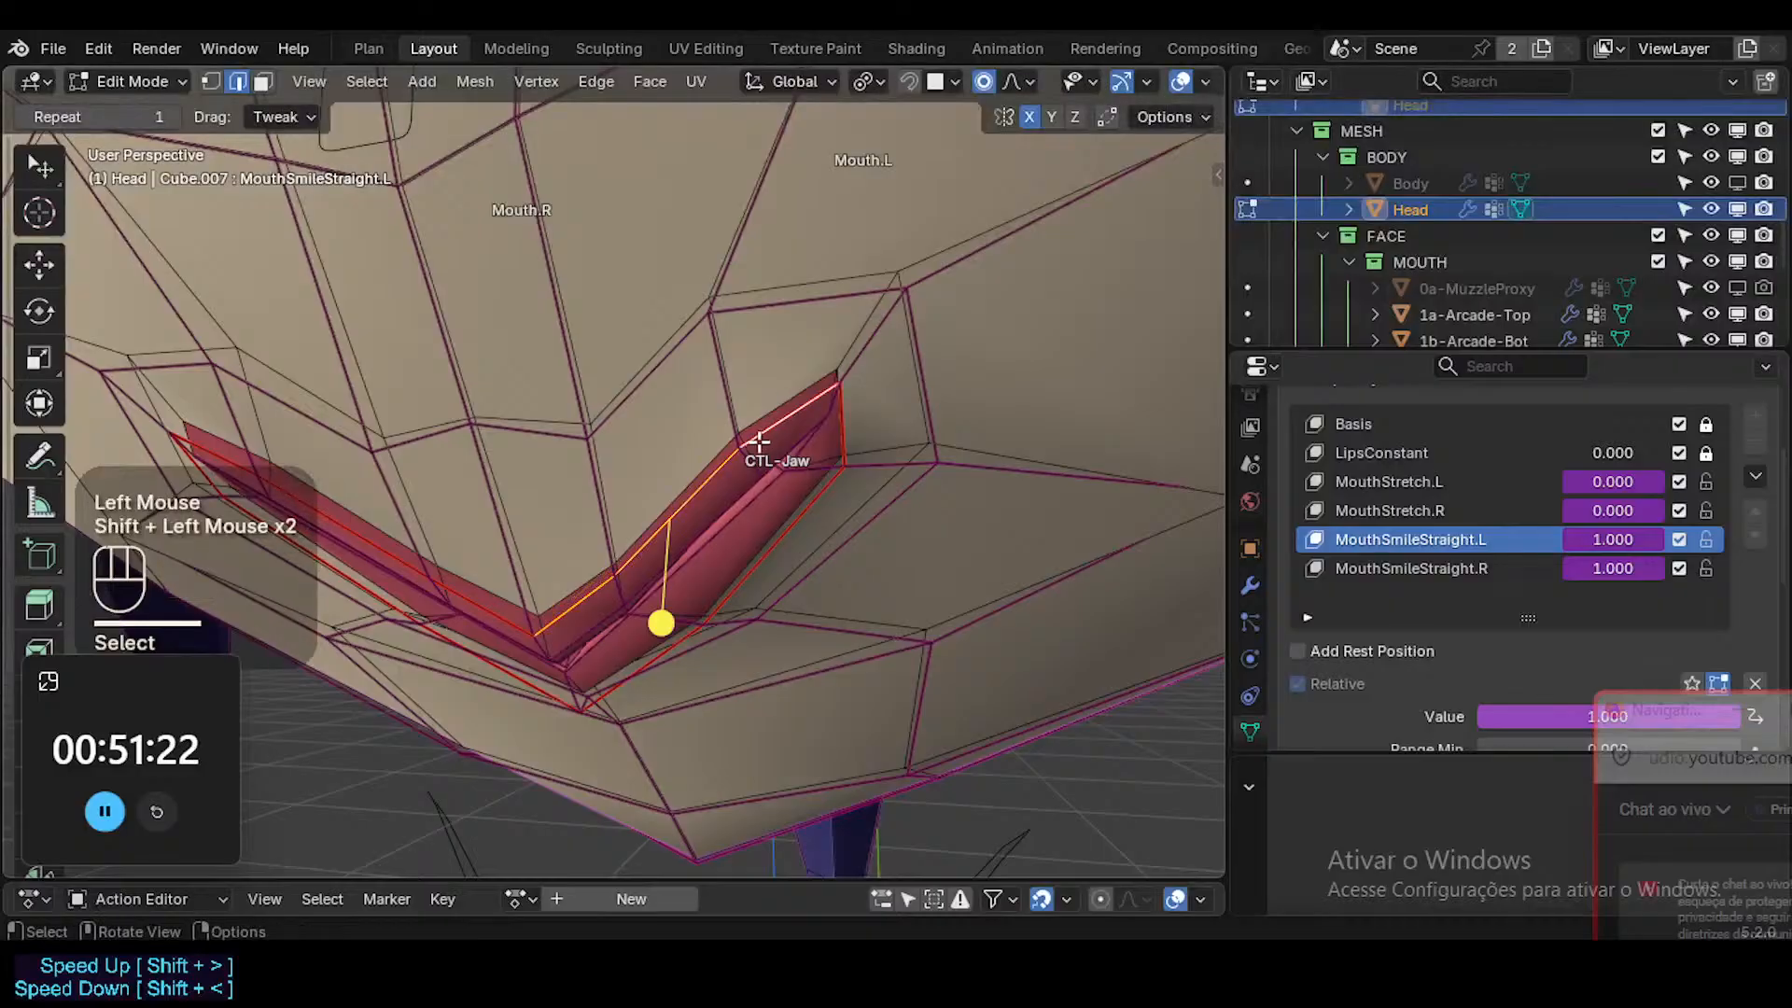
pyautogui.press('g')
pyautogui.press('g')
pyautogui.click(732, 512)
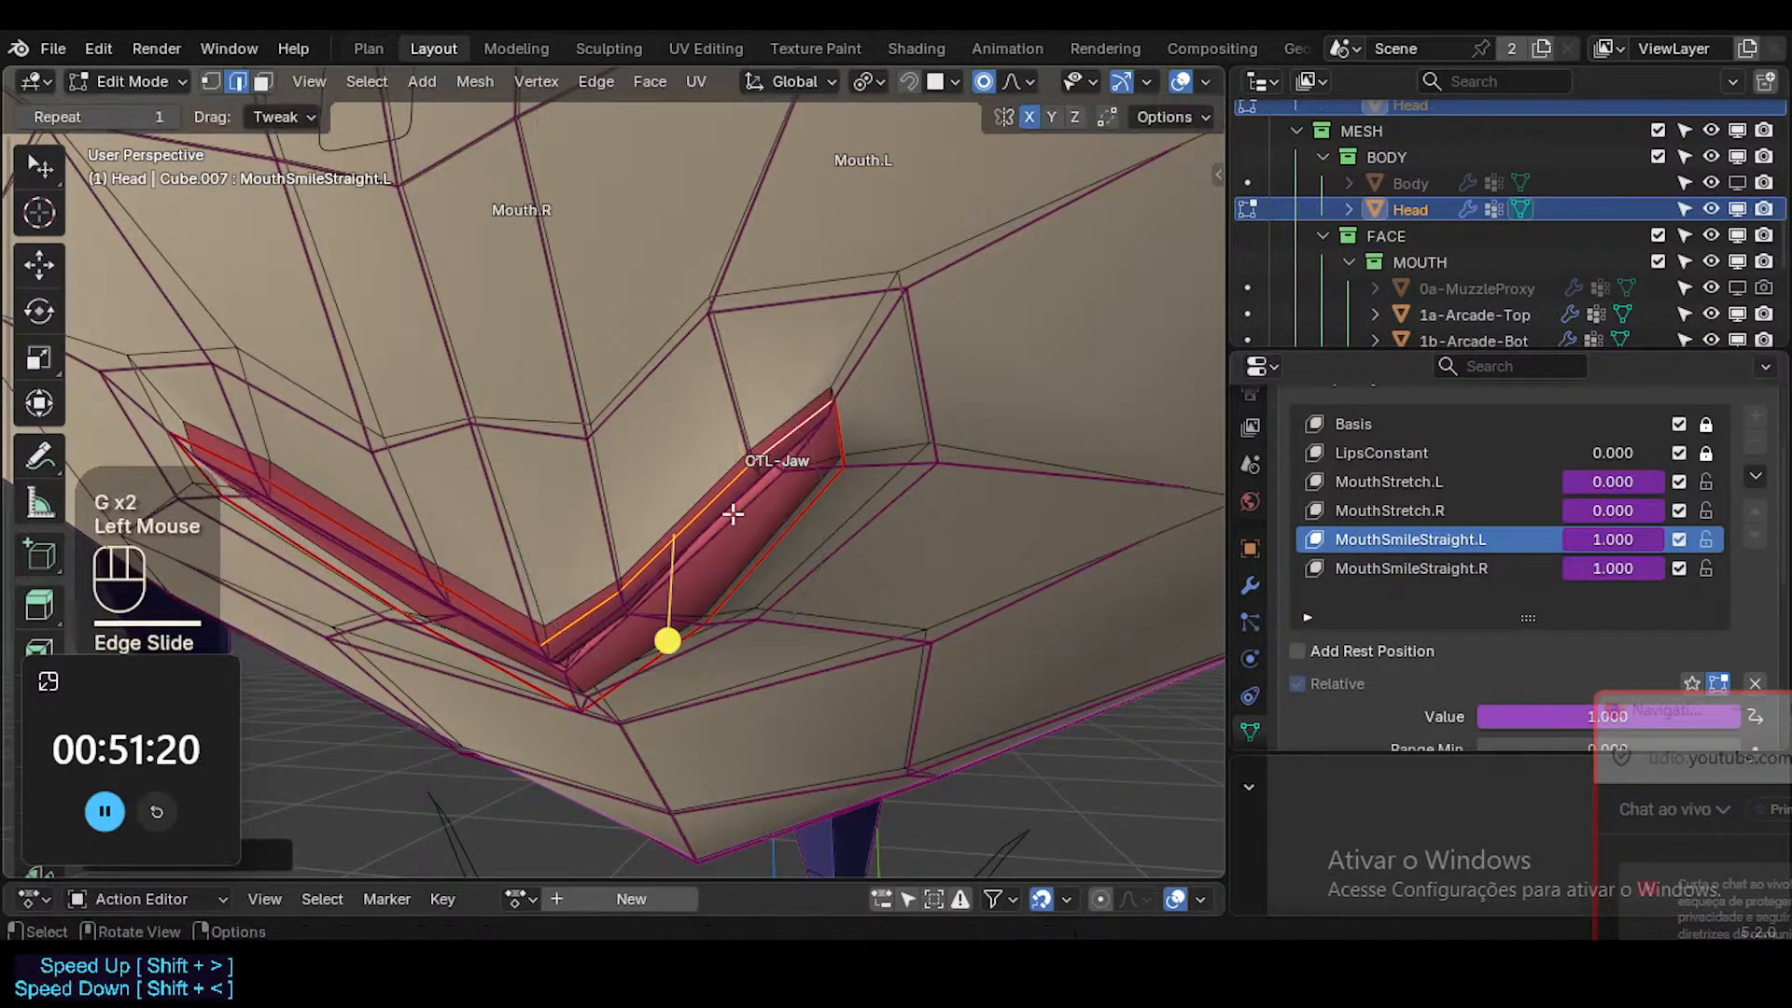
pyautogui.moveTo(732, 512); pyautogui.dragTo(564, 524, button='middle')
pyautogui.press('Tab')
# Move the vertex just above the mouth corner on the Mouth.L side in MouthSmileStraight.L.
pyautogui.scroll(-3, 765, 552)
pyautogui.press('Tab')
pyautogui.press('1')
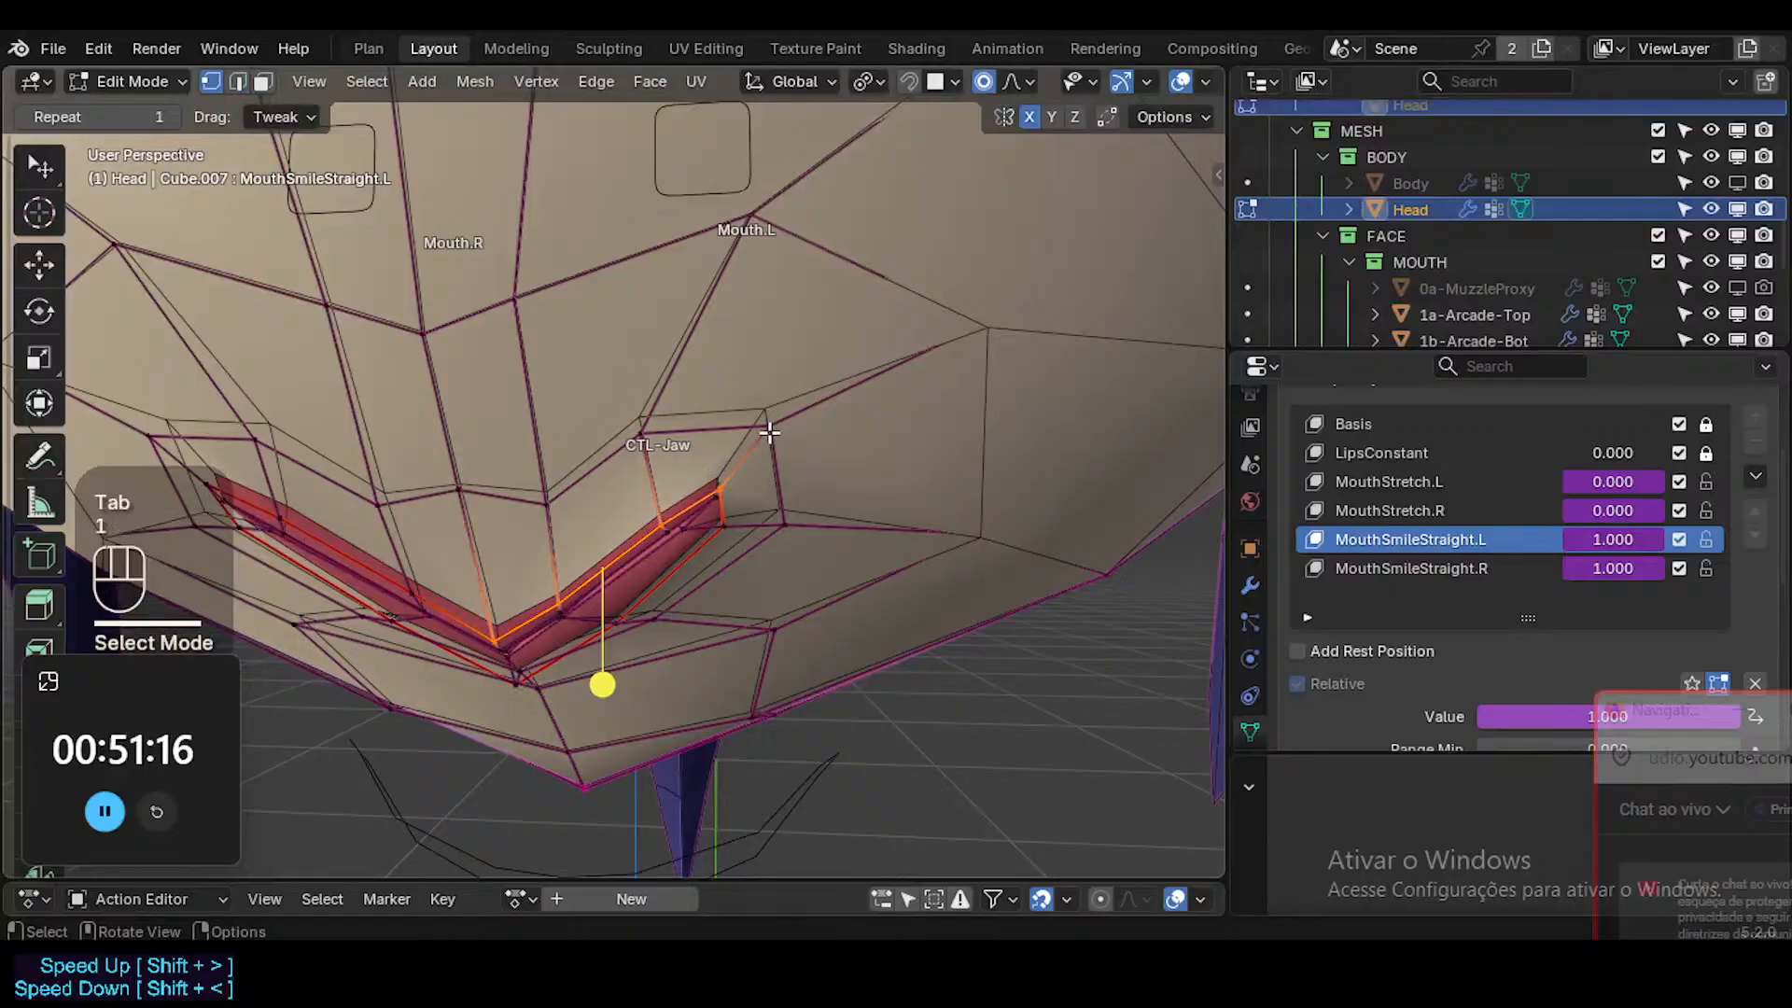
pyautogui.click(768, 429)
pyautogui.moveTo(768, 429); pyautogui.dragTo(768, 467, button='middle')
pyautogui.press('g')
pyautogui.click(751, 435)
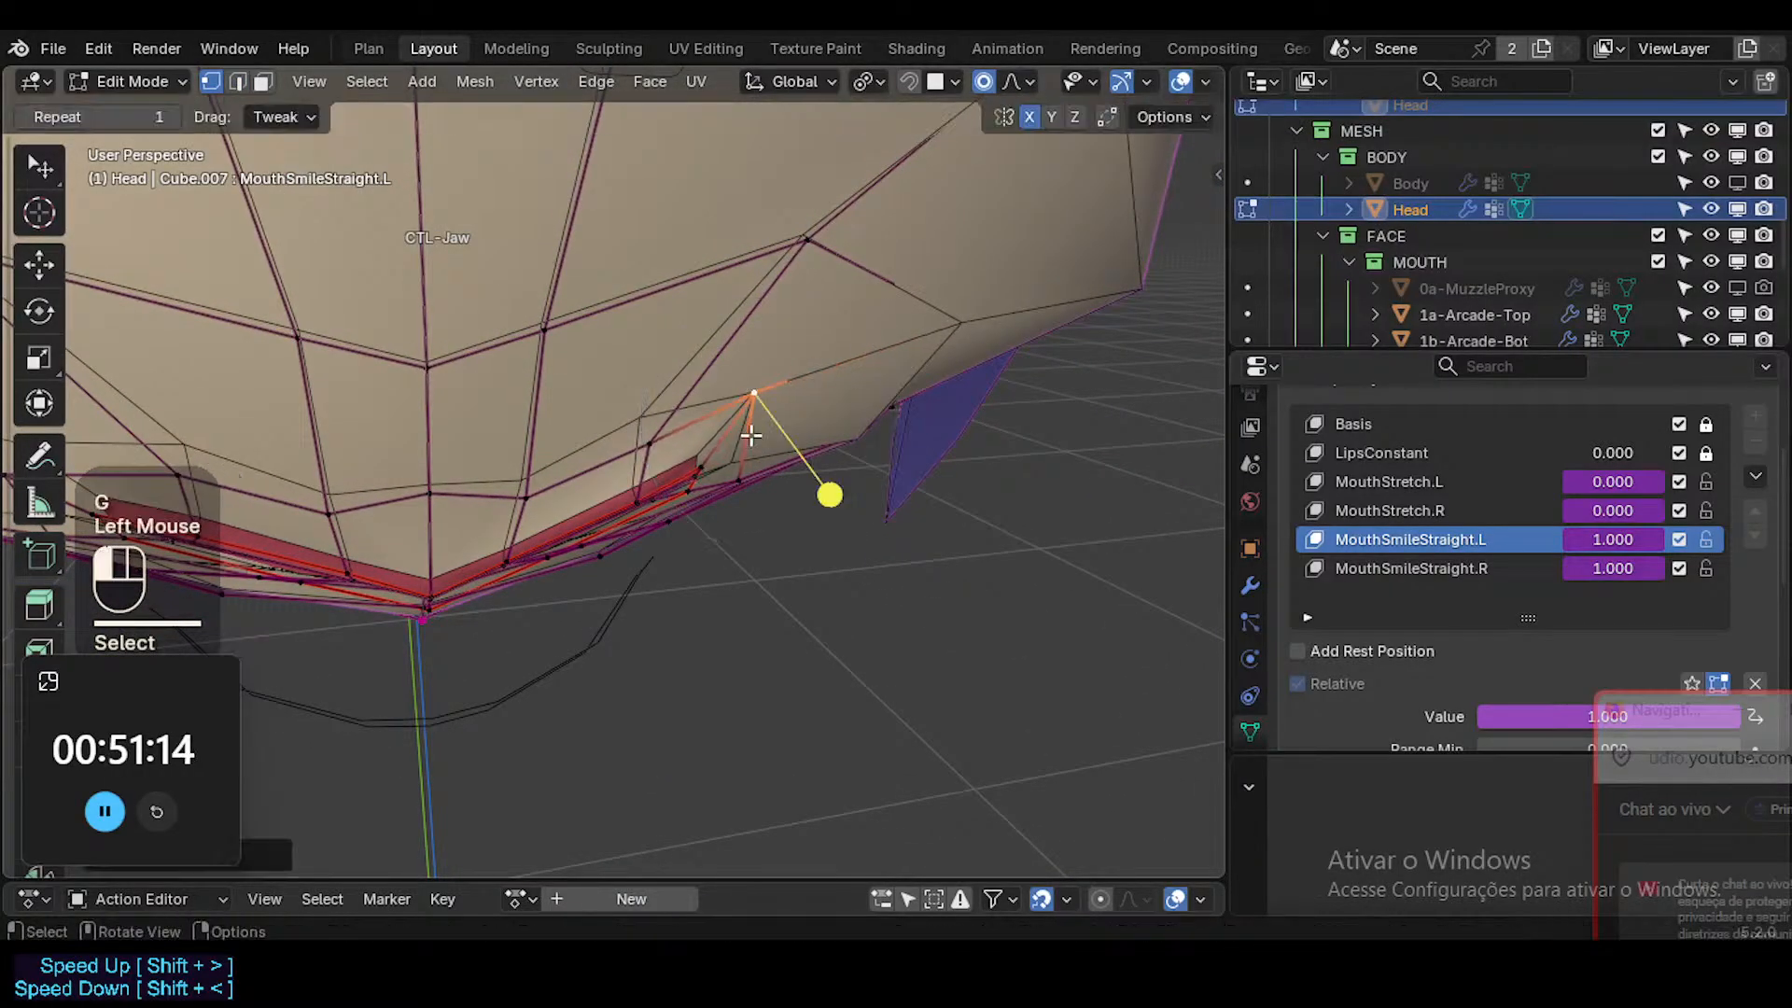
# Raise the two vertices above the upper lip on the Mouth.L side in MouthSmileStraight.L, and adjust the muzzle edge above them.
pyautogui.moveTo(633, 436); pyautogui.dragTo(628, 401)
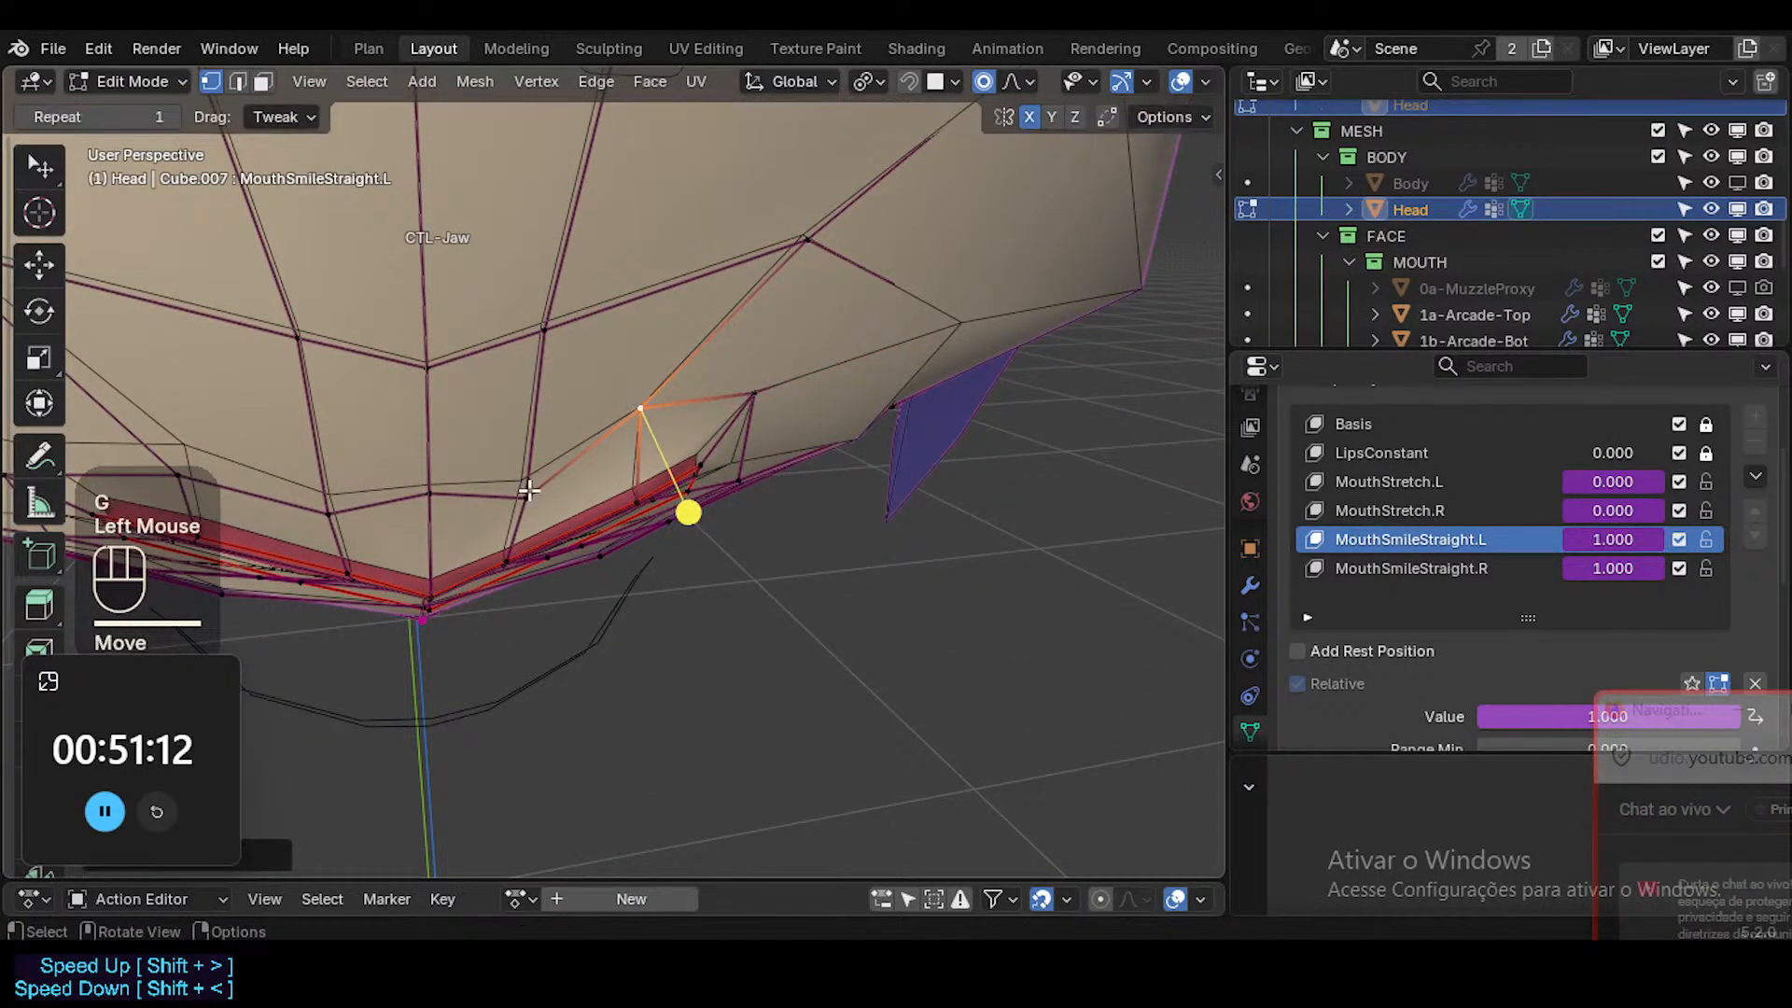
pyautogui.moveTo(528, 489); pyautogui.dragTo(530, 464)
pyautogui.press('2')
pyautogui.click(740, 278)
pyautogui.press('g')
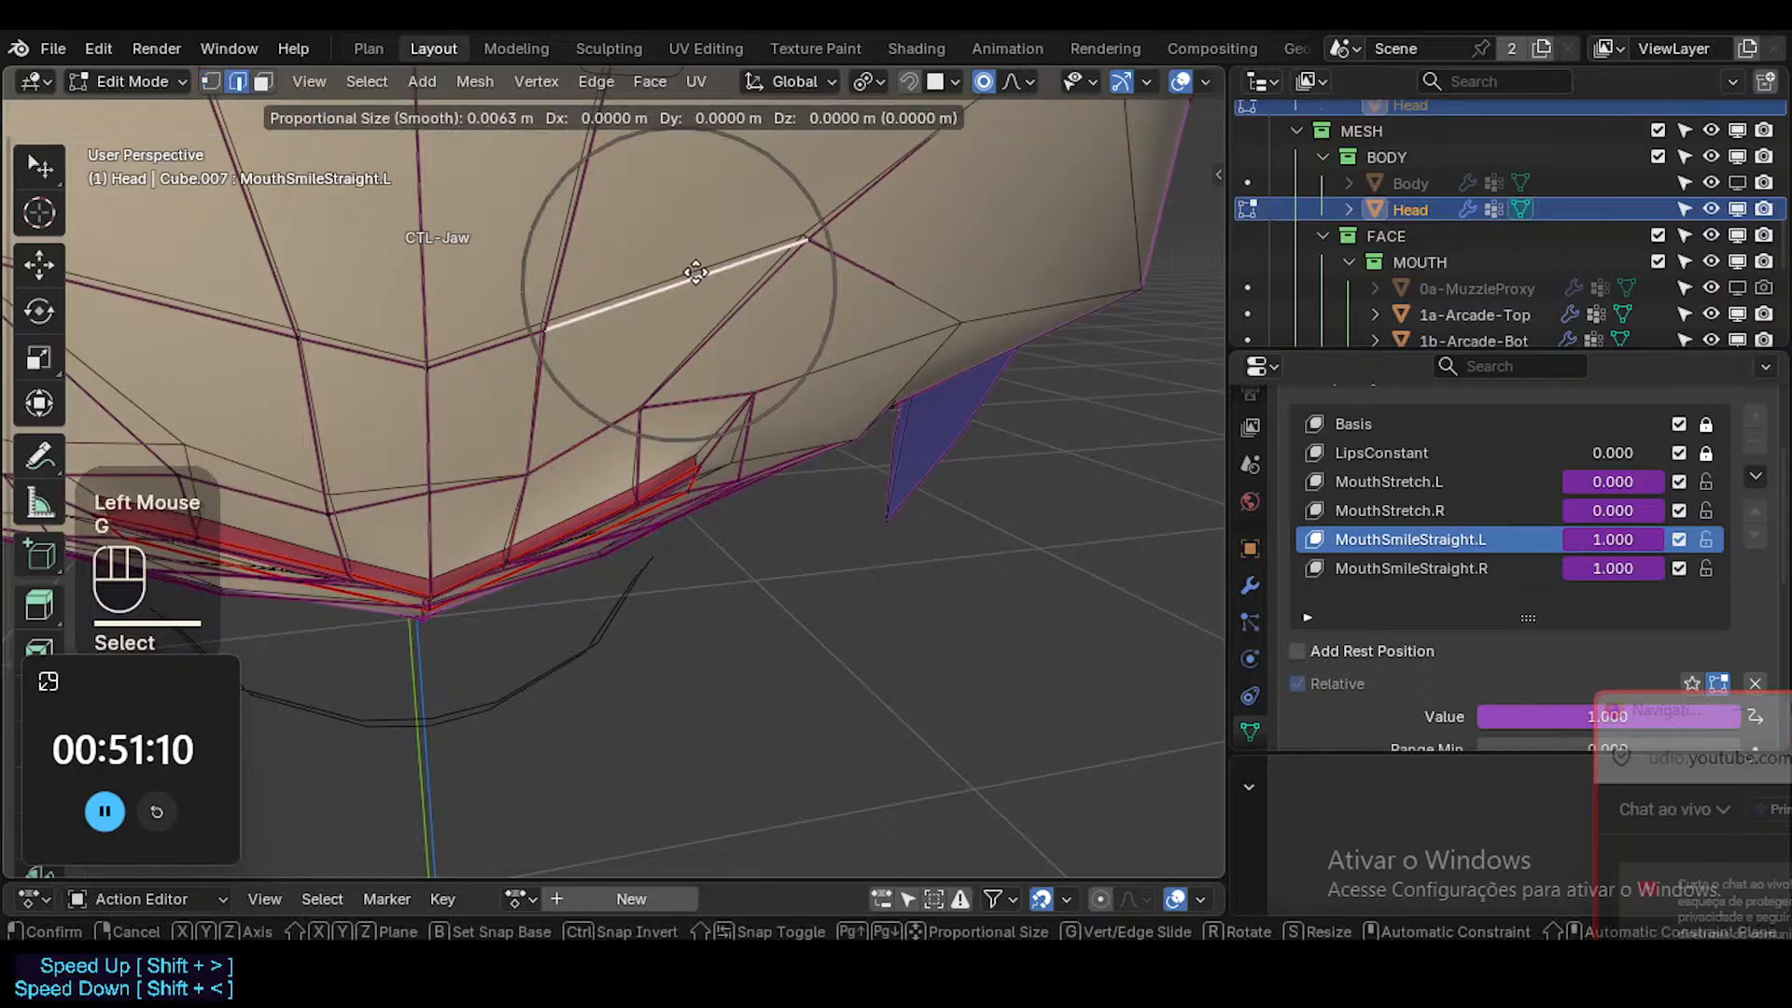
pyautogui.keyDown('shift'); pyautogui.click(766, 267); pyautogui.keyUp('shift')
# Move the vertex beside the mouth corner and the jaw vertex farther out on the Mouth.L side with proportional editing.
pyautogui.moveTo(898, 458); pyautogui.dragTo(659, 374, button='middle')
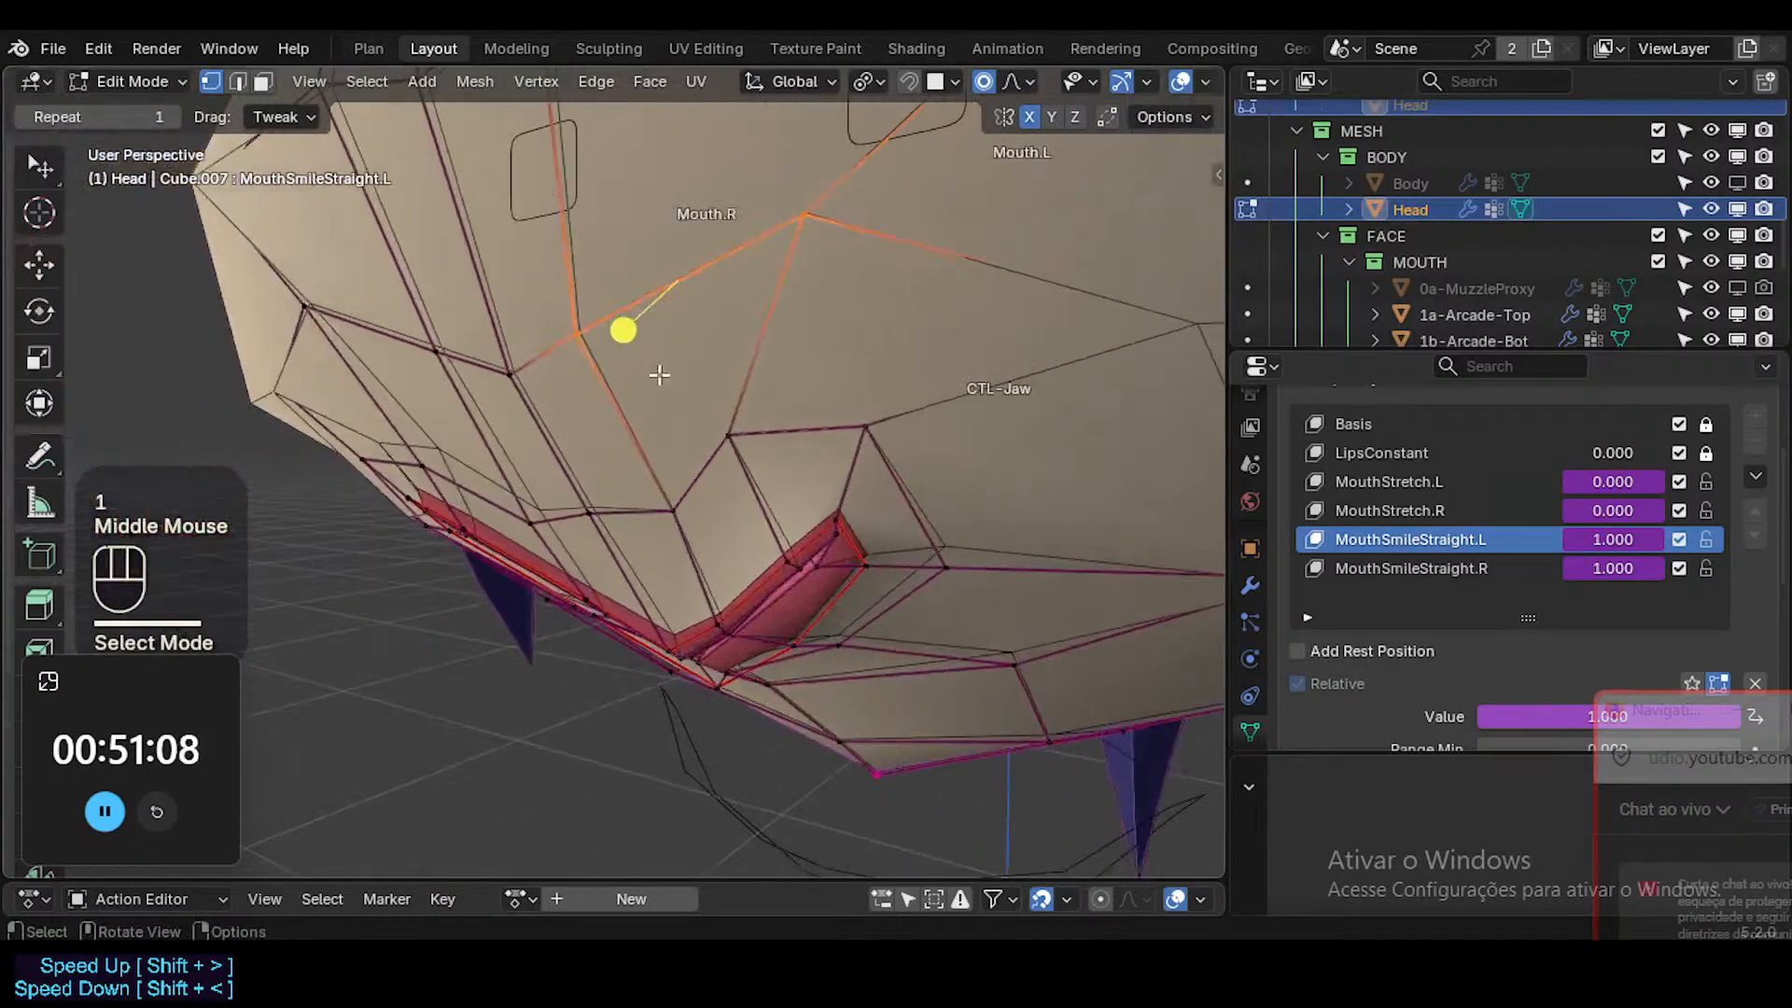
pyautogui.keyDown('shift'); pyautogui.moveTo(972, 533); pyautogui.dragTo(715, 668, button='middle'); pyautogui.keyUp('shift')
pyautogui.press('g')
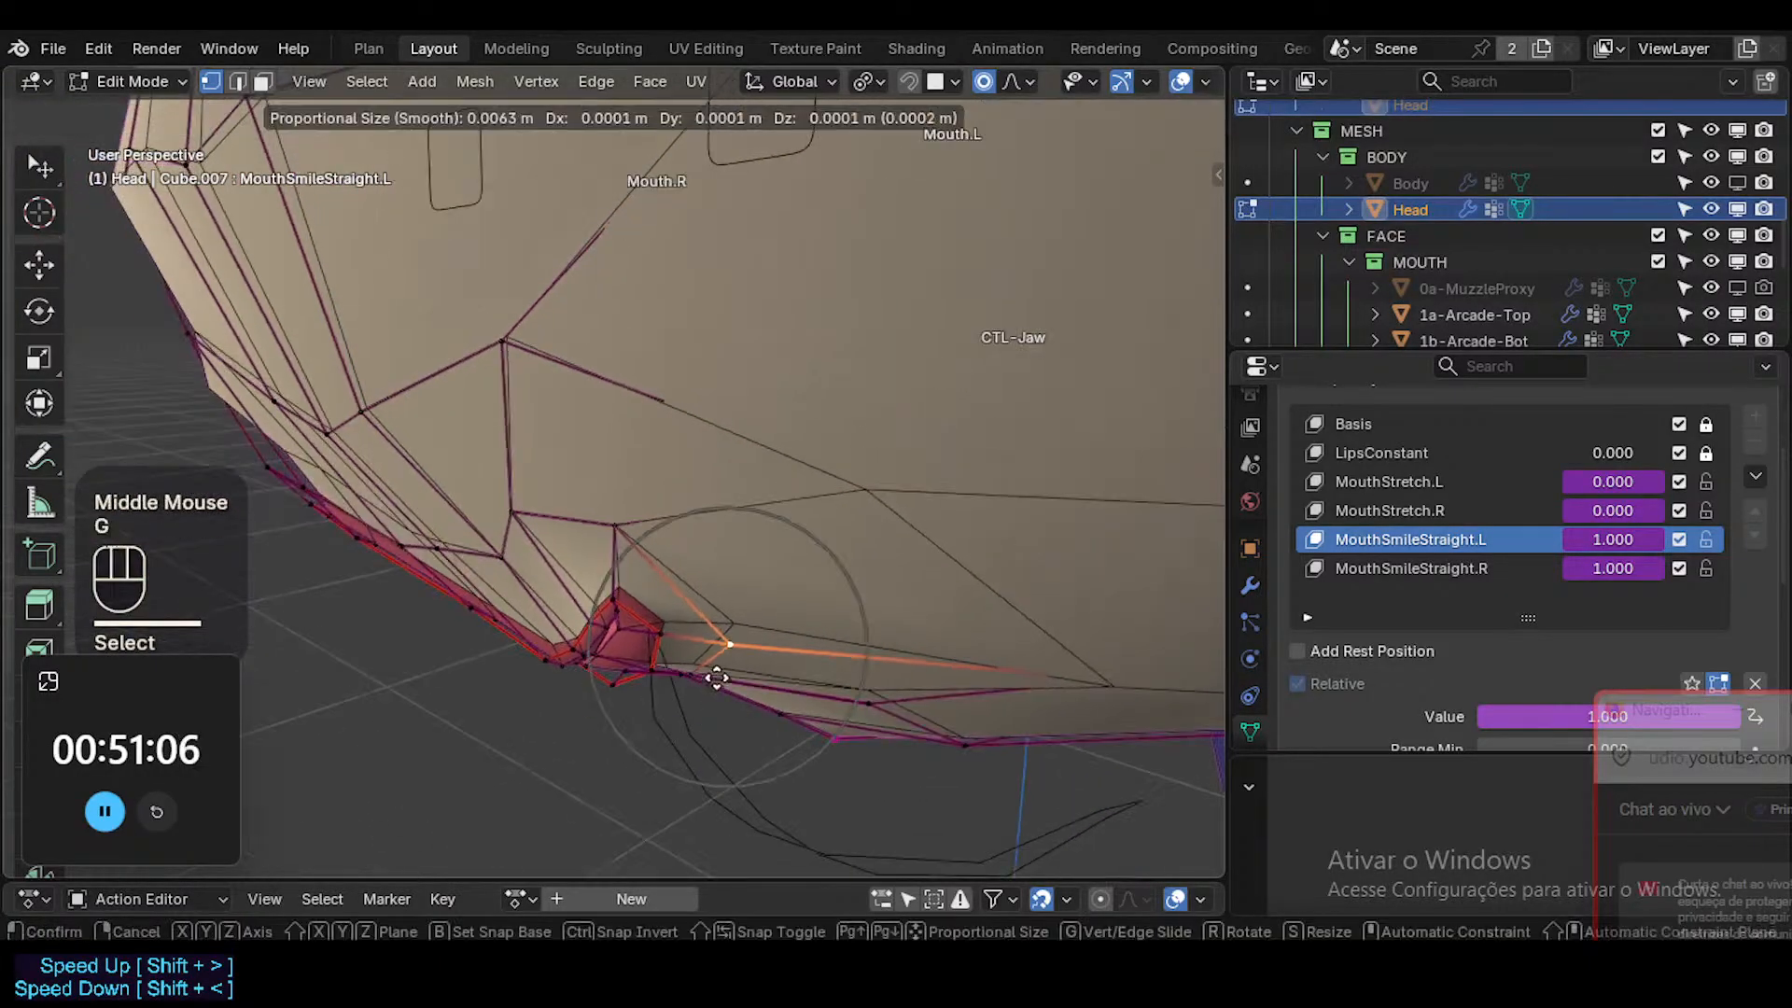
pyautogui.click(719, 667)
pyautogui.click(1070, 682)
pyautogui.press('g')
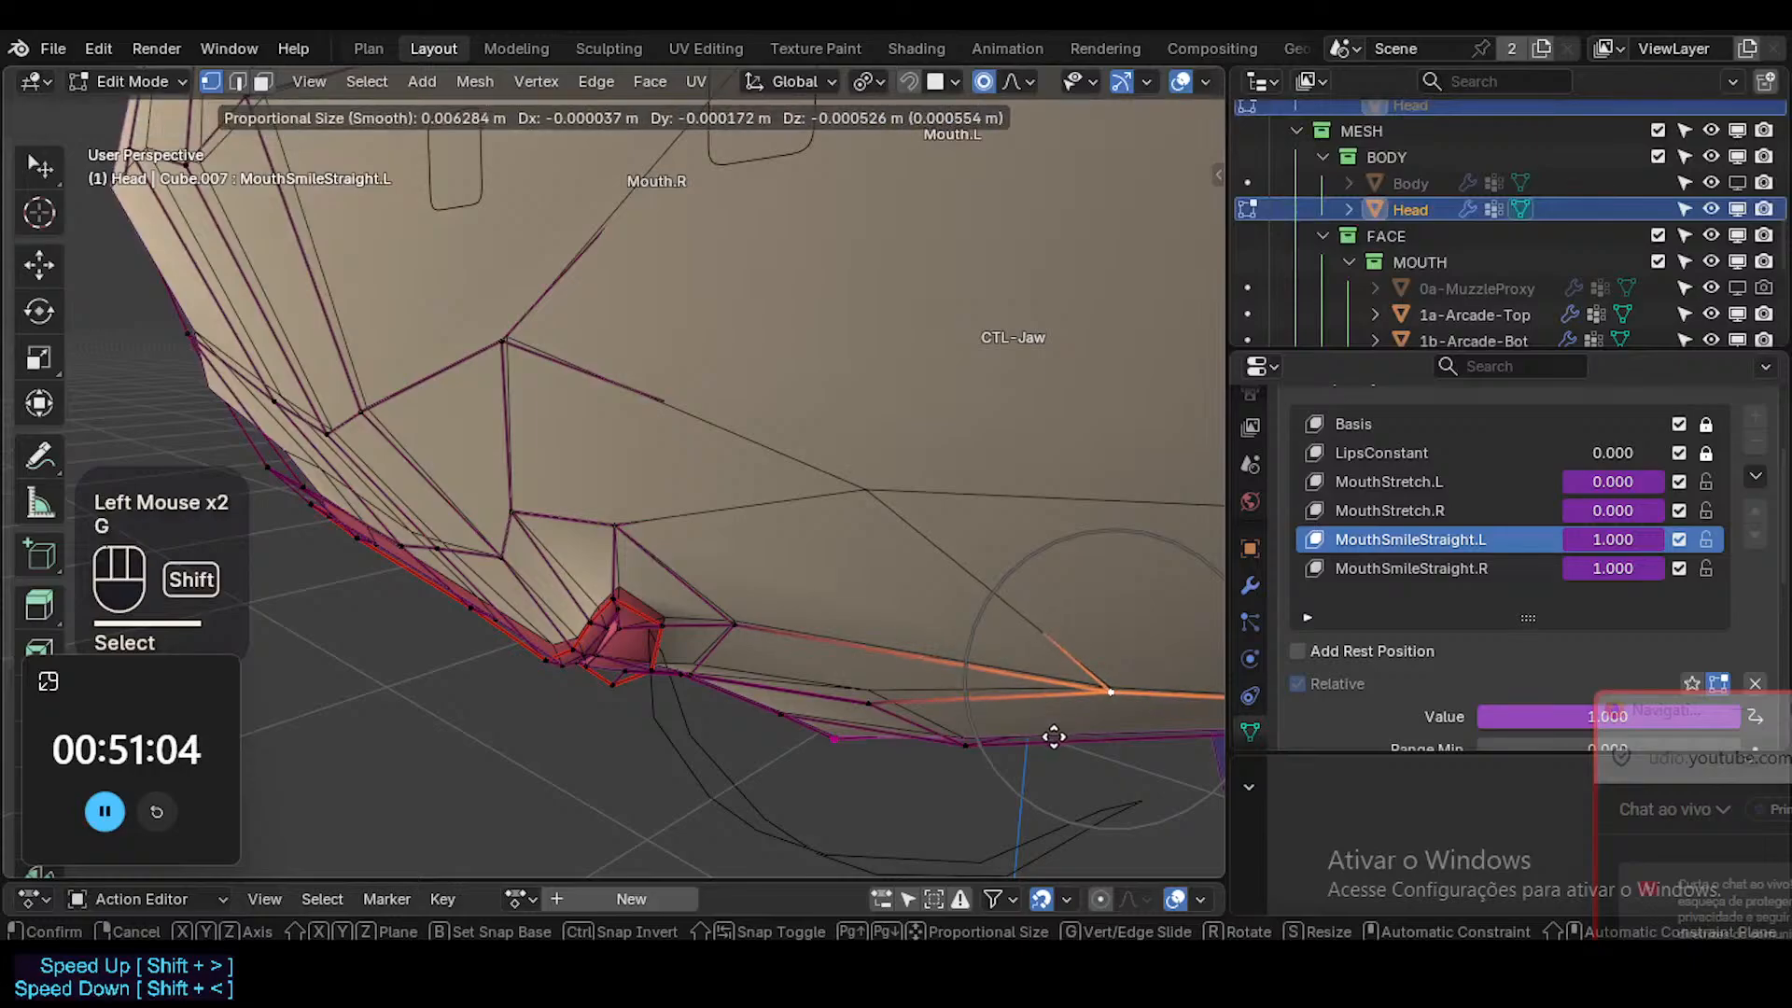
pyautogui.keyDown('shift'); pyautogui.click(896, 703); pyautogui.keyUp('shift')
# Adjust the vertex below the lower lip on the Mouth.L side in MouthSmileStraight.L.
pyautogui.click(868, 719)
pyautogui.press('3')
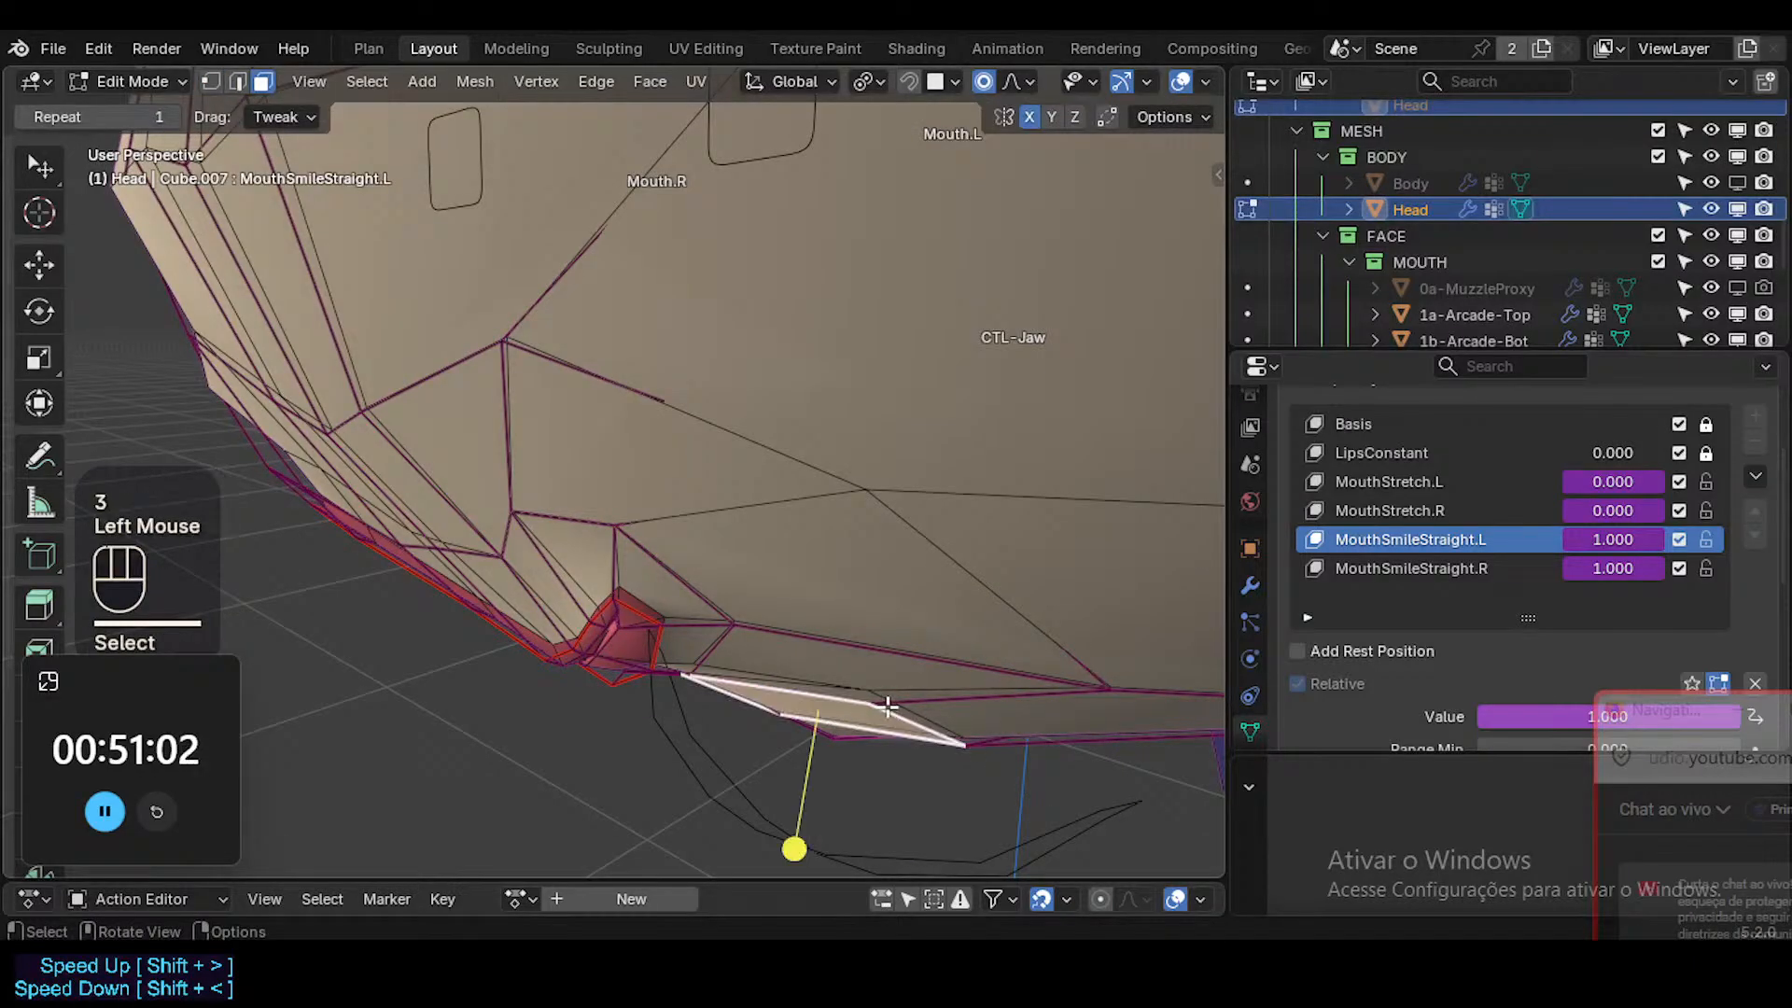
pyautogui.keyDown('shift'); pyautogui.click(903, 716); pyautogui.keyUp('shift')
pyautogui.moveTo(903, 716); pyautogui.dragTo(772, 611, button='middle')
pyautogui.press('1')
pyautogui.click(787, 621)
pyautogui.press('g')
pyautogui.keyDown('shift'); pyautogui.click(771, 560); pyautogui.keyUp('shift')
# Reposition the middle lower-lip border vertex and the lower mouth-corner vertex on the Mouth.L side.
pyautogui.click(743, 604)
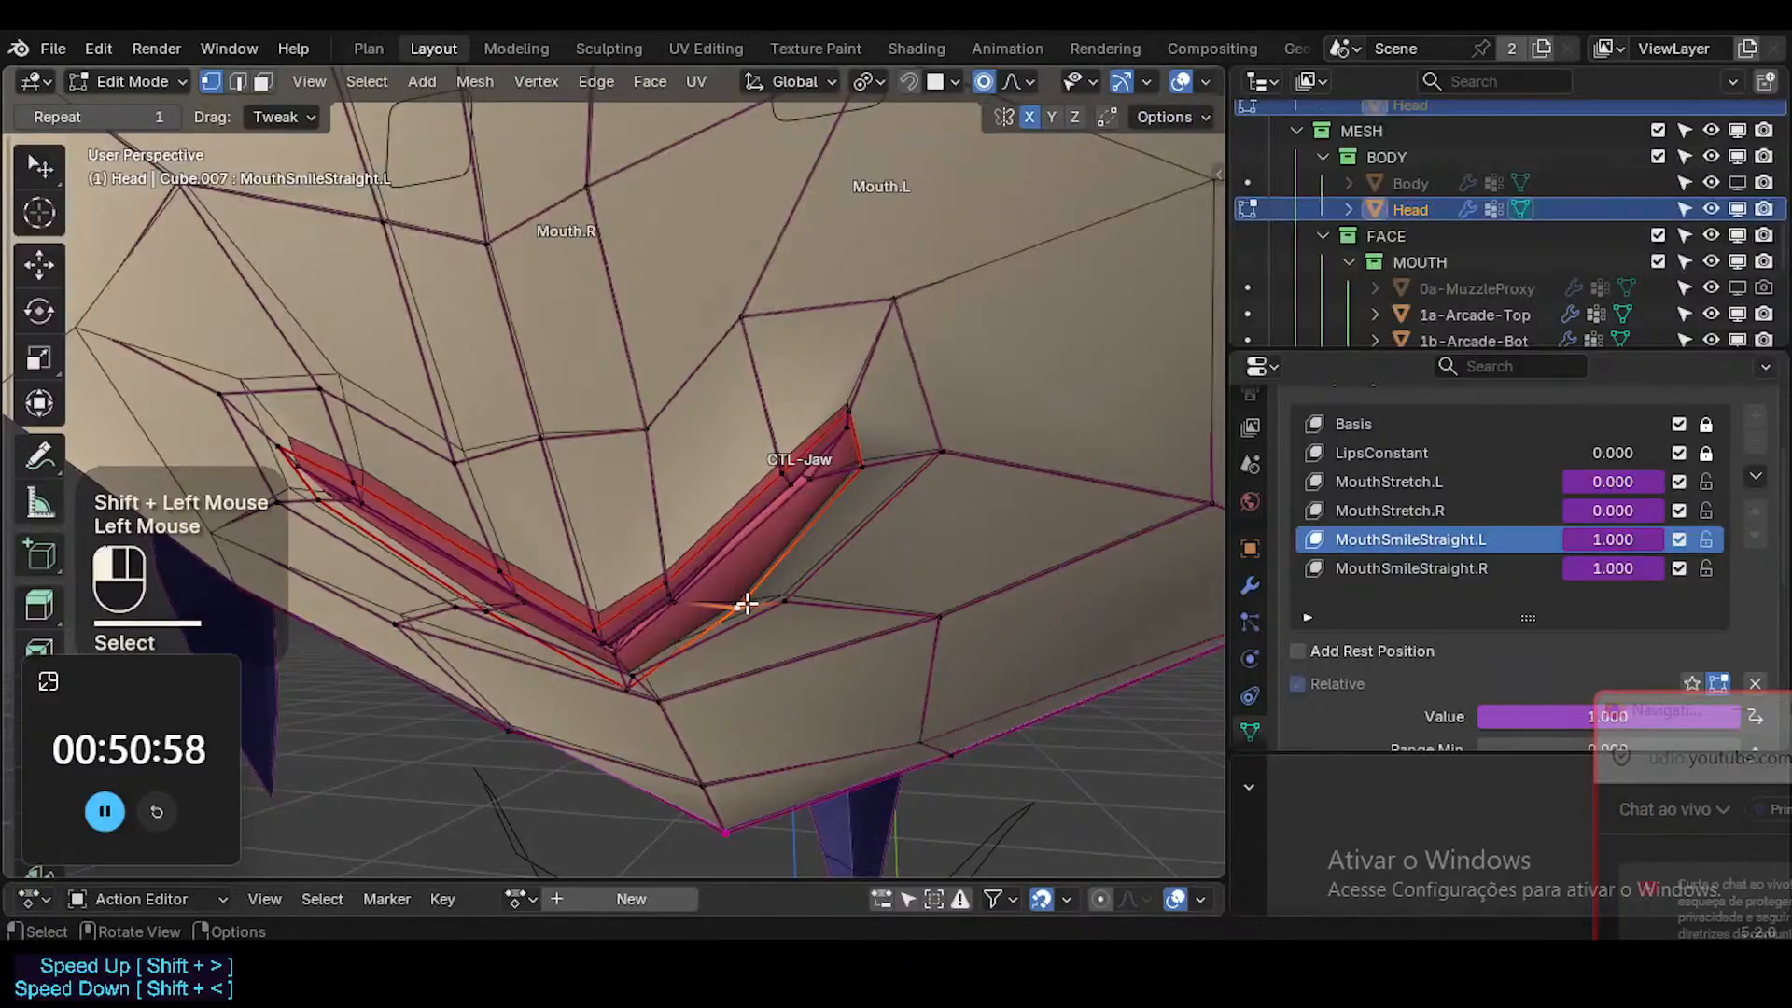
pyautogui.press('g')
pyautogui.keyDown('shift'); pyautogui.click(781, 487); pyautogui.keyUp('shift')
pyautogui.press('g')
pyautogui.keyDown('shift'); pyautogui.click(777, 512); pyautogui.keyUp('shift')
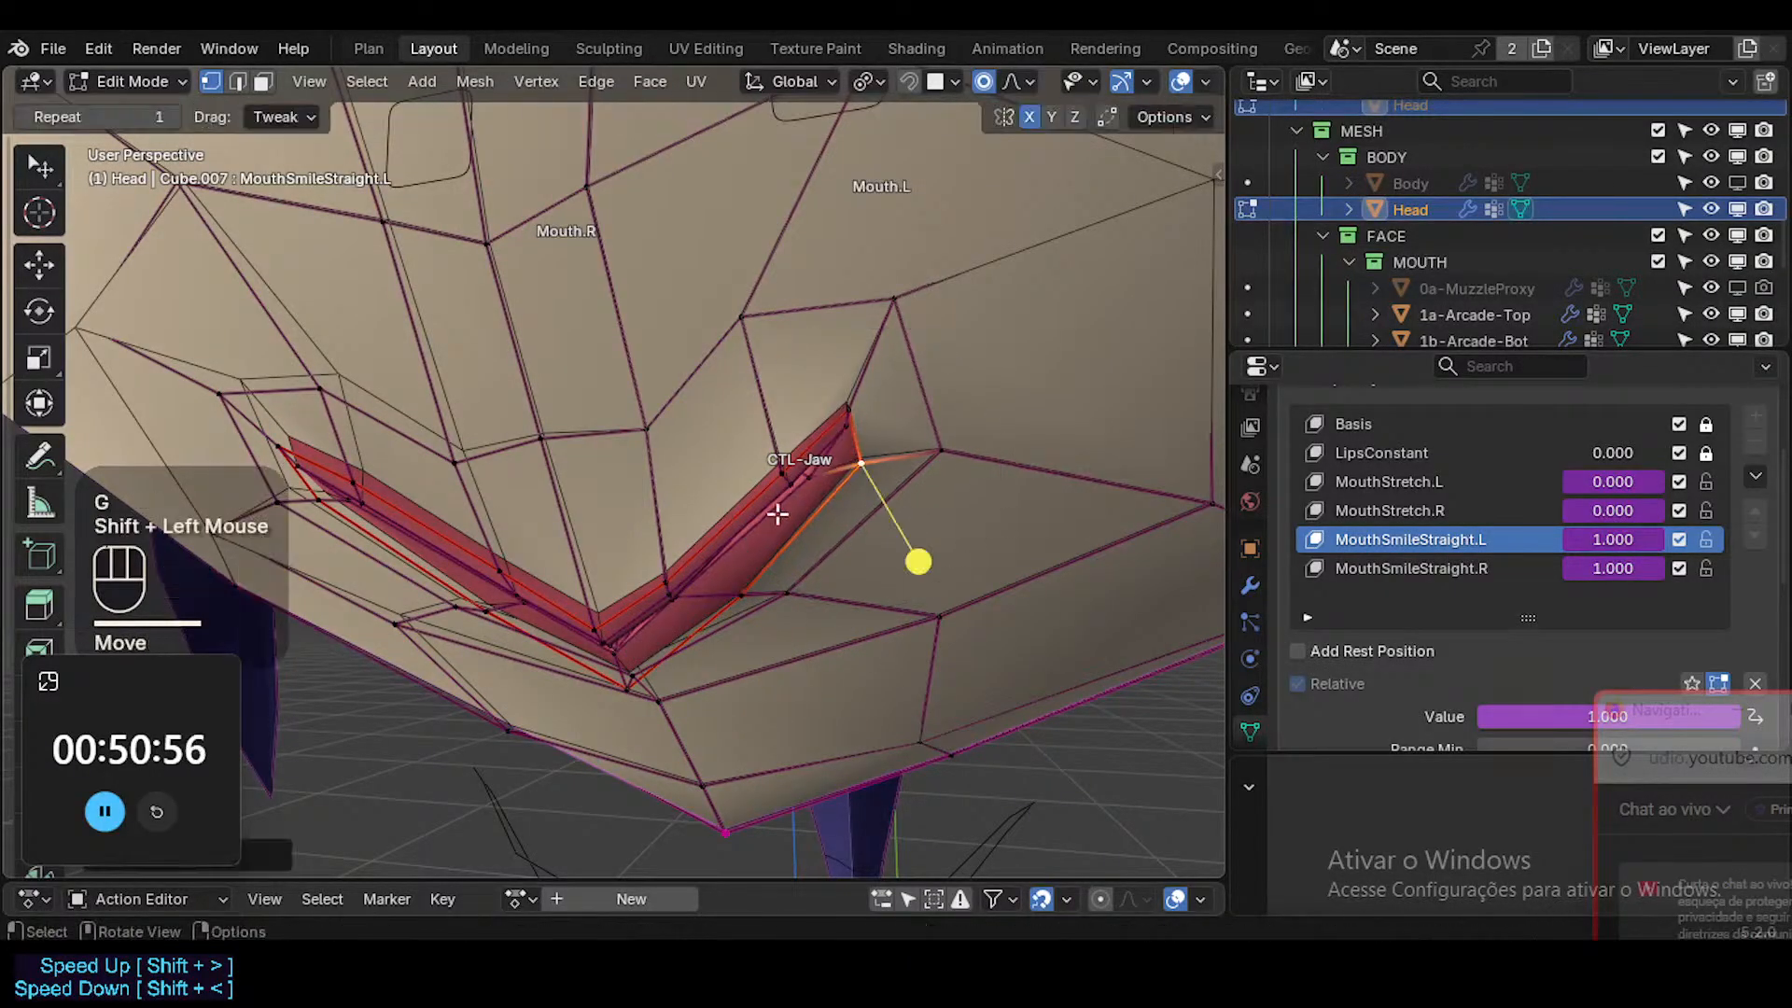
# Adjust the lower-lip border vertex at the mouth's centre while viewing the lips from the side.
pyautogui.moveTo(767, 518); pyautogui.dragTo(611, 478, button='middle')
pyautogui.moveTo(784, 672); pyautogui.dragTo(691, 743, button='middle')
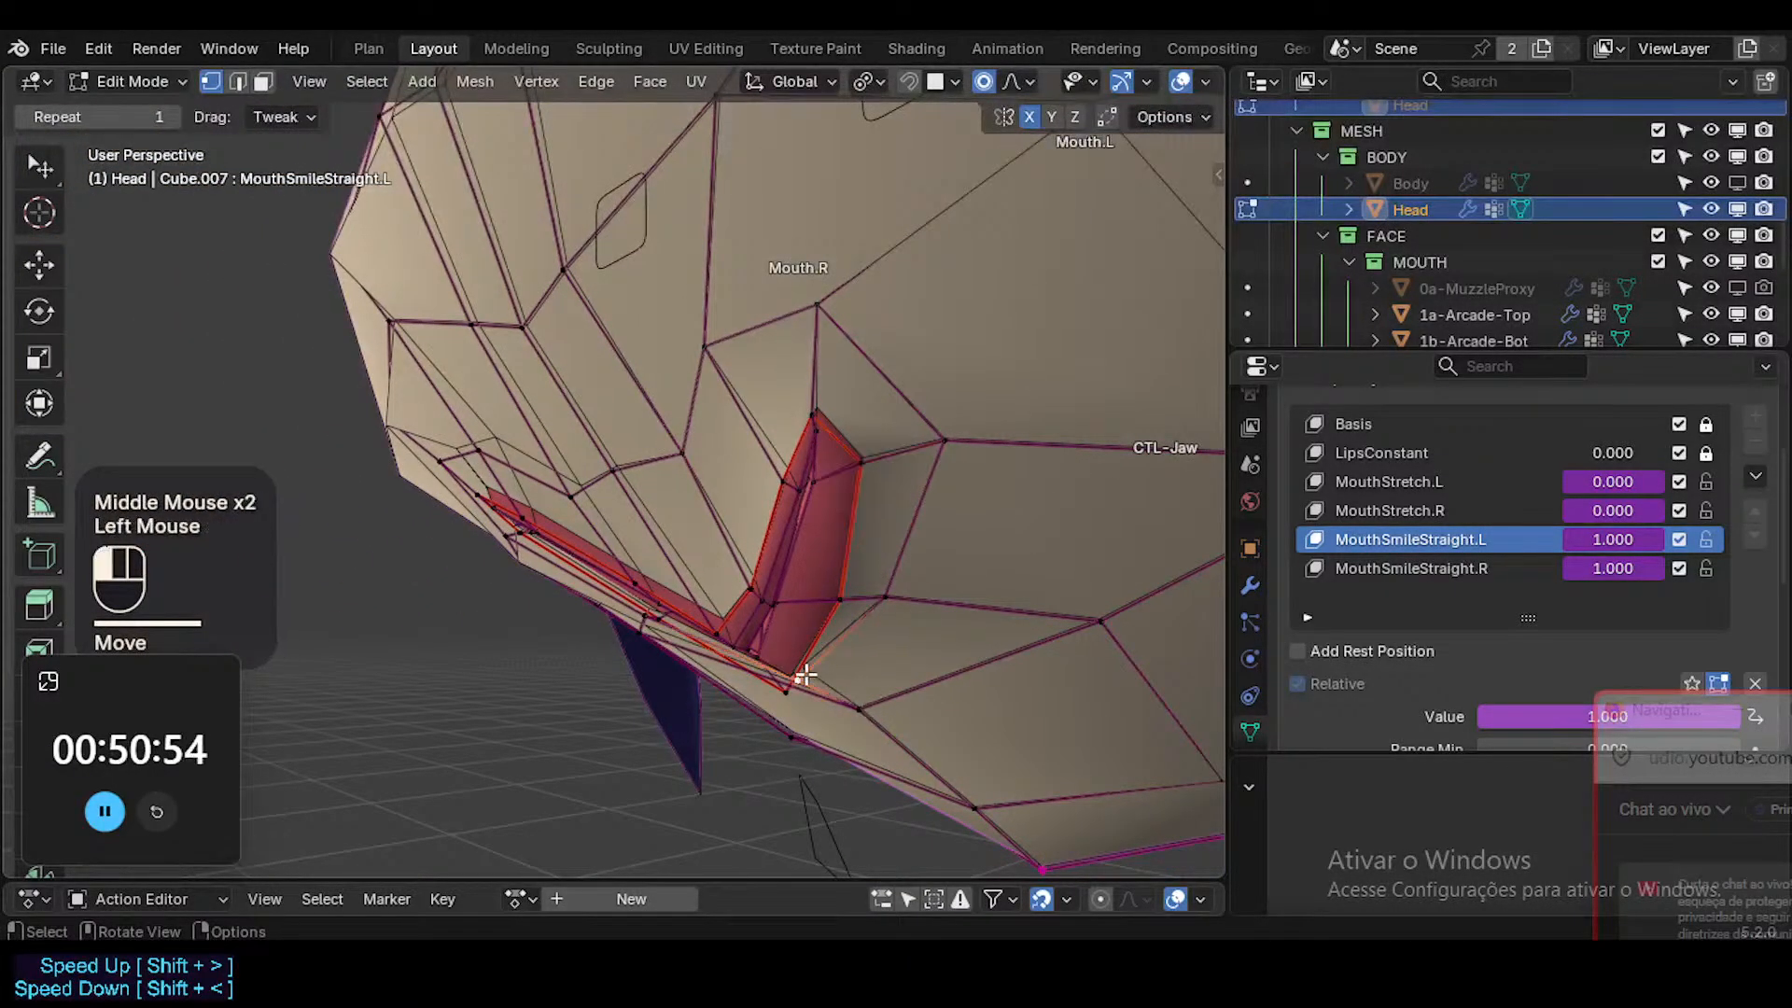
pyautogui.click(803, 676)
pyautogui.press('g')
pyautogui.keyDown('shift'); pyautogui.click(780, 800); pyautogui.keyUp('shift')
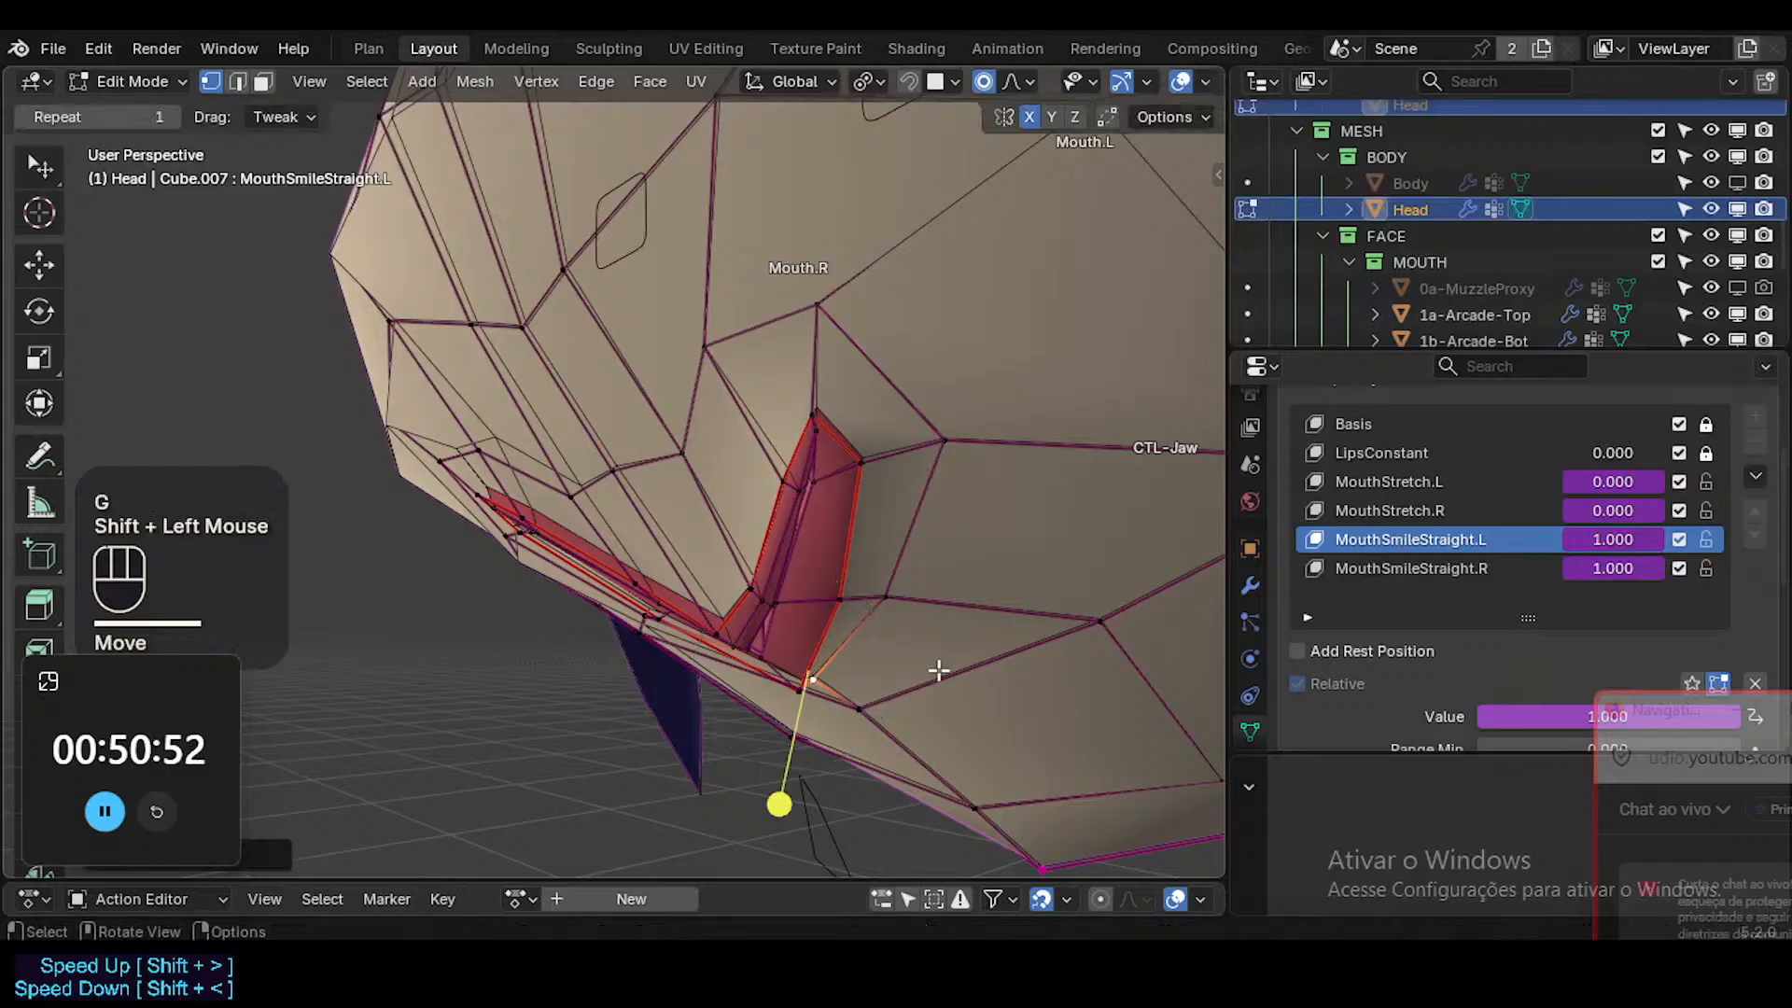
pyautogui.press('r')
pyautogui.click(1001, 780)
# Move the vertex just outside the lower lip's middle on the Mouth.L side down, away from the lip.
pyautogui.moveTo(1001, 779); pyautogui.dragTo(957, 524, button='middle')
pyautogui.press('g')
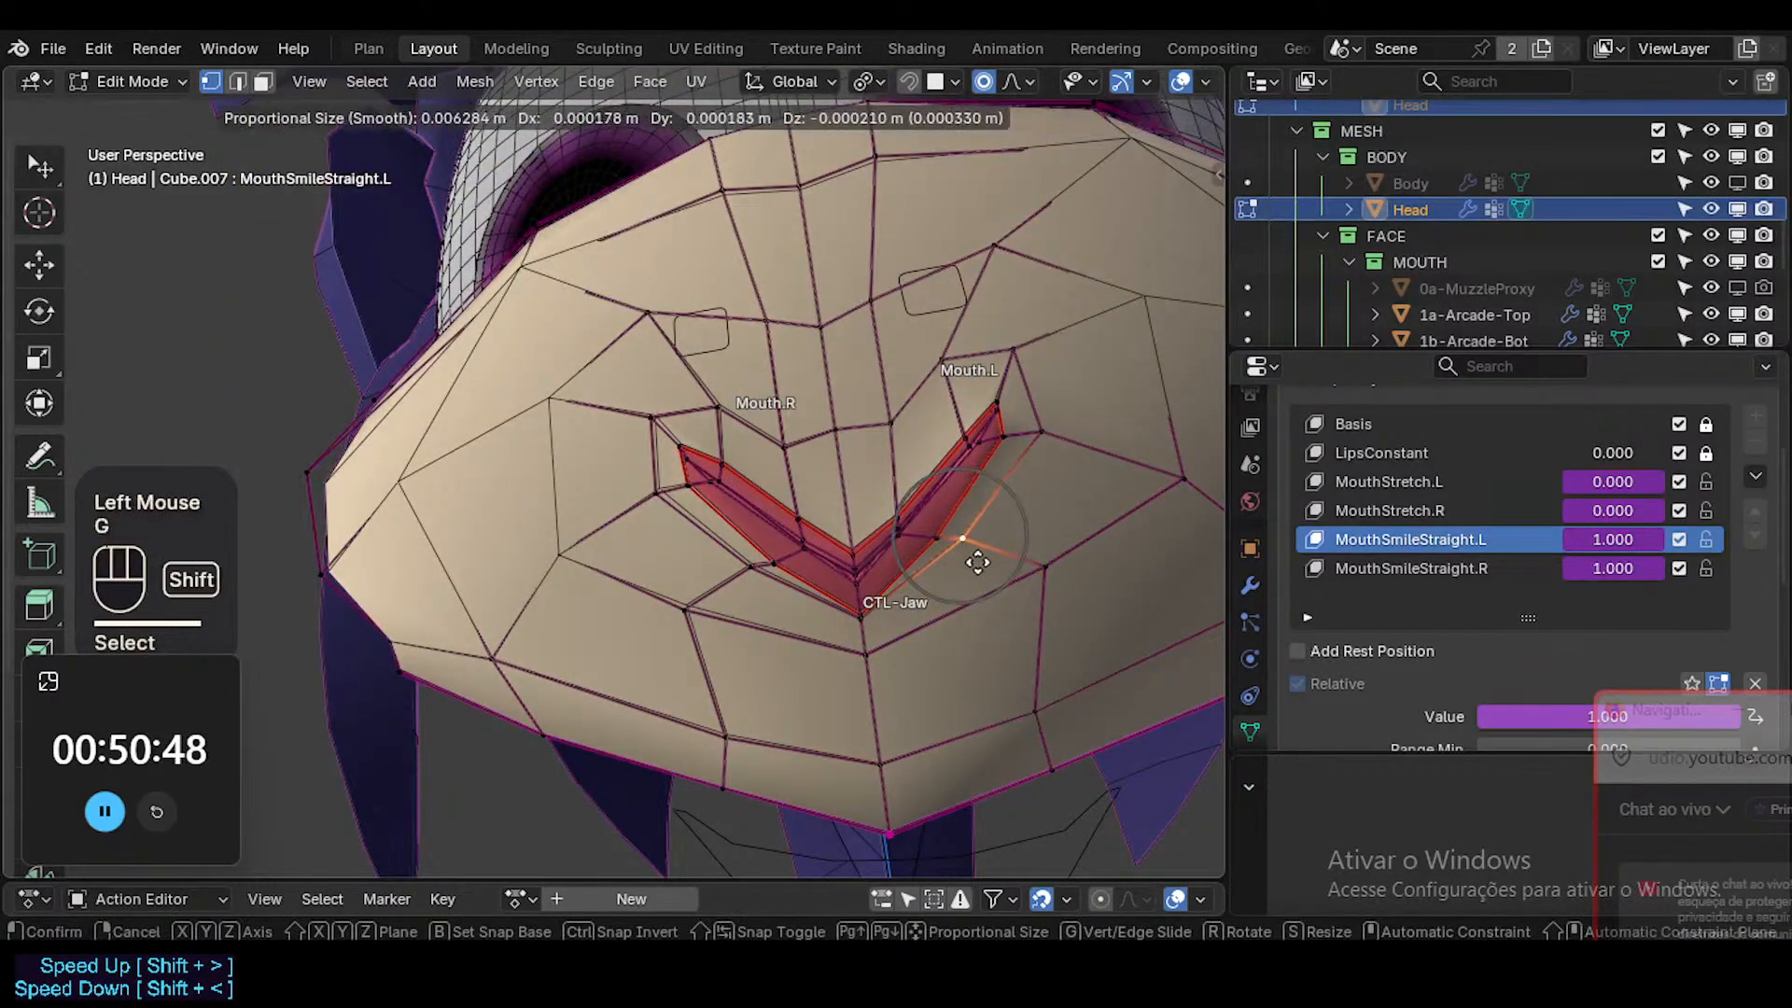
pyautogui.keyDown('shift'); pyautogui.click(952, 546); pyautogui.keyUp('shift')
pyautogui.press('g')
pyautogui.keyDown('shift'); pyautogui.click(966, 590); pyautogui.keyUp('shift')
# Lower the centre vertex of the lower-lip border, and fine-tune the lip vertices' depth in profile.
pyautogui.click(856, 634)
pyautogui.press('g')
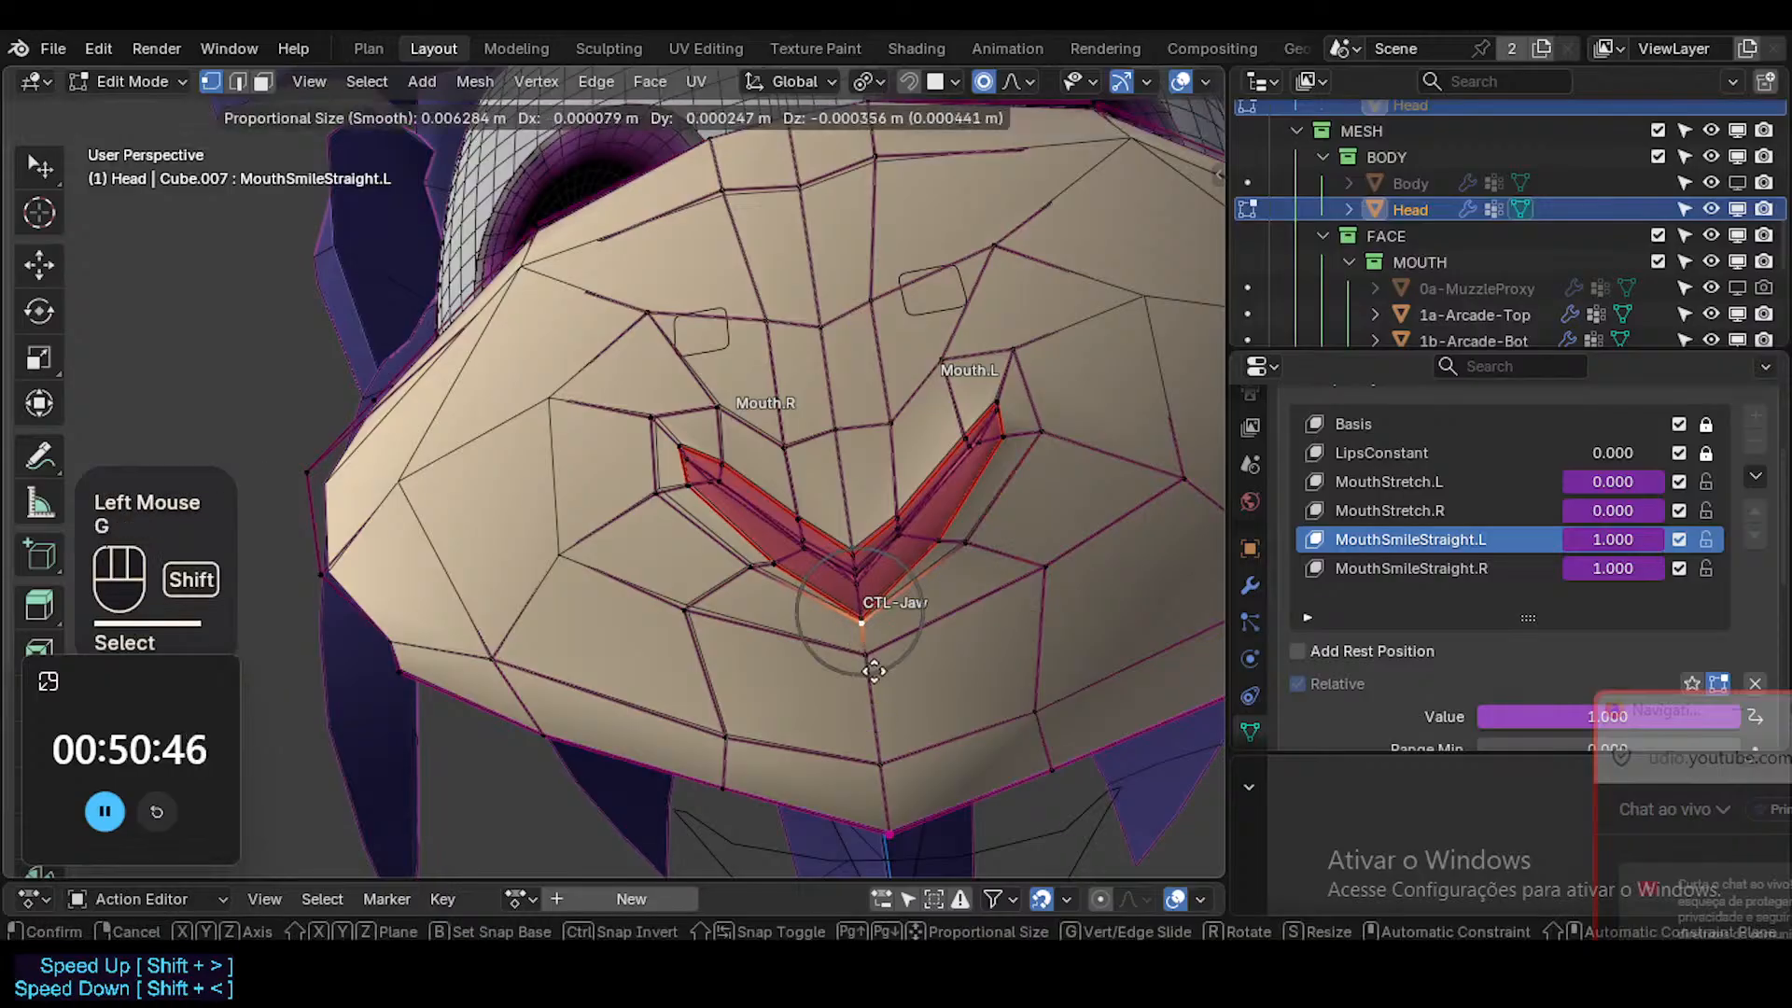
pyautogui.keyDown('shift'); pyautogui.click(873, 659); pyautogui.keyUp('shift')
pyautogui.keyDown('shift'); pyautogui.moveTo(923, 562); pyautogui.dragTo(620, 723, button='middle'); pyautogui.keyUp('shift')
pyautogui.press('g')
pyautogui.keyDown('shift'); pyautogui.click(668, 712); pyautogui.keyUp('shift')
pyautogui.click(600, 664)
pyautogui.press('g')
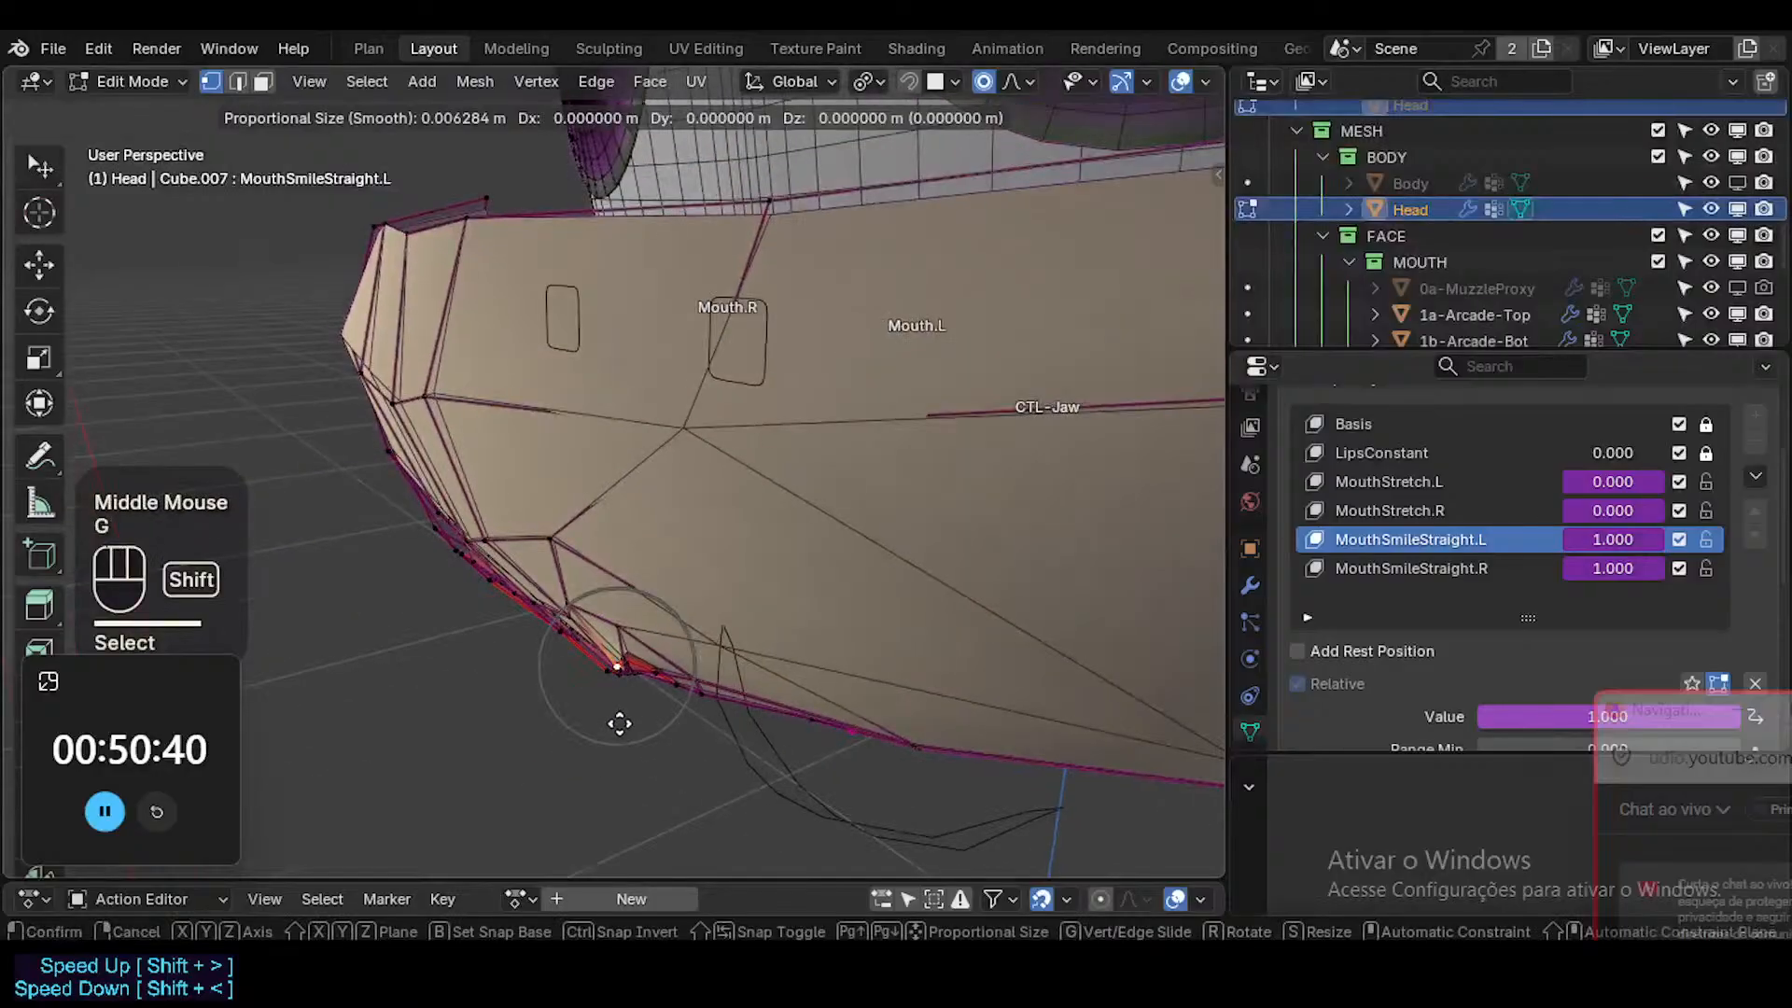
pyautogui.keyDown('shift'); pyautogui.click(580, 651); pyautogui.keyUp('shift')
# Move the cheek vertices outside the mouth corner on the Mouth.L side to smooth the muzzle surface.
pyautogui.moveTo(579, 651); pyautogui.dragTo(652, 620, button='middle')
pyautogui.click(667, 618)
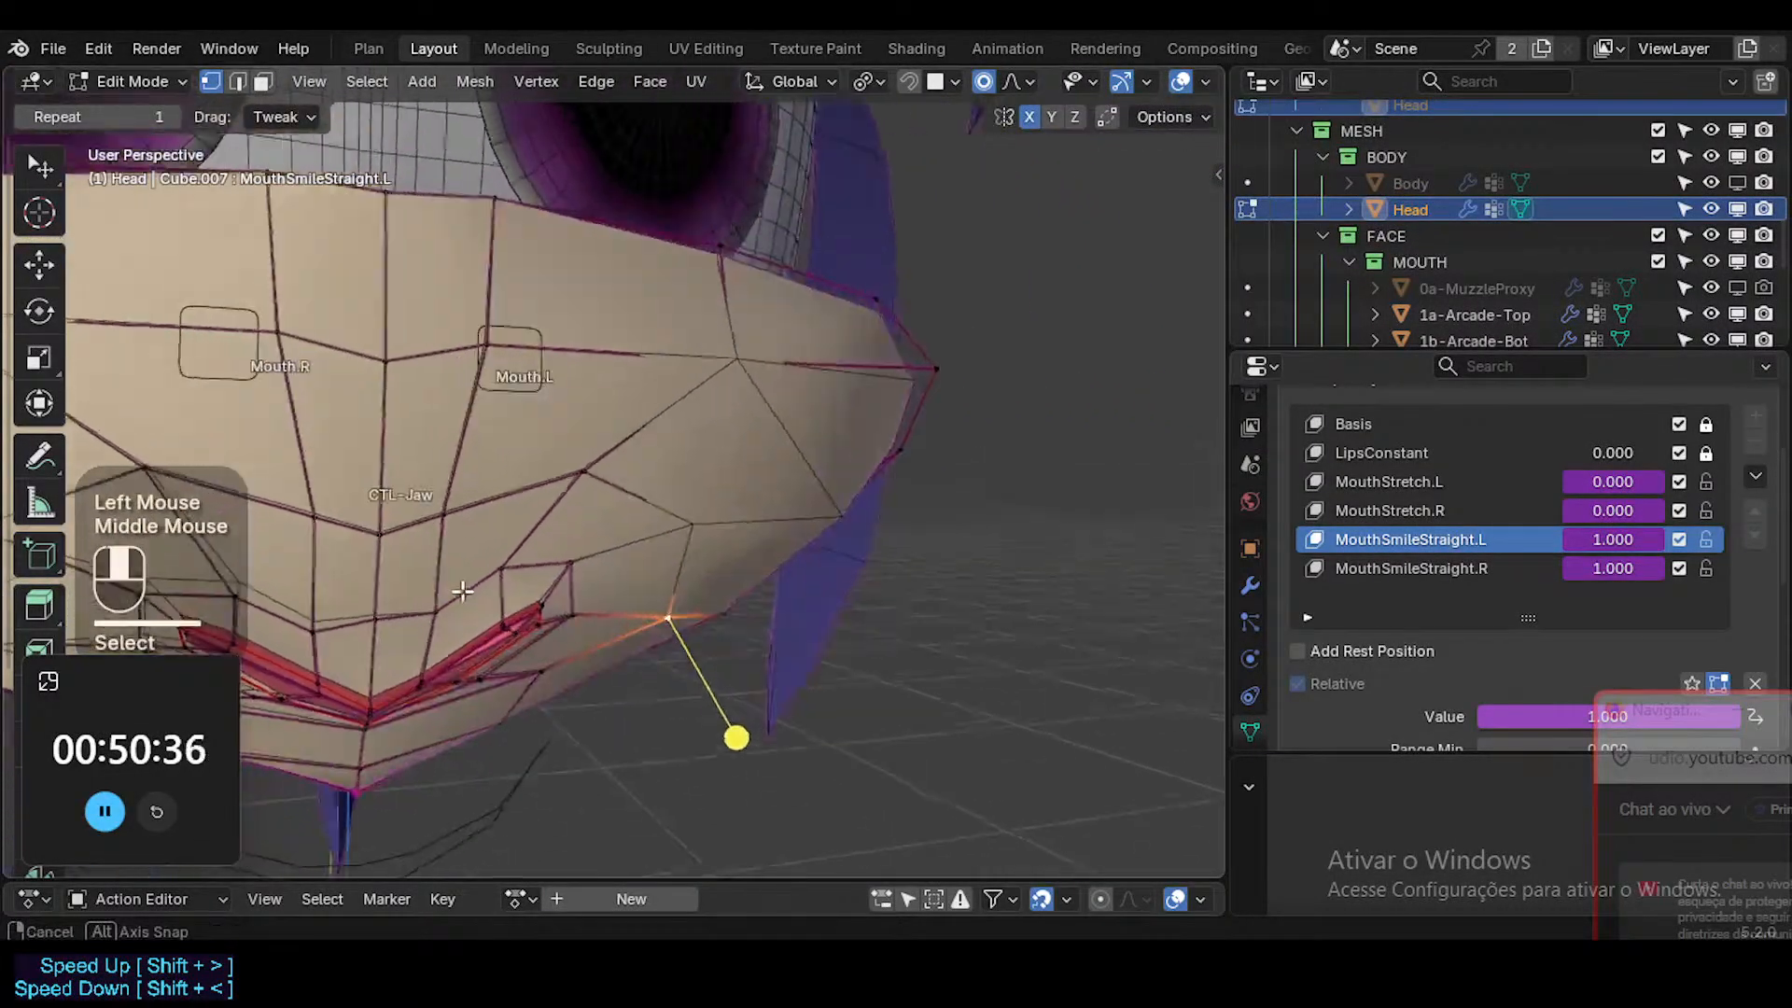
pyautogui.moveTo(507, 587); pyautogui.dragTo(541, 572, button='middle')
pyautogui.keyDown('shift'); pyautogui.moveTo(542, 572); pyautogui.dragTo(541, 572, button='middle'); pyautogui.keyUp('shift')
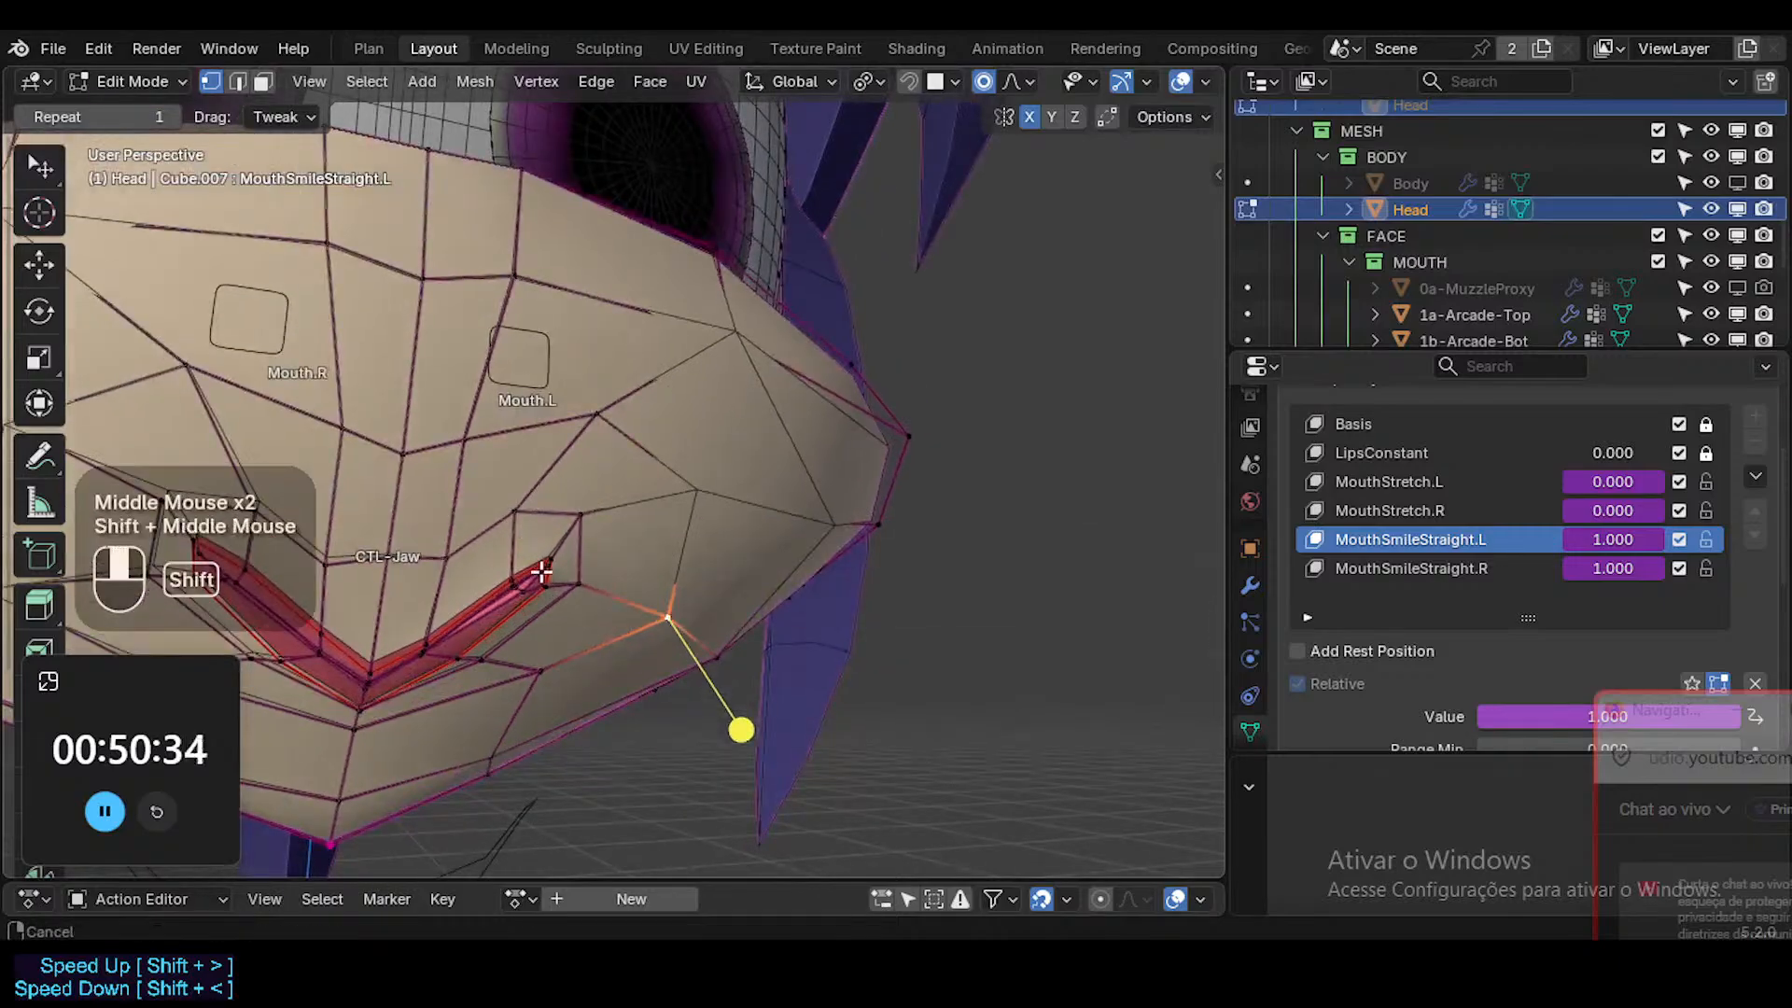
pyautogui.click(709, 498)
pyautogui.moveTo(709, 499); pyautogui.dragTo(686, 655, button='middle')
pyautogui.press('g')
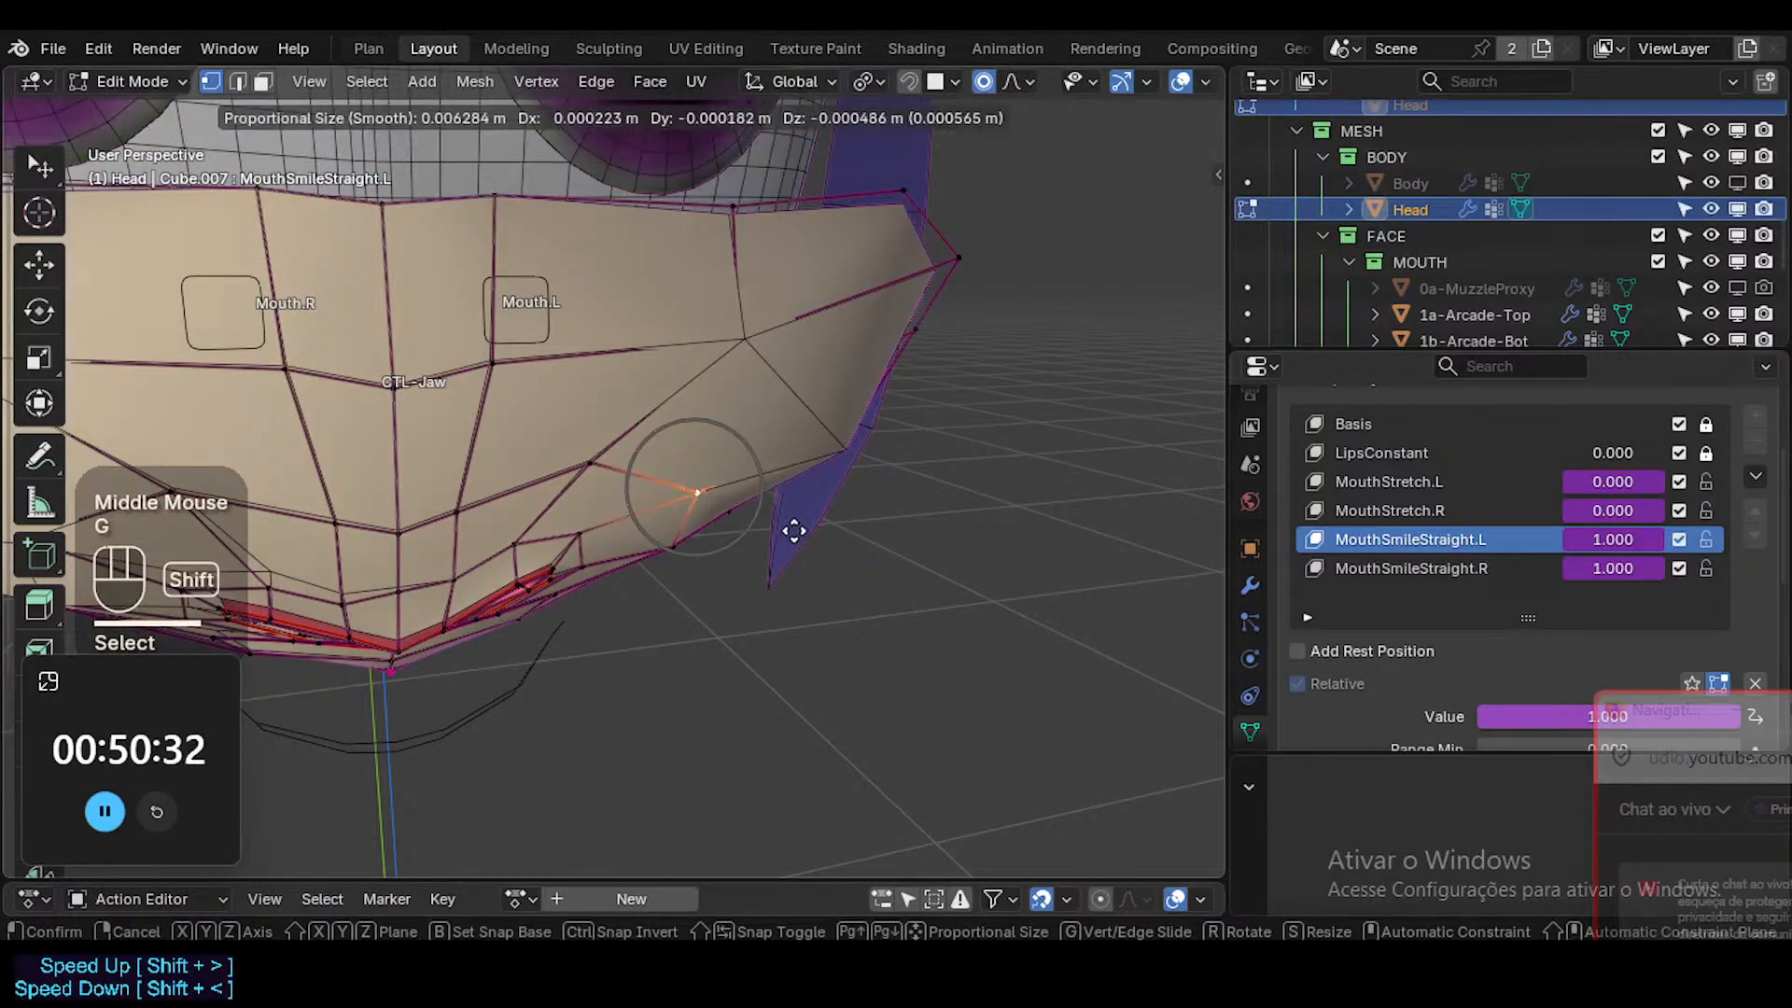
pyautogui.keyDown('shift'); pyautogui.click(795, 528); pyautogui.keyUp('shift')
pyautogui.moveTo(900, 516); pyautogui.dragTo(863, 538, button='middle')
pyautogui.press('g')
pyautogui.keyDown('shift'); pyautogui.click(798, 597); pyautogui.keyUp('shift')
# Inspect the straight-smile mouth in Object Mode without overlays, and return to editing the mesh.
pyautogui.press('Tab')
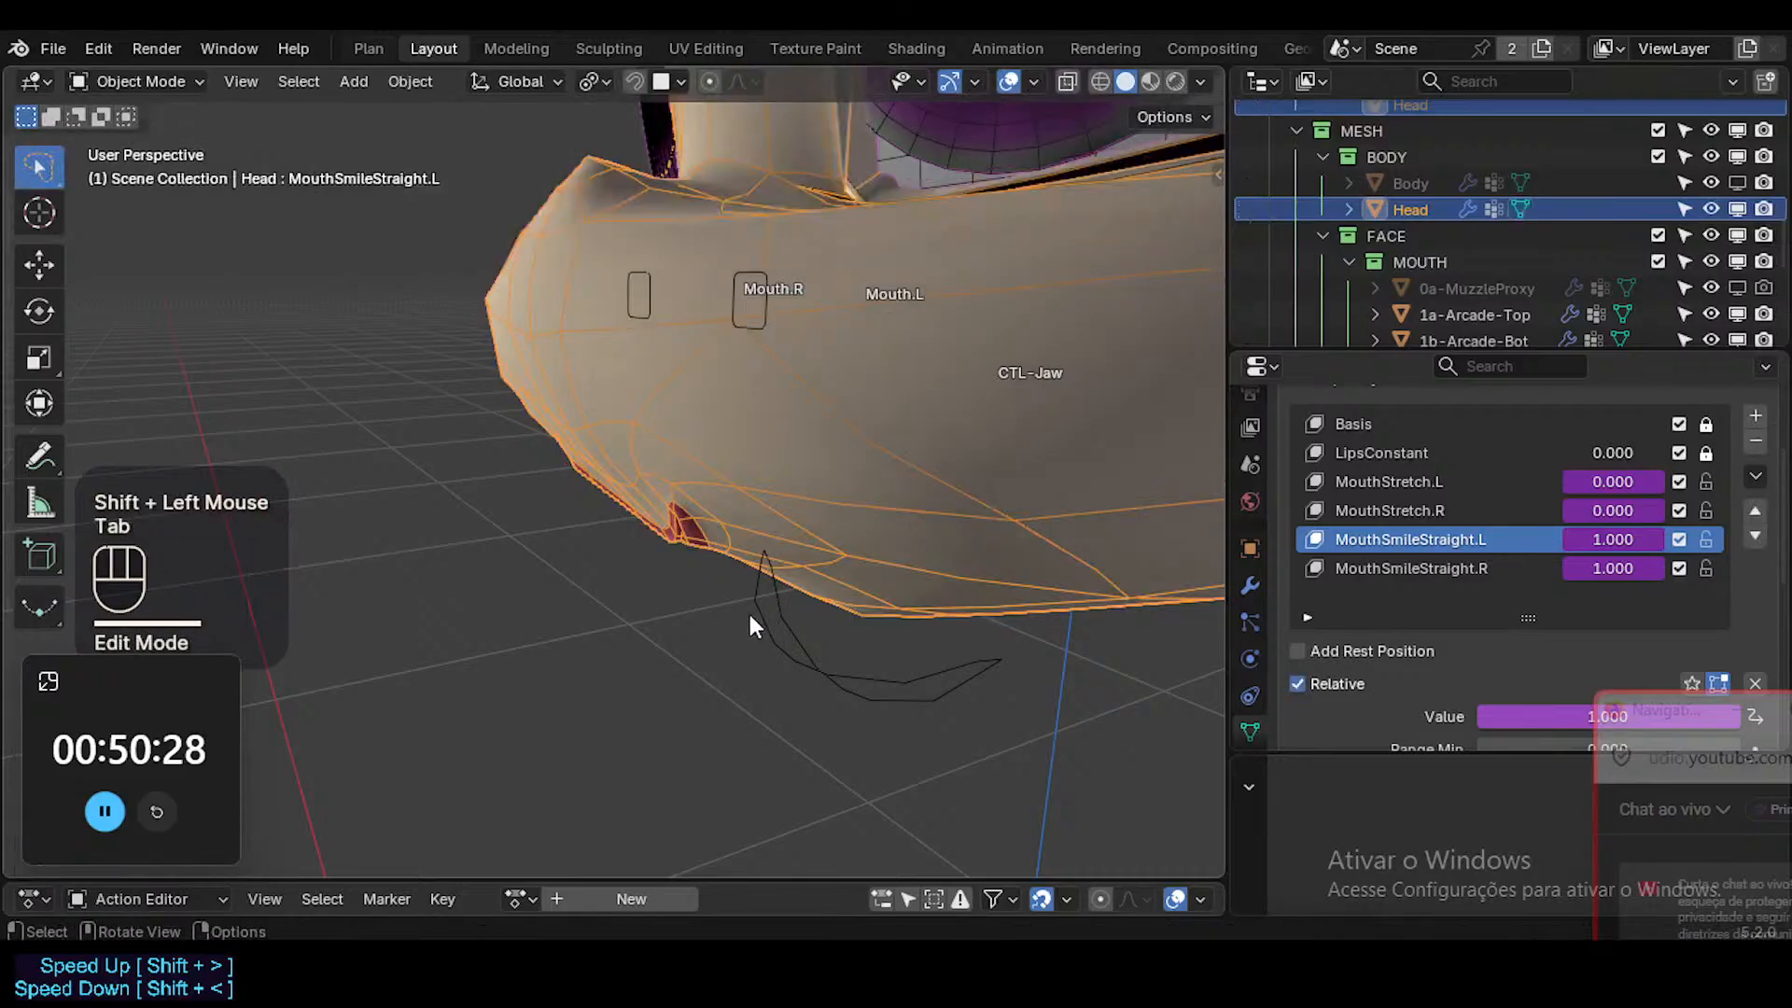
pyautogui.hotkey('shift', 'alt', 'z')
pyautogui.moveTo(708, 625); pyautogui.dragTo(879, 506, button='middle')
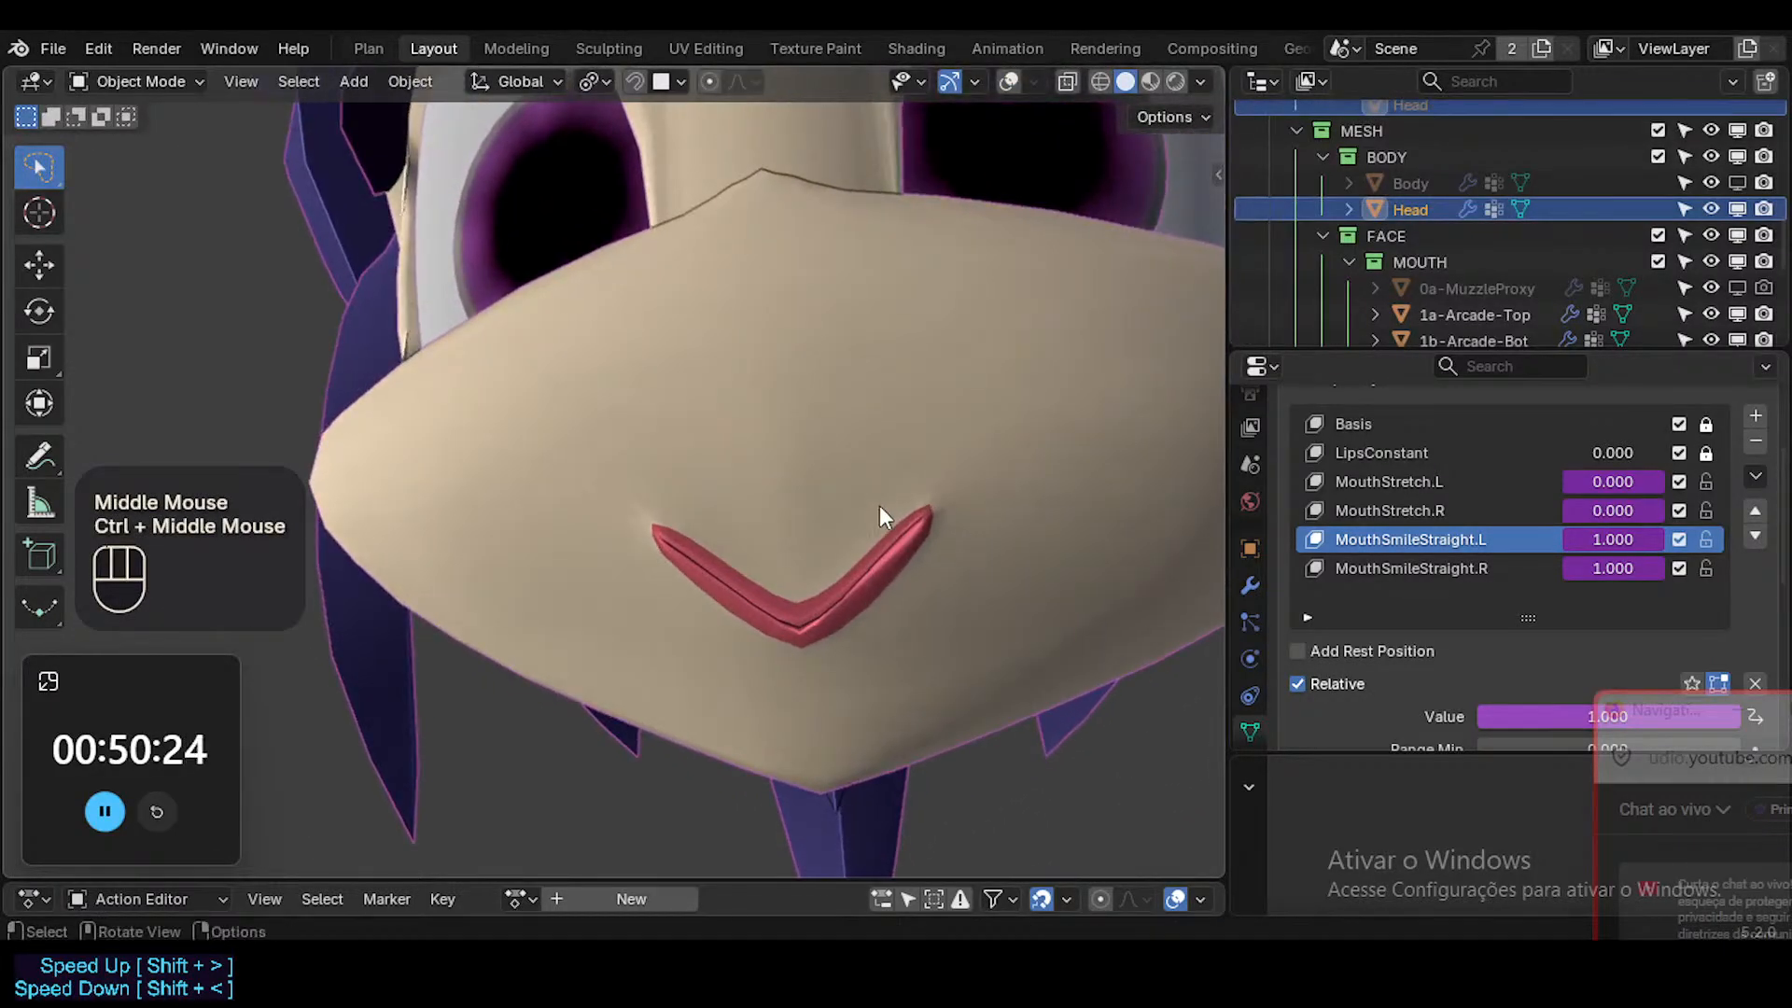
pyautogui.press('Tab')
pyautogui.hotkey('shift', 'alt', 'z')
pyautogui.press('Tab')
pyautogui.press('Tab')
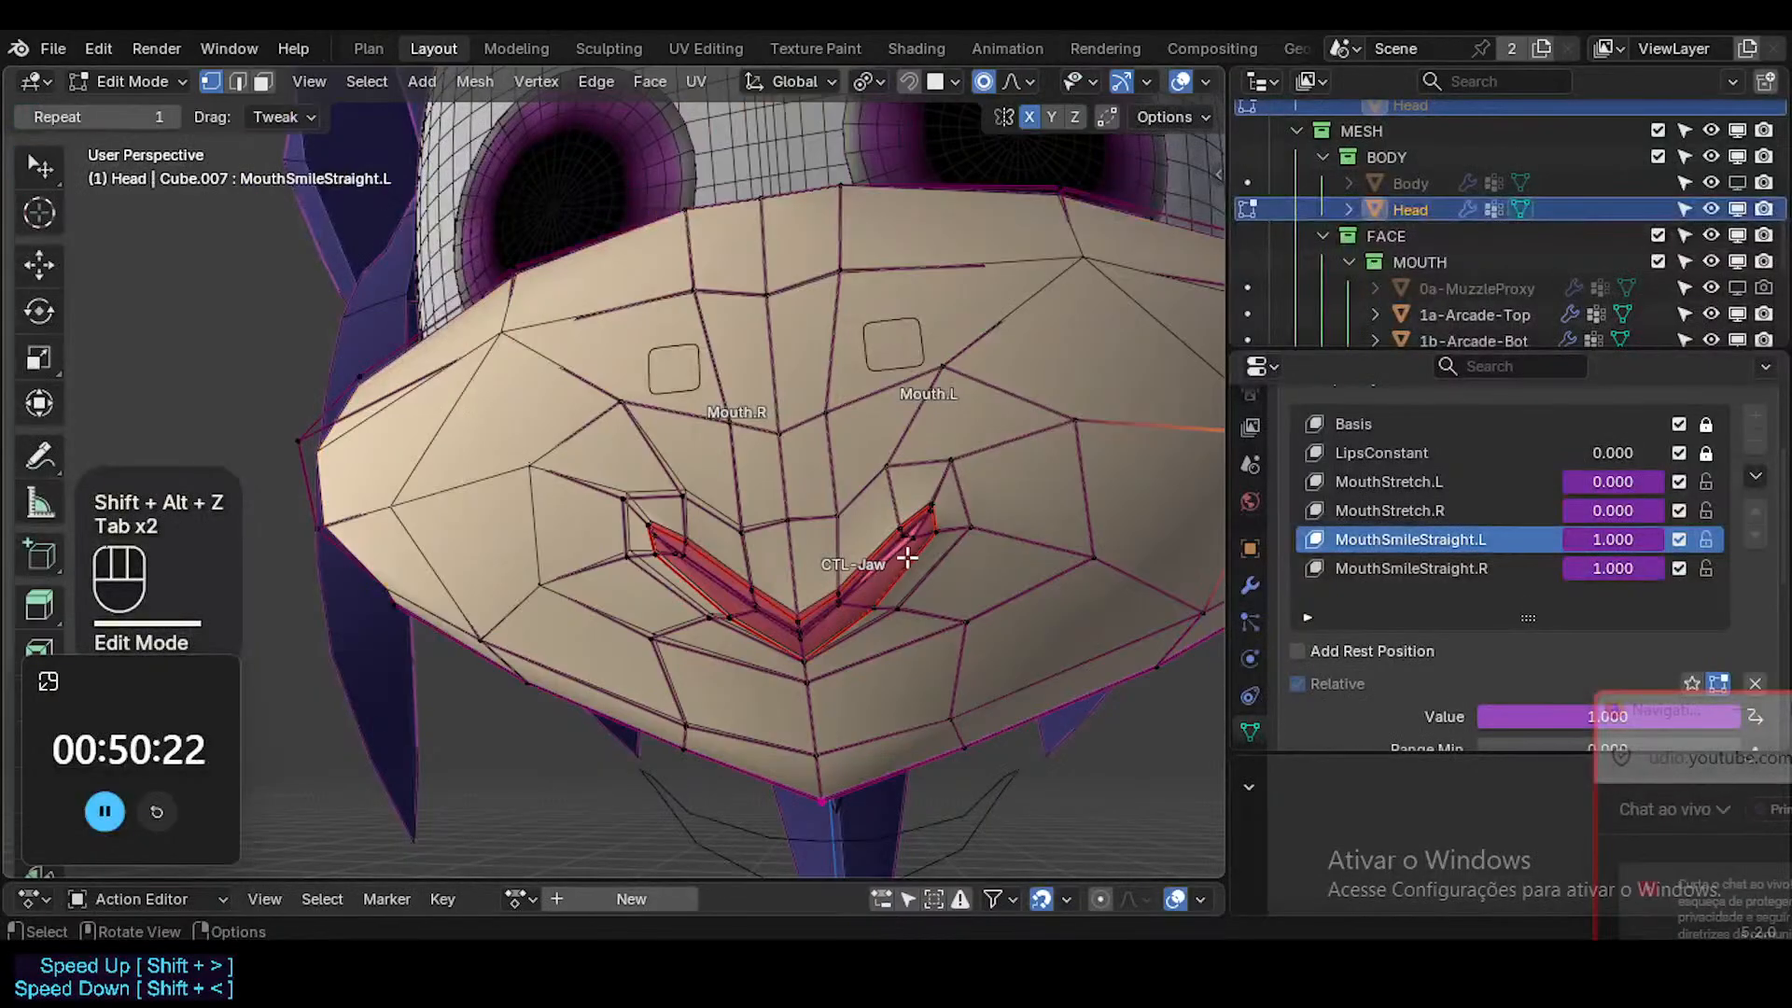
# Move the inner-lip vertex near the Mouth.L corner, reducing the proportional size to about 0.0046 m.
pyautogui.keyDown('ctrl'); pyautogui.moveTo(918, 566); pyautogui.dragTo(932, 489, button='middle'); pyautogui.keyUp('ctrl')
pyautogui.press('g')
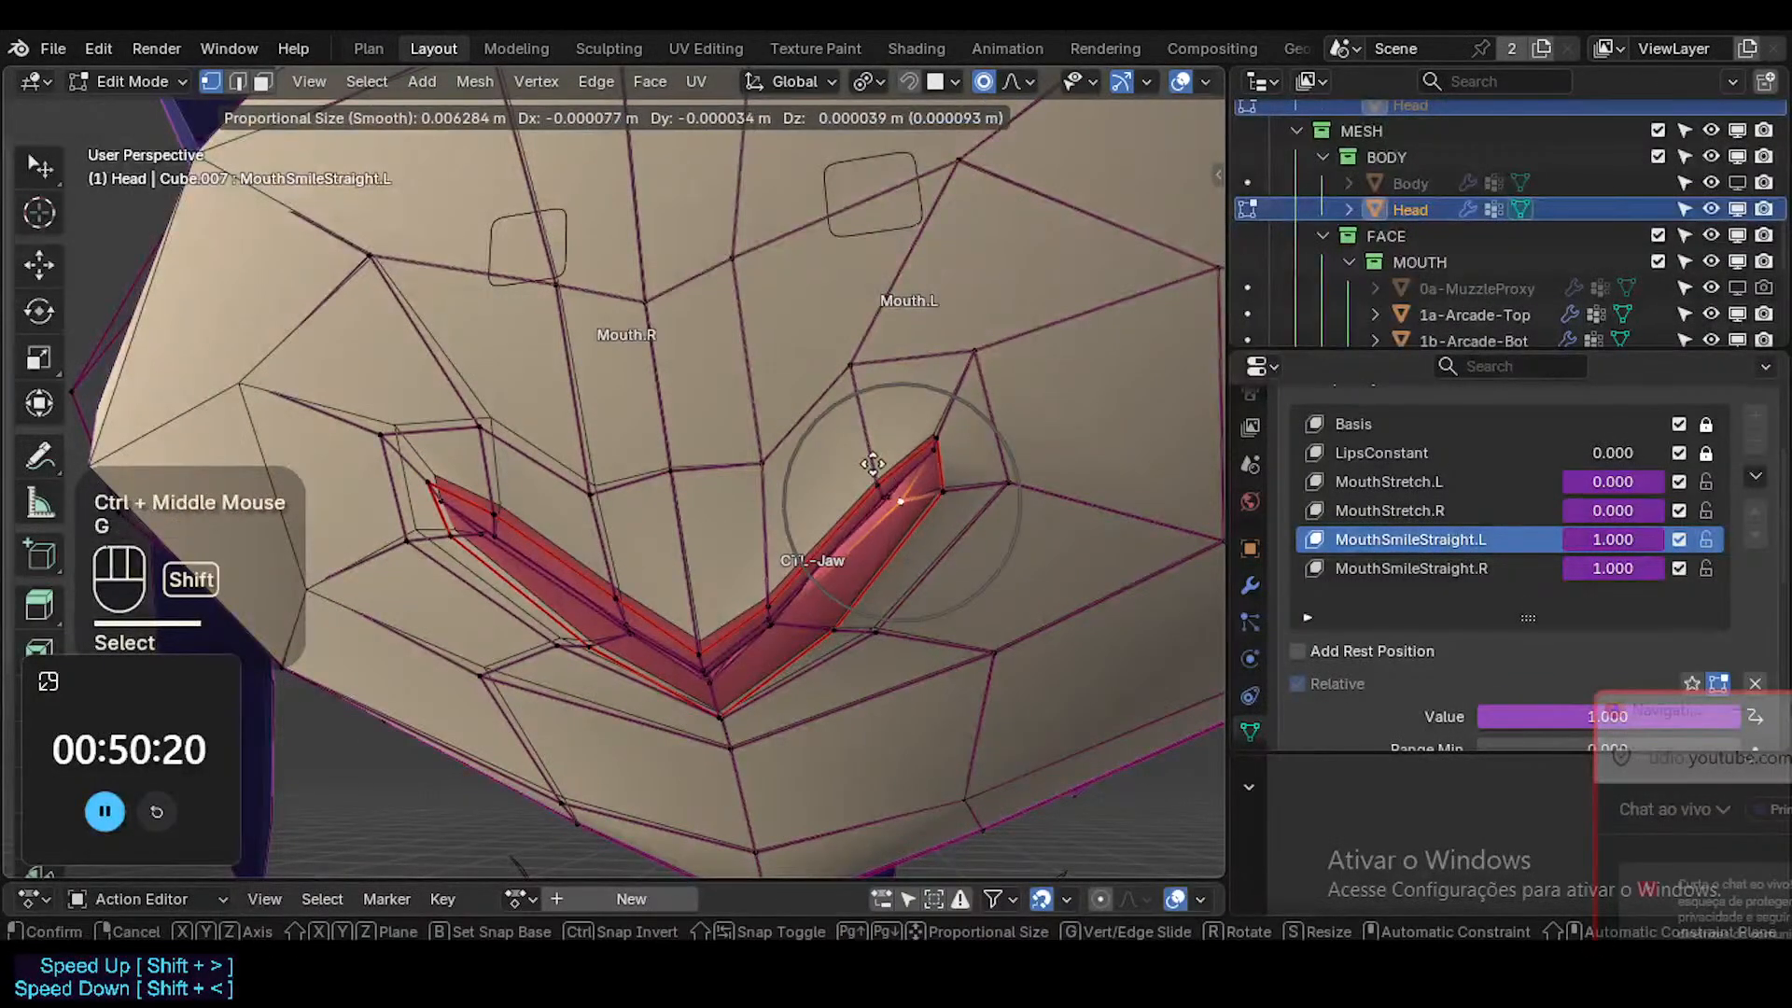
pyautogui.scroll(2, 869, 460)
pyautogui.keyDown('shift'); pyautogui.scroll(1, 841, 454); pyautogui.keyUp('shift')
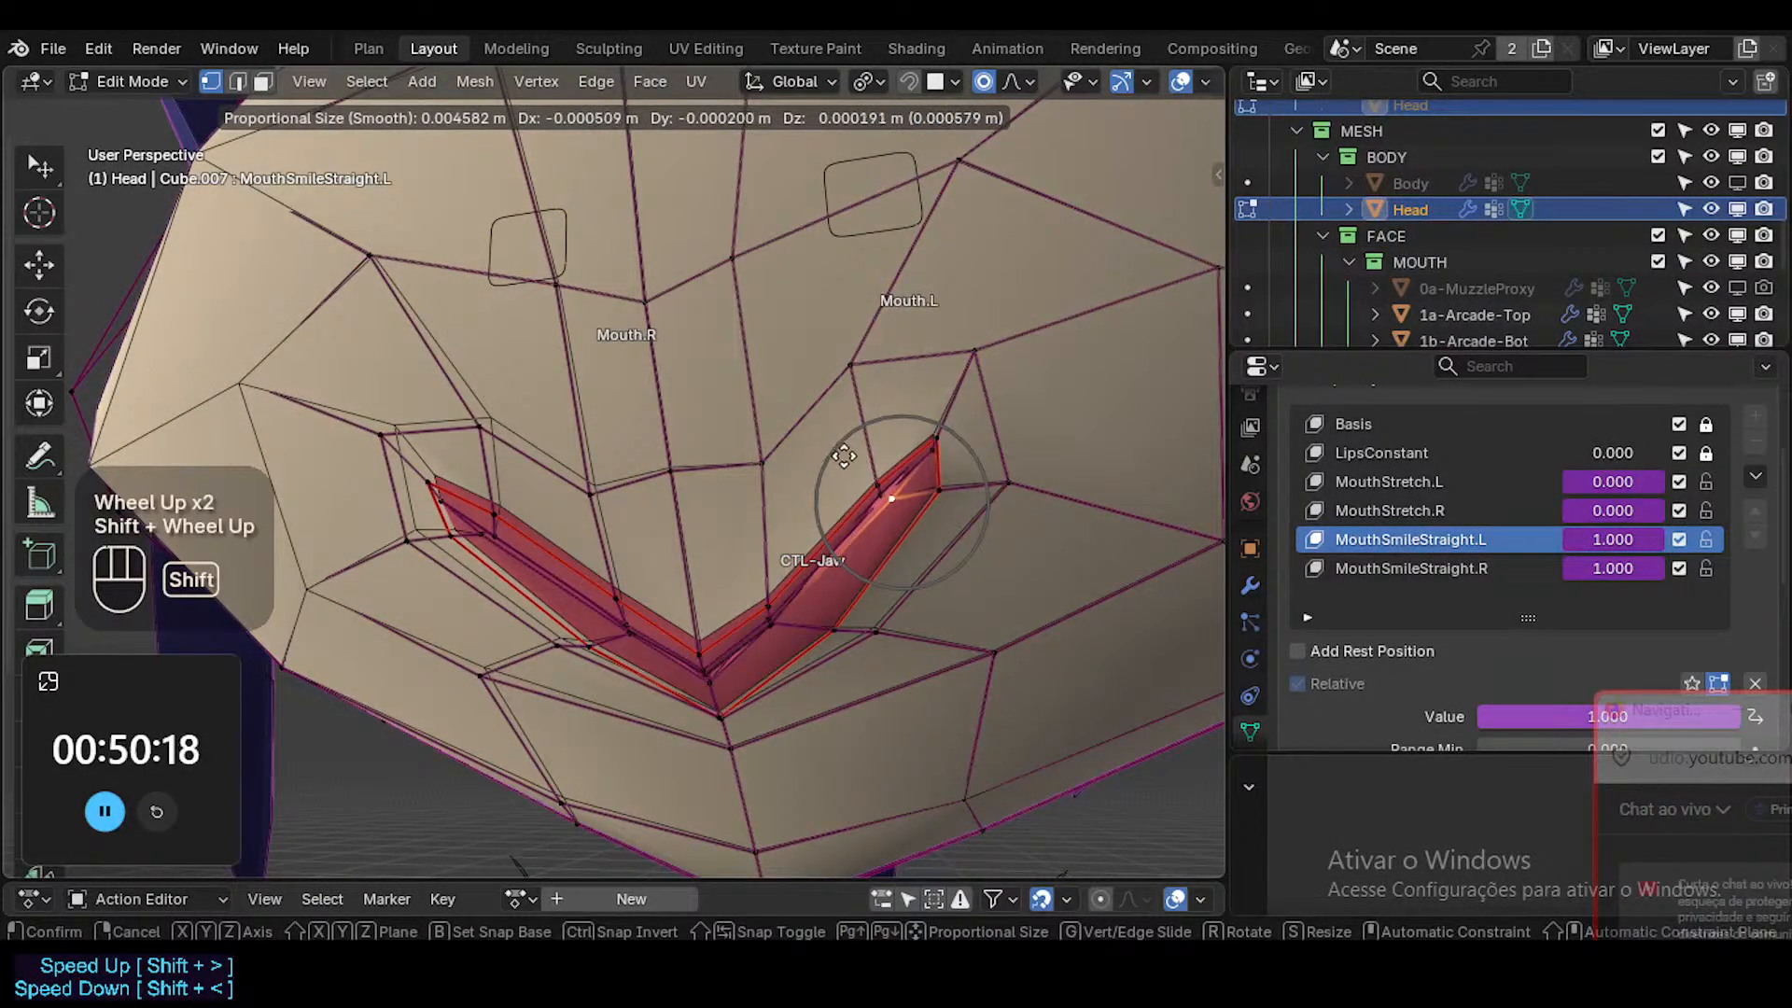
pyautogui.keyDown('shift'); pyautogui.click(883, 476); pyautogui.keyUp('shift')
pyautogui.press('3')
pyautogui.keyDown('alt'); pyautogui.keyDown('shift'); pyautogui.click(887, 516); pyautogui.keyUp('shift'); pyautogui.keyUp('alt')
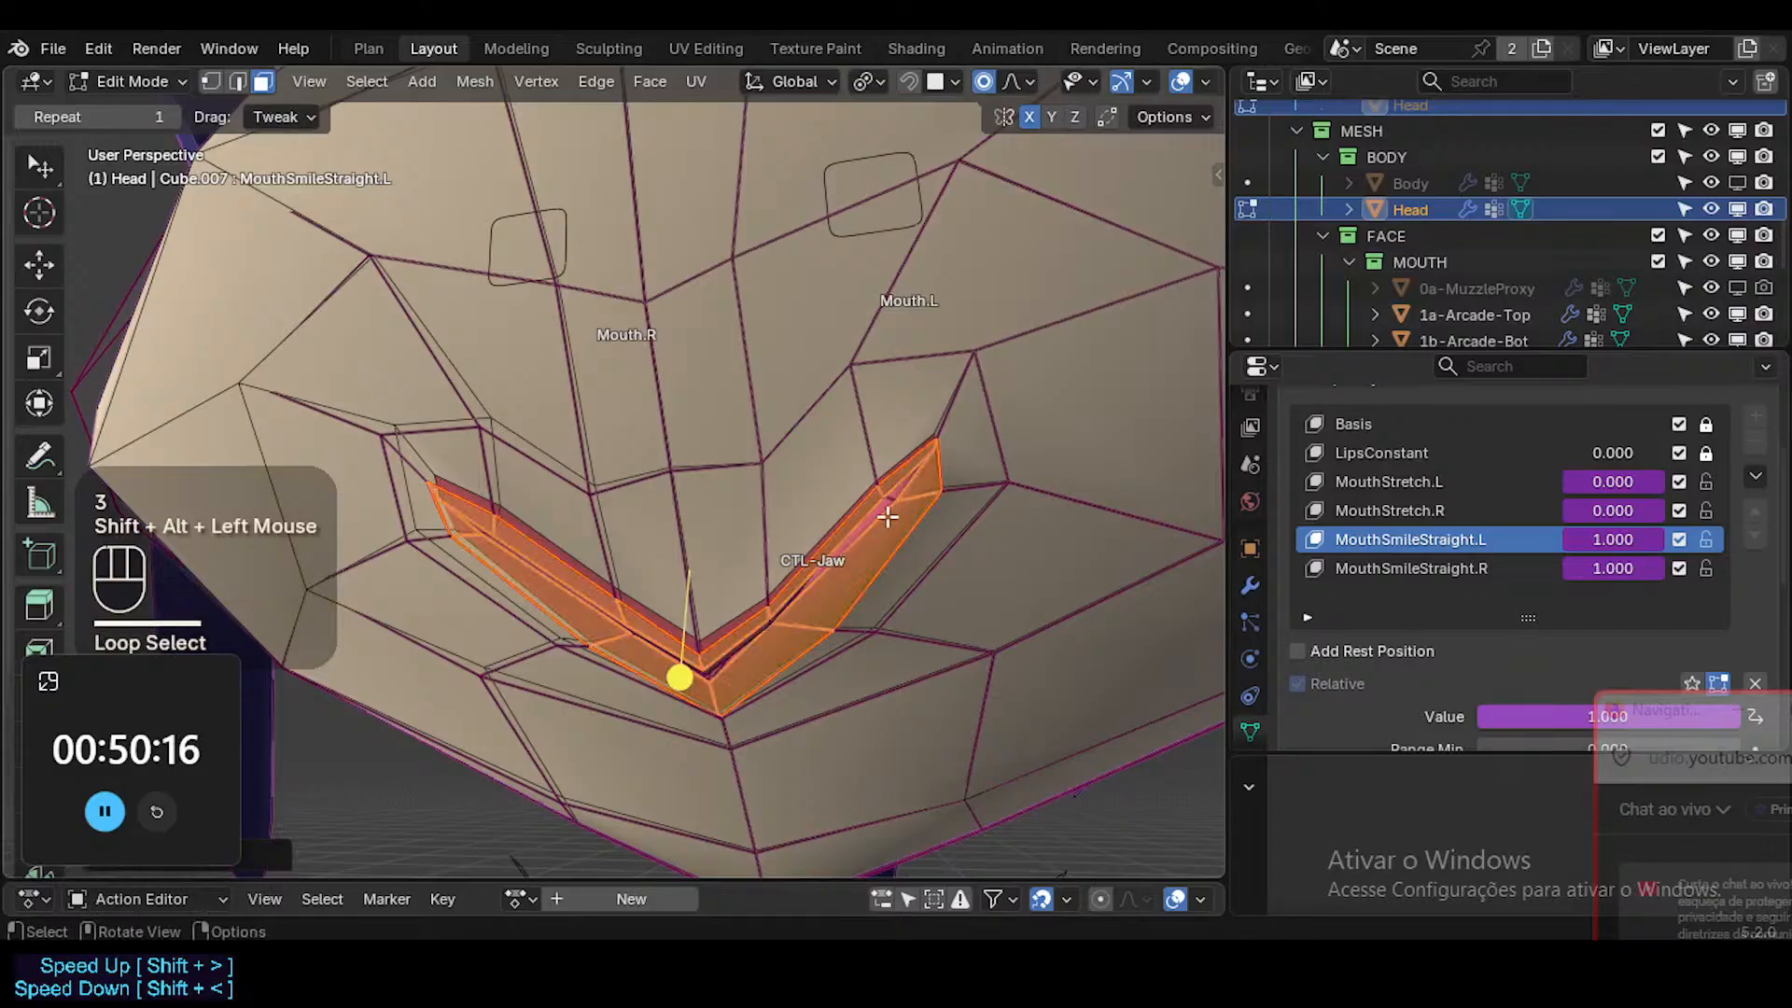
pyautogui.click(681, 677)
pyautogui.hotkey('alt', 'a')
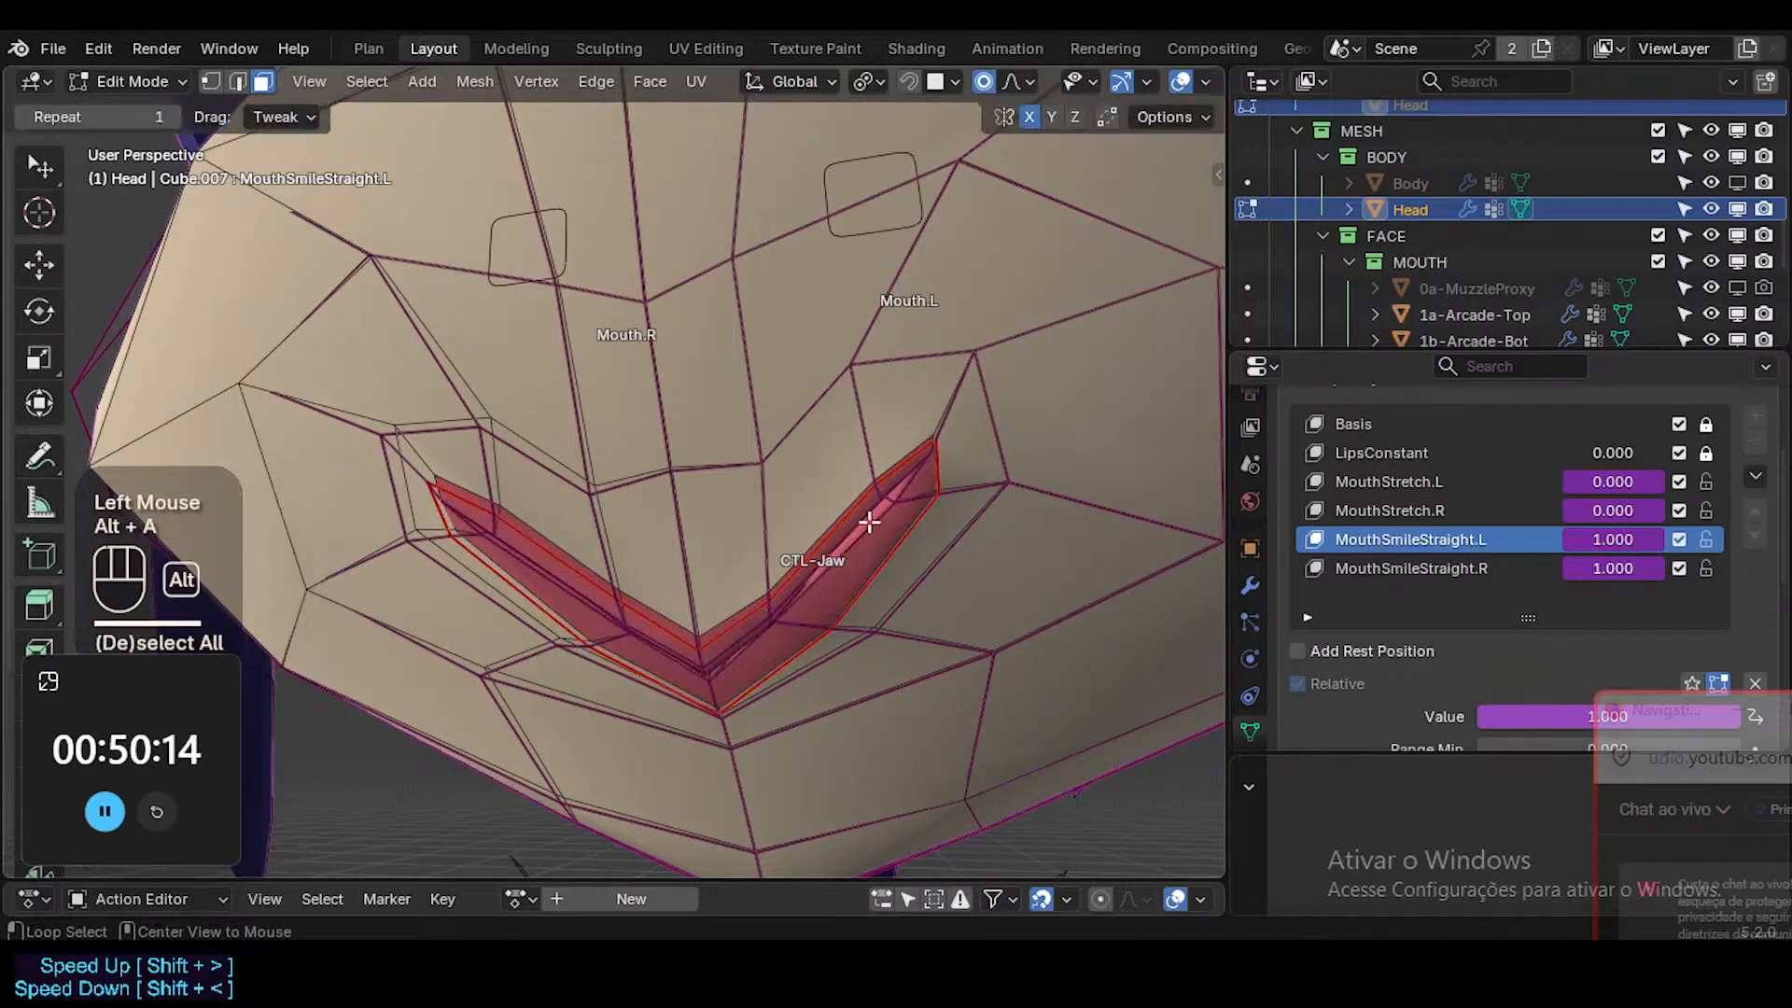
# Reposition the inner upper-lip vertex near the Mouth.L corner, adjusting it from both the front and the side.
pyautogui.keyDown('shift'); pyautogui.click(877, 501); pyautogui.keyUp('shift')
pyautogui.press('g')
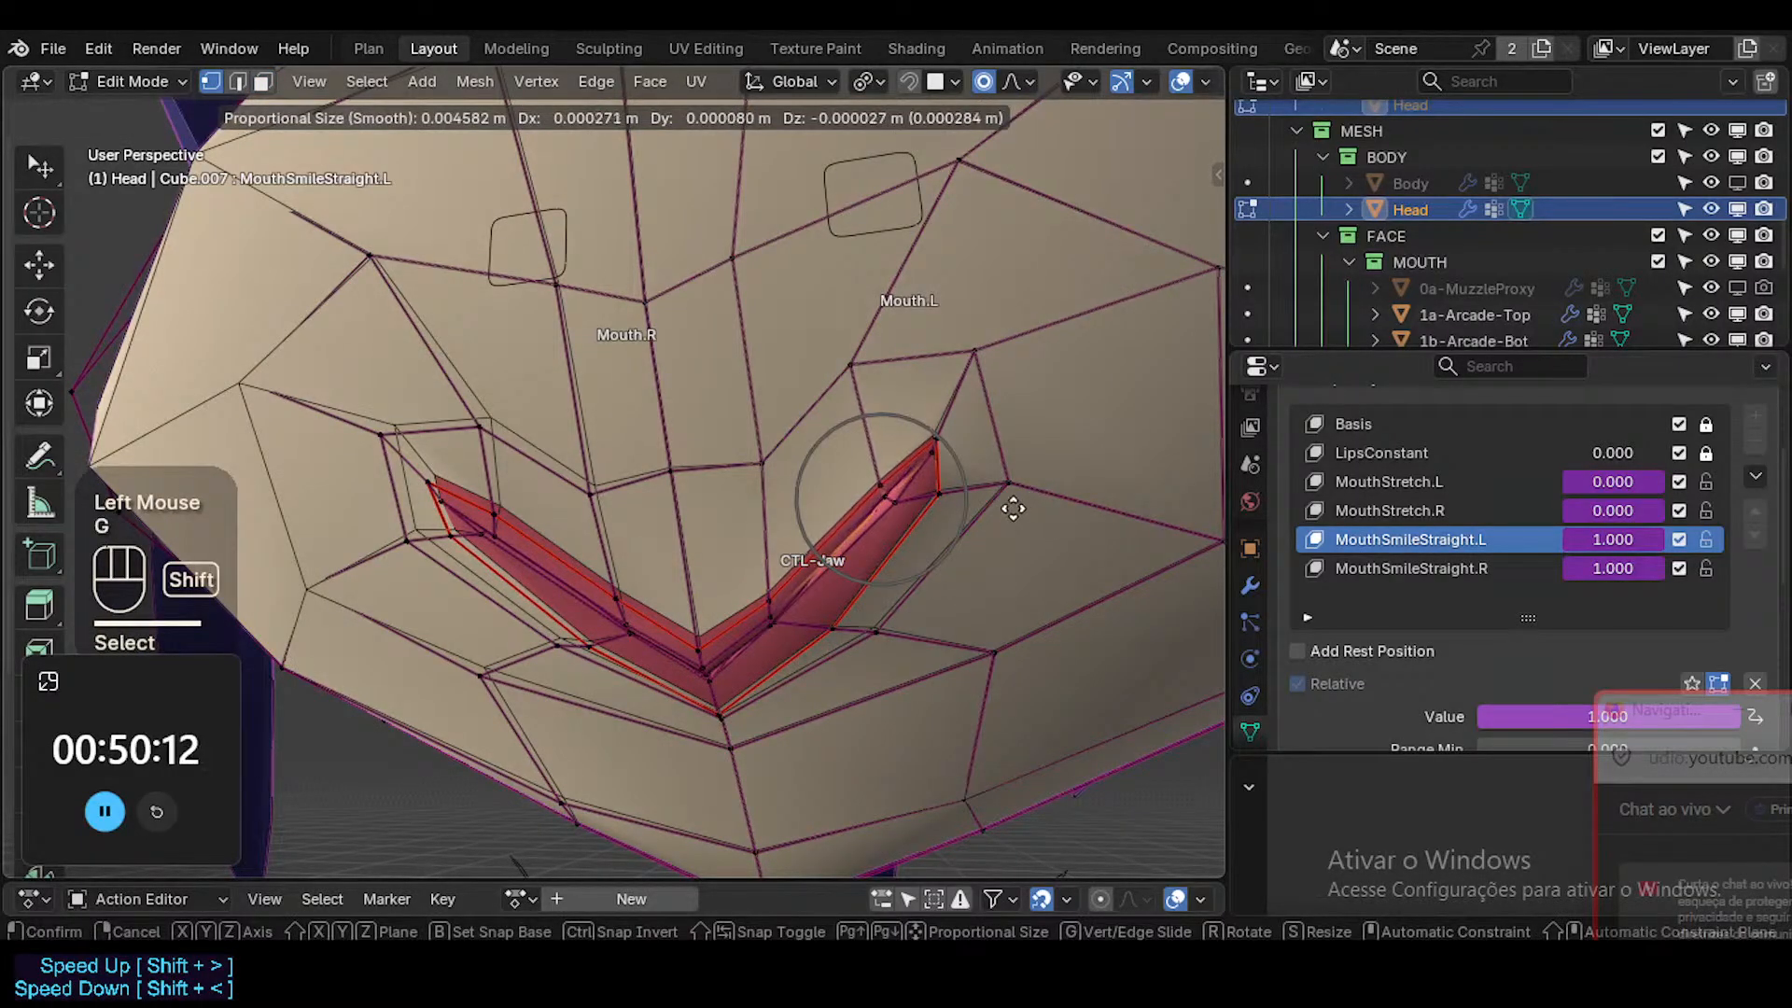
pyautogui.moveTo(1012, 508); pyautogui.dragTo(876, 633, button='middle')
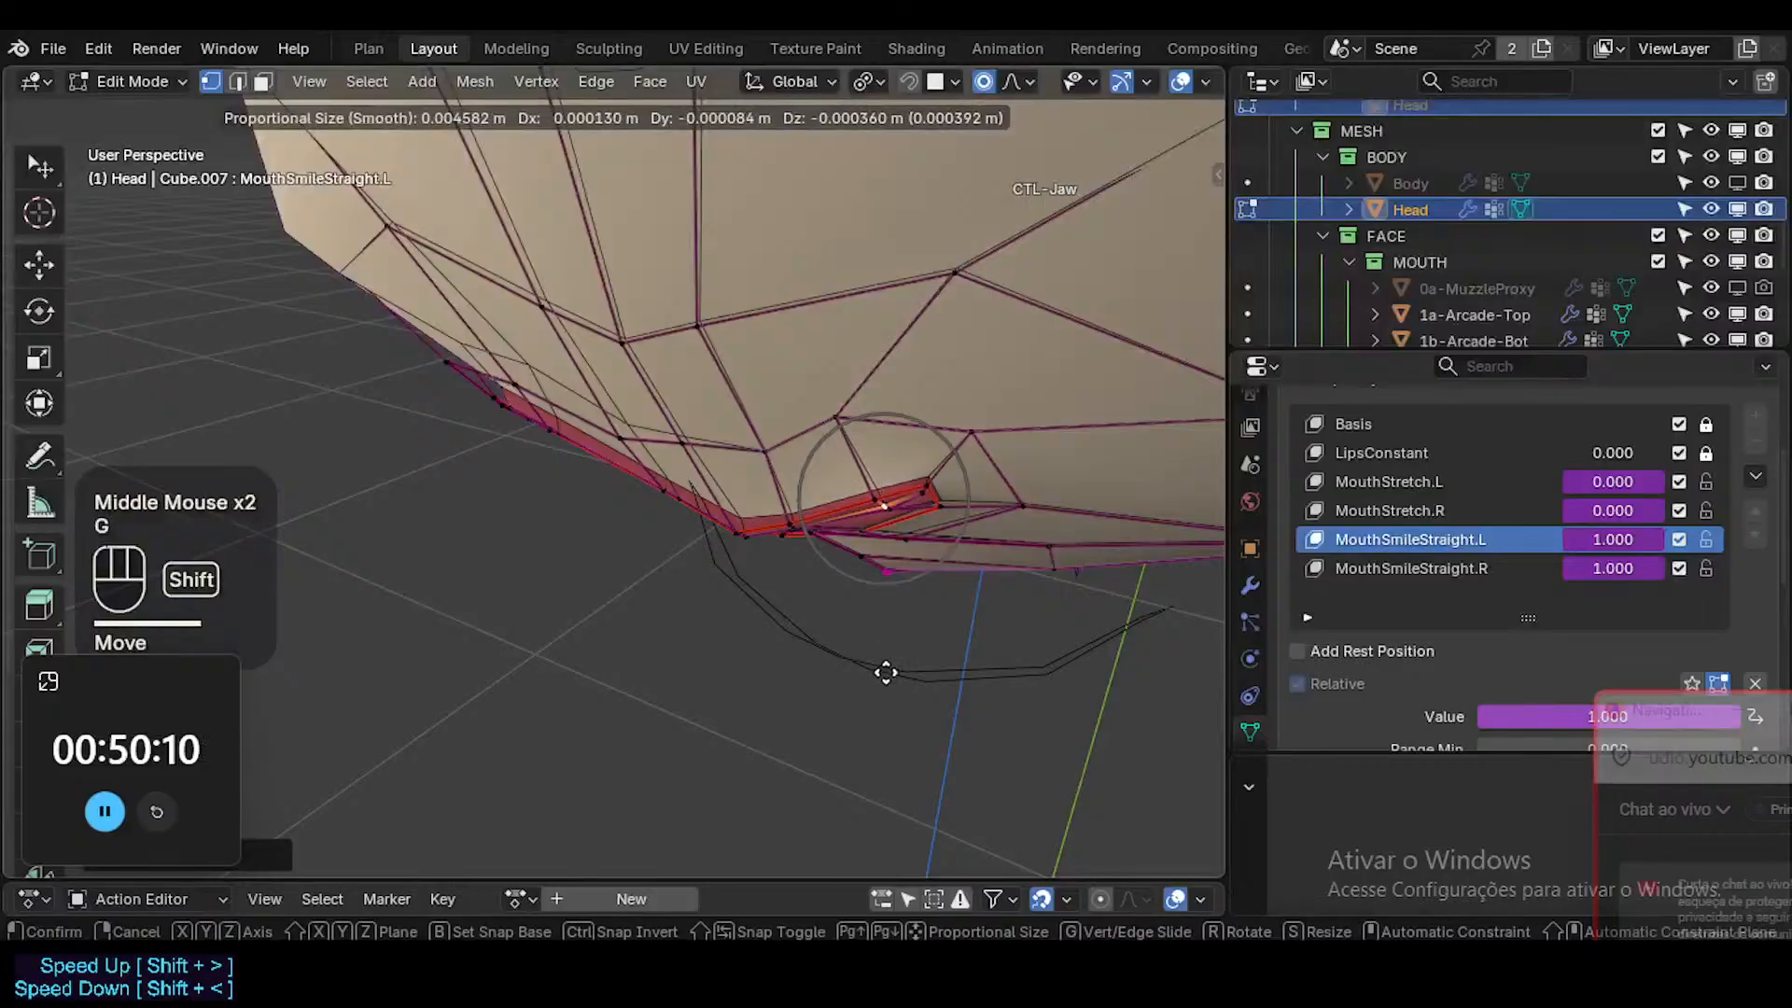
pyautogui.keyDown('shift'); pyautogui.click(901, 707); pyautogui.keyUp('shift')
pyautogui.moveTo(900, 706); pyautogui.dragTo(905, 476, button='middle')
pyautogui.press('Tab')
pyautogui.press('Tab')
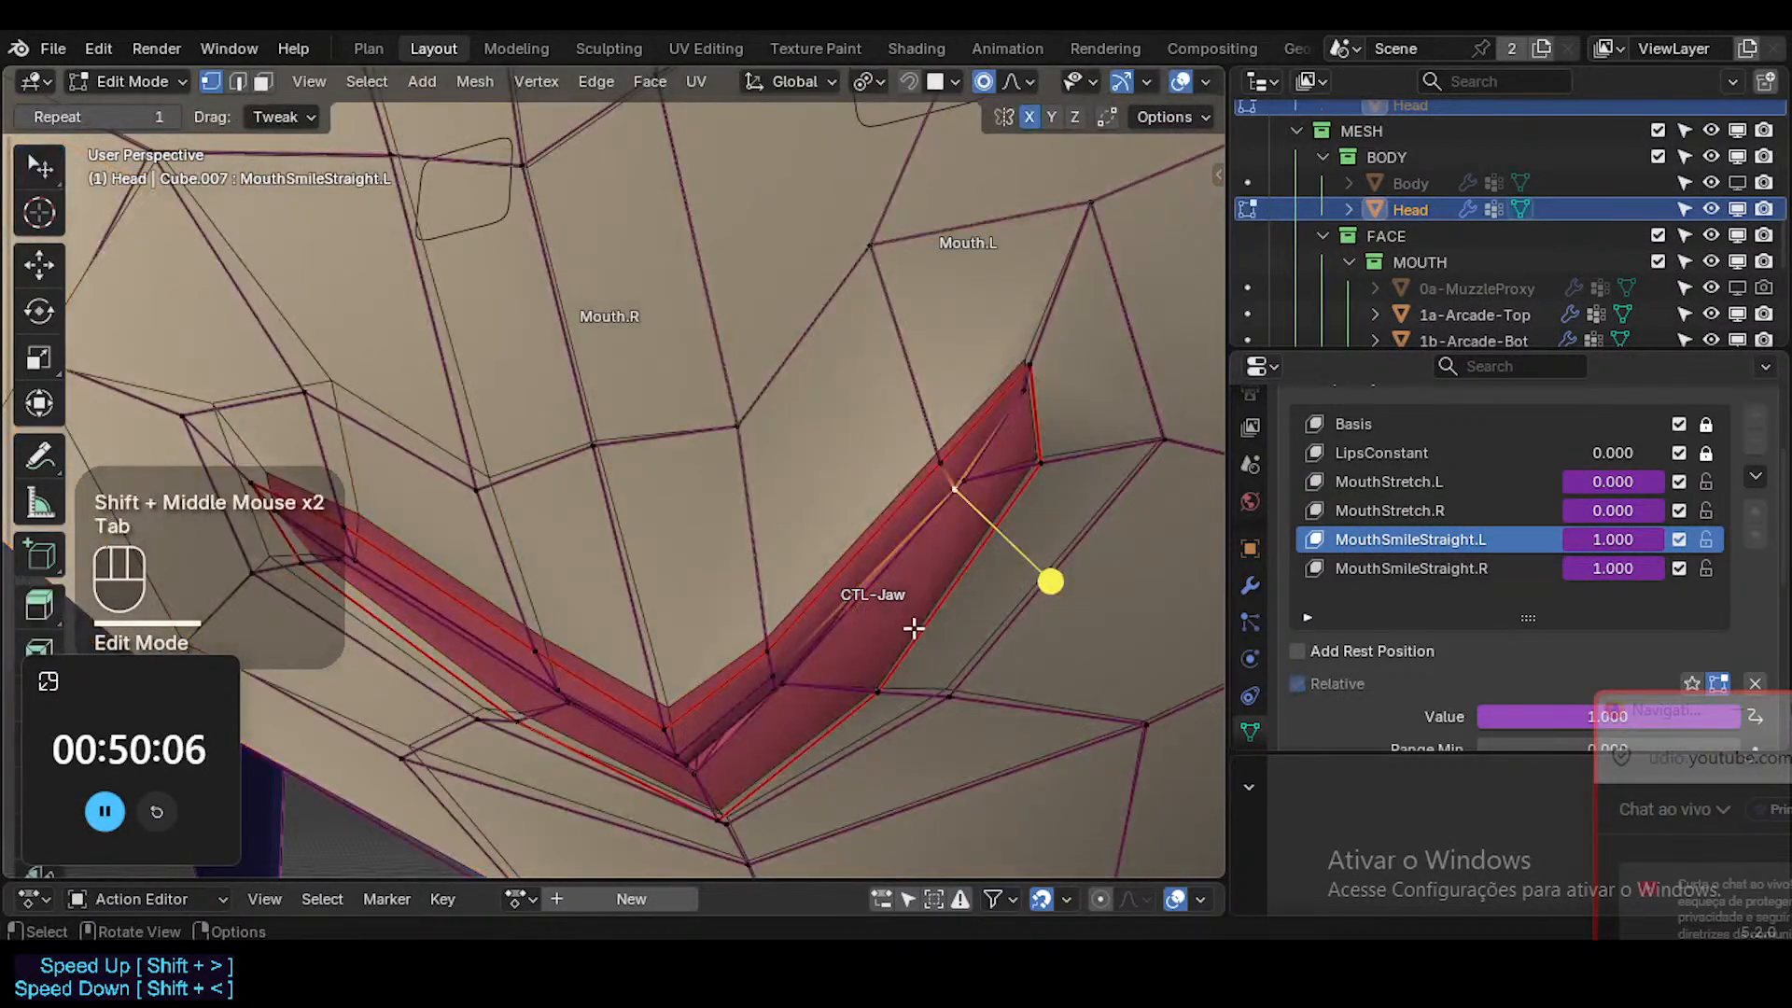
# Adjust the inner-lip vertex and the upper-lip border vertex midway between the mouth's centre and the Mouth.L corner.
pyautogui.press('g')
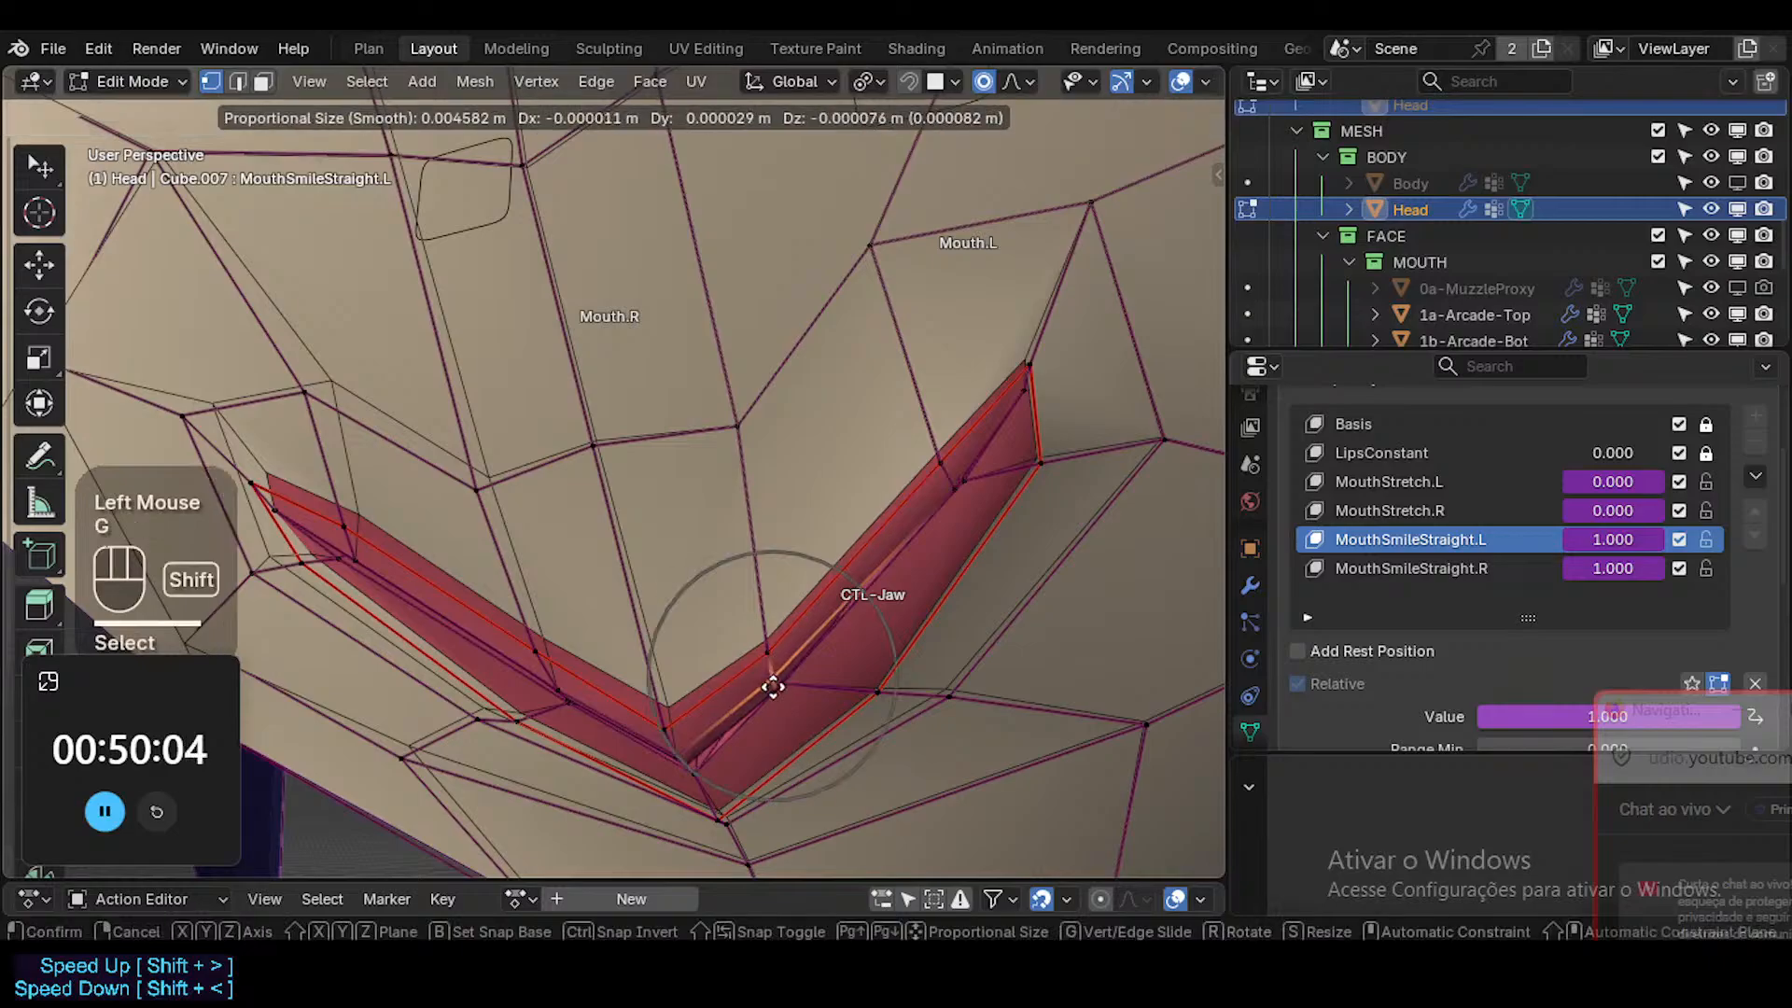
pyautogui.keyDown('shift'); pyautogui.click(763, 647); pyautogui.keyUp('shift')
pyautogui.press('g')
pyautogui.keyDown('shift'); pyautogui.click(948, 482); pyautogui.keyUp('shift')
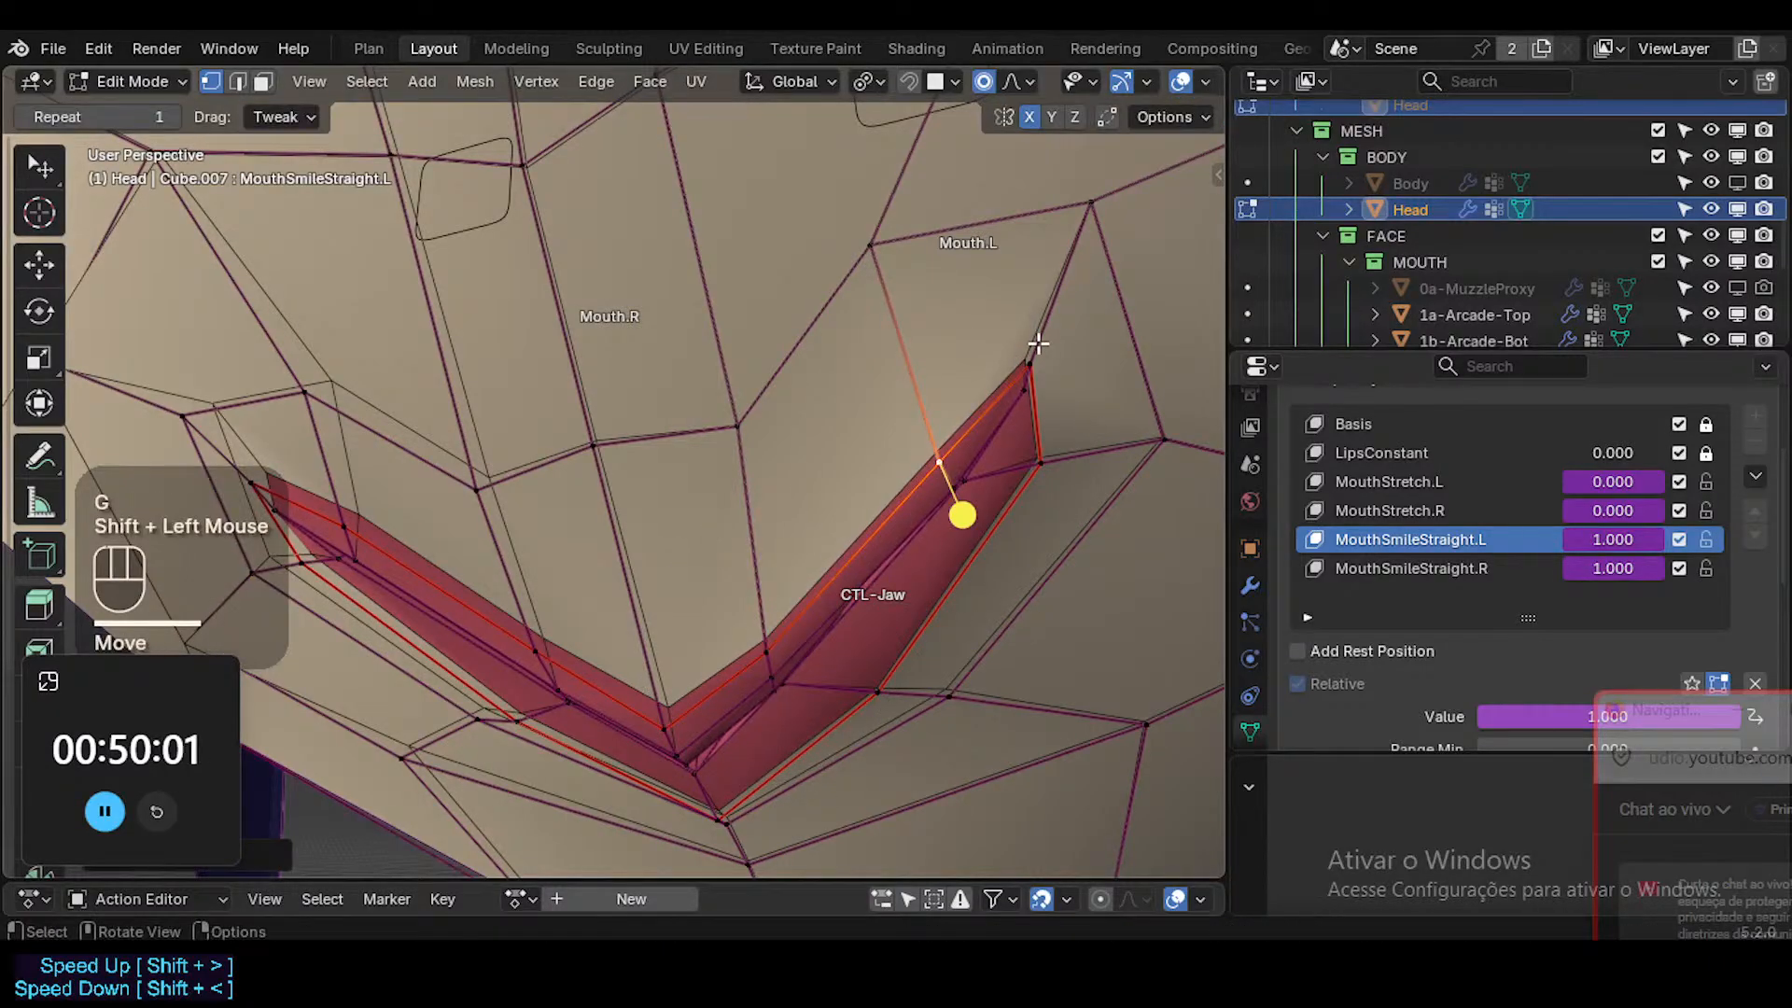
# Nudge the upper and lower mouth-corner vertices on the Mouth.L side, and check the lip outline without overlays.
pyautogui.click(1038, 346)
pyautogui.press('g')
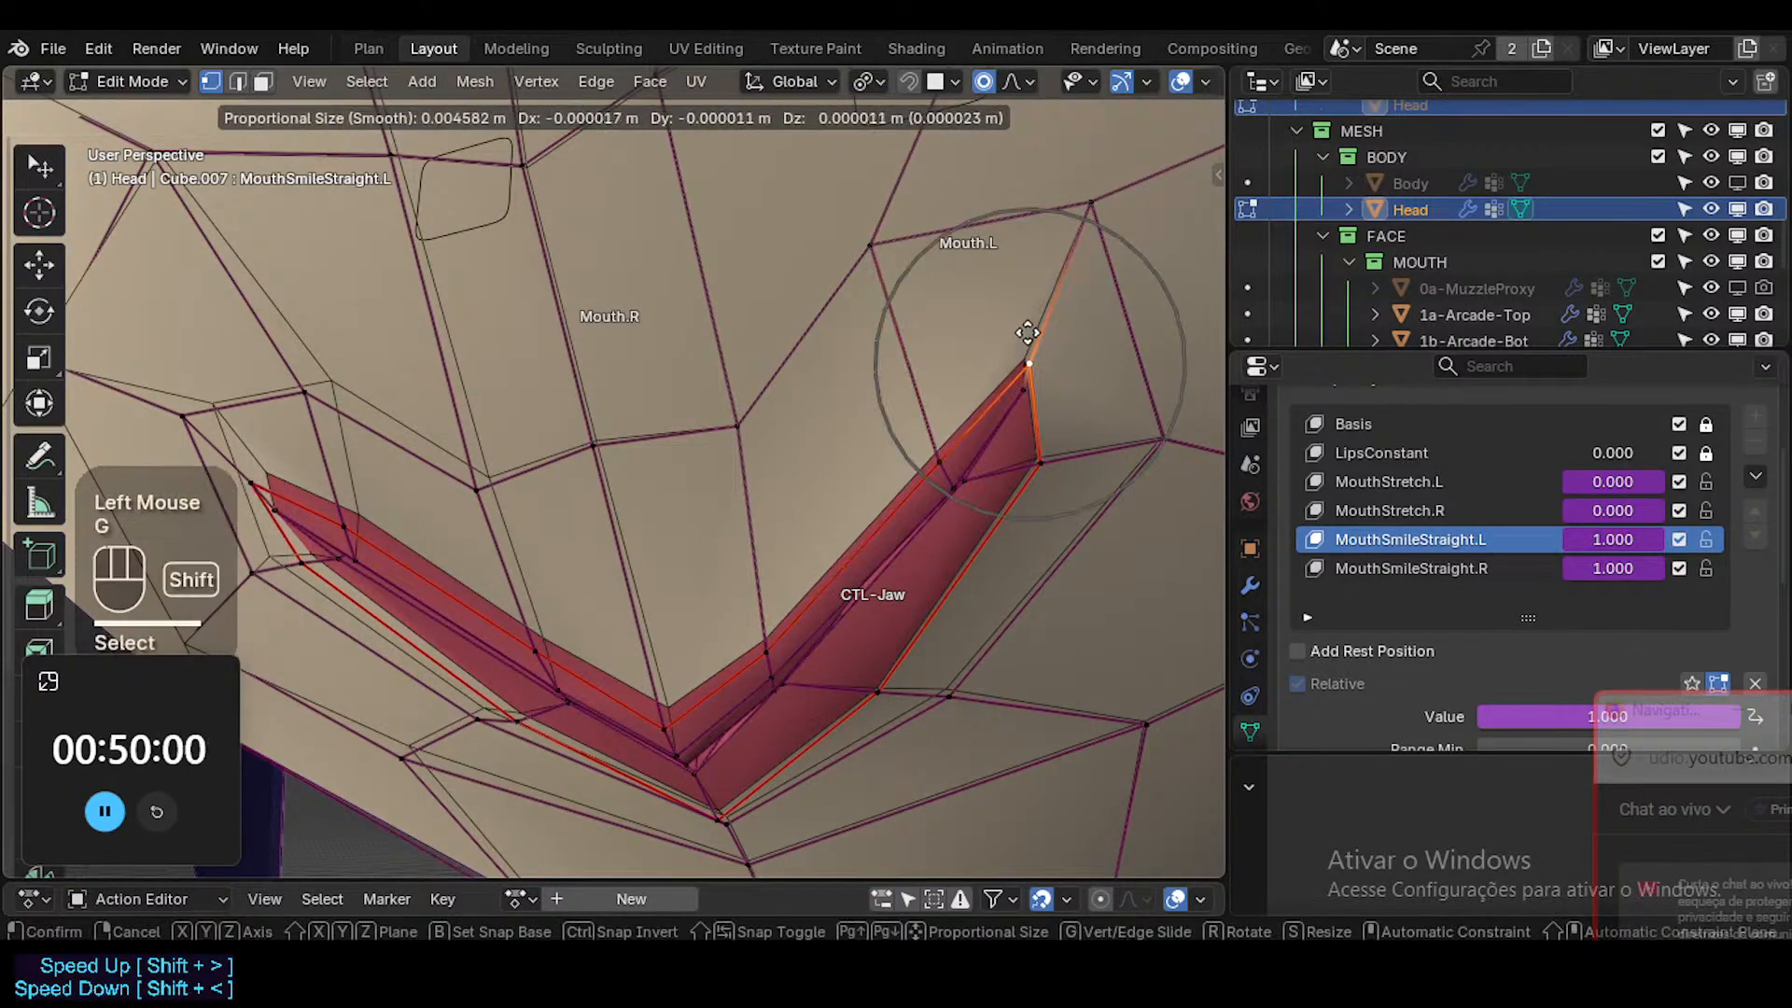
pyautogui.keyDown('shift'); pyautogui.click(1030, 340); pyautogui.keyUp('shift')
pyautogui.click(1053, 465)
pyautogui.press('g')
pyautogui.keyDown('shift'); pyautogui.click(1052, 451); pyautogui.keyUp('shift')
pyautogui.hotkey('shift', 'alt', 'z')
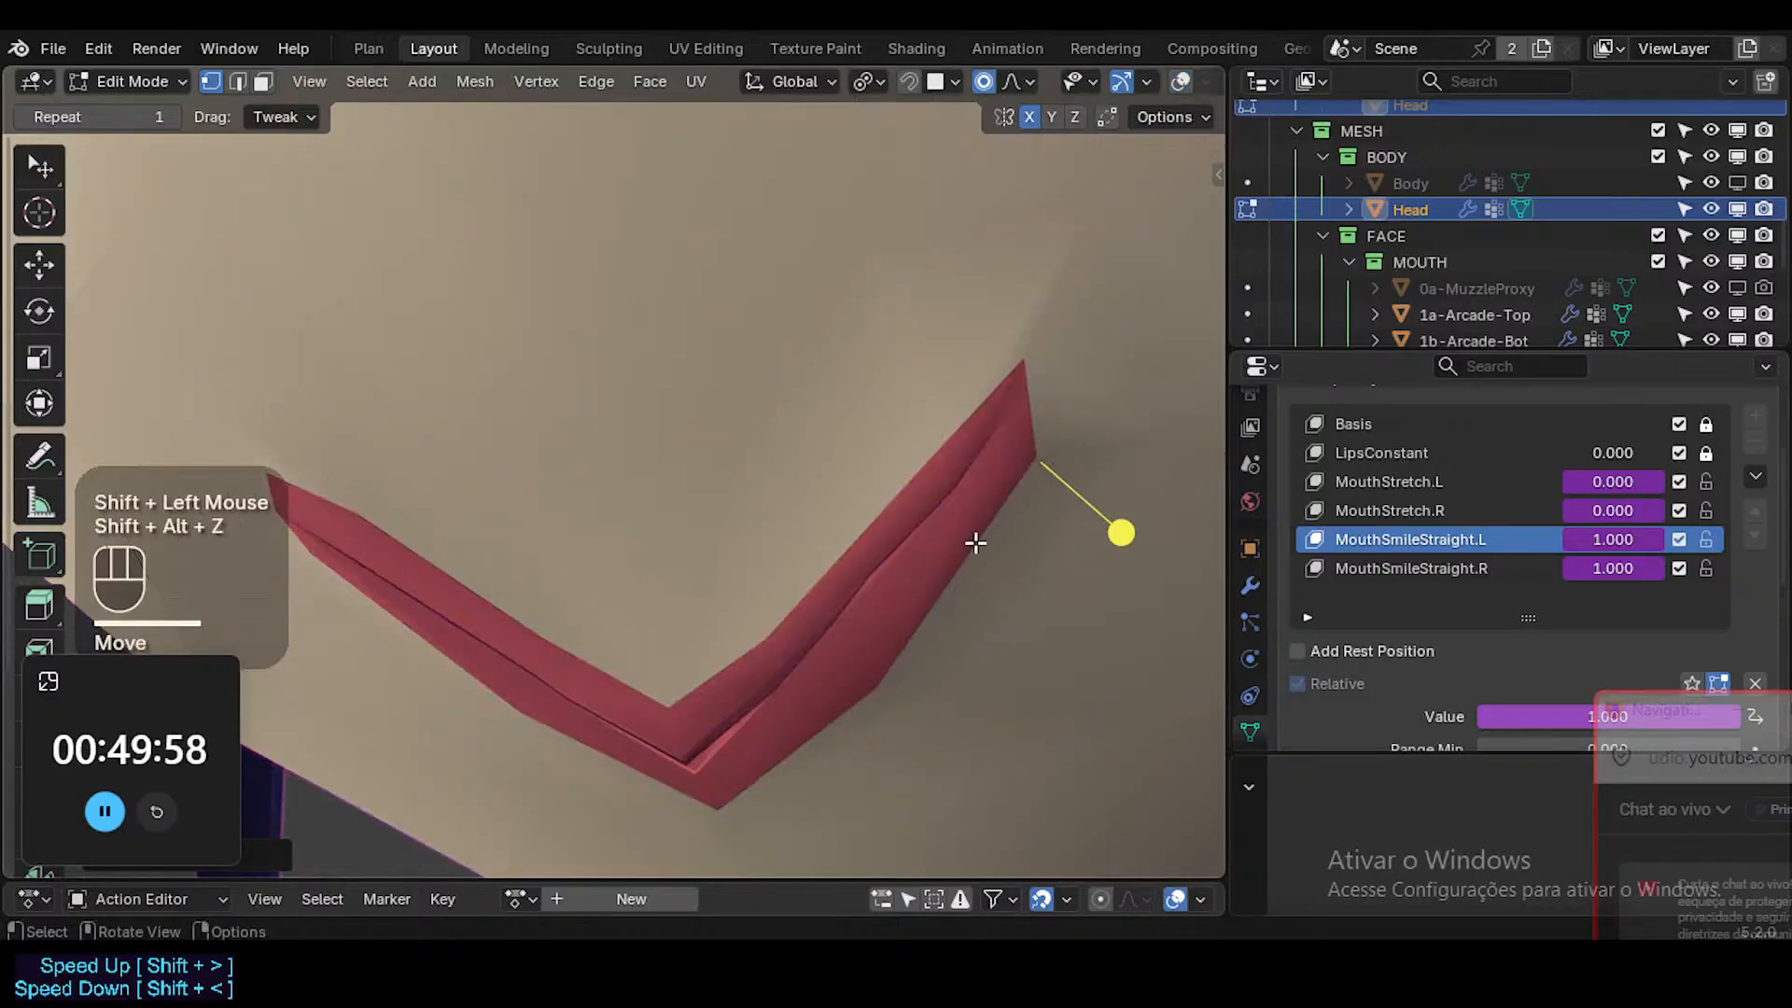
pyautogui.hotkey('shift', 'alt', 'z')
# Raise the middle lower-lip border vertex on the Mouth.L side, and adjust the skin vertex just outside it.
pyautogui.click(878, 695)
pyautogui.press('g')
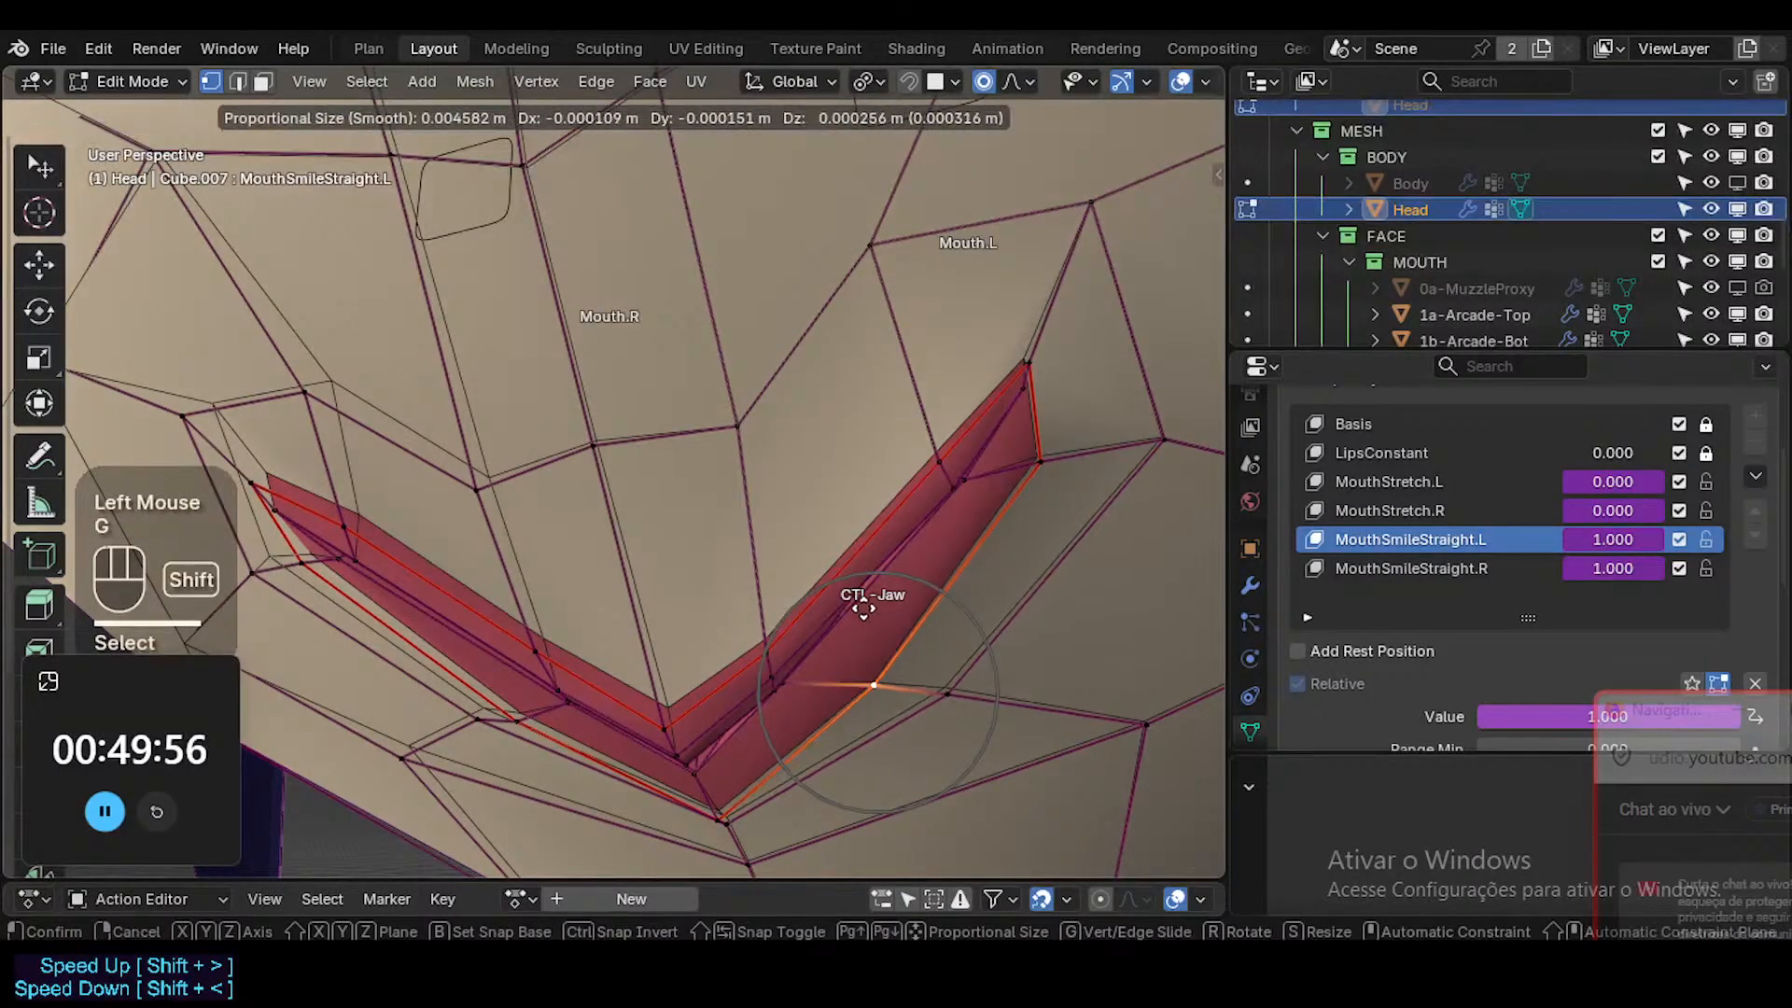
pyautogui.keyDown('shift'); pyautogui.click(854, 597); pyautogui.keyUp('shift')
pyautogui.moveTo(855, 597); pyautogui.dragTo(936, 712, button='middle')
pyautogui.click(959, 708)
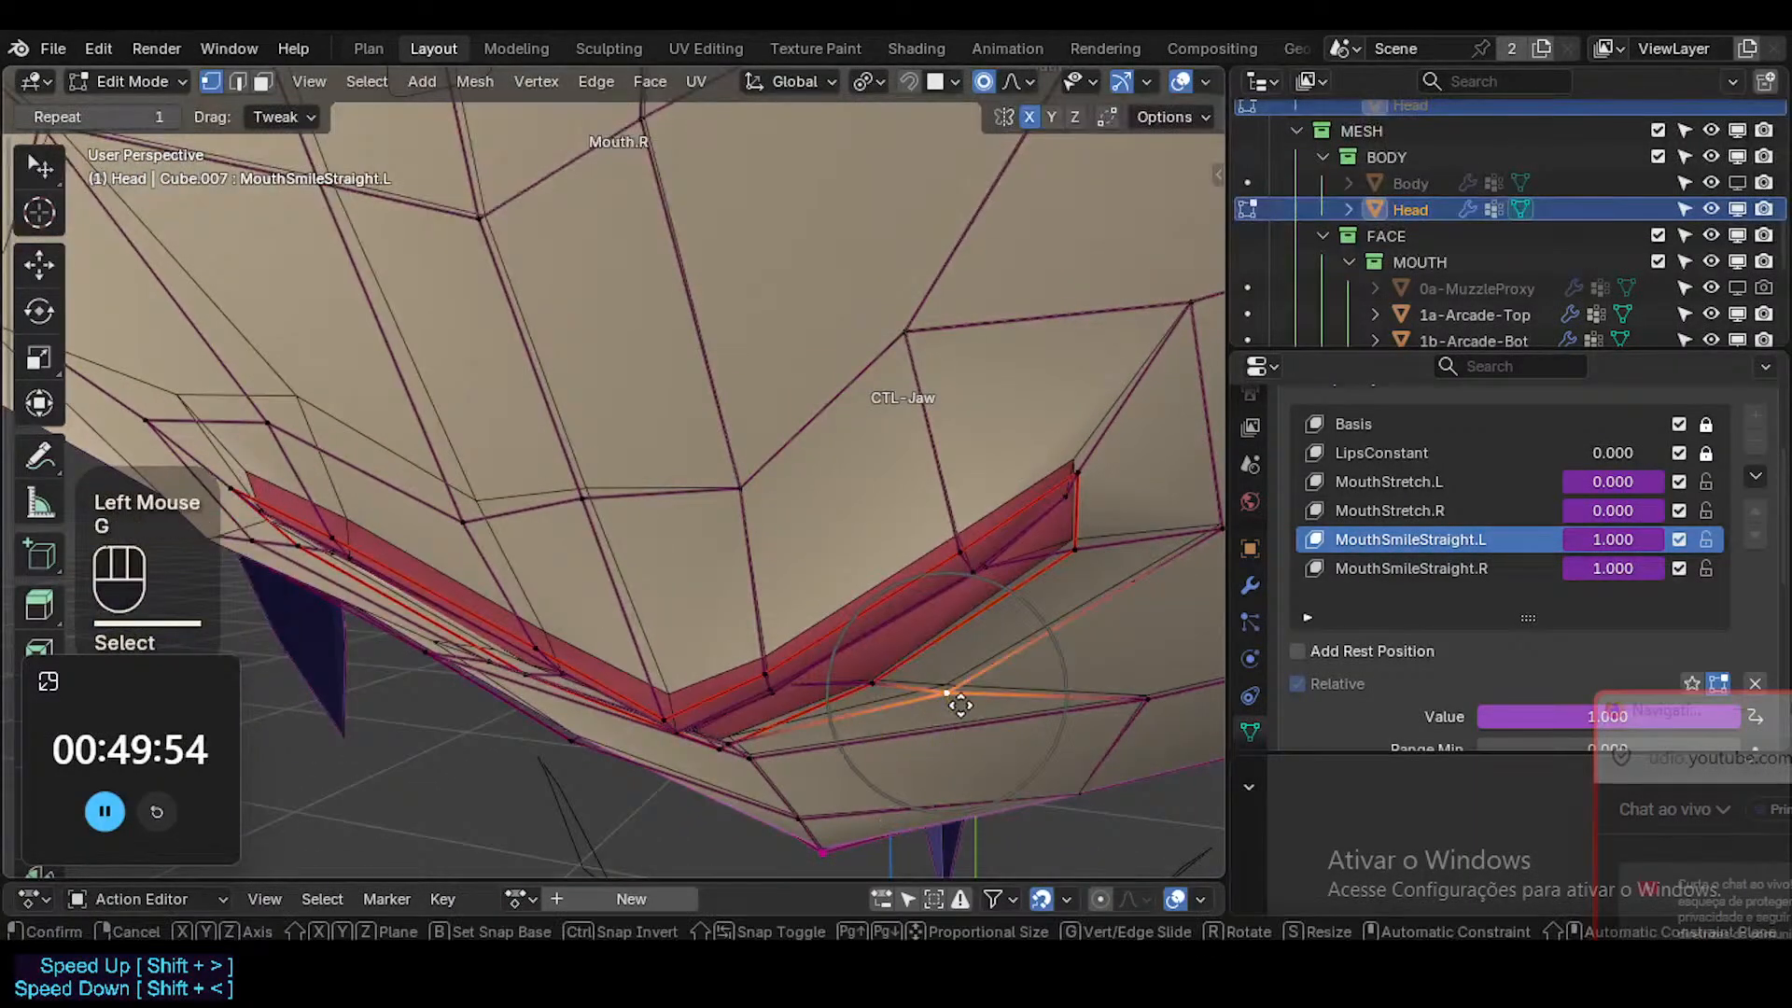
pyautogui.press('g')
pyautogui.keyDown('shift'); pyautogui.click(975, 625); pyautogui.keyUp('shift')
# Move the lower mouth-corner vertex on the Mouth.L side to refine where the lips end.
pyautogui.click(1084, 542)
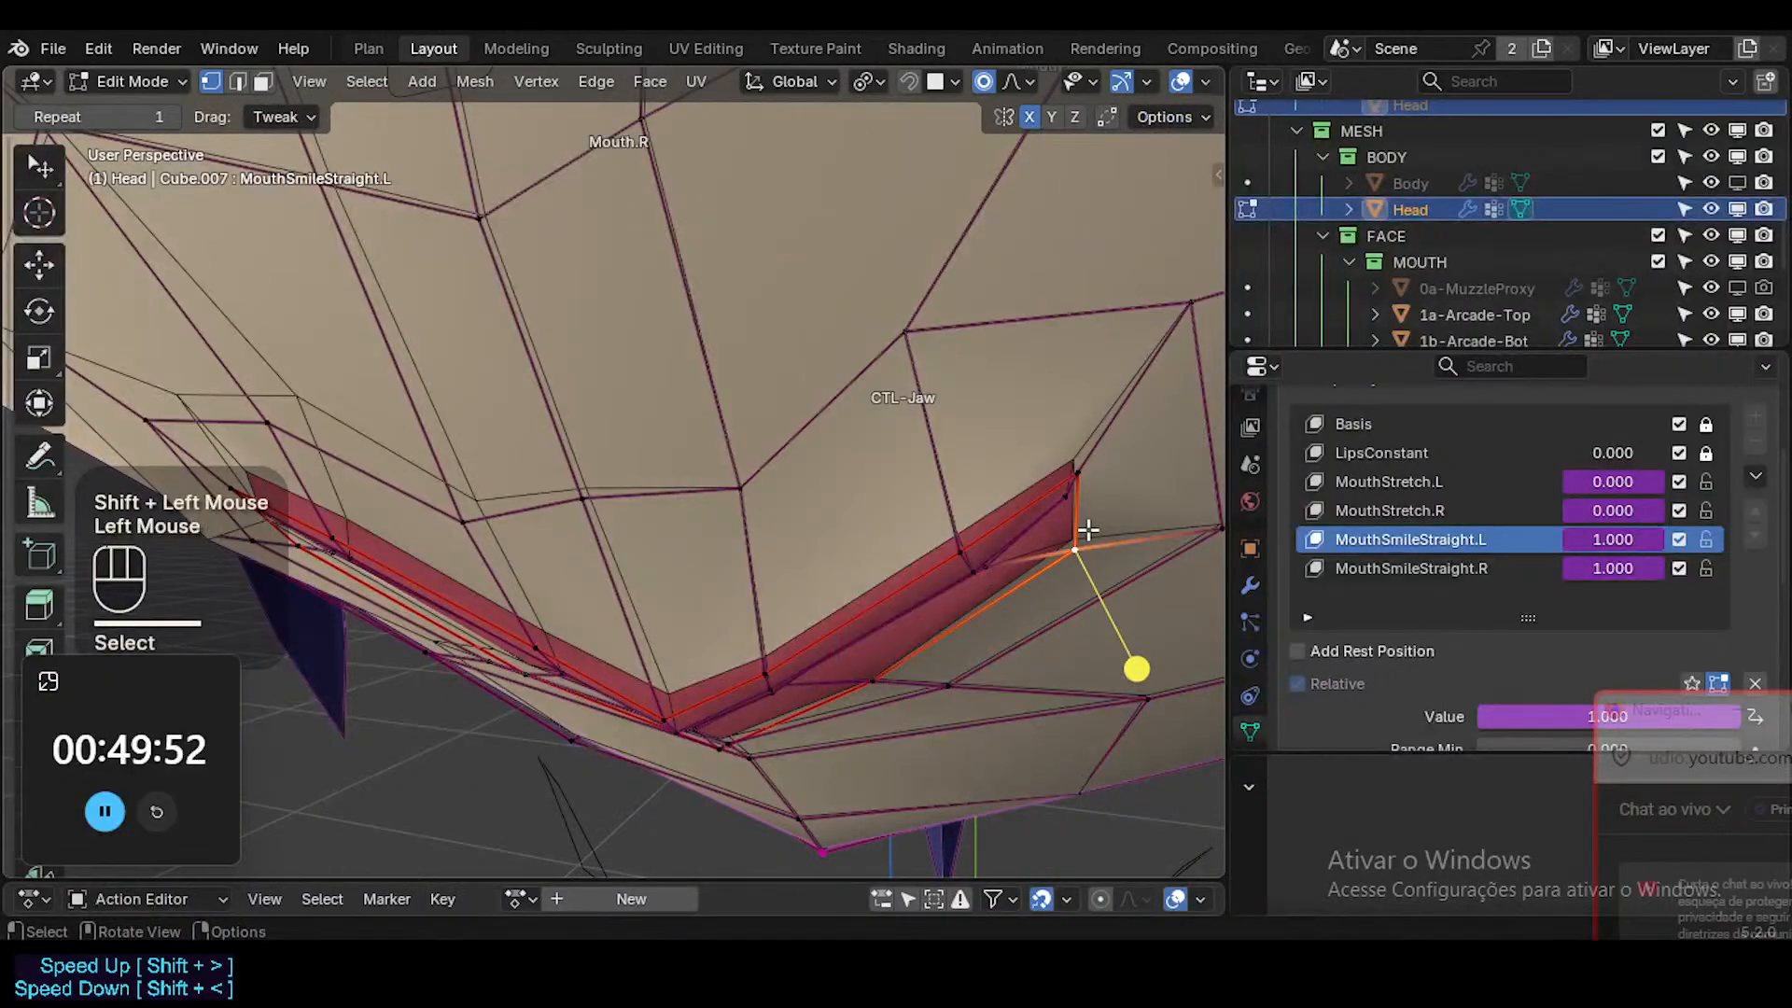
pyautogui.press('g')
pyautogui.moveTo(1083, 530); pyautogui.dragTo(897, 644, button='middle')
pyautogui.keyDown('shift'); pyautogui.click(1046, 560); pyautogui.keyUp('shift')
# Examine the straight-smile mouth on the whole face in Object Mode from several angles.
pyautogui.hotkey('shift', 'alt', 'z')
pyautogui.press('Tab')
pyautogui.hotkey('shift', 'alt', 'z')
pyautogui.moveTo(898, 644); pyautogui.dragTo(943, 667, button='middle')
pyautogui.scroll(-1, 1599, 495)
pyautogui.scroll(1, 1600, 497)
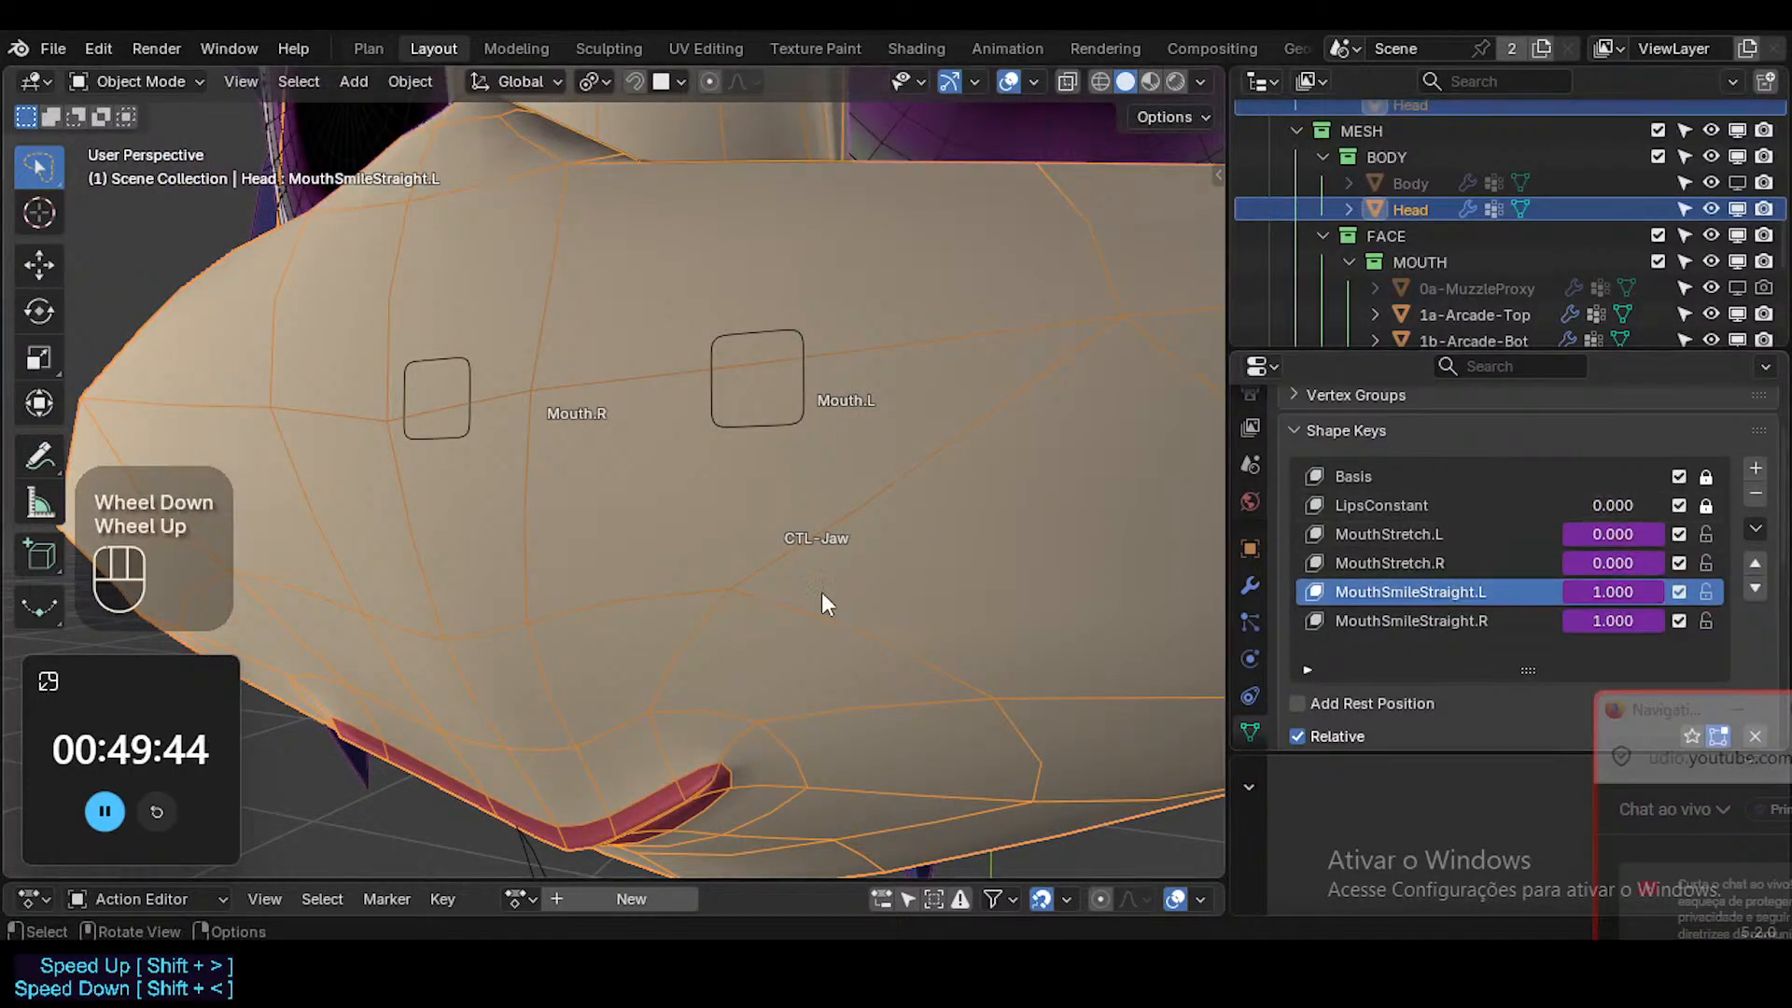
pyautogui.moveTo(822, 592); pyautogui.dragTo(872, 524, button='middle')
pyautogui.scroll(-2, 860, 543)
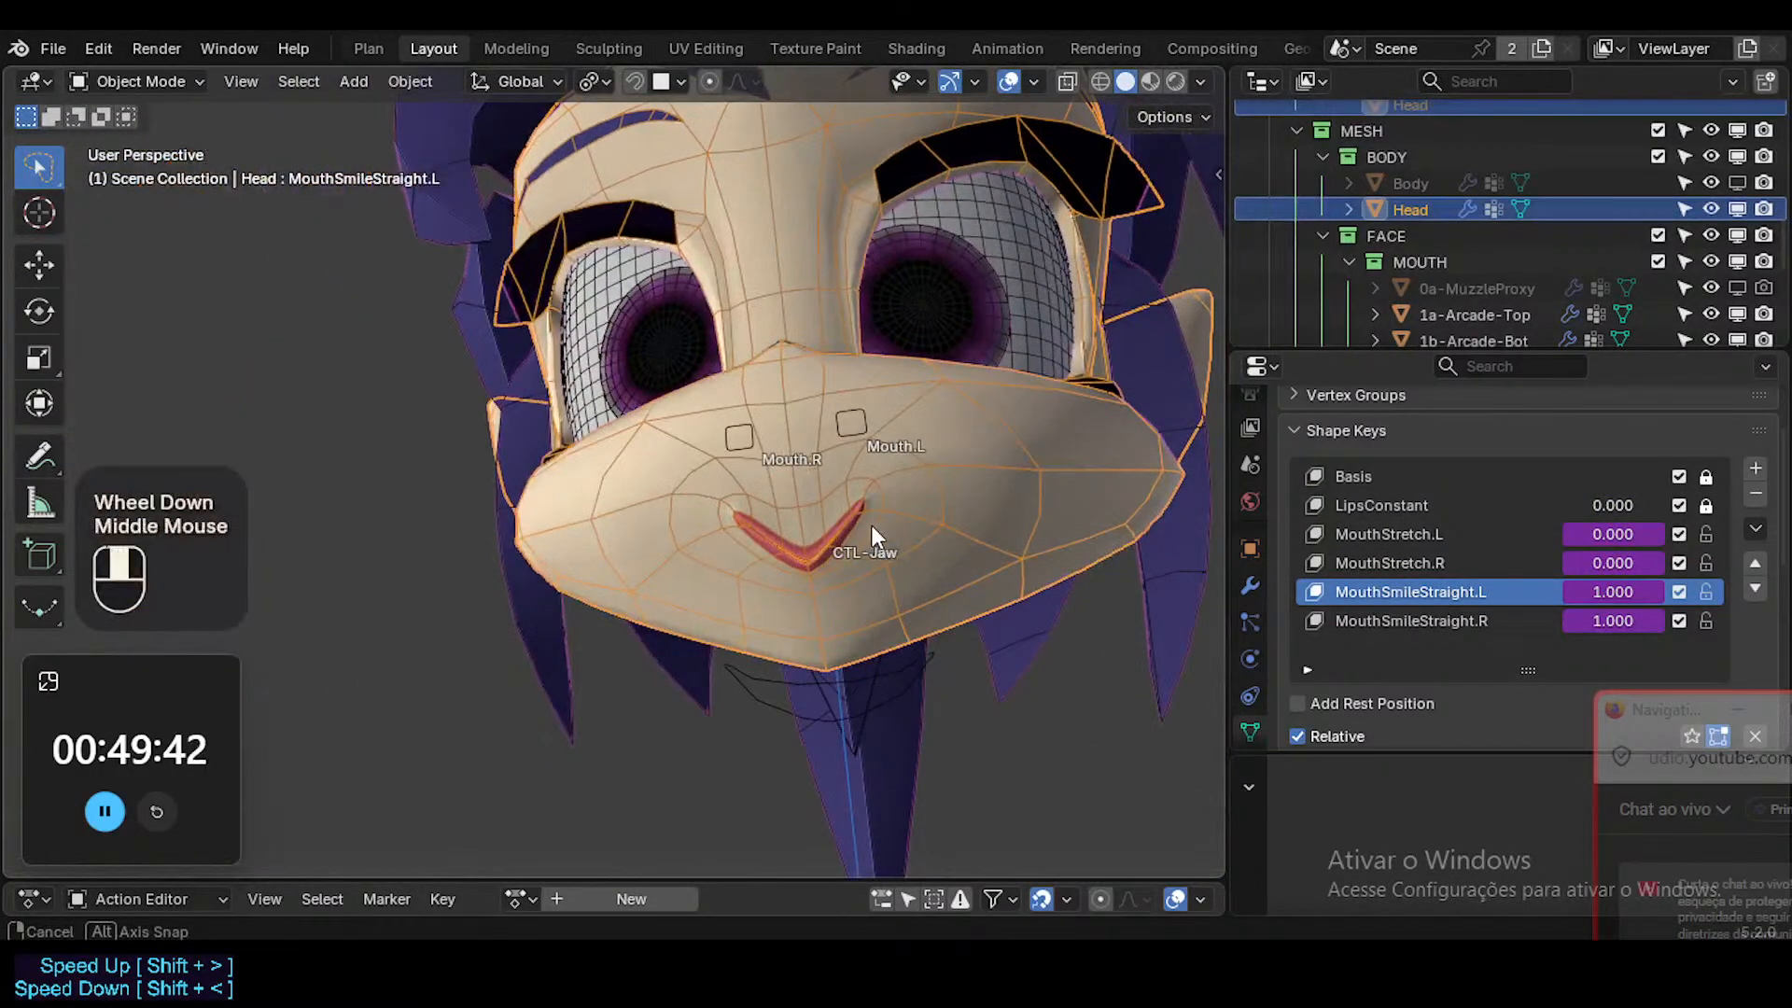
# Check the straight smile without overlays, and clear the pose transforms of all ARM-Dorothy bones in Pose Mode.
pyautogui.hotkey('shift', 'alt', 'z')
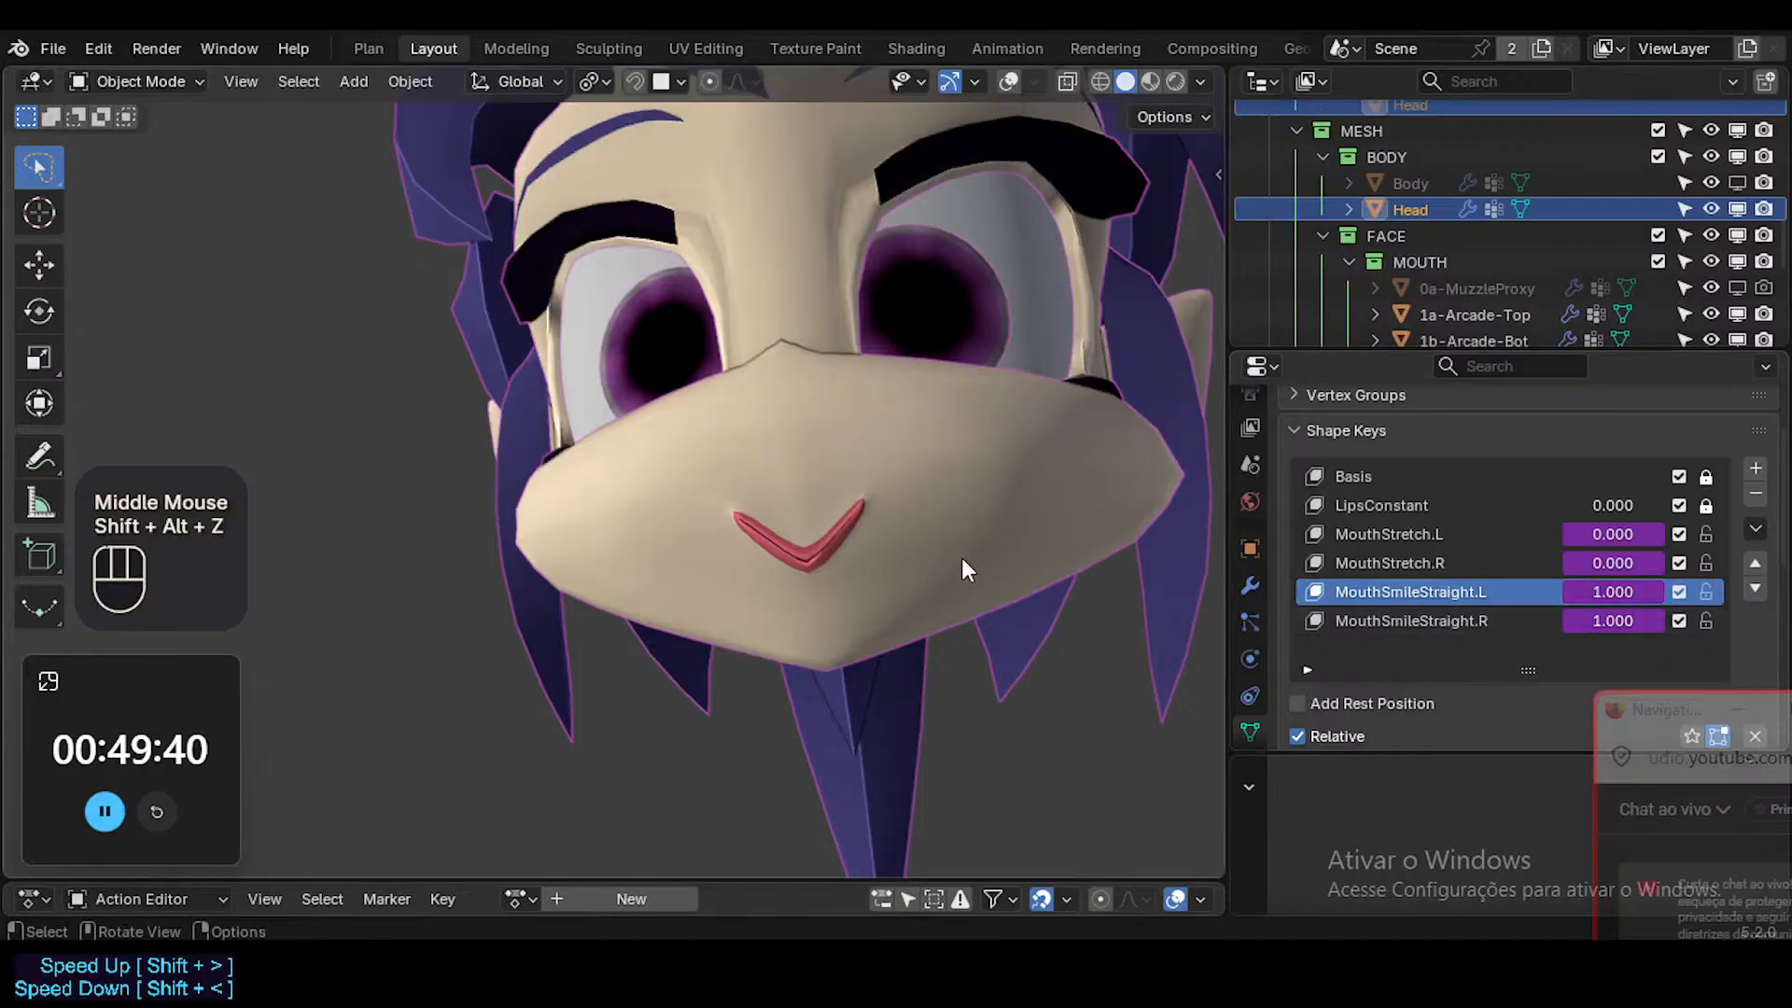
pyautogui.hotkey('shift', 'alt', 'z')
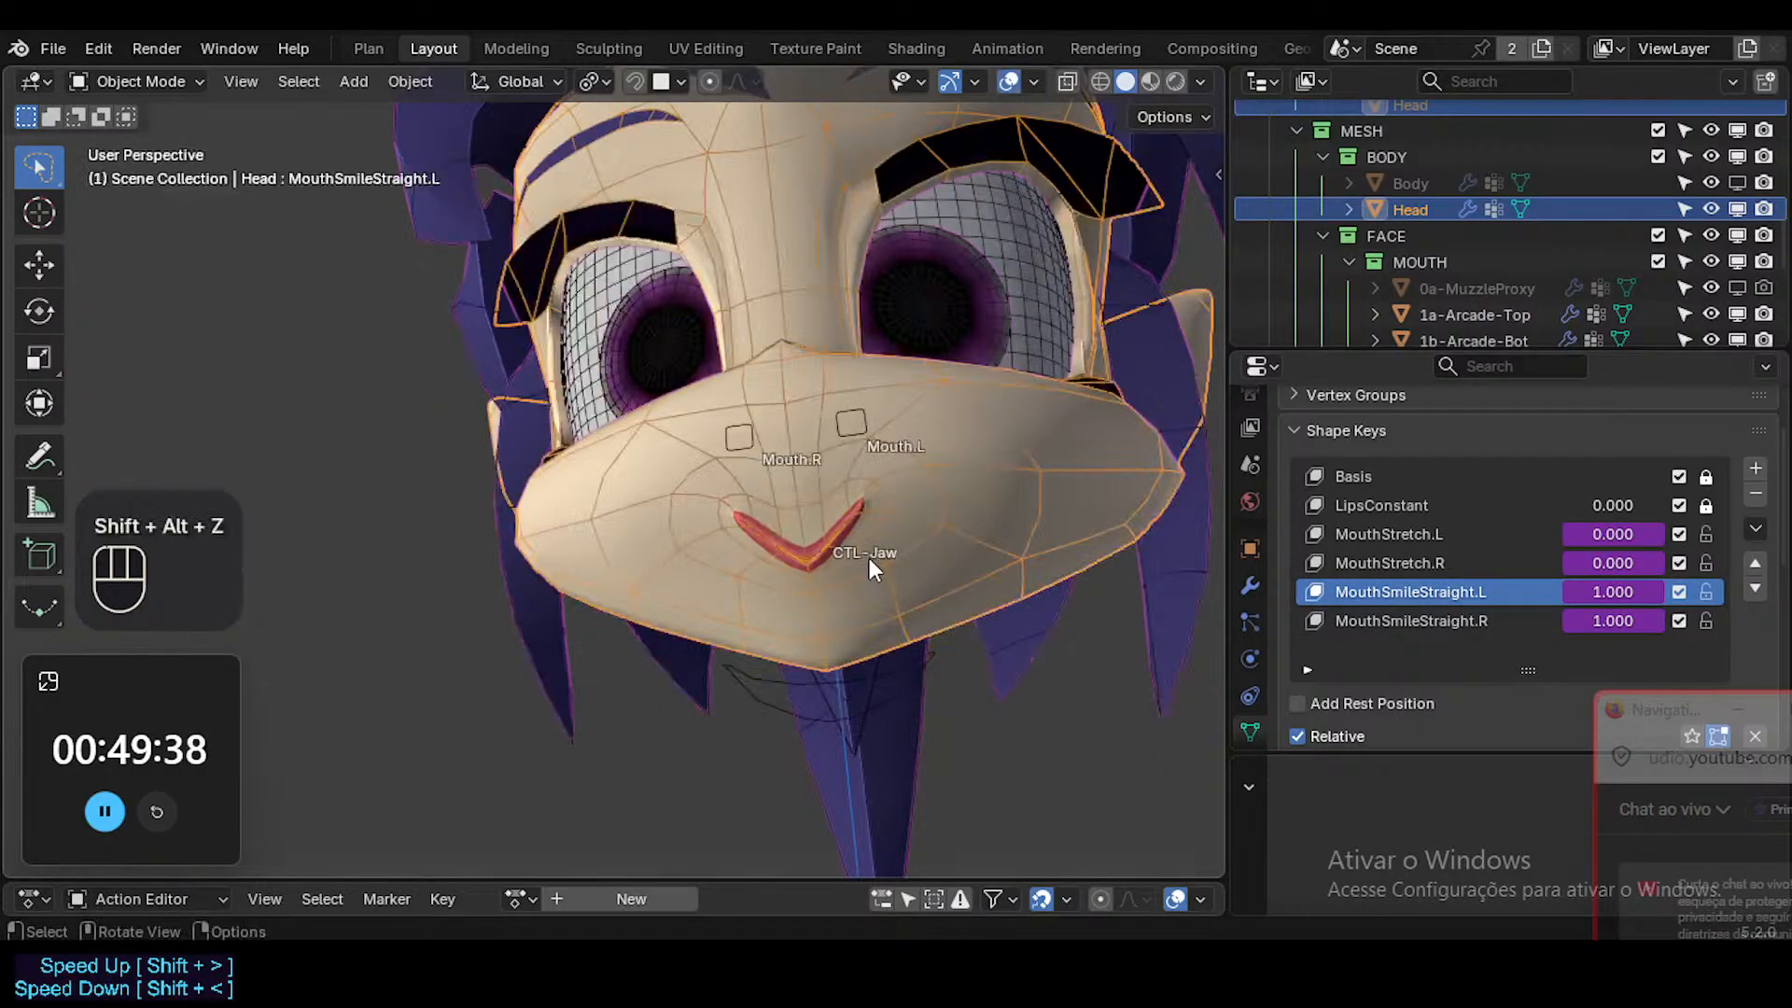
pyautogui.click(844, 440)
pyautogui.hotkey('ctrl', 'Tab')
pyautogui.press('a')
pyautogui.hotkey('alt', 'q')
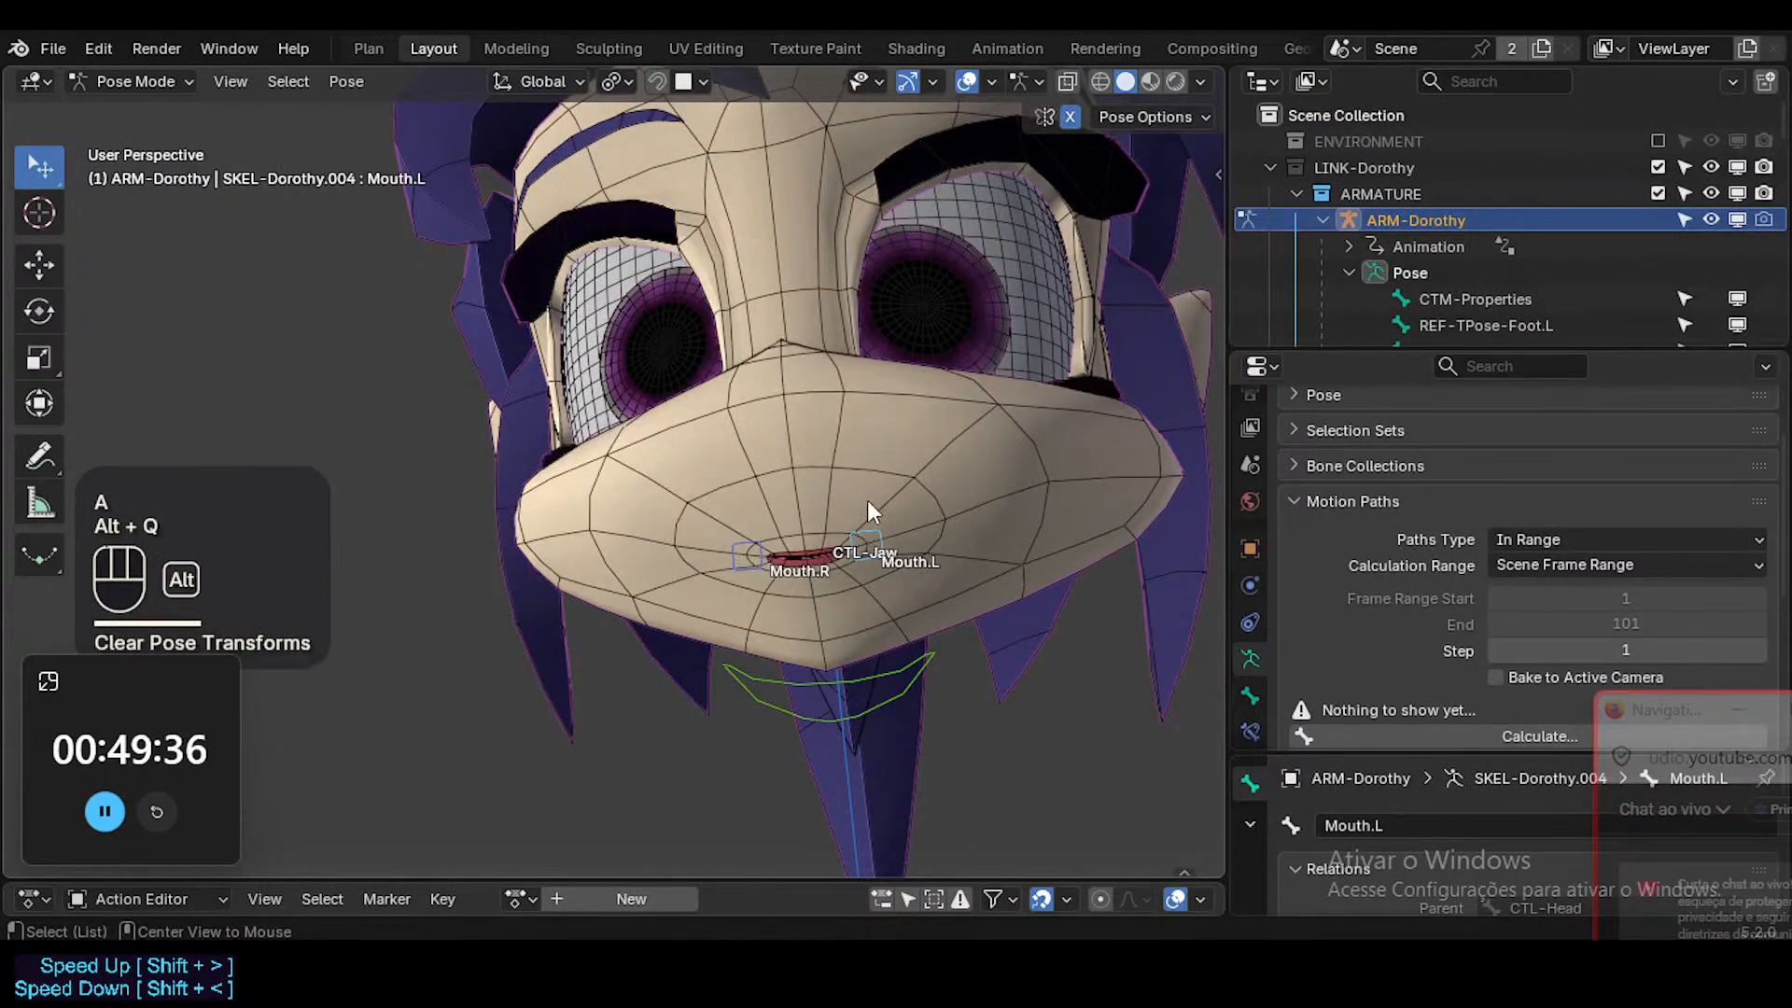
# Move the Mouth.L bone outward and upward in stages to test the smile from several angles, and save the file.
pyautogui.click(868, 571)
pyautogui.press('g')
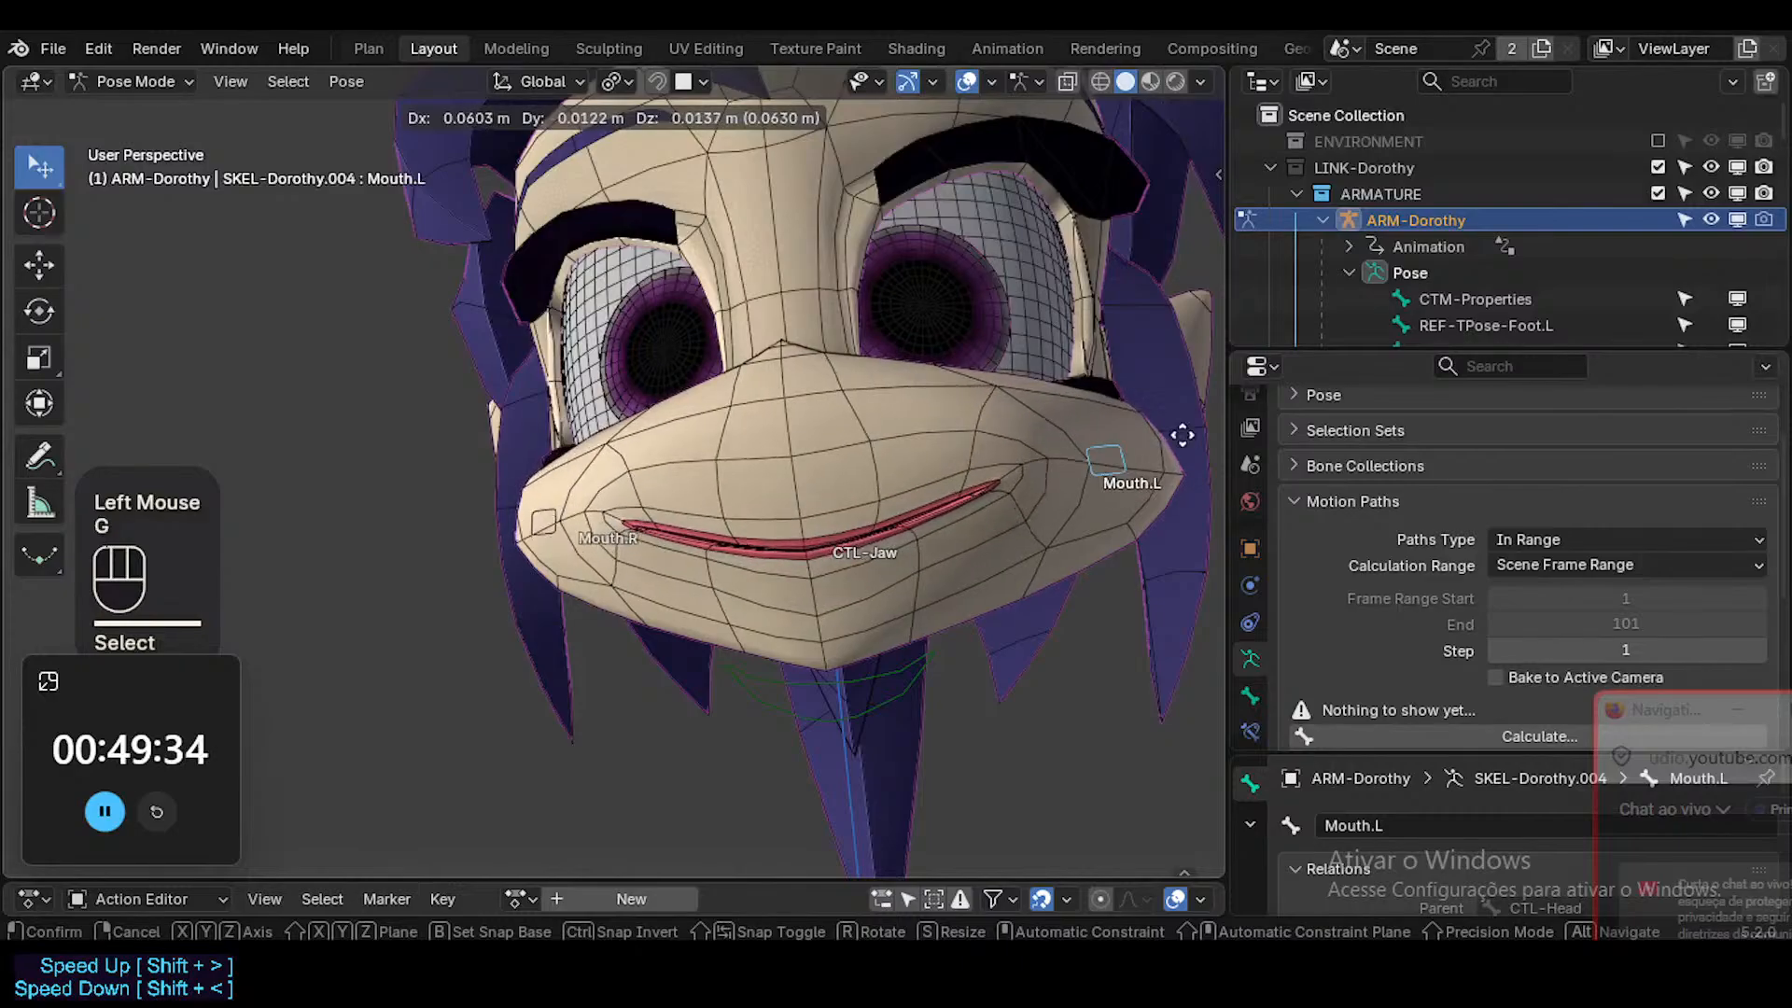
pyautogui.click(961, 487)
pyautogui.moveTo(961, 487); pyautogui.dragTo(1045, 479, button='middle')
pyautogui.press('g')
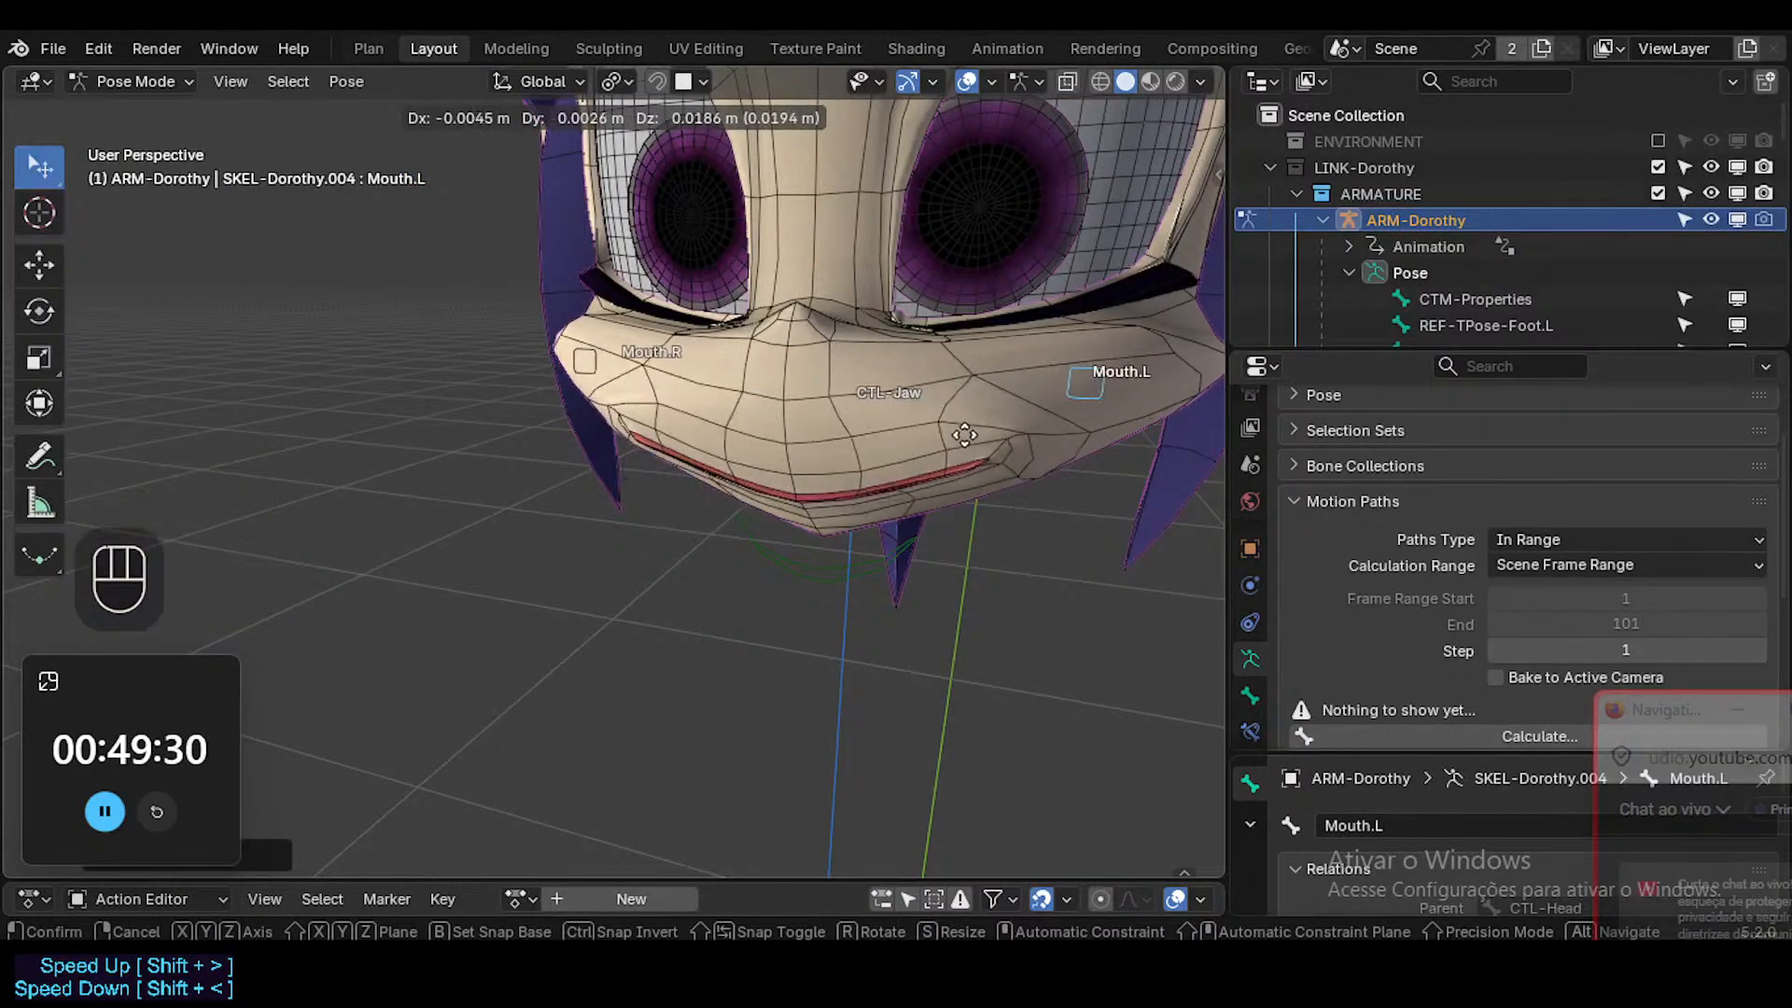
pyautogui.click(971, 552)
pyautogui.moveTo(971, 551); pyautogui.dragTo(912, 333, button='middle')
pyautogui.press('g')
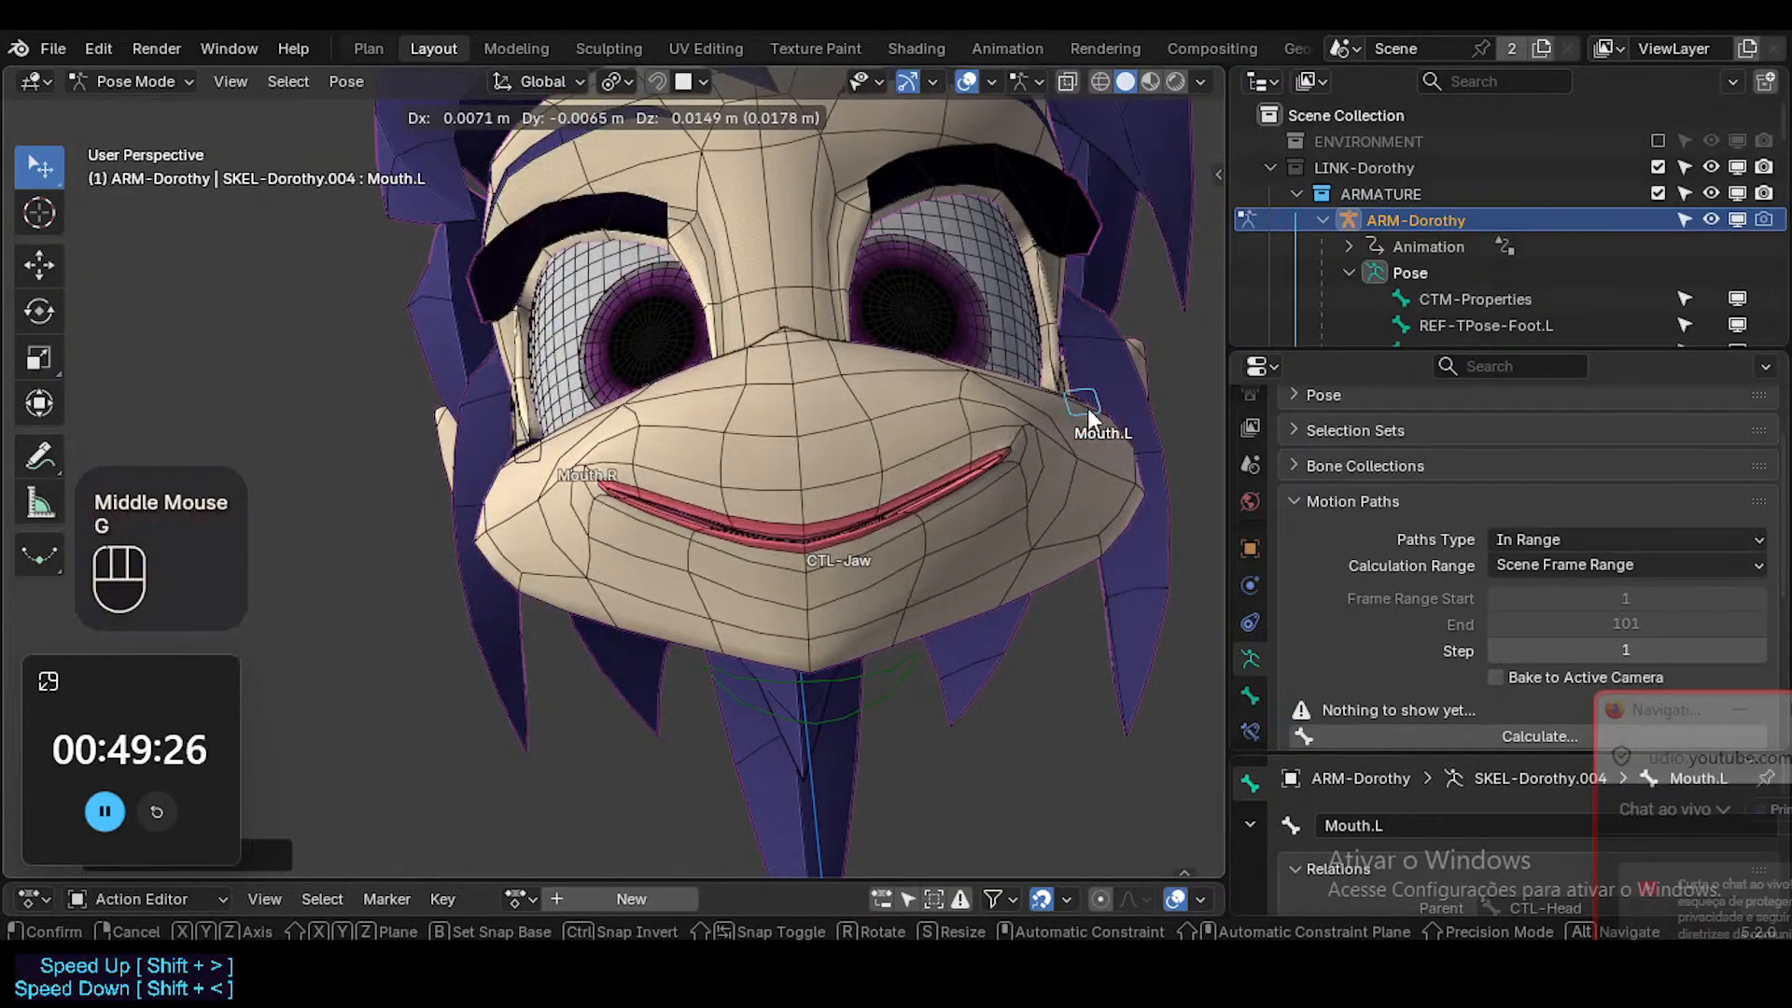
pyautogui.click(1080, 412)
pyautogui.moveTo(1080, 411); pyautogui.dragTo(962, 469, button='middle')
pyautogui.hotkey('ctrl', 's')
# Collapse the Motion Paths section of the armature's properties.
pyautogui.moveTo(1667, 712)
pyautogui.mouseDown()
pyautogui.moveTo(1614, 504)
pyautogui.moveTo(1664, 685)
pyautogui.mouseUp()
pyautogui.scroll(-2, 1484, 571)
pyautogui.scroll(1, 1474, 571)
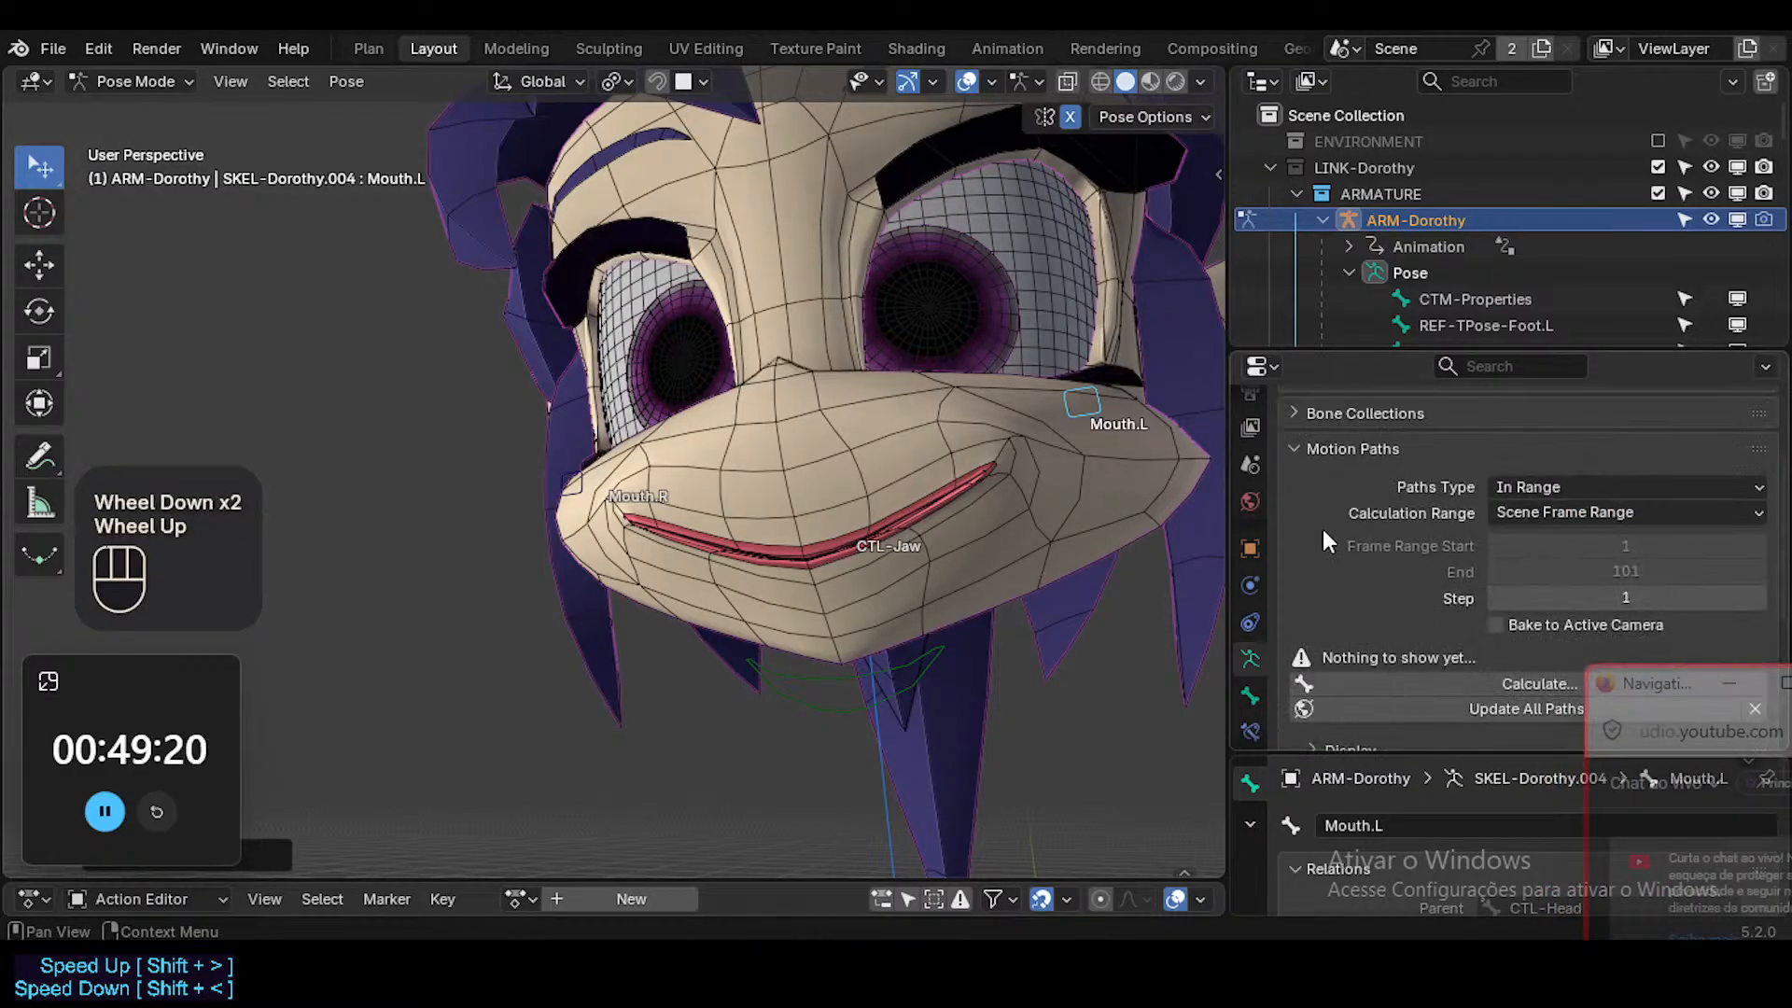
pyautogui.click(1299, 452)
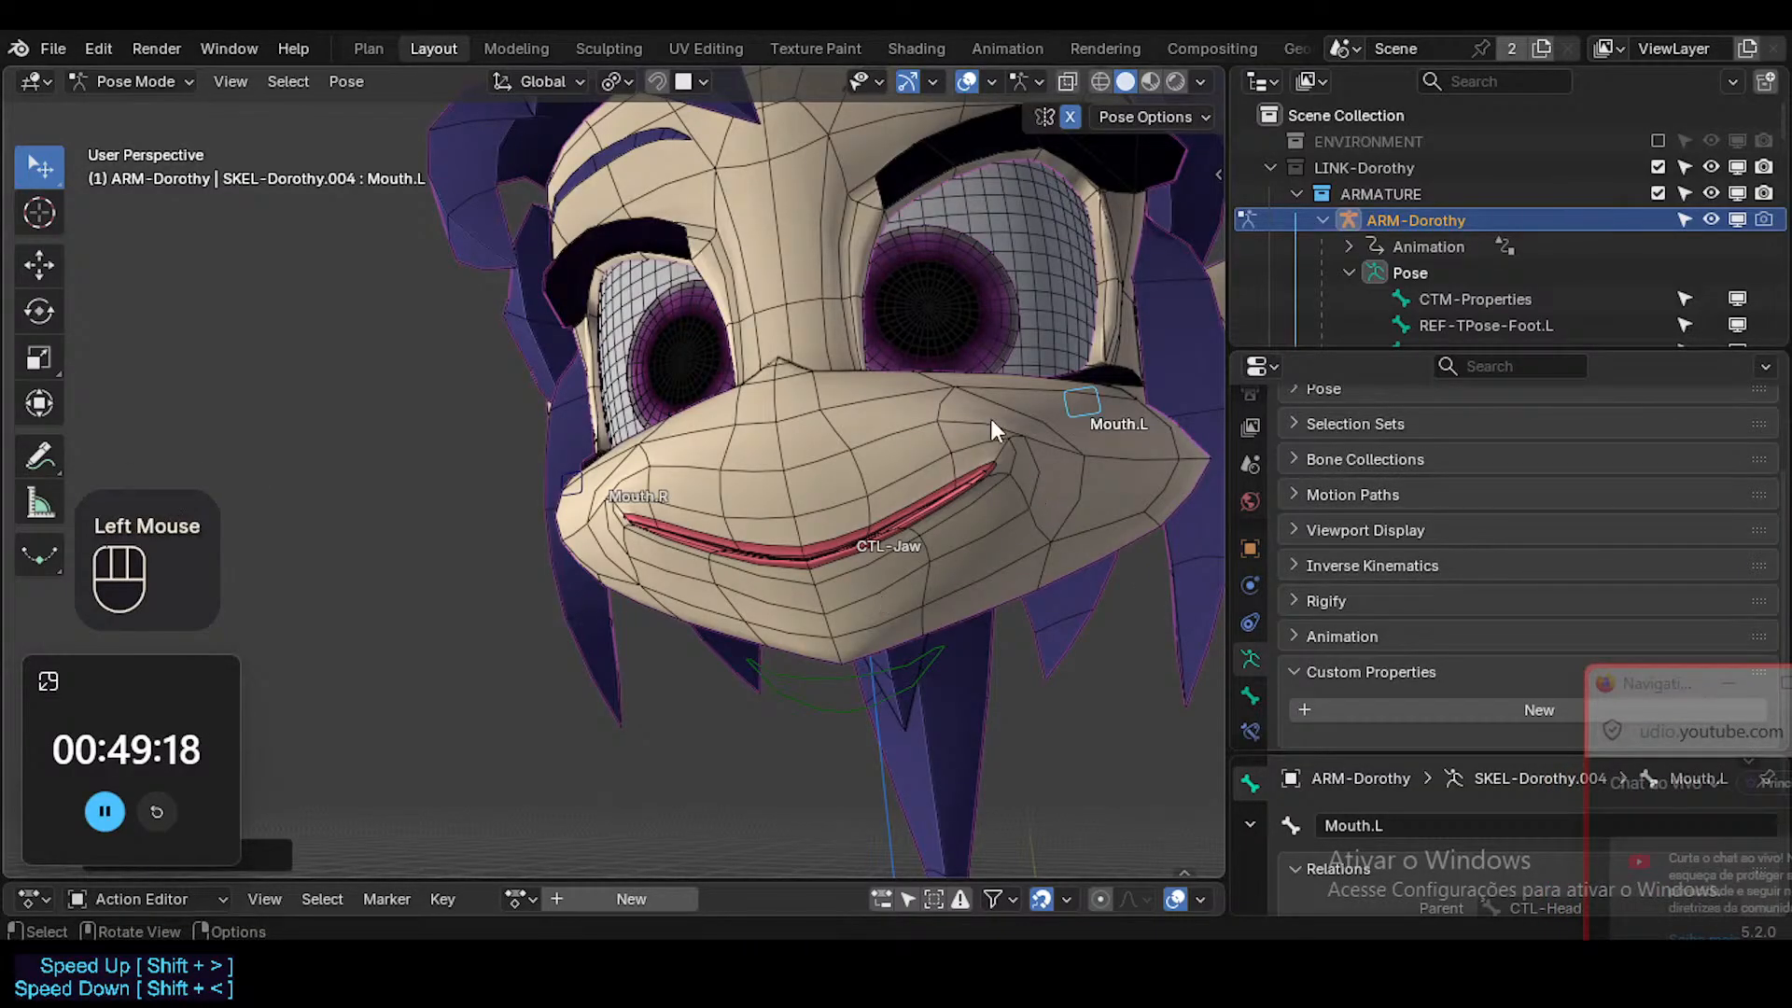
# Move the Mouth.L bone through stretched, narrow and raised smile positions close up, leave it wide and raised, and save the file.
pyautogui.moveTo(992, 424); pyautogui.dragTo(964, 508, button='middle')
pyautogui.press('g')
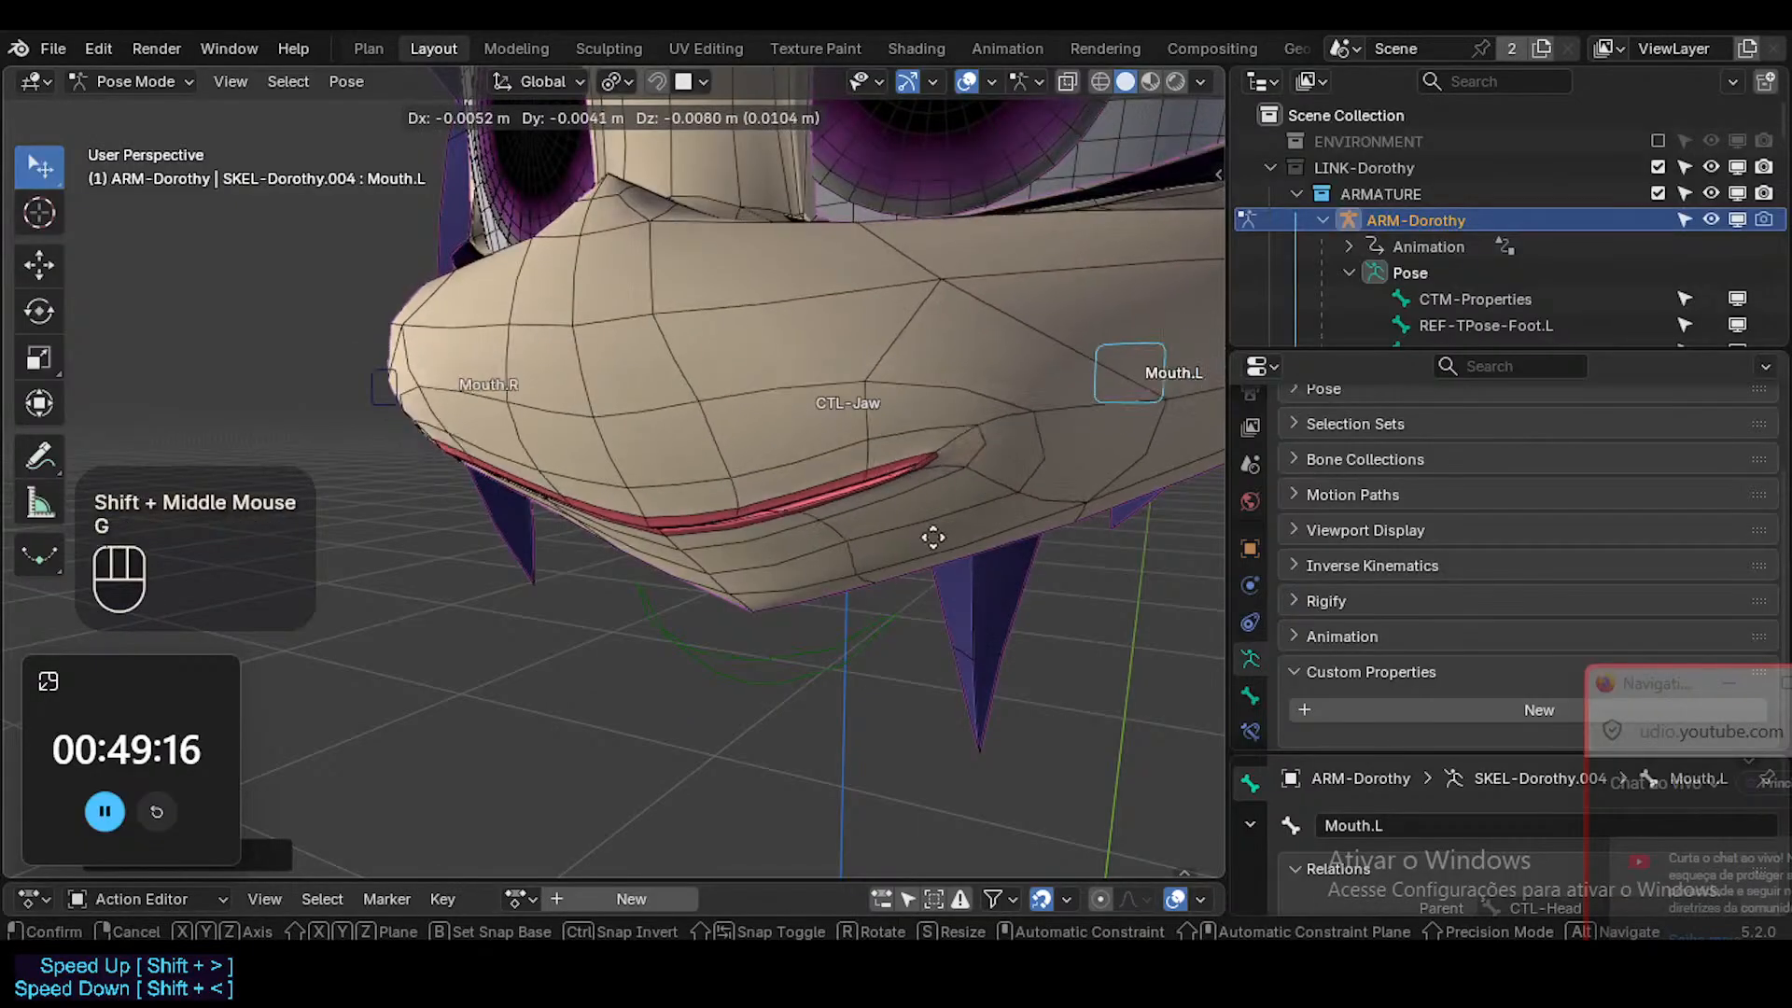
pyautogui.click(1008, 409)
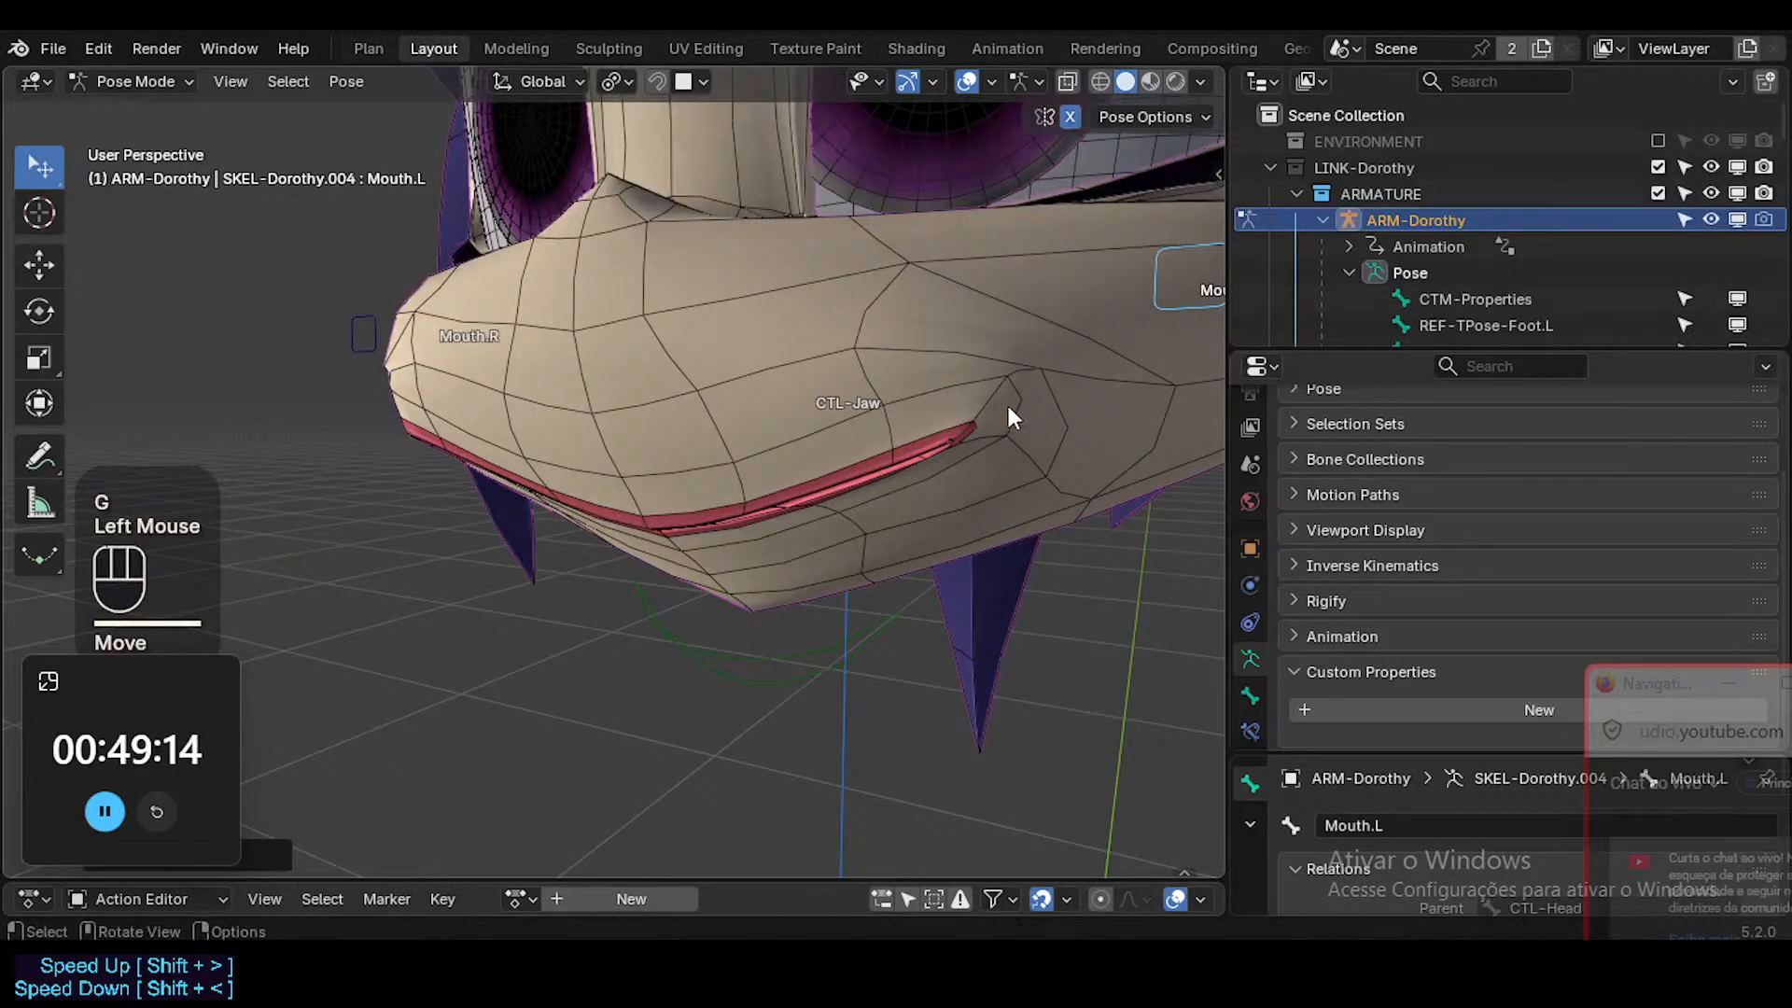
pyautogui.moveTo(1008, 408); pyautogui.dragTo(1072, 592, button='middle')
pyautogui.press('g')
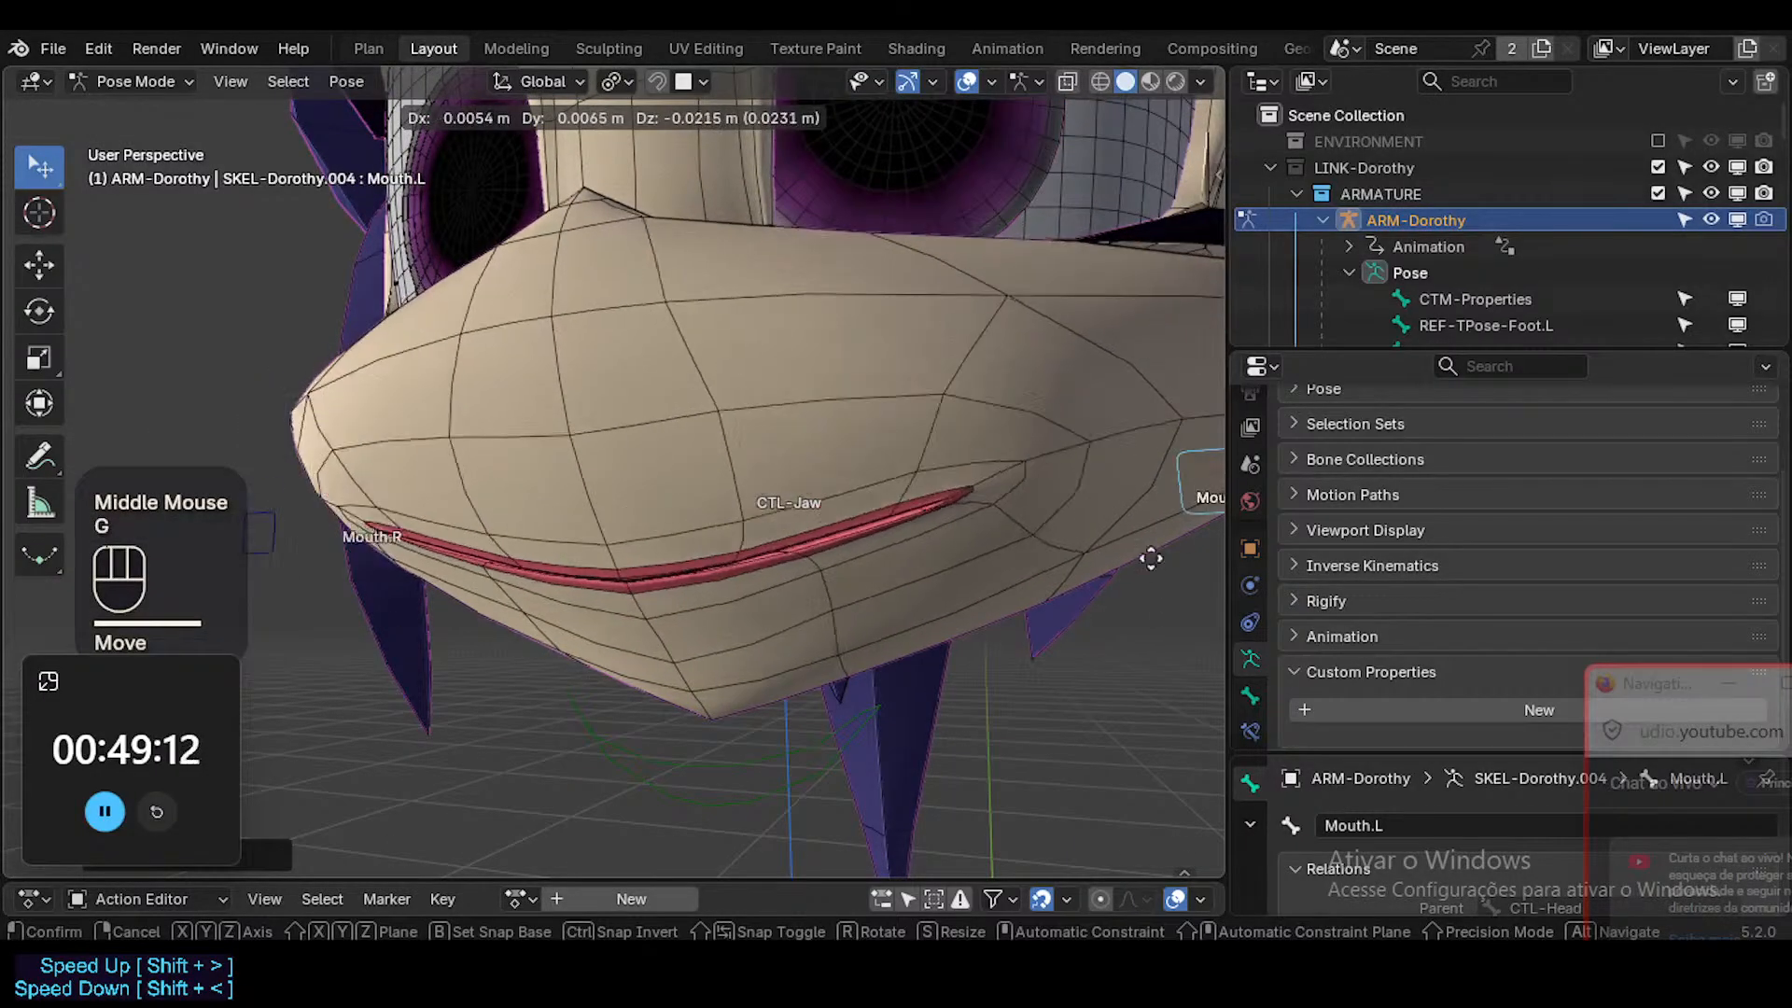
pyautogui.click(1167, 247)
pyautogui.press('g')
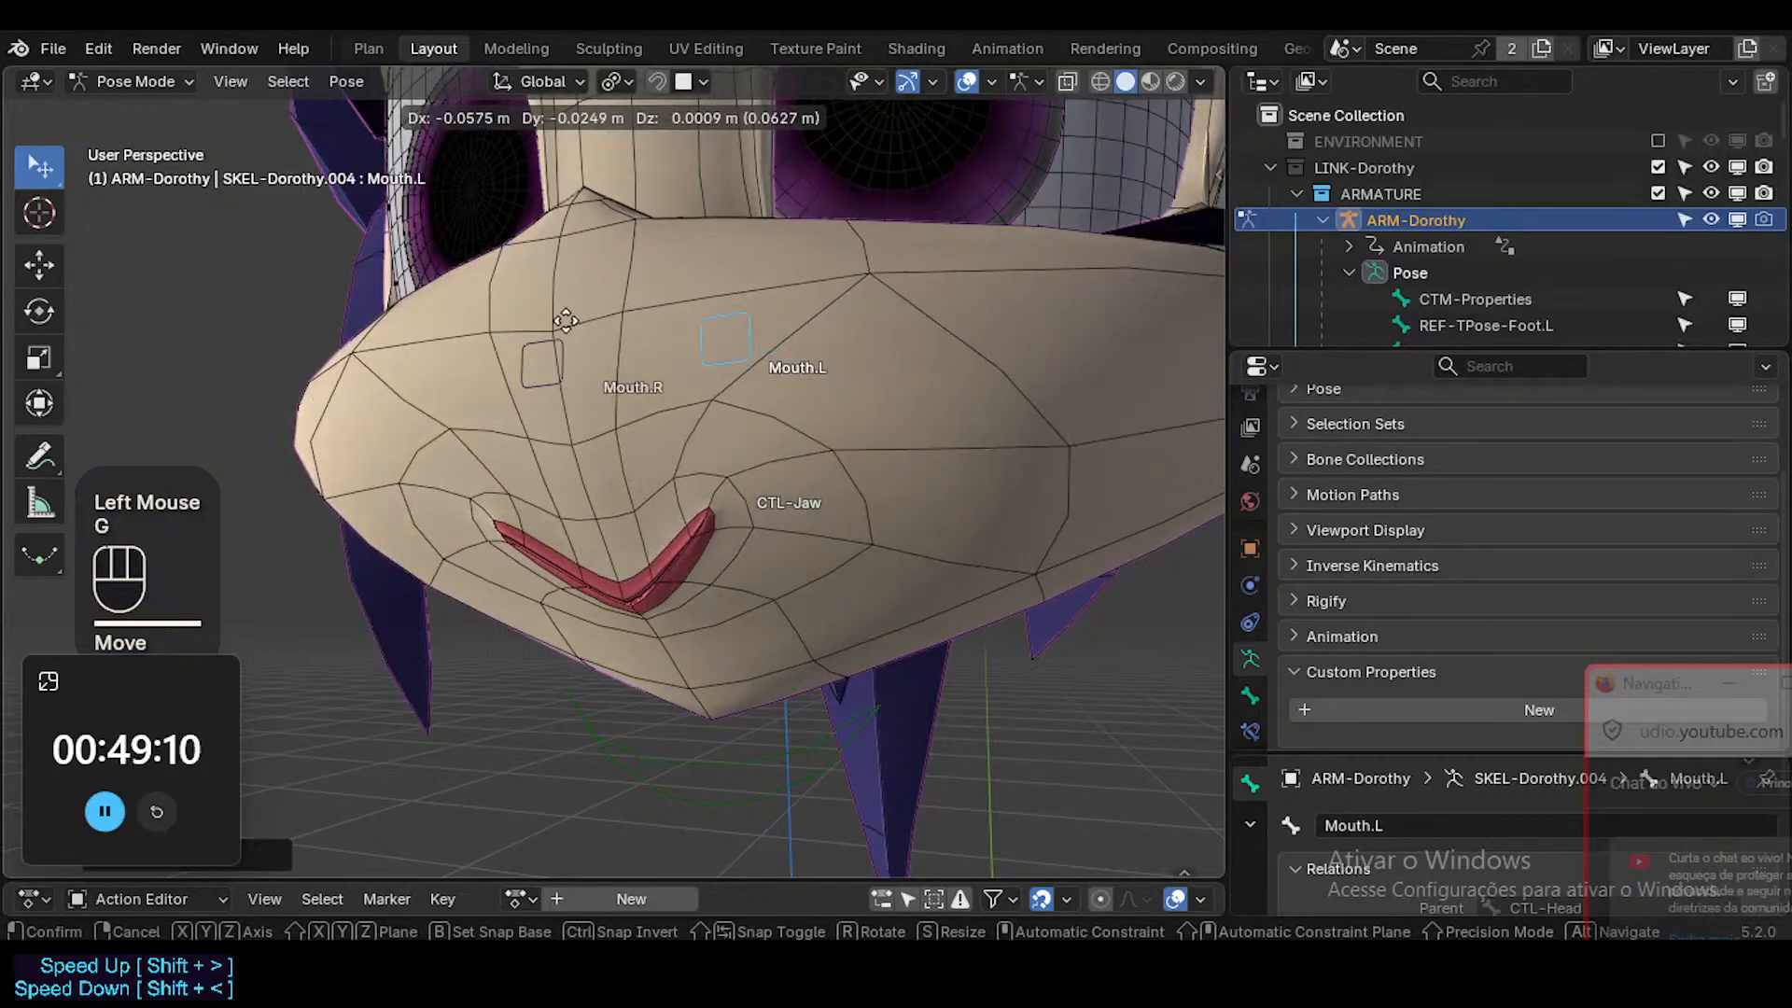
pyautogui.click(1165, 177)
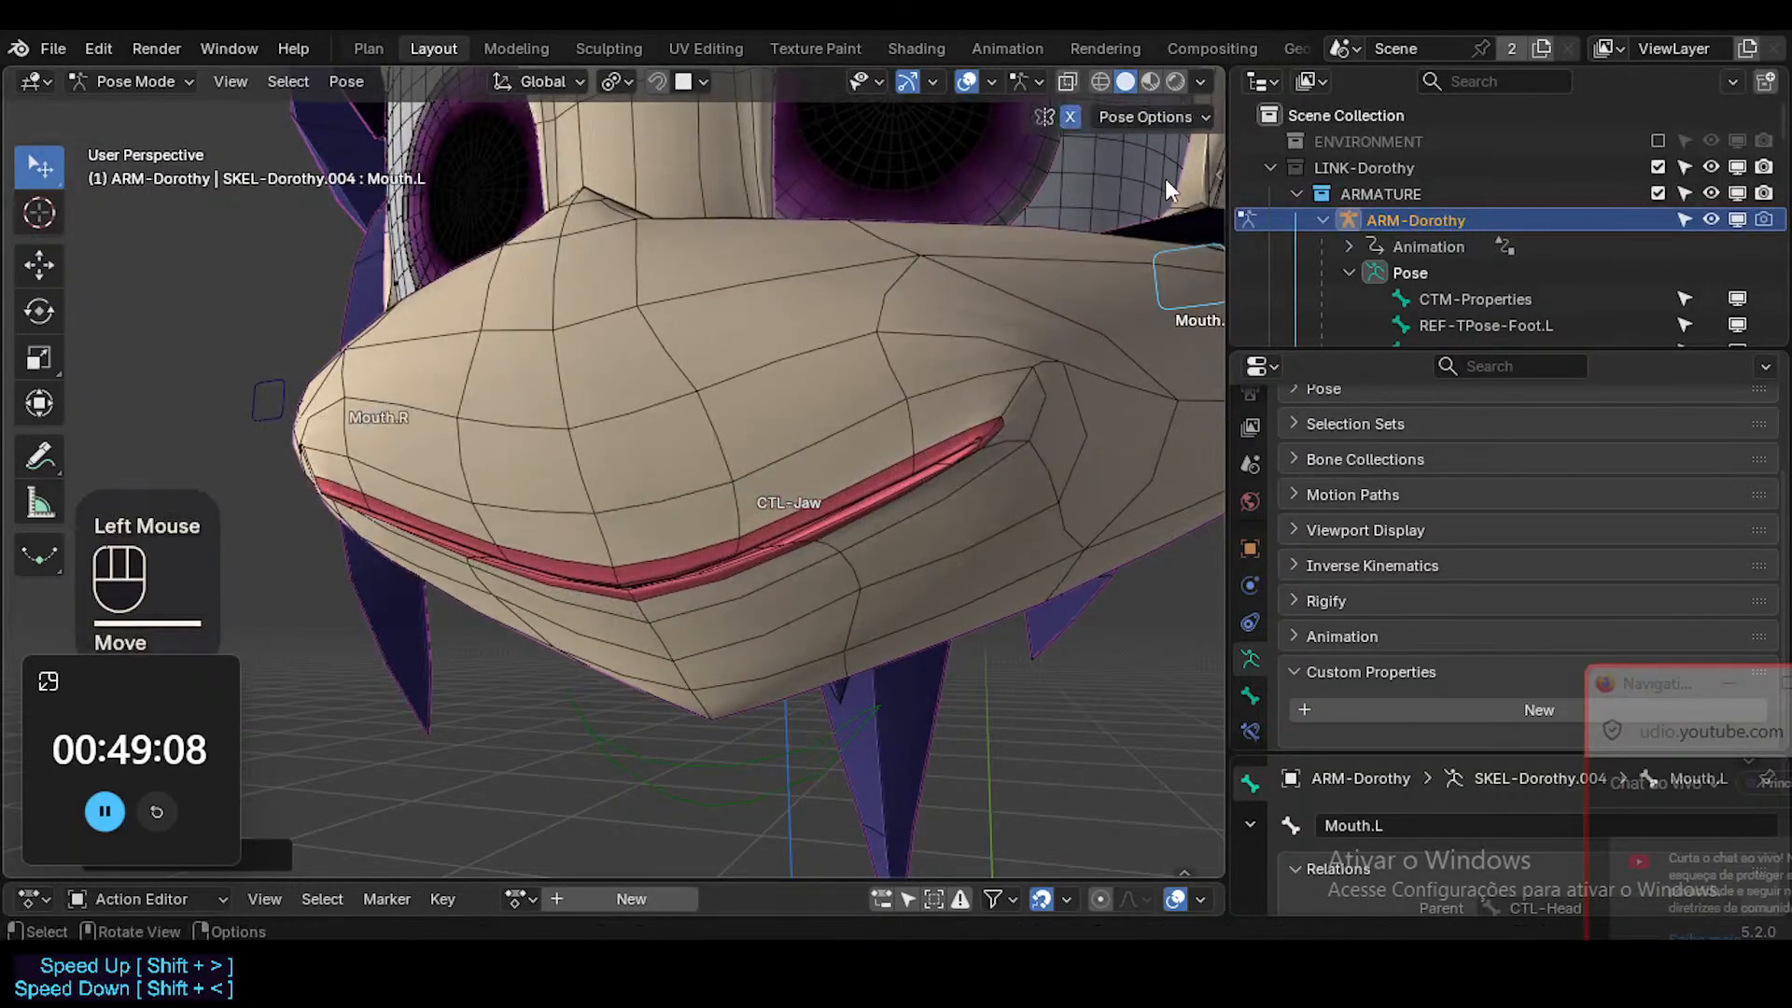
pyautogui.hotkey('ctrl', 's')
# Return to Object Mode, select the Head mesh, and collapse its Shape Keys section.
pyautogui.hotkey('ctrl', 'Tab')
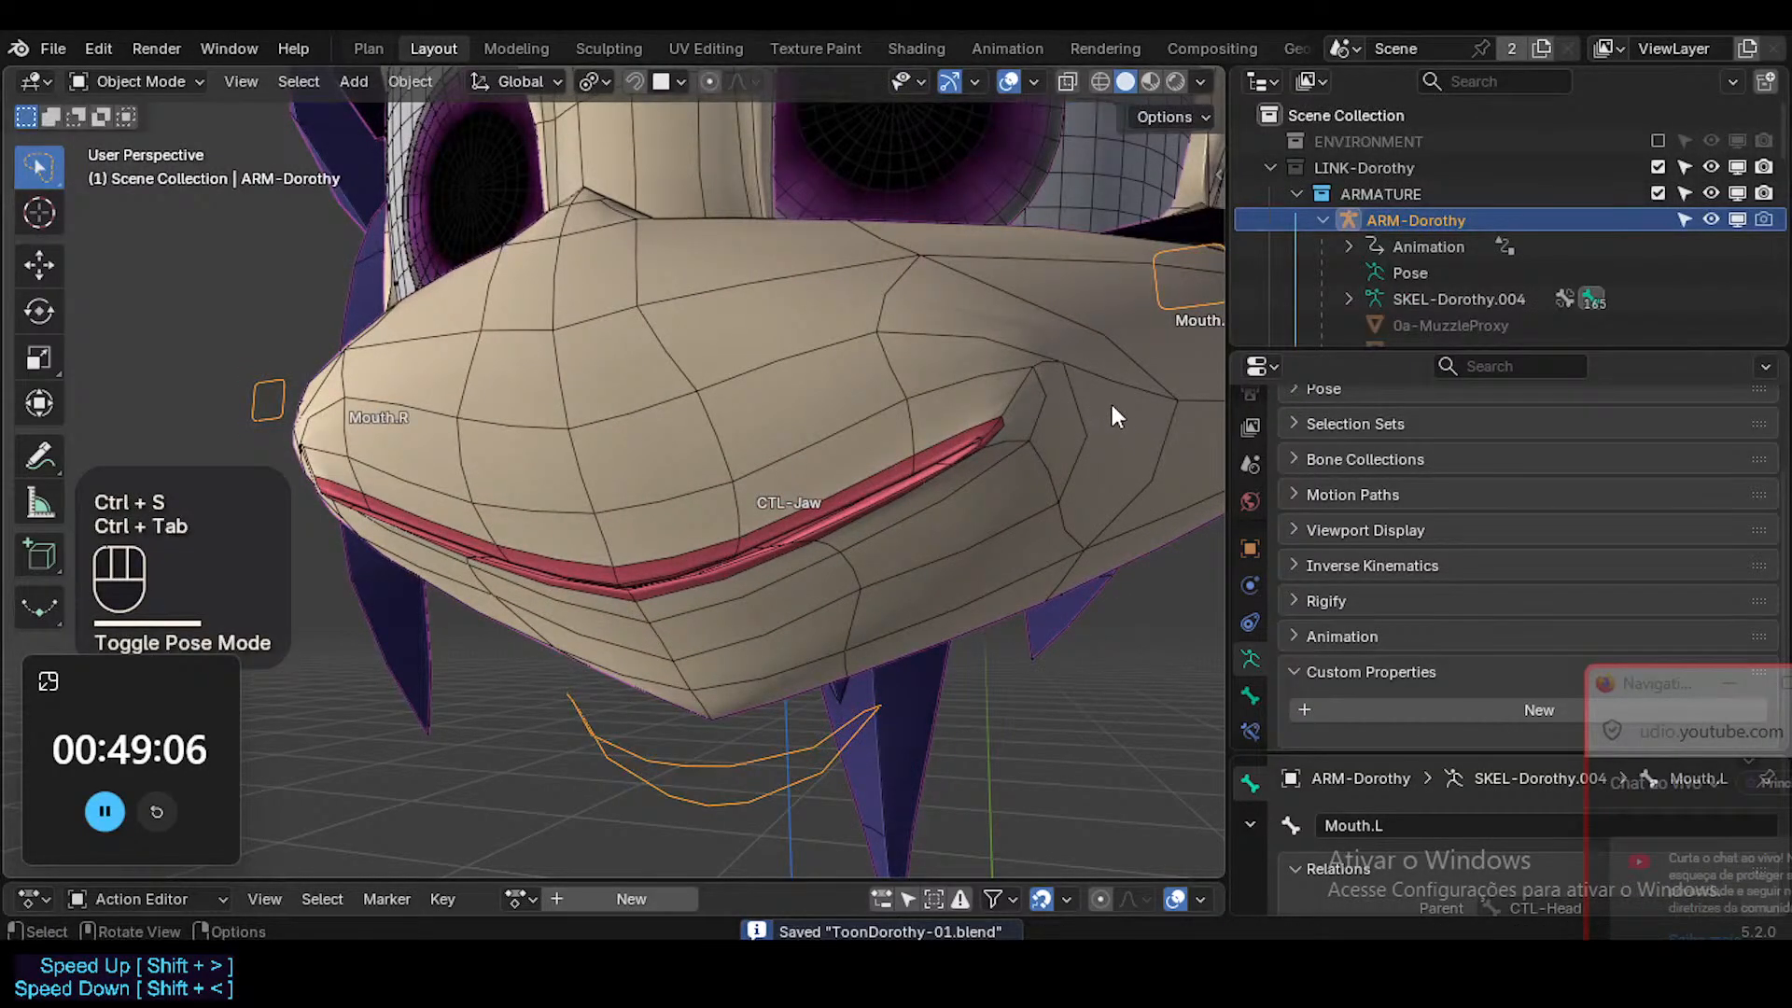
pyautogui.click(1068, 466)
pyautogui.click(1344, 433)
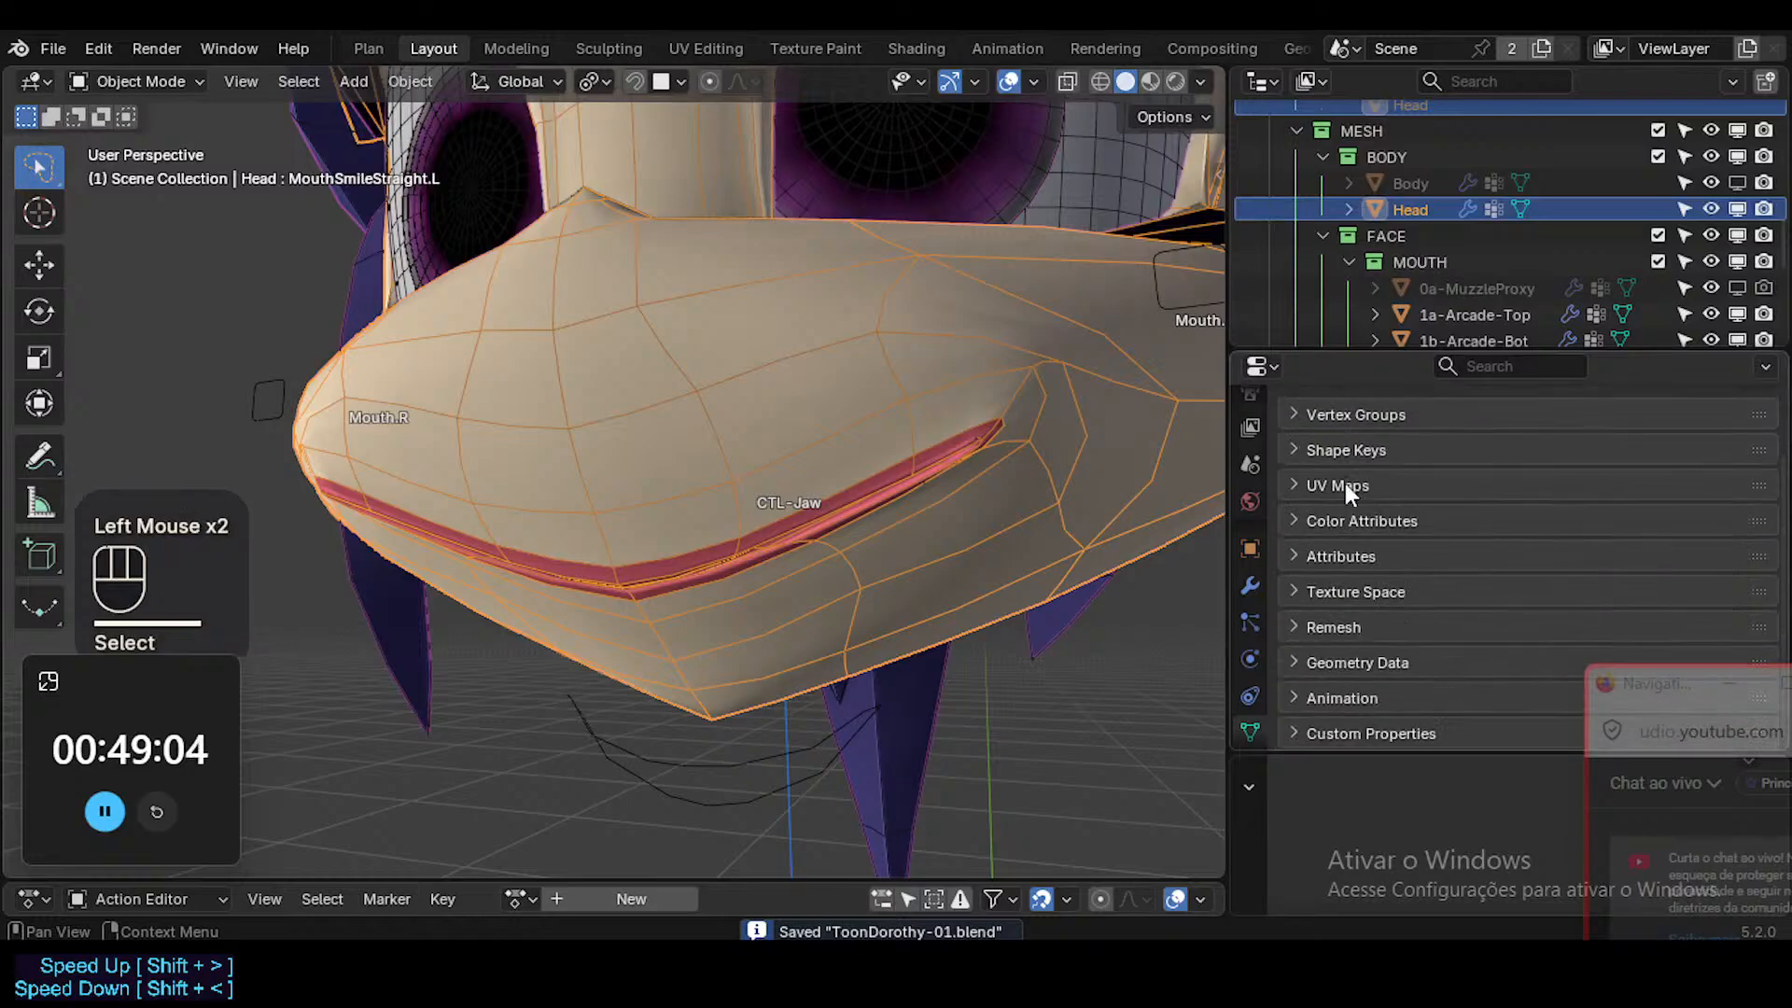
# Try a Smooth Corrective modifier on the Head with Only Smooth and Pin Boundaries enabled.
pyautogui.click(1249, 586)
pyautogui.click(1452, 453)
pyautogui.moveTo(1467, 451)
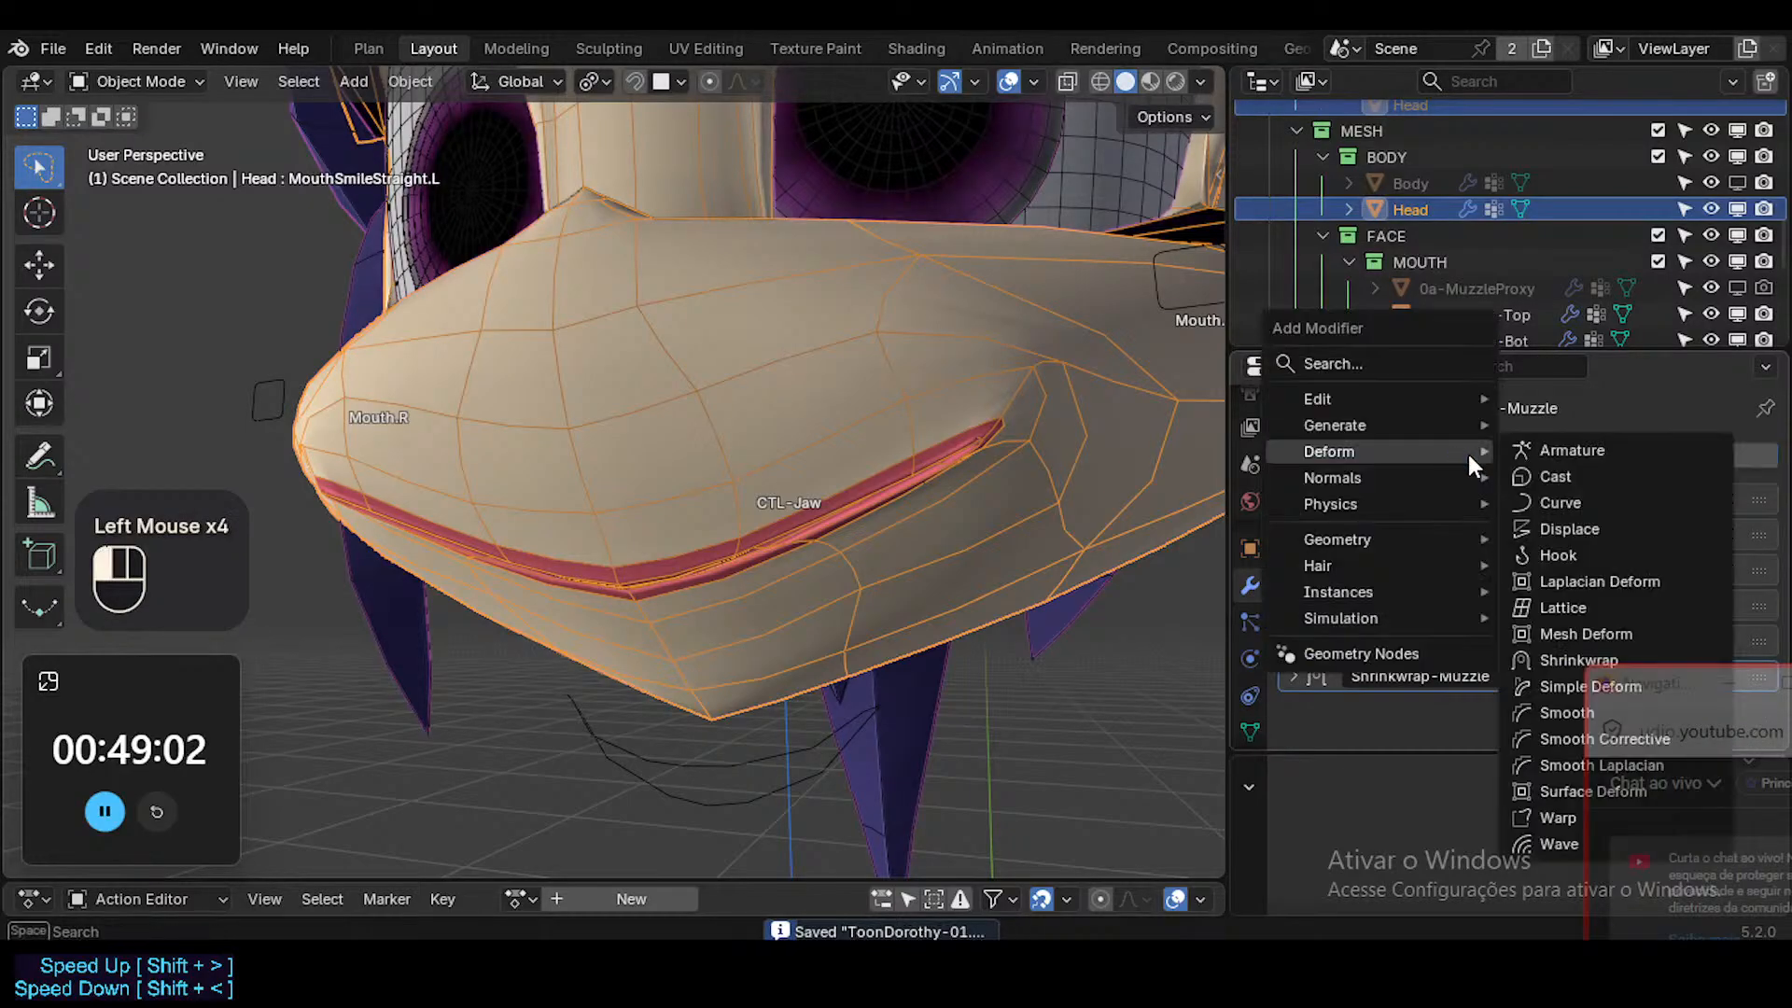
pyautogui.write('corre')
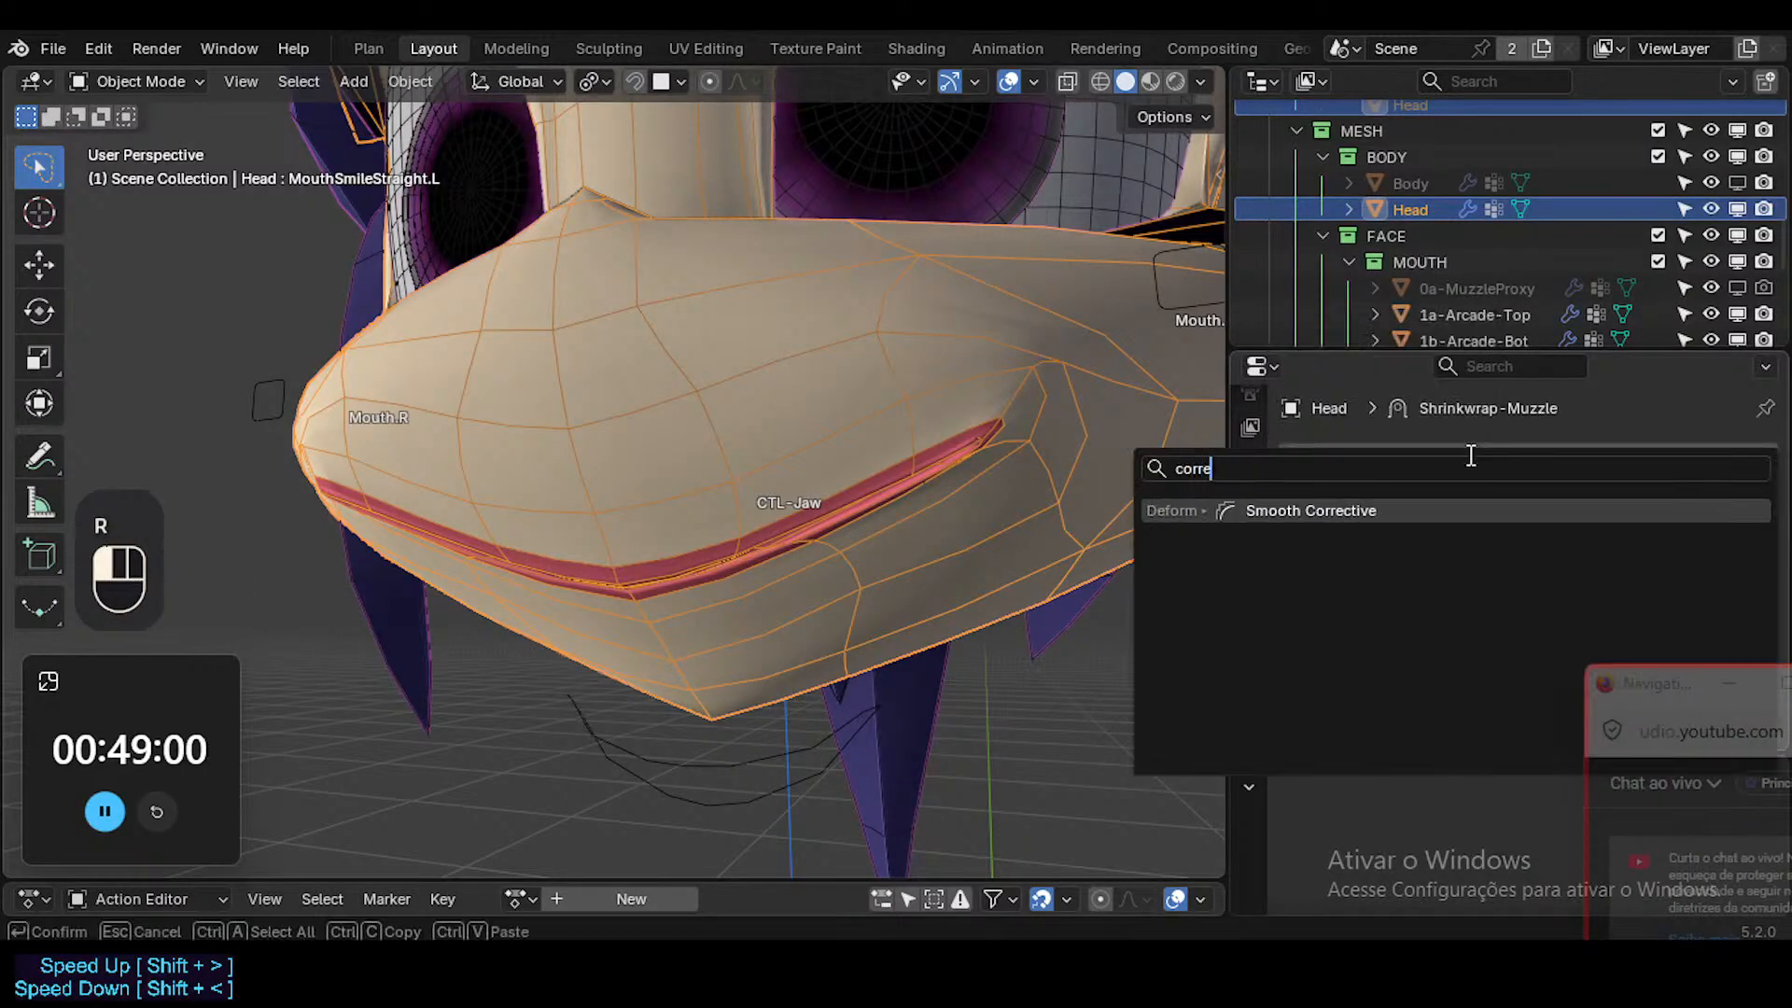
pyautogui.press('Return')
pyautogui.scroll(-3, 1397, 578)
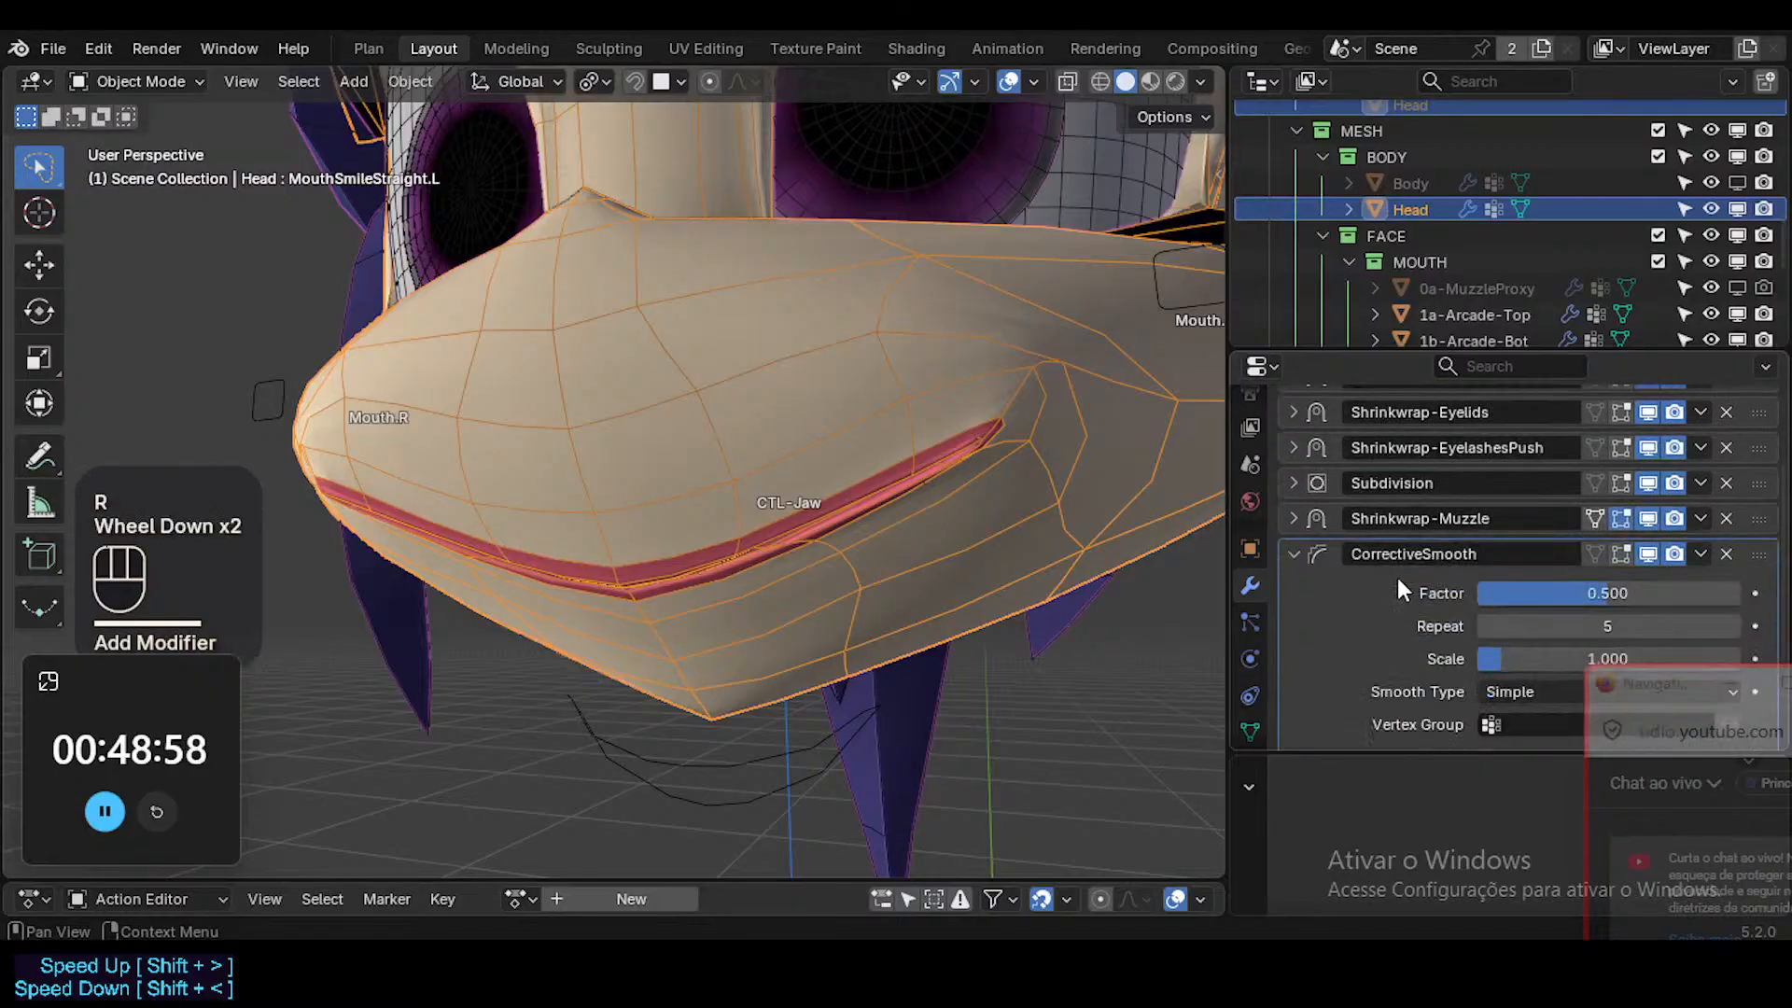
pyautogui.click(1514, 618)
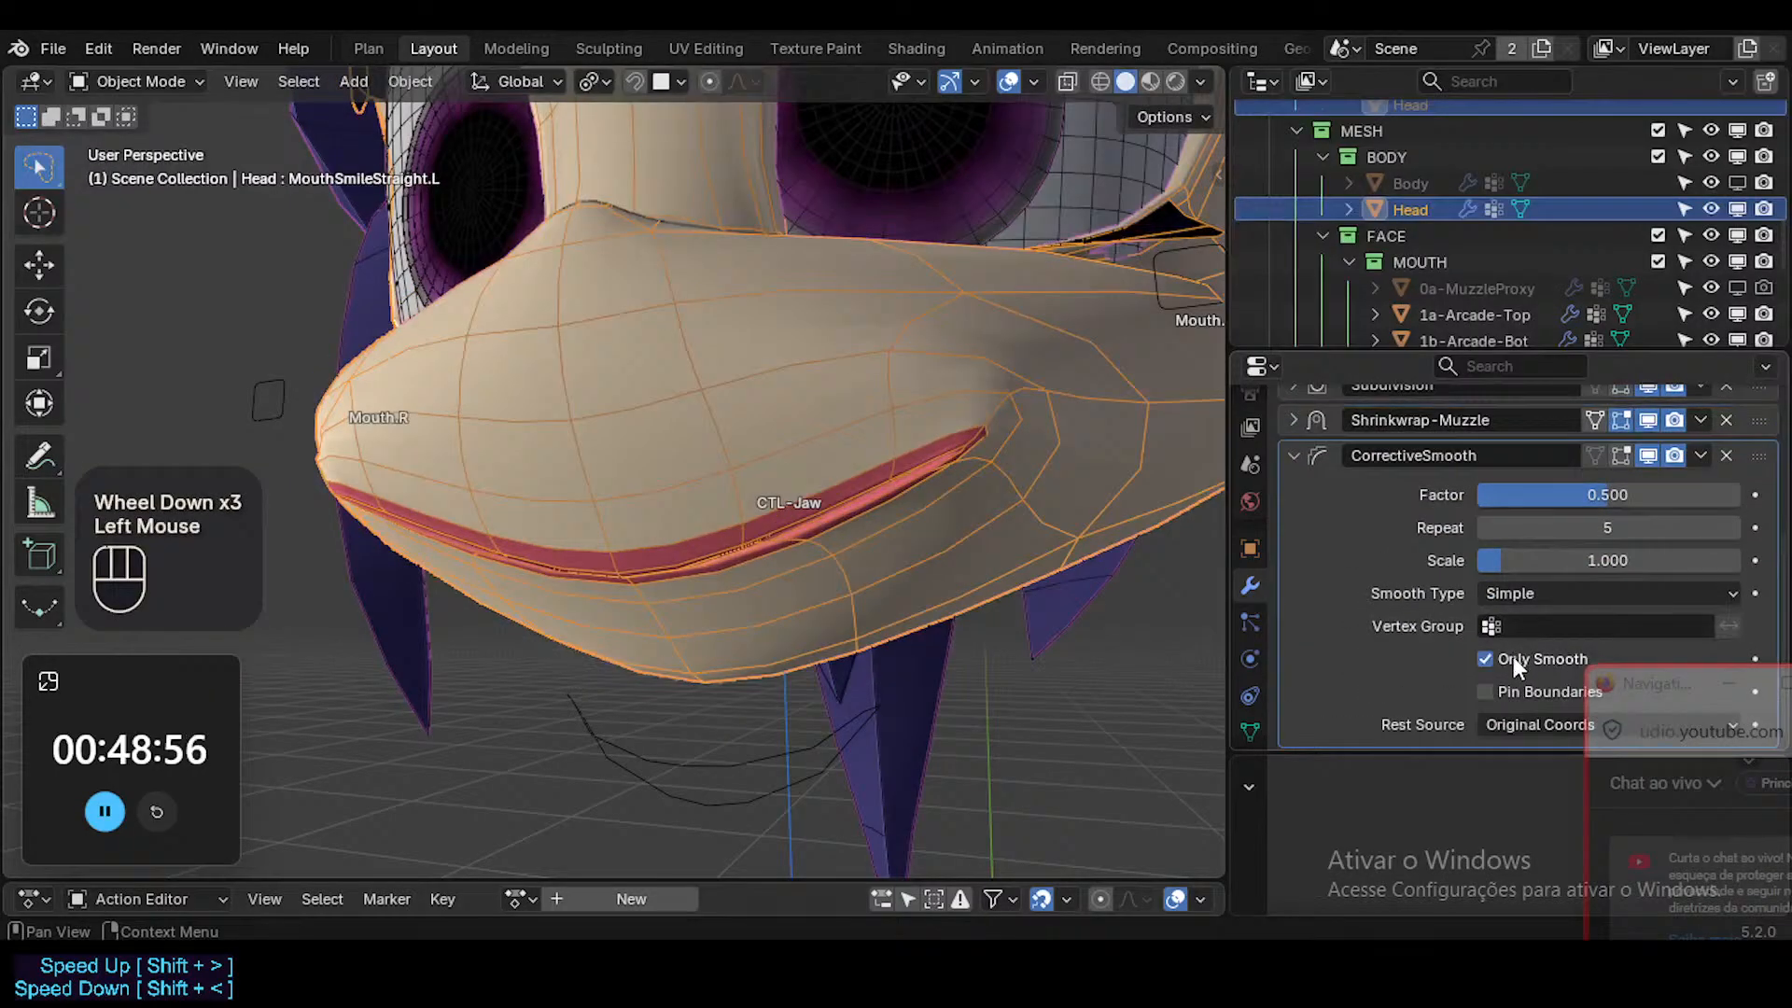
pyautogui.click(1488, 691)
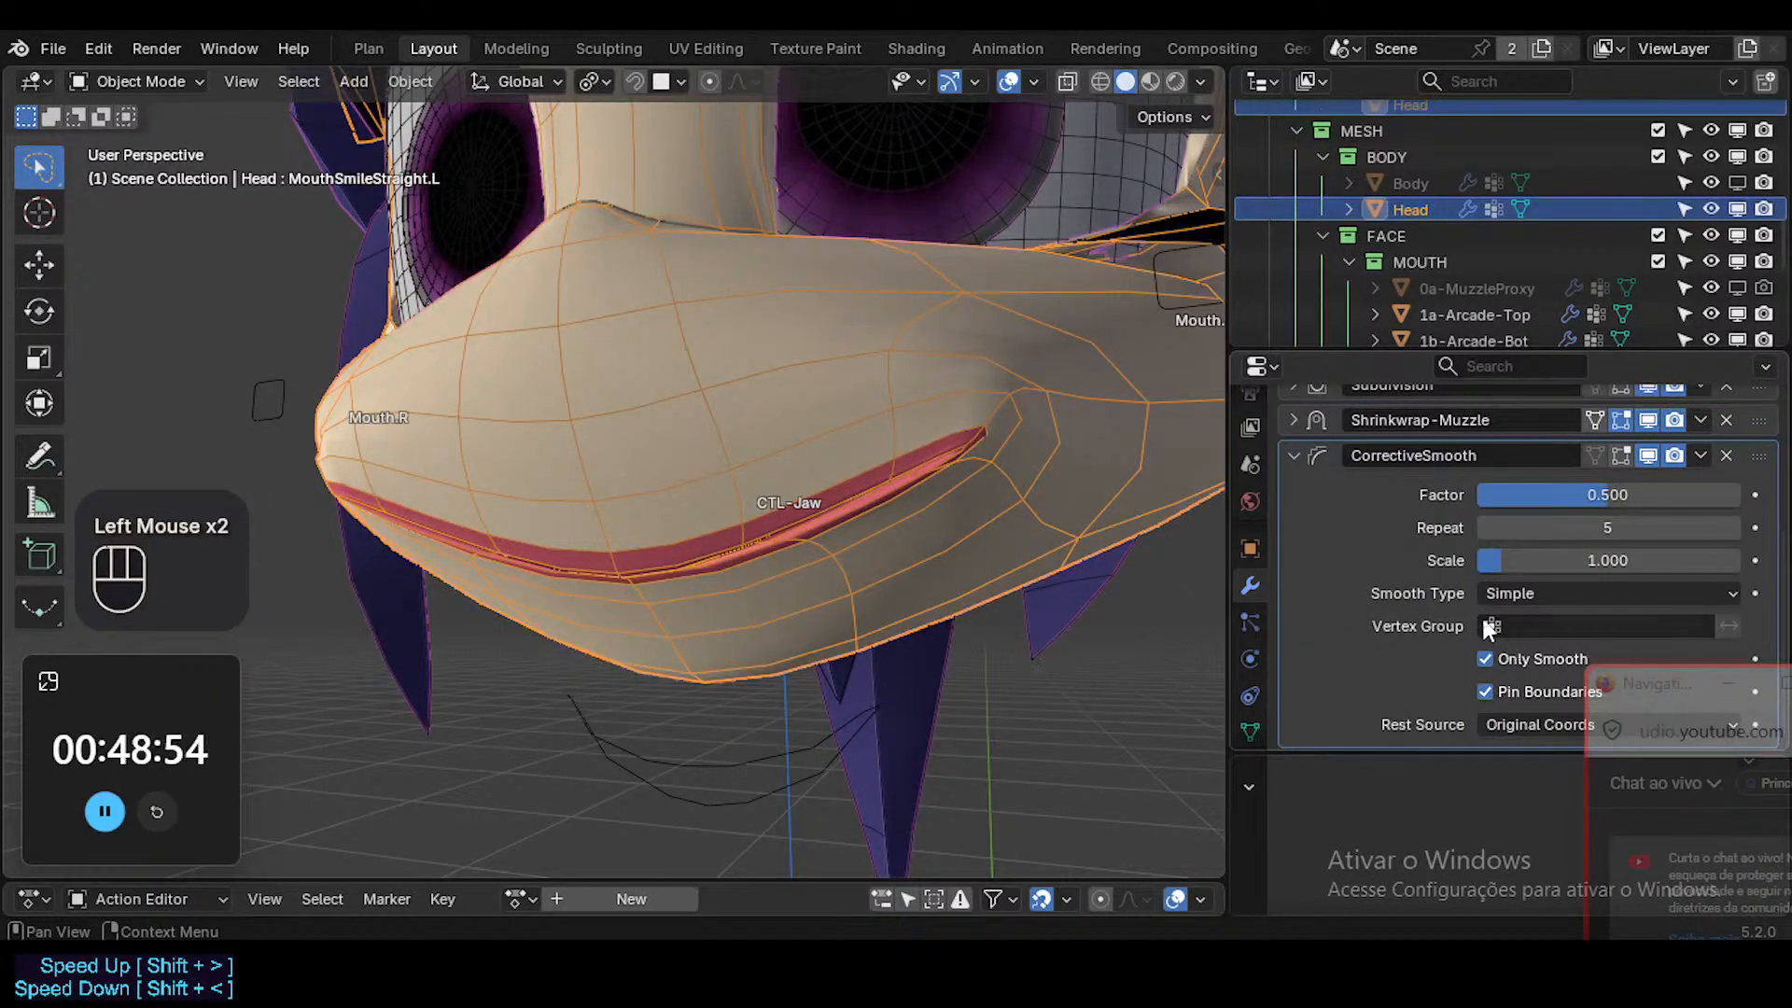
# Try CorrectiveSmooth with a factor of 0.426 and 19 repeats, and remove the modifier from the Head.
pyautogui.click(1652, 454)
pyautogui.click(1652, 455)
pyautogui.moveTo(956, 411); pyautogui.dragTo(988, 485, button='middle')
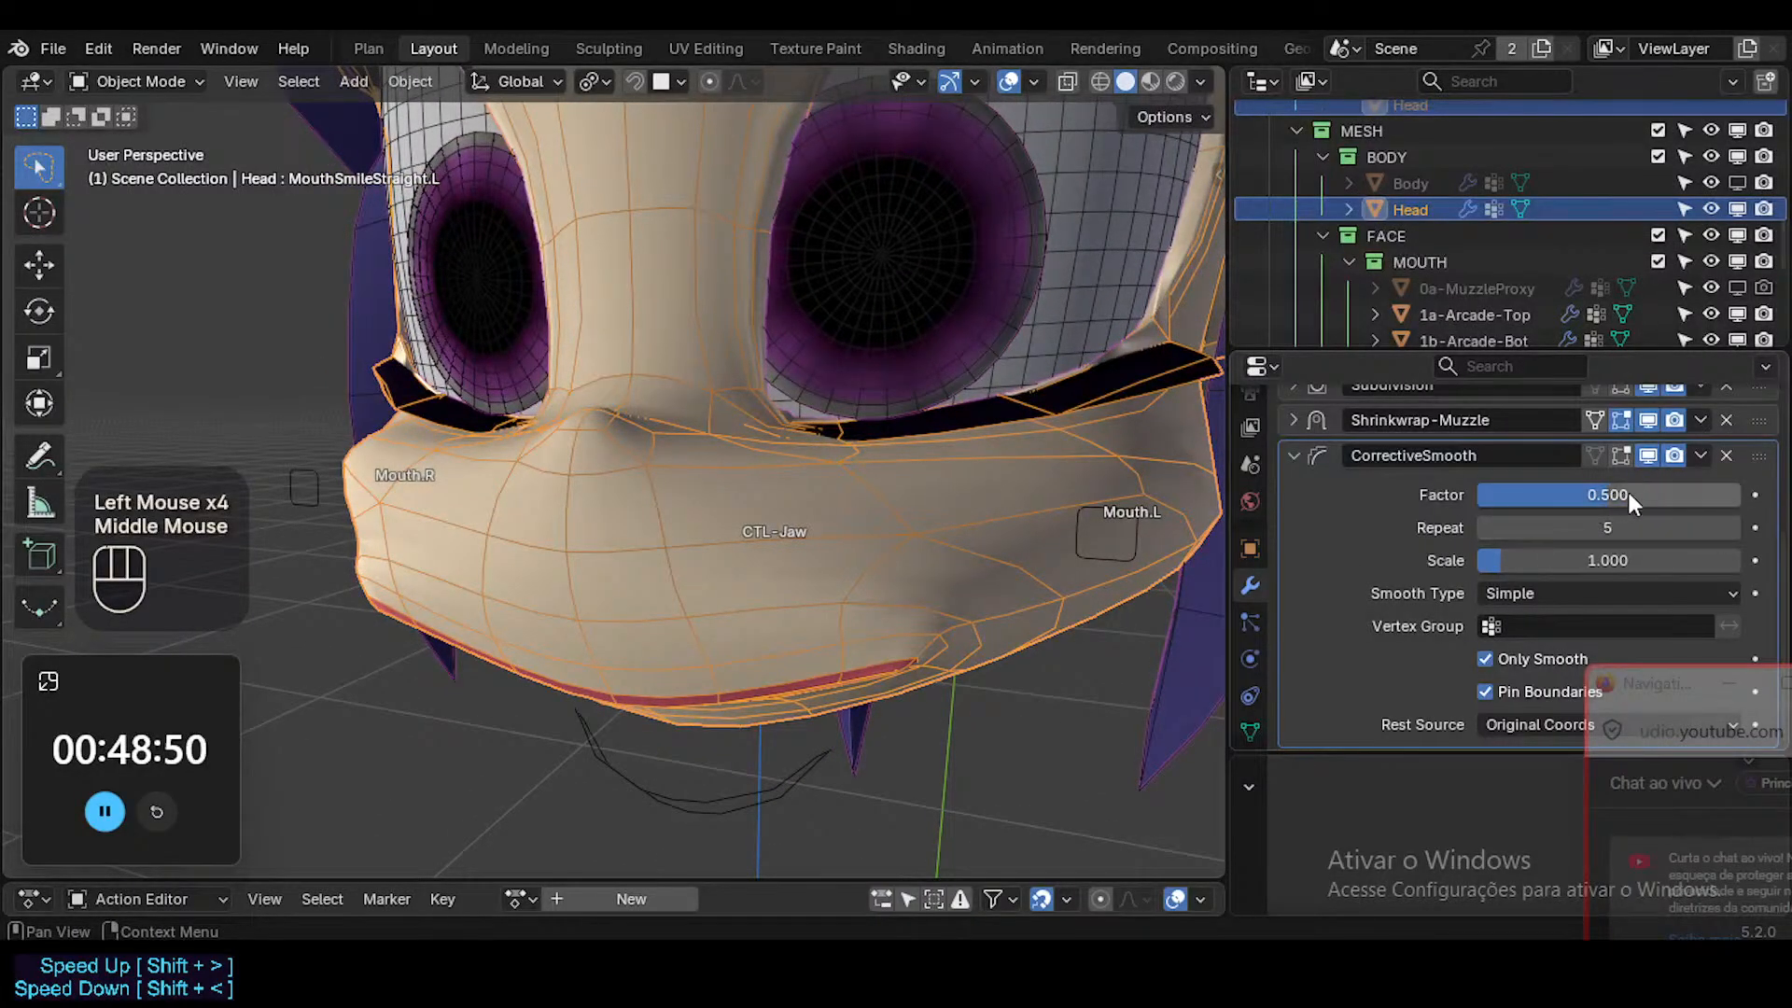
pyautogui.moveTo(1628, 495); pyautogui.dragTo(1646, 528)
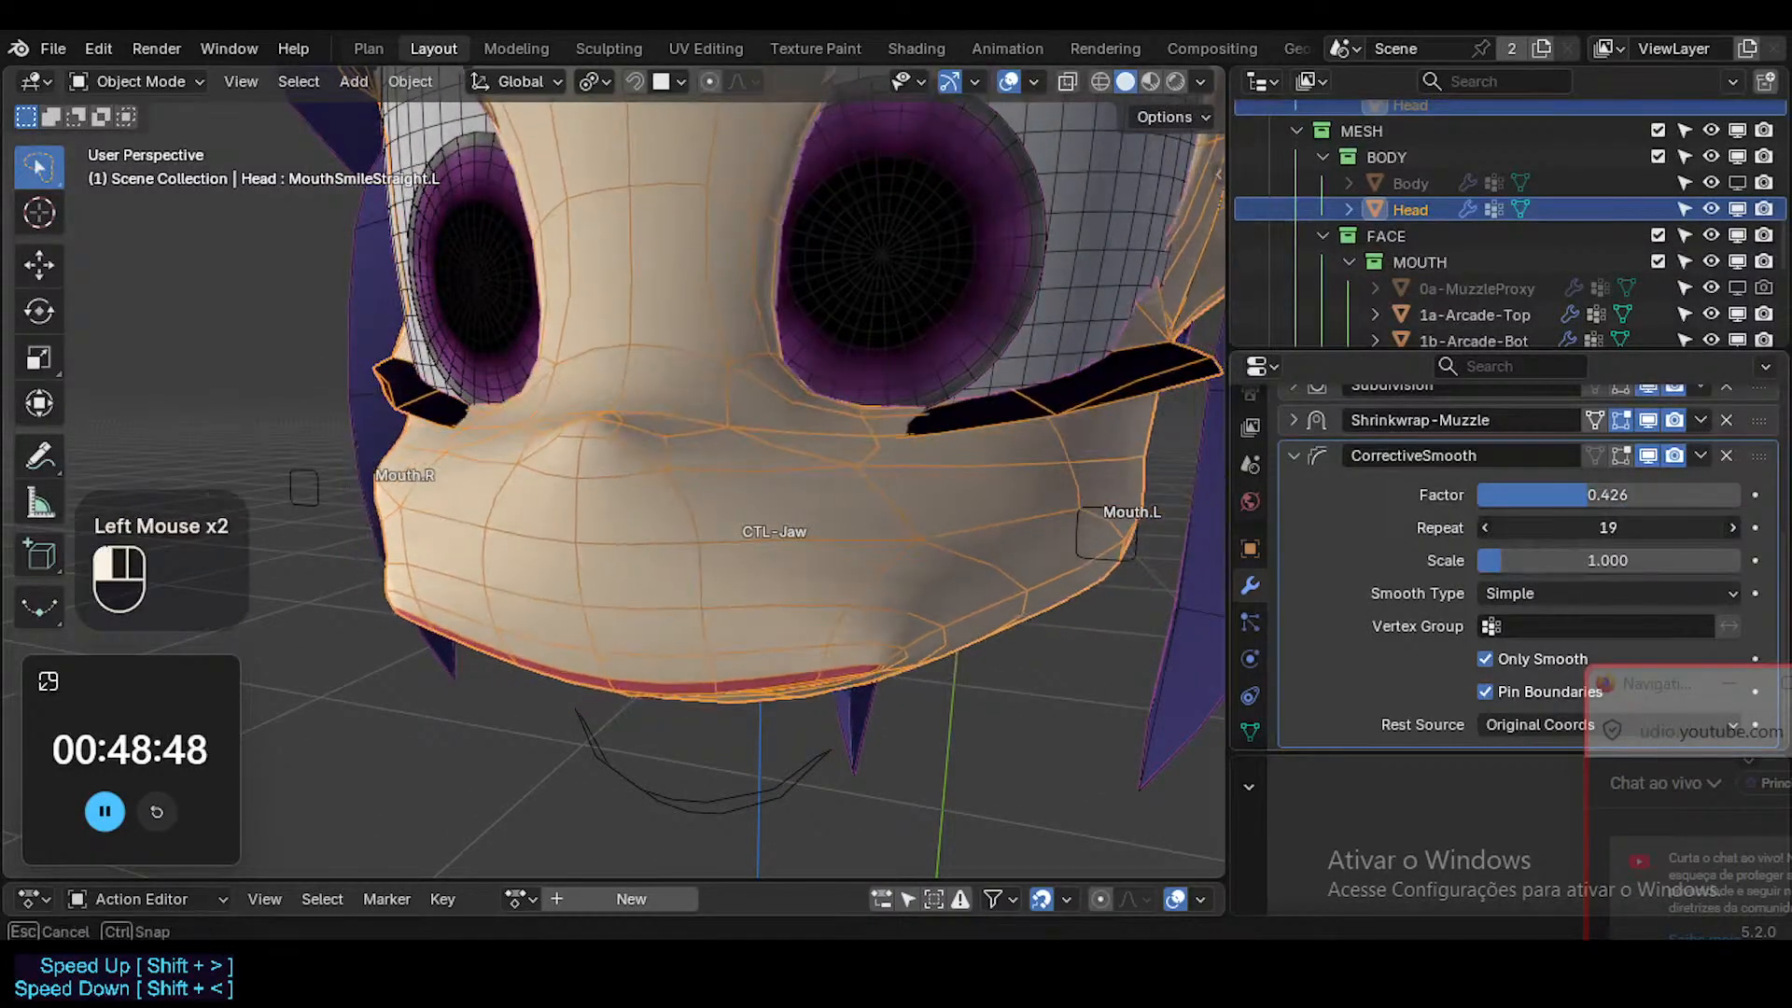
pyautogui.click(1725, 454)
# Collapse the Shrinkwrap-Muzzle modifier's settings on the Head.
pyautogui.moveTo(933, 486); pyautogui.dragTo(977, 546, button='middle')
pyautogui.click(1294, 676)
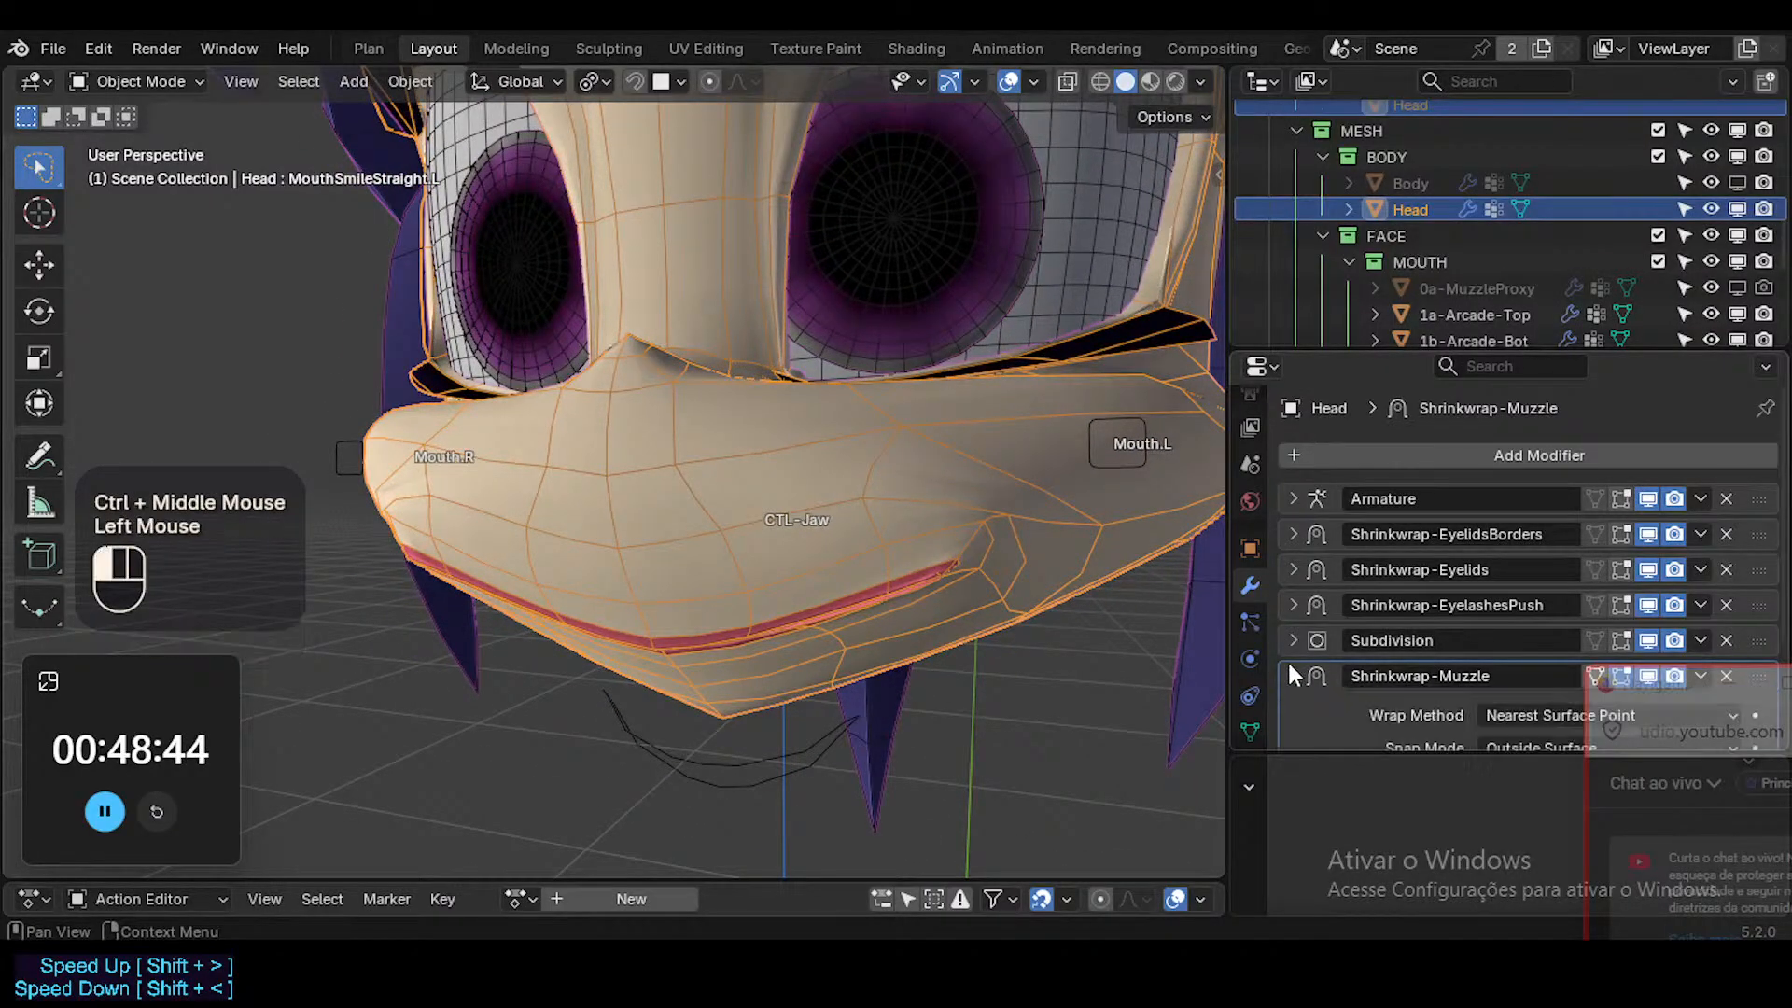
pyautogui.scroll(-2, 1362, 648)
pyautogui.click(1295, 553)
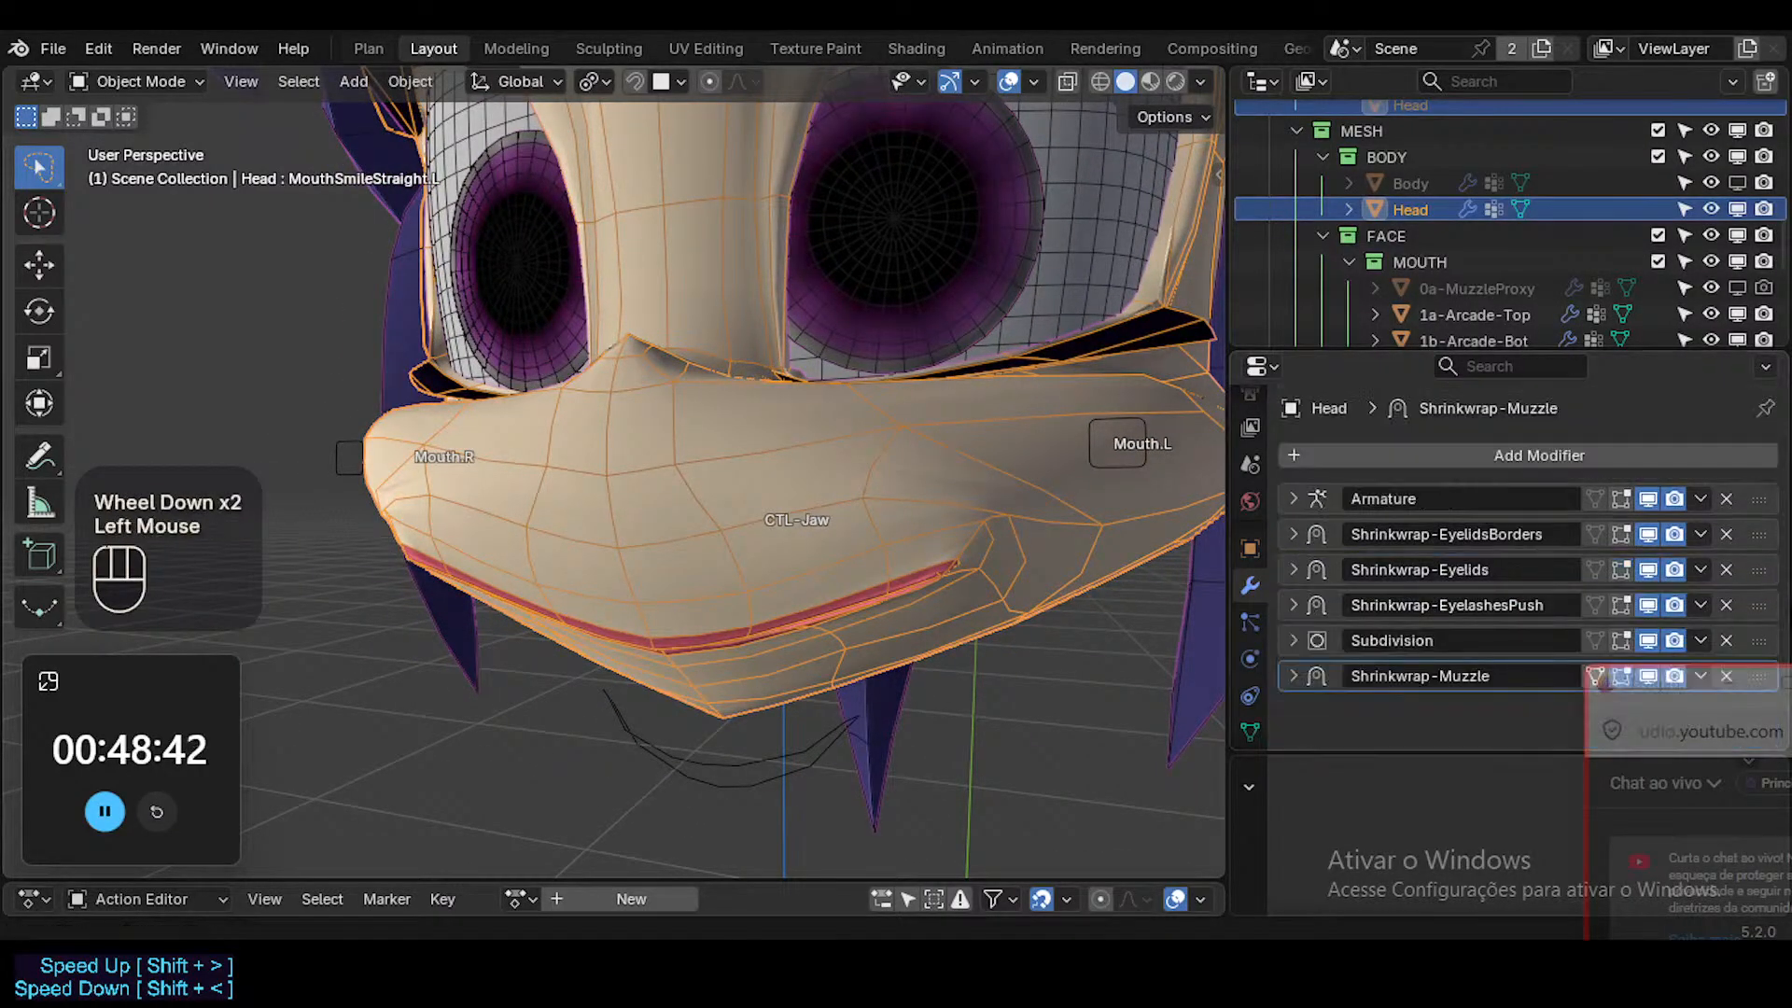
# Try swapping the order of the Subdivision and Shrinkwrap-Muzzle modifiers, and restore their original order.
pyautogui.moveTo(1754, 651)
pyautogui.mouseDown()
pyautogui.moveTo(1752, 706)
pyautogui.moveTo(1766, 644)
pyautogui.moveTo(1694, 621)
pyautogui.mouseUp()
pyautogui.keyDown('ctrl'); pyautogui.moveTo(926, 417); pyautogui.dragTo(889, 498, button='middle'); pyautogui.keyUp('ctrl')
pyautogui.moveTo(1758, 640)
pyautogui.mouseDown()
pyautogui.moveTo(1764, 532)
pyautogui.moveTo(1757, 640)
pyautogui.mouseUp()
# Try a higher viewport level and Optimal Display turned off on the Subdivision modifier, and restore both settings.
pyautogui.click(1292, 640)
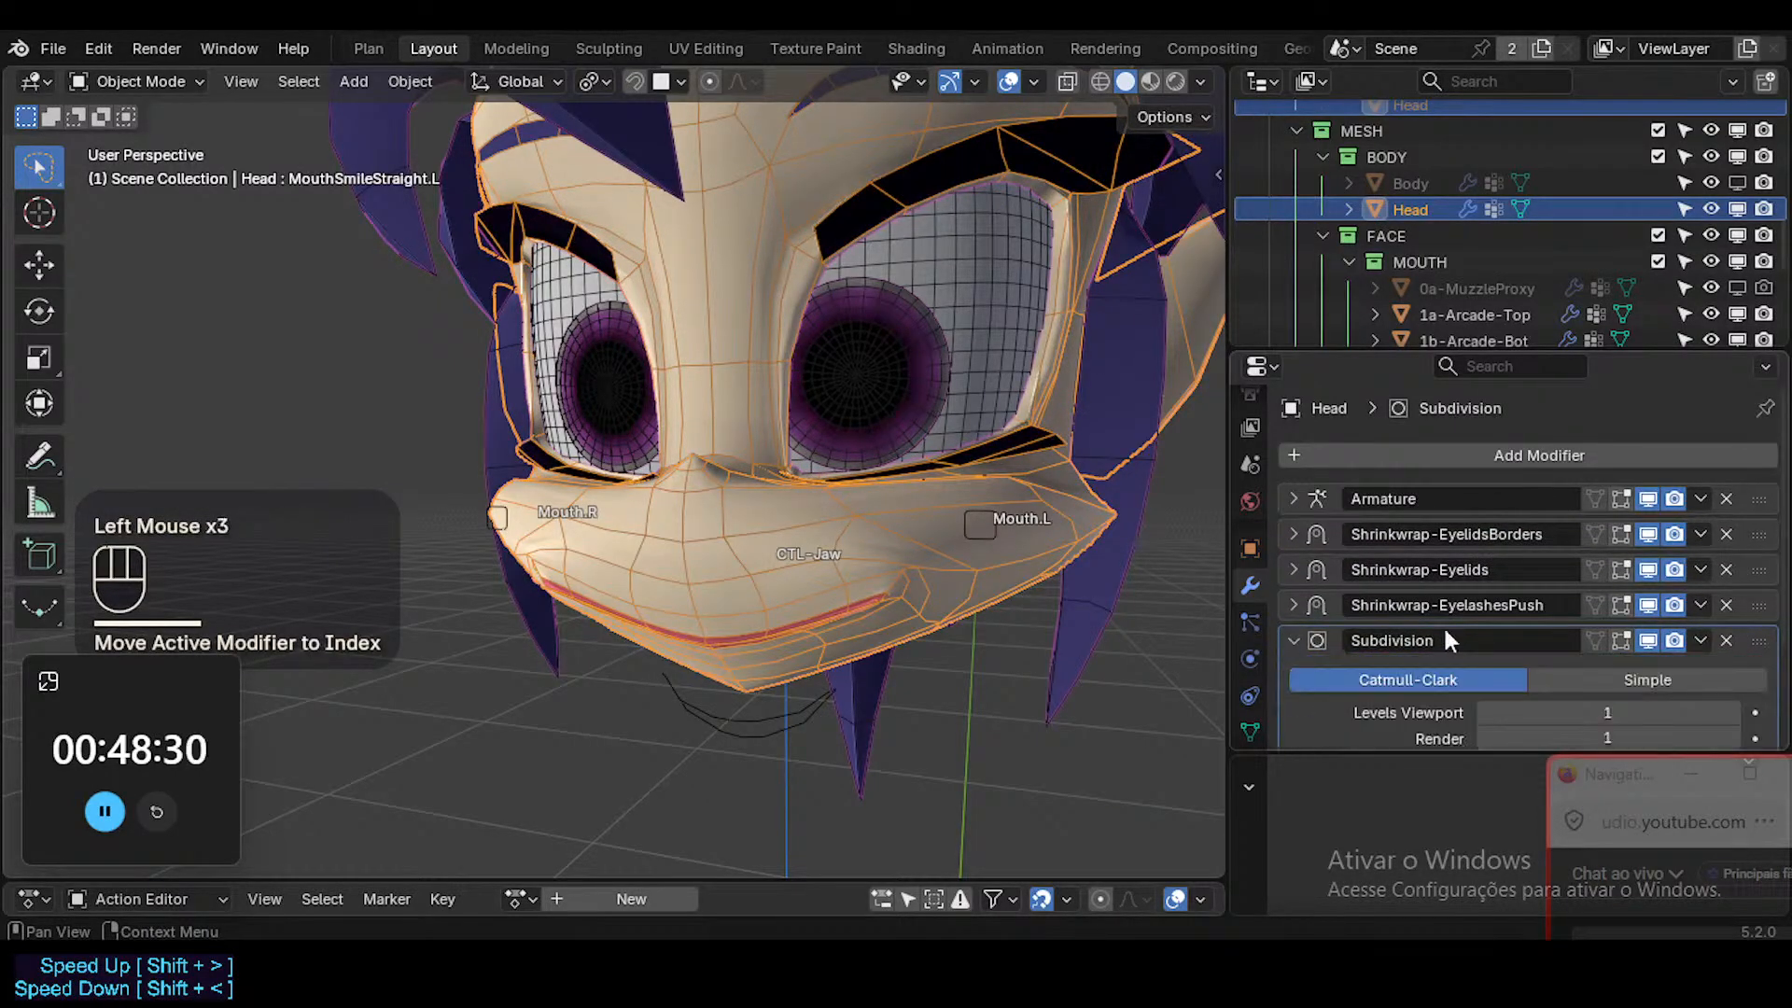
pyautogui.scroll(-3, 1465, 625)
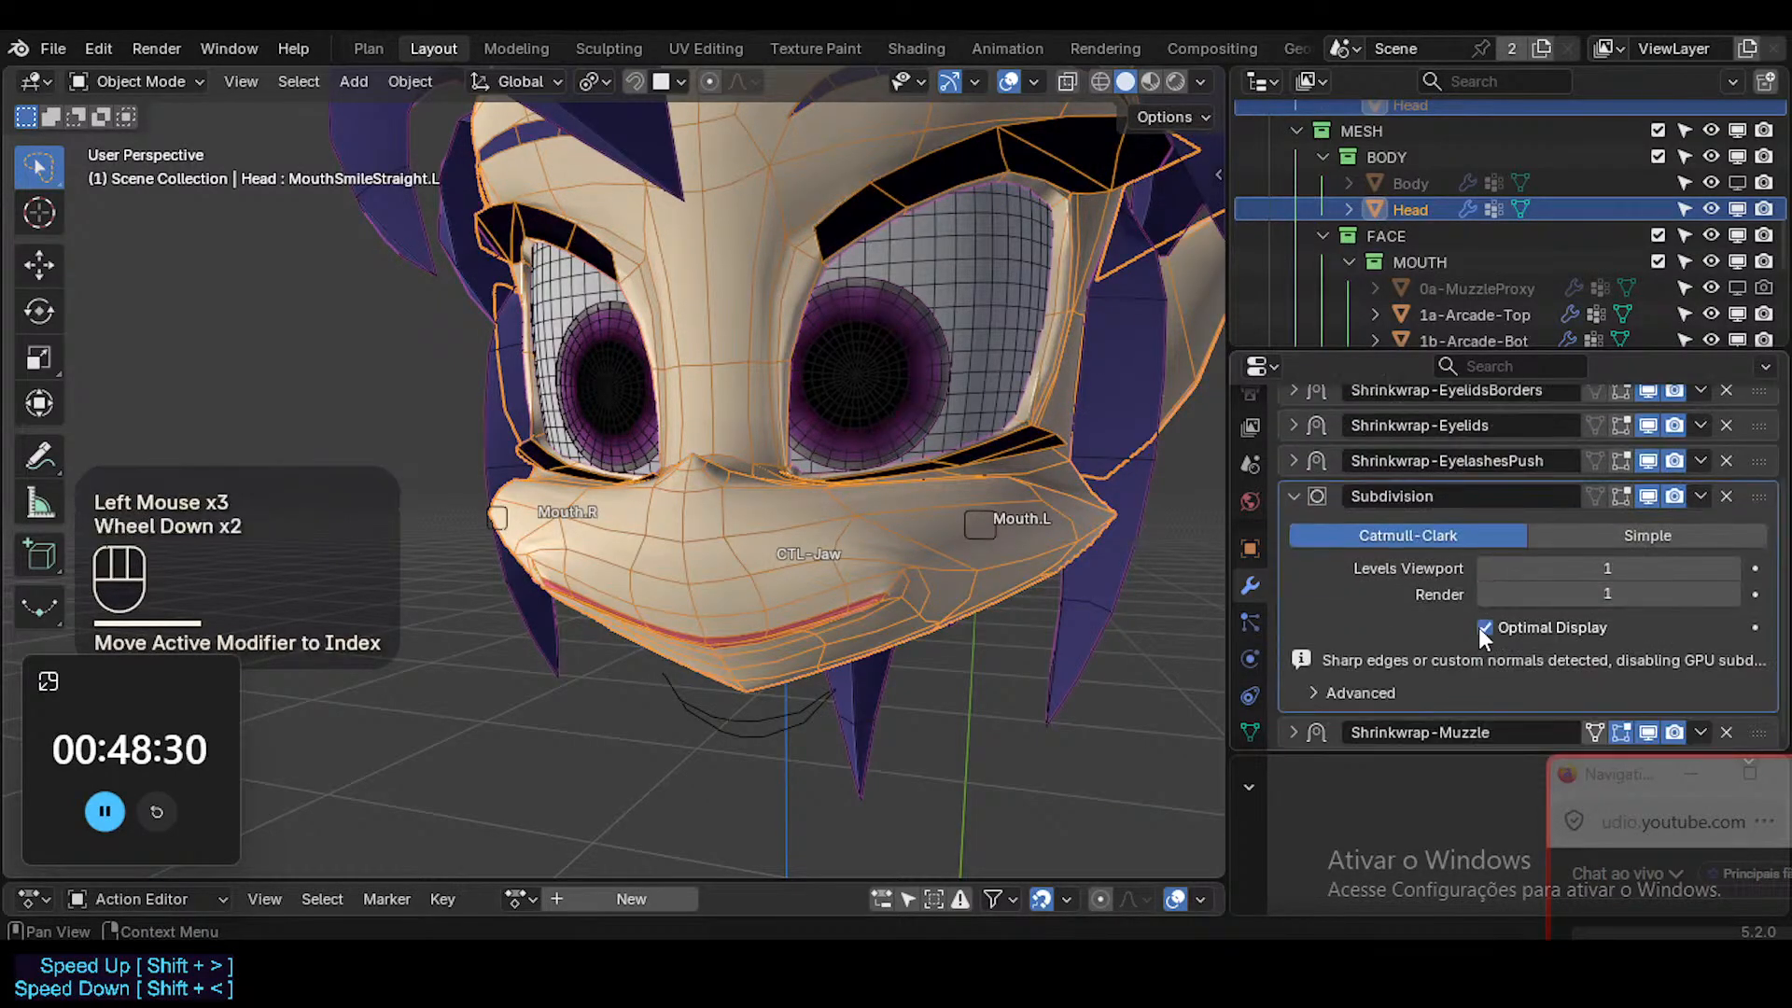
pyautogui.click(1732, 565)
pyautogui.click(1482, 575)
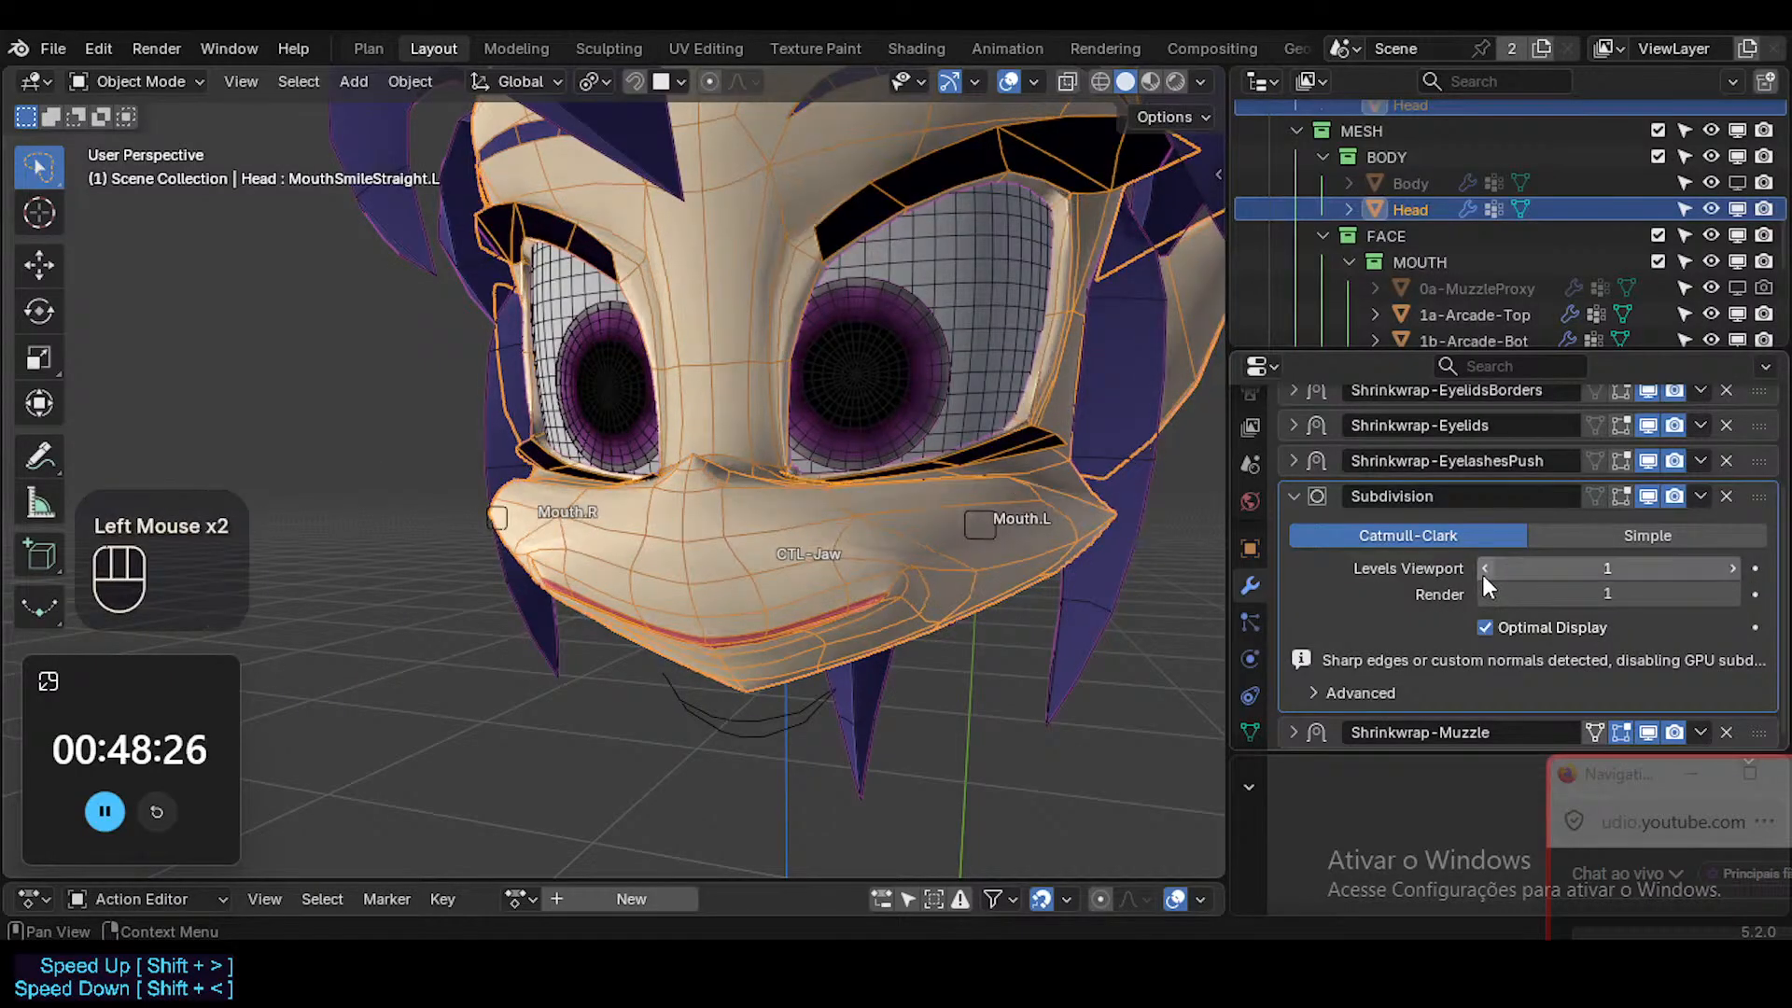
pyautogui.click(1493, 627)
pyautogui.click(1494, 627)
pyautogui.scroll(-2, 1437, 642)
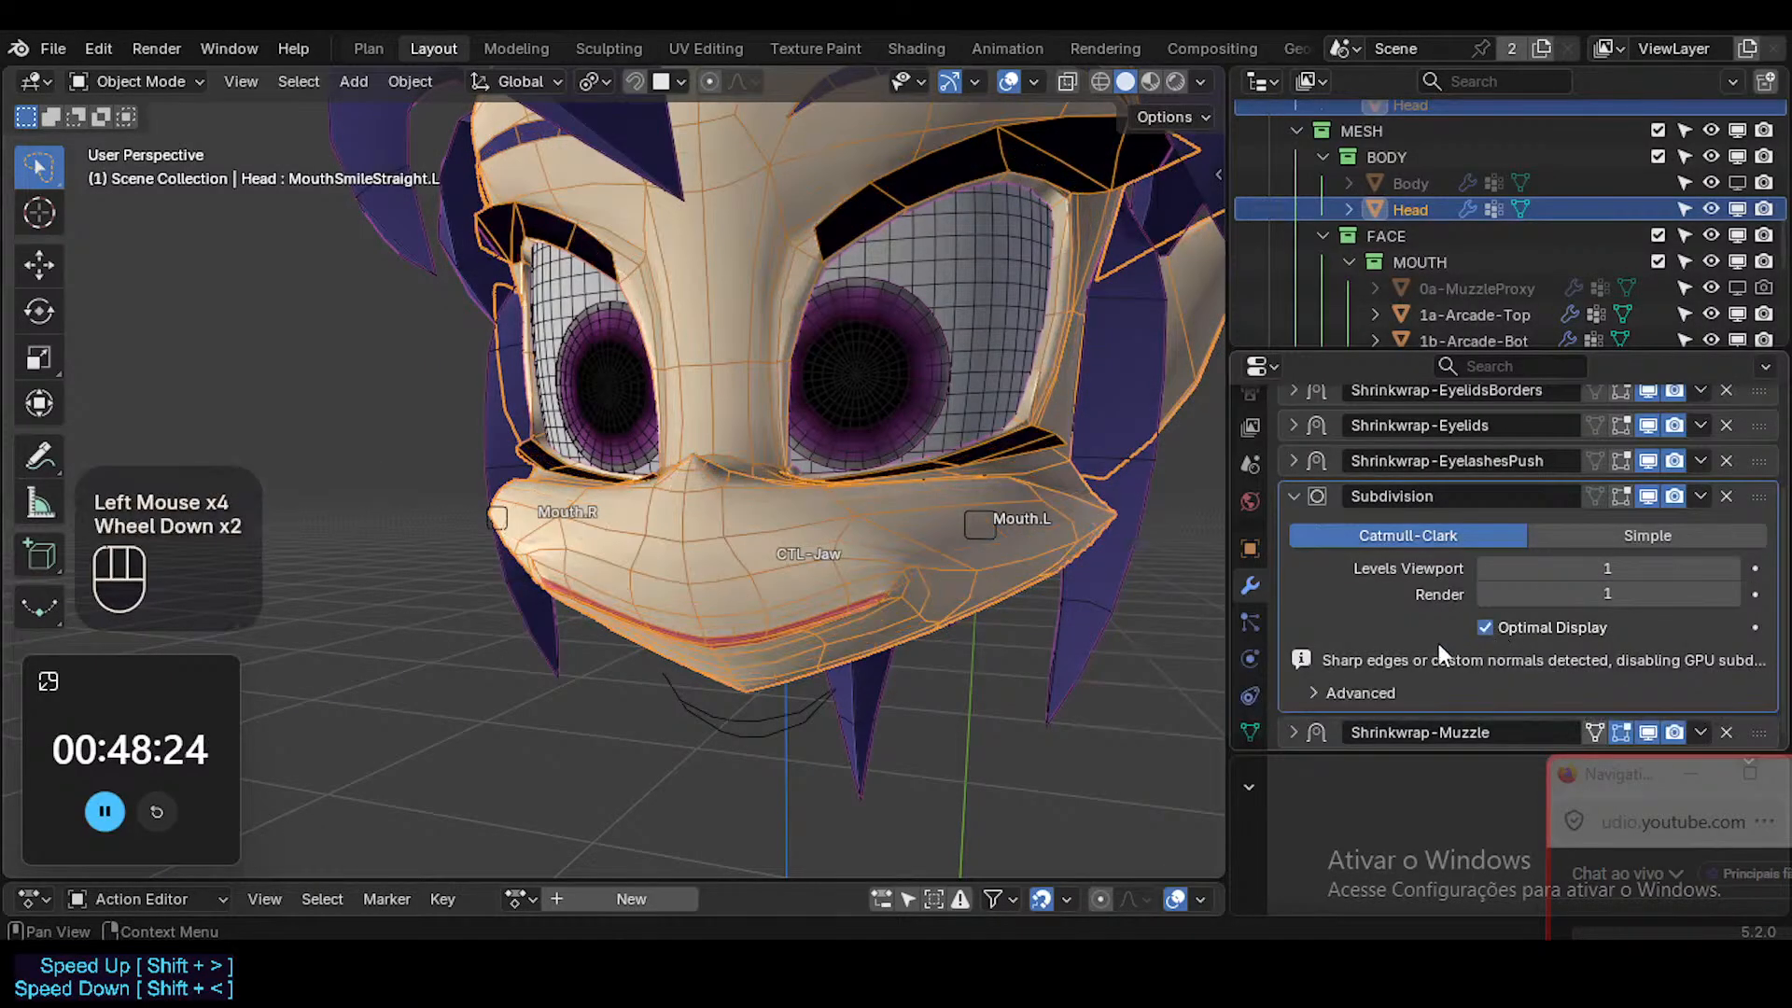
# Try the Subdivision modifier's advanced options by toggling Use Limit Surface and raising Quality to 6, and restore both.
pyautogui.click(1358, 691)
pyautogui.scroll(-2, 1442, 664)
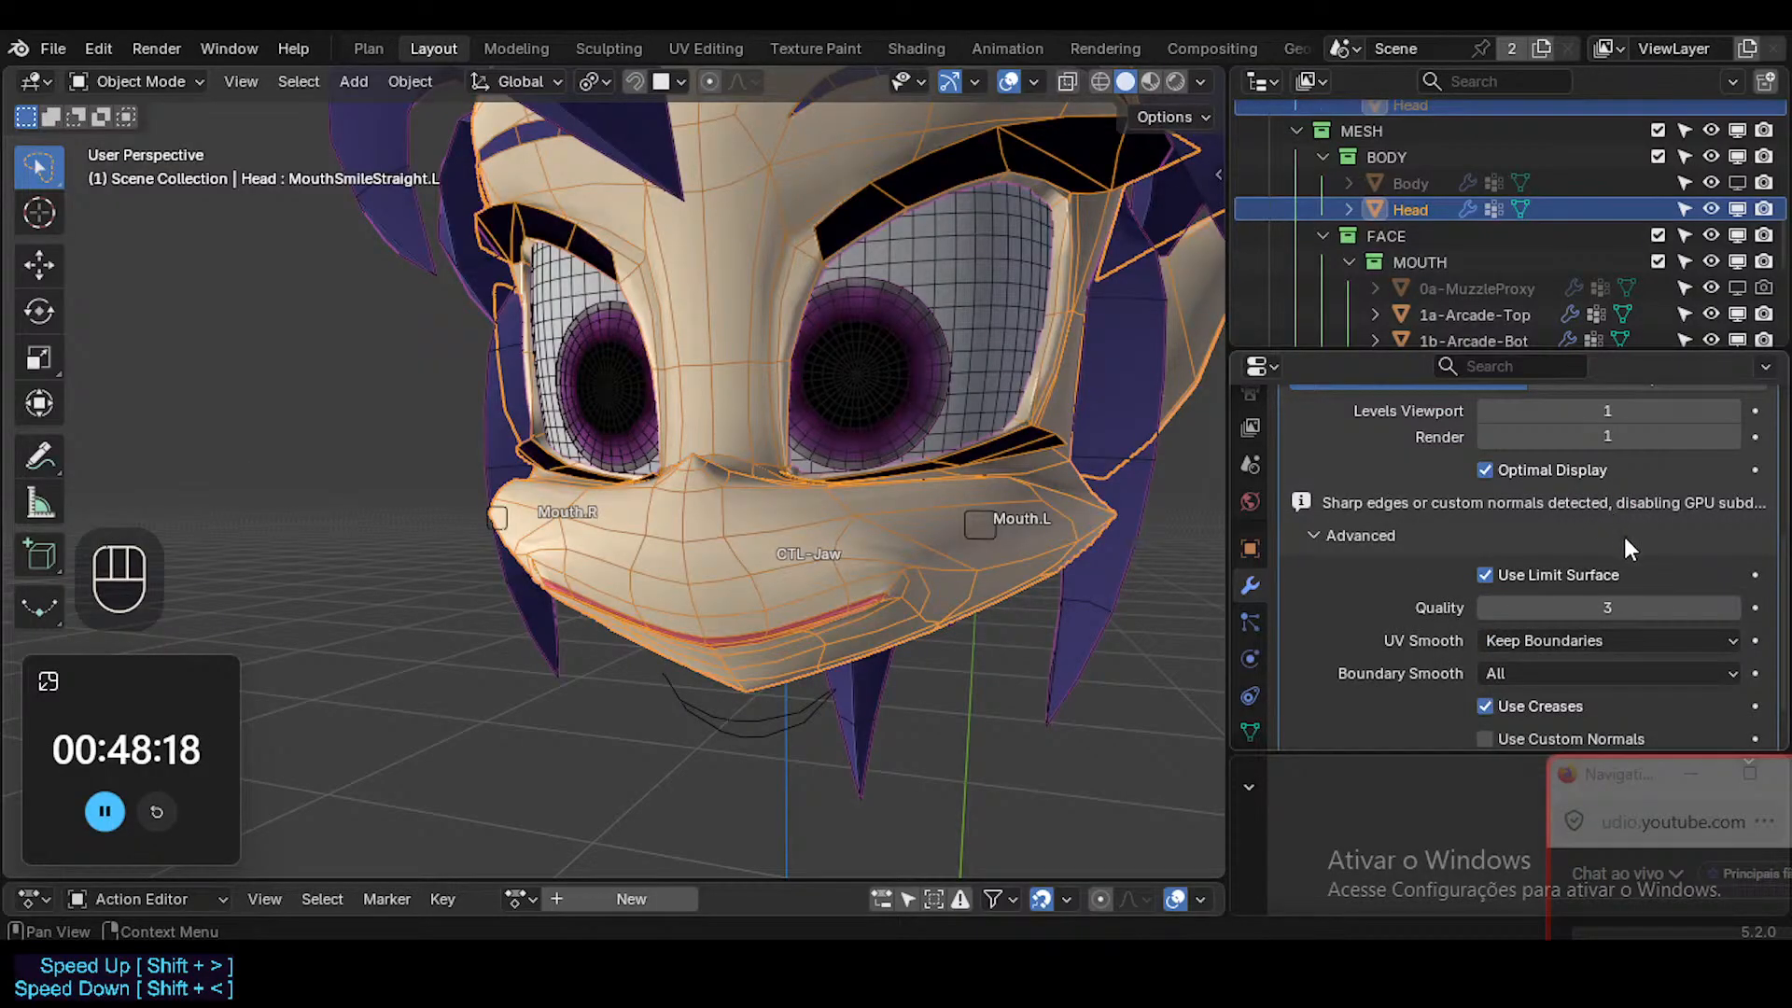
pyautogui.click(1528, 574)
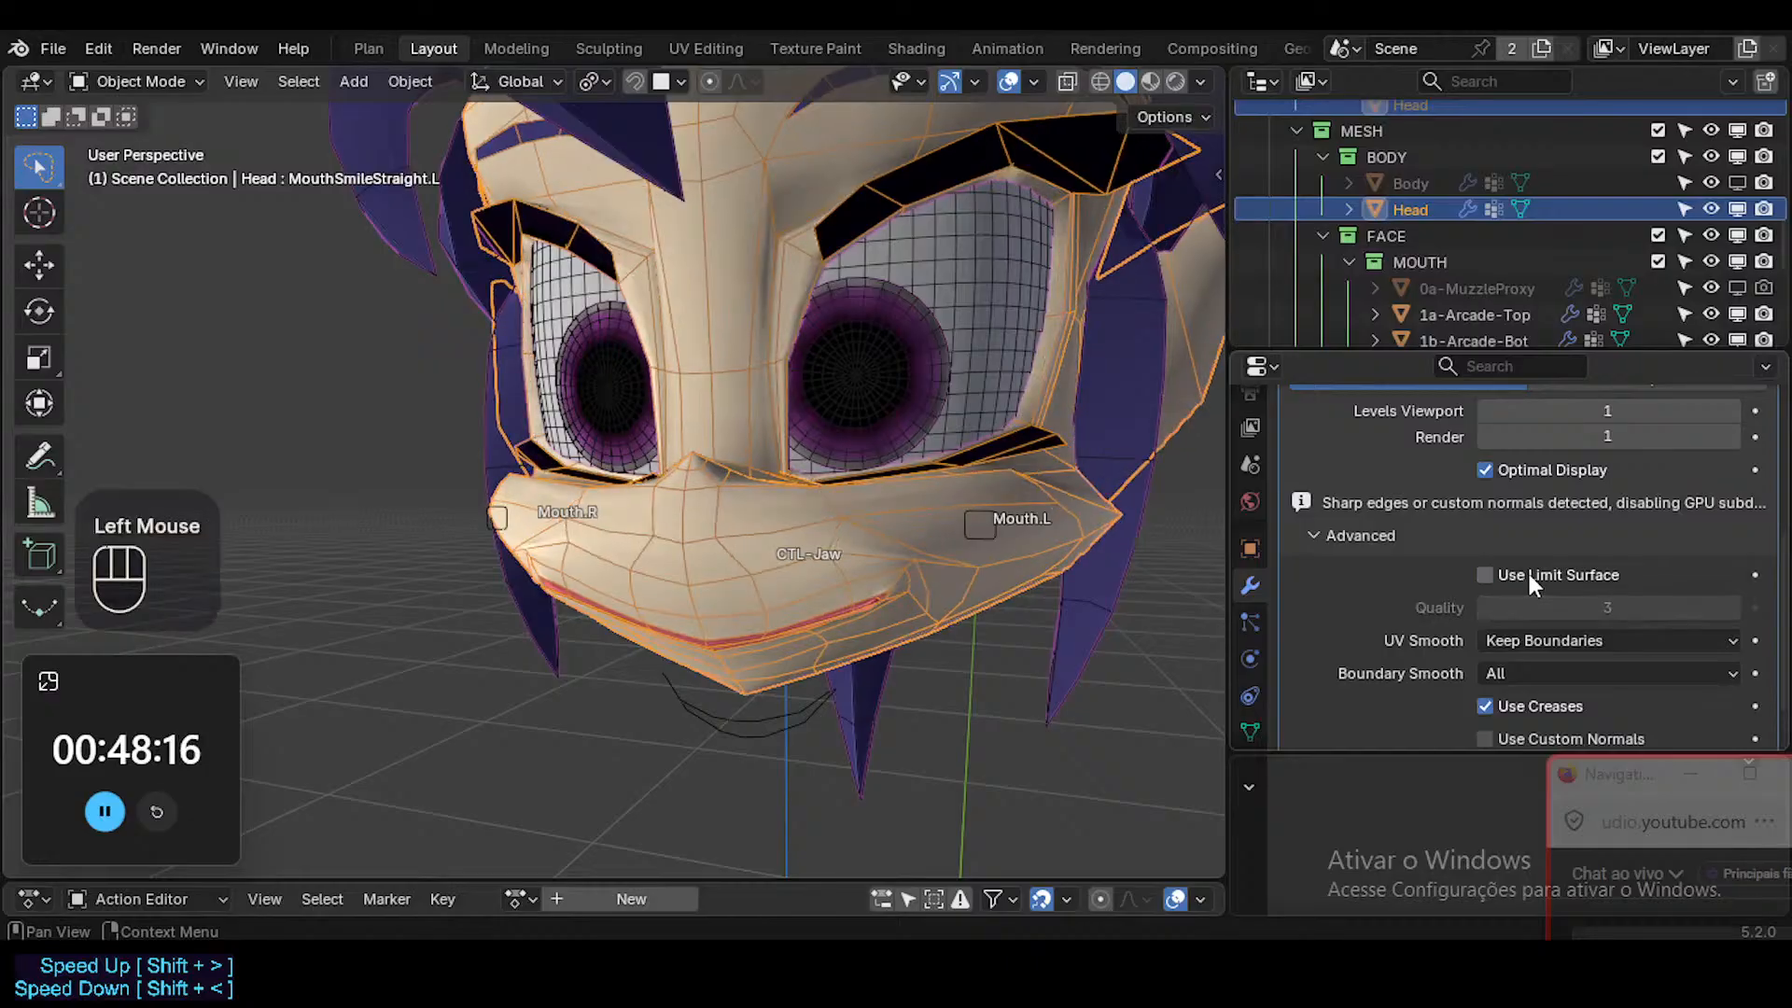
pyautogui.click(1528, 575)
pyautogui.click(1529, 575)
pyautogui.click(1528, 575)
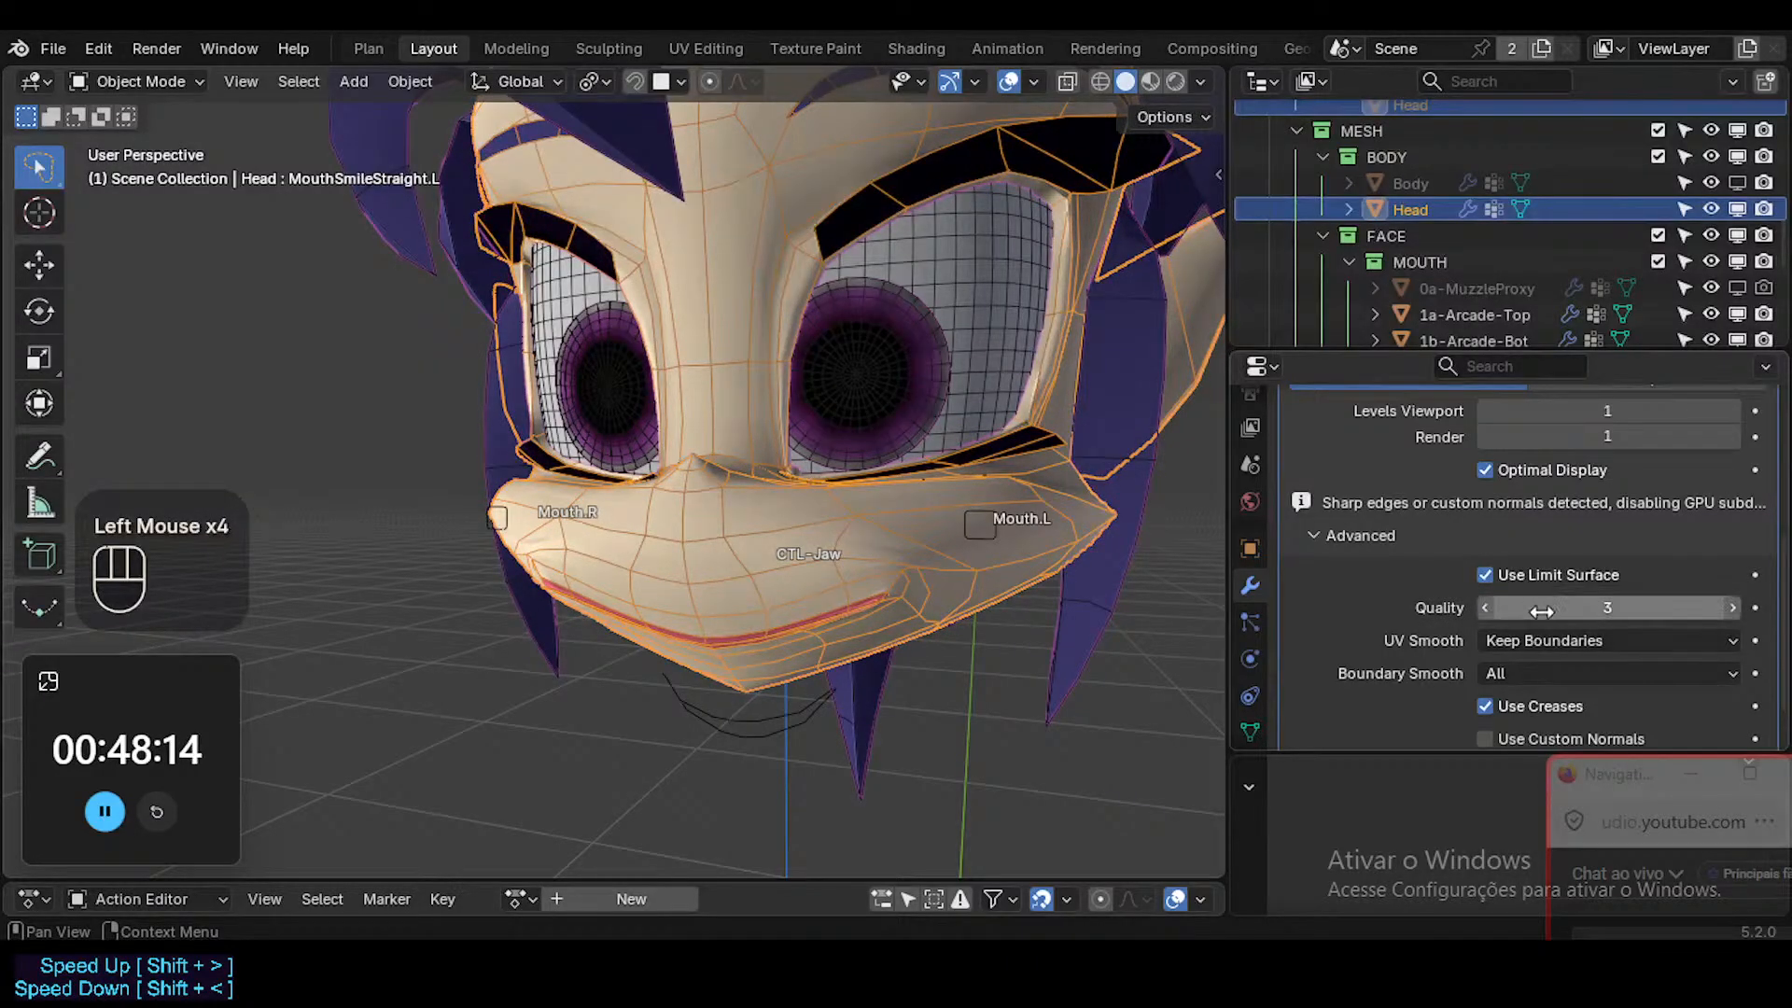
pyautogui.click(1722, 616)
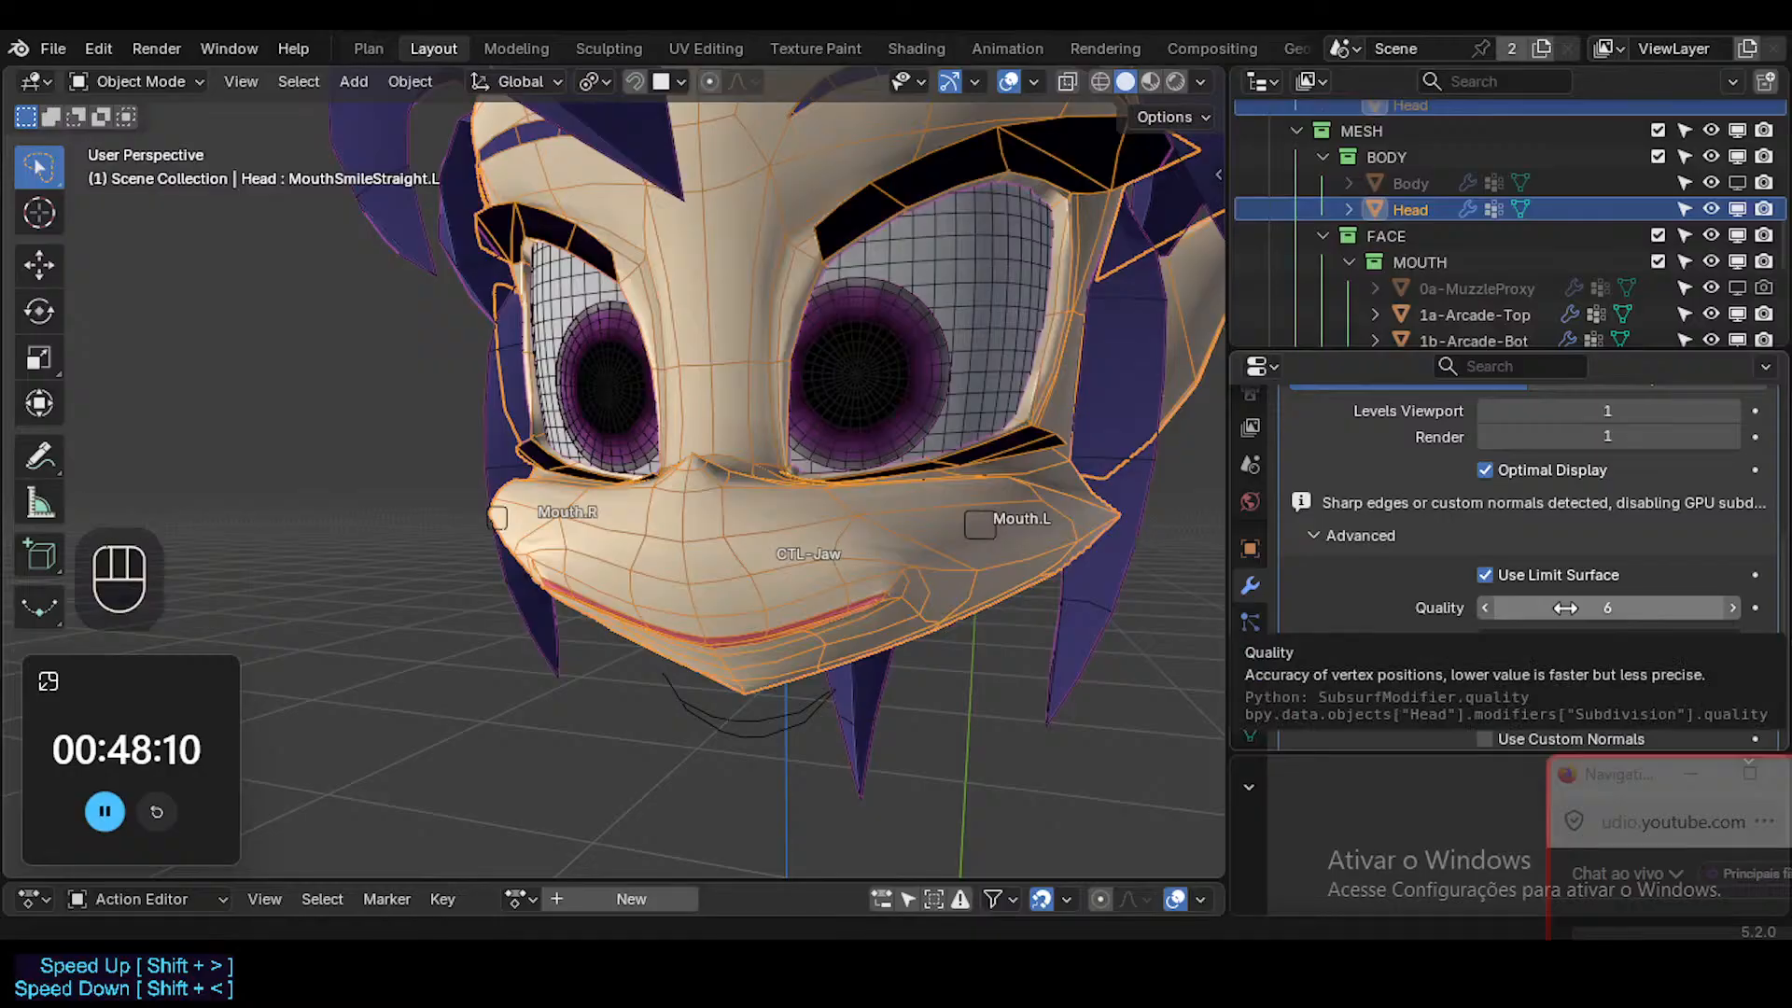
pyautogui.press('BackSpace')
pyautogui.press('BackSpace')
# Set the Subdivision modifier's UV Smooth option to All.
pyautogui.click(1553, 644)
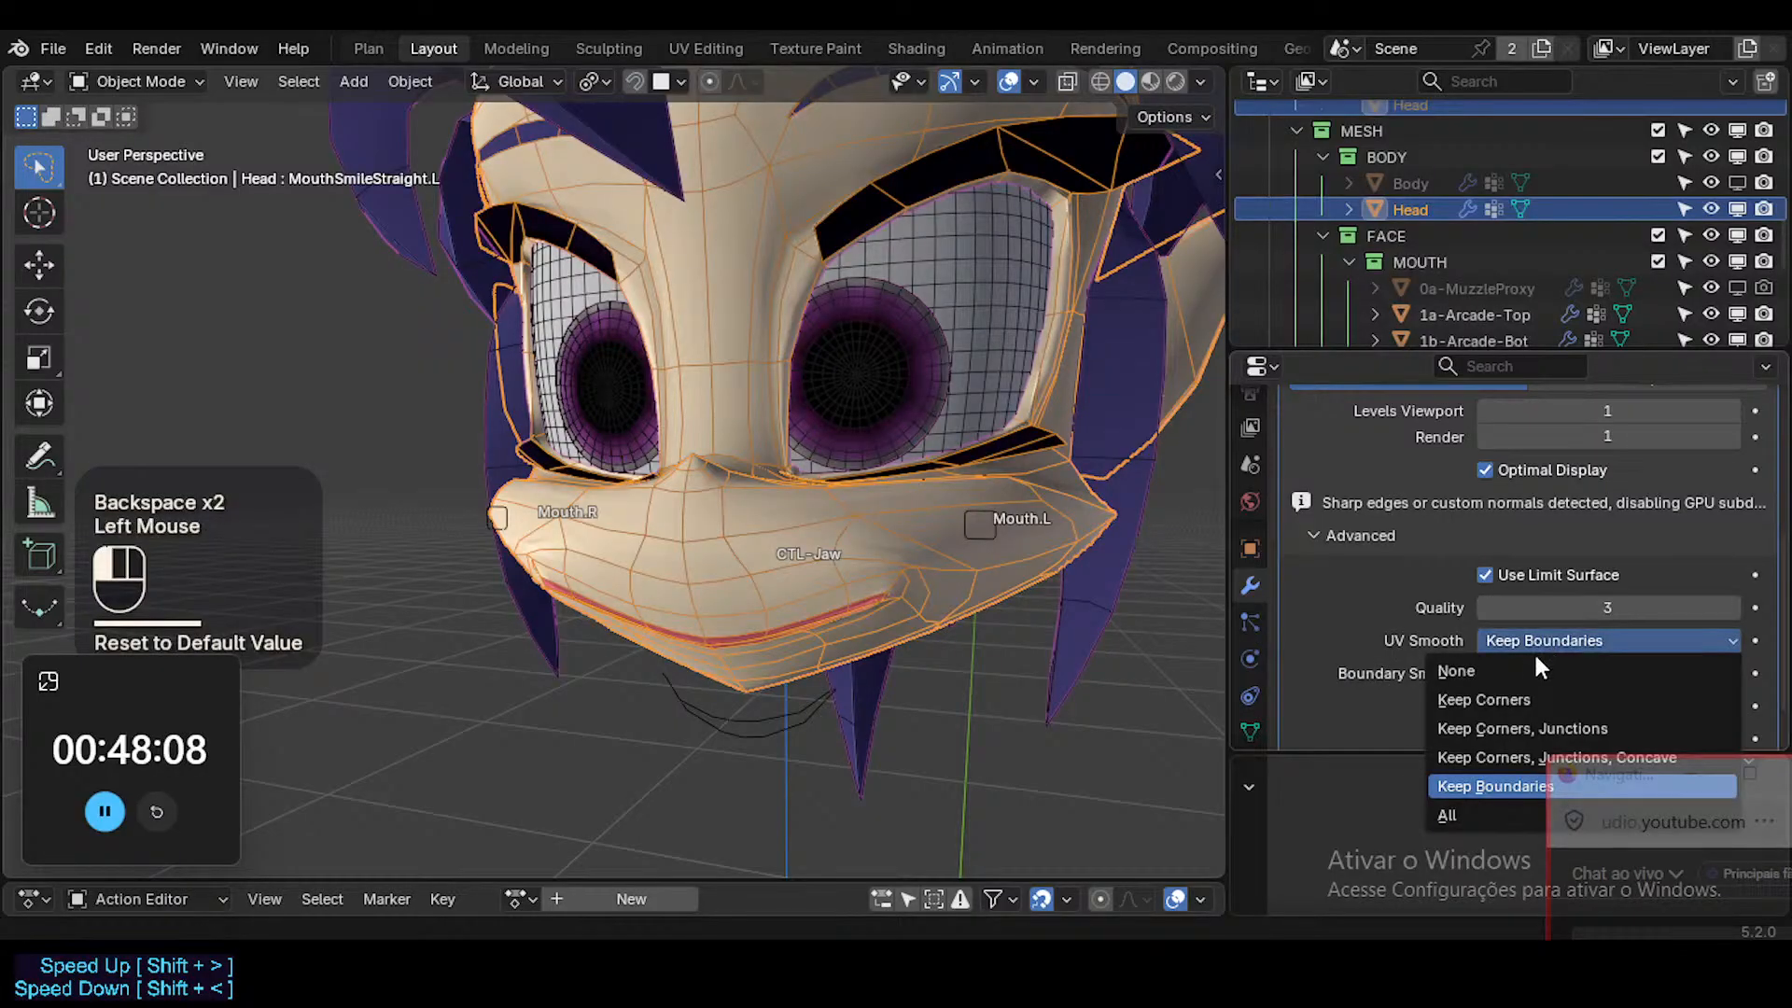
pyautogui.click(1443, 818)
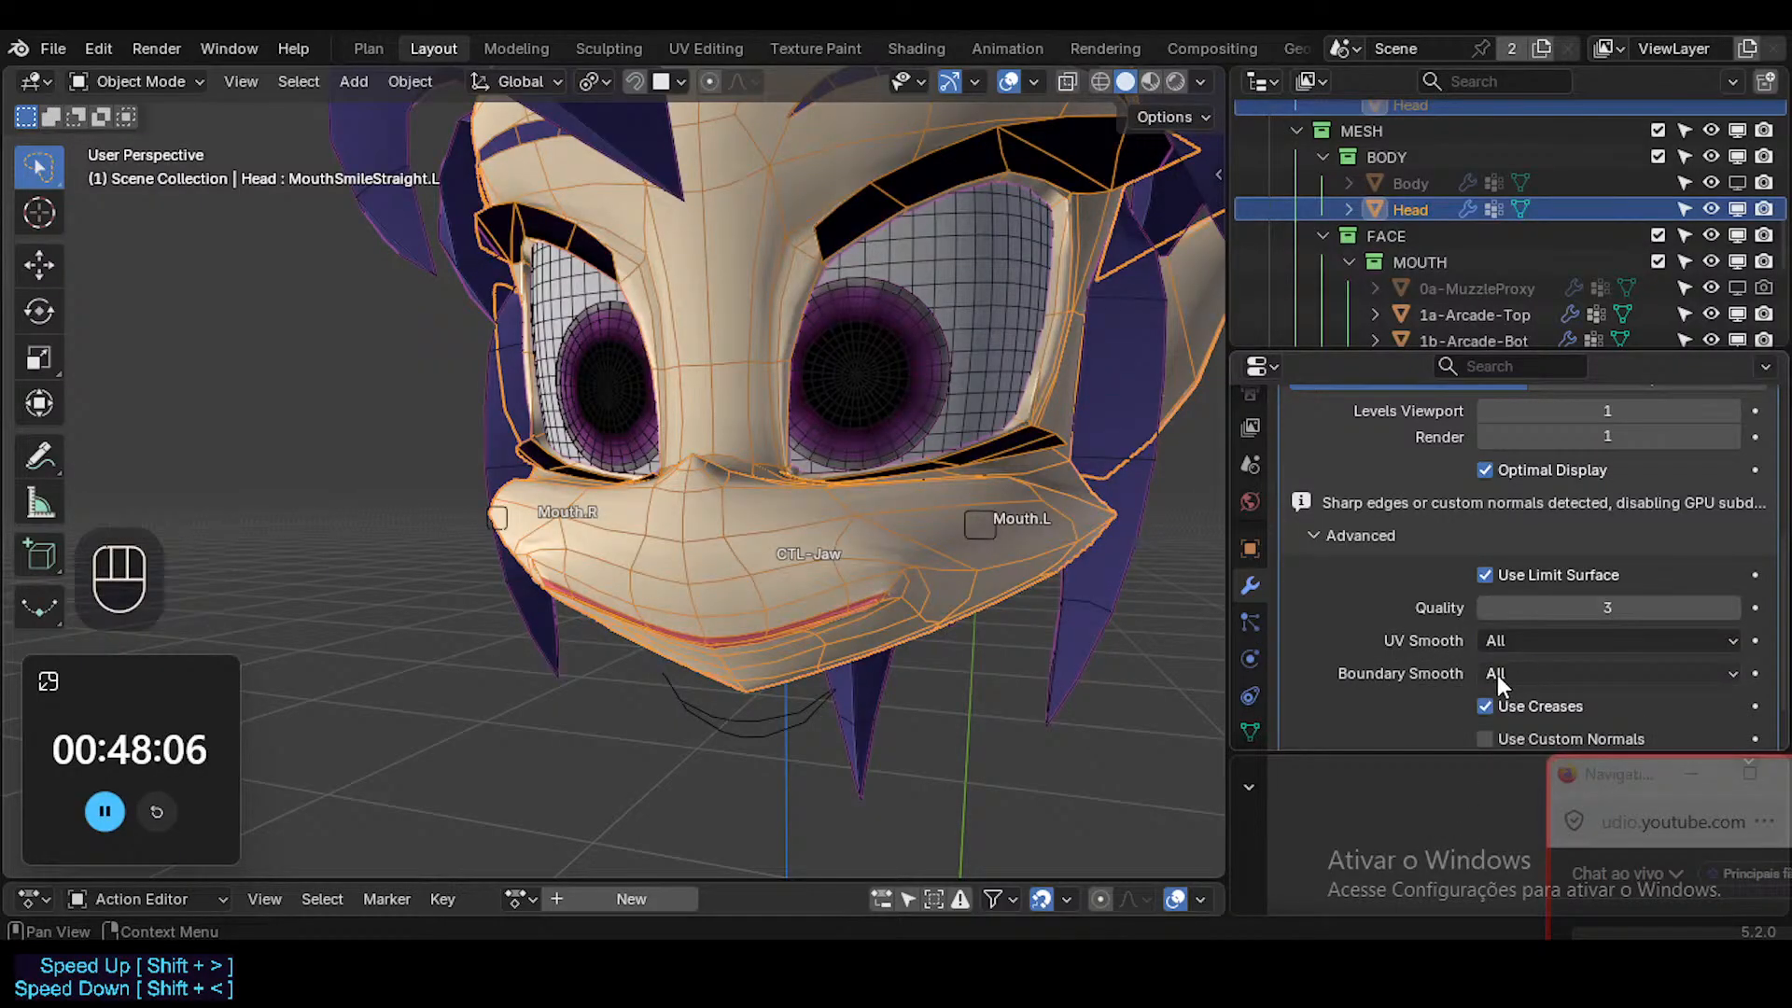
pyautogui.click(1504, 640)
pyautogui.scroll(-1, 1452, 650)
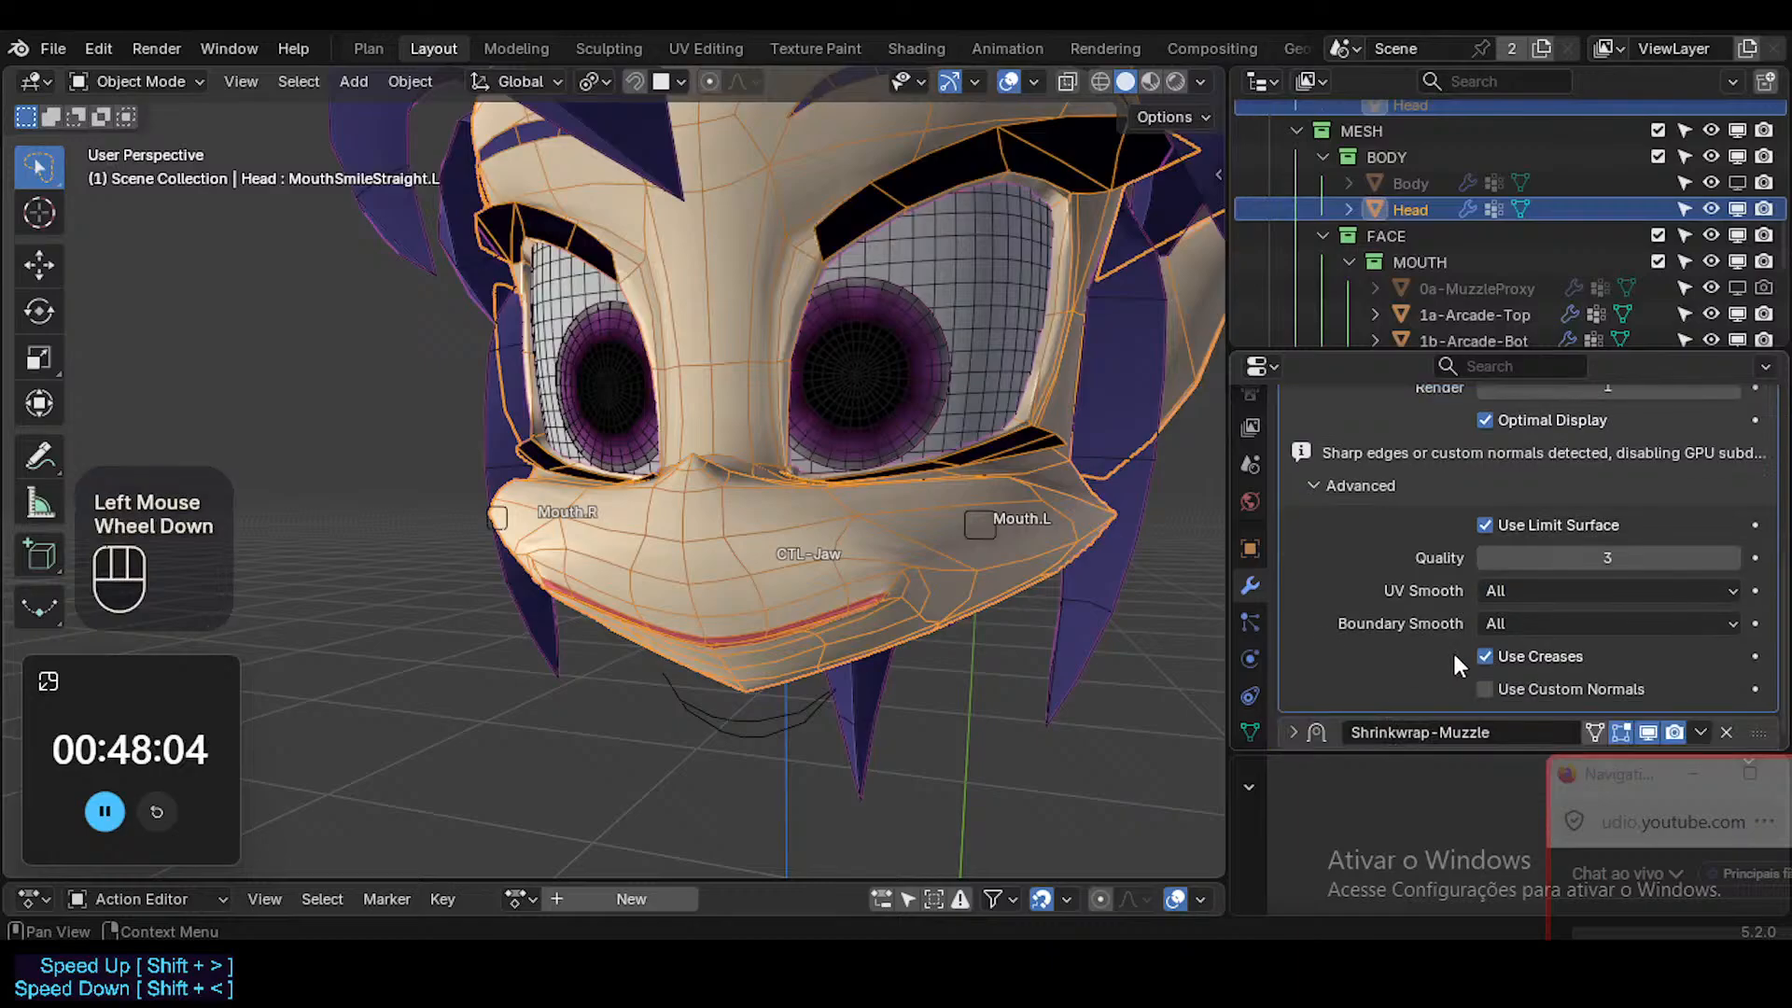
# Try the Subdivision modifier with UV Smooth at Keep Boundaries and Boundary Smooth at Keep Corners, and set both back to All.
pyautogui.press('BackSpace')
pyautogui.press('BackSpace')
pyautogui.click(1529, 592)
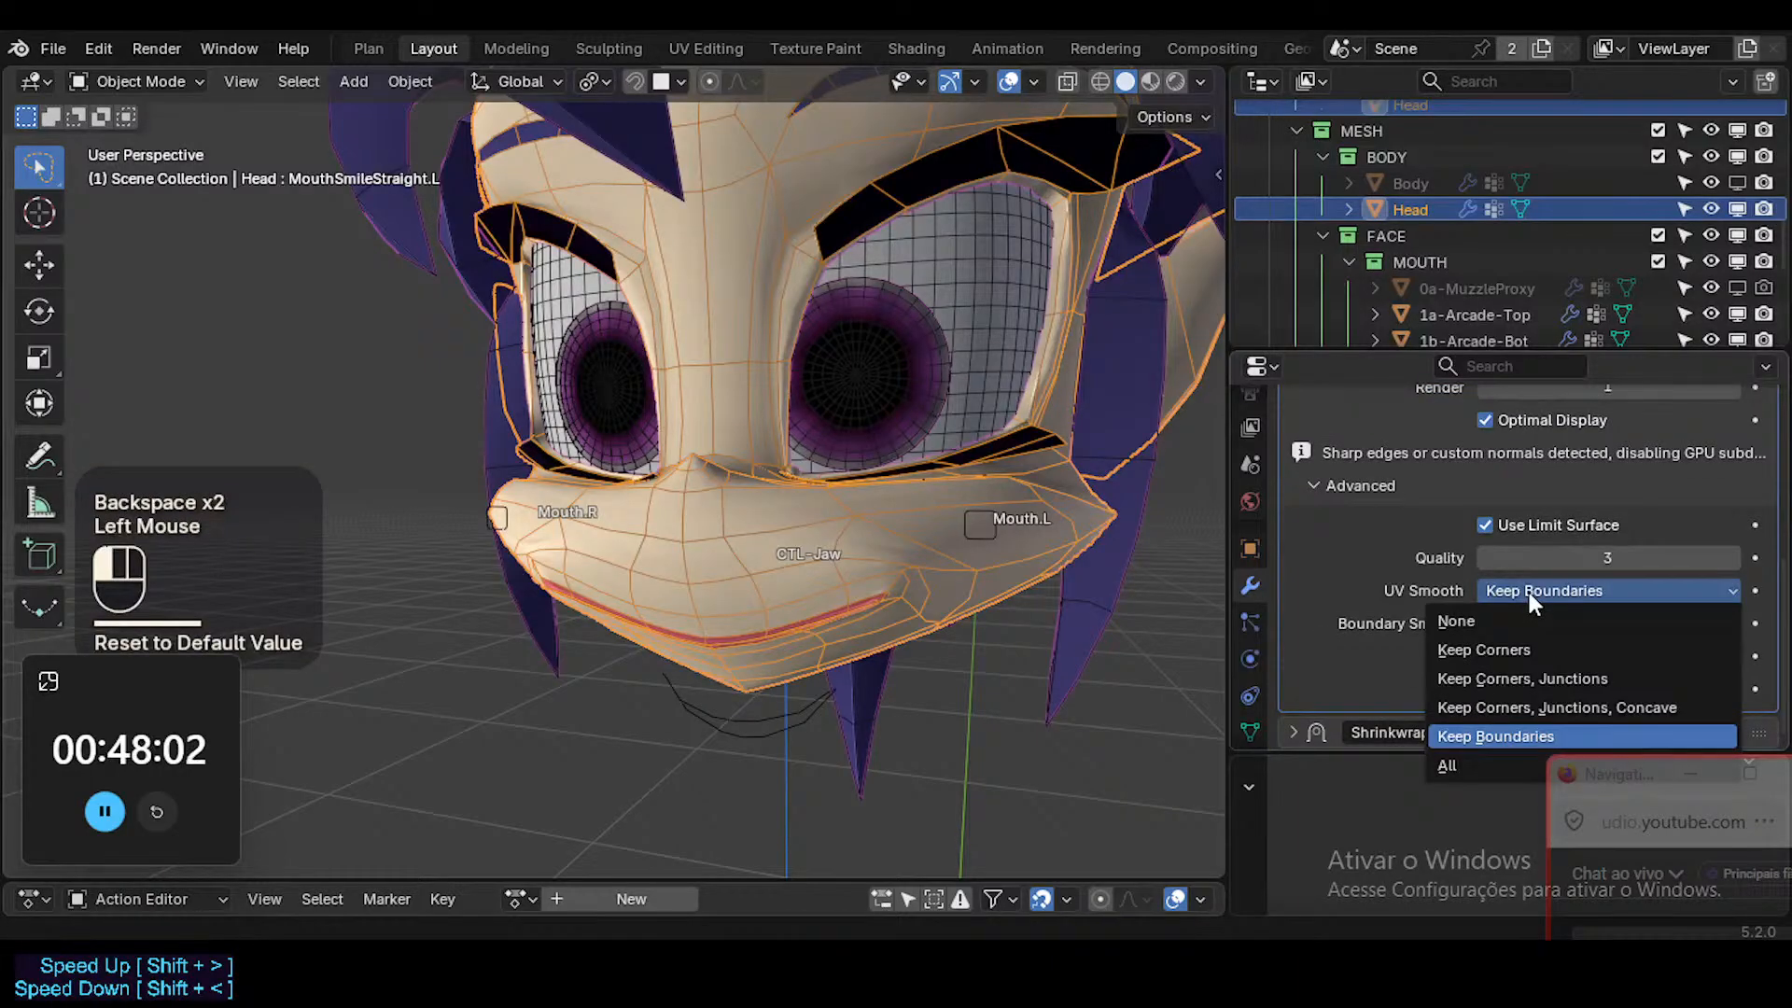
pyautogui.click(1487, 764)
pyautogui.click(1499, 623)
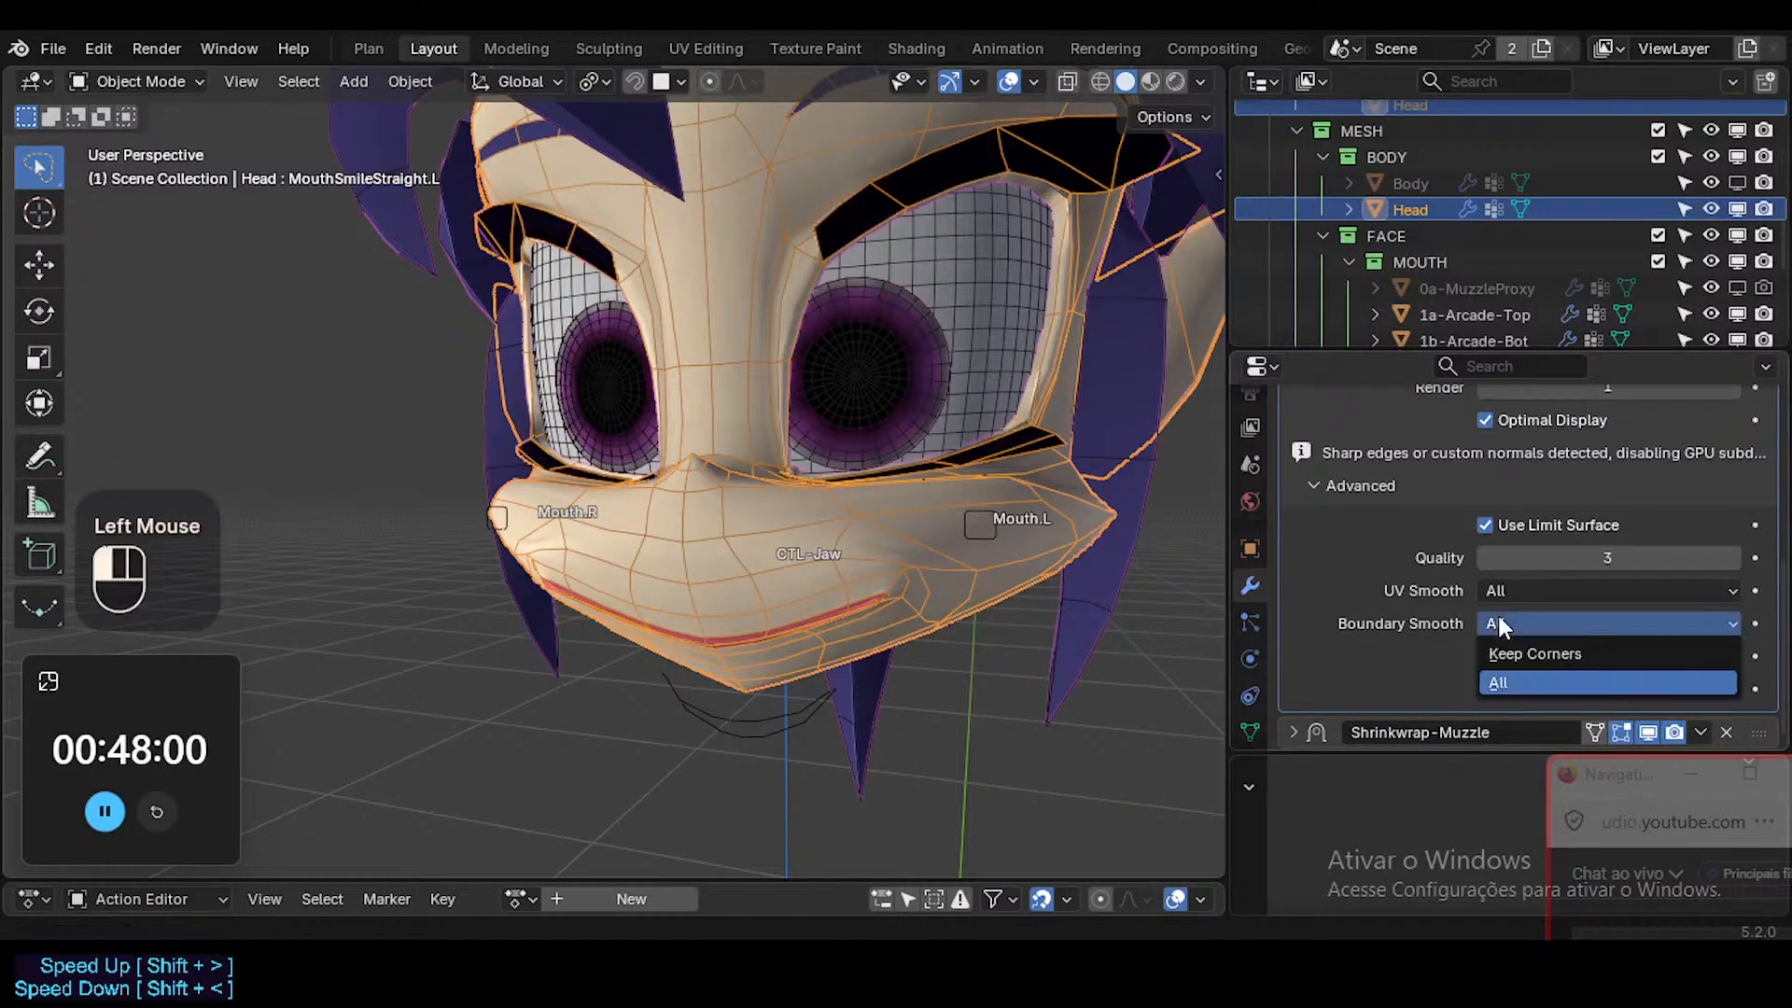
pyautogui.click(1505, 682)
pyautogui.click(1505, 618)
pyautogui.click(1516, 655)
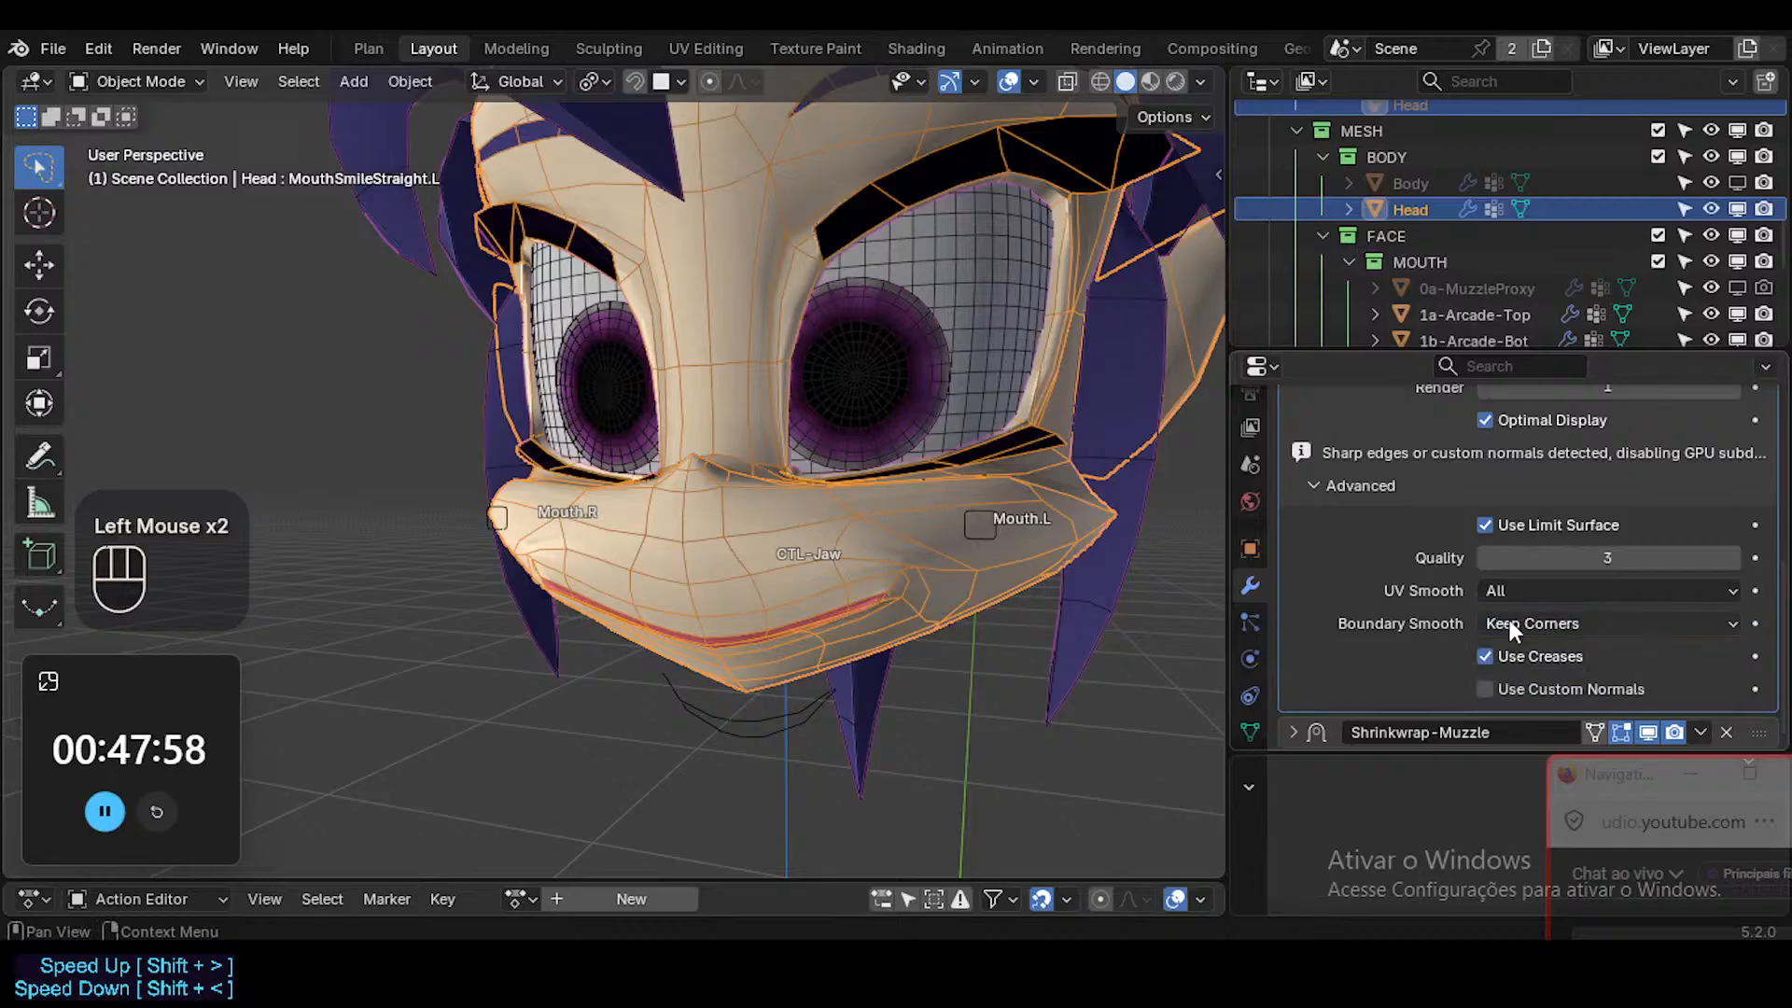
pyautogui.moveTo(1513, 622); pyautogui.dragTo(1514, 694)
# Try the Subdivision modifier with Use Creases turned off and with Use Custom Normals turned on, and restore both options.
pyautogui.click(1503, 656)
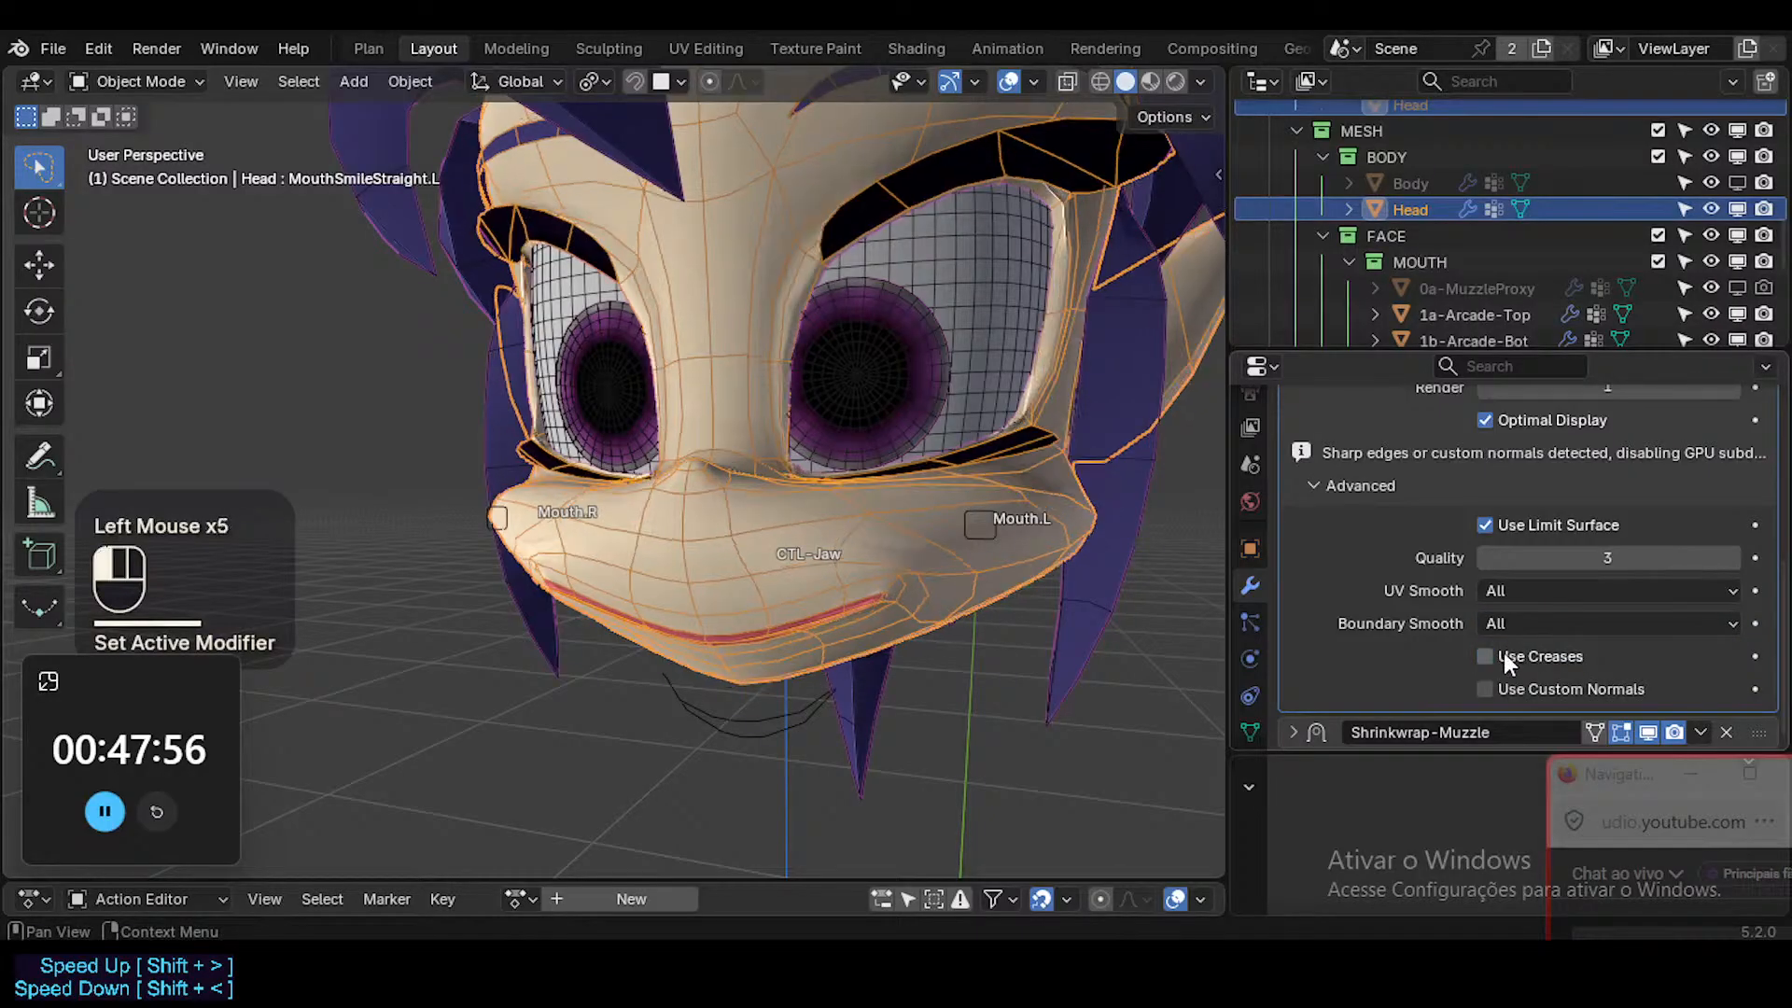
pyautogui.click(1504, 654)
pyautogui.click(1497, 692)
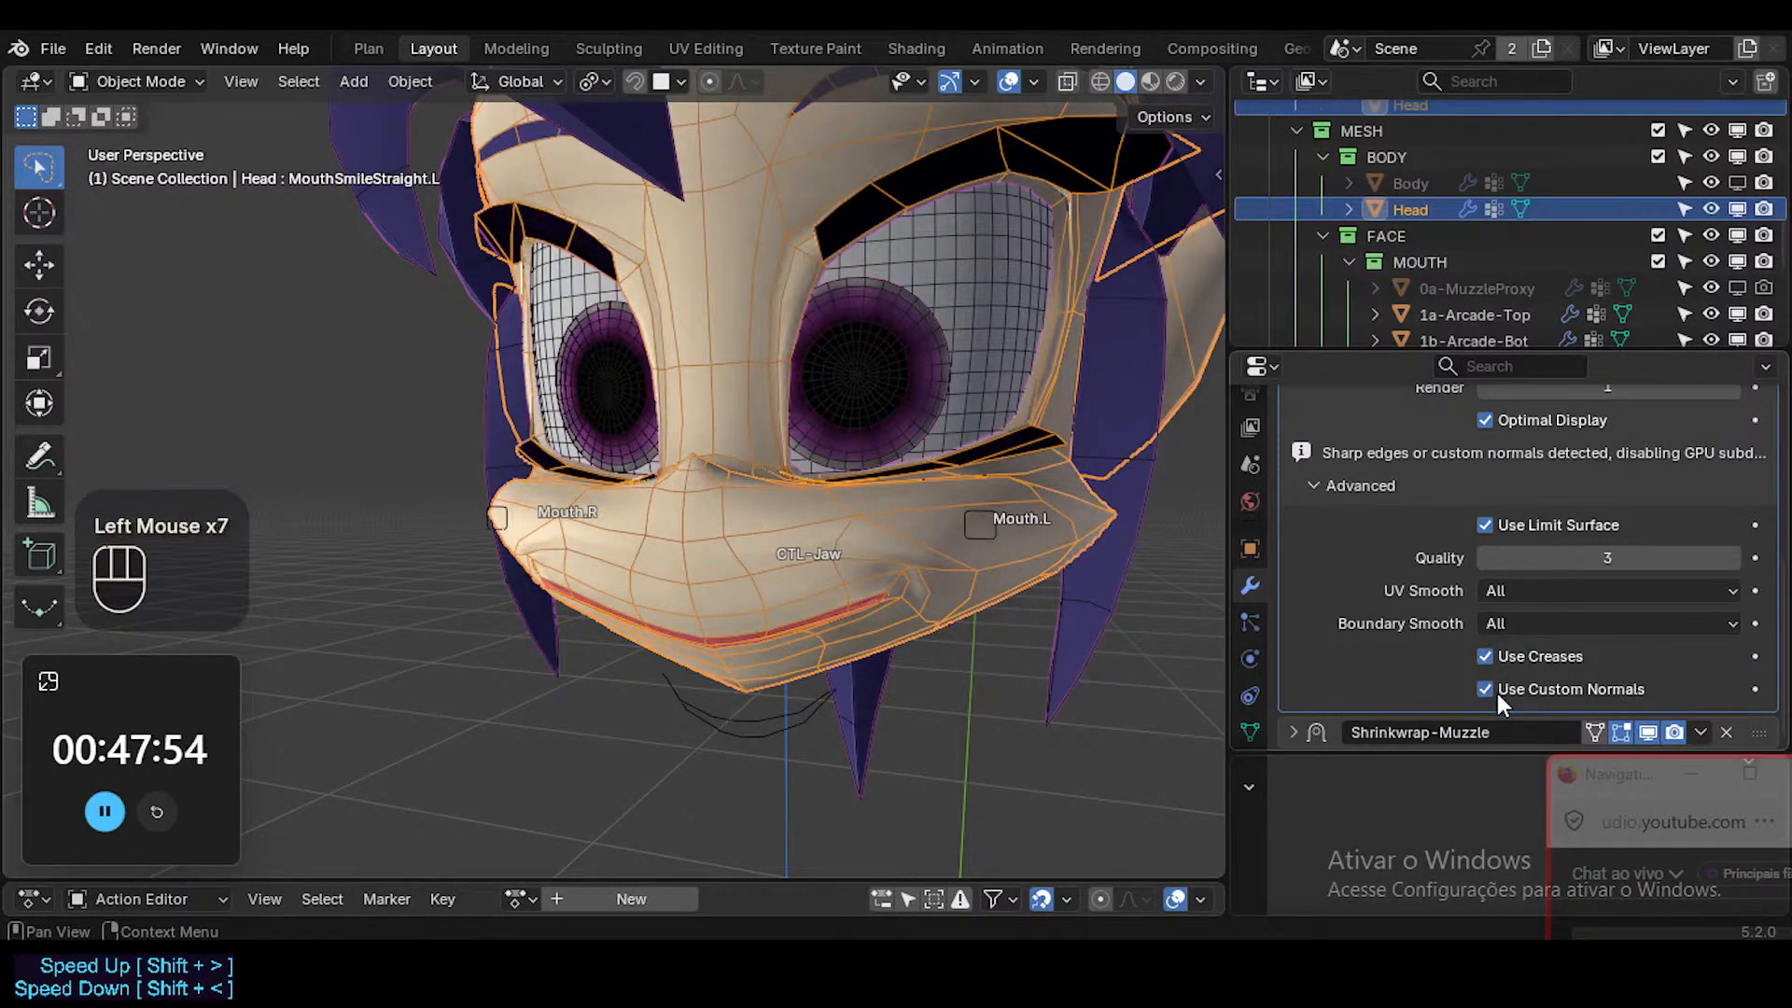
pyautogui.click(1497, 692)
pyautogui.click(1497, 693)
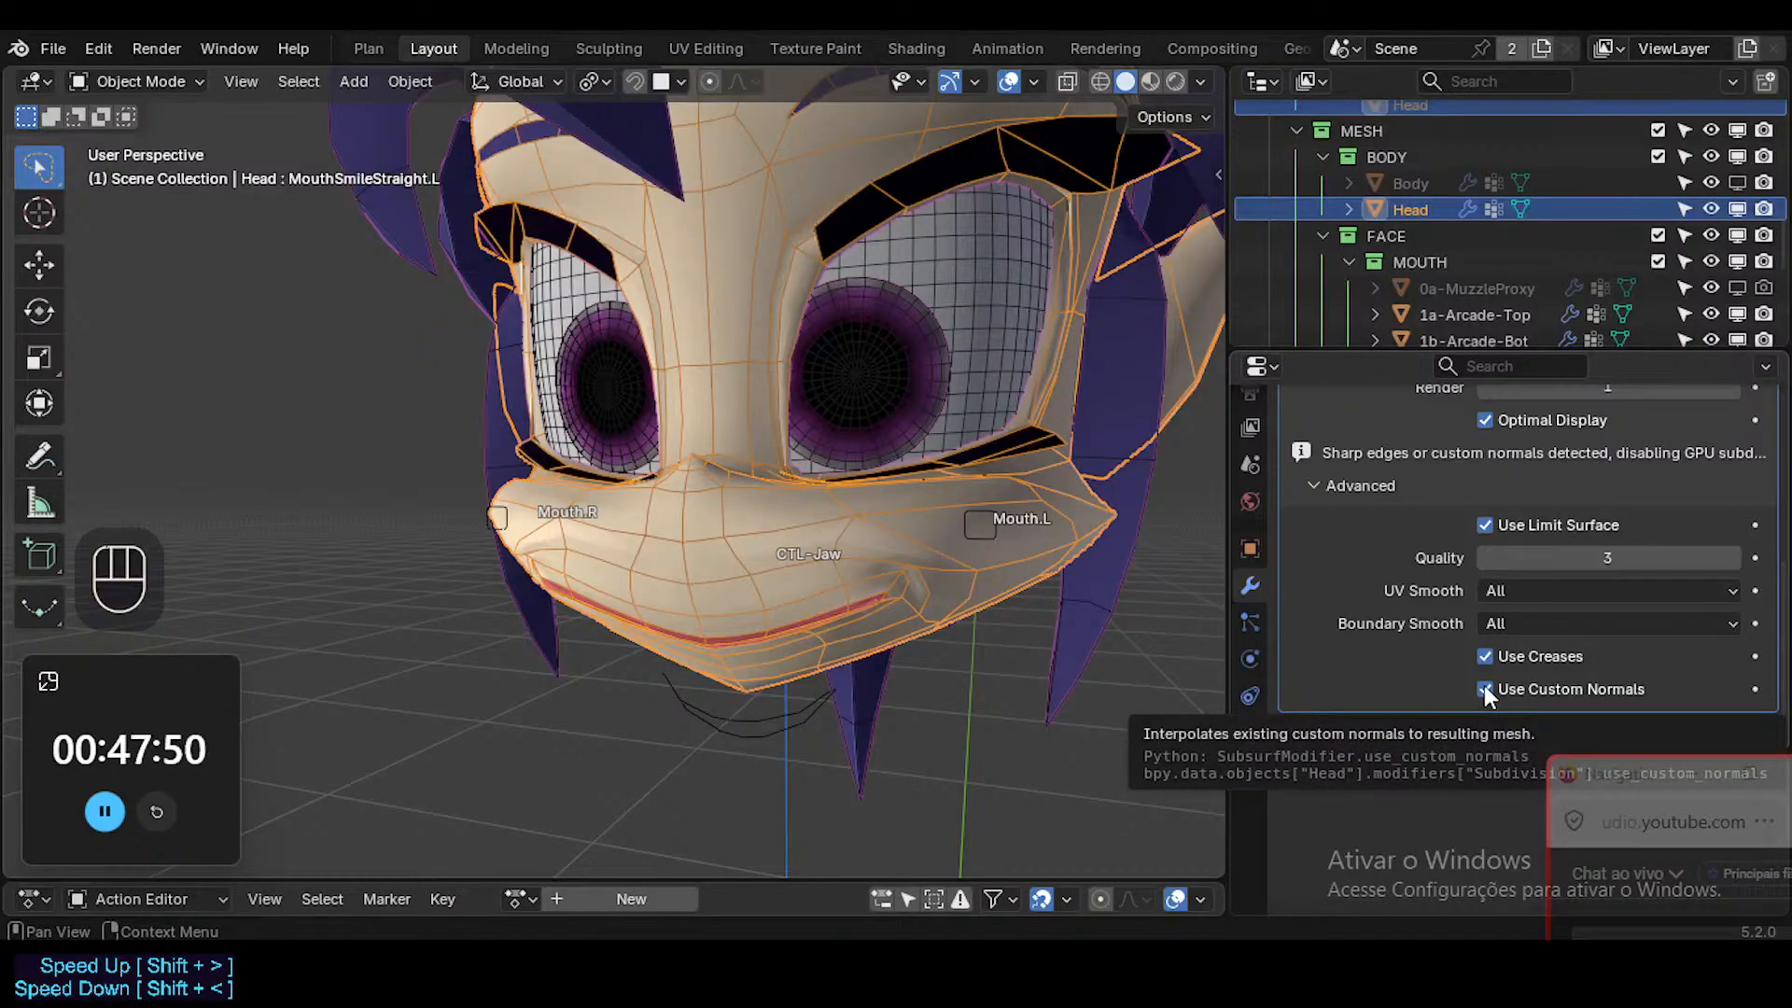
pyautogui.click(1484, 686)
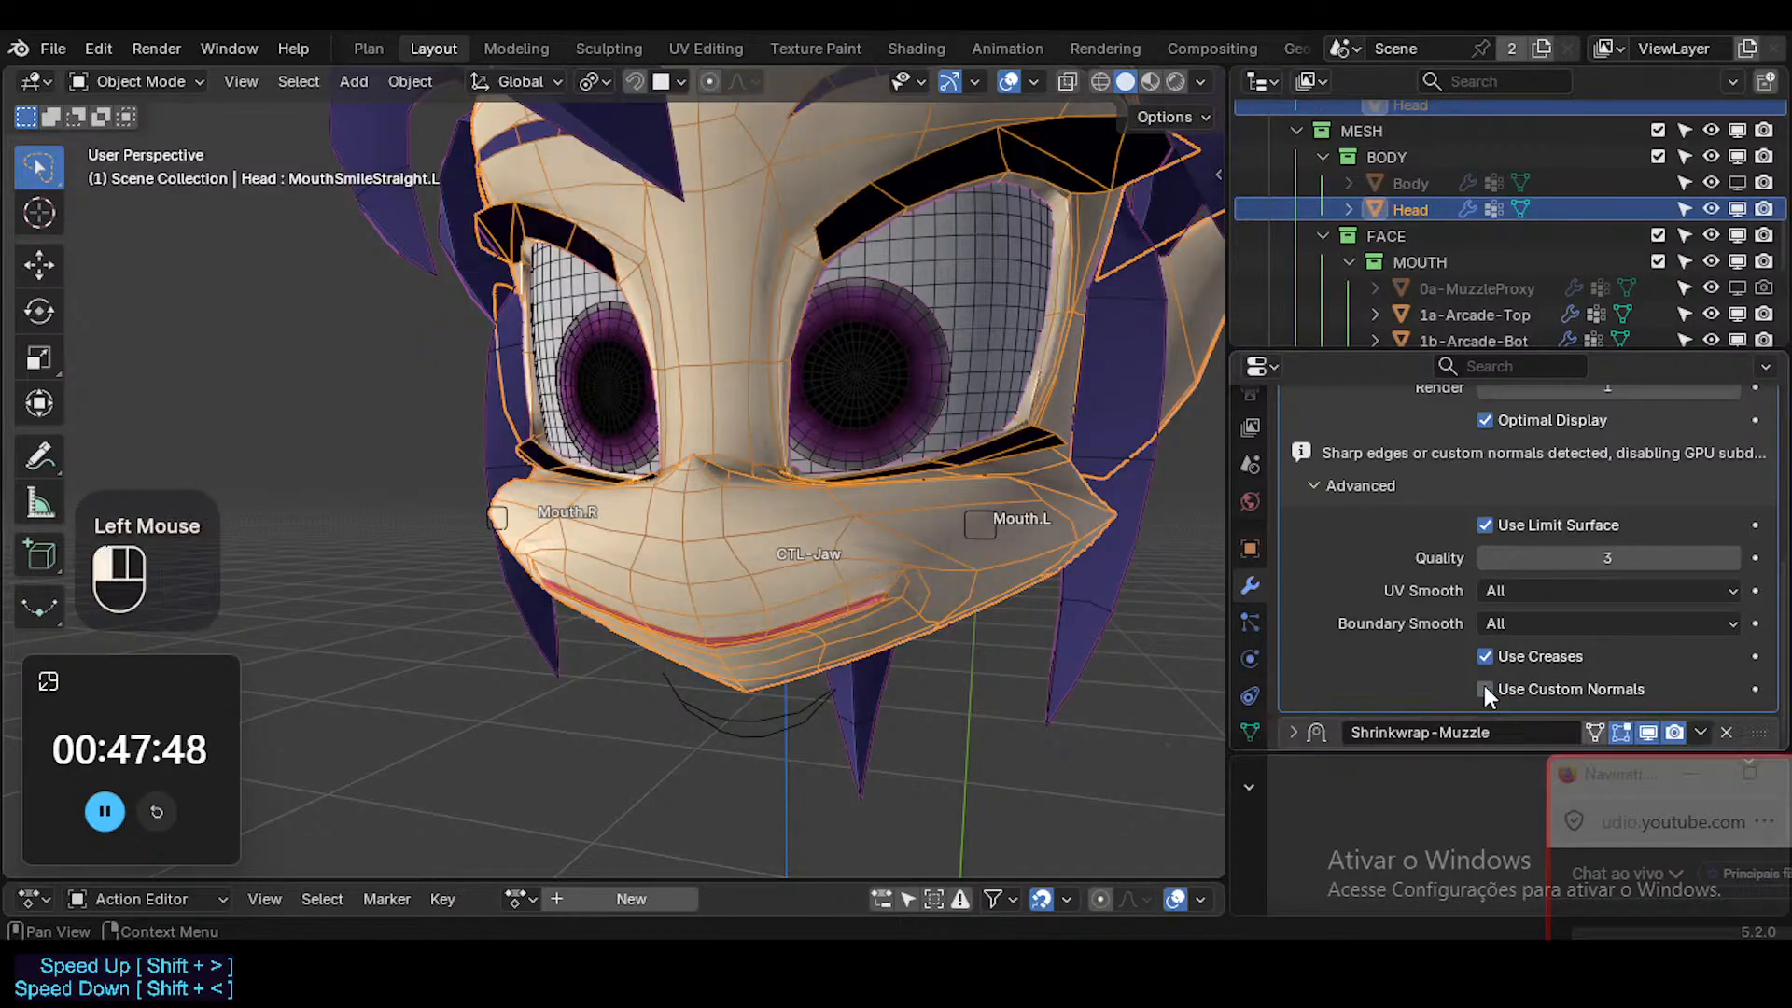
pyautogui.click(1484, 687)
pyautogui.click(1484, 689)
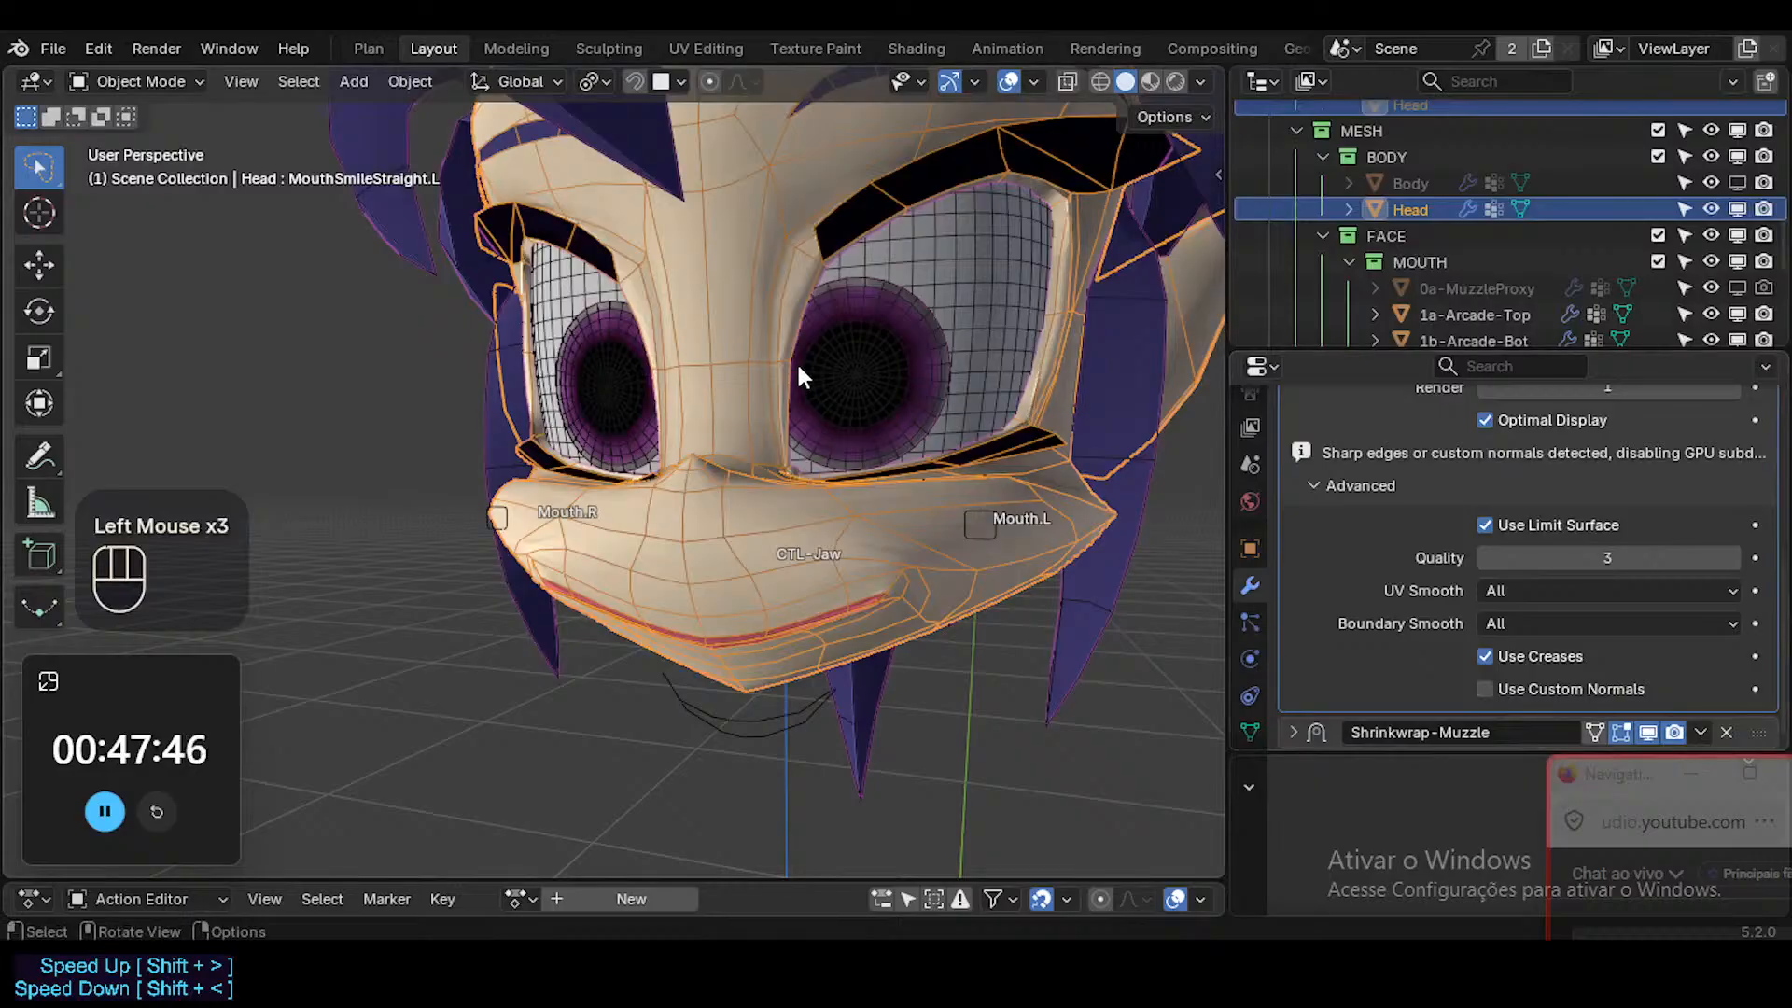
# Reveal all hidden geometry in the Head mesh and reset the normal vectors of the whole mesh.
pyautogui.press('Tab')
pyautogui.press('a')
pyautogui.hotkey('alt', 'h')
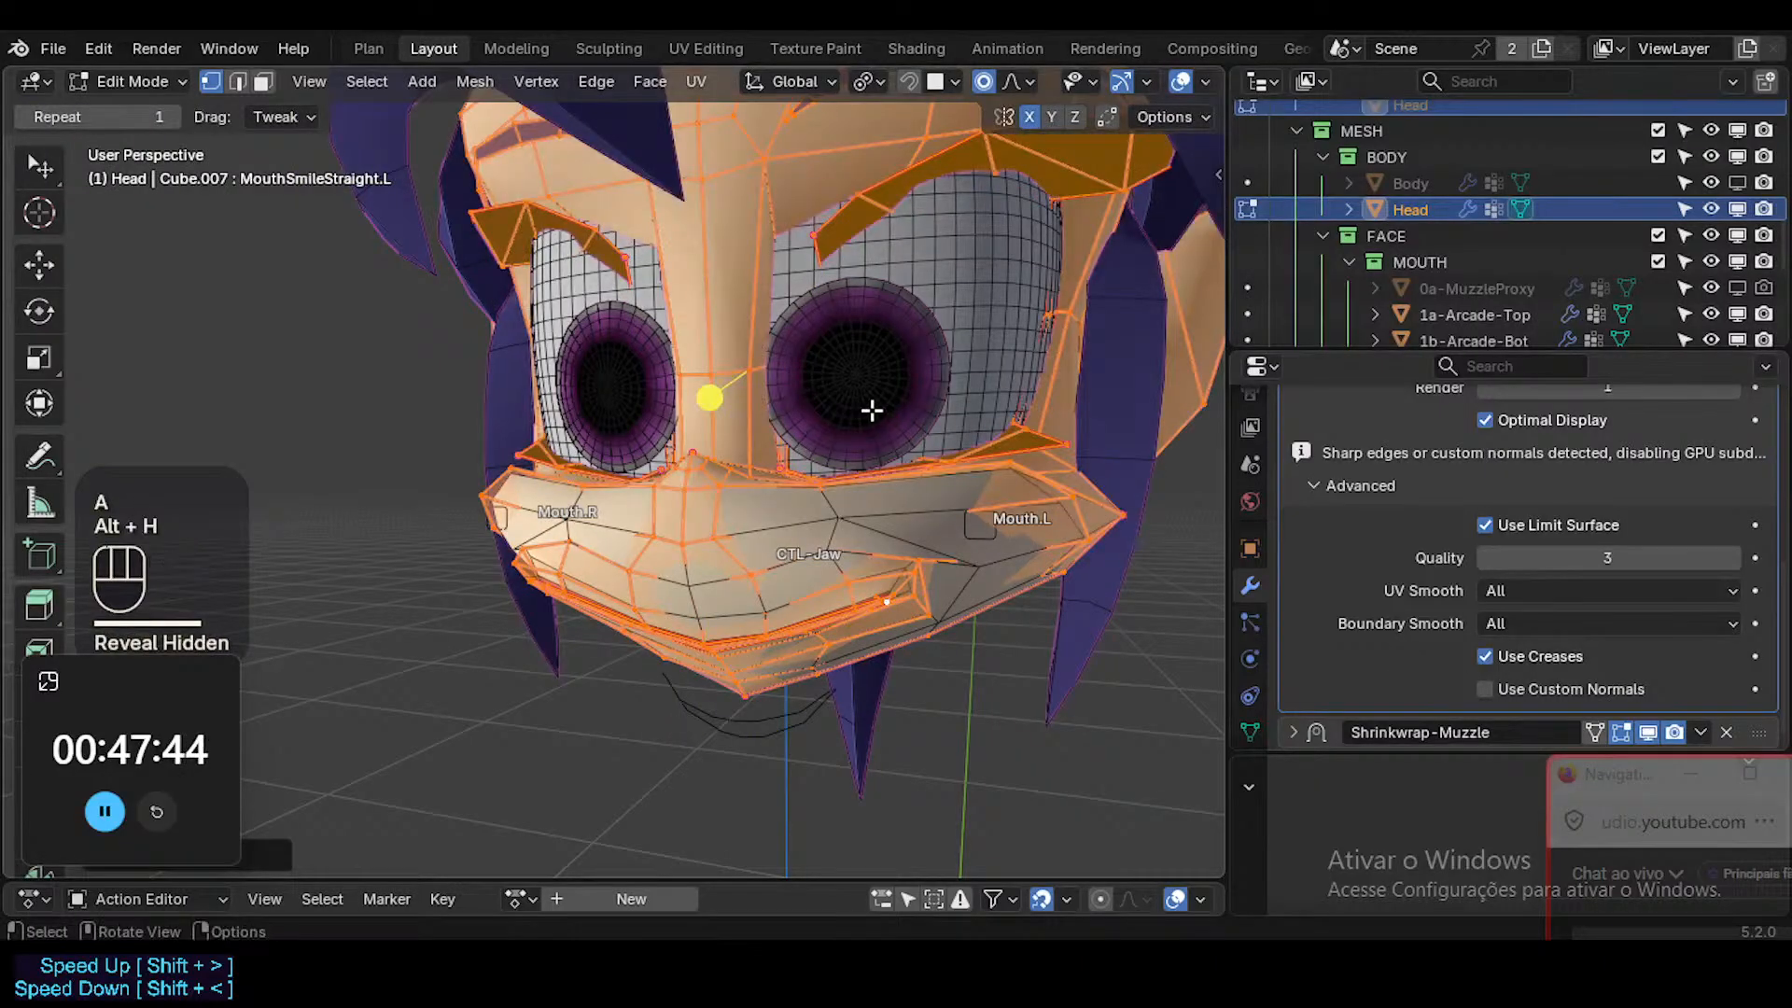
pyautogui.hotkey('alt', 'a')
pyautogui.press('a')
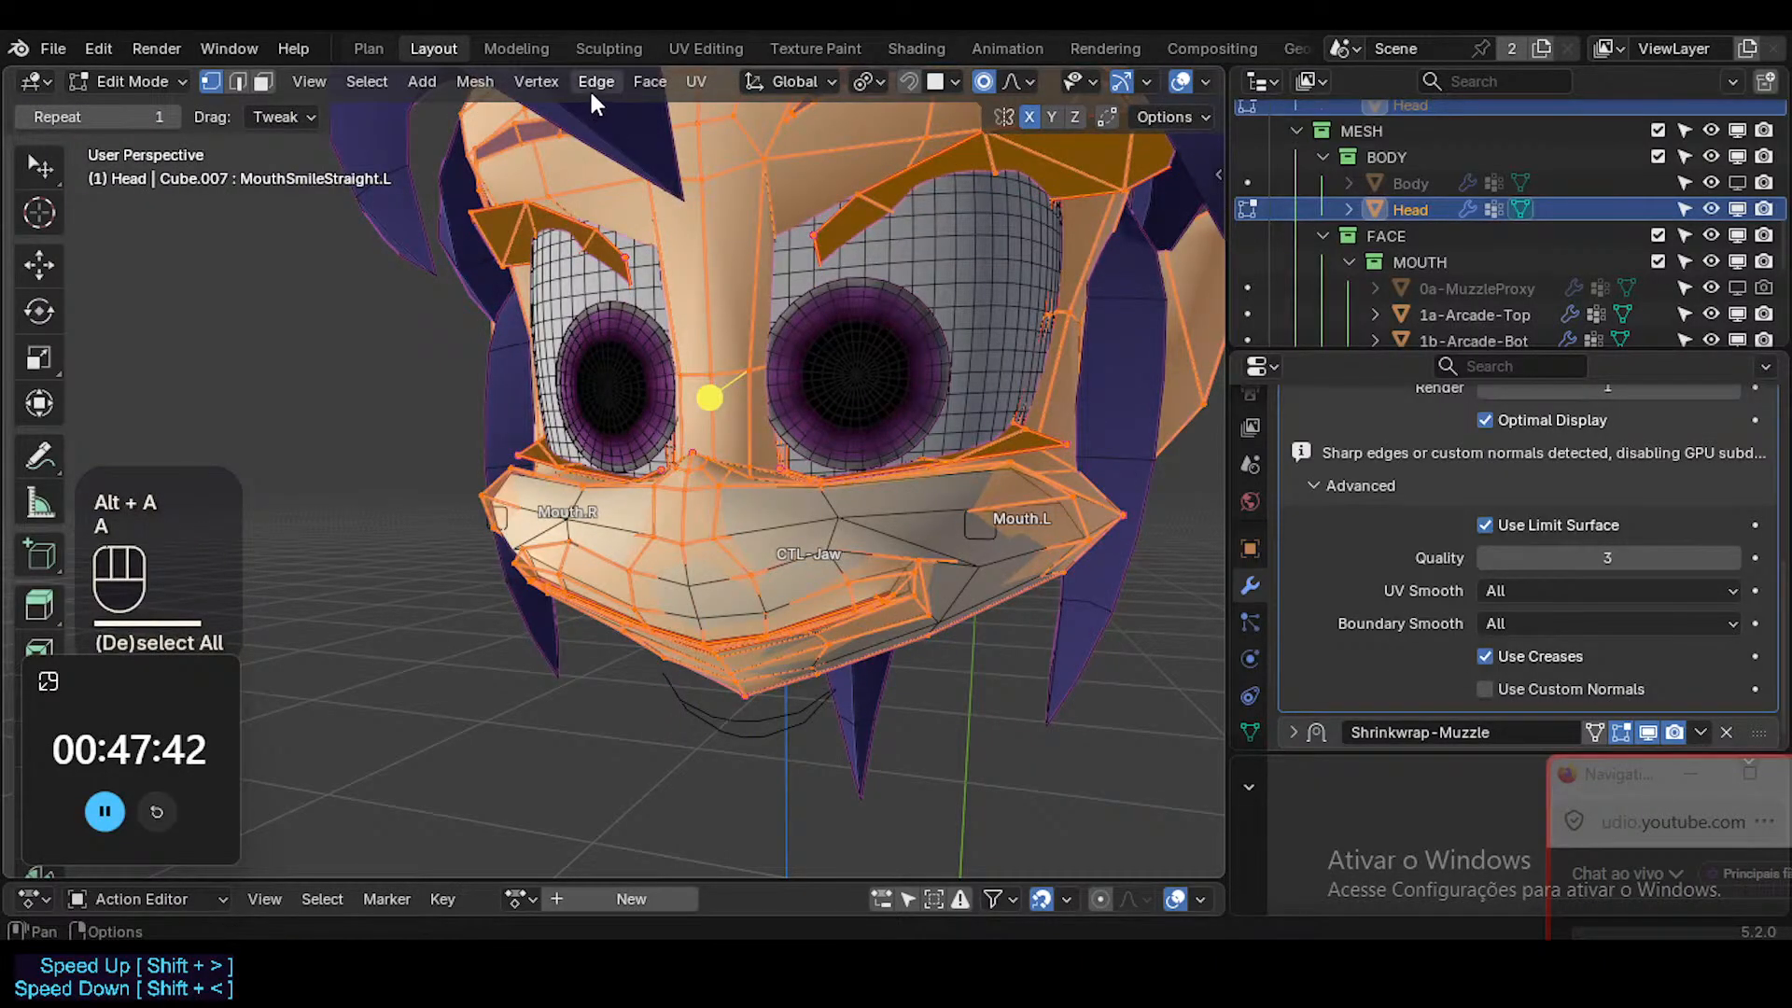
pyautogui.hotkey('alt', 'h')
pyautogui.click(537, 82)
pyautogui.moveTo(475, 81)
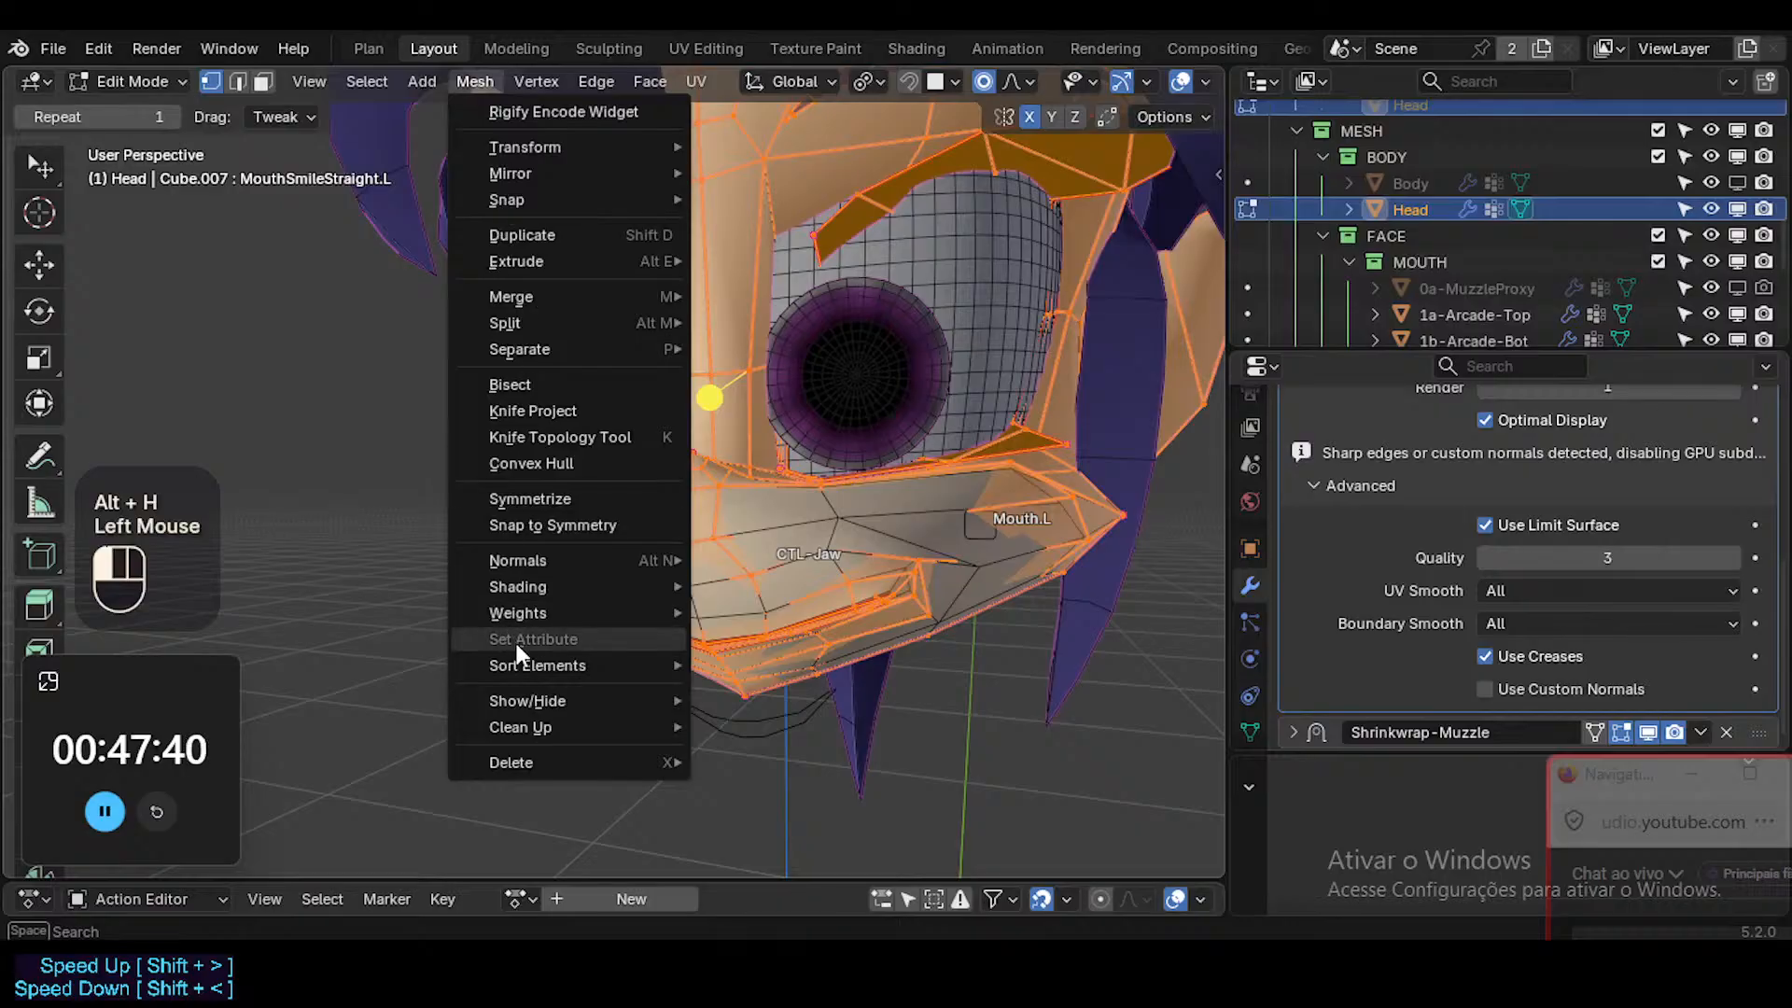
pyautogui.moveTo(537, 571)
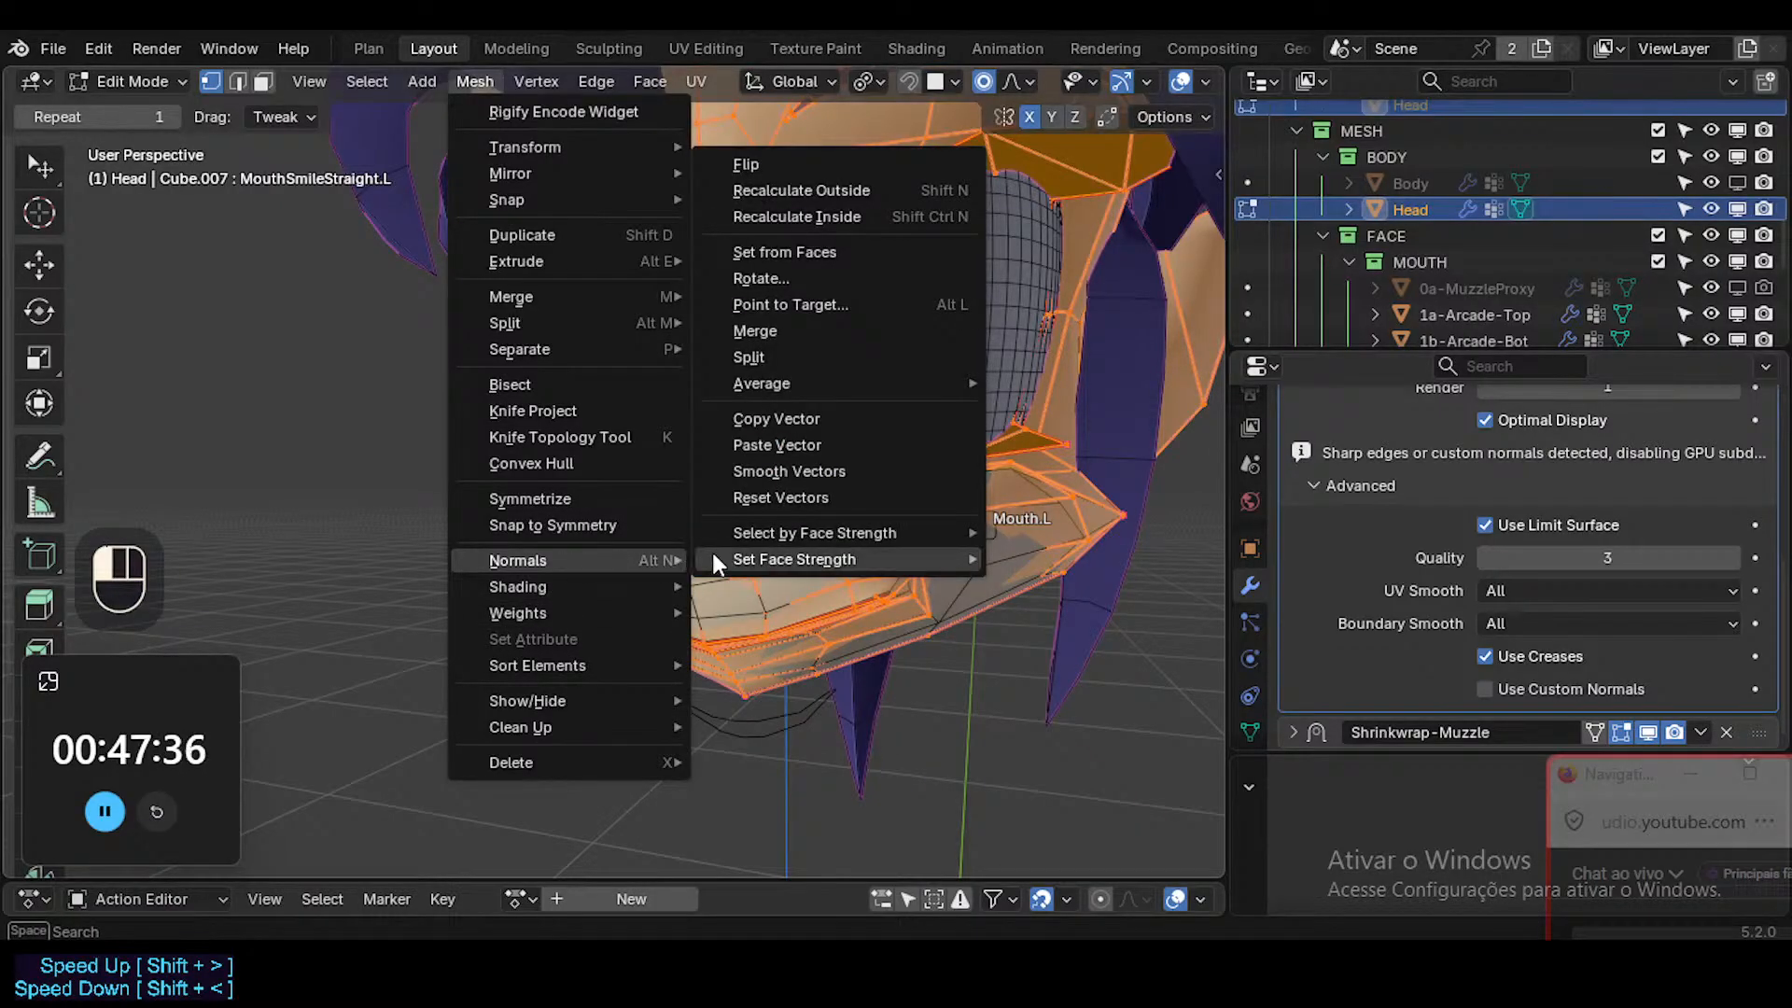
pyautogui.click(786, 495)
pyautogui.press('Tab')
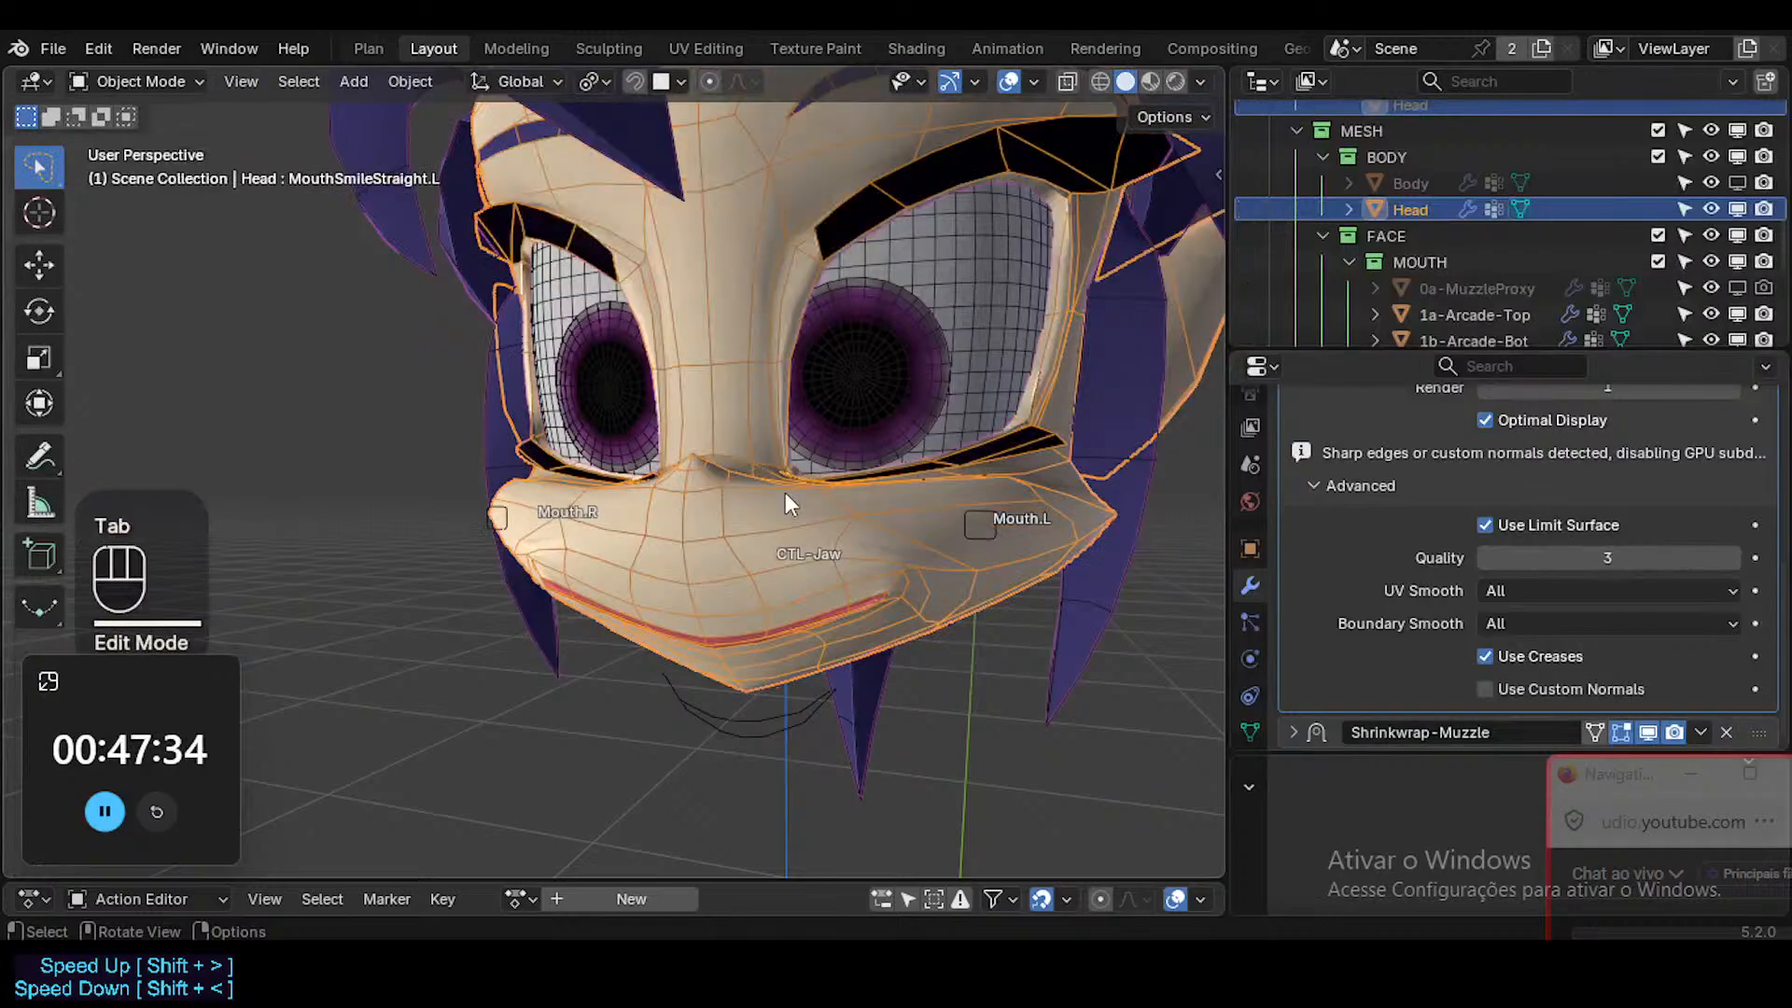
# Examine the muzzle's shading without overlays in Material Preview and Solid shading, and look through the Head's object properties.
pyautogui.hotkey('shift', 'alt', 'z')
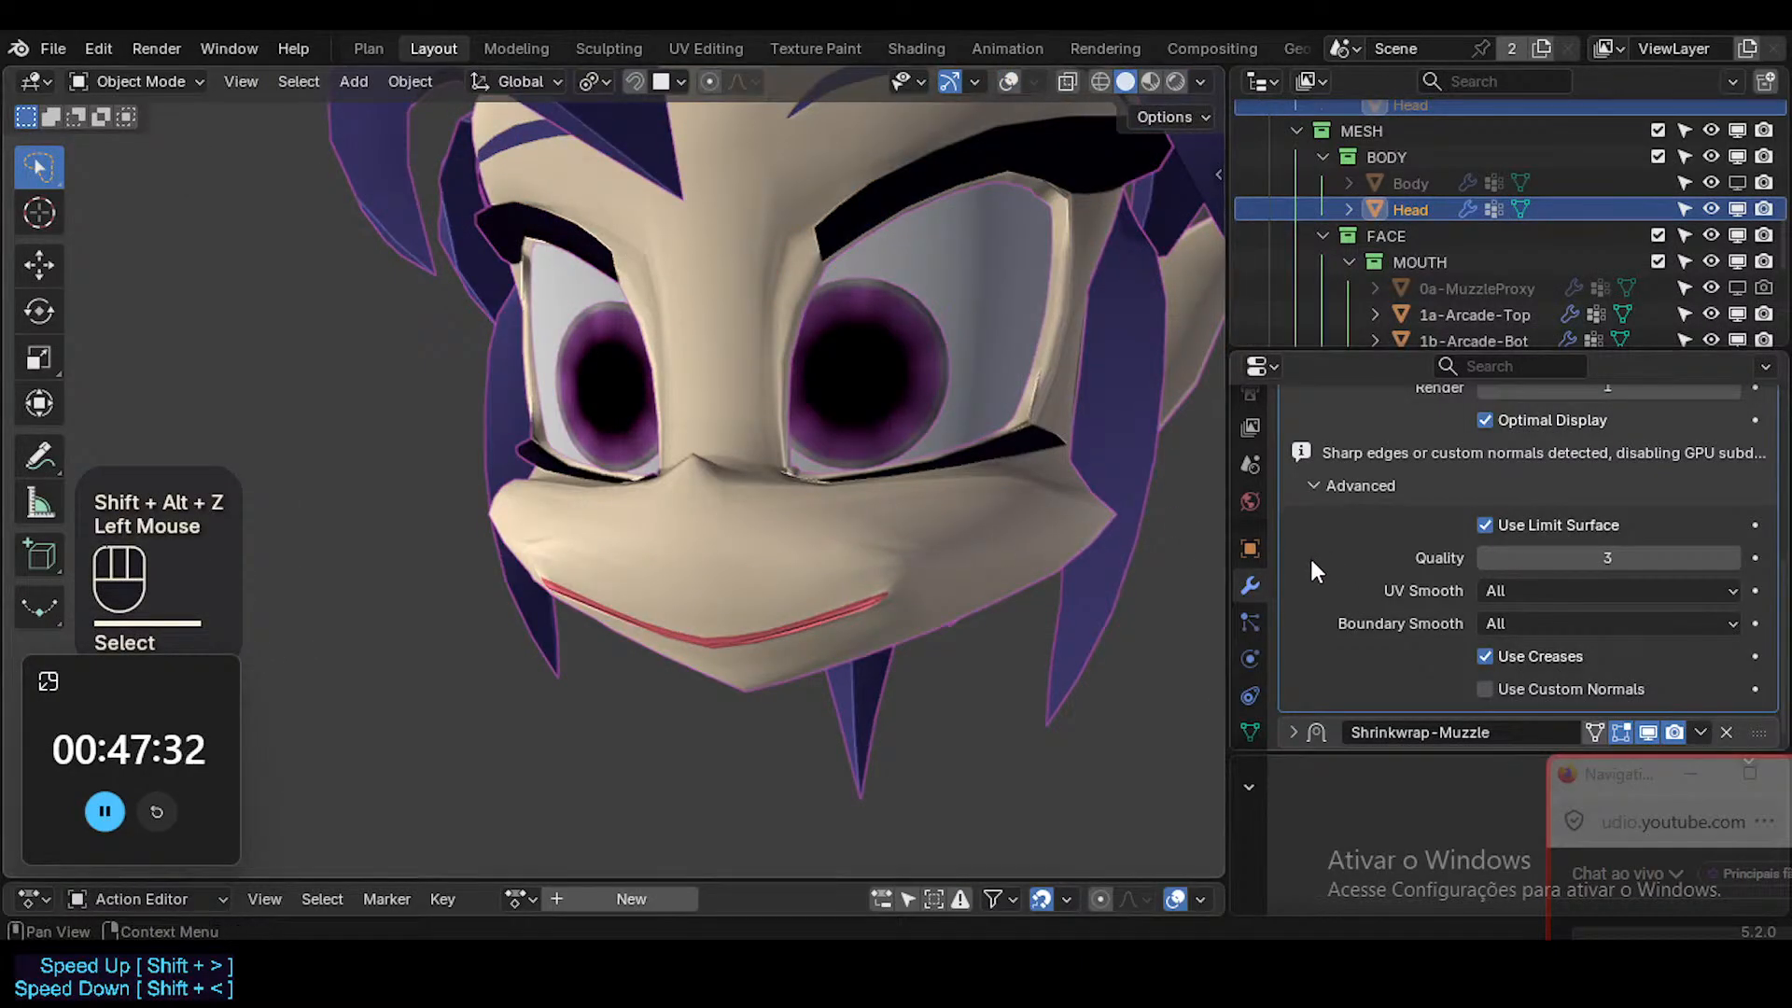
pyautogui.click(1149, 80)
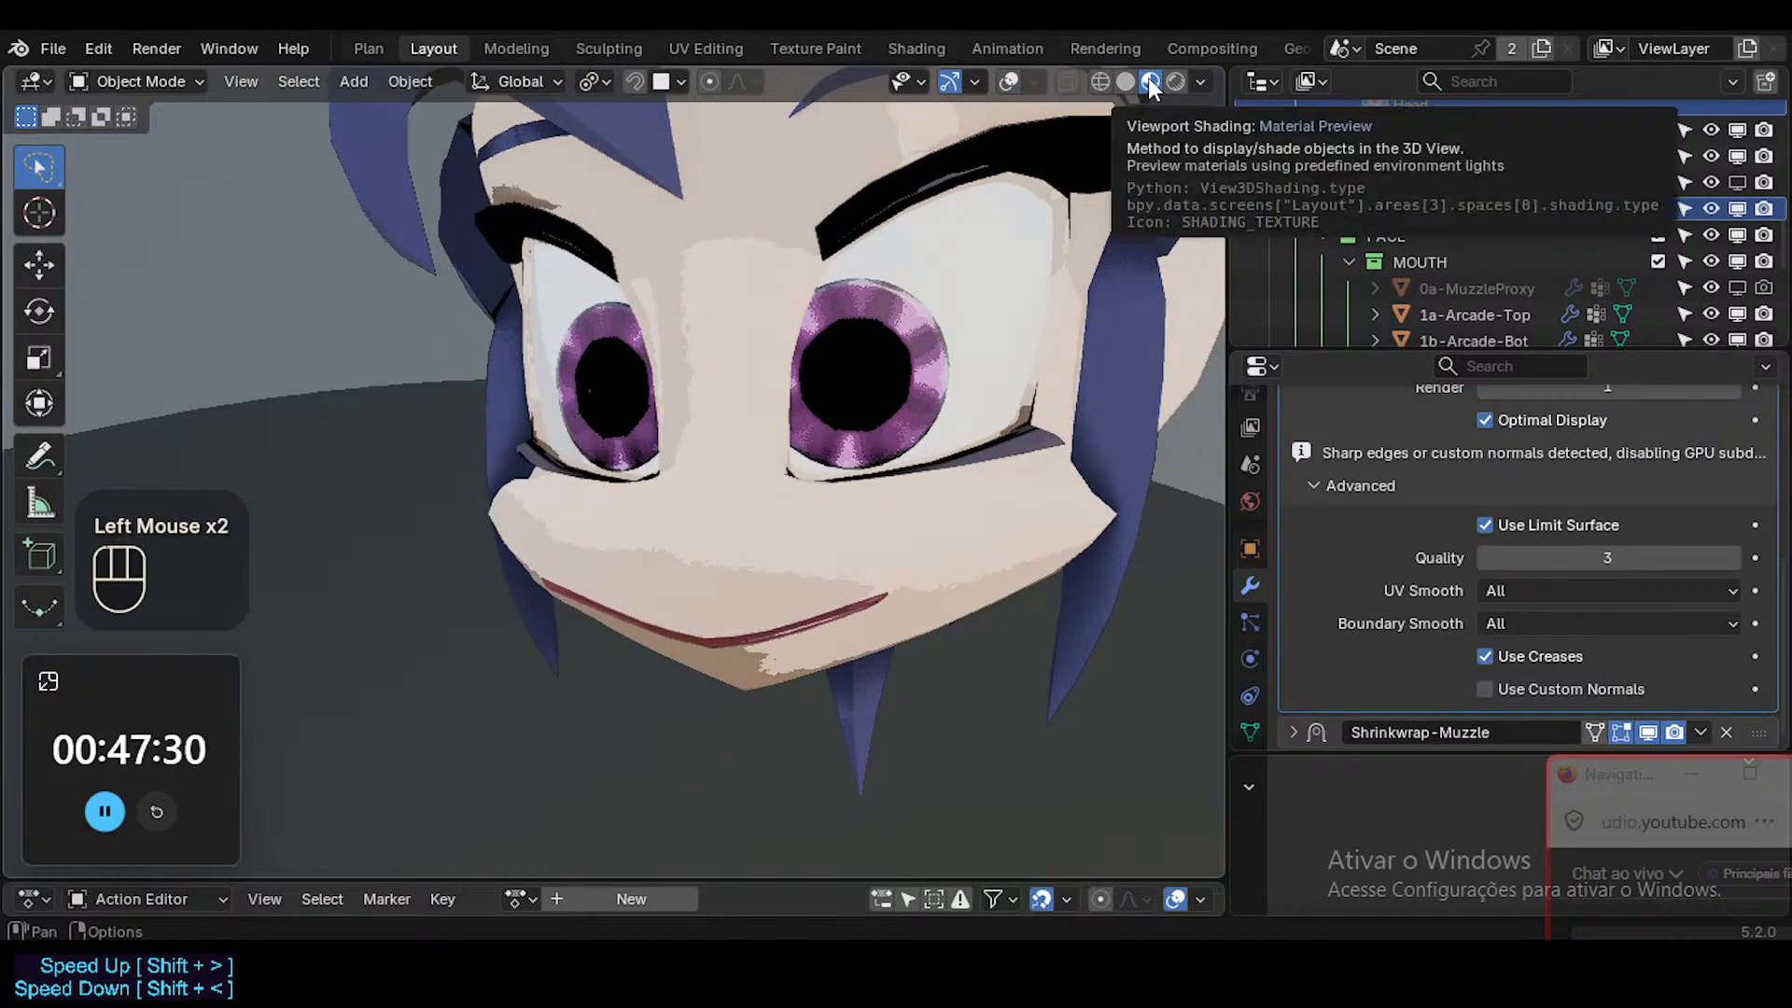
pyautogui.click(1127, 81)
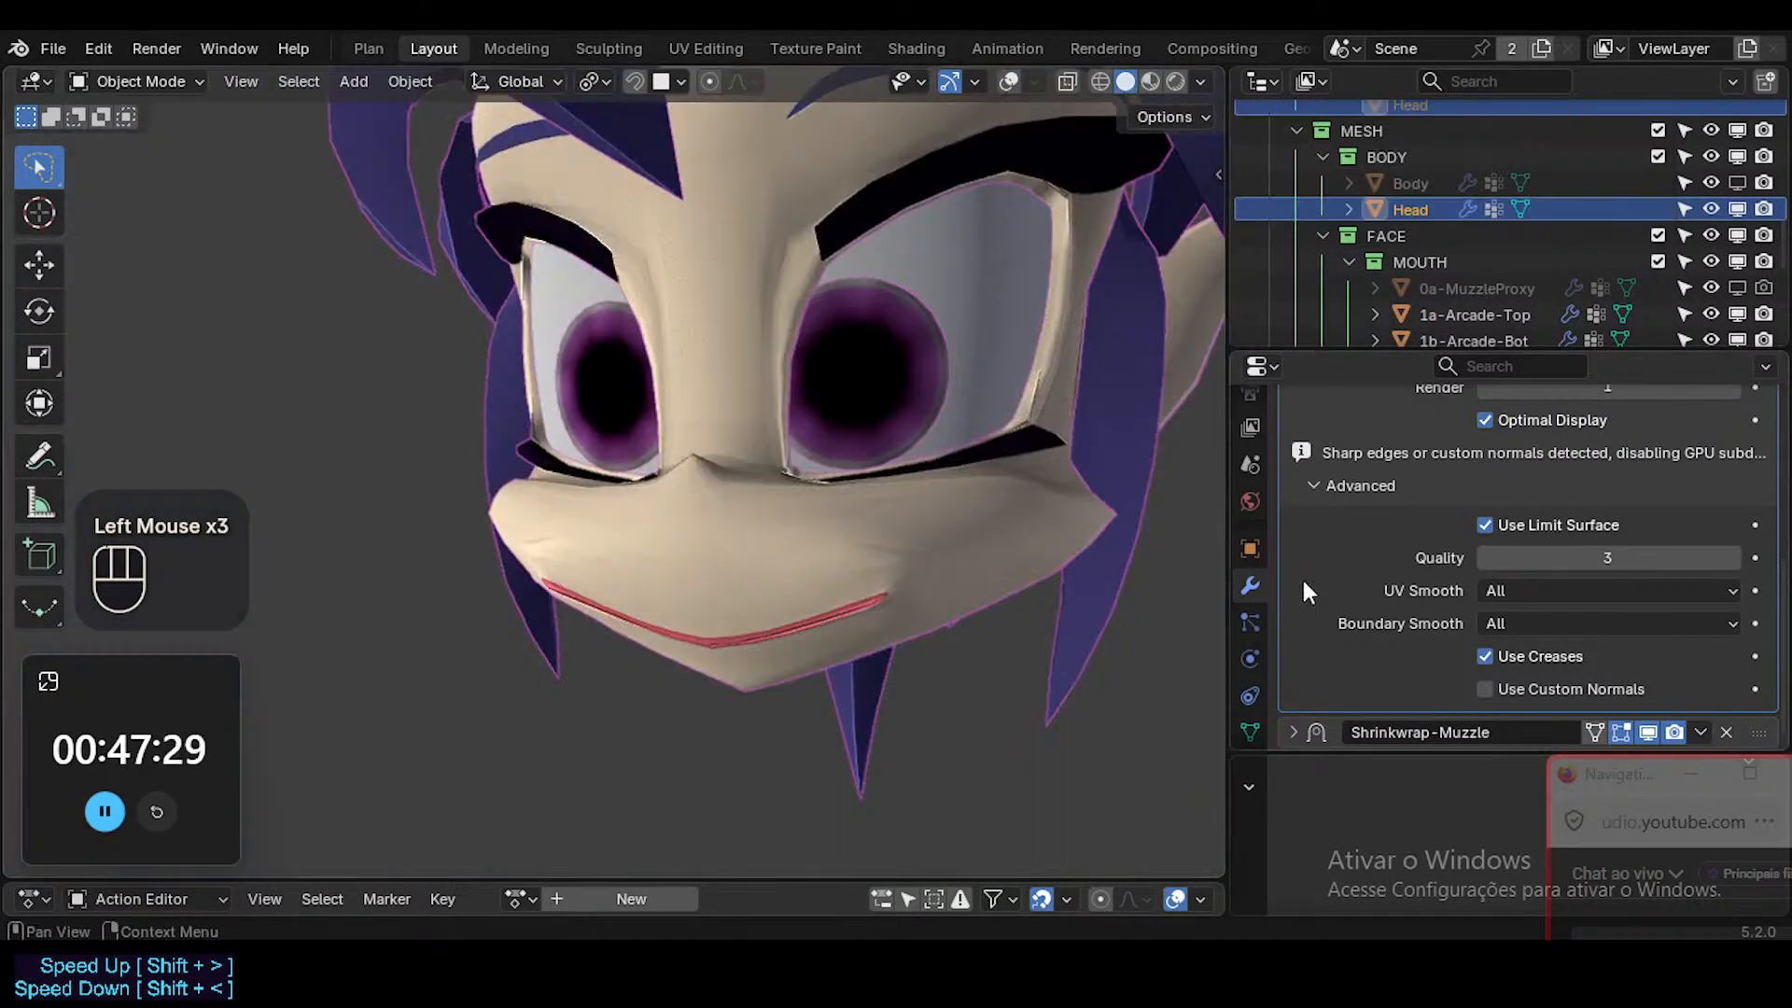
pyautogui.click(1252, 549)
pyautogui.scroll(-4, 1347, 551)
pyautogui.scroll(2, 1347, 653)
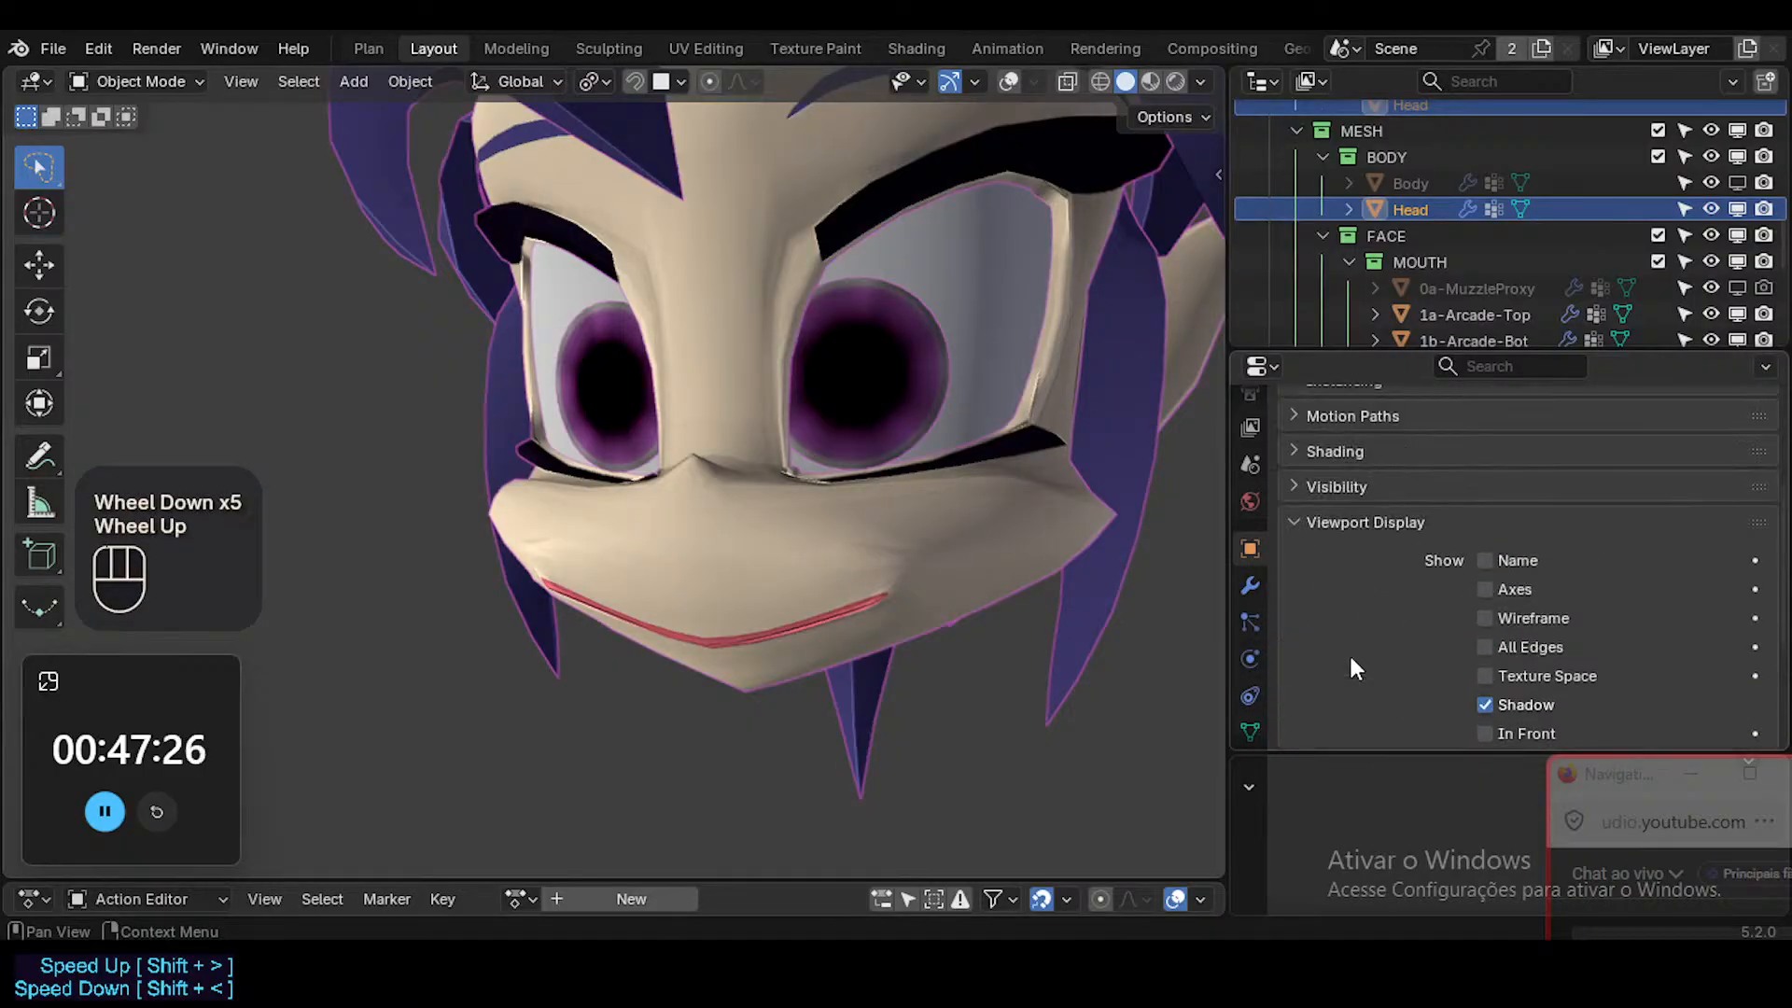
pyautogui.scroll(1, 1336, 592)
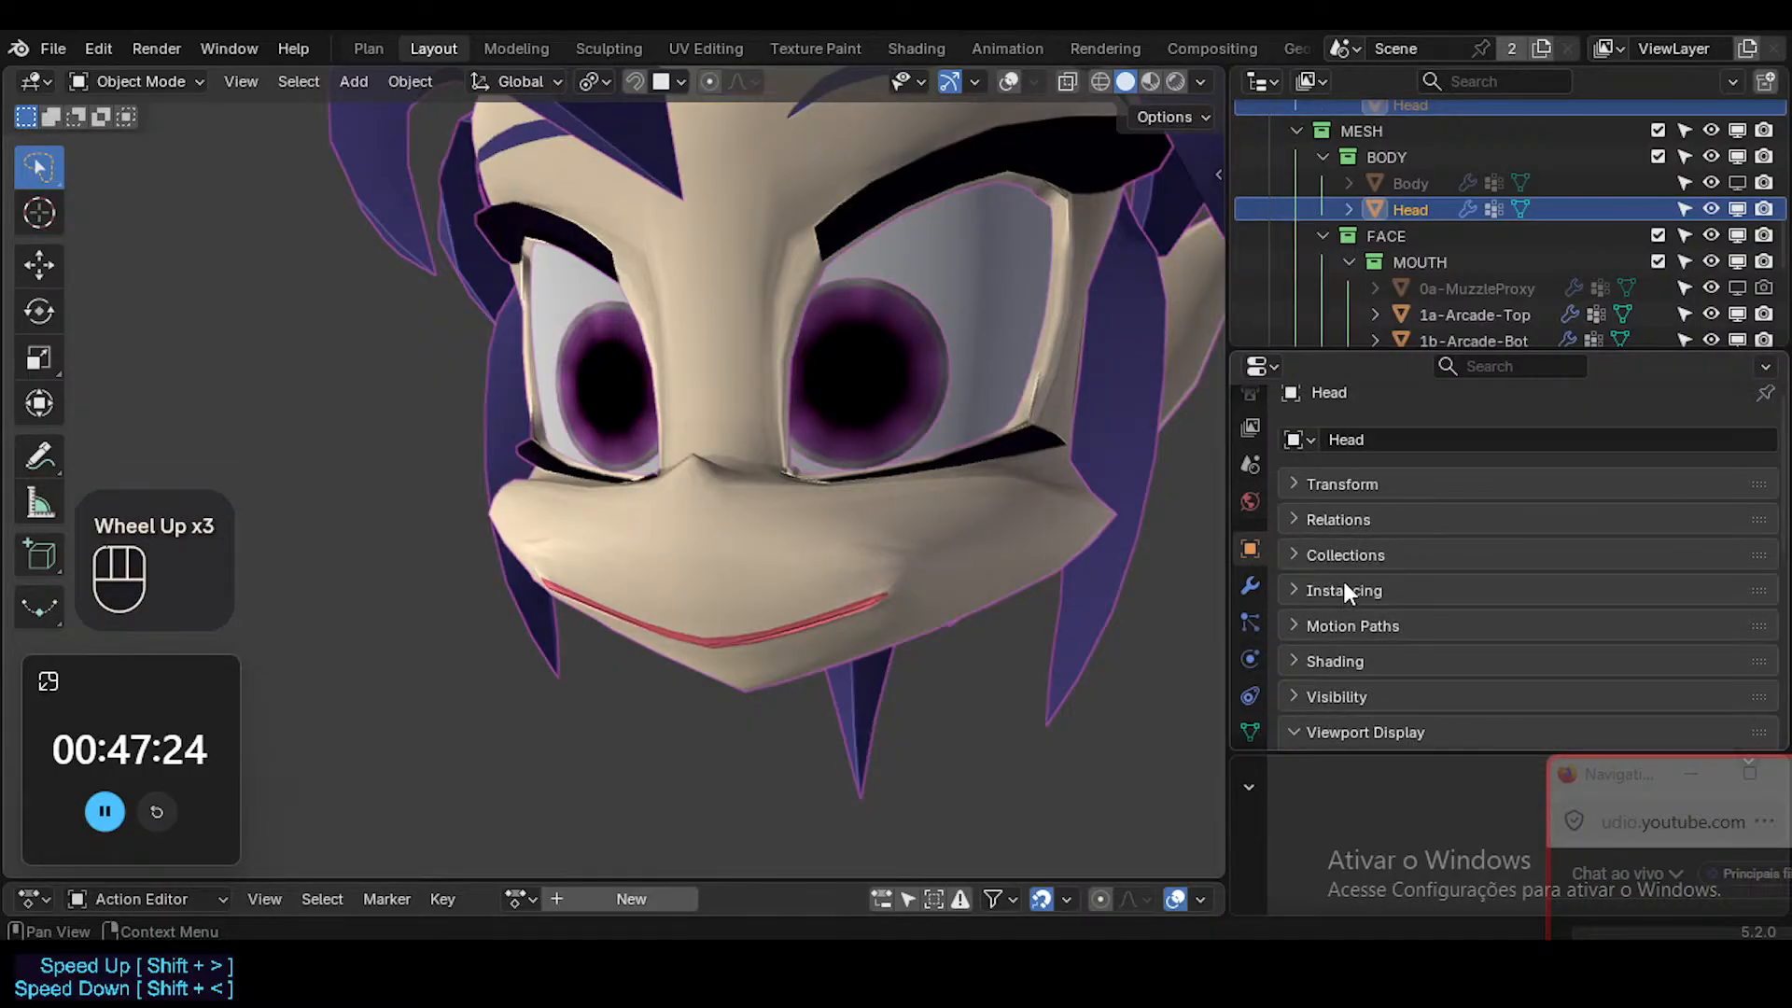
pyautogui.scroll(-1, 1342, 579)
pyautogui.click(1034, 540)
pyautogui.hotkey('shift', 'alt', 'z')
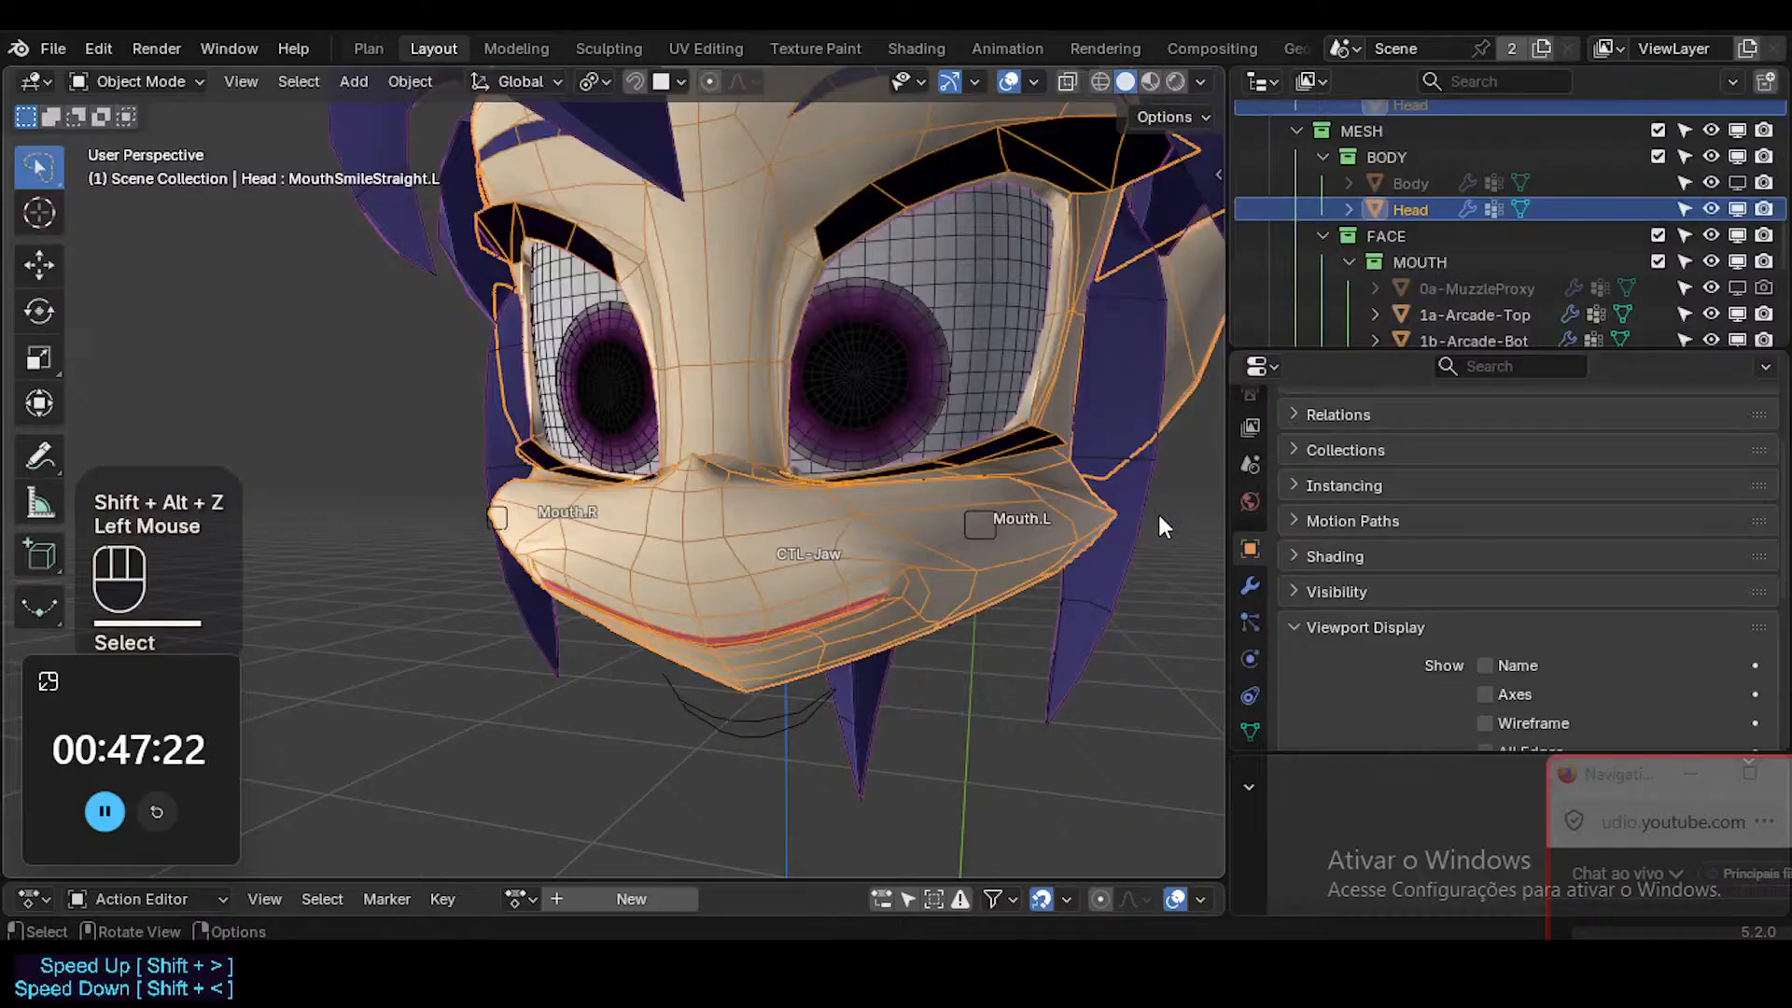
pyautogui.click(1080, 516)
pyautogui.click(1078, 525)
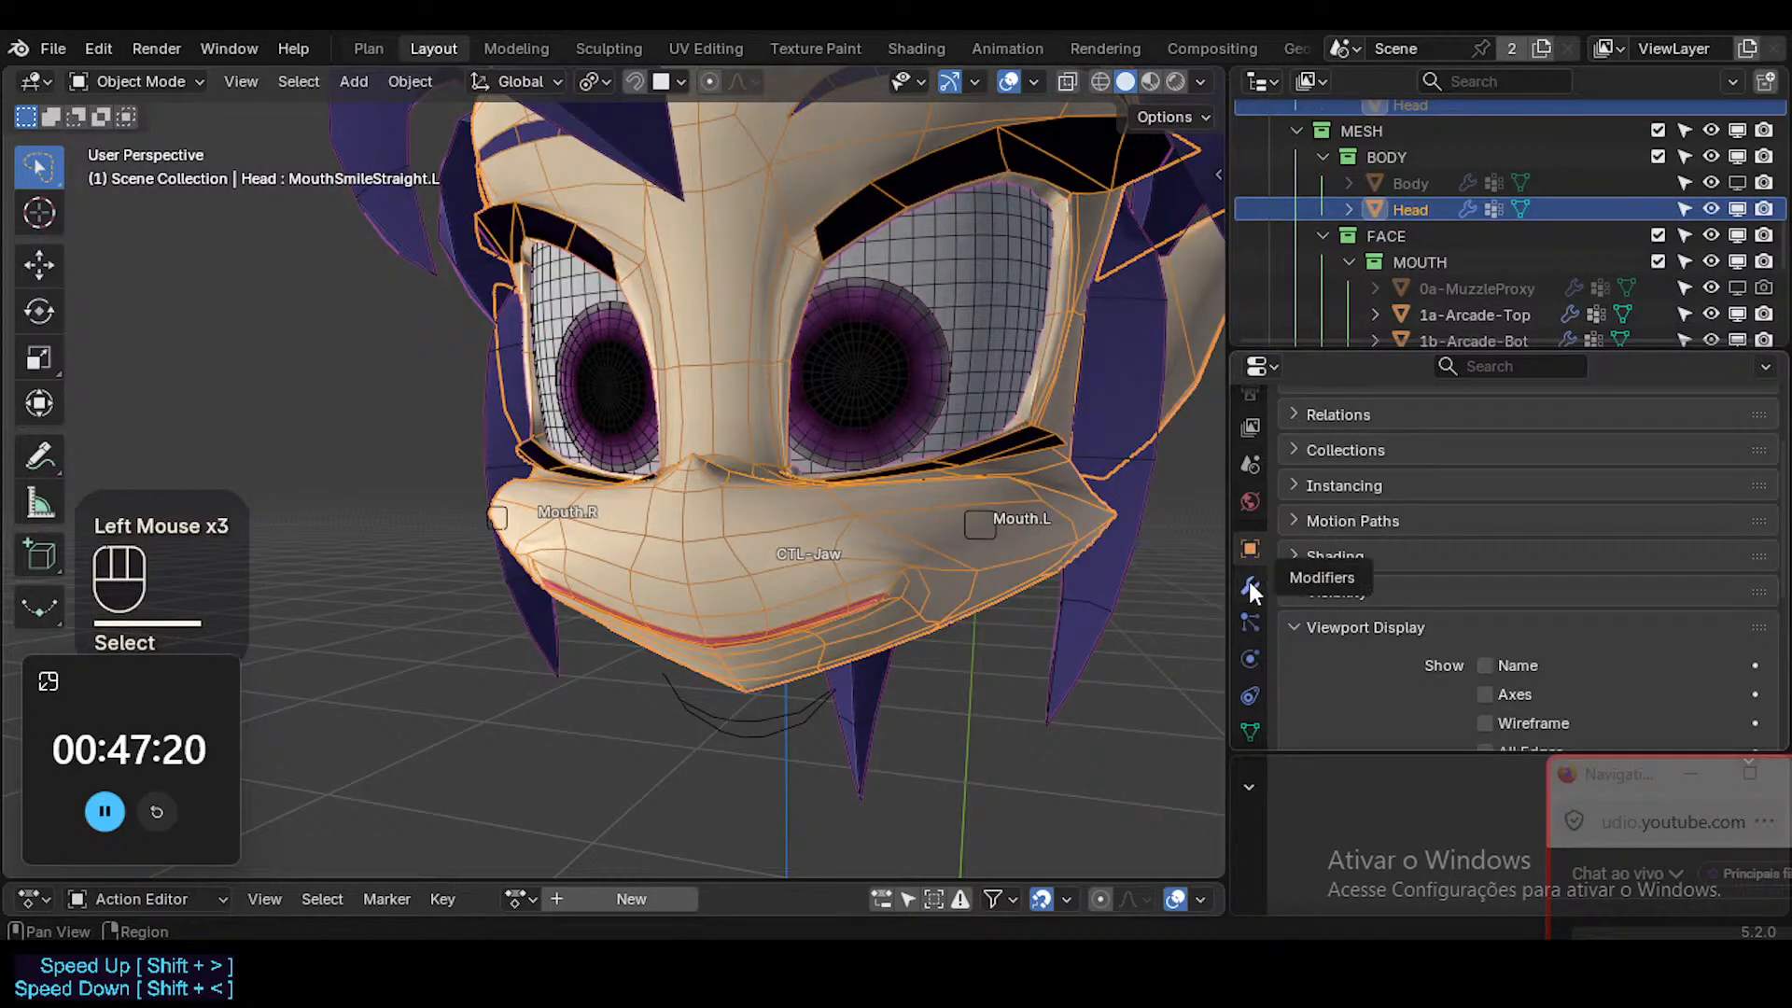
# Clear the custom normals data from the Head mesh.
pyautogui.scroll(-2, 1250, 588)
pyautogui.click(1250, 650)
pyautogui.scroll(-2, 1379, 597)
pyautogui.click(1353, 662)
pyautogui.scroll(-2, 1352, 649)
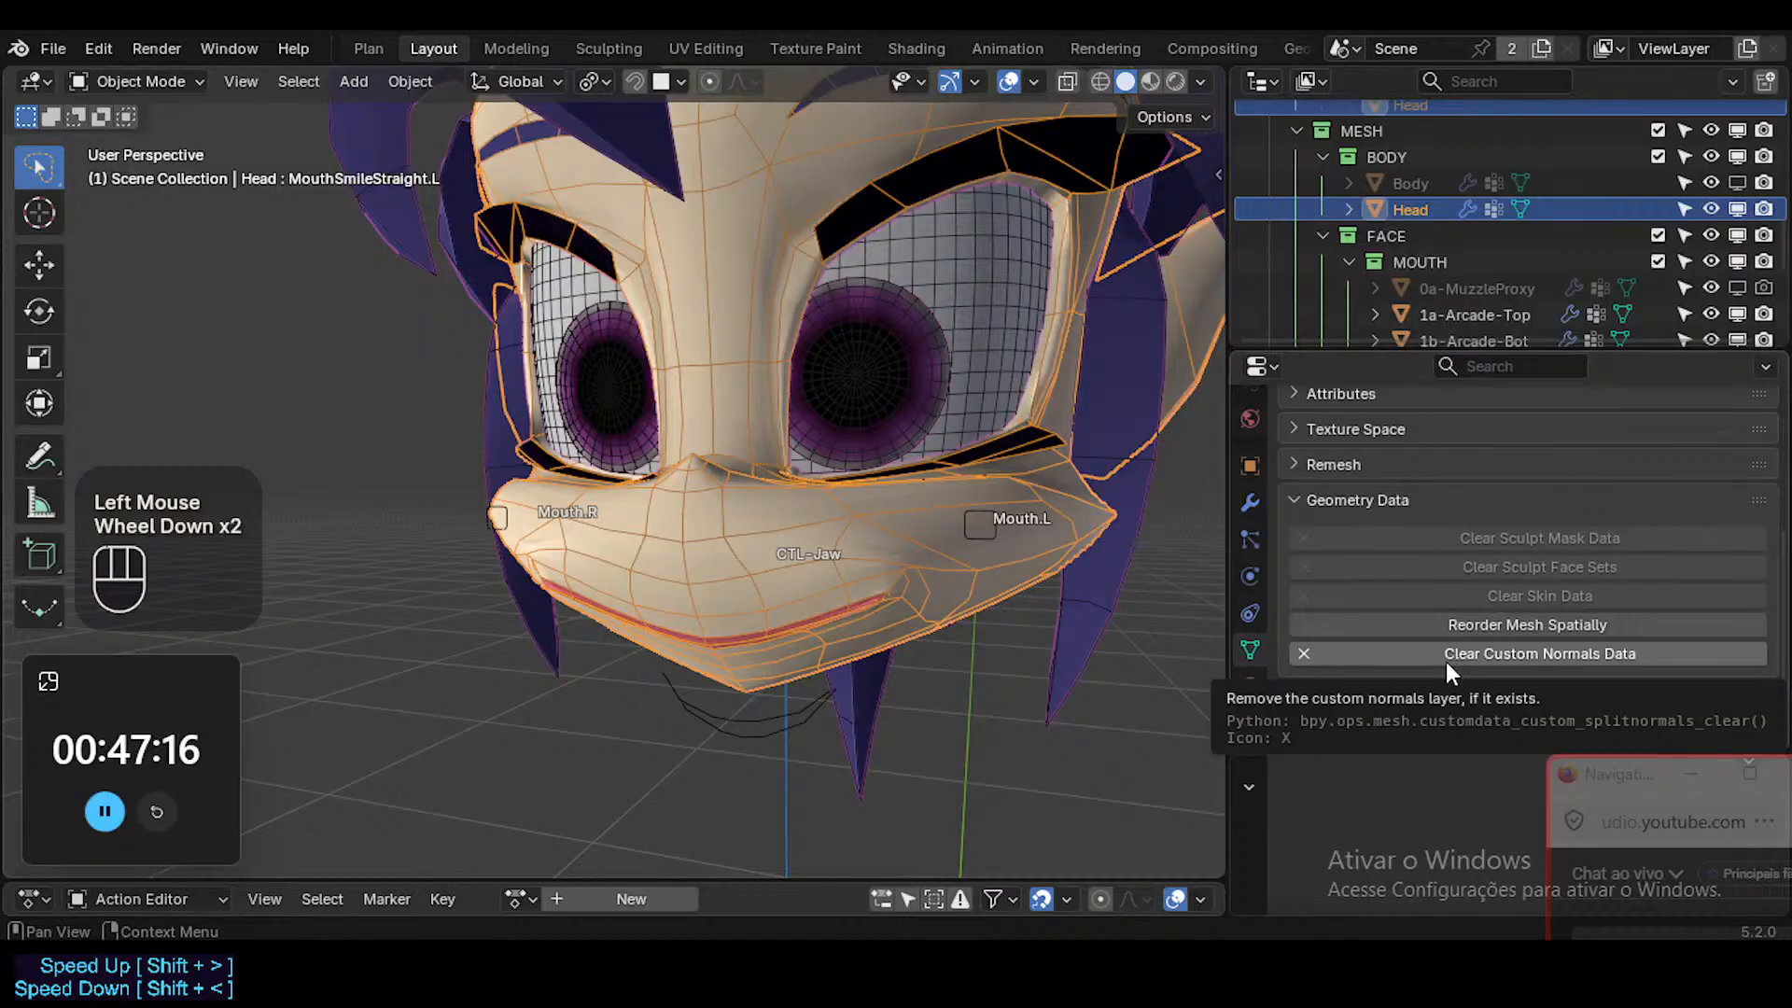
pyautogui.click(1444, 663)
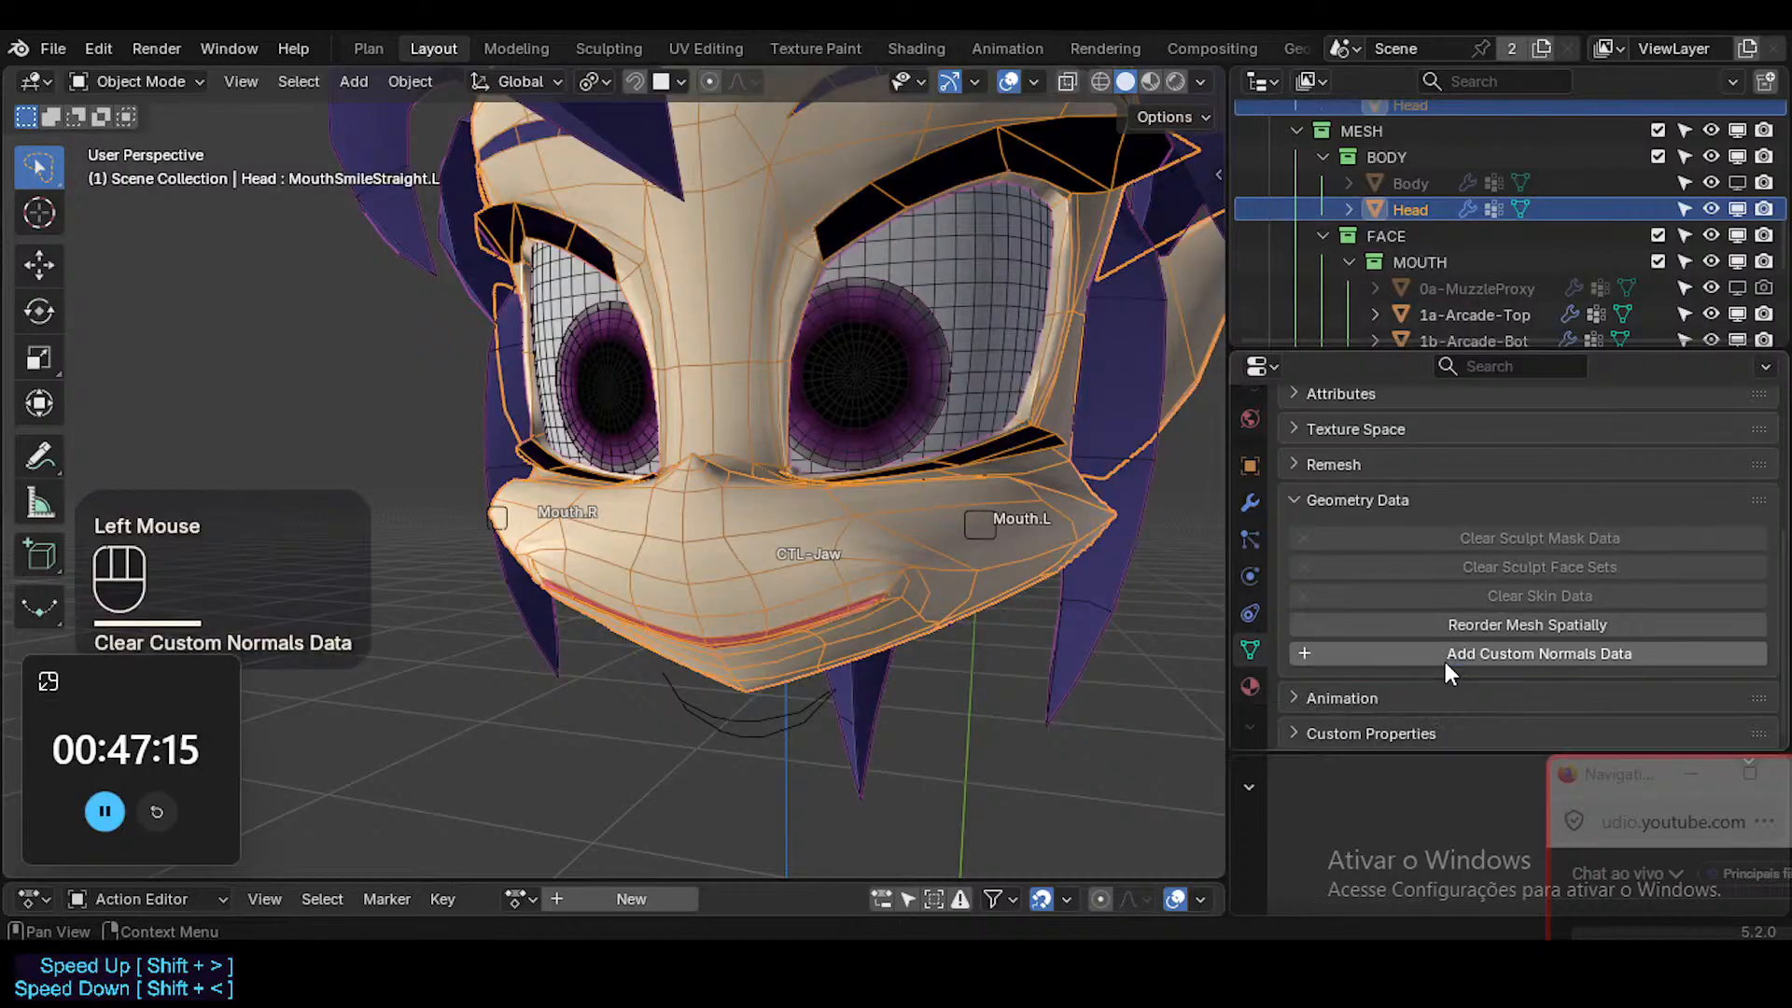
# Check the Head and 1c-Eyecoins meshes for custom normals data.
pyautogui.click(1097, 659)
pyautogui.click(856, 599)
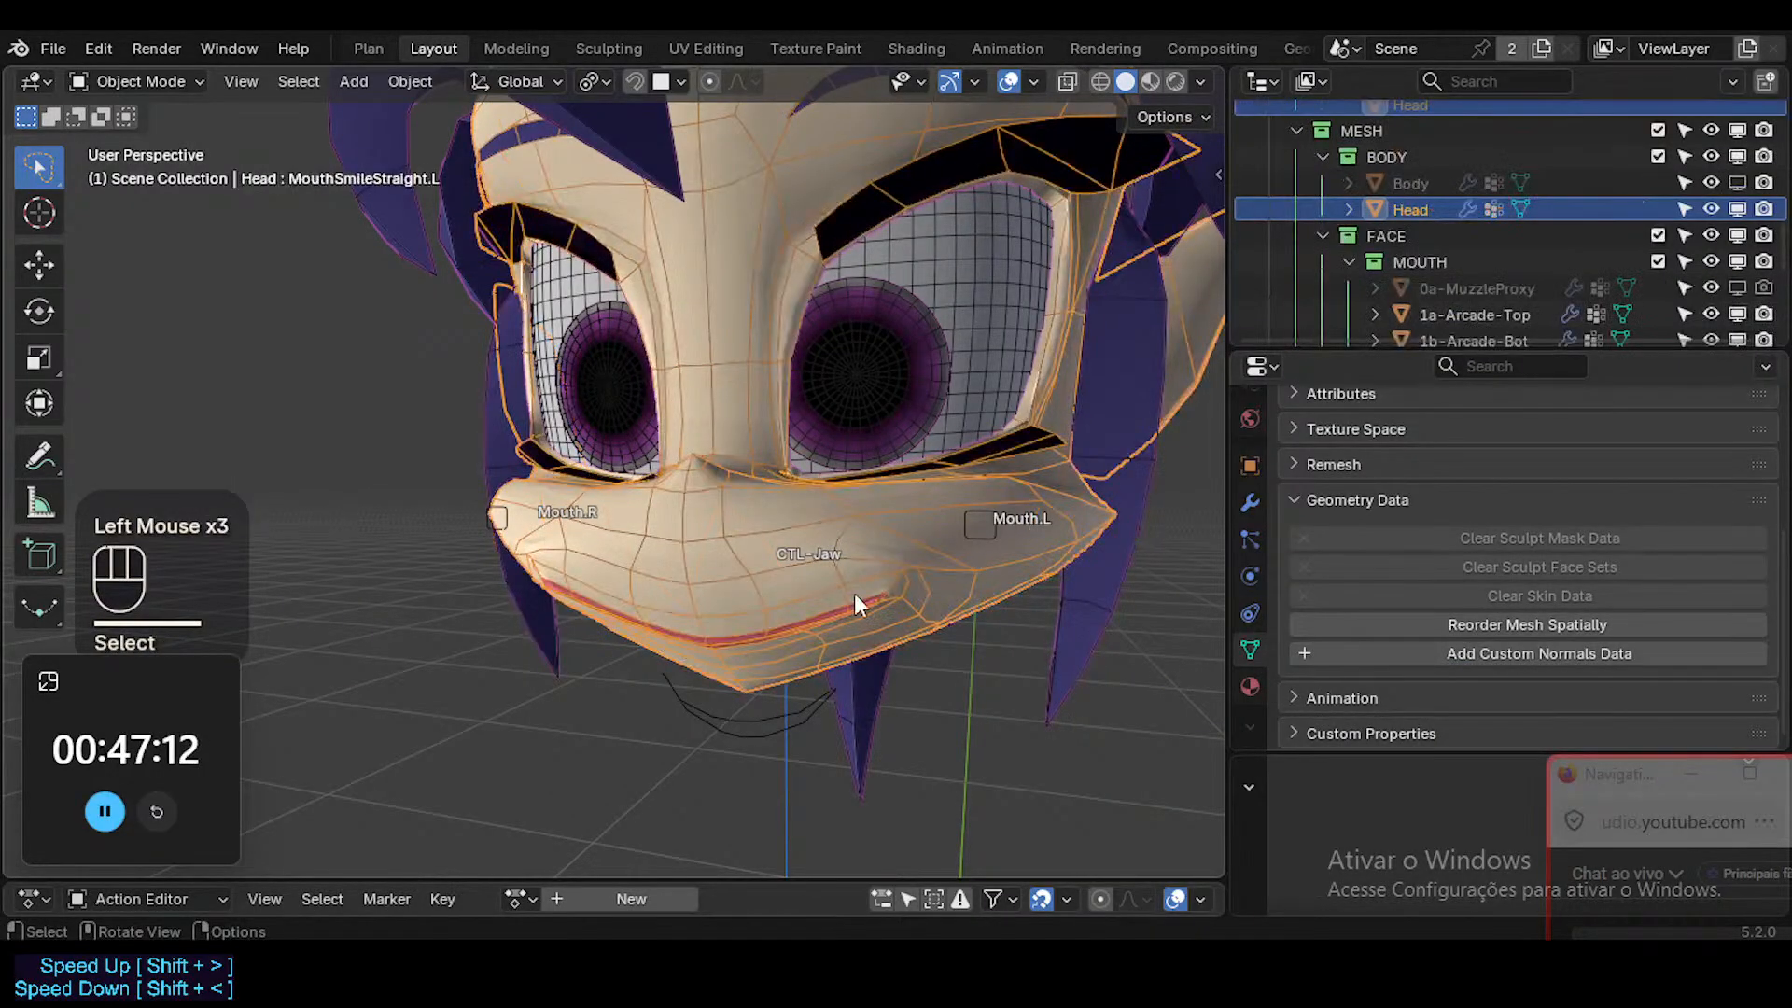
pyautogui.click(853, 365)
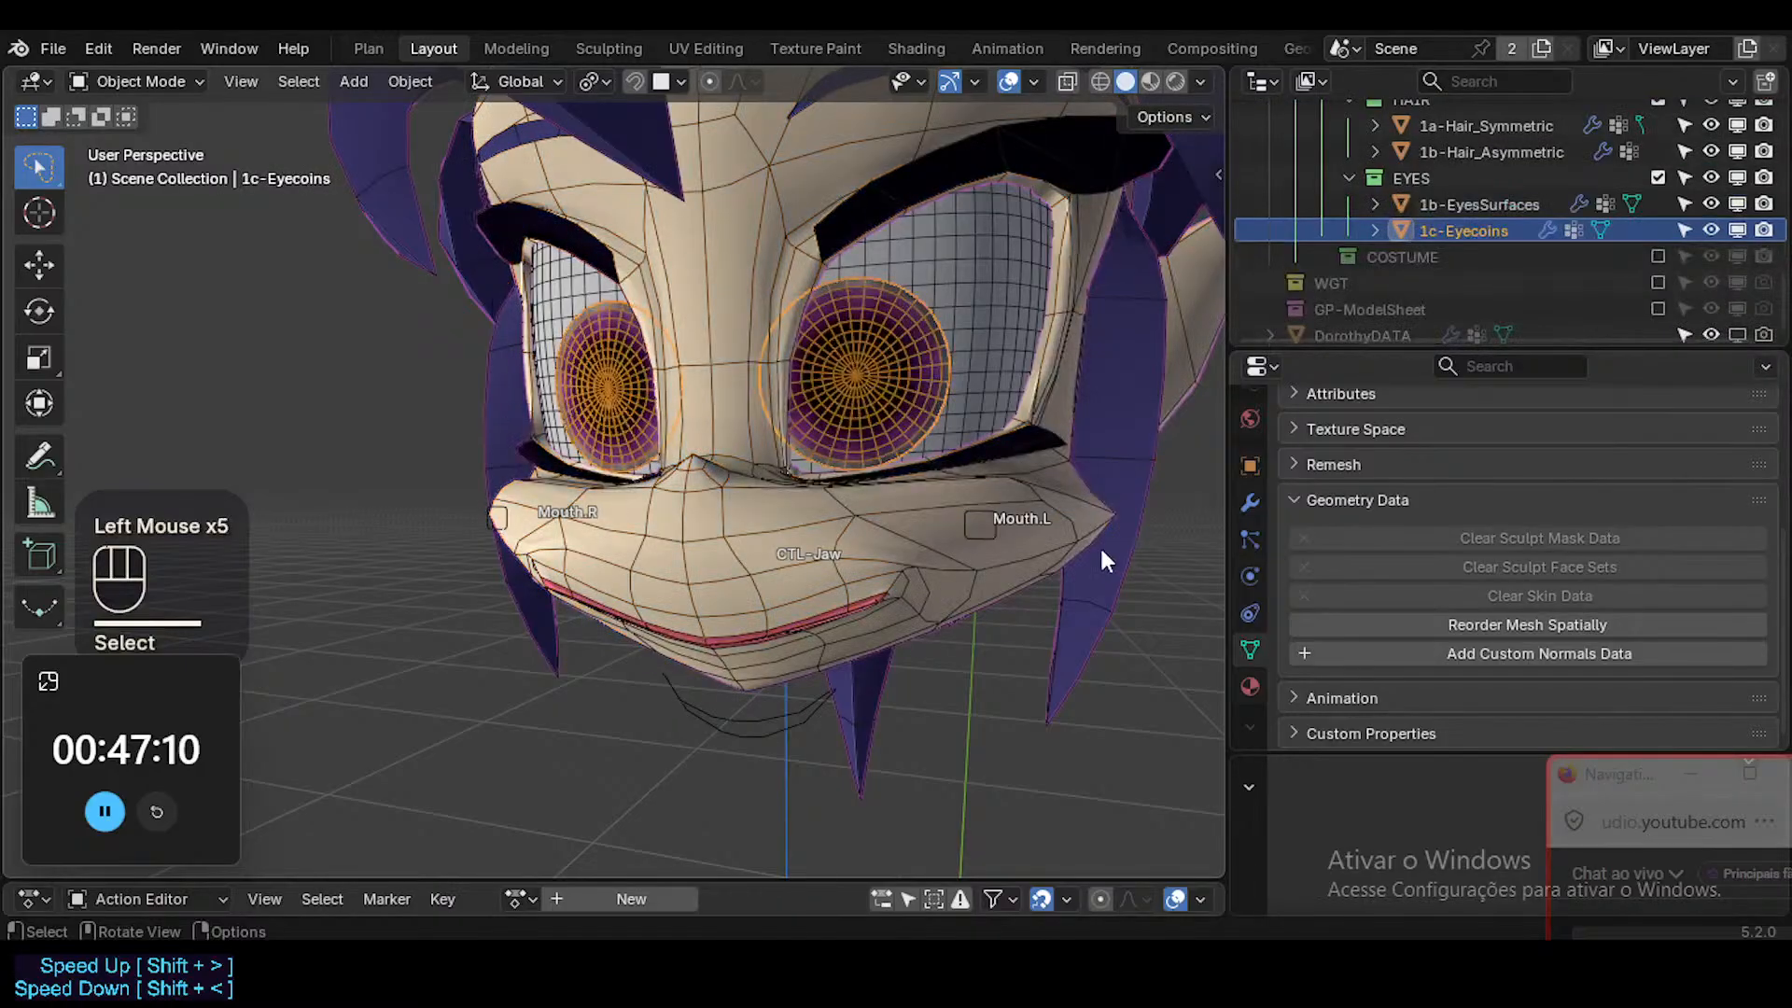
pyautogui.click(1019, 270)
pyautogui.keyDown('shift'); pyautogui.moveTo(988, 294); pyautogui.dragTo(873, 361, button='middle'); pyautogui.keyUp('shift')
pyautogui.click(958, 262)
pyautogui.click(849, 305)
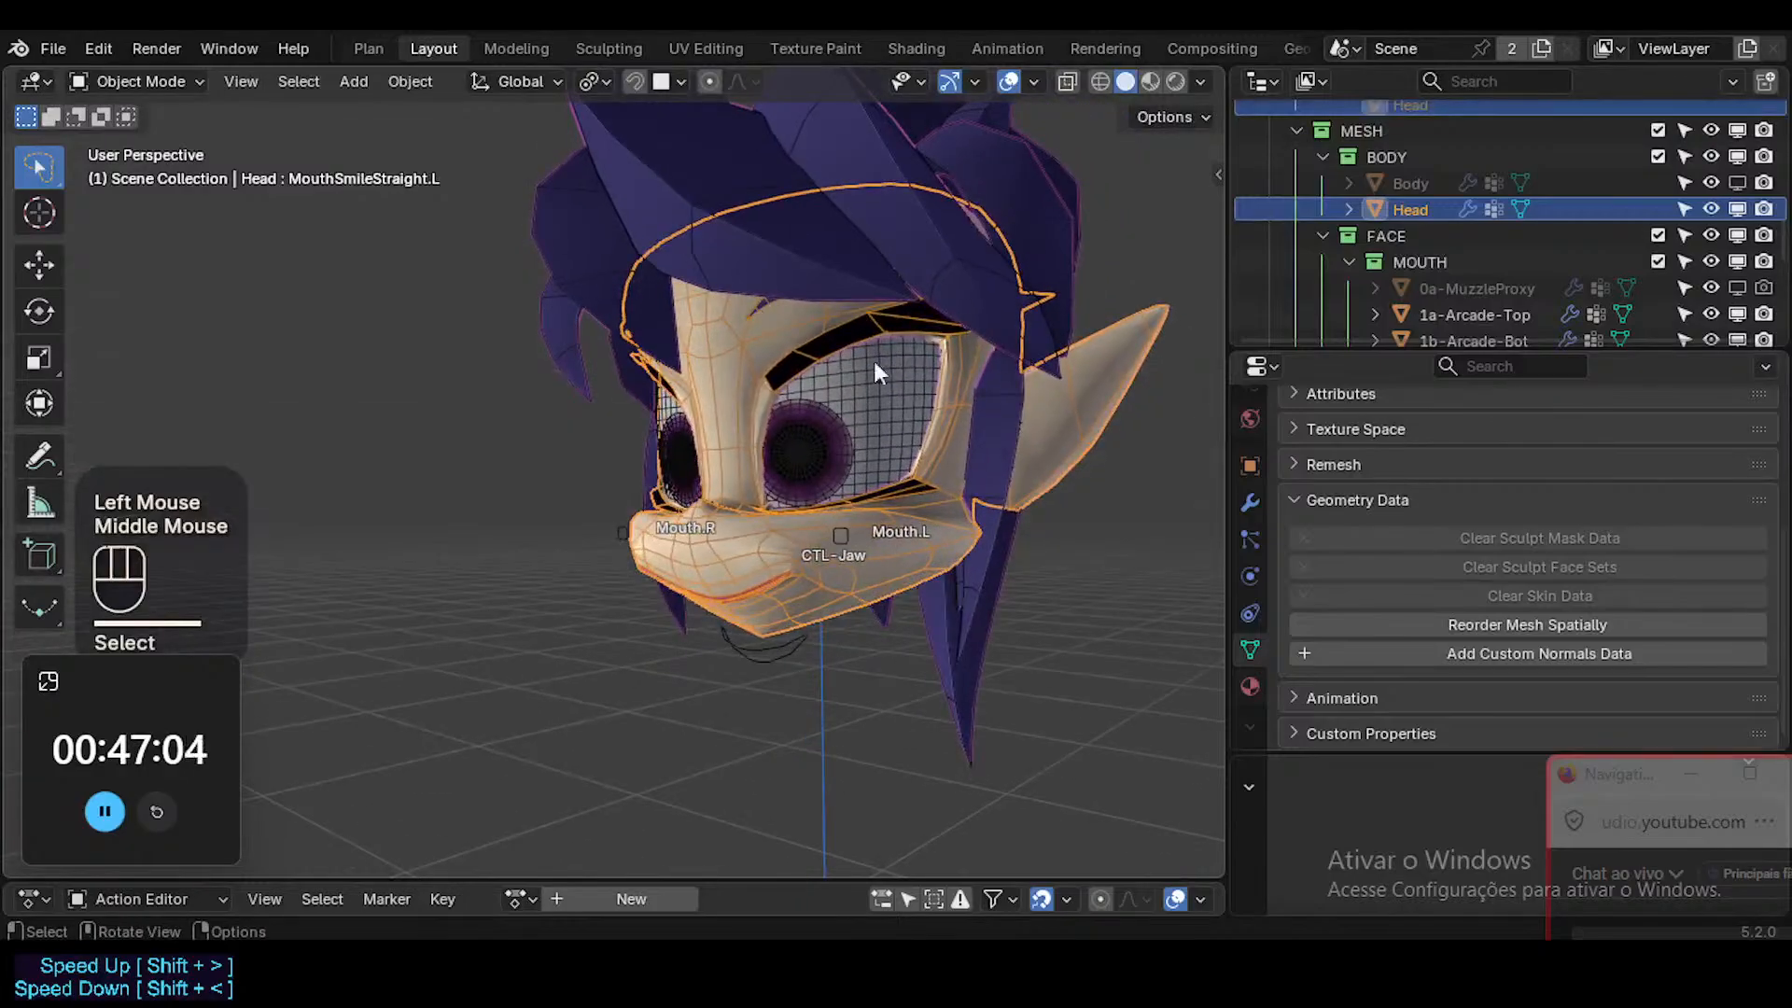
# Make the Body mesh visible in the viewport and check it for custom normals data.
pyautogui.click(1736, 183)
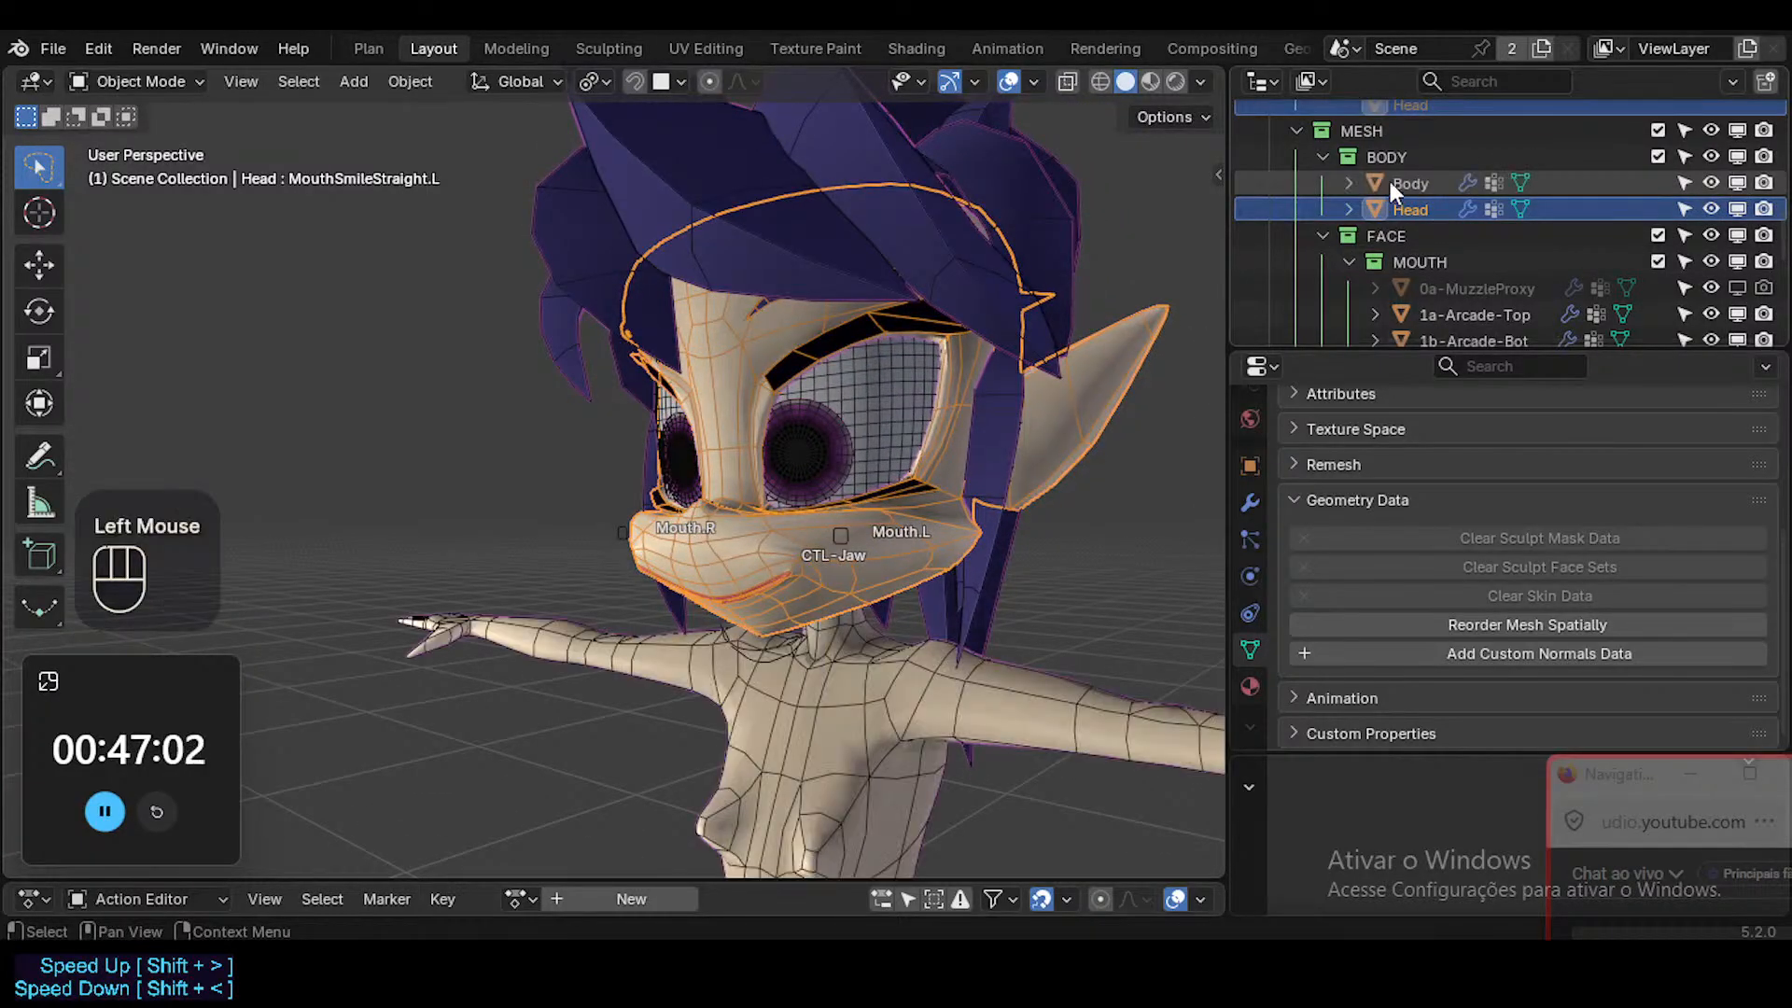
pyautogui.click(903, 675)
pyautogui.keyDown('shift'); pyautogui.moveTo(939, 604); pyautogui.dragTo(931, 638, button='middle'); pyautogui.keyUp('shift')
pyautogui.keyDown('shift'); pyautogui.middleClick(931, 638); pyautogui.keyUp('shift')
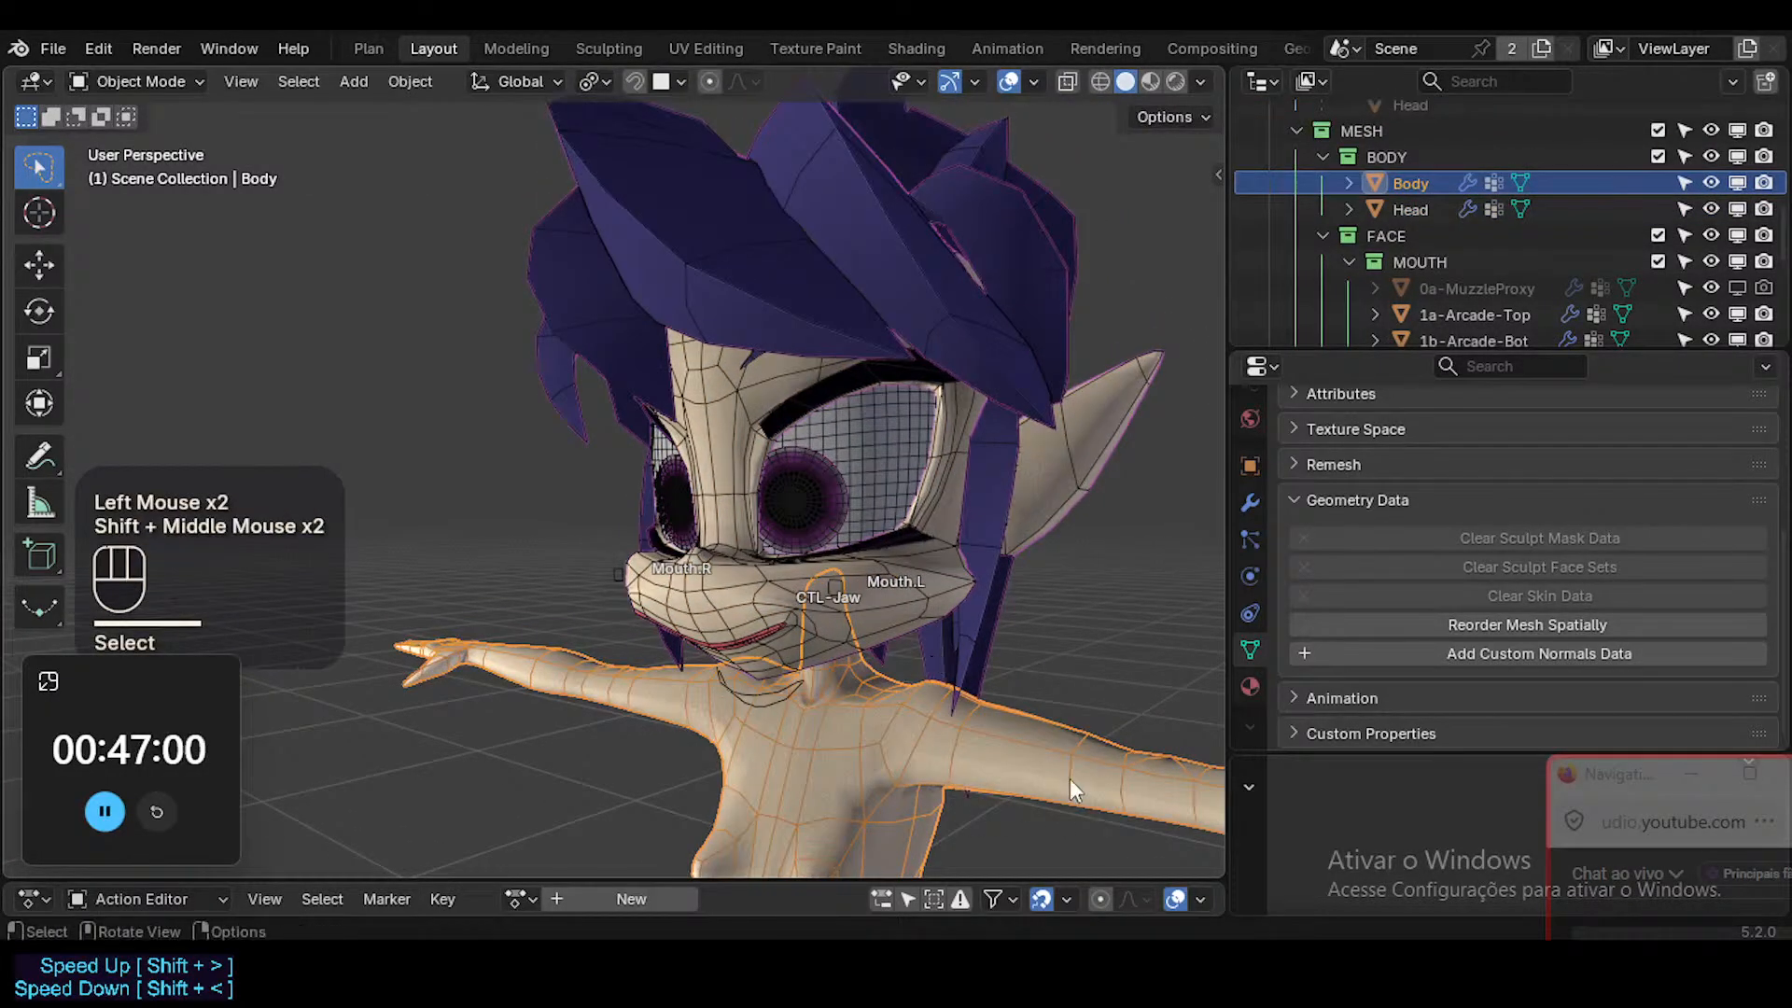
pyautogui.click(1071, 780)
pyautogui.scroll(-3, 1501, 238)
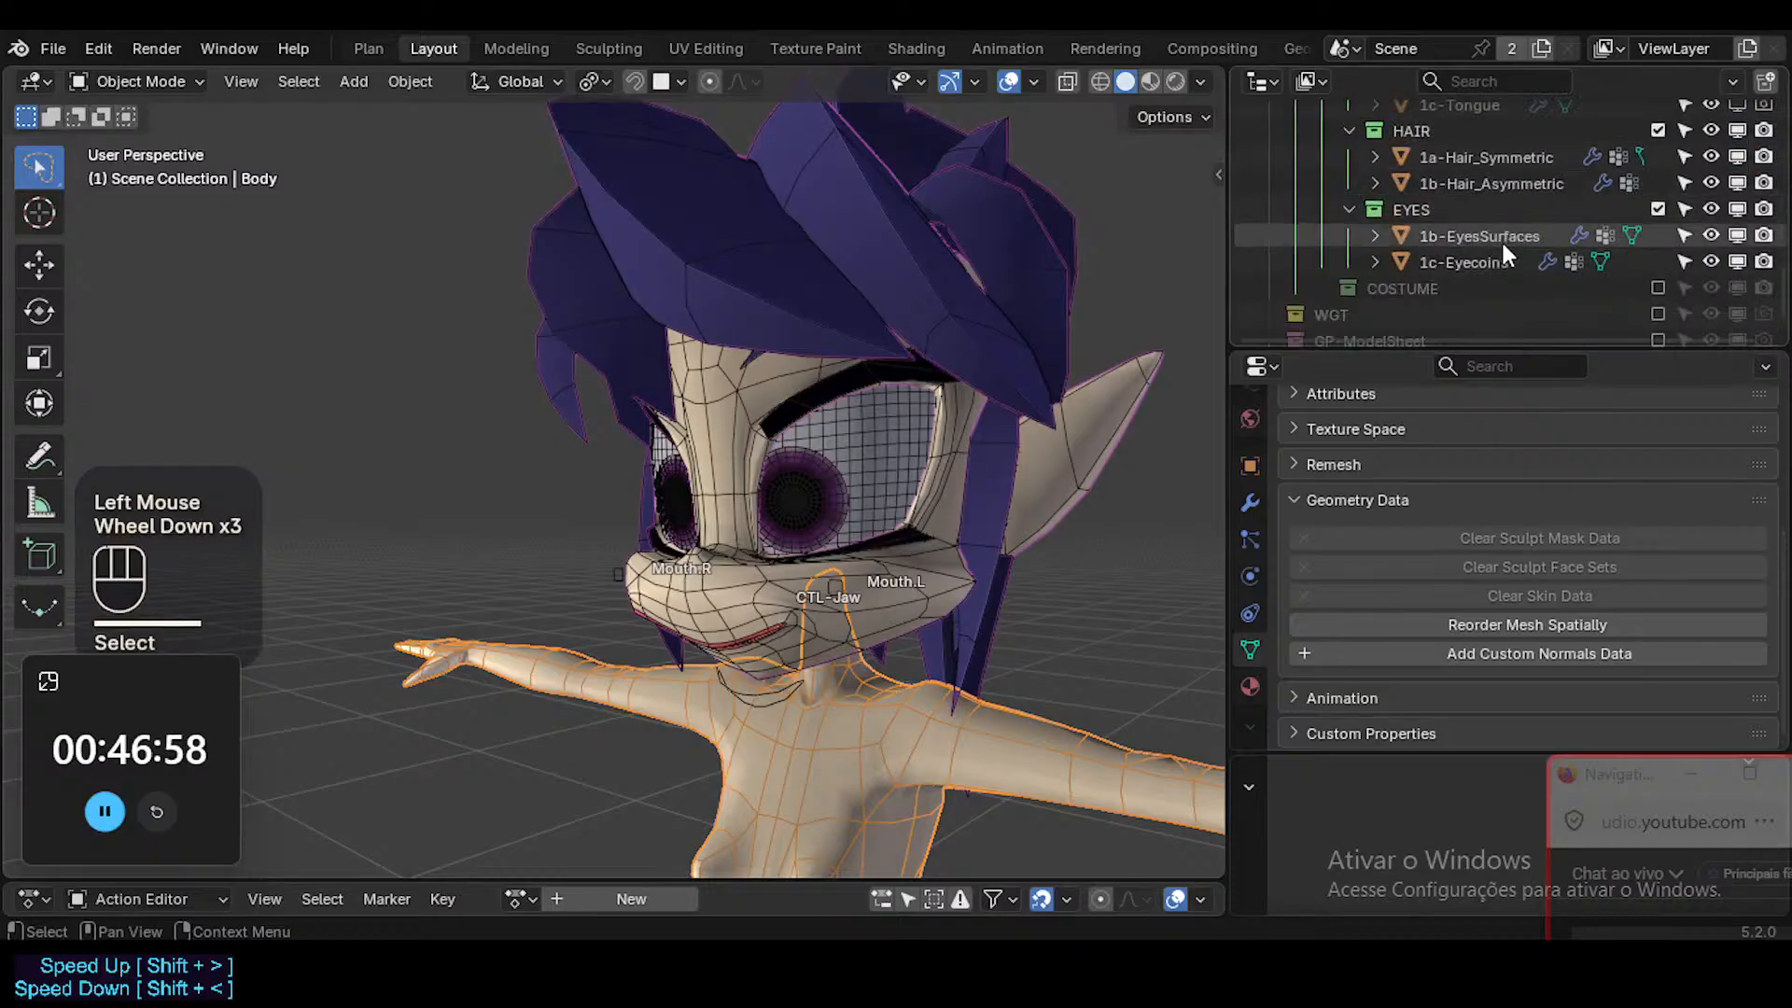
# Enable the COSTUME collection and check the Shirt for custom normals data.
pyautogui.click(1655, 287)
pyautogui.keyDown('shift'); pyautogui.moveTo(1116, 569); pyautogui.dragTo(879, 741, button='middle'); pyautogui.keyUp('shift')
pyautogui.hotkey('alt', 'a')
pyautogui.click(879, 741)
pyautogui.keyDown('shift'); pyautogui.moveTo(980, 696); pyautogui.dragTo(1000, 491, button='middle'); pyautogui.keyUp('shift')
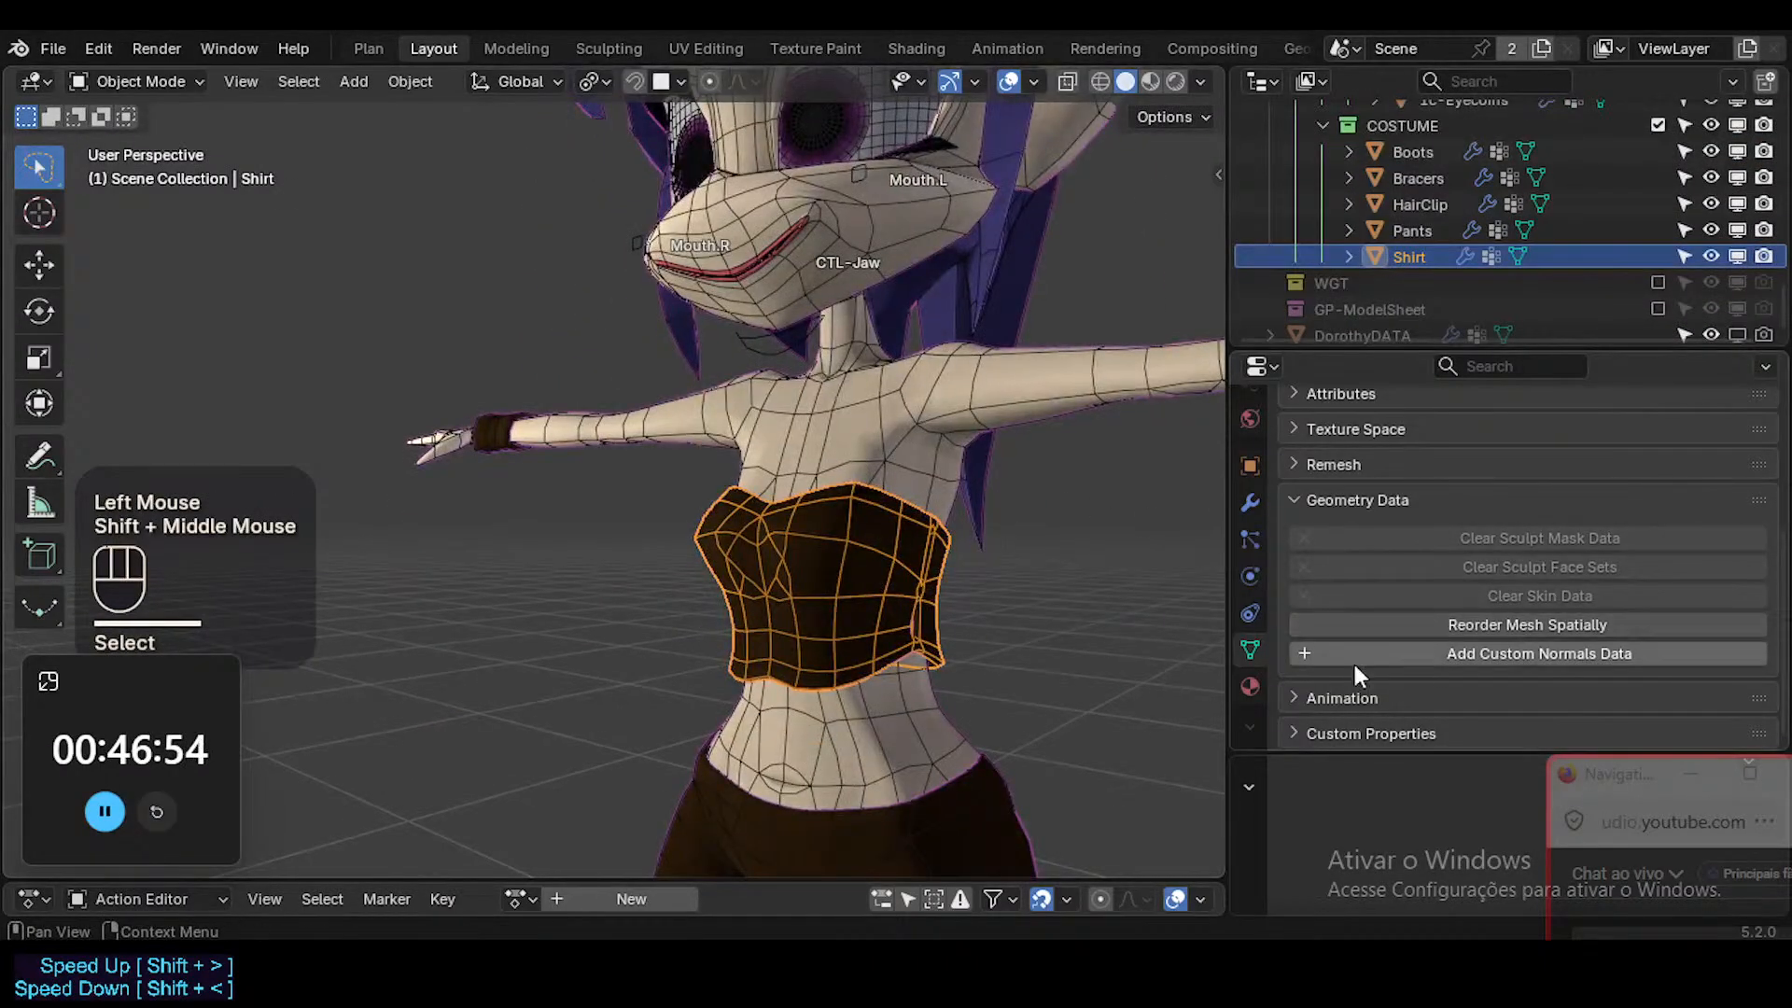
# Check the Boots and Pants for custom normals data, hiding the Boots briefly and showing them again.
pyautogui.keyDown('shift'); pyautogui.moveTo(828, 743); pyautogui.dragTo(827, 442, button='middle'); pyautogui.keyUp('shift')
pyautogui.scroll(-1, 827, 444)
pyautogui.keyDown('shift'); pyautogui.moveTo(866, 549); pyautogui.dragTo(863, 131, button='middle'); pyautogui.keyUp('shift')
pyautogui.click(954, 793)
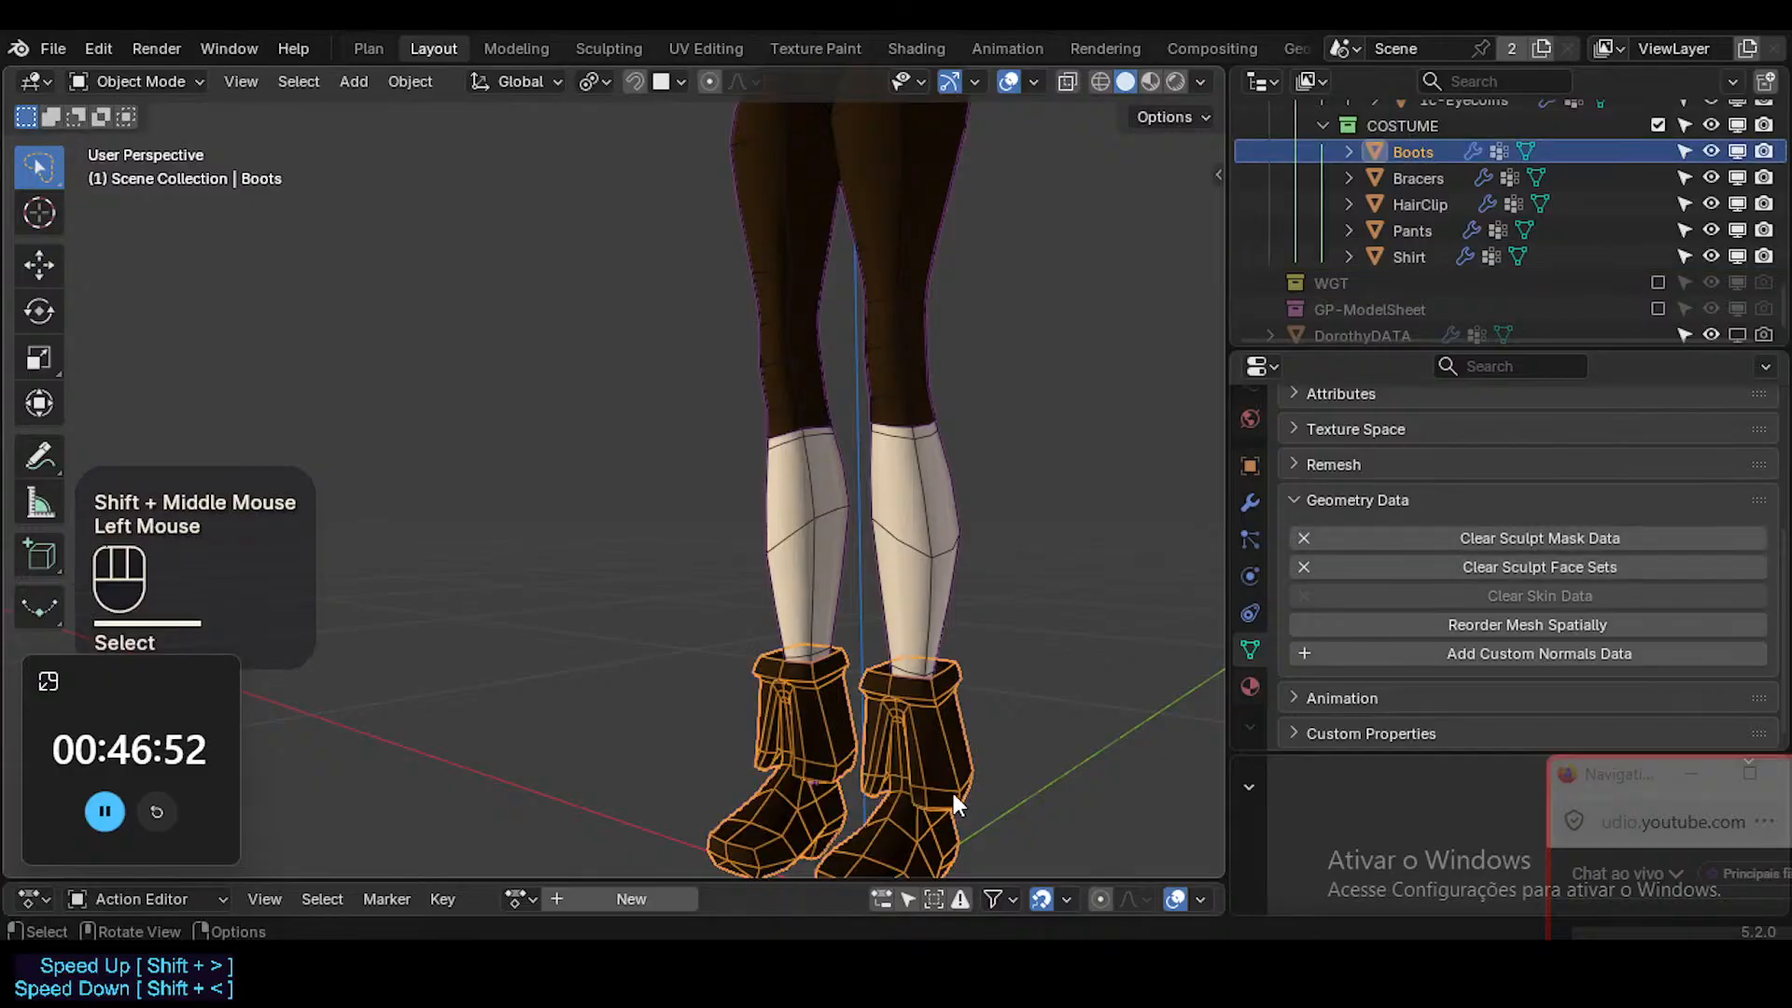
pyautogui.press('h')
pyautogui.click(900, 378)
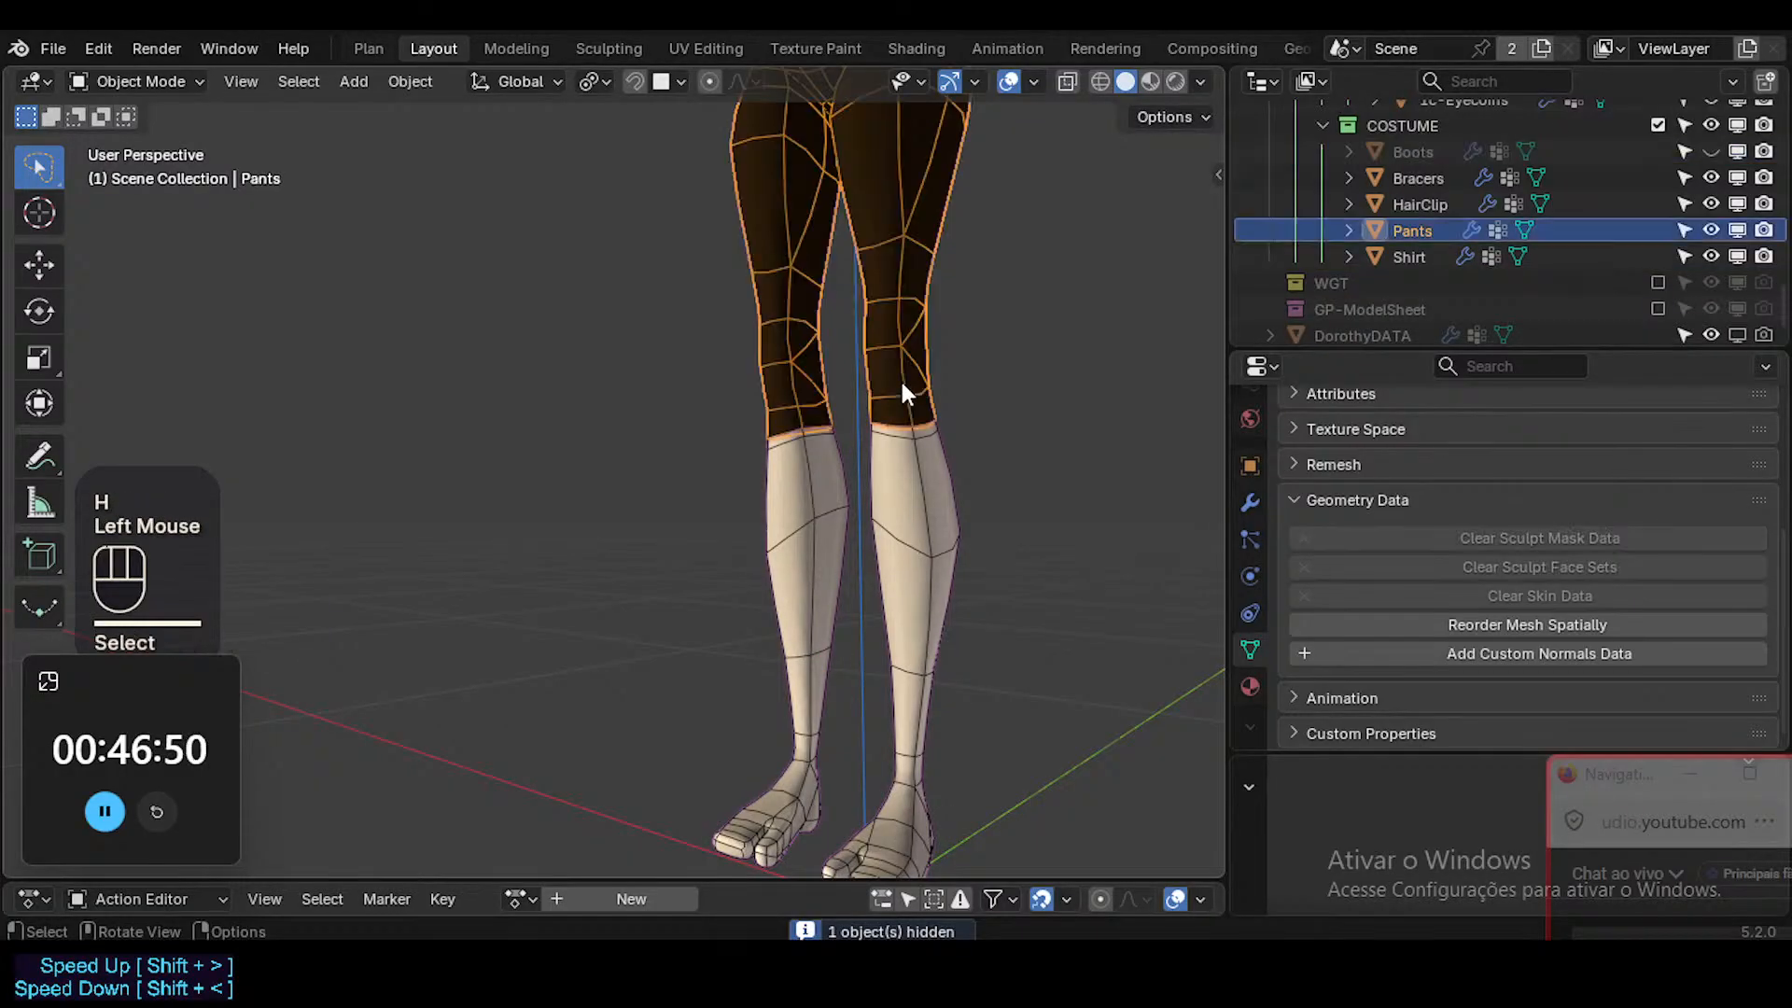
pyautogui.keyDown('shift'); pyautogui.moveTo(900, 378); pyautogui.dragTo(892, 425, button='middle'); pyautogui.keyUp('shift')
pyautogui.hotkey('alt', 'h')
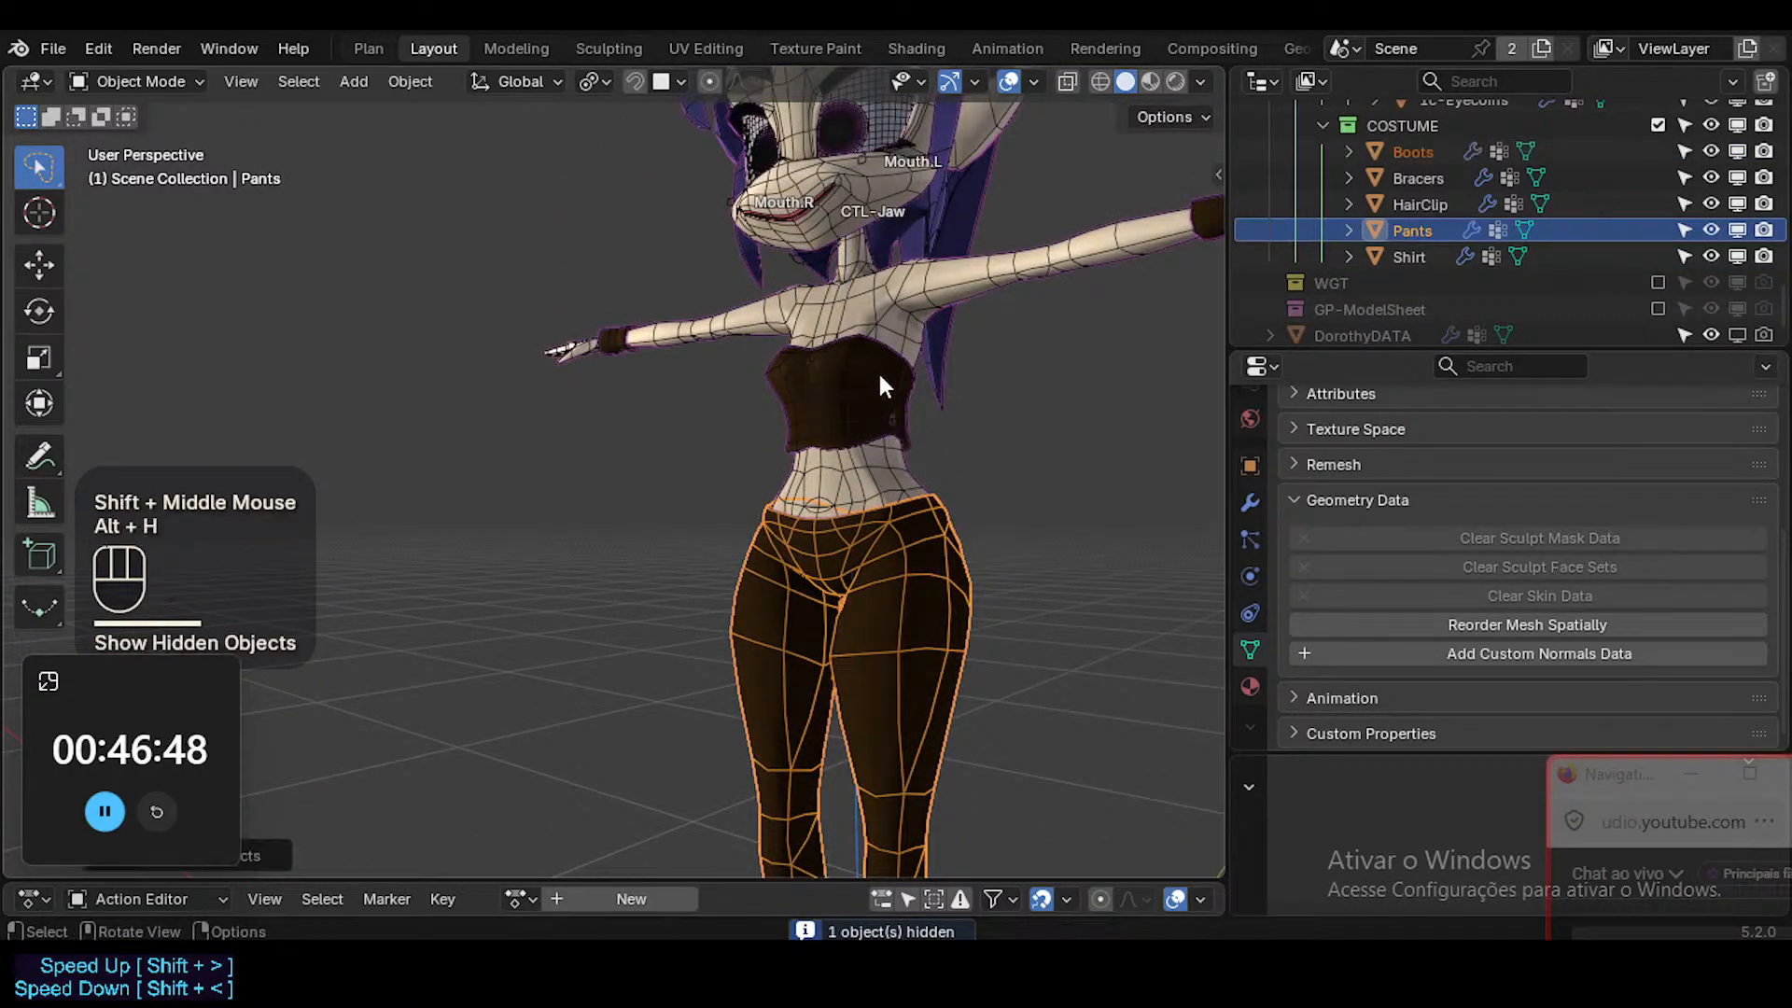
# Check the Body and the arm bracers for custom normals data.
pyautogui.click(888, 343)
pyautogui.keyDown('shift'); pyautogui.moveTo(889, 344); pyautogui.dragTo(864, 523, button='middle'); pyautogui.keyUp('shift')
pyautogui.click(864, 524)
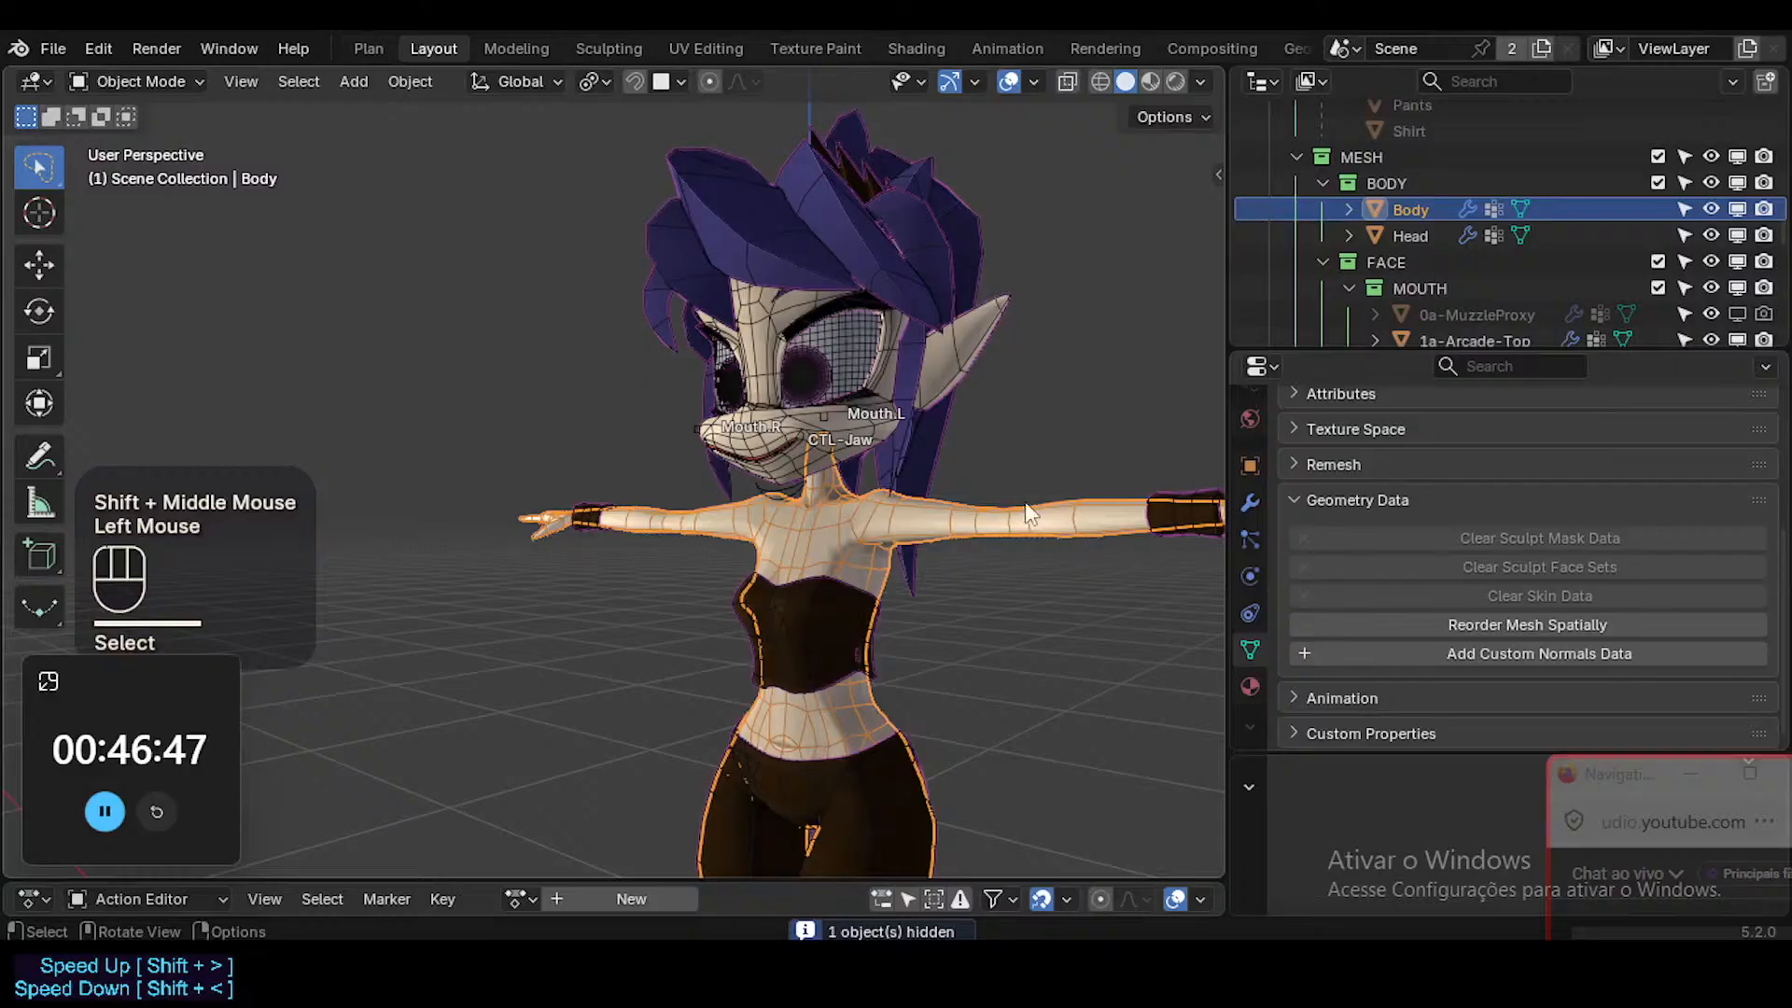
pyautogui.click(1179, 500)
pyautogui.keyDown('shift'); pyautogui.moveTo(1056, 487); pyautogui.dragTo(782, 536, button='middle'); pyautogui.keyUp('shift')
# Check the 1b-EyesSurfaces and 1b-Hair_Asymmetric objects for custom normals data.
pyautogui.scroll(3, 764, 344)
pyautogui.click(764, 344)
pyautogui.click(795, 315)
pyautogui.click(743, 350)
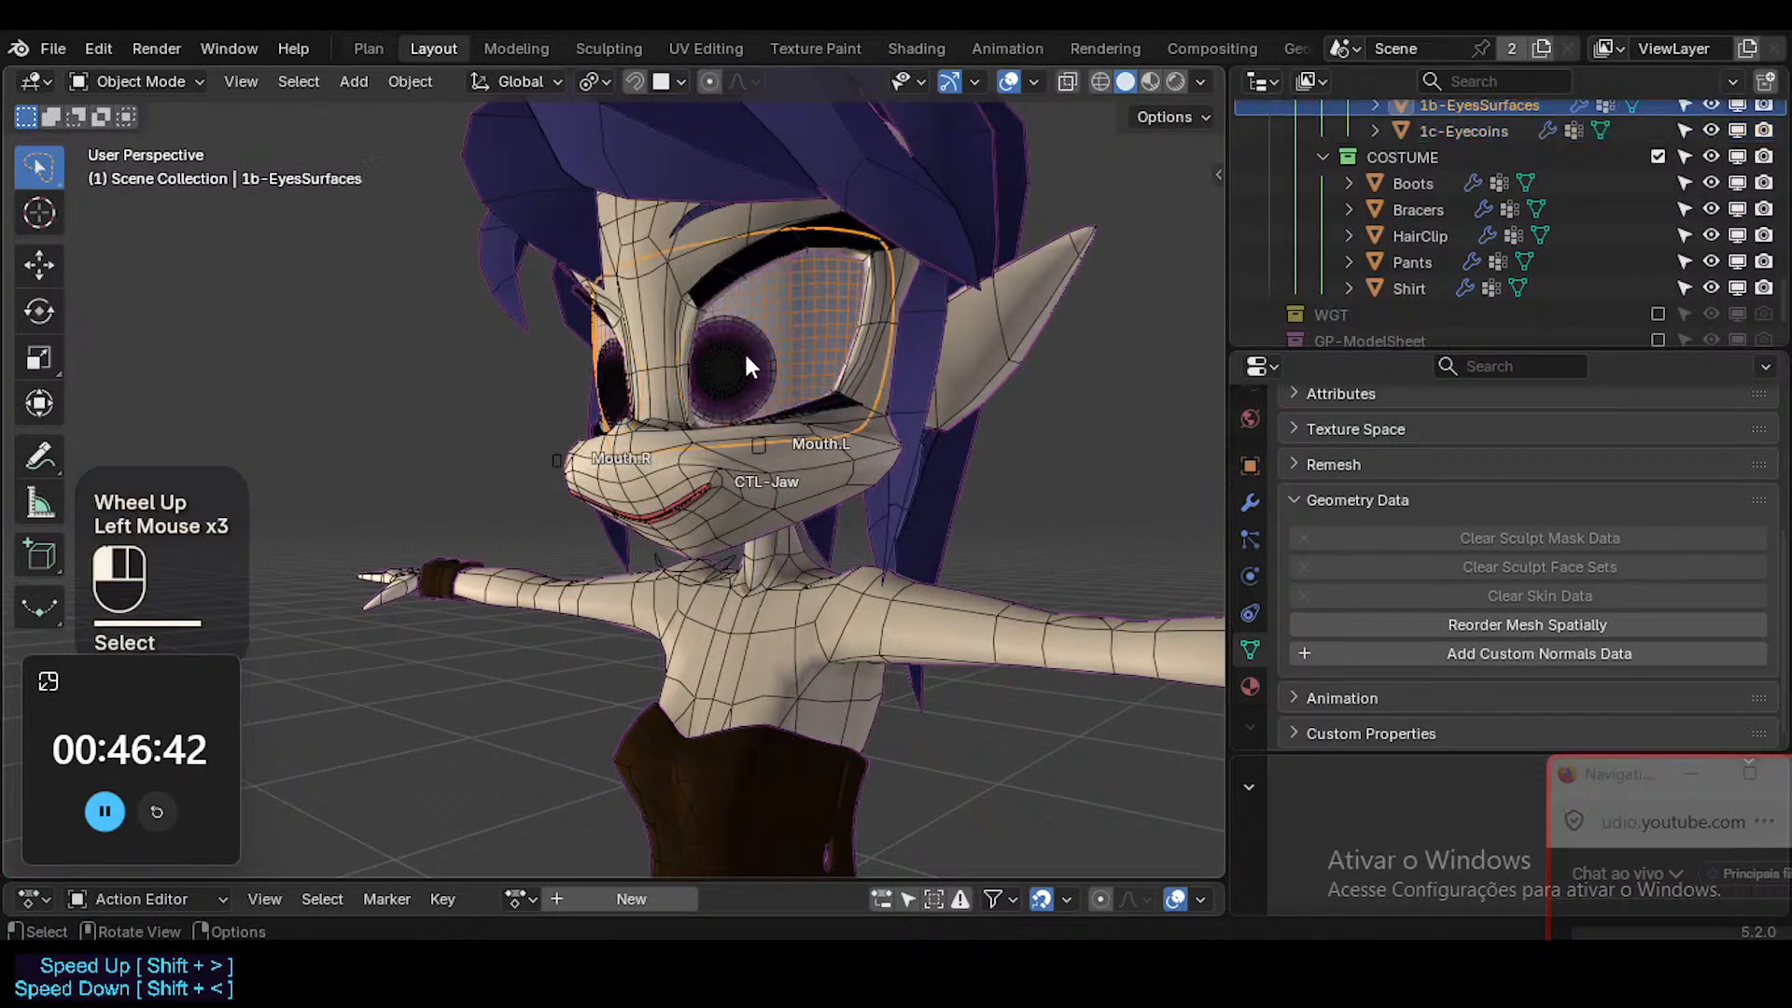
pyautogui.click(823, 322)
pyautogui.click(854, 177)
pyautogui.keyDown('shift'); pyautogui.moveTo(854, 177); pyautogui.dragTo(860, 297, button='middle'); pyautogui.keyUp('shift')
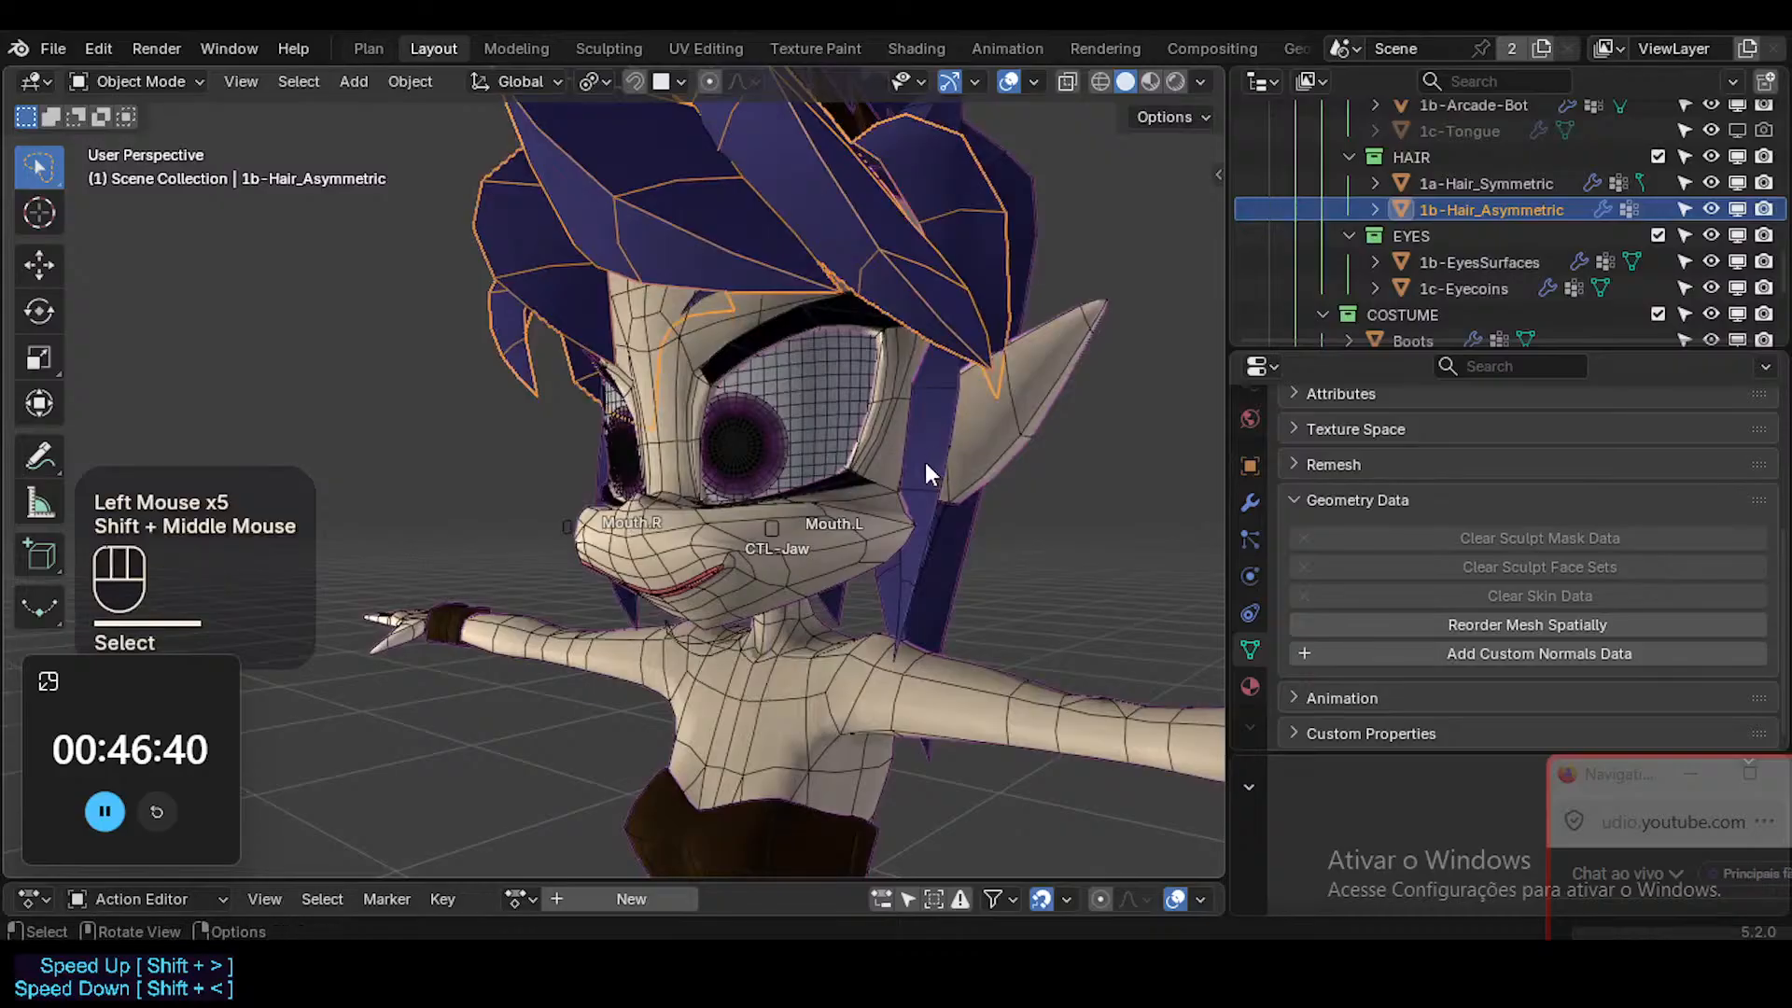
# Check the 1a-Hair_Symmetric object for custom normals data.
pyautogui.click(944, 545)
pyautogui.moveTo(948, 235); pyautogui.dragTo(838, 269, button='middle')
pyautogui.click(850, 161)
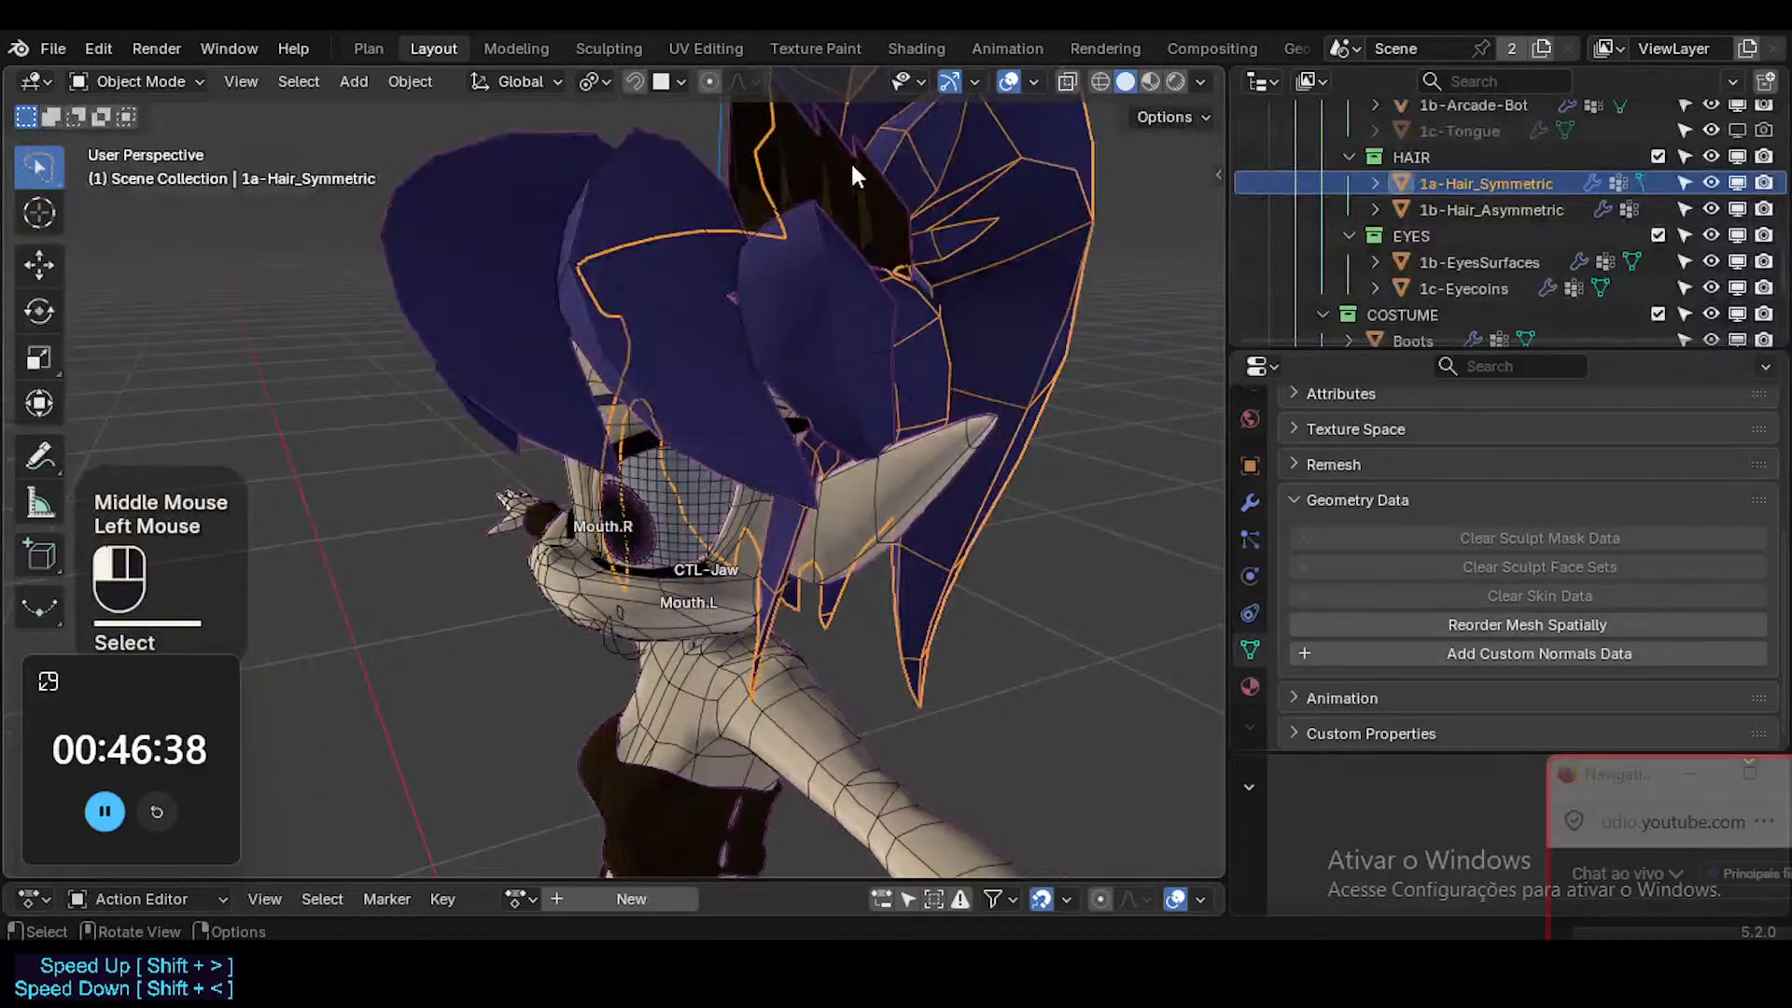
pyautogui.click(967, 148)
pyautogui.moveTo(966, 149); pyautogui.dragTo(782, 394, button='middle')
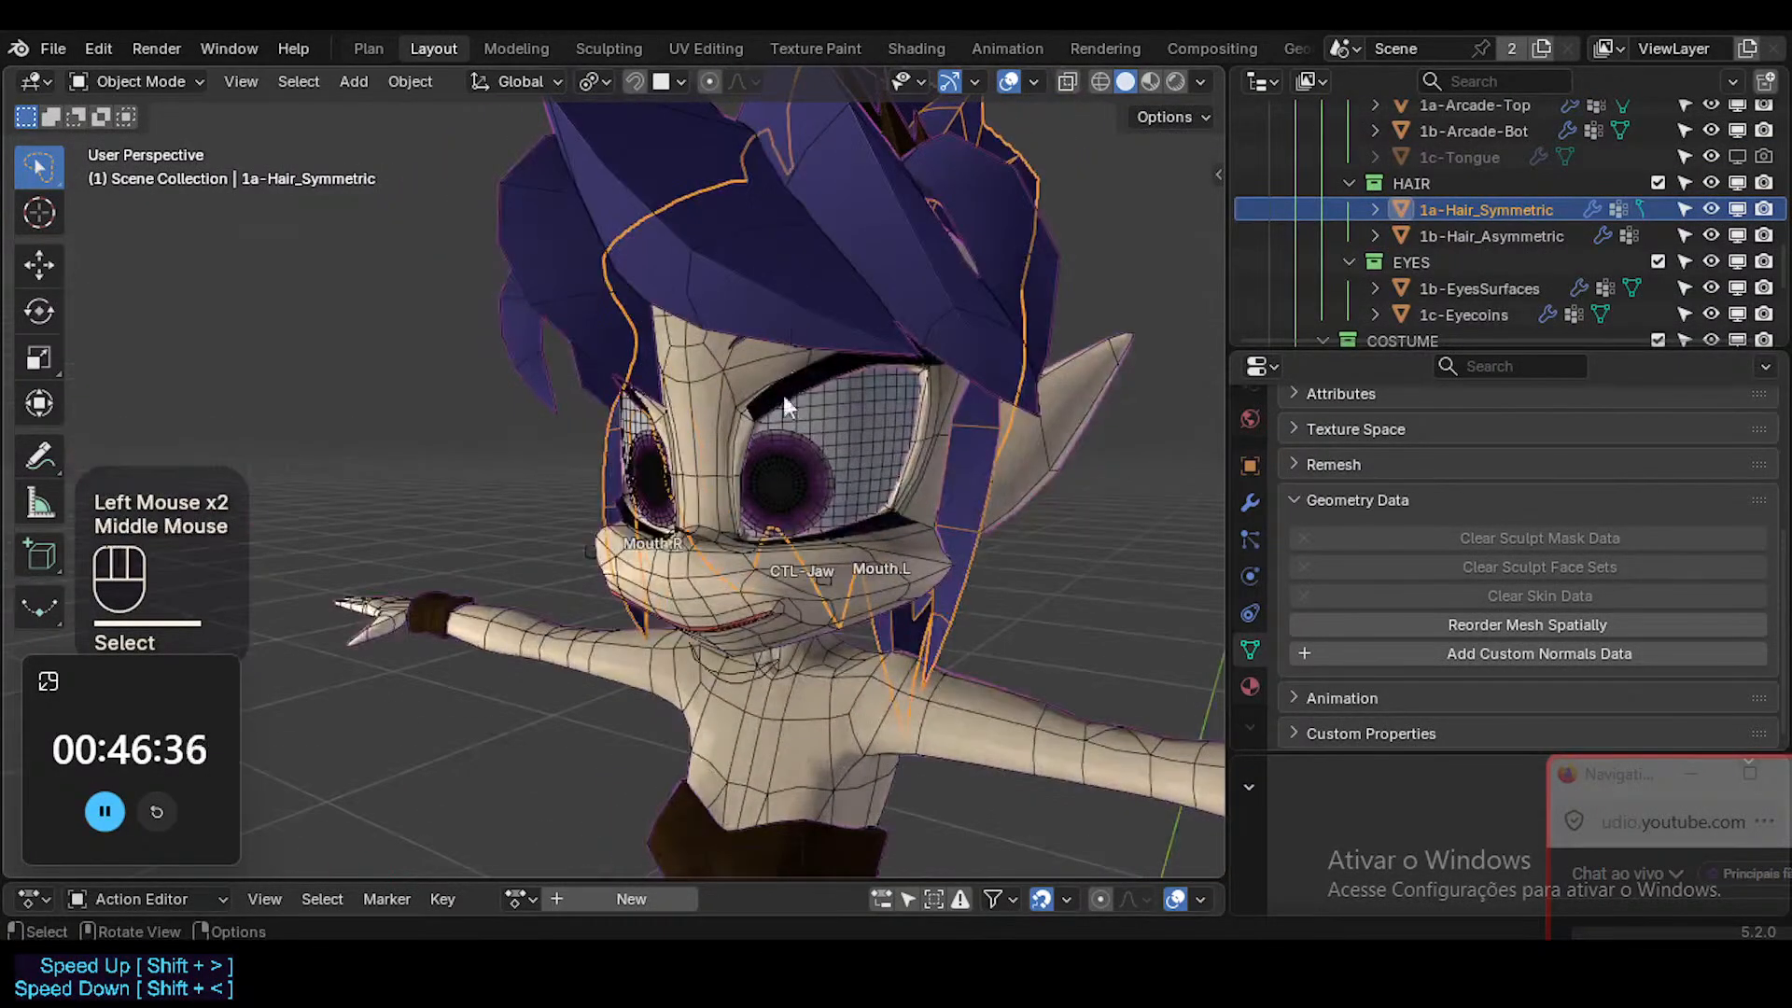
# Hide the Head, check 1a-Arcade-Top and 1b-Arcade-Bot for custom normals data, and hide 1a-Arcade-Top.
pyautogui.click(702, 560)
pyautogui.moveTo(701, 560); pyautogui.dragTo(808, 478, button='middle')
pyautogui.scroll(3, 814, 517)
pyautogui.press('h')
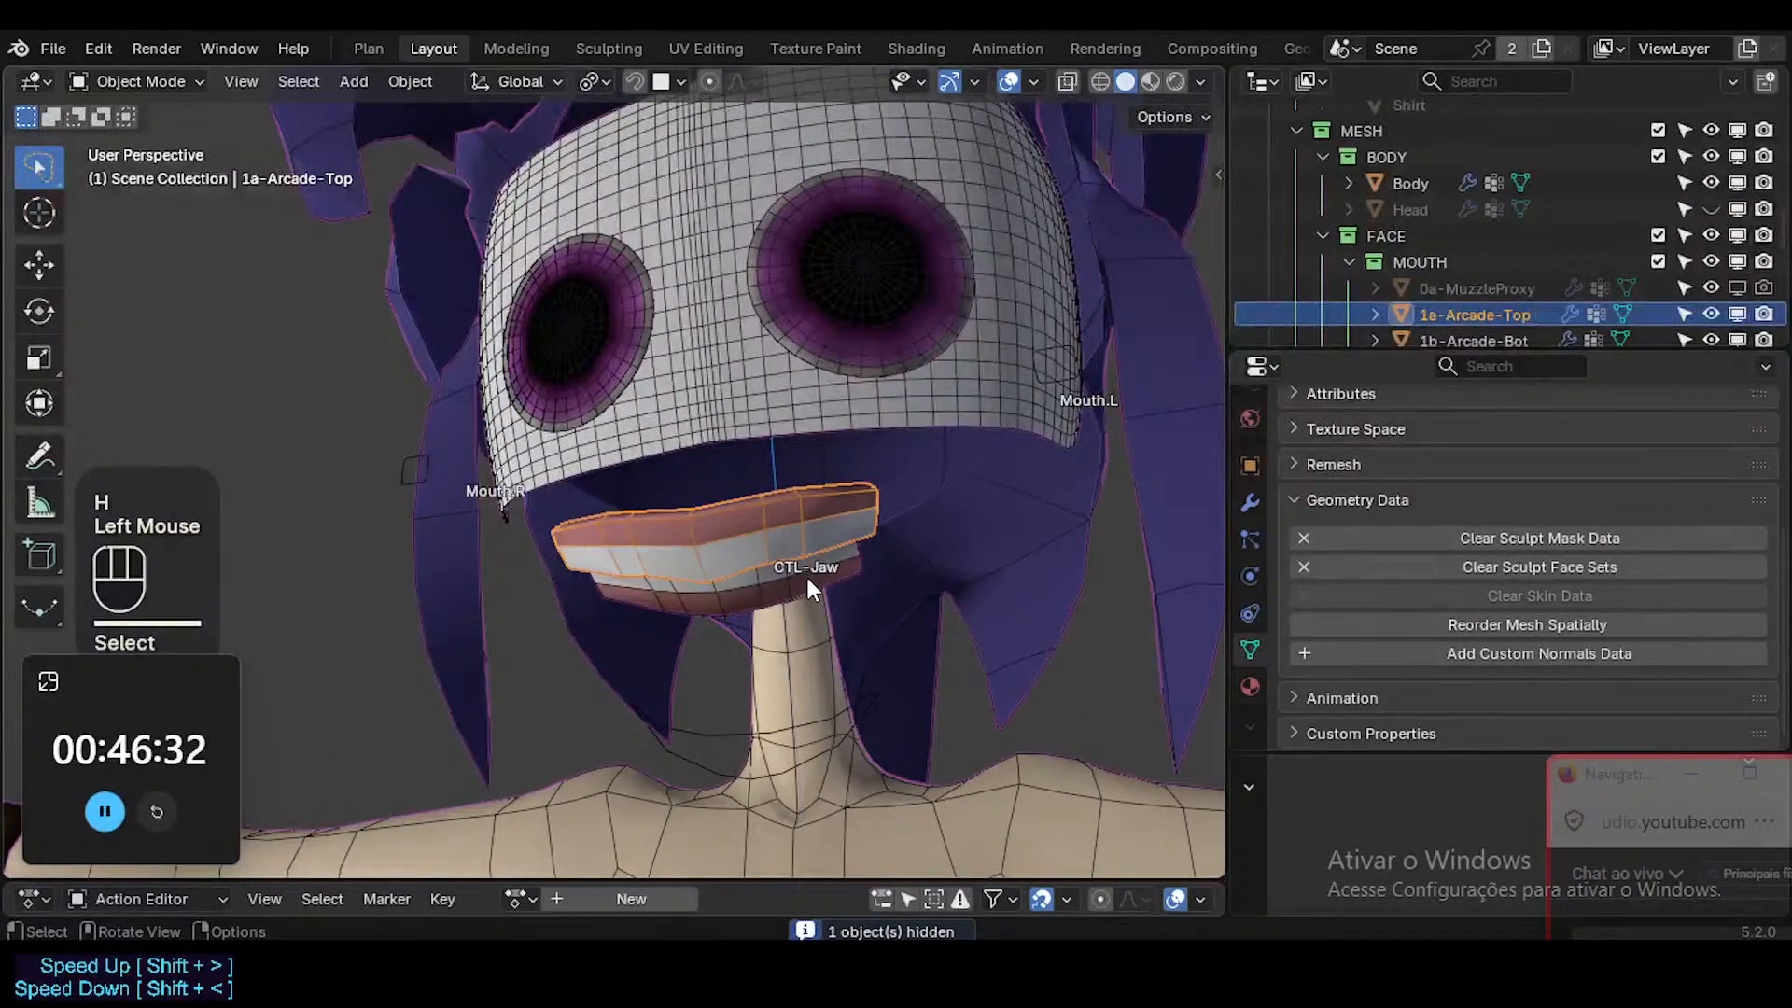
pyautogui.click(808, 578)
pyautogui.click(786, 523)
pyautogui.click(803, 520)
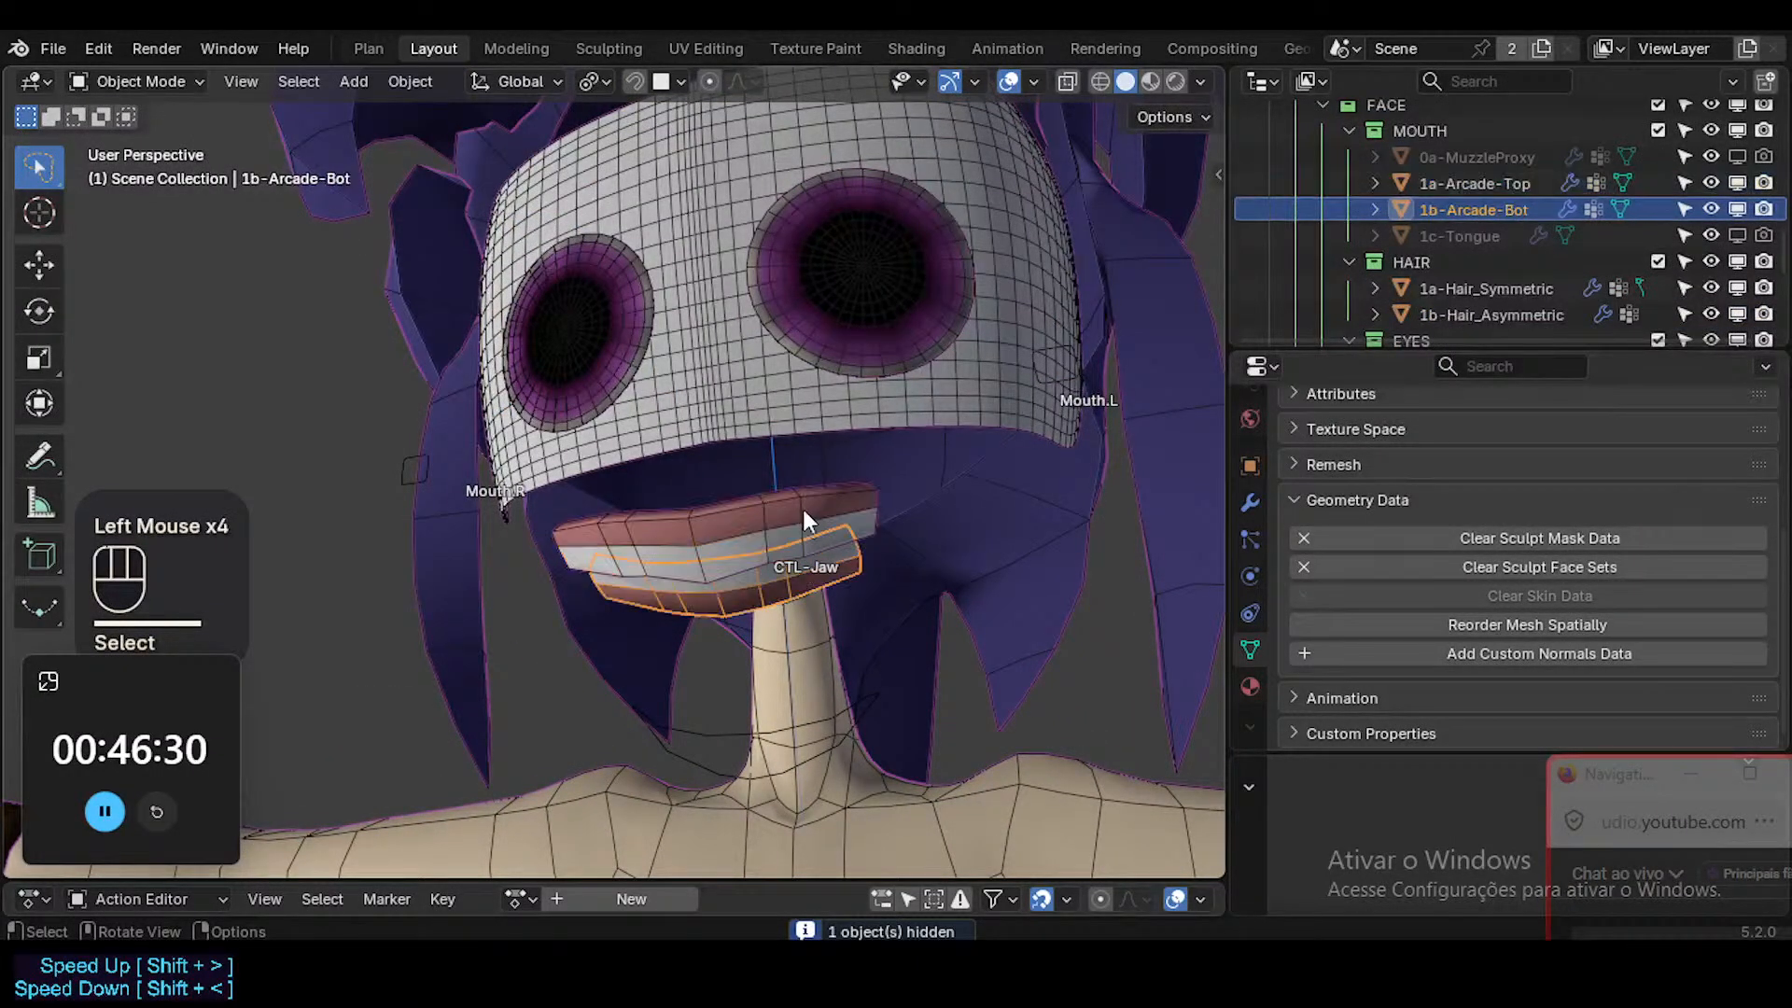
pyautogui.click(803, 512)
pyautogui.press('h')
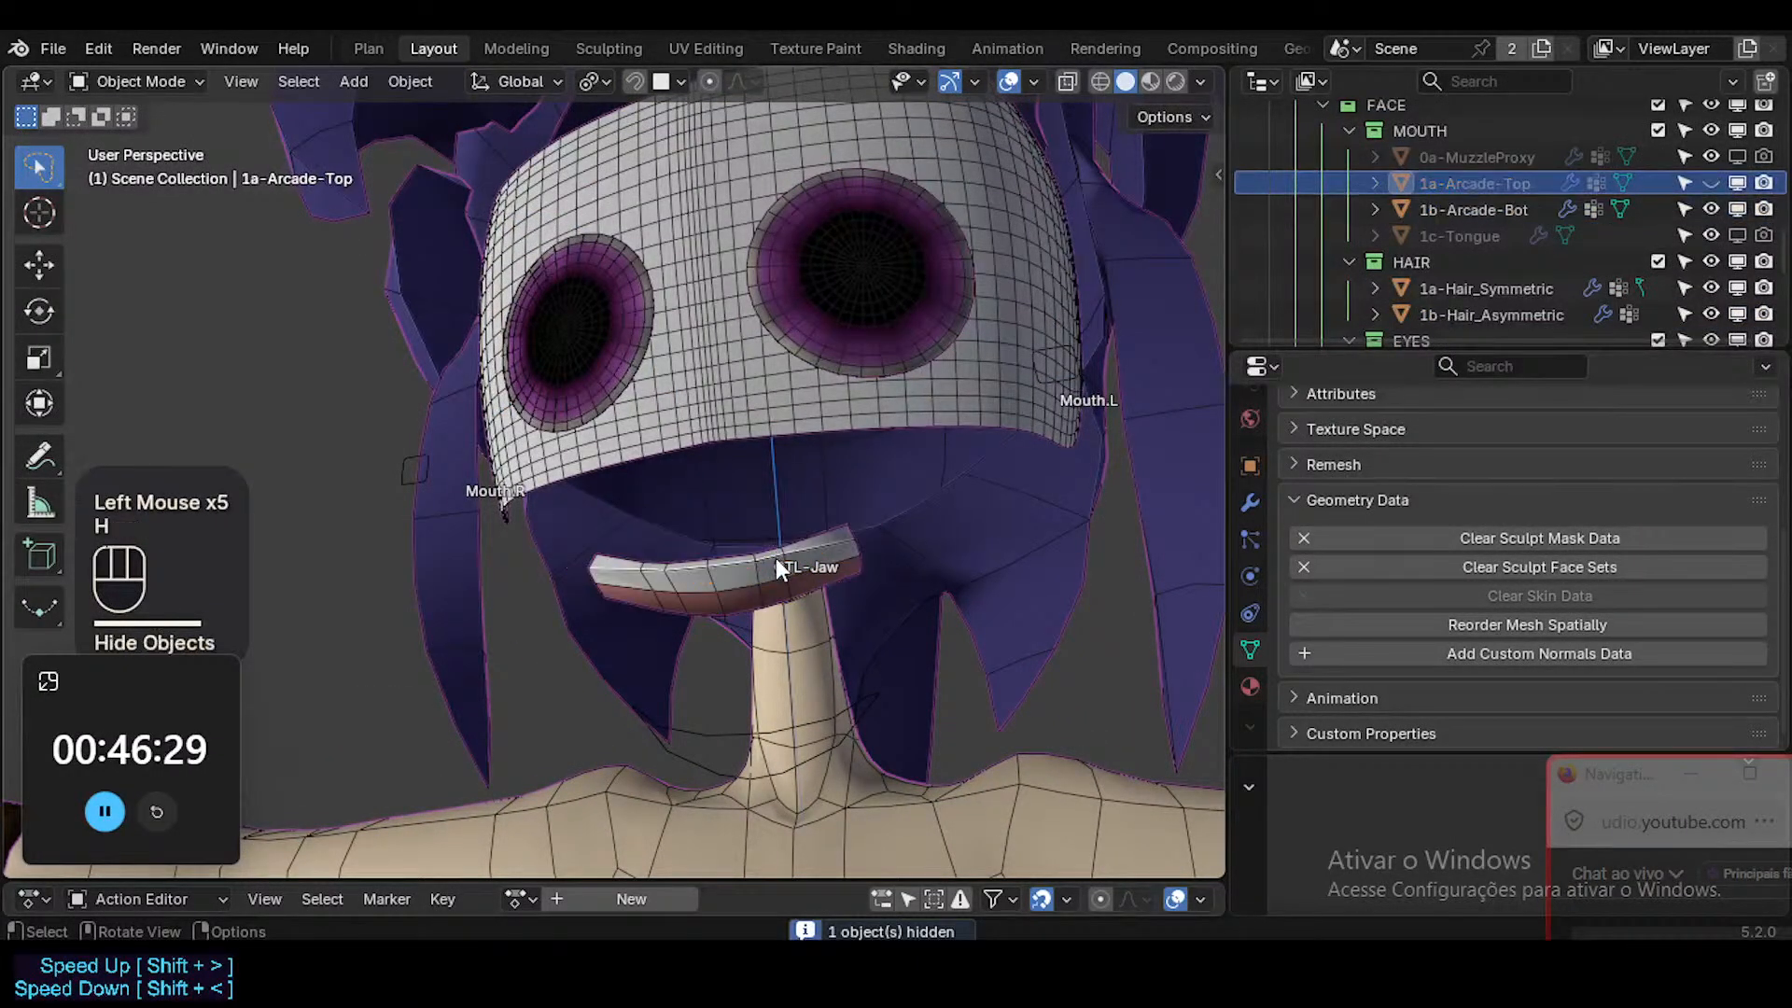
# Enable 1c-Tongue in the viewport, check it for custom normals data, reveal the hidden objects and disable the tongue again.
pyautogui.click(1737, 234)
pyautogui.click(810, 526)
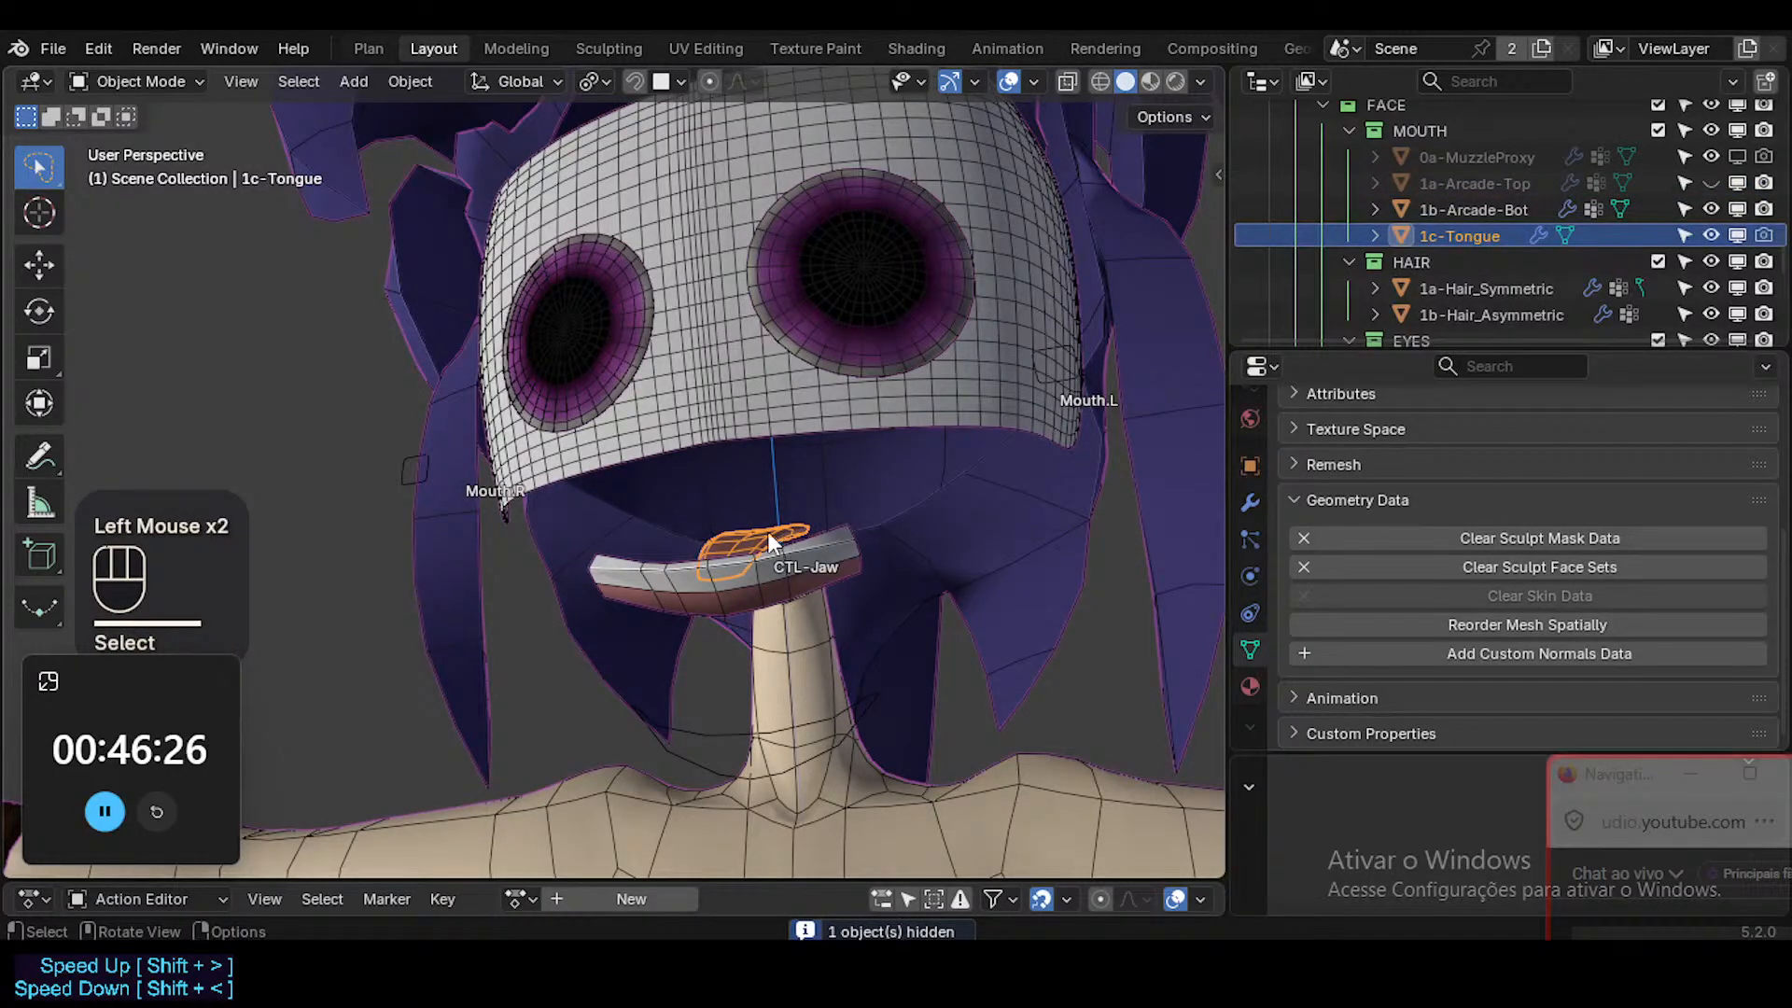
pyautogui.hotkey('alt', 'h')
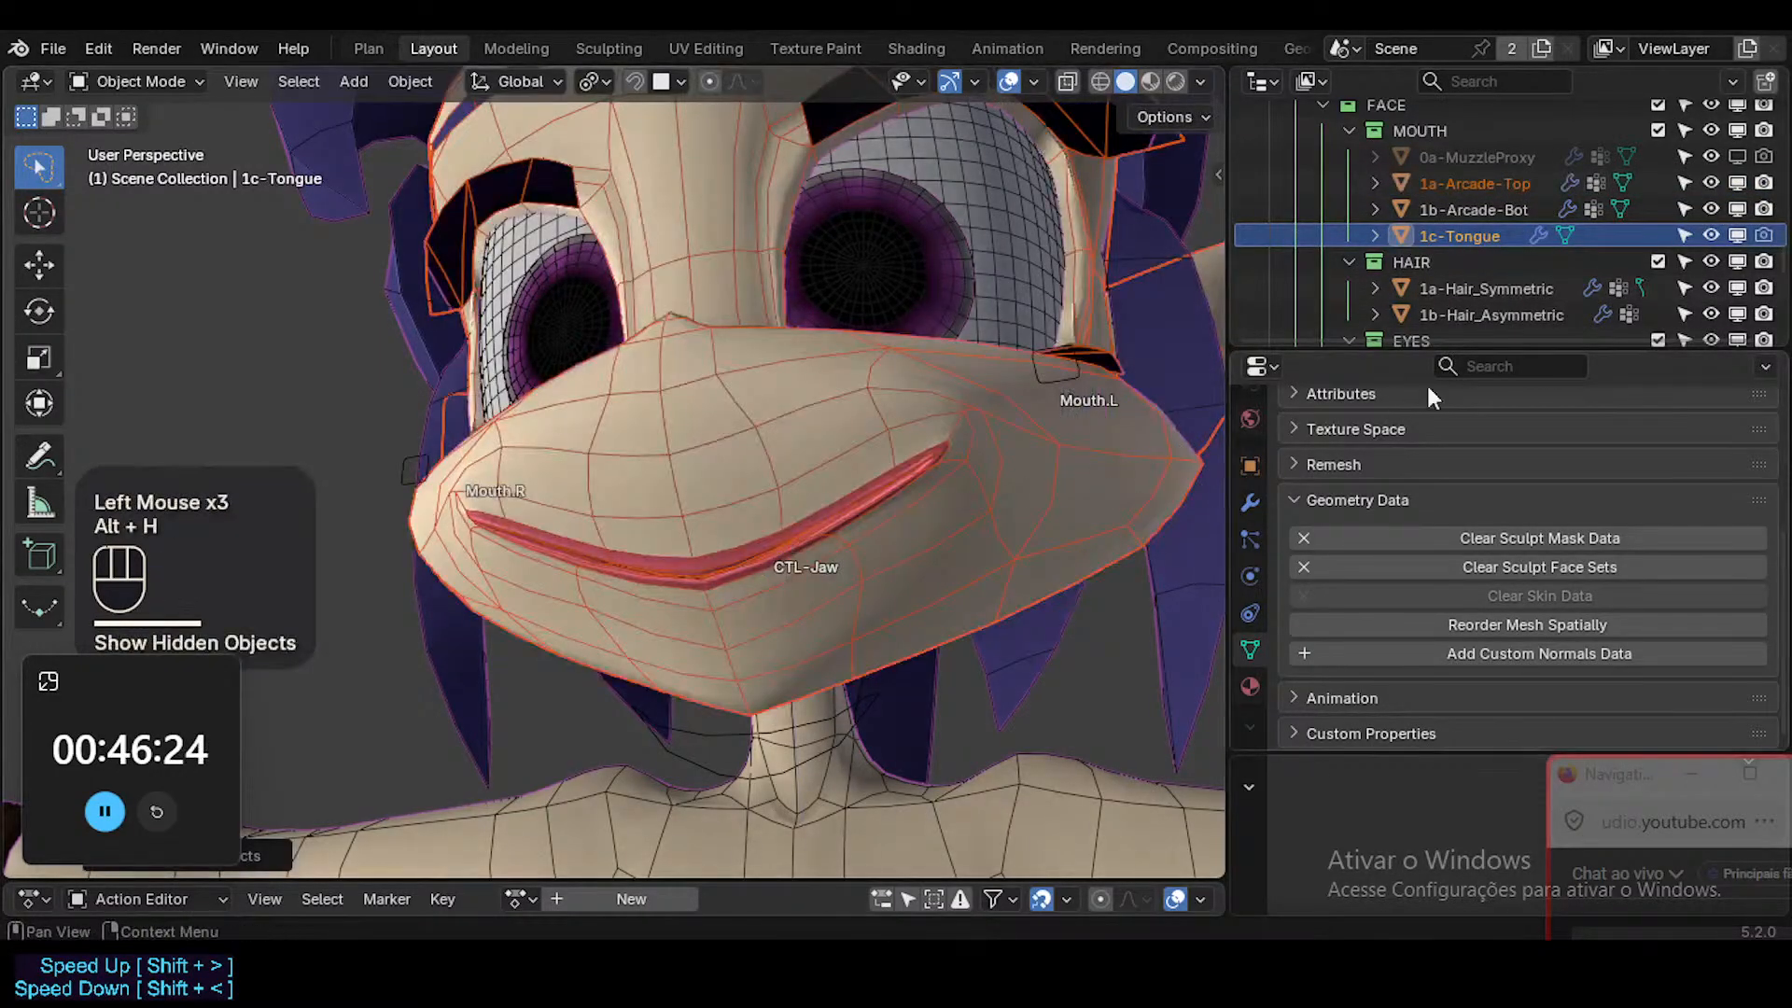
pyautogui.click(1738, 235)
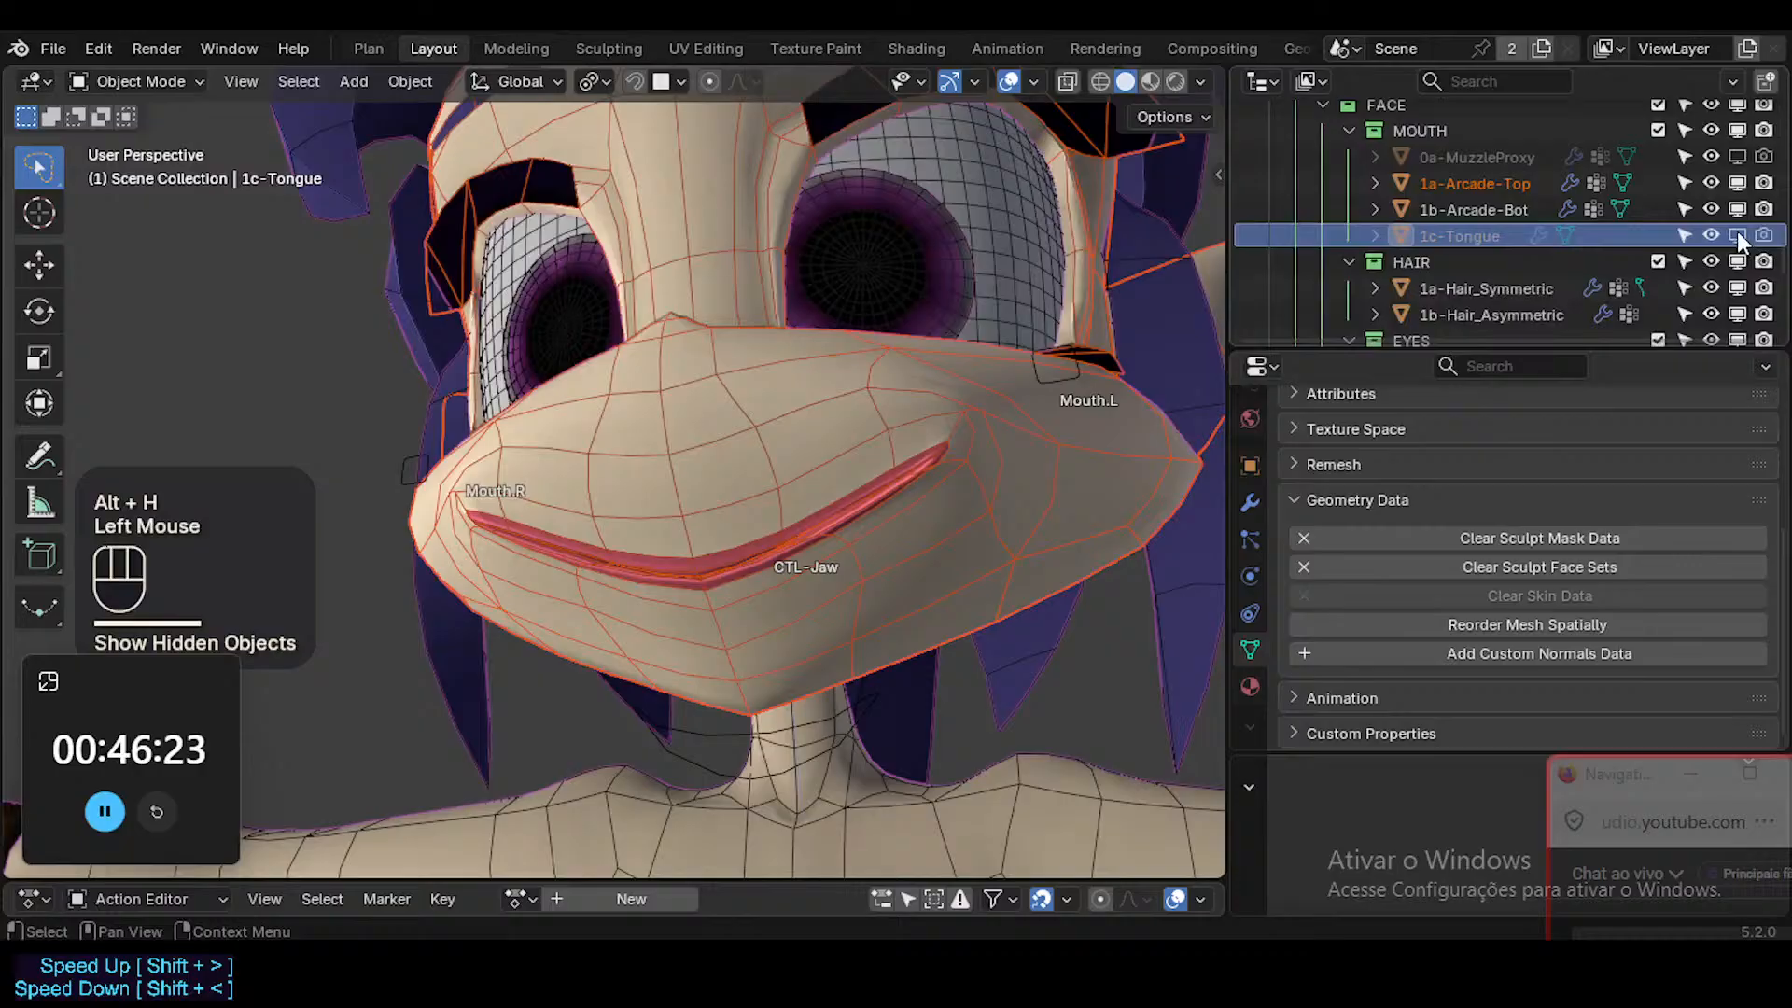
# Enable 0a-MuzzleProxy in the viewport, clear its custom normals data and disable it in the viewport again.
pyautogui.click(1738, 155)
pyautogui.click(1498, 154)
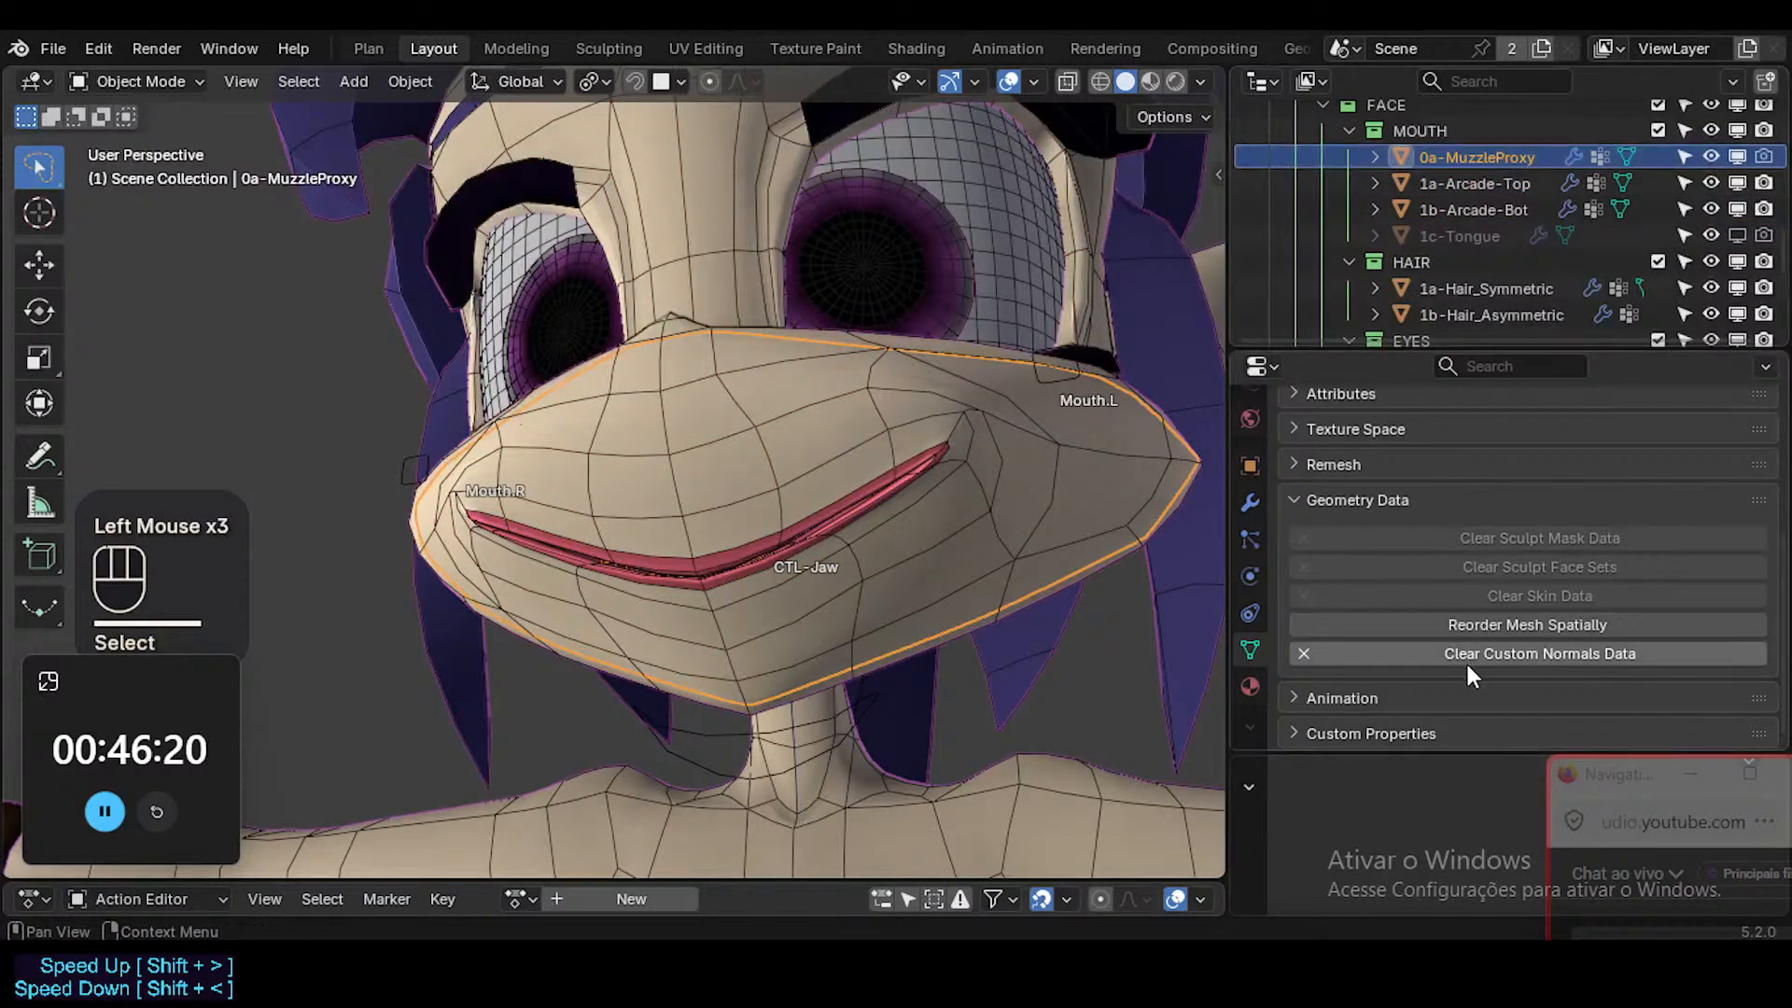
pyautogui.click(1465, 659)
pyautogui.click(1493, 157)
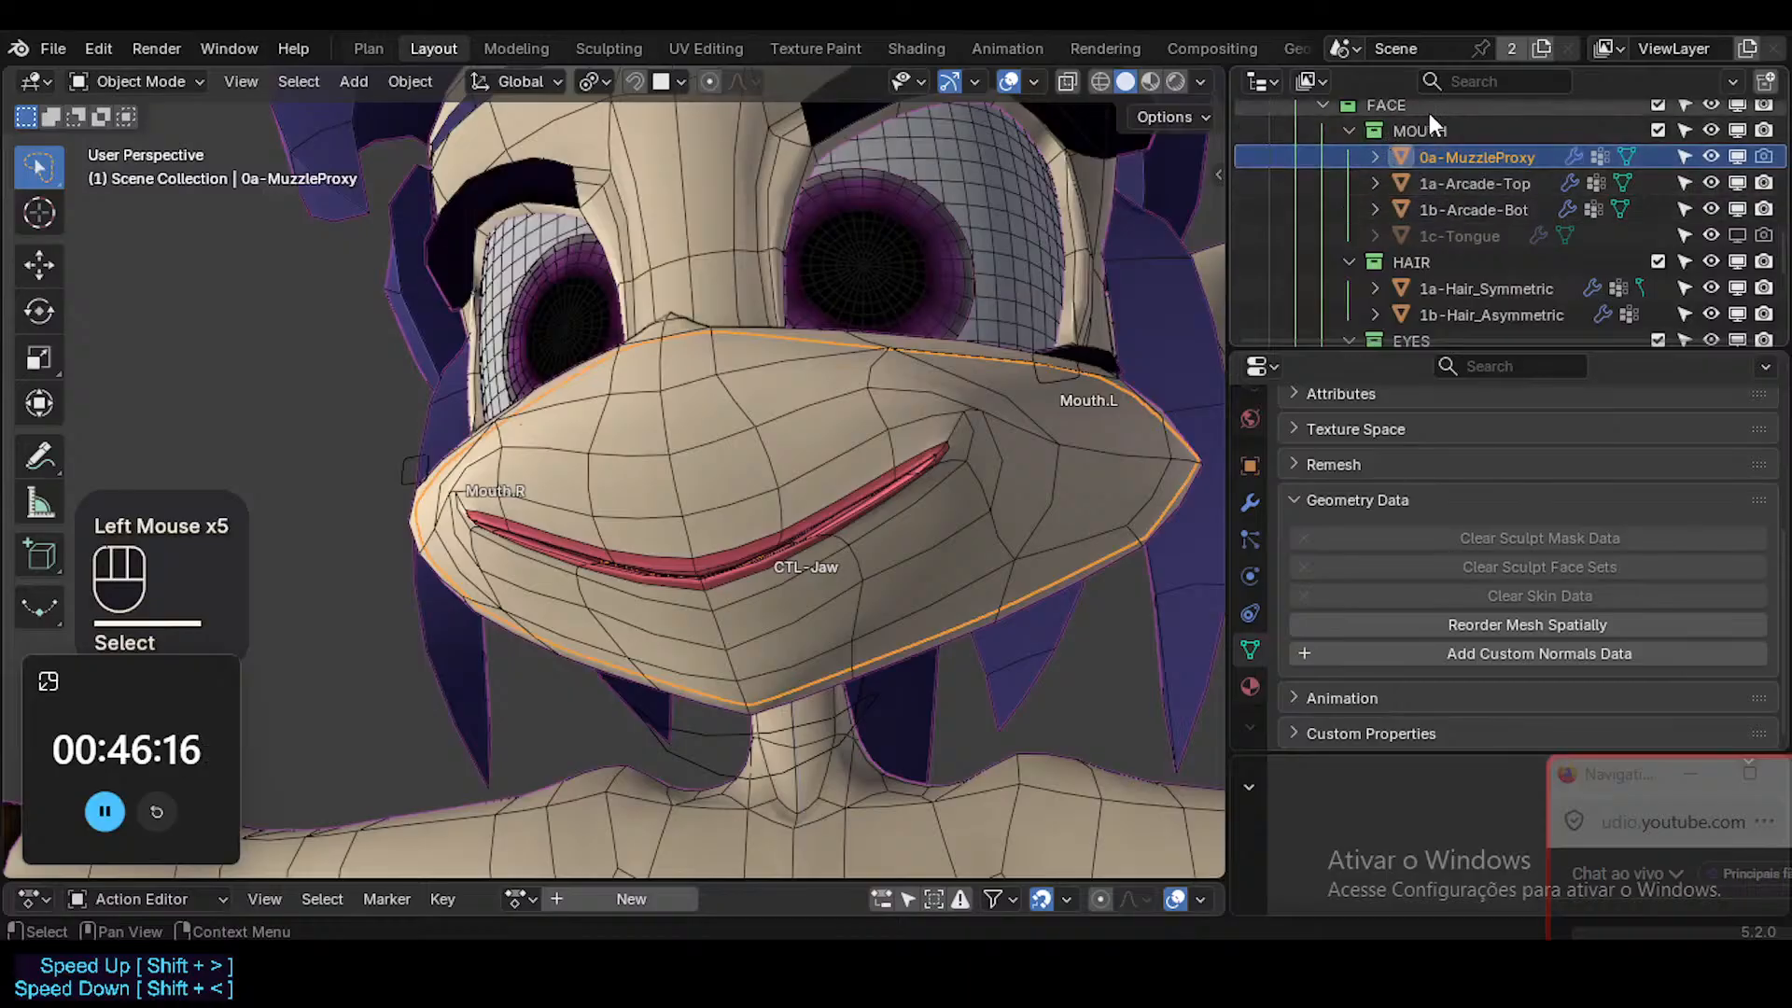
pyautogui.click(1558, 155)
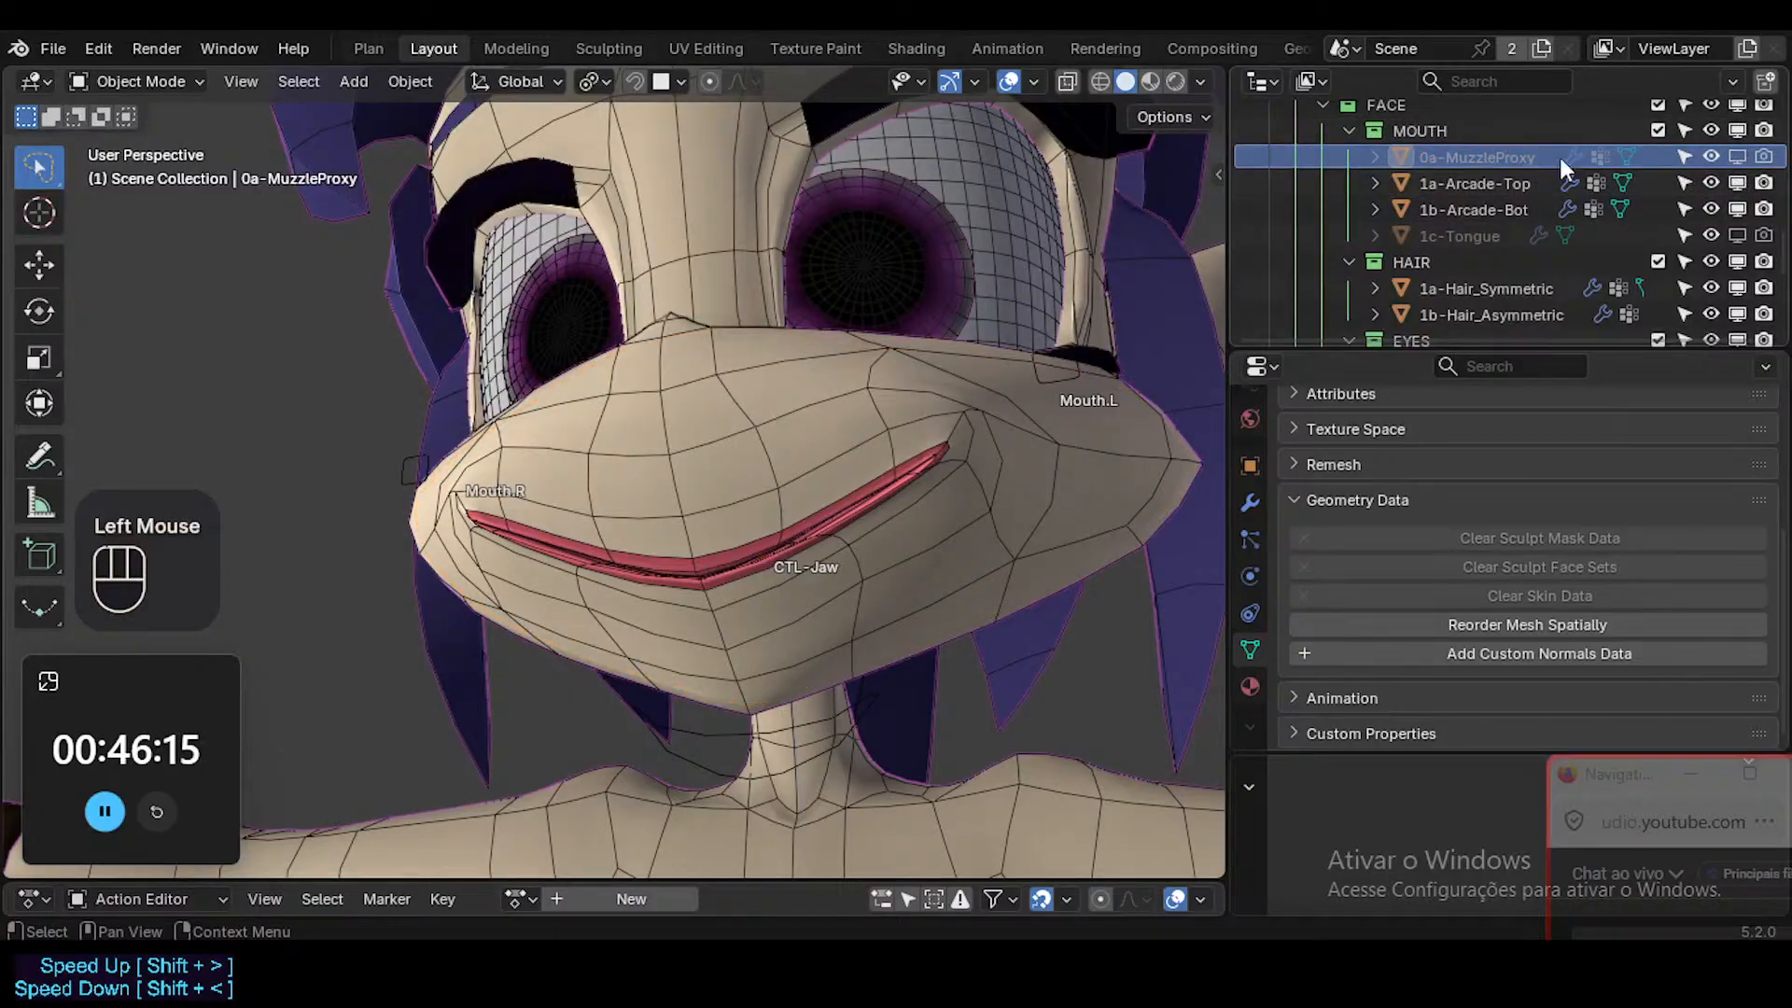
# Collapse the MOUTH, EYES, HAIR and COSTUME collections in the outliner and make the COSTUME collection unselectable.
pyautogui.click(1348, 131)
pyautogui.click(1349, 236)
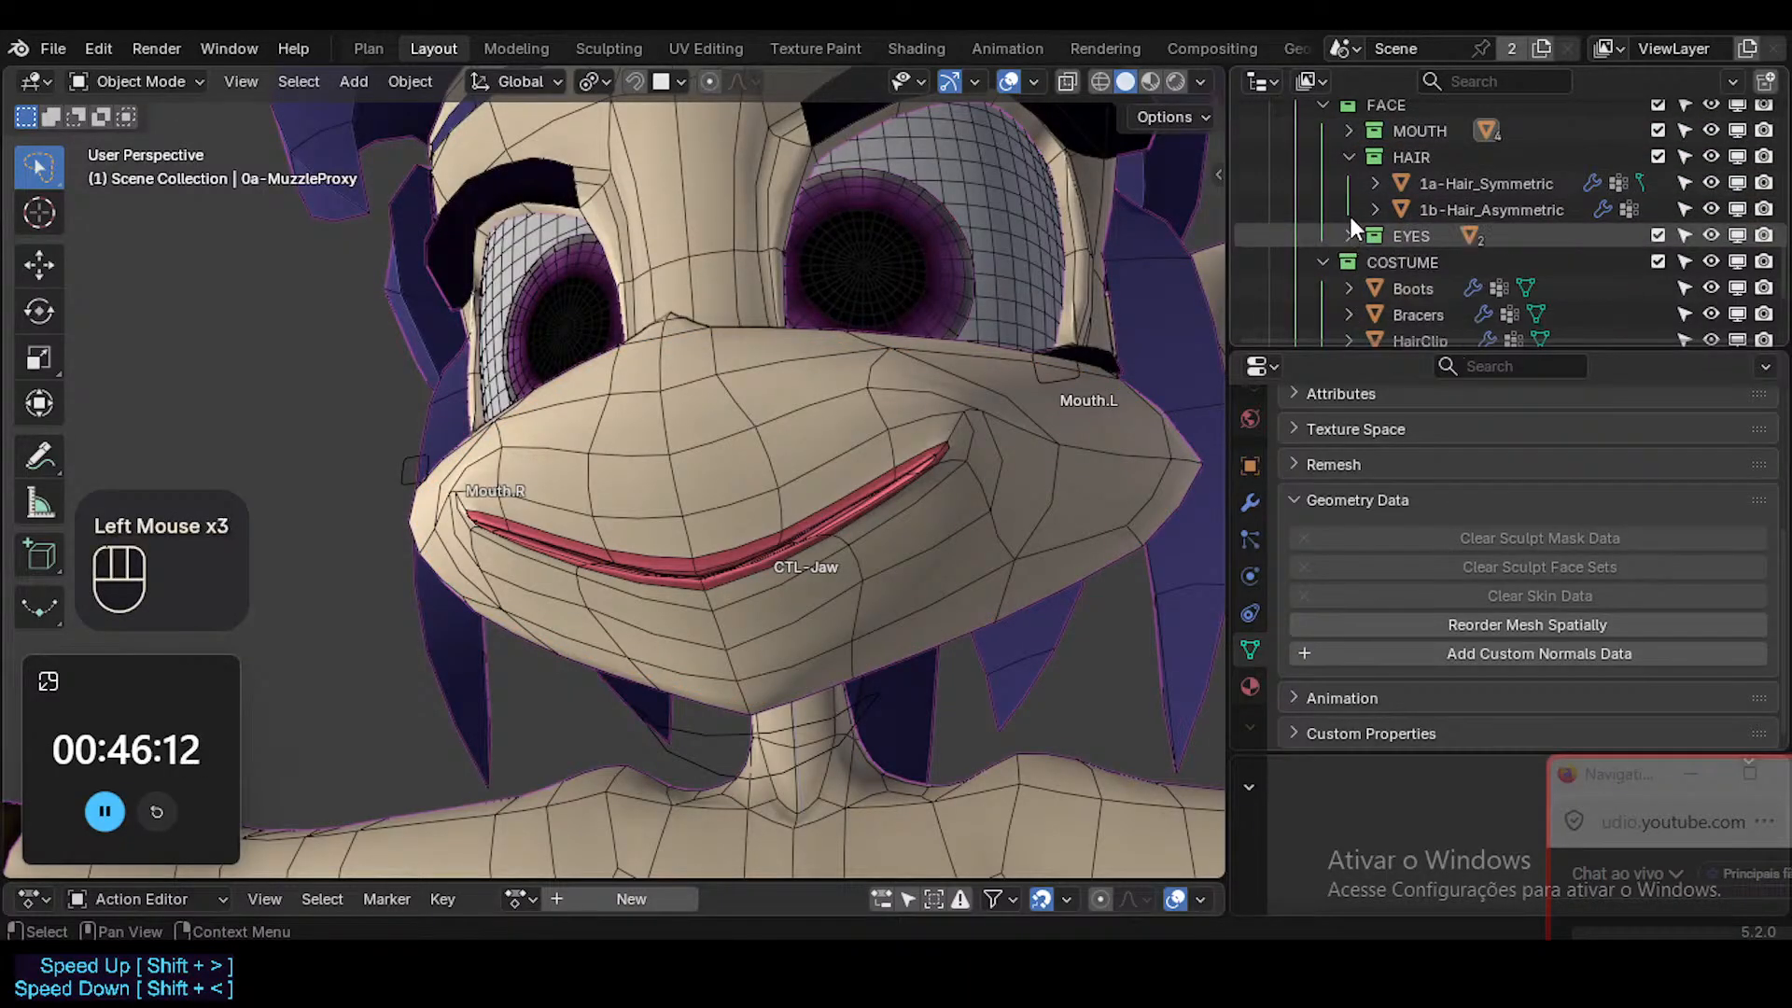
pyautogui.click(1349, 154)
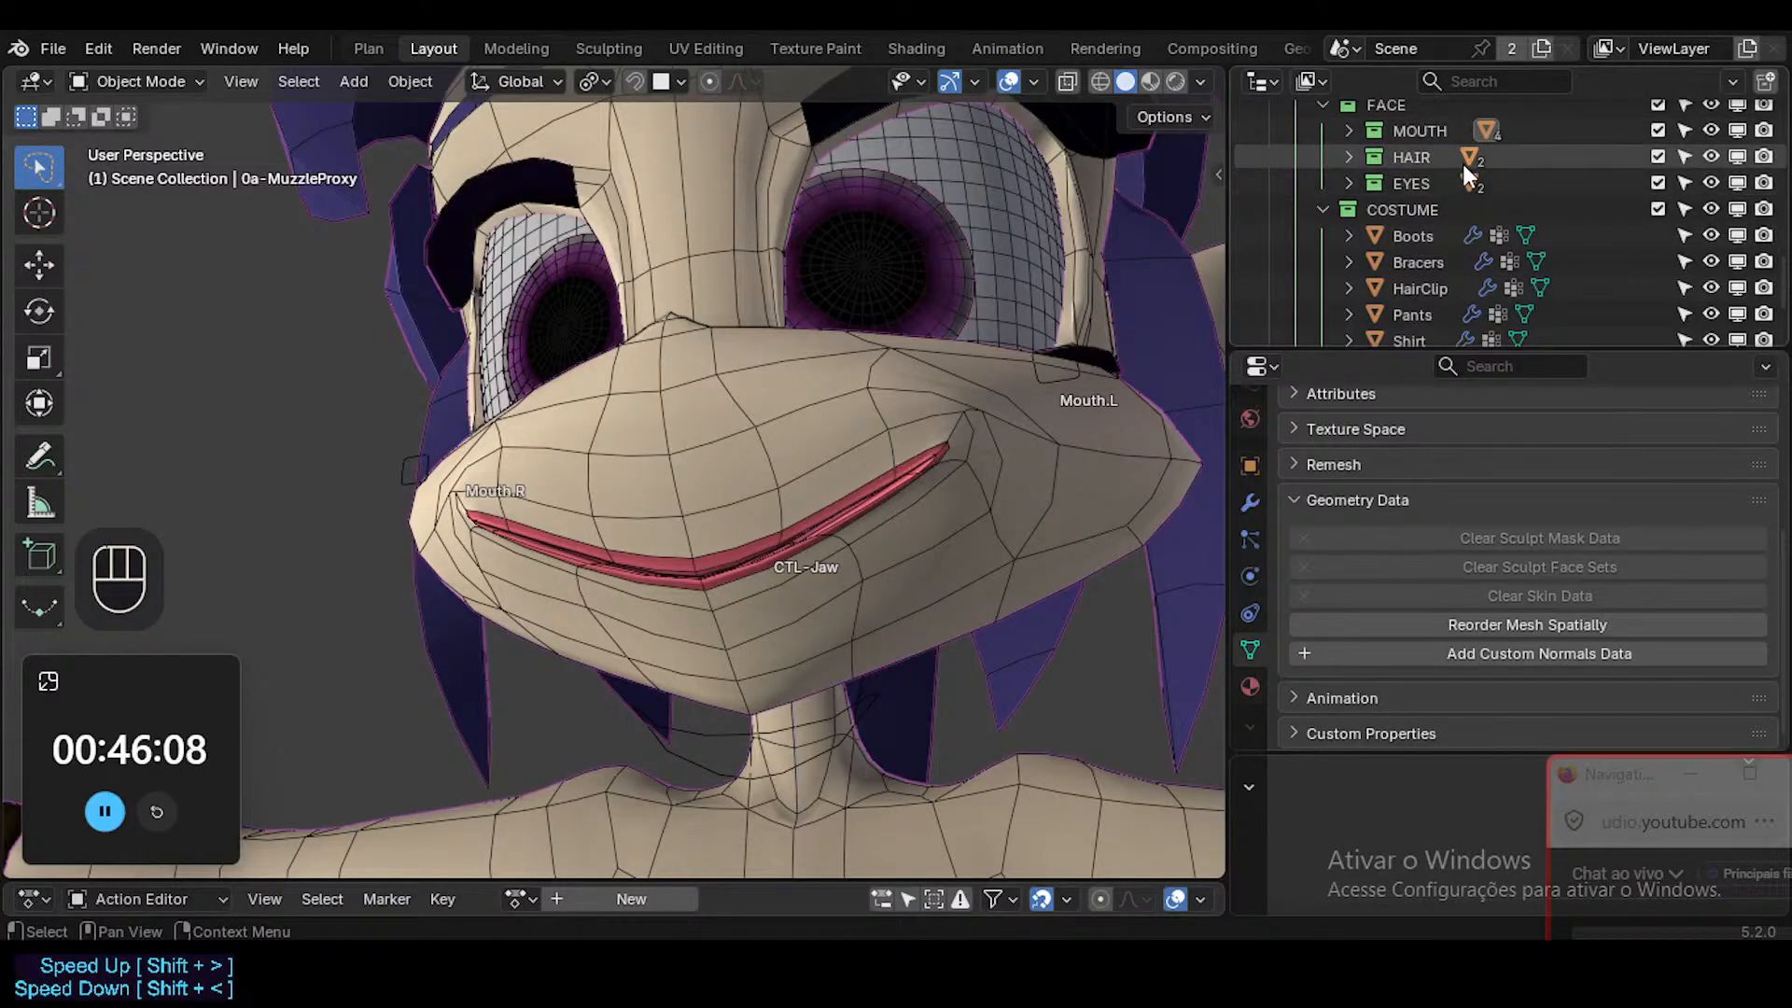
pyautogui.scroll(2, 1456, 168)
pyautogui.click(1322, 157)
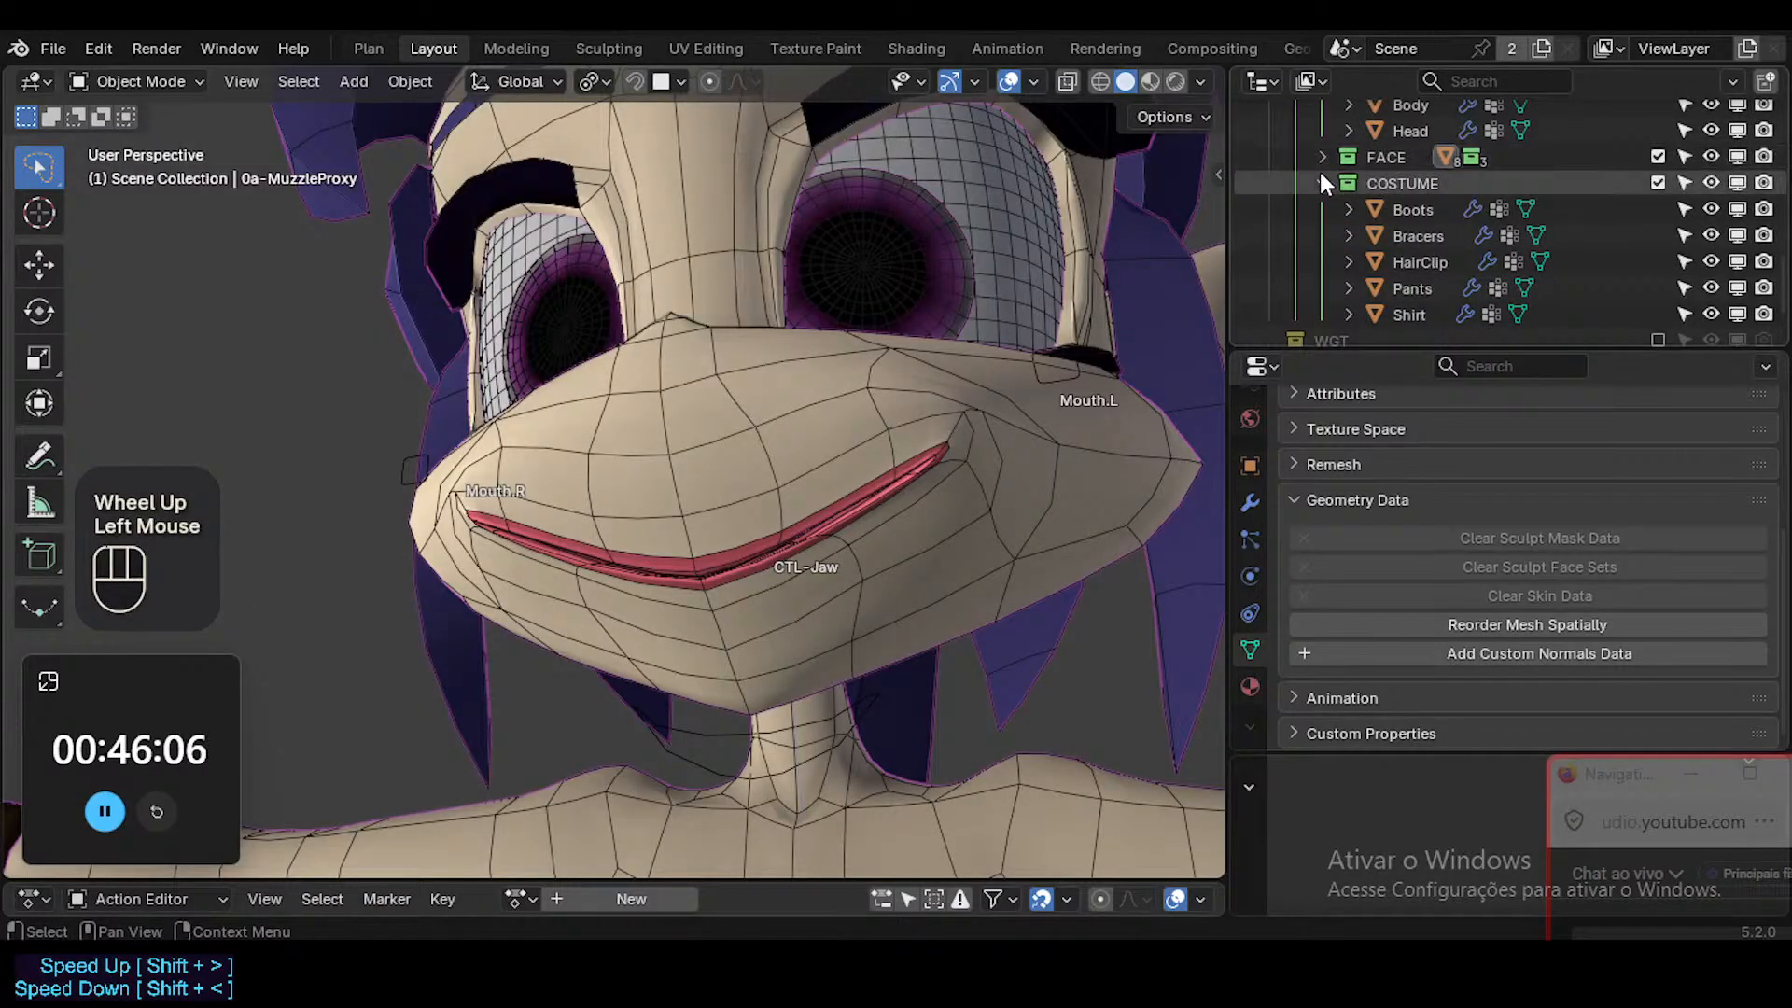
pyautogui.click(1319, 173)
pyautogui.click(1318, 214)
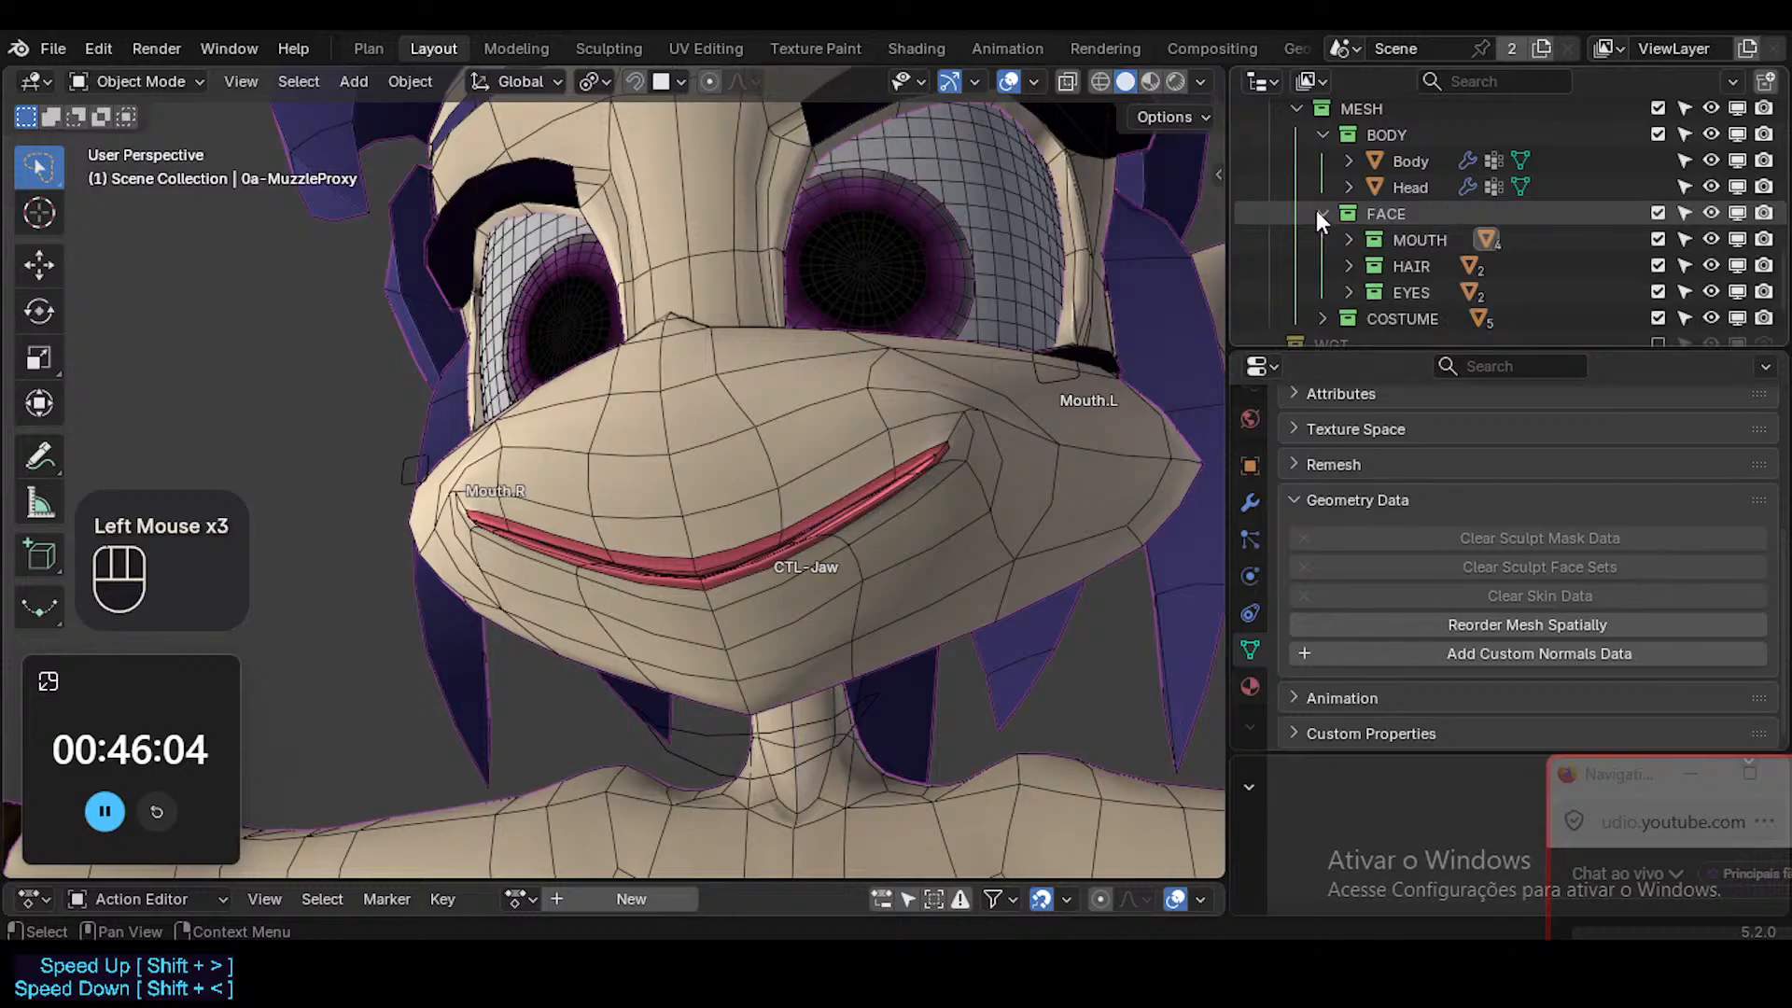
pyautogui.click(1689, 319)
# Save the ToonDorothy-01.blend file.
pyautogui.moveTo(1166, 430); pyautogui.dragTo(819, 519, button='middle')
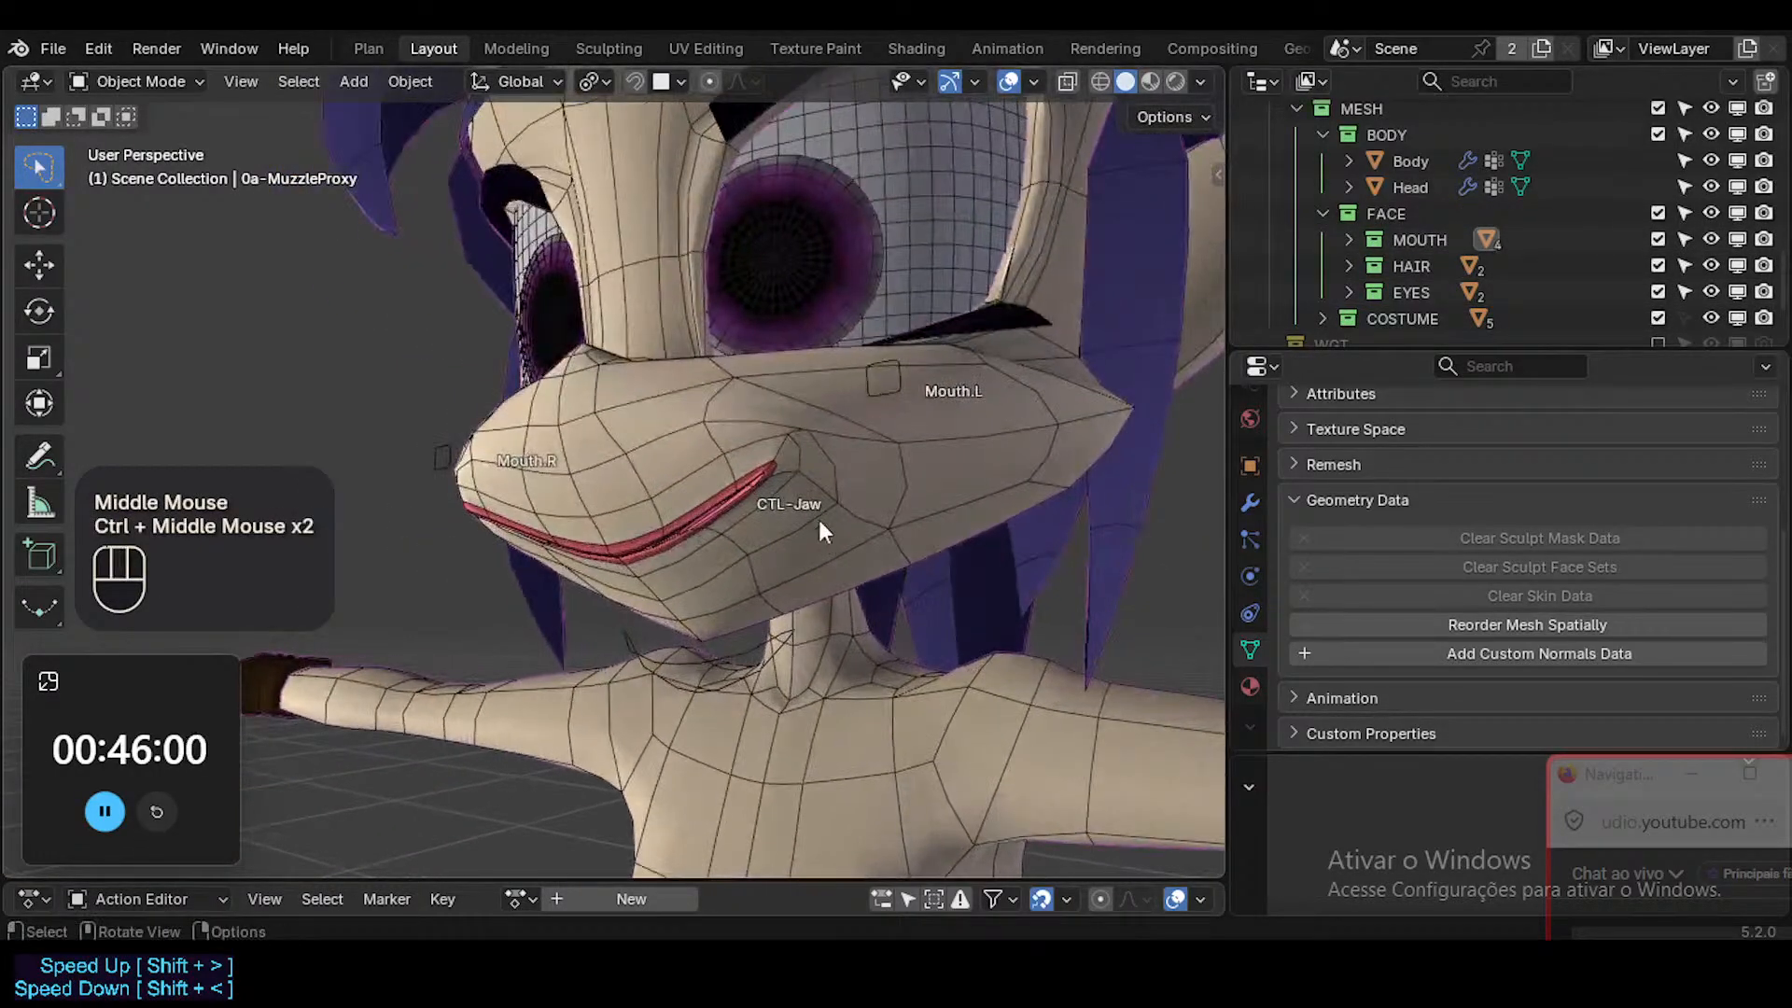
pyautogui.hotkey('ctrl', 's')
pyautogui.hotkey('ctrl', 'd')
pyautogui.moveTo(1622, 787); pyautogui.dragTo(1642, 566)
pyautogui.moveTo(780, 627); pyautogui.dragTo(888, 584, button='middle')
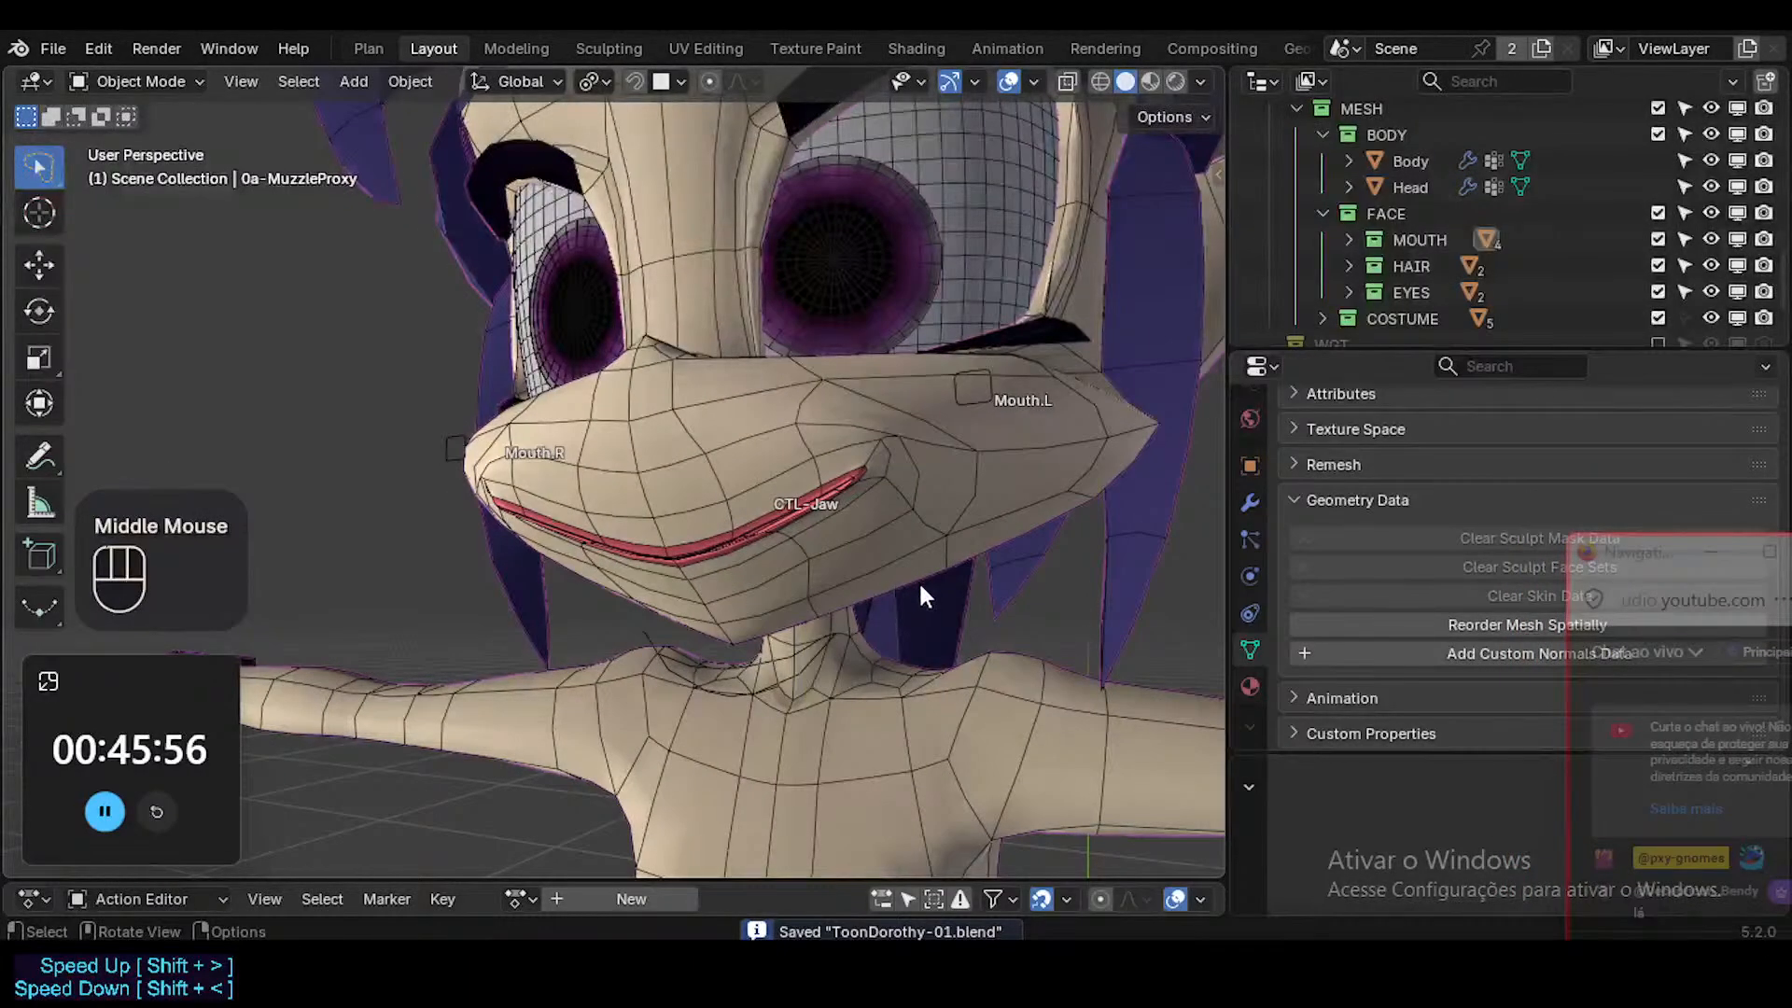
# Put ARM-Dorothy in Pose Mode and rotate the CTL-Jaw bone around the global X axis to open the mouth.
pyautogui.moveTo(911, 495); pyautogui.dragTo(784, 650, button='middle')
pyautogui.click(787, 663)
pyautogui.click(787, 663)
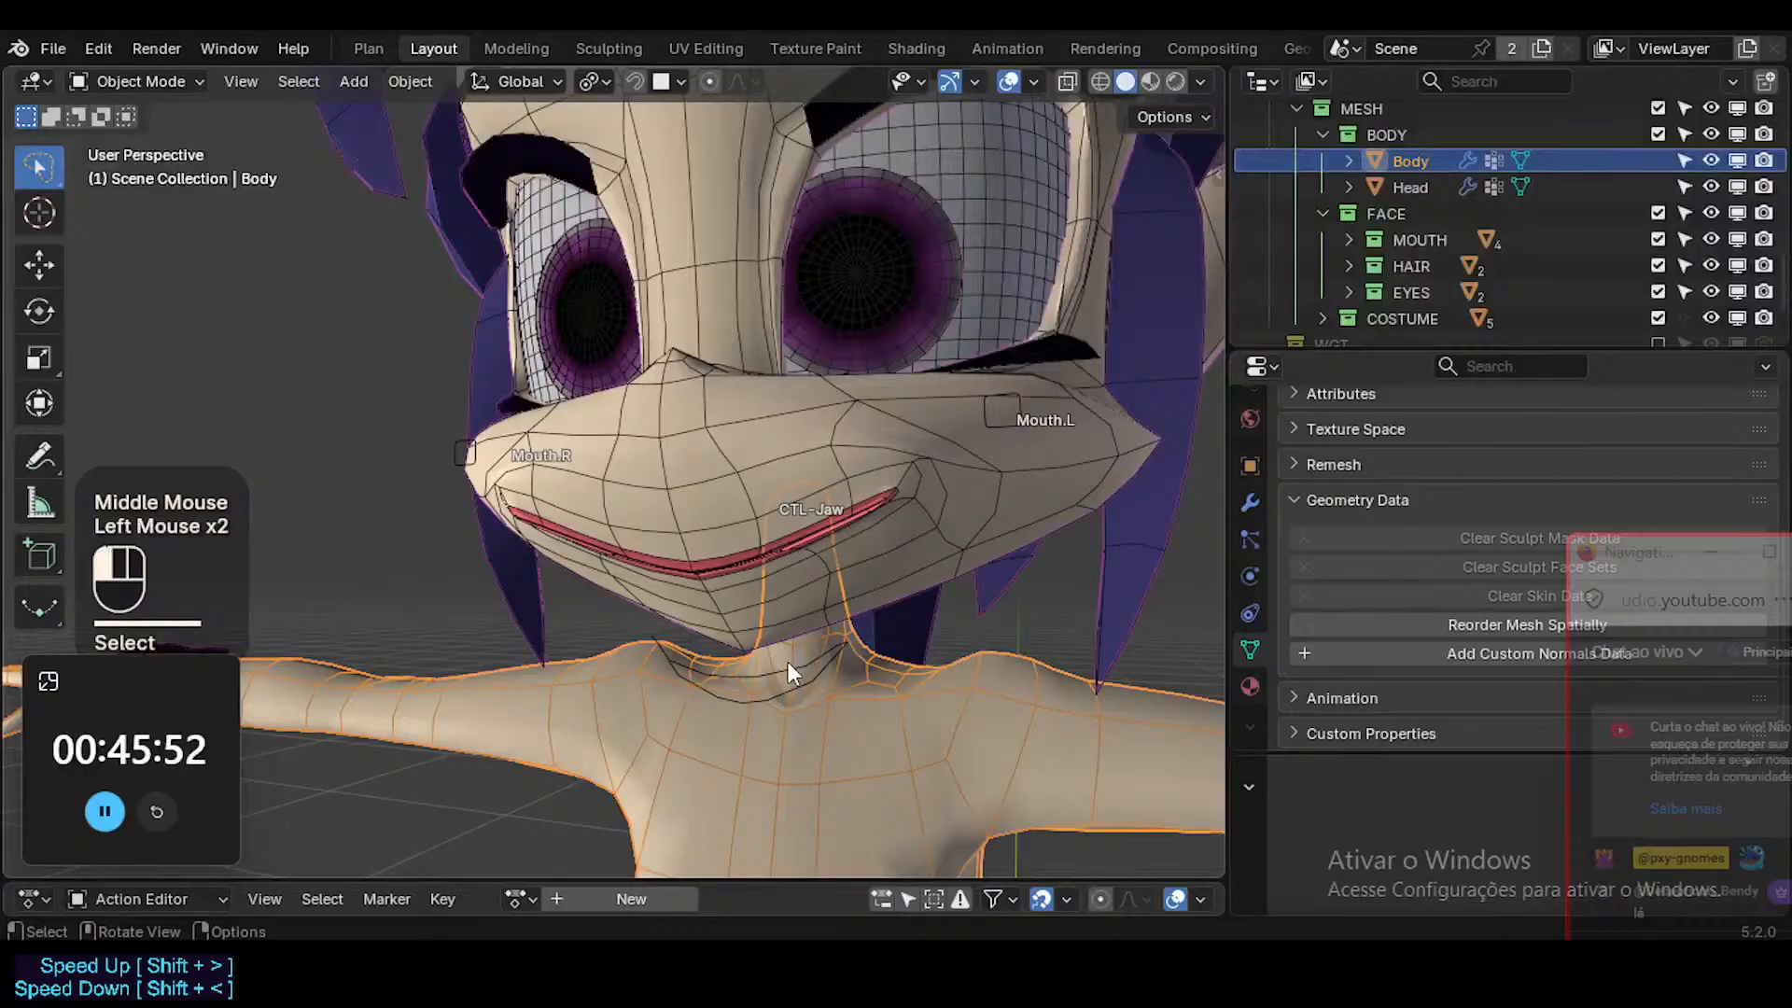
pyautogui.hotkey('ctrl', 'Tab')
pyautogui.click(787, 664)
pyautogui.press('r')
pyautogui.press('x')
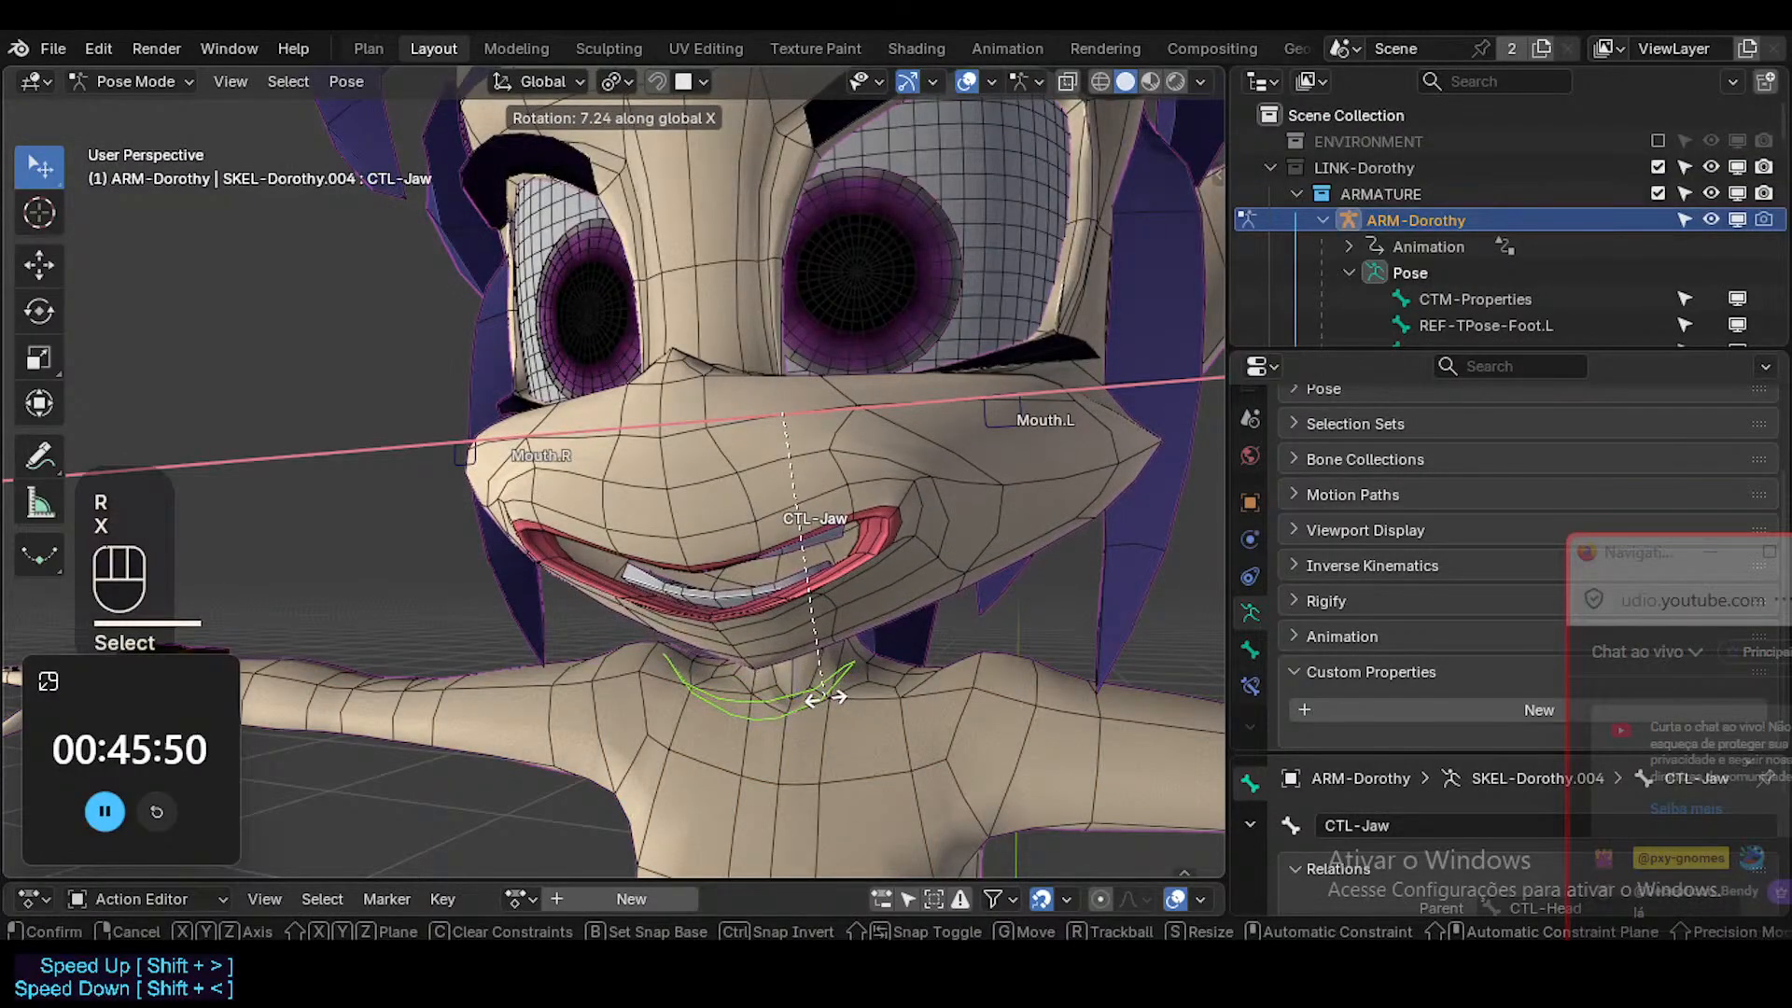
pyautogui.click(844, 448)
# Rotate the CTL-Jaw bone further around the global X axis so the mouth is wide open.
pyautogui.moveTo(844, 448); pyautogui.dragTo(822, 485, button='middle')
pyautogui.press('r')
pyautogui.press('x')
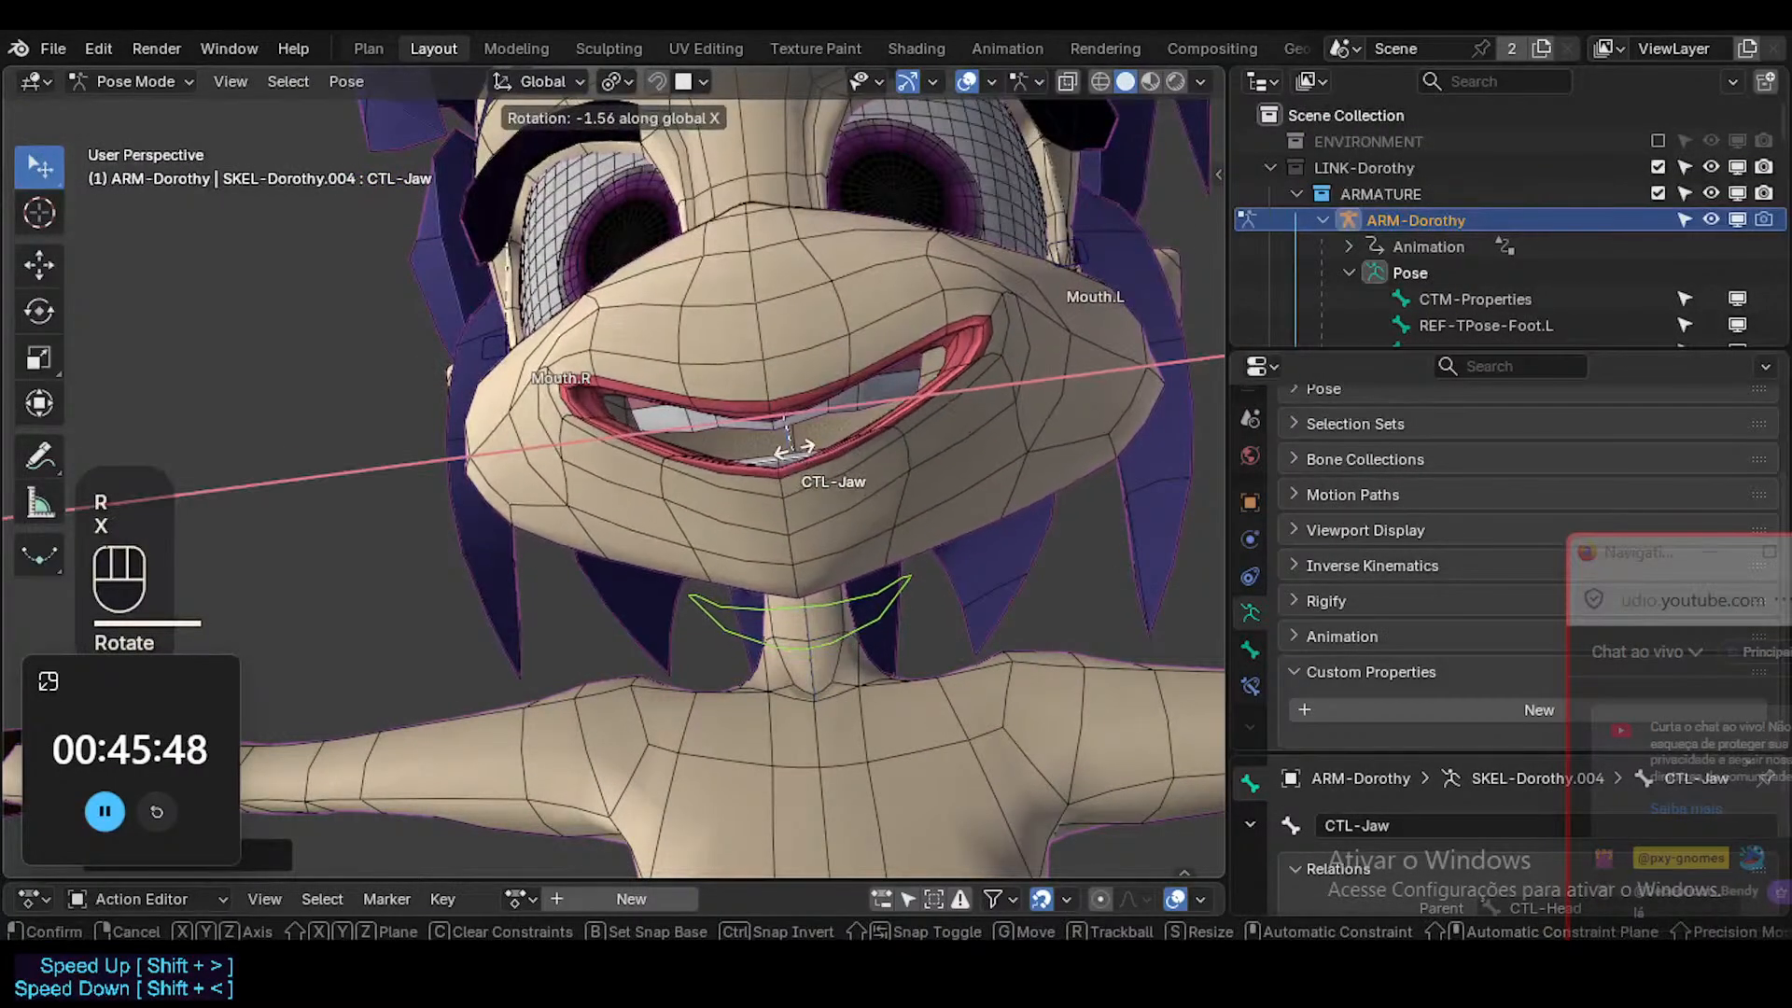
pyautogui.click(826, 490)
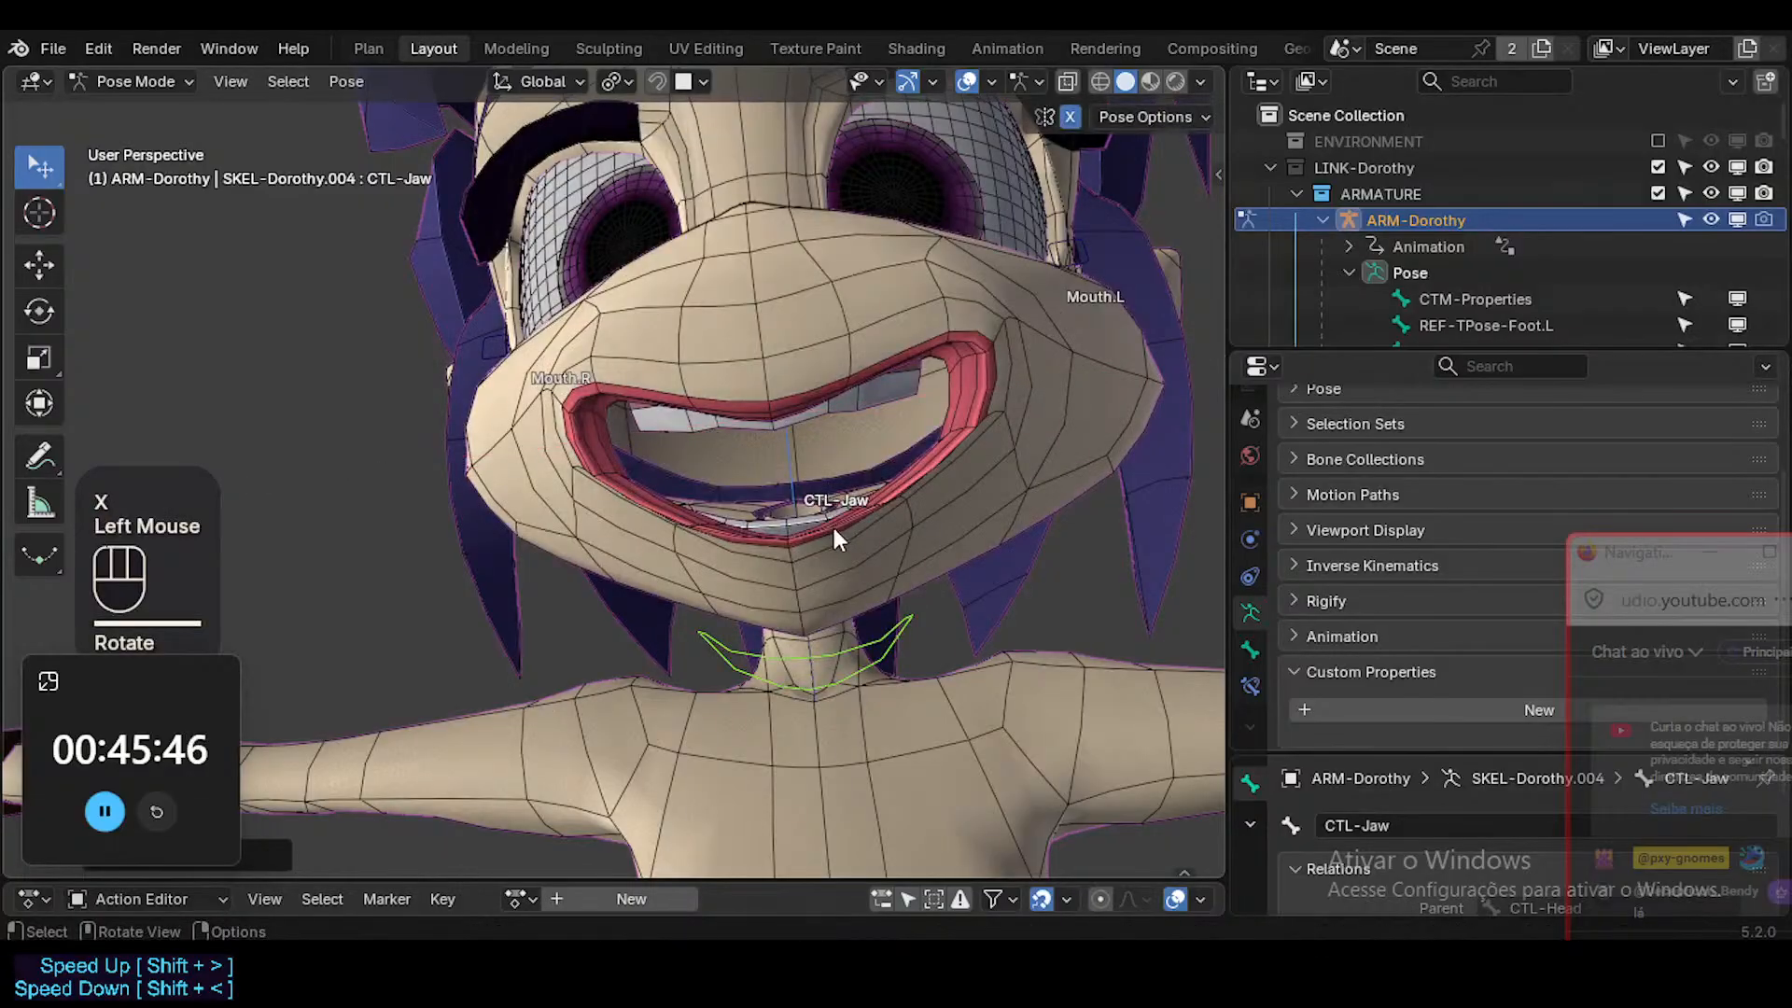
pyautogui.press('r')
pyautogui.press('x')
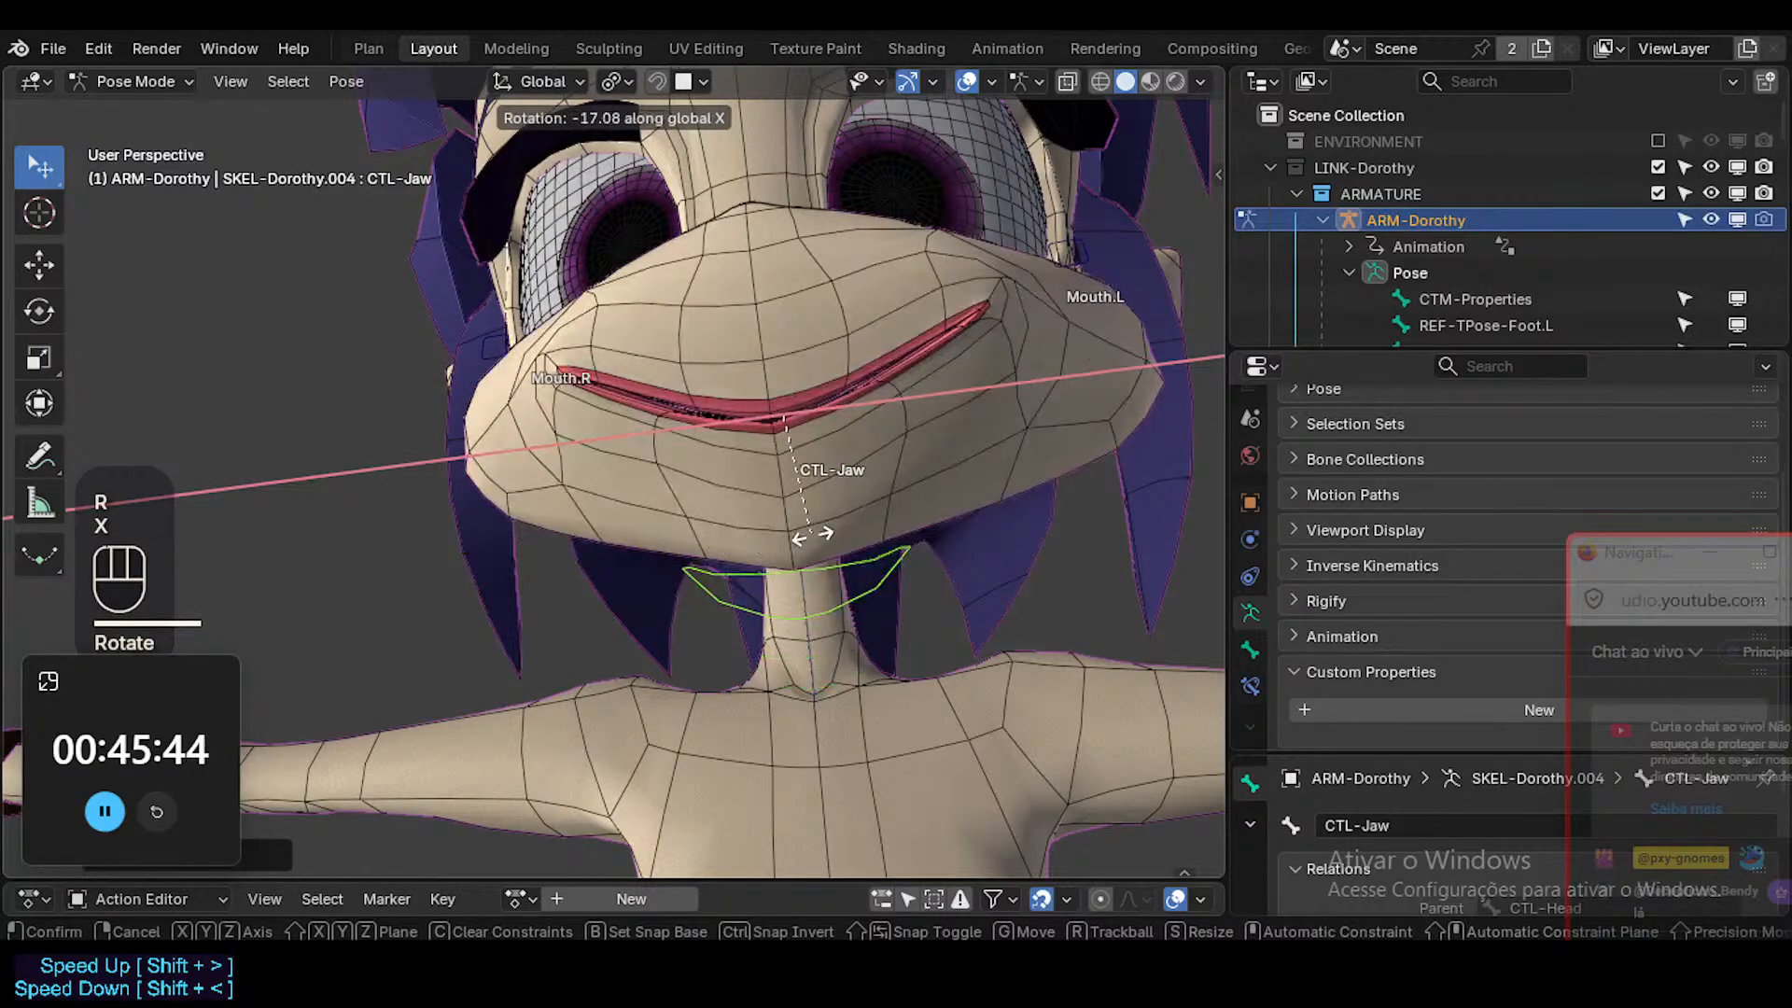
pyautogui.press('Escape')
# Return to Object Mode and select the upper teeth object 1a-Arcade-Top.
pyautogui.hotkey('ctrl', 'Tab')
pyautogui.click(872, 400)
pyautogui.moveTo(872, 400); pyautogui.dragTo(876, 451, button='middle')
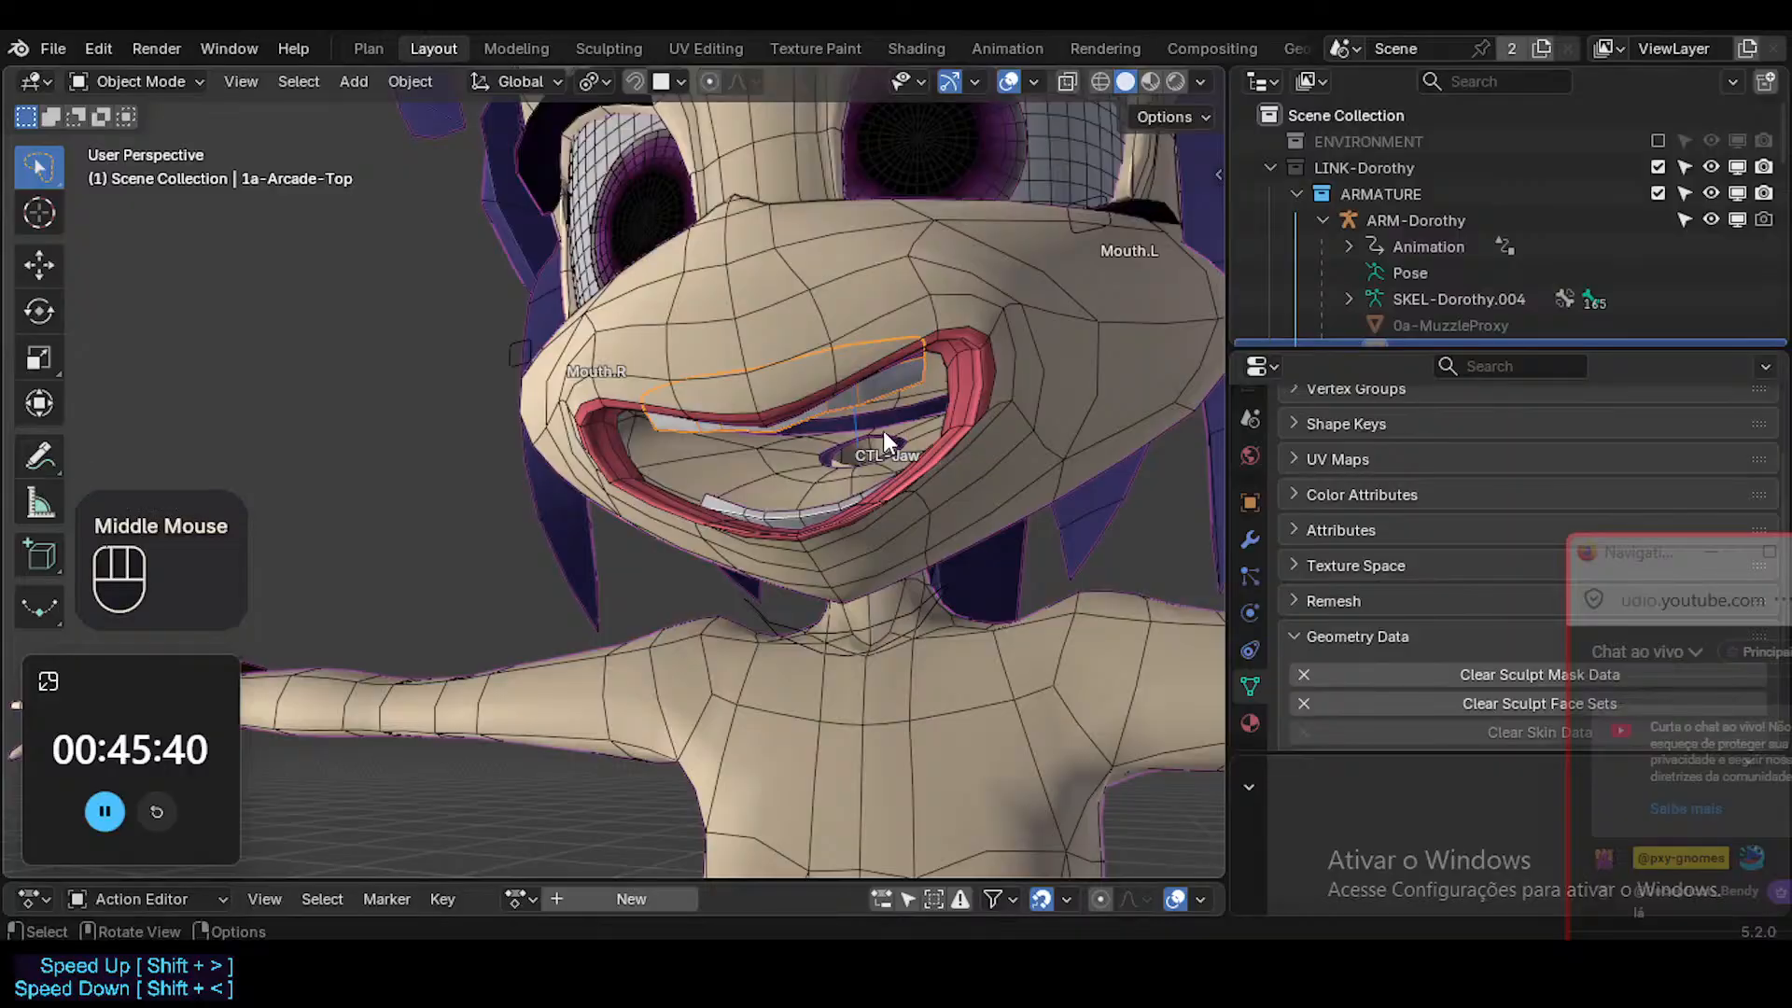
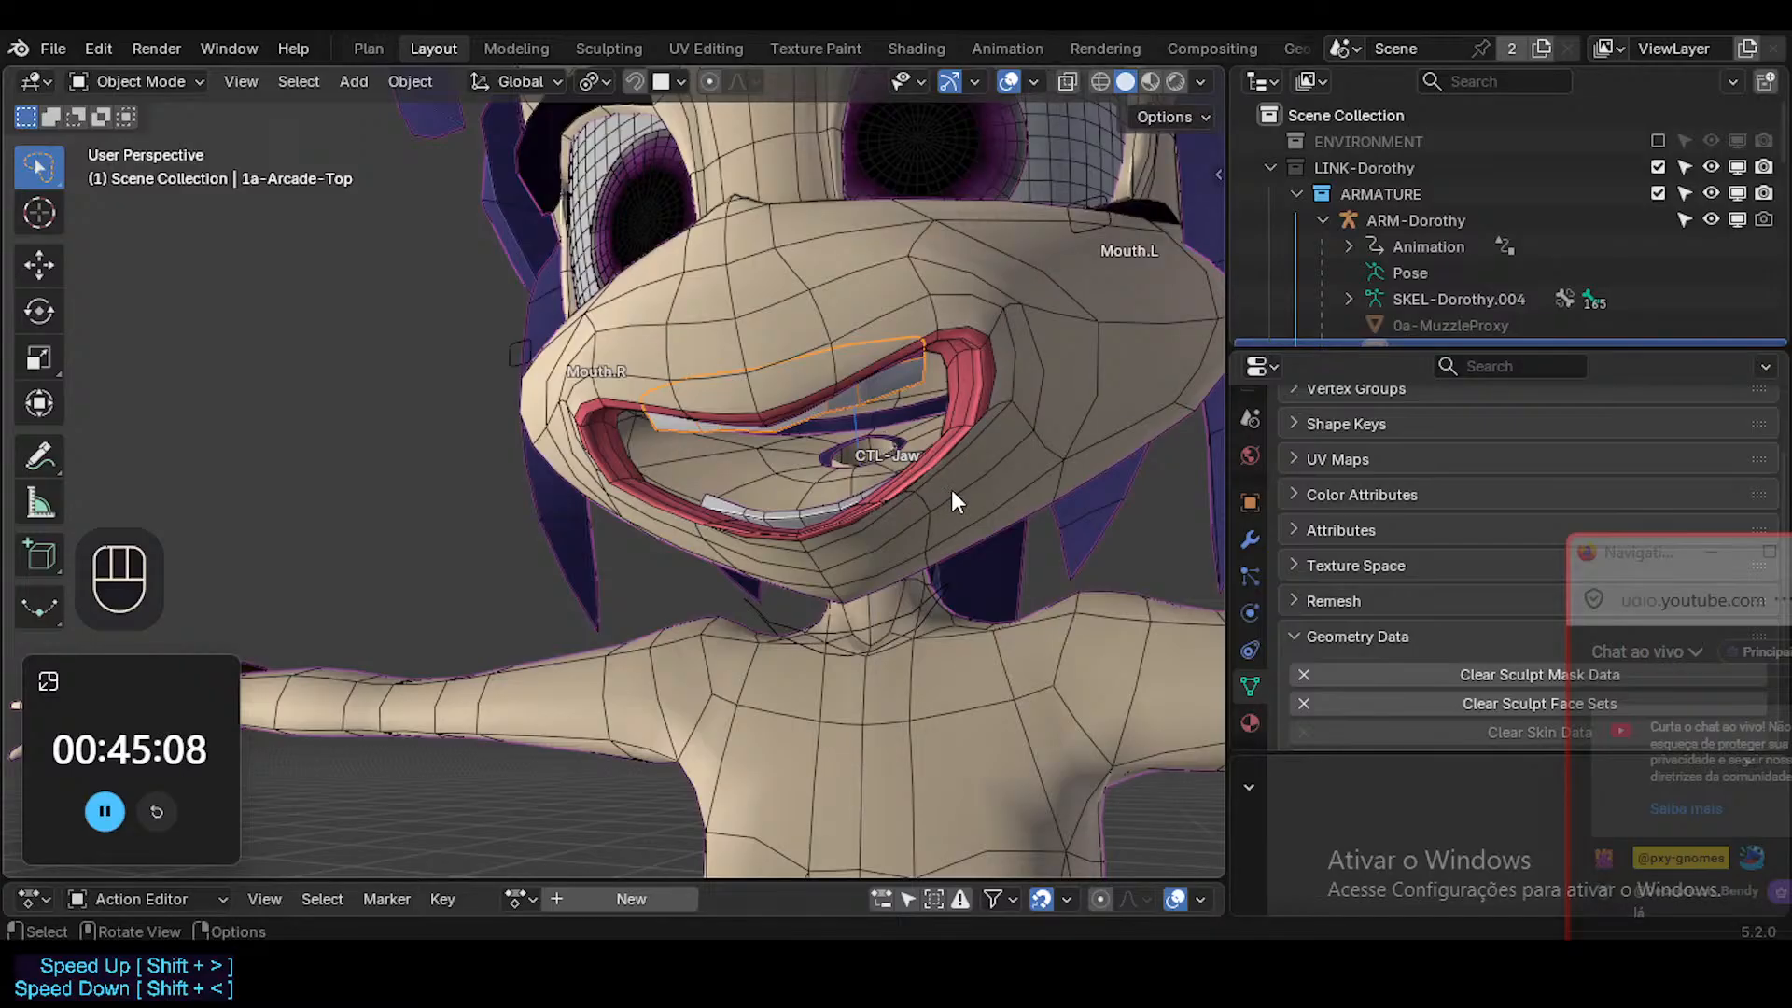
# Show the modifiers of the lower teeth object 1b-Arcade-Bot and move the floating chat window clear of the Shrinkwrap settings.
pyautogui.click(1249, 539)
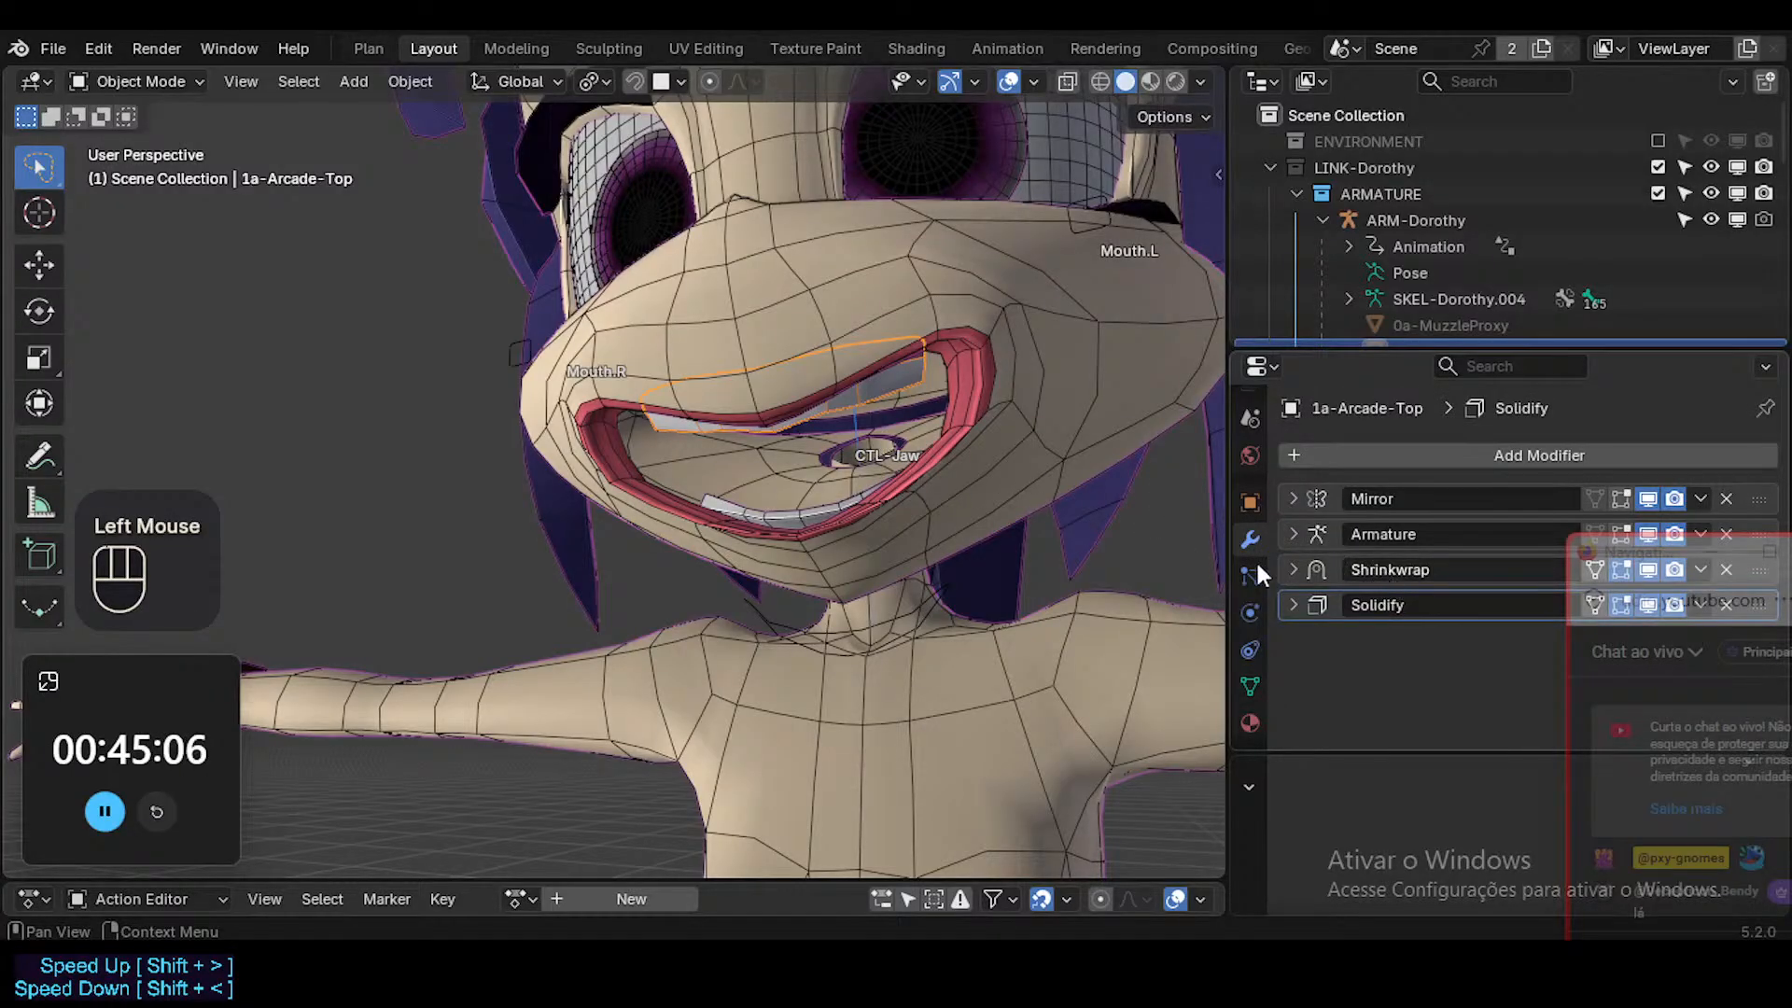
pyautogui.doubleClick(760, 513)
pyautogui.moveTo(1697, 563)
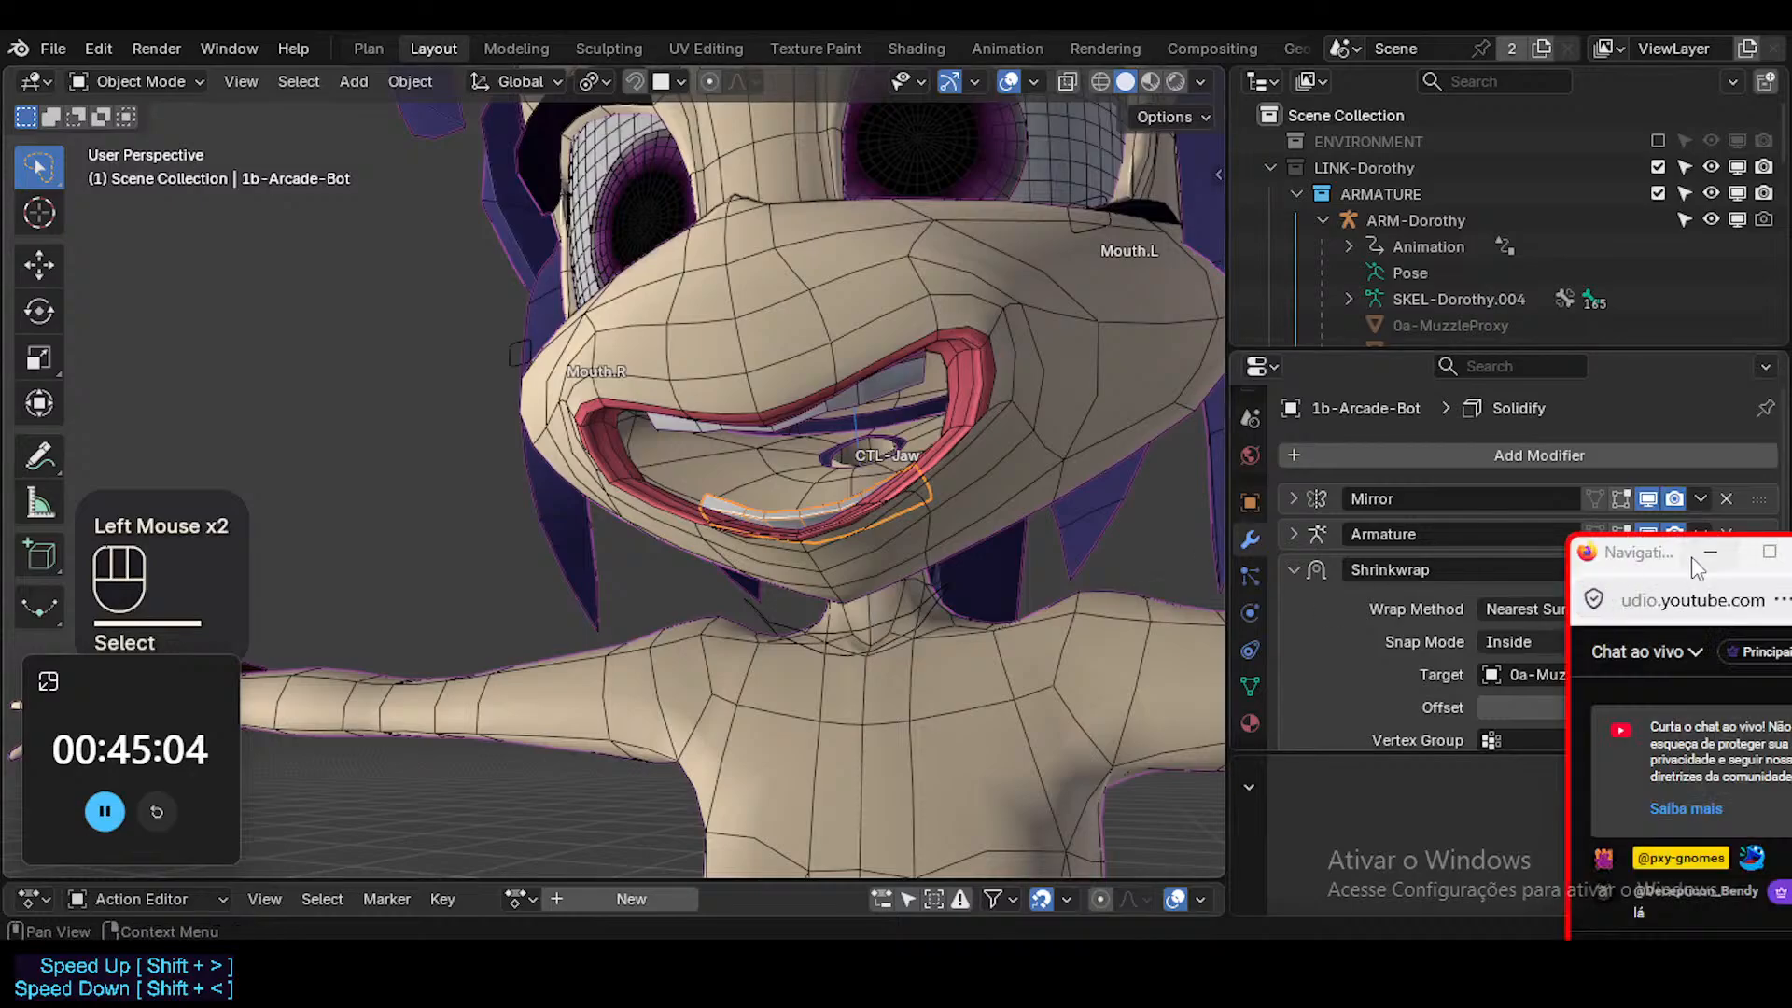
pyautogui.moveTo(1691, 556); pyautogui.dragTo(1658, 680)
# Toggle the lower teeth's Shrinkwrap modifier off and on in the viewport and examine how the teeth sit in the mouth.
pyautogui.click(1649, 570)
pyautogui.click(1649, 570)
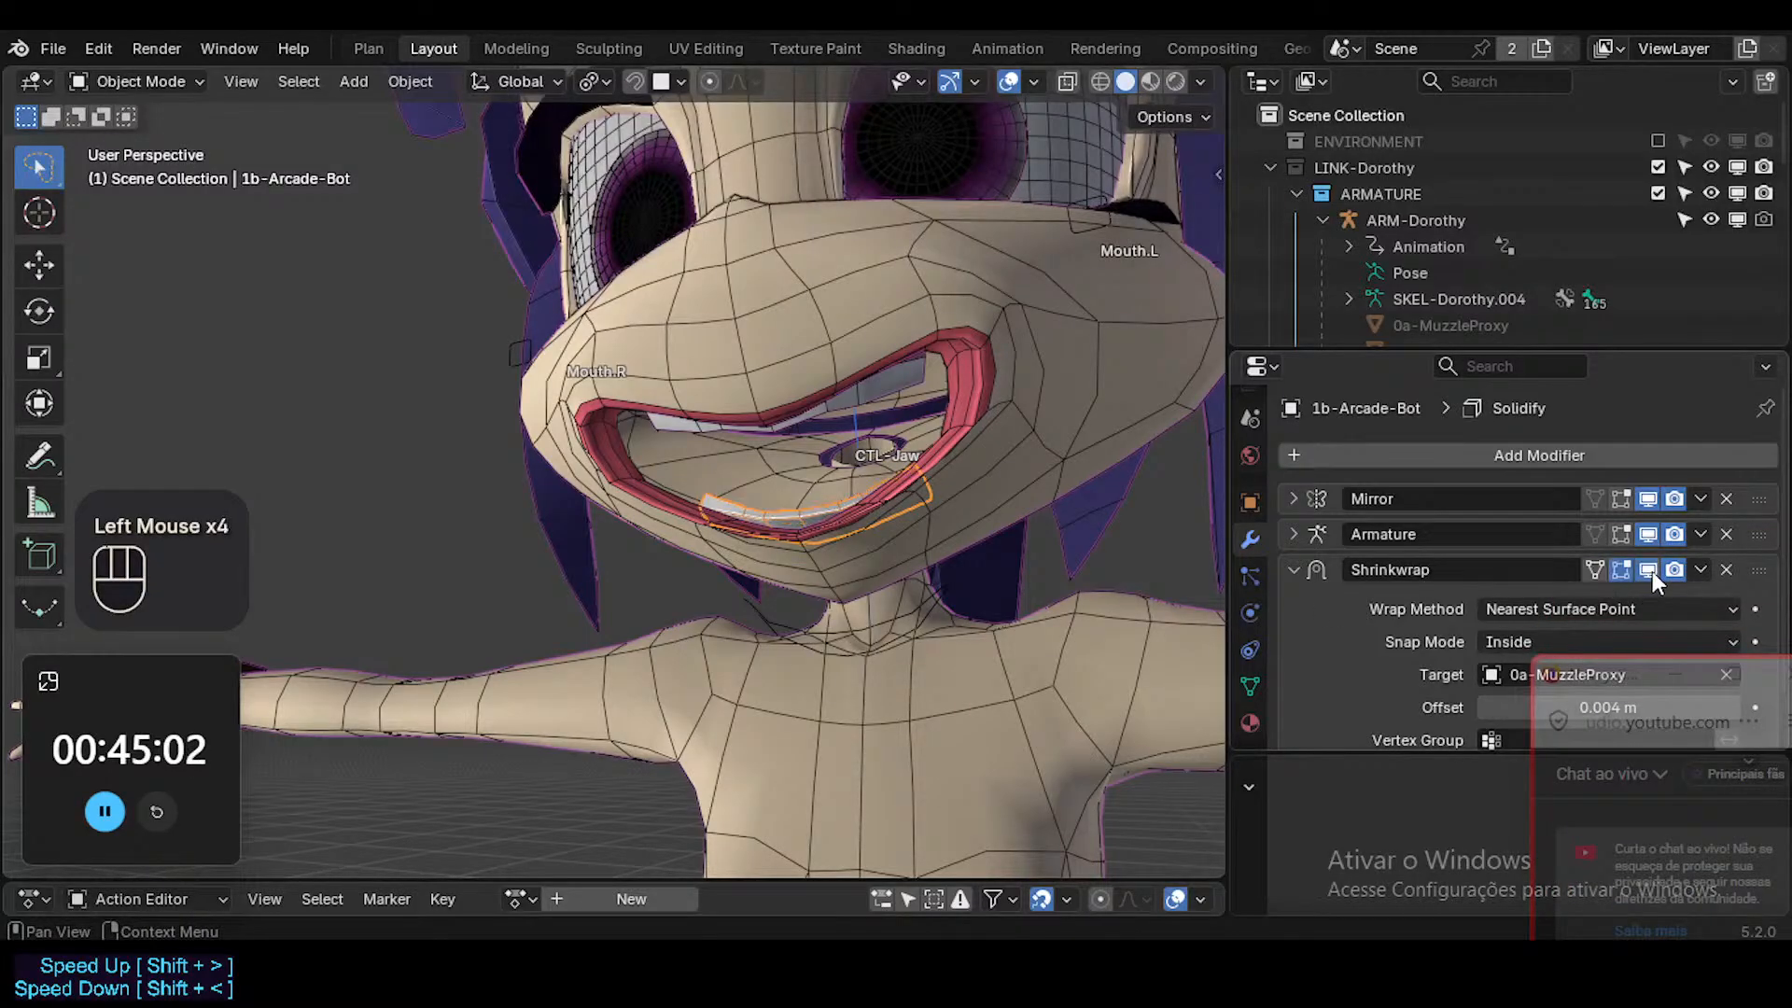
pyautogui.click(1652, 571)
pyautogui.click(1654, 571)
pyautogui.moveTo(943, 428); pyautogui.dragTo(757, 306, button='middle')
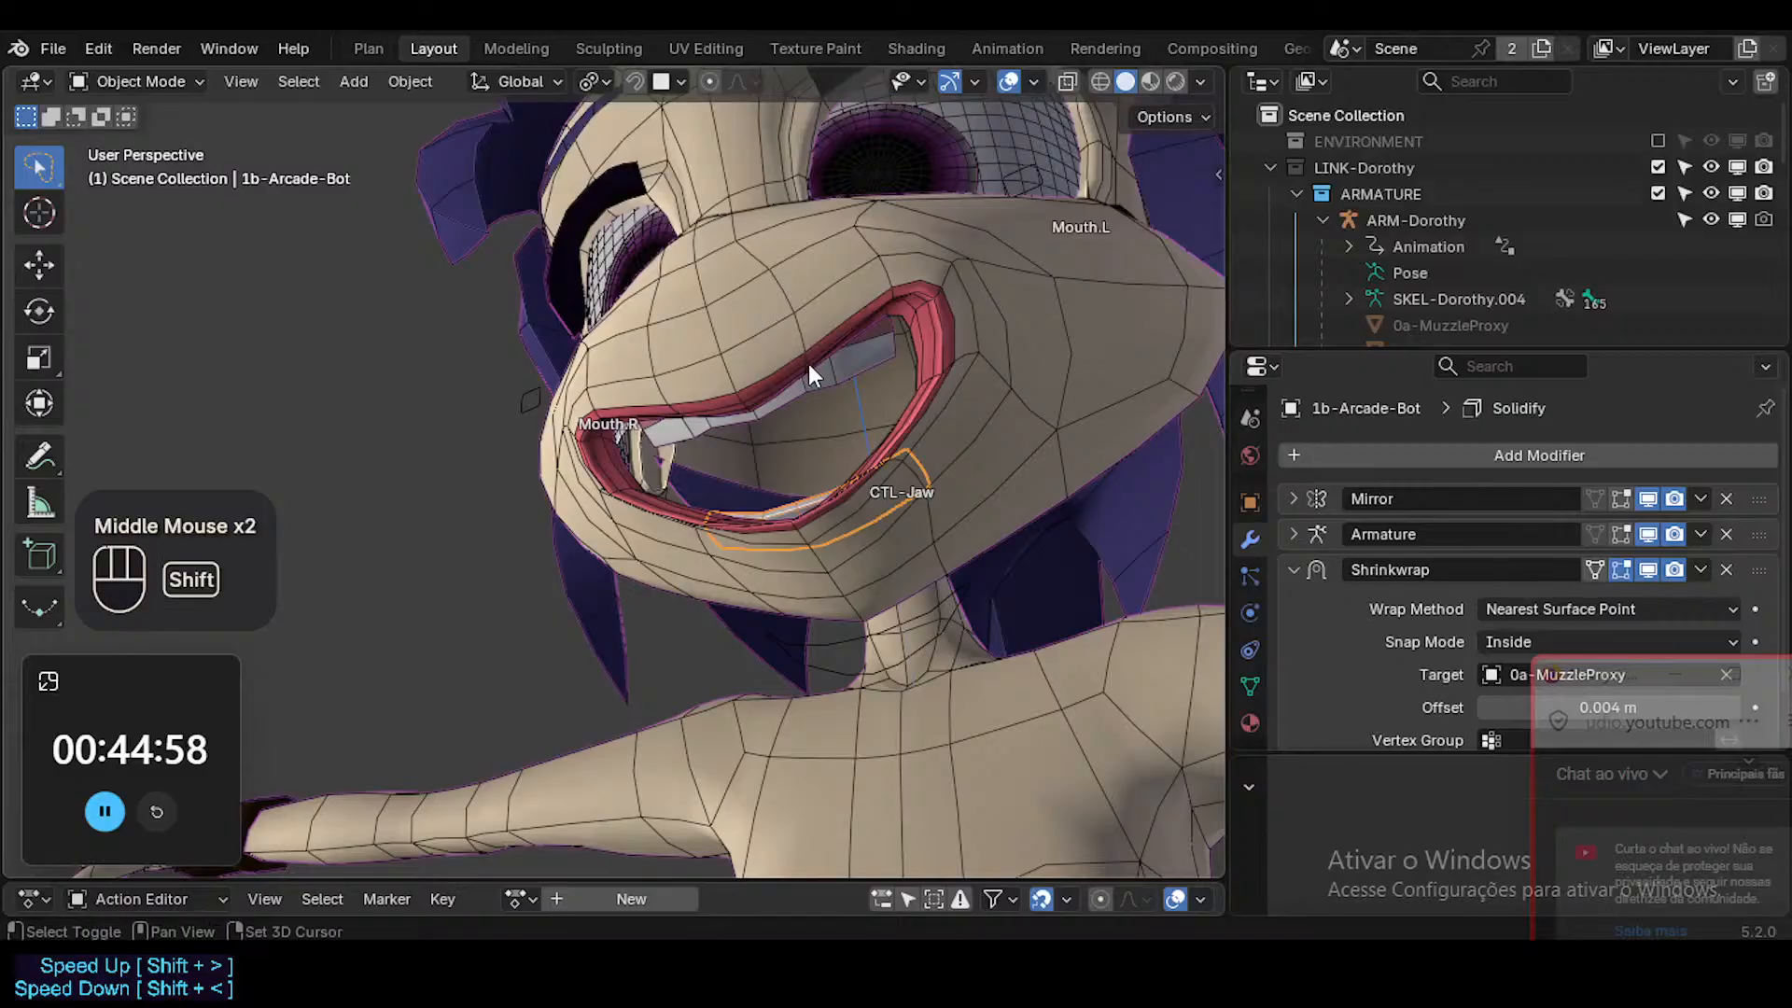
pyautogui.keyDown('shift'); pyautogui.moveTo(809, 366); pyautogui.dragTo(987, 595, button='middle'); pyautogui.keyUp('shift')
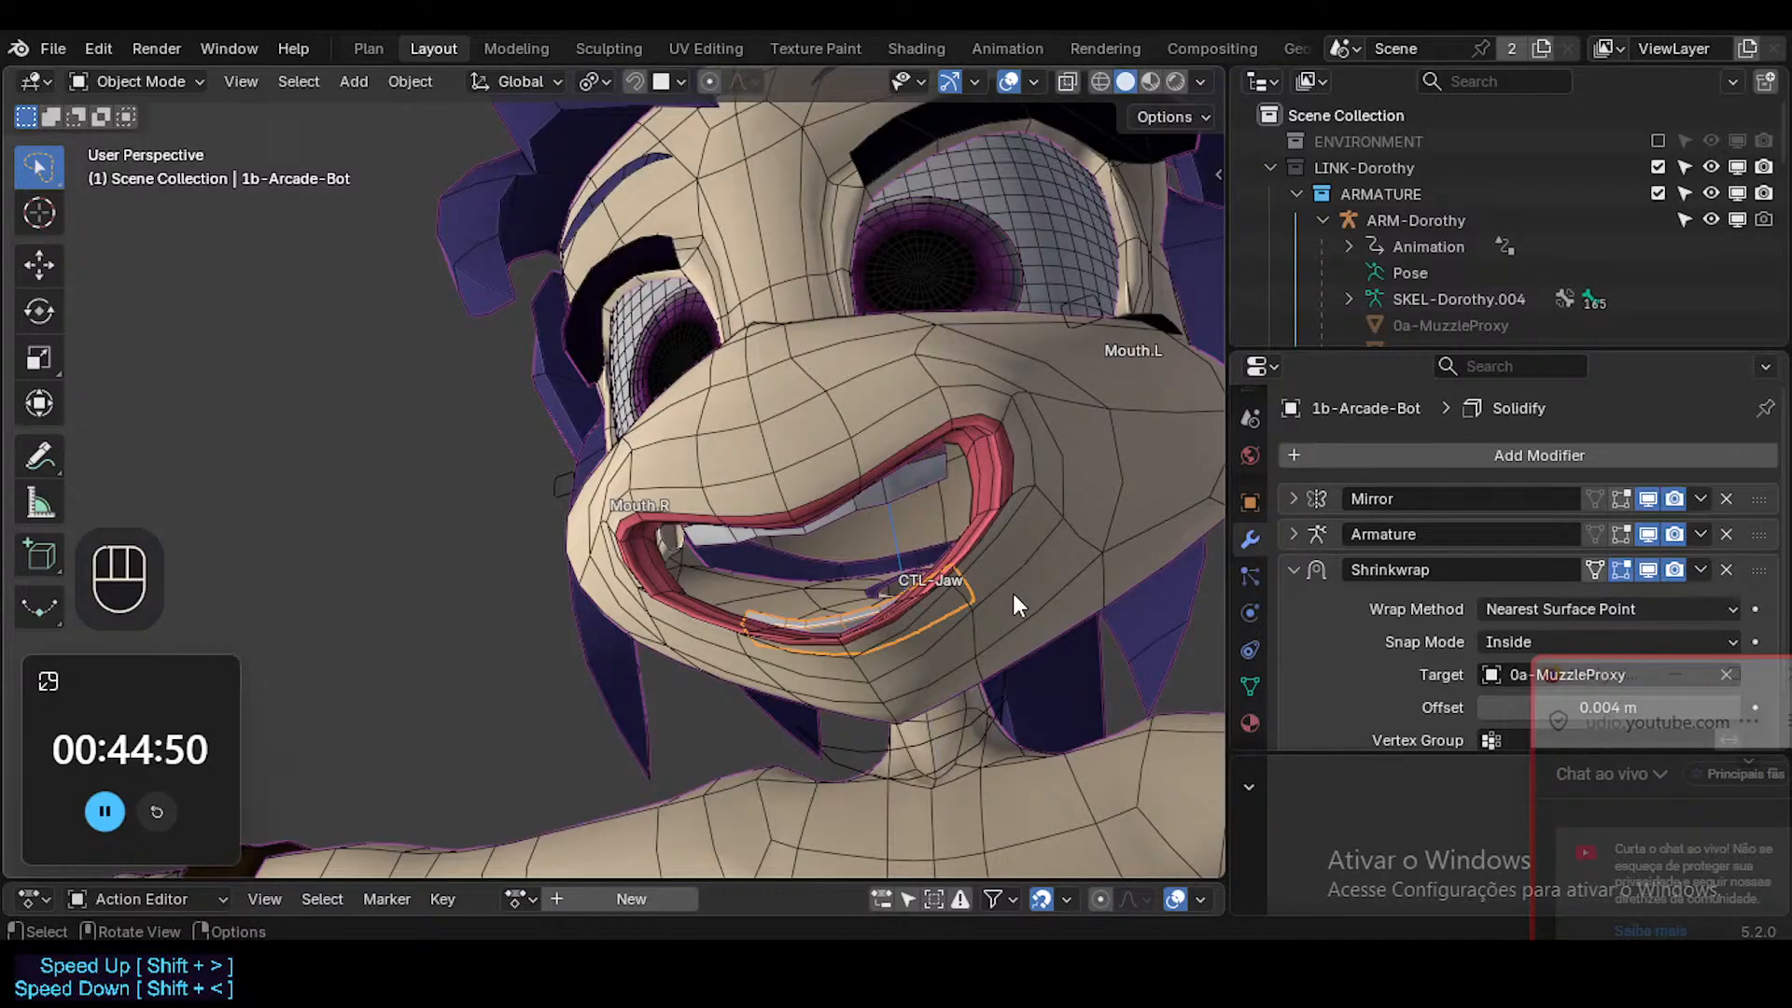
pyautogui.scroll(-2, 1419, 553)
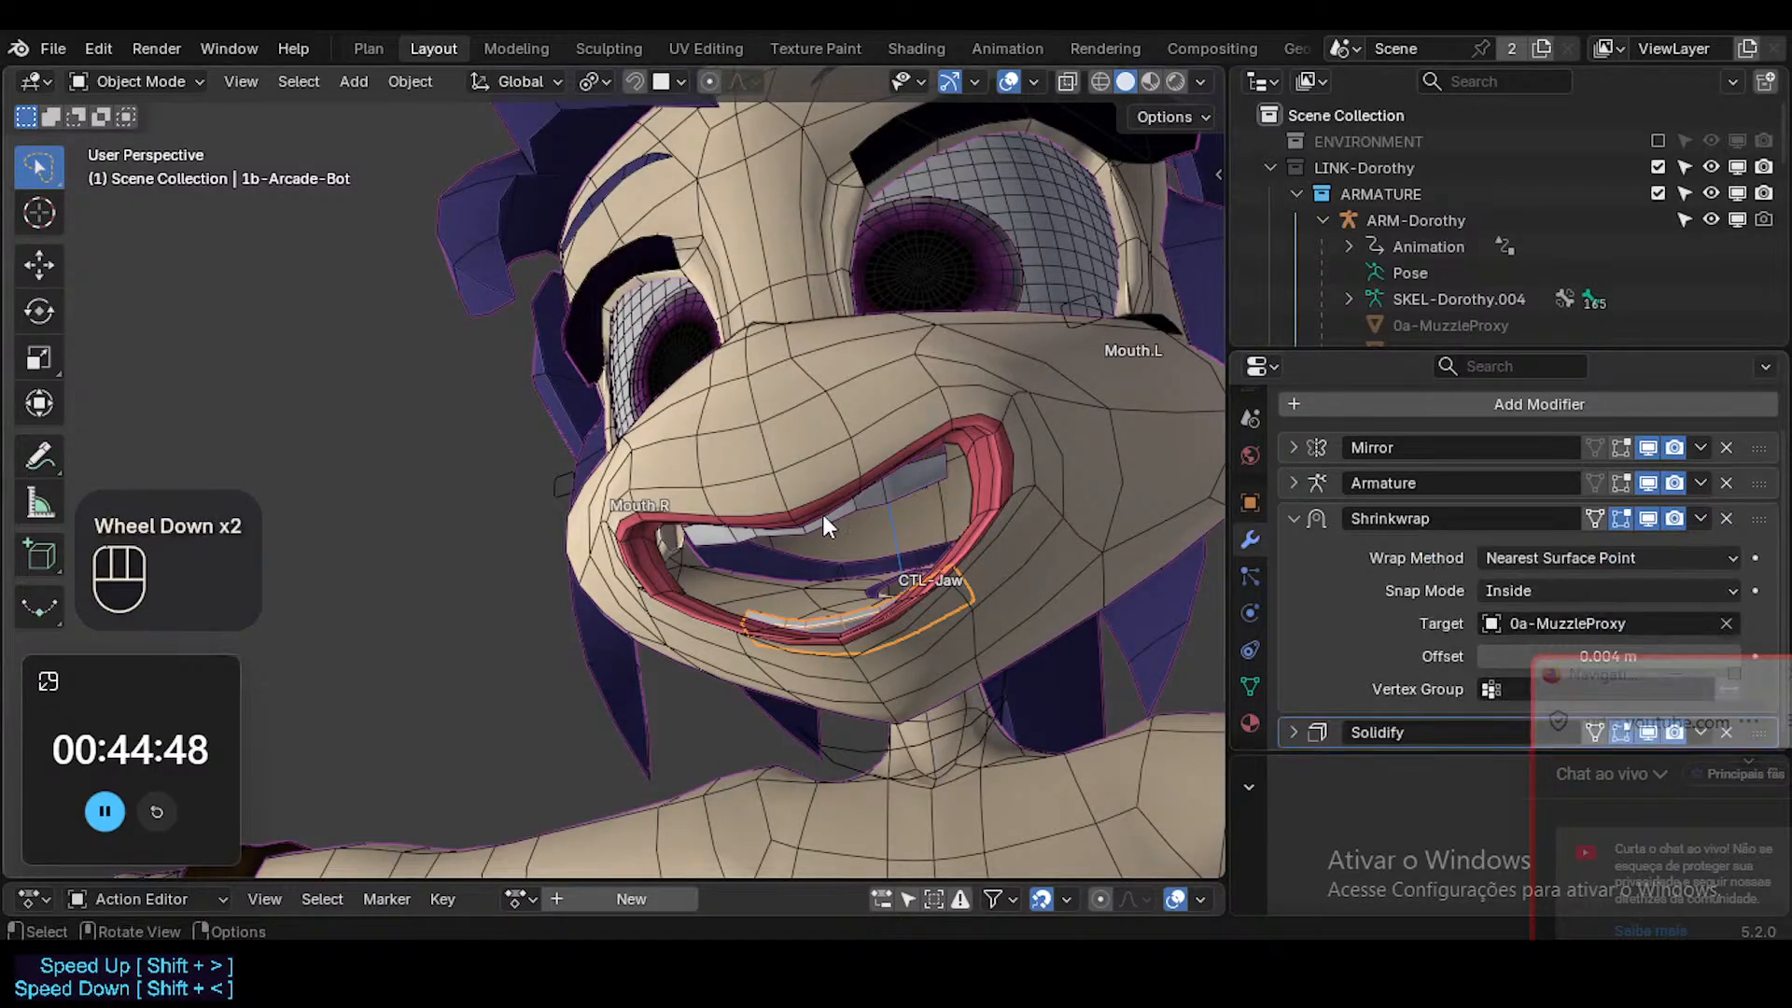
pyautogui.click(913, 496)
pyautogui.moveTo(915, 498); pyautogui.dragTo(852, 611, button='middle')
pyautogui.keyDown('shift'); pyautogui.click(851, 614); pyautogui.keyUp('shift')
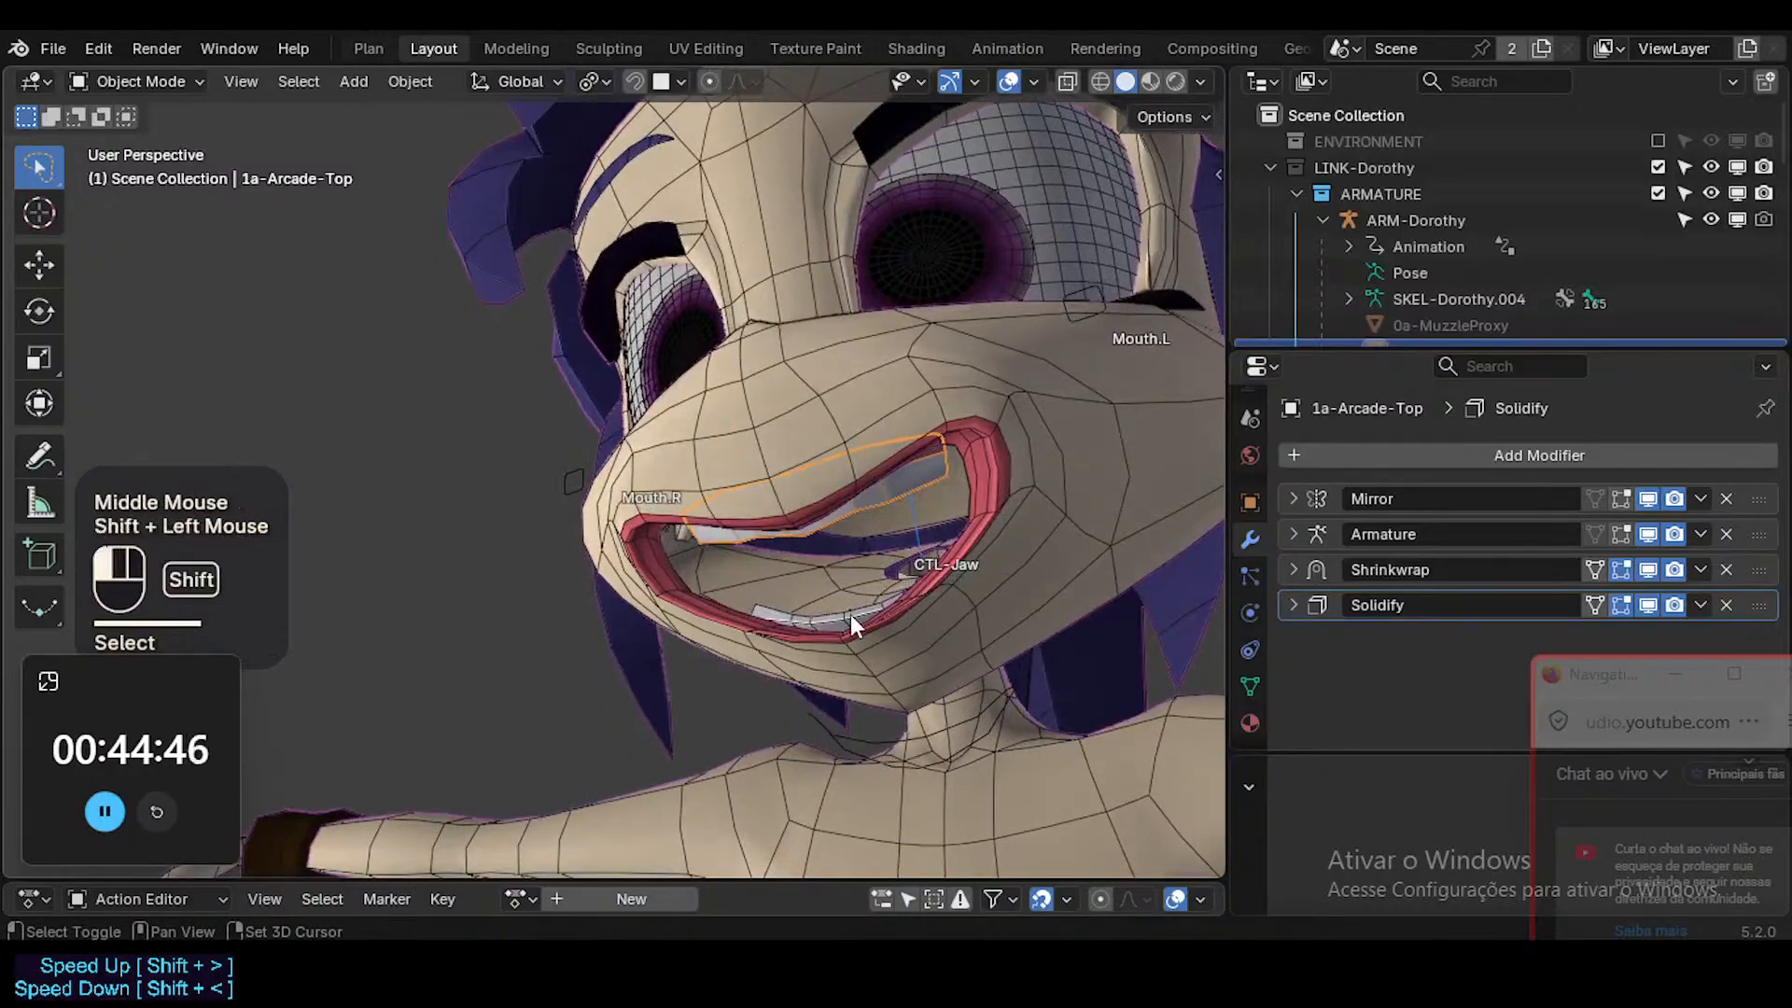
pyautogui.click(1293, 569)
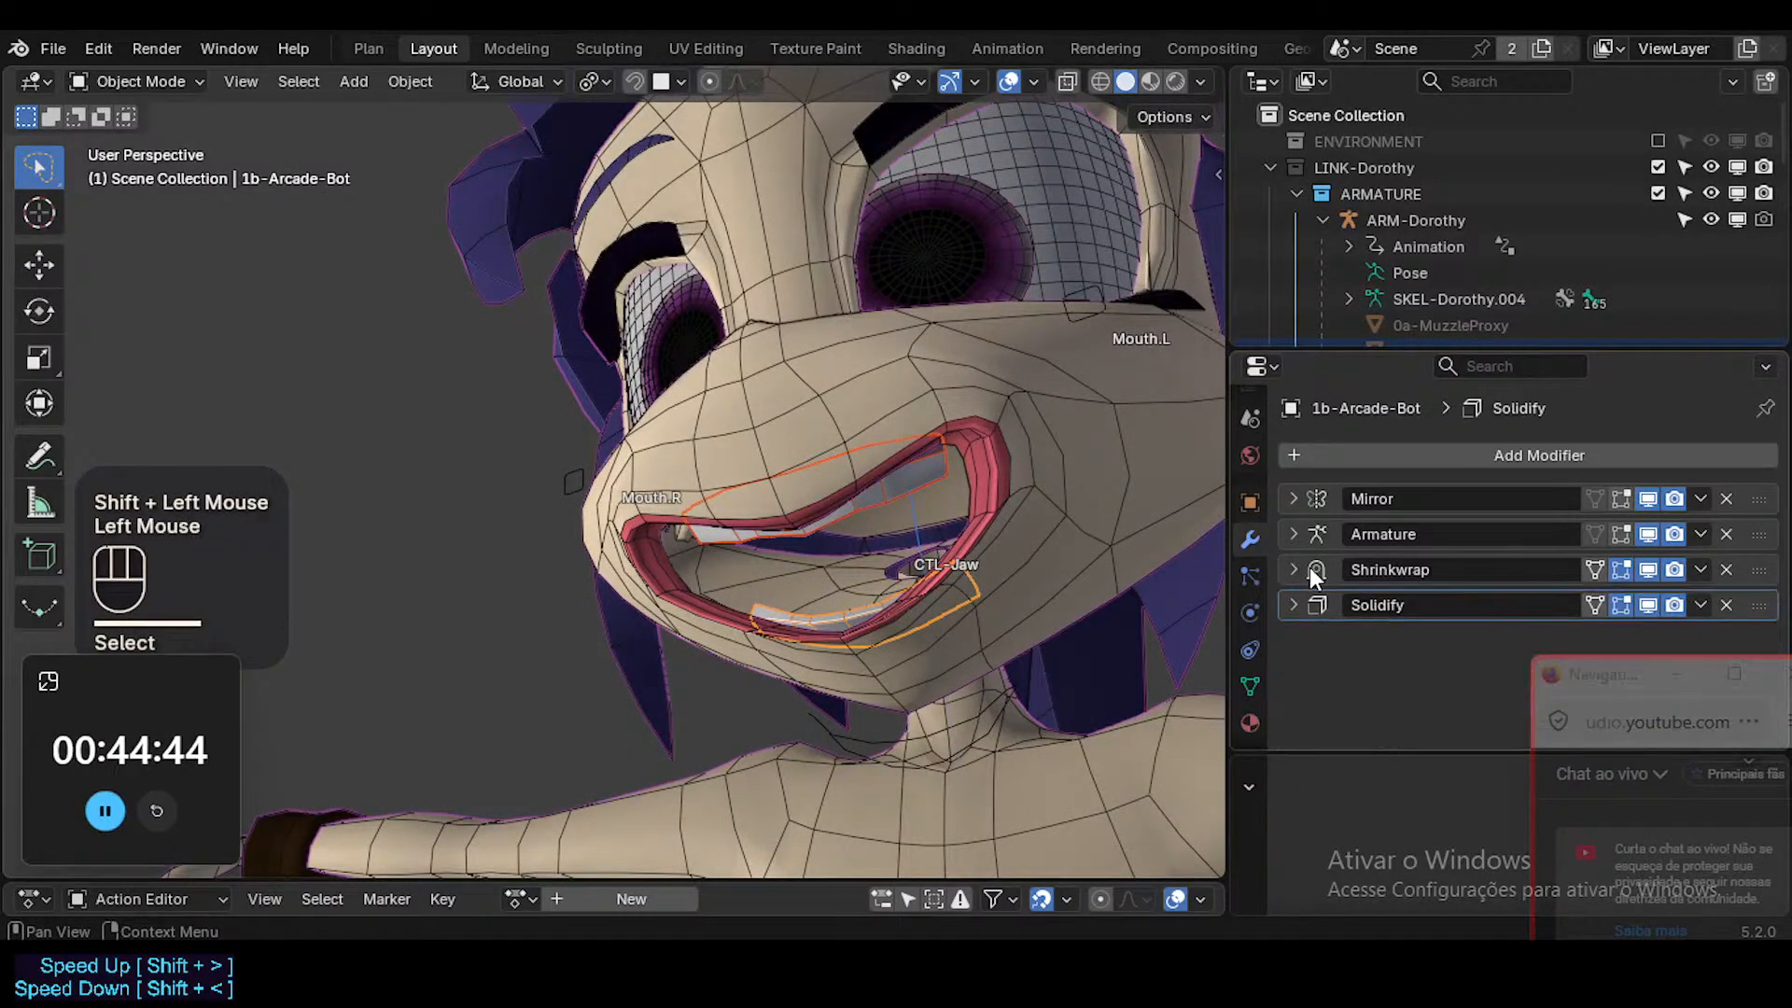
pyautogui.doubleClick(1483, 571)
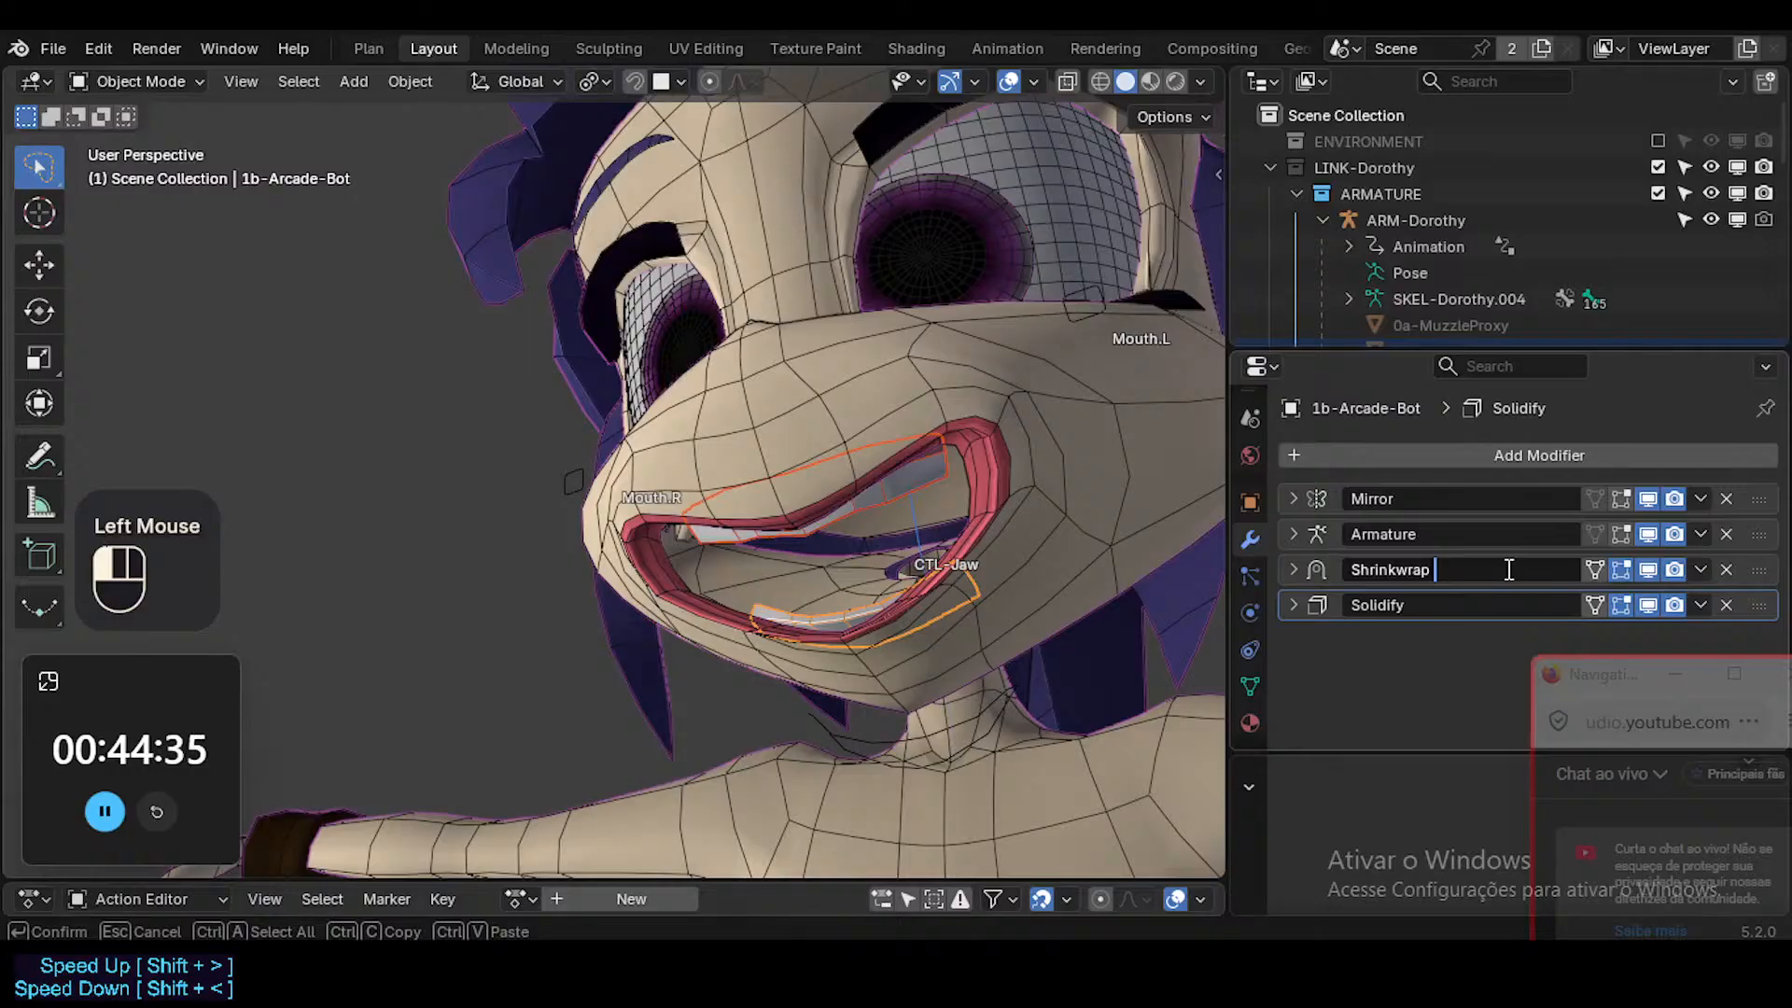
pyautogui.press('Escape')
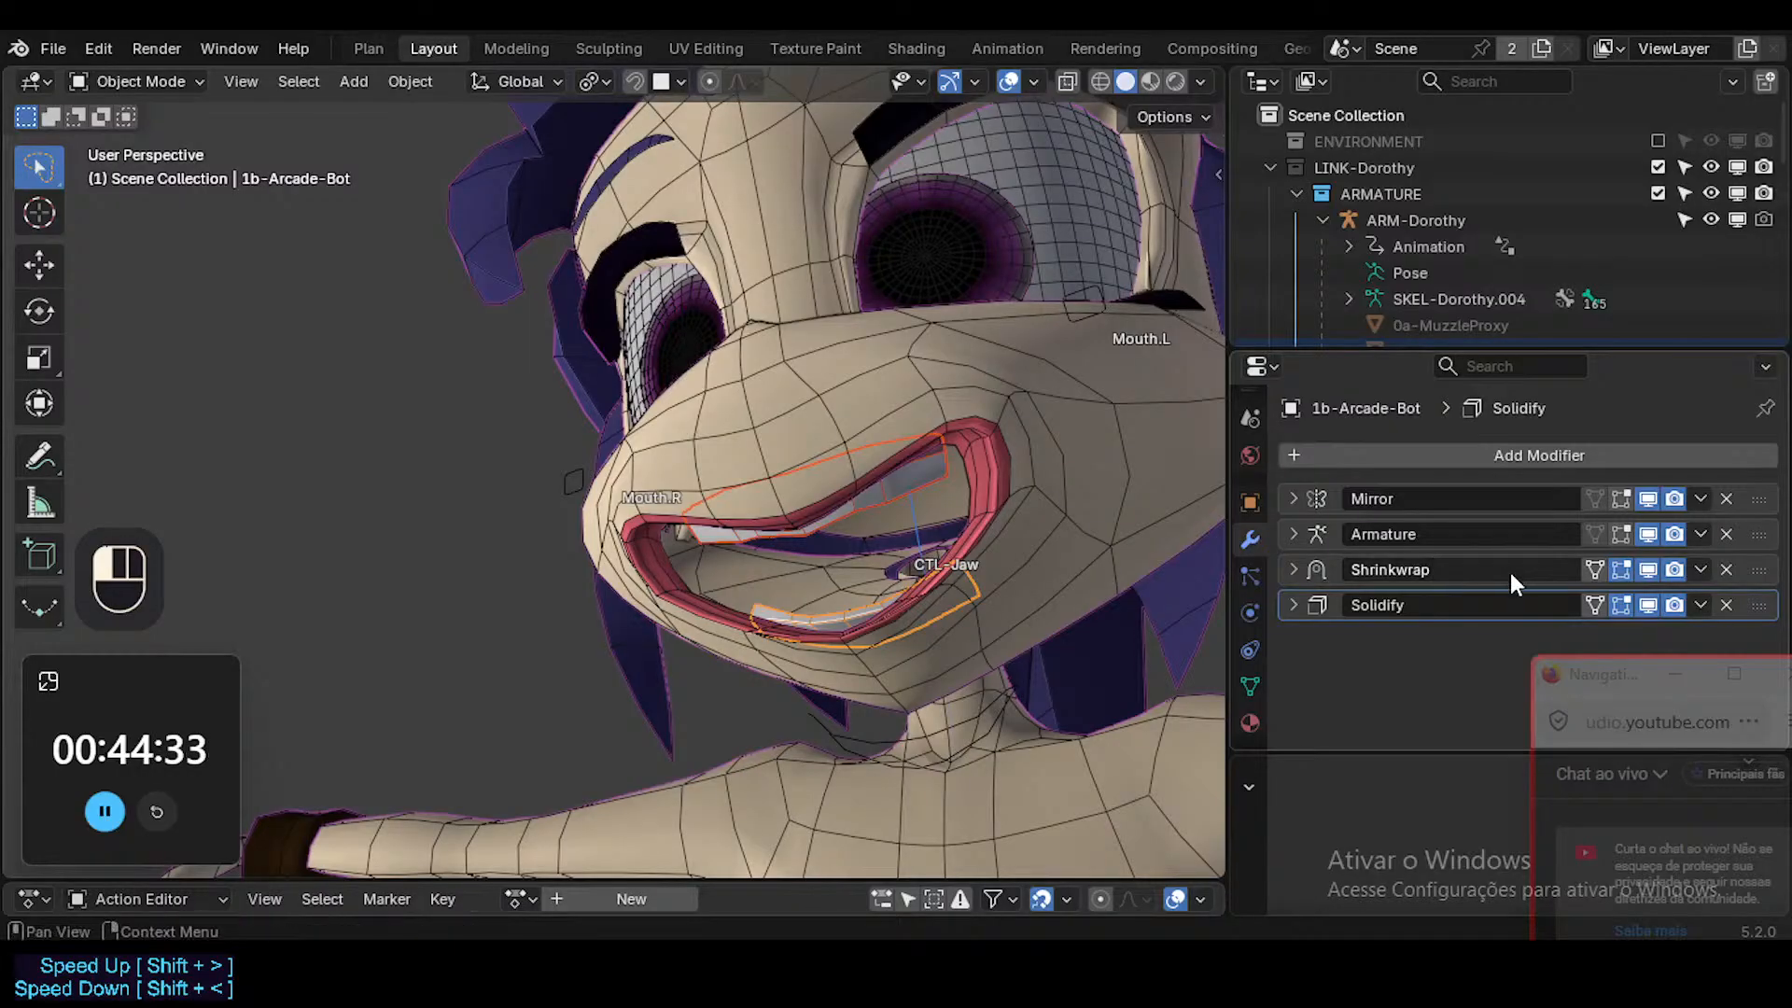
# Rename the Shrinkwrap modifier of the upper teeth object 1a-Arcade-Top as "Shrinkwrap : ArcadeTop".
pyautogui.click(915, 474)
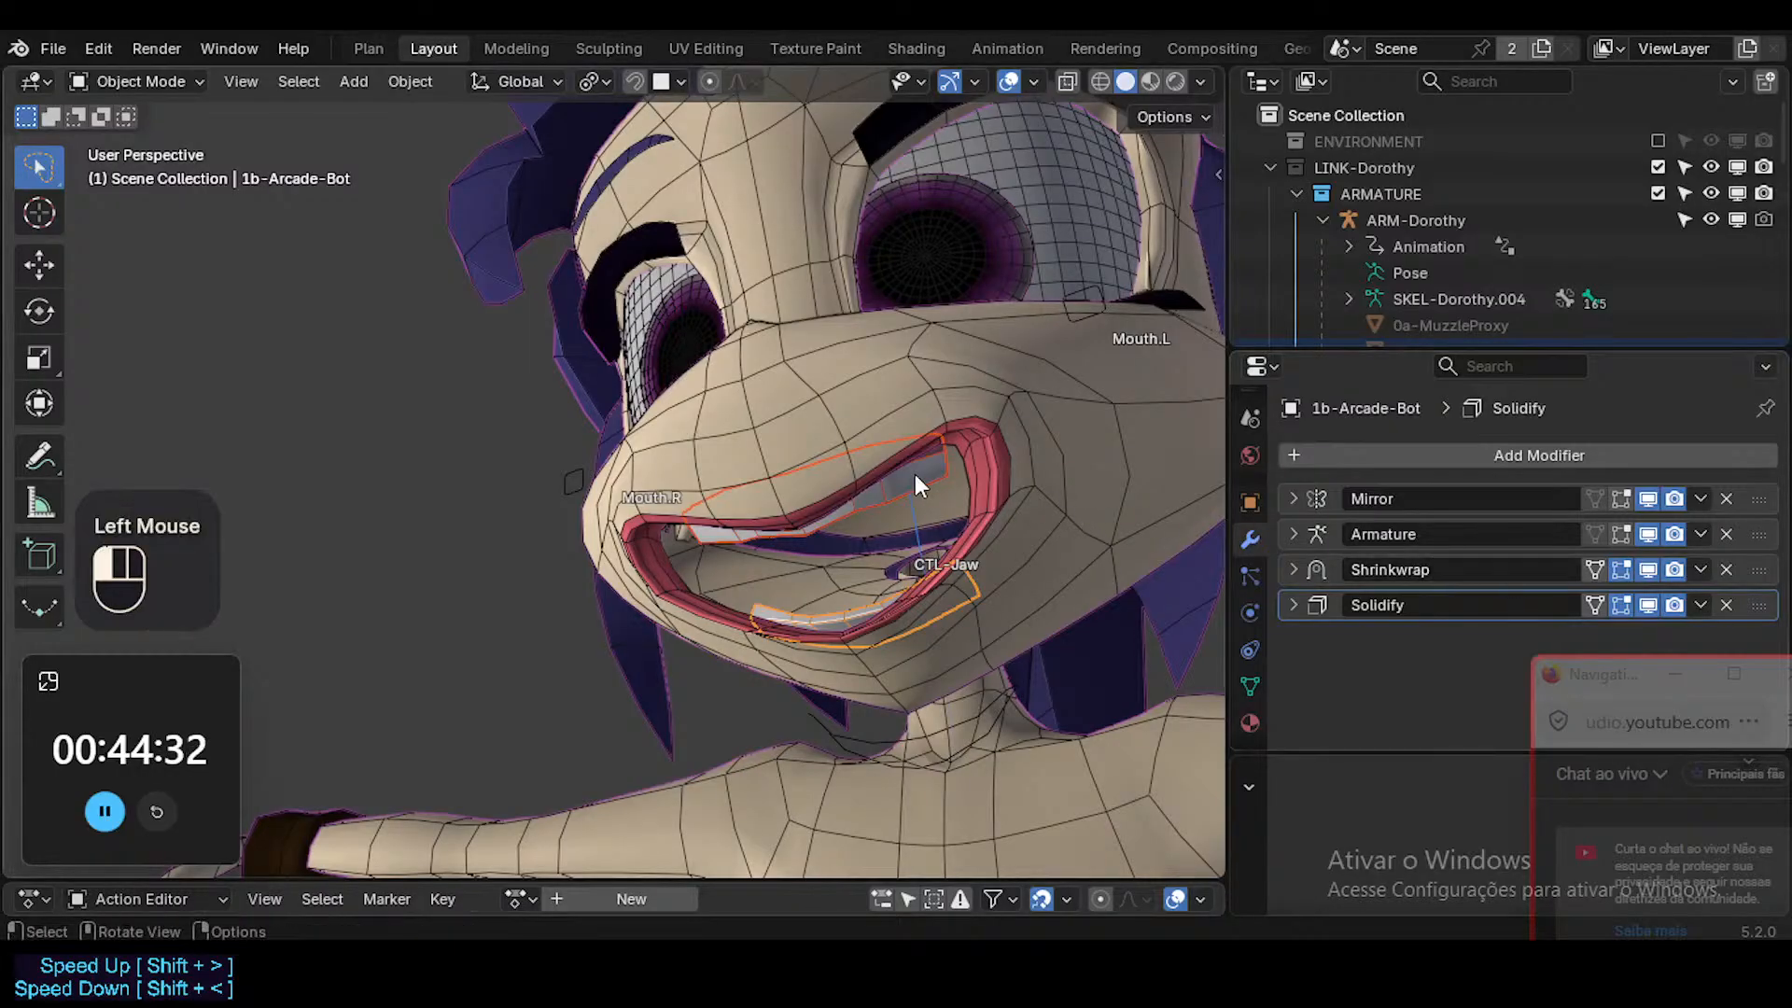
pyautogui.click(1299, 567)
pyautogui.scroll(-2, 1336, 569)
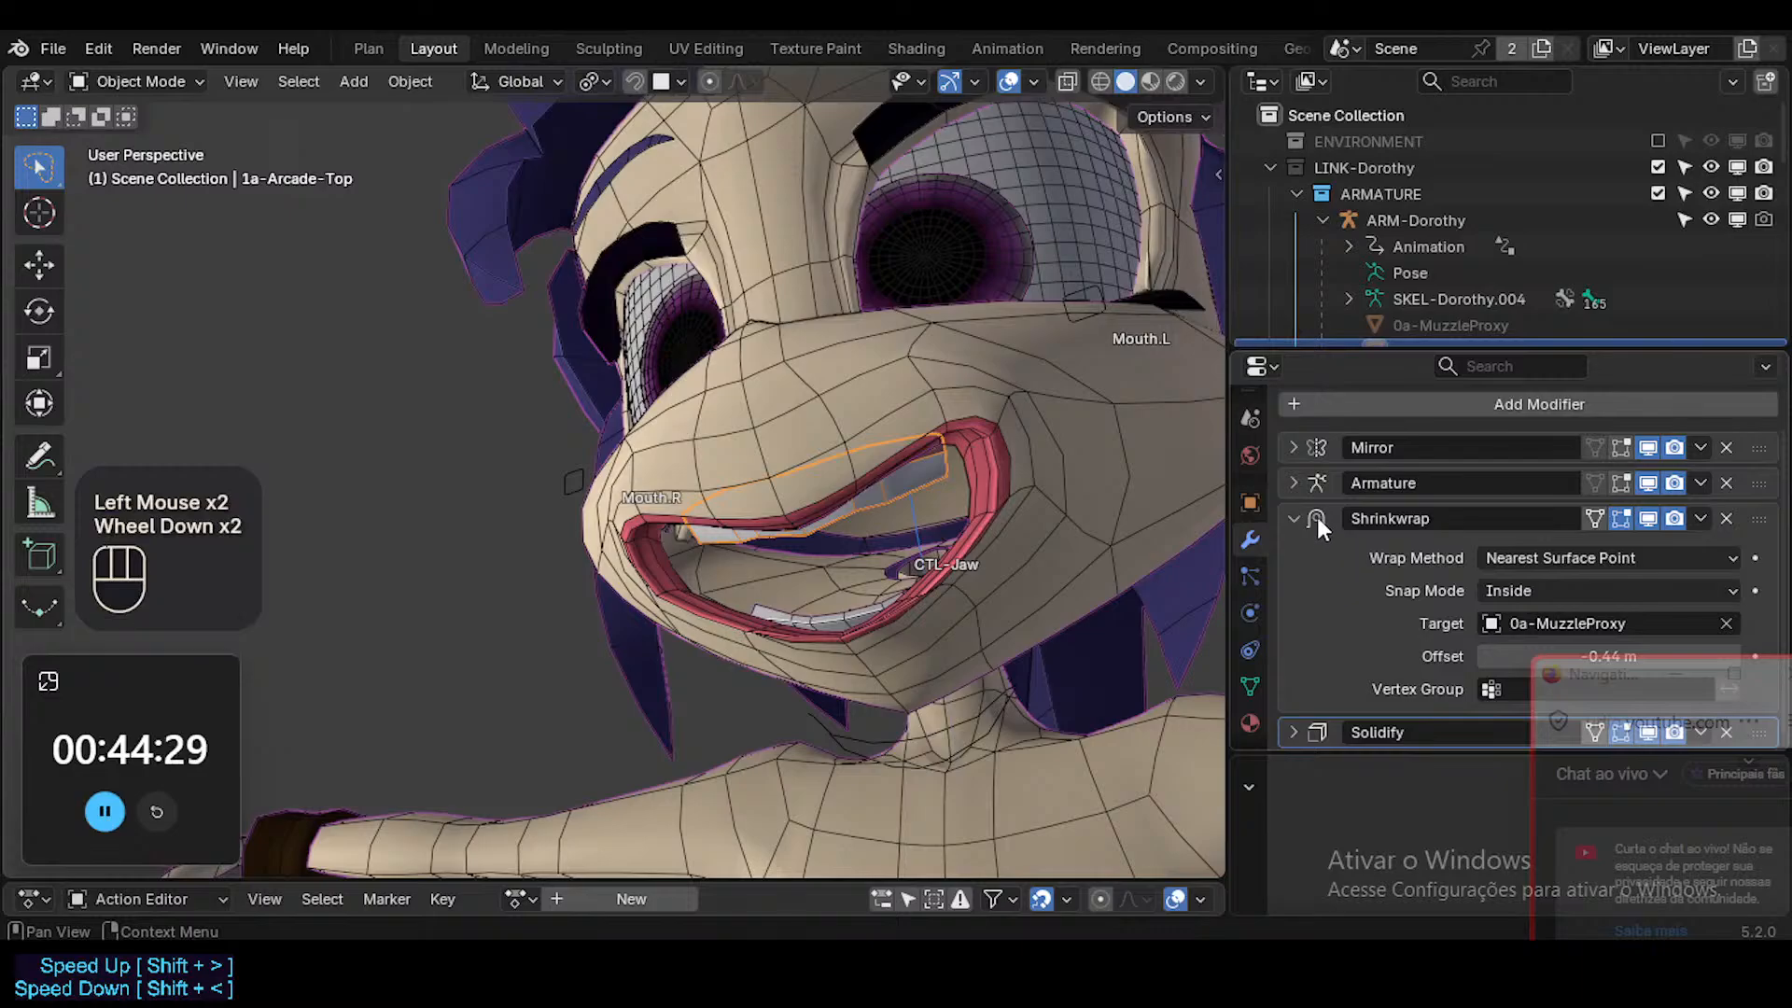
pyautogui.click(1445, 523)
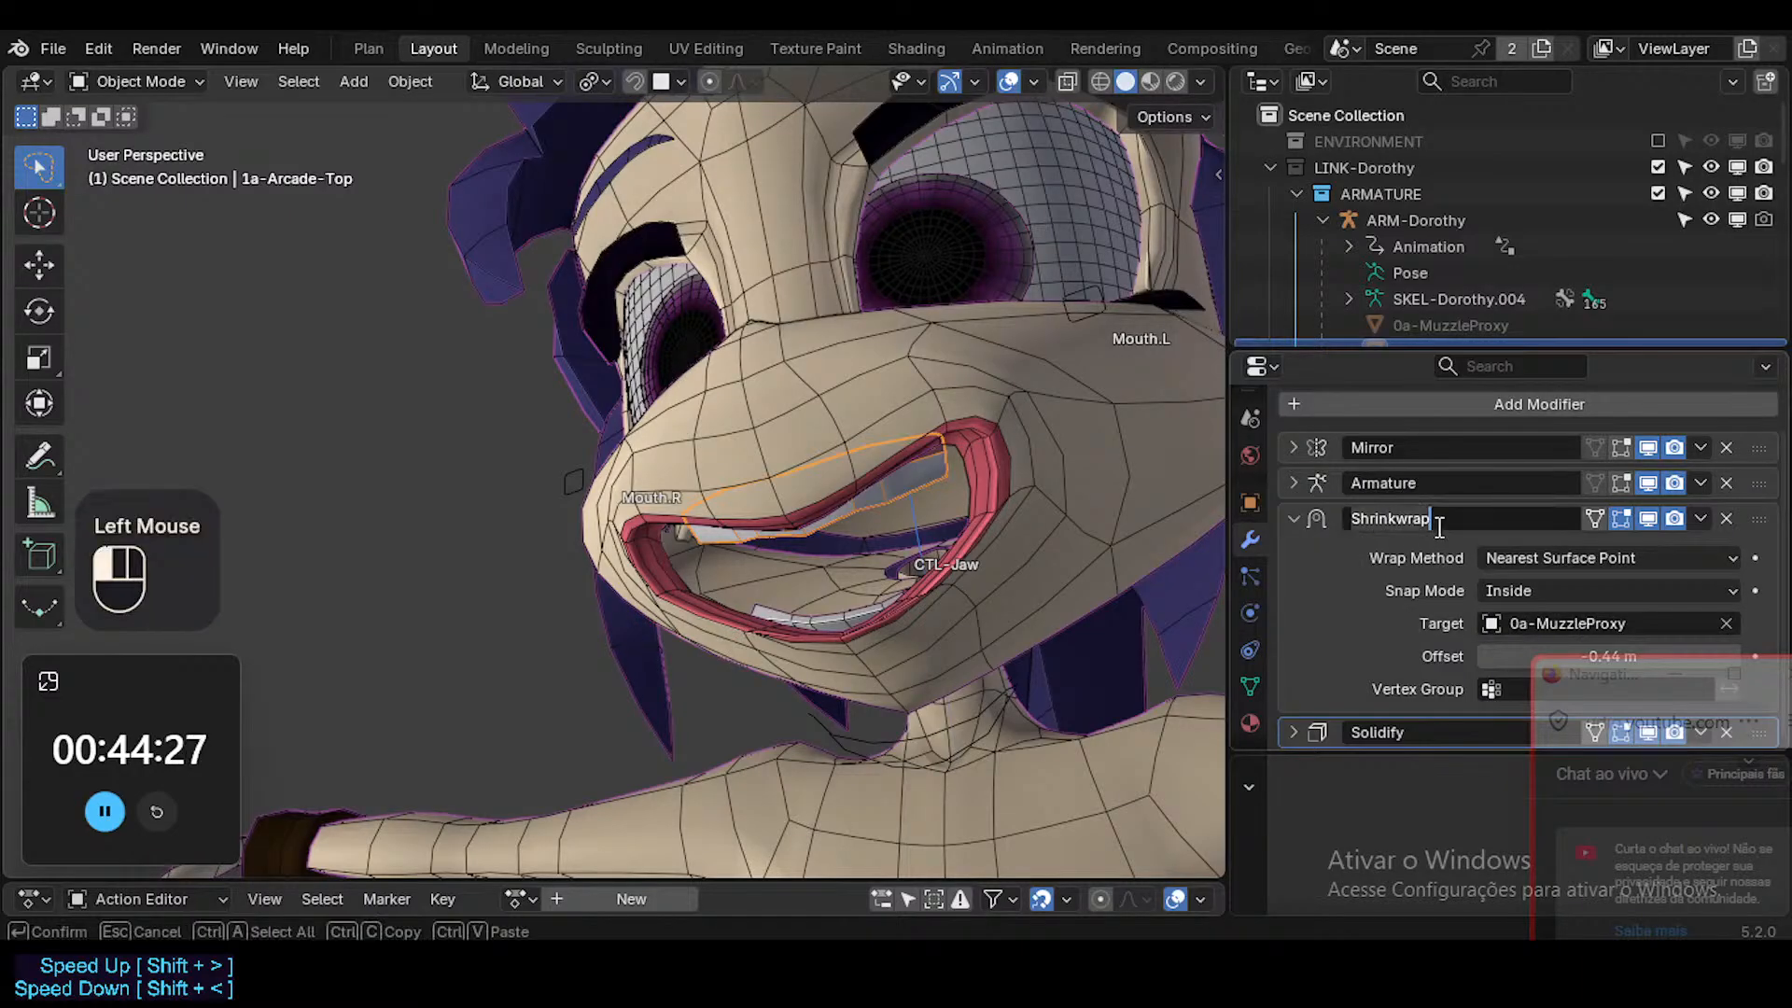
pyautogui.press('End')
pyautogui.write('A')
pyautogui.press('BackSpace')
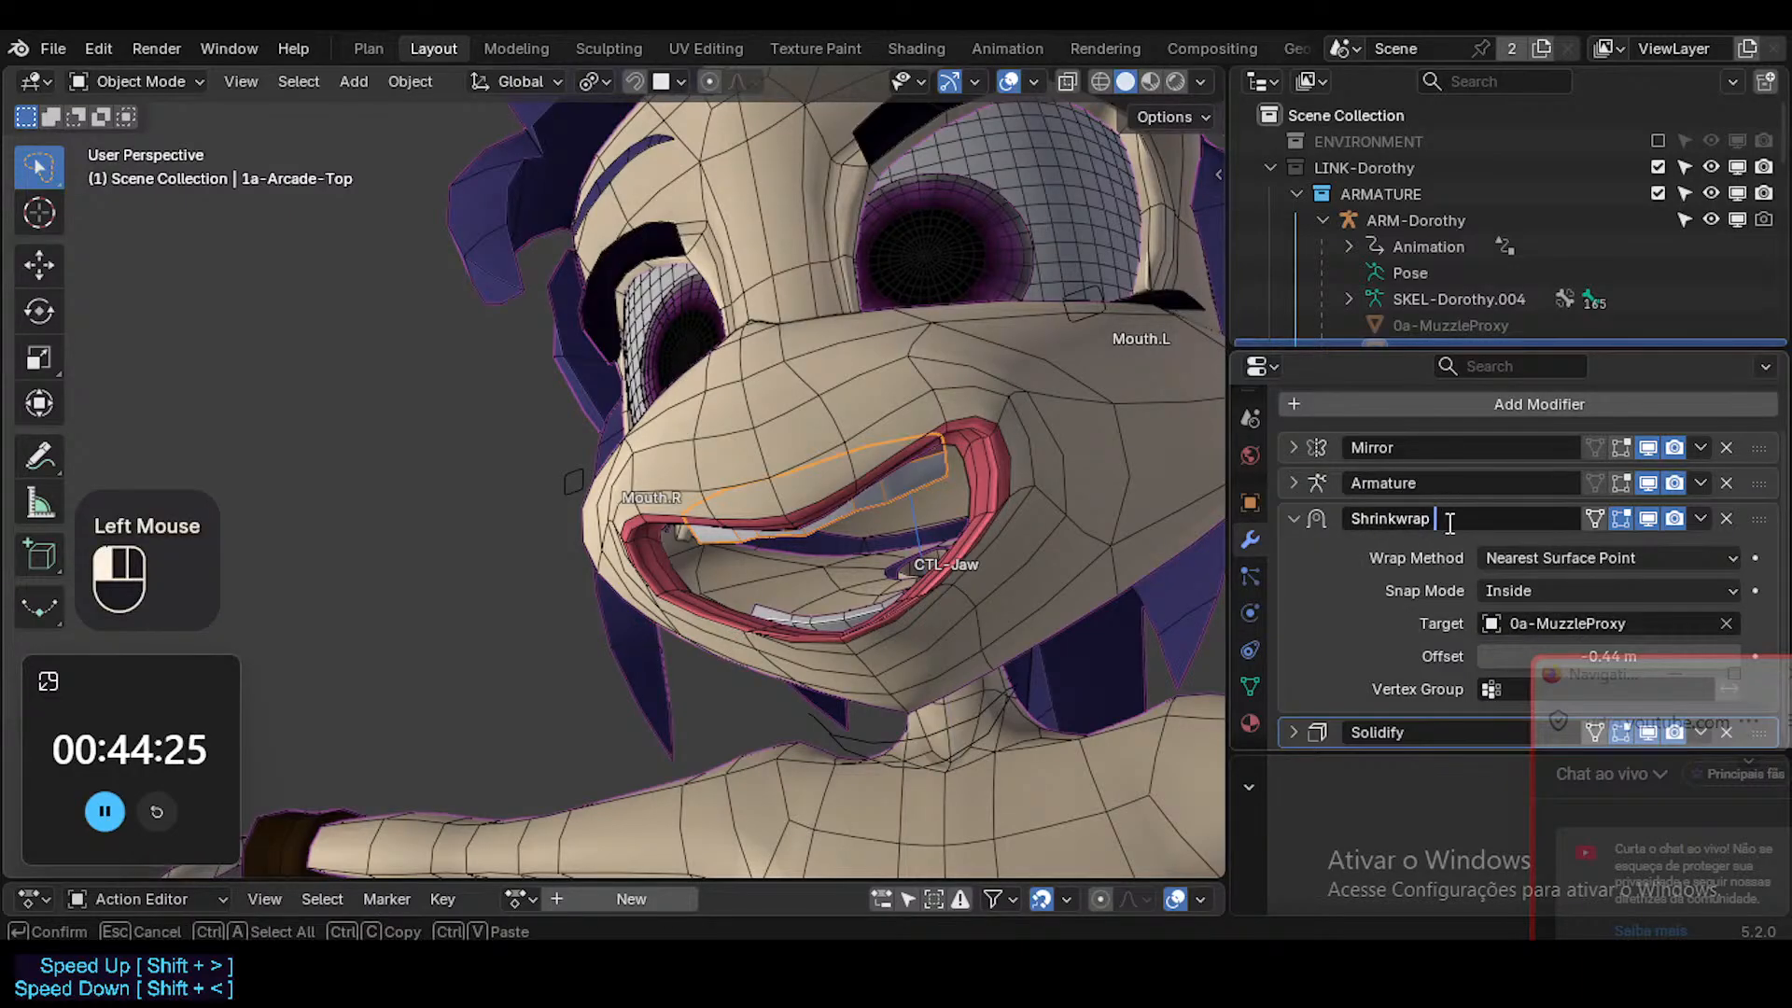
pyautogui.write(': Arcade')
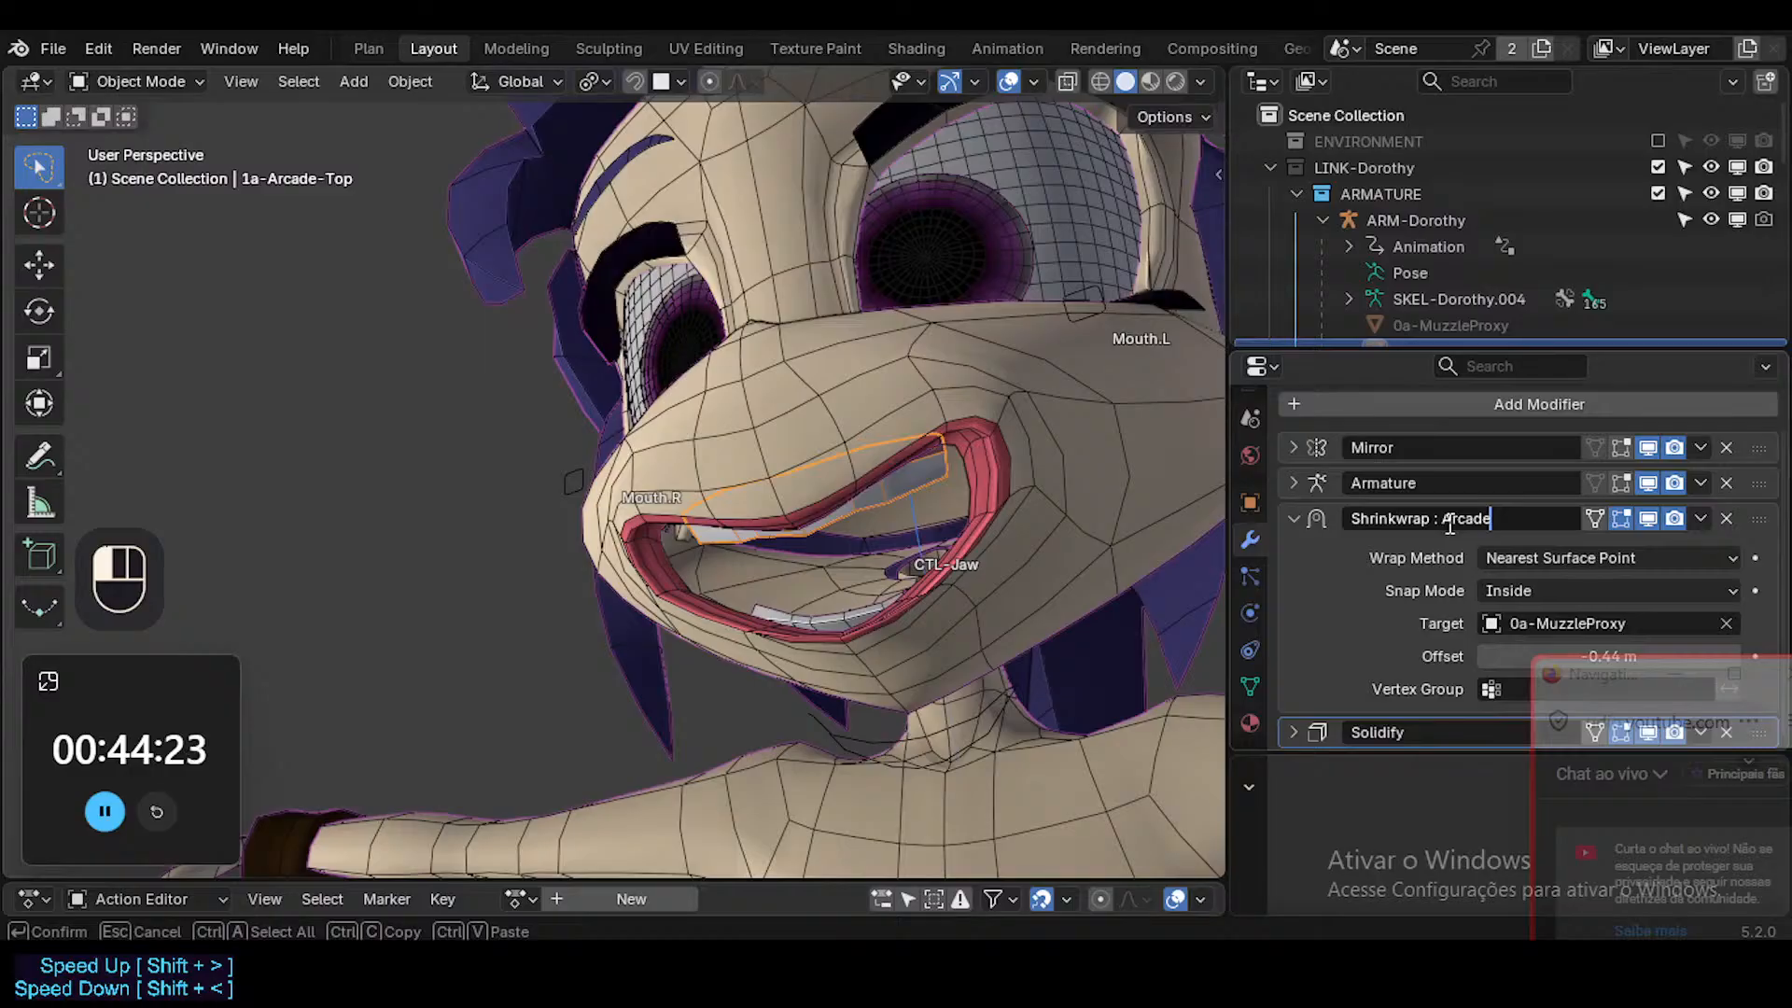
pyautogui.write('S')
pyautogui.press('BackSpace')
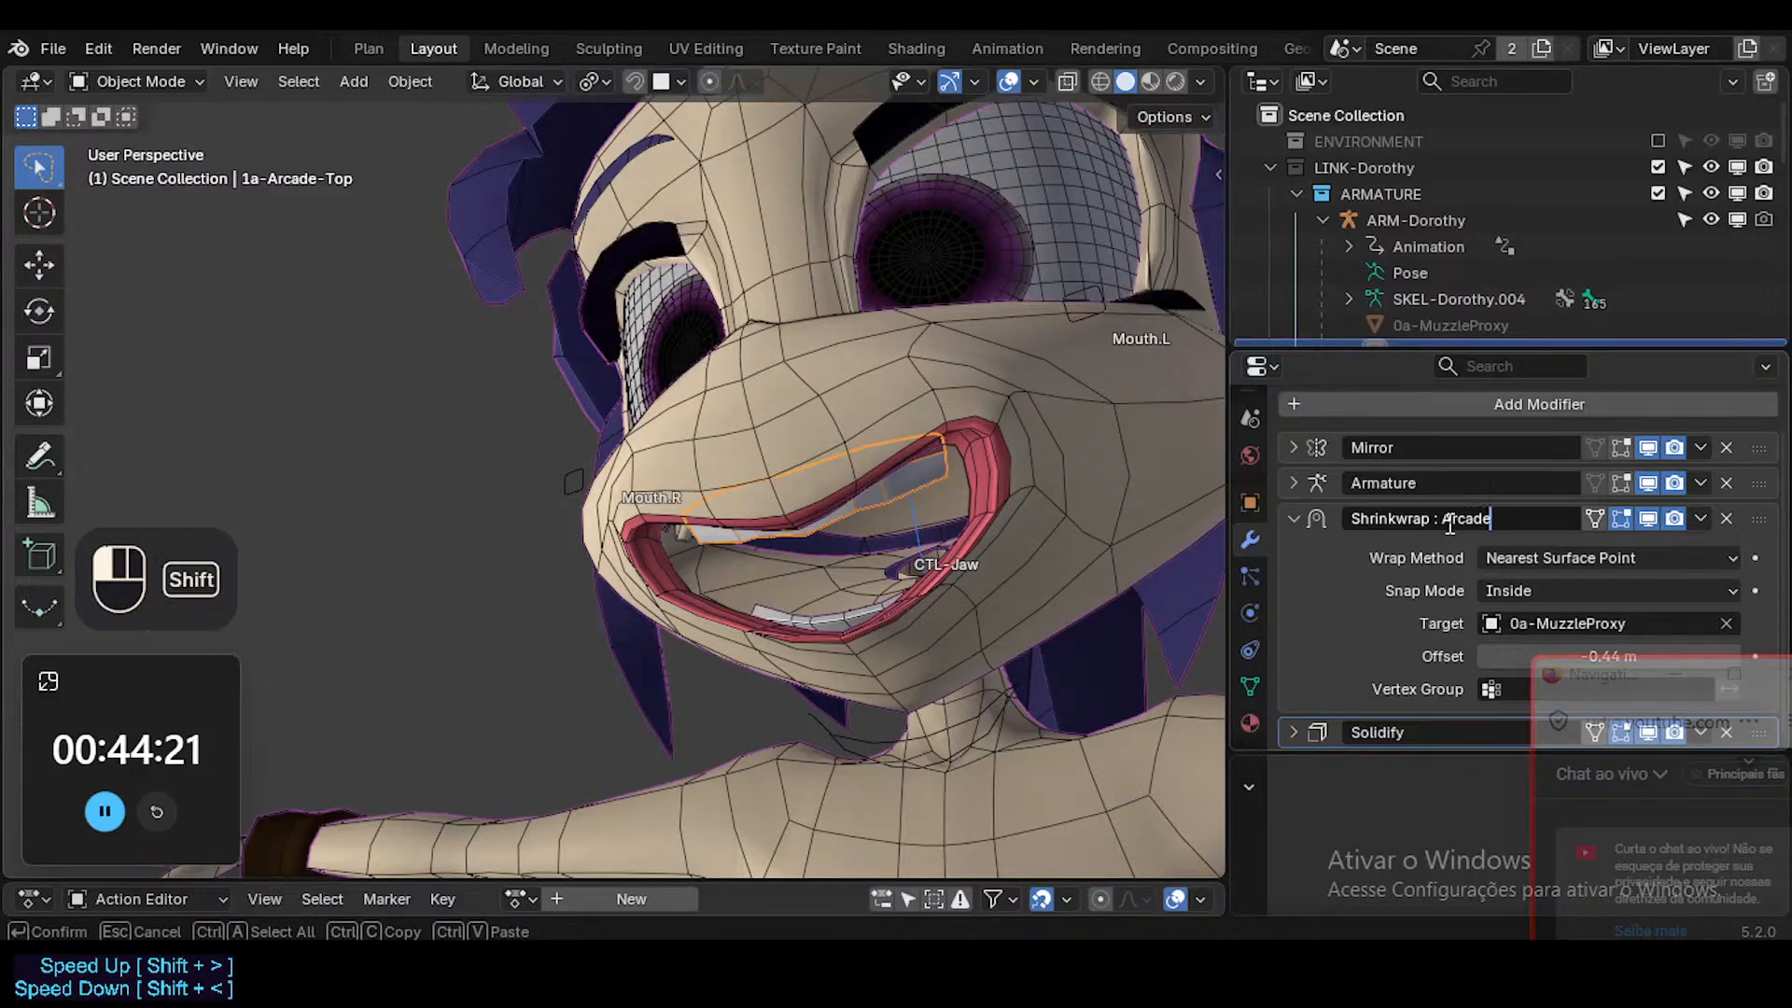
pyautogui.write('Top')
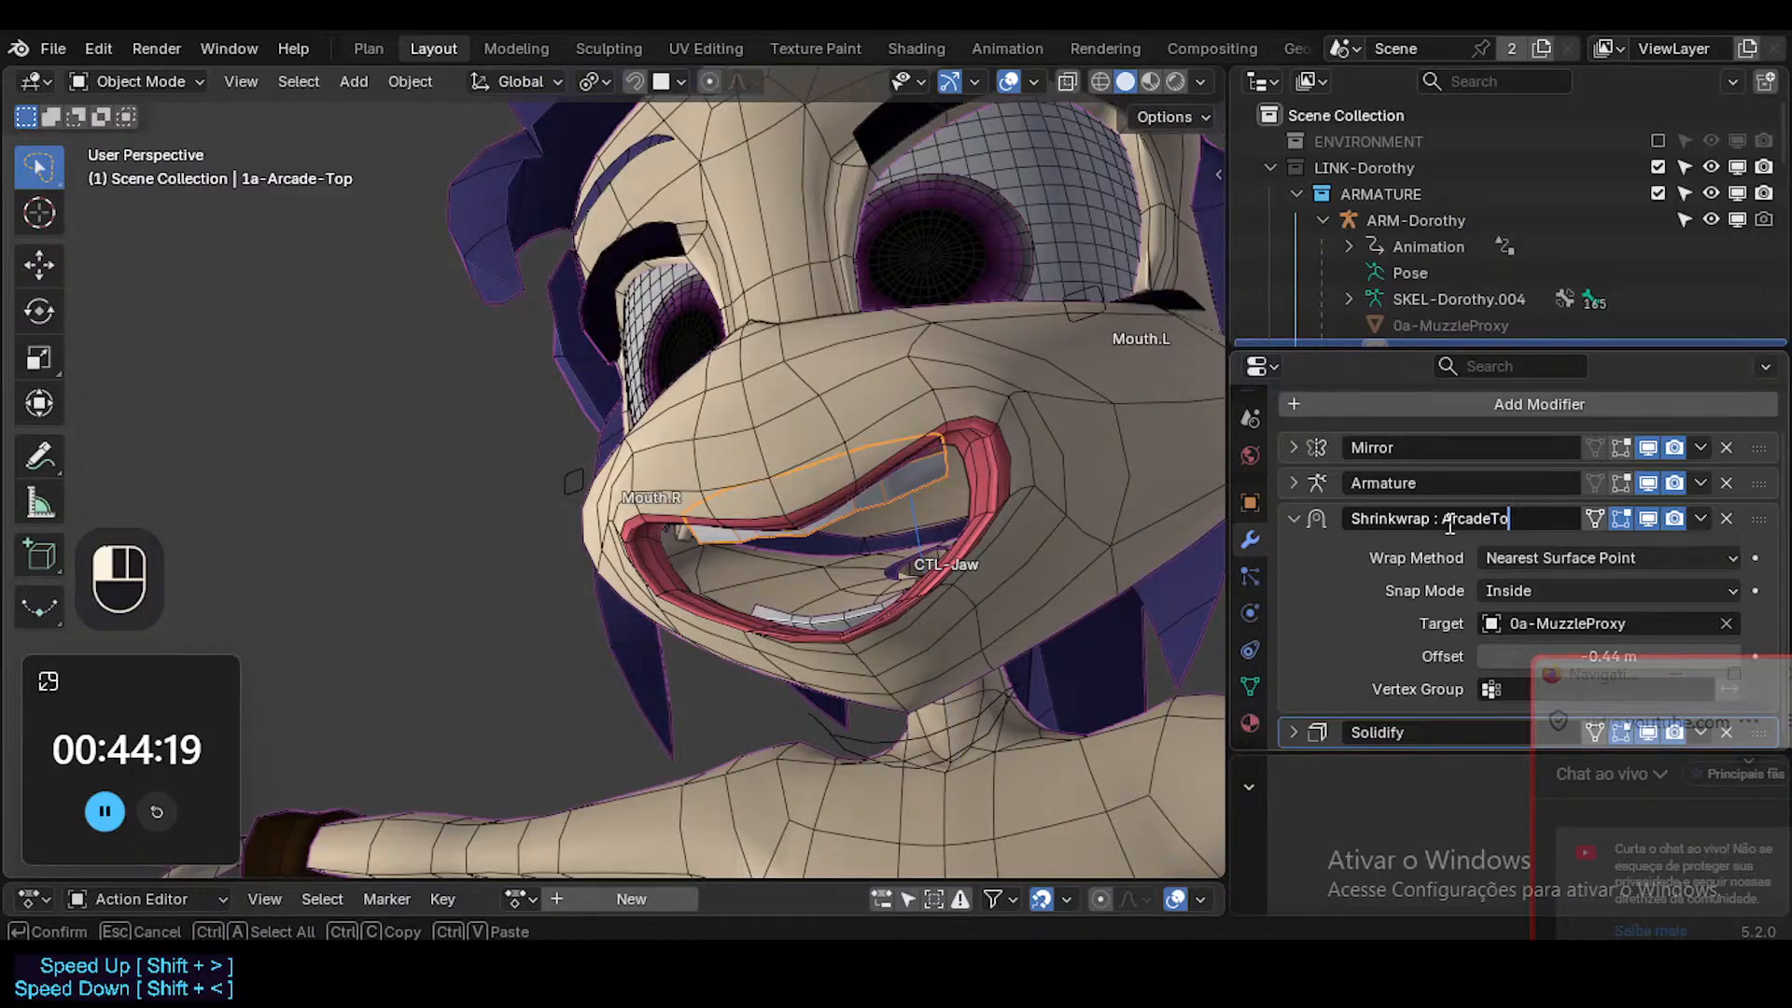
# Copy the ": ArcadeTop" suffix from the Shrinkwrap modifier's name and confirm the name.
pyautogui.hotkey('shift', 'Left')
pyautogui.hotkey('shift', 'Left')
pyautogui.hotkey('shift', 'Left')
pyautogui.hotkey('shift', 'Left')
pyautogui.hotkey('shift', 'Left')
pyautogui.hotkey('shift', 'Left')
pyautogui.hotkey('shift', 'Left')
pyautogui.hotkey('shift', 'Left')
pyautogui.hotkey('shift', 'Left')
pyautogui.hotkey('shift', 'Left')
pyautogui.hotkey('shift', 'Left')
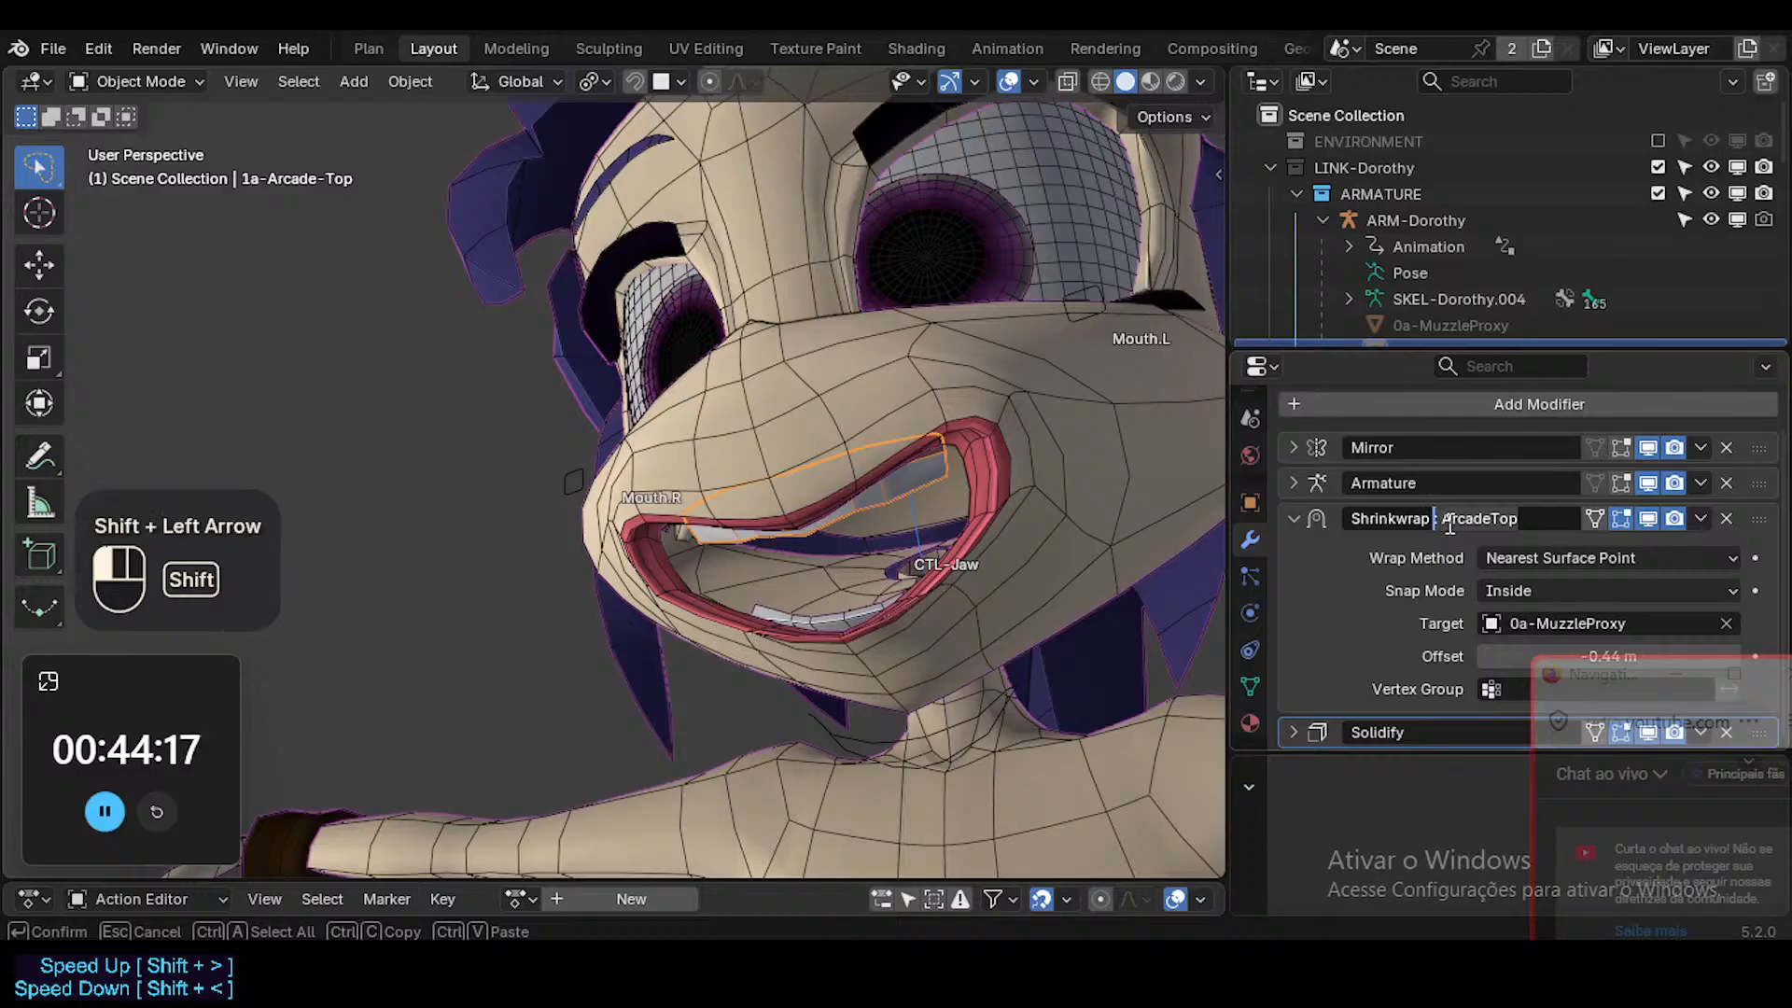
pyautogui.hotkey('ctrl', 'c')
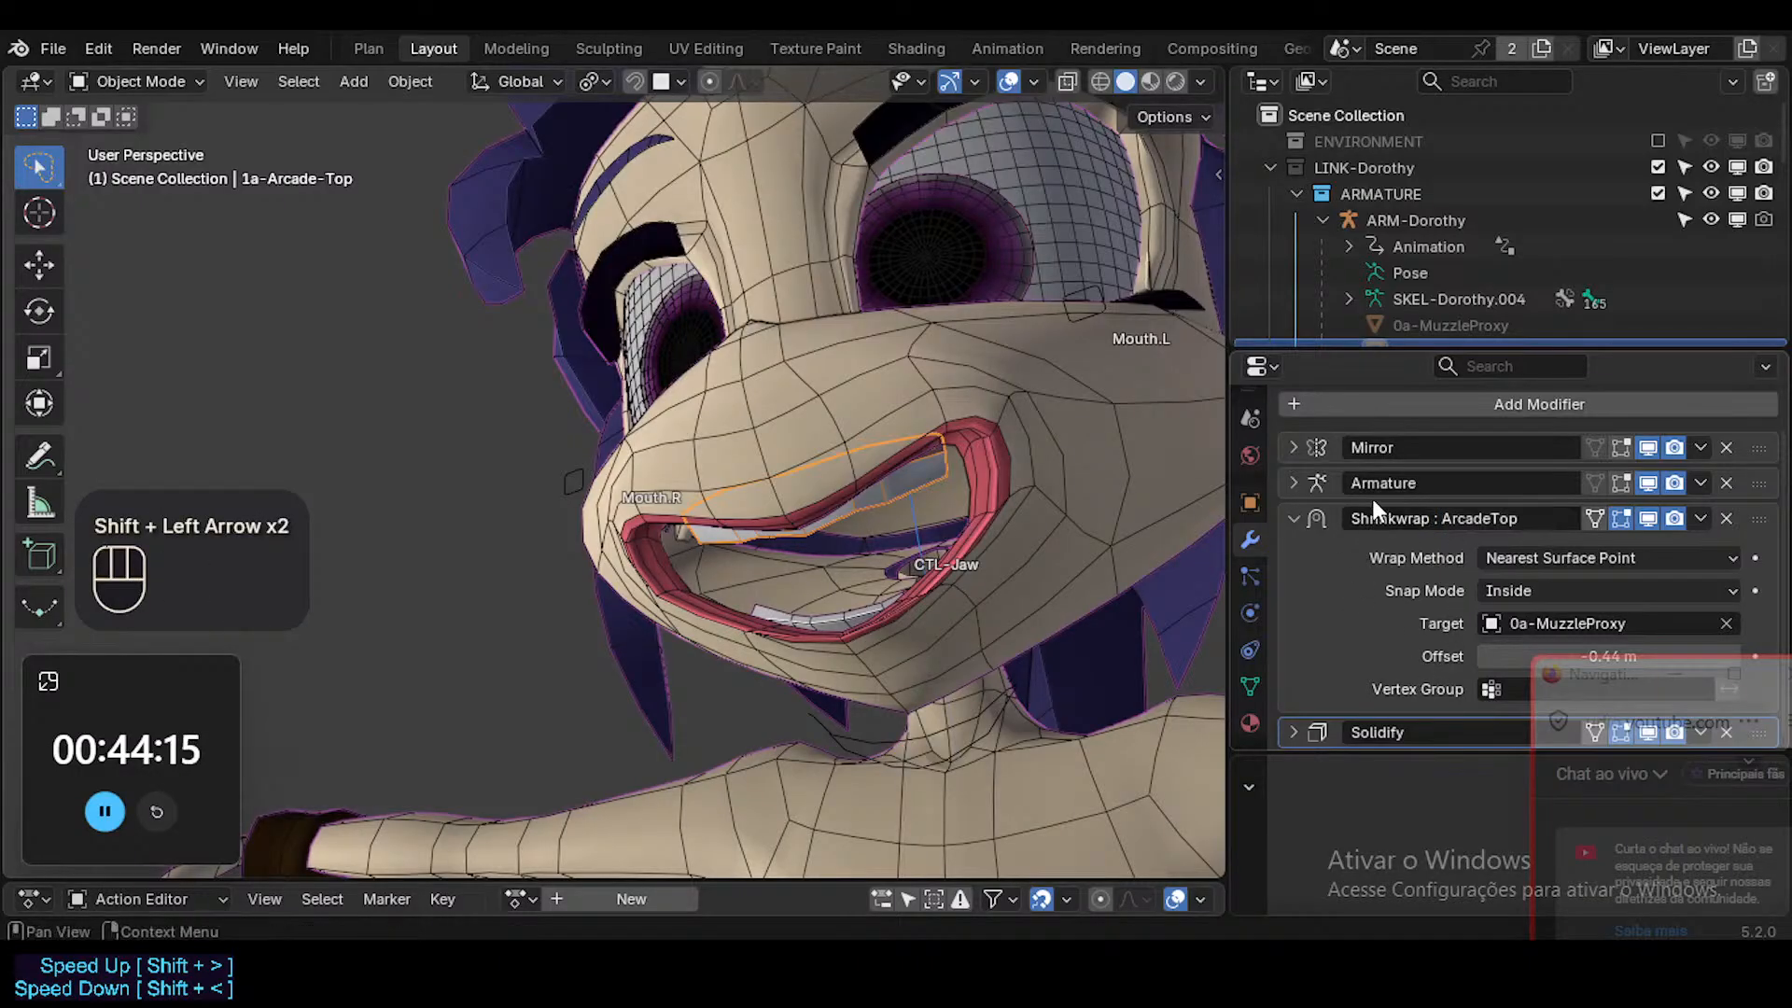
pyautogui.hotkey('ctrl', 'c')
# Move the floating chat window away from the Solidify modifier and leave that modifier's name editing.
pyautogui.click(1438, 734)
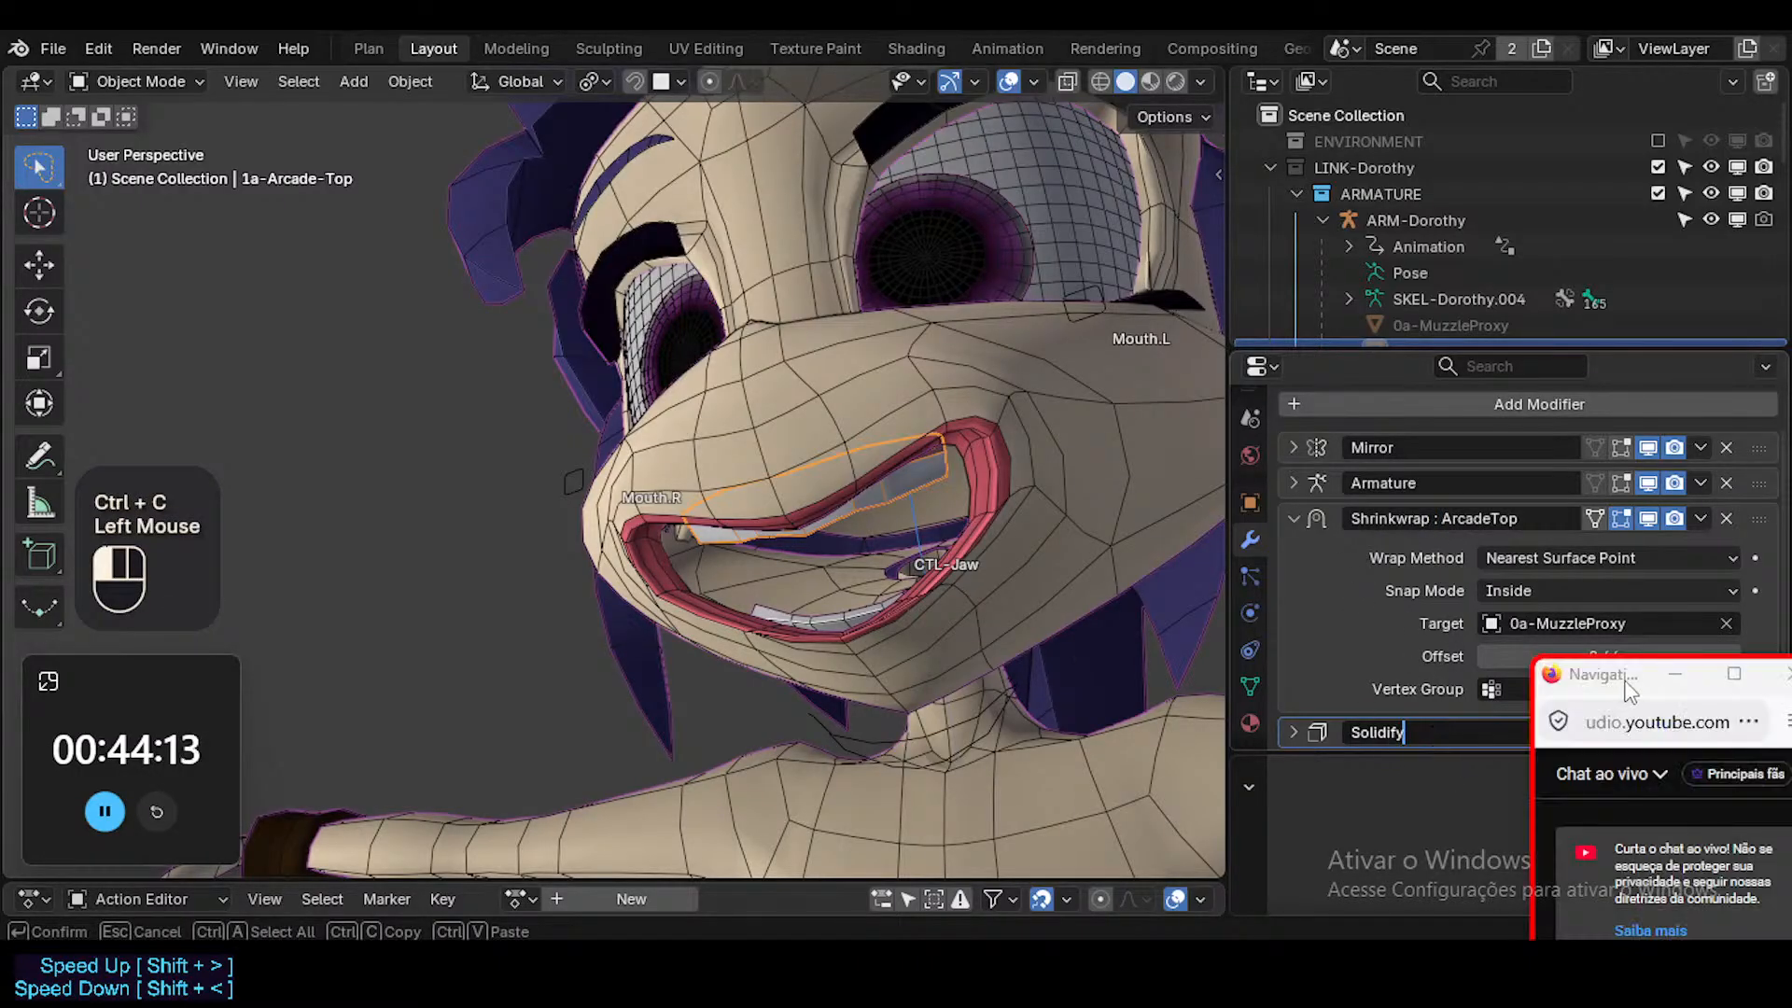
pyautogui.moveTo(1624, 681); pyautogui.dragTo(1607, 807)
pyautogui.click(1376, 695)
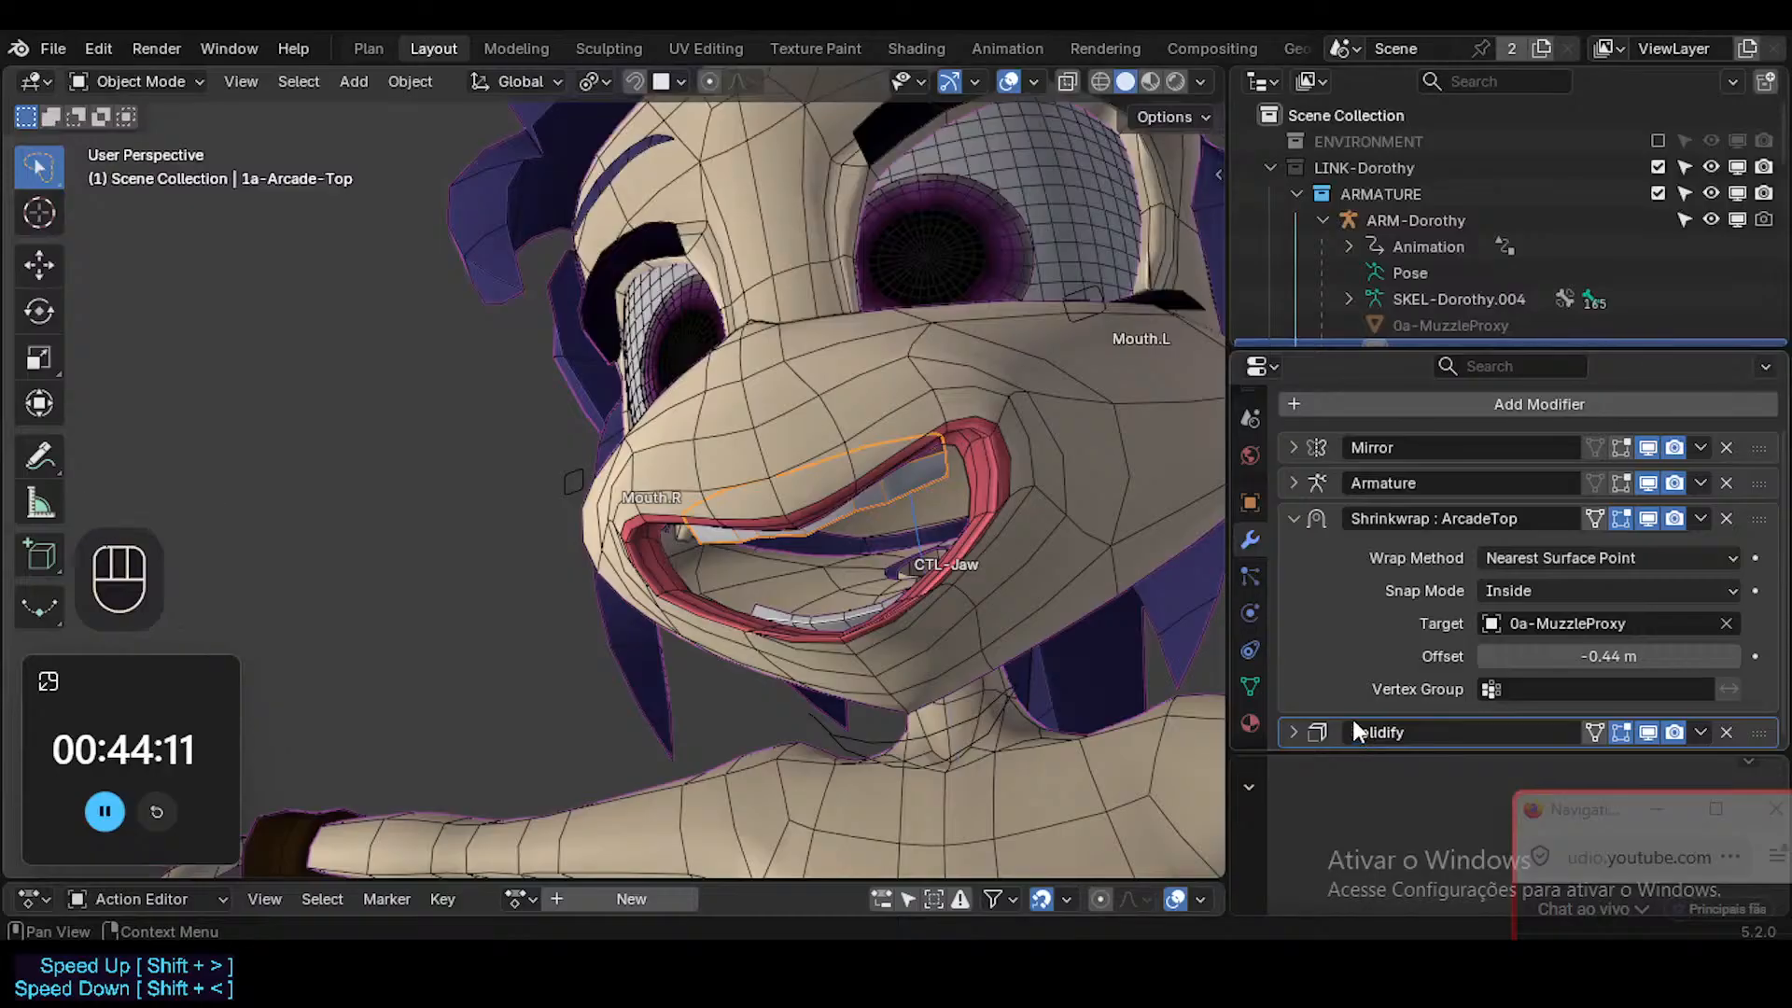
pyautogui.scroll(-2, 1346, 668)
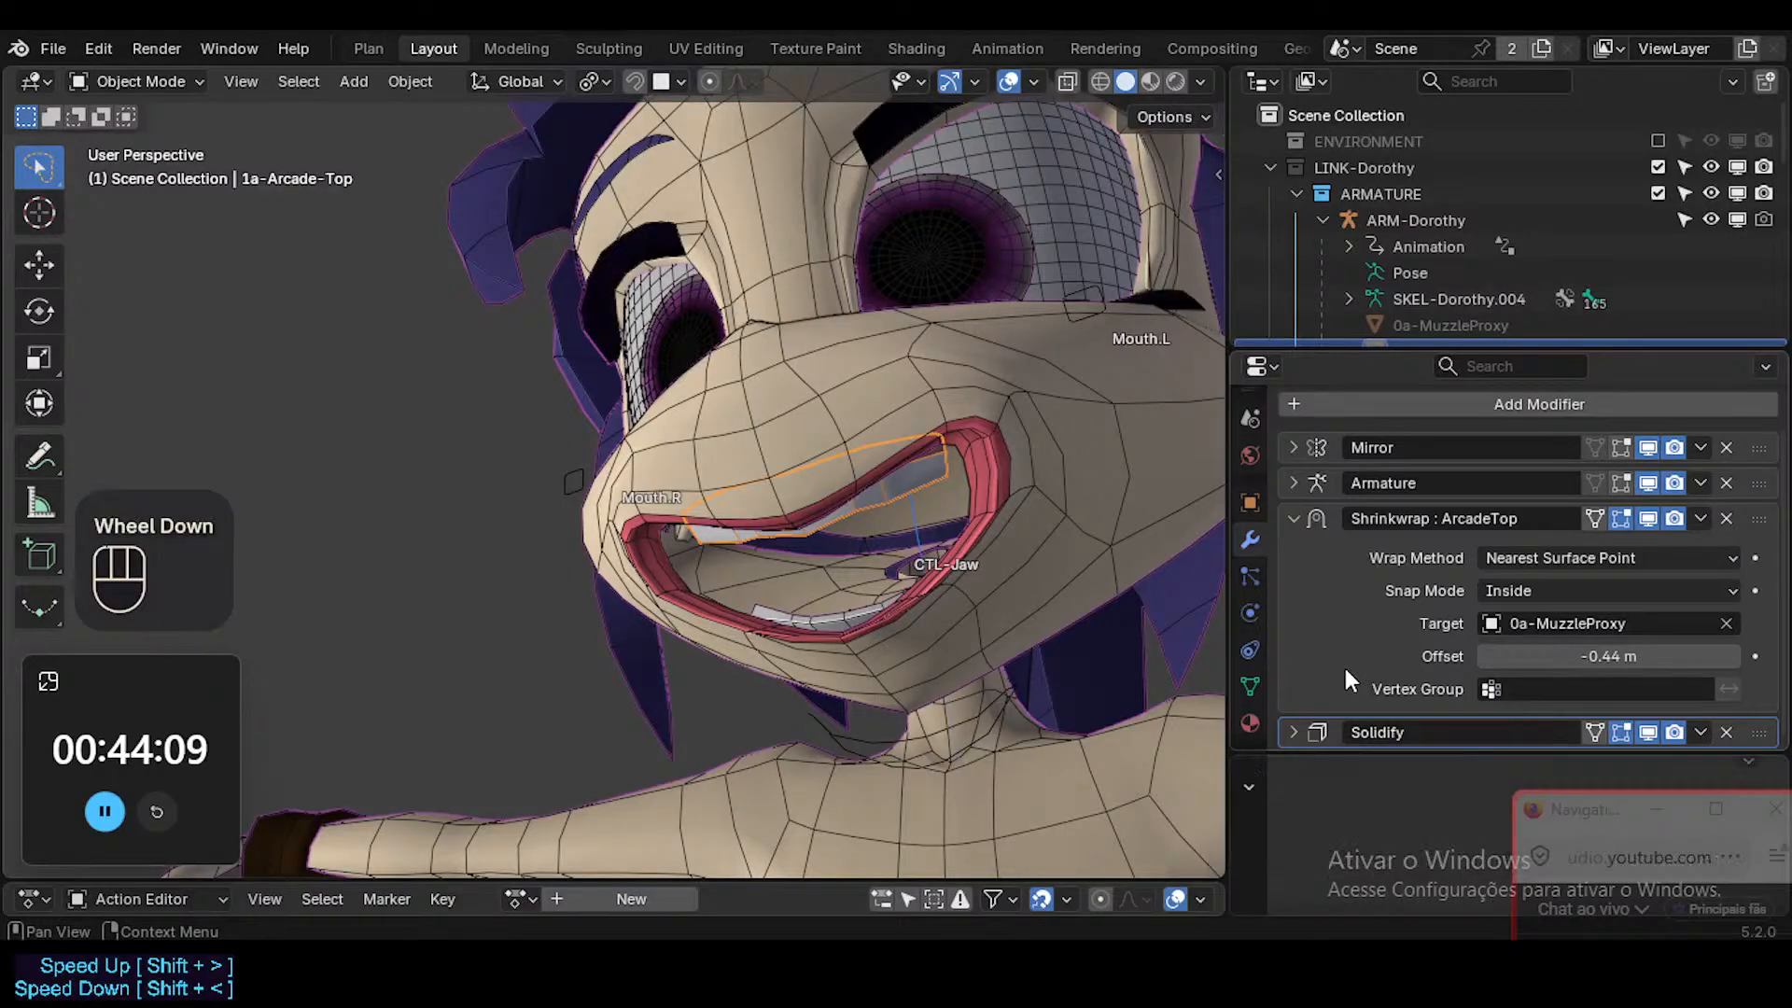
# Examine the Solidify and Shrinkwrap settings of the upper teeth, then collapse both modifiers.
pyautogui.click(1296, 731)
pyautogui.scroll(-1, 1309, 687)
pyautogui.scroll(-1, 1297, 604)
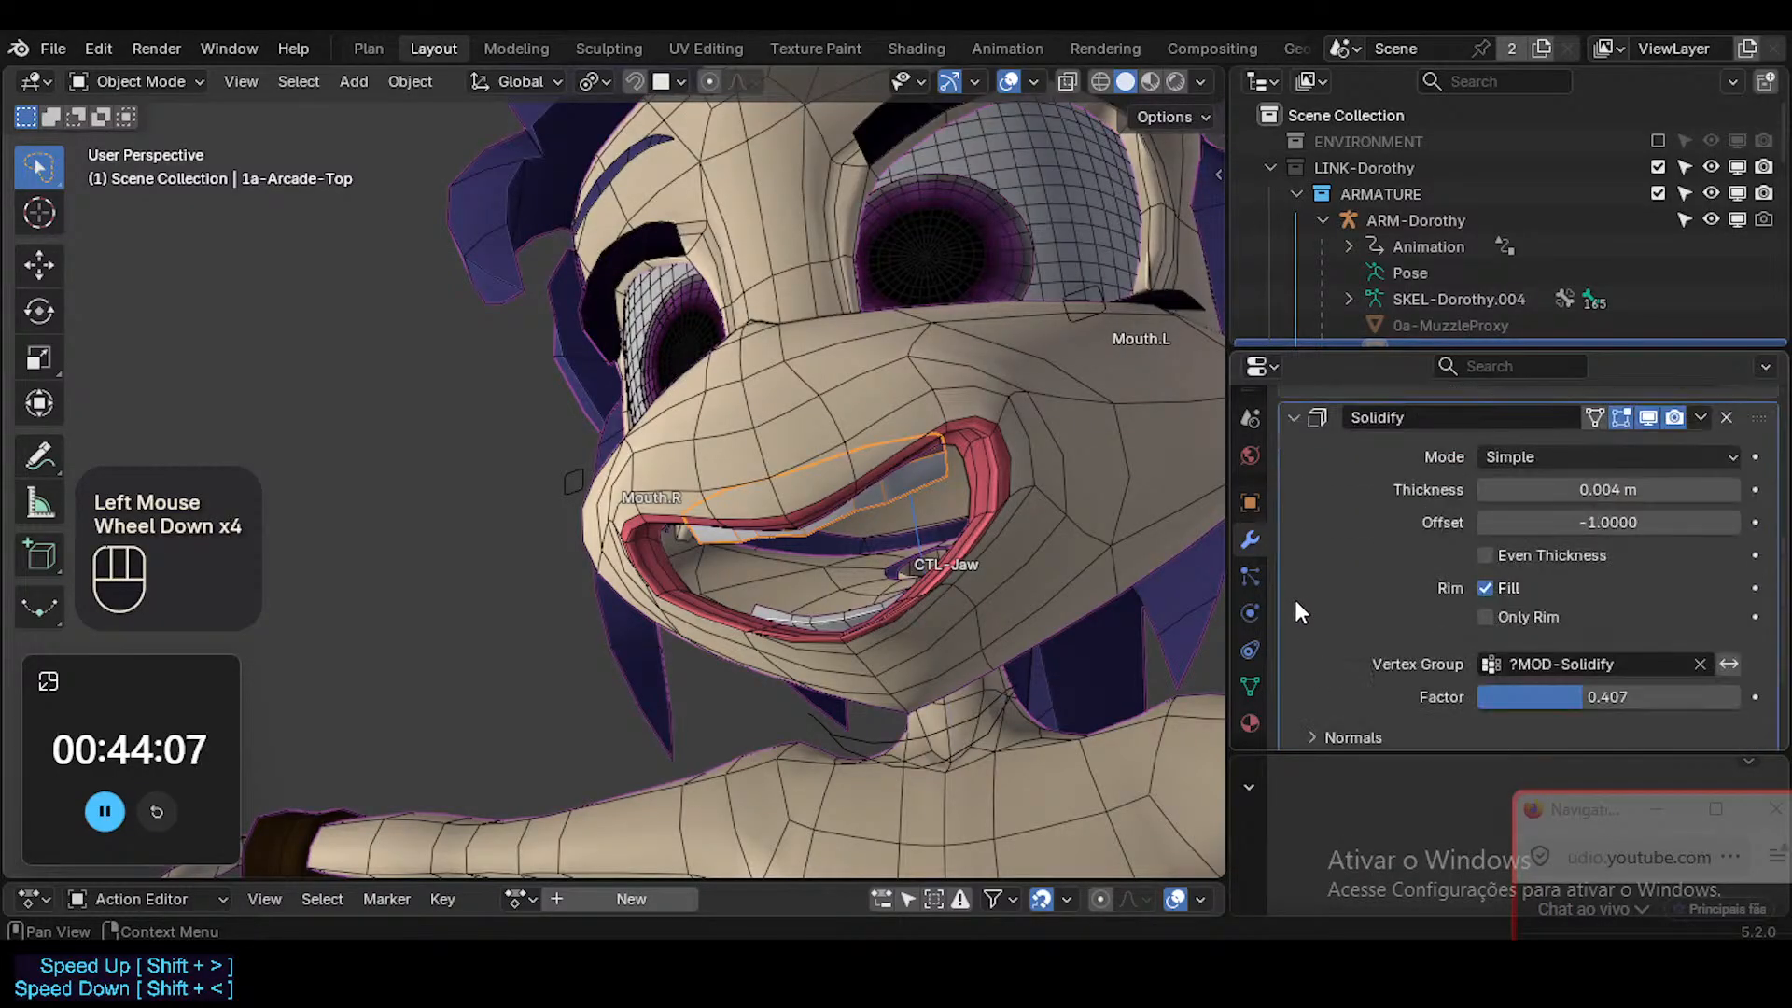
pyautogui.scroll(1, 1297, 602)
pyautogui.scroll(2, 1512, 557)
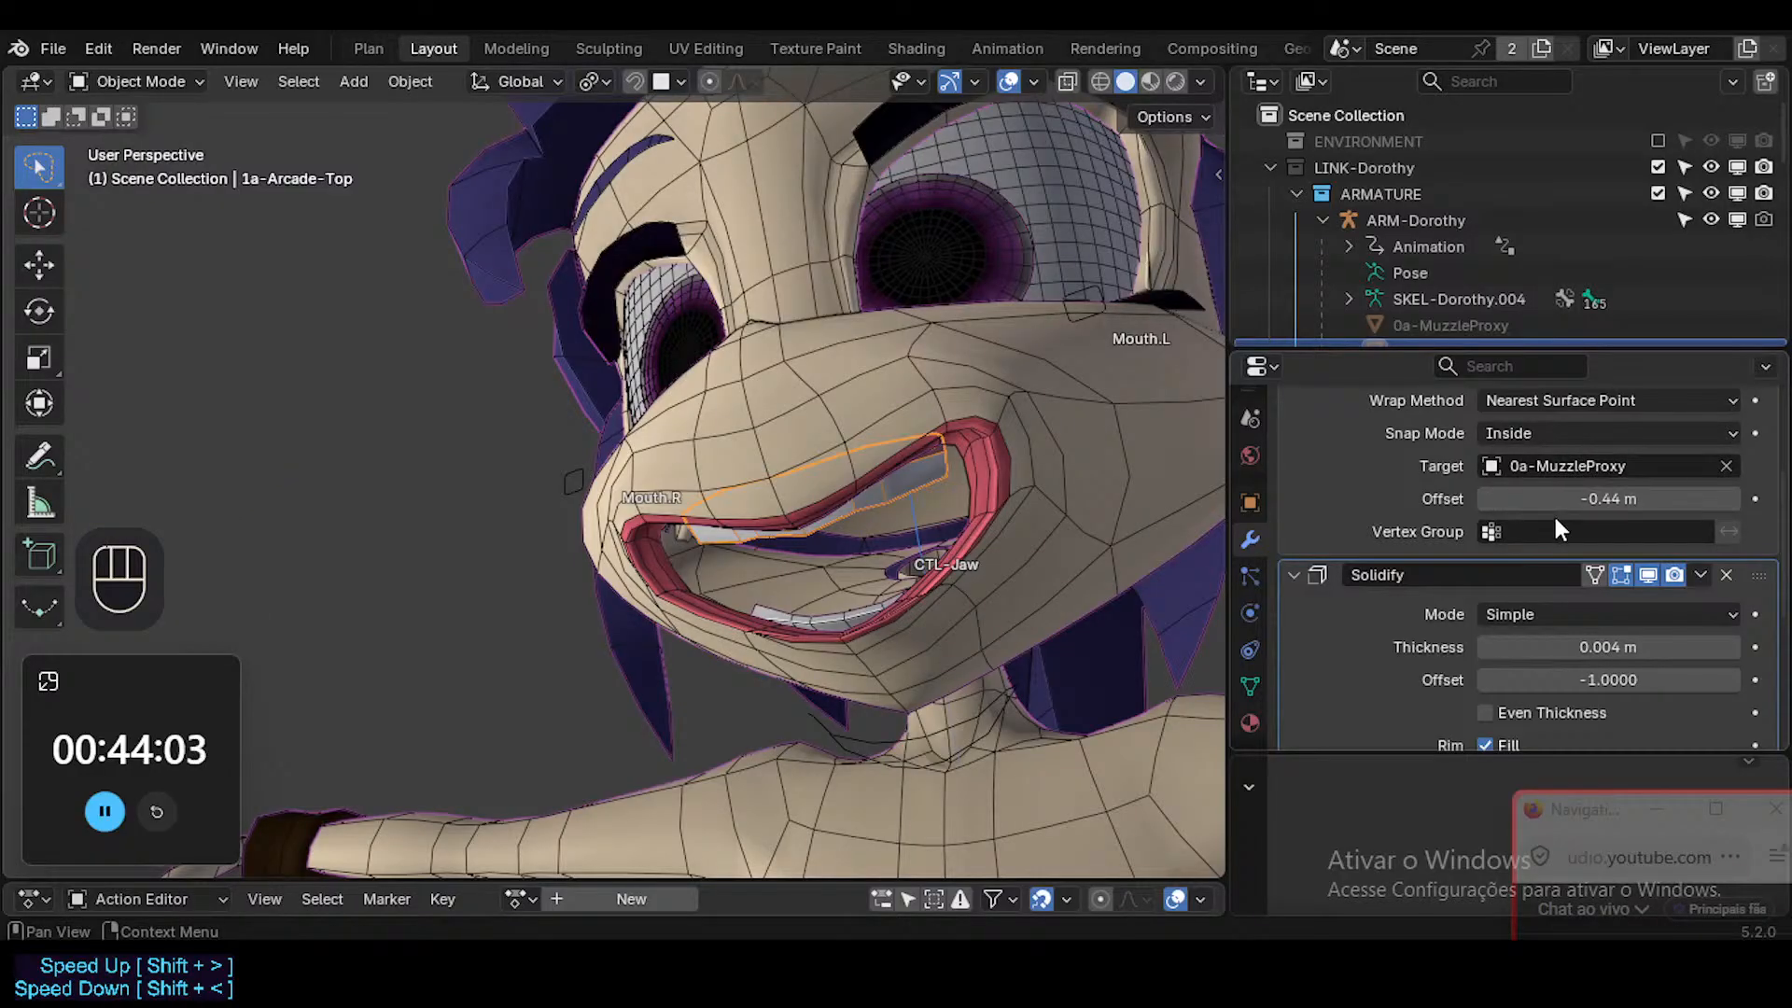
pyautogui.scroll(-2, 1457, 642)
pyautogui.scroll(2, 1457, 642)
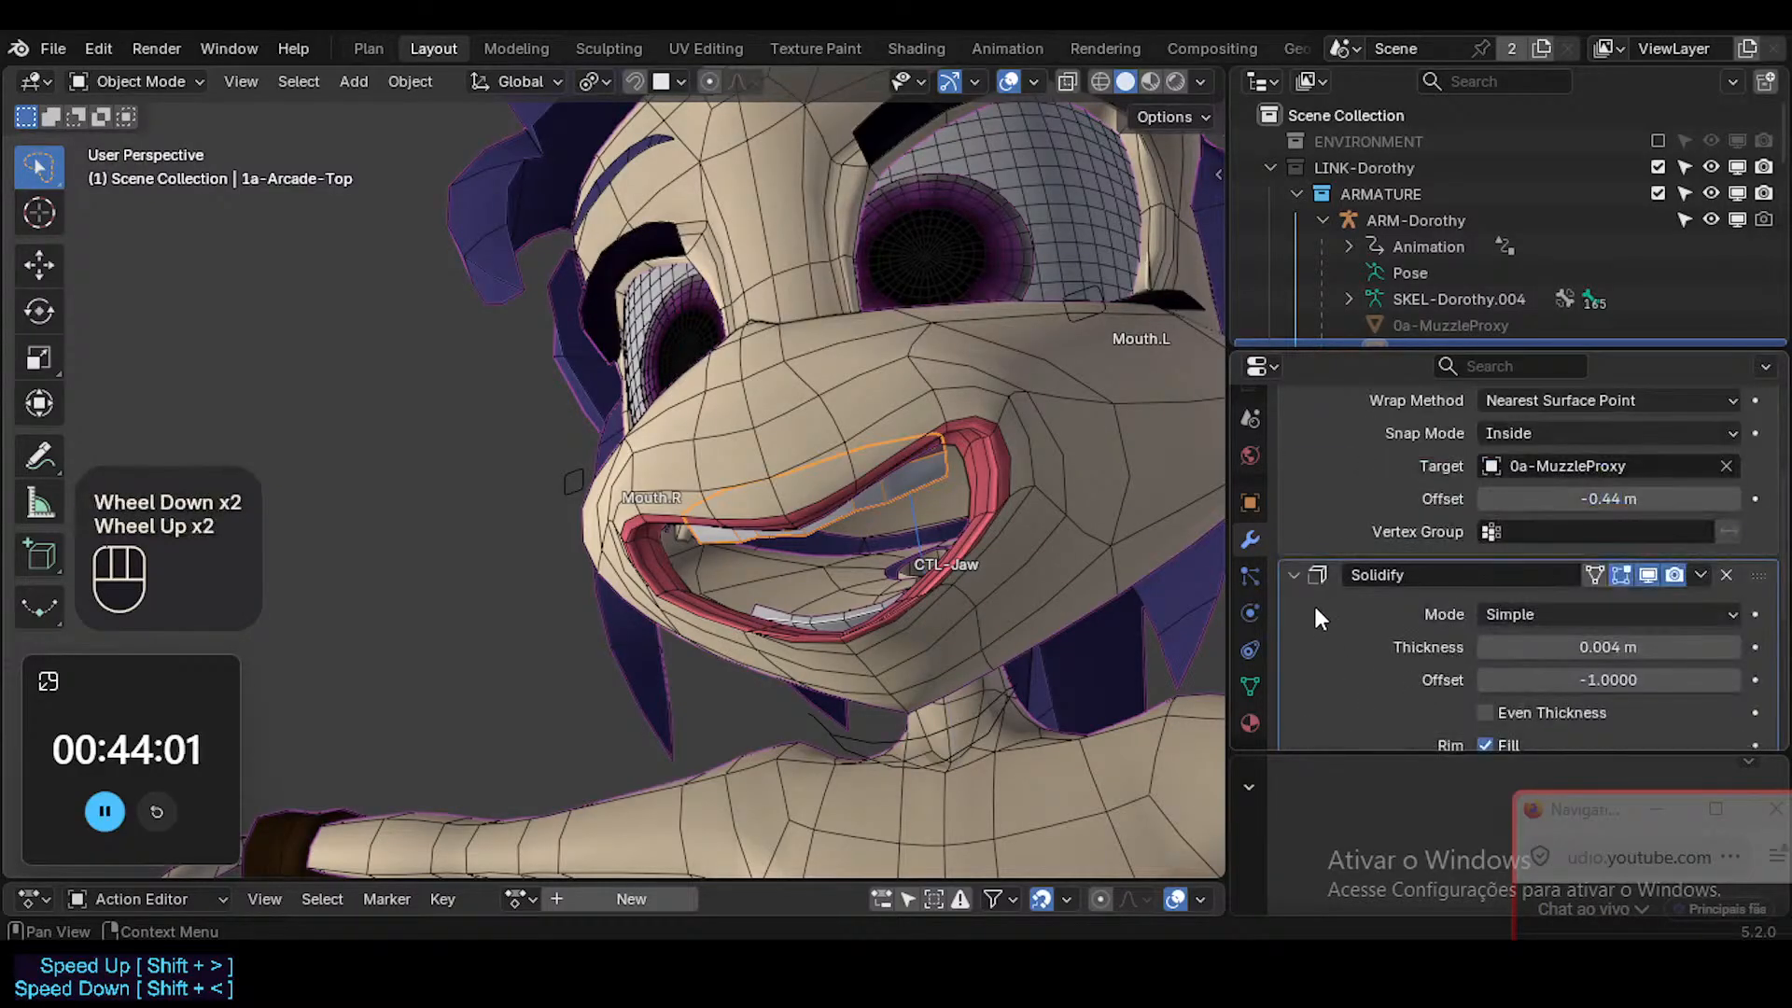
pyautogui.scroll(-2, 1313, 611)
pyautogui.scroll(2, 1306, 607)
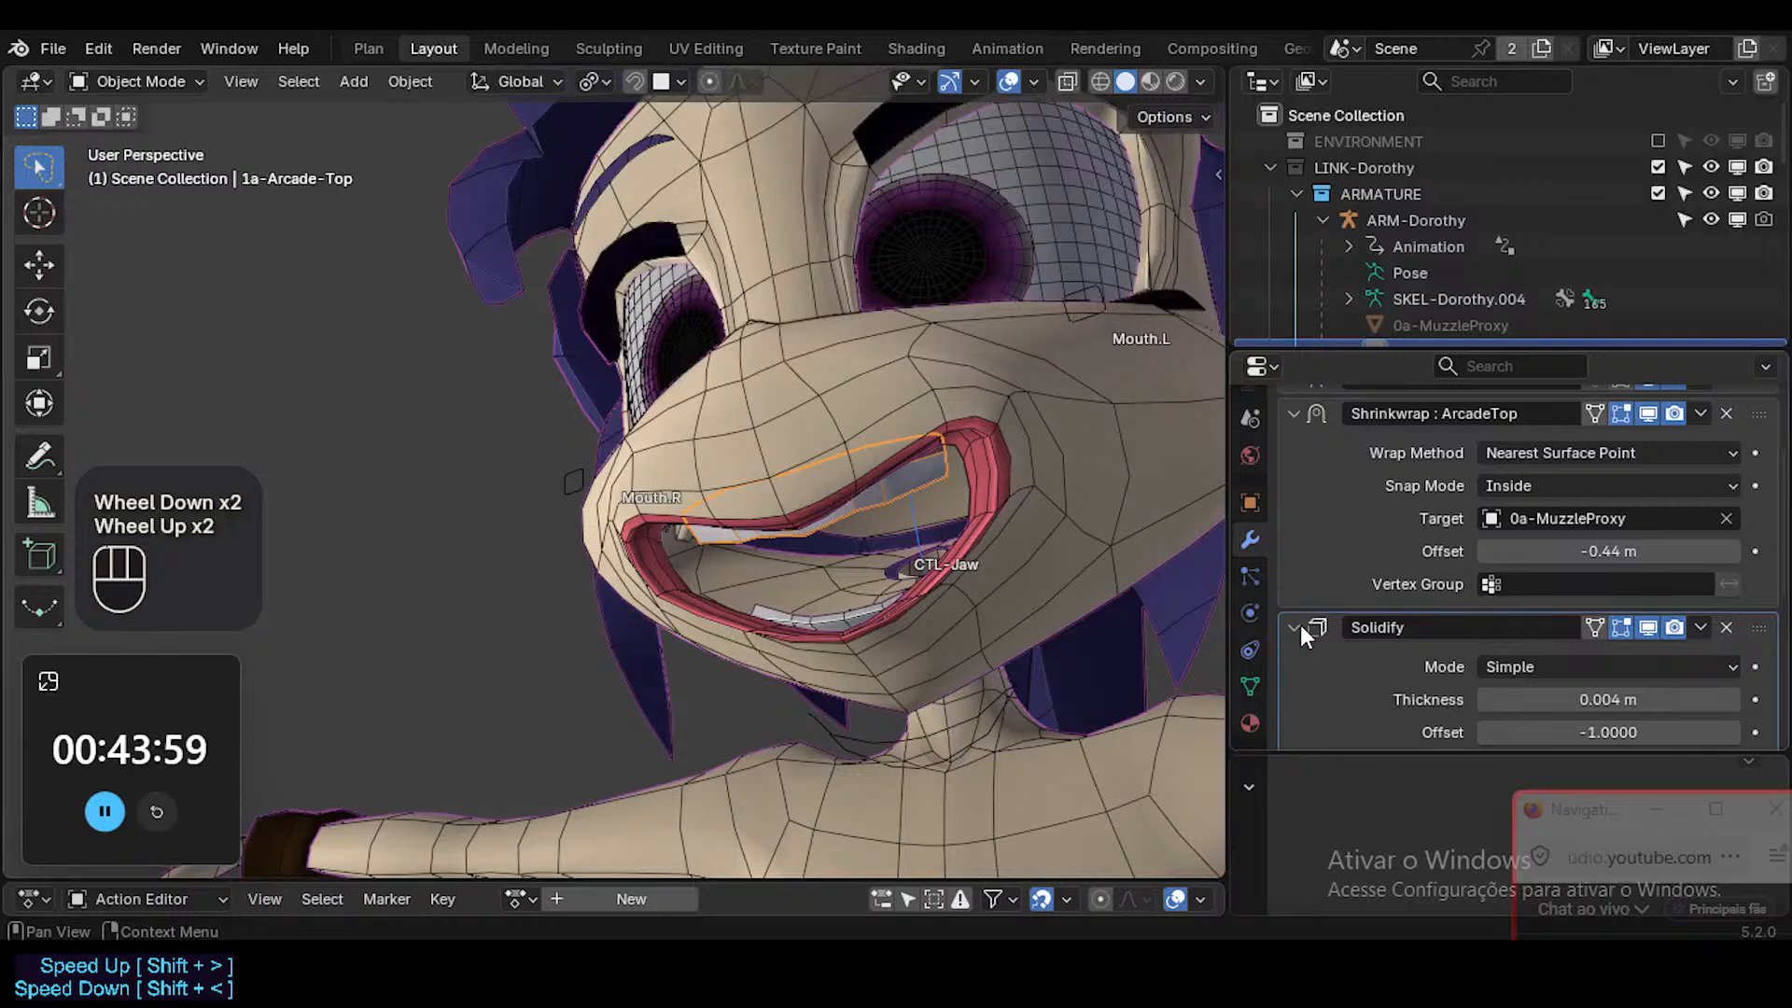
pyautogui.click(1301, 625)
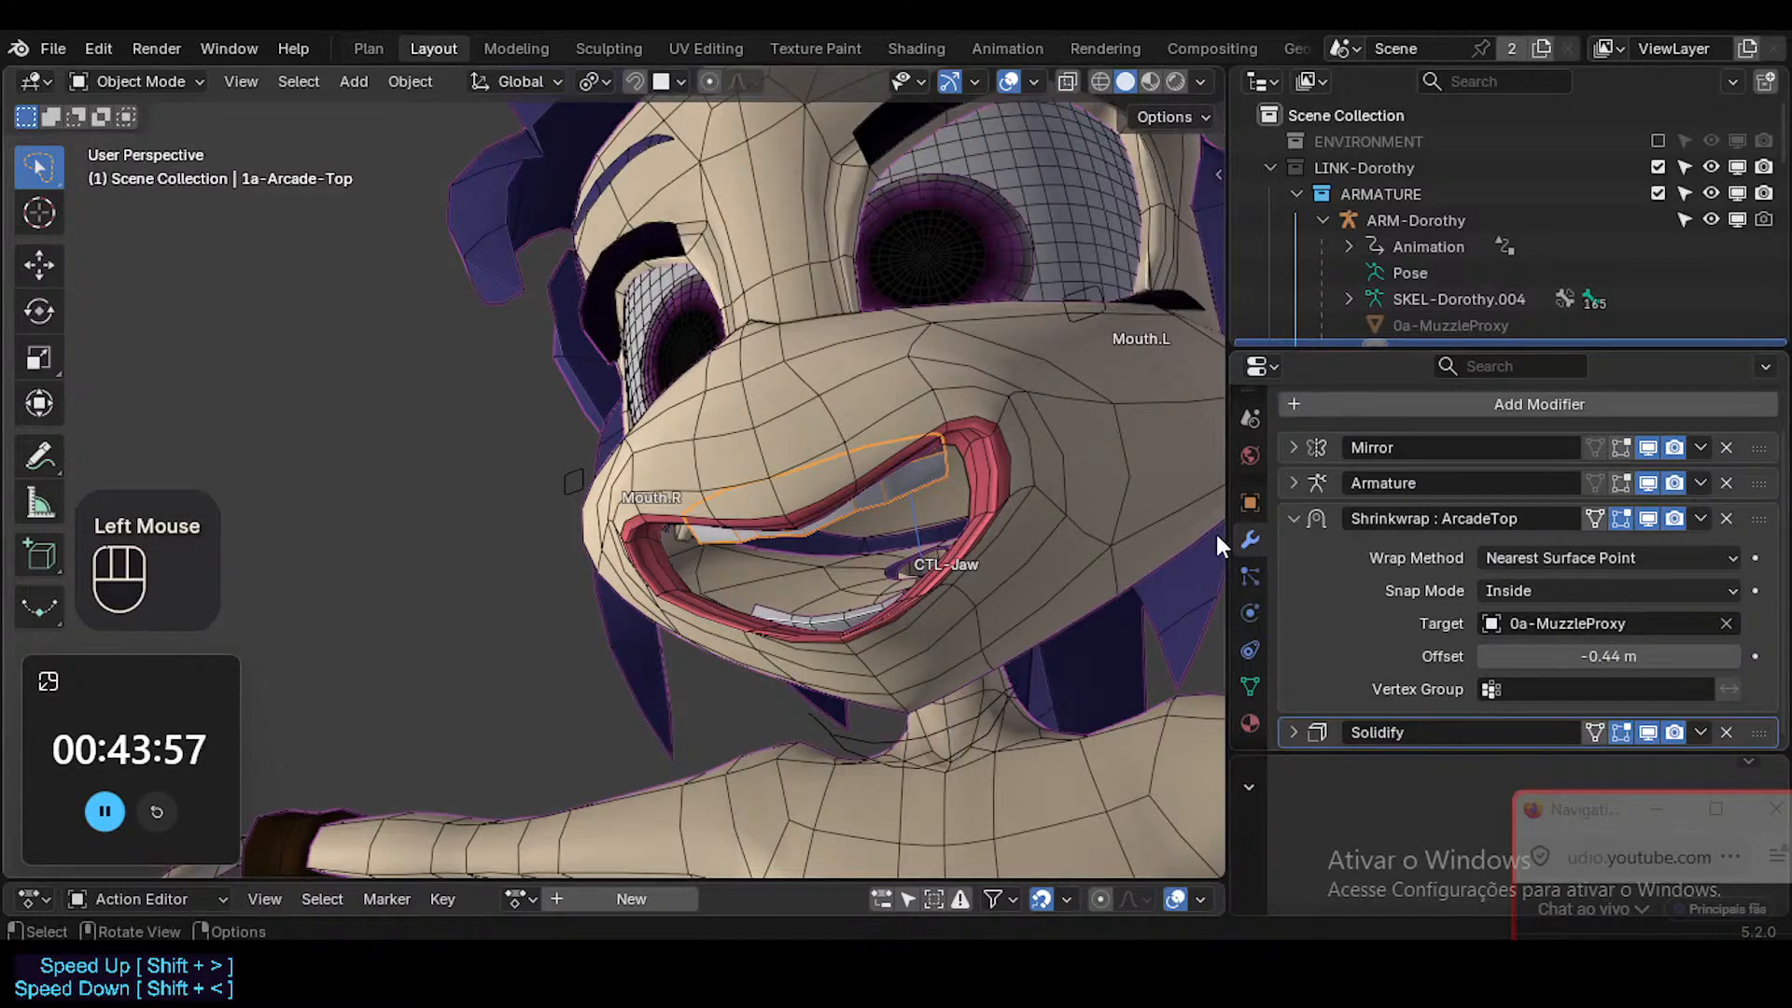
pyautogui.click(1293, 521)
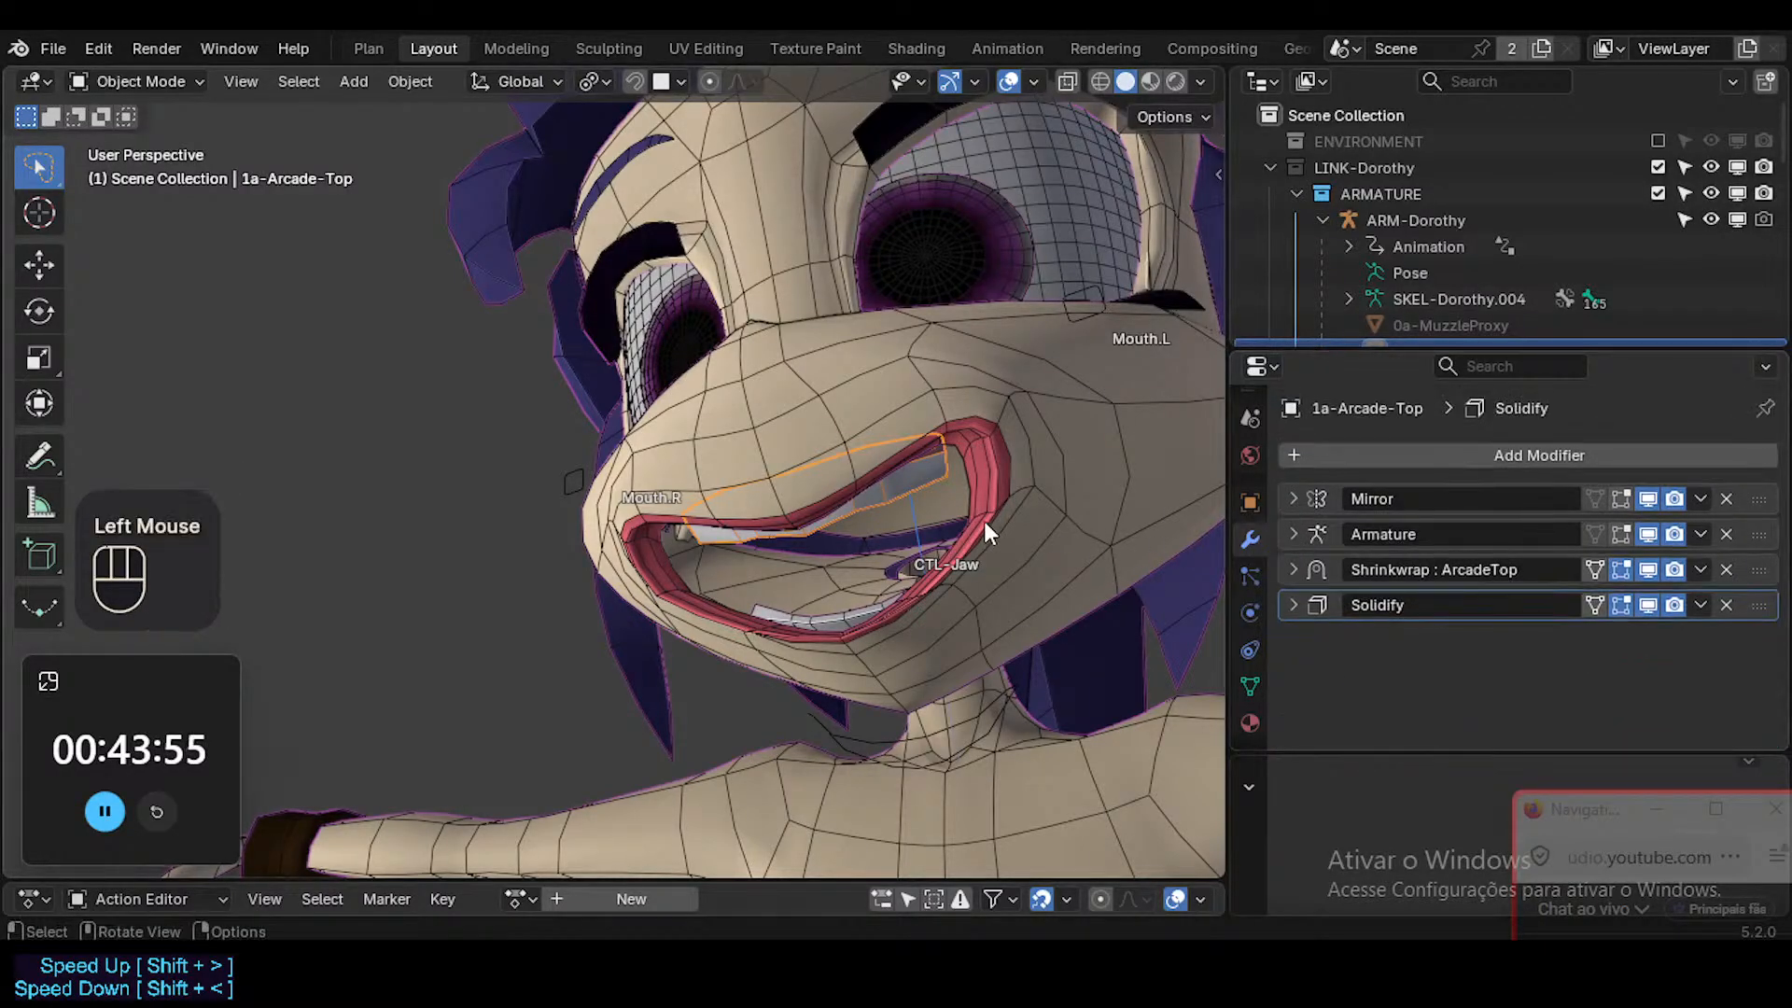
# Examine the mouth with nothing selected and overlays hidden, then restore the overlays and reselect the upper teeth.
pyautogui.hotkey('alt', 'a')
pyautogui.hotkey('shift', 'alt', 'z')
pyautogui.moveTo(984, 521); pyautogui.dragTo(966, 534, button='middle')
pyautogui.hotkey('shift', 'alt', 'z')
pyautogui.click(921, 480)
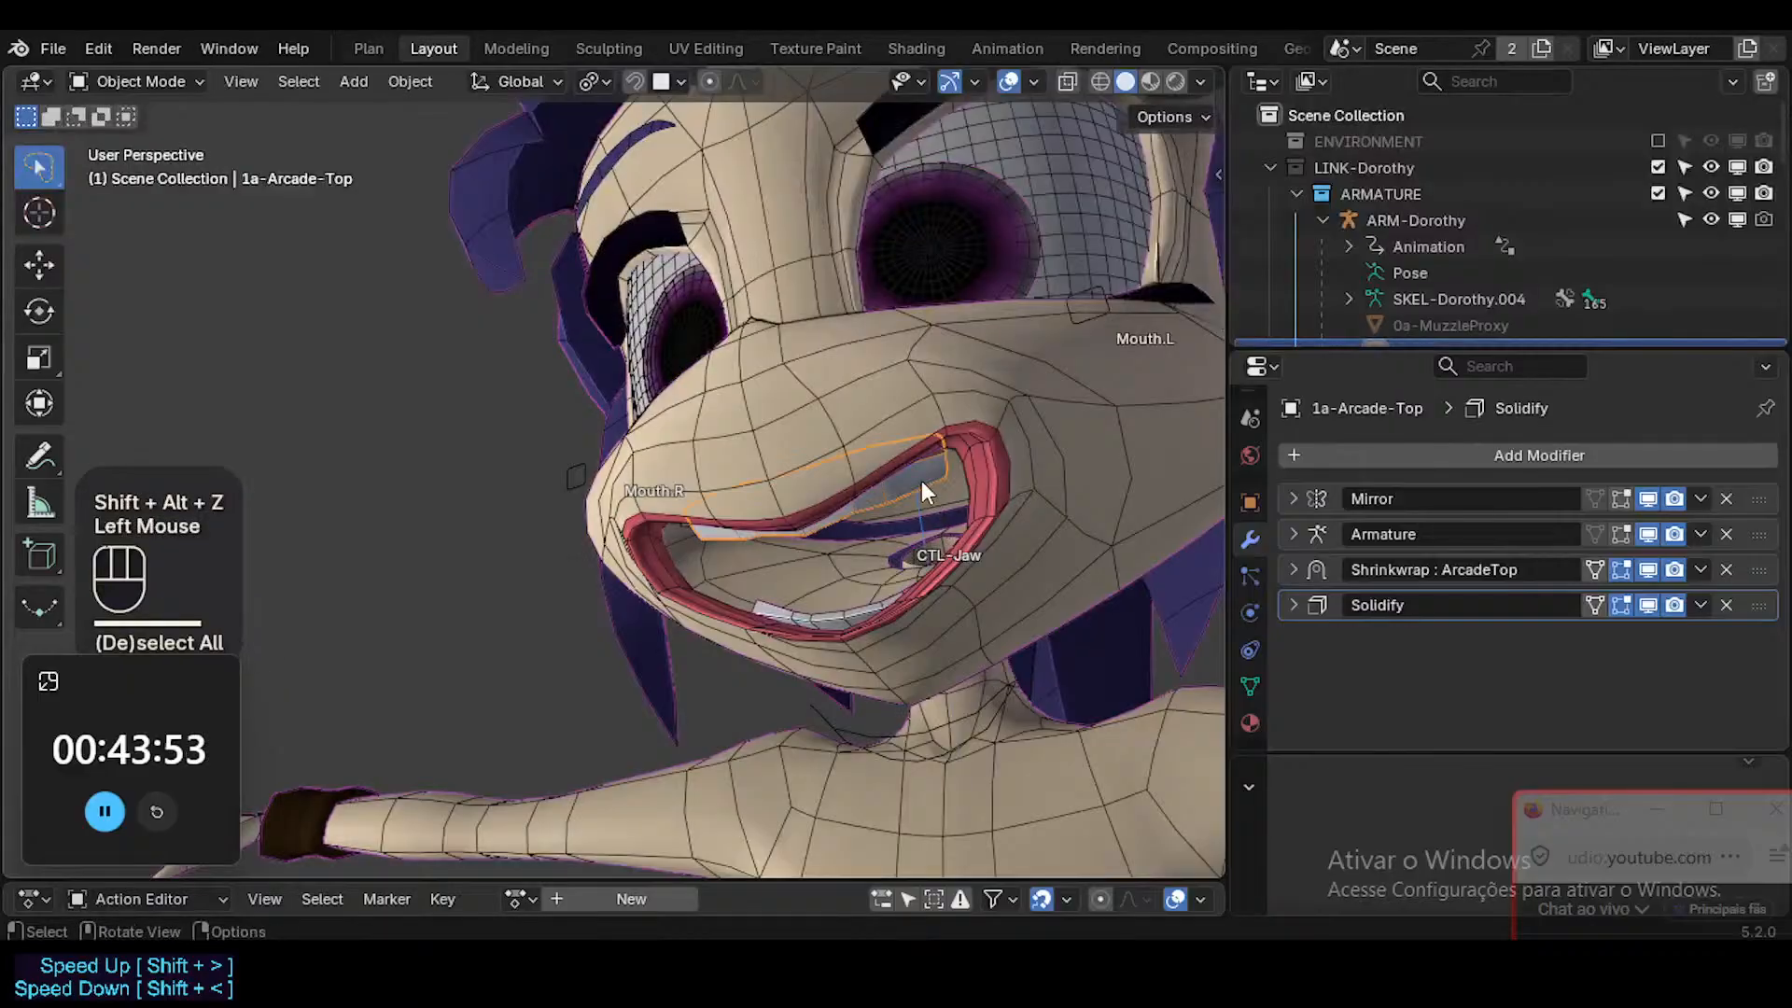
pyautogui.moveTo(892, 532); pyautogui.dragTo(980, 484, button='middle')
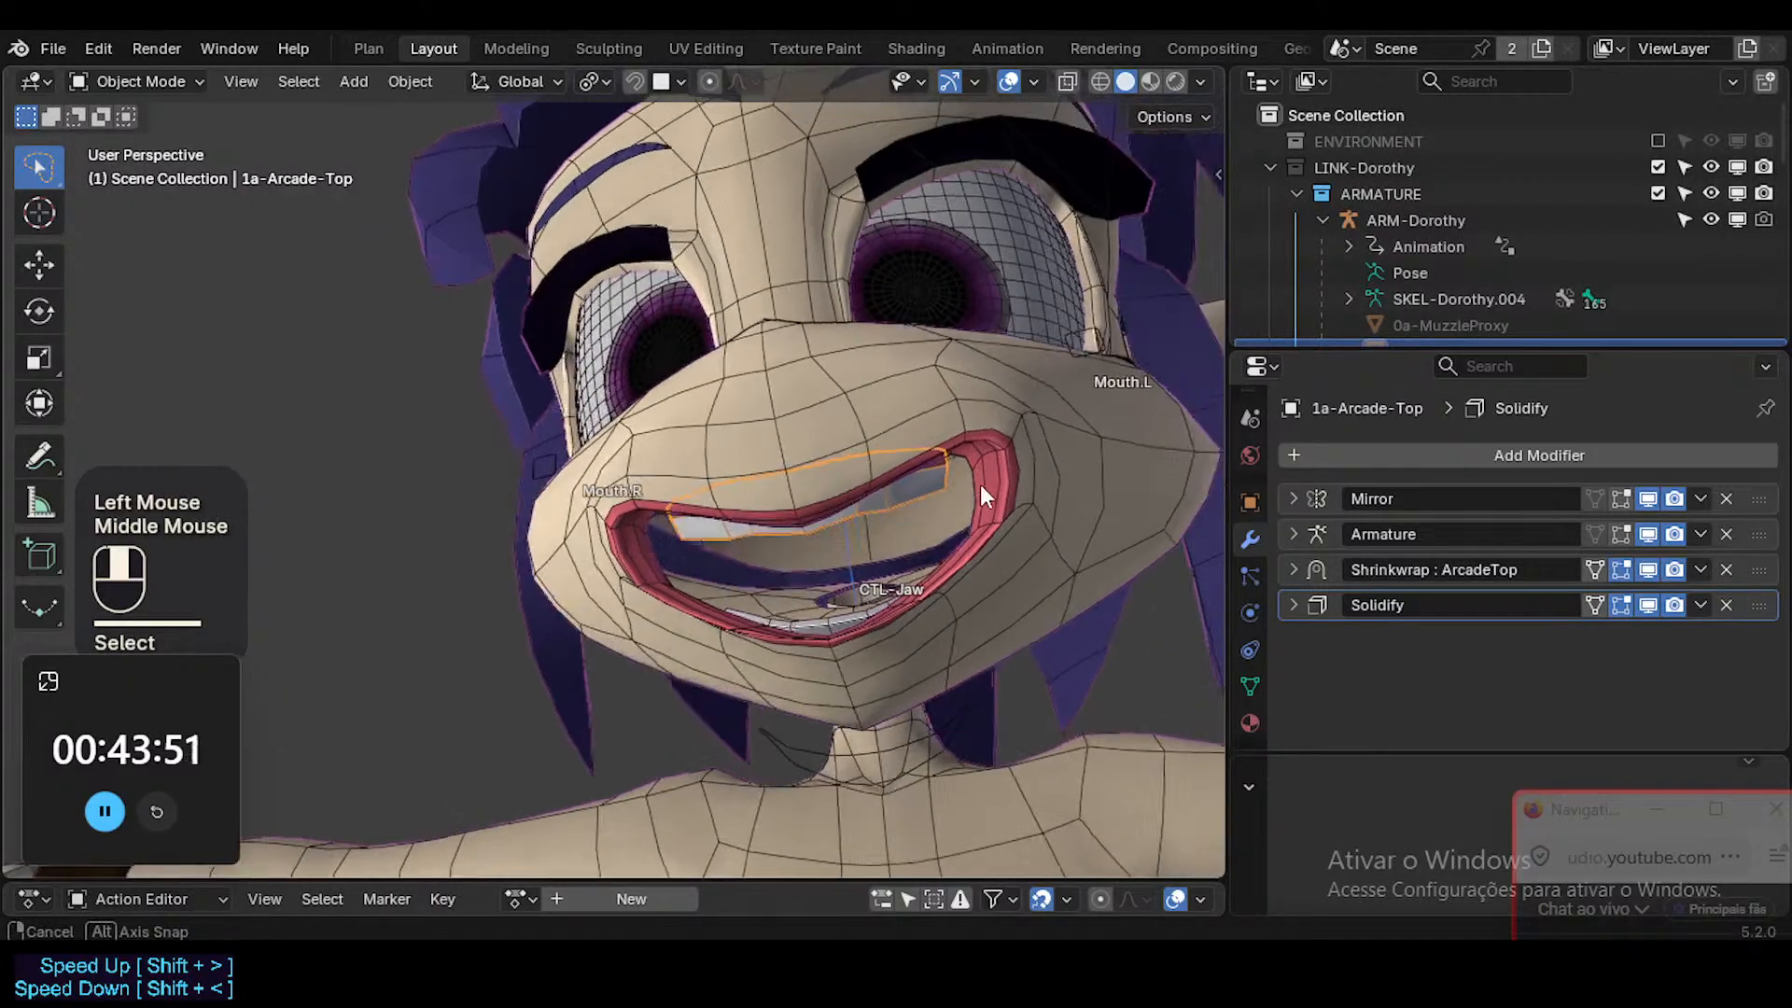
# Check the upper teeth's mesh data, including Geometry Data and Shape Keys, and return to its modifiers to inspect Armature.
pyautogui.click(1250, 686)
pyautogui.scroll(-2, 1396, 643)
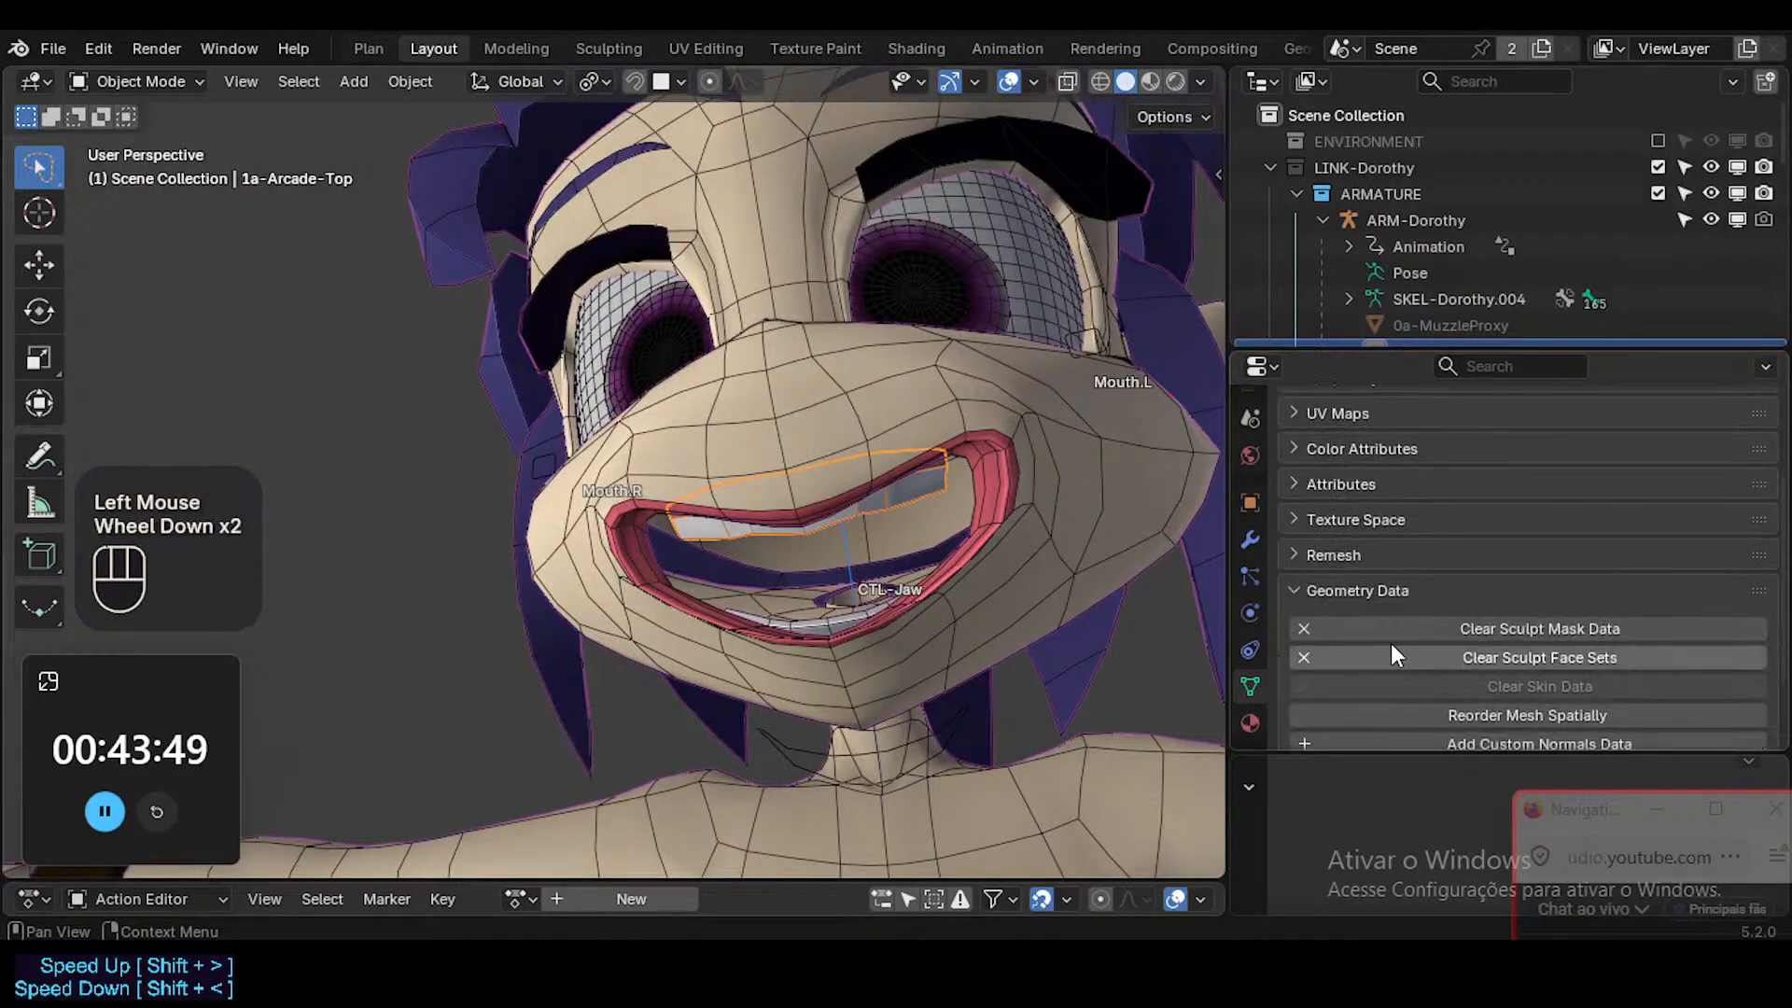
pyautogui.scroll(2, 1372, 640)
pyautogui.scroll(-1, 1368, 640)
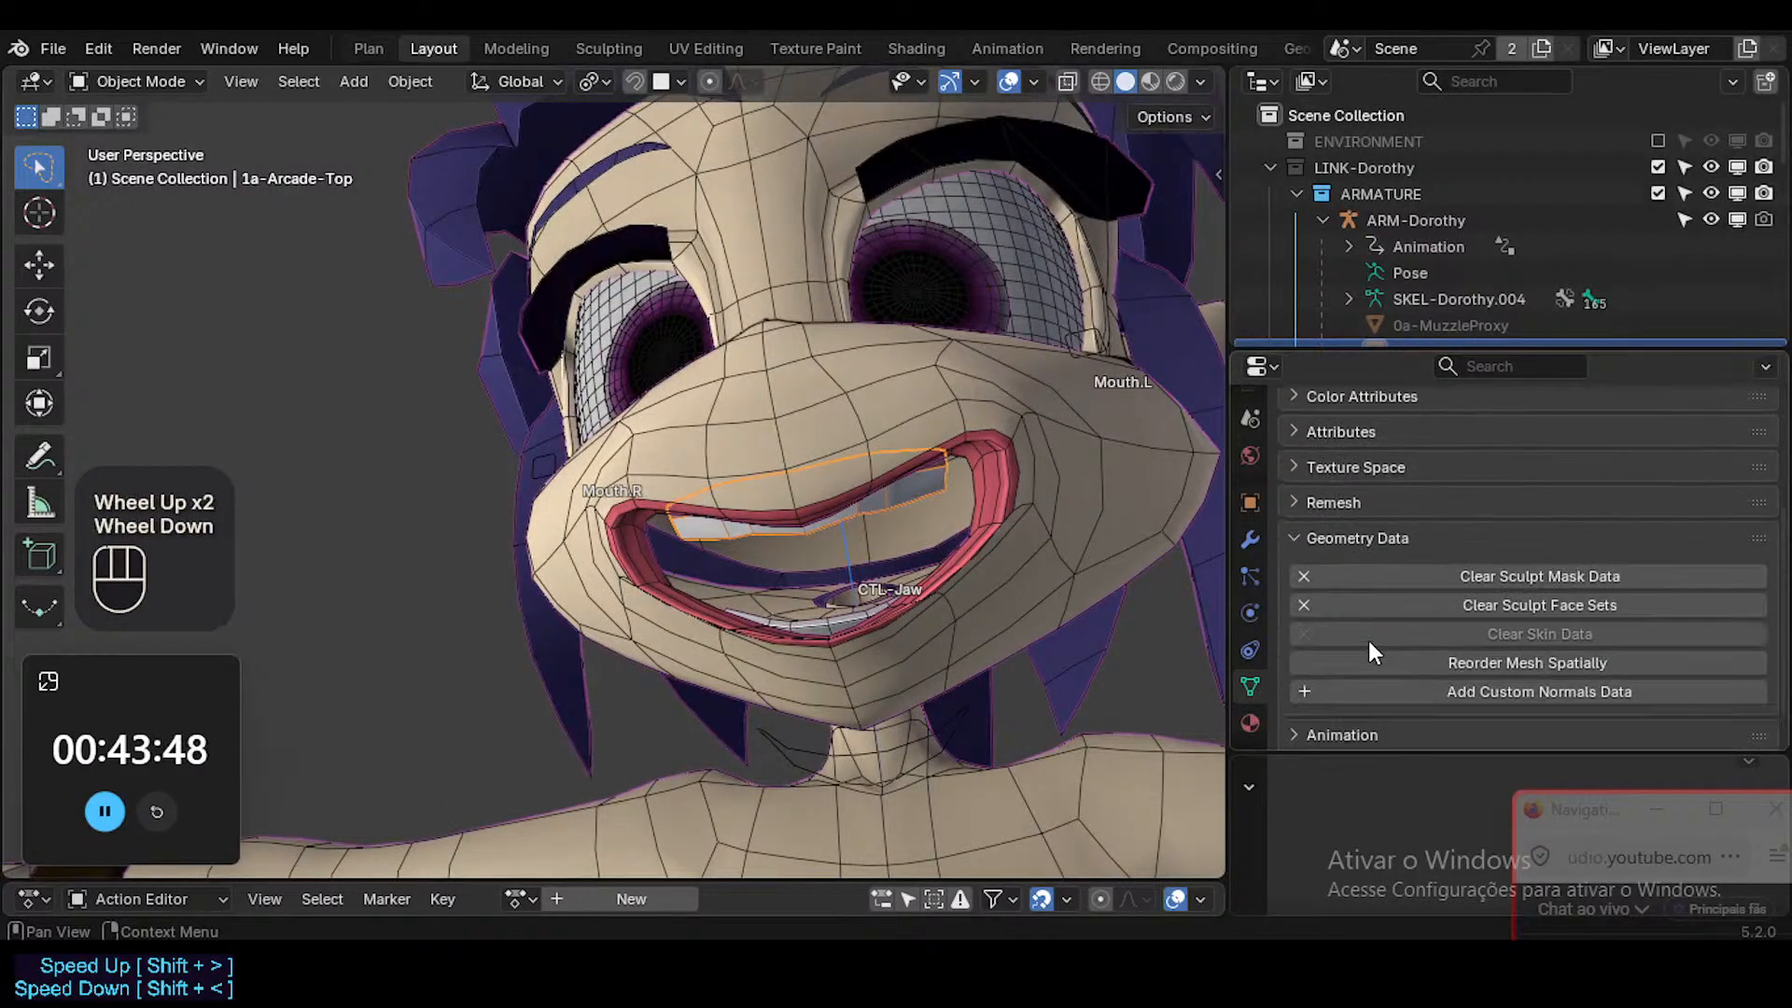
pyautogui.click(1297, 538)
pyautogui.scroll(2, 1349, 522)
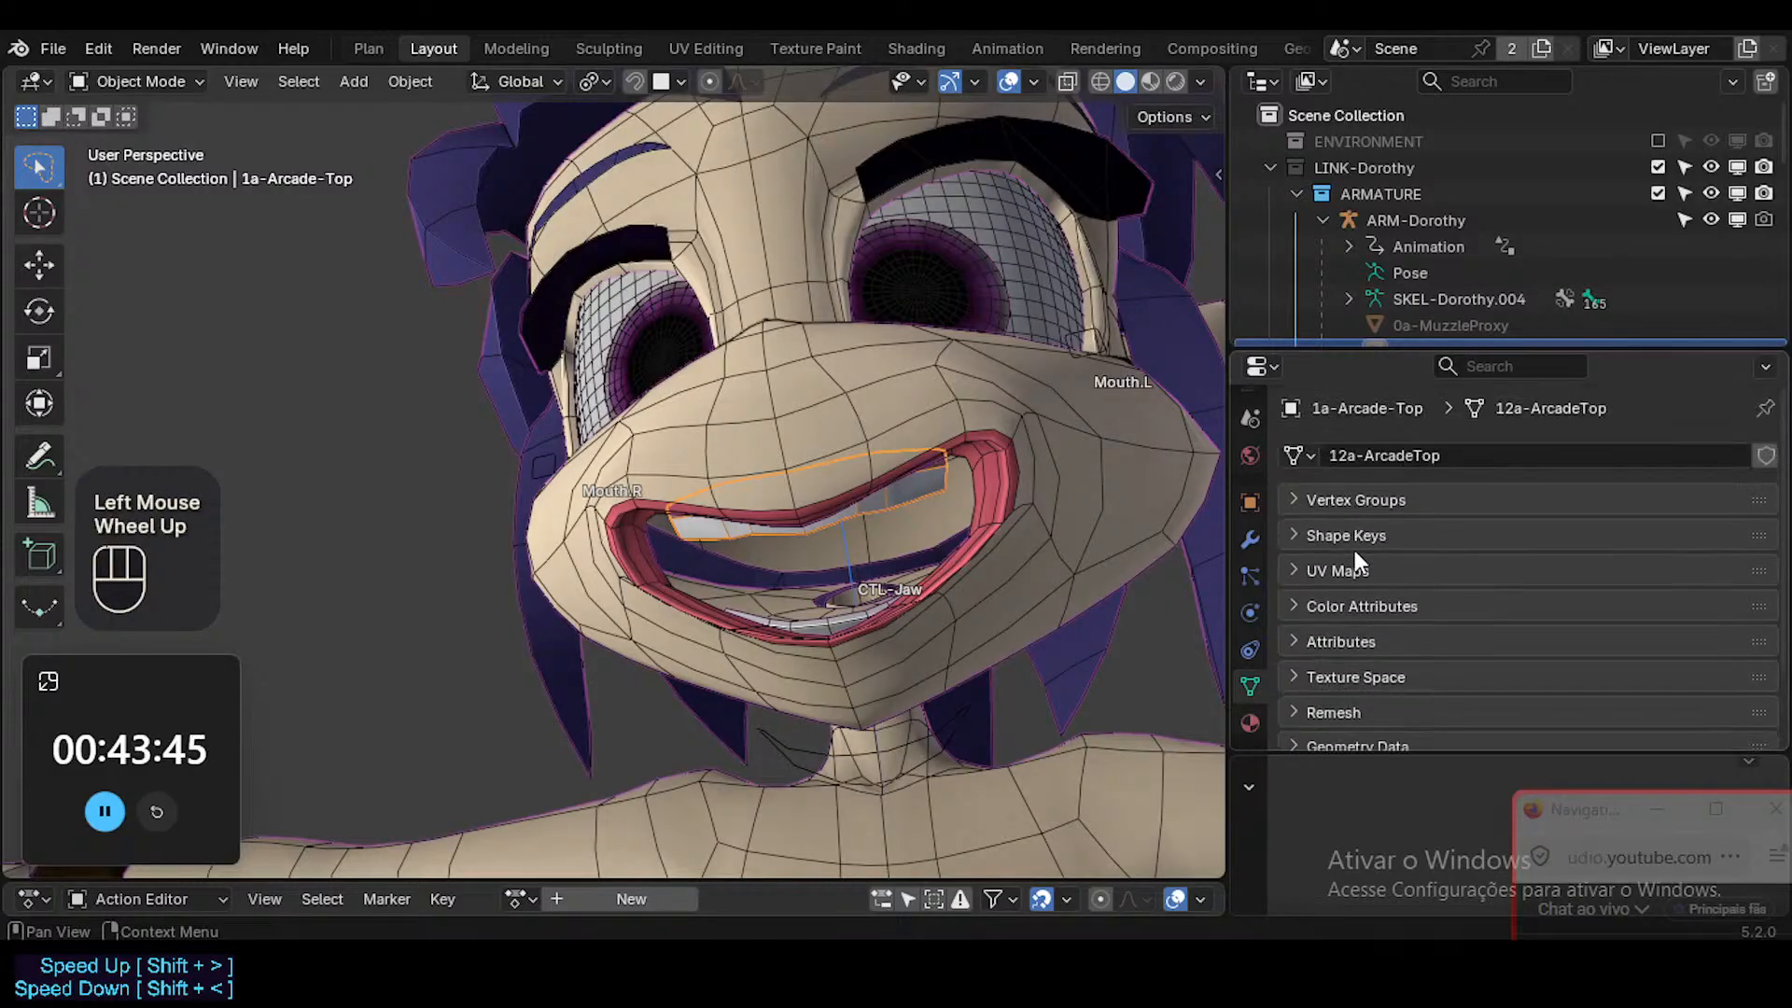
pyautogui.click(1348, 536)
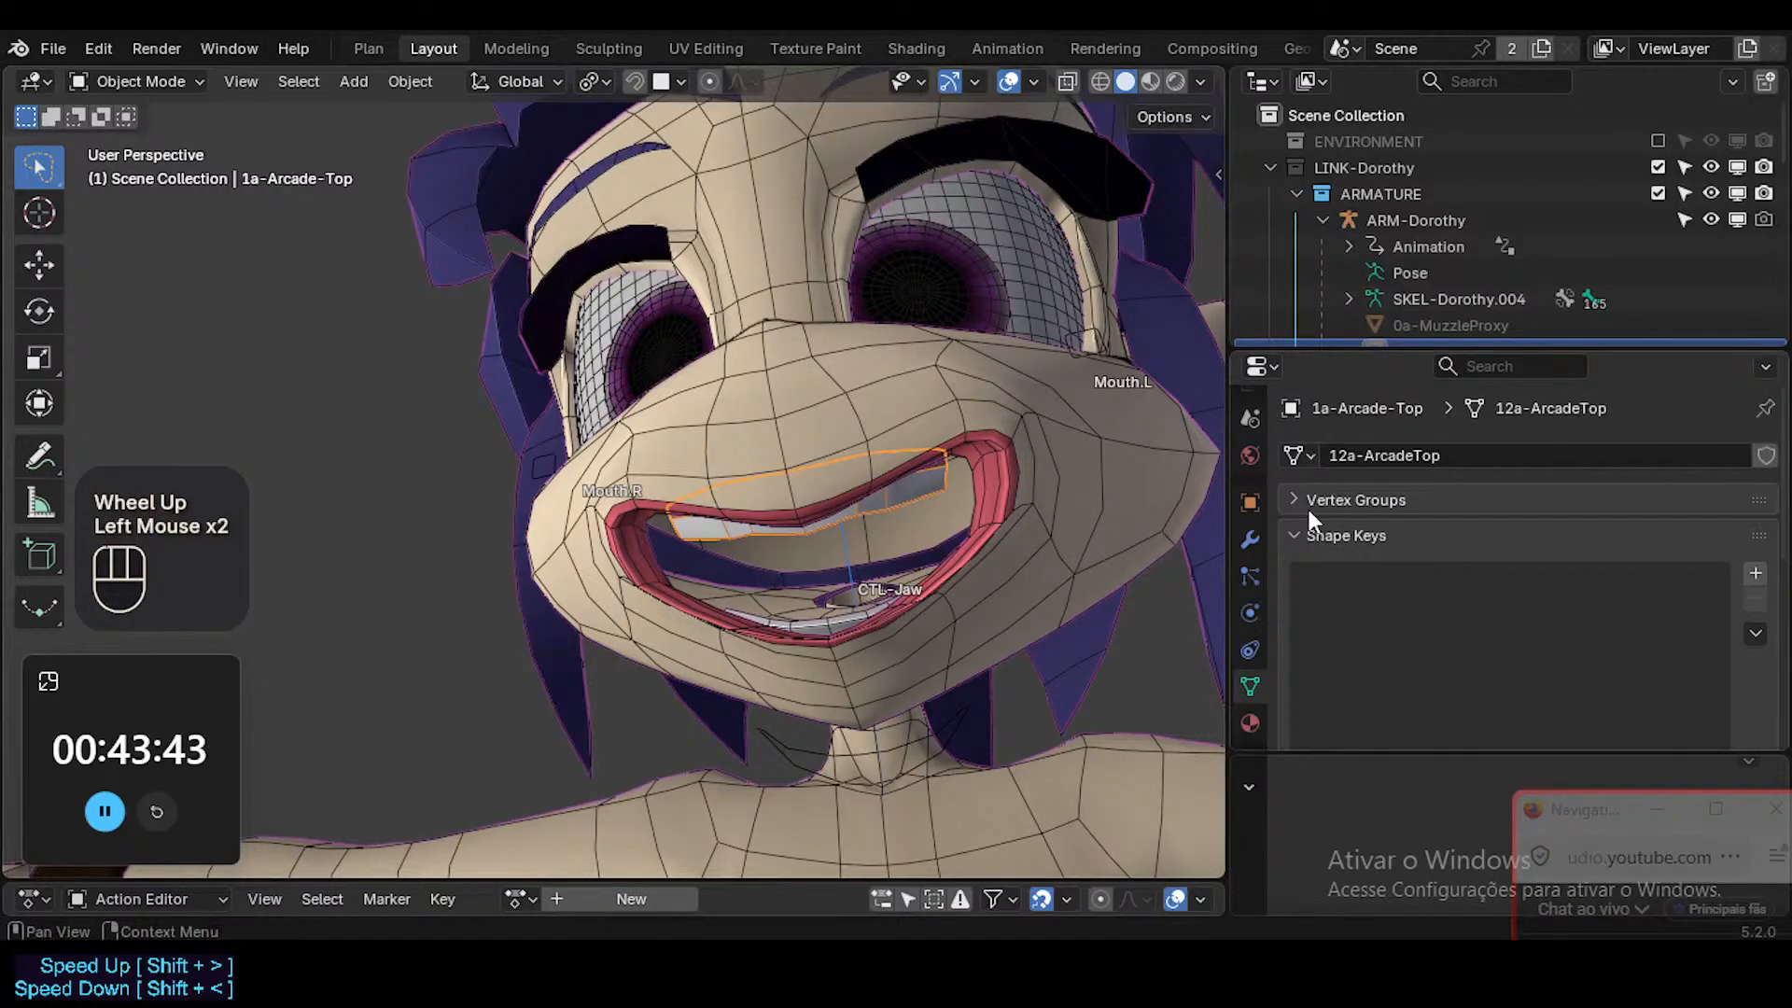
pyautogui.click(1250, 535)
pyautogui.click(1292, 534)
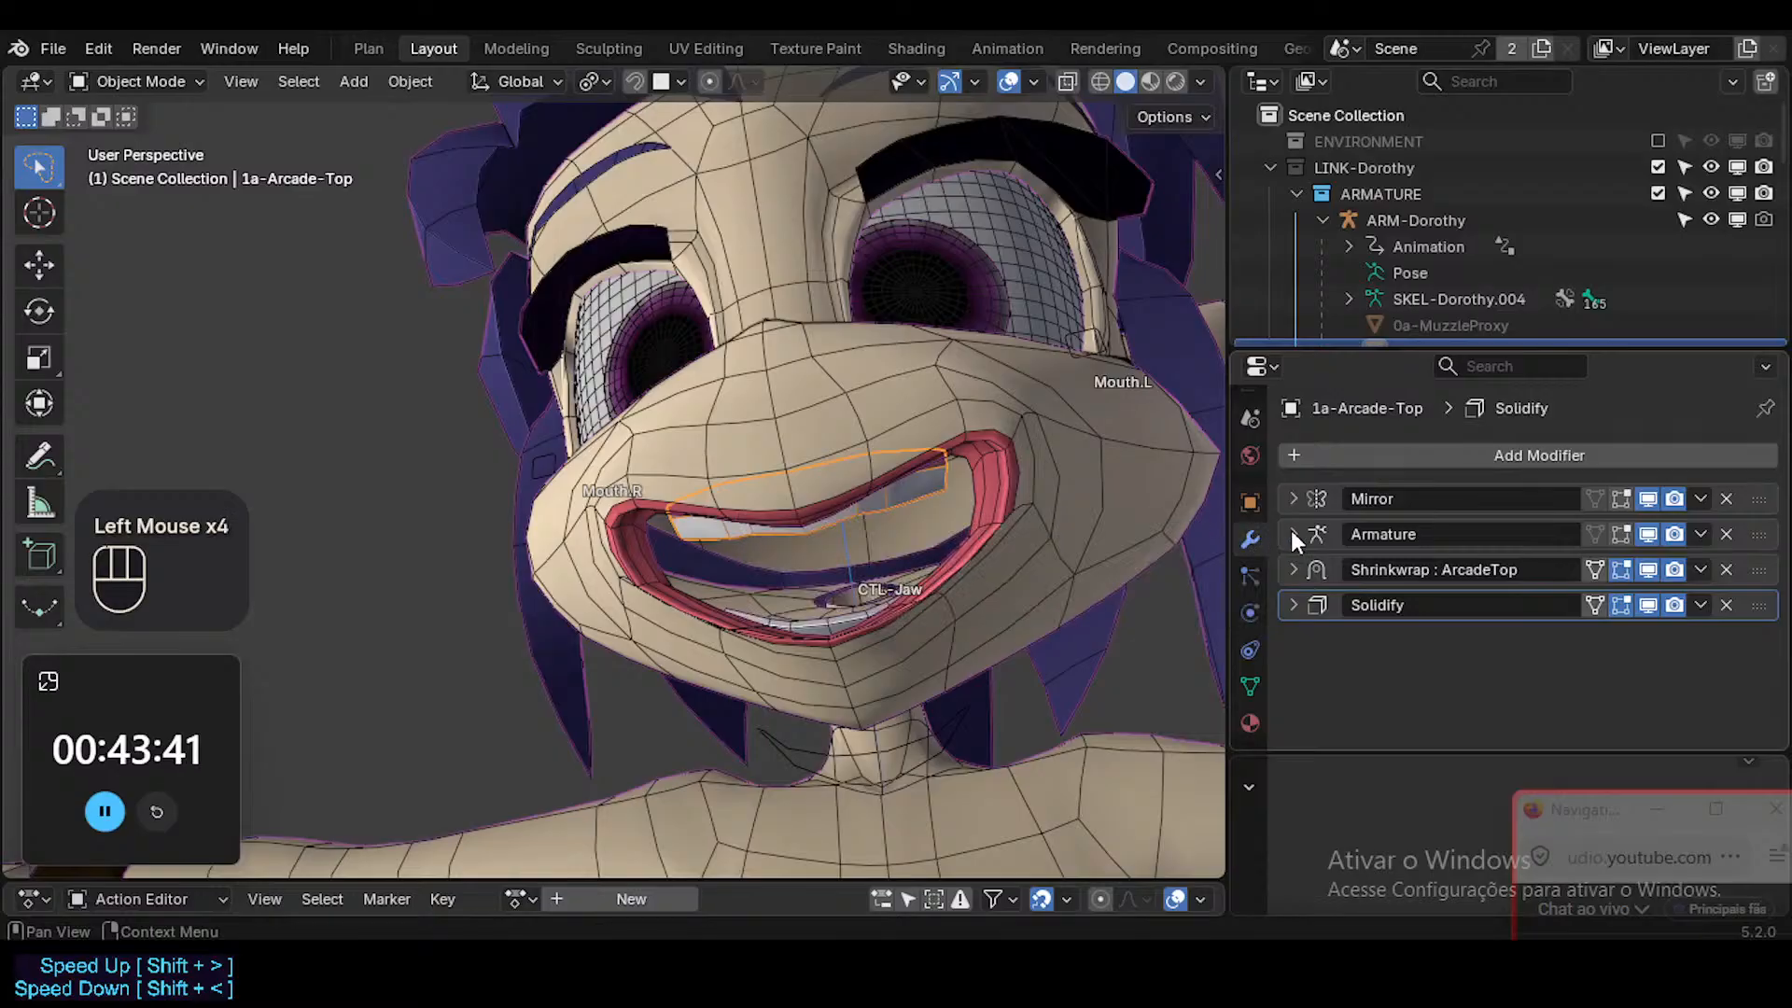
# Add a Basis shape key and a second shape key to the upper teeth's mesh.
pyautogui.click(1249, 687)
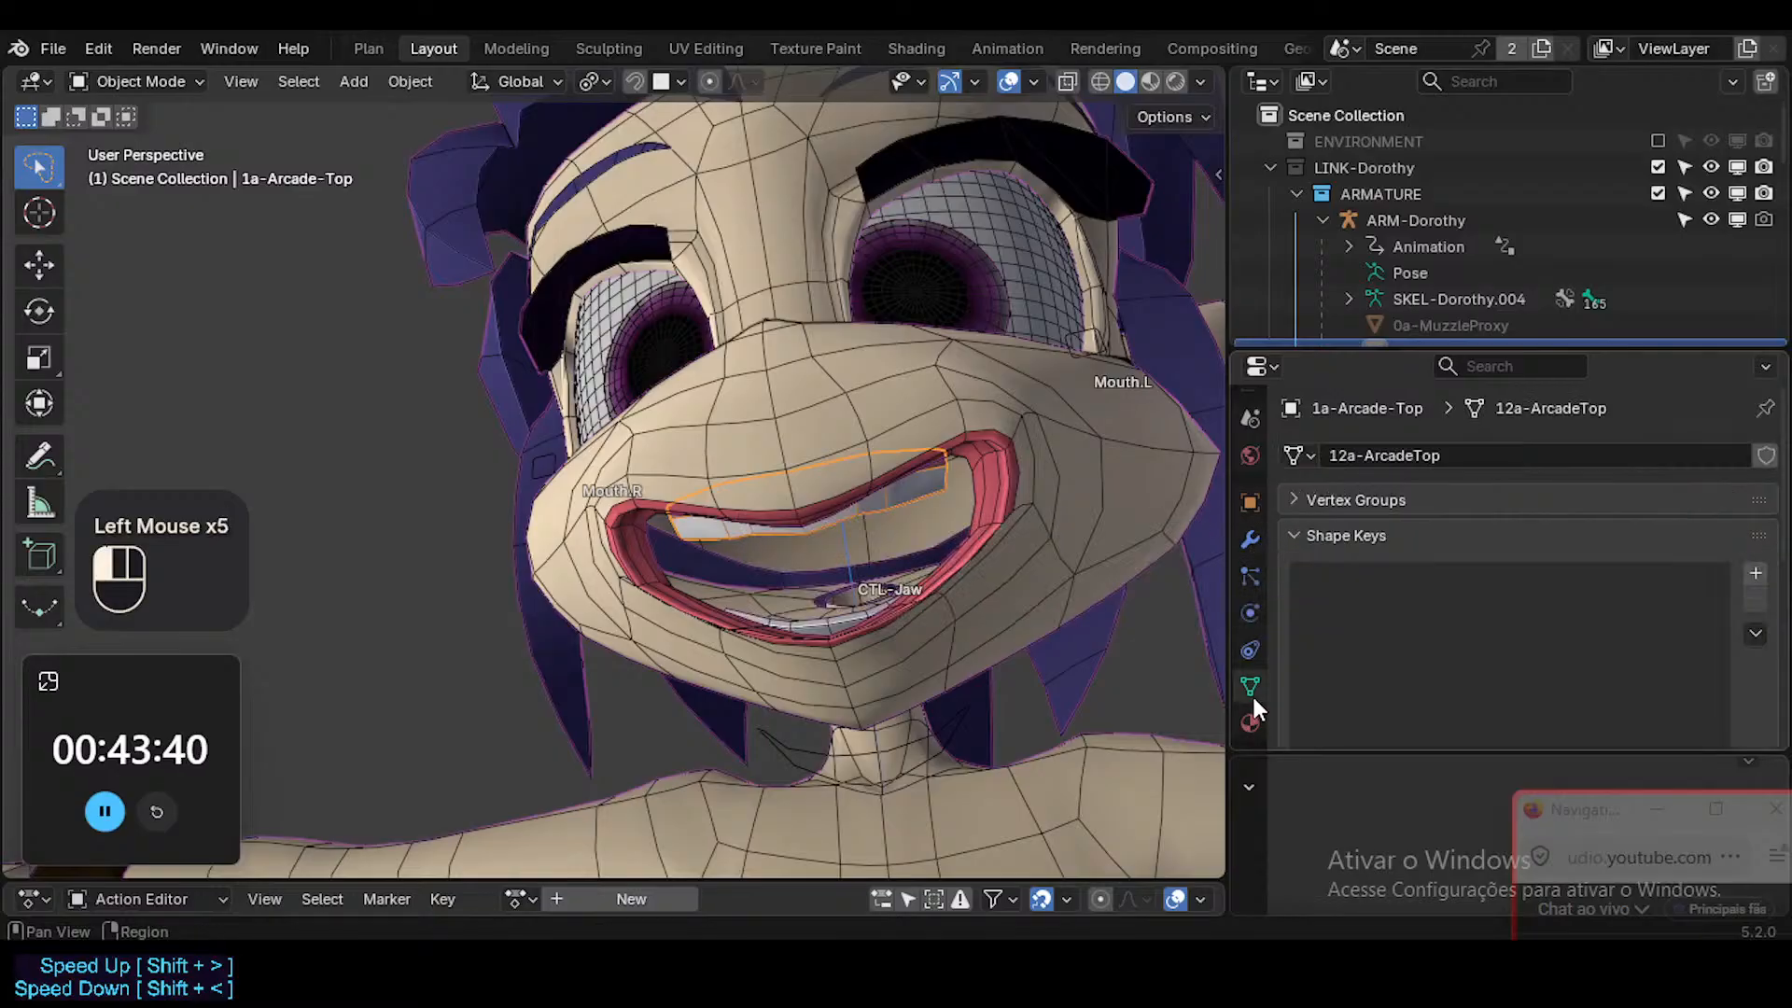
pyautogui.click(1755, 579)
pyautogui.click(1755, 579)
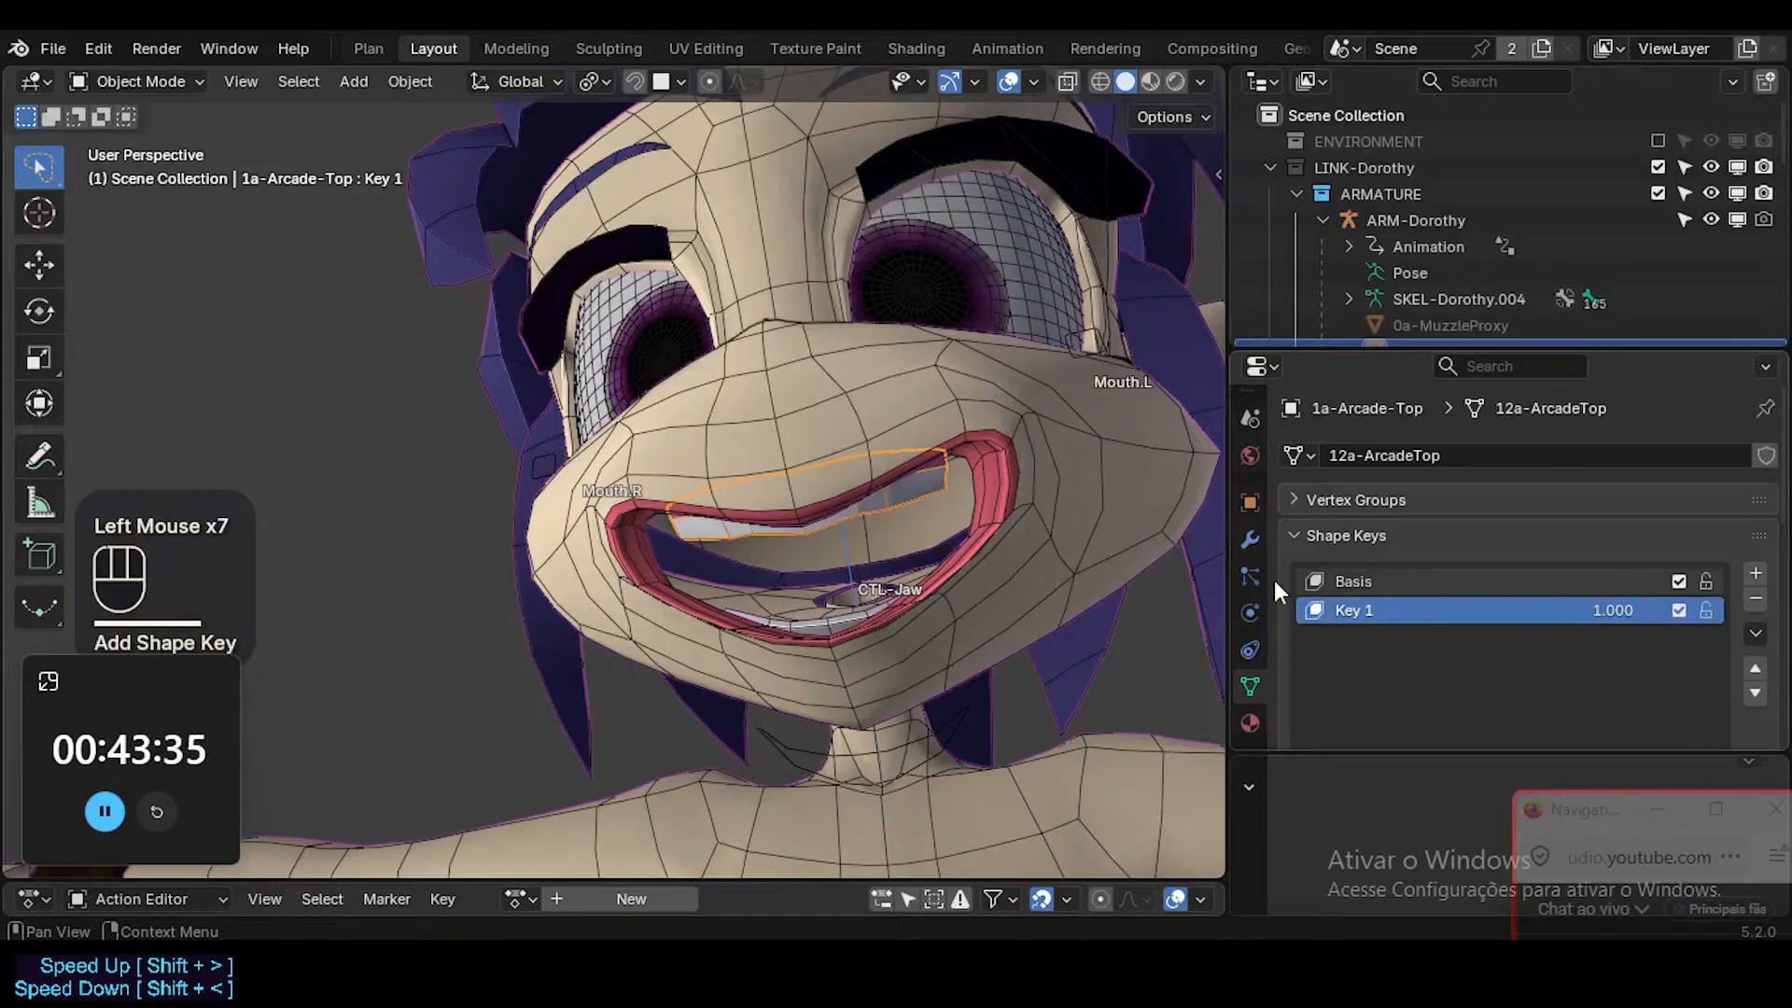
# Switch the ARM-Dorothy armature to Pose Mode and clear the transforms of all its bones.
pyautogui.click(901, 601)
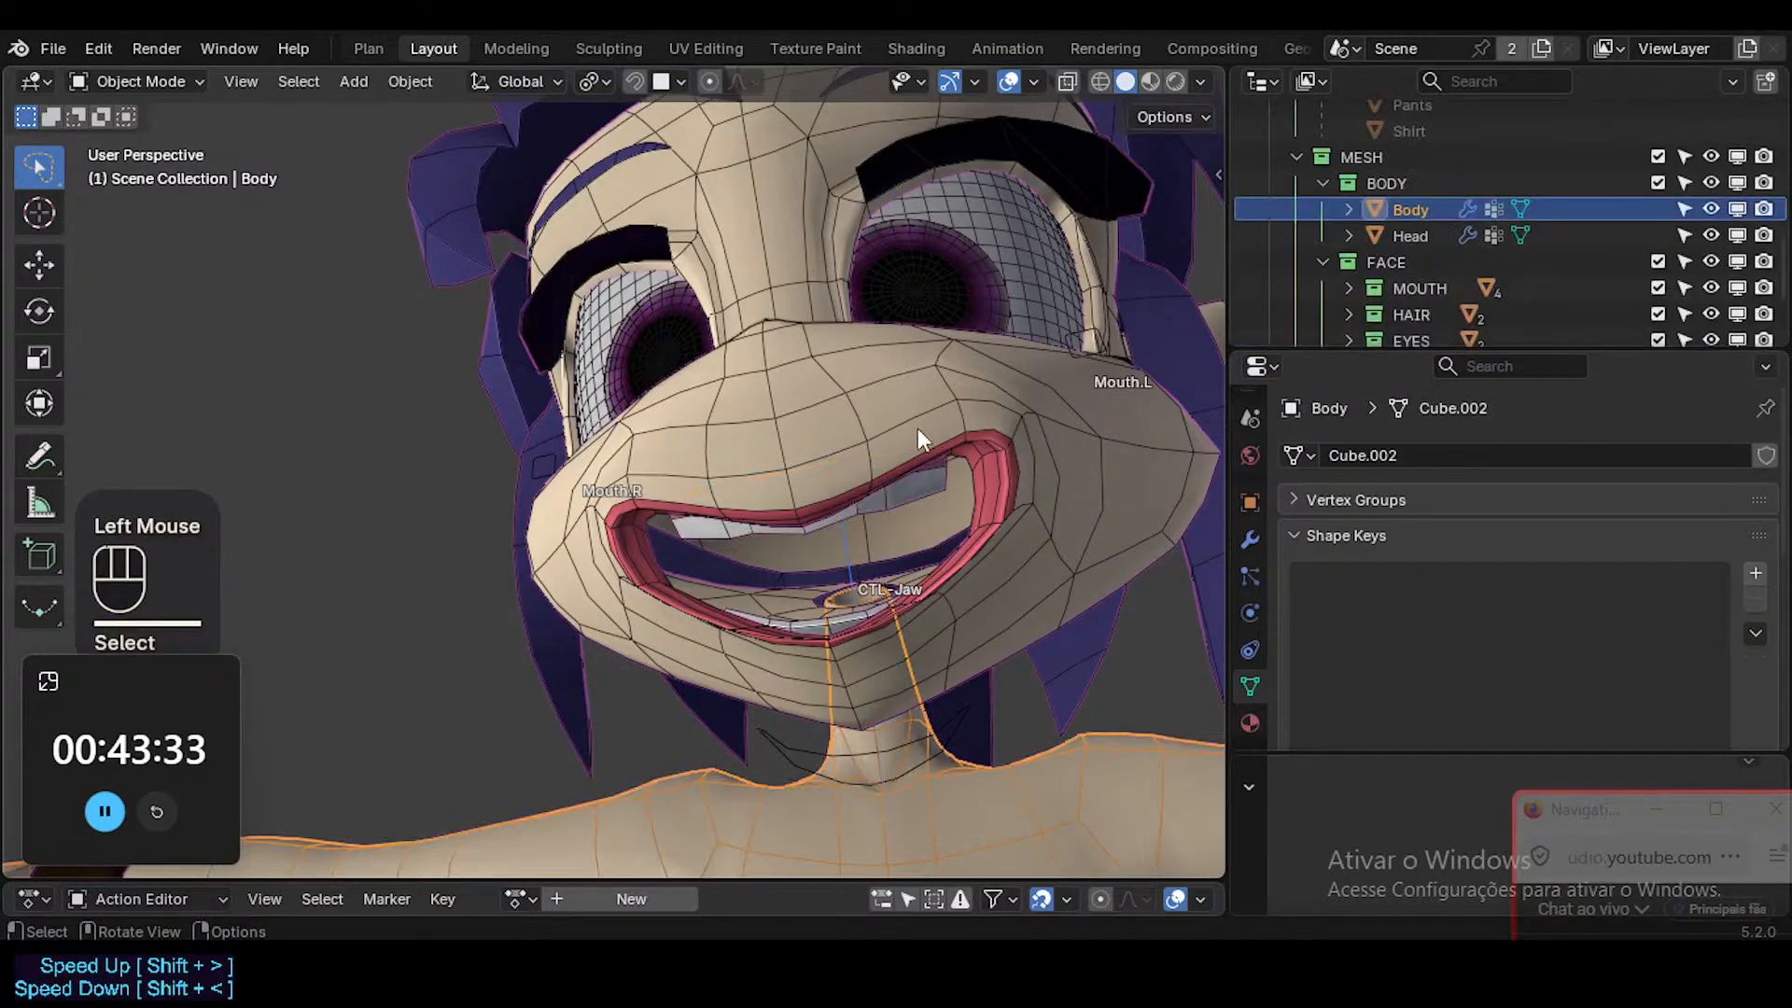
pyautogui.click(1113, 360)
pyautogui.click(1095, 349)
pyautogui.hotkey('ctrl', 'Tab')
pyautogui.hotkey('alt', 'a')
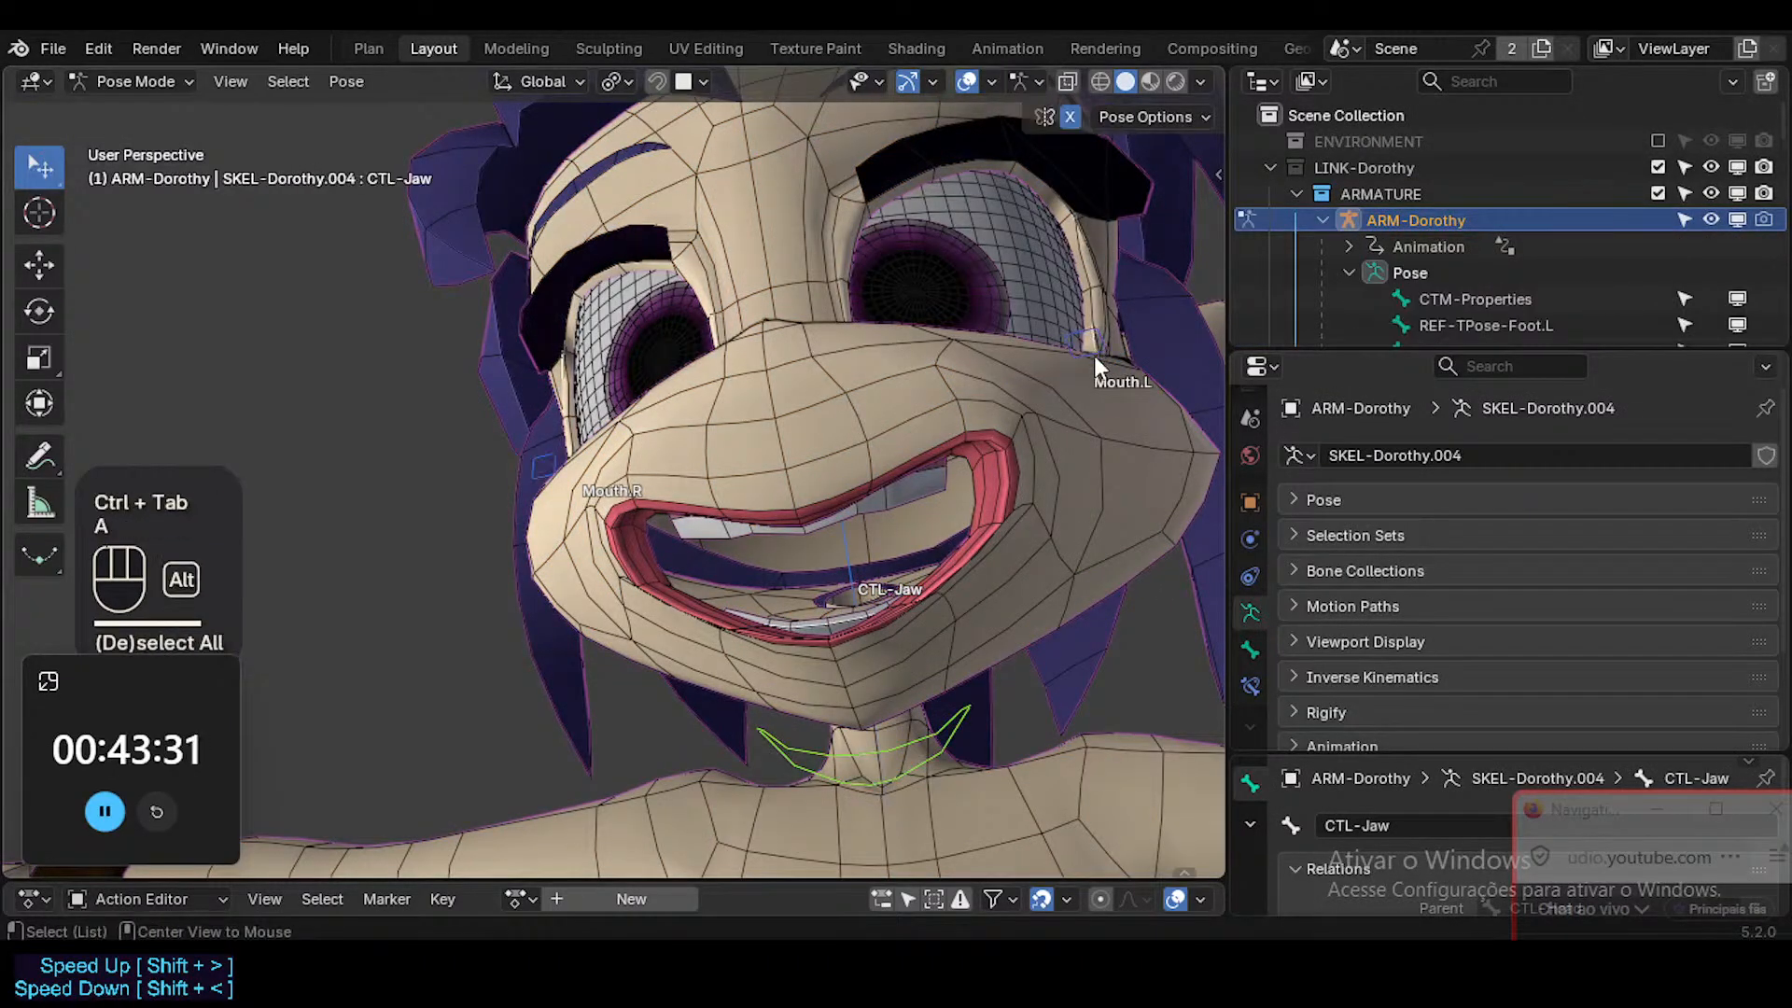
pyautogui.press('a')
pyautogui.hotkey('alt', 'g')
pyautogui.hotkey('alt', 'g')
# Move the Mouth.L control outward along the X axis to stretch the mouth.
pyautogui.click(873, 511)
pyautogui.press('g')
pyautogui.press('x')
pyautogui.click(1203, 499)
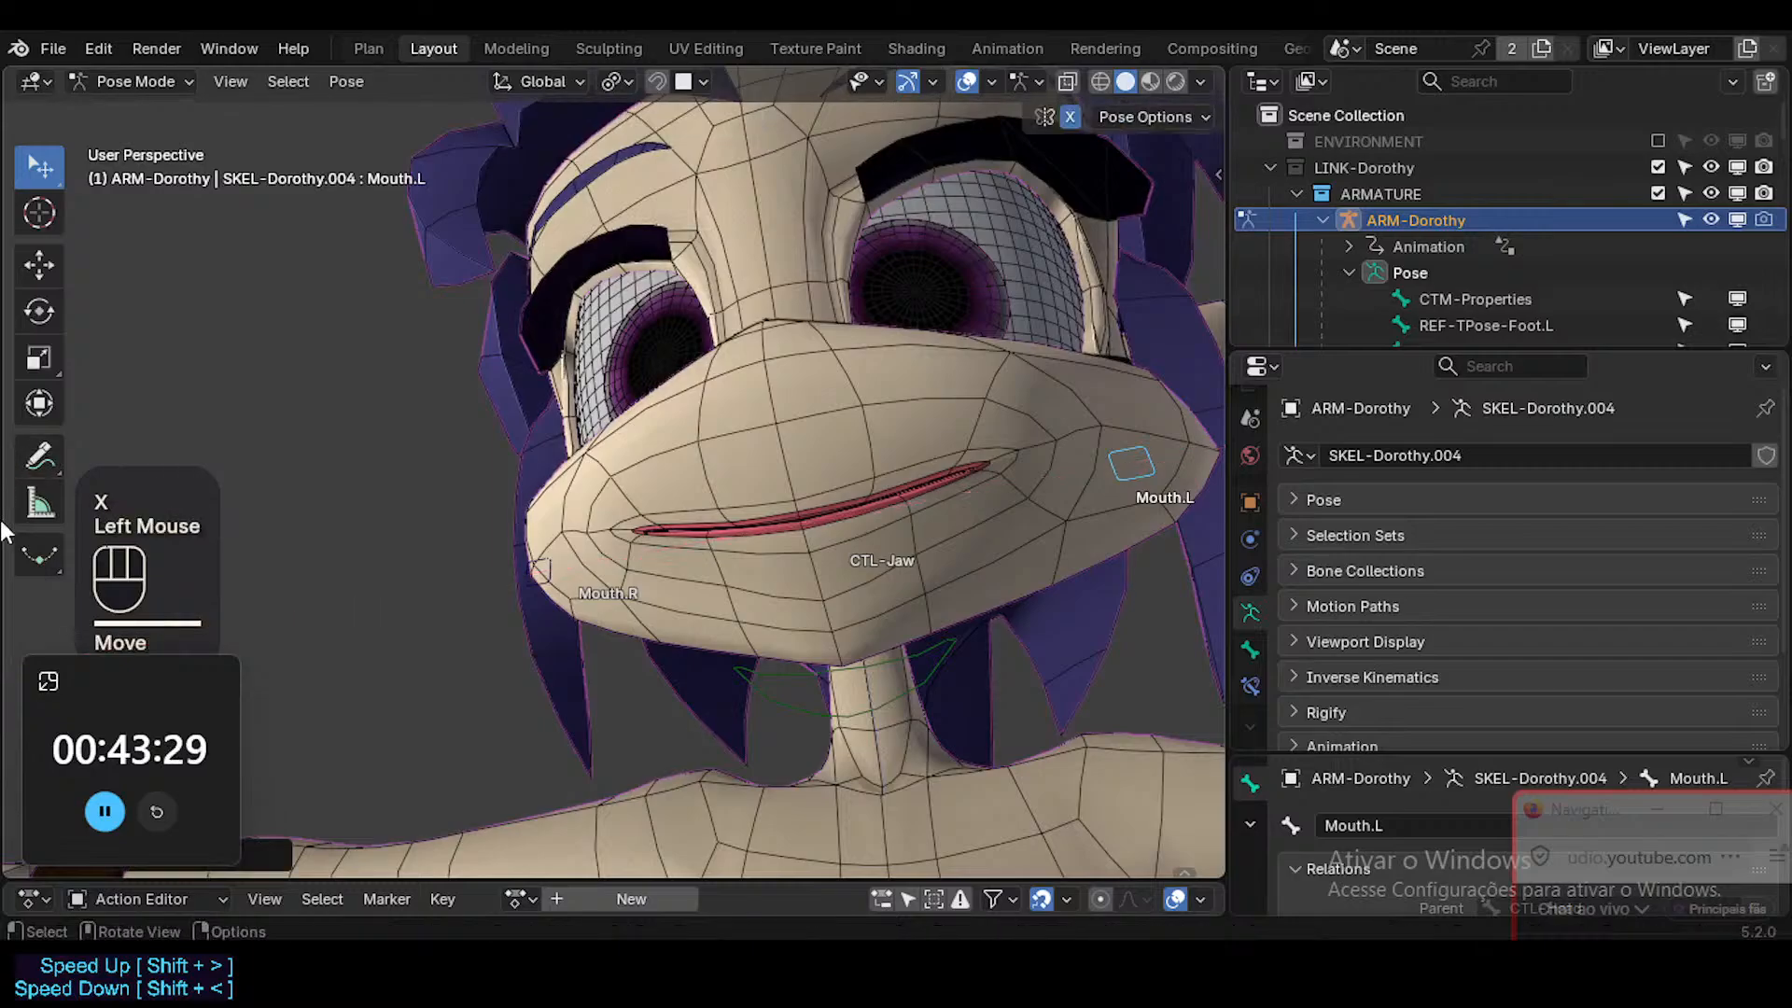
# Rotate the CTL-Jaw bone about 15 degrees around global X to open the mouth, and return the armature to Object Mode.
pyautogui.click(782, 662)
pyautogui.press('r')
pyautogui.press('x')
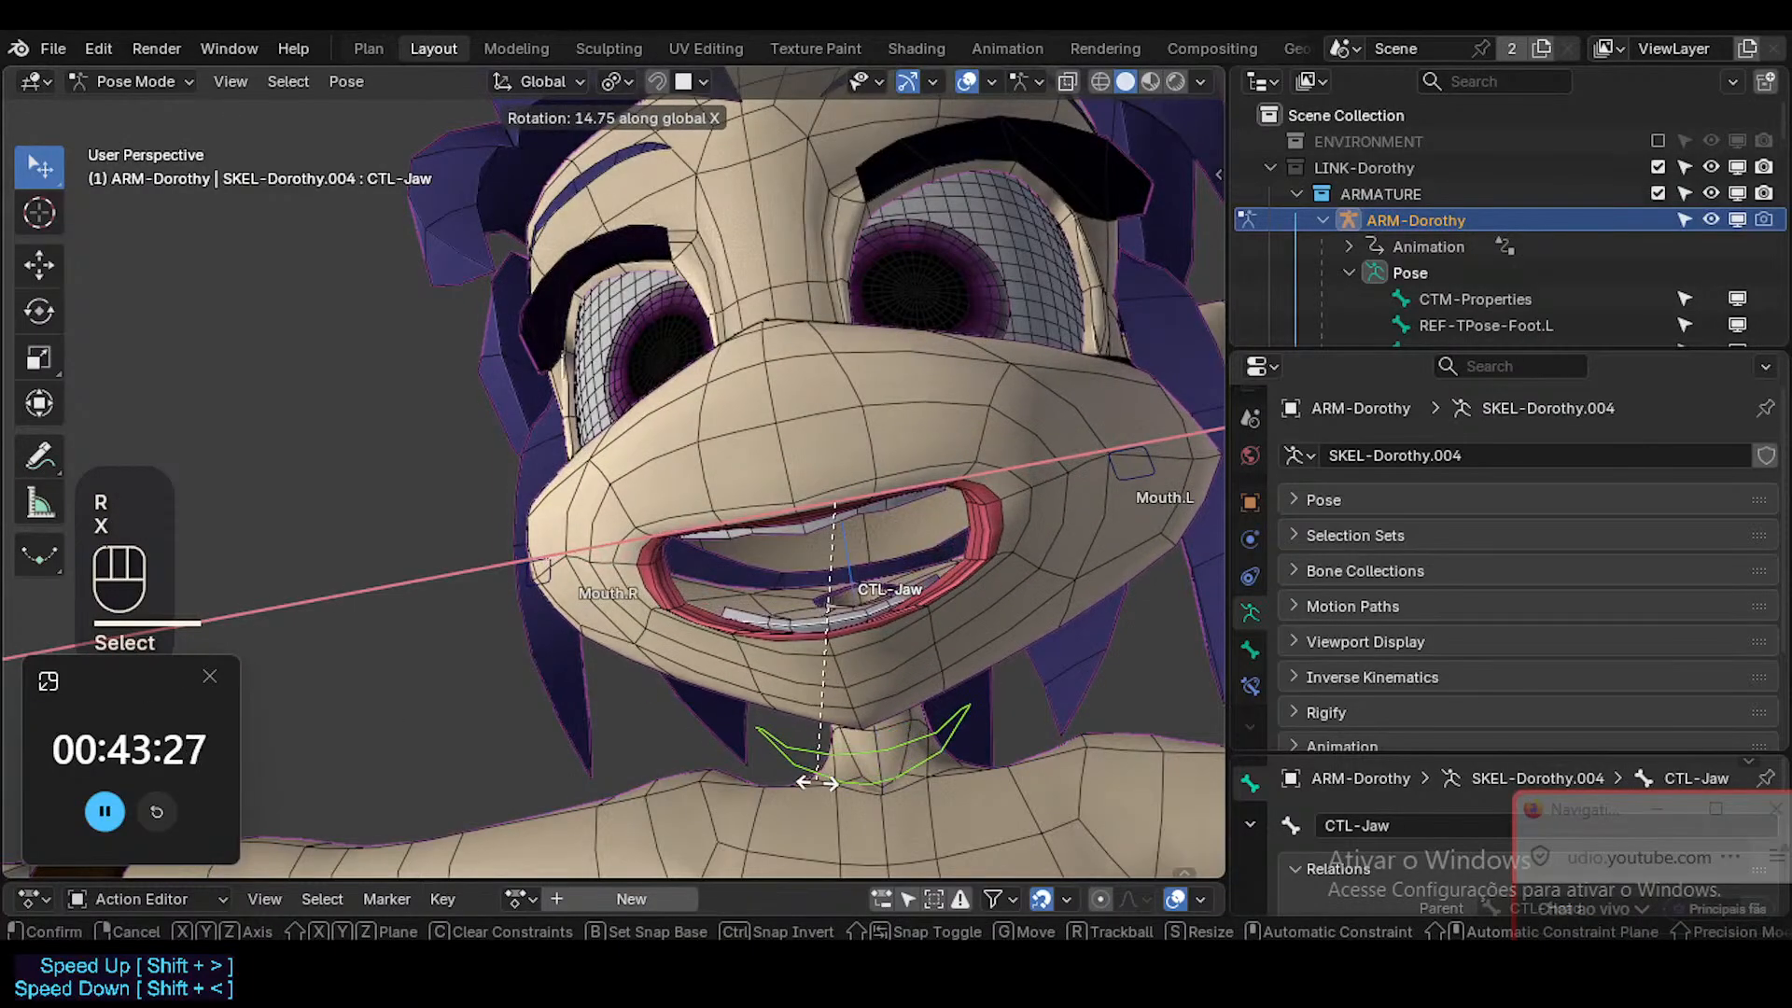
pyautogui.click(1100, 523)
pyautogui.click(1134, 472)
pyautogui.hotkey('ctrl', 'Tab')
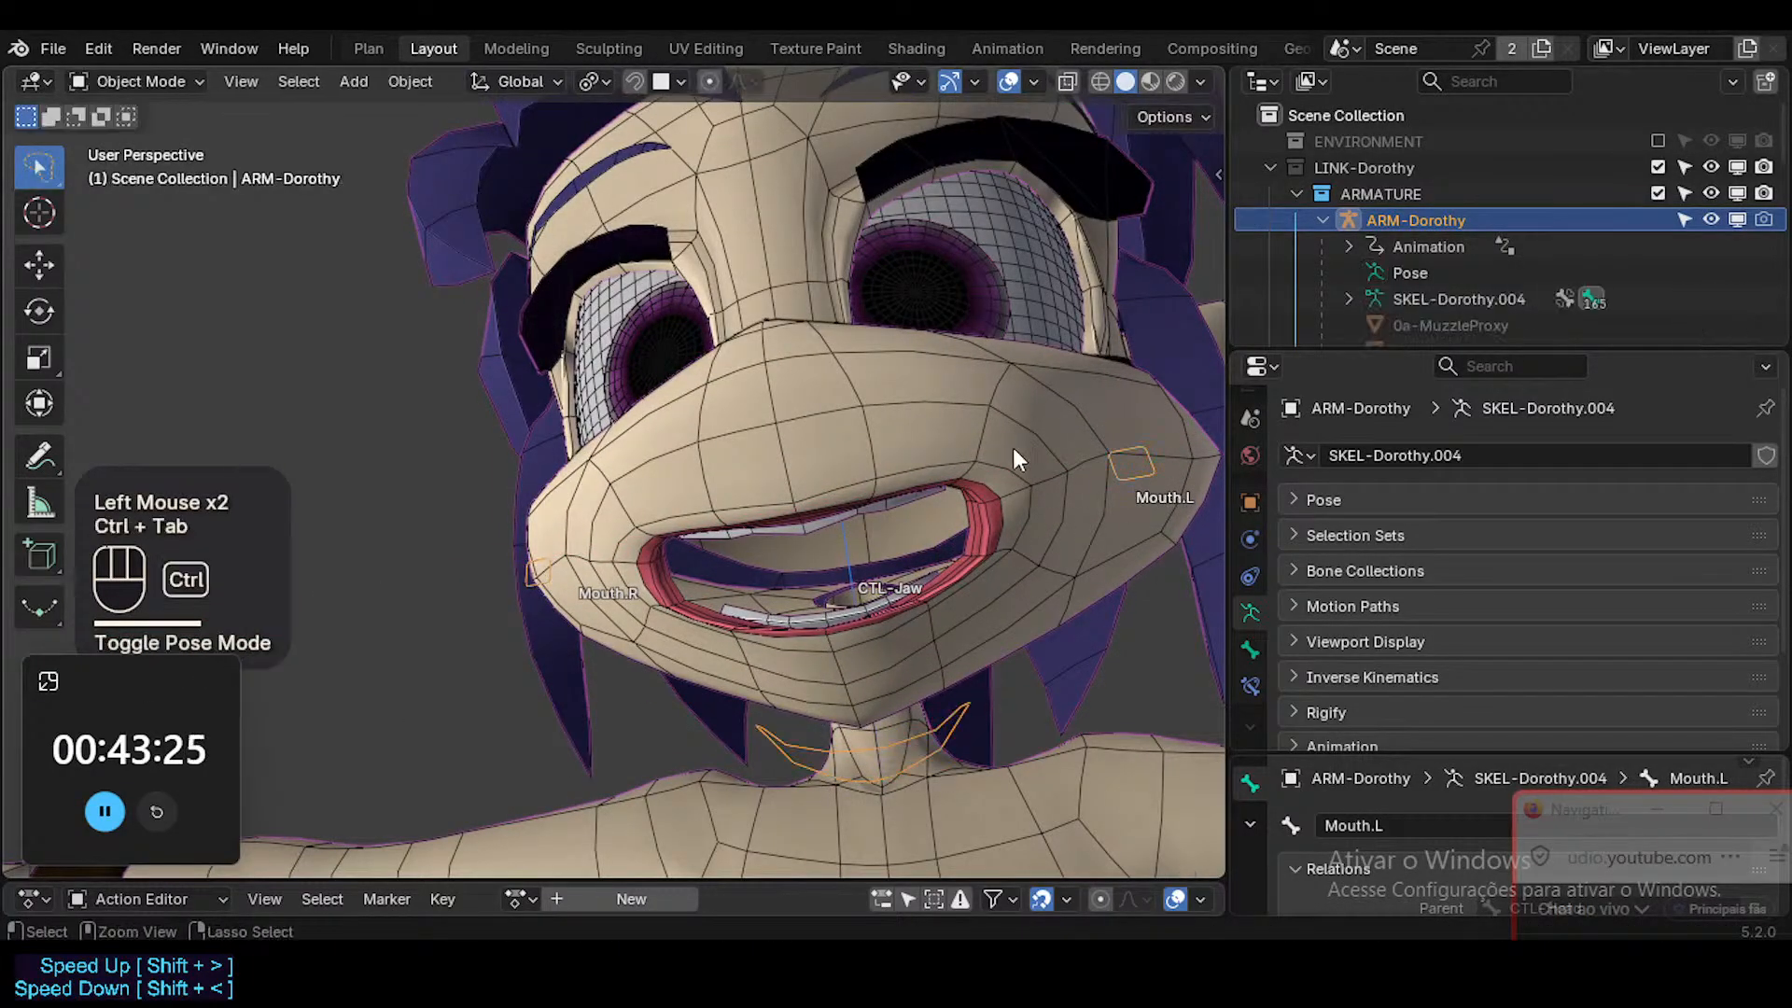
# Copy the data path of the Head's MouthStretch.L shape key value and reselect the upper teeth.
pyautogui.click(1060, 502)
pyautogui.scroll(-2, 1623, 719)
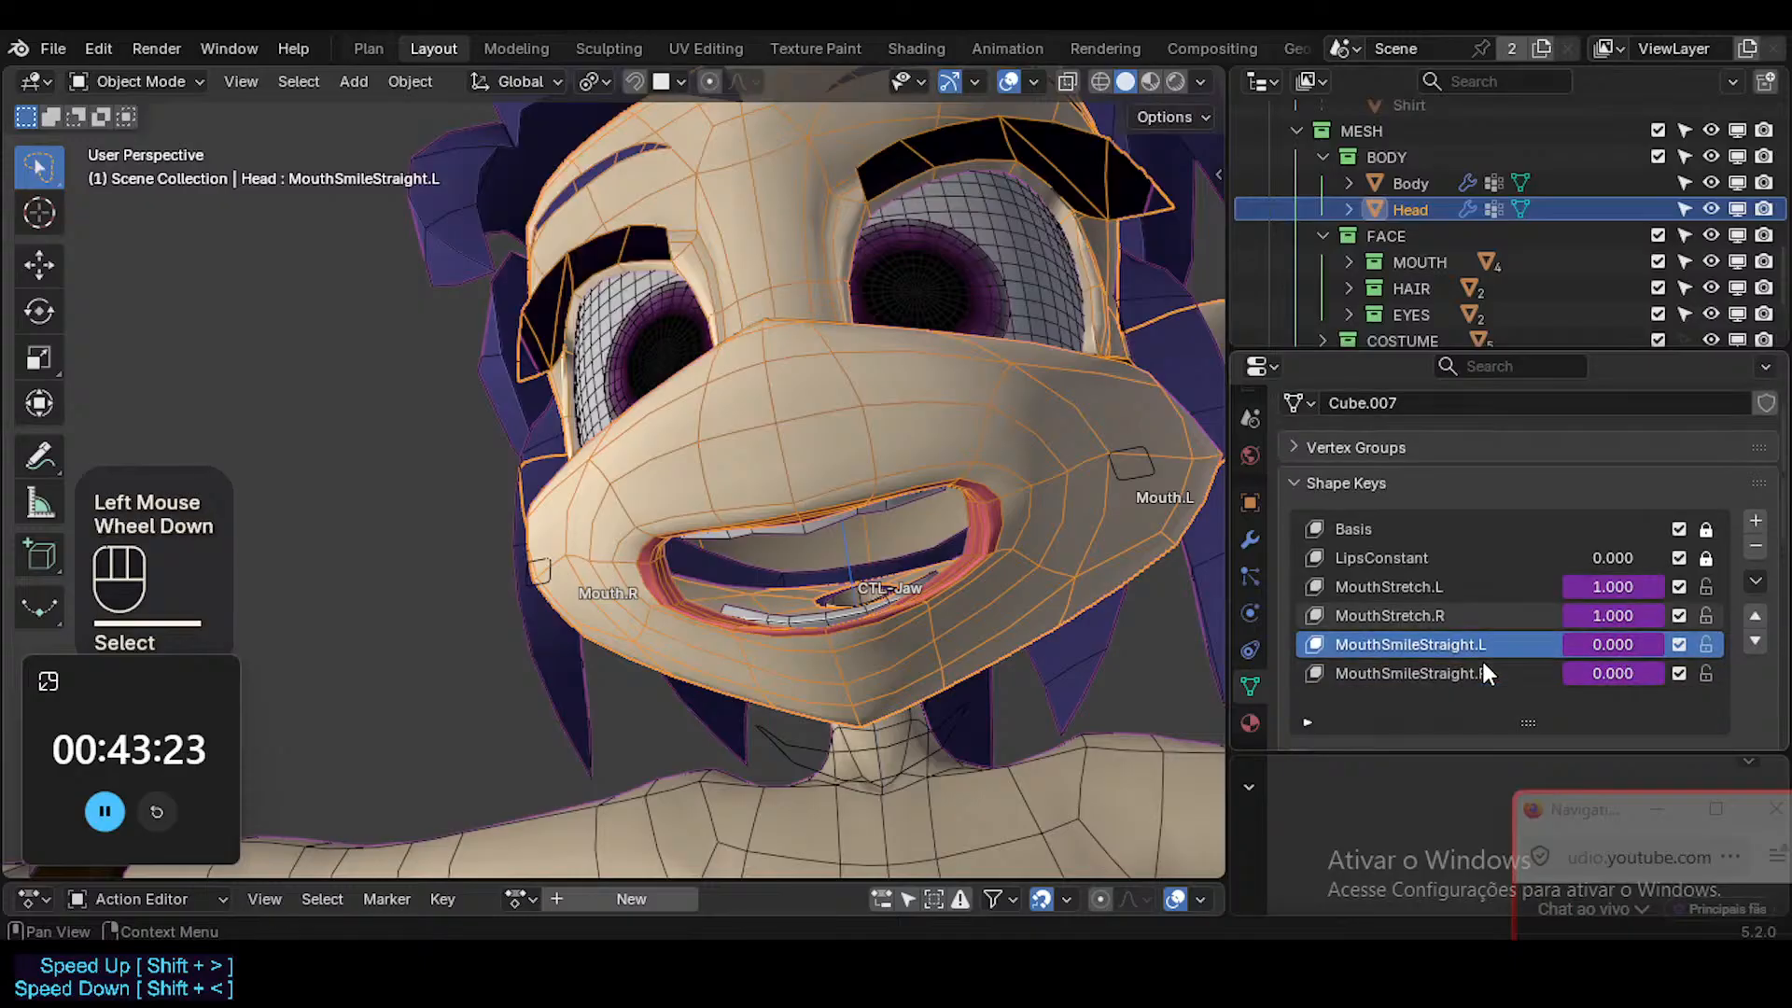
pyautogui.rightClick(1600, 584)
pyautogui.hotkey('ctrl', 'shift', 'c')
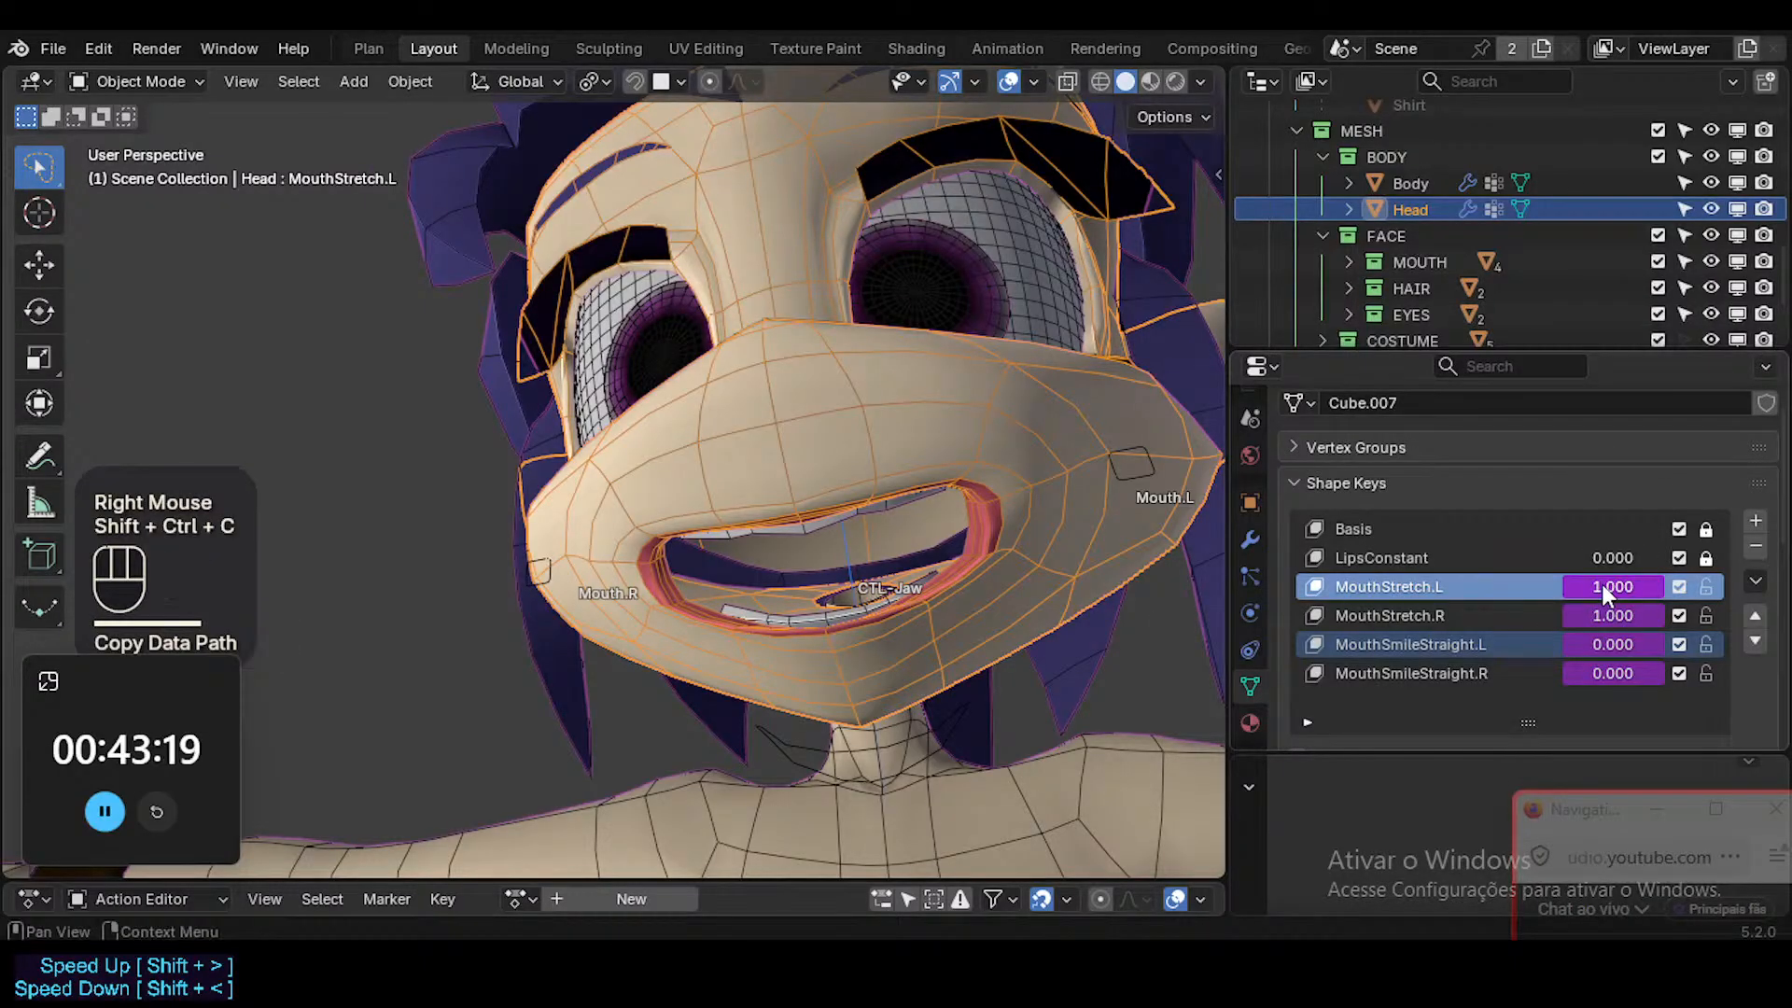
pyautogui.click(838, 522)
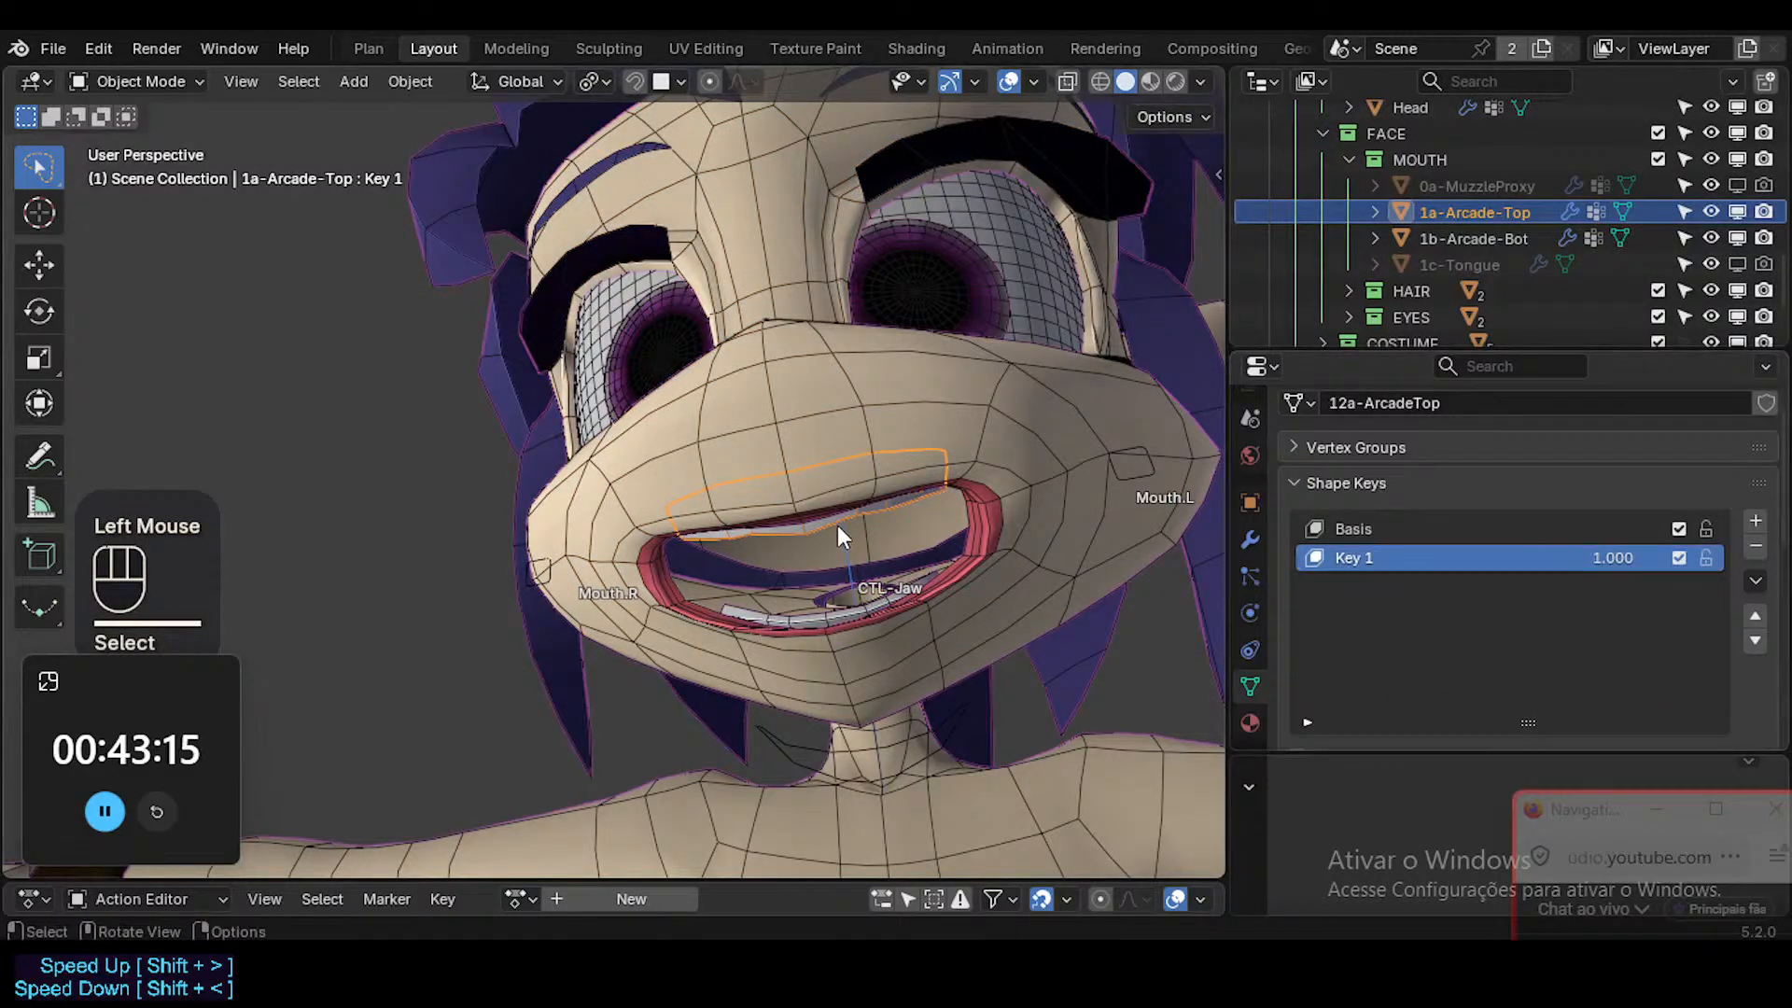
# Rename the upper teeth's Key 1 shape key as MouthStretch.L, copying the name from the Head's shape key.
pyautogui.click(1092, 520)
pyautogui.click(1374, 588)
pyautogui.hotkey('ctrl', 'c')
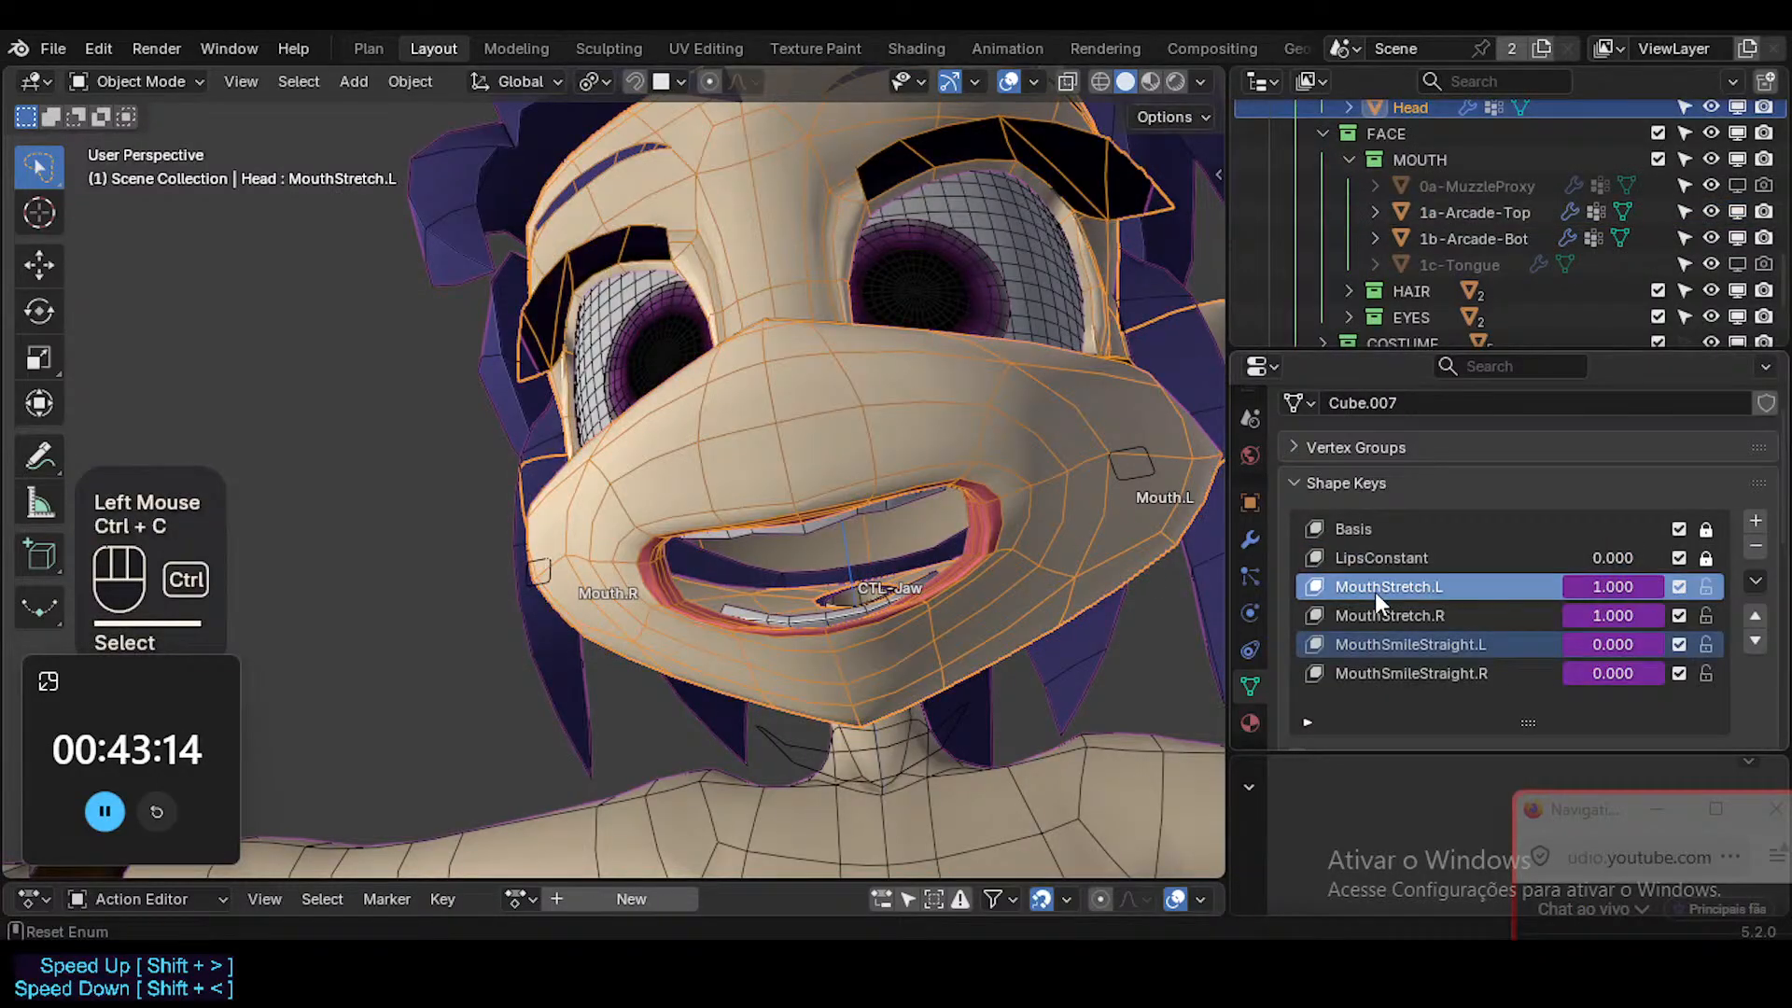
pyautogui.click(870, 518)
pyautogui.hotkey('ctrl', 'v')
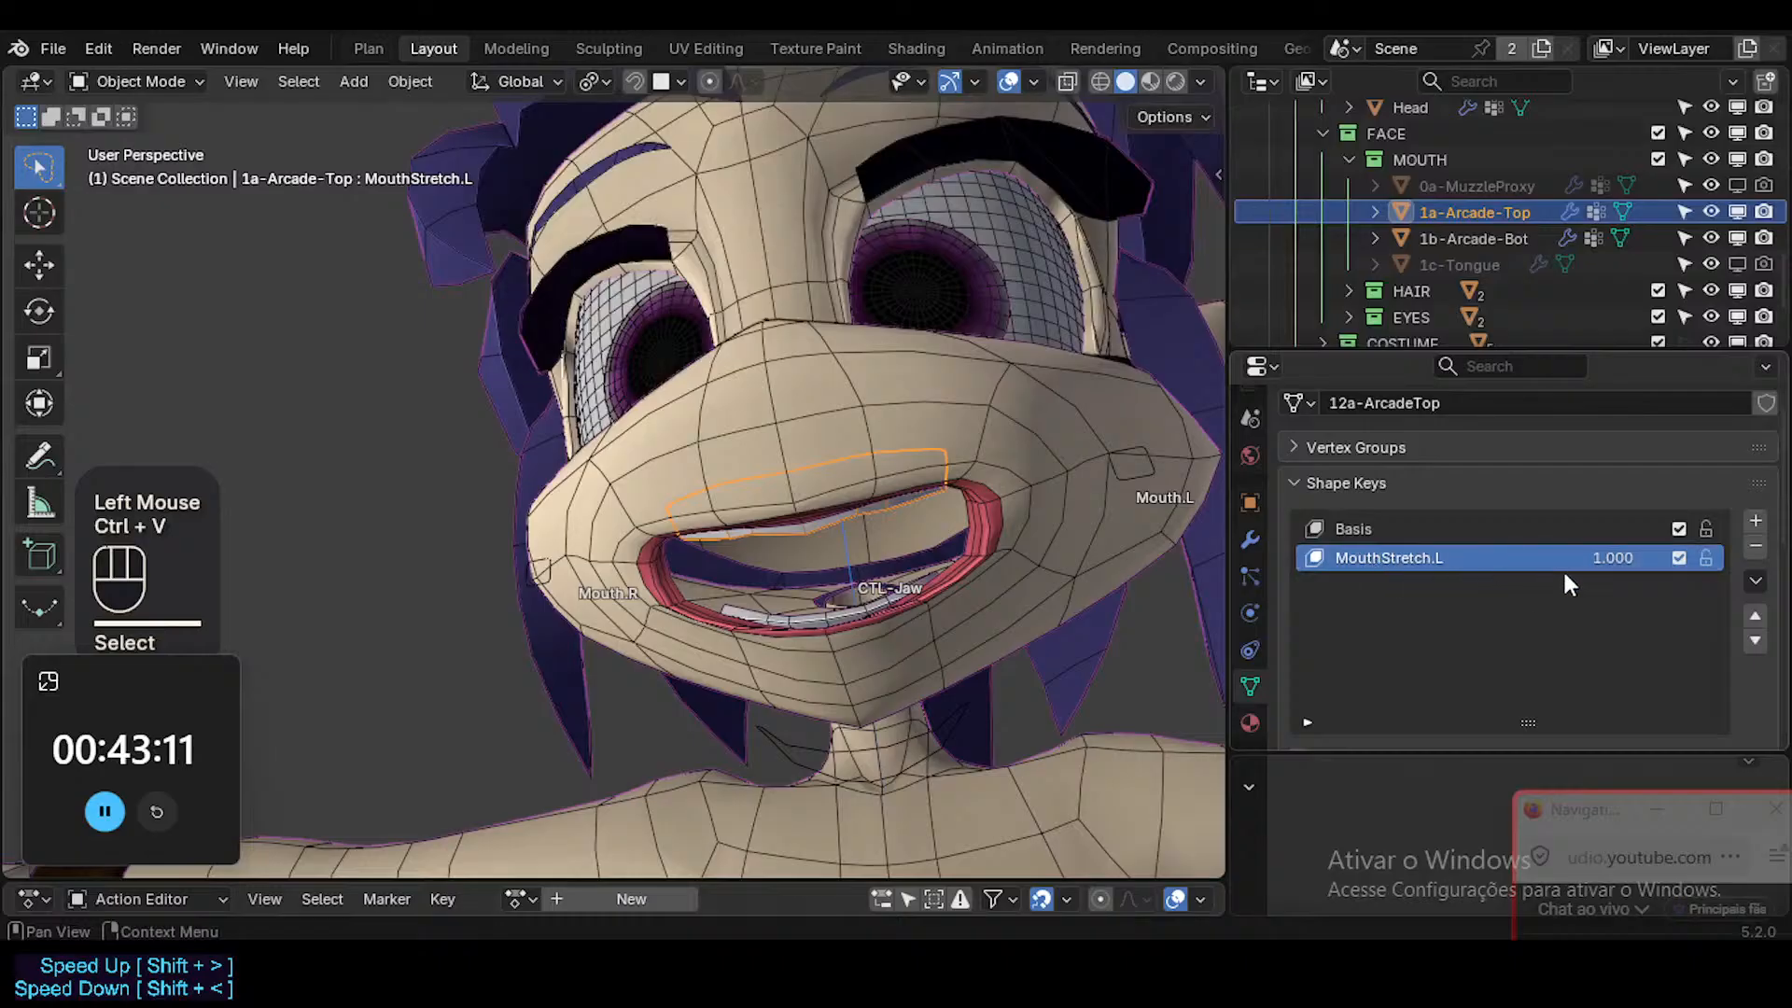
# Copy the driver of the Head's MouthStretch.L shape key to the upper teeth's MouthStretch.L value.
pyautogui.click(1024, 457)
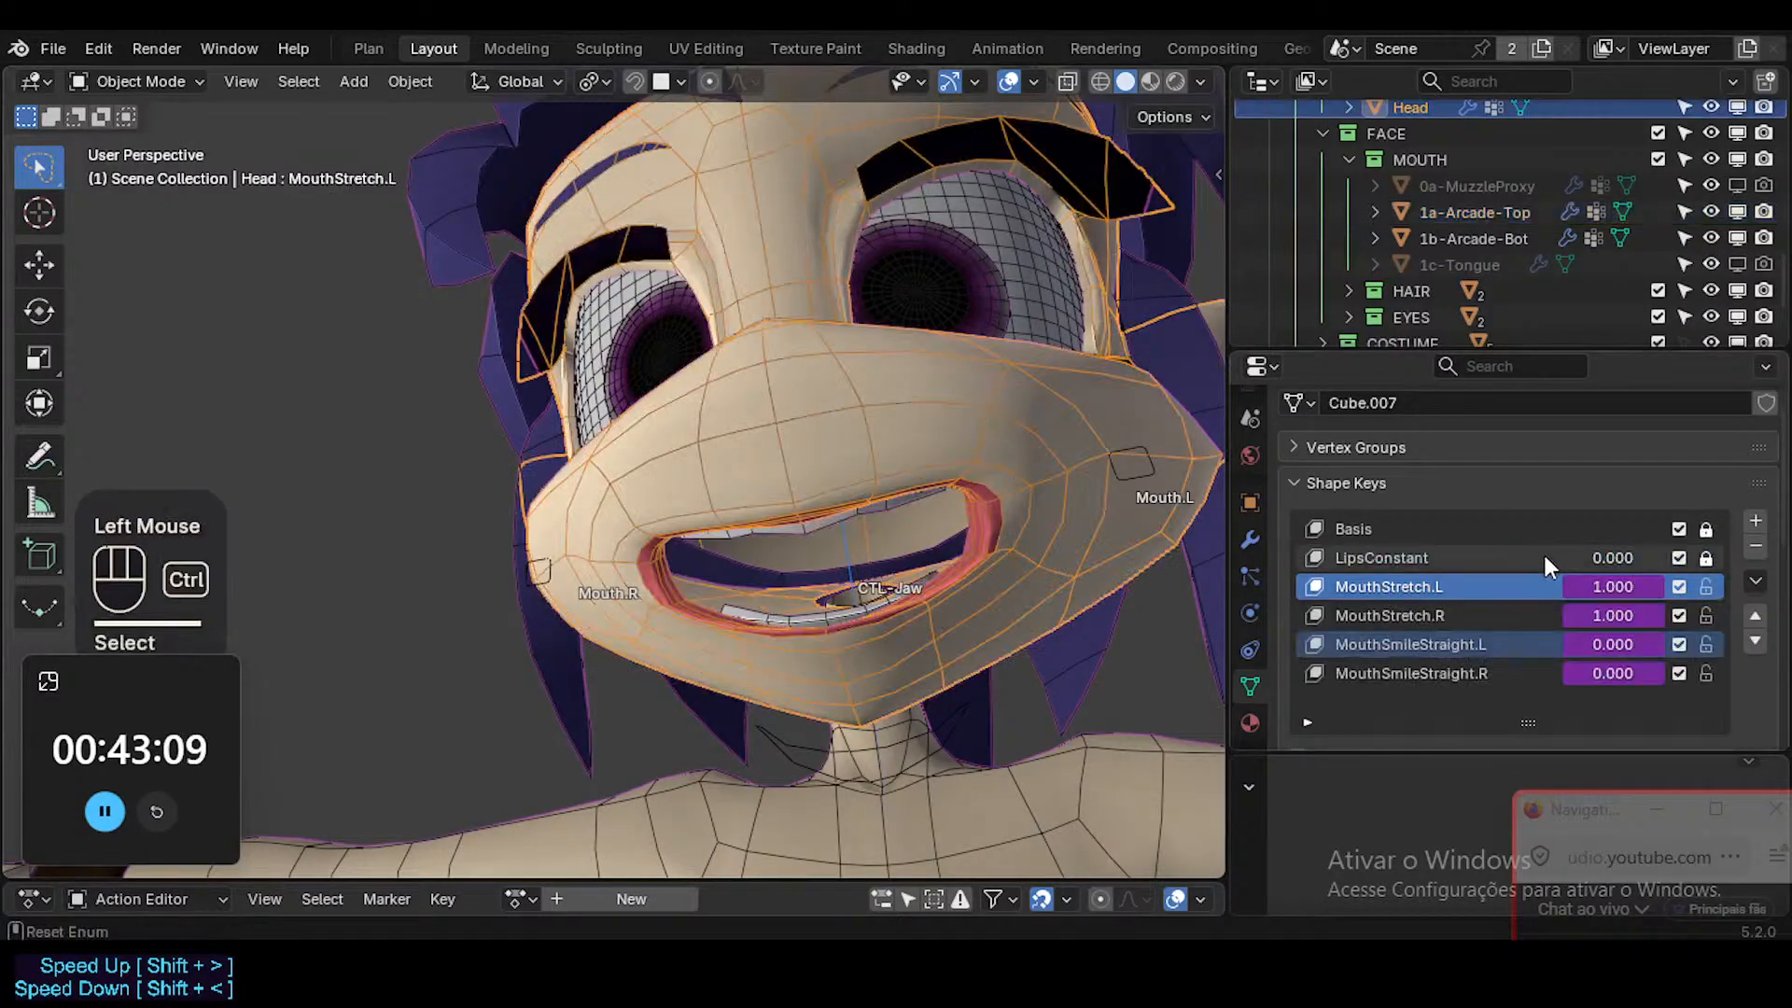
pyautogui.hotkey('ctrl', 'shift', 'c')
pyautogui.click(903, 515)
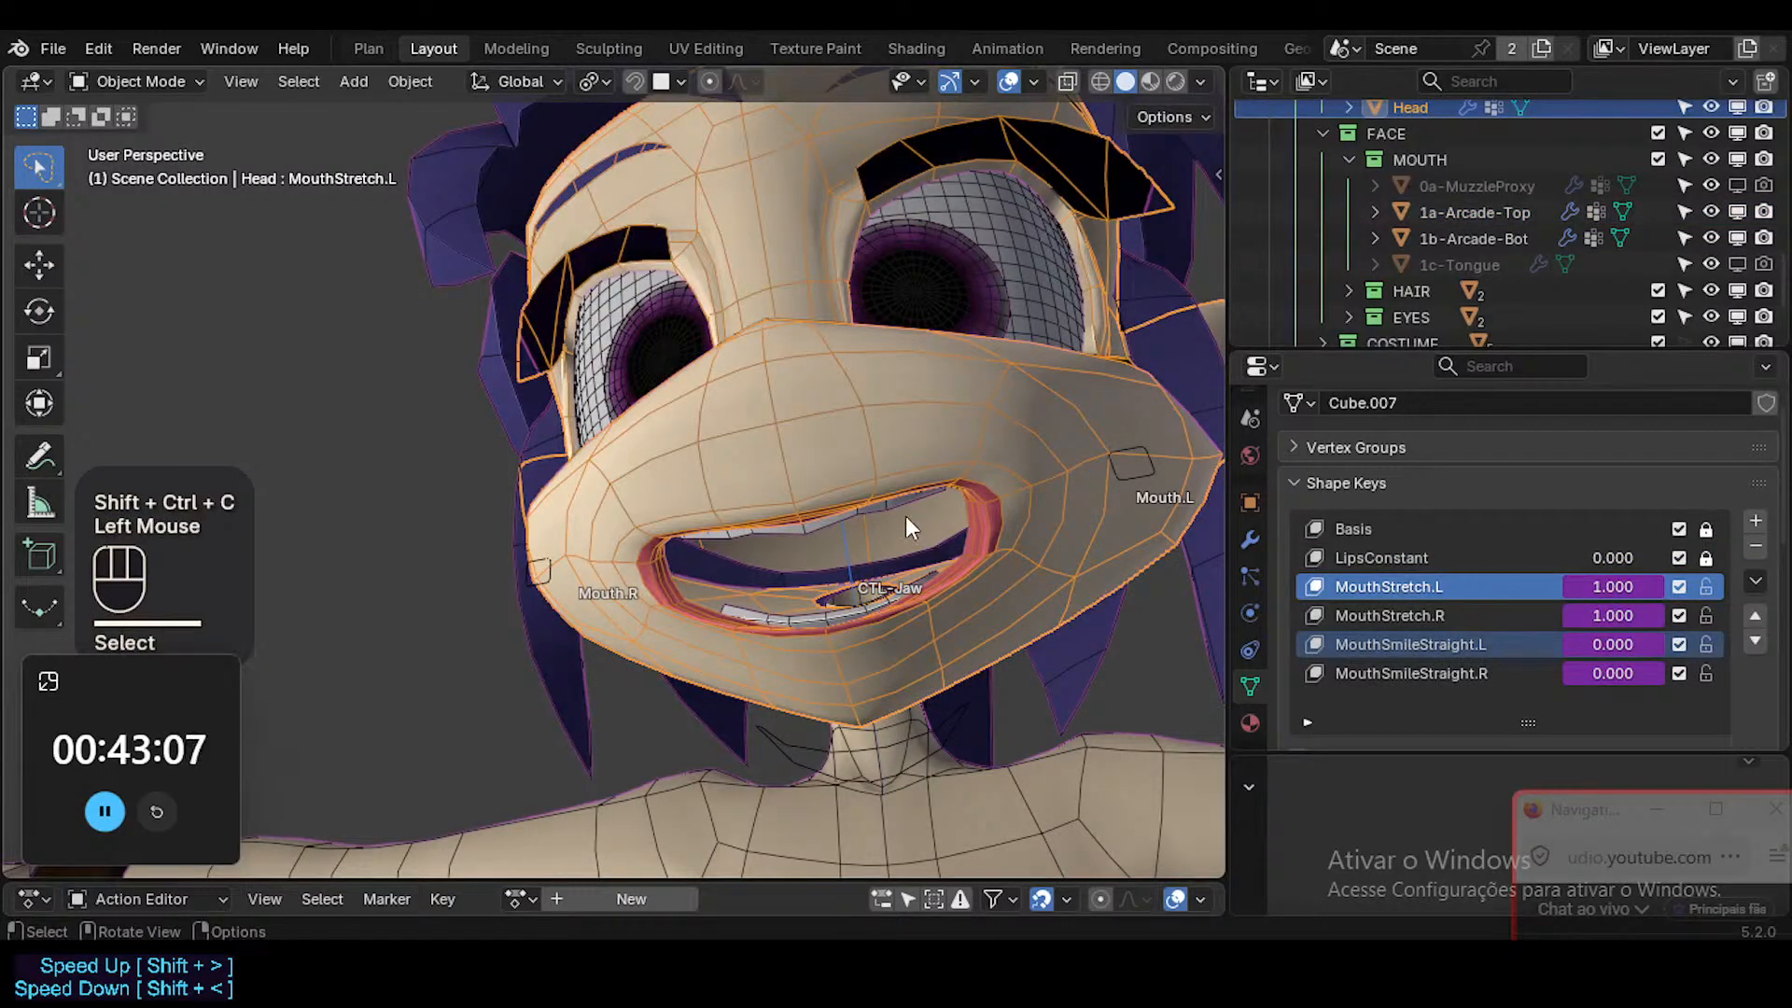
pyautogui.click(901, 512)
pyautogui.click(901, 512)
pyautogui.hotkey('ctrl', 'shift', 'v')
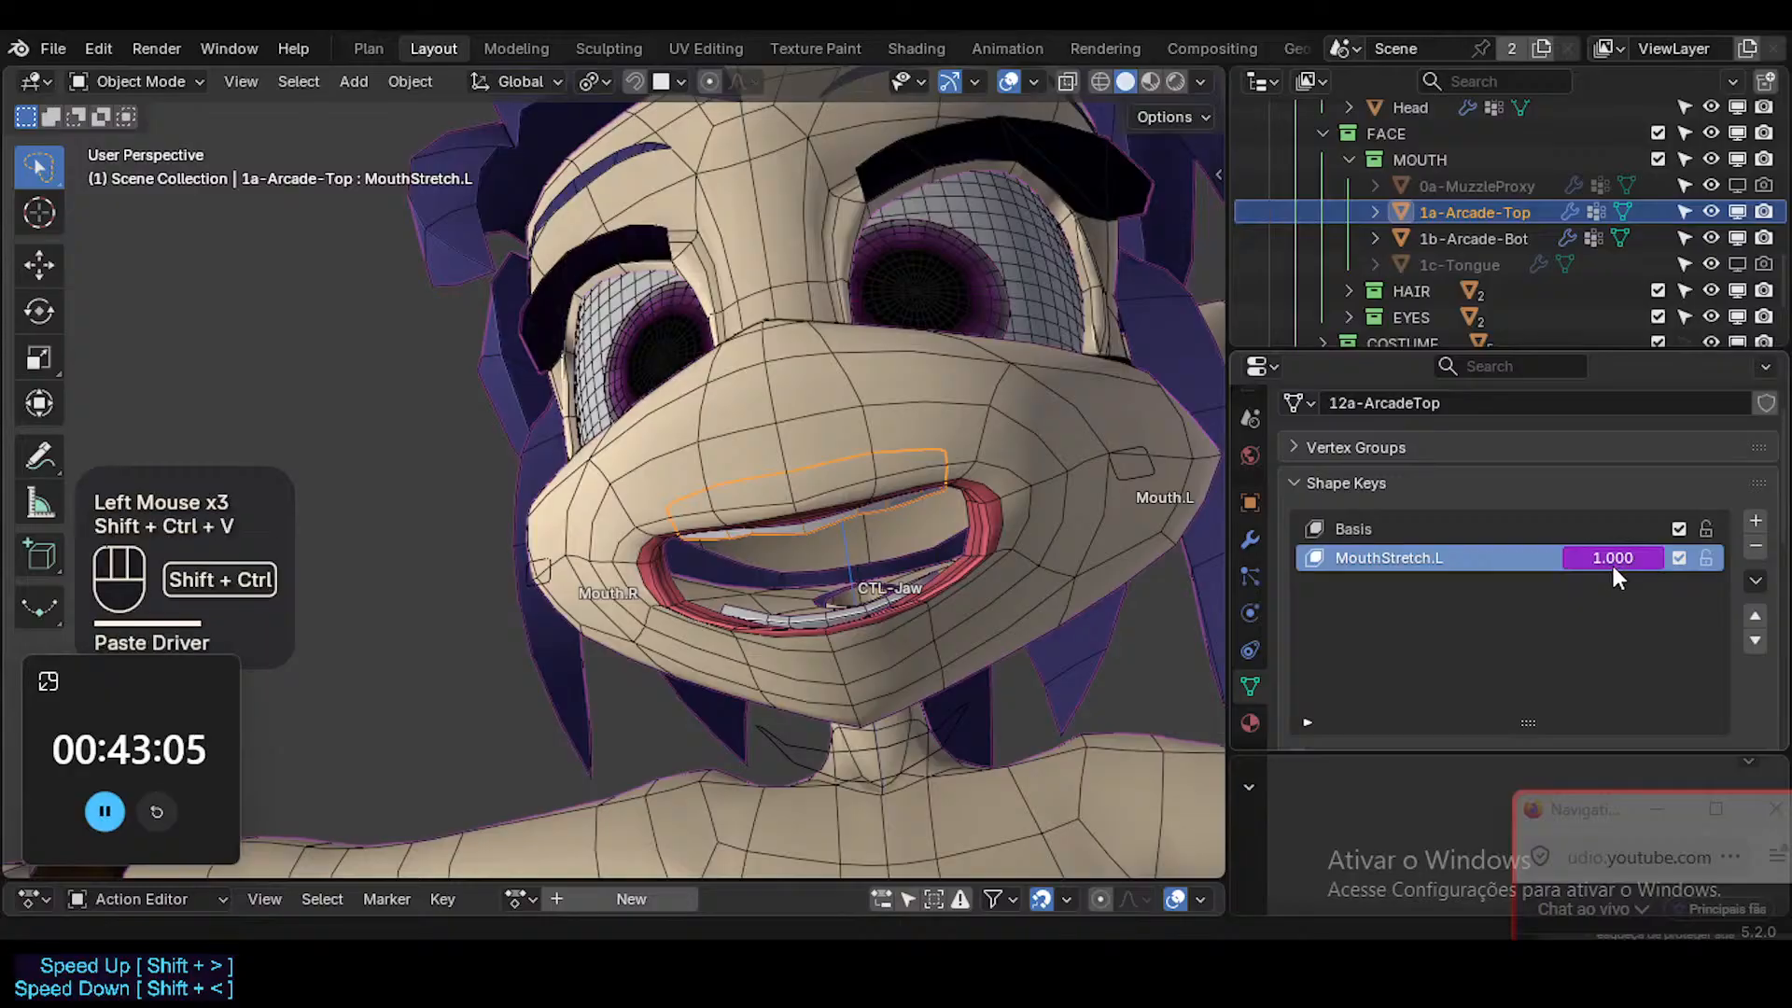
# Raise the live chat window, switch the rigging tutorial question to its translation, and move the window aside.
pyautogui.moveTo(1597, 806); pyautogui.dragTo(1551, 499)
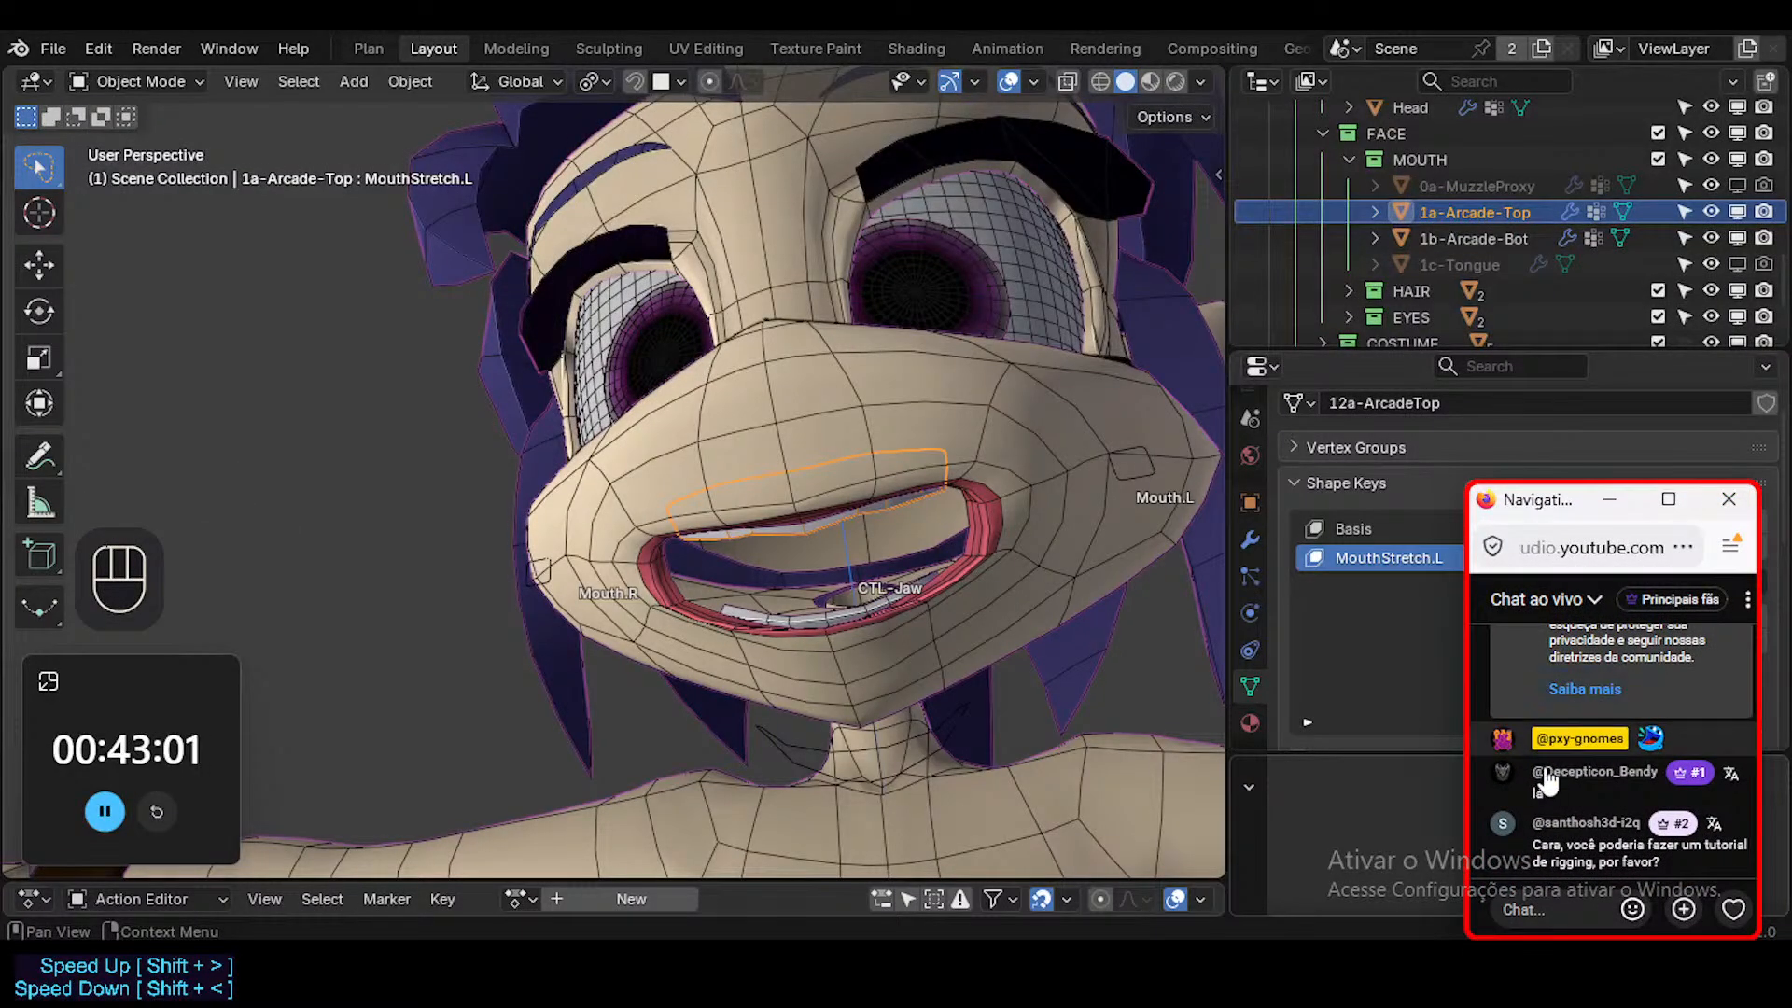
pyautogui.moveTo(1583, 858)
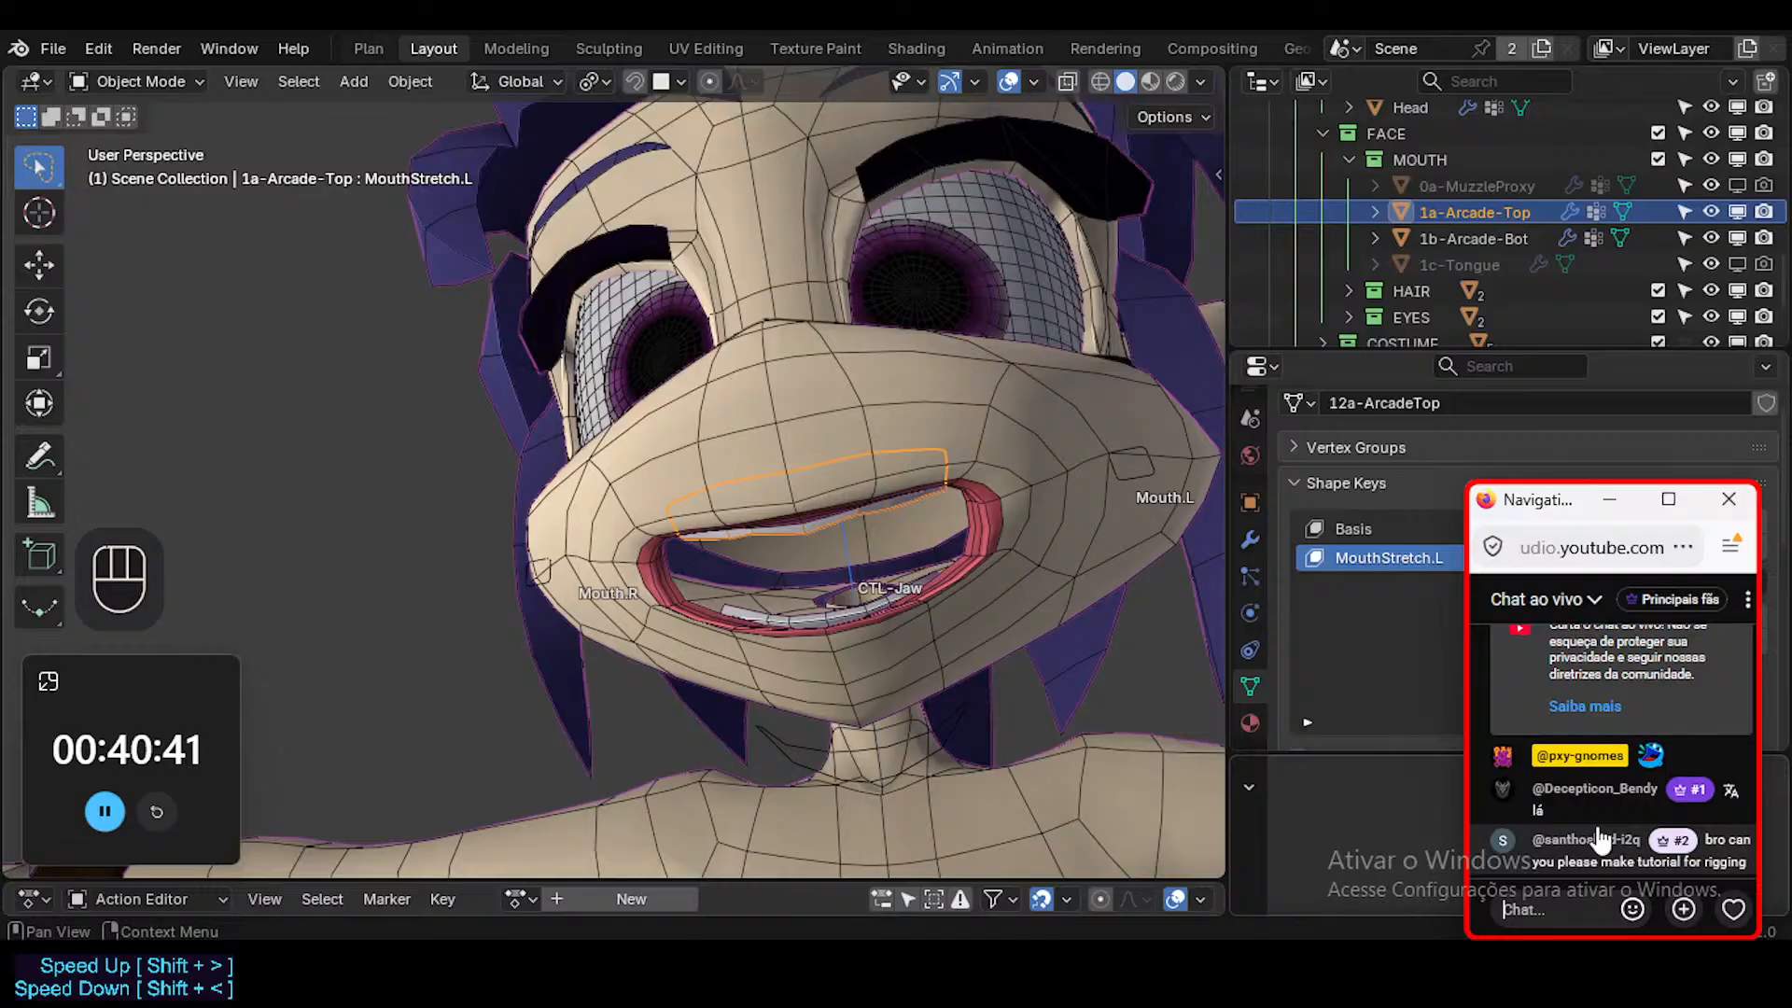
pyautogui.click(1728, 840)
pyautogui.moveTo(1538, 511); pyautogui.dragTo(1612, 560)
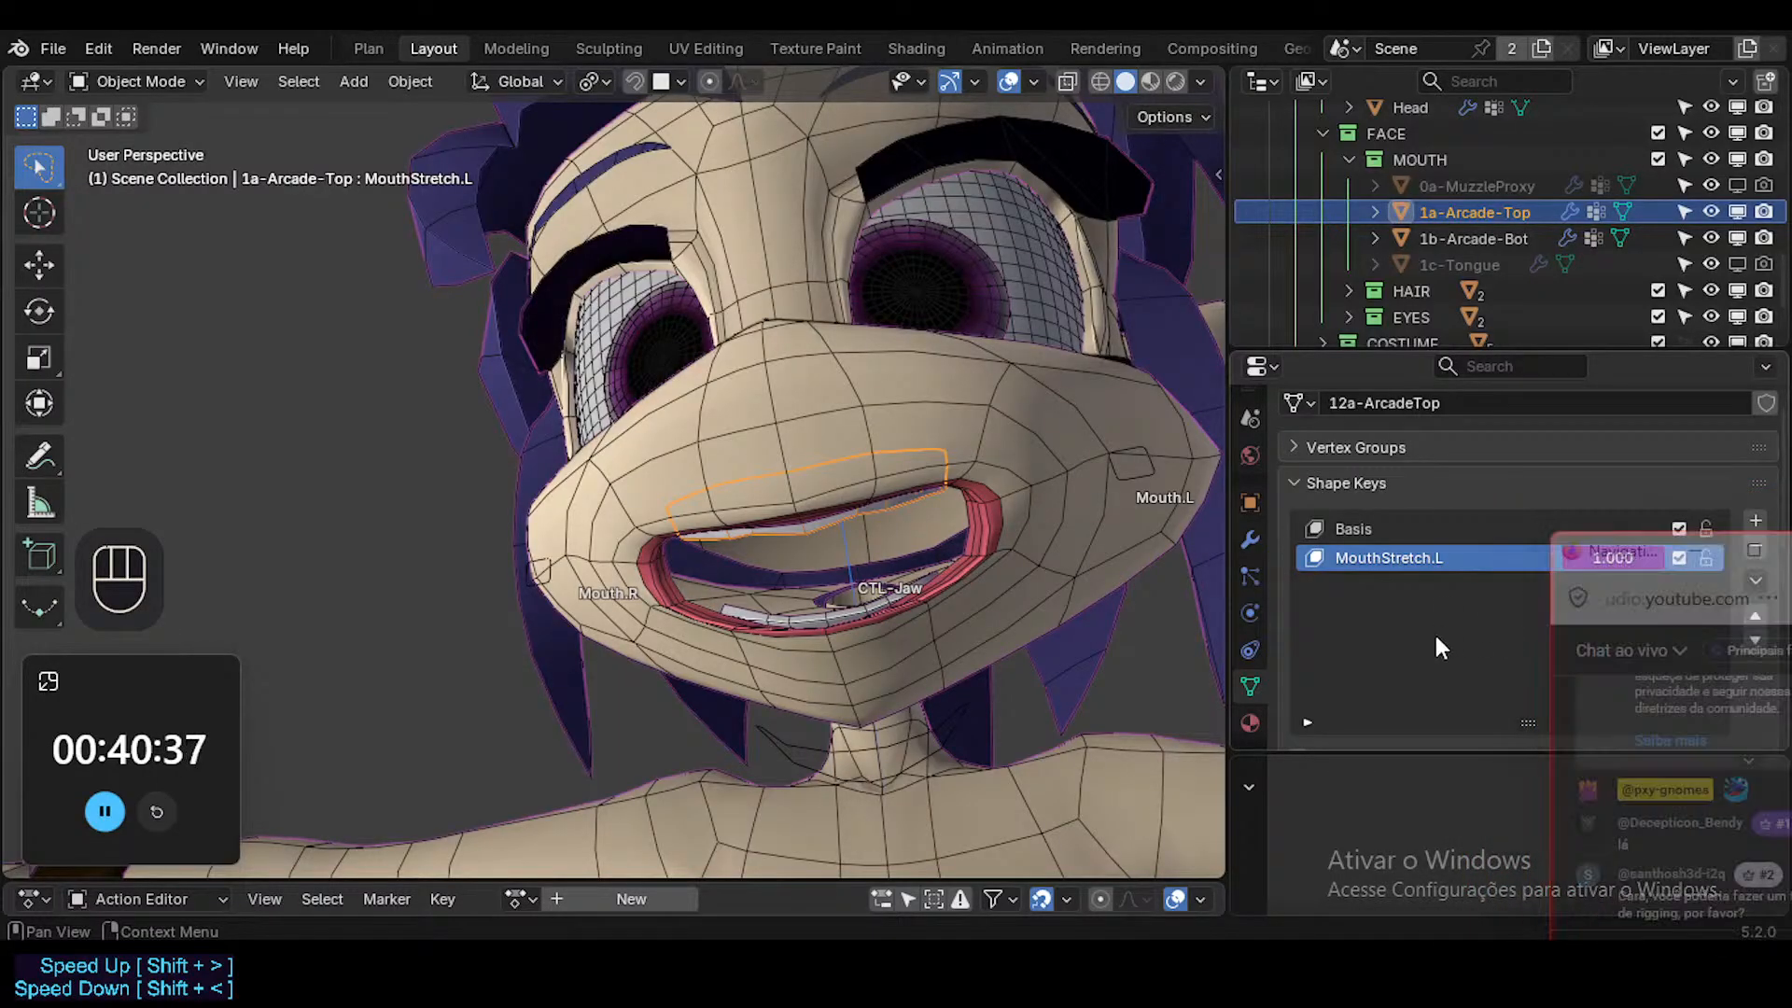
# Enlarge the Properties editor to reveal Add Rest Position and move the chat window clear of the shape key list.
pyautogui.click(1342, 788)
pyautogui.moveTo(1343, 746); pyautogui.dragTo(1344, 780)
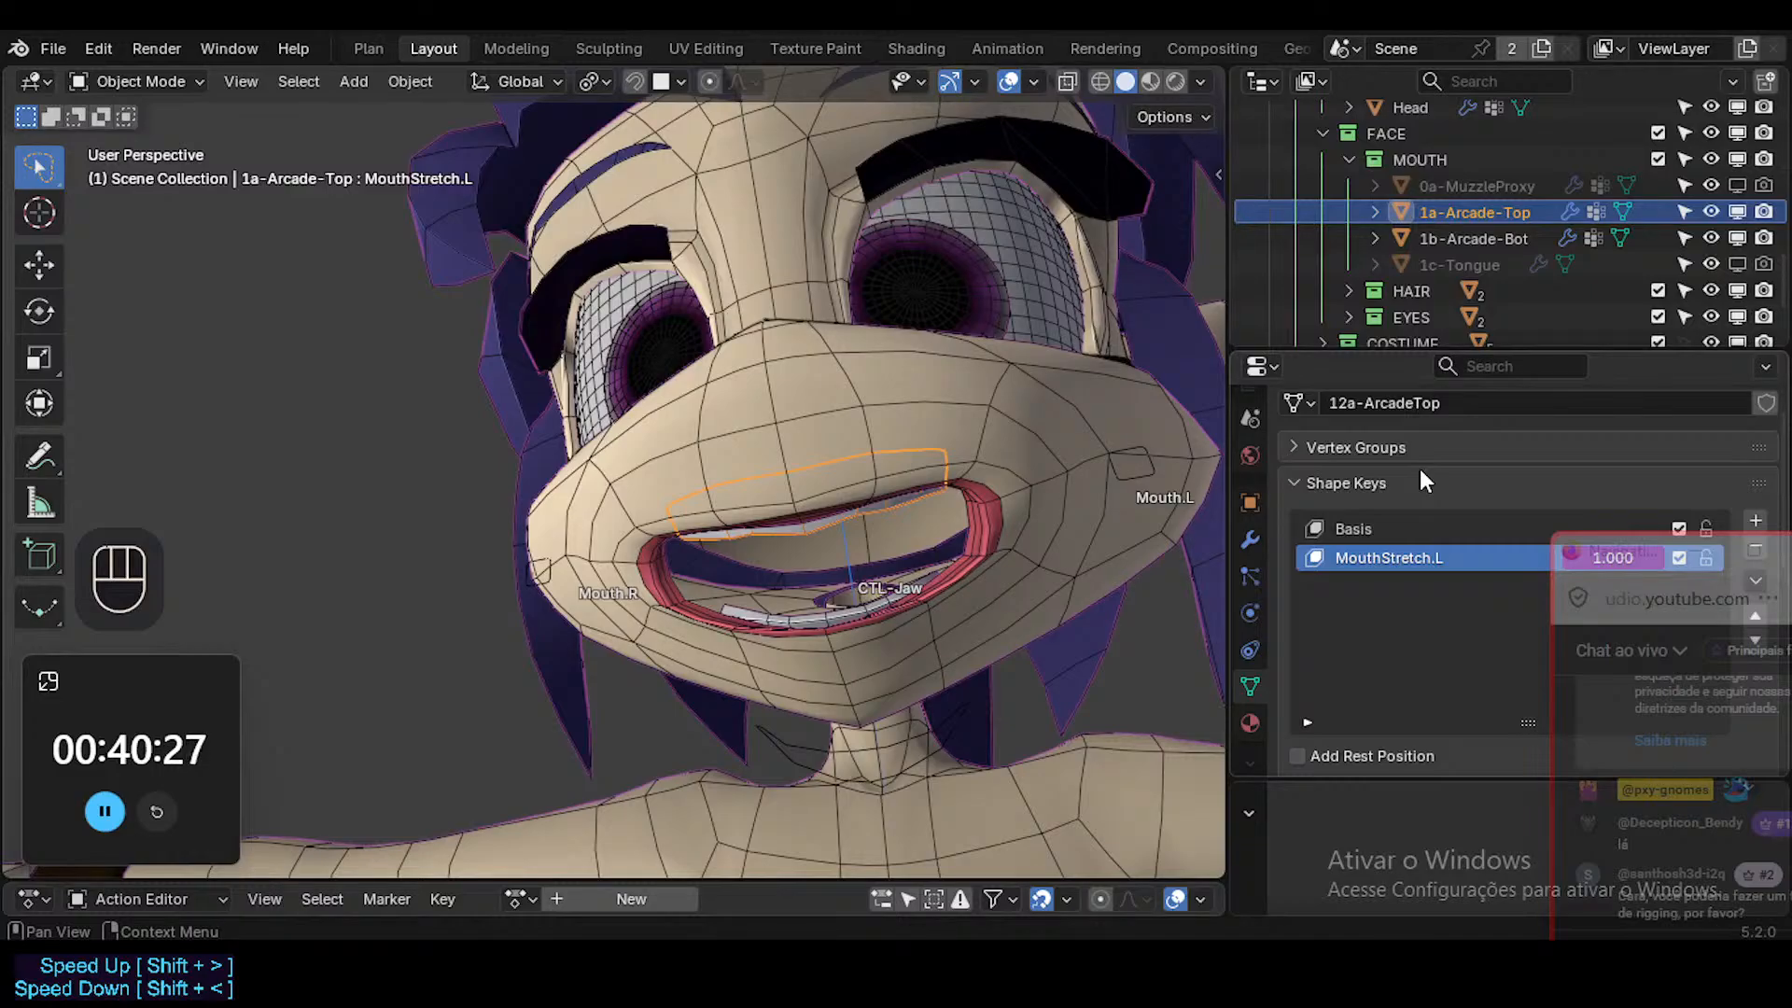
pyautogui.click(1583, 551)
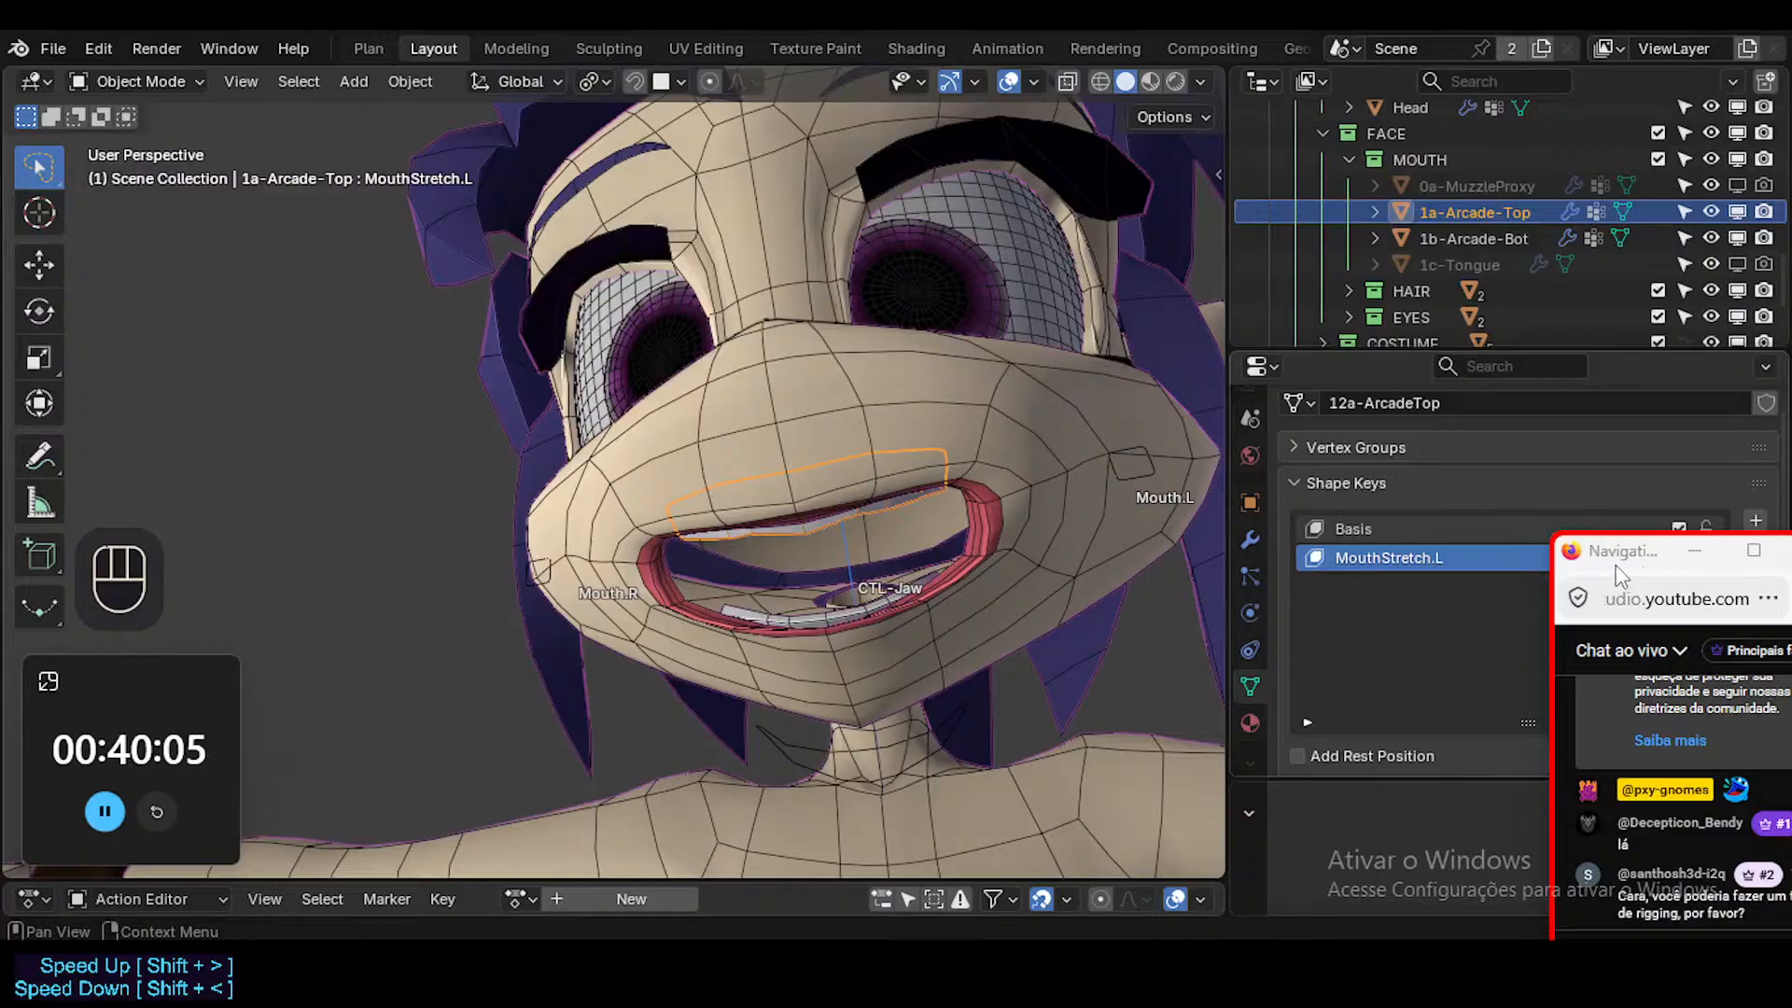
pyautogui.moveTo(1599, 545); pyautogui.dragTo(1601, 691)
# Examine the upper teeth in the stretched mouth with overlays hidden, restore the overlays, and make MouthStretch.L the active shape key.
pyautogui.moveTo(895, 502); pyautogui.dragTo(857, 541, button='middle')
pyautogui.hotkey('shift', 'alt', 'z')
pyautogui.keyDown('shift'); pyautogui.moveTo(857, 542); pyautogui.dragTo(1323, 568, button='middle'); pyautogui.keyUp('shift')
pyautogui.hotkey('shift', 'alt', 'z')
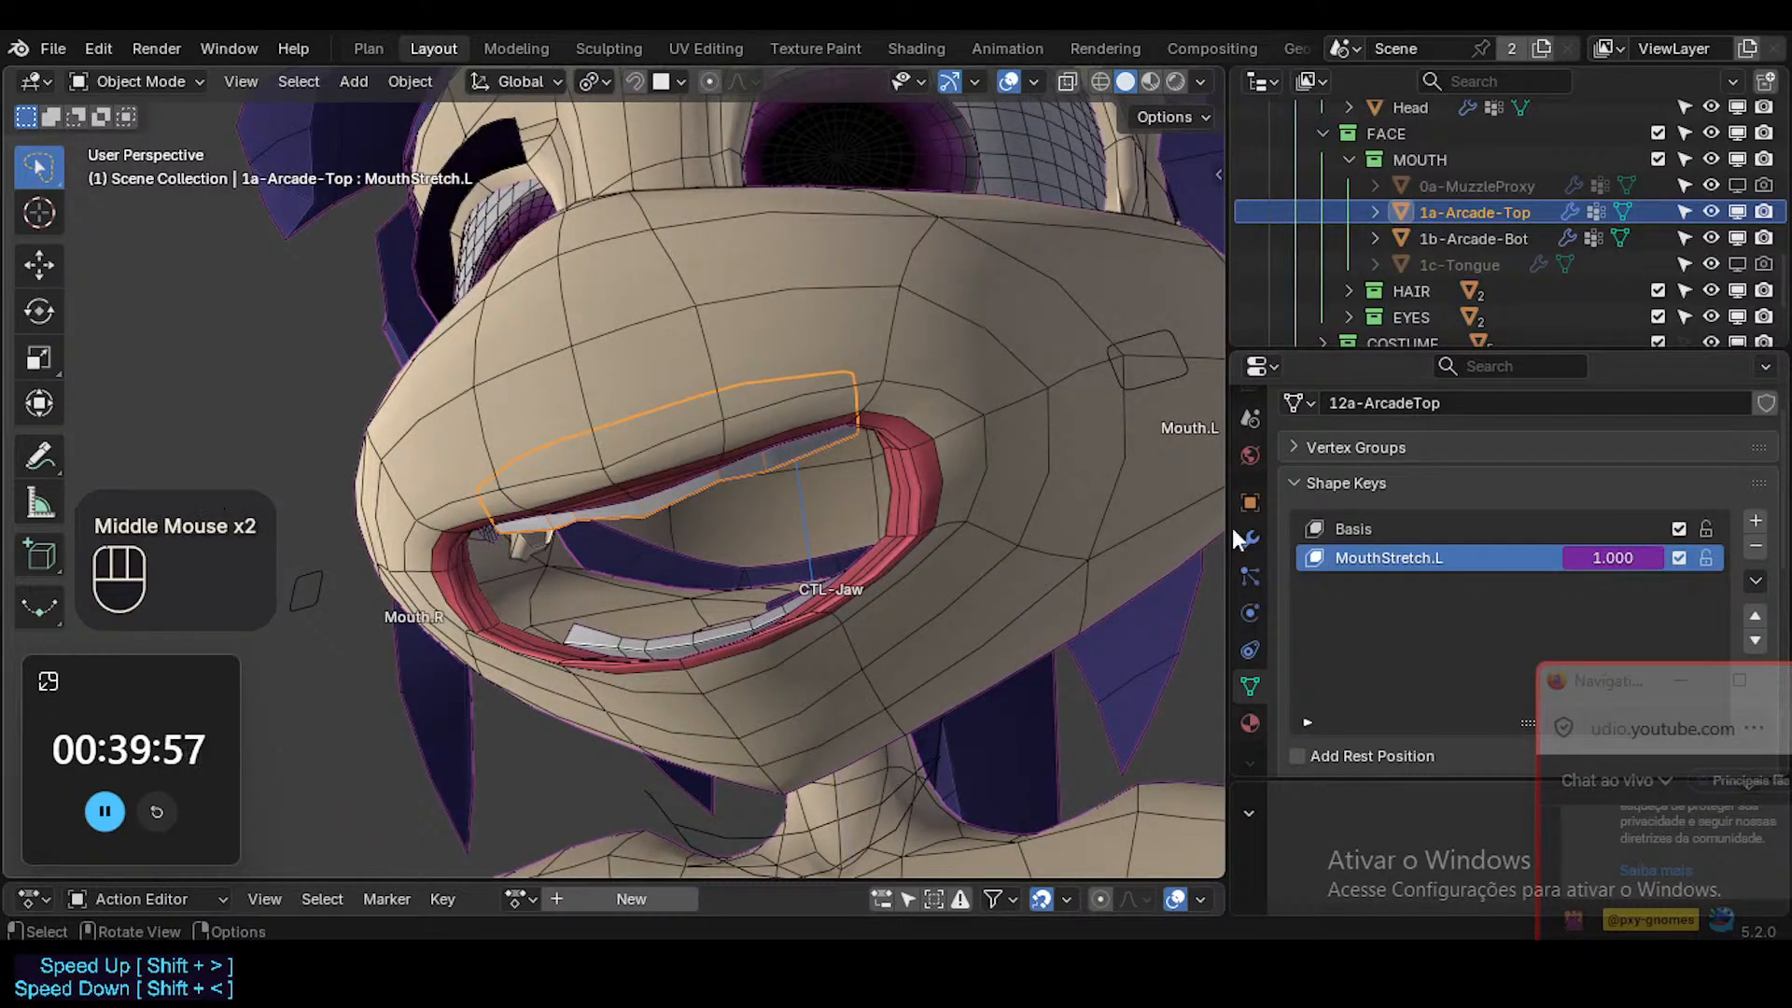
pyautogui.click(1390, 528)
pyautogui.click(1391, 557)
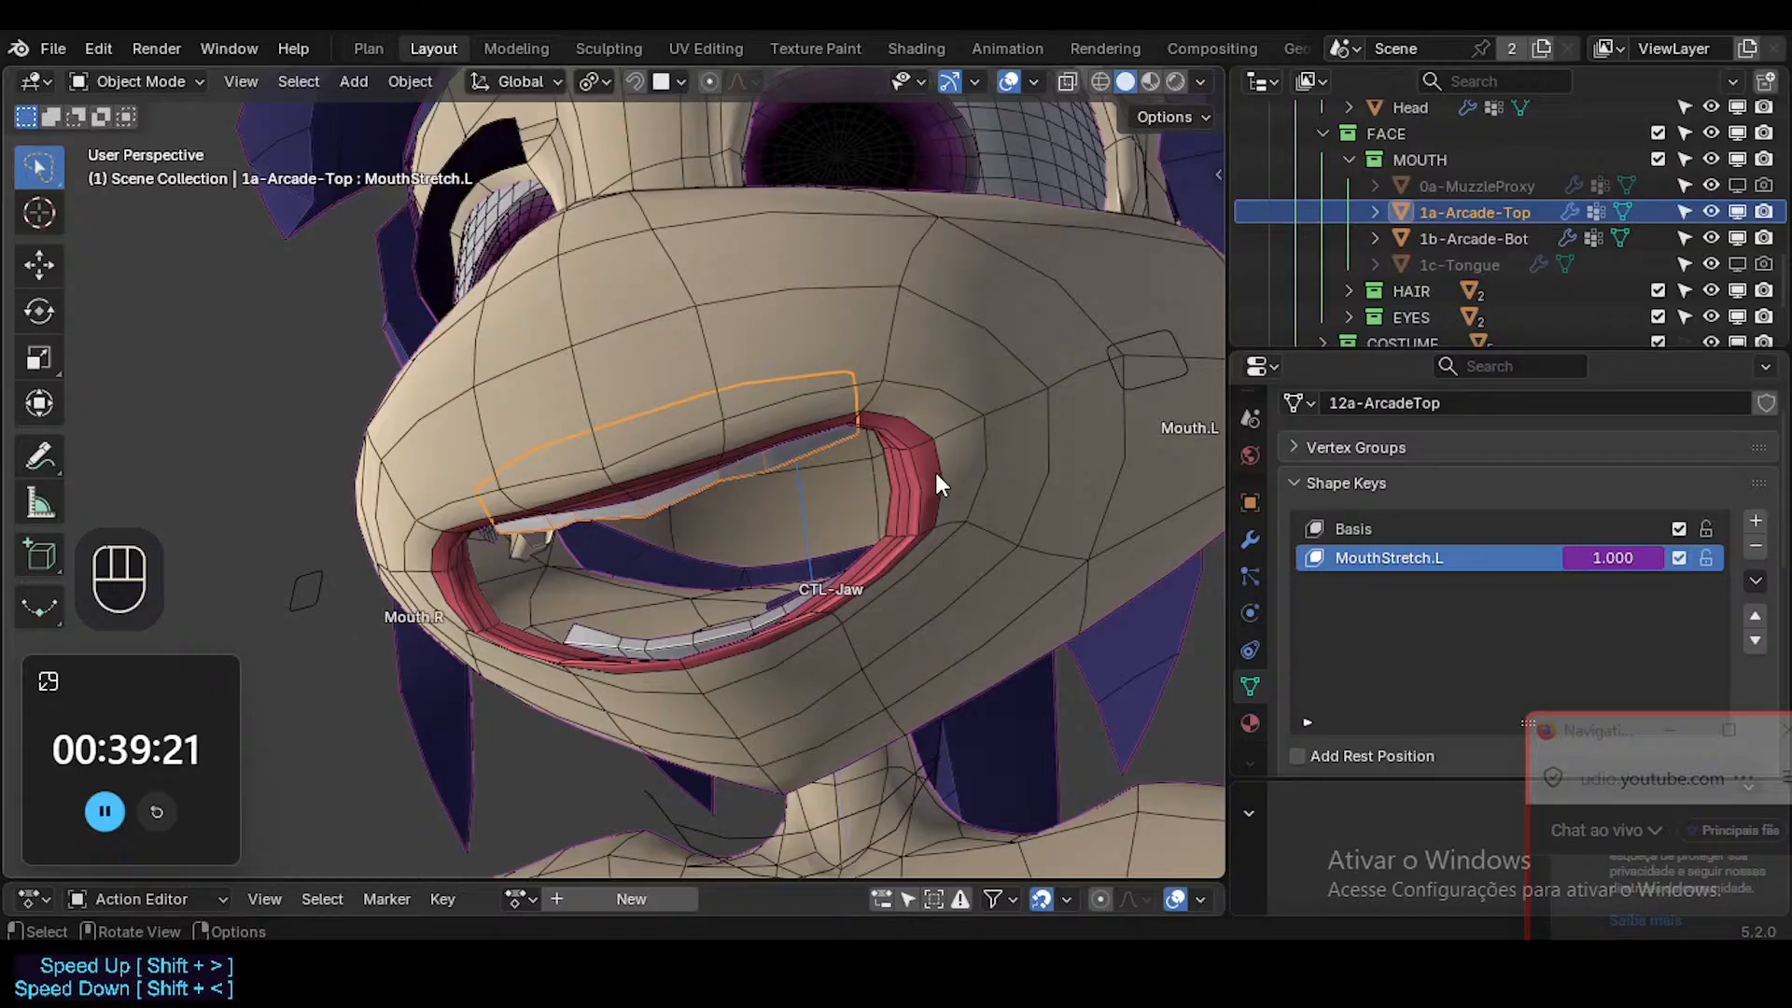
# Inspect the open mouth from below and compare the shape keys of the Head and the upper teeth.
pyautogui.moveTo(827, 529)
pyautogui.mouseDown(button='middle')
pyautogui.moveTo(860, 547)
pyautogui.moveTo(844, 538)
pyautogui.mouseUp(button='middle')
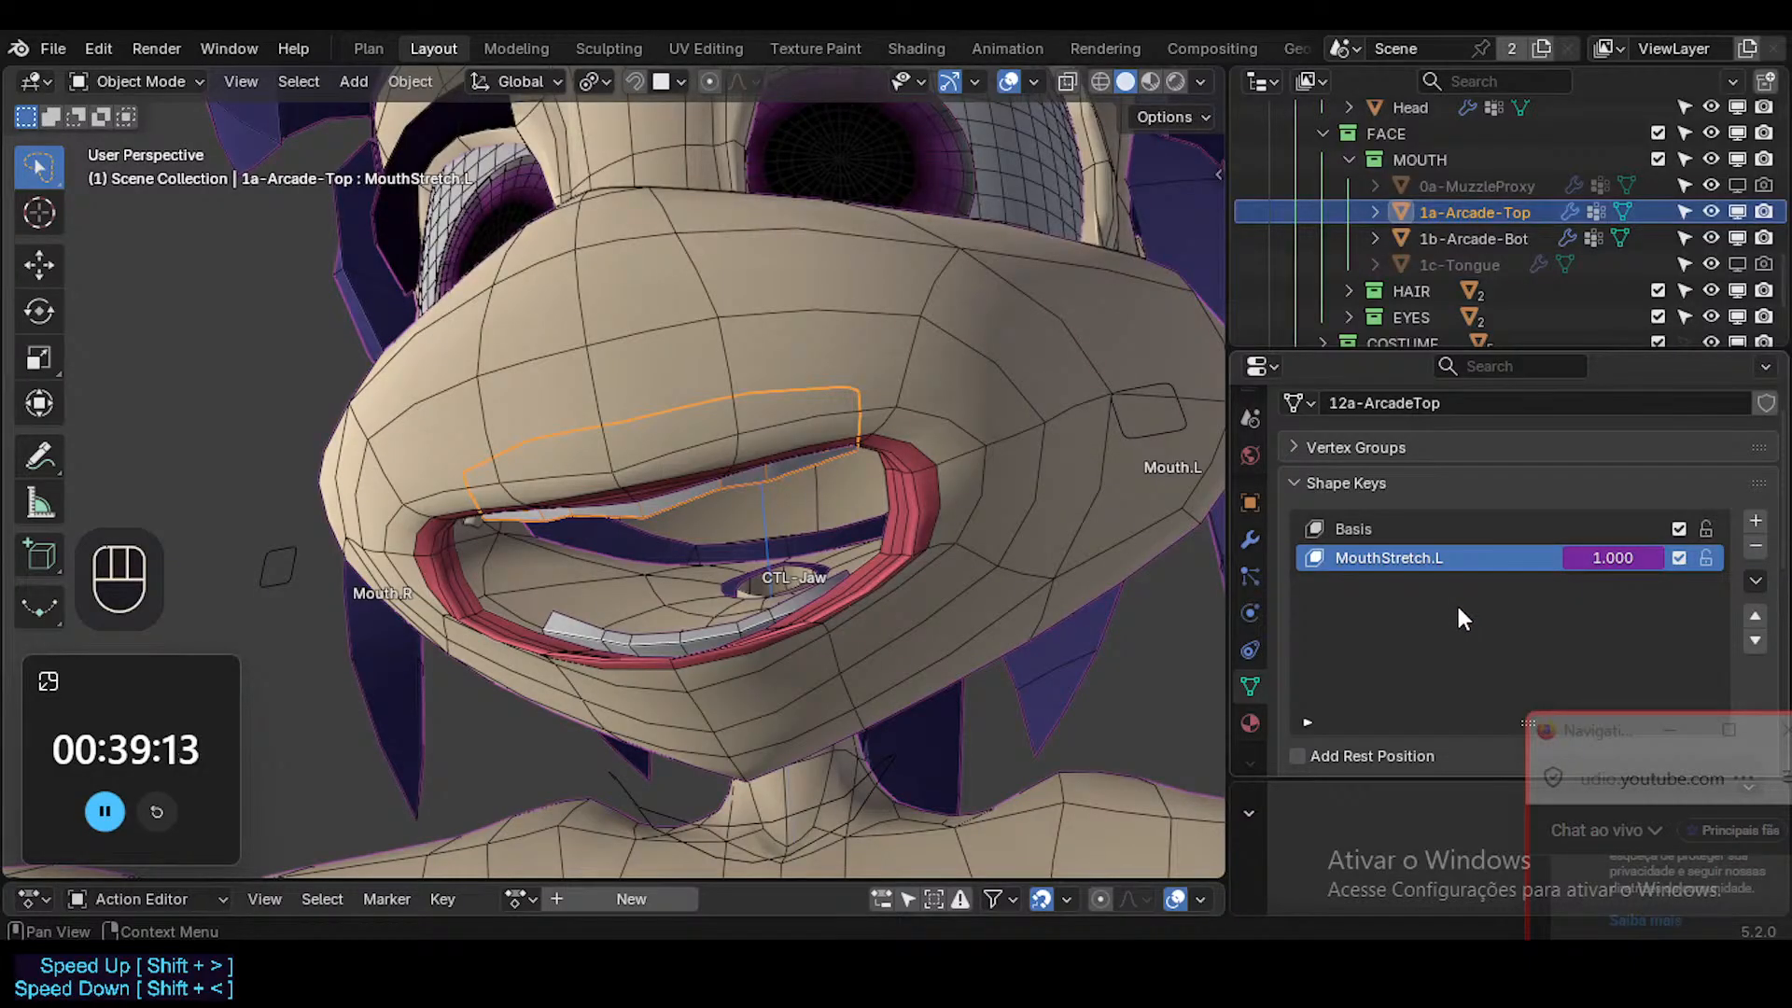
pyautogui.moveTo(1101, 564); pyautogui.dragTo(625, 630, button='middle')
pyautogui.click(921, 487)
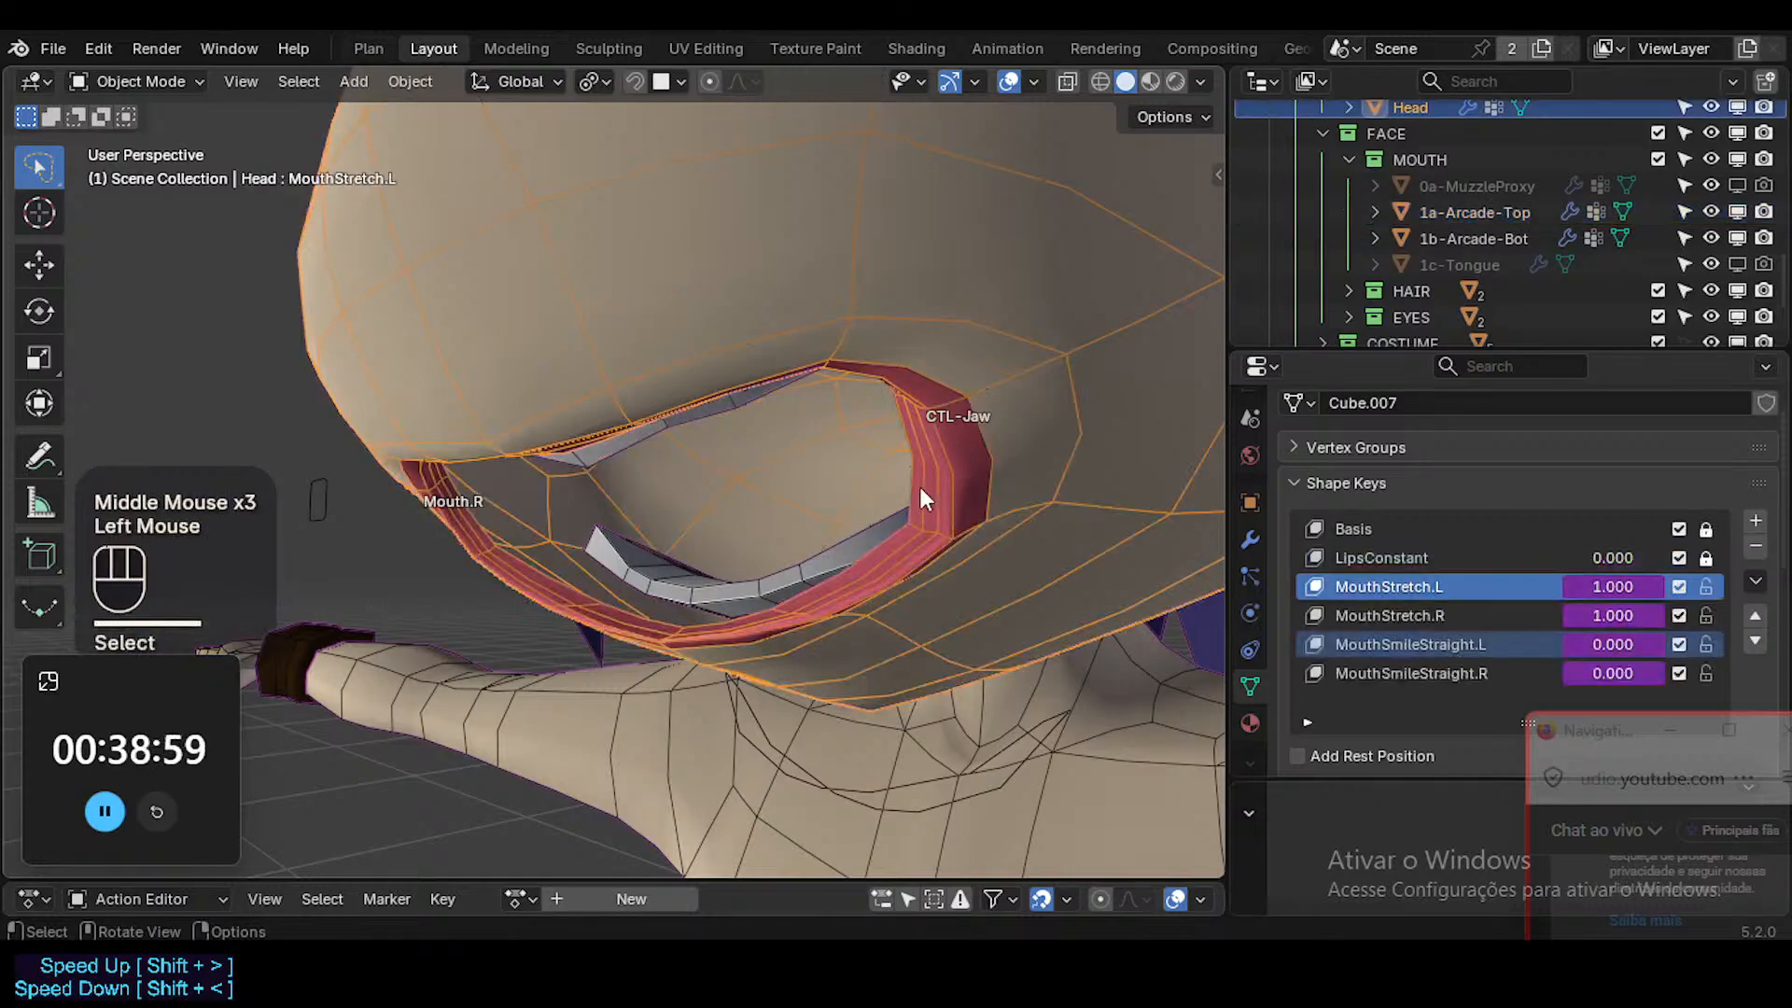
pyautogui.click(731, 392)
pyautogui.click(732, 403)
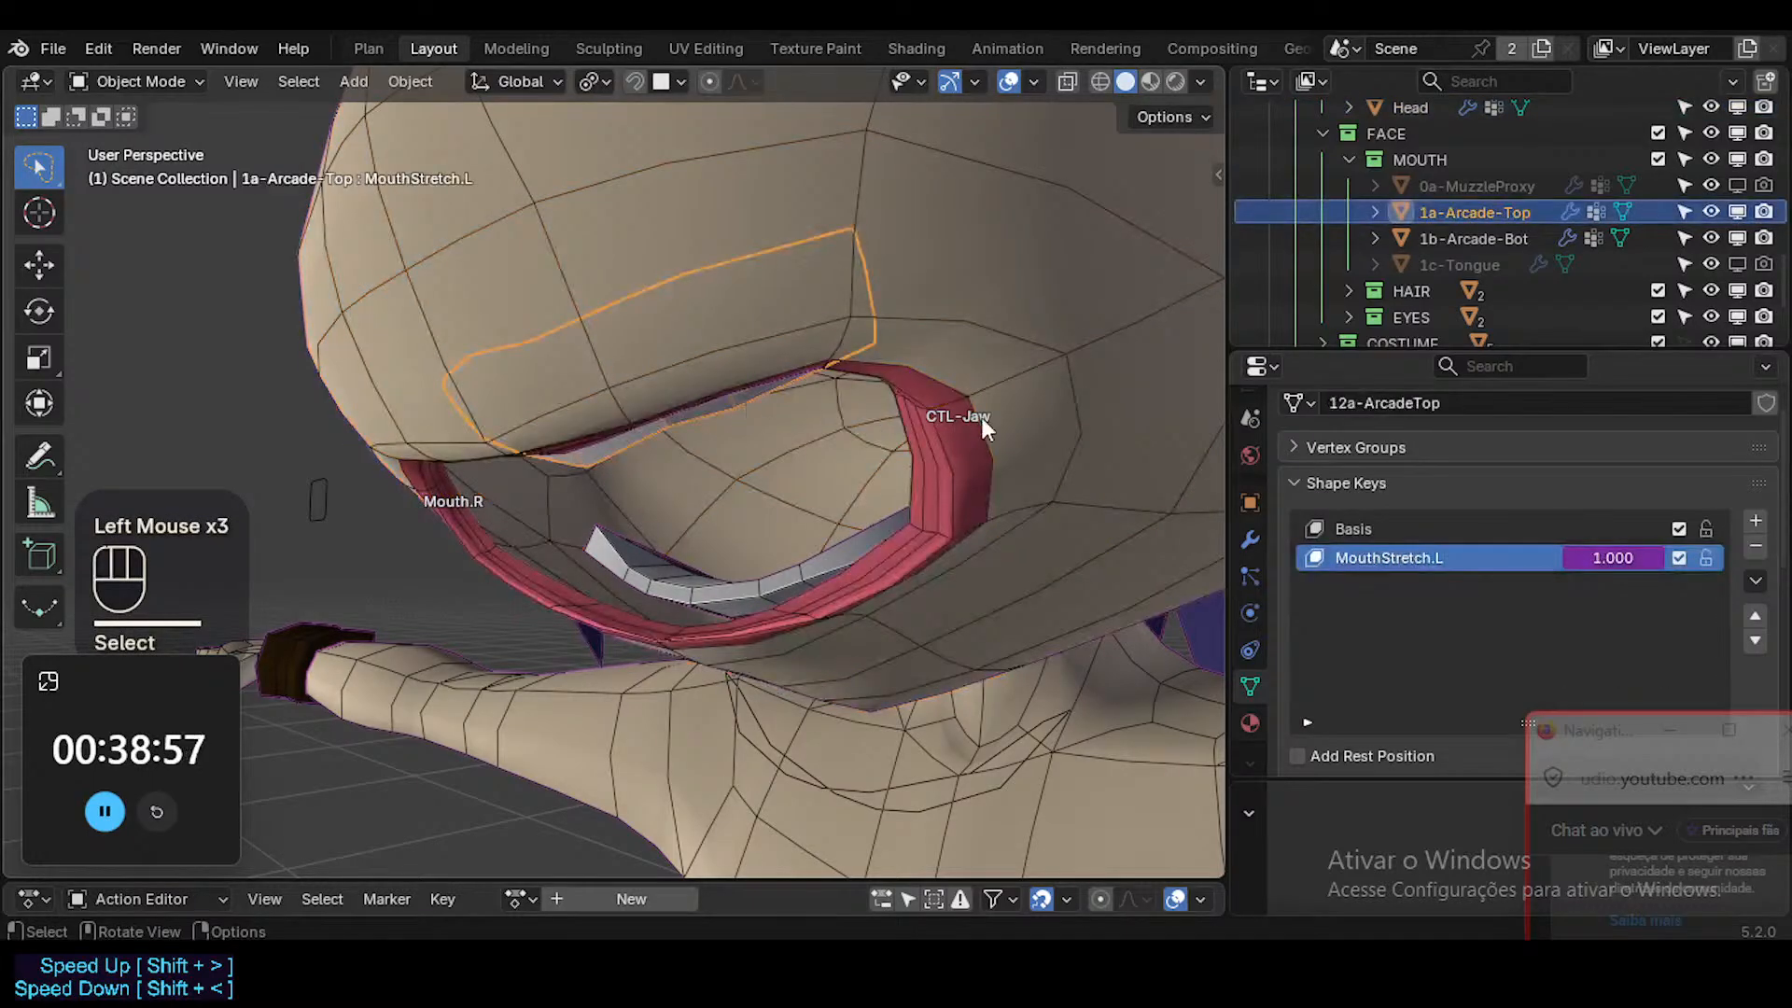
pyautogui.click(979, 448)
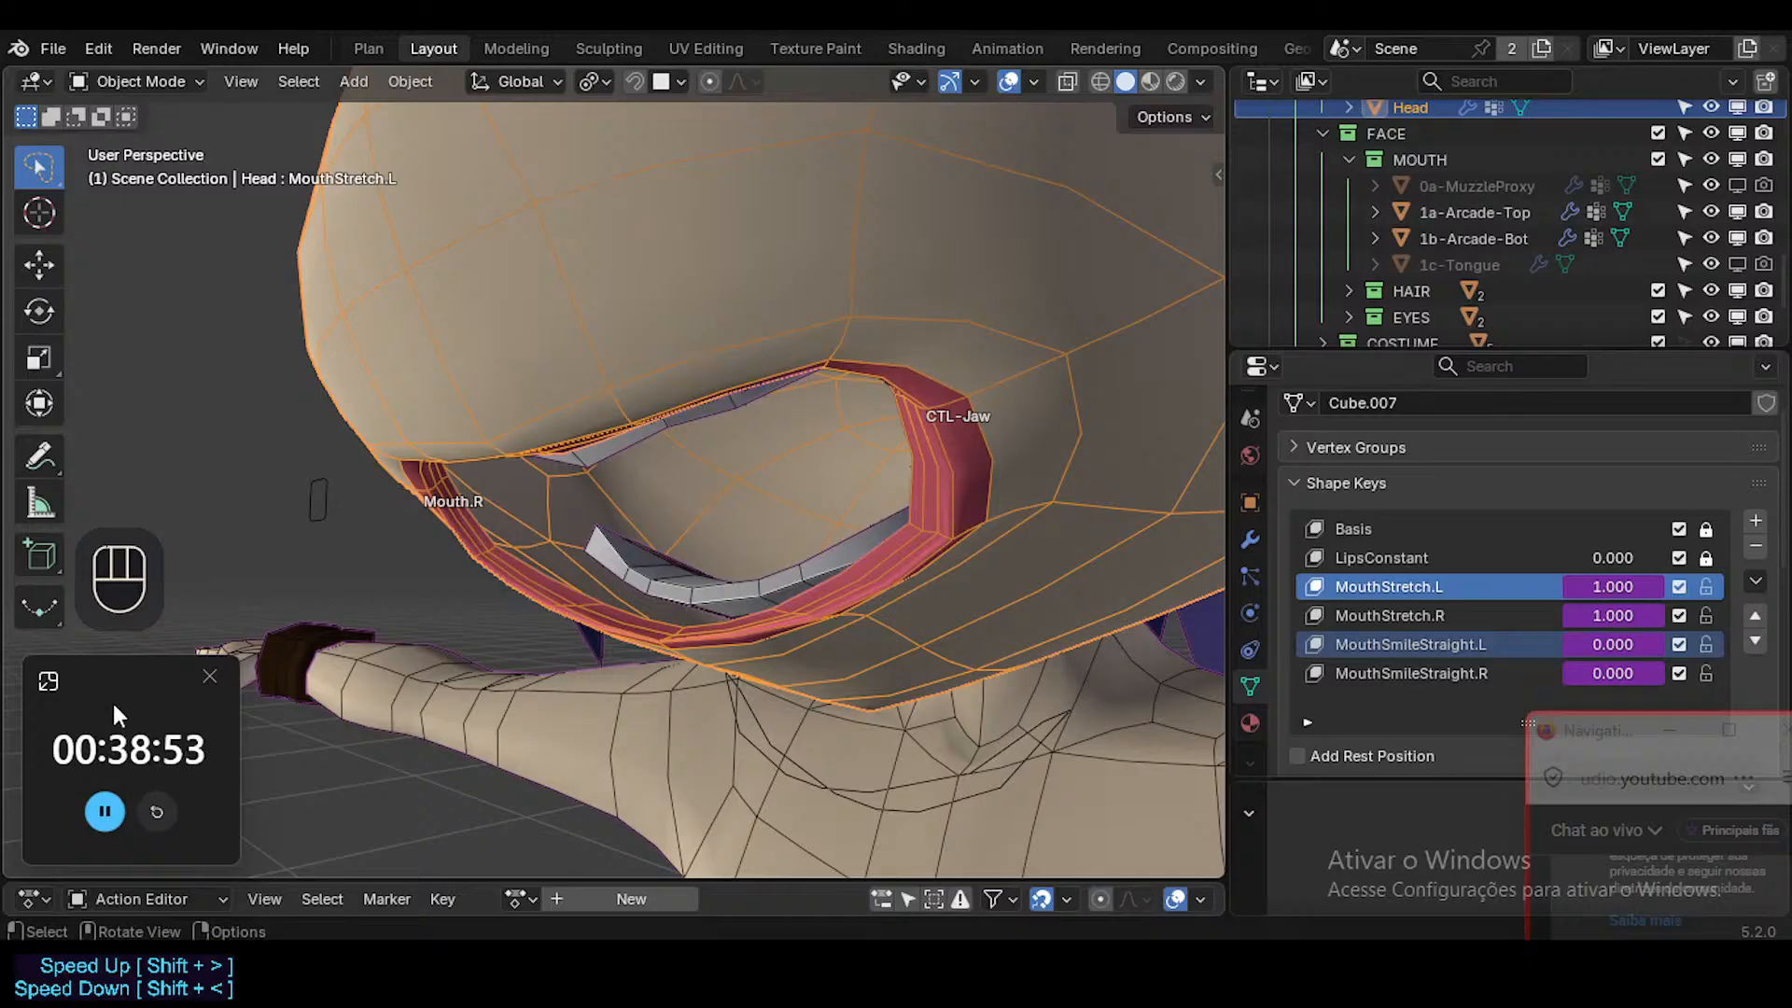
# Compare the Head's mouth shape in Edit Mode and Object Mode from several angles, finishing in Object Mode.
pyautogui.moveTo(892, 420); pyautogui.dragTo(843, 435, button='middle')
pyautogui.press('Tab')
pyautogui.press('Tab')
pyautogui.press('Tab')
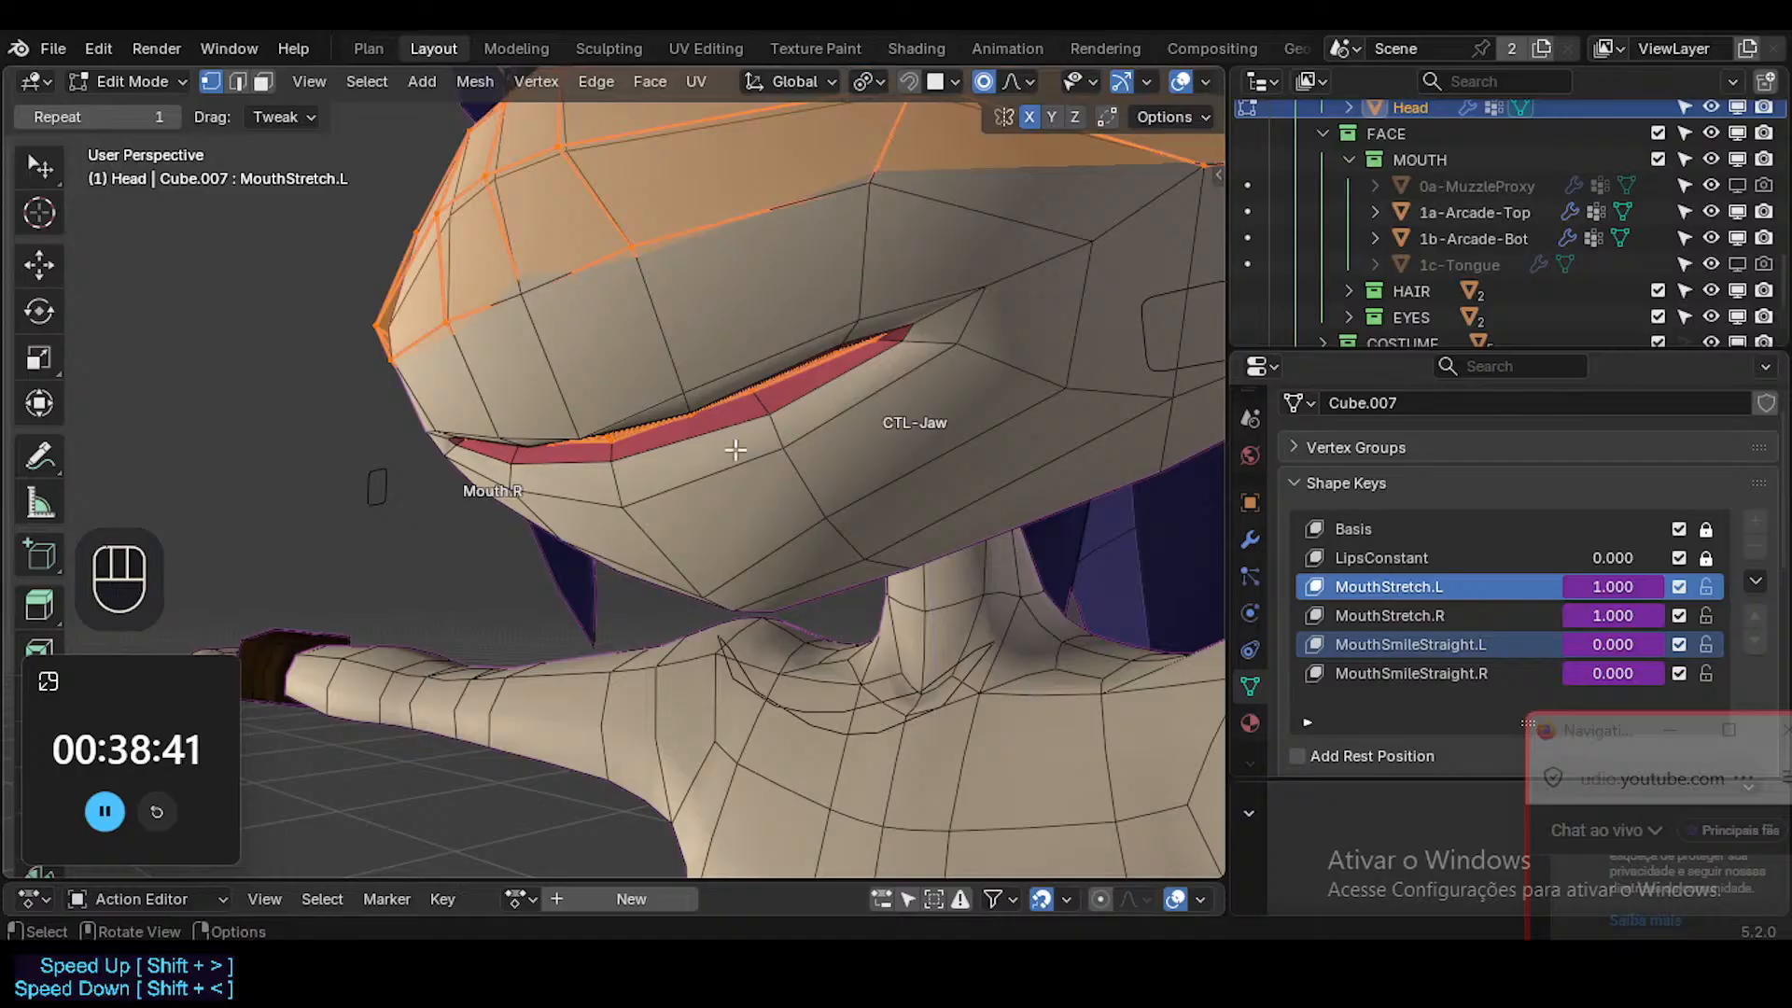
pyautogui.keyDown('shift'); pyautogui.moveTo(728, 408); pyautogui.dragTo(777, 488, button='middle'); pyautogui.keyUp('shift')
pyautogui.press('Tab')
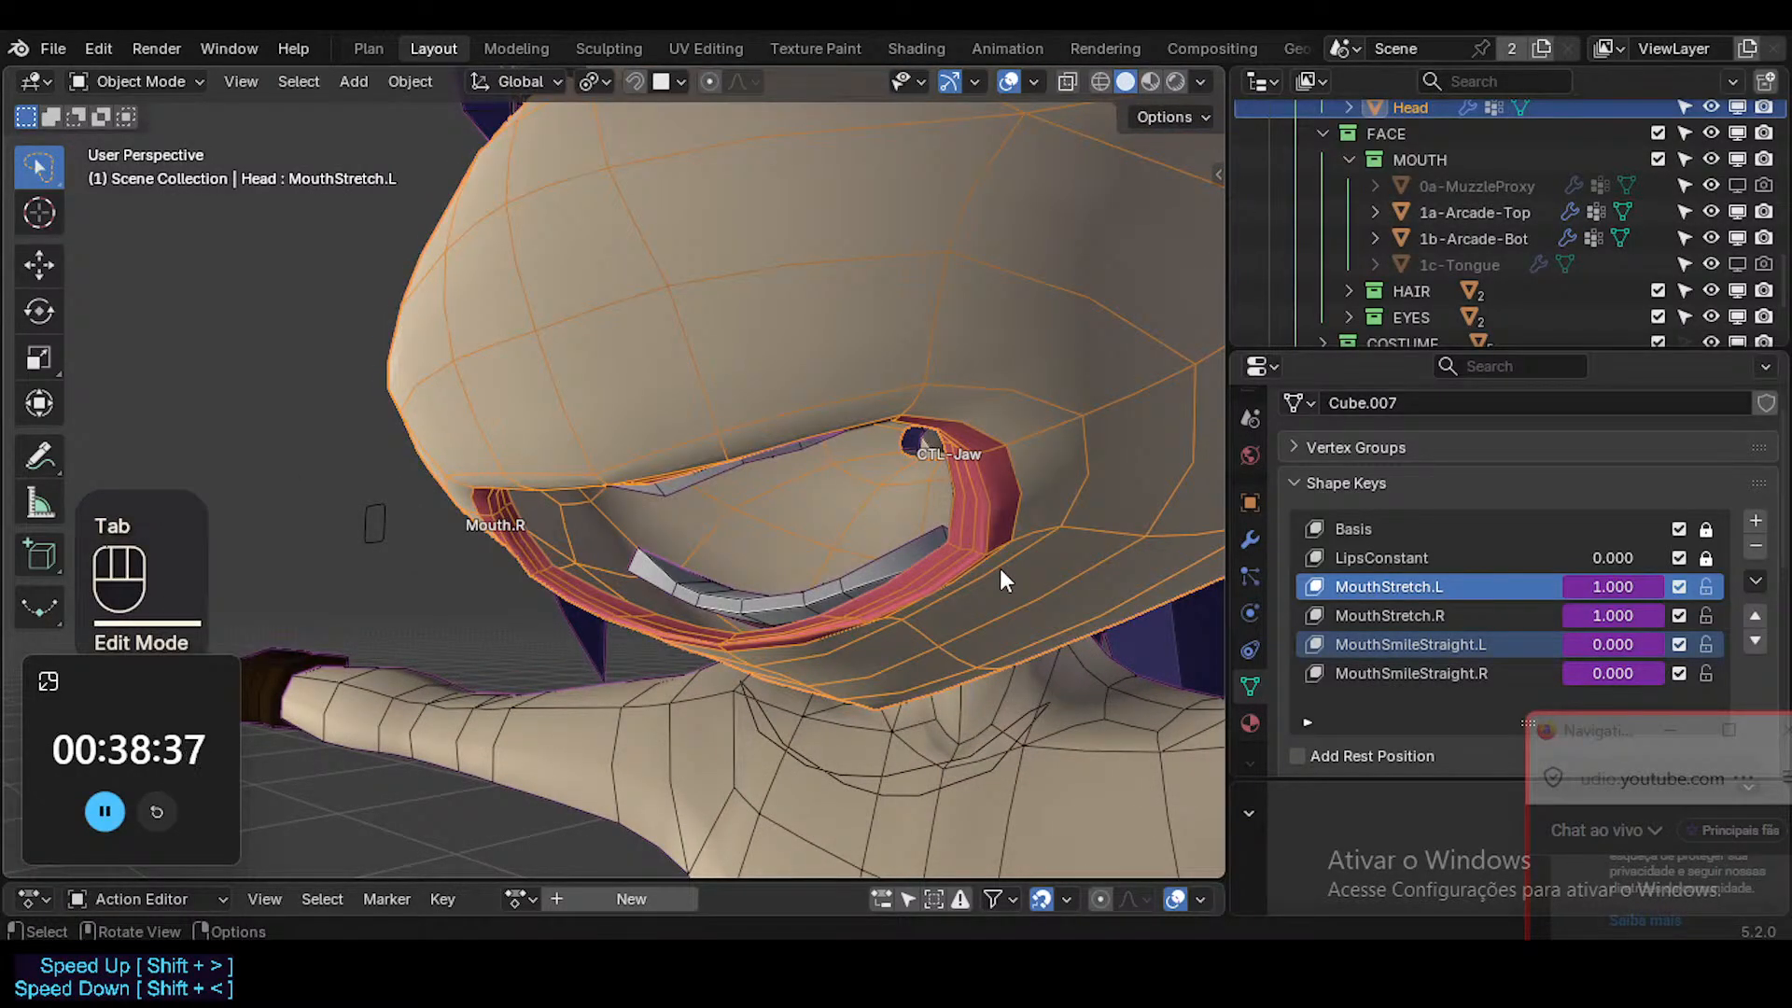
pyautogui.keyDown('ctrl'); pyautogui.moveTo(999, 569); pyautogui.dragTo(870, 574, button='middle'); pyautogui.keyUp('ctrl')
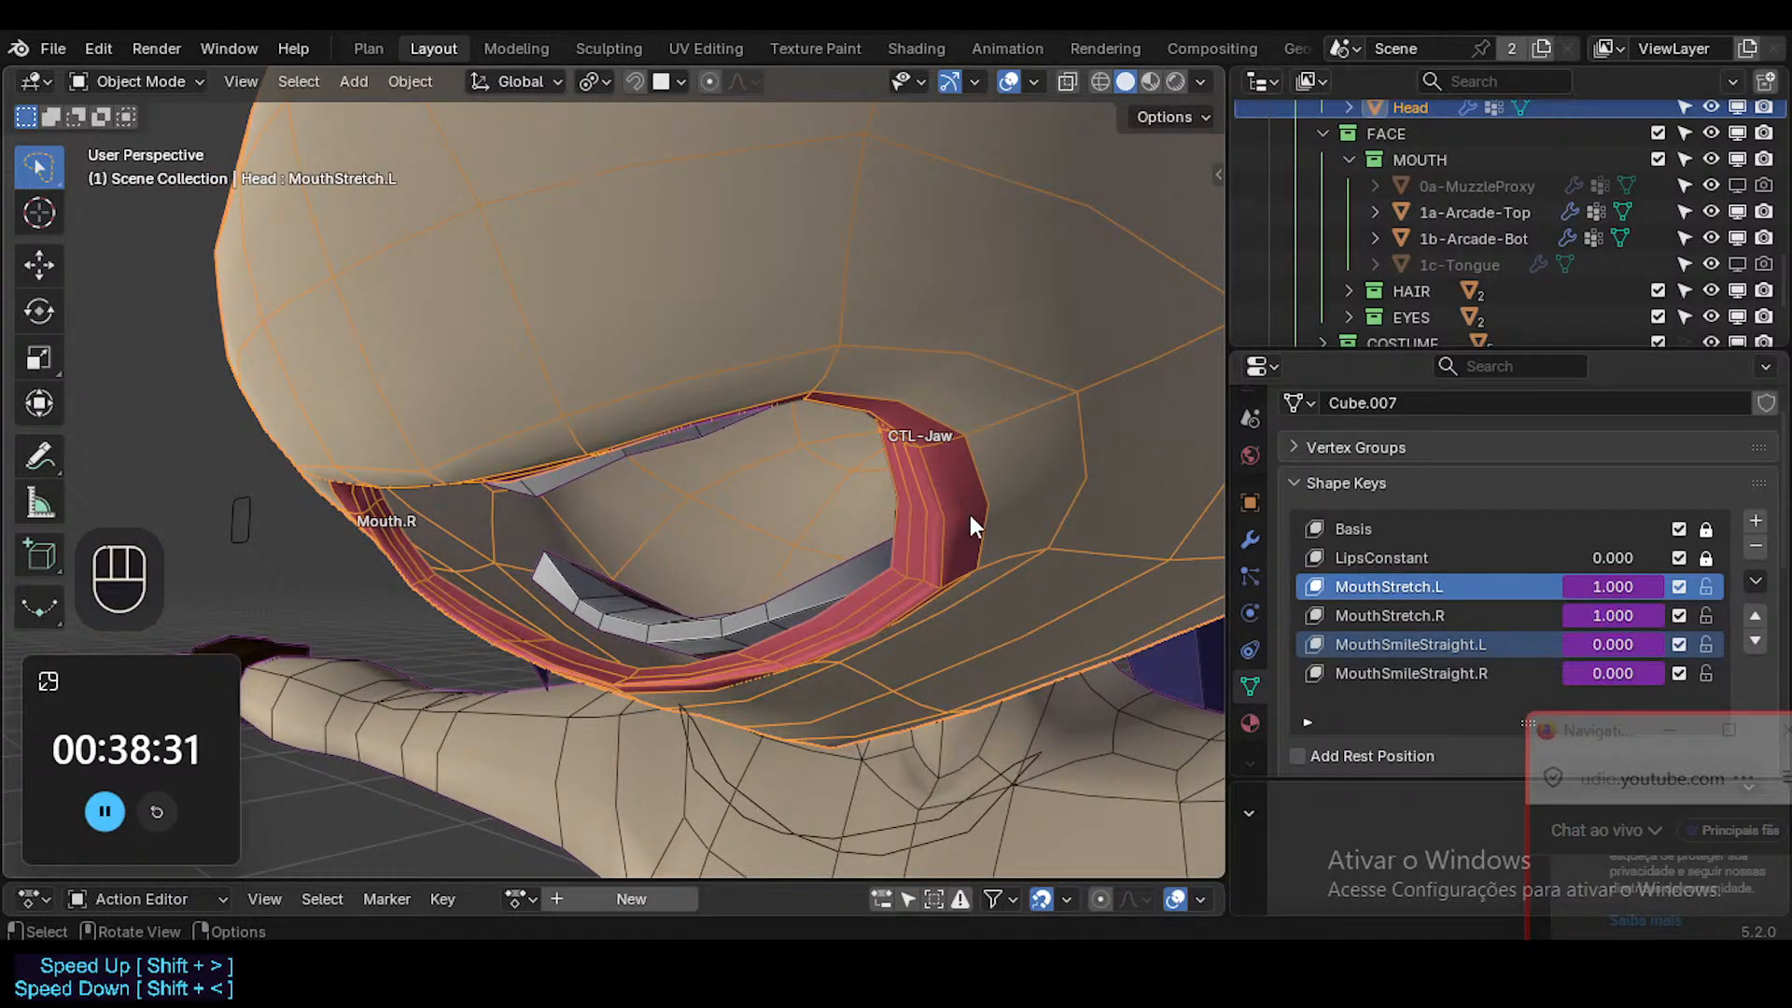
pyautogui.moveTo(967, 507); pyautogui.dragTo(739, 474, button='middle')
pyautogui.press('Tab')
pyautogui.press('Tab')
pyautogui.press('Tab')
pyautogui.press('Tab')
pyautogui.scroll(-3, 814, 522)
pyautogui.keyDown('ctrl'); pyautogui.moveTo(739, 474); pyautogui.dragTo(854, 468, button='middle'); pyautogui.keyUp('ctrl')
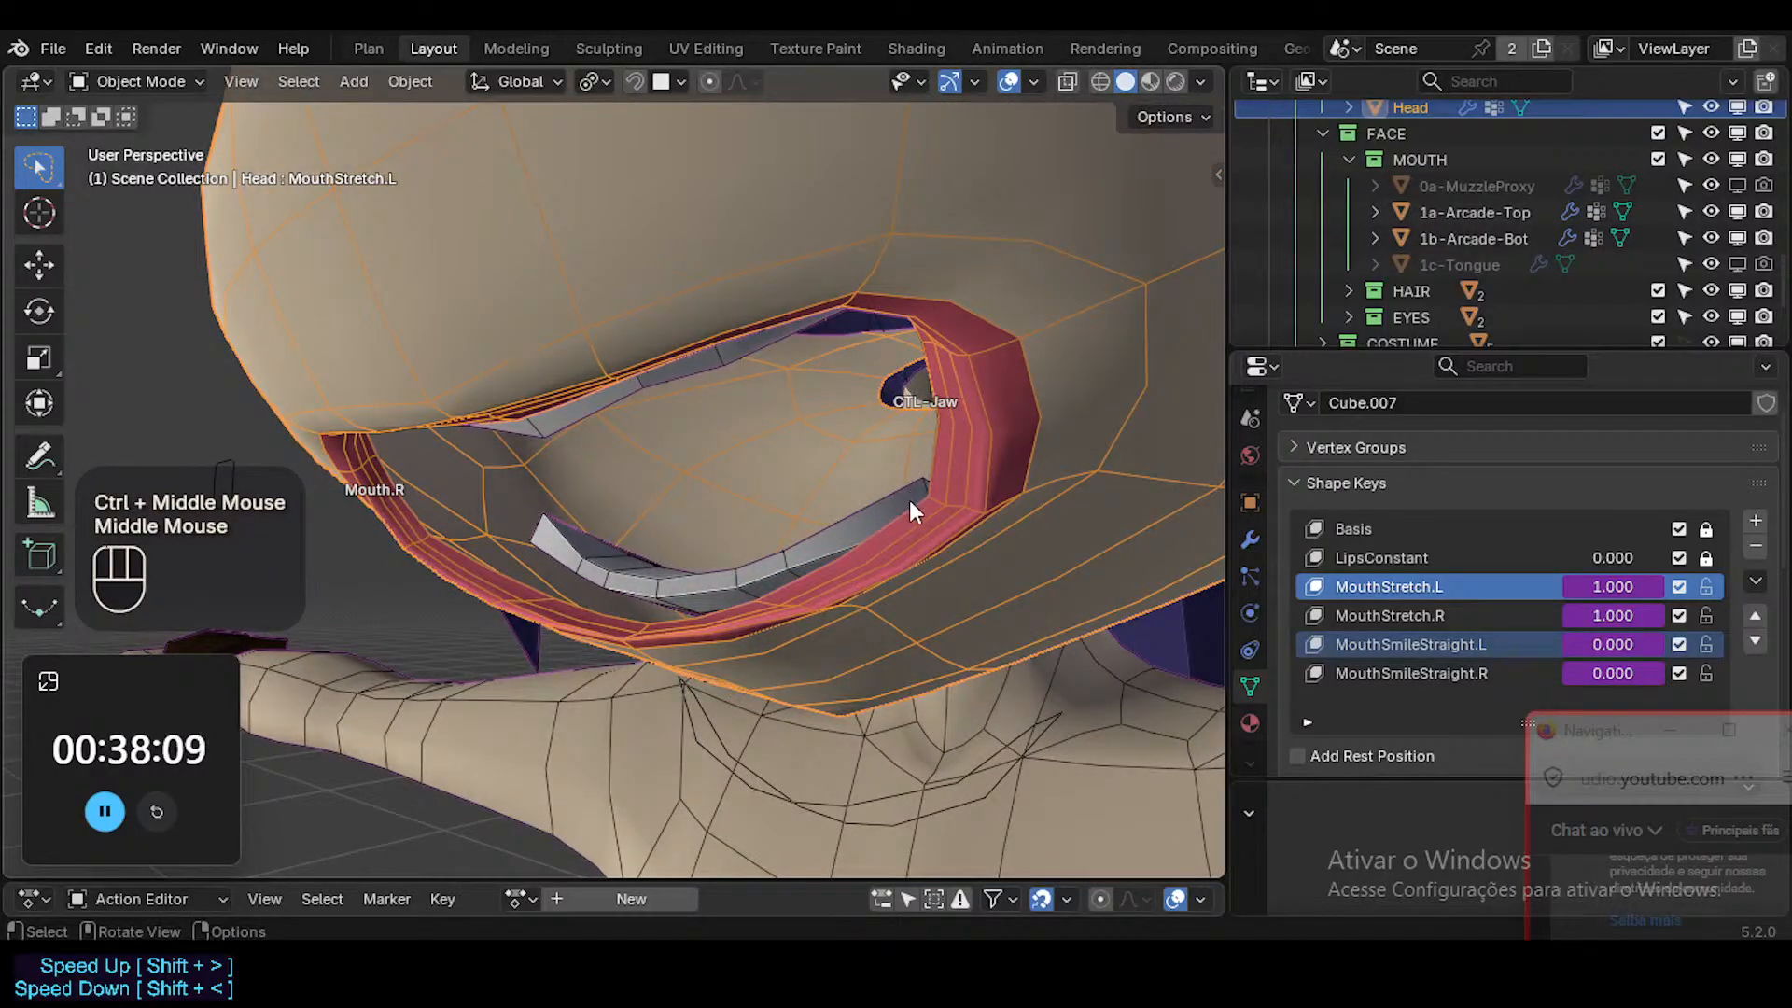
# Make MouthStretch.R the Head's active shape key, then compare the lower and upper teeth's shape key lists, leaving the upper teeth selected.
pyautogui.click(1389, 618)
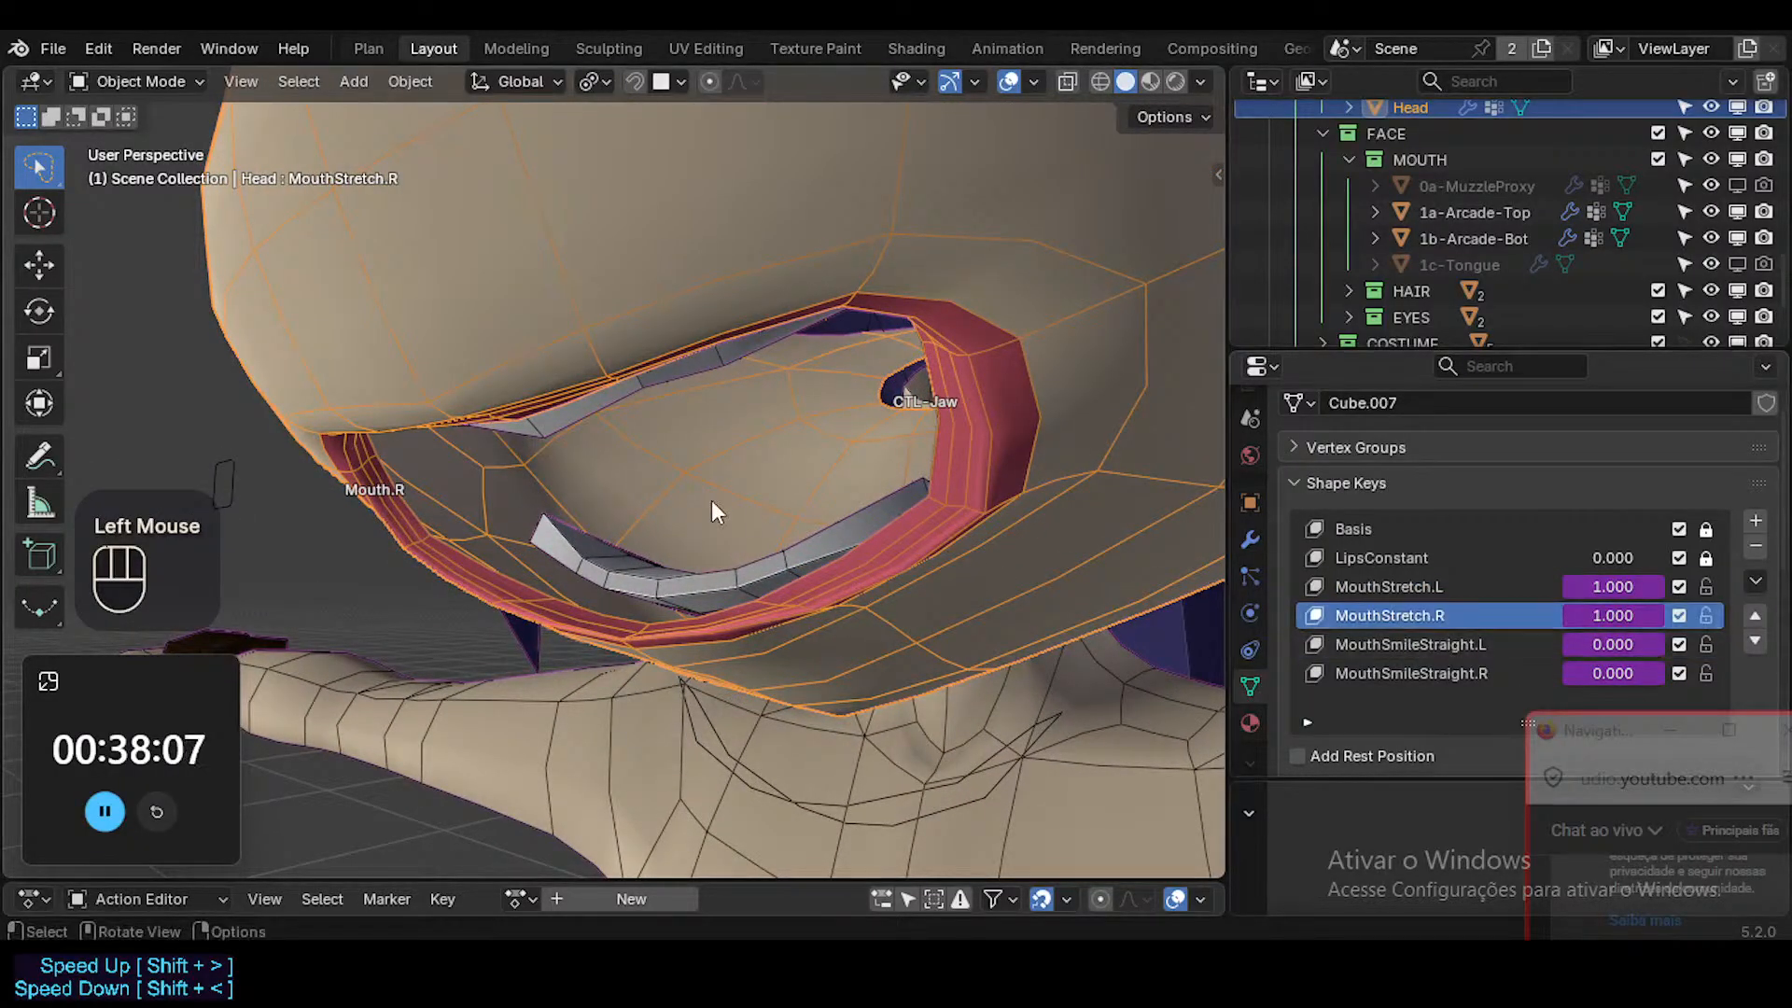
pyautogui.click(736, 552)
pyautogui.click(592, 405)
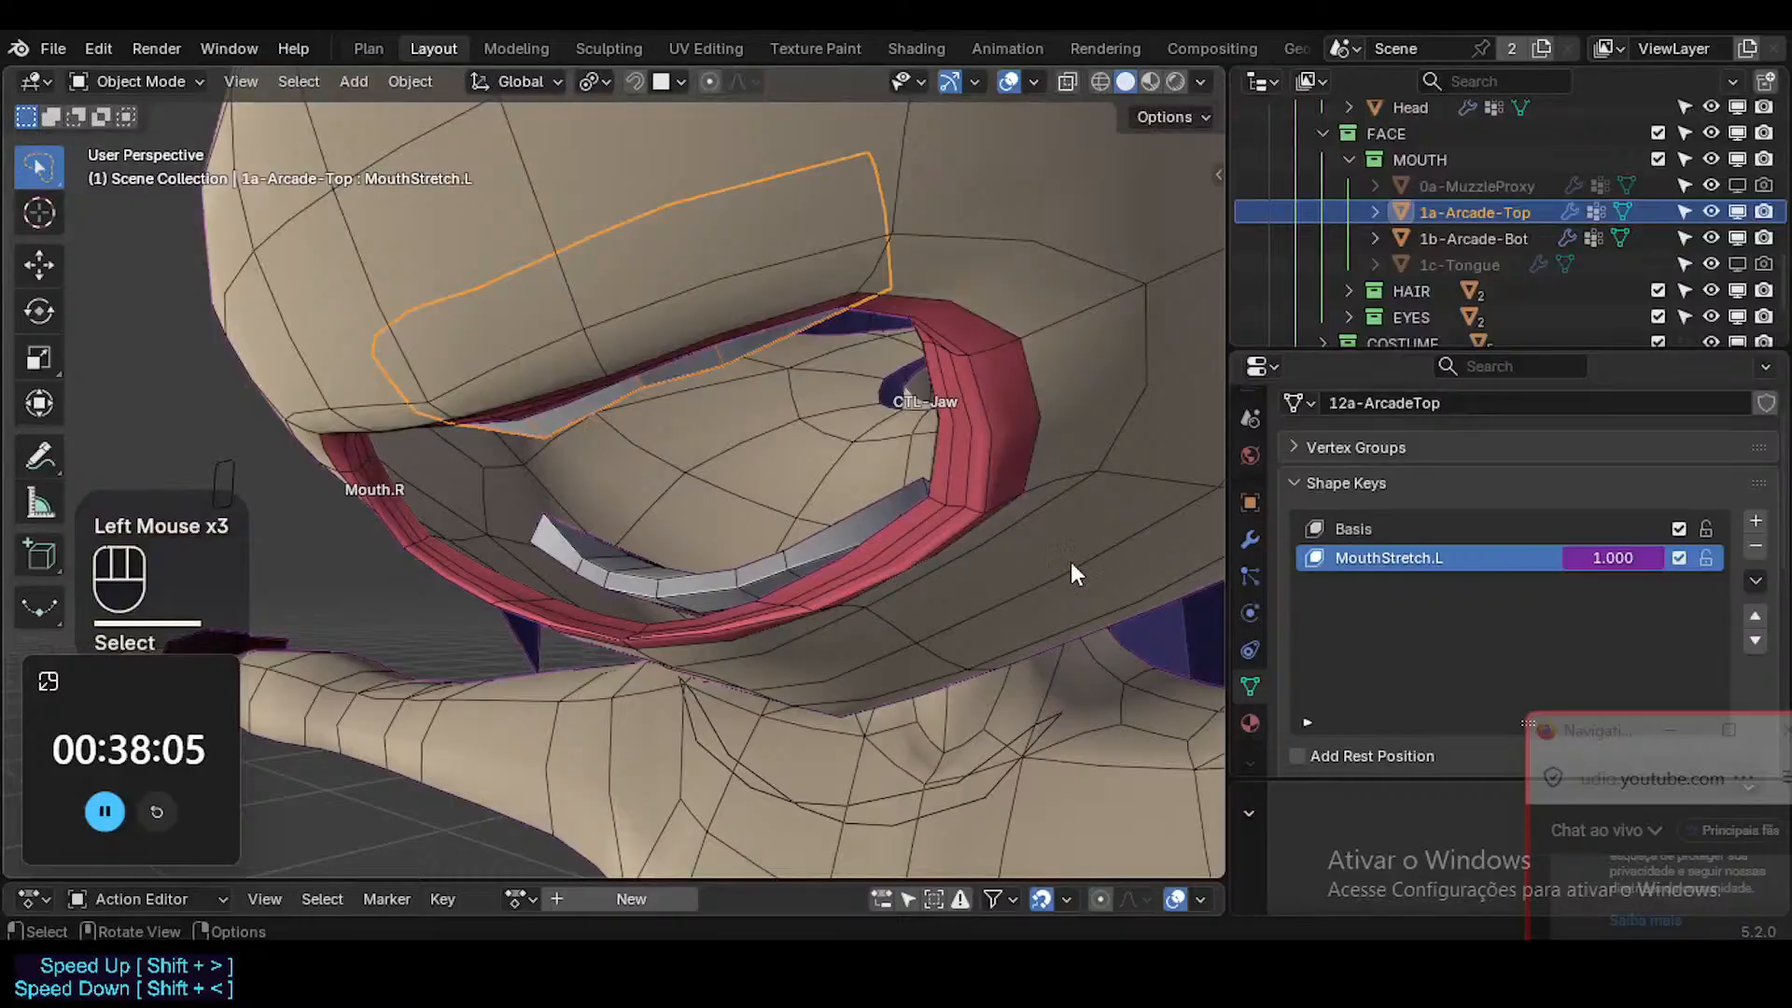
pyautogui.click(789, 553)
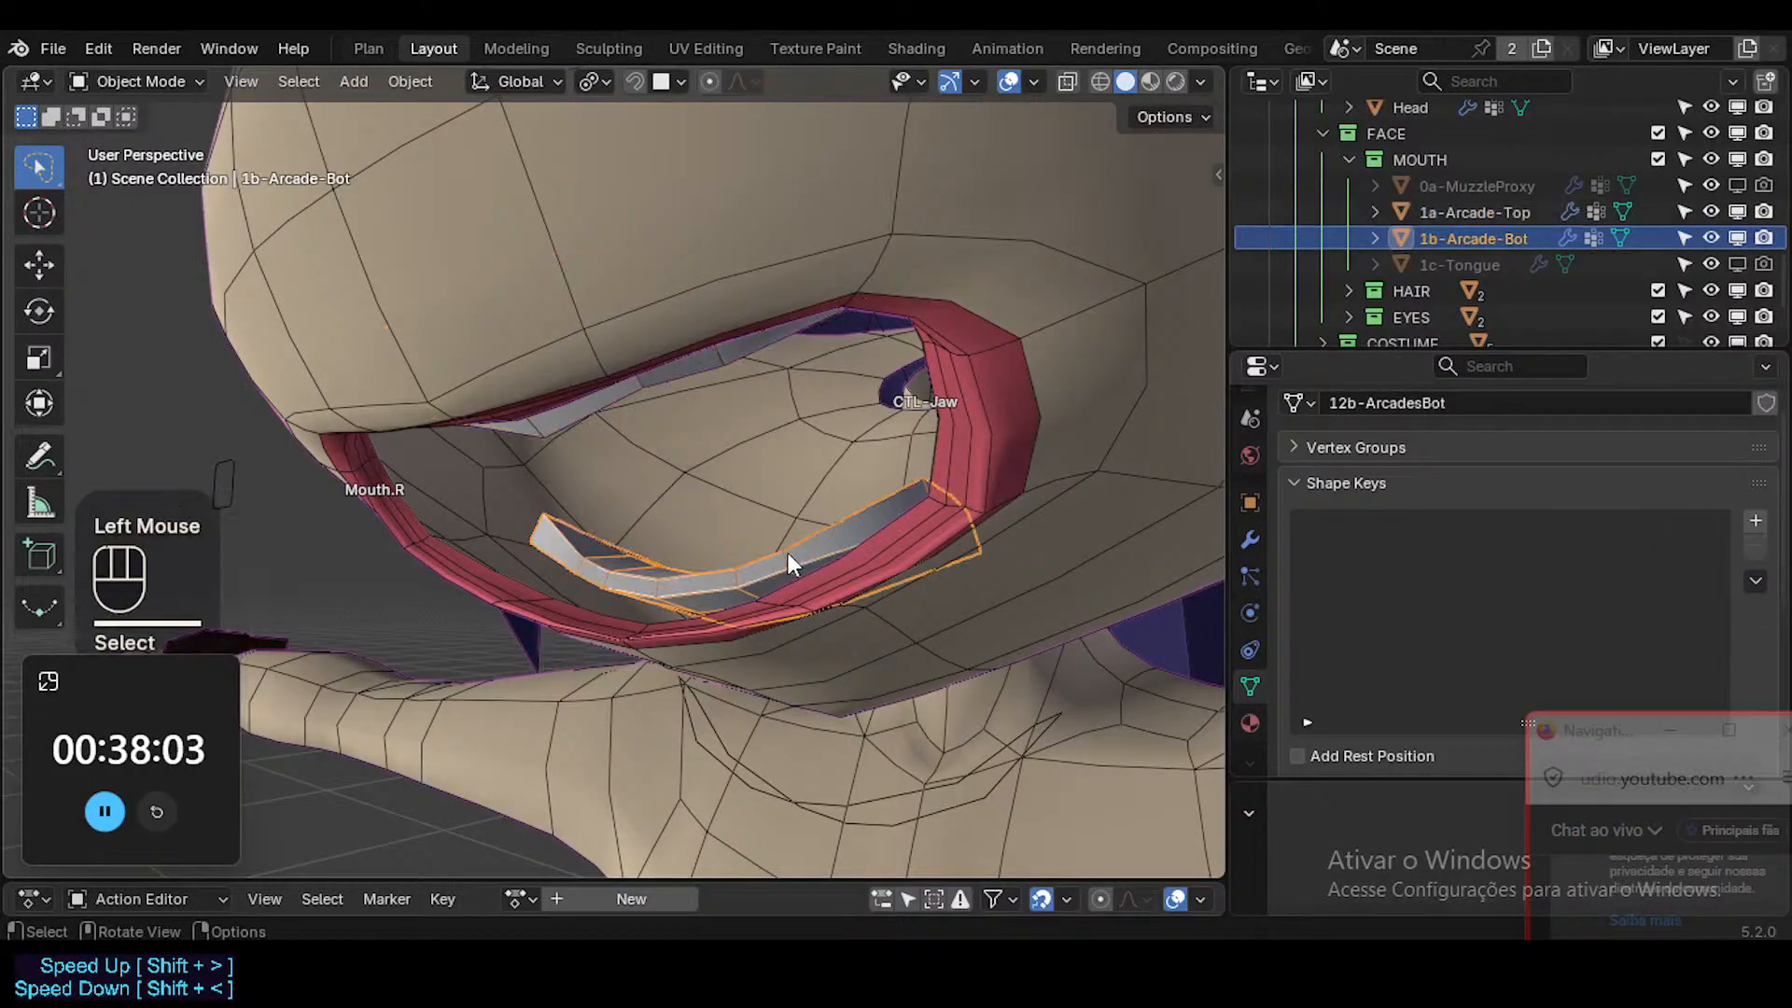
pyautogui.click(599, 424)
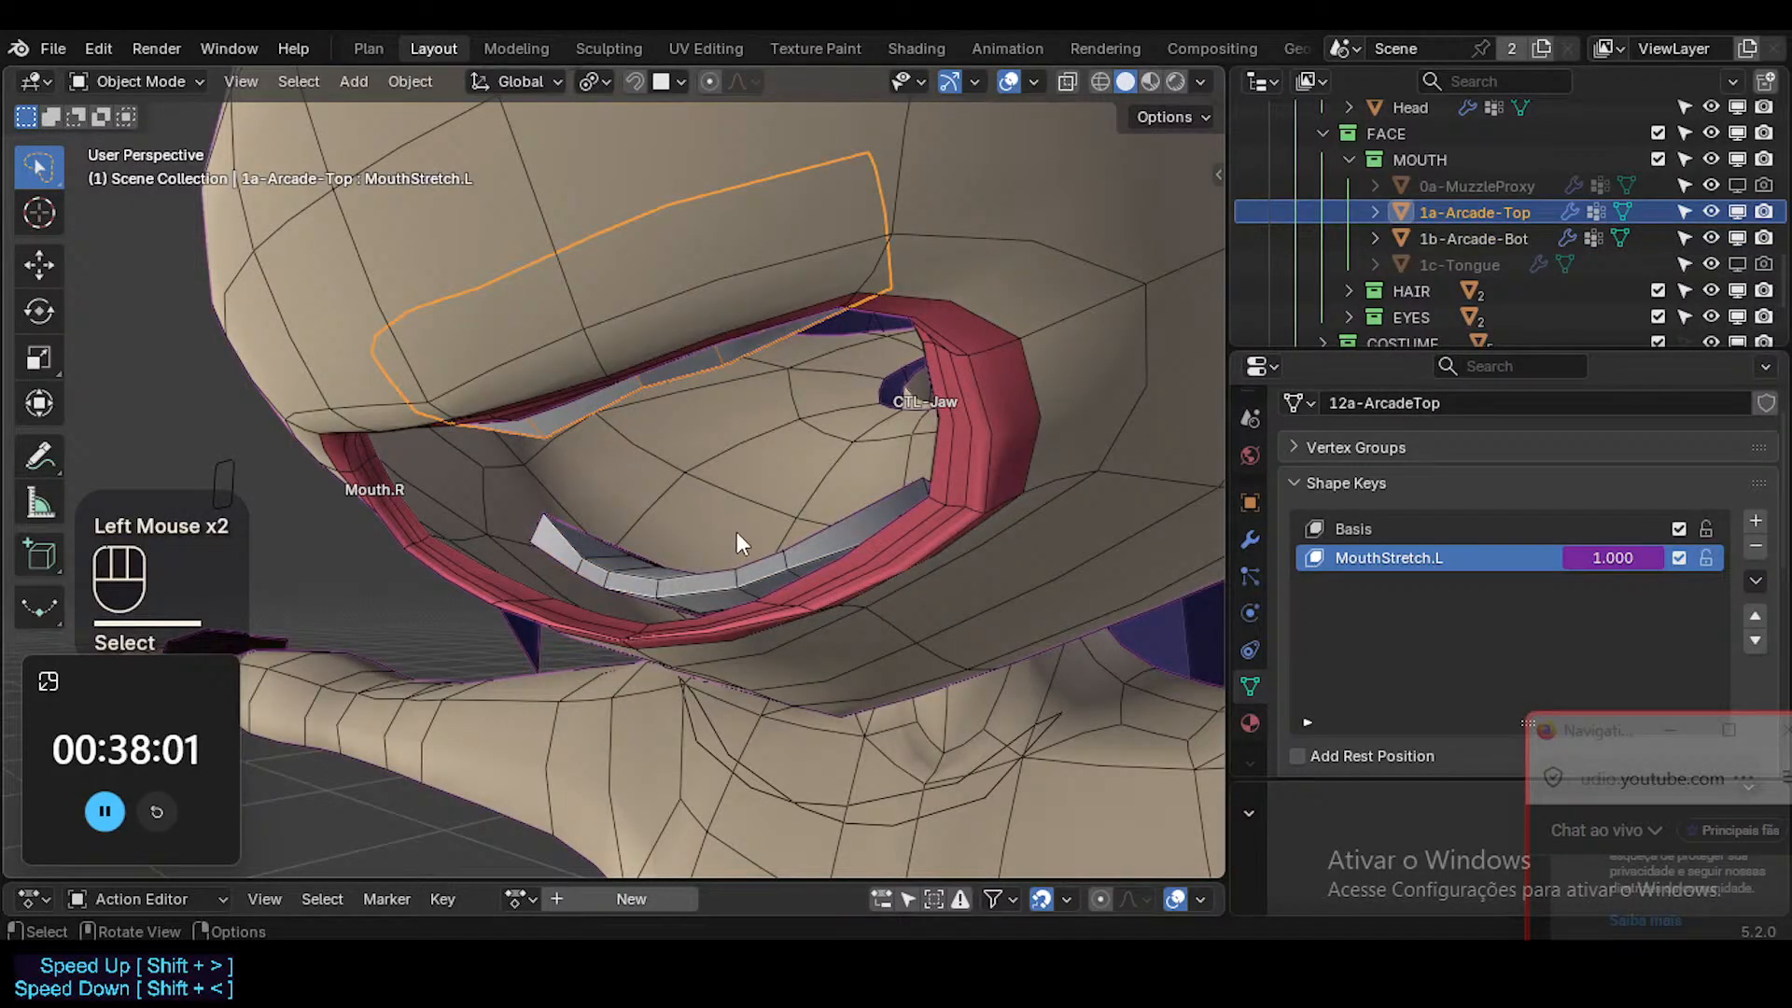
pyautogui.click(741, 567)
pyautogui.click(573, 427)
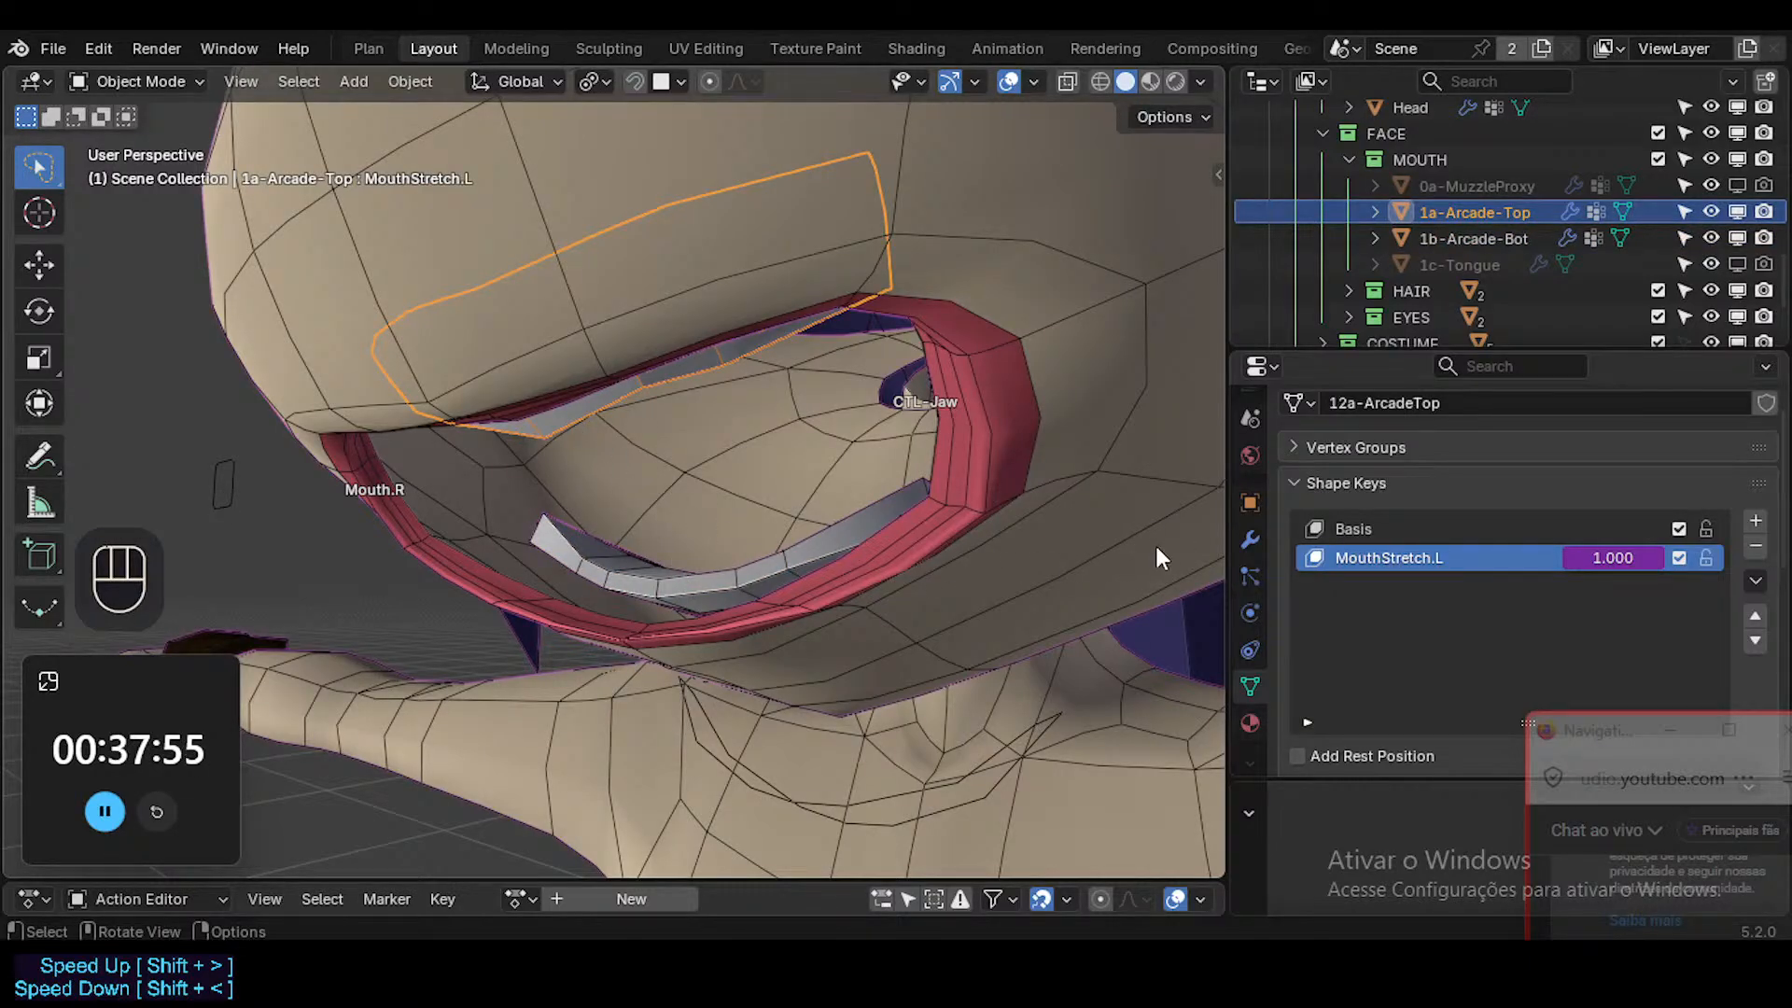
# Check the modifier stacks of the lower and upper teeth and examine the upper teeth's Solidify settings.
pyautogui.click(792, 549)
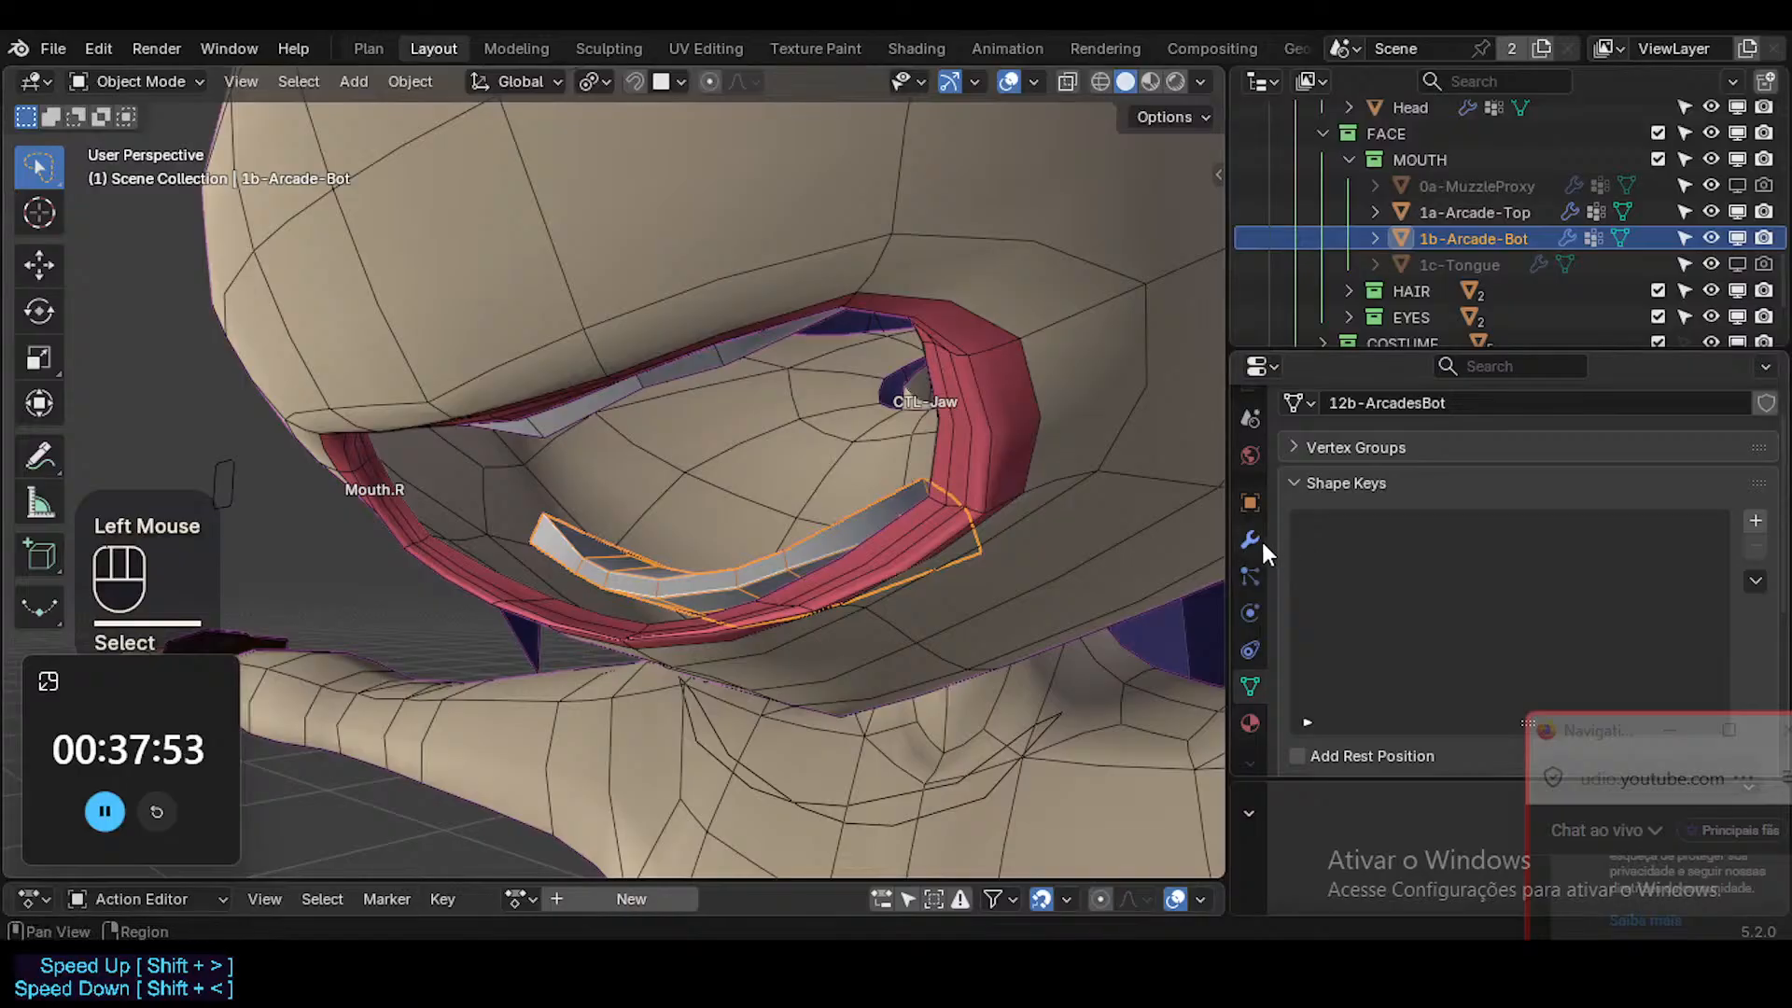
pyautogui.click(1251, 539)
pyautogui.click(578, 416)
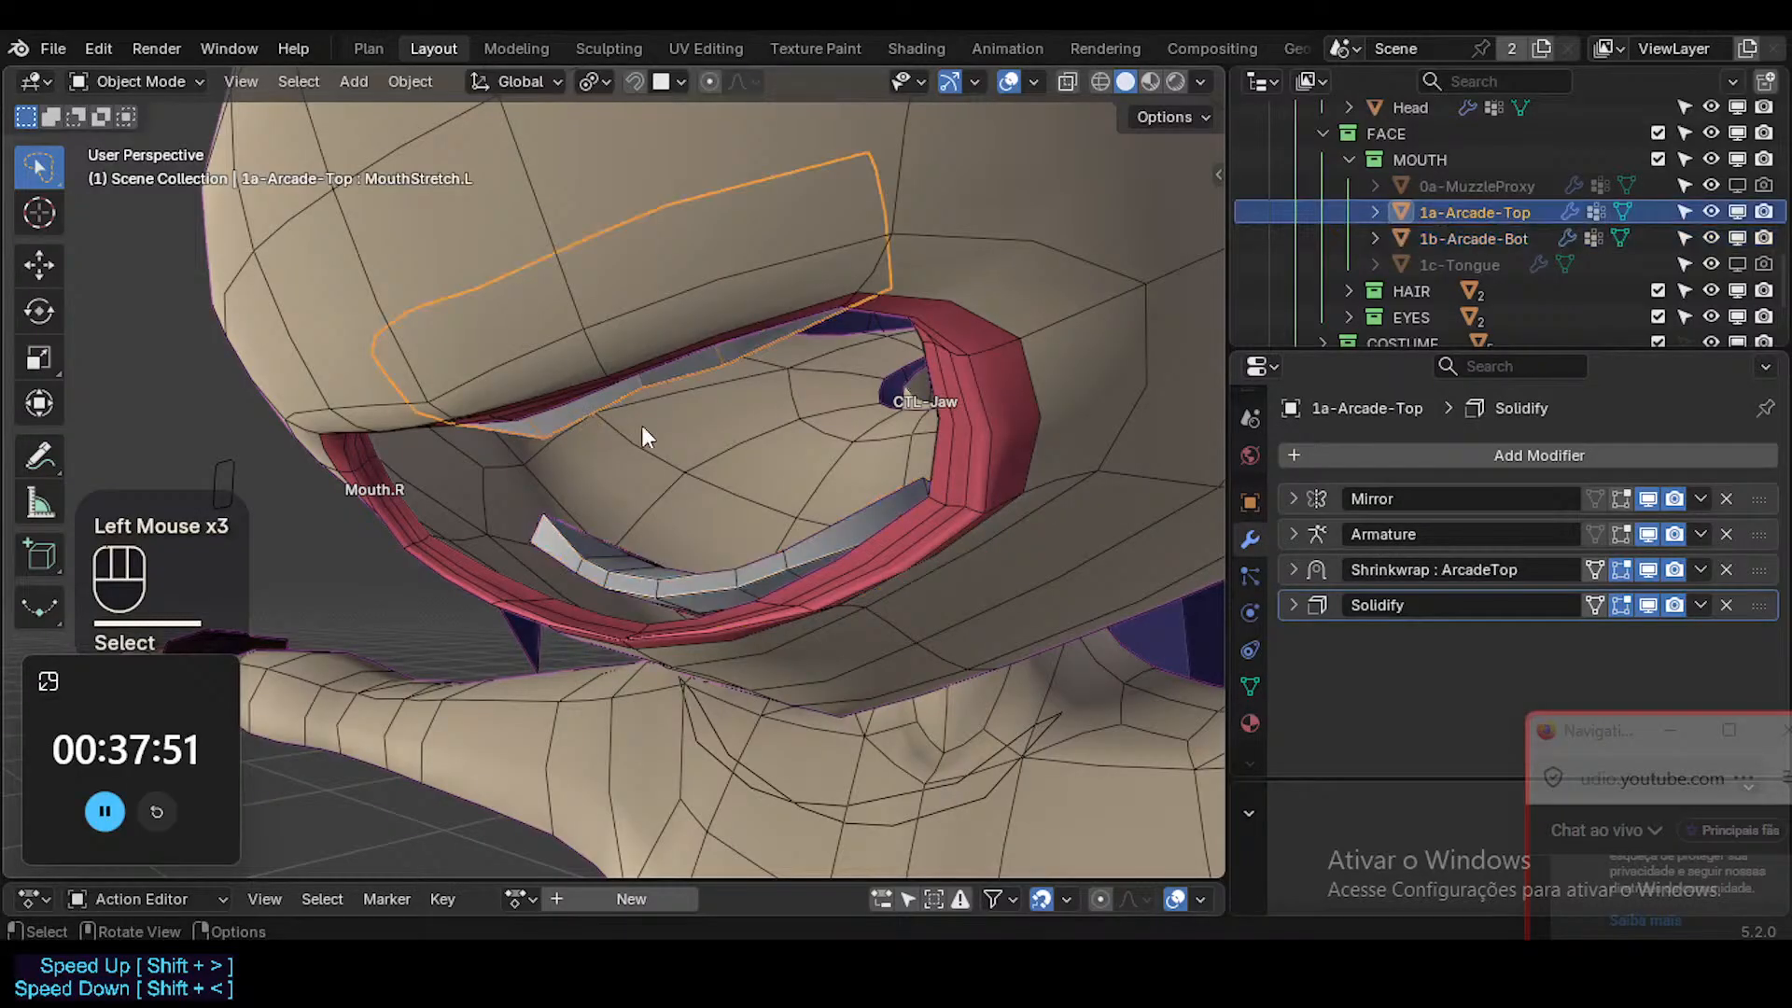
pyautogui.click(1295, 603)
pyautogui.scroll(-3, 1296, 596)
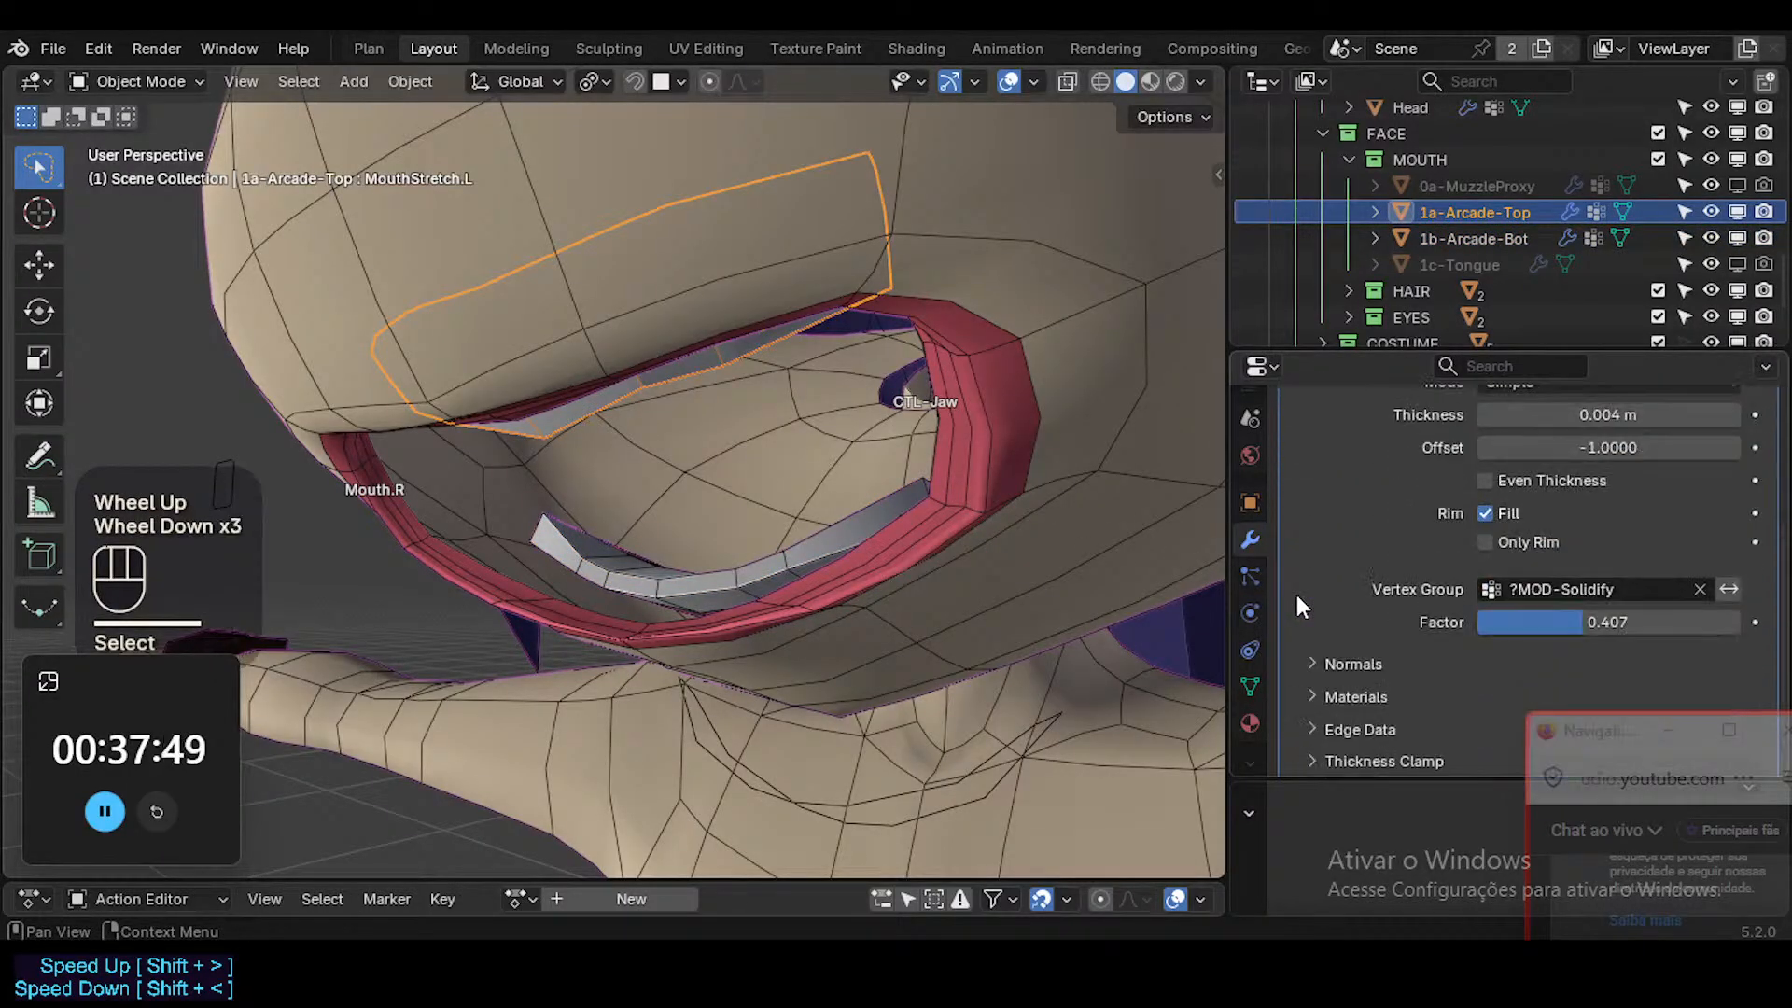
pyautogui.scroll(-1, 1296, 596)
pyautogui.scroll(4, 1296, 596)
# Copy the " : ArcadeTop" suffix from the name of the upper teeth's Shrinkwrap modifier.
pyautogui.click(1435, 551)
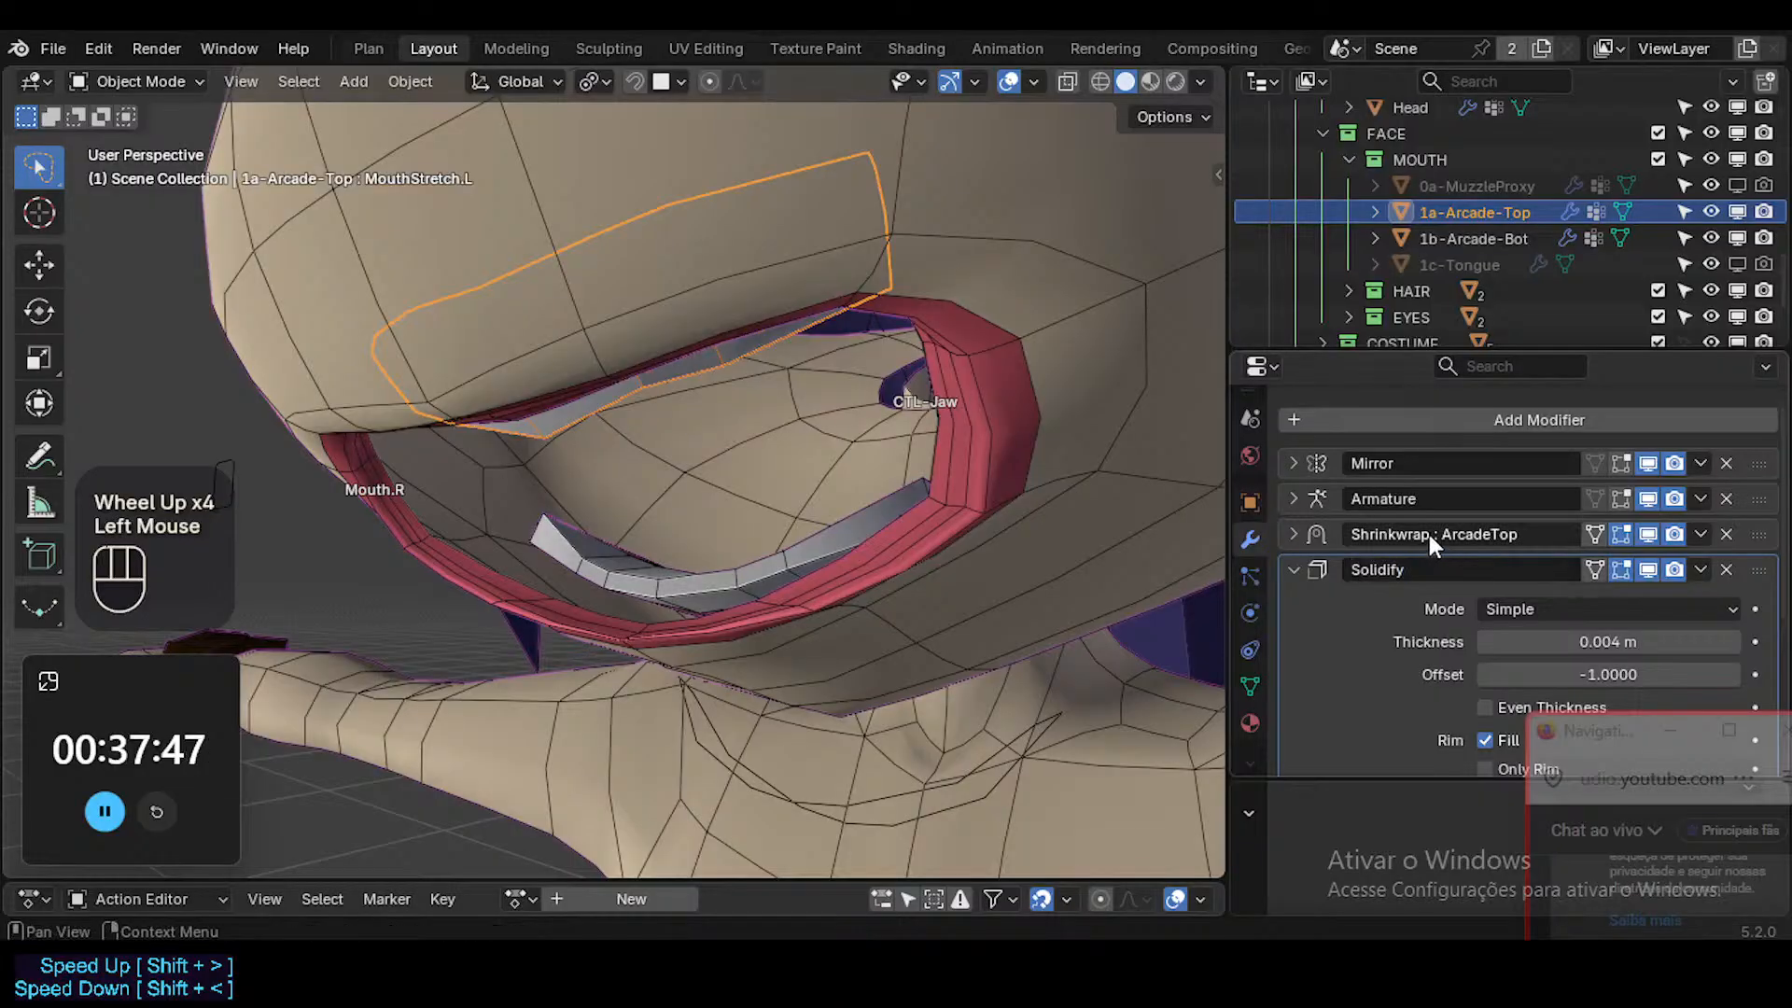
pyautogui.click(1442, 536)
pyautogui.click(1350, 581)
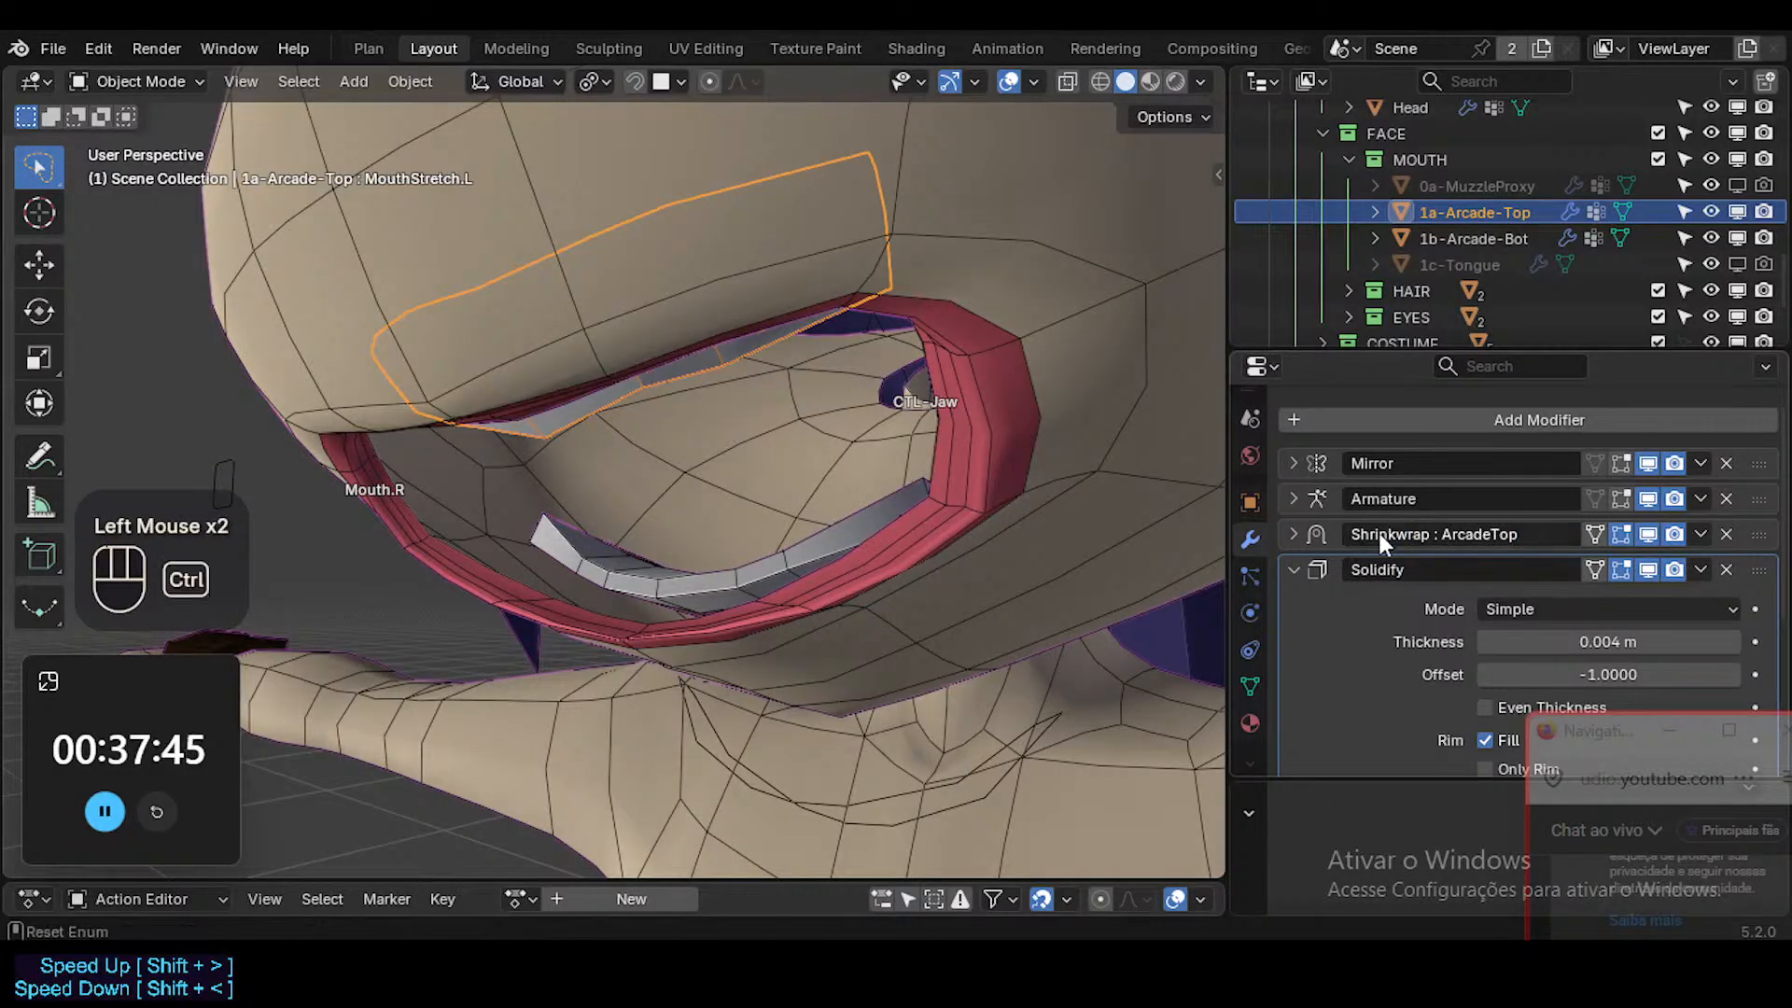
pyautogui.hotkey('ctrl', 'c')
pyautogui.hotkey('ctrl', 'c')
pyautogui.click(1433, 534)
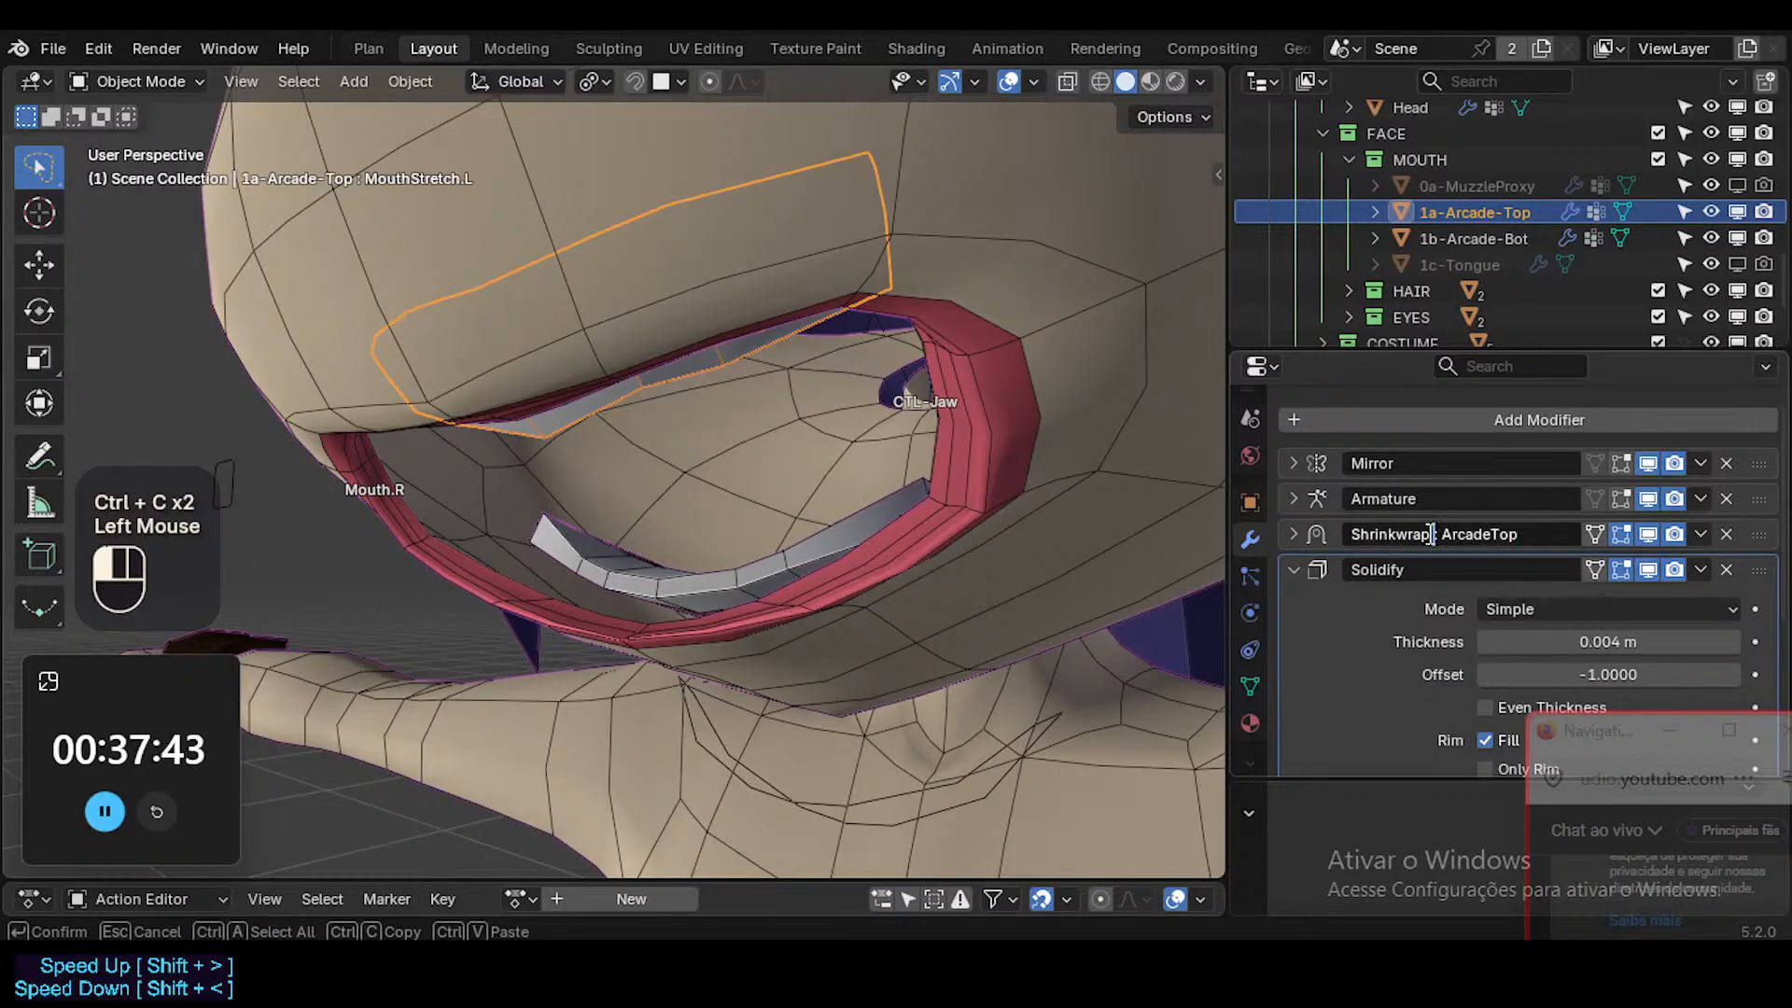
pyautogui.moveTo(1433, 534); pyautogui.dragTo(1521, 535)
pyautogui.hotkey('ctrl', 'c')
# Rename the upper teeth's Solidify modifier as "Solidify : ArcadeTop" using the copied suffix.
pyautogui.doubleClick(1430, 573)
pyautogui.hotkey('ctrl', 'v')
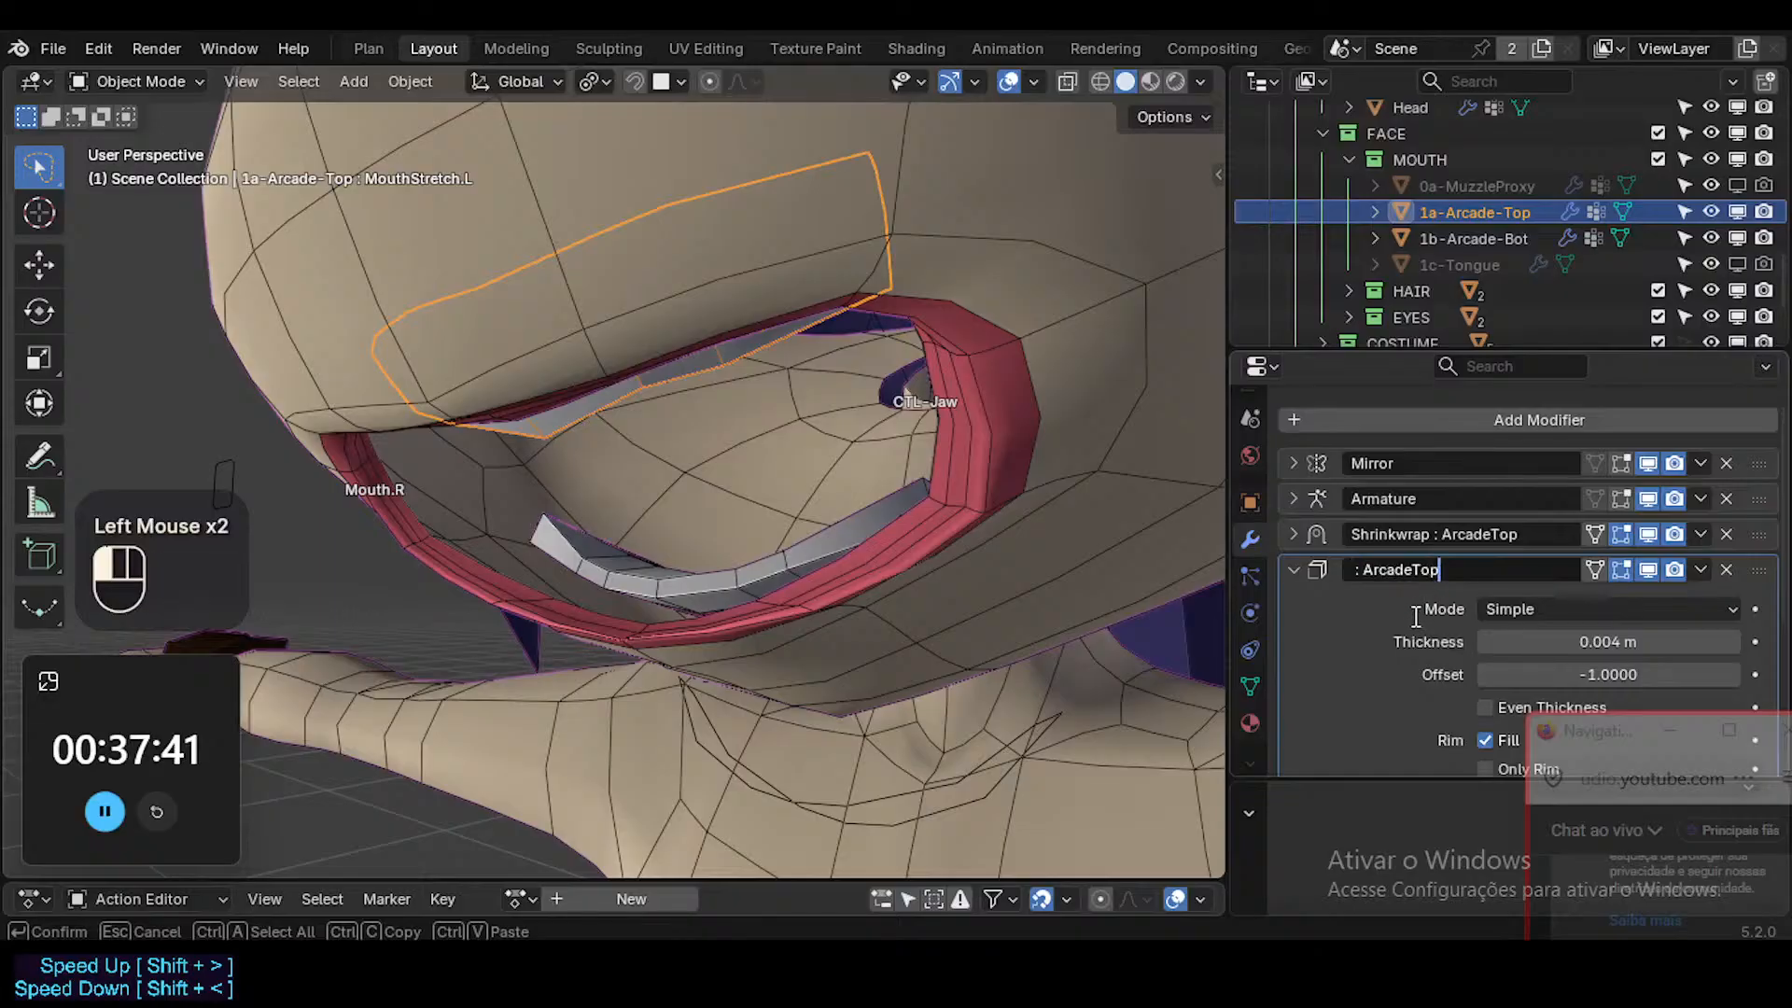
pyautogui.press('Home')
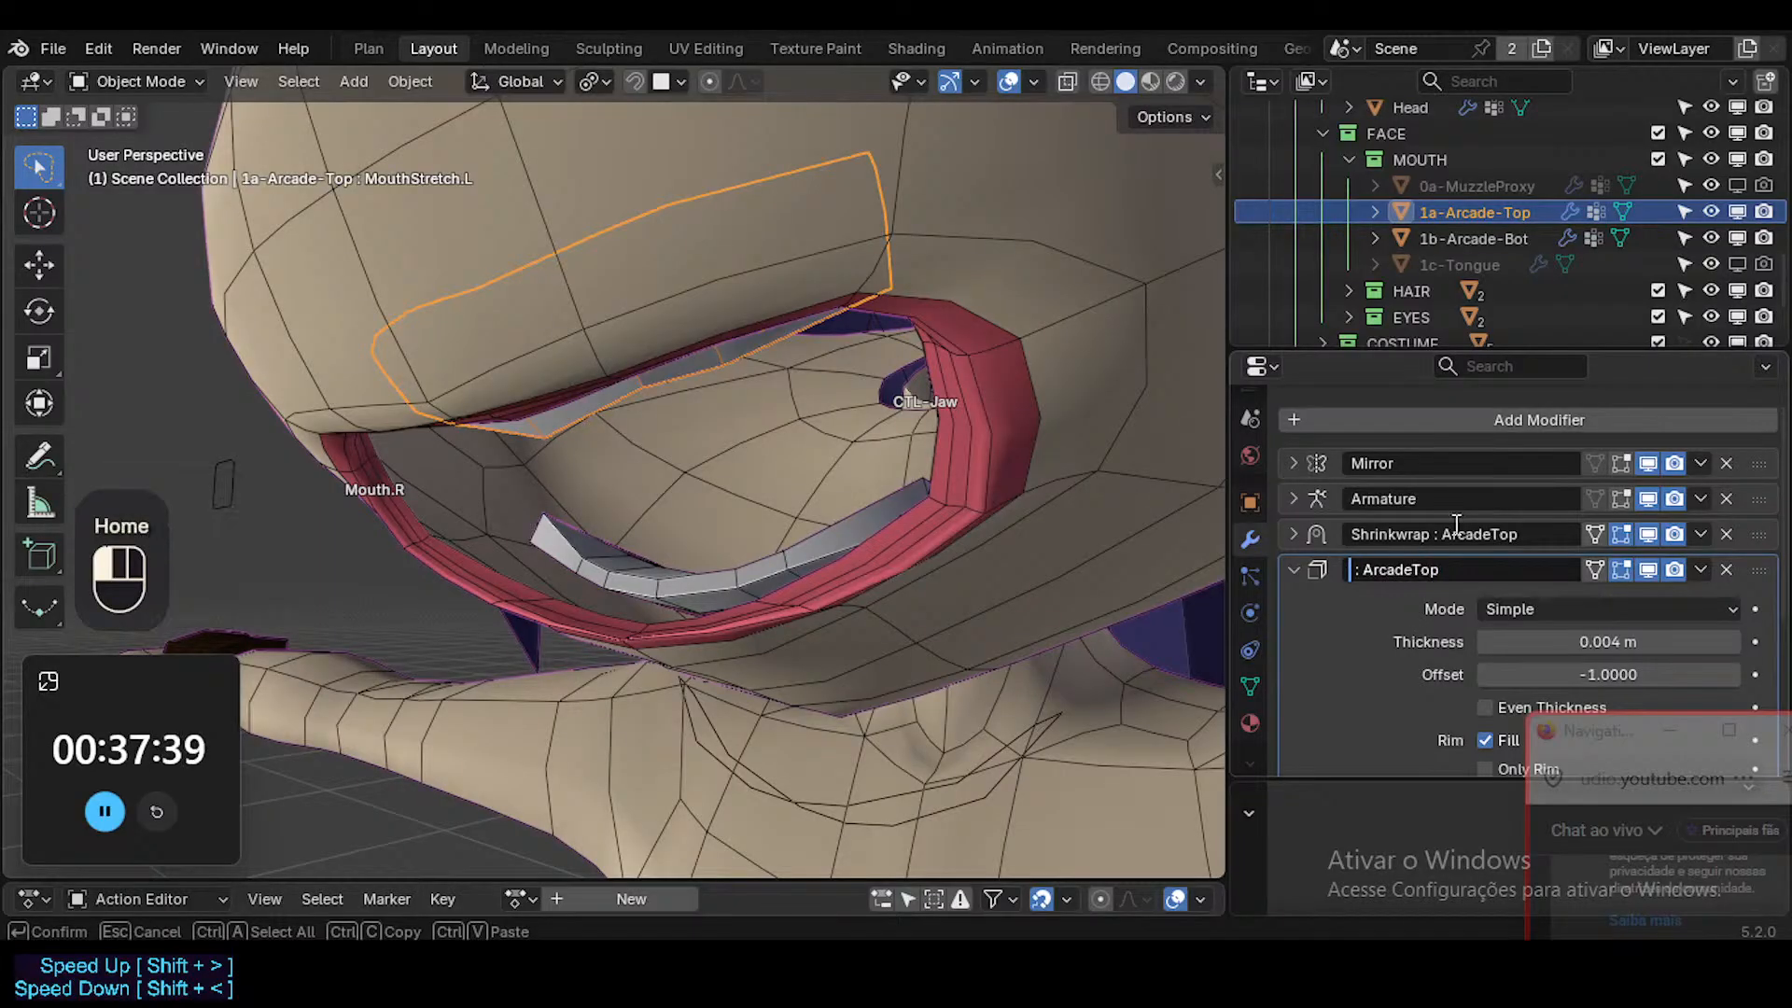
pyautogui.hotkey('ctrl', 'z')
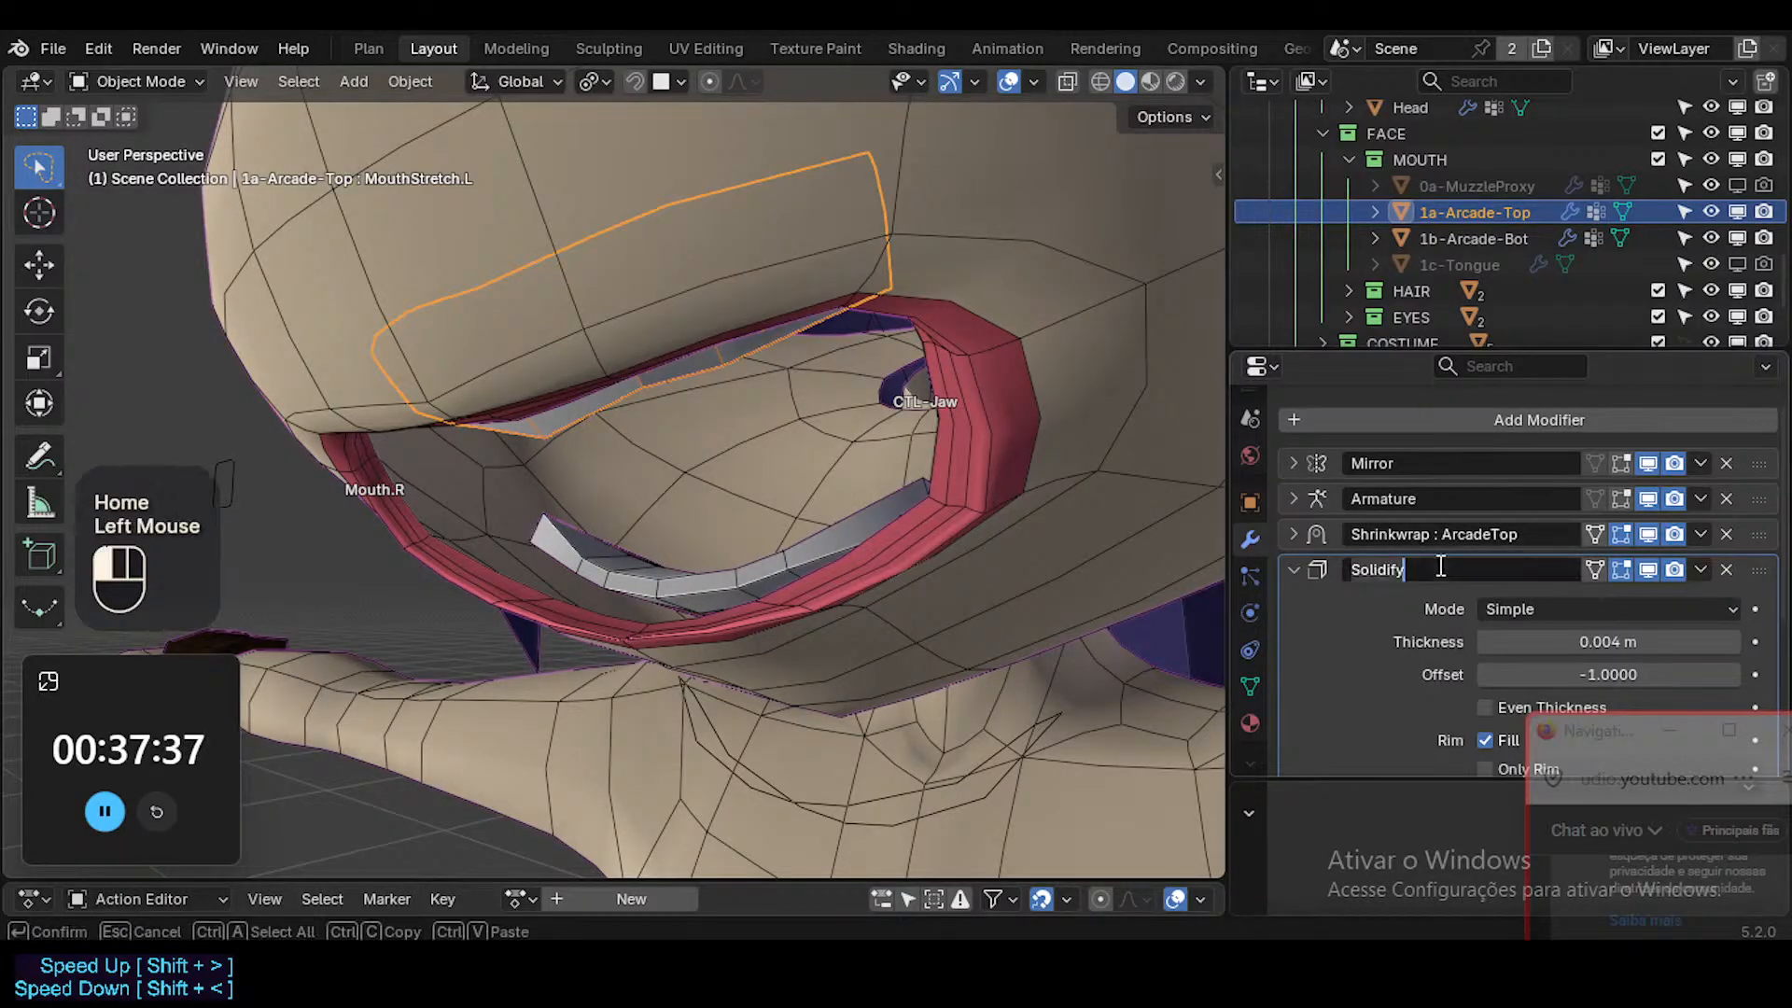
pyautogui.click(1446, 567)
pyautogui.hotkey('ctrl', 'v')
pyautogui.click(1405, 565)
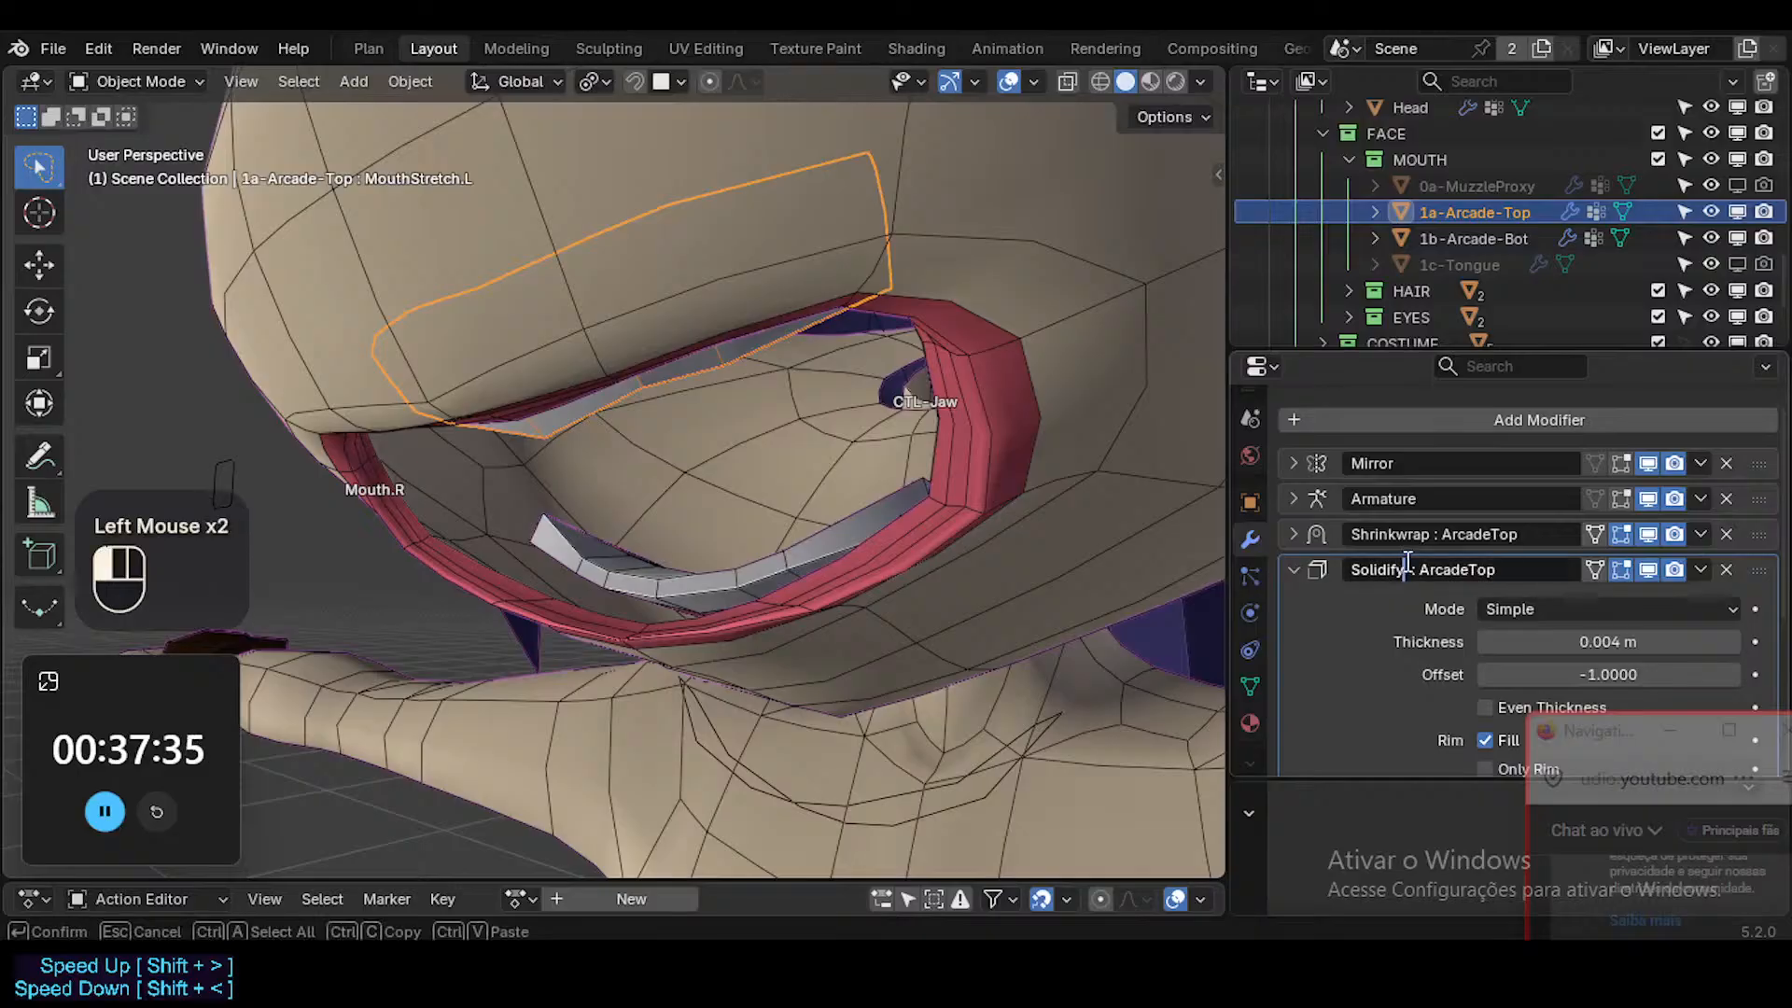
pyautogui.press('Delete')
pyautogui.press('Return')
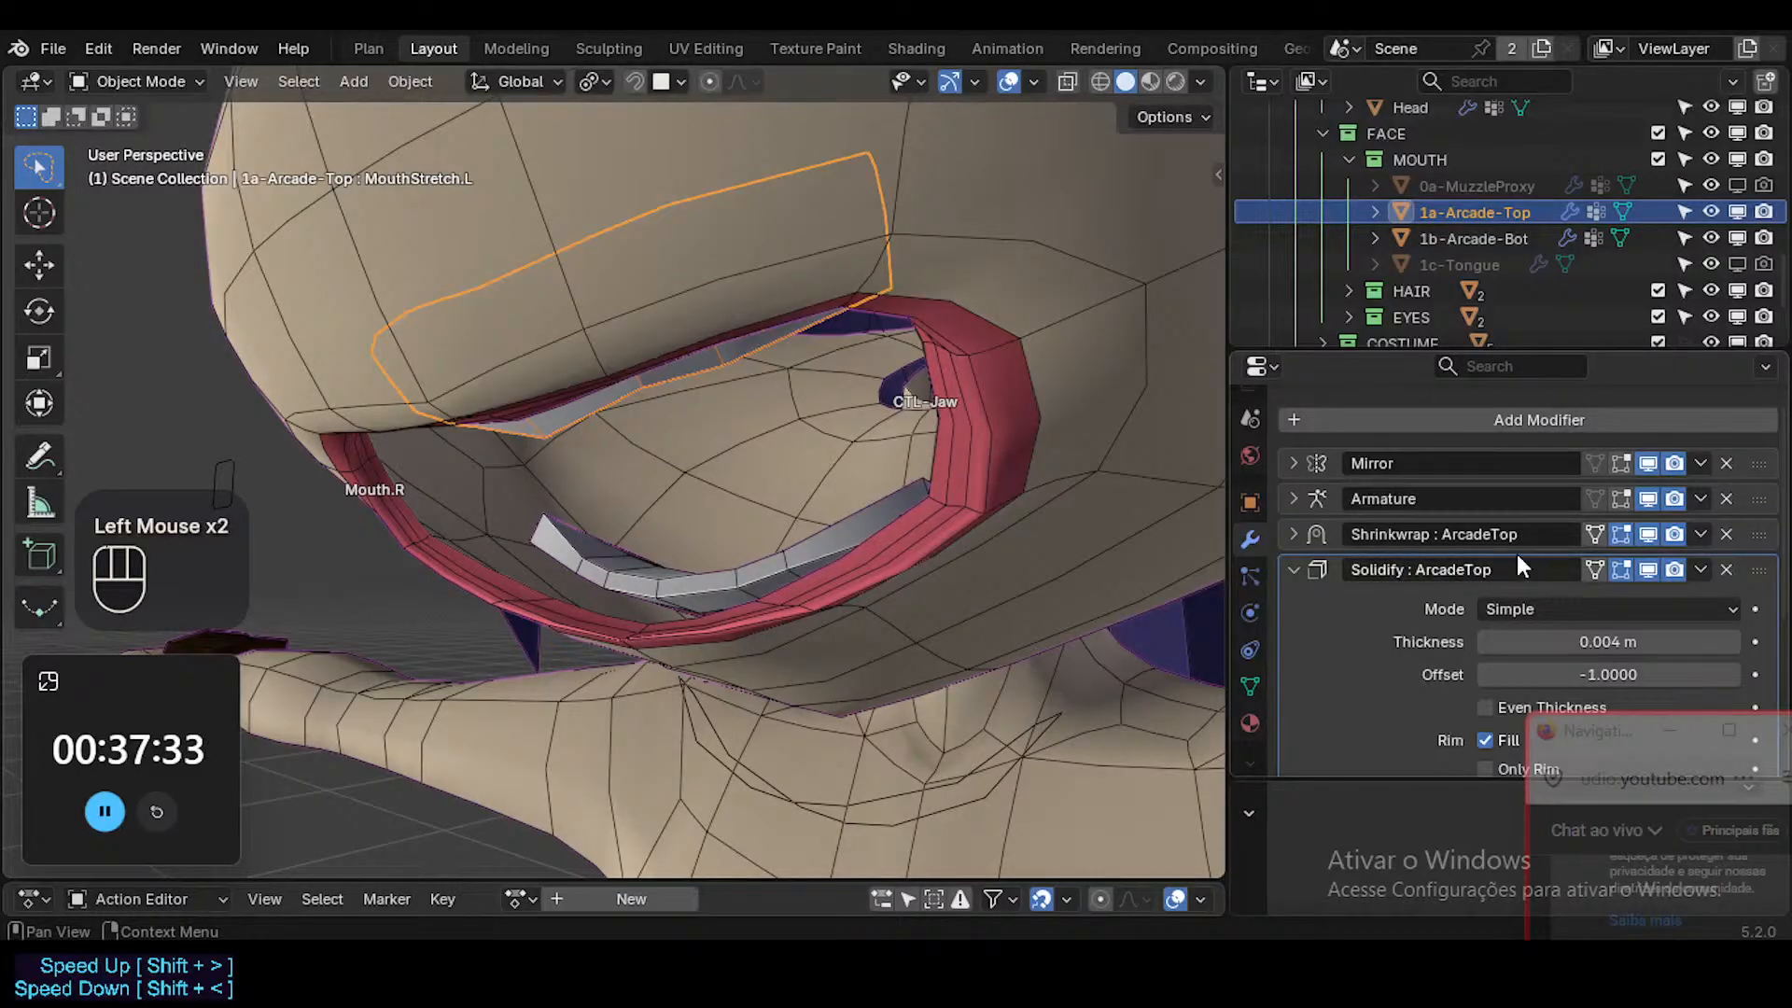
# Review the upper teeth's Solidify settings and copy the " : ArcadeTop" suffix again from the Shrinkwrap modifier's name.
pyautogui.scroll(-1, 1437, 577)
pyautogui.scroll(-3, 1429, 579)
pyautogui.scroll(3, 1429, 578)
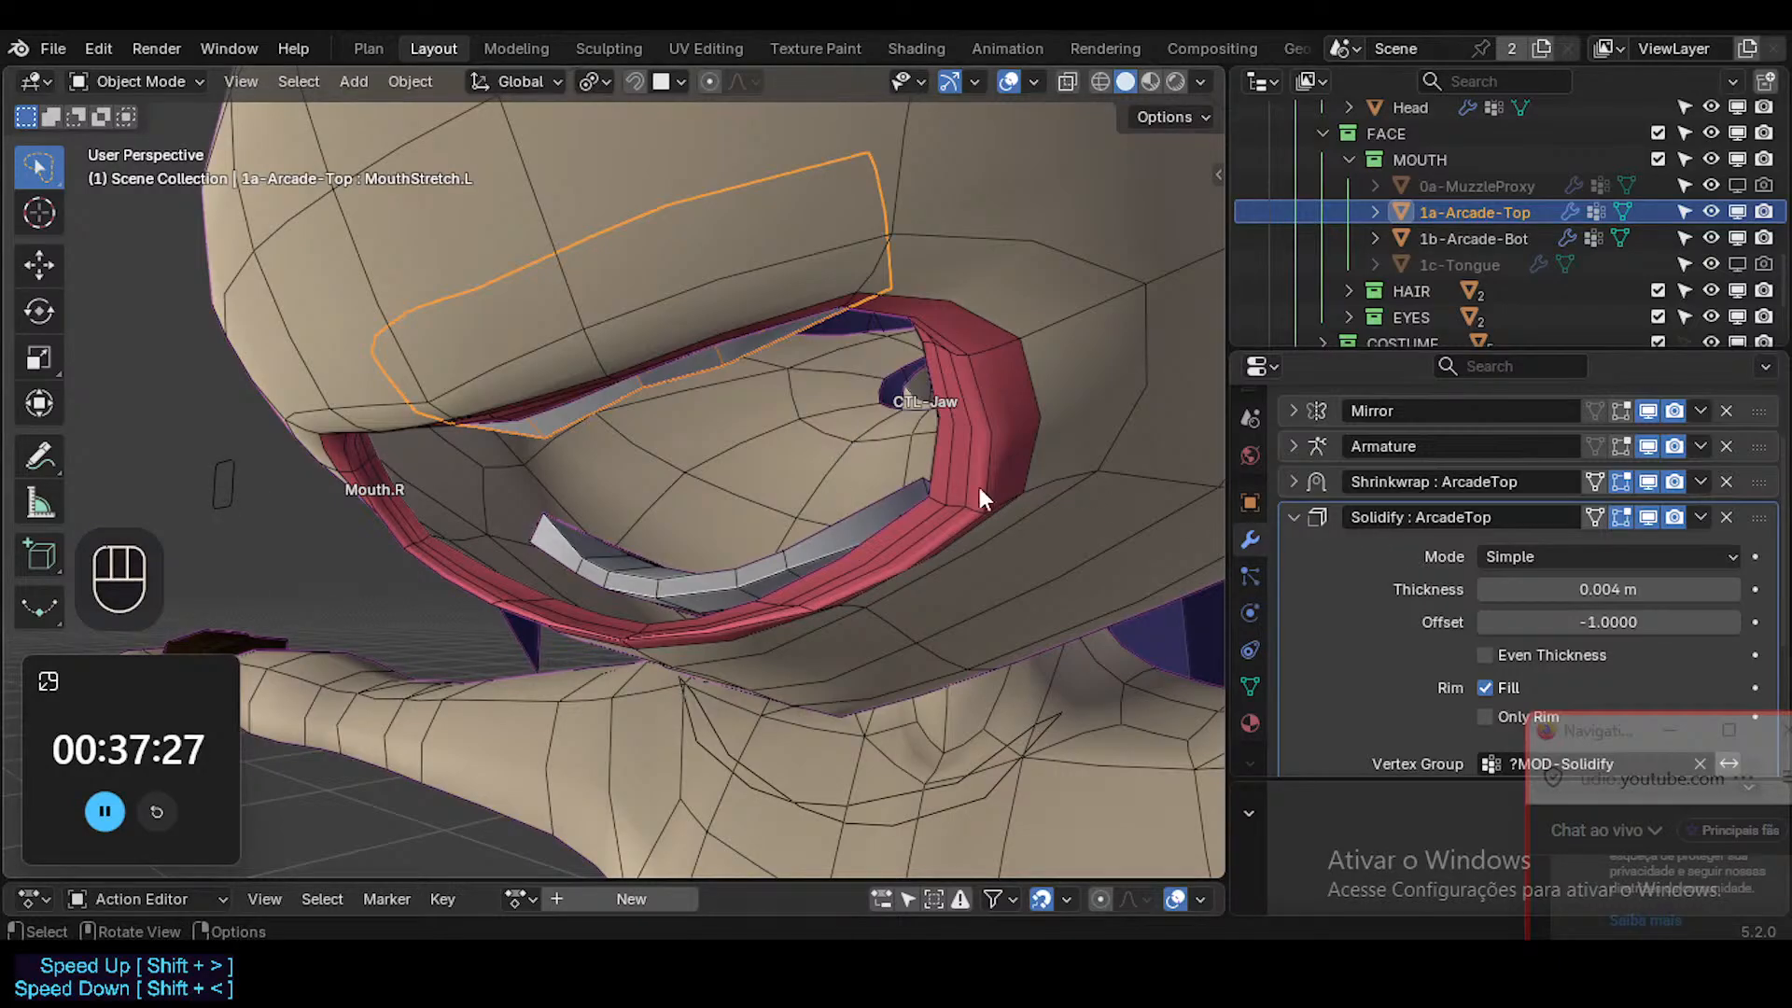
pyautogui.scroll(2, 1358, 519)
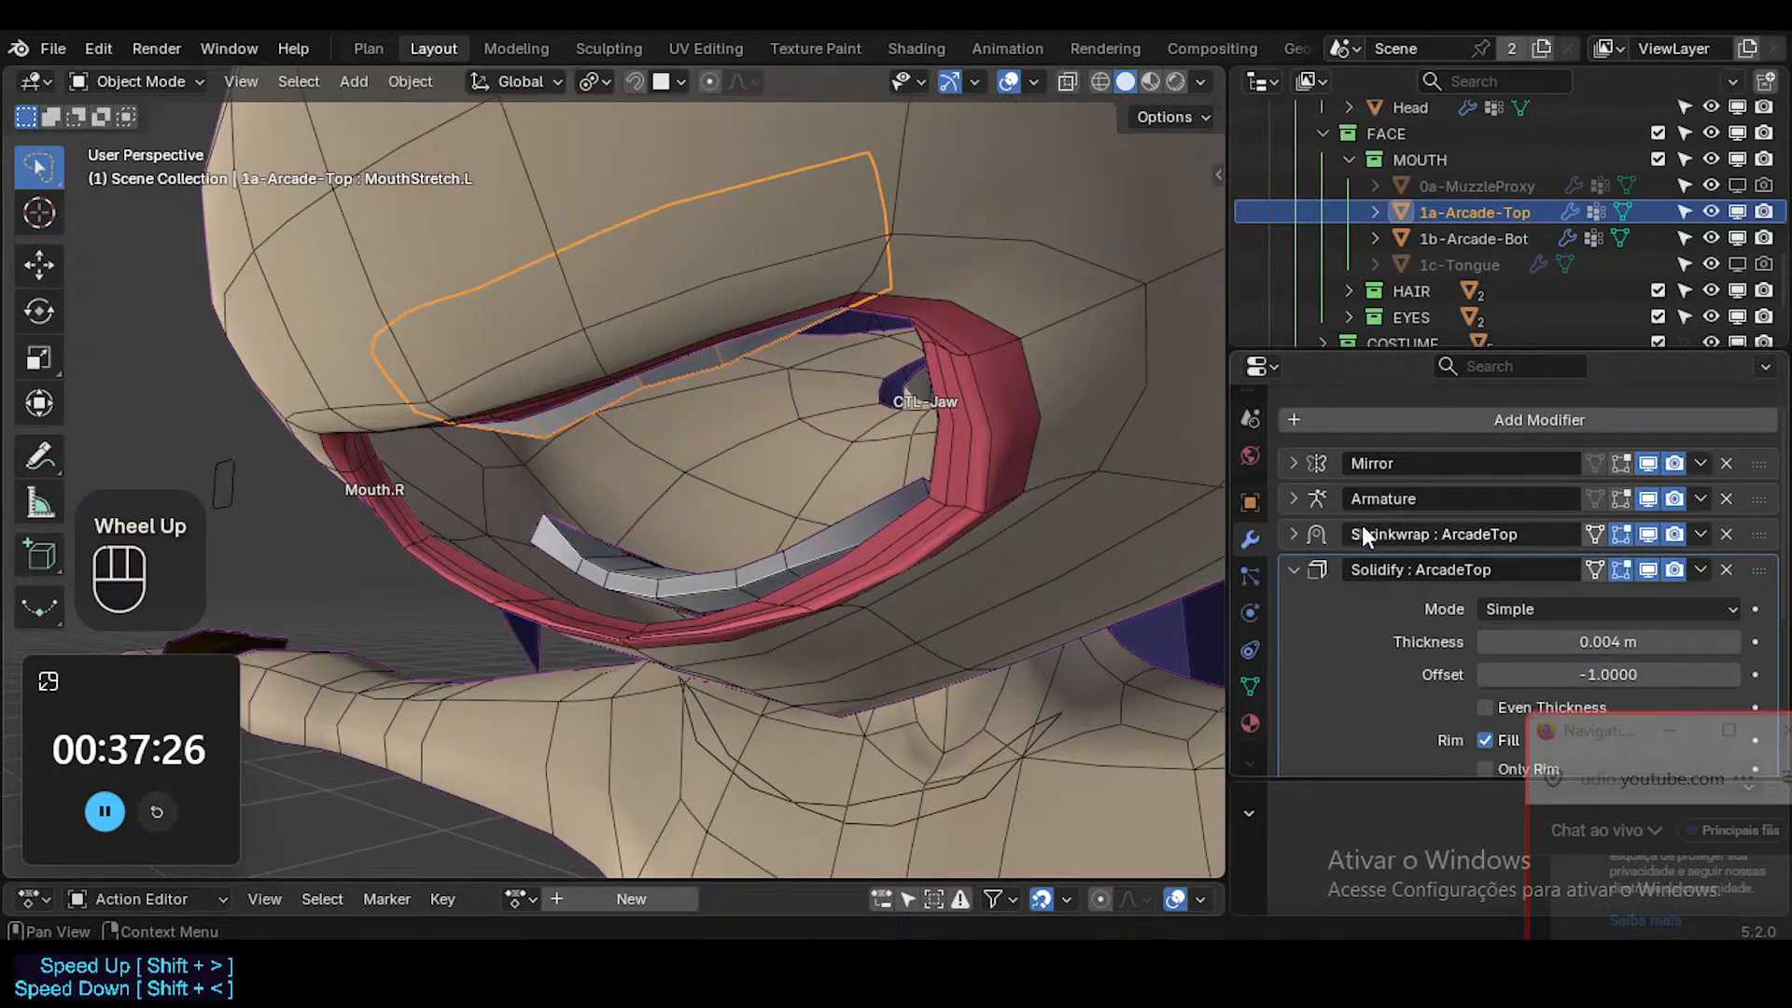
pyautogui.click(1431, 537)
pyautogui.click(1380, 601)
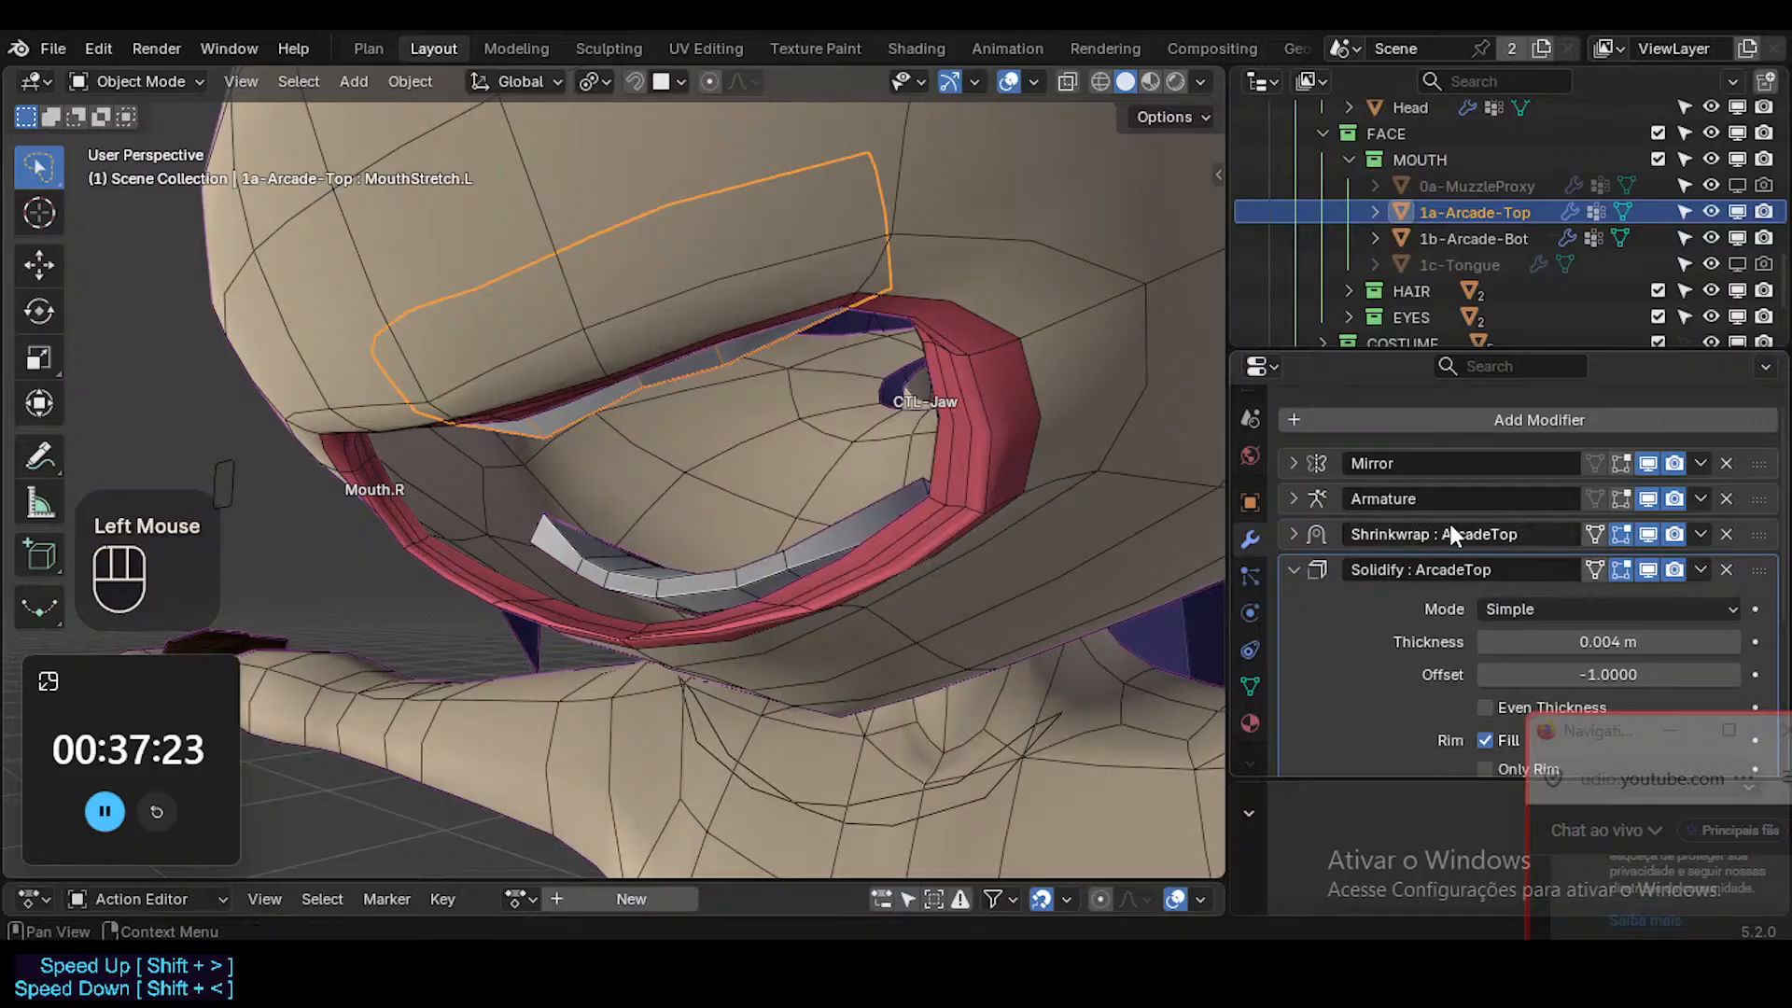
pyautogui.click(1450, 532)
pyautogui.moveTo(1430, 534); pyautogui.dragTo(1688, 532)
pyautogui.hotkey('ctrl', 'c')
# Select the lower teeth and rename their Solidify modifier as "Solidify : ArcadeBot", copying the new suffix for reuse.
pyautogui.click(849, 528)
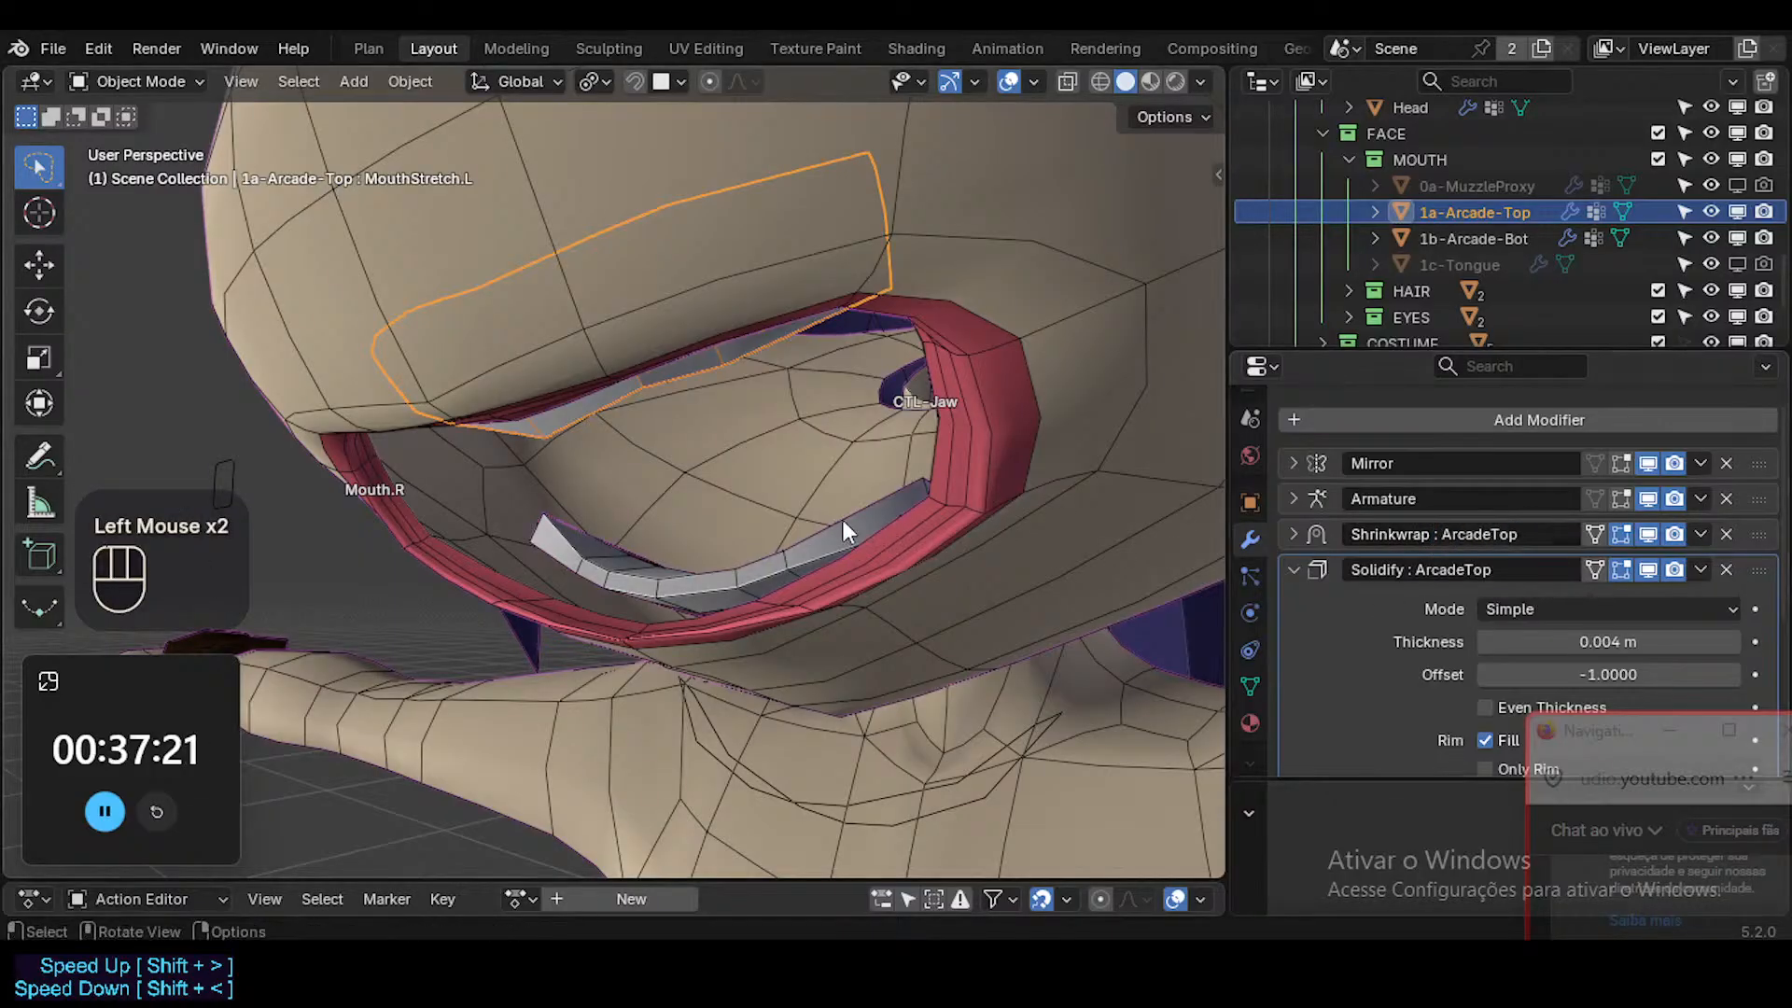
pyautogui.click(843, 522)
pyautogui.click(1443, 567)
pyautogui.press('End')
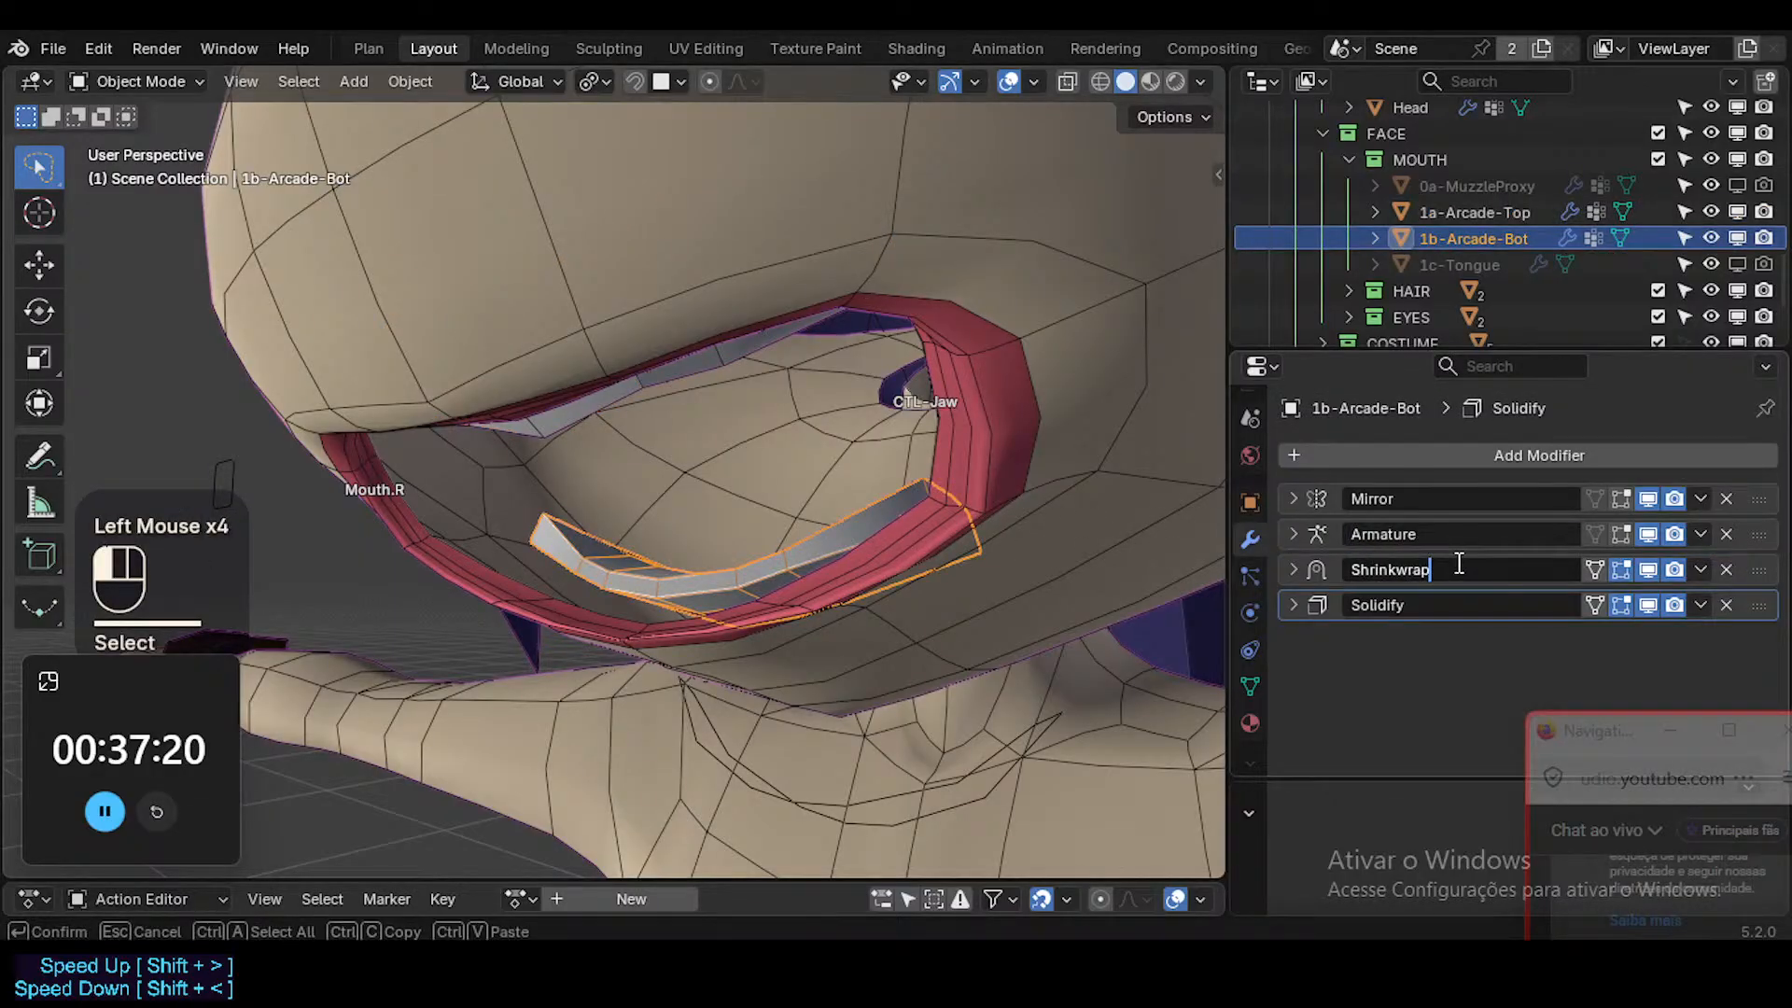
pyautogui.click(1434, 605)
pyautogui.press('End')
pyautogui.hotkey('ctrl', 'v')
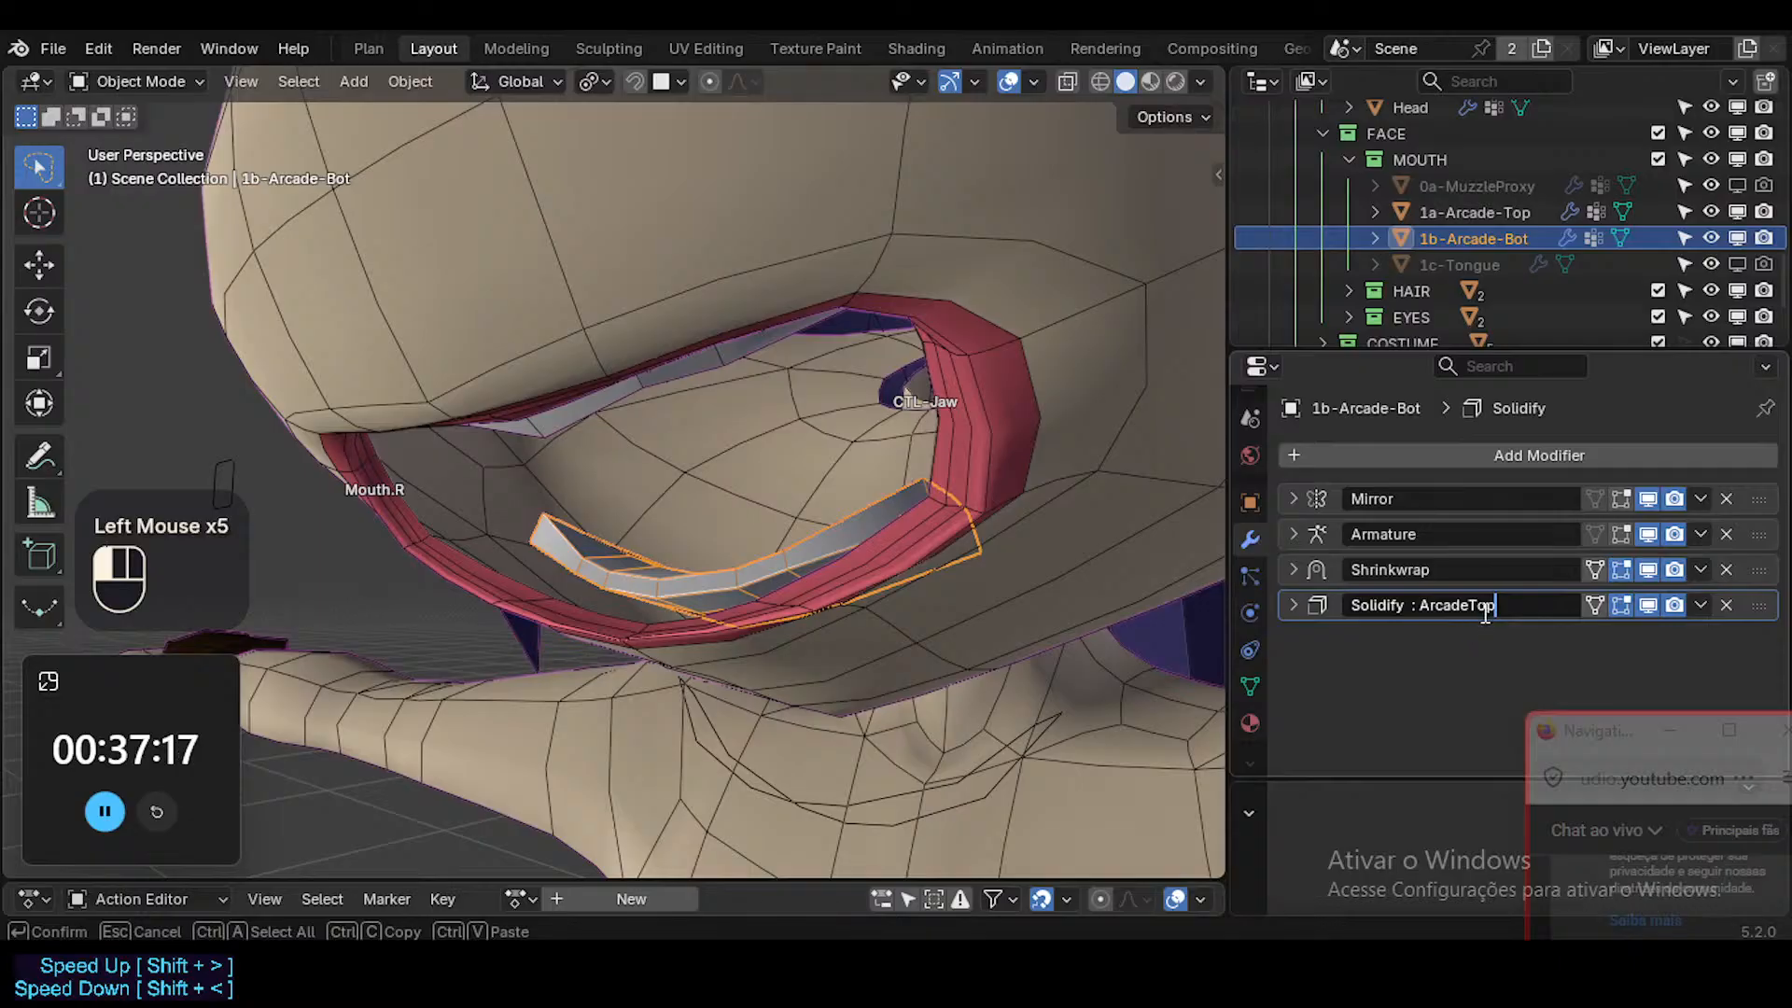
pyautogui.write('Bto')
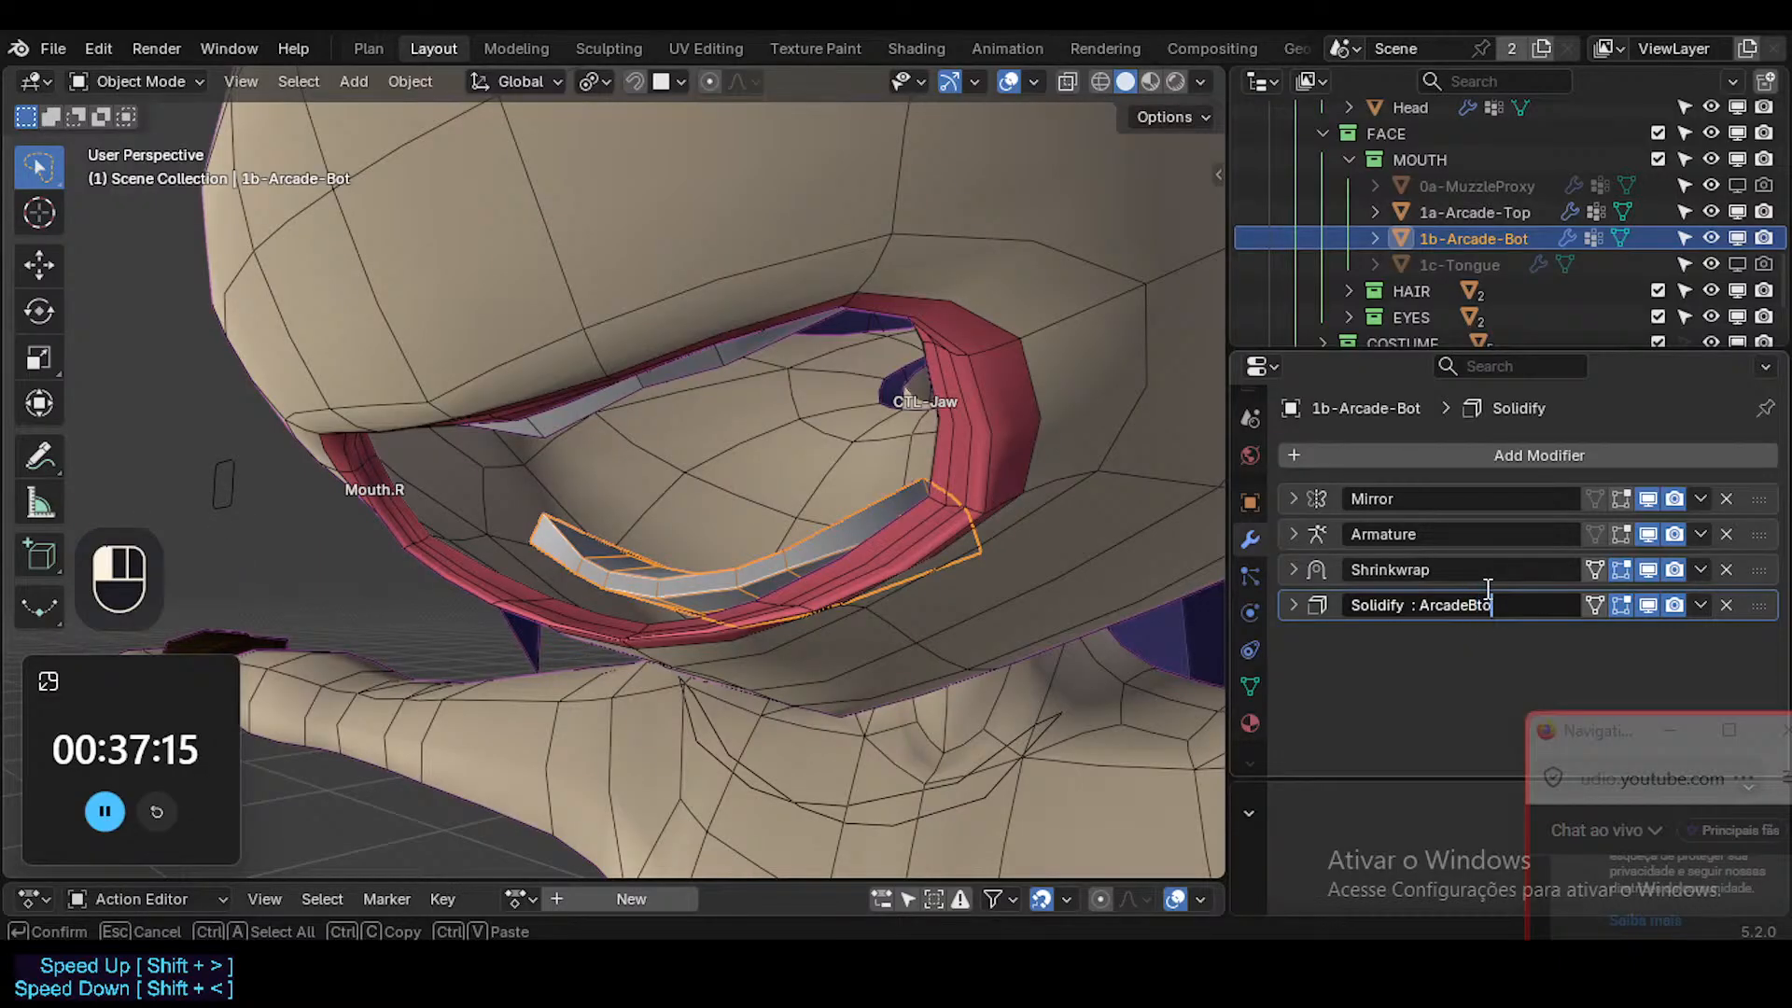
pyautogui.press('BackSpace')
pyautogui.press('BackSpace')
pyautogui.press('BackSpace')
pyautogui.press('BackSpace')
pyautogui.write('ot')
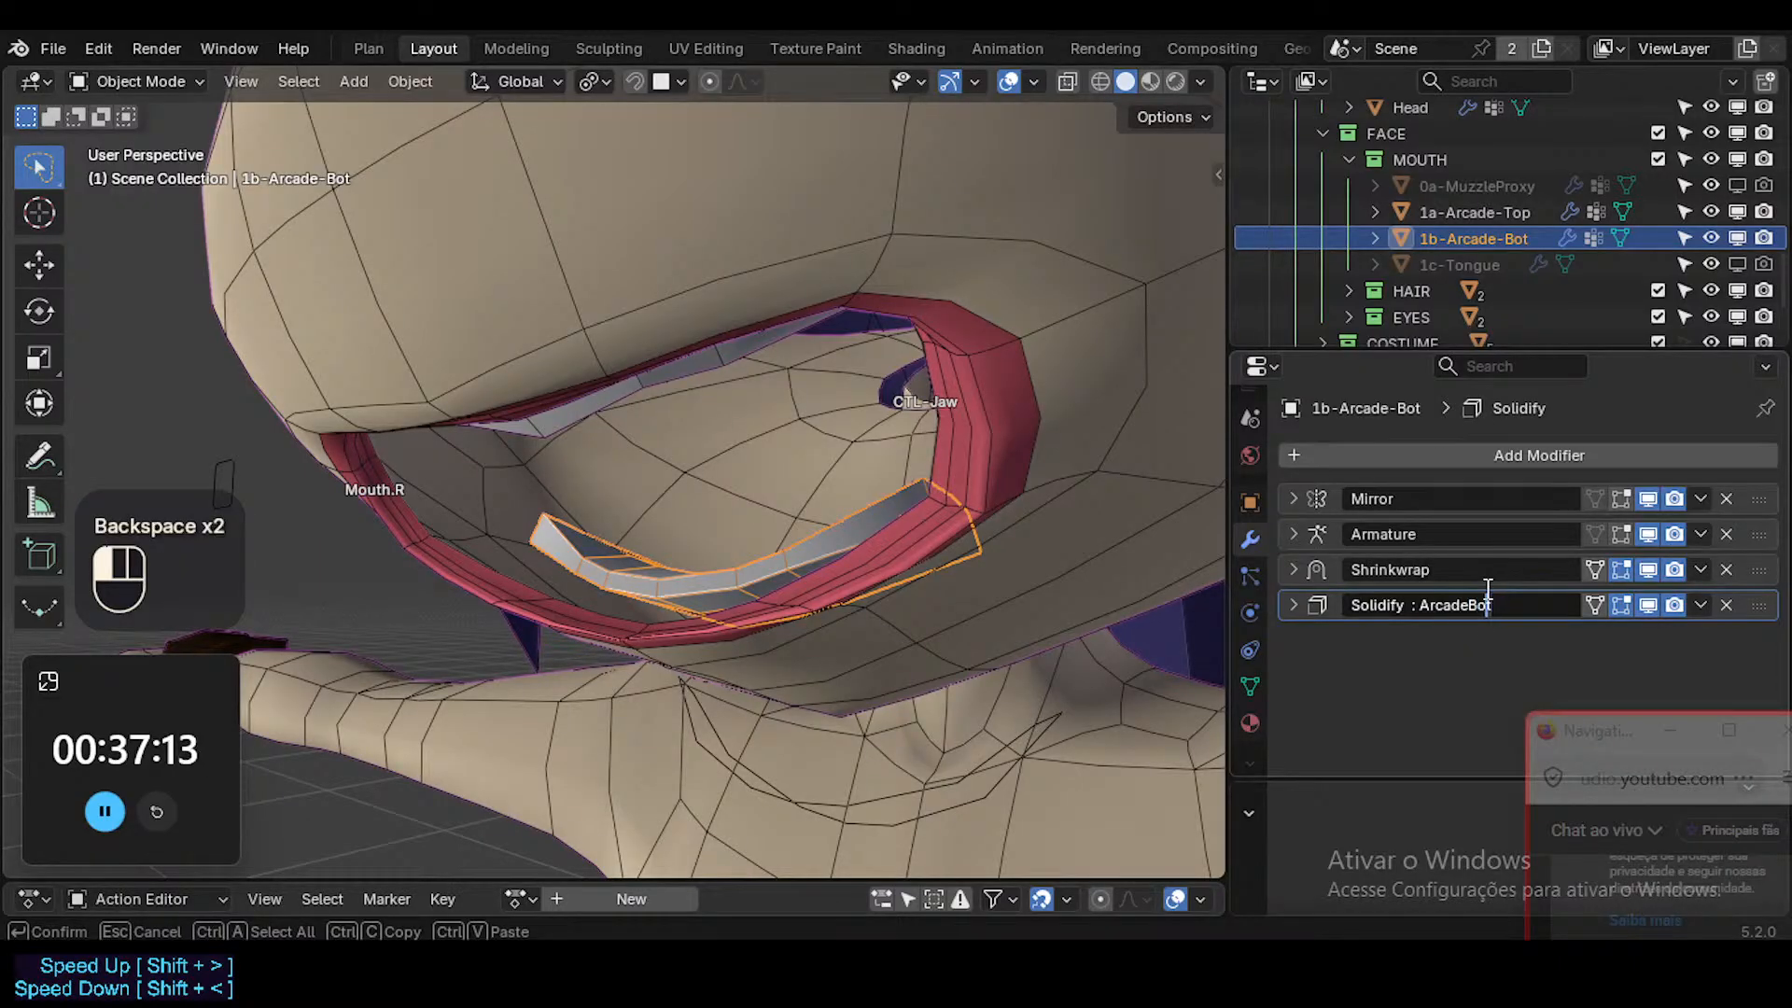
pyautogui.hotkey('ctrl', 'shift', 'Left')
pyautogui.hotkey('ctrl', 'shift', 'Left')
pyautogui.press('Left')
pyautogui.press('Left')
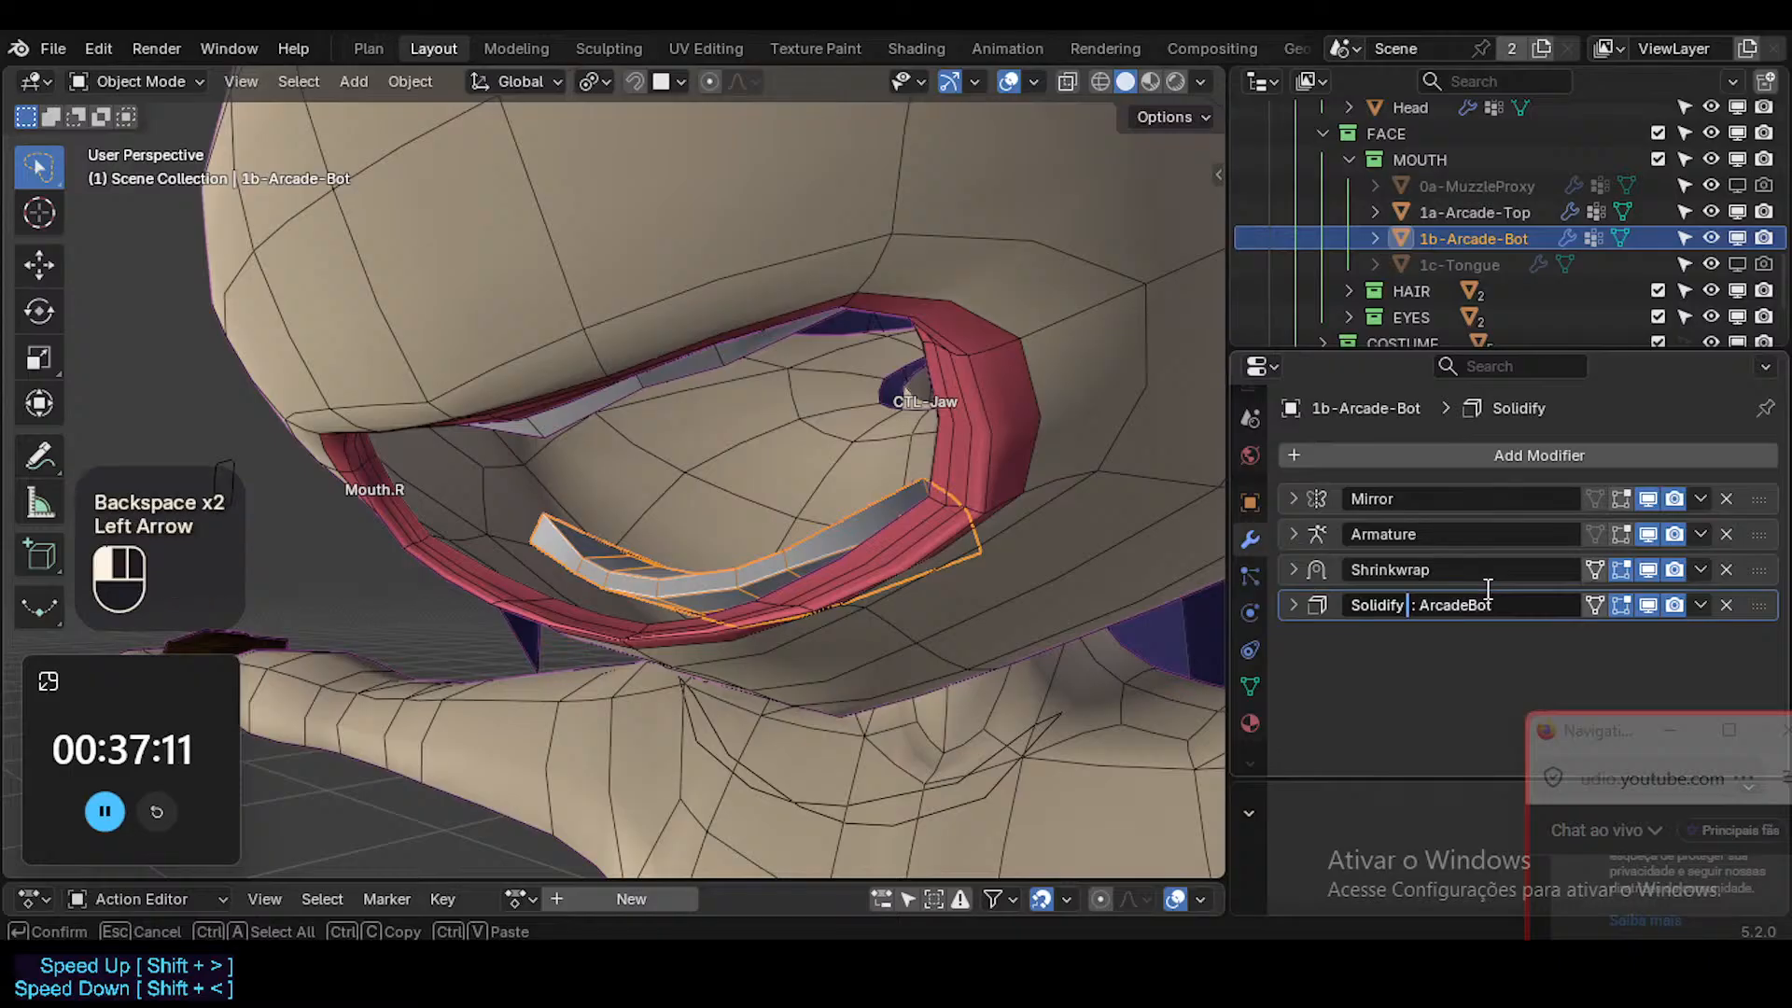
pyautogui.press('Delete')
# Rename the lower teeth's Shrinkwrap modifier as "Shrinkwrap : ArcadeBot".
pyautogui.click(1500, 577)
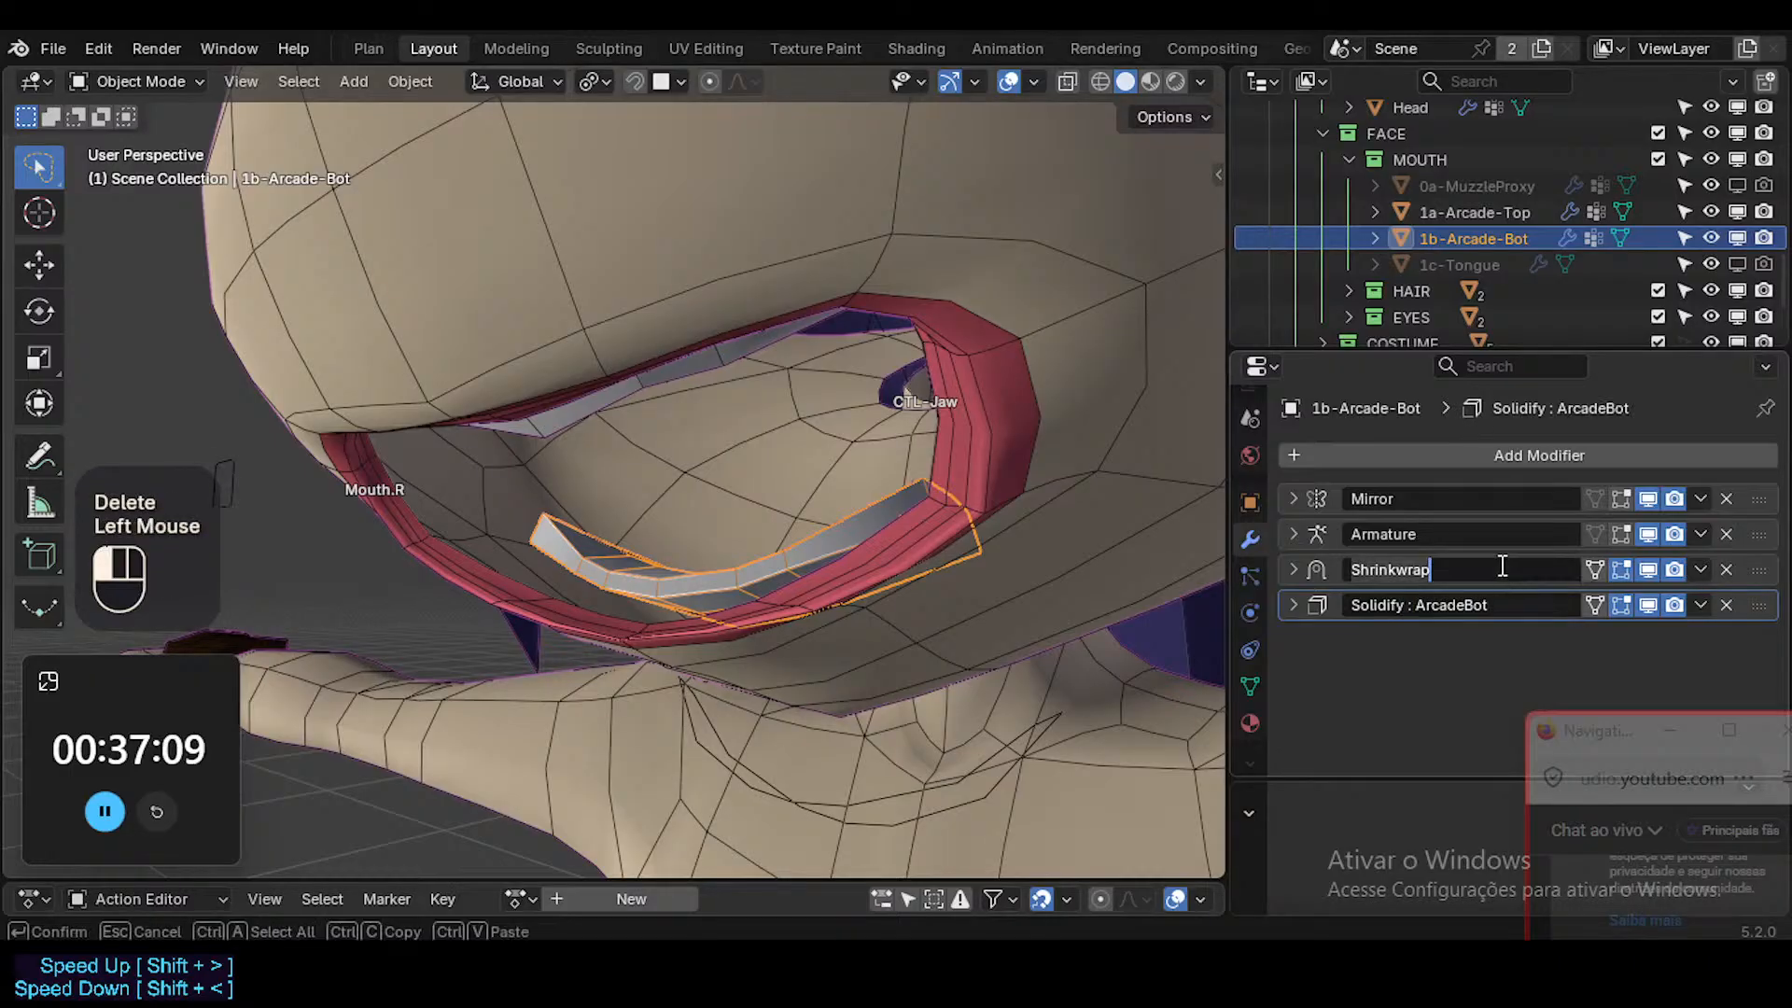
pyautogui.hotkey('ctrl', 'v')
pyautogui.click(1420, 643)
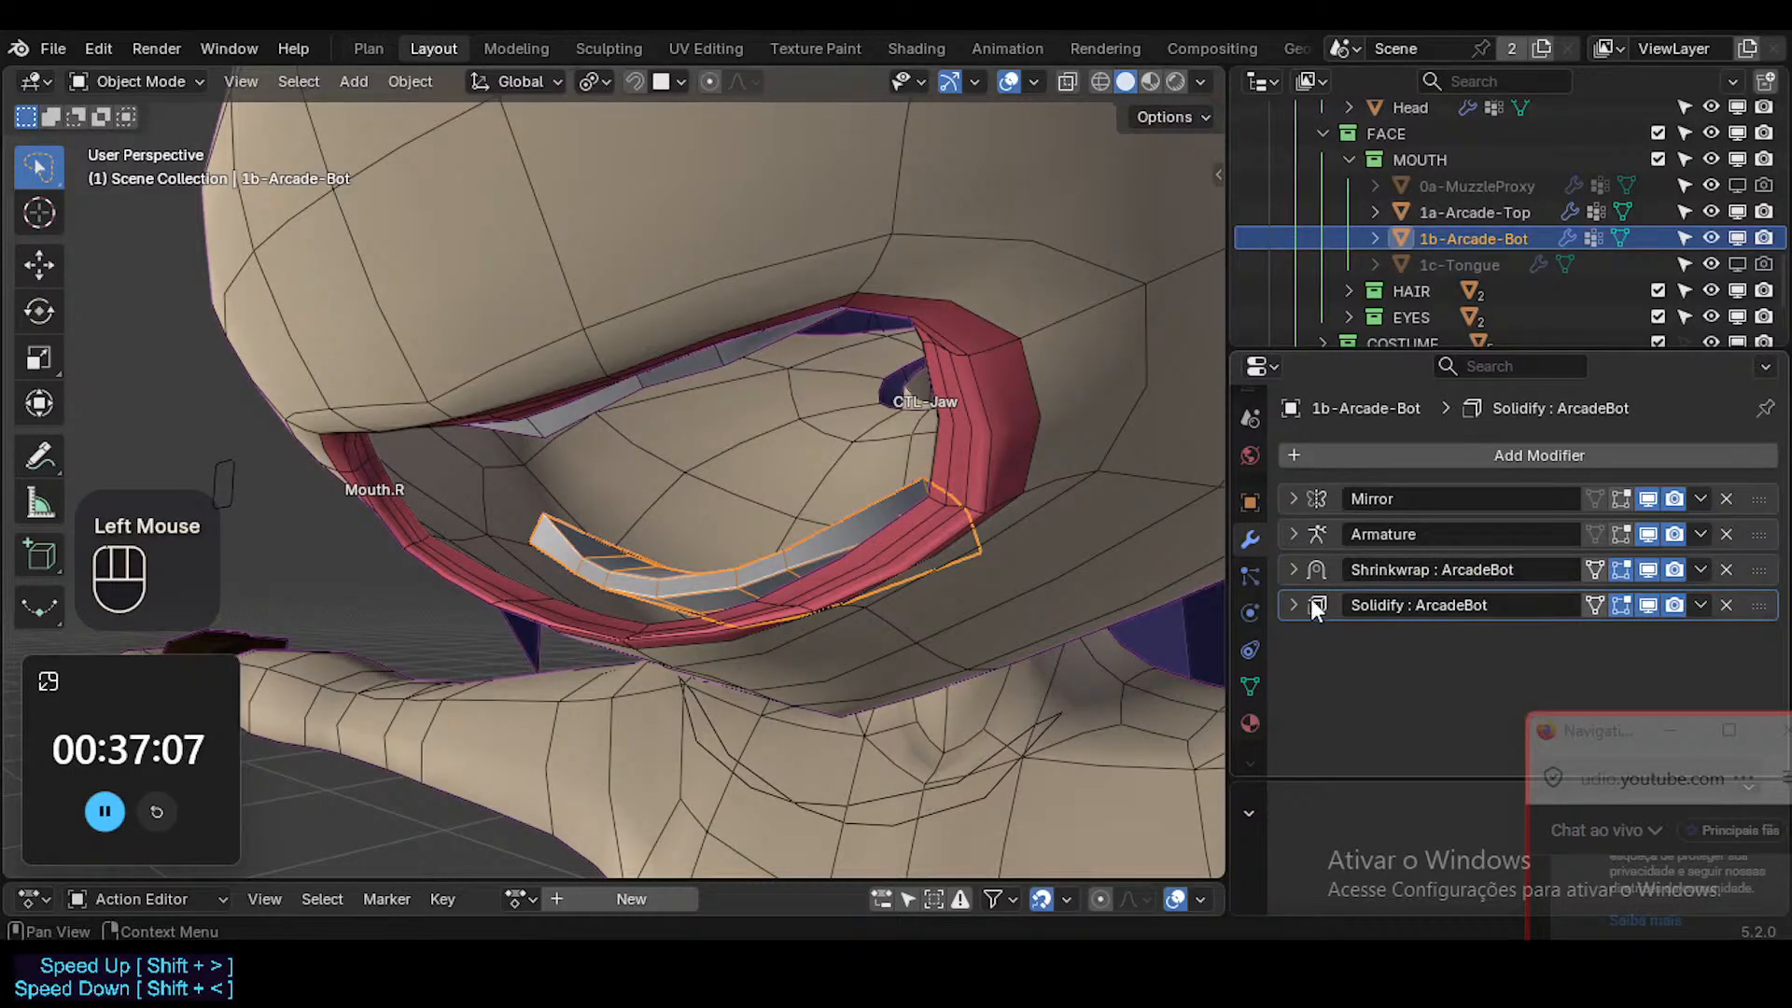
# Compare the Solidify modifier settings of the upper teeth with those of the lower teeth.
pyautogui.click(674, 377)
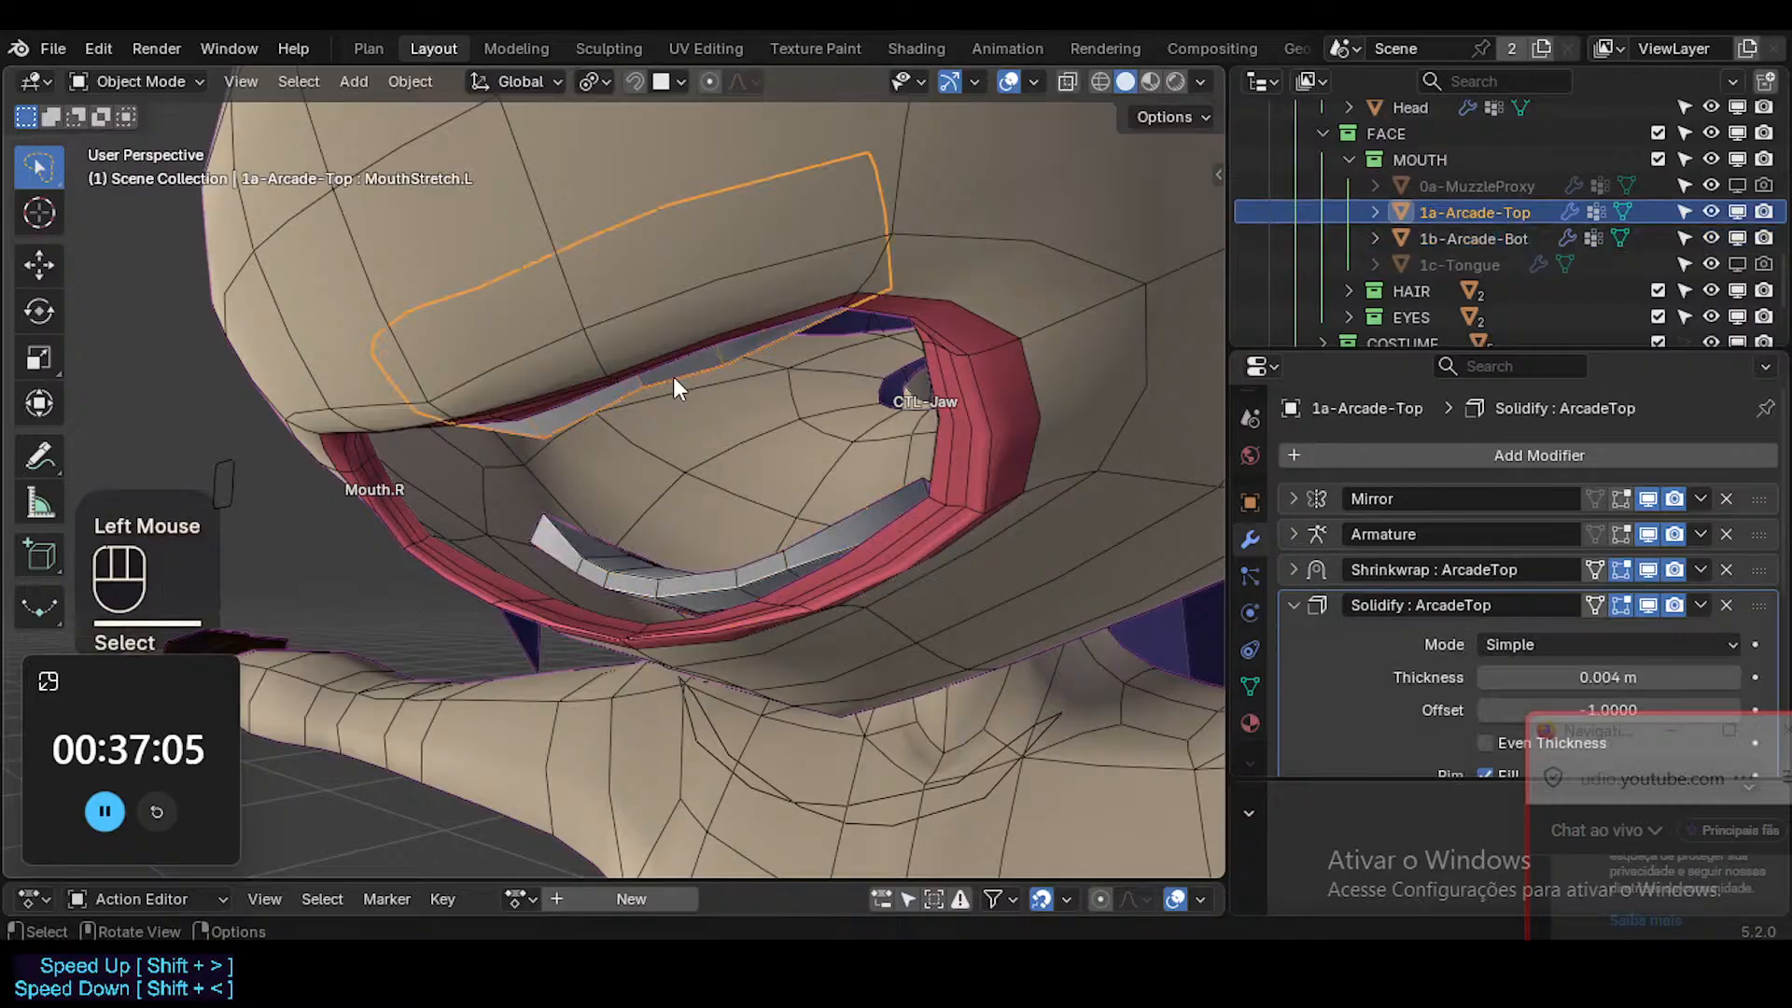
pyautogui.scroll(-2, 1355, 617)
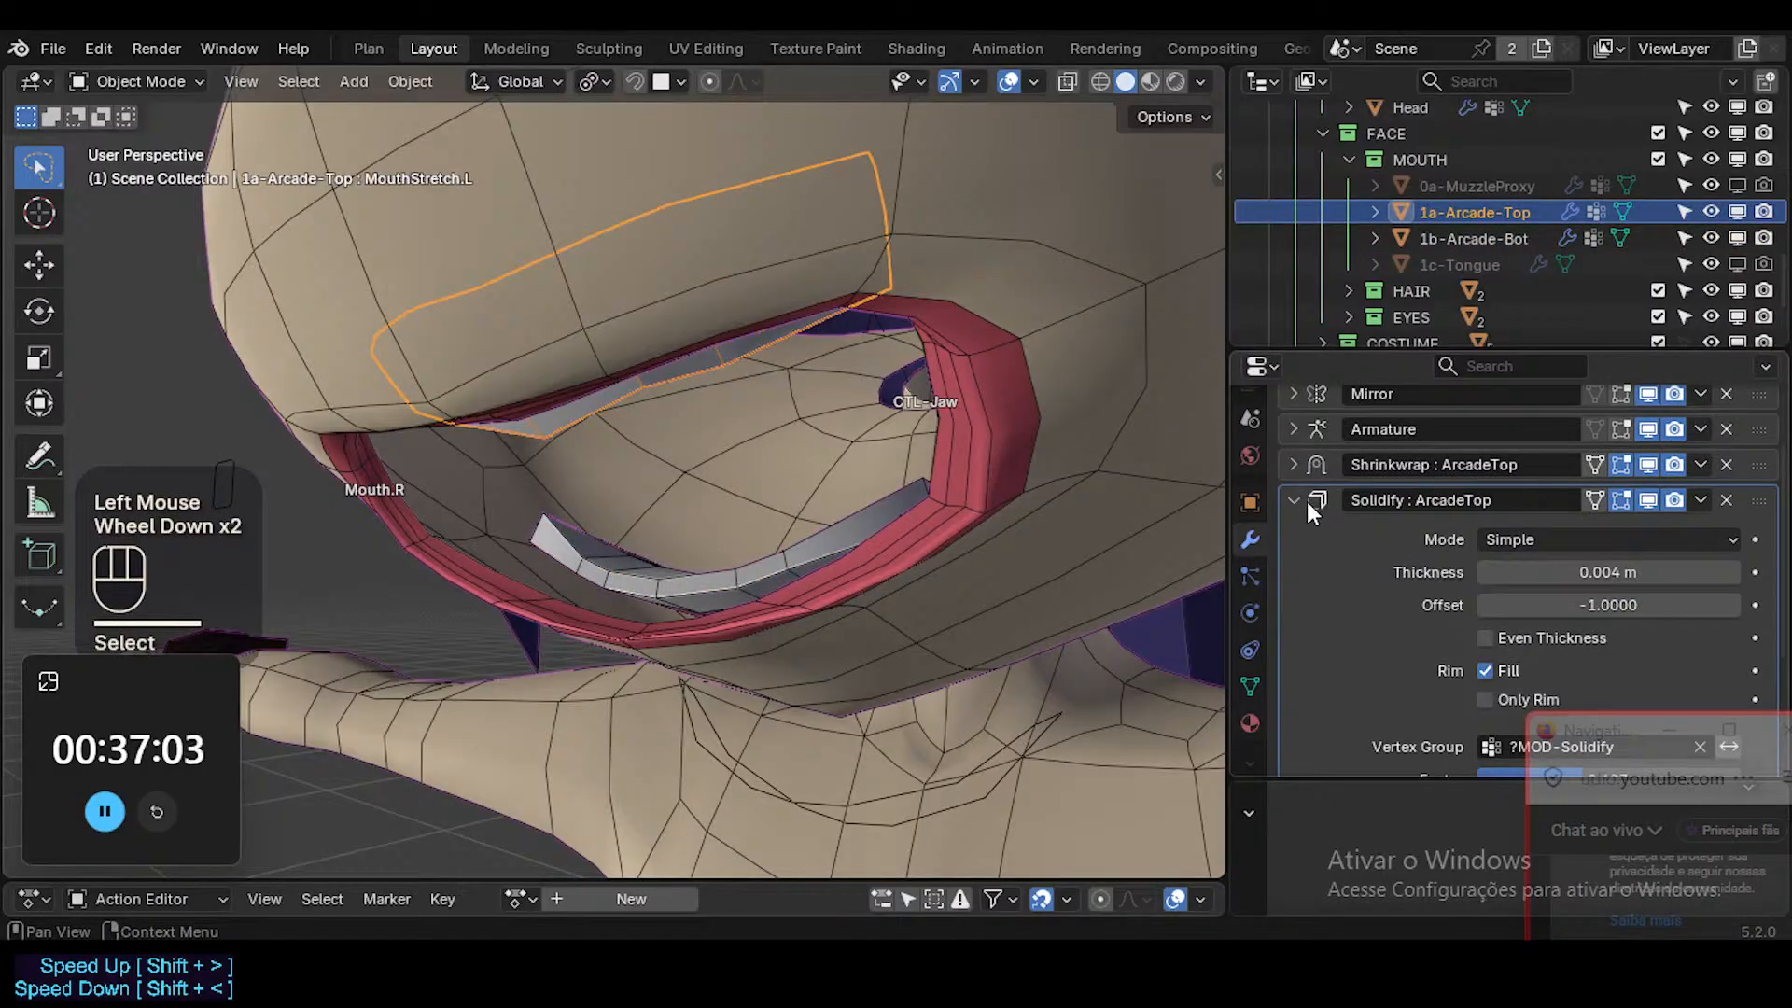
pyautogui.scroll(-1, 1453, 653)
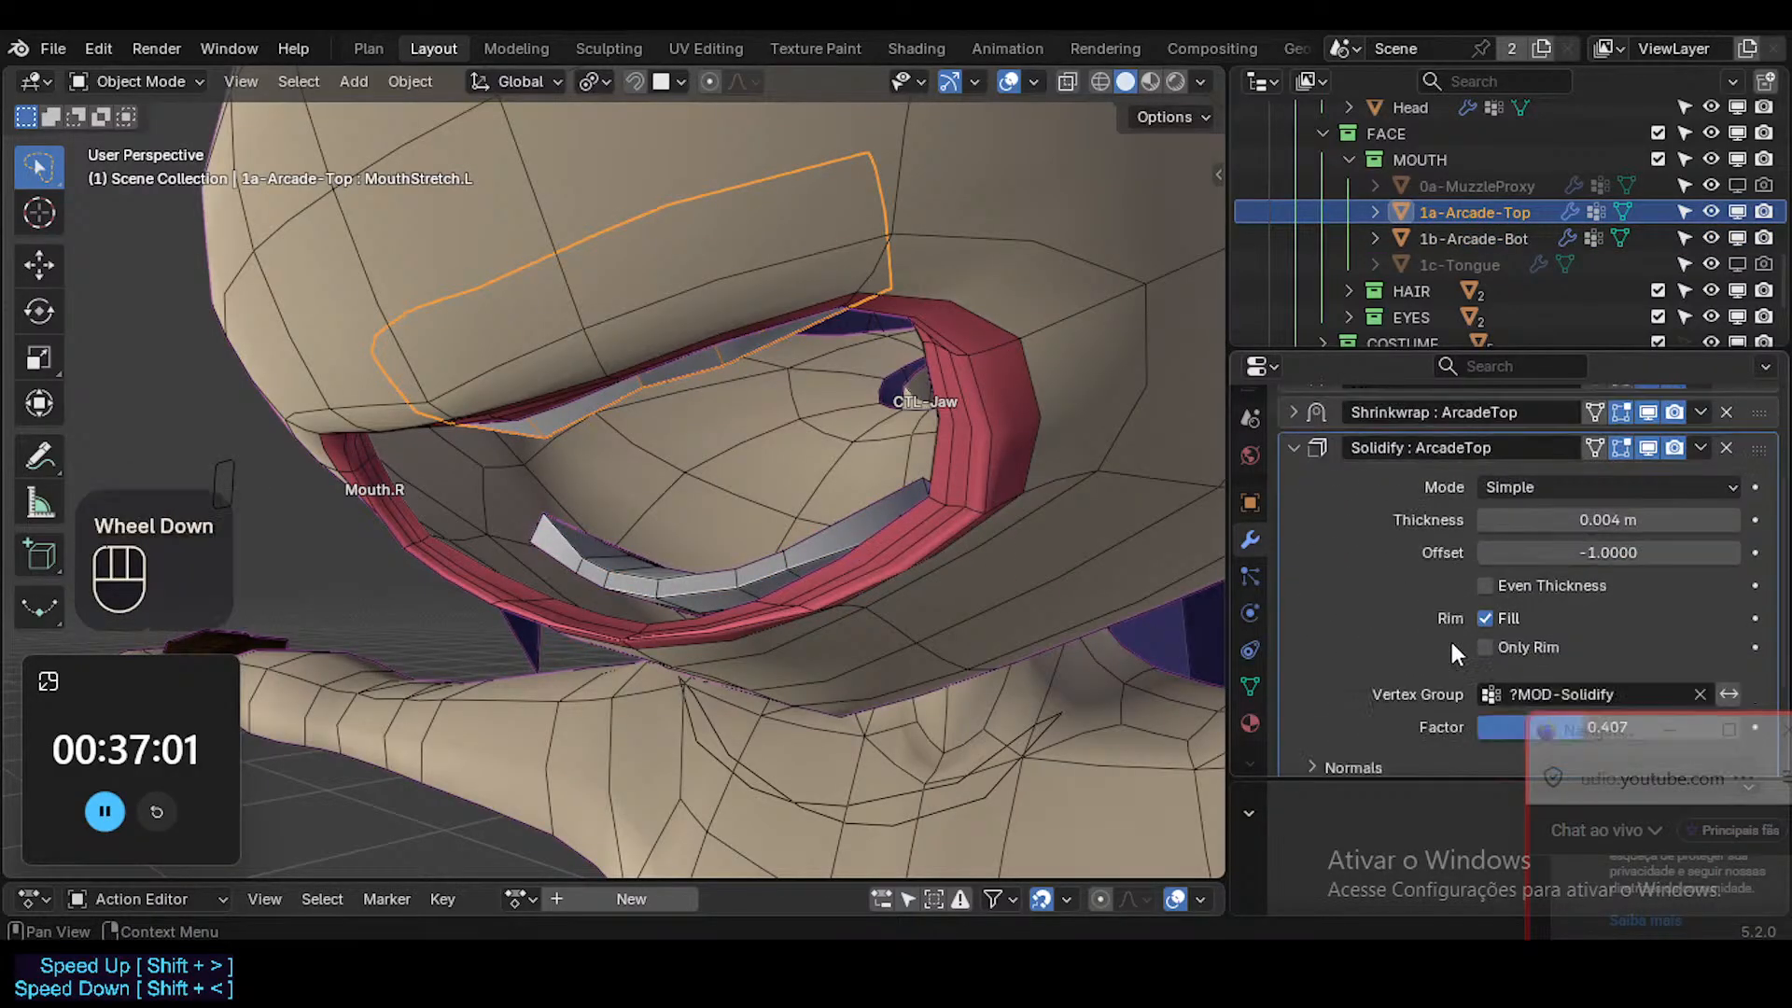
pyautogui.scroll(-1, 1448, 636)
pyautogui.scroll(2, 1437, 607)
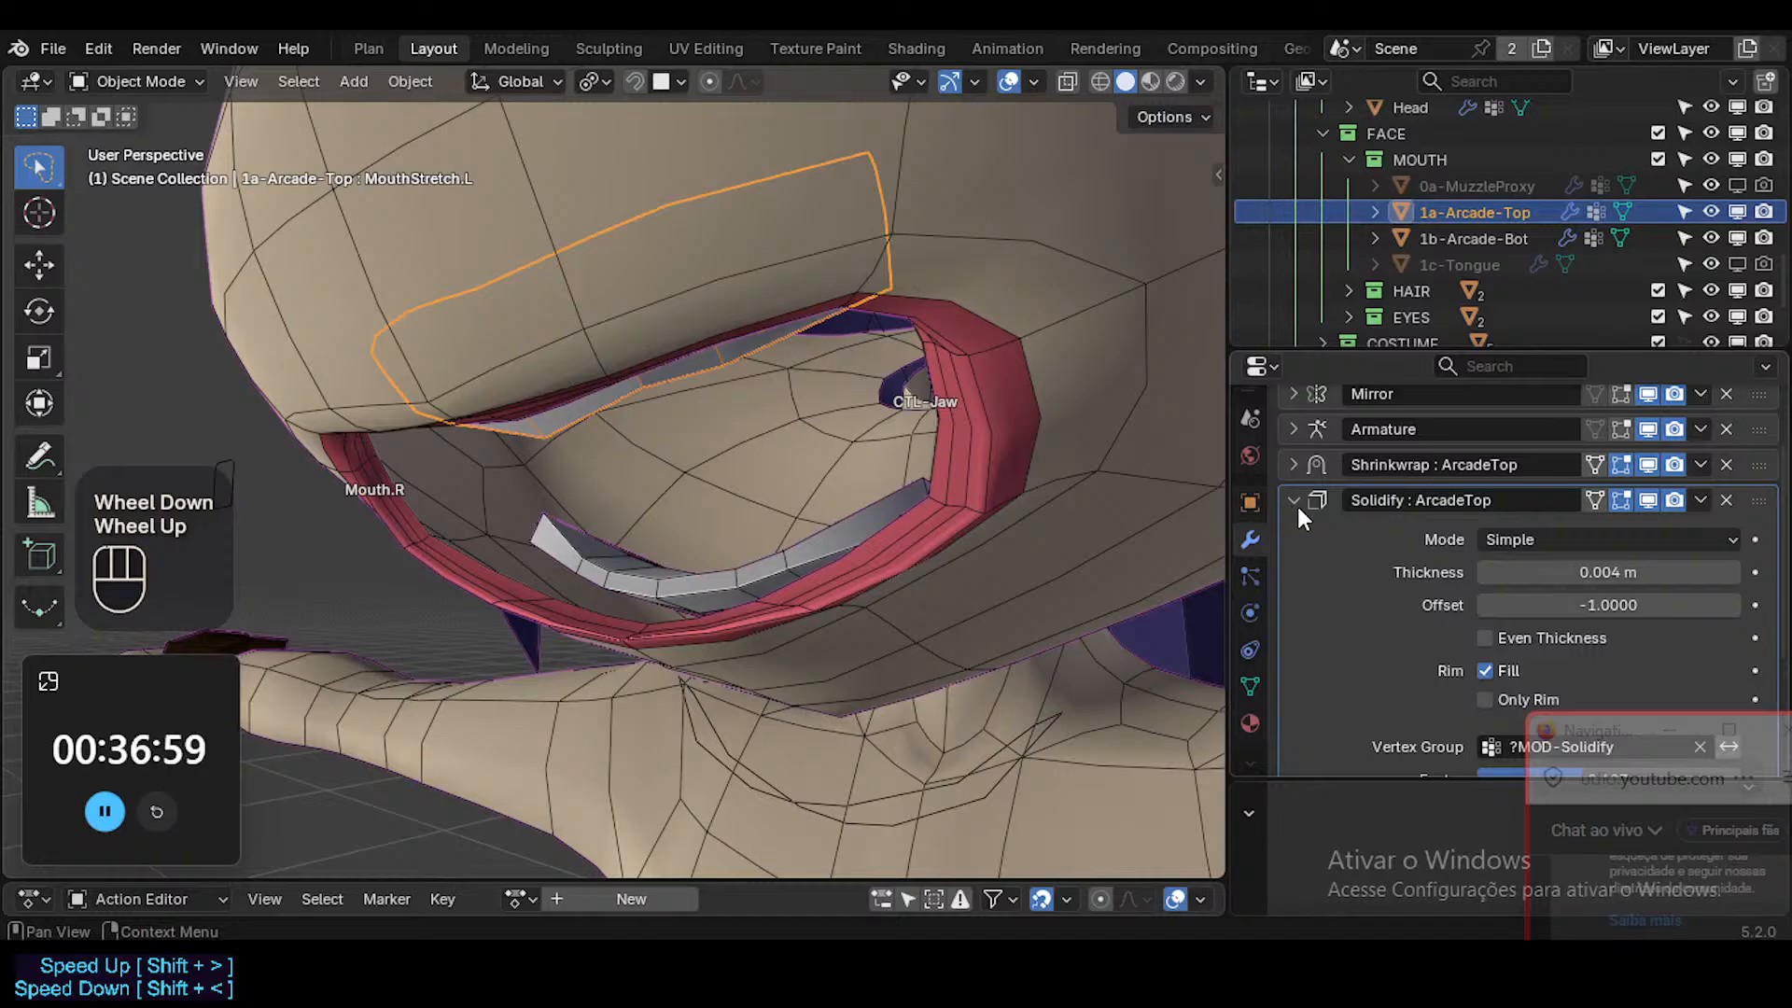
pyautogui.scroll(-1, 1340, 563)
pyautogui.click(793, 550)
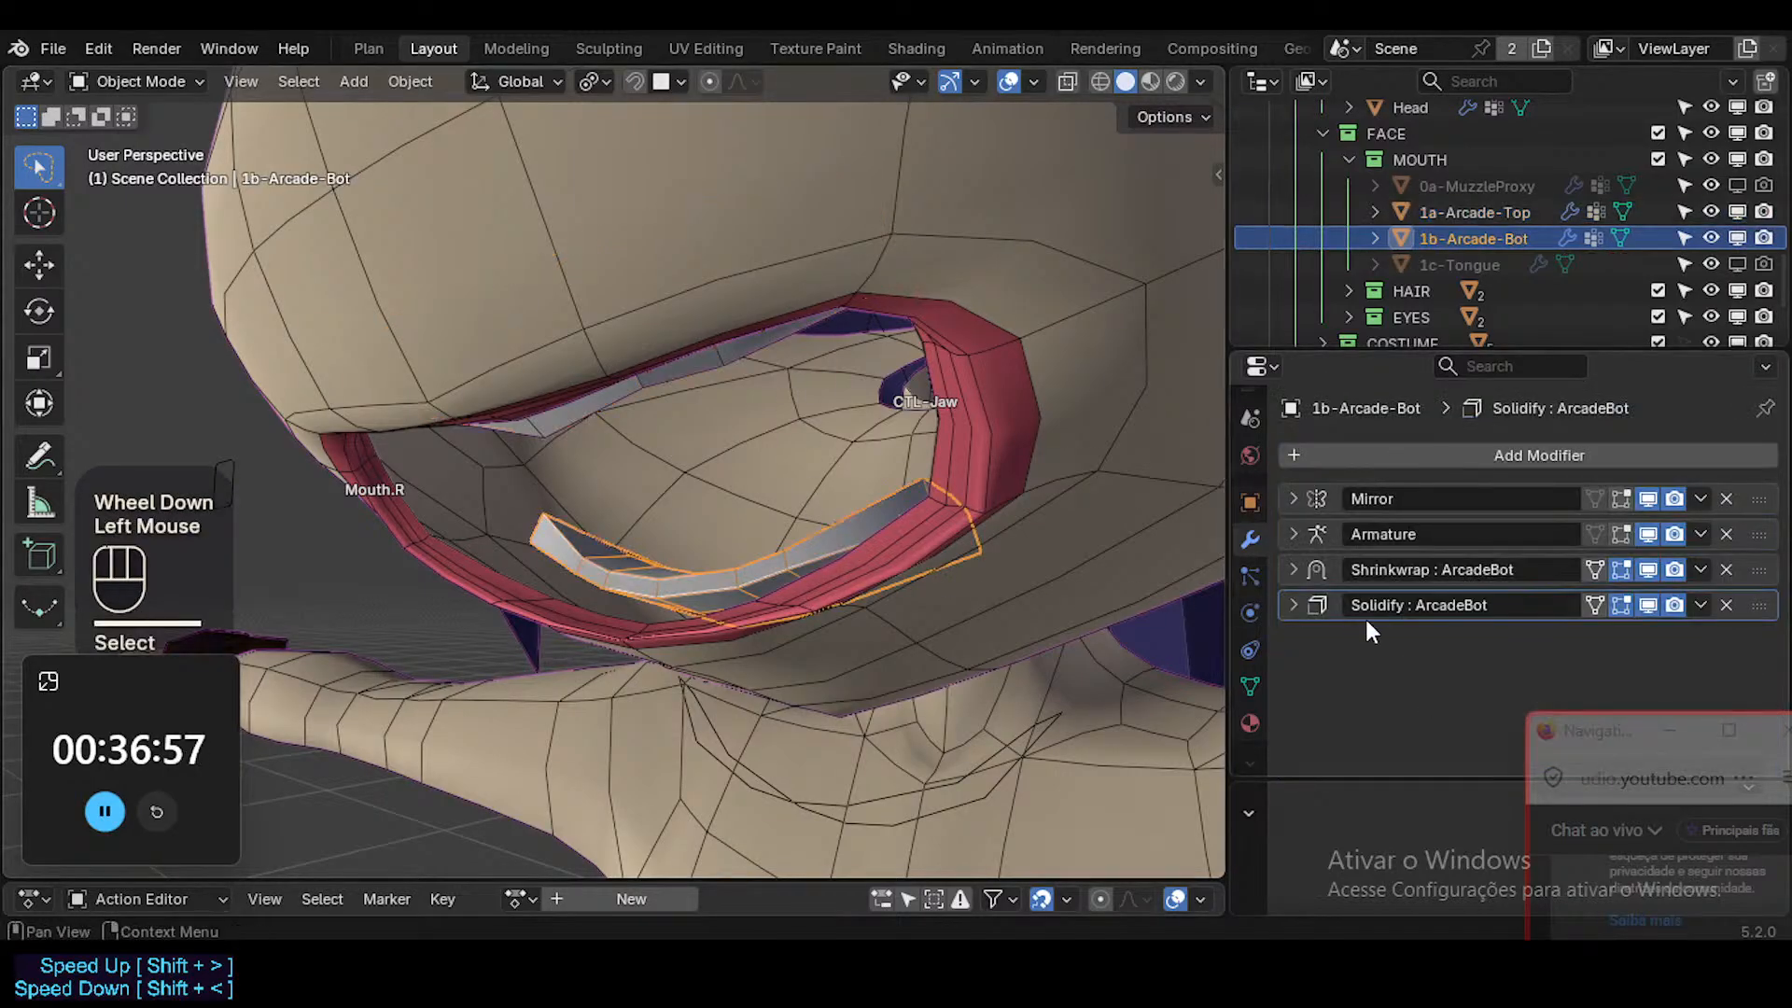
pyautogui.click(1301, 612)
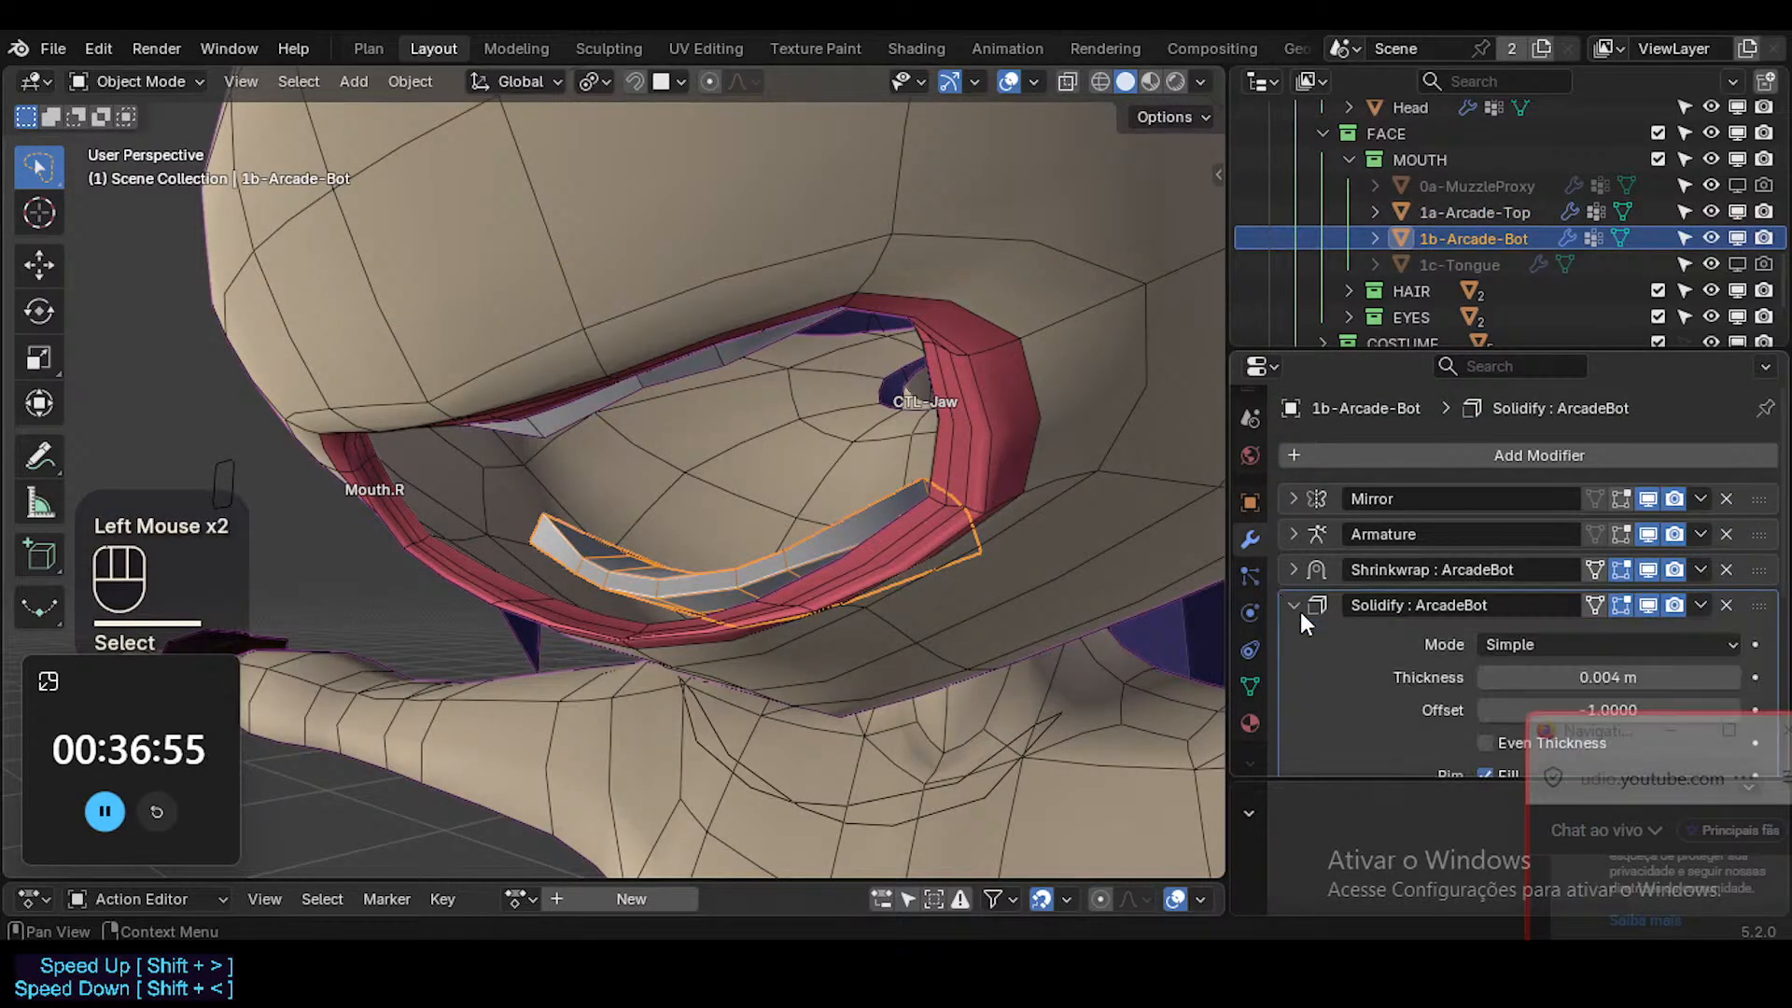
pyautogui.scroll(-2, 1372, 644)
pyautogui.scroll(1, 1439, 668)
pyautogui.scroll(1, 1417, 616)
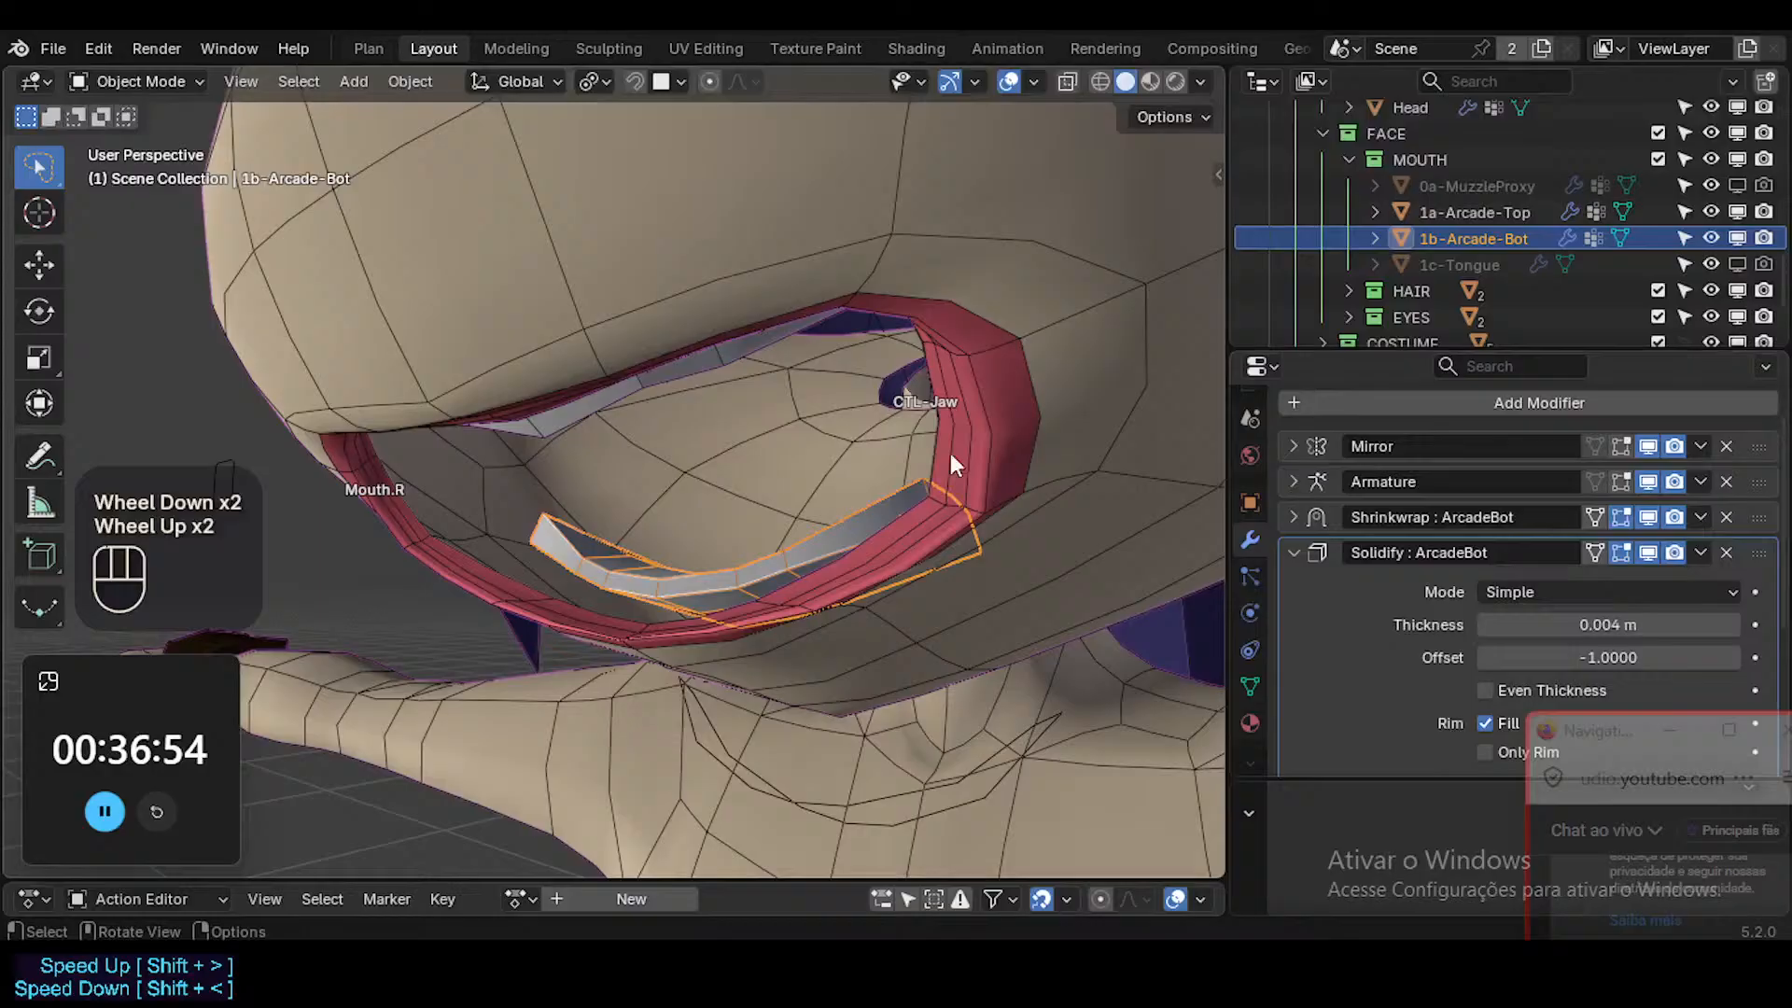
# Select the upper teeth and collapse their Solidify settings, moving the floating chat window aside.
pyautogui.click(623, 394)
pyautogui.click(621, 402)
pyautogui.moveTo(619, 414); pyautogui.dragTo(529, 394, button='middle')
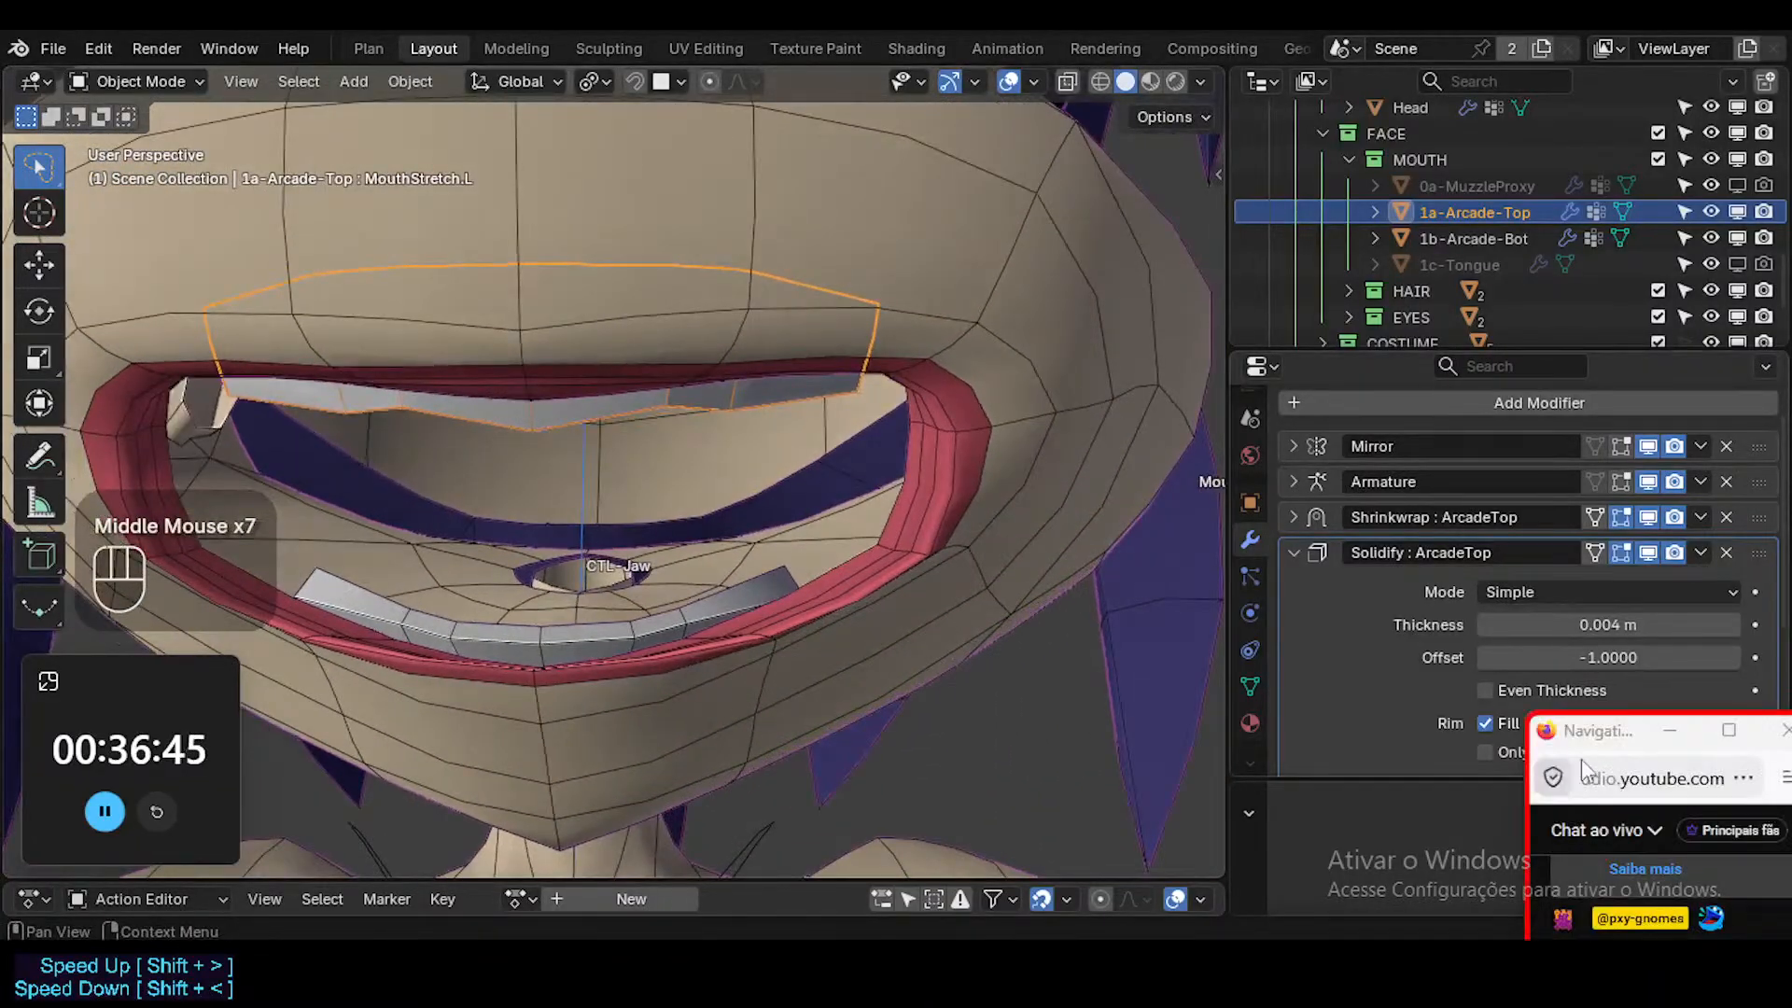
pyautogui.moveTo(1538, 557); pyautogui.dragTo(1486, 422)
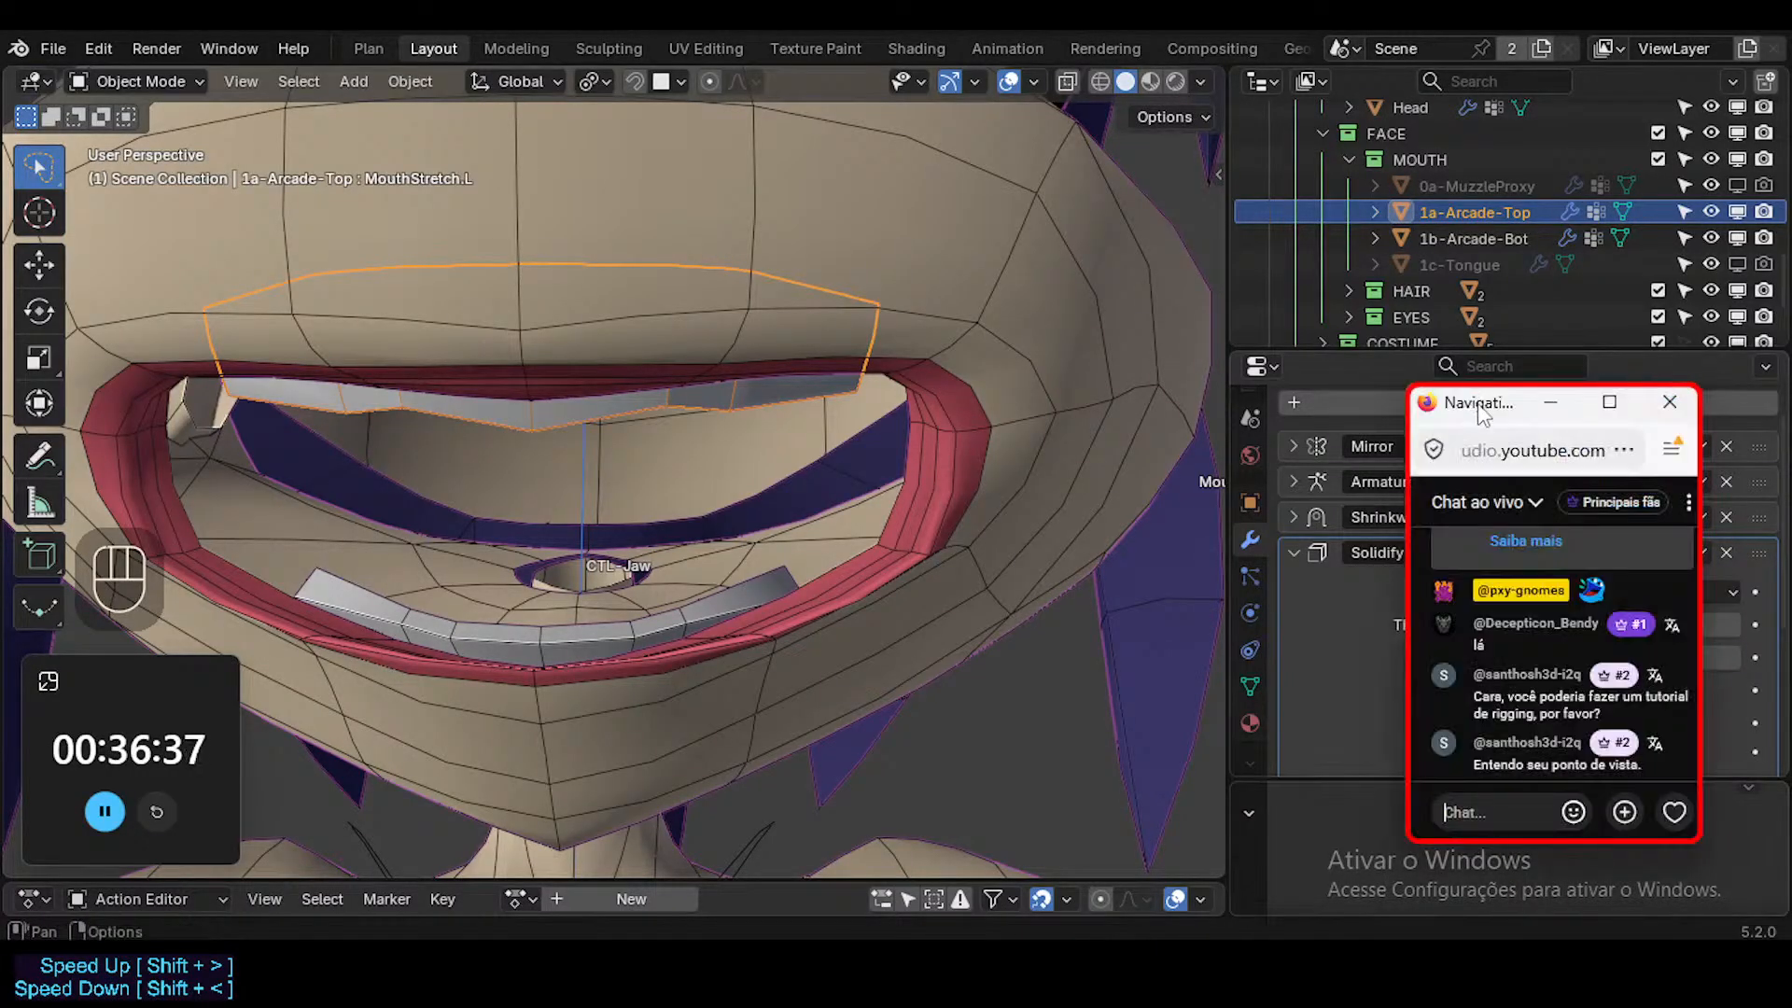
pyautogui.moveTo(1482, 413); pyautogui.dragTo(1655, 451)
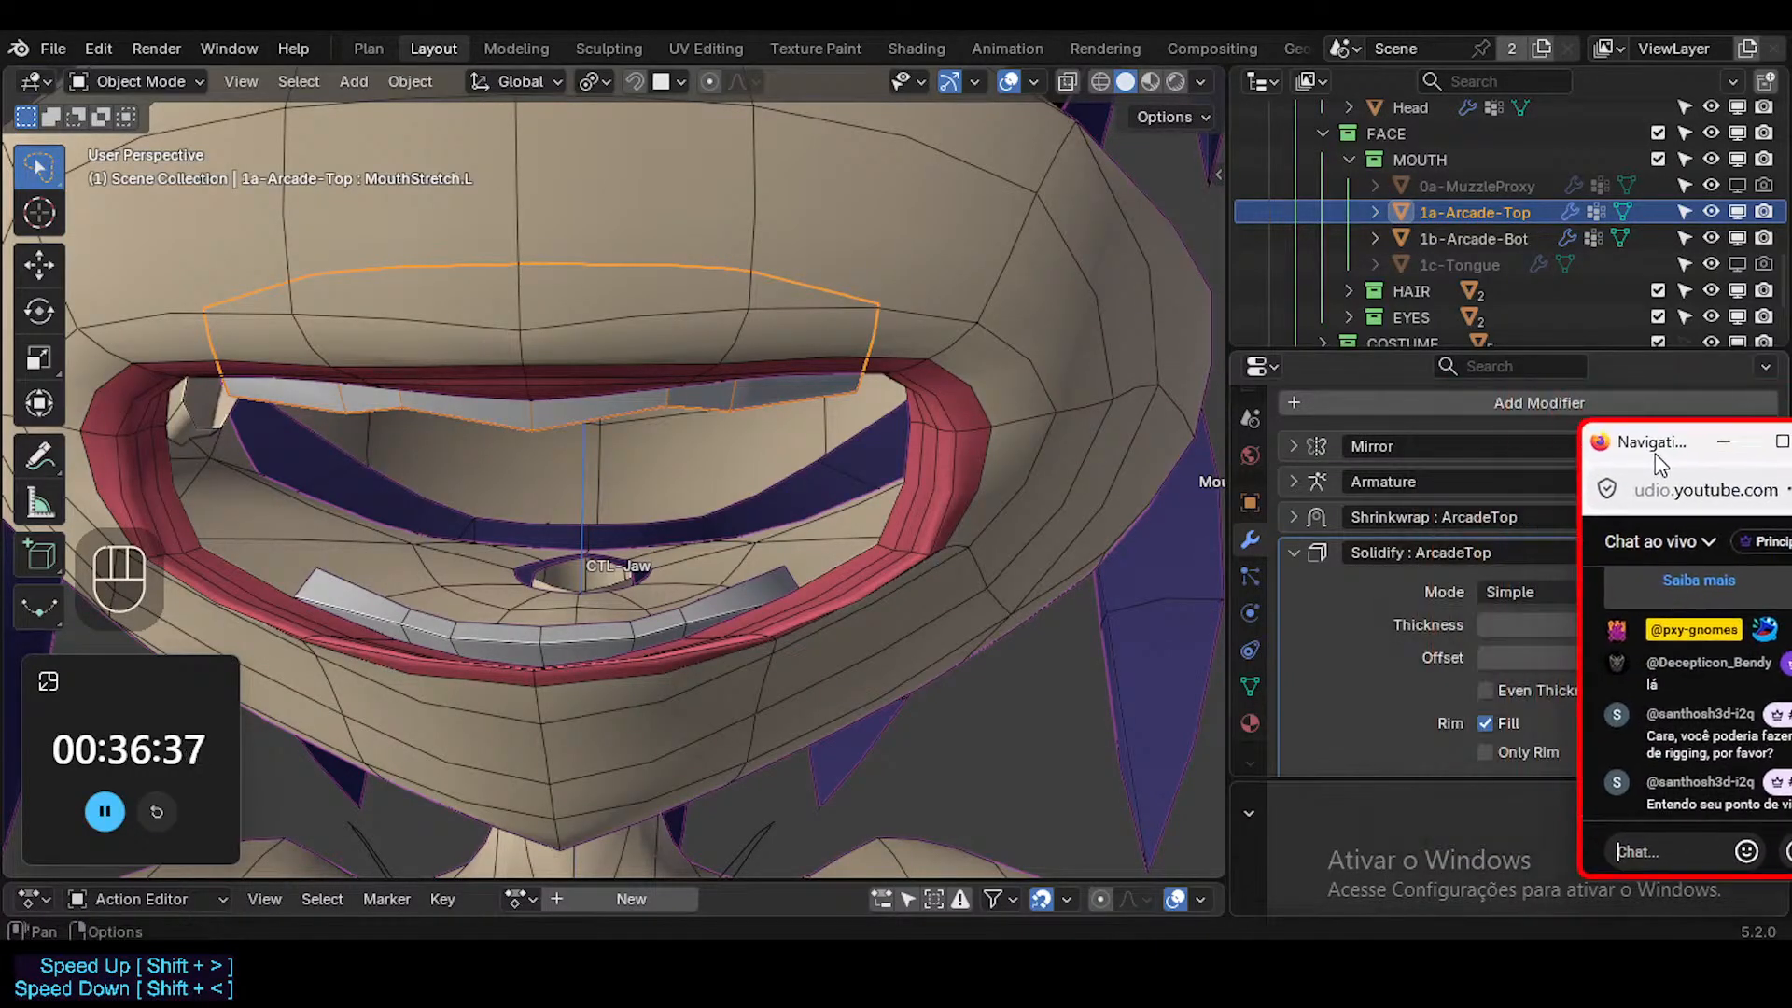
pyautogui.click(1295, 552)
# Inspect both rows of teeth in the open mouth with overlays hidden, and restore the overlays.
pyautogui.moveTo(1206, 525); pyautogui.dragTo(723, 481, button='middle')
pyautogui.hotkey('shift', 'alt', 'z')
pyautogui.hotkey('shift', 'alt', 'z')
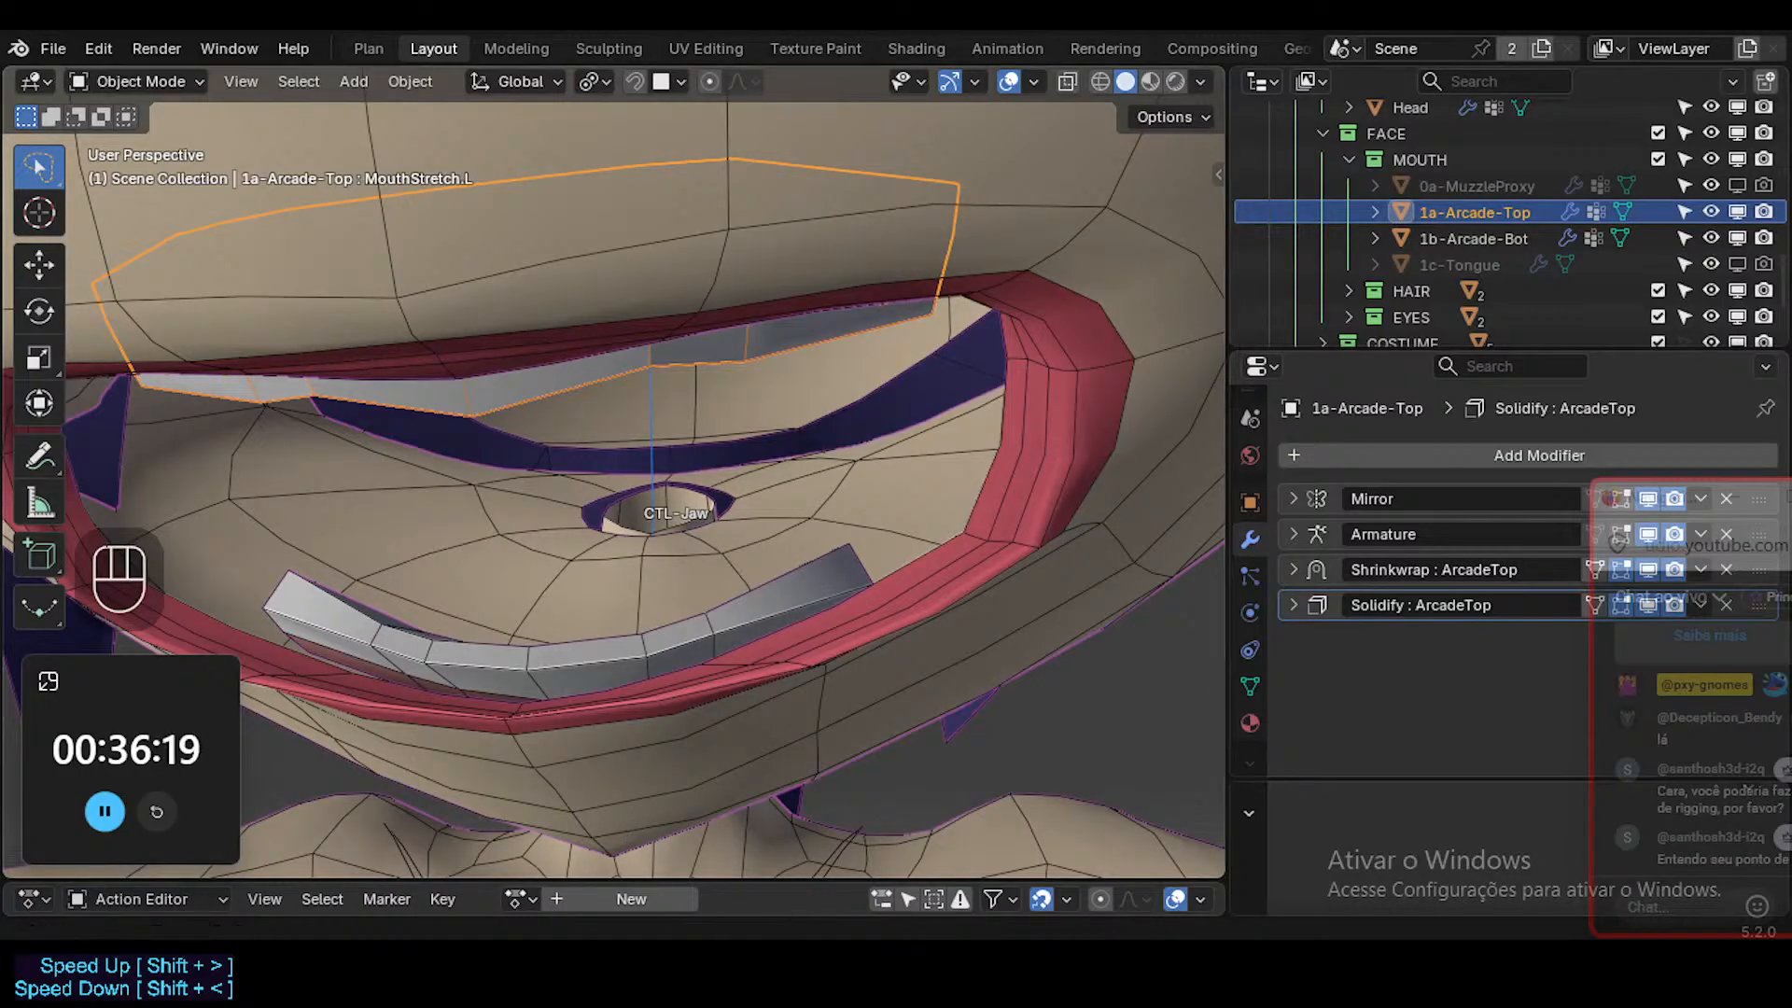
# Switch to Firefox and open the signed-in account's own YouTube channel in a new tab.
pyautogui.click(742, 910)
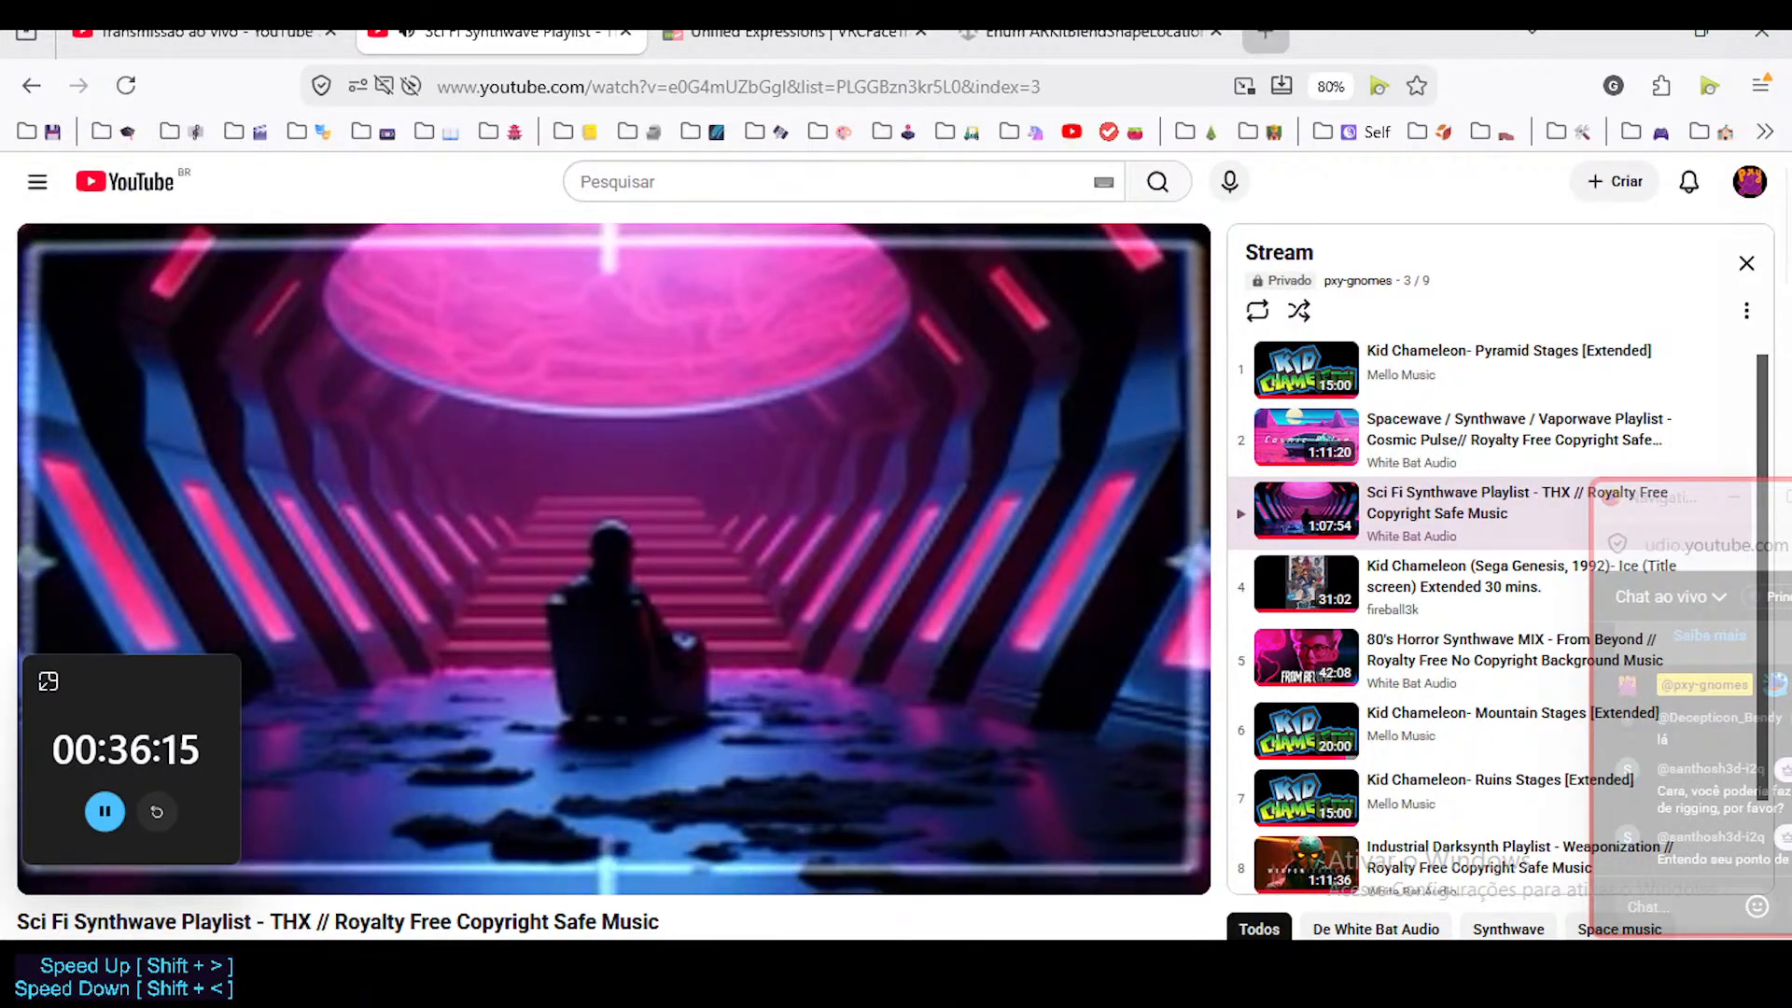
pyautogui.click(1265, 36)
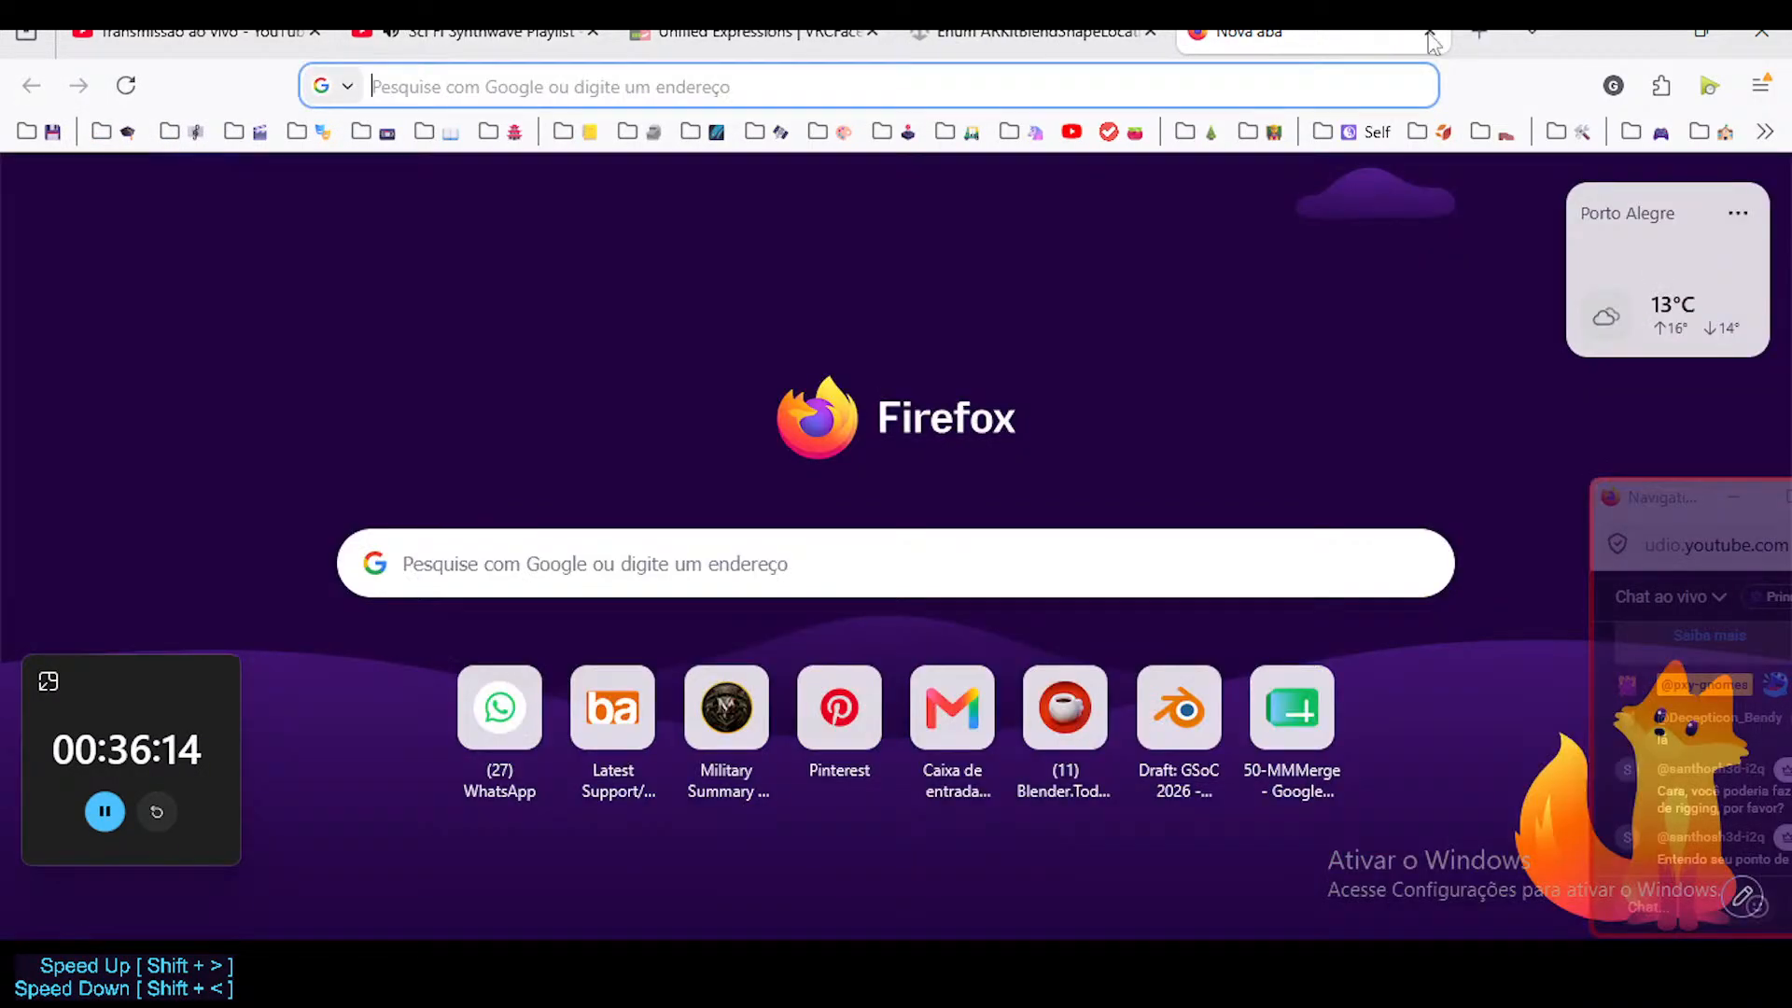
pyautogui.click(1767, 134)
pyautogui.click(1765, 132)
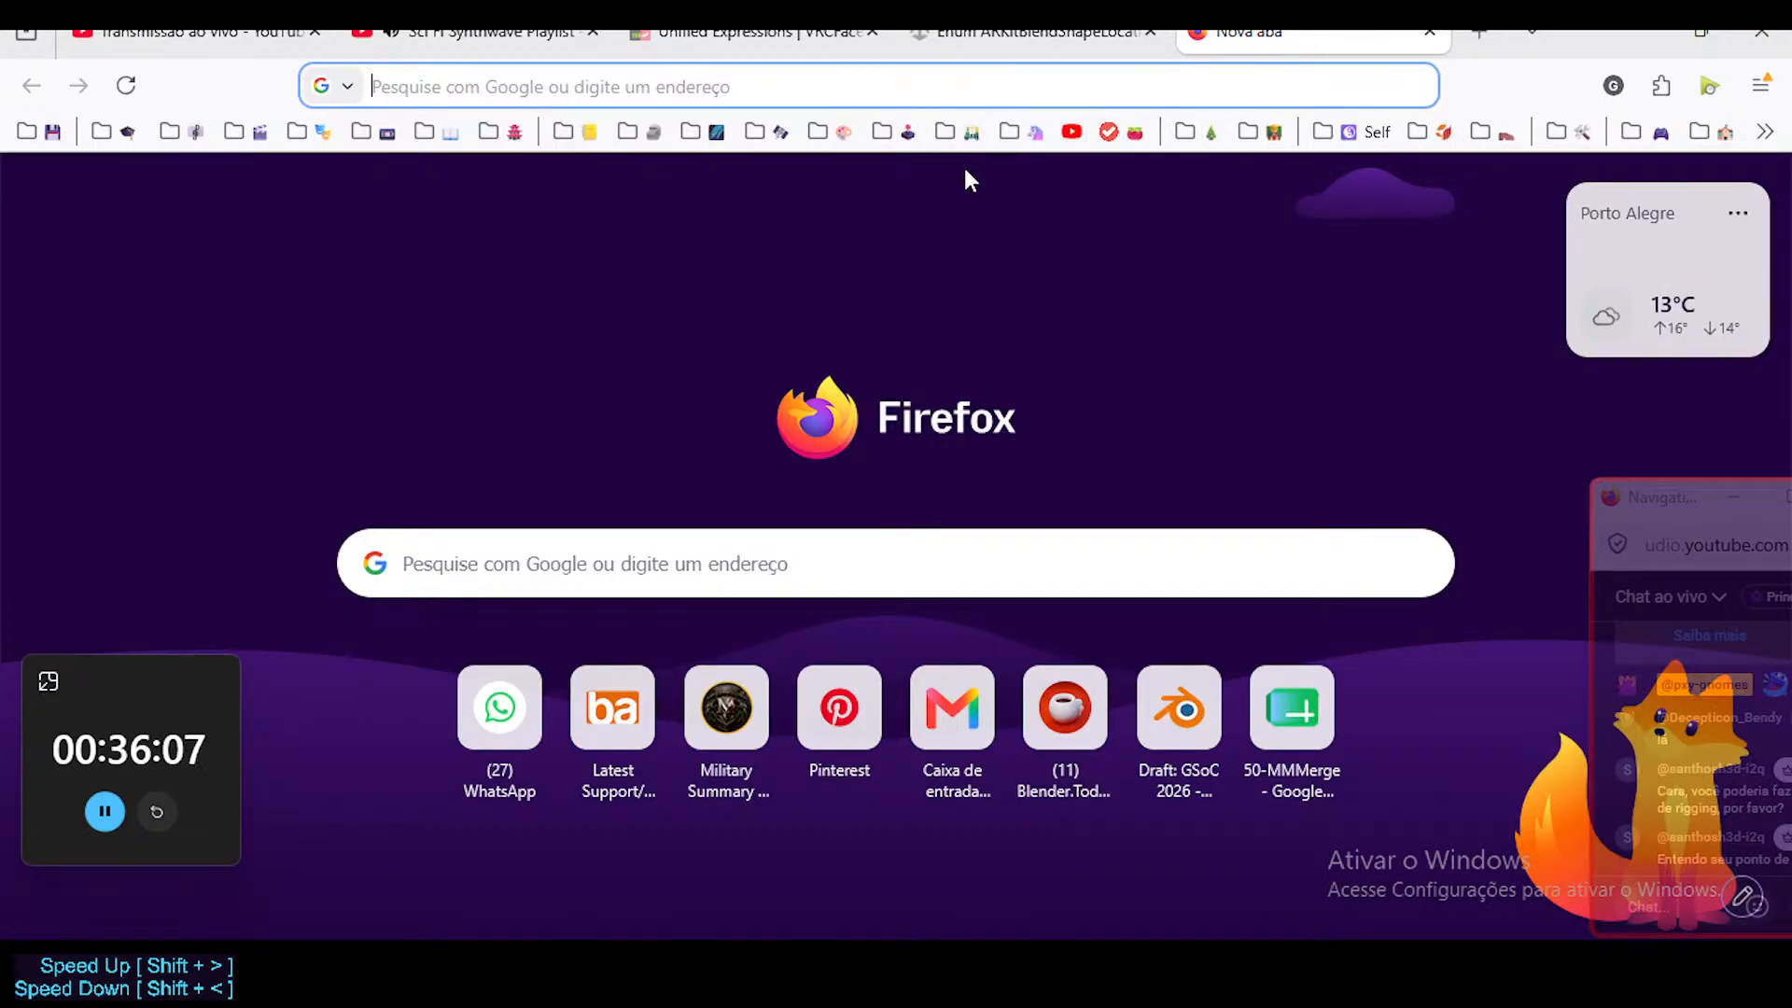
pyautogui.click(1069, 133)
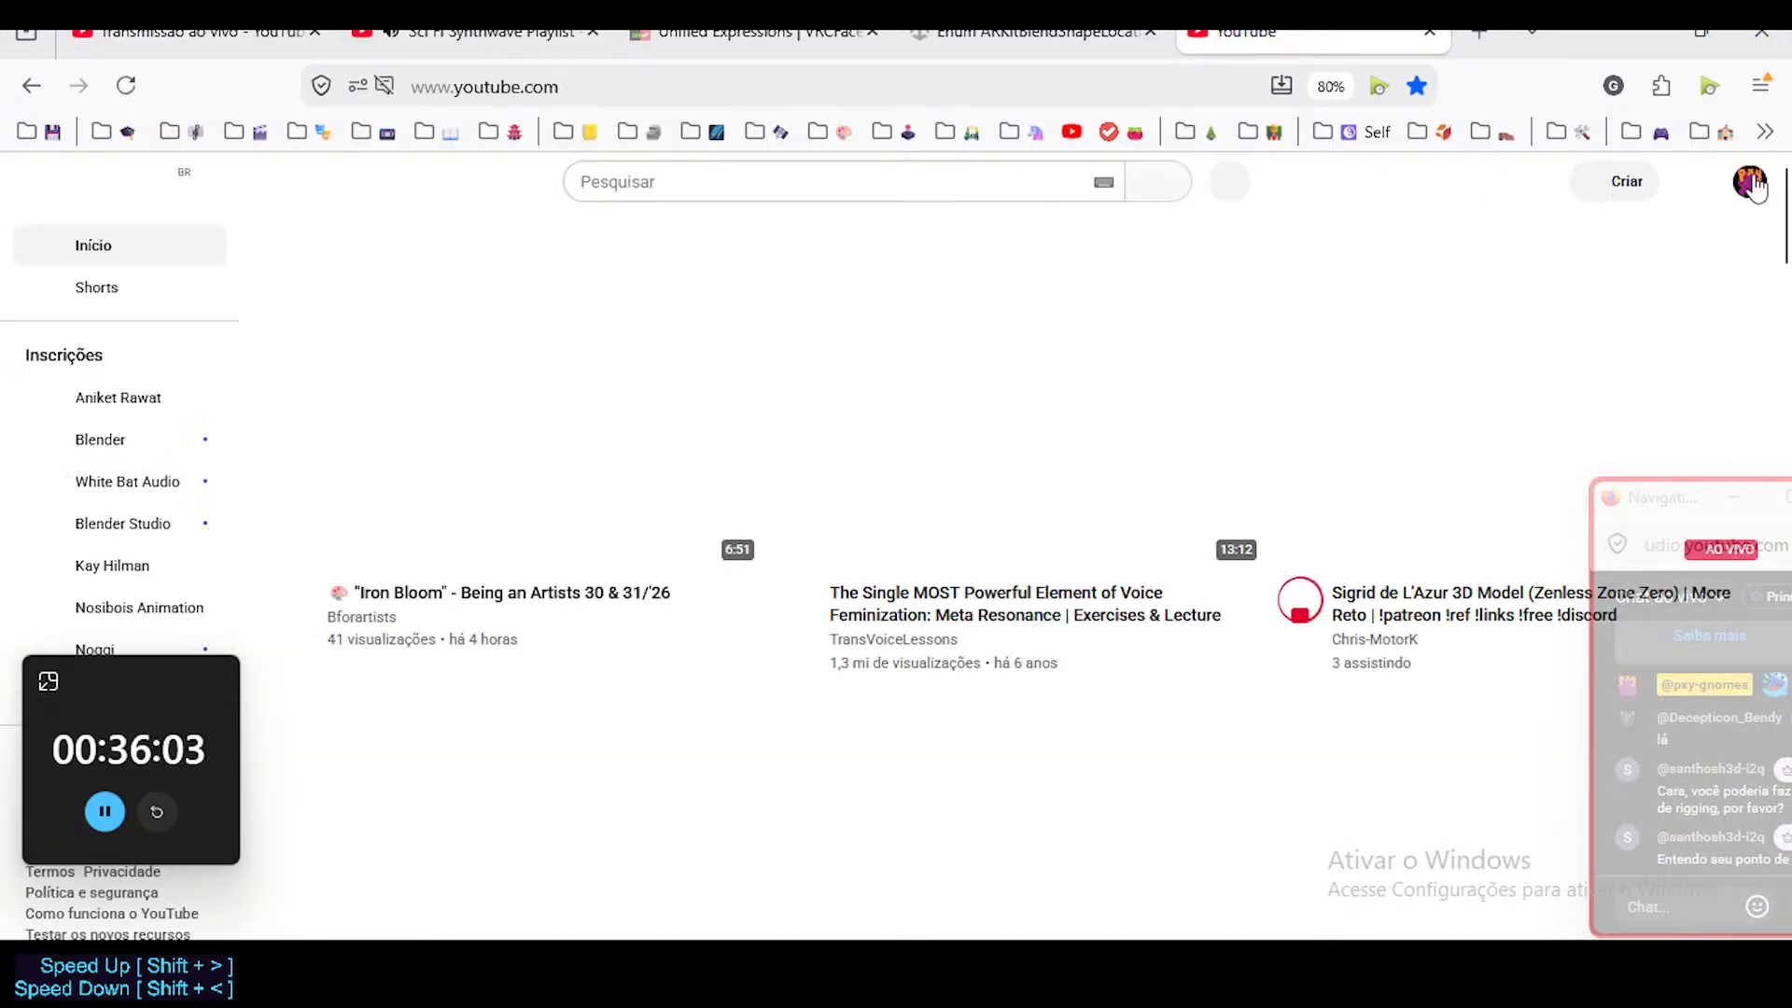
pyautogui.click(1751, 183)
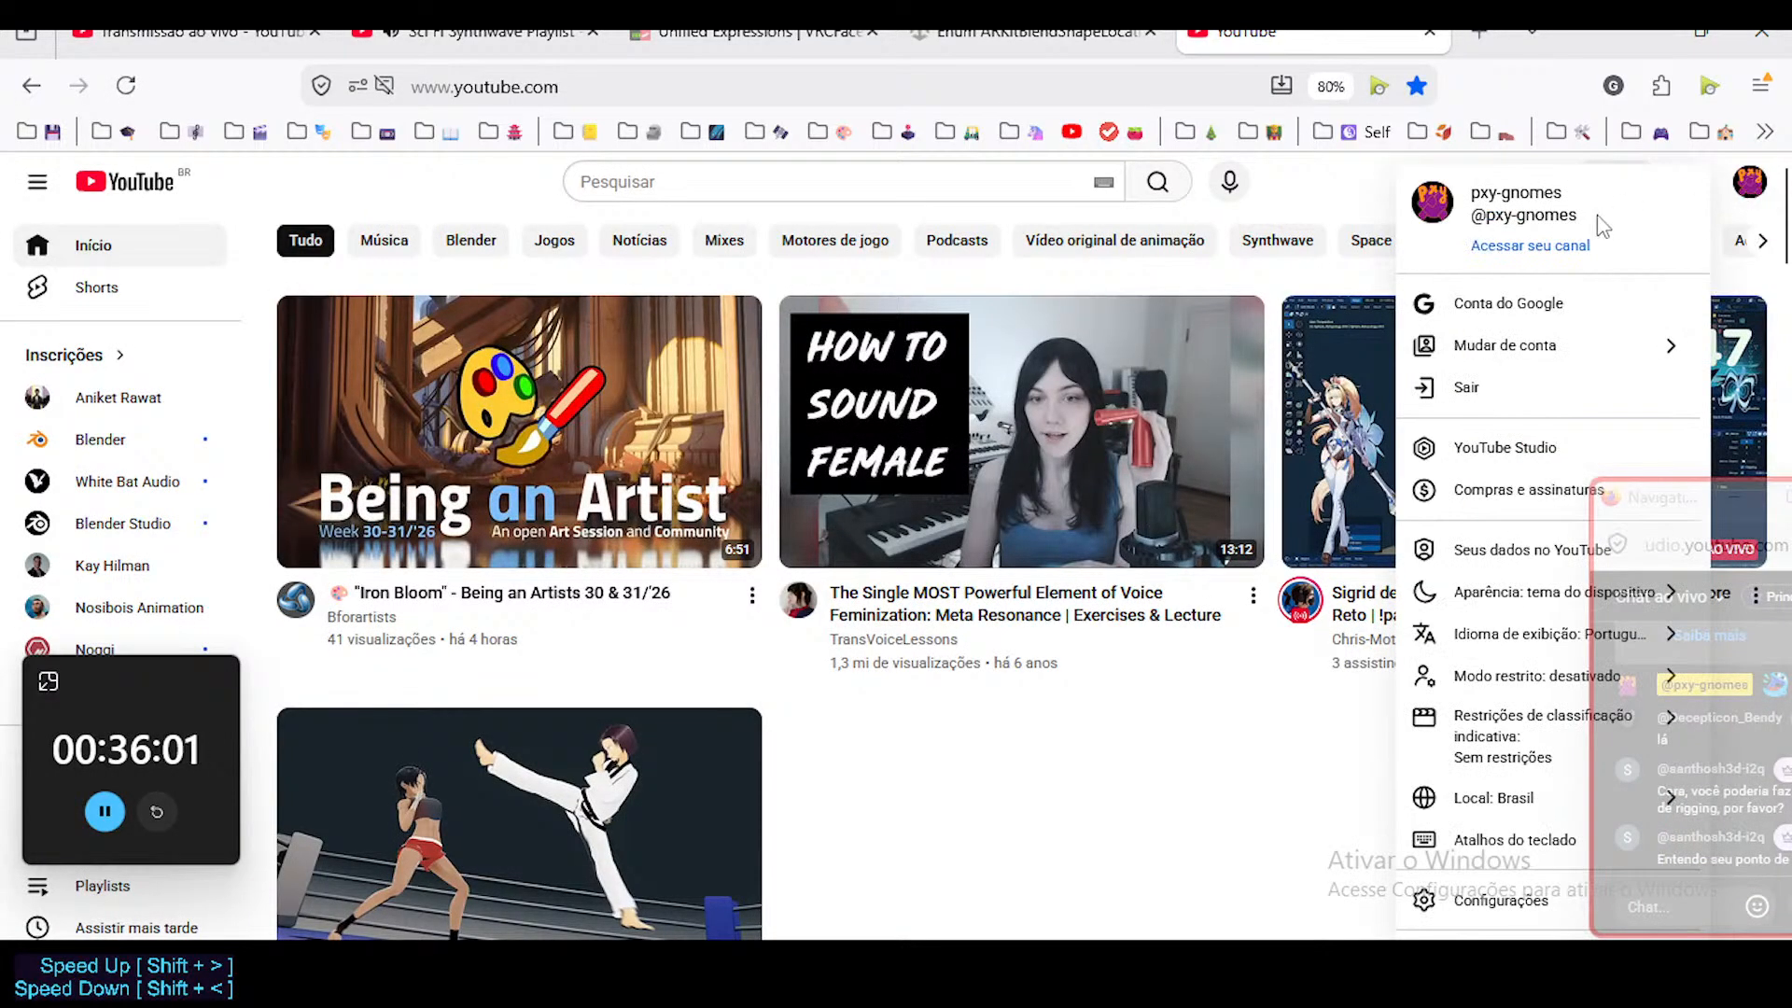
pyautogui.click(1566, 248)
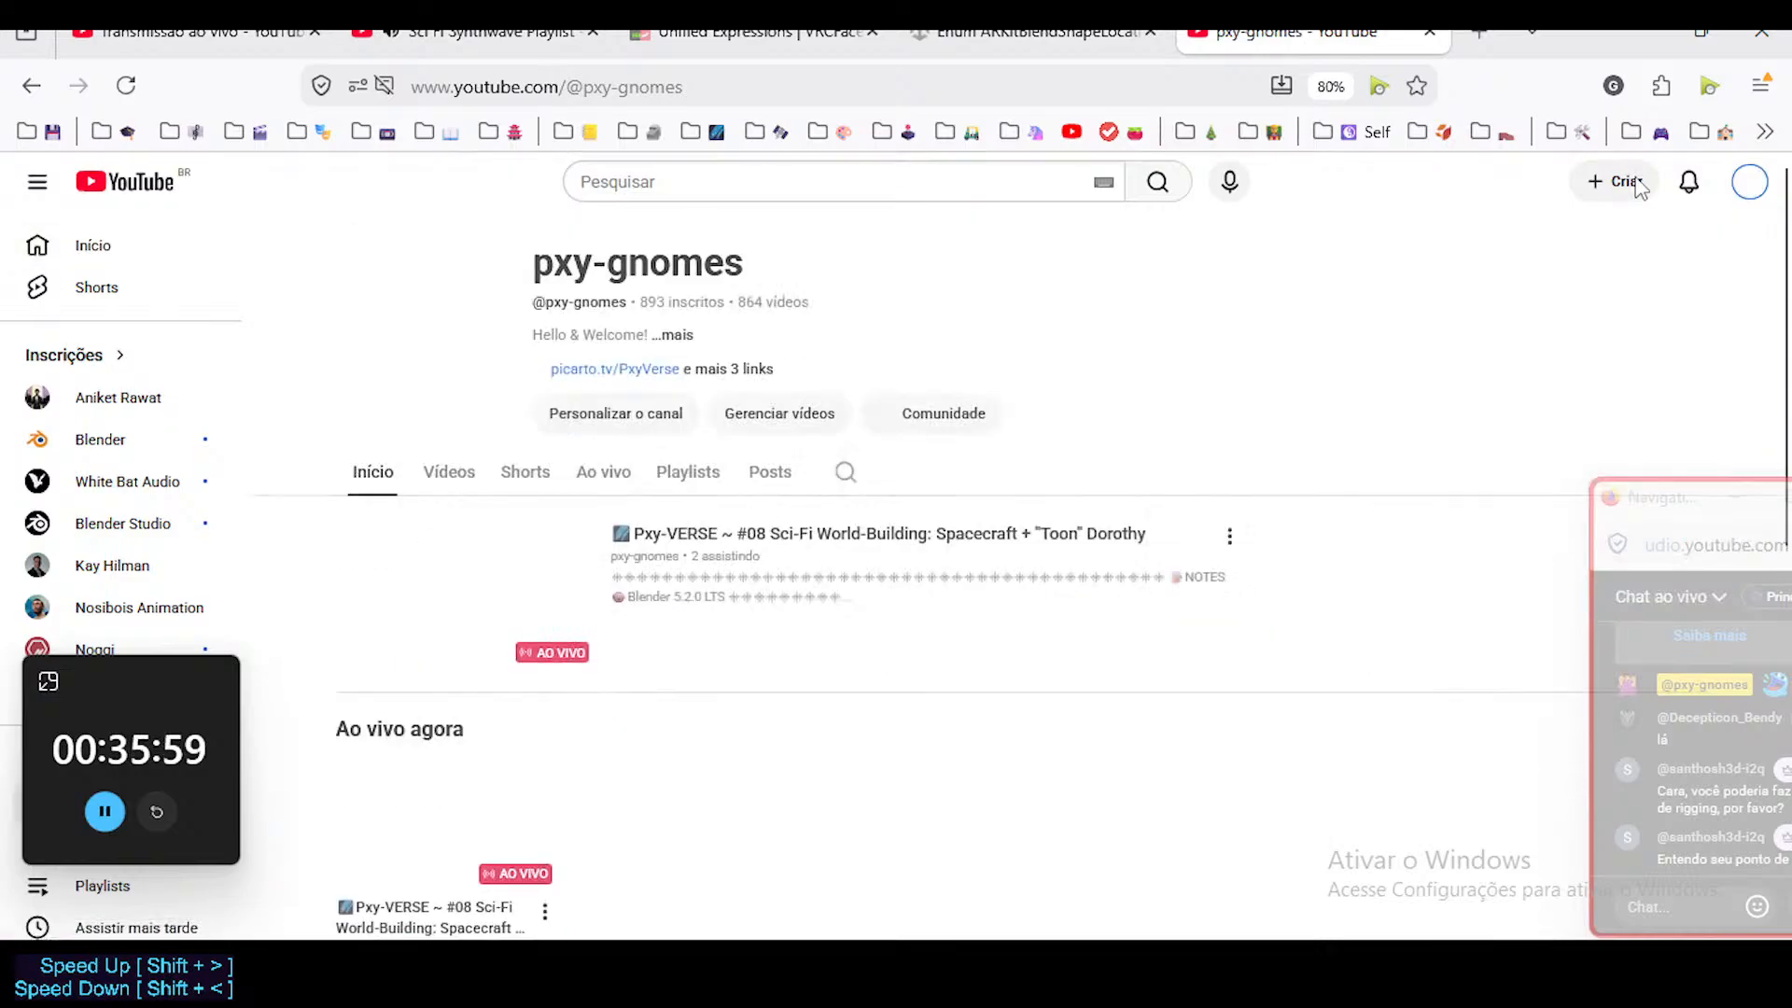
# Look over the channel's home page and browse its list of playlists.
pyautogui.scroll(-1, 529, 550)
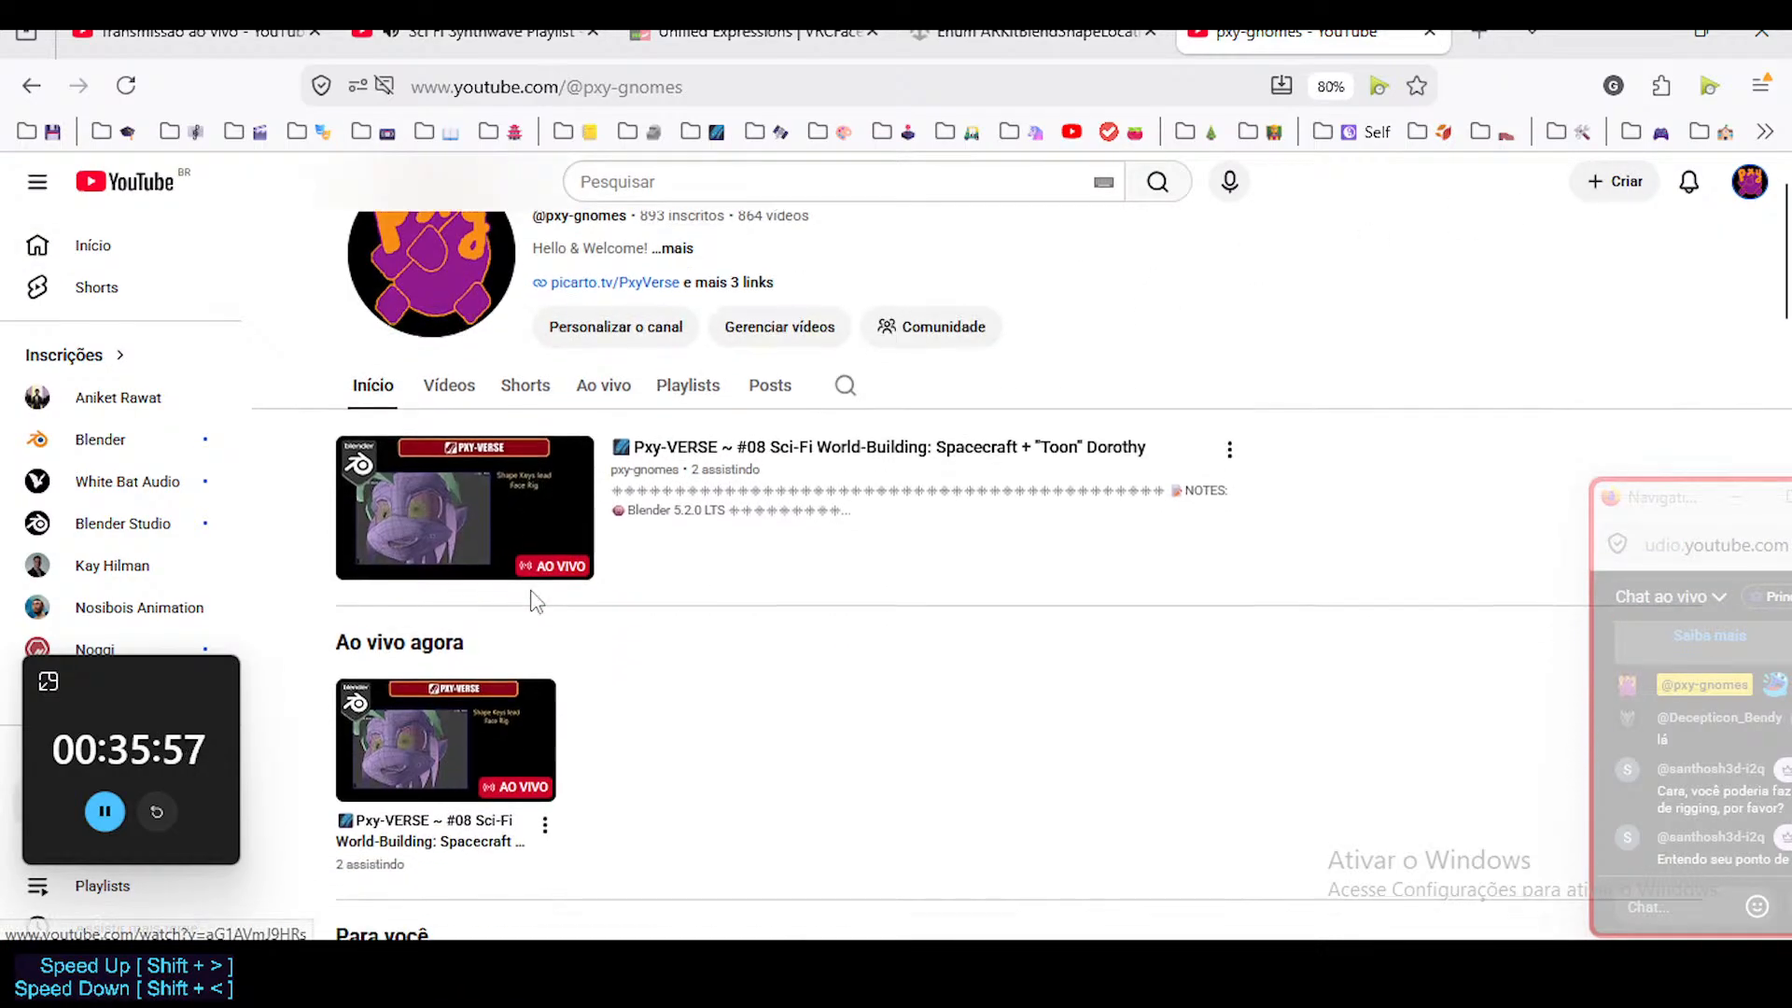
pyautogui.scroll(1, 499, 423)
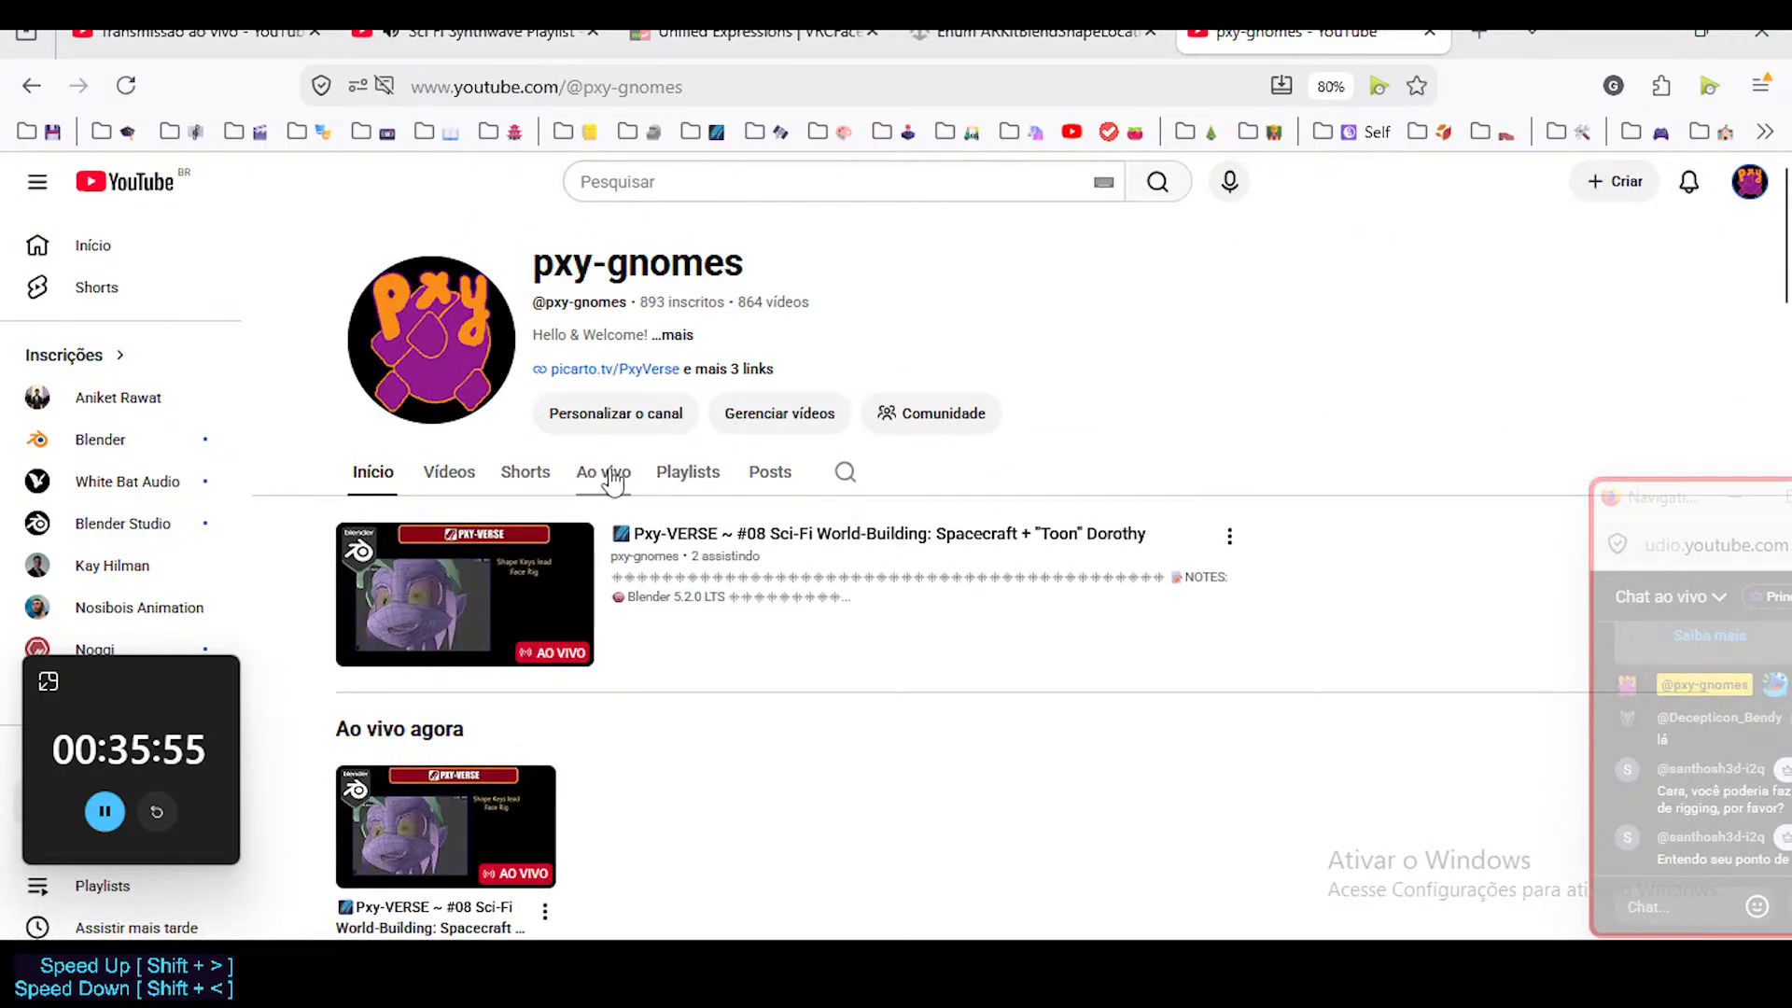
pyautogui.click(662, 472)
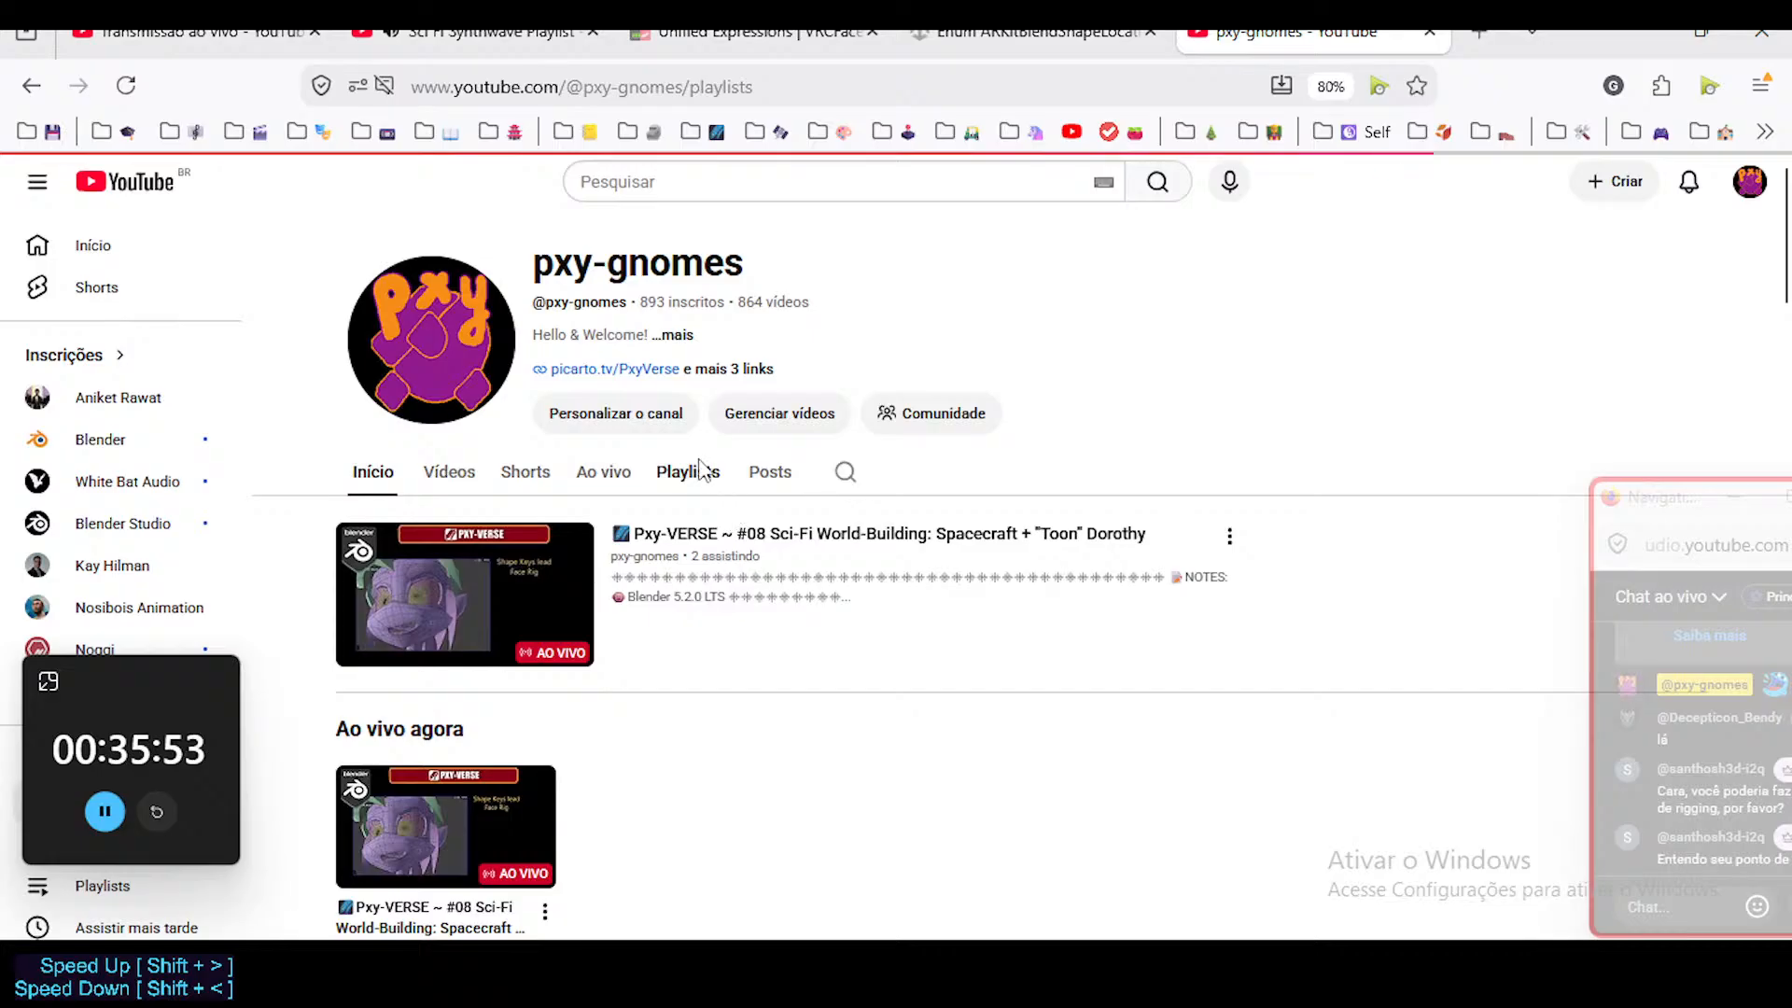
pyautogui.scroll(-1, 920, 520)
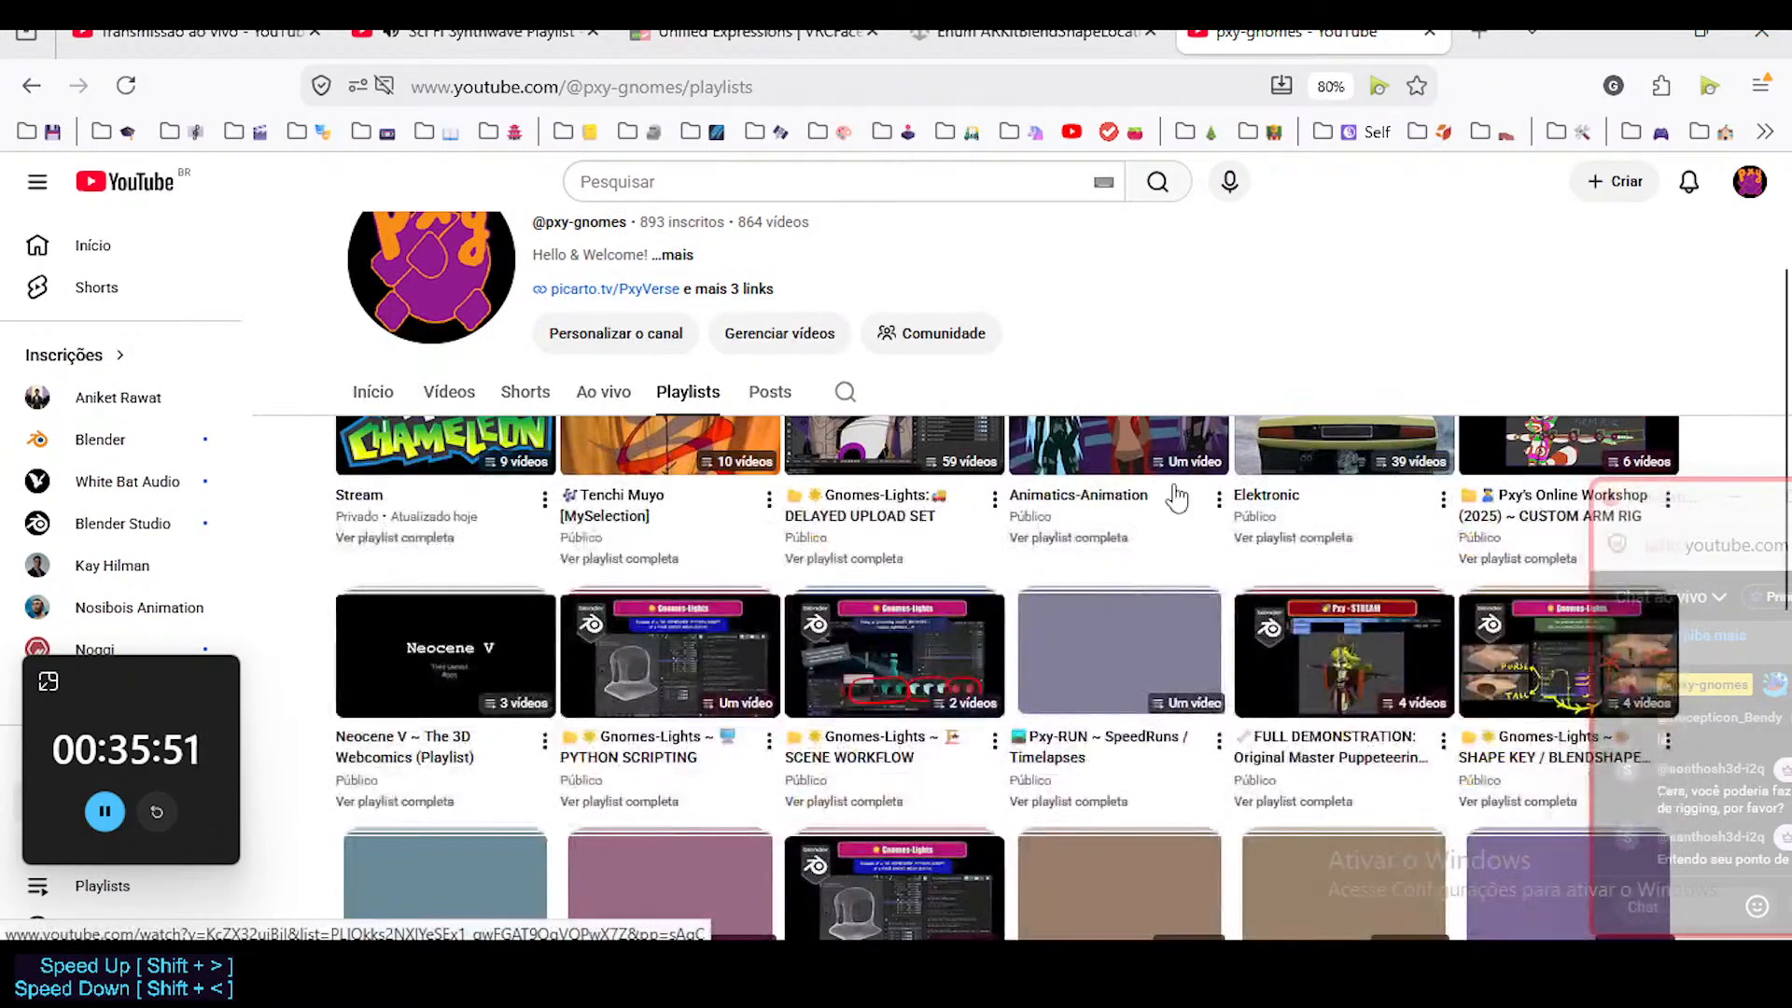
pyautogui.scroll(1, 1198, 535)
pyautogui.scroll(-3, 747, 607)
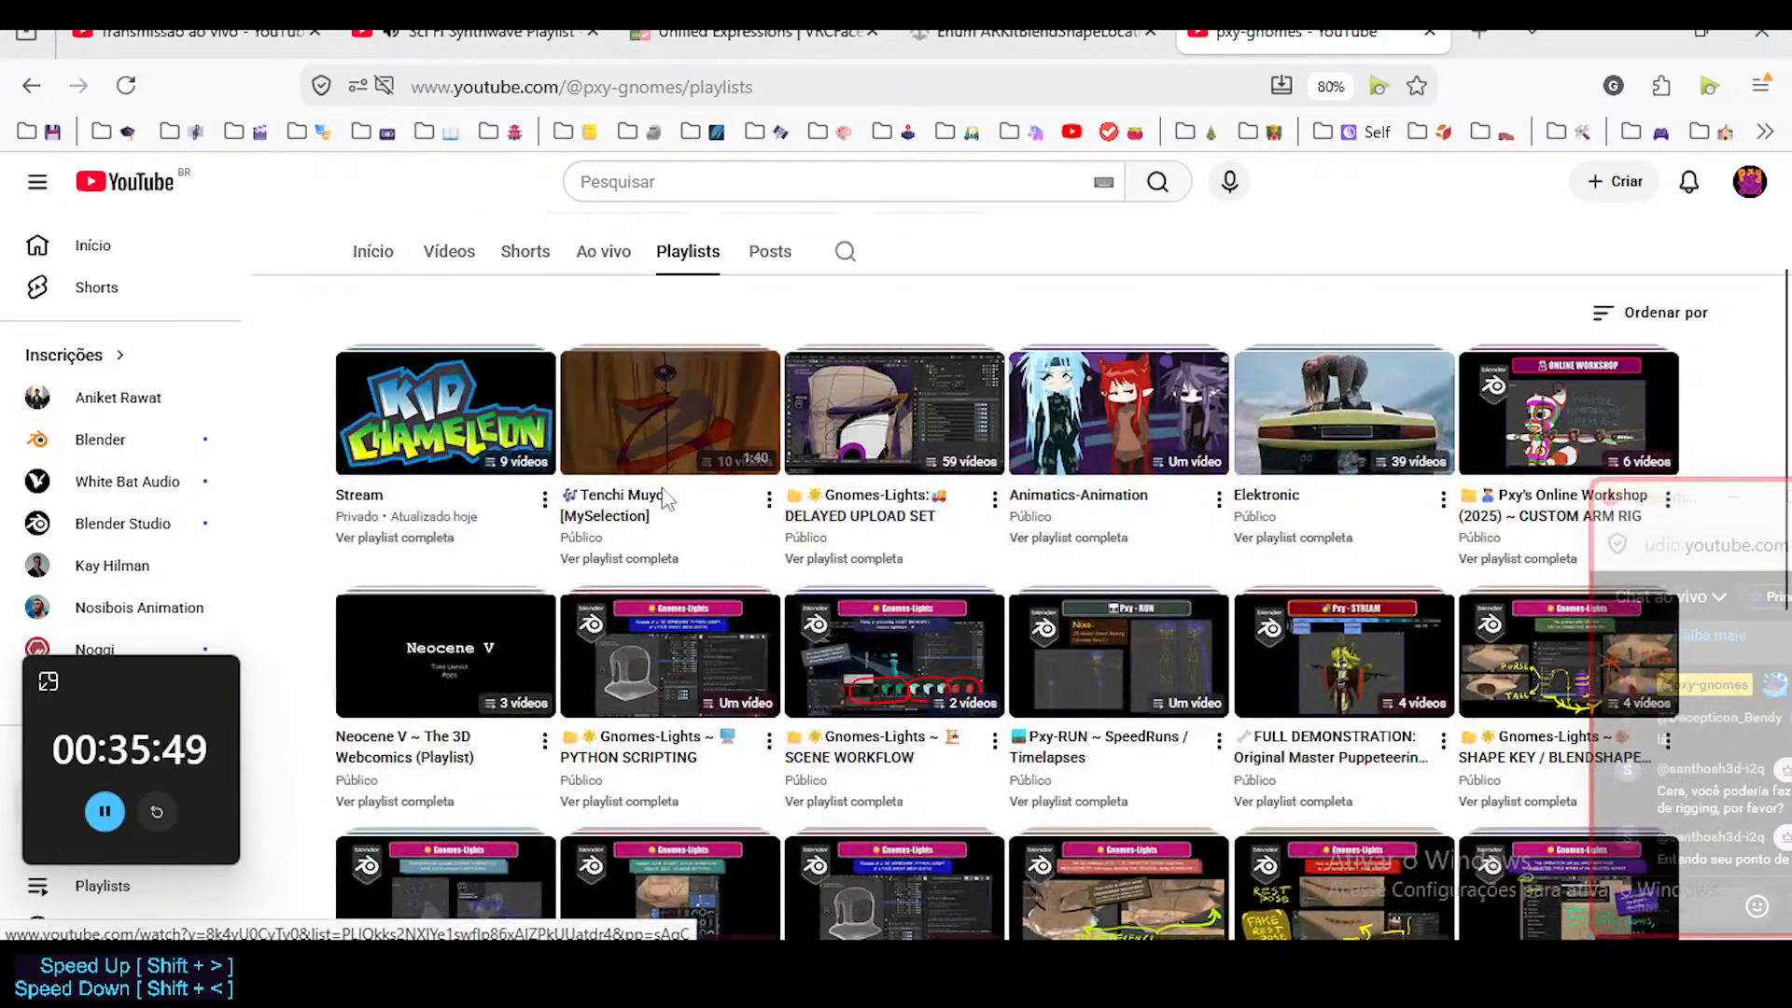
pyautogui.scroll(3, 664, 531)
# Return to the channel's home page and examine its sections down to the GNOMES-LIGHTS playlists.
pyautogui.click(373, 472)
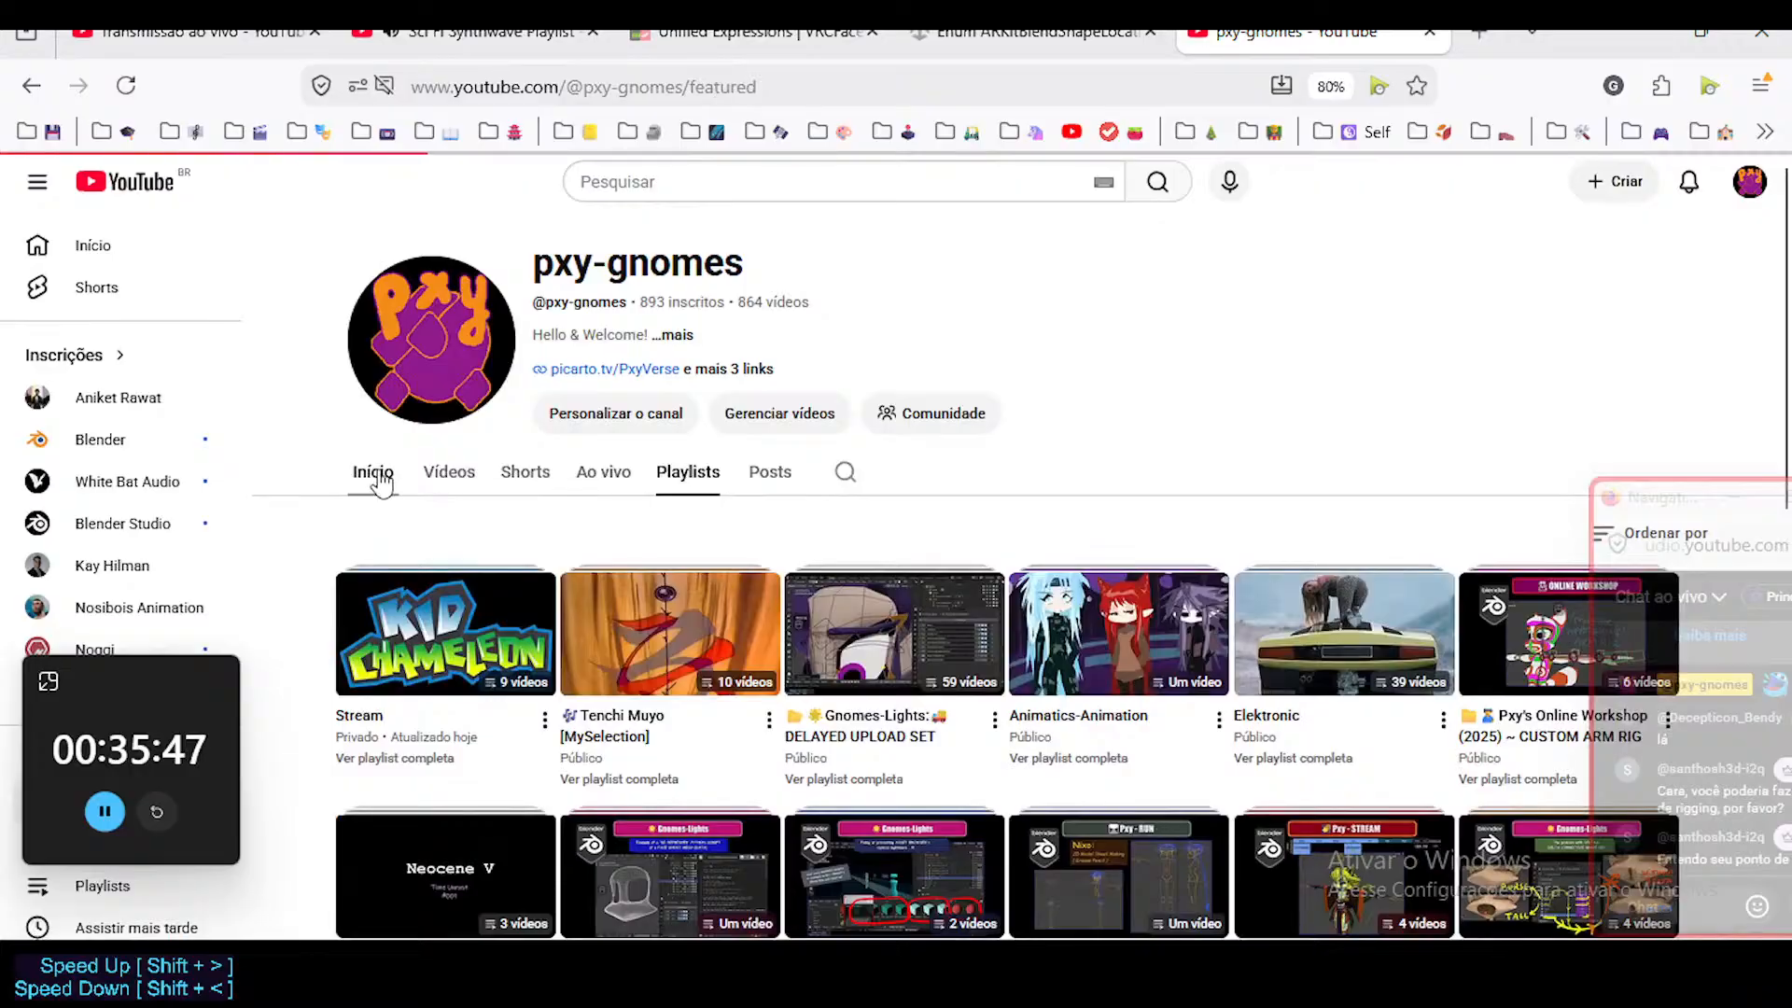
pyautogui.scroll(-10, 392, 501)
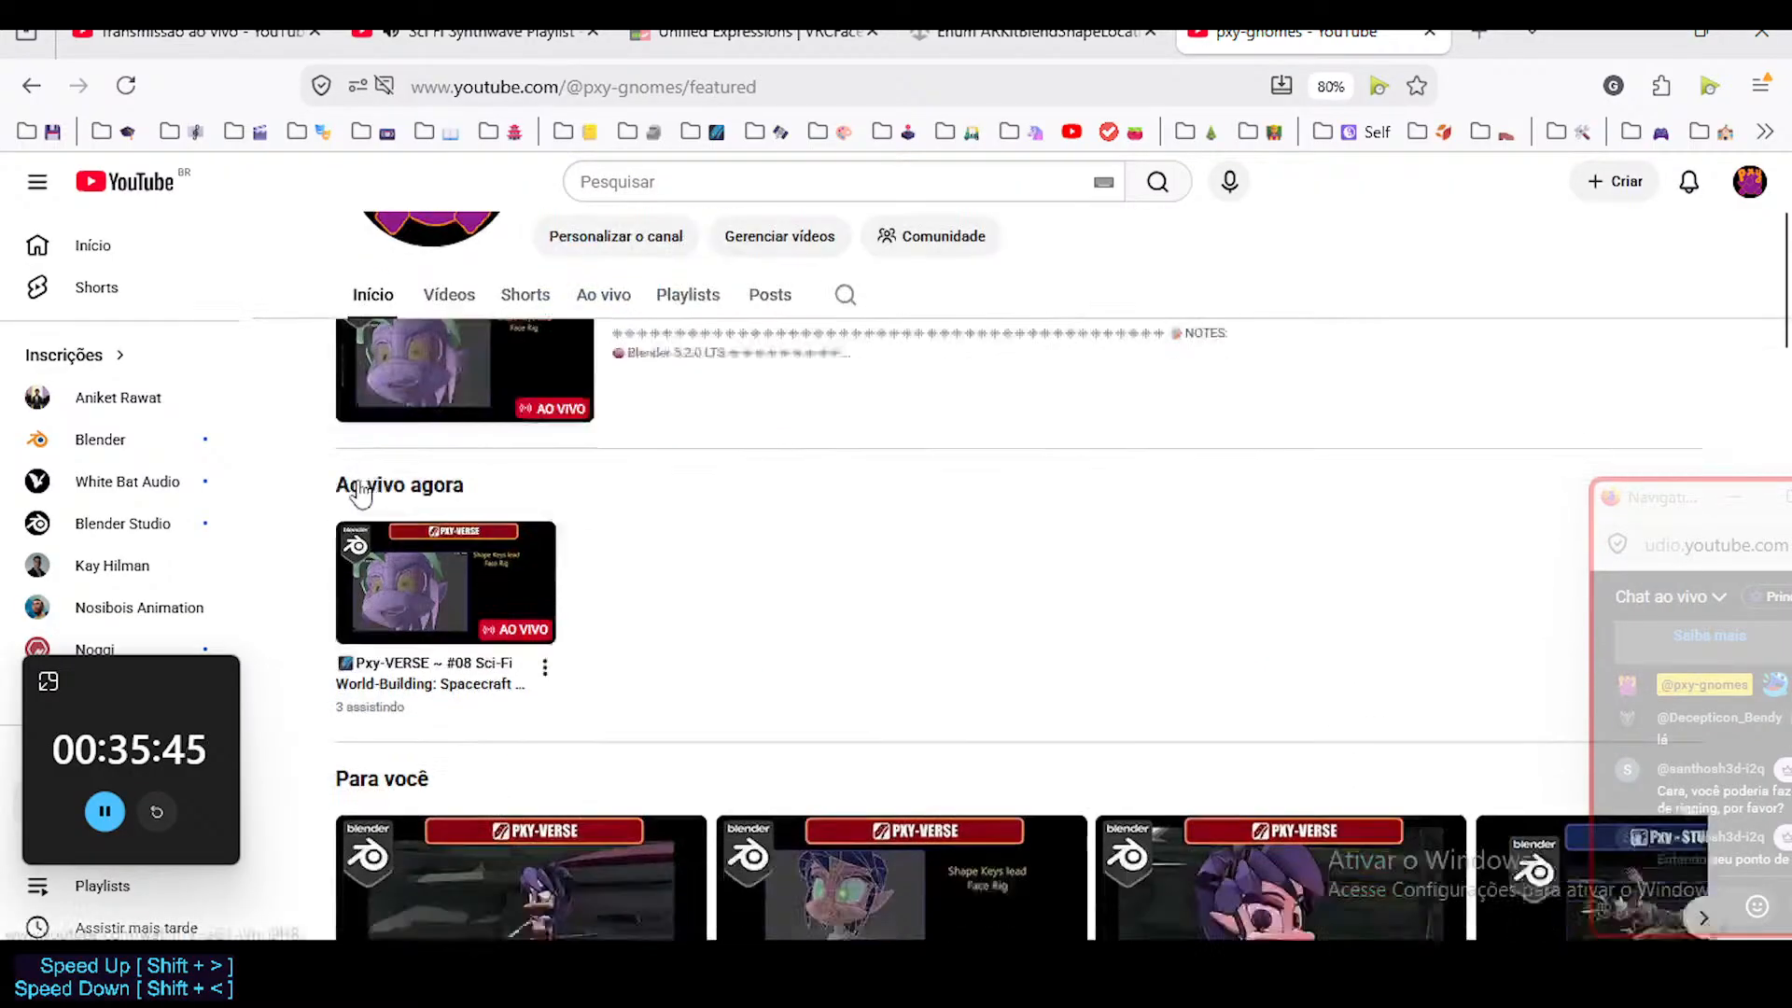
pyautogui.scroll(-7, 565, 509)
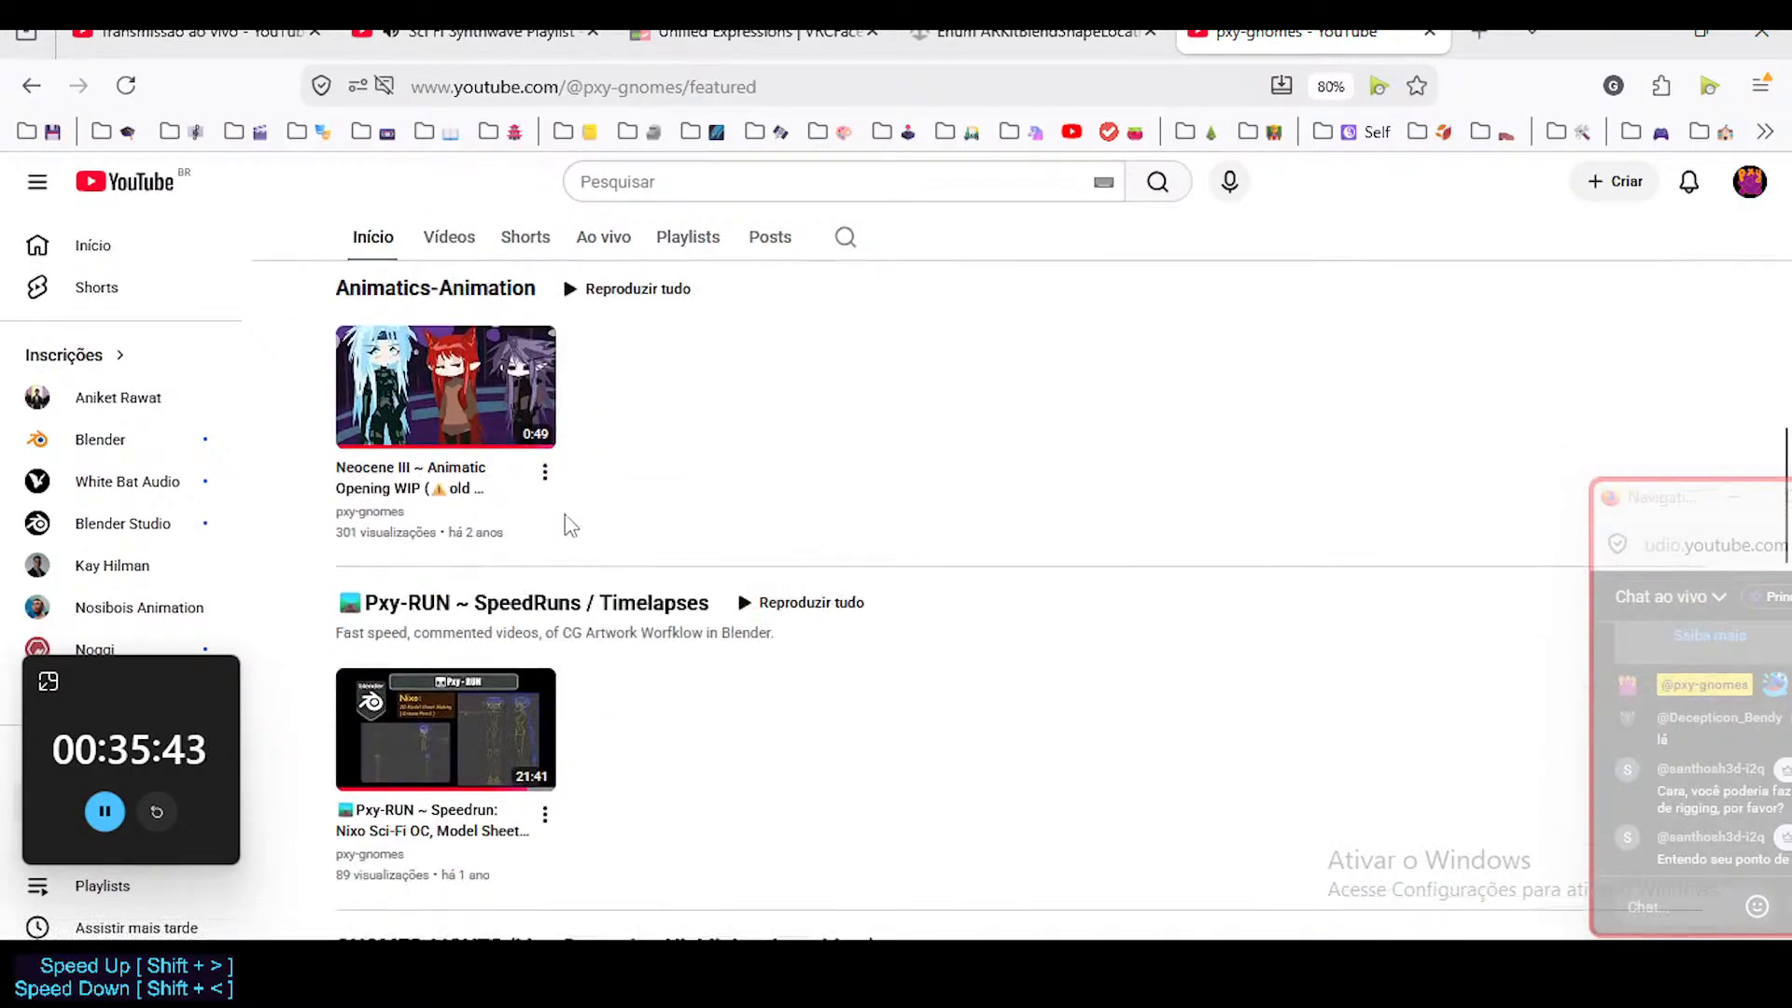
pyautogui.scroll(1, 638, 541)
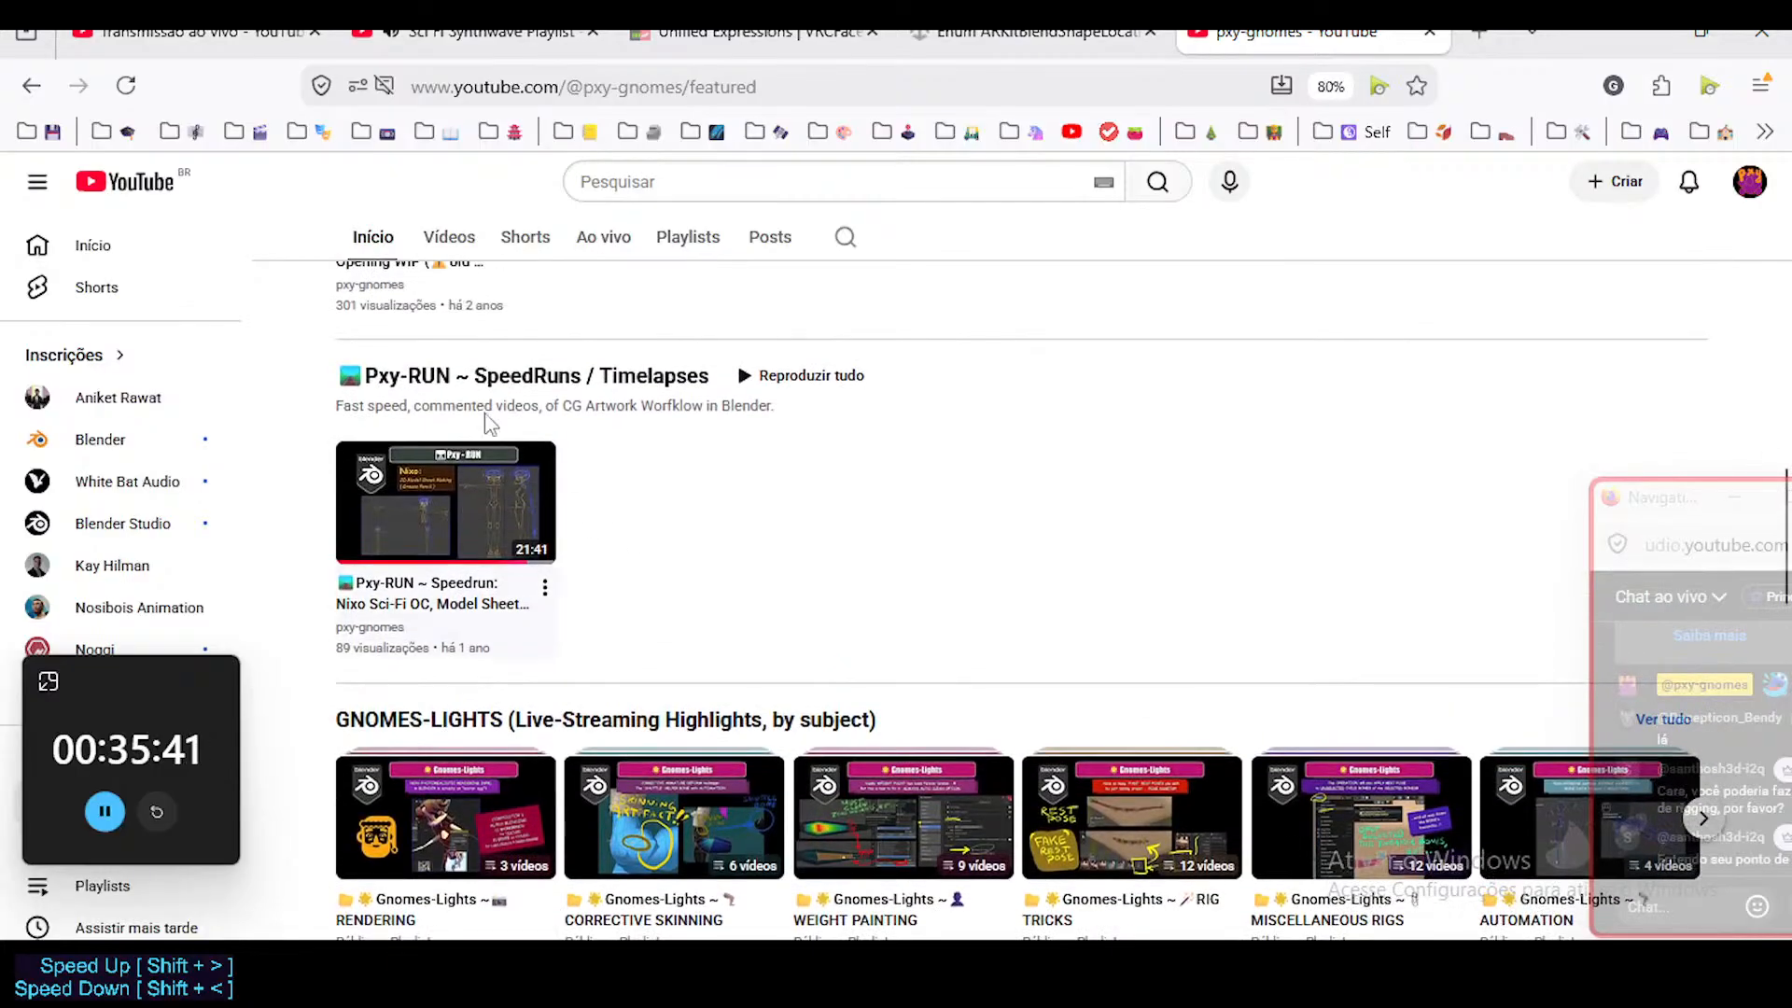
pyautogui.moveTo(550, 460)
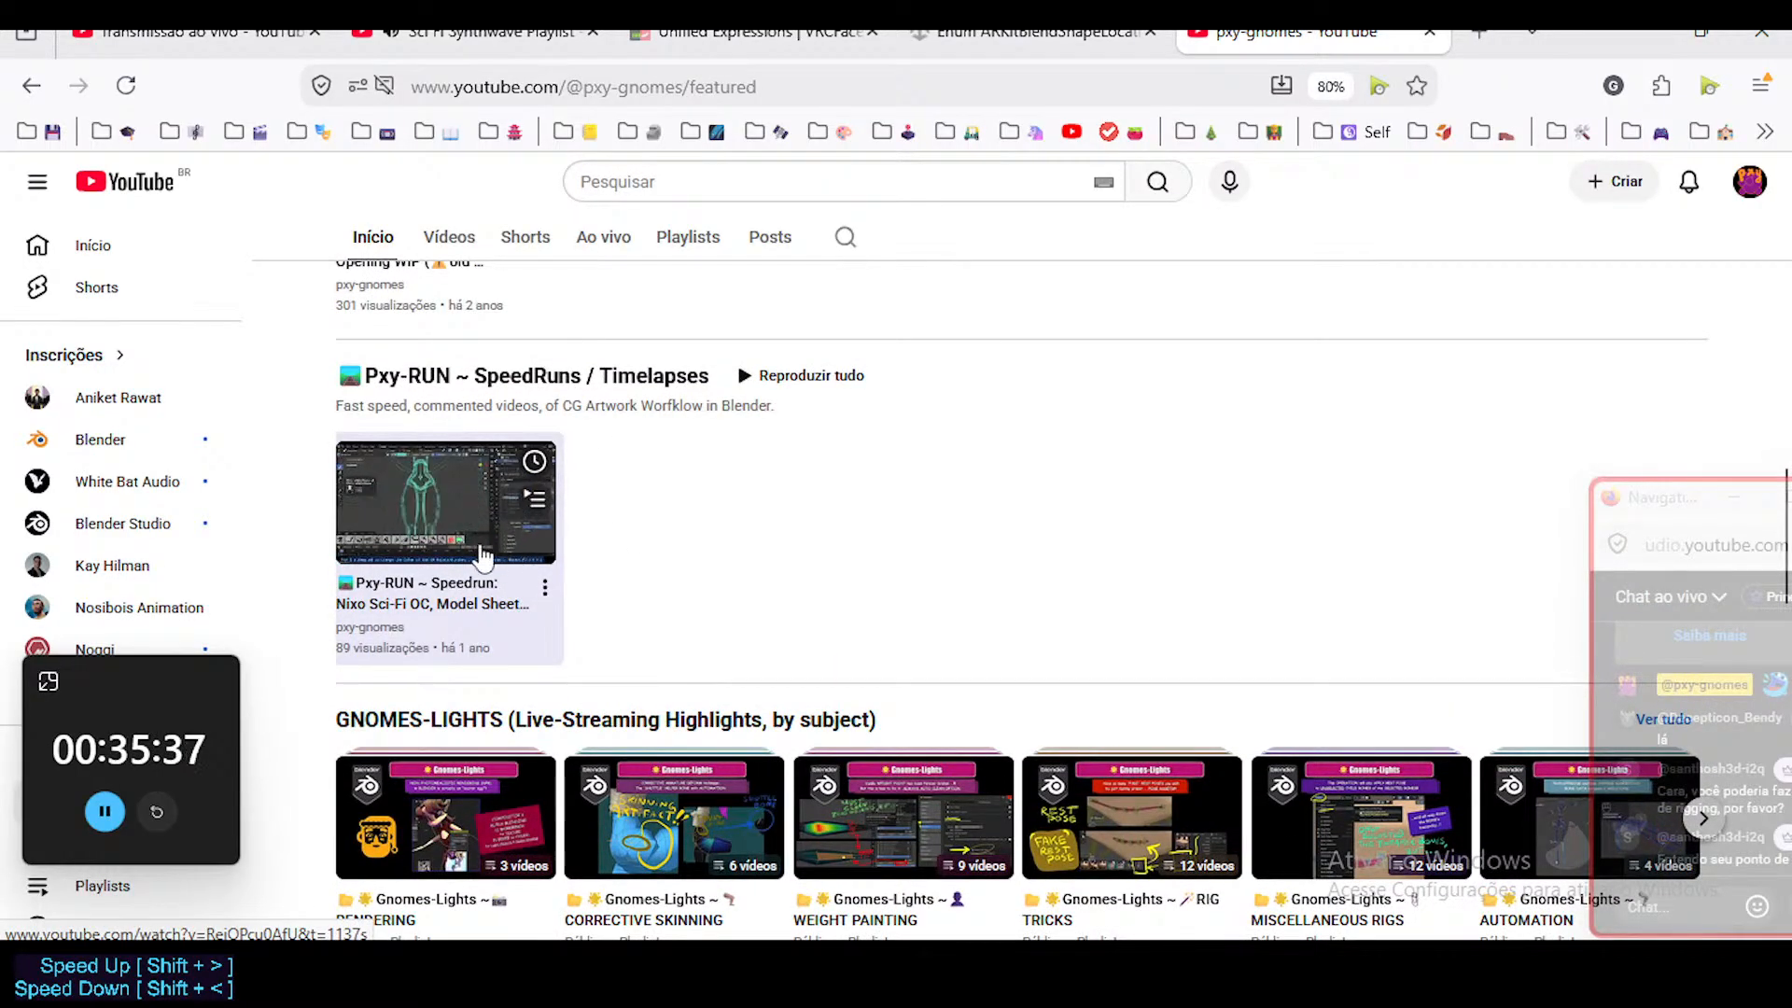
pyautogui.scroll(-2, 397, 534)
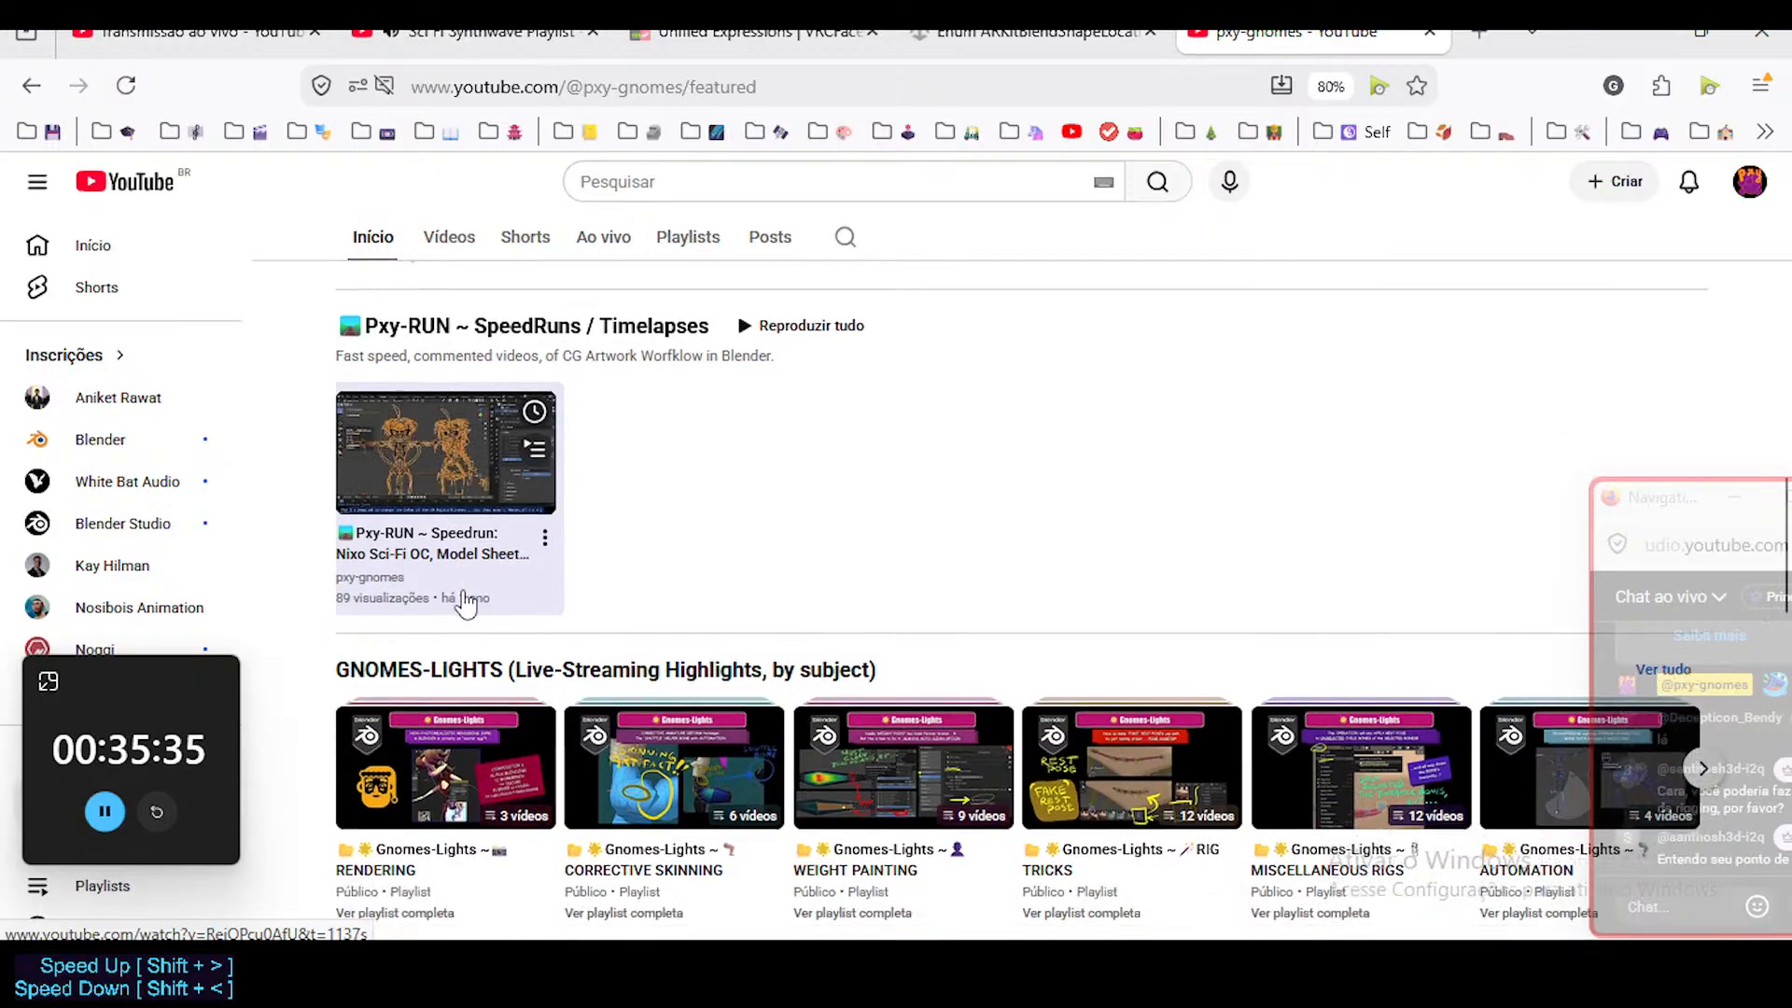
pyautogui.scroll(-1, 477, 514)
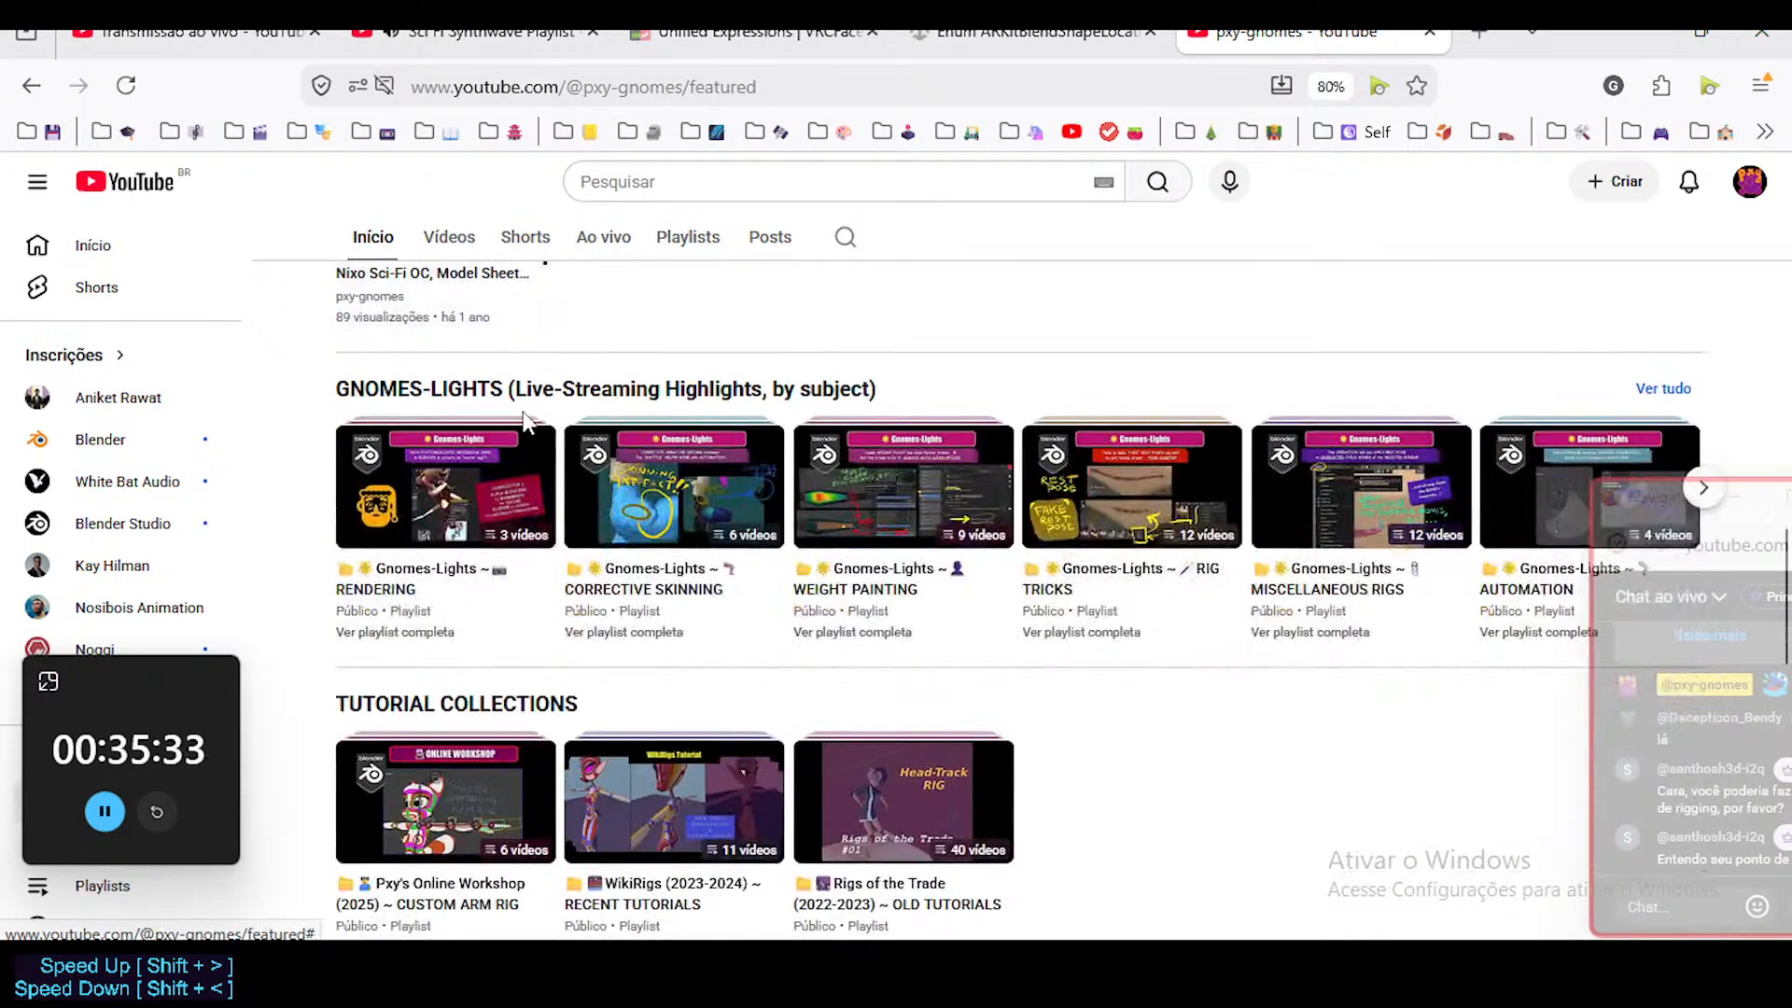
pyautogui.scroll(2, 521, 420)
pyautogui.scroll(-1, 494, 595)
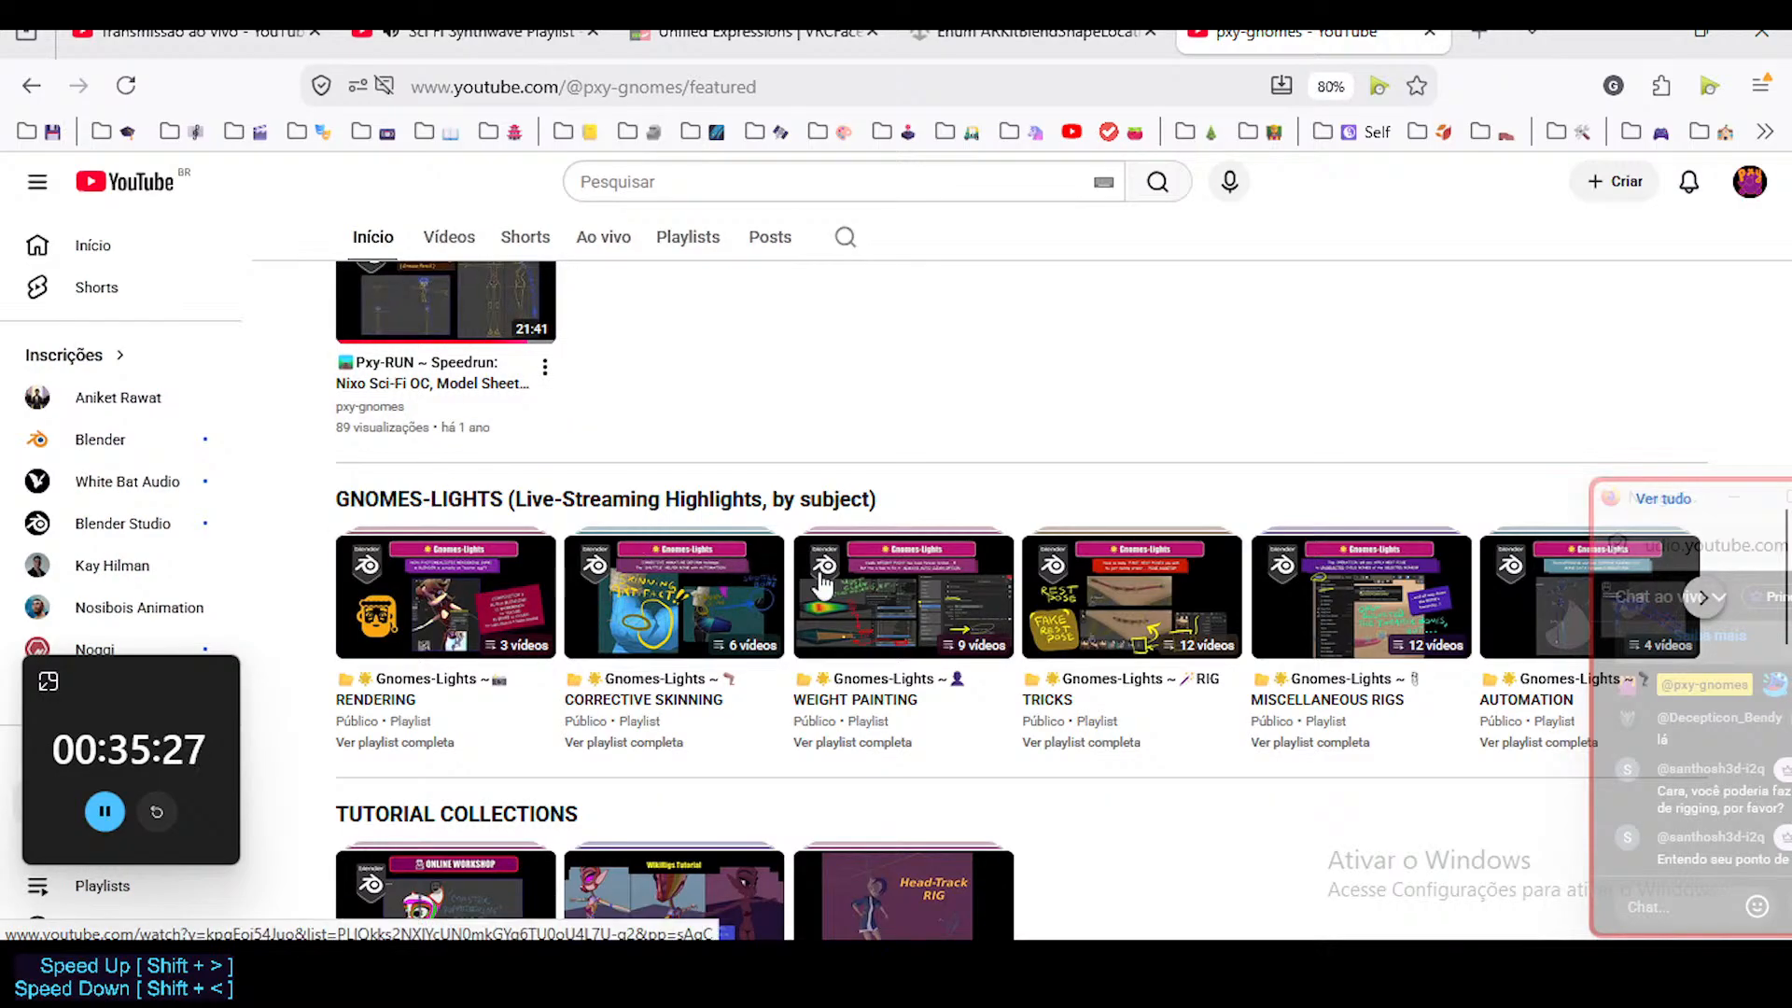
# Move the floating chat window clear of the playlists and look through the whole GNOMES-LIGHTS row.
pyautogui.moveTo(1668, 504); pyautogui.dragTo(1620, 812)
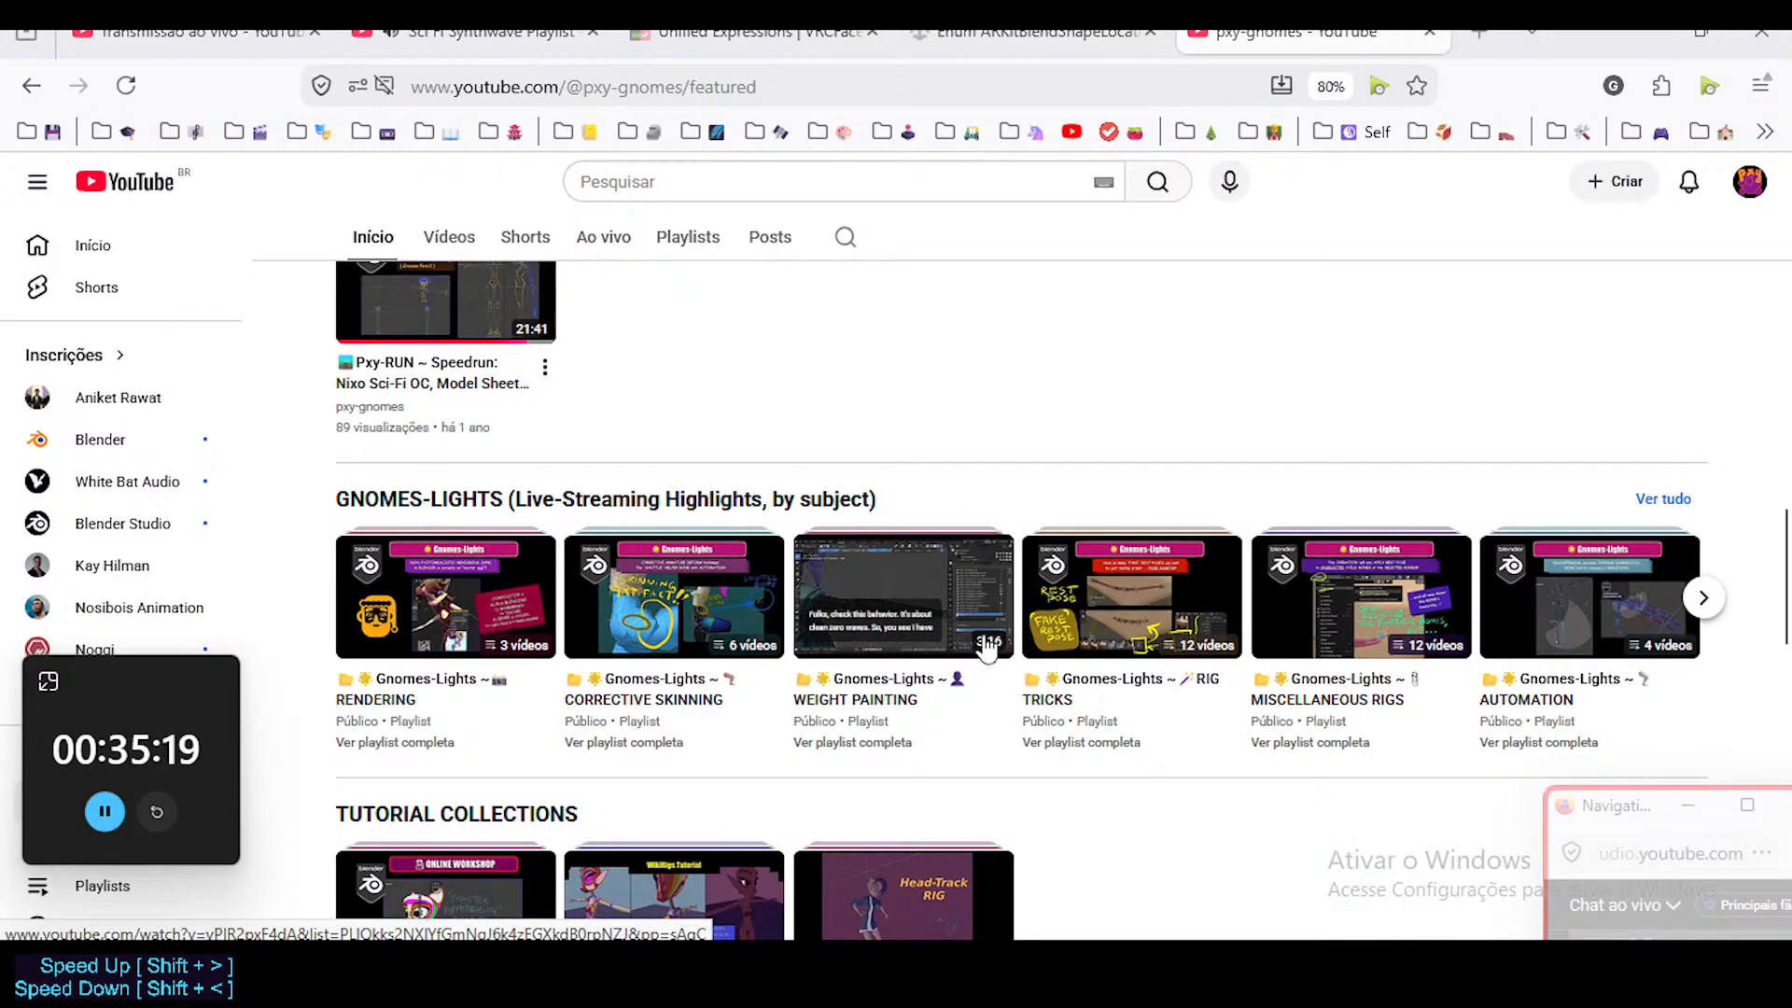
pyautogui.click(1704, 600)
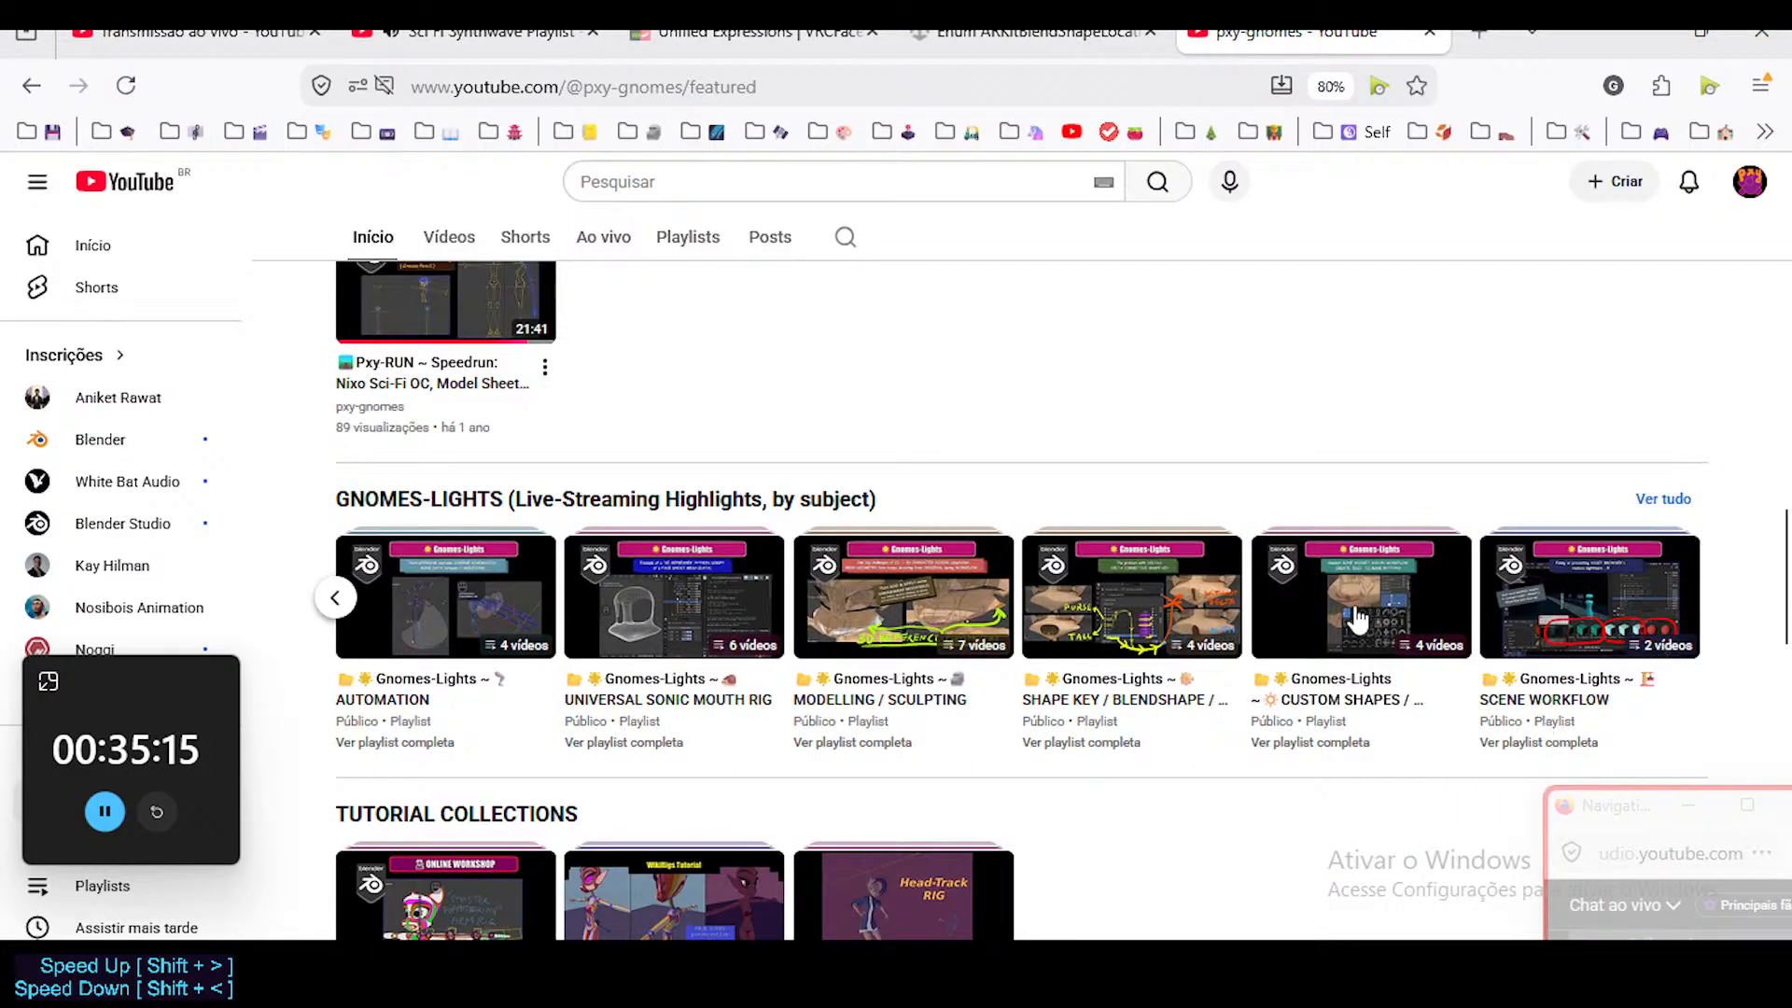
pyautogui.moveTo(1312, 642)
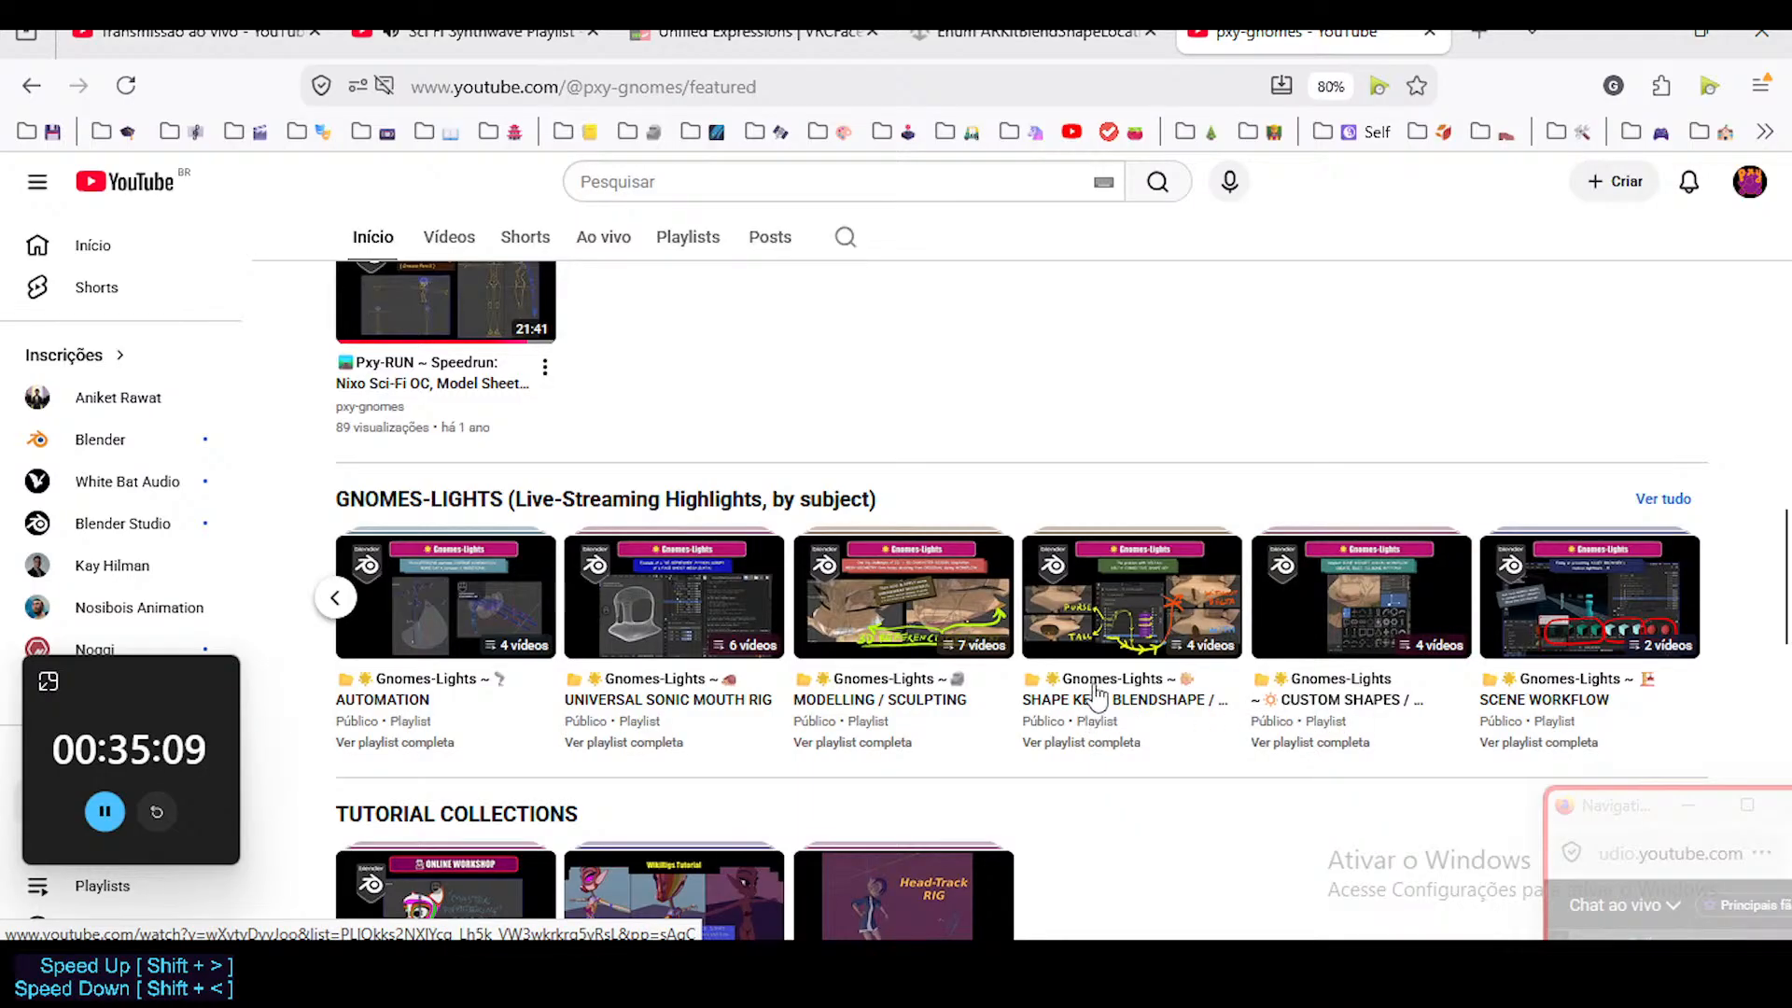
pyautogui.moveTo(1131, 627)
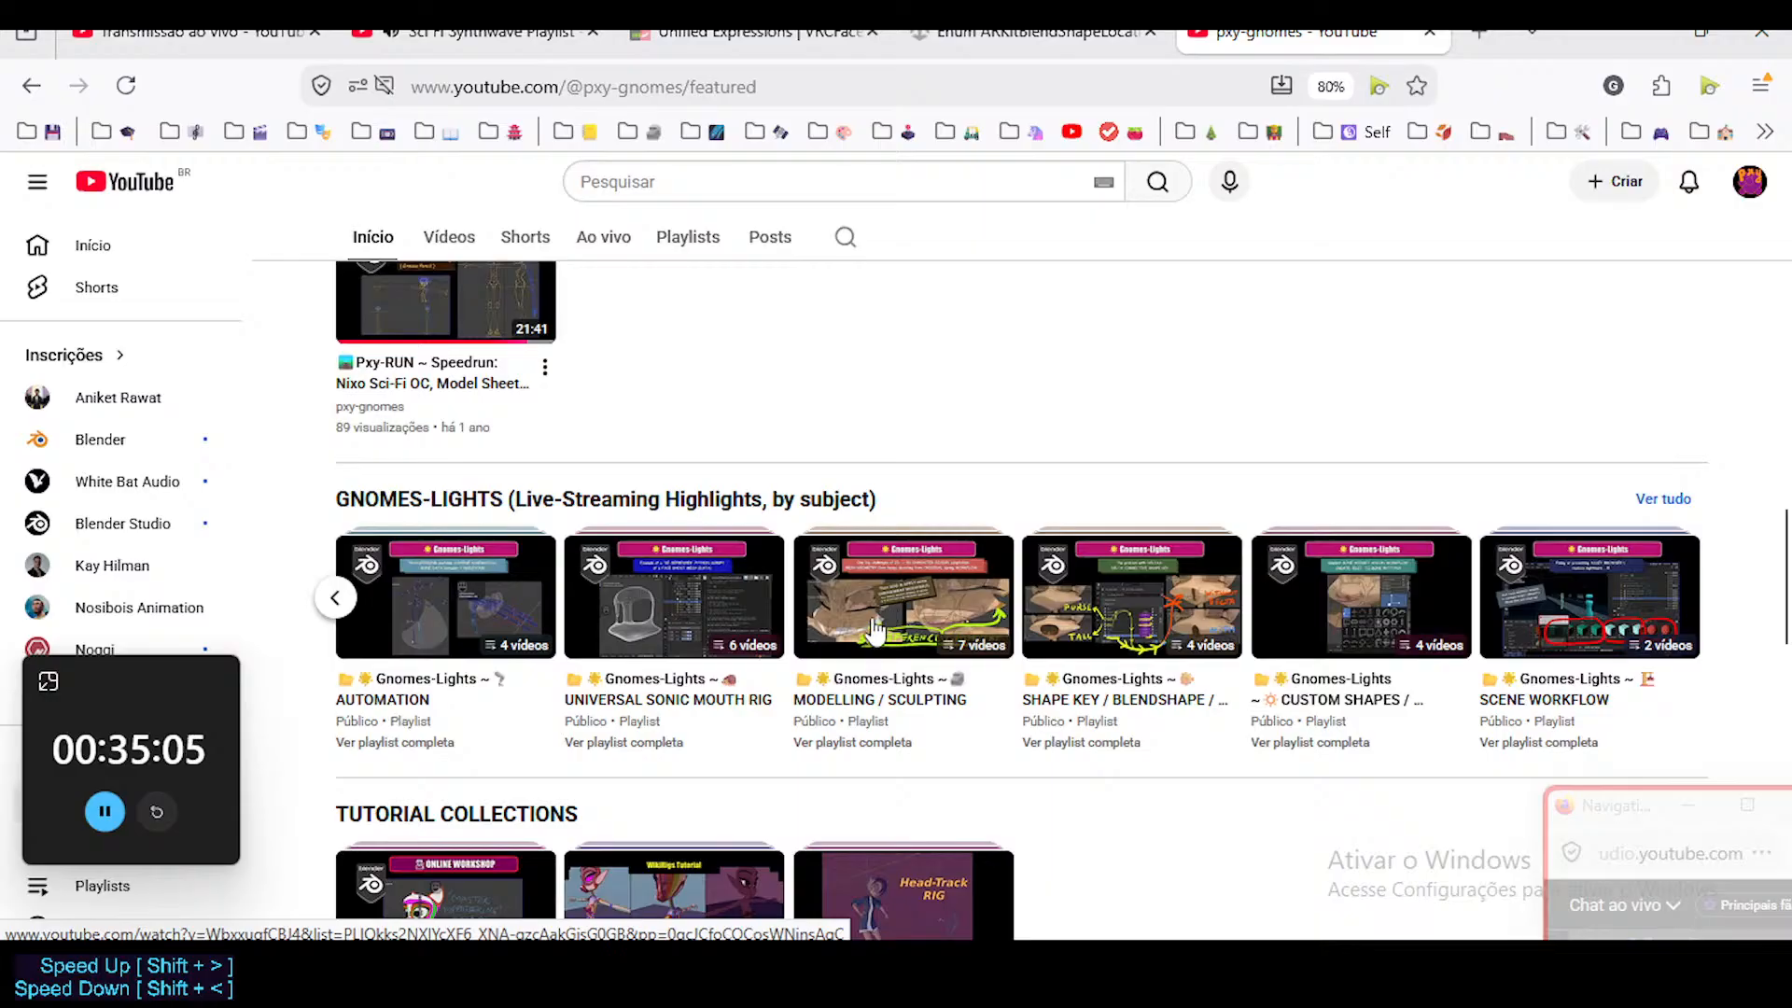
pyautogui.click(333, 596)
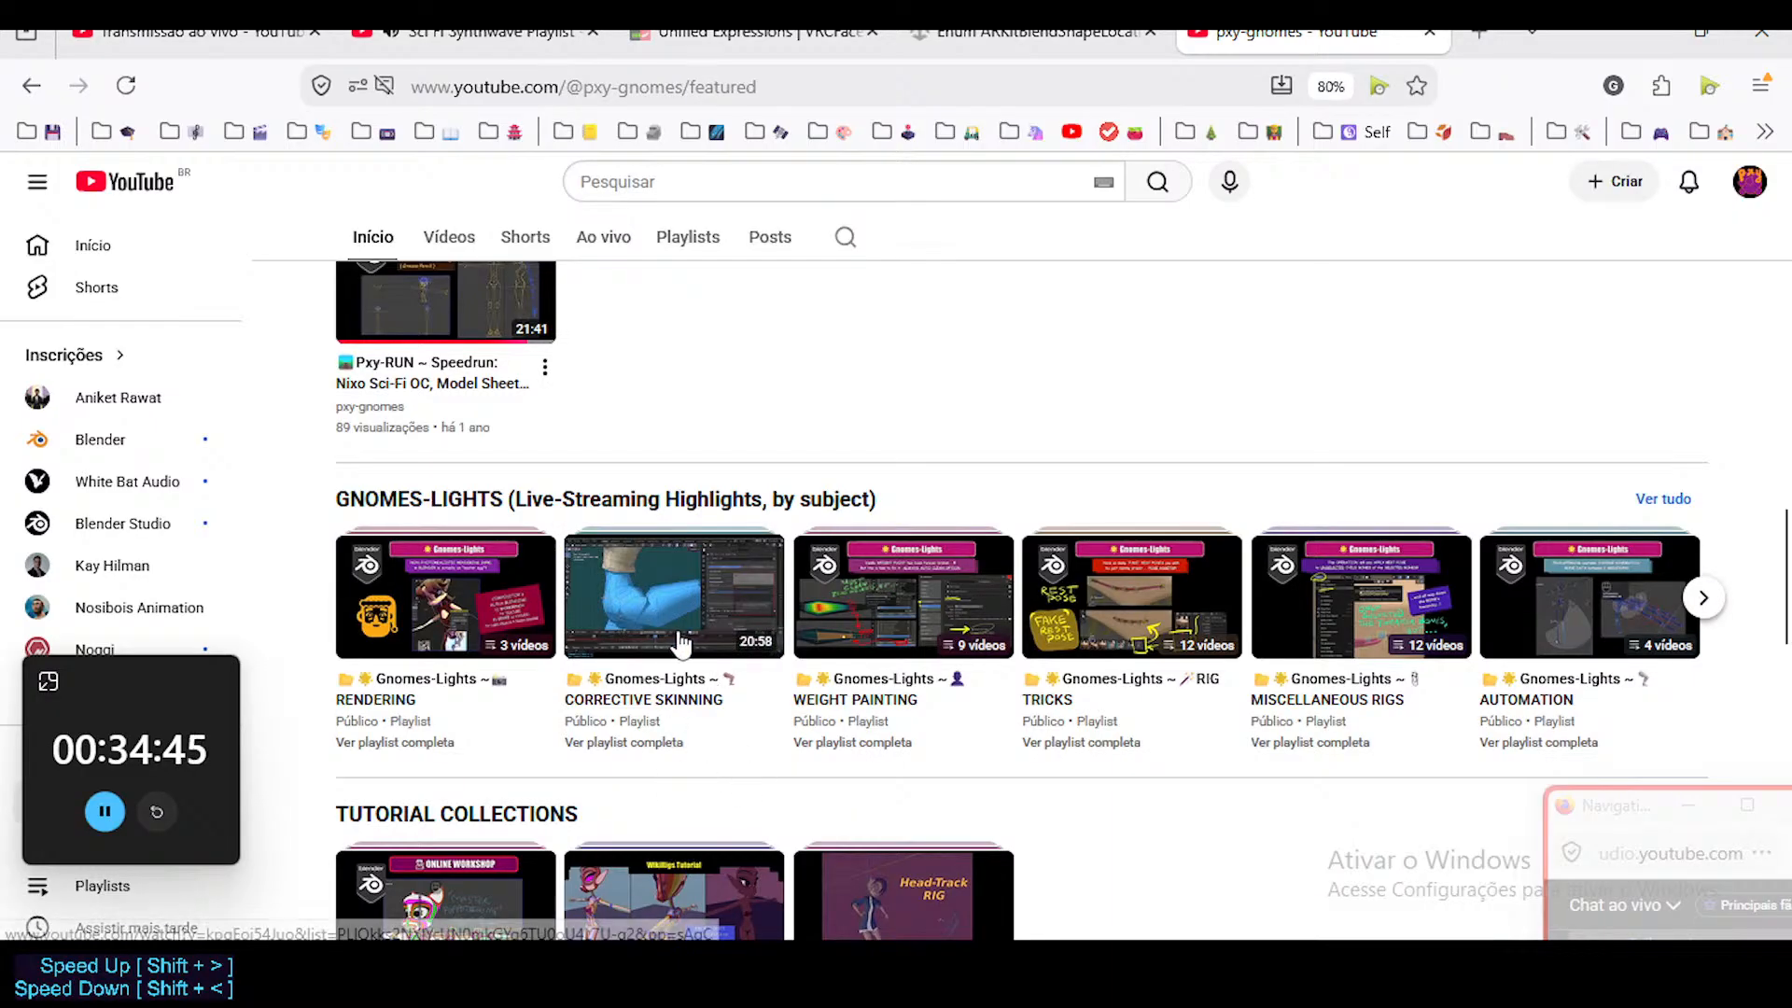
# Examine the playlists under TUTORIAL COLLECTIONS and GUMROAD & FULL TUTS.
pyautogui.scroll(-2, 677, 644)
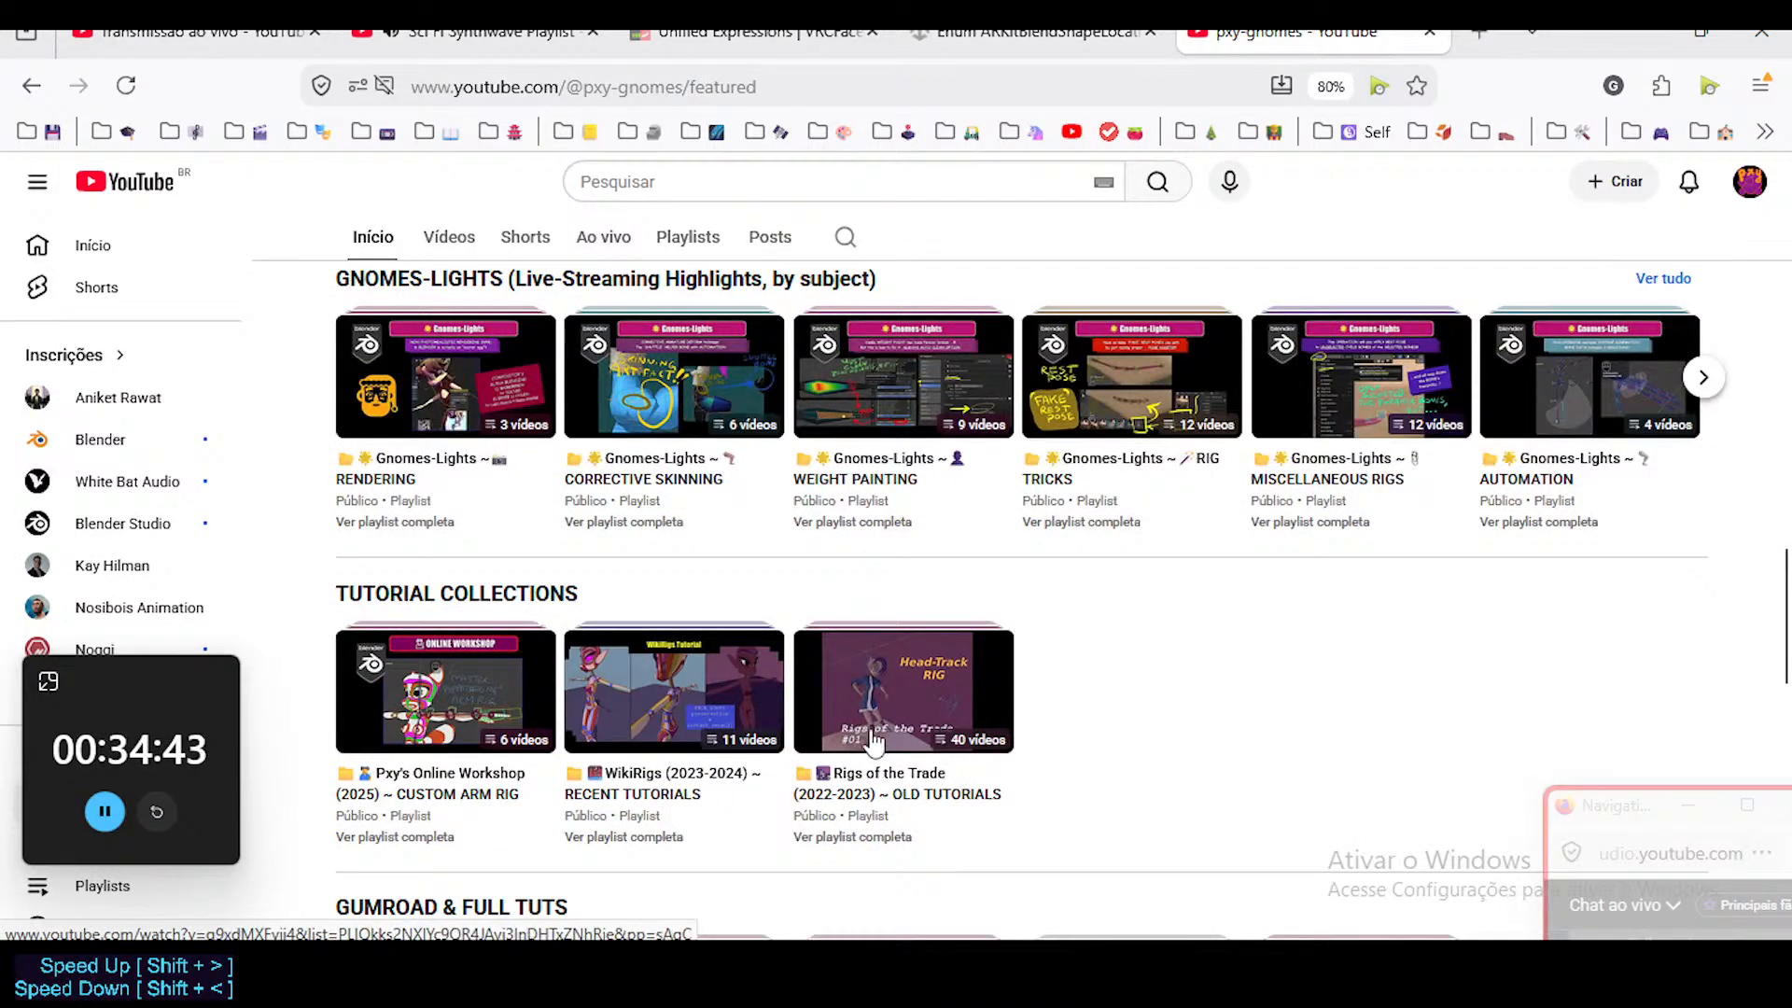
pyautogui.scroll(-2, 695, 723)
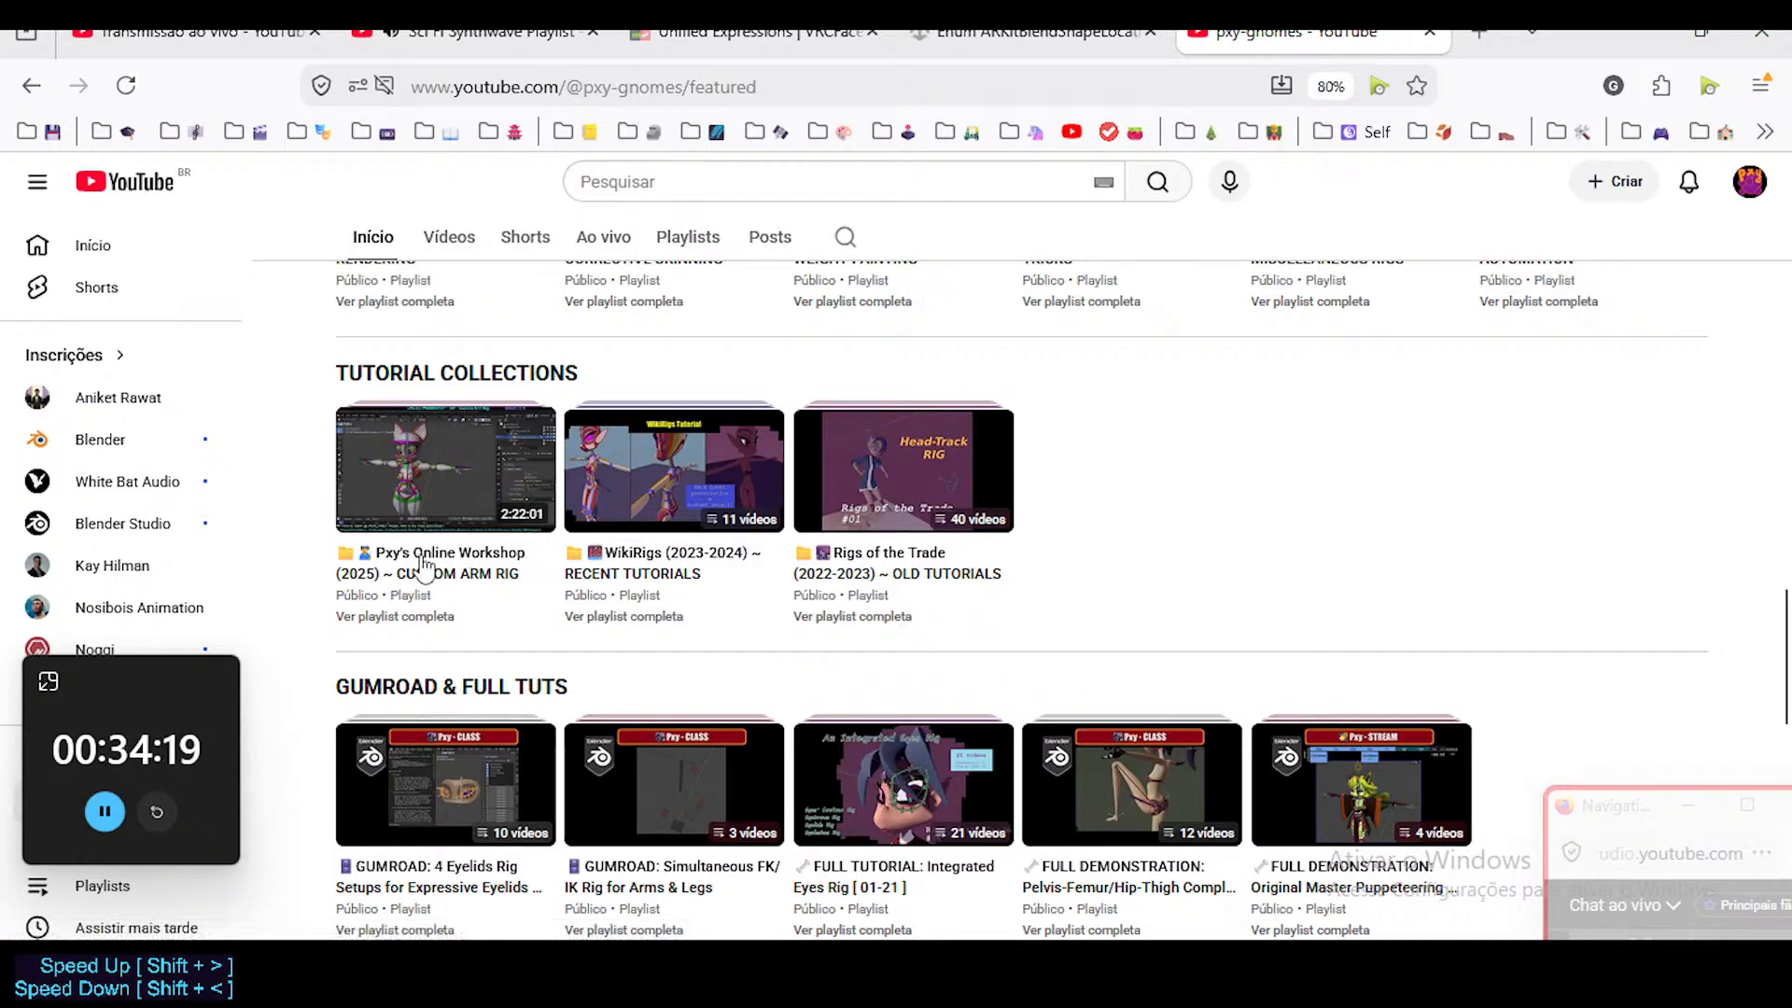
pyautogui.scroll(-3, 416, 592)
pyautogui.scroll(4, 678, 569)
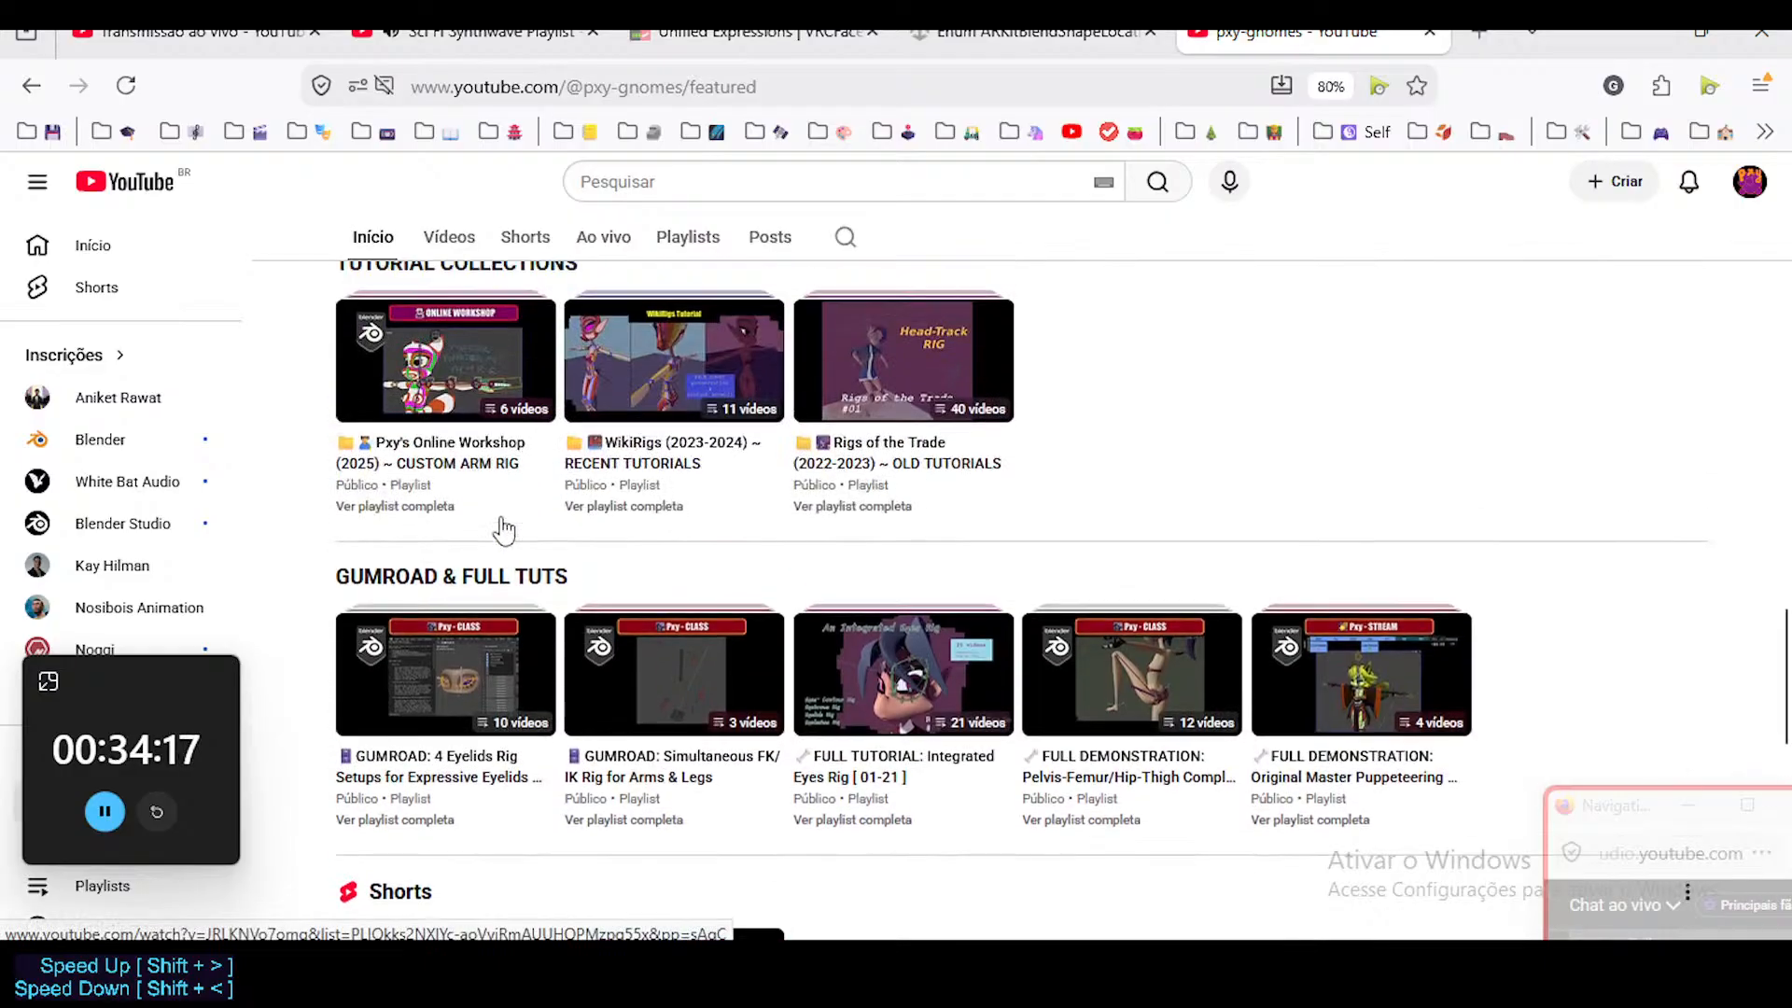
# Open the Gnomes-Lights WEIGHT PAINTING playlist and pause its first video.
pyautogui.scroll(3, 706, 625)
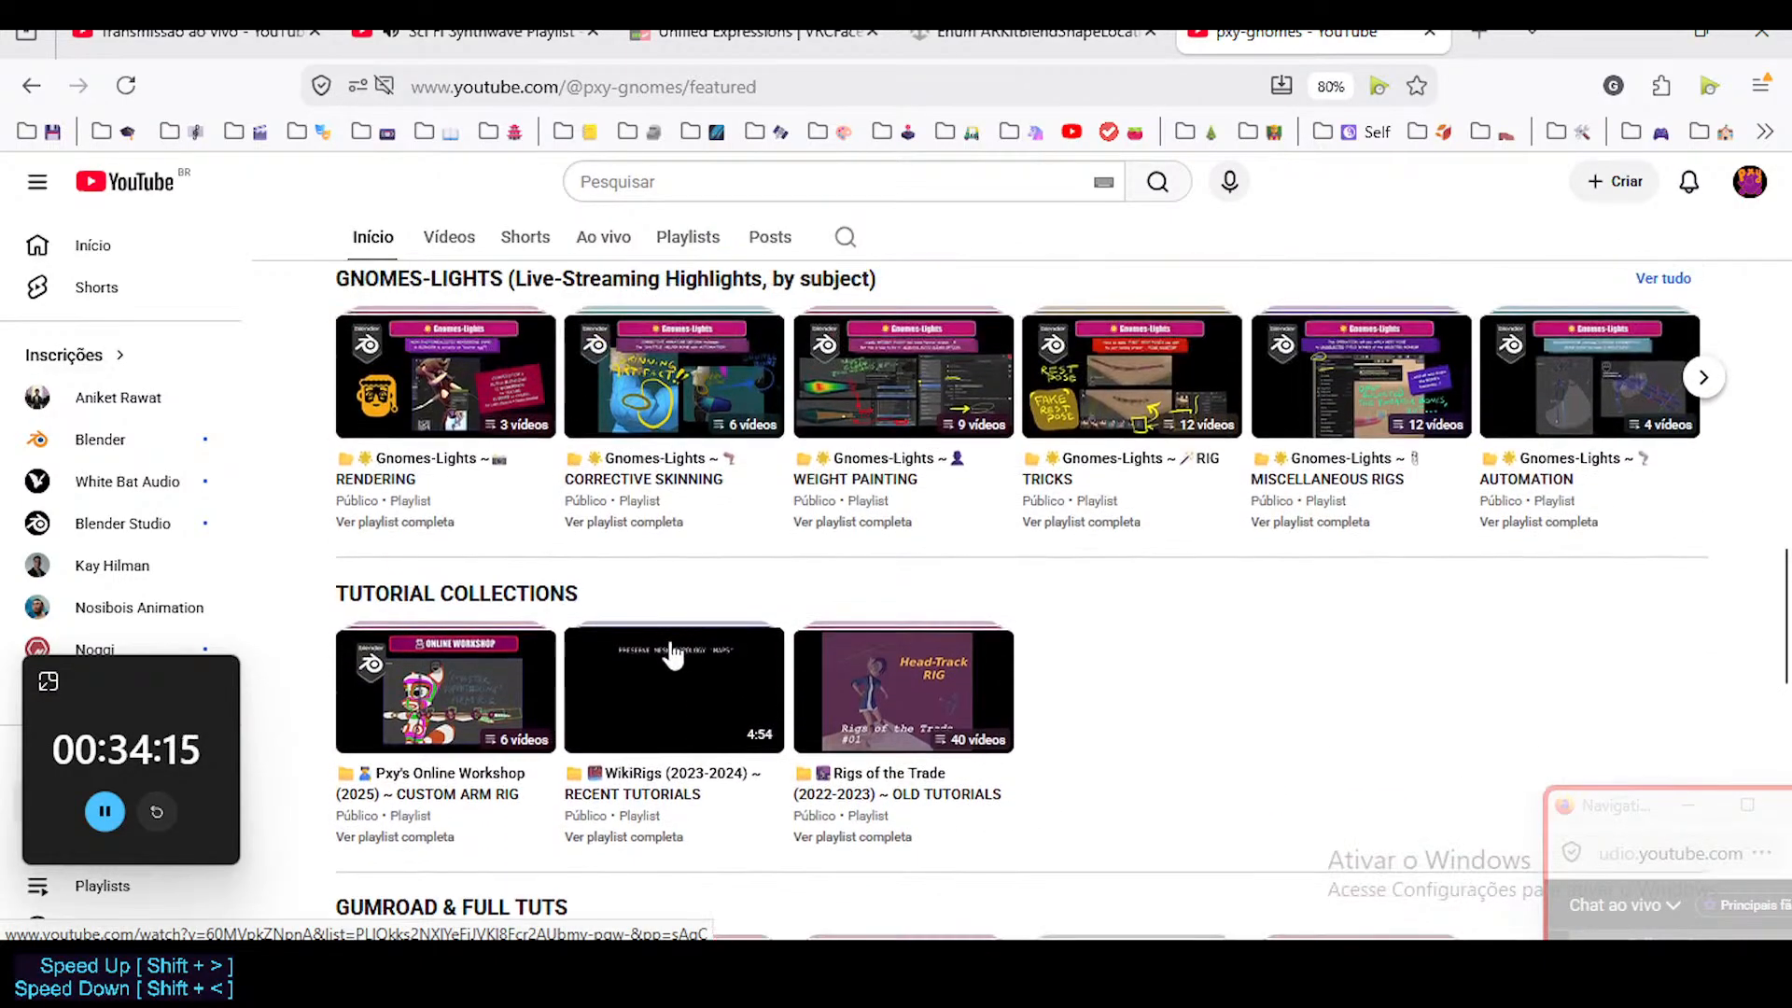
pyautogui.moveTo(908, 591)
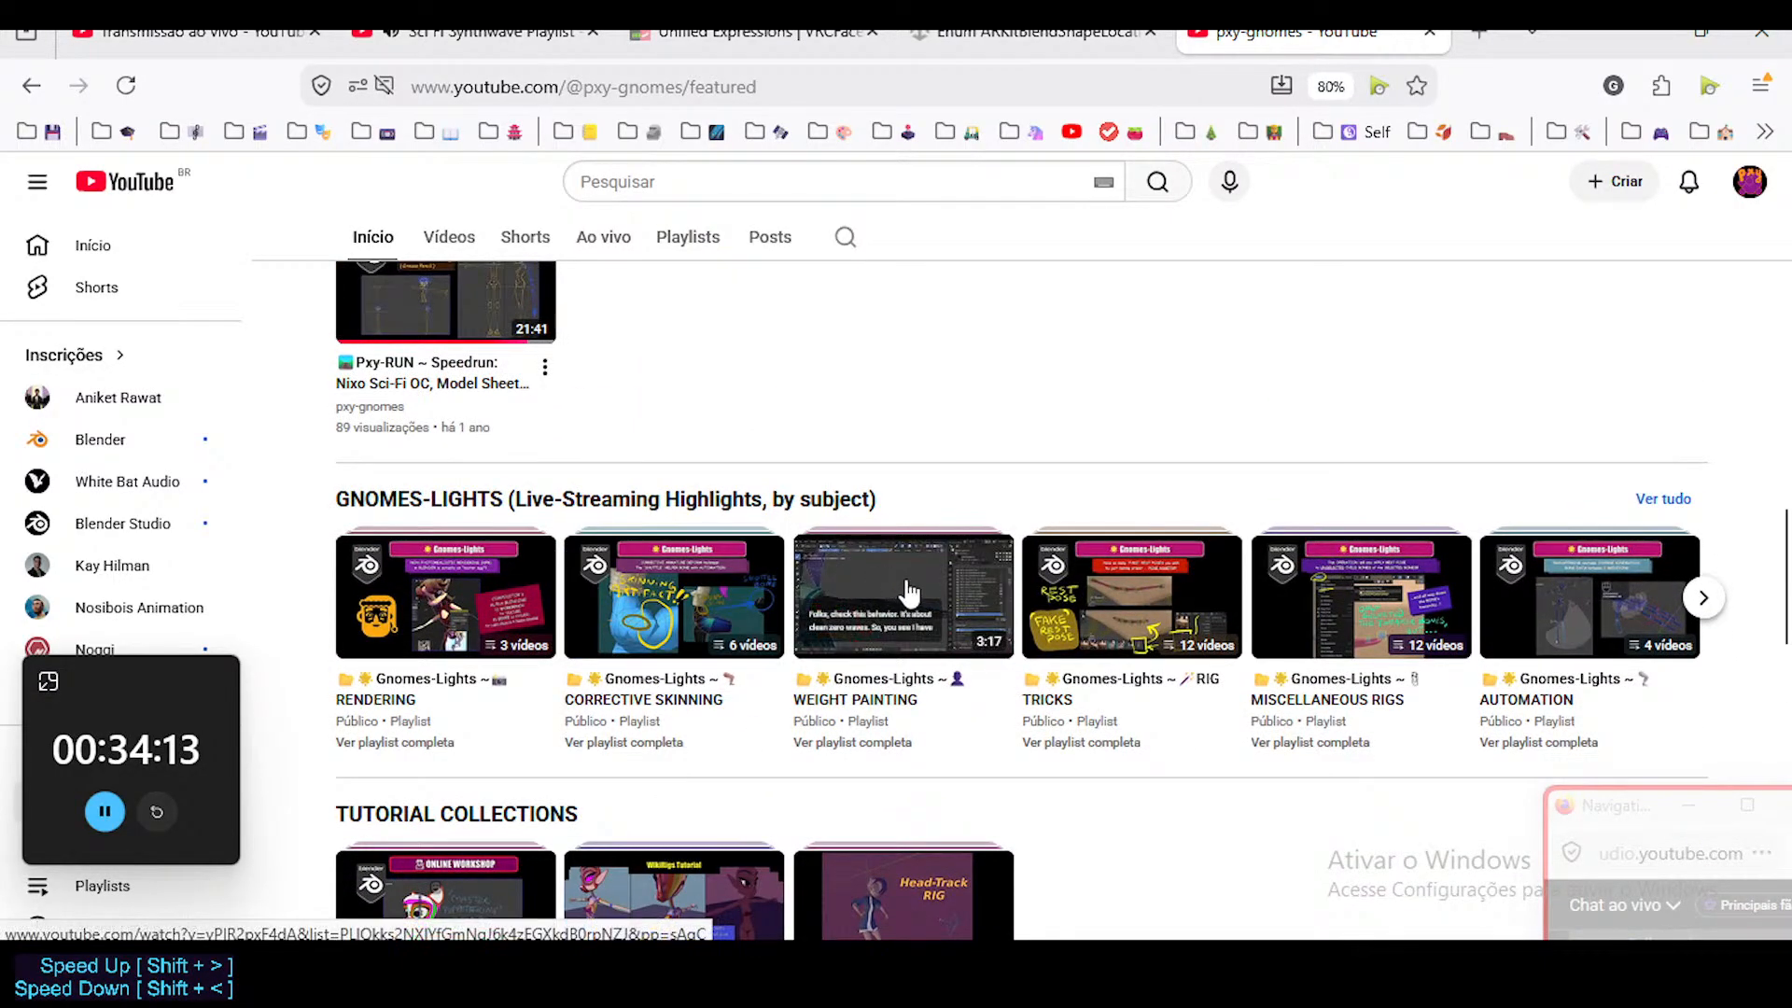
pyautogui.click(895, 584)
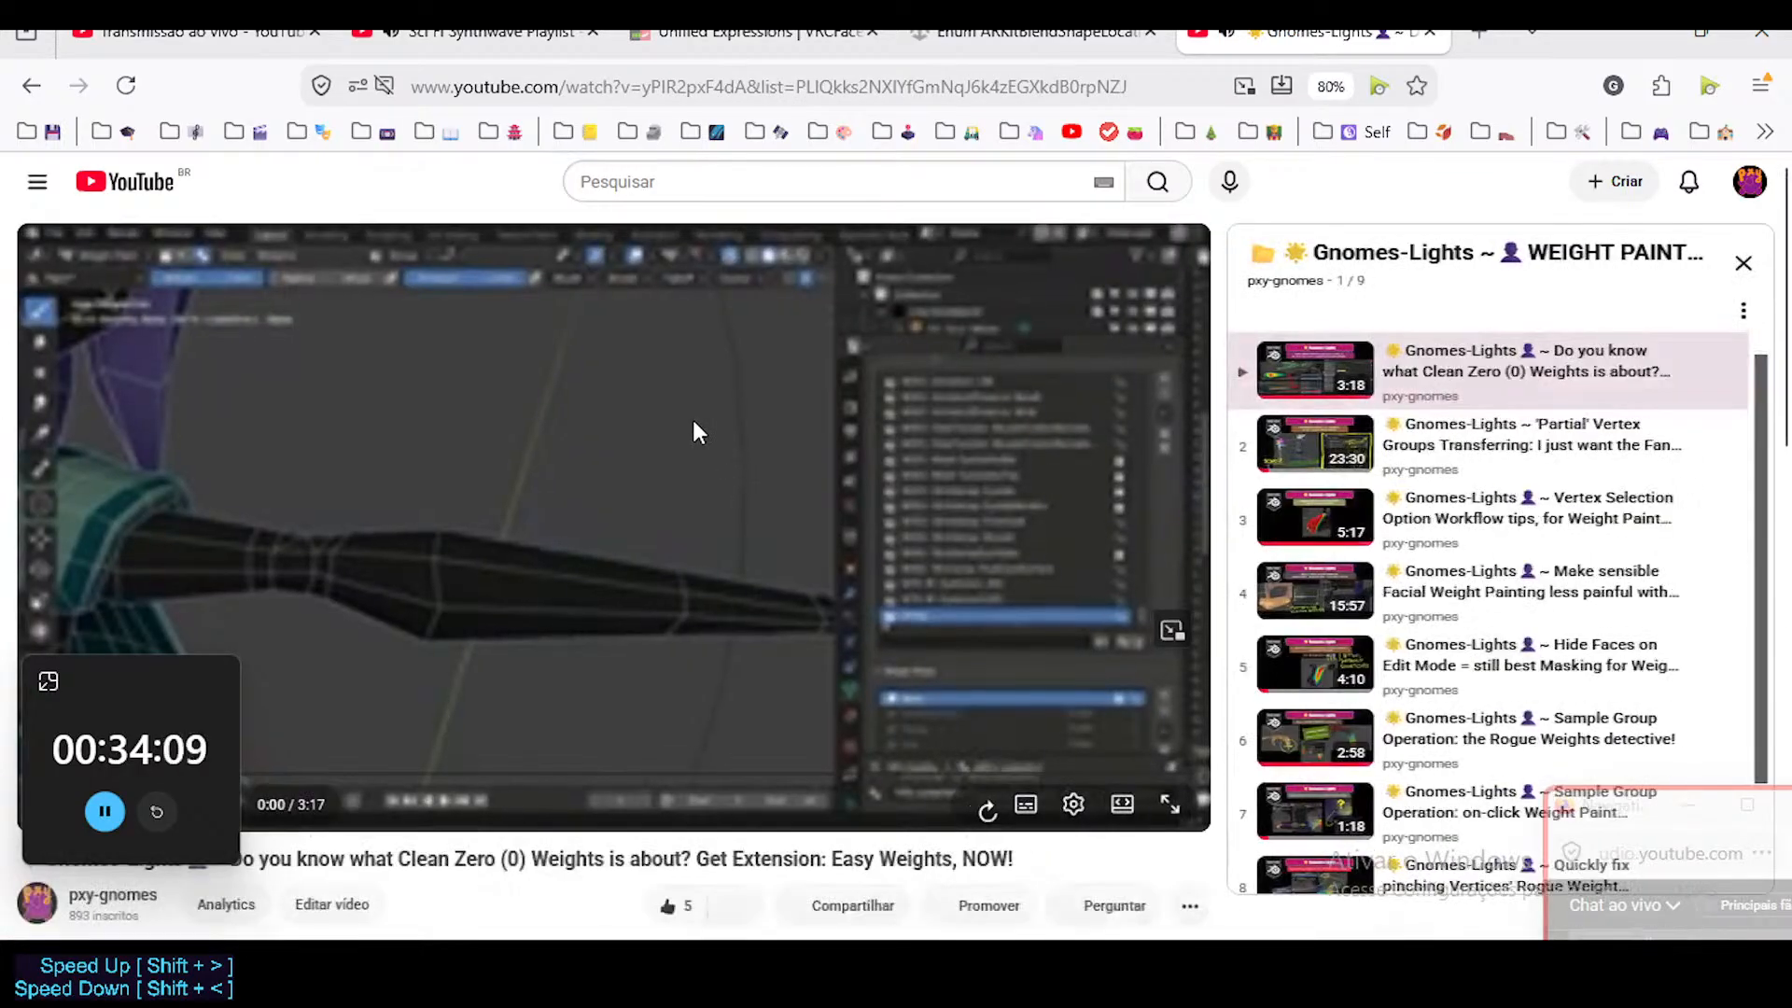
pyautogui.click(663, 457)
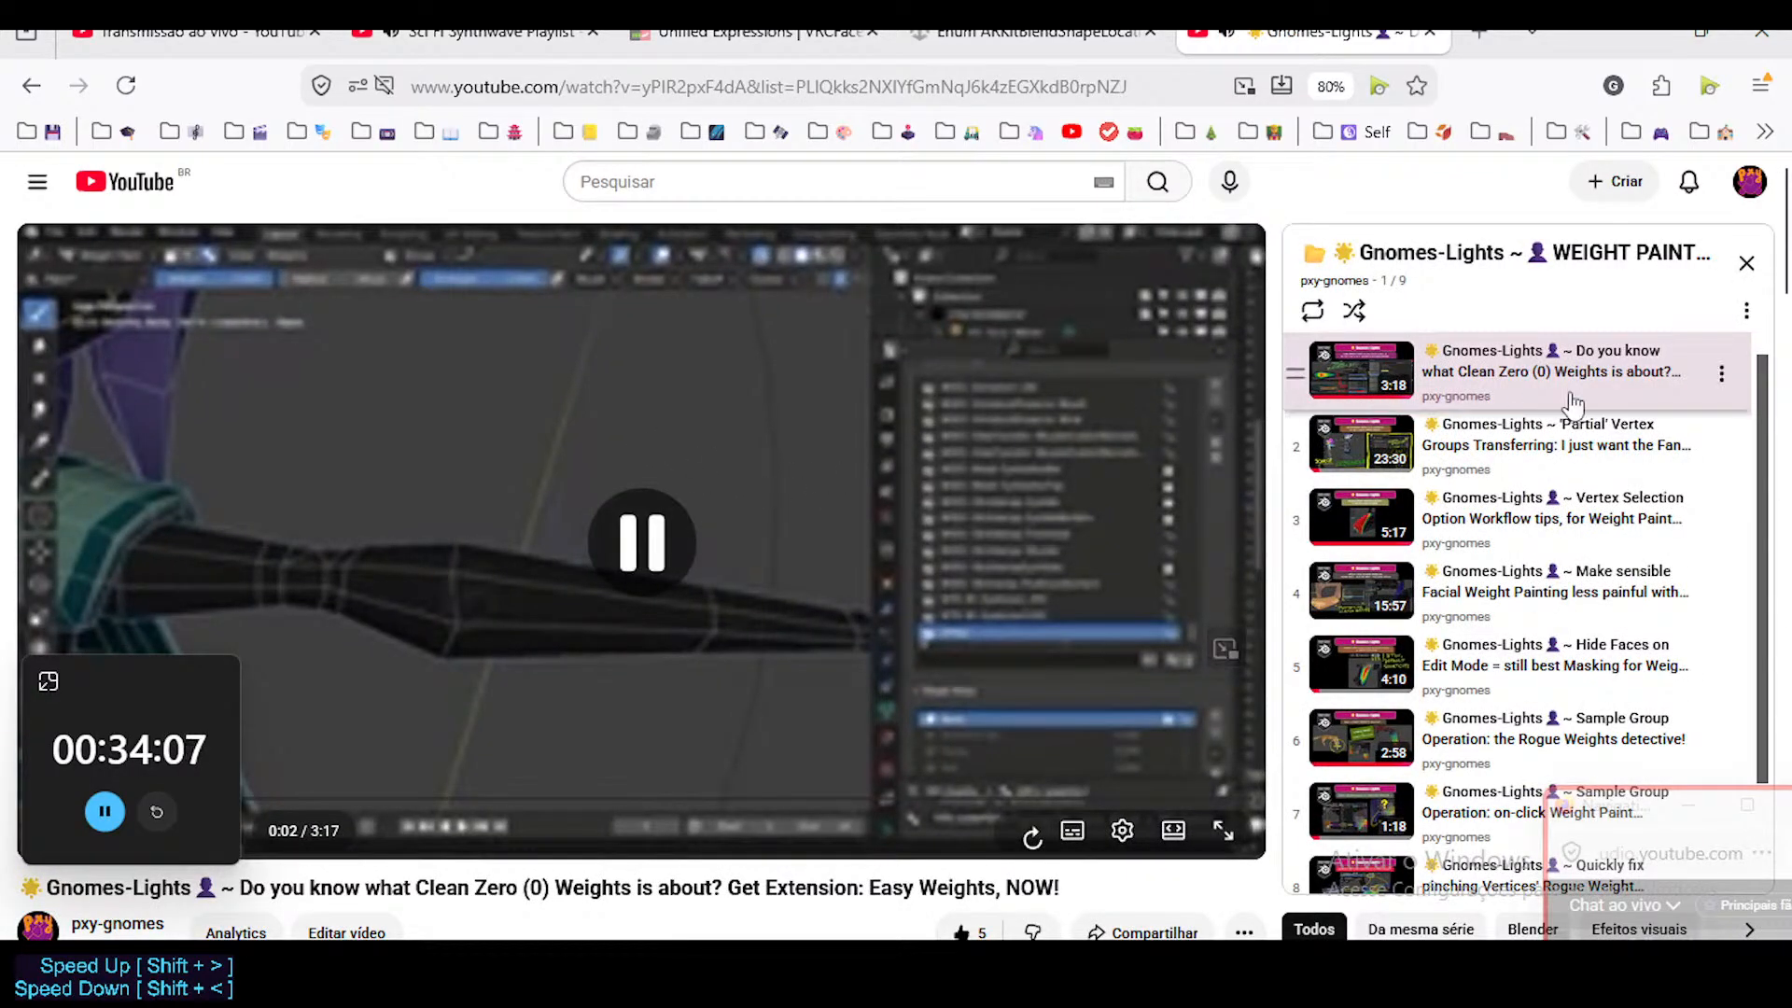
# Examine the playlist entries and the description of the Clean Zero Weights video, highlighting "Easy Weights" in its title.
pyautogui.scroll(-2, 1677, 439)
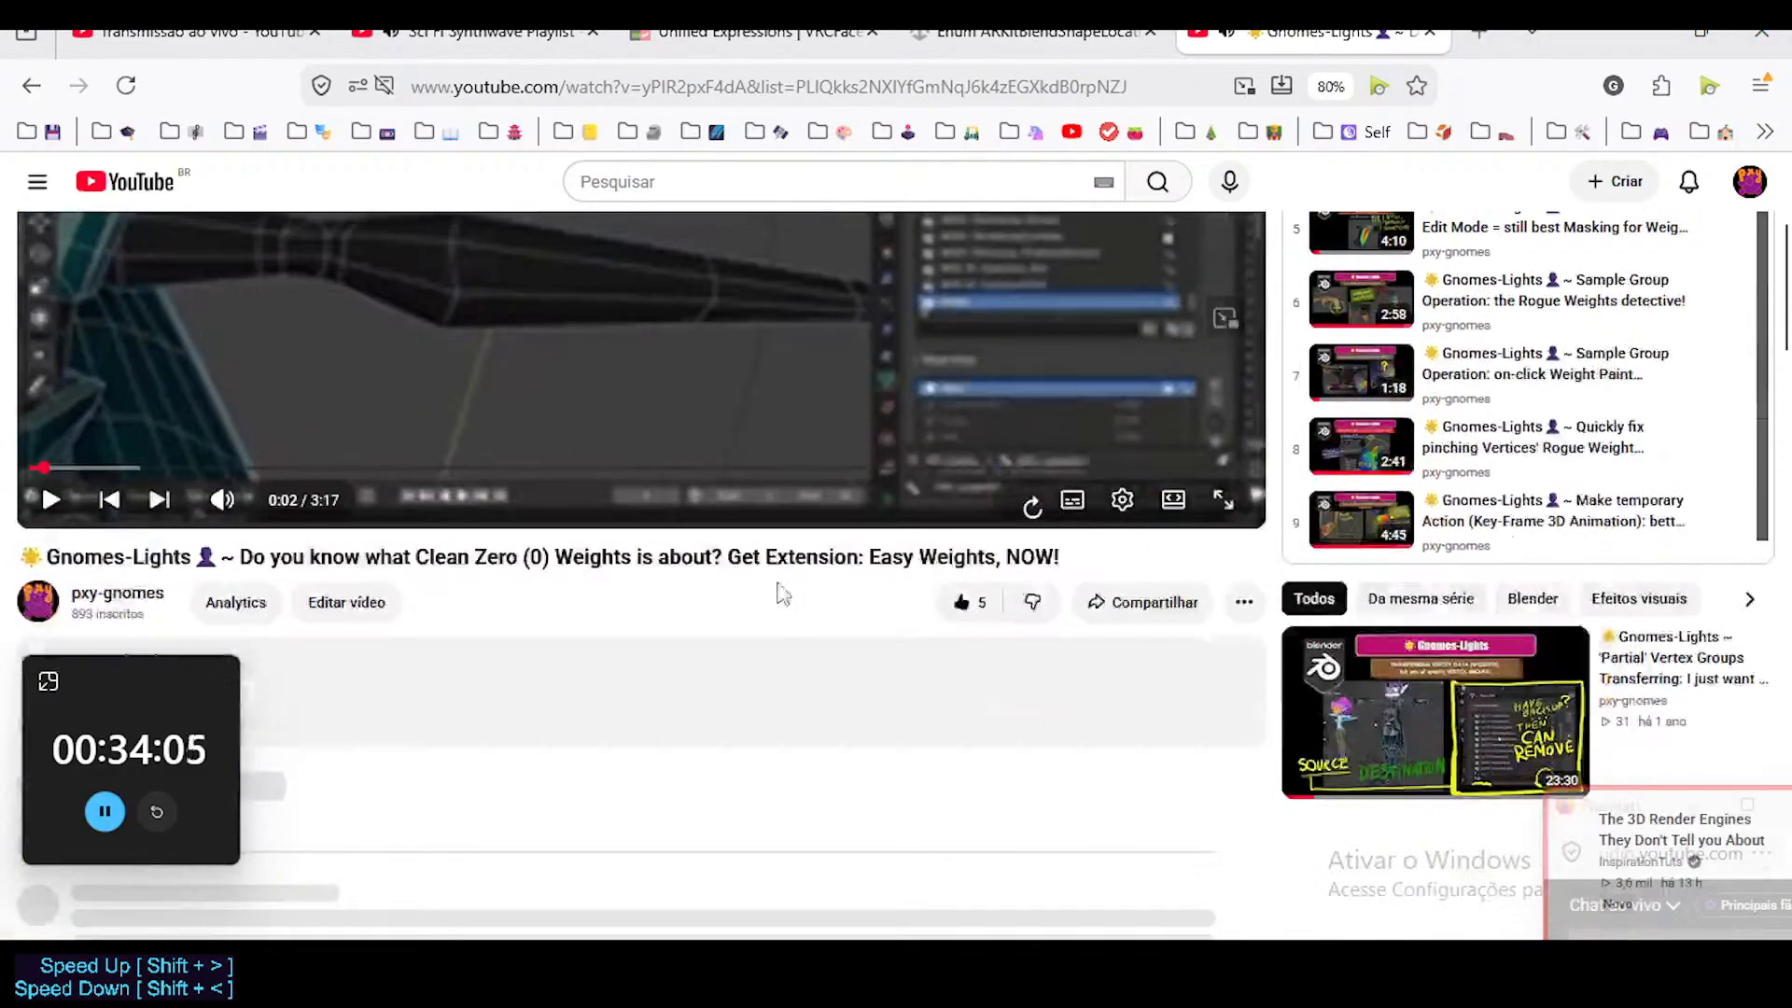
pyautogui.scroll(-3, 780, 592)
pyautogui.scroll(3, 900, 550)
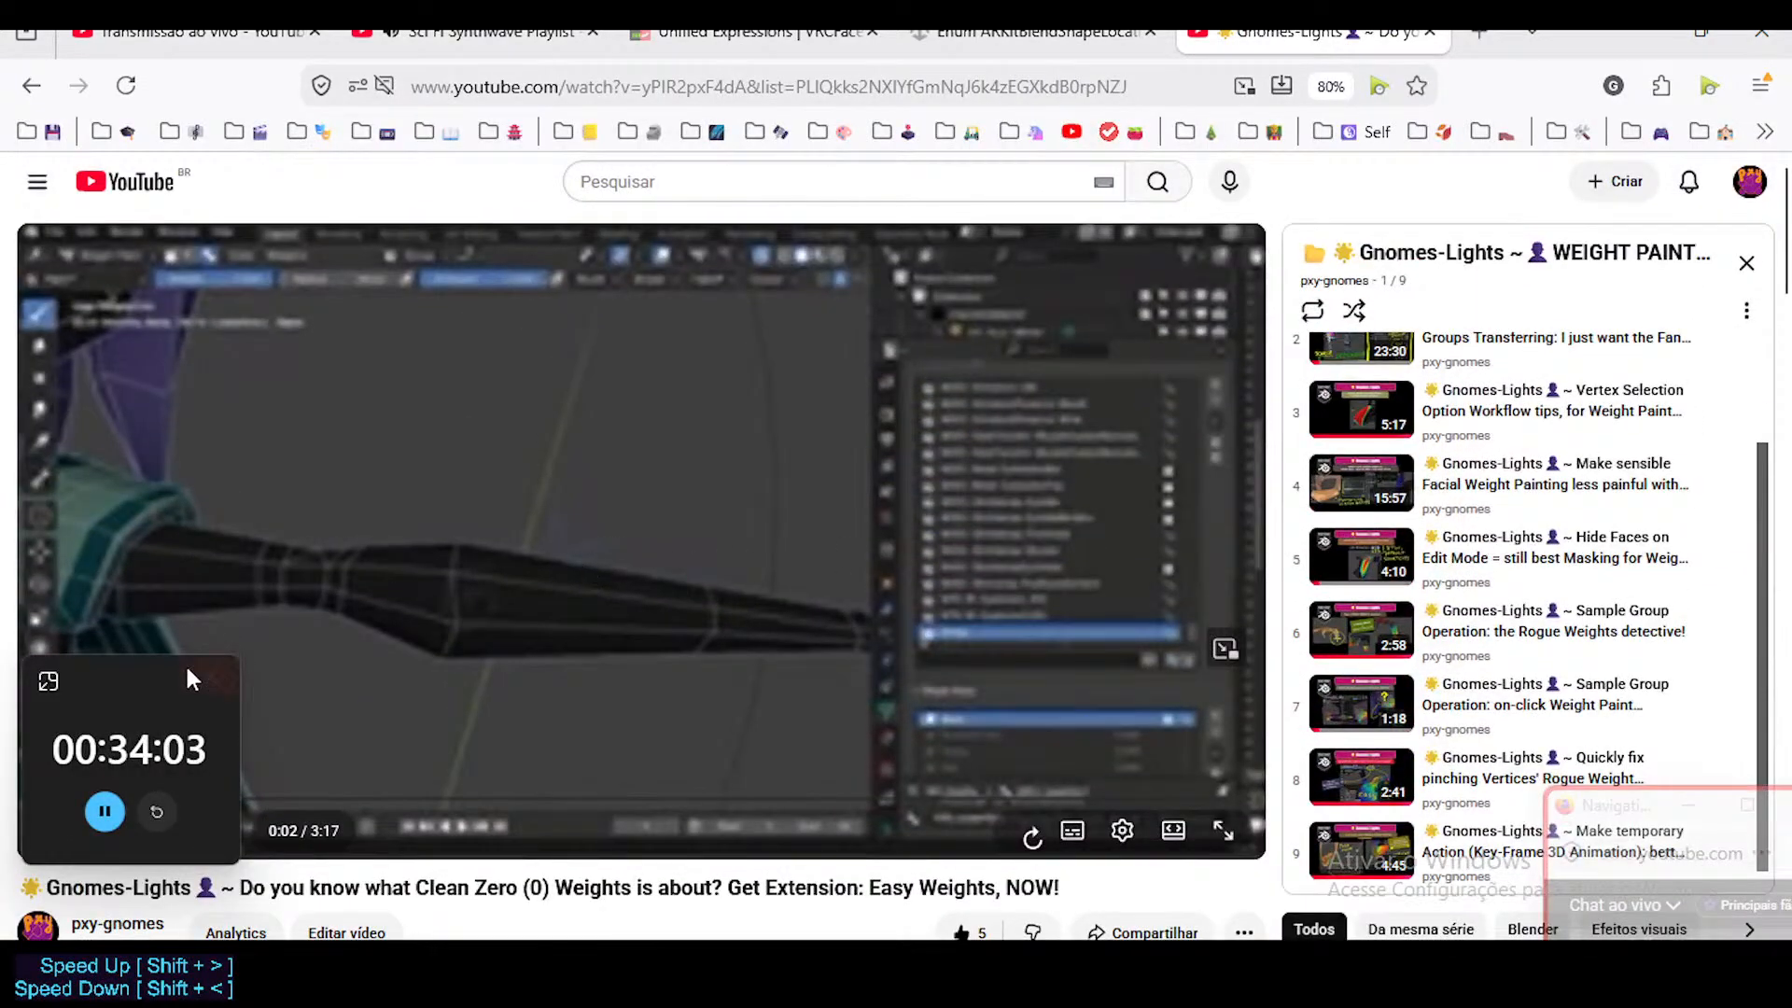
pyautogui.scroll(-3, 358, 625)
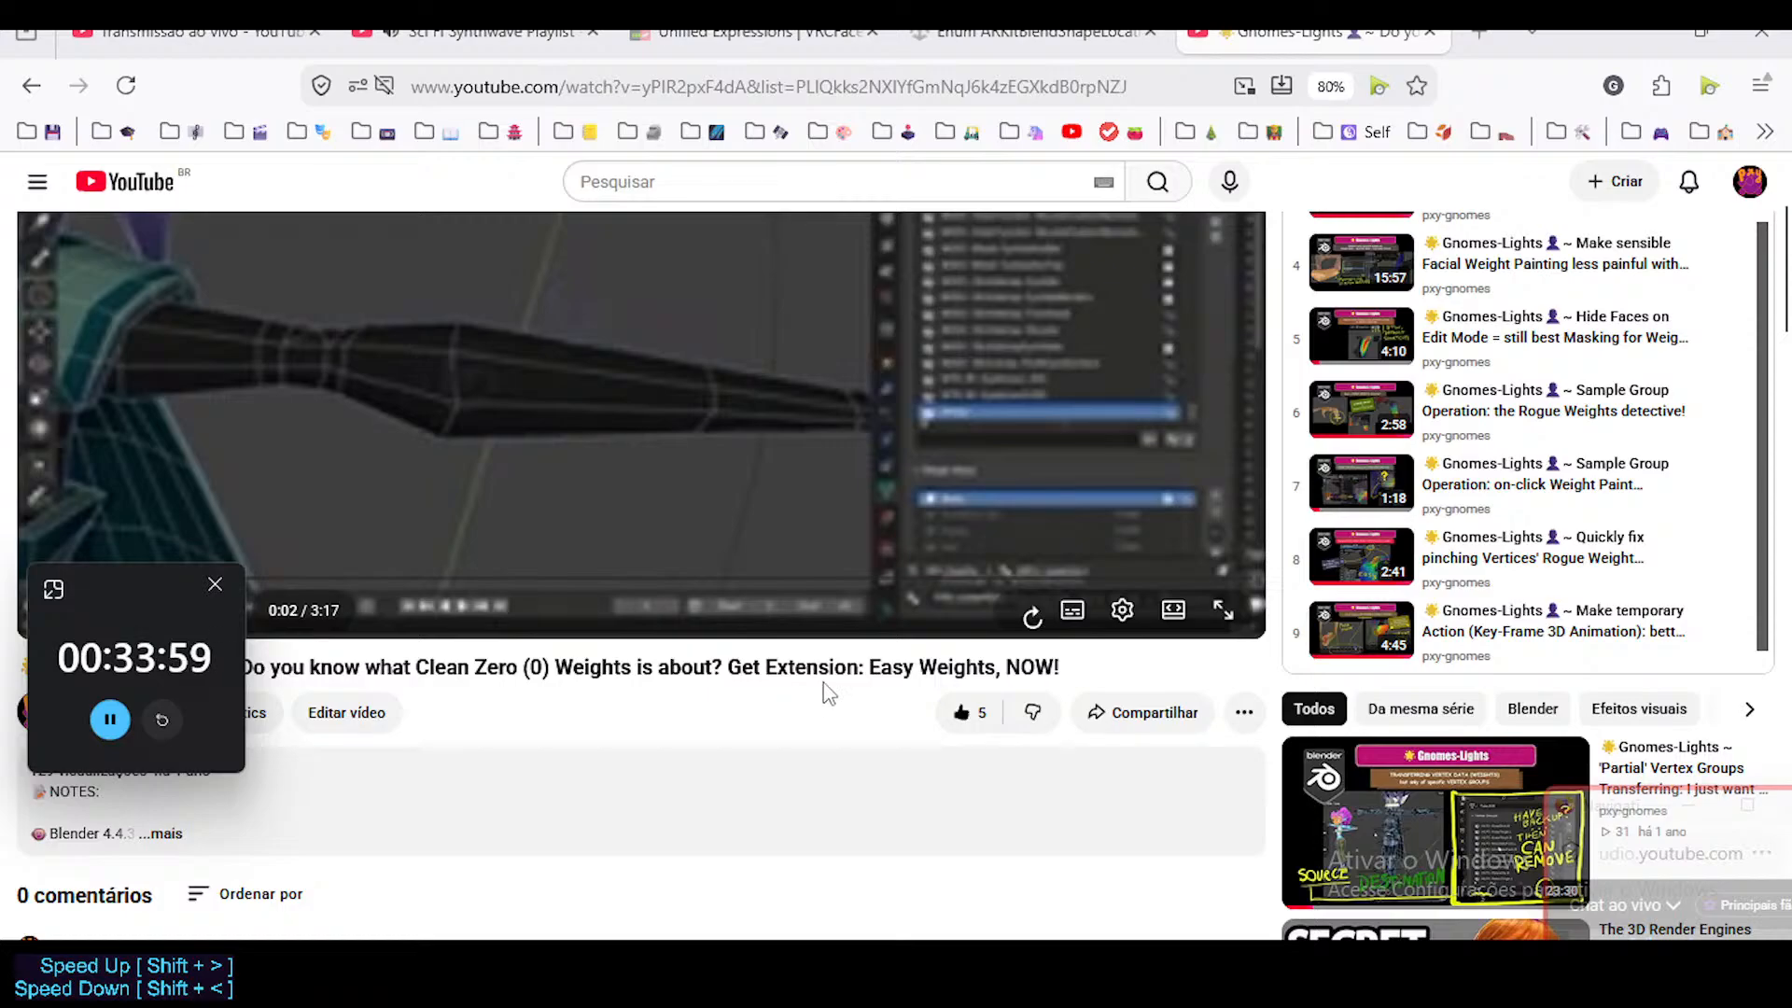
pyautogui.moveTo(893, 668); pyautogui.dragTo(1073, 664)
pyautogui.click(1076, 664)
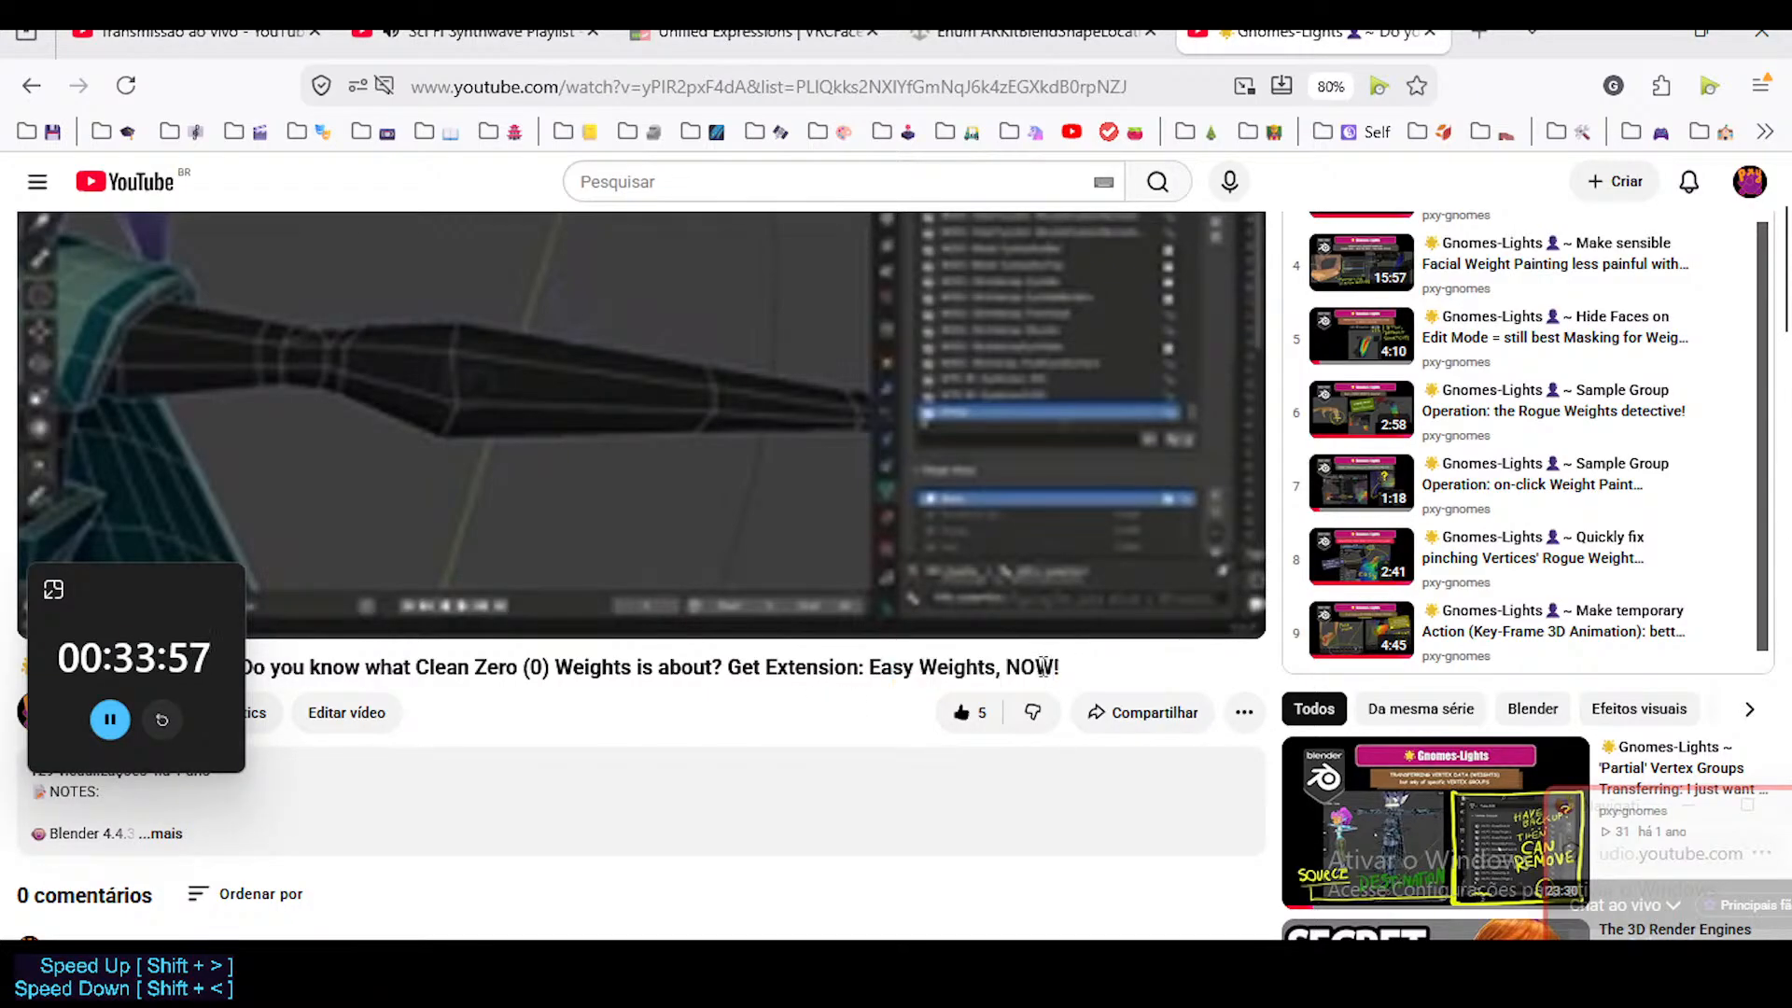
# Reload the Clean Zero Weights video page to bring up the video's thumbnail without starting playback.
pyautogui.scroll(3, 552, 664)
pyautogui.click(126, 84)
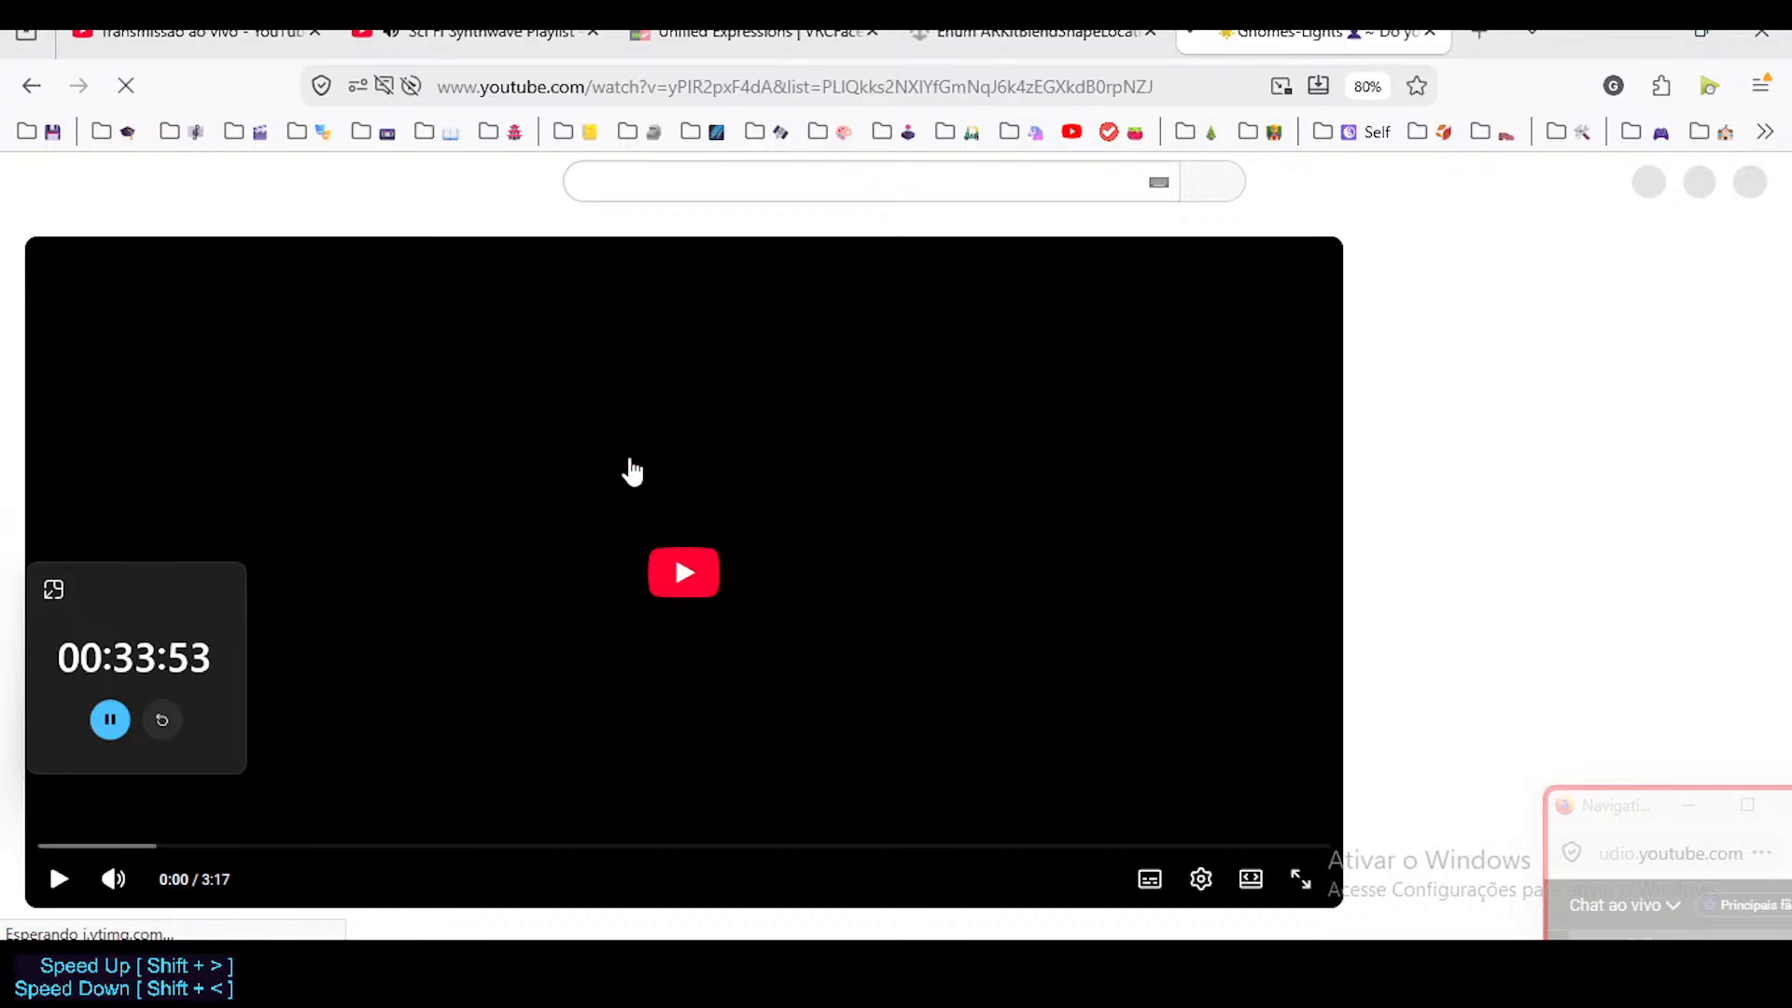
pyautogui.scroll(-3, 636, 567)
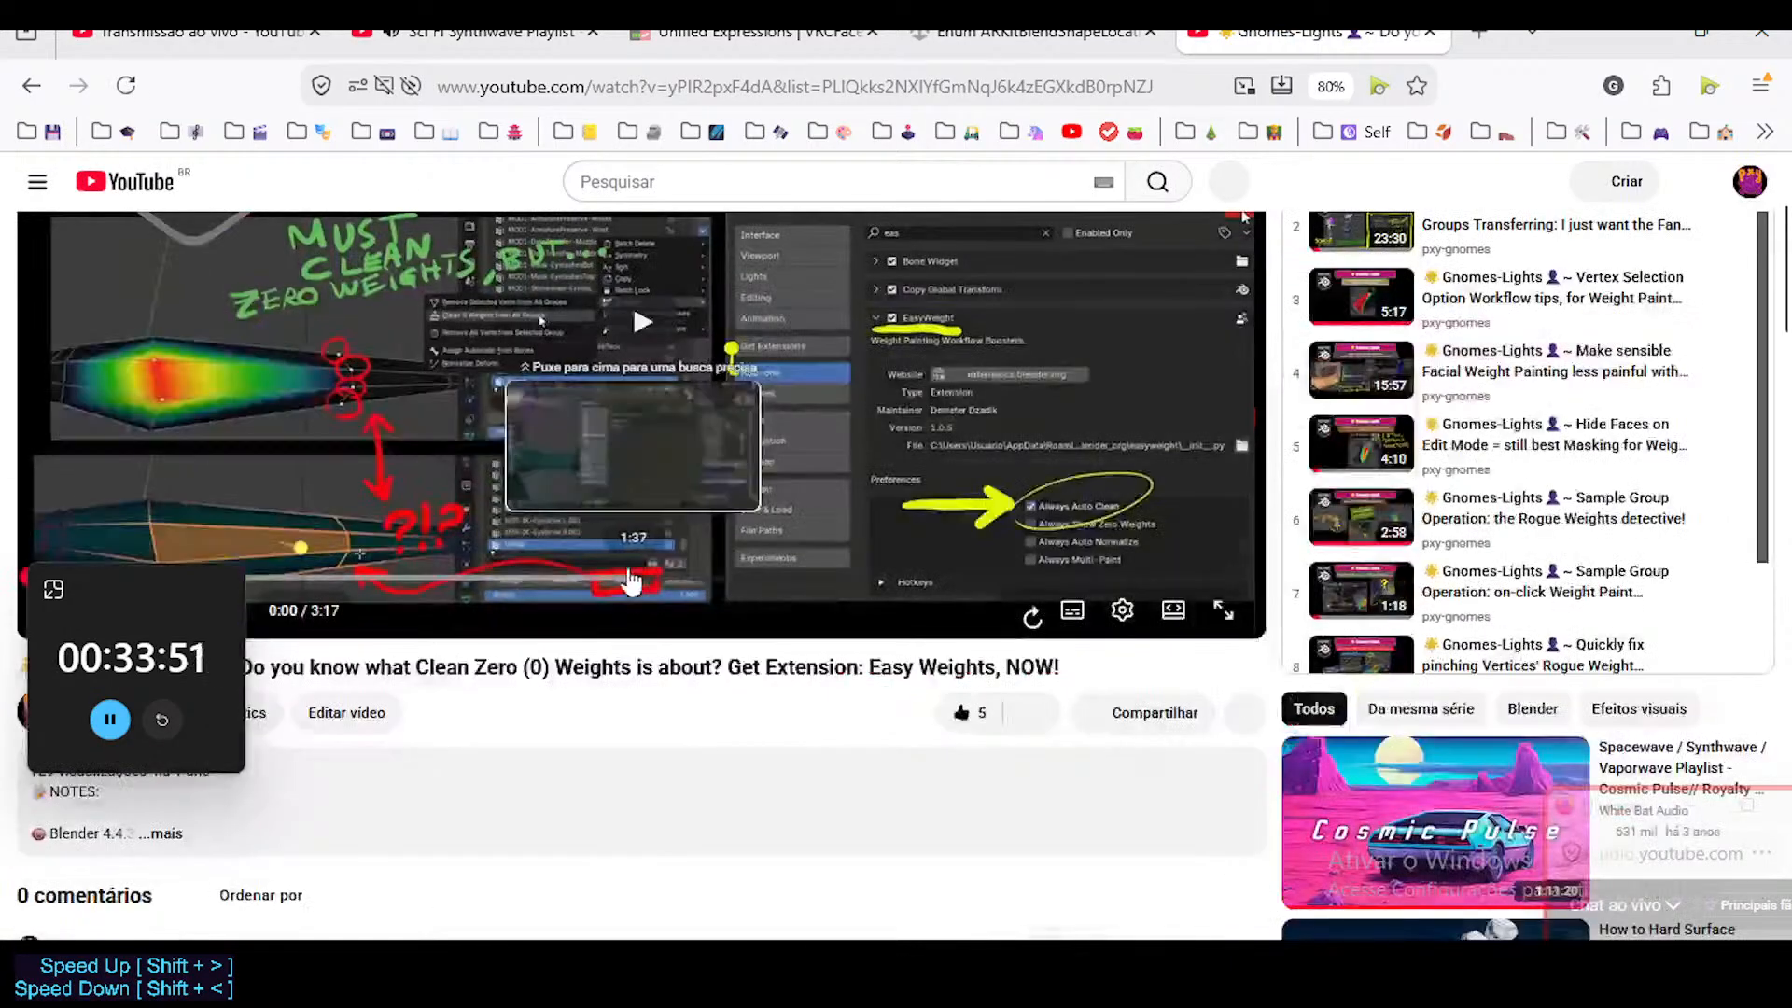
pyautogui.scroll(3, 631, 581)
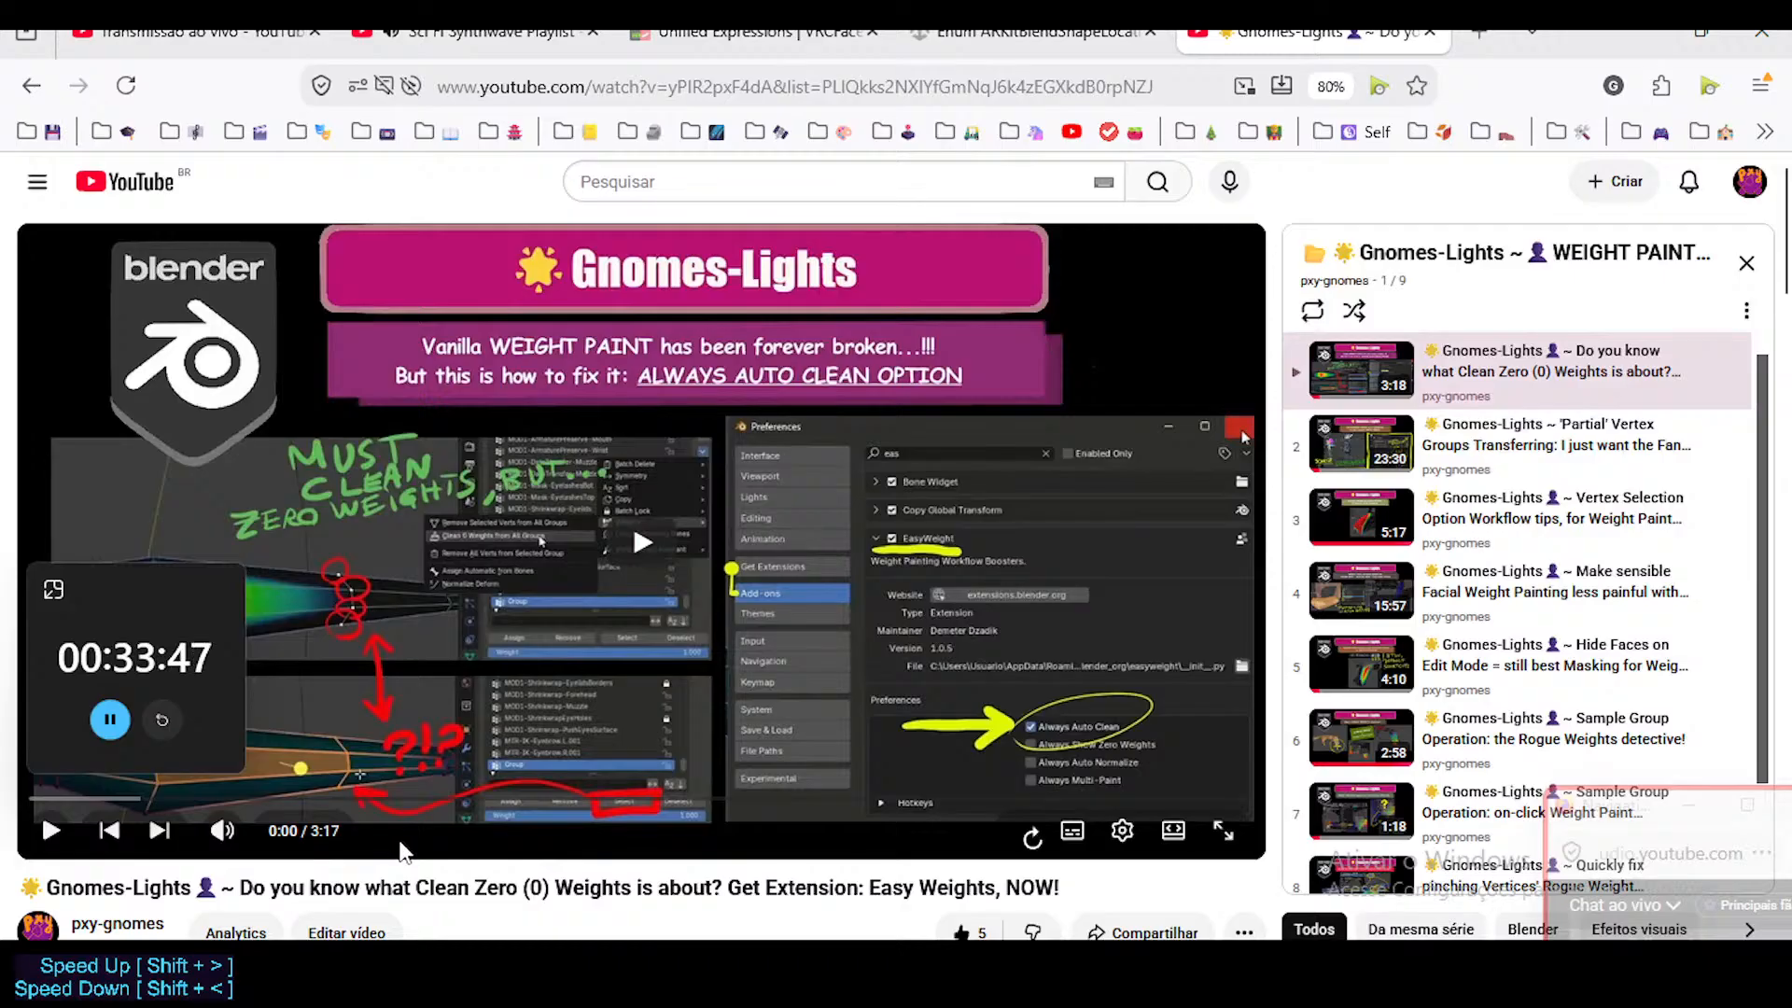
# Examine the Clean Zero Weights thumbnail, including the marked stray vertices and the EasyWeight Always Auto Clean option.
pyautogui.scroll(-3, 606, 709)
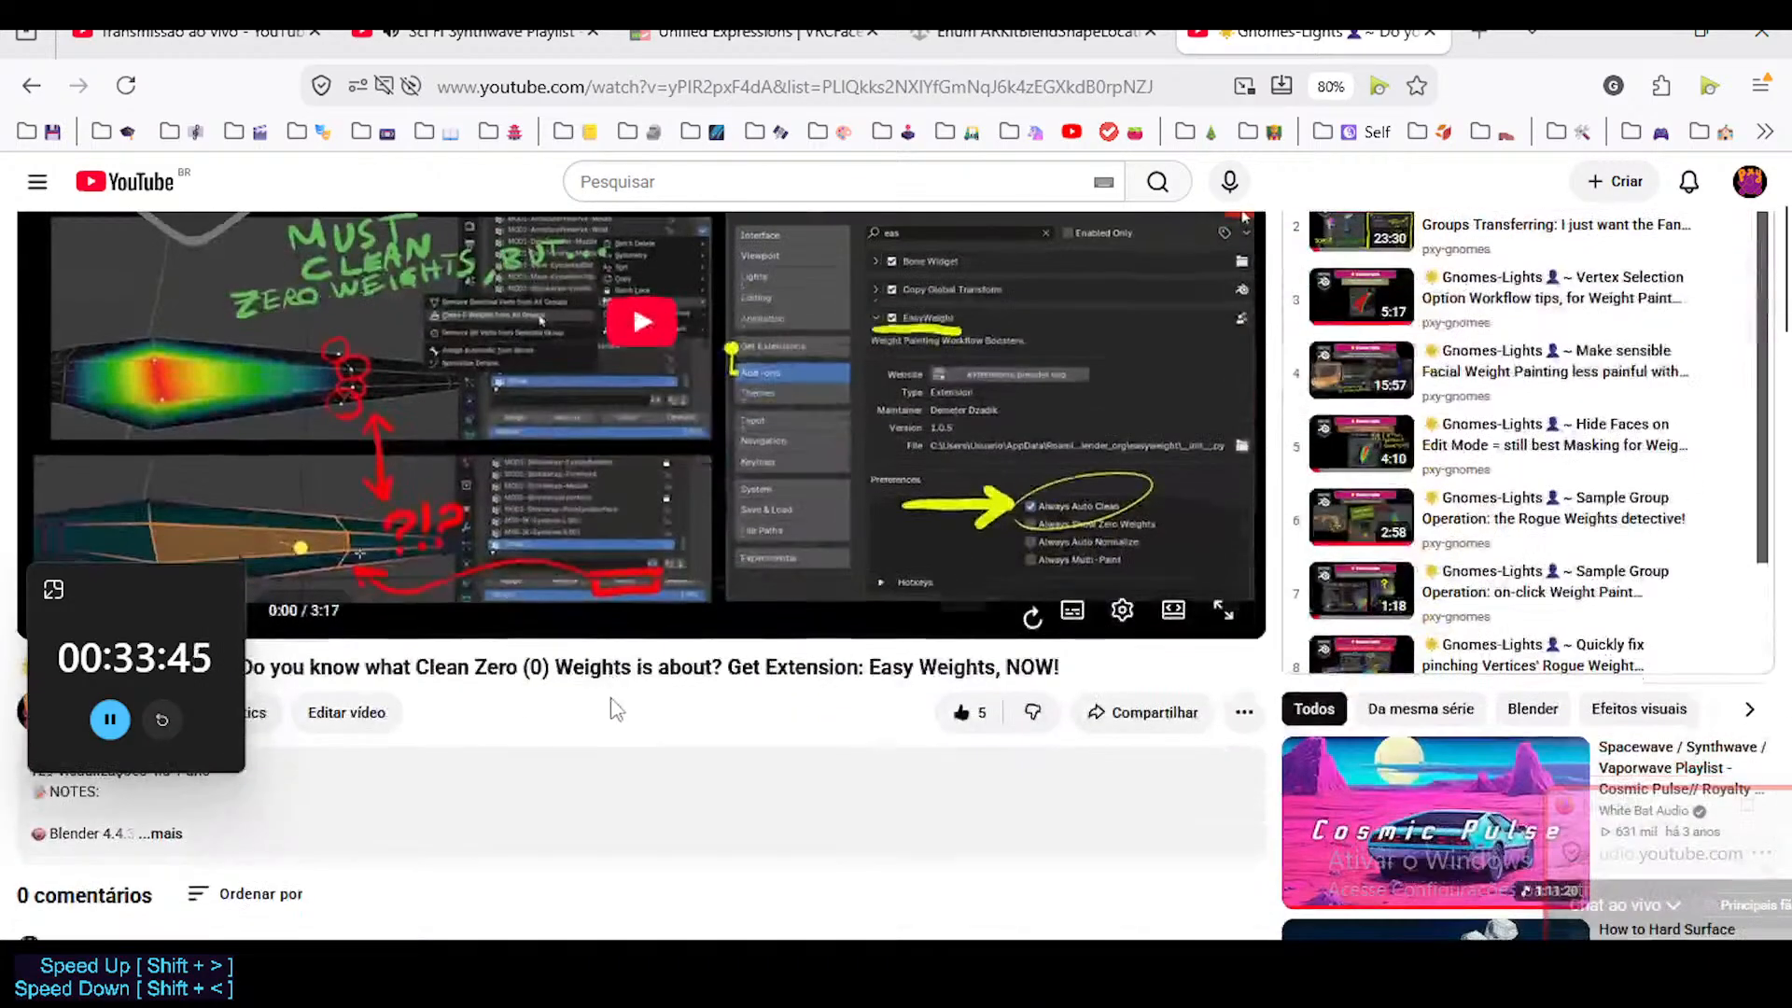
pyautogui.scroll(2, 933, 737)
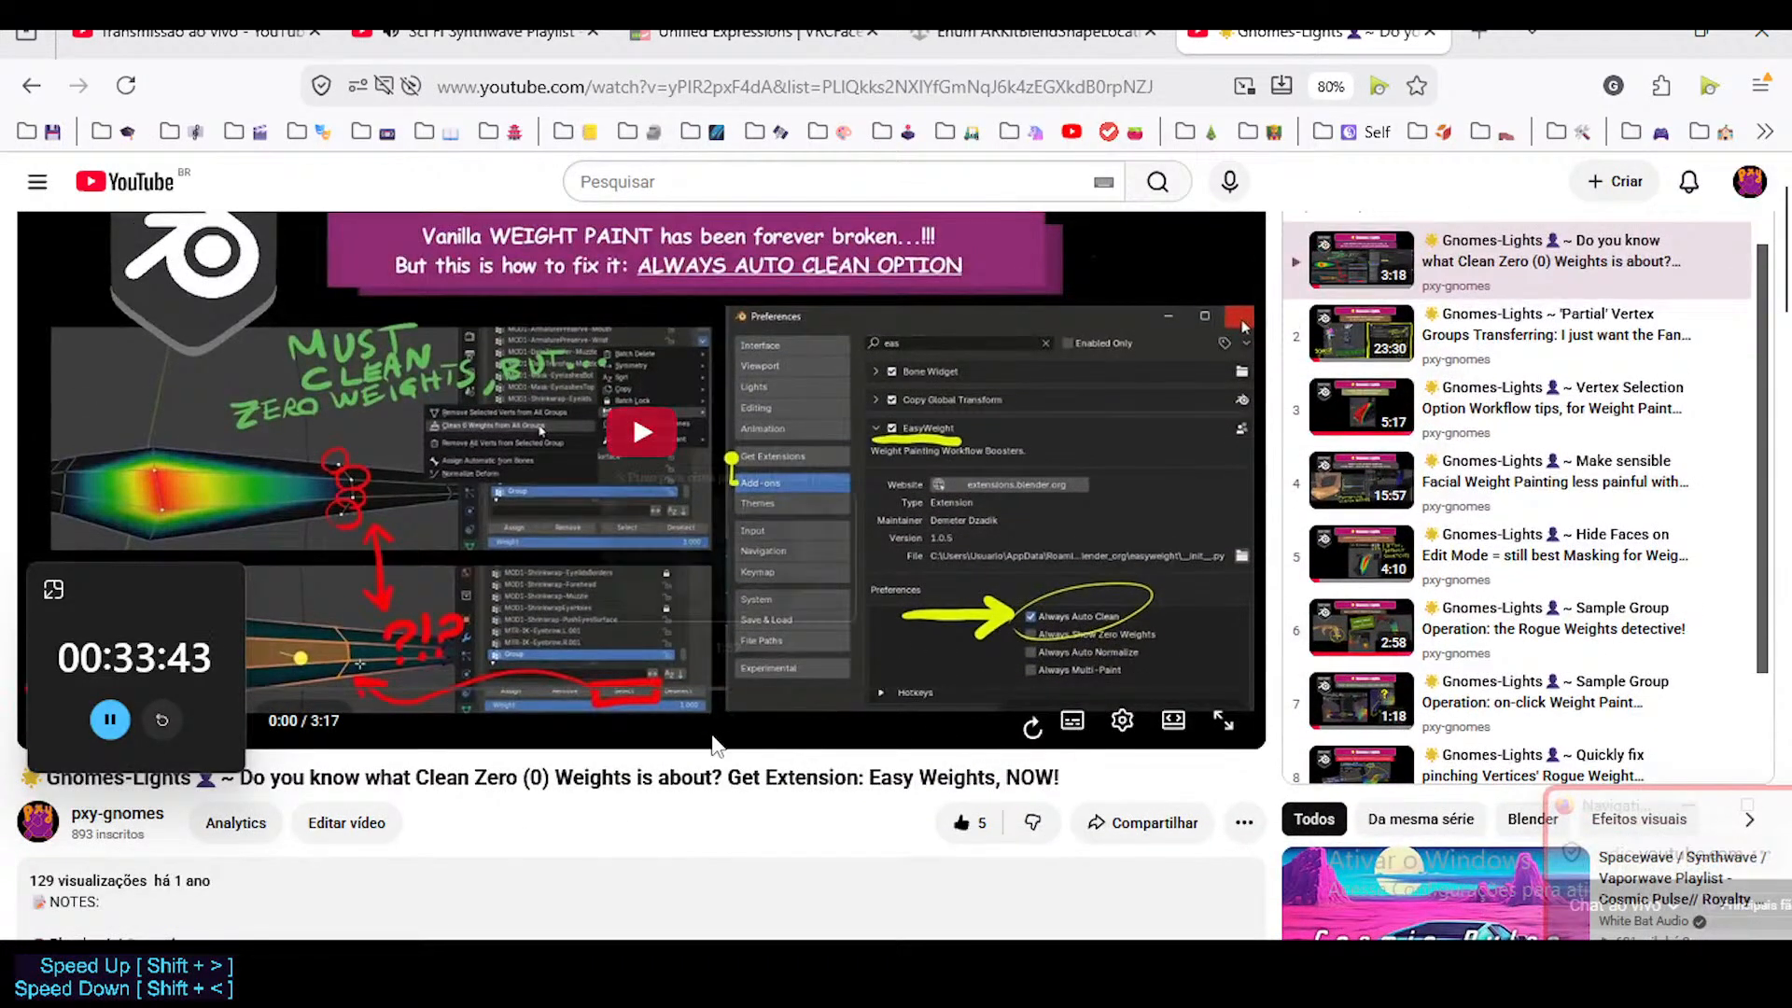
pyautogui.scroll(2, 666, 640)
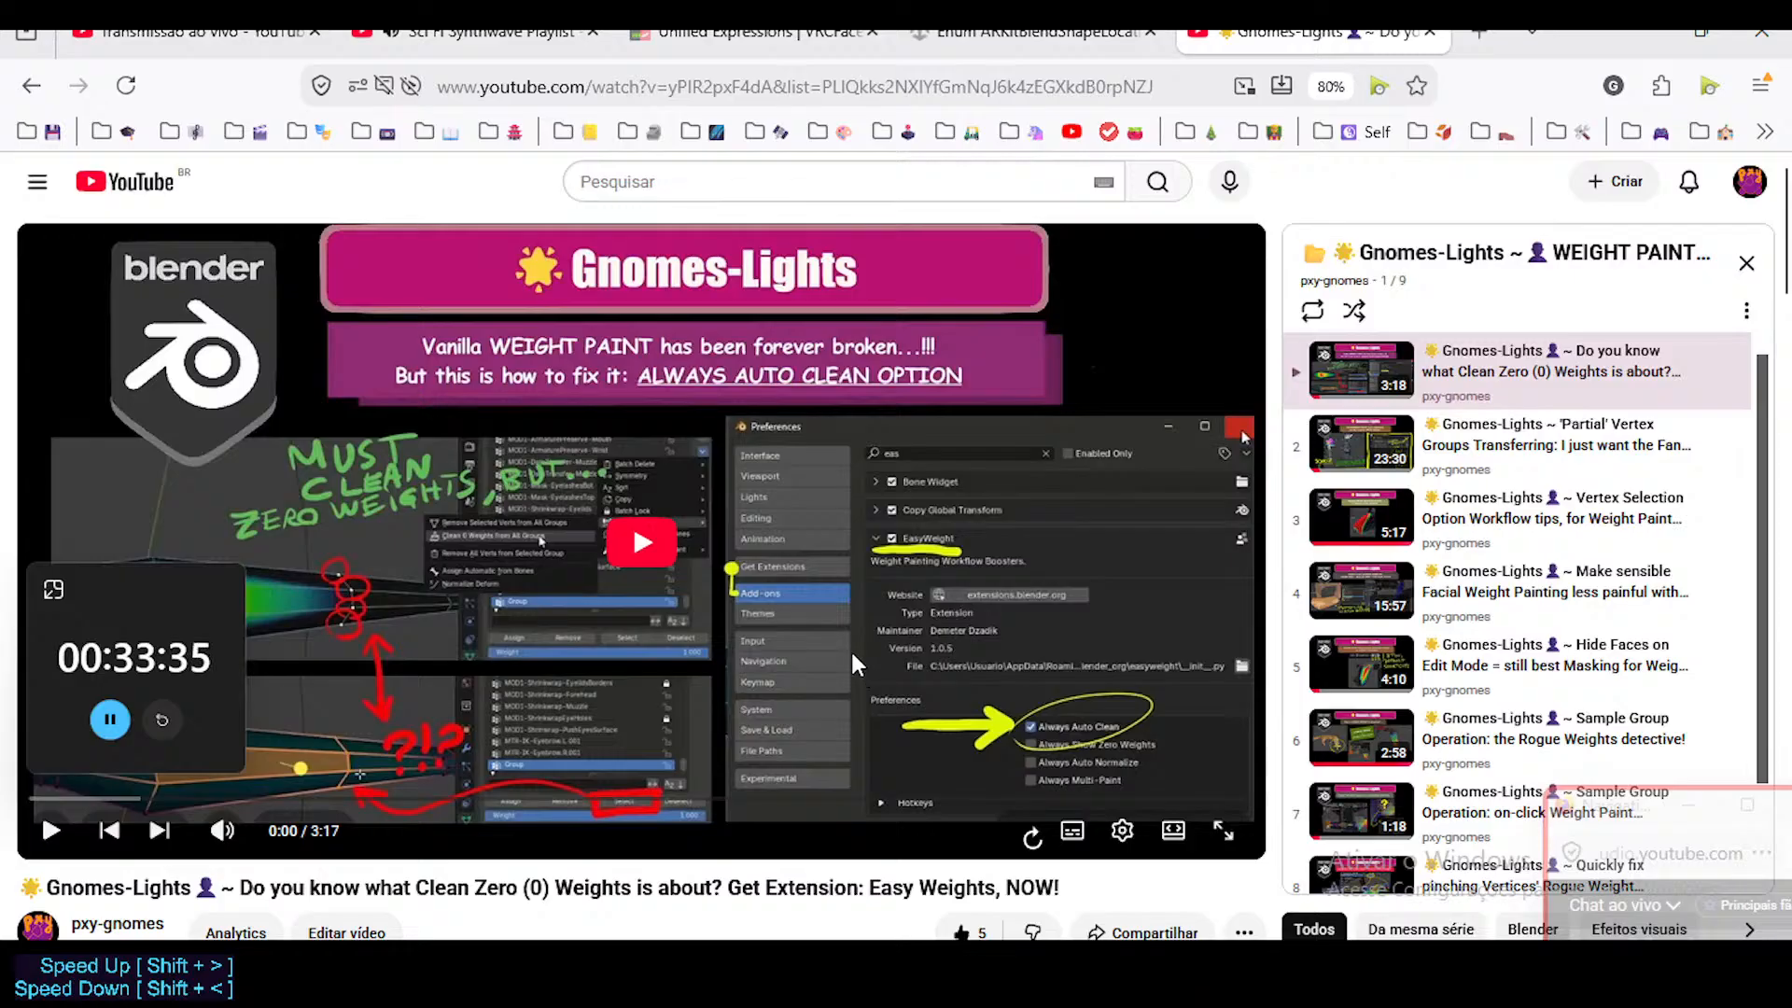
pyautogui.scroll(-3, 765, 670)
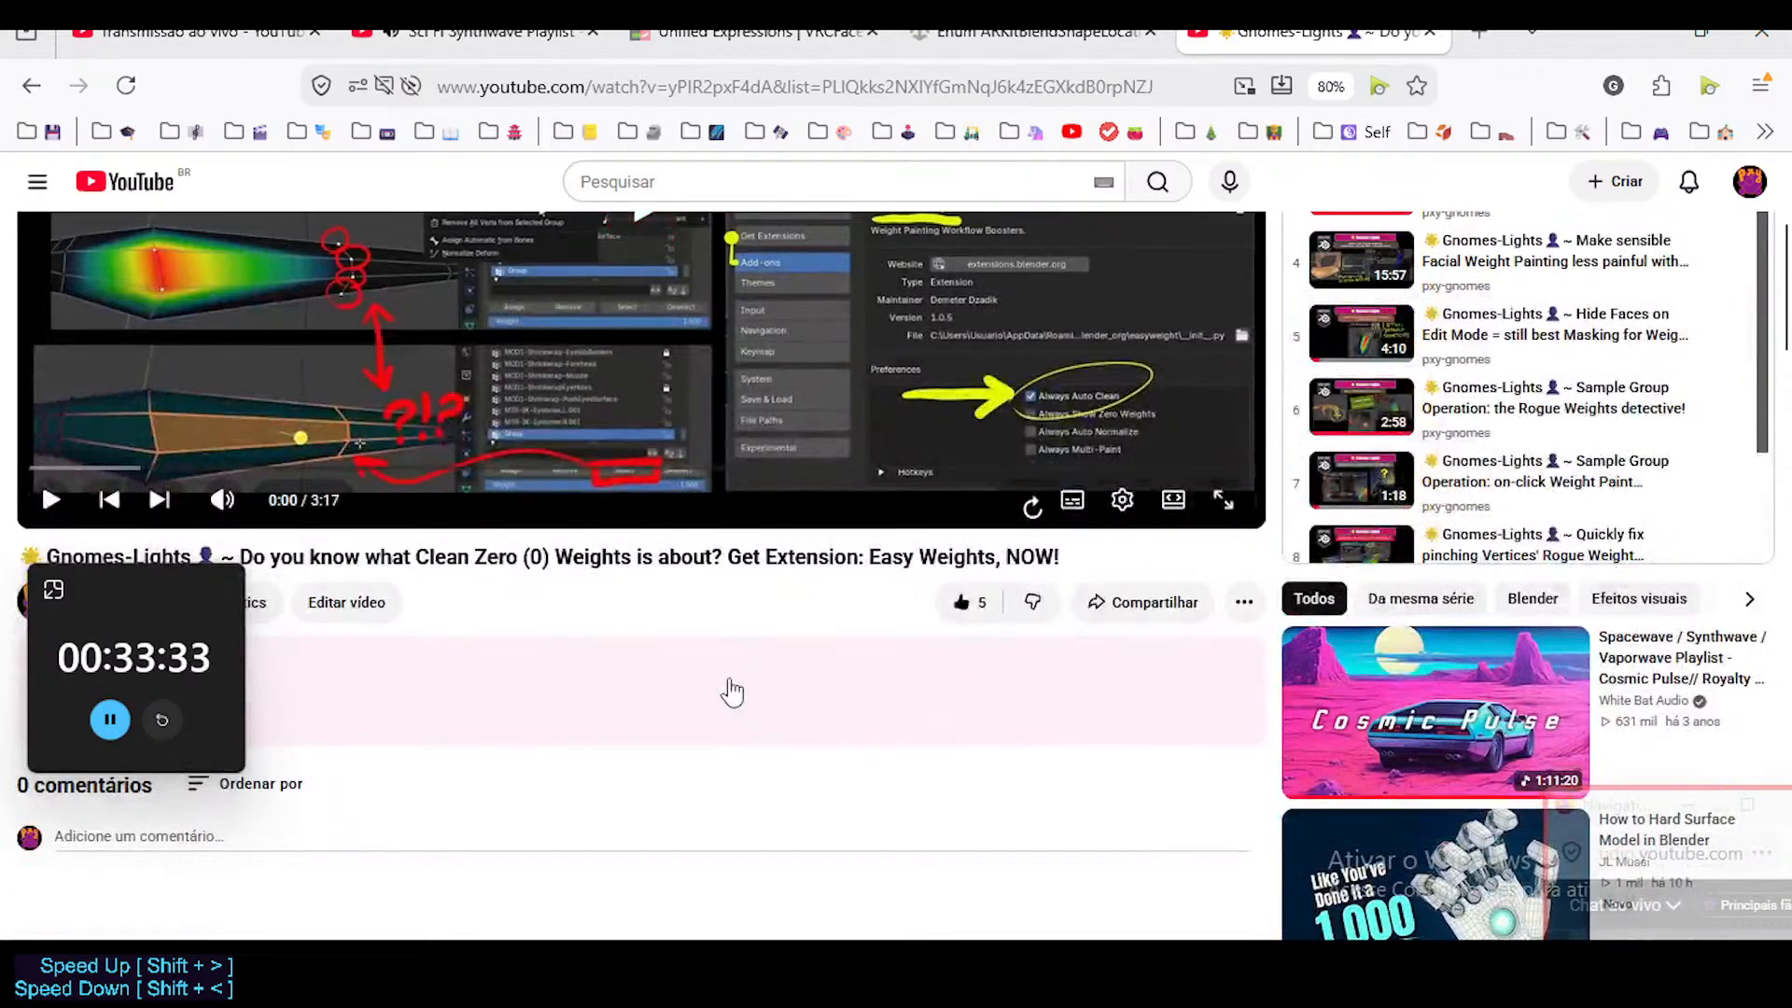
pyautogui.scroll(3, 732, 692)
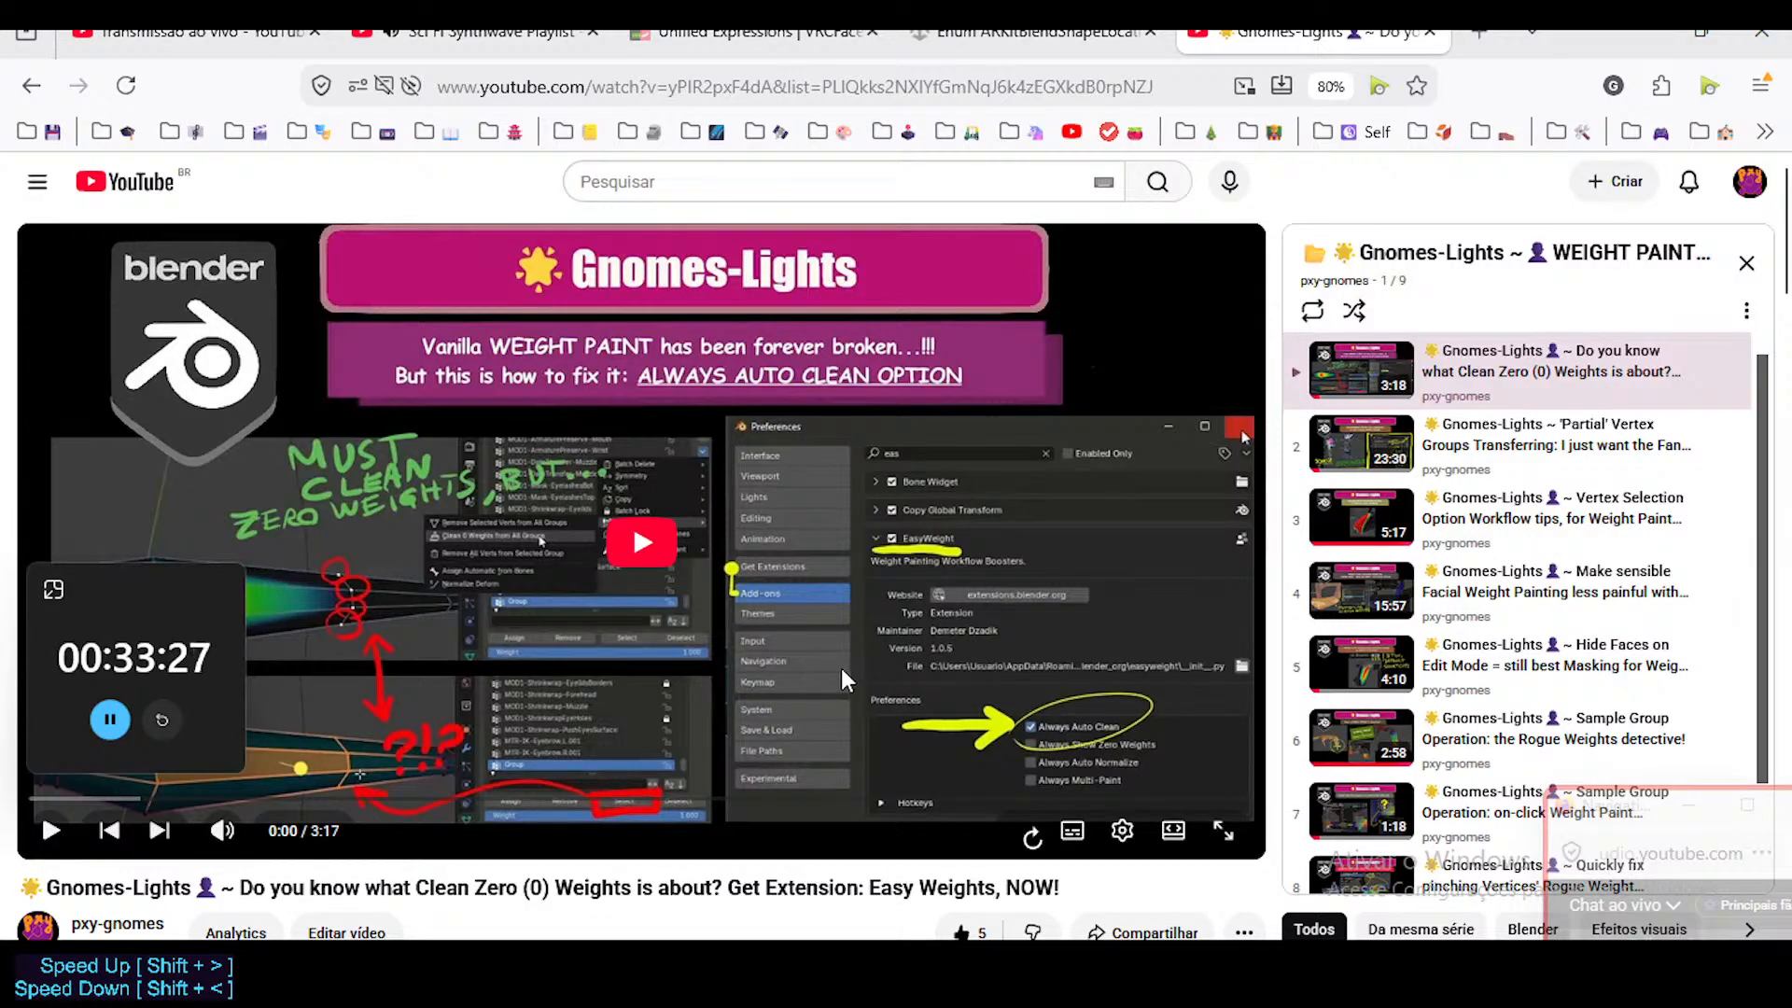
pyautogui.scroll(-2, 842, 668)
pyautogui.scroll(2, 750, 595)
pyautogui.scroll(-2, 345, 546)
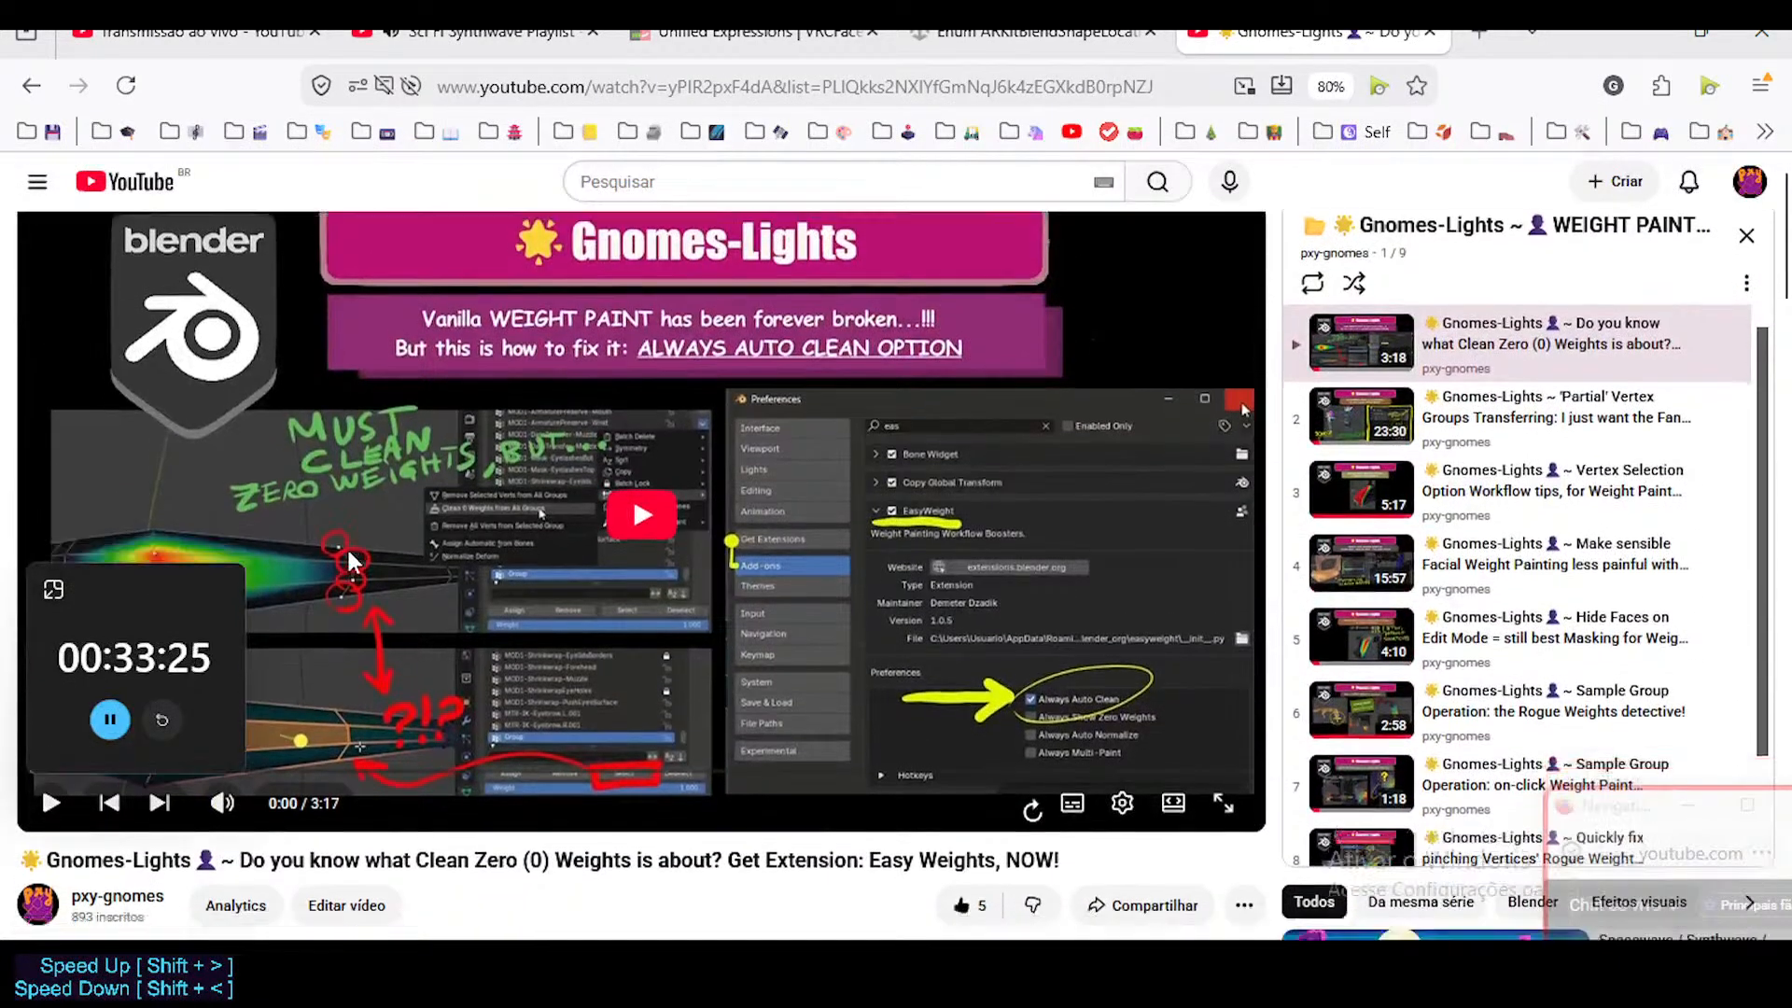
pyautogui.scroll(1, 328, 506)
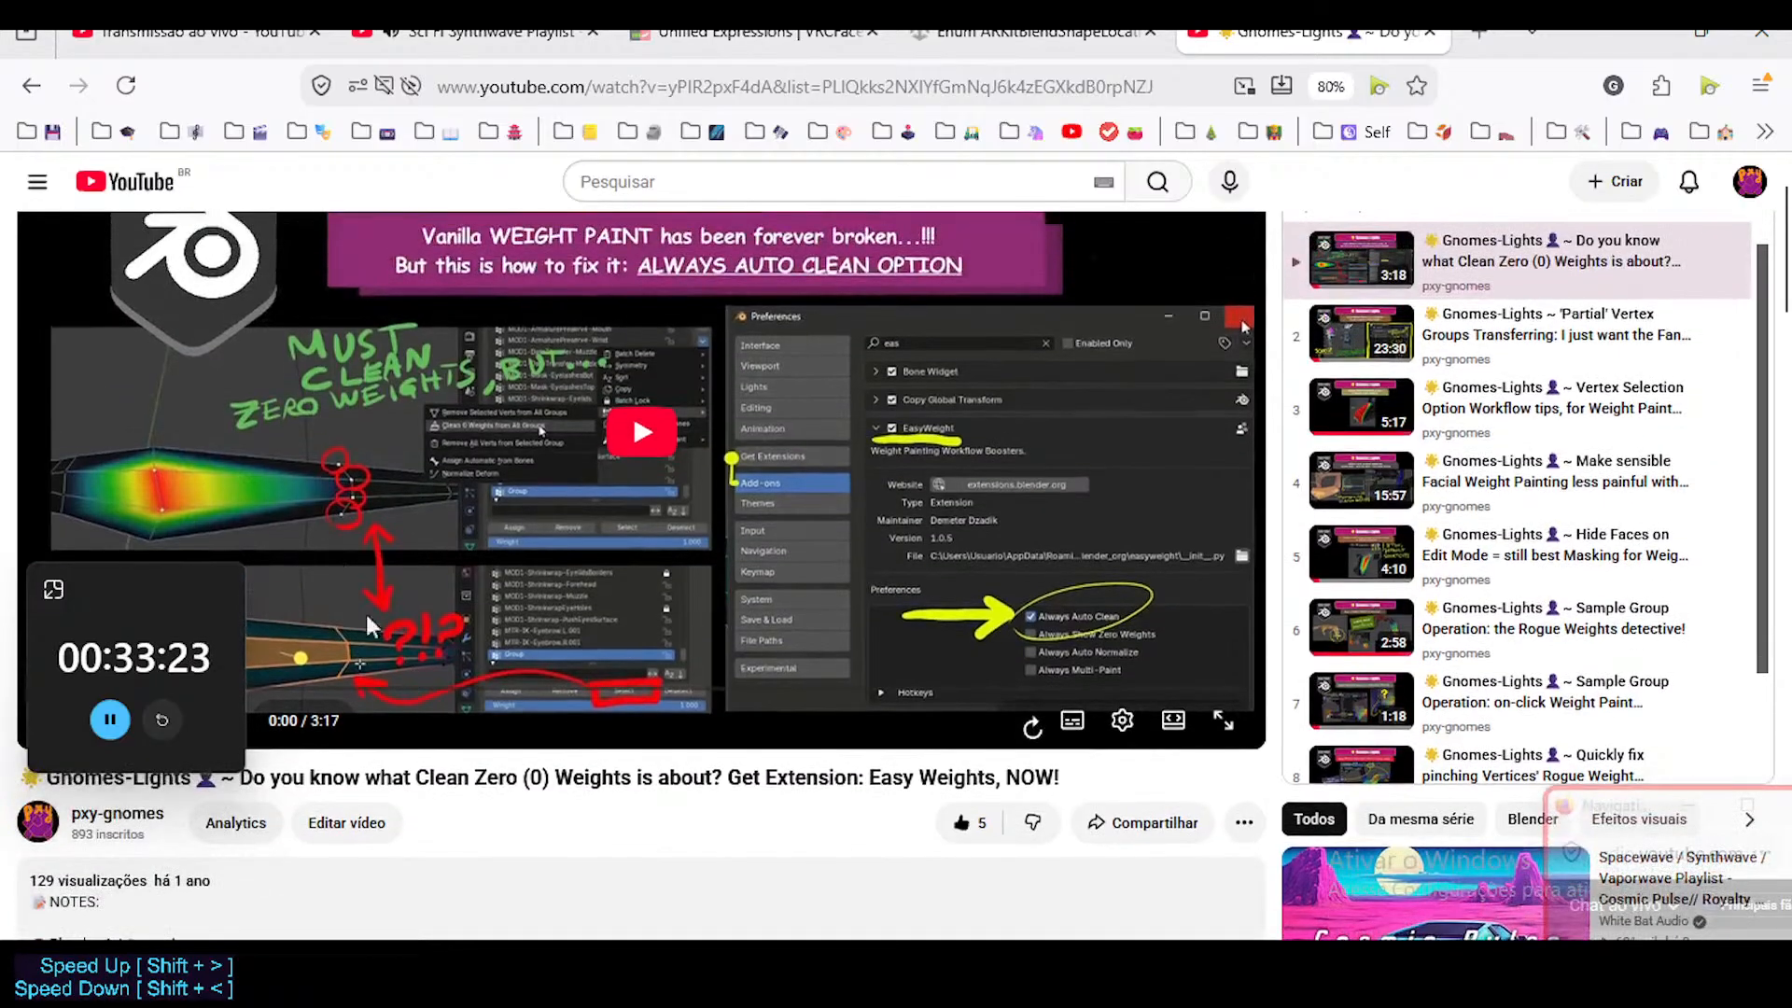
pyautogui.scroll(1, 674, 595)
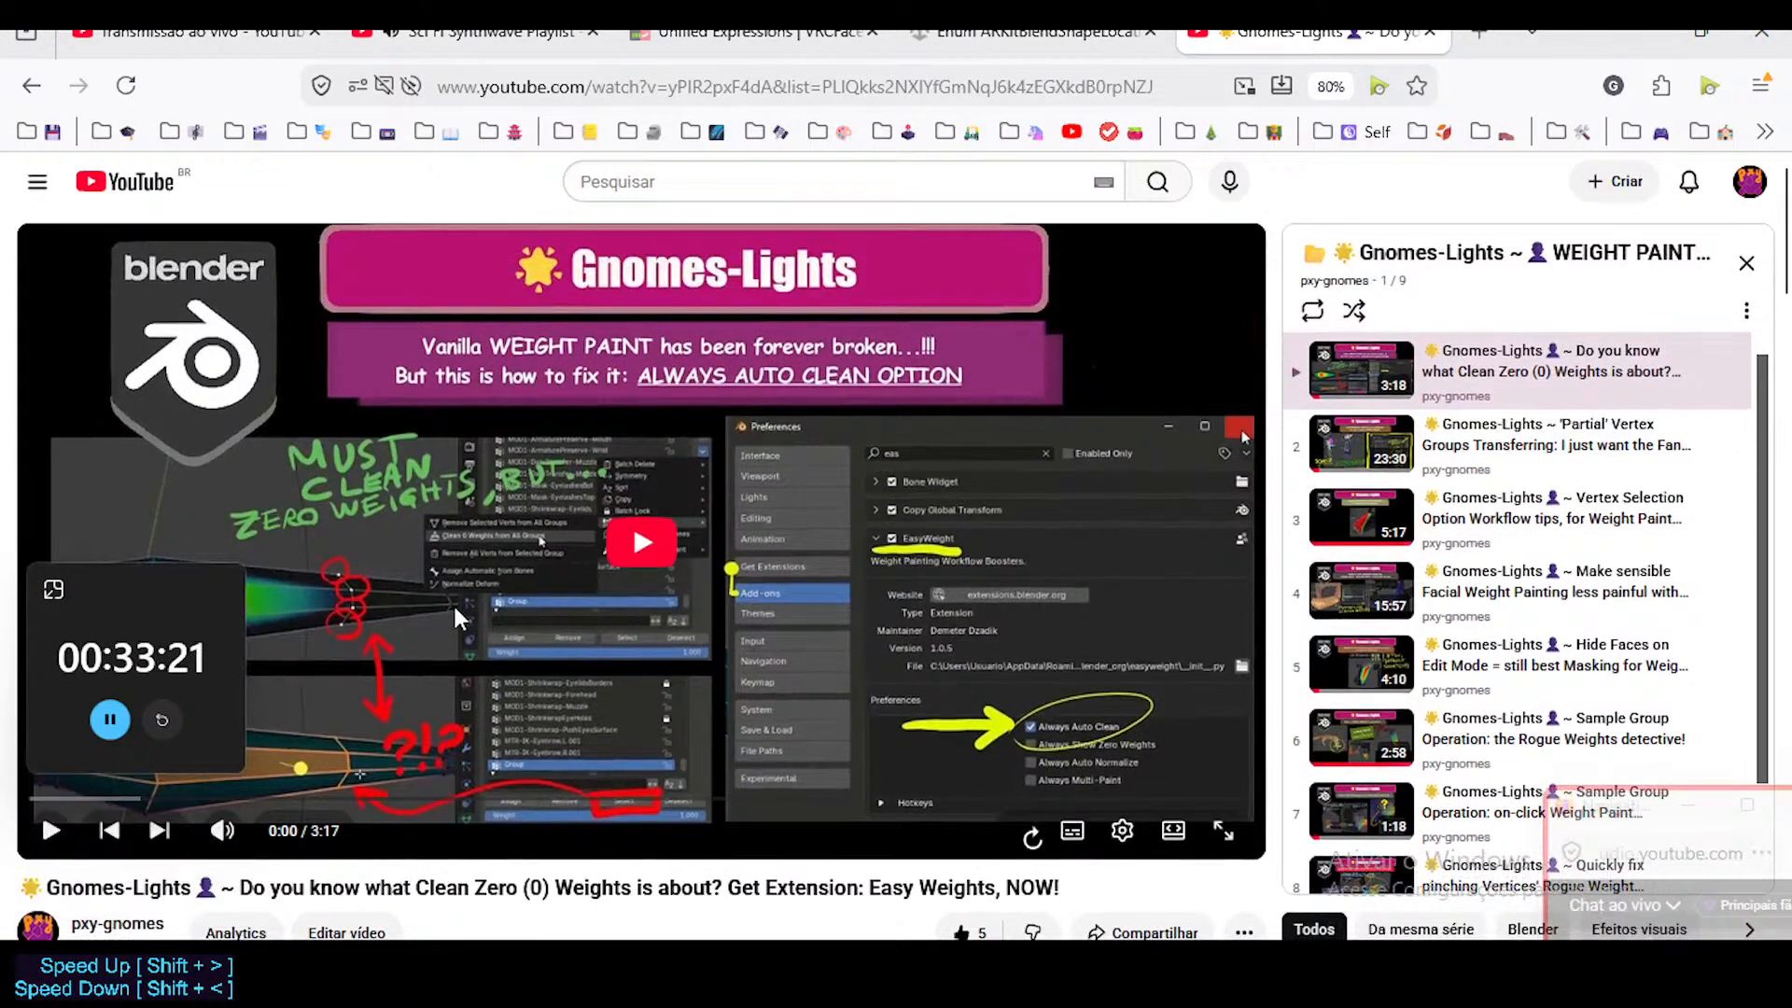
# Move the floating timer window lower, clear of the thumbnail's weight-painting drawings.
pyautogui.scroll(-1, 452, 601)
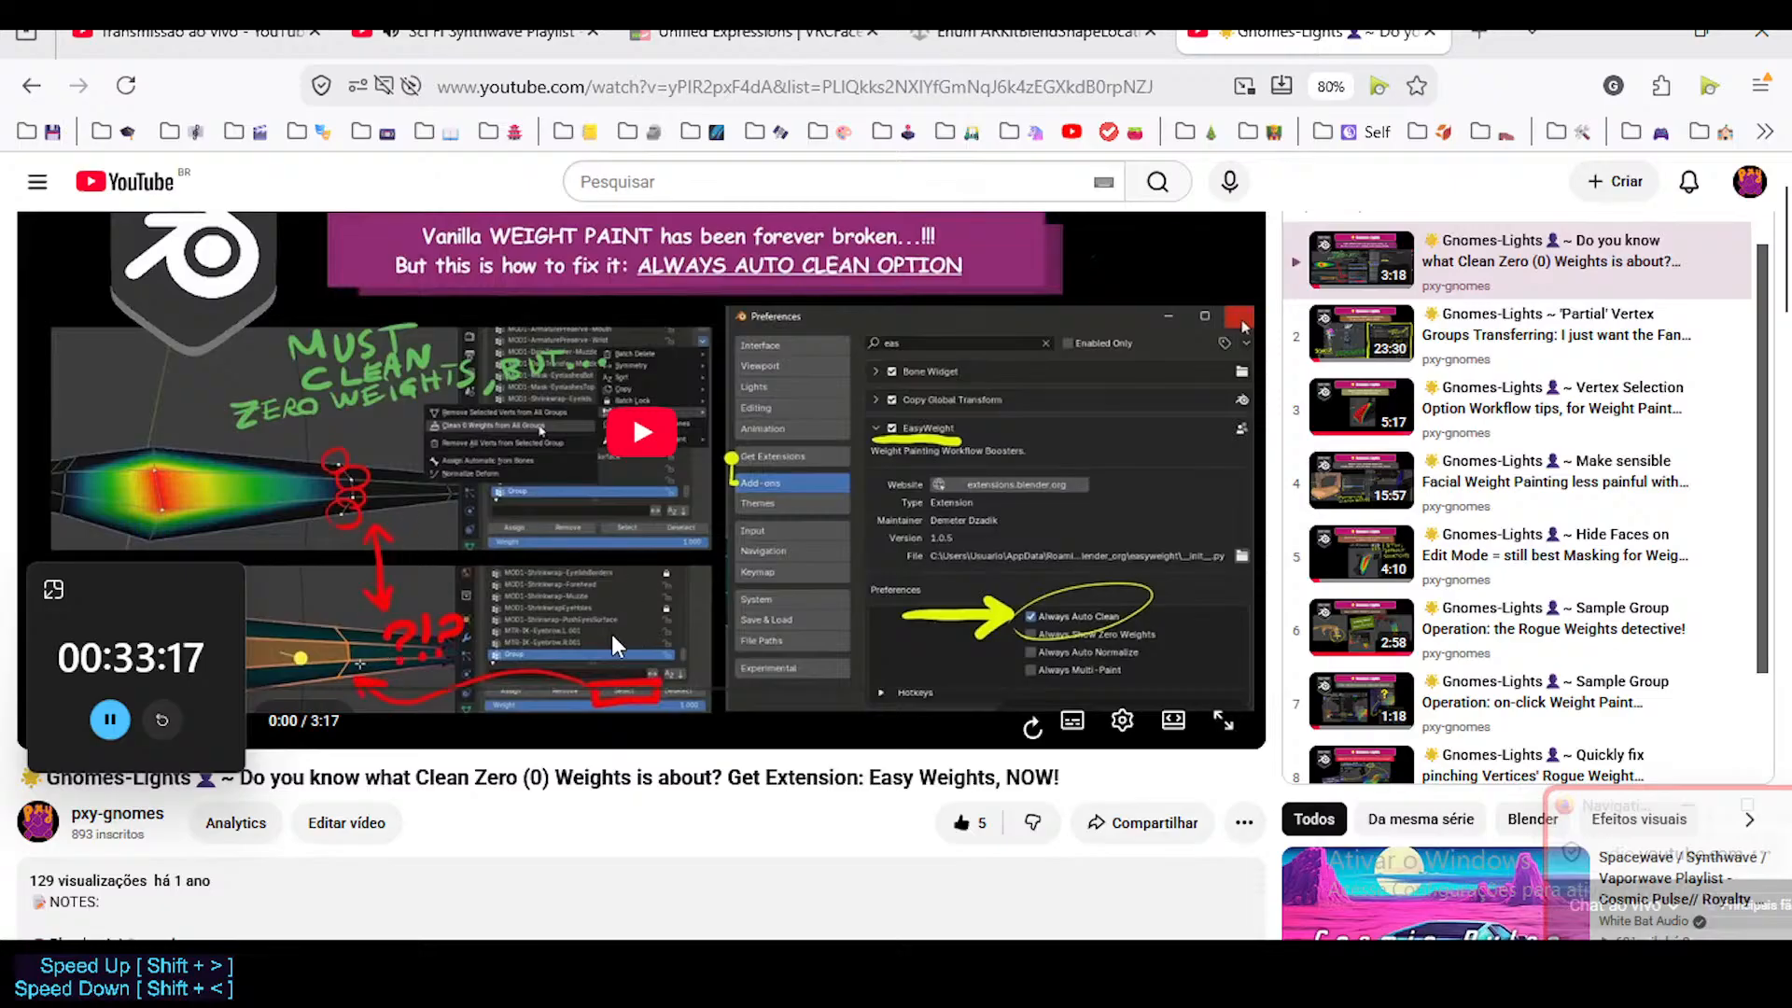
pyautogui.scroll(-1, 313, 519)
pyautogui.moveTo(139, 590); pyautogui.dragTo(152, 679)
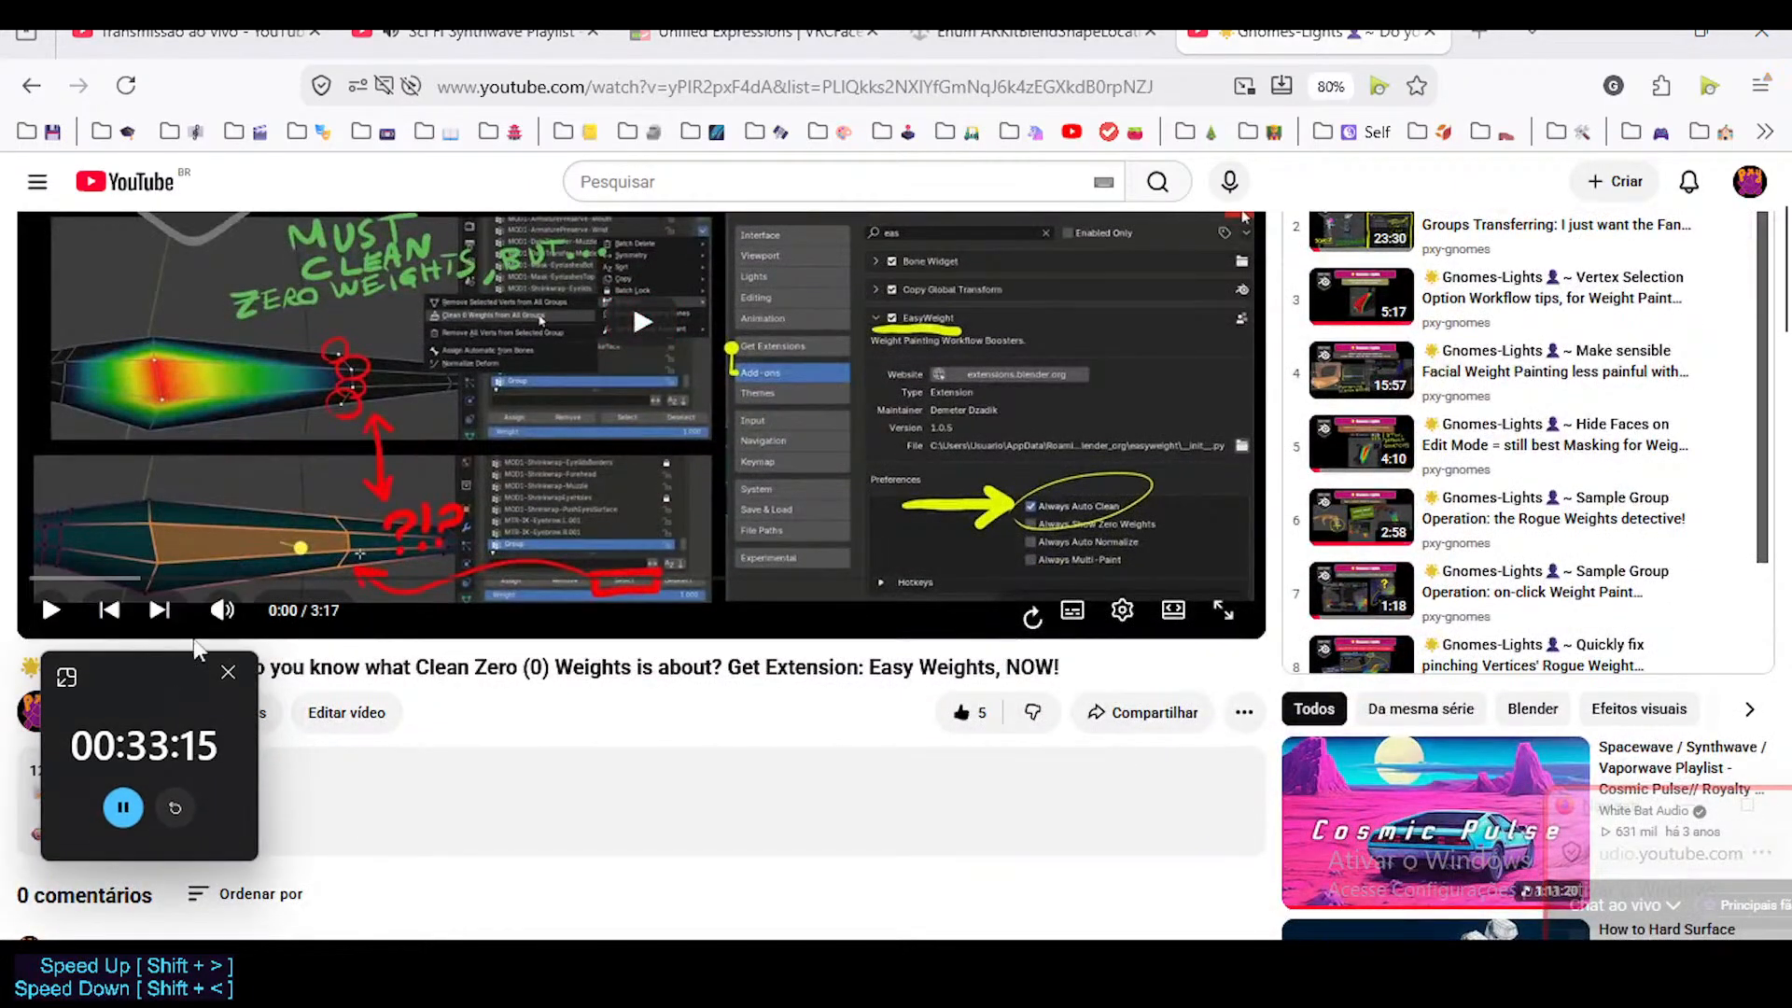
pyautogui.scroll(2, 371, 568)
pyautogui.scroll(-2, 511, 672)
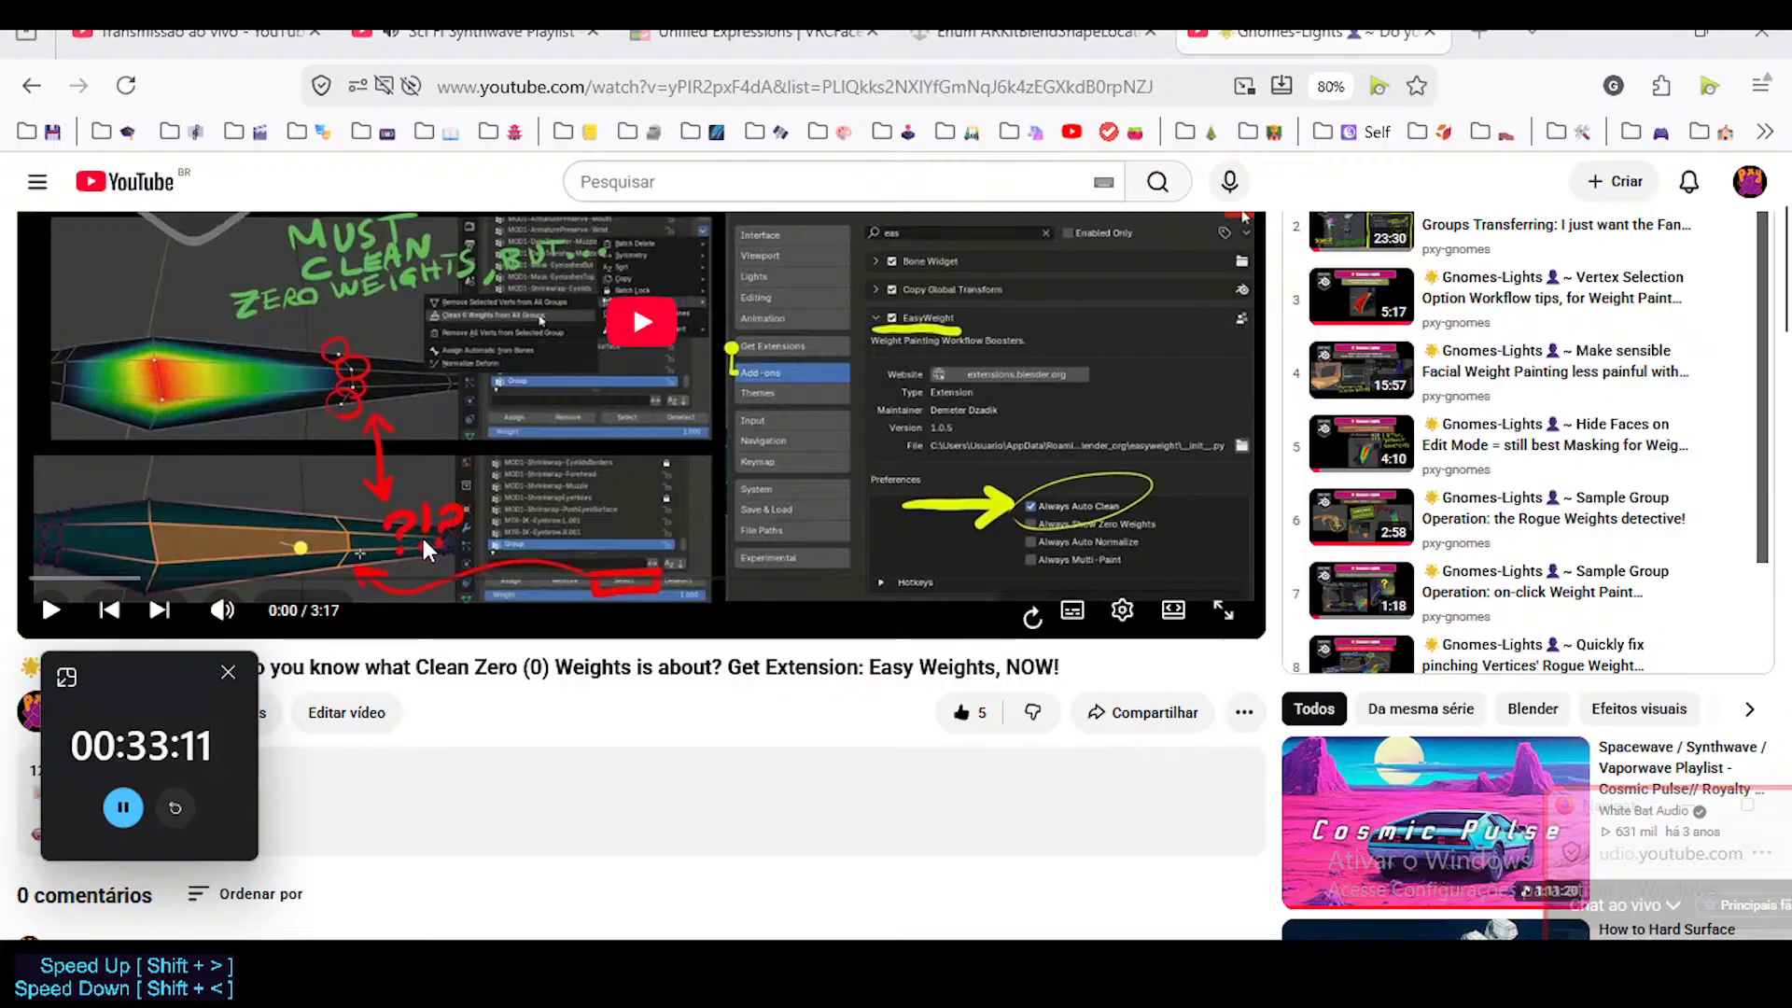
pyautogui.scroll(2, 804, 535)
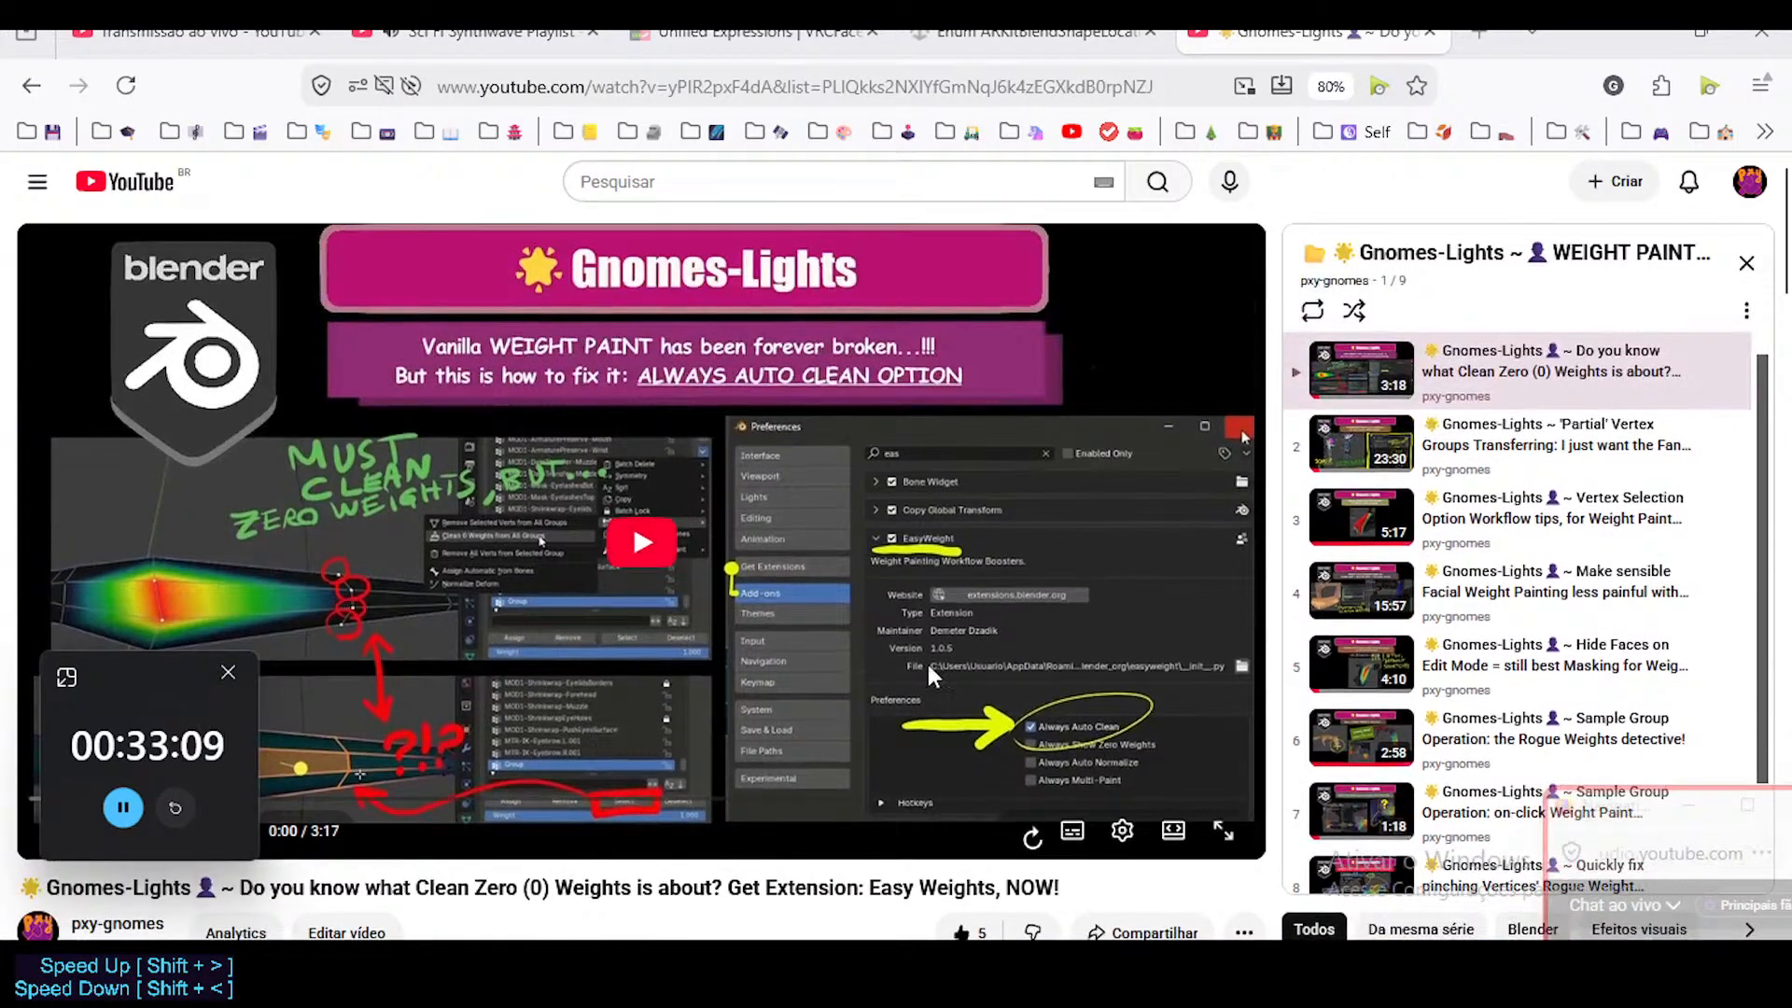
# Examine the remaining entries of the Gnomes-Lights WEIGHT PAINTING playlist, down to the last video.
pyautogui.scroll(-2, 1097, 661)
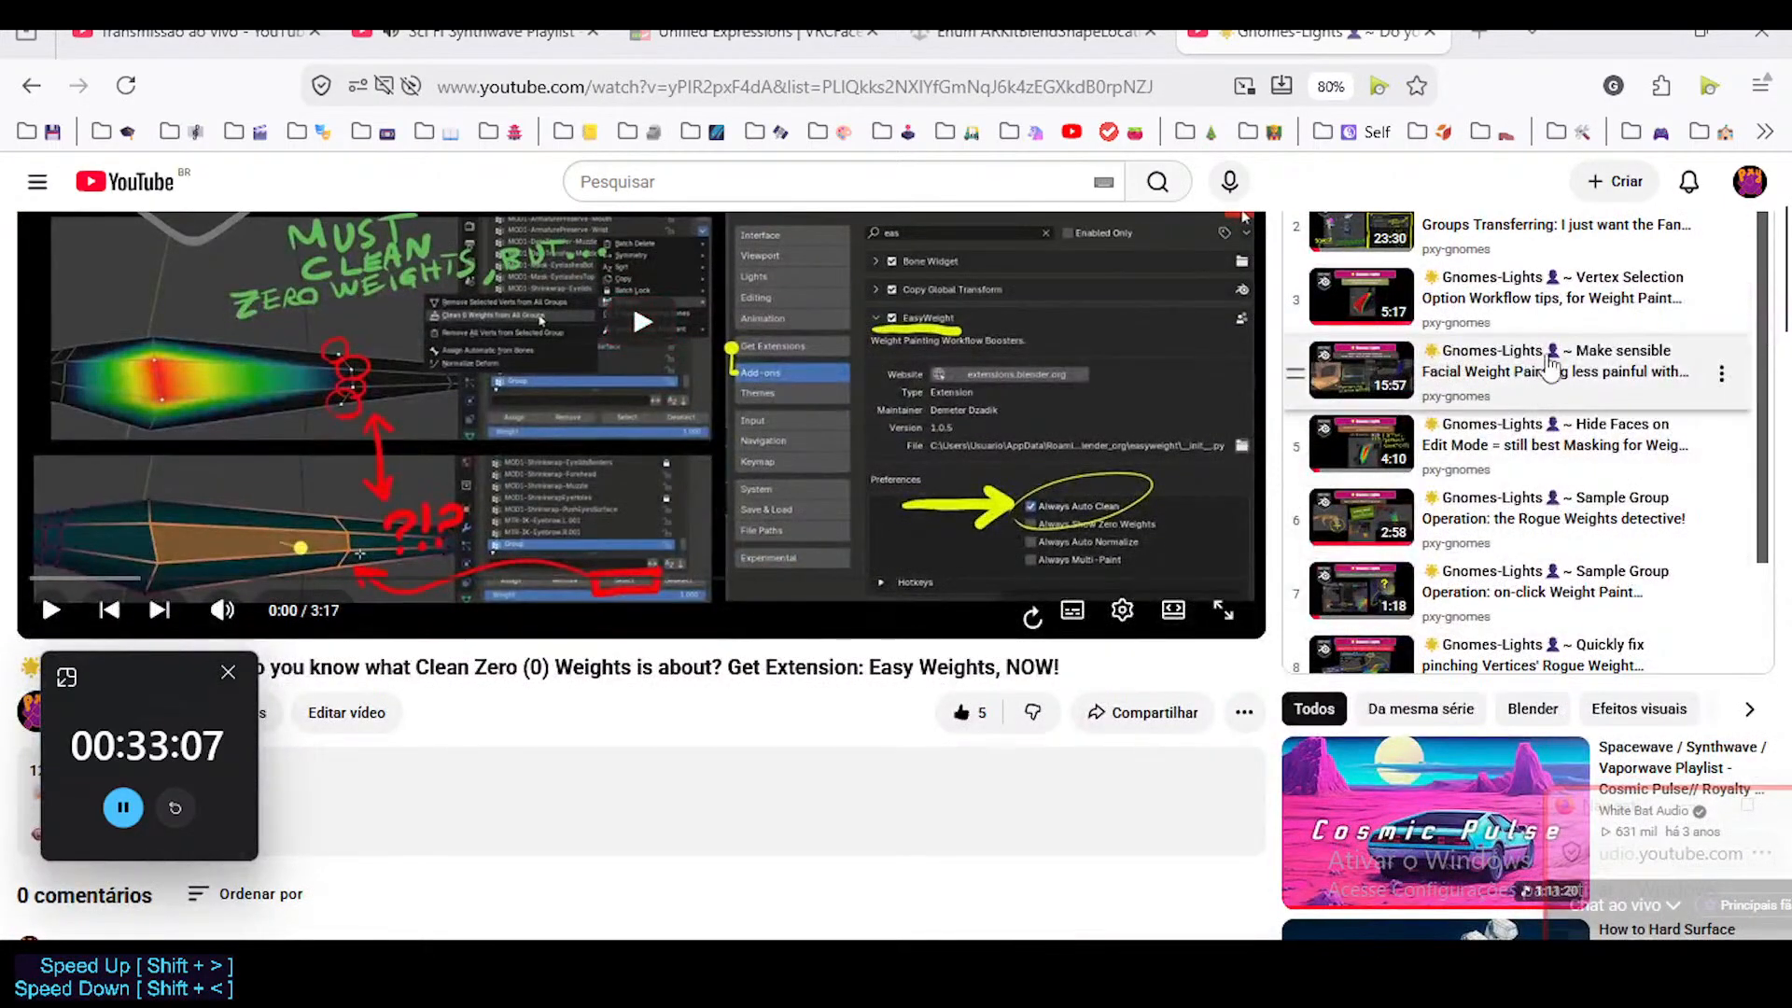
pyautogui.scroll(-2, 1474, 448)
pyautogui.scroll(2, 1509, 593)
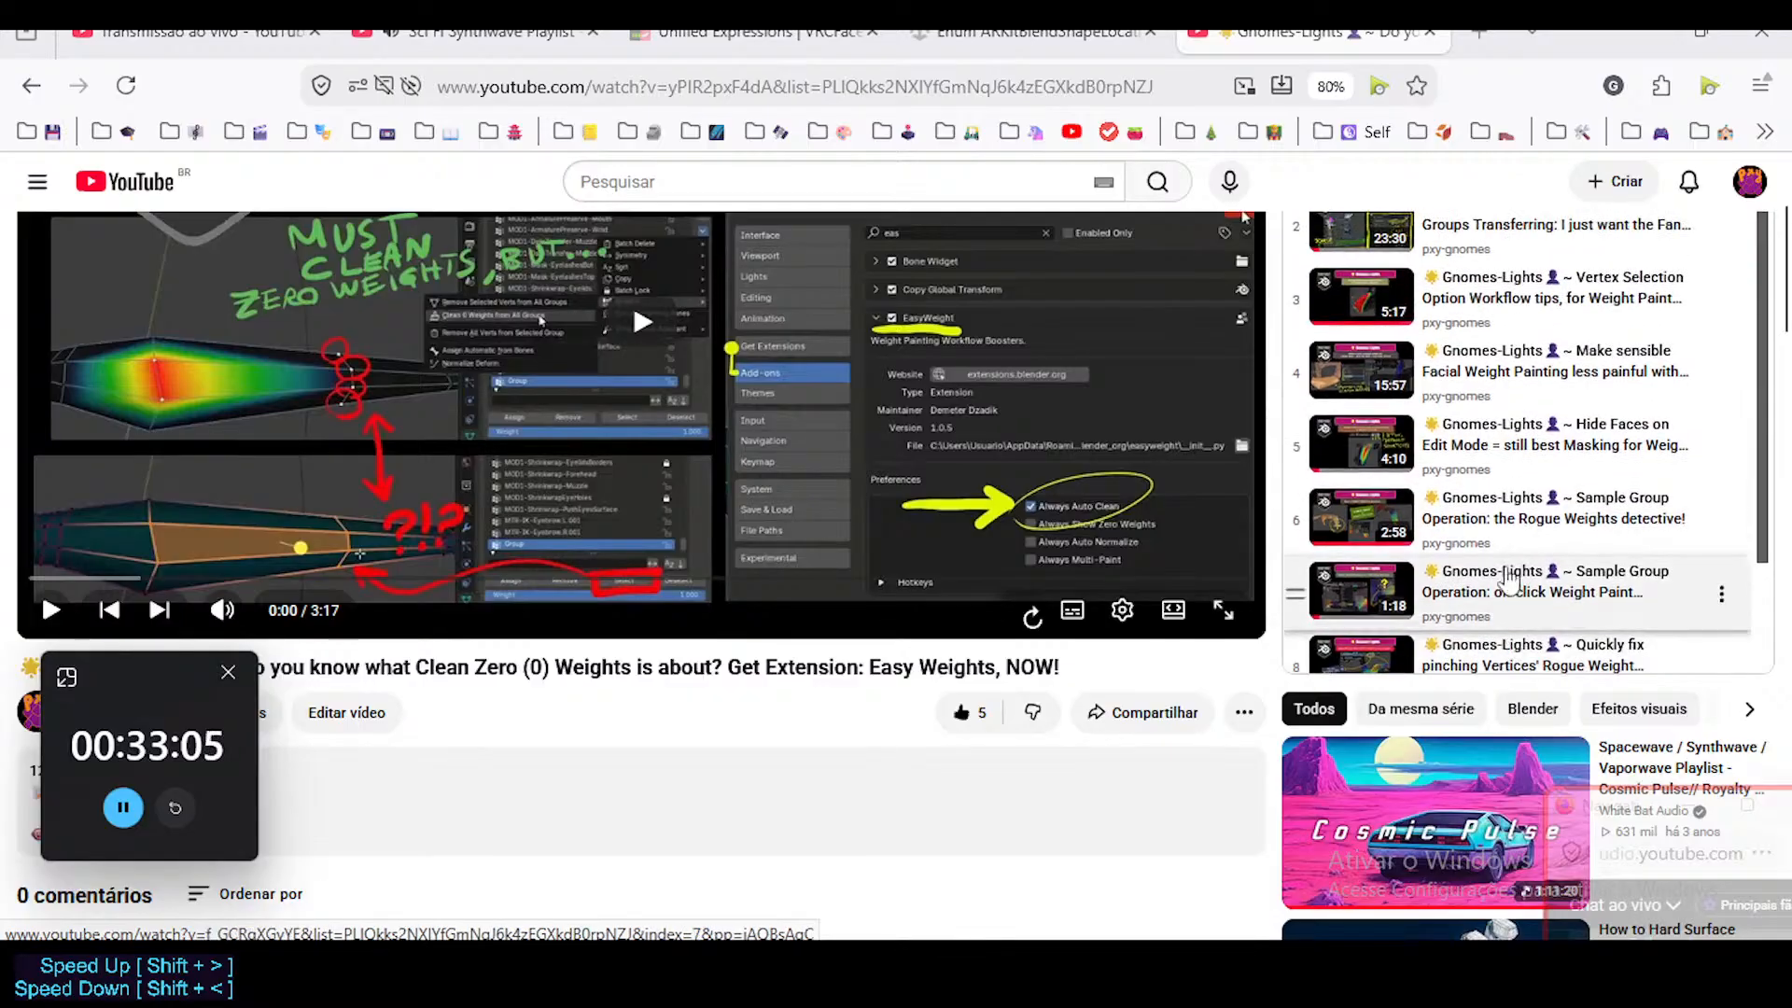
pyautogui.scroll(-2, 1589, 376)
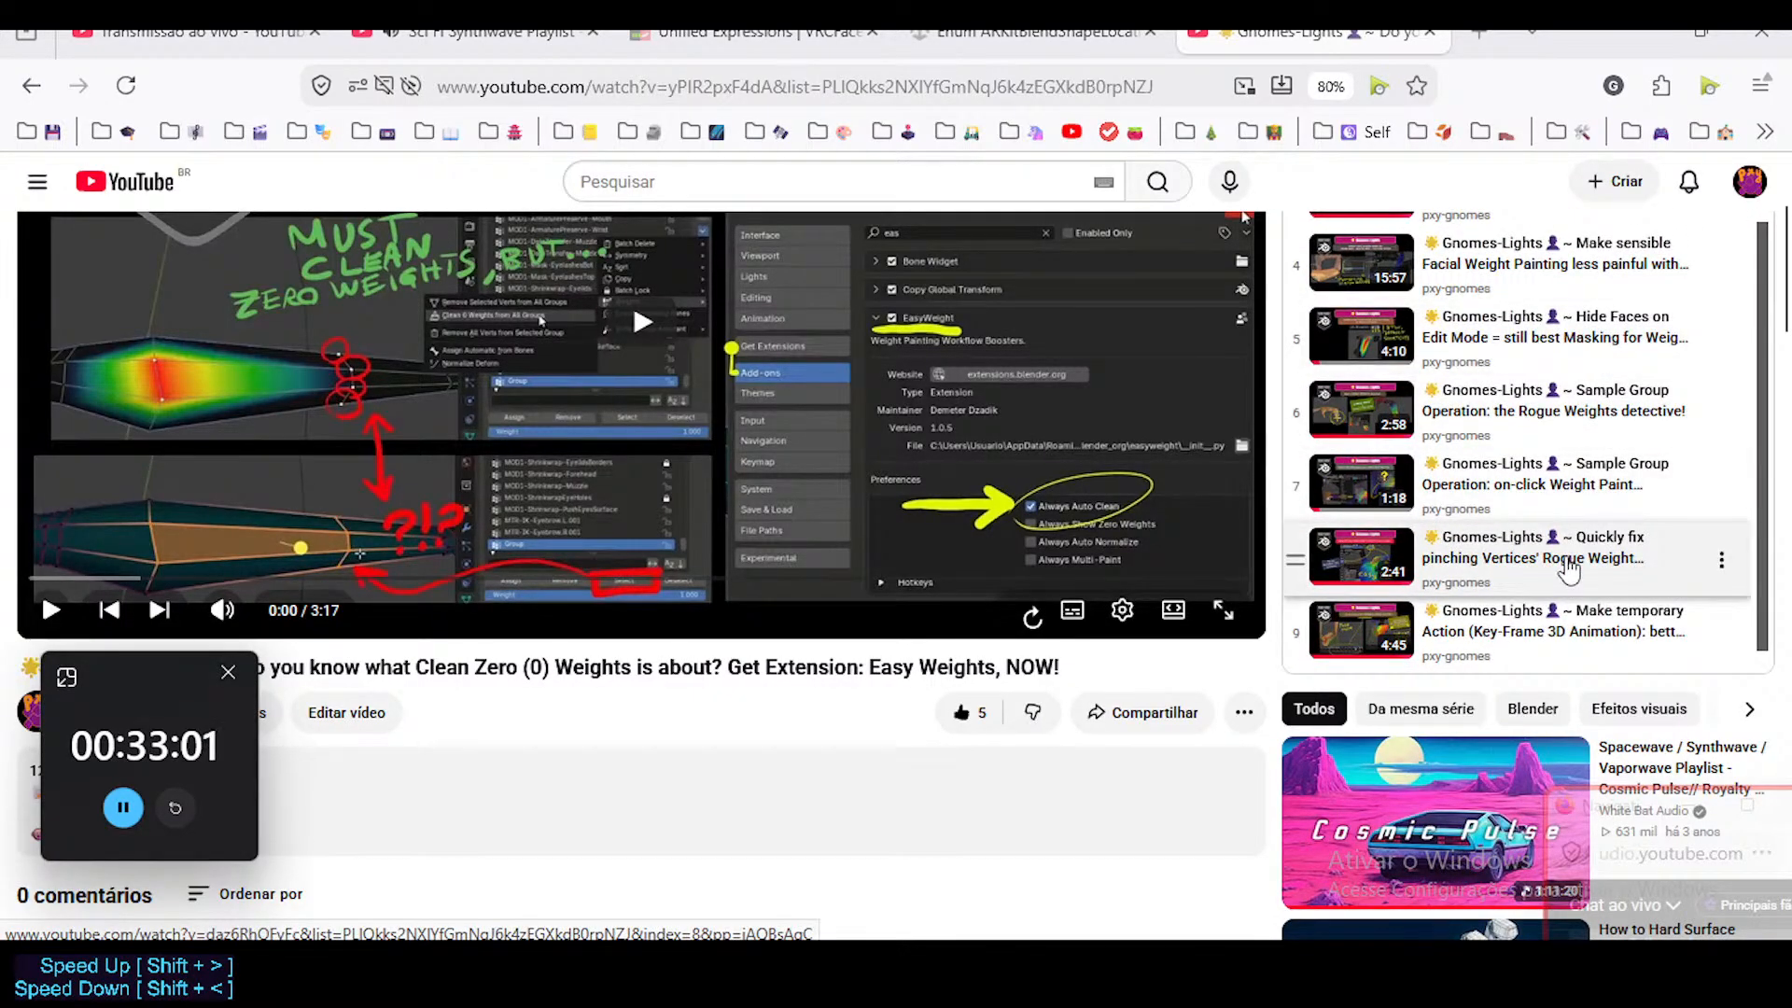
pyautogui.scroll(2, 1549, 542)
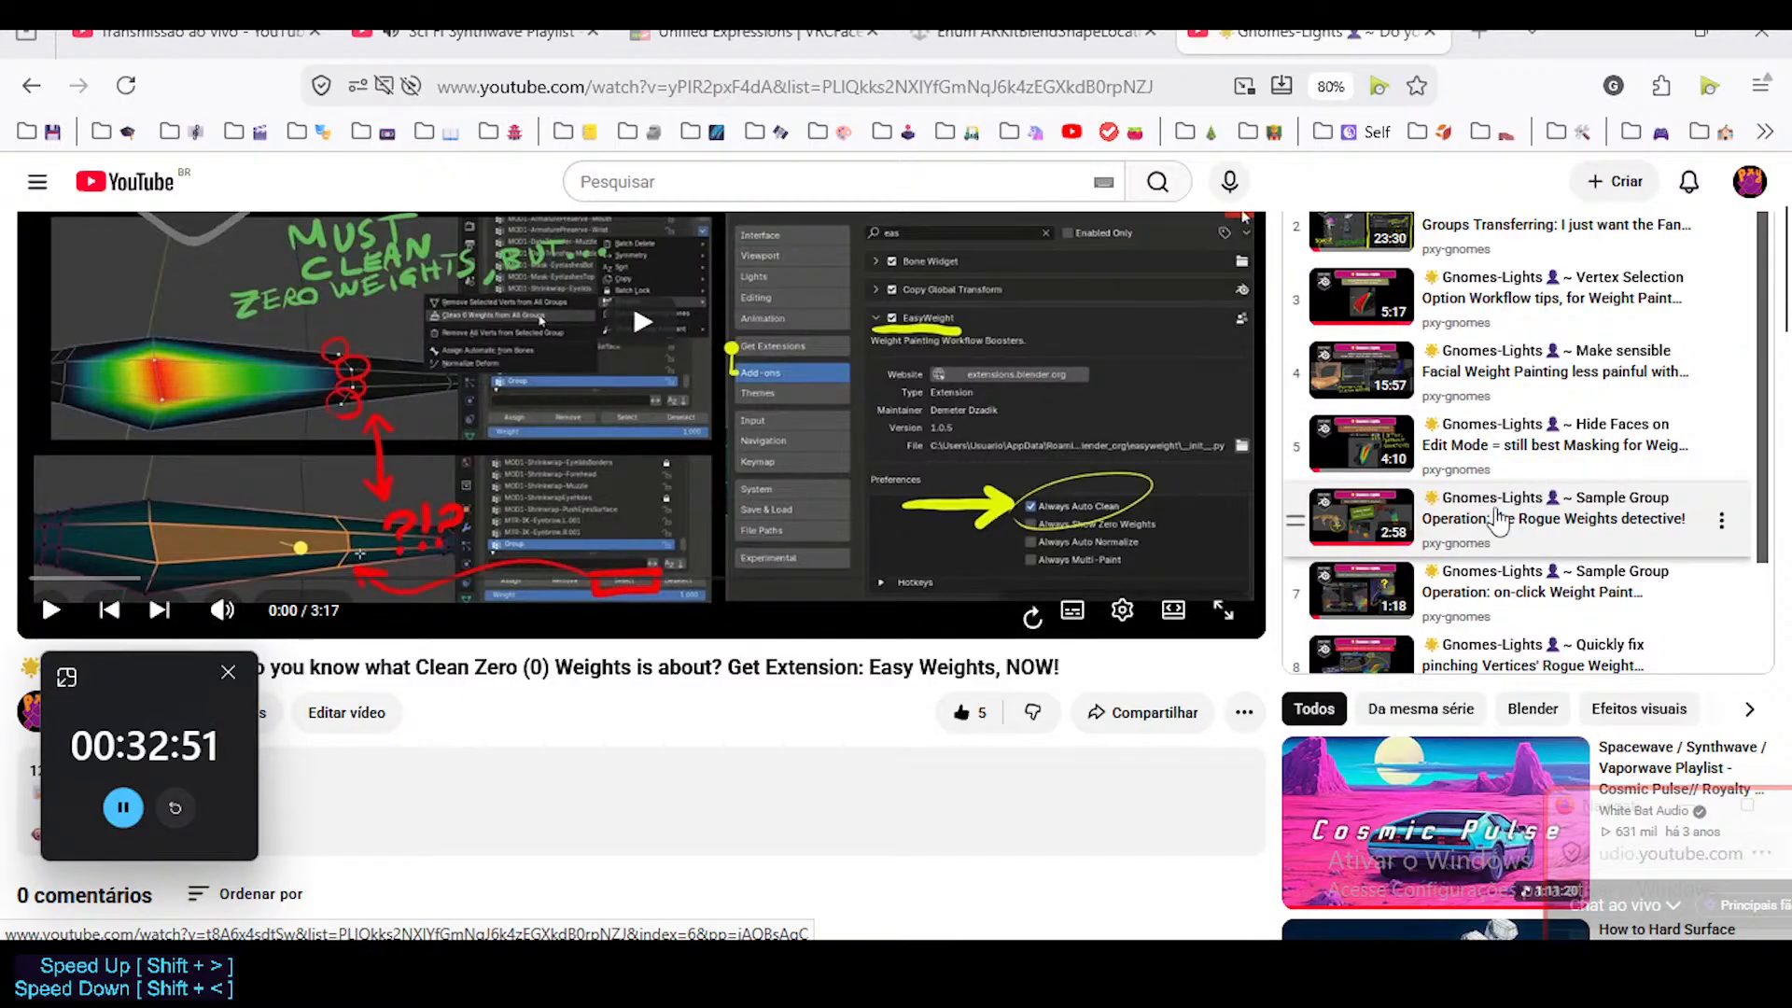
pyautogui.scroll(3, 976, 452)
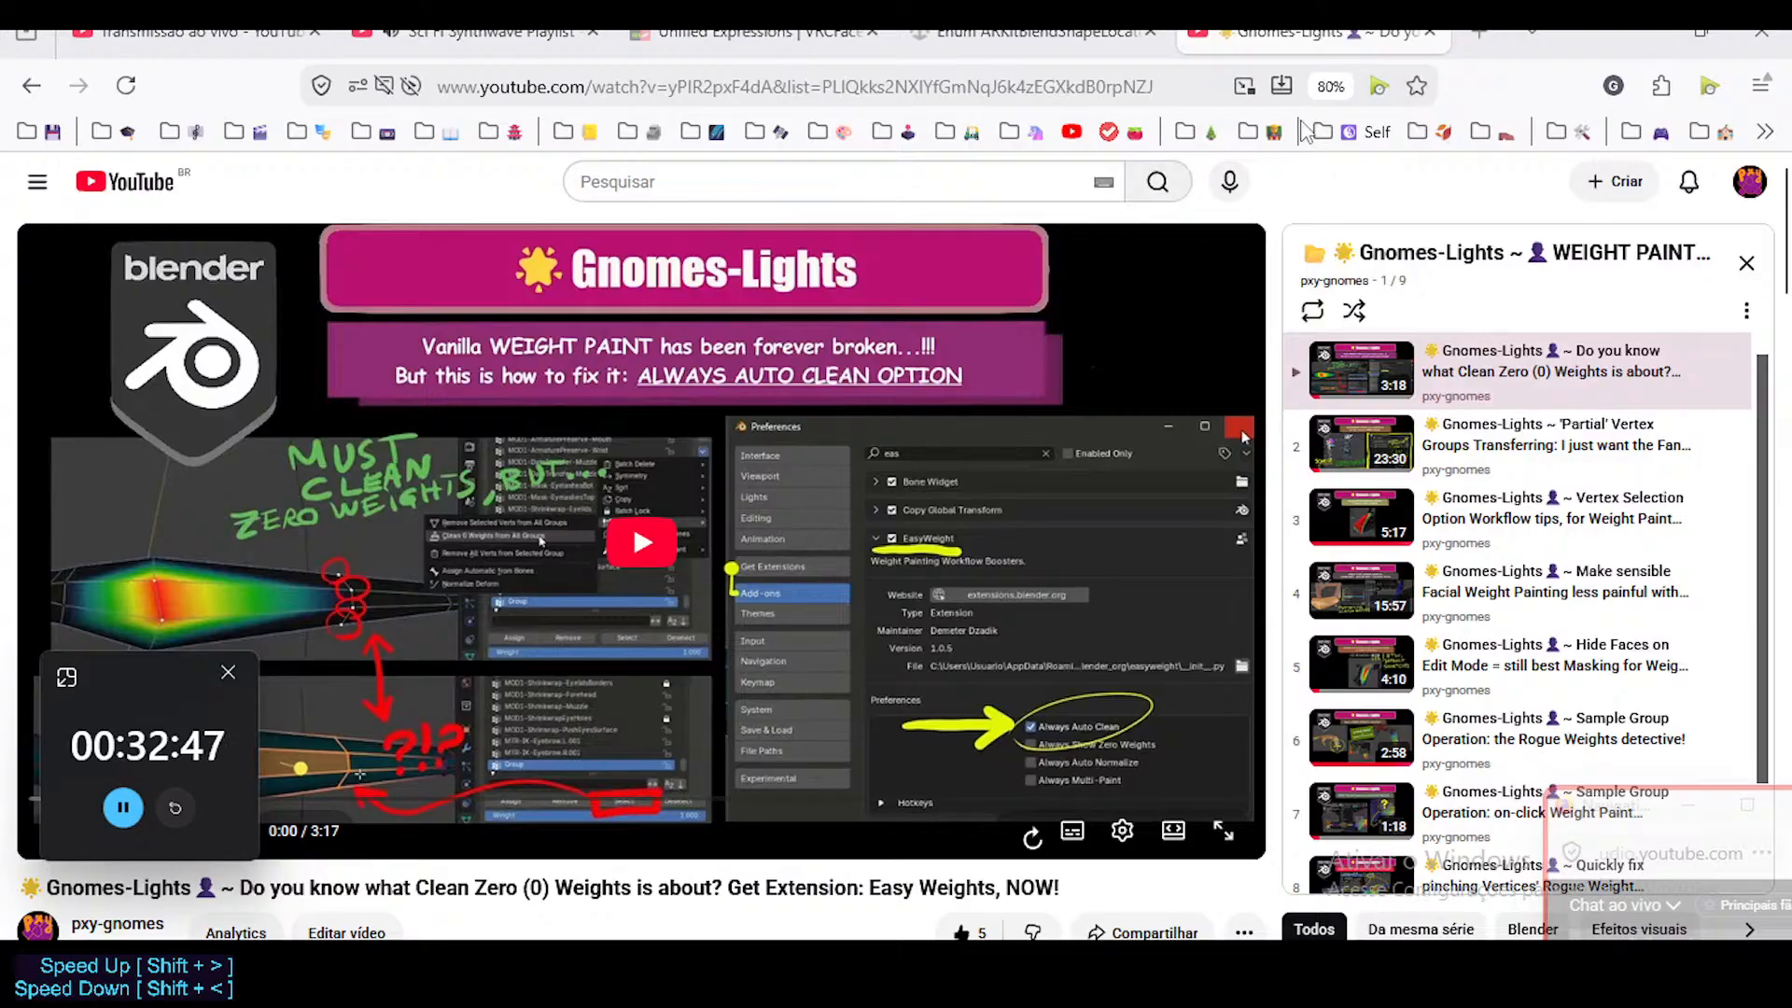
pyautogui.scroll(-1, 1515, 490)
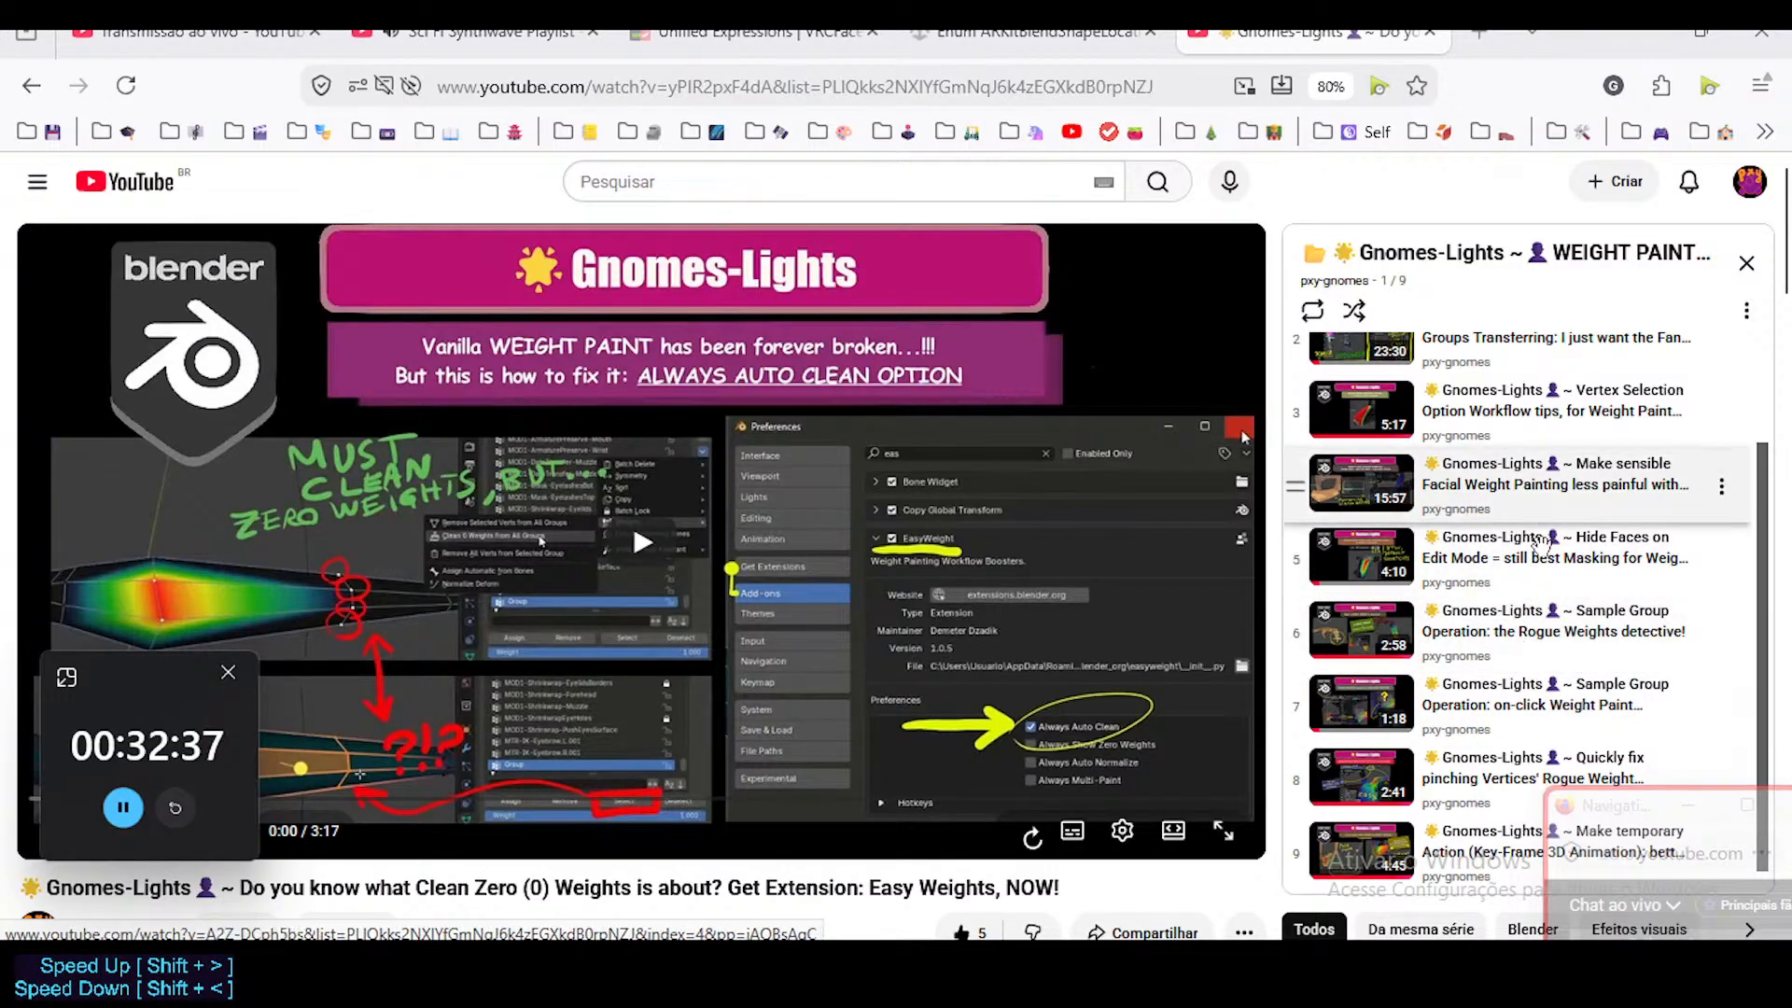
pyautogui.scroll(-2, 1269, 592)
pyautogui.scroll(2, 1270, 590)
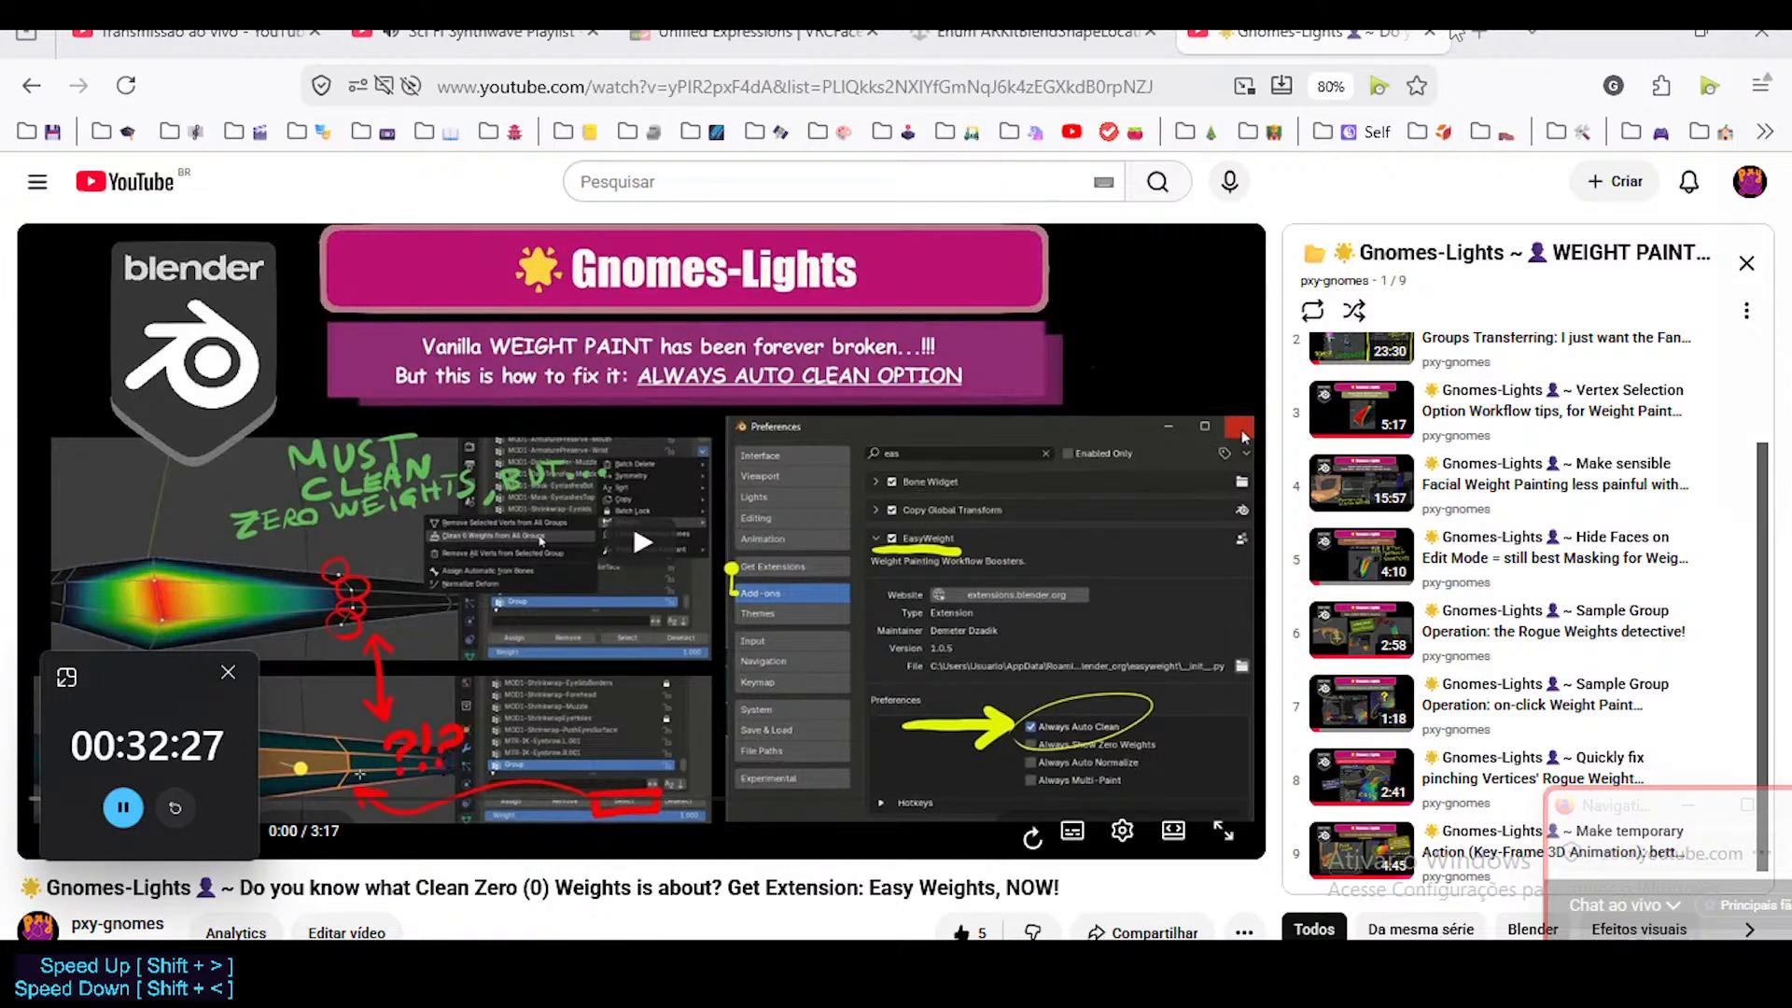
# Close the weight-painting playlist and switch to Blender, moving the floating chat window higher to show its messages.
pyautogui.click(1430, 33)
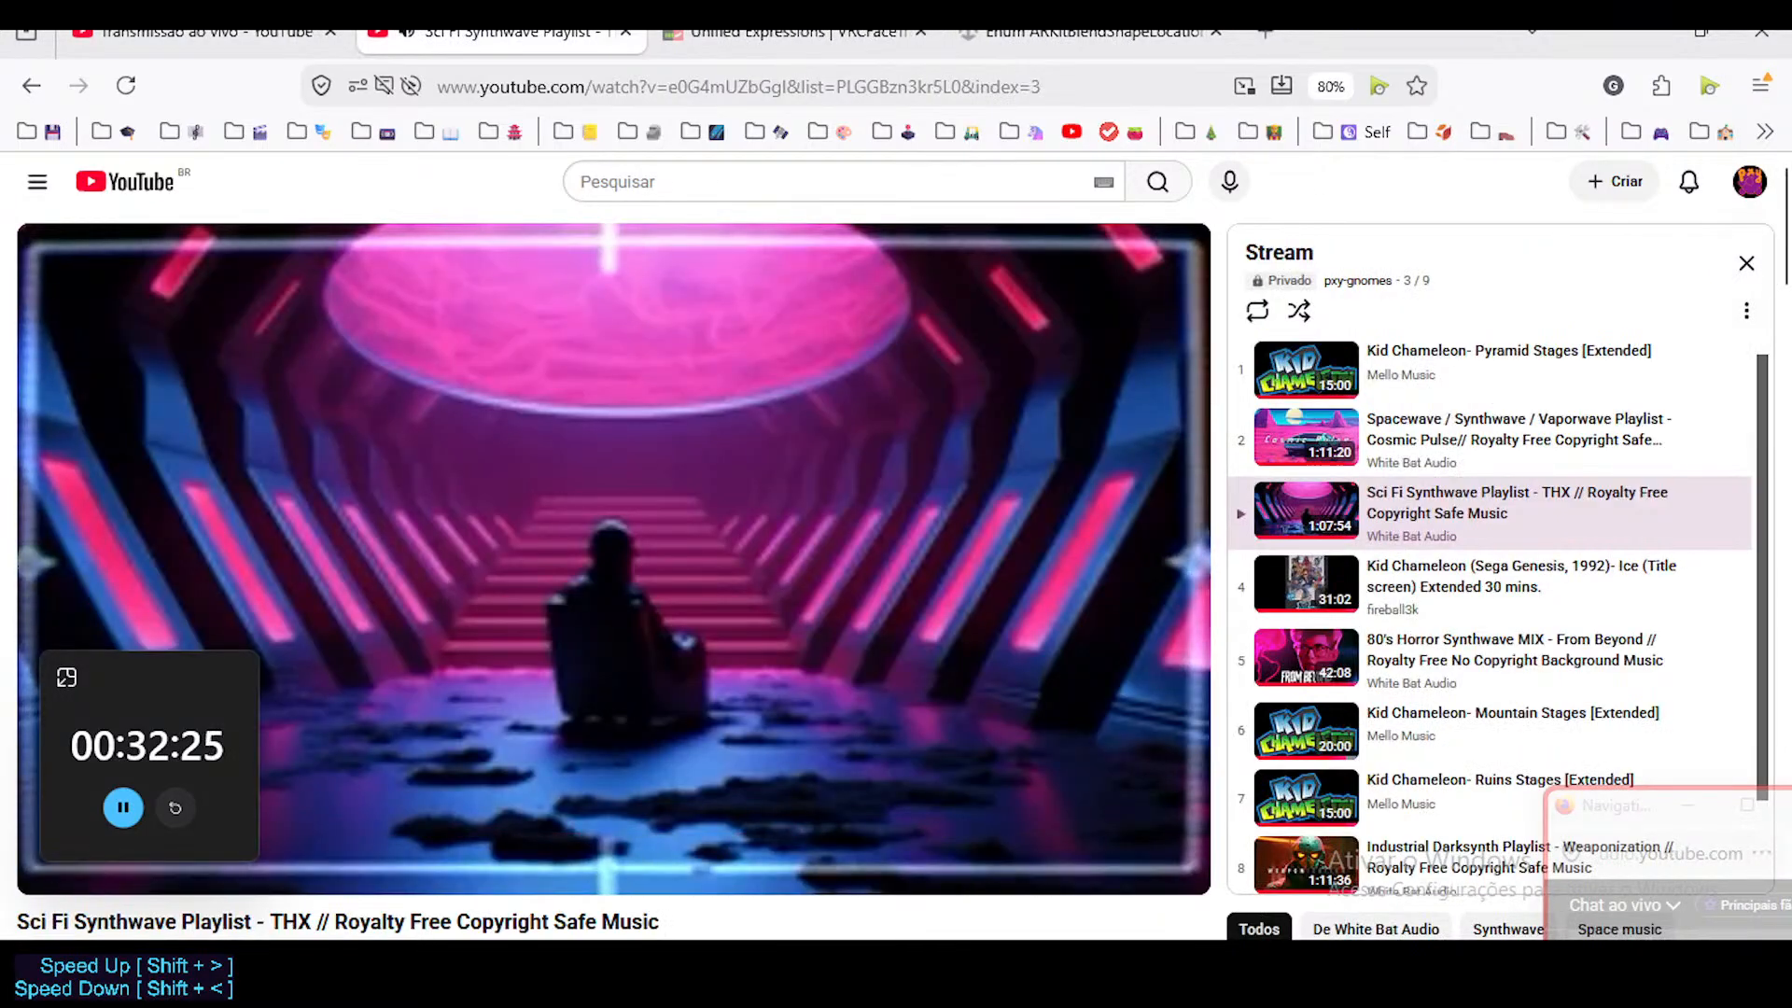
pyautogui.hotkey('alt', 'Tab')
pyautogui.moveTo(1623, 805); pyautogui.dragTo(1673, 603)
# Show the shape keys of 1a-Arcade-Top and enlarge the Properties editor to reveal the MouthStretch.L settings.
pyautogui.moveTo(1001, 594); pyautogui.dragTo(949, 580, button='middle')
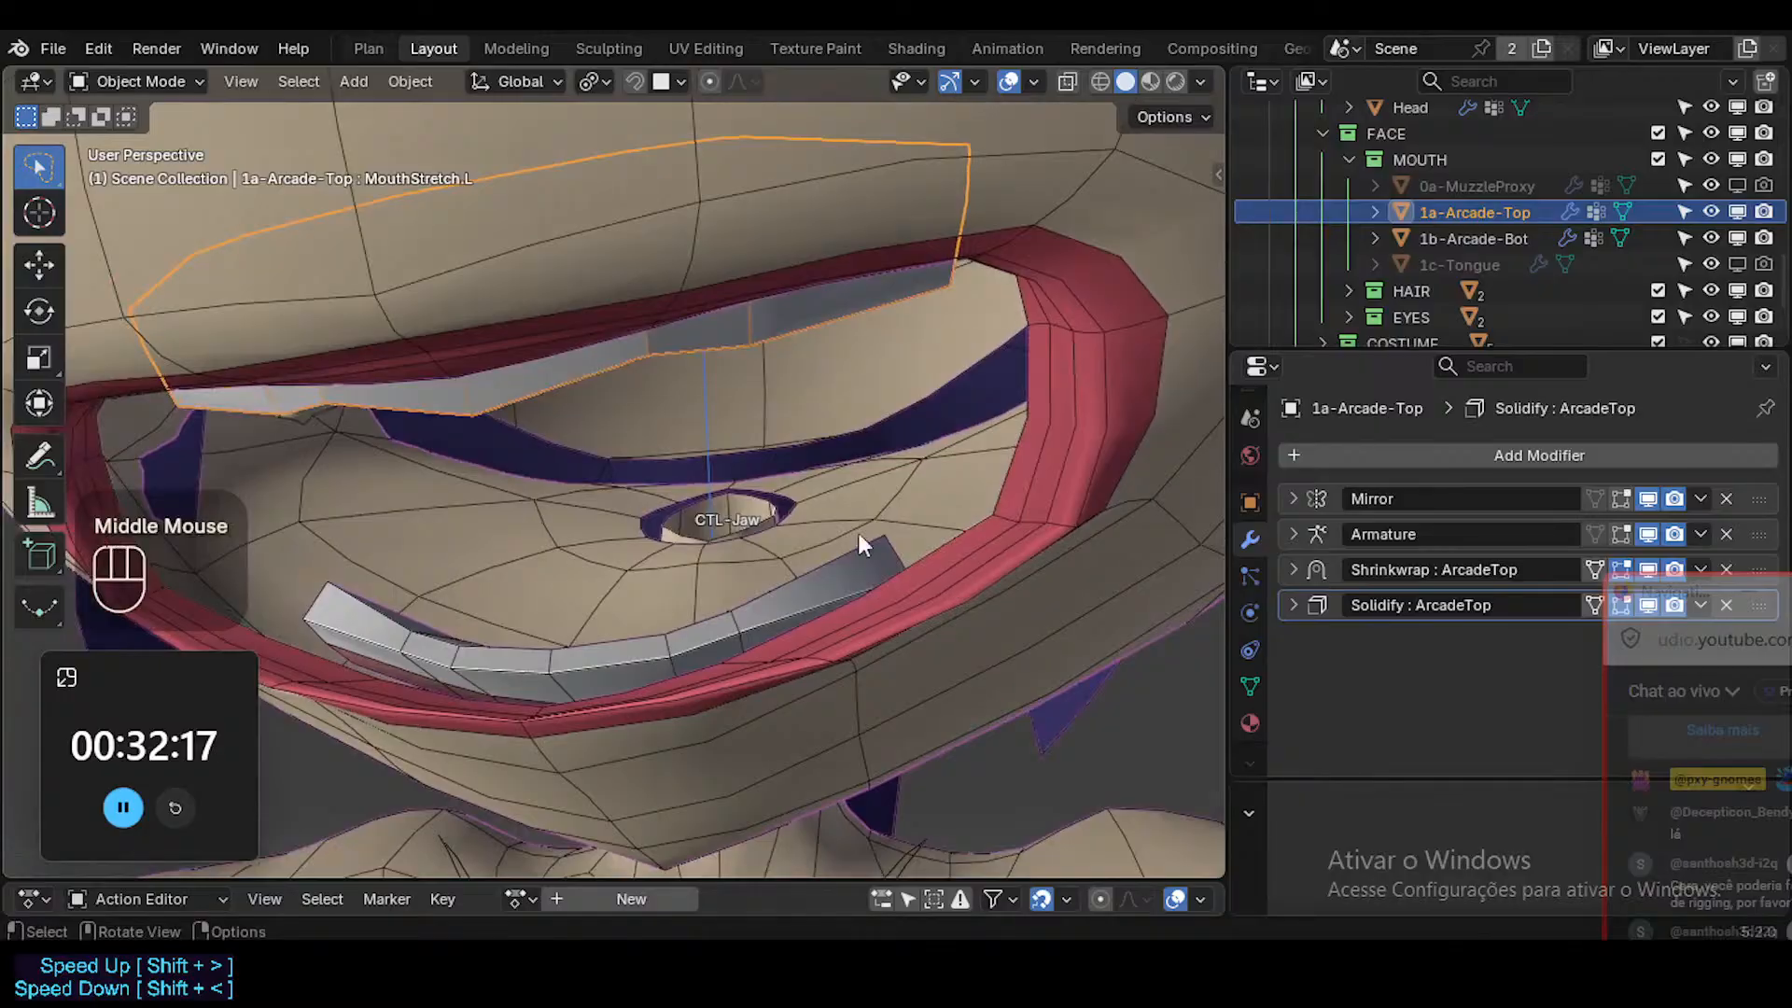
pyautogui.scroll(-5, 659, 455)
pyautogui.keyDown('ctrl'); pyautogui.moveTo(658, 456); pyautogui.dragTo(623, 425, button='middle'); pyautogui.keyUp('ctrl')
pyautogui.hotkey('shift', 'alt', 'z')
pyautogui.hotkey('shift', 'alt', 'z')
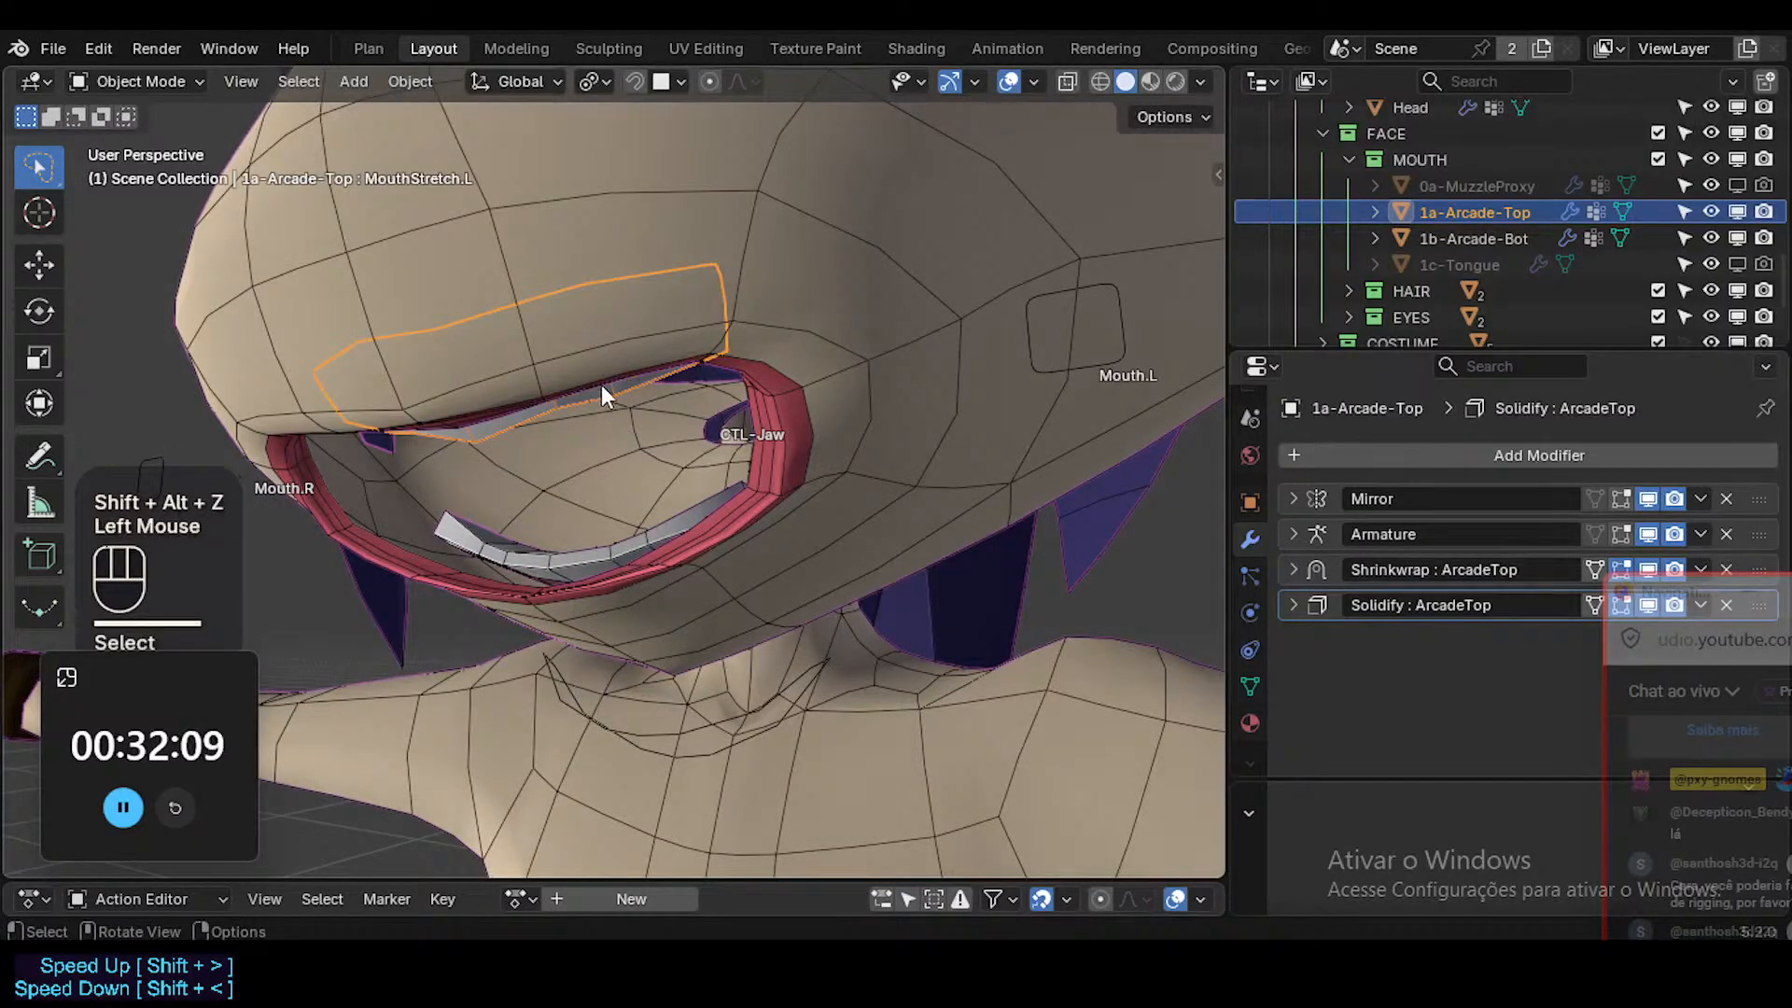
pyautogui.click(1250, 685)
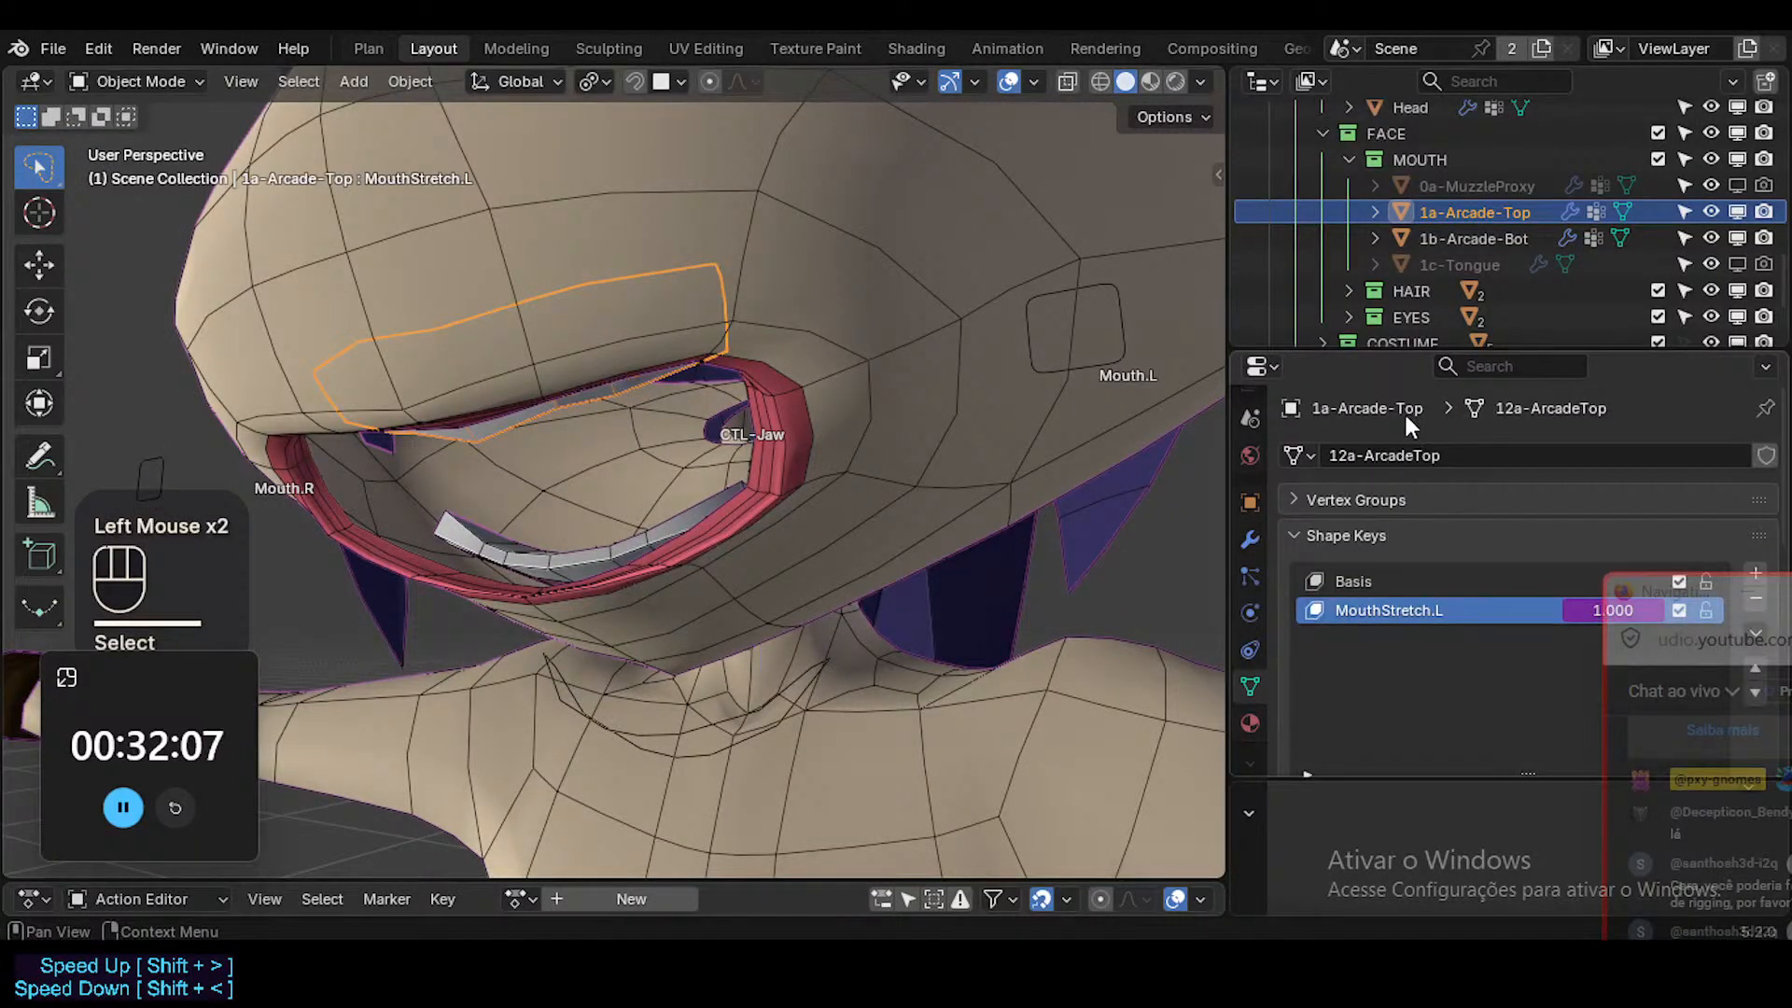
pyautogui.moveTo(1398, 347); pyautogui.dragTo(1398, 198)
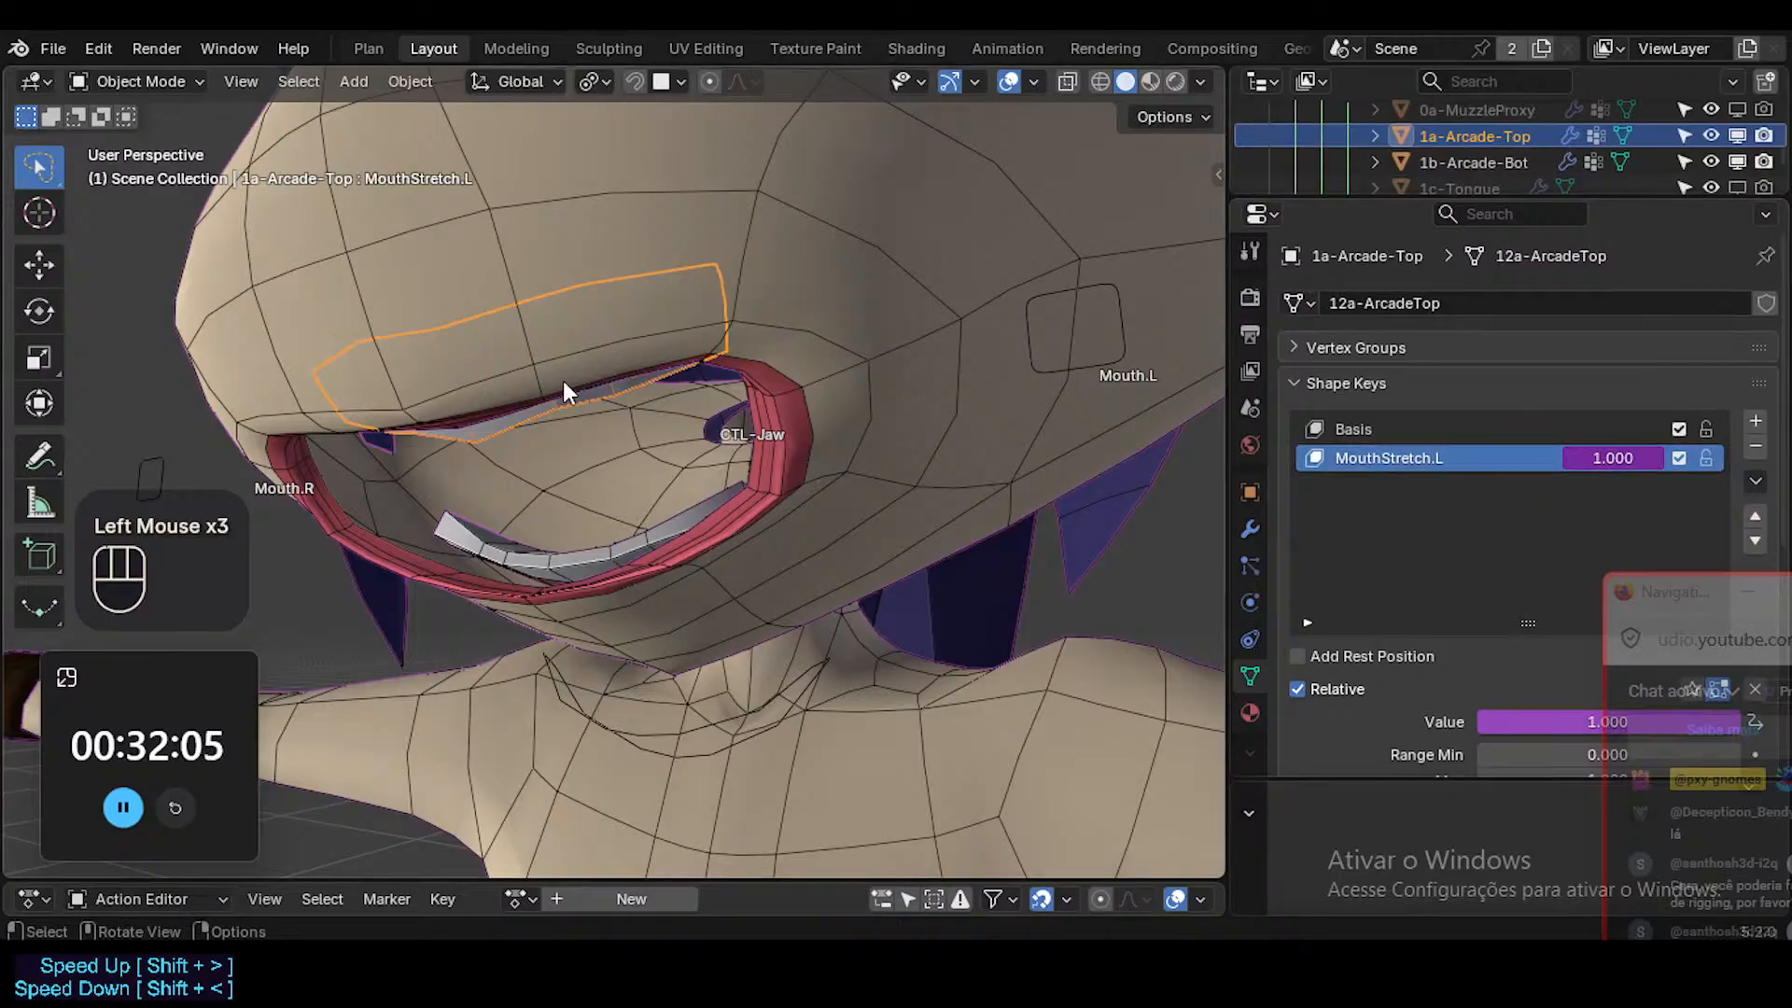
# Enter Edit Mode on the upper teeth and select their end edge near the left mouth corner.
pyautogui.moveTo(562, 381); pyautogui.dragTo(821, 327, button='middle')
pyautogui.press('Tab')
pyautogui.press('2')
pyautogui.click(896, 296)
pyautogui.press('g')
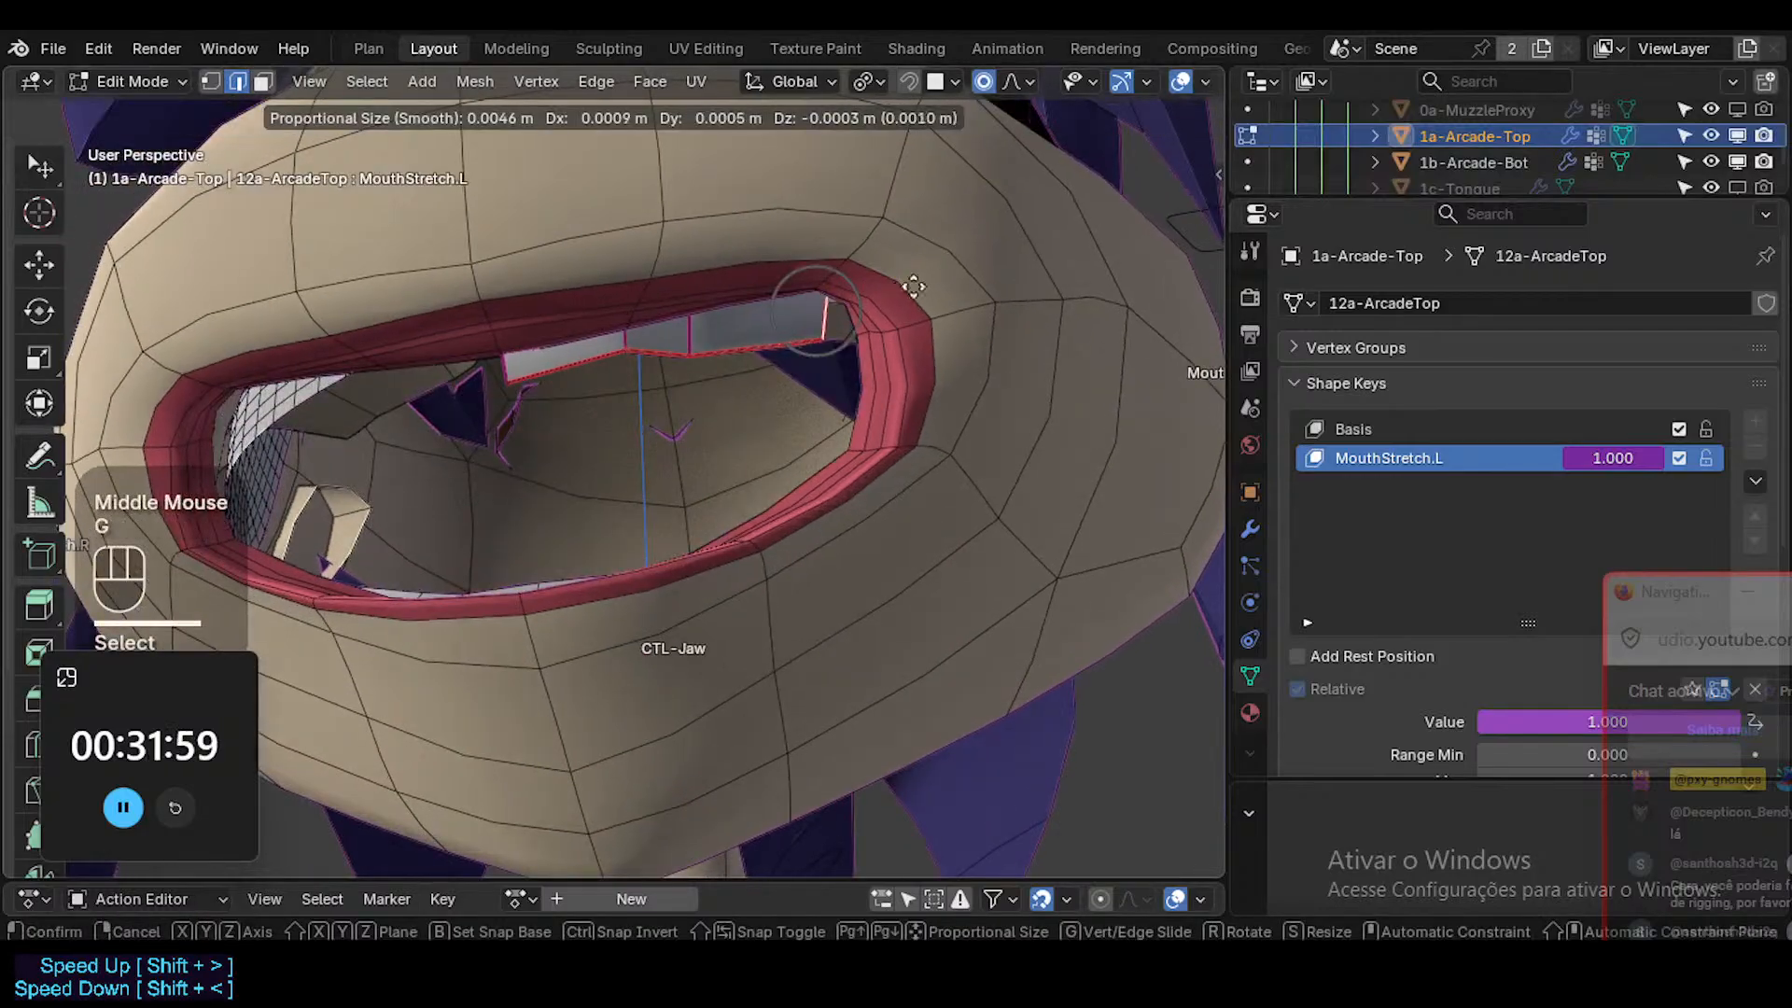
pyautogui.press('Escape')
# Turn on X-ray to see the upper teeth through the muzzle while editing MouthStretch.L.
pyautogui.moveTo(950, 276); pyautogui.dragTo(702, 527, button='middle')
pyautogui.keyDown('shift'); pyautogui.moveTo(880, 327); pyautogui.dragTo(850, 401, button='middle'); pyautogui.keyUp('shift')
pyautogui.moveTo(849, 402); pyautogui.dragTo(597, 472, button='middle')
pyautogui.scroll(-2, 564, 586)
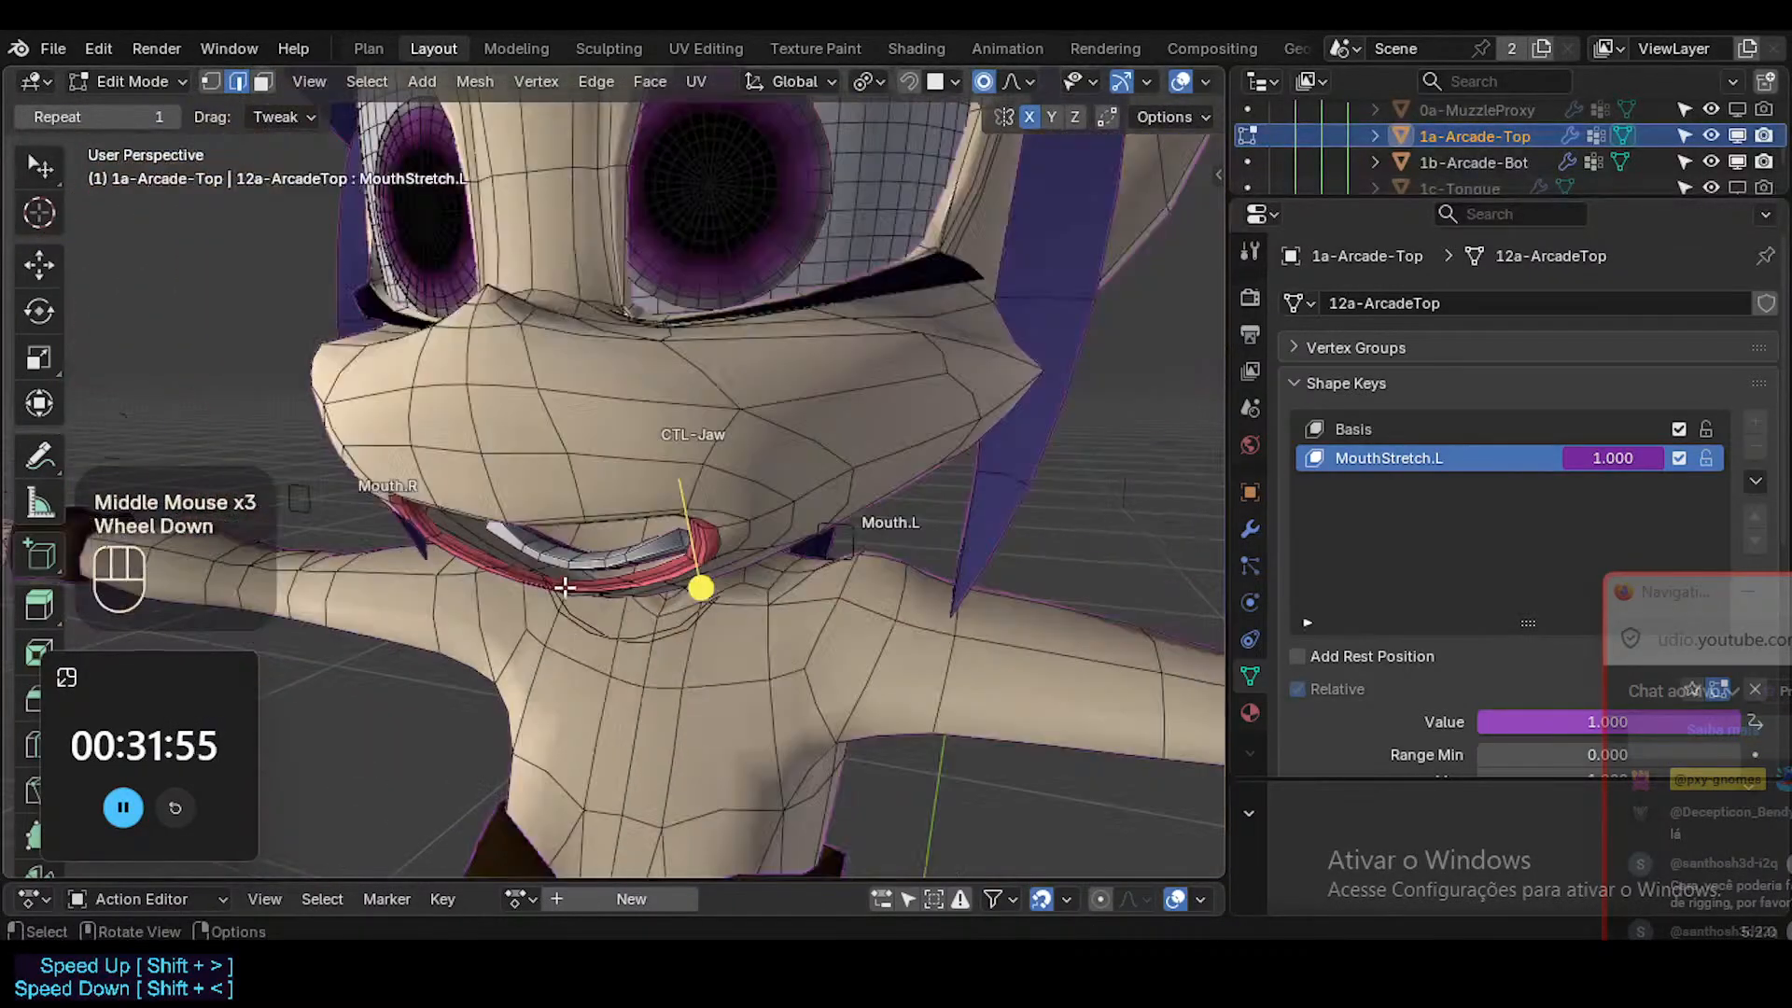
pyautogui.moveTo(496, 576); pyautogui.dragTo(692, 401, button='middle')
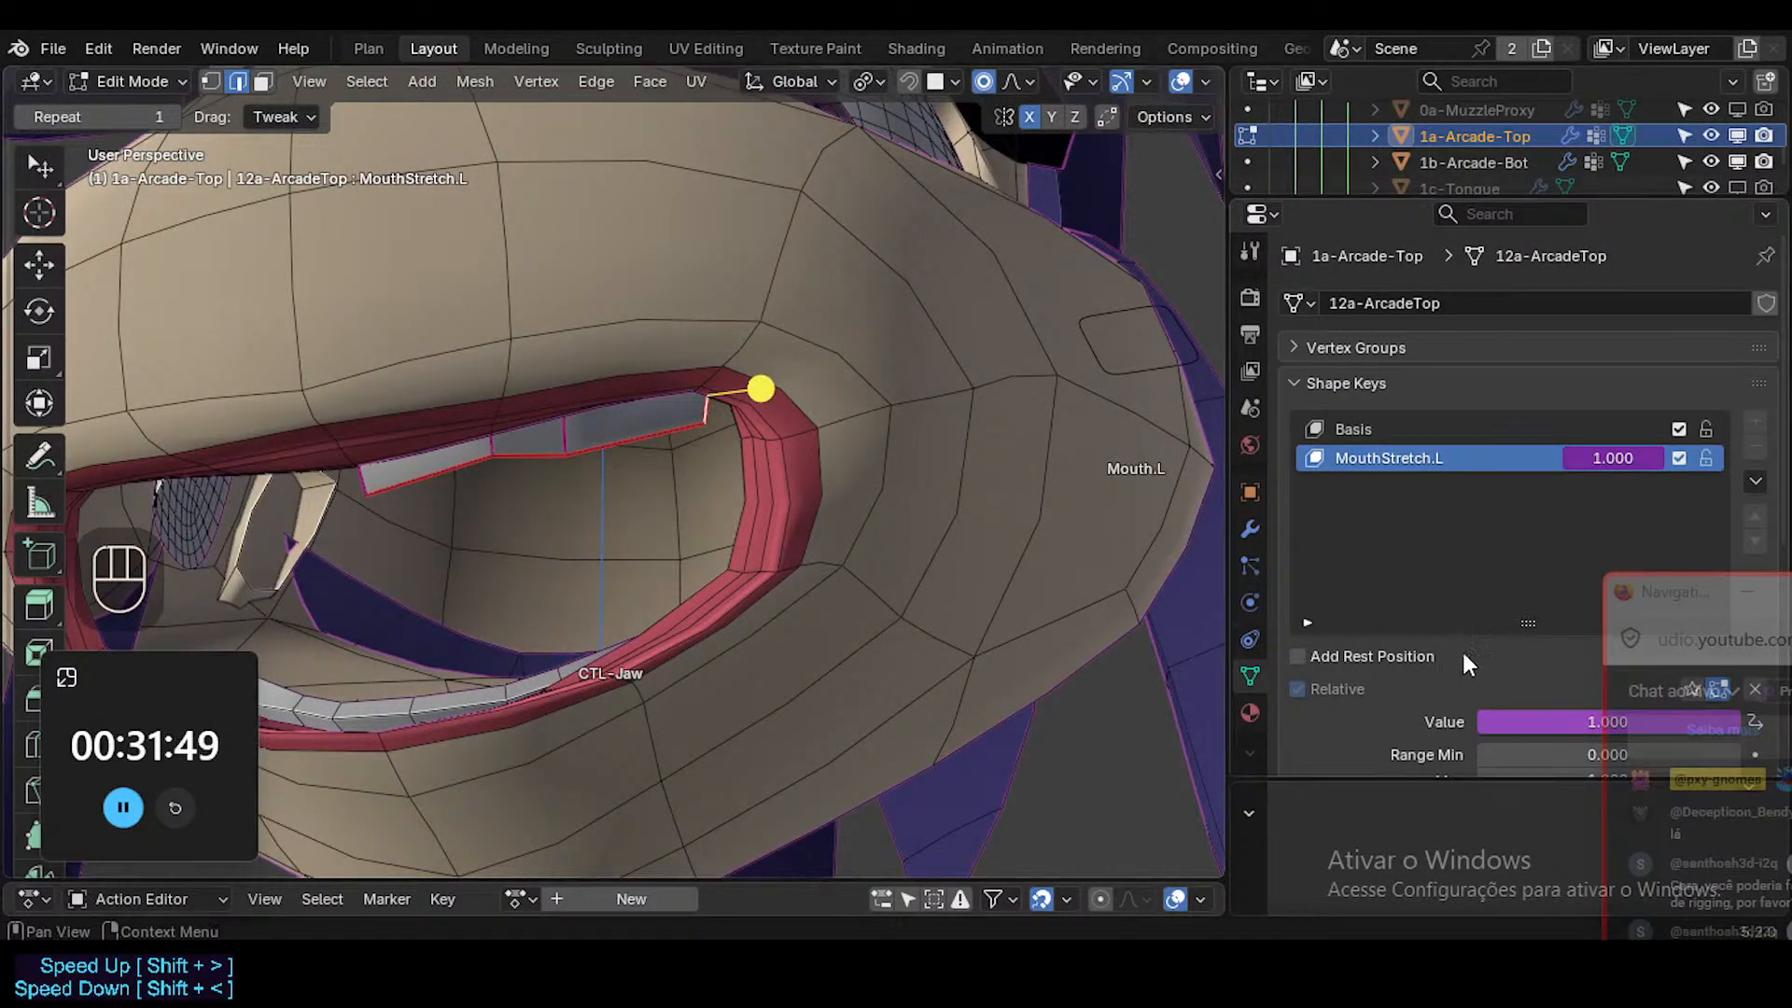
pyautogui.scroll(-2, 636, 582)
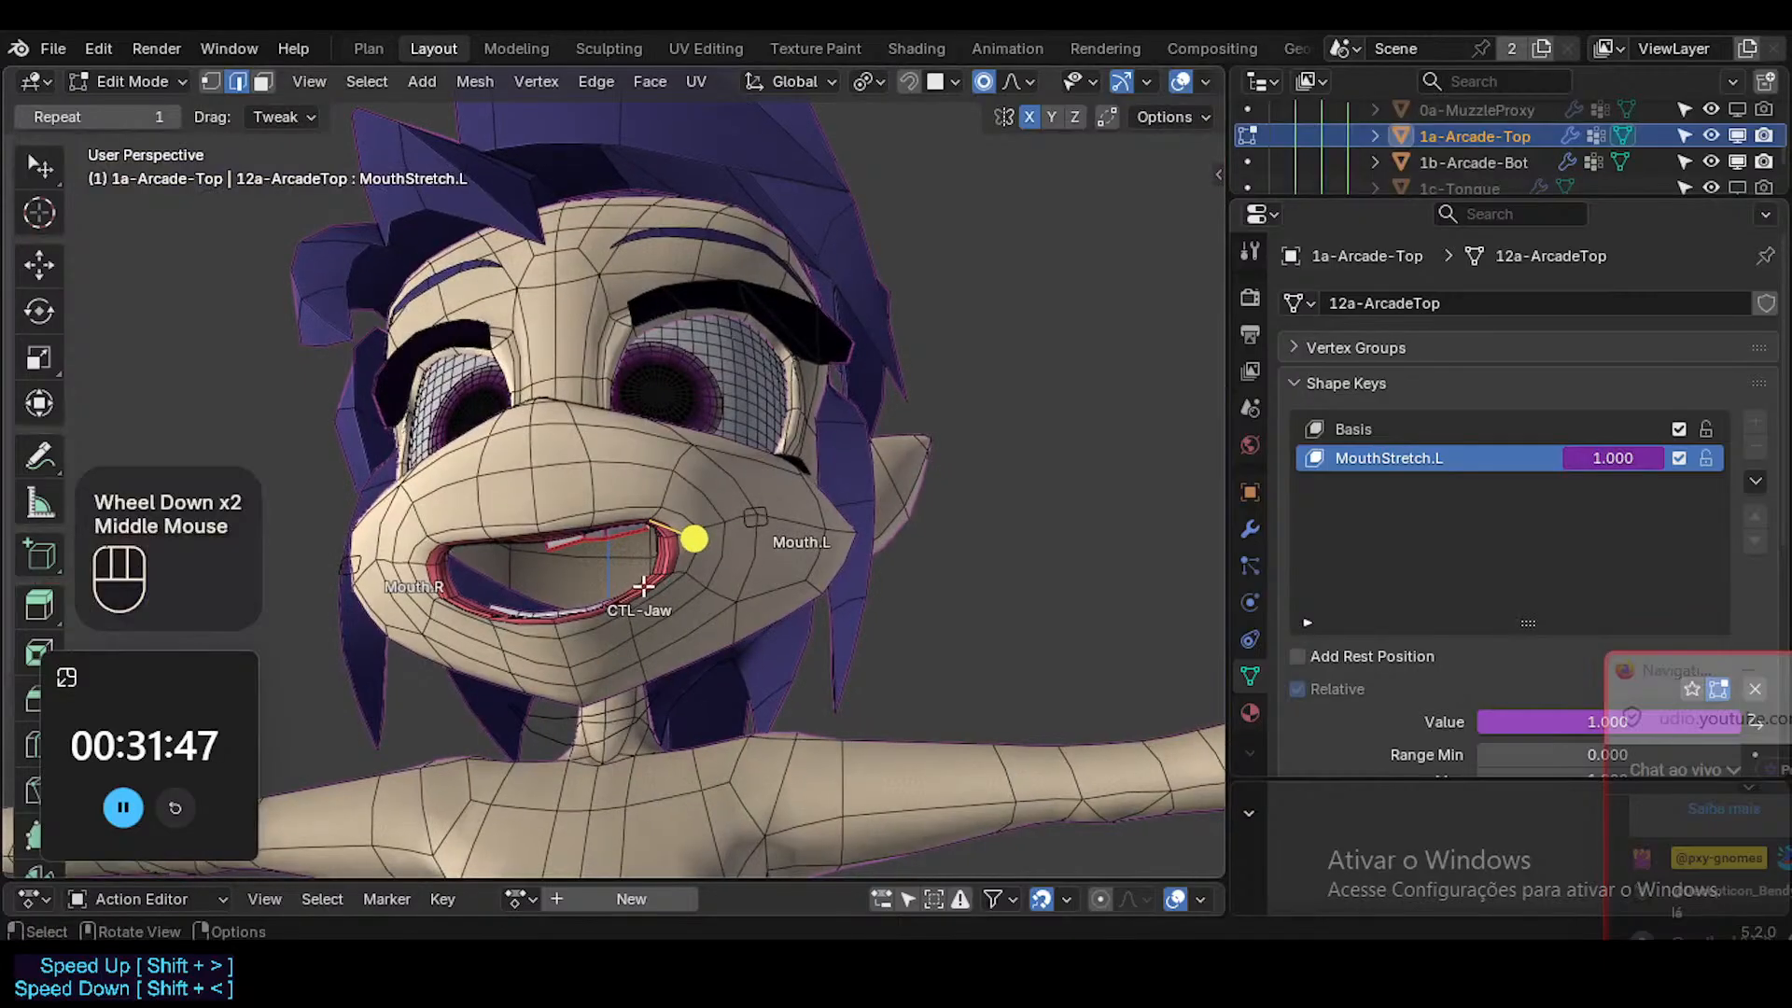
pyautogui.keyDown('ctrl'); pyautogui.moveTo(644, 586); pyautogui.dragTo(615, 511, button='middle'); pyautogui.keyUp('ctrl')
pyautogui.hotkey('alt', 'z')
pyautogui.moveTo(735, 449); pyautogui.dragTo(765, 504, button='middle')
pyautogui.press('g')
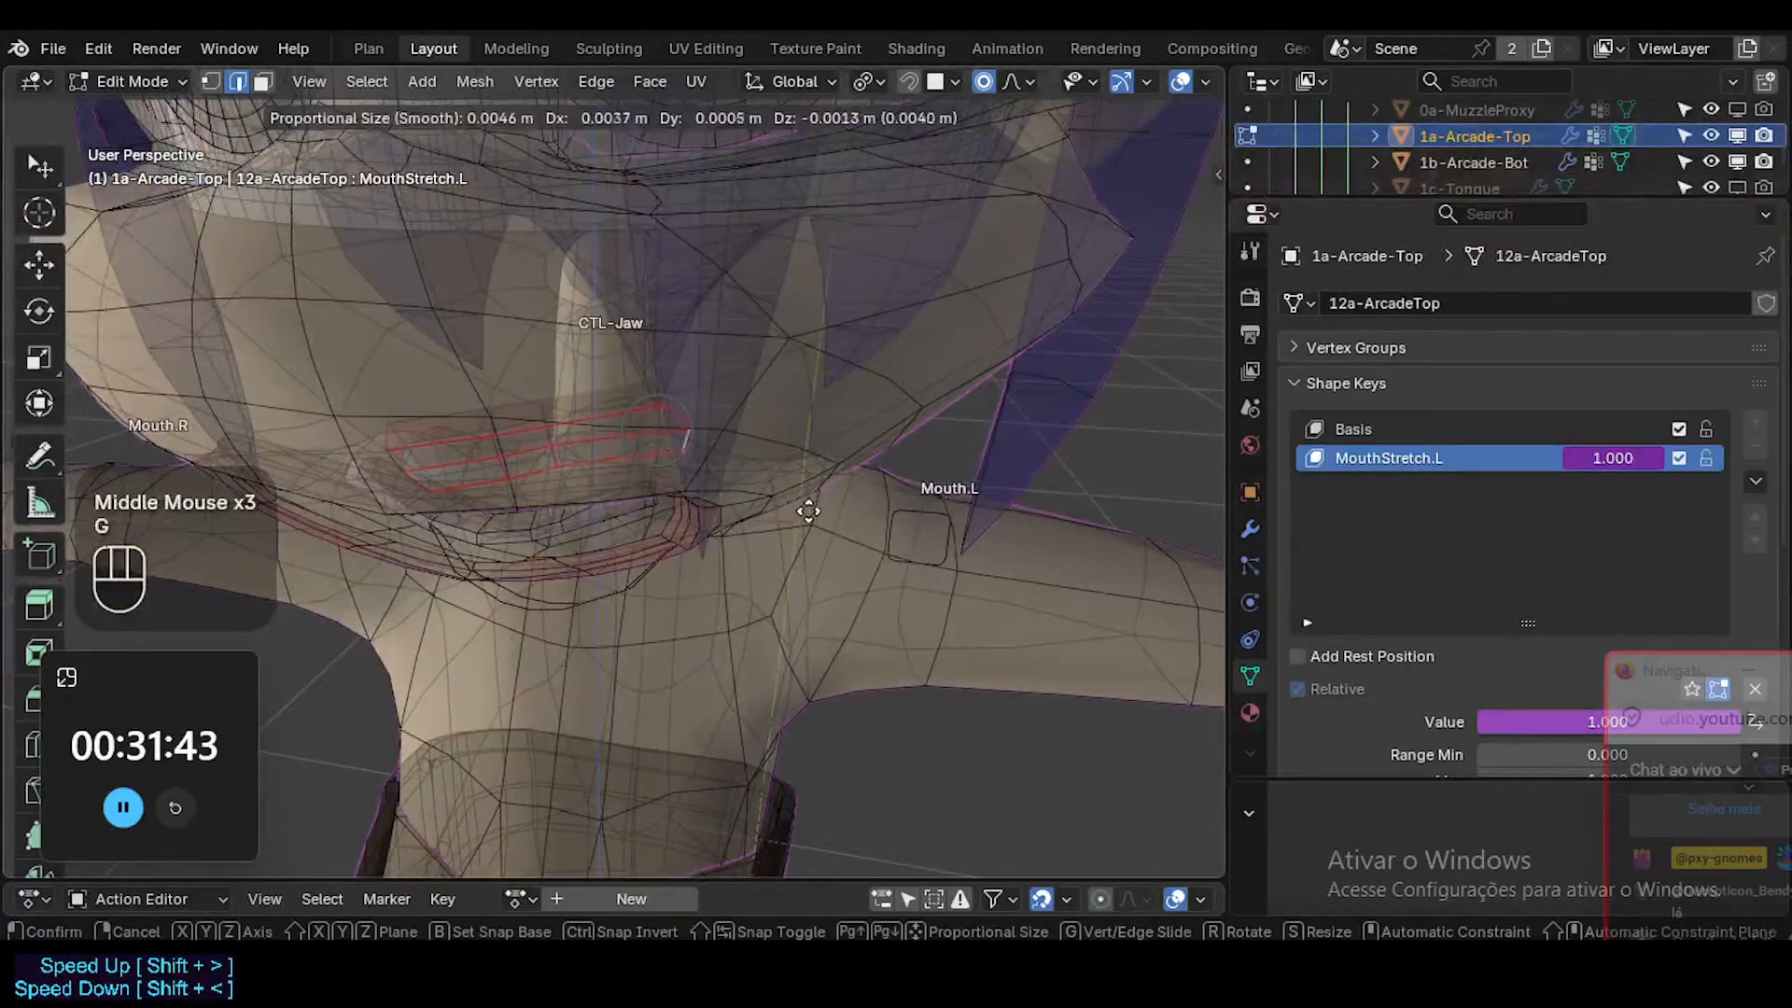
pyautogui.press('Escape')
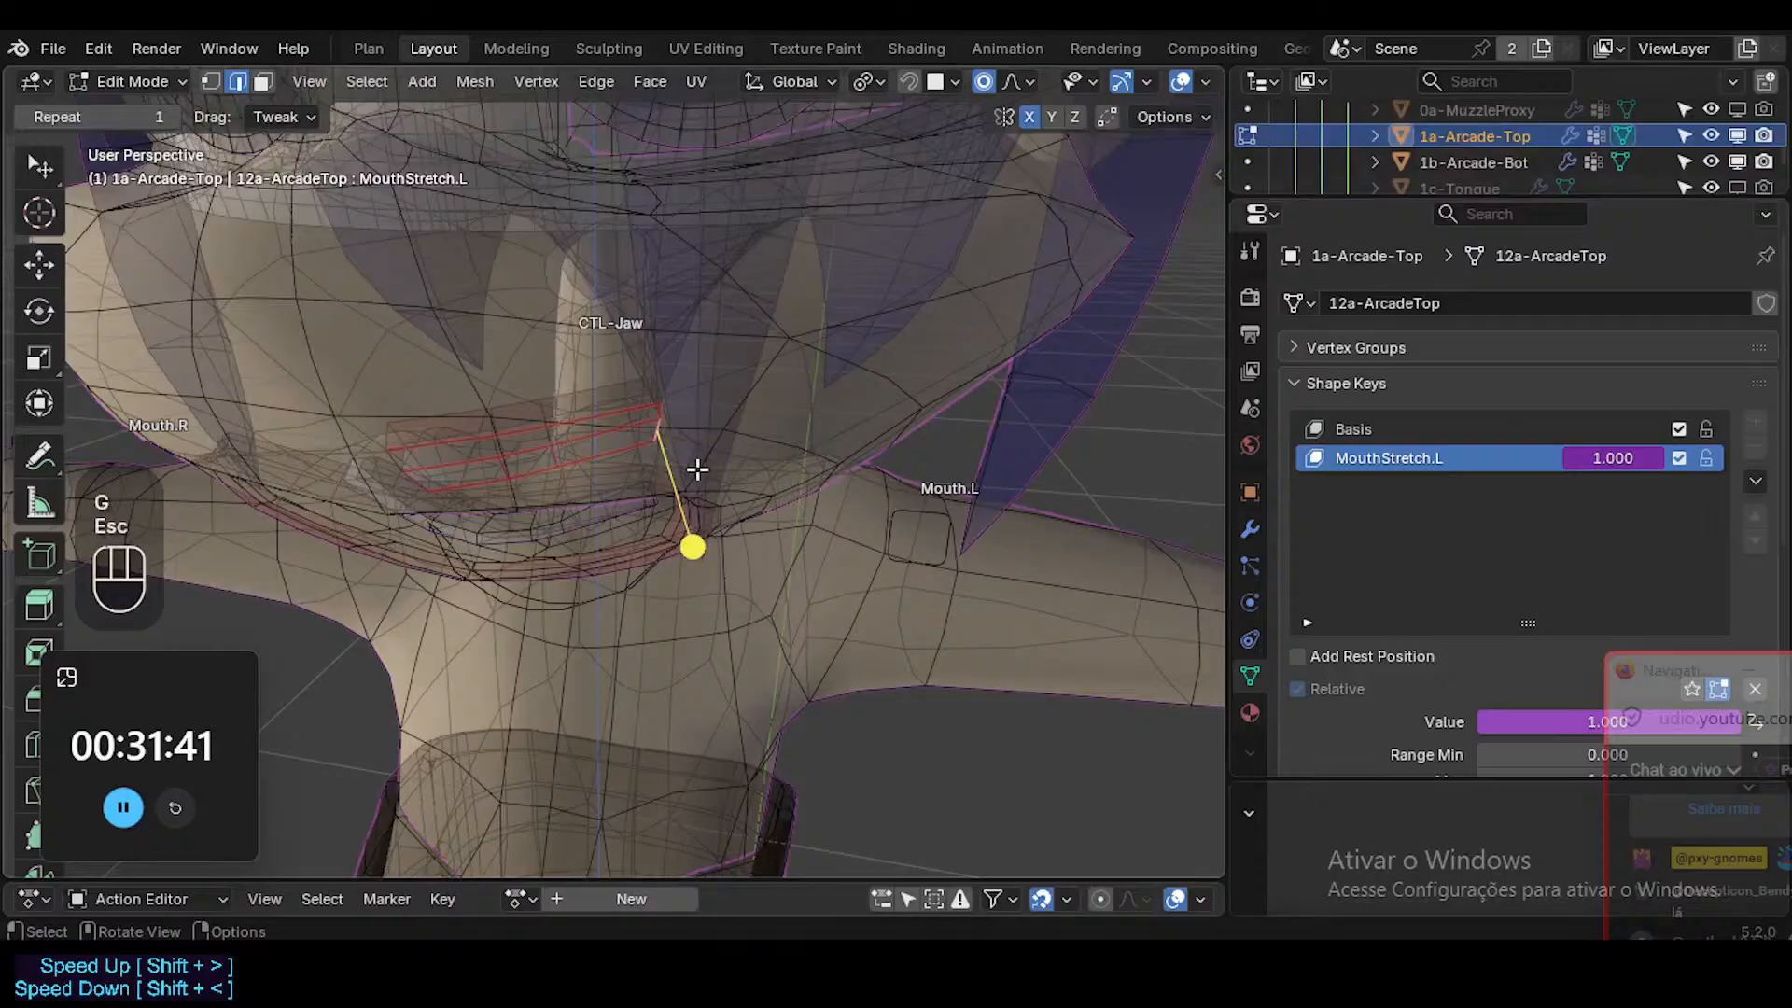
pyautogui.press('o')
pyautogui.press('g')
pyautogui.scroll(-2, 728, 466)
pyautogui.scroll(-2, 751, 468)
pyautogui.press('Escape')
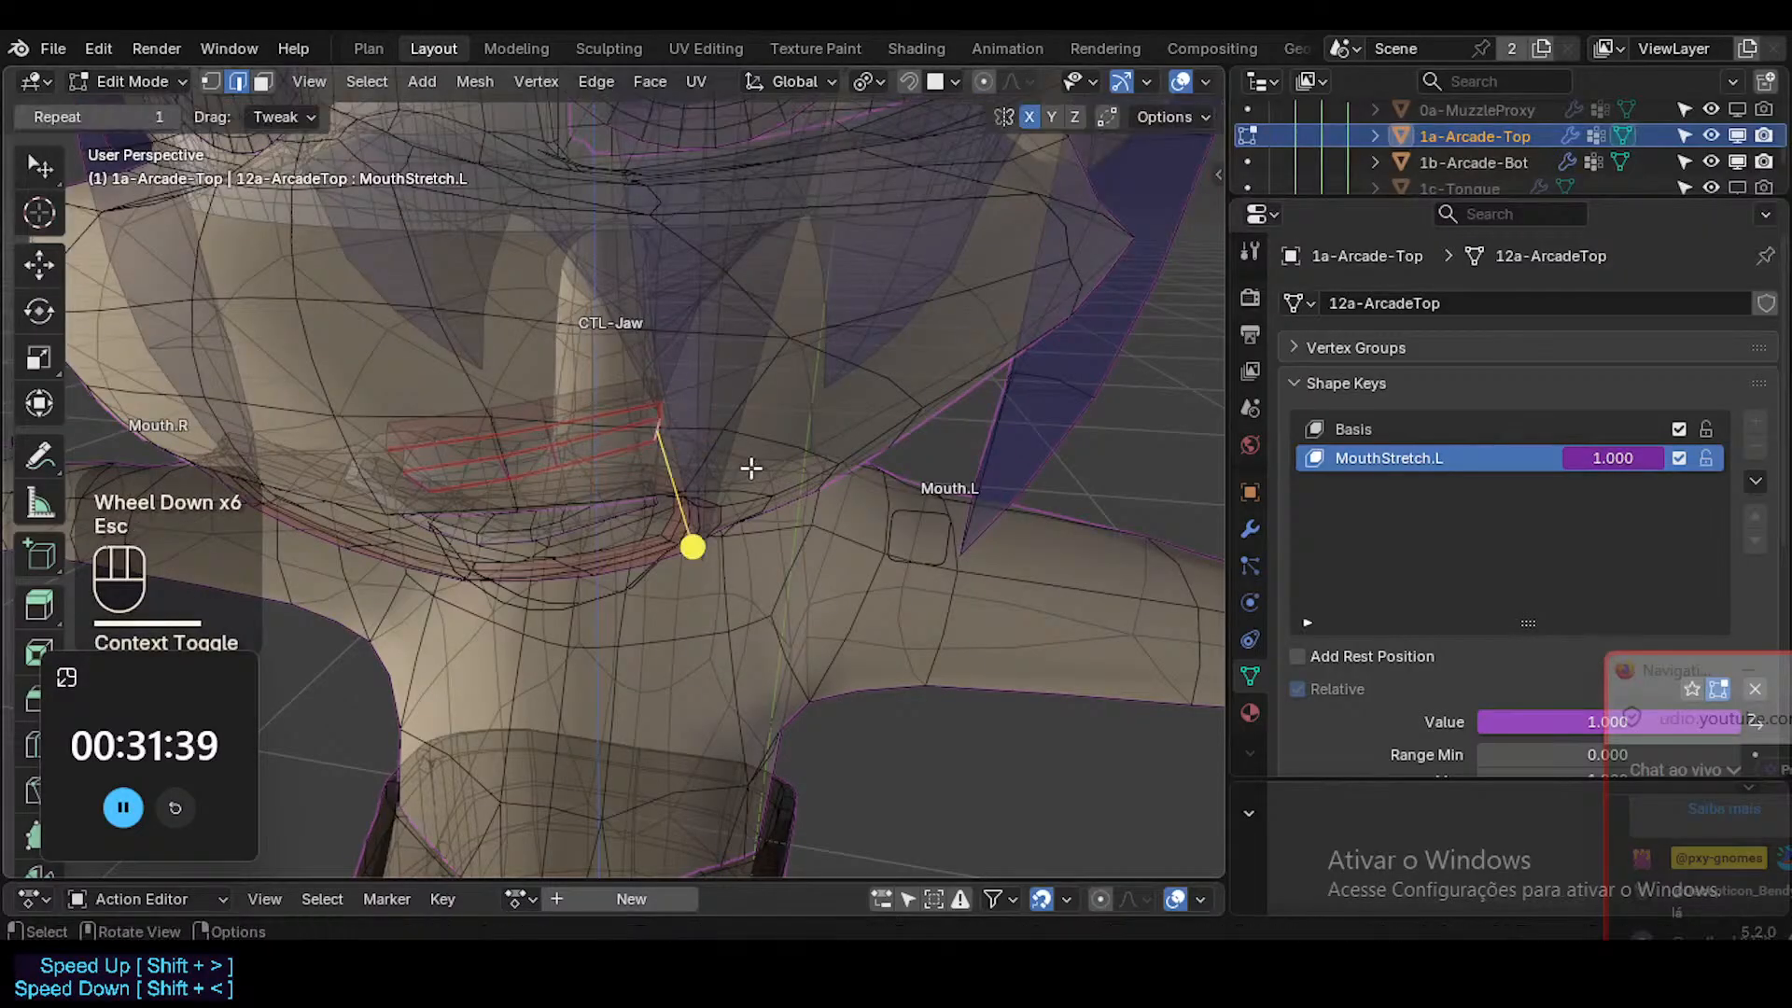
# Move the upper teeth's end edge outward toward Mouth.L with proportional editing about 0.03 m in size, and rotate it.
pyautogui.press('g')
pyautogui.scroll(-3, 652, 449)
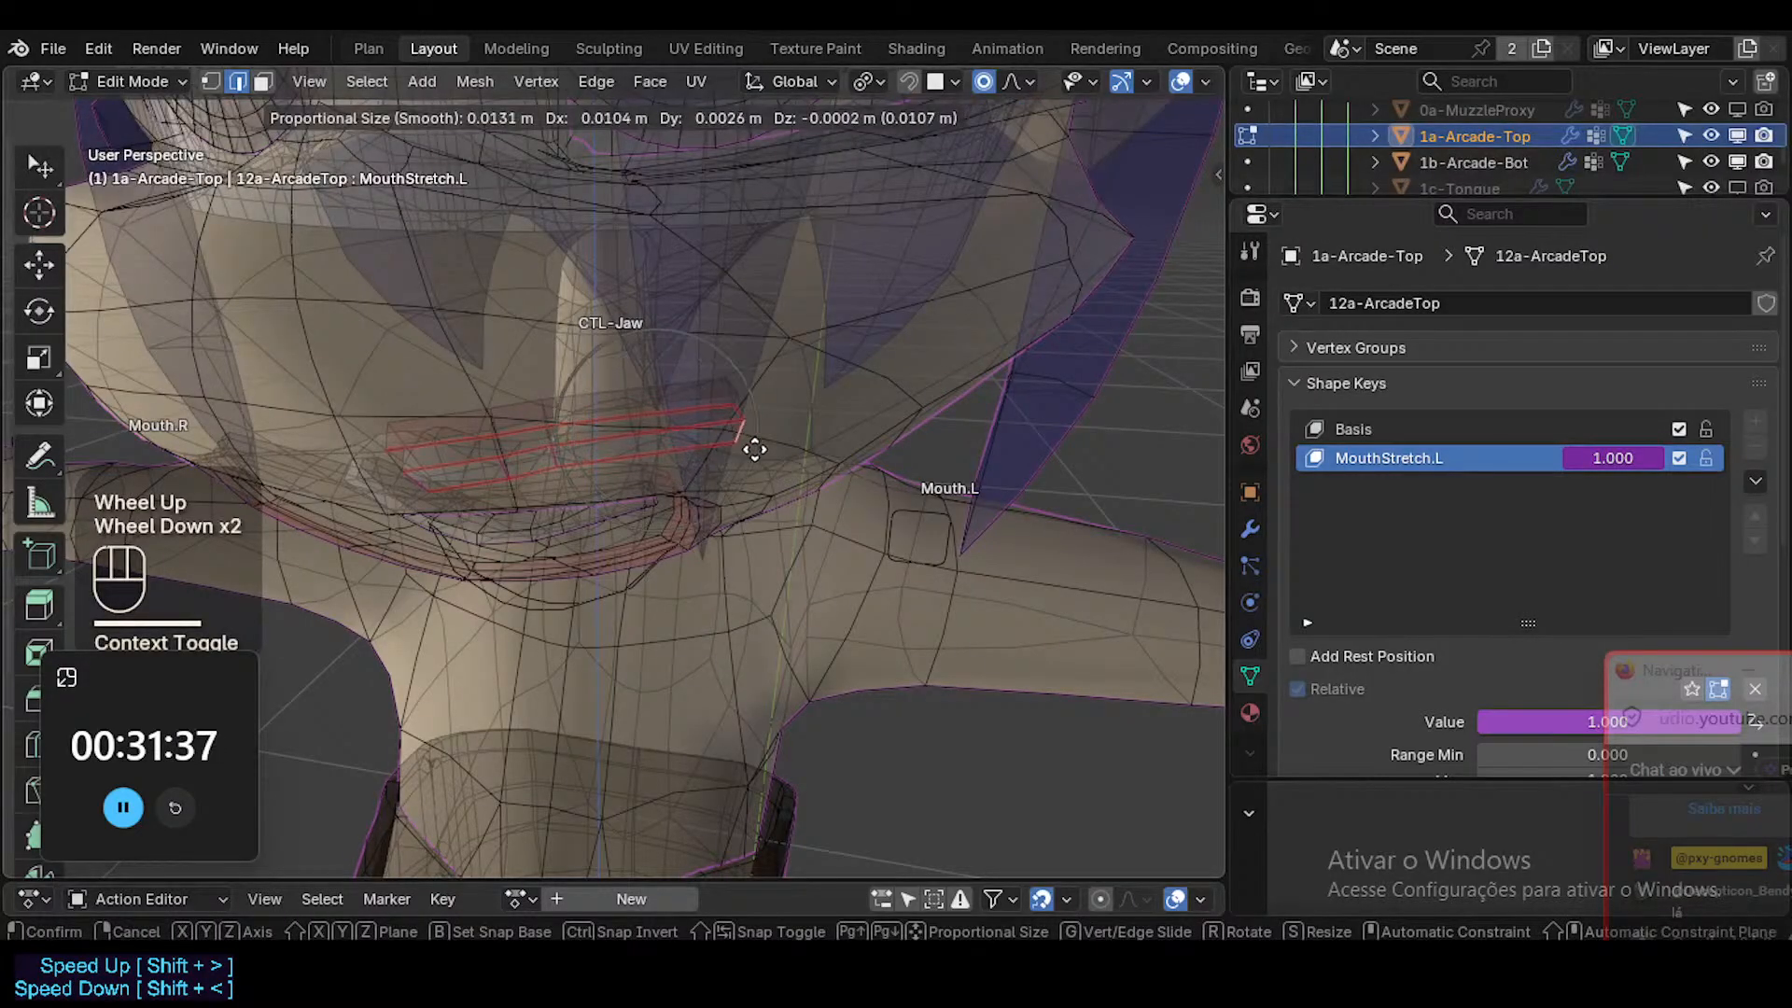
pyautogui.scroll(-2, 802, 440)
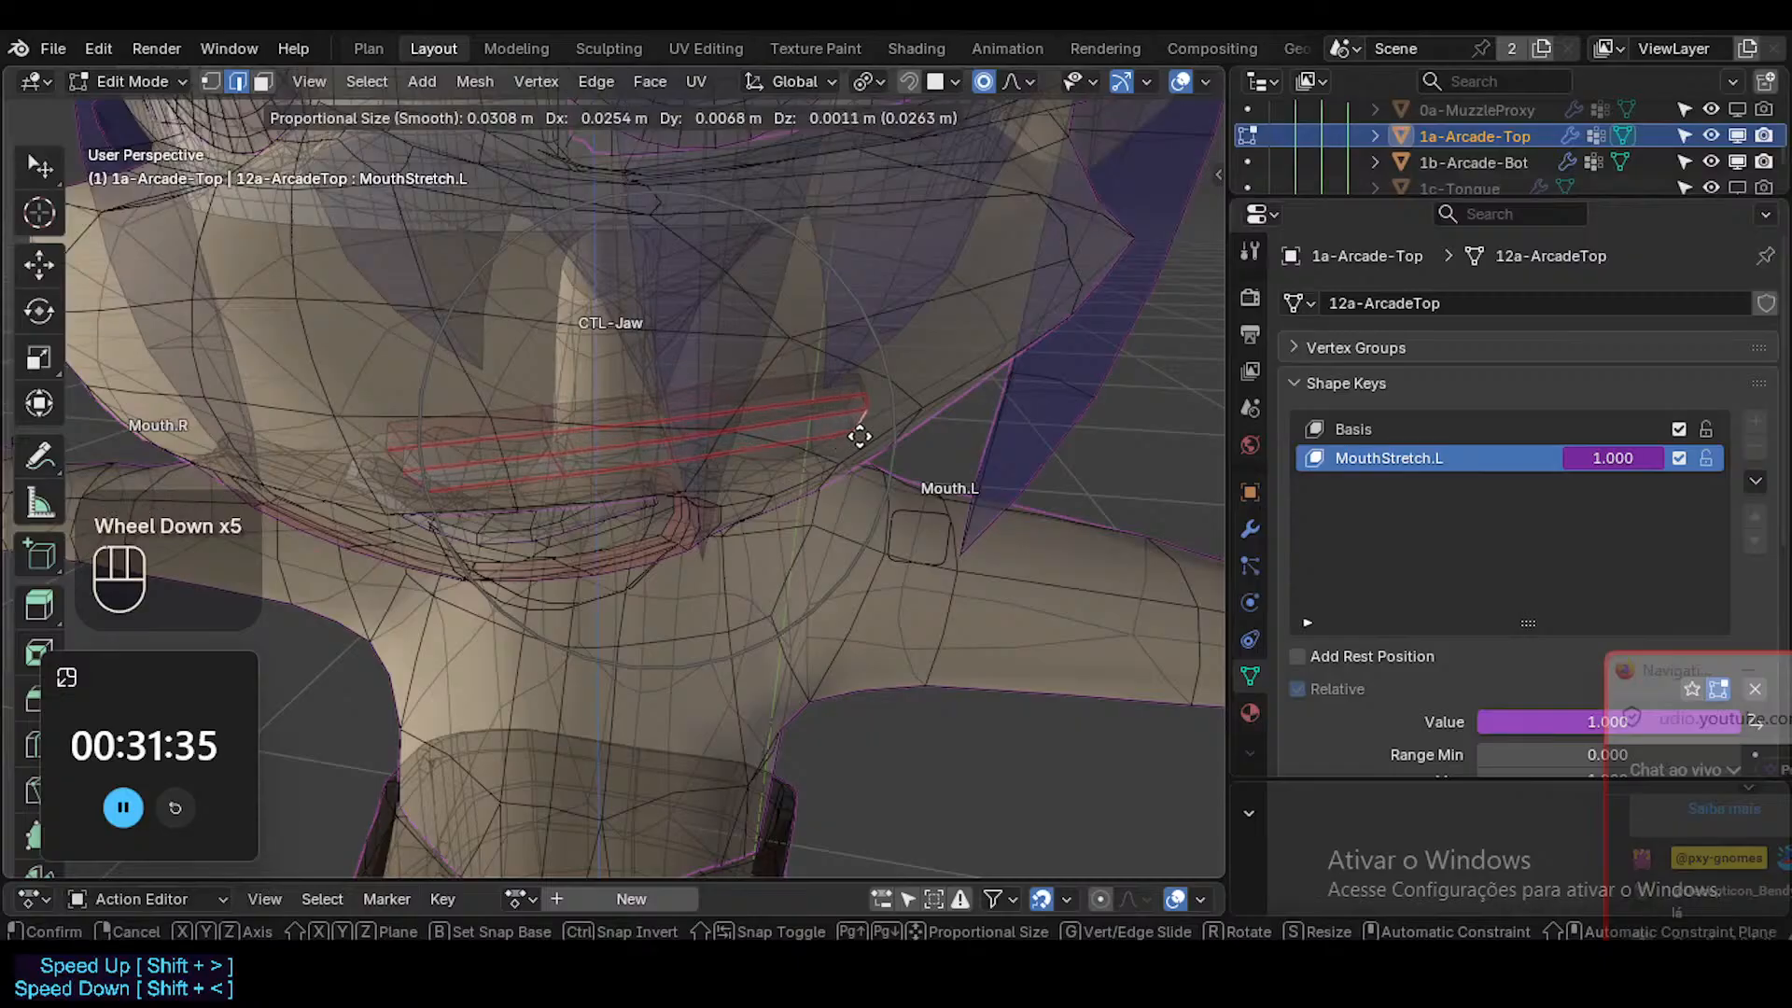
pyautogui.click(924, 524)
pyautogui.moveTo(924, 524); pyautogui.dragTo(915, 528, button='middle')
pyautogui.press('r')
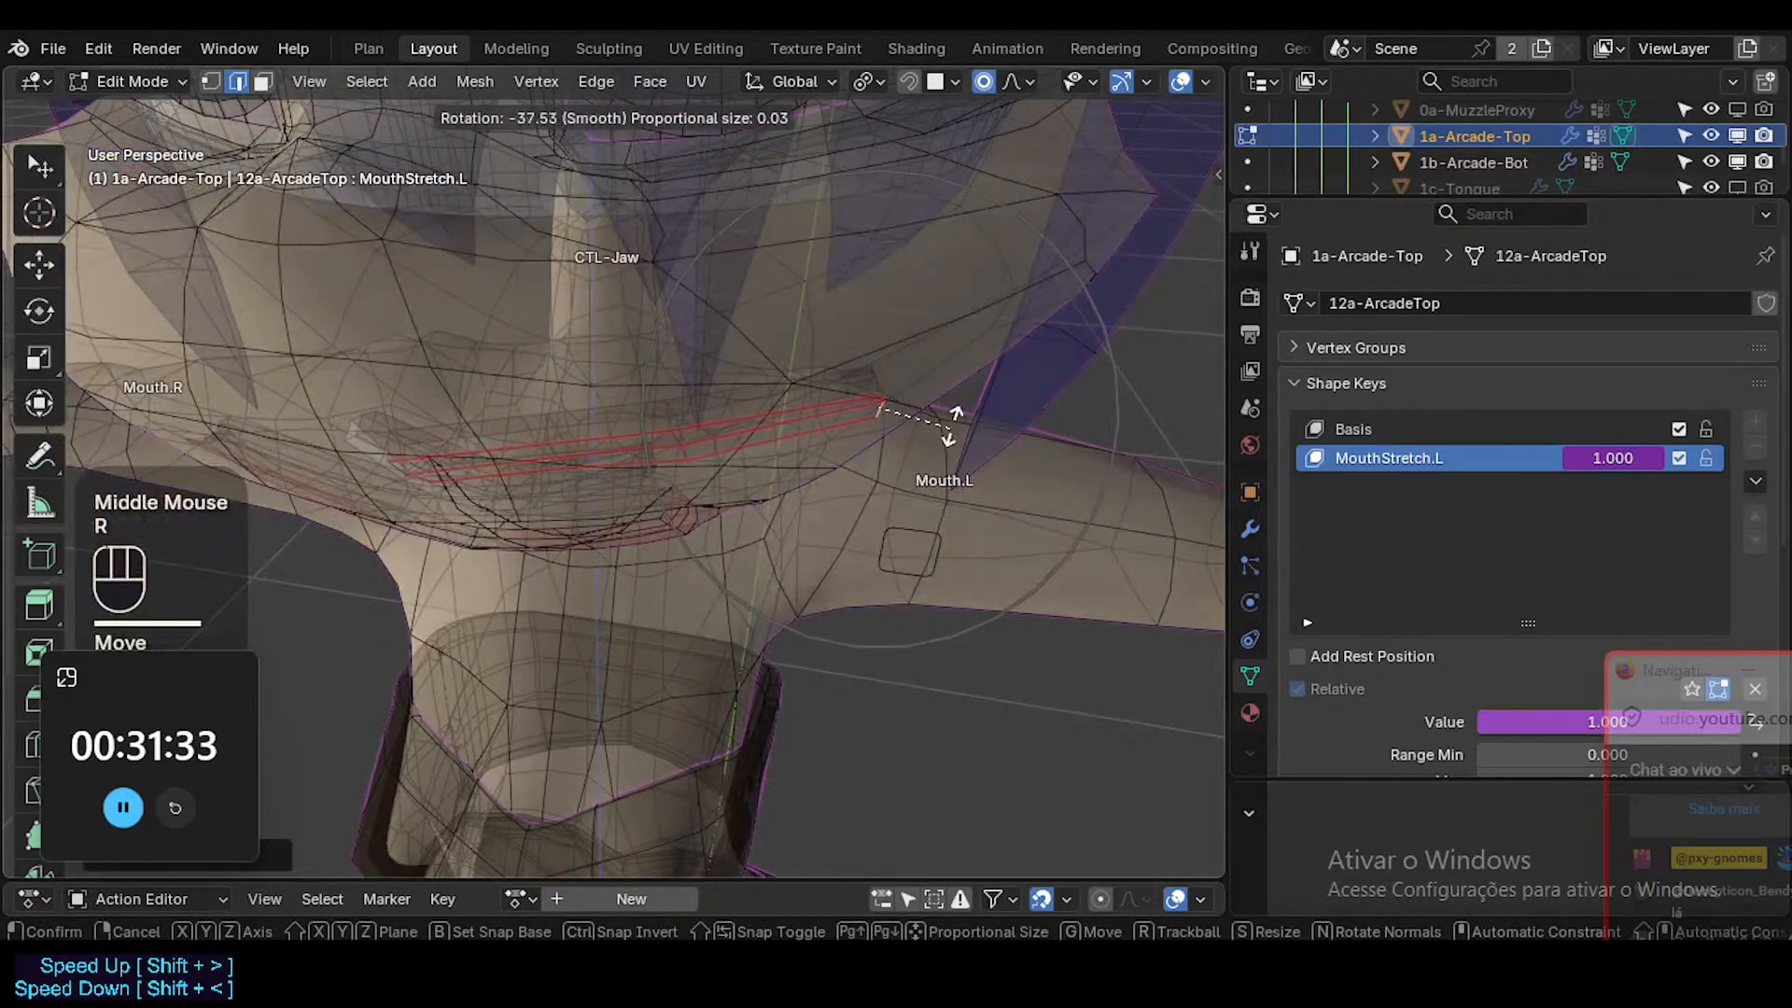
pyautogui.click(952, 420)
pyautogui.moveTo(952, 420); pyautogui.dragTo(944, 680, button='middle')
# Reposition the rotated end edge of the upper teeth to follow the muzzle near the left mouth corner.
pyautogui.press('g')
pyautogui.click(928, 495)
pyautogui.press('g')
pyautogui.click(952, 467)
pyautogui.press('g')
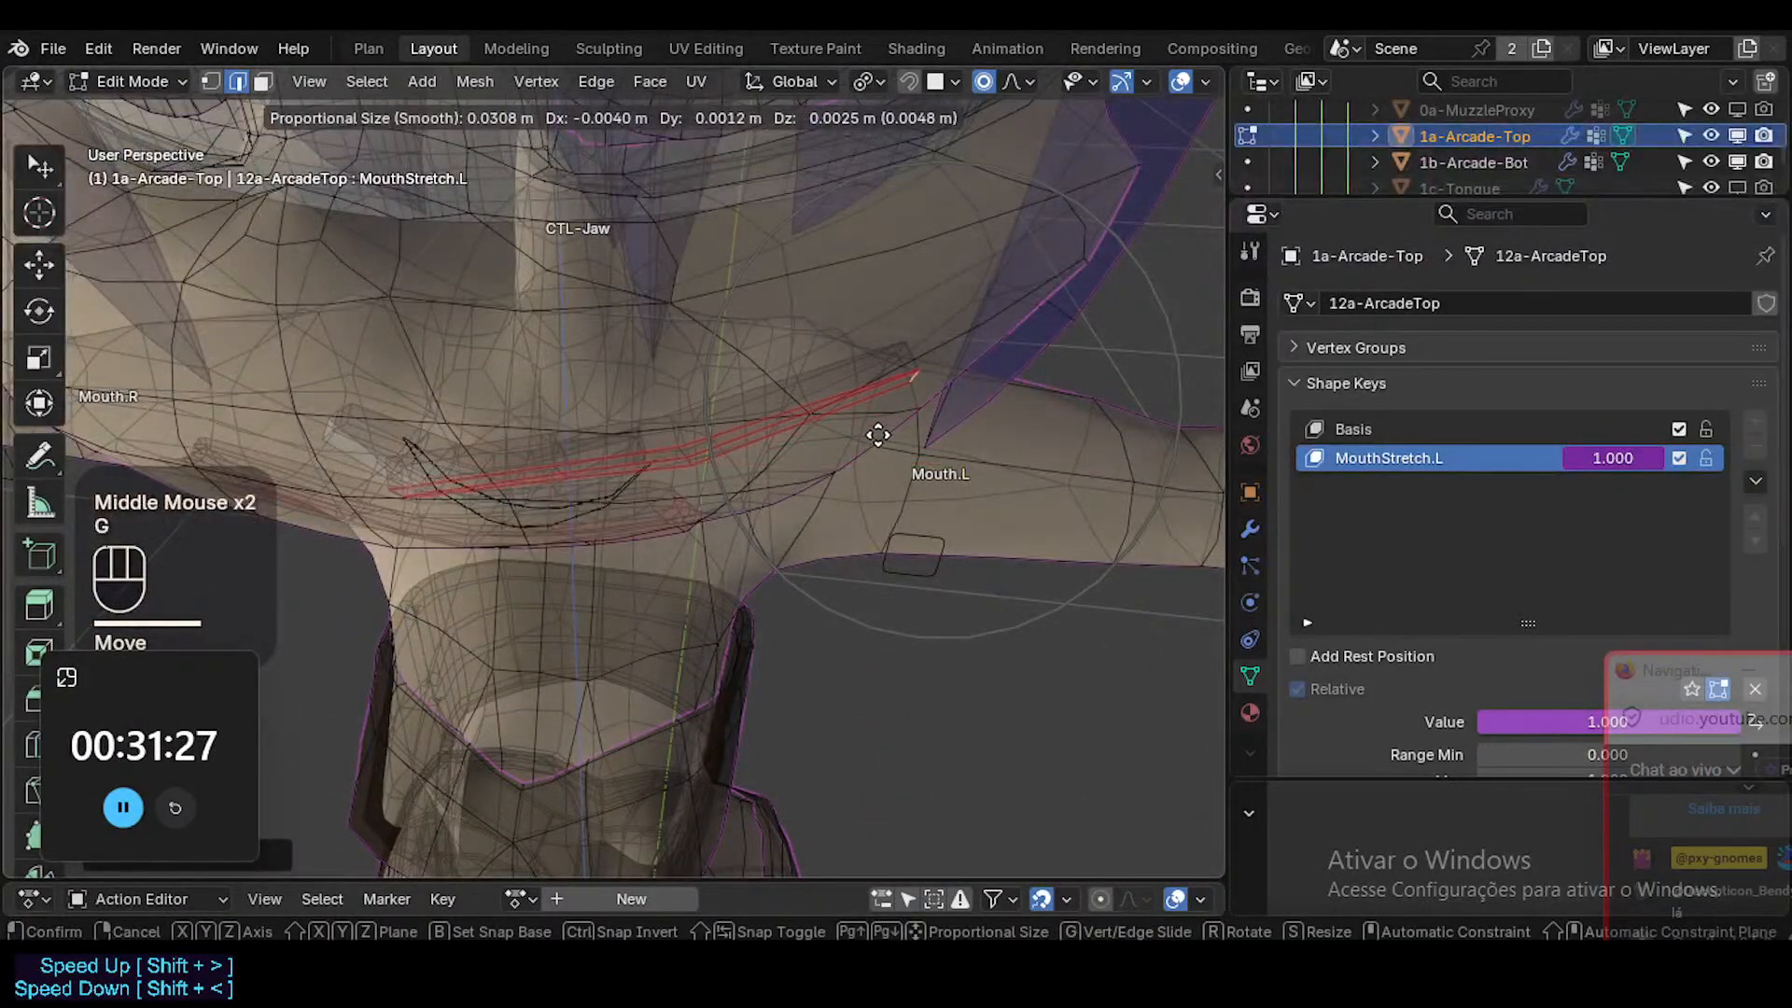
pyautogui.click(884, 424)
pyautogui.moveTo(885, 425); pyautogui.dragTo(716, 443, button='middle')
# Select the cross edges of the upper teeth beside the left mouth corner and move them with proportional editing.
pyautogui.click(710, 404)
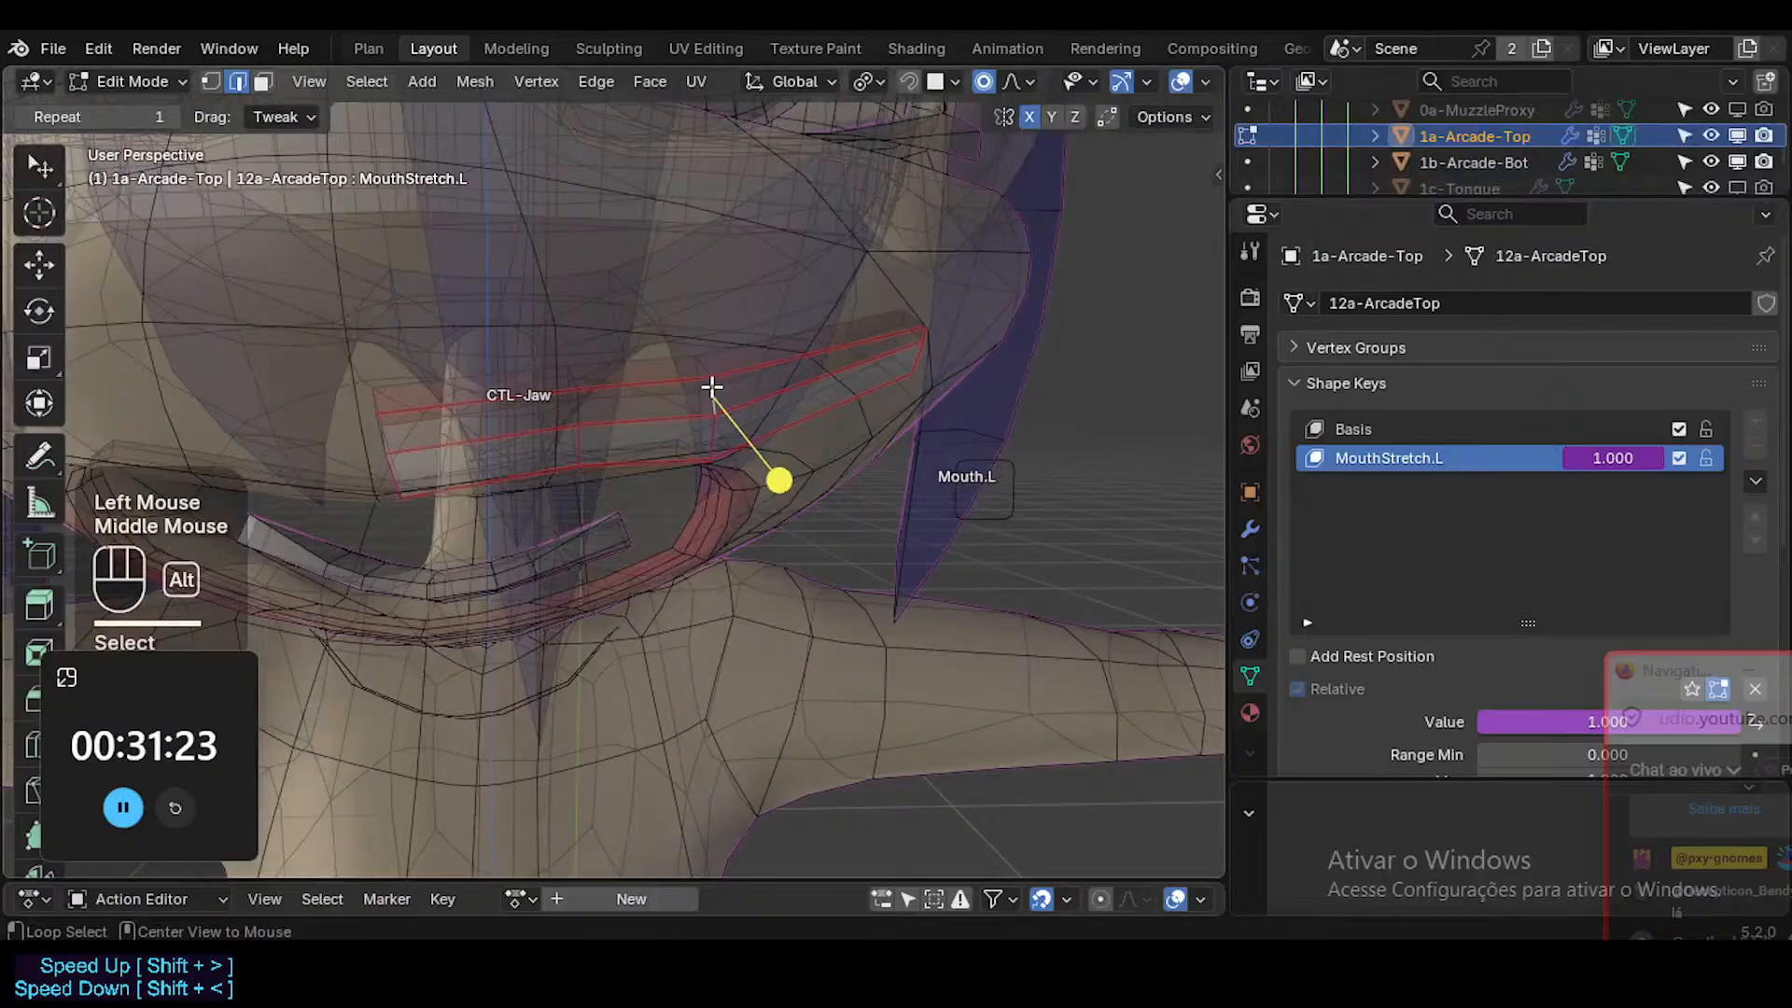
pyautogui.keyDown('alt'); pyautogui.keyDown('shift'); pyautogui.click(715, 422); pyautogui.keyUp('shift'); pyautogui.keyUp('alt')
pyautogui.moveTo(715, 421); pyautogui.dragTo(724, 478, button='middle')
pyautogui.press('g')
pyautogui.click(743, 438)
# Check the teeth without X-ray, and refine the edges beside the left mouth corner by moving and rotating them.
pyautogui.hotkey('alt', 'z')
pyautogui.press('Tab')
pyautogui.press('Tab')
pyautogui.hotkey('alt', 'z')
pyautogui.press('g')
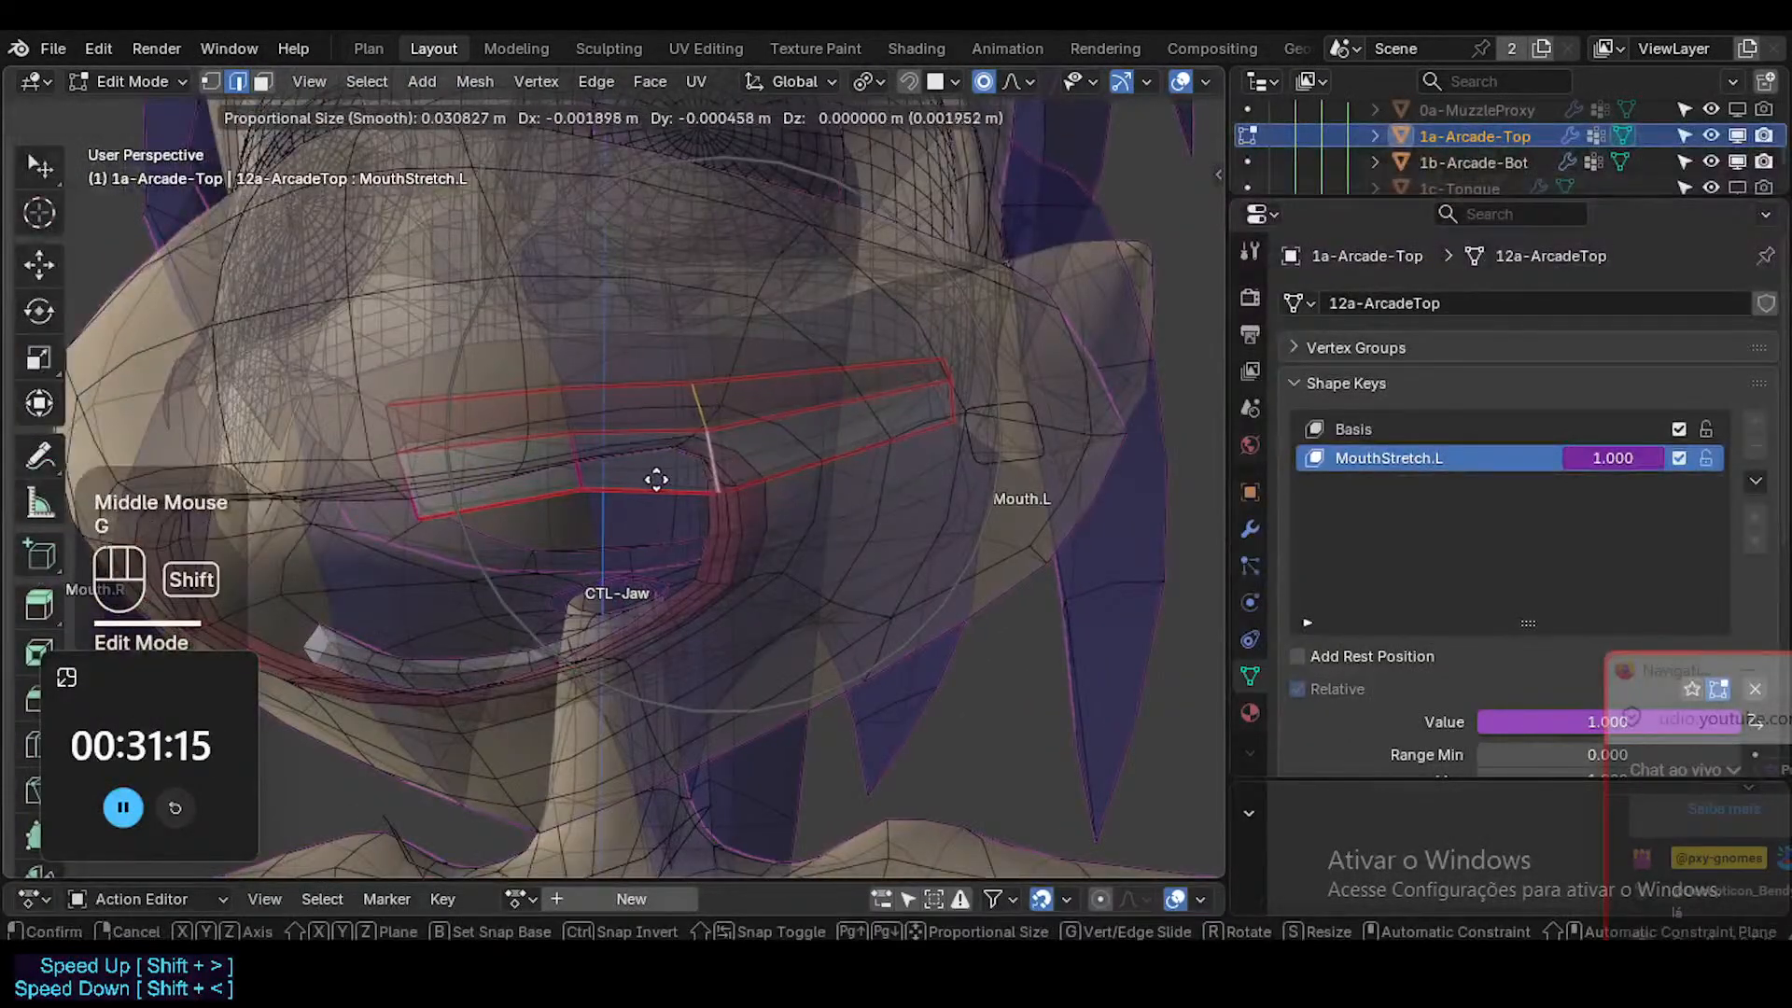
pyautogui.keyDown('shift'); pyautogui.click(368, 485); pyautogui.keyUp('shift')
pyautogui.hotkey('shift', 'alt', 'z')
pyautogui.hotkey('shift', 'alt', 'z')
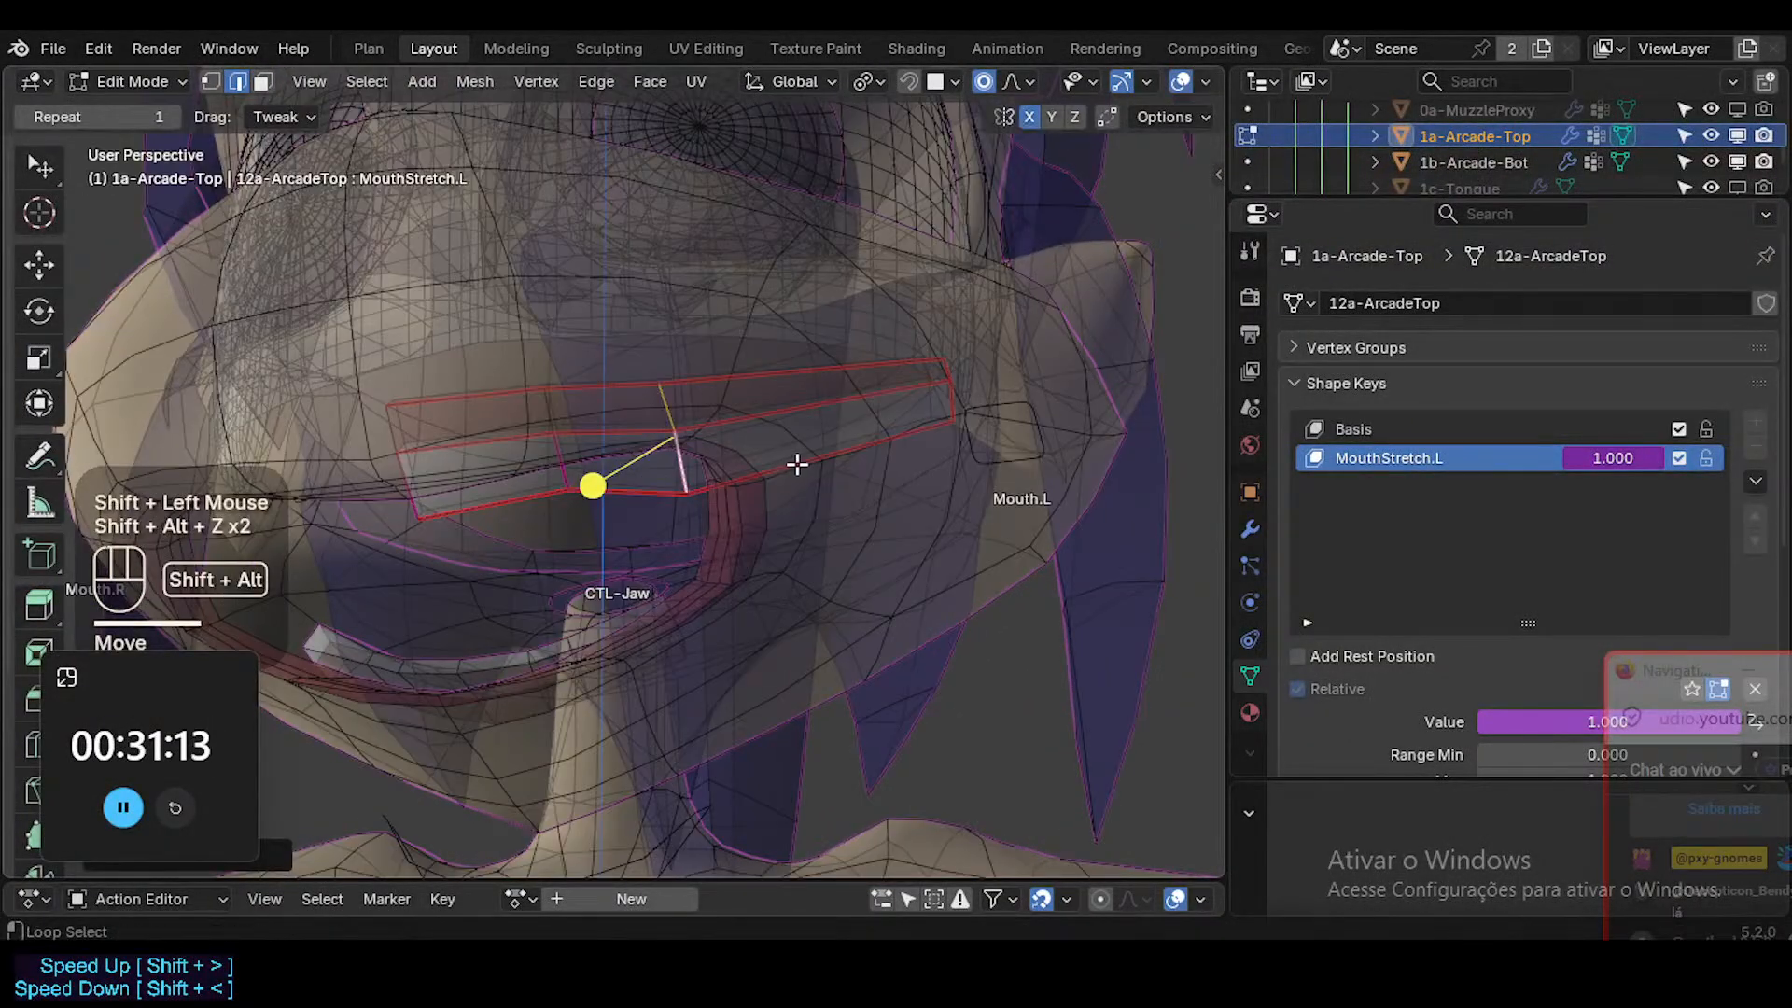
pyautogui.press('r')
pyautogui.click(591, 476)
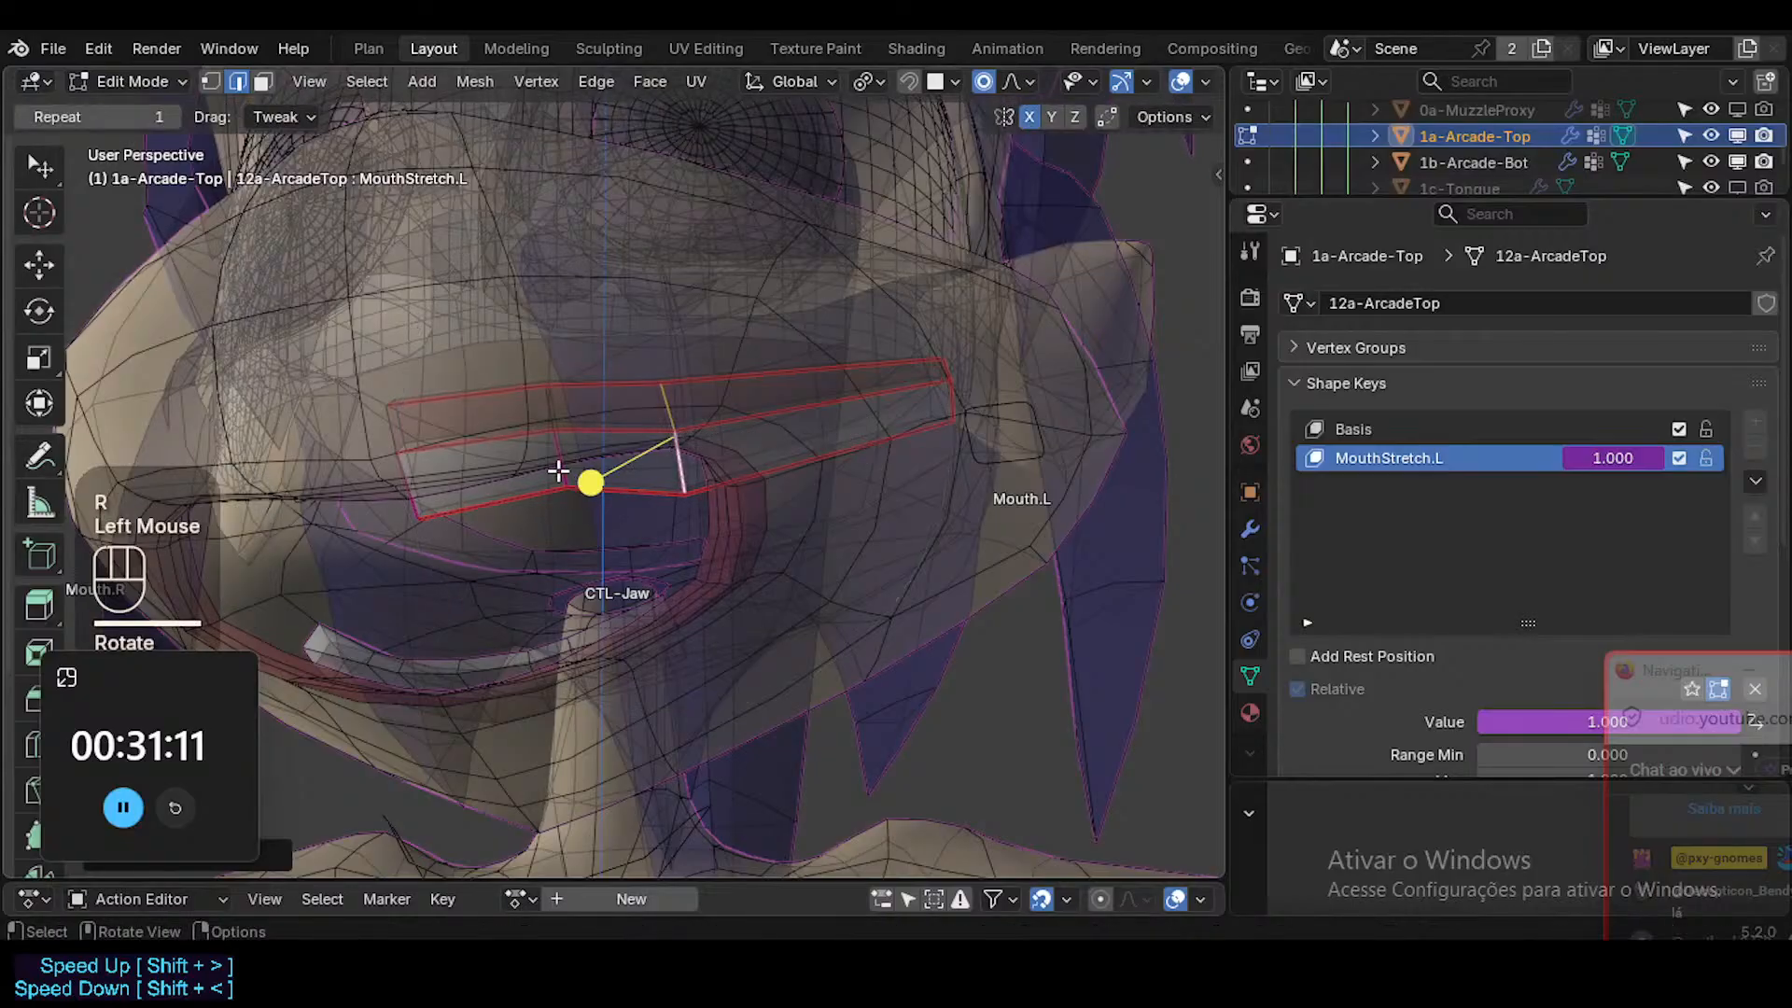
# Select the cross edges near the middle of the upper teeth and move them toward the left corner with proportional size about 0.016 m.
pyautogui.keyDown('shift'); pyautogui.click(551, 512); pyautogui.keyUp('shift')
pyautogui.keyDown('shift'); pyautogui.click(551, 512); pyautogui.keyUp('shift')
pyautogui.keyDown('shift'); pyautogui.click(548, 405); pyautogui.keyUp('shift')
pyautogui.press('g')
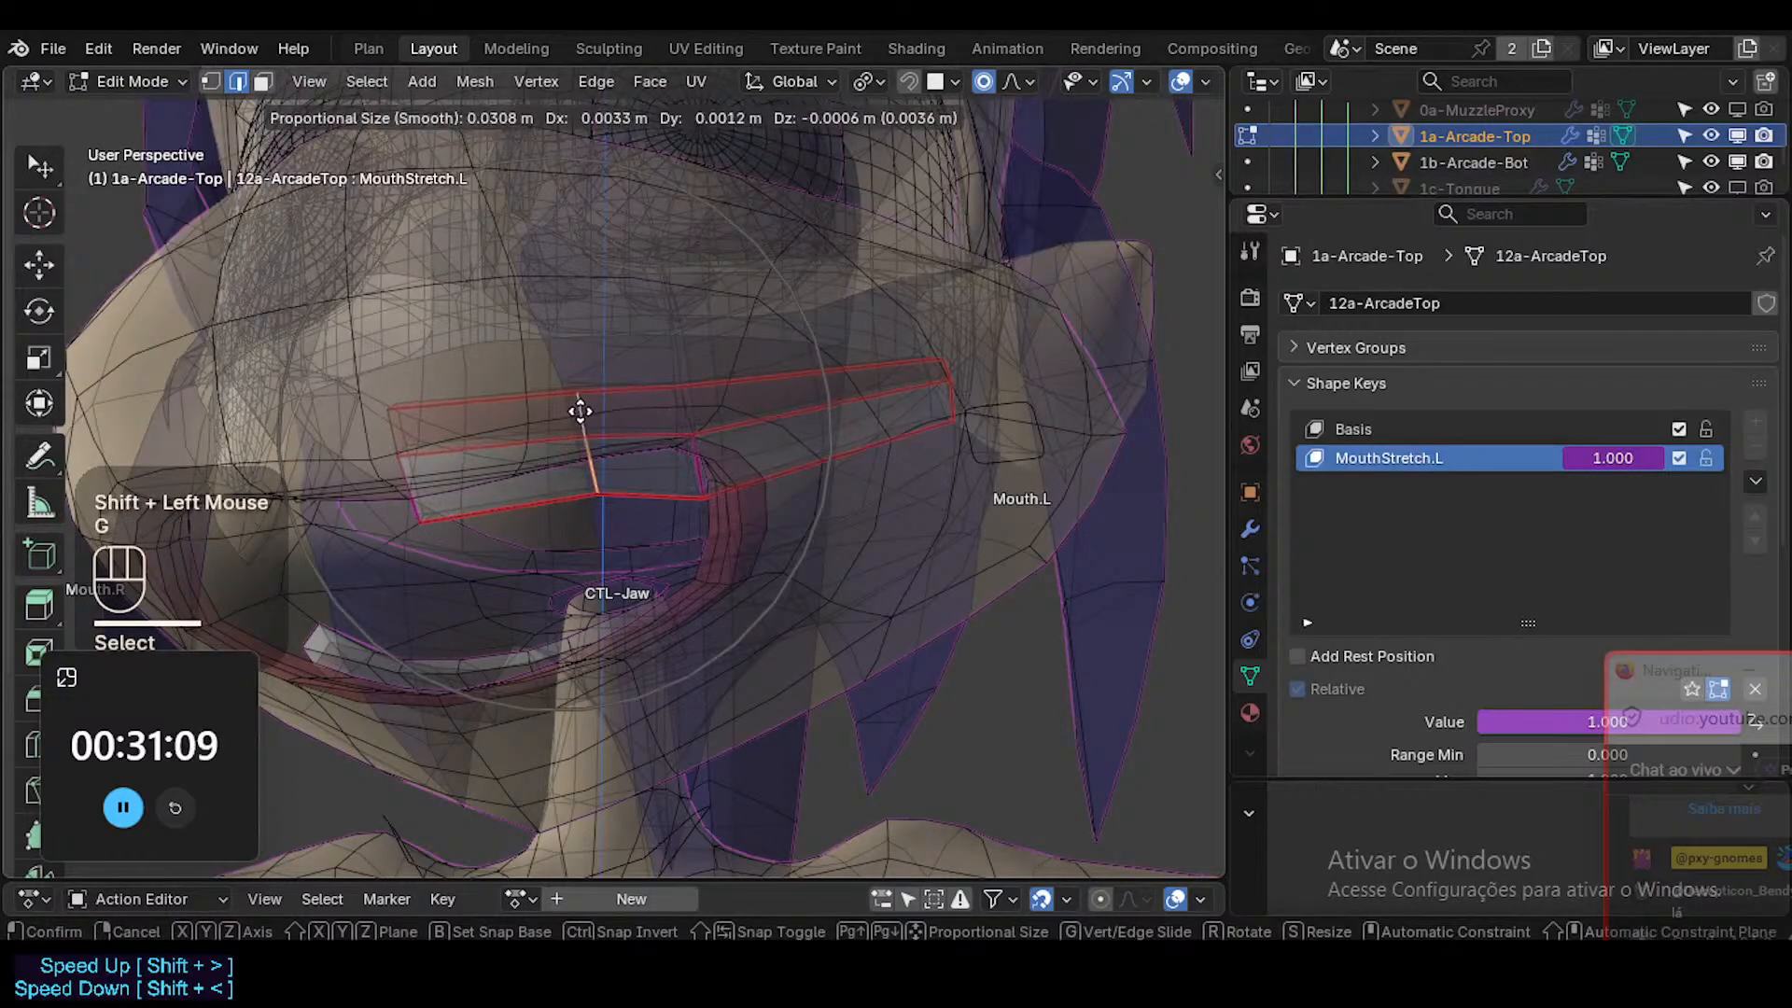
pyautogui.scroll(4, 599, 409)
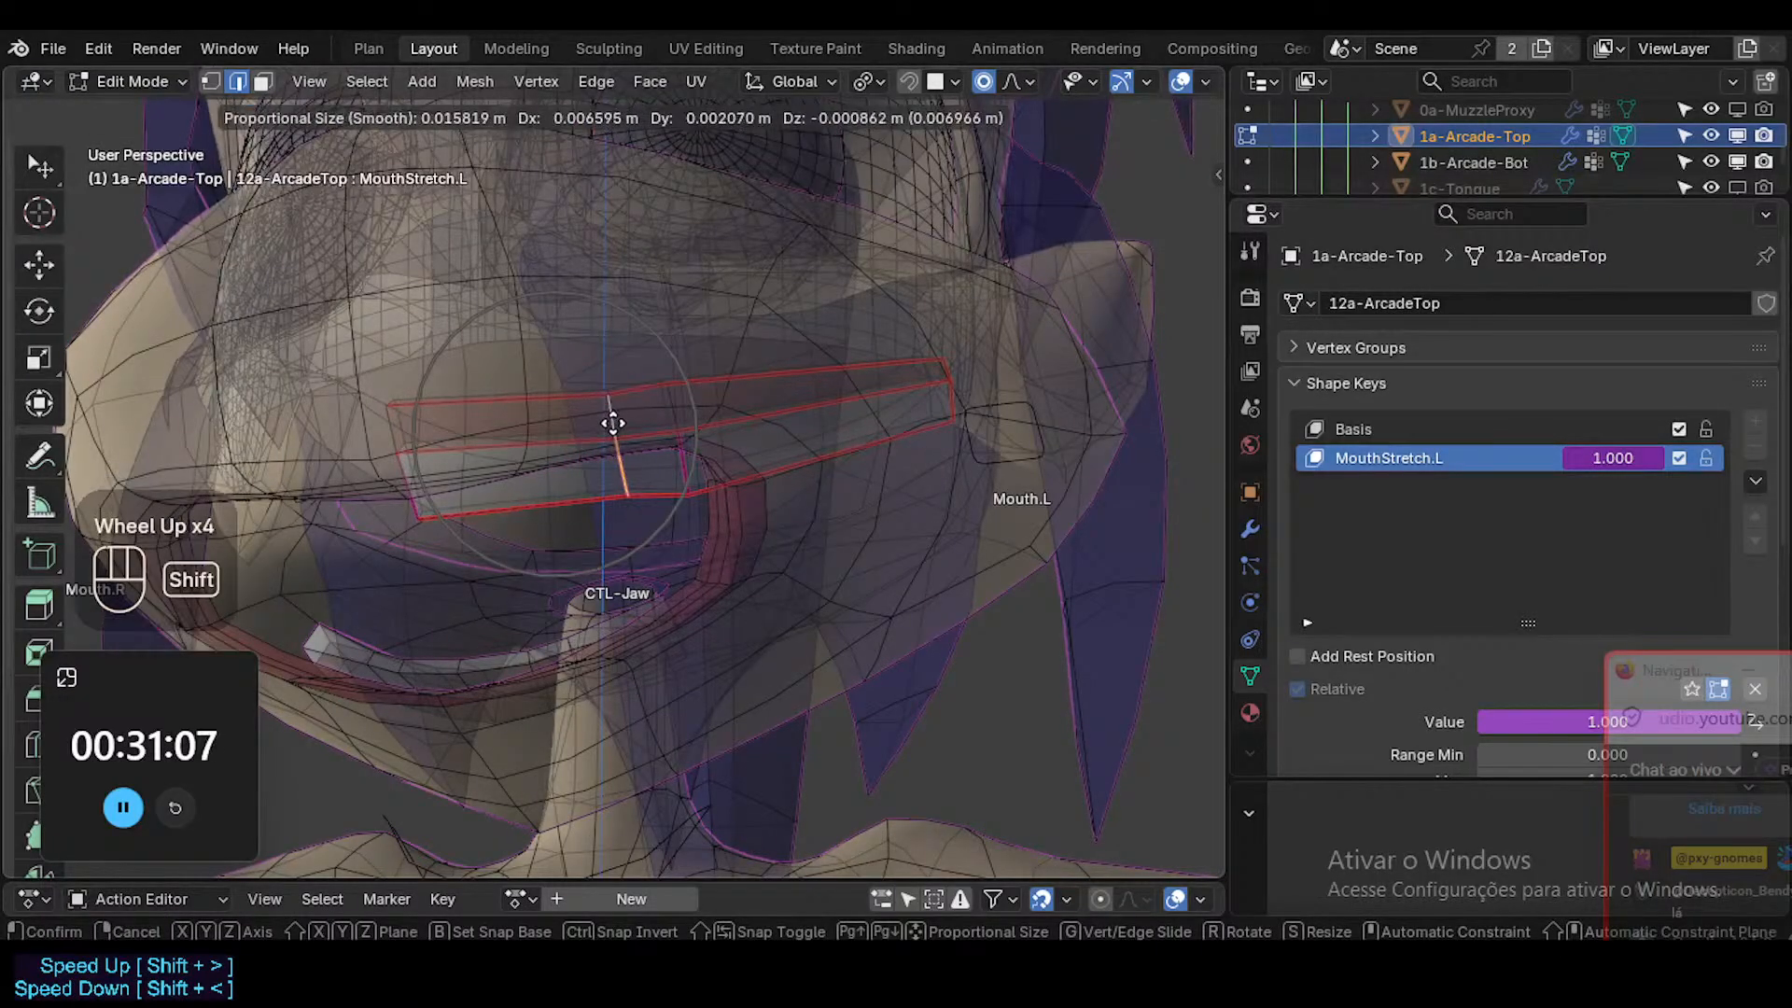
pyautogui.keyDown('shift'); pyautogui.click(688, 388); pyautogui.keyUp('shift')
# Reselect the cross edges beside the left mouth corner, nudge them into place, and return to Object Mode with X-ray off.
pyautogui.hotkey('alt', 'a')
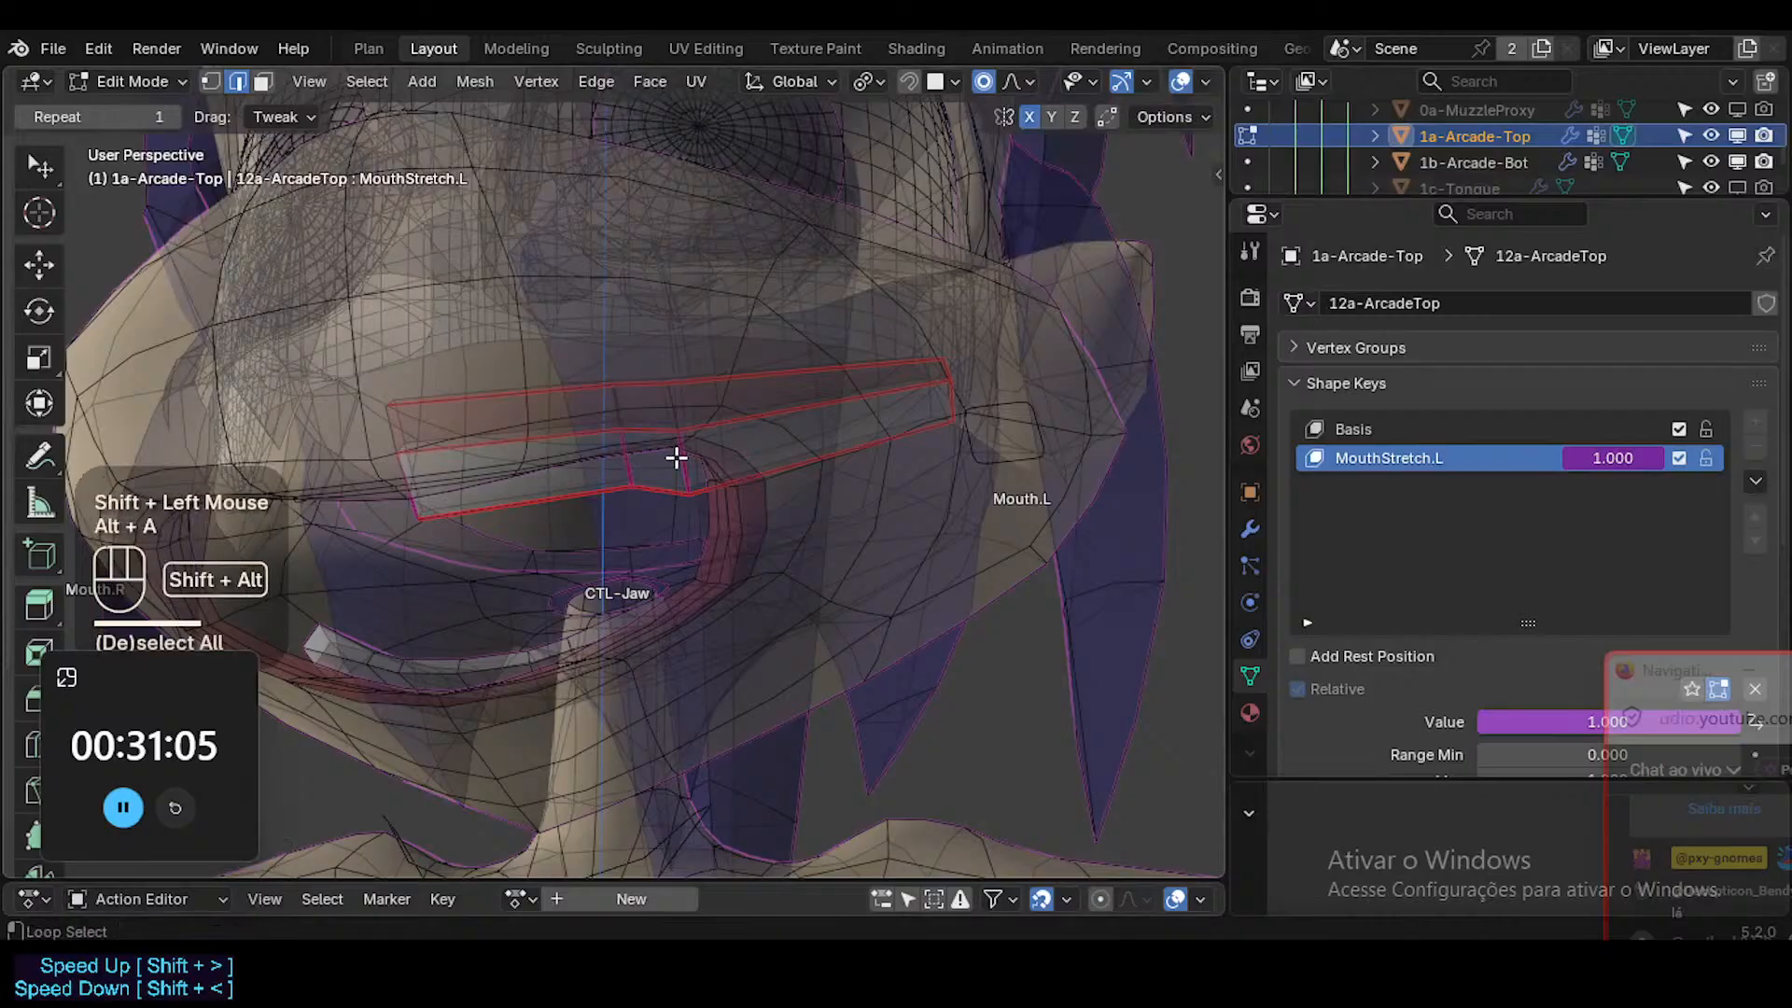
pyautogui.keyDown('alt'); pyautogui.keyDown('shift'); pyautogui.click(662, 452); pyautogui.keyUp('shift'); pyautogui.keyUp('alt')
pyautogui.press('g')
pyautogui.keyDown('shift'); pyautogui.click(852, 488); pyautogui.keyUp('shift')
pyautogui.press('g')
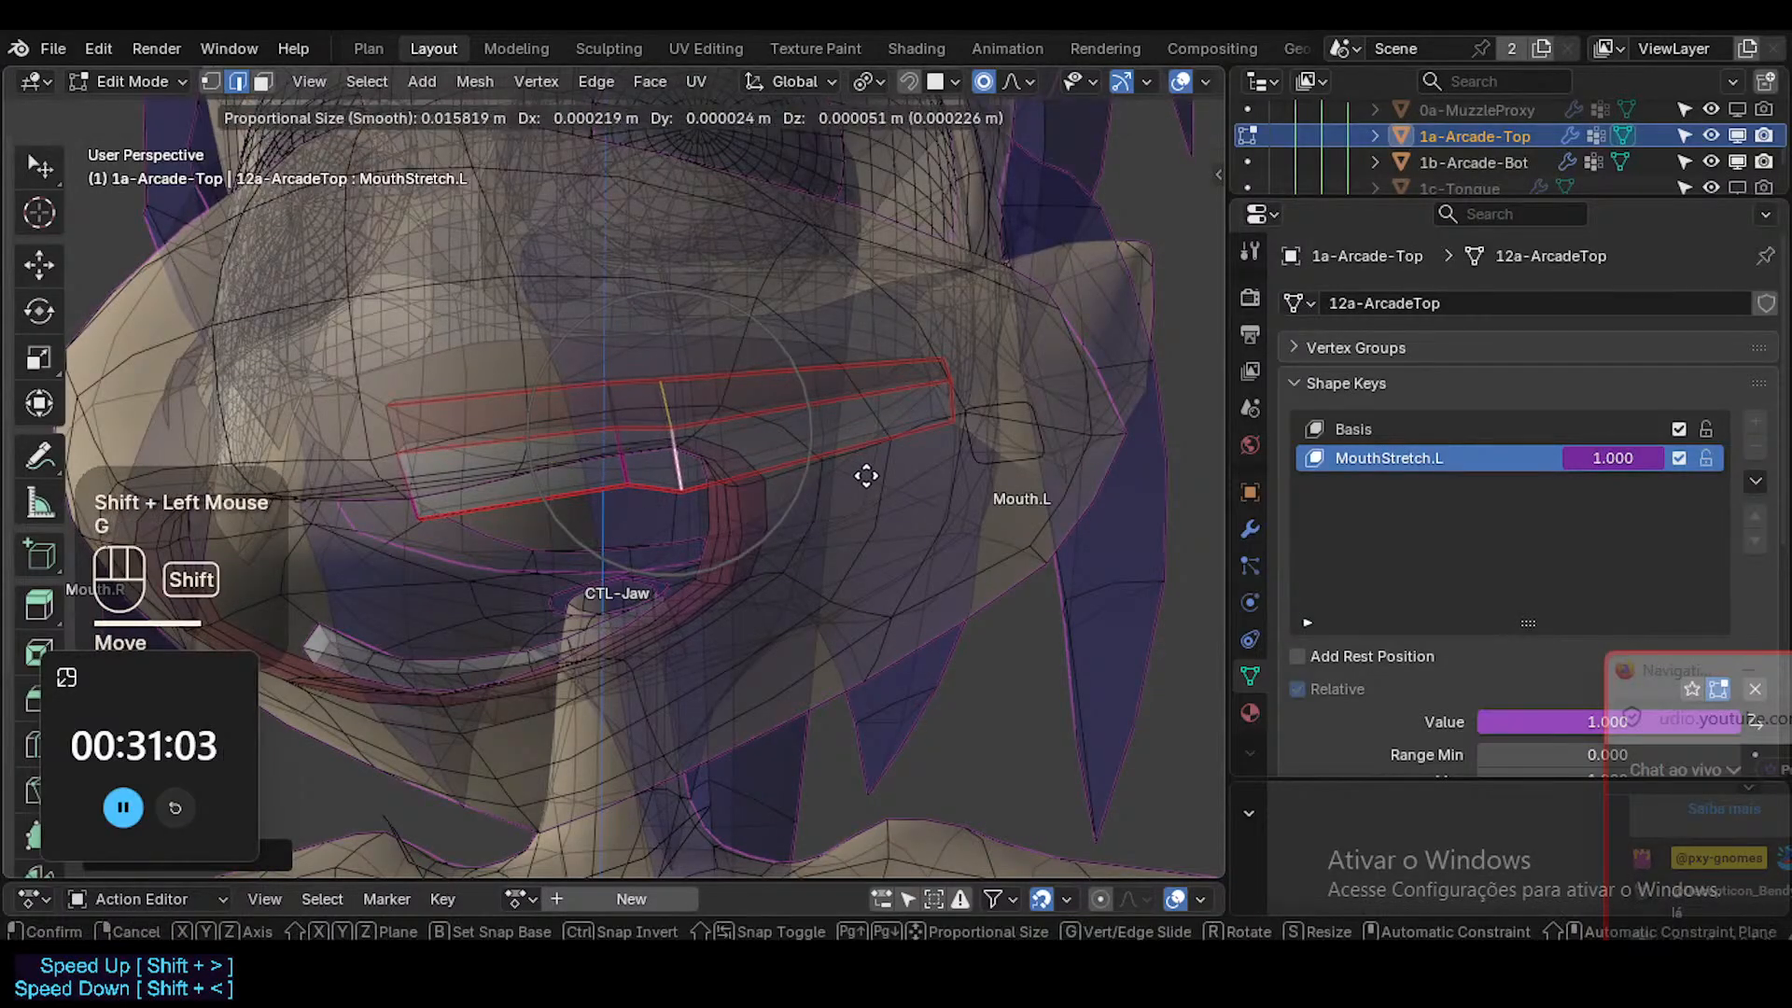
pyautogui.keyDown('shift'); pyautogui.click(859, 462); pyautogui.keyUp('shift')
pyautogui.hotkey('alt', 'z')
pyautogui.press('Tab')
pyautogui.scroll(-3, 787, 509)
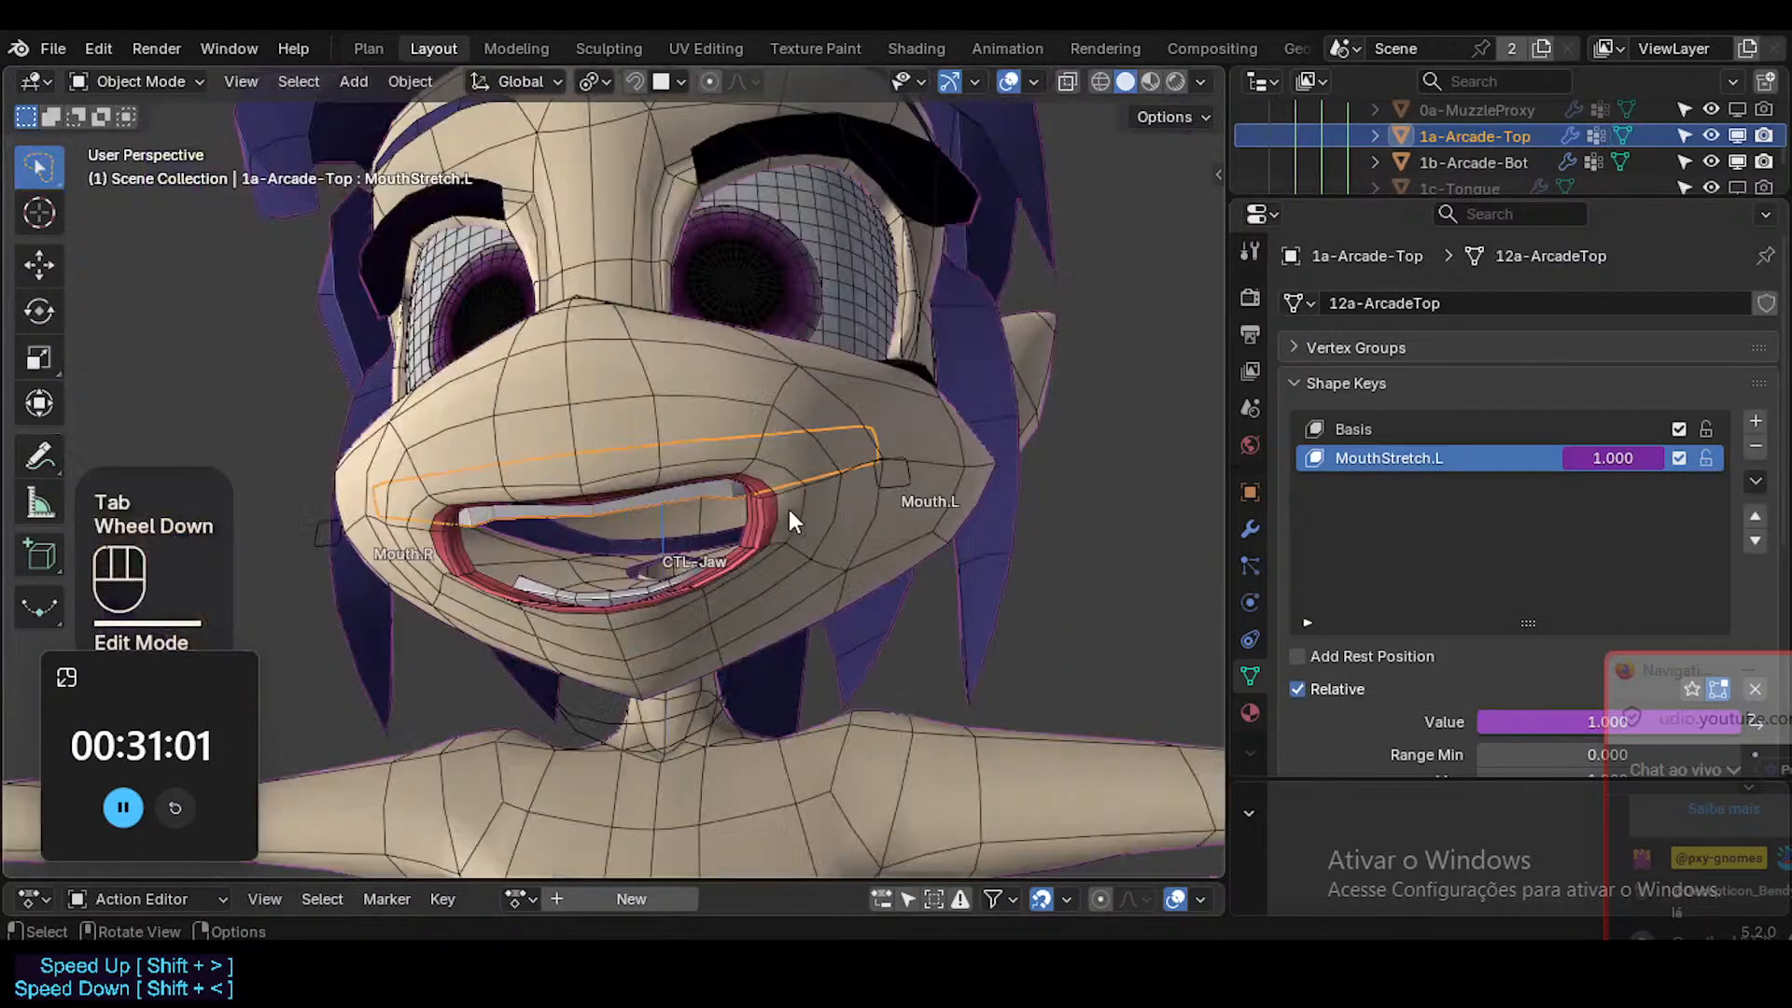
# Put ARM-Dorothy in Pose Mode and slide Mouth.L inward to test how the upper teeth follow the mouth.
pyautogui.moveTo(788, 509); pyautogui.dragTo(944, 506, button='middle')
pyautogui.click(892, 489)
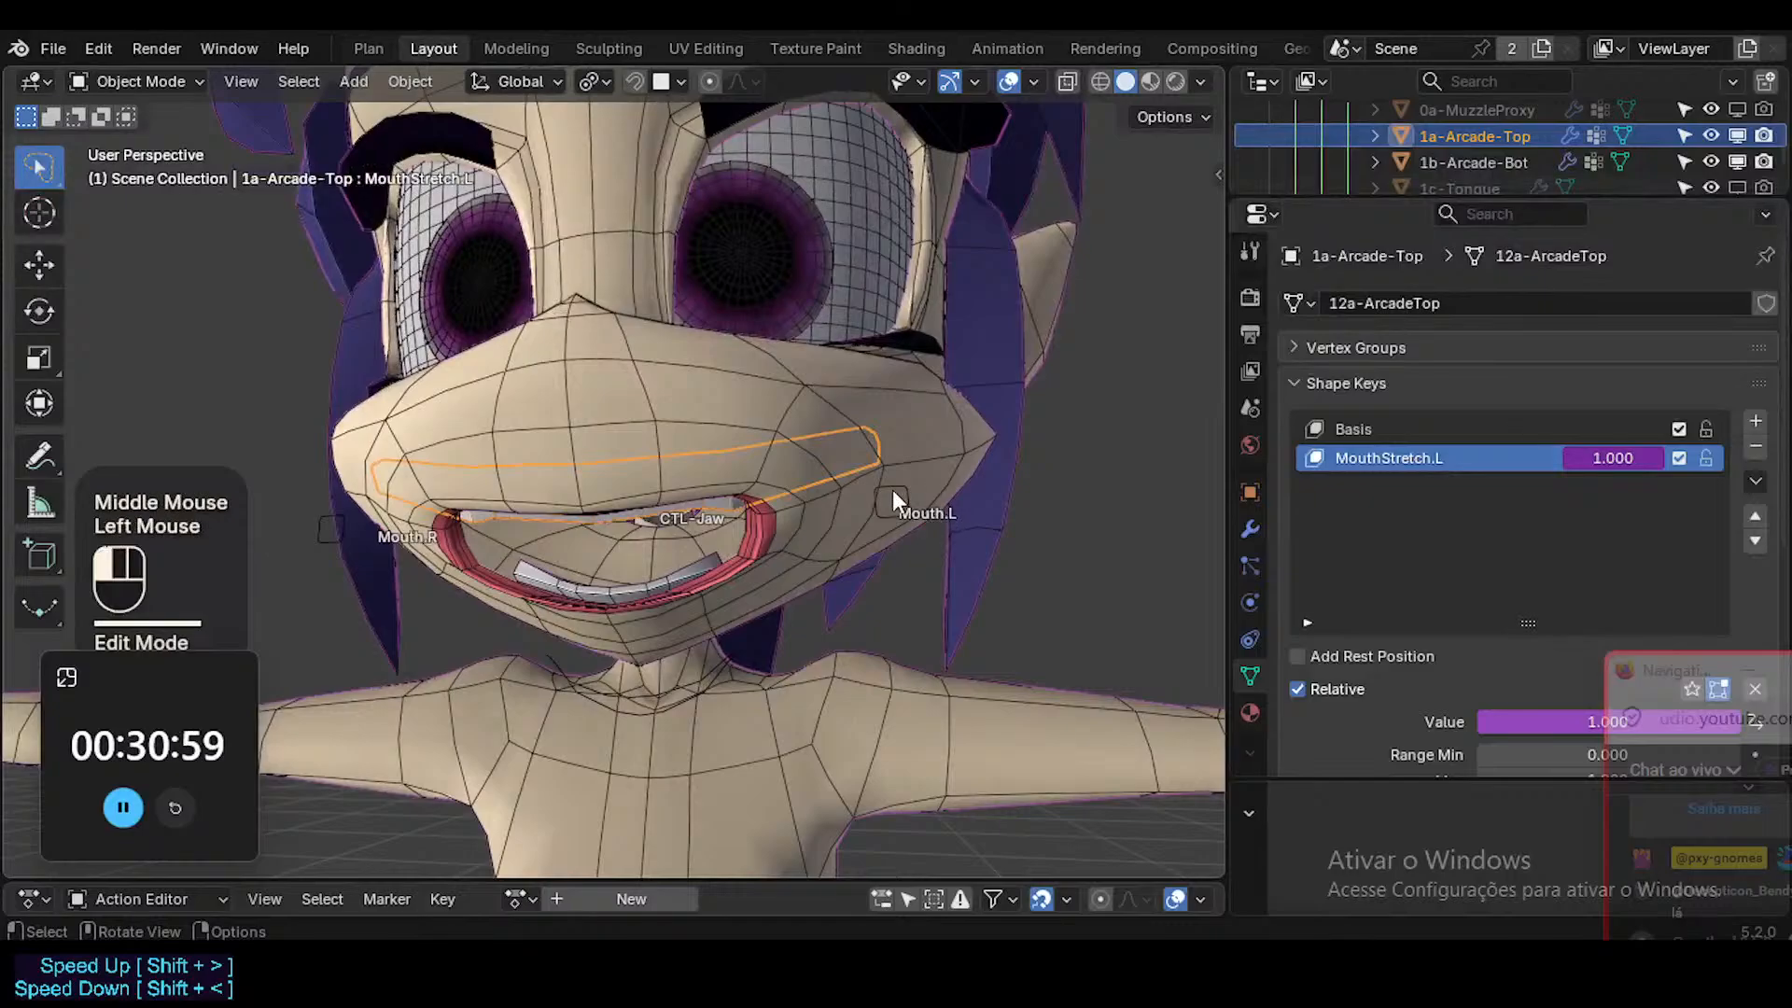
pyautogui.hotkey('ctrl', 'Tab')
pyautogui.click(893, 489)
pyautogui.press('g')
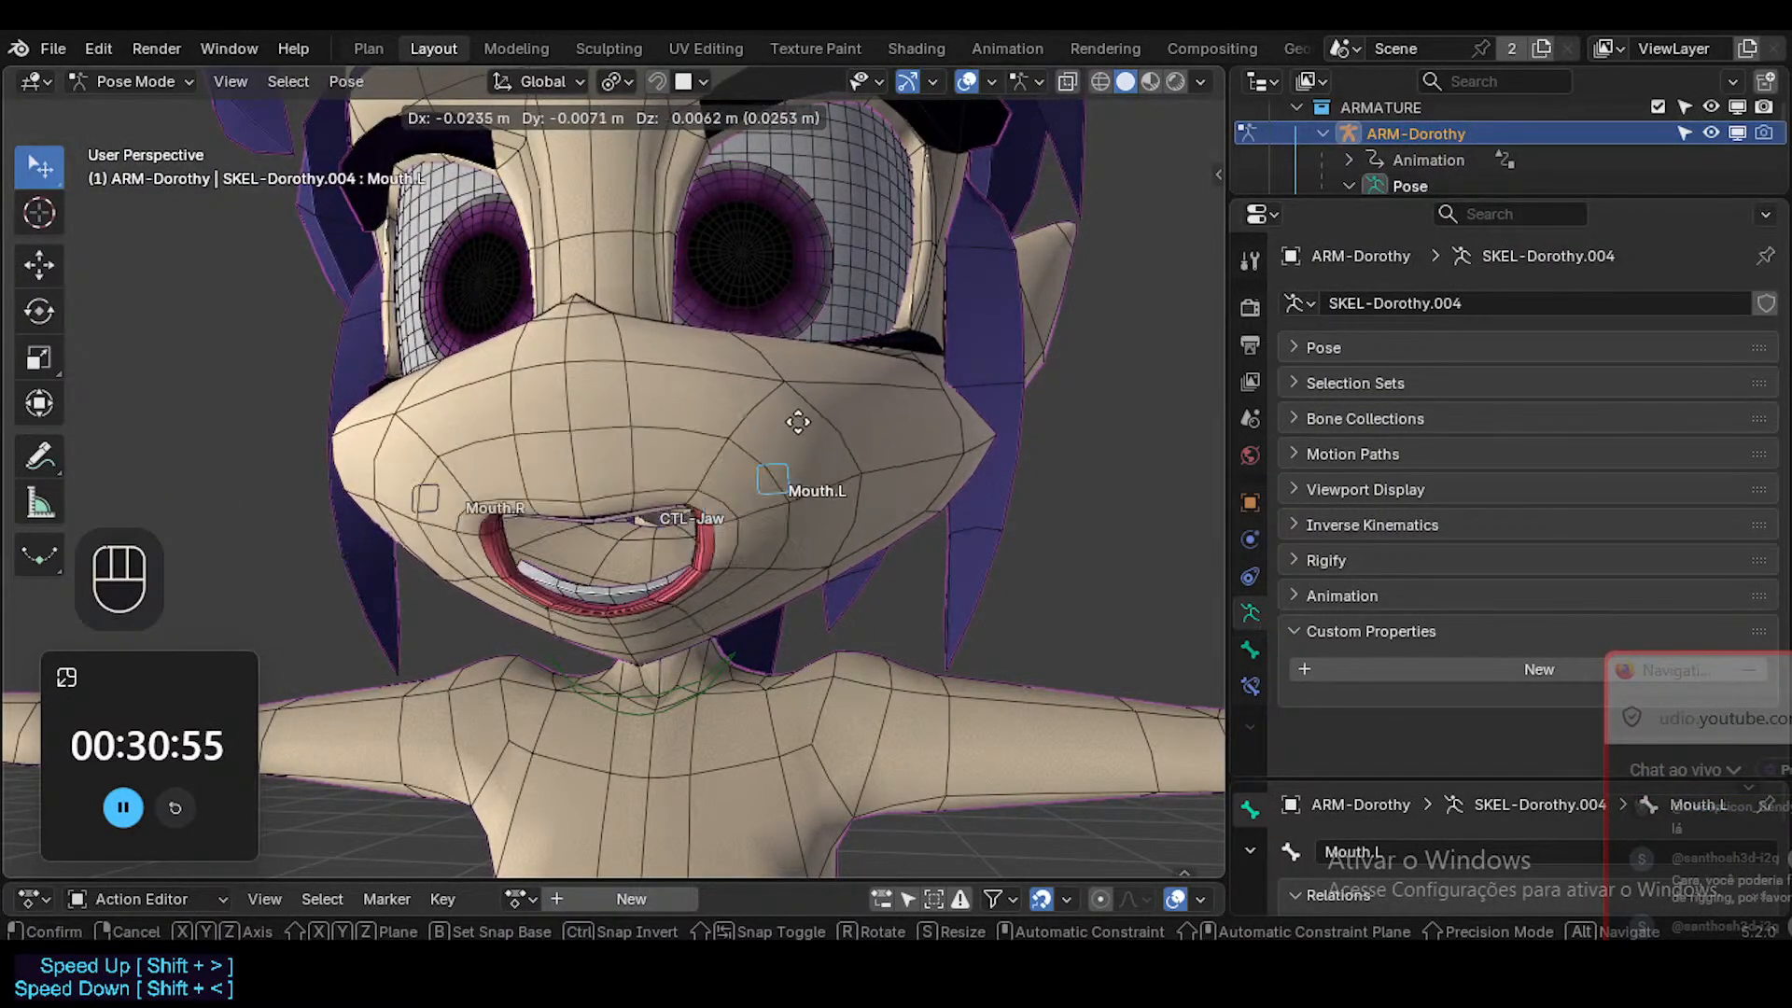
pyautogui.press('Escape')
pyautogui.moveTo(803, 424); pyautogui.dragTo(794, 467, button='middle')
pyautogui.press('g')
pyautogui.press('x')
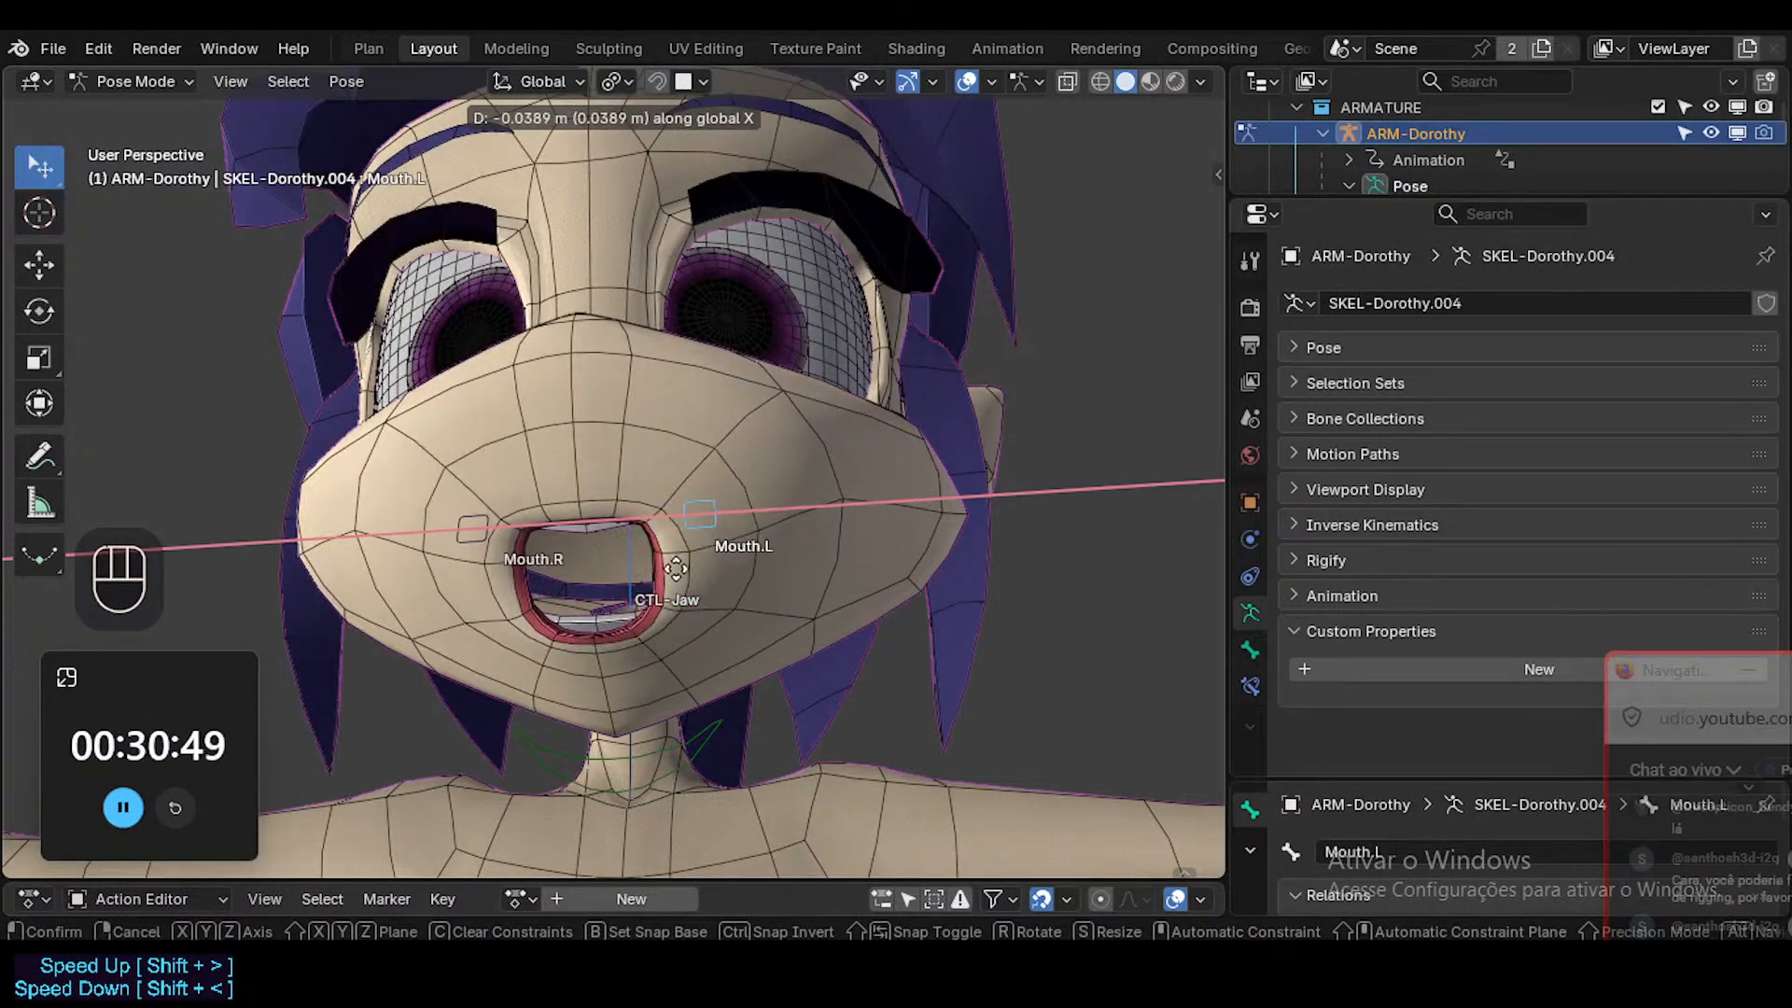
pyautogui.keyDown('ctrl'); pyautogui.click(757, 566); pyautogui.keyUp('ctrl')
pyautogui.keyDown('ctrl'); pyautogui.moveTo(756, 569); pyautogui.dragTo(937, 523, button='middle'); pyautogui.keyUp('ctrl')
pyautogui.press('g')
pyautogui.click(657, 624)
# Clear the transforms of all bones and move Mouth.L outward along the global X axis to widen the mouth.
pyautogui.press('a')
pyautogui.hotkey('alt', 'g')
pyautogui.hotkey('alt', 'g')
pyautogui.hotkey('alt', 'g')
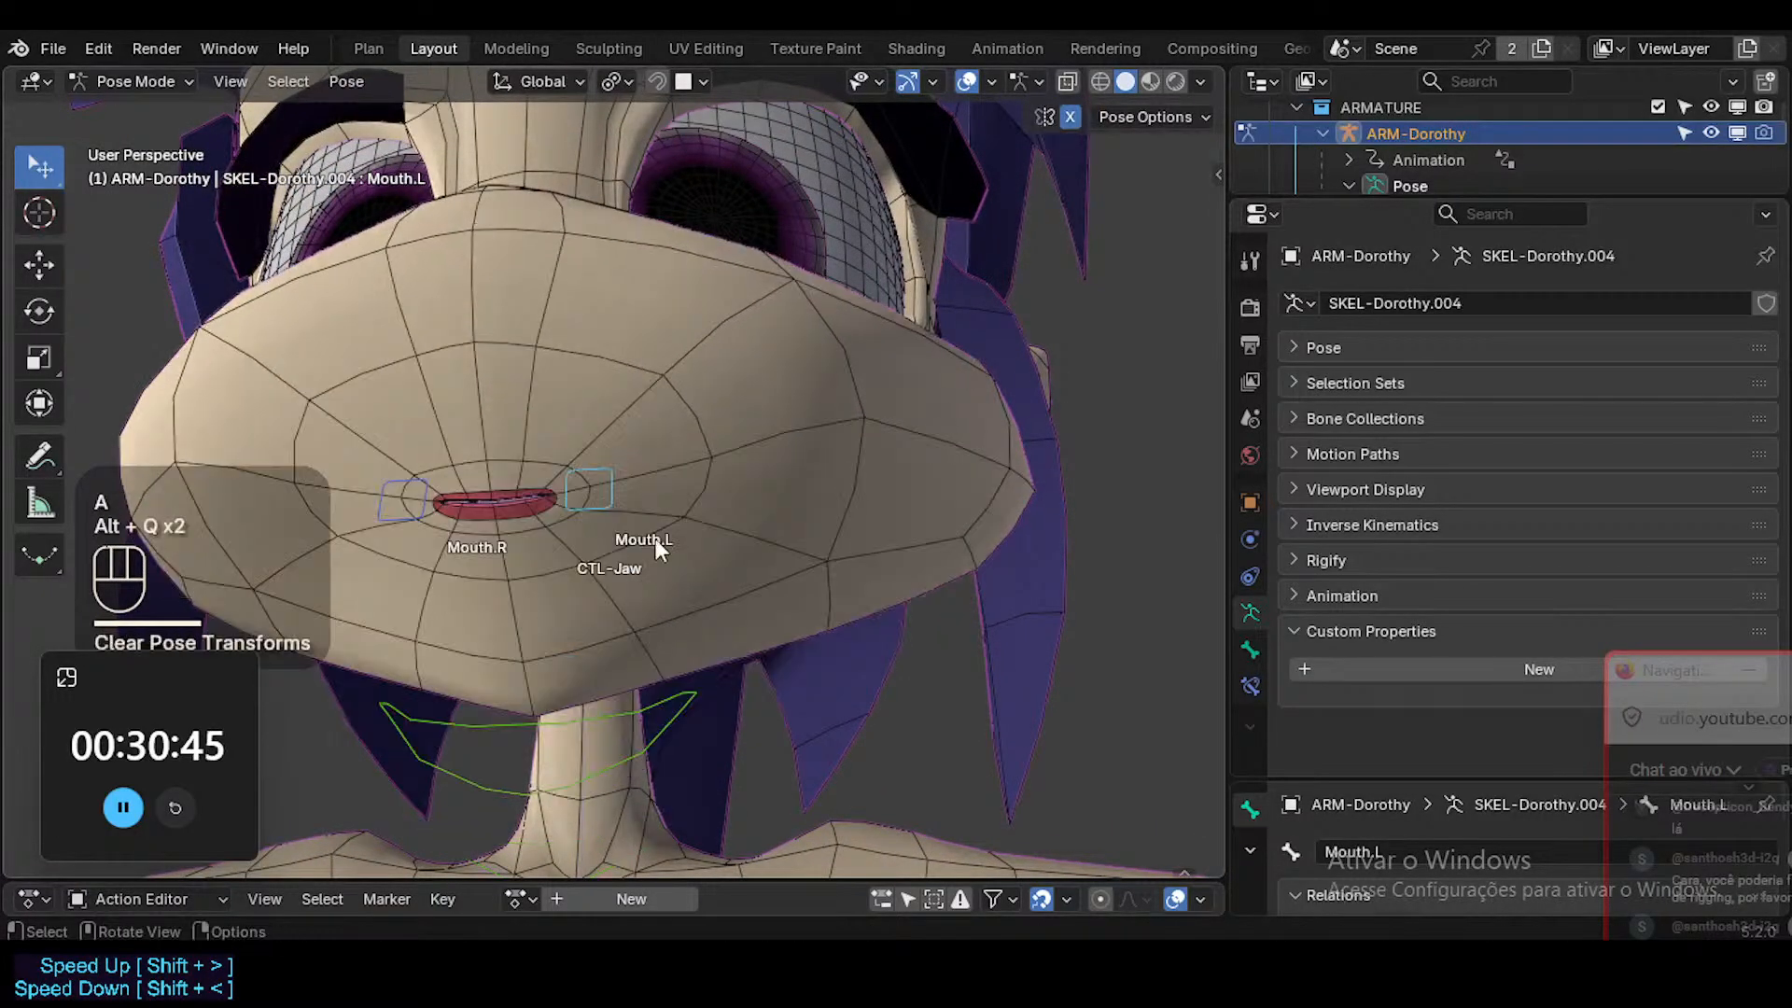
pyautogui.click(610, 468)
pyautogui.press('g')
pyautogui.press('x')
pyautogui.click(1019, 455)
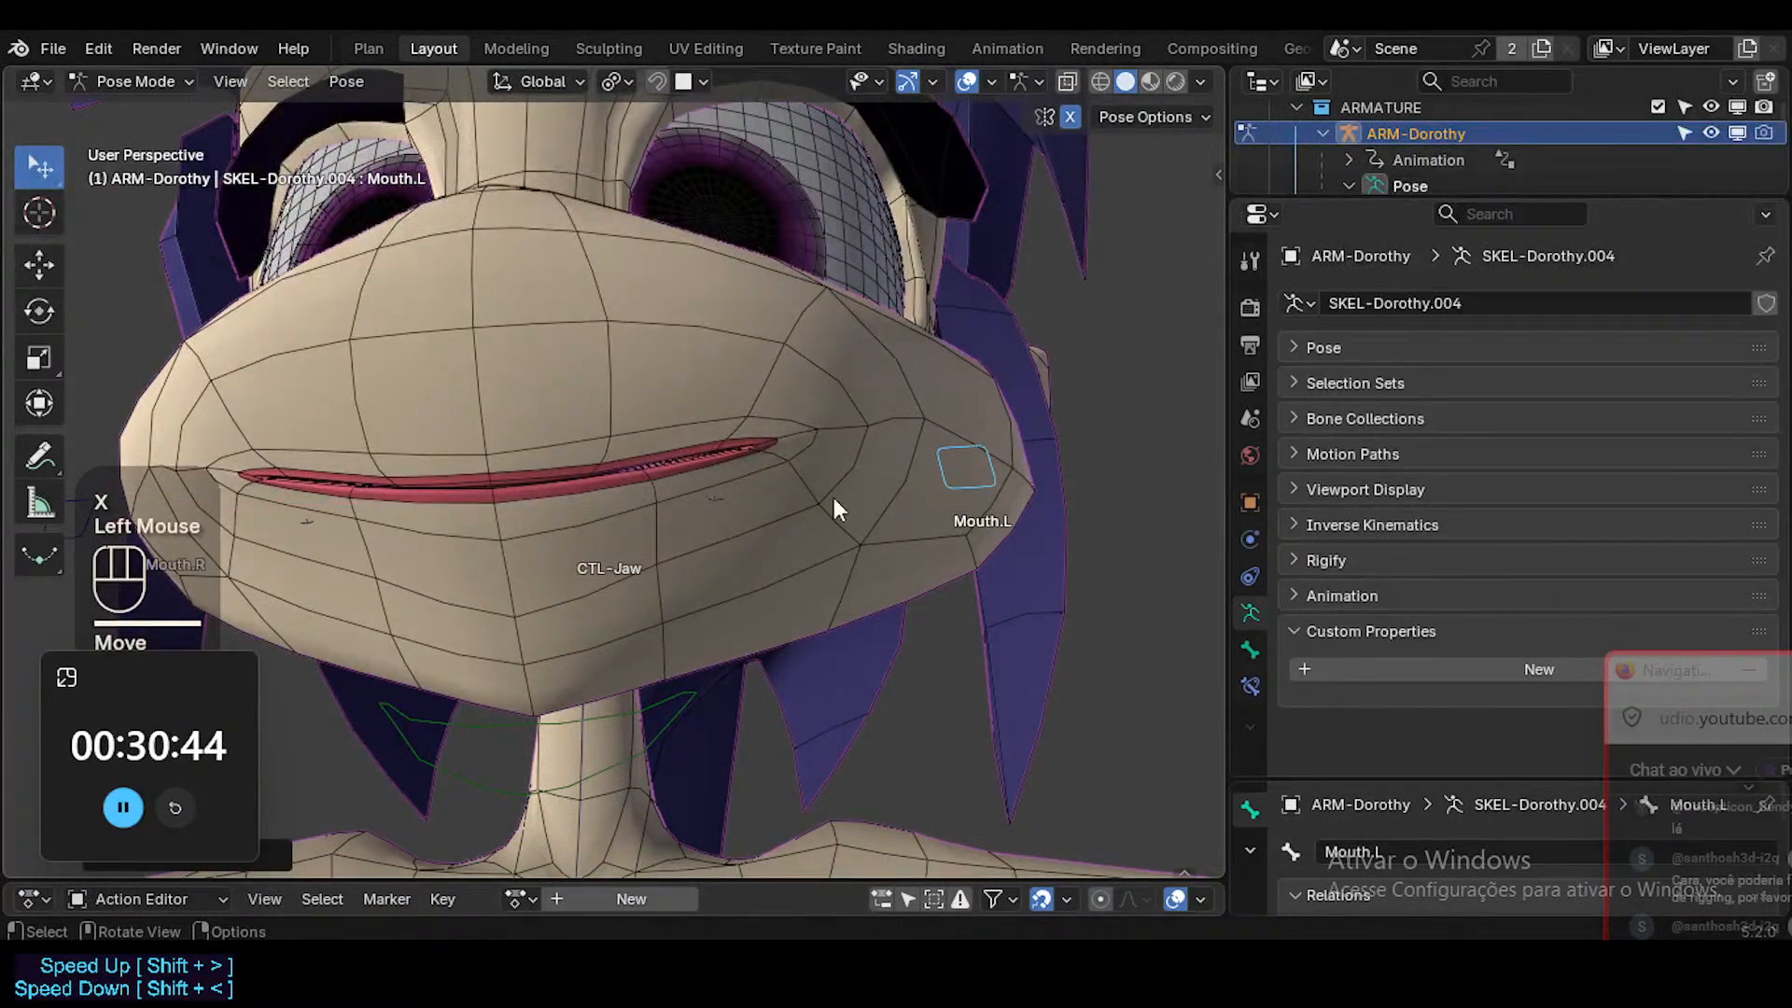
# Open CTL-Jaw about 14 degrees around global X and bring Mouth.L partway back inward along X.
pyautogui.click(647, 717)
pyautogui.press('r')
pyautogui.press('x')
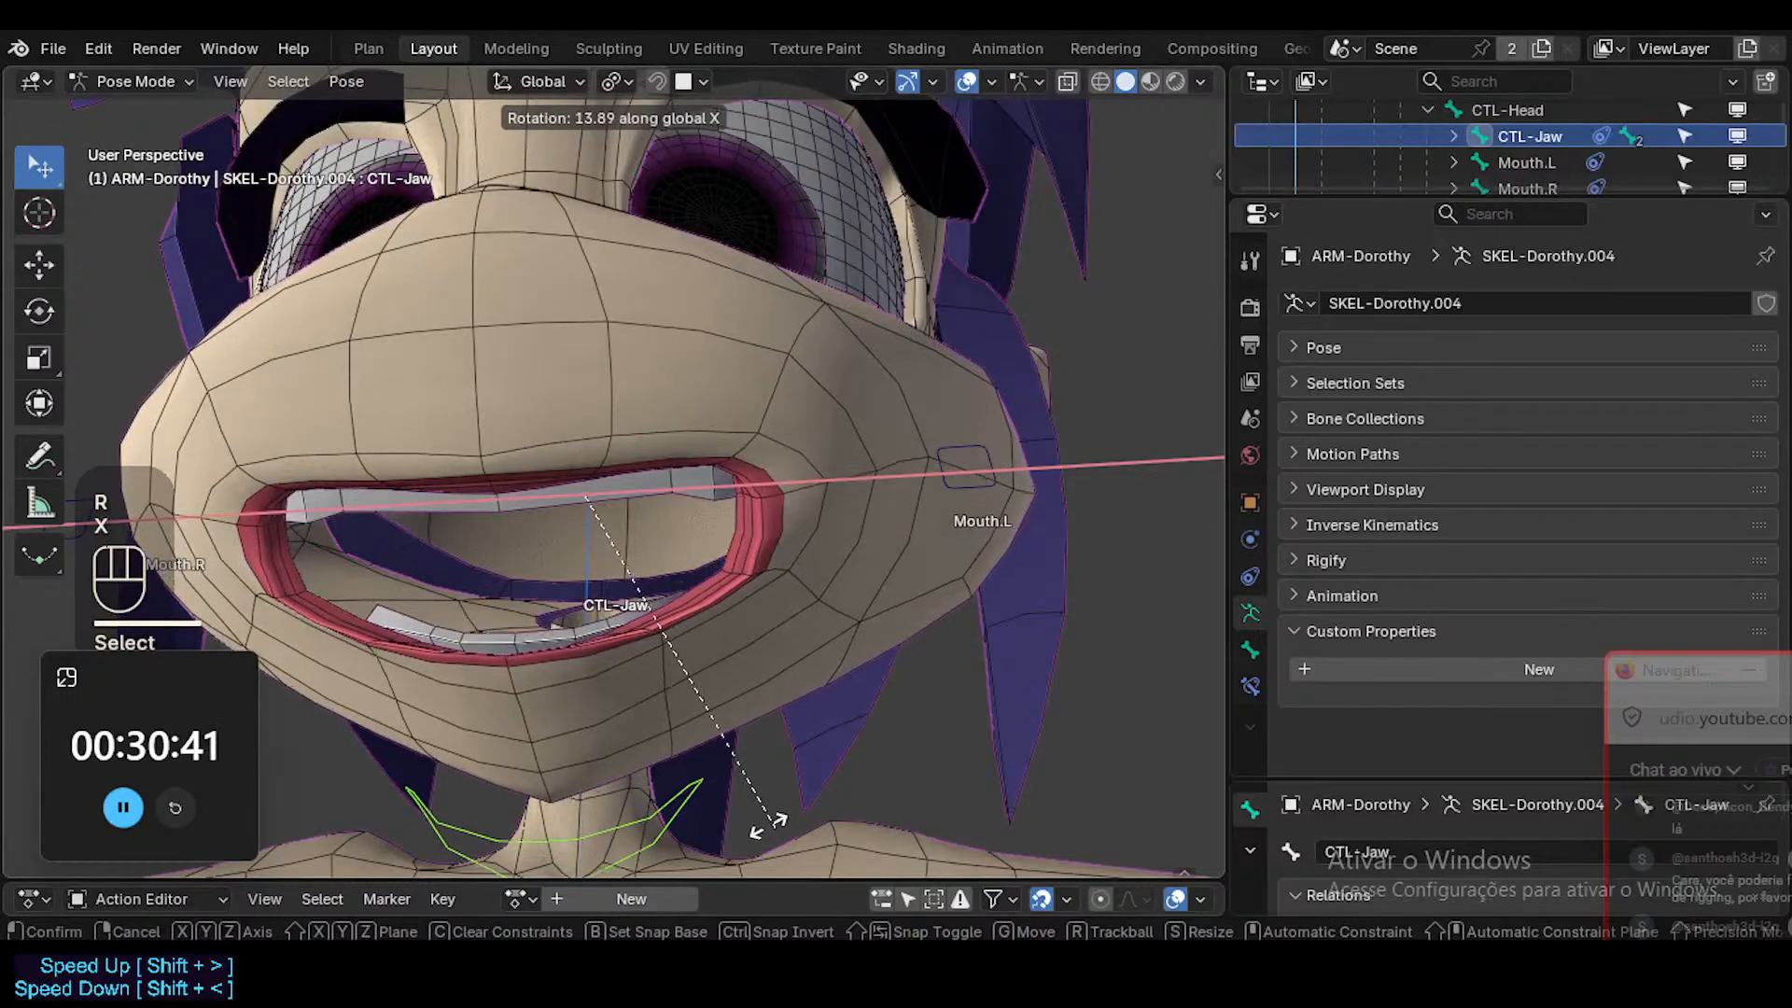
pyautogui.click(712, 780)
pyautogui.click(913, 477)
pyautogui.press('g')
pyautogui.press('x')
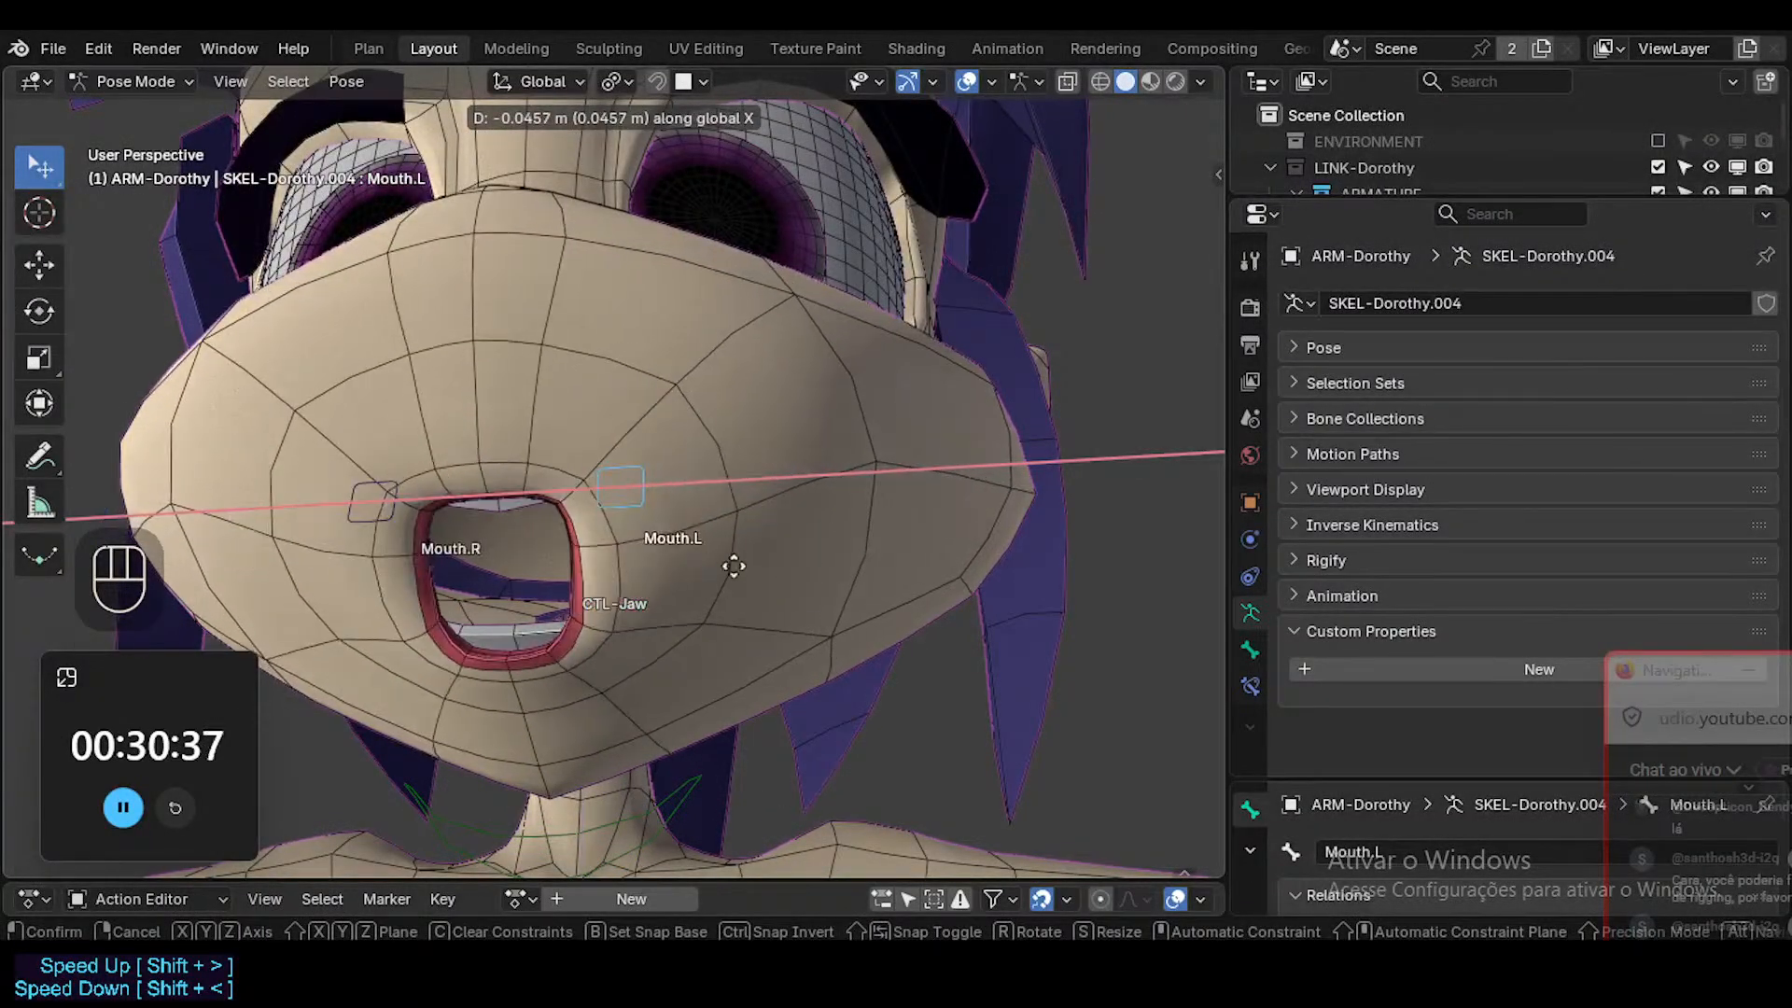
pyautogui.click(810, 549)
# Select the upper teeth in Object Mode and turn off the subdivision smoothing in the viewport.
pyautogui.hotkey('ctrl', 'Tab')
pyautogui.click(575, 497)
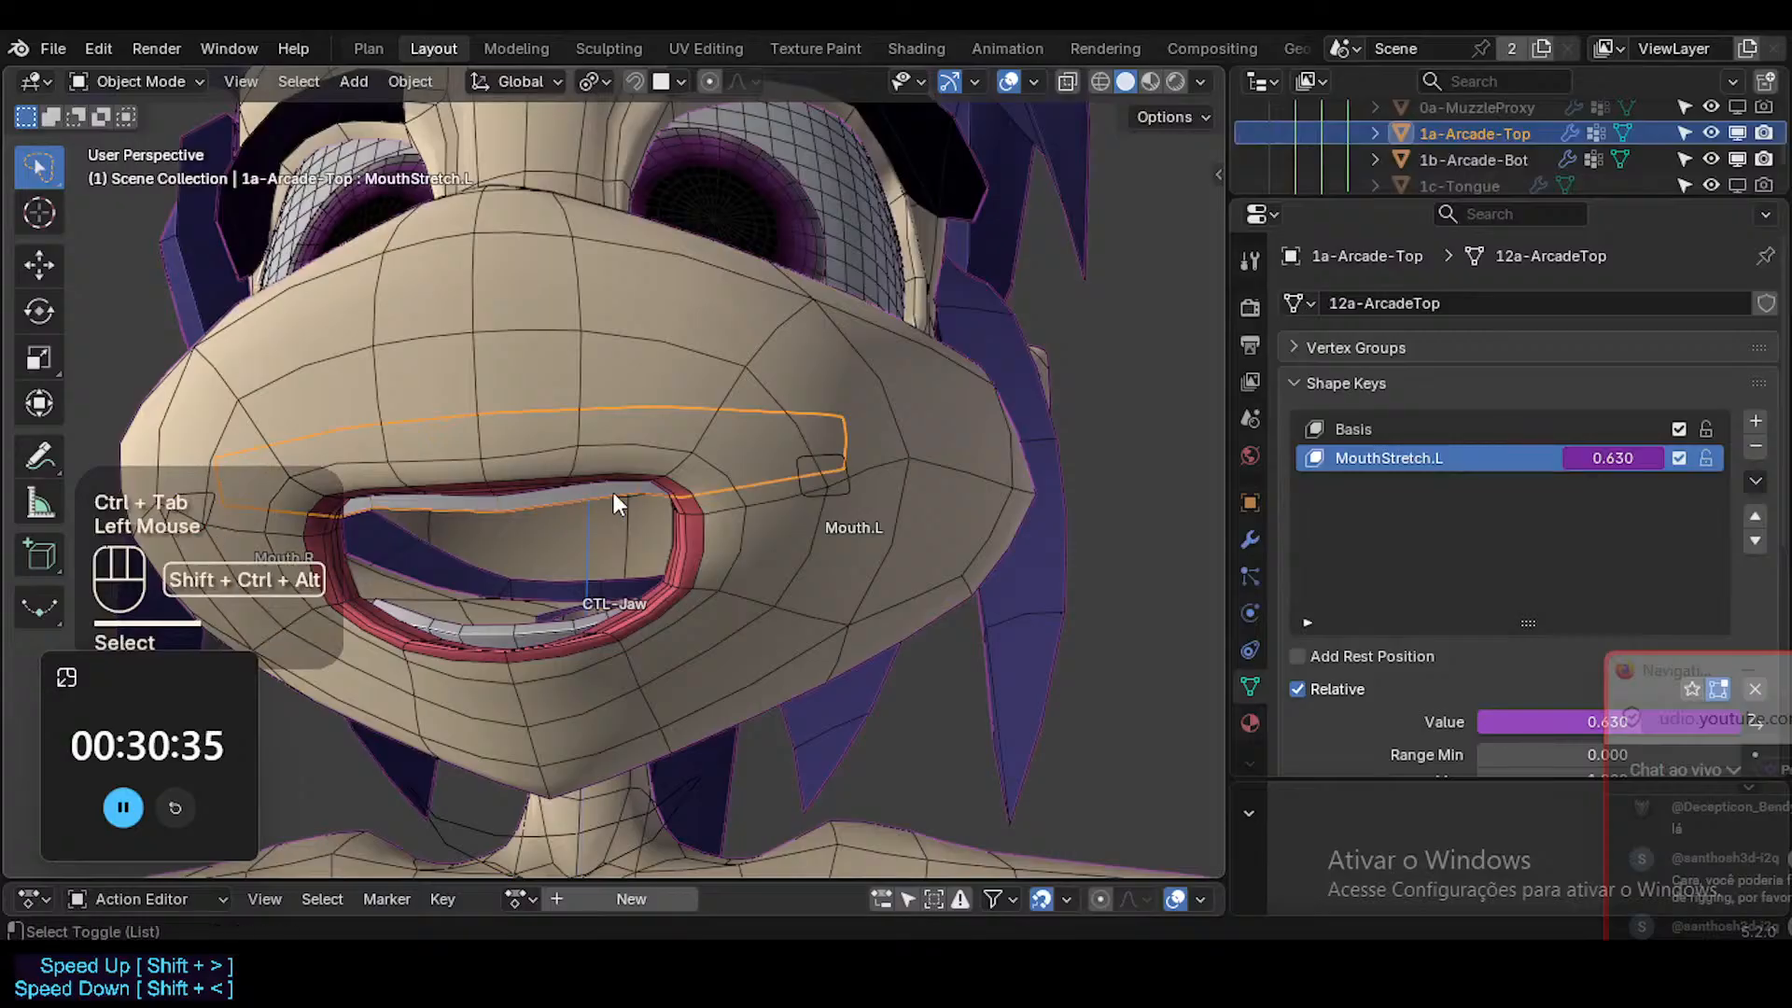
pyautogui.hotkey('ctrl', 'alt', 'shift', 'i')
pyautogui.hotkey('ctrl', 'alt', 'shift', 'i')
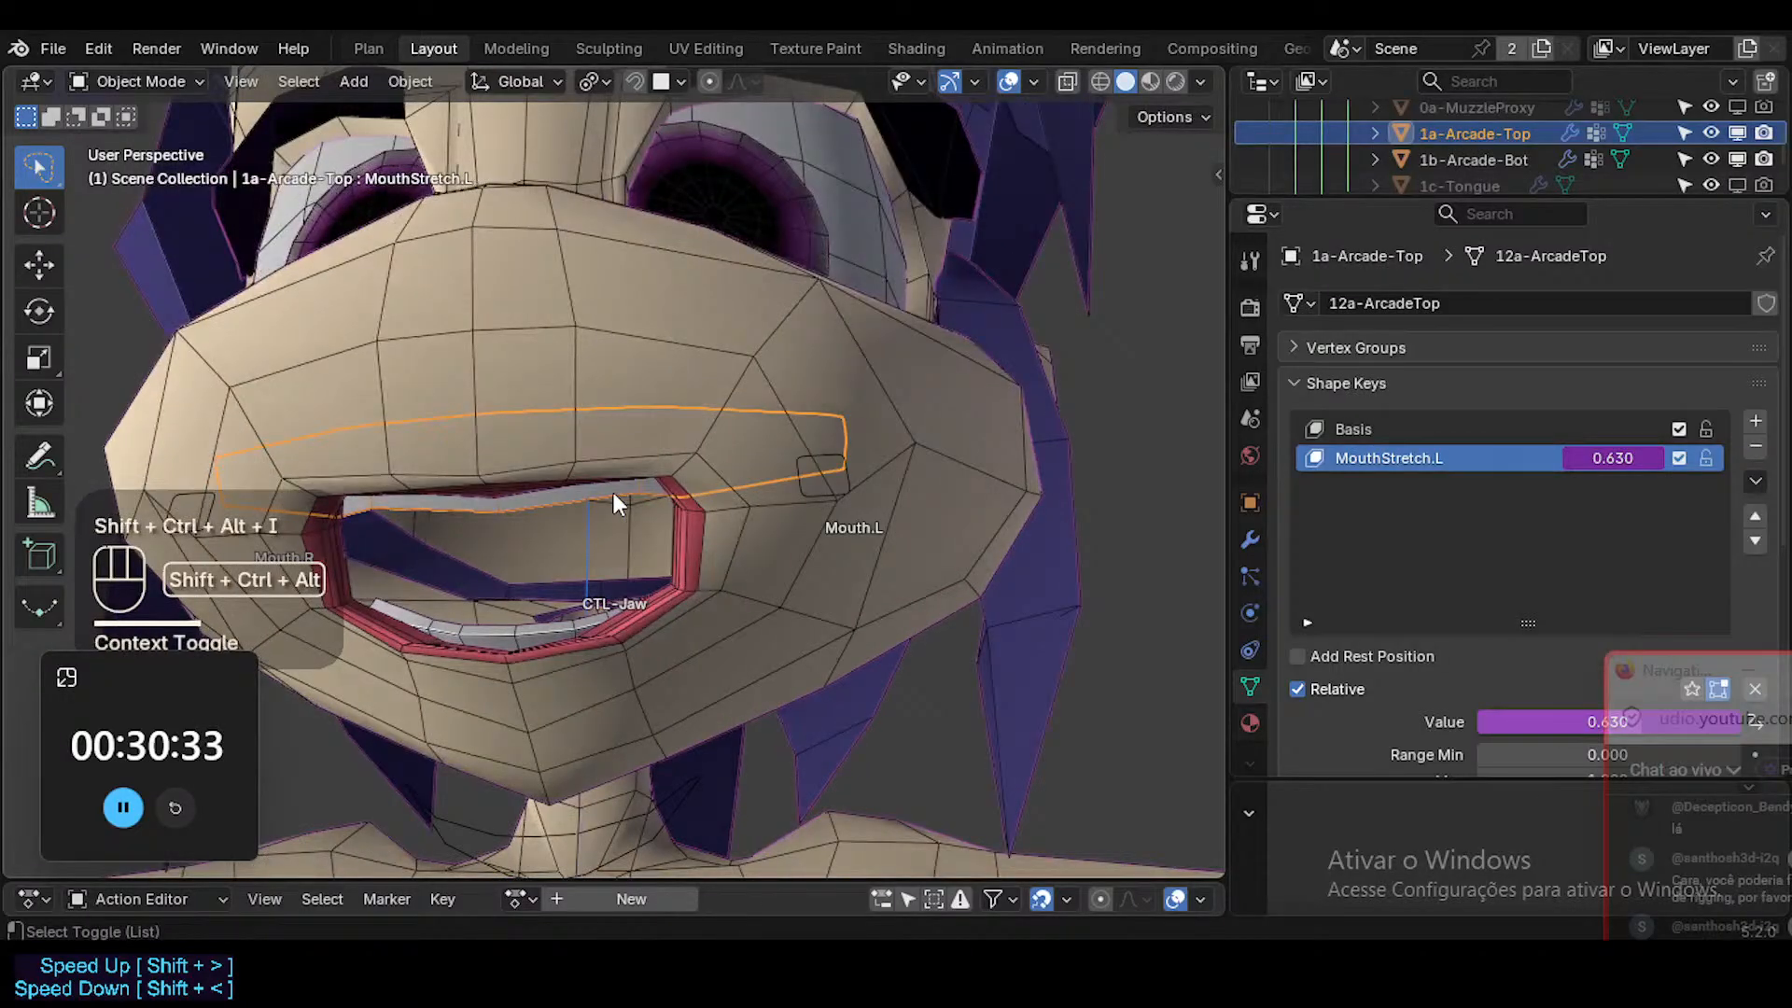
pyautogui.hotkey('ctrl', 'alt', 'shift', 'i')
# Try moving and rotating the upper teeth's lower edge on MouthStretch.L, and view the result without overlays.
pyautogui.press('Tab')
pyautogui.click(607, 486)
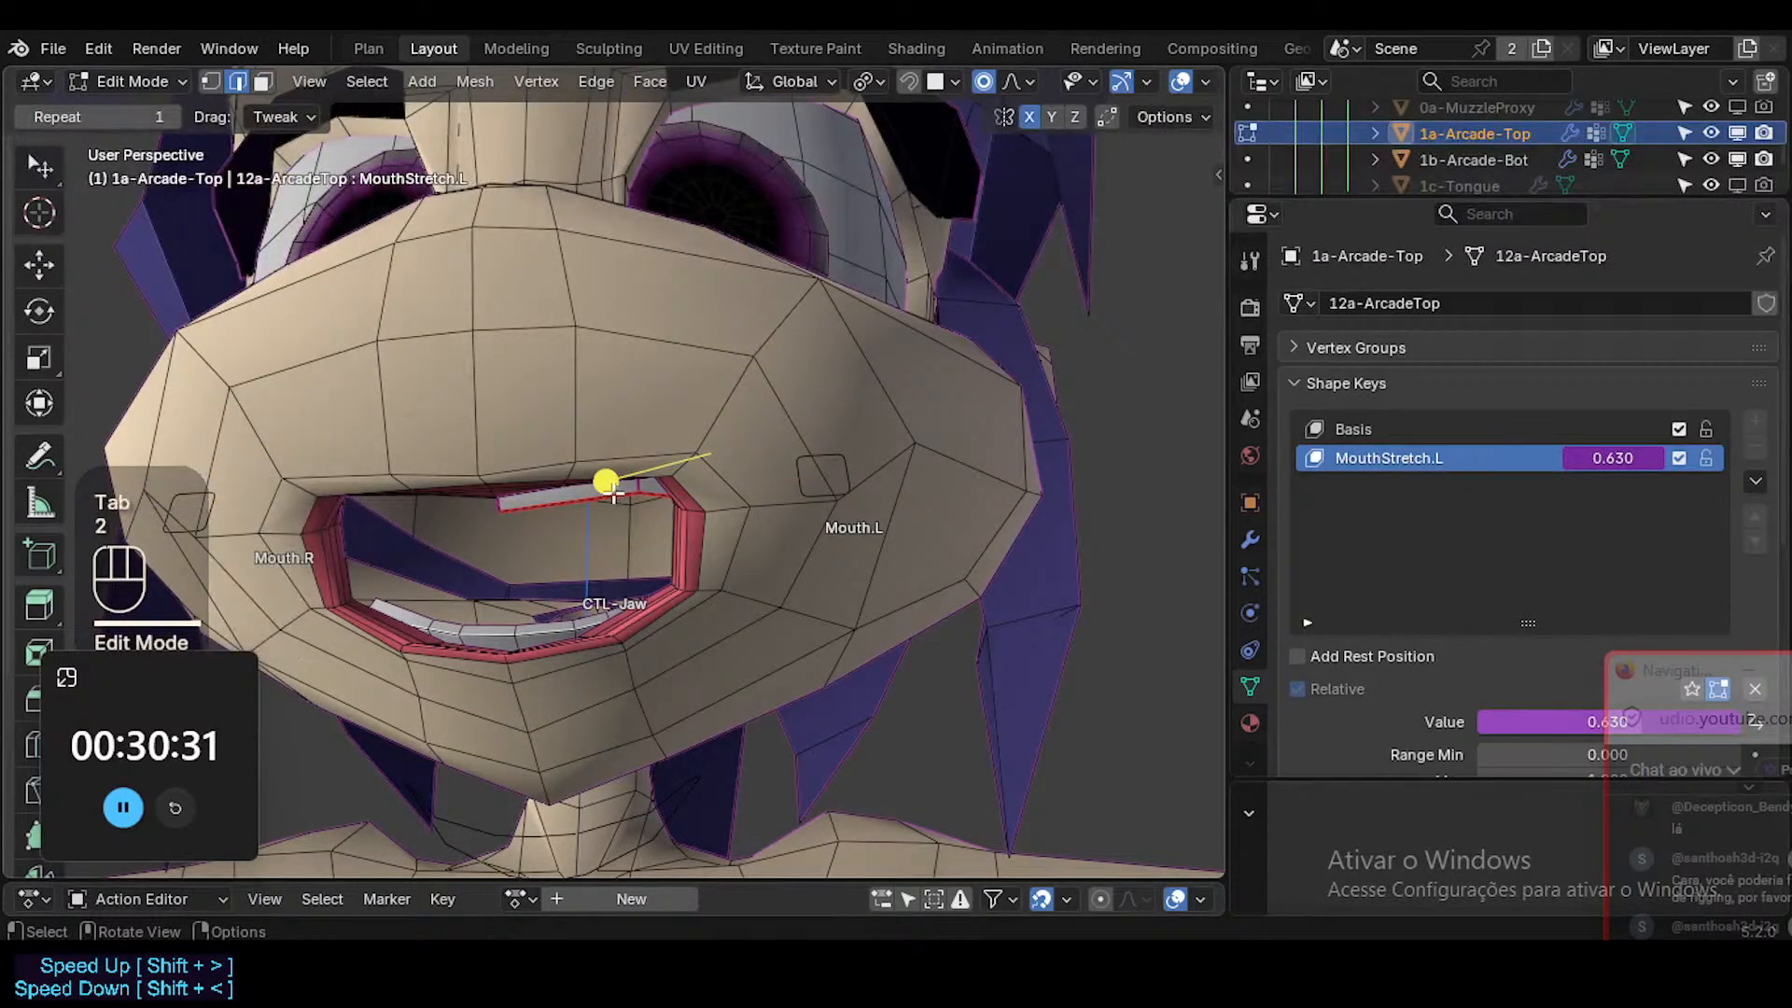
pyautogui.press('g')
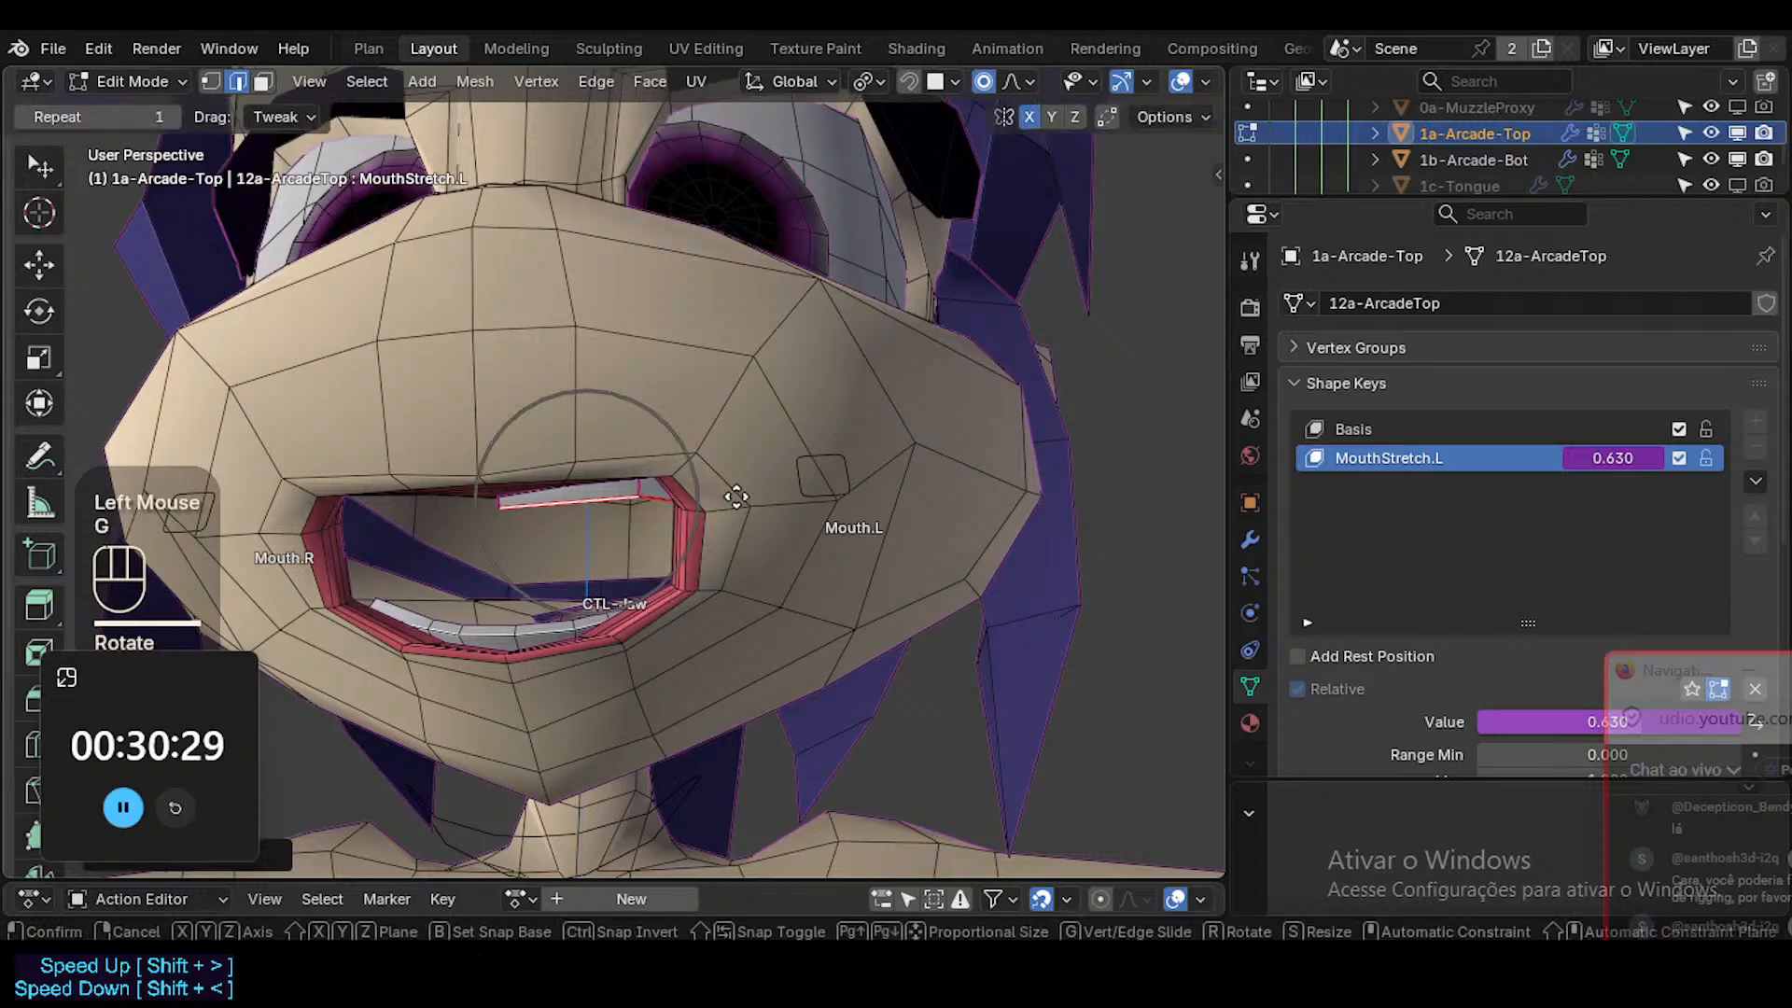
pyautogui.keyDown('shift'); pyautogui.click(737, 571); pyautogui.keyUp('shift')
pyautogui.press('r')
pyautogui.click(780, 551)
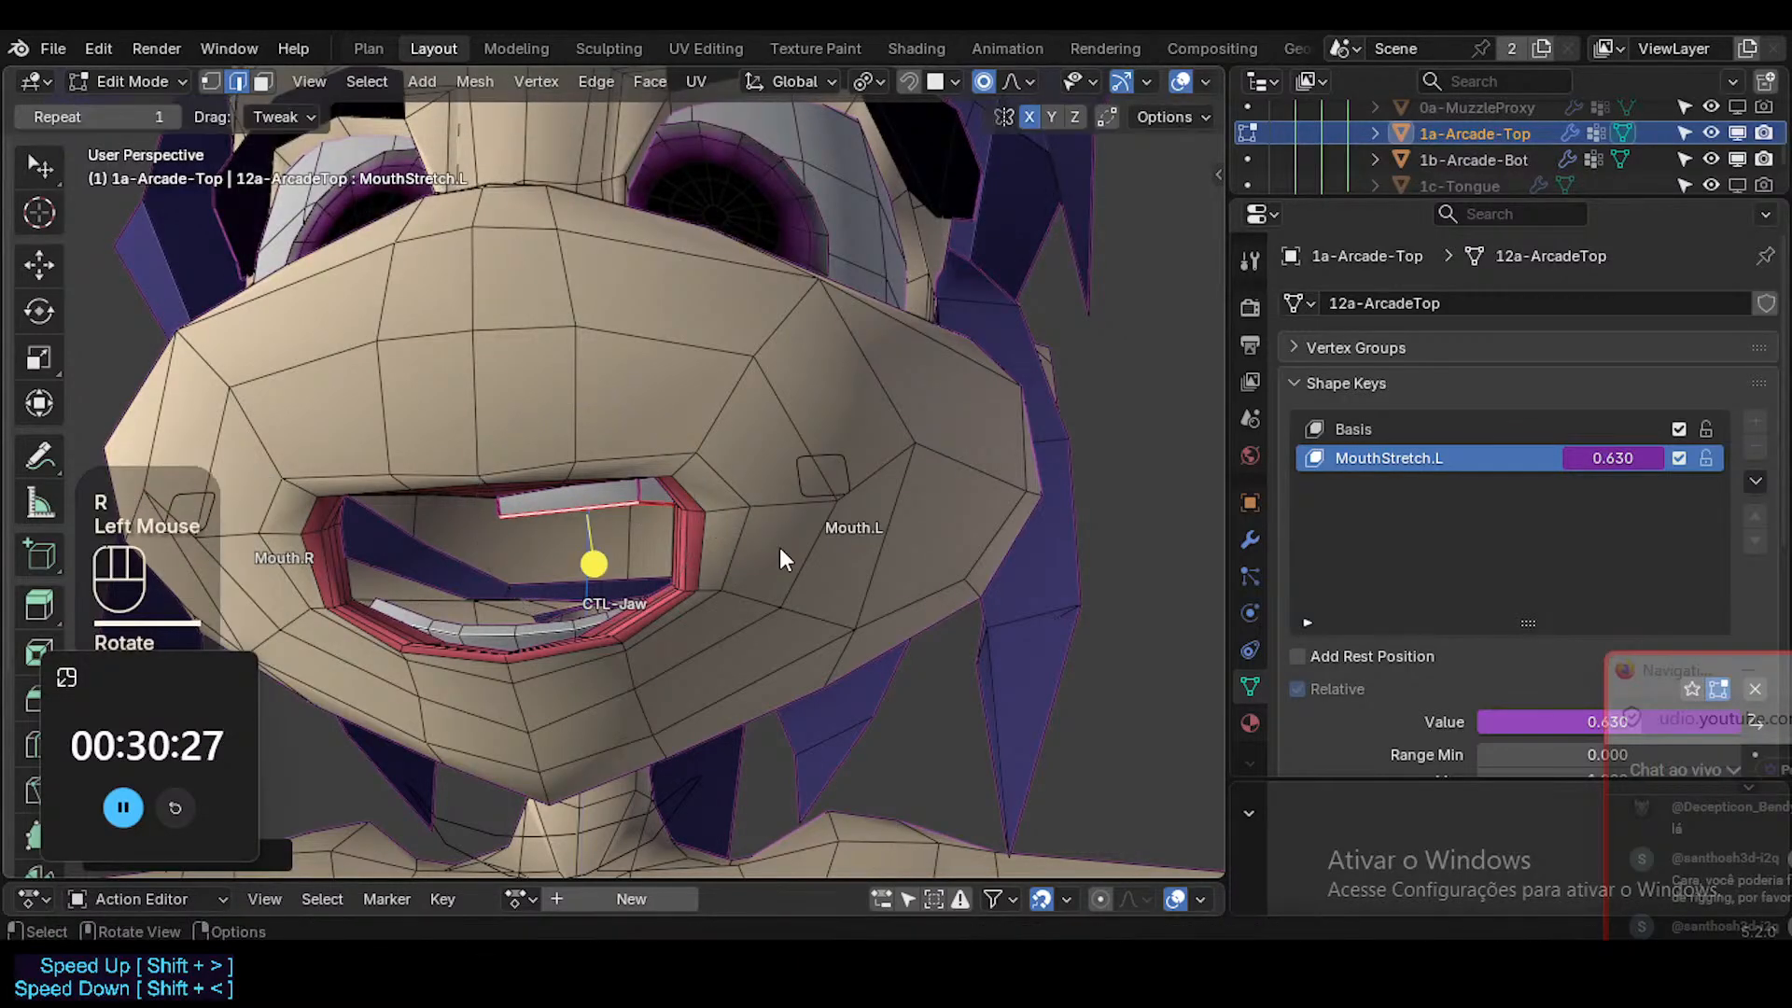
pyautogui.press('Tab')
pyautogui.hotkey('shift', 'alt', 'z')
# Undo the last changes to the upper teeth's lower edge and leave Edit Mode.
pyautogui.hotkey('ctrl', 'z')
pyautogui.hotkey('ctrl', 'z')
pyautogui.hotkey('ctrl', 'z')
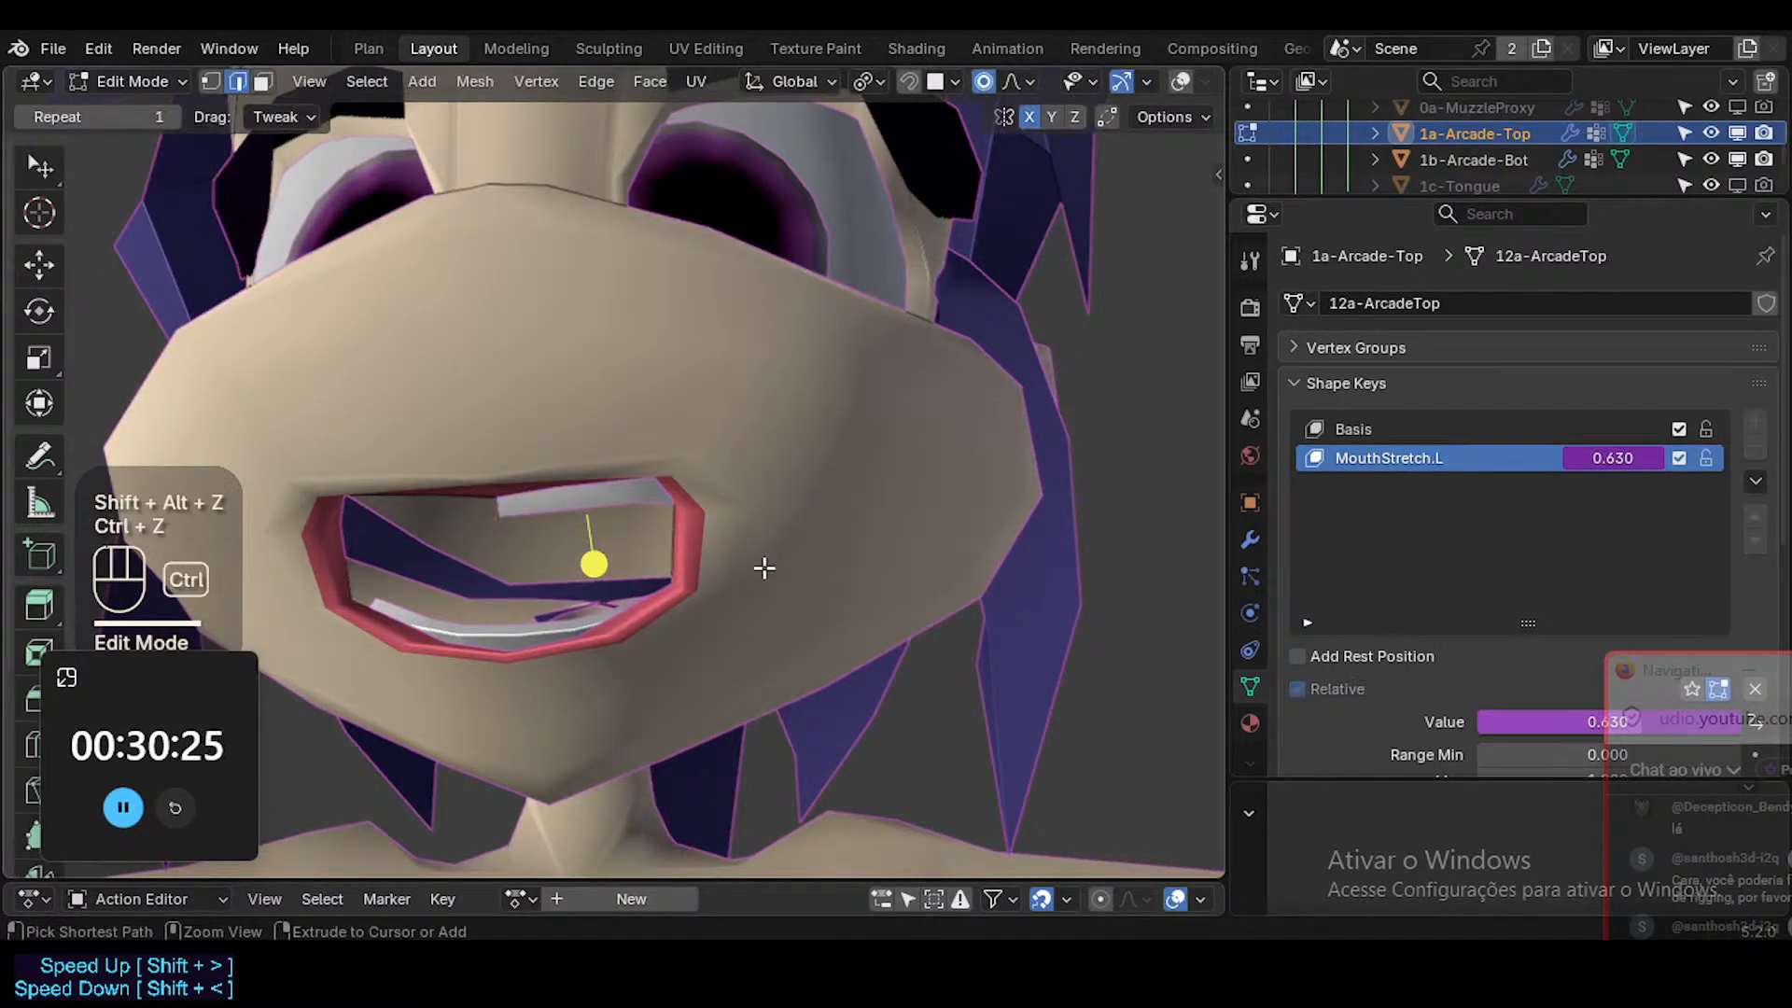
pyautogui.press('Tab')
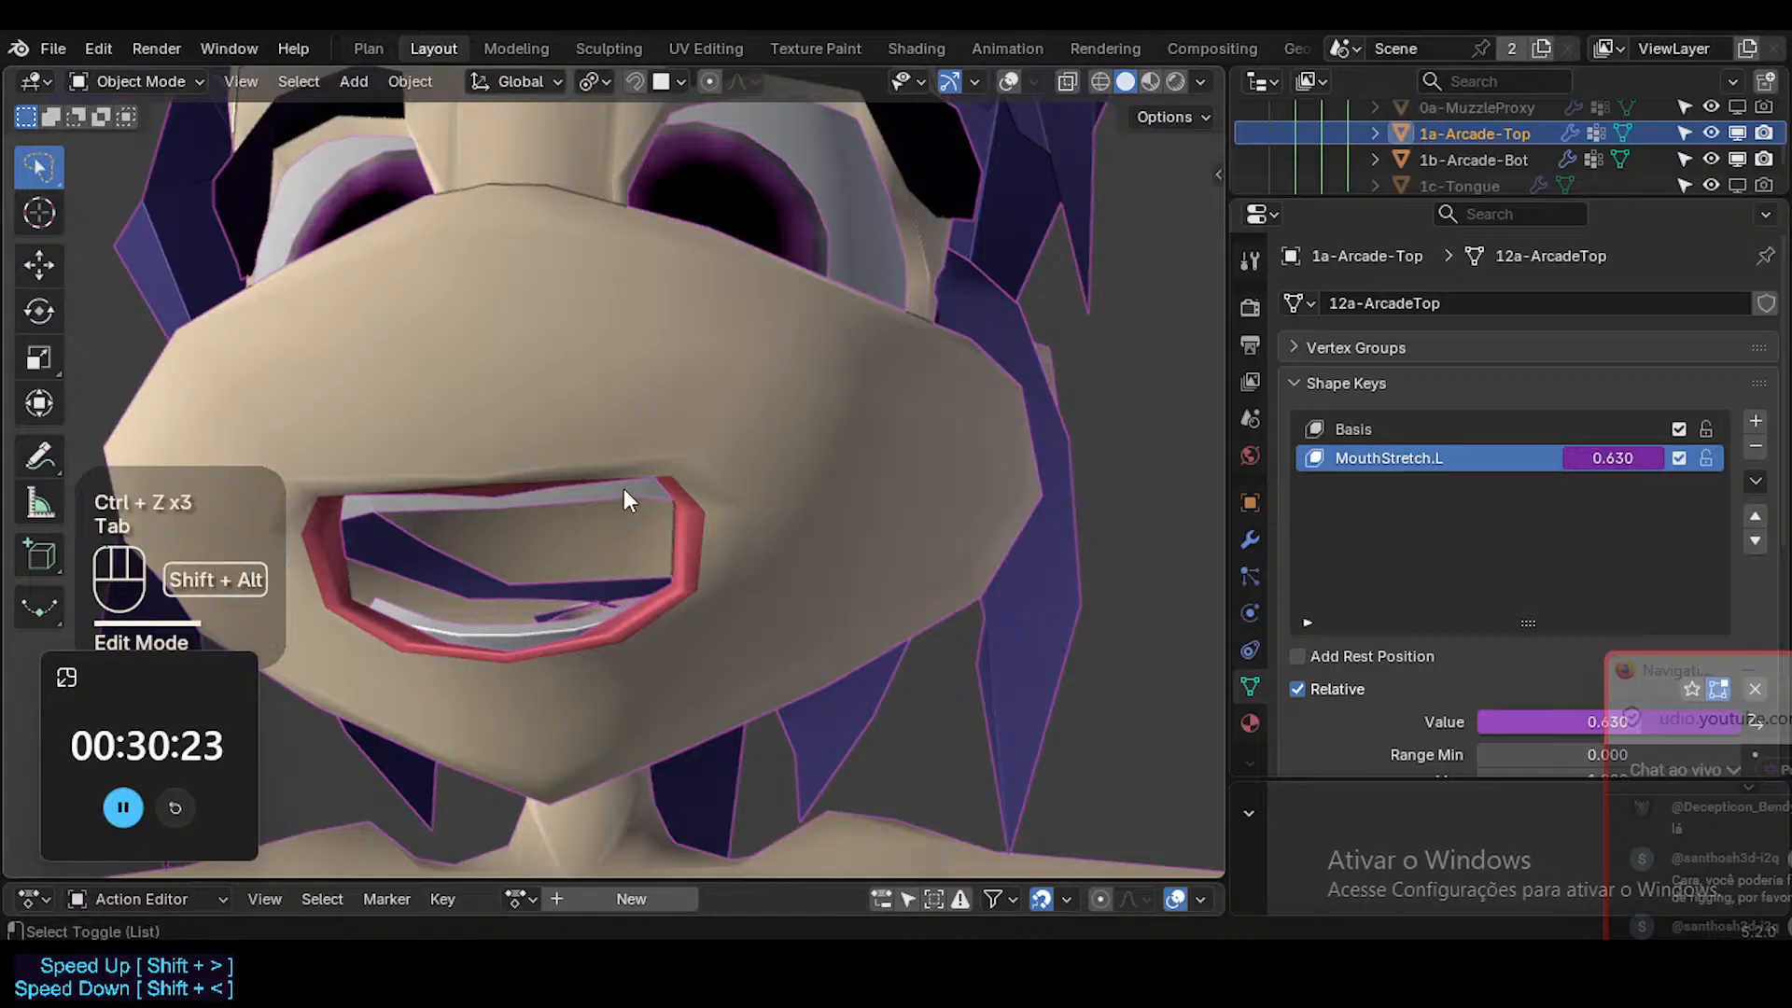
# Restore the overlays, choose the Basis shape key, and lower the upper teeth's bottom edge slightly in Edit Mode.
pyautogui.hotkey('shift', 'alt', 'z')
pyautogui.press('Tab')
pyautogui.click(1354, 429)
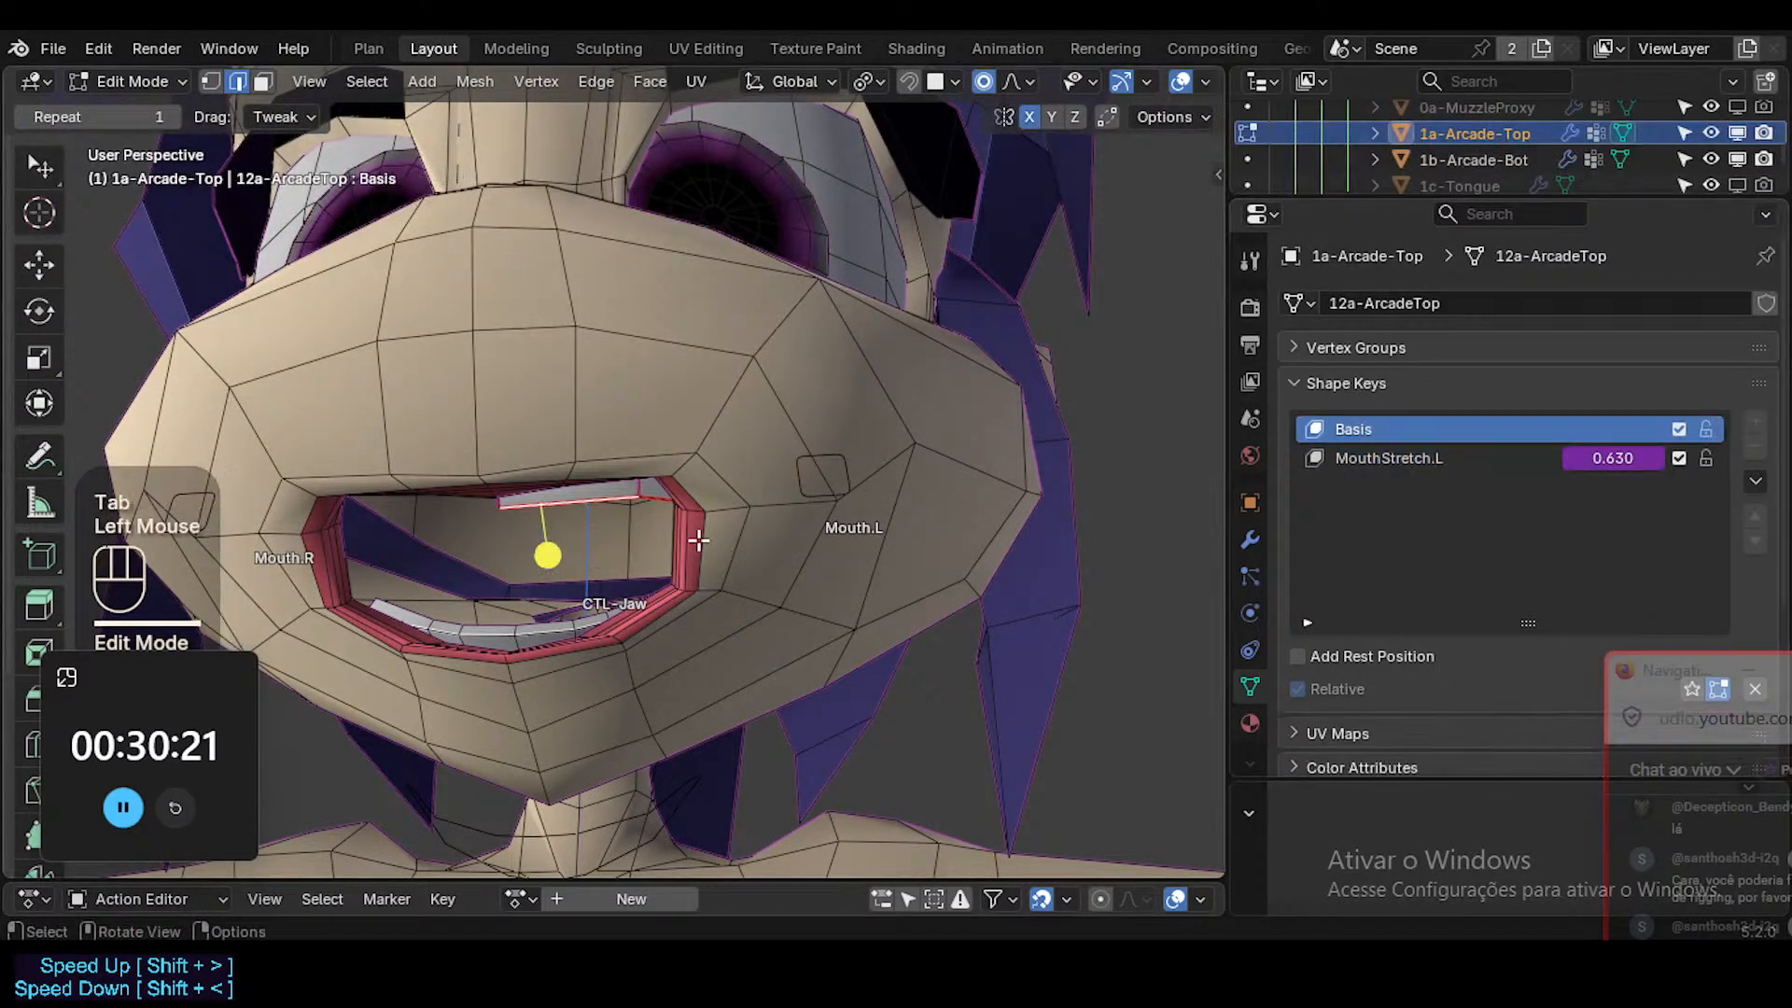
pyautogui.press('Tab')
pyautogui.keyDown('shift'); pyautogui.click(712, 545); pyautogui.keyUp('shift')
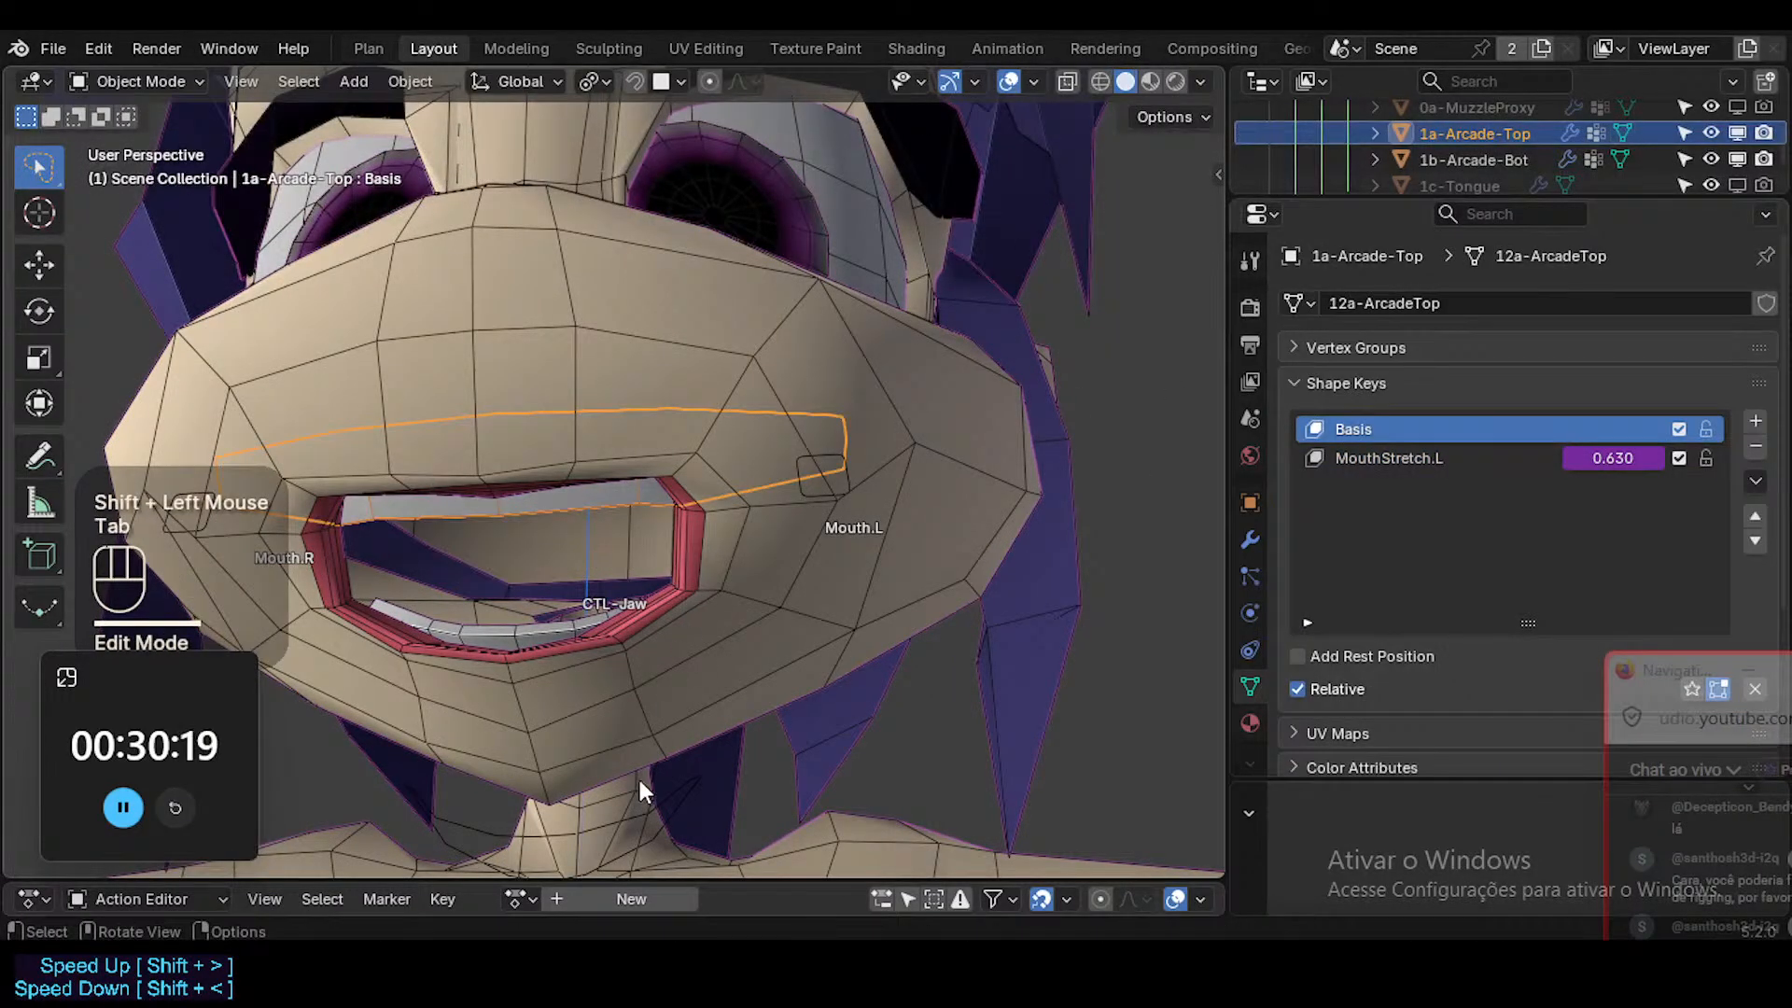
# Inspect the upper teeth without overlays and turn the viewport subdivision smoothing back on.
pyautogui.hotkey('shift', 'alt', 'z')
pyautogui.hotkey('shift', 'alt', 'z')
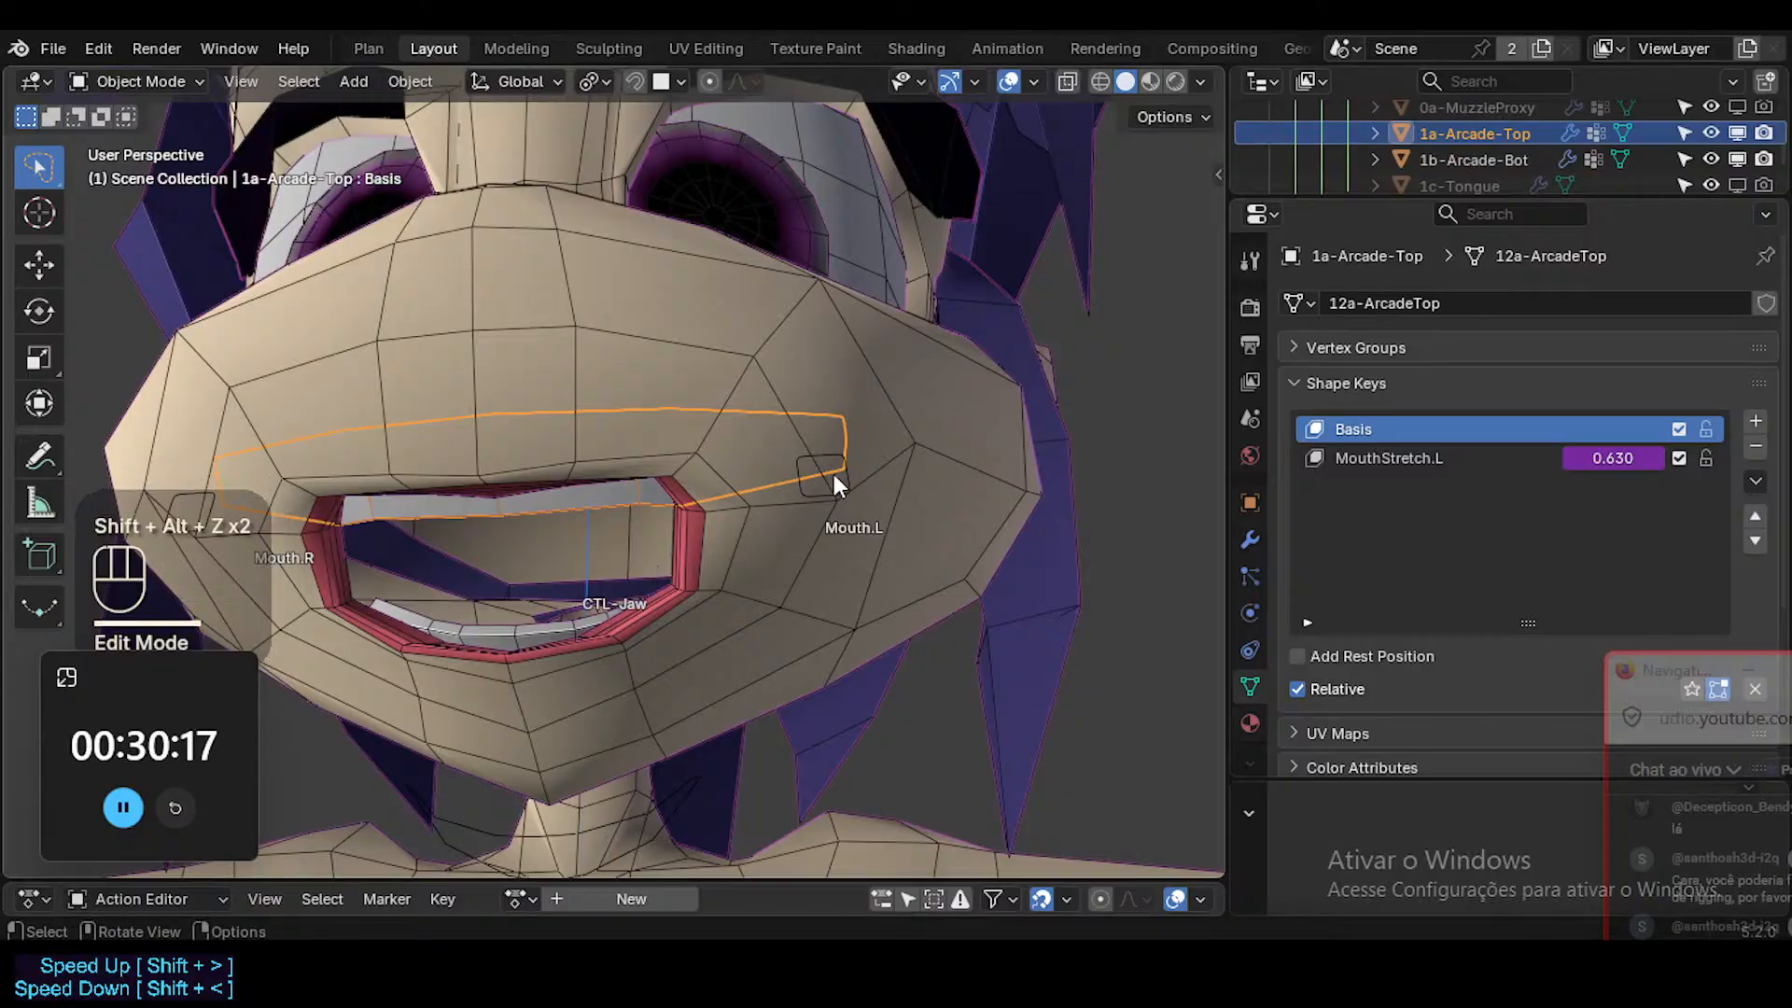
pyautogui.hotkey('shift', 'ctrl', 'alt', 'i')
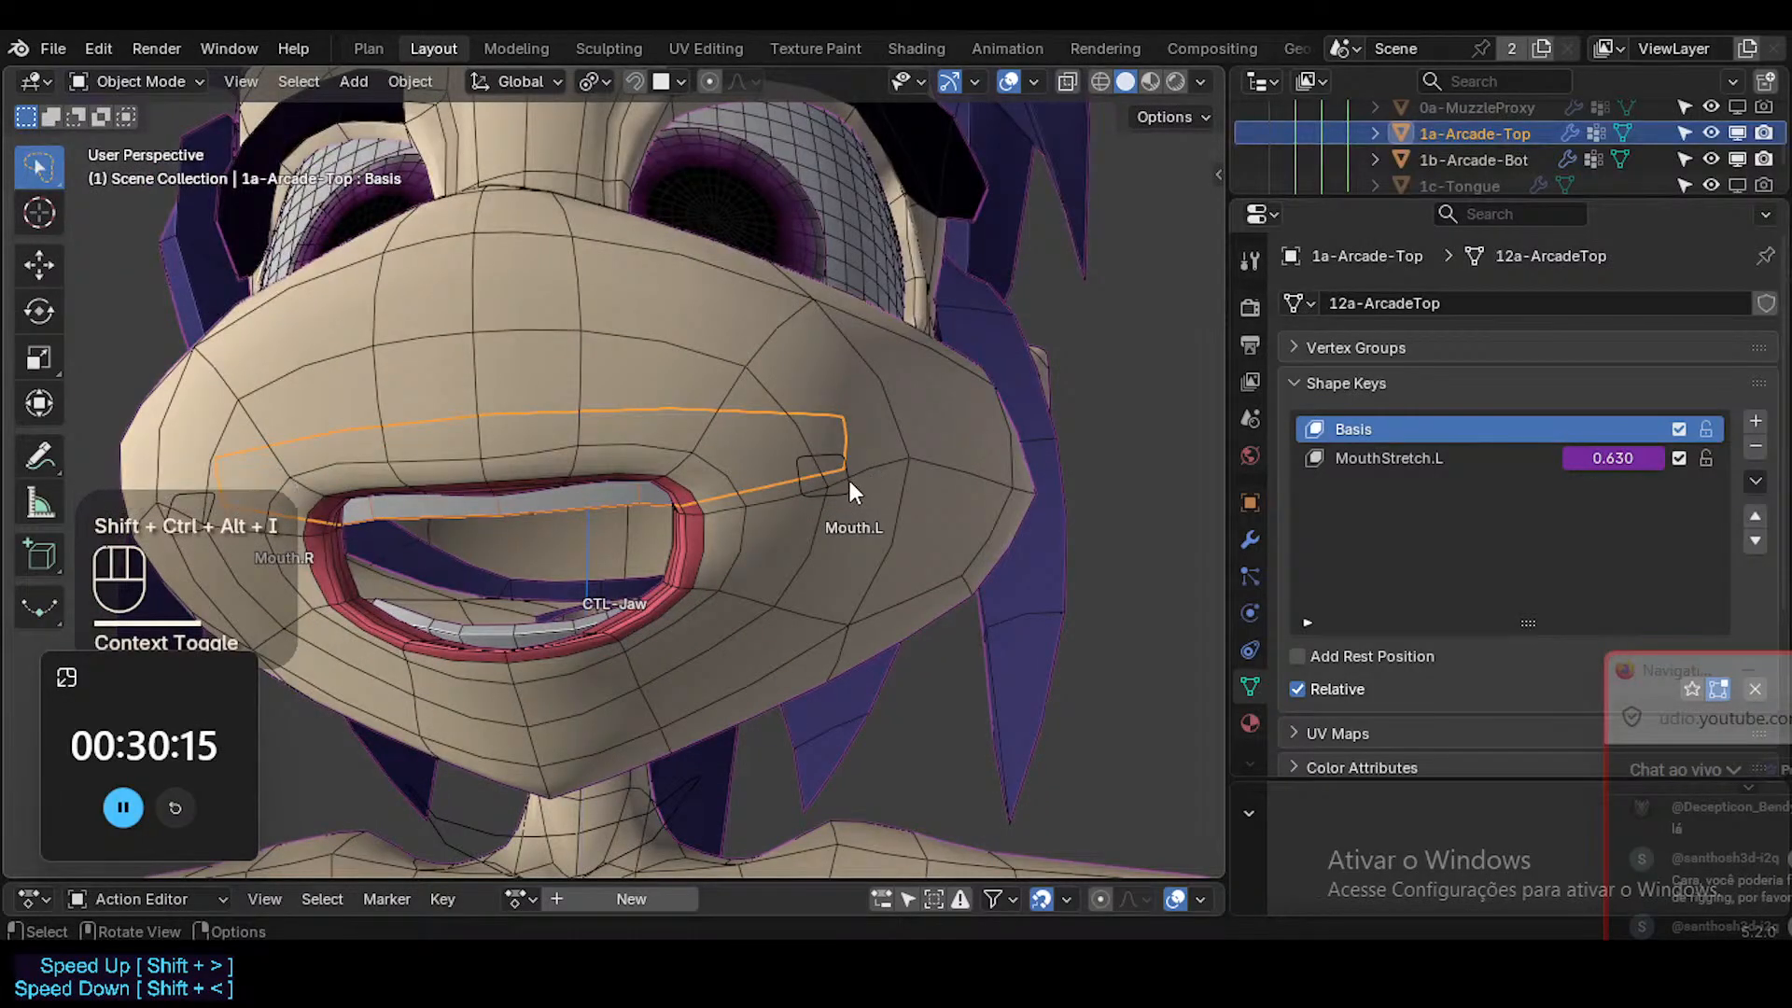
# Clear all pose transforms of the rig and open CTL-Jaw about 5 degrees around the global X axis.
pyautogui.click(849, 480)
pyautogui.hotkey('ctrl', 'Tab')
pyautogui.press('a')
pyautogui.hotkey('alt', 'q')
pyautogui.click(657, 702)
pyautogui.press('r')
pyautogui.press('x')
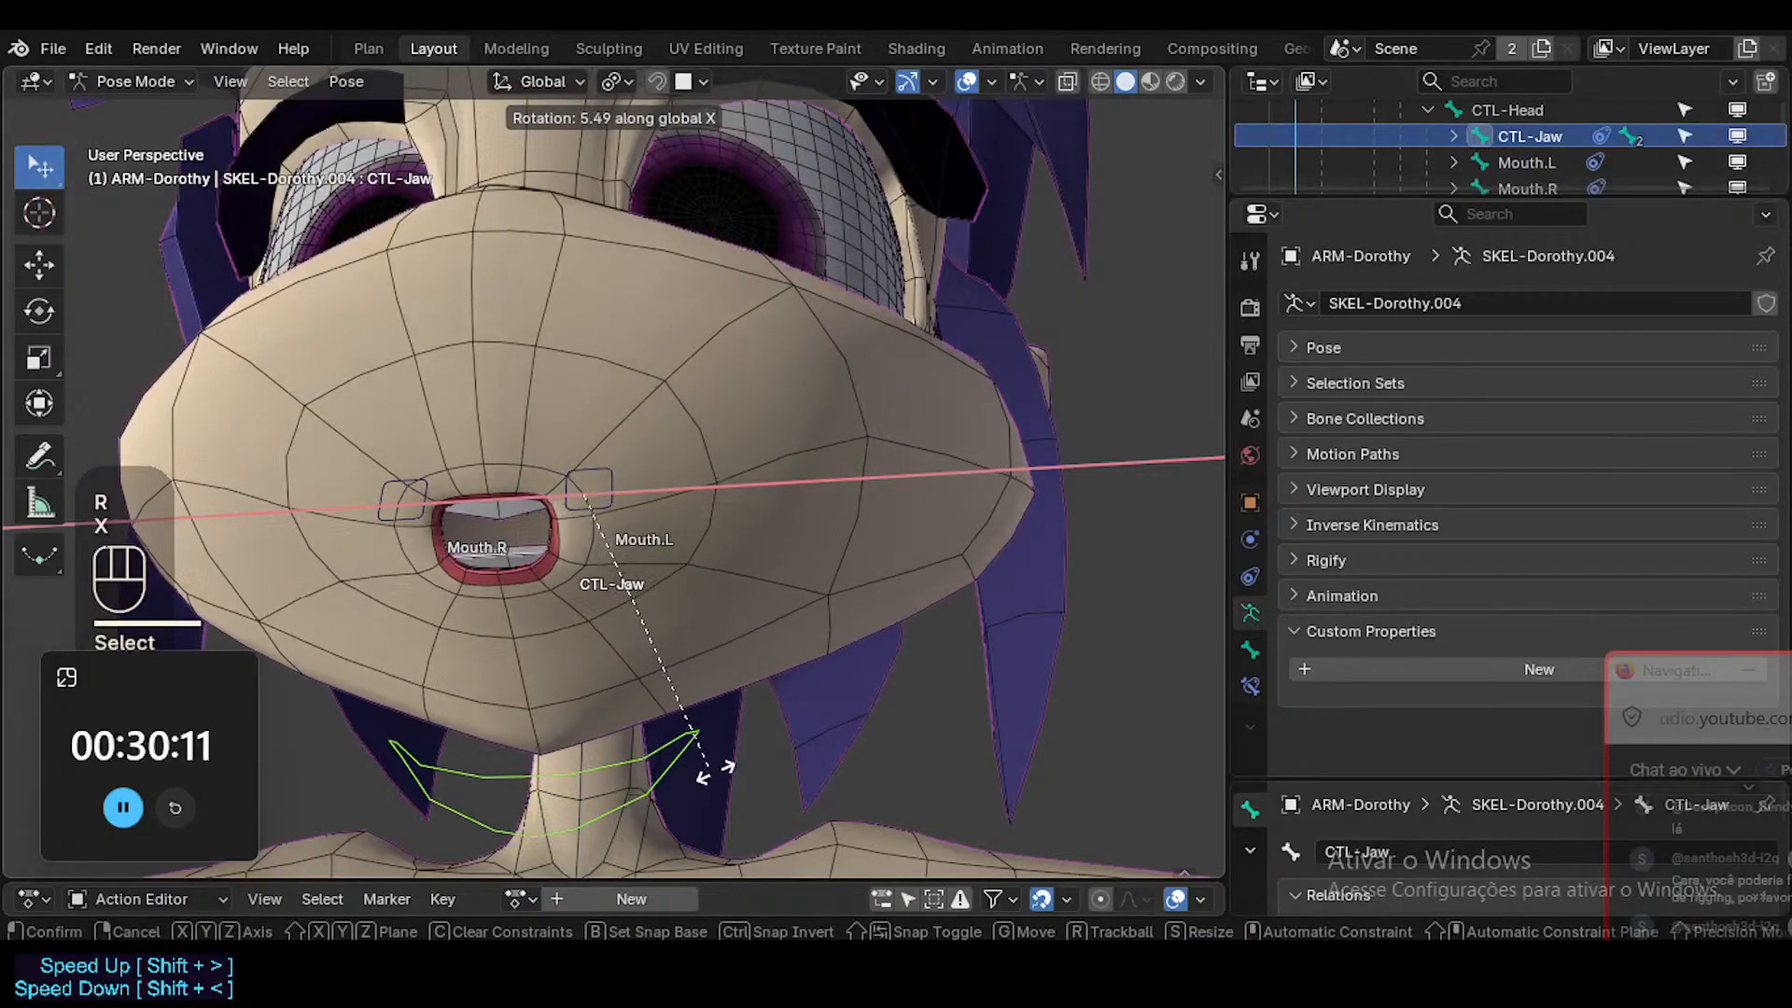
pyautogui.click(710, 765)
# Move Mouth.L slightly outward along the global X axis to pose a small open mouth.
pyautogui.doubleClick(574, 474)
pyautogui.press('g')
pyautogui.press('x')
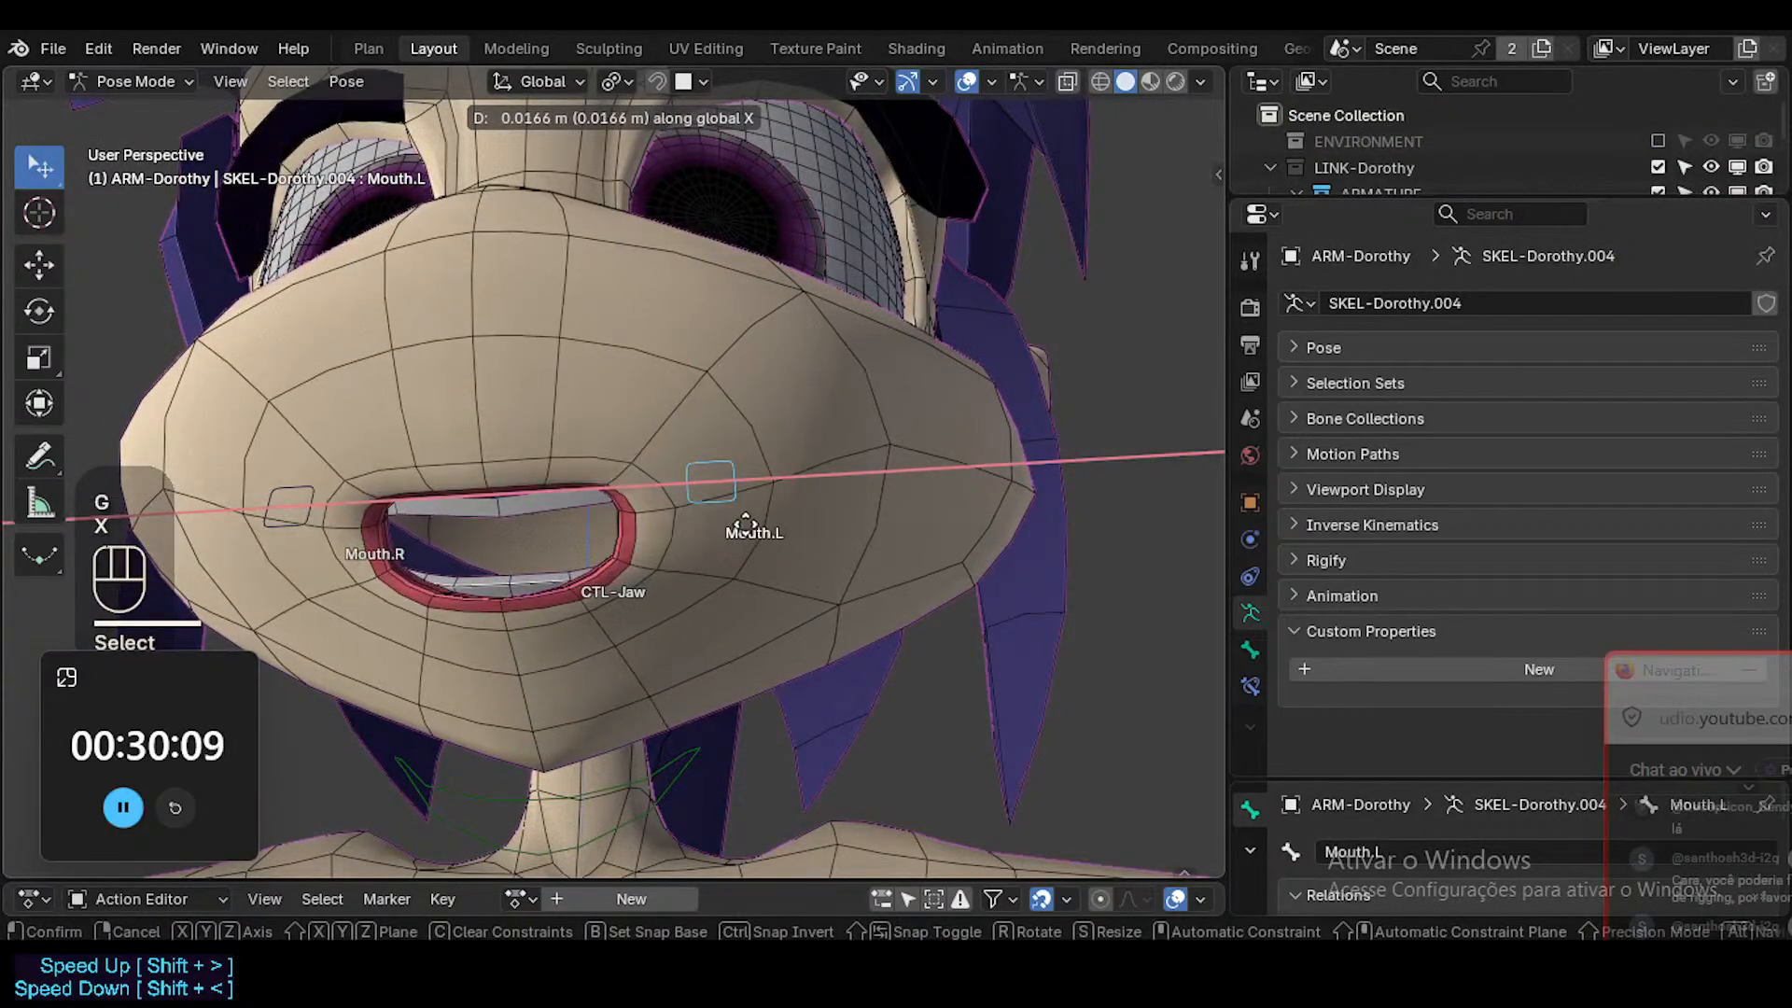
pyautogui.click(658, 529)
# Rotate the lower edge of the upper teeth about 6 degrees in the Basis shape, using X-ray to see it.
pyautogui.hotkey('ctrl', 'Tab')
pyautogui.click(540, 513)
pyautogui.press('Tab')
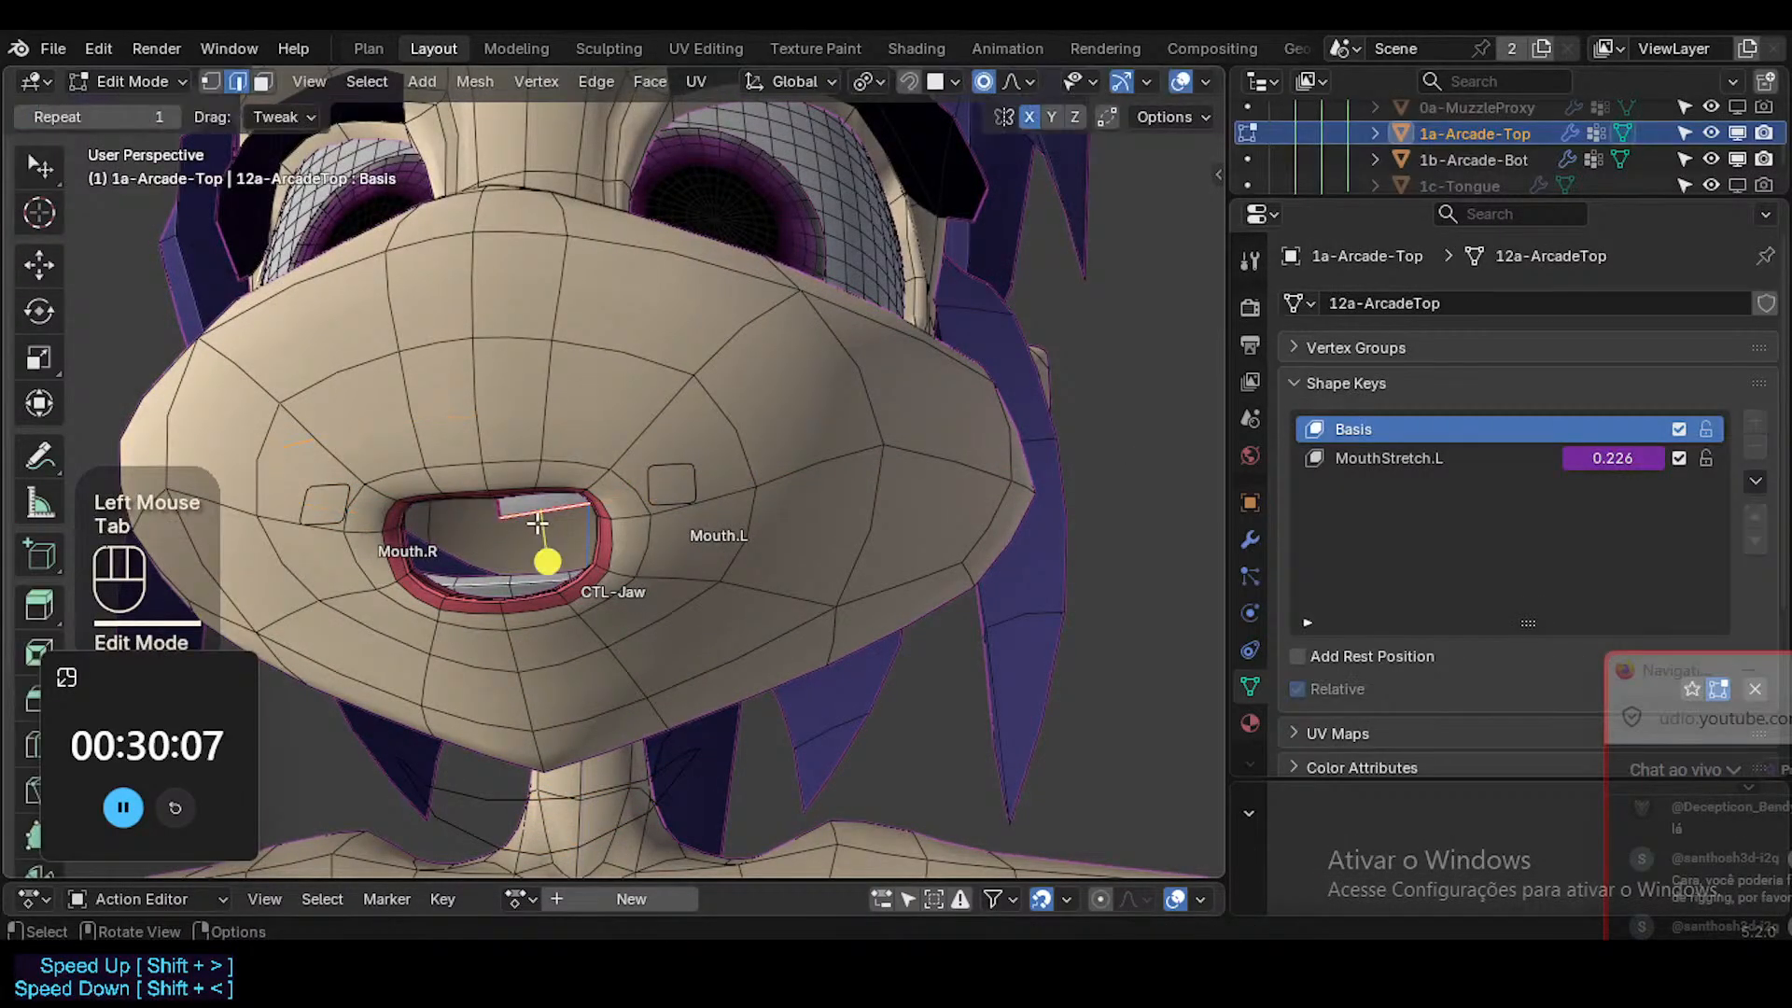
pyautogui.click(569, 507)
pyautogui.press('r')
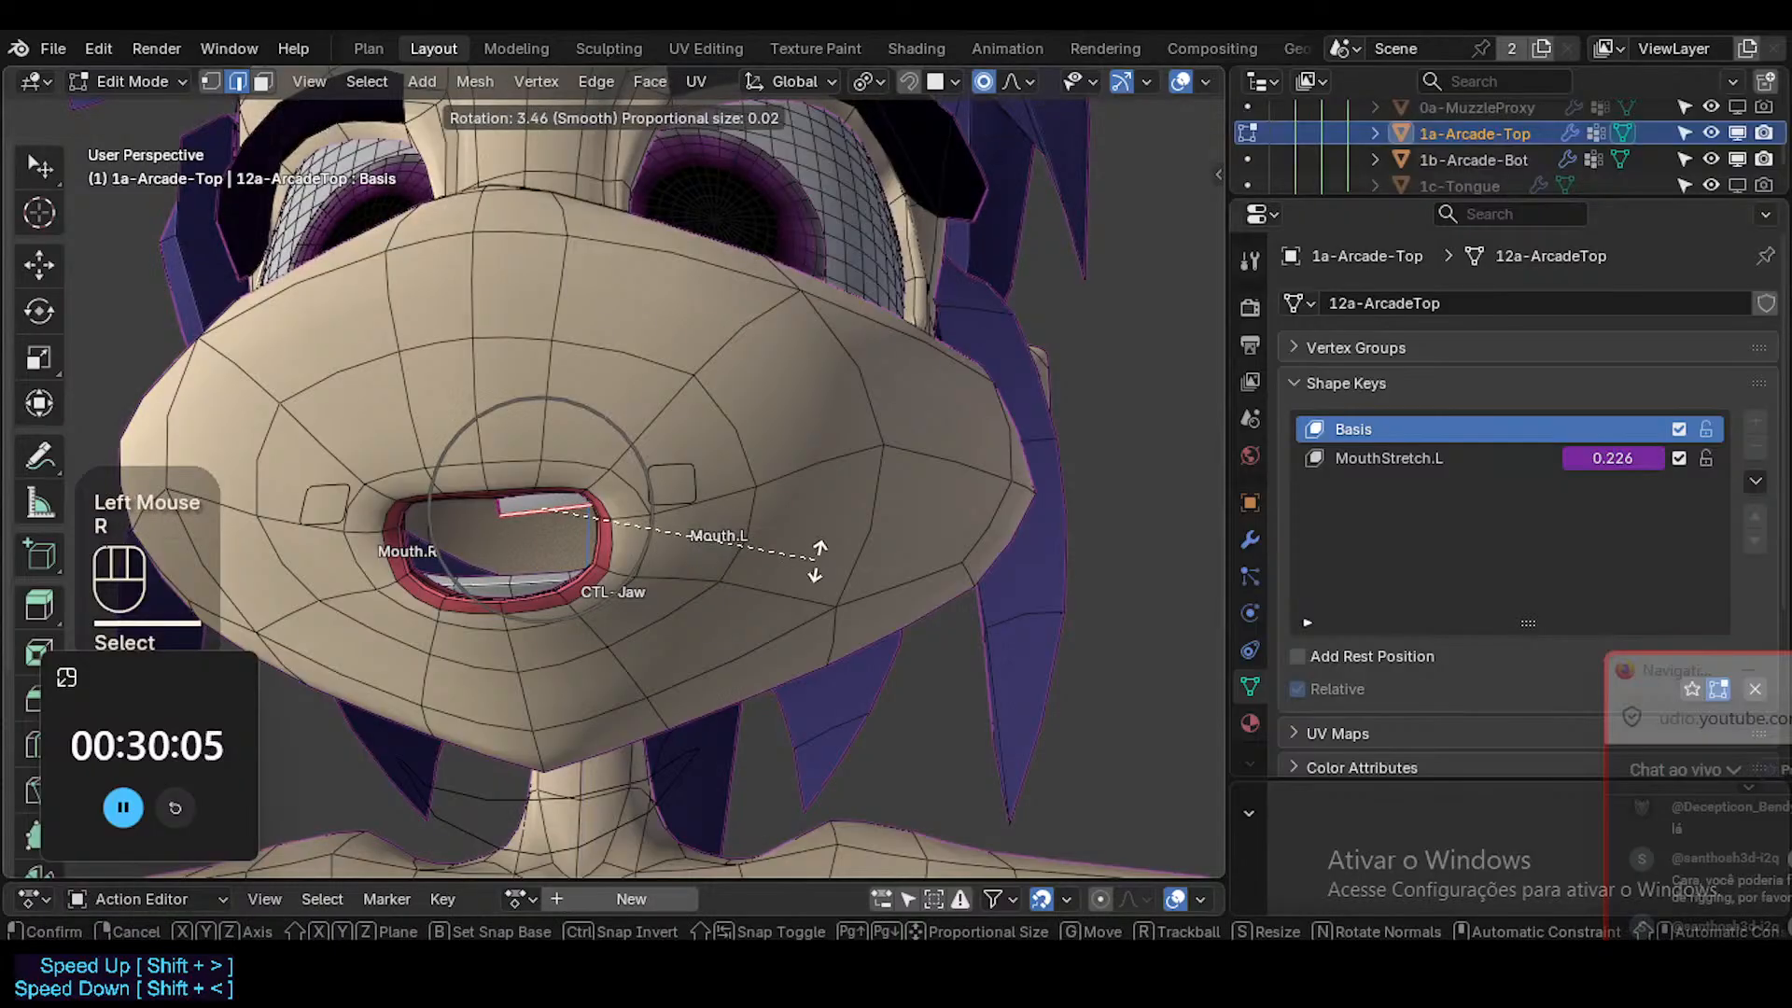
pyautogui.press('Escape')
pyautogui.hotkey('alt', 'z')
pyautogui.press('r')
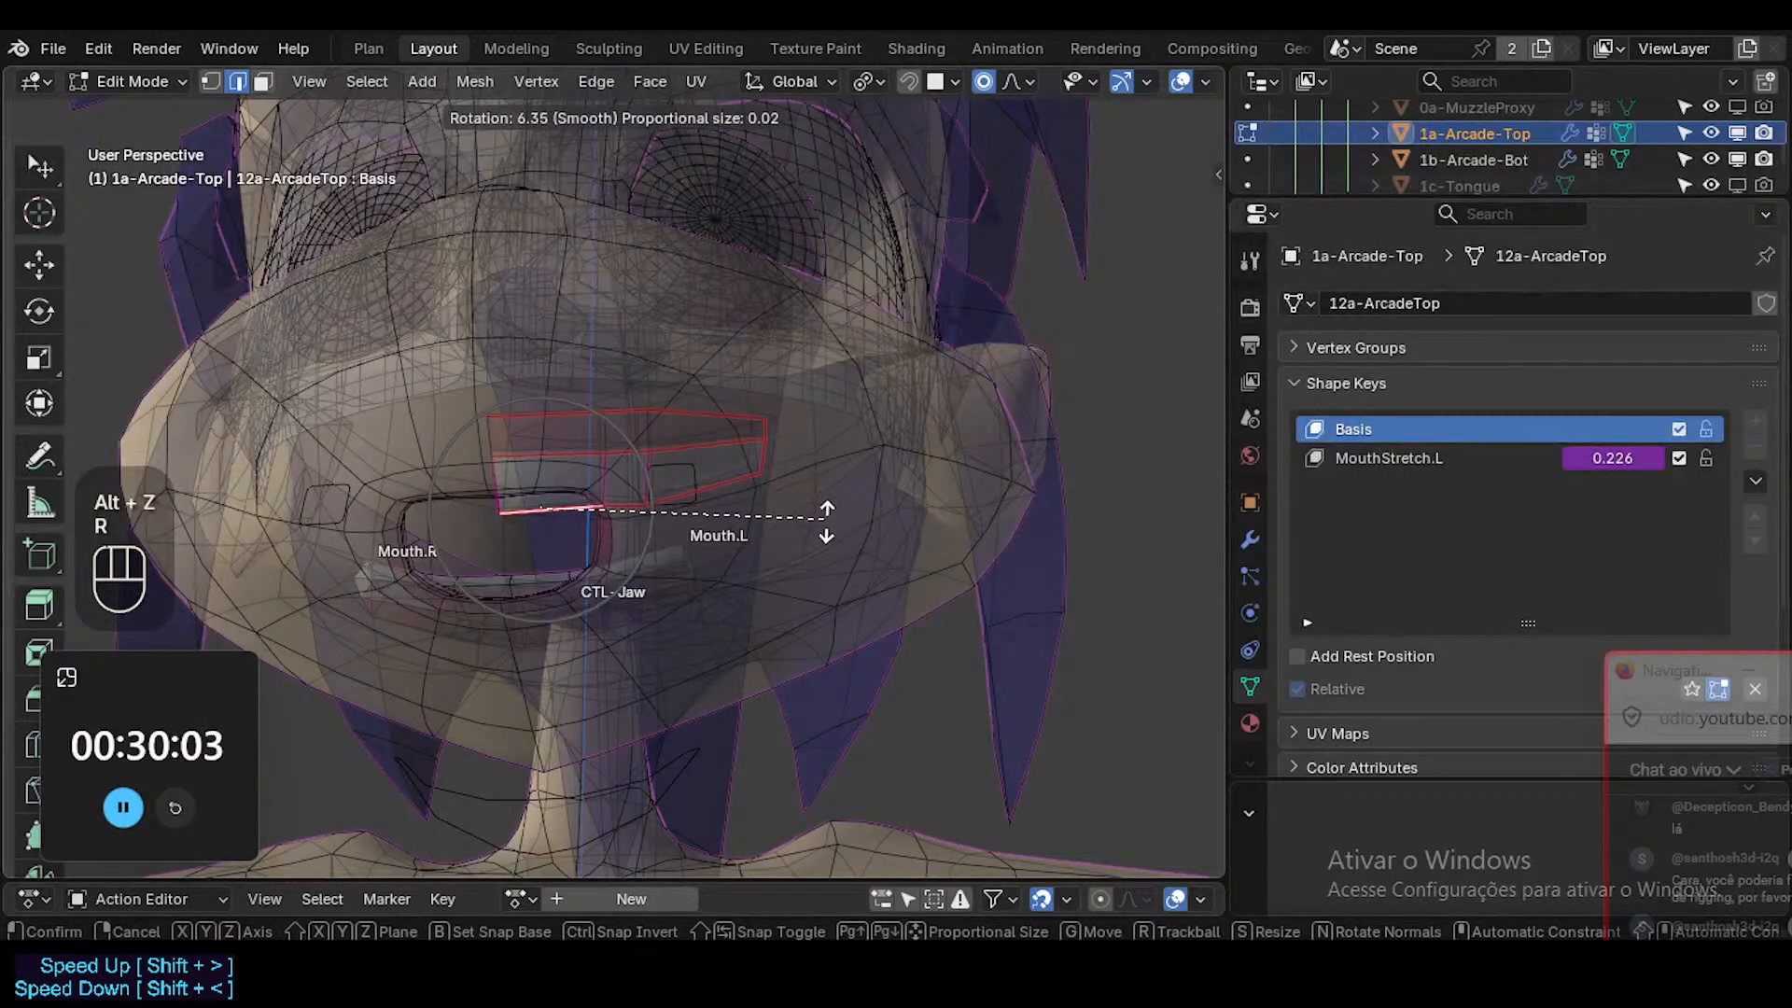
pyautogui.click(824, 524)
# Leave Edit Mode, turn off X-ray, and check the upper teeth without overlays before restoring them.
pyautogui.press('Tab')
pyautogui.hotkey('shift', 'alt', 'z')
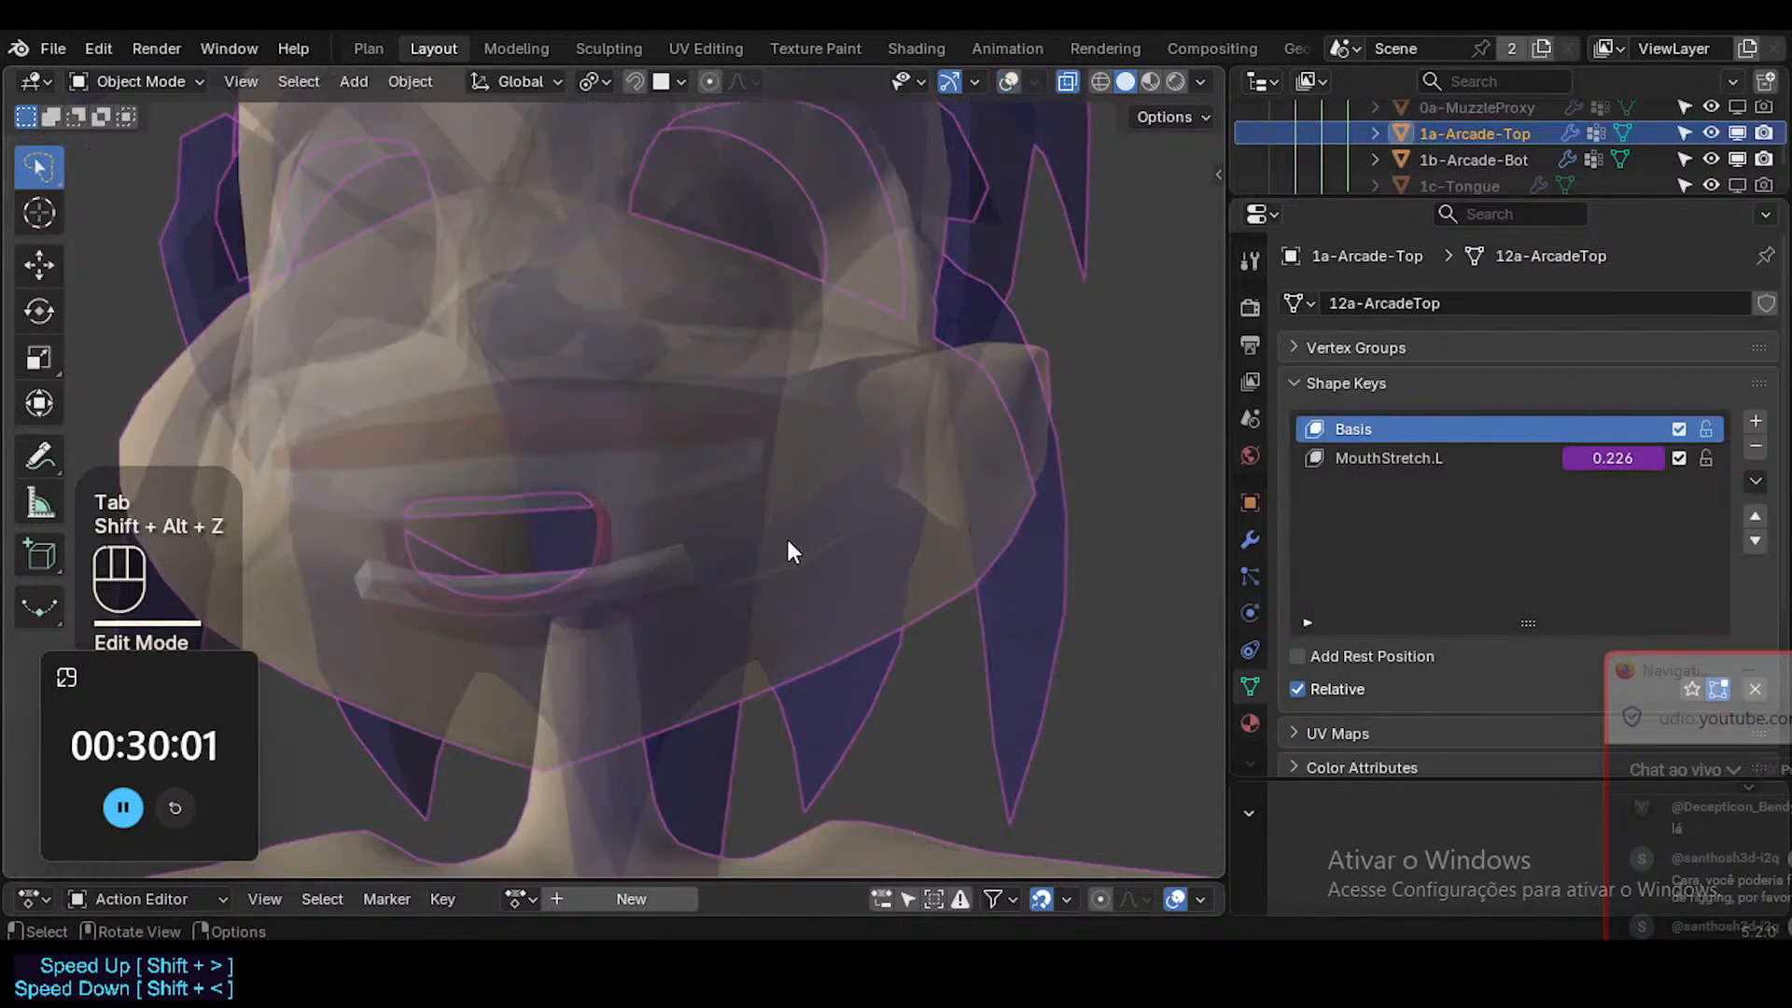
pyautogui.hotkey('alt', 'z')
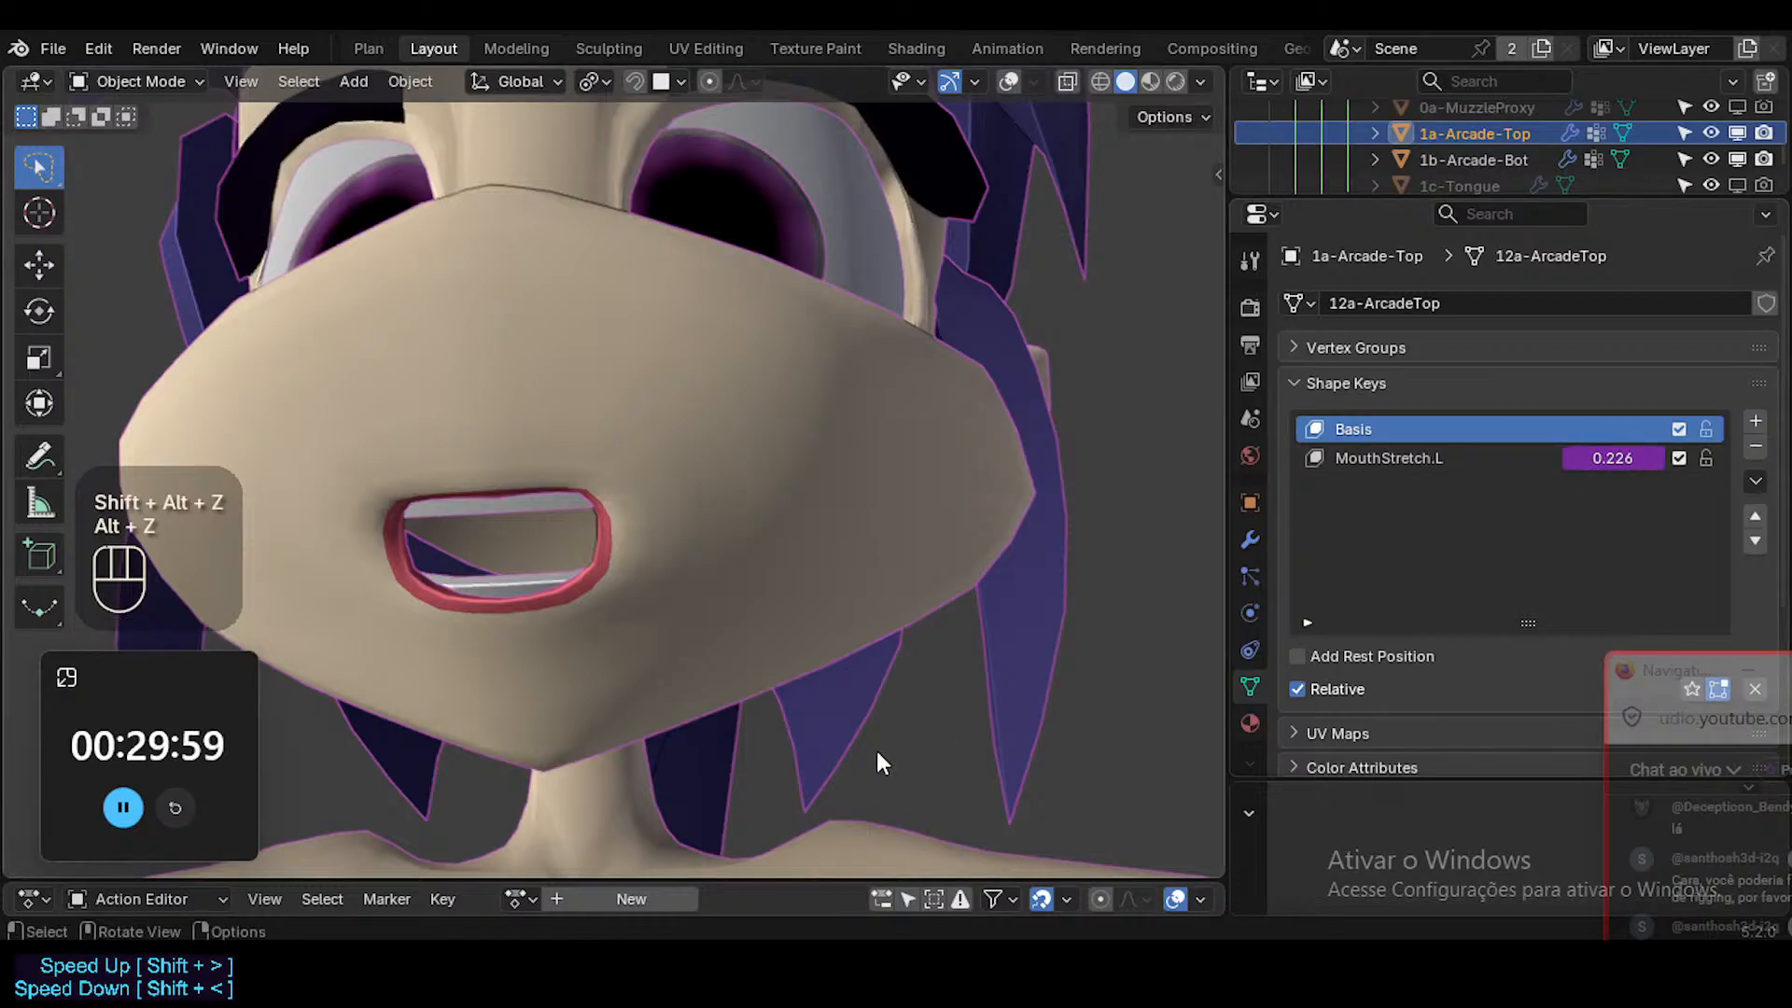
pyautogui.hotkey('shift', 'alt', 'z')
# Clear all pose transforms of the rig and rotate CTL-Jaw around the global X axis to open the mouth slightly.
pyautogui.click(605, 792)
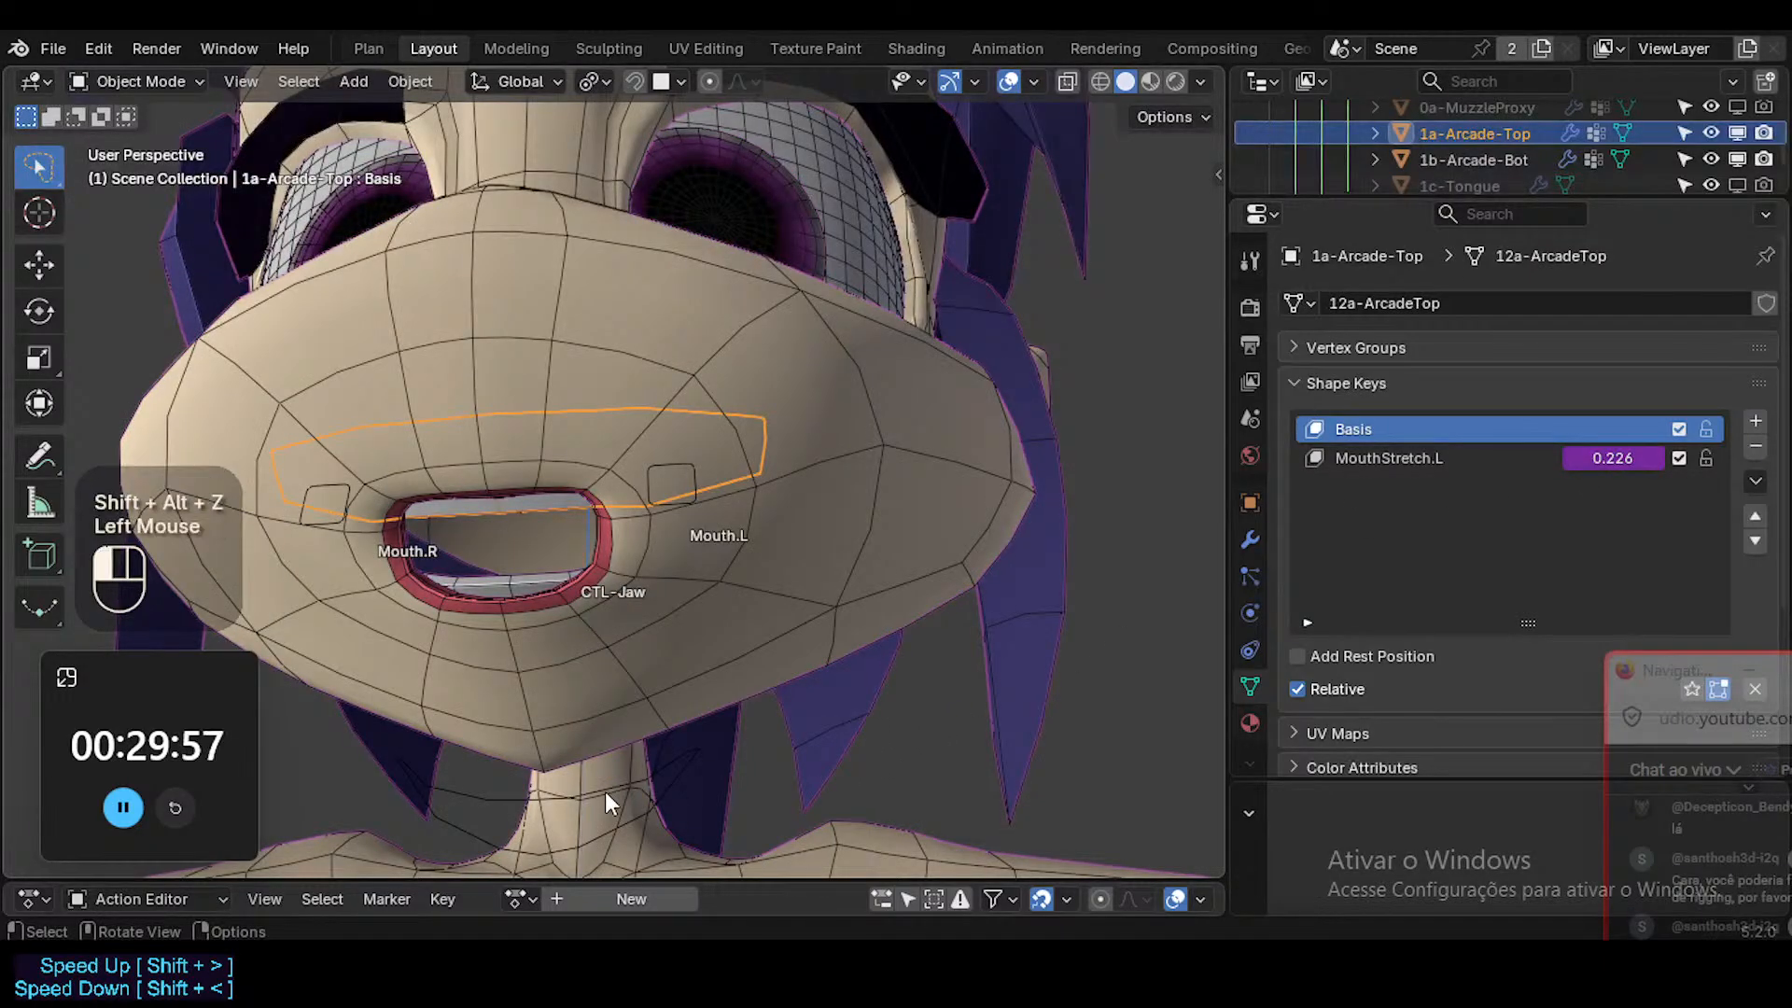
pyautogui.hotkey('ctrl', 'Tab')
pyautogui.press('a')
pyautogui.hotkey('alt', 'q')
pyautogui.hotkey('alt', 'q')
pyautogui.click(582, 710)
pyautogui.press('r')
pyautogui.press('x')
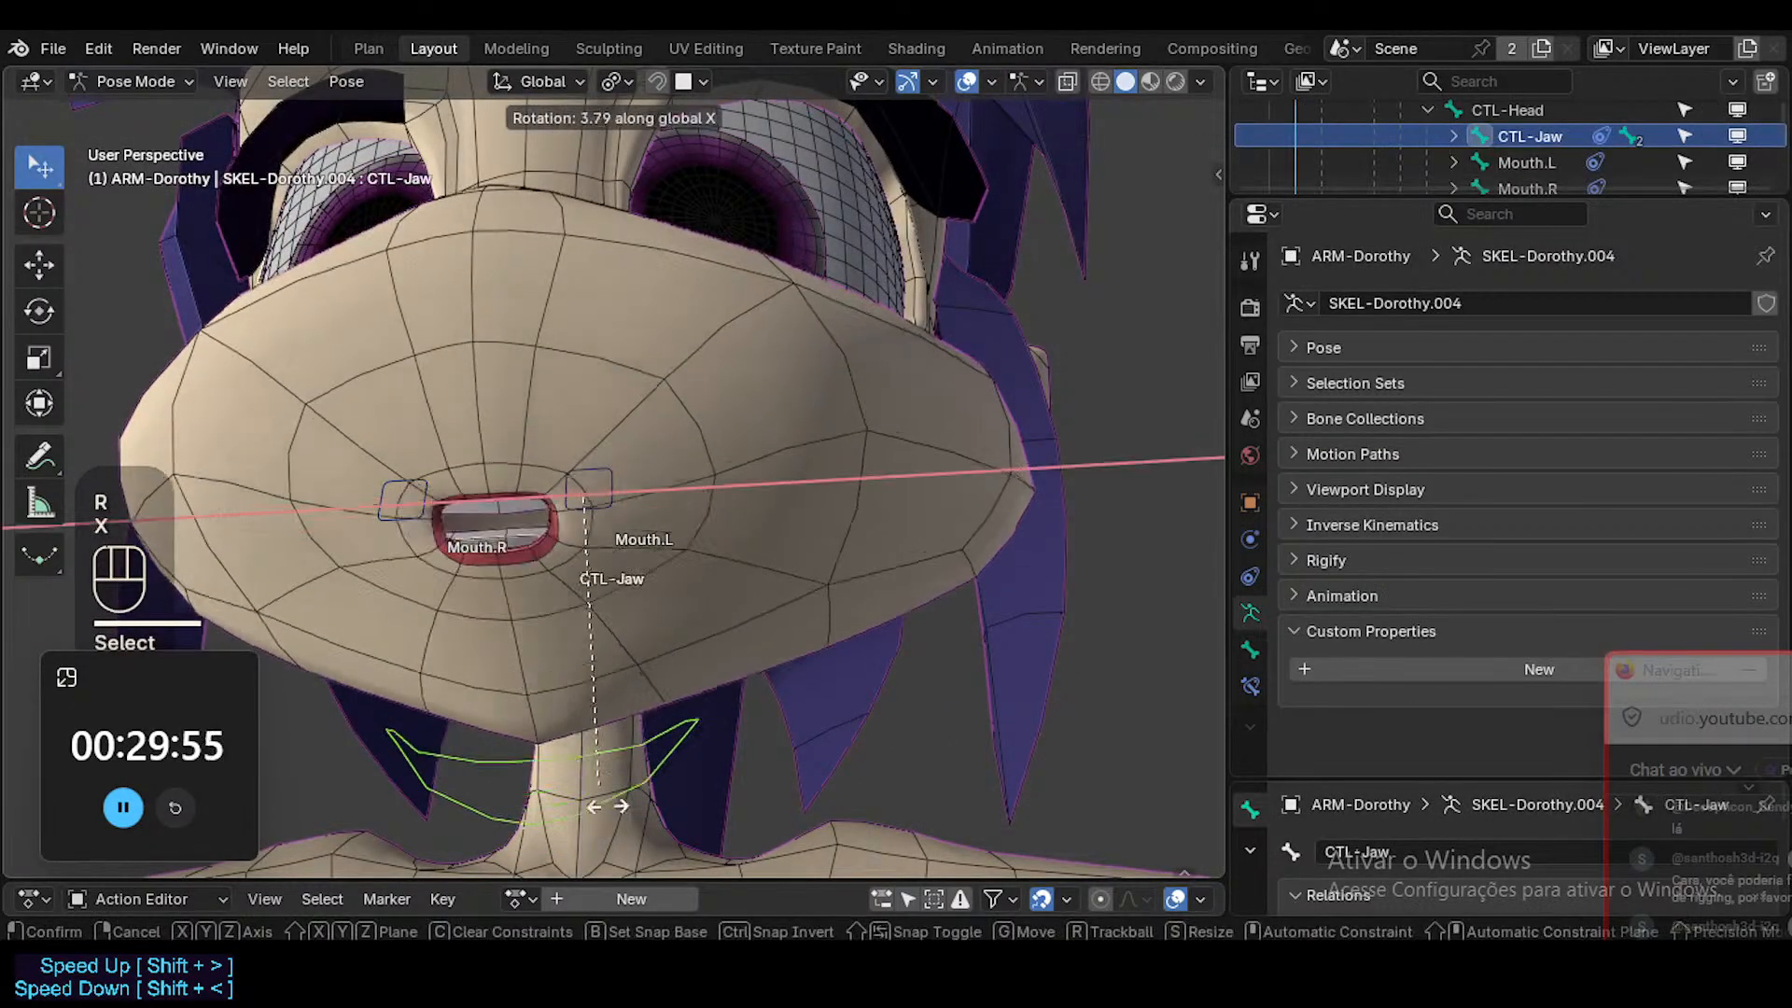
pyautogui.click(587, 730)
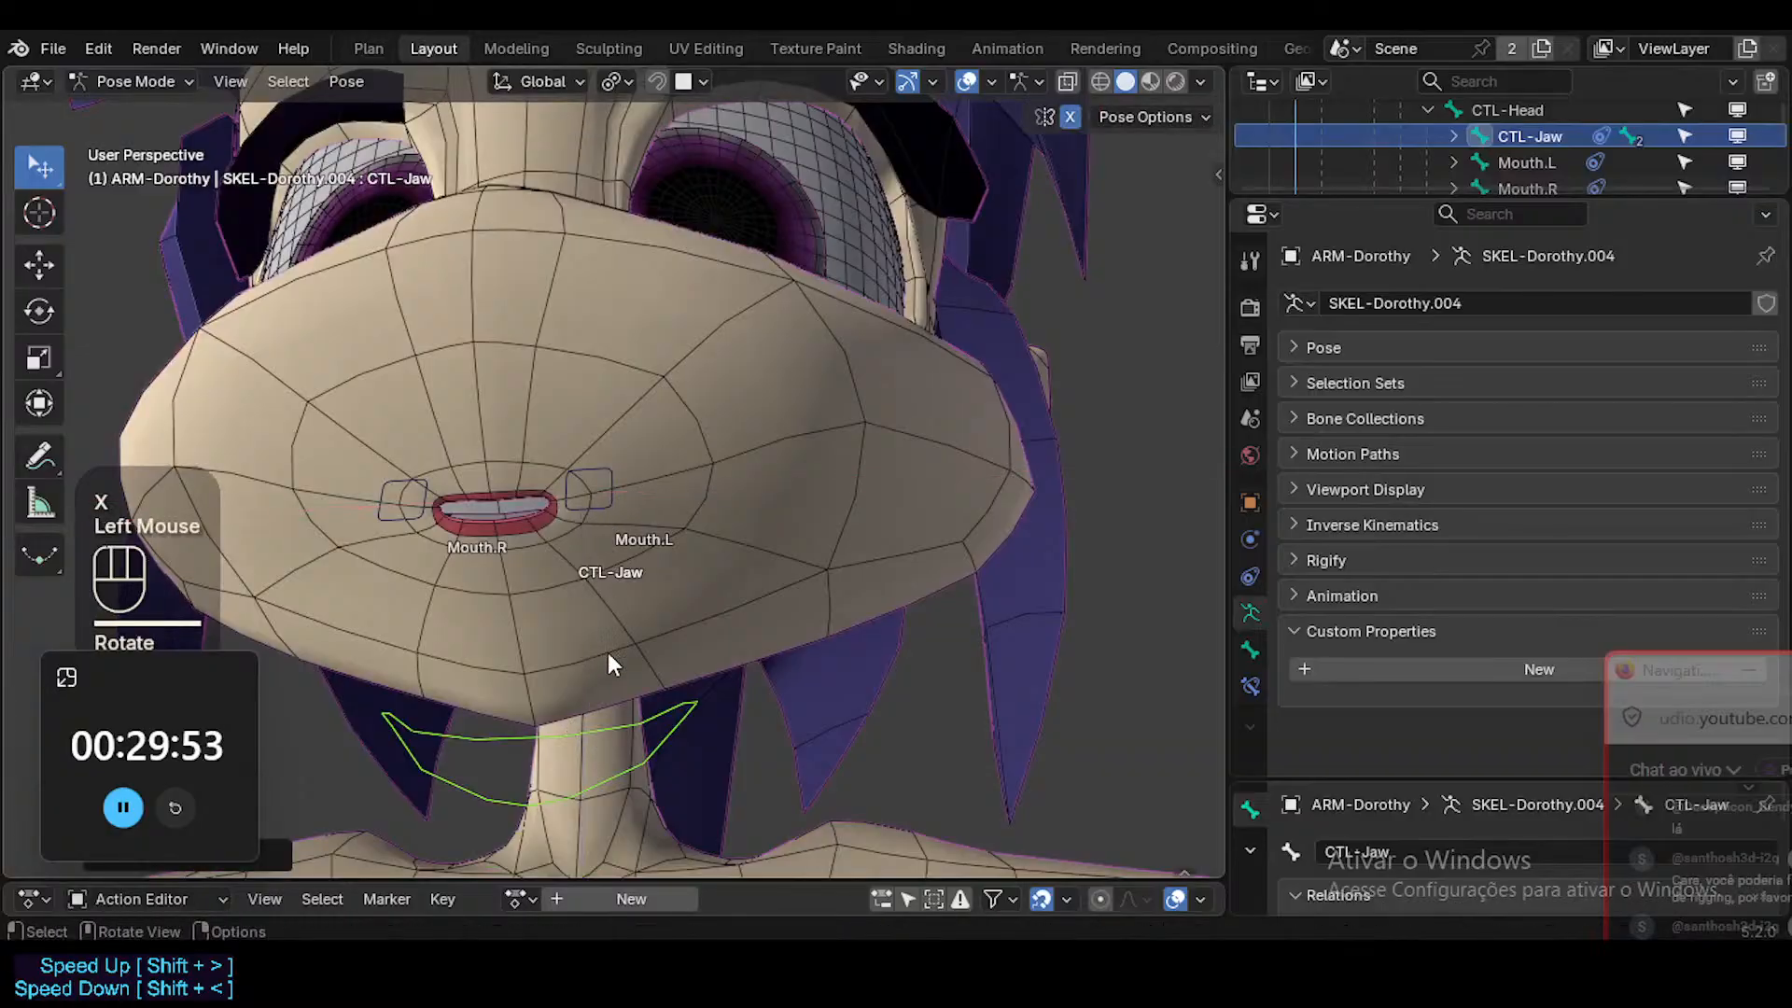
pyautogui.press('r')
pyautogui.press('x')
pyautogui.click(631, 702)
# Move Mouth.L about 0.08 m outward to stretch the mouth wide.
pyautogui.click(599, 504)
pyautogui.press('g')
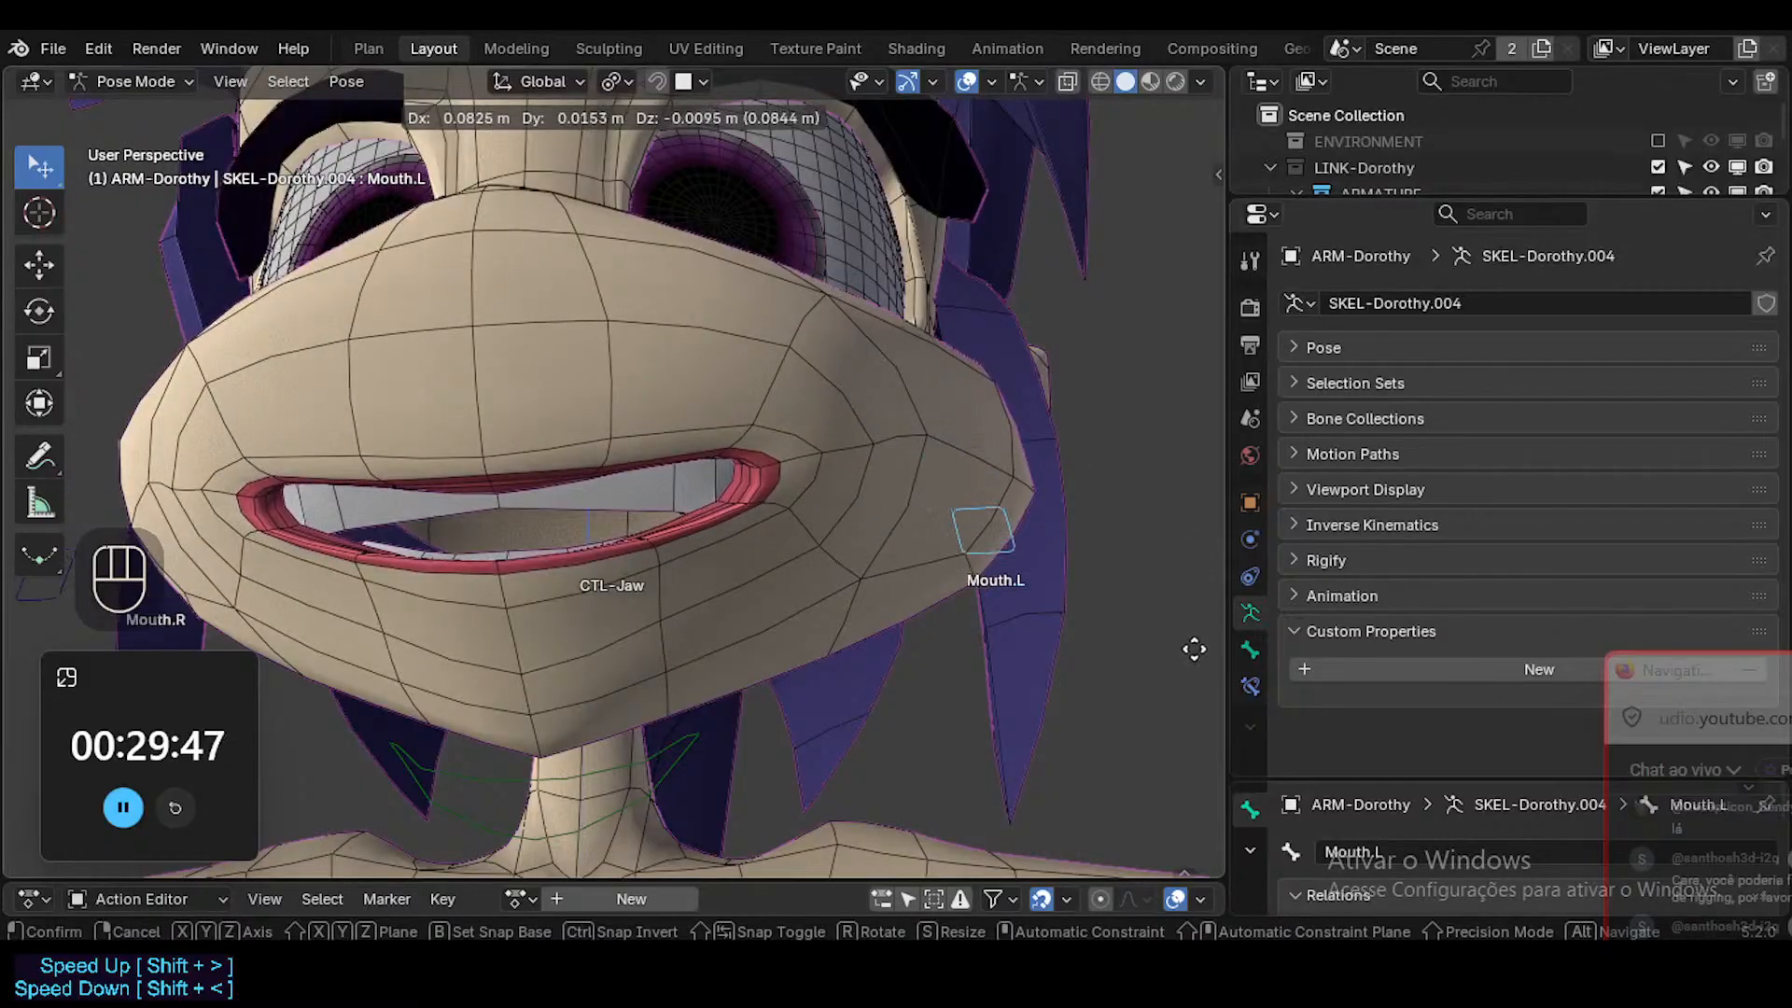
pyautogui.click(1133, 622)
# Rotate and move the upper teeth's lower edge in the MouthStretch.L shape key to follow the stretched lip.
pyautogui.hotkey('ctrl', 'Tab')
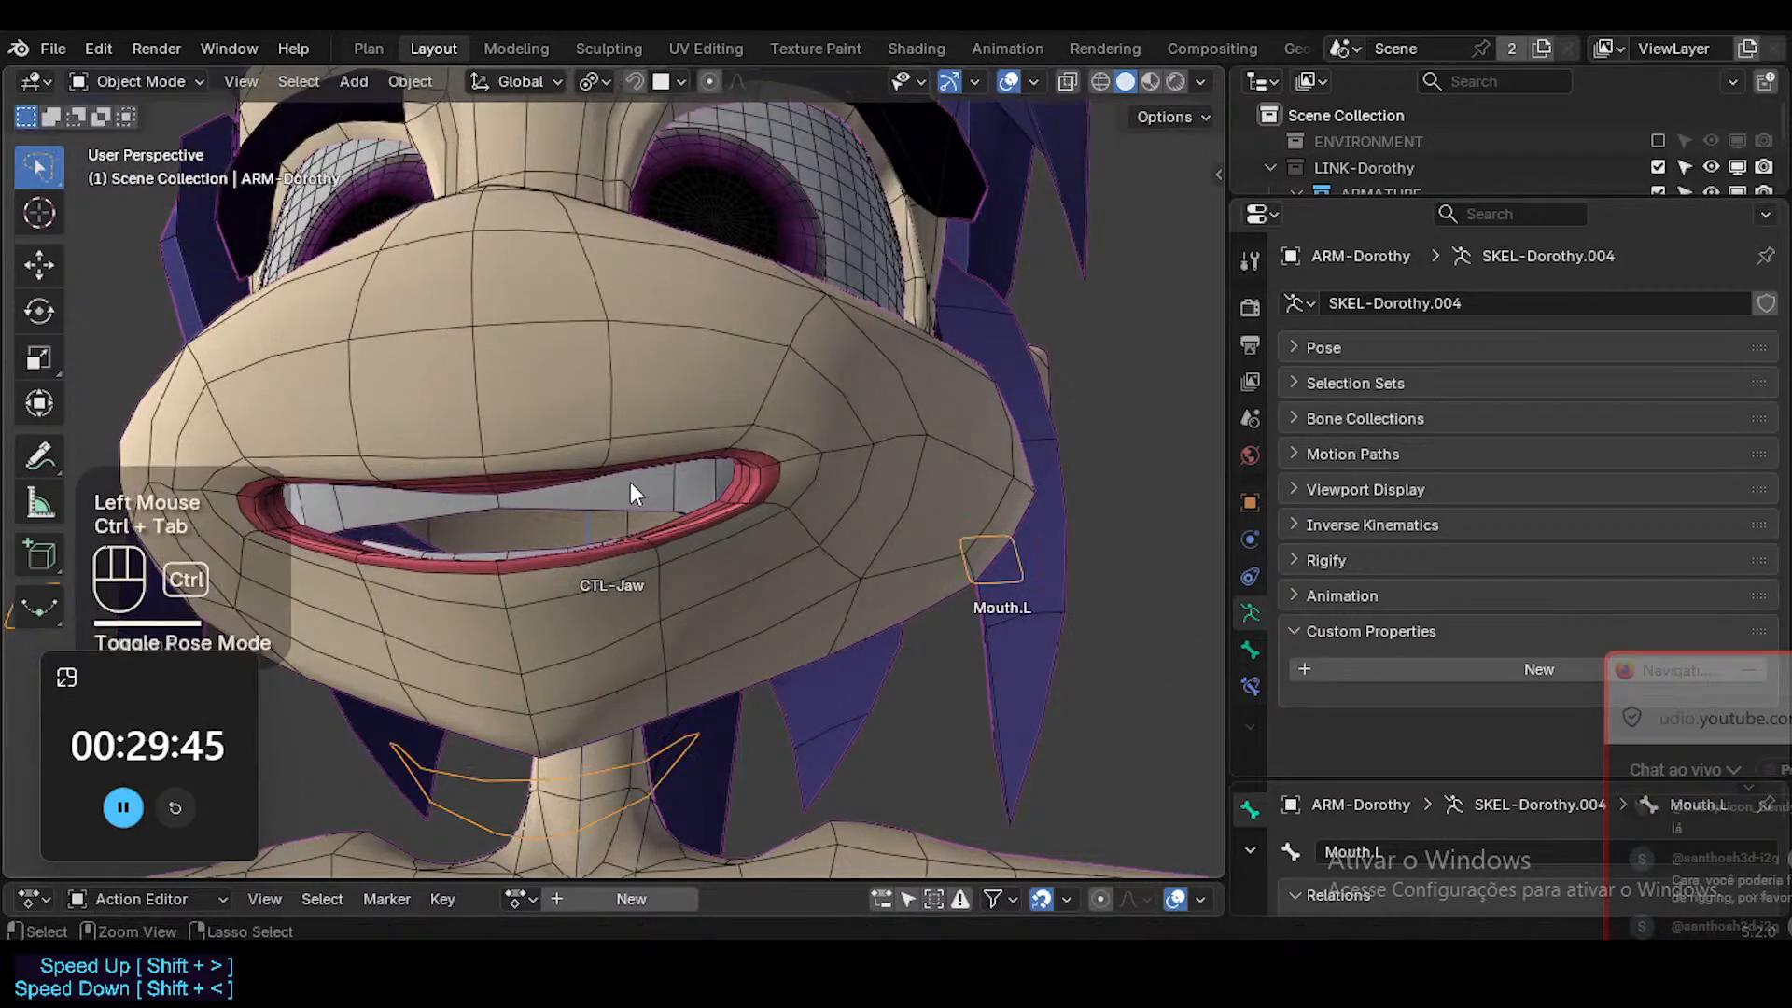
pyautogui.click(637, 484)
pyautogui.press('Tab')
pyautogui.click(1459, 456)
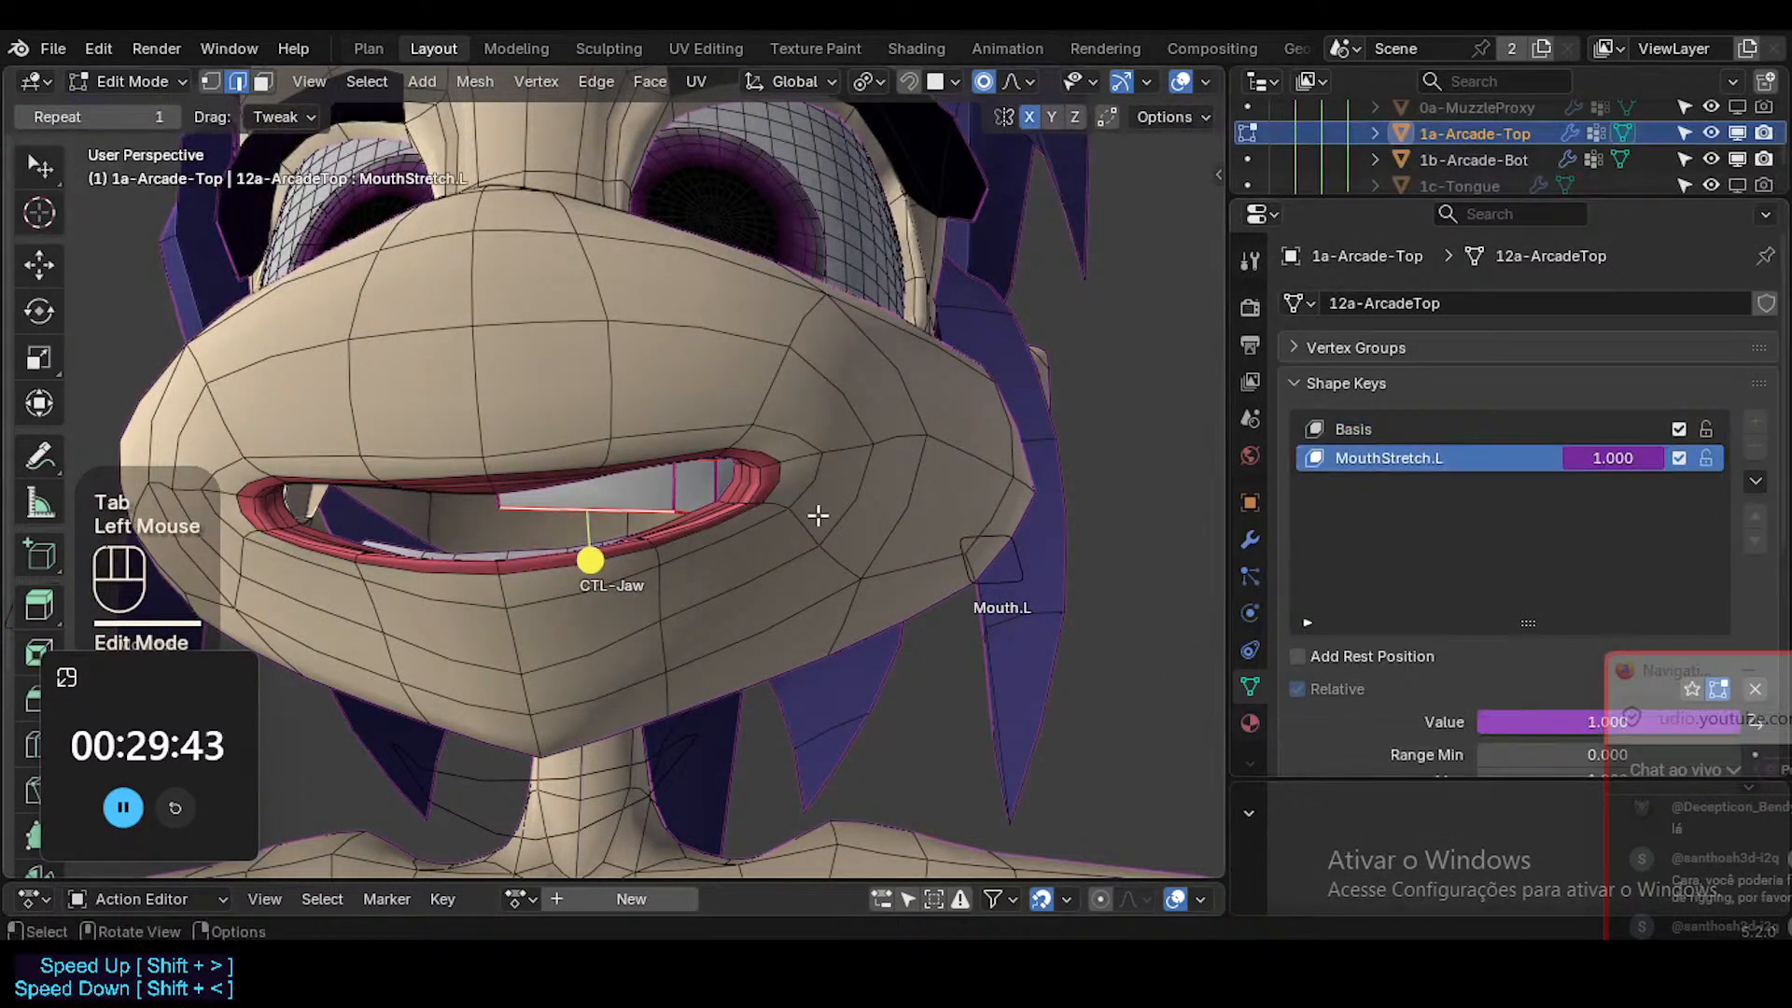
pyautogui.press('r')
pyautogui.press('g')
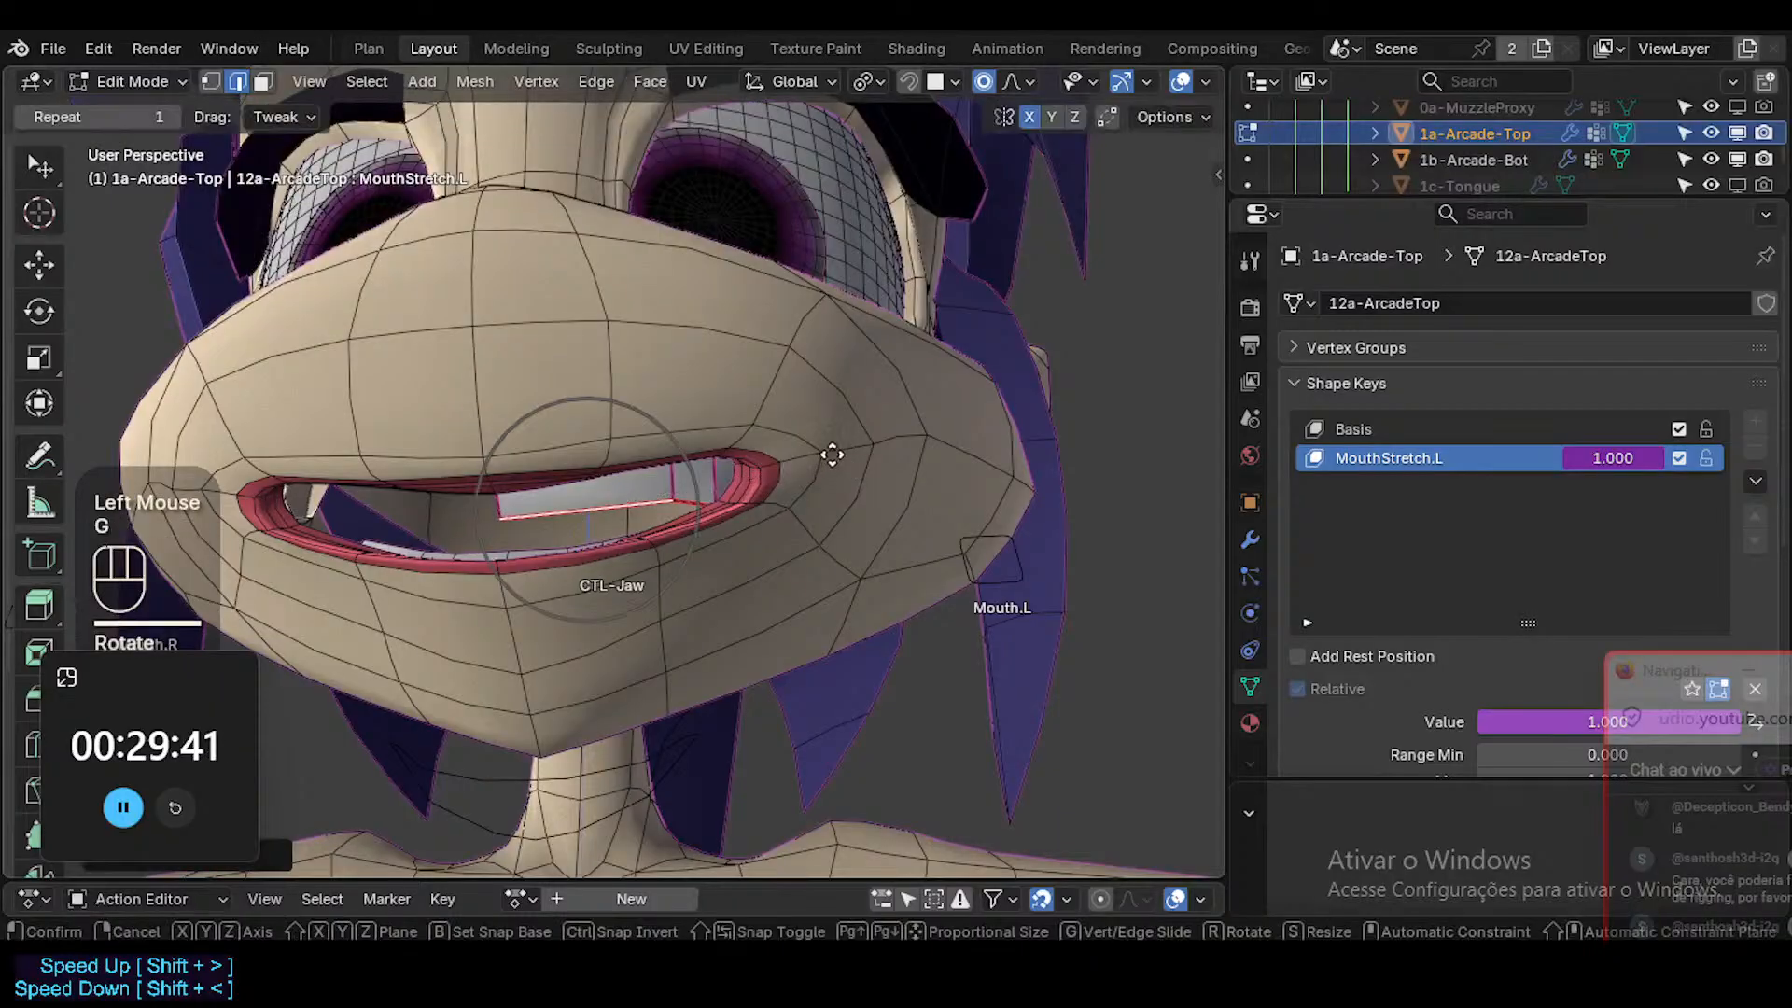
pyautogui.keyDown('shift'); pyautogui.click(595, 551); pyautogui.keyUp('shift')
# Rotate and reposition the outer end of the upper teeth in MouthStretch.L using X-ray, and check the result in Object Mode.
pyautogui.click(726, 494)
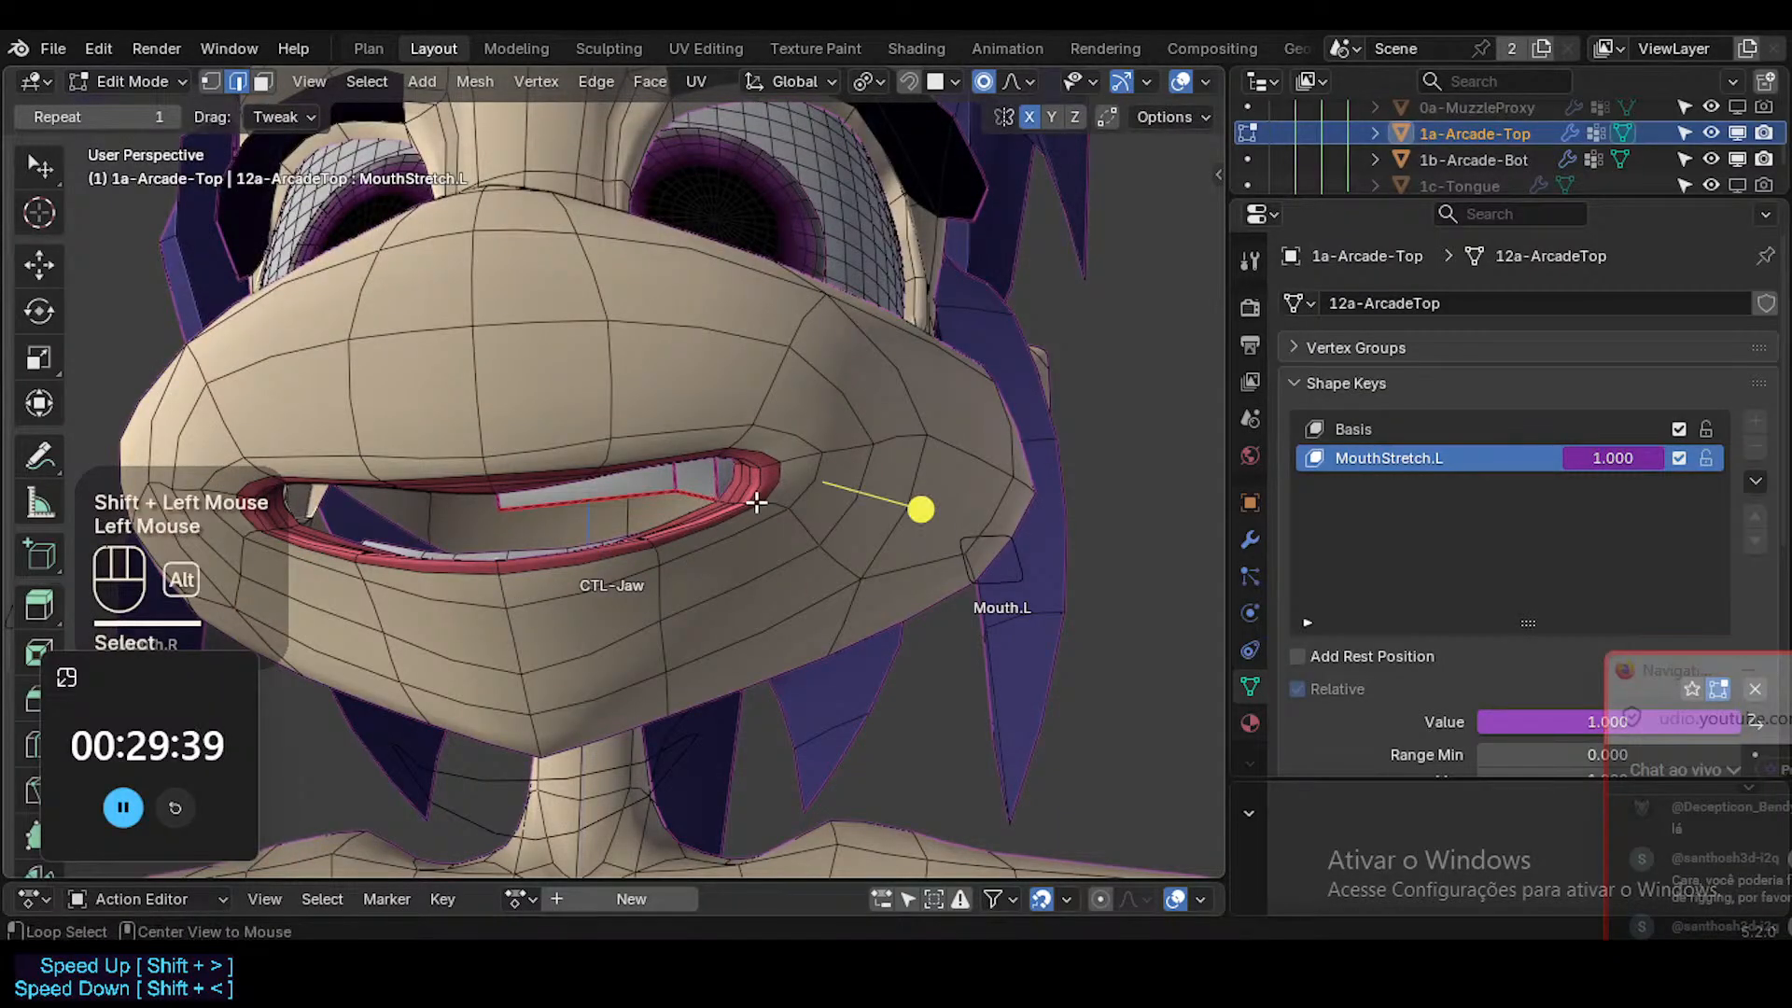
pyautogui.hotkey('alt', 'z')
pyautogui.moveTo(969, 378); pyautogui.dragTo(722, 528, button='middle')
pyautogui.press('r')
pyautogui.keyDown('shift'); pyautogui.click(929, 502); pyautogui.keyUp('shift')
pyautogui.press('g')
pyautogui.keyDown('shift'); pyautogui.click(952, 484); pyautogui.keyUp('shift')
pyautogui.press('Tab')
pyautogui.hotkey('shift', 'alt', 'z')
pyautogui.hotkey('shift', 'alt', 'z')
pyautogui.hotkey('alt', 'z')
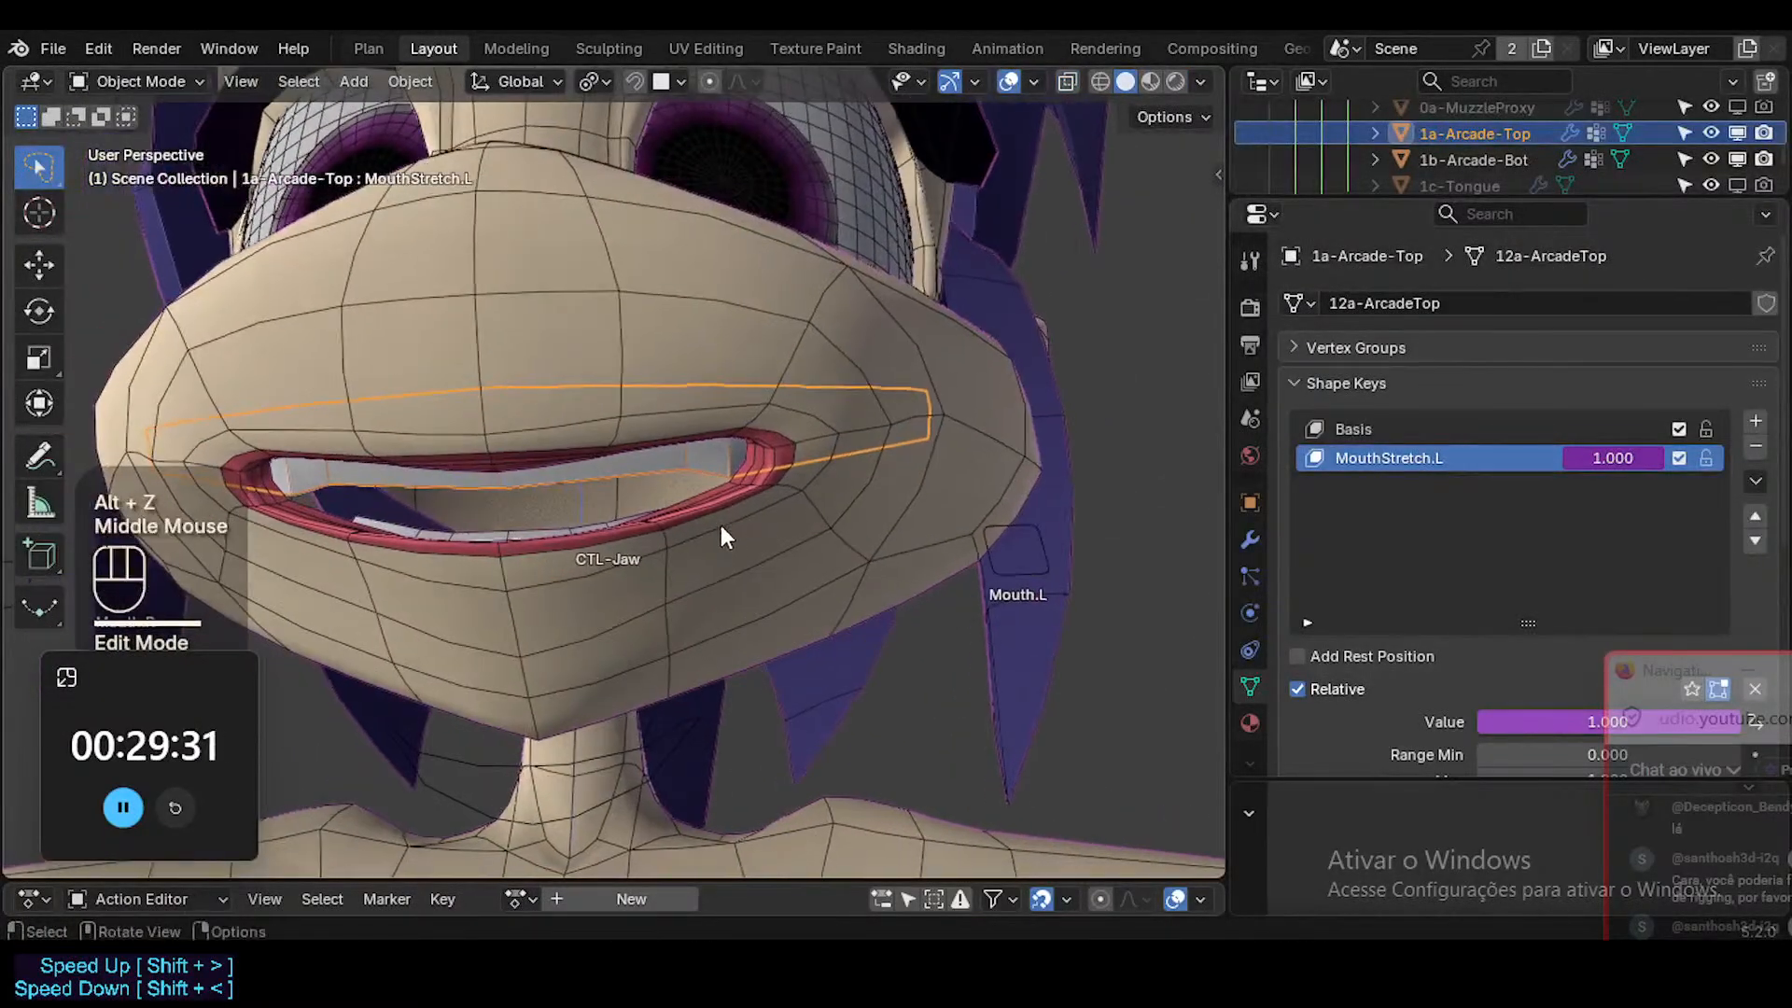
# Lower Mouth.L in Pose Mode to test the upper teeth with the mouth corner pulled down.
pyautogui.click(1002, 575)
pyautogui.hotkey('ctrl', 'Tab')
pyautogui.click(1016, 568)
pyautogui.press('g')
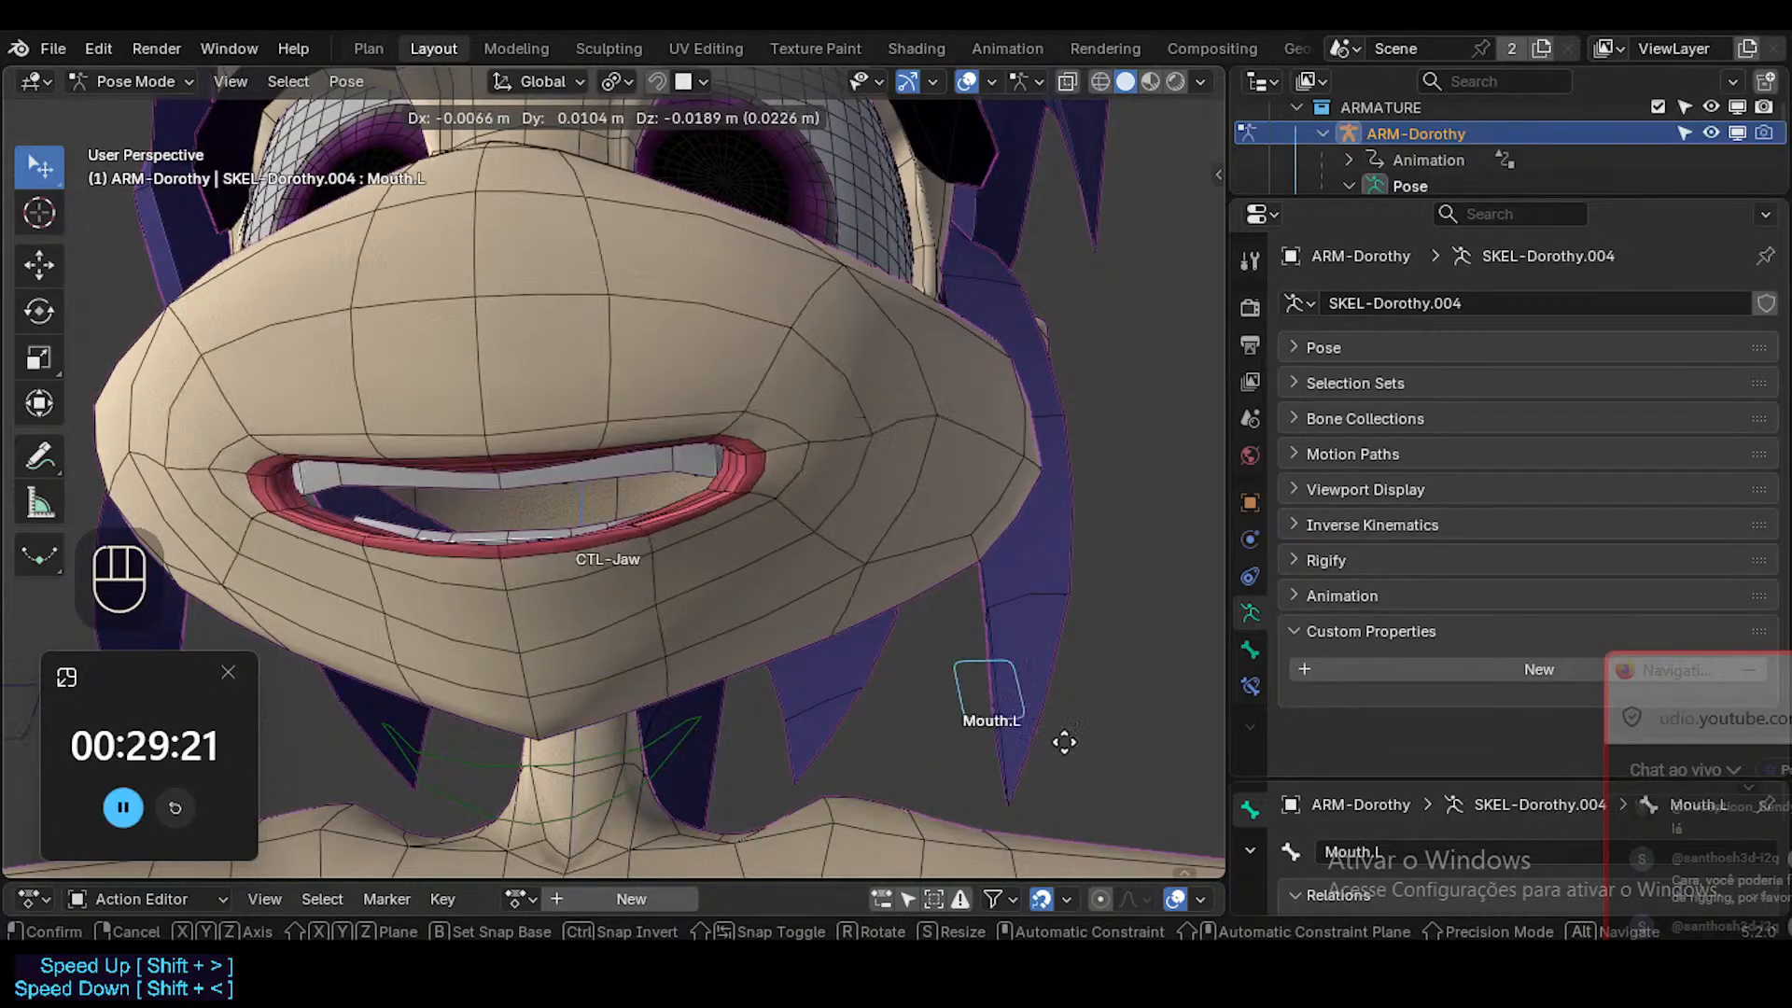
pyautogui.click(1140, 708)
pyautogui.moveTo(583, 411); pyautogui.dragTo(657, 450, button='middle')
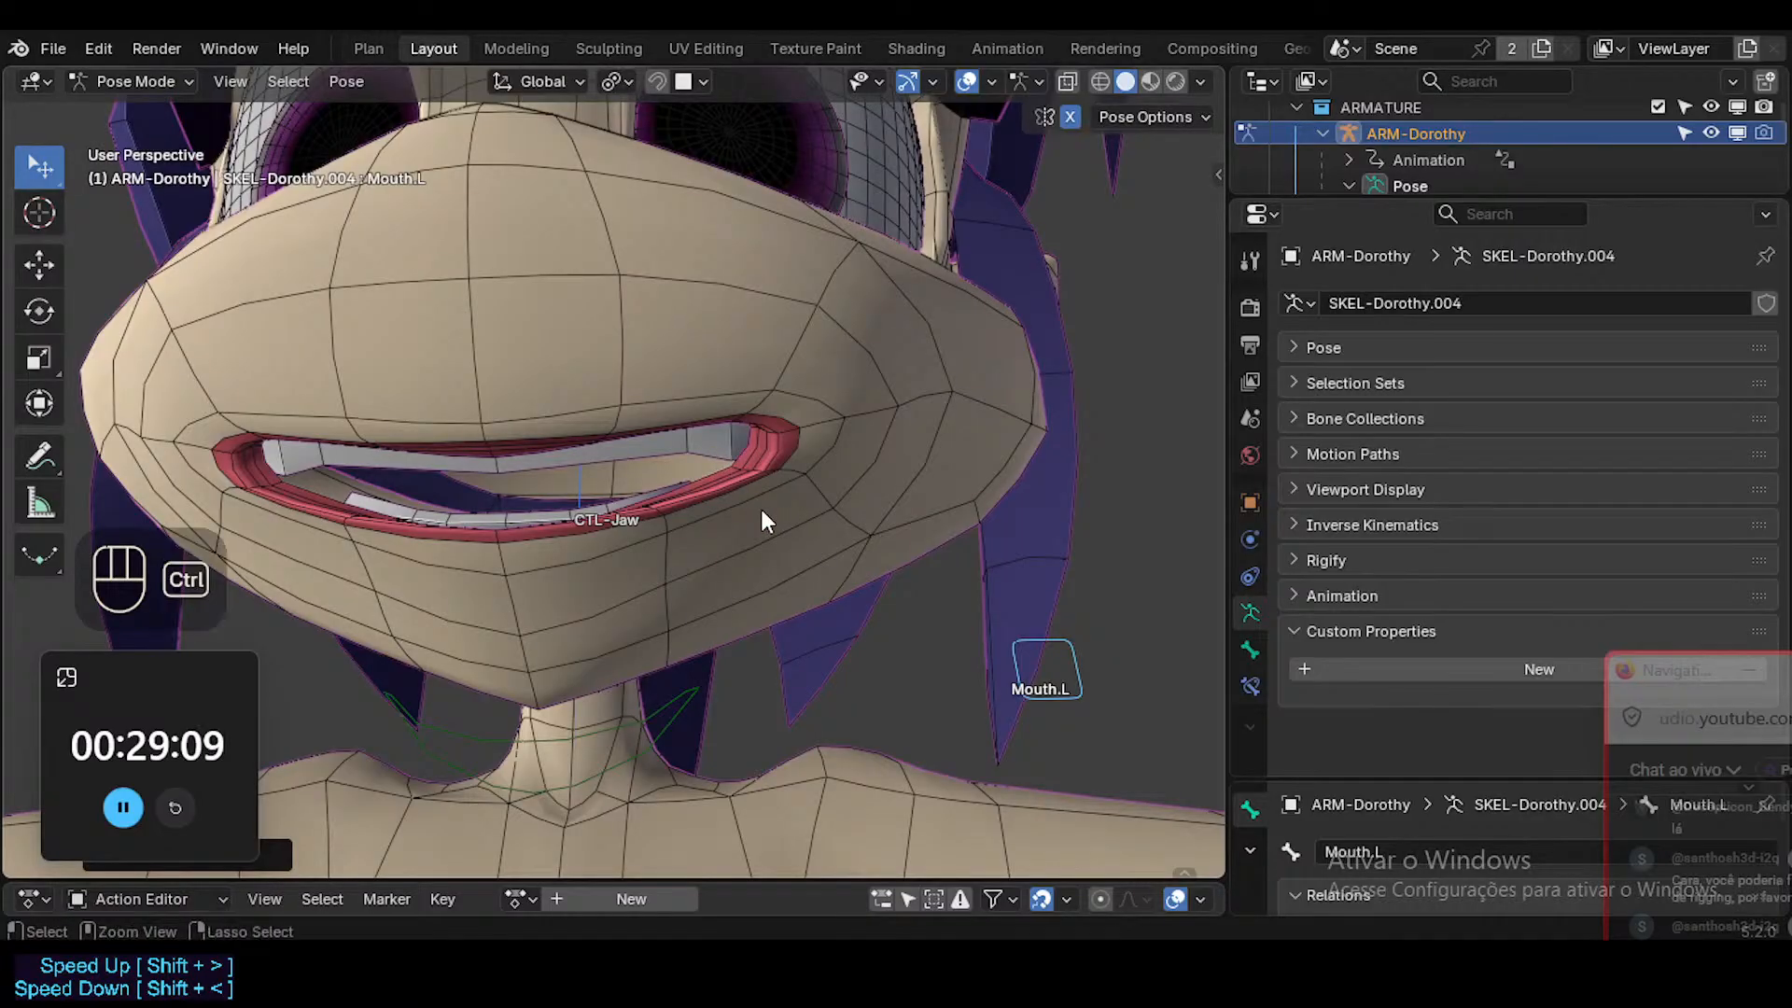
# Select the upper teeth in Object Mode and examine the settings of its Solidify modifier.
pyautogui.hotkey('ctrl', 'Tab')
pyautogui.click(663, 434)
pyautogui.click(698, 444)
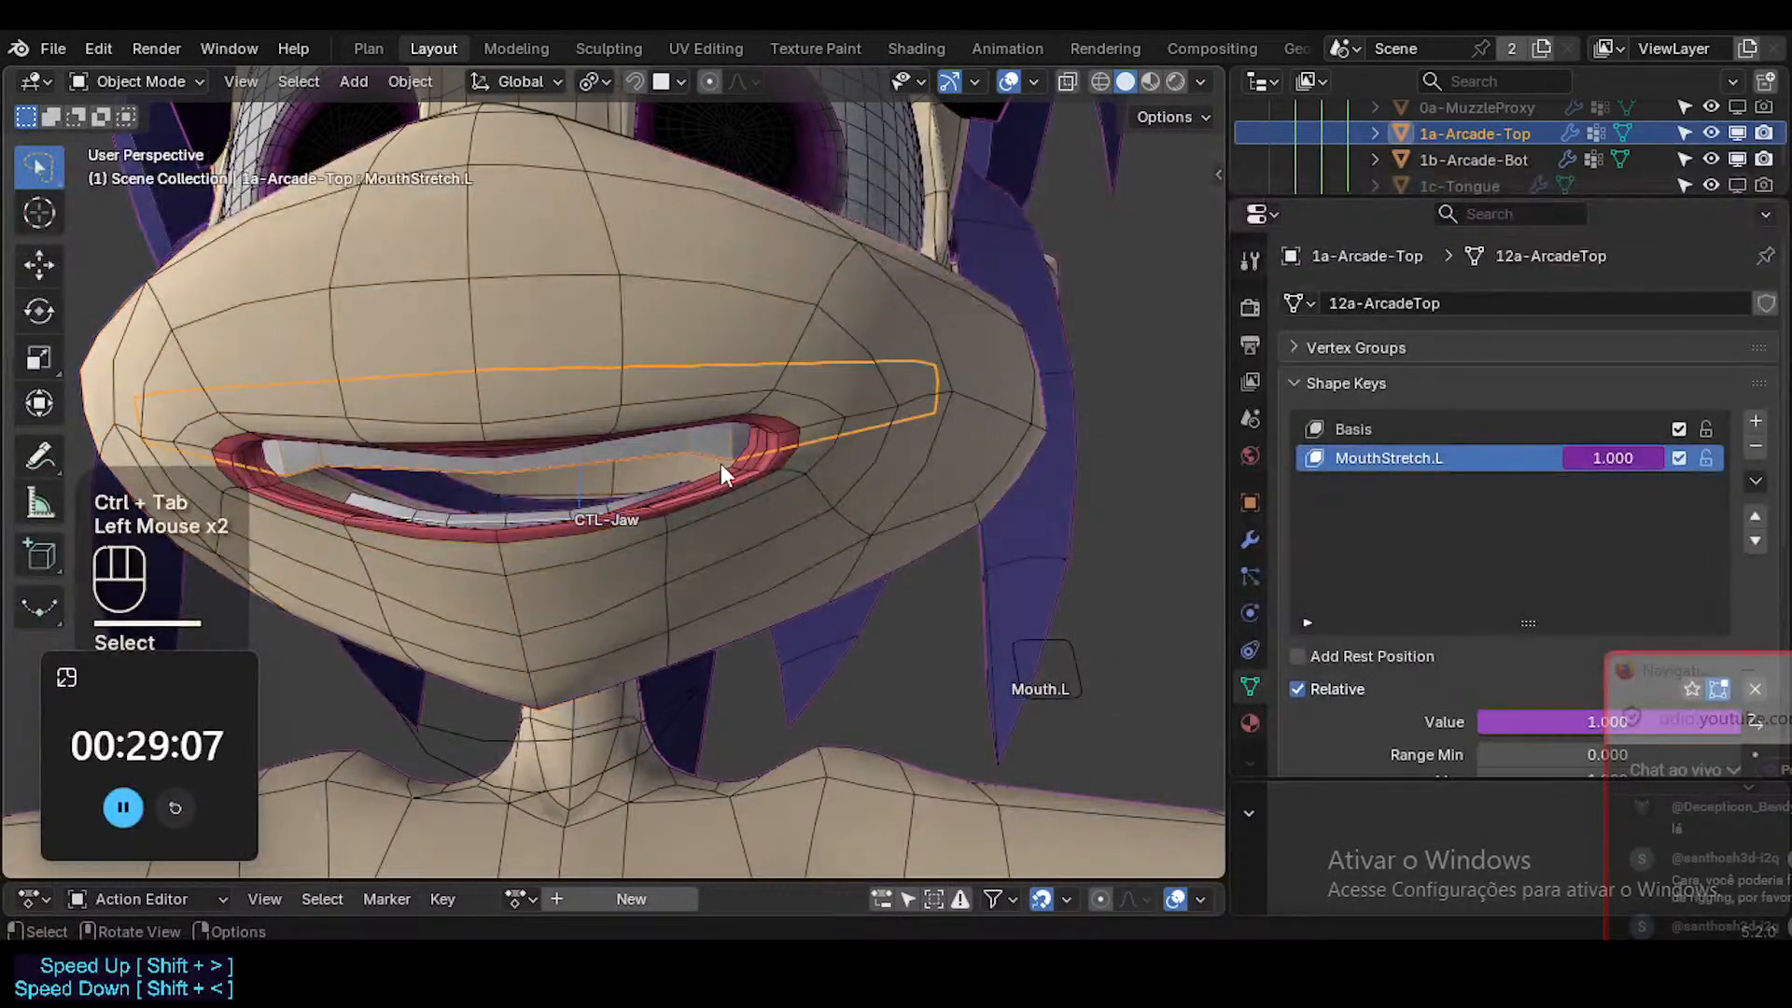
pyautogui.click(1341, 379)
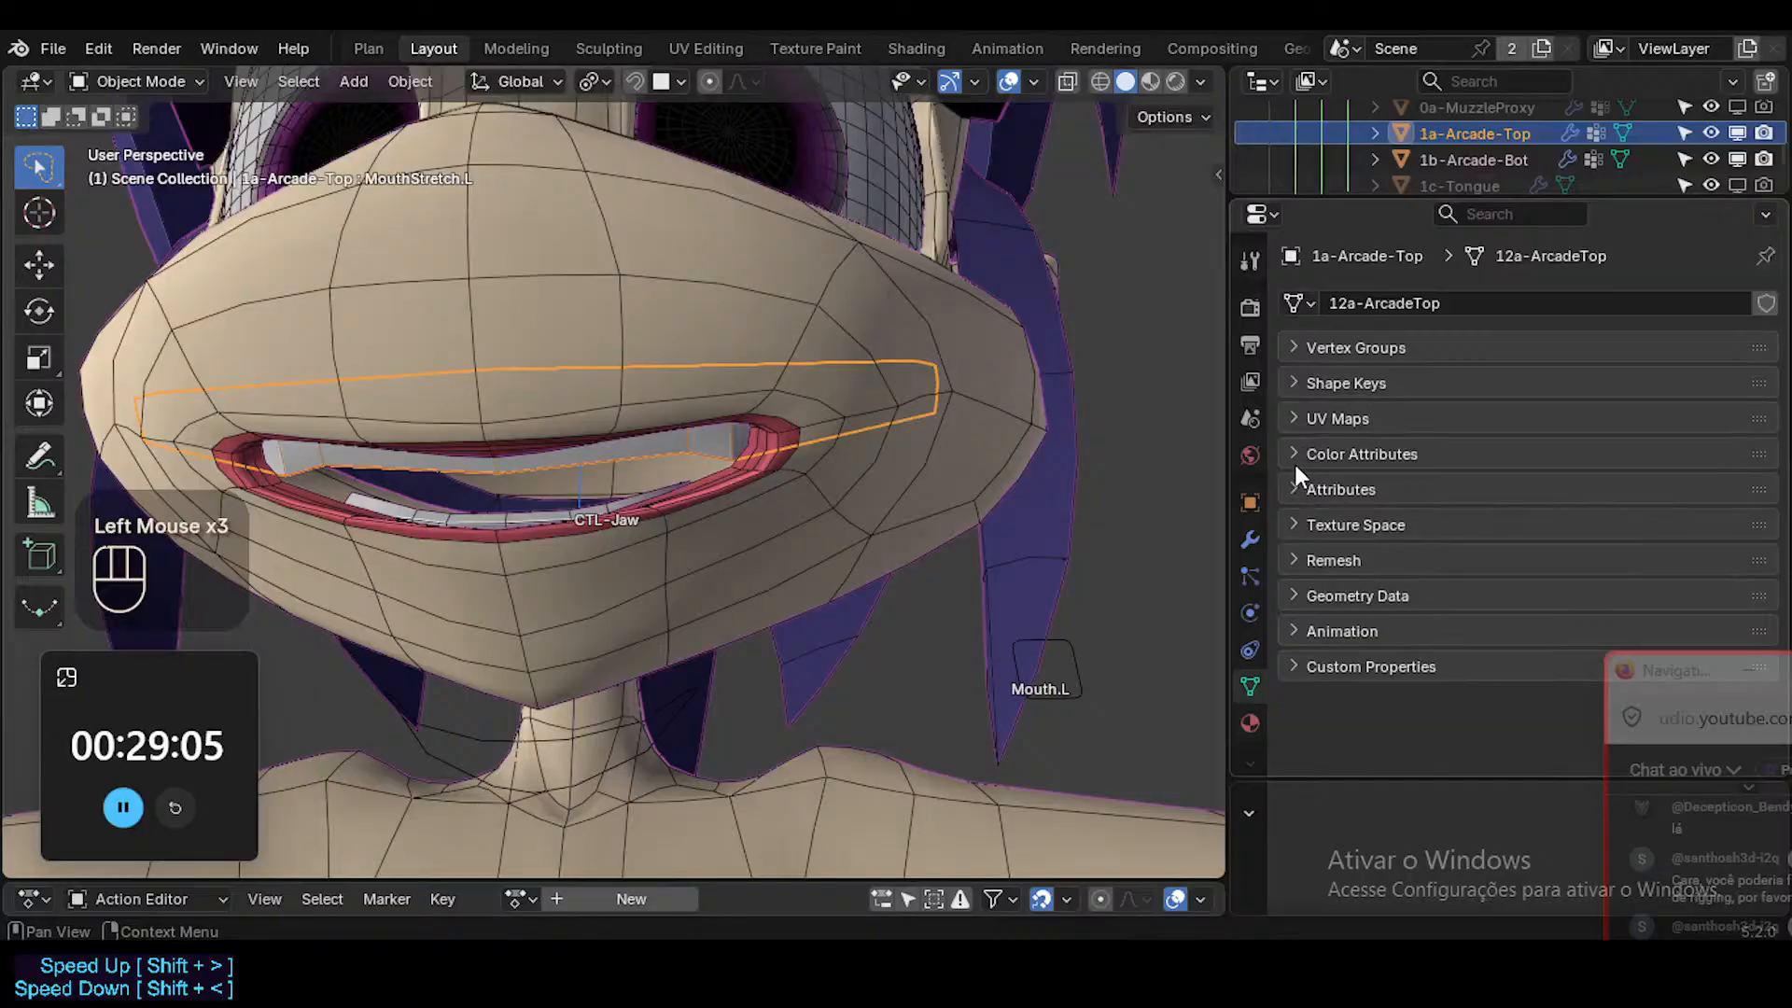
pyautogui.click(1251, 536)
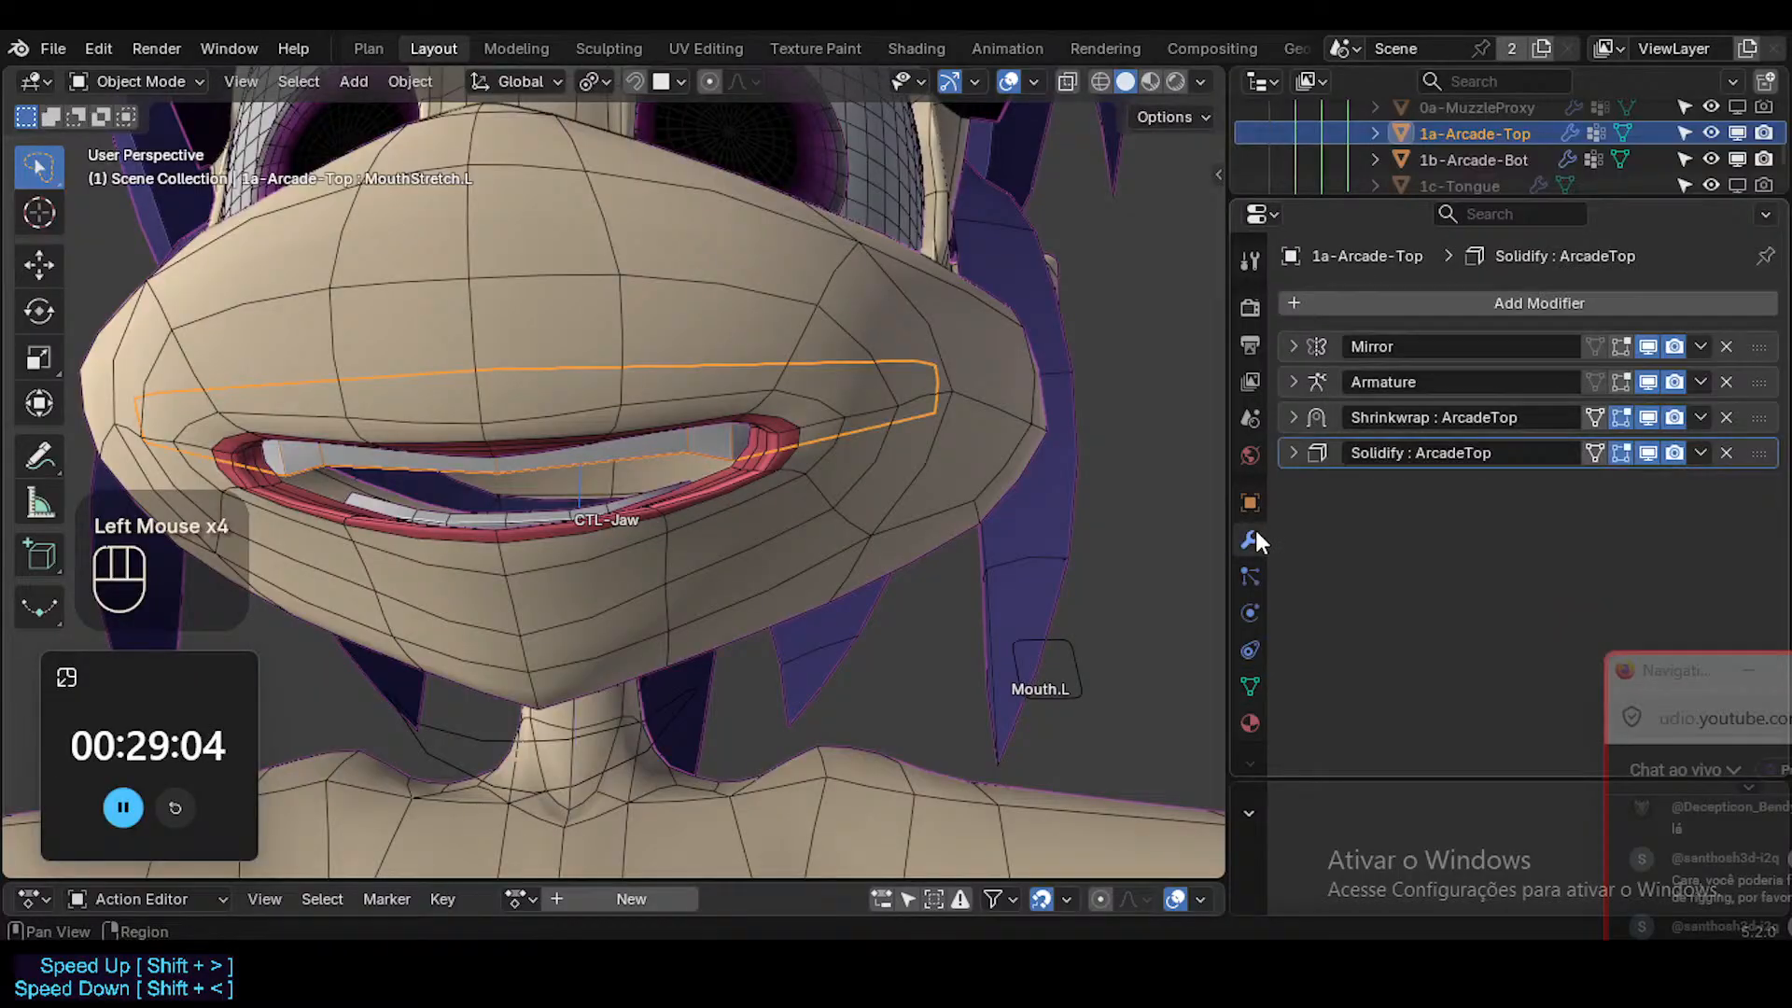
pyautogui.click(1294, 452)
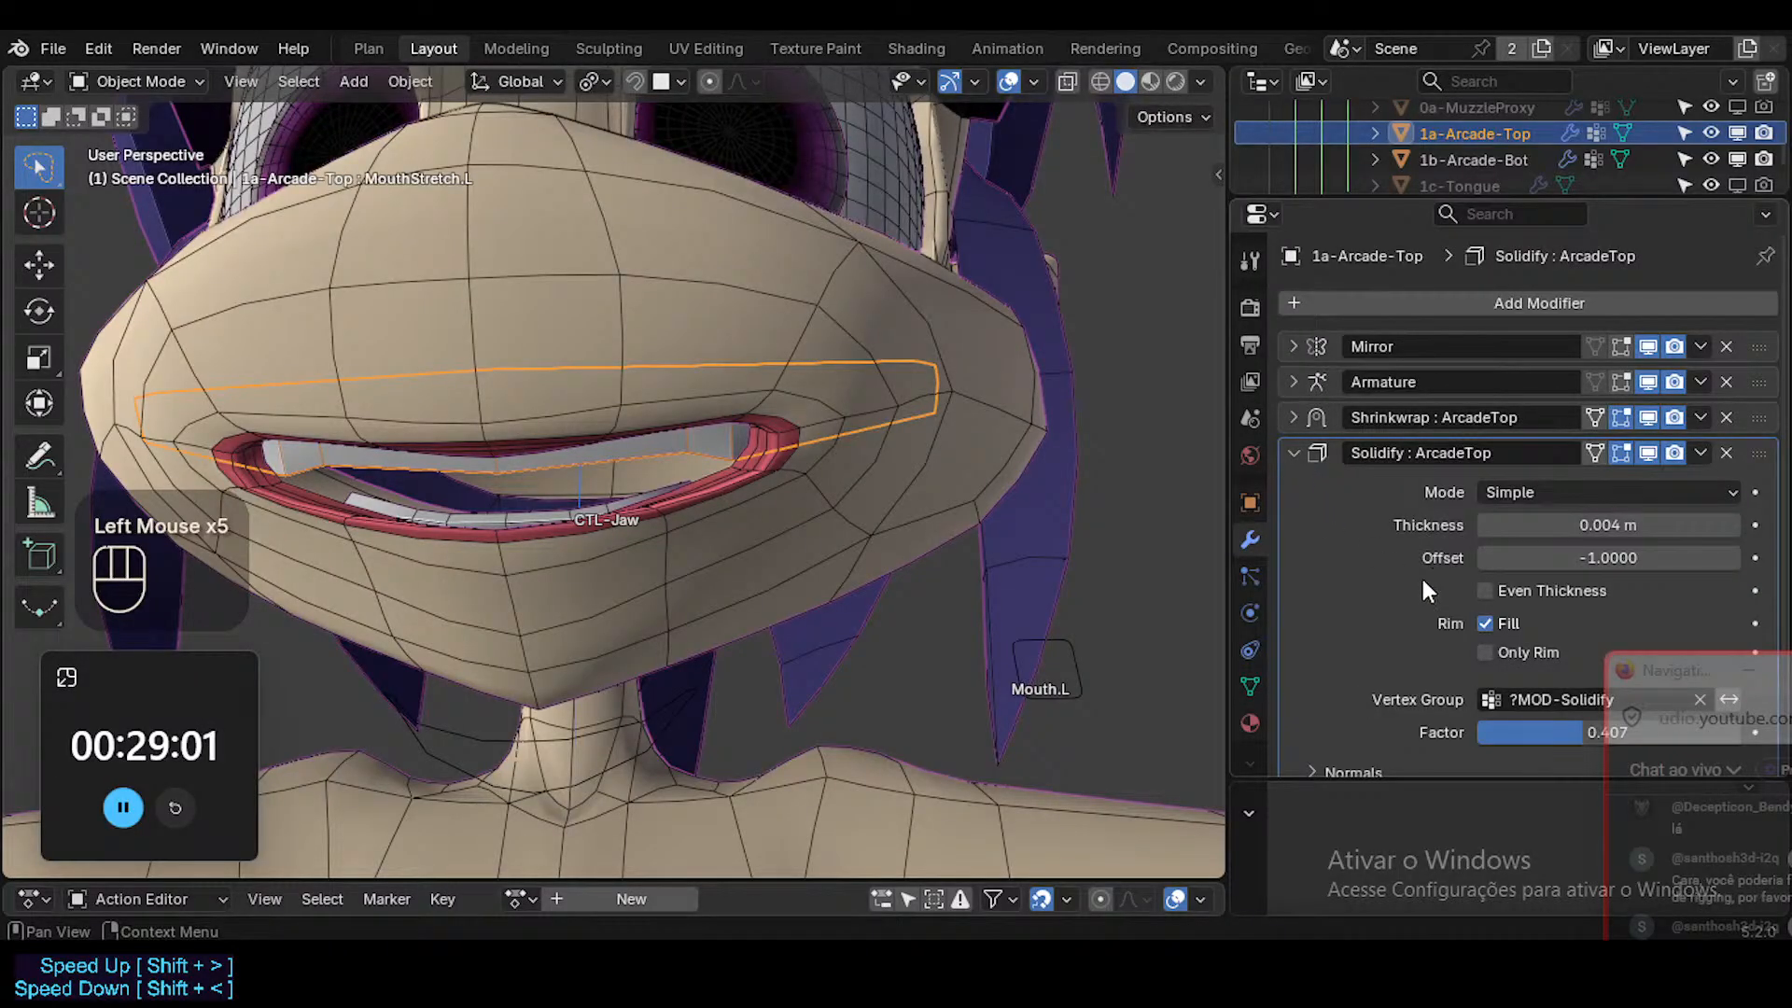
pyautogui.scroll(-3, 1421, 574)
pyautogui.scroll(2, 1409, 571)
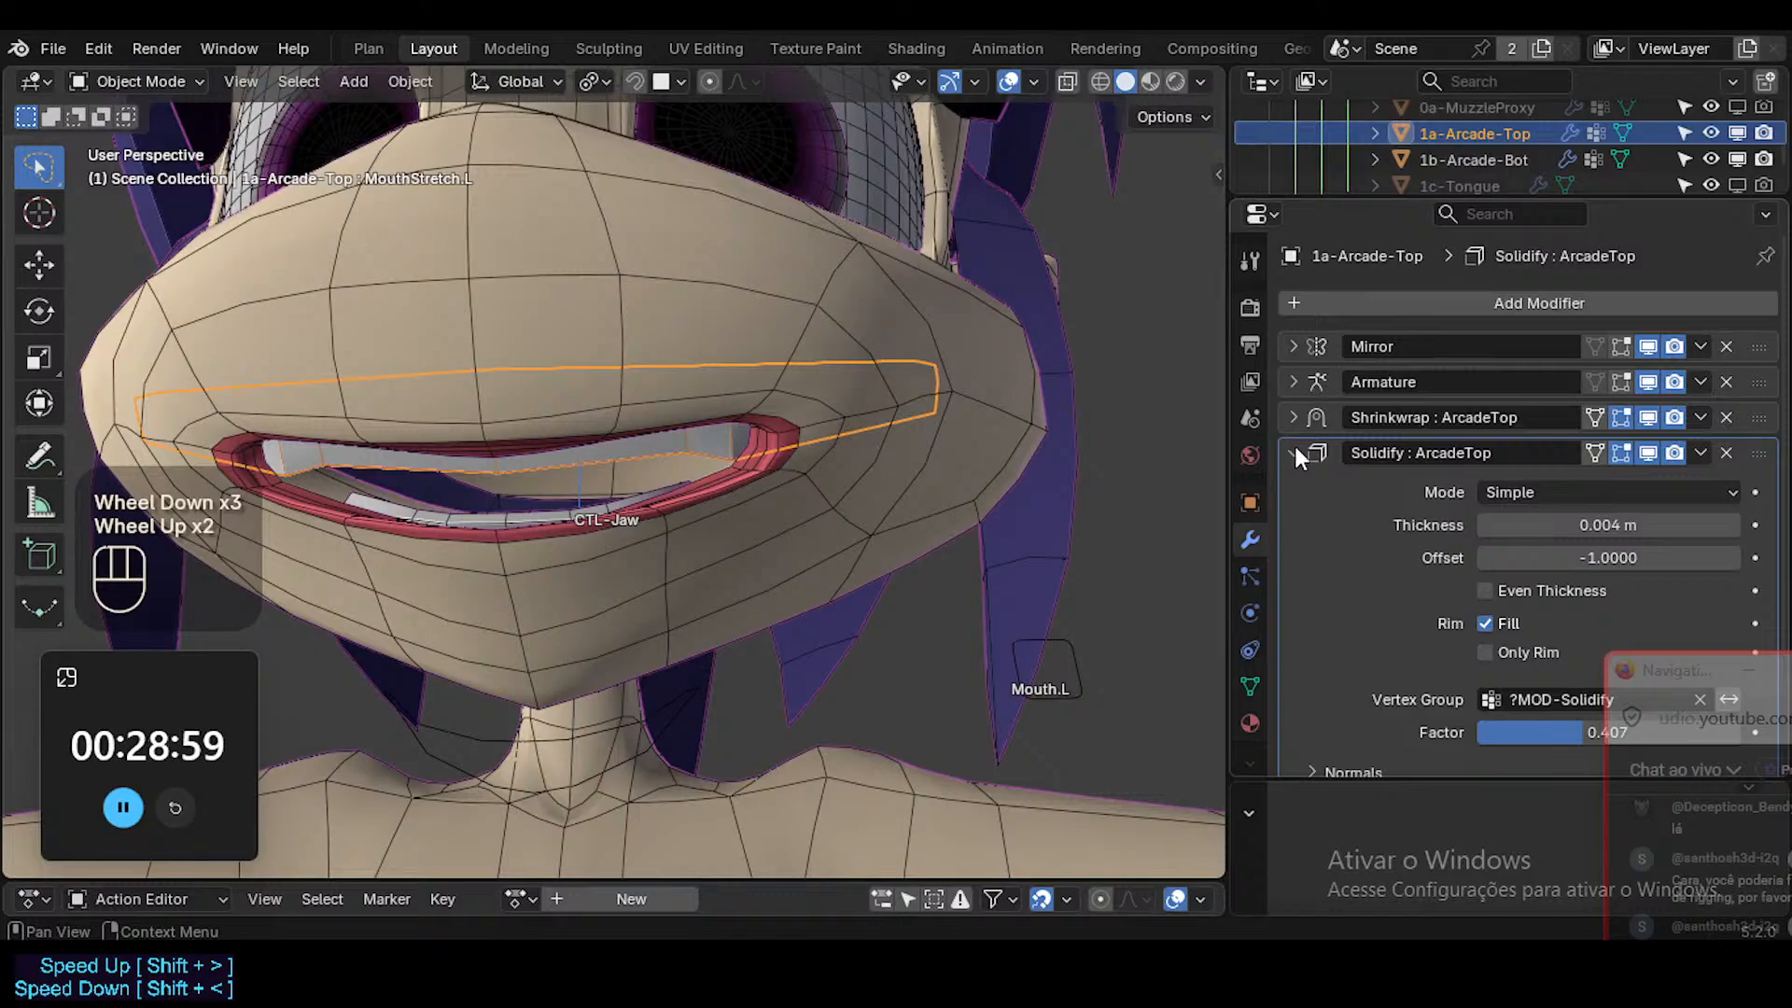
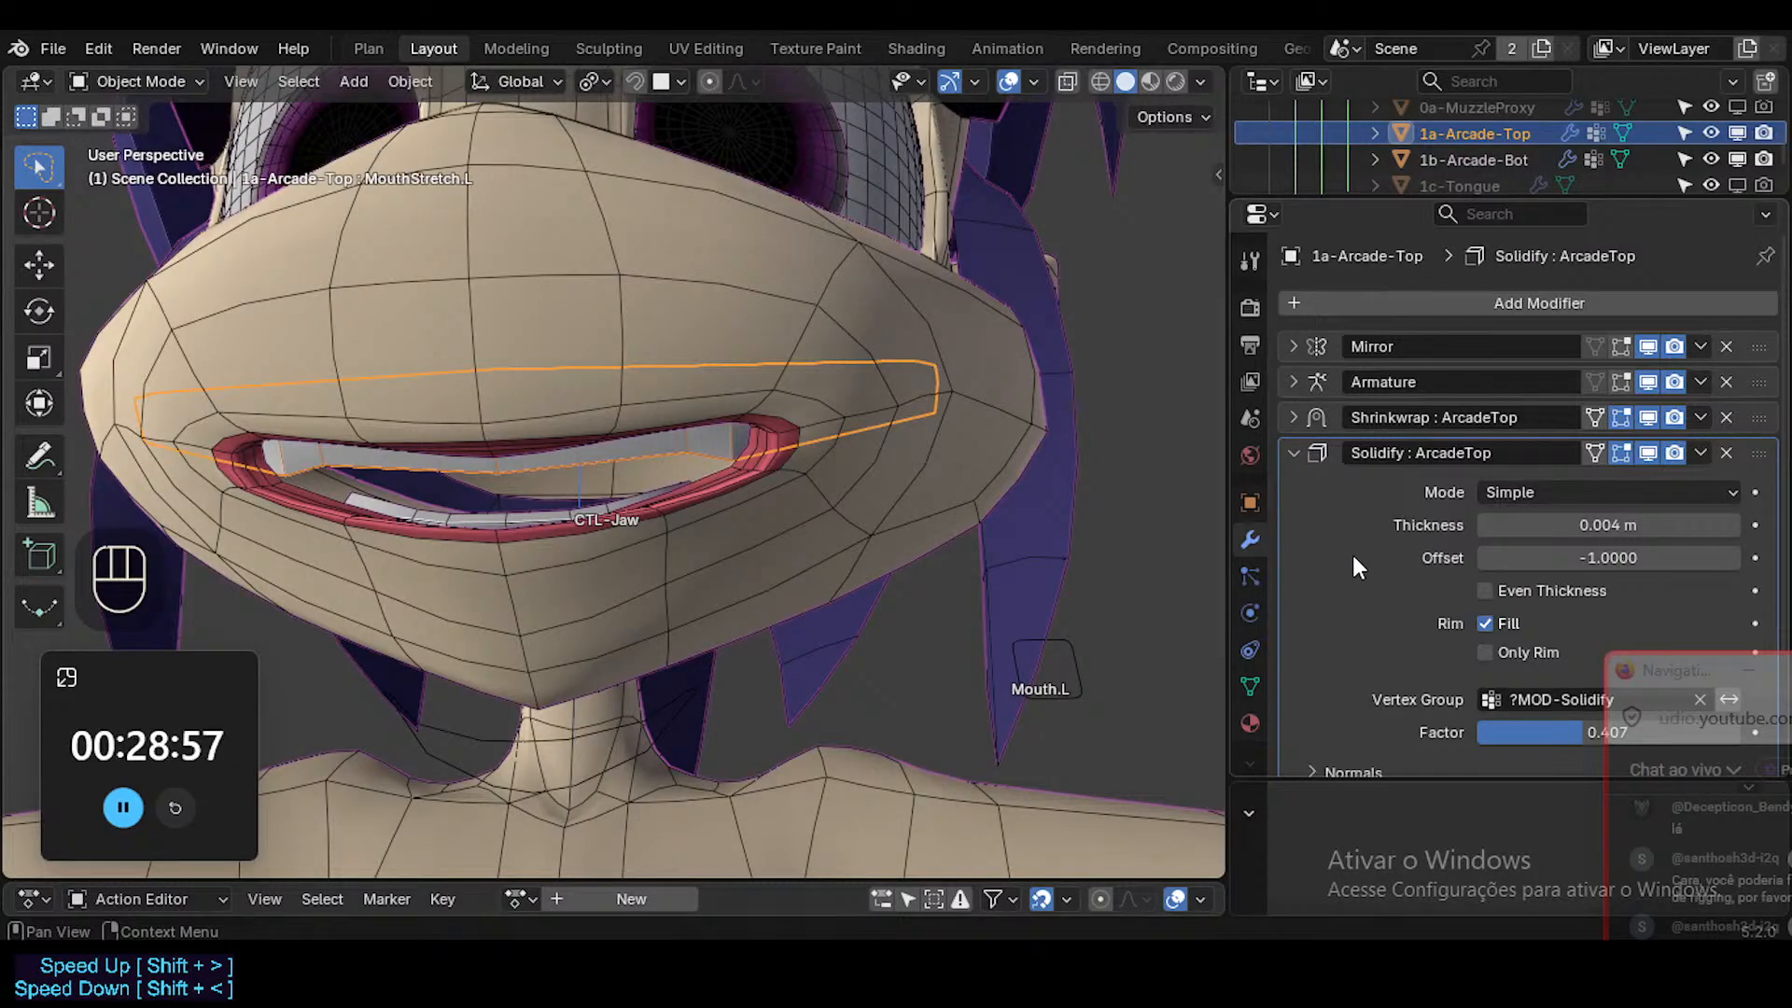
# Join the lower teeth into the upper teeth object and check the combined mesh in Edit Mode.
pyautogui.click(1294, 458)
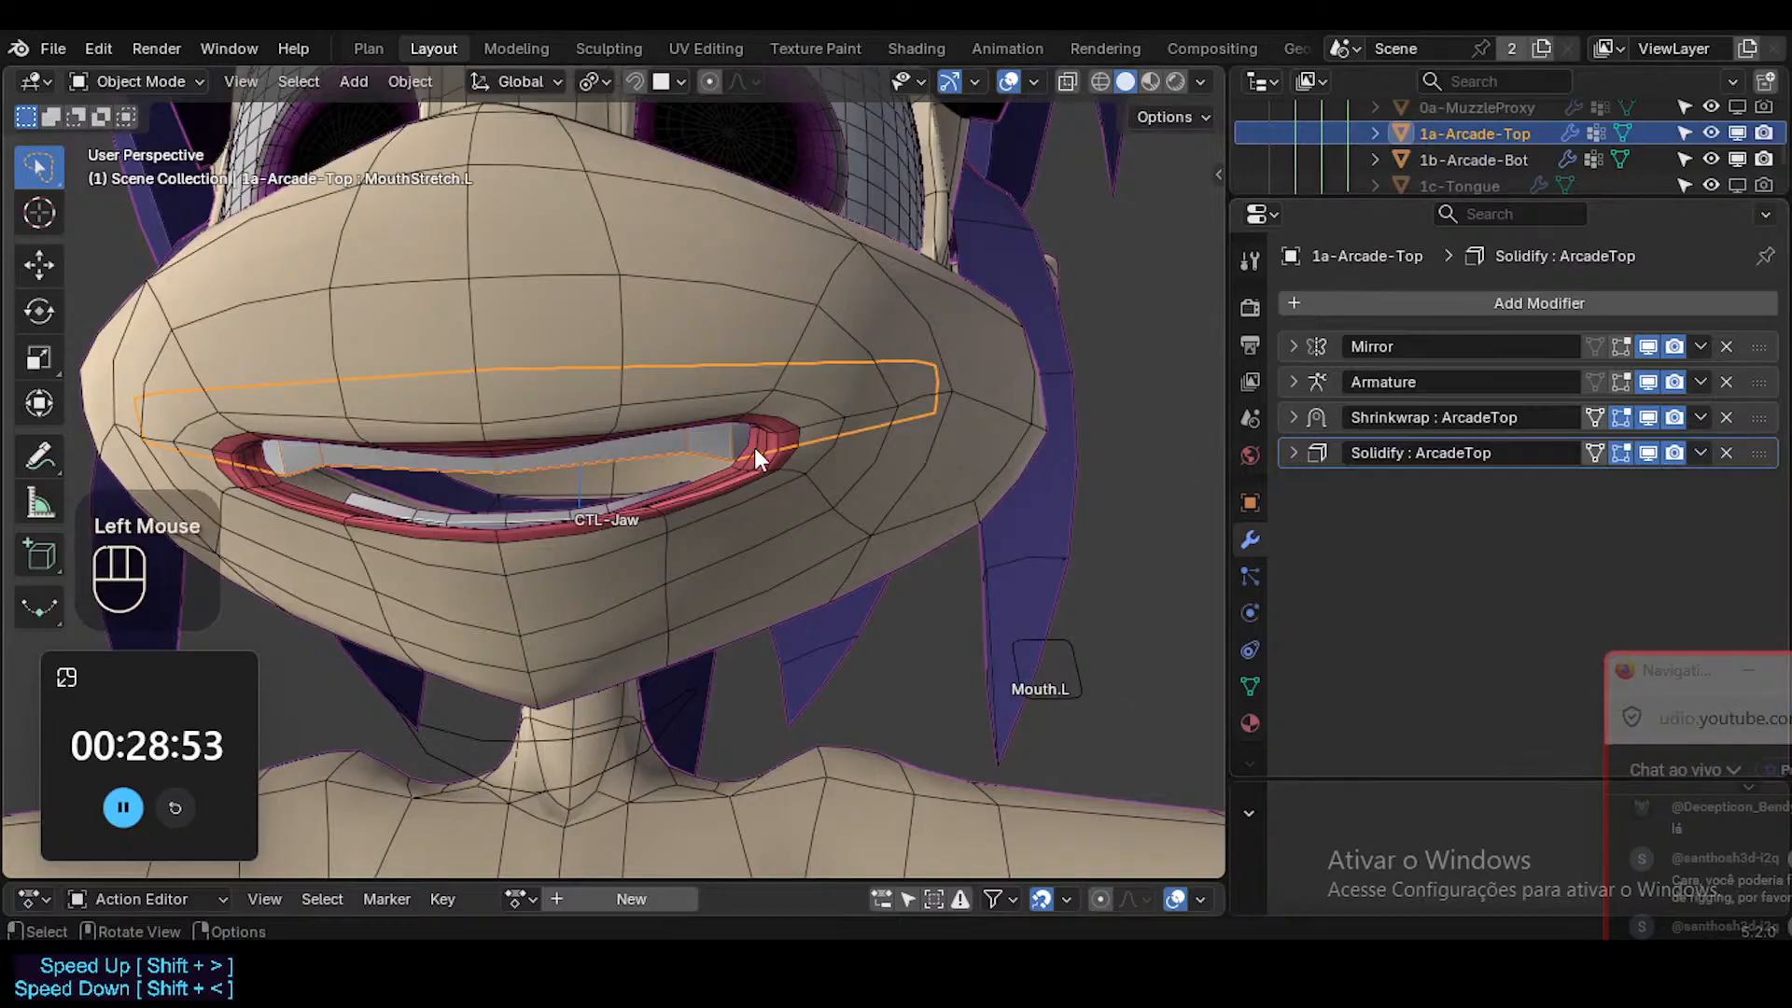
pyautogui.click(630, 495)
pyautogui.keyDown('shift'); pyautogui.click(688, 458); pyautogui.keyUp('shift')
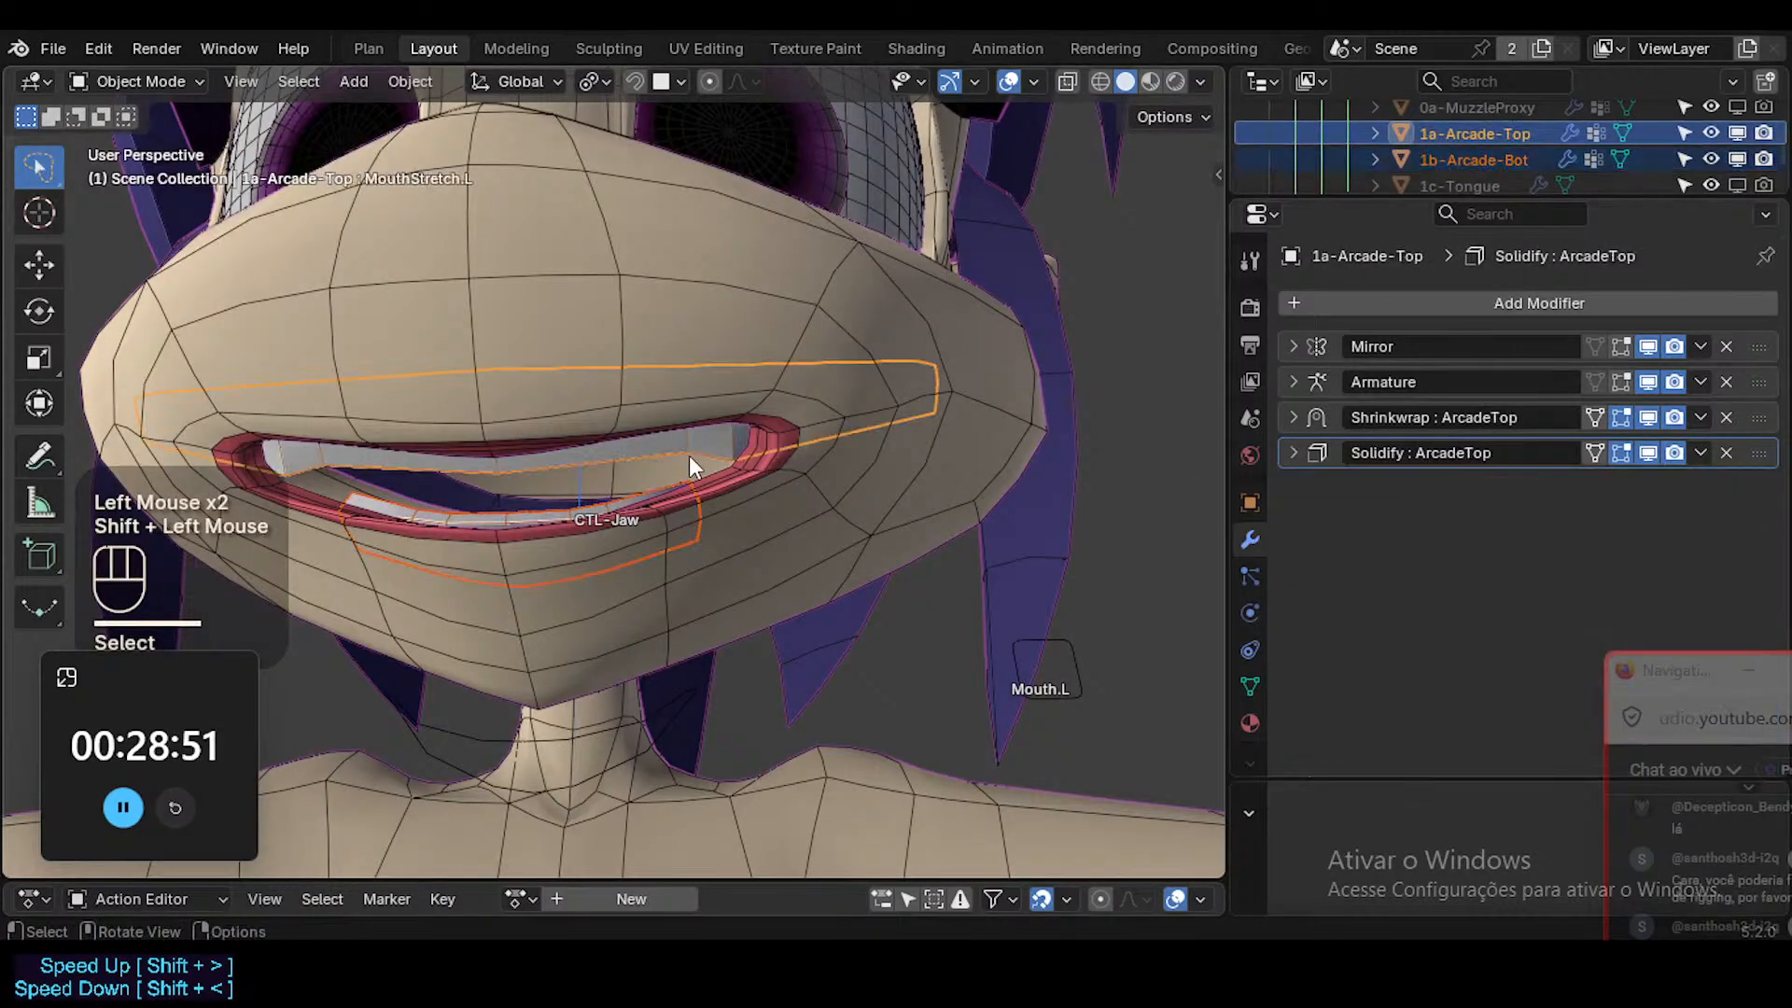
pyautogui.hotkey('ctrl', 'j')
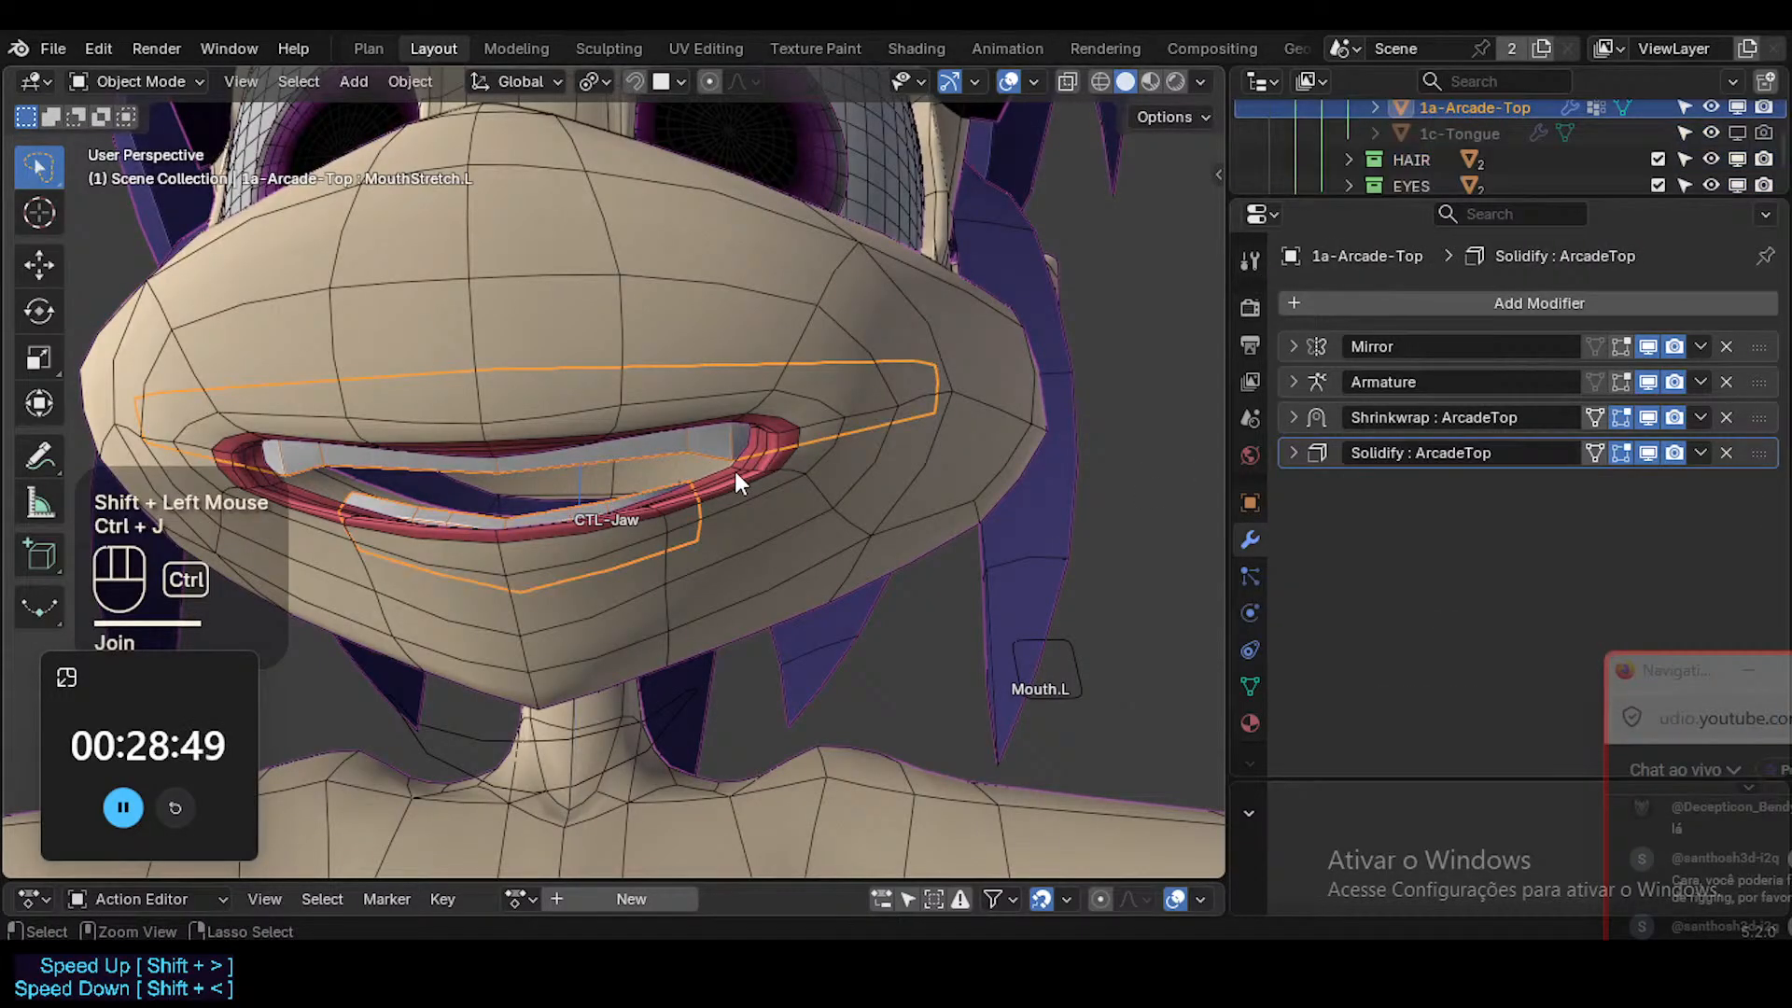
pyautogui.moveTo(730, 472); pyautogui.dragTo(1063, 454, button='middle')
pyautogui.press('Tab')
pyautogui.press('Tab')
pyautogui.press('Tab')
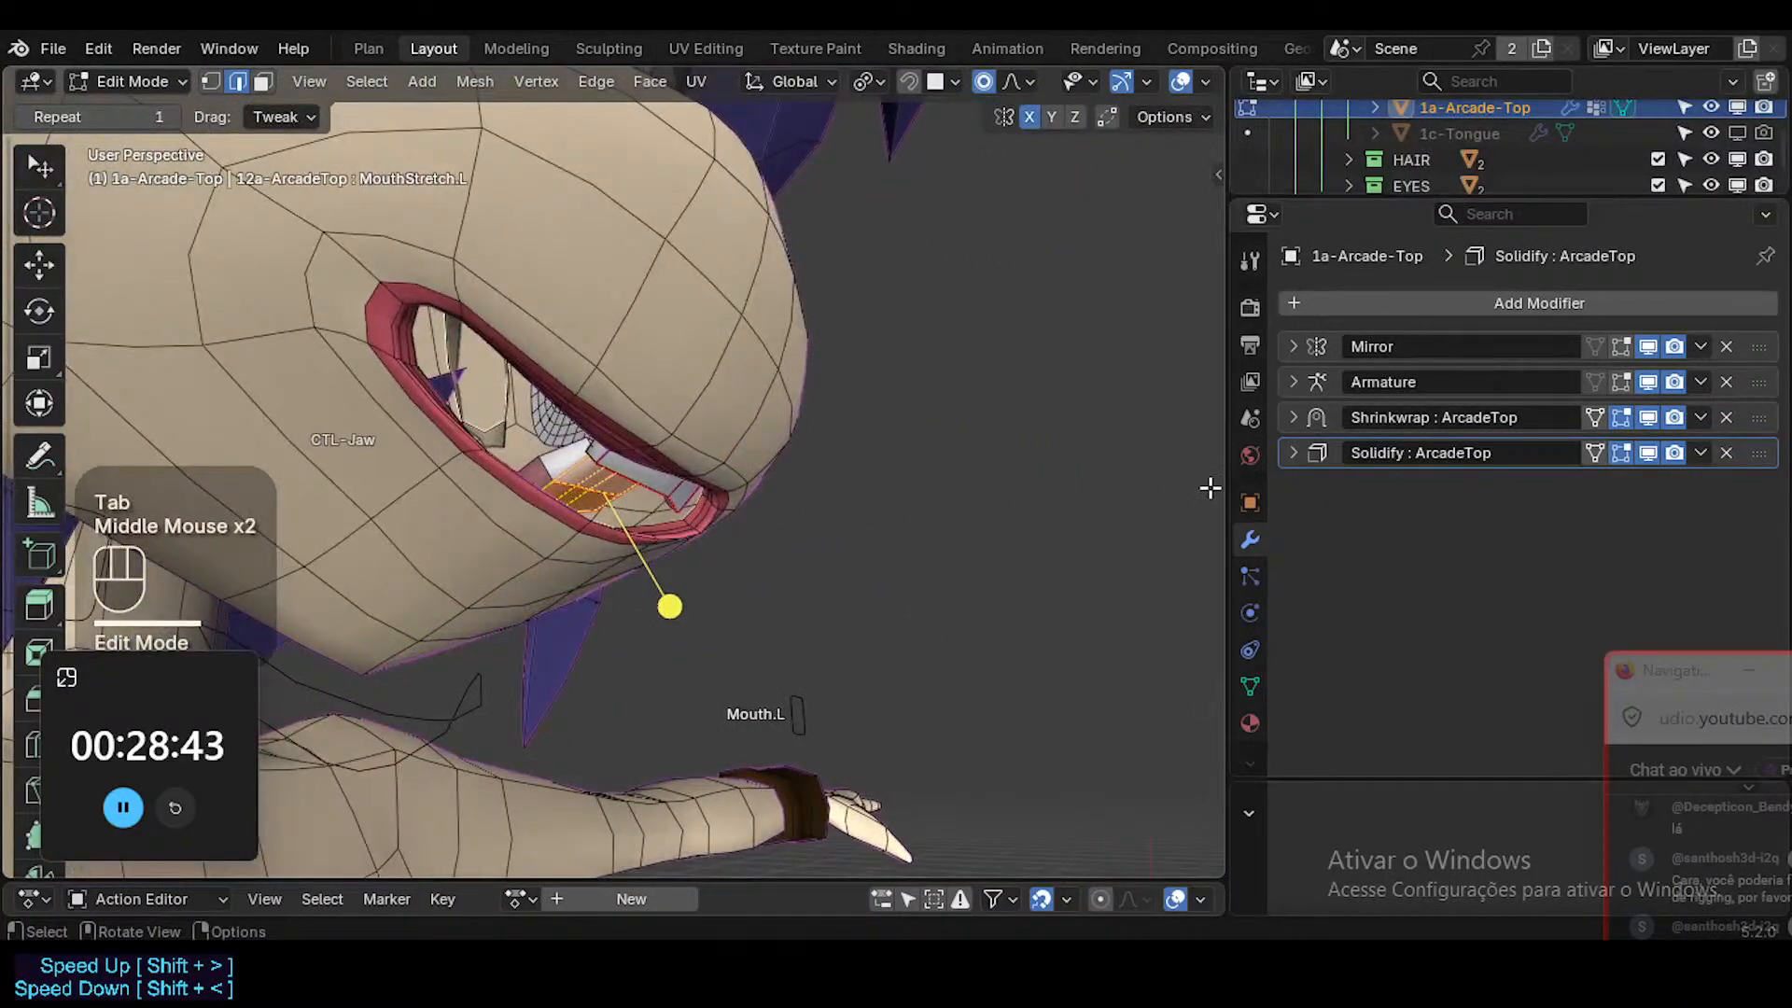
pyautogui.press('Tab')
# Examine the joined teeth around the mouth corner and the settings of their Solidify modifier.
pyautogui.click(671, 485)
pyautogui.click(671, 495)
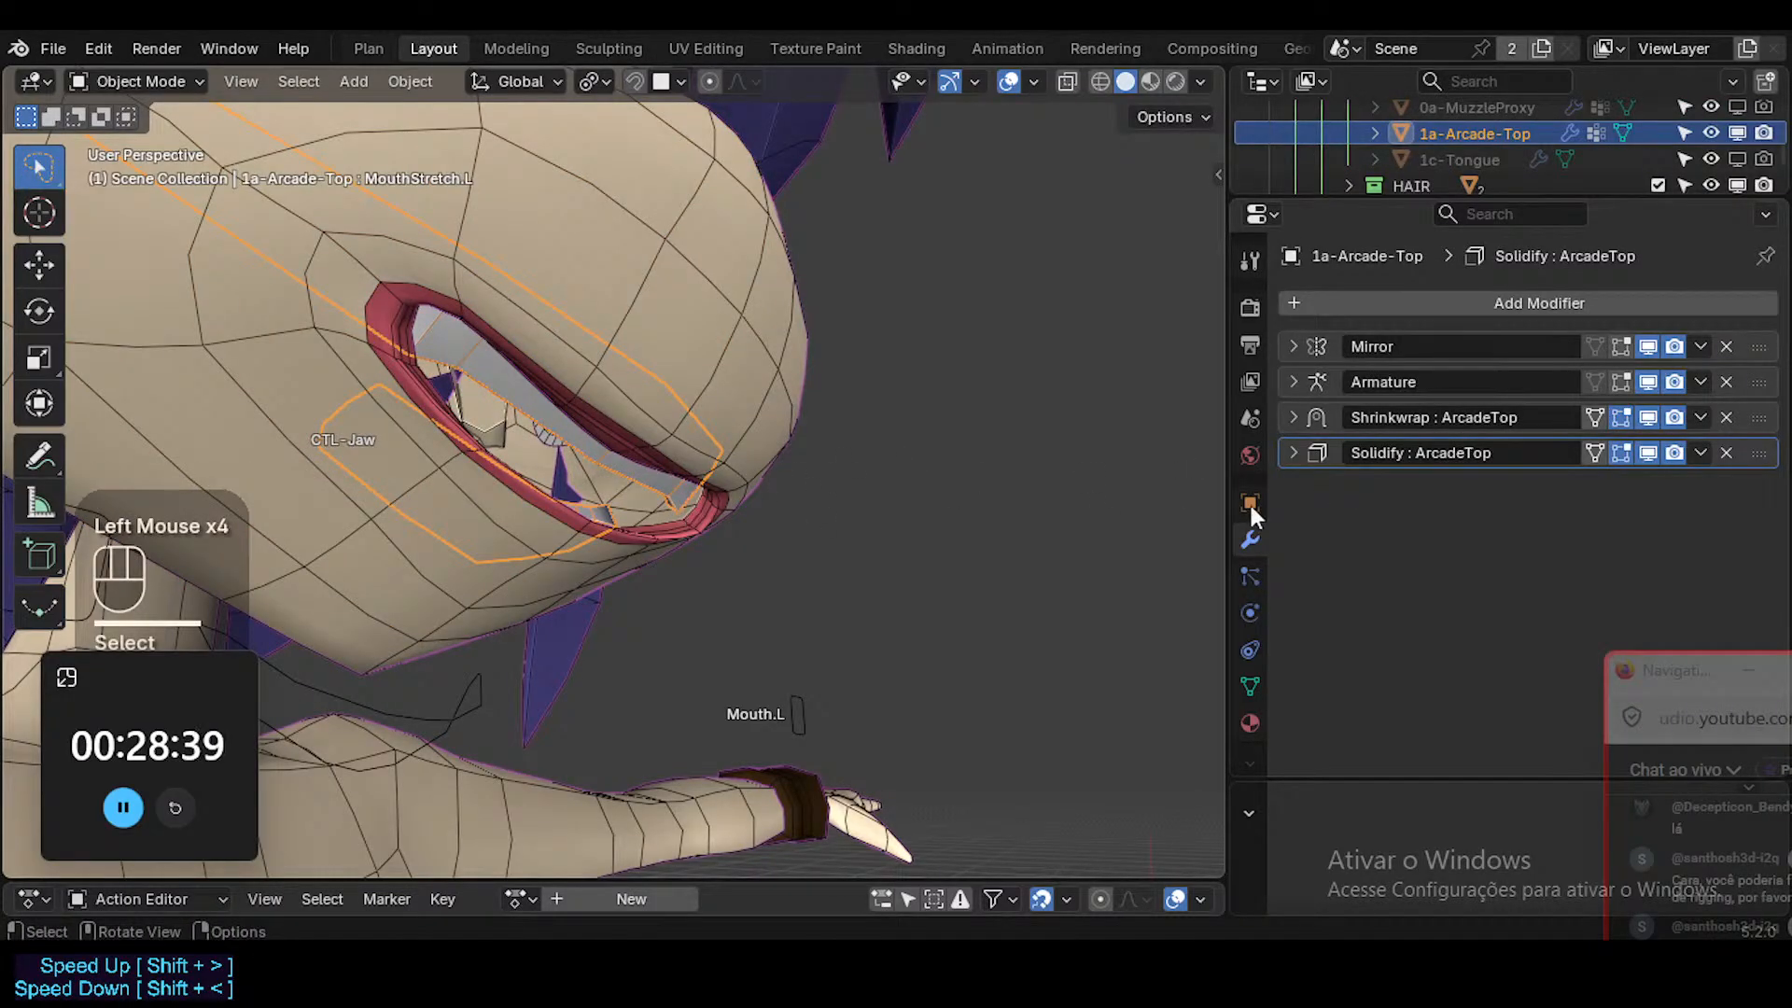
pyautogui.click(657, 489)
pyautogui.click(659, 490)
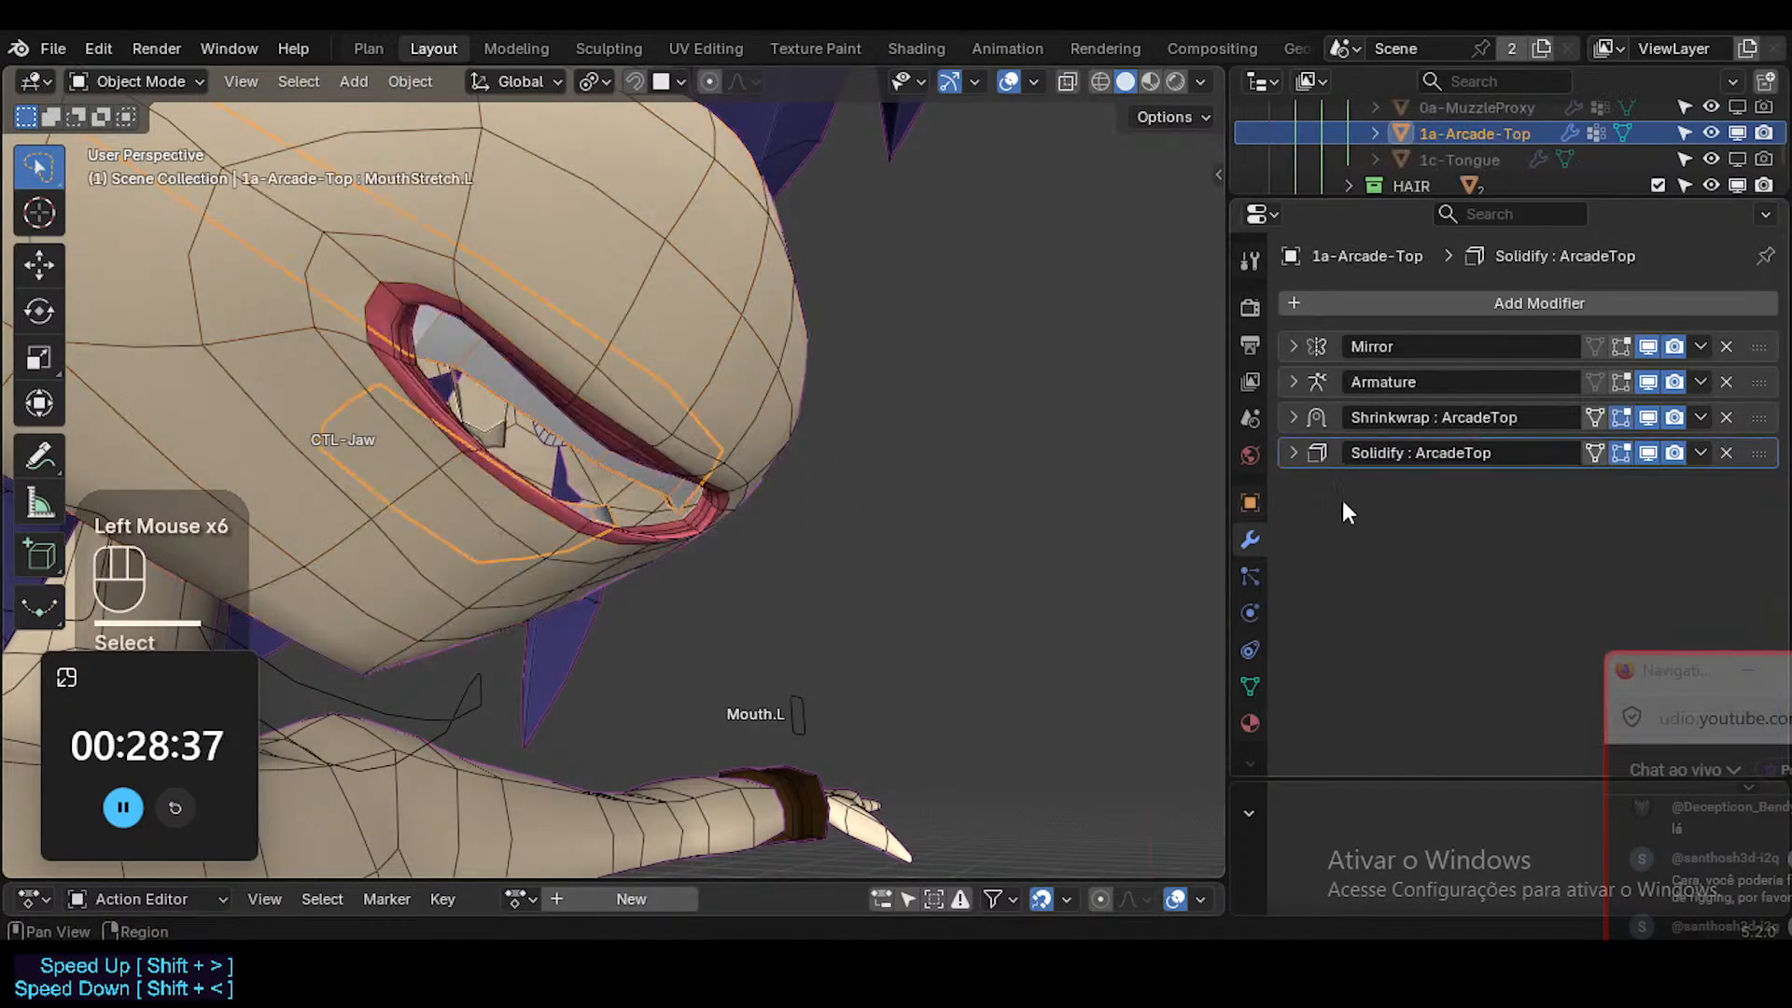
pyautogui.click(1287, 453)
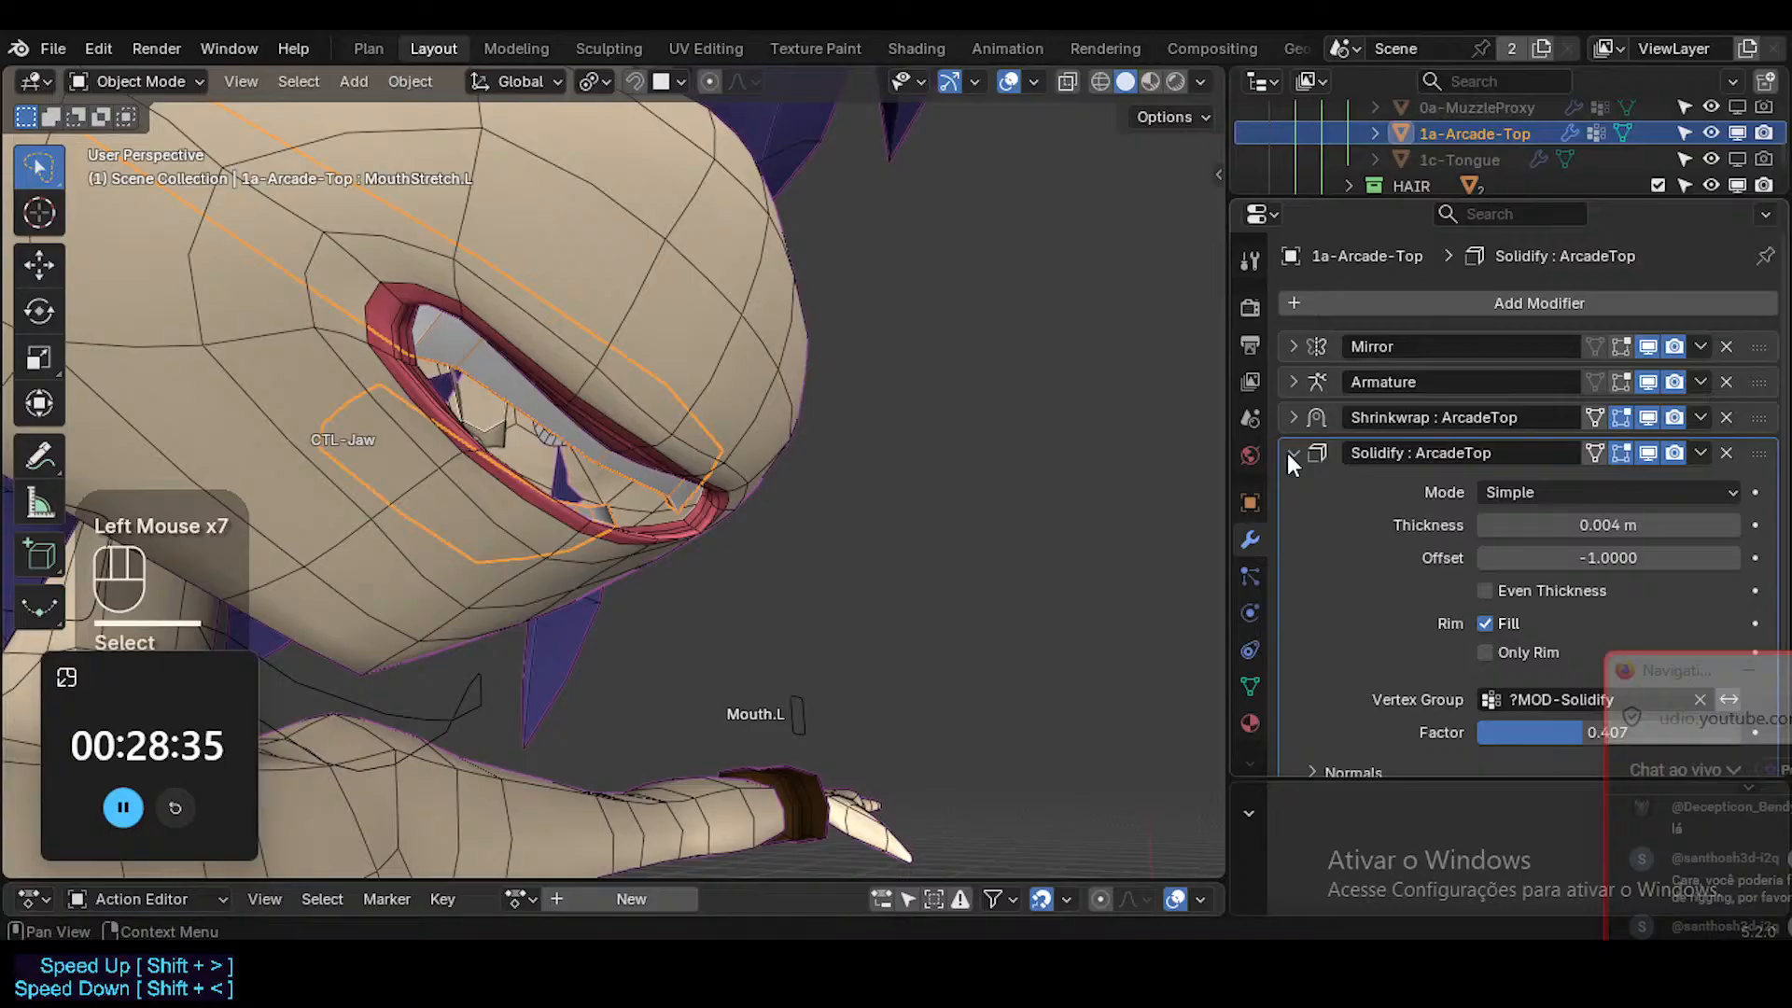
pyautogui.moveTo(782, 478); pyautogui.dragTo(873, 543, button='middle')
pyautogui.keyDown('ctrl'); pyautogui.moveTo(675, 467); pyautogui.dragTo(838, 429, button='middle'); pyautogui.keyUp('ctrl')
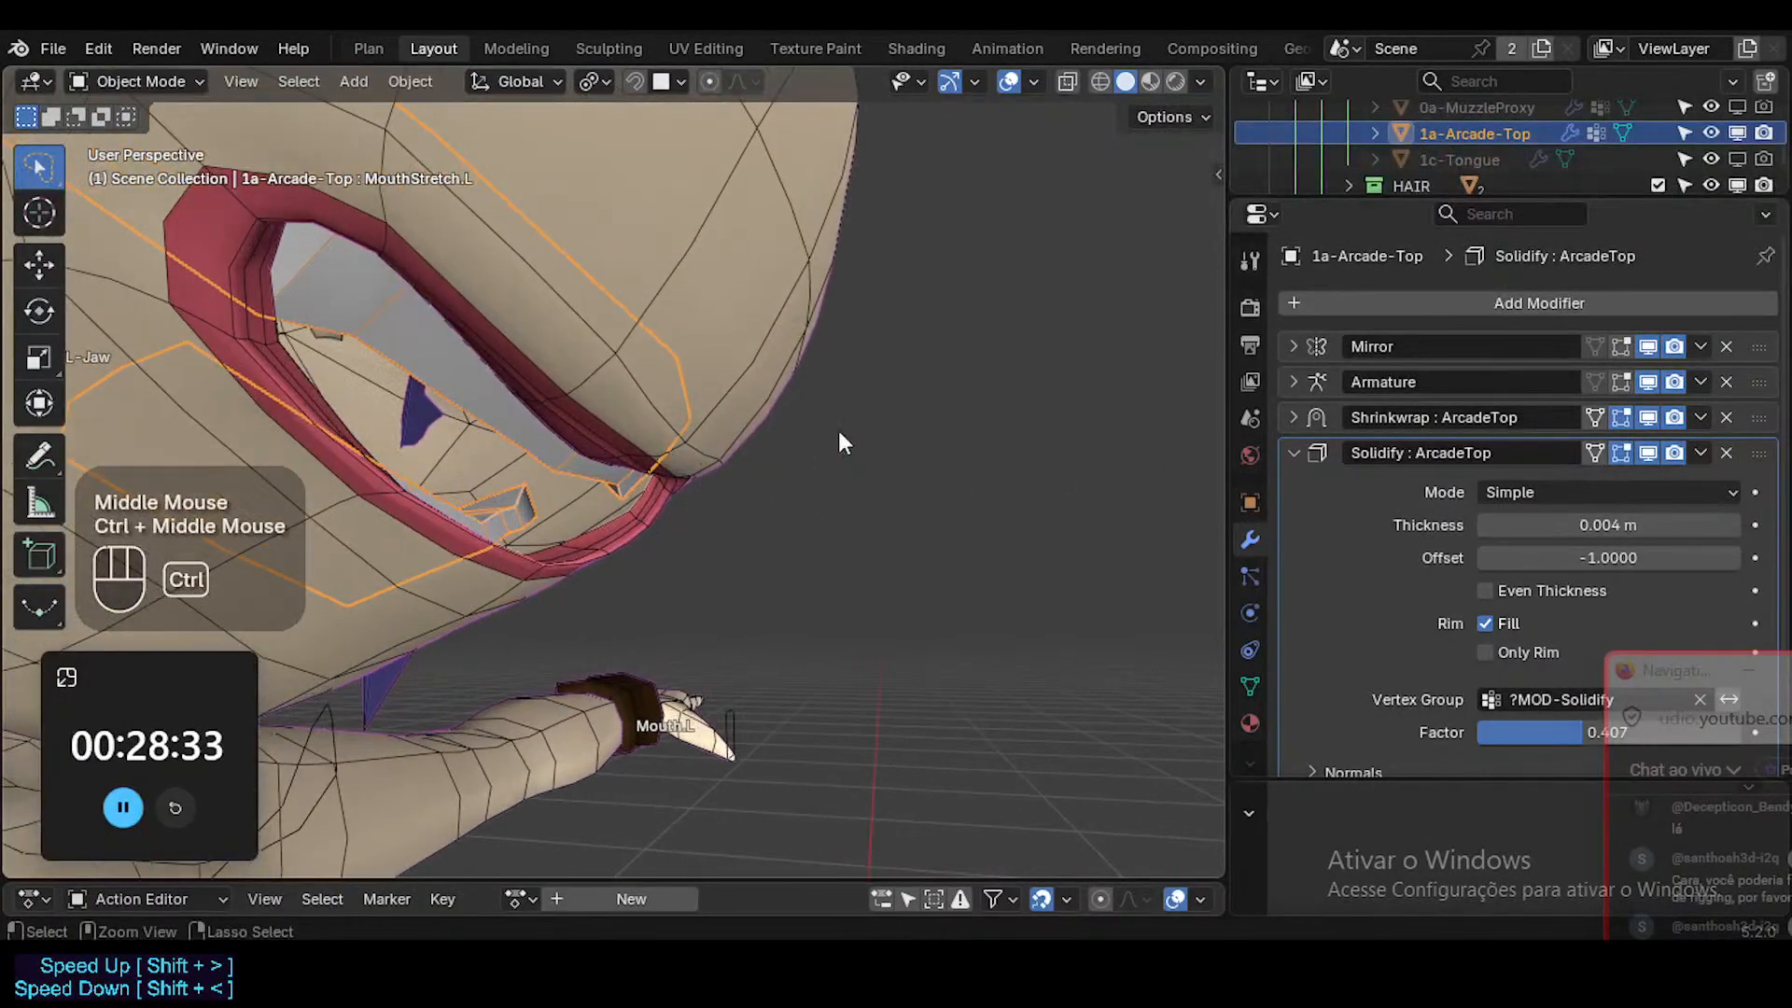
pyautogui.scroll(-2, 1299, 466)
pyautogui.scroll(1, 1290, 501)
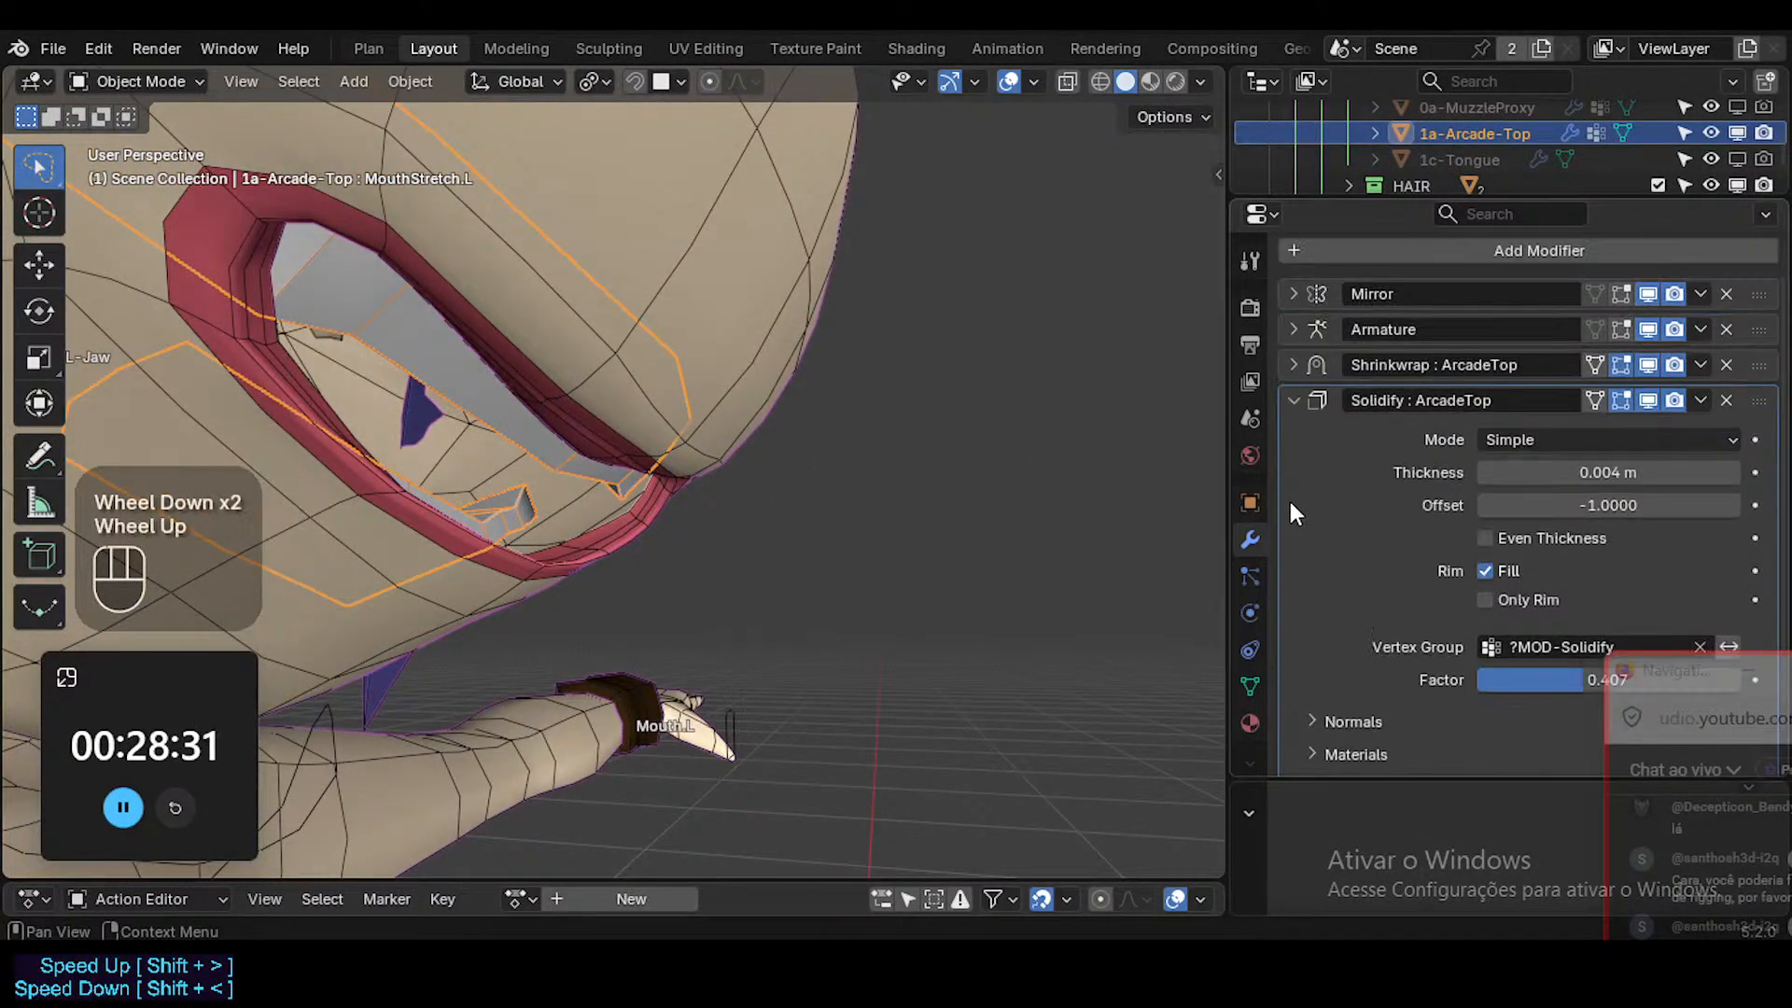
pyautogui.scroll(-1, 1294, 489)
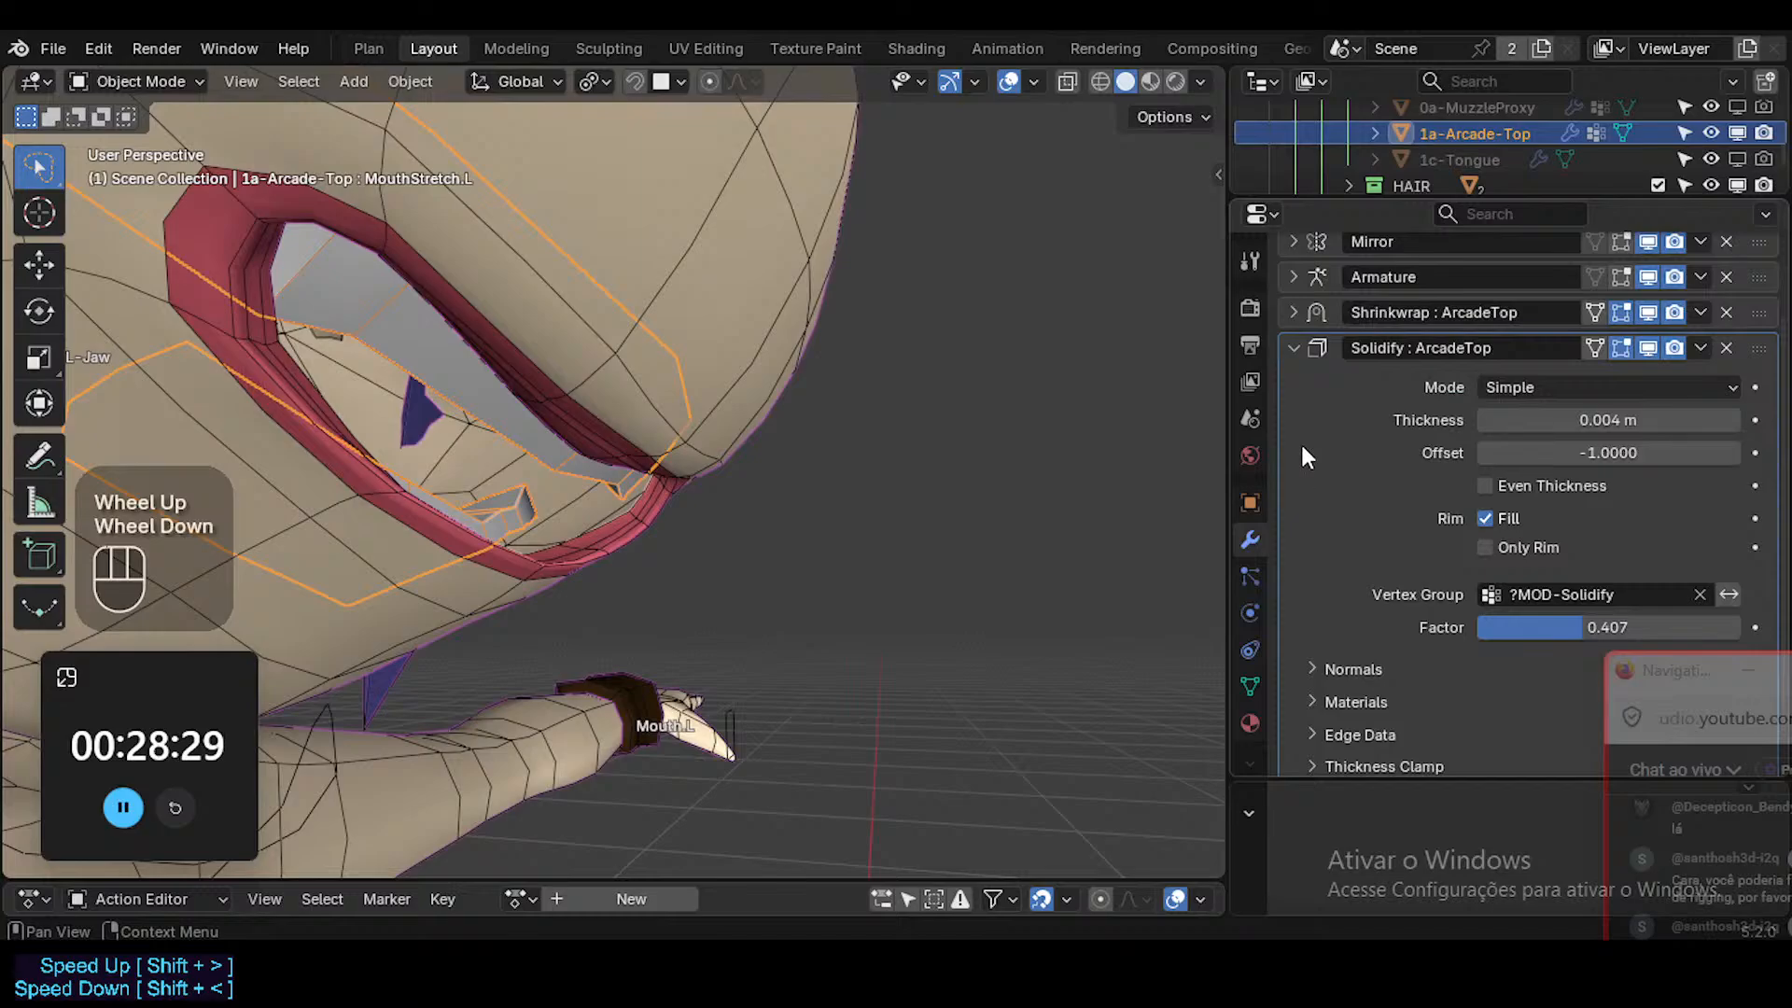
pyautogui.scroll(1, 1326, 410)
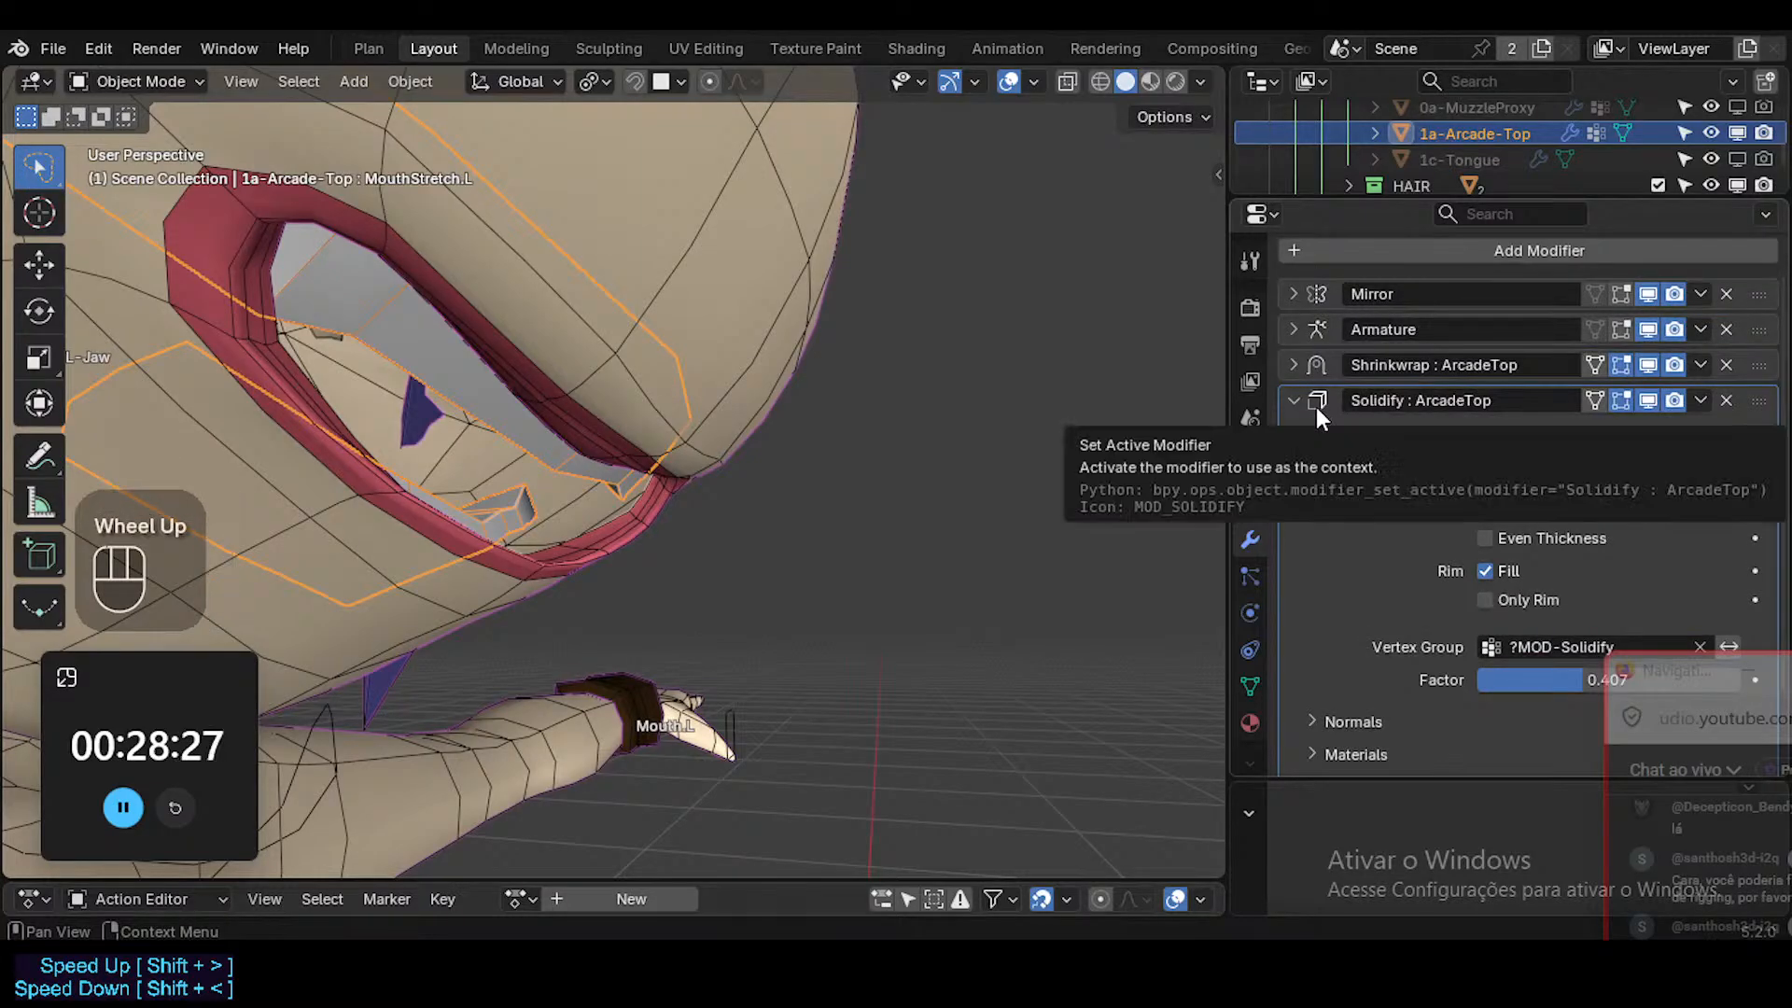
pyautogui.keyDown('ctrl'); pyautogui.click(1288, 400); pyautogui.keyUp('ctrl')
# Undo the joining of the teeth so that the upper and lower teeth are separate objects again.
pyautogui.hotkey('ctrl', 'z')
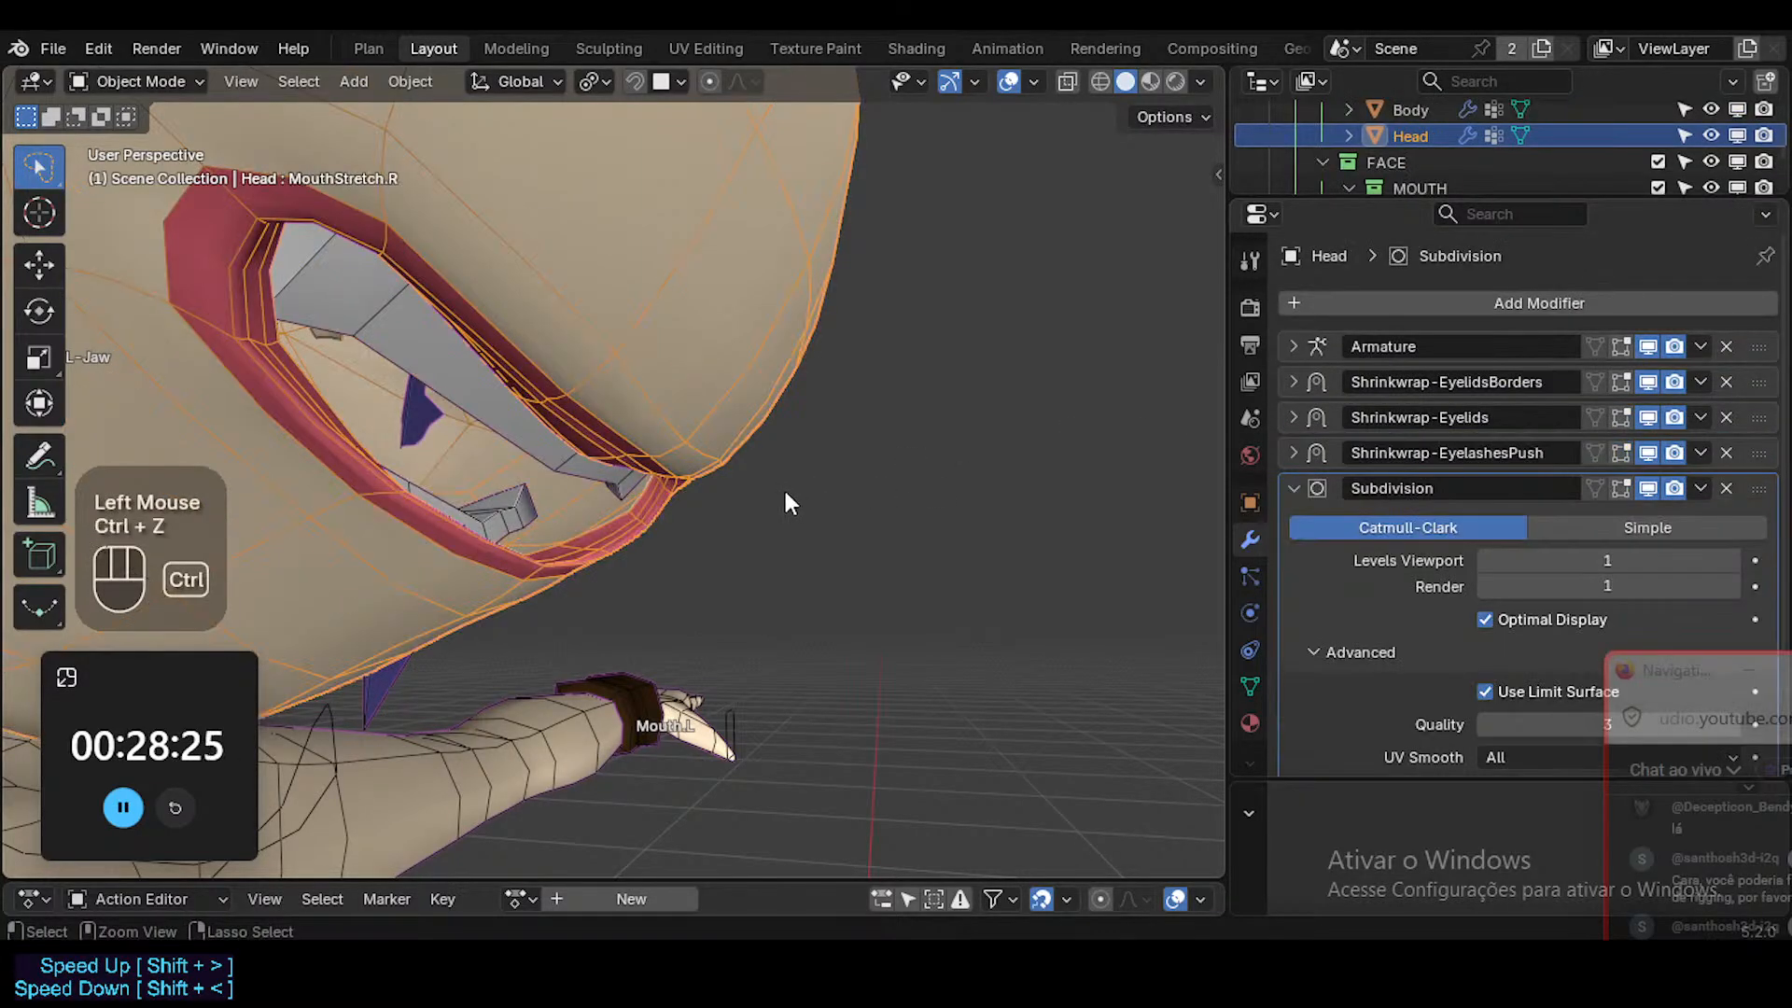
pyautogui.hotkey('ctrl', 'z')
pyautogui.hotkey('ctrl', 'z')
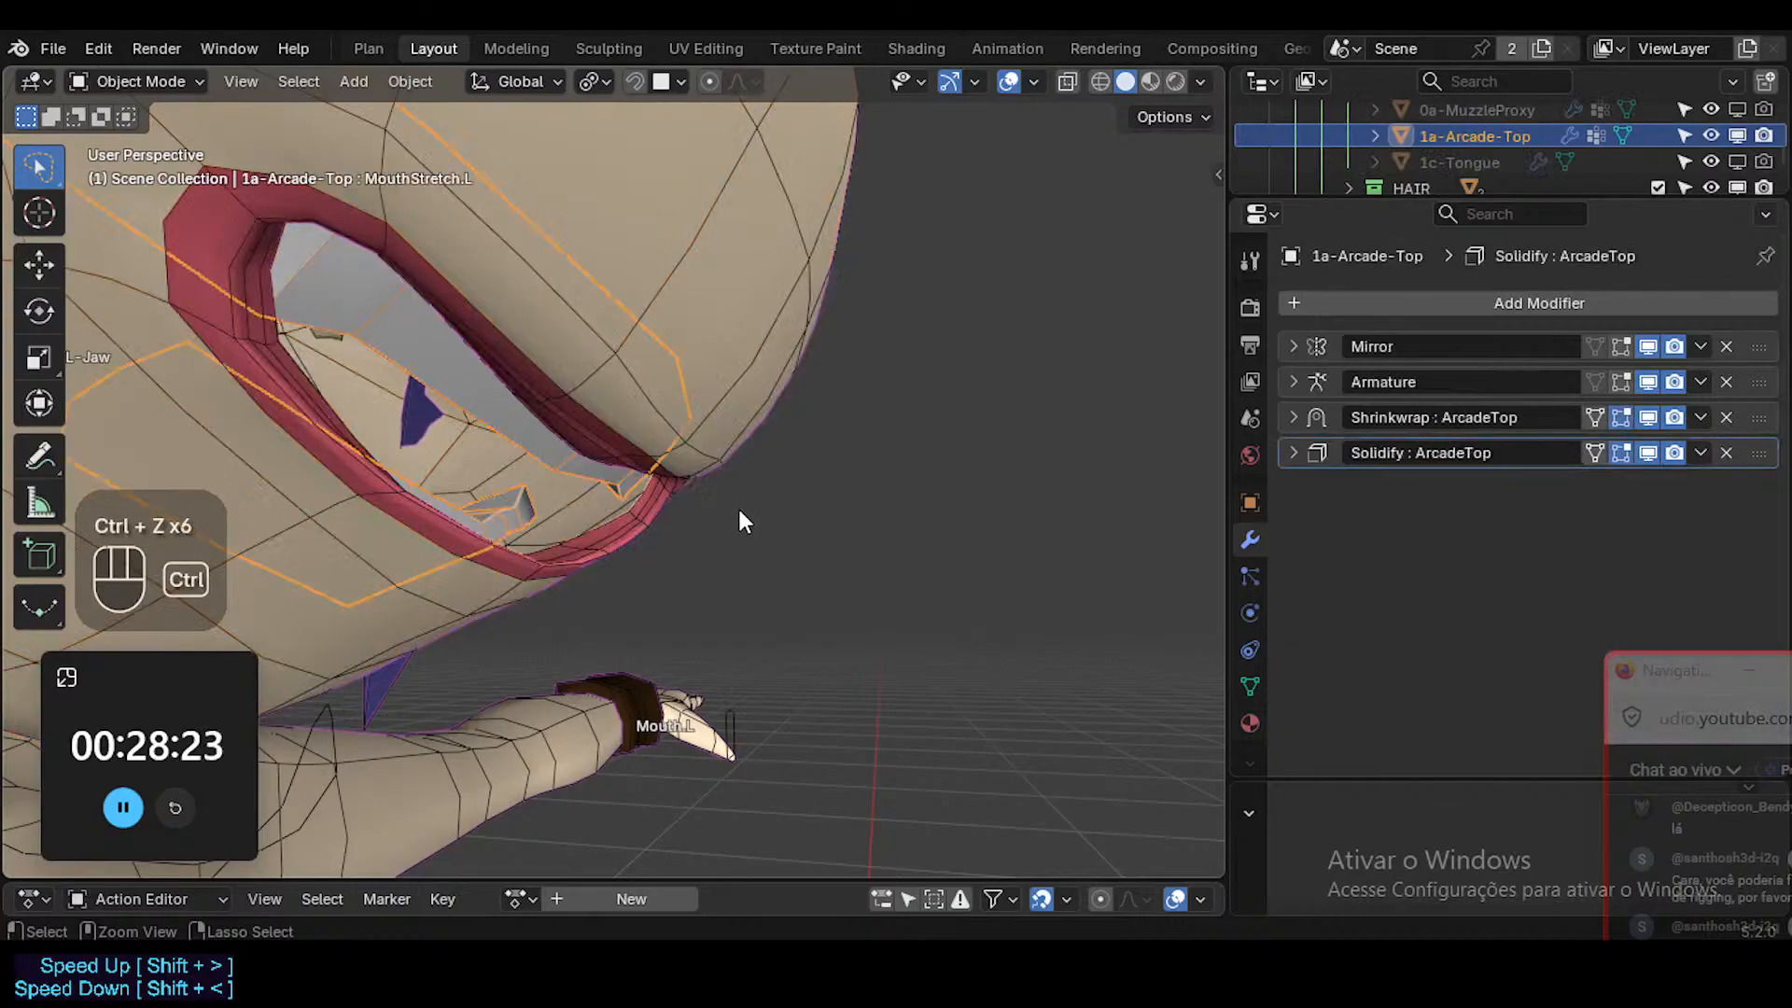
pyautogui.hotkey('ctrl', 'z')
pyautogui.hotkey('ctrl', 'z')
pyautogui.hotkey('ctrl', 'z')
pyautogui.moveTo(682, 517); pyautogui.dragTo(602, 485, button='middle')
pyautogui.press('Tab')
pyautogui.click(541, 507)
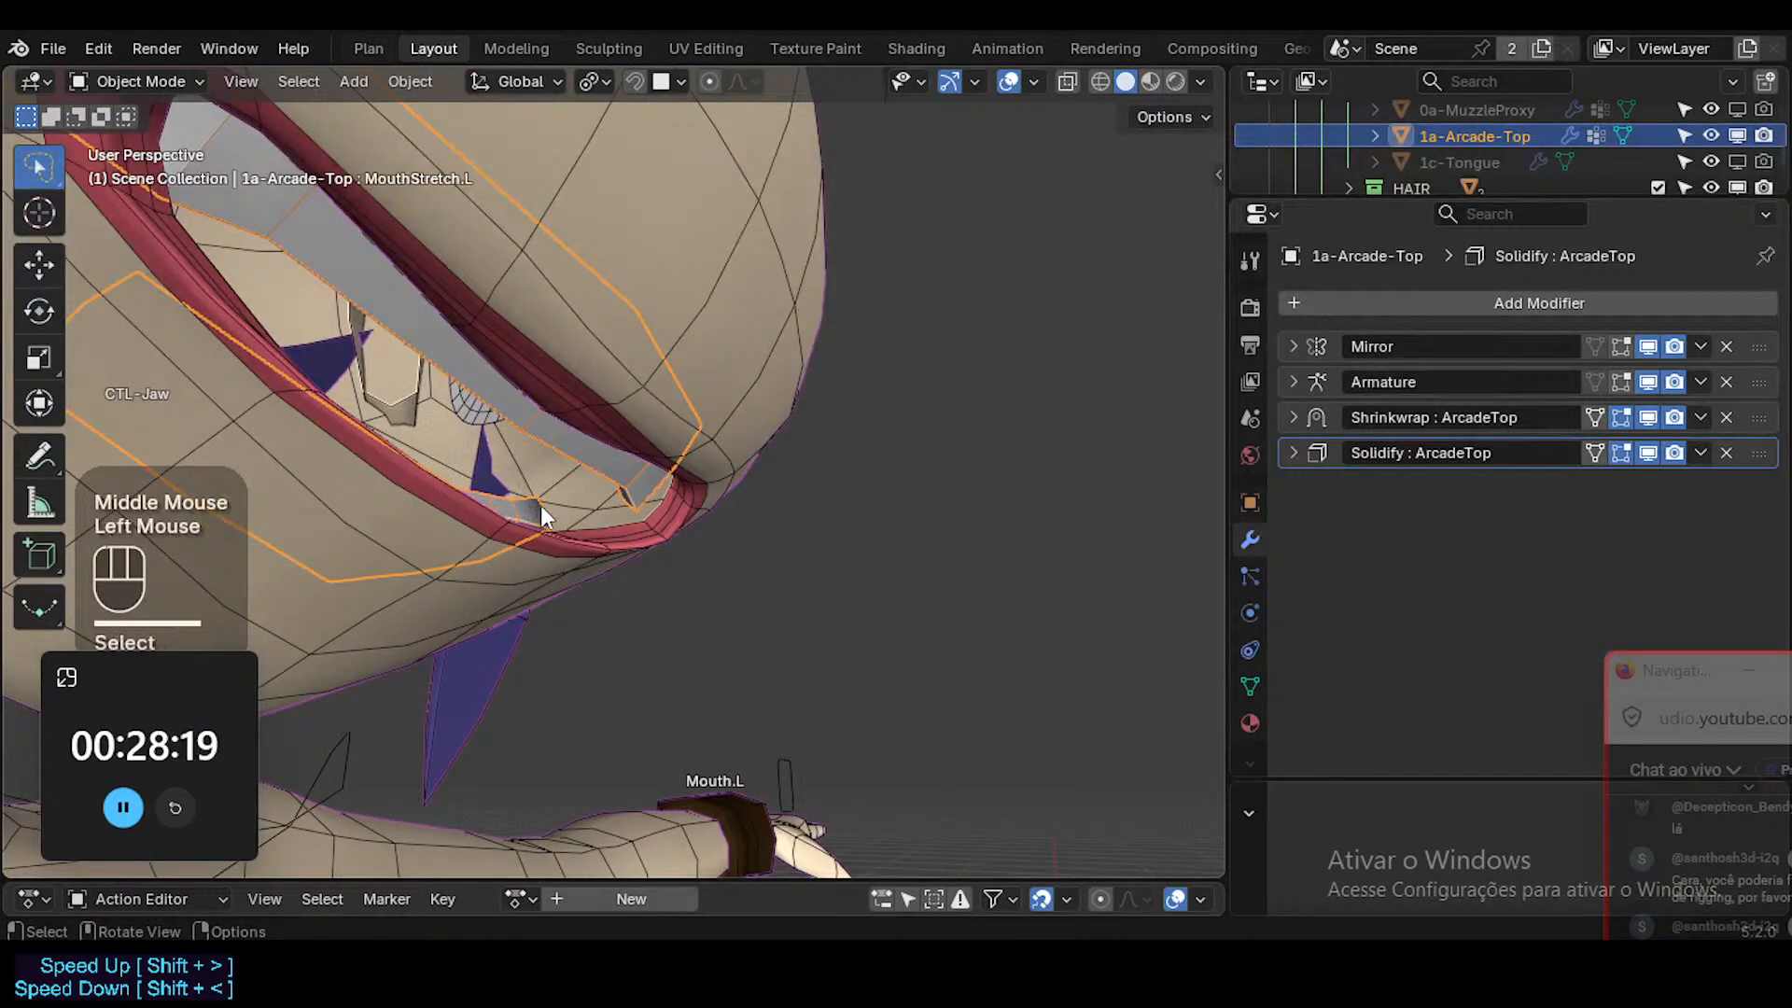
pyautogui.hotkey('ctrl', 'z')
pyautogui.hotkey('ctrl', 'z')
pyautogui.hotkey('ctrl', 'z')
pyautogui.hotkey('ctrl', 'z')
pyautogui.hotkey('ctrl', 'z')
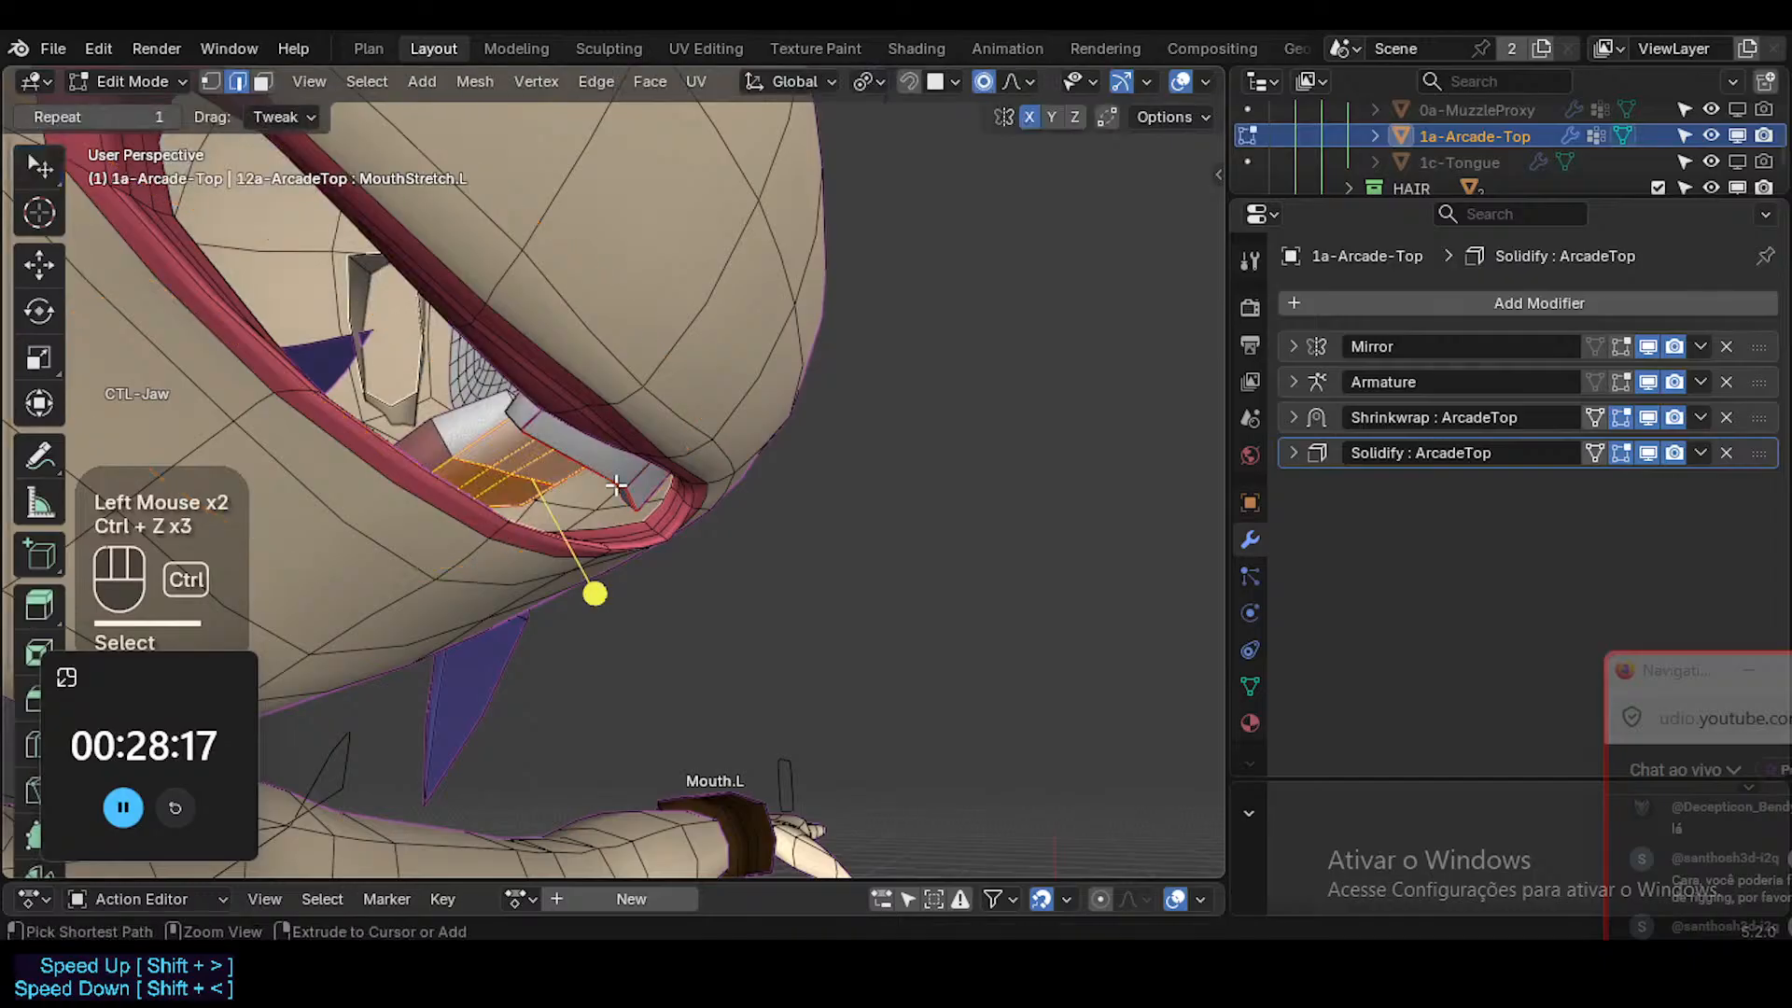
pyautogui.hotkey('ctrl', 'z')
pyautogui.hotkey('ctrl', 'z')
pyautogui.hotkey('ctrl', 'z')
pyautogui.hotkey('ctrl', 'z')
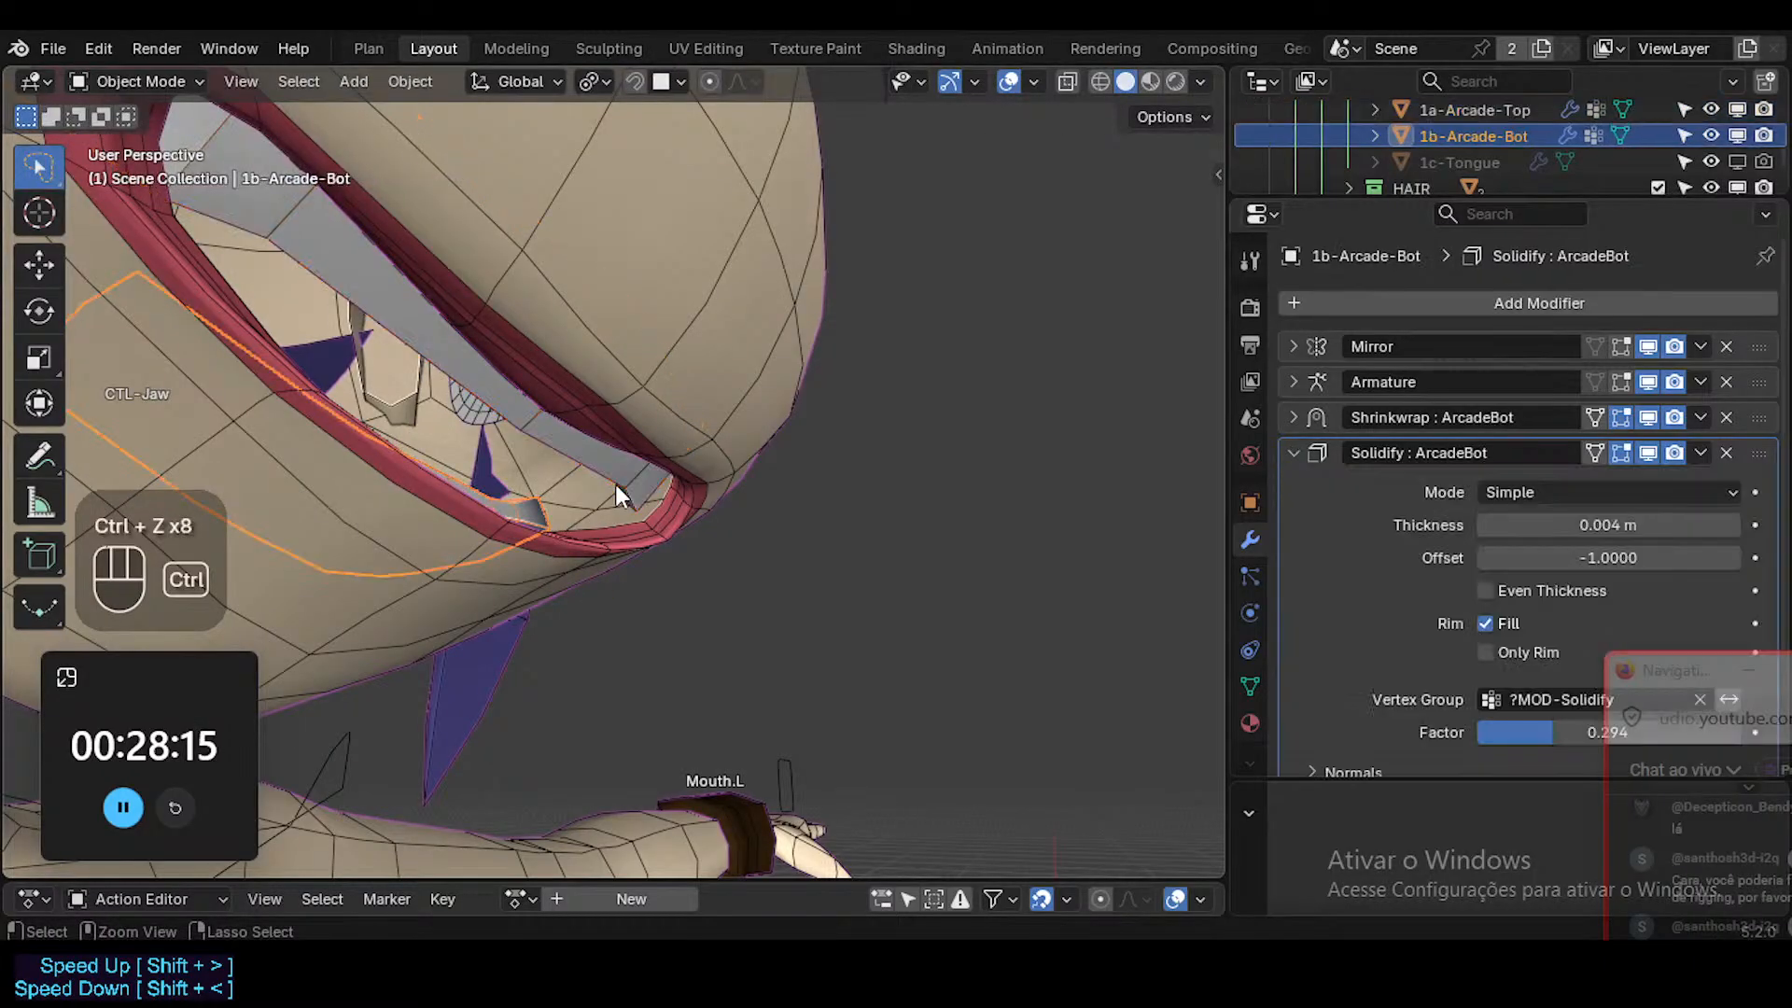
# Compare the modifier stacks of the separate upper and lower teeth objects.
pyautogui.click(540, 501)
pyautogui.click(543, 504)
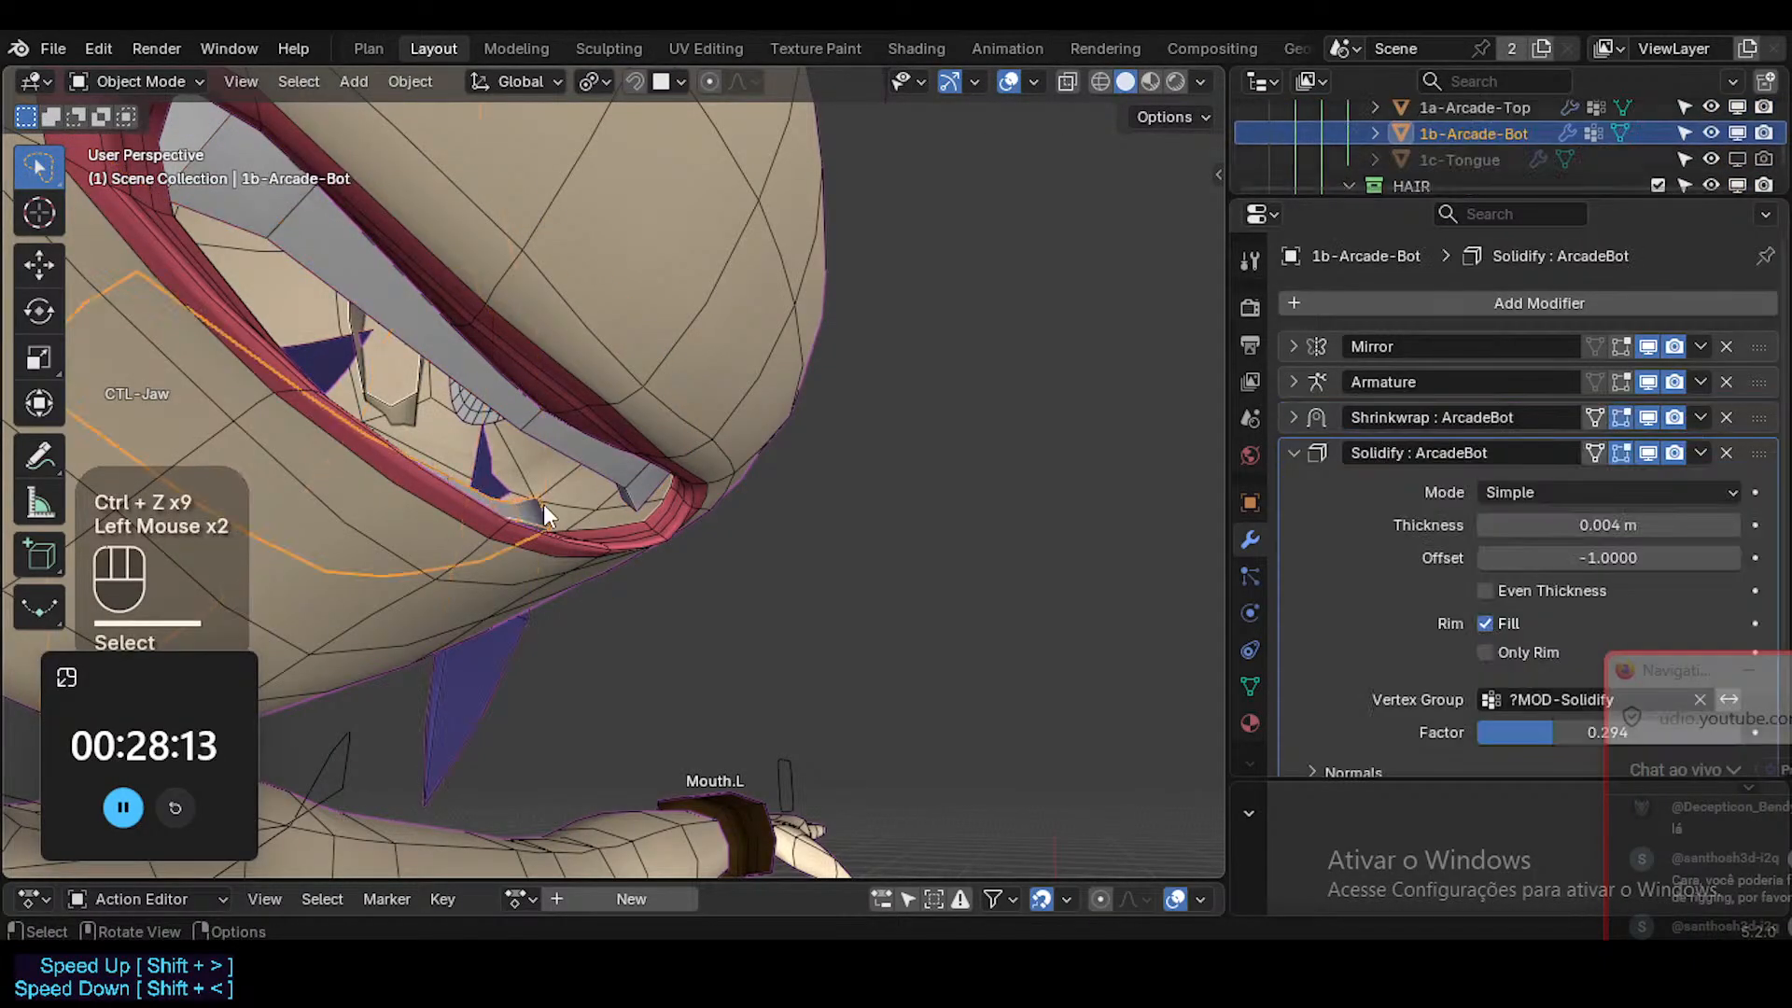
pyautogui.click(636, 472)
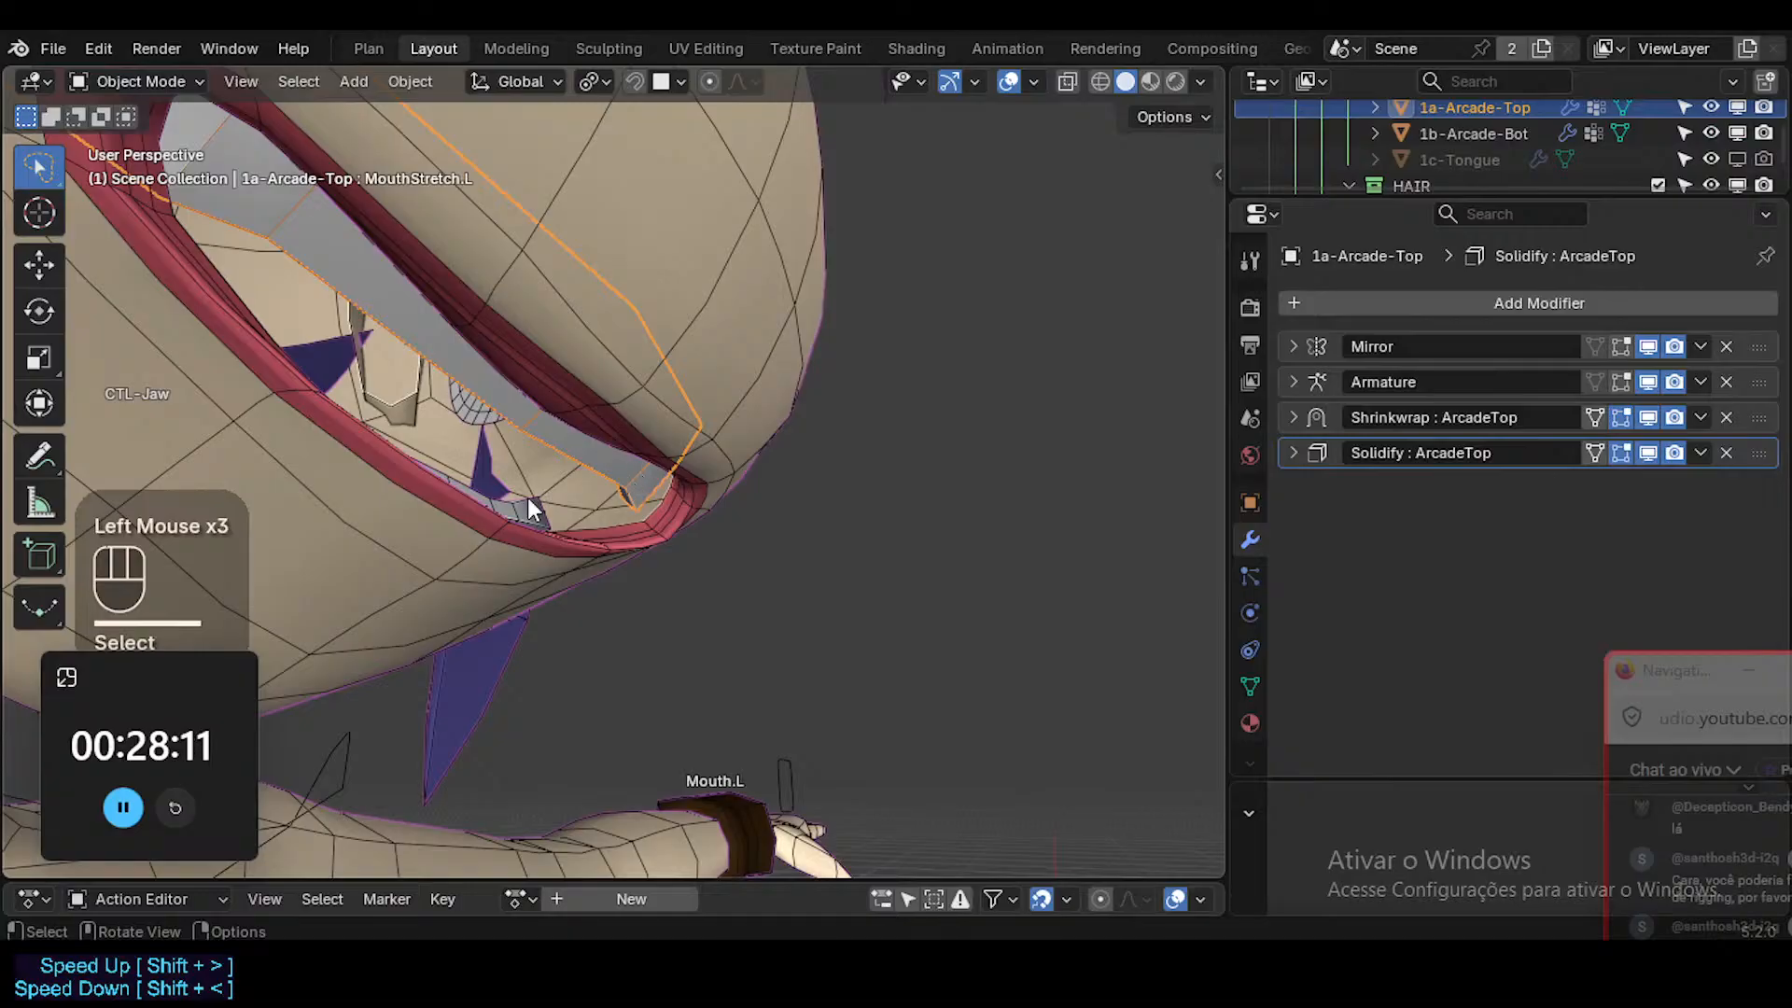
pyautogui.click(530, 504)
pyautogui.keyDown('shift'); pyautogui.click(617, 476); pyautogui.keyUp('shift')
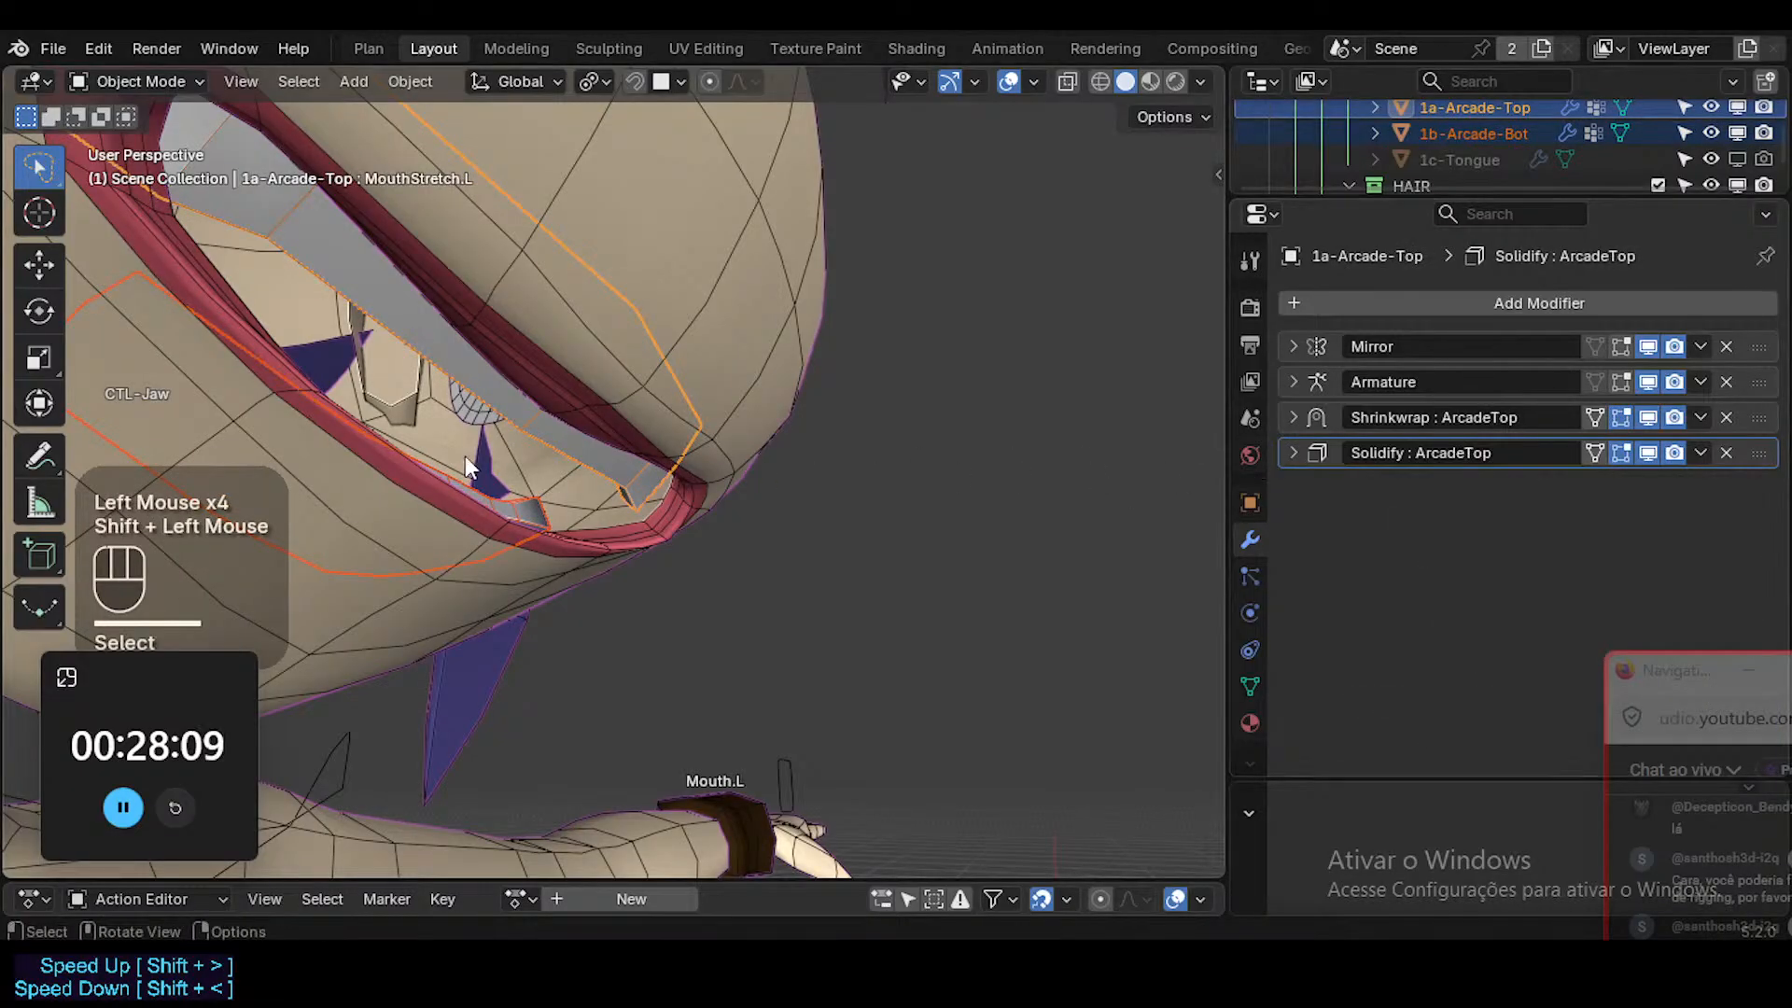
pyautogui.click(510, 504)
pyautogui.click(1293, 454)
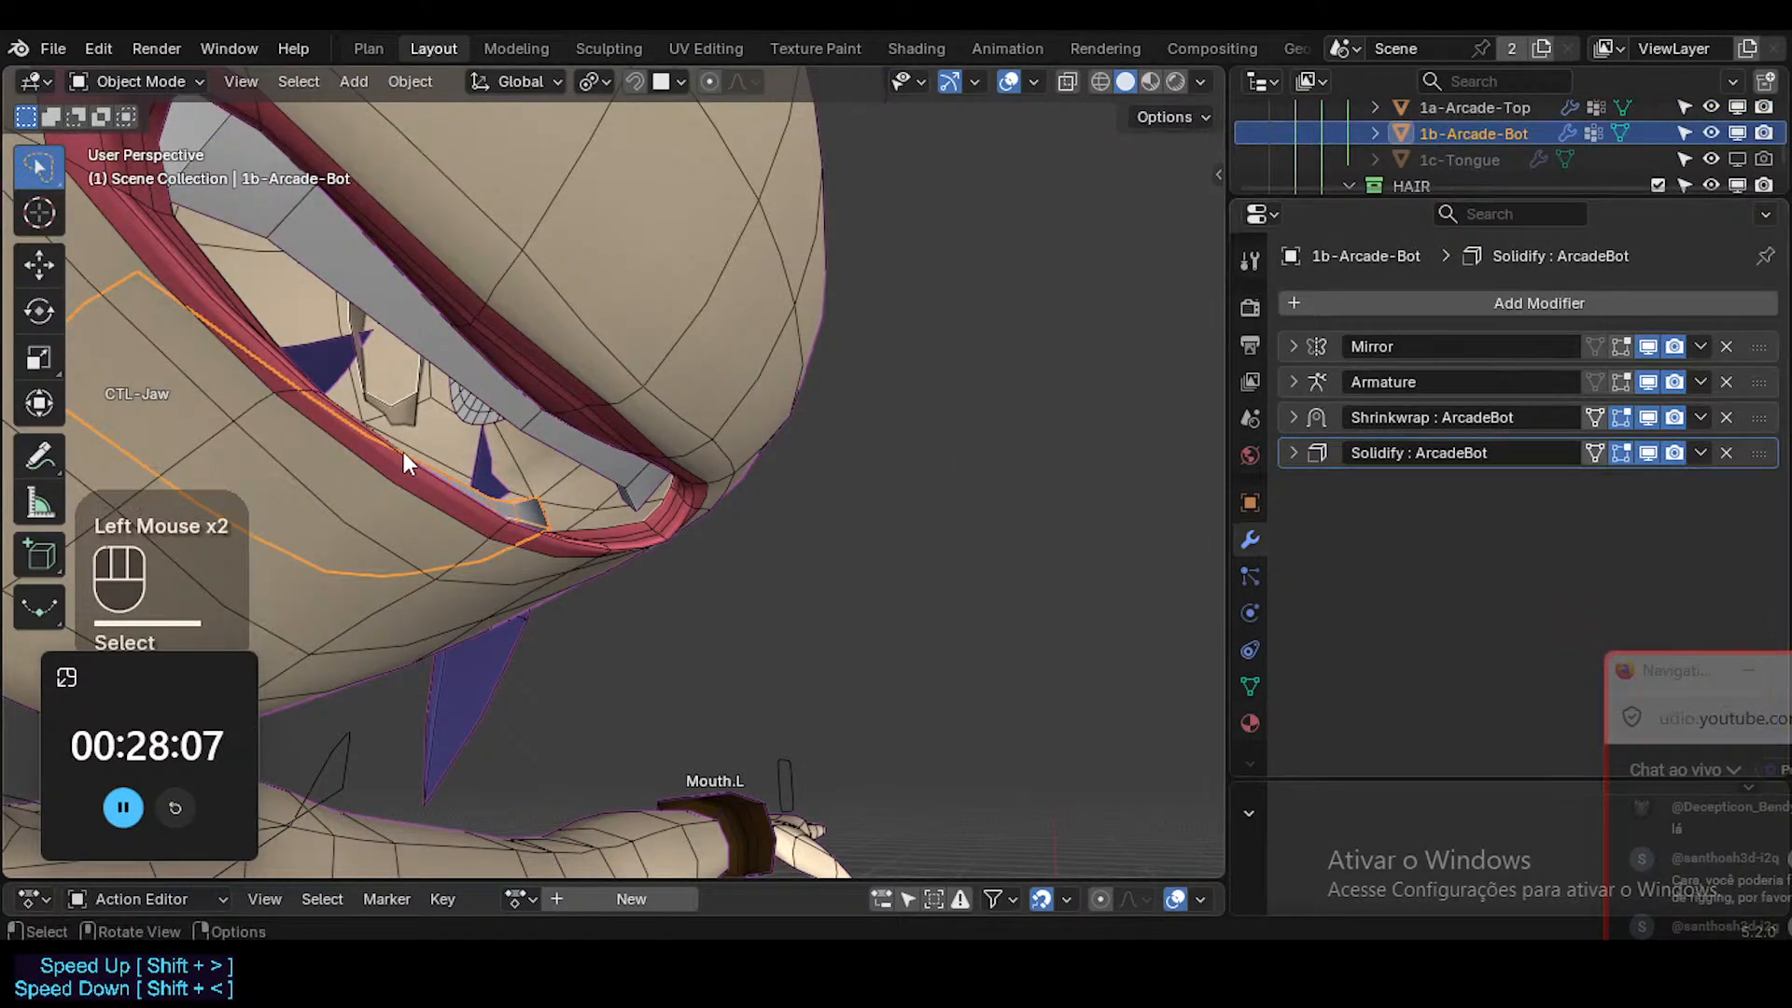
# Copy the Shrinkwrap : ArcadeBot and Solidify : ArcadeBot modifiers from the lower teeth to the upper teeth.
pyautogui.keyDown('shift'); pyautogui.click(613, 479); pyautogui.keyUp('shift')
pyautogui.click(614, 468)
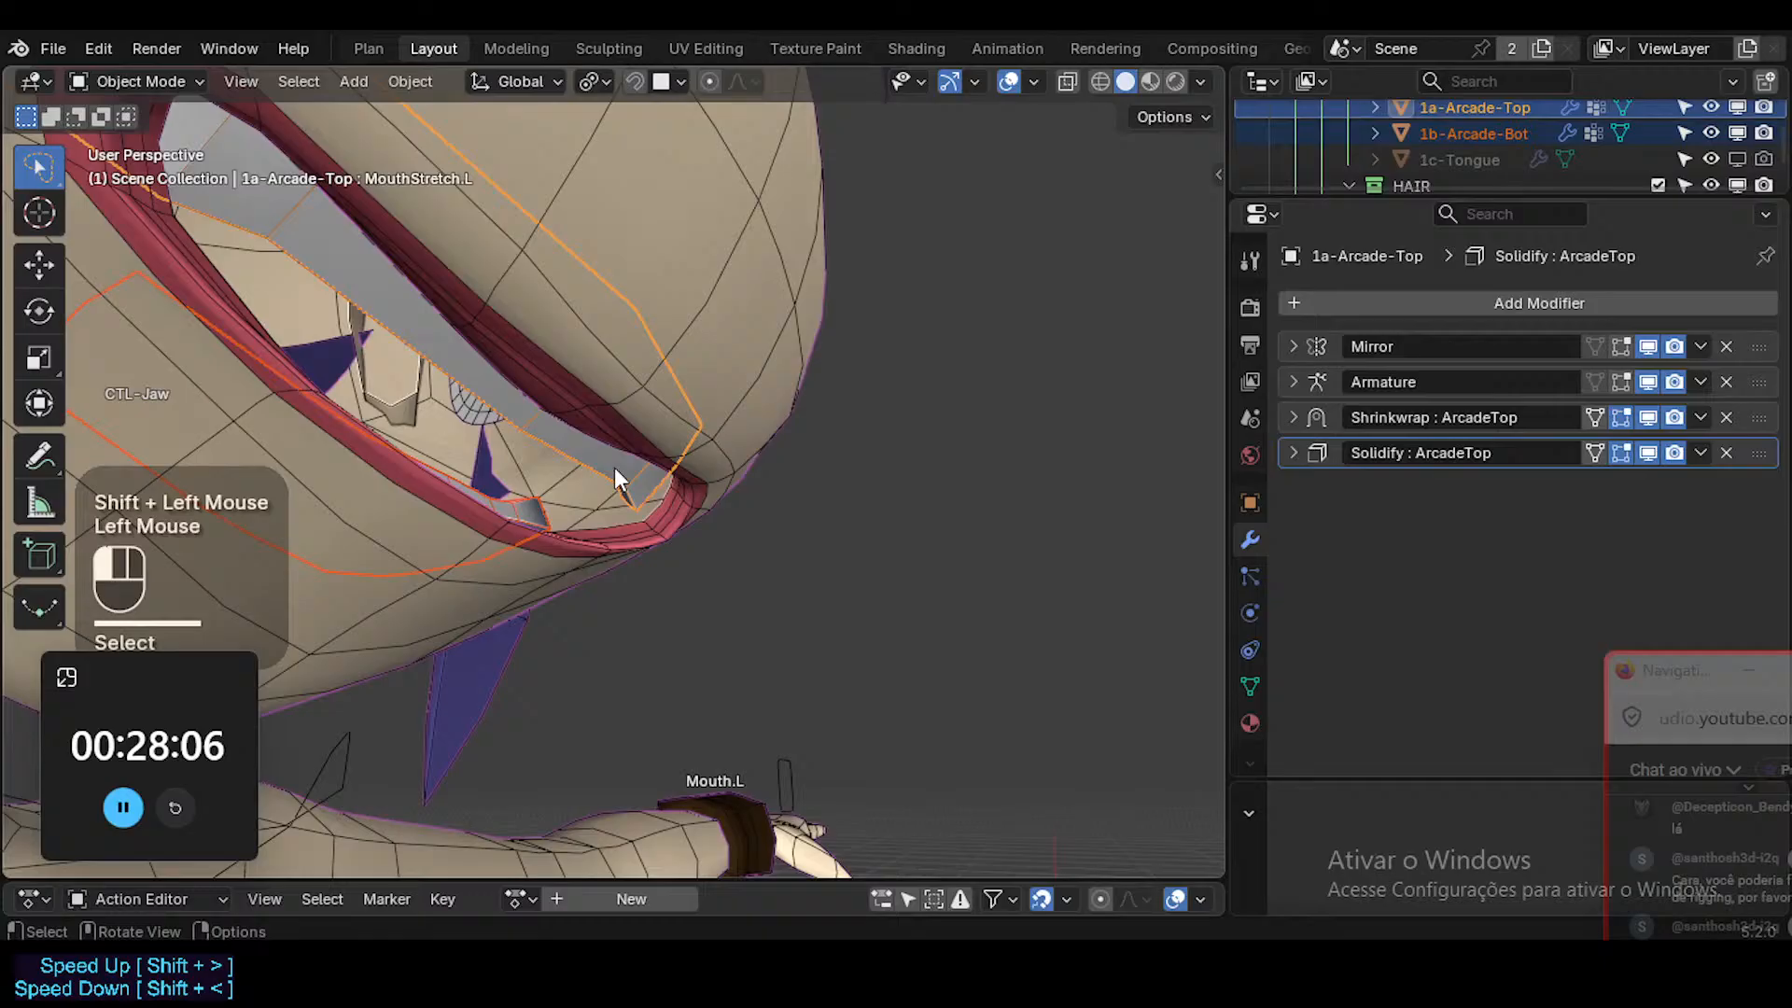
pyautogui.keyDown('shift'); pyautogui.click(538, 507); pyautogui.keyUp('shift')
pyautogui.hotkey('ctrl', 'c')
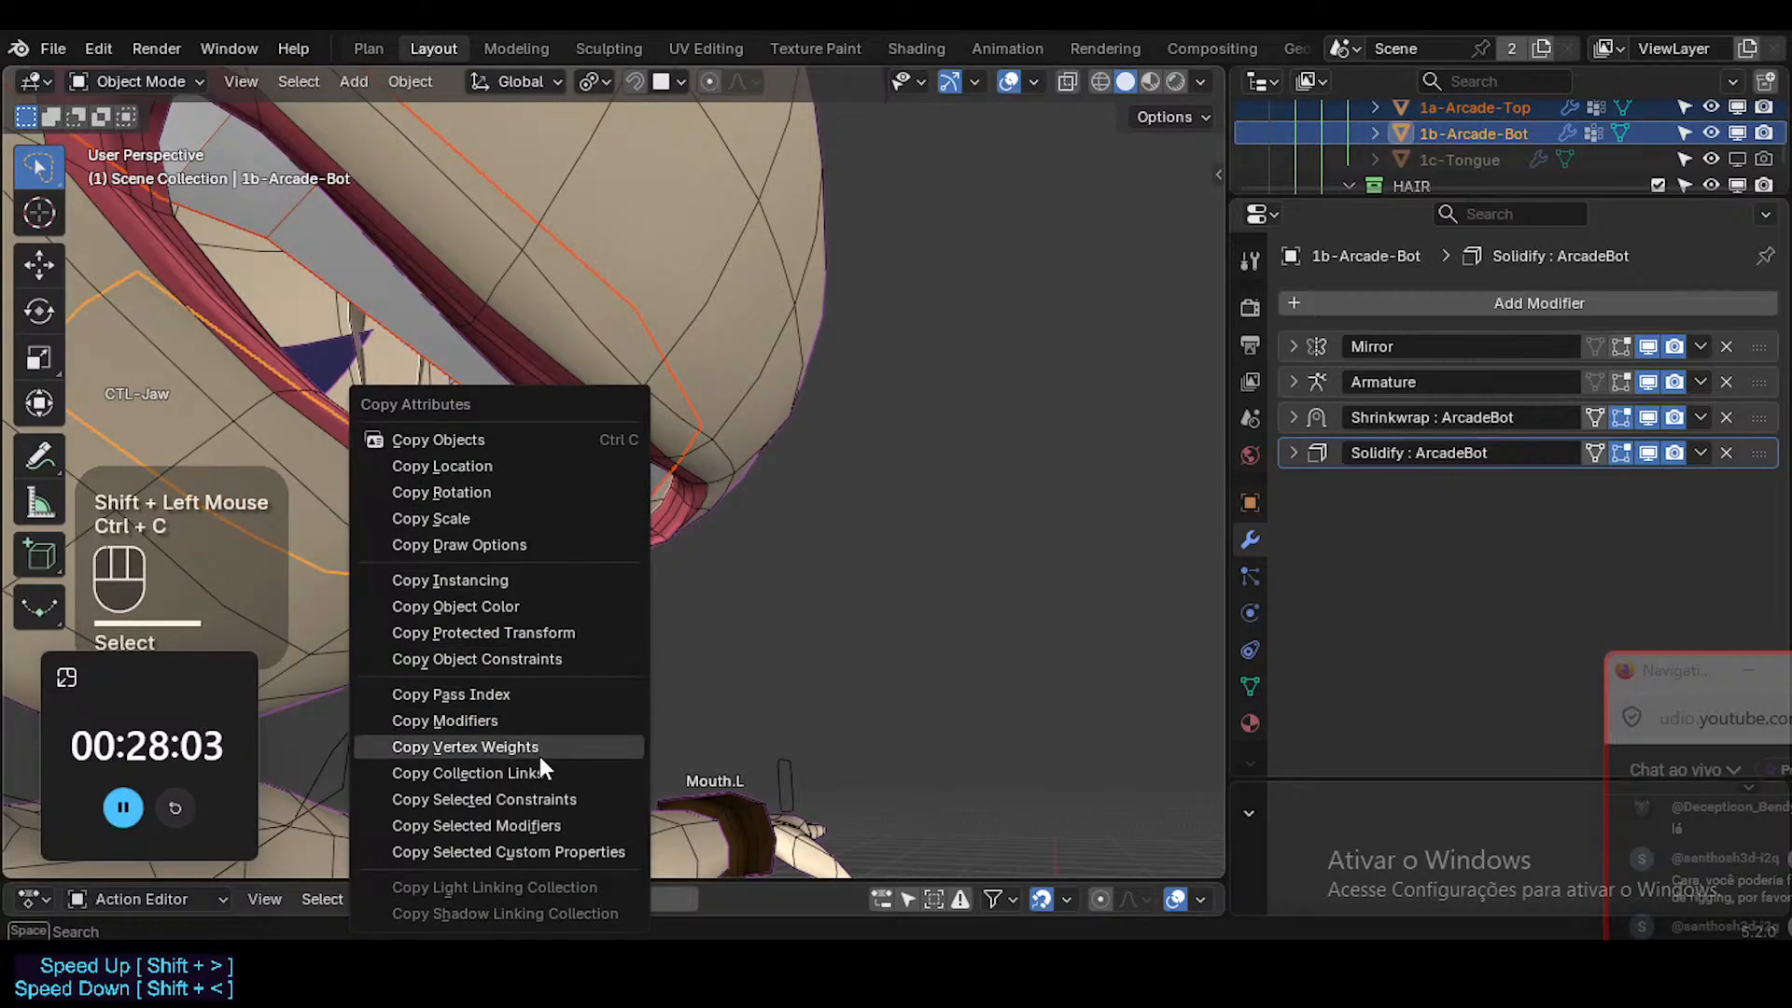
pyautogui.click(530, 825)
pyautogui.click(565, 838)
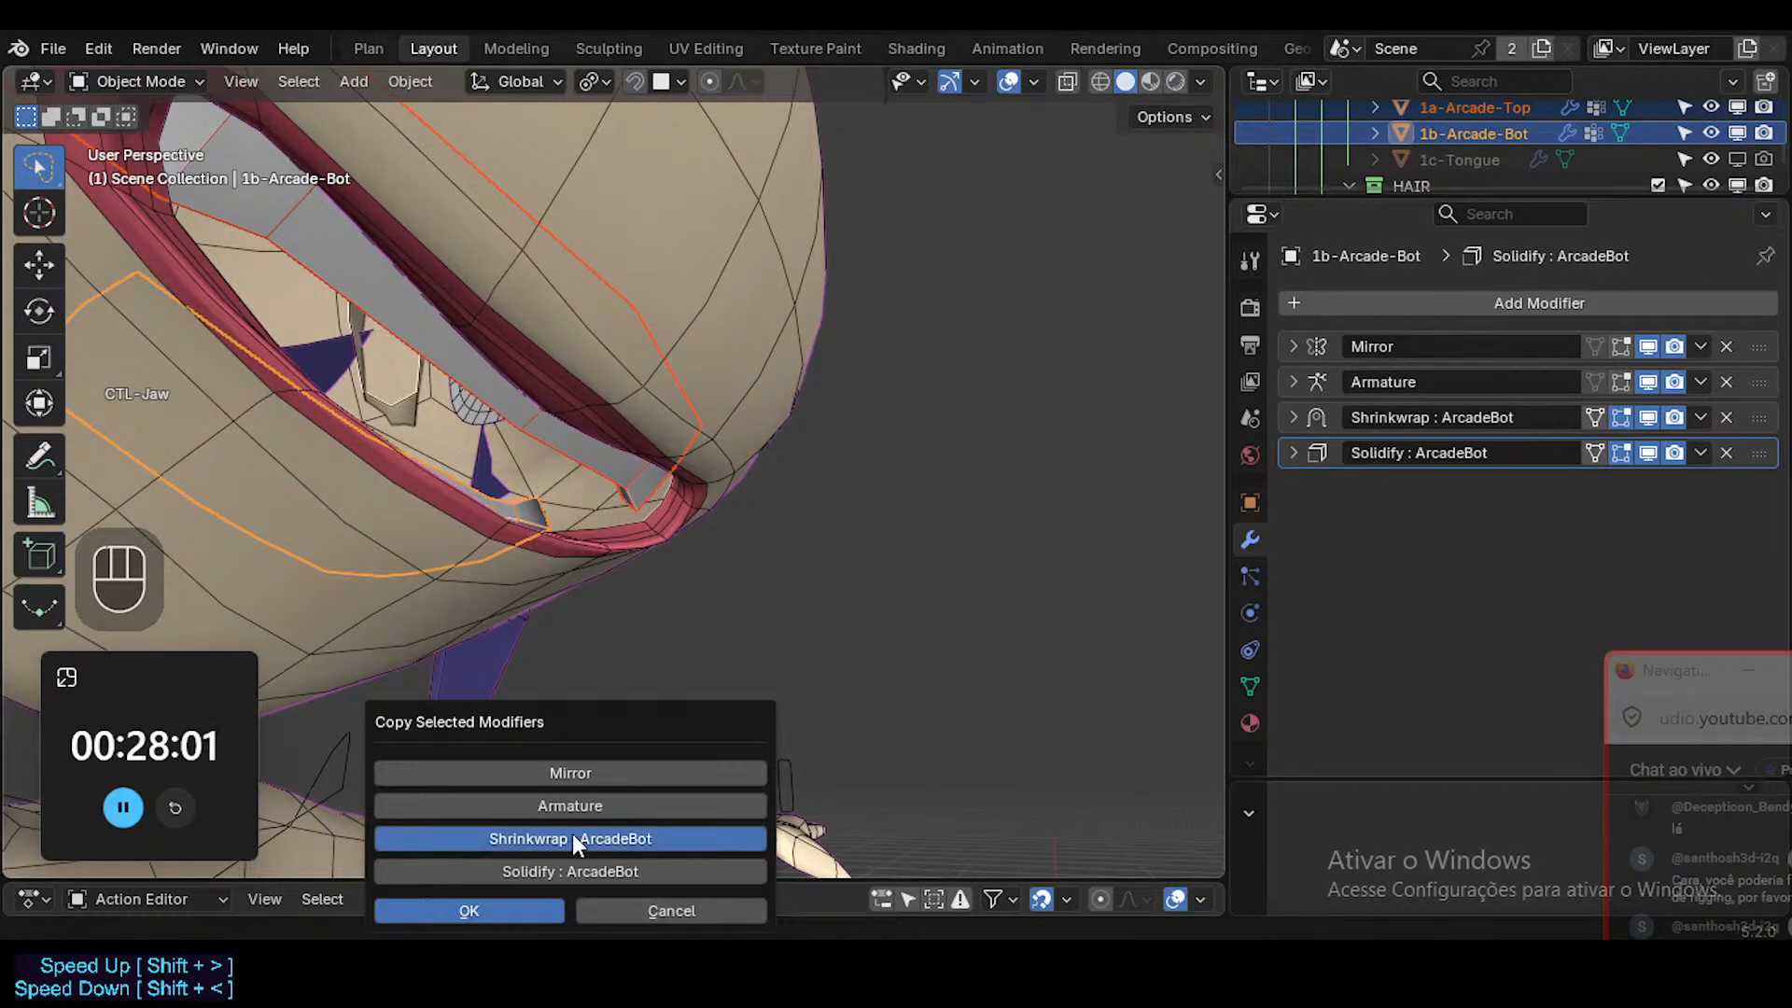
pyautogui.click(567, 872)
pyautogui.click(540, 906)
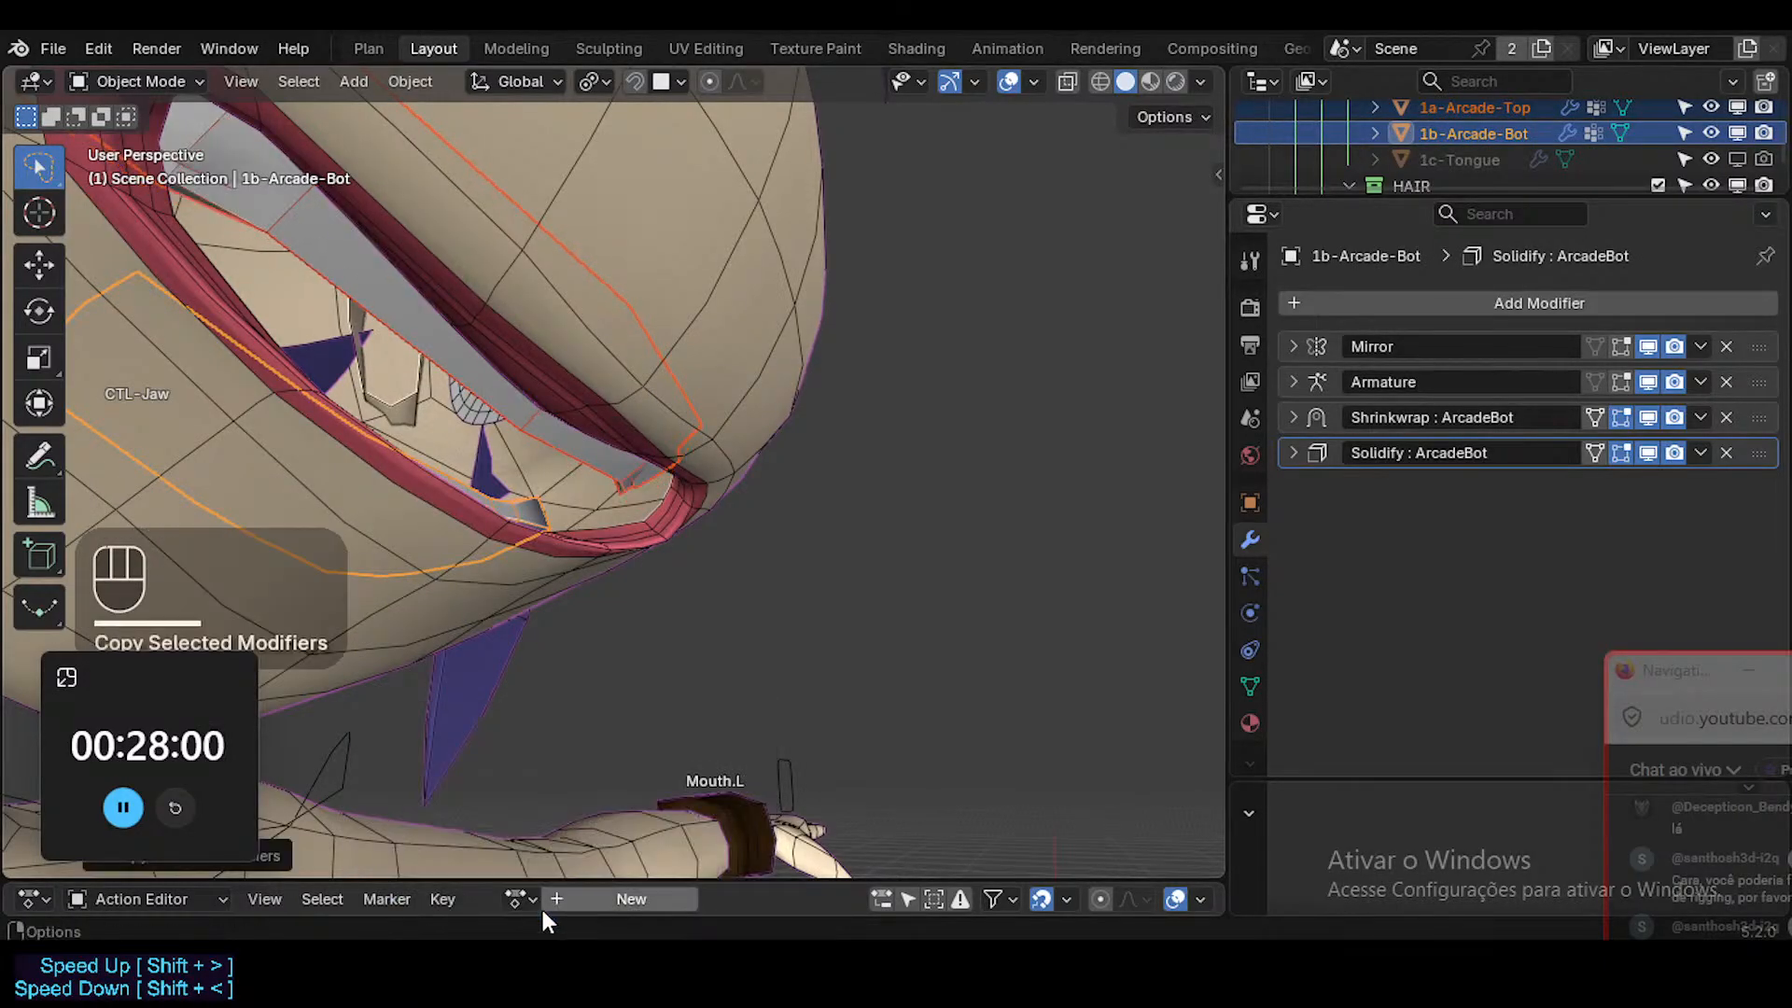
# Join the lower teeth into the upper teeth object, keeping 1a-Arcade-Top active, and deselect everything.
pyautogui.click(551, 501)
pyautogui.click(625, 472)
pyautogui.click(625, 472)
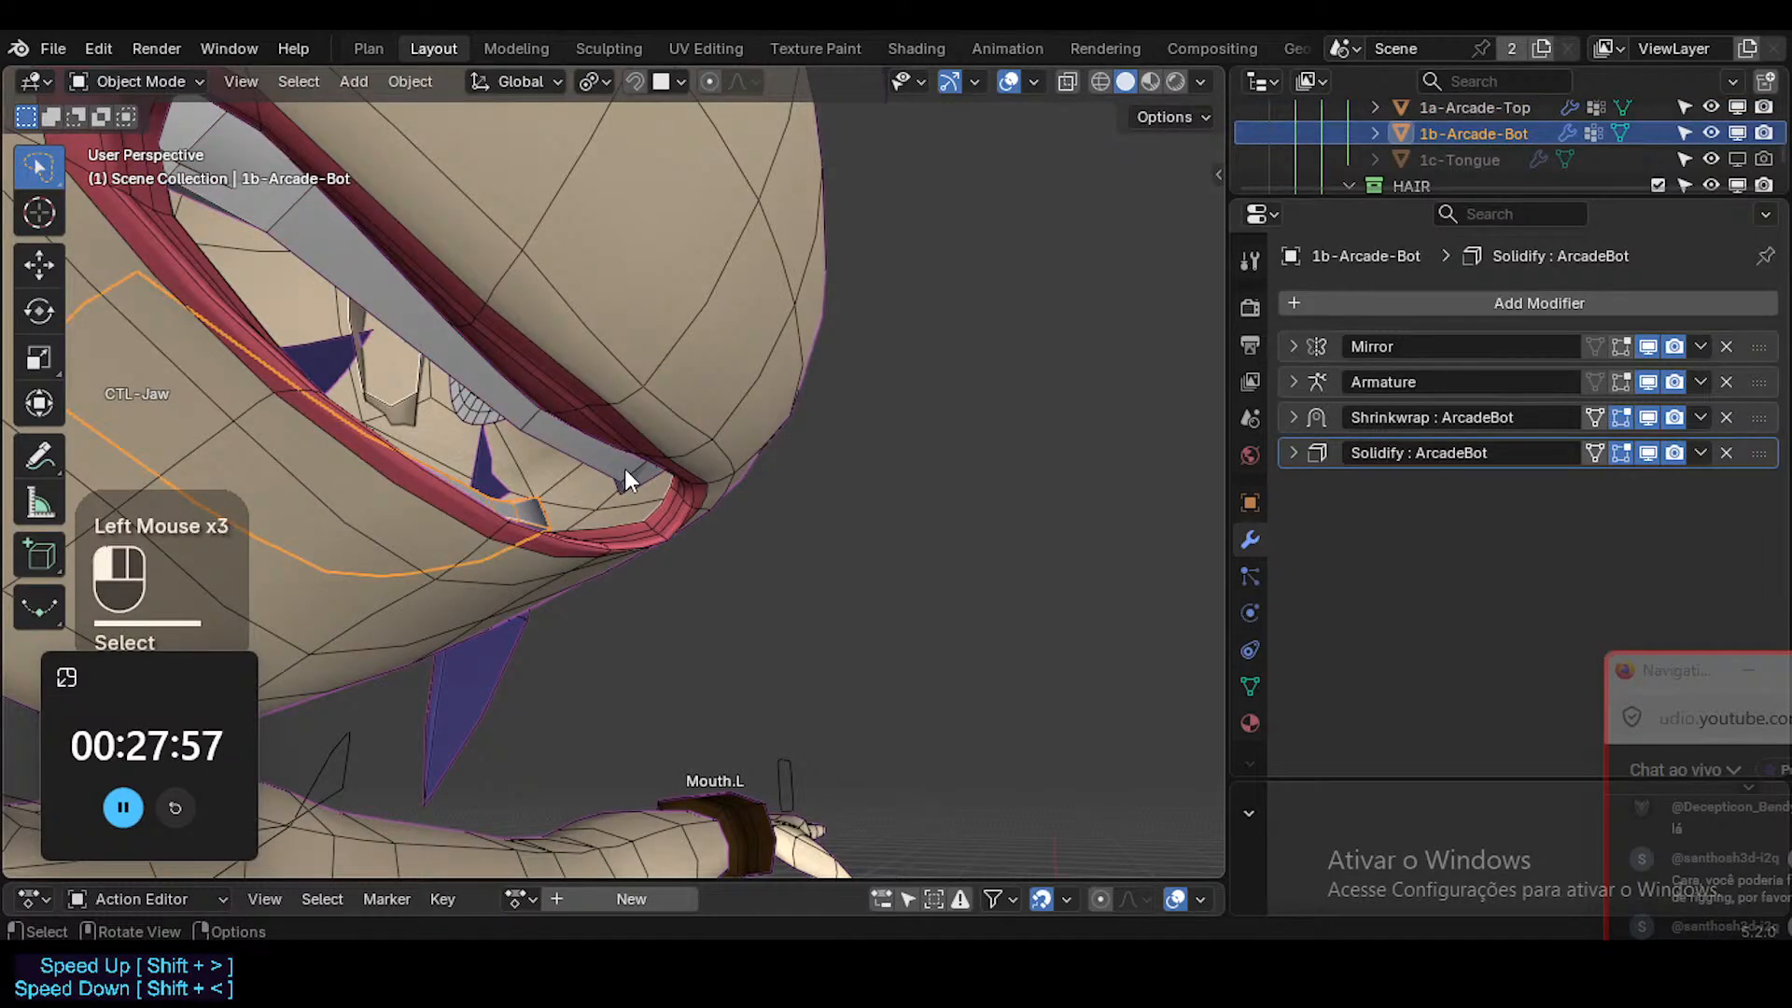
pyautogui.click(601, 474)
pyautogui.keyDown('shift'); pyautogui.click(601, 474); pyautogui.keyUp('shift')
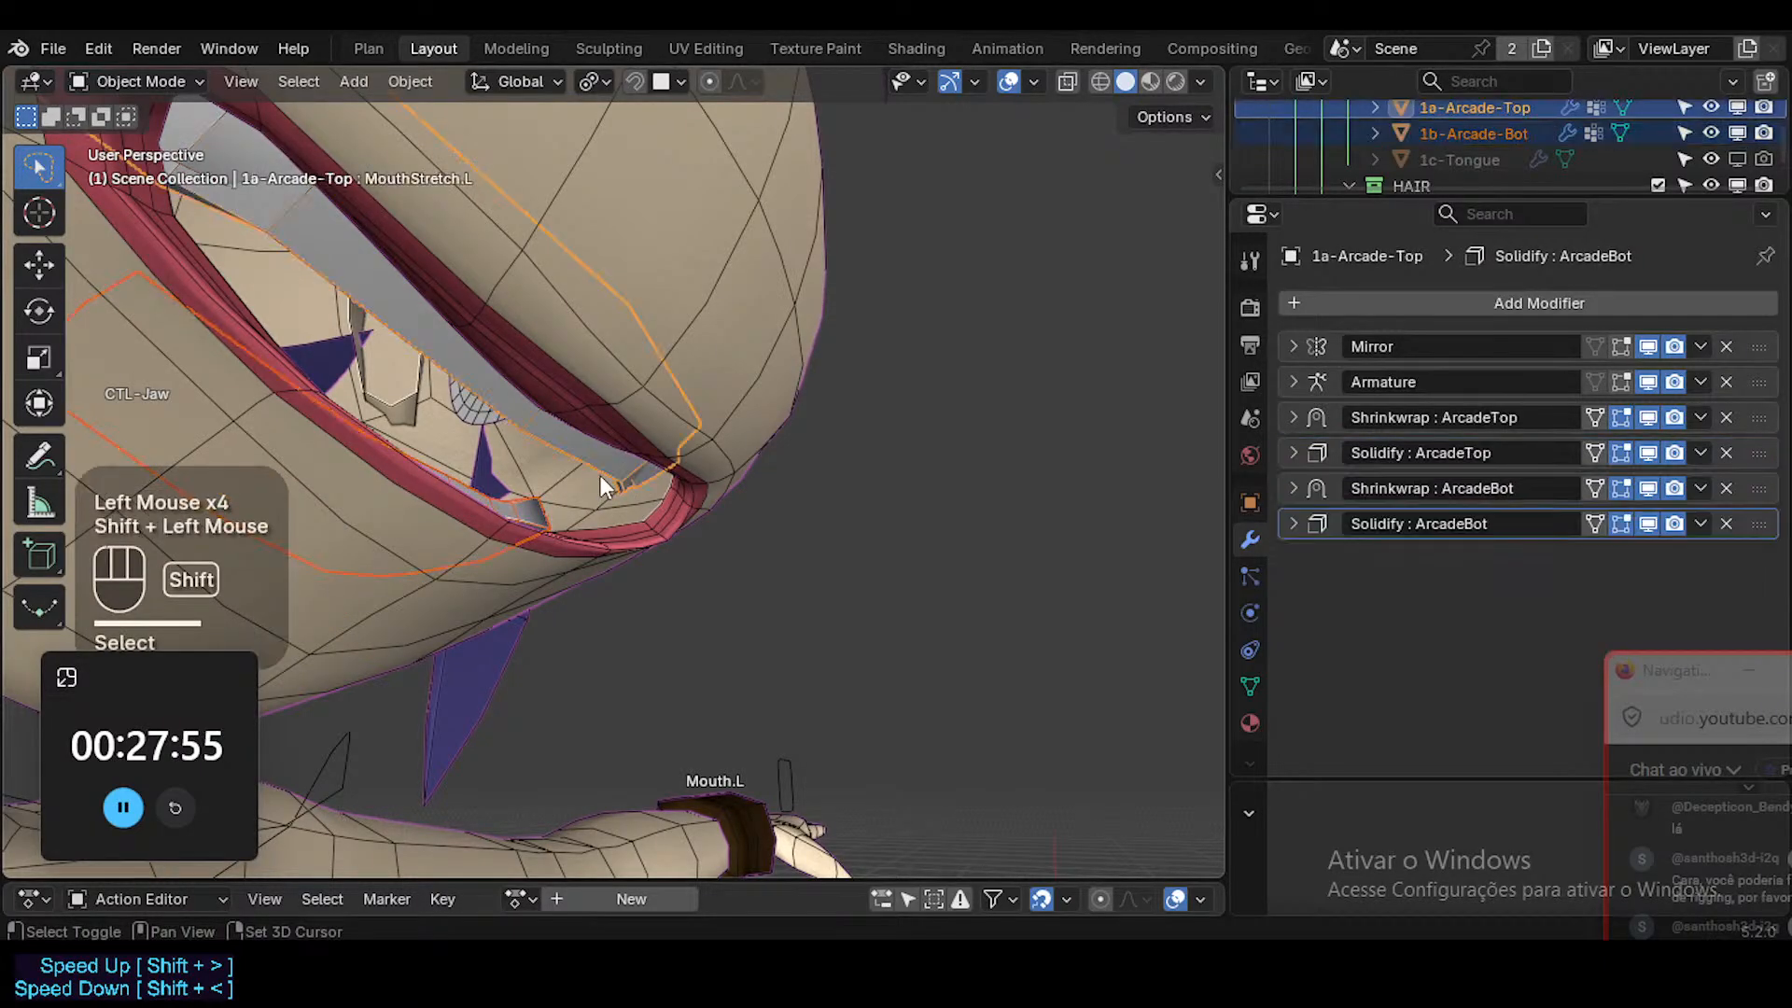
pyautogui.hotkey('ctrl', 'j')
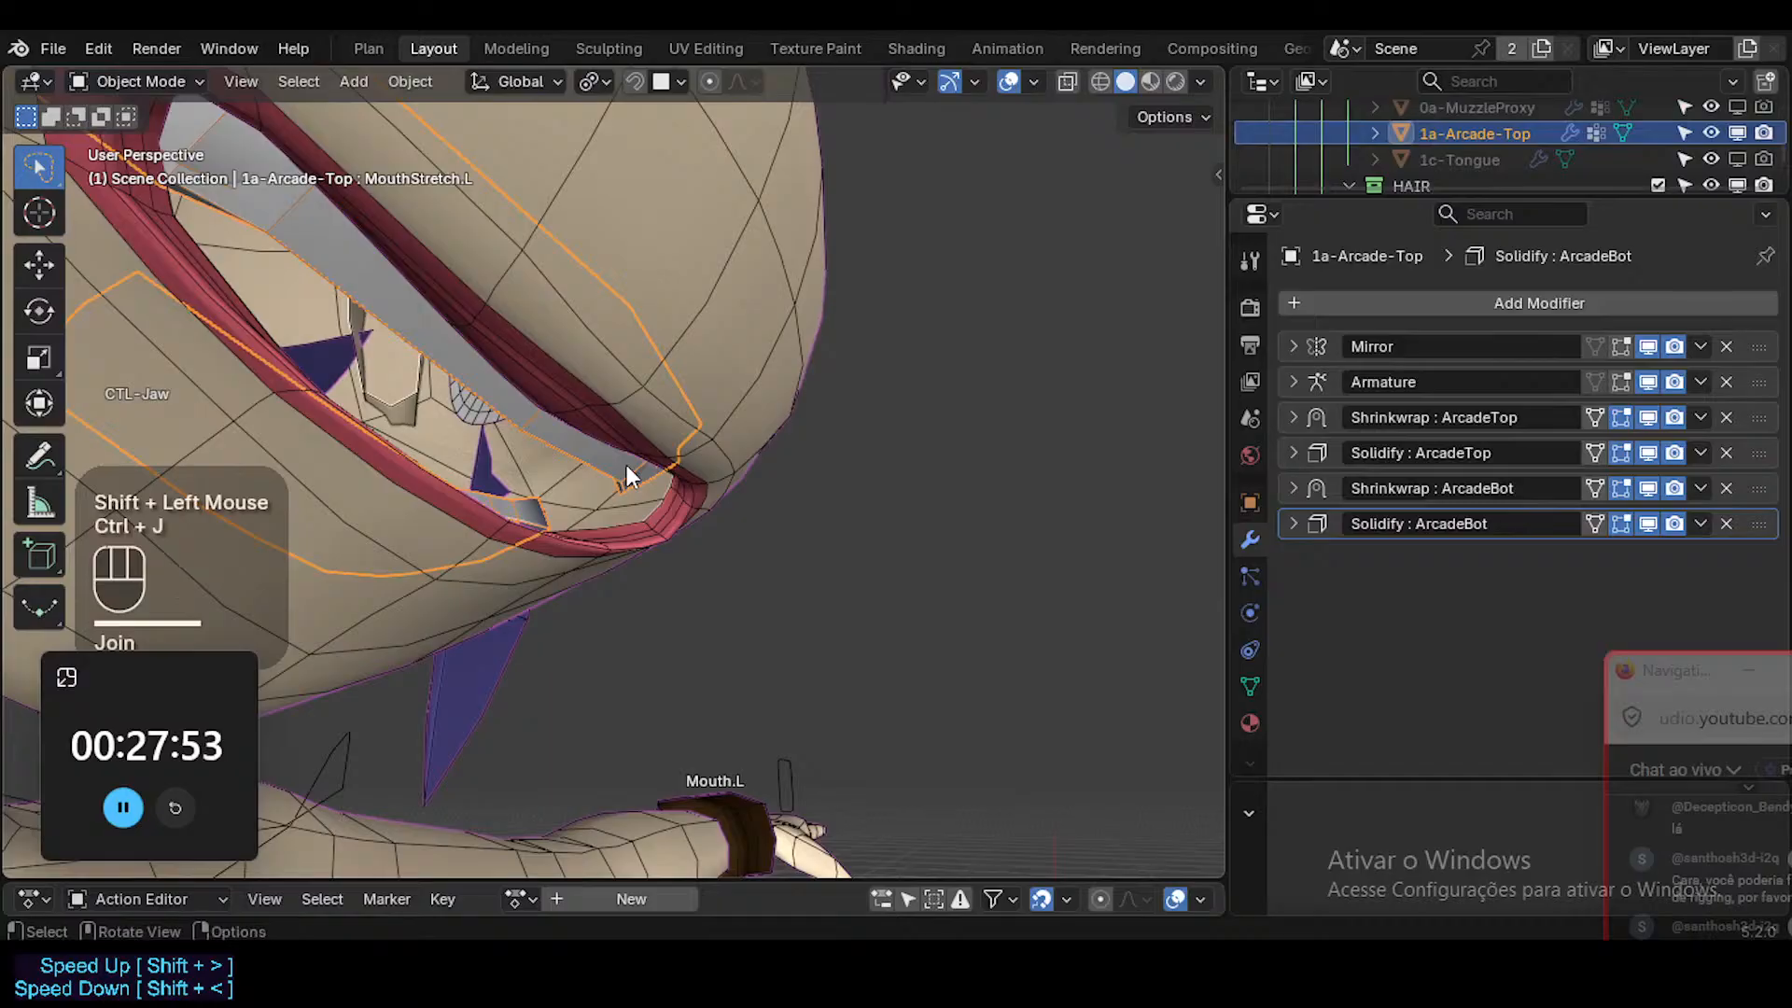
pyautogui.hotkey('alt', 'a')
pyautogui.moveTo(567, 484); pyautogui.dragTo(620, 518, button='middle')
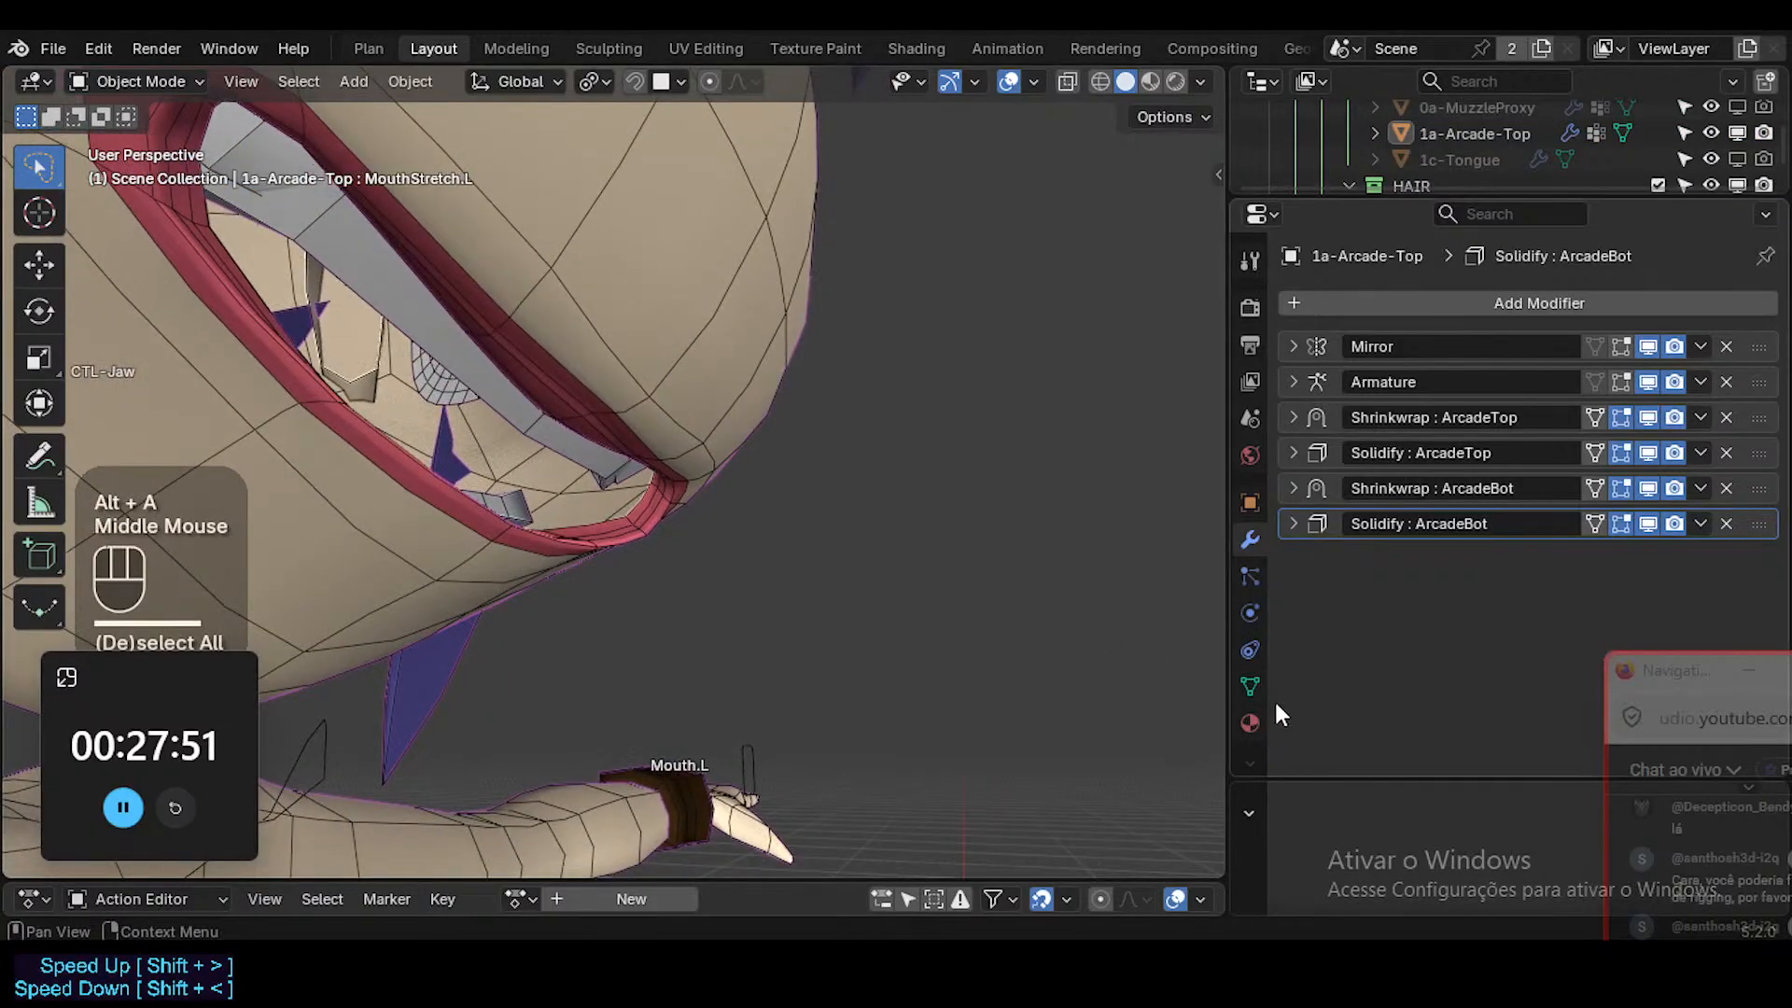
# Examine the ?MOD-Solidify vertex group weights of the joined teeth in Weight Paint mode.
pyautogui.click(1250, 687)
pyautogui.click(1329, 347)
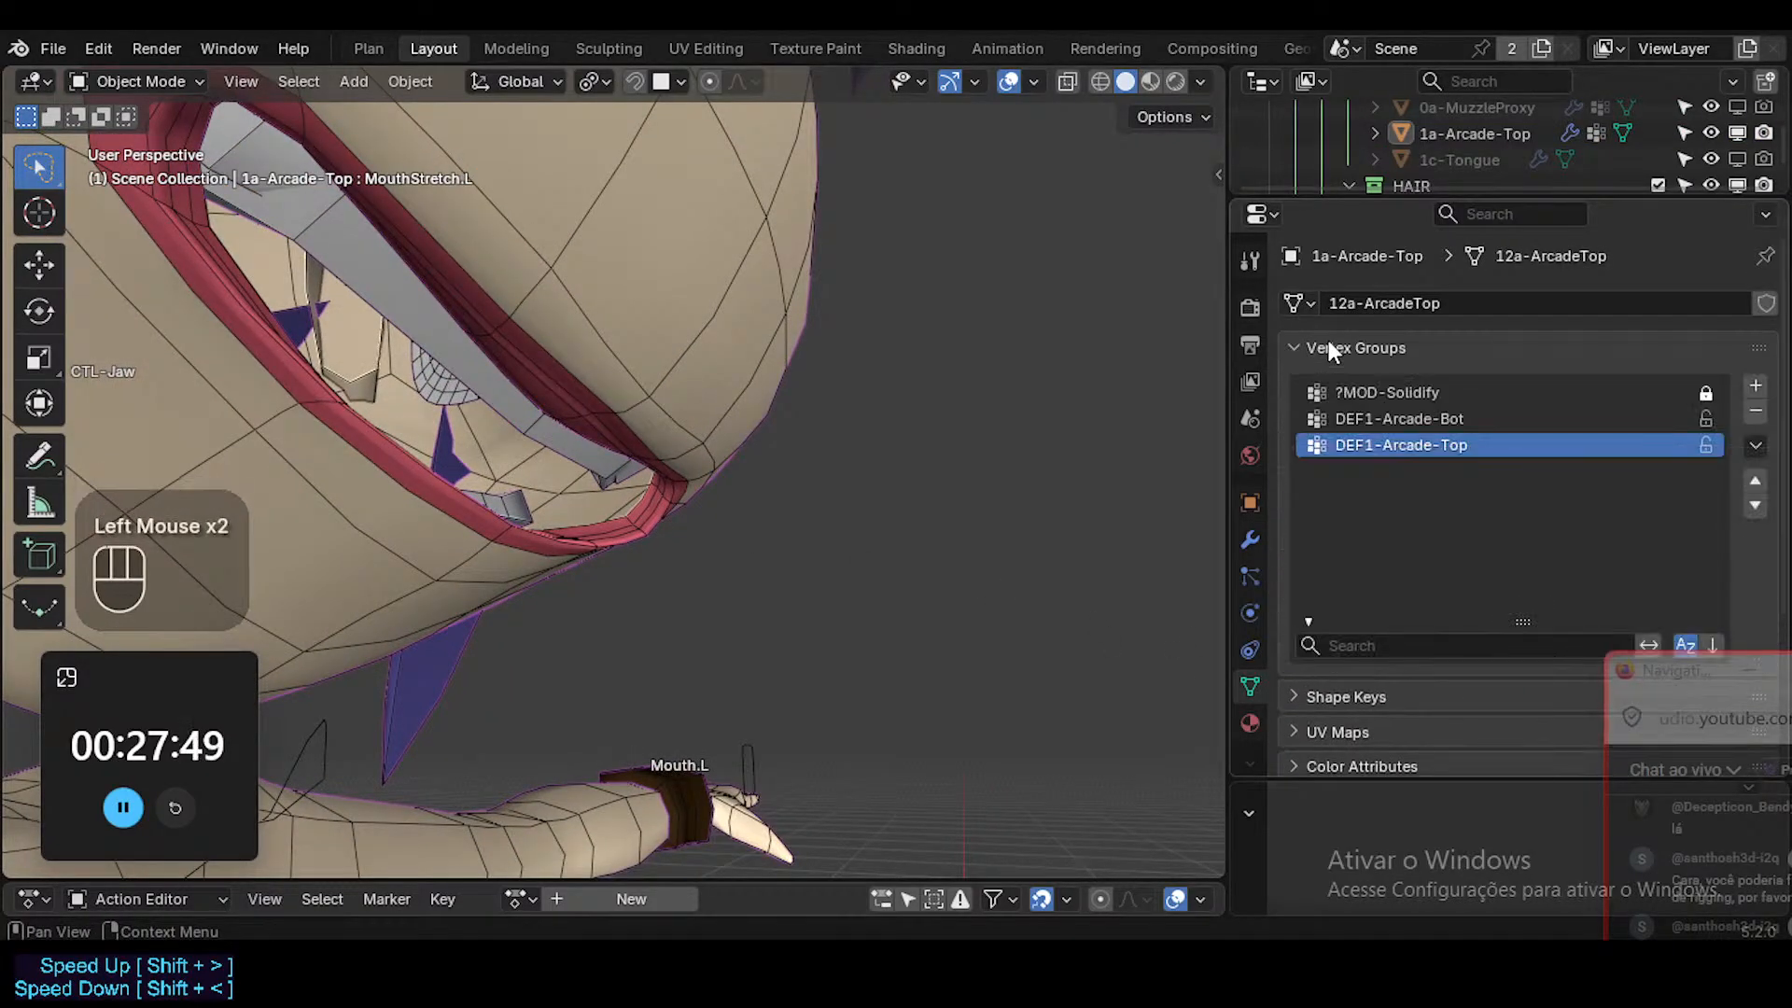
pyautogui.click(1353, 392)
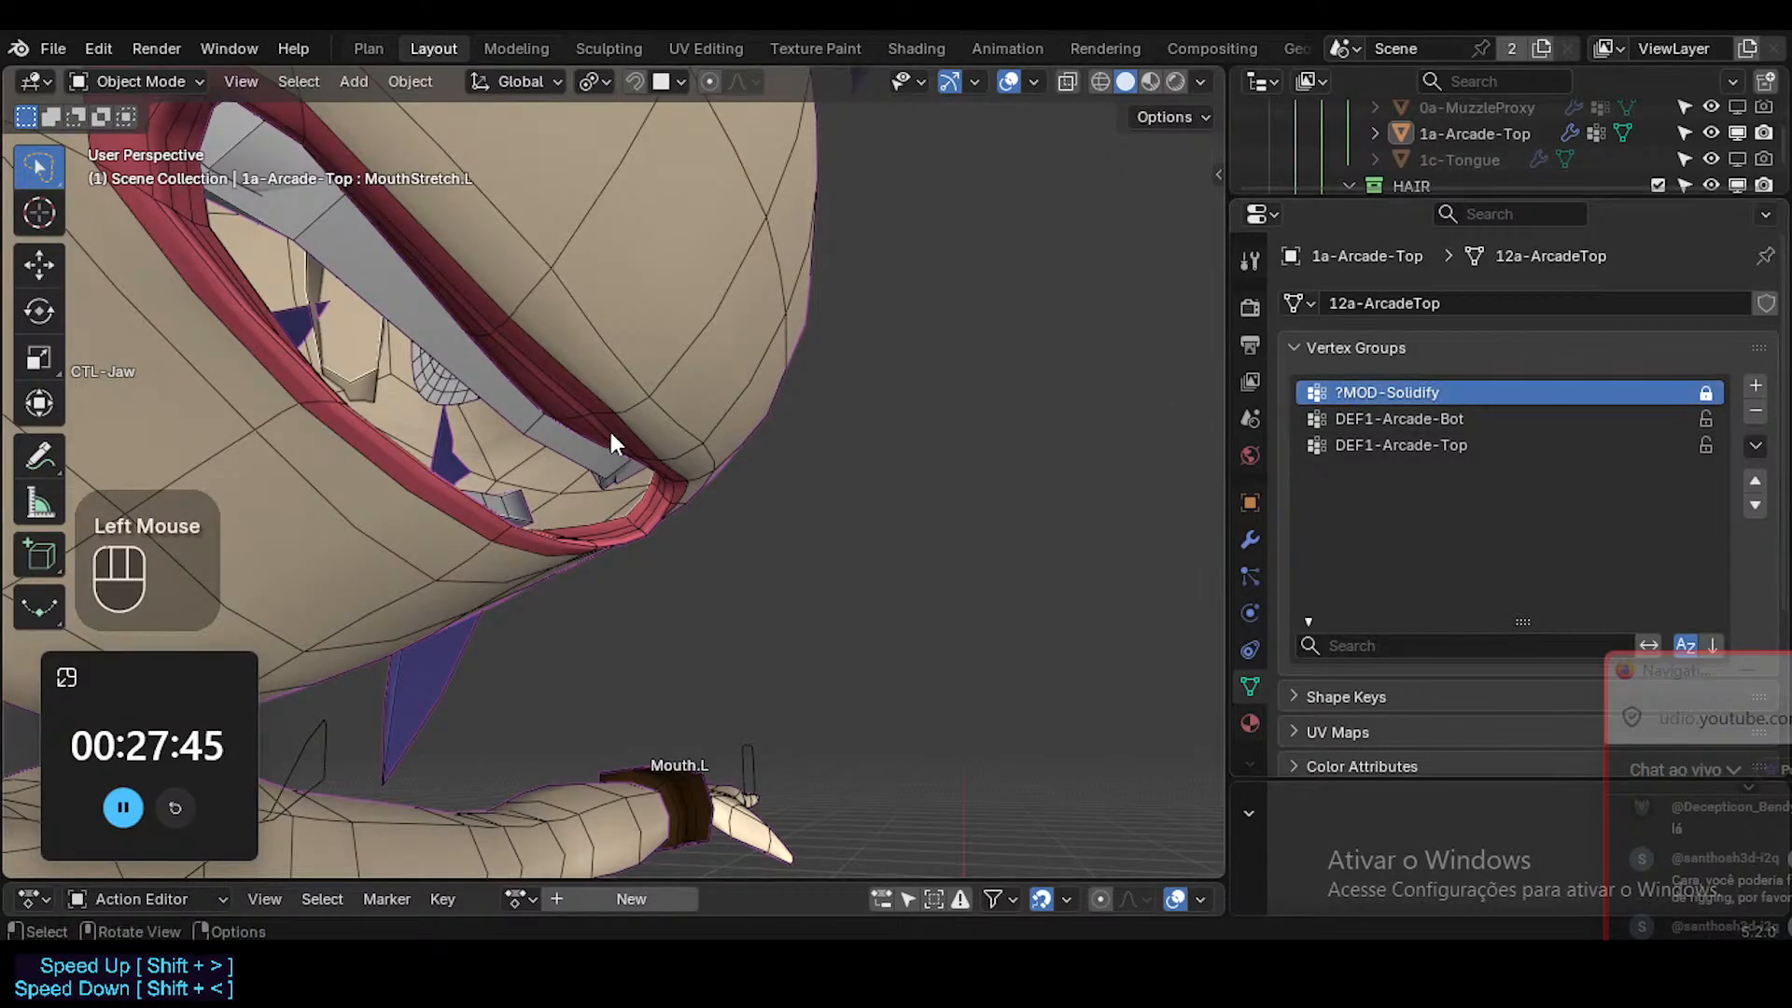
pyautogui.press('Tab')
pyautogui.moveTo(613, 439); pyautogui.dragTo(658, 525, button='middle')
pyautogui.moveTo(542, 413); pyautogui.dragTo(538, 353, button='middle')
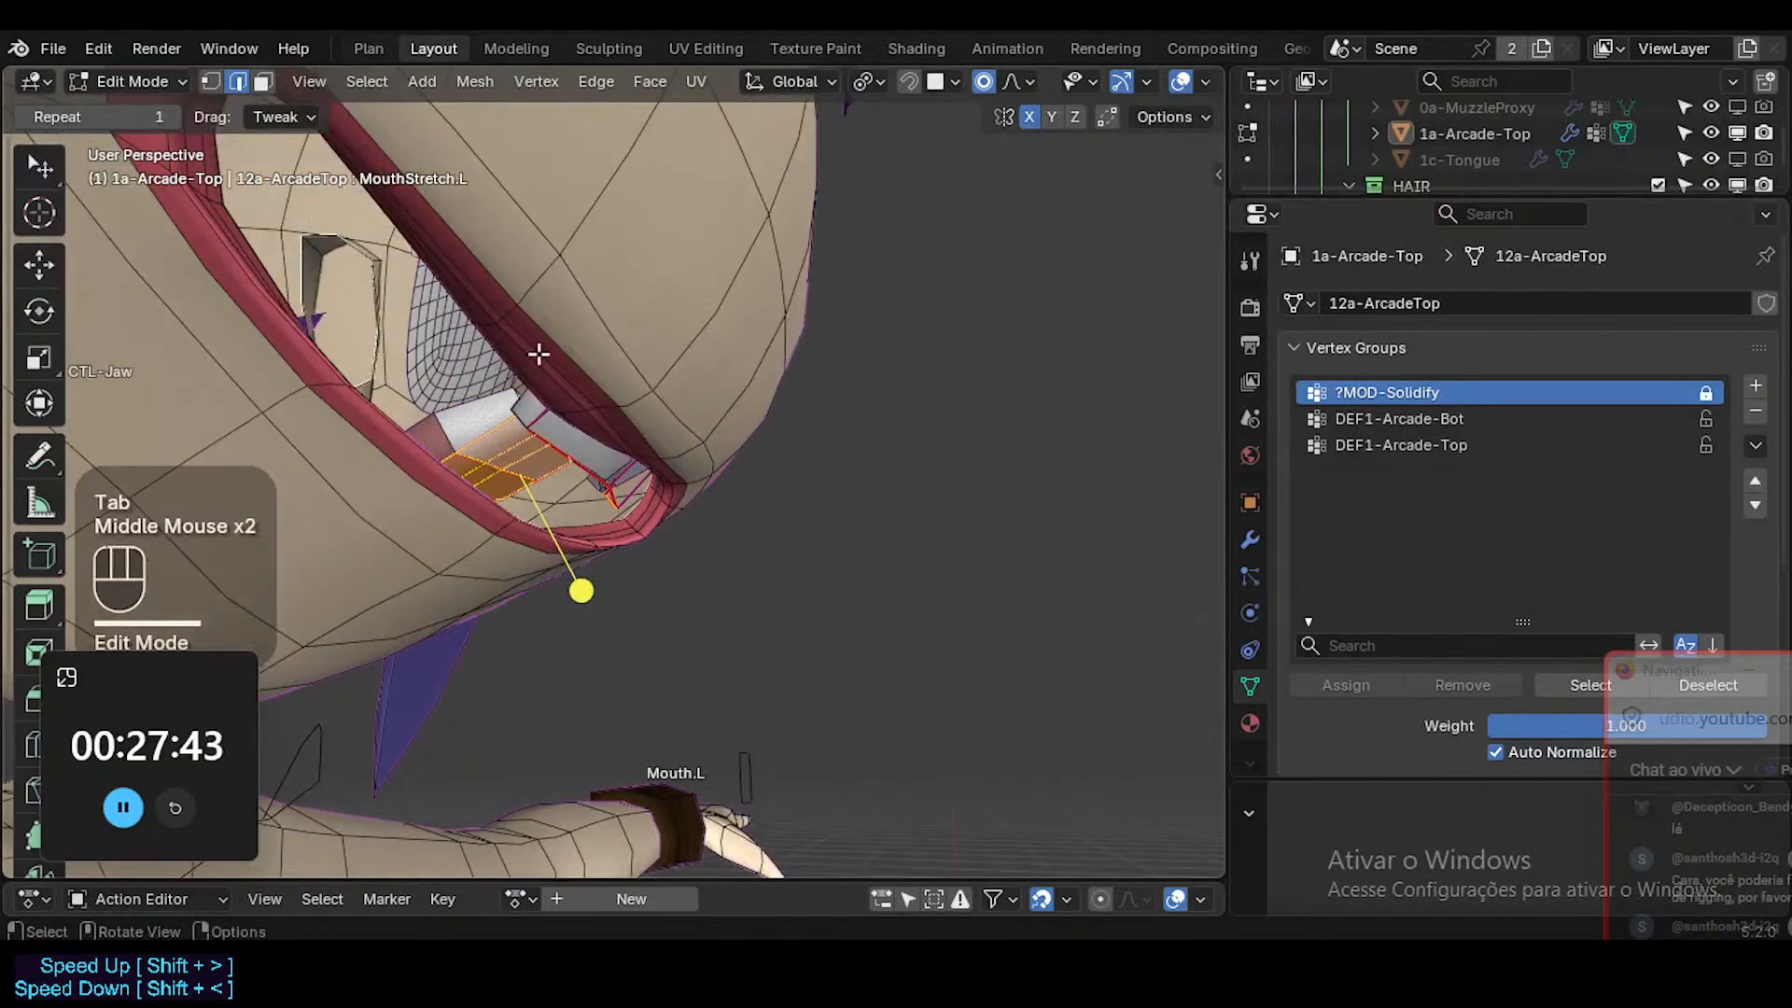
pyautogui.hotkey('ctrl', 'Tab')
pyautogui.moveTo(632, 436)
pyautogui.mouseDown(button='middle')
pyautogui.moveTo(512, 499)
pyautogui.moveTo(620, 520)
pyautogui.moveTo(880, 628)
pyautogui.moveTo(801, 597)
pyautogui.mouseUp(button='middle')
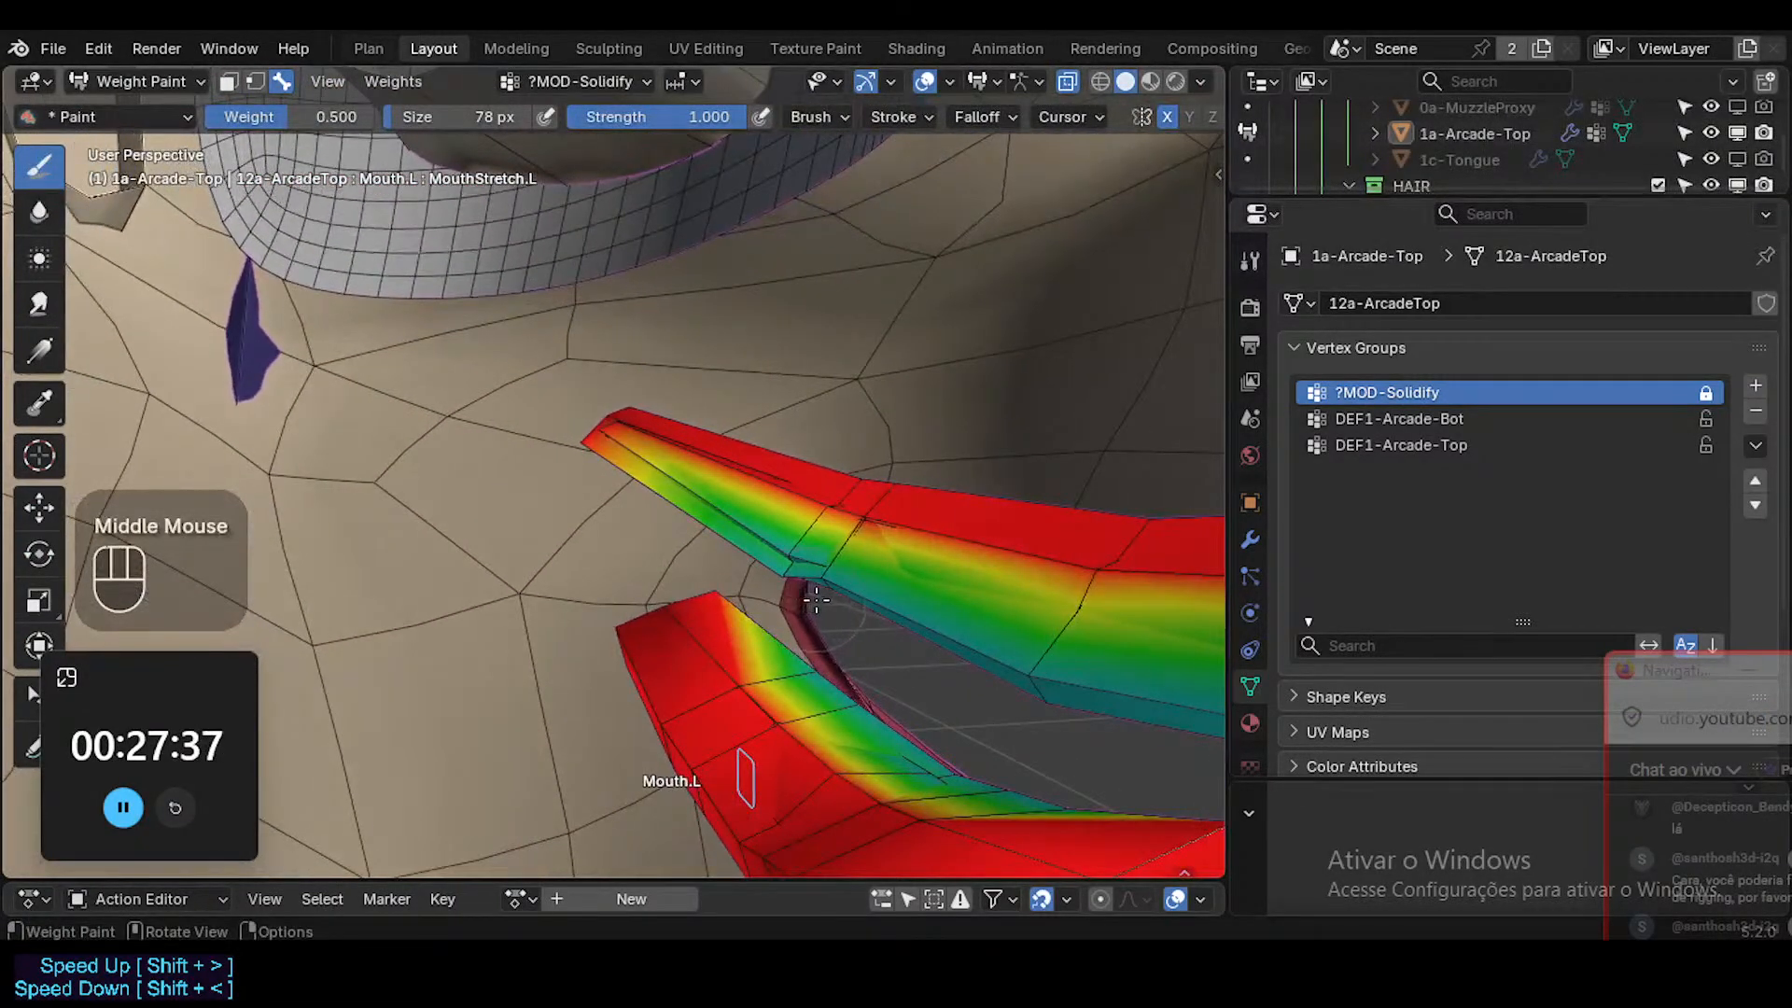
pyautogui.hotkey('ctrl', 'alt', 'shift', 'i')
pyautogui.hotkey('ctrl', 'alt', 'shift', 'i')
pyautogui.hotkey('ctrl', 'alt', 'shift', 'i')
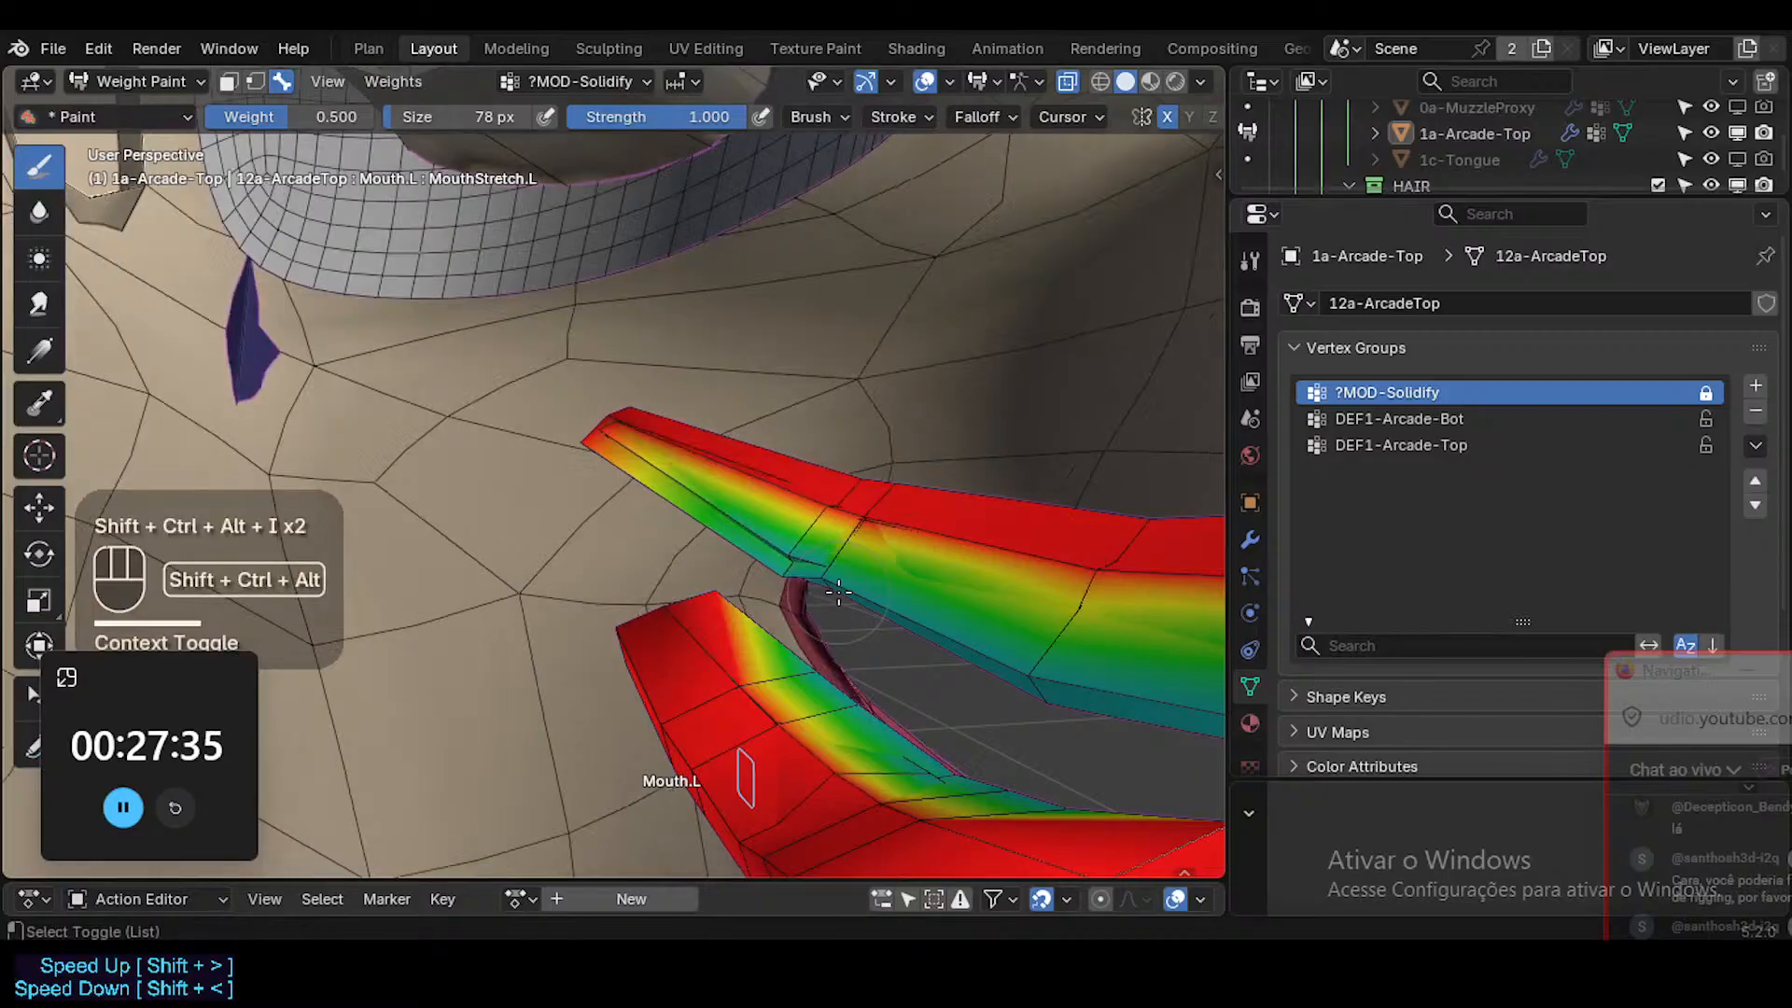
pyautogui.hotkey('ctrl', 'alt', 'shift', 'i')
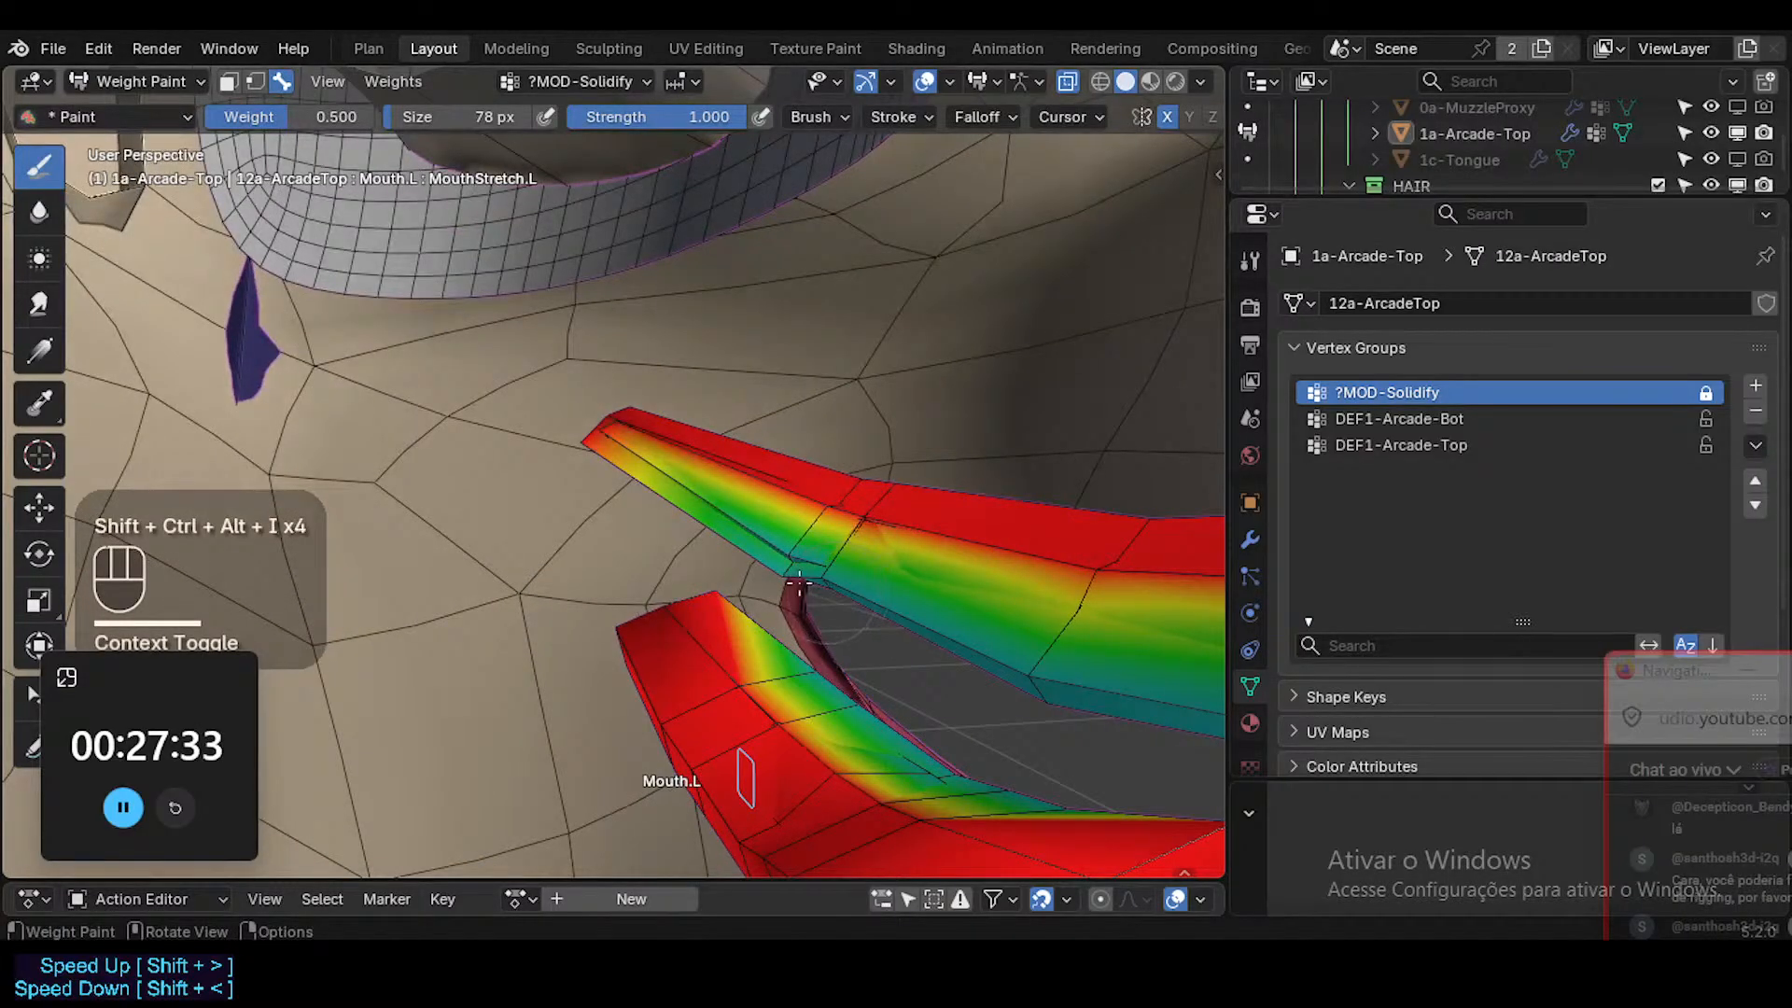
pyautogui.moveTo(798, 583)
pyautogui.mouseDown(button='middle')
pyautogui.moveTo(644, 569)
pyautogui.moveTo(686, 613)
pyautogui.moveTo(512, 580)
pyautogui.moveTo(637, 562)
pyautogui.moveTo(630, 524)
pyautogui.mouseUp(button='middle')
# Return to Edit Mode and move a side face of the lower teeth in the MouthStretch.L shape key.
pyautogui.hotkey('ctrl', 'Tab')
pyautogui.press('Tab')
pyautogui.moveTo(630, 525); pyautogui.dragTo(698, 509, button='middle')
pyautogui.press('3')
pyautogui.click(629, 473)
pyautogui.press('g')
pyautogui.click(752, 527)
pyautogui.press('2')
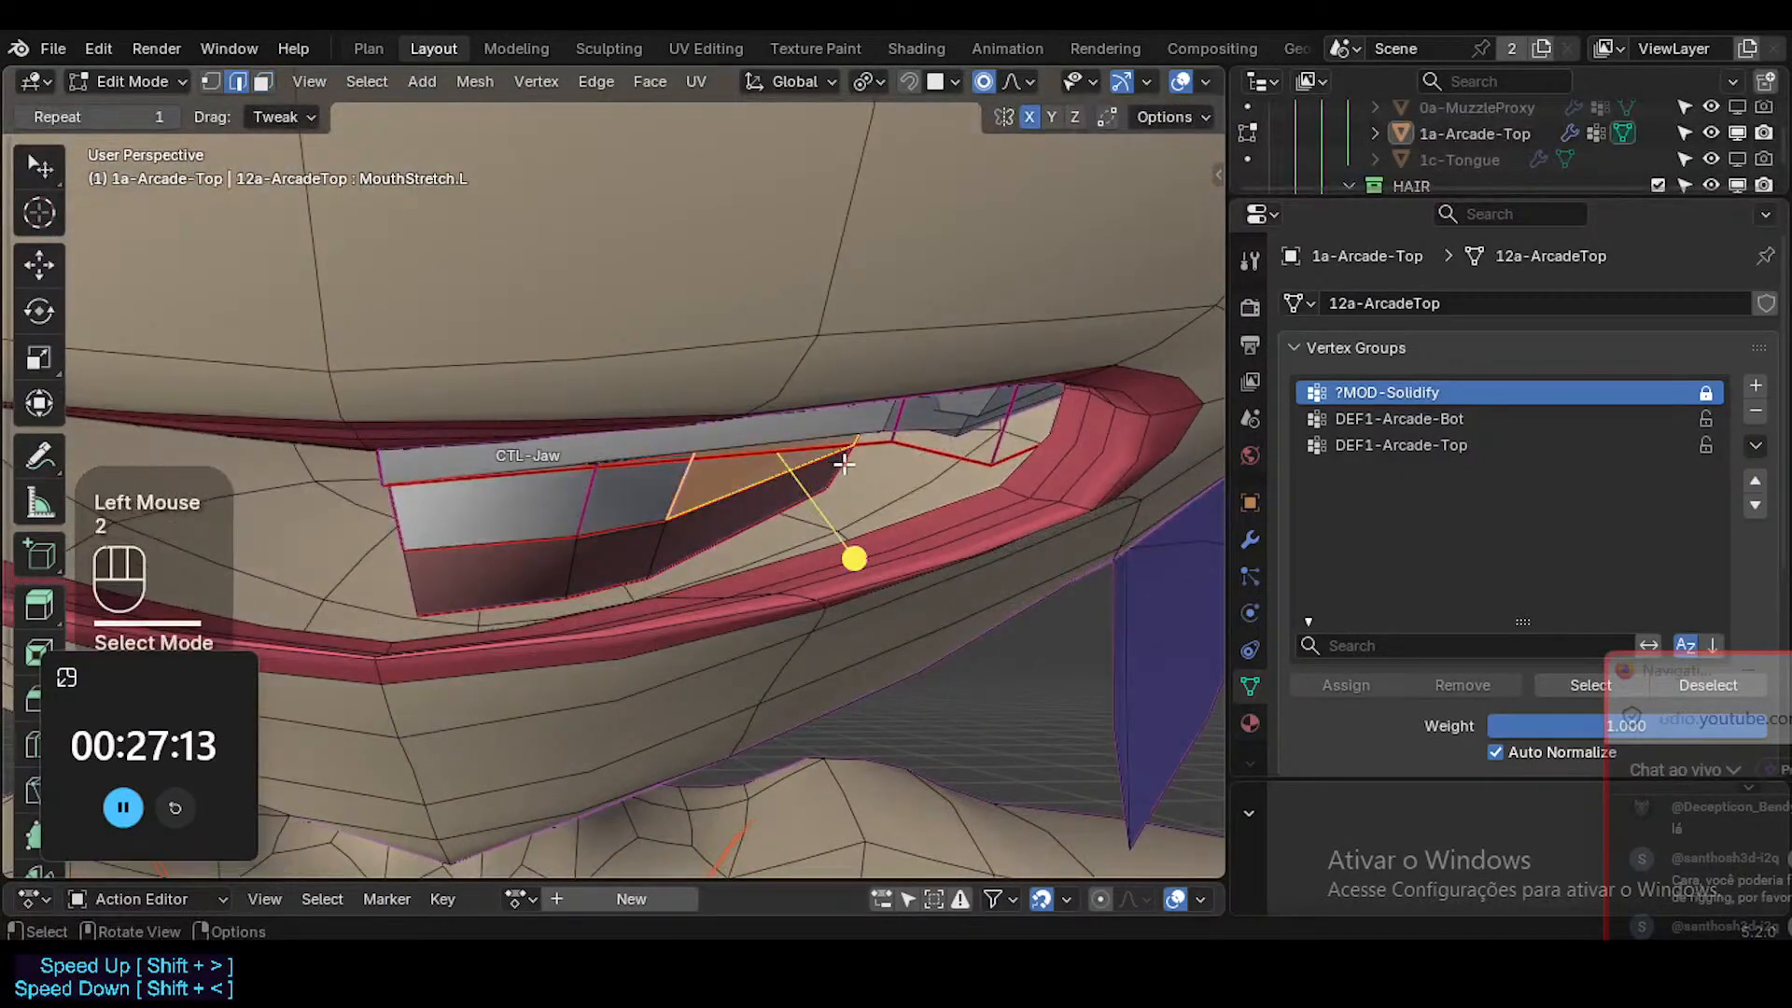
# Select the side edge of the lower teeth near the mouth corner and move it downward in the MouthStretch.L shape key.
pyautogui.click(851, 461)
pyautogui.keyDown('shift'); pyautogui.click(854, 442); pyautogui.keyUp('shift')
pyautogui.moveTo(860, 432); pyautogui.dragTo(847, 534, button='middle')
pyautogui.click(873, 467)
pyautogui.keyDown('shift'); pyautogui.click(873, 465); pyautogui.keyUp('shift')
pyautogui.press('g')
pyautogui.click(879, 527)
# Compare the stretched teeth between Edit Mode and Object Mode, finishing in Object Mode at the mouth corner.
pyautogui.press('Tab')
pyautogui.press('Tab')
pyautogui.press('Tab')
pyautogui.press('Tab')
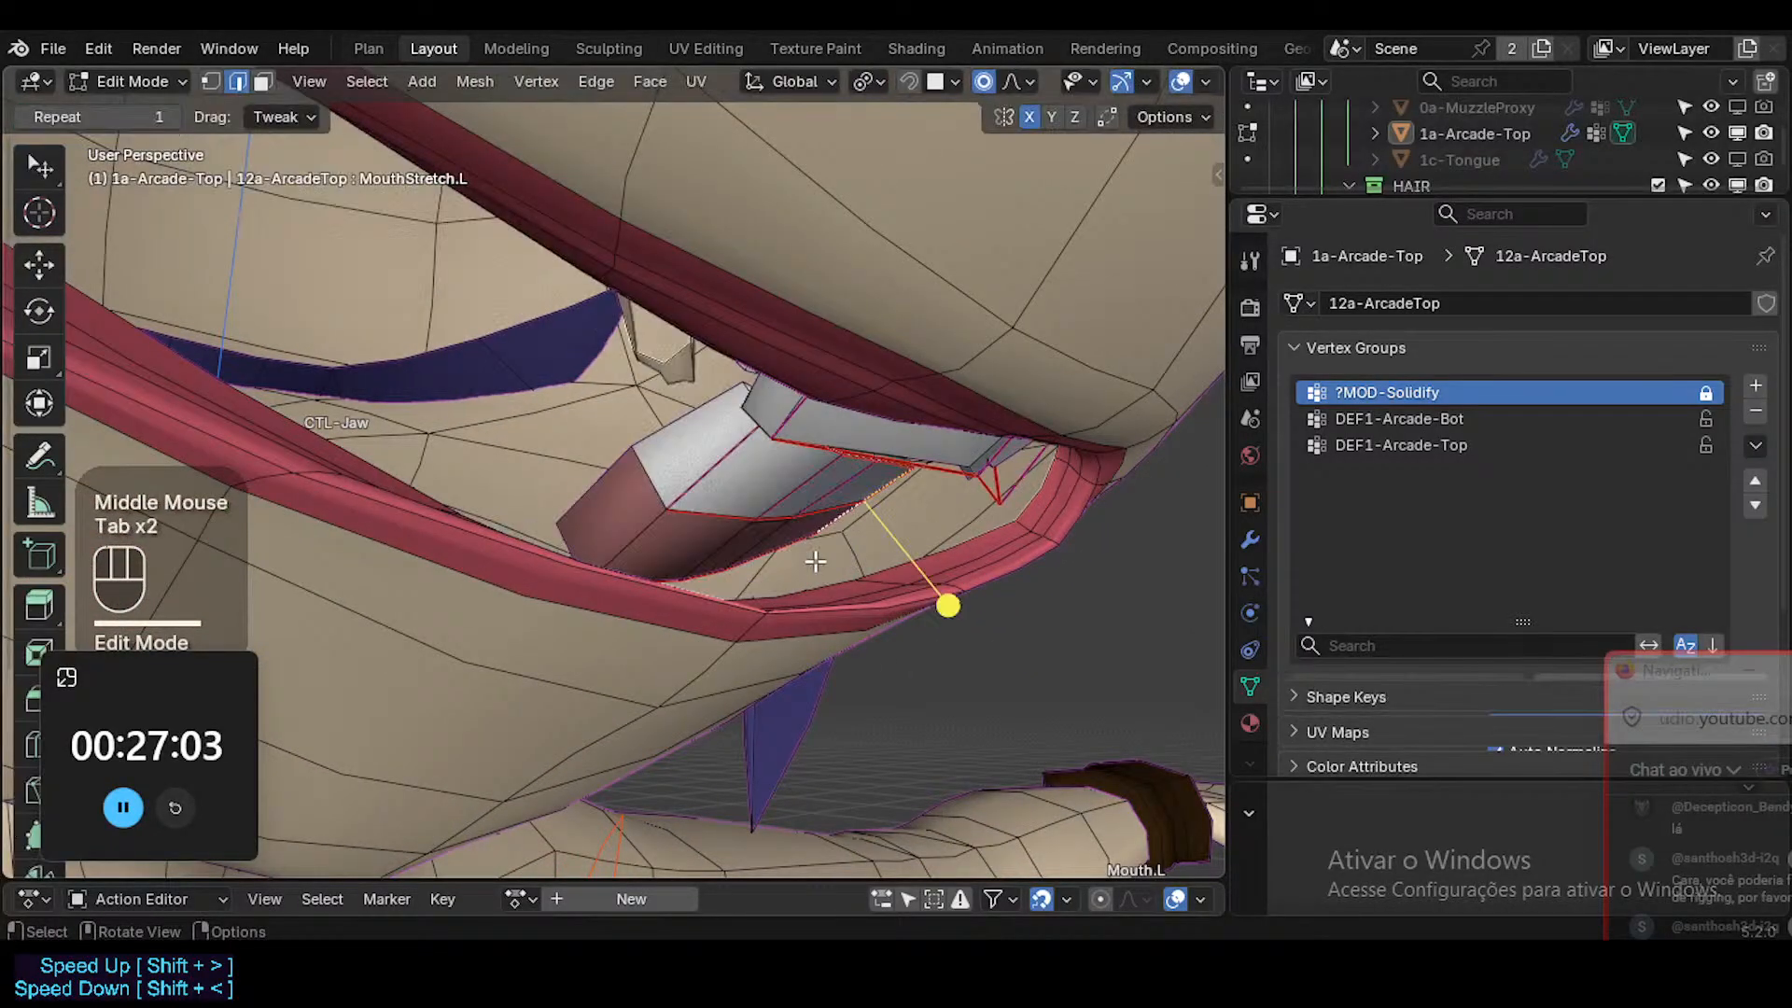
pyautogui.press('Tab')
pyautogui.press('Tab')
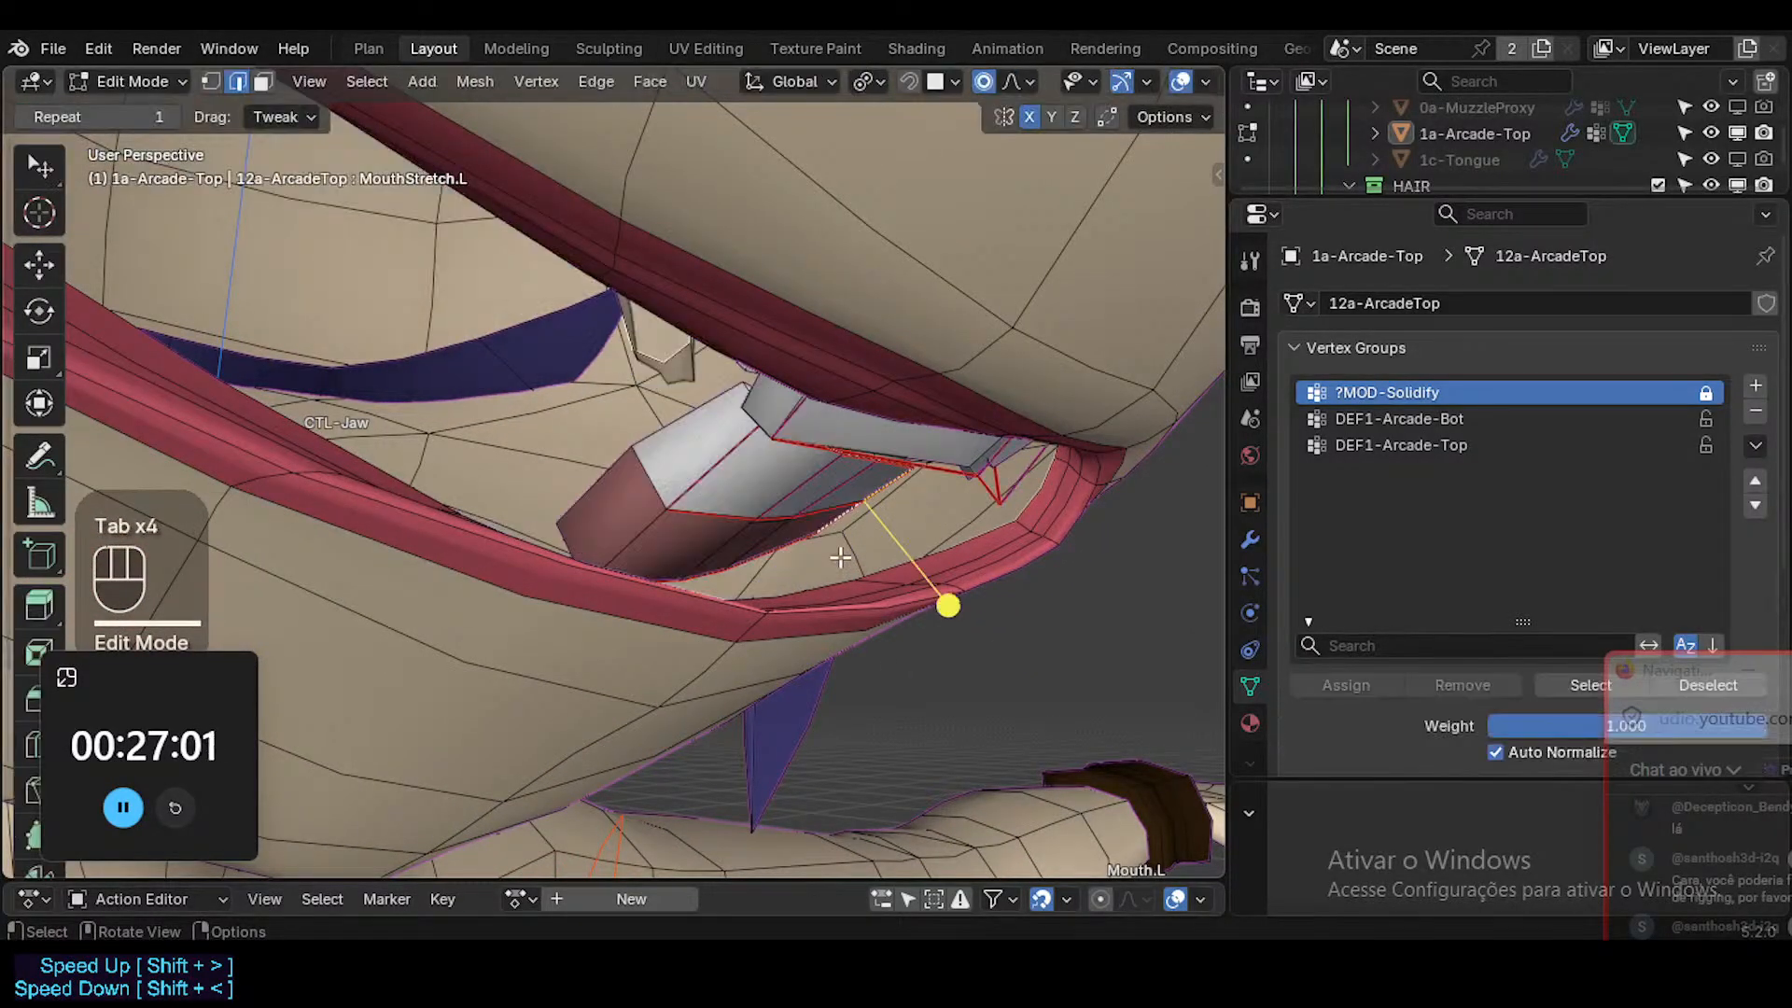
pyautogui.press('Tab')
pyautogui.keyDown('ctrl'); pyautogui.moveTo(804, 527); pyautogui.dragTo(894, 513, button='middle'); pyautogui.keyUp('ctrl')
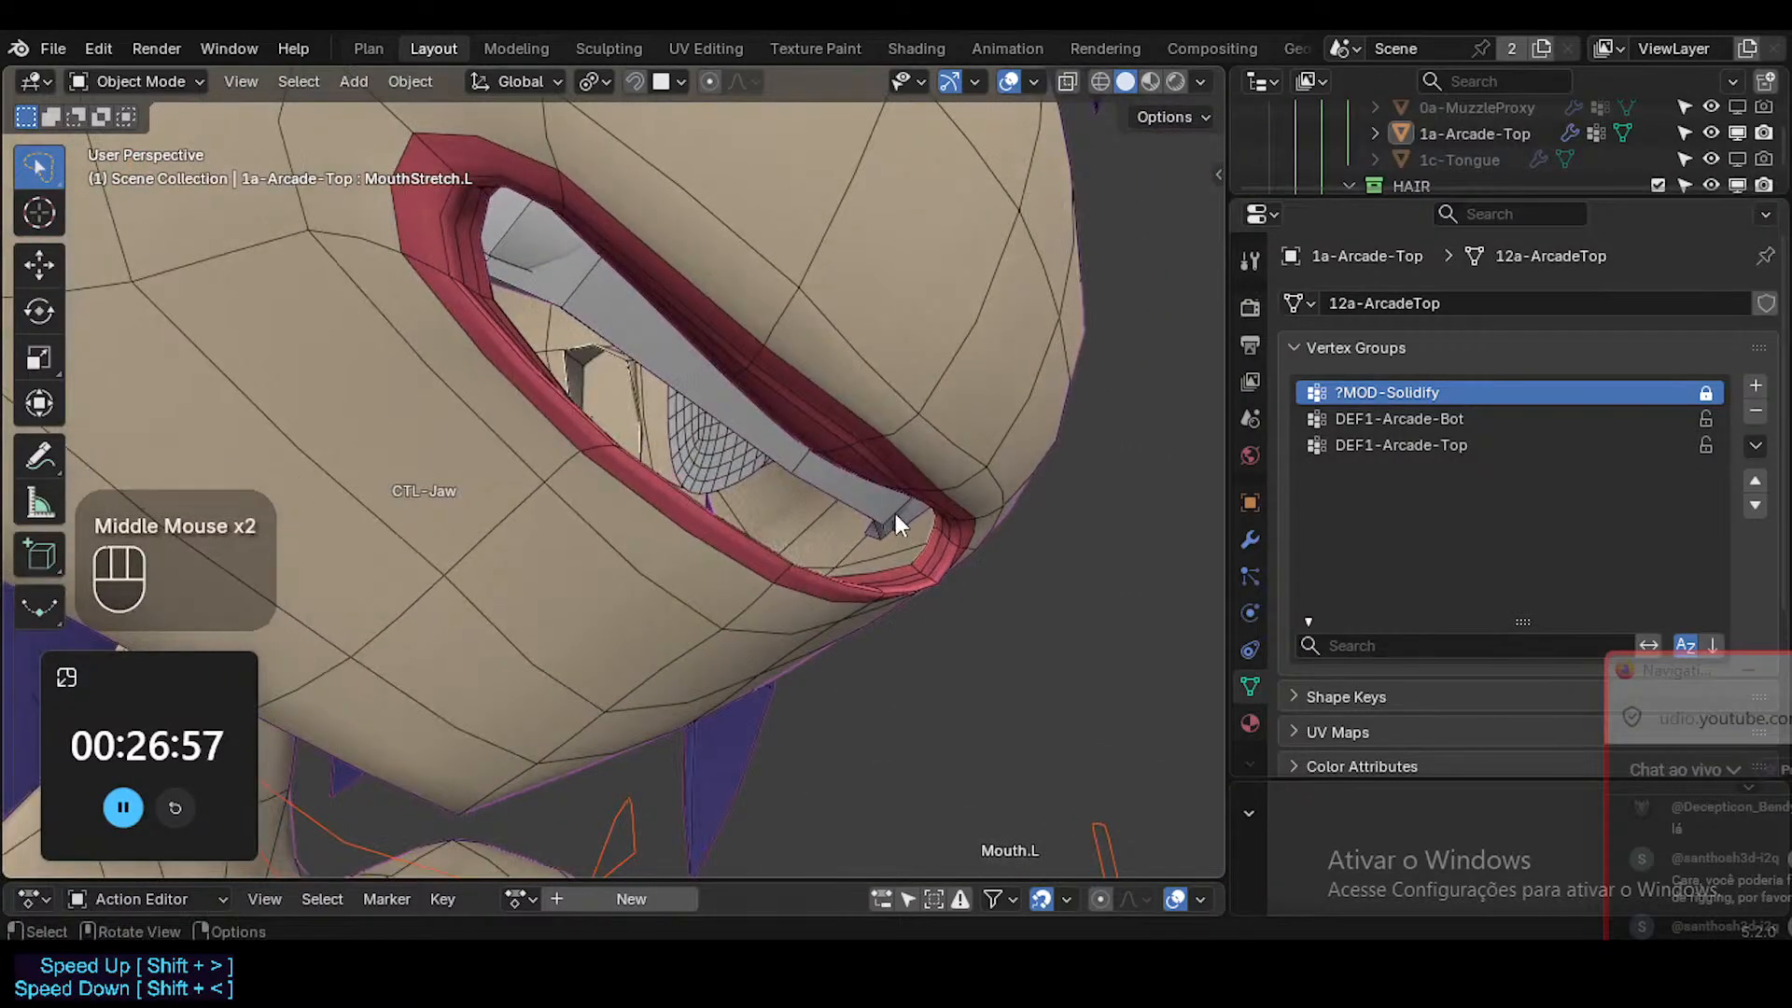
# Select the joined teeth and compare the settings of the Solidify : ArcadeTop and Solidify : ArcadeBot modifiers.
pyautogui.click(894, 513)
pyautogui.moveTo(775, 530); pyautogui.dragTo(1026, 504, button='middle')
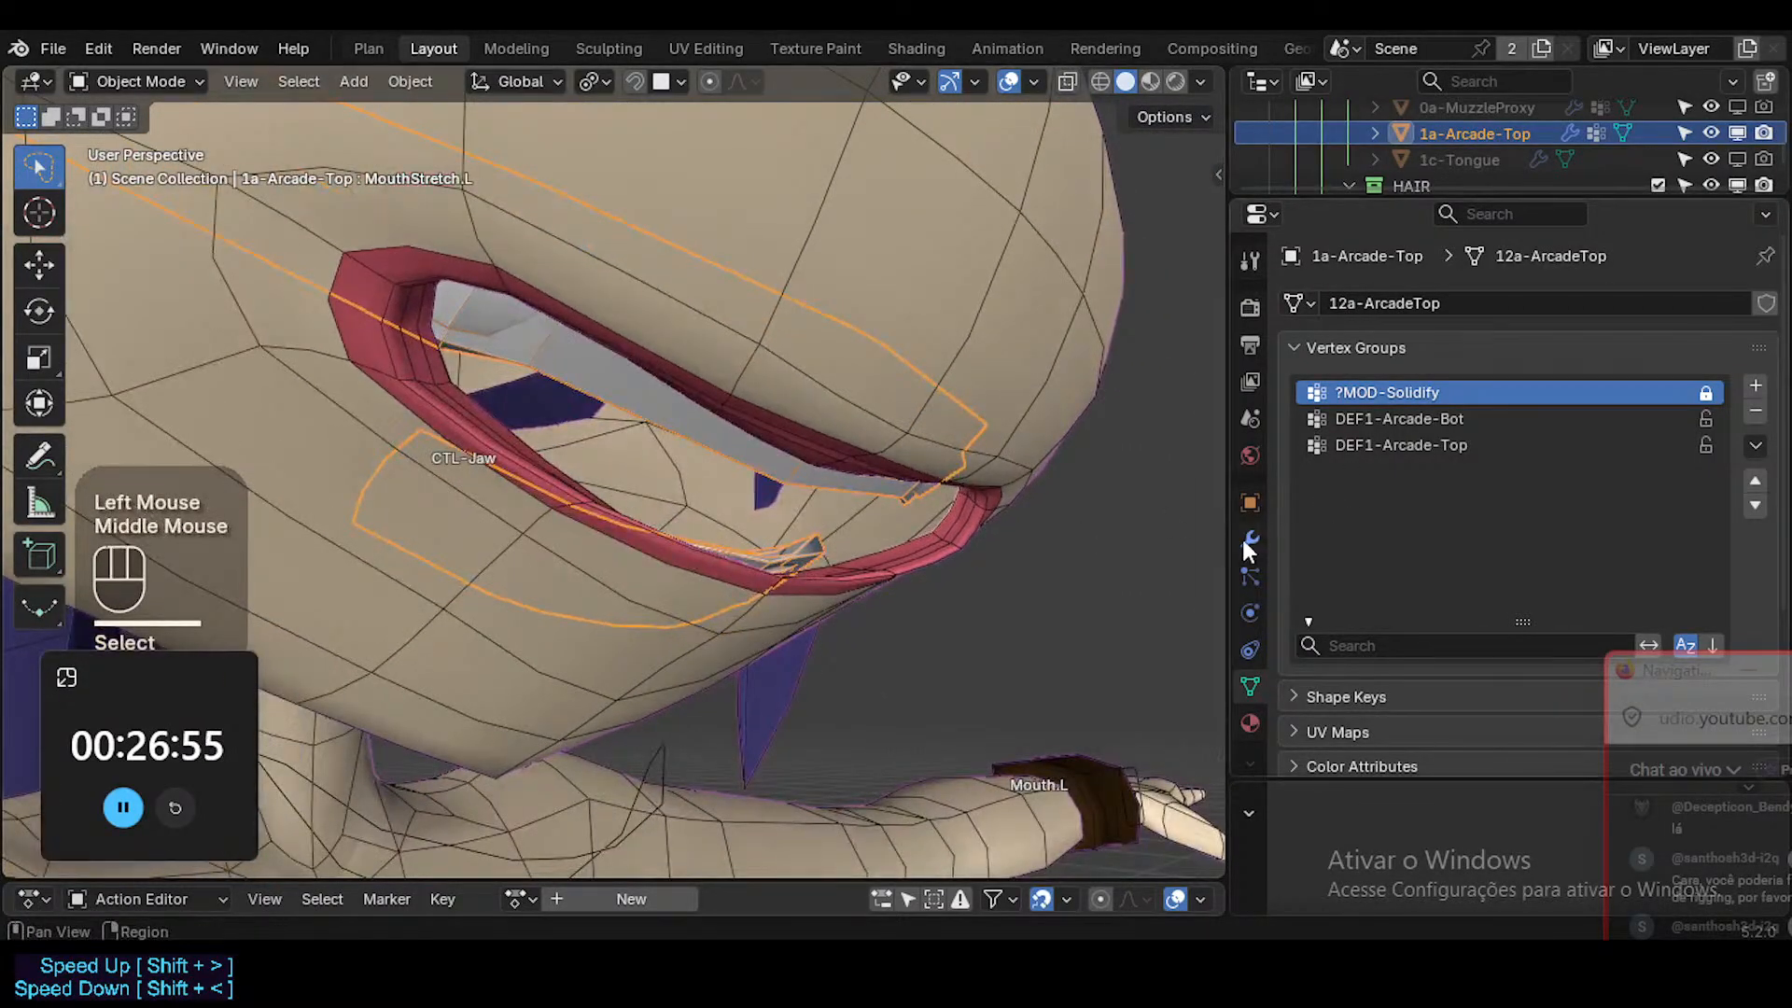
pyautogui.click(1247, 541)
pyautogui.click(1296, 451)
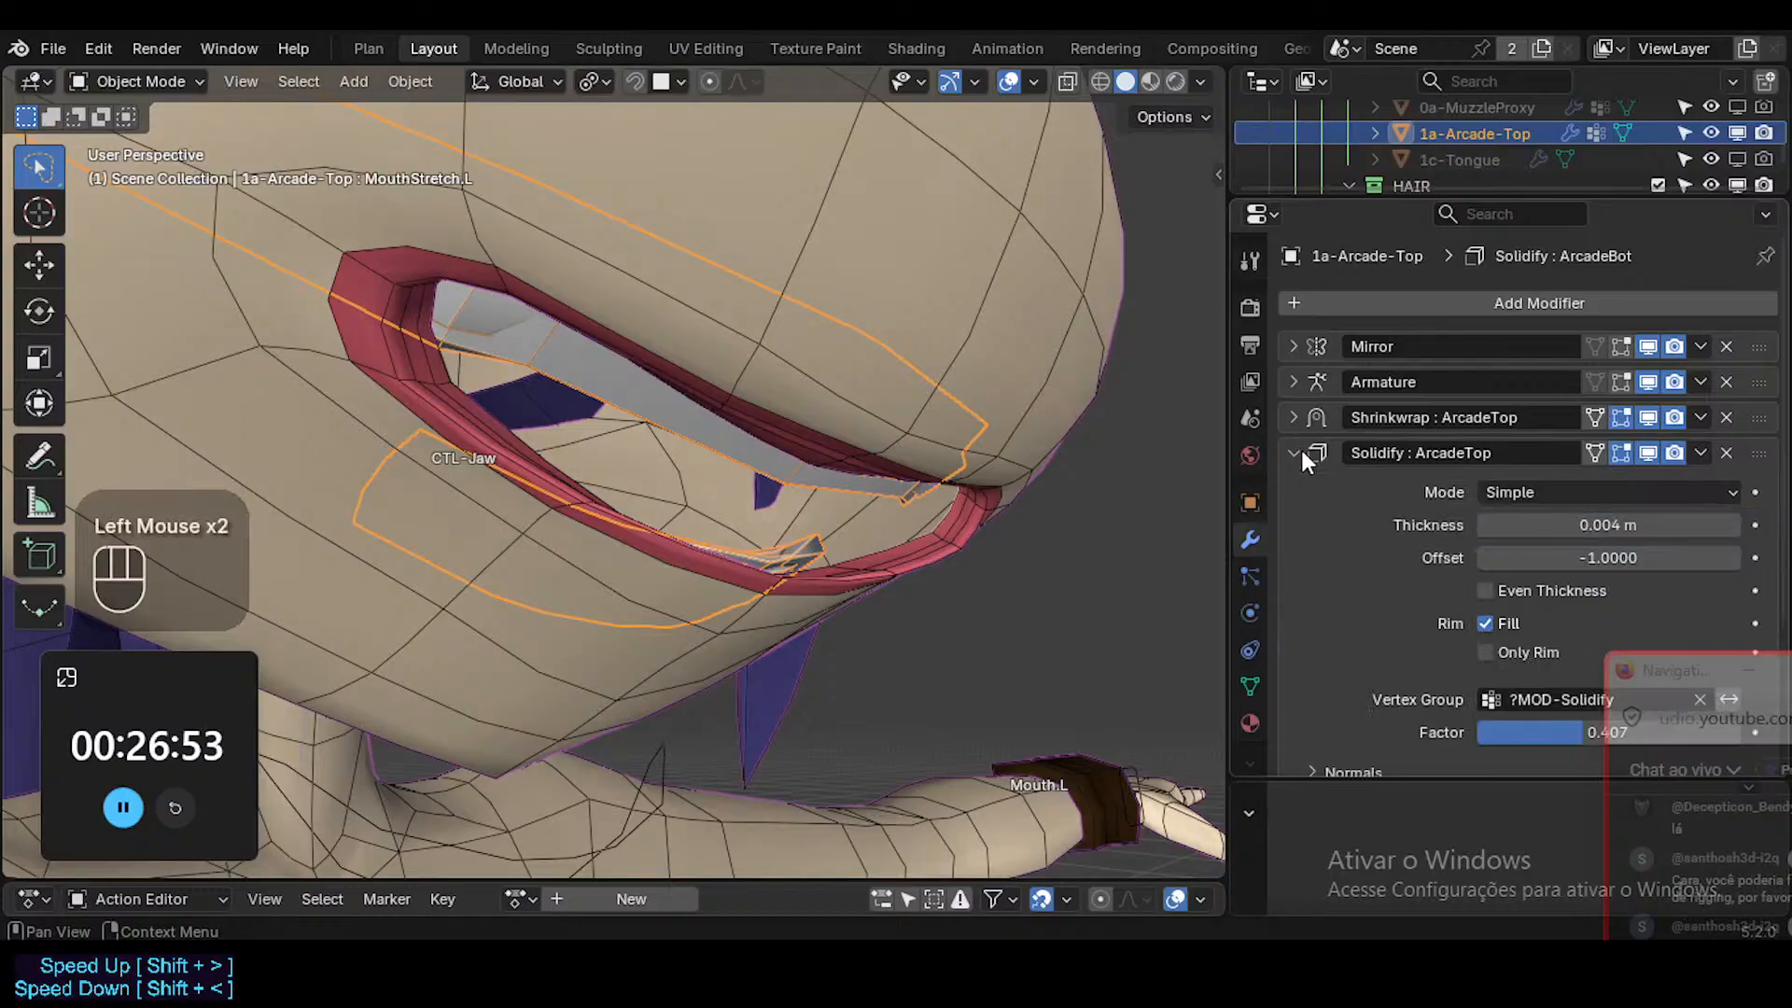
pyautogui.scroll(-2, 1437, 584)
pyautogui.scroll(1, 1330, 495)
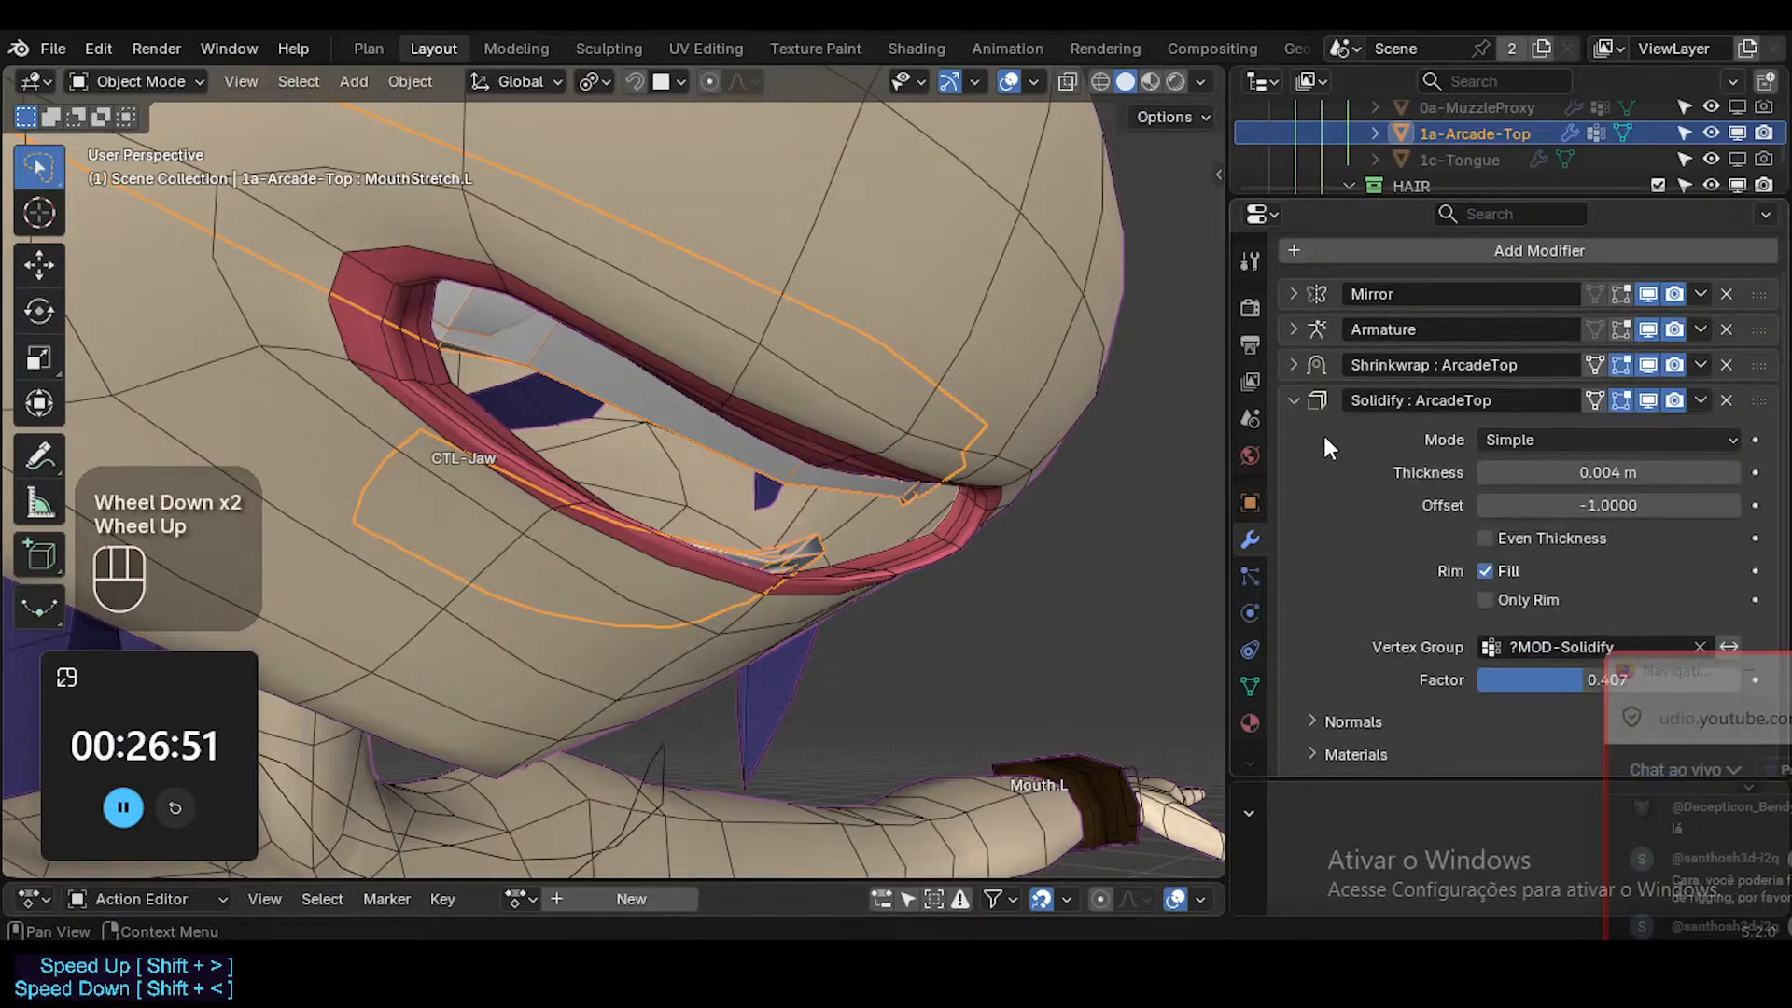
pyautogui.click(1294, 402)
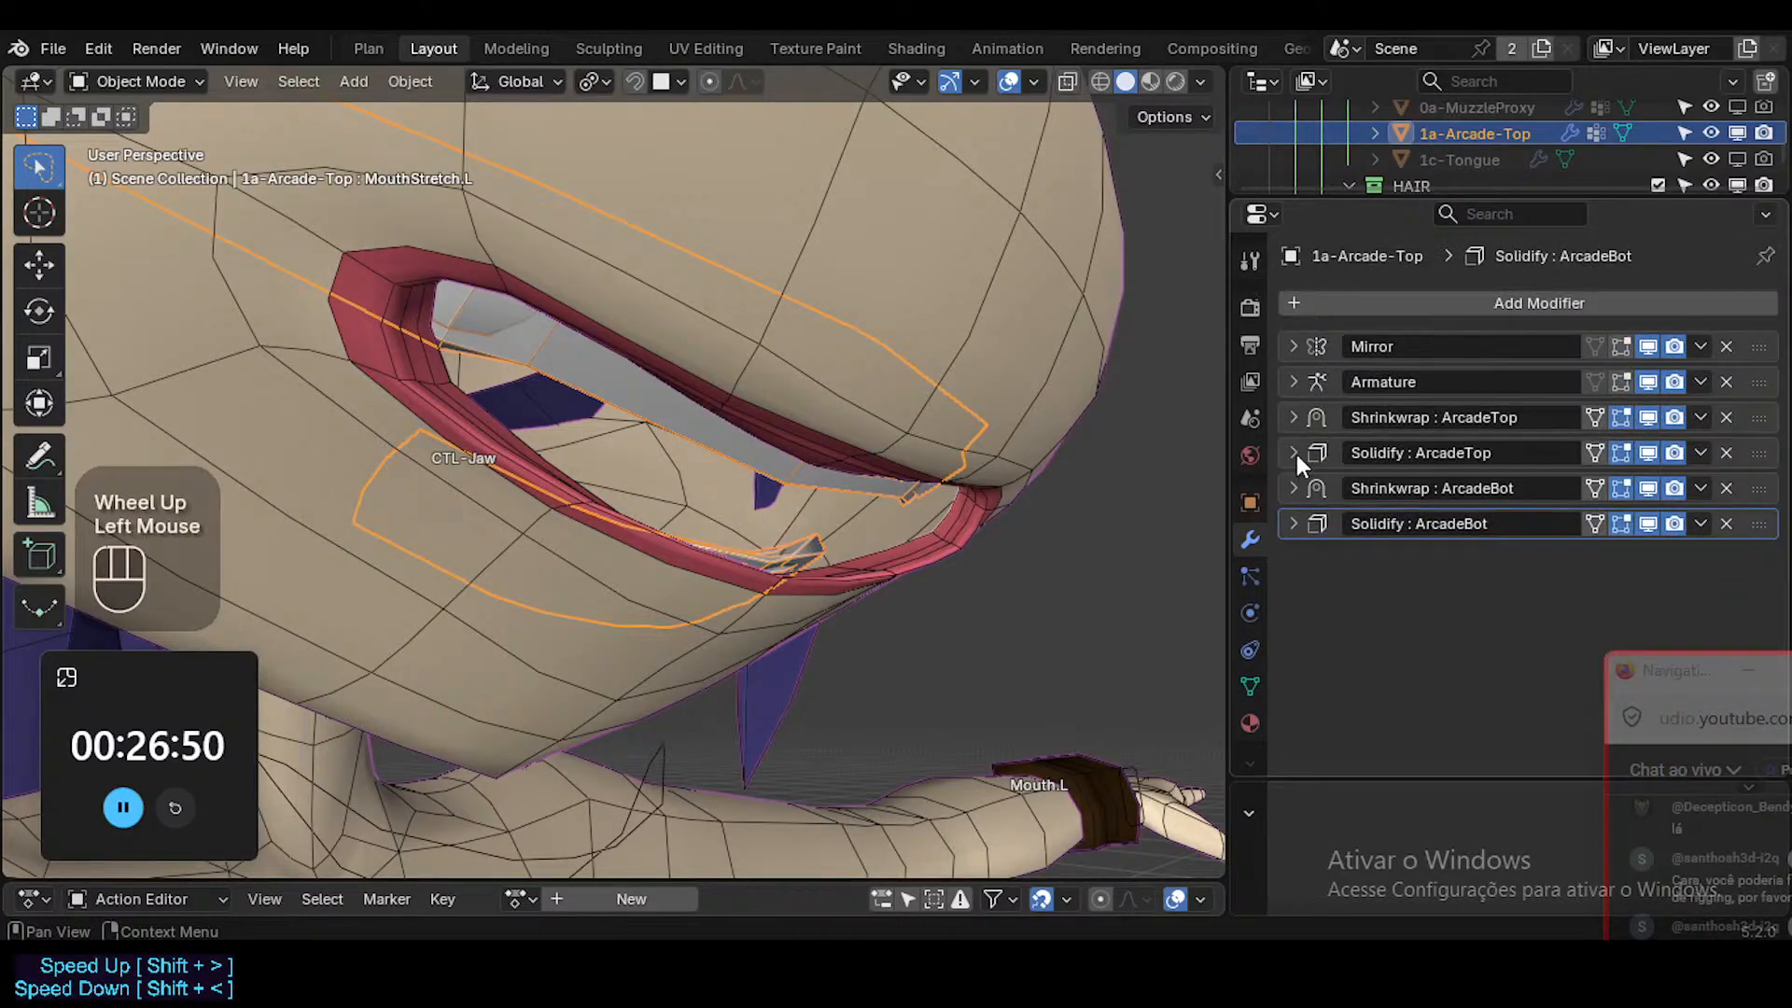
pyautogui.click(1288, 536)
pyautogui.click(1287, 524)
pyautogui.scroll(-3, 1342, 575)
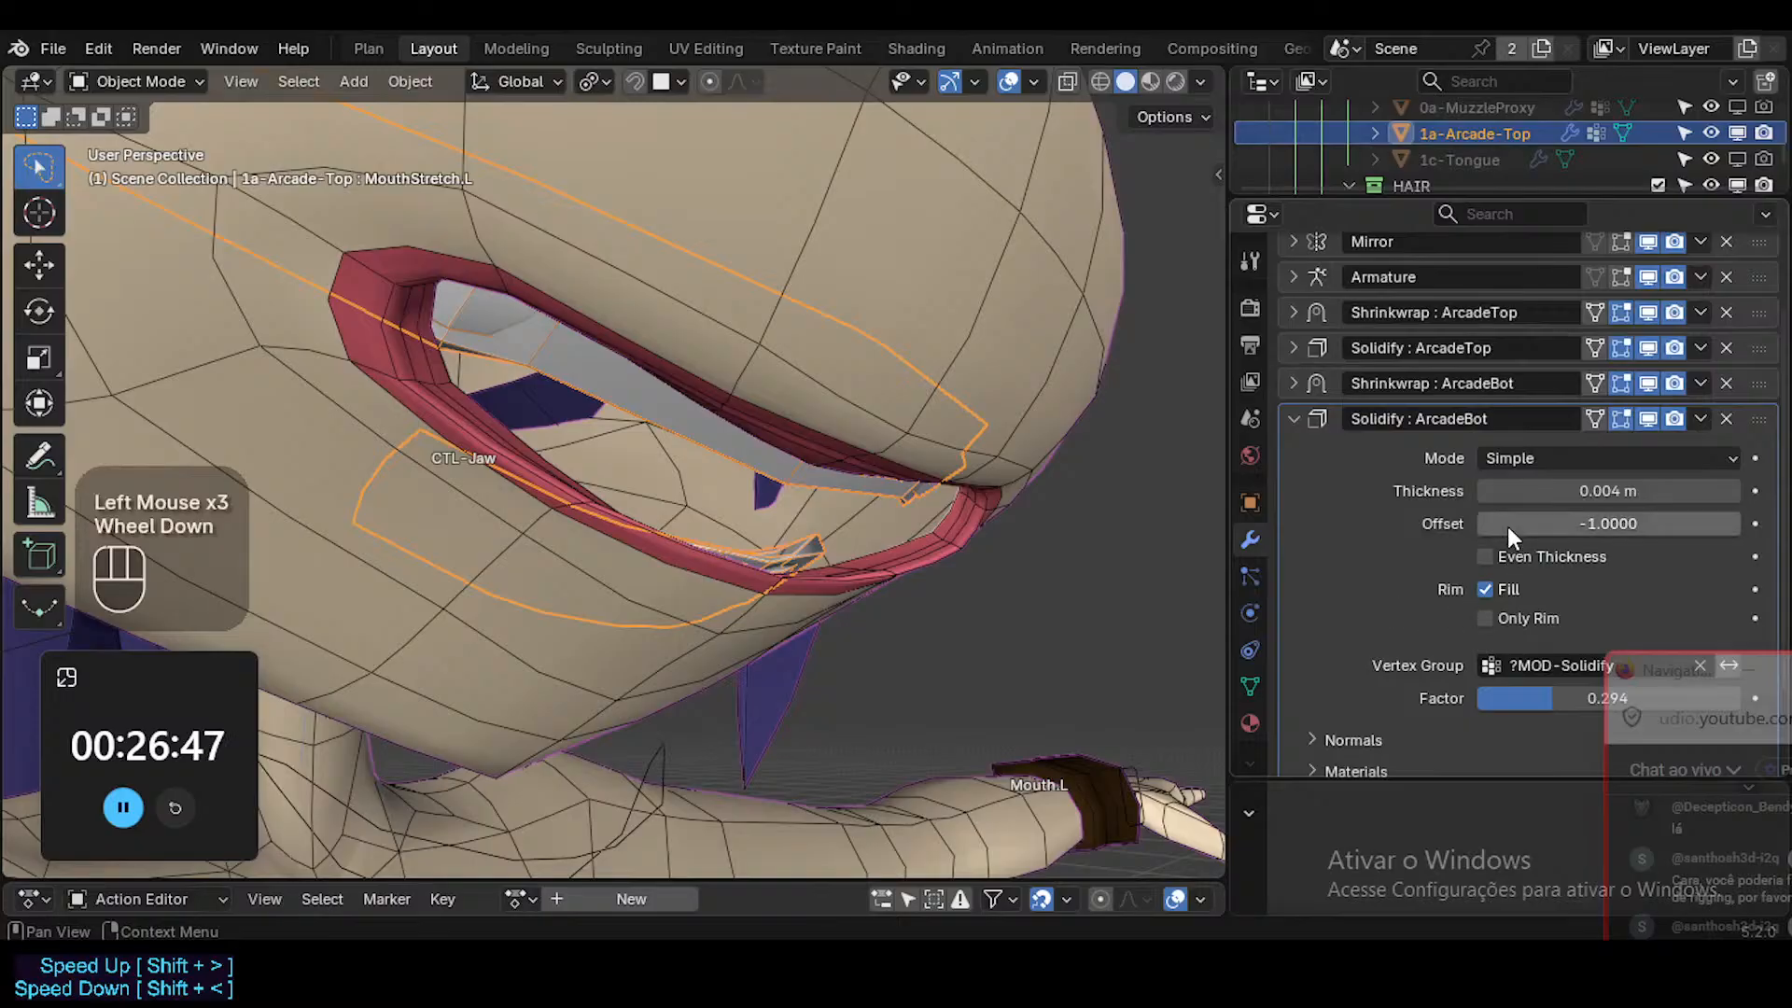
pyautogui.click(1294, 348)
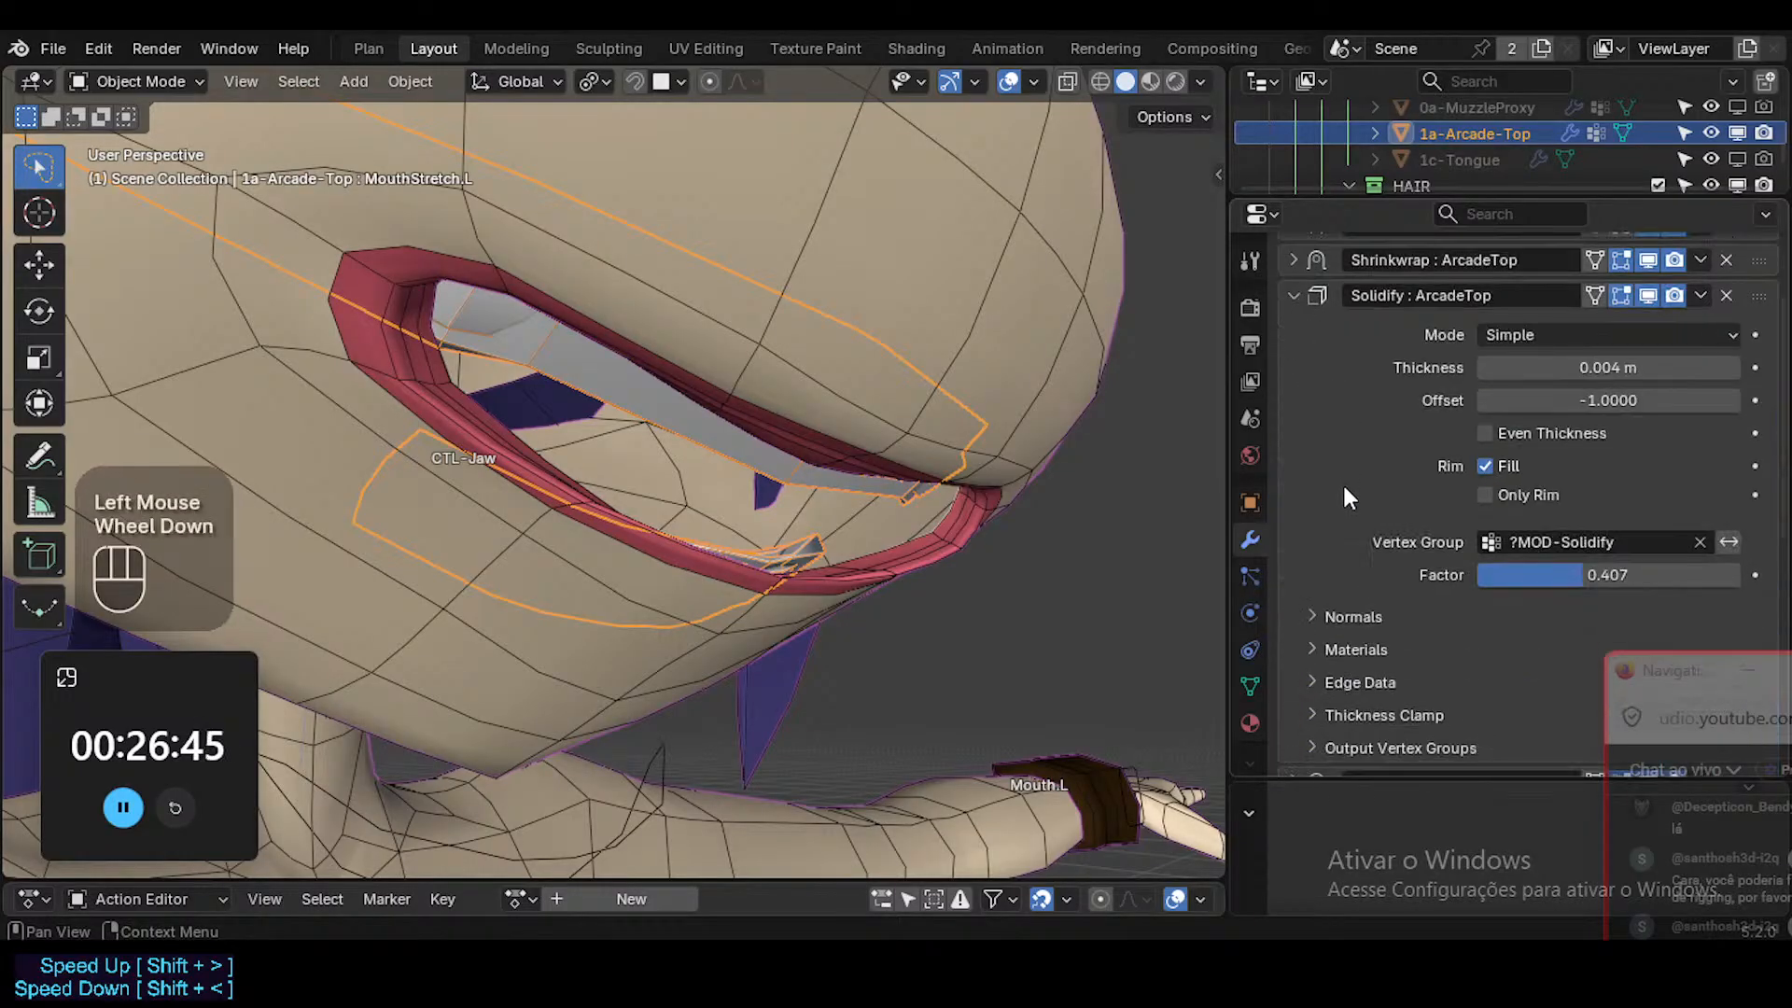
pyautogui.scroll(-2, 1387, 470)
pyautogui.scroll(4, 1387, 471)
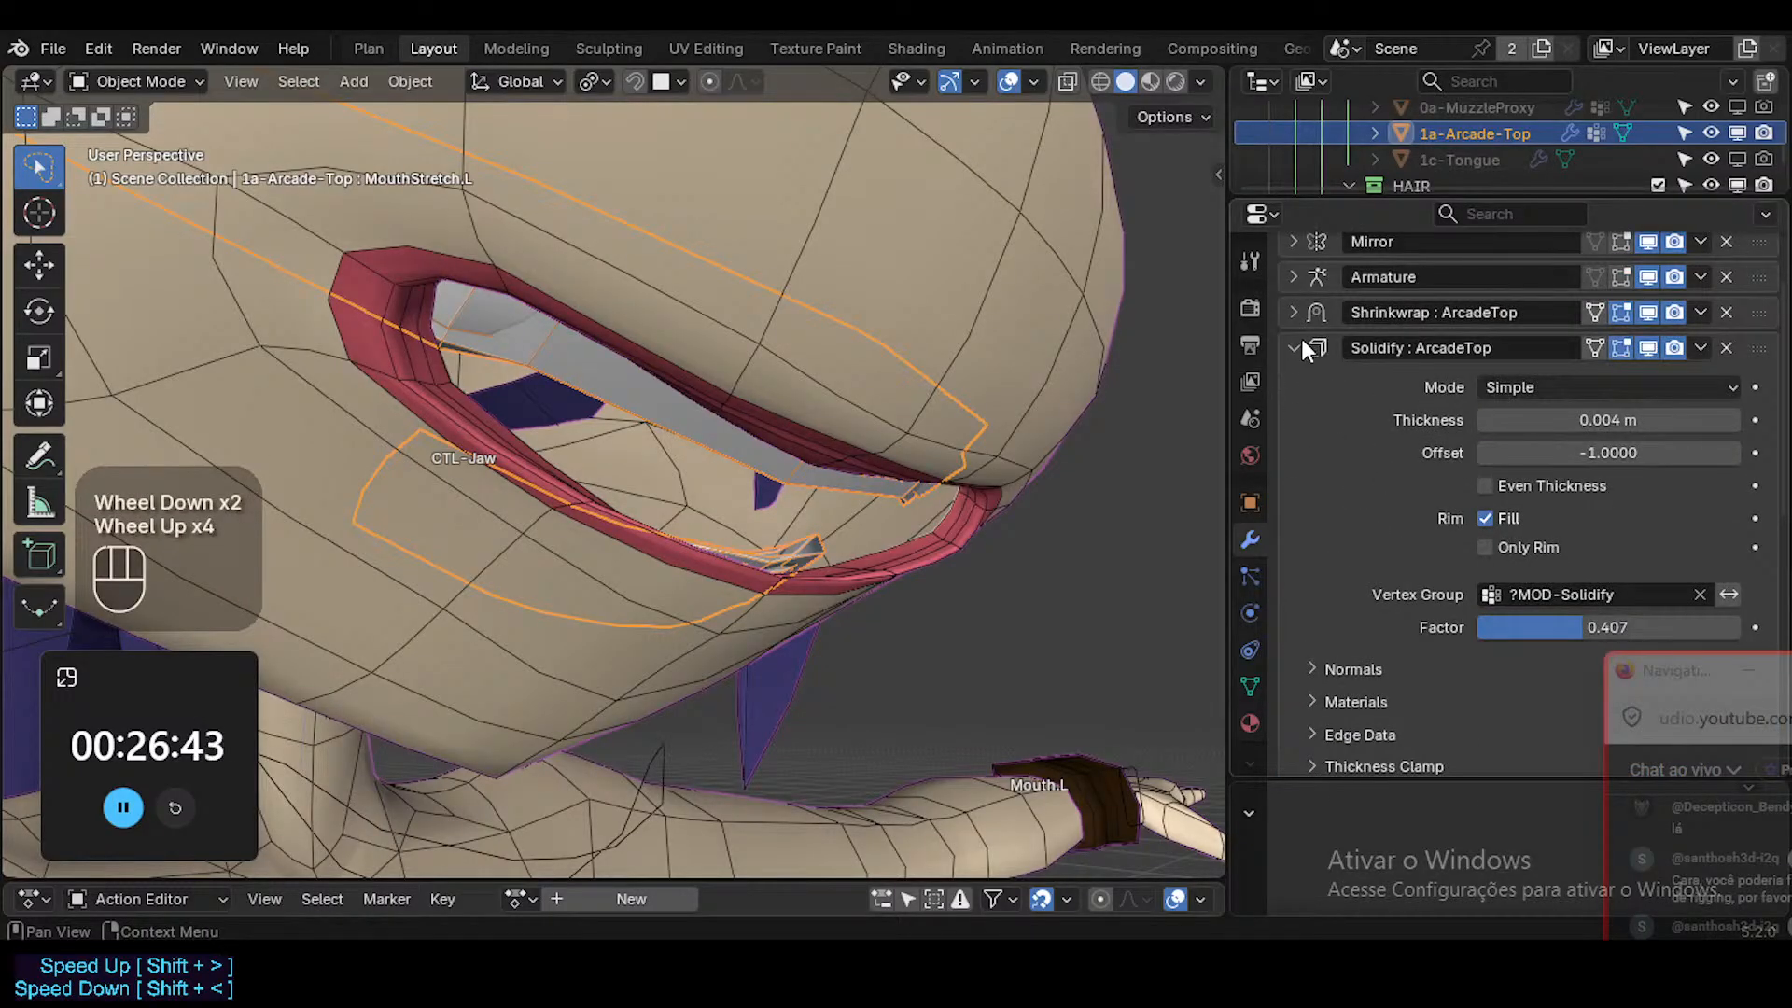
pyautogui.click(1294, 351)
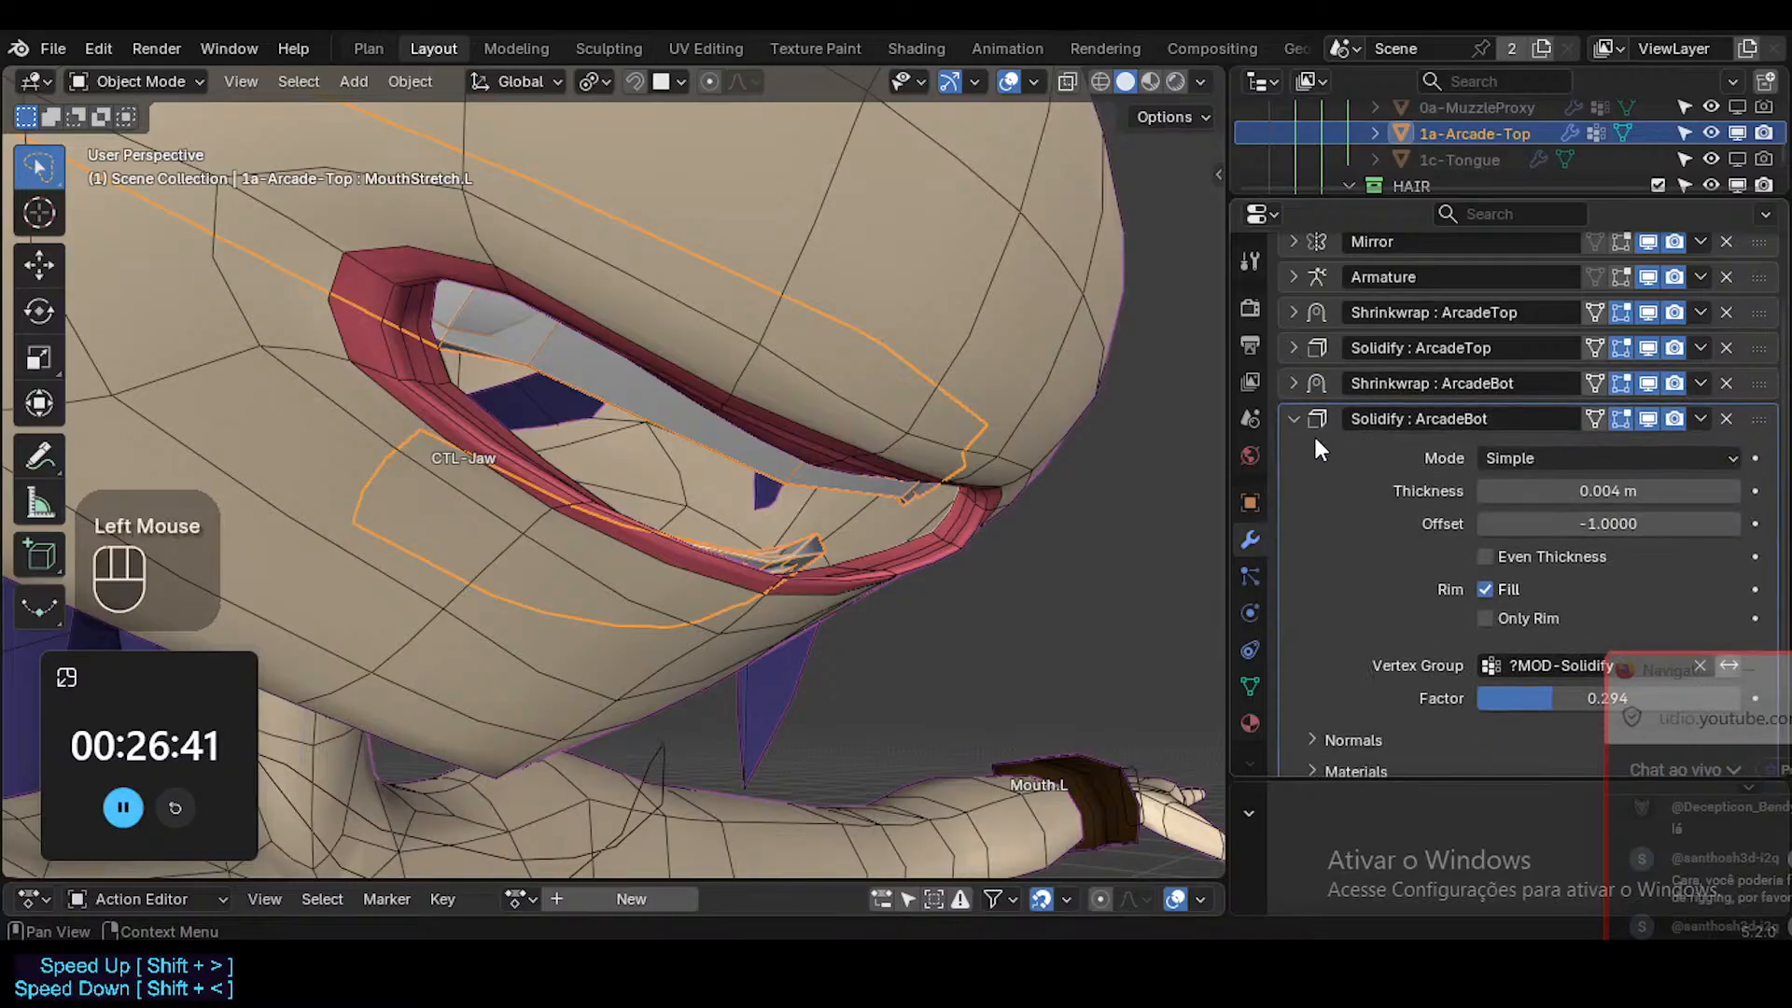
pyautogui.click(1292, 419)
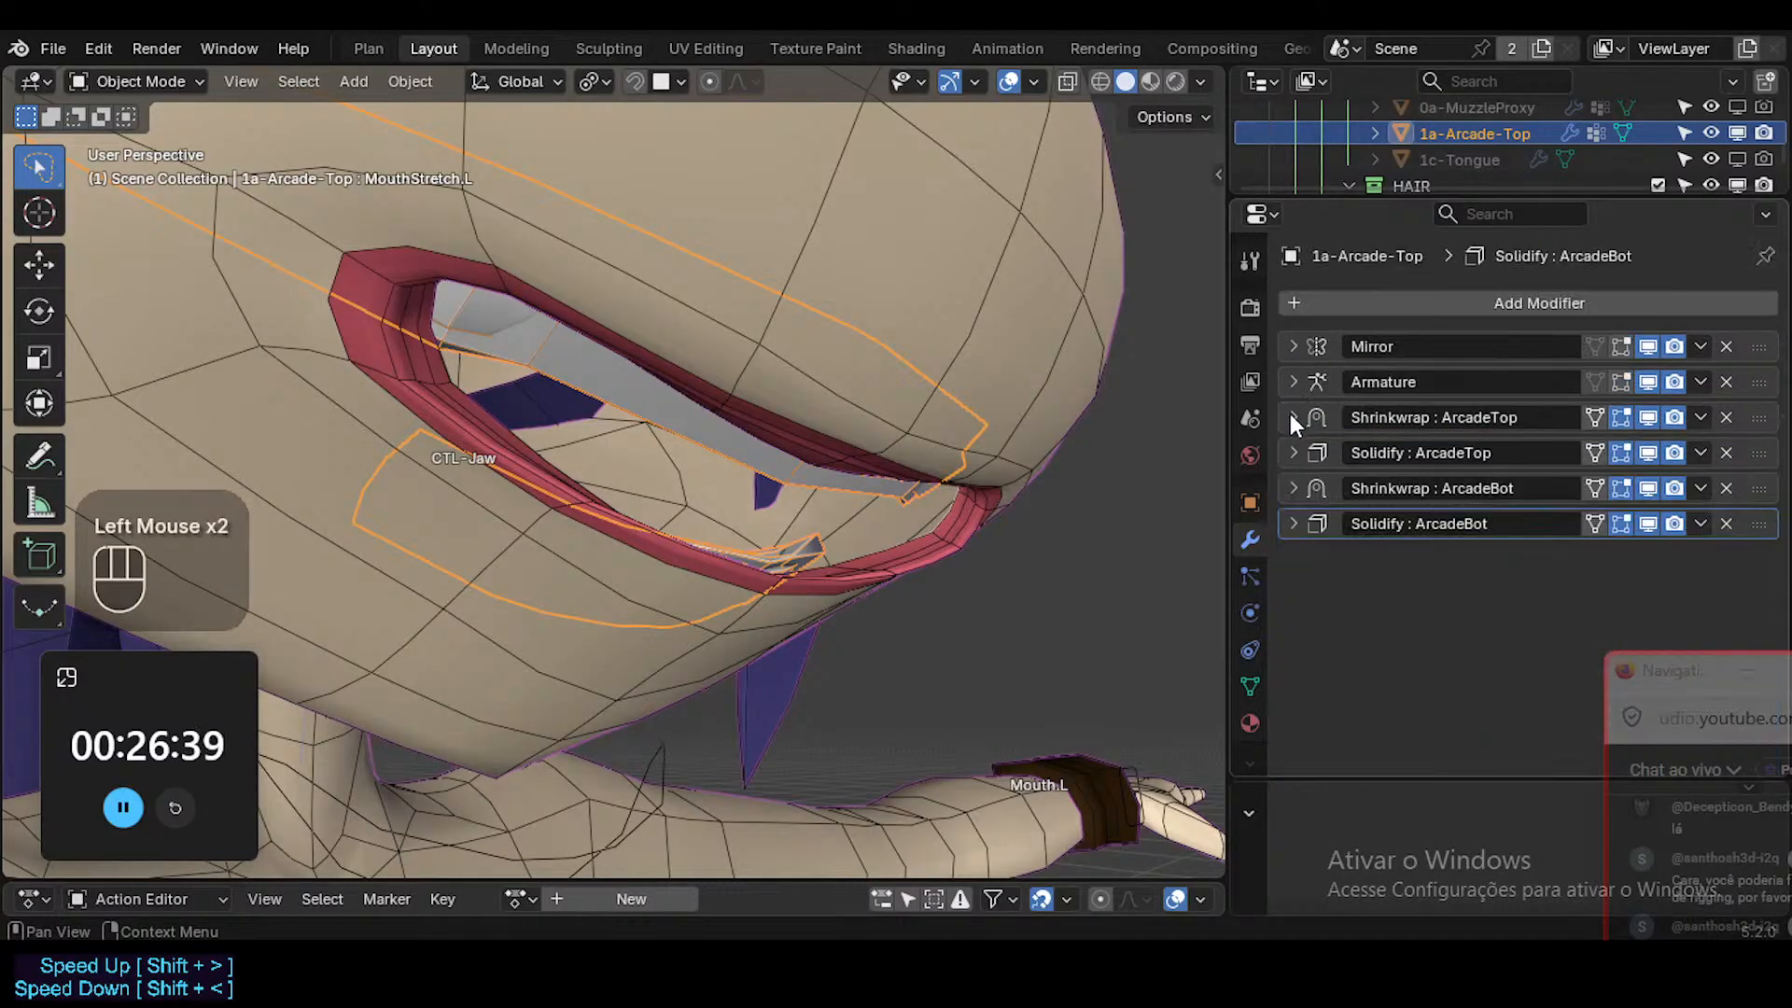
# Reorder Shrinkwrap : ArcadeBot above Solidify : ArcadeTop and remove the Solidify : ArcadeBot modifier from the teeth.
pyautogui.moveTo(1760, 489); pyautogui.dragTo(1760, 454)
pyautogui.moveTo(1012, 461); pyautogui.dragTo(1035, 465, button='middle')
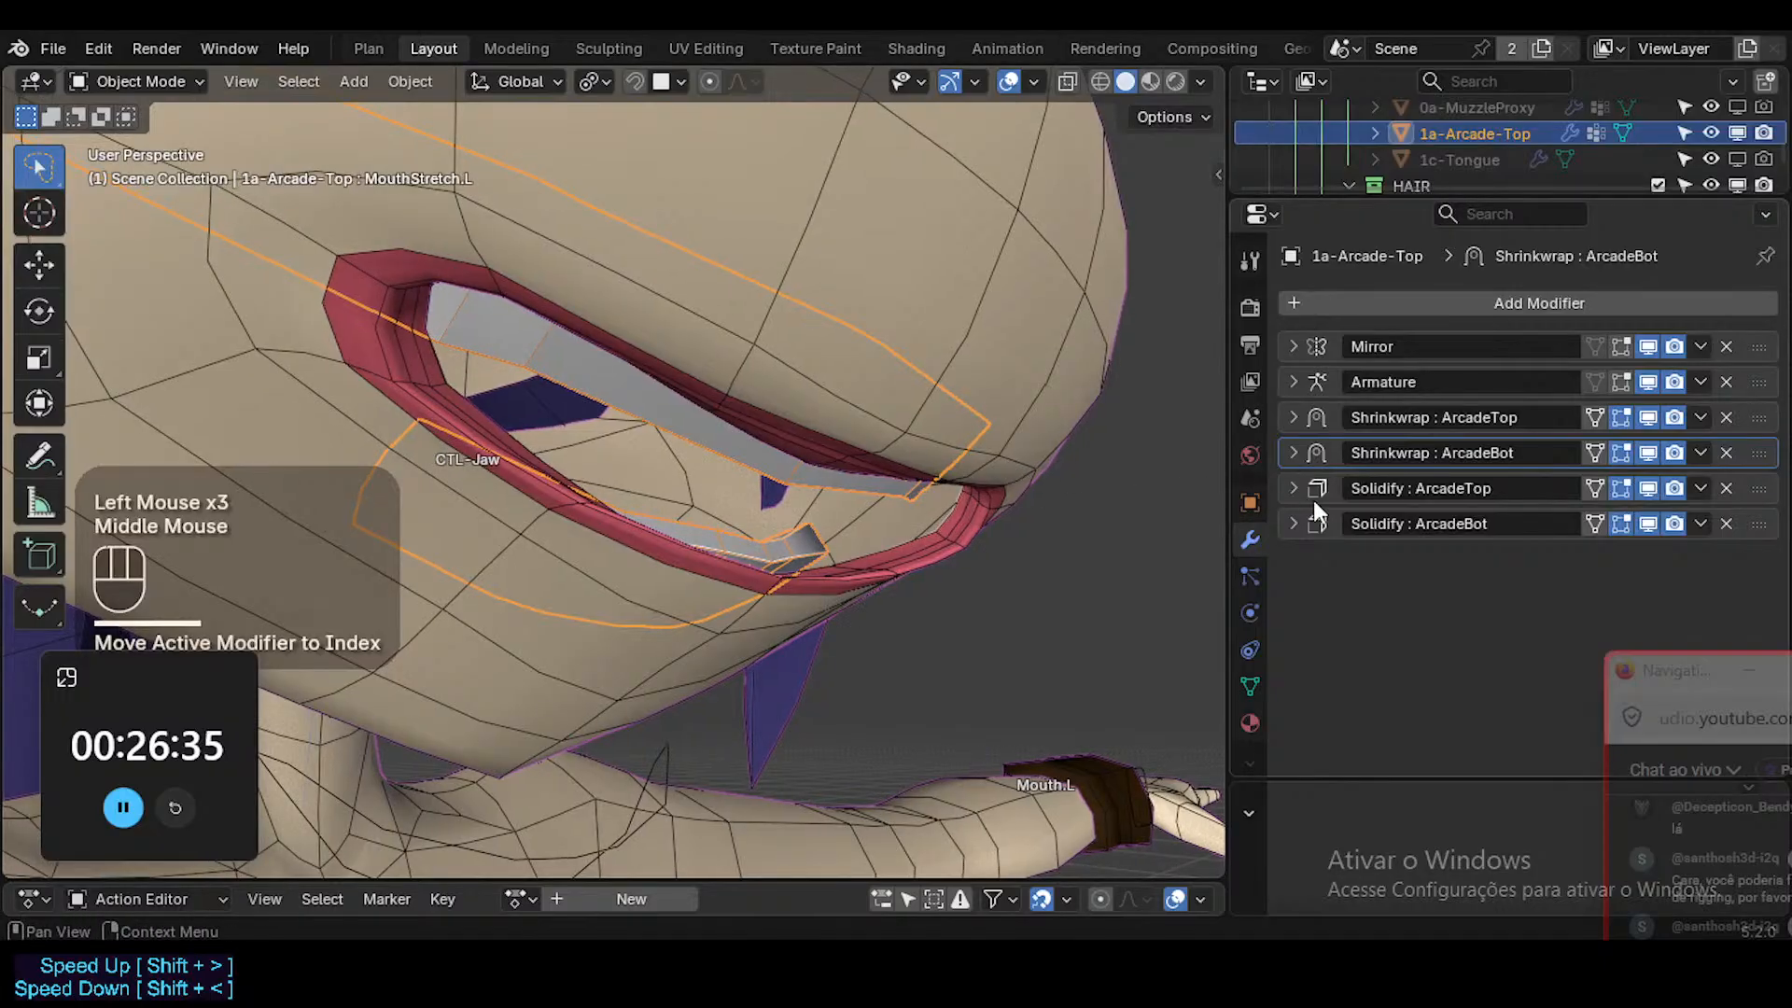
pyautogui.click(1293, 487)
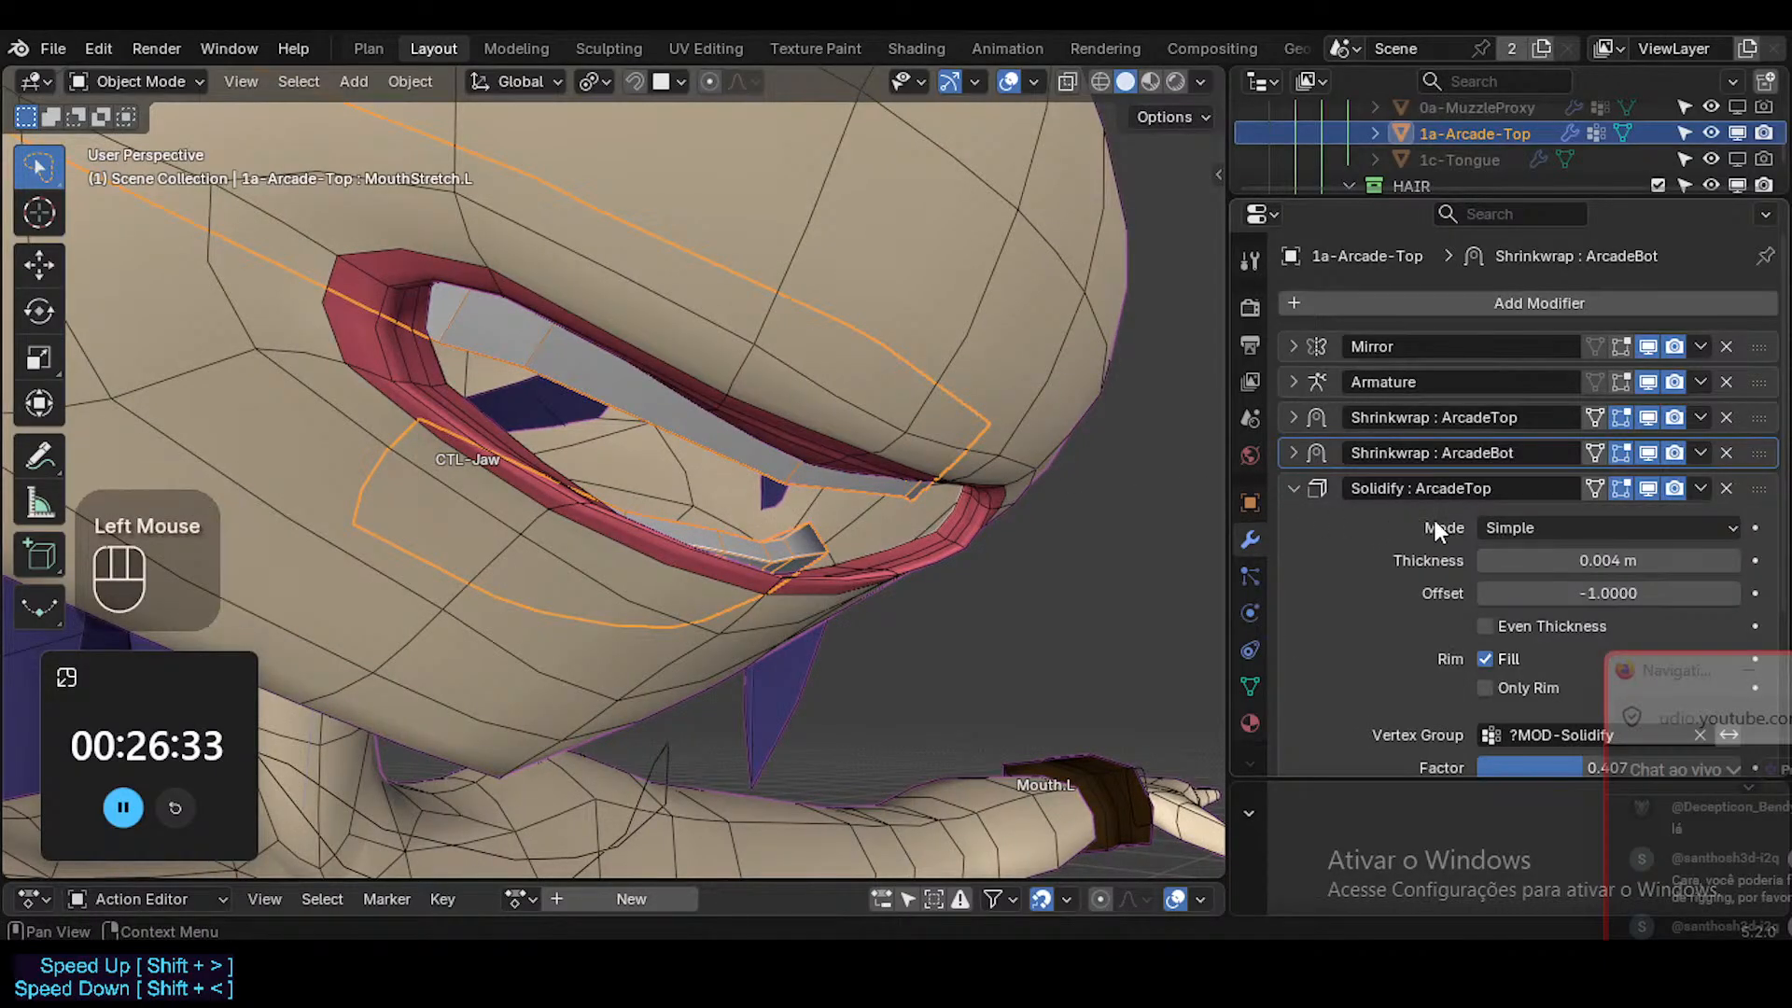
pyautogui.scroll(-3, 1491, 546)
pyautogui.scroll(1, 1482, 560)
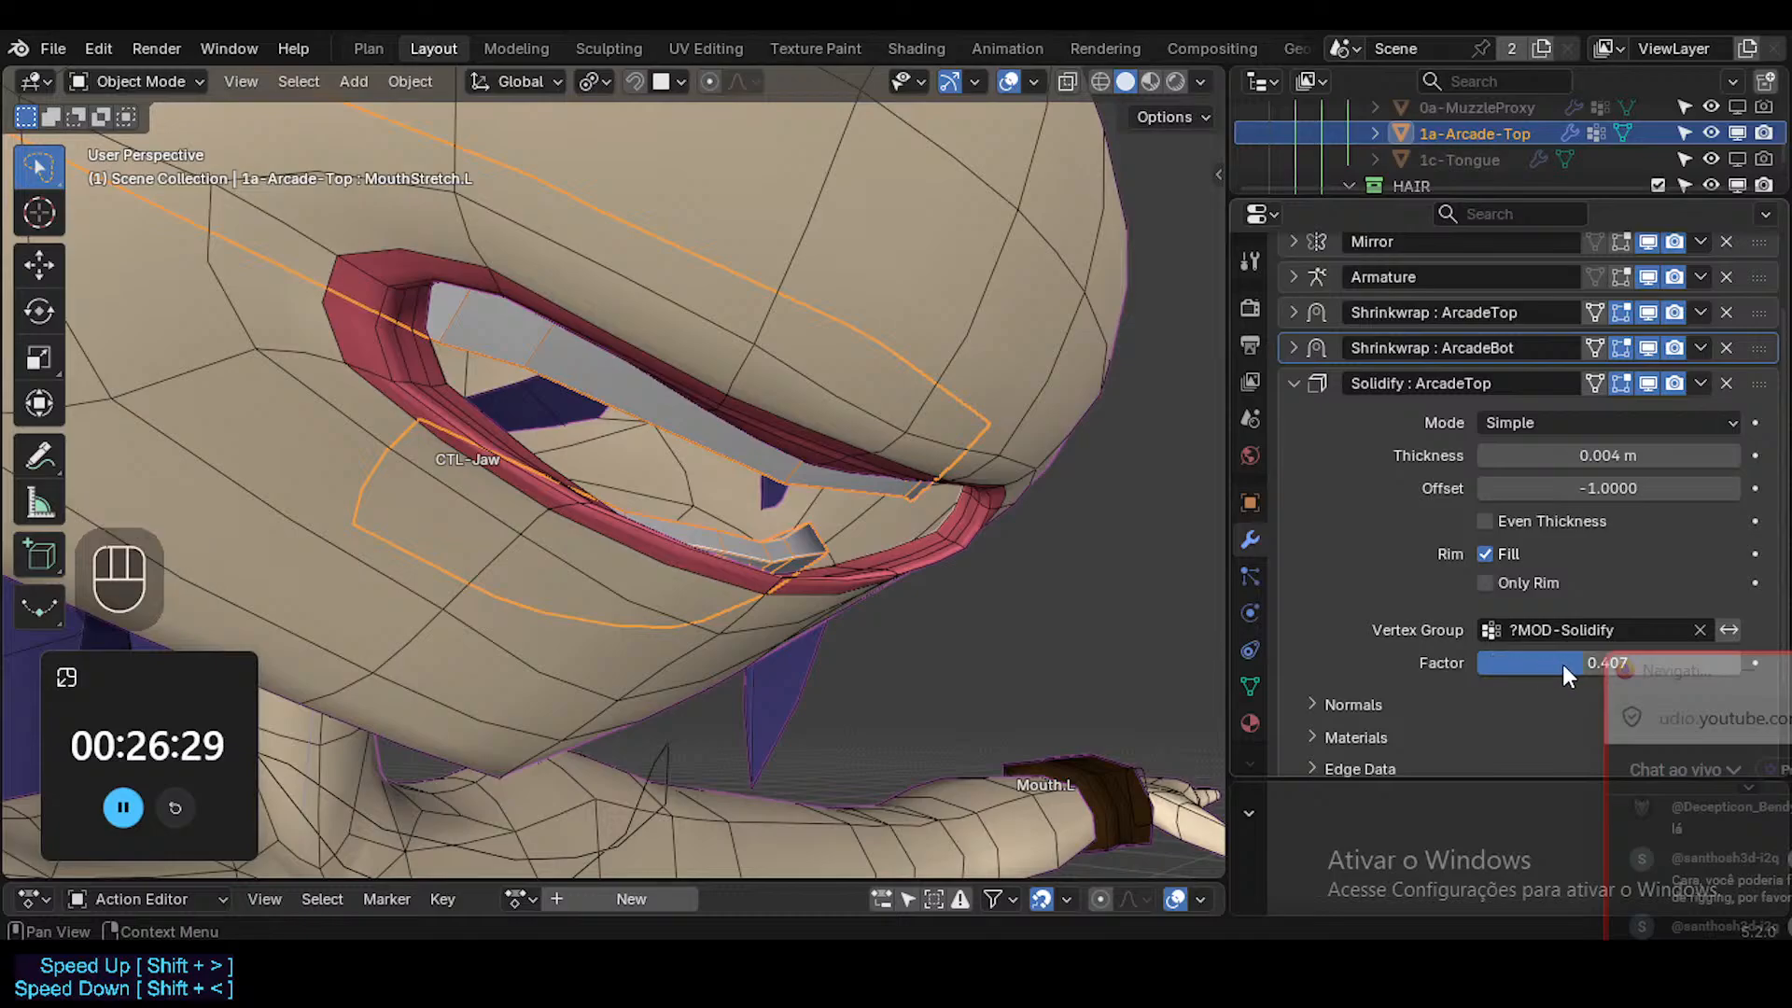
pyautogui.click(1297, 382)
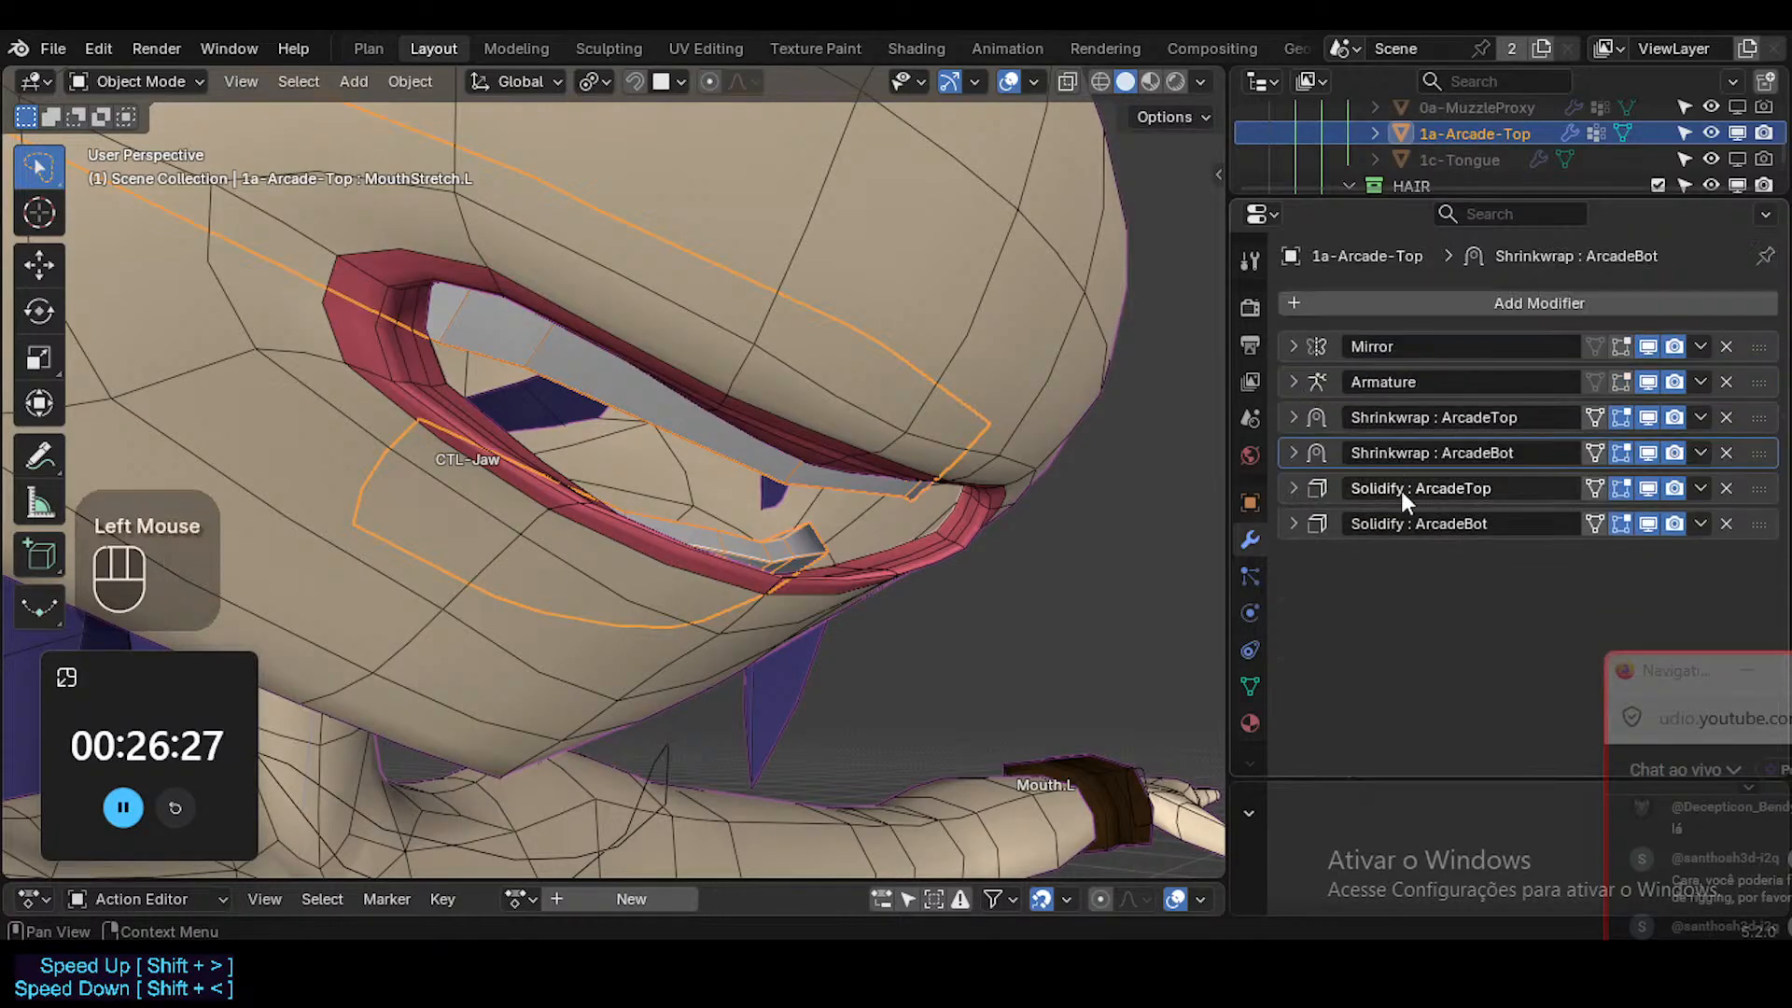
pyautogui.click(1293, 512)
pyautogui.scroll(-2, 1417, 595)
pyautogui.scroll(2, 1694, 474)
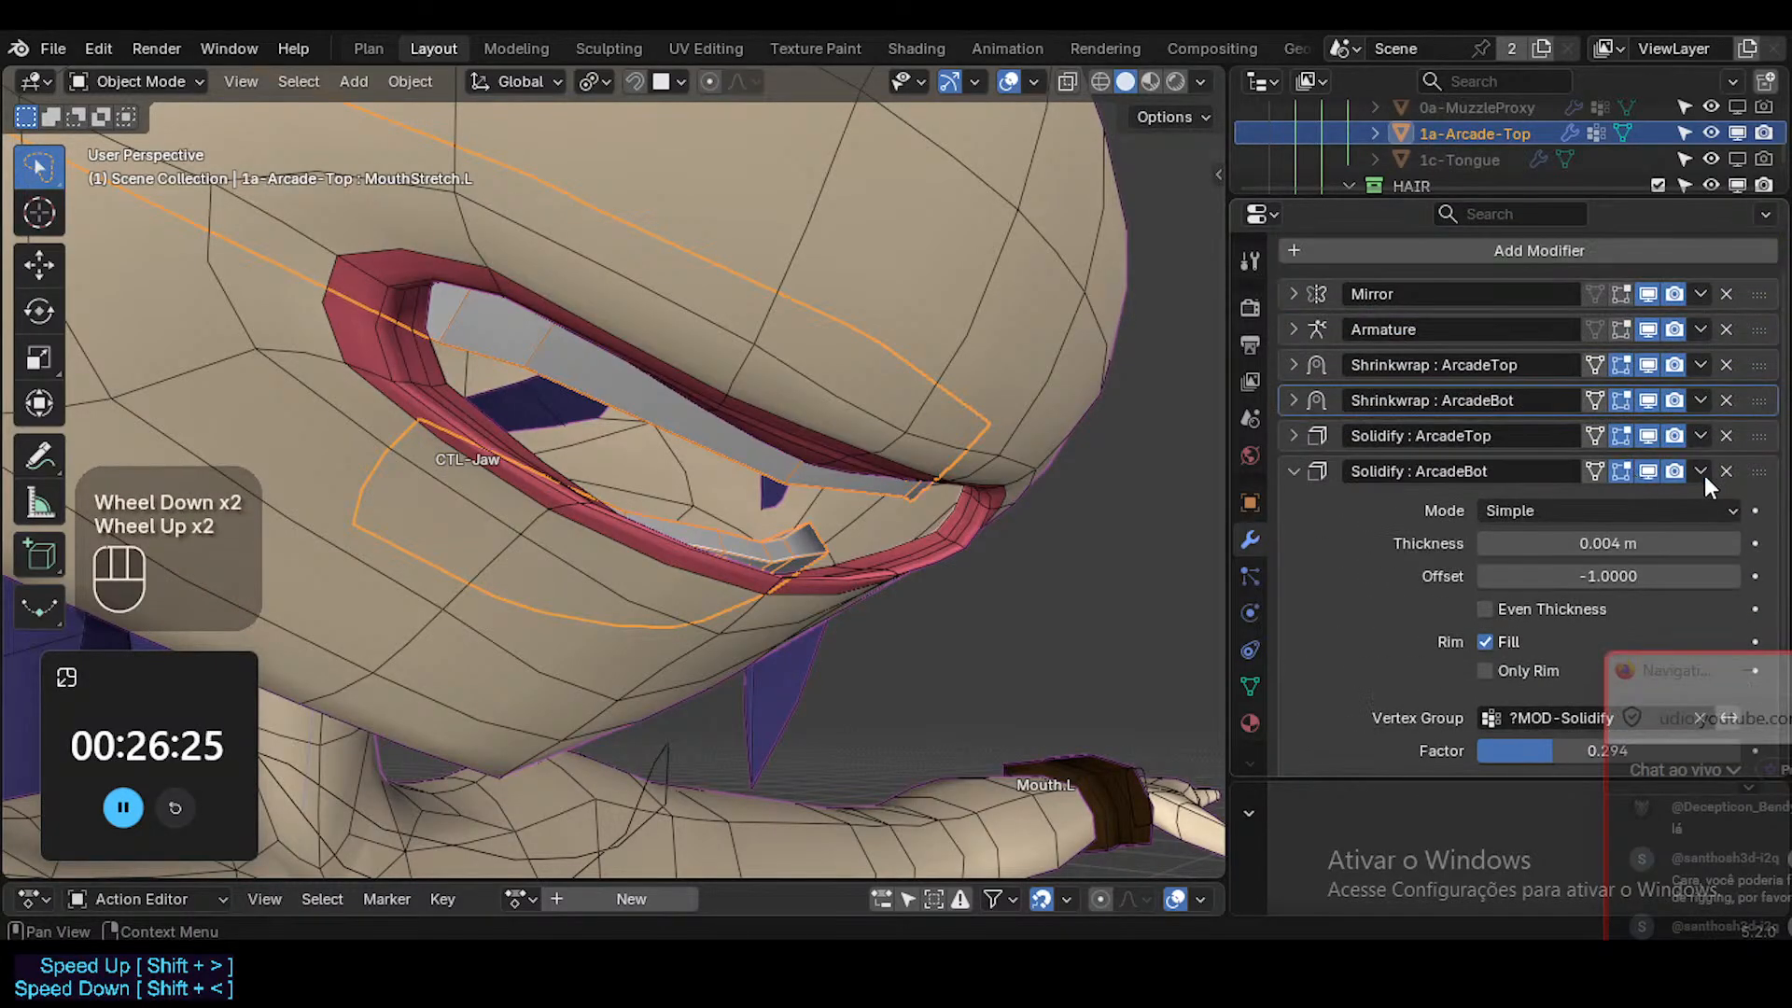
pyautogui.click(1726, 471)
pyautogui.moveTo(941, 468); pyautogui.dragTo(1071, 461, button='middle')
# Examine the vertex groups and shape keys of the joined teeth mesh.
pyautogui.click(1291, 488)
pyautogui.click(1292, 487)
pyautogui.click(1250, 686)
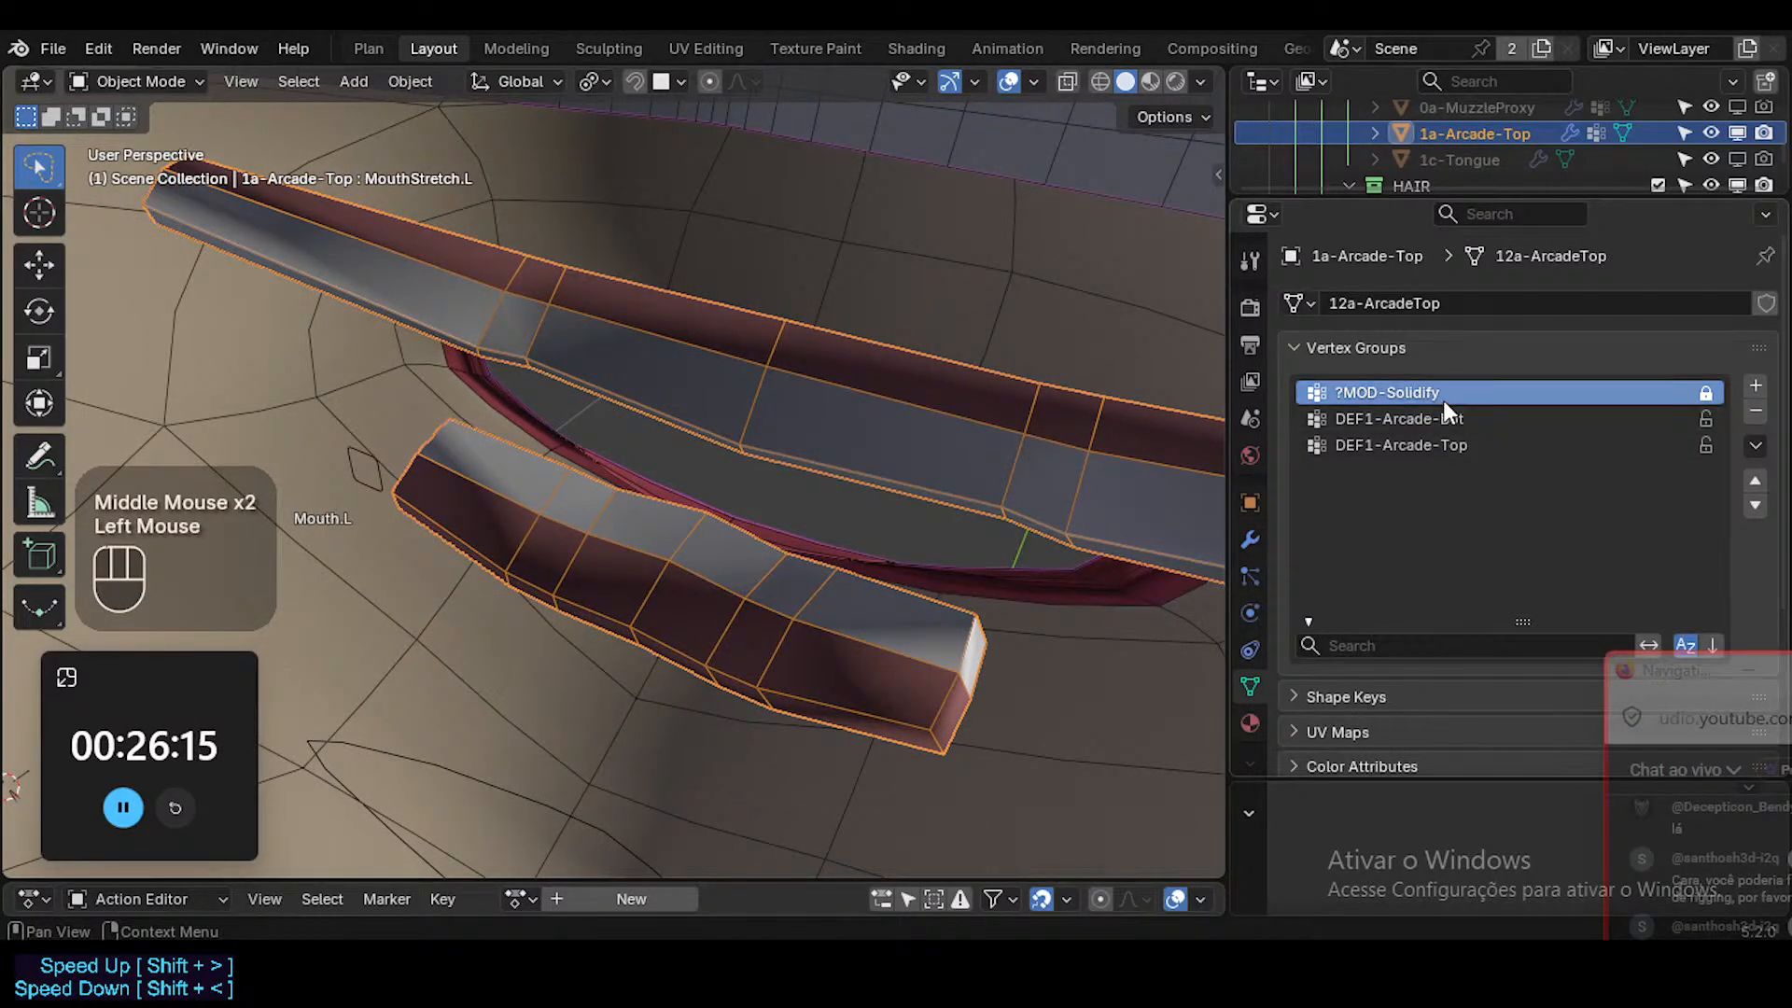
pyautogui.click(1325, 697)
pyautogui.scroll(-5, 1377, 614)
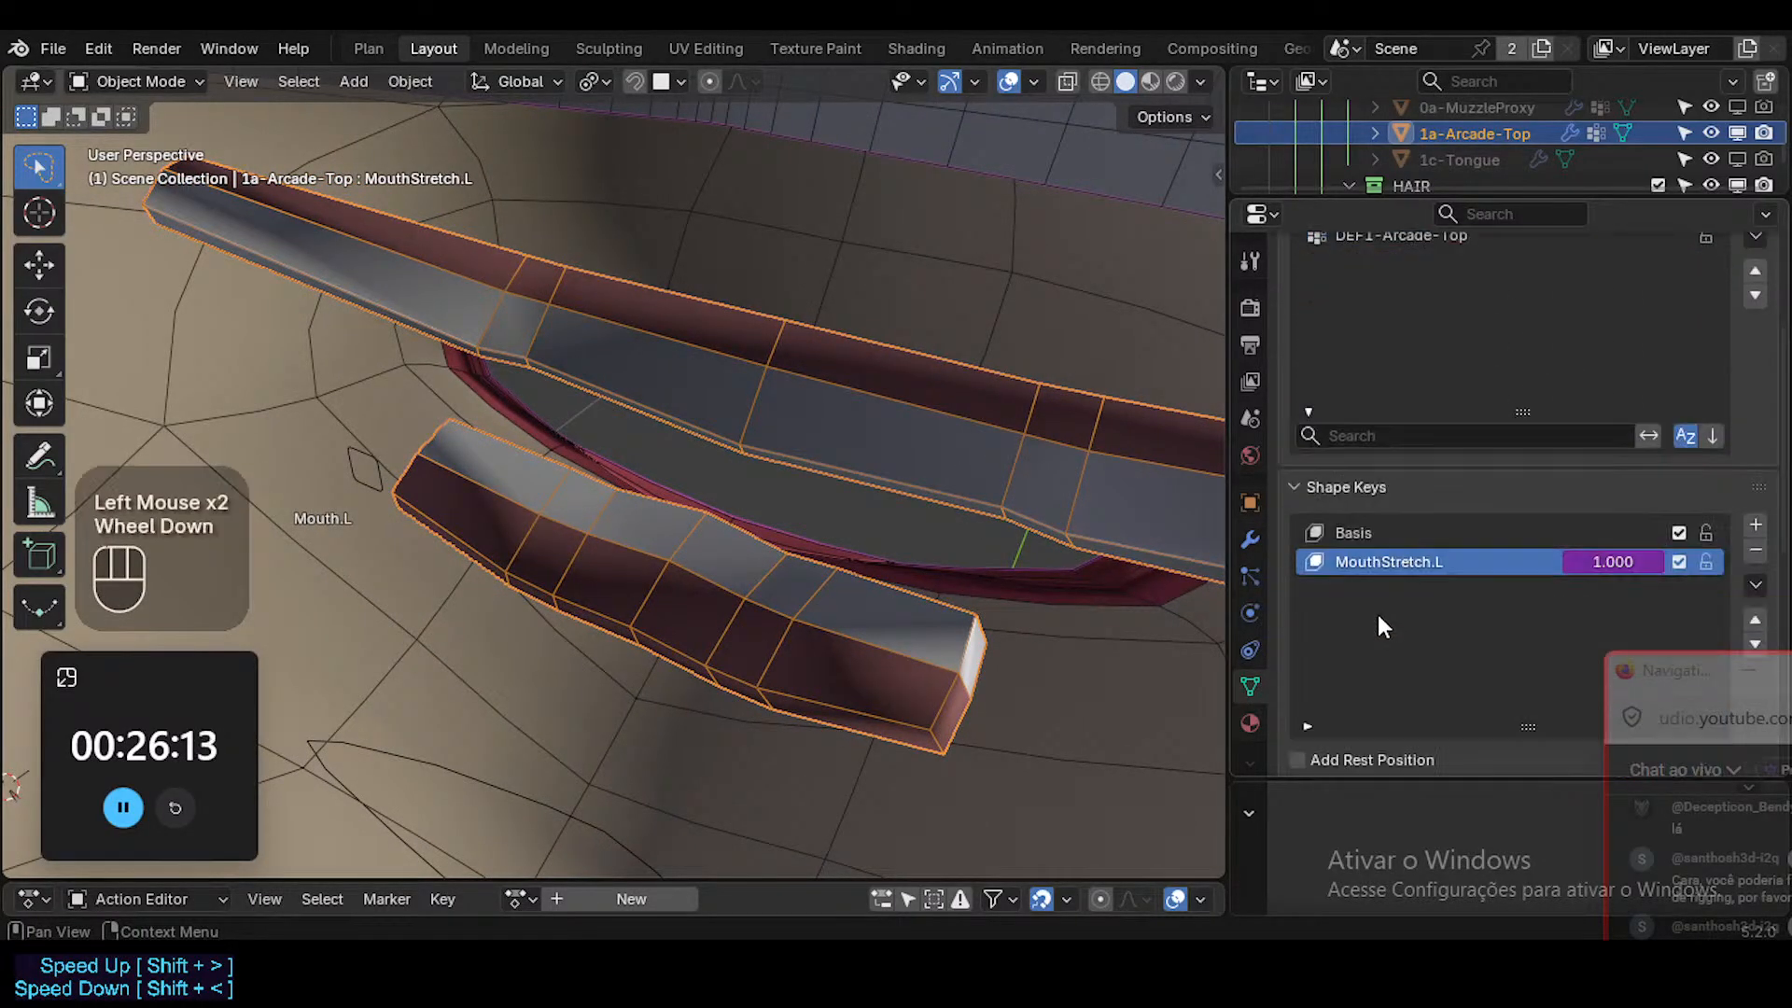
# Reset the pose of all ARM-Dorothy bones in Pose Mode and return to Object Mode.
pyautogui.click(381, 472)
pyautogui.hotkey('ctrl', 'Tab')
pyautogui.press('a')
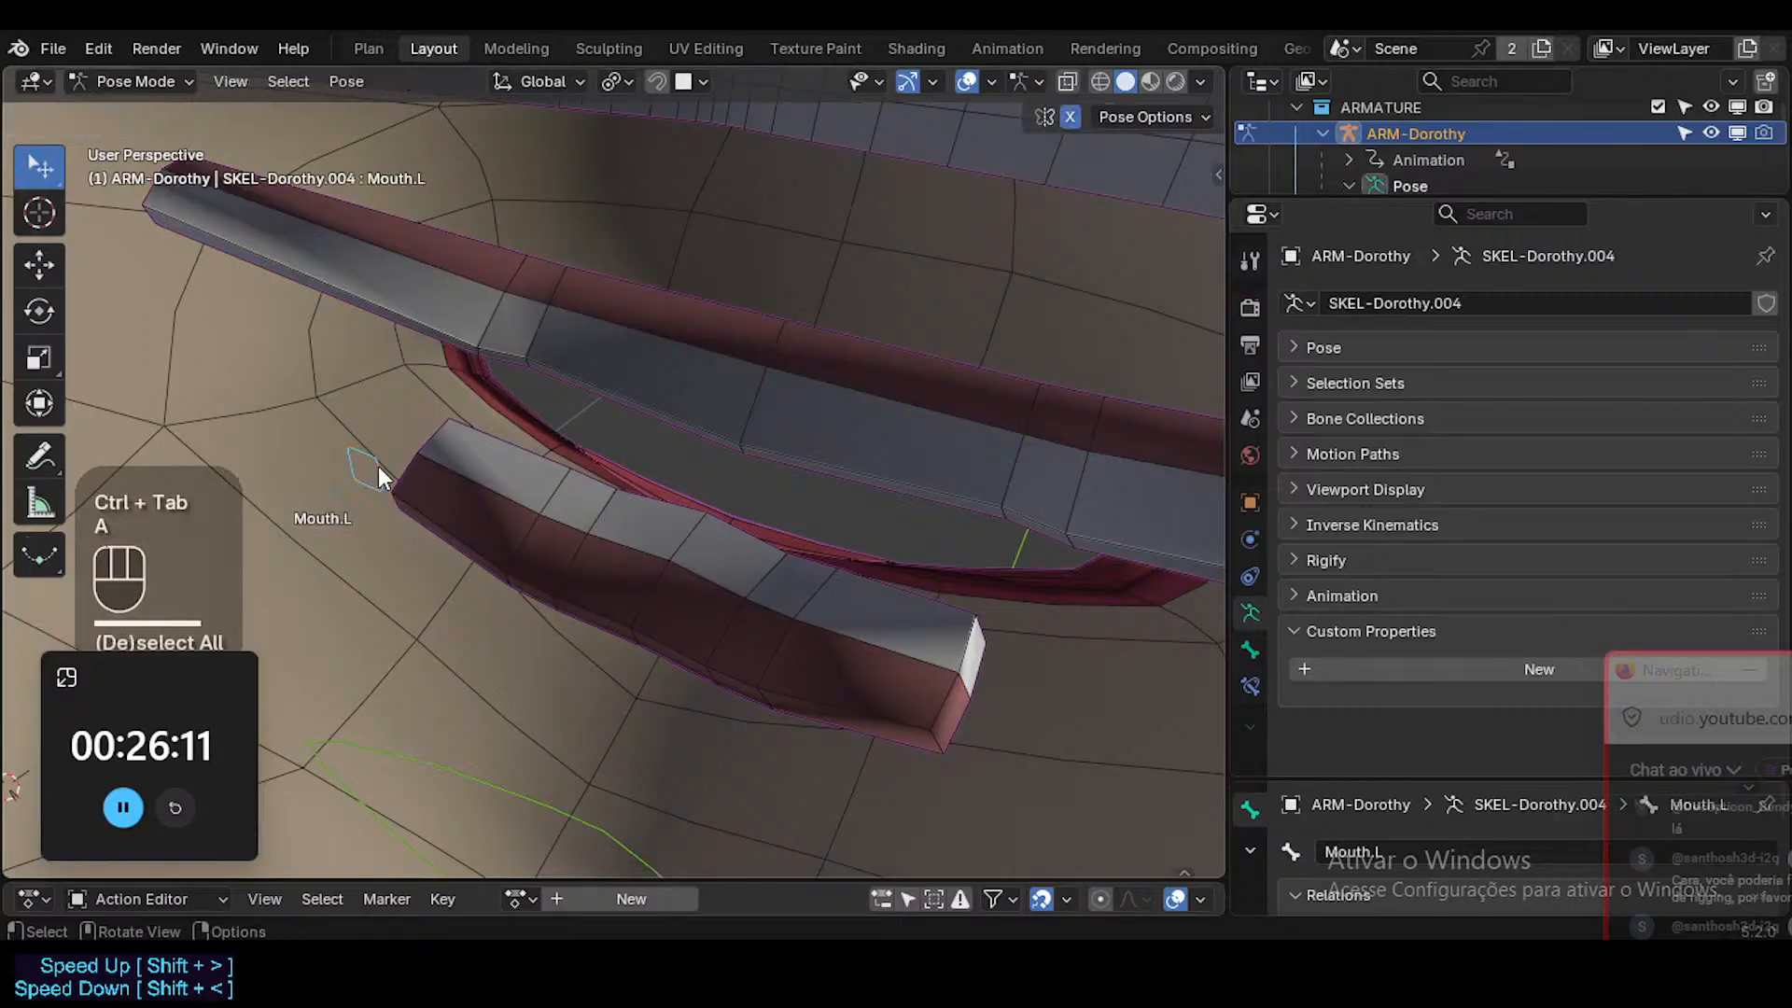
pyautogui.hotkey('alt', 'q')
pyautogui.hotkey('alt', 'q')
pyautogui.hotkey('ctrl', 'Tab')
# Select the teeth and check the viewport effect of the Solidify : ArcadeTop and both Shrinkwrap modifiers by switching their display off and on.
pyautogui.click(651, 471)
pyautogui.moveTo(808, 467); pyautogui.dragTo(1099, 439, button='middle')
pyautogui.click(1249, 540)
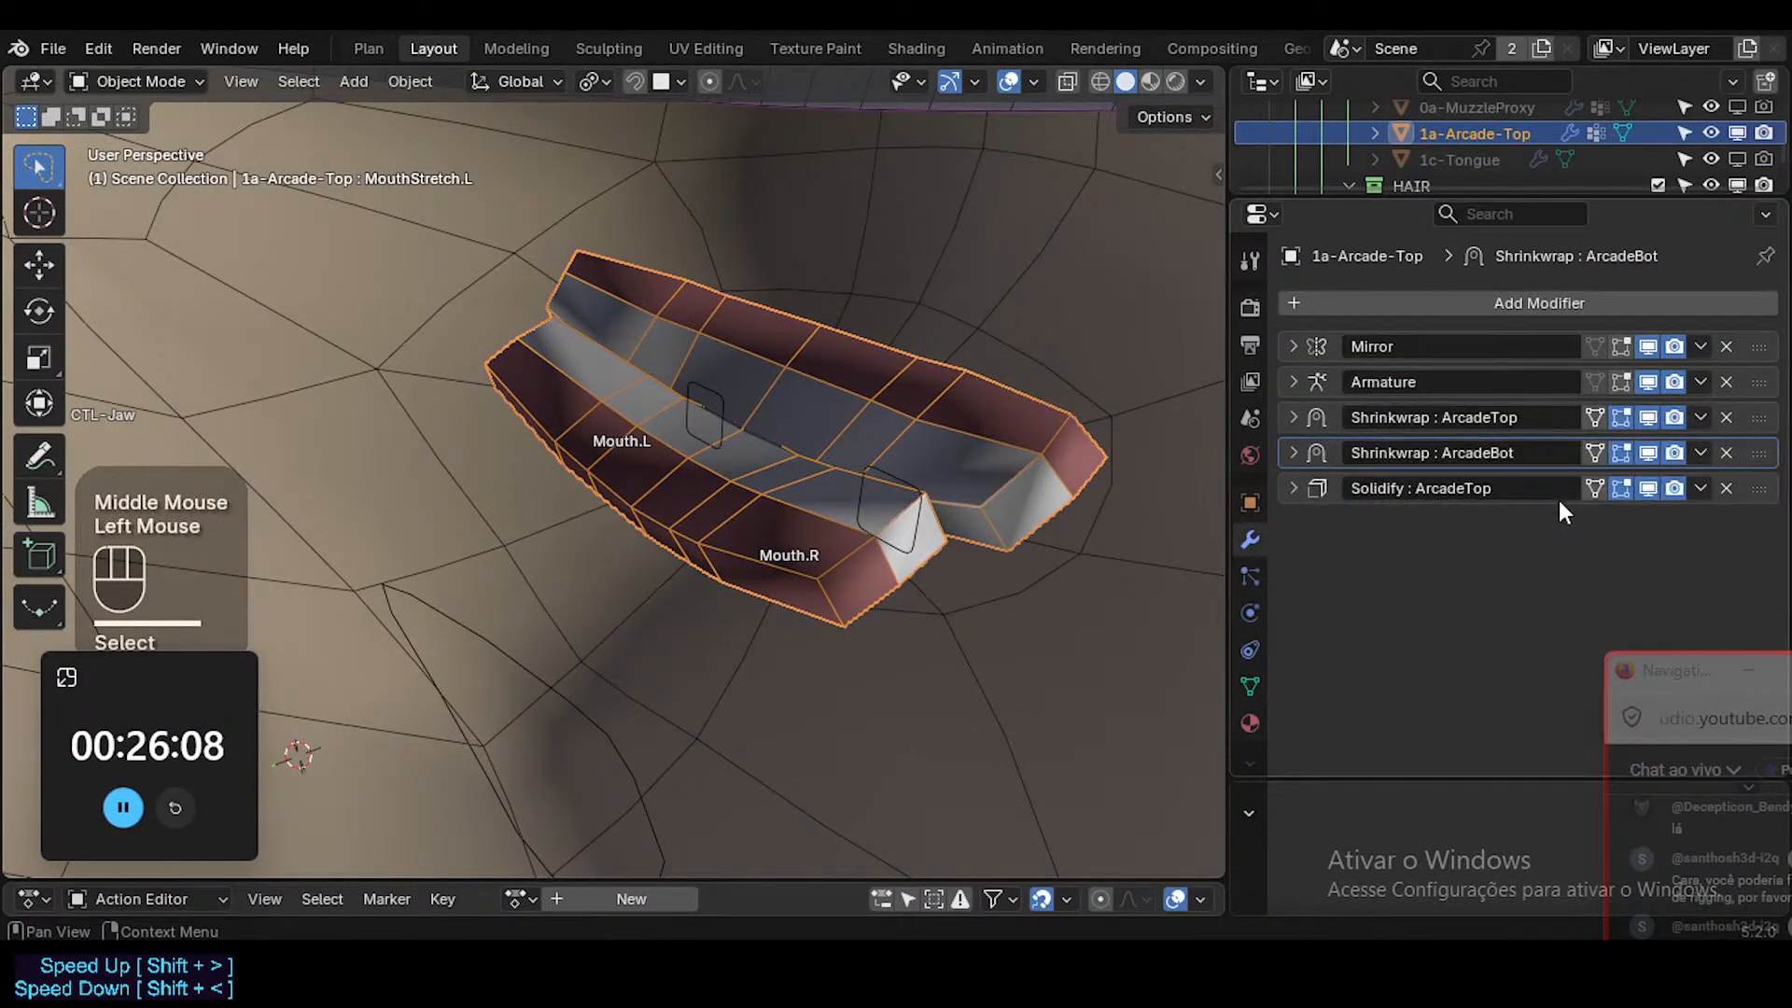
pyautogui.click(1648, 487)
pyautogui.click(1650, 486)
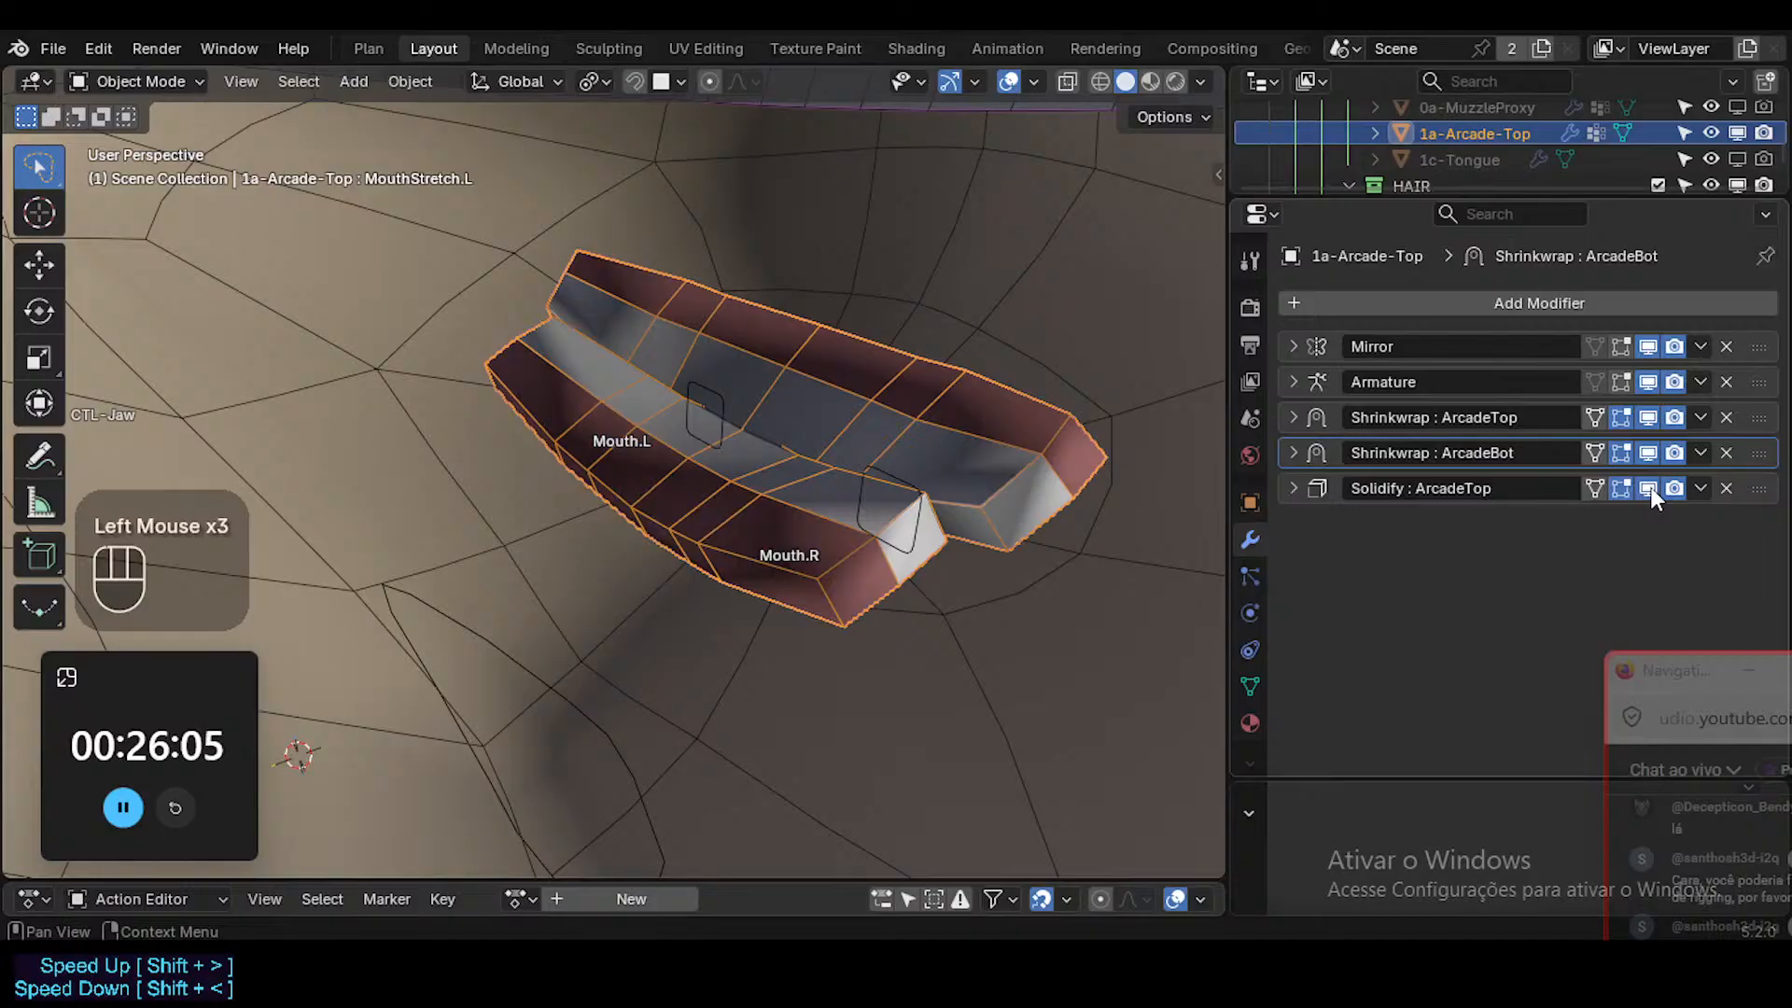
pyautogui.click(1650, 487)
pyautogui.click(1650, 487)
pyautogui.moveTo(1189, 495); pyautogui.dragTo(1331, 431, button='middle')
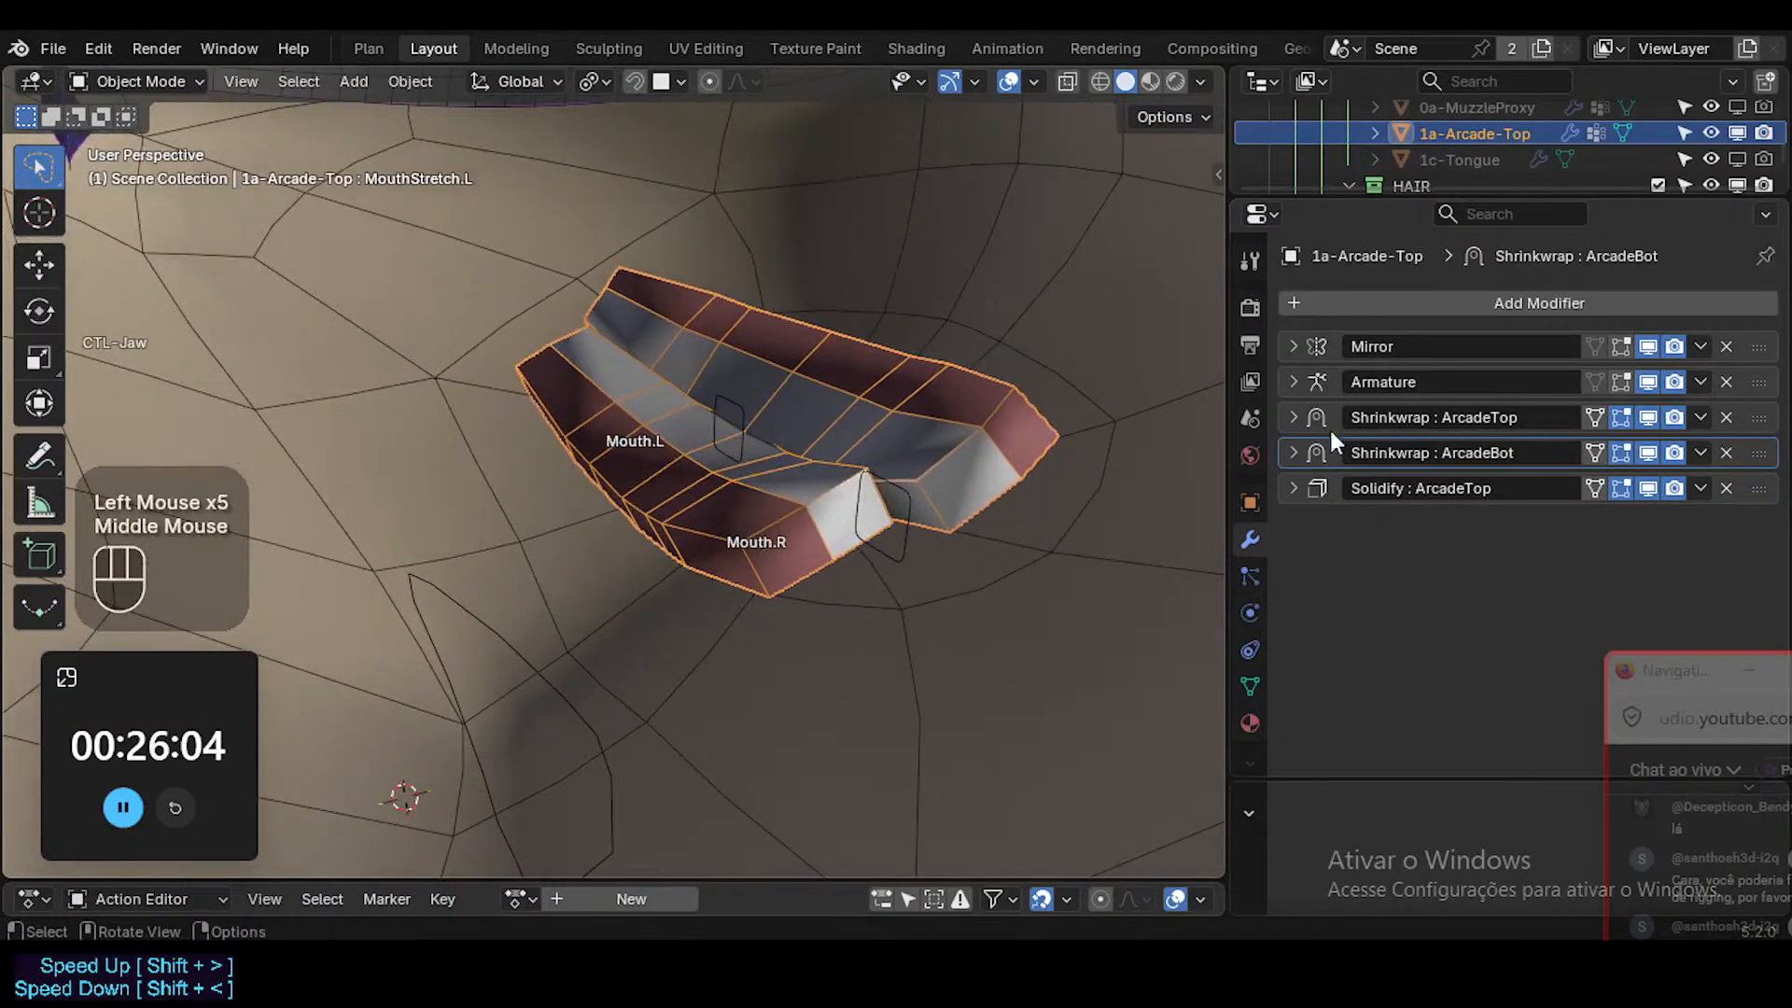
pyautogui.click(1653, 423)
pyautogui.click(1646, 460)
pyautogui.click(1646, 459)
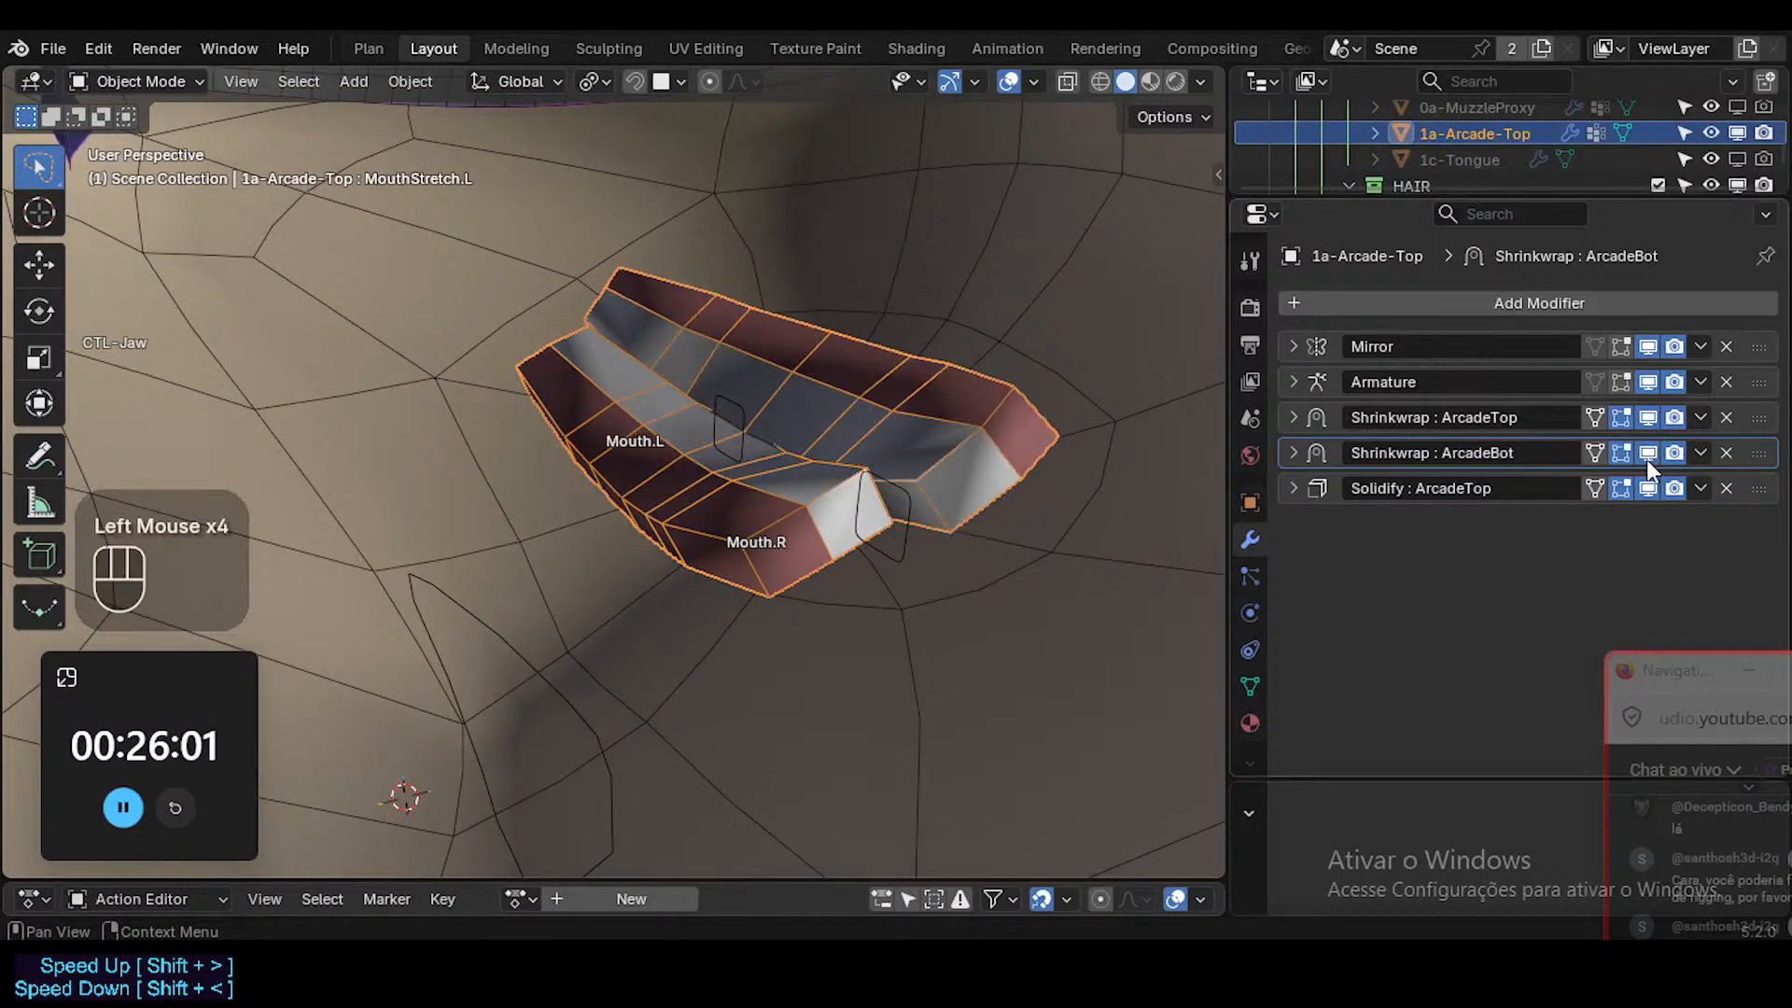
pyautogui.click(1646, 459)
pyautogui.click(1646, 459)
pyautogui.click(1646, 459)
pyautogui.click(1646, 459)
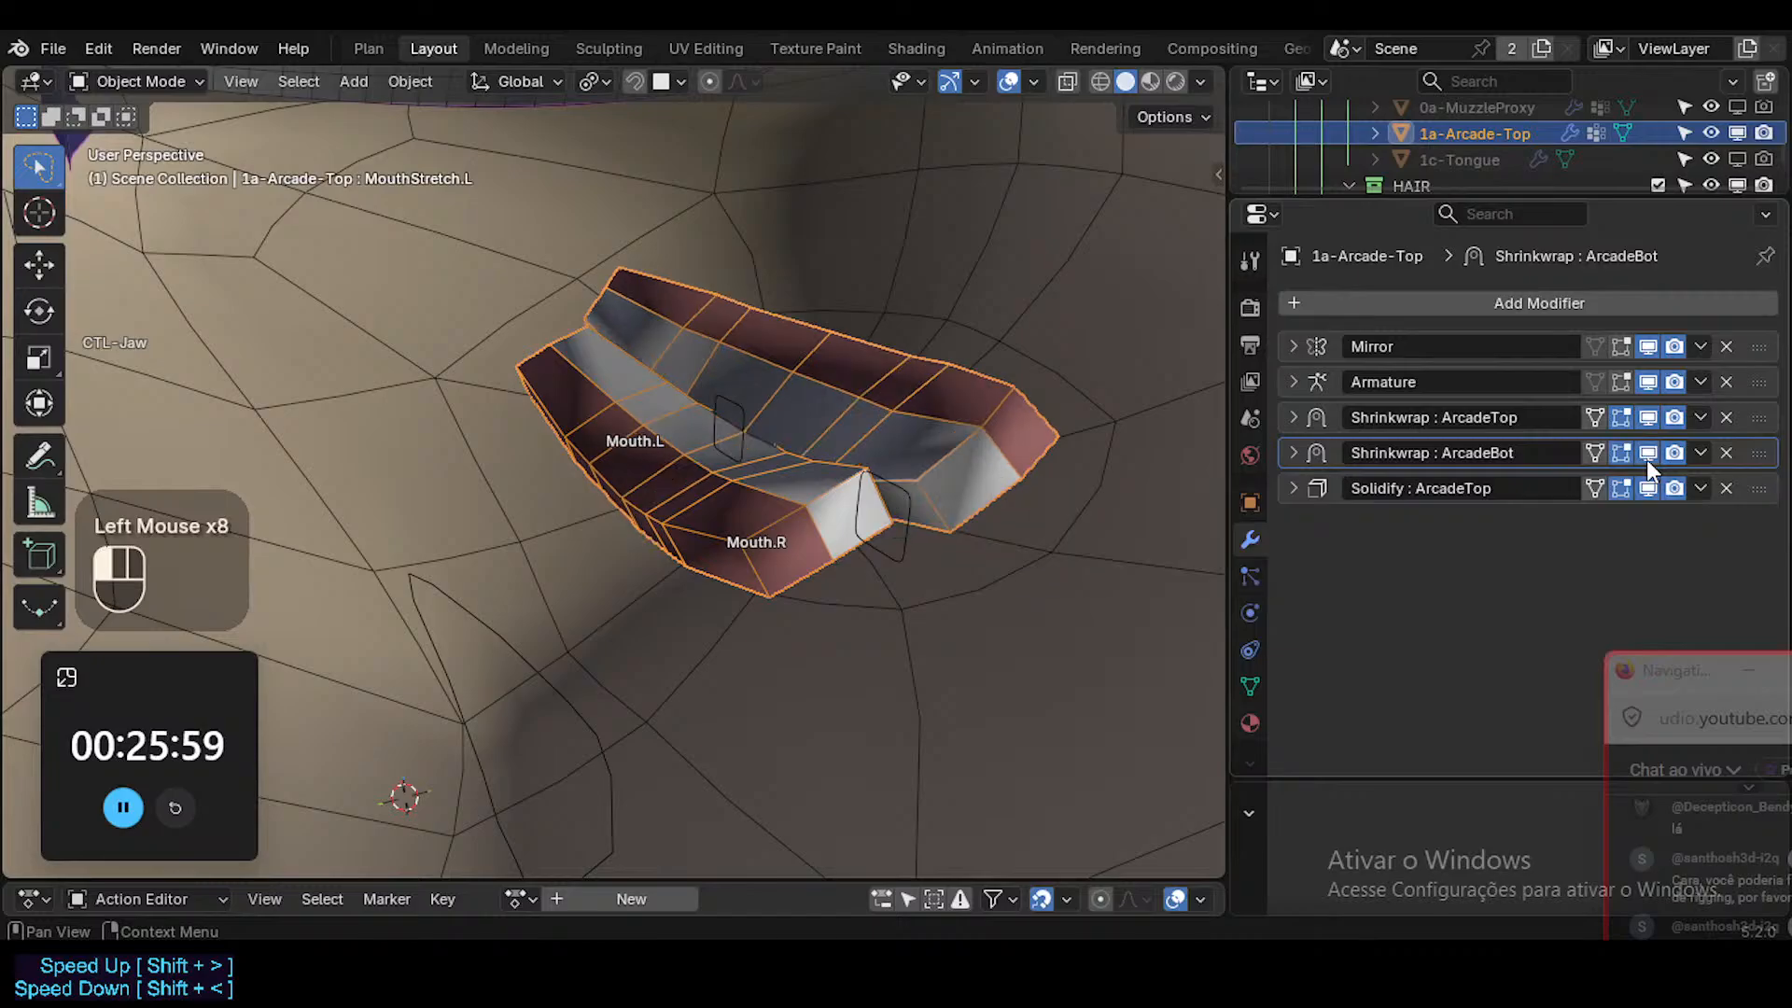
pyautogui.moveTo(710, 467); pyautogui.dragTo(793, 467, button='middle')
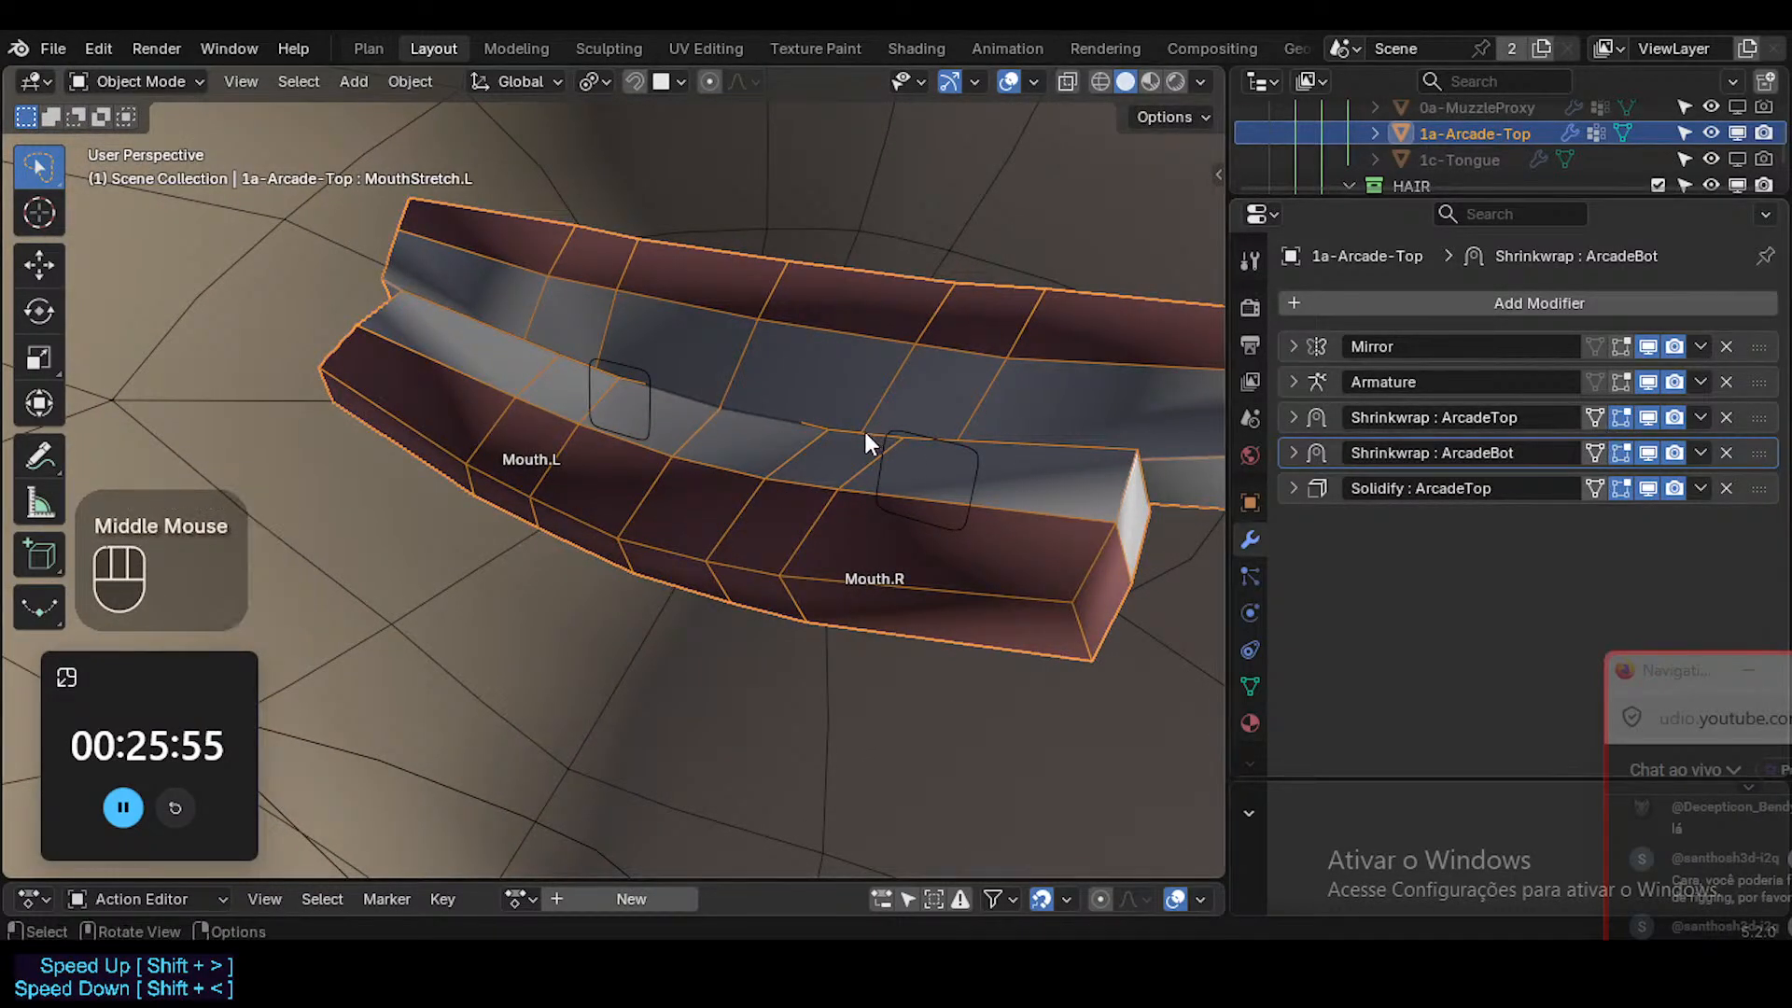
# Enter Edit Mode on the teeth, clear the selection and select the linked mesh of the lower teeth.
pyautogui.press('Tab')
pyautogui.press('Tab')
pyautogui.moveTo(792, 438); pyautogui.dragTo(610, 381, button='middle')
pyautogui.click(655, 463)
pyautogui.press('Tab')
pyautogui.press('a')
pyautogui.hotkey('alt', 'a')
pyautogui.press('l')
pyautogui.press('g')
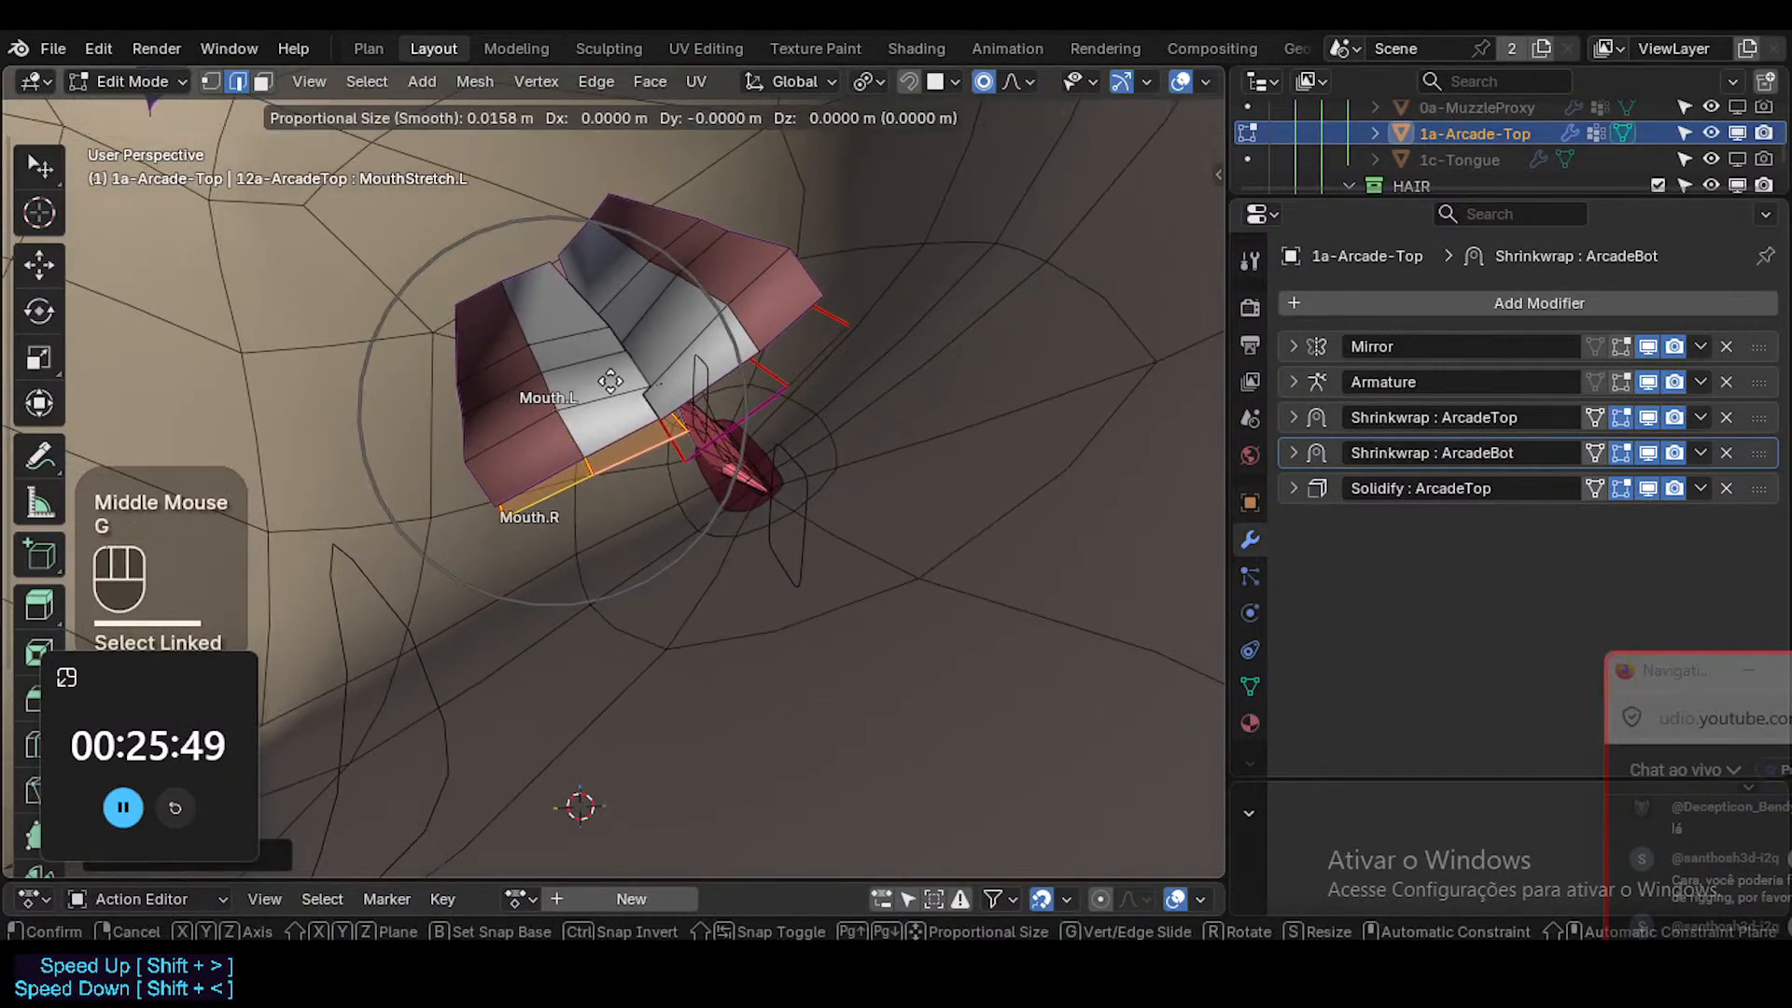
pyautogui.press('Escape')
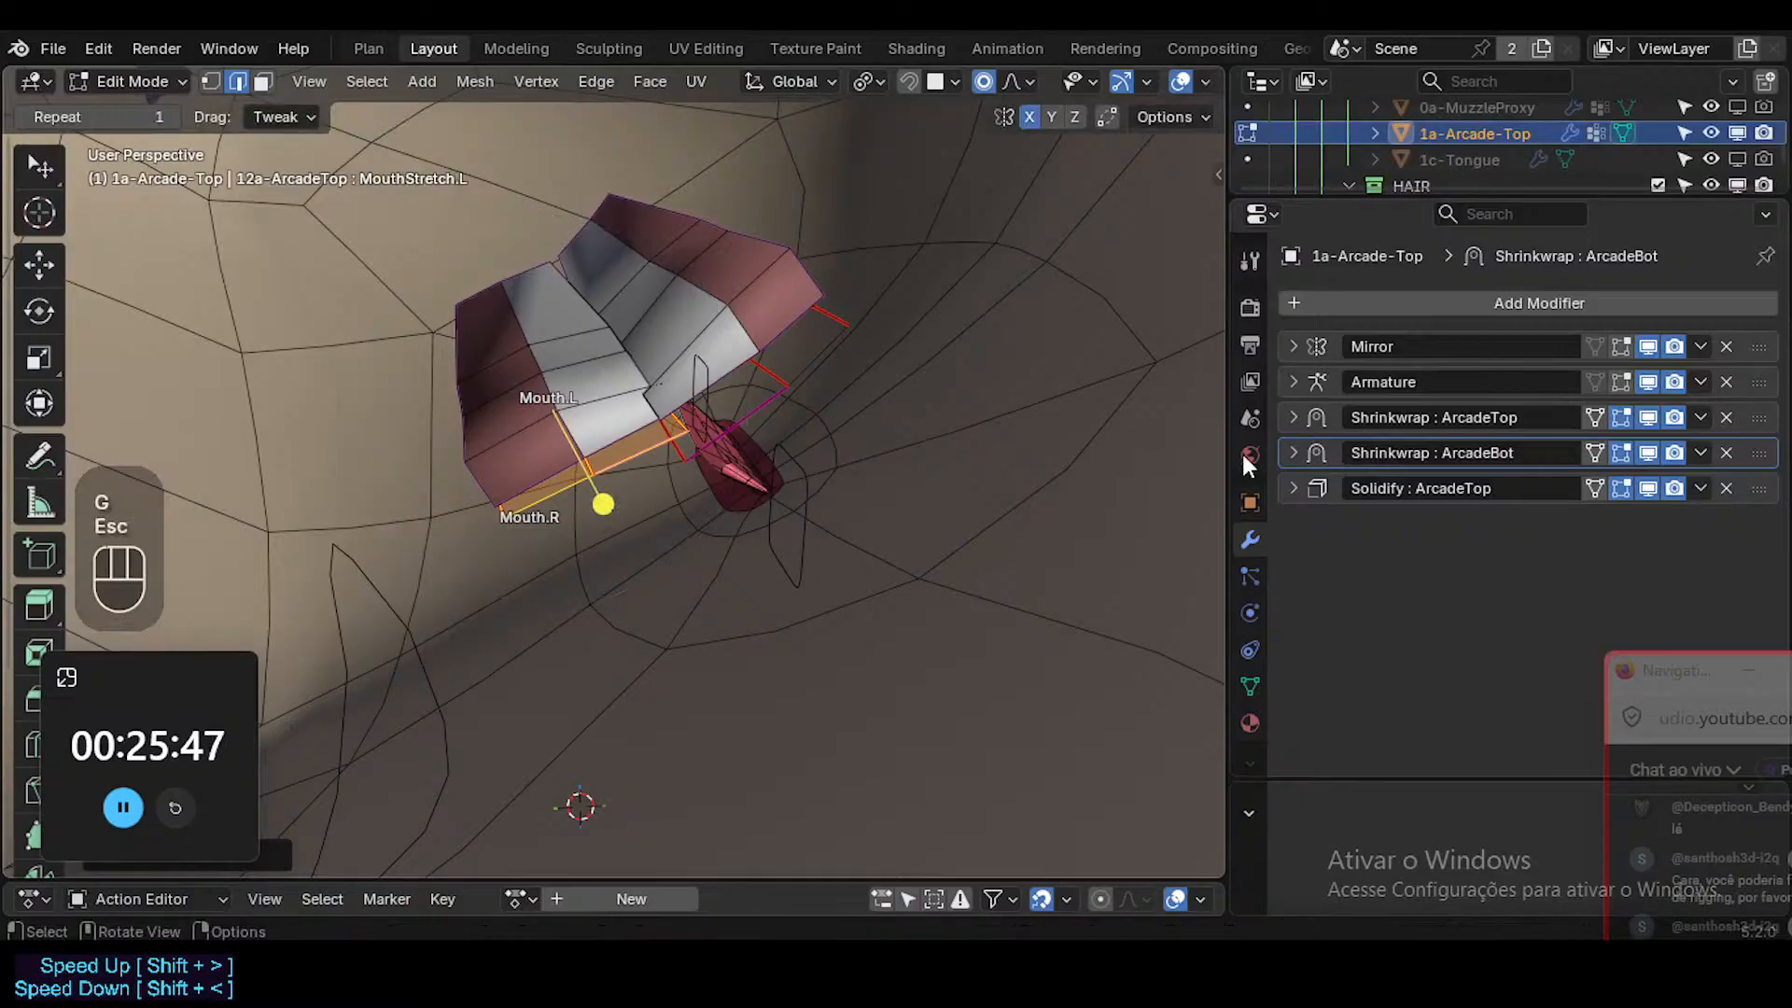
# Make the Basis shape key active and move the selected lower teeth slightly with proportional editing.
pyautogui.click(1250, 686)
pyautogui.click(1378, 400)
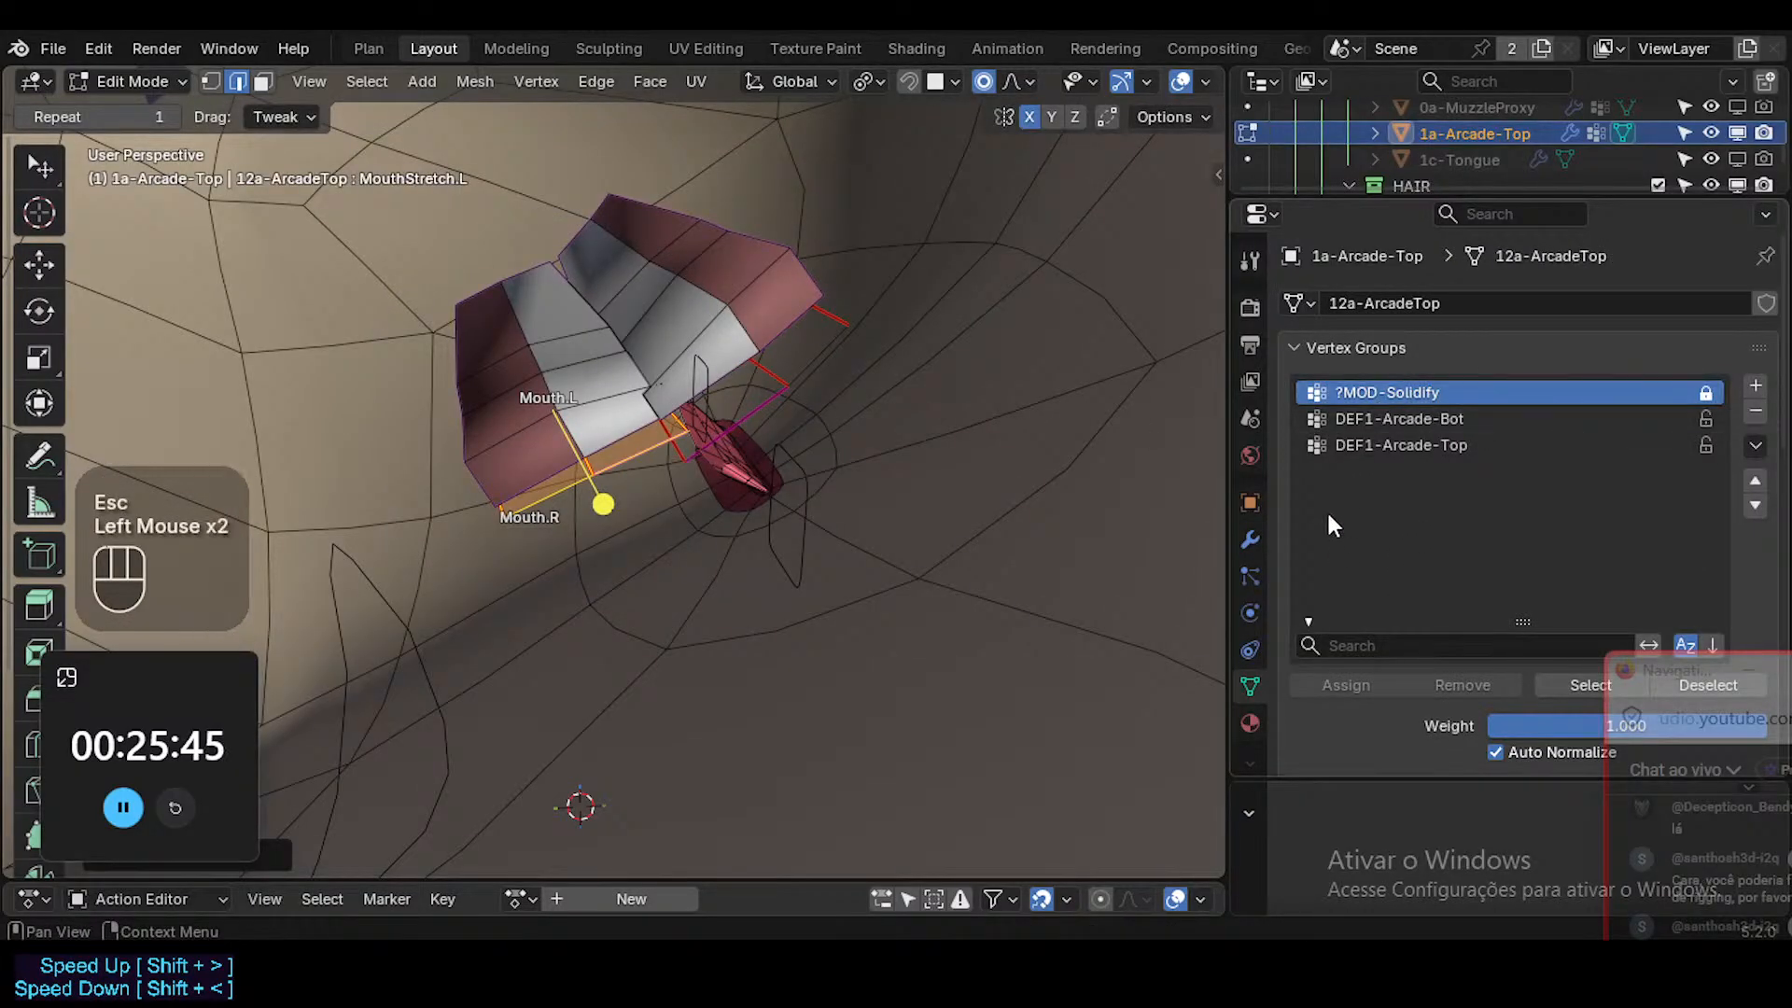
pyautogui.click(1323, 348)
pyautogui.click(1353, 428)
pyautogui.moveTo(653, 420); pyautogui.dragTo(519, 341, button='middle')
pyautogui.press('g')
pyautogui.press('Escape')
pyautogui.press('g')
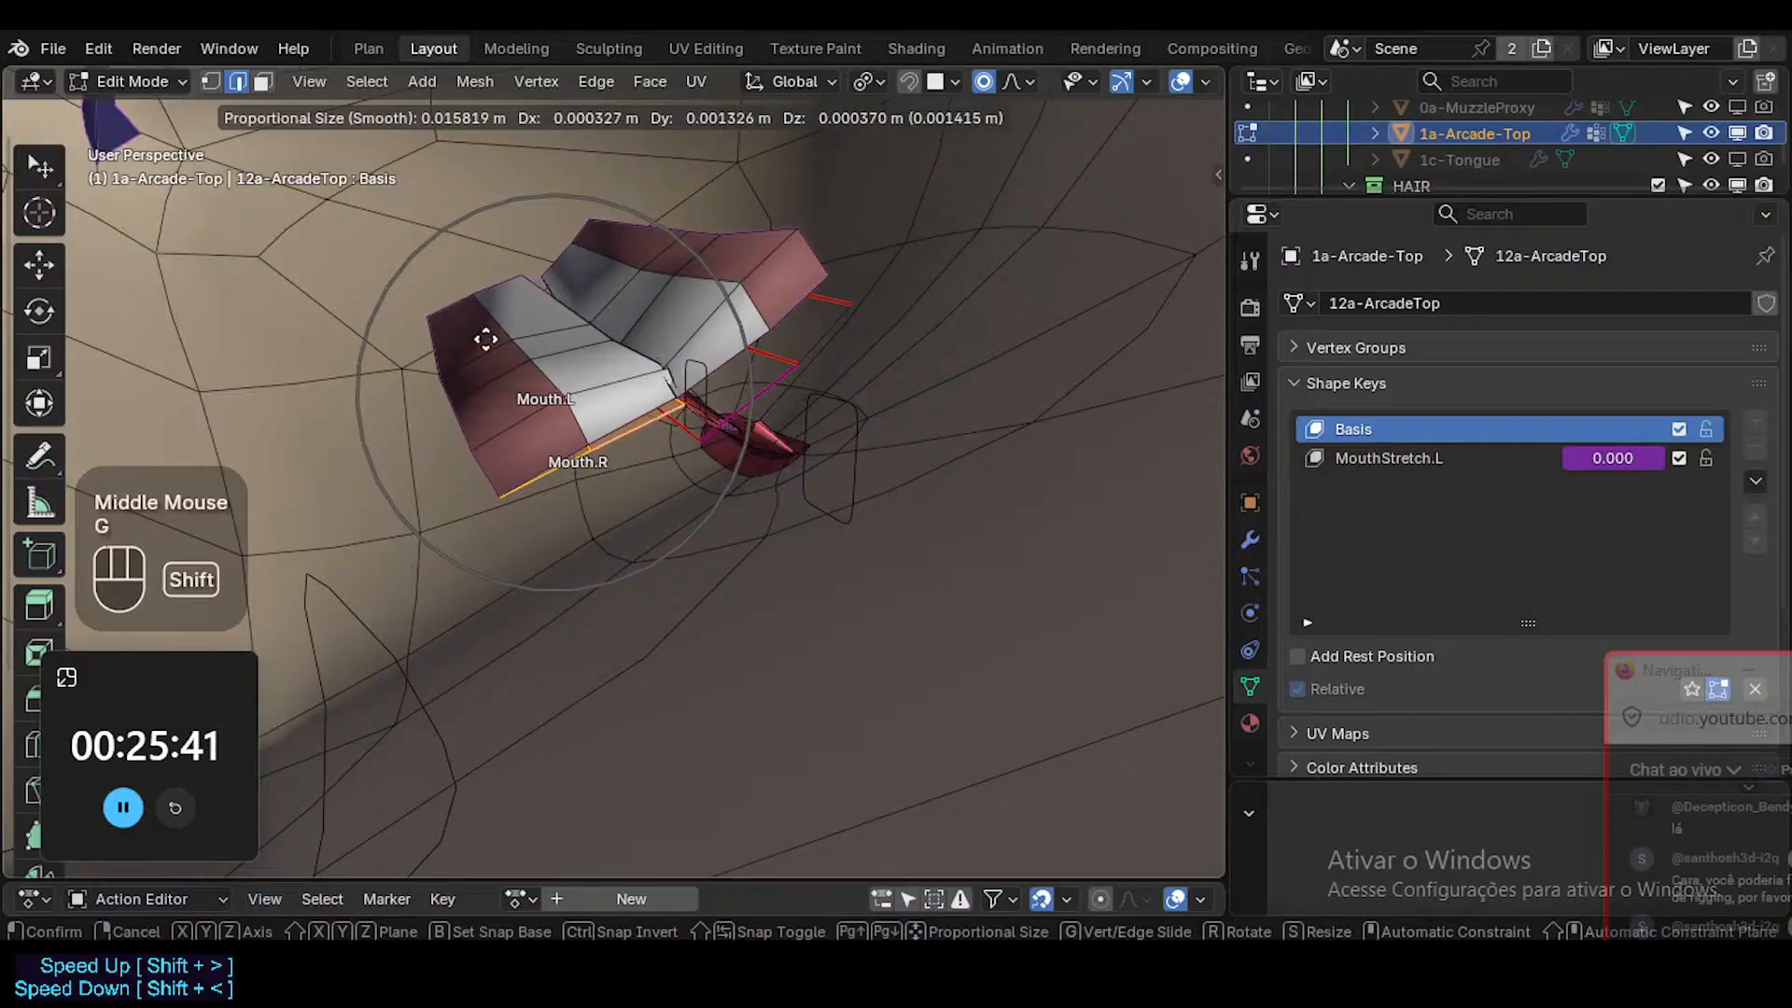
pyautogui.keyDown('shift'); pyautogui.click(376, 240); pyautogui.keyUp('shift')
pyautogui.moveTo(376, 239); pyautogui.dragTo(521, 338, button='middle')
pyautogui.keyDown('shift'); pyautogui.moveTo(520, 338); pyautogui.dragTo(743, 558, button='middle'); pyautogui.keyUp('shift')
# Turn on X-ray, select a cross-section edge loop of the lower teeth and move it slightly in the Basis shape key.
pyautogui.hotkey('alt', 'a')
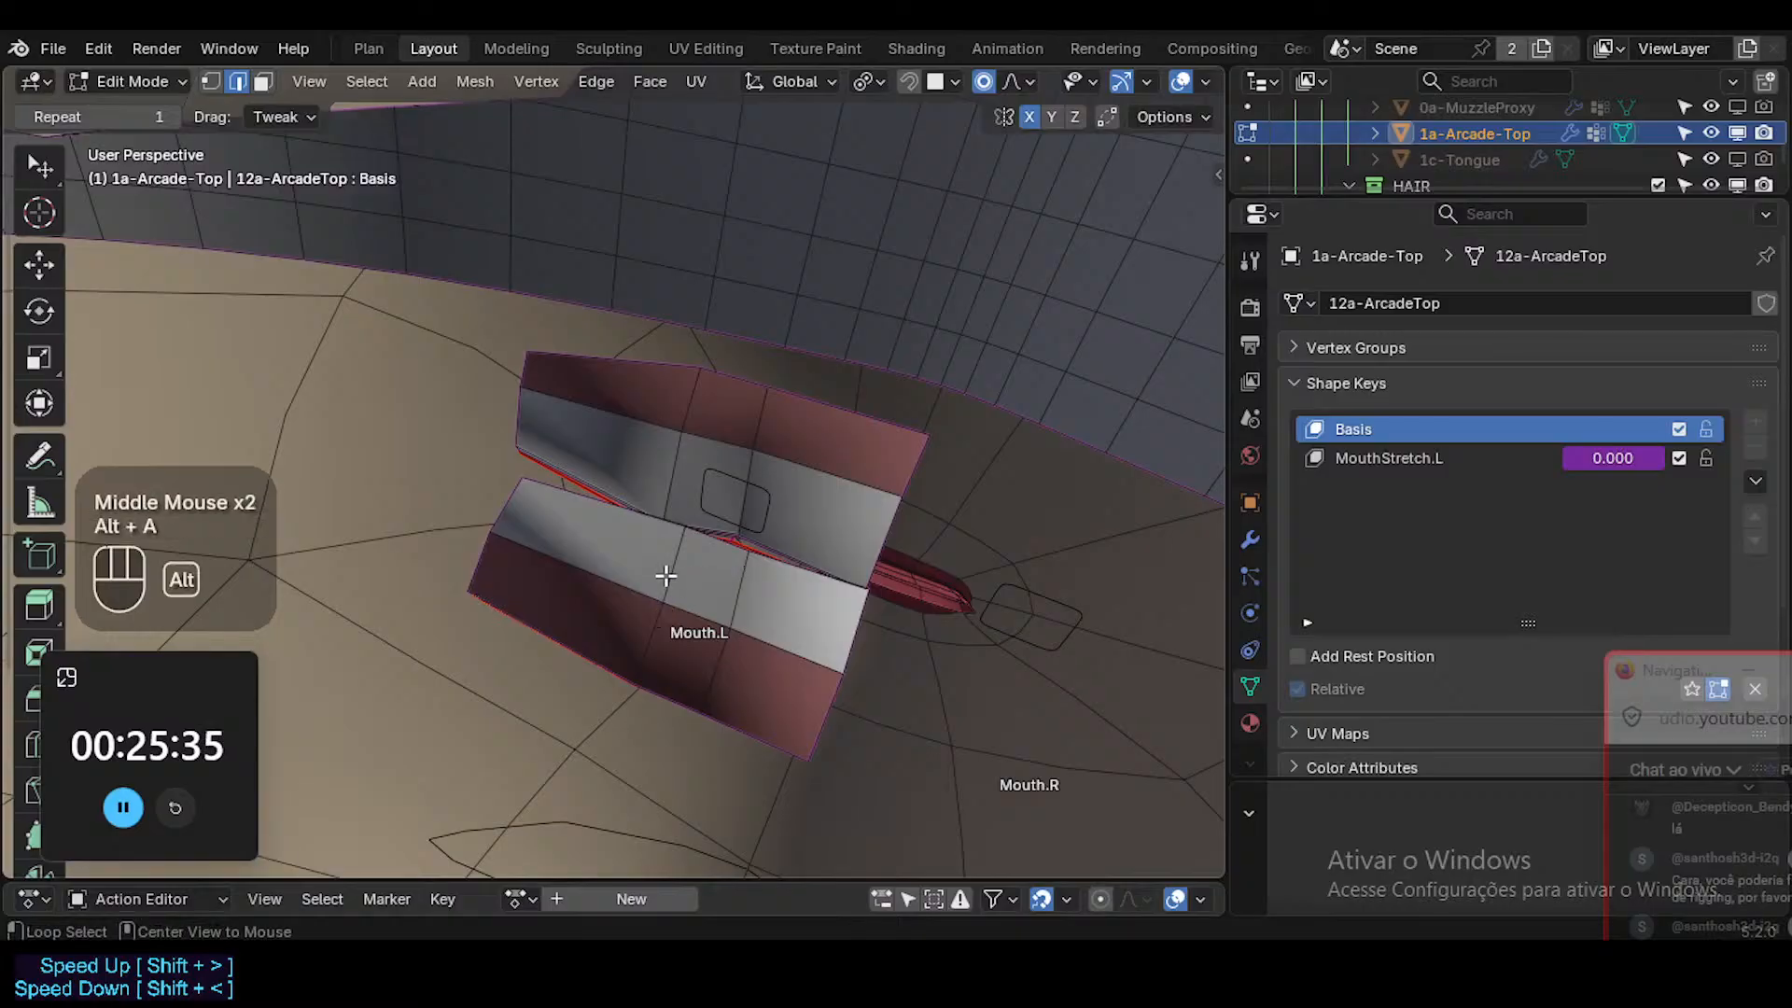
pyautogui.keyDown('alt'); pyautogui.keyDown('shift'); pyautogui.click(728, 579); pyautogui.keyUp('shift'); pyautogui.keyUp('alt')
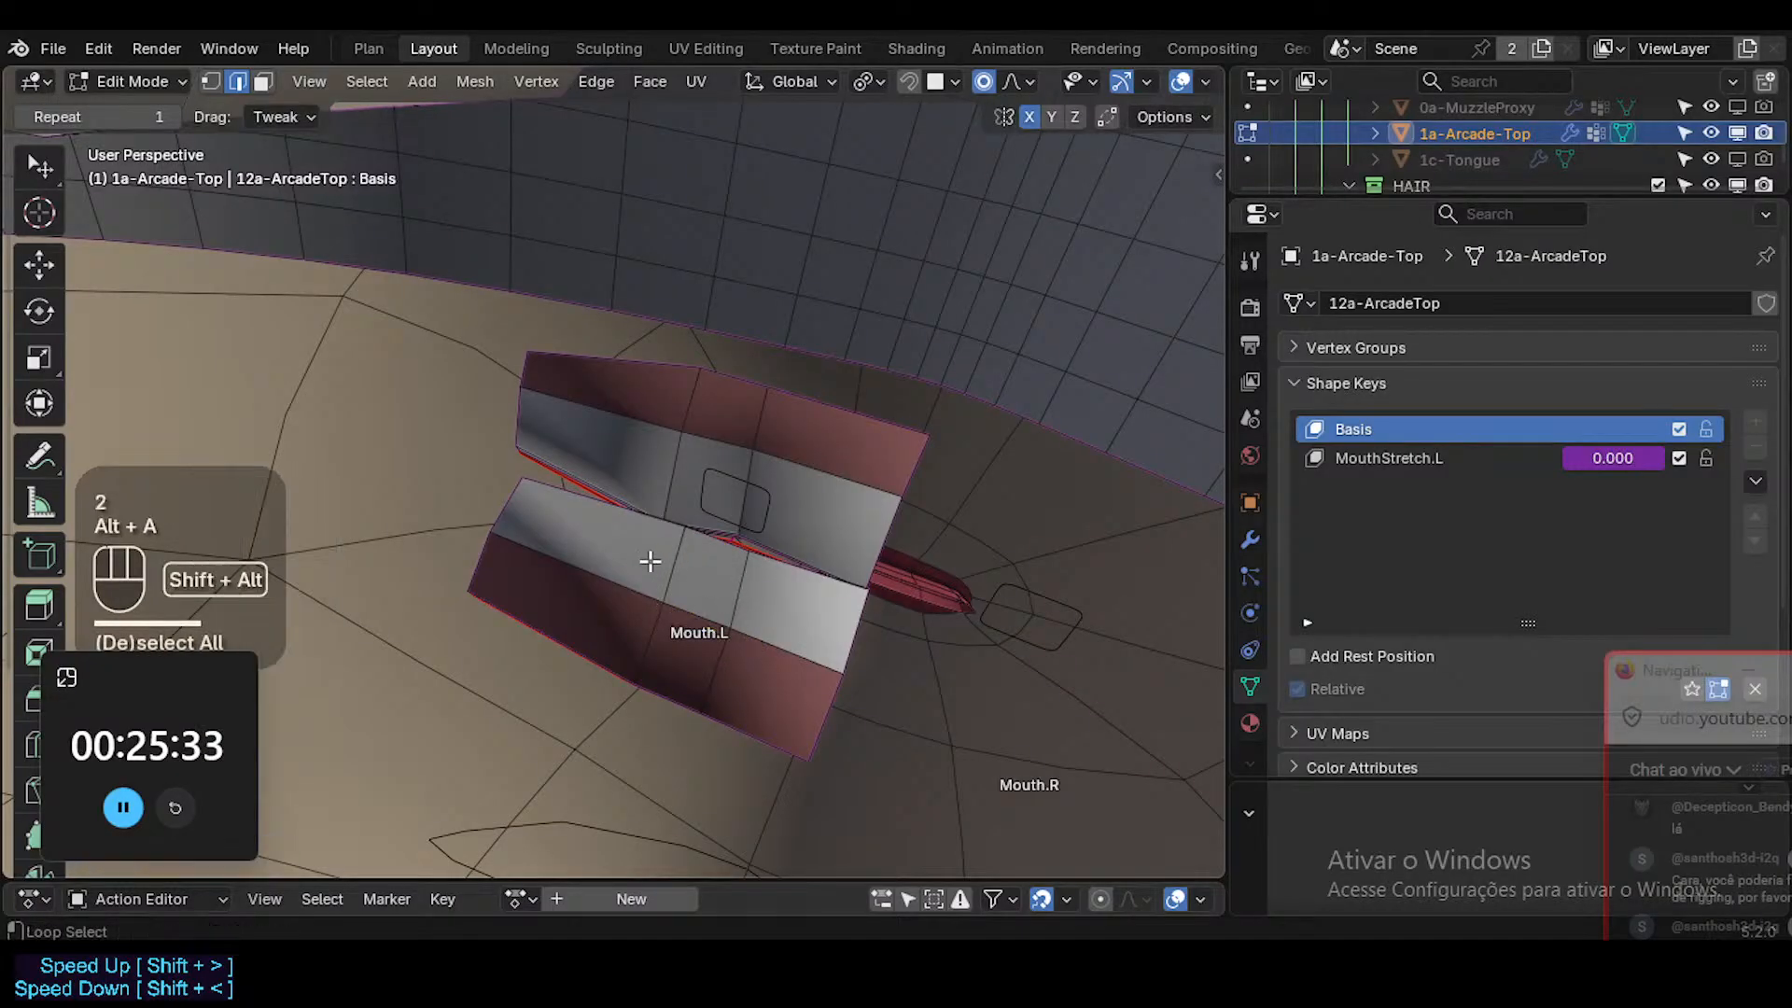
pyautogui.hotkey('alt', 'a')
pyautogui.press('2')
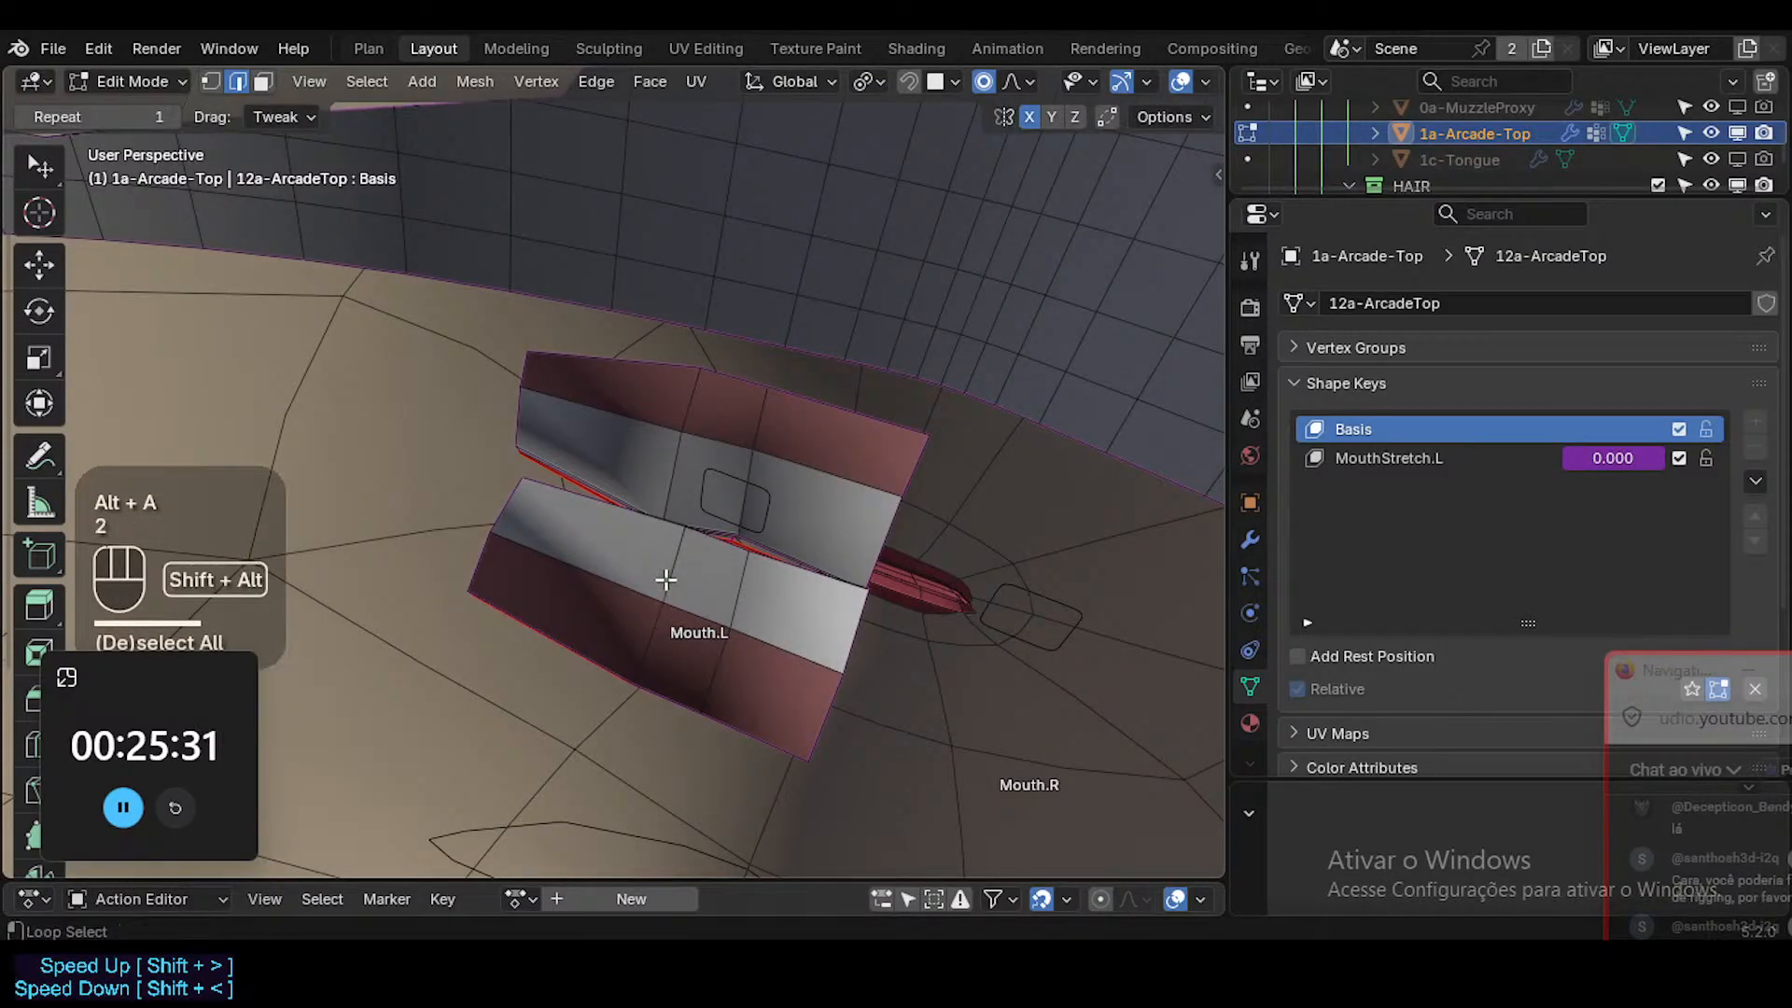
pyautogui.hotkey('alt', 'z')
pyautogui.keyDown('alt'); pyautogui.keyDown('shift'); pyautogui.click(670, 571); pyautogui.keyUp('shift'); pyautogui.keyUp('alt')
pyautogui.press('g')
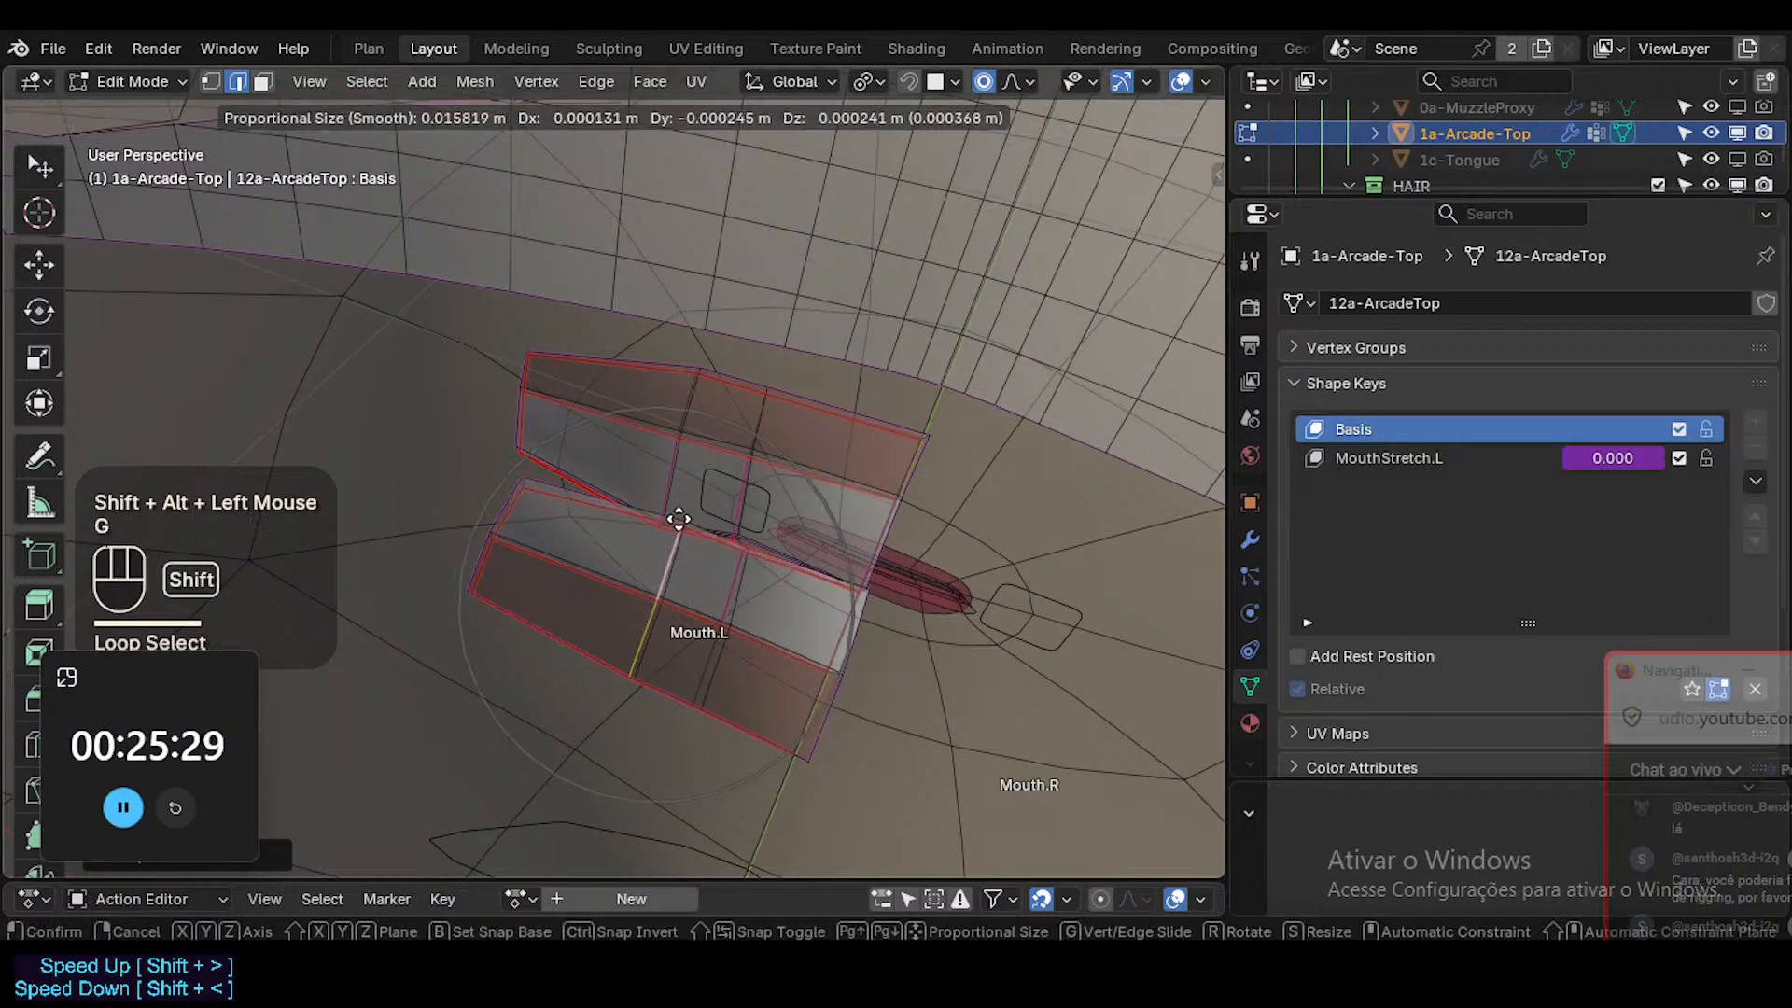
pyautogui.scroll(2, 697, 500)
pyautogui.keyDown('shift'); pyautogui.click(730, 497); pyautogui.keyUp('shift')
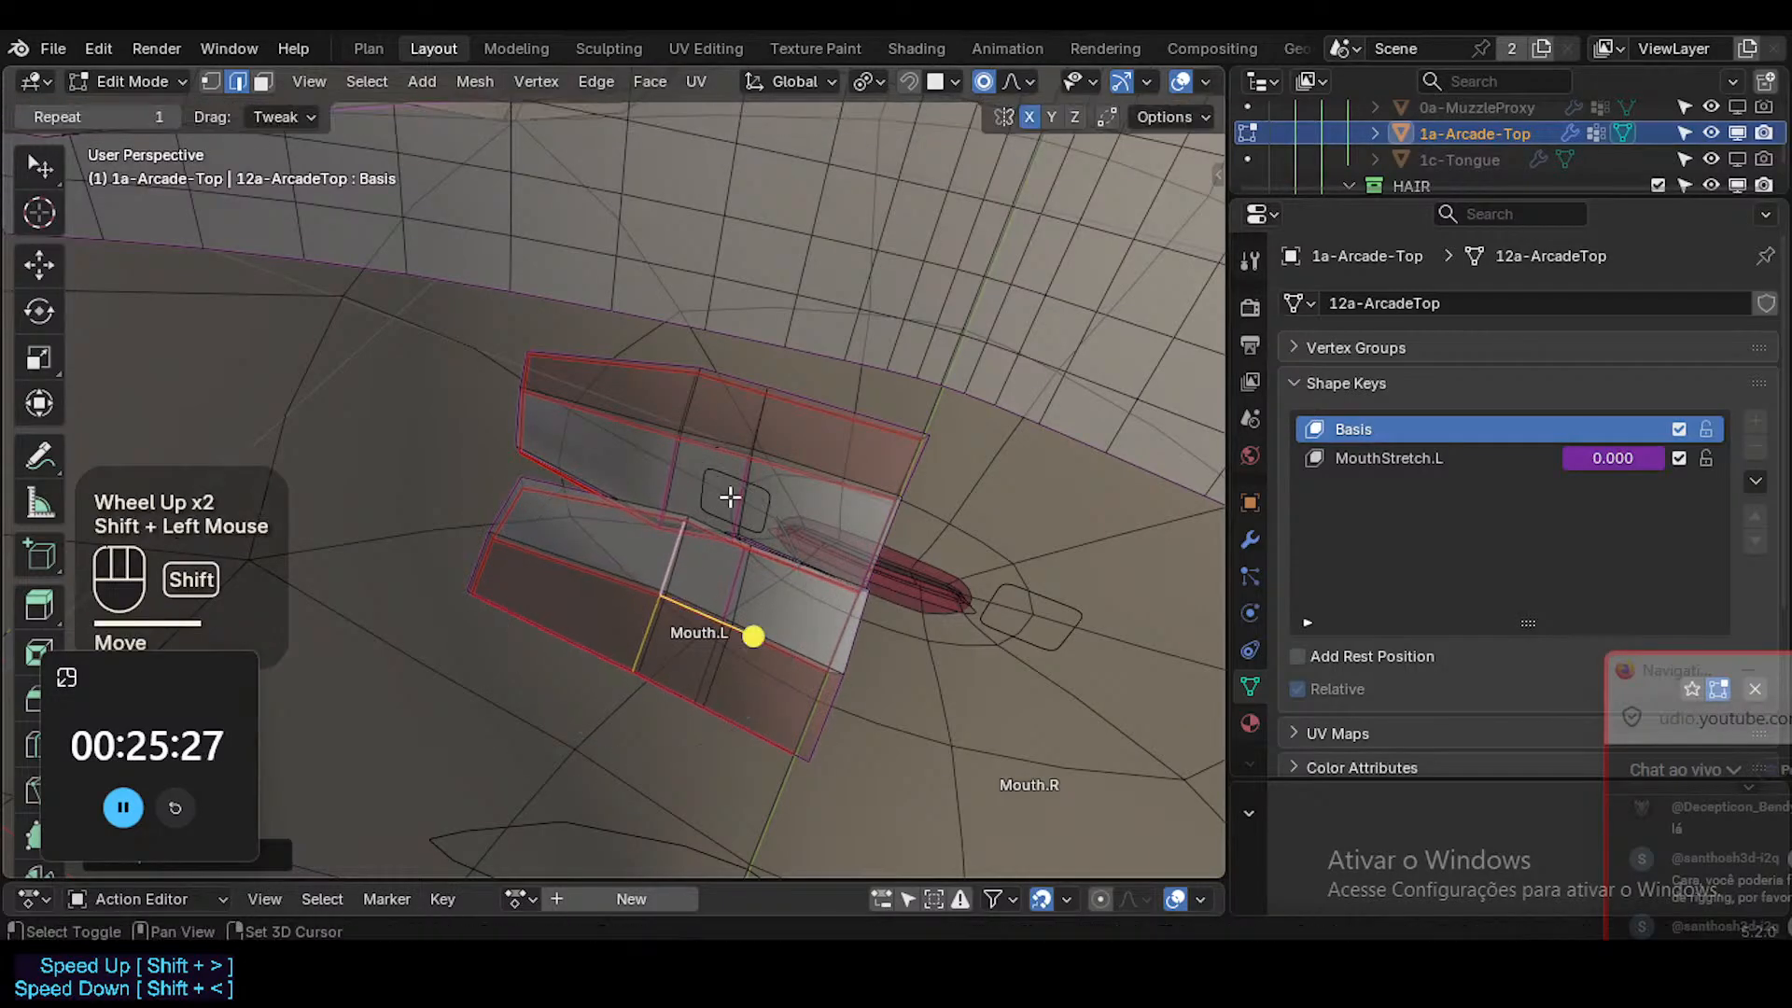
# Select another cross-section edge loop of the lower teeth, near the inner end, and rotate it slightly in the Basis shape key.
pyautogui.click(746, 592)
pyautogui.hotkey('alt', 'a')
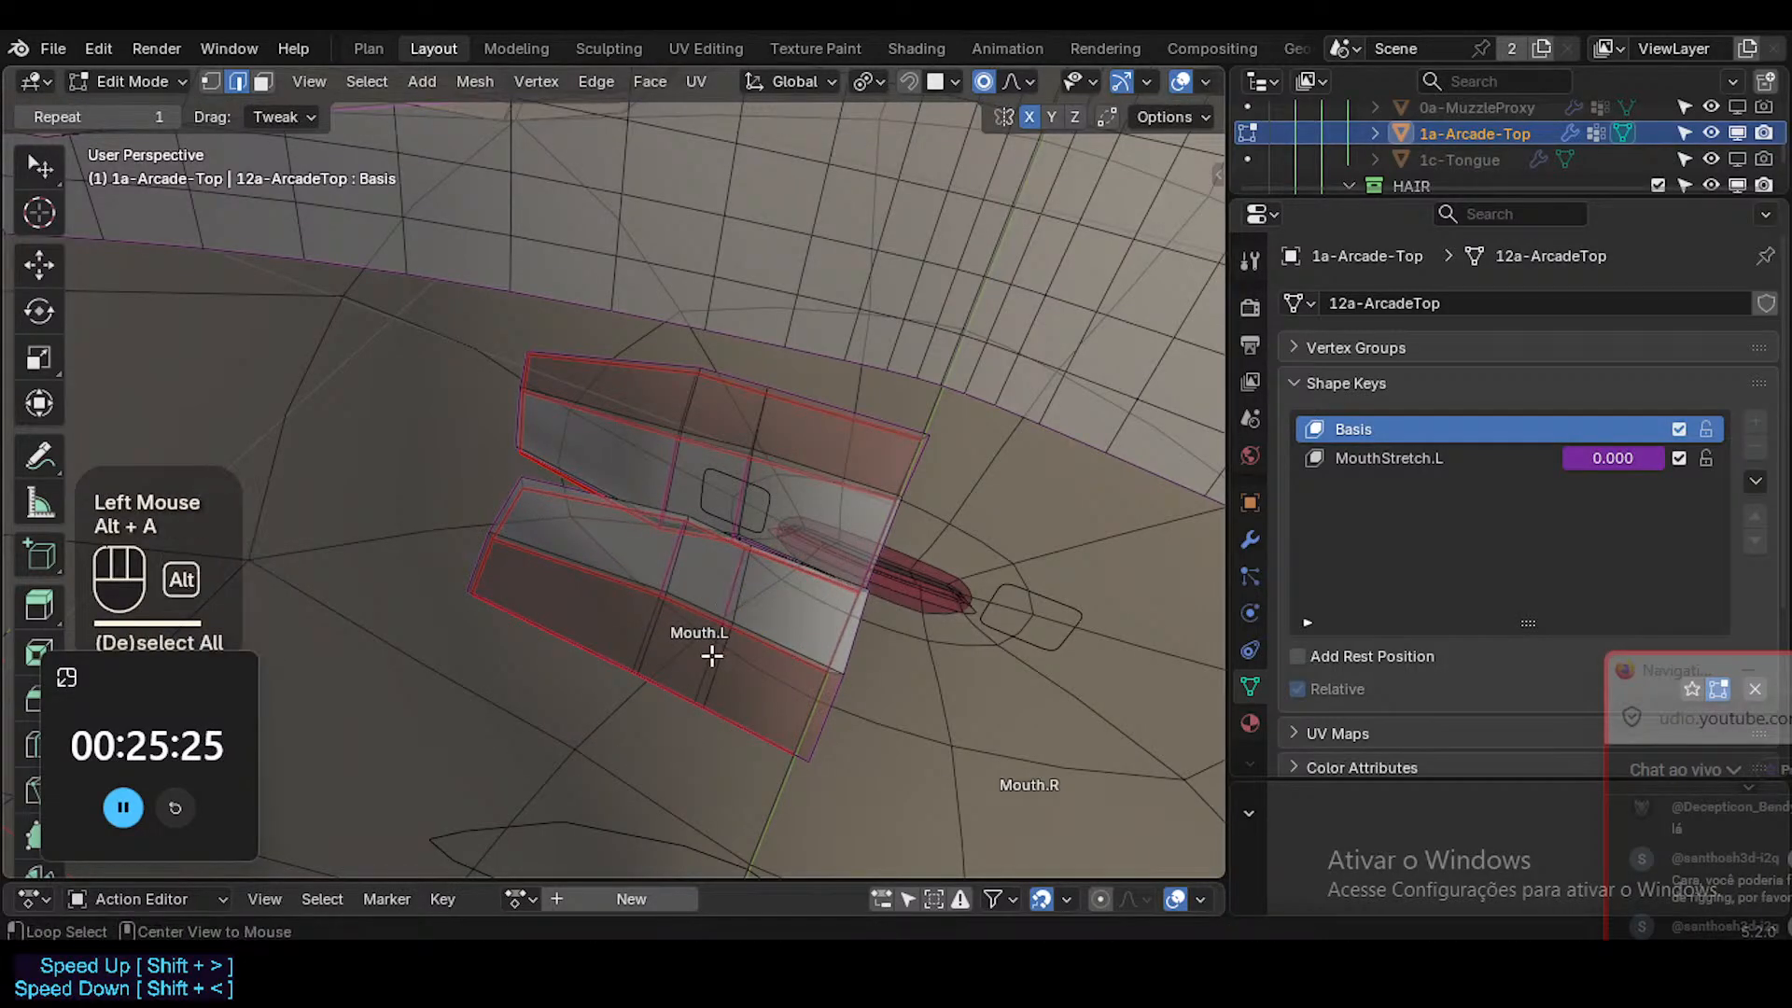
pyautogui.keyDown('alt'); pyautogui.keyDown('shift'); pyautogui.click(723, 642); pyautogui.keyUp('shift'); pyautogui.keyUp('alt')
pyautogui.press('r')
pyautogui.click(782, 573)
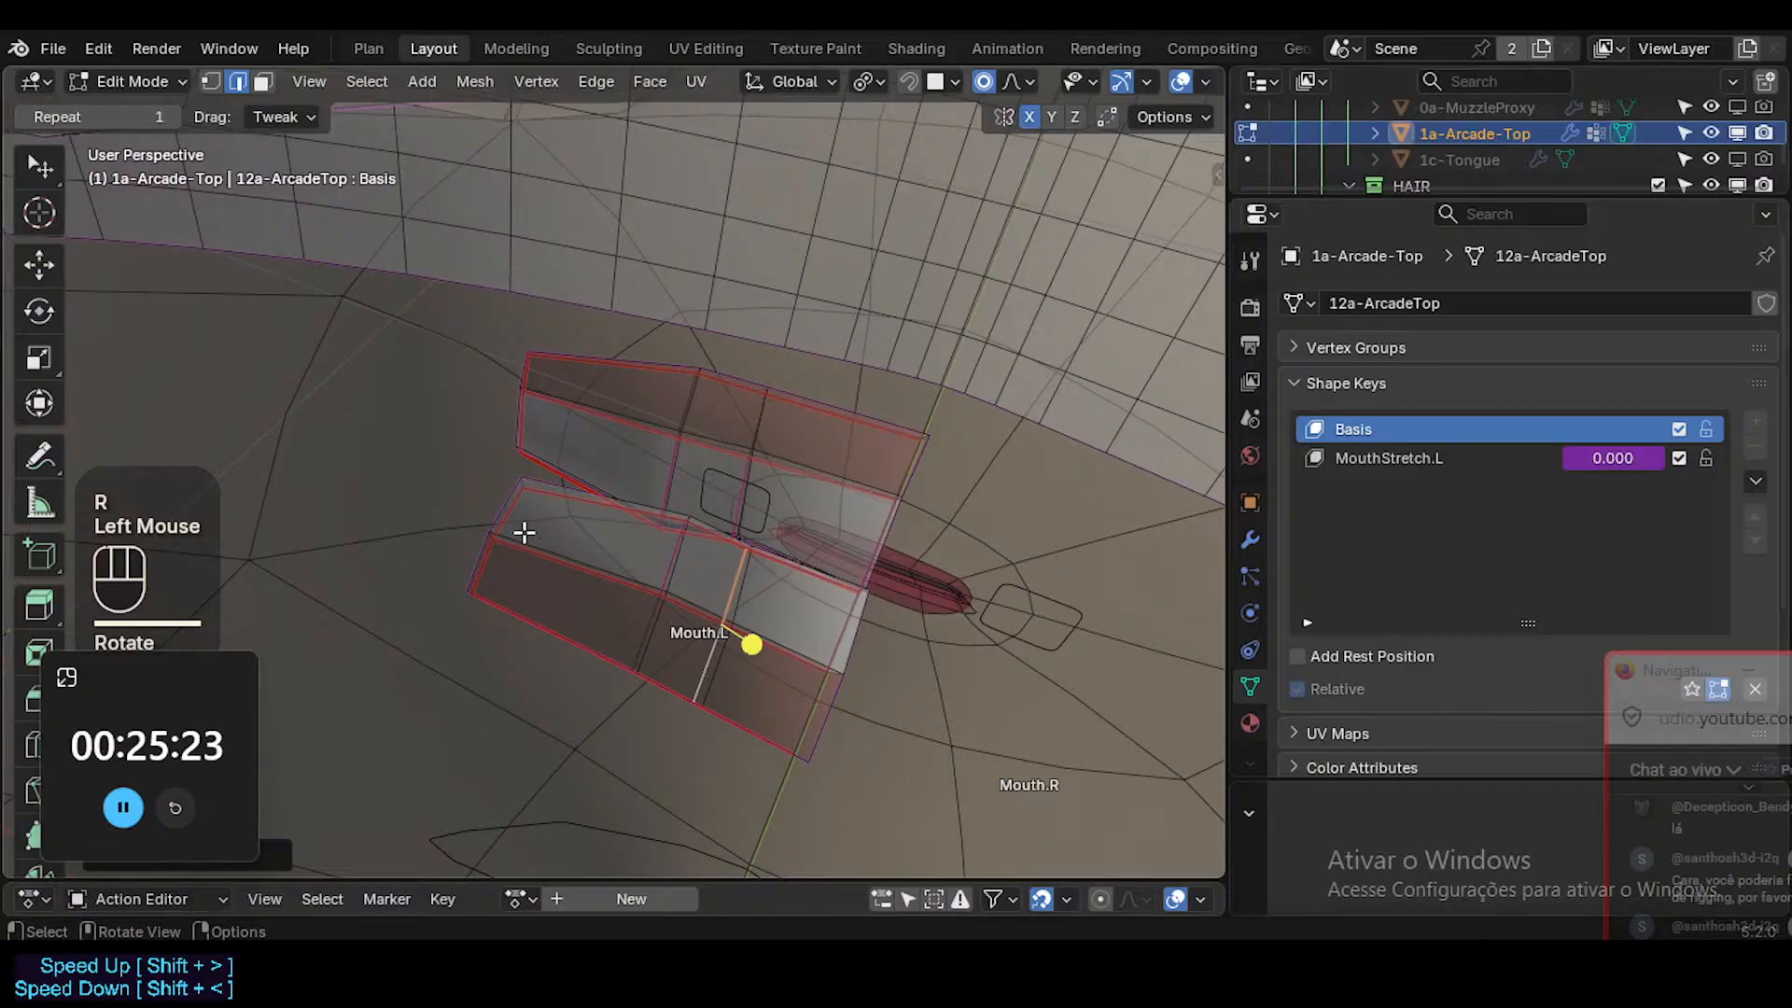
# Turn off X-ray and inspect the teeth in Object Mode without overlays, before returning to Edit Mode with overlays on.
pyautogui.hotkey('alt', 'z')
pyautogui.press('Tab')
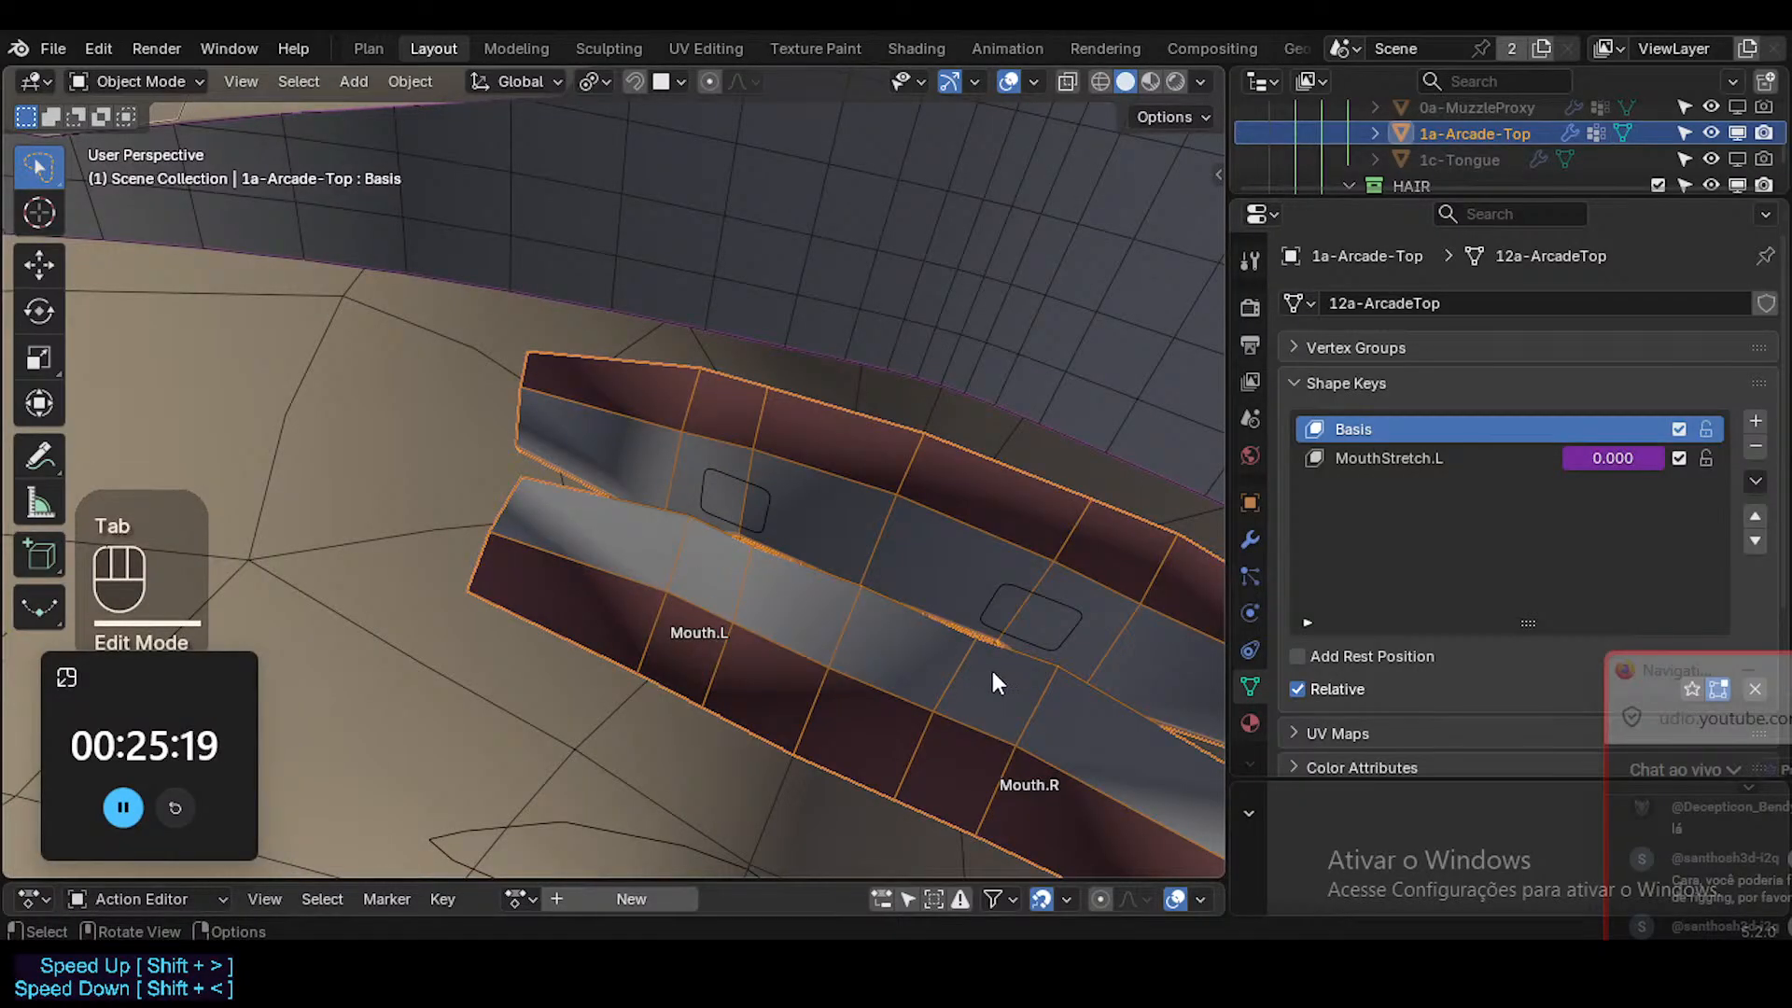
pyautogui.hotkey('alt', 'z')
pyautogui.hotkey('shift', 'alt', 'z')
pyautogui.hotkey('alt', 'z')
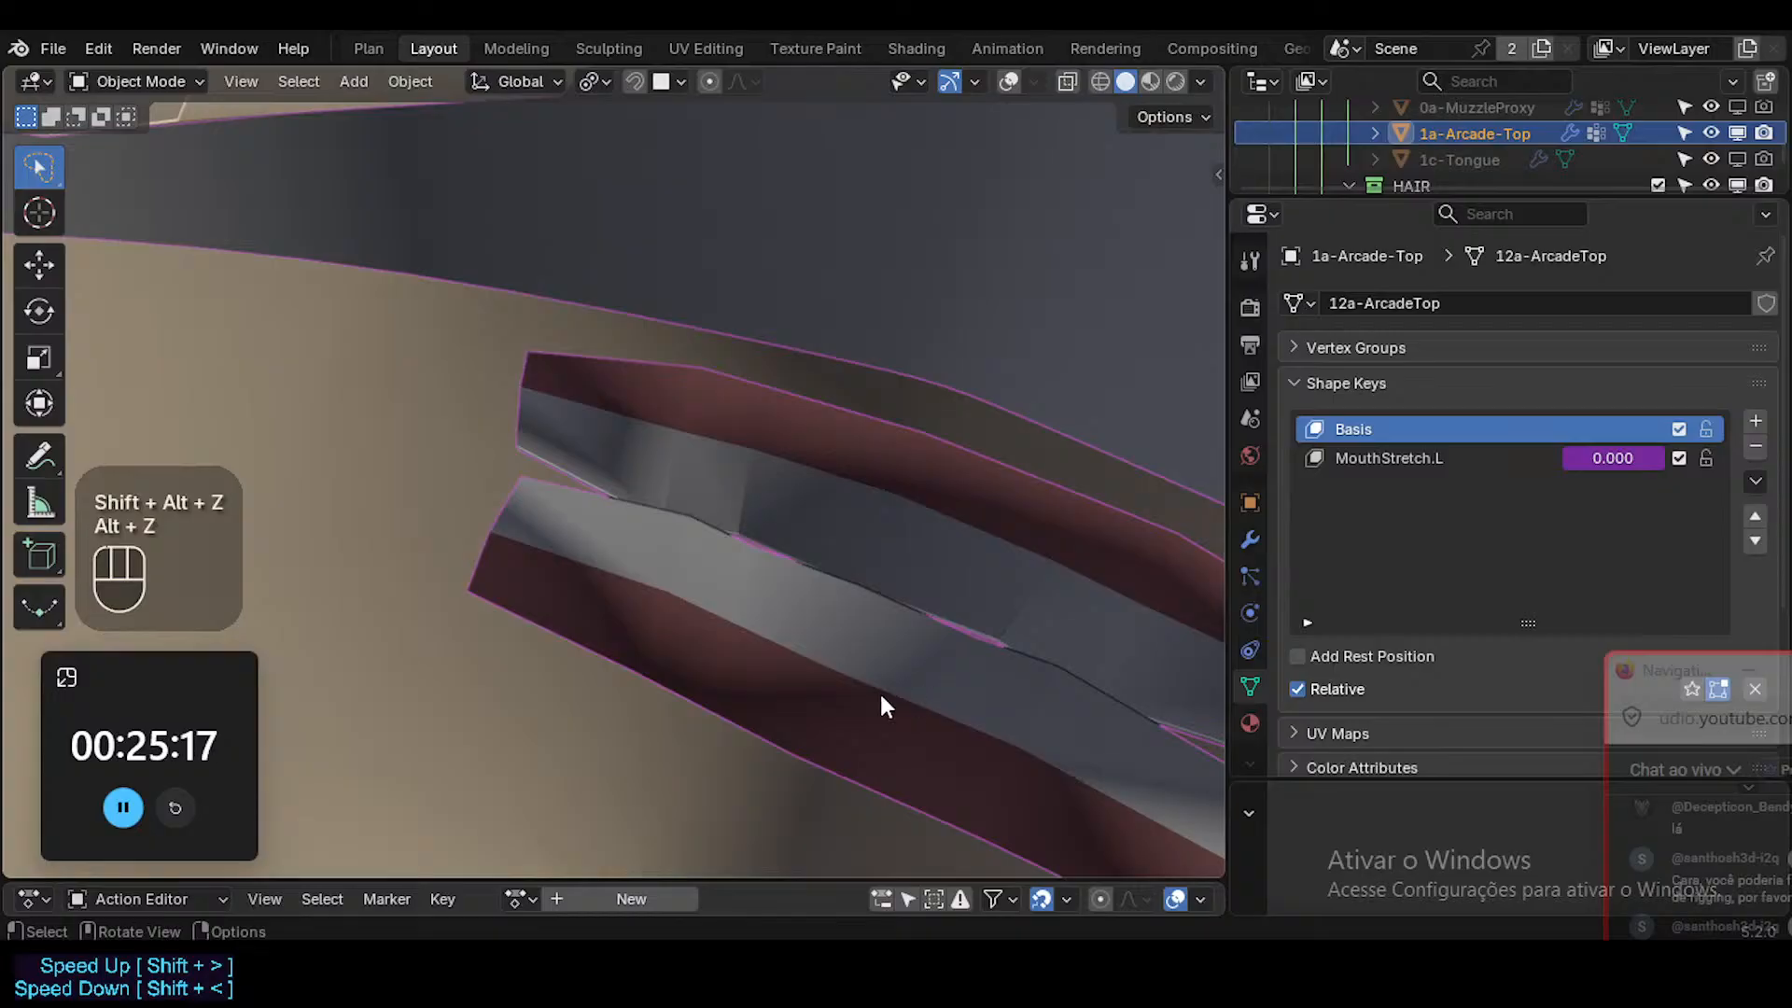
pyautogui.hotkey('shift', 'alt', 'z')
pyautogui.press('Tab')
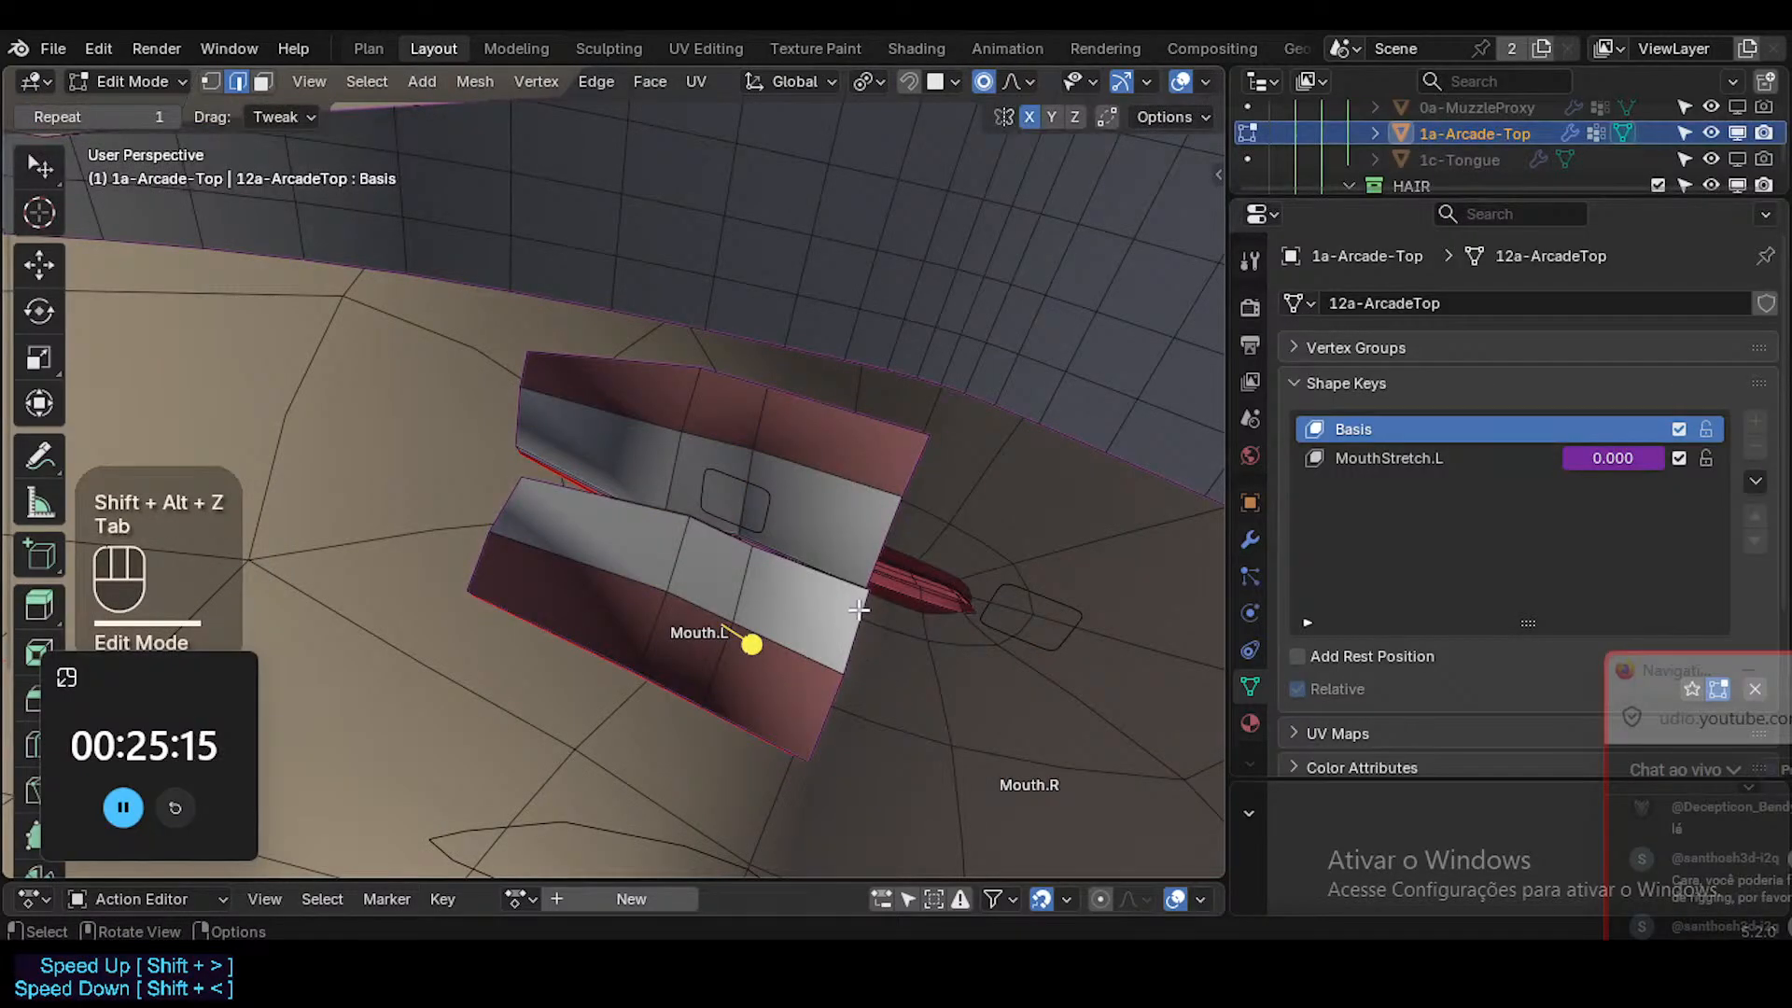
# Switch the teeth to Weight Paint Mode and make ?MOD-Solidify the active vertex group.
pyautogui.moveTo(858, 609); pyautogui.dragTo(778, 607, button='middle')
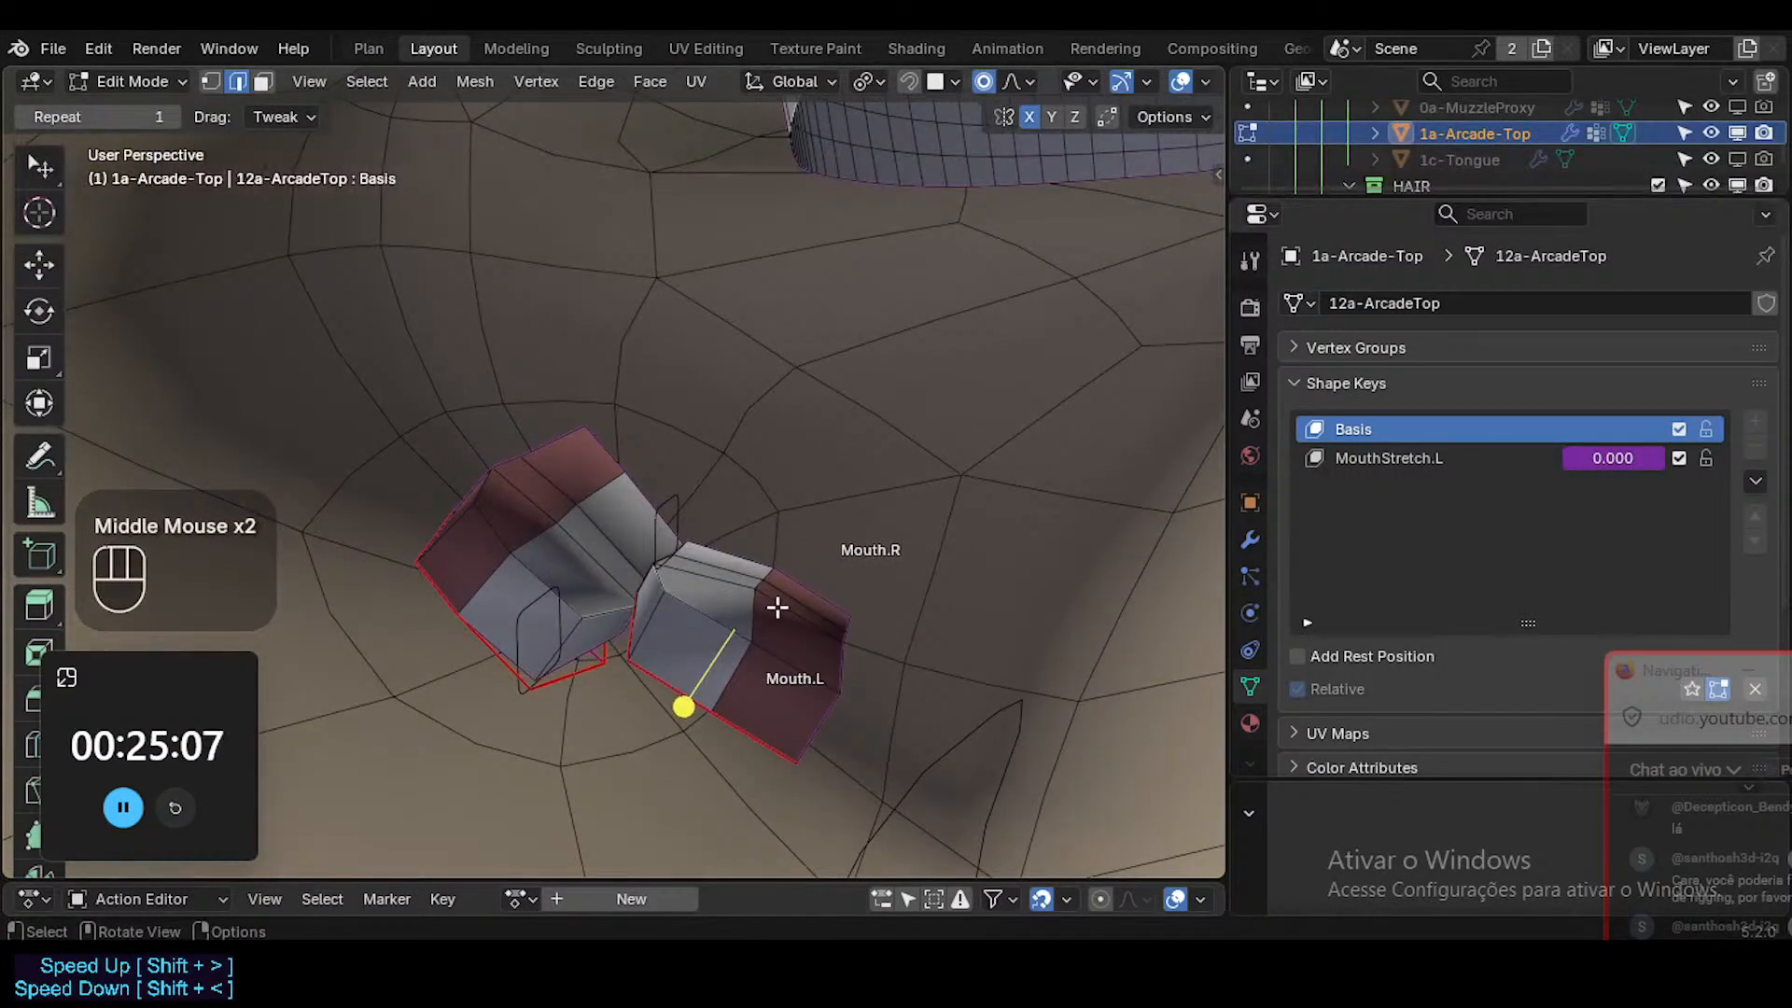
pyautogui.press('1')
pyautogui.hotkey('ctrl', 'Tab')
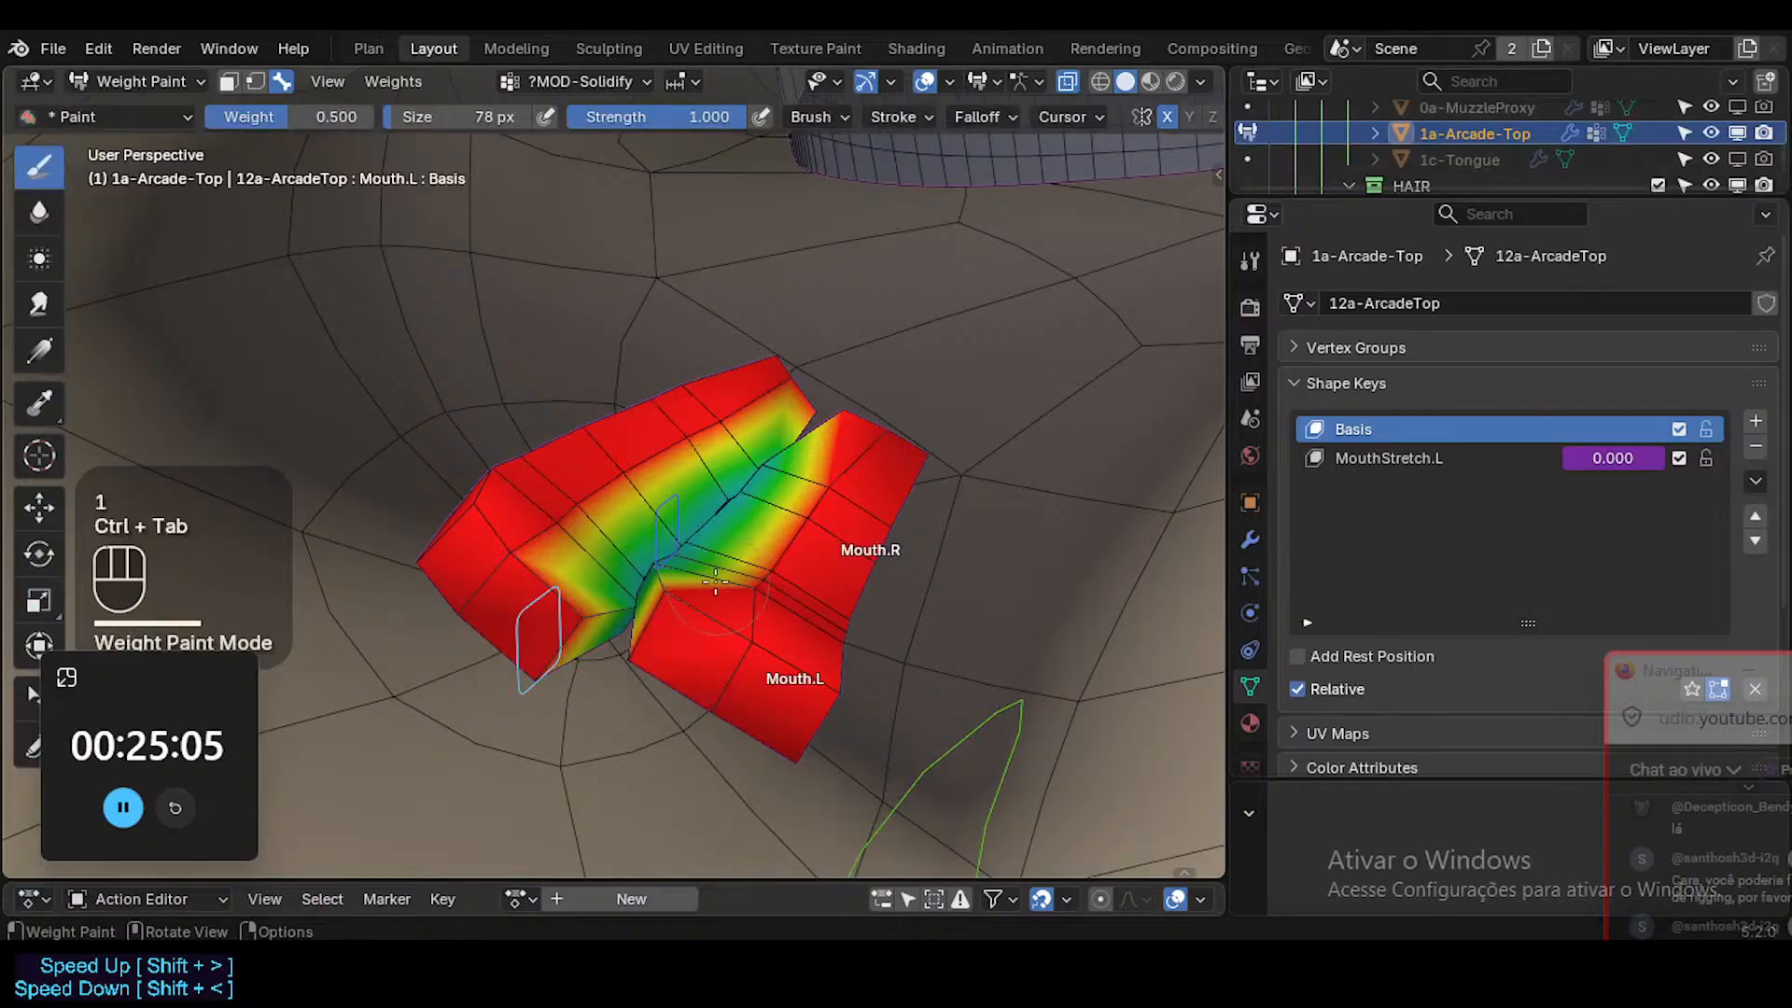
pyautogui.hotkey('shift', 'ctrl', 'x')
pyautogui.click(713, 578)
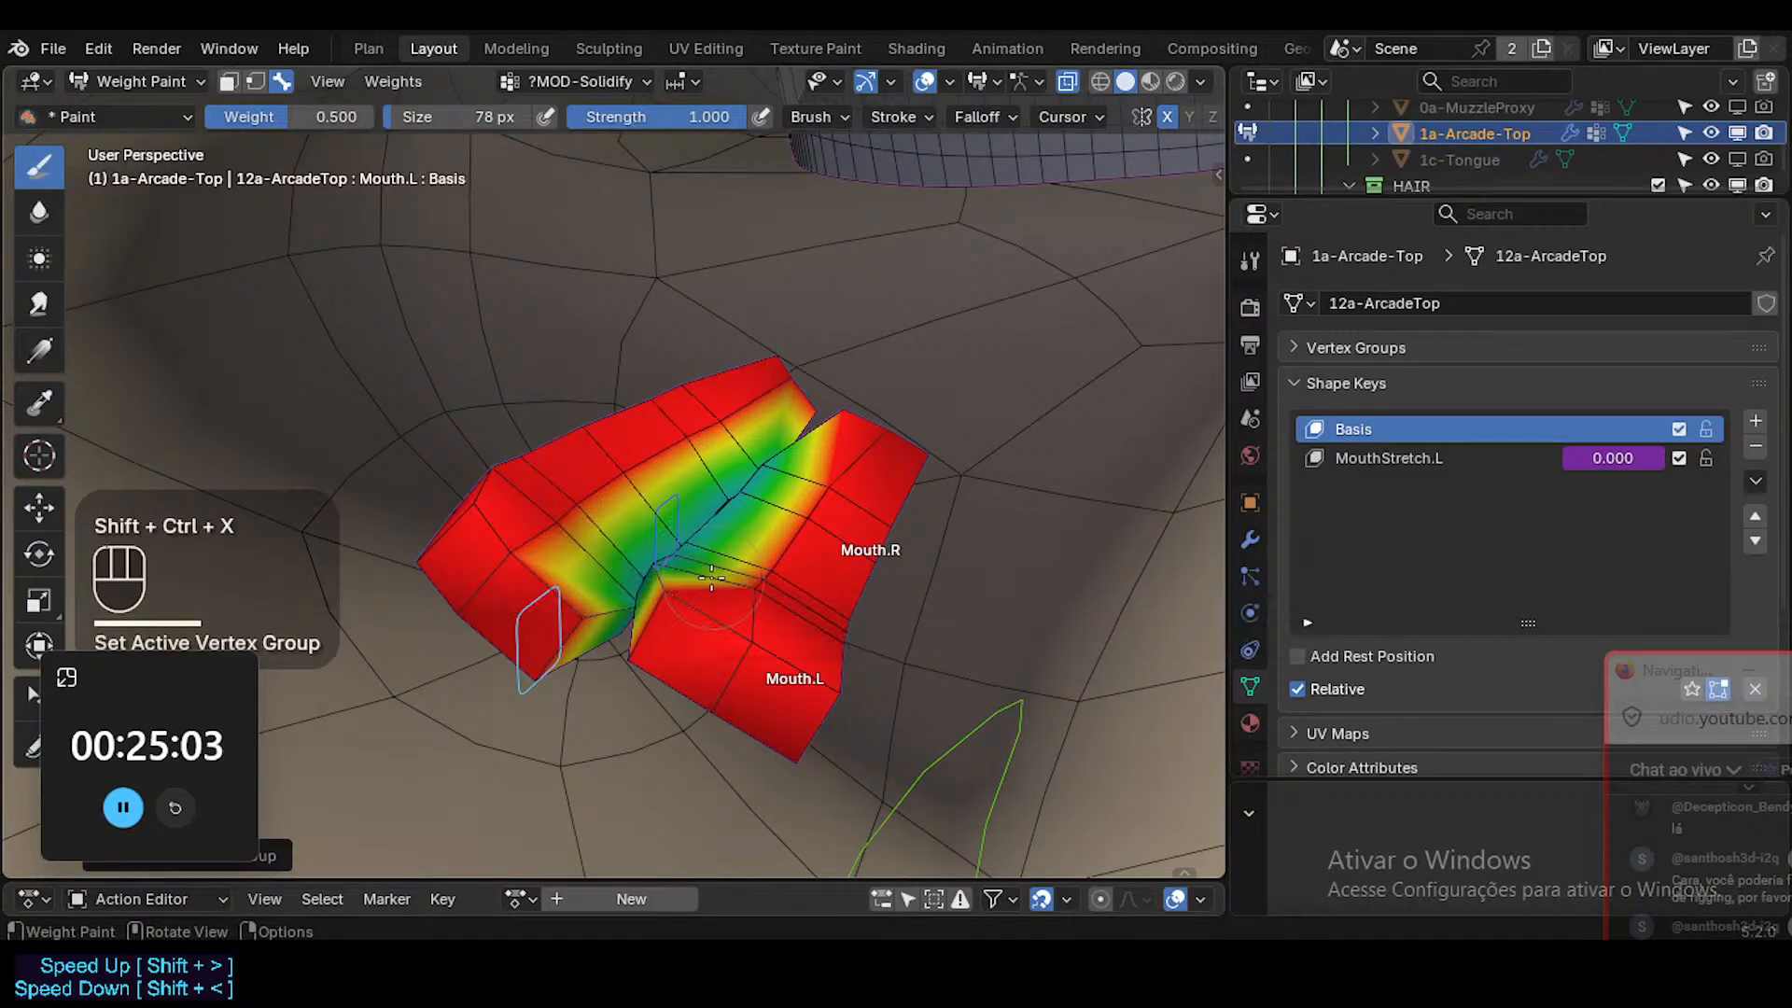
# Turn on vertex selection masking for the teeth and clear the selection.
pyautogui.moveTo(711, 578); pyautogui.dragTo(709, 589, button='middle')
pyautogui.press('2')
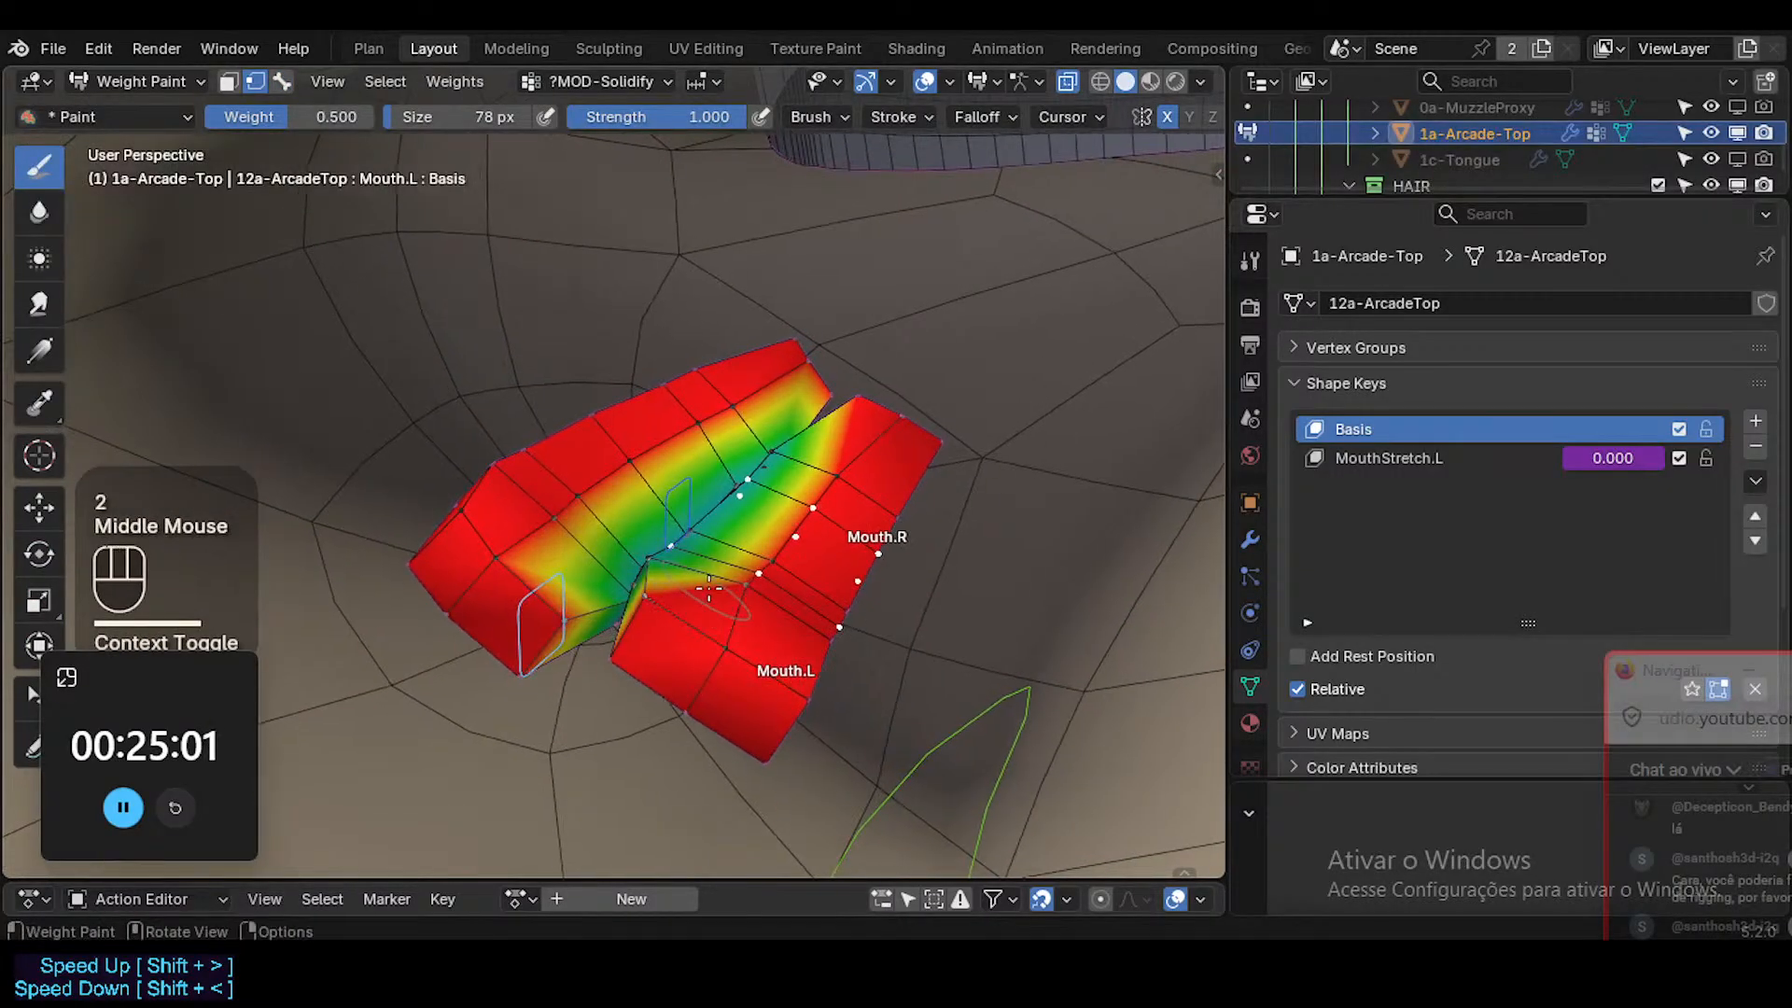
pyautogui.hotkey('alt', 'a')
# Turn off the Edit Mode display of the Solidify : ArcadeTop modifier and both Shrinkwrap modifiers.
pyautogui.click(1249, 539)
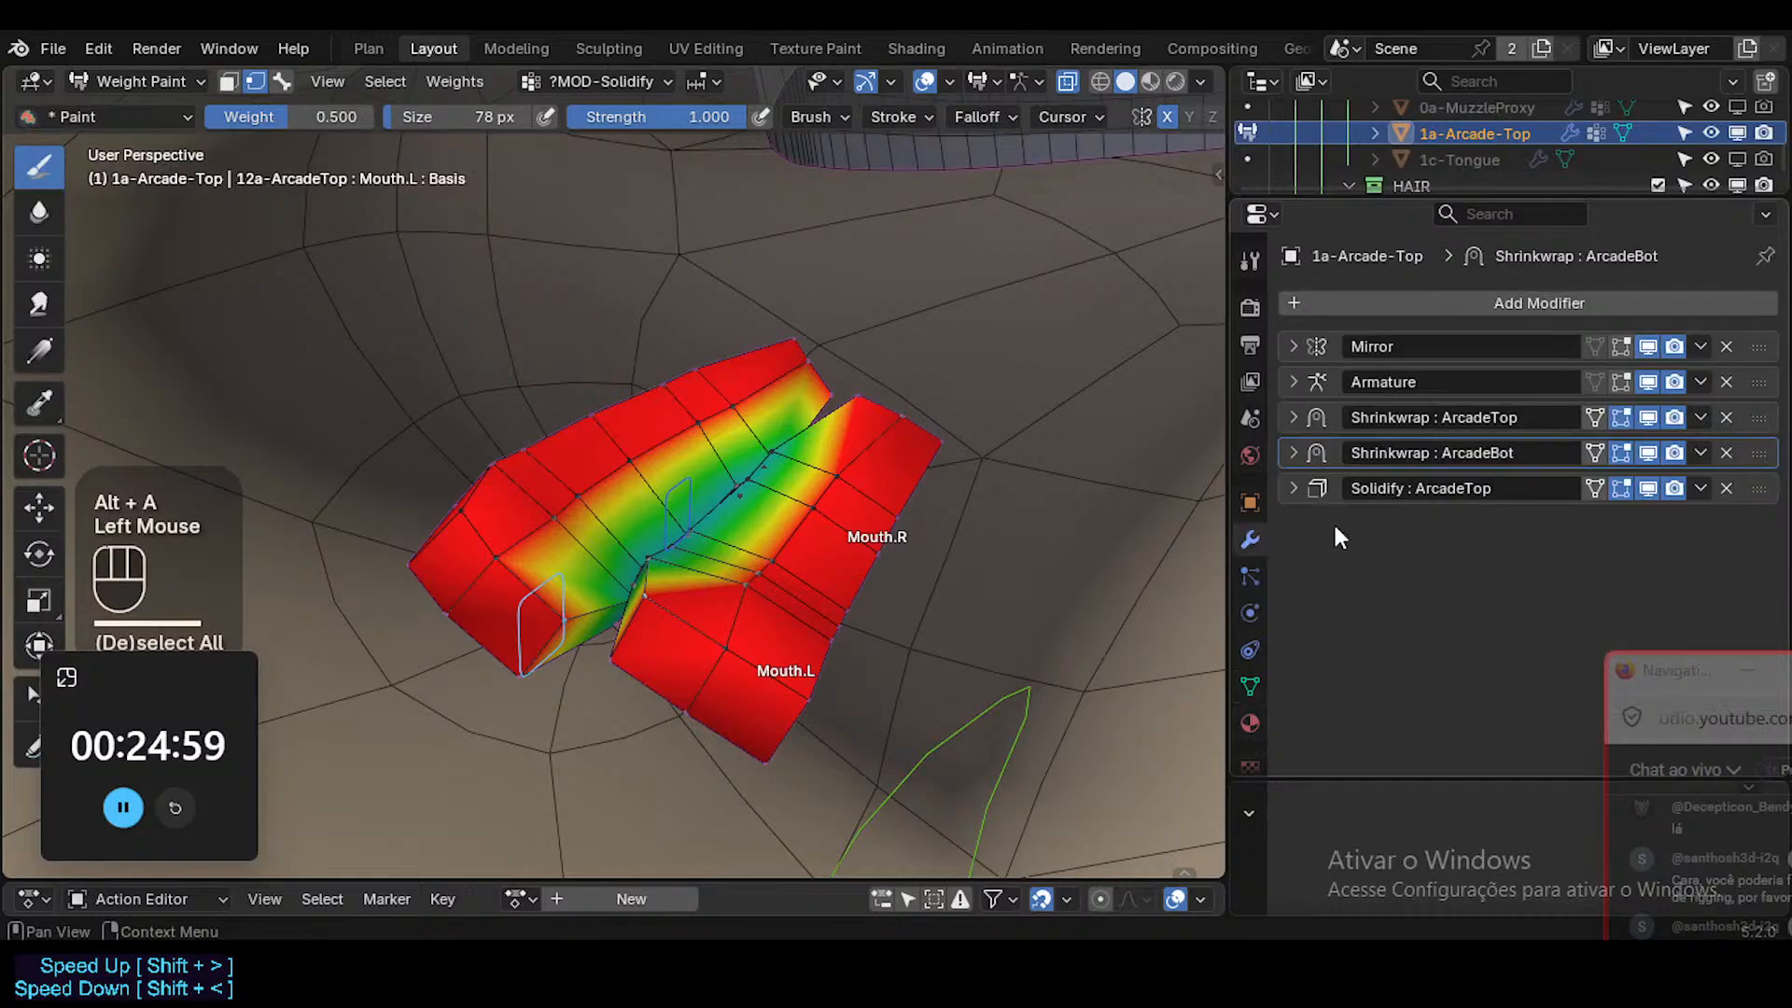
pyautogui.click(1623, 492)
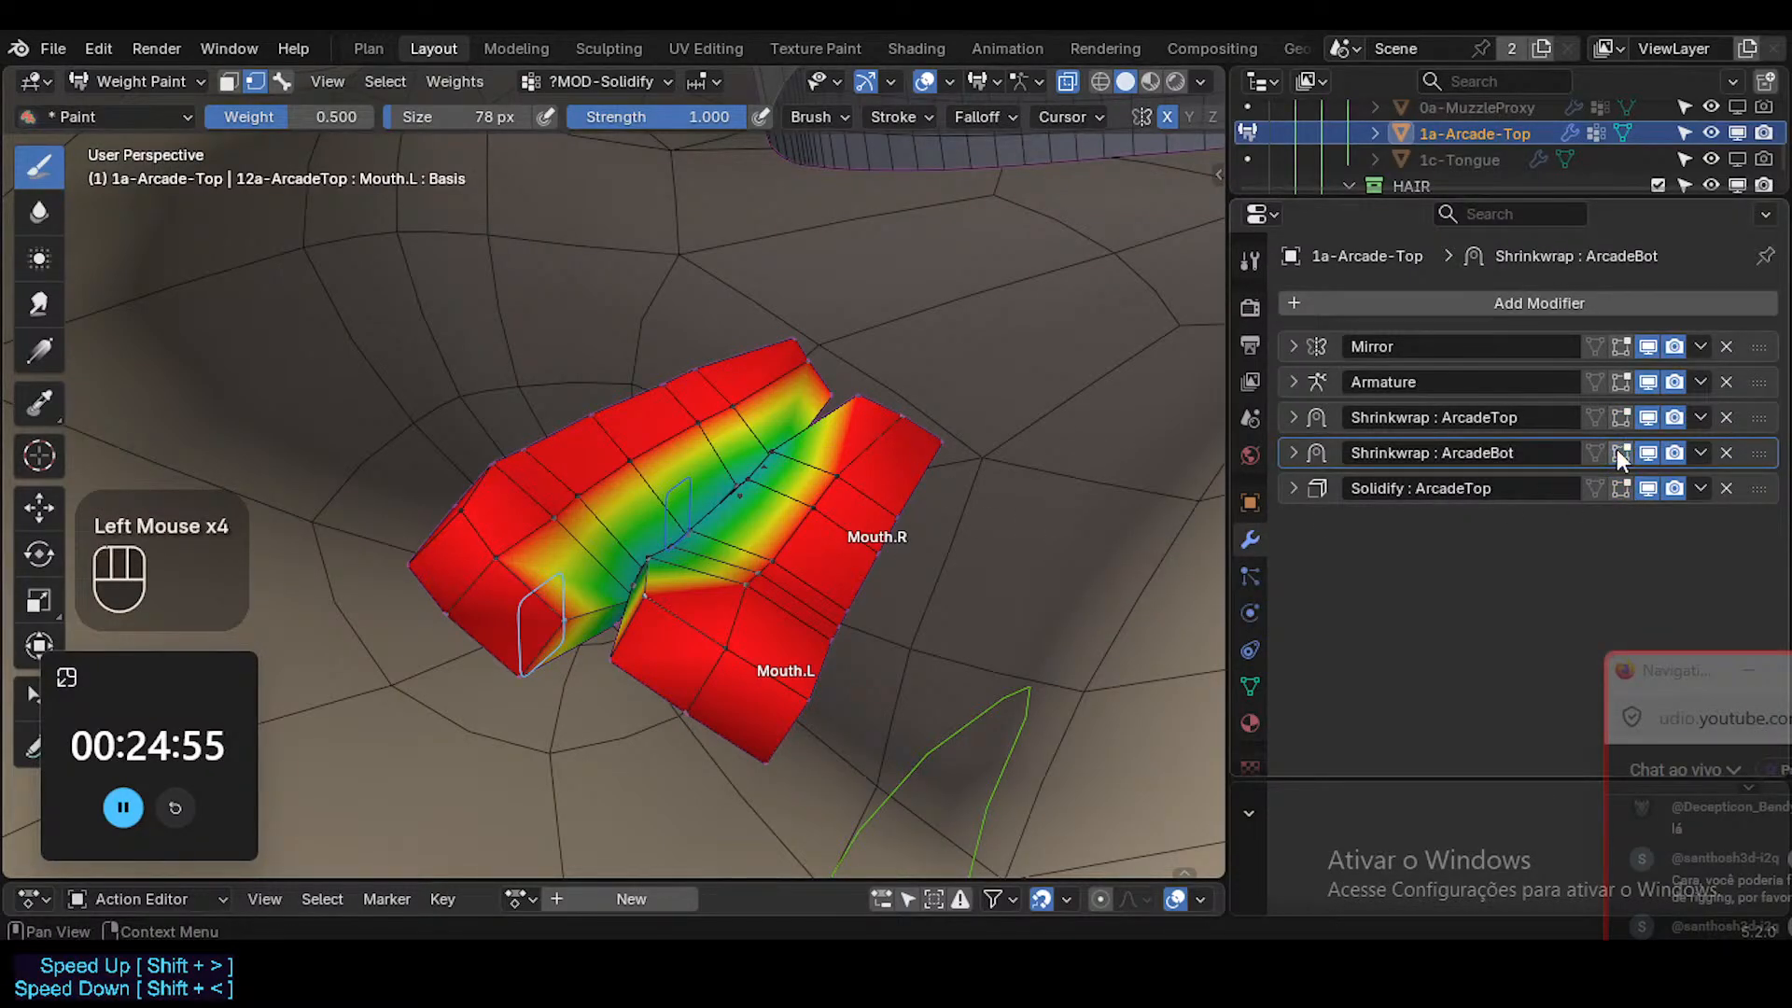
pyautogui.moveTo(693, 533)
pyautogui.mouseDown(button='middle')
pyautogui.moveTo(740, 565)
pyautogui.moveTo(728, 532)
pyautogui.moveTo(723, 568)
pyautogui.moveTo(835, 648)
pyautogui.mouseUp(button='middle')
# Without vertex masking, examine the weights of the DEF1-Arcade-Bot and DEF1-Arcade-Top groups, and return to ?MOD-Solidify.
pyautogui.press('3')
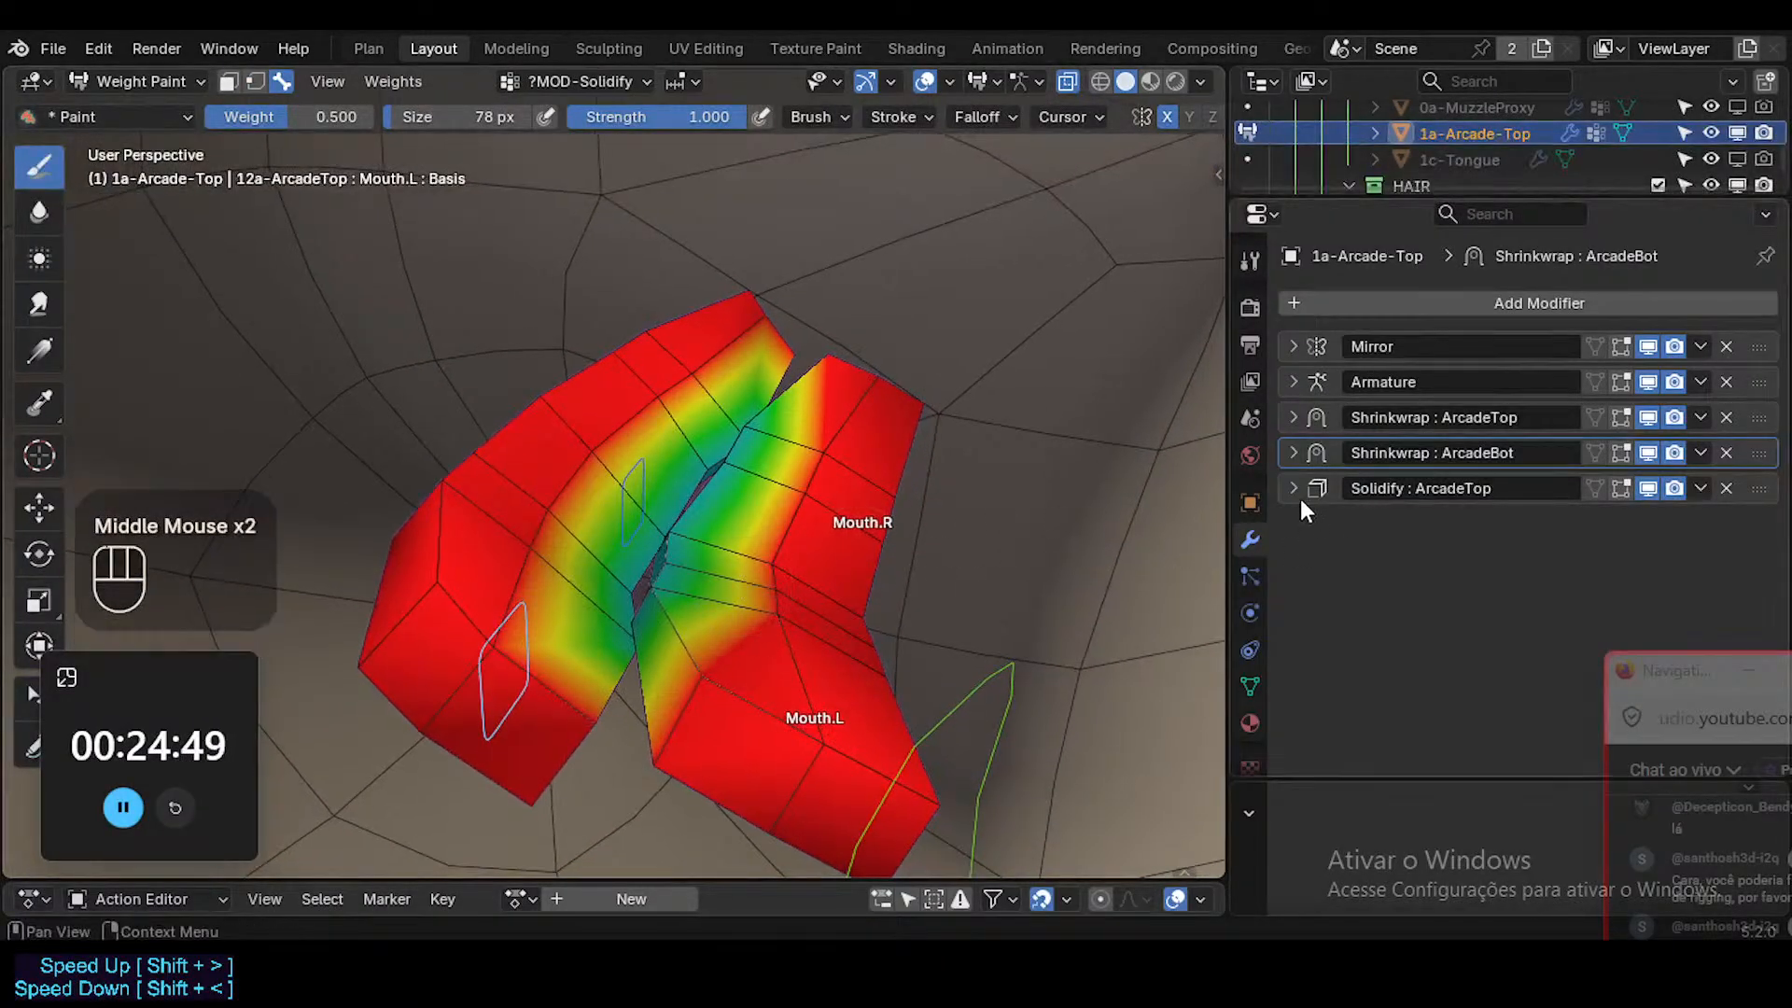
pyautogui.hotkey('ctrl', 'shift', 'x')
pyautogui.click(783, 719)
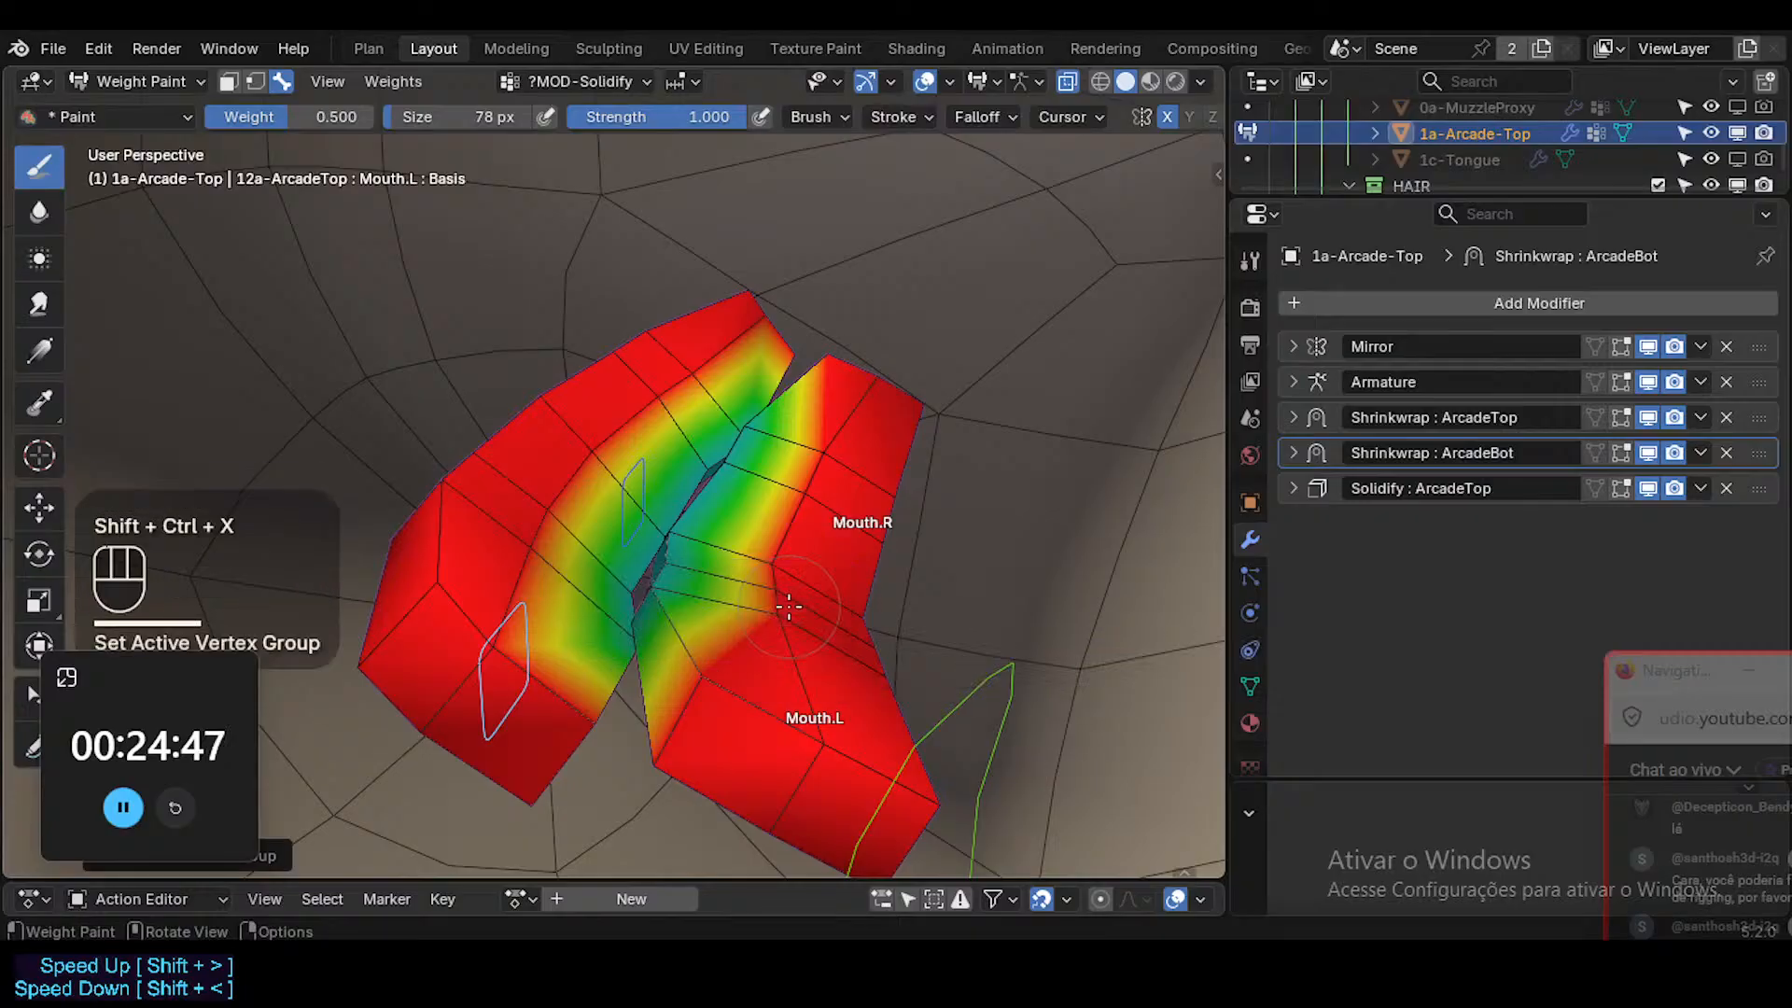
pyautogui.hotkey('ctrl', 'shift', 'x')
pyautogui.click(759, 651)
pyautogui.hotkey('ctrl', 'shift', 'x')
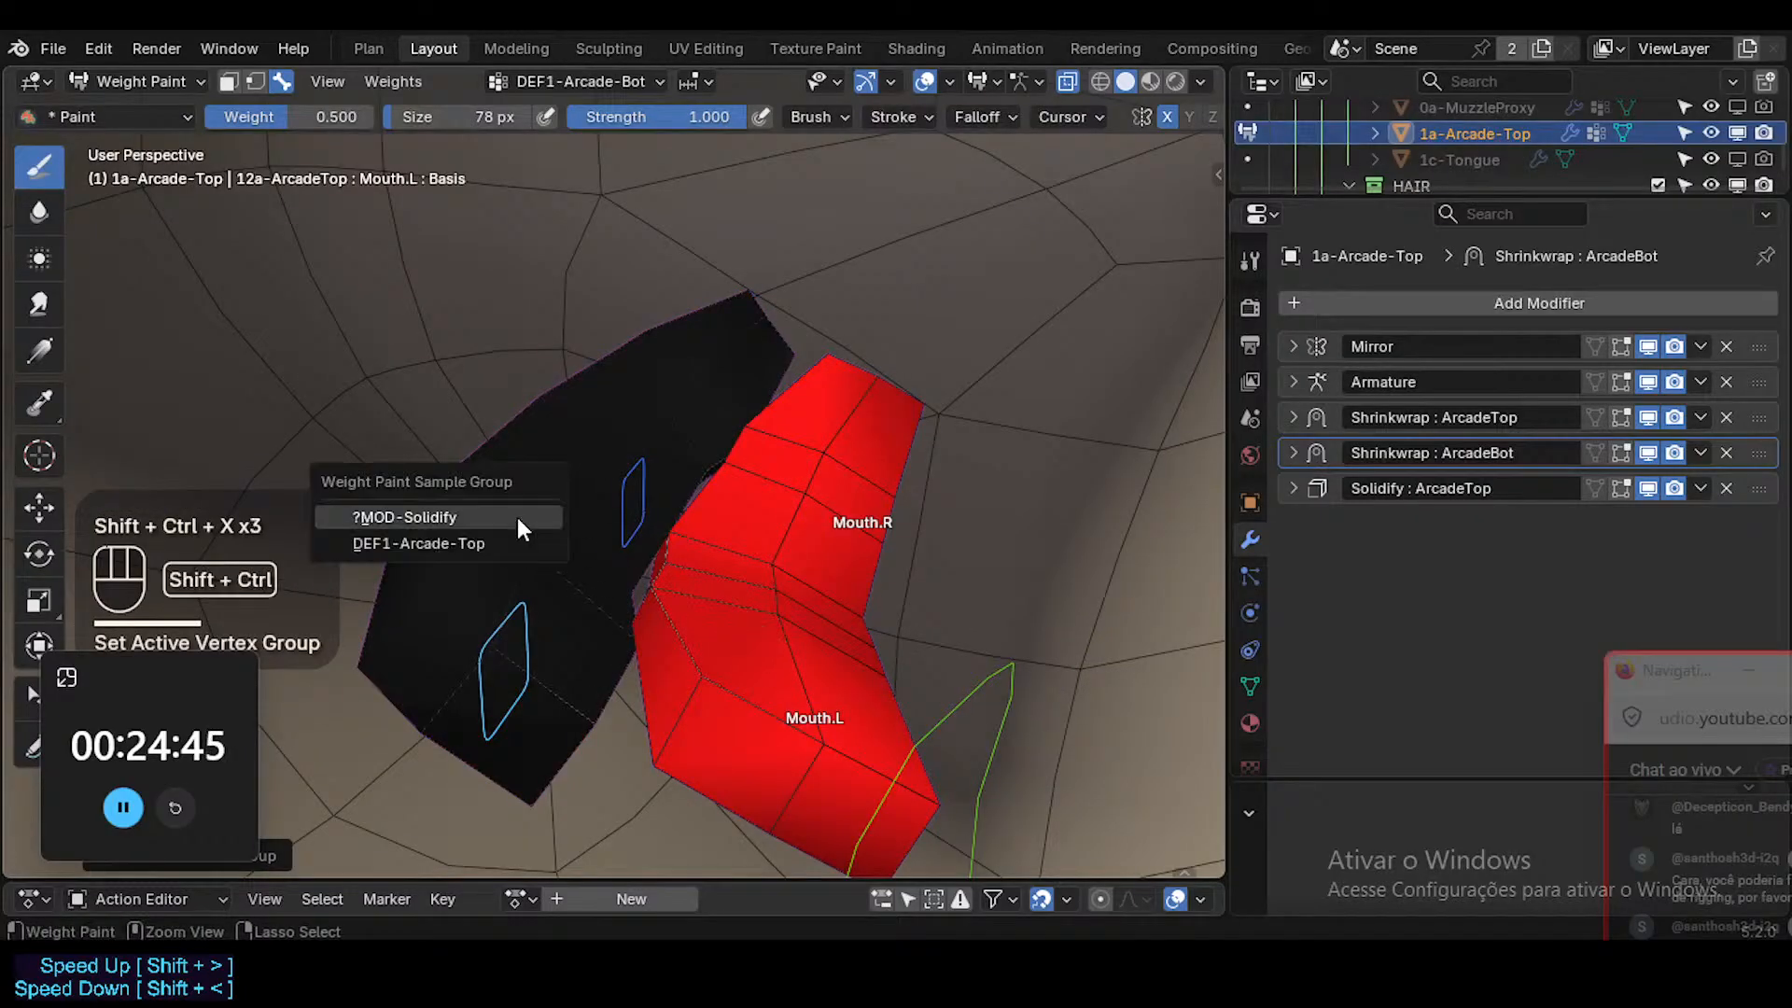
pyautogui.click(492, 541)
pyautogui.hotkey('ctrl', 'shift', 'x')
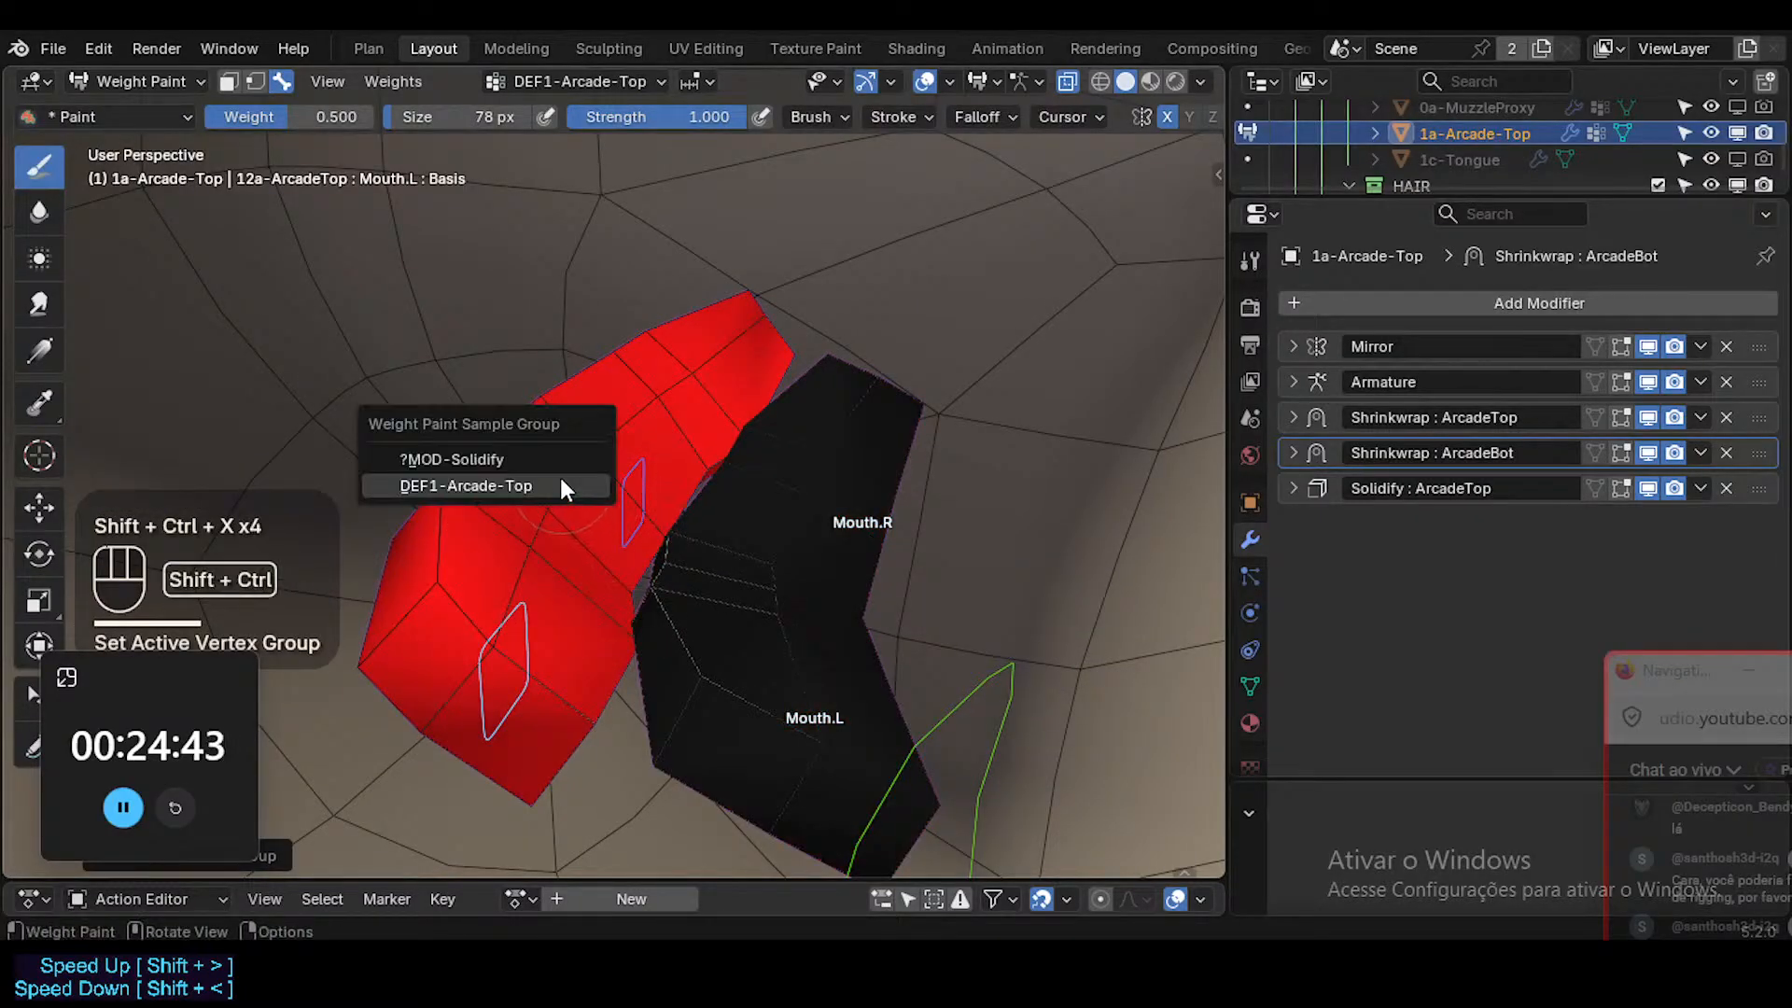
pyautogui.click(551, 456)
pyautogui.moveTo(689, 578)
pyautogui.mouseDown(button='middle')
pyautogui.moveTo(700, 587)
pyautogui.moveTo(658, 604)
pyautogui.moveTo(753, 591)
pyautogui.mouseUp(button='middle')
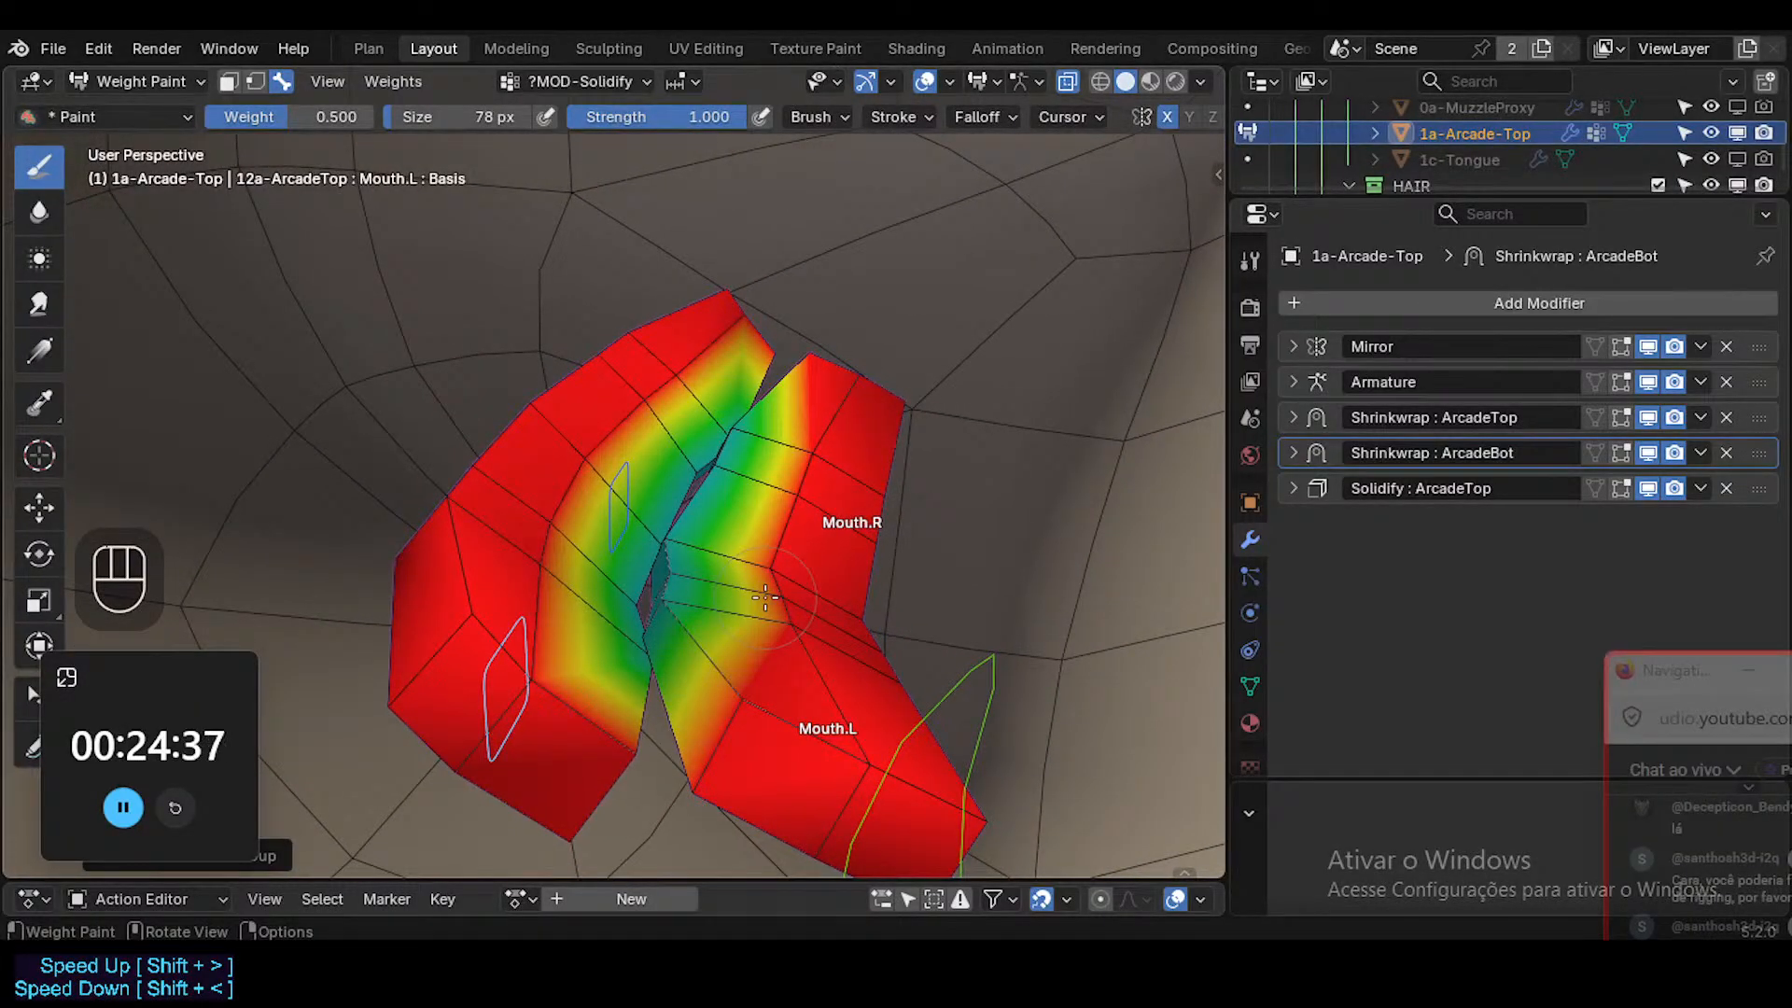
# Turn on vertex selection masking and switch off the viewport display of Solidify : ArcadeTop and both Shrinkwrap modifiers.
pyautogui.moveTo(697, 574)
pyautogui.mouseDown(button='middle')
pyautogui.moveTo(691, 471)
pyautogui.moveTo(672, 504)
pyautogui.moveTo(684, 609)
pyautogui.moveTo(664, 586)
pyautogui.moveTo(714, 593)
pyautogui.mouseUp(button='middle')
pyautogui.press('2')
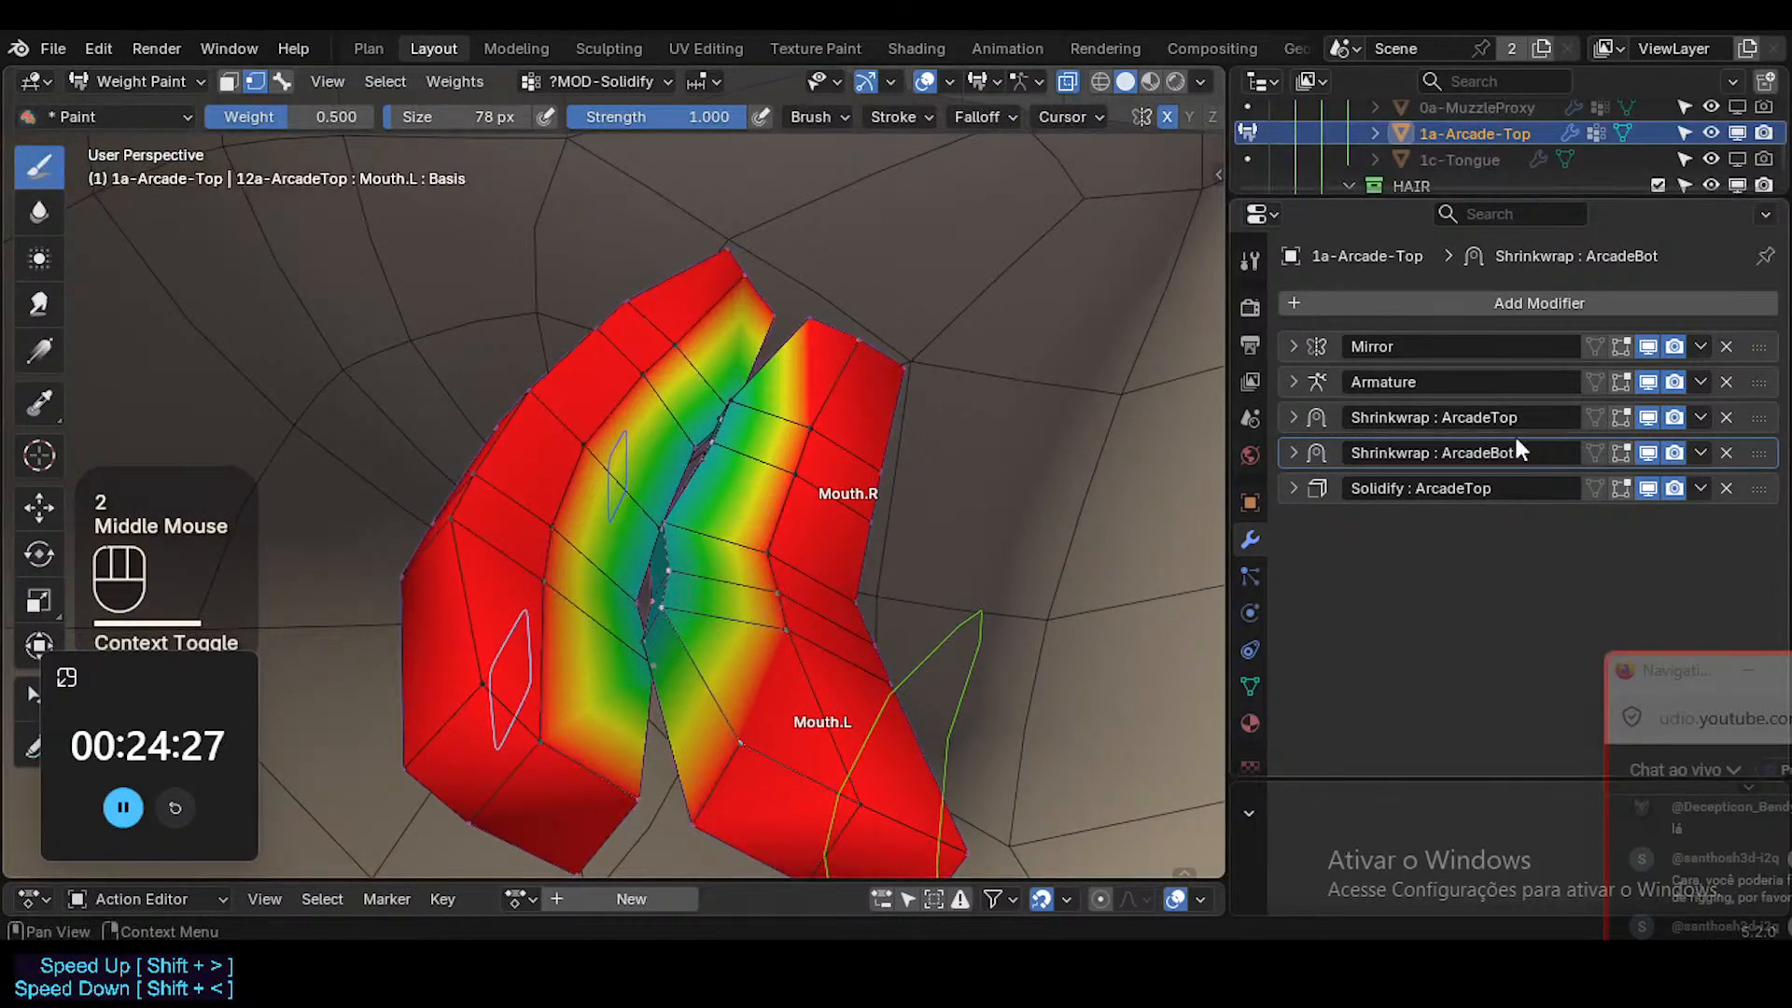
pyautogui.click(1647, 489)
pyautogui.moveTo(822, 584); pyautogui.dragTo(854, 541, button='middle')
pyautogui.click(1647, 453)
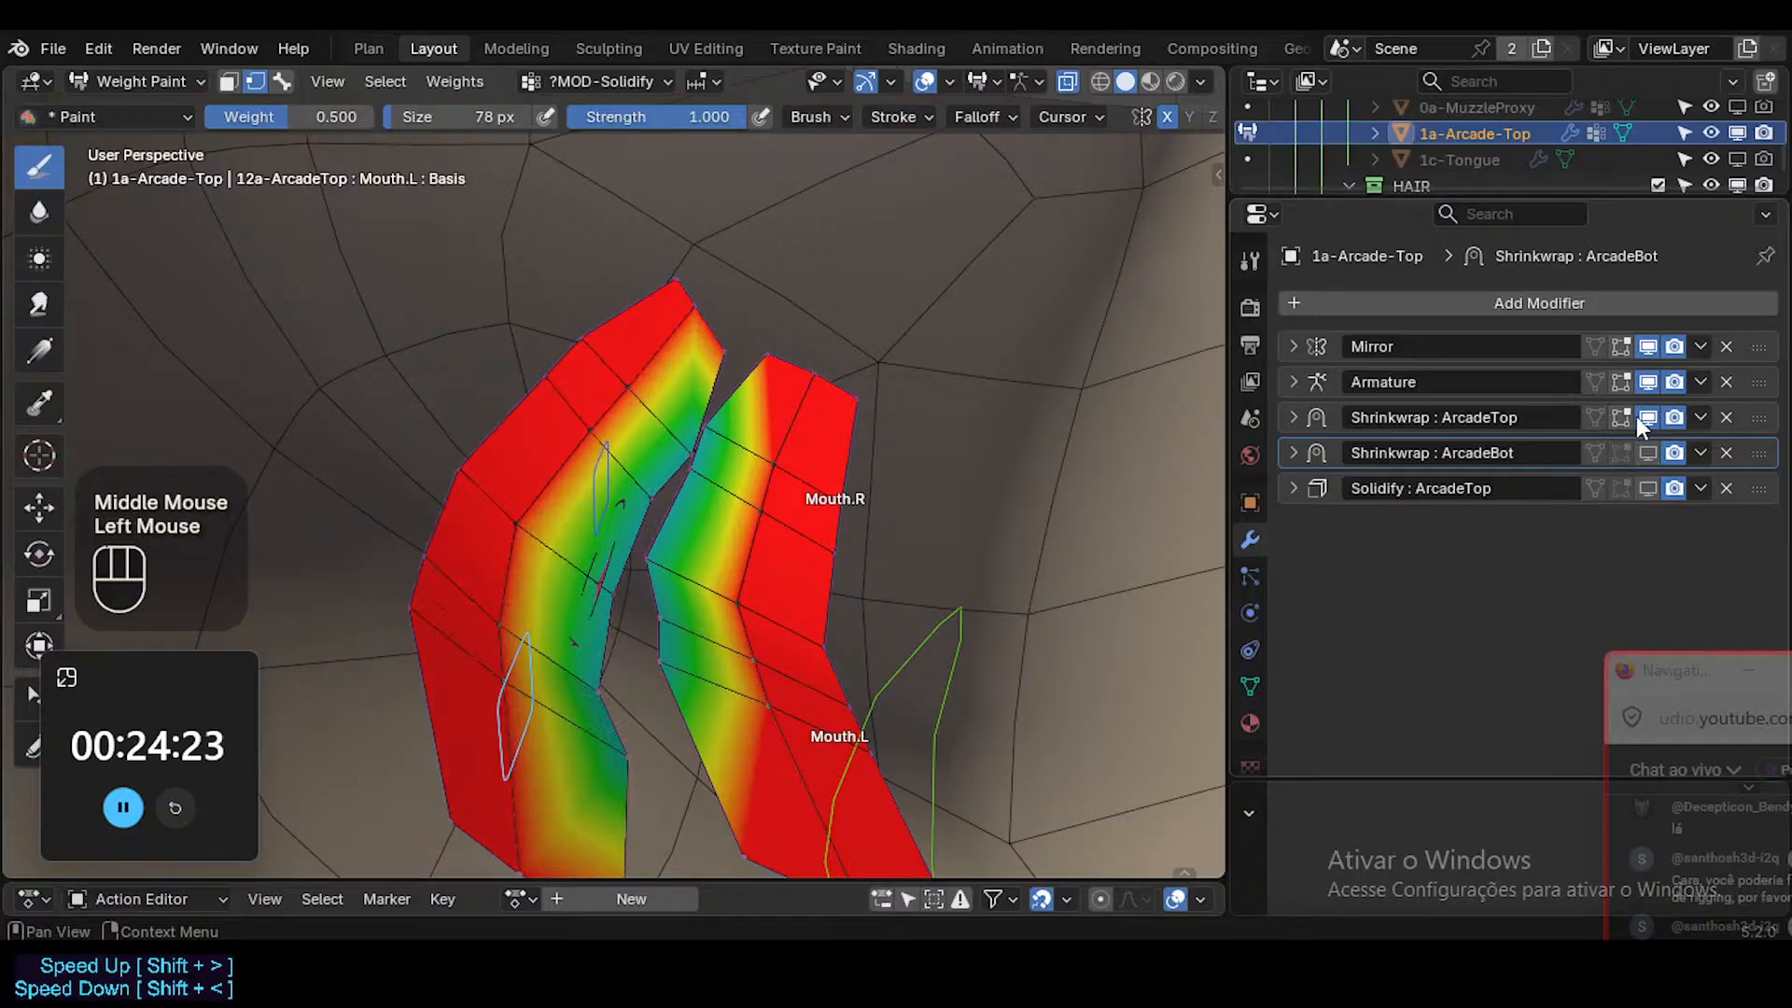
pyautogui.click(1647, 417)
pyautogui.keyDown('shift'); pyautogui.moveTo(622, 620); pyautogui.dragTo(691, 577, button='middle'); pyautogui.keyUp('shift')
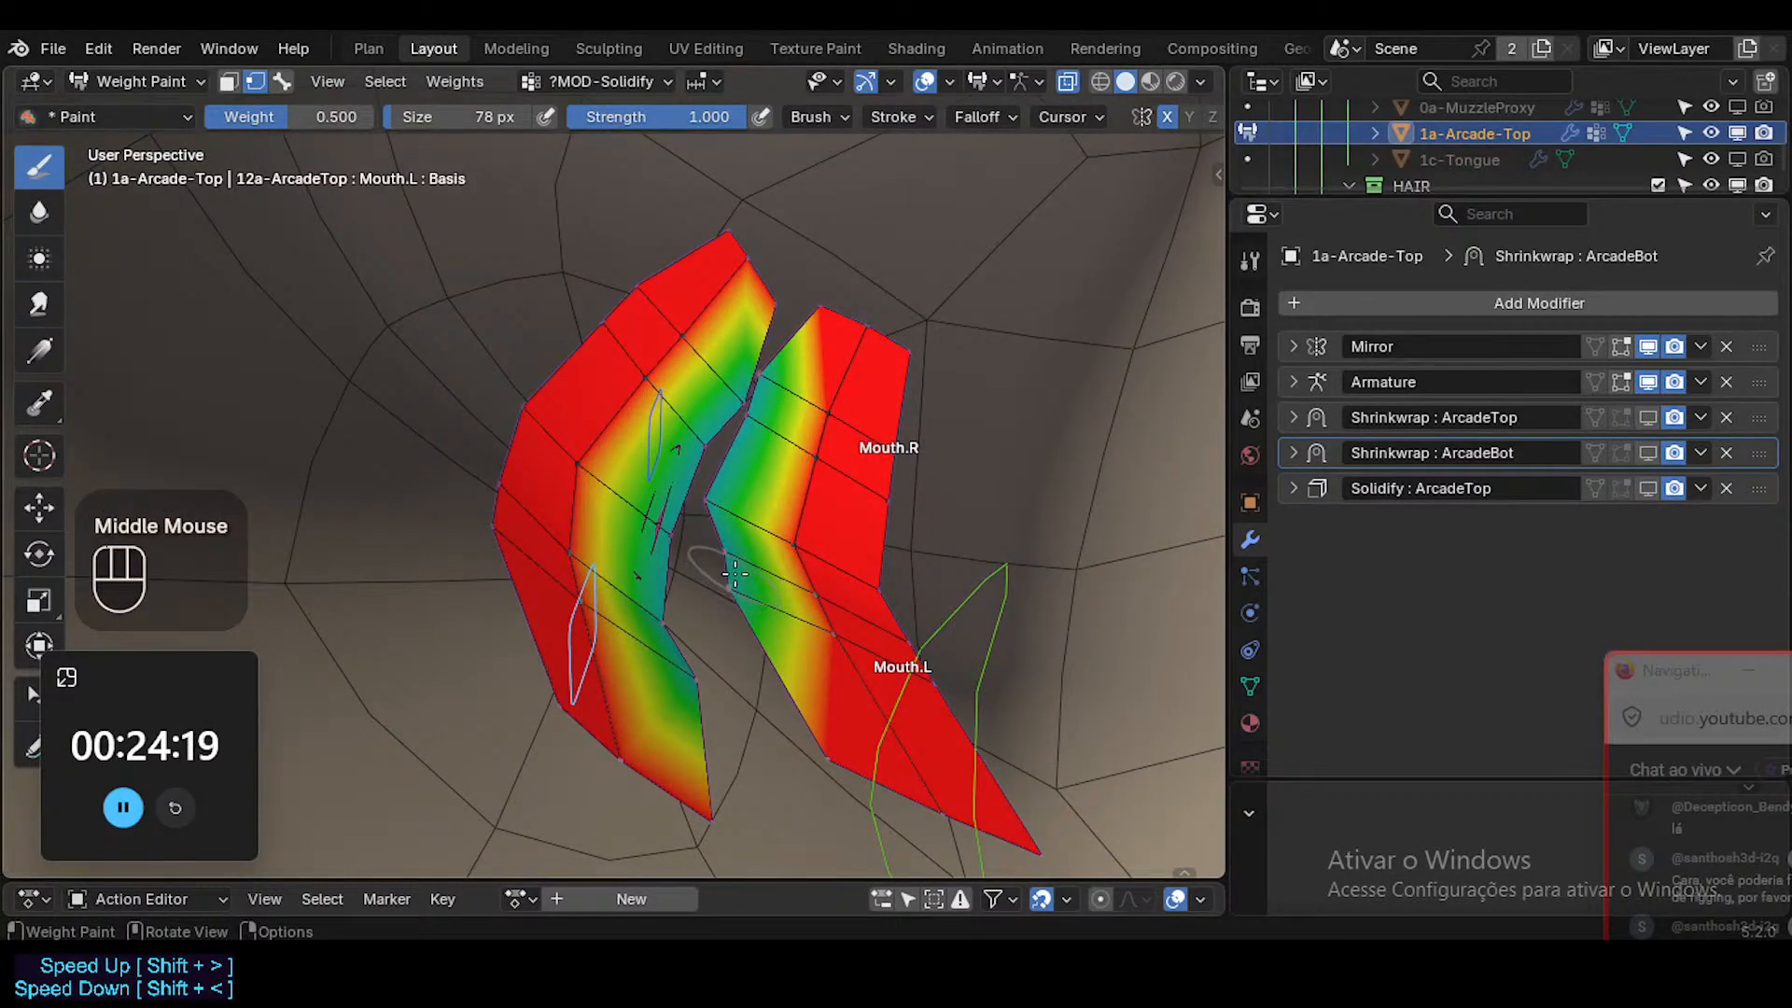
# Sample the ?MOD-Solidify weights of several vertices around the inner edge of the lower teeth.
pyautogui.hotkey('shift', 'x')
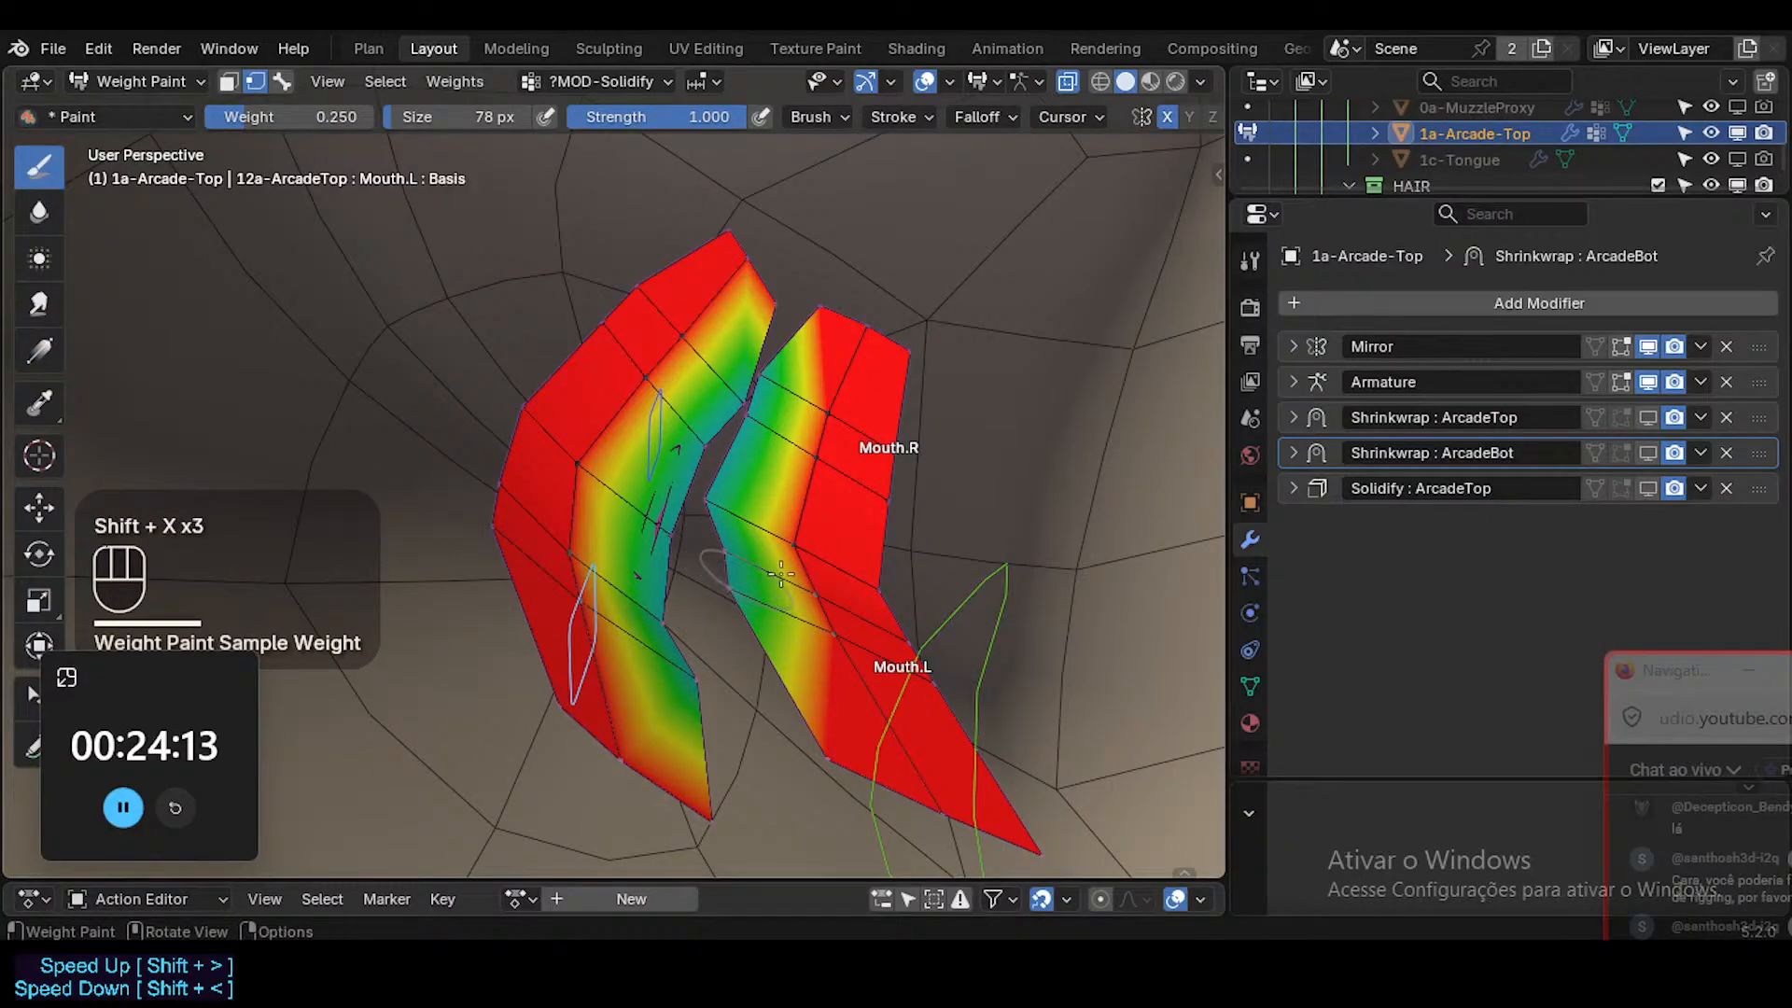
pyautogui.hotkey('shift', 'x')
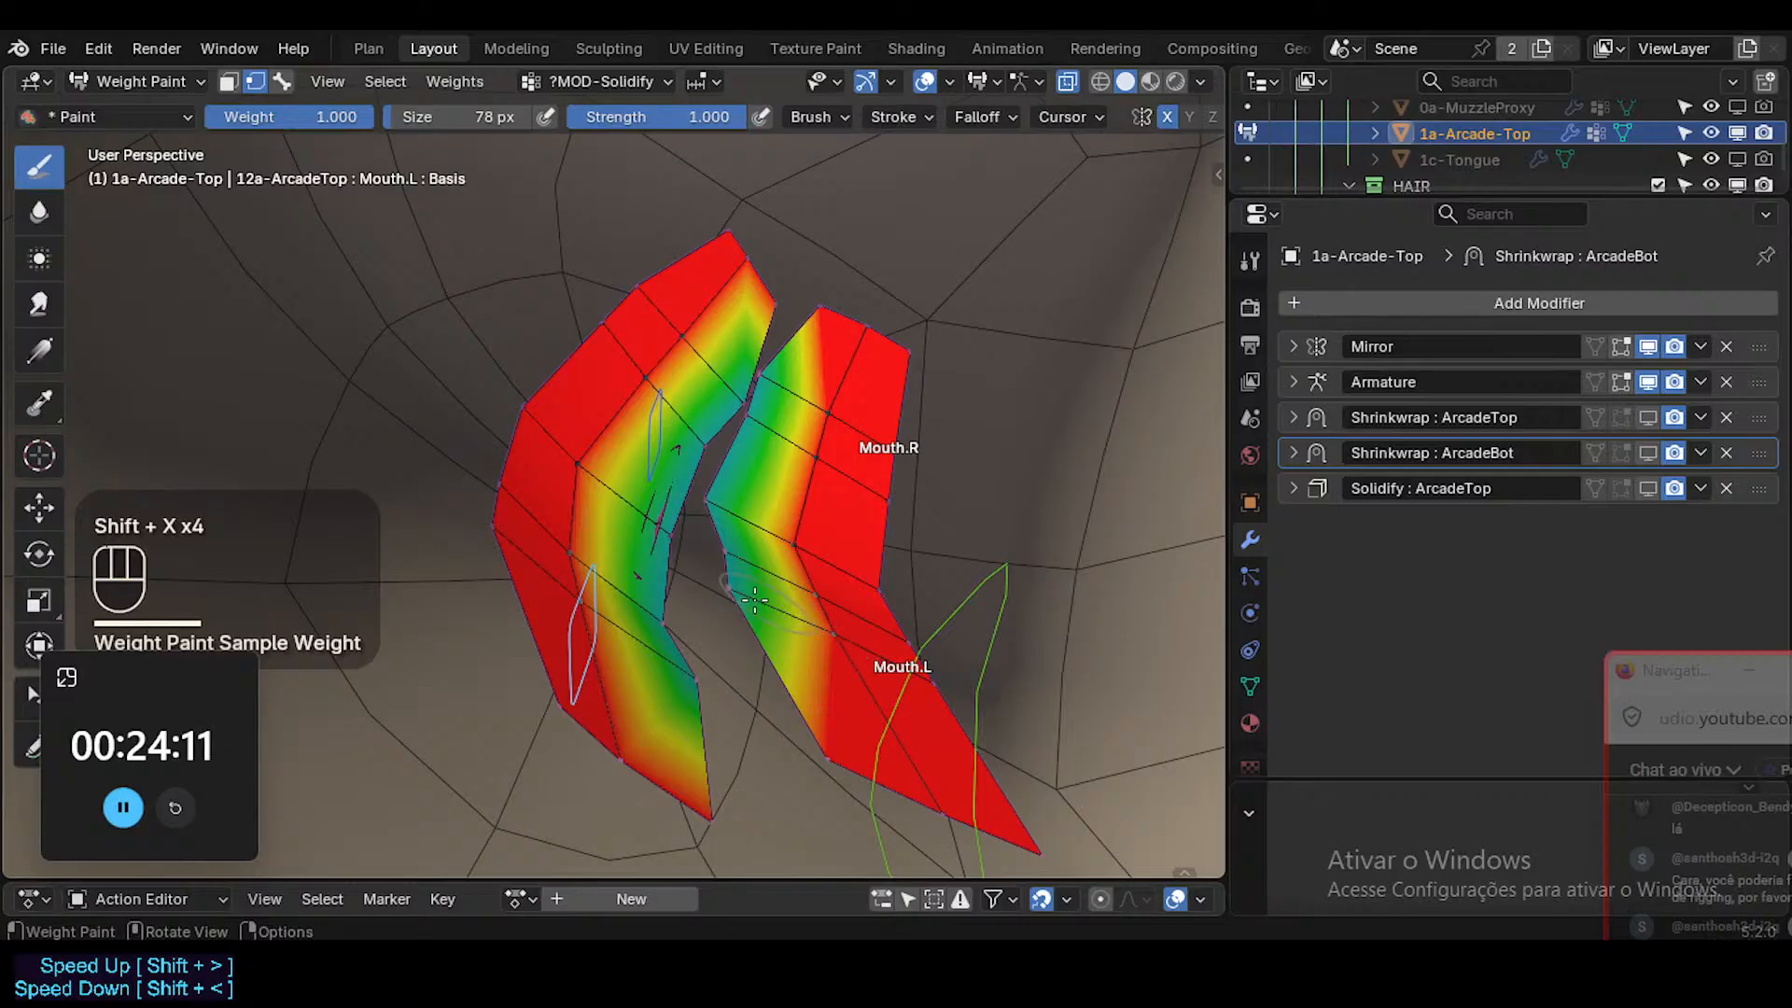
pyautogui.hotkey('shift', 'x')
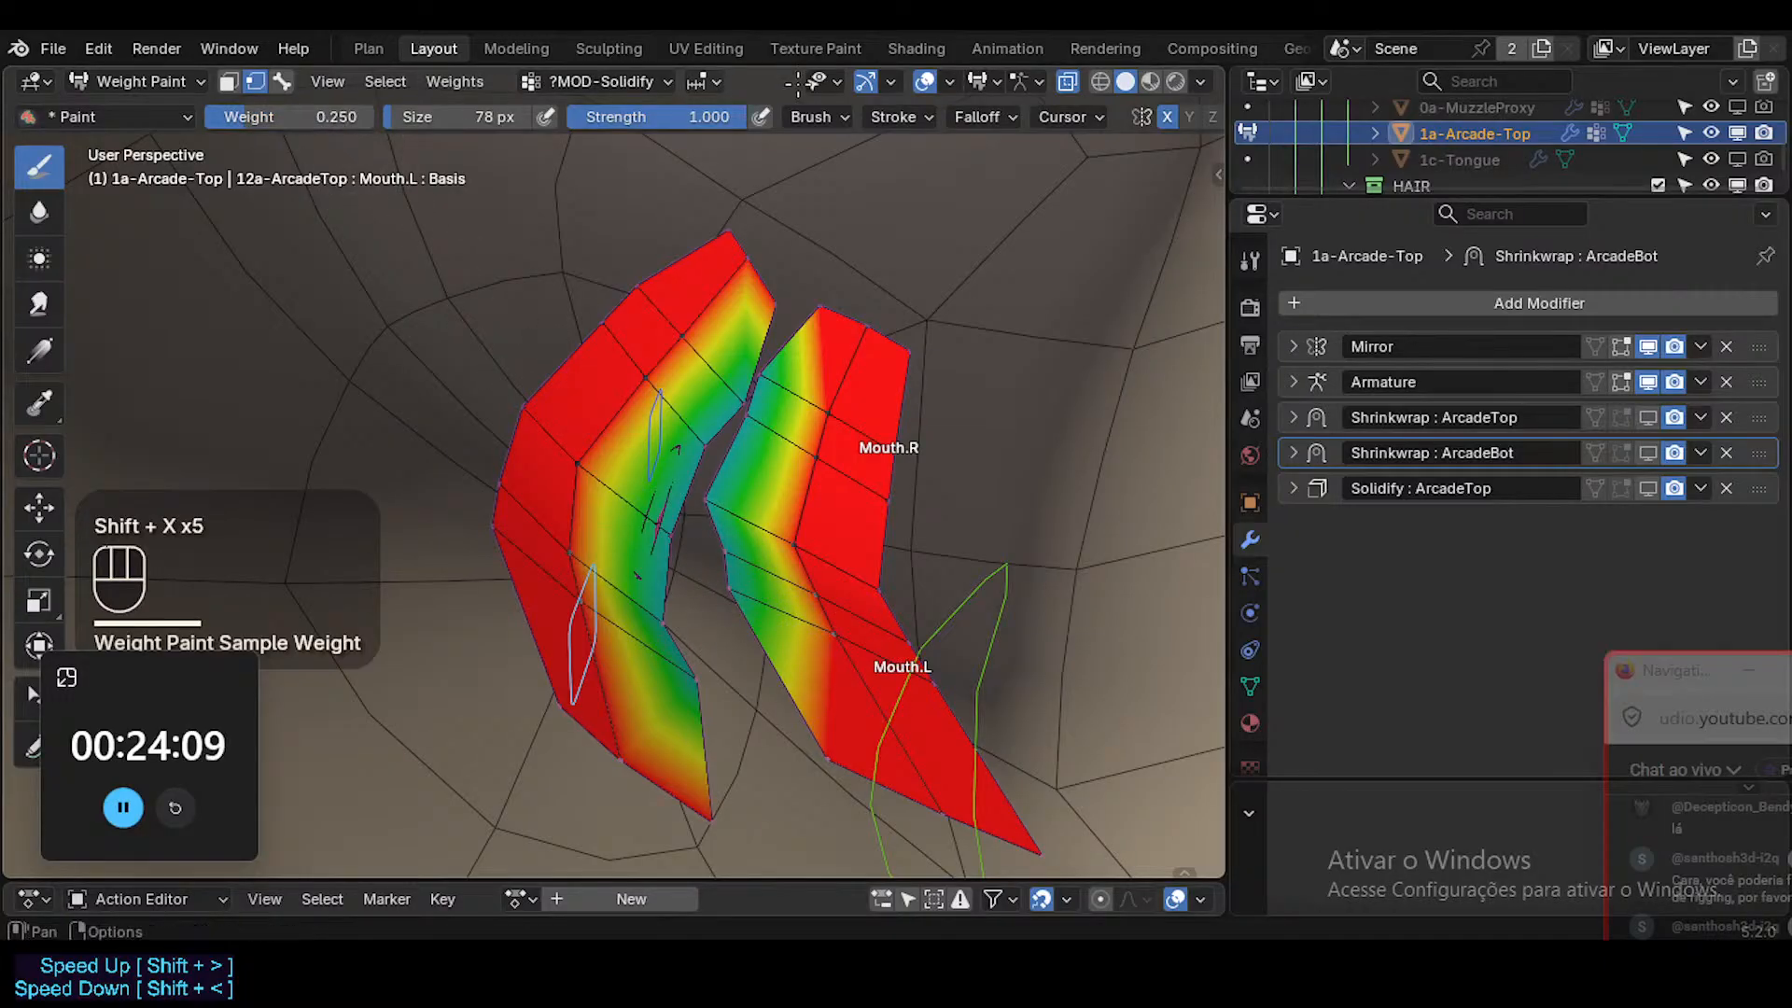
# Set the Paint brush's blend mode to Mix and its falloff to Constant.
pyautogui.click(843, 122)
pyautogui.click(845, 168)
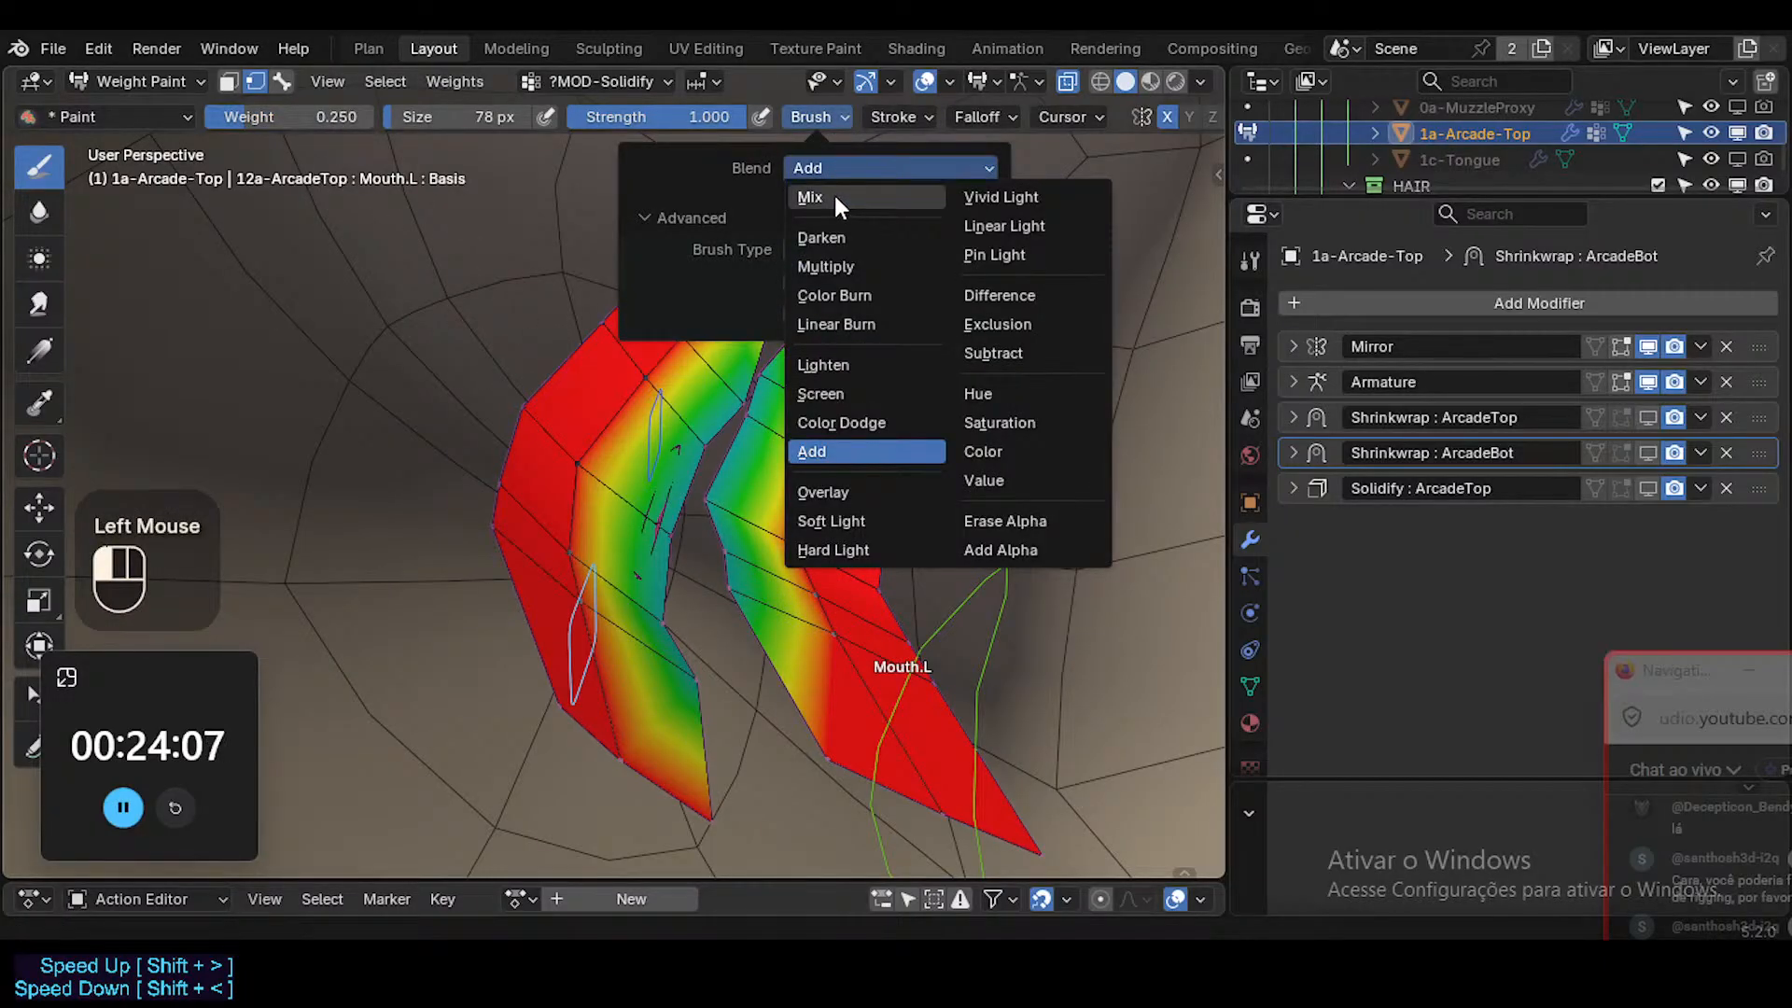
pyautogui.moveTo(970, 122)
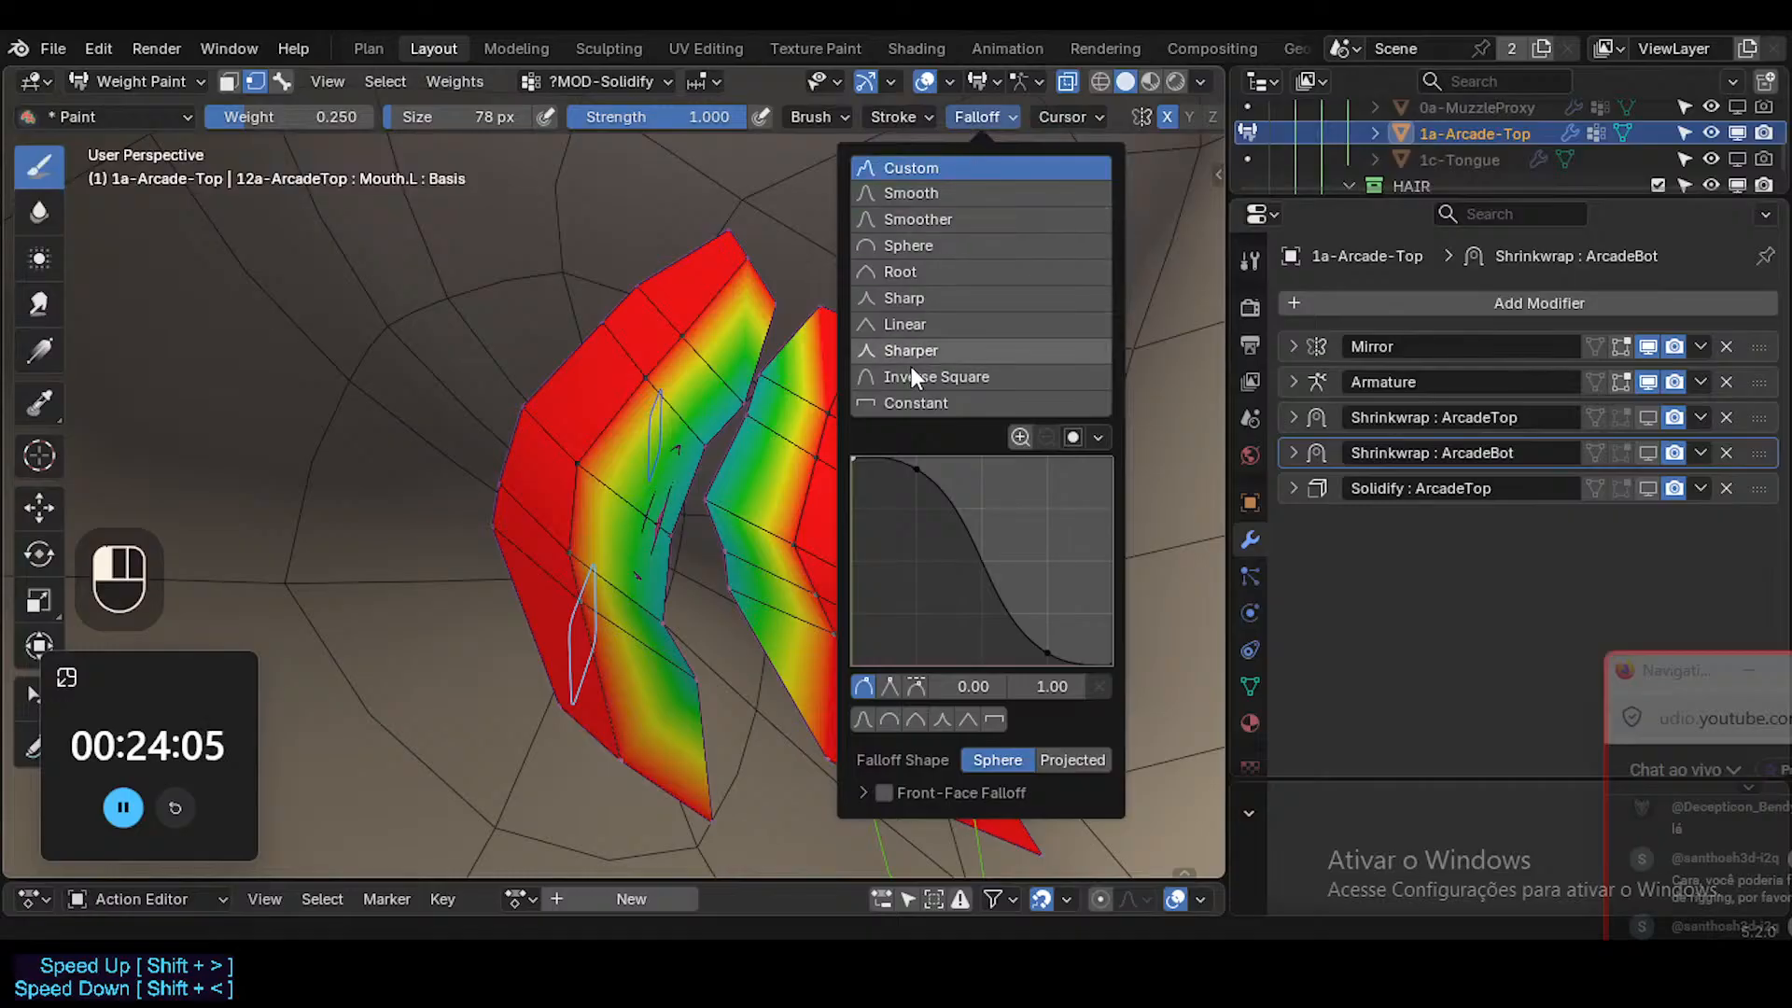
pyautogui.click(915, 404)
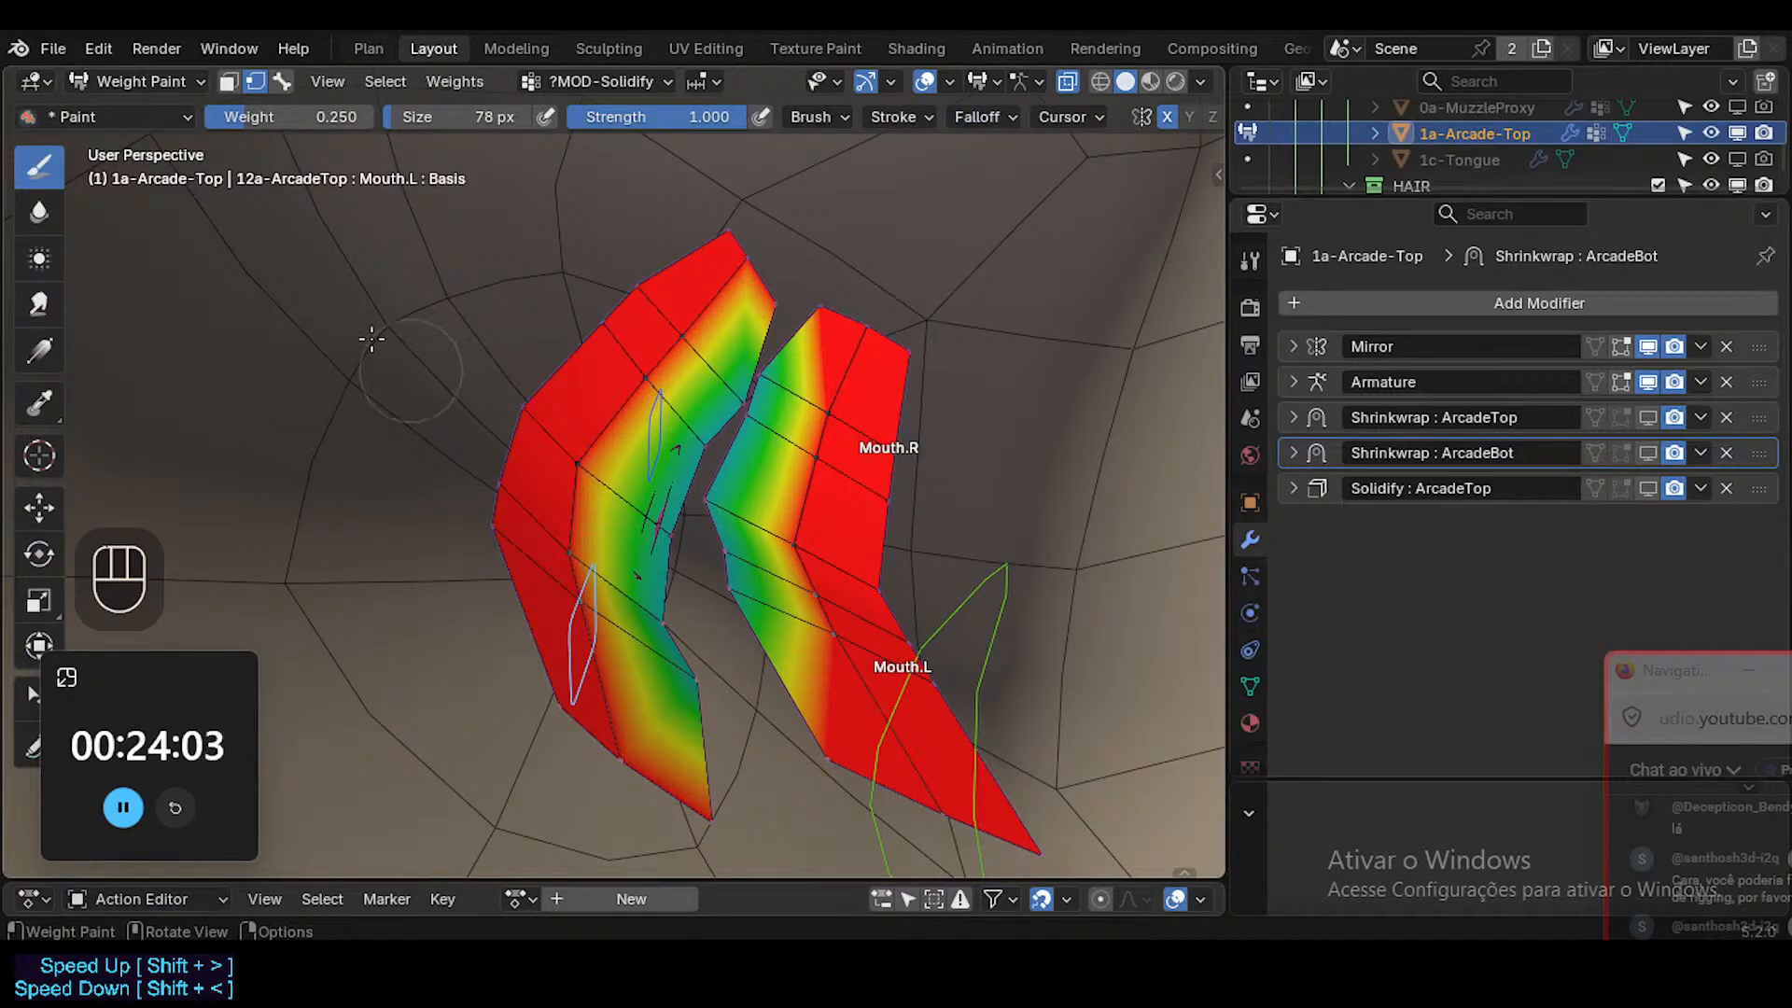
# Set the brush weight to 0.6 and try to paint the inner edge of the lower teeth in ?MOD-Solidify.
pyautogui.click(345, 135)
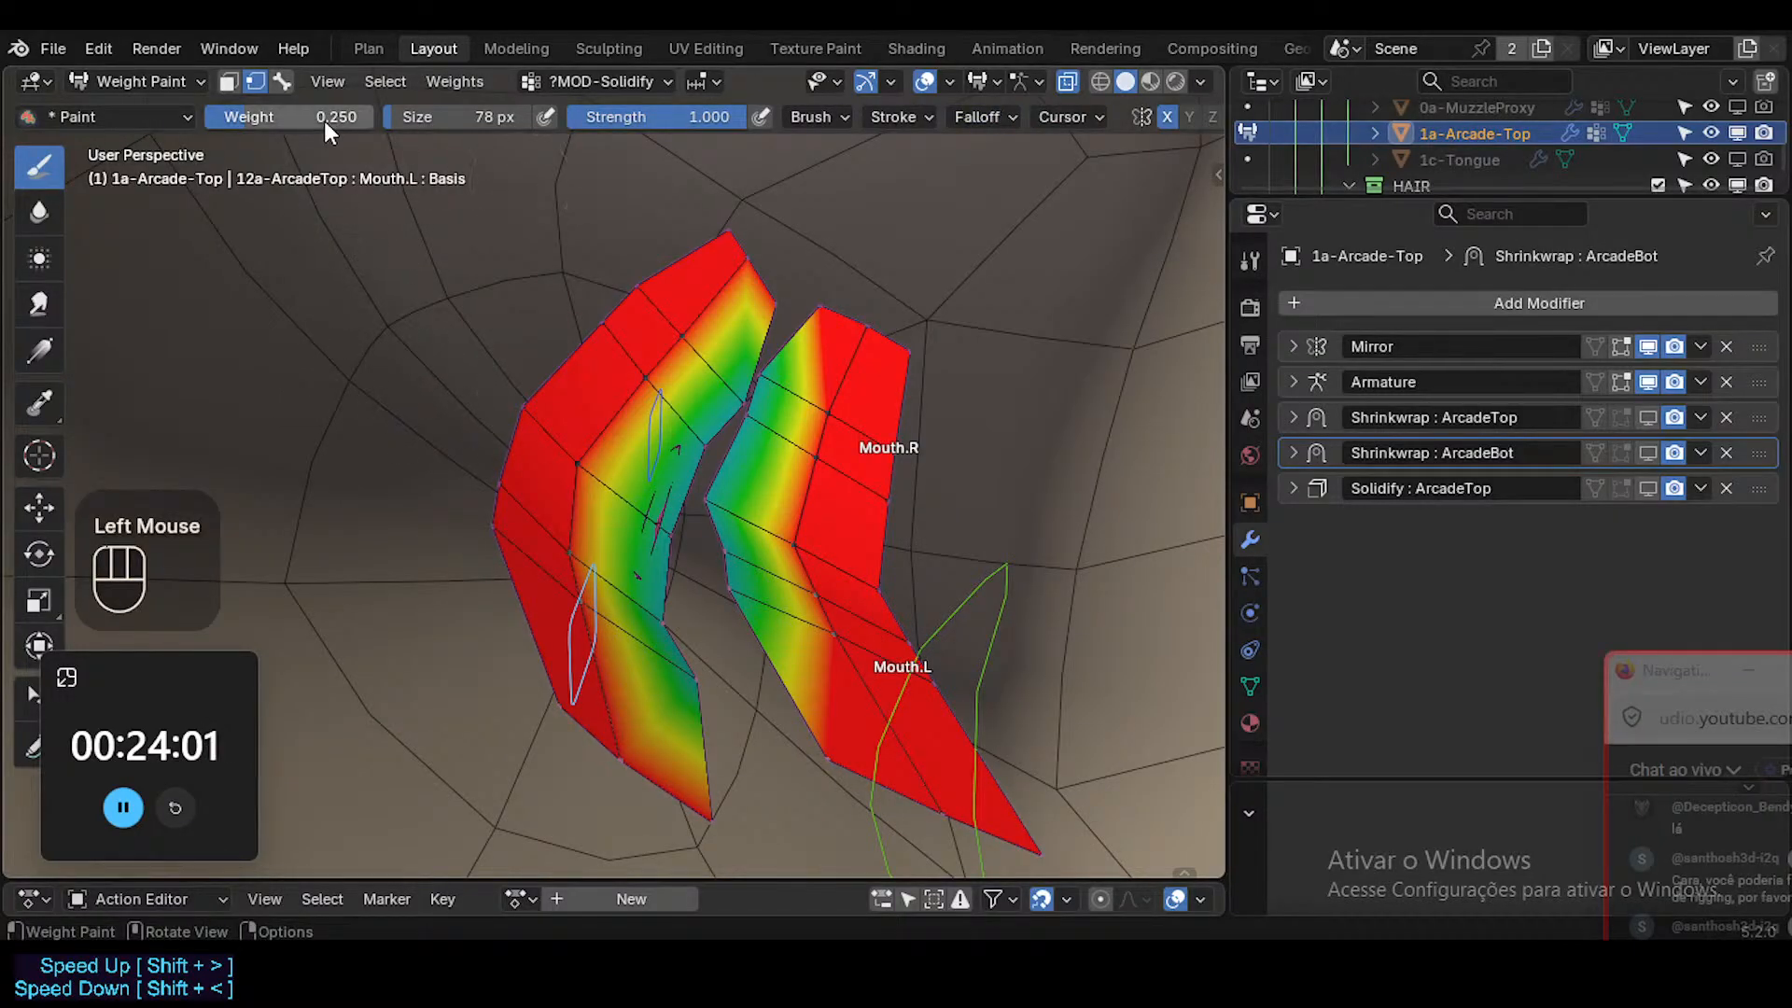
pyautogui.doubleClick(328, 126)
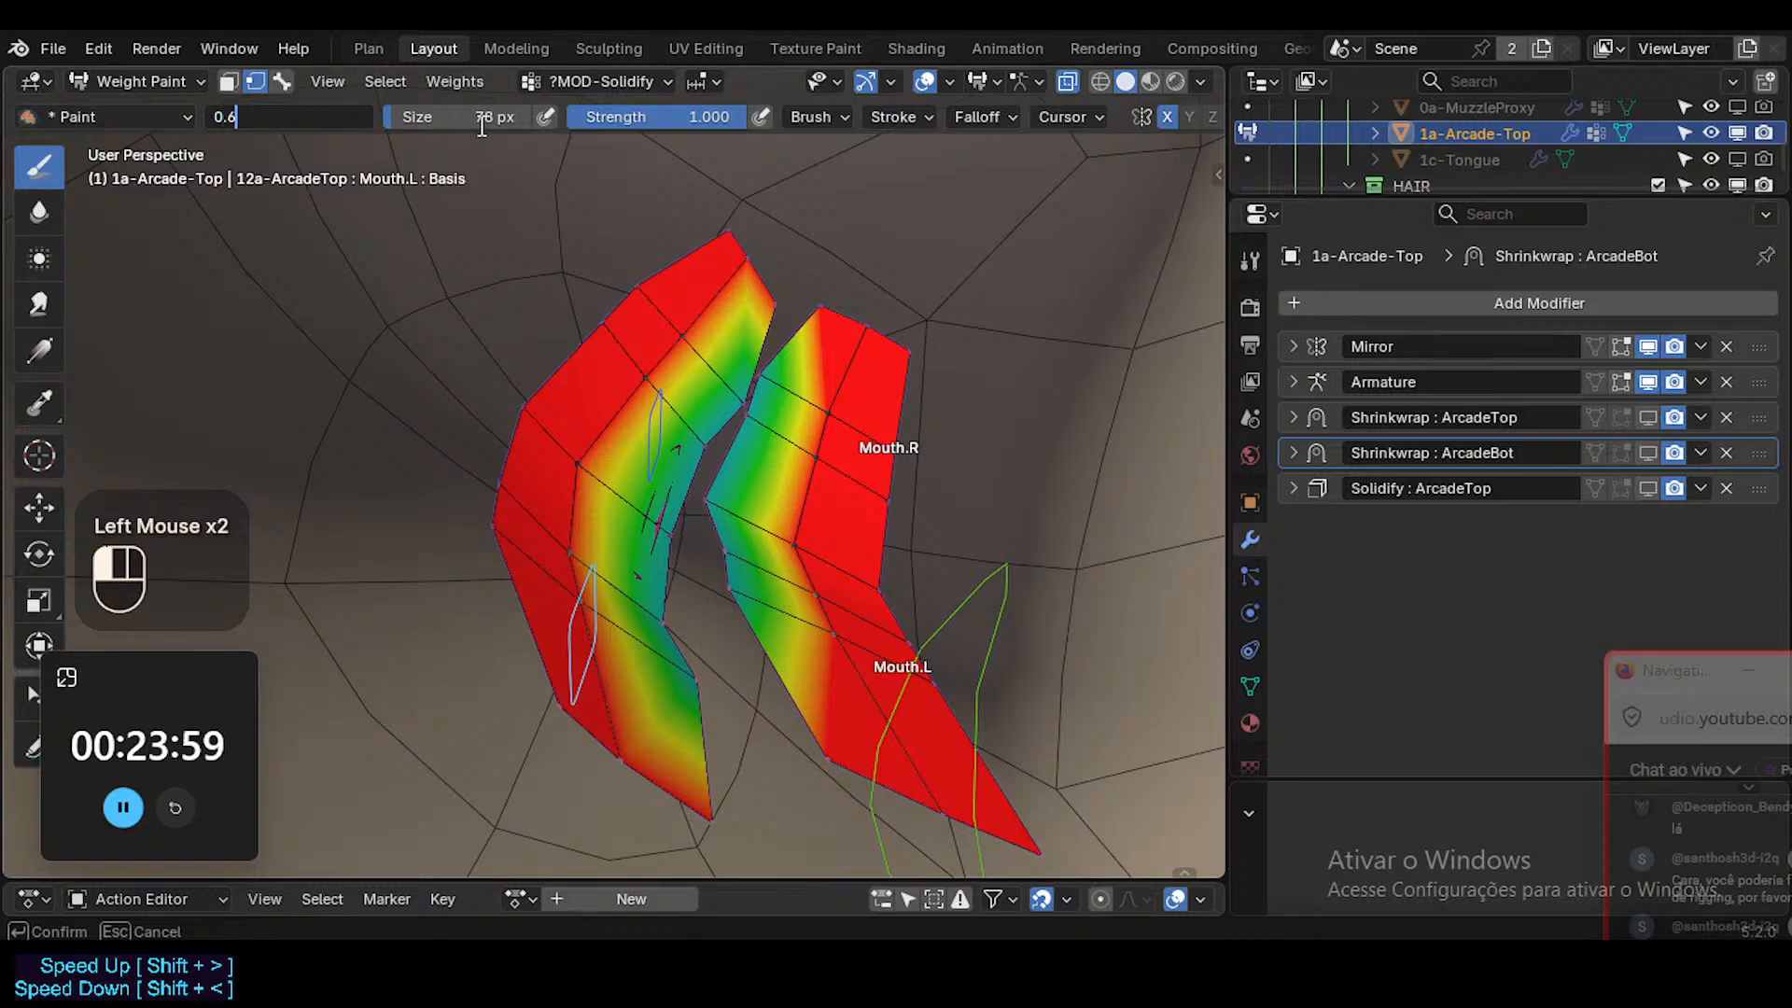
pyautogui.write('0.6')
pyautogui.press('Return')
pyautogui.click(728, 567)
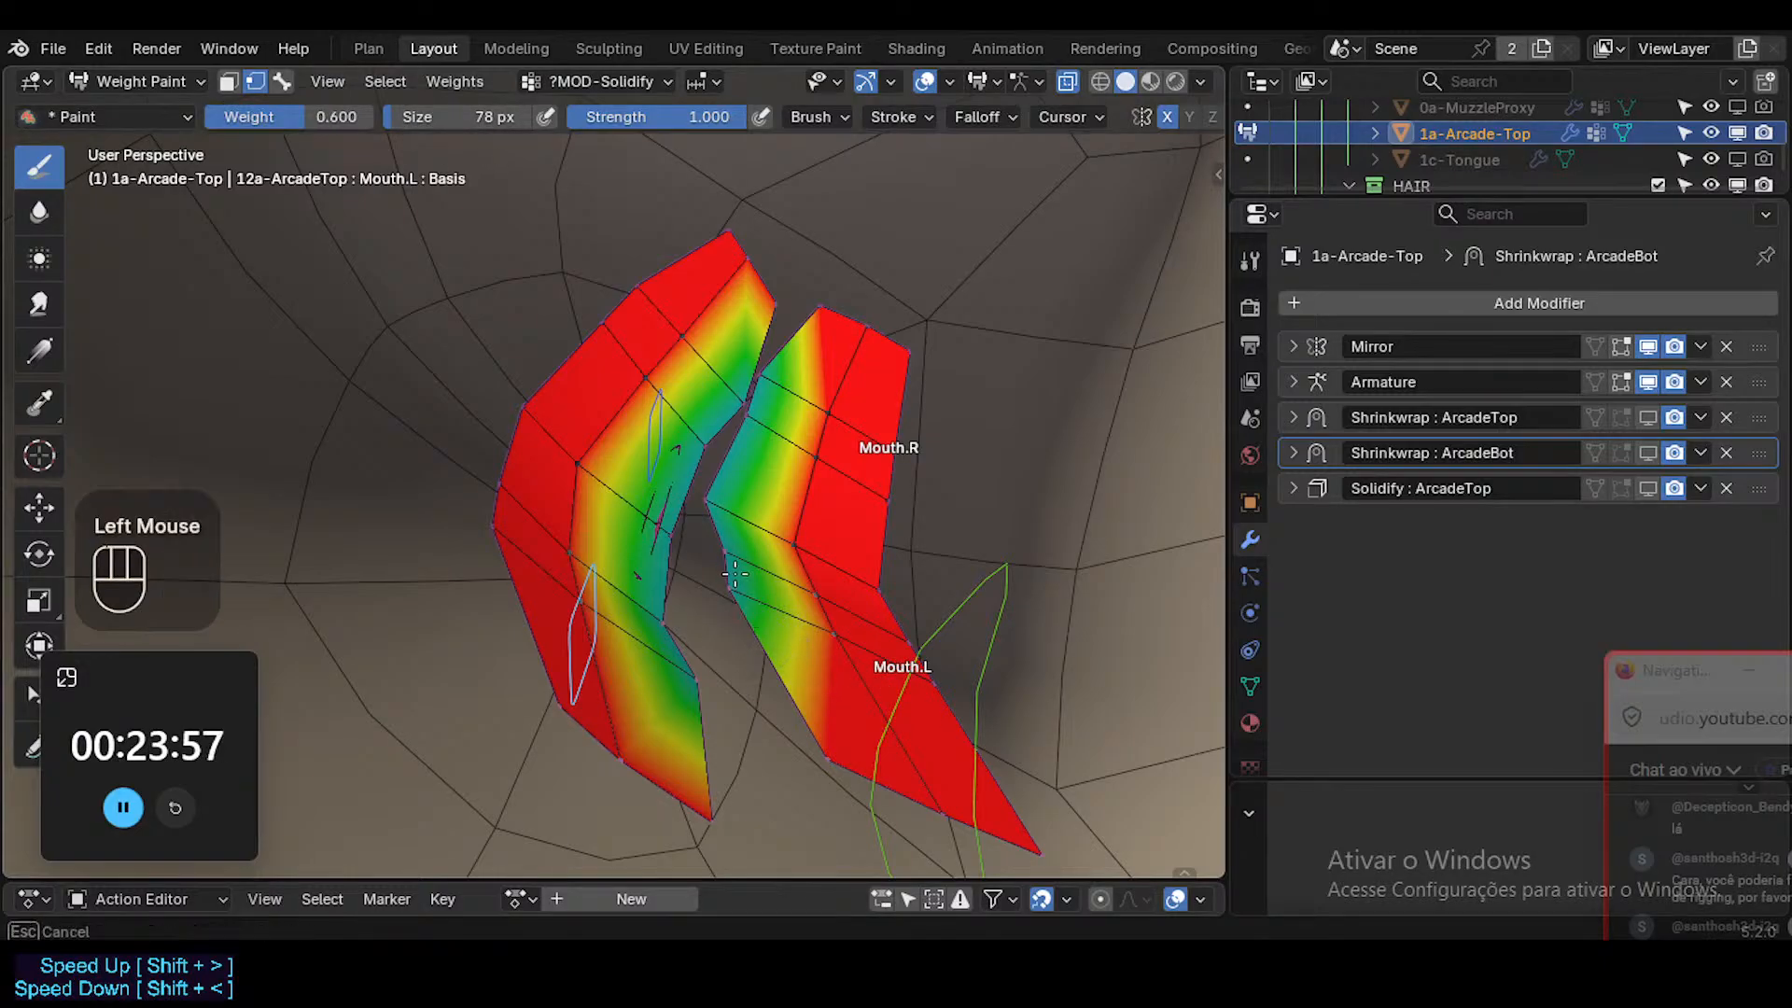
pyautogui.click(726, 566)
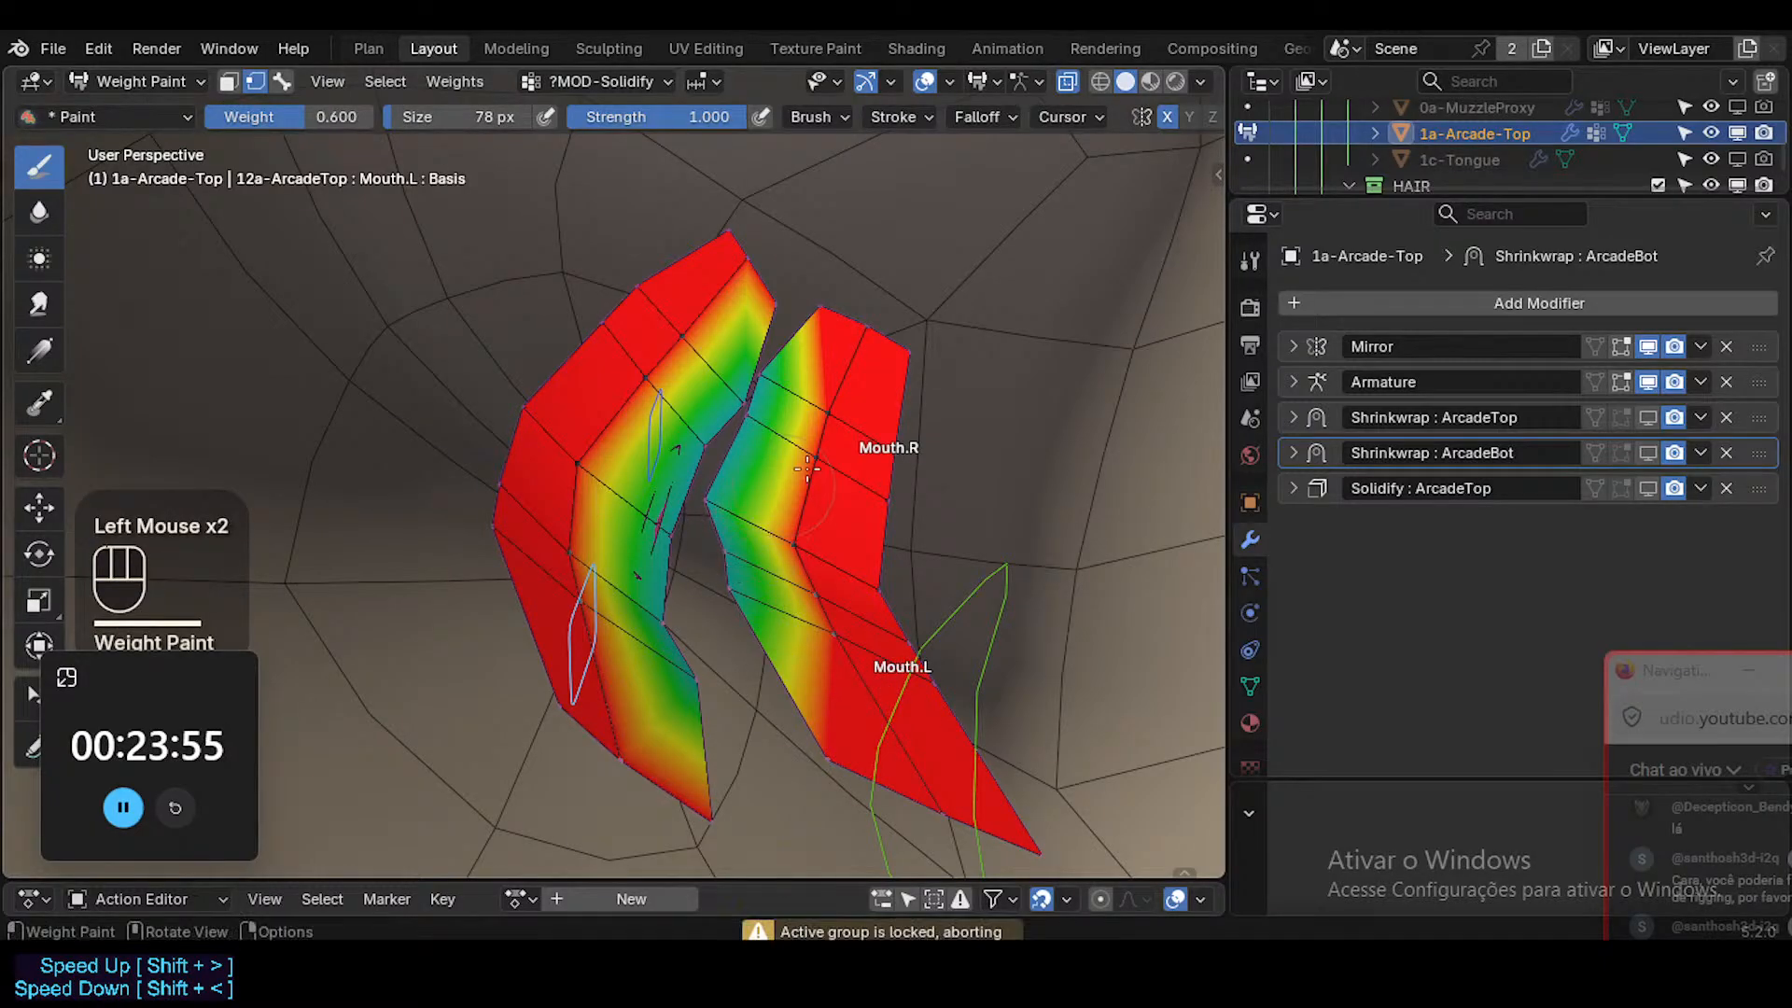
# Turn off Restrict and Auto Normalize for weight painting, and try again to paint the inner edge of the lower teeth.
pyautogui.moveTo(1120, 116); pyautogui.dragTo(989, 116, button='middle')
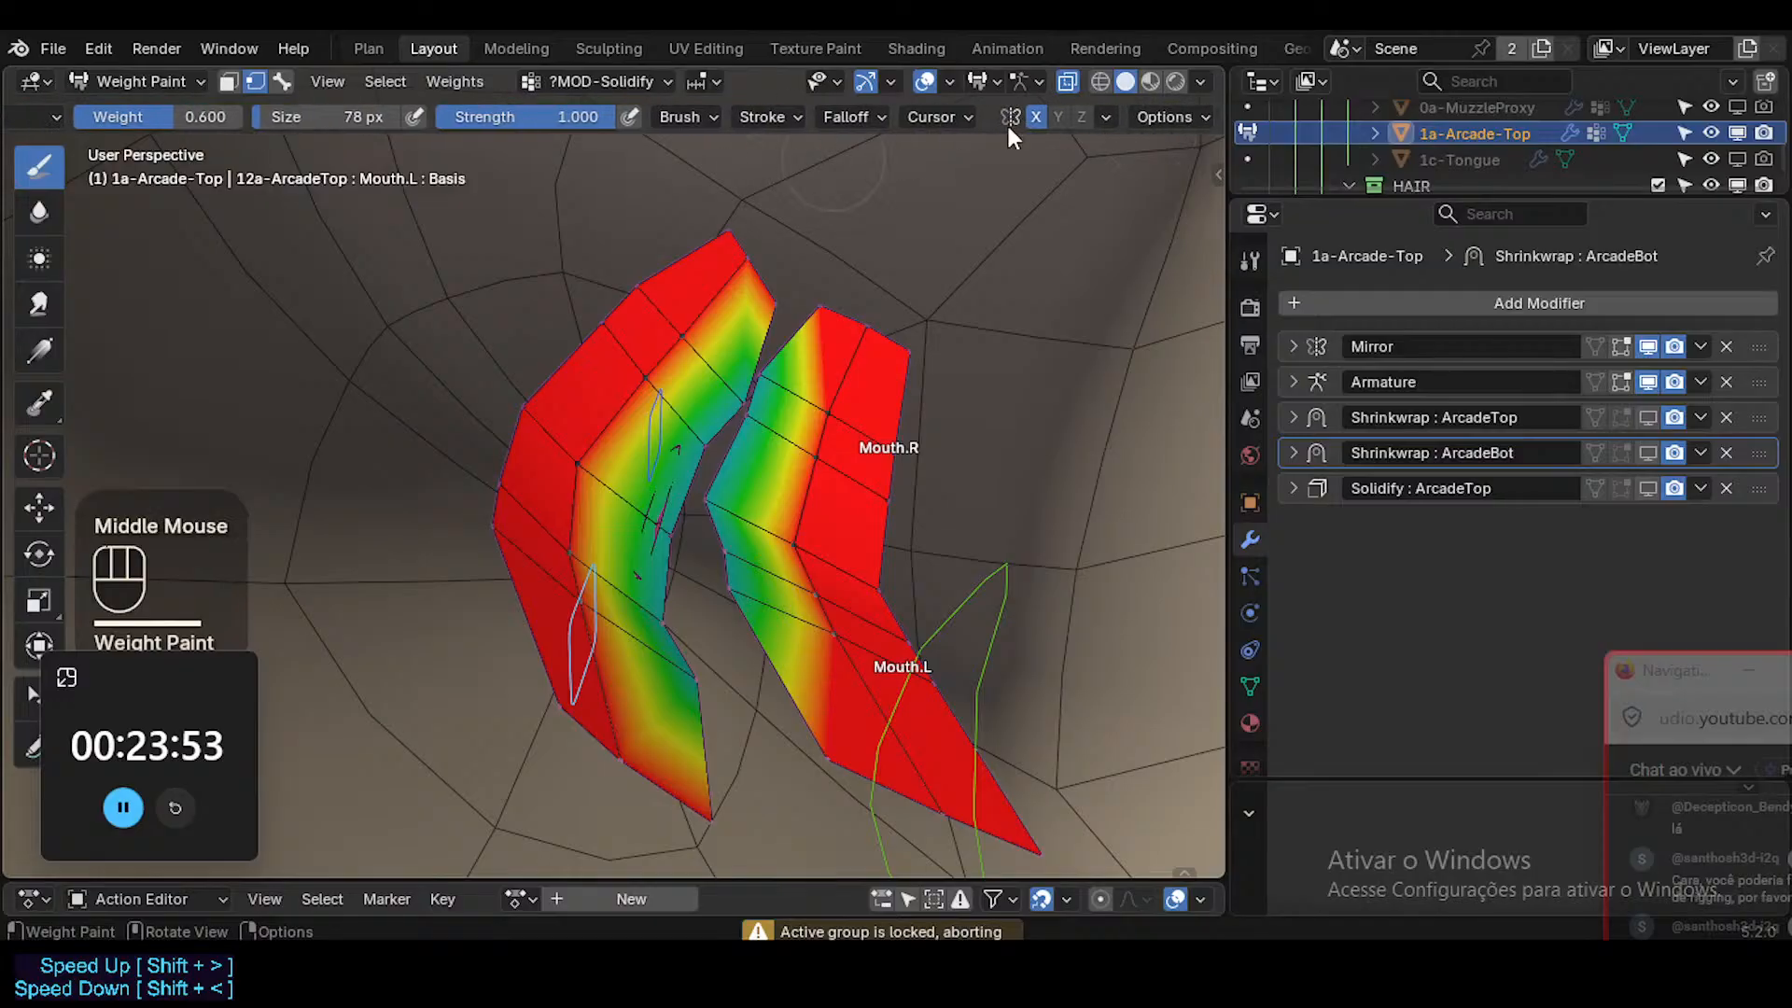
pyautogui.click(1167, 116)
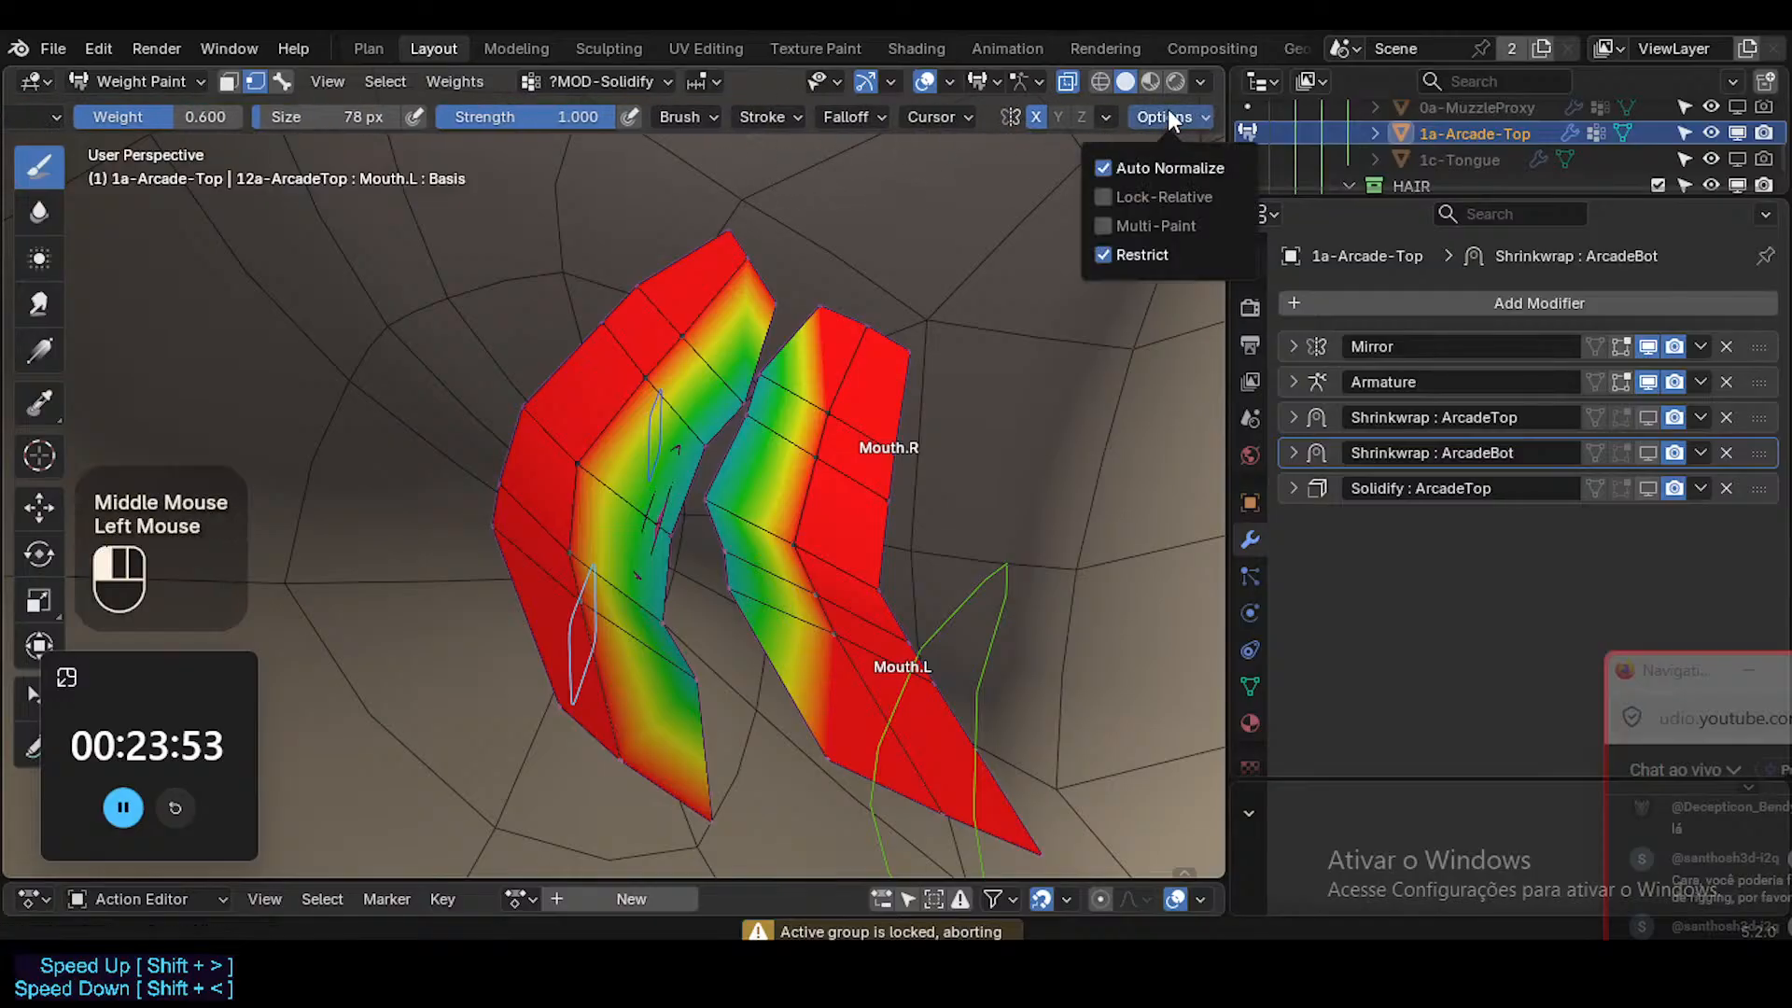
pyautogui.click(1122, 262)
pyautogui.click(1121, 176)
pyautogui.click(727, 576)
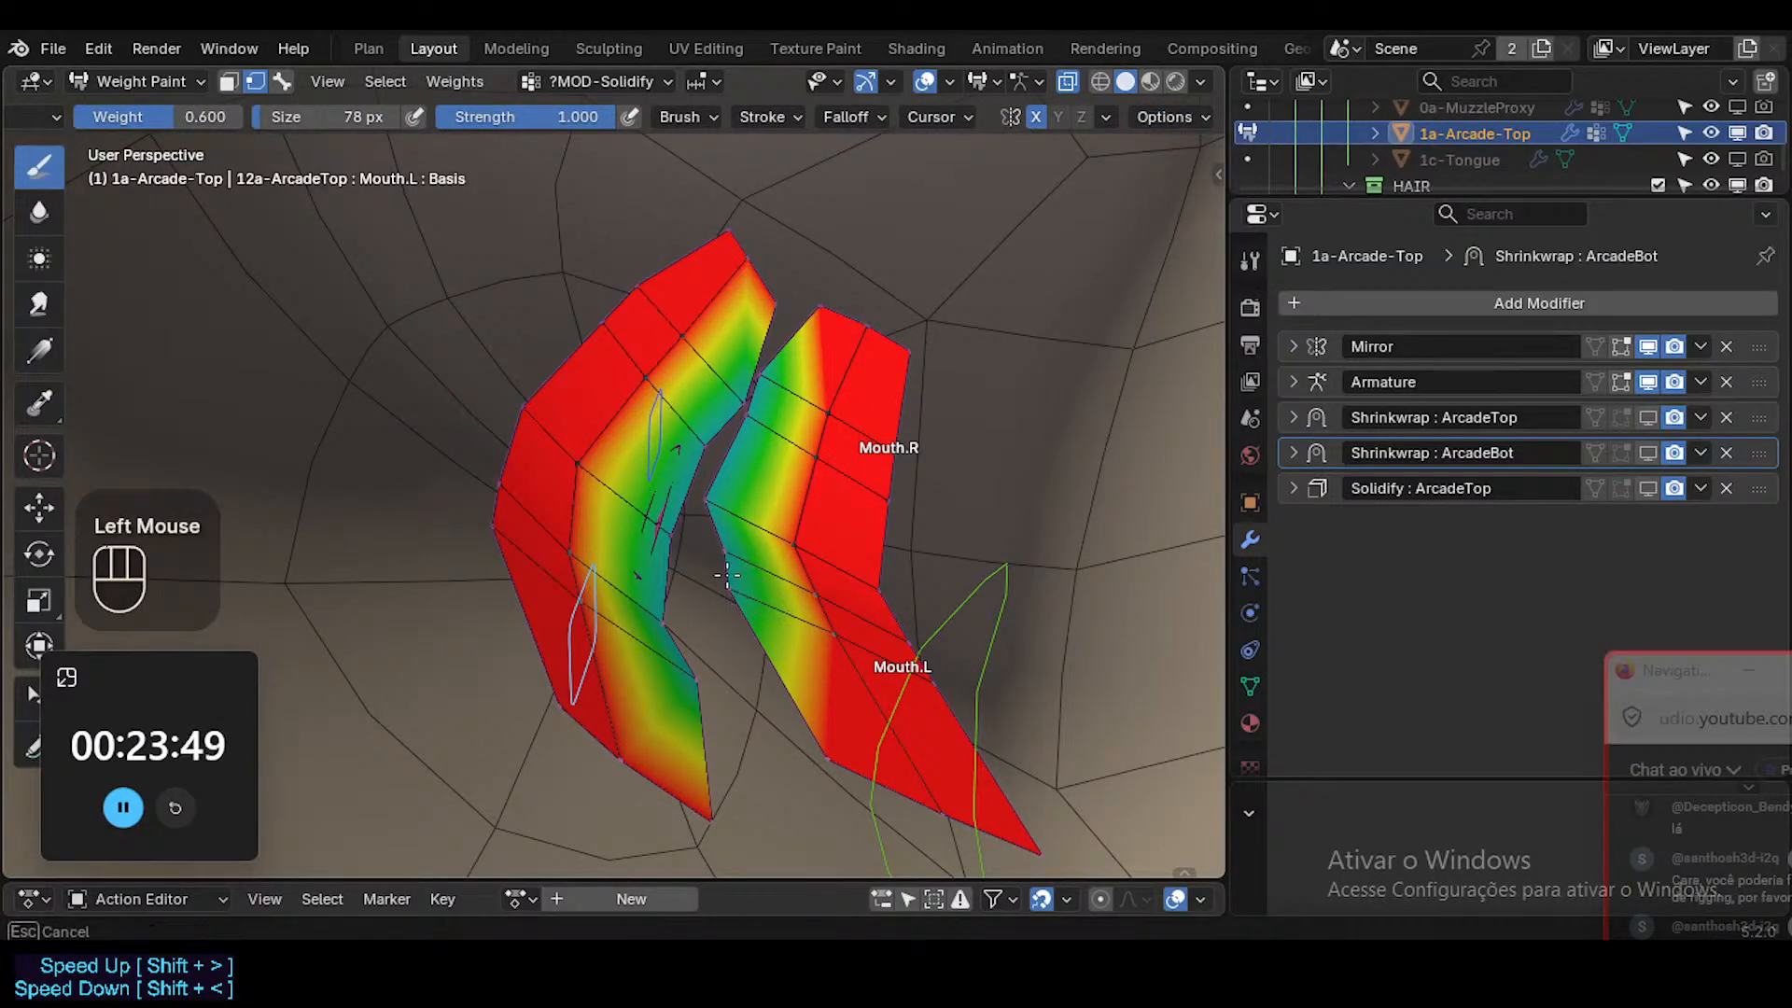
pyautogui.click(728, 574)
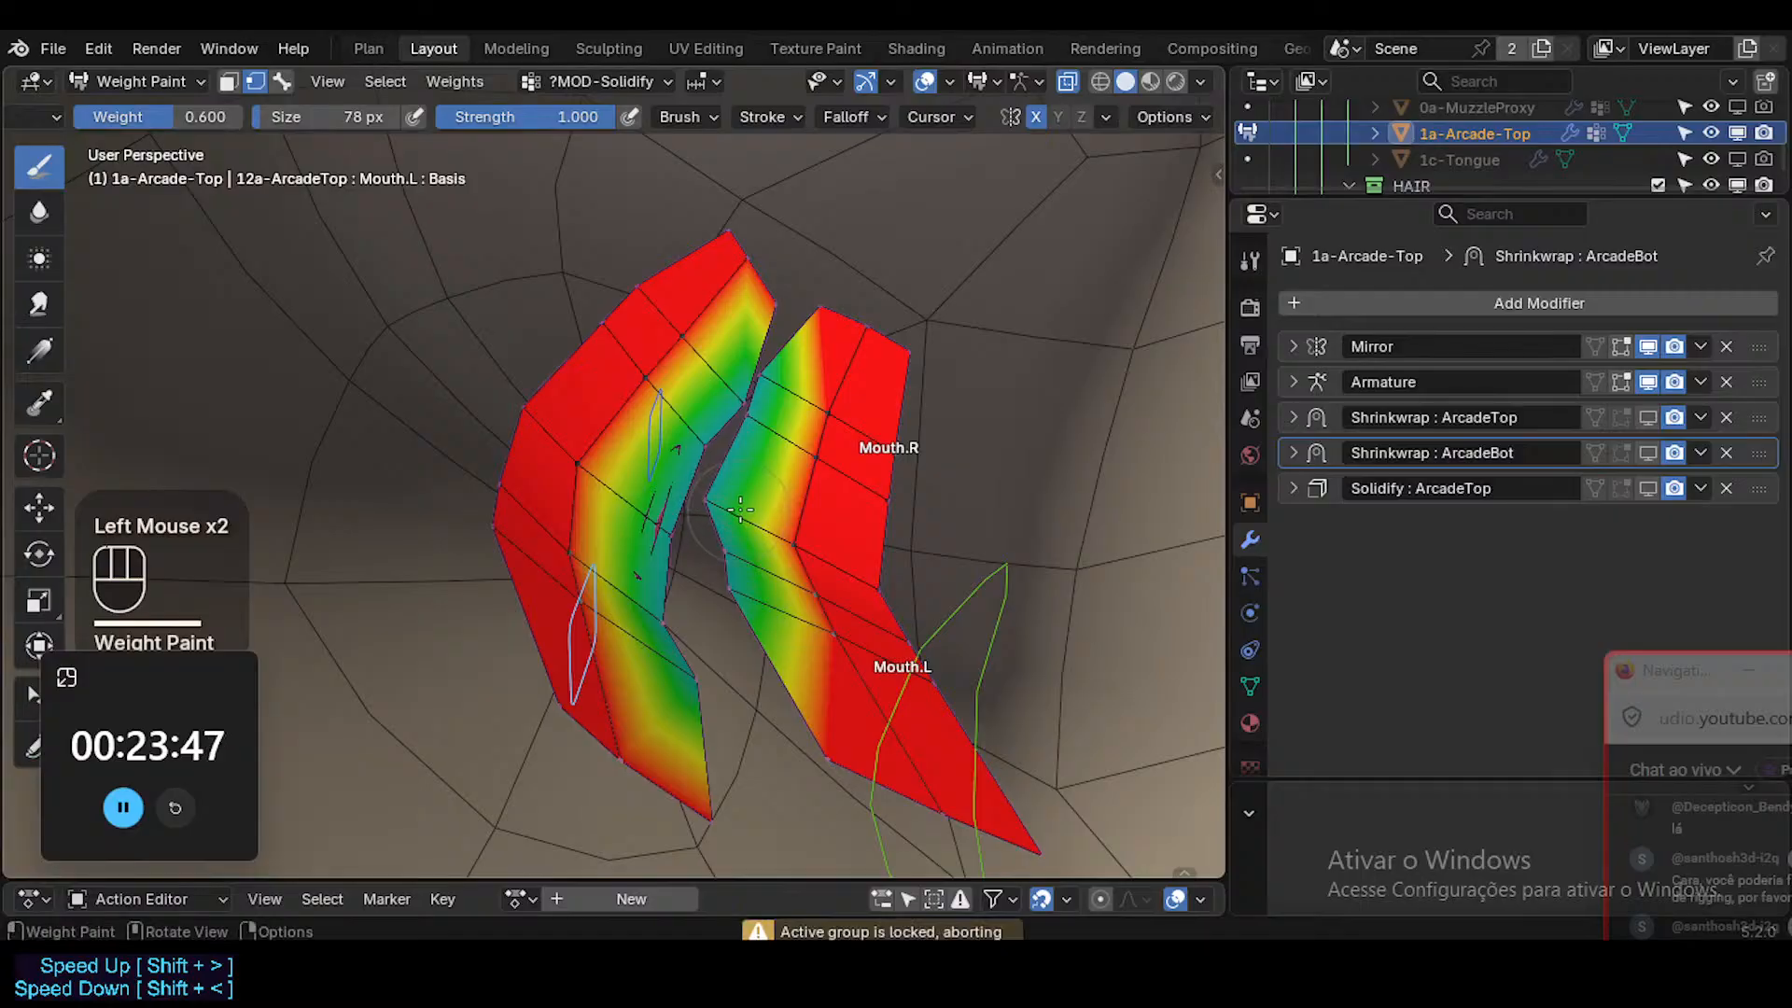
# Enlarge the brush to 128 px, try painting the lower teeth, and turn off vertex selection masking.
pyautogui.press('f')
pyautogui.click(804, 592)
pyautogui.click(804, 591)
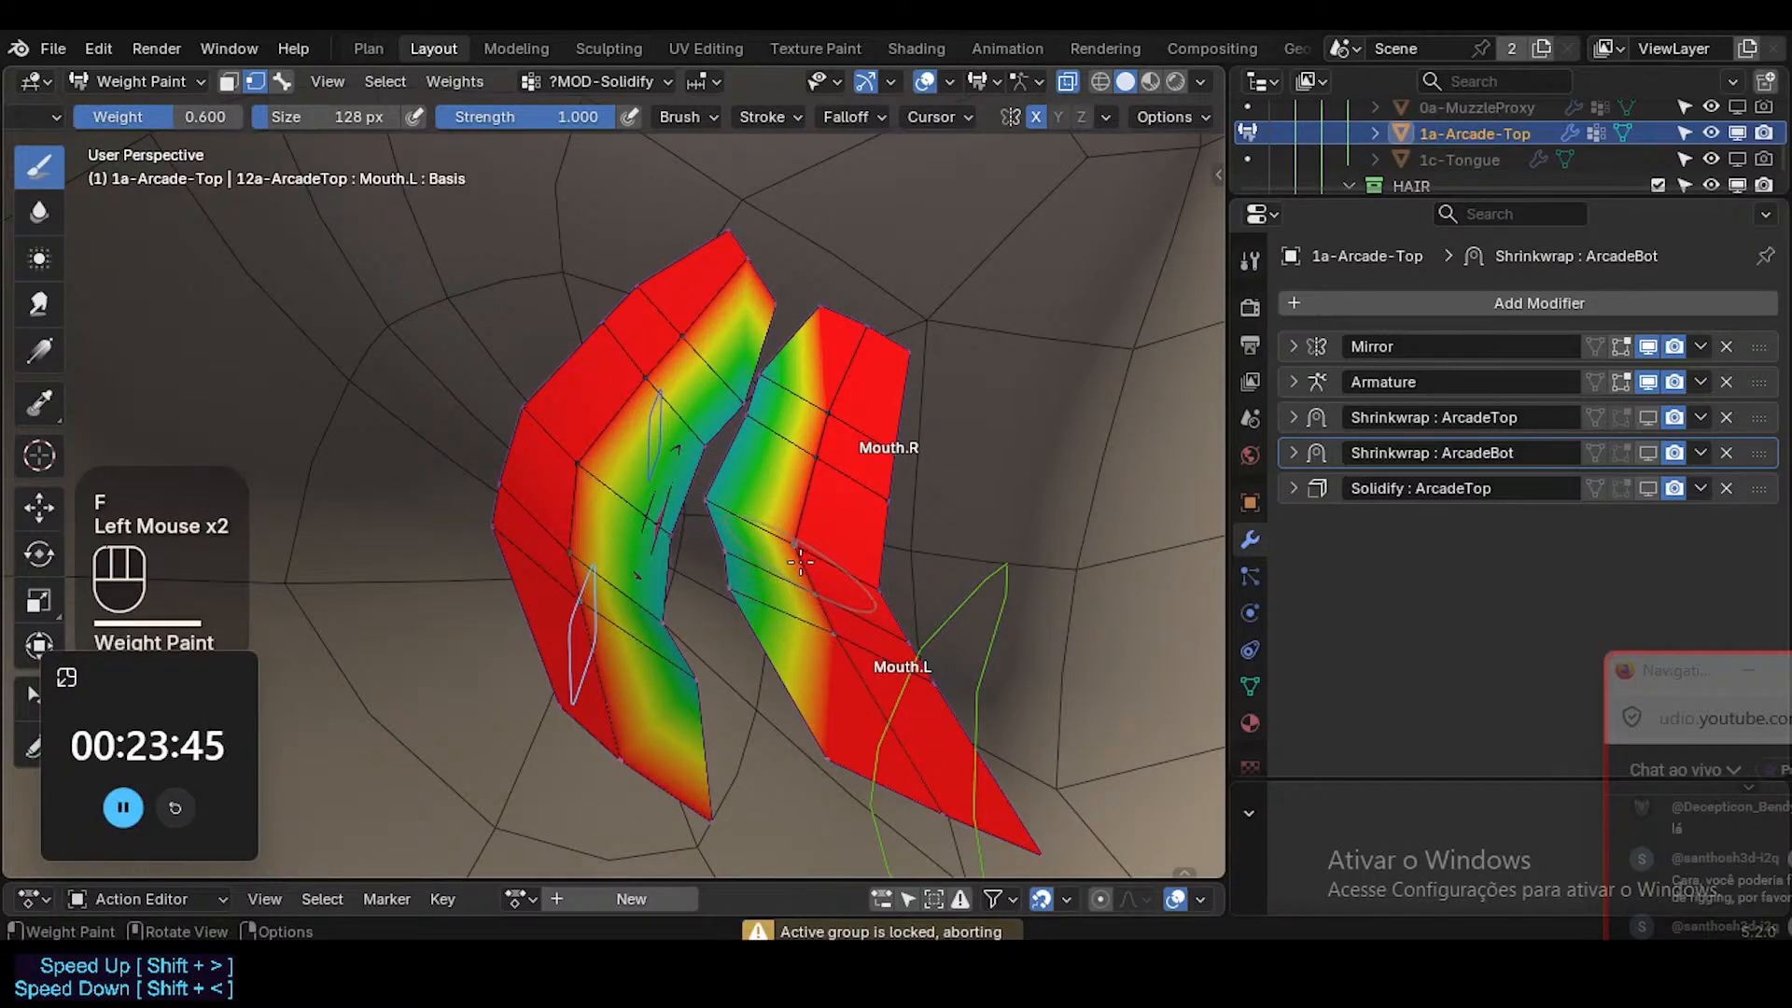
pyautogui.press('3')
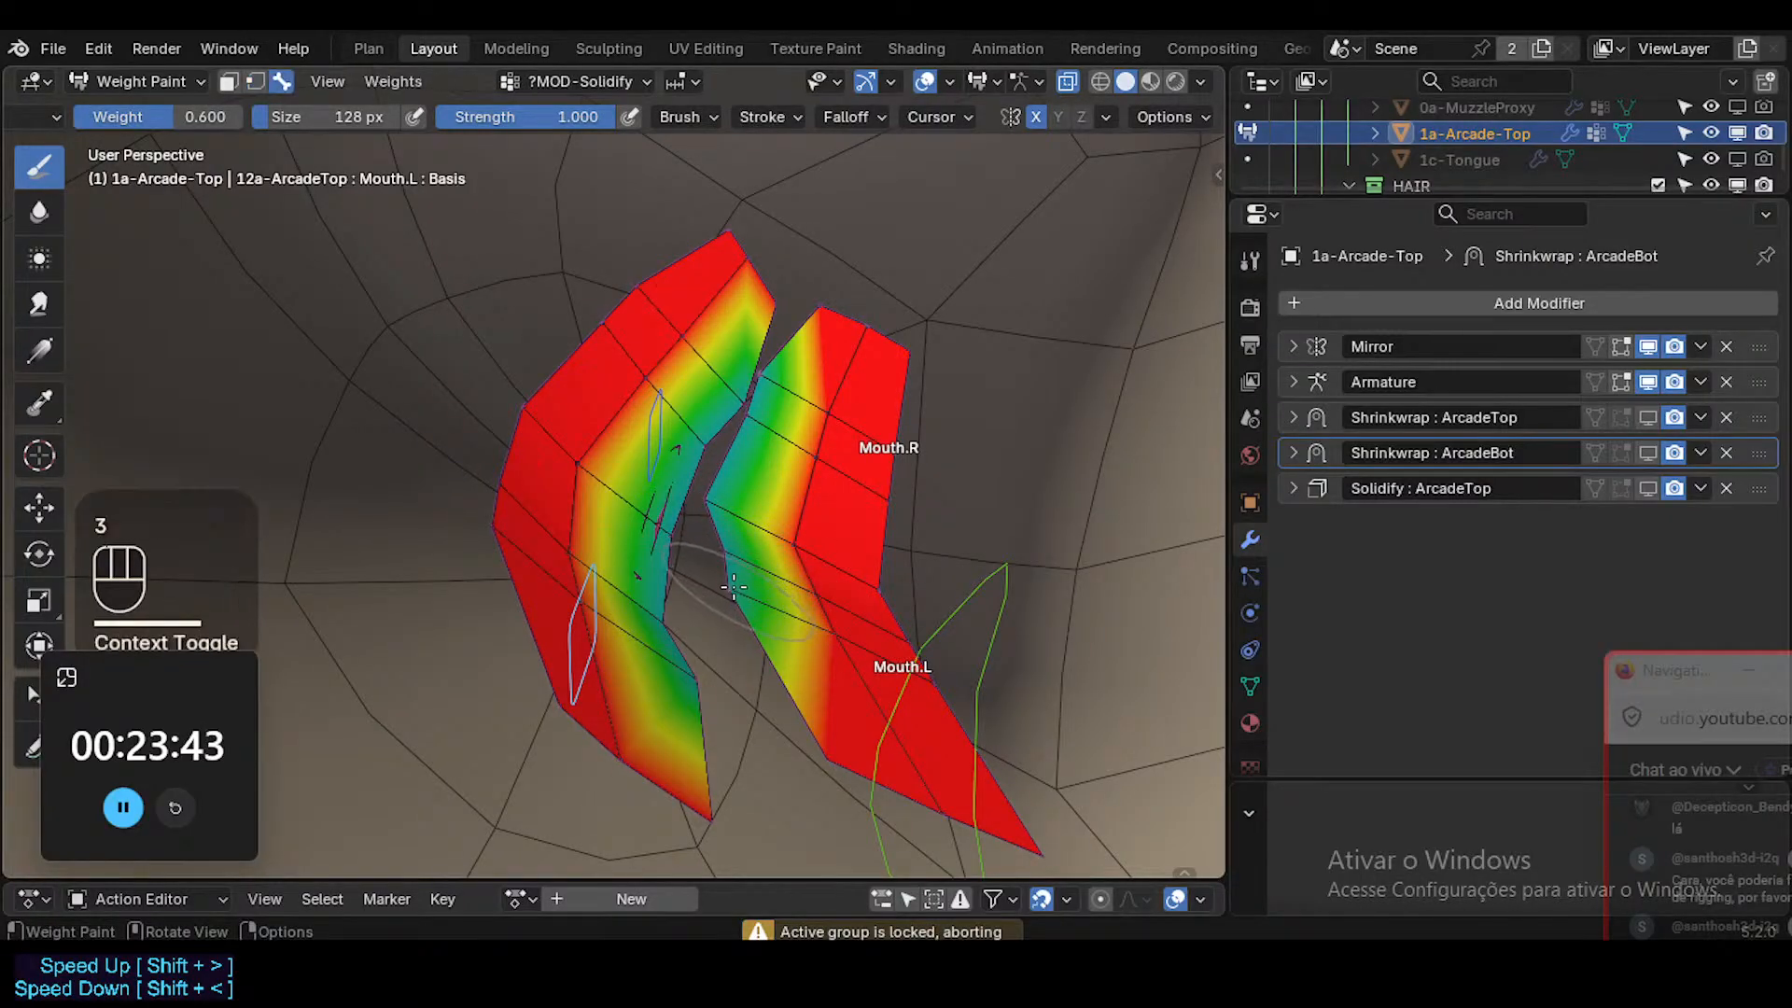
# Shrink the brush to 86 px and try again to paint the inner edge of the lower teeth.
pyautogui.click(736, 580)
pyautogui.press('f')
pyautogui.moveTo(726, 572); pyautogui.dragTo(736, 616, button='middle')
pyautogui.click(751, 580)
pyautogui.click(737, 616)
pyautogui.moveTo(736, 616); pyautogui.dragTo(735, 590)
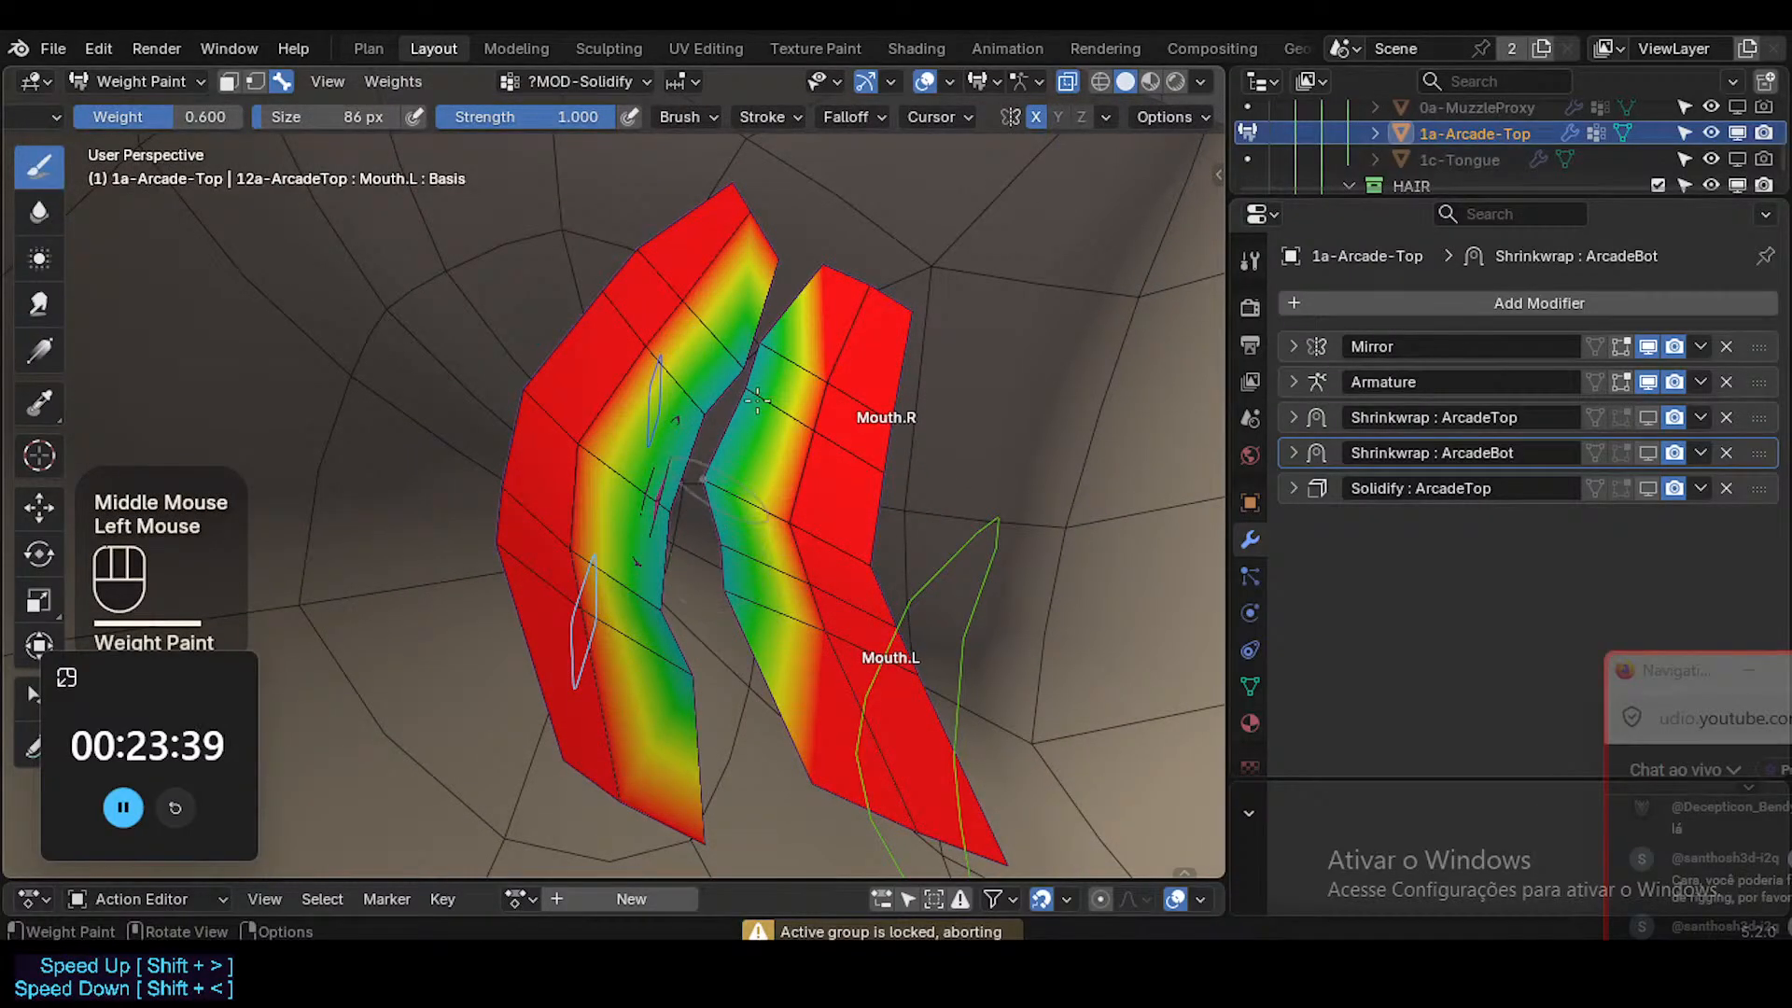
# Isolate the teeth in local view, check the weight-painting options, and try painting the inner edge of the lower teeth.
pyautogui.press('KP_Divide')
pyautogui.moveTo(791, 351)
pyautogui.mouseDown(button='middle')
pyautogui.moveTo(784, 374)
pyautogui.moveTo(674, 362)
pyautogui.moveTo(681, 383)
pyautogui.moveTo(738, 372)
pyautogui.moveTo(667, 316)
pyautogui.mouseUp(button='middle')
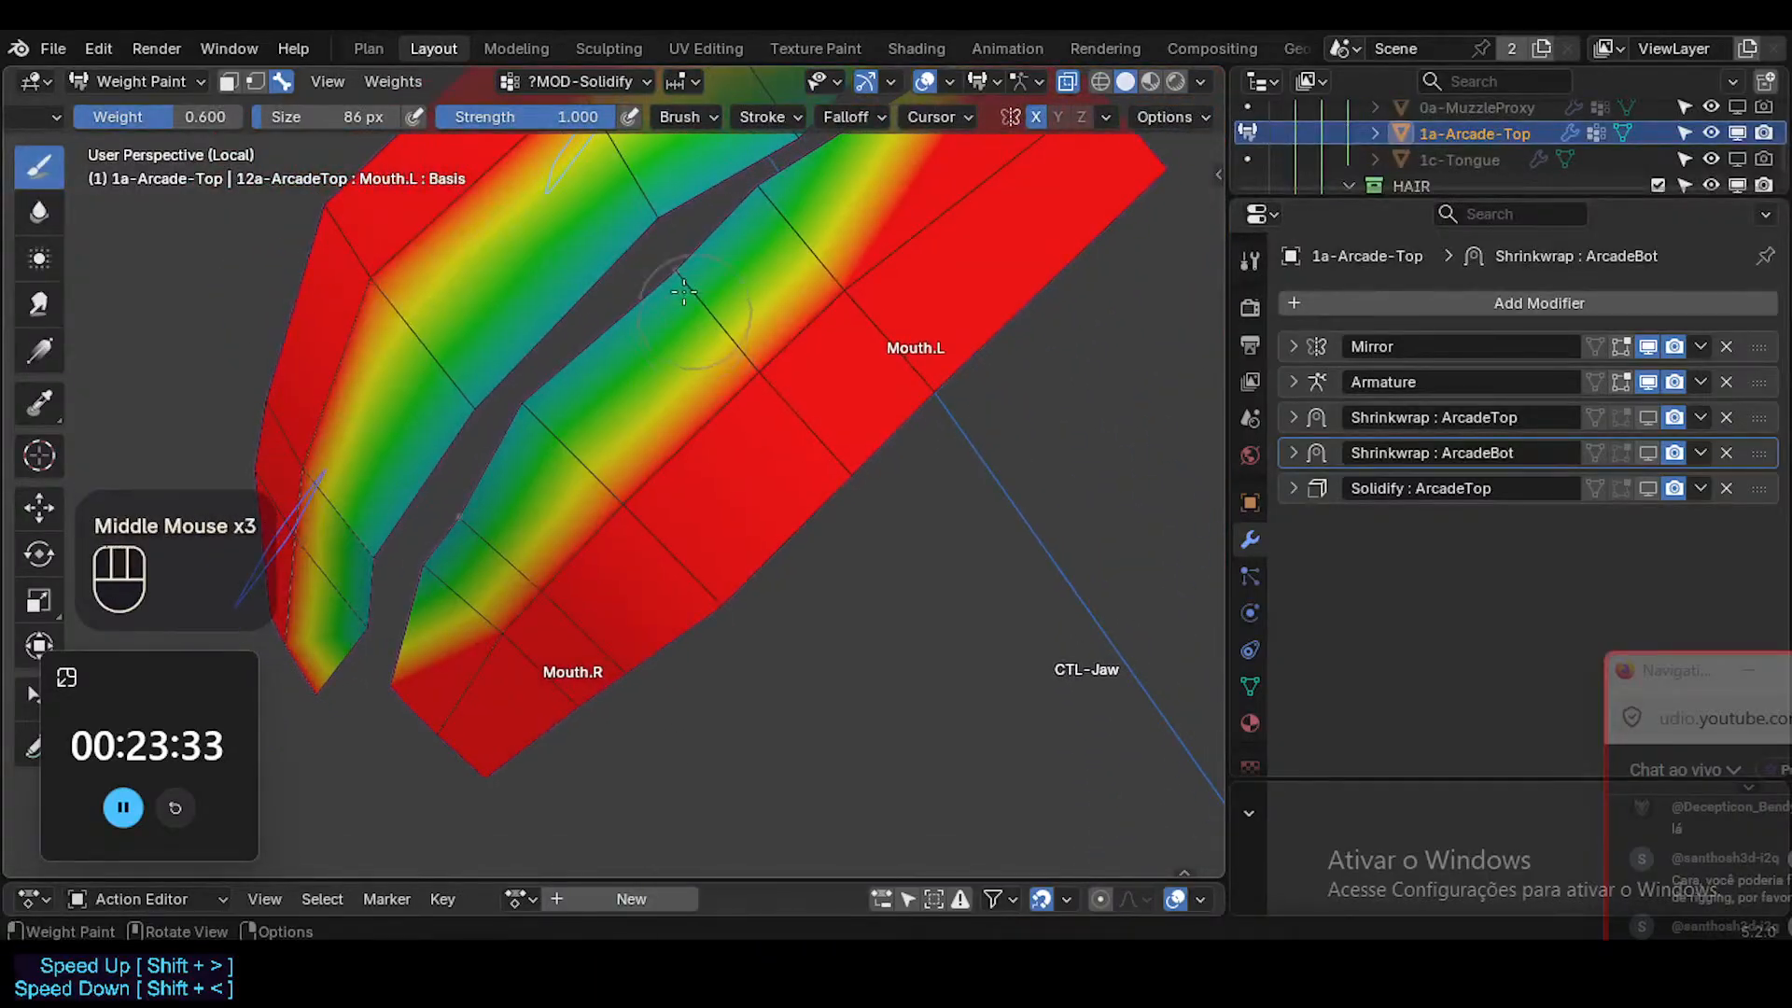
pyautogui.moveTo(661, 310); pyautogui.dragTo(661, 310)
pyautogui.keyDown('shift'); pyautogui.moveTo(662, 309); pyautogui.dragTo(664, 313, button='middle'); pyautogui.keyUp('shift')
pyautogui.click(1162, 120)
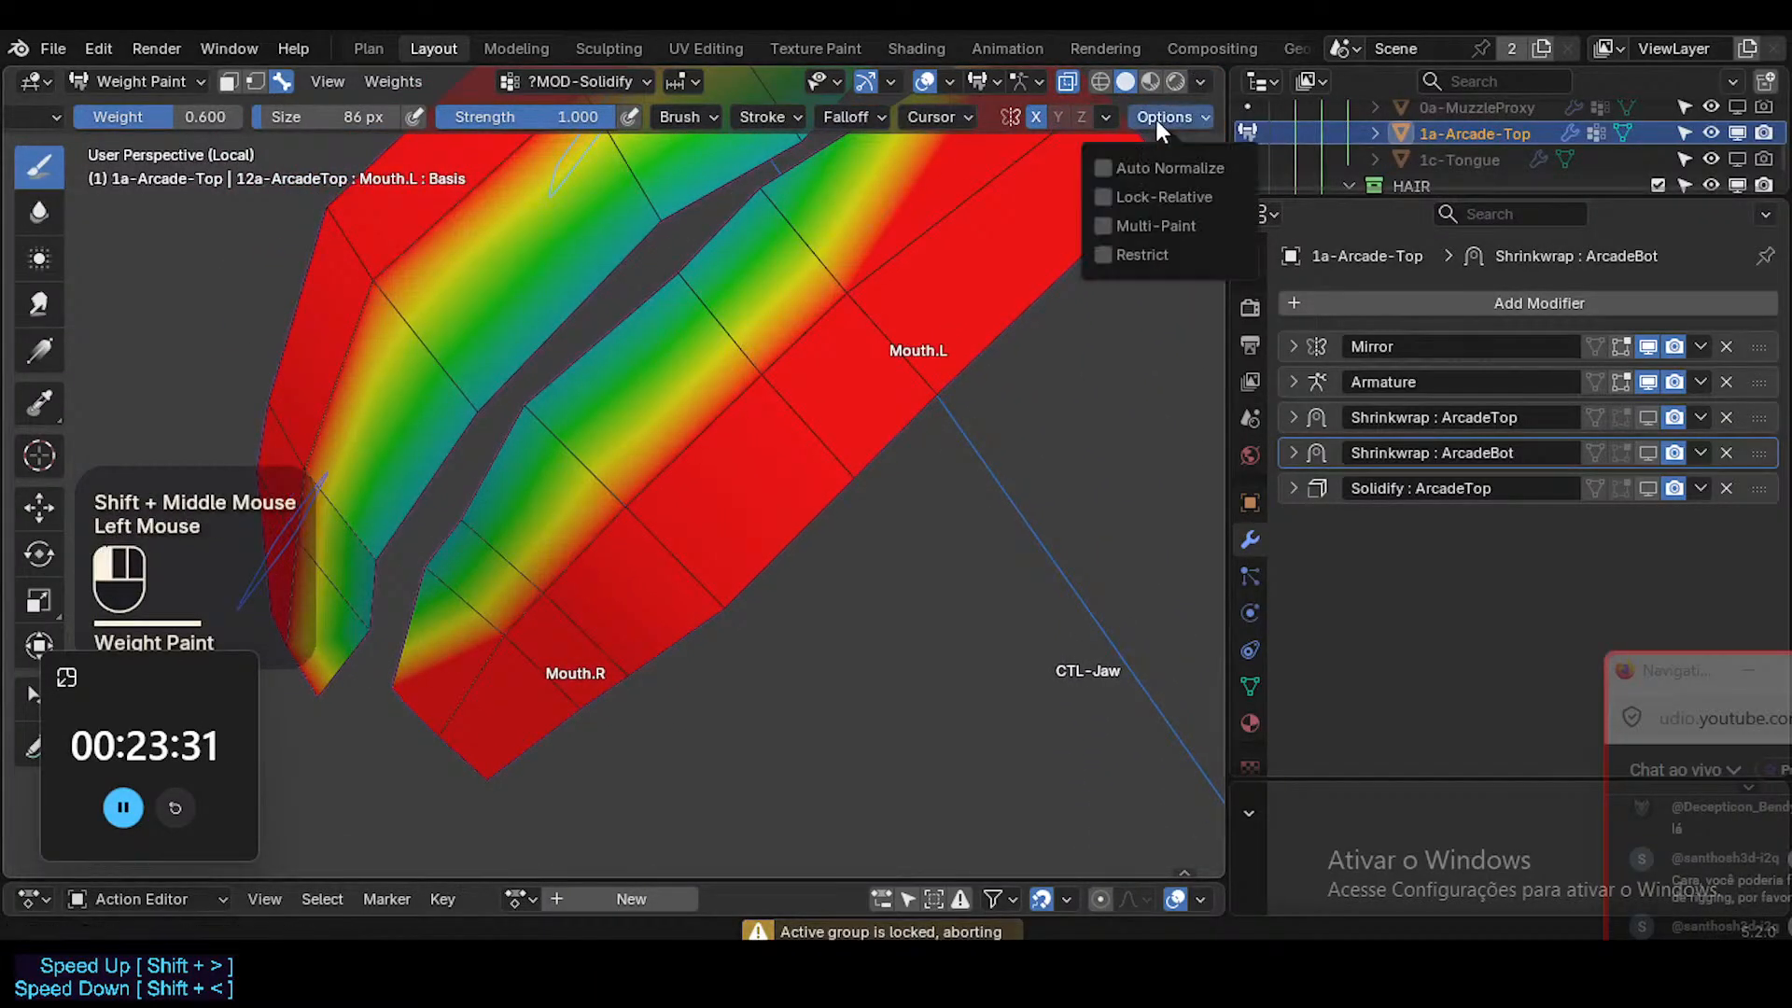
pyautogui.moveTo(659, 354); pyautogui.dragTo(660, 354)
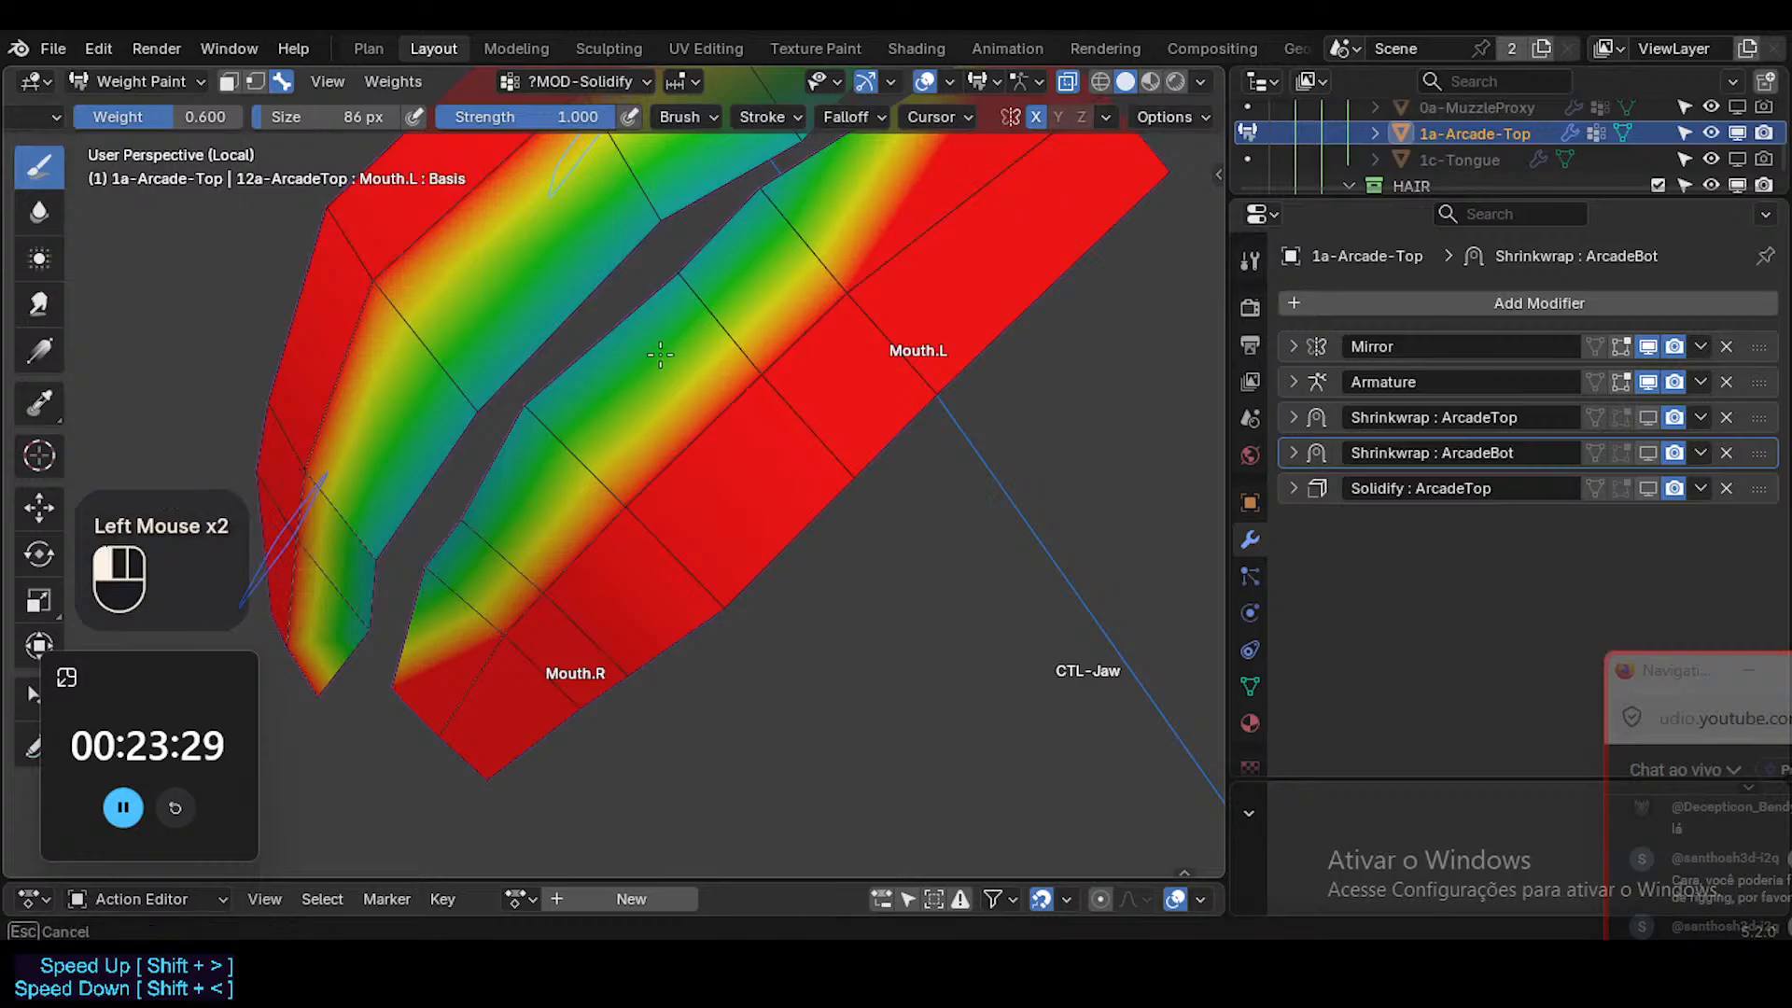
pyautogui.moveTo(528, 414); pyautogui.dragTo(548, 323)
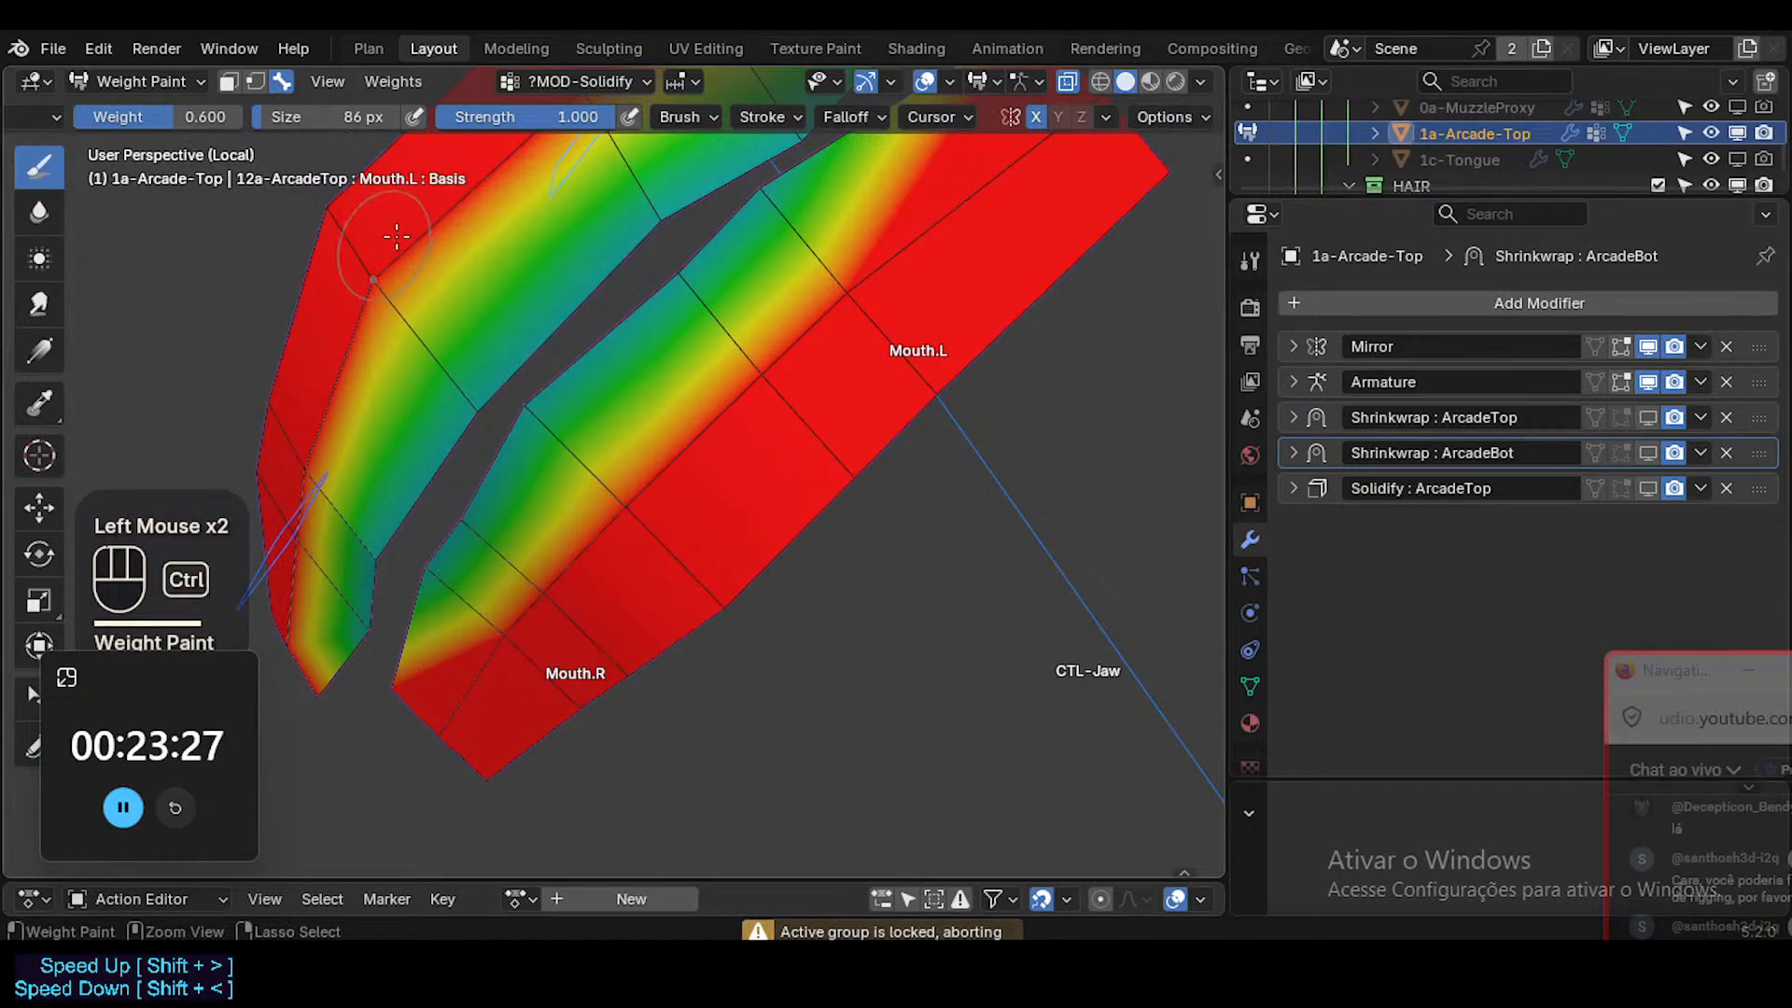
# Review the brush's stroke and falloff settings and try one more dab on the lower teeth's inner edge.
pyautogui.hotkey('ctrl', 'f')
pyautogui.press('Escape')
pyautogui.moveTo(148, 119); pyautogui.dragTo(278, 119, button='middle')
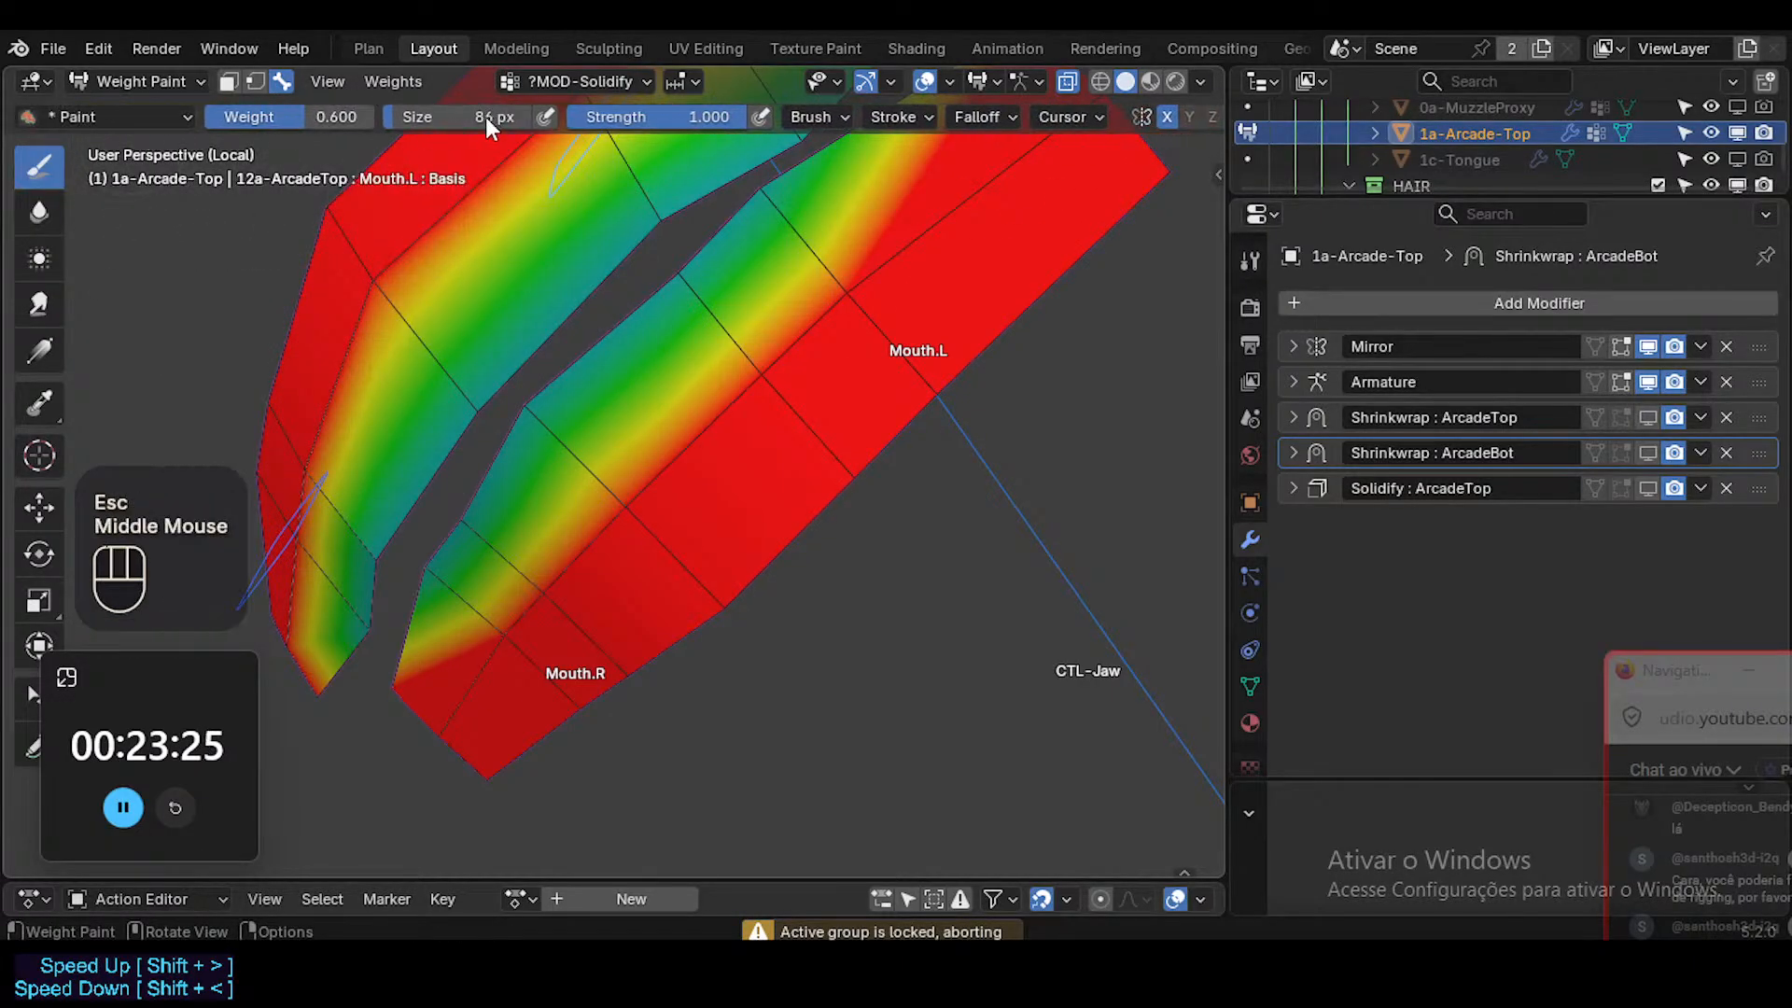
pyautogui.click(896, 117)
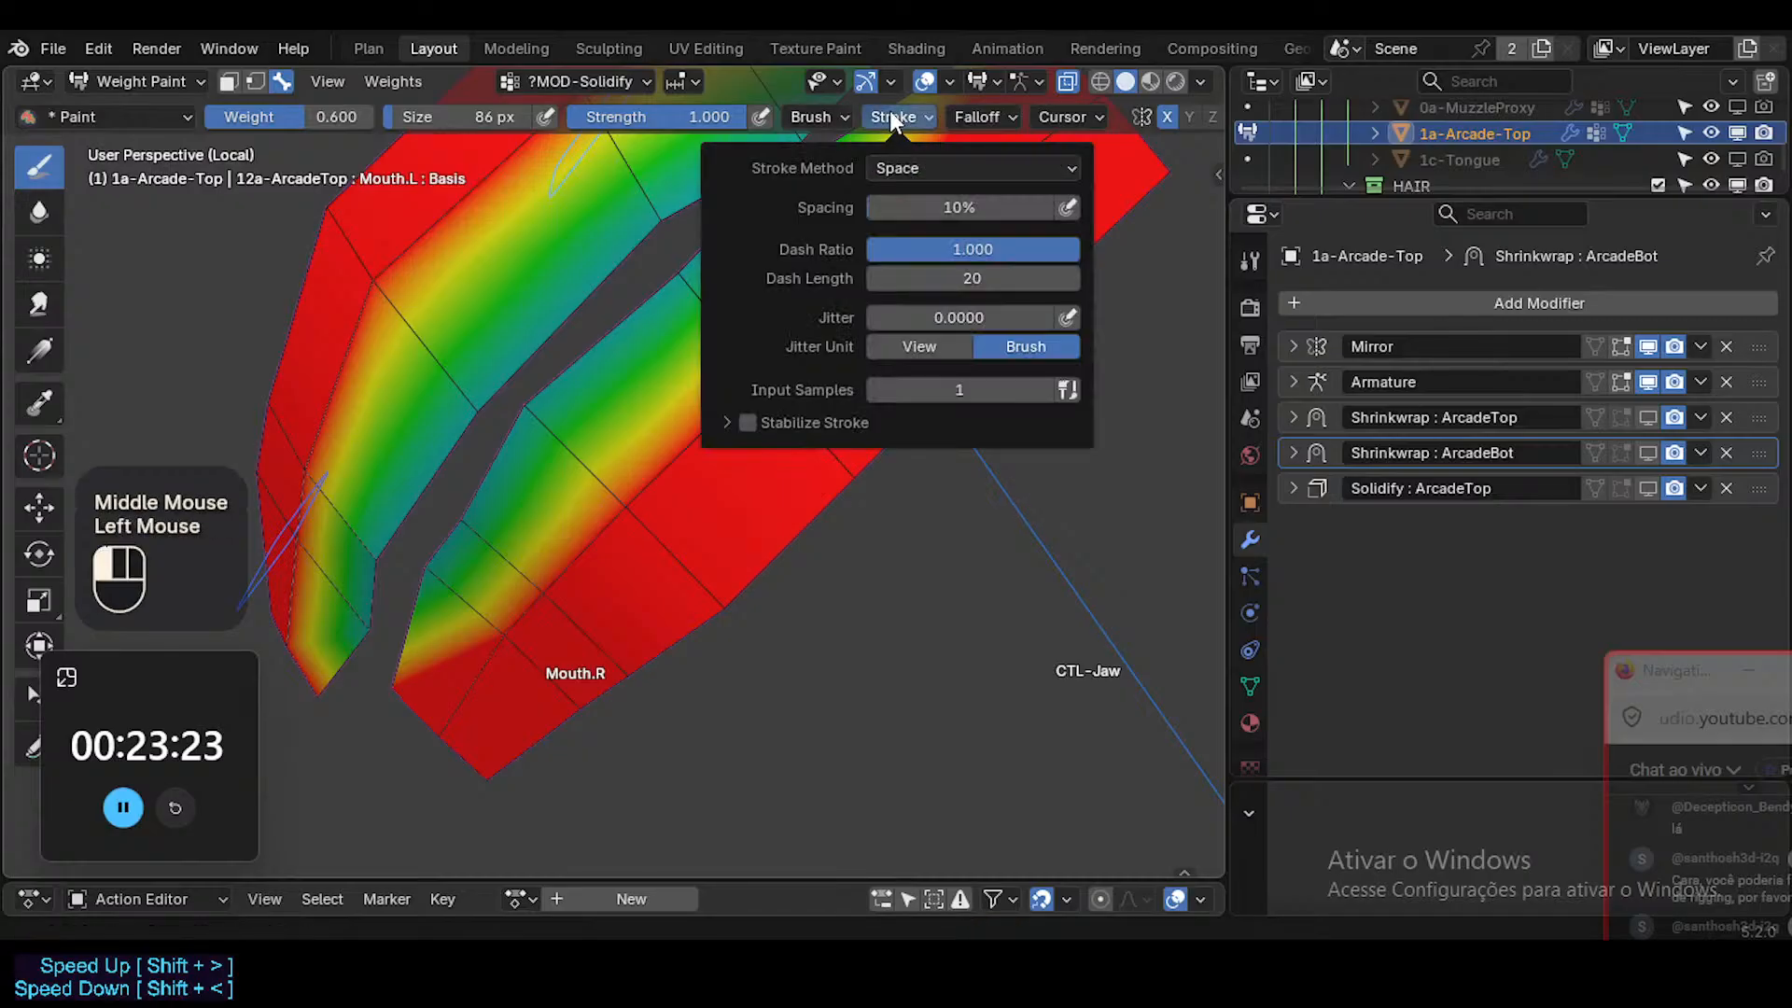
pyautogui.click(971, 117)
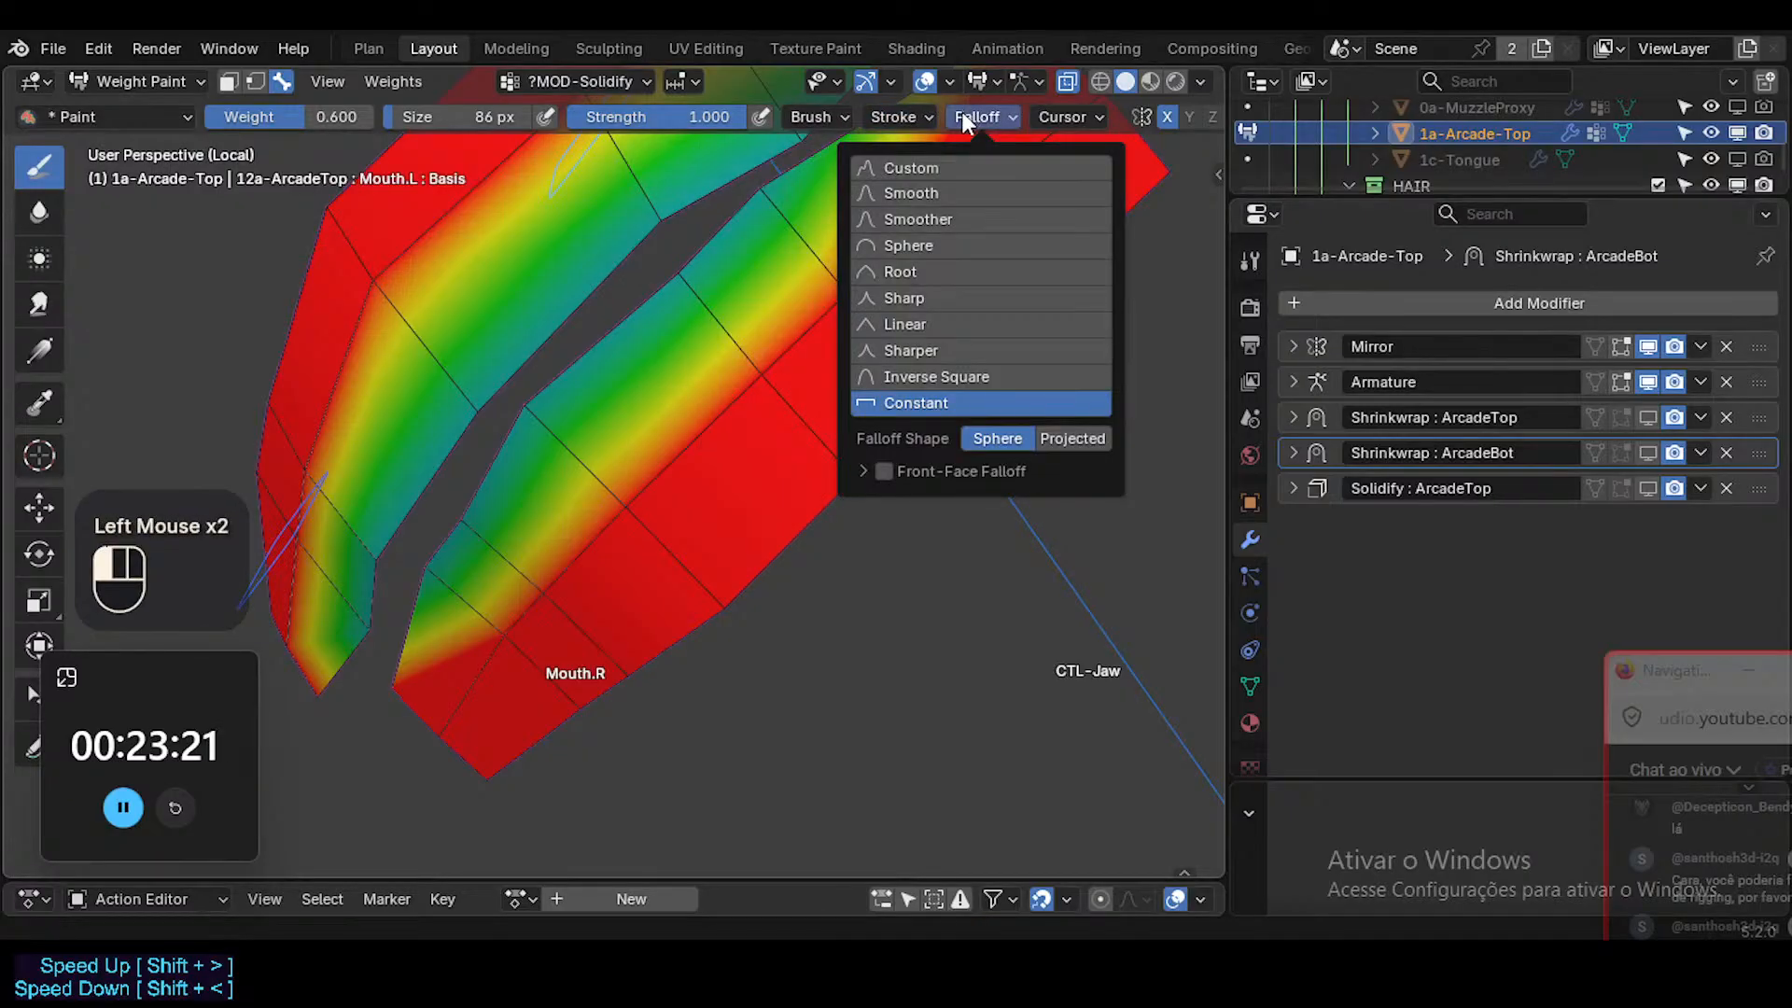
pyautogui.click(967, 117)
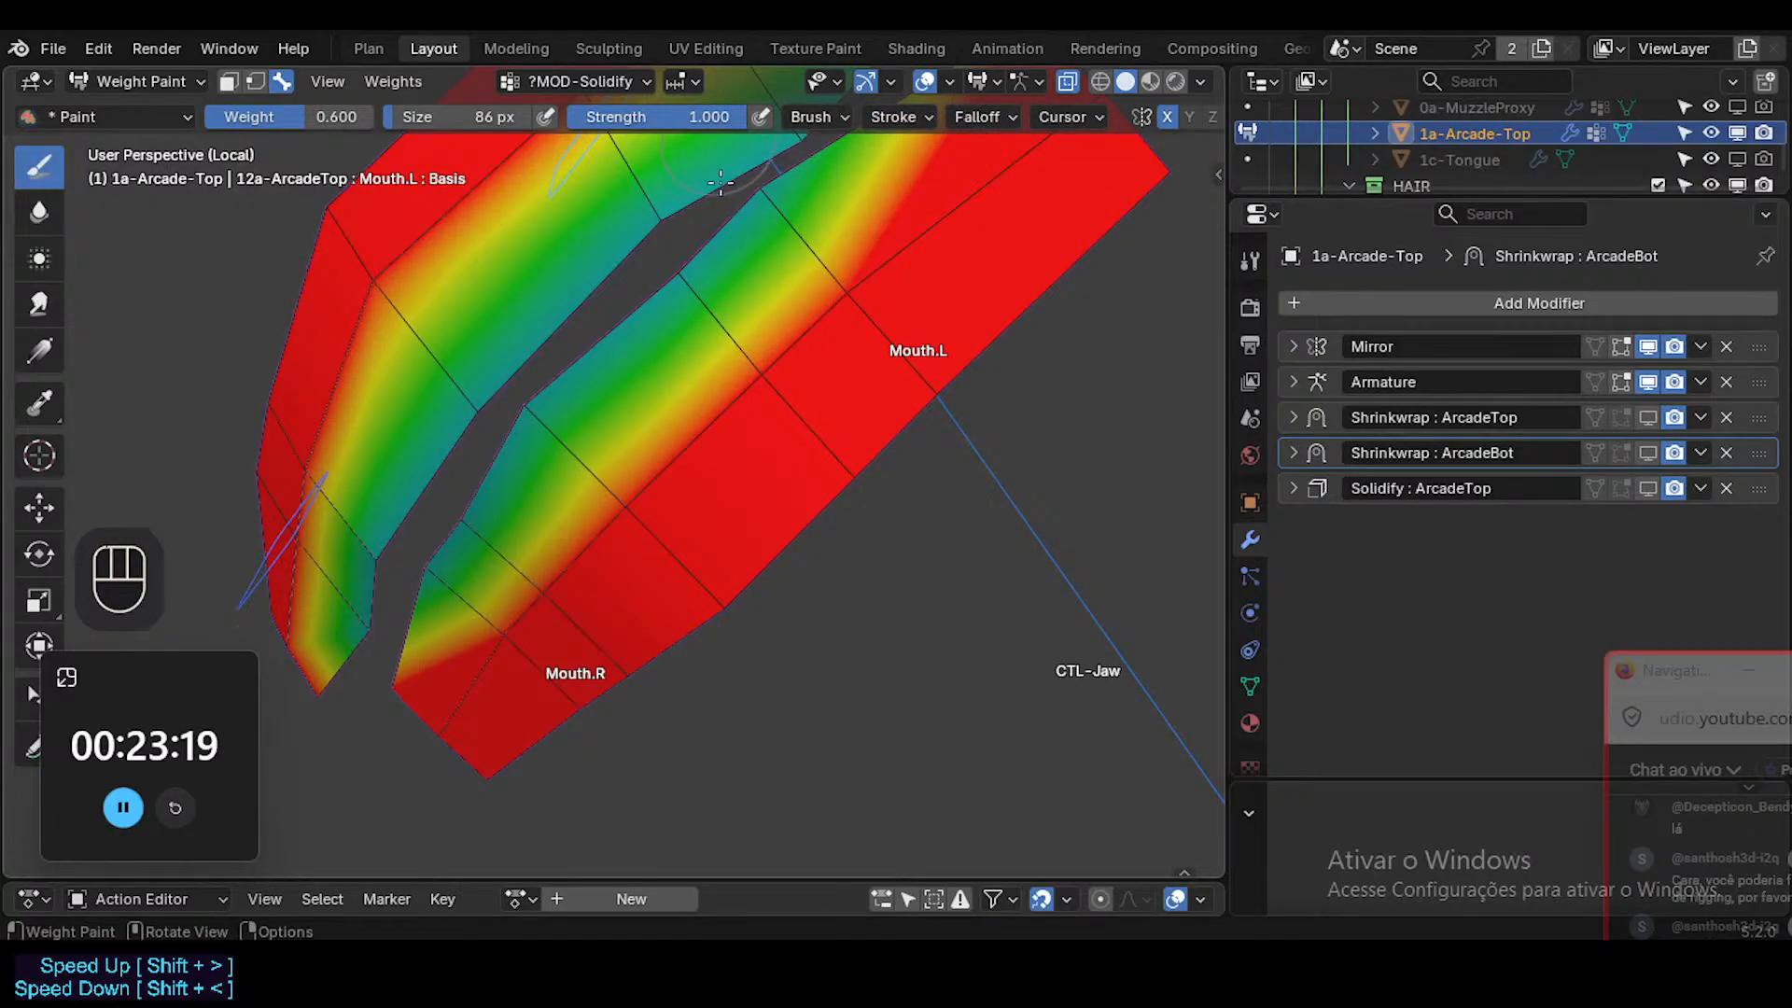
pyautogui.click(678, 299)
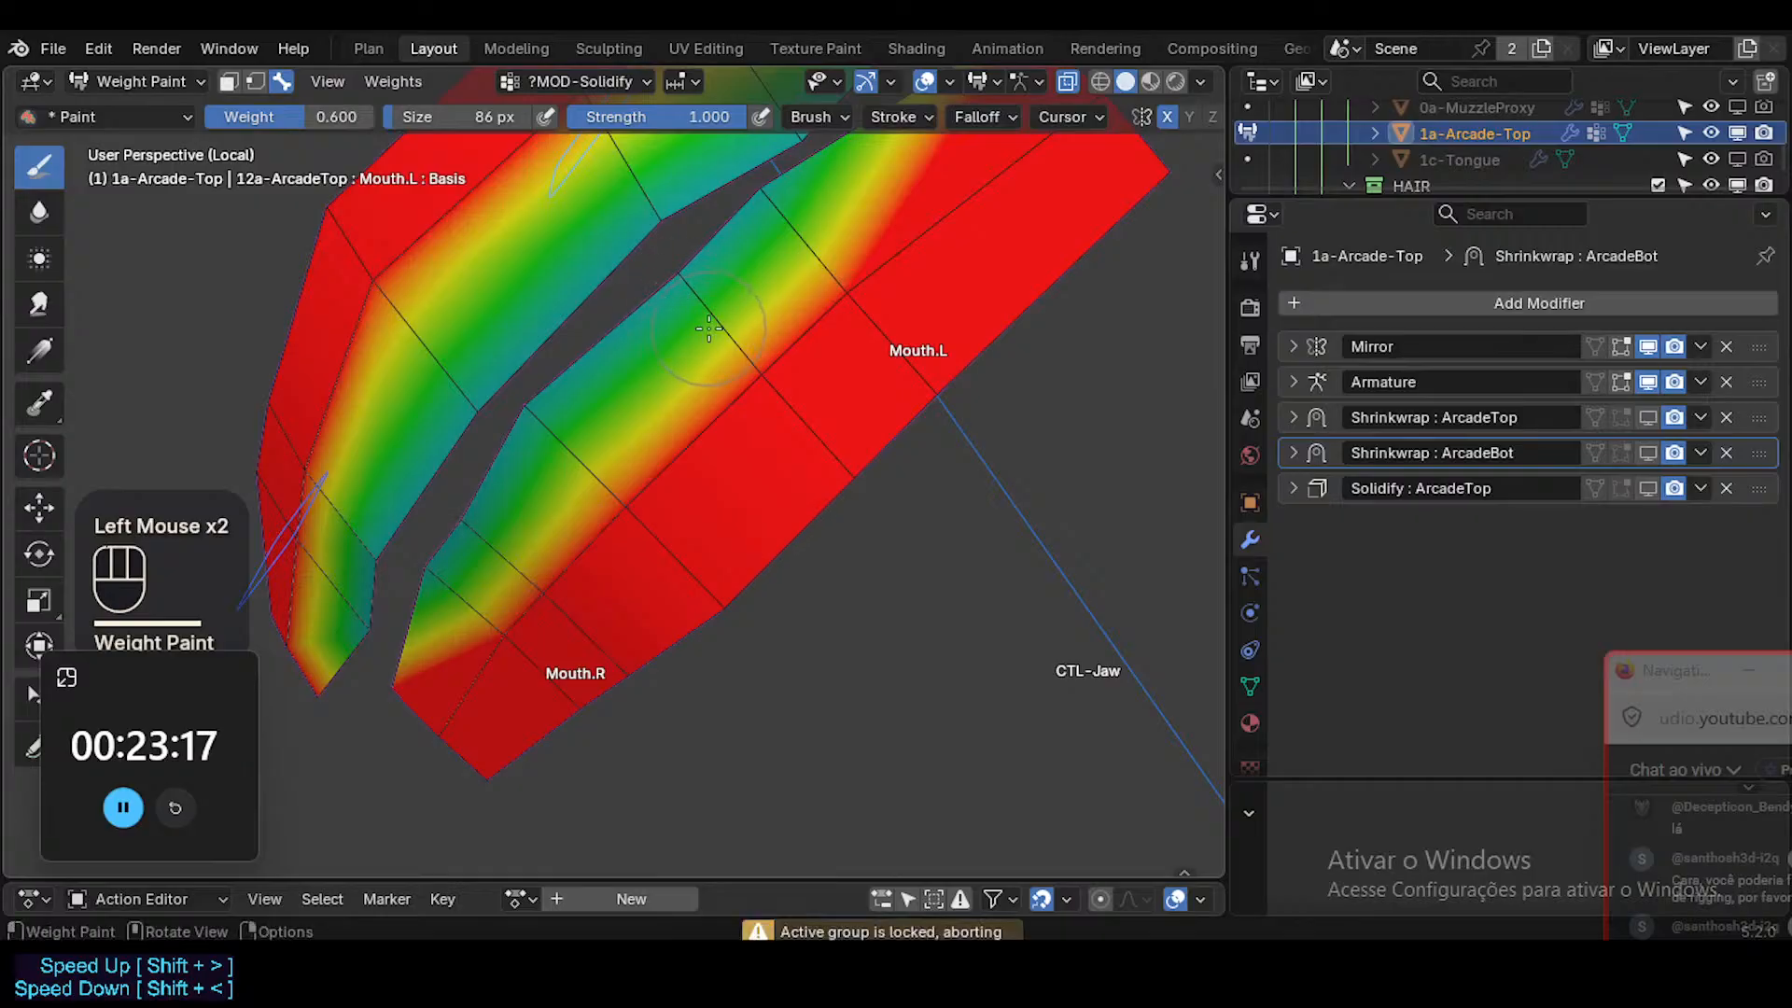
# Unlock the ?MOD-Solidify vertex group of the teeth mesh.
pyautogui.click(1249, 689)
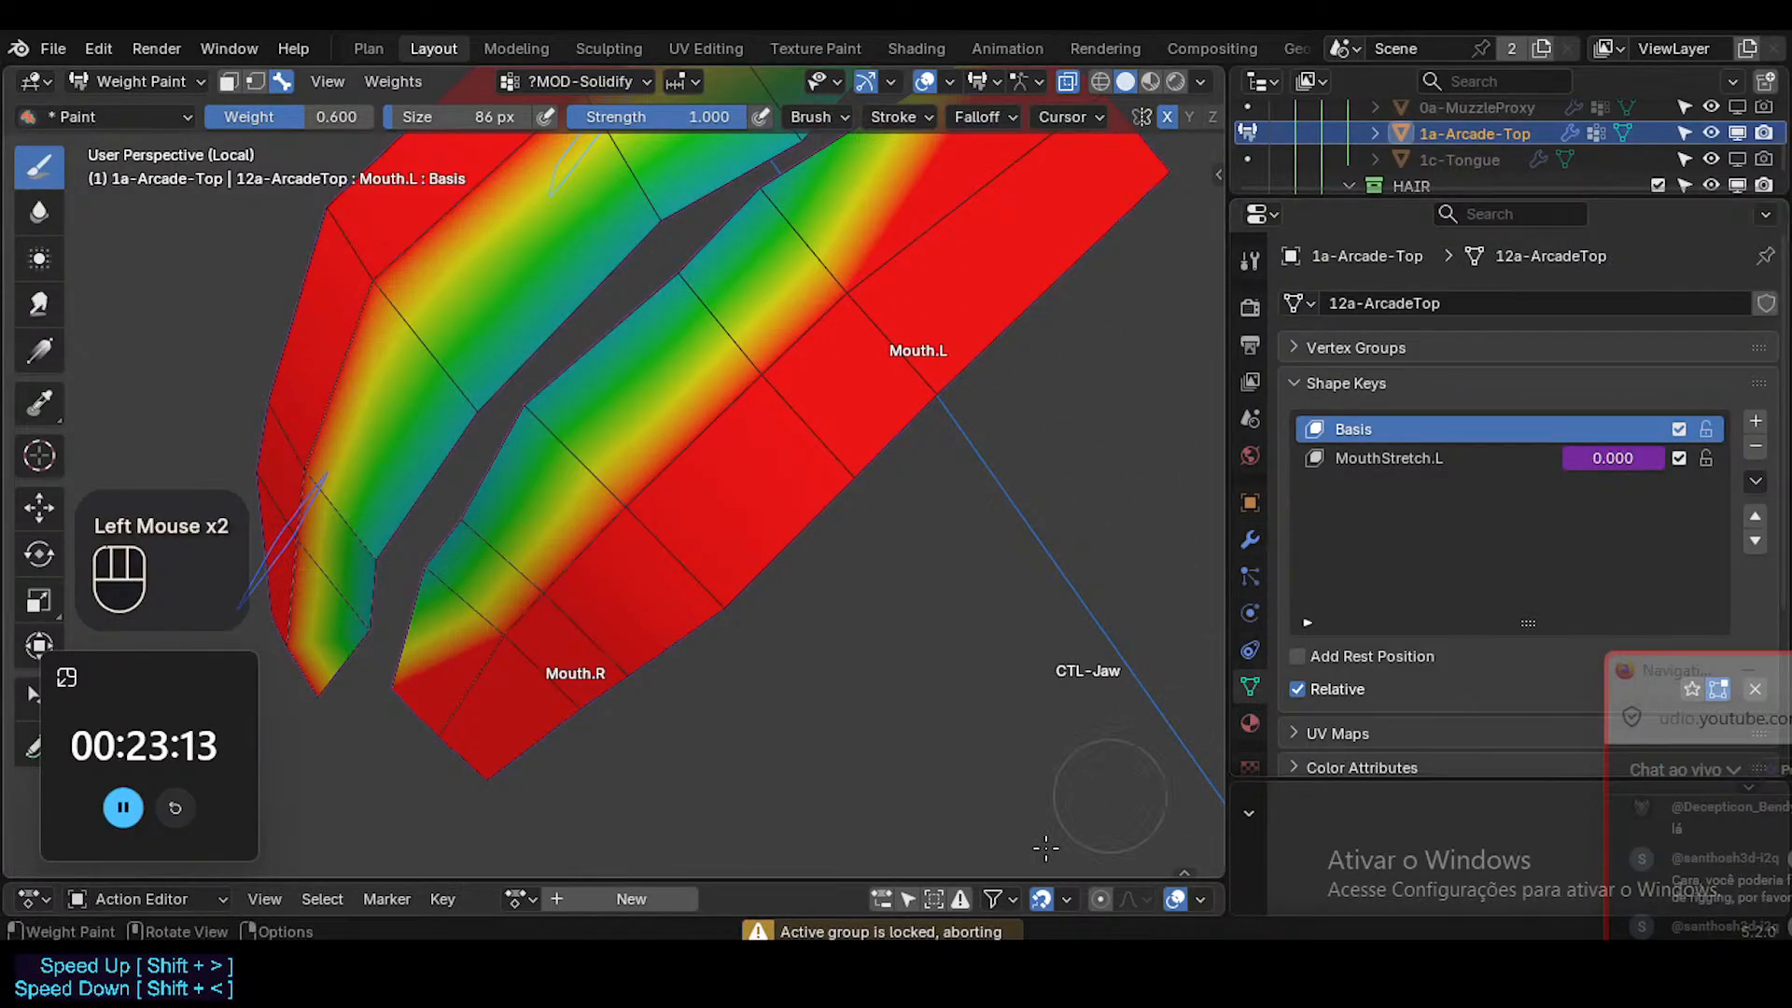
pyautogui.click(1336, 349)
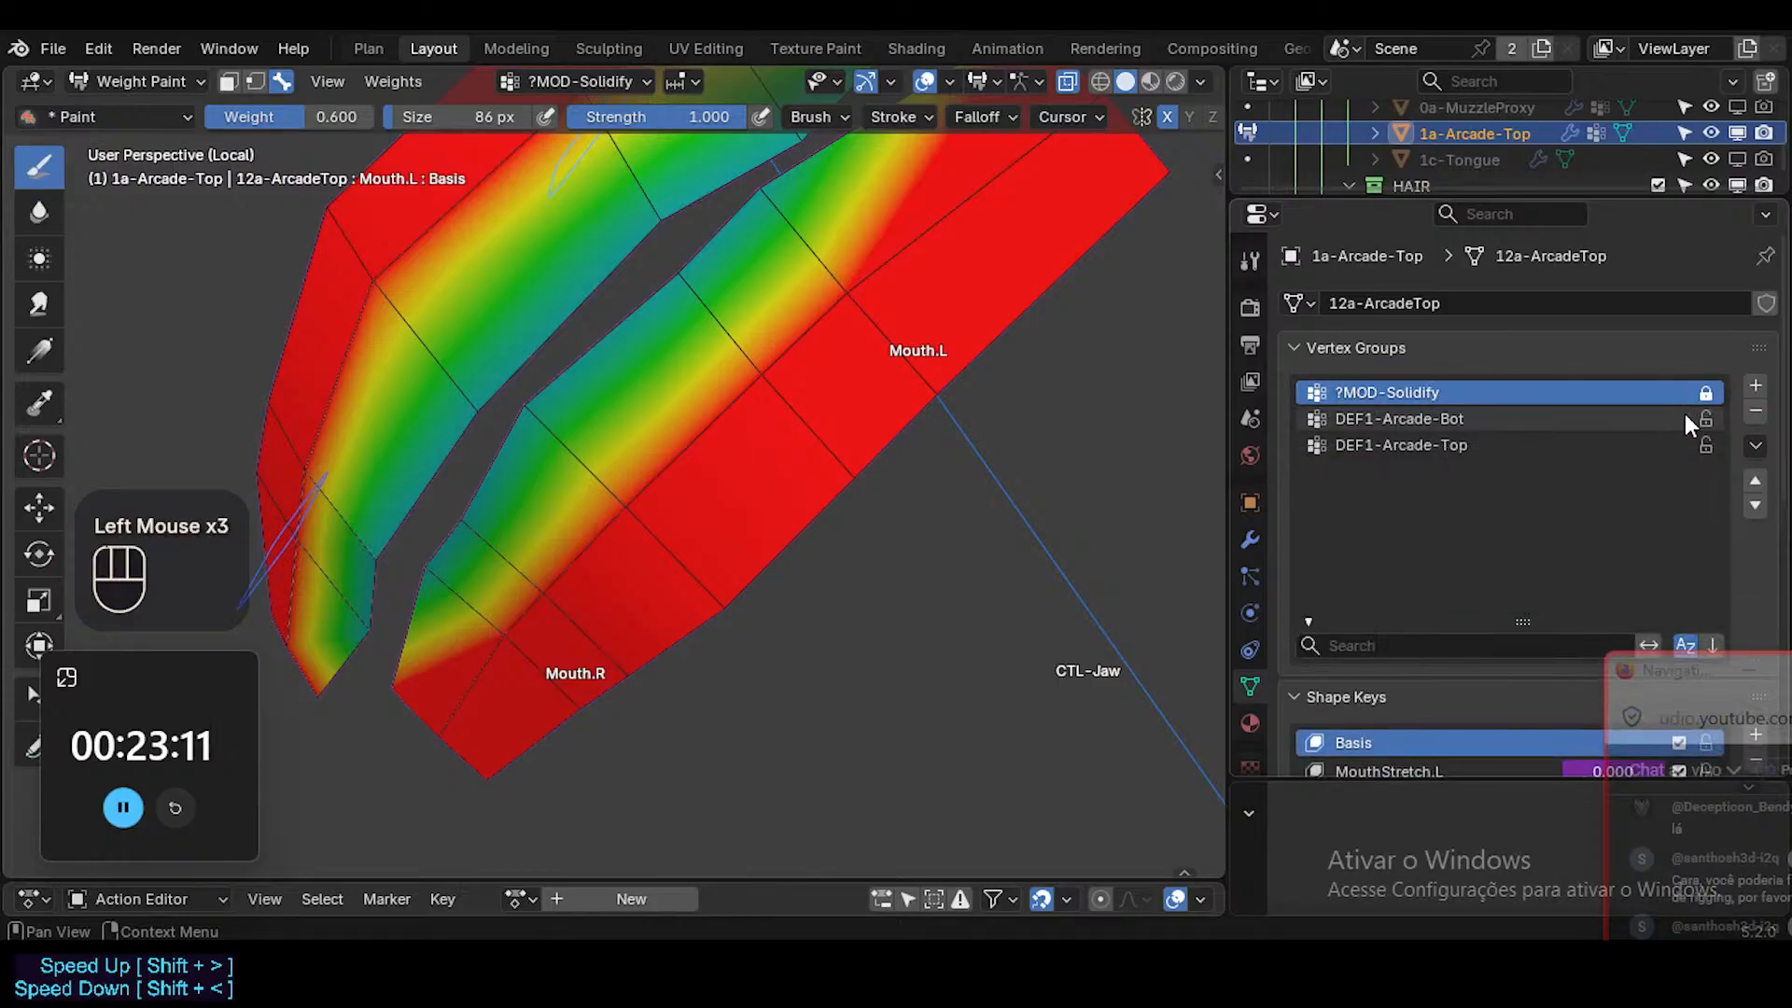
pyautogui.click(1706, 392)
# Paint the inner edge of the lower teeth in ?MOD-Solidify at weight 0.6, reducing the brush to 58 px.
pyautogui.moveTo(730, 375); pyautogui.dragTo(594, 427, button='middle')
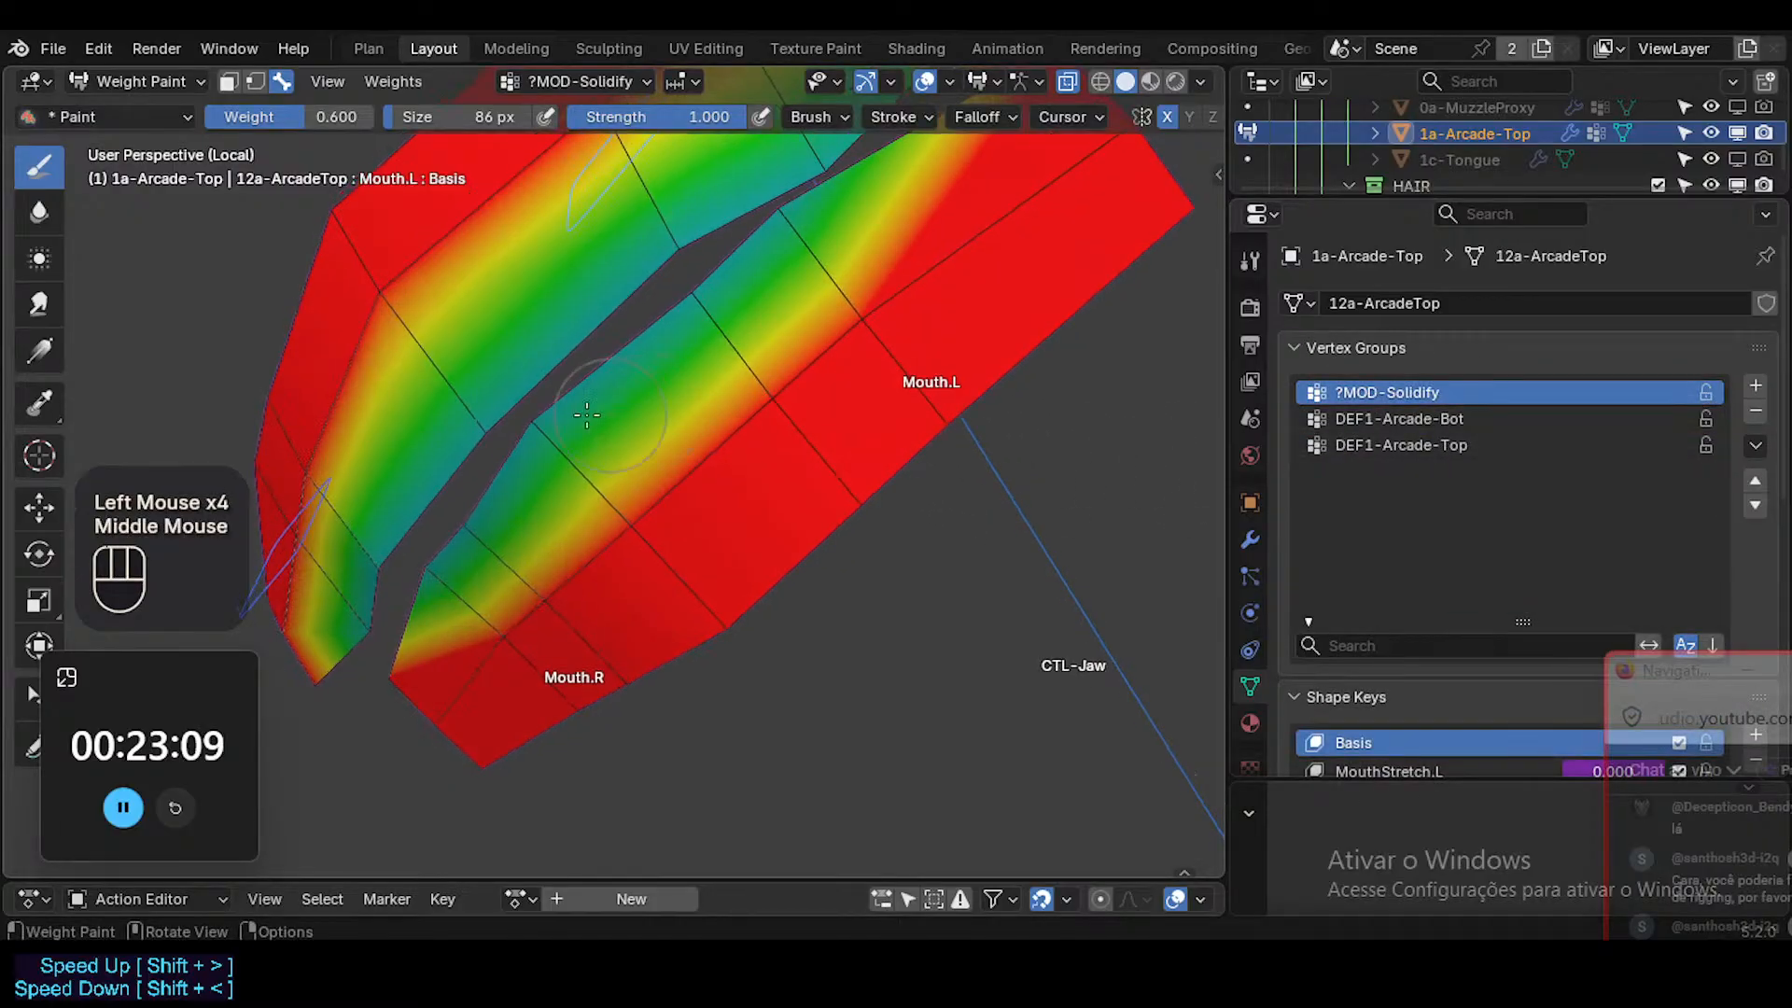
pyautogui.click(590, 429)
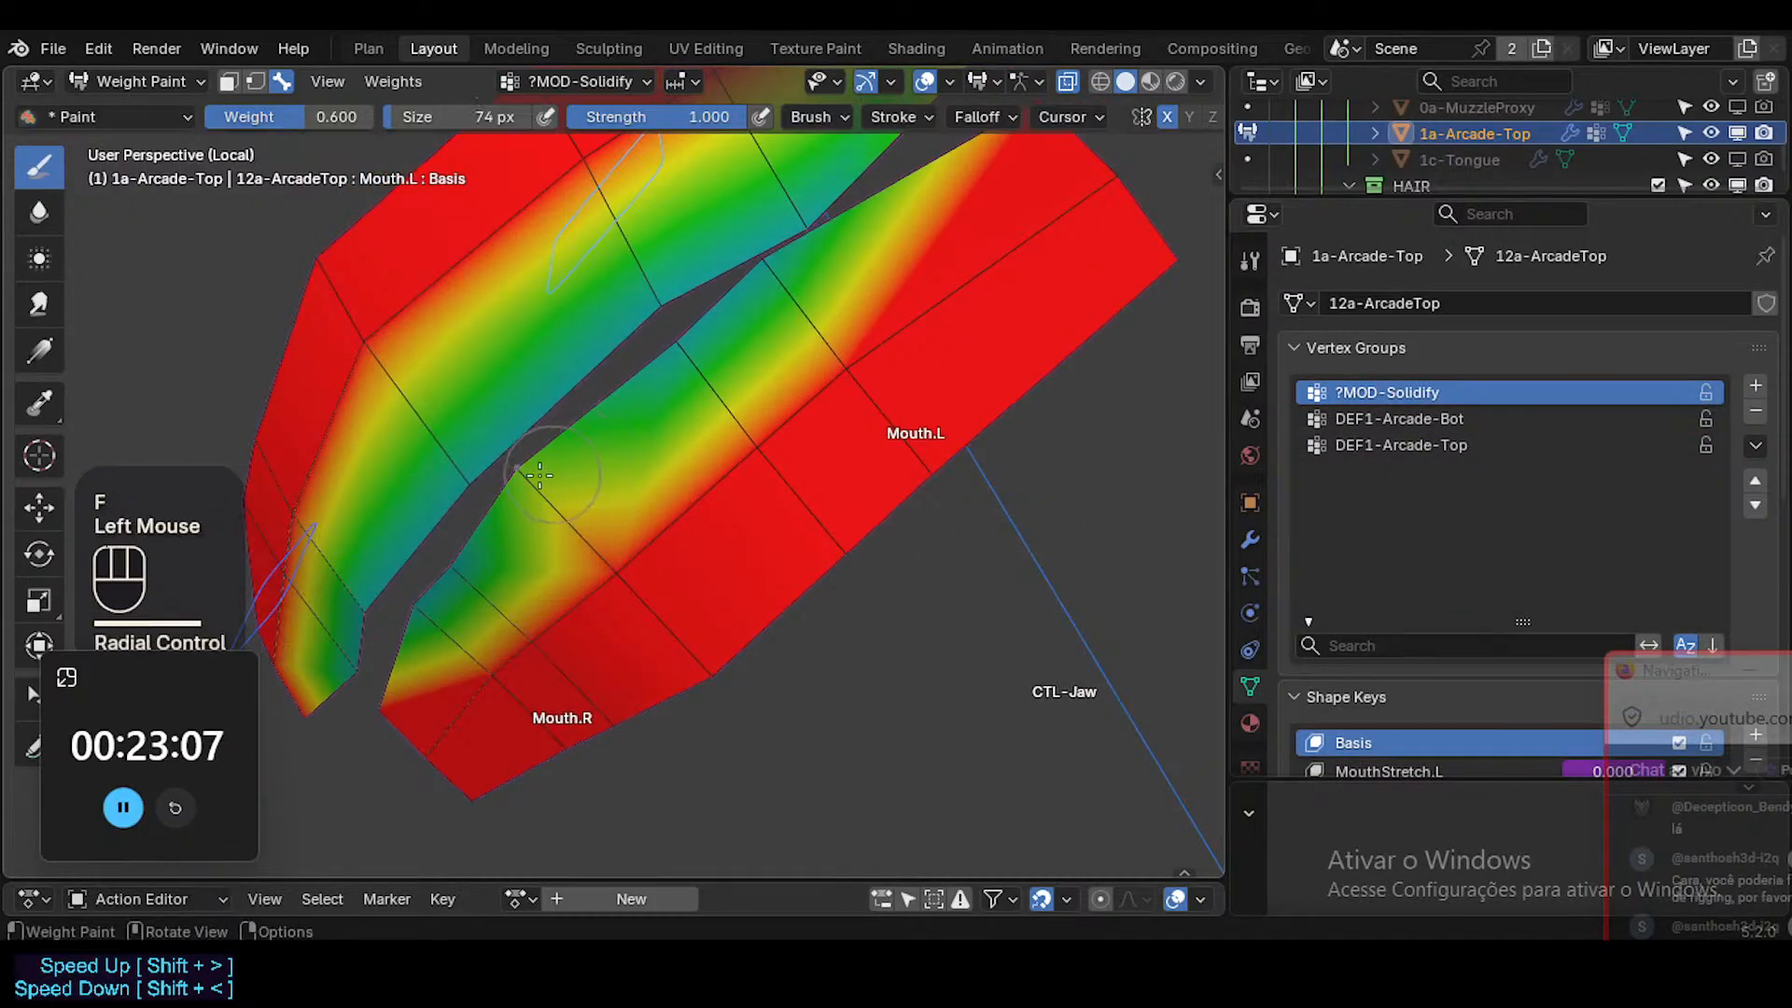
pyautogui.moveTo(575, 448); pyautogui.dragTo(691, 359)
pyautogui.moveTo(726, 343)
pyautogui.keyDown('shift'); pyautogui.mouseDown(button='middle')
pyautogui.moveTo(716, 392)
pyautogui.moveTo(753, 284)
pyautogui.mouseUp(button='middle'); pyautogui.keyUp('shift')
pyautogui.press('f')
pyautogui.click(720, 373)
pyautogui.moveTo(780, 264); pyautogui.dragTo(815, 224)
pyautogui.moveTo(810, 234); pyautogui.dragTo(667, 467, button='middle')
pyautogui.moveTo(667, 466)
pyautogui.keyDown('ctrl'); pyautogui.mouseDown(button='middle')
pyautogui.moveTo(660, 483)
pyautogui.moveTo(634, 462)
pyautogui.moveTo(758, 407)
pyautogui.moveTo(659, 608)
pyautogui.mouseUp(button='middle'); pyautogui.keyUp('ctrl')
# Return to Object Mode and enable viewport display for both Shrinkwrap modifiers and the Solidify modifier.
pyautogui.hotkey('ctrl', 'Tab')
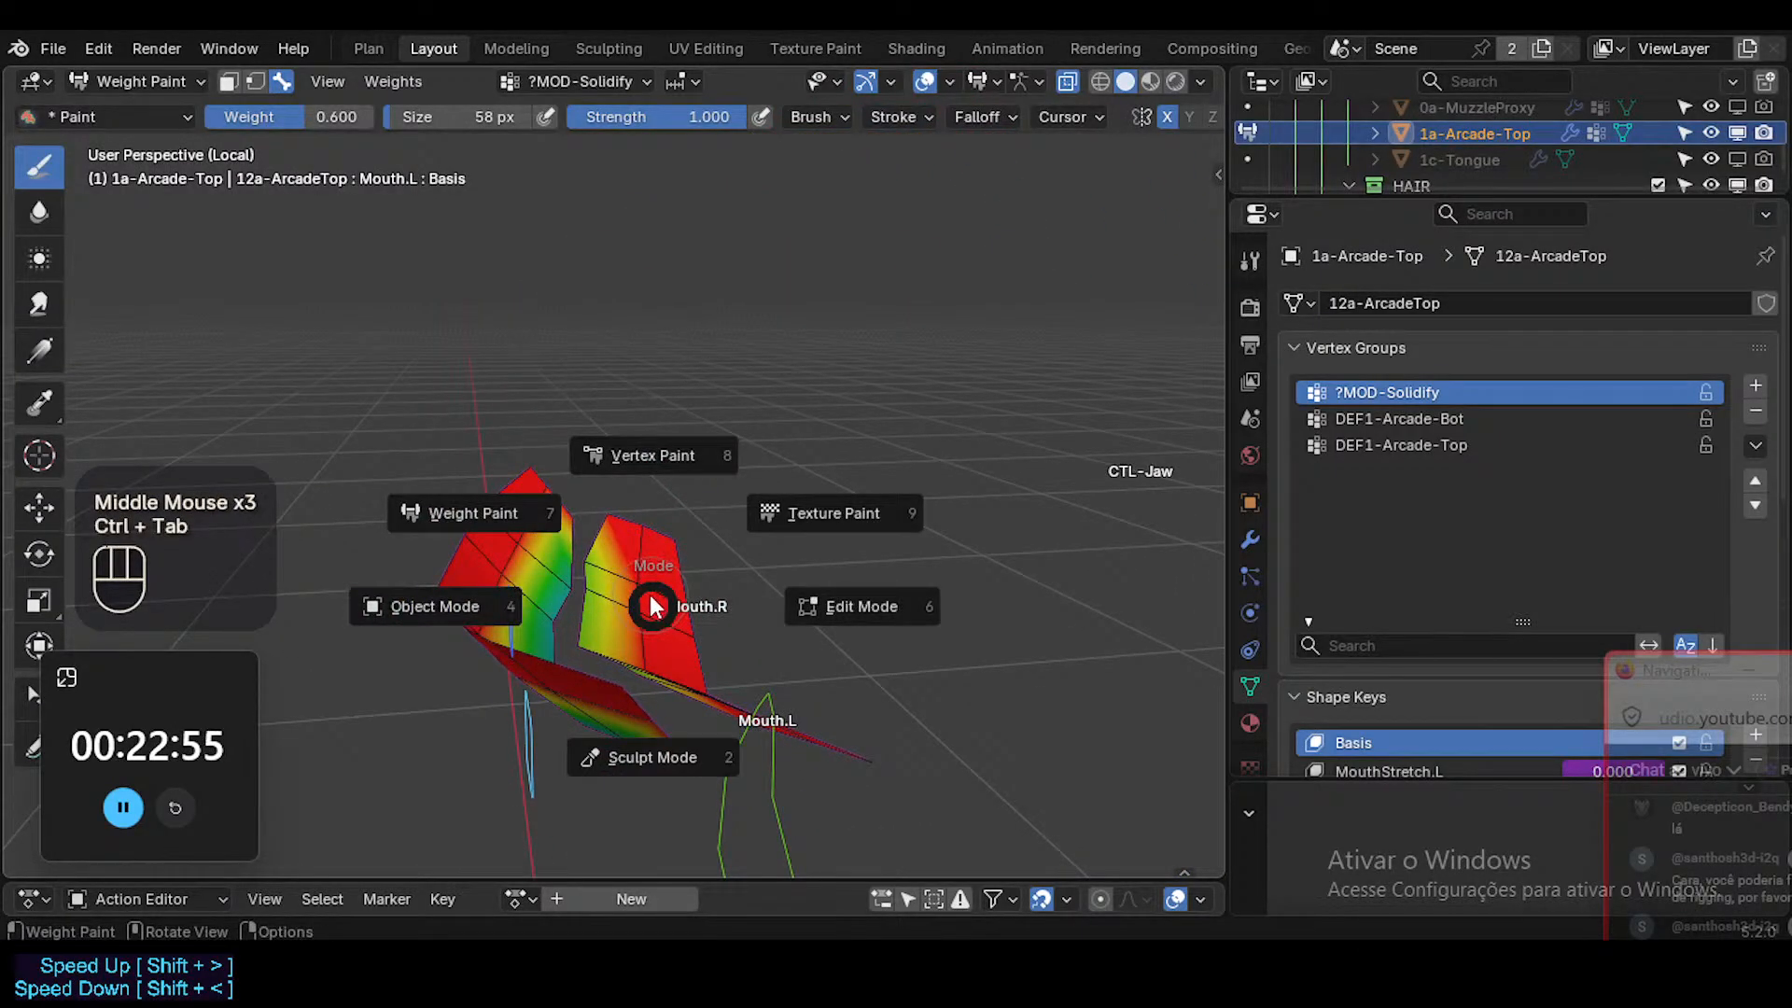
pyautogui.hotkey('ctrl', 'Tab')
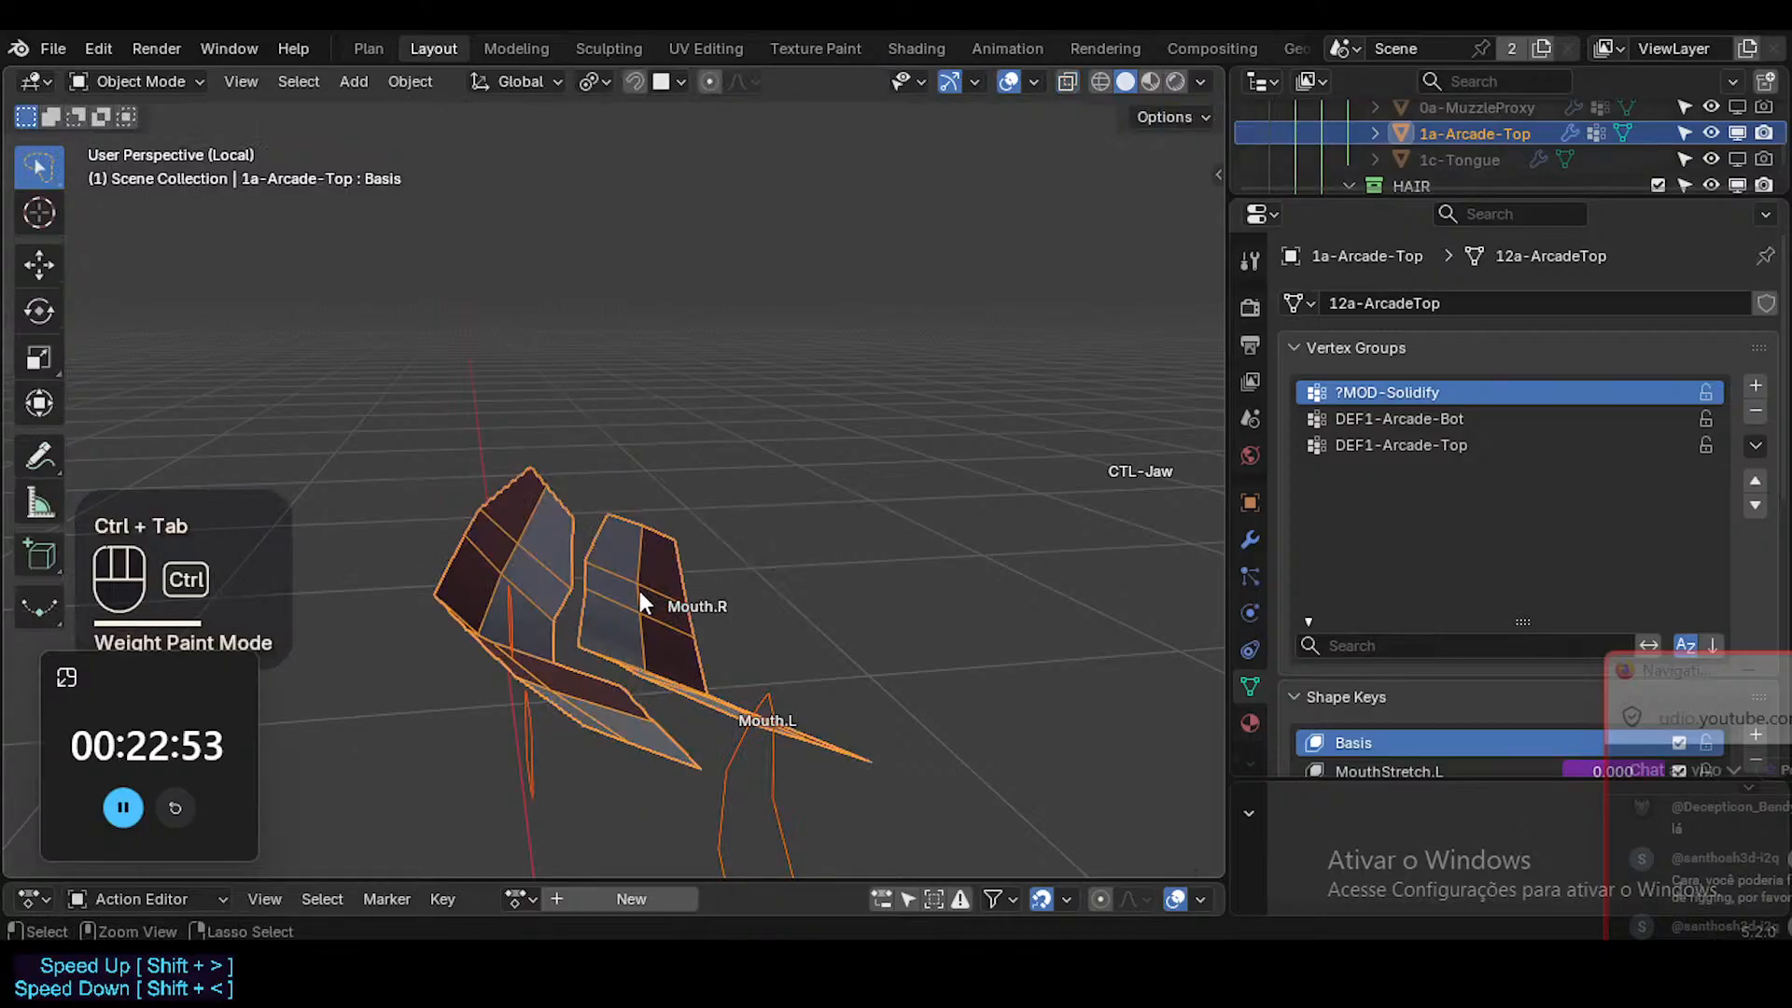
pyautogui.click(1249, 539)
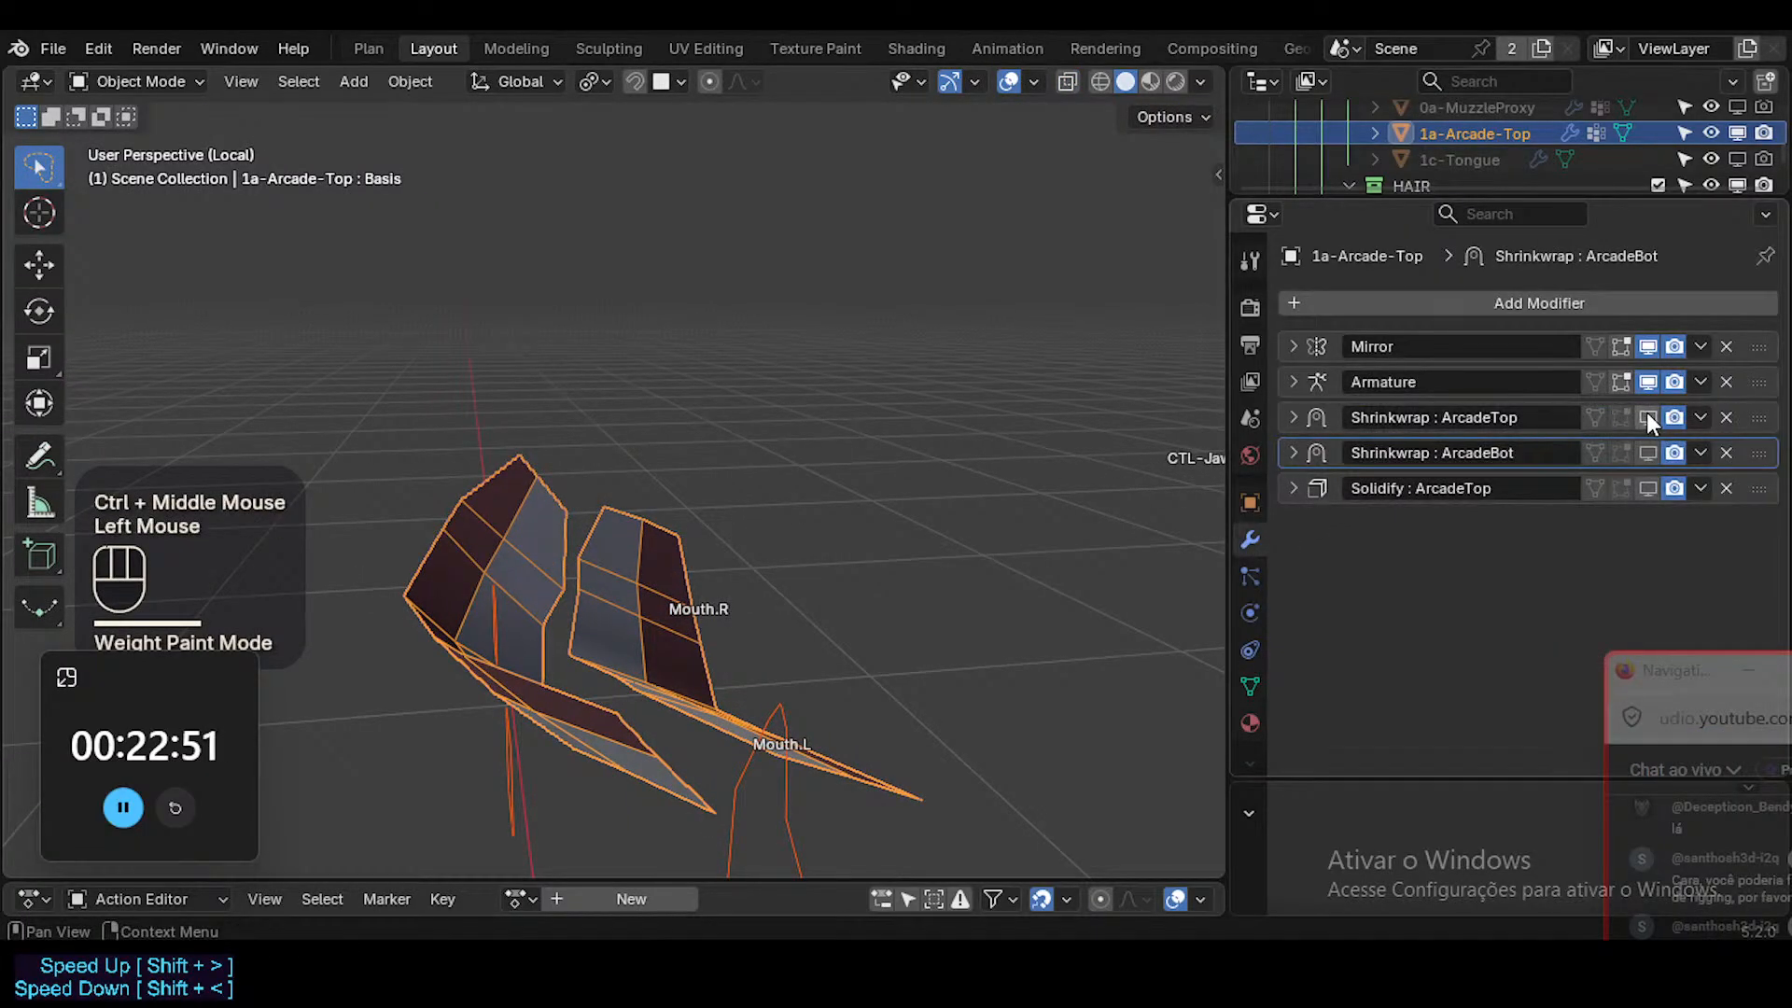
pyautogui.click(1648, 488)
pyautogui.moveTo(690, 616); pyautogui.dragTo(815, 659, button='middle')
# Enter Edit Mode on the teeth and reposition part of the Basis mesh with proportional editing.
pyautogui.press('Tab')
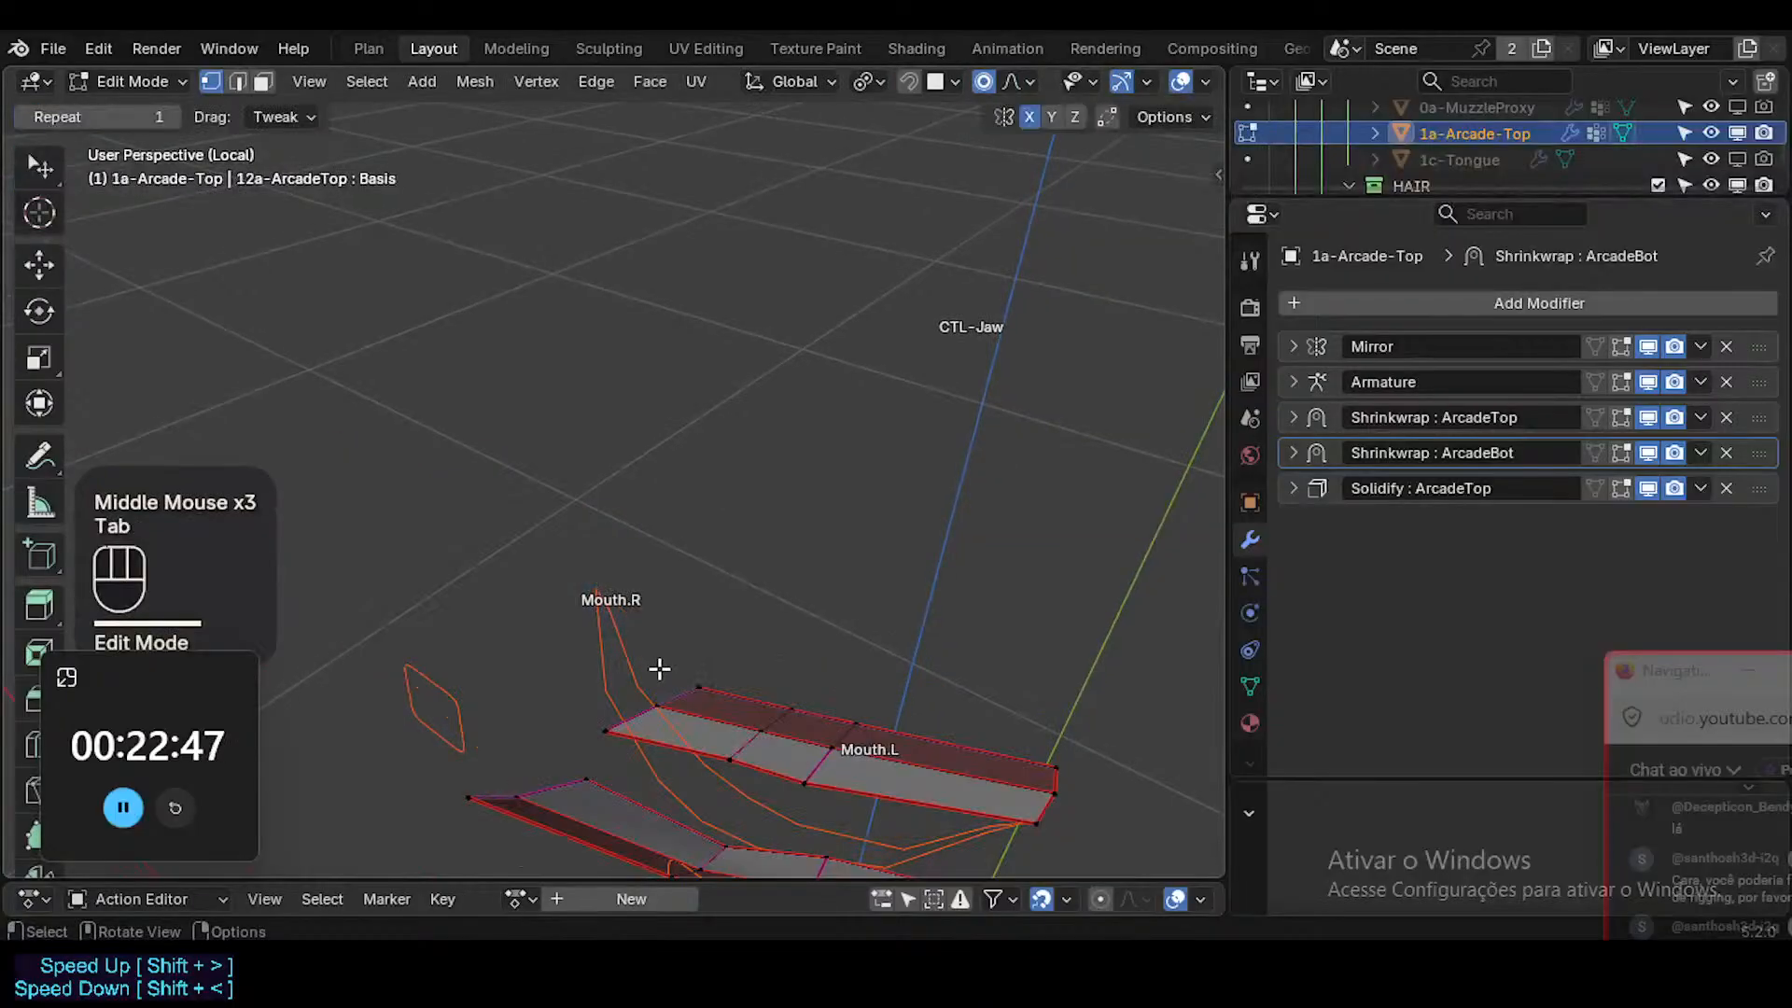
pyautogui.moveTo(661, 669); pyautogui.dragTo(752, 724, button='middle')
pyautogui.keyDown('alt'); pyautogui.keyDown('shift'); pyautogui.click(650, 710); pyautogui.keyUp('shift'); pyautogui.keyUp('alt')
pyautogui.press('g')
pyautogui.keyDown('shift'); pyautogui.click(707, 583); pyautogui.keyUp('shift')
pyautogui.press('Tab')
pyautogui.press('Tab')
# Select the crosswise face loop midway along the lower teeth's Mouth.L half and move it with proportional editing.
pyautogui.hotkey('alt', 'a')
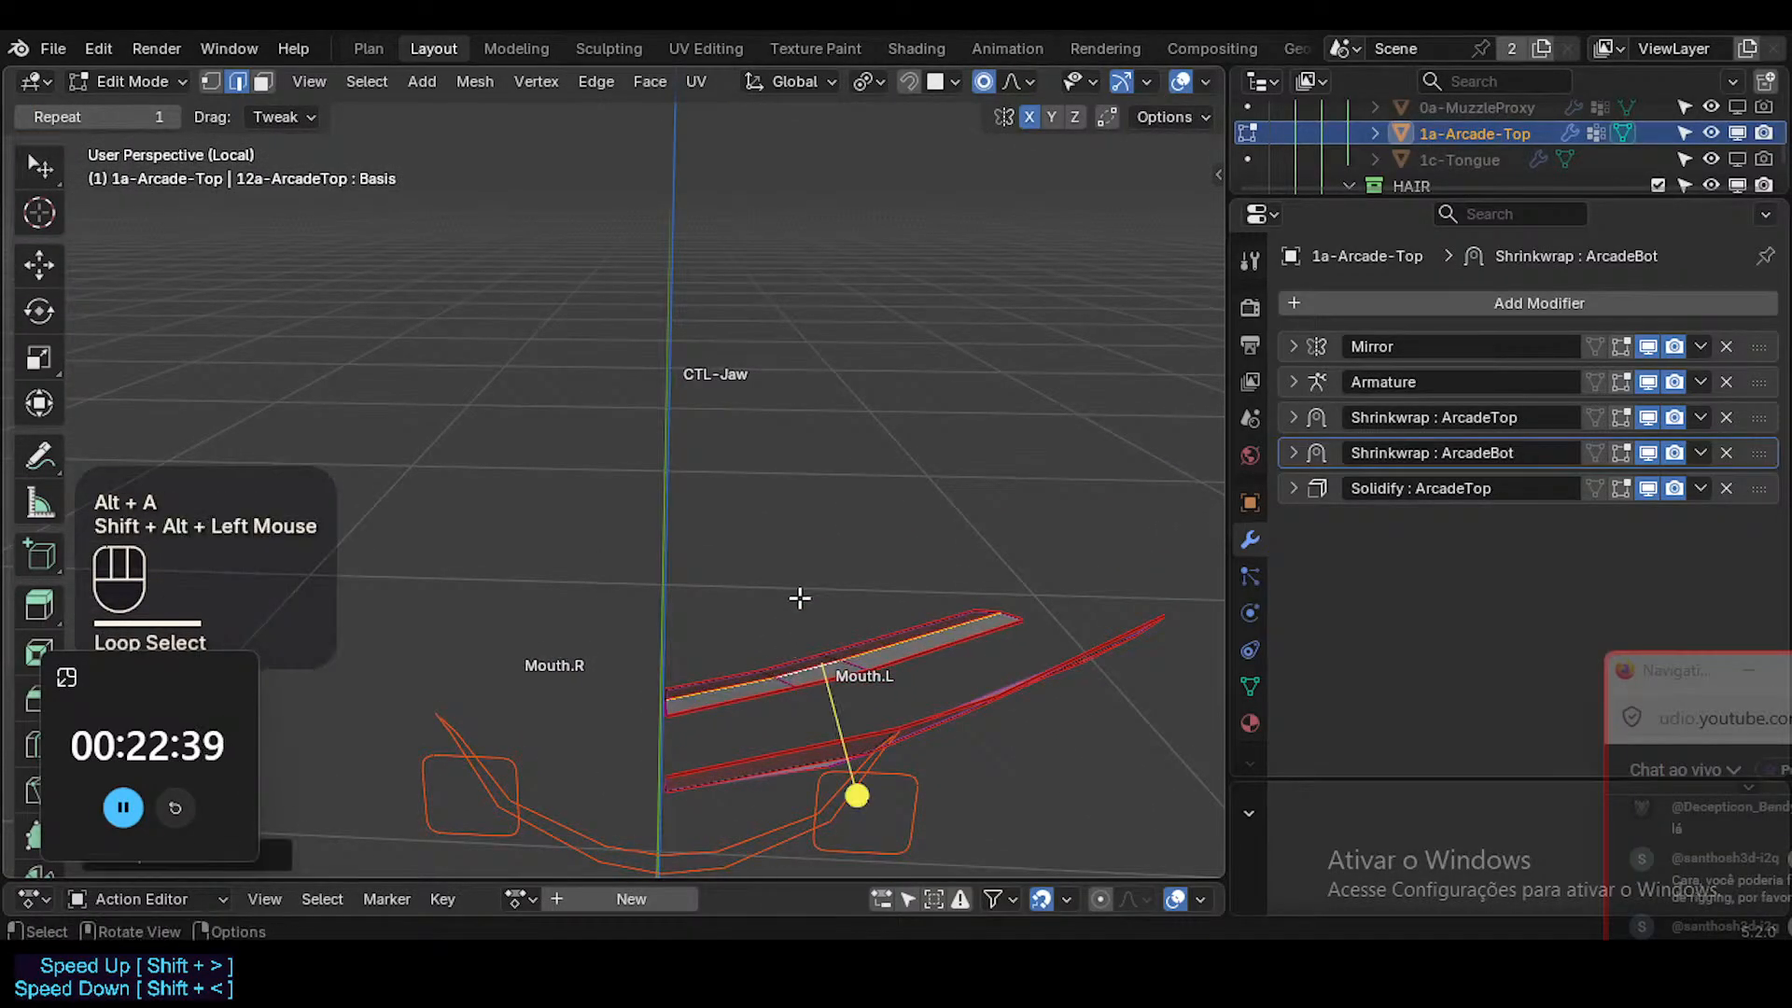
pyautogui.moveTo(800, 598); pyautogui.dragTo(801, 667, button='middle')
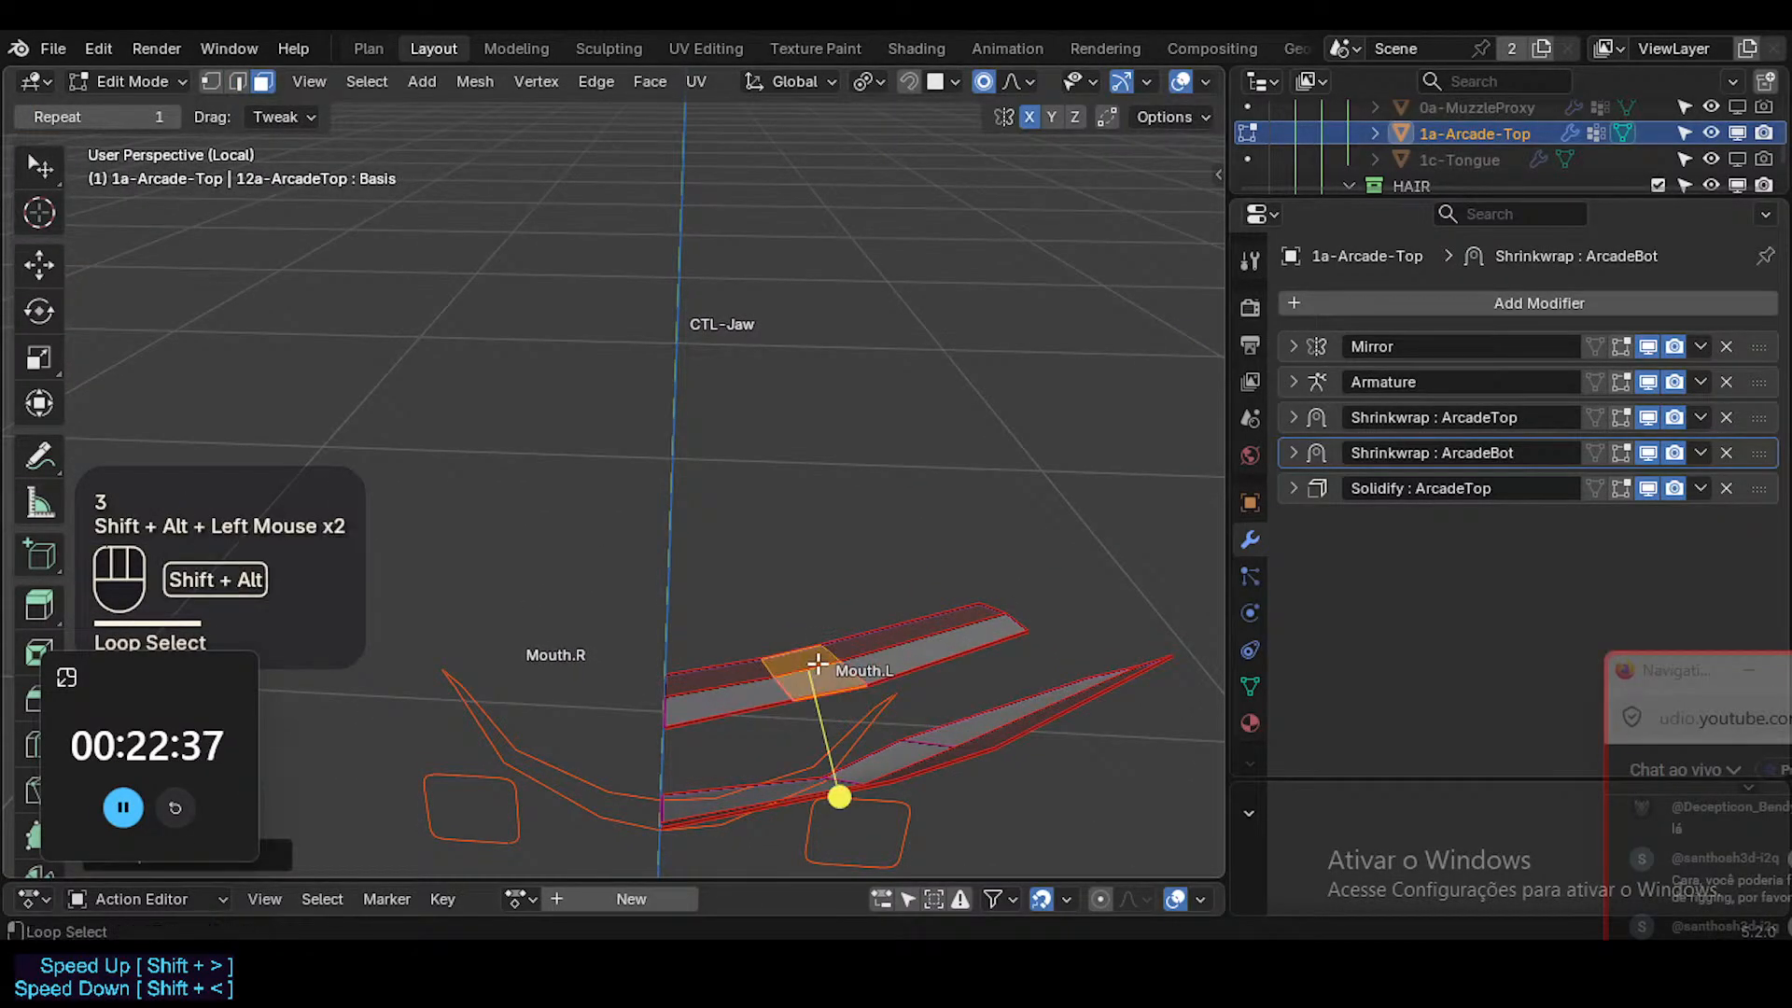
pyautogui.press('g')
pyautogui.keyDown('shift'); pyautogui.click(842, 794); pyautogui.keyUp('shift')
pyautogui.press('Tab')
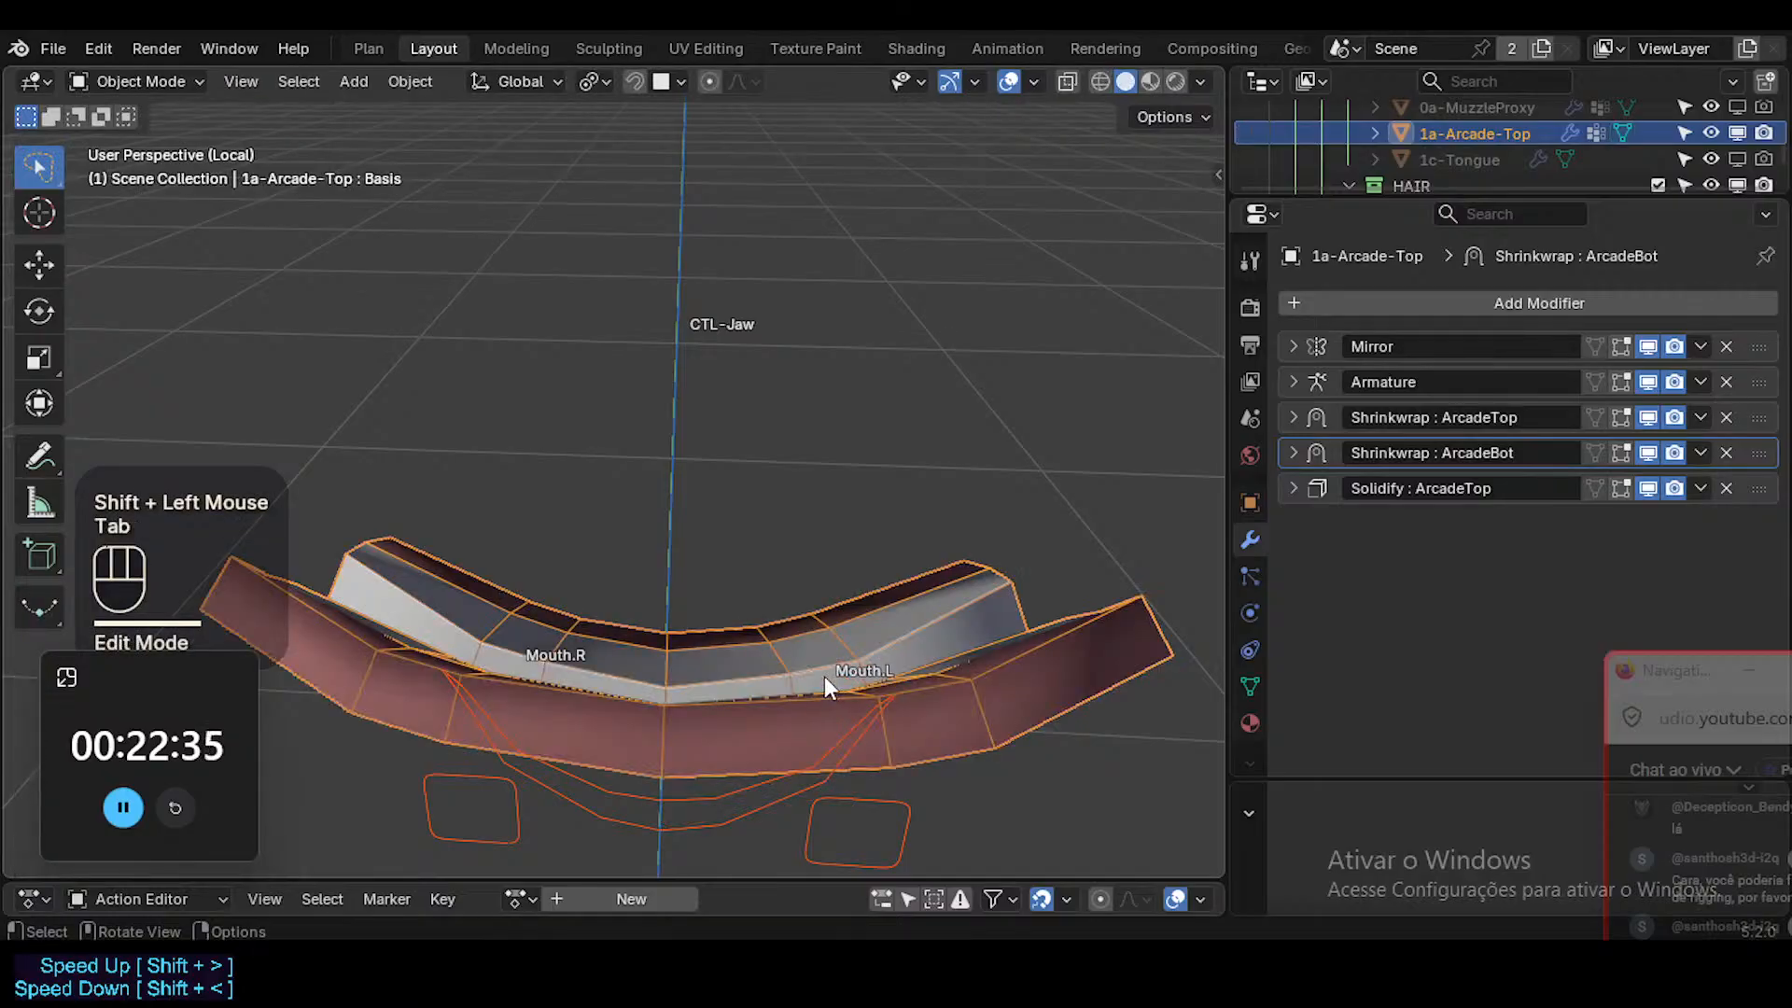
pyautogui.press('Tab')
pyautogui.press('g')
pyautogui.keyDown('shift'); pyautogui.click(832, 688); pyautogui.keyUp('shift')
pyautogui.press('Tab')
# Fine-tune the position of the lower teeth's selected middle face loop, checking the solidified shape in Object Mode.
pyautogui.moveTo(836, 668); pyautogui.dragTo(828, 740, button='middle')
pyautogui.press('Tab')
pyautogui.press('g')
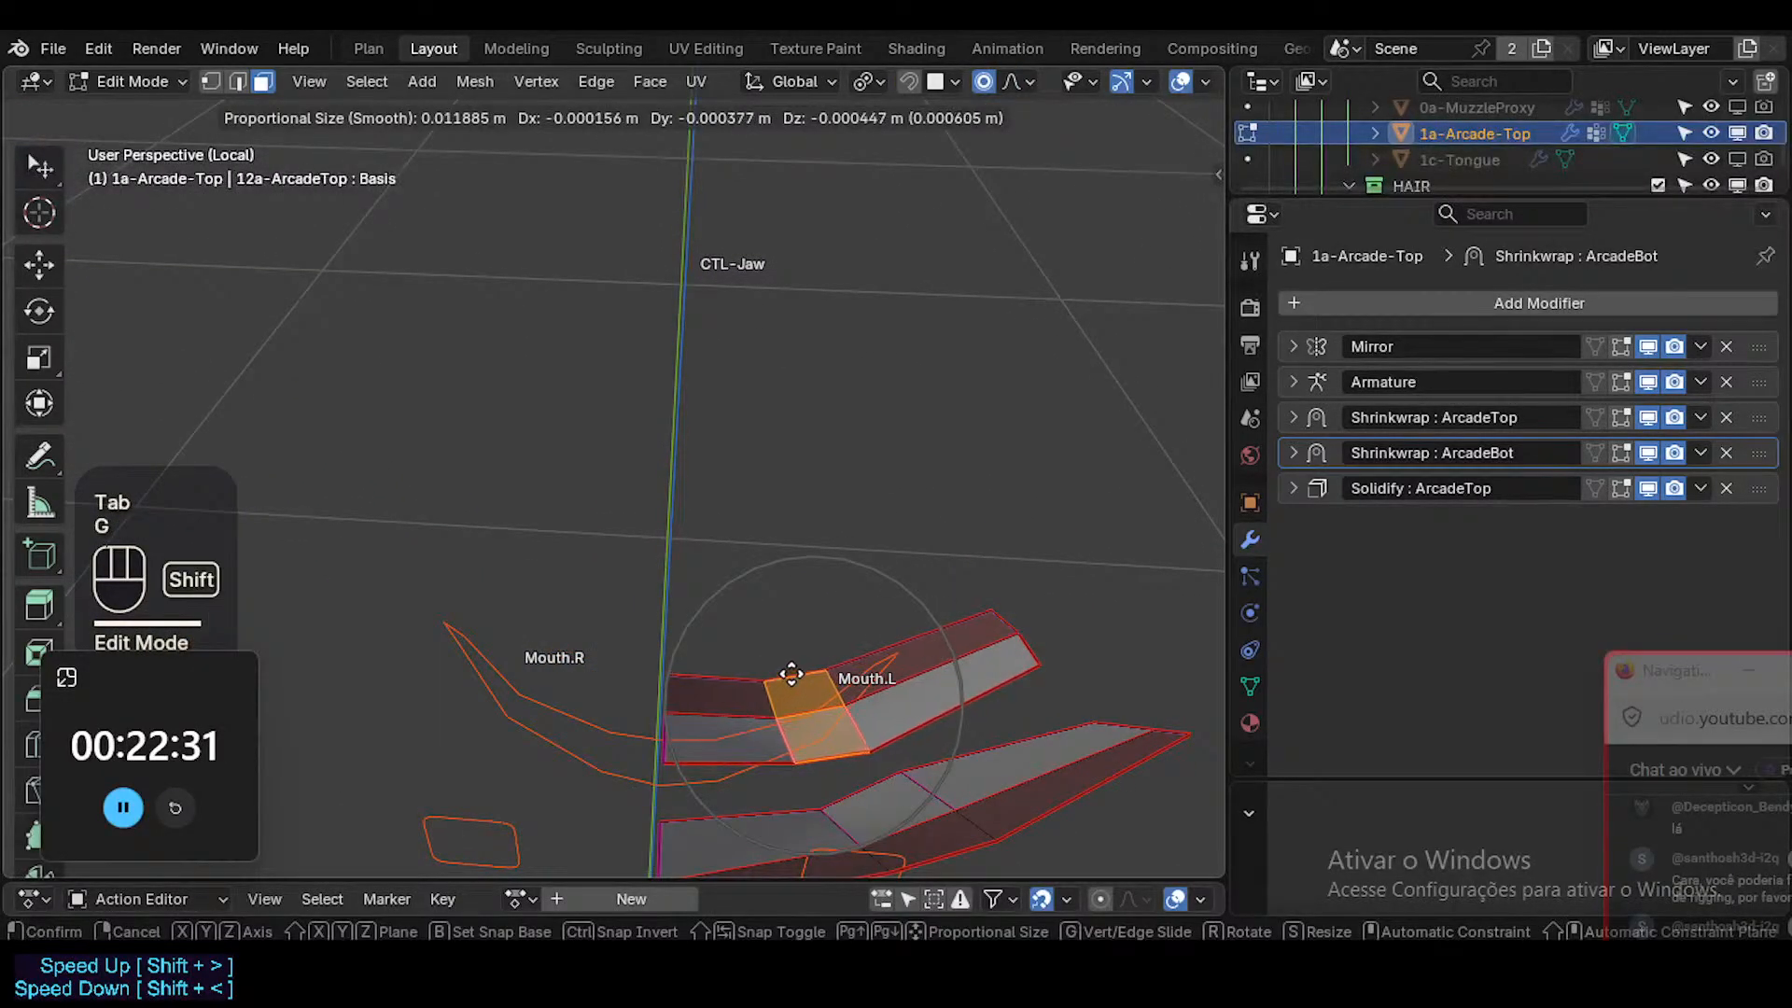
pyautogui.keyDown('shift'); pyautogui.click(834, 676); pyautogui.keyUp('shift')
pyautogui.press('Tab')
pyautogui.press('Tab')
# Select the outer end faces of the lower teeth on the Mouth.L side and move them slightly.
pyautogui.hotkey('alt', 'a')
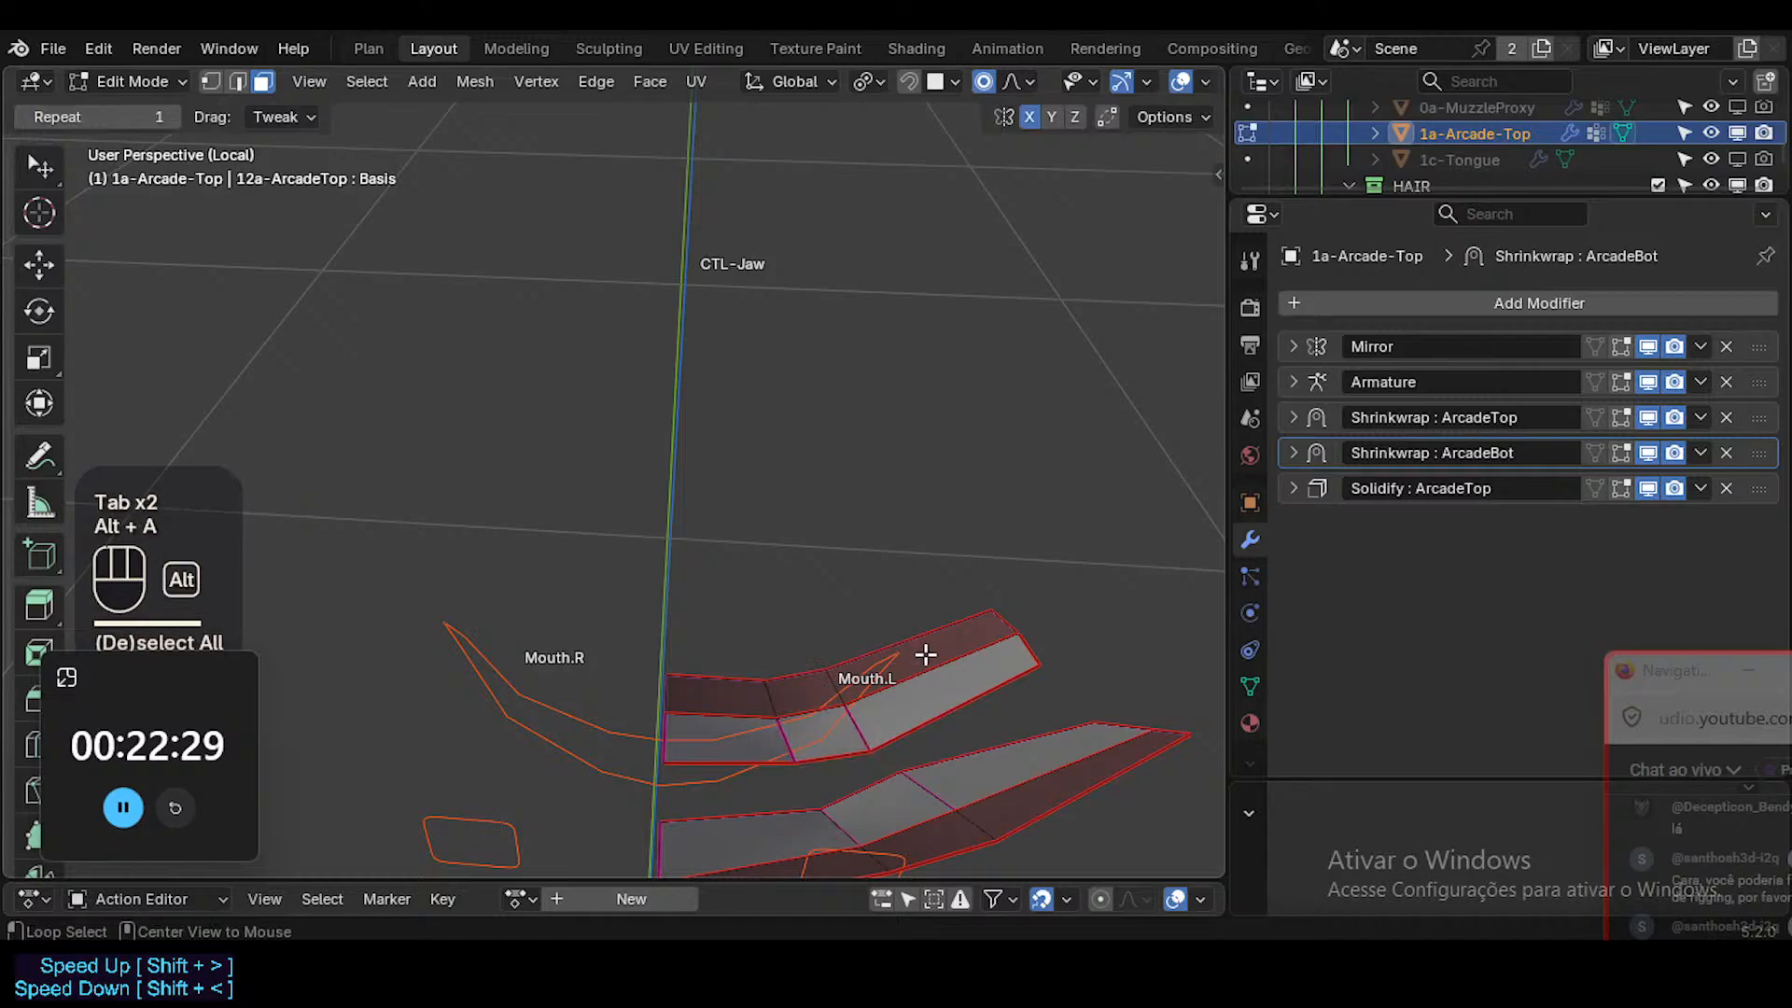
pyautogui.keyDown('alt'); pyautogui.keyDown('shift'); pyautogui.click(942, 661); pyautogui.keyUp('shift'); pyautogui.keyUp('alt')
pyautogui.press('g')
pyautogui.keyDown('shift'); pyautogui.click(955, 658); pyautogui.keyUp('shift')
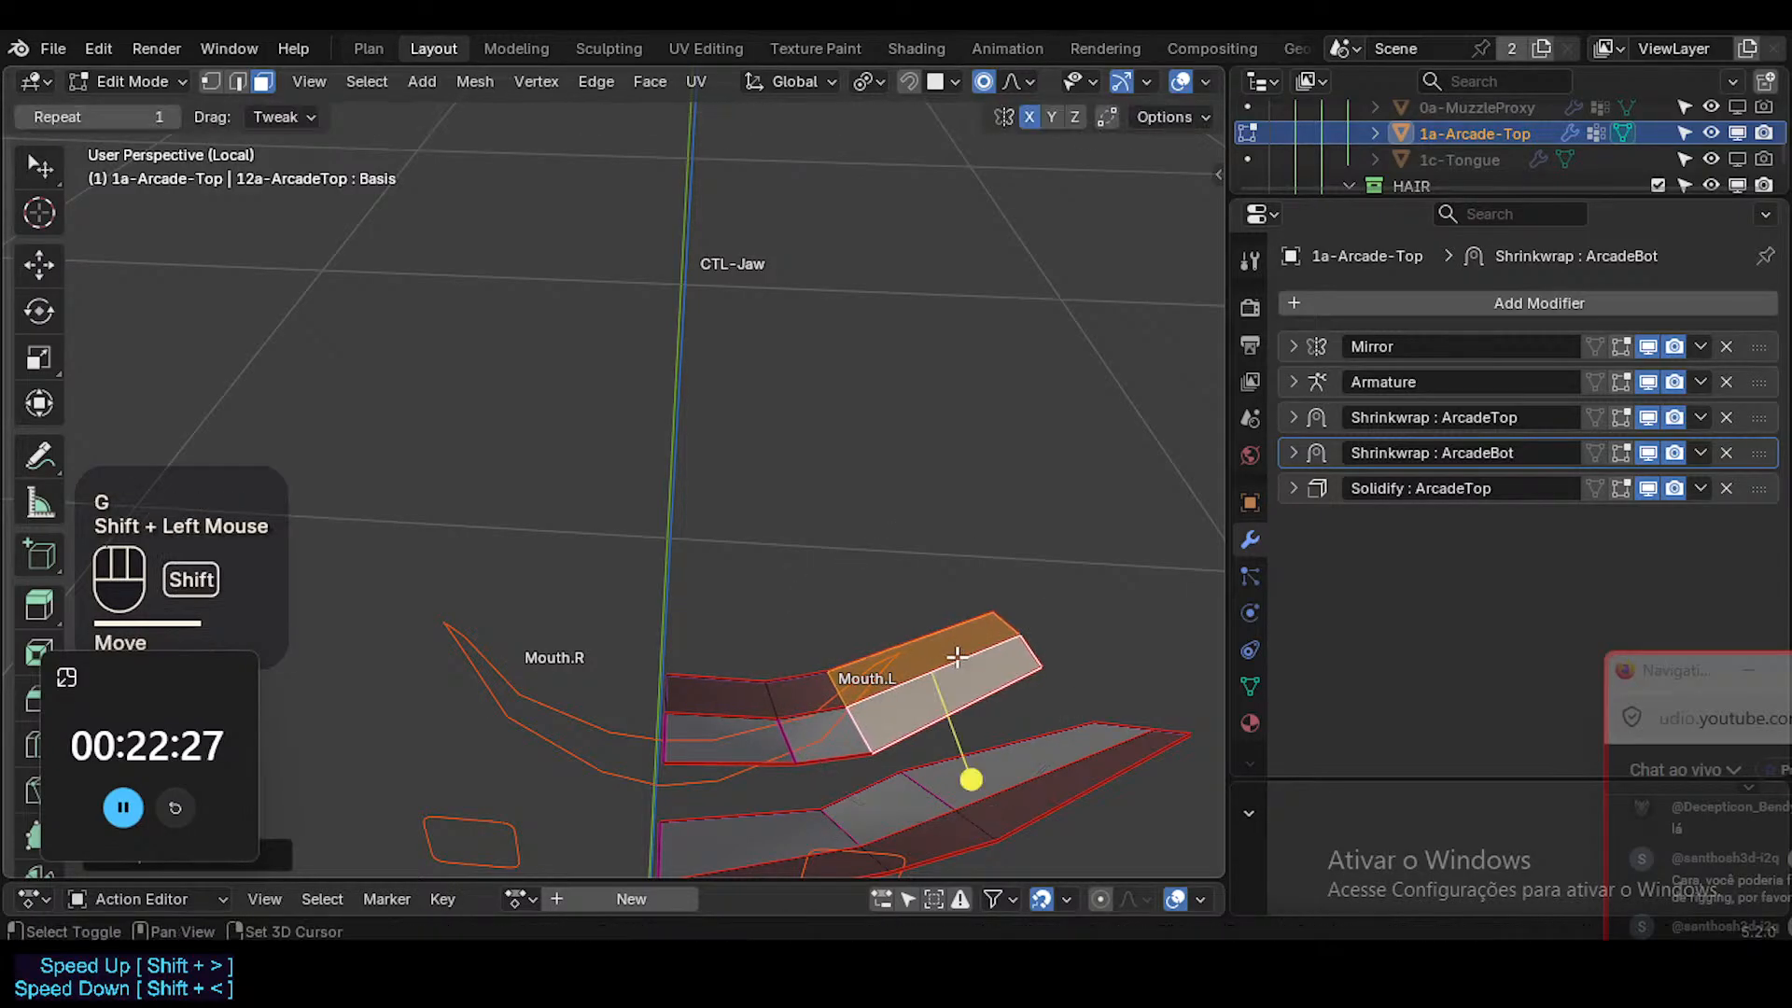
pyautogui.press('Tab')
pyautogui.moveTo(902, 644); pyautogui.dragTo(984, 552, button='middle')
pyautogui.press('Tab')
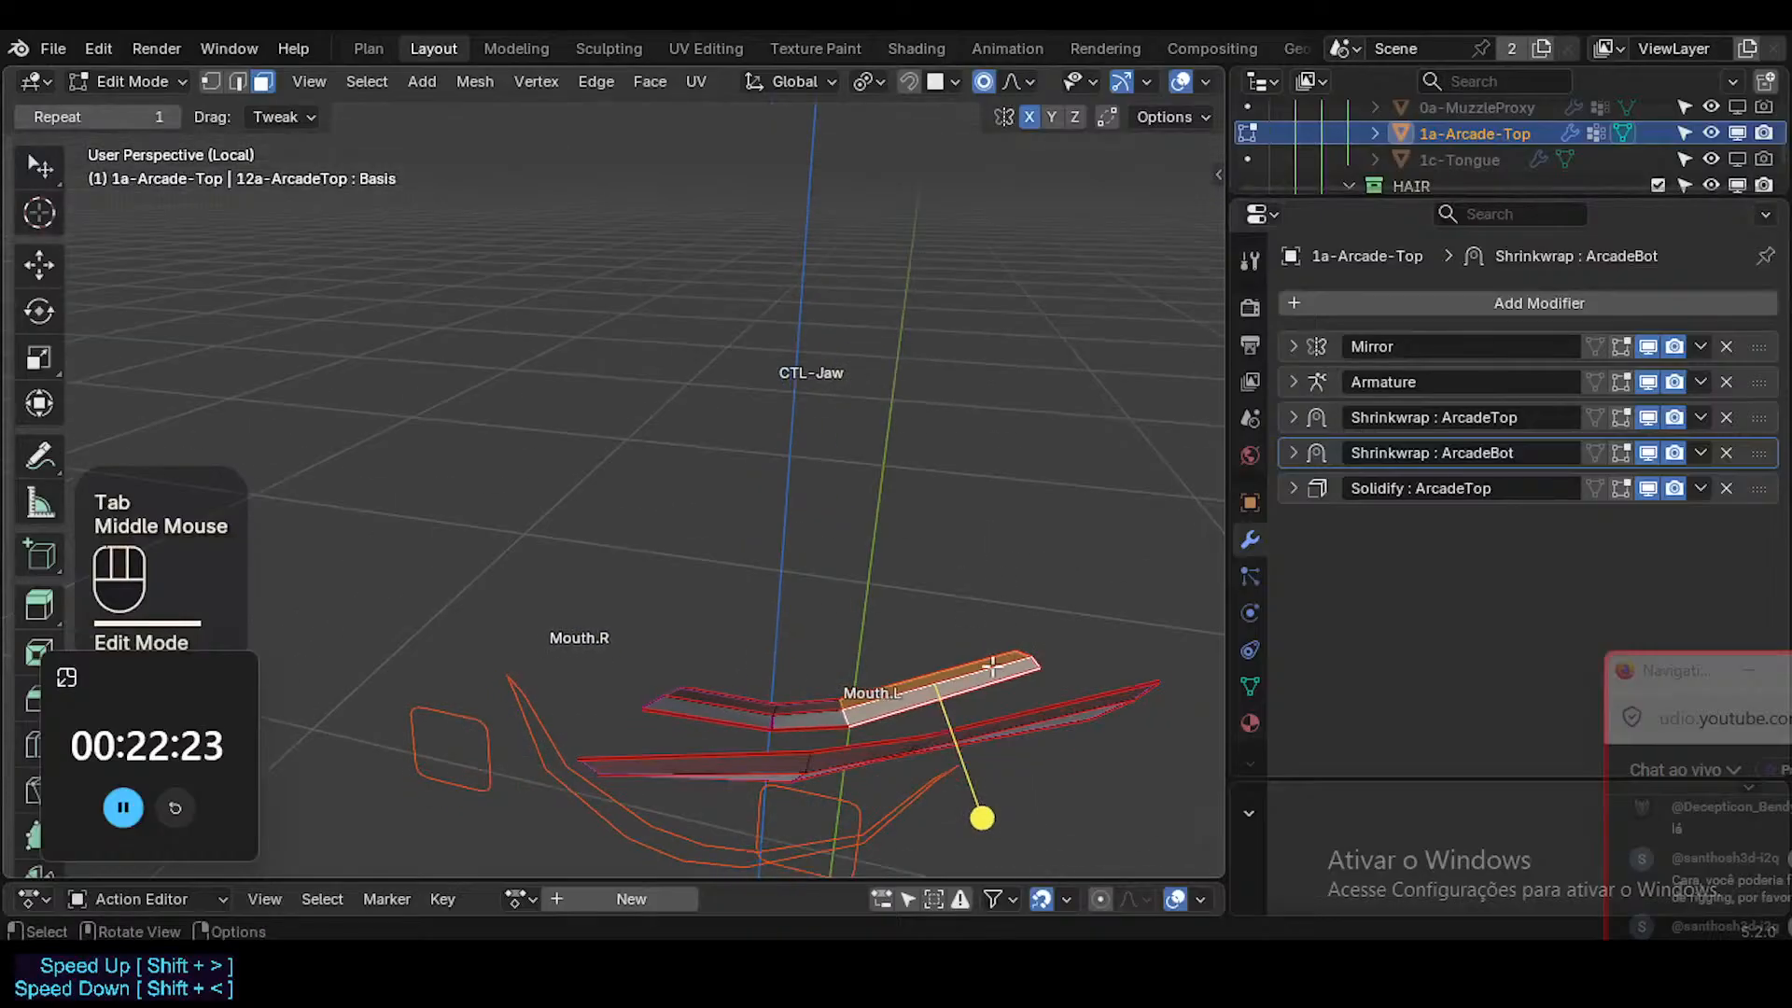
# Move the lower teeth's outer end faces again and rotate them slightly to refine the curve.
pyautogui.press('g')
pyautogui.press('r')
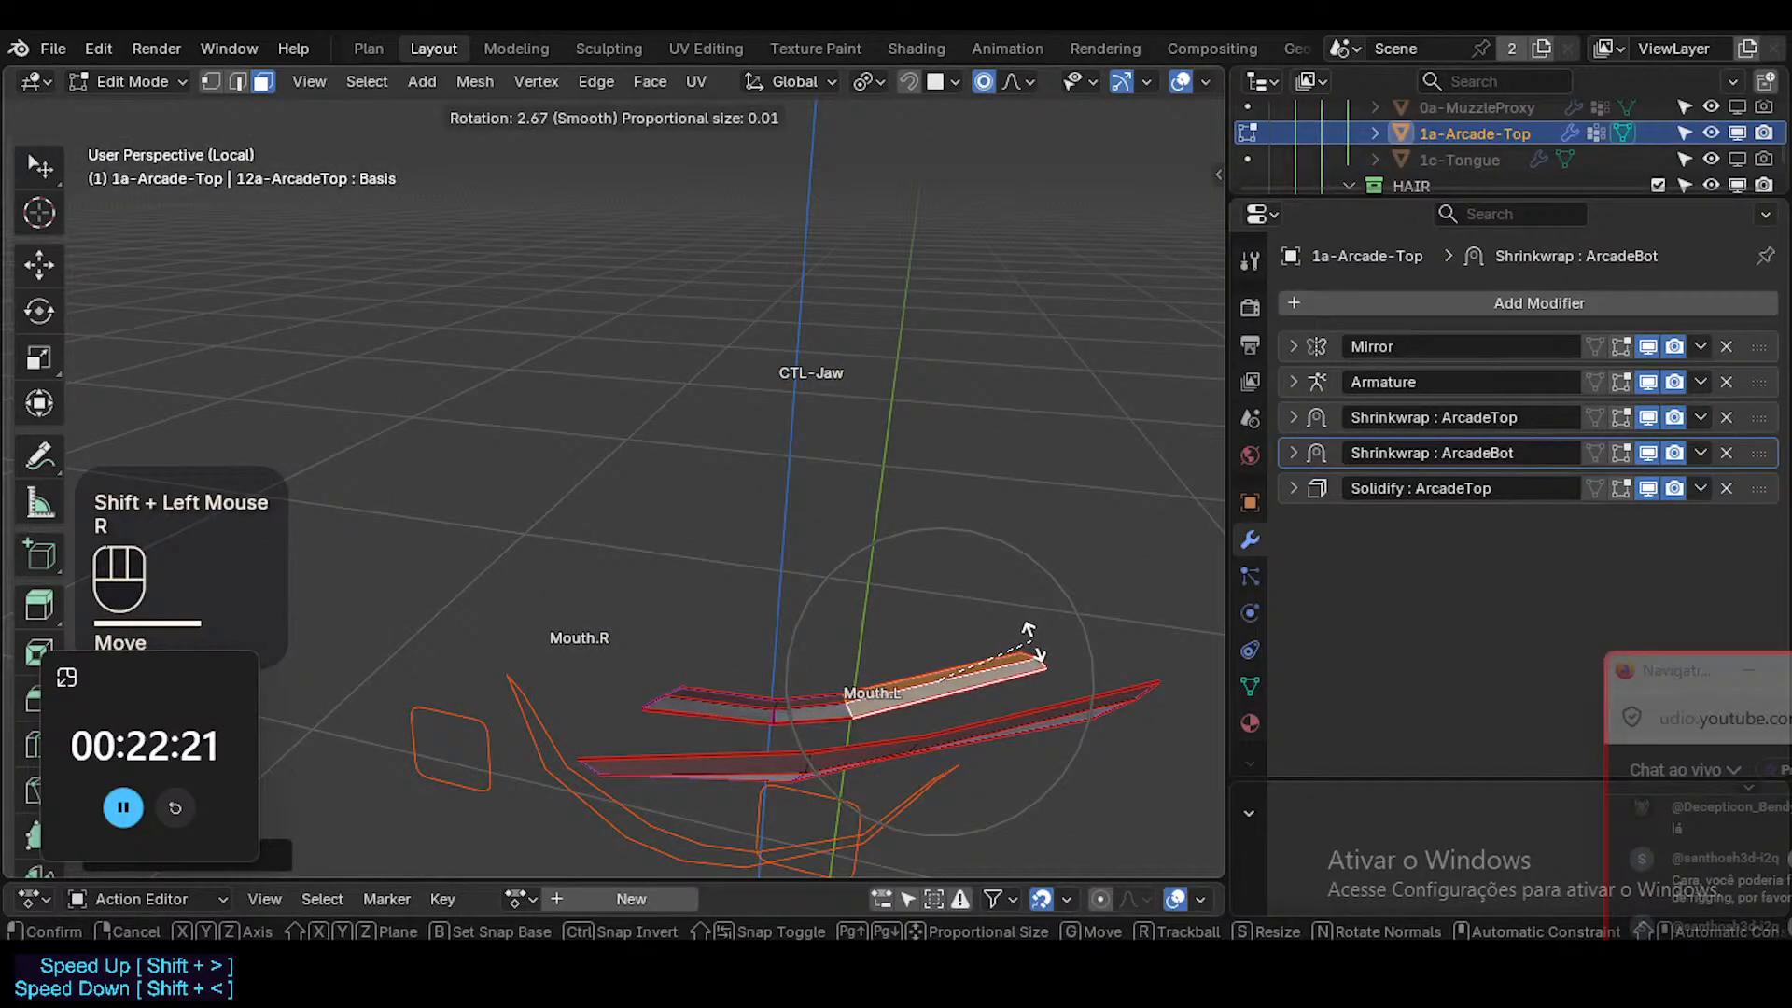
pyautogui.click(1026, 639)
pyautogui.press('Tab')
pyautogui.moveTo(1007, 688); pyautogui.dragTo(1007, 719, button='middle')
pyautogui.press('Tab')
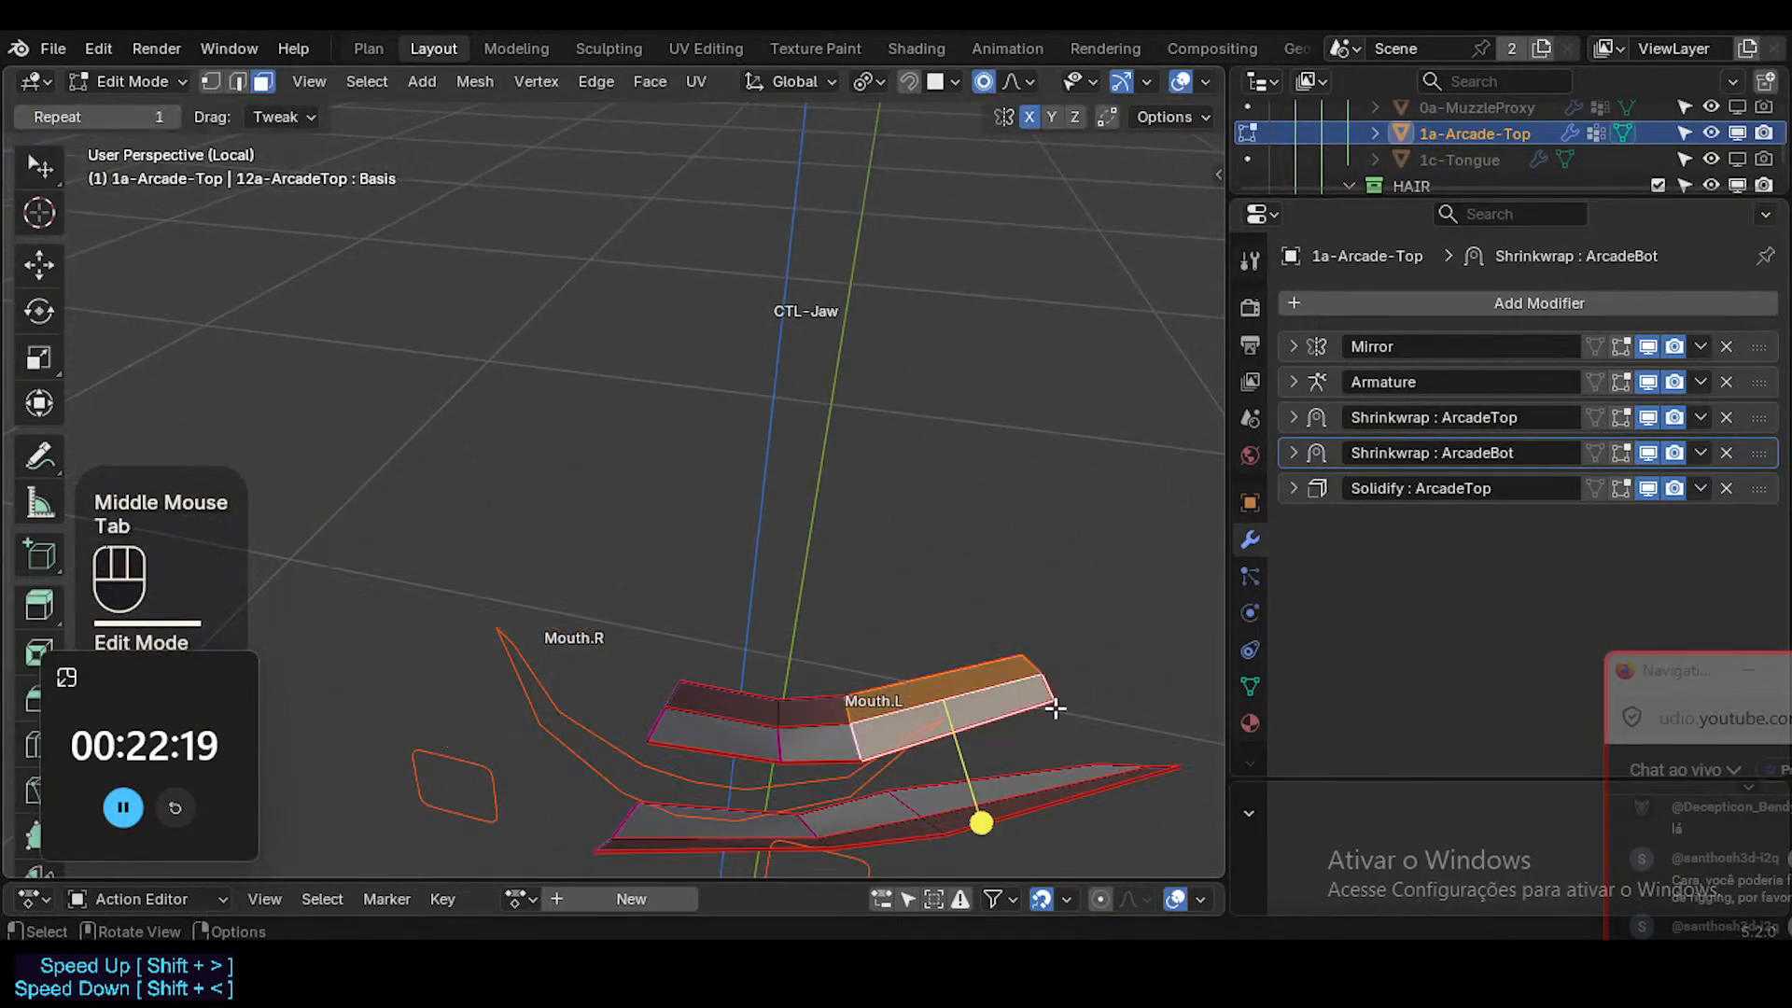
# Select the outer end faces of the upper teeth on the Mouth.L side, and rotate and move them into line.
pyautogui.press('3')
pyautogui.hotkey('alt', 'a')
pyautogui.keyDown('alt'); pyautogui.keyDown('shift'); pyautogui.click(1062, 774); pyautogui.keyUp('shift'); pyautogui.keyUp('alt')
pyautogui.press('r')
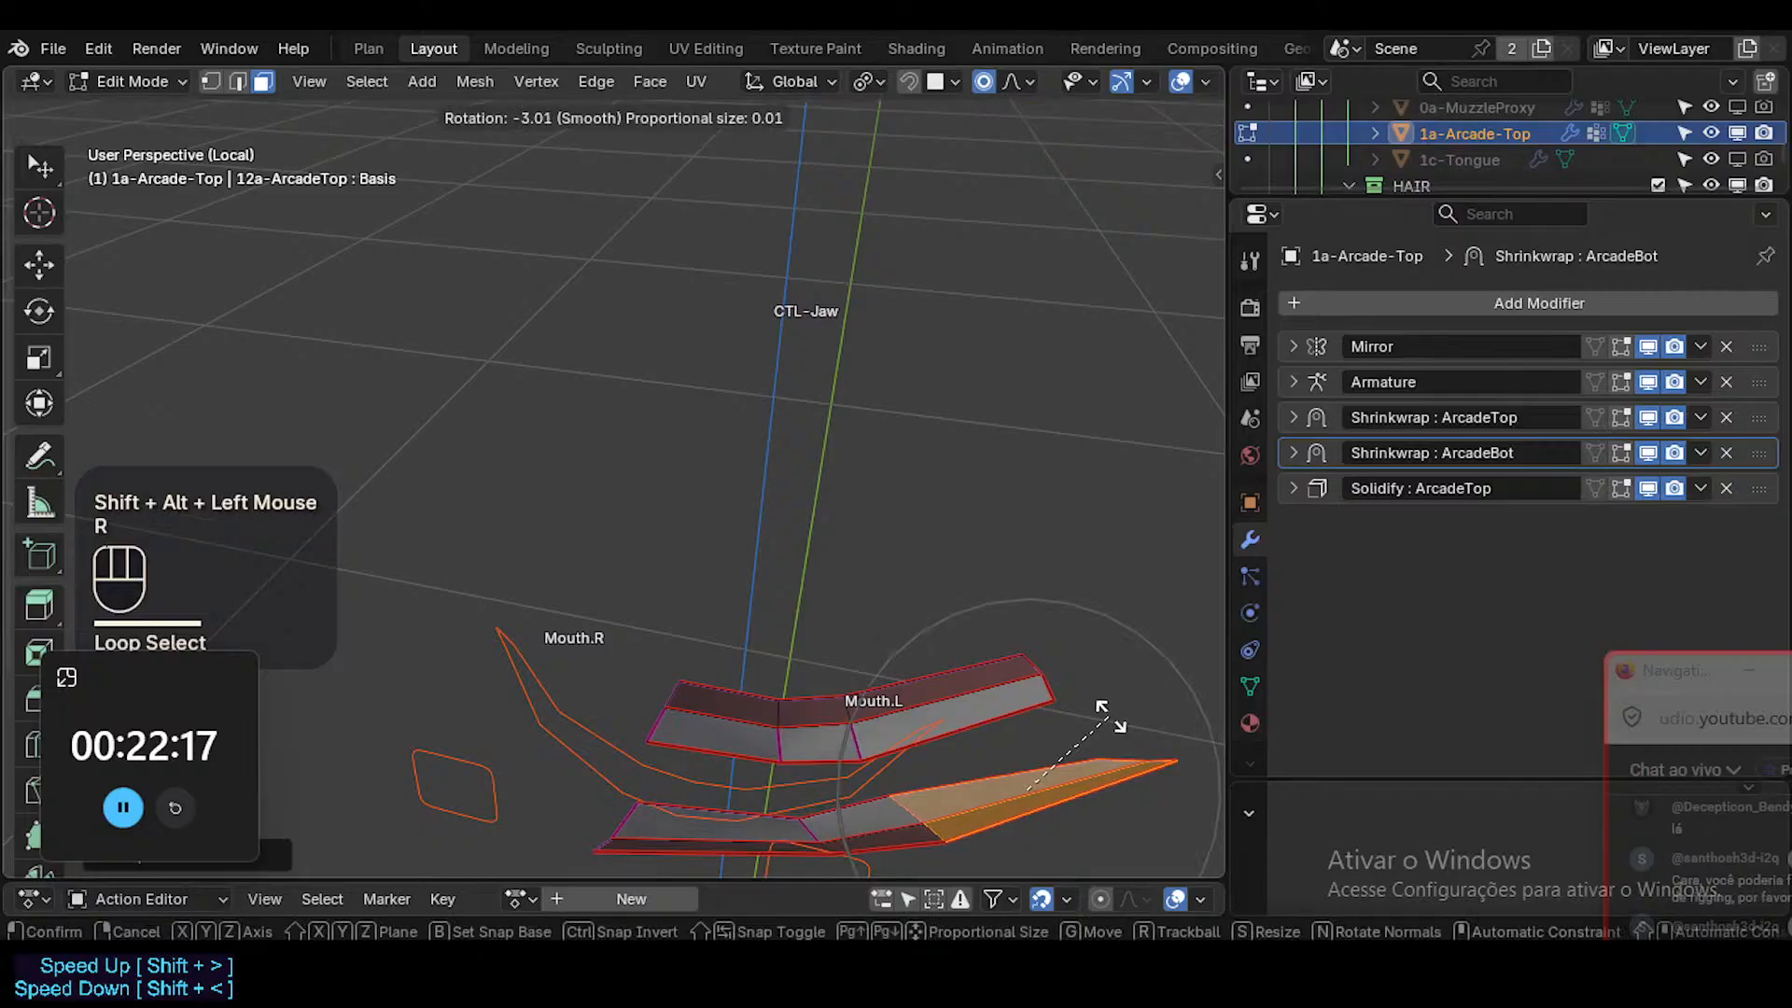
pyautogui.click(1109, 718)
pyautogui.press('g')
pyautogui.keyDown('shift'); pyautogui.click(1085, 693); pyautogui.keyUp('shift')
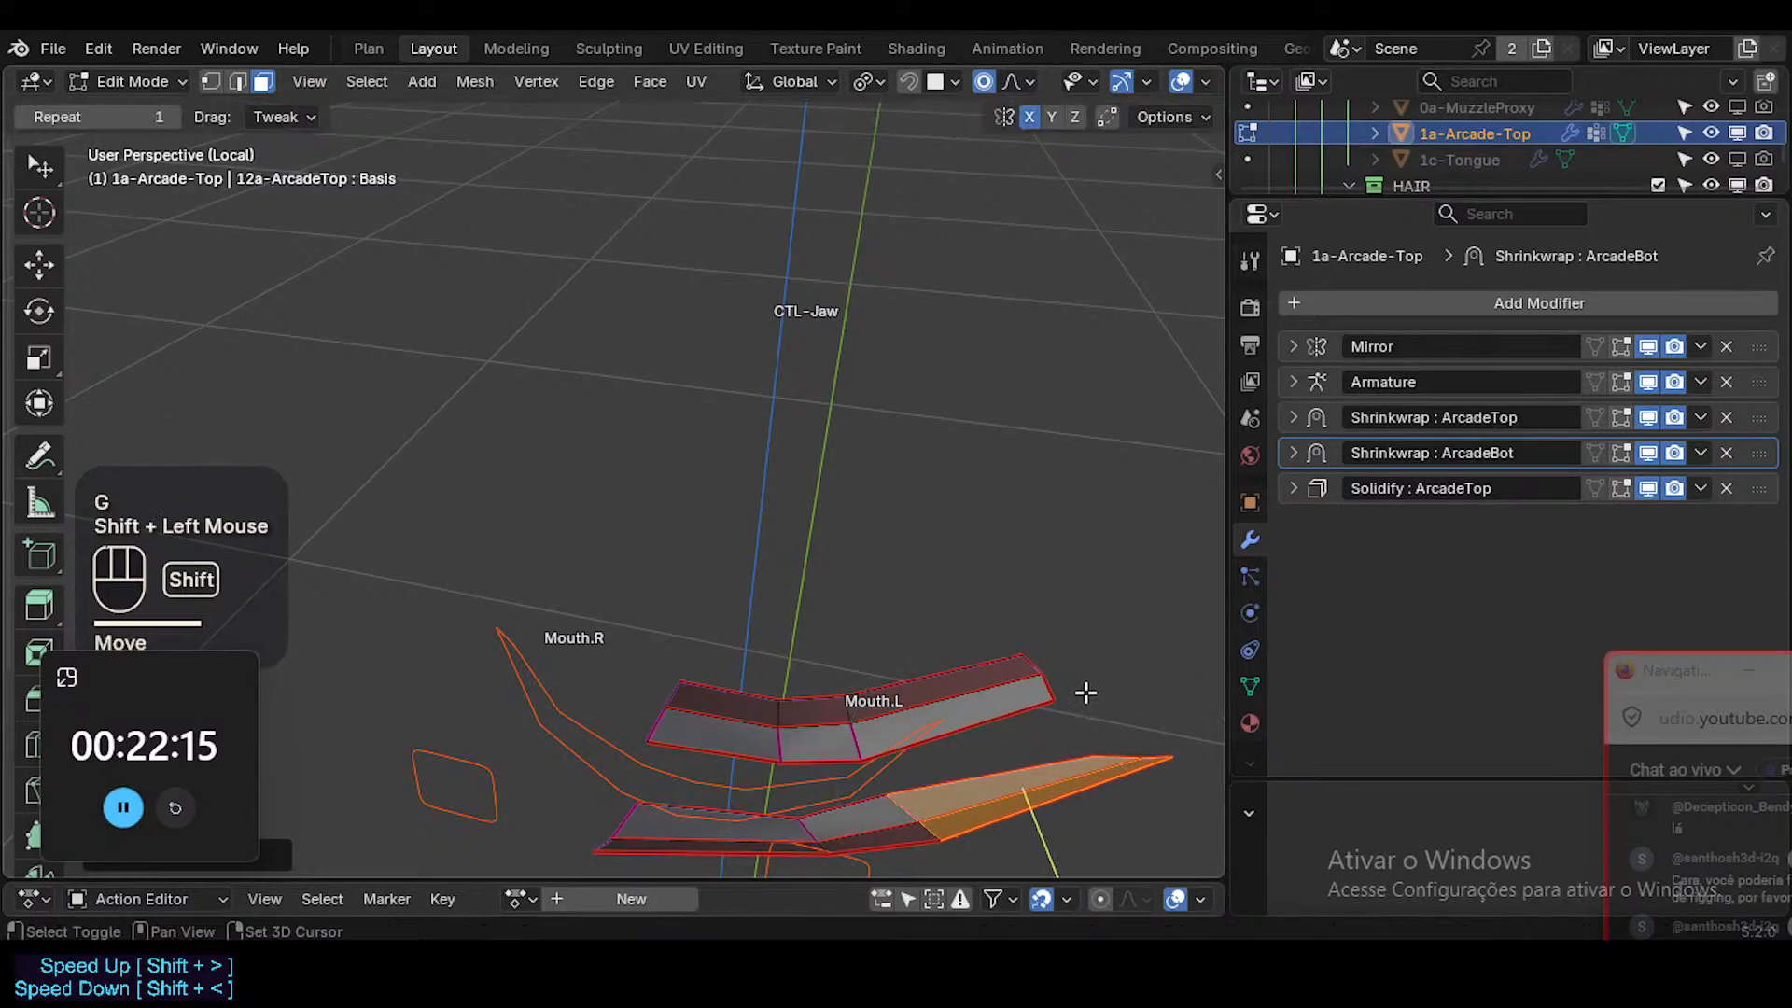
pyautogui.press('r')
pyautogui.click(1101, 688)
pyautogui.press('g')
pyautogui.keyDown('shift'); pyautogui.click(1118, 674); pyautogui.keyUp('shift')
pyautogui.hotkey('alt', 'a')
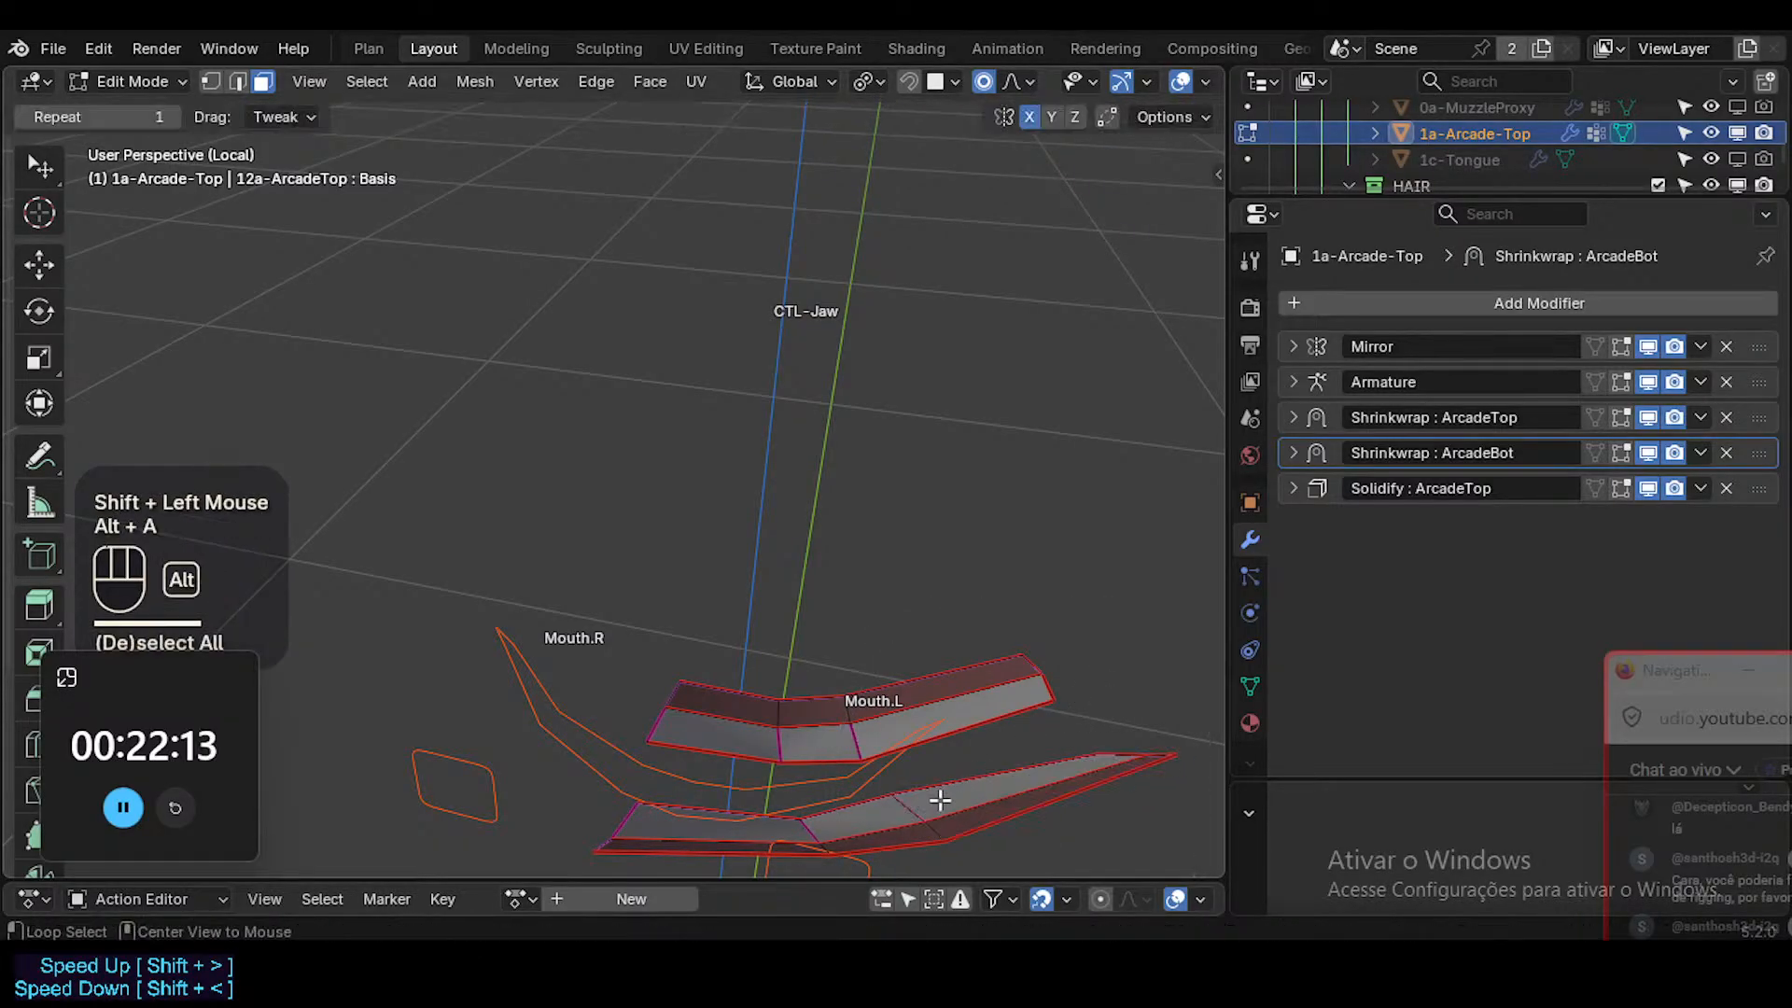
pyautogui.press('Tab')
pyautogui.moveTo(924, 801); pyautogui.dragTo(955, 745, button='middle')
# Move the crosswise edge loop beside the upper teeth's outer end faces, return to Object Mode and save the file.
pyautogui.press('Tab')
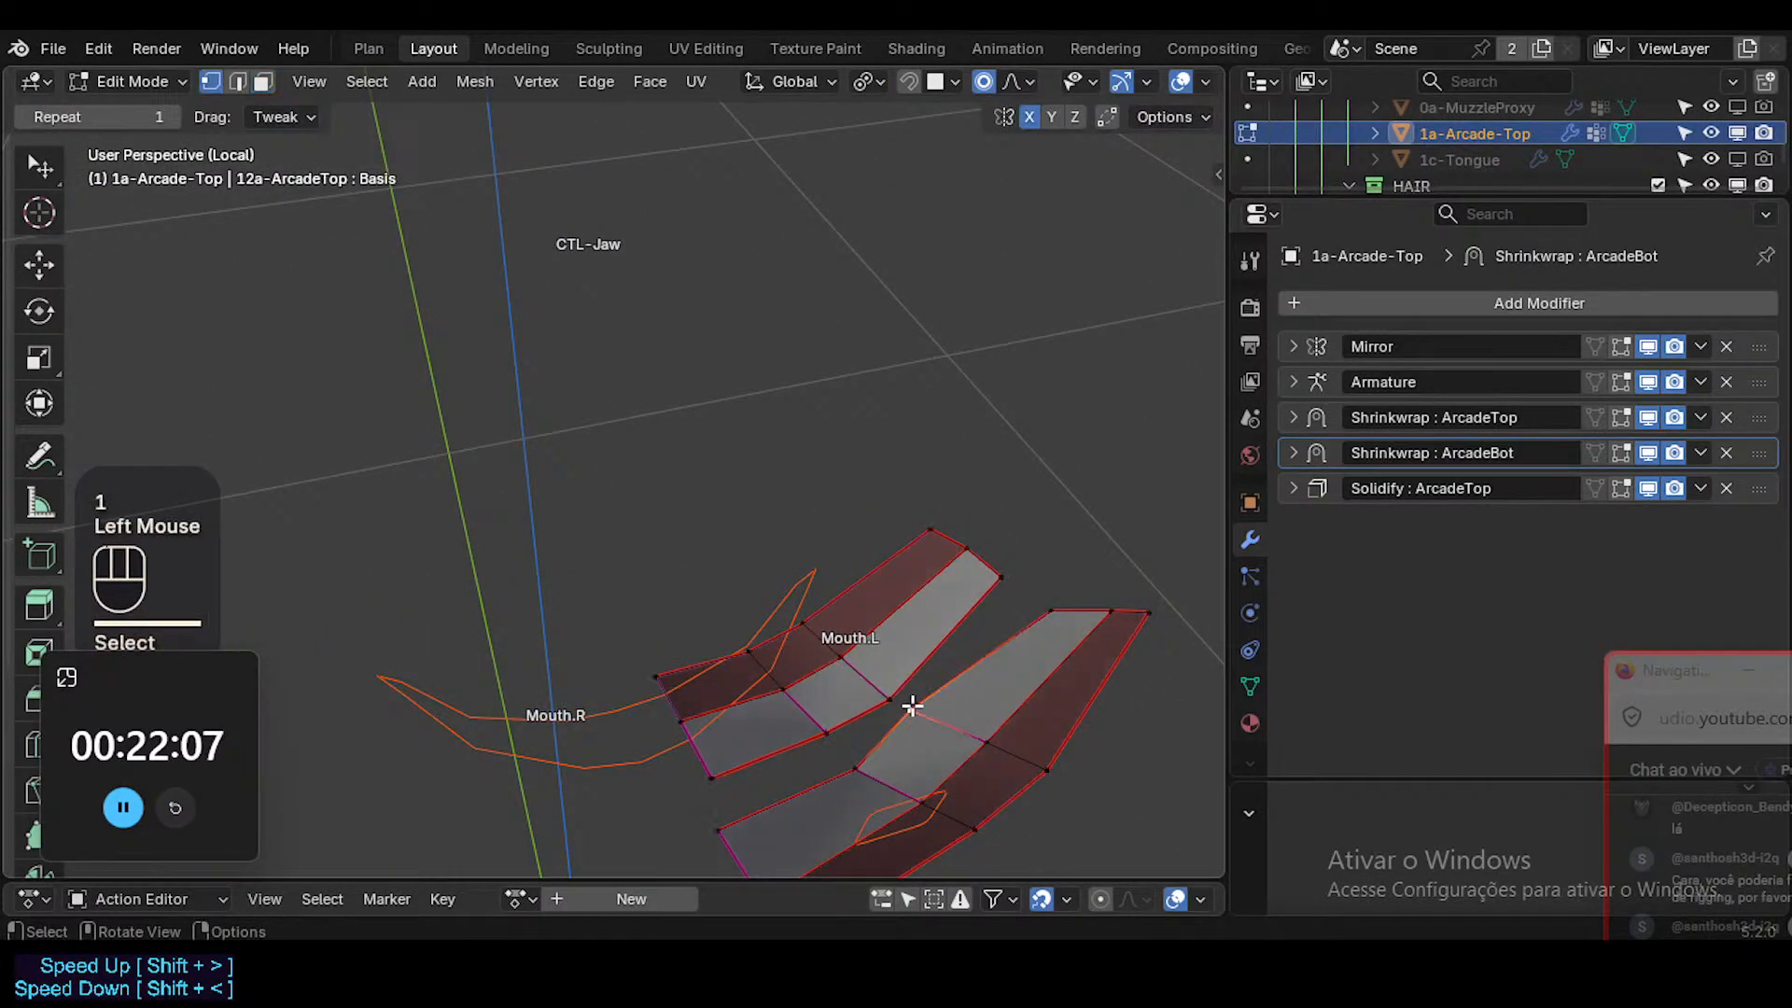
pyautogui.moveTo(912, 707); pyautogui.dragTo(949, 681, button='middle')
pyautogui.keyDown('alt'); pyautogui.keyDown('shift'); pyautogui.click(963, 668); pyautogui.keyUp('shift'); pyautogui.keyUp('alt')
pyautogui.press('g')
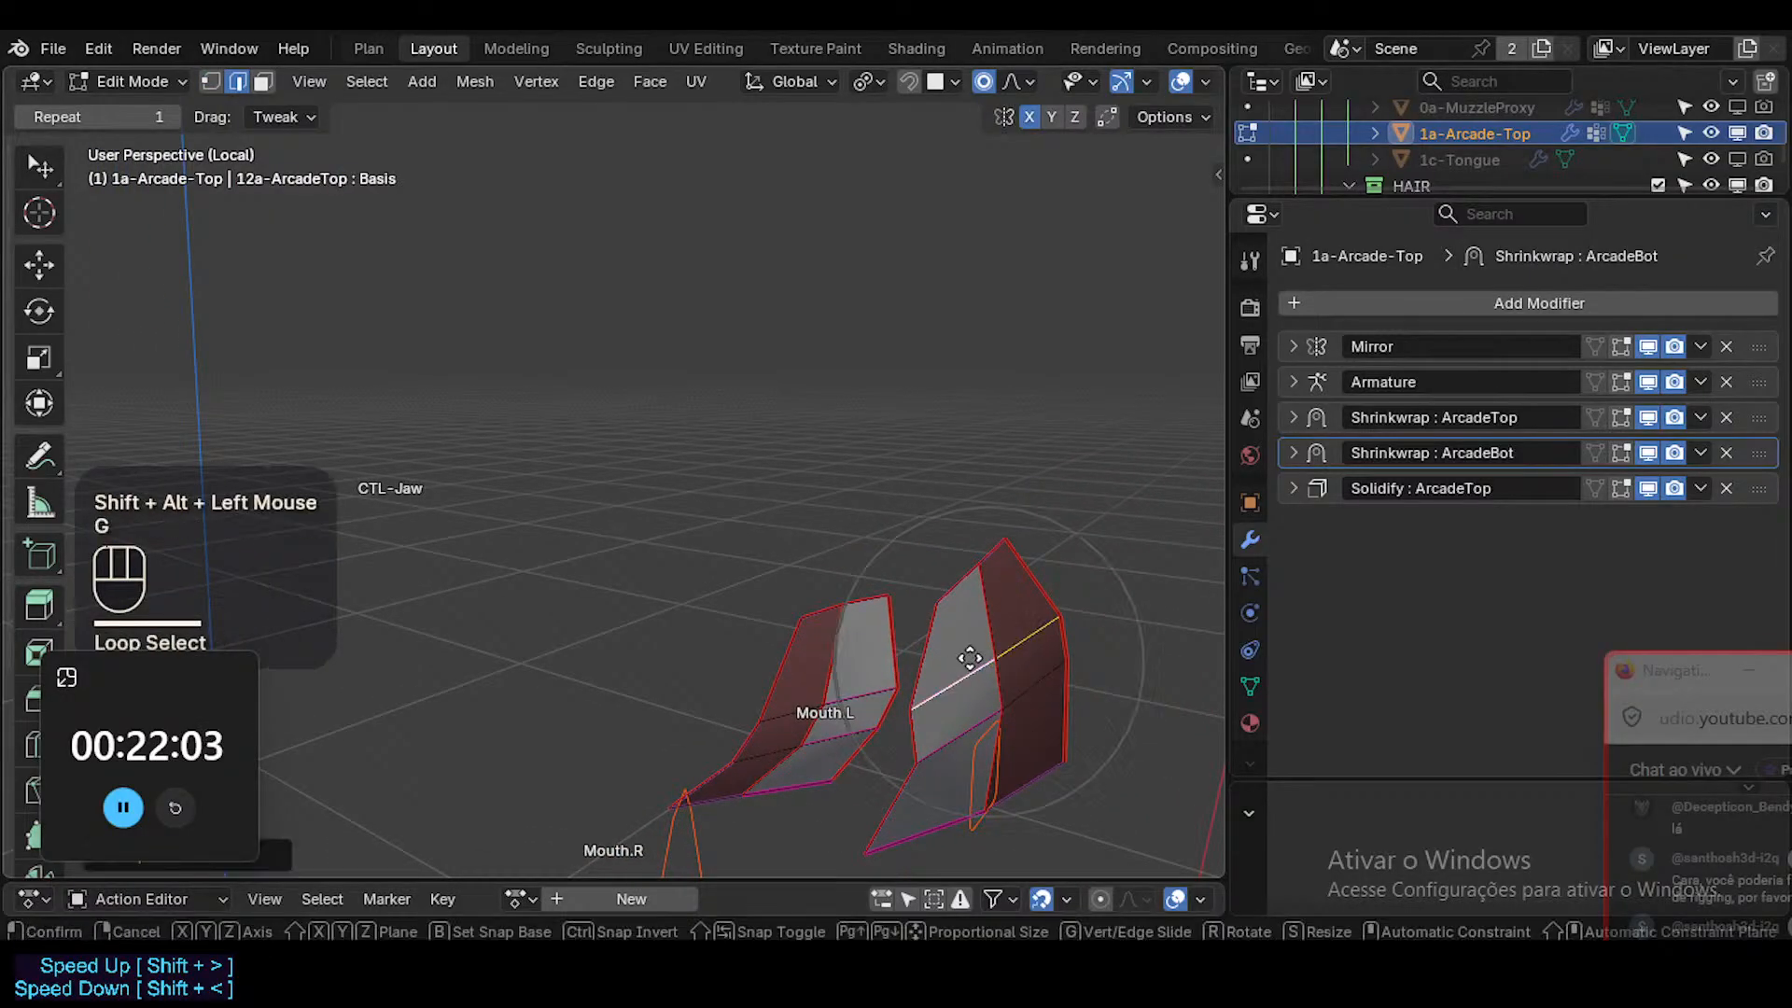
pyautogui.keyDown('shift'); pyautogui.click(1047, 675); pyautogui.keyUp('shift')
pyautogui.moveTo(1048, 676)
pyautogui.mouseDown(button='middle')
pyautogui.moveTo(1068, 512)
pyautogui.moveTo(1009, 530)
pyautogui.moveTo(985, 613)
pyautogui.moveTo(1037, 698)
pyautogui.moveTo(1008, 738)
pyautogui.moveTo(992, 709)
pyautogui.moveTo(992, 724)
pyautogui.moveTo(920, 681)
pyautogui.moveTo(949, 631)
pyautogui.moveTo(920, 607)
pyautogui.moveTo(968, 605)
pyautogui.moveTo(952, 544)
pyautogui.moveTo(930, 560)
pyautogui.moveTo(988, 519)
pyautogui.moveTo(939, 540)
pyautogui.moveTo(907, 633)
pyautogui.mouseUp(button='middle')
pyautogui.press('Tab')
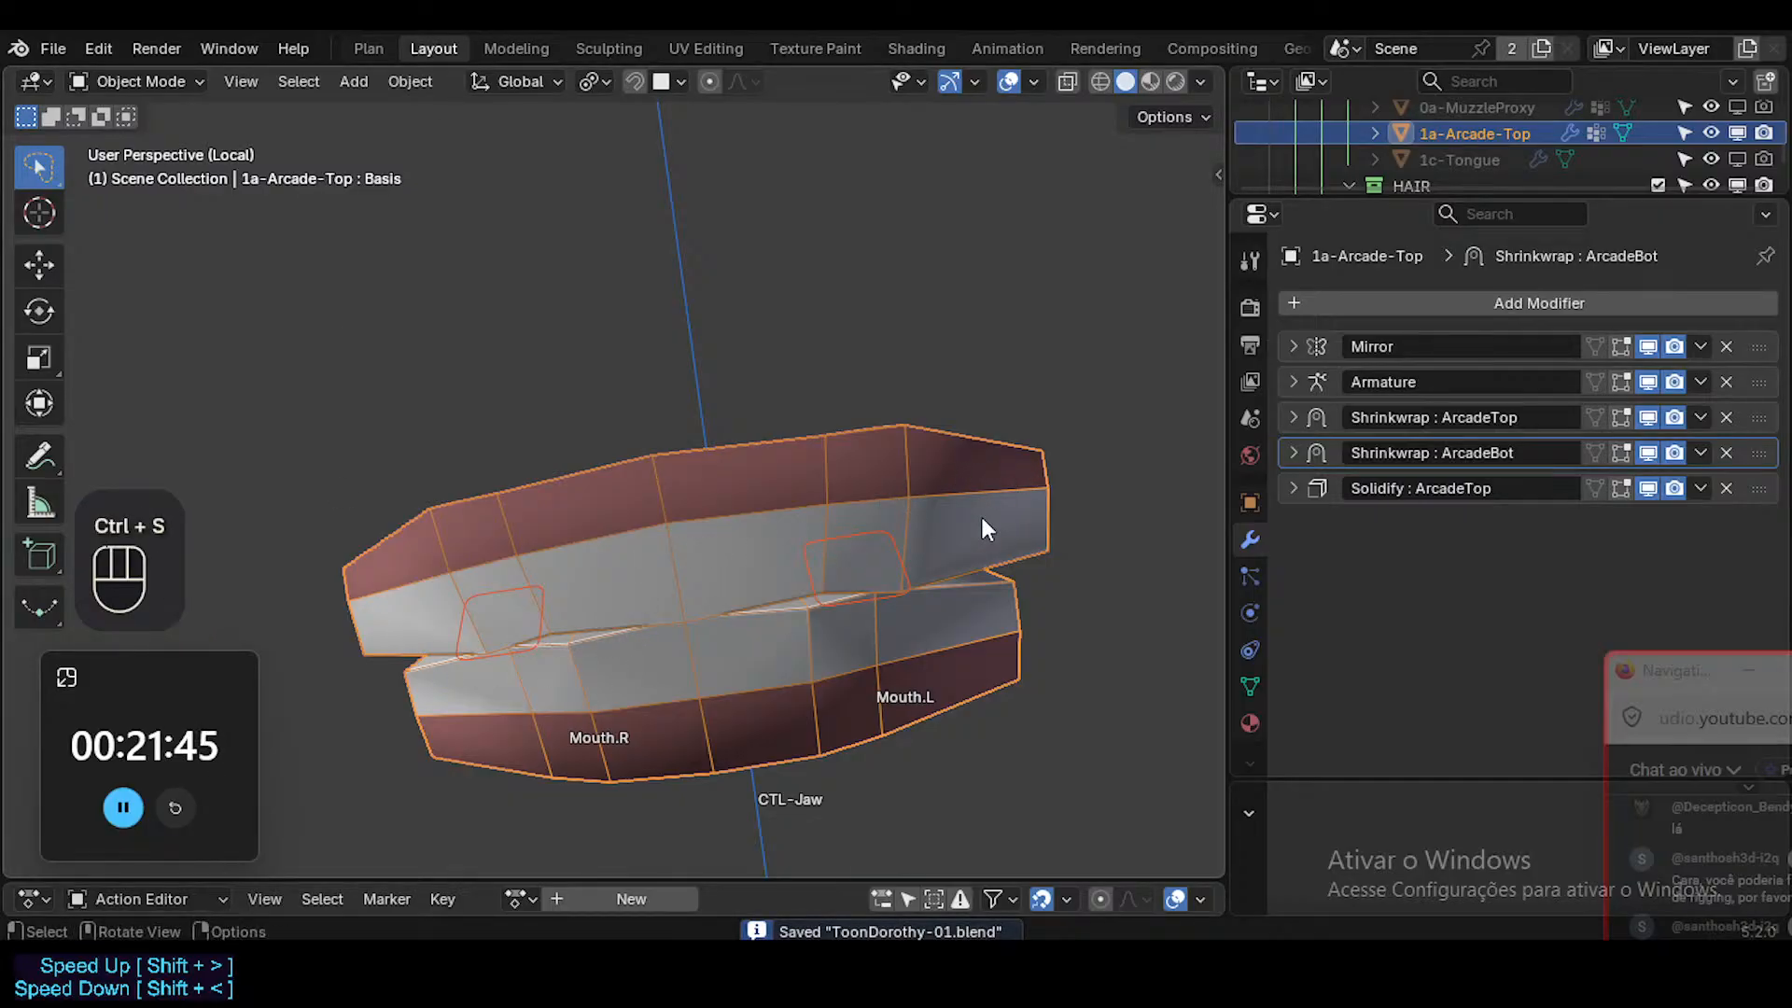
# Leave local view and frame the character's mouth from the front.
pyautogui.press('KP_Divide')
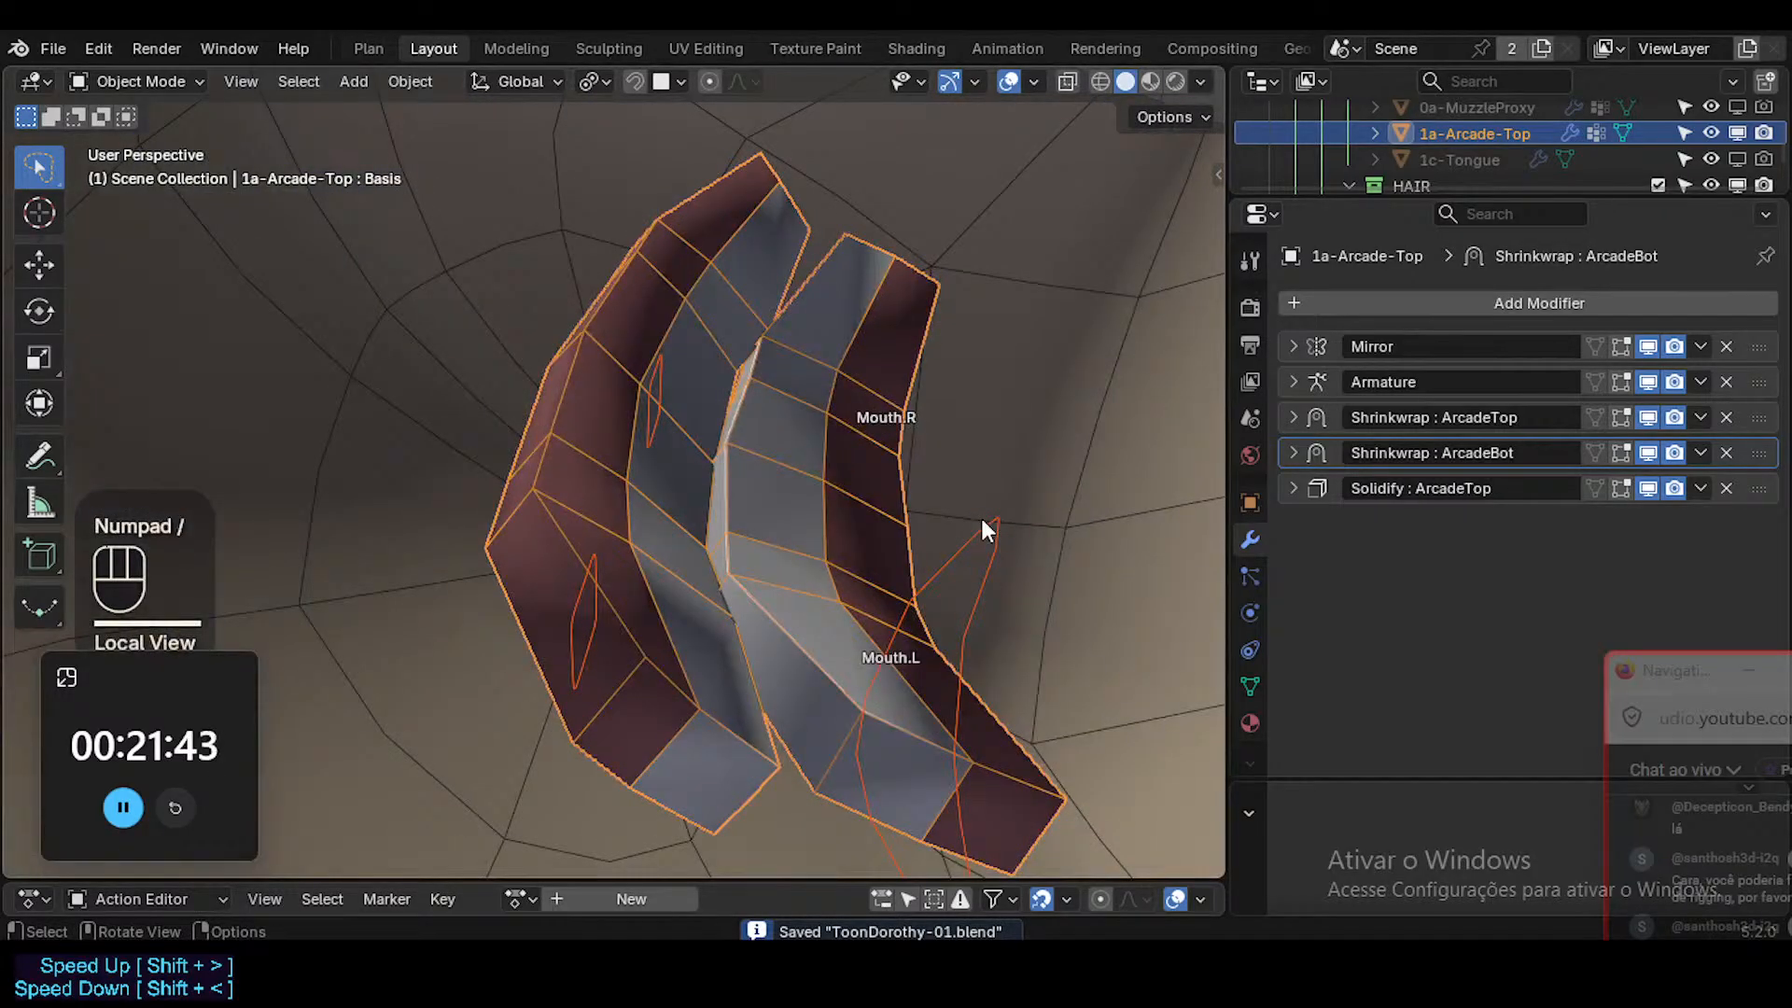
pyautogui.scroll(-2, 746, 513)
pyautogui.moveTo(691, 548); pyautogui.dragTo(894, 490, button='middle')
pyautogui.scroll(3, 812, 451)
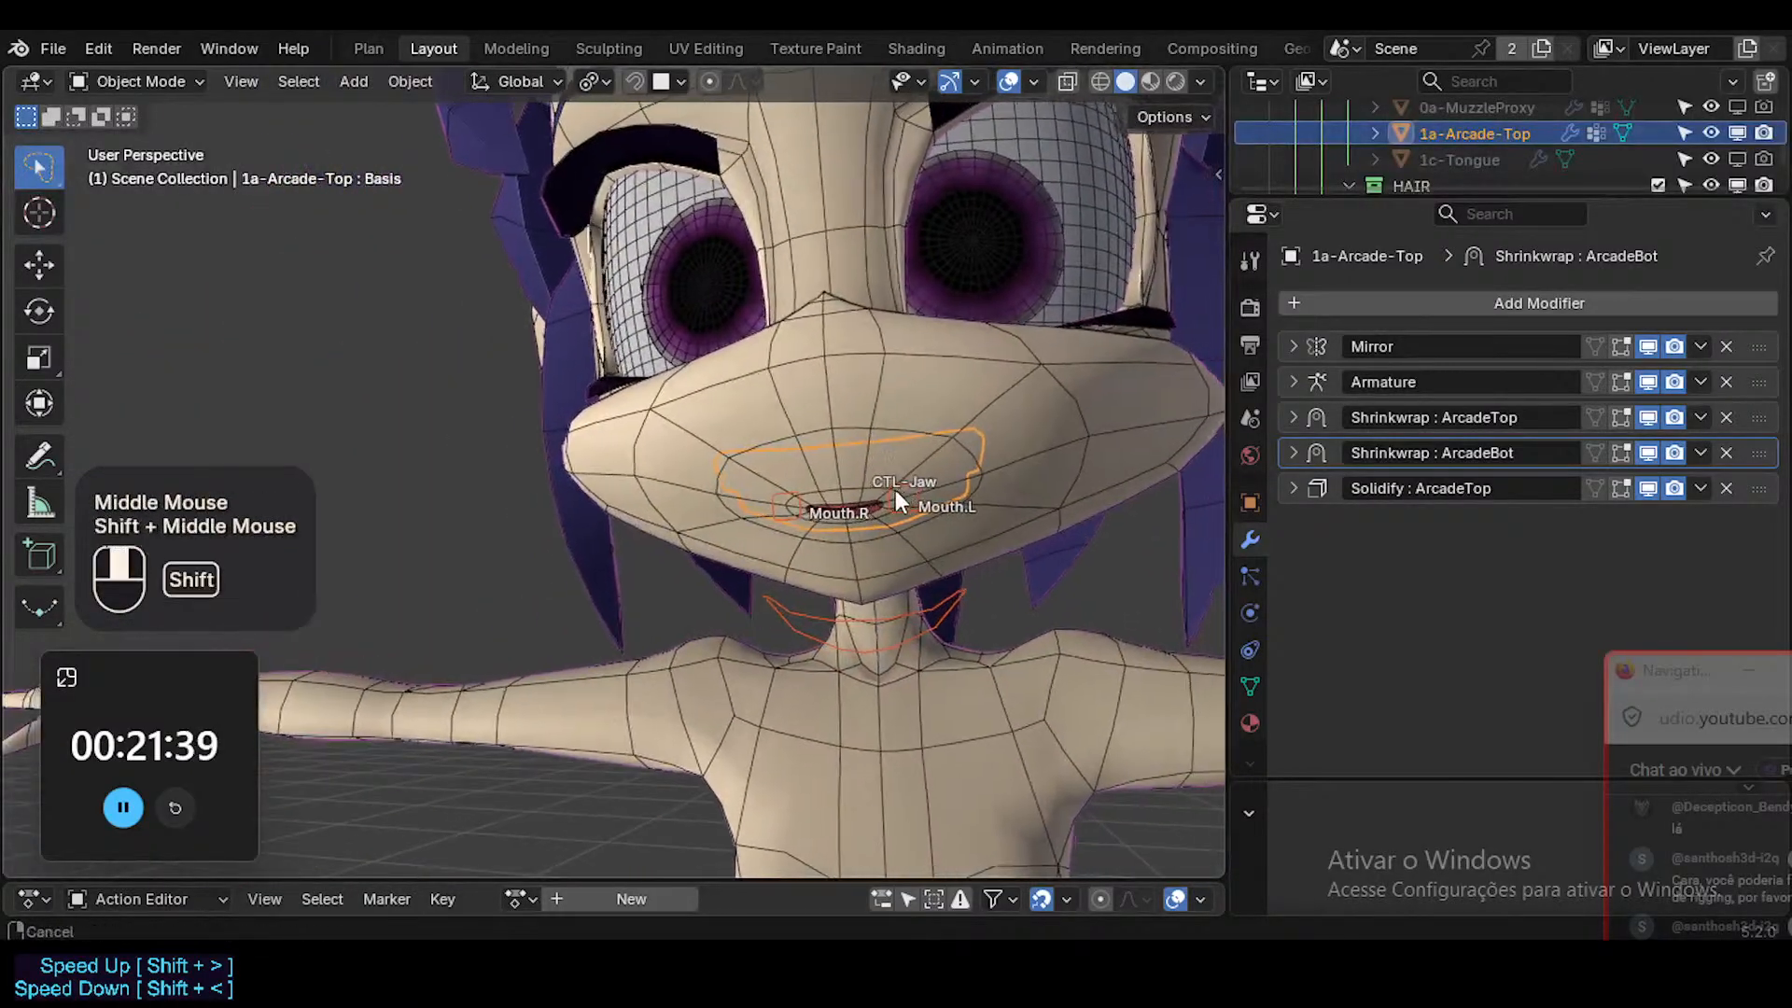
# Put the ARM-Dorothy rig in Pose Mode and open the bone properties of CTL-Jaw.
pyautogui.scroll(1, 821, 550)
pyautogui.scroll(1, 903, 513)
pyautogui.scroll(-1, 898, 476)
pyautogui.click(891, 450)
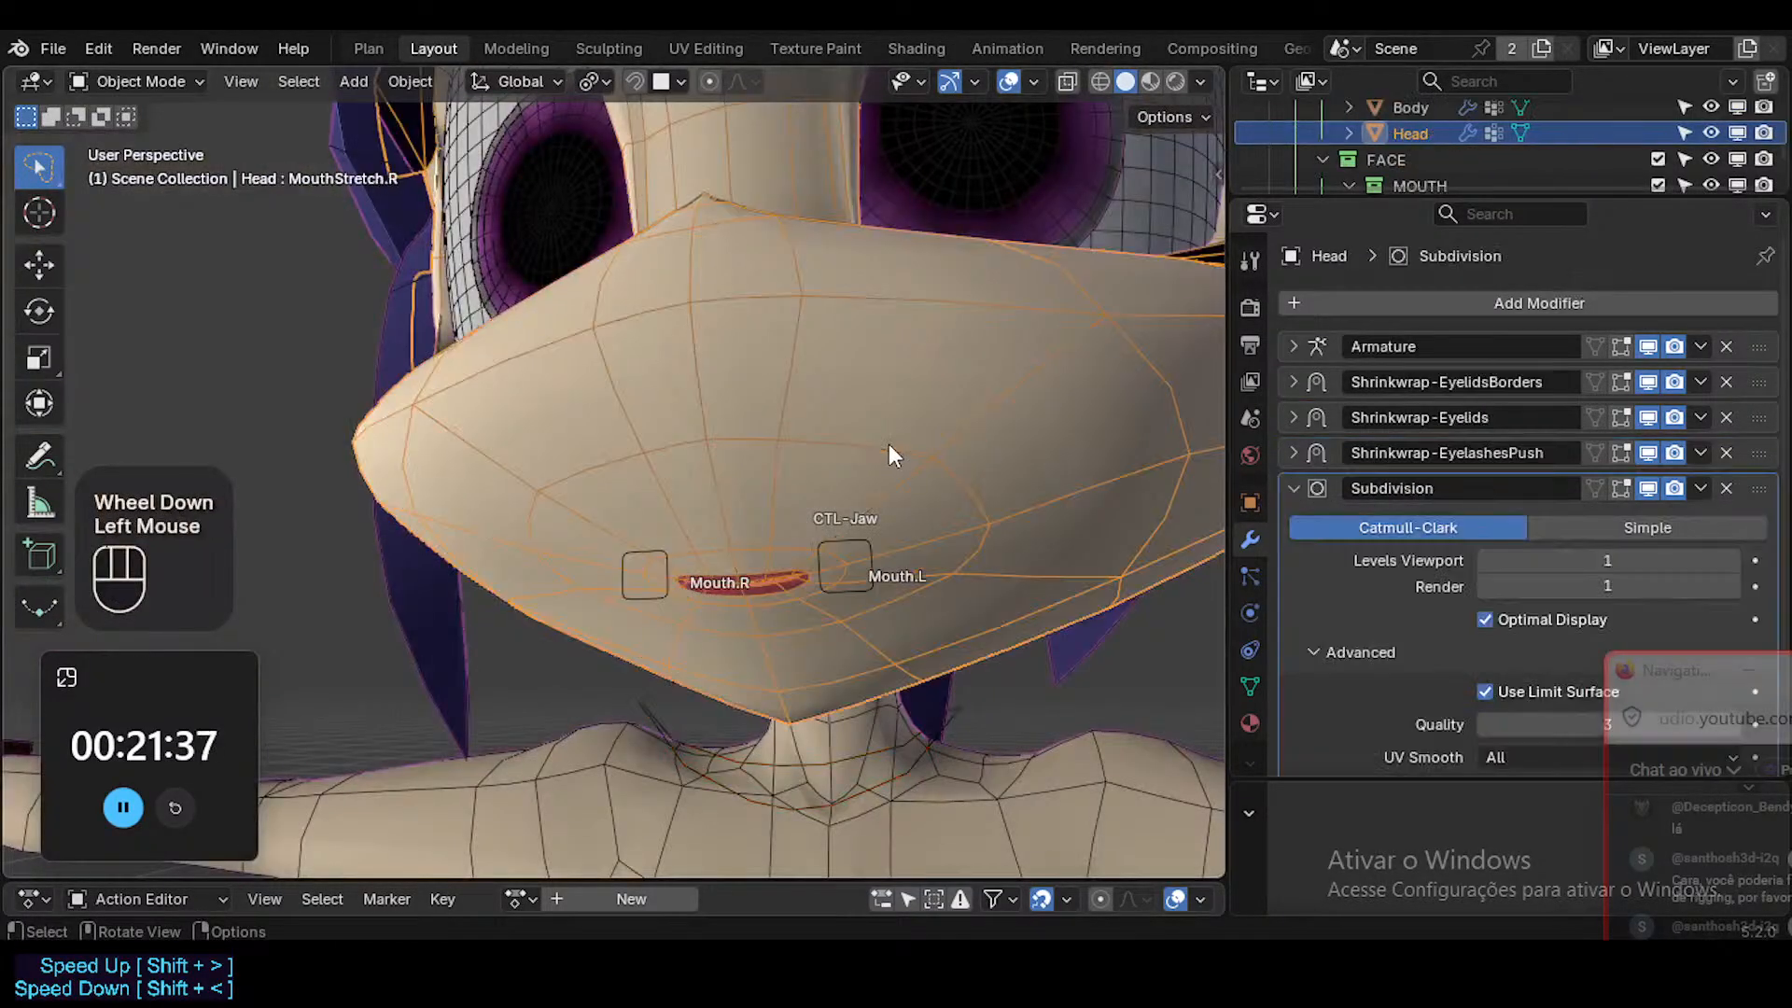
pyautogui.click(866, 549)
pyautogui.hotkey('ctrl', 'Tab')
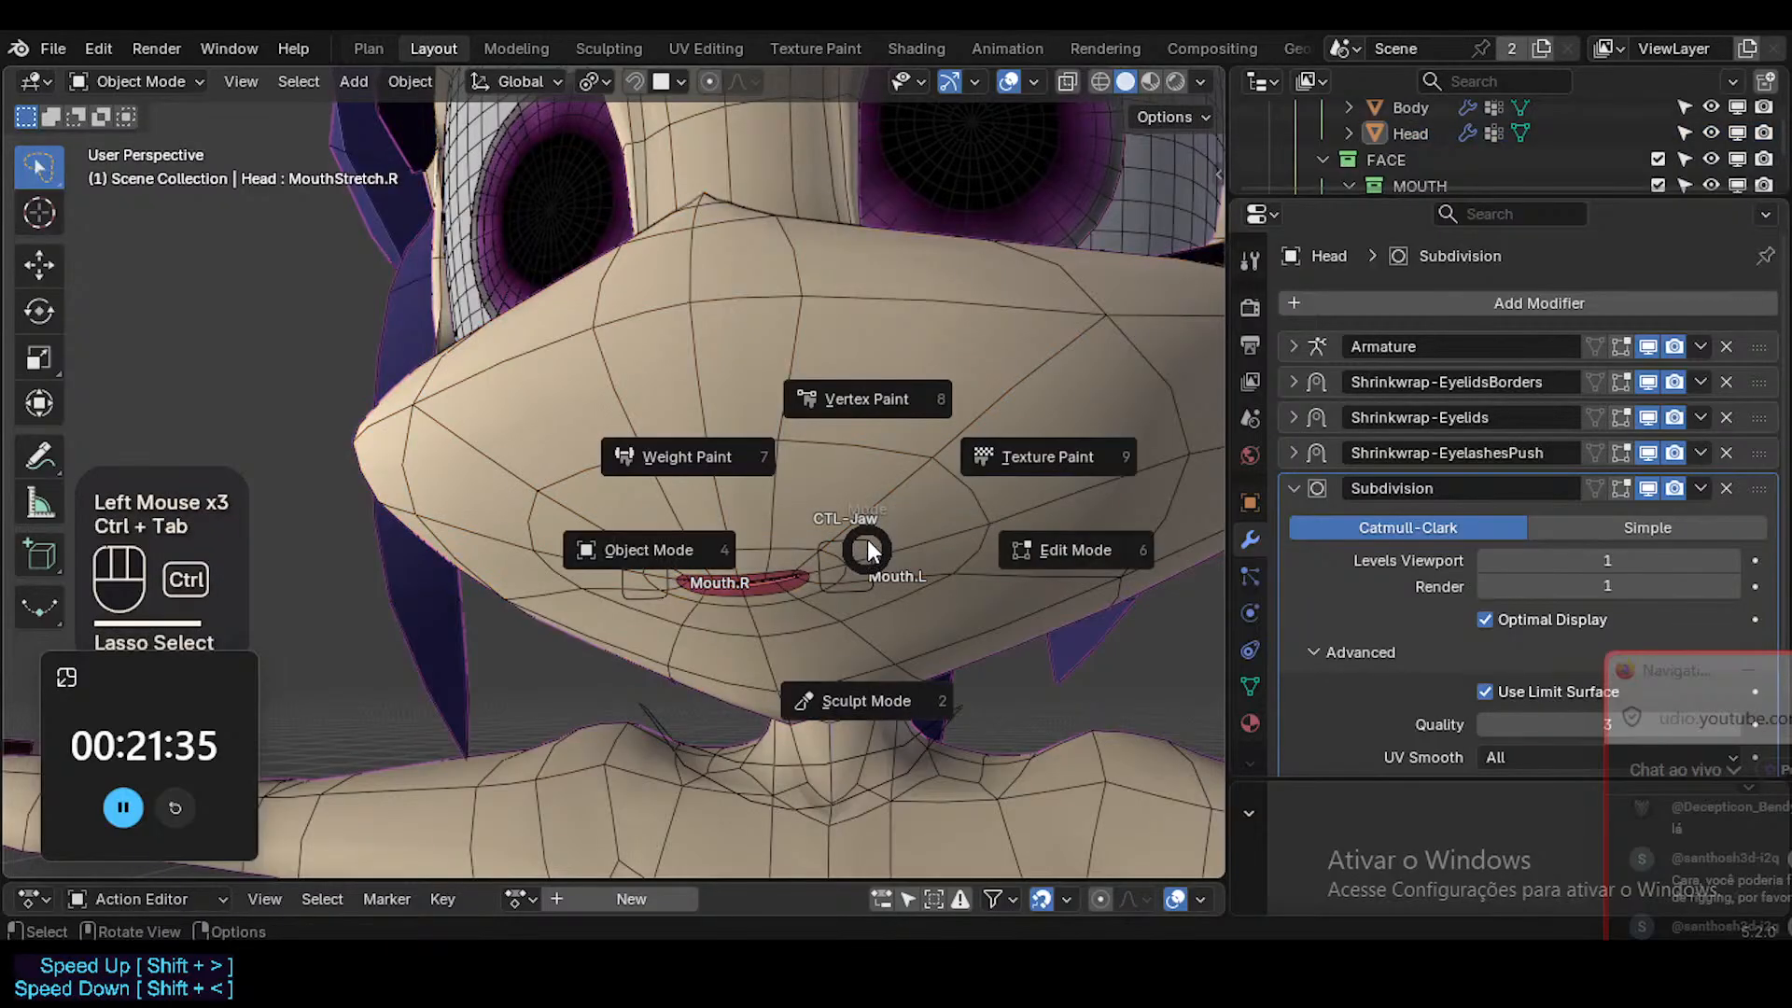
pyautogui.click(814, 653)
pyautogui.click(840, 573)
pyautogui.click(860, 541)
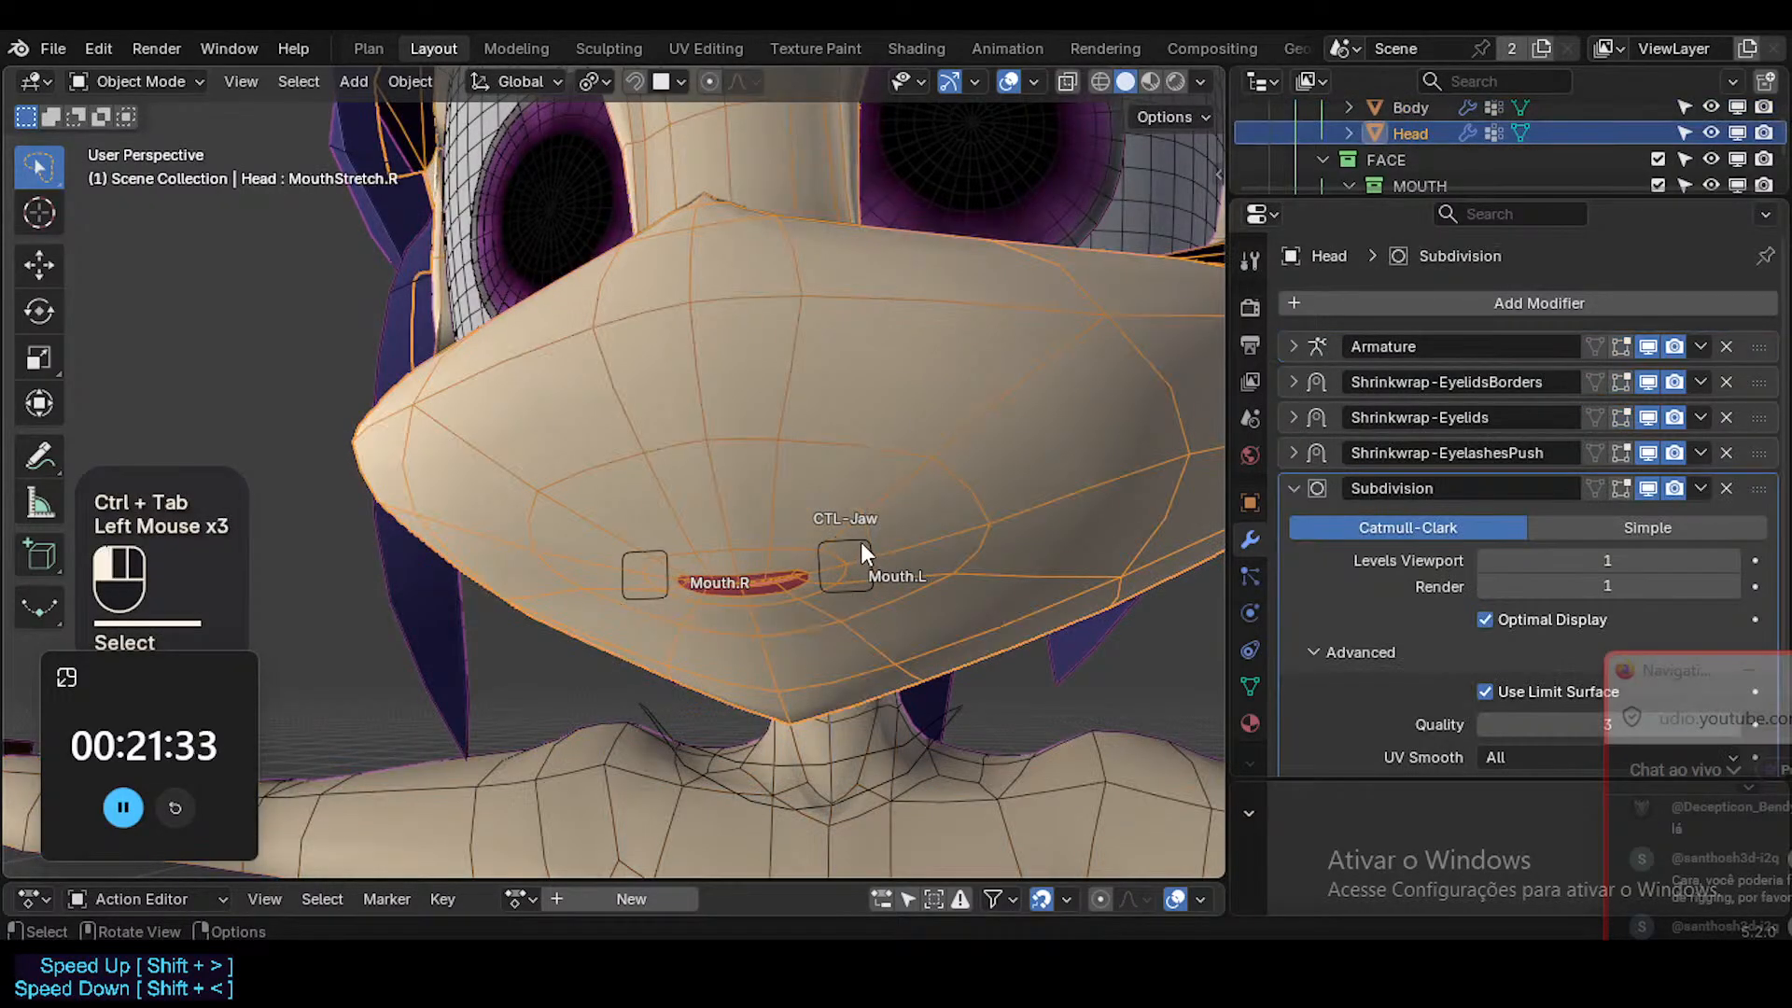
pyautogui.hotkey('ctrl', 'Tab')
pyautogui.click(877, 734)
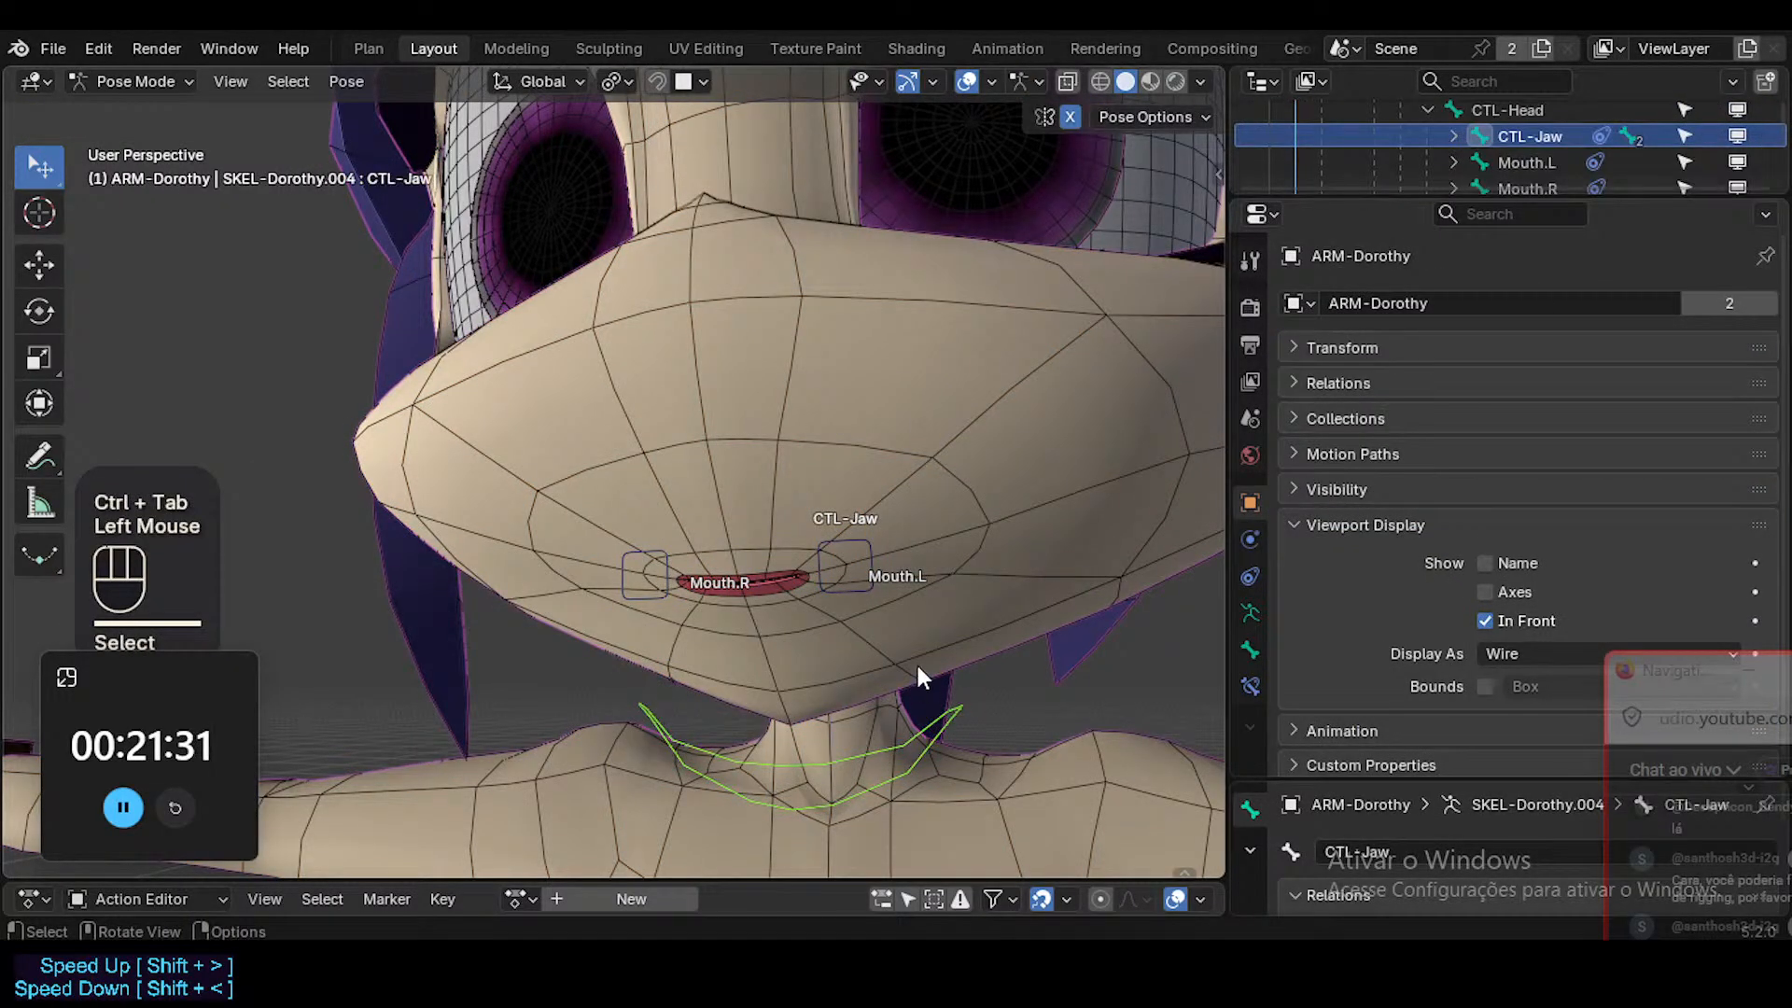
pyautogui.keyDown('shift'); pyautogui.moveTo(916, 664); pyautogui.dragTo(900, 623, button='middle'); pyautogui.keyUp('shift')
pyautogui.click(1250, 651)
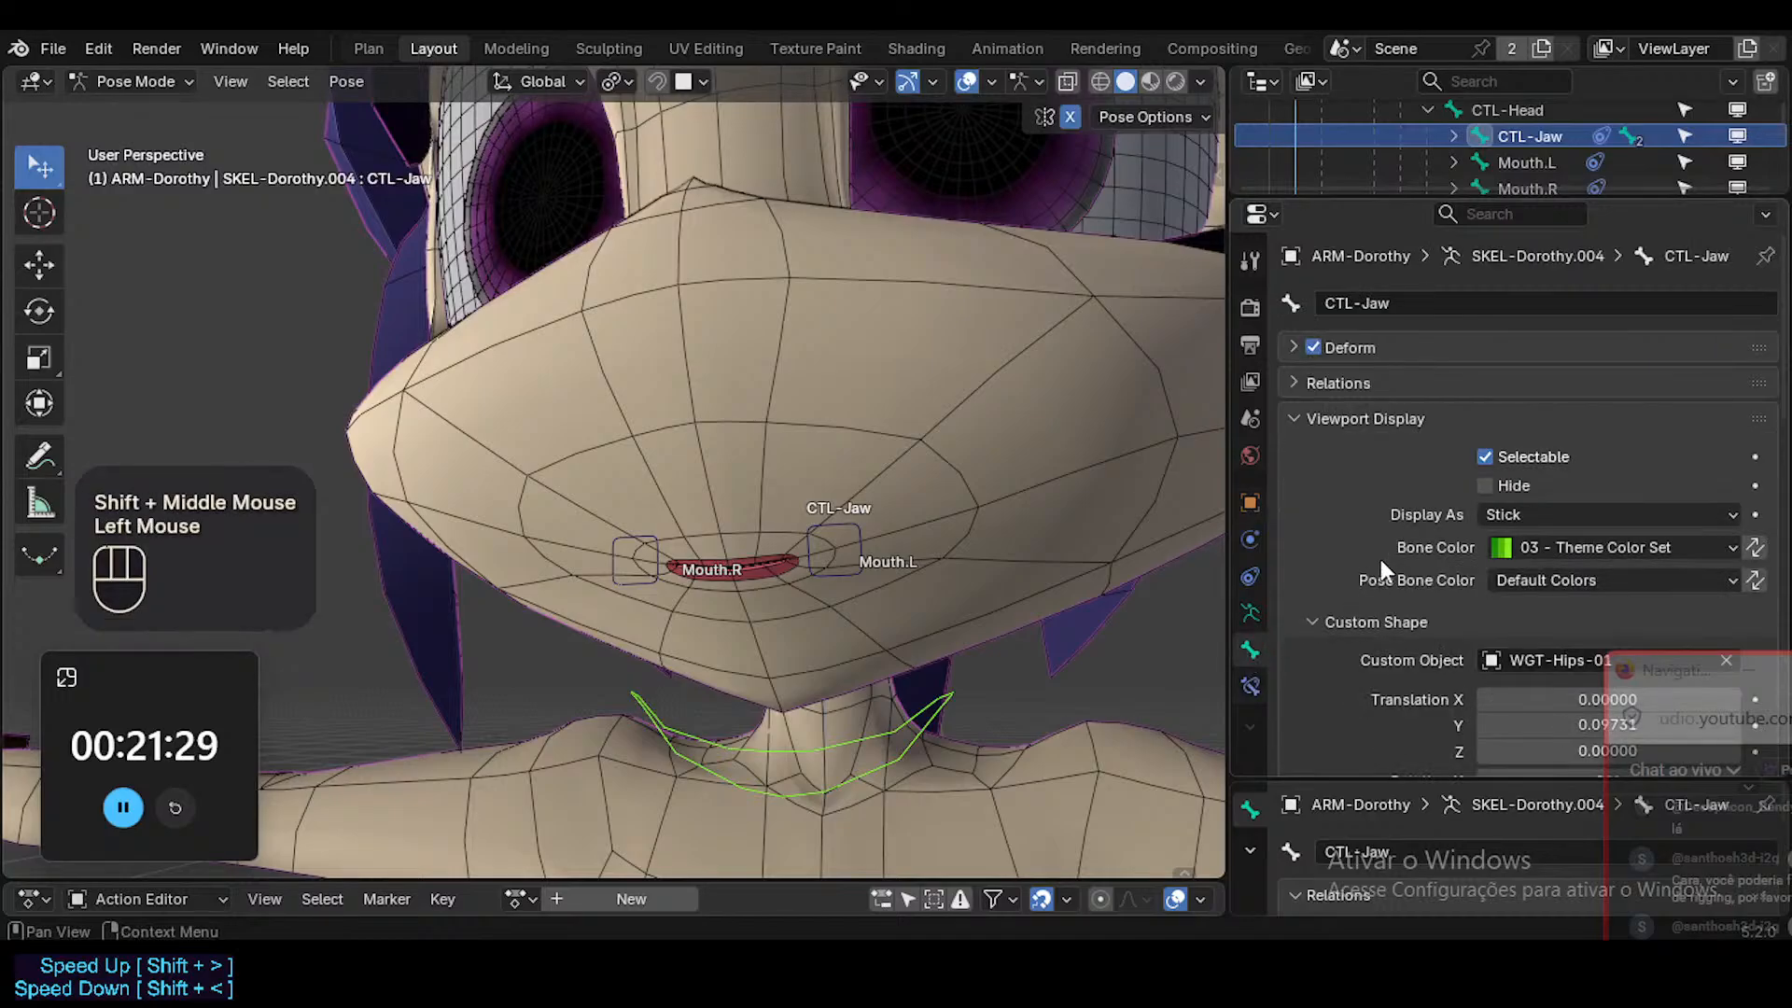
# Try 11 - Theme Color Set as the CTL-Jaw bone color, and return it to 03 - Theme Color Set.
pyautogui.click(1571, 551)
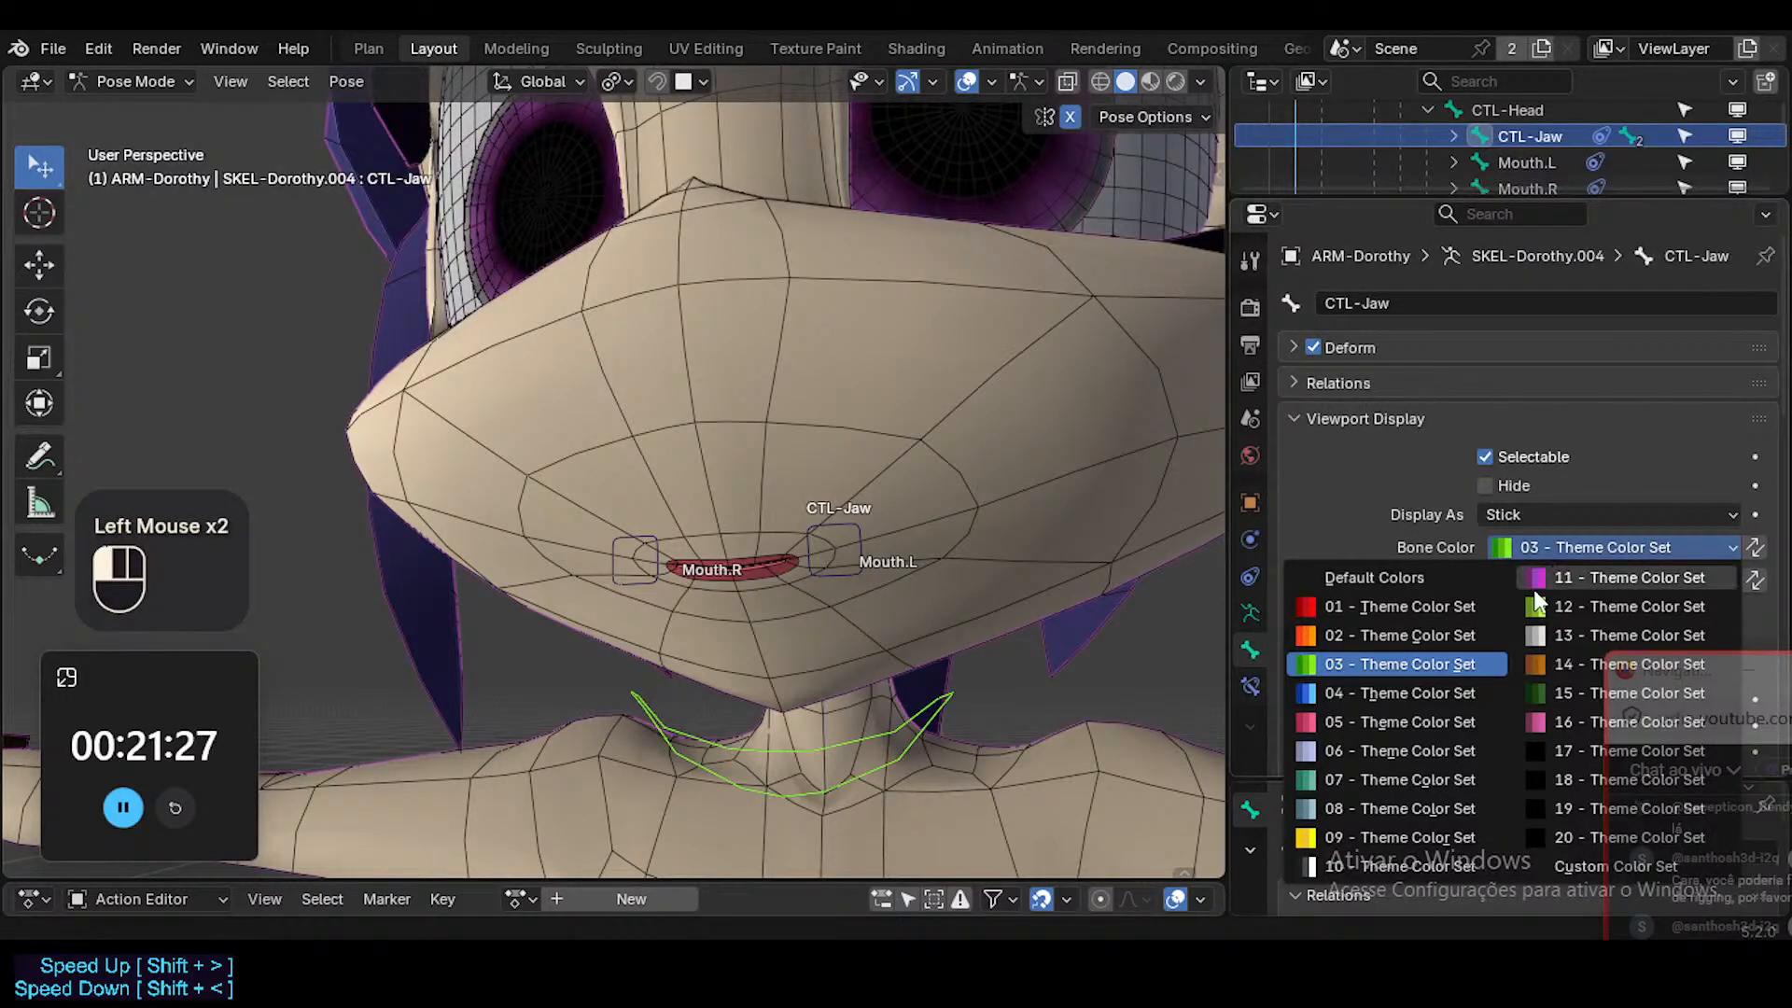
pyautogui.click(1533, 573)
pyautogui.click(1029, 722)
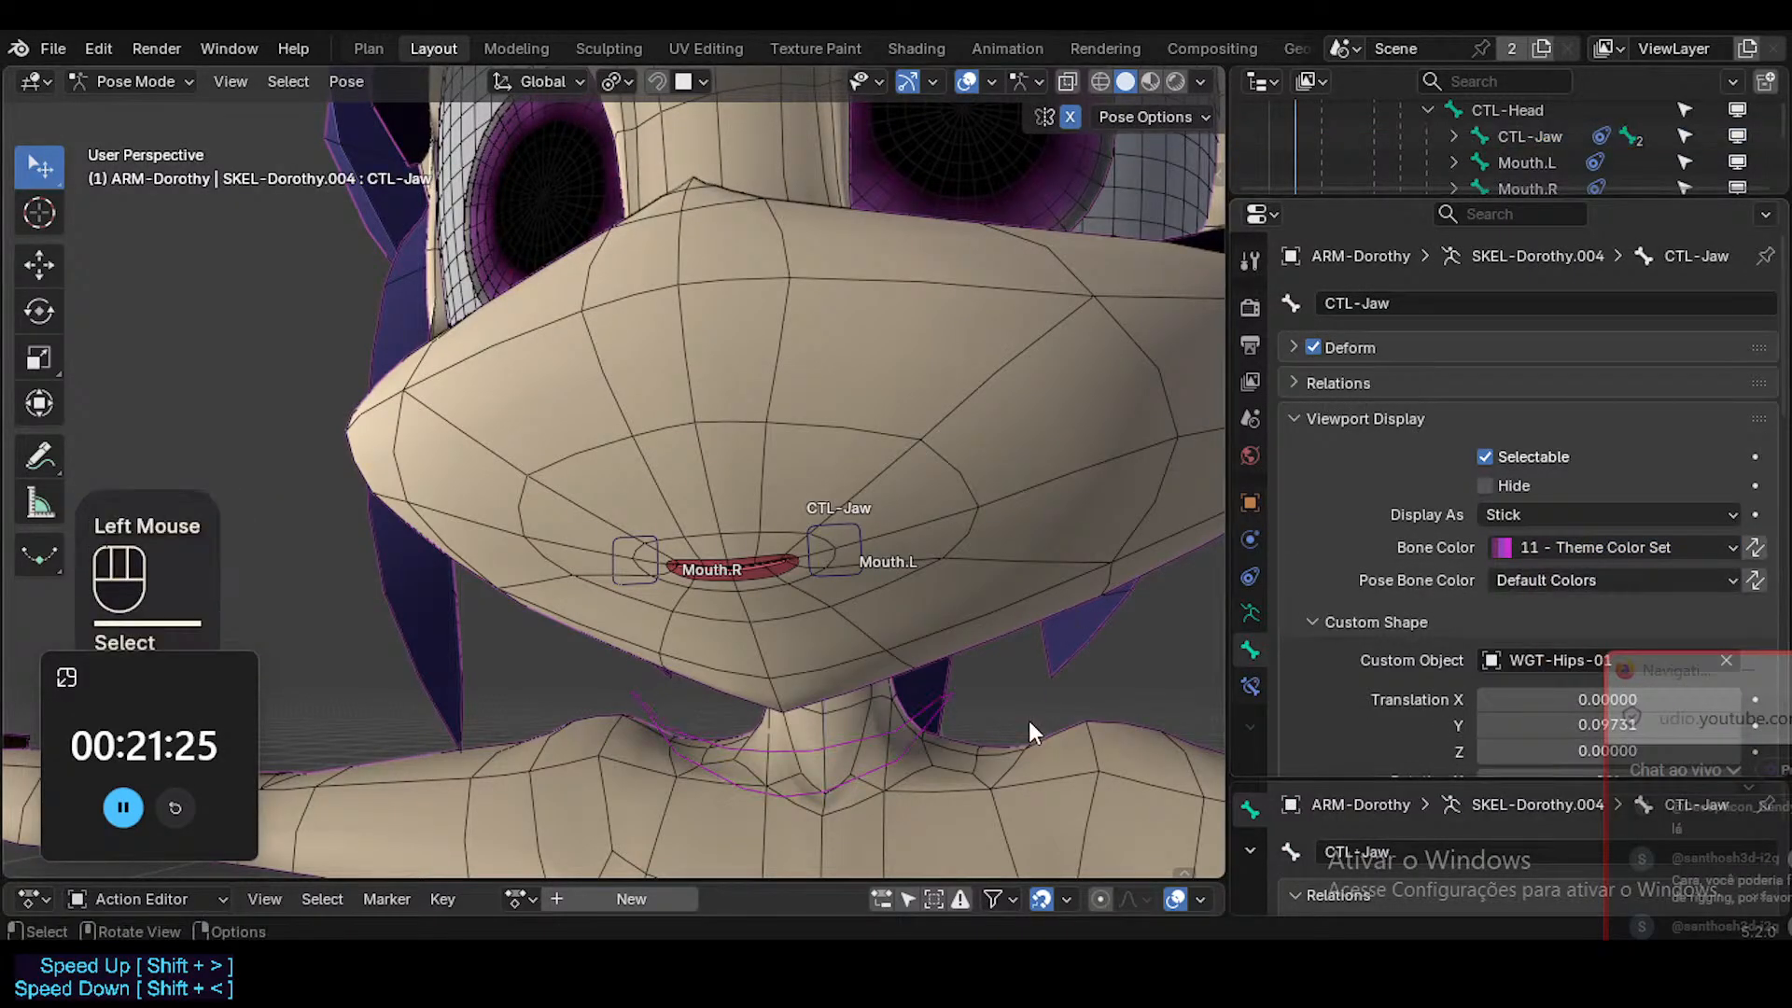
pyautogui.click(932, 687)
pyautogui.click(1518, 549)
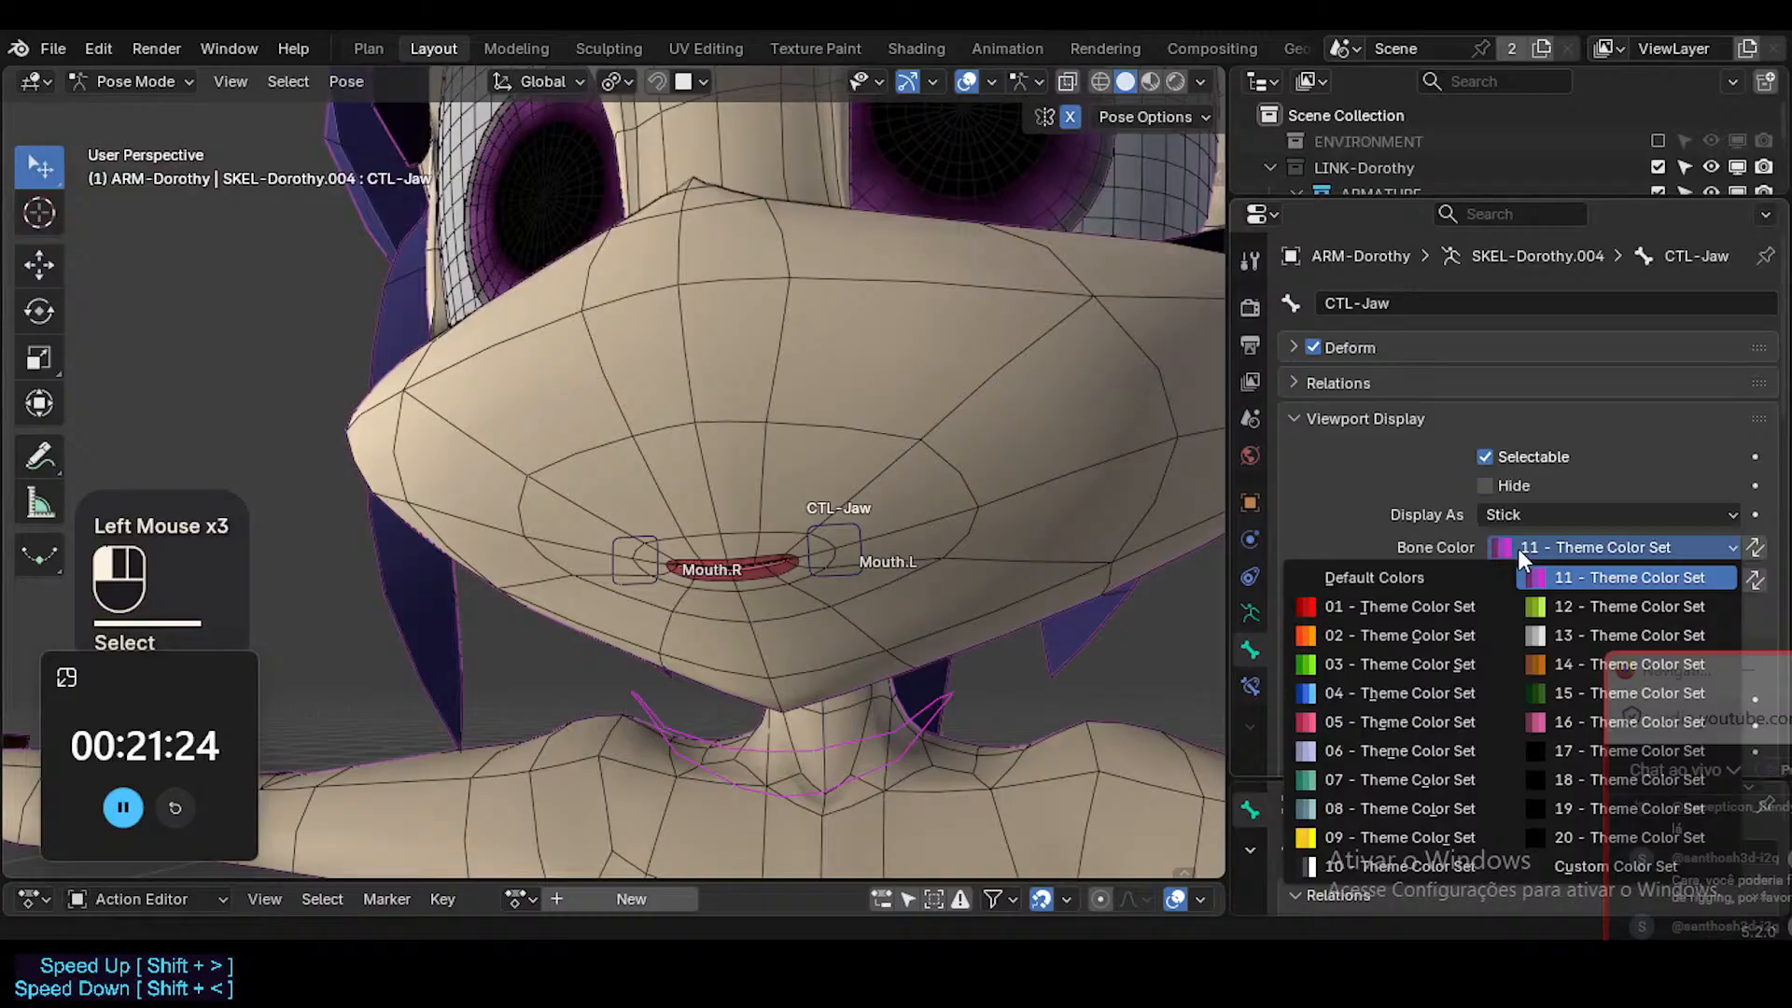
pyautogui.click(1385, 662)
# Set the wire width of the CTL-Jaw bone's custom shape to 2.00.
pyautogui.scroll(-4, 1373, 646)
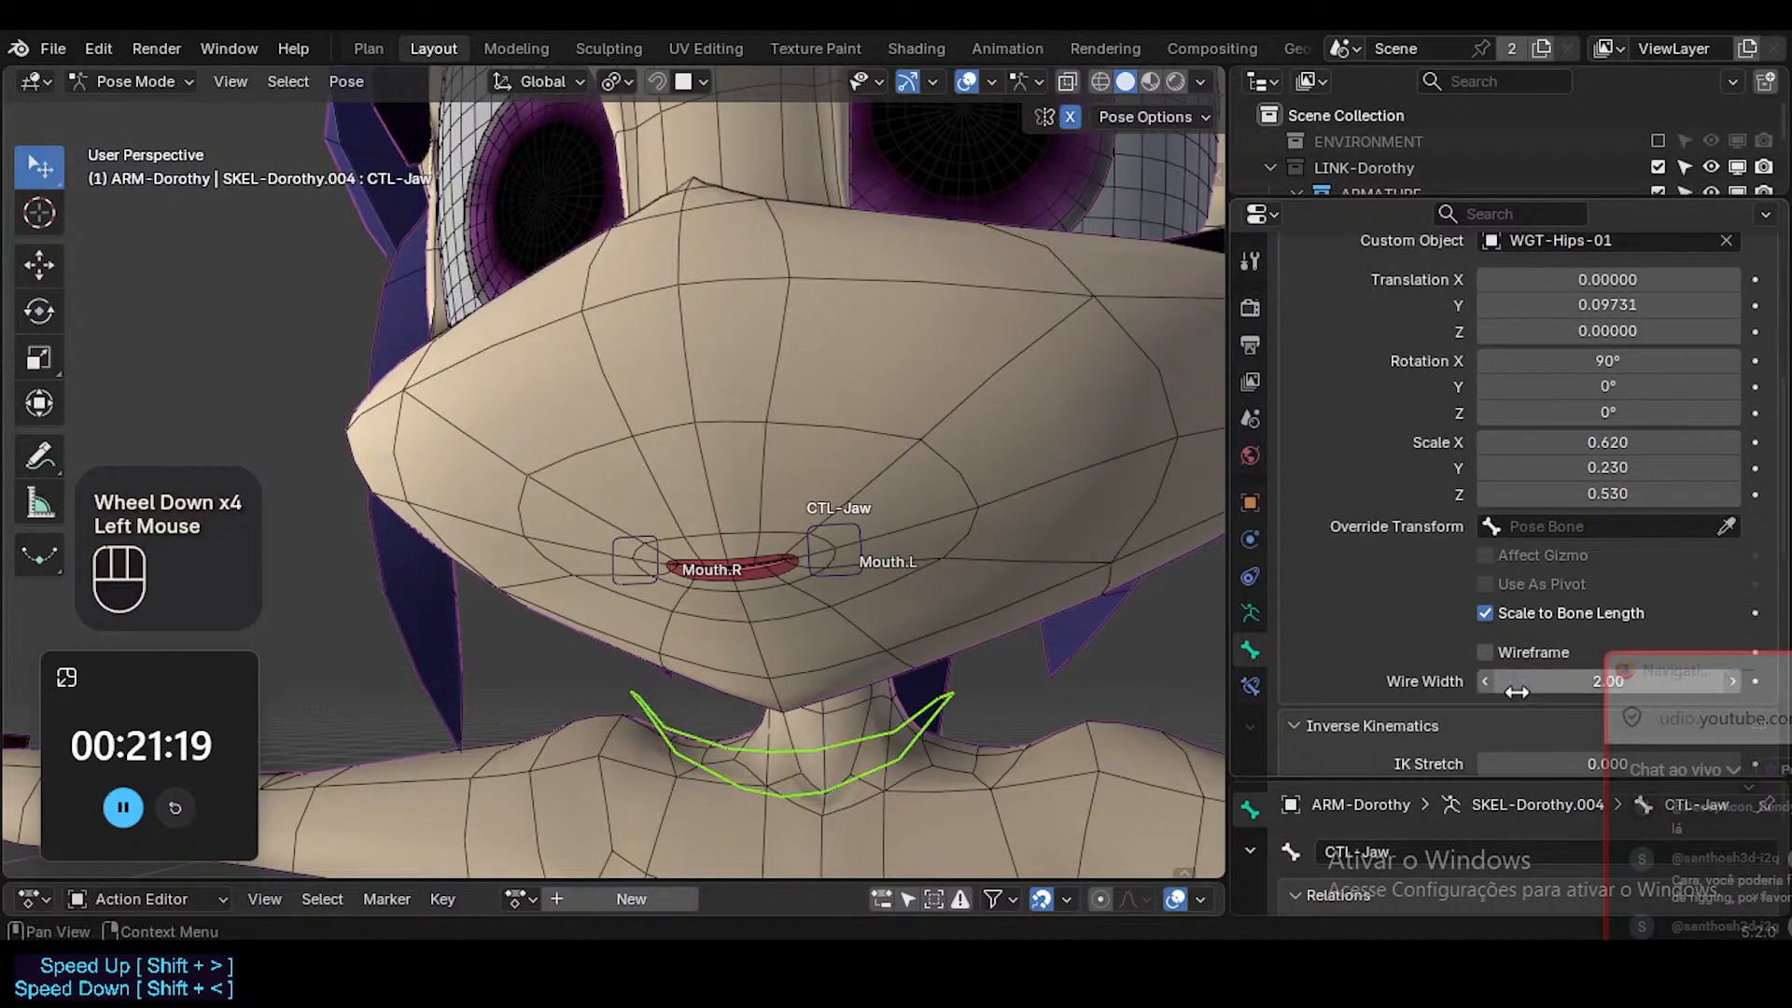
pyautogui.click(926, 702)
pyautogui.click(925, 702)
# Rotate the CTL-Jaw bone about the global X axis to open the mouth.
pyautogui.press('r')
pyautogui.press('x')
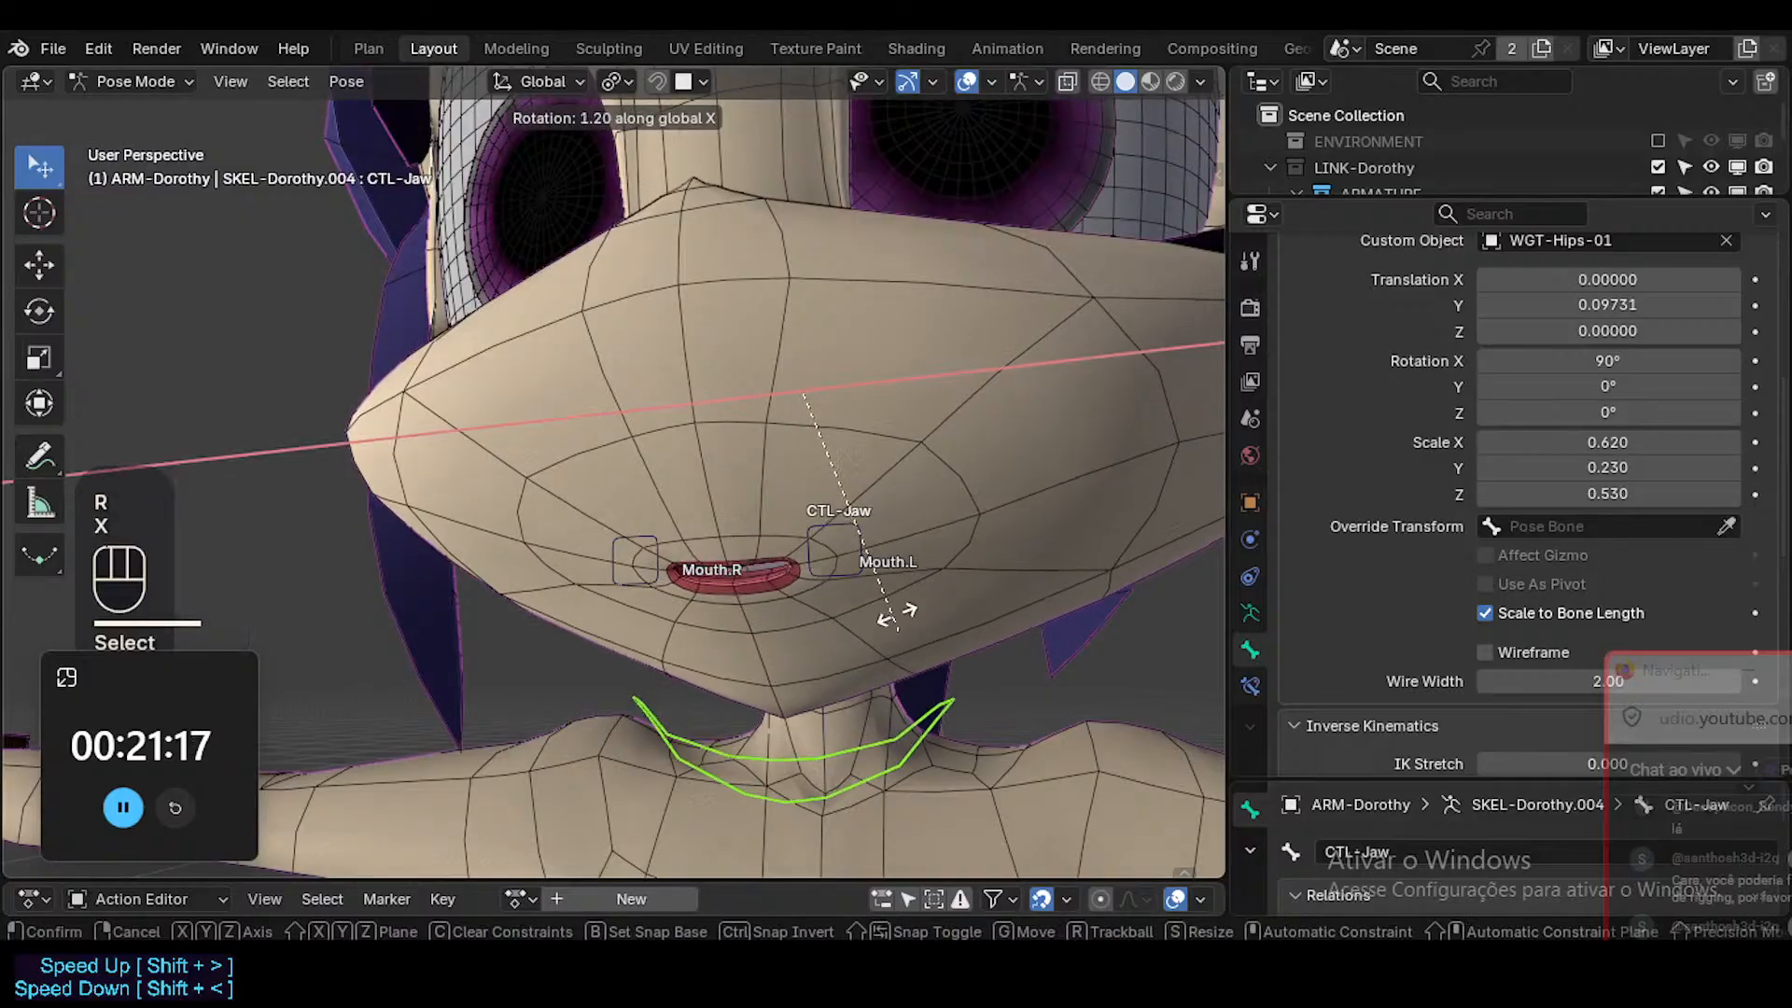
pyautogui.click(850, 602)
pyautogui.press('Escape')
pyautogui.press('r')
pyautogui.press('x')
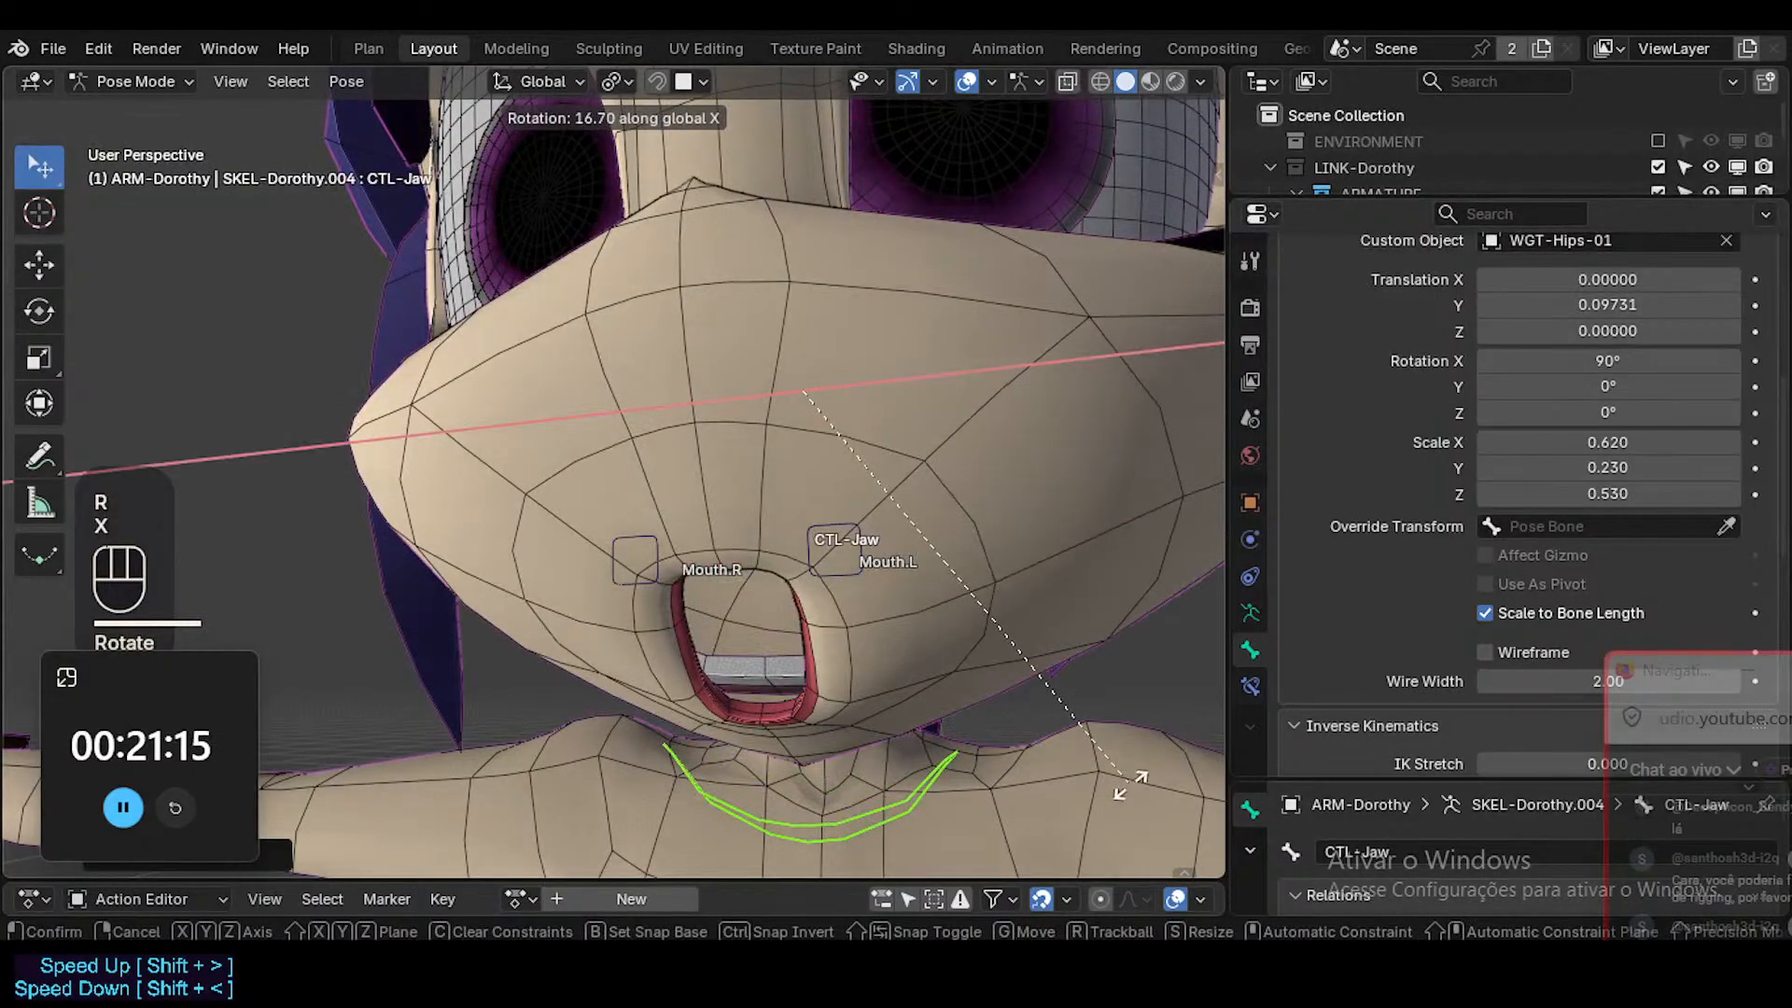
pyautogui.click(831, 597)
pyautogui.moveTo(831, 597); pyautogui.dragTo(882, 478, button='middle')
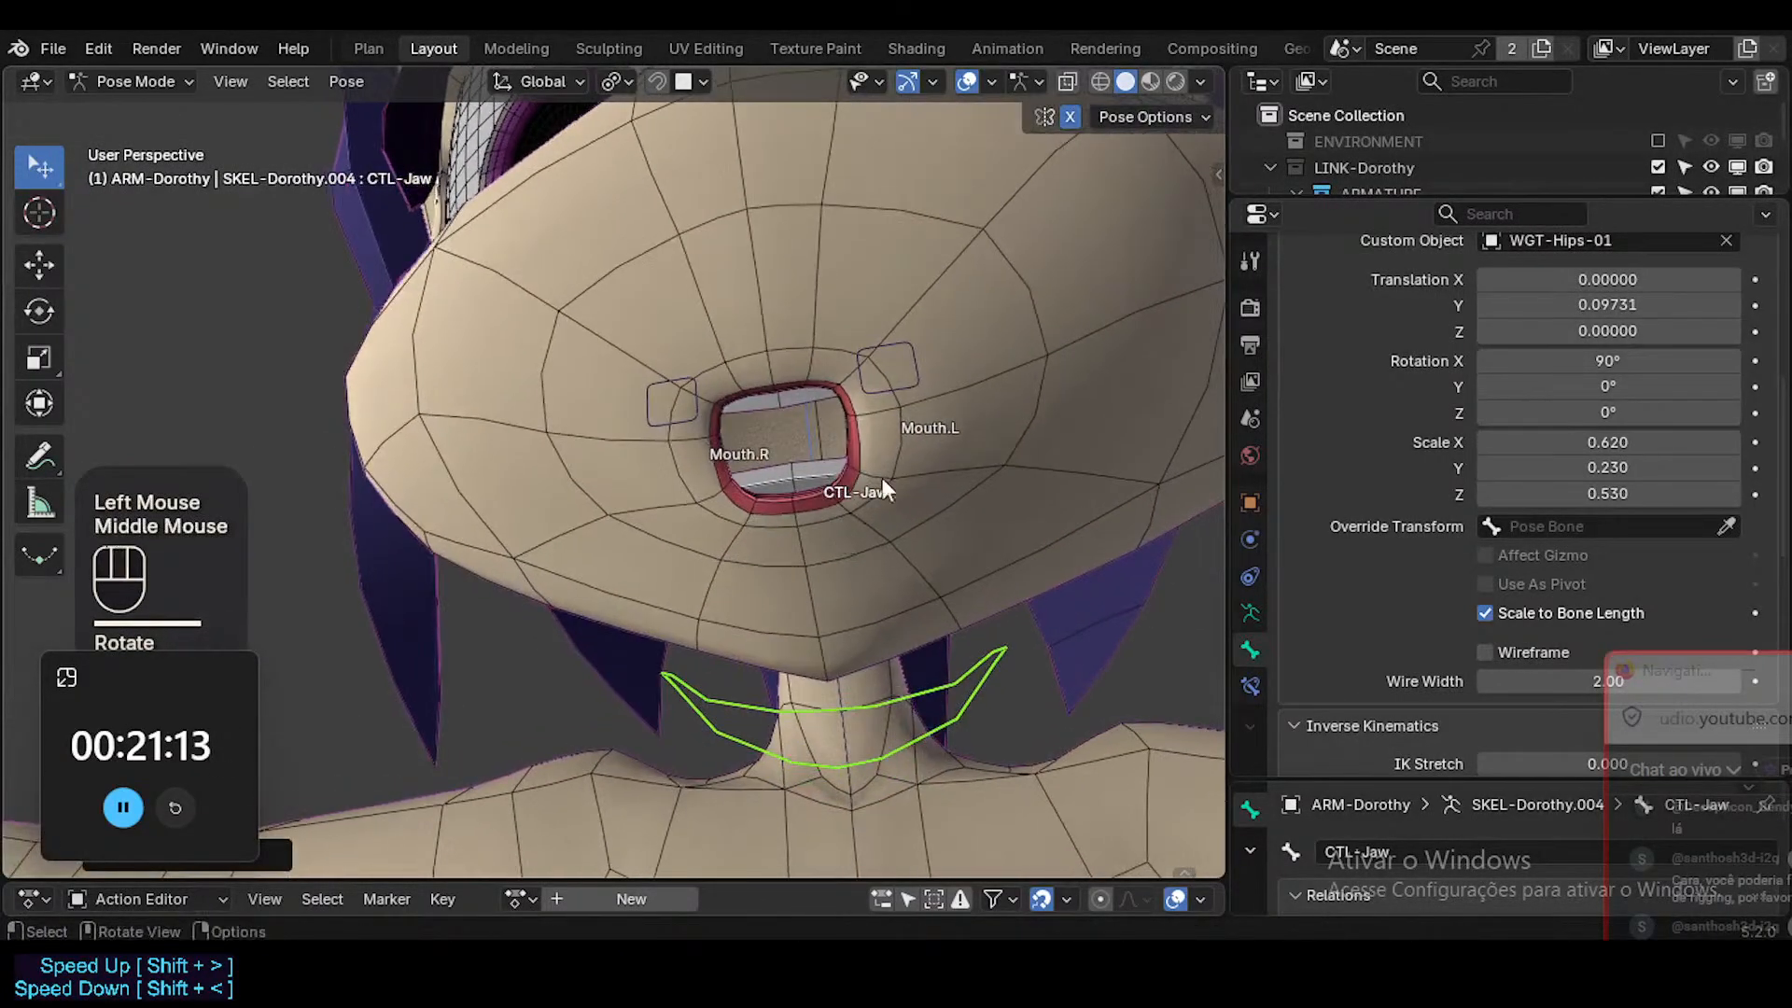
# Move the Mouth.L control outward and up in two moves to pose a wide smile.
pyautogui.click(922, 353)
pyautogui.press('g')
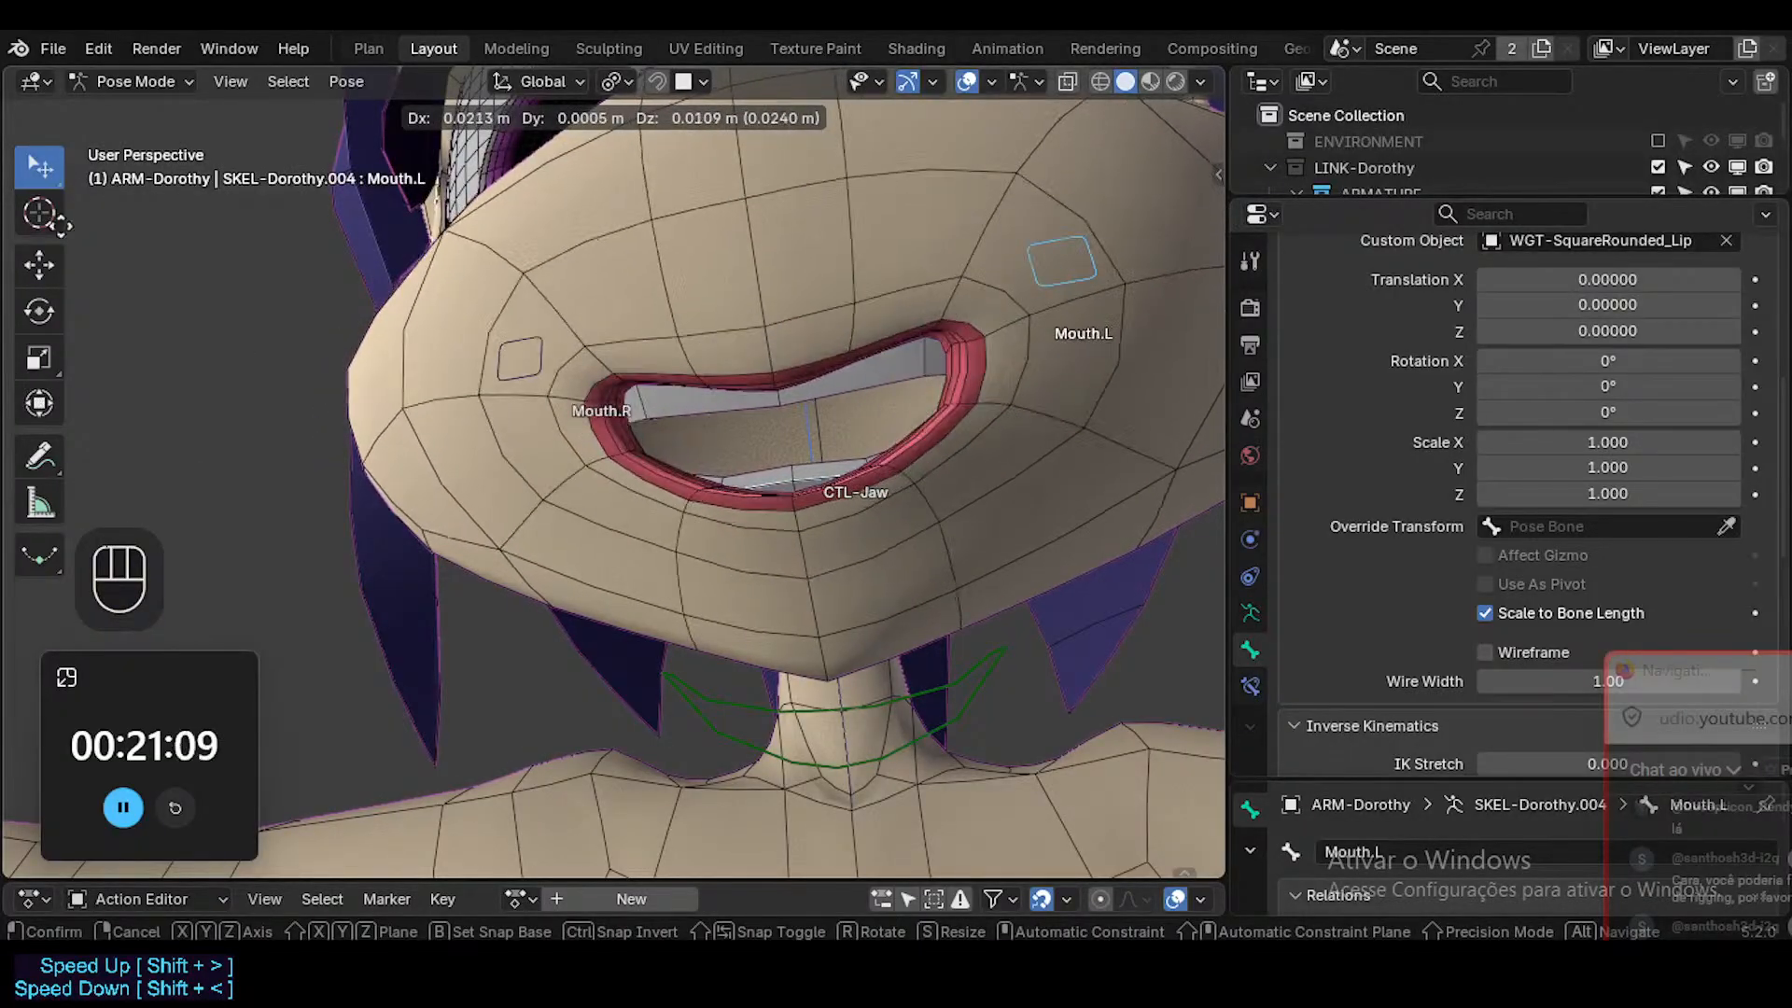
pyautogui.click(1158, 298)
pyautogui.moveTo(999, 383); pyautogui.dragTo(989, 390, button='middle')
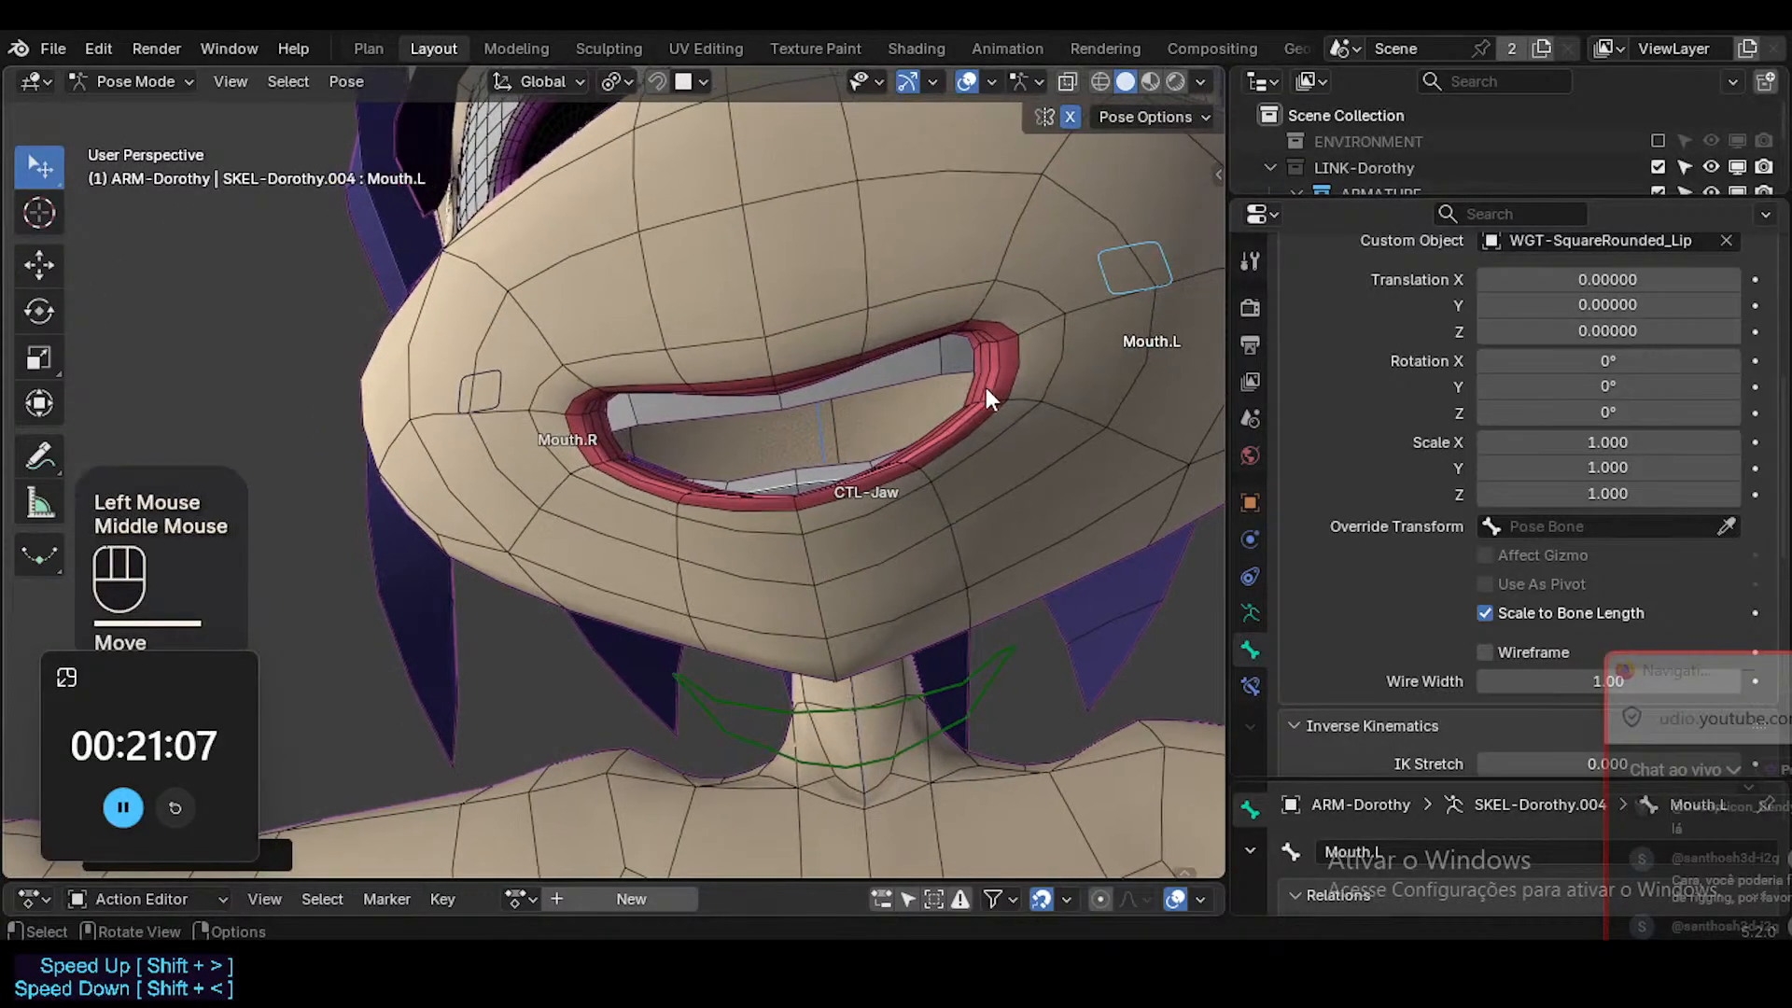
pyautogui.press('g')
pyautogui.click(1131, 155)
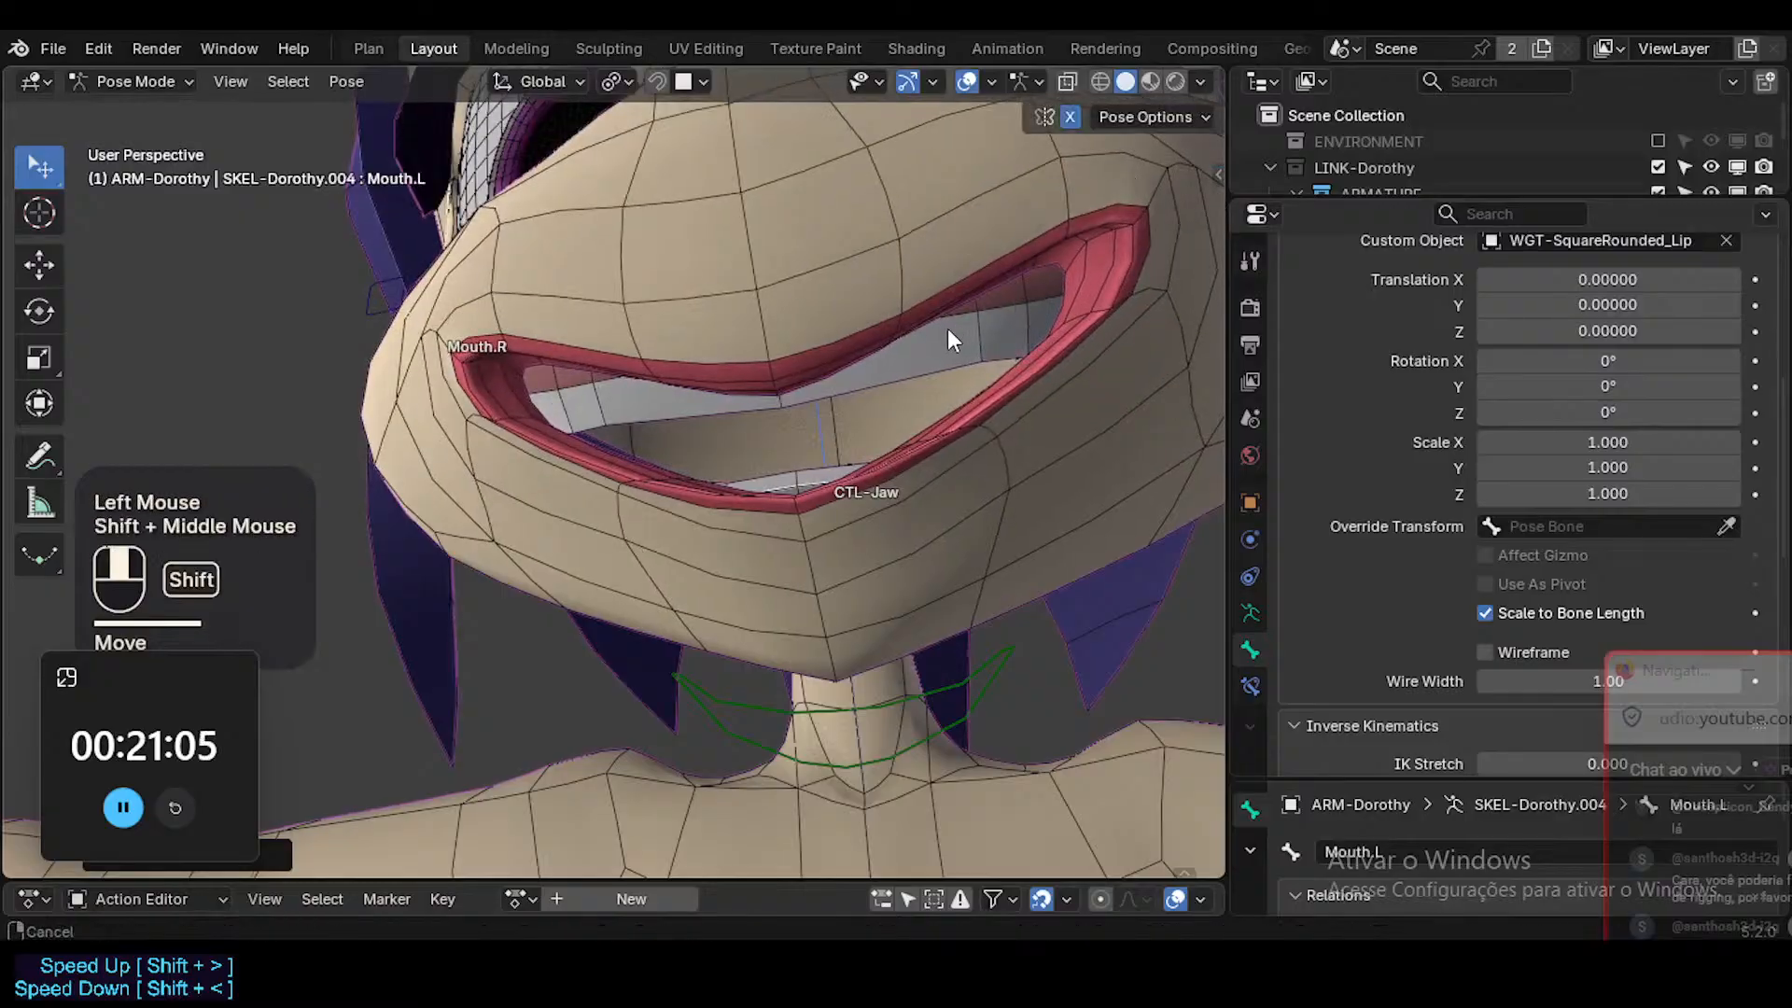
pyautogui.keyDown('shift'); pyautogui.moveTo(949, 330); pyautogui.dragTo(891, 359, button='middle'); pyautogui.keyUp('shift')
pyautogui.moveTo(944, 409); pyautogui.dragTo(938, 442, button='middle')
pyautogui.keyDown('shift'); pyautogui.moveTo(831, 299); pyautogui.dragTo(821, 485, button='middle'); pyautogui.keyUp('shift')
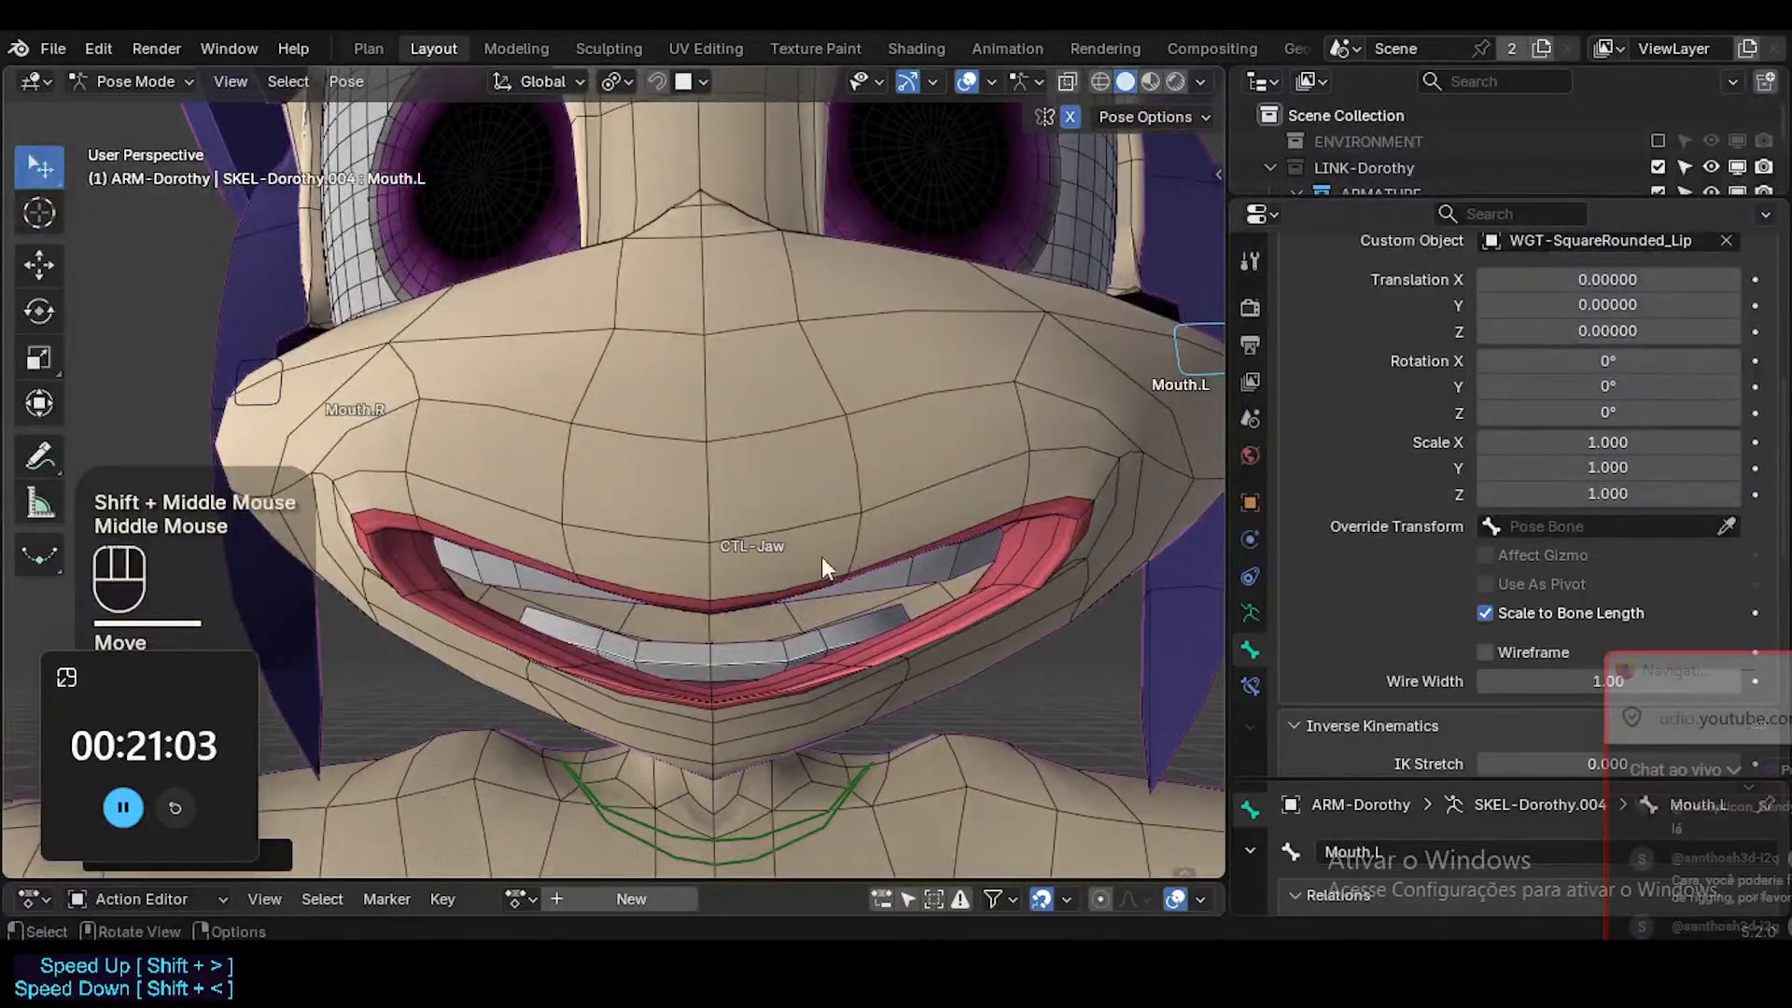
pyautogui.moveTo(821, 558); pyautogui.dragTo(822, 590, button='middle')
# Select the 1a-Arcade-Top teeth, compare them in Edit and Object Mode in the smiling pose, and save the file.
pyautogui.hotkey('ctrl', 'Tab')
pyautogui.click(831, 660)
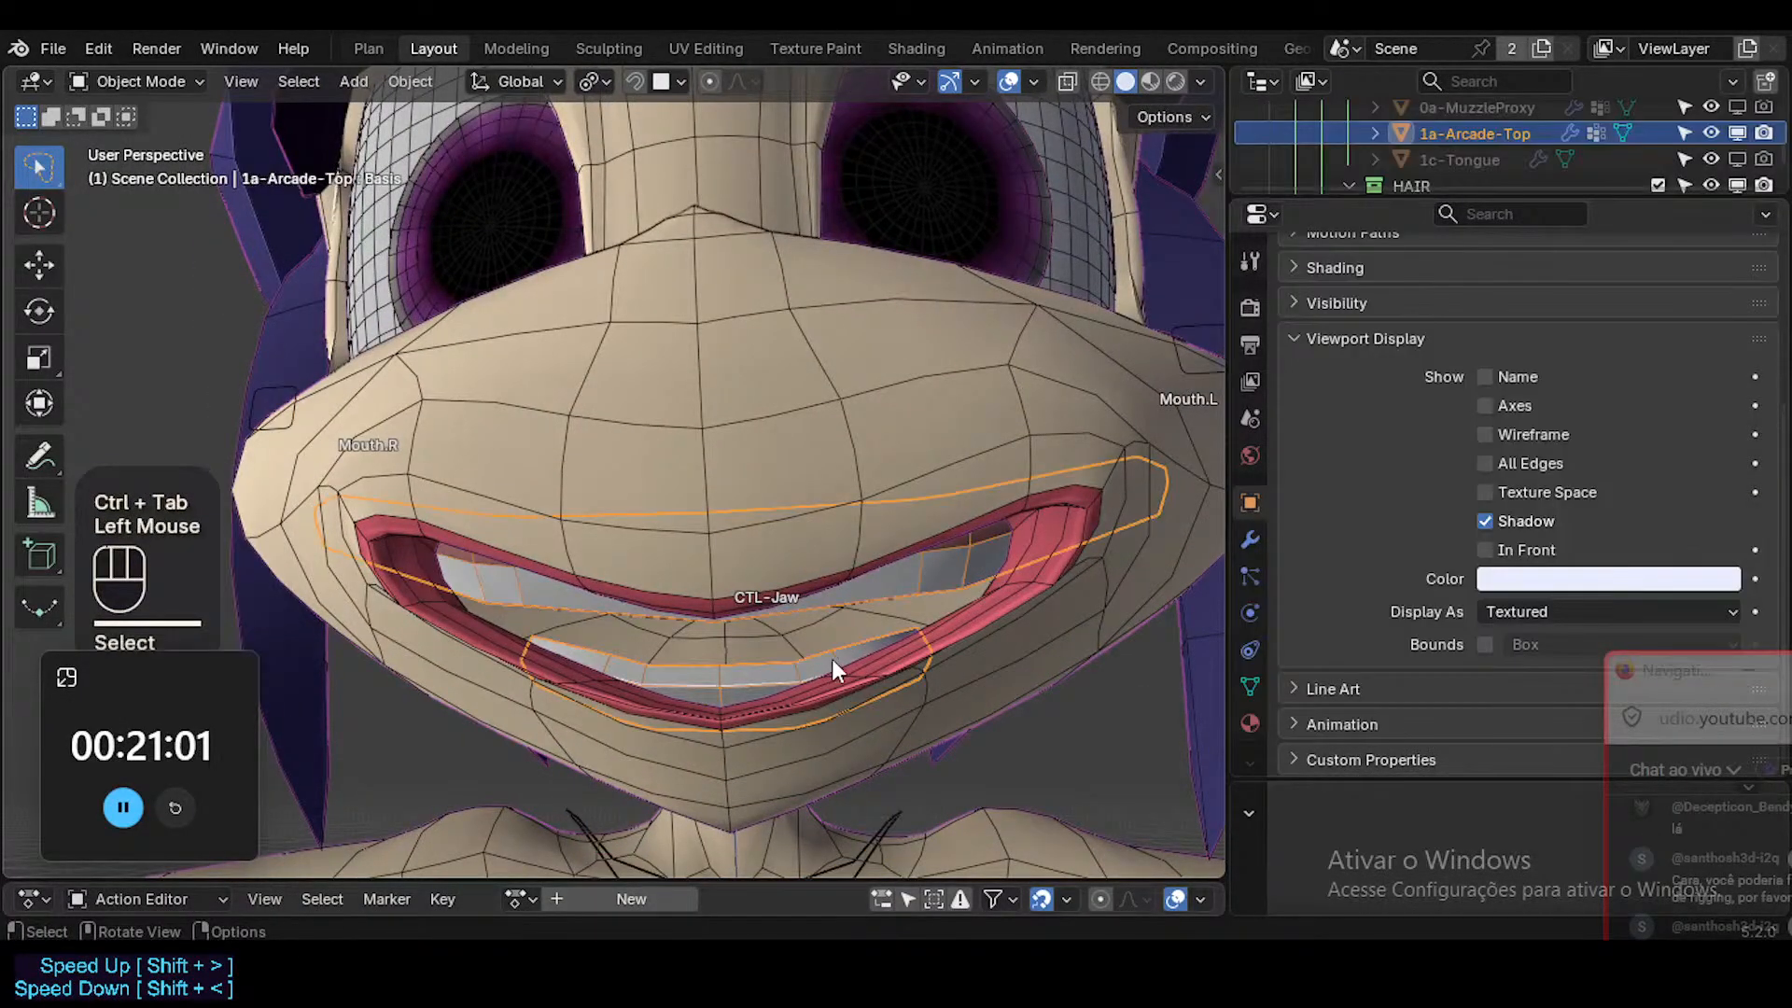
pyautogui.press('Tab')
pyautogui.moveTo(882, 666); pyautogui.dragTo(893, 534, button='middle')
pyautogui.press('Tab')
pyautogui.press('Tab')
pyautogui.press('Tab')
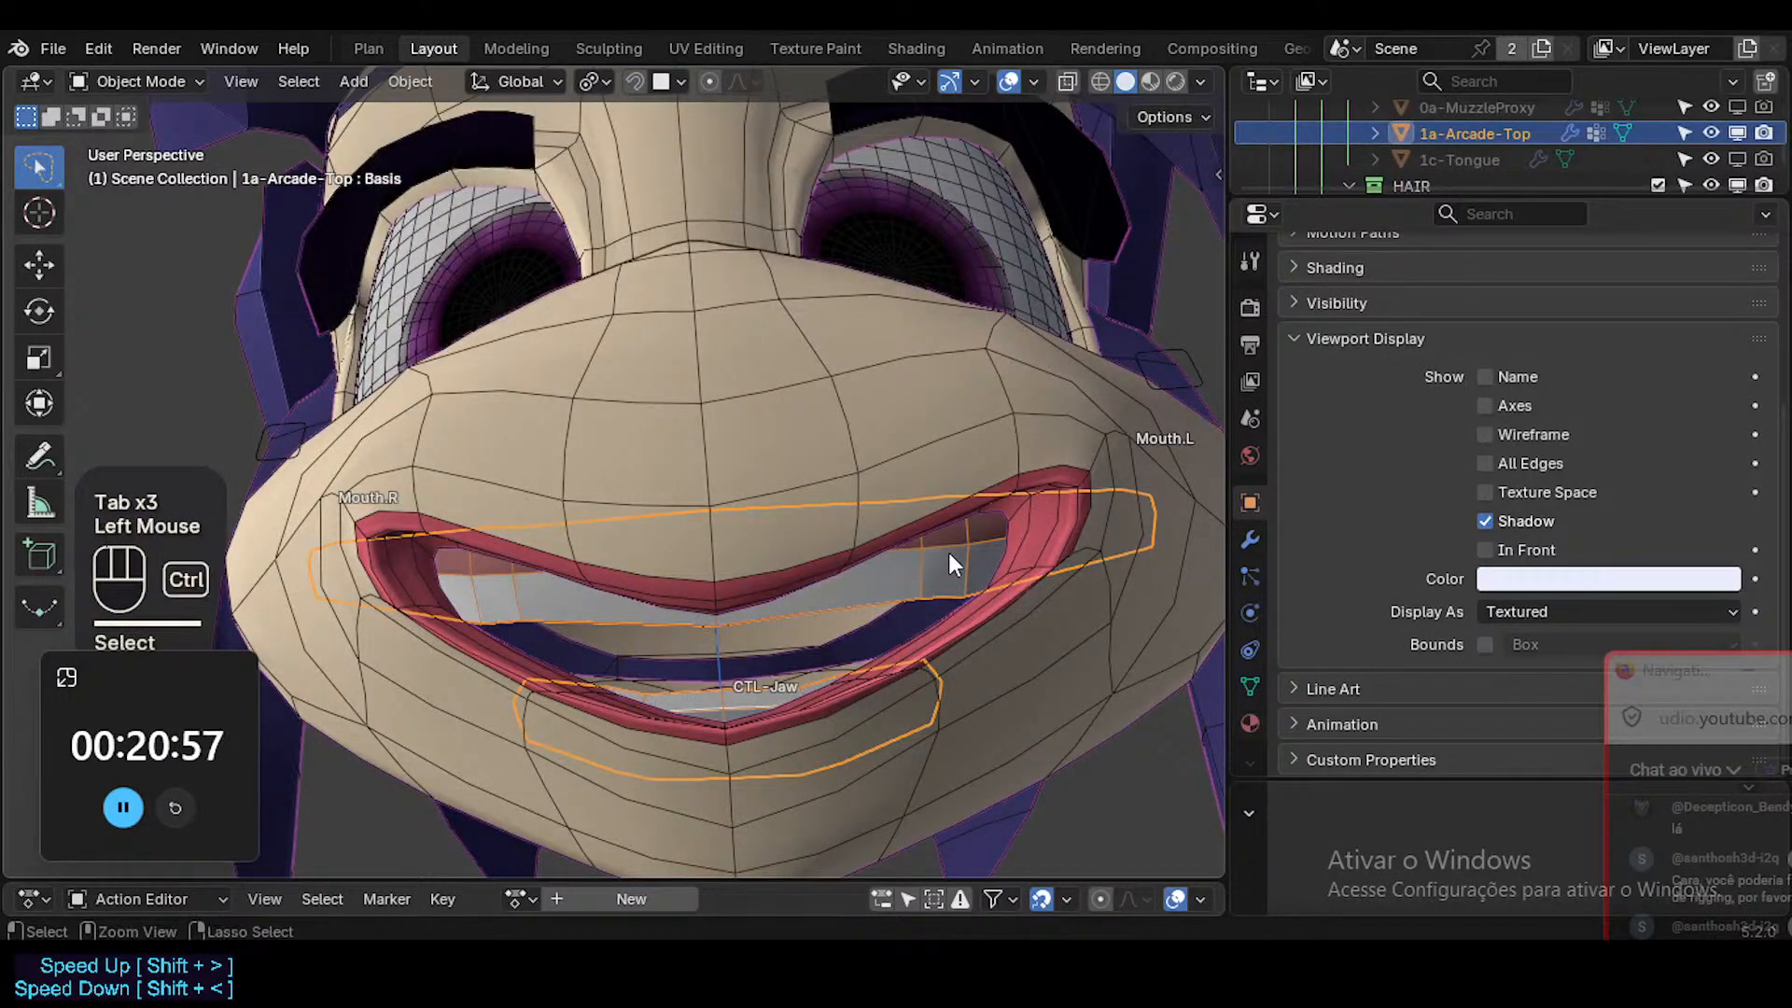
pyautogui.hotkey('ctrl', 's')
pyautogui.moveTo(969, 549); pyautogui.dragTo(905, 570, button='middle')
pyautogui.press('Tab')
pyautogui.press('Tab')
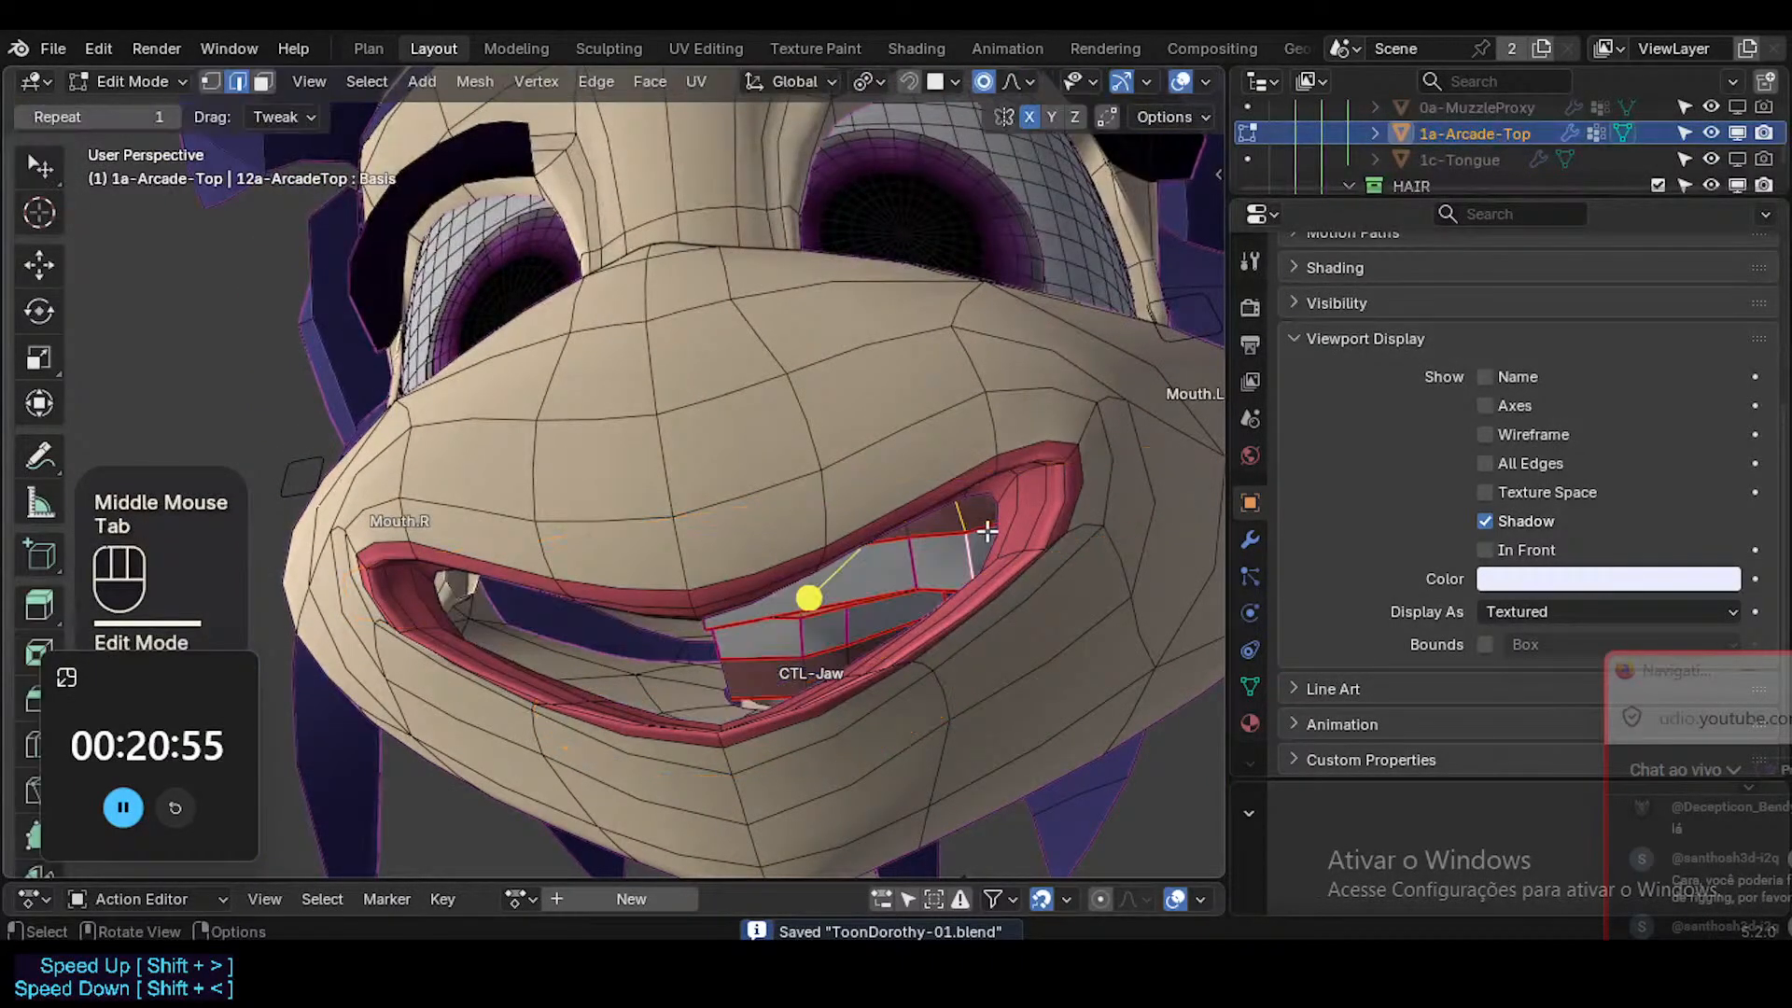
pyautogui.keyDown('ctrl'); pyautogui.moveTo(1084, 539); pyautogui.dragTo(995, 562, button='middle'); pyautogui.keyUp('ctrl')
# Clear the Mouth.L control's location in Pose Mode and move it about 0.12 m outward along global X.
pyautogui.click(955, 408)
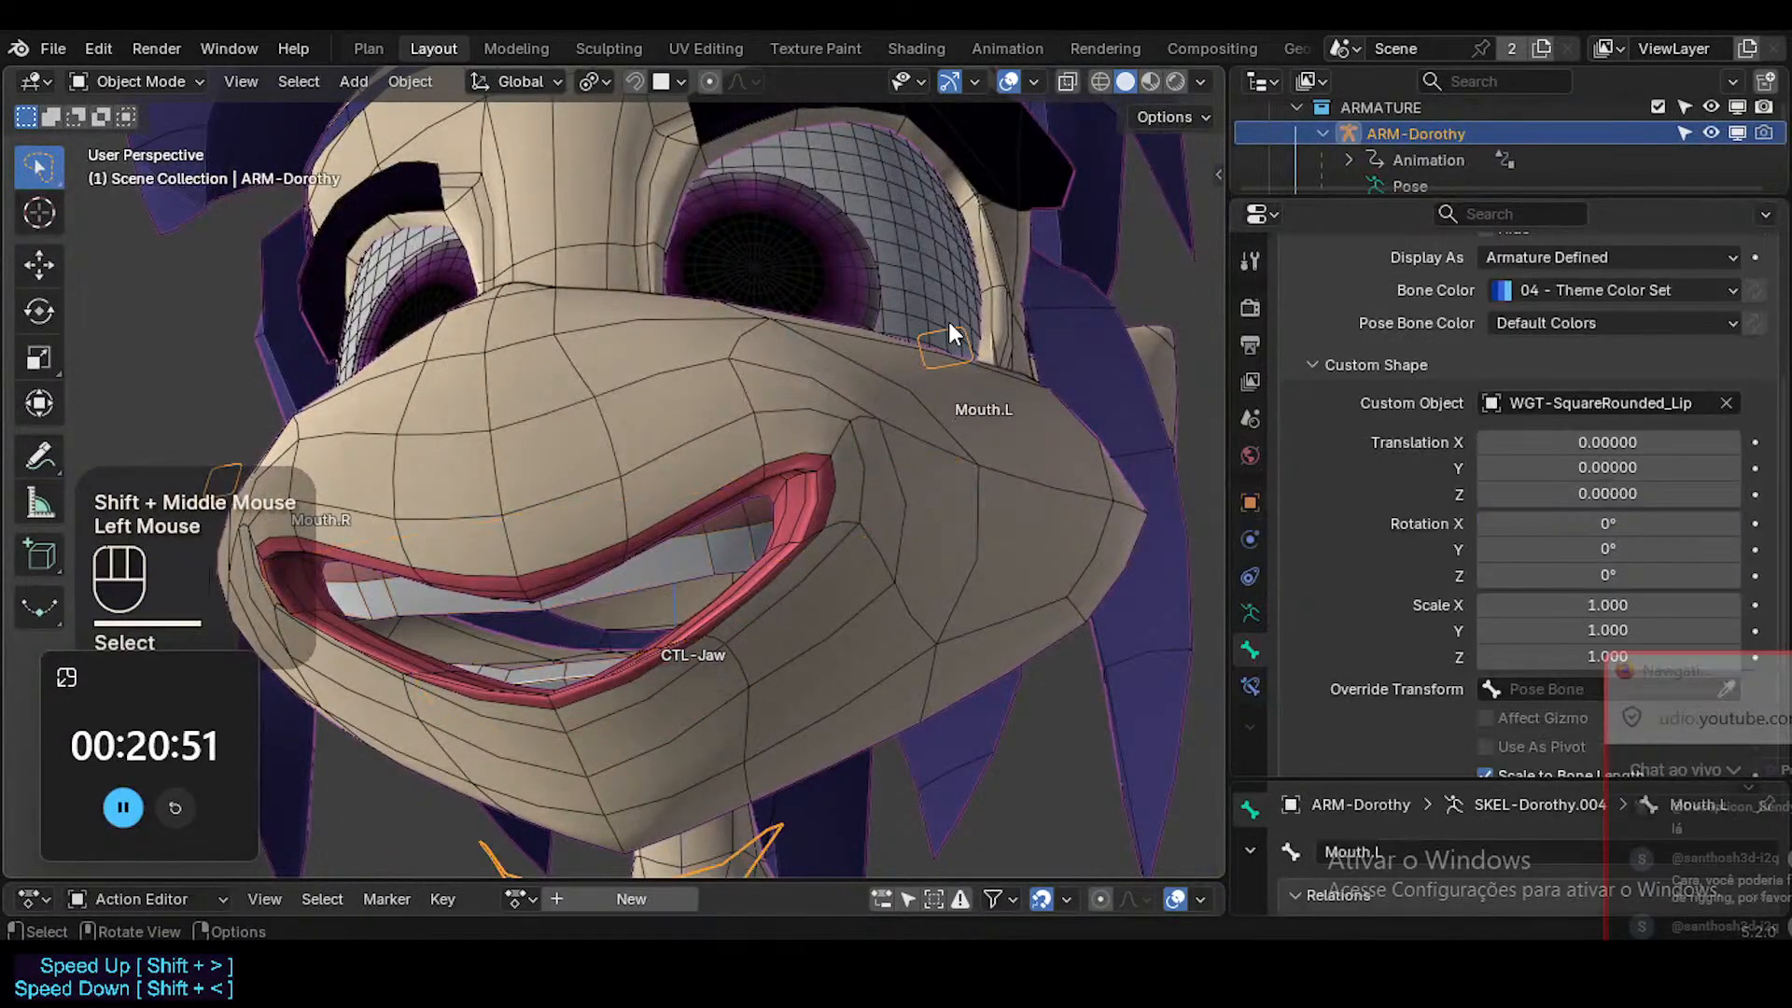
pyautogui.hotkey('ctrl', 'Tab')
pyautogui.hotkey('alt', 'g')
pyautogui.press('g')
pyautogui.press('x')
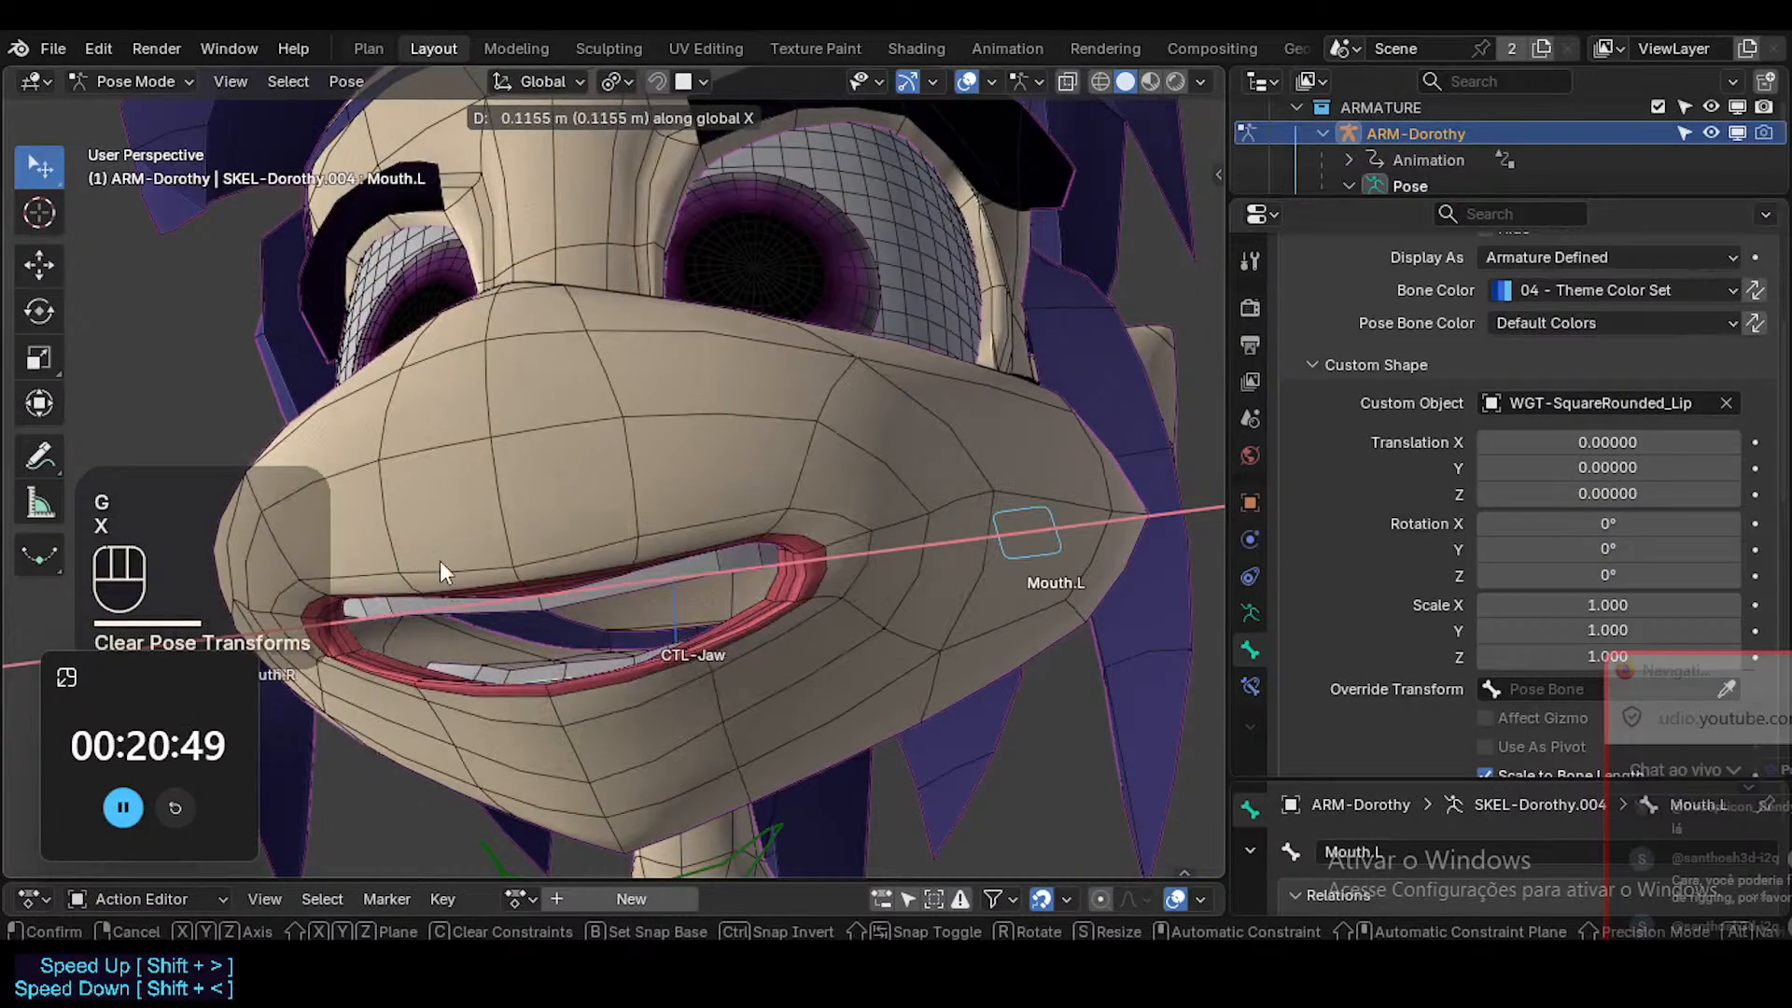
pyautogui.click(440, 562)
pyautogui.moveTo(512, 693); pyautogui.dragTo(713, 531, button='middle')
# Leave Pose Mode, open the 1a-Arcade-Top teeth in Edit Mode and save the file.
pyautogui.hotkey('ctrl', 'Tab')
pyautogui.click(602, 618)
pyautogui.click(602, 617)
pyautogui.press('Tab')
pyautogui.hotkey('ctrl', 's')
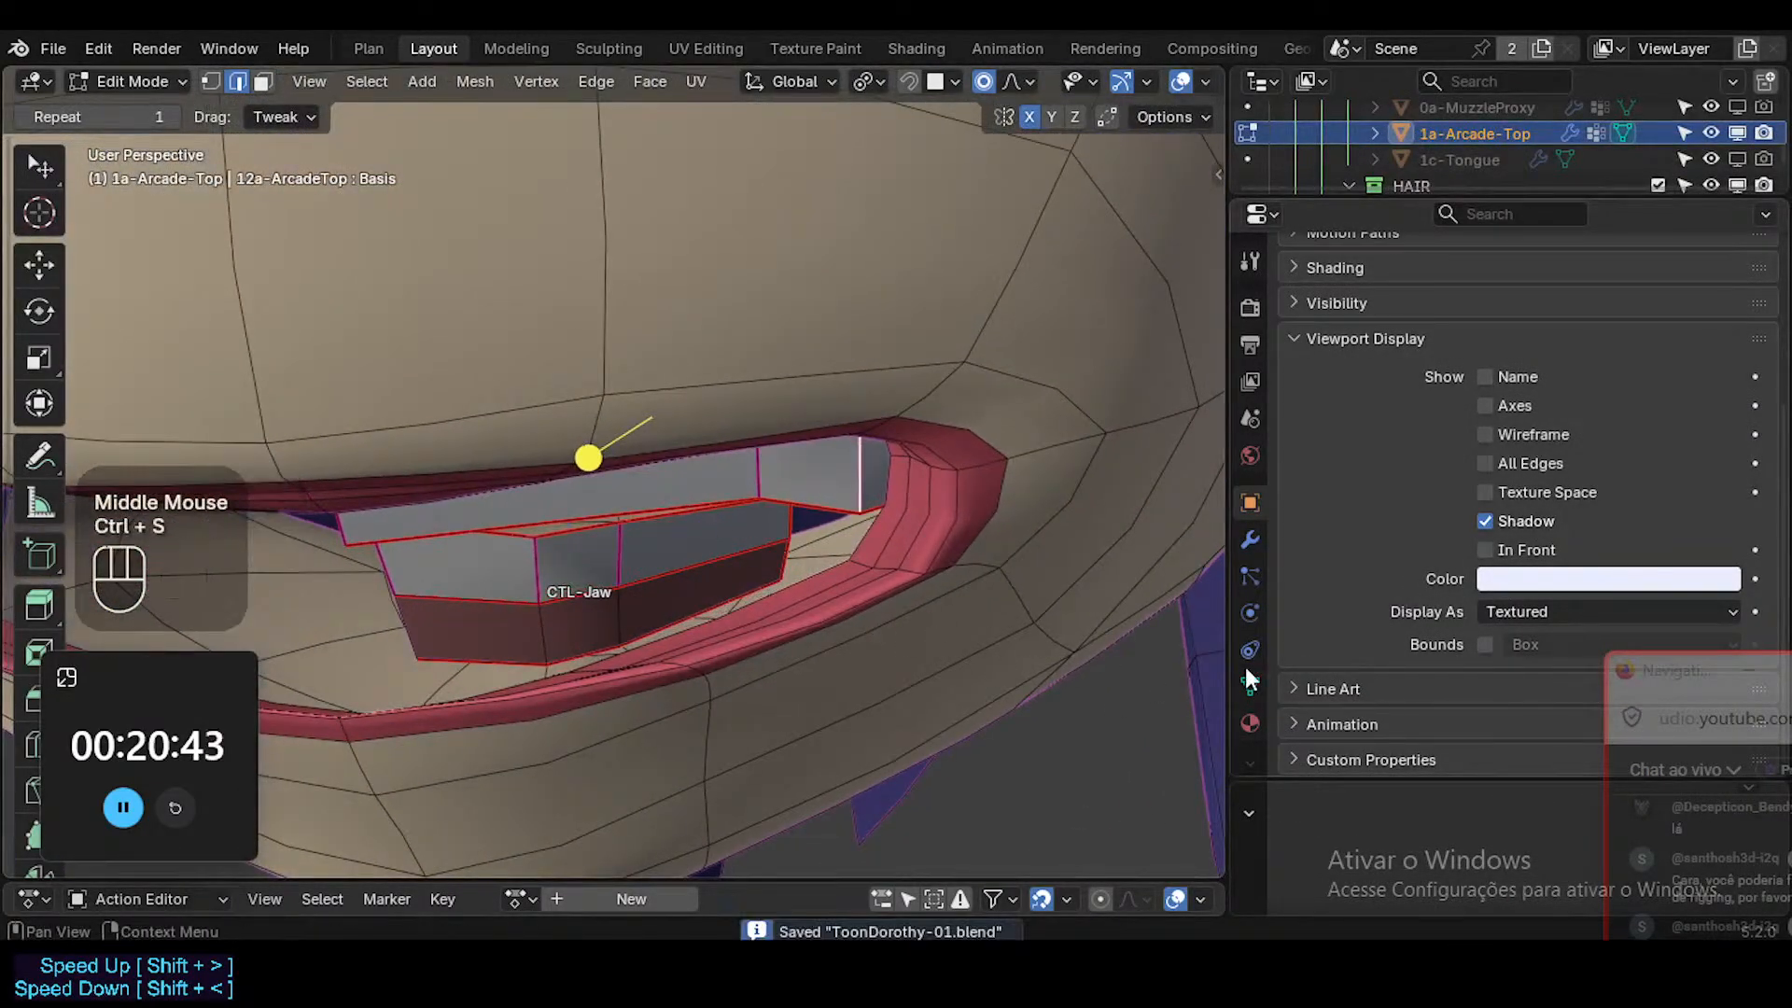
pyautogui.moveTo(1684, 688); pyautogui.dragTo(1556, 457)
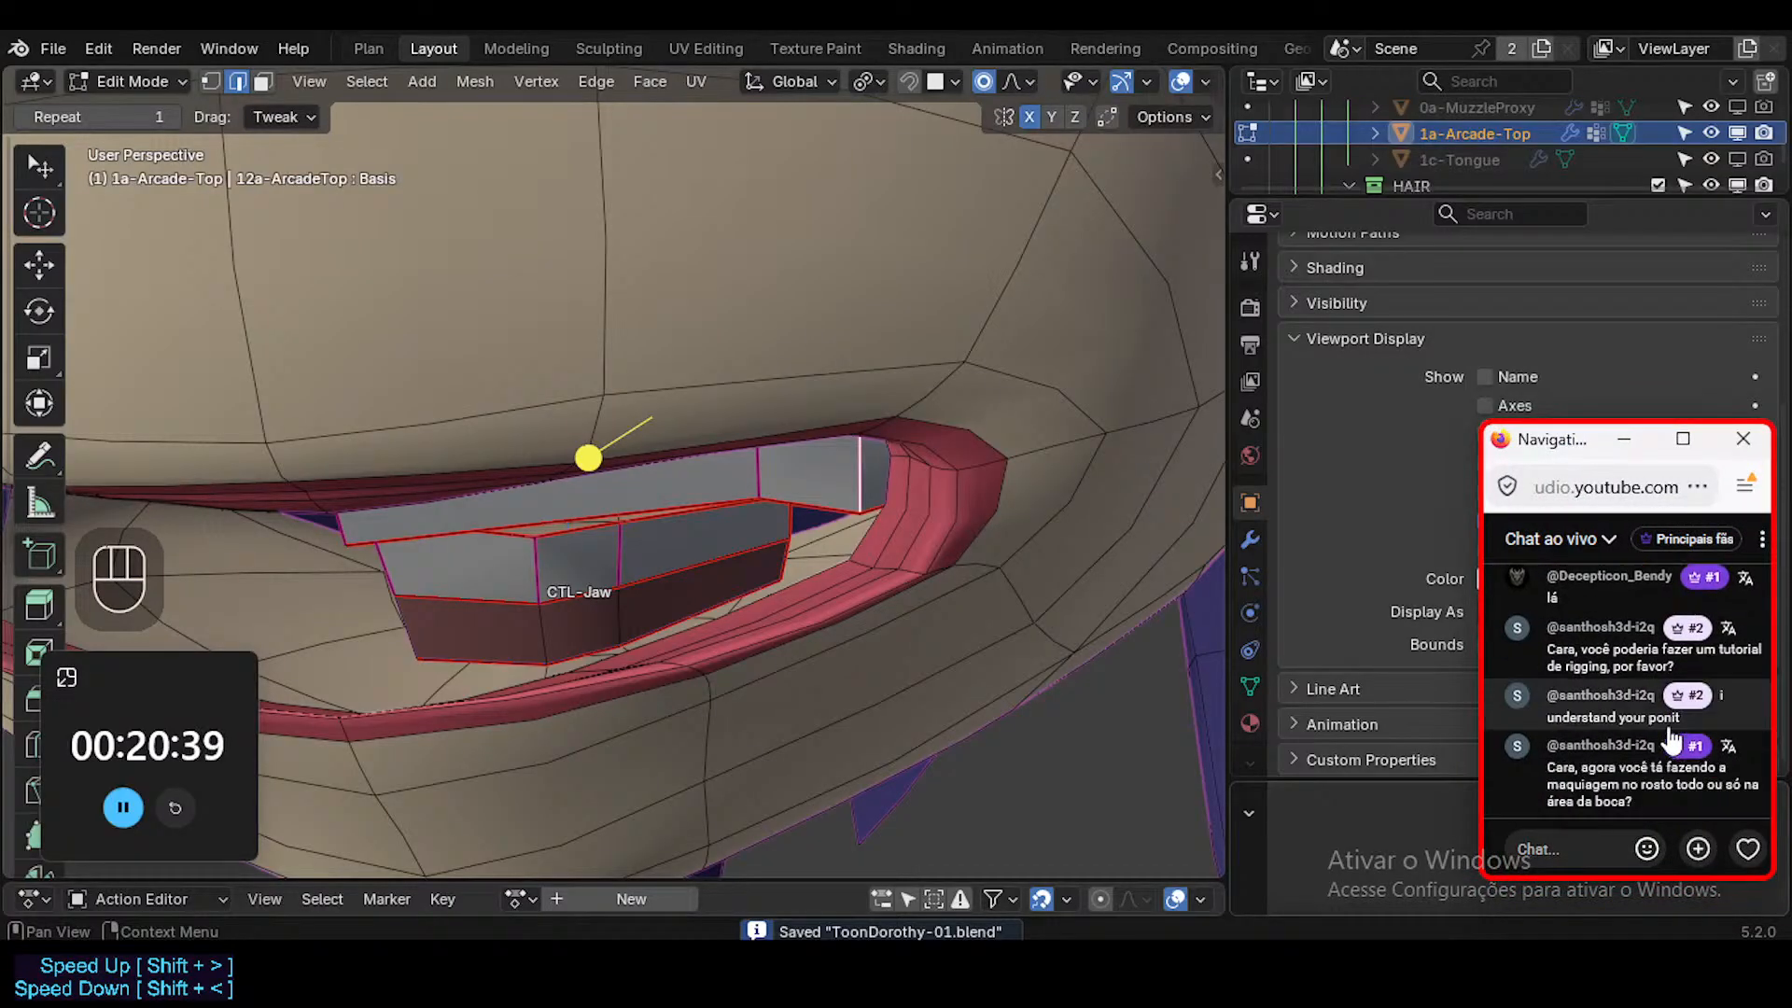
pyautogui.moveTo(1660, 779)
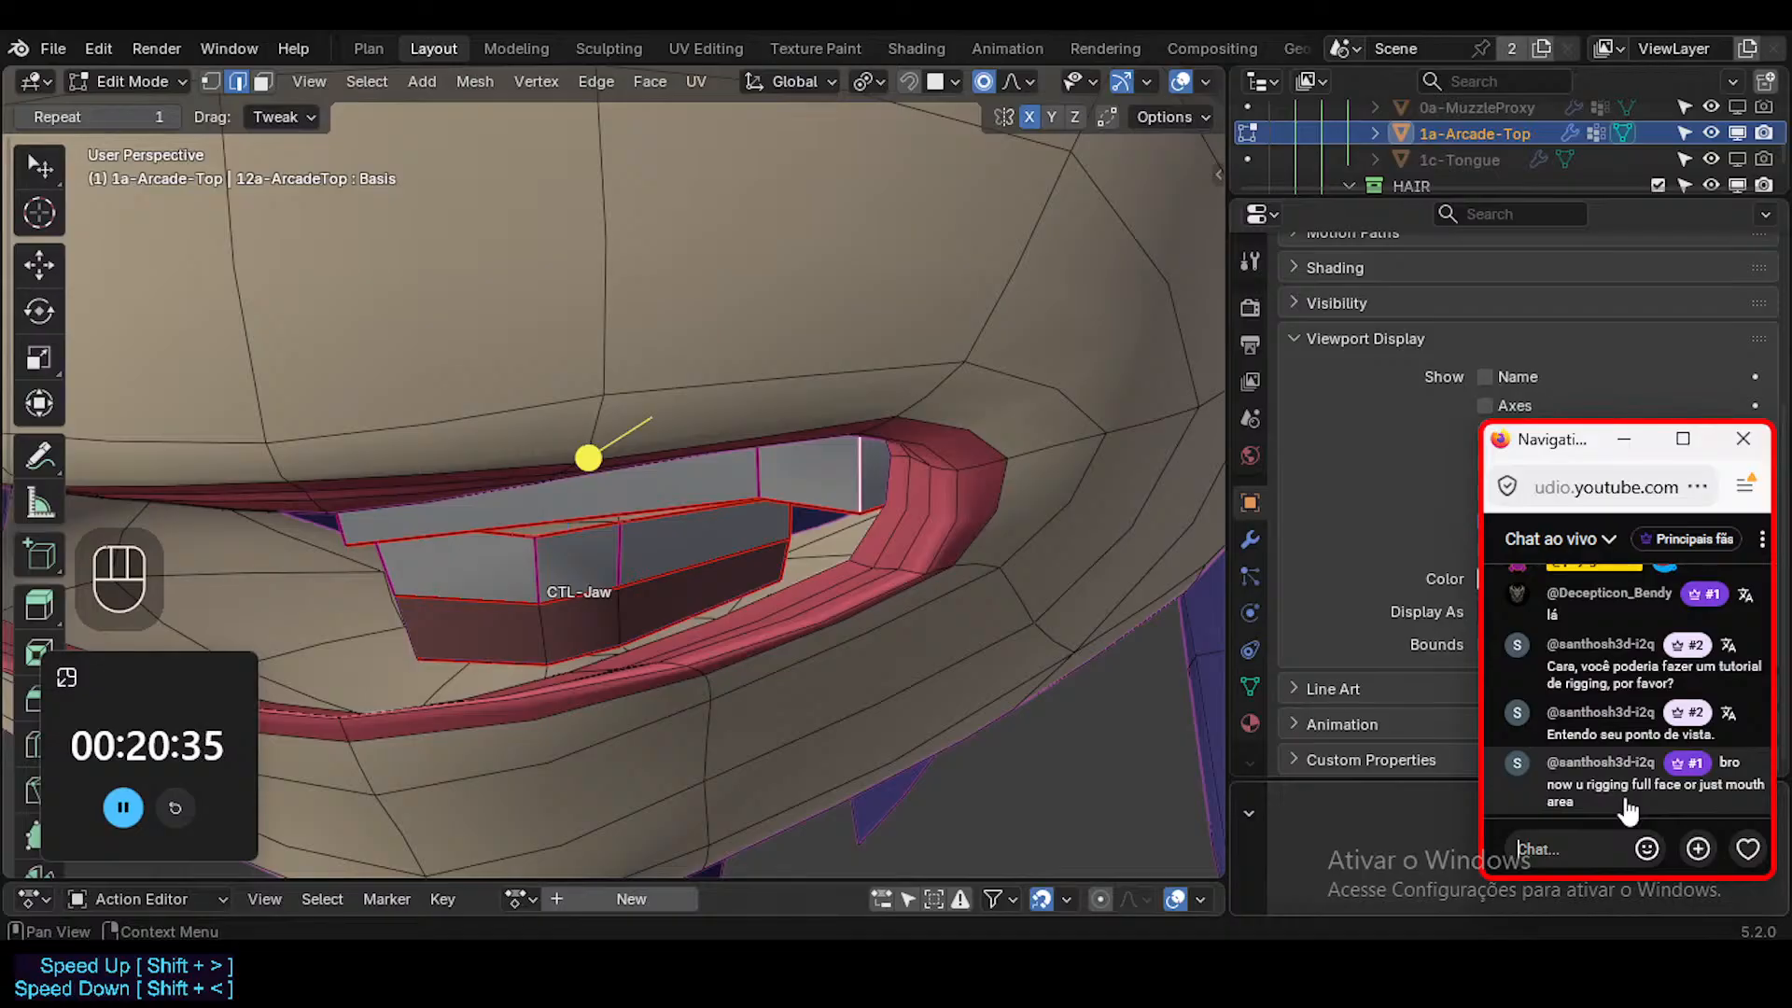
pyautogui.scroll(-2, 644, 494)
pyautogui.scroll(2, 654, 522)
# Examine the character's eyes and face from several angles in Edit and Object Mode.
pyautogui.moveTo(664, 560); pyautogui.dragTo(690, 410, button='middle')
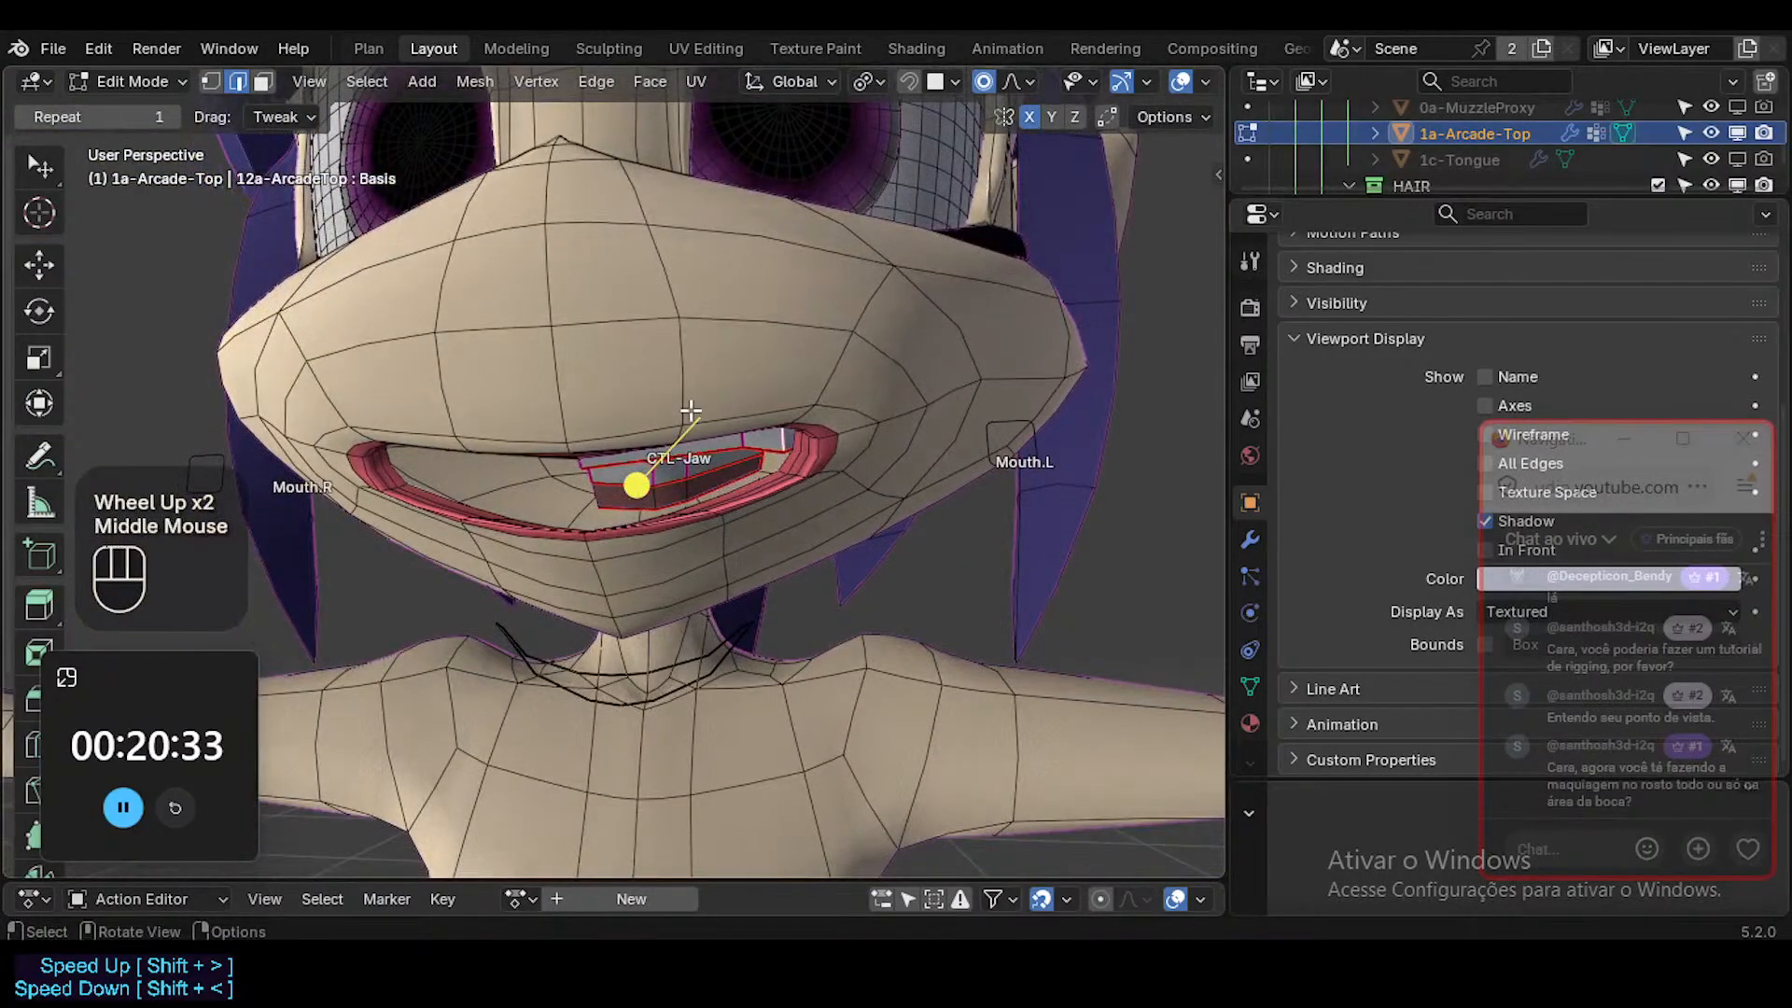
pyautogui.keyDown('shift'); pyautogui.moveTo(756, 284); pyautogui.dragTo(826, 693, button='middle'); pyautogui.keyUp('shift')
pyautogui.moveTo(864, 425); pyautogui.dragTo(324, 691, button='middle')
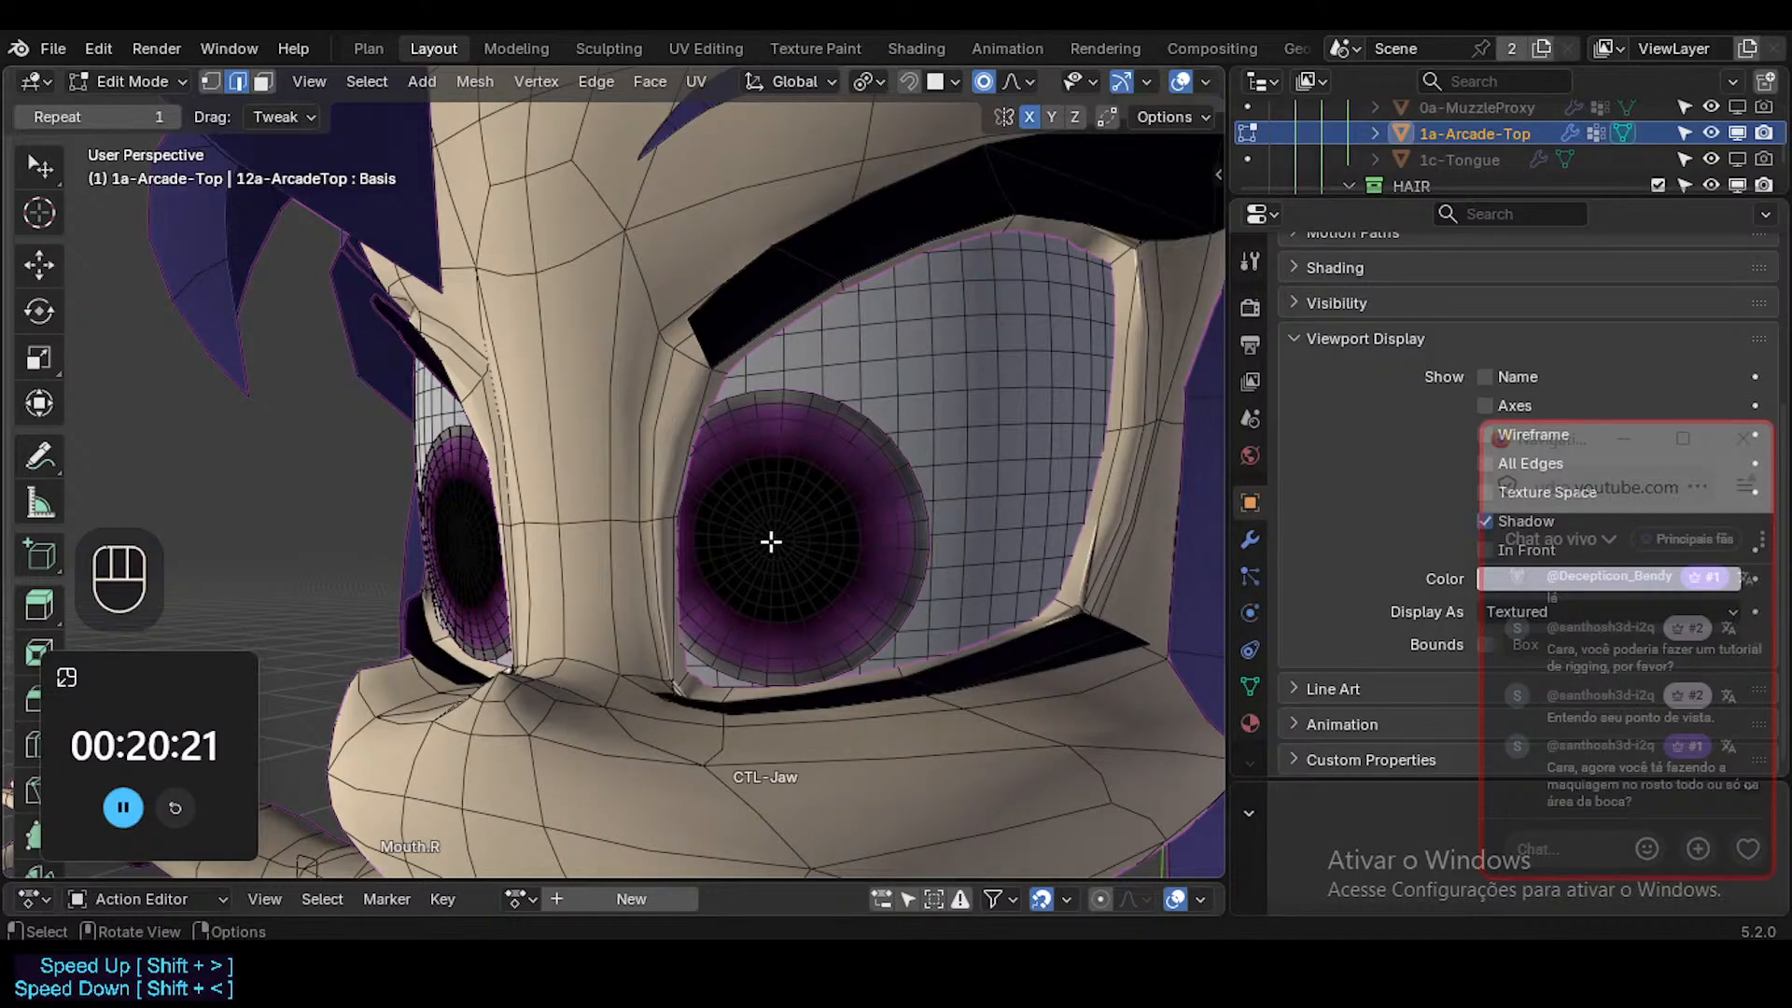
pyautogui.keyDown('shift'); pyautogui.moveTo(758, 501); pyautogui.dragTo(800, 572, button='middle'); pyautogui.keyUp('shift')
pyautogui.hotkey('ctrl', 'Tab')
pyautogui.click(612, 568)
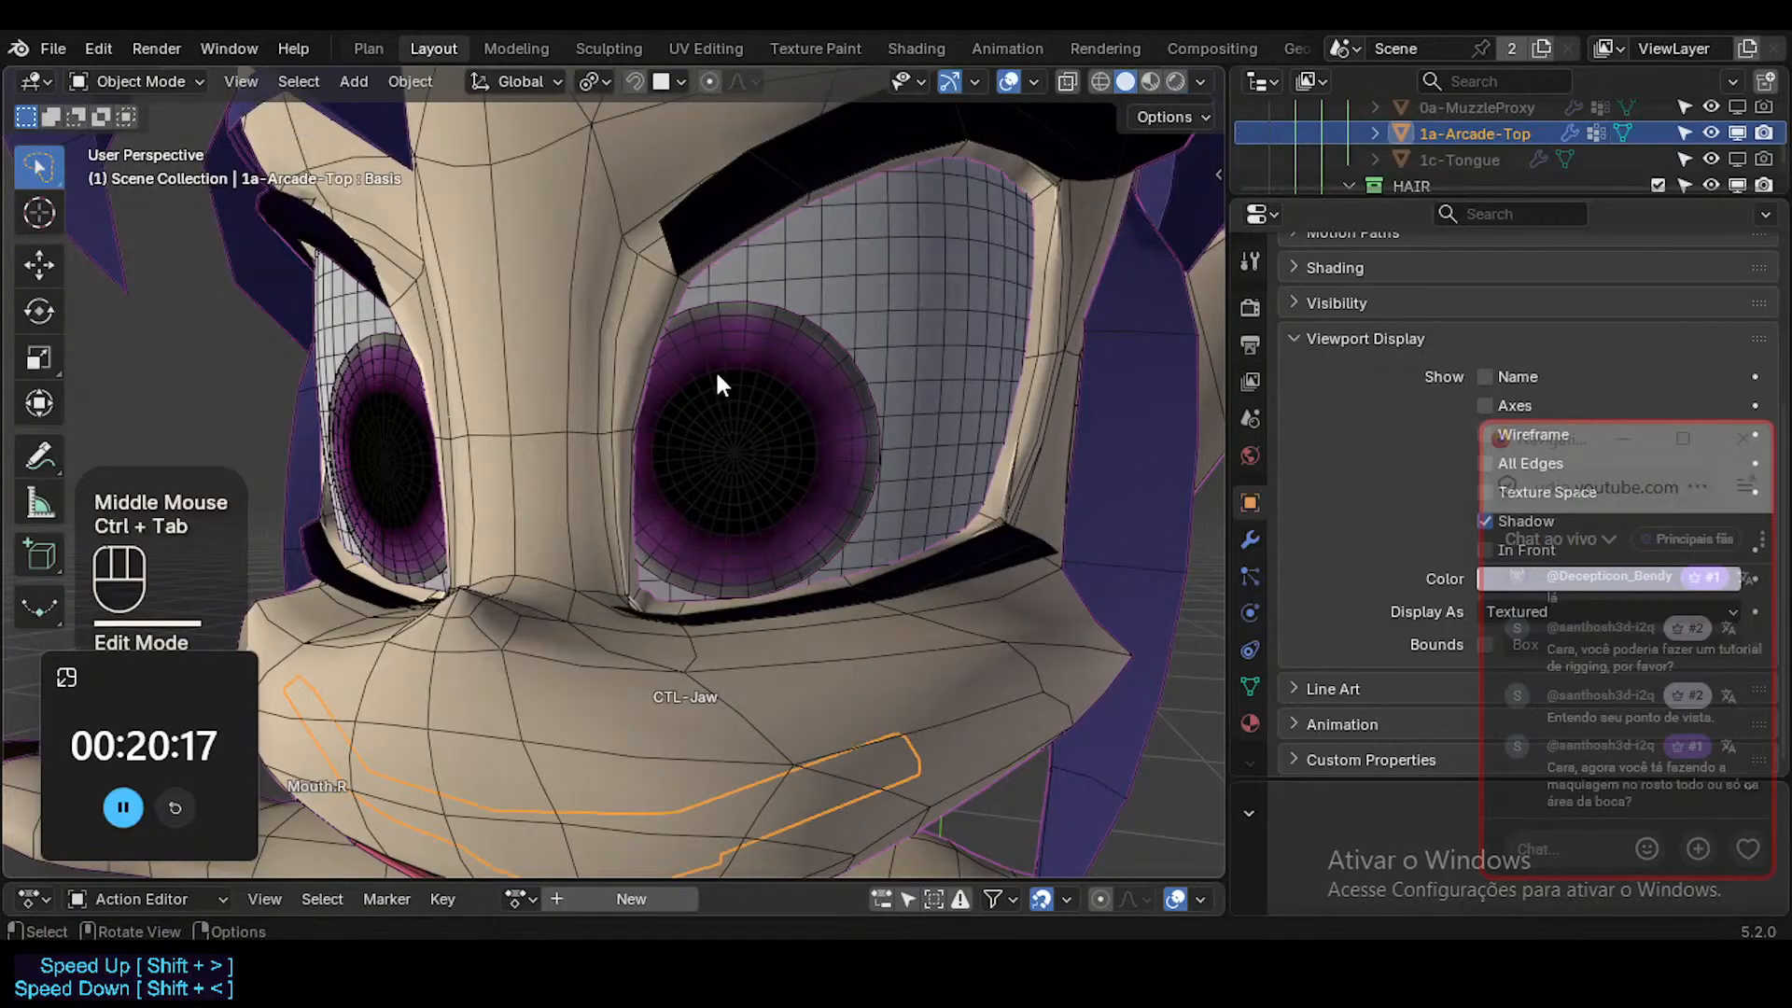
pyautogui.keyDown('ctrl'); pyautogui.moveTo(715, 368); pyautogui.dragTo(785, 483, button='middle'); pyautogui.keyUp('ctrl')
pyautogui.moveTo(685, 338); pyautogui.dragTo(741, 612, button='middle')
pyautogui.scroll(2, 725, 323)
pyautogui.scroll(3, 749, 648)
# Move the lower teeth's crosswise edge loop outward by about 0.0026 m on the Basis shape and return to Object Mode.
pyautogui.press('Tab')
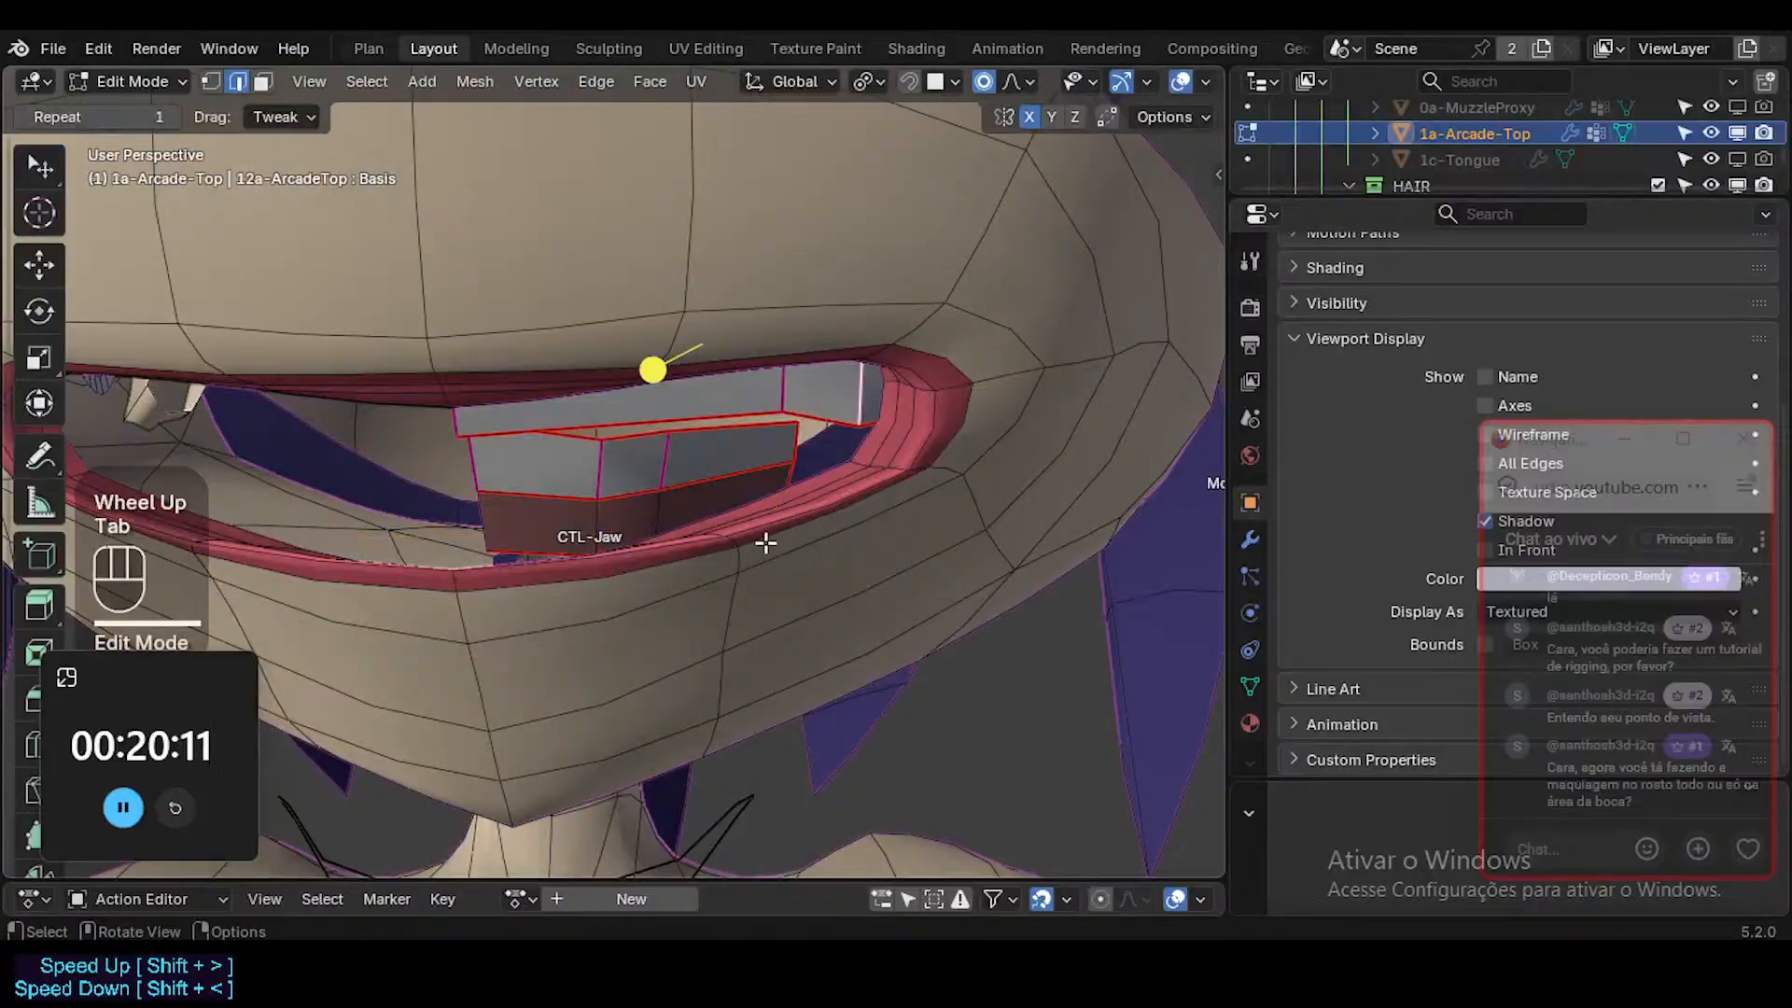
pyautogui.moveTo(760, 540); pyautogui.dragTo(556, 545, button='middle')
pyautogui.press('a')
pyautogui.keyDown('alt'); pyautogui.keyDown('shift'); pyautogui.click(506, 496); pyautogui.keyUp('shift'); pyautogui.keyUp('alt')
pyautogui.hotkey('alt', 'a')
pyautogui.keyDown('alt'); pyautogui.keyDown('shift'); pyautogui.click(508, 497); pyautogui.keyUp('shift'); pyautogui.keyUp('alt')
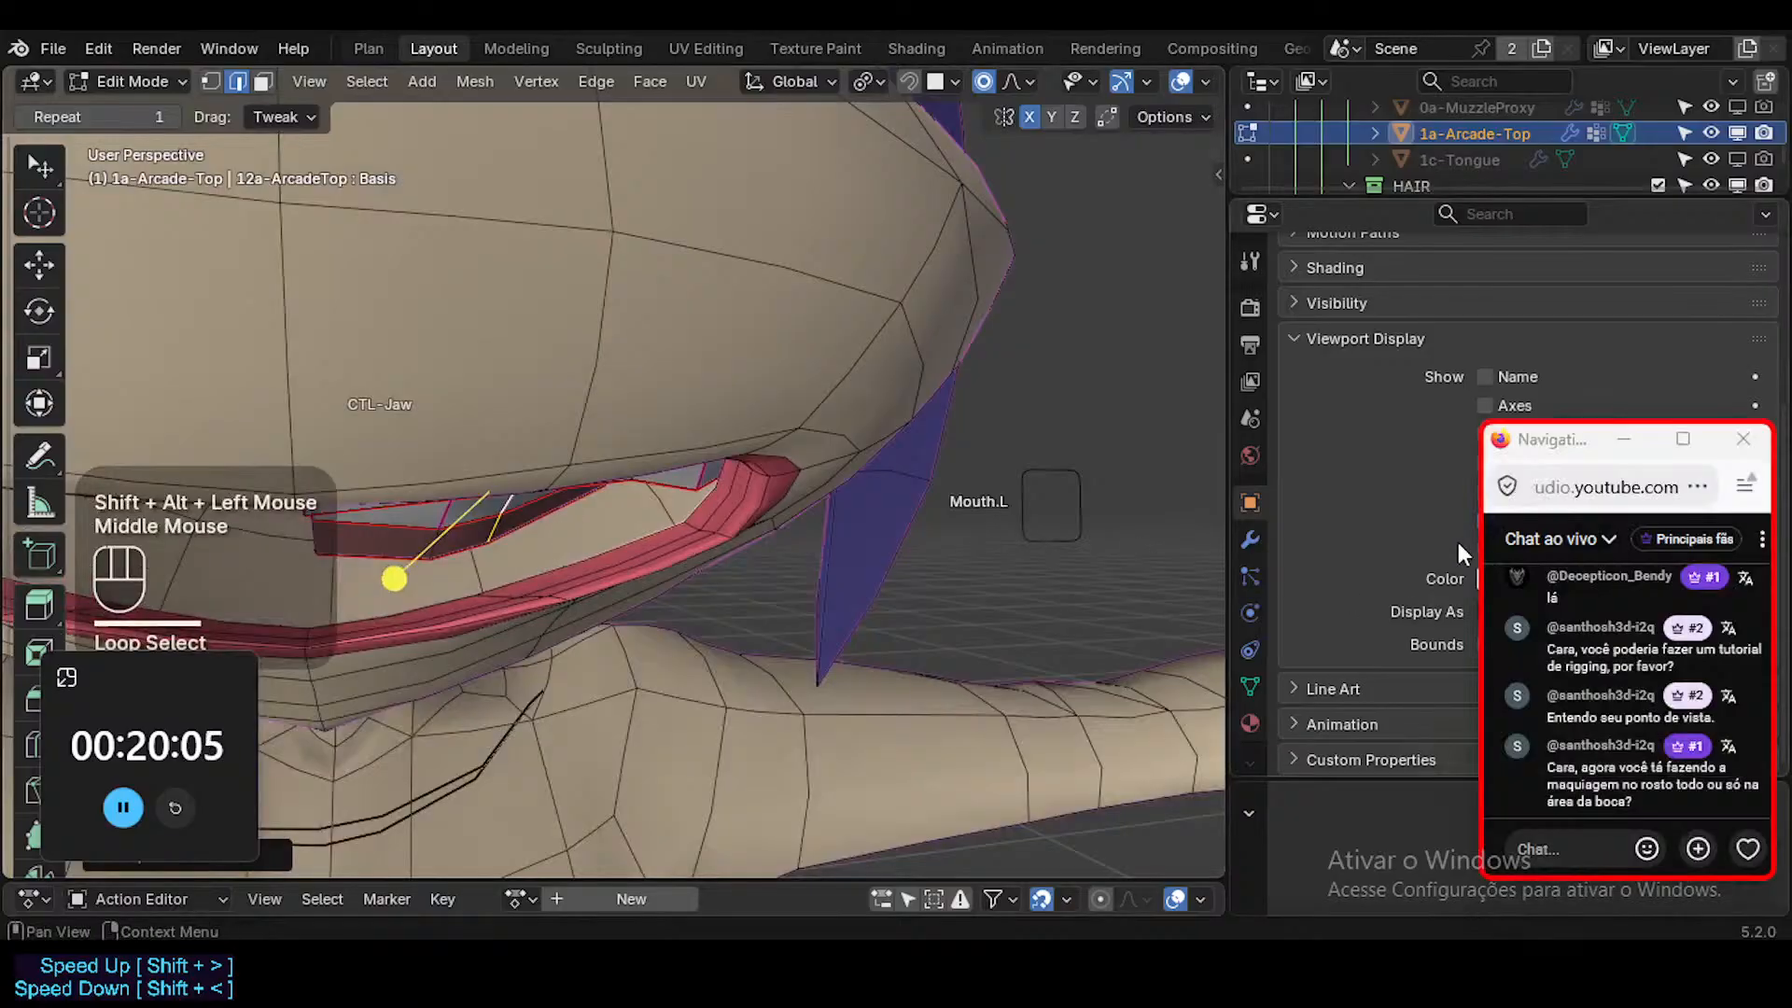
pyautogui.click(1251, 686)
pyautogui.moveTo(1570, 446); pyautogui.dragTo(1519, 789)
pyautogui.moveTo(597, 491); pyautogui.dragTo(592, 512, button='middle')
pyautogui.press('g')
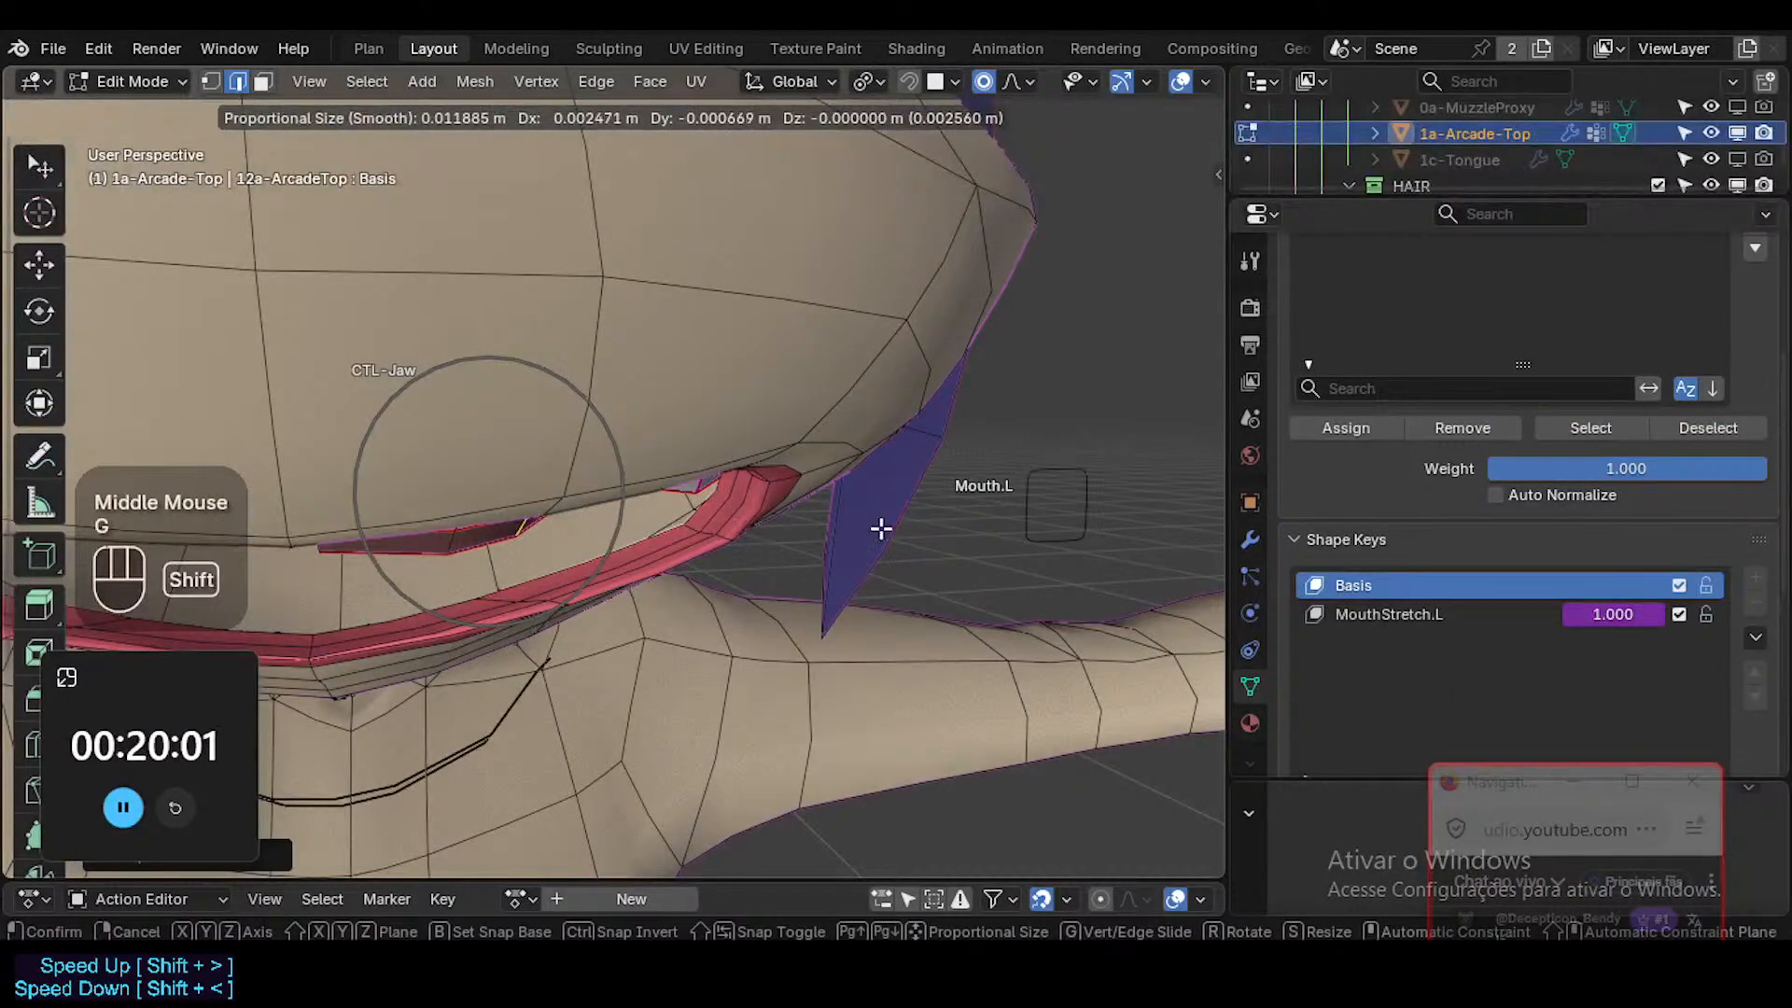
pyautogui.keyDown('shift'); pyautogui.click(881, 528); pyautogui.keyUp('shift')
pyautogui.moveTo(616, 448); pyautogui.dragTo(541, 459, button='middle')
pyautogui.press('Tab')
# Make the MouthStretch.L shape key active on the teeth and enter Edit Mode.
pyautogui.keyDown('shift'); pyautogui.moveTo(542, 460); pyautogui.dragTo(560, 509, button='middle'); pyautogui.keyUp('shift')
pyautogui.moveTo(884, 572); pyautogui.dragTo(1120, 560, button='middle')
pyautogui.click(1377, 515)
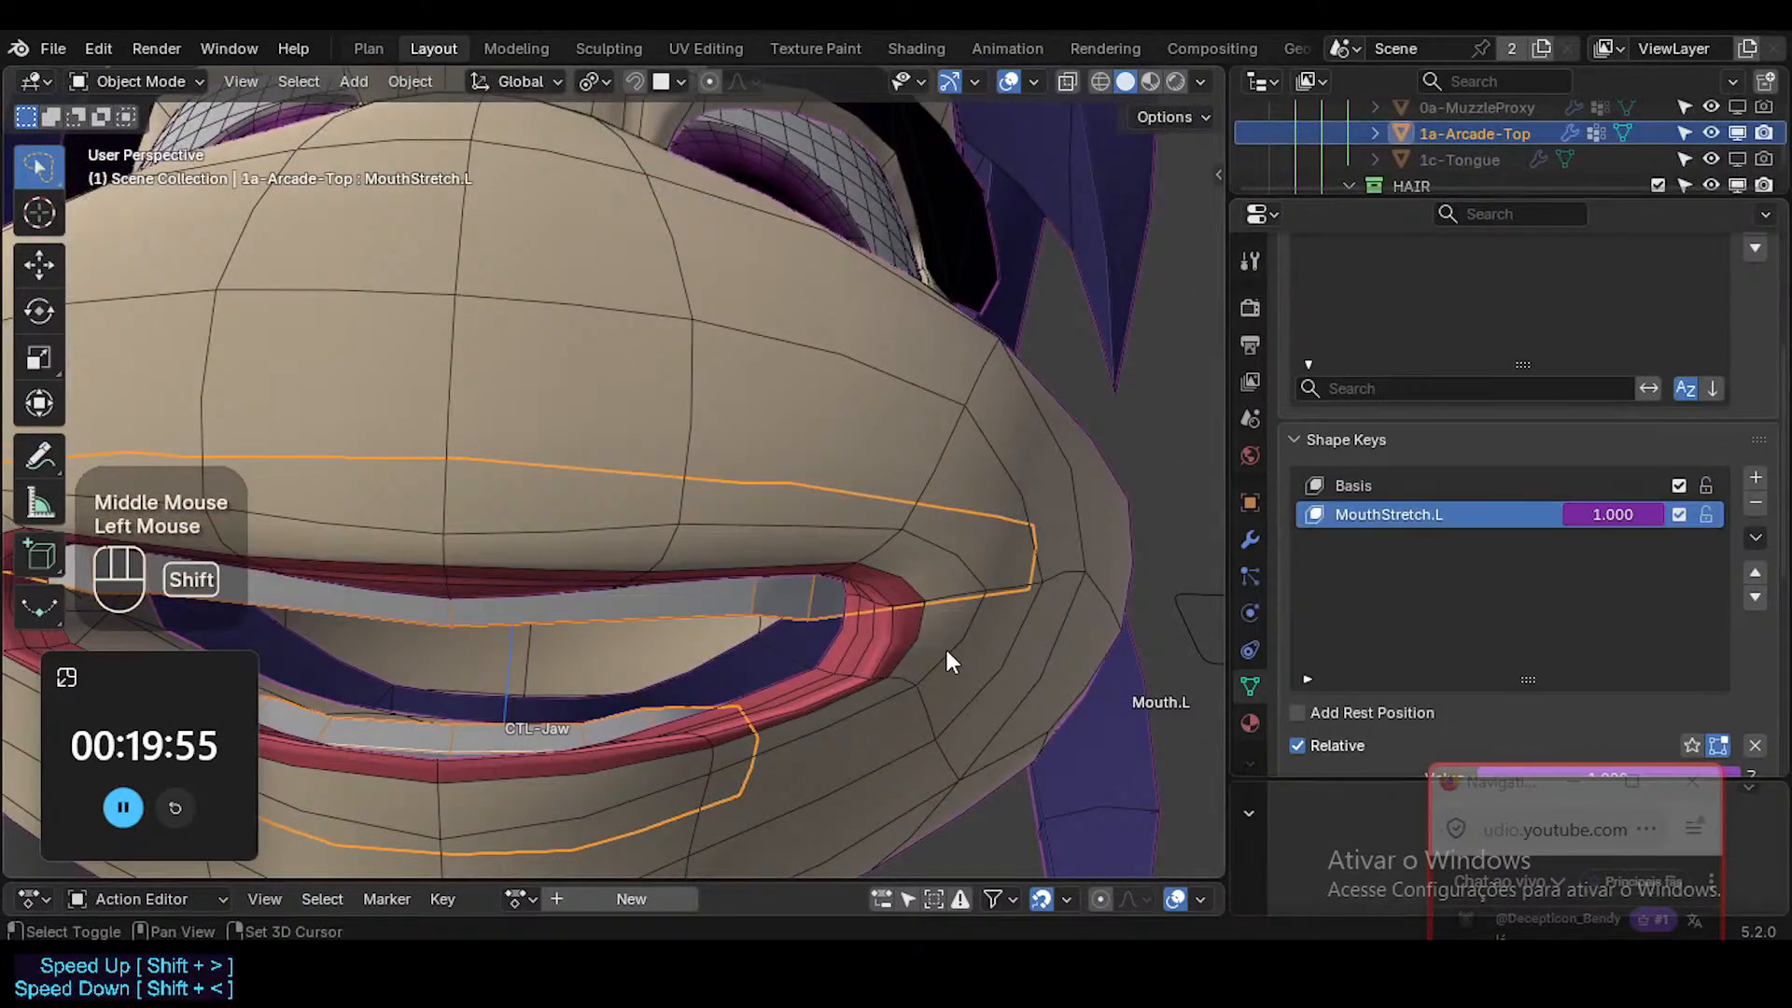
pyautogui.press('Tab')
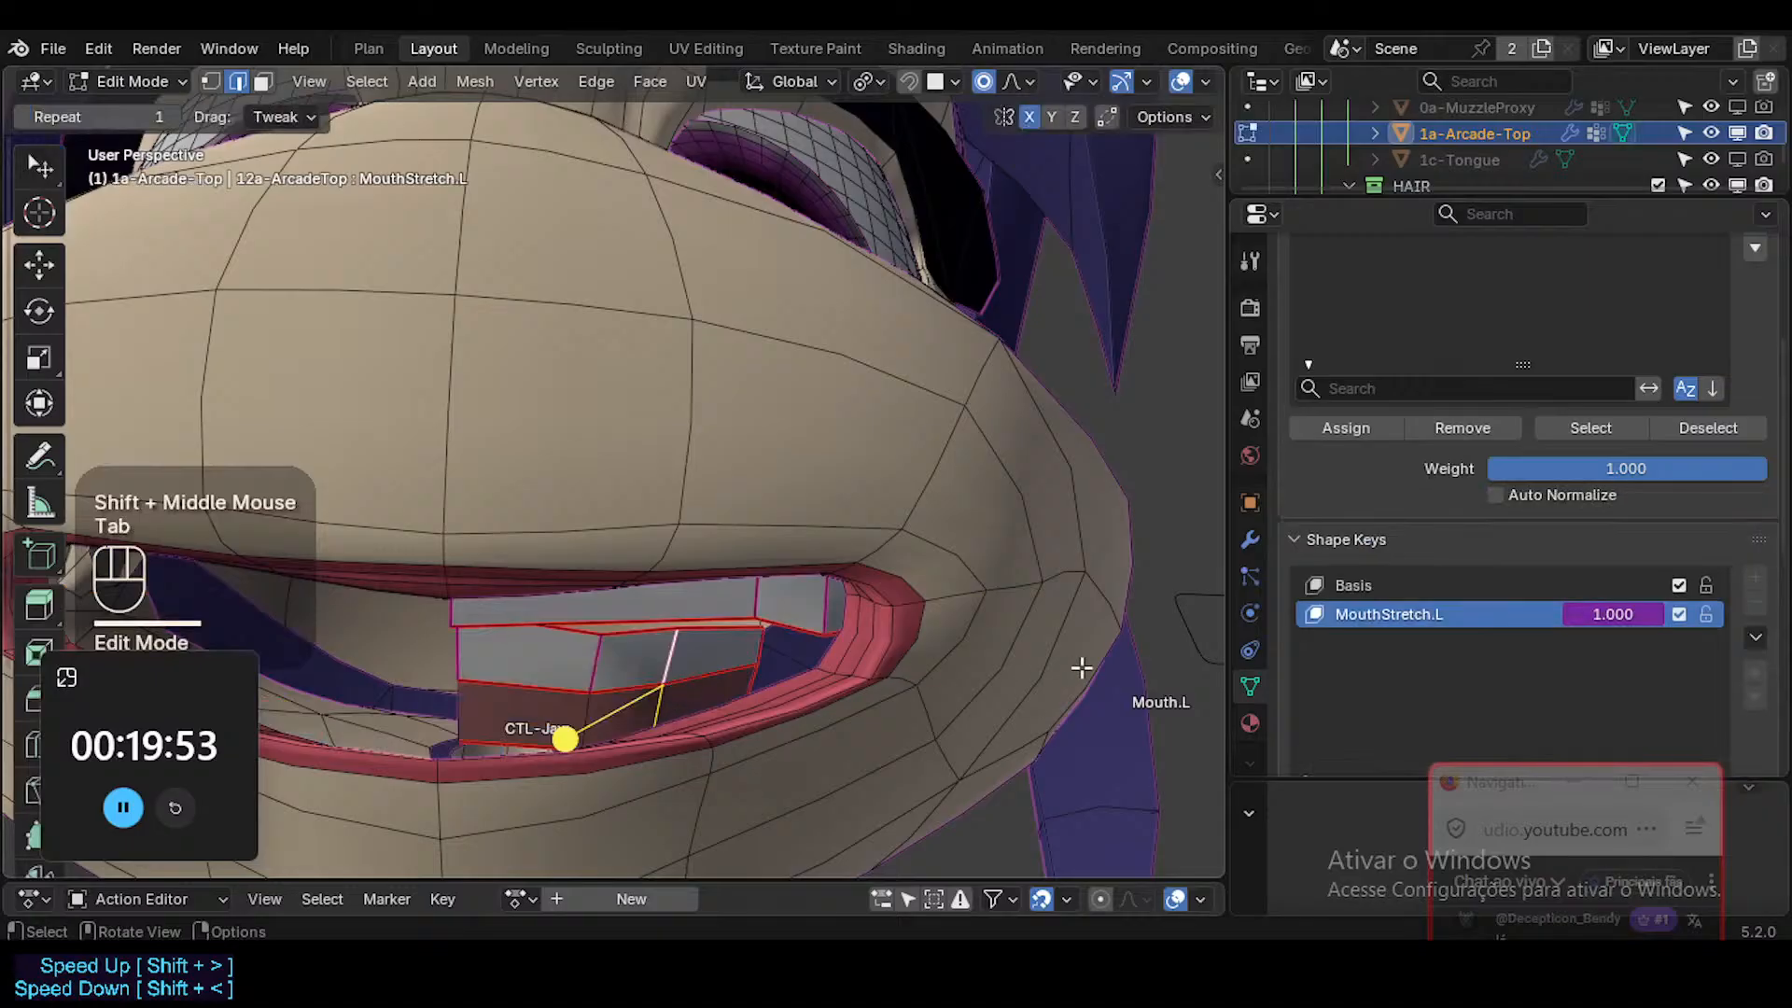
# Select the lower teeth's outer end faces, turn on X-ray, and move and rotate them outward toward the stretched mouth corner.
pyautogui.moveTo(770, 702); pyautogui.dragTo(812, 695, button='middle')
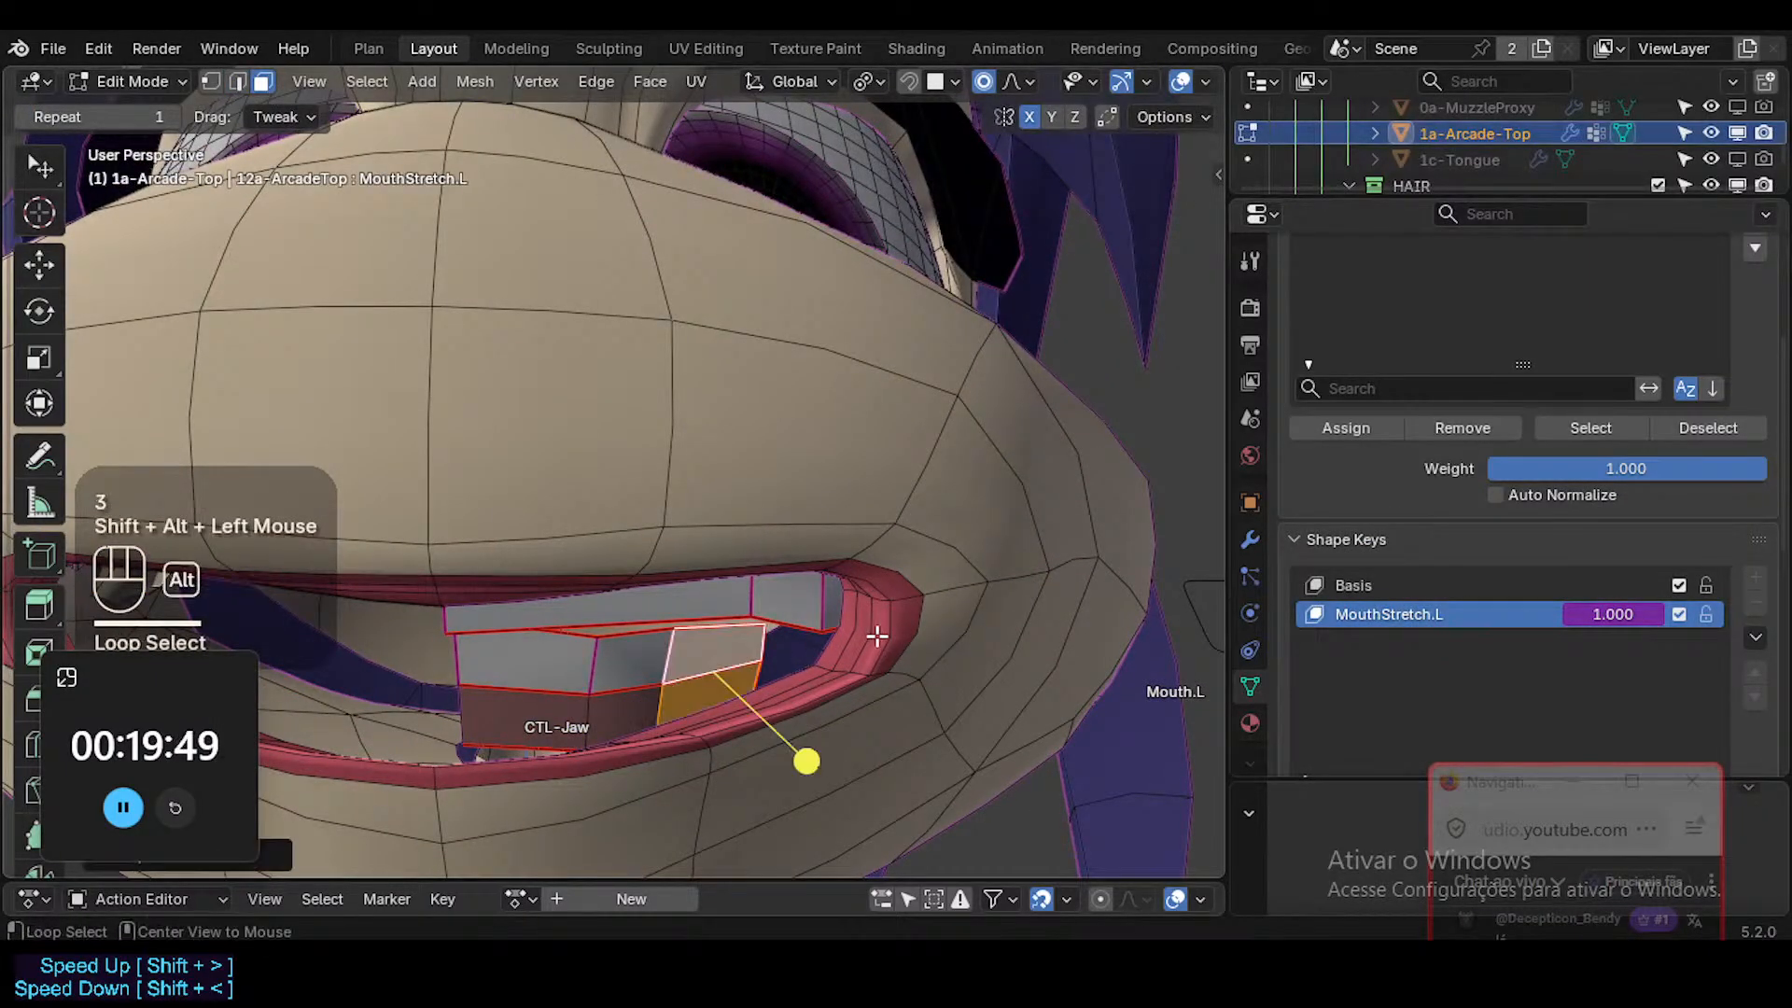
pyautogui.hotkey('alt', 'z')
pyautogui.moveTo(877, 636); pyautogui.dragTo(772, 661, button='middle')
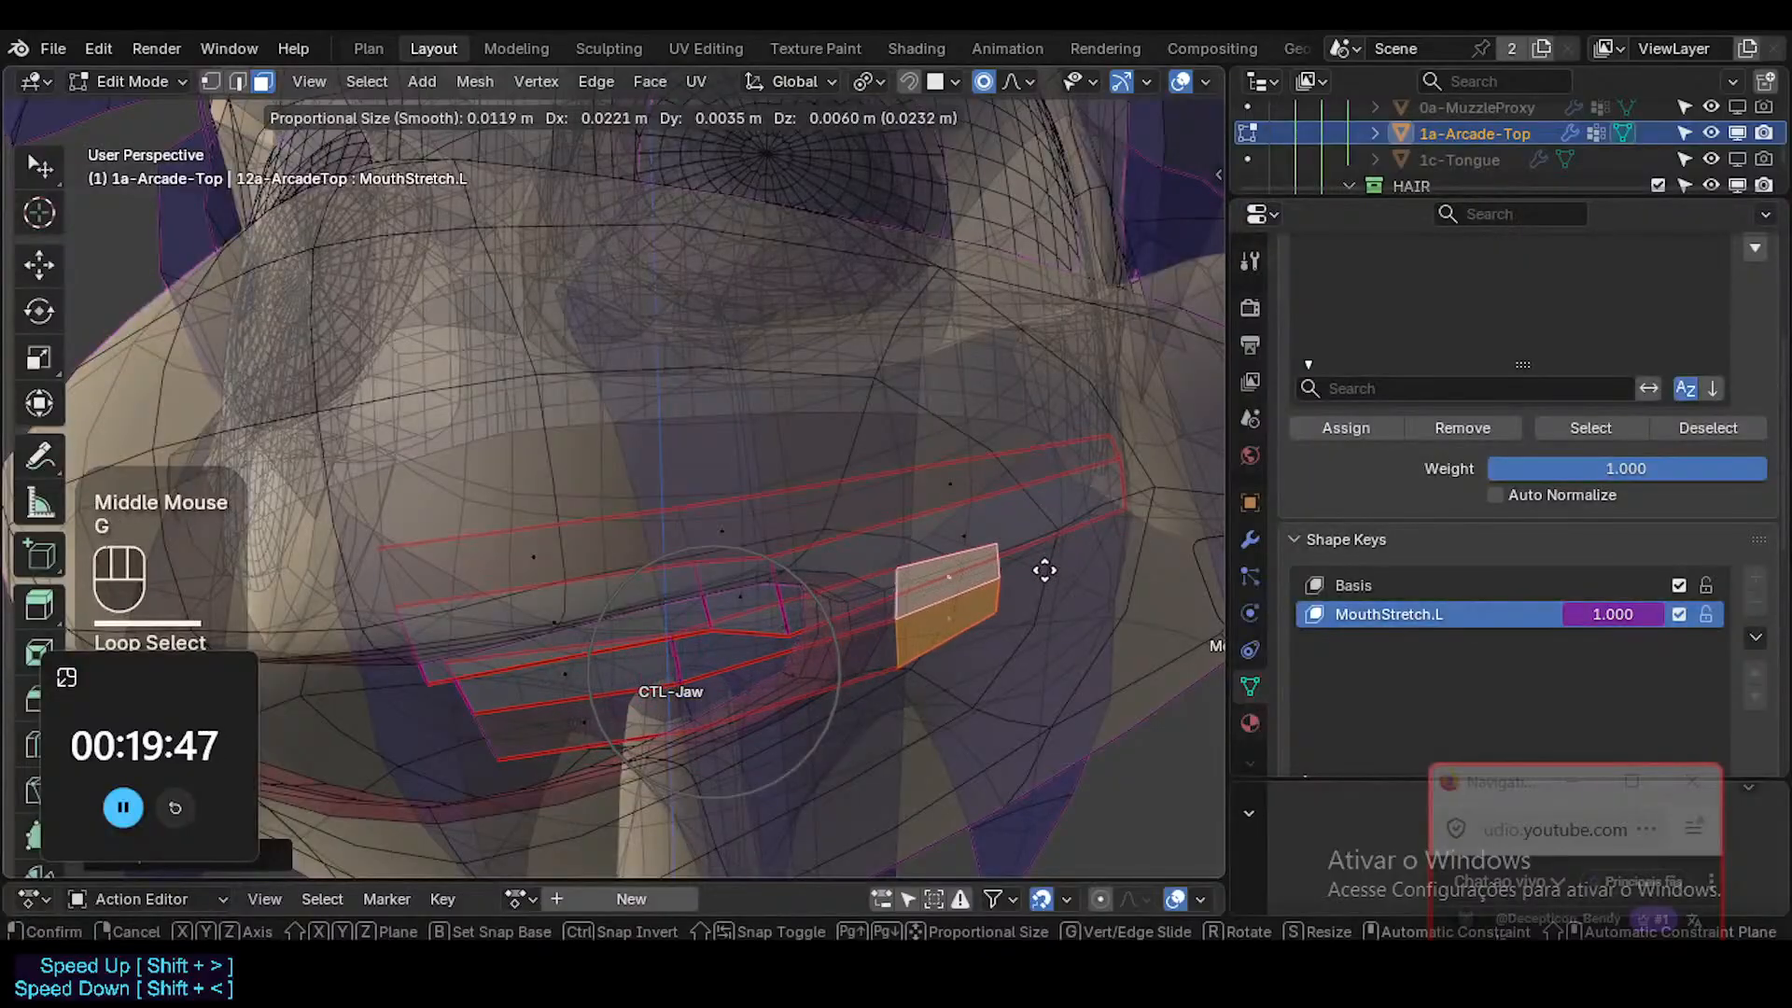
pyautogui.click(1080, 562)
pyautogui.moveTo(1064, 564); pyautogui.dragTo(1048, 644, button='middle')
pyautogui.press('r')
pyautogui.click(1083, 640)
pyautogui.press('g')
pyautogui.keyDown('shift'); pyautogui.click(1020, 541); pyautogui.keyUp('shift')
# Select the crosswise edge loop in the middle of the lower teeth and move it outward to even out the stretch.
pyautogui.hotkey('alt', 'a')
pyautogui.moveTo(691, 656)
pyautogui.mouseDown(button='middle')
pyautogui.moveTo(724, 760)
pyautogui.moveTo(687, 647)
pyautogui.mouseUp(button='middle')
pyautogui.press('2')
pyautogui.keyDown('alt'); pyautogui.keyDown('shift'); pyautogui.click(695, 631); pyautogui.keyUp('shift'); pyautogui.keyUp('alt')
pyautogui.press('g')
pyautogui.keyDown('shift'); pyautogui.click(804, 598); pyautogui.keyUp('shift')
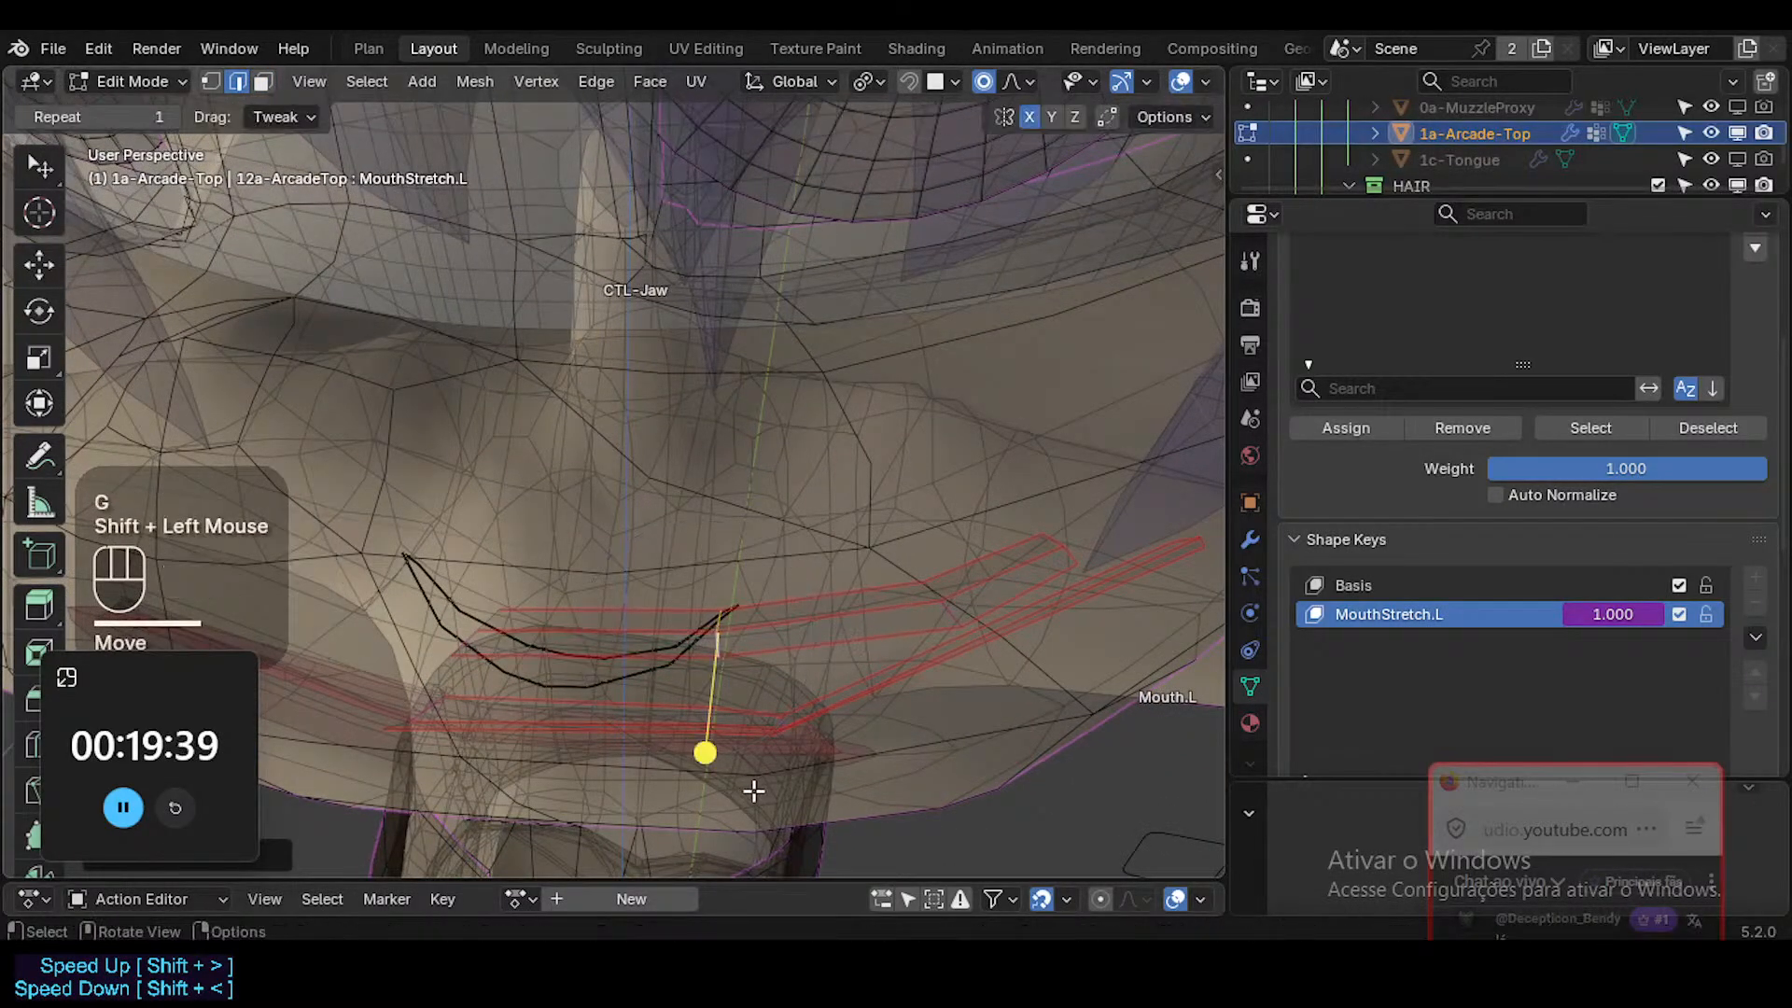
# Nudge the selected middle edge loop of the lower teeth slightly into line and deselect it.
pyautogui.moveTo(753, 787); pyautogui.dragTo(868, 612, button='middle')
pyautogui.press('g')
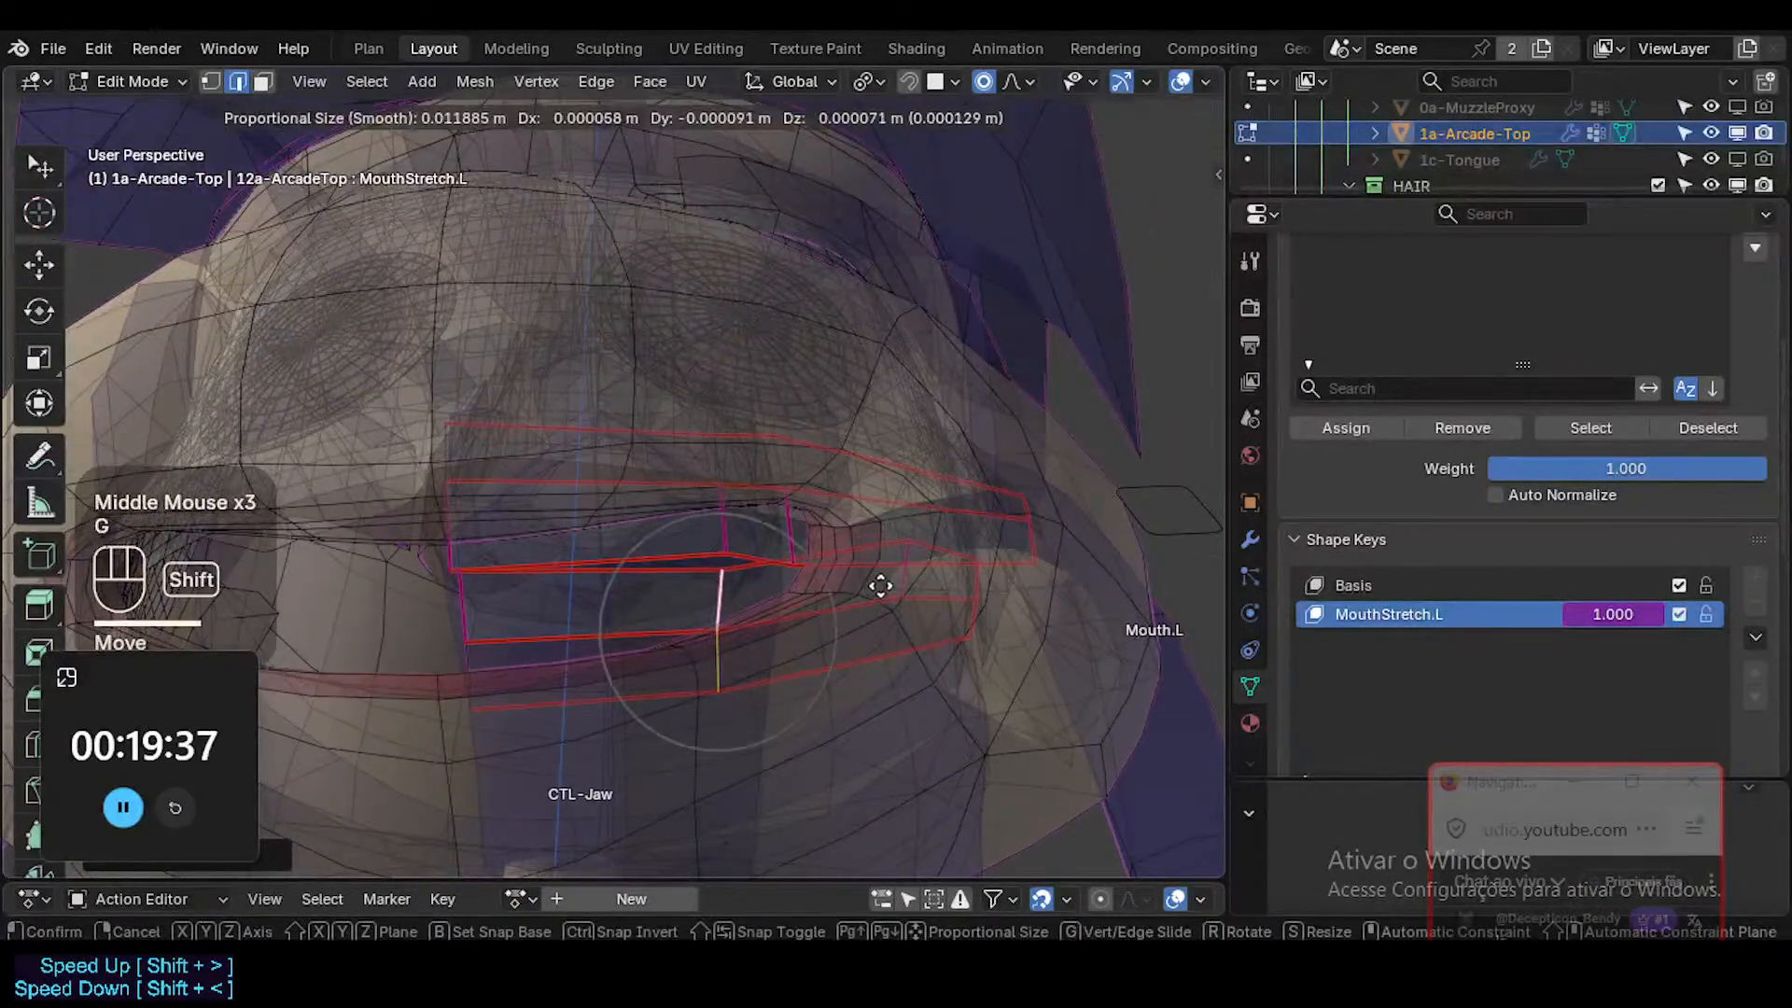
pyautogui.keyDown('shift'); pyautogui.click(944, 551); pyautogui.keyUp('shift')
pyautogui.hotkey('alt', 'a')
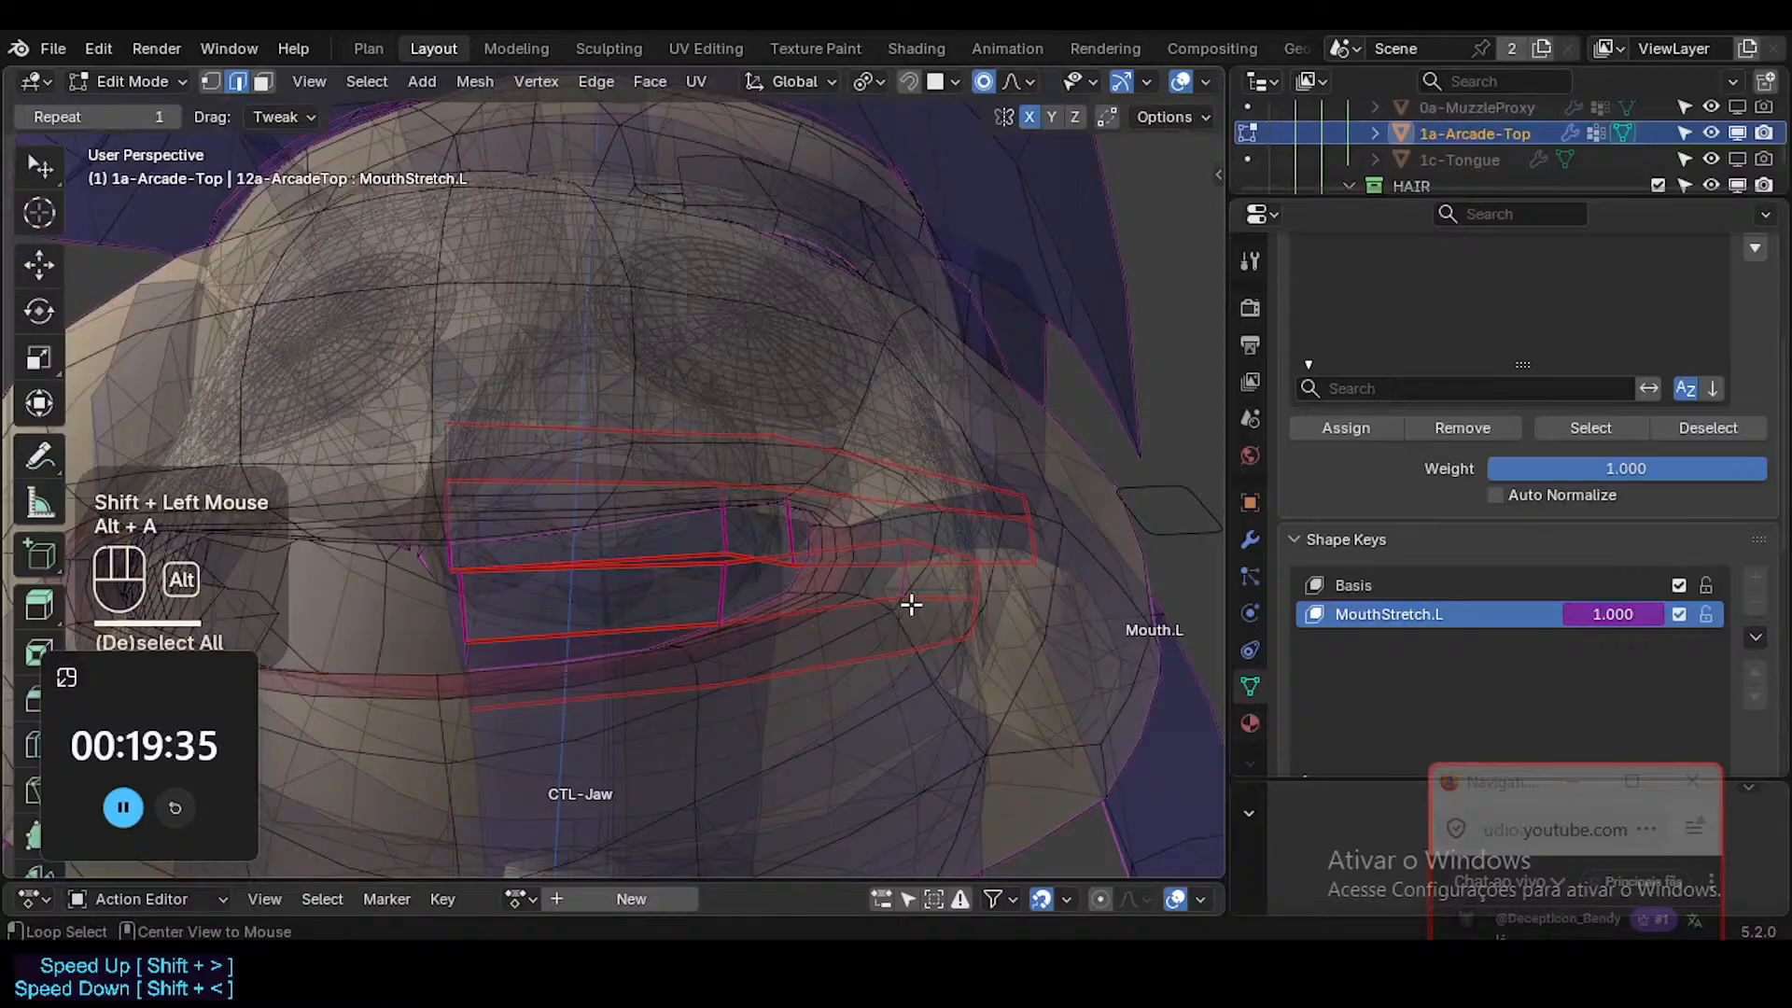
# Edge-slide the lower teeth's outer crosswise edge loop inward near the middle loop, scale it and move it further toward the center.
pyautogui.keyDown('alt'); pyautogui.keyDown('shift'); pyautogui.click(924, 613); pyautogui.keyUp('shift'); pyautogui.keyUp('alt')
pyautogui.moveTo(923, 612); pyautogui.dragTo(887, 582, button='middle')
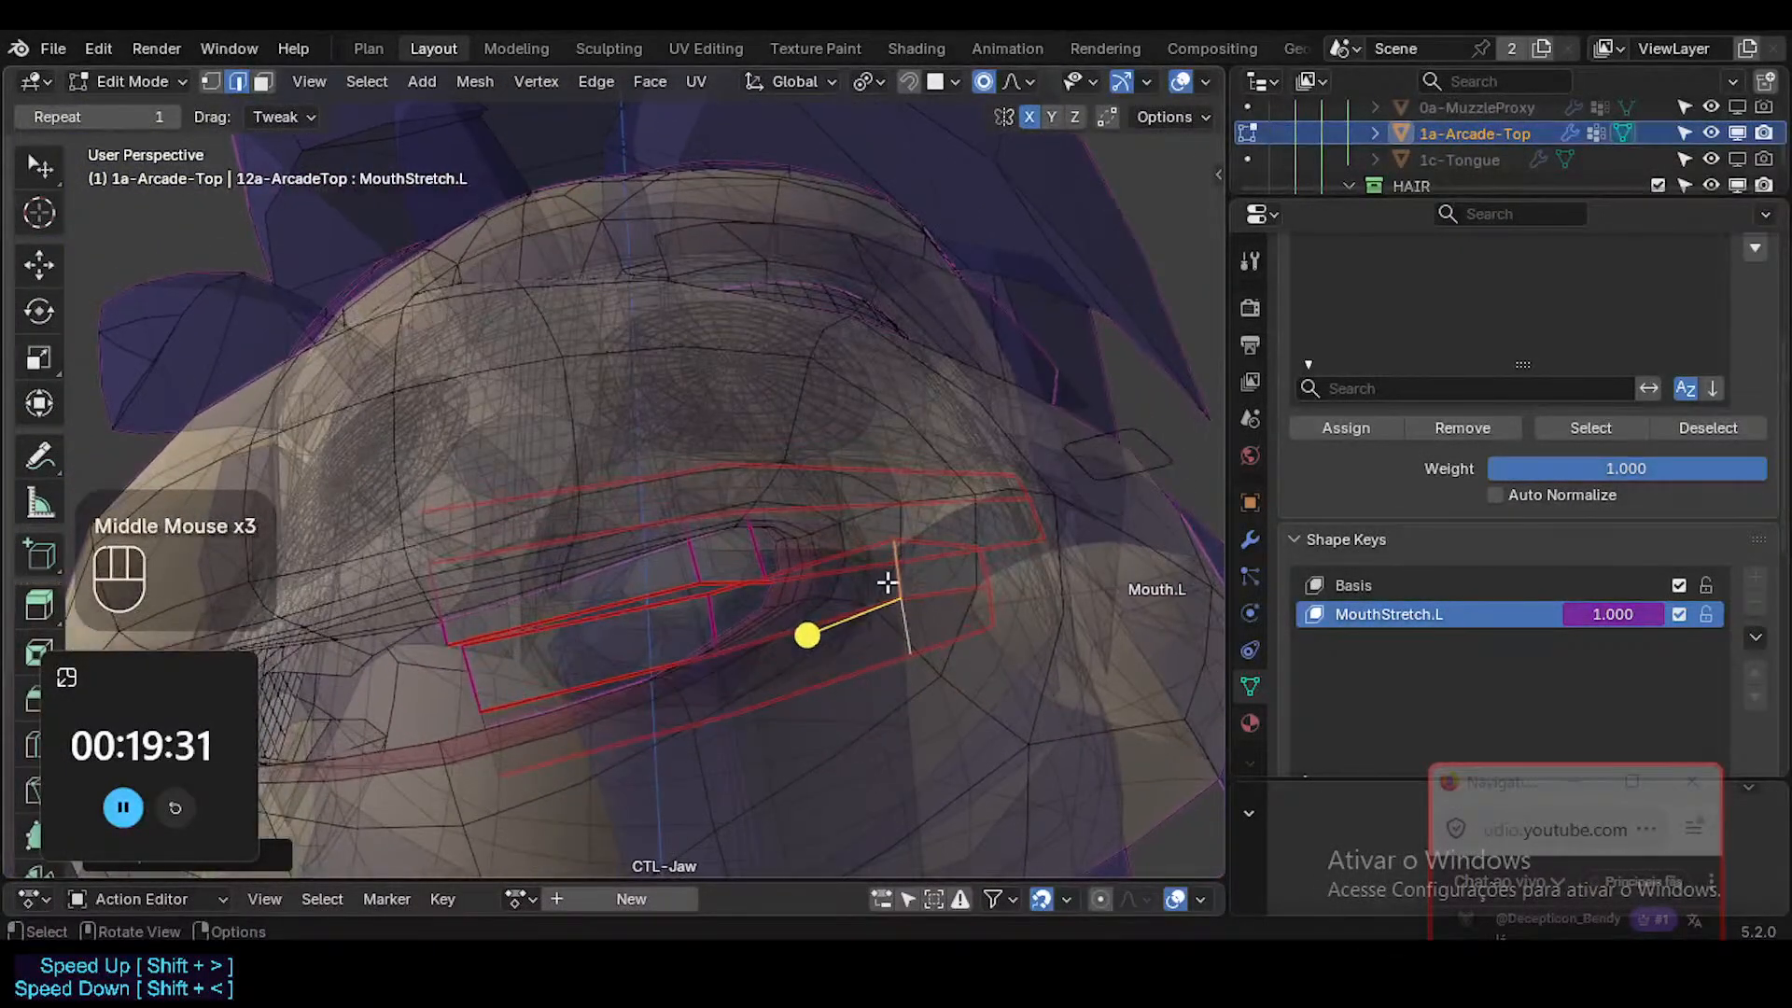
pyautogui.press('g')
pyautogui.press('g')
pyautogui.click(784, 612)
pyautogui.moveTo(784, 611); pyautogui.dragTo(778, 573, button='middle')
pyautogui.press('s')
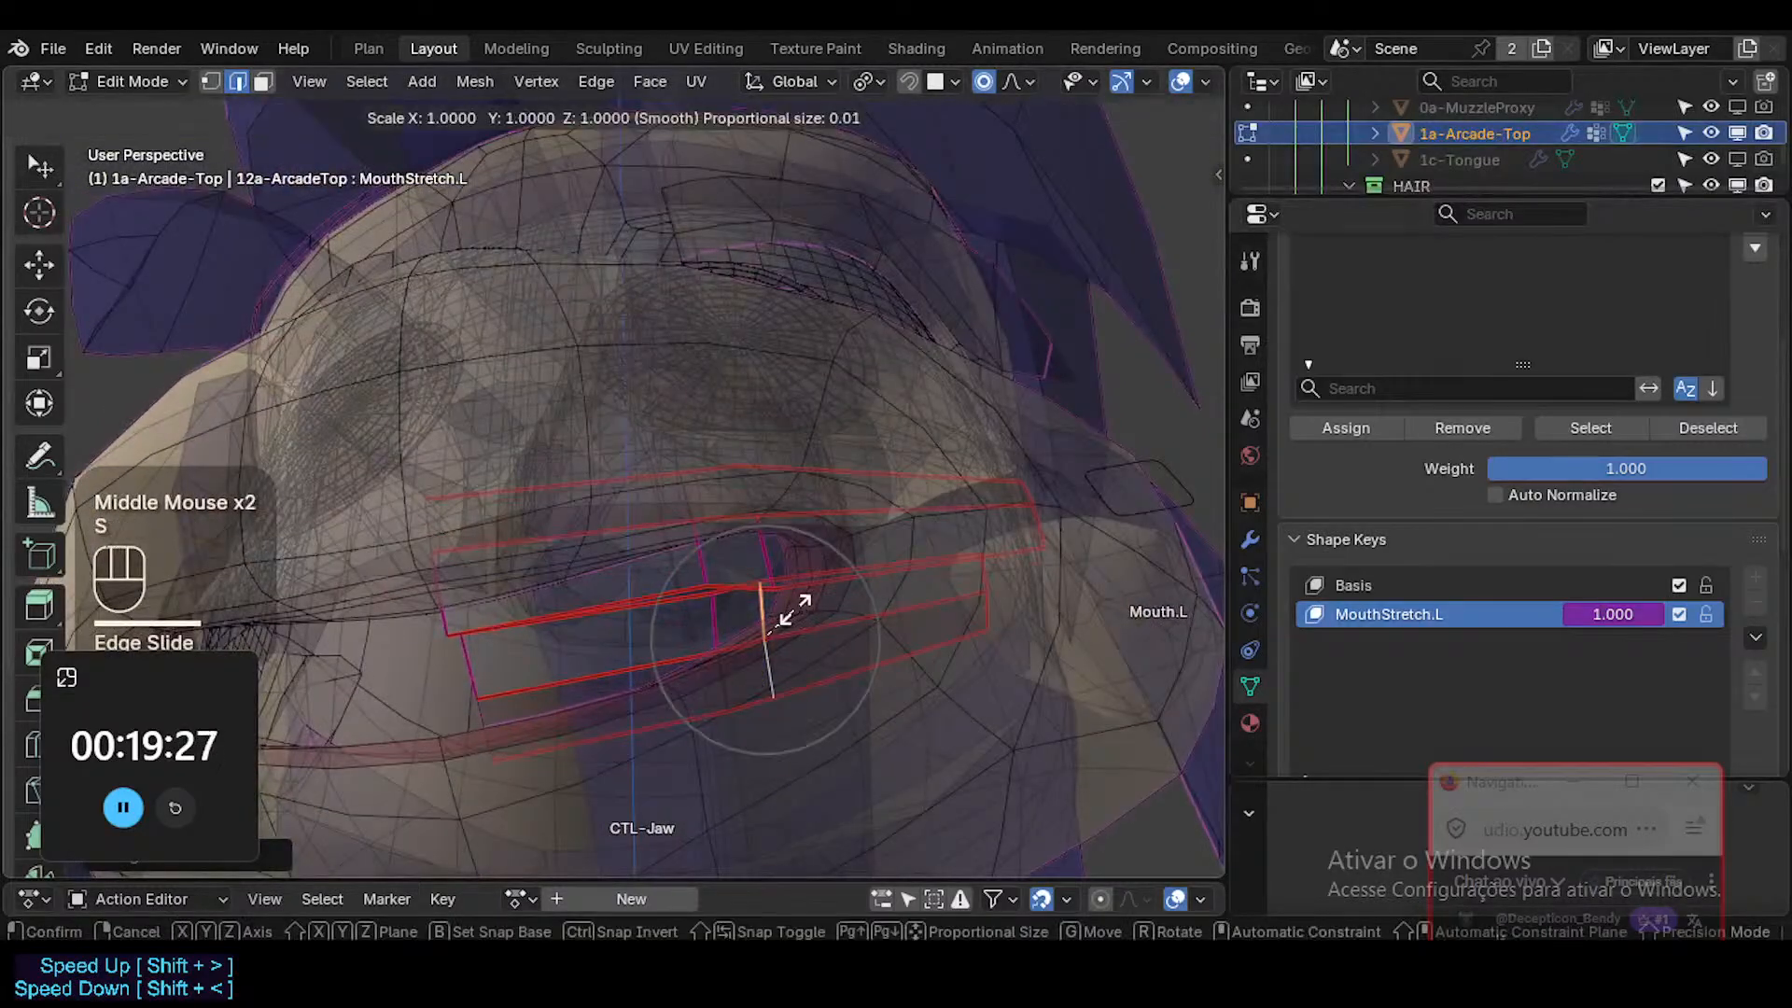
pyautogui.keyDown('shift'); pyautogui.click(739, 610); pyautogui.keyUp('shift')
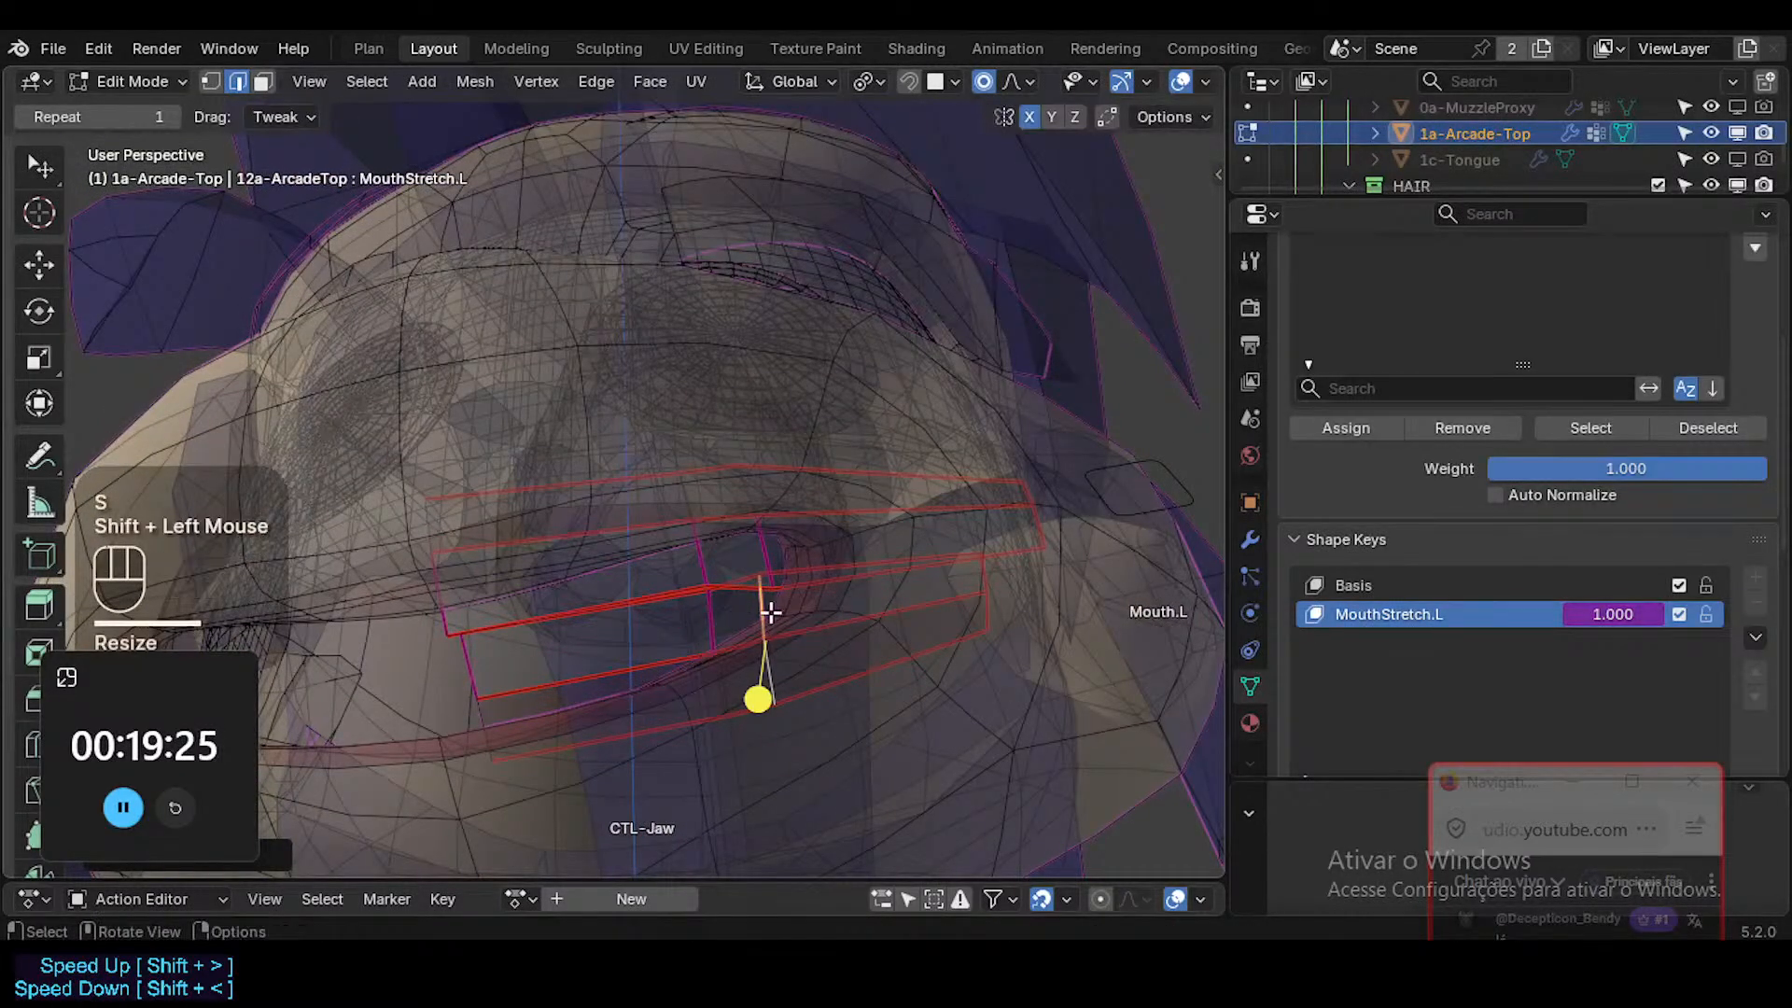
pyautogui.moveTo(800, 648); pyautogui.dragTo(765, 579, button='middle')
pyautogui.press('g')
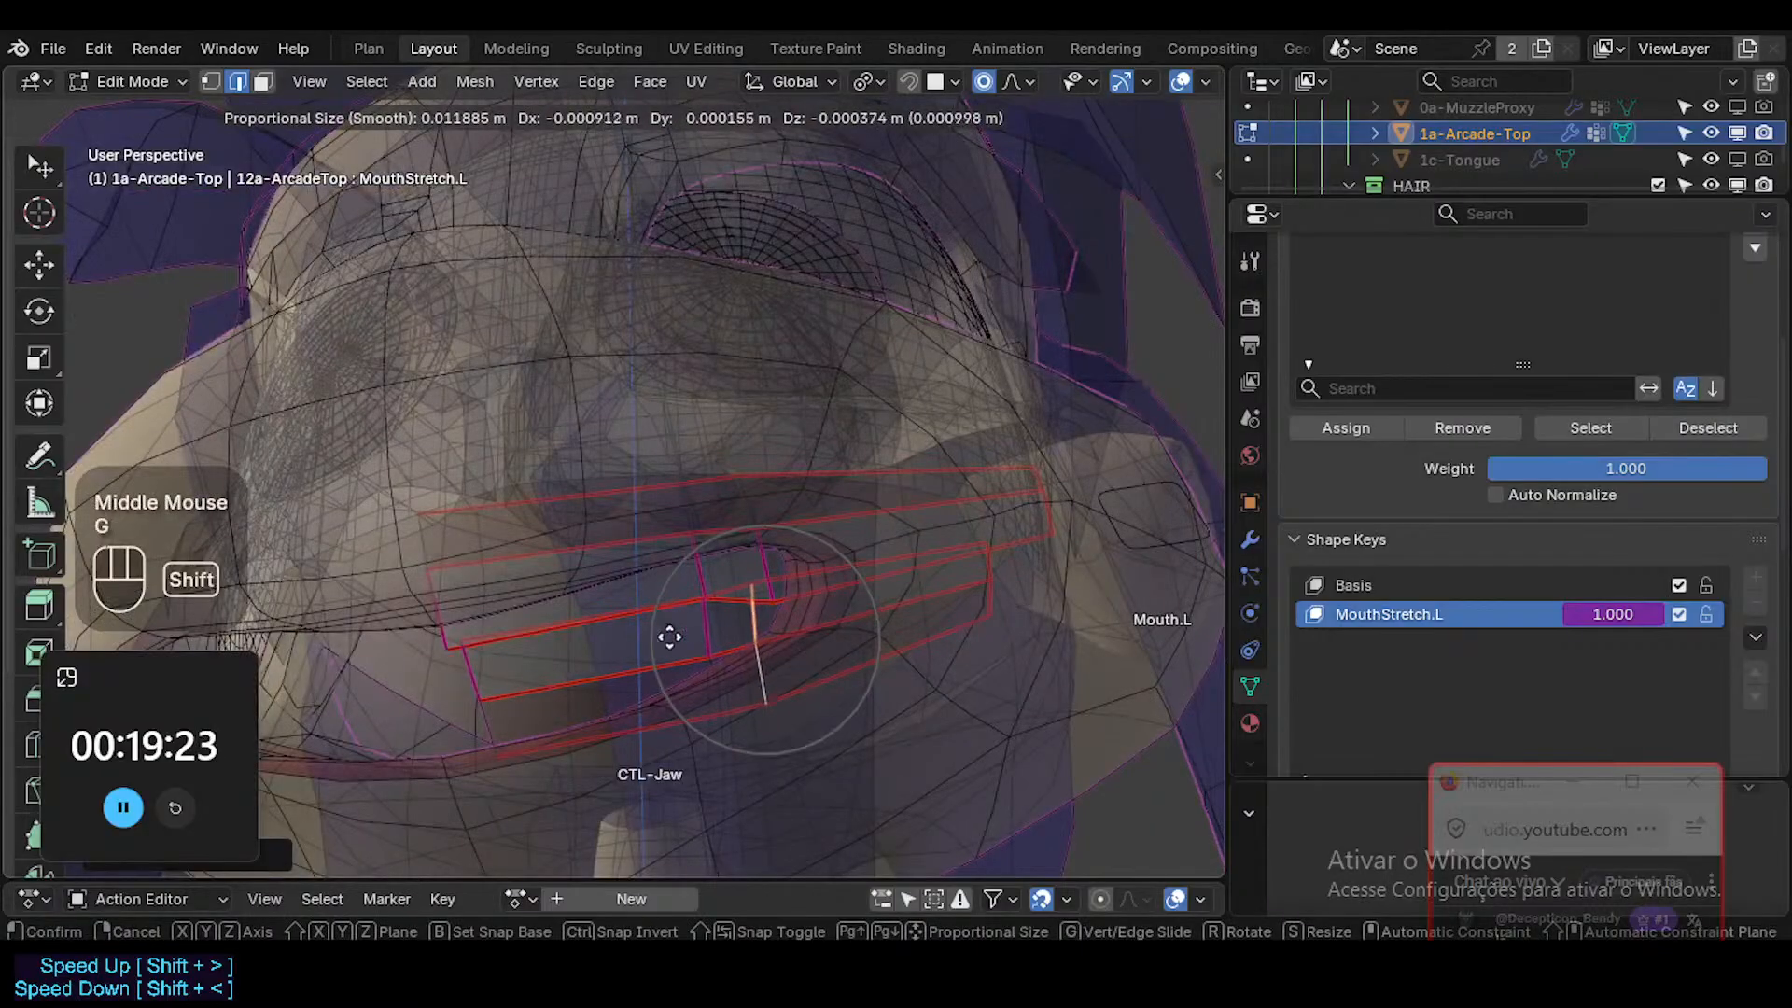
pyautogui.keyDown('shift'); pyautogui.click(484, 696); pyautogui.keyUp('shift')
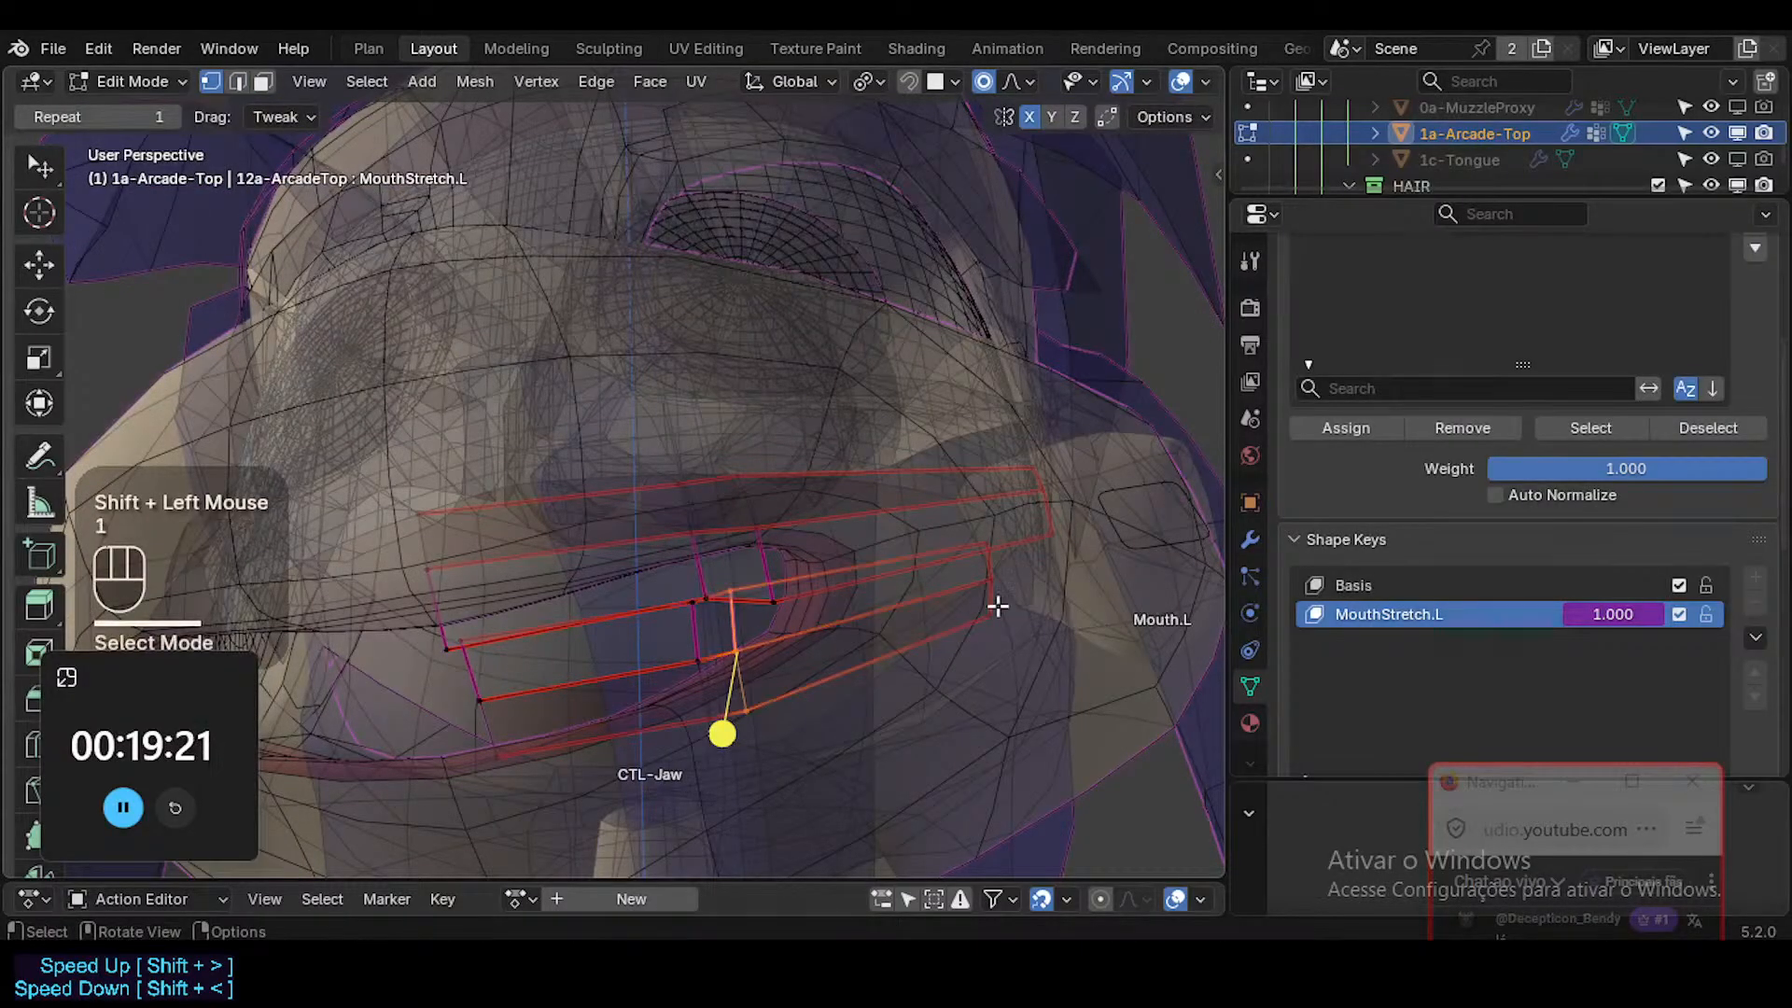
# Switch to vertex selection and nudge individual vertices of the lower teeth's middle crosswise loops to even out their spacing.
pyautogui.hotkey('alt', 'a')
pyautogui.keyDown('alt'); pyautogui.keyDown('shift'); pyautogui.click(743, 628); pyautogui.keyUp('shift'); pyautogui.keyUp('alt')
pyautogui.moveTo(744, 628); pyautogui.dragTo(726, 709, button='middle')
pyautogui.hotkey('alt', 'a')
pyautogui.keyDown('alt'); pyautogui.keyDown('shift'); pyautogui.click(732, 684); pyautogui.keyUp('shift'); pyautogui.keyUp('alt')
pyautogui.click(728, 653)
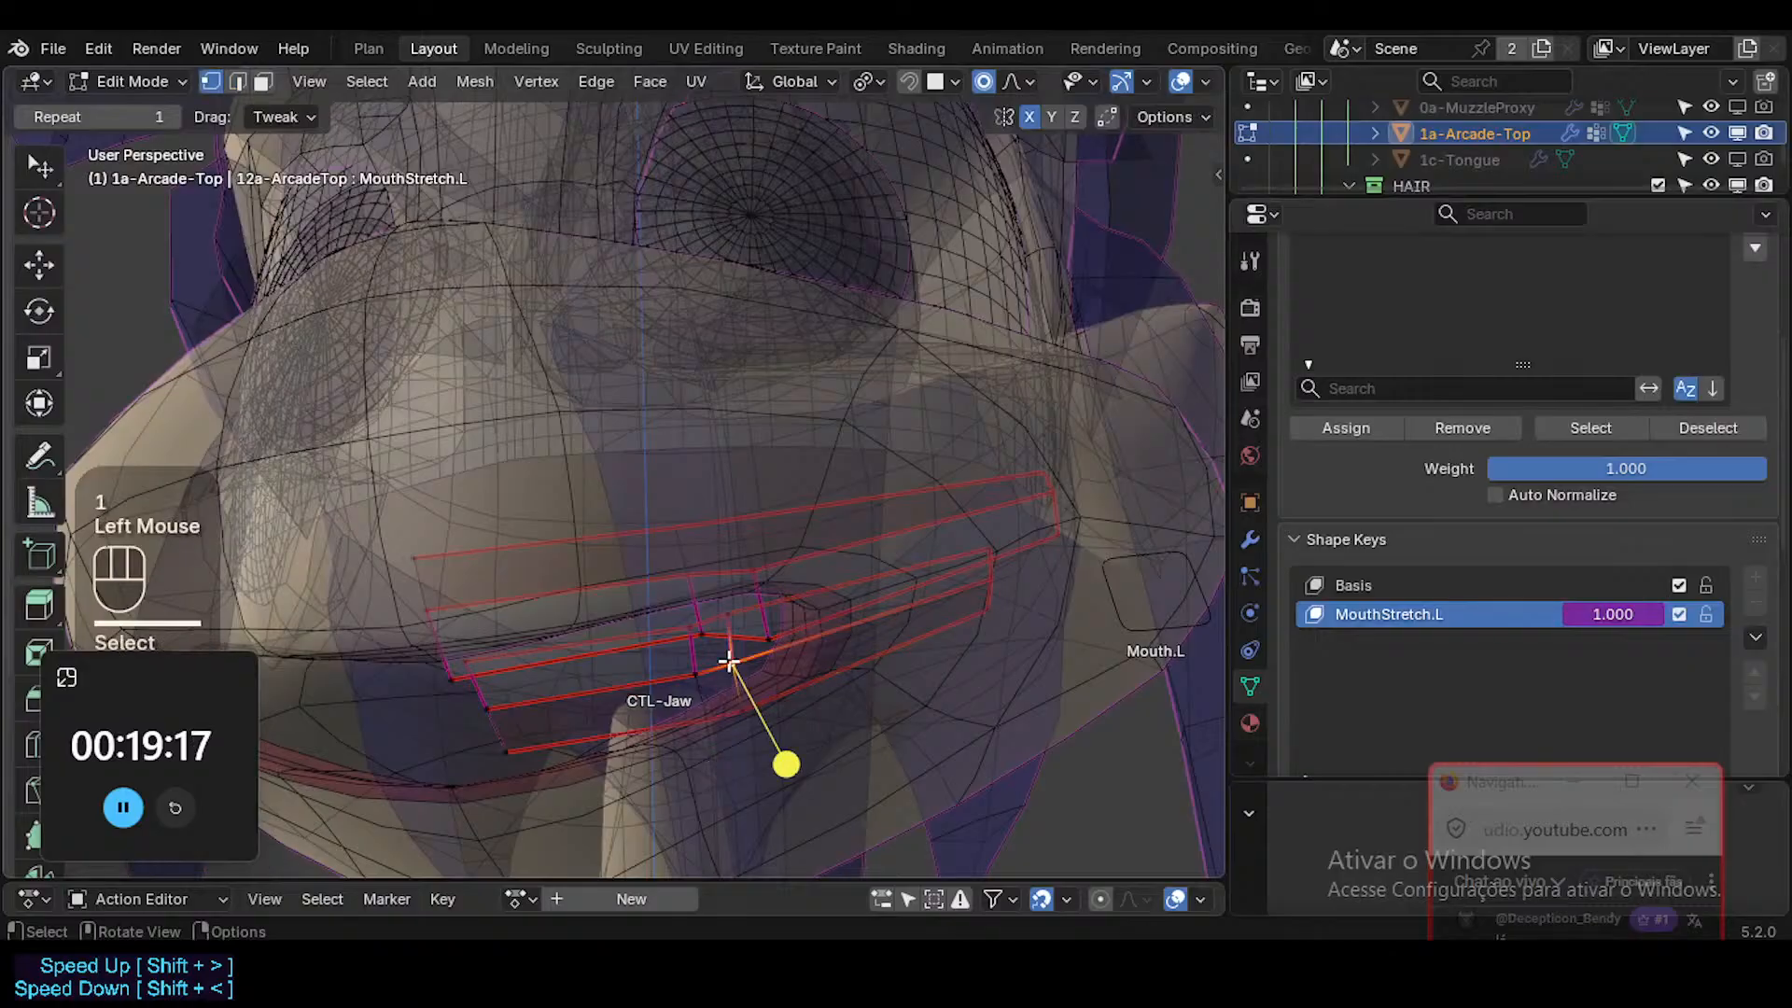
pyautogui.press('g')
pyautogui.keyDown('shift'); pyautogui.click(688, 679); pyautogui.keyUp('shift')
pyautogui.click(697, 673)
pyautogui.press('g')
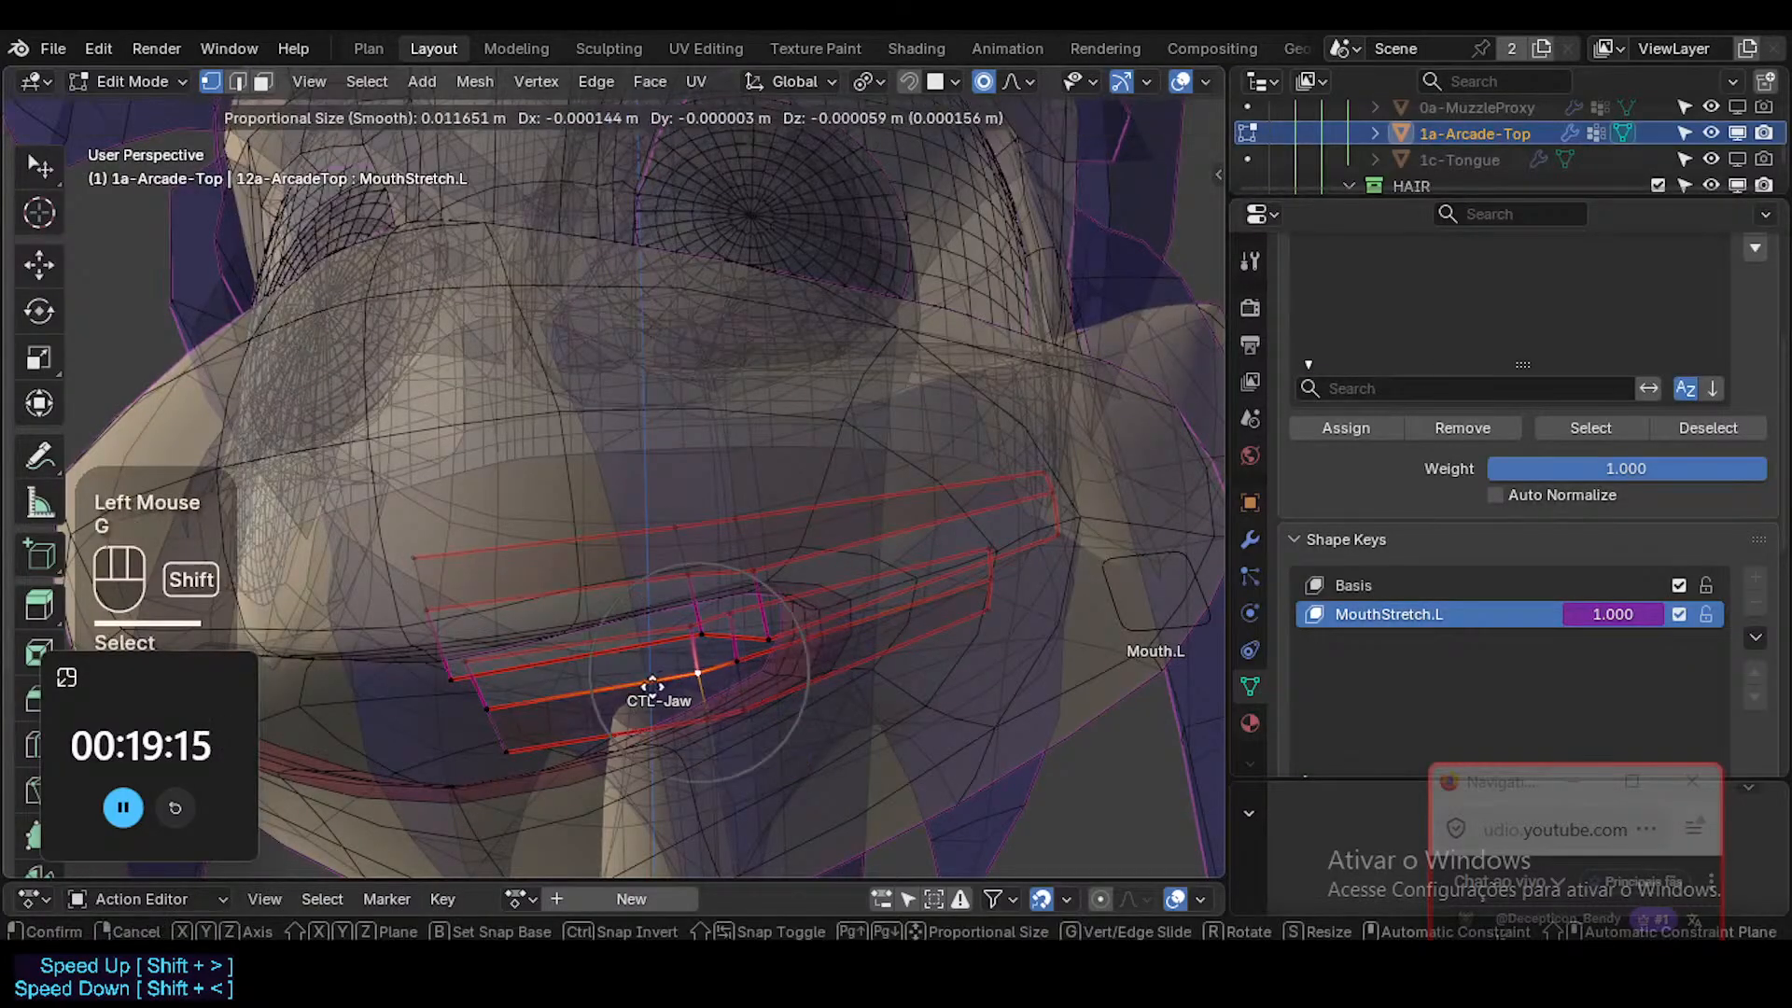
pyautogui.keyDown('shift'); pyautogui.click(597, 707); pyautogui.keyUp('shift')
pyautogui.click(699, 714)
pyautogui.press('g')
pyautogui.keyDown('shift'); pyautogui.click(679, 720); pyautogui.keyUp('shift')
# Select the short face segment between the lower teeth's middle loops and adjust its position as seen from below.
pyautogui.moveTo(686, 733); pyautogui.dragTo(792, 876, button='middle')
pyautogui.moveTo(840, 467); pyautogui.dragTo(753, 626, button='middle')
pyautogui.press('3')
pyautogui.hotkey('alt', 'a')
pyautogui.keyDown('alt'); pyautogui.keyDown('shift'); pyautogui.click(736, 738); pyautogui.keyUp('shift'); pyautogui.keyUp('alt')
pyautogui.press('g')
pyautogui.keyDown('shift'); pyautogui.click(952, 628); pyautogui.keyUp('shift')
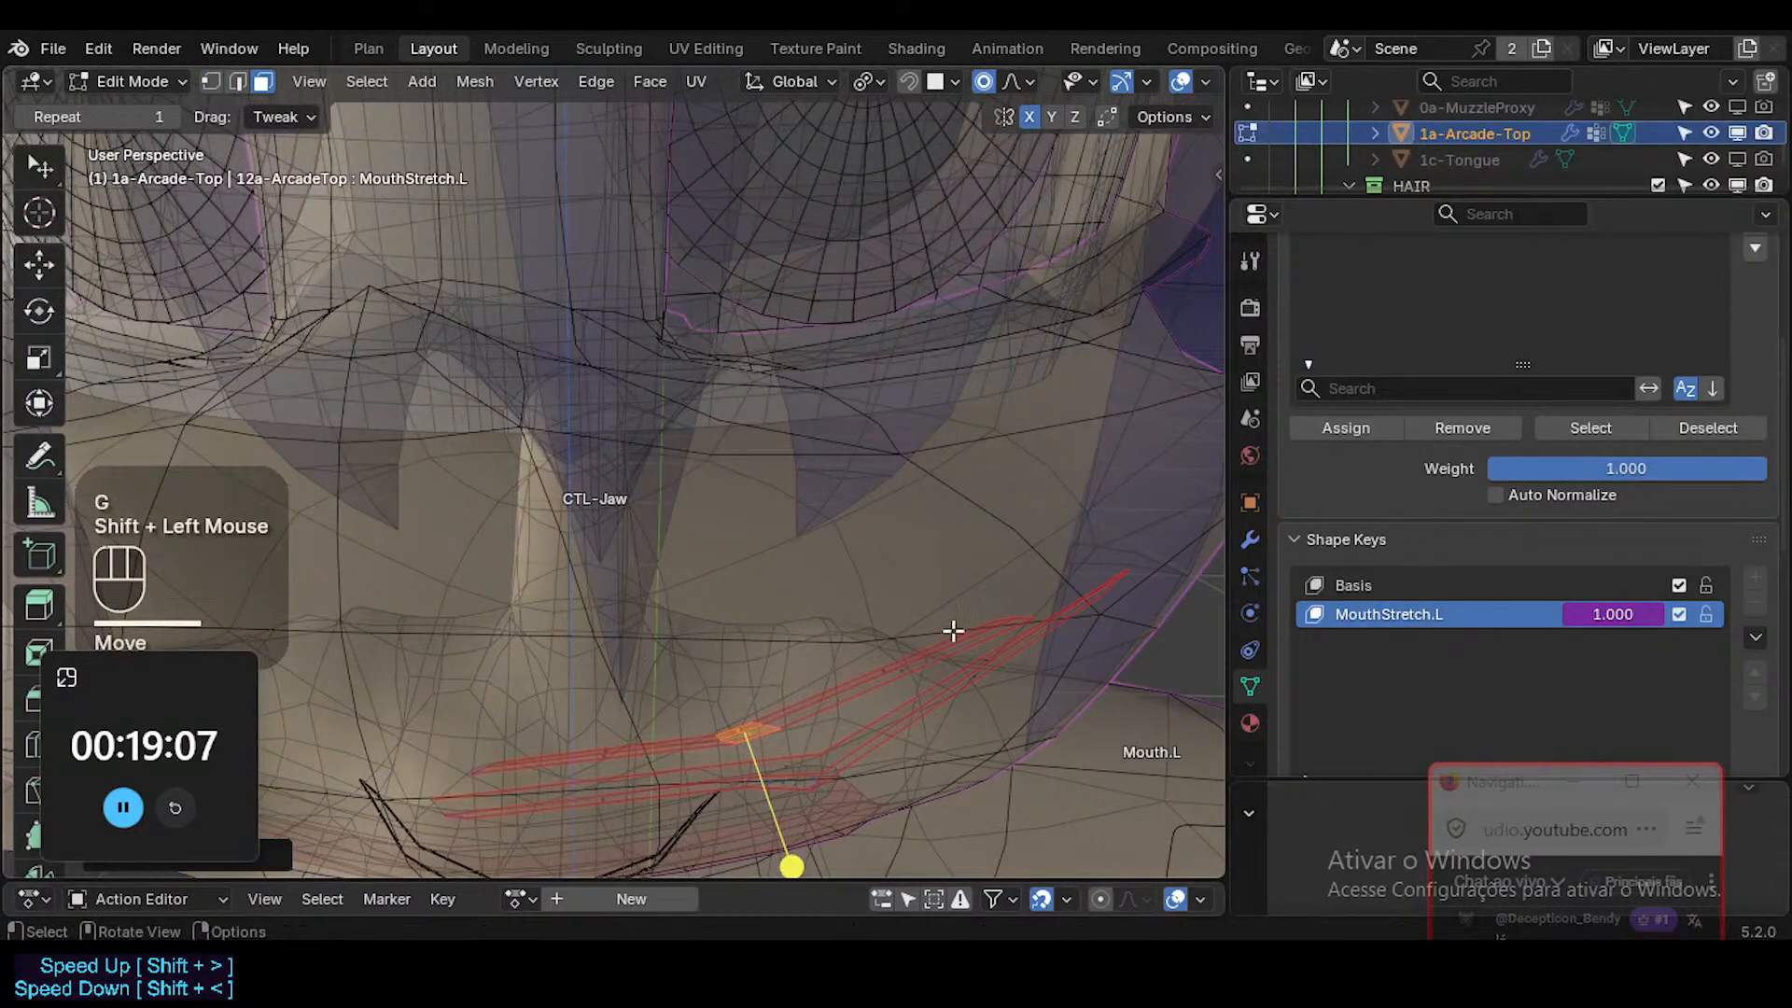
# Select the edge loop at the lower teeth's outer end and move it slightly inward to follow the mouth's curve.
pyautogui.moveTo(951, 629); pyautogui.dragTo(999, 630, button='middle')
pyautogui.press('g')
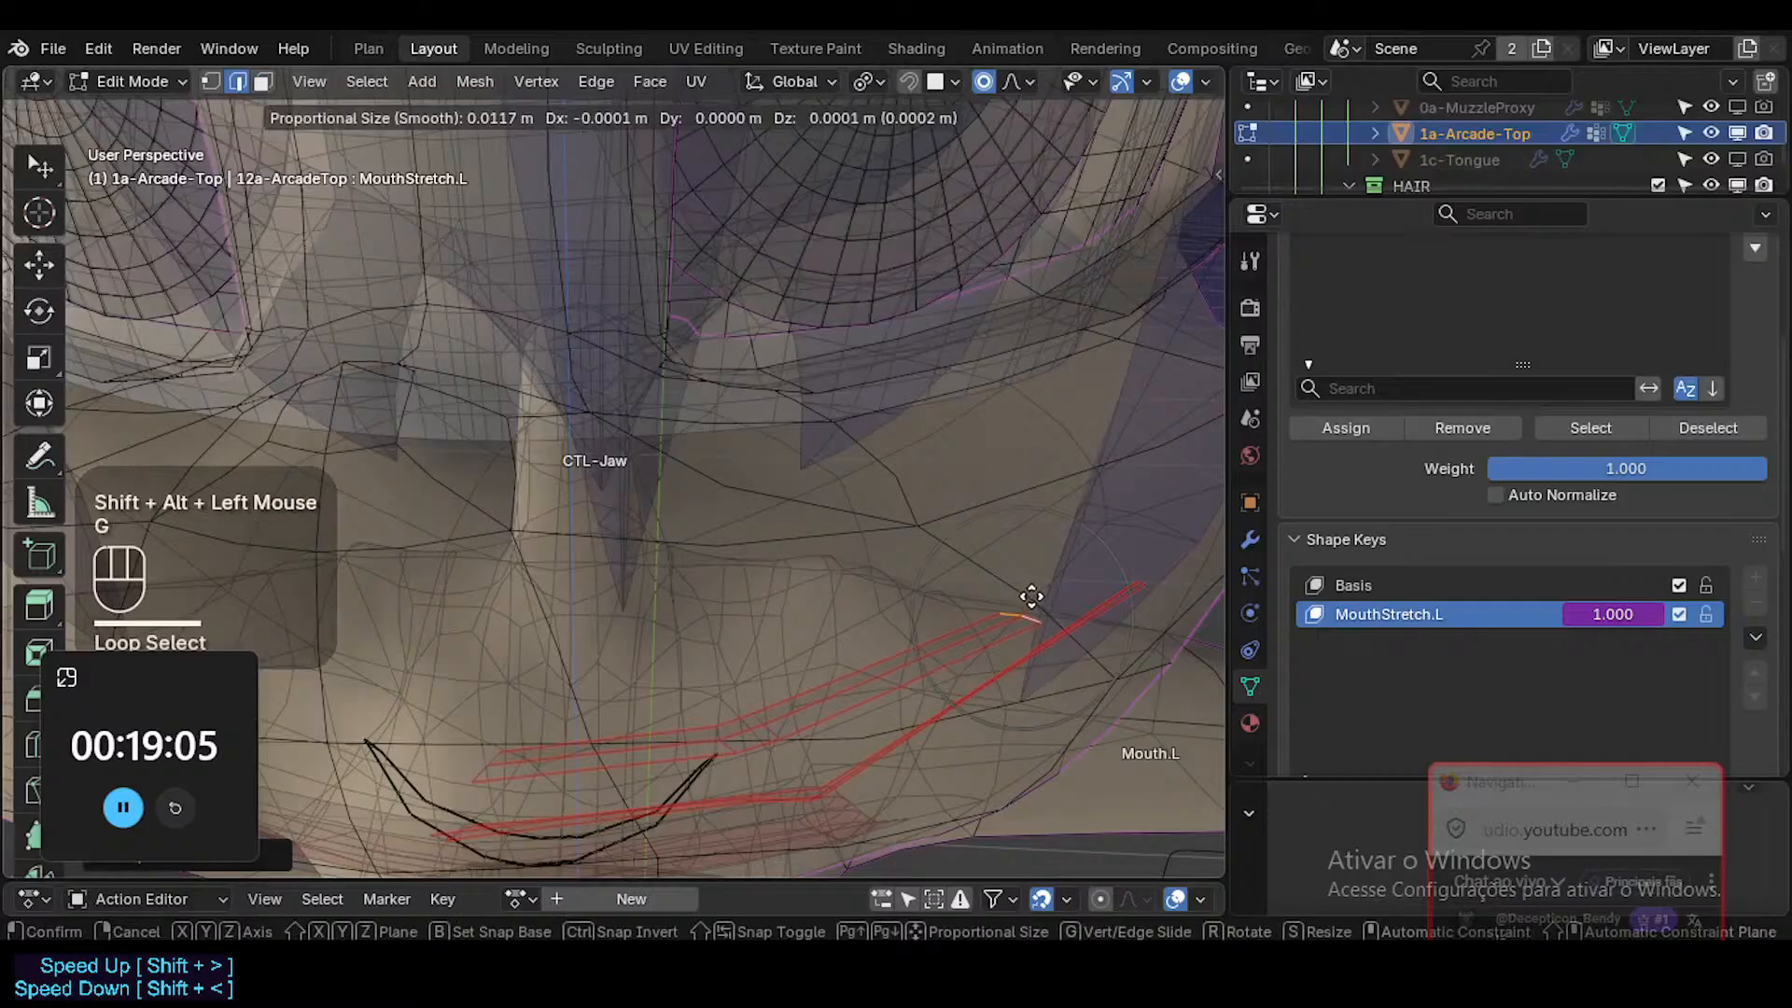
pyautogui.click(1017, 573)
pyautogui.hotkey('alt', 'a')
# Reposition the lower teeth's two middle crosswise edge loops one at a time to smooth the bend toward the stretched corner.
pyautogui.keyDown('alt'); pyautogui.keyDown('shift'); pyautogui.click(771, 726); pyautogui.keyUp('shift'); pyautogui.keyUp('alt')
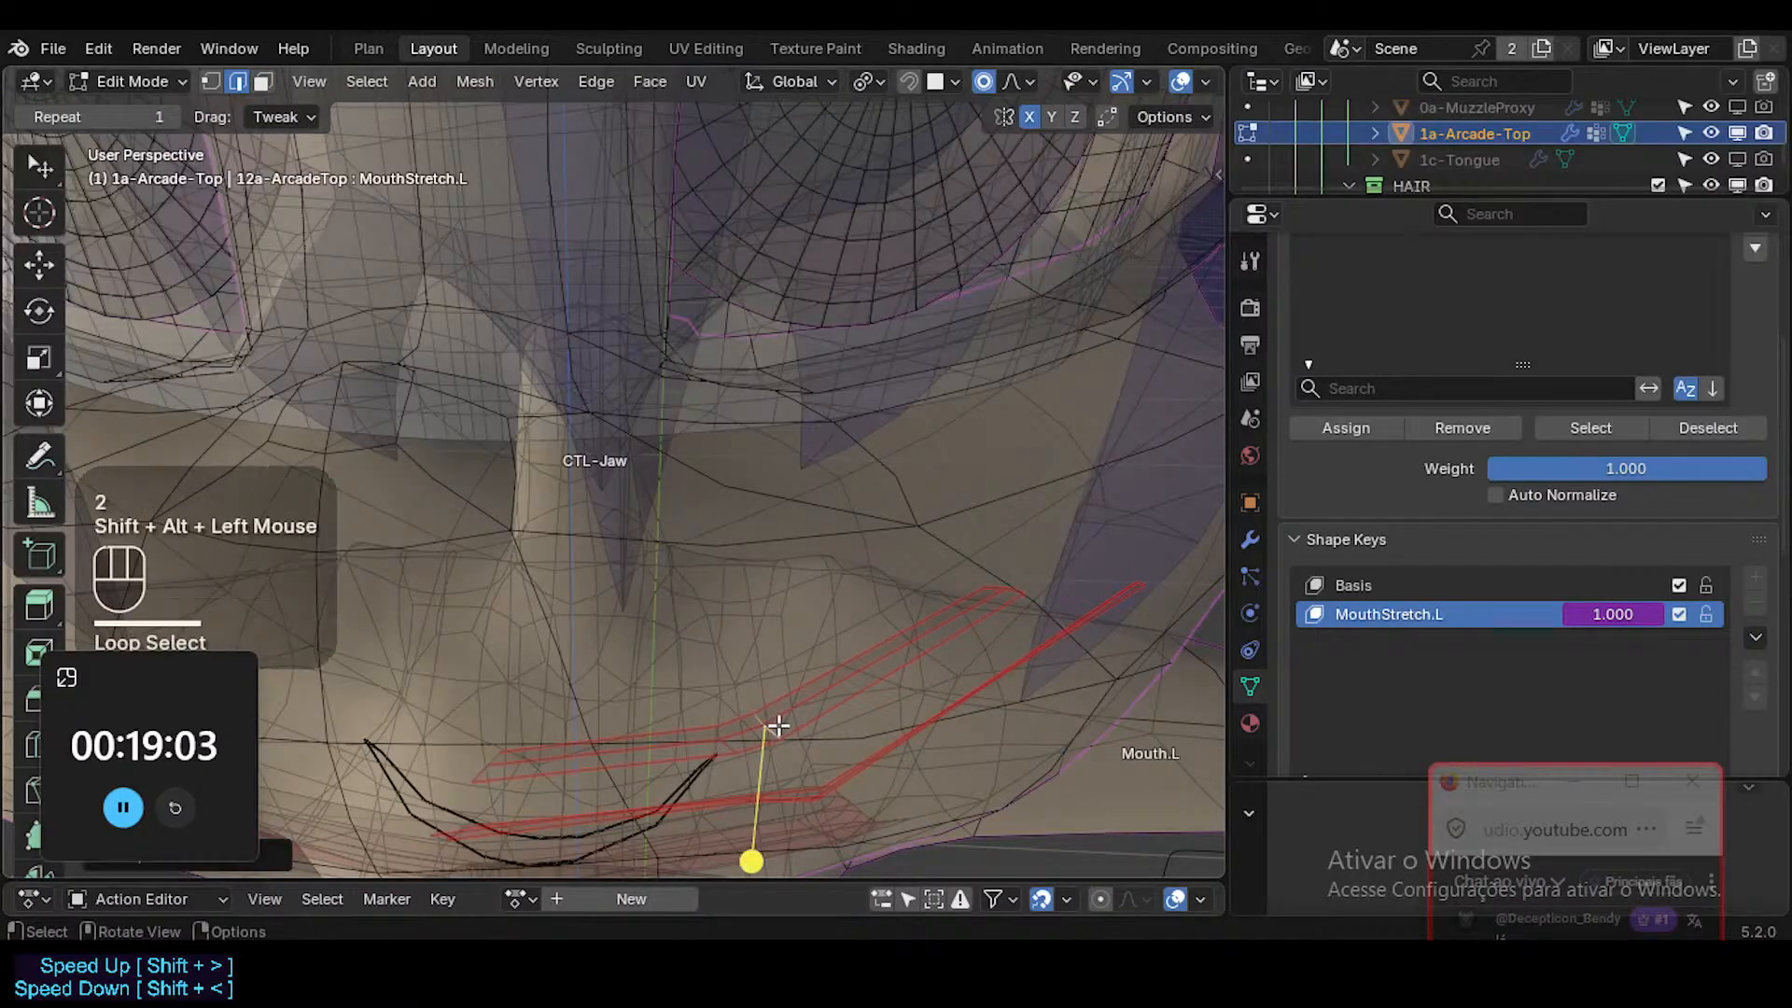
pyautogui.press('g')
pyautogui.click(815, 738)
pyautogui.hotkey('alt', 'a')
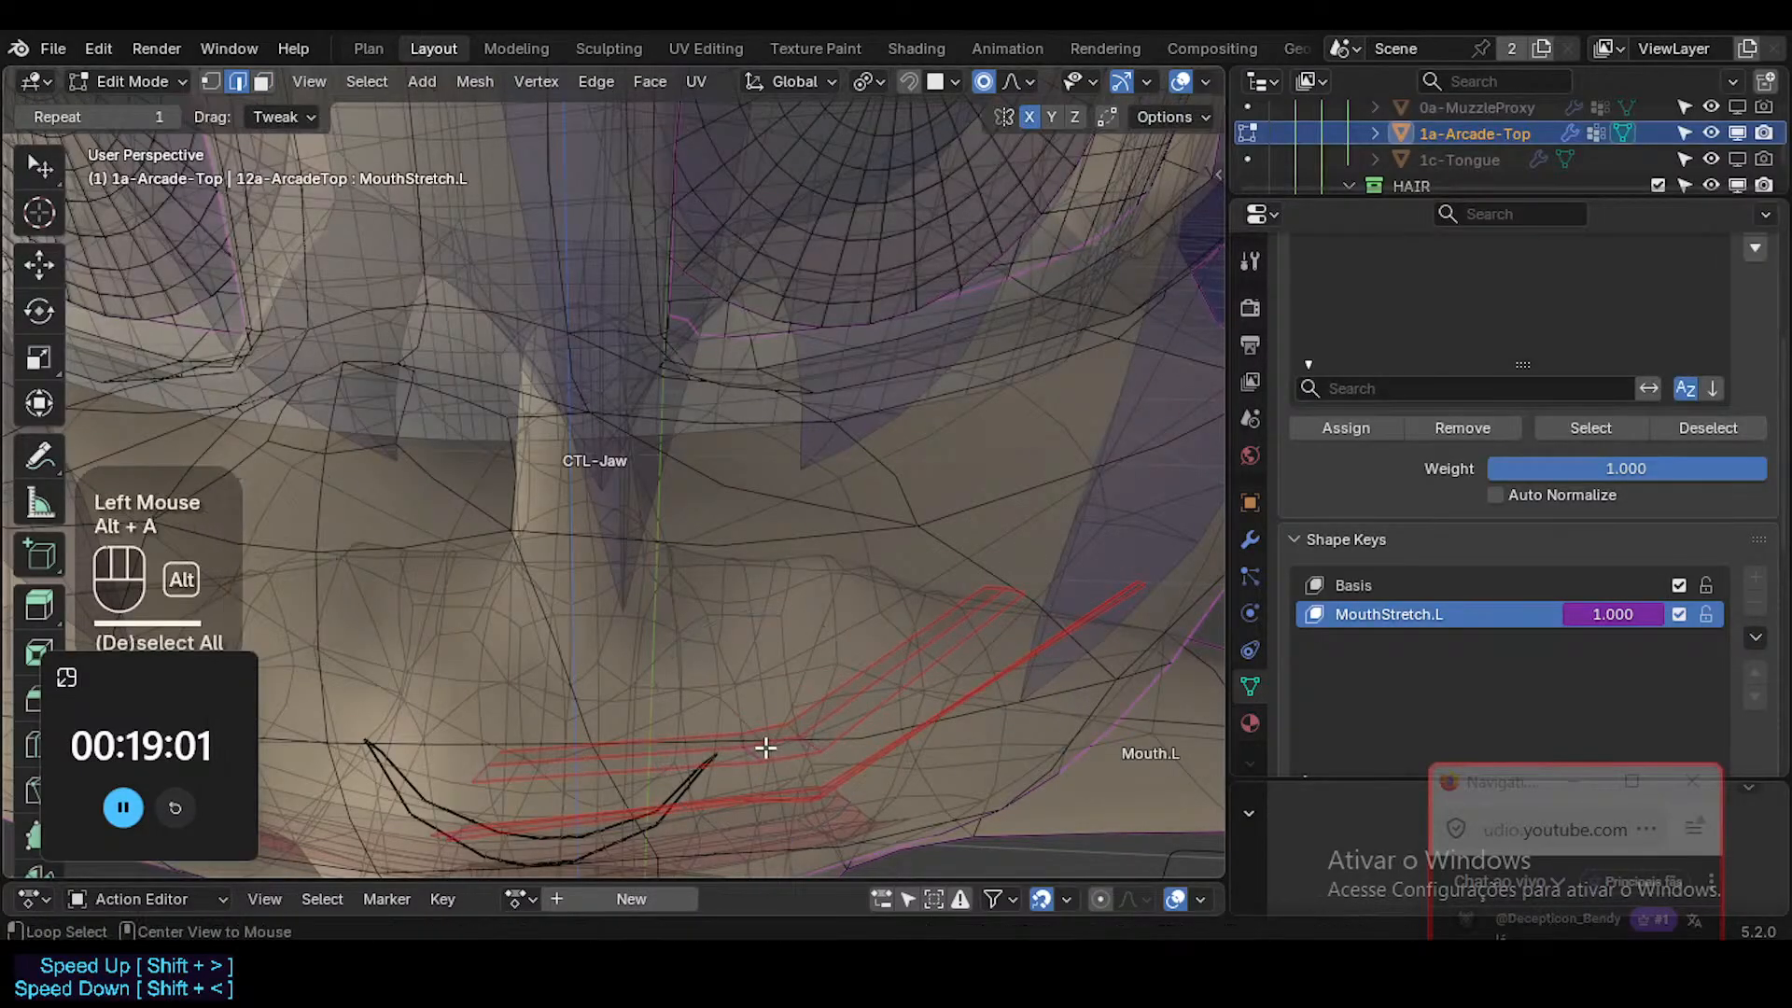
pyautogui.press('g')
pyautogui.keyDown('shift'); pyautogui.click(787, 736); pyautogui.keyUp('shift')
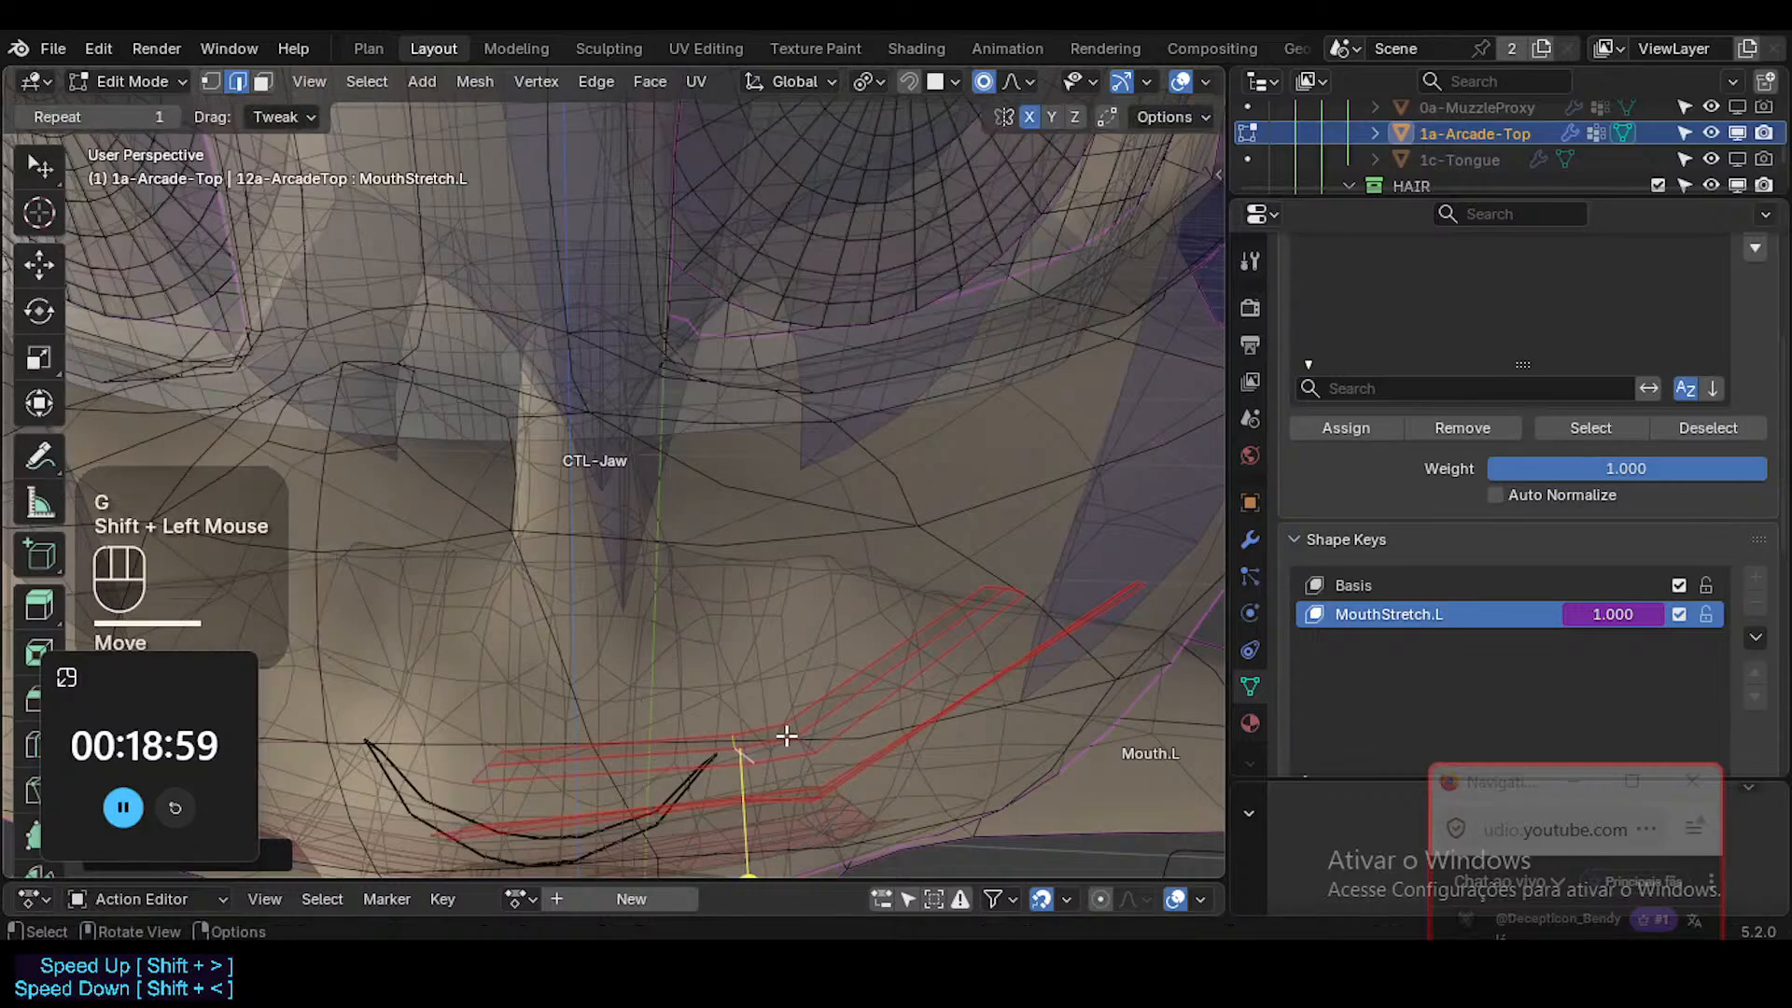
pyautogui.keyDown('alt'); pyautogui.keyDown('shift'); pyautogui.click(820, 749); pyautogui.keyUp('shift'); pyautogui.keyUp('alt')
pyautogui.hotkey('alt', 'a')
pyautogui.keyDown('alt'); pyautogui.keyDown('shift'); pyautogui.click(809, 743); pyautogui.keyUp('shift'); pyautogui.keyUp('alt')
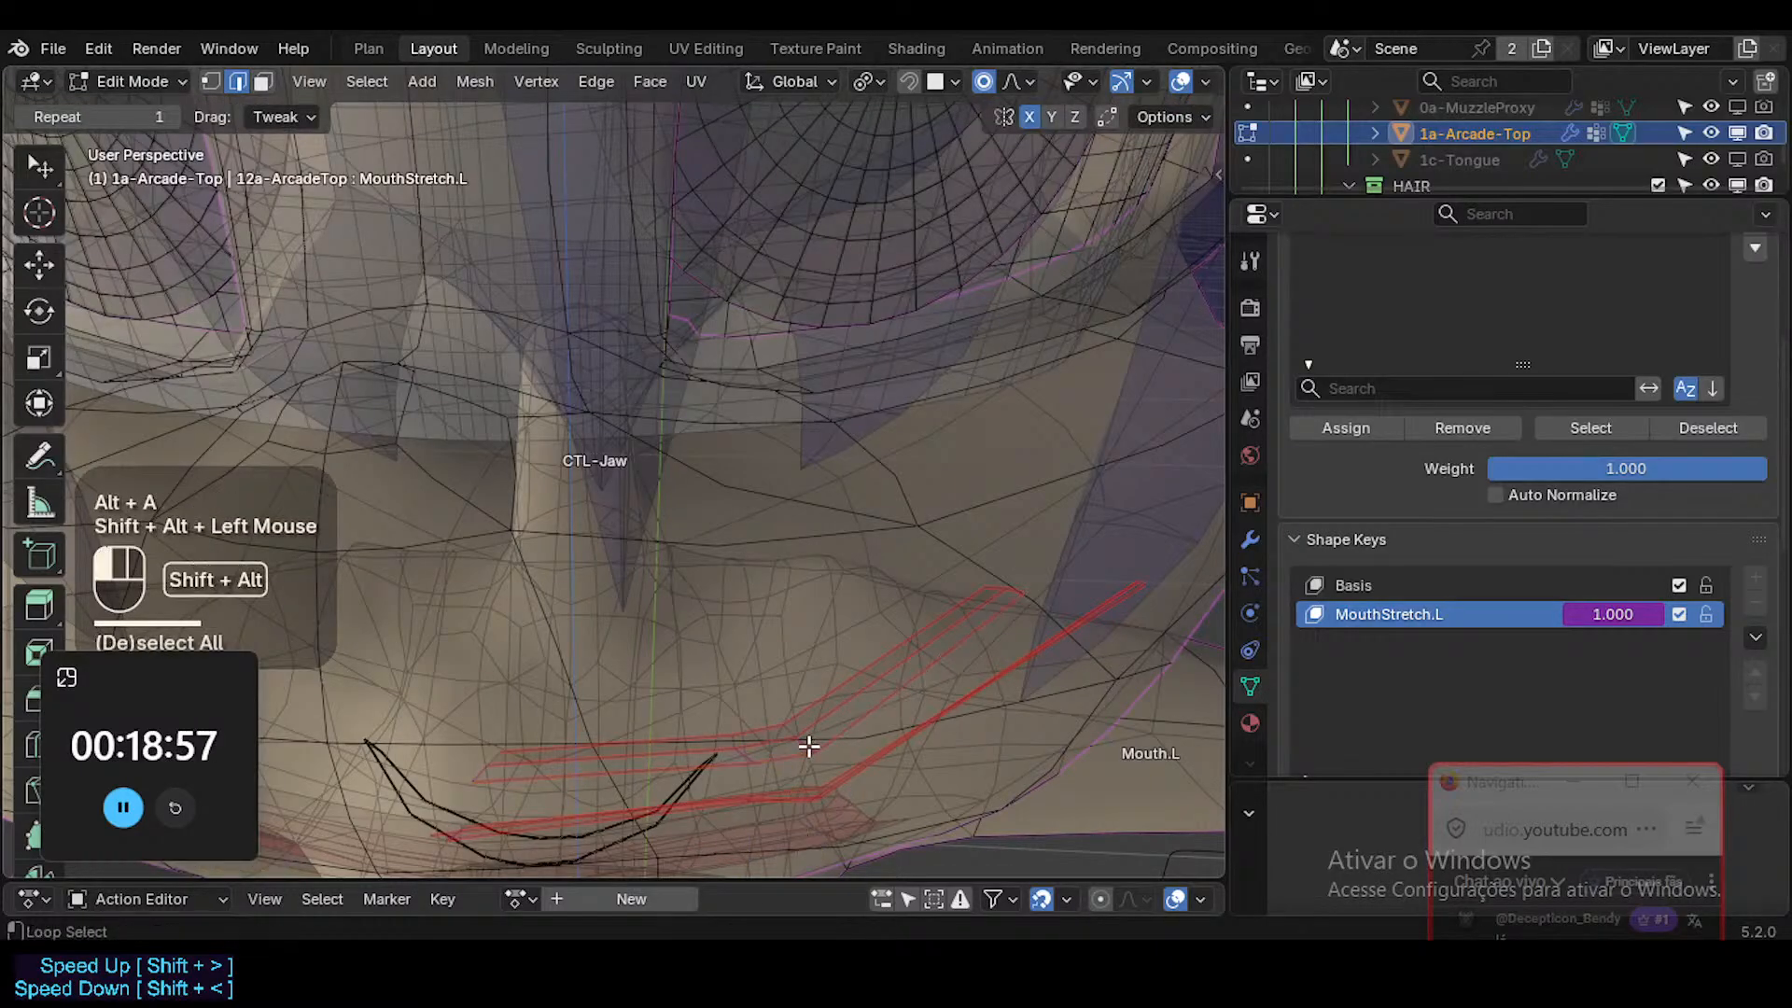
pyautogui.press('g')
pyautogui.keyDown('shift'); pyautogui.click(693, 788); pyautogui.keyUp('shift')
# Reposition the two middle crosswise edge loops of the upper teeth one at a time to smooth their bend.
pyautogui.keyDown('shift'); pyautogui.moveTo(764, 801); pyautogui.dragTo(732, 647, button='middle'); pyautogui.keyUp('shift')
pyautogui.hotkey('alt', 'a')
pyautogui.keyDown('alt'); pyautogui.keyDown('shift'); pyautogui.click(744, 632); pyautogui.keyUp('shift'); pyautogui.keyUp('alt')
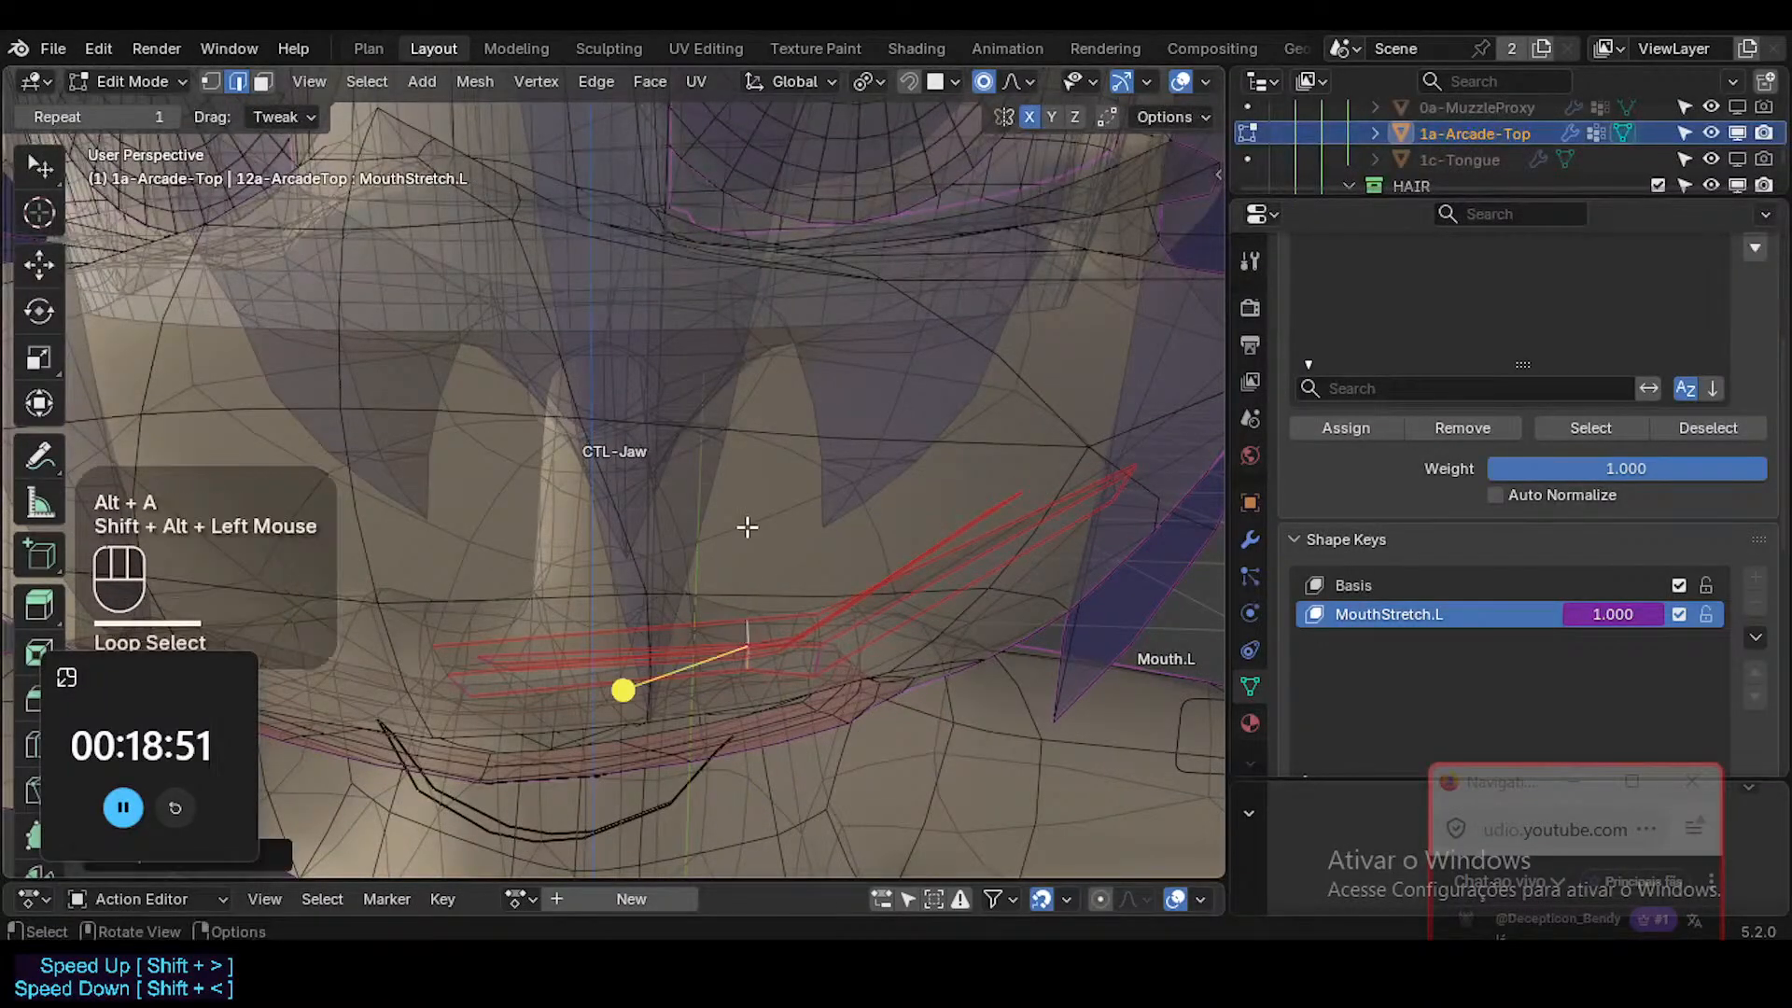
pyautogui.moveTo(744, 523); pyautogui.dragTo(792, 612, button='middle')
pyautogui.press('g')
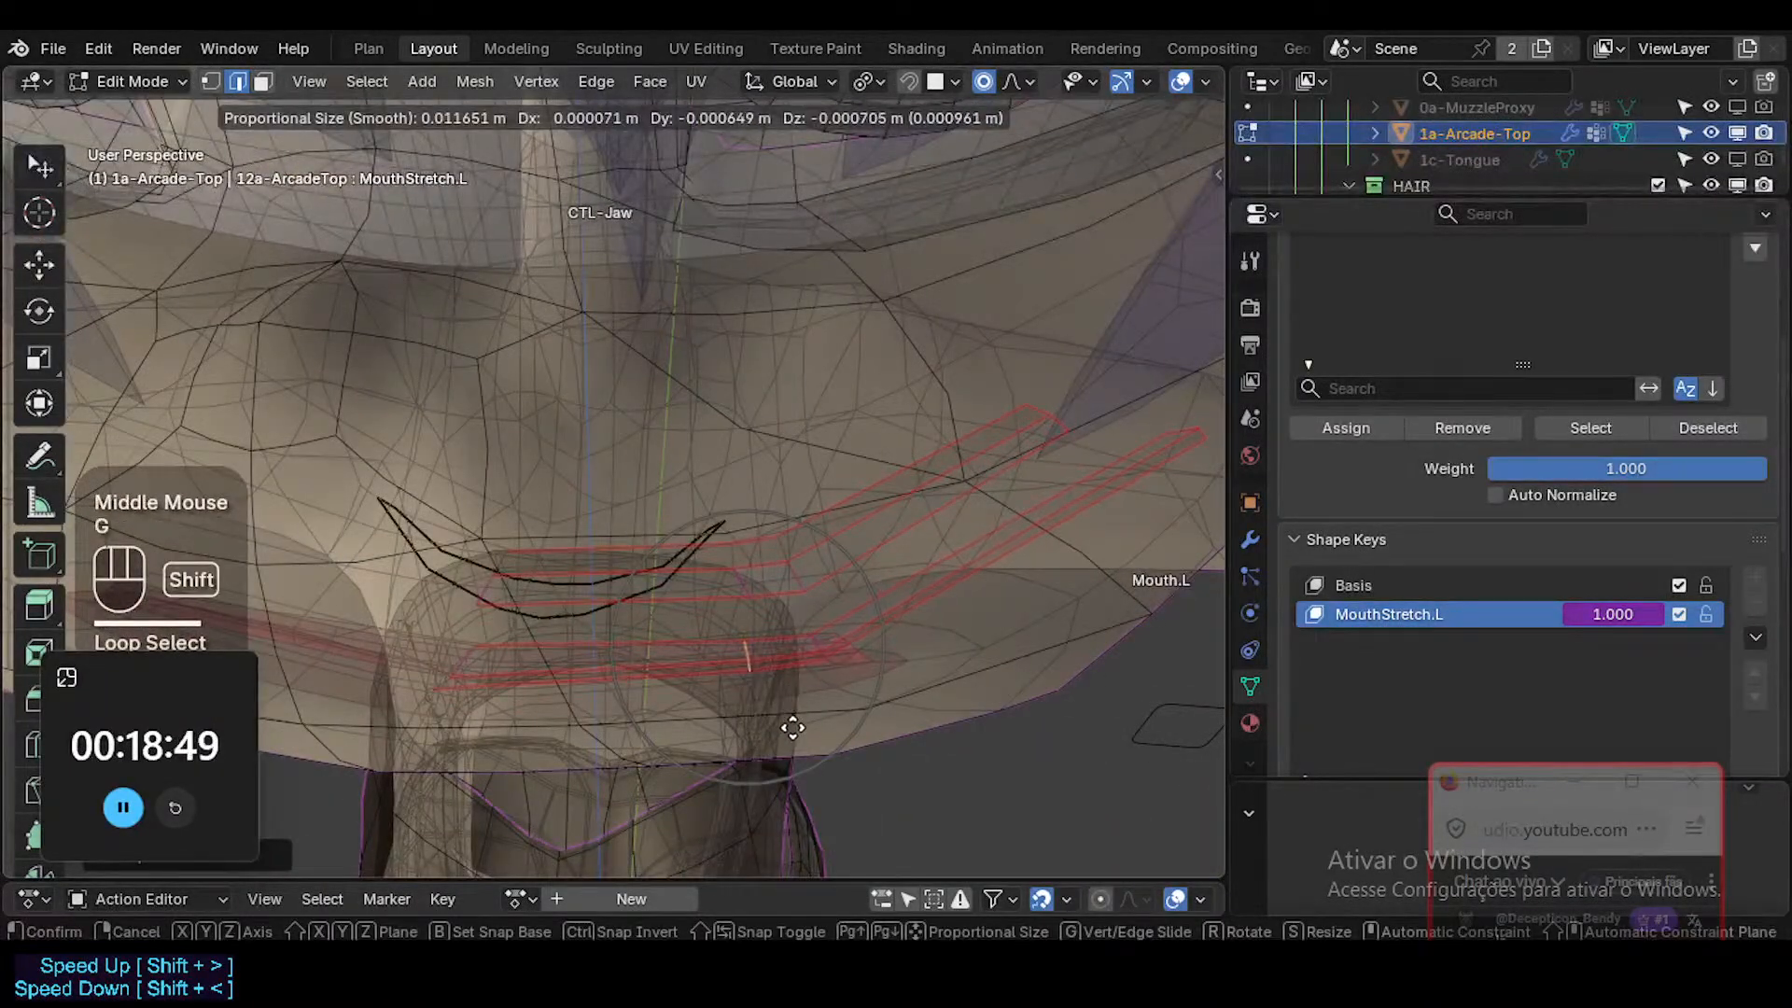
pyautogui.keyDown('shift'); pyautogui.click(800, 648); pyautogui.keyUp('shift')
pyautogui.hotkey('alt', 'a')
pyautogui.keyDown('alt'); pyautogui.keyDown('shift'); pyautogui.click(814, 642); pyautogui.keyUp('shift'); pyautogui.keyUp('alt')
pyautogui.press('g')
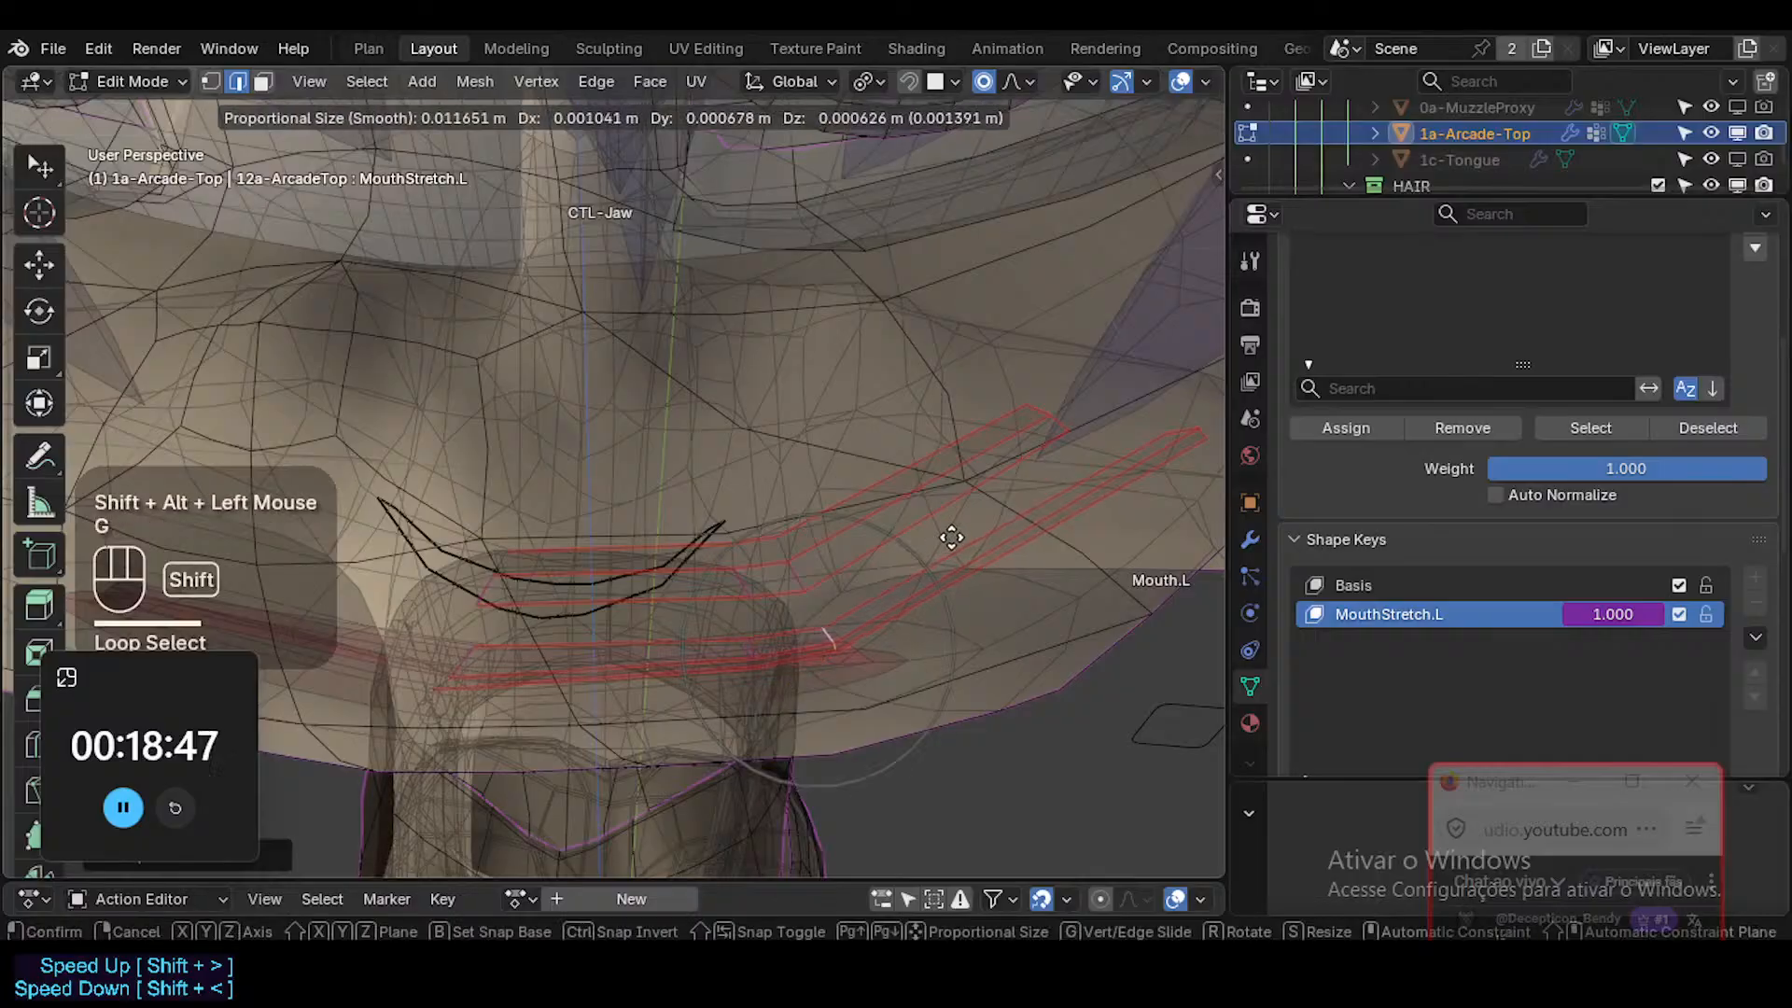
pyautogui.keyDown('shift'); pyautogui.click(844, 551); pyautogui.keyUp('shift')
# Select the face loops of the lower teeth's outer and middle segments and move them together slightly inward.
pyautogui.hotkey('alt', 'a')
pyautogui.press('3')
pyautogui.keyDown('alt'); pyautogui.keyDown('shift'); pyautogui.click(776, 550); pyautogui.keyUp('shift'); pyautogui.keyUp('alt')
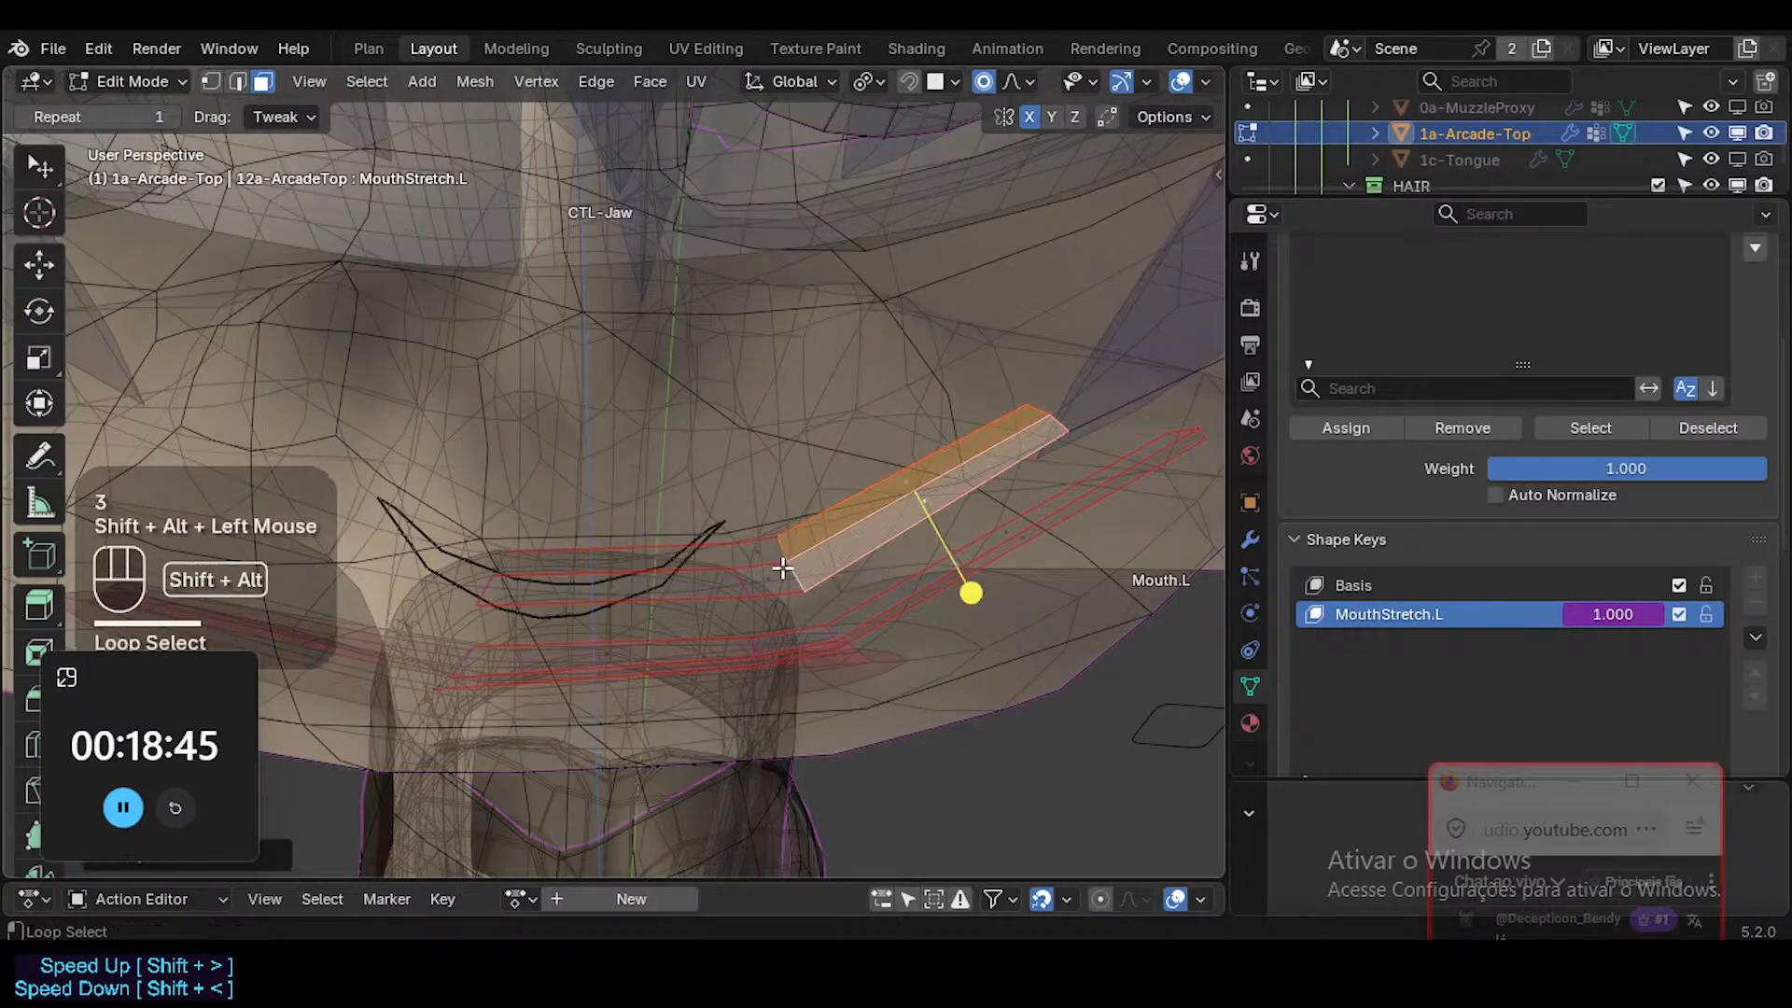
pyautogui.keyDown('alt'); pyautogui.keyDown('shift'); pyautogui.click(764, 560); pyautogui.keyUp('shift'); pyautogui.keyUp('alt')
pyautogui.press('g')
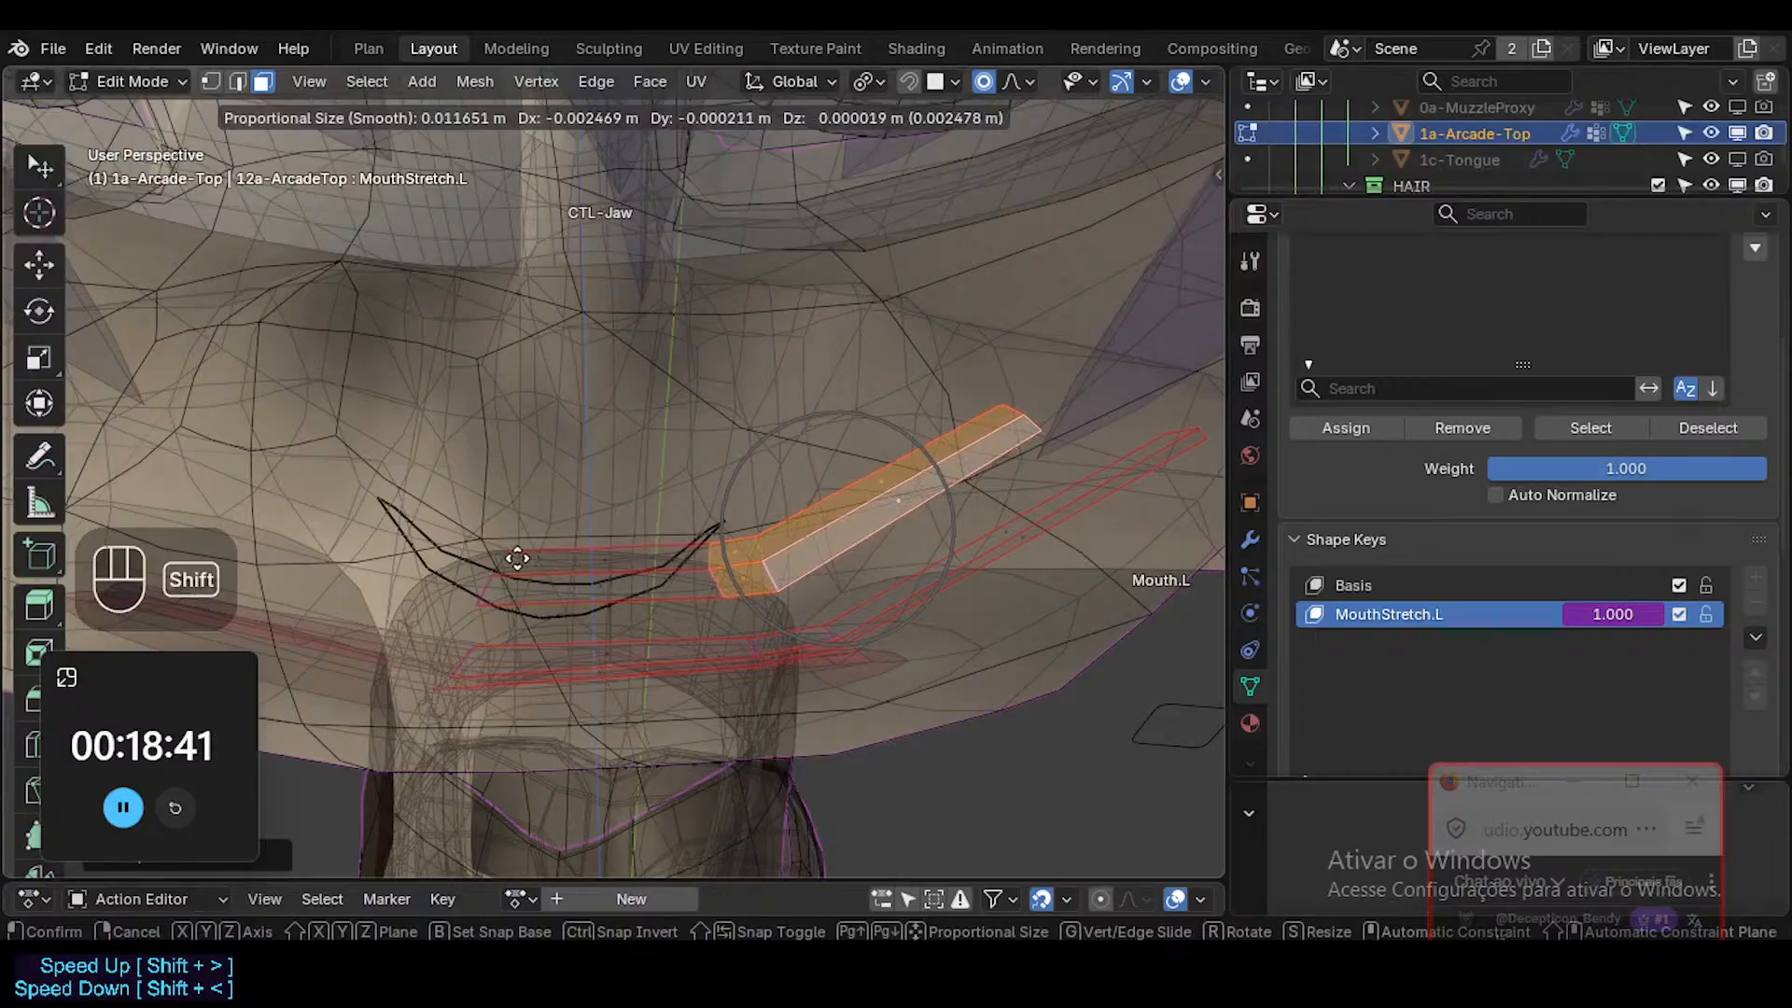
pyautogui.keyDown('shift'); pyautogui.click(852, 628); pyautogui.keyUp('shift')
# Select the short middle face loop of the upper teeth, then rotate and move it to follow the arch.
pyautogui.hotkey('alt', 'a')
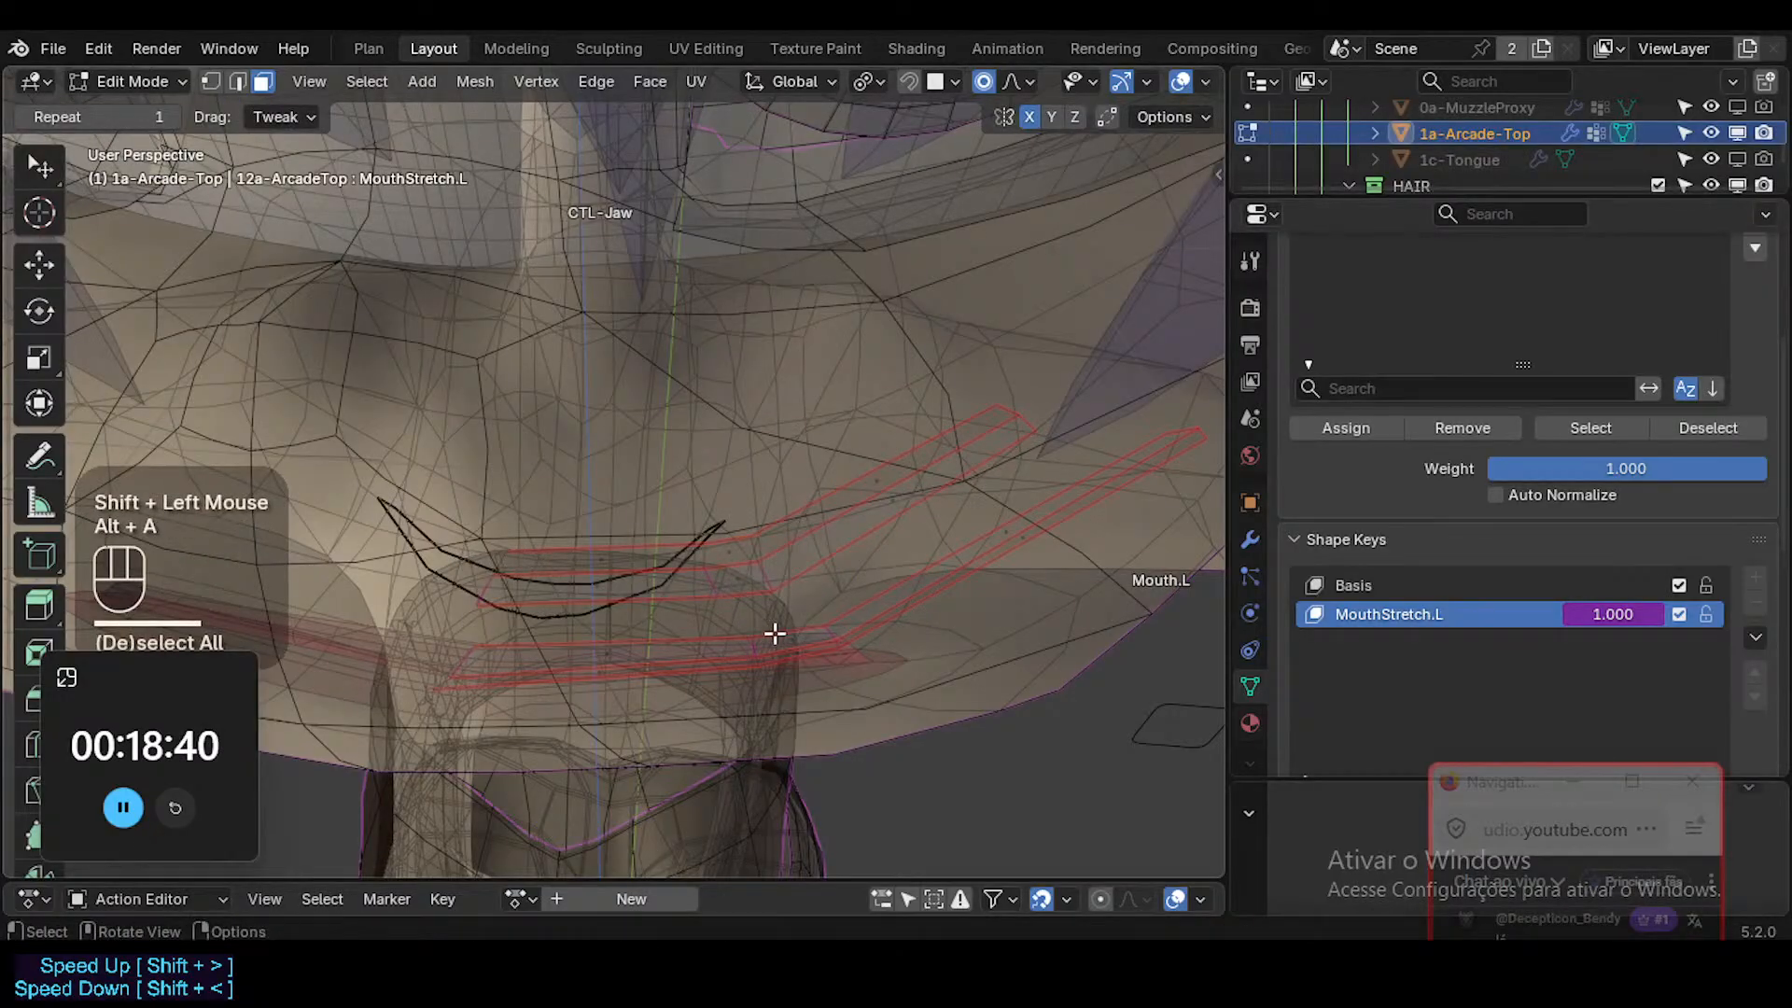
pyautogui.keyDown('alt'); pyautogui.keyDown('shift'); pyautogui.click(827, 648); pyautogui.keyUp('shift'); pyautogui.keyUp('alt')
pyautogui.hotkey('alt', 'a')
pyautogui.keyDown('alt'); pyautogui.click(825, 648); pyautogui.keyUp('alt')
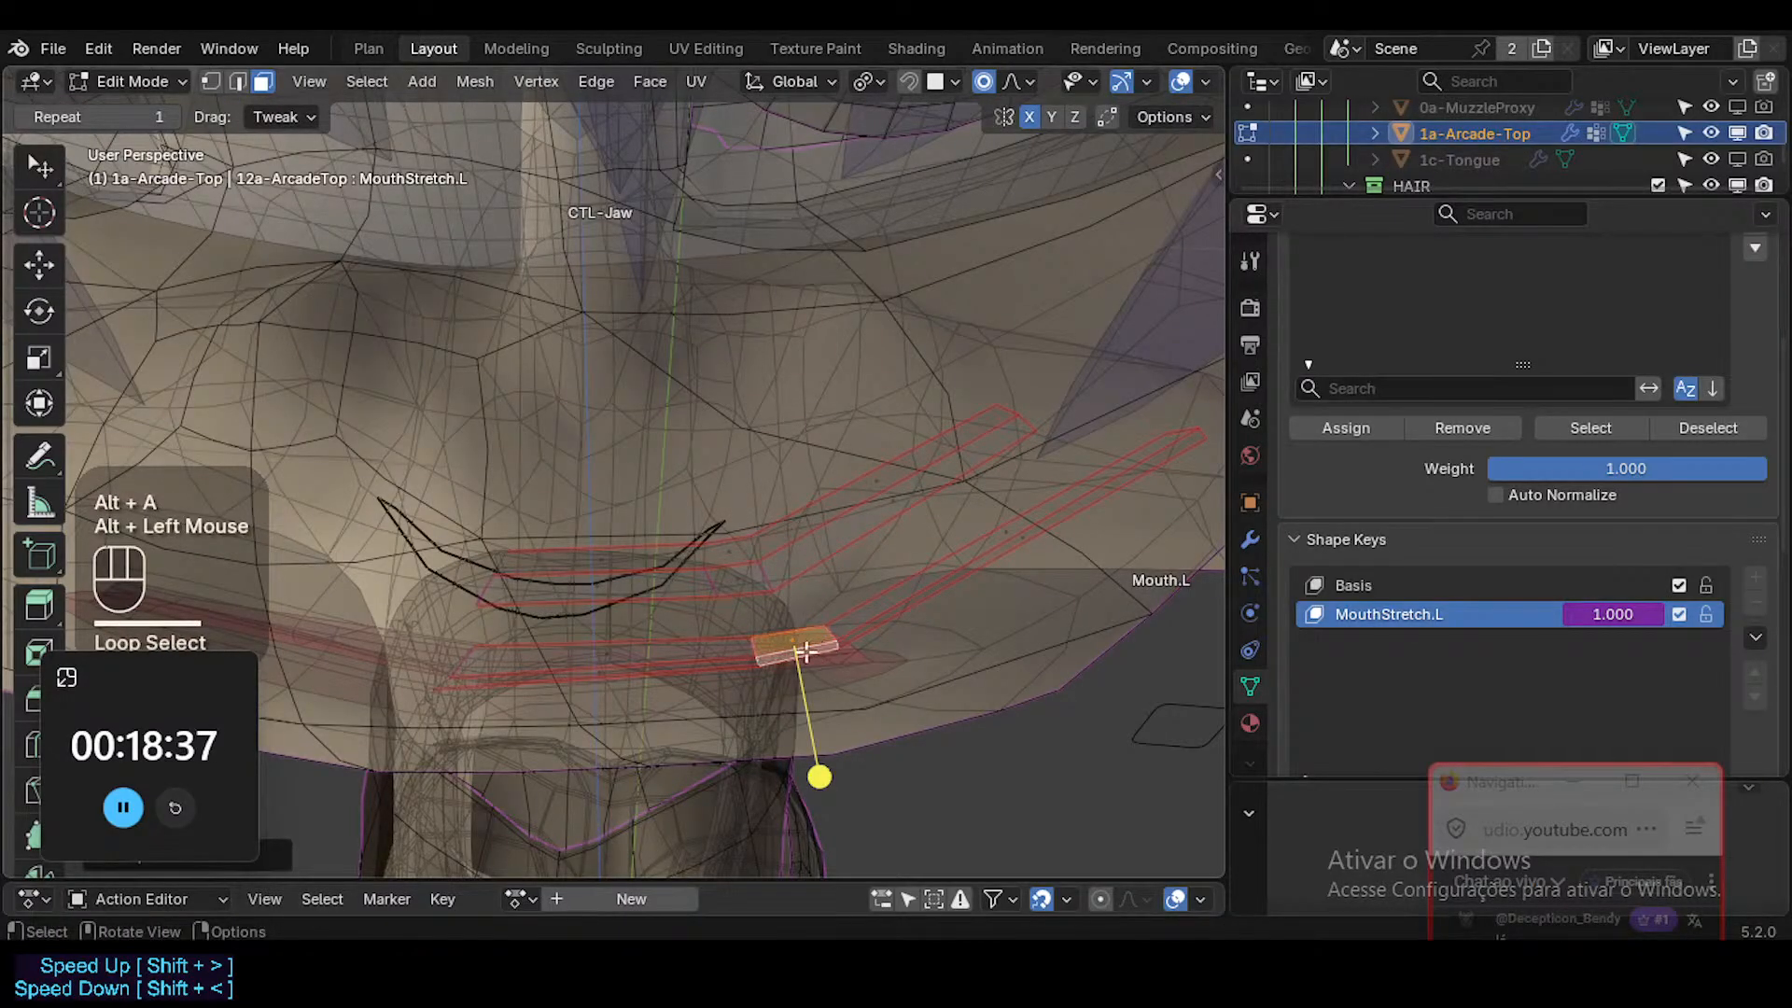
pyautogui.keyDown('alt'); pyautogui.keyDown('shift'); pyautogui.click(731, 662); pyautogui.keyUp('shift'); pyautogui.keyUp('alt')
pyautogui.hotkey('alt', 'a')
pyautogui.keyDown('alt'); pyautogui.keyDown('shift'); pyautogui.click(810, 653); pyautogui.keyUp('shift'); pyautogui.keyUp('alt')
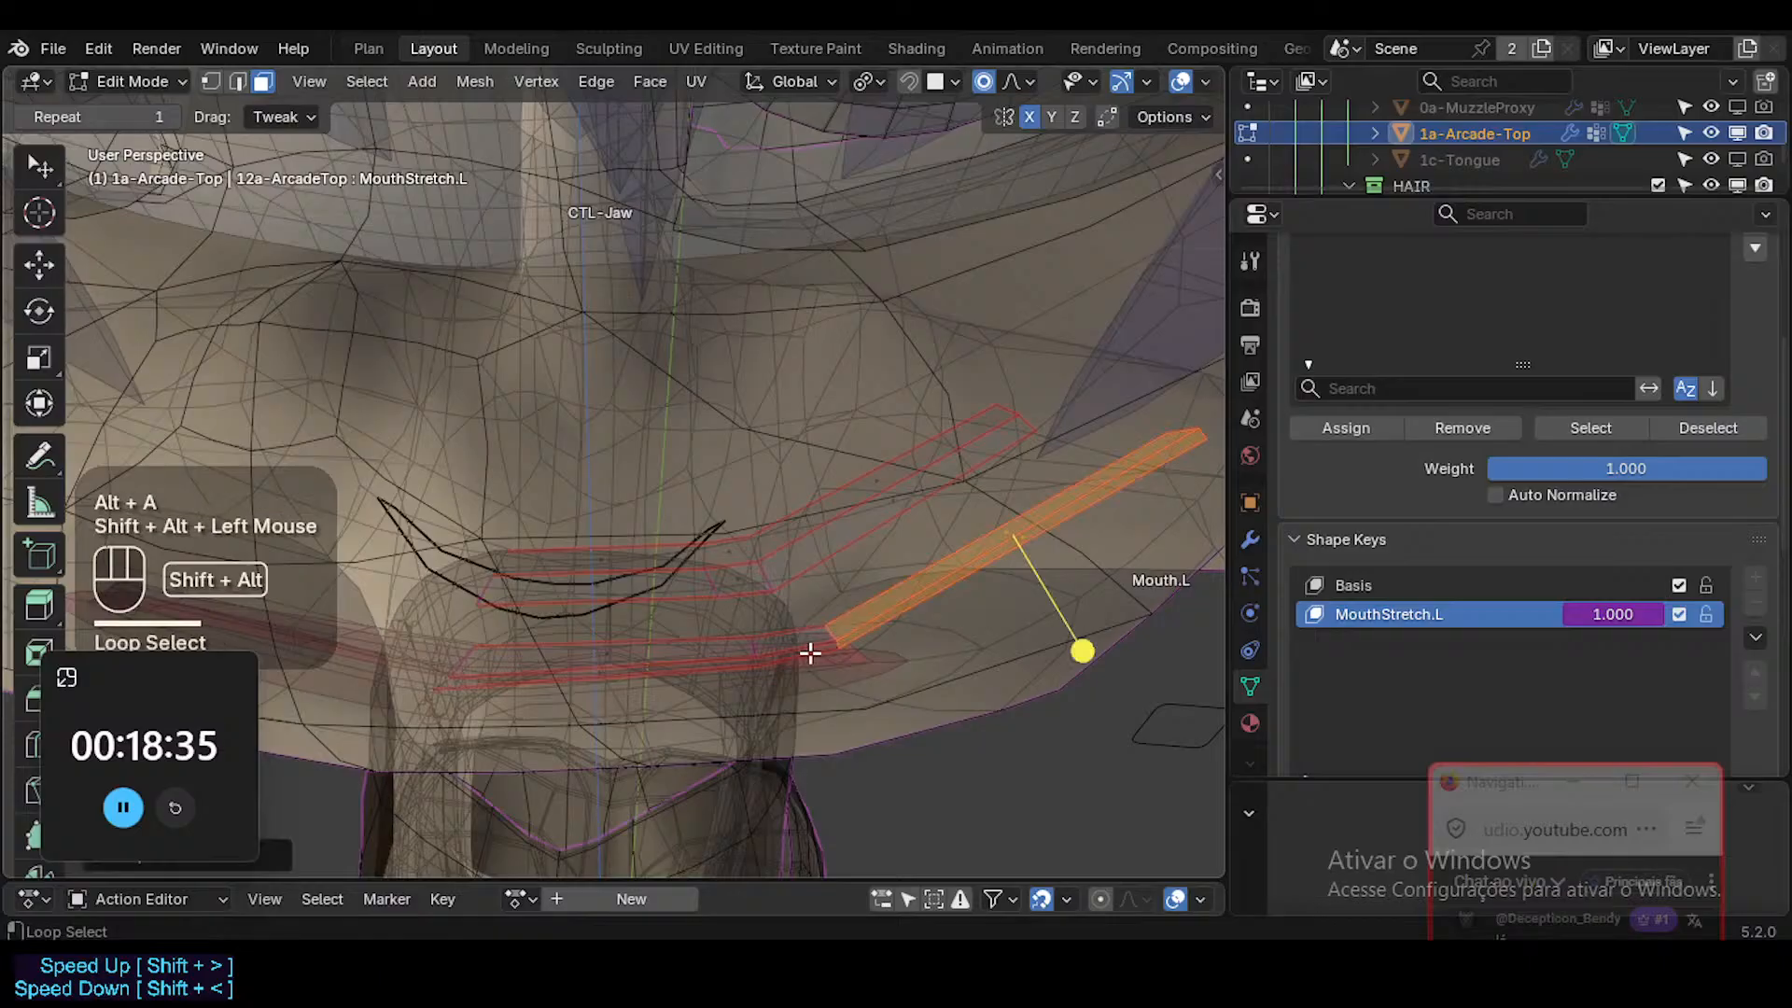
pyautogui.hotkey('alt', 'a')
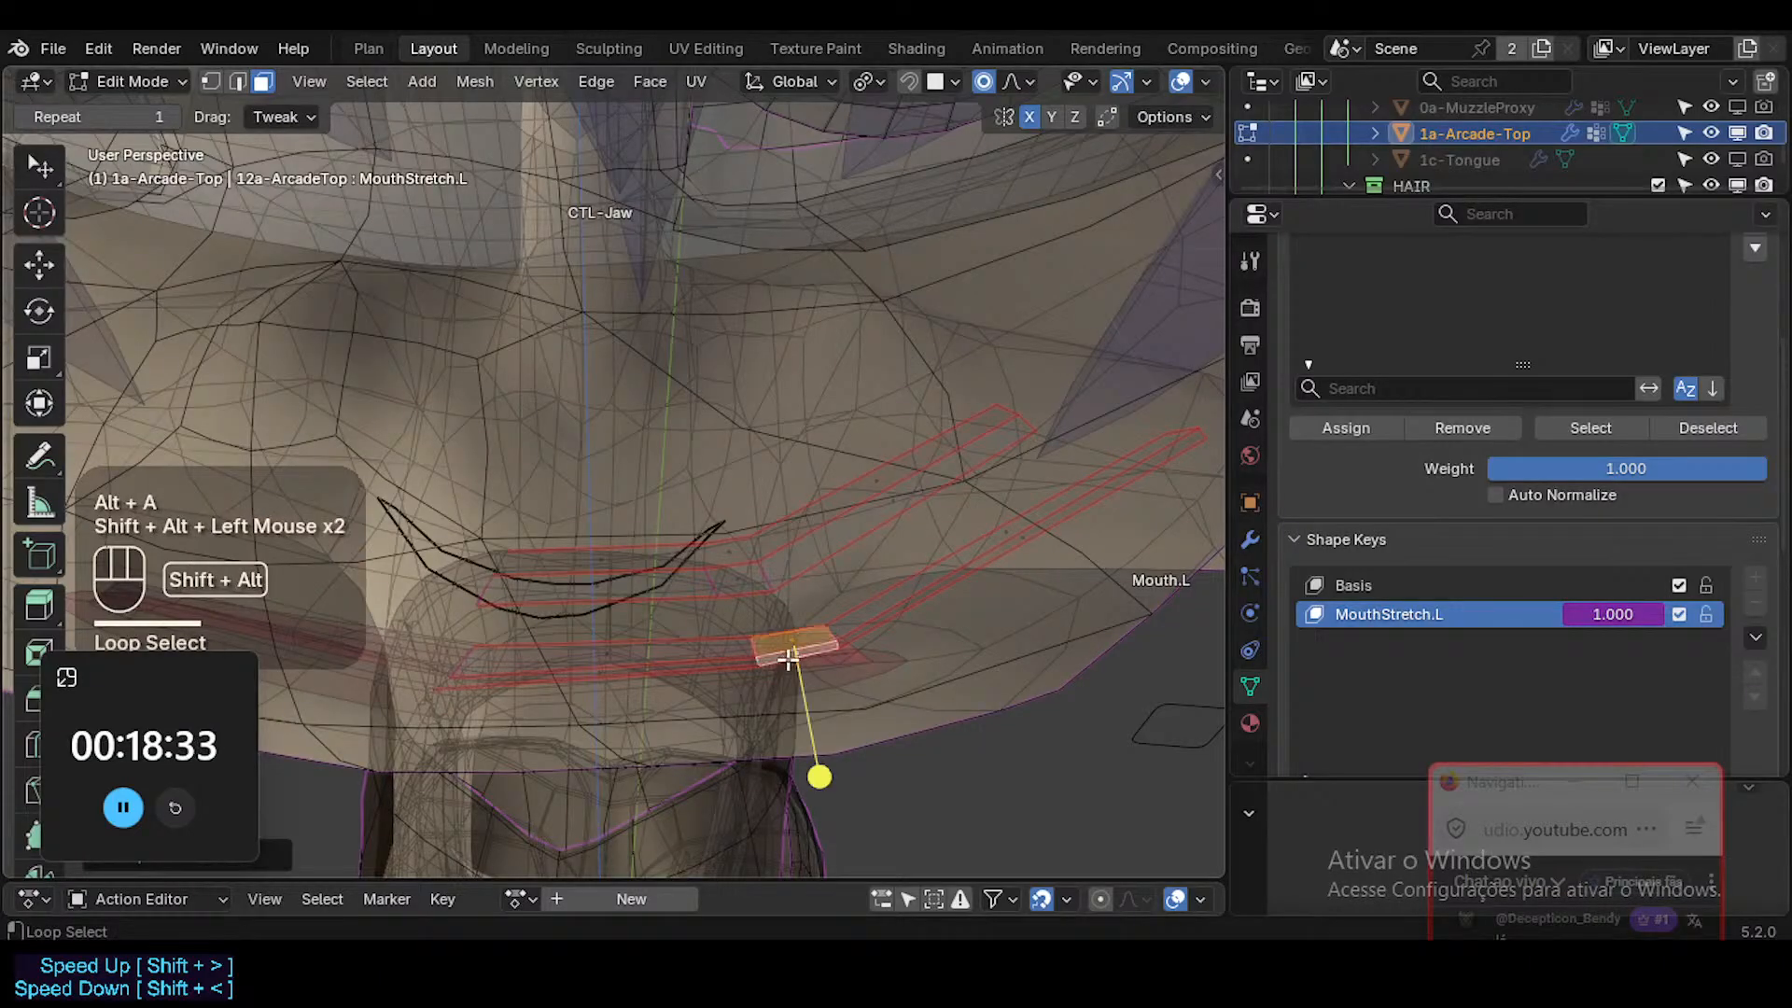
pyautogui.press('r')
pyautogui.click(968, 598)
pyautogui.press('g')
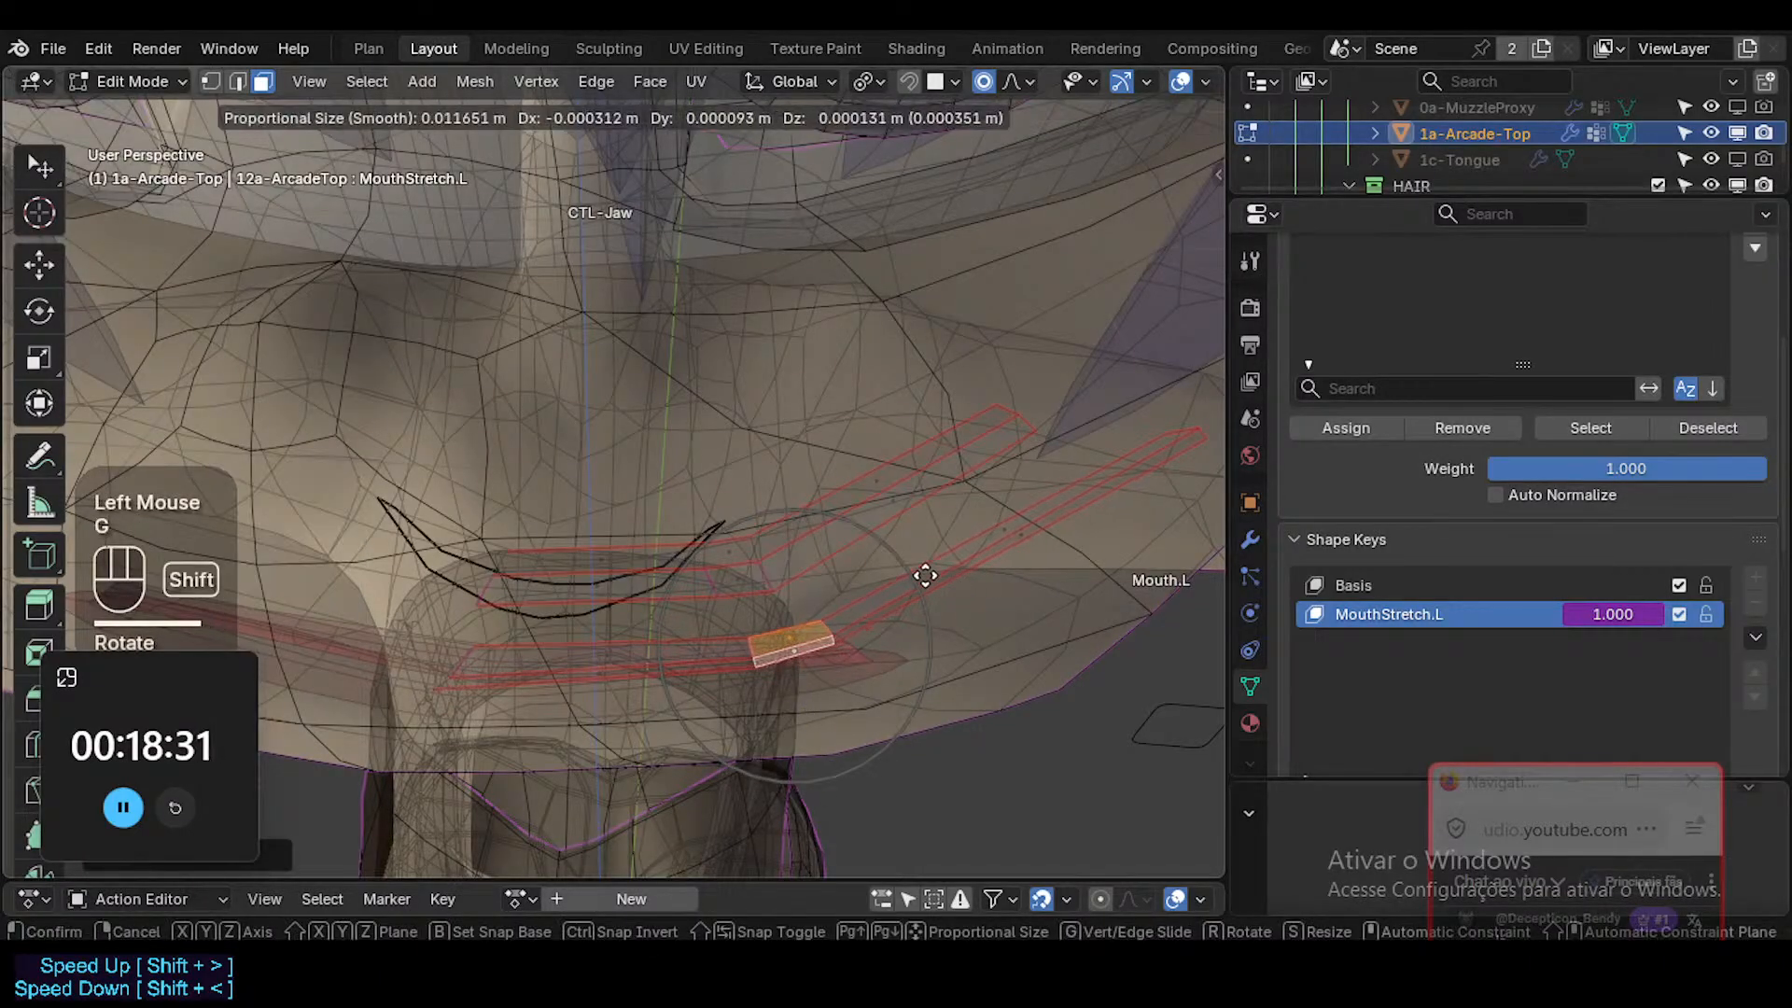
pyautogui.keyDown('shift'); pyautogui.click(894, 621); pyautogui.keyUp('shift')
# Select the outer end edge loops of the upper and lower teeth in turn and fine-tune their positions.
pyautogui.hotkey('alt', 'a')
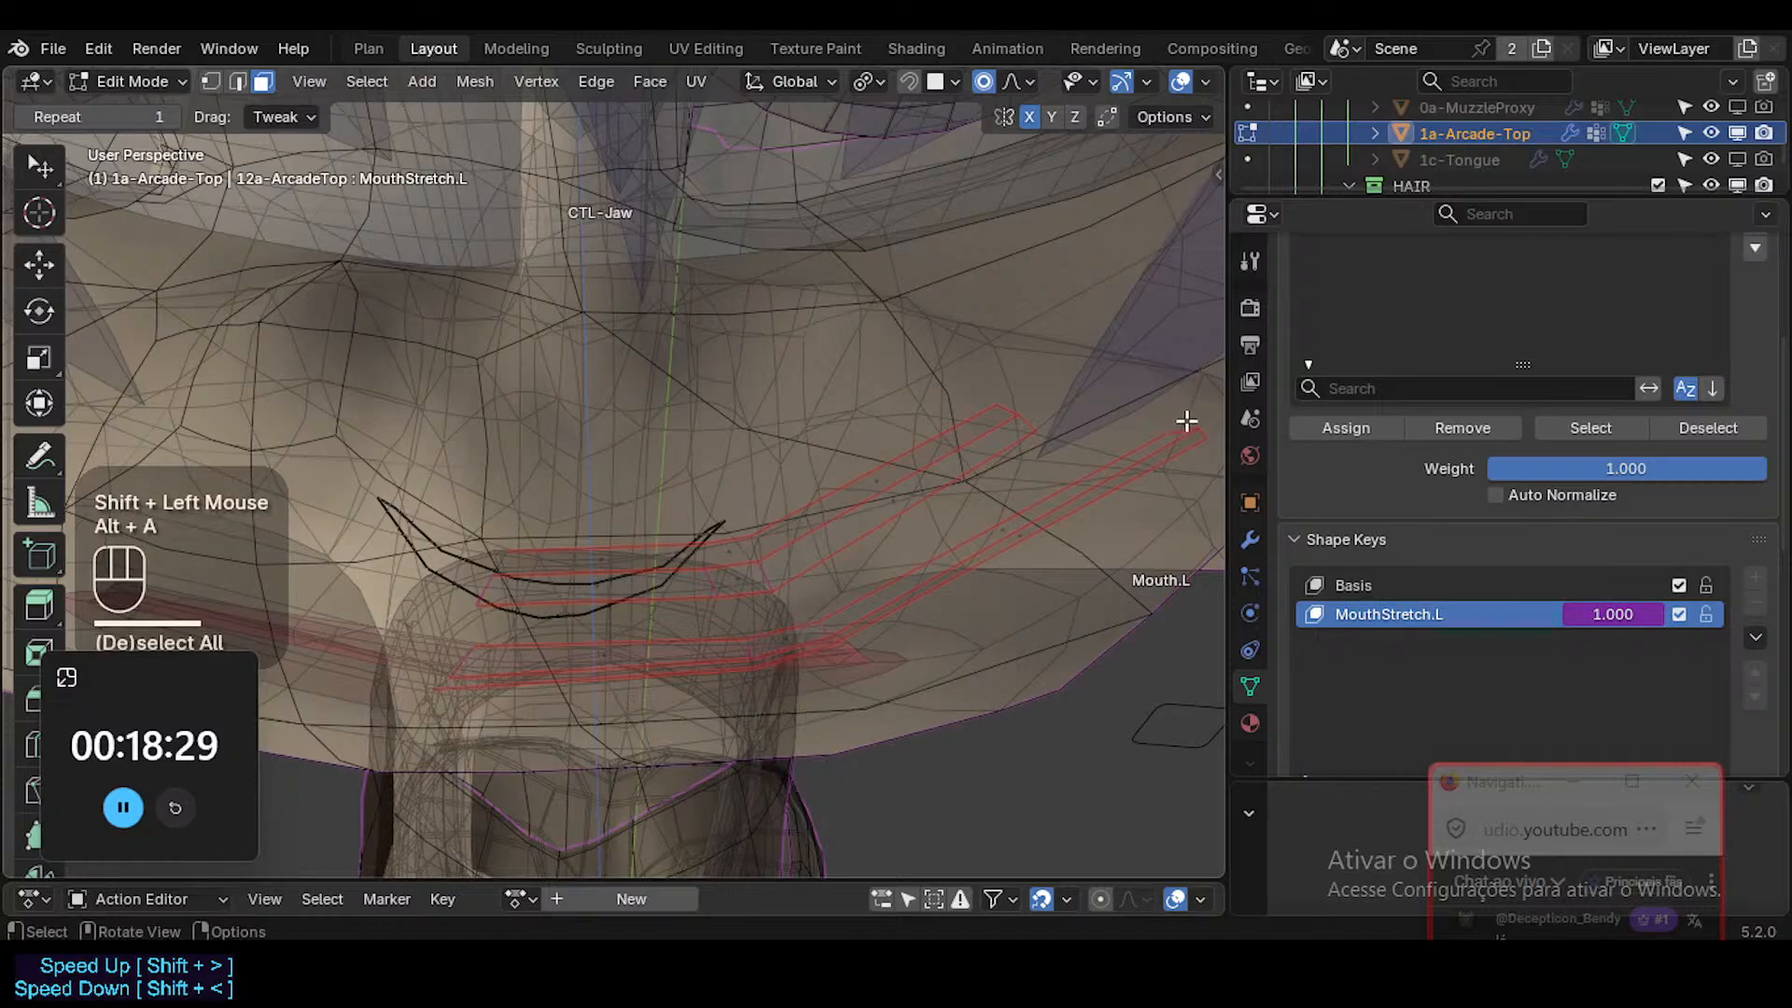
pyautogui.keyDown('alt'); pyautogui.keyDown('shift'); pyautogui.click(1185, 425); pyautogui.keyUp('shift'); pyautogui.keyUp('alt')
pyautogui.press('g')
pyautogui.keyDown('shift'); pyautogui.click(1001, 422); pyautogui.keyUp('shift')
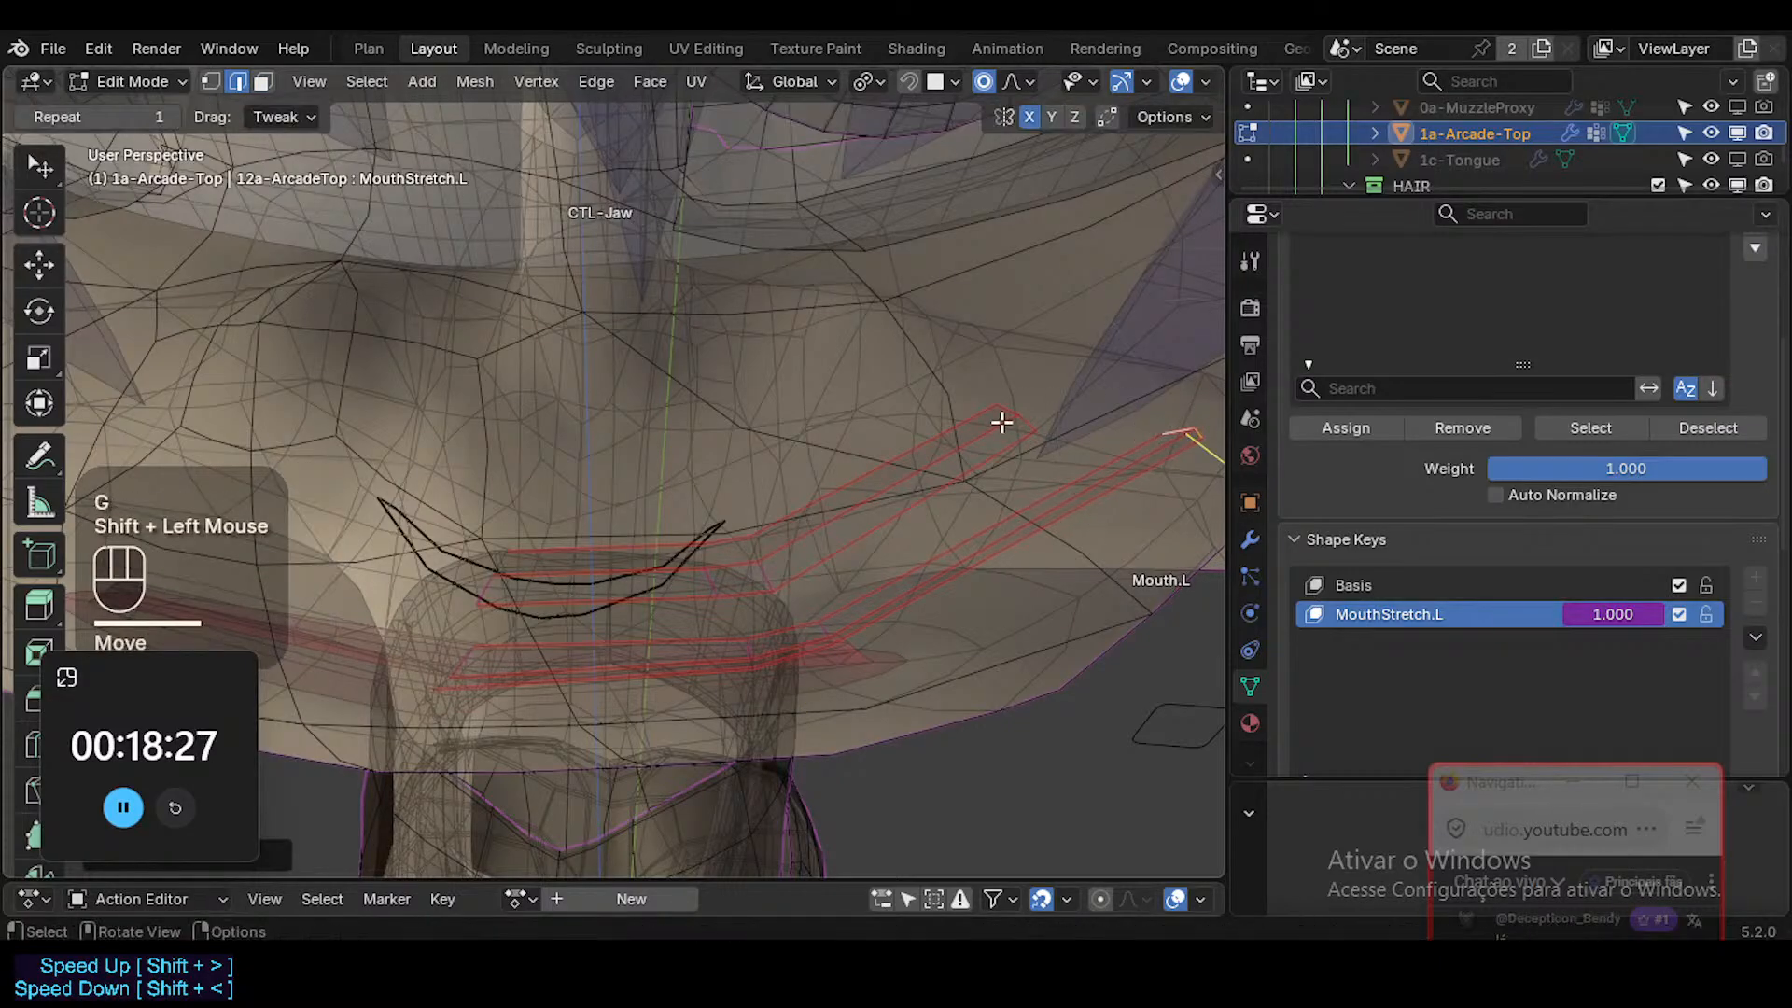
pyautogui.keyDown('alt'); pyautogui.keyDown('shift'); pyautogui.click(1026, 425); pyautogui.keyUp('shift'); pyautogui.keyUp('alt')
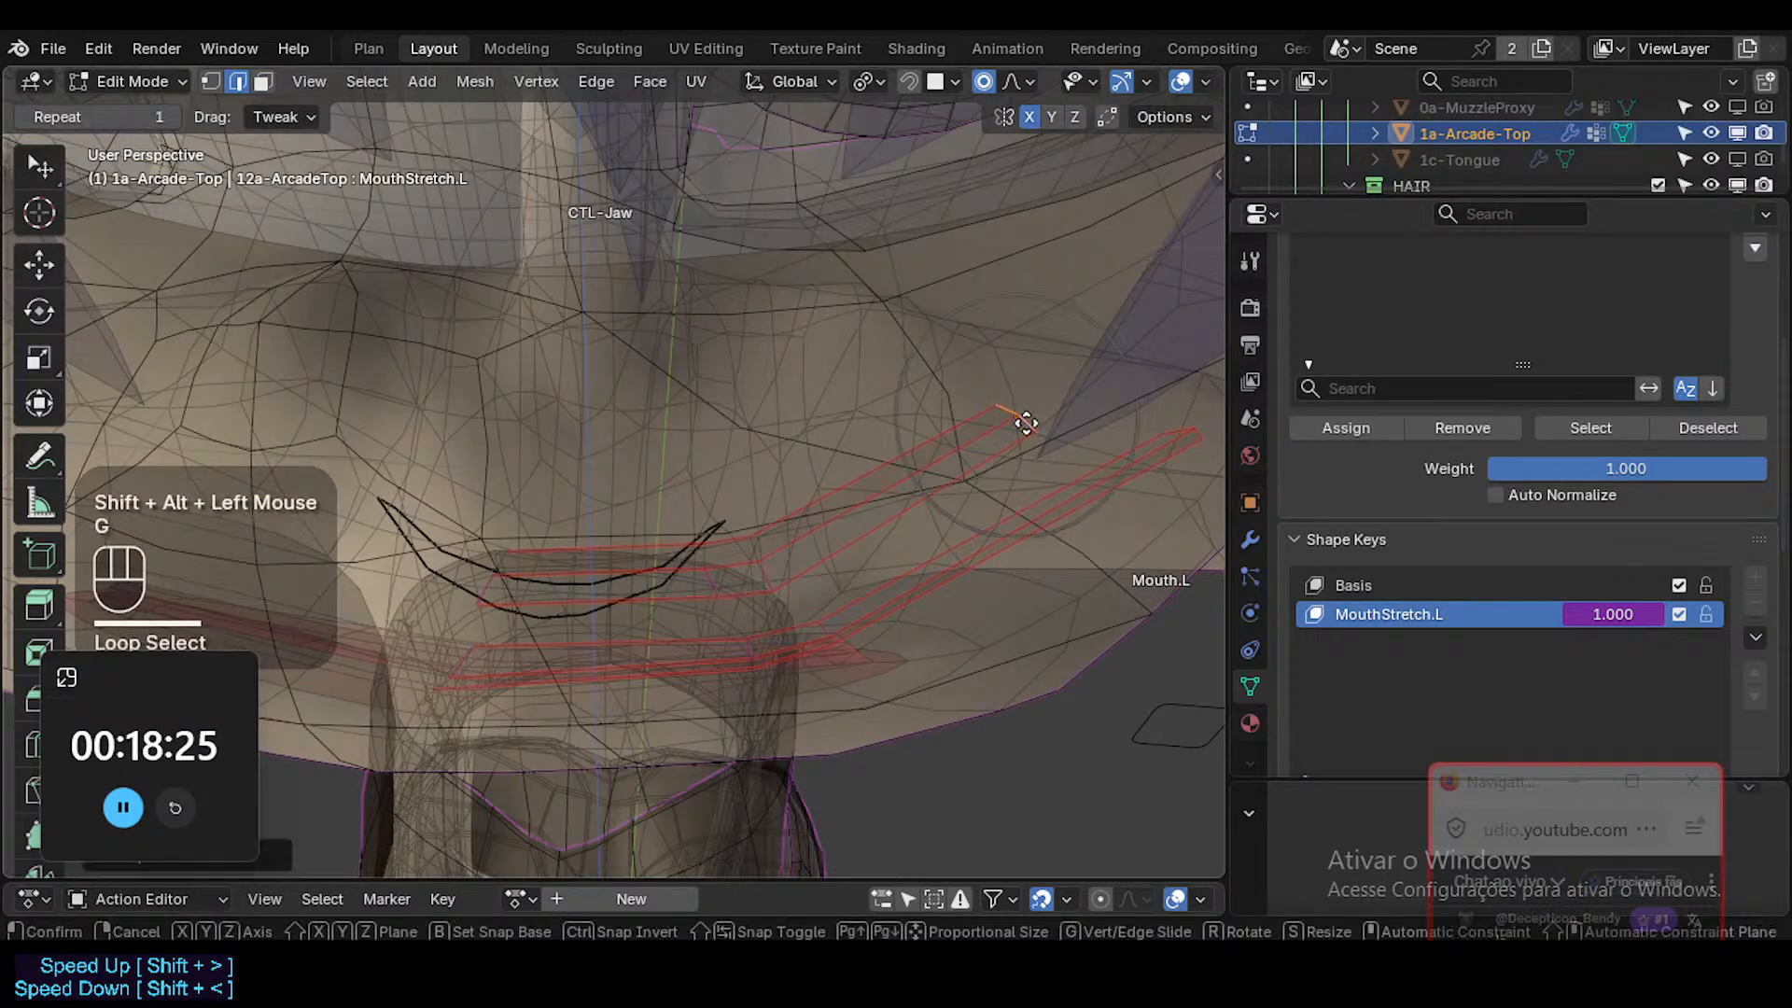
pyautogui.press('g')
pyautogui.keyDown('shift'); pyautogui.click(936, 390); pyautogui.keyUp('shift')
# Nudge the crosswise edge loop at the bend of the lower teeth to smooth the transition into the outer segment.
pyautogui.moveTo(784, 652); pyautogui.dragTo(775, 672, button='middle')
pyautogui.hotkey('alt', 'a')
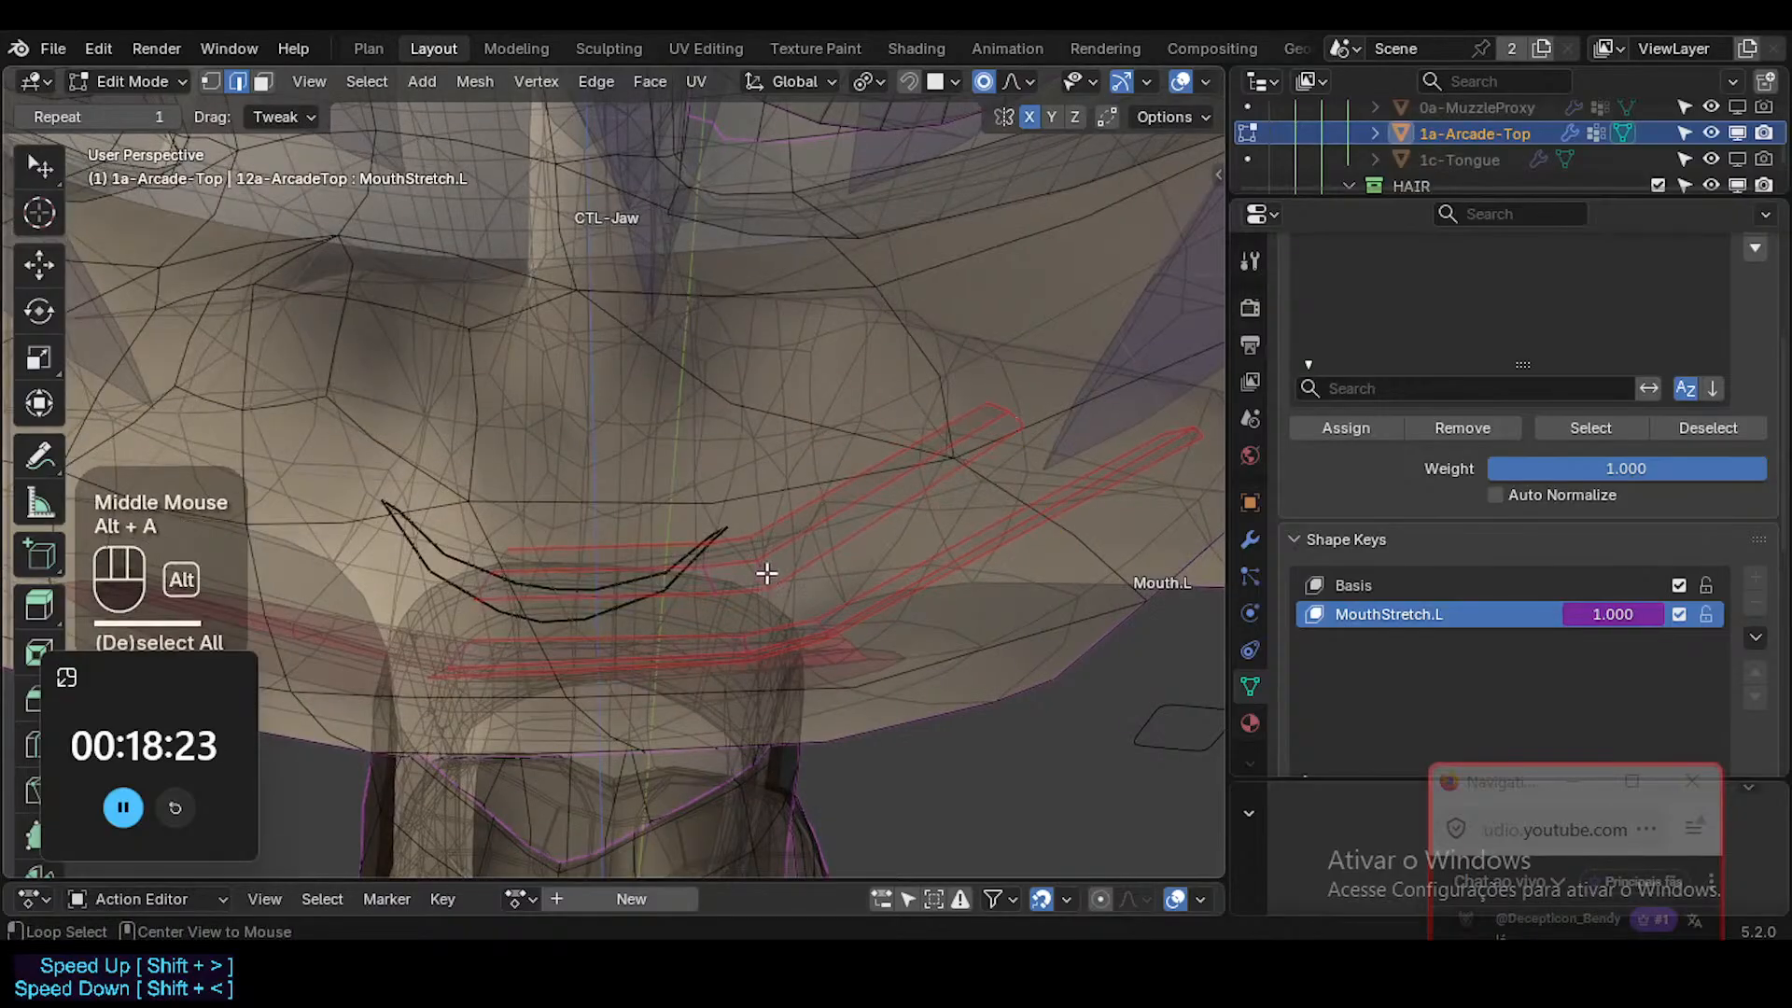
pyautogui.press('g')
pyautogui.keyDown('shift'); pyautogui.click(796, 520); pyautogui.keyUp('shift')
pyautogui.moveTo(796, 520); pyautogui.dragTo(780, 367, button='middle')
pyautogui.moveTo(763, 448); pyautogui.dragTo(737, 296, button='middle')
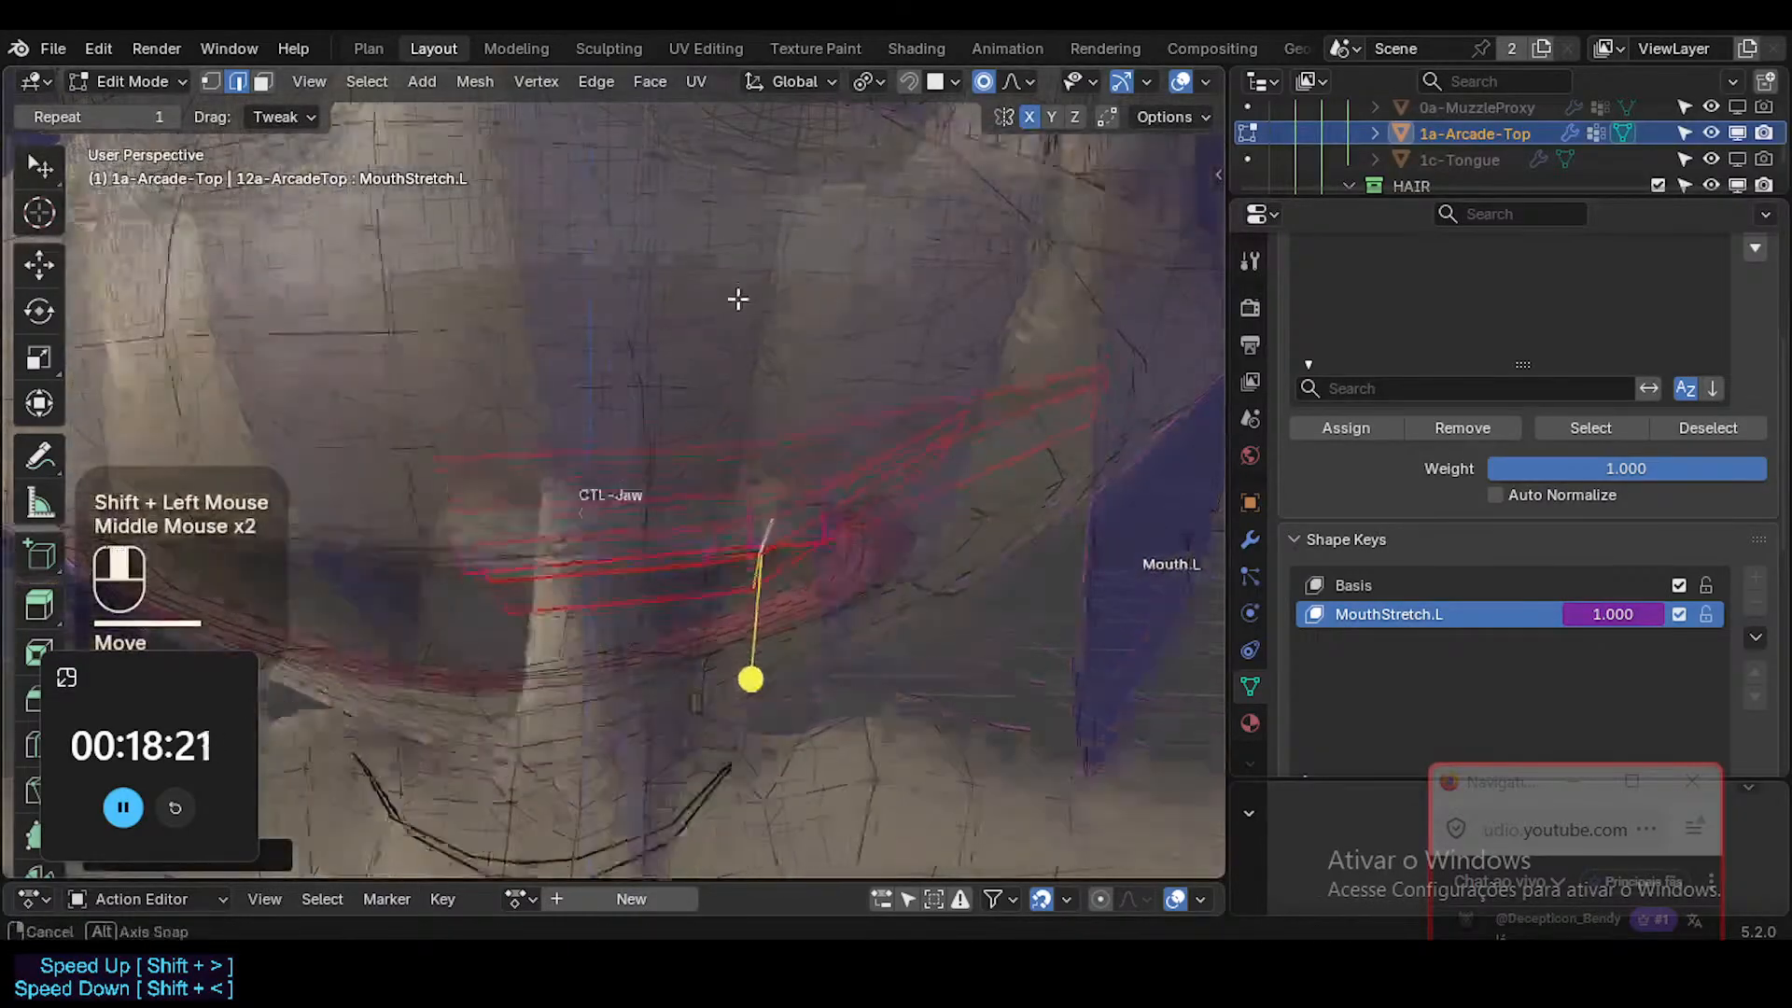
pyautogui.moveTo(744, 523); pyautogui.dragTo(734, 392, button='middle')
# Check the reshaped teeth in front orthographic view, turn off X-ray and return to Object Mode.
pyautogui.hotkey('alt', 'z')
pyautogui.press('KP_1')
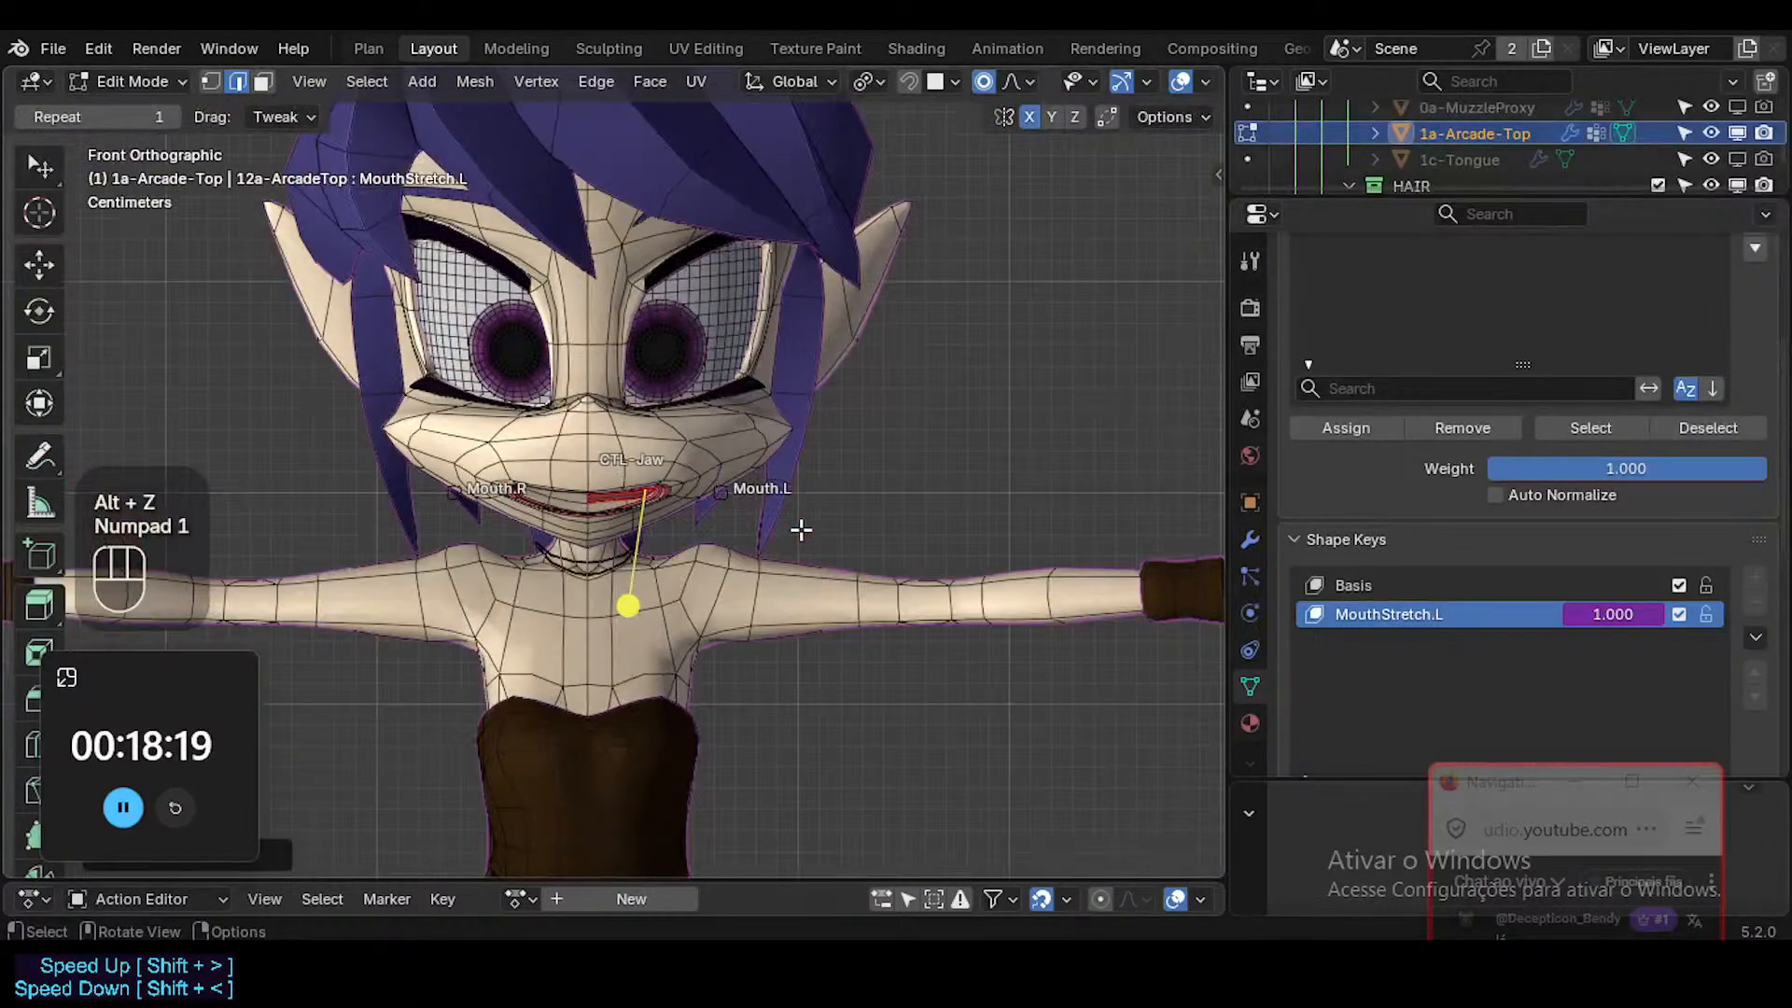
pyautogui.press('KP_5')
pyautogui.scroll(4, 660, 473)
pyautogui.hotkey('alt', 'z')
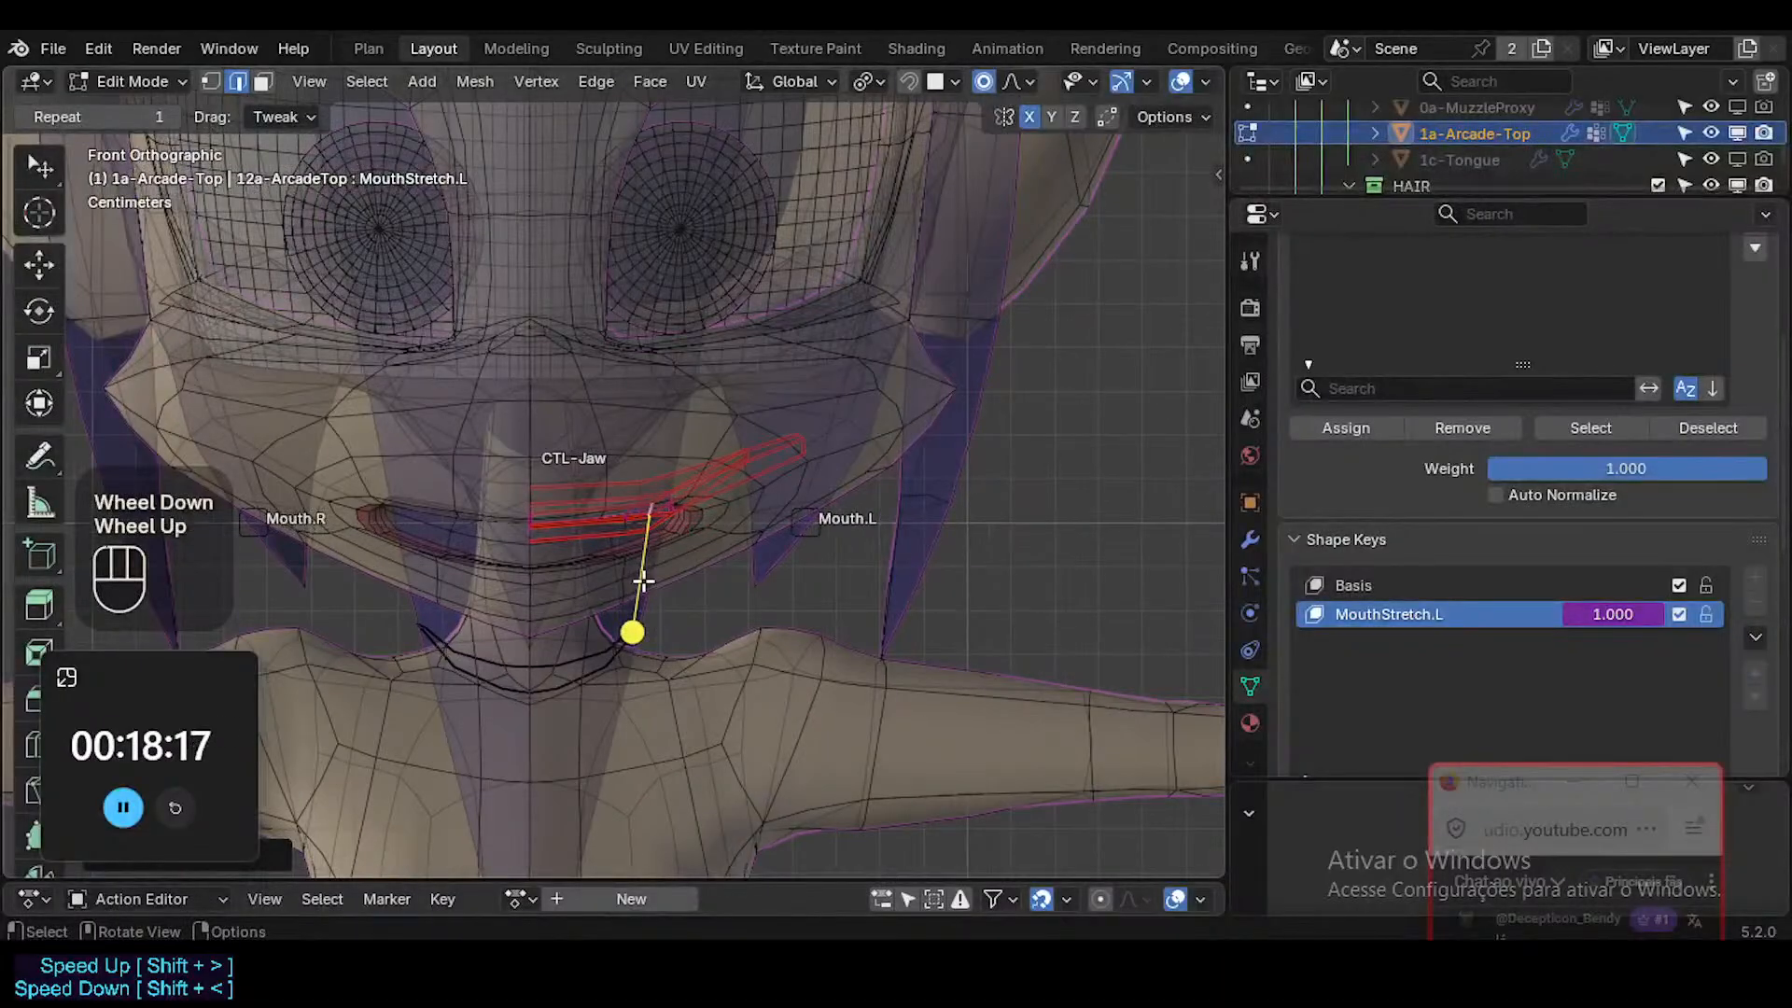
pyautogui.hotkey('alt', 'z')
pyautogui.hotkey('ctrl', 'Tab')
# Examine how the teeth fit inside the stretched mouth from the front and at an angle, with overlays hidden and shown.
pyautogui.scroll(3, 642, 580)
pyautogui.hotkey('shift', 'alt', 'z')
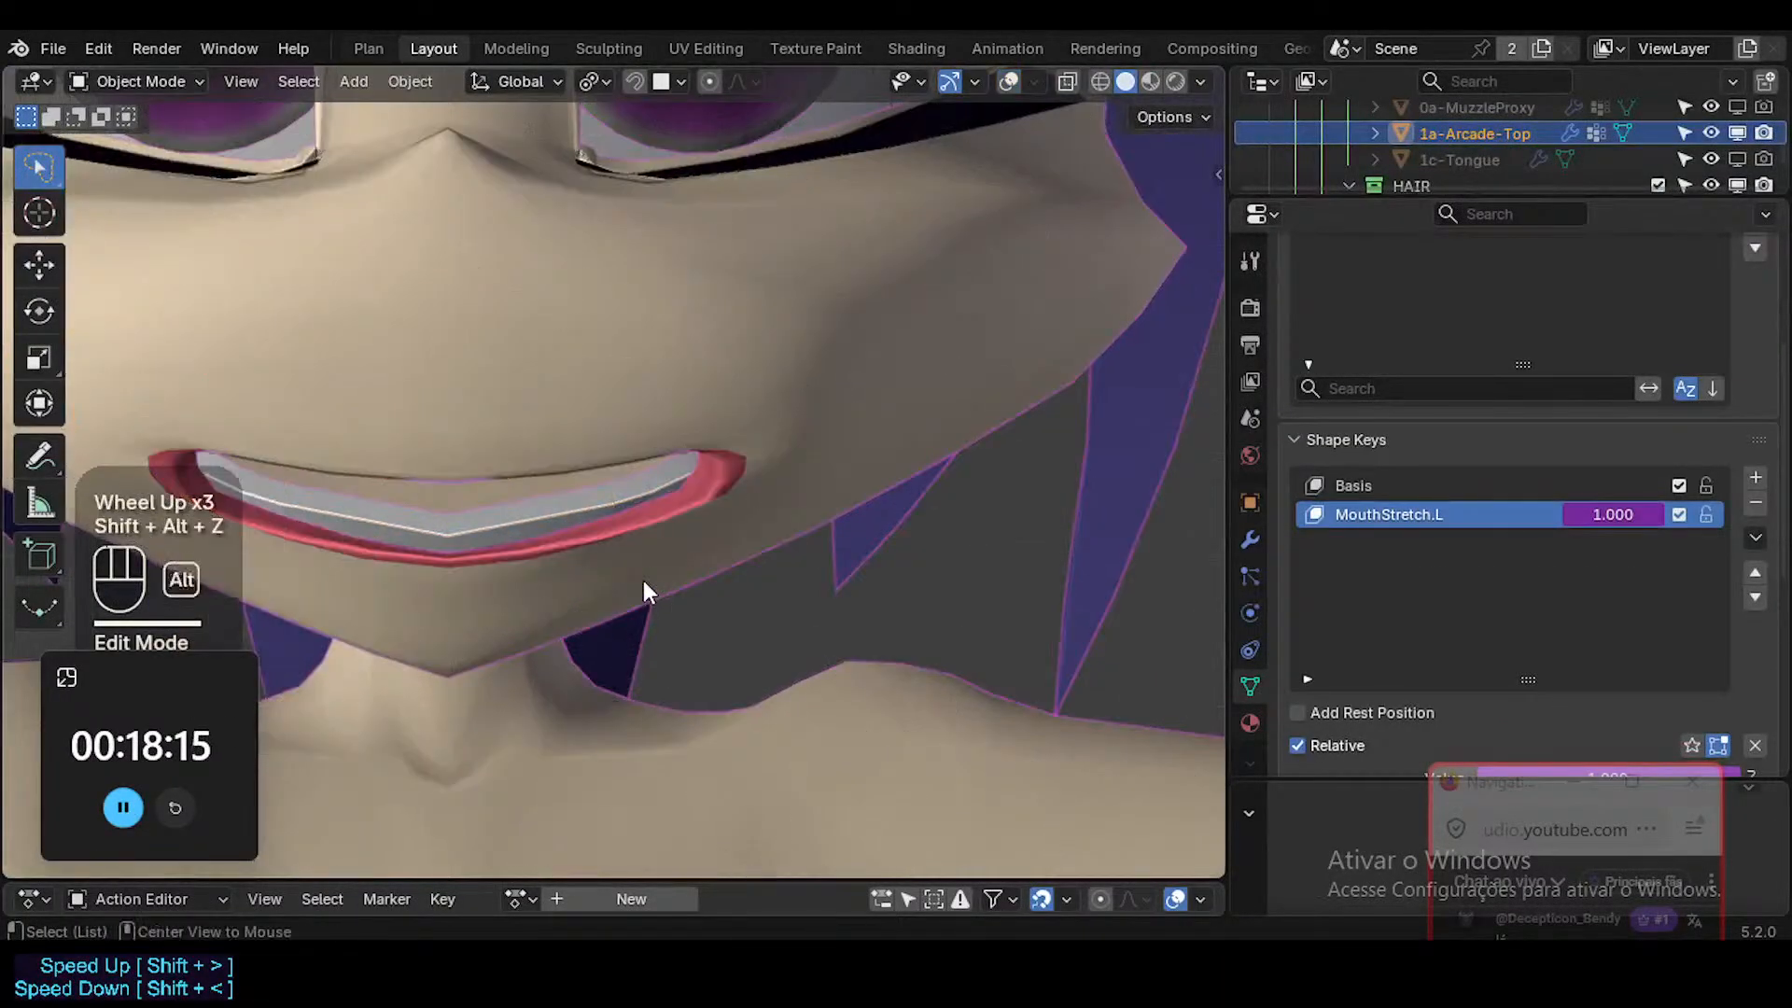
pyautogui.scroll(-3, 642, 588)
pyautogui.scroll(2, 631, 592)
pyautogui.moveTo(631, 592); pyautogui.dragTo(1255, 429, button='middle')
pyautogui.scroll(-3, 541, 574)
pyautogui.moveTo(1203, 514); pyautogui.dragTo(977, 536, button='middle')
pyautogui.hotkey('alt', 'z')
pyautogui.hotkey('shift', 'alt', 'z')
pyautogui.hotkey('alt', 'z')
# Enter Pose Mode on ARM-Dorothy and move the Mouth.L control inward and upward with mirroring to narrow the mouth.
pyautogui.click(1049, 481)
pyautogui.hotkey('ctrl', 'Tab')
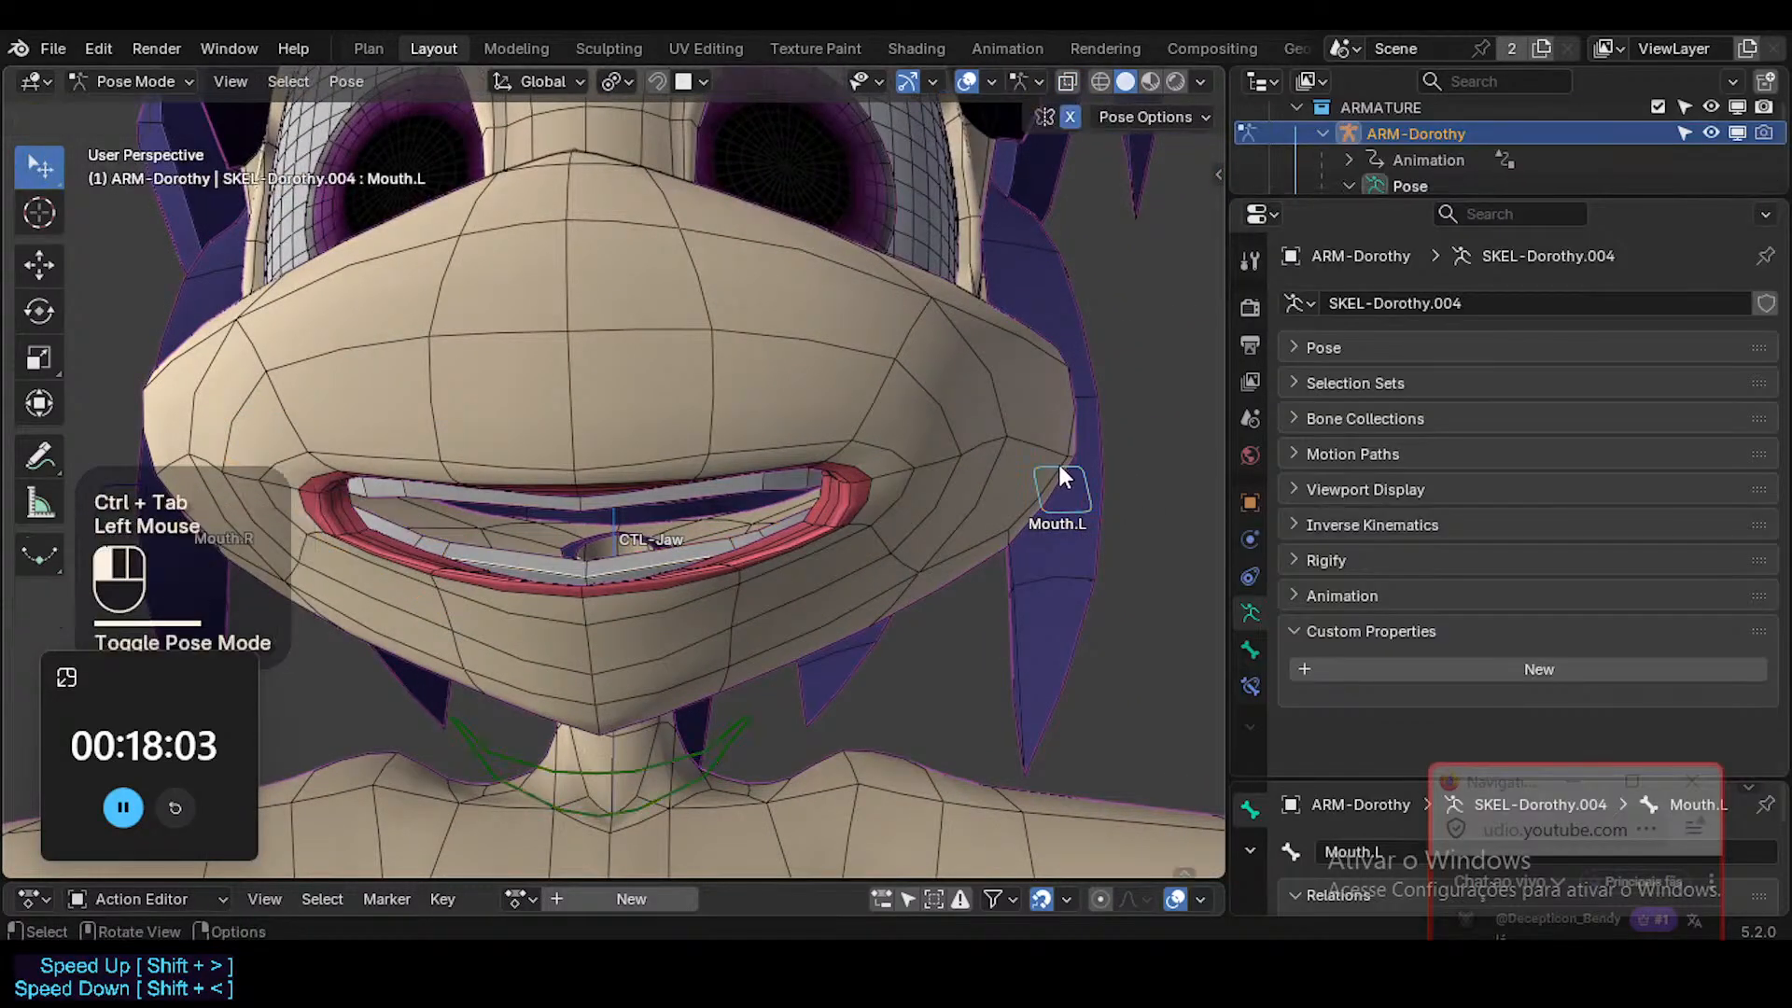
pyautogui.click(1058, 472)
pyautogui.press('g')
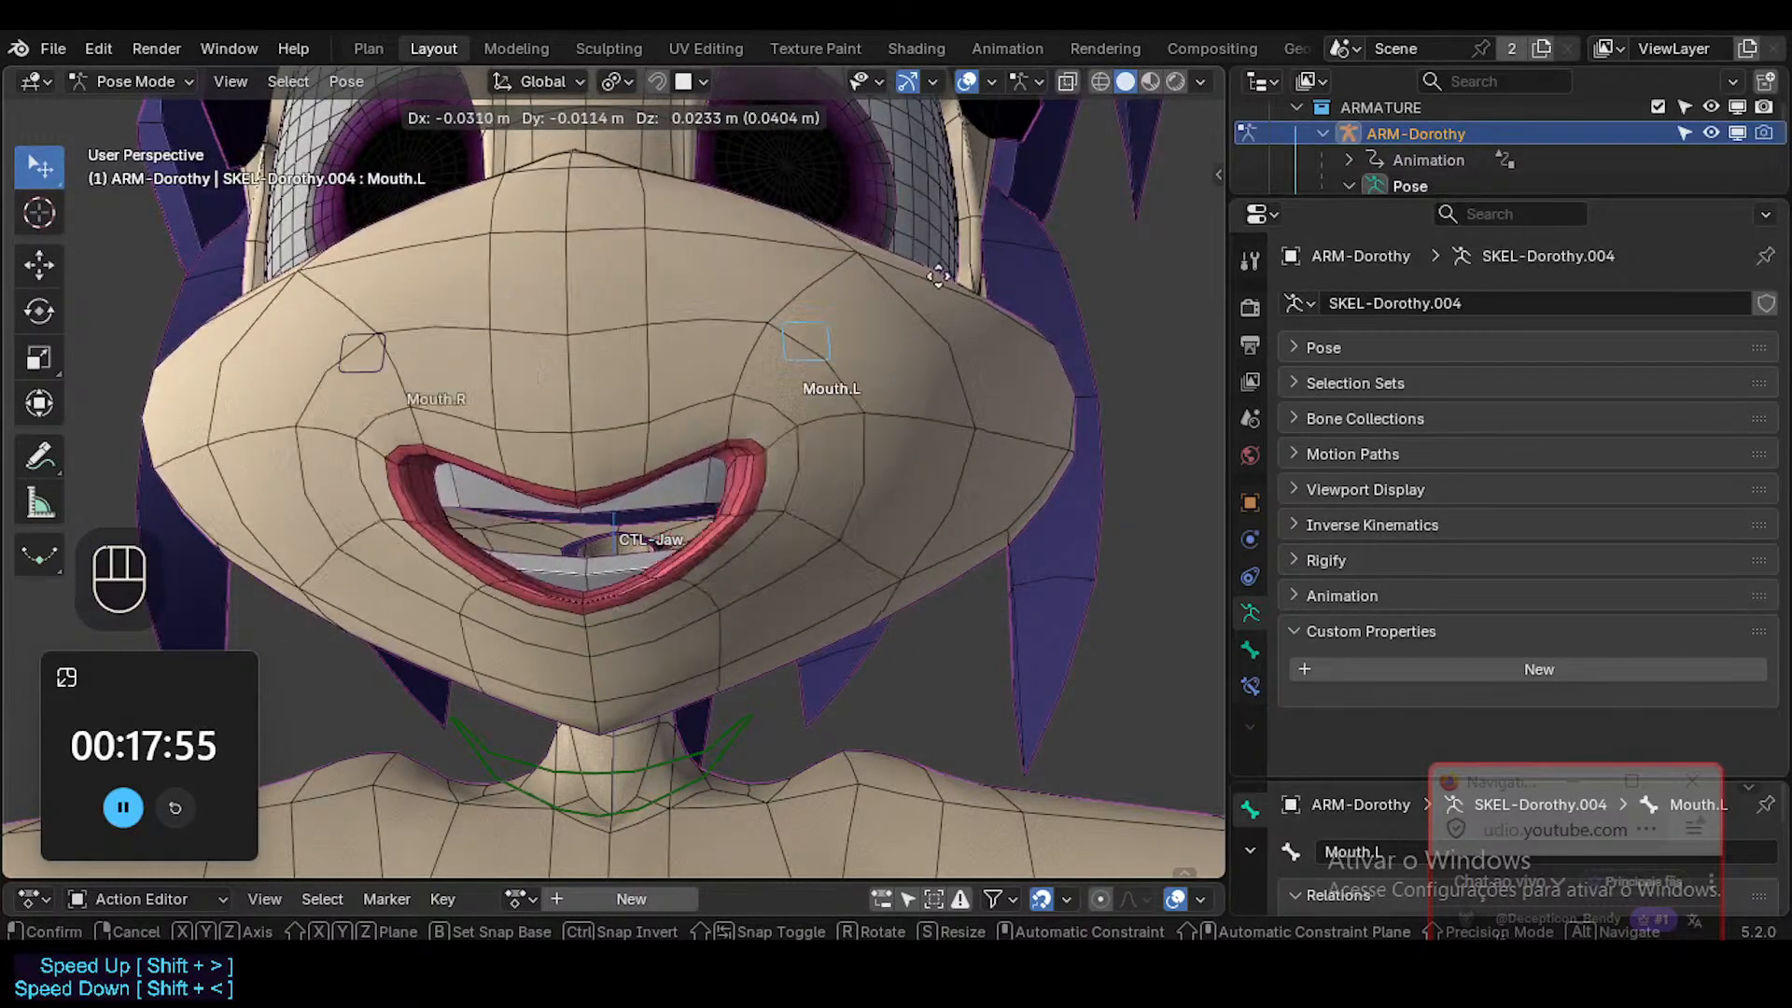
pyautogui.click(707, 697)
# Try moving the CTL-Jaw bone, and rotate it about the global X and Z axes to test the teeth in the narrowed mouth.
pyautogui.click(714, 746)
pyautogui.press('g')
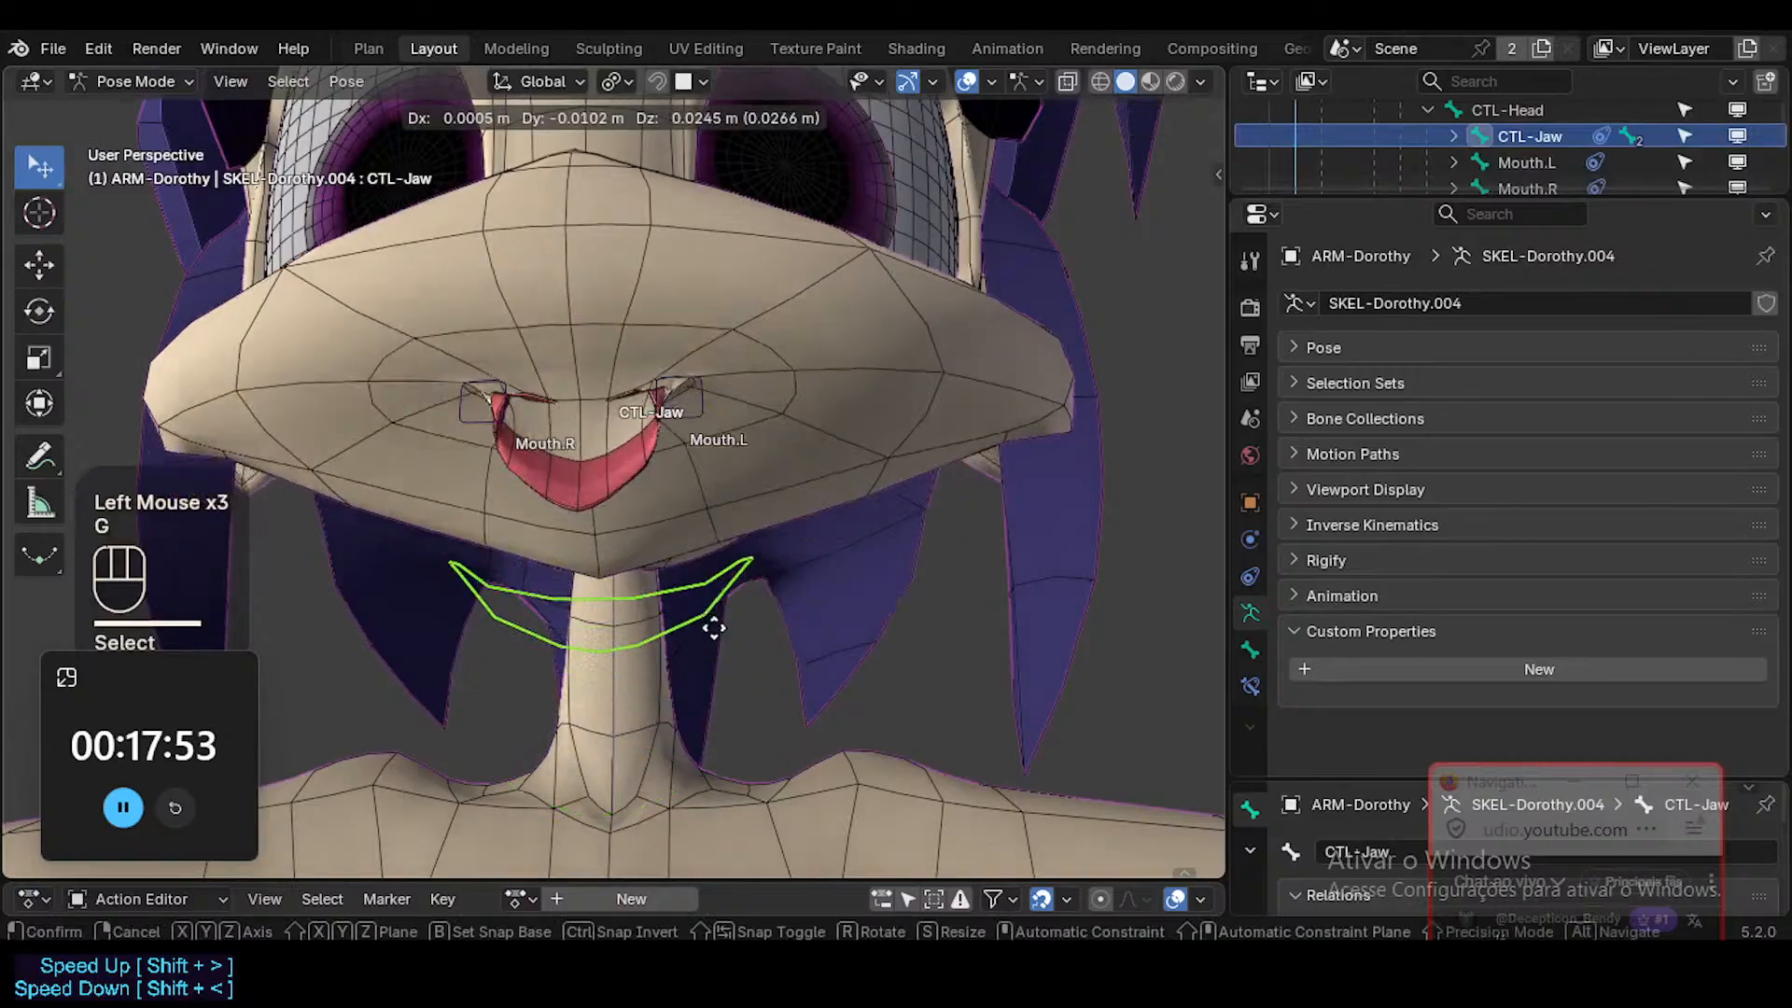
pyautogui.press('Escape')
pyautogui.press('r')
pyautogui.press('x')
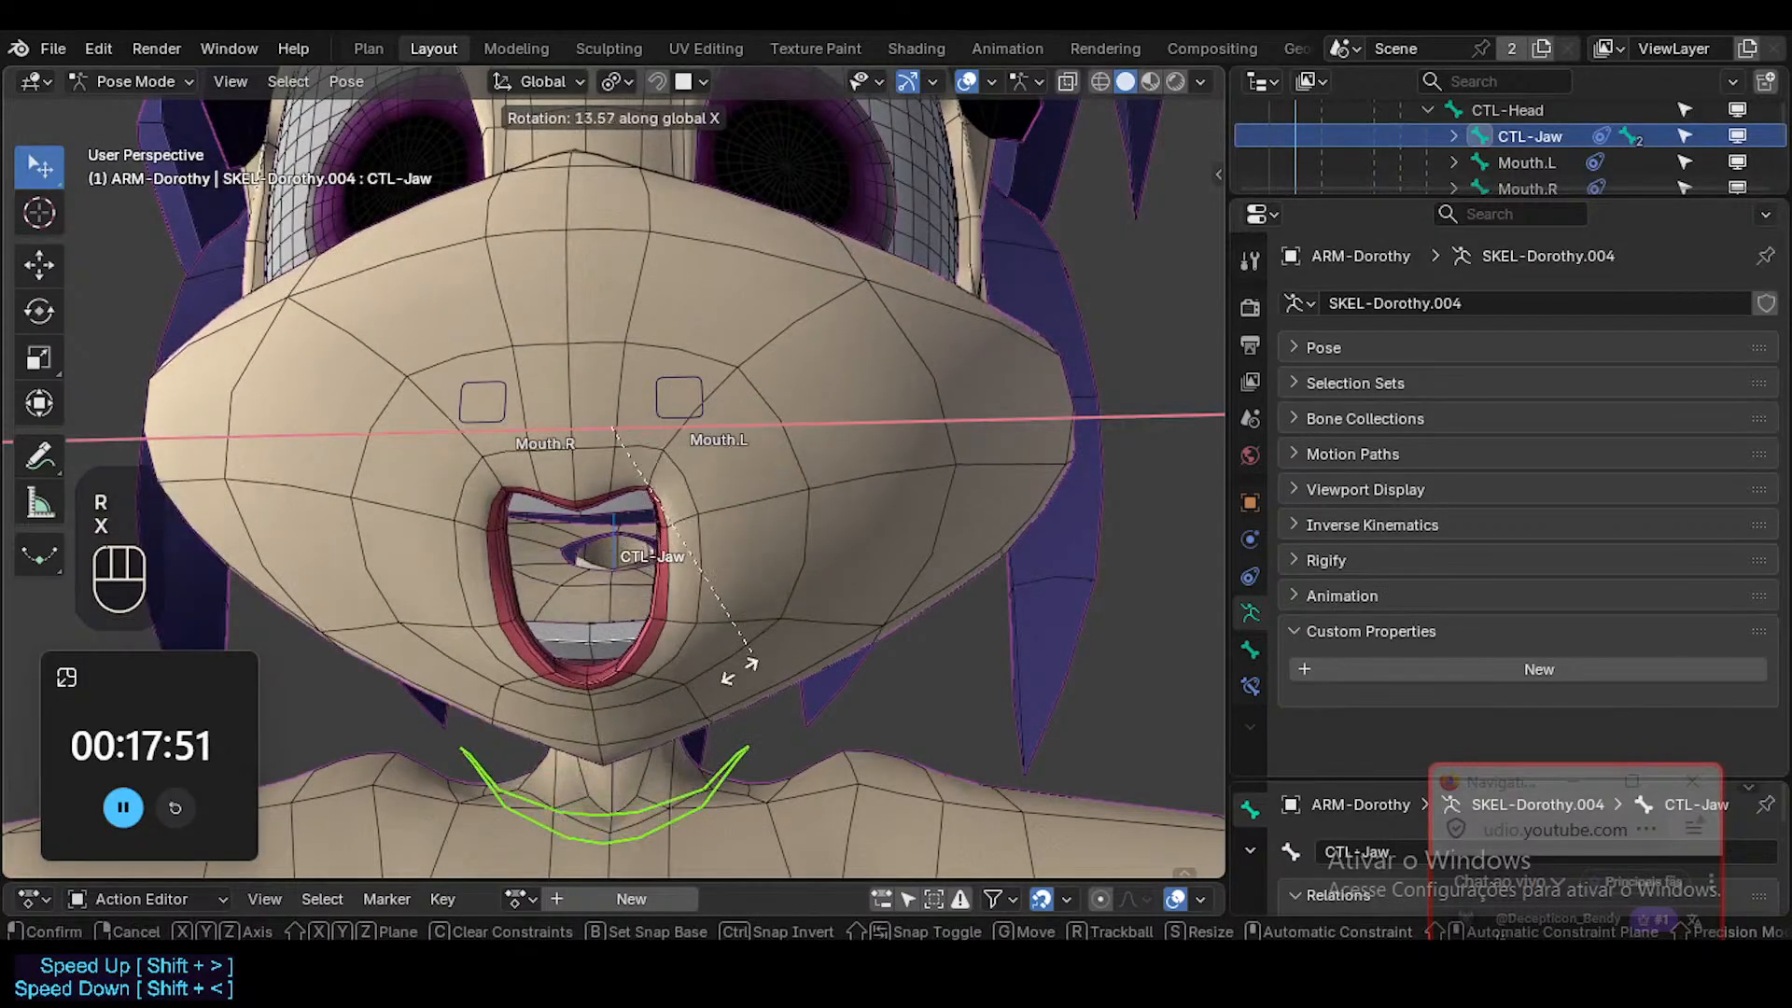
pyautogui.press('z')
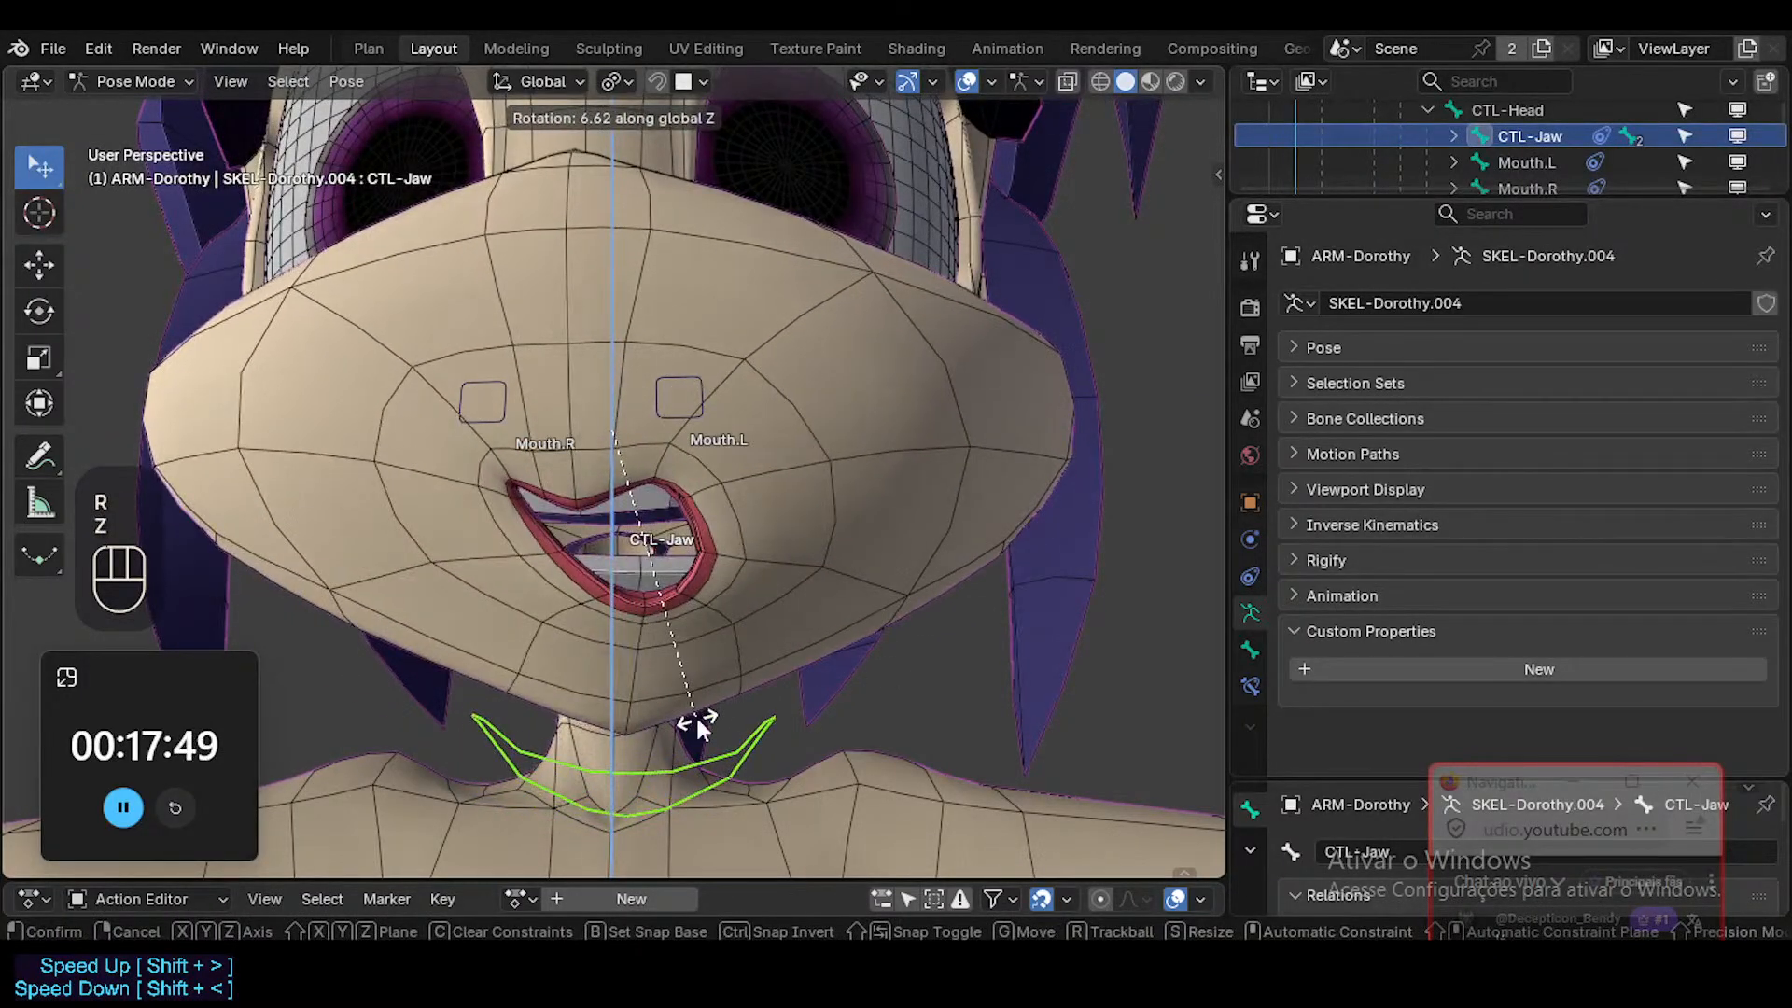
pyautogui.click(699, 717)
# Reset all pose bones to their rest transforms.
pyautogui.press('a')
pyautogui.hotkey('alt', 'q')
pyautogui.hotkey('alt', 'q')
# Try tilting the CTL-Jaw bone freely to both sides in the view to test the jaw deformation.
pyautogui.click(702, 706)
pyautogui.press('r')
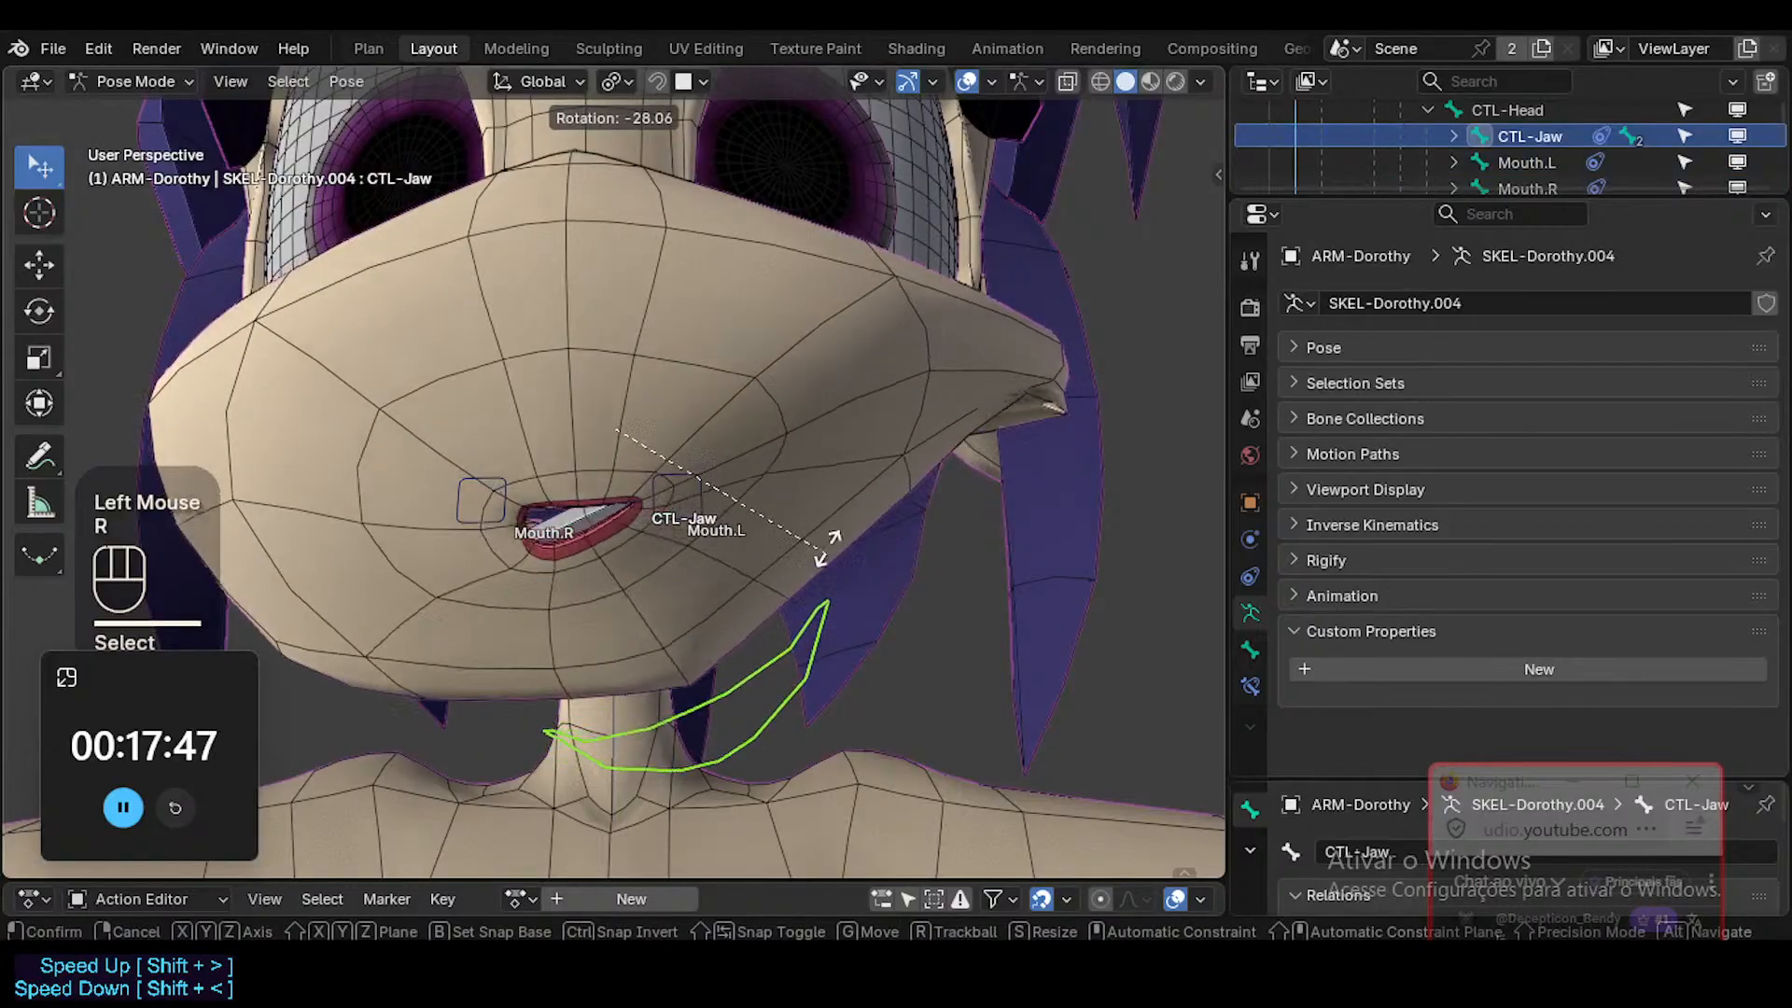
pyautogui.press('a')
pyautogui.press('a')
pyautogui.press('a')
pyautogui.press('a')
pyautogui.press('a')
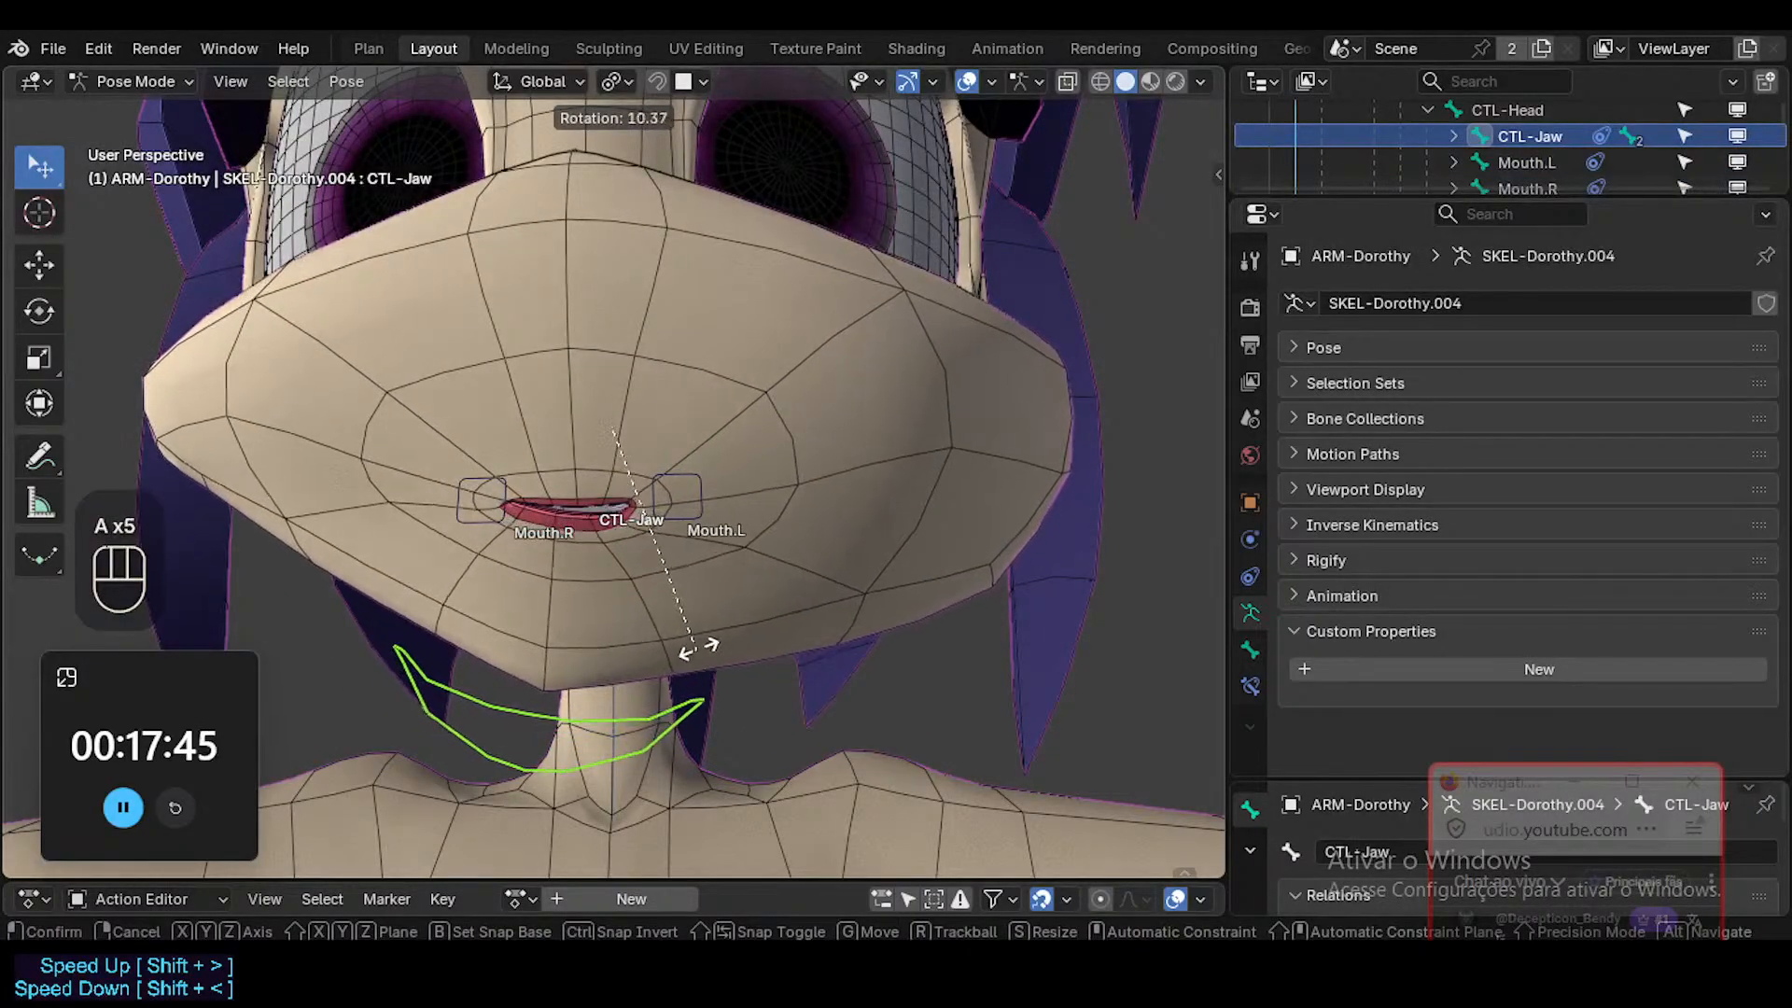
pyautogui.press('Escape')
pyautogui.press('r')
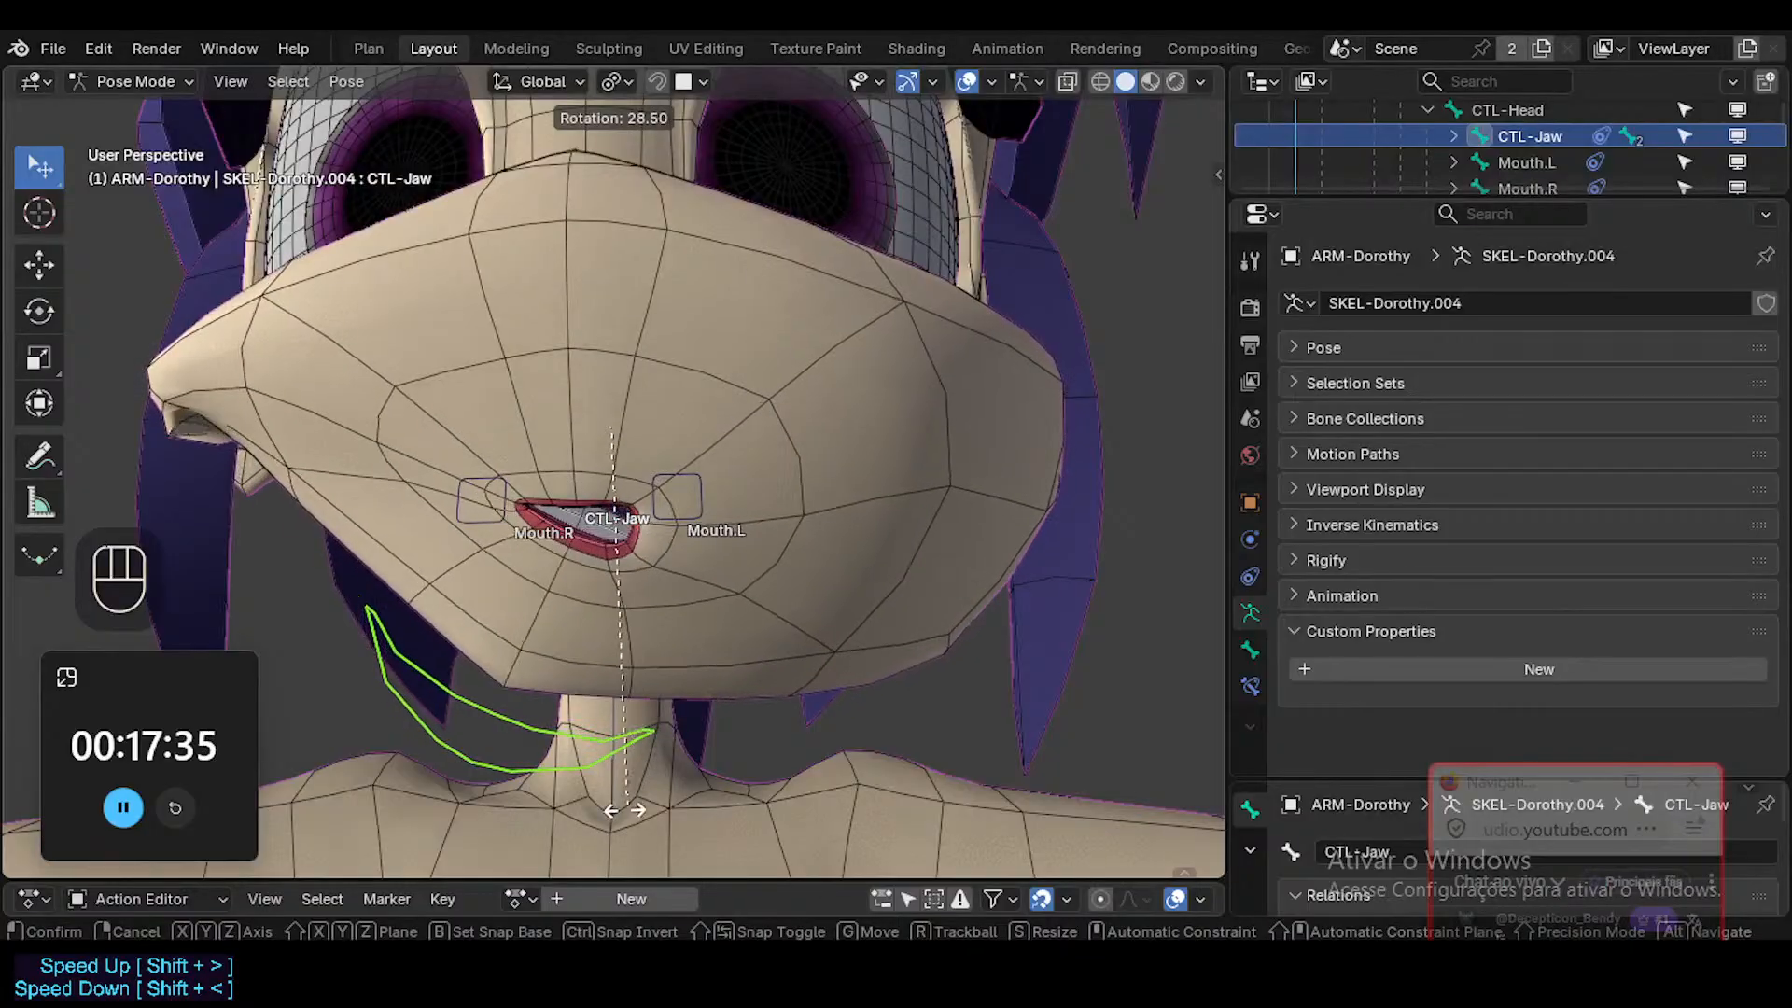
pyautogui.press('Escape')
# Try rotating the CTL-Jaw bone about the global X axis and the global Y axis.
pyautogui.press('r')
pyautogui.press('x')
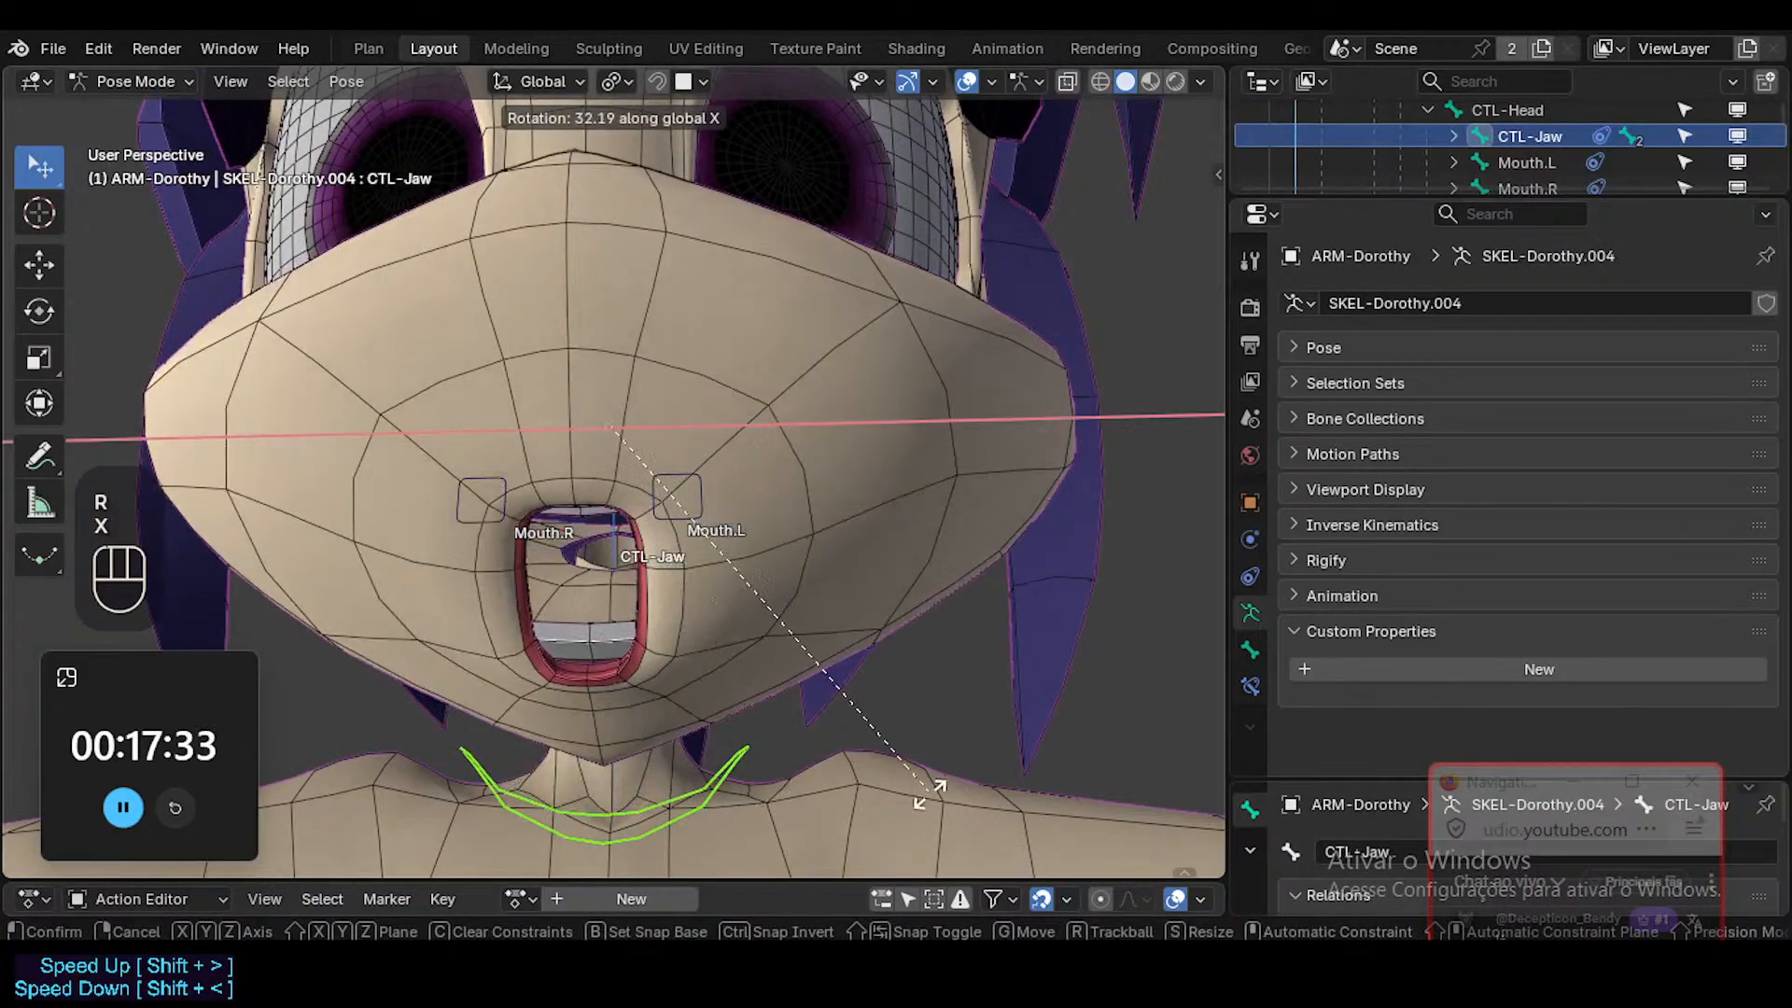
pyautogui.press('Escape')
pyautogui.press('r')
pyautogui.press('y')
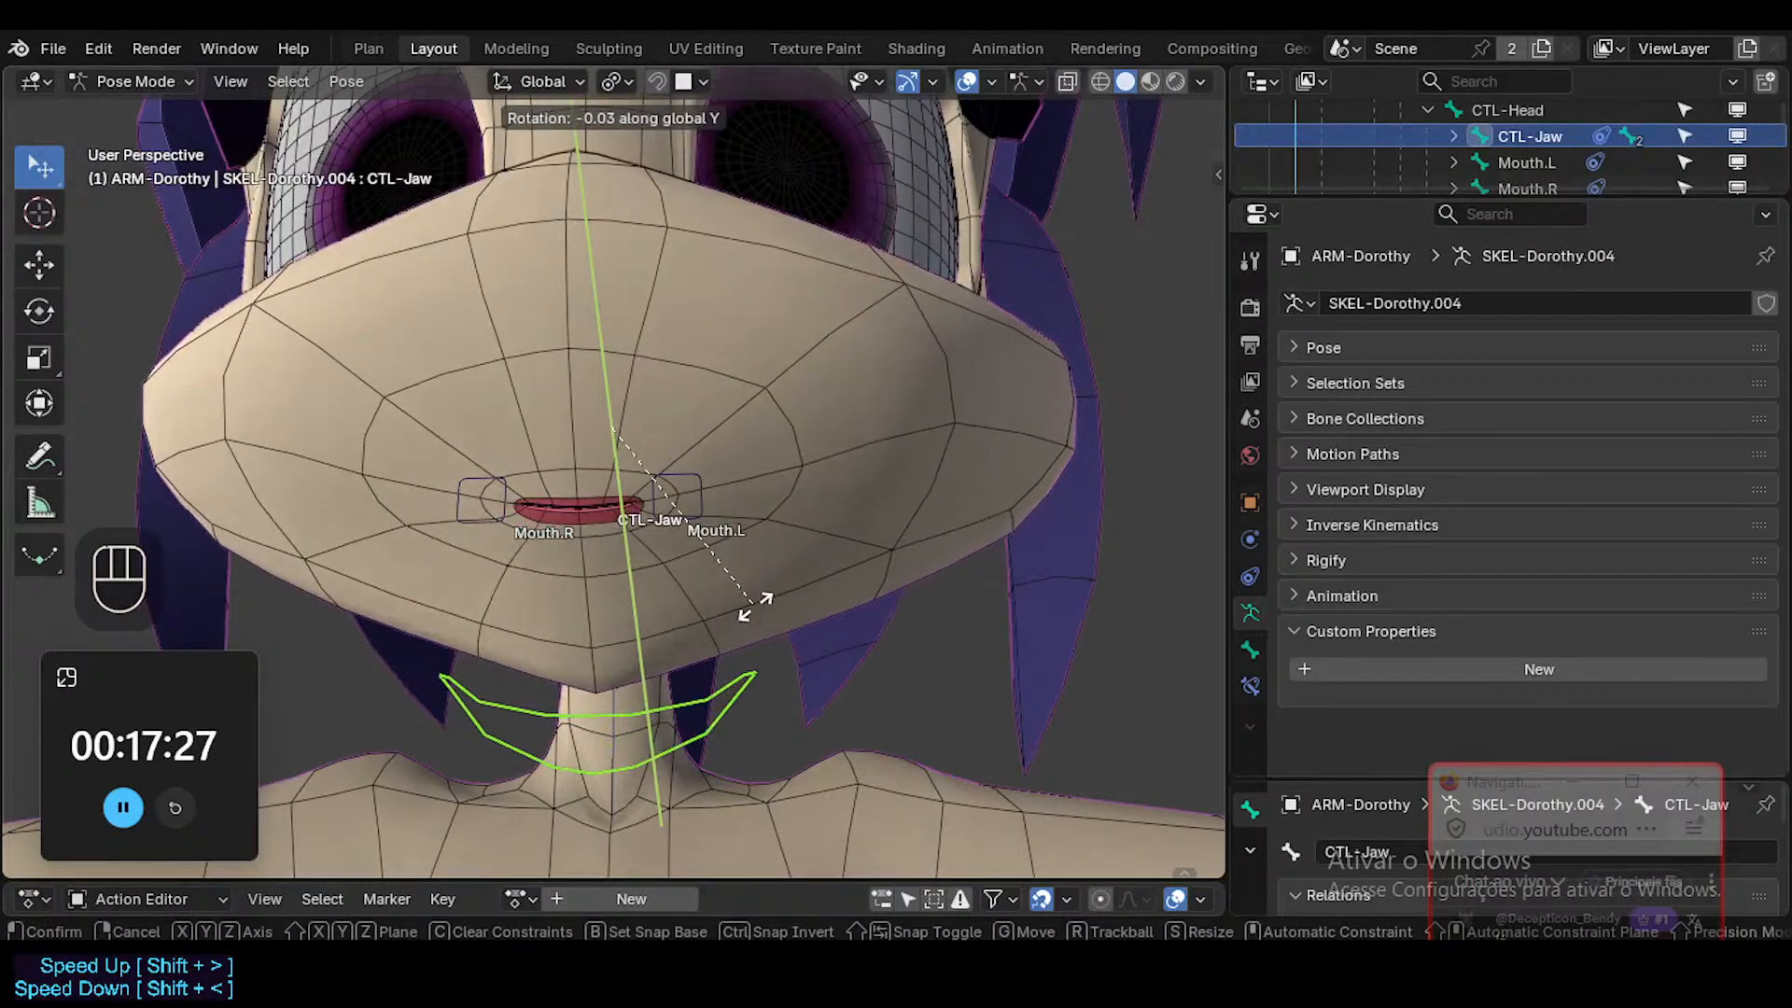
pyautogui.press('Escape')
# Show the CTL-Jaw bone's Limit Rotation constraint settings and test the bone's rotation about global Z.
pyautogui.click(1251, 681)
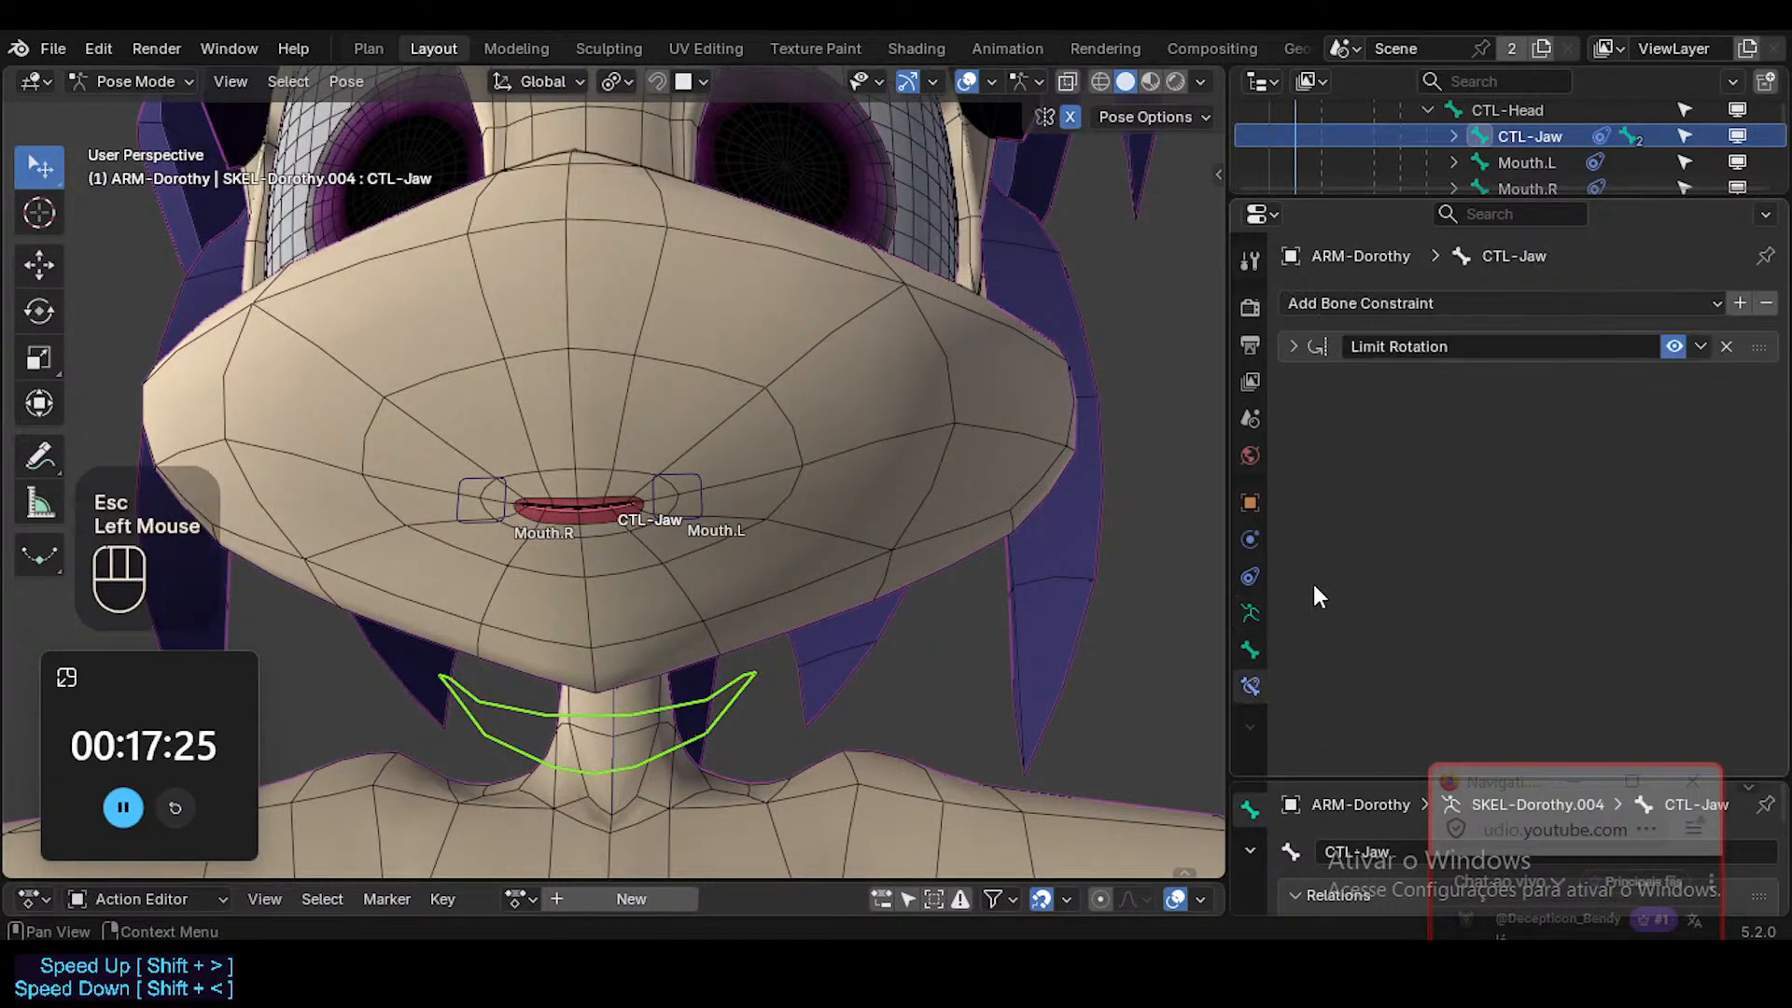
pyautogui.click(1292, 344)
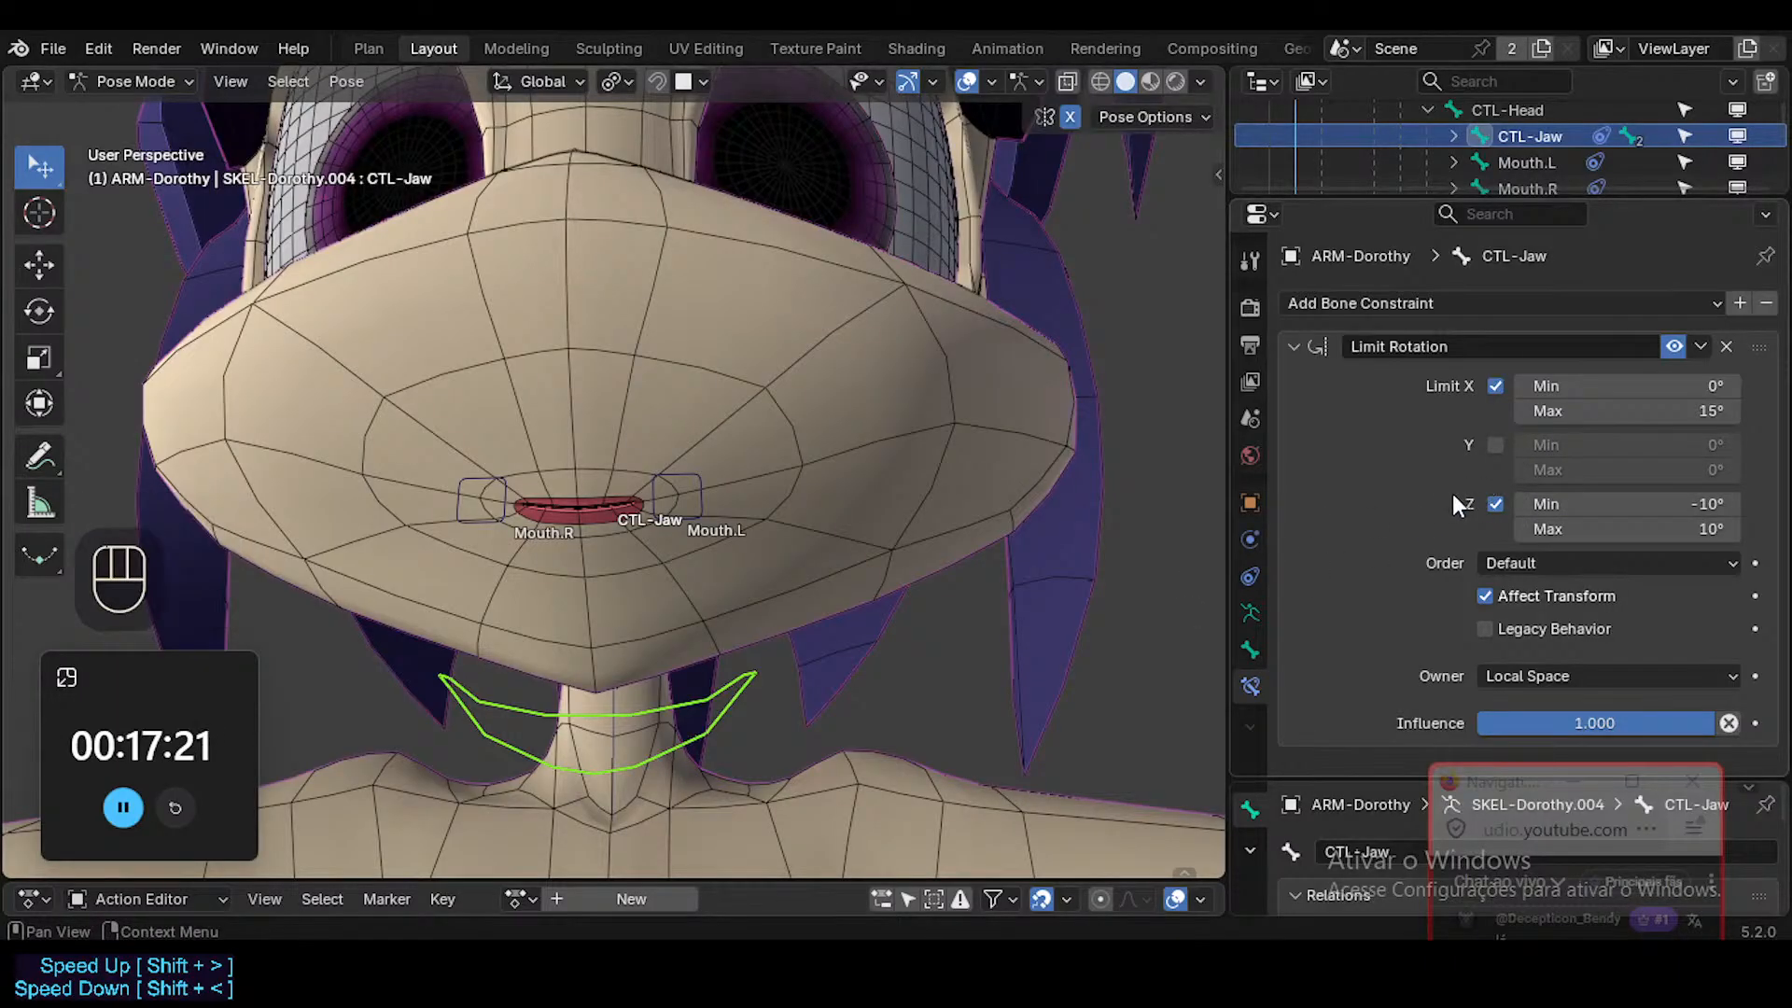
pyautogui.press('r')
pyautogui.press('z')
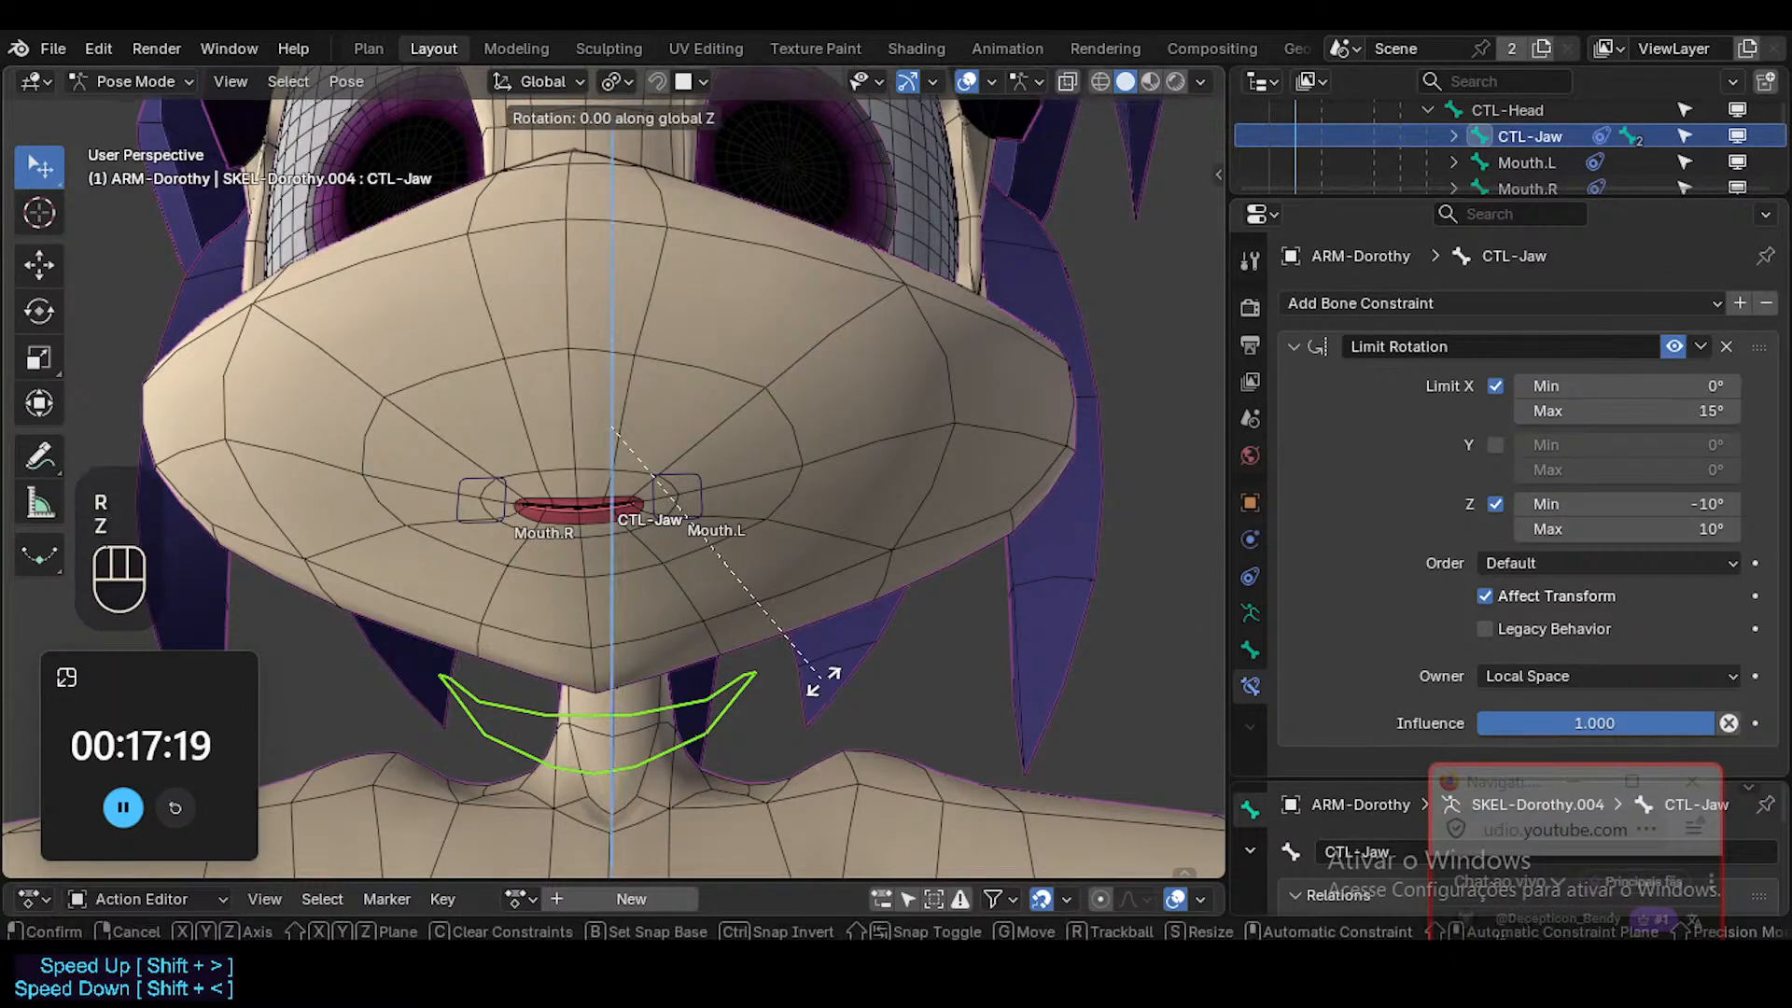
pyautogui.press('Escape')
# Switch the transform orientation to Local and test the CTL-Jaw bone's rotation about its local Z and Y axes.
pyautogui.press('shift+less')
pyautogui.click(777, 693)
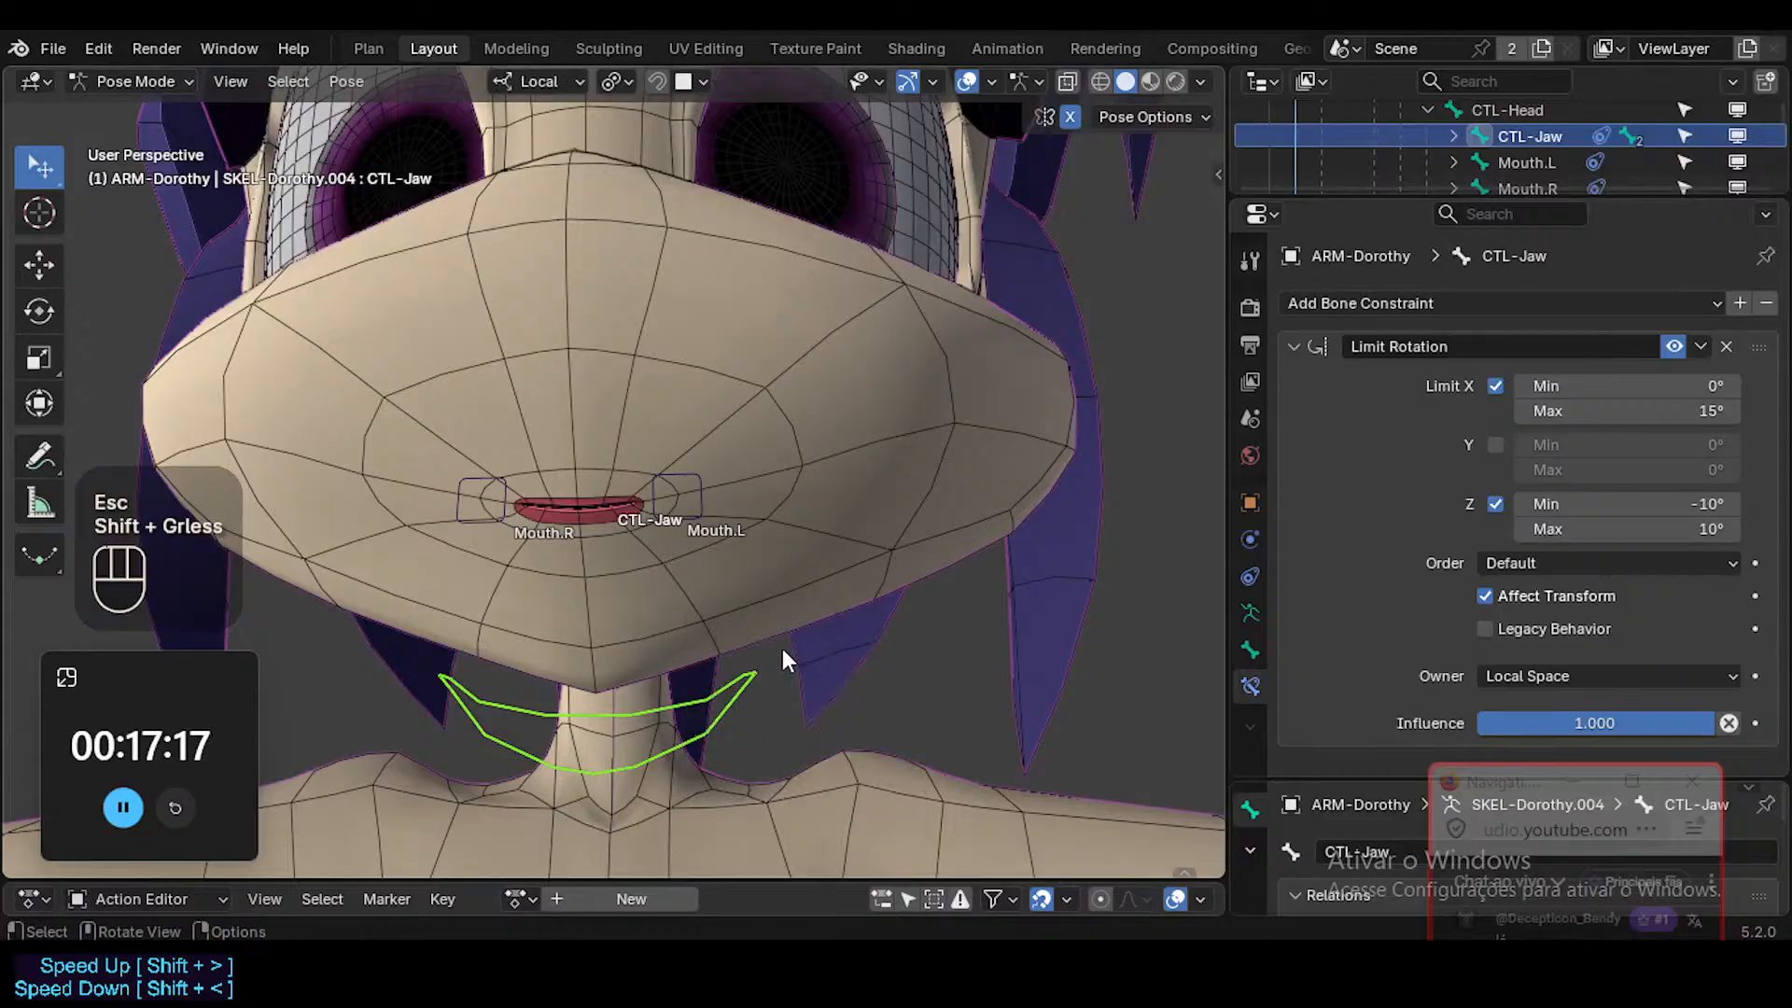
pyautogui.press('r')
pyautogui.press('z')
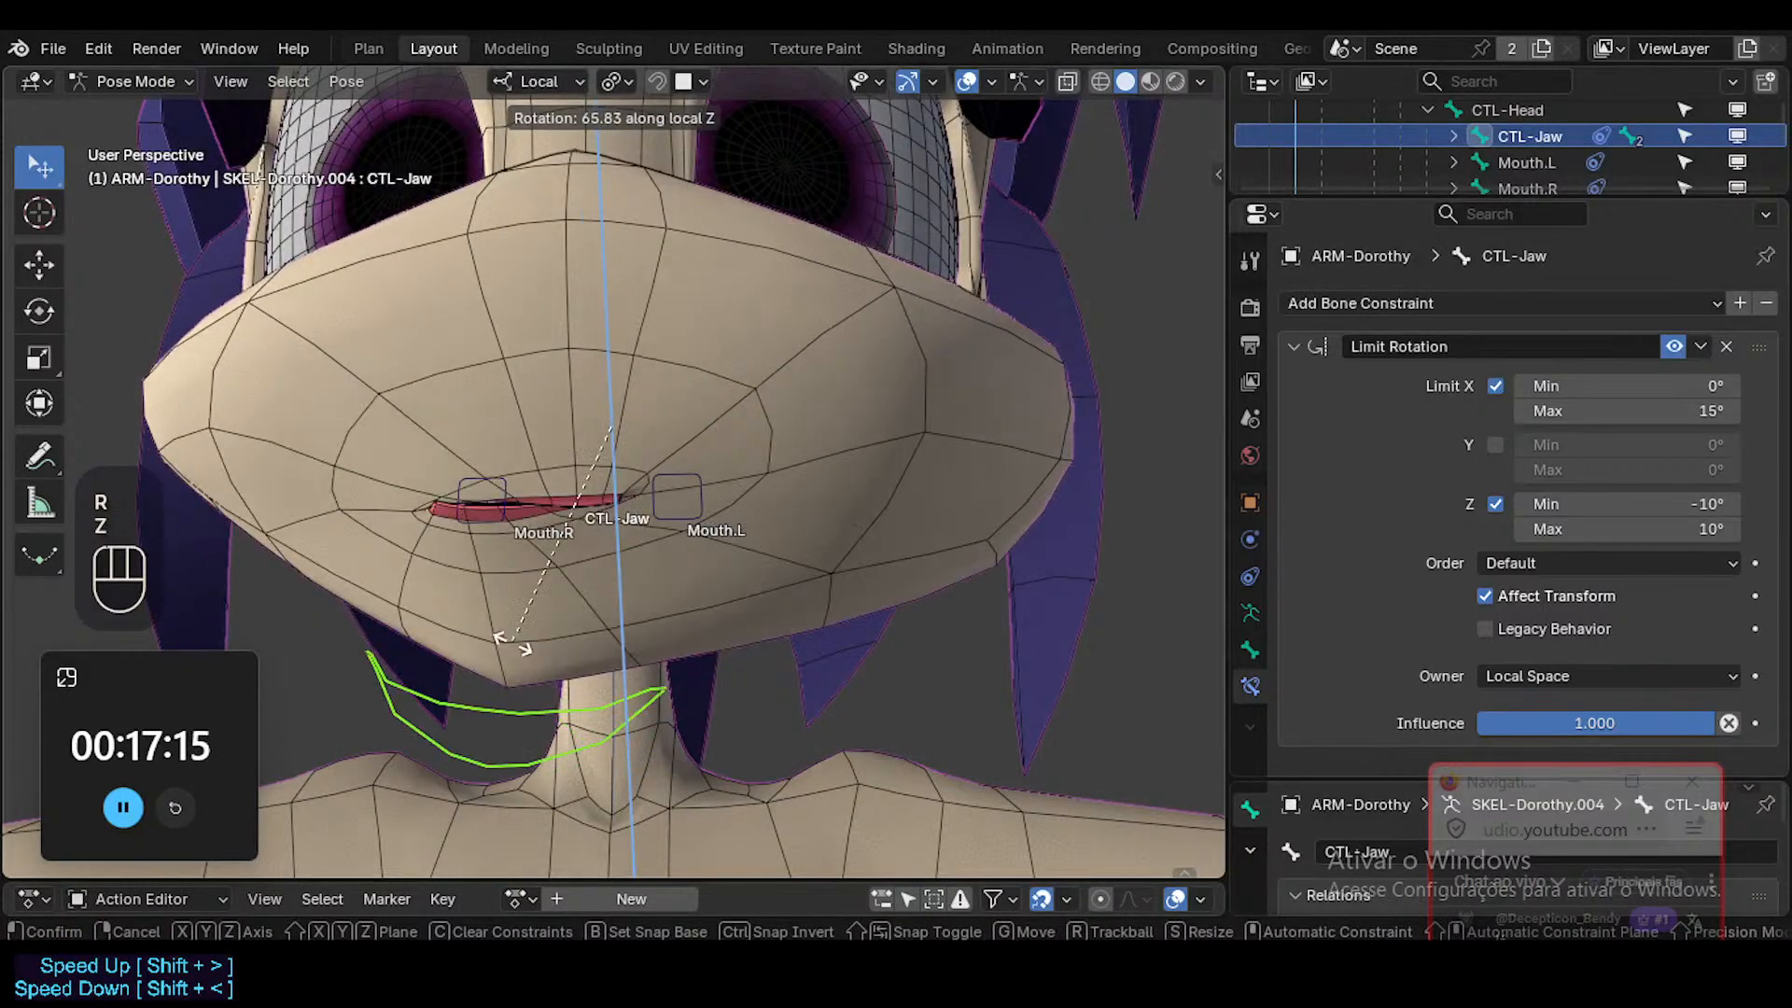
pyautogui.press('Escape')
pyautogui.press('r')
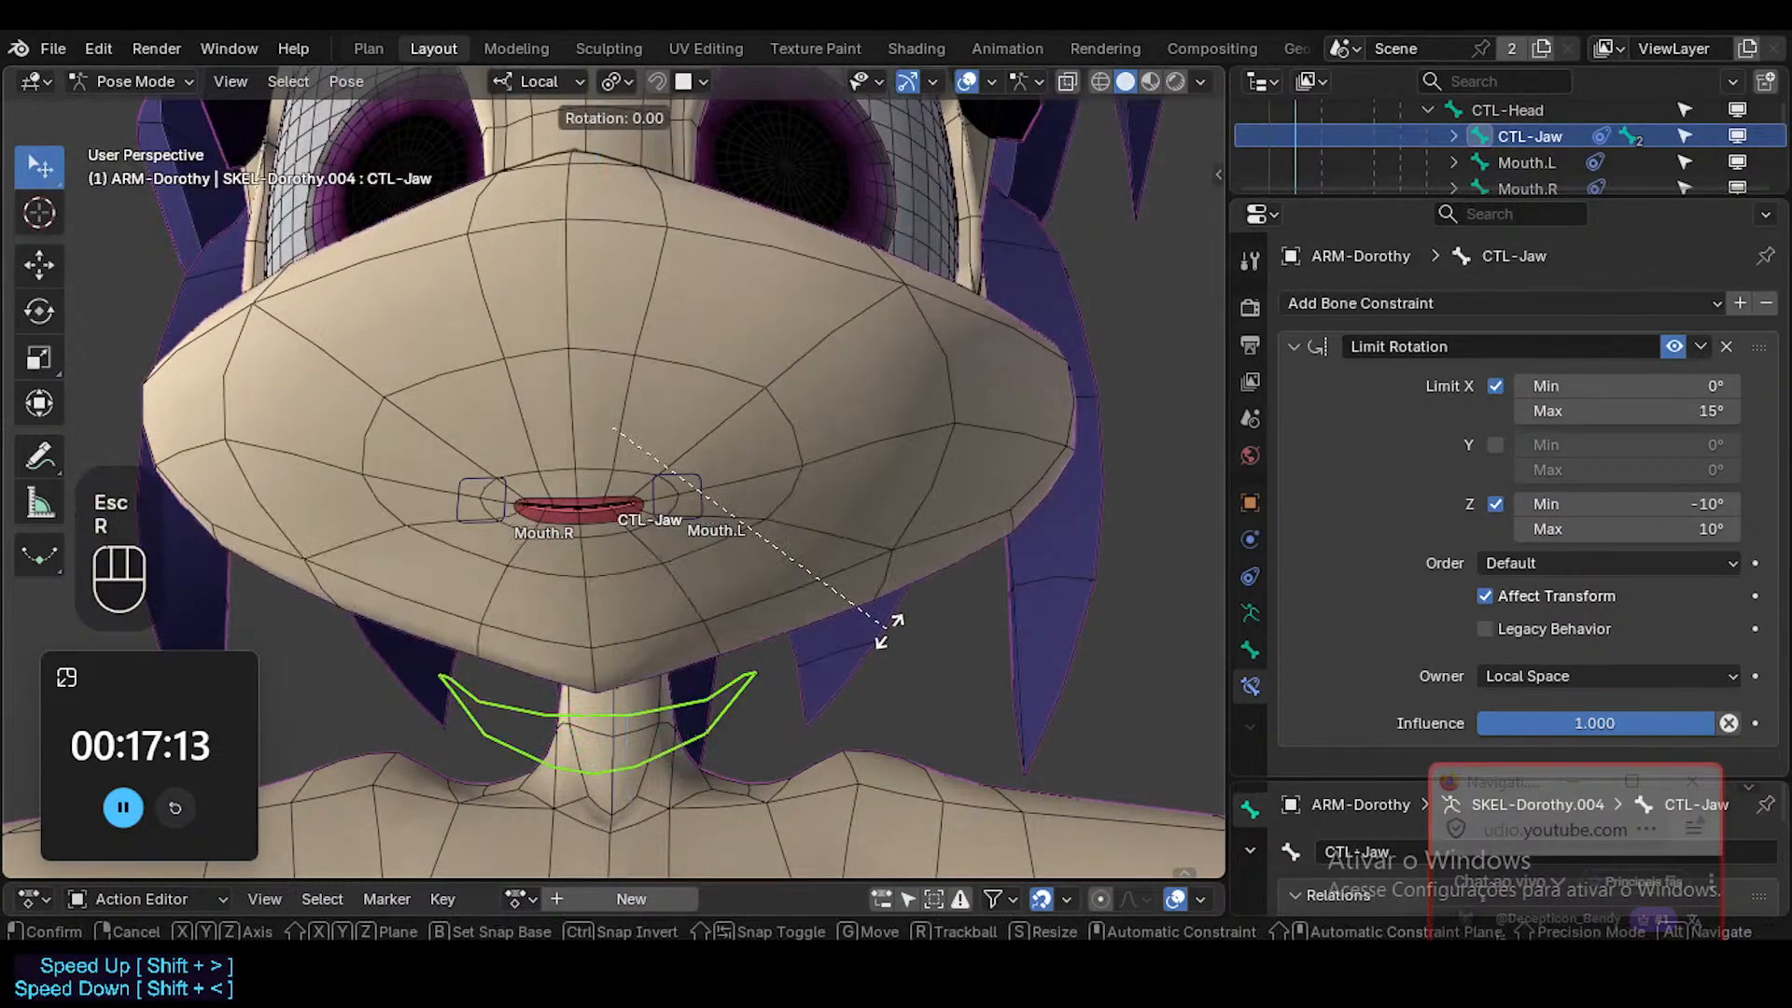
pyautogui.press('y')
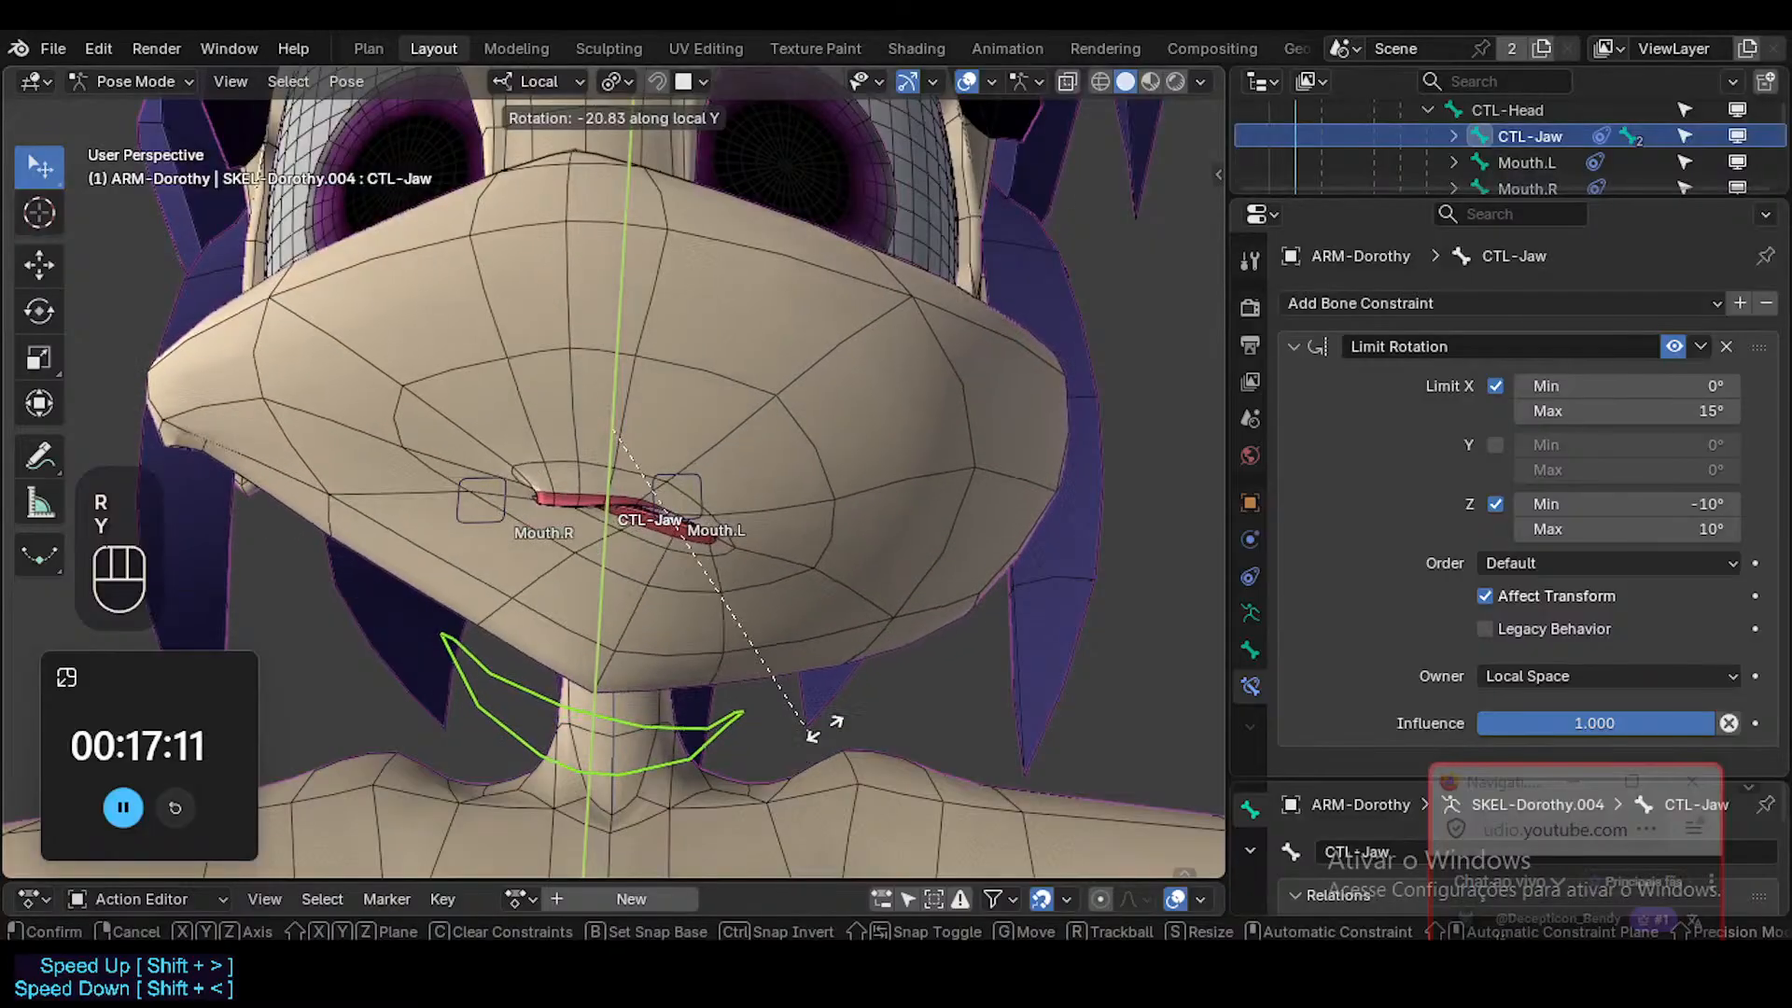
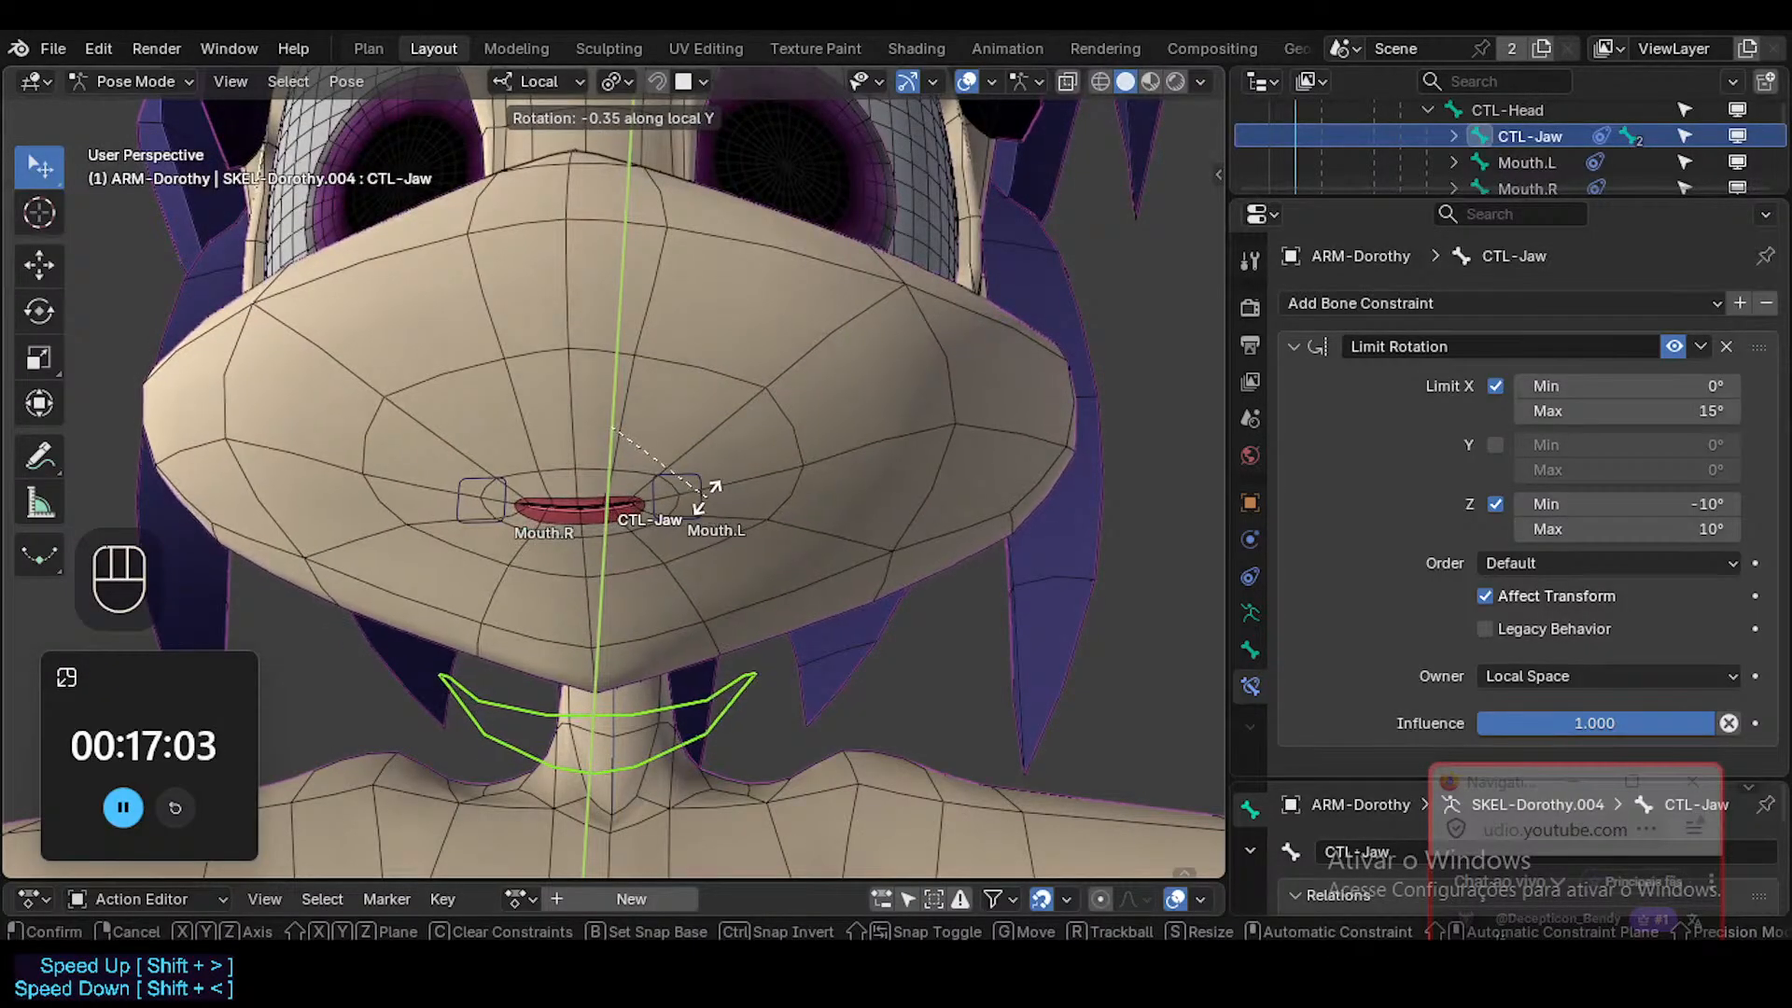
# Enable the Y limit on the CTL-Jaw bone's Limit Rotation constraint, with minimum -5° and maximum 5°.
pyautogui.press('Escape')
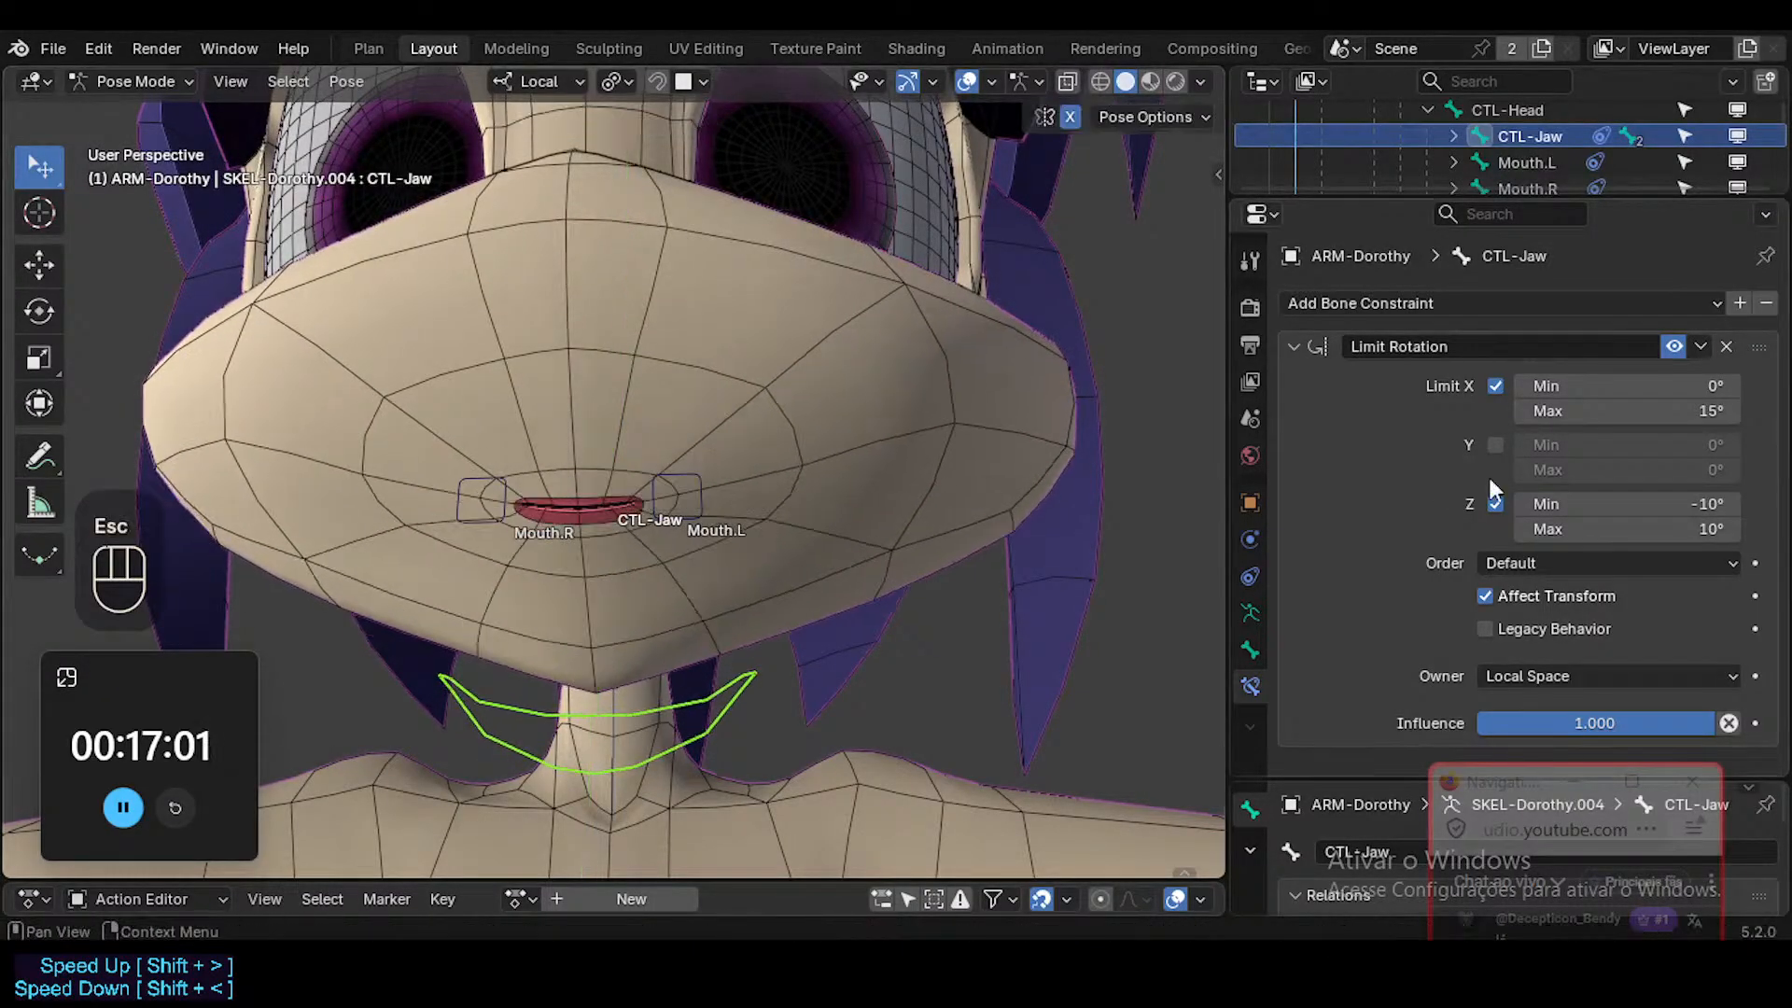
pyautogui.click(1496, 445)
pyautogui.click(1662, 444)
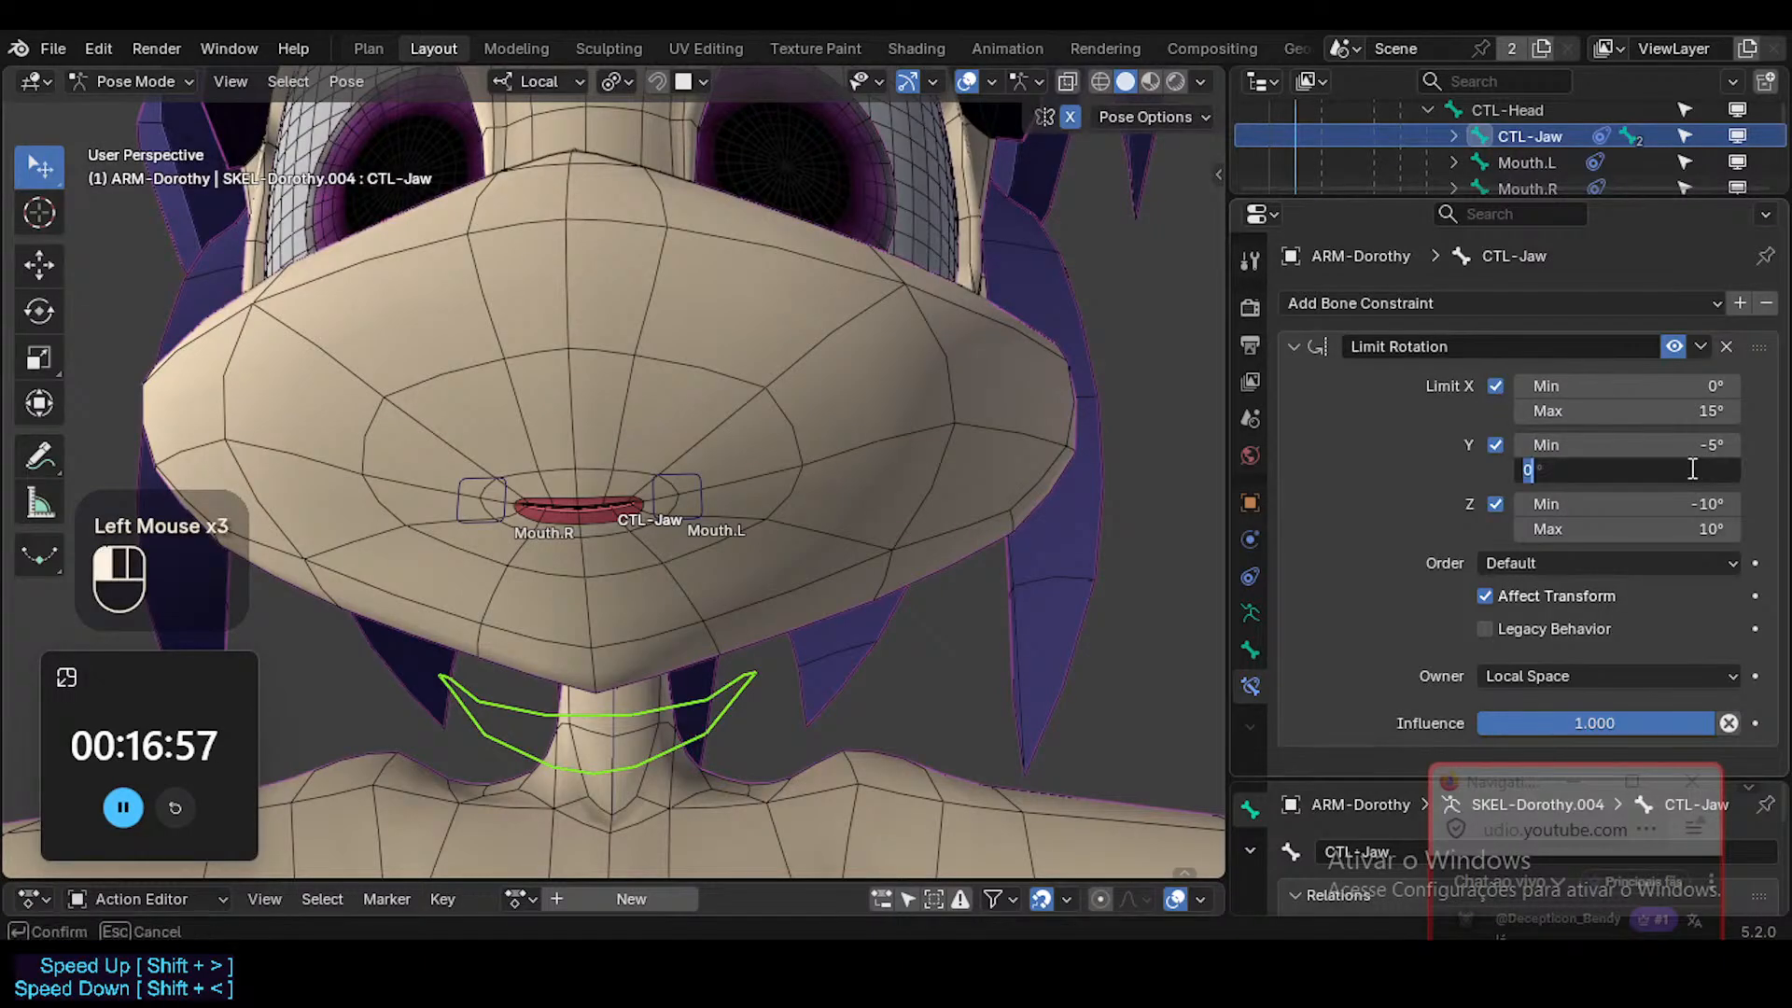
# Test the CTL-Jaw bone's rotation freely and about its local Y, X and Z axes.
pyautogui.press('r')
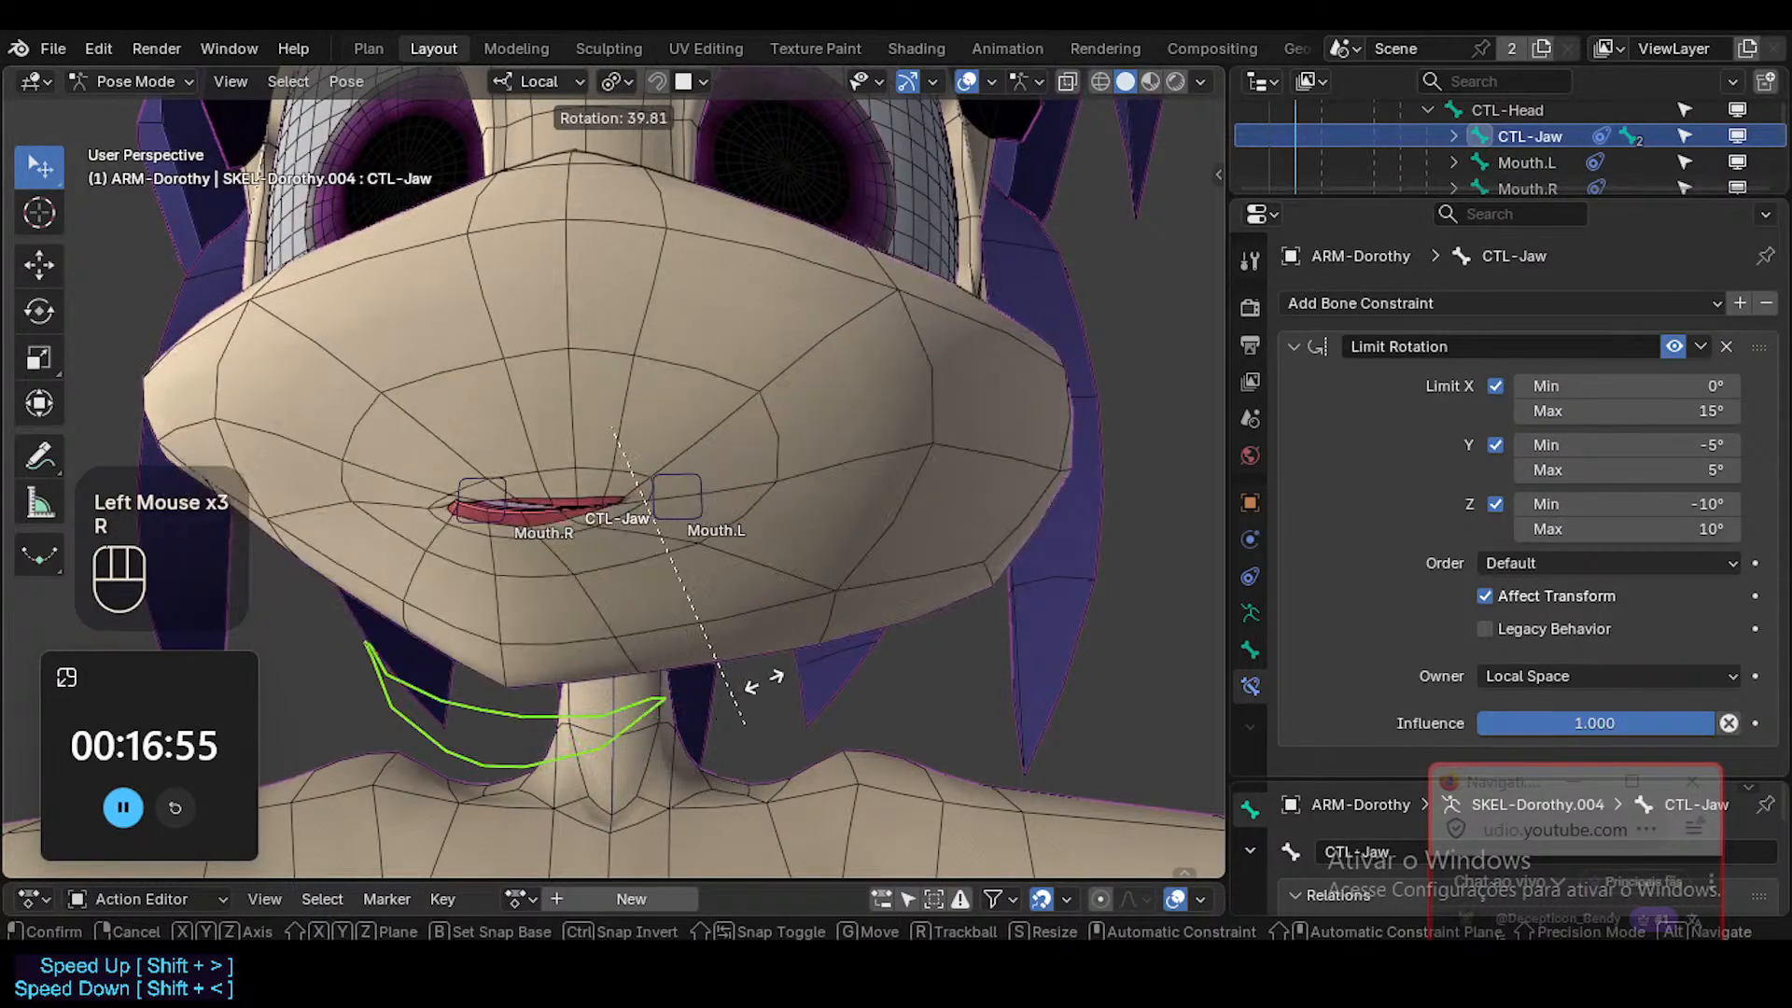
pyautogui.press('Escape')
pyautogui.press('r')
pyautogui.press('y')
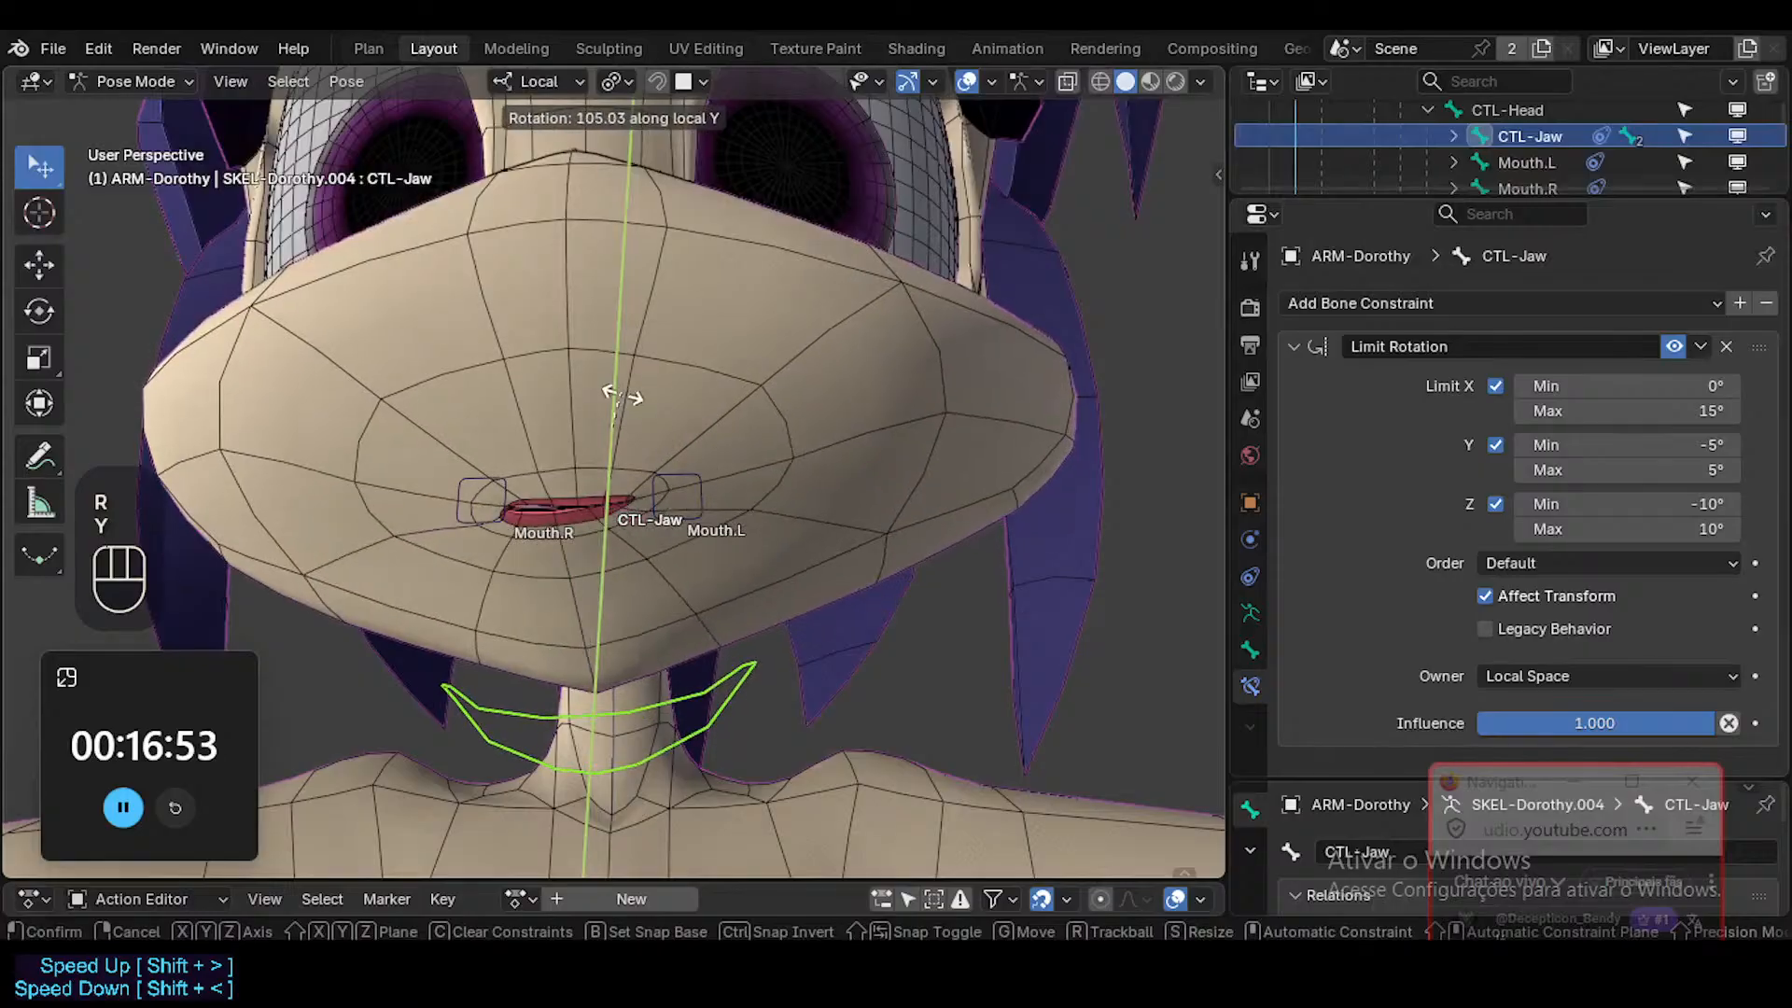
pyautogui.press('x')
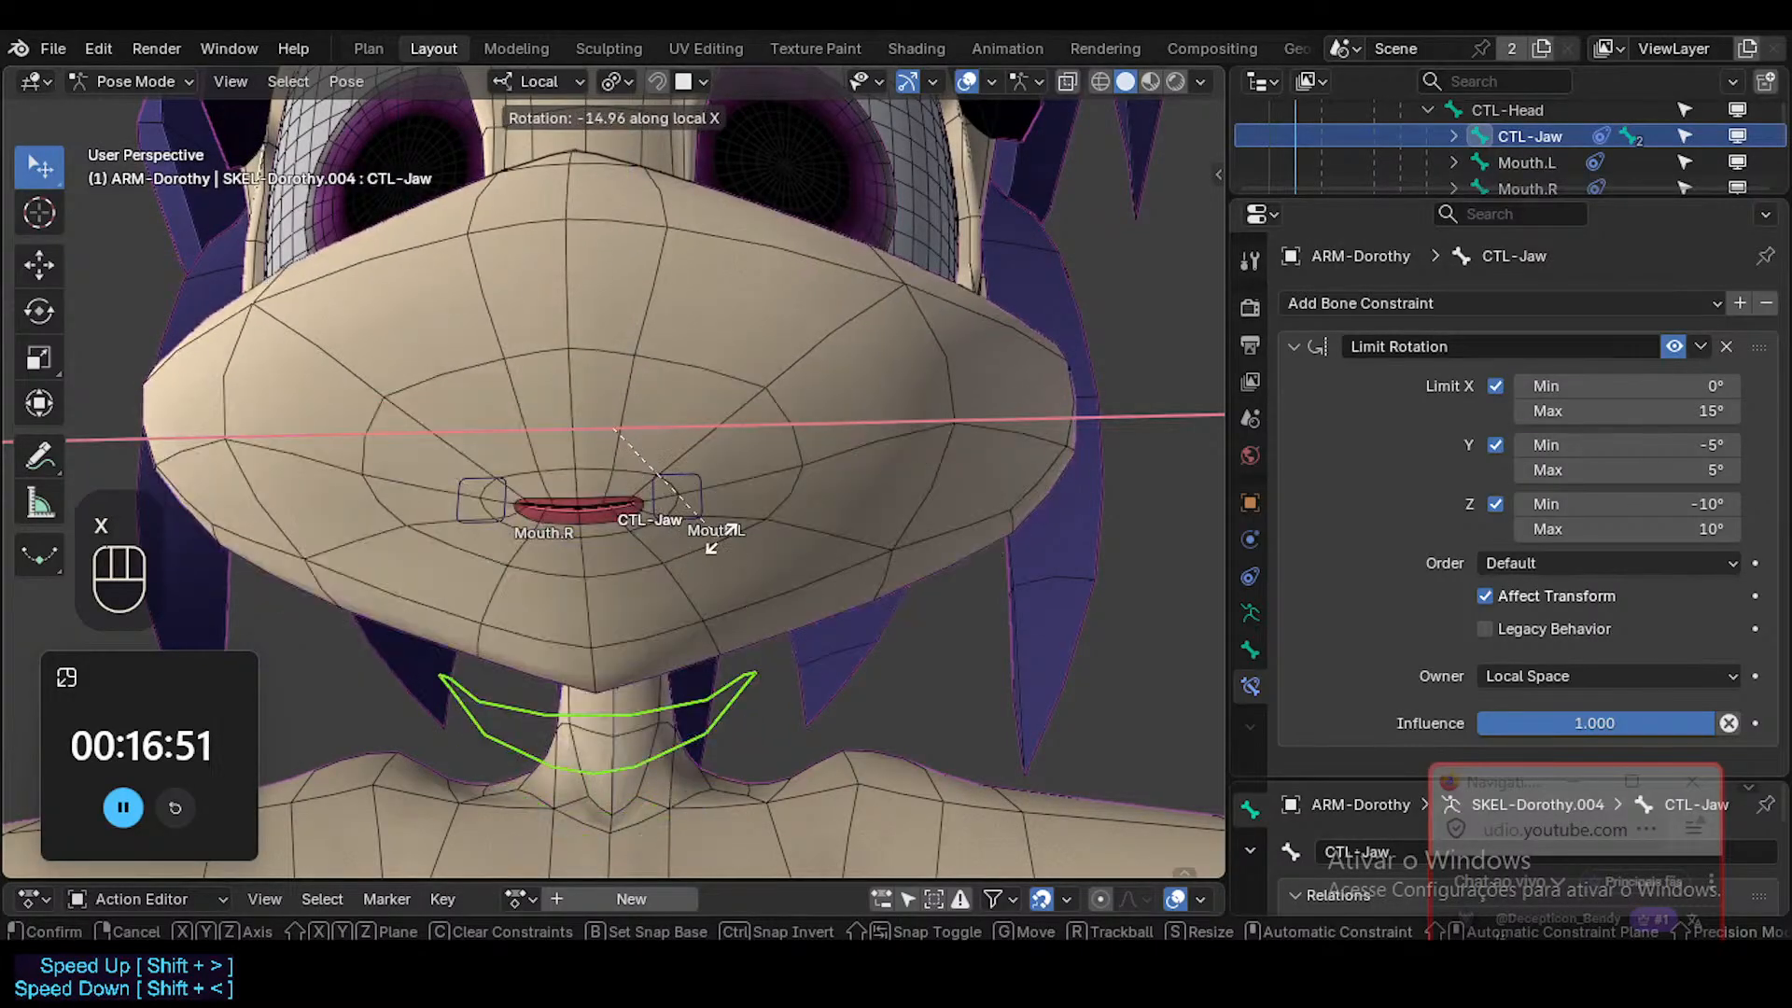
pyautogui.press('z')
pyautogui.press('Escape')
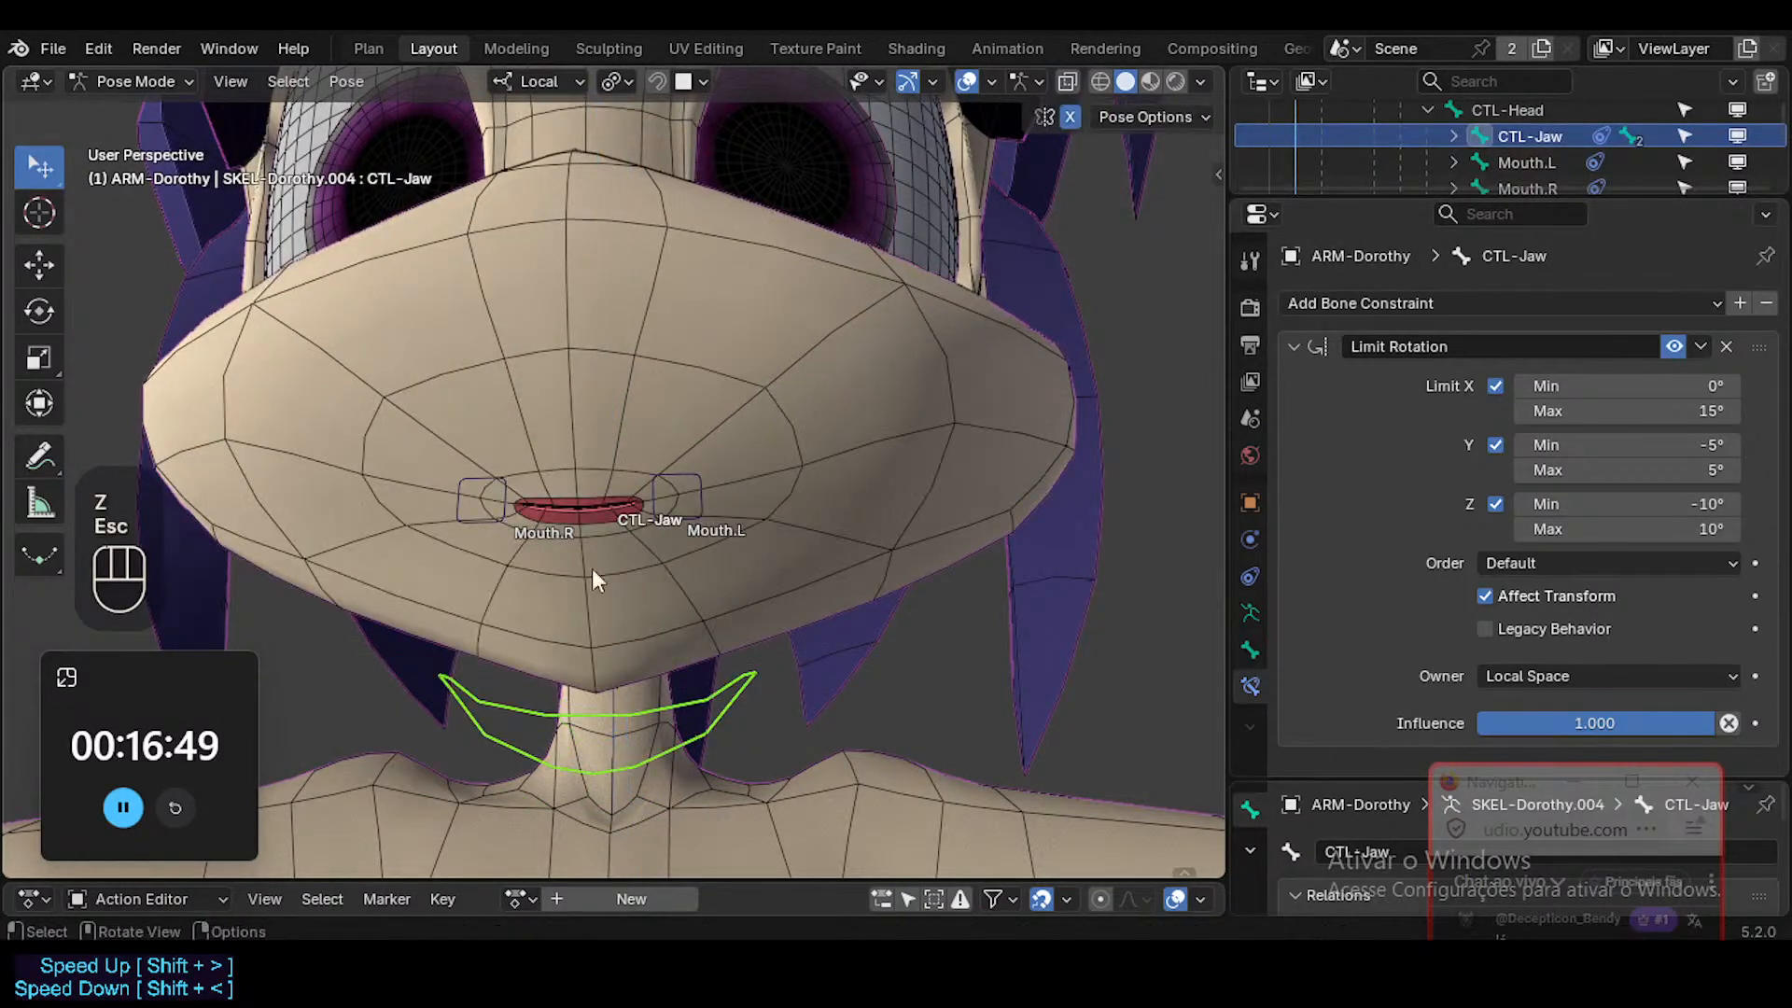
# Test the CTL-Jaw bone's local Z rotation and set its Z limits to -8° and 8°.
pyautogui.press('r')
pyautogui.press('z')
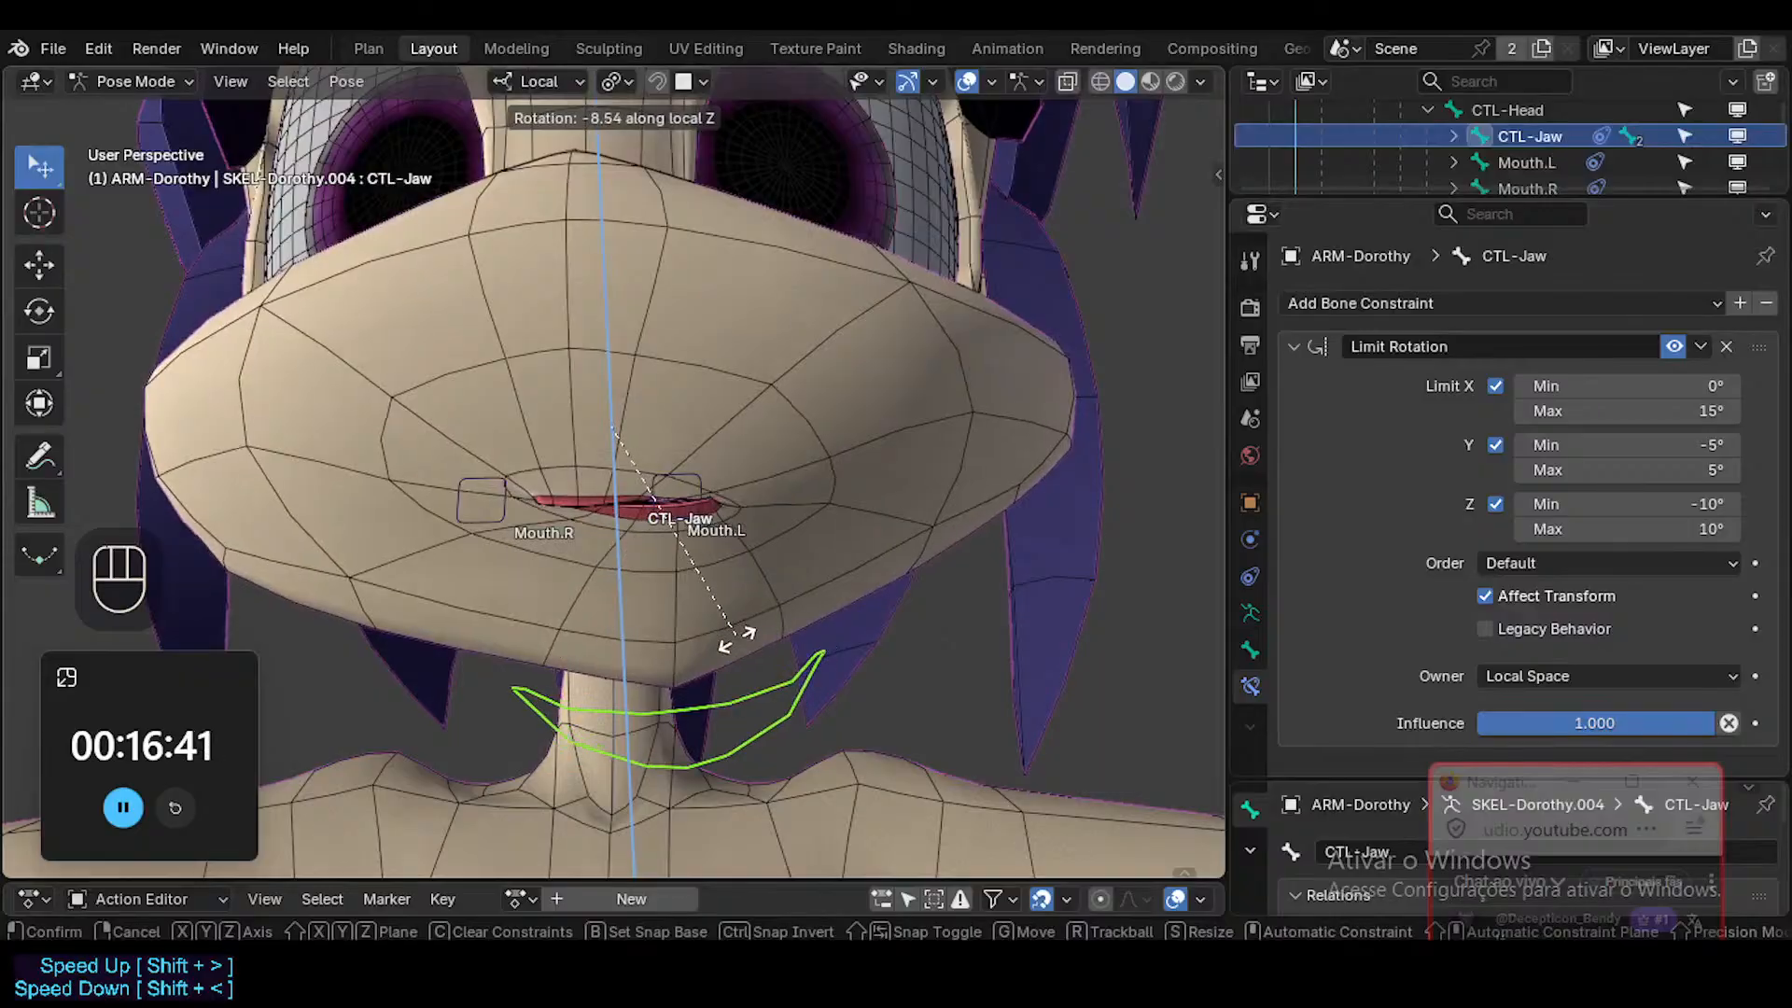
pyautogui.press('Escape')
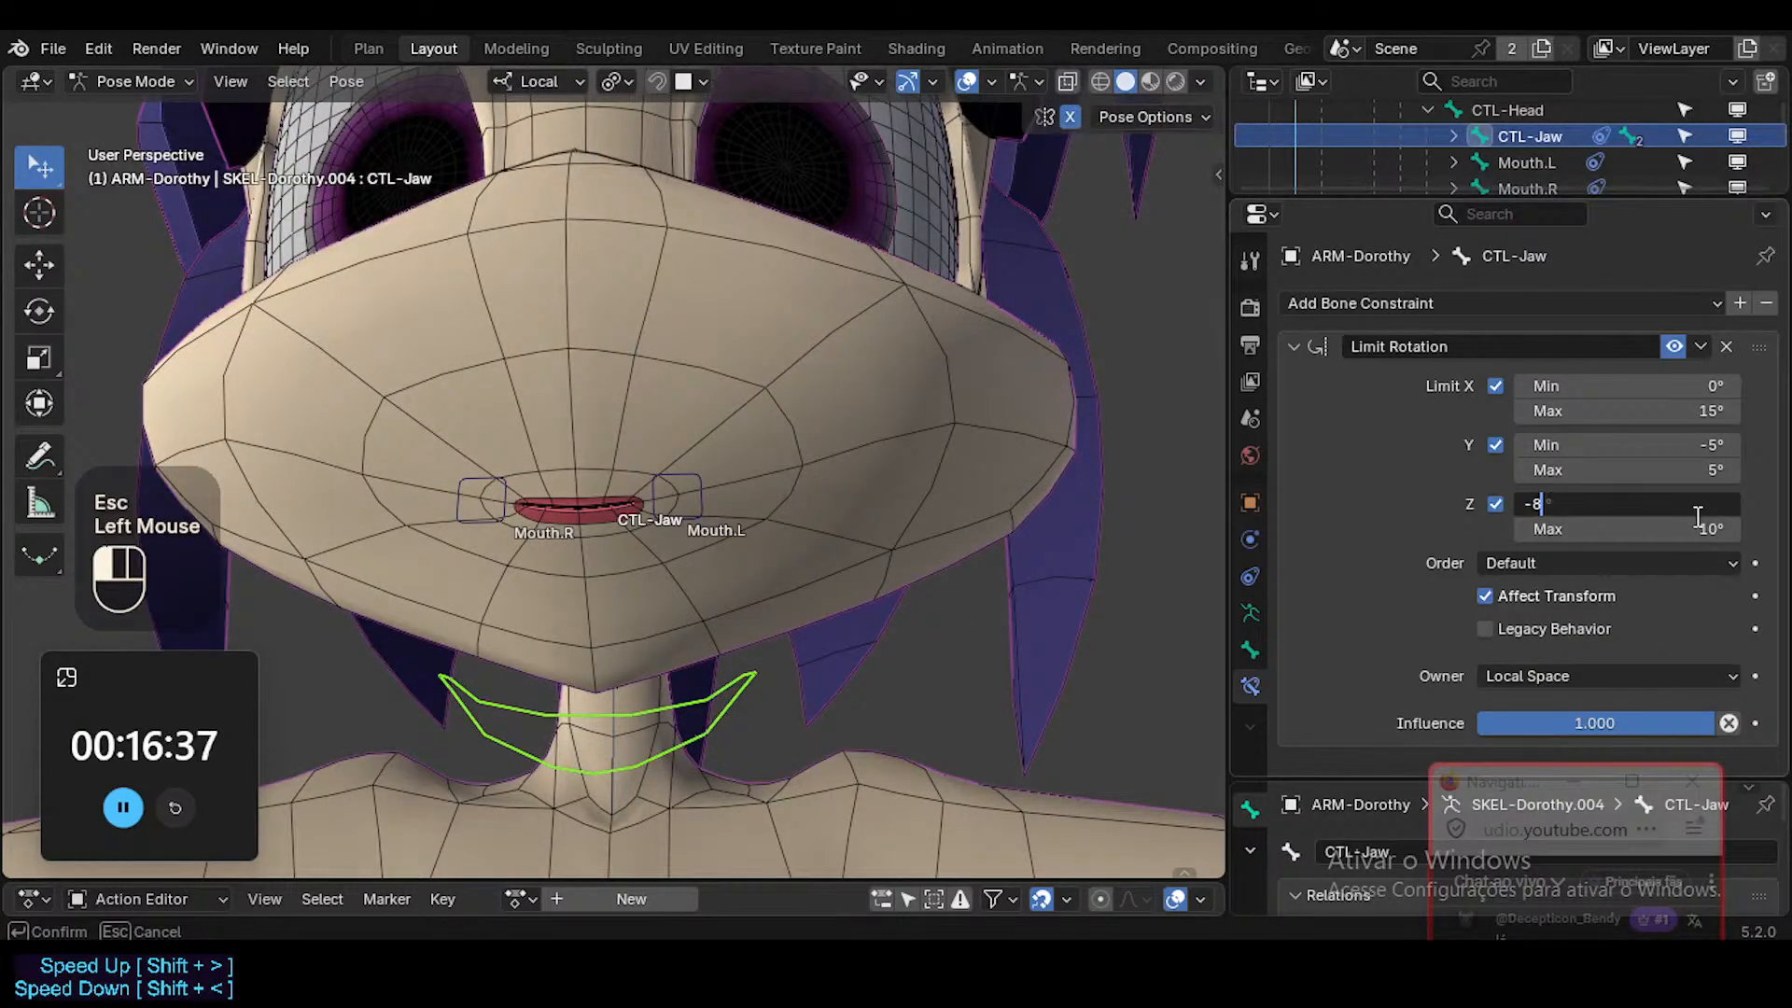
# Retest the CTL-Jaw bone's rotation about its local Z and X axes, clearing its pose transforms in between.
pyautogui.press('r')
pyautogui.press('z')
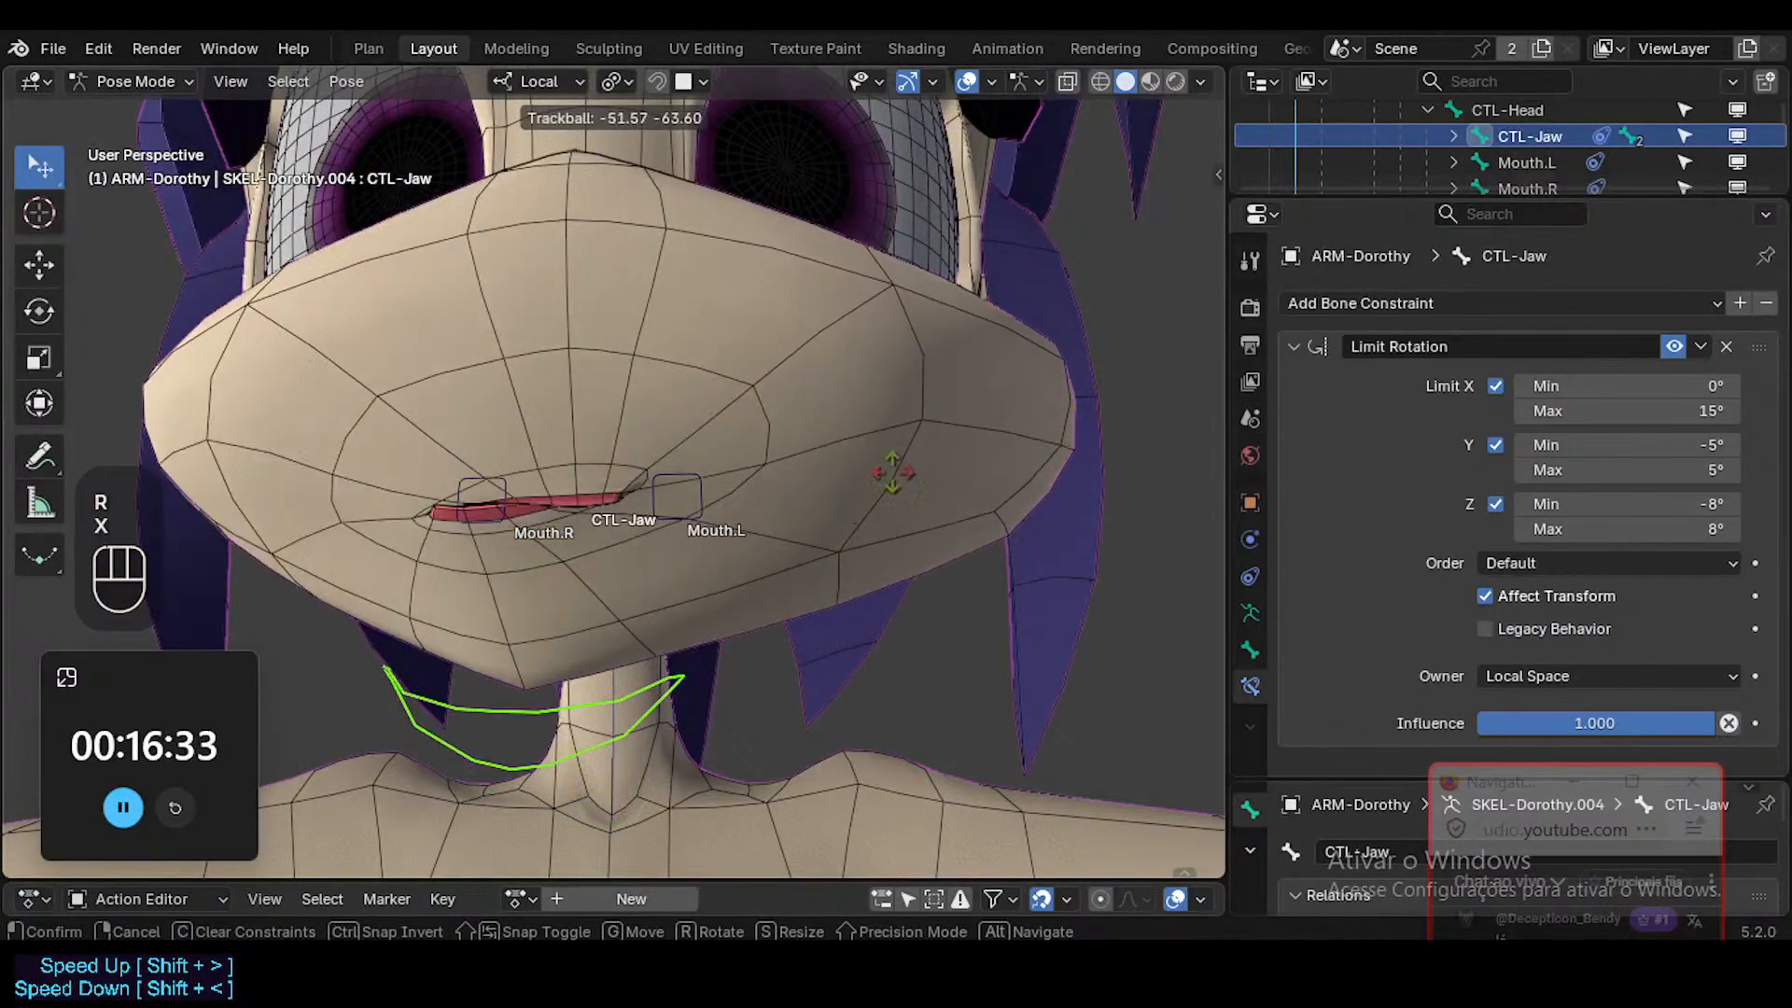
pyautogui.press('Escape')
pyautogui.hotkey('alt', 'q')
pyautogui.press('r')
pyautogui.press('x')
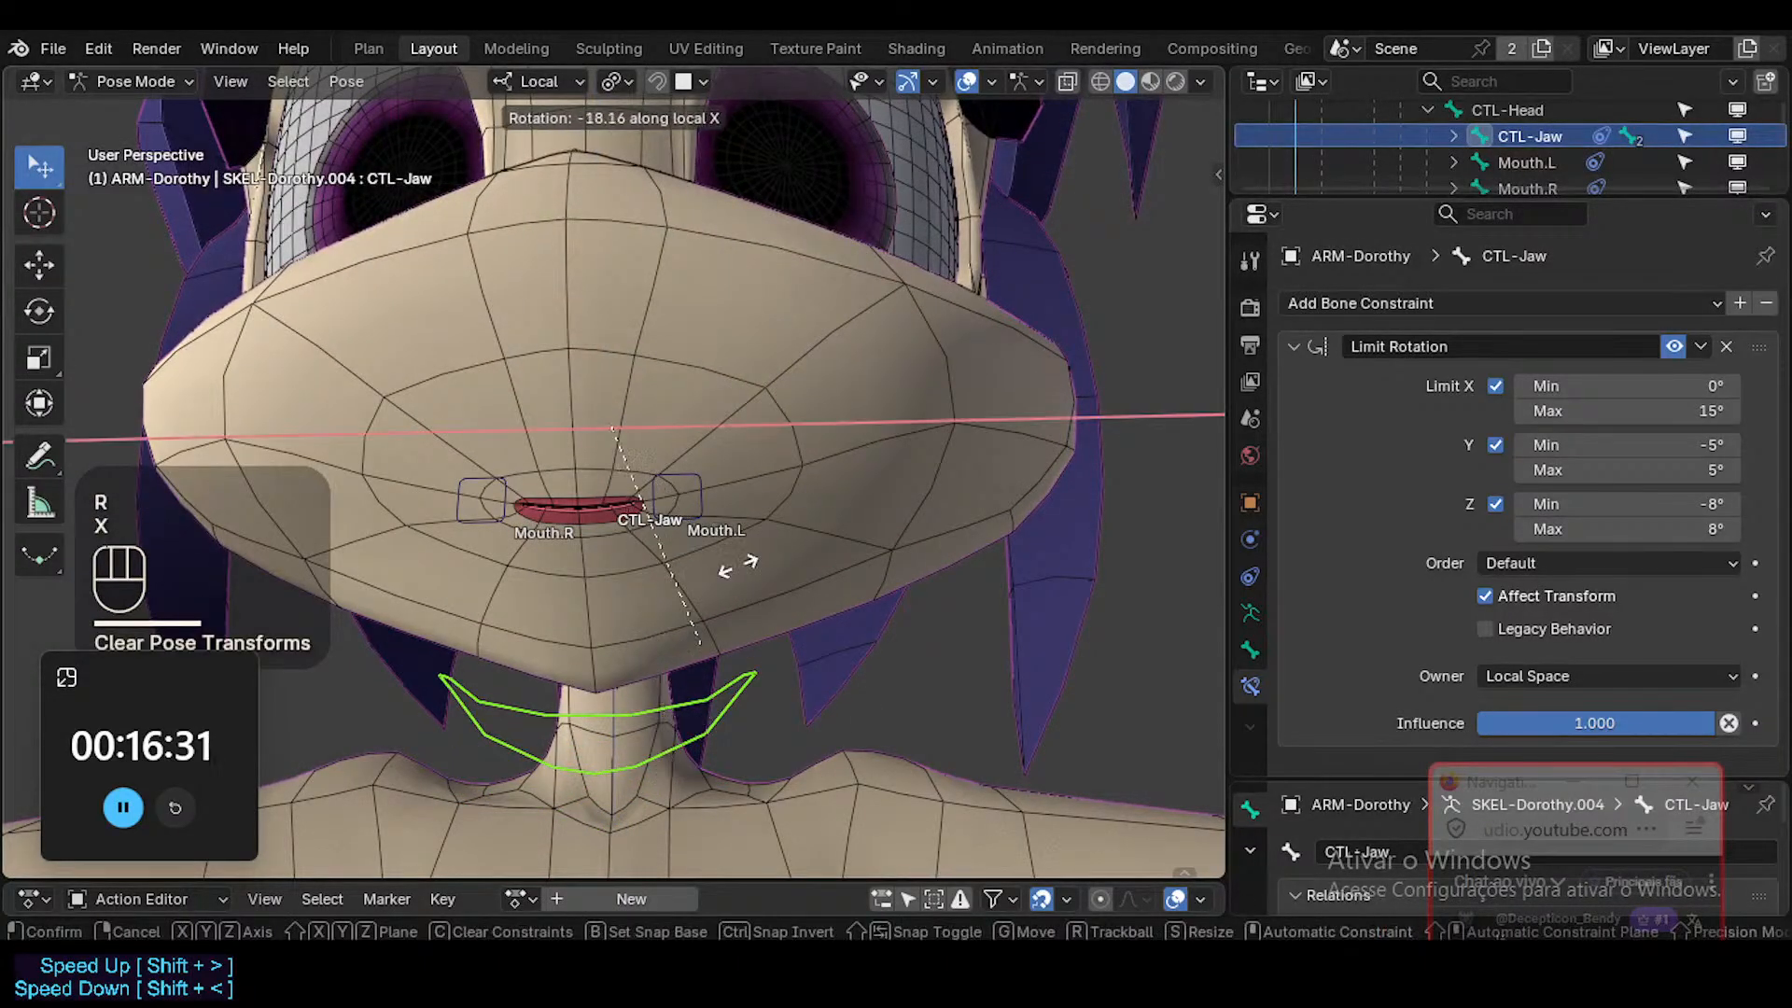
pyautogui.click(747, 635)
# Display the armature's bone axes and clear the CTL-Jaw bone's roll in Edit Mode, returning to Pose Mode.
pyautogui.press('Tab')
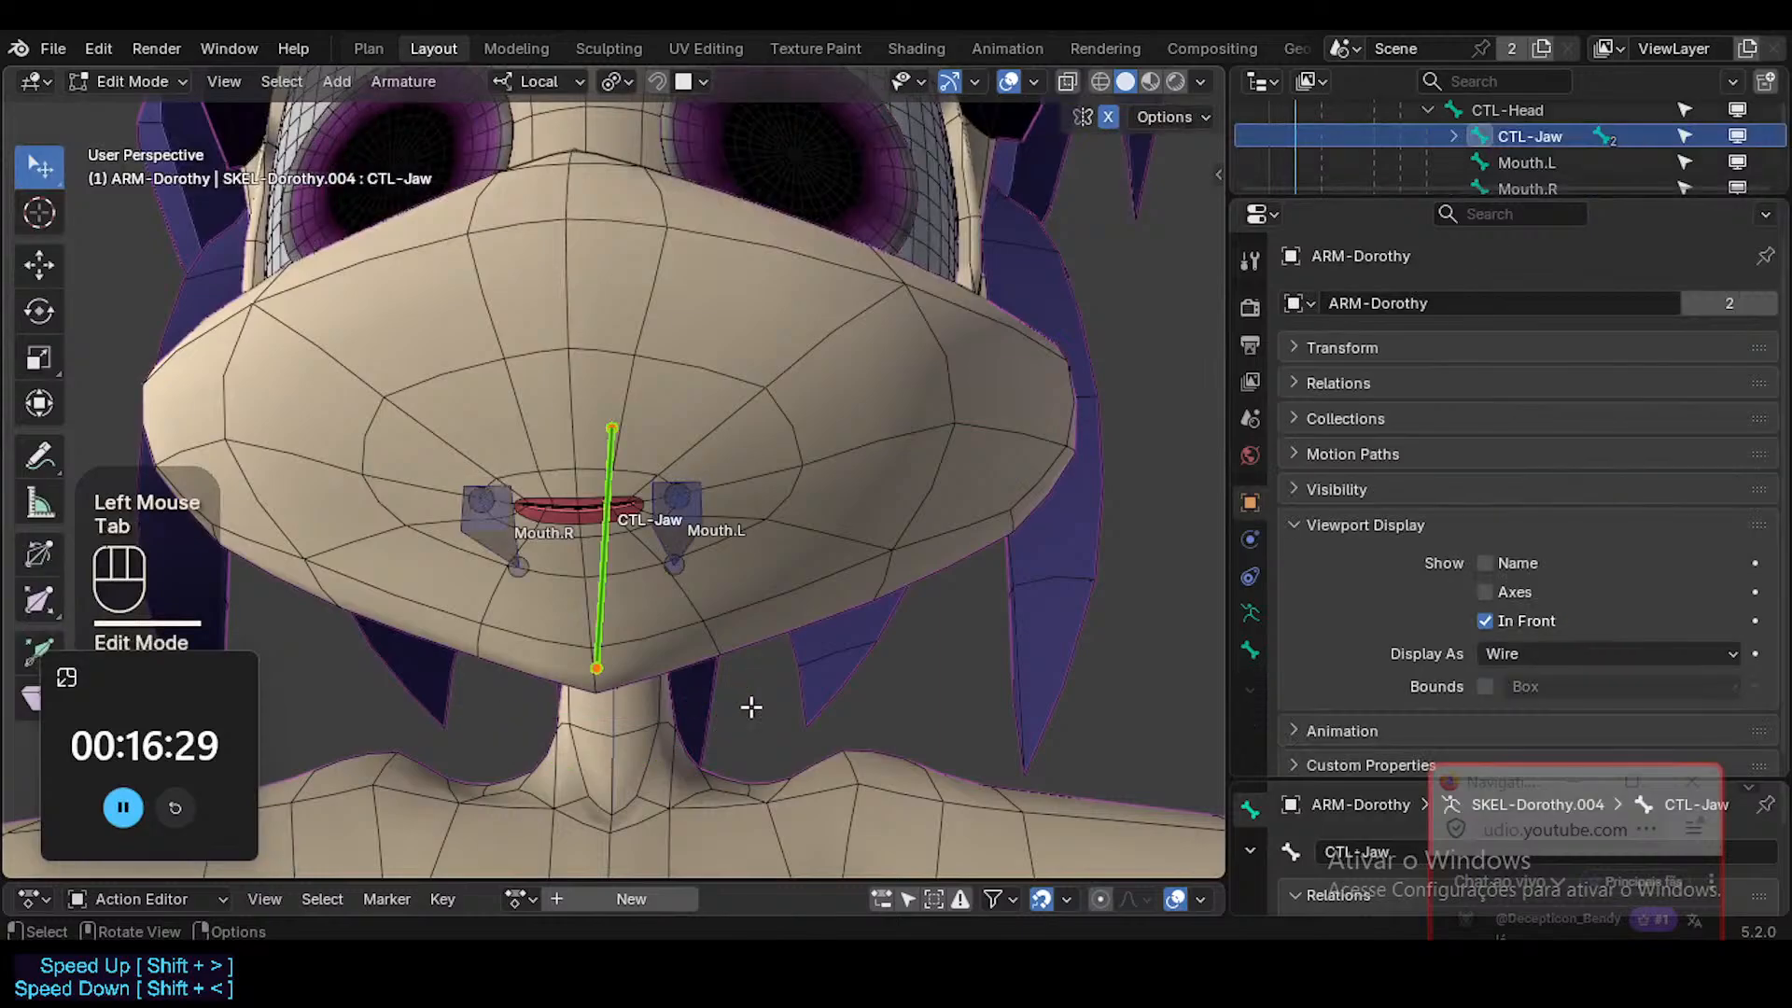
pyautogui.hotkey('ctrl', '3')
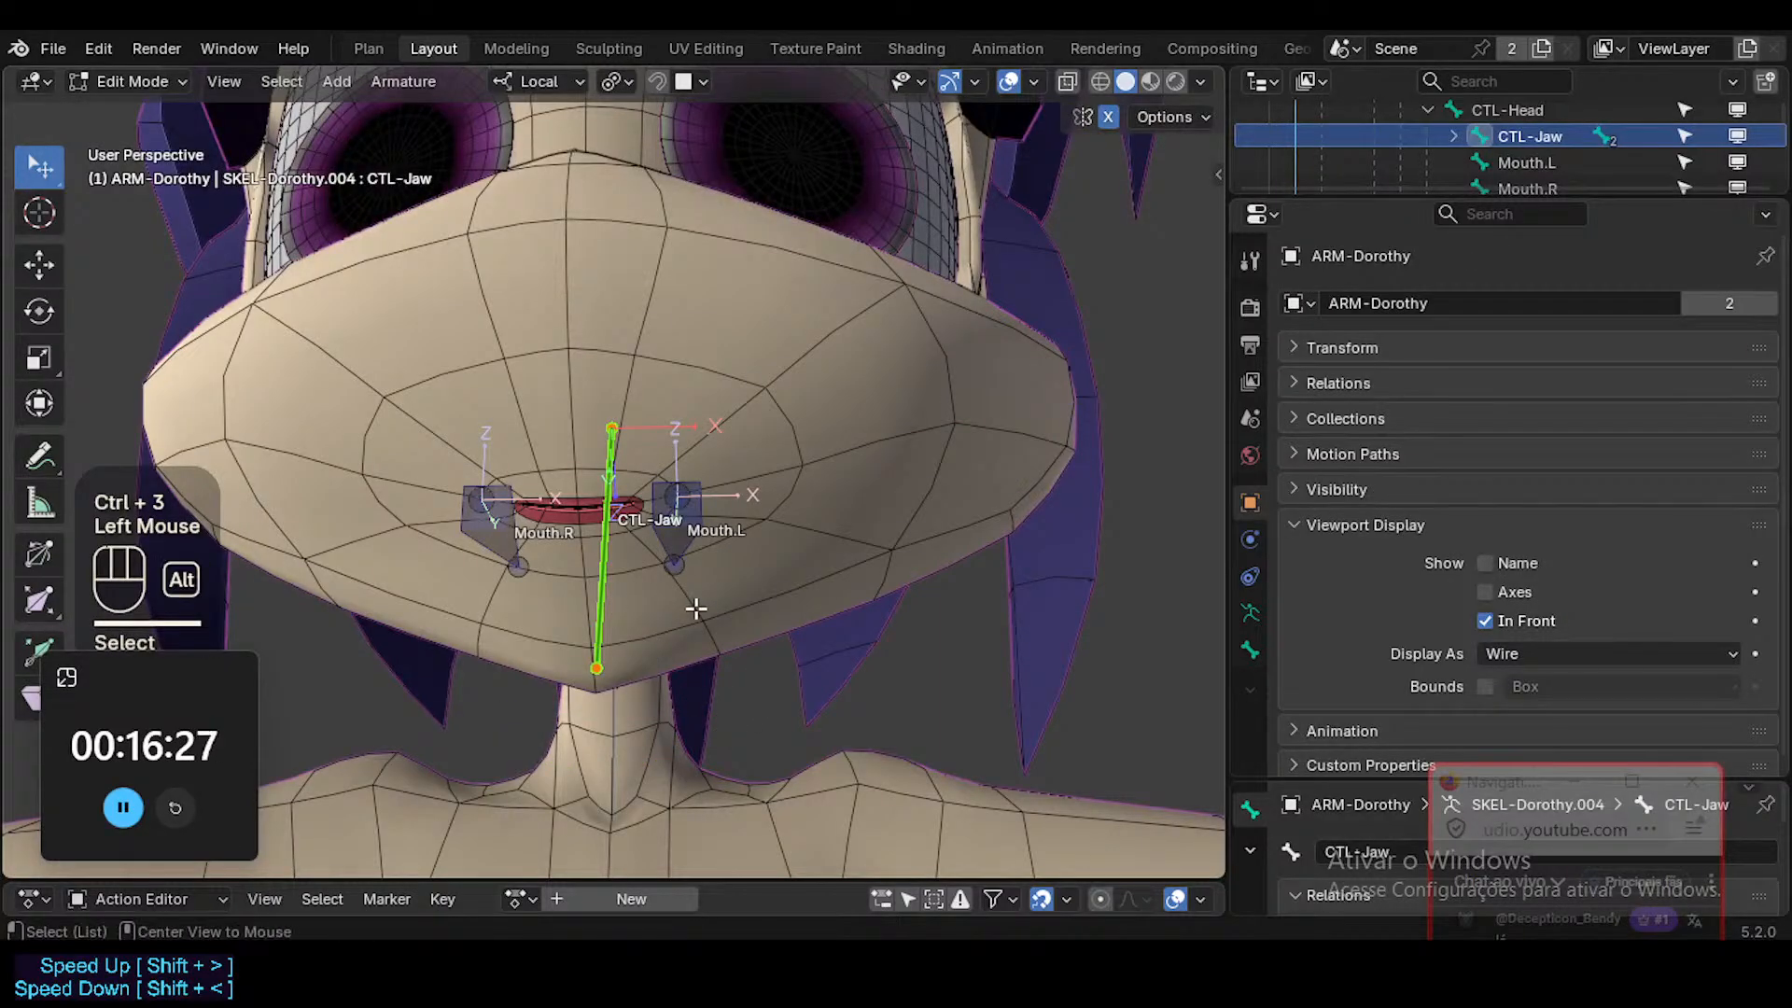
pyautogui.hotkey('alt', 'r')
pyautogui.hotkey('ctrl', 'Tab')
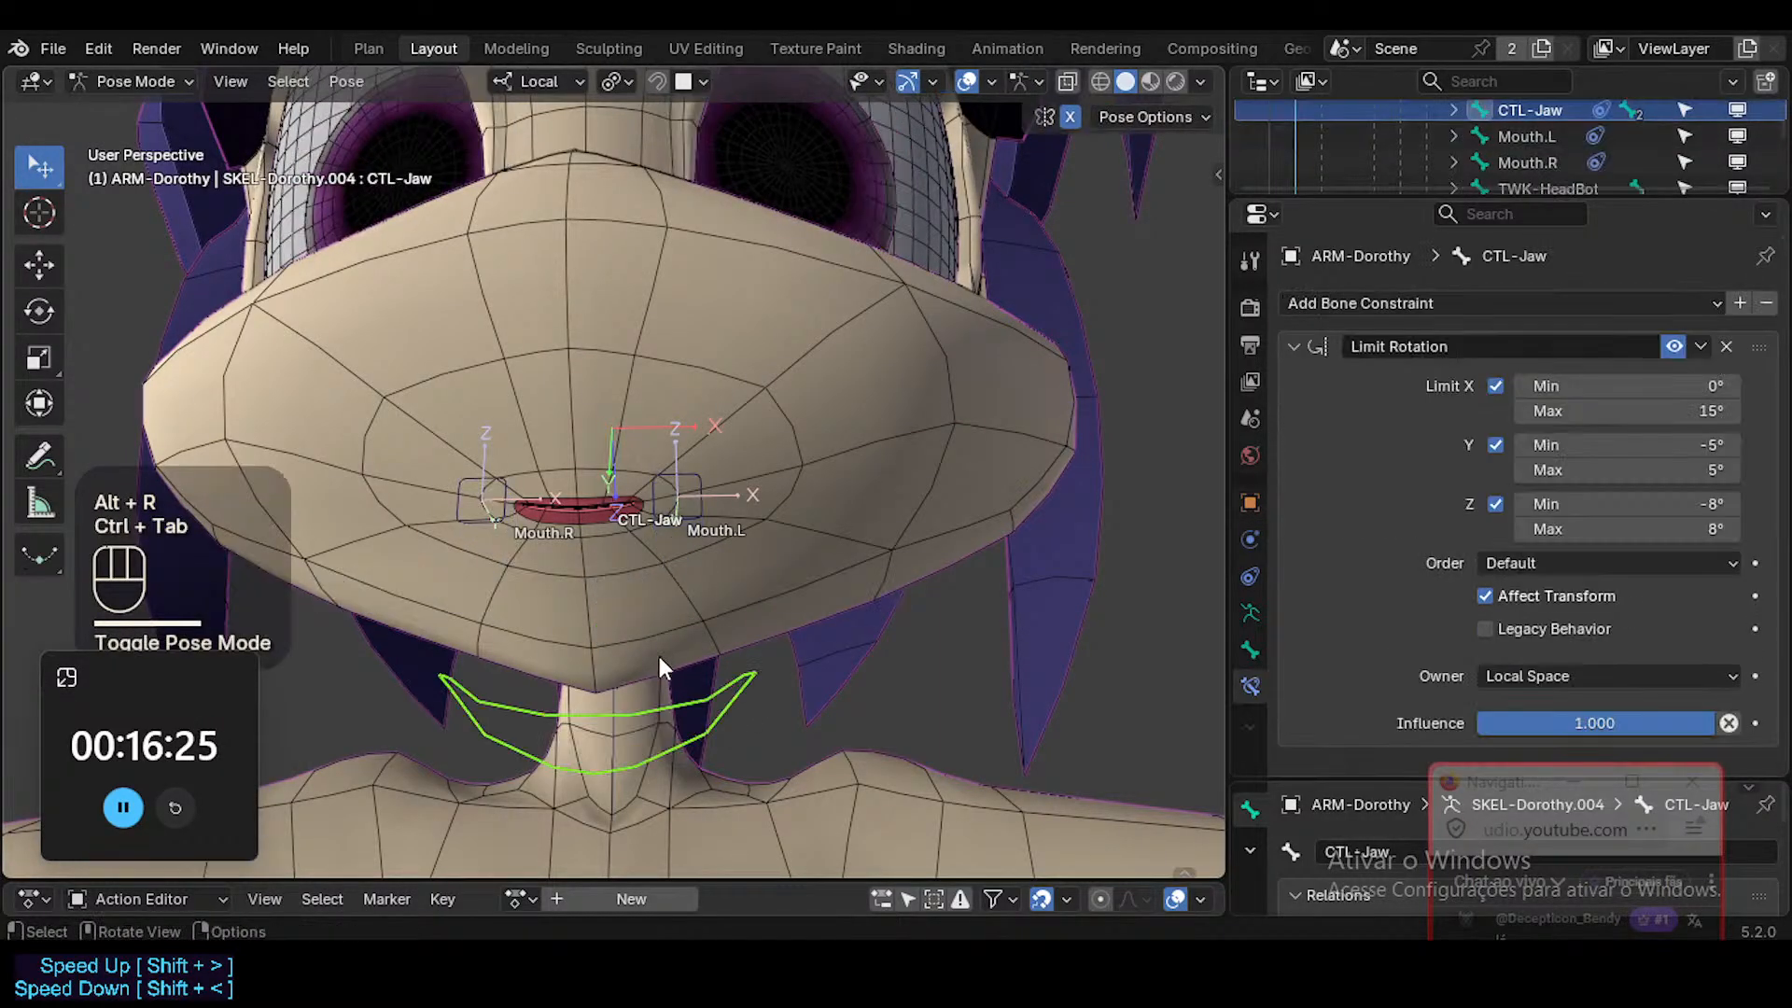
# Rotate the CTL-Jaw bone about its local X axis in two passes to open the mouth.
pyautogui.press('r')
pyautogui.press('x')
pyautogui.click(651, 696)
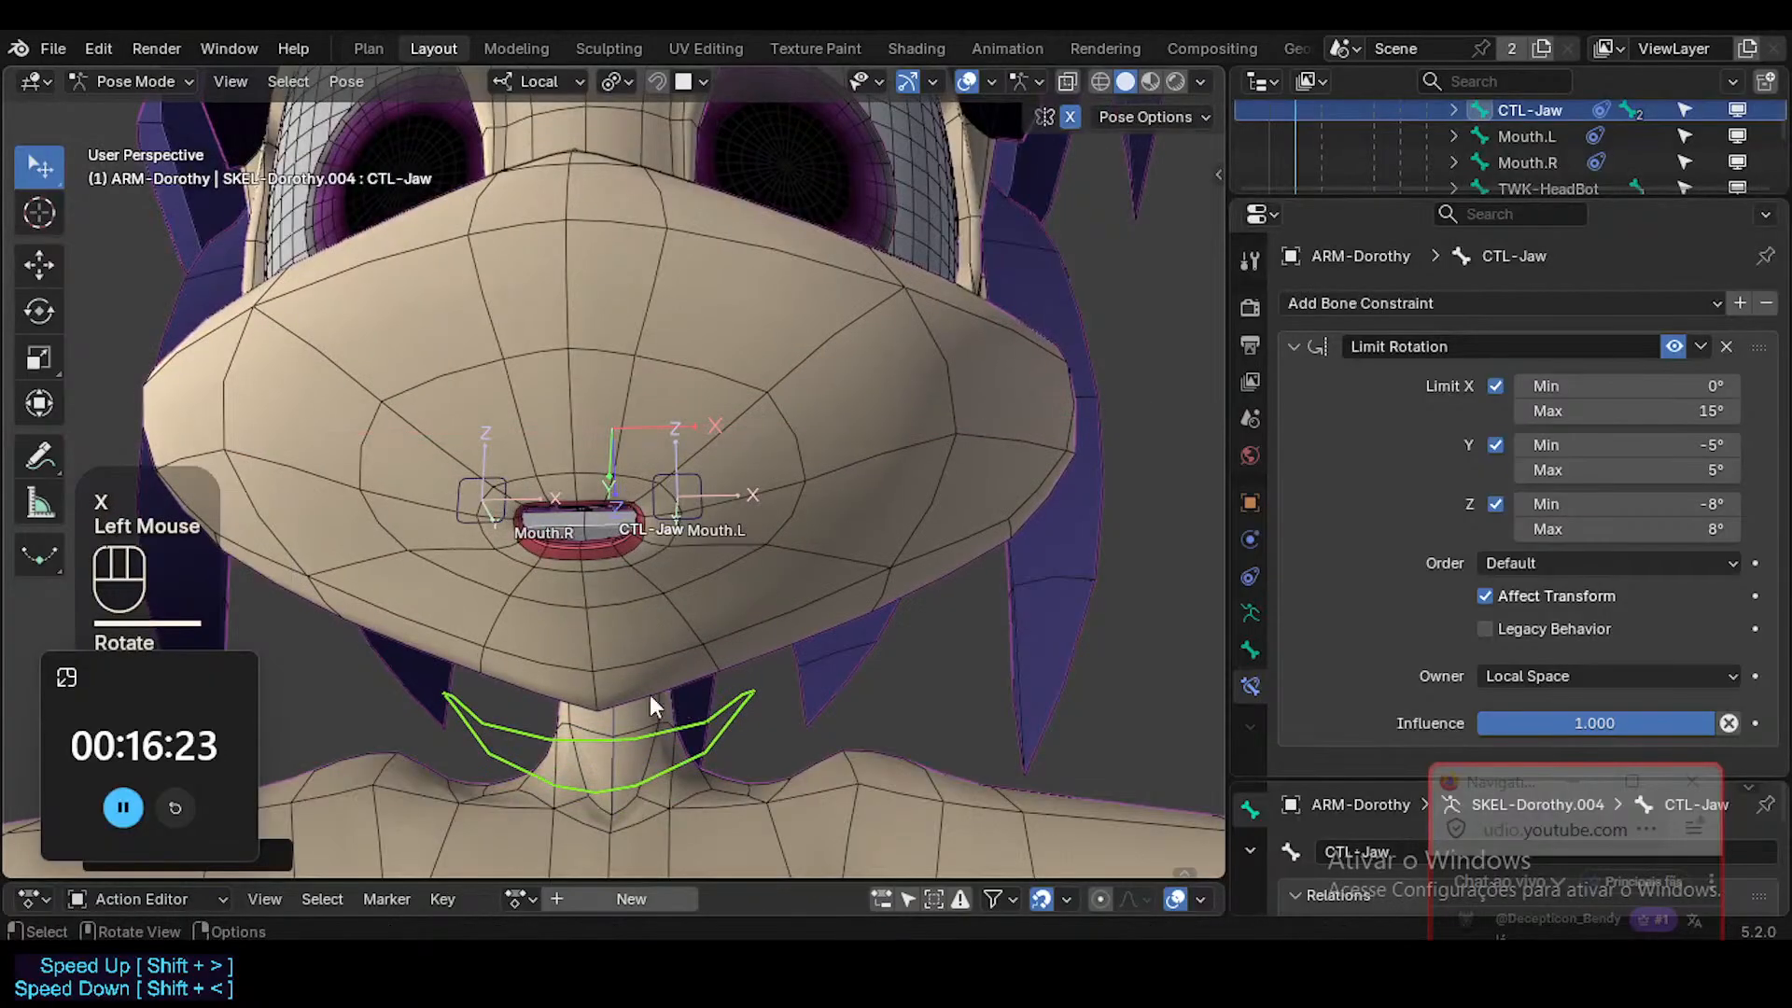
pyautogui.moveTo(650, 697); pyautogui.dragTo(624, 669, button='middle')
pyautogui.press('r')
pyautogui.press('x')
pyautogui.click(584, 695)
# Move the Mouth.L control outward, upward and inward in turn to test the open mouth, leaving it stretched wide.
pyautogui.click(504, 488)
pyautogui.press('g')
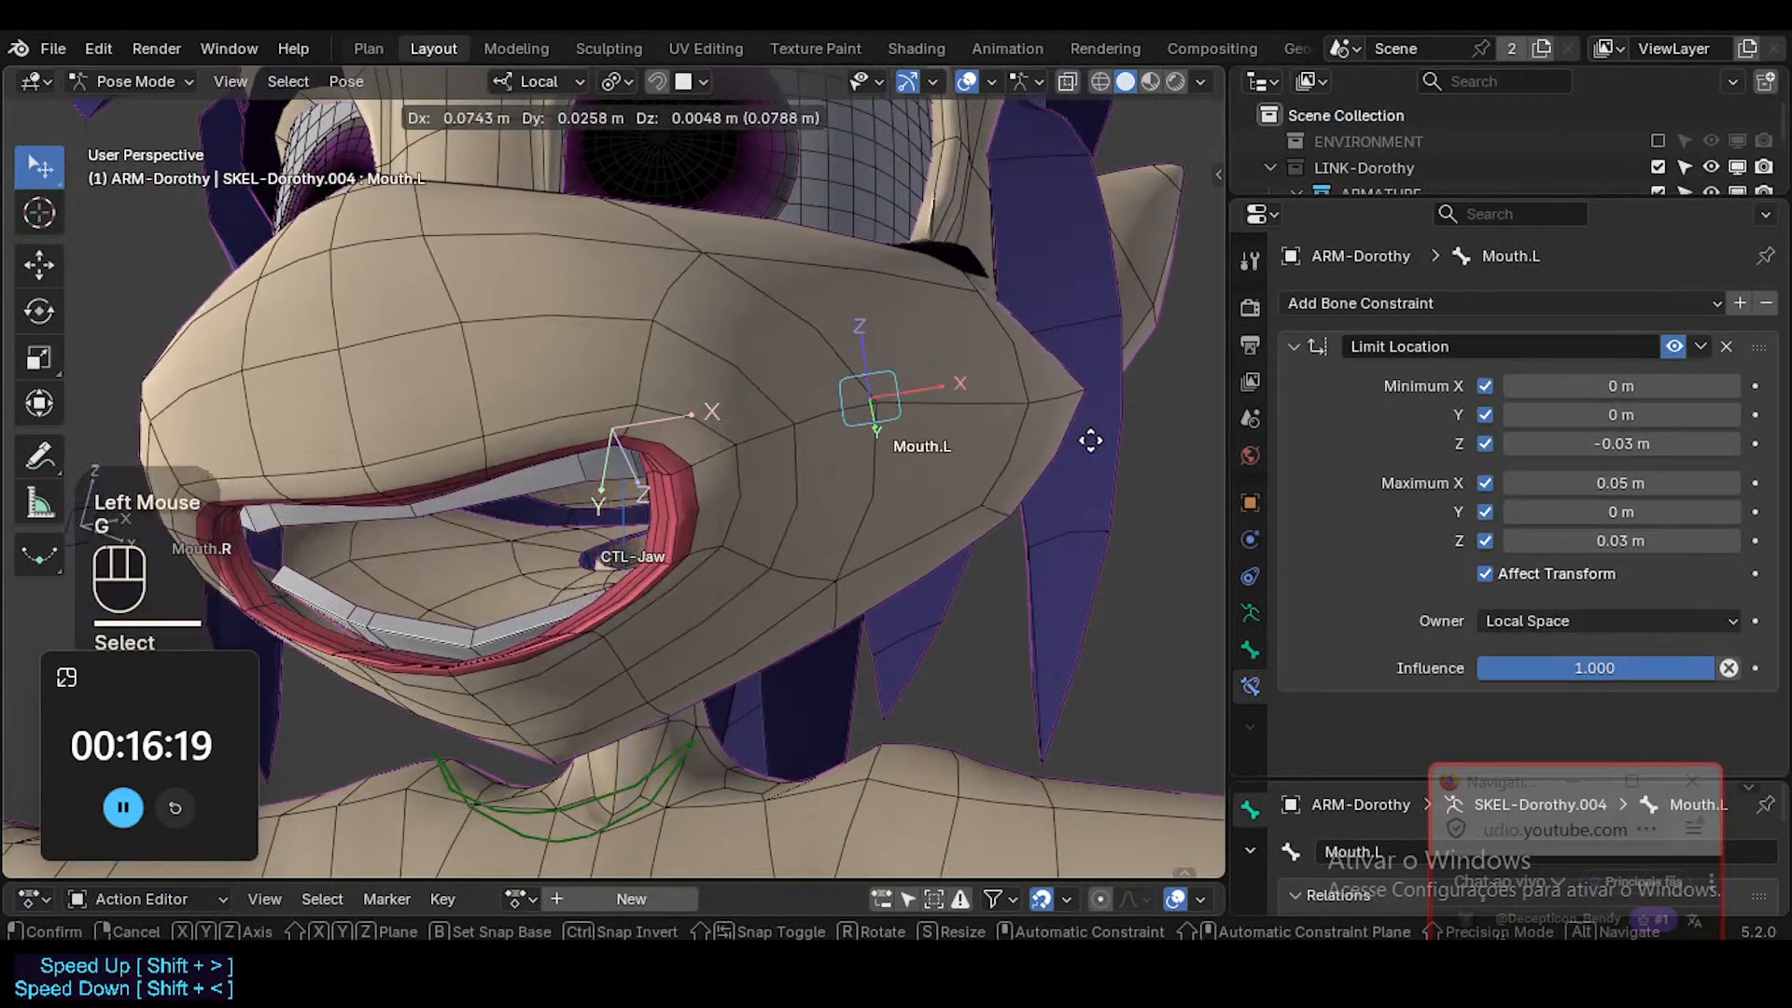
pyautogui.click(959, 540)
pyautogui.moveTo(959, 540); pyautogui.dragTo(795, 625, button='middle')
pyautogui.press('g')
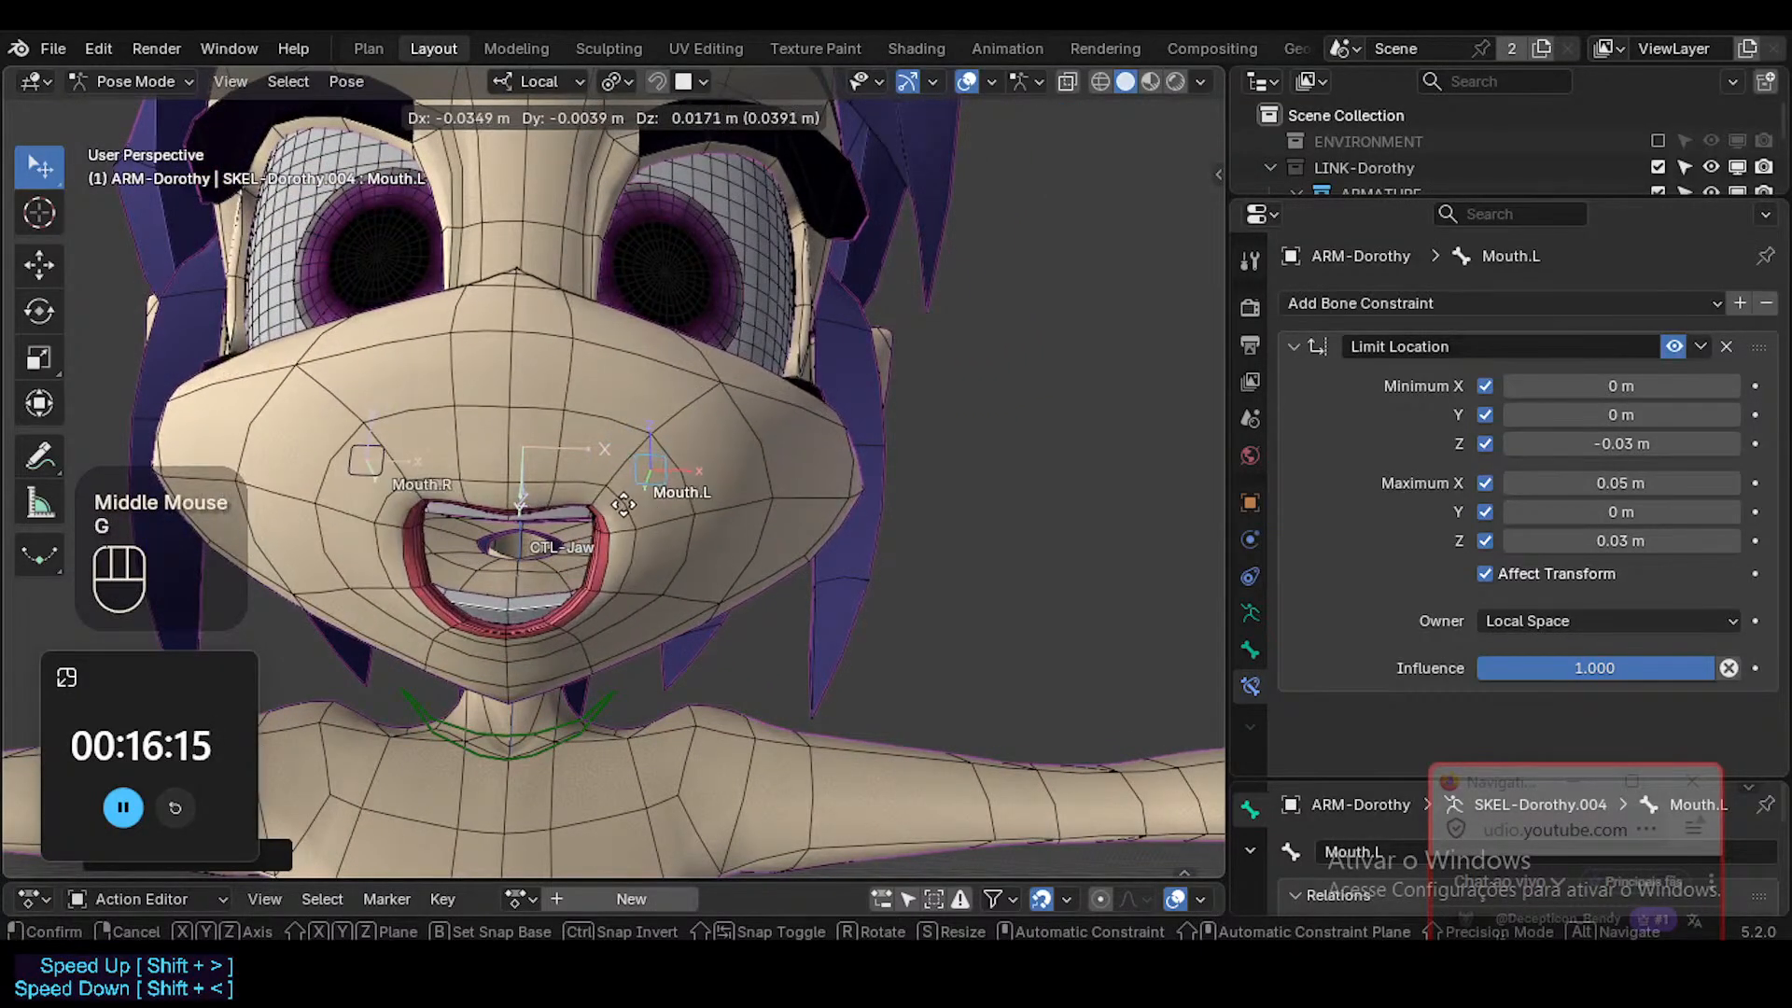
pyautogui.click(707, 527)
pyautogui.moveTo(707, 518); pyautogui.dragTo(556, 541, button='middle')
pyautogui.press('g')
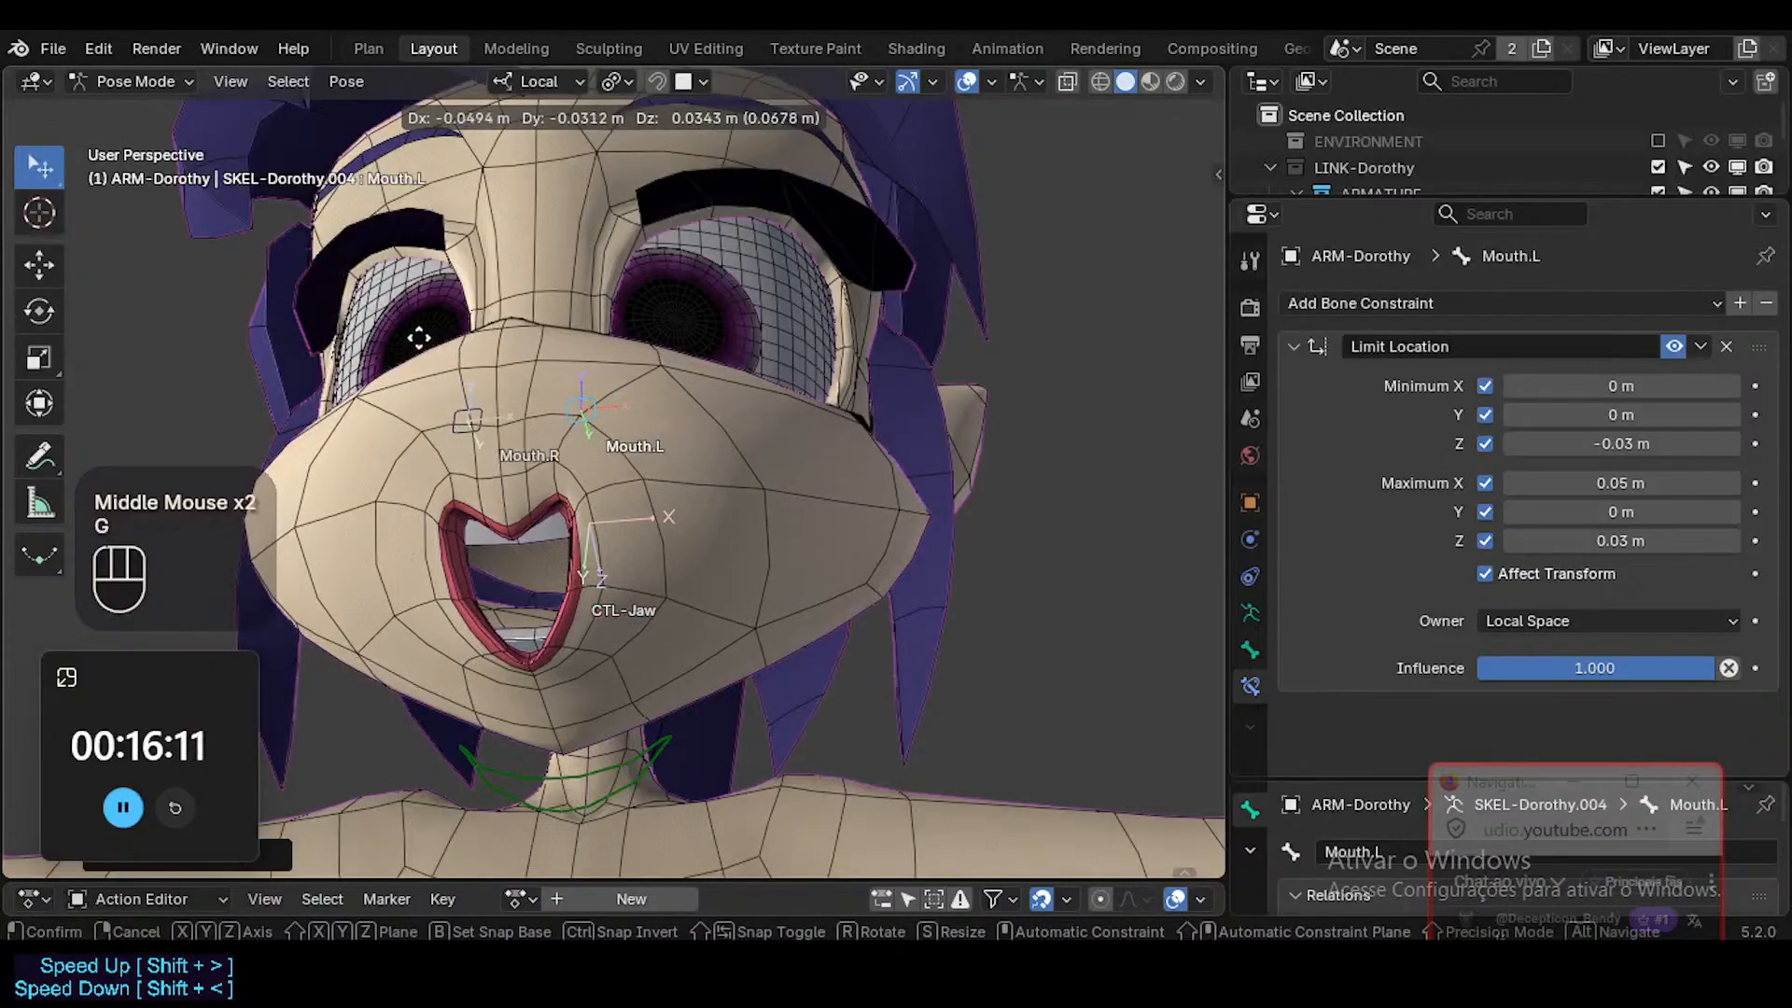
pyautogui.click(727, 618)
pyautogui.moveTo(726, 617); pyautogui.dragTo(774, 644, button='middle')
pyautogui.press('g')
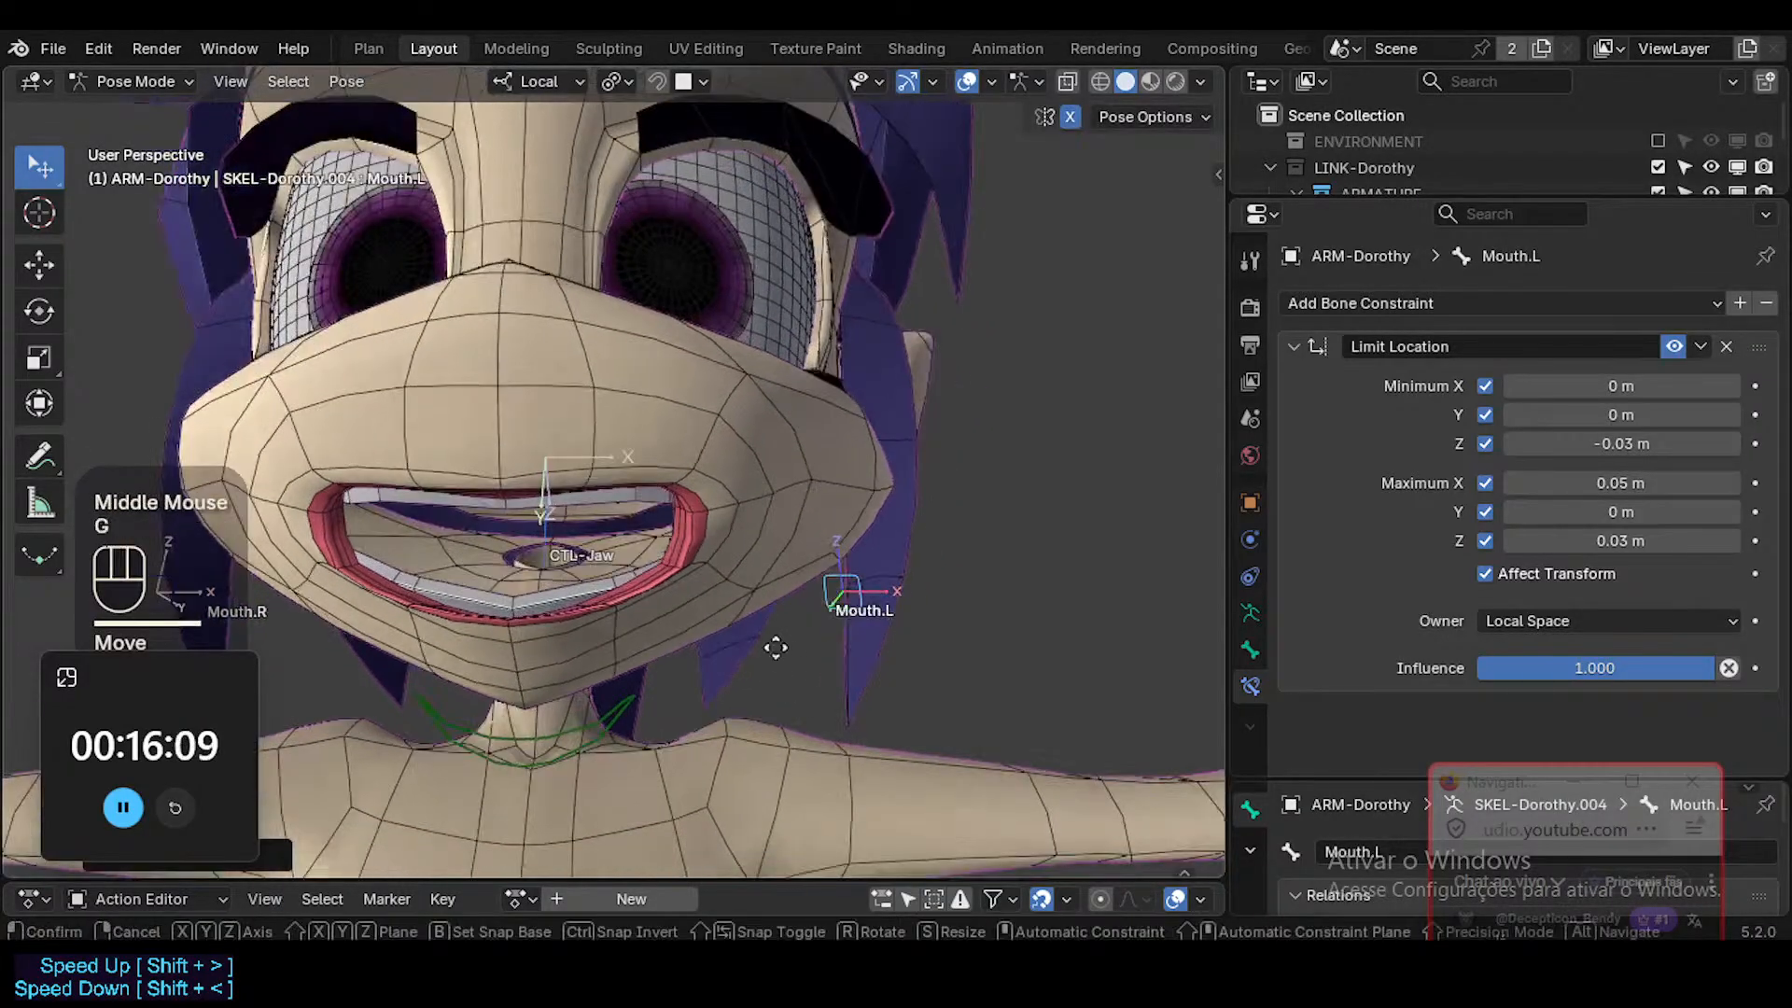
pyautogui.click(753, 583)
# Examine the open mouth and teeth in Material Preview with overlays hidden, returning to Solid shading with overlays shown.
pyautogui.hotkey('ctrl', 'shift', 'alt', 'i')
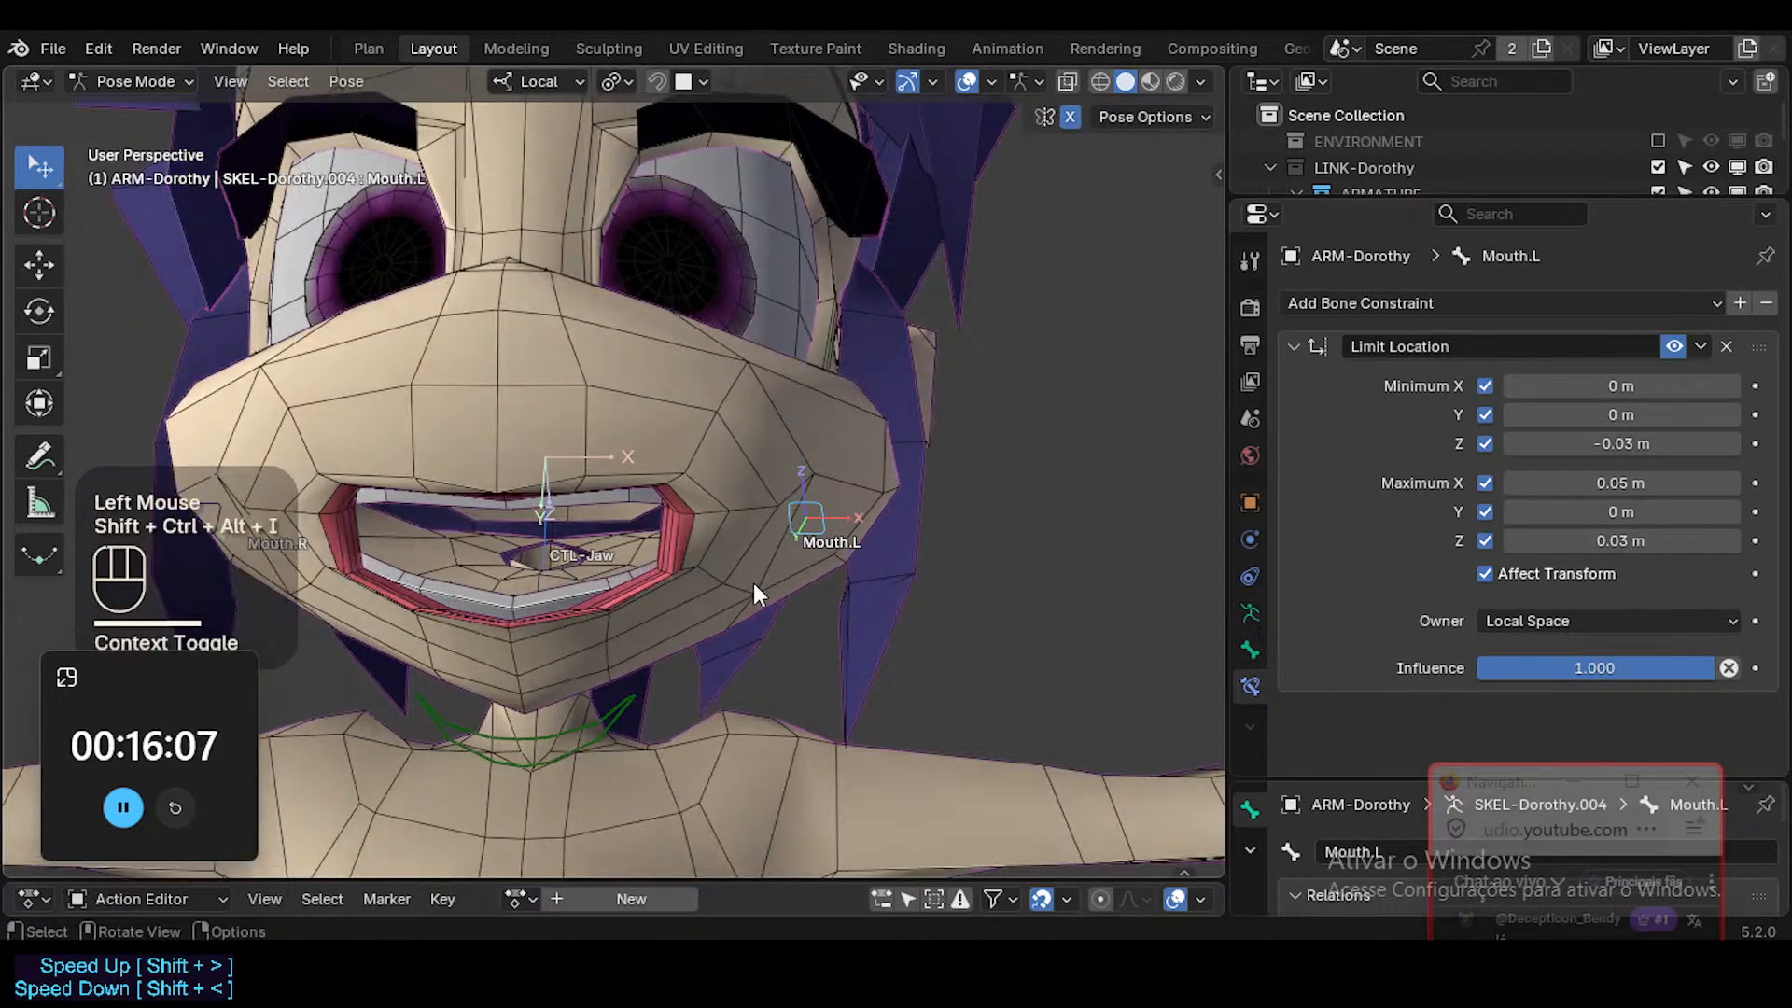
pyautogui.hotkey('ctrl', 'shift', 'alt', 'z')
pyautogui.hotkey('shift', 'alt', 'z')
pyautogui.moveTo(753, 582); pyautogui.dragTo(701, 493, button='middle')
pyautogui.click(1149, 81)
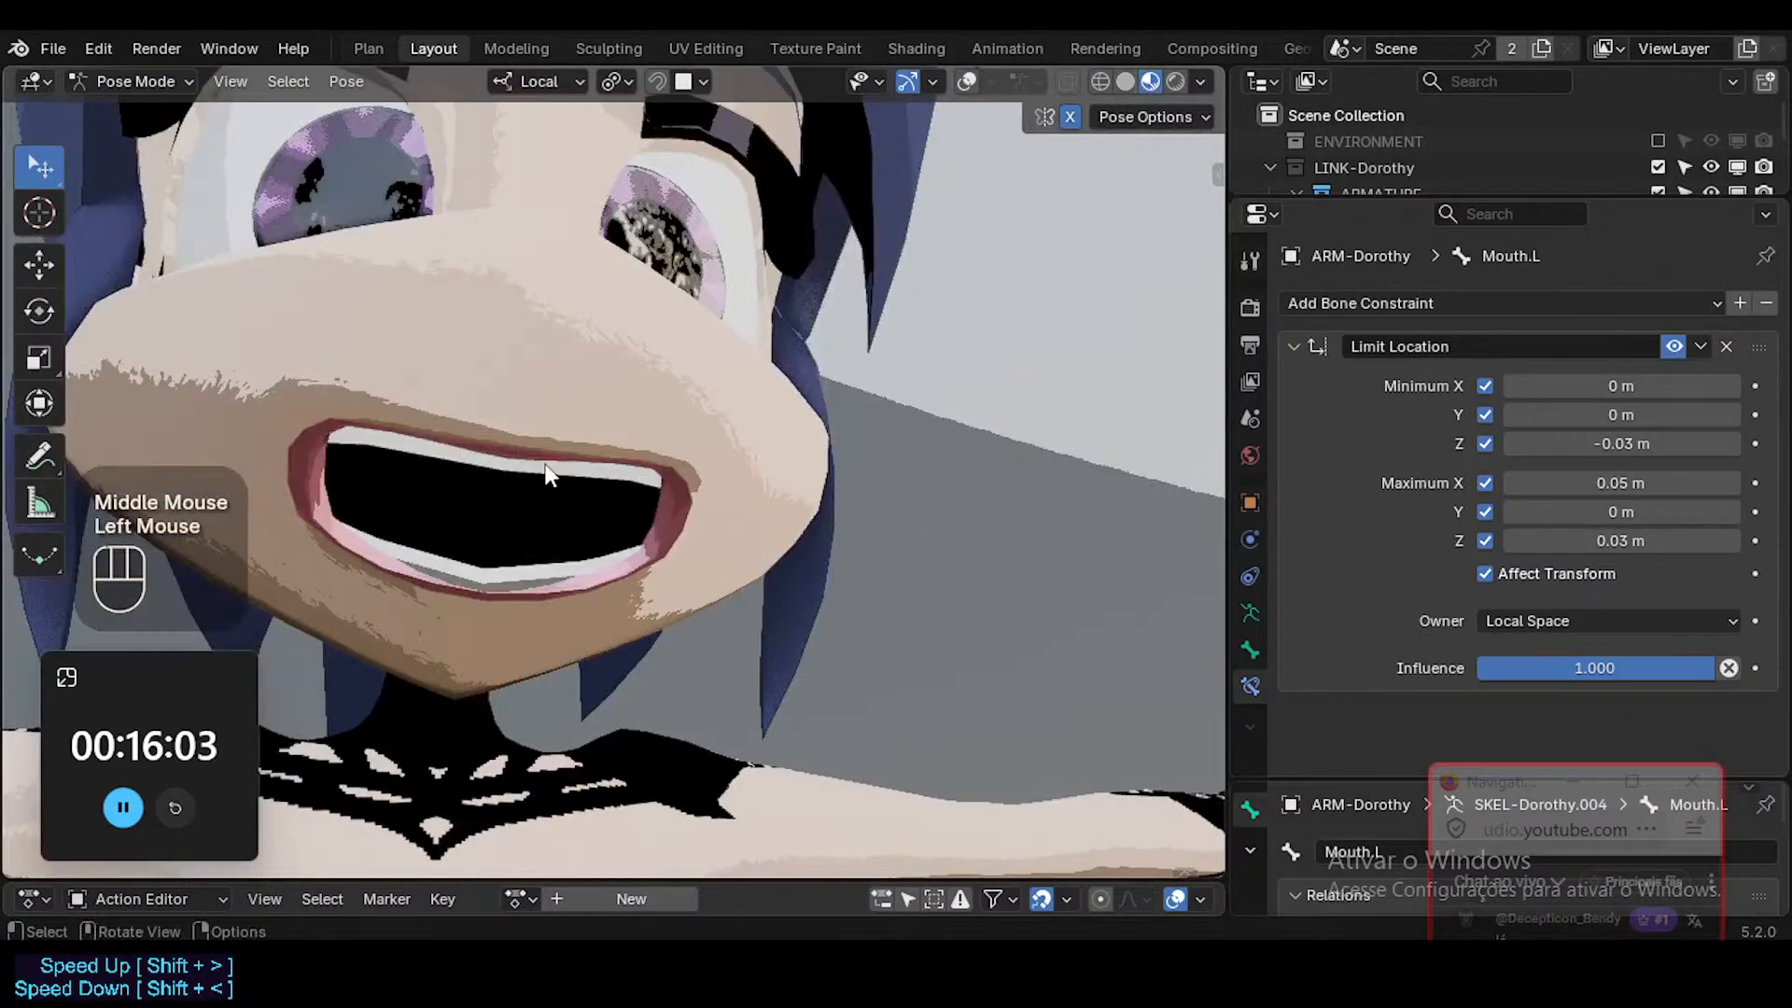
pyautogui.moveTo(545, 467); pyautogui.dragTo(940, 616, button='middle')
pyautogui.moveTo(719, 511); pyautogui.dragTo(364, 447, button='middle')
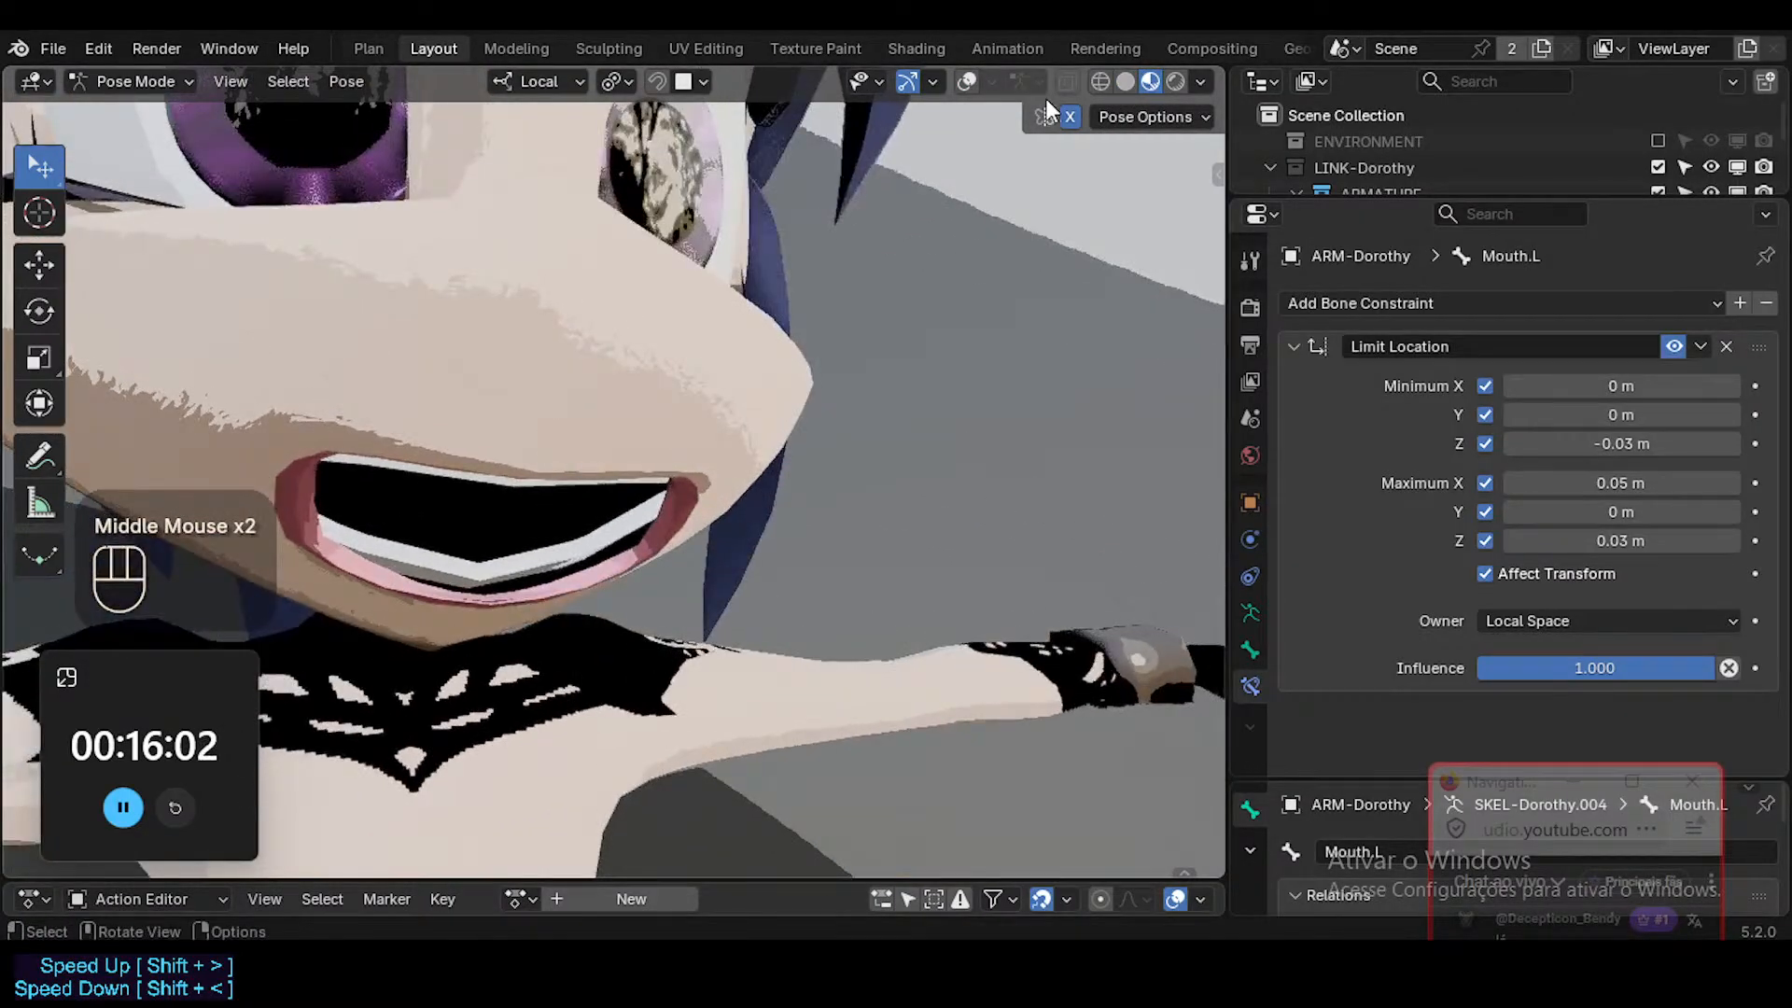
pyautogui.click(1128, 80)
pyautogui.hotkey('shift', 'alt', 'z')
pyautogui.moveTo(711, 567)
pyautogui.mouseDown(button='middle')
pyautogui.moveTo(394, 461)
pyautogui.moveTo(967, 663)
pyautogui.mouseUp(button='middle')
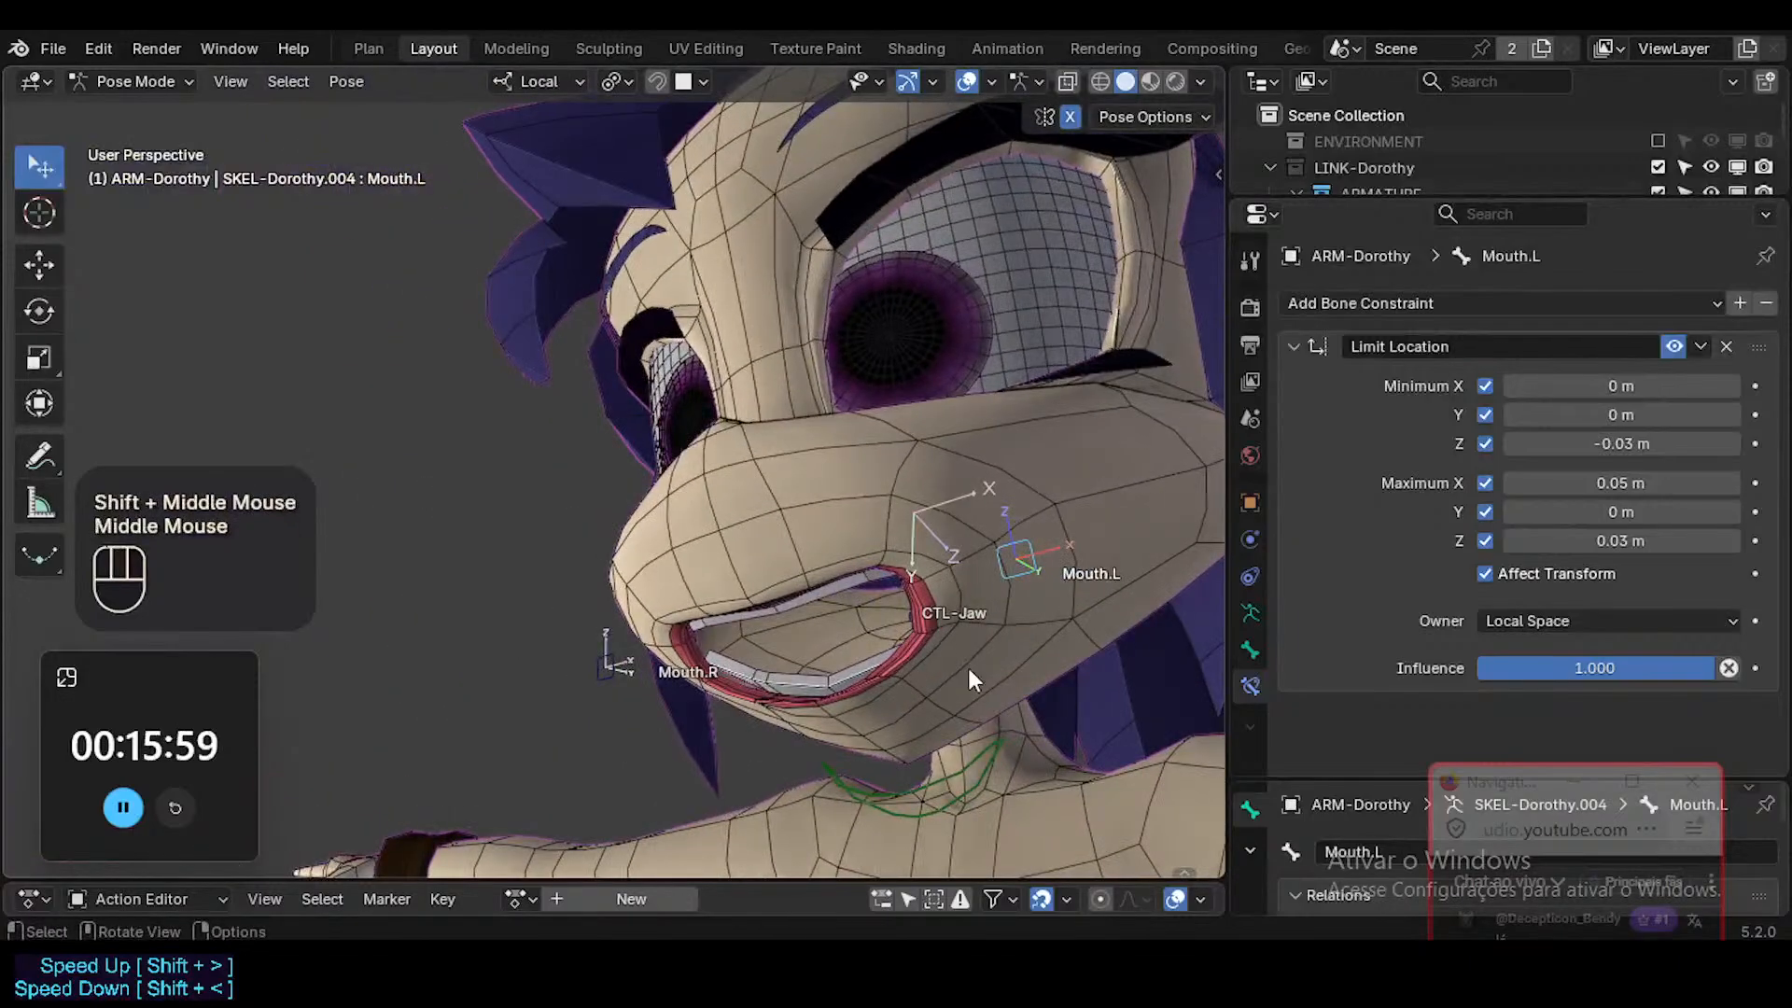
# Set the Head mesh's LipsConstant shape key to 1 and examine the lips with overlays hidden.
pyautogui.hotkey('ctrl', 'Tab')
pyautogui.click(1194, 528)
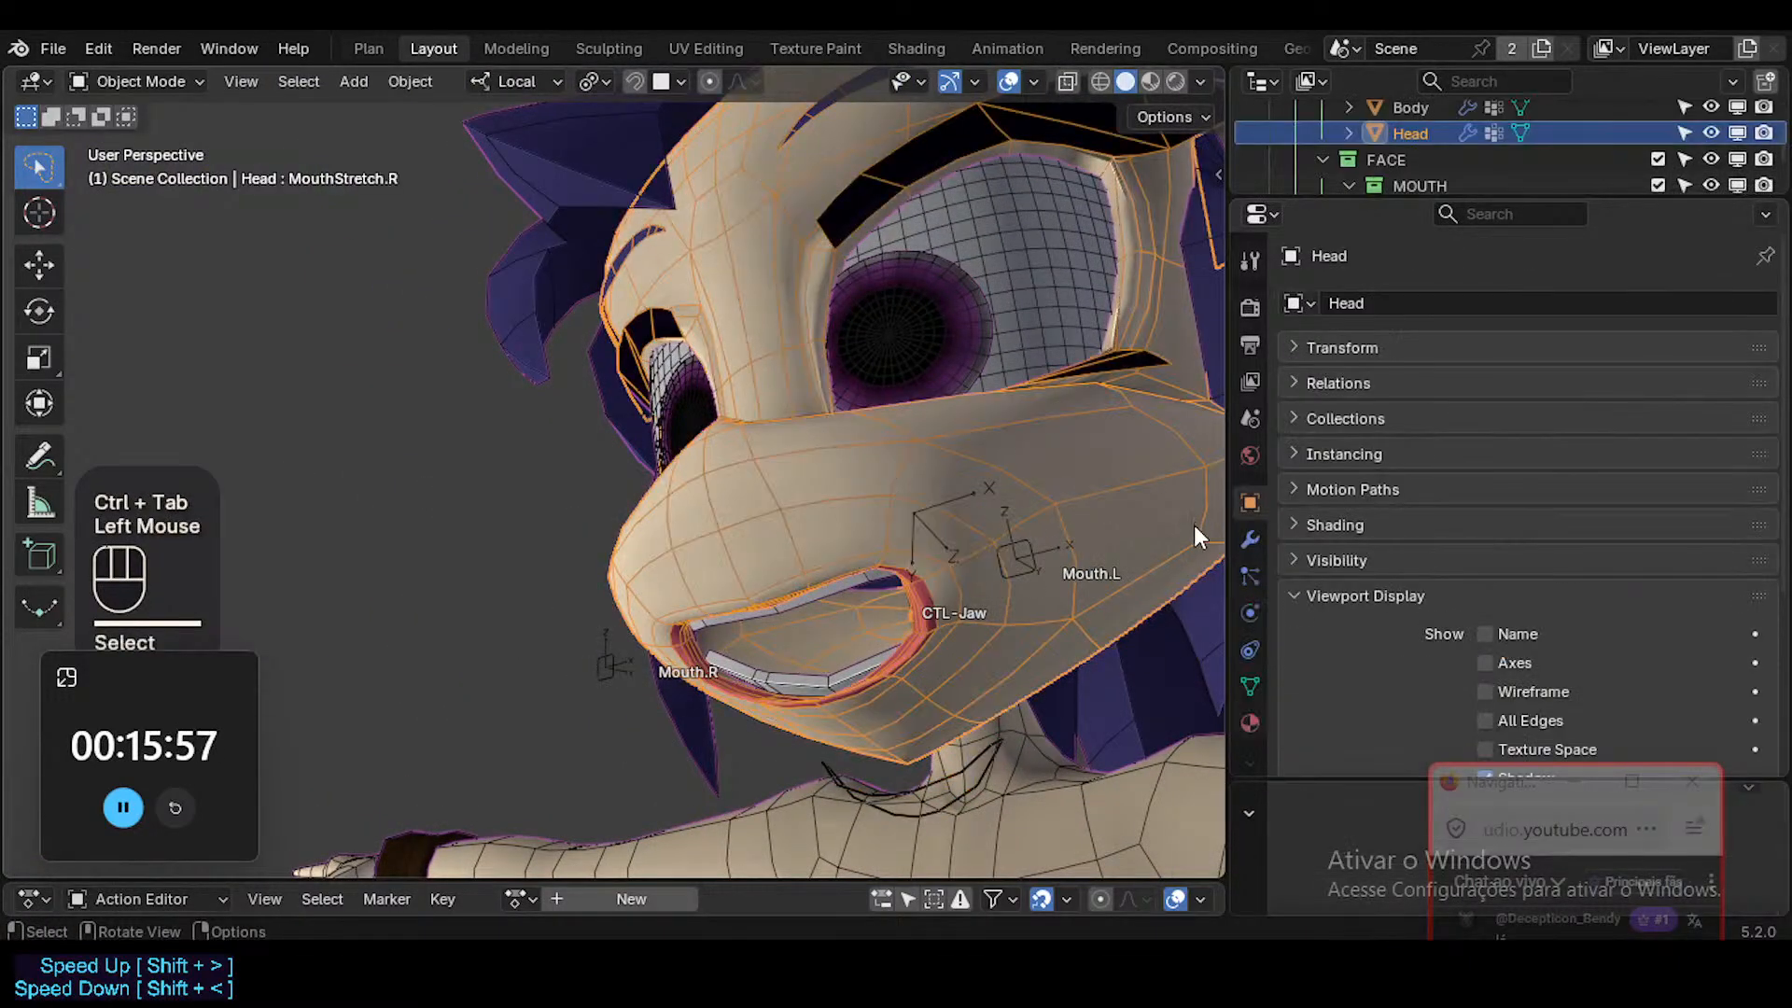
pyautogui.click(1250, 687)
pyautogui.scroll(2, 1532, 427)
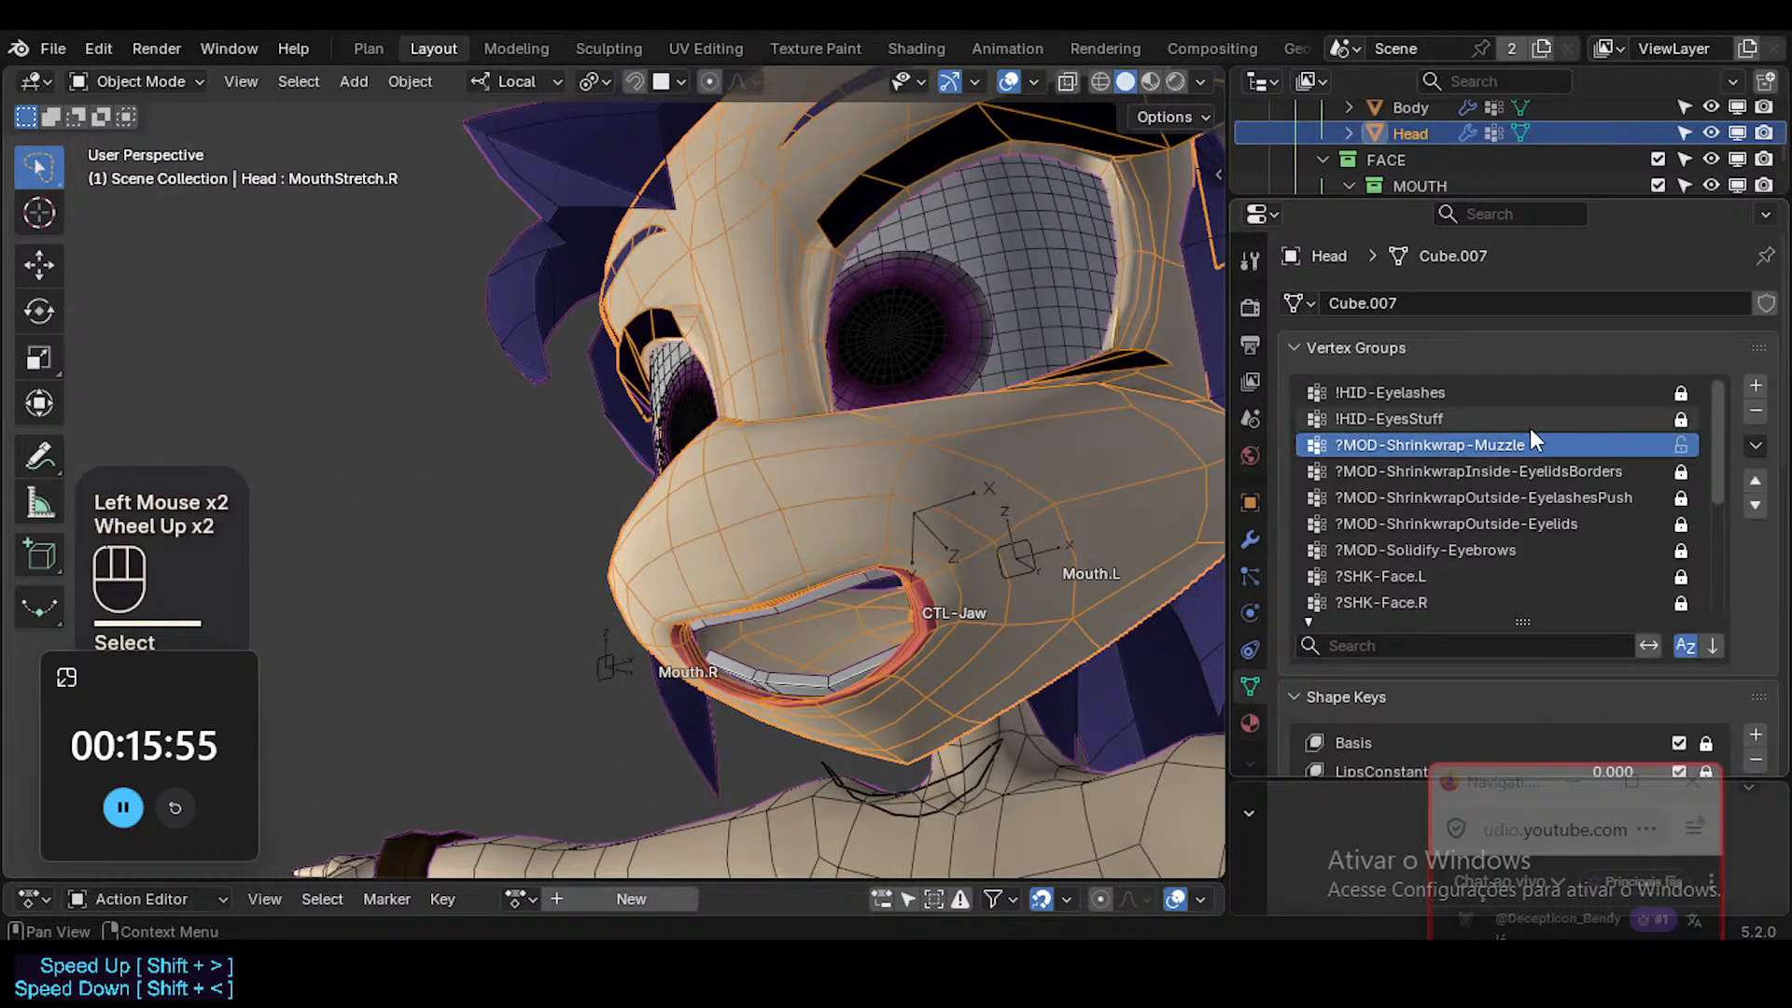
pyautogui.click(1315, 346)
pyautogui.moveTo(1614, 456); pyautogui.dragTo(1656, 457)
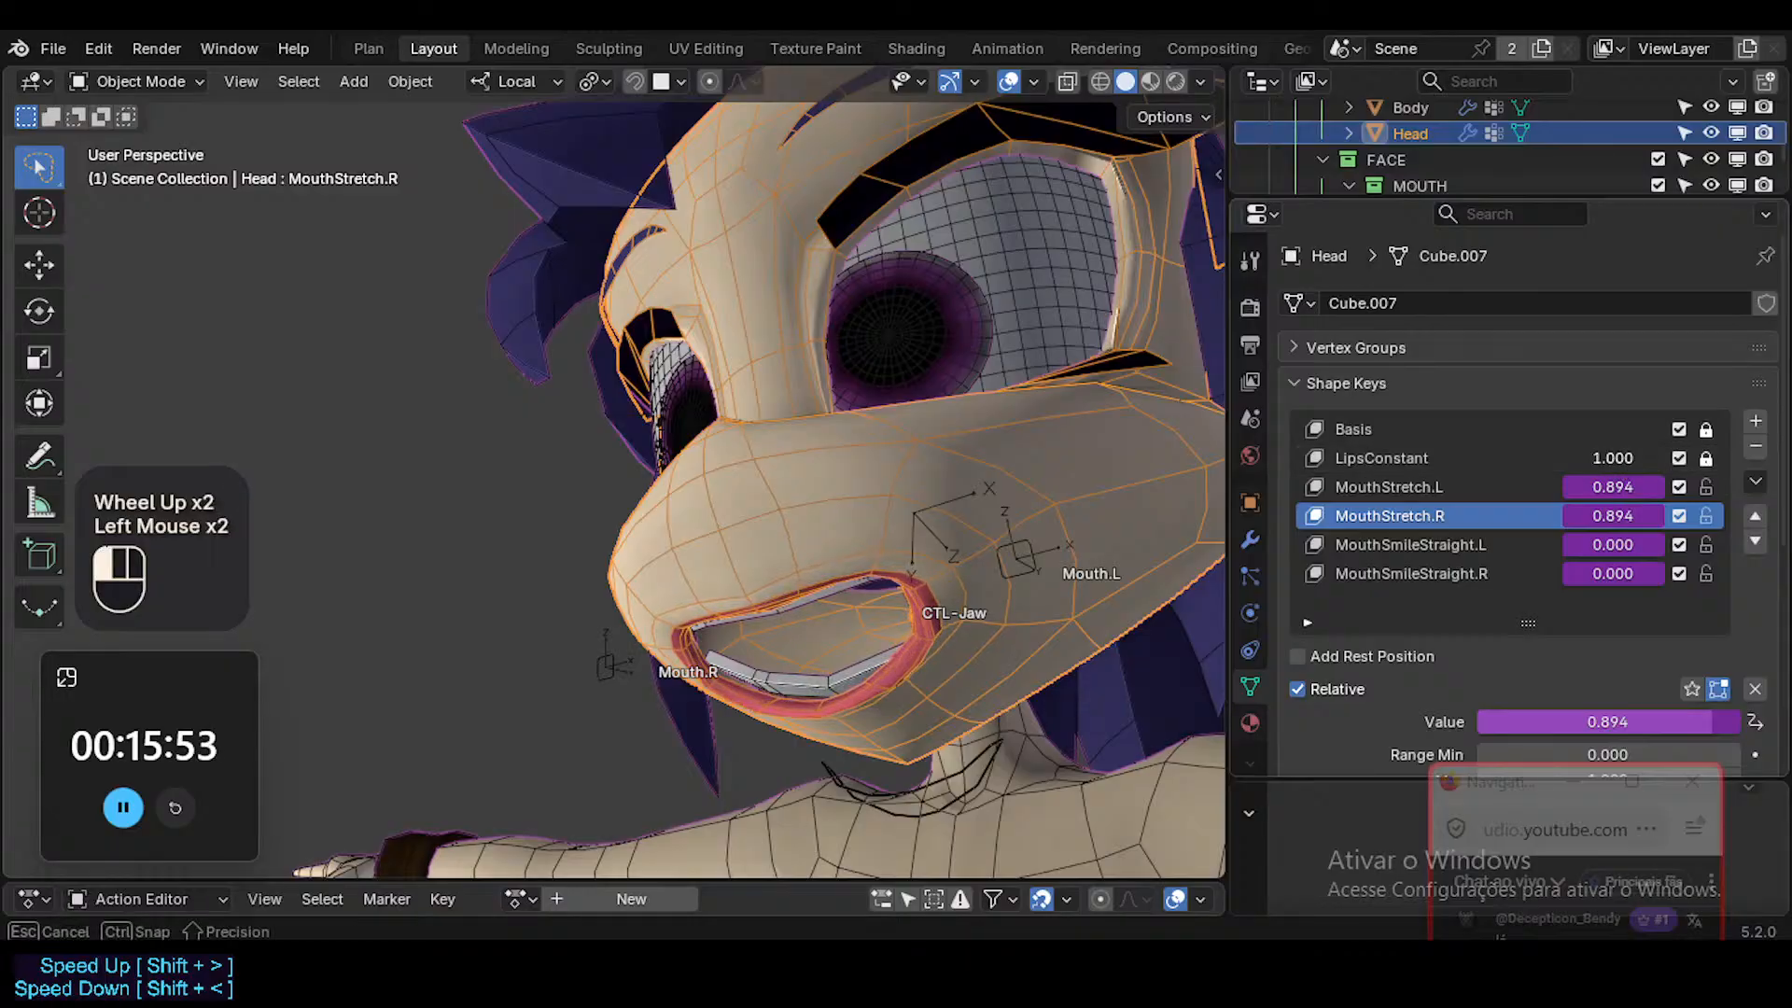
pyautogui.moveTo(860, 549); pyautogui.dragTo(1034, 551, button='middle')
pyautogui.hotkey('shift', 'alt', 'z')
pyautogui.scroll(-3, 847, 642)
pyautogui.hotkey('shift', 'alt', 'z')
# Return the ARM-Dorothy armature to Pose Mode and save the file.
pyautogui.click(1084, 548)
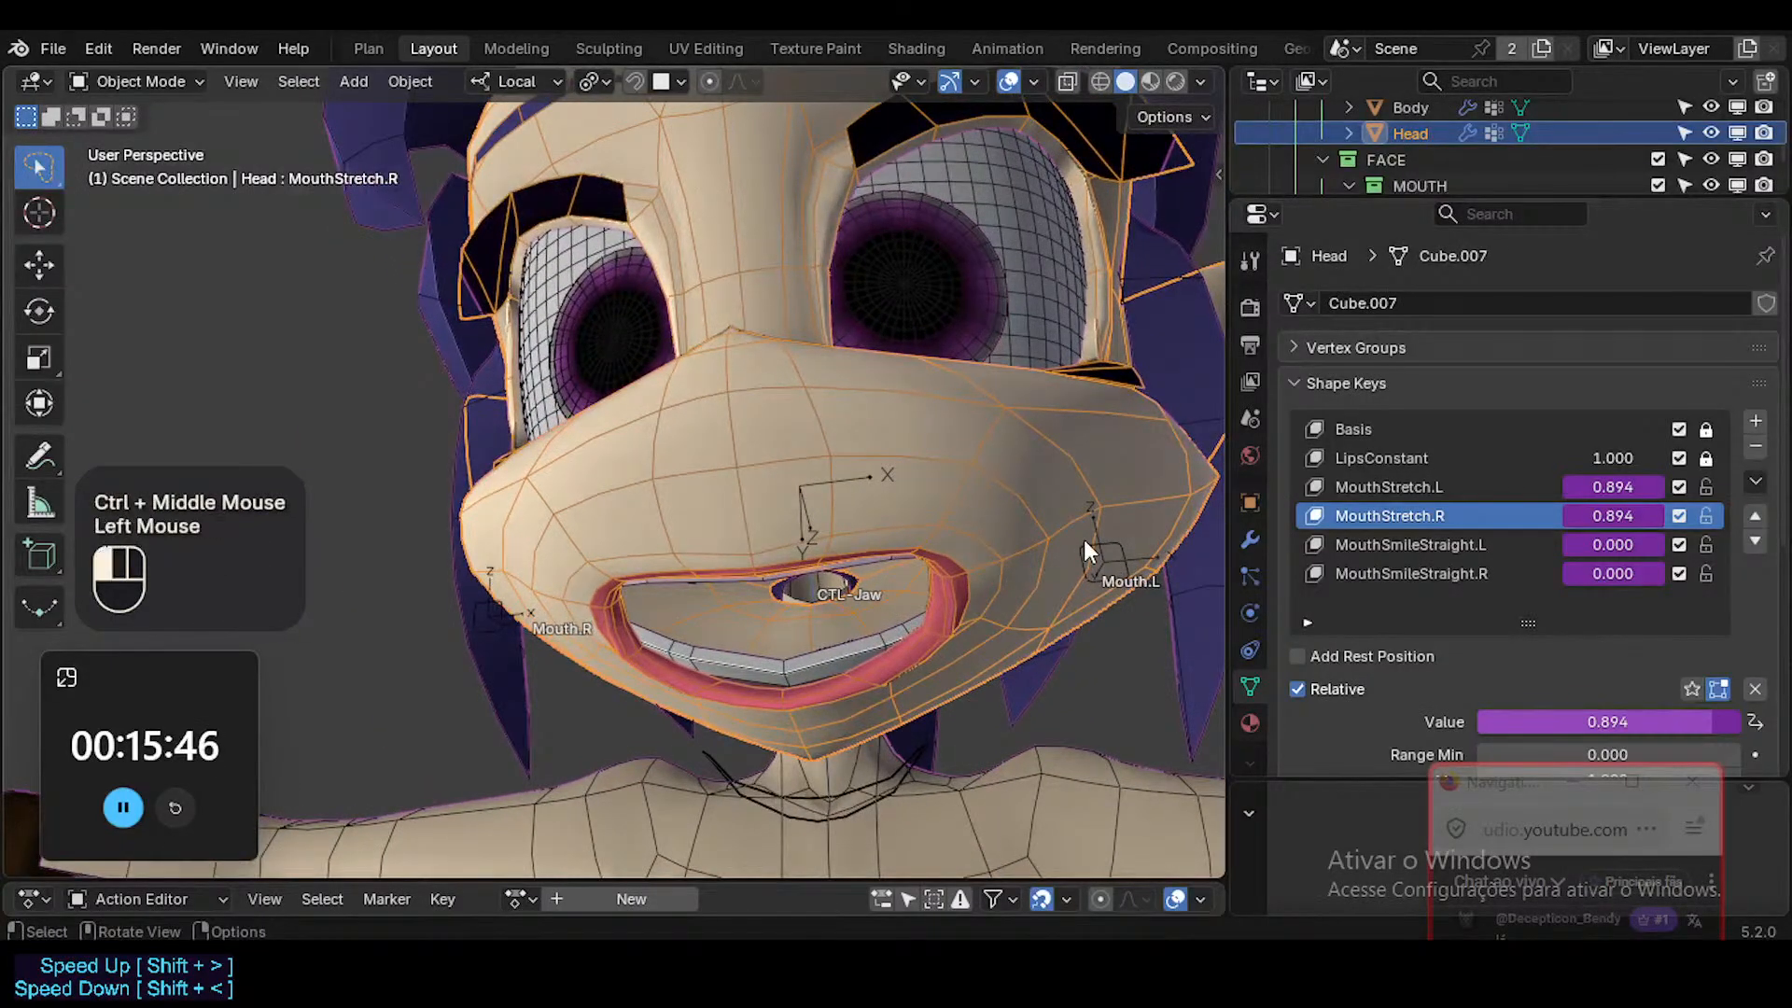
pyautogui.hotkey('ctrl', 'Tab')
pyautogui.hotkey('ctrl', 's')
# Move the Mouth.L control inward and downward to test a narrow, rounded open mouth.
pyautogui.click(1100, 550)
pyautogui.press('g')
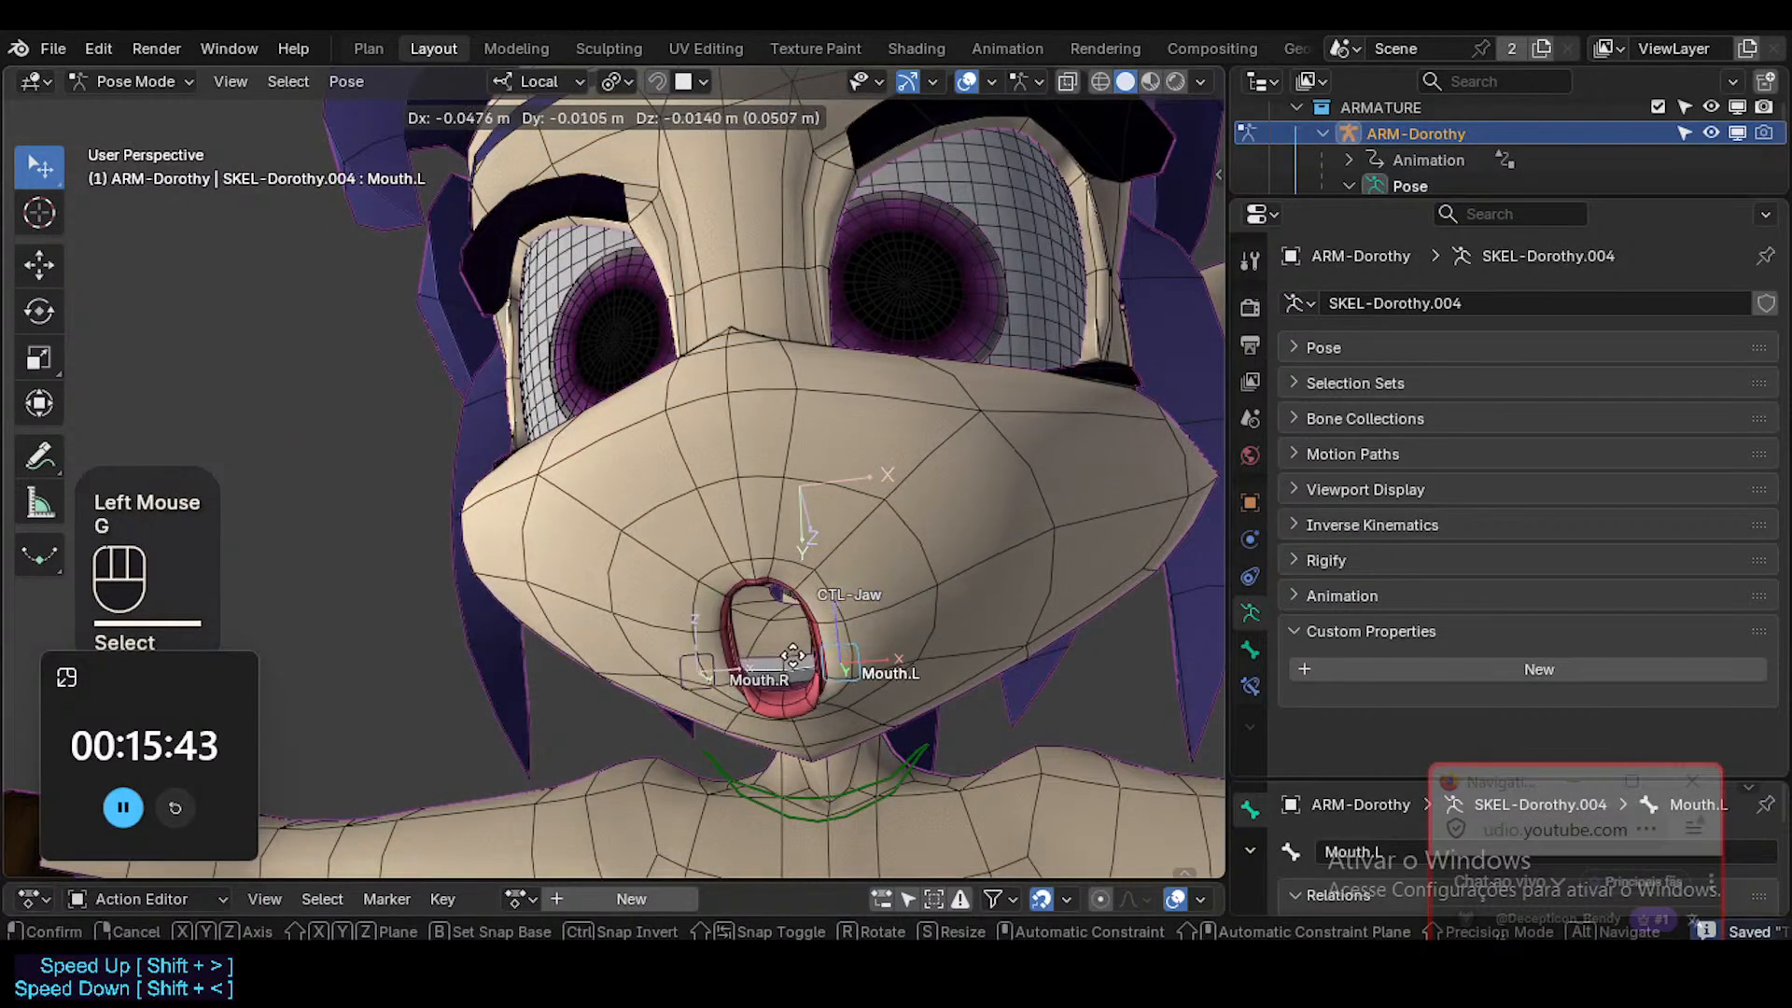
pyautogui.click(829, 590)
pyautogui.moveTo(828, 589); pyautogui.dragTo(844, 686, button='middle')
pyautogui.press('g')
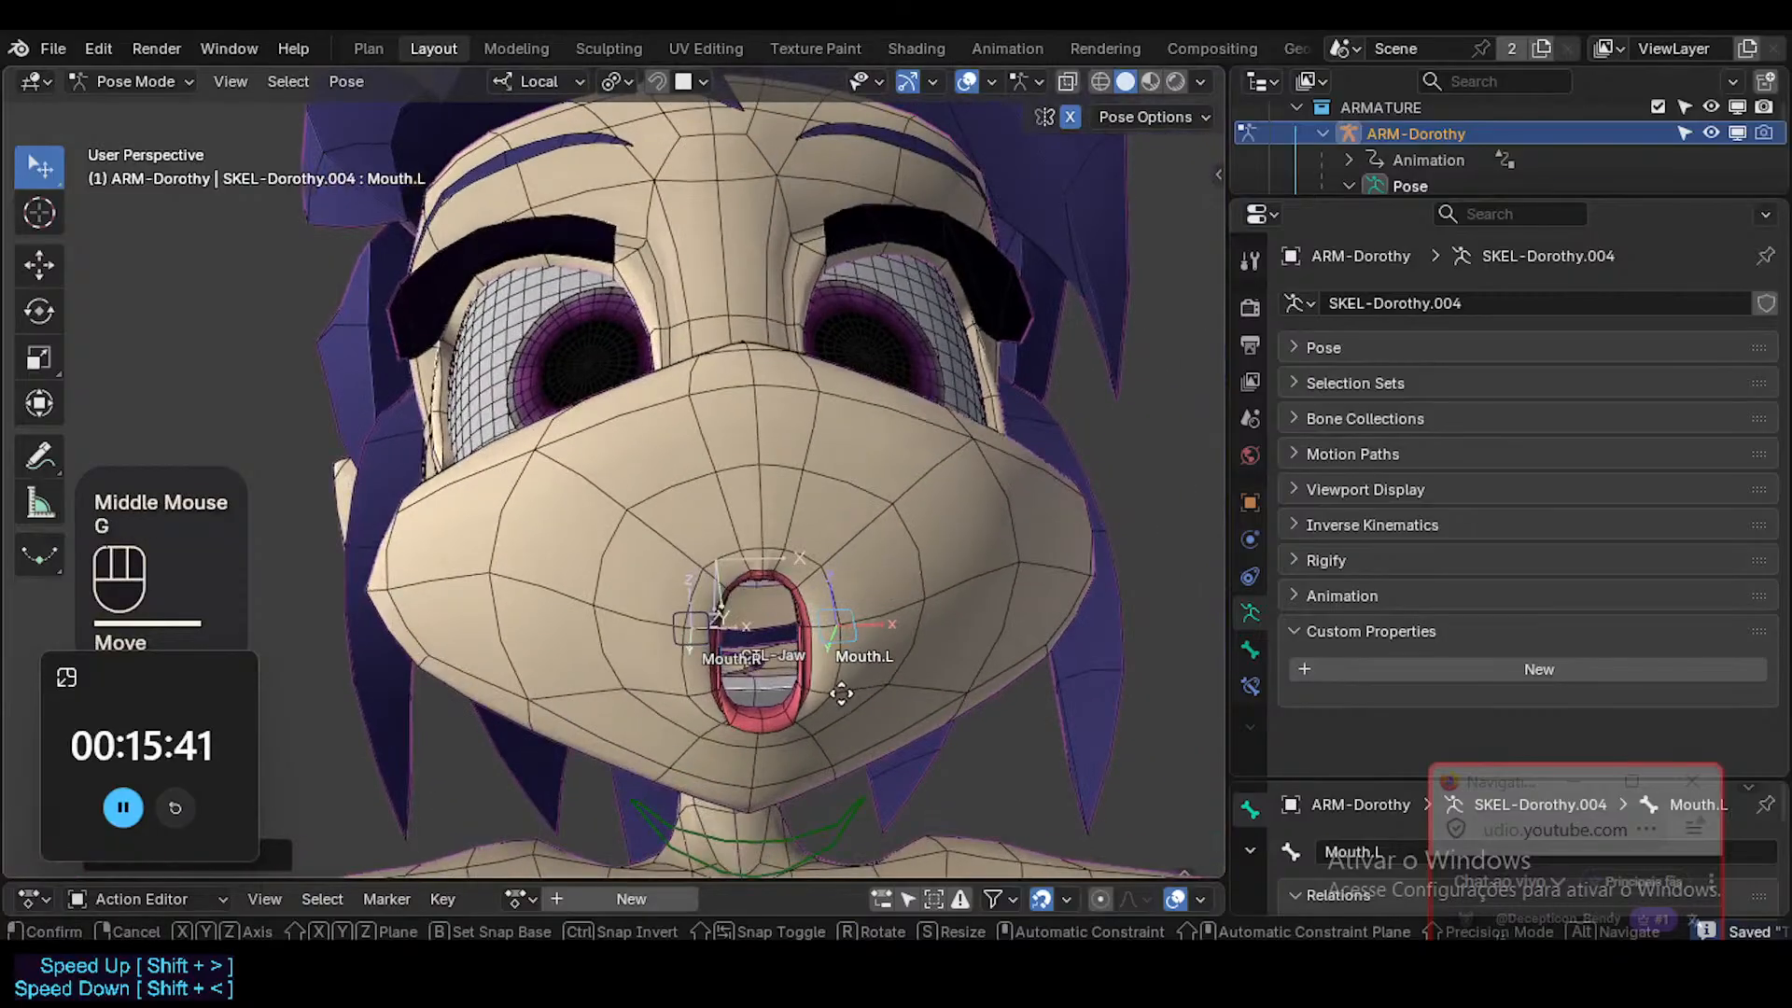
pyautogui.click(831, 704)
# Rotate CTL-Jaw about local X to nearly close the mouth, and adjust Mouth.L to form a slight smile.
pyautogui.click(822, 821)
pyautogui.press('r')
pyautogui.press('x')
pyautogui.click(862, 633)
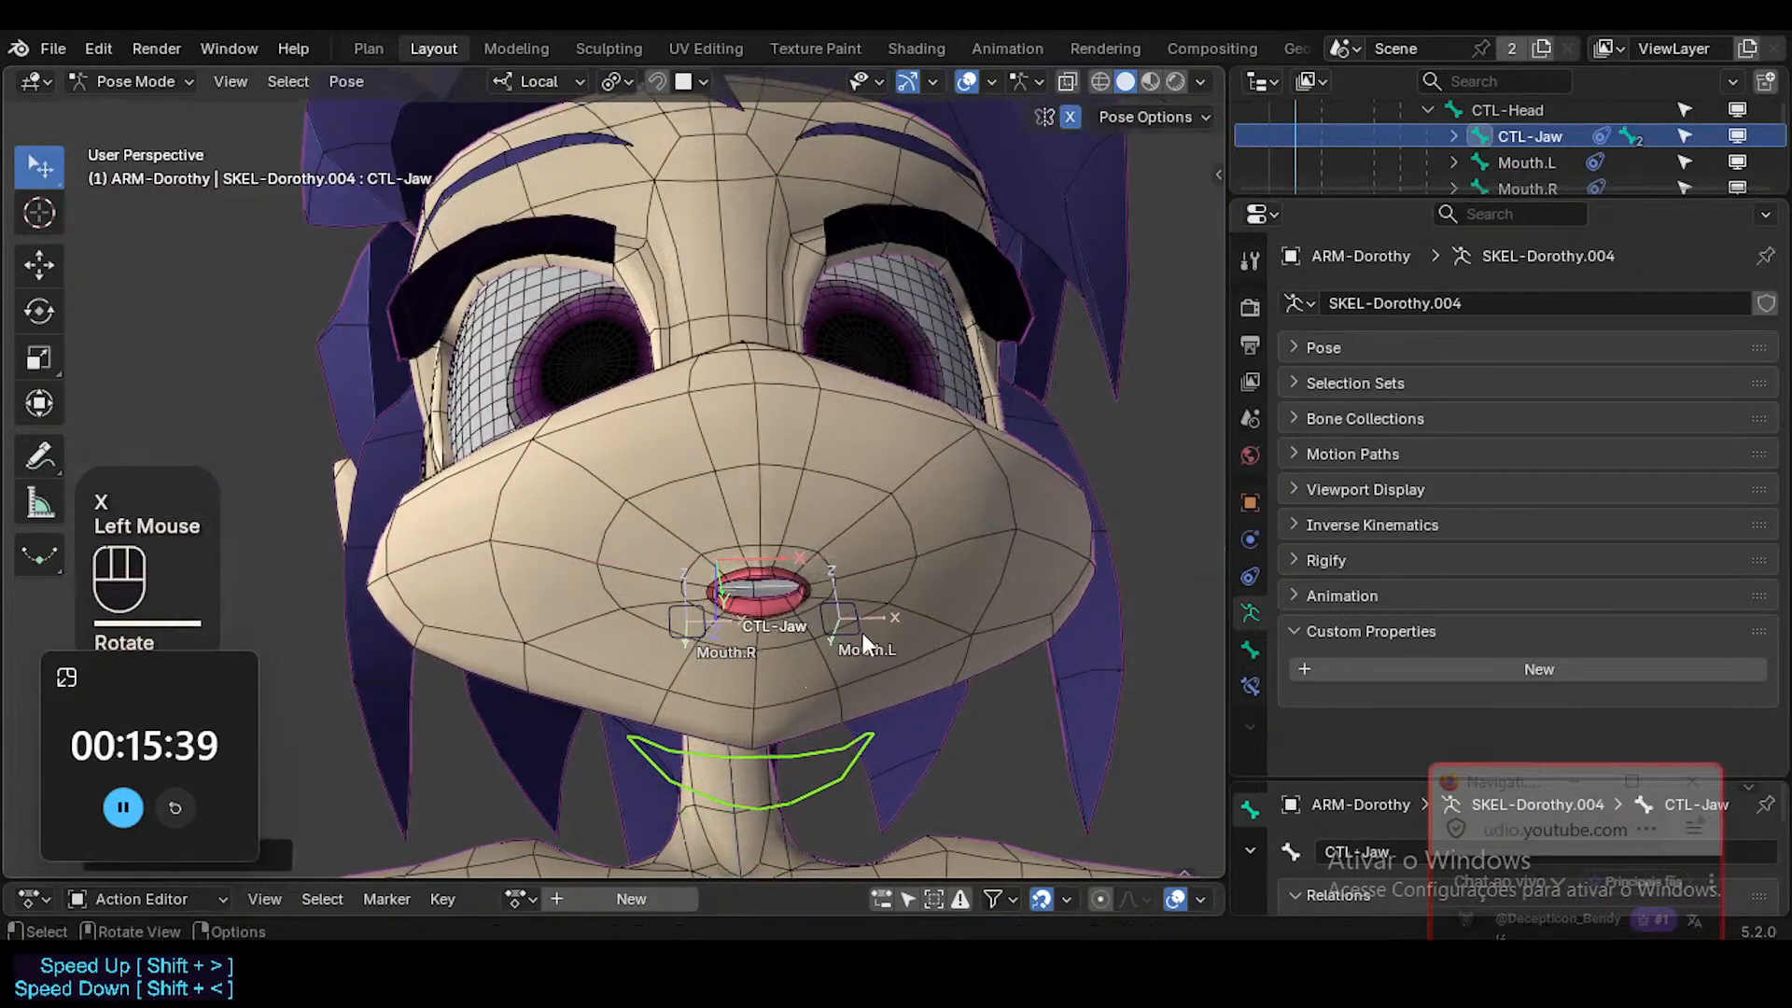
pyautogui.click(862, 633)
pyautogui.press('g')
pyautogui.click(838, 590)
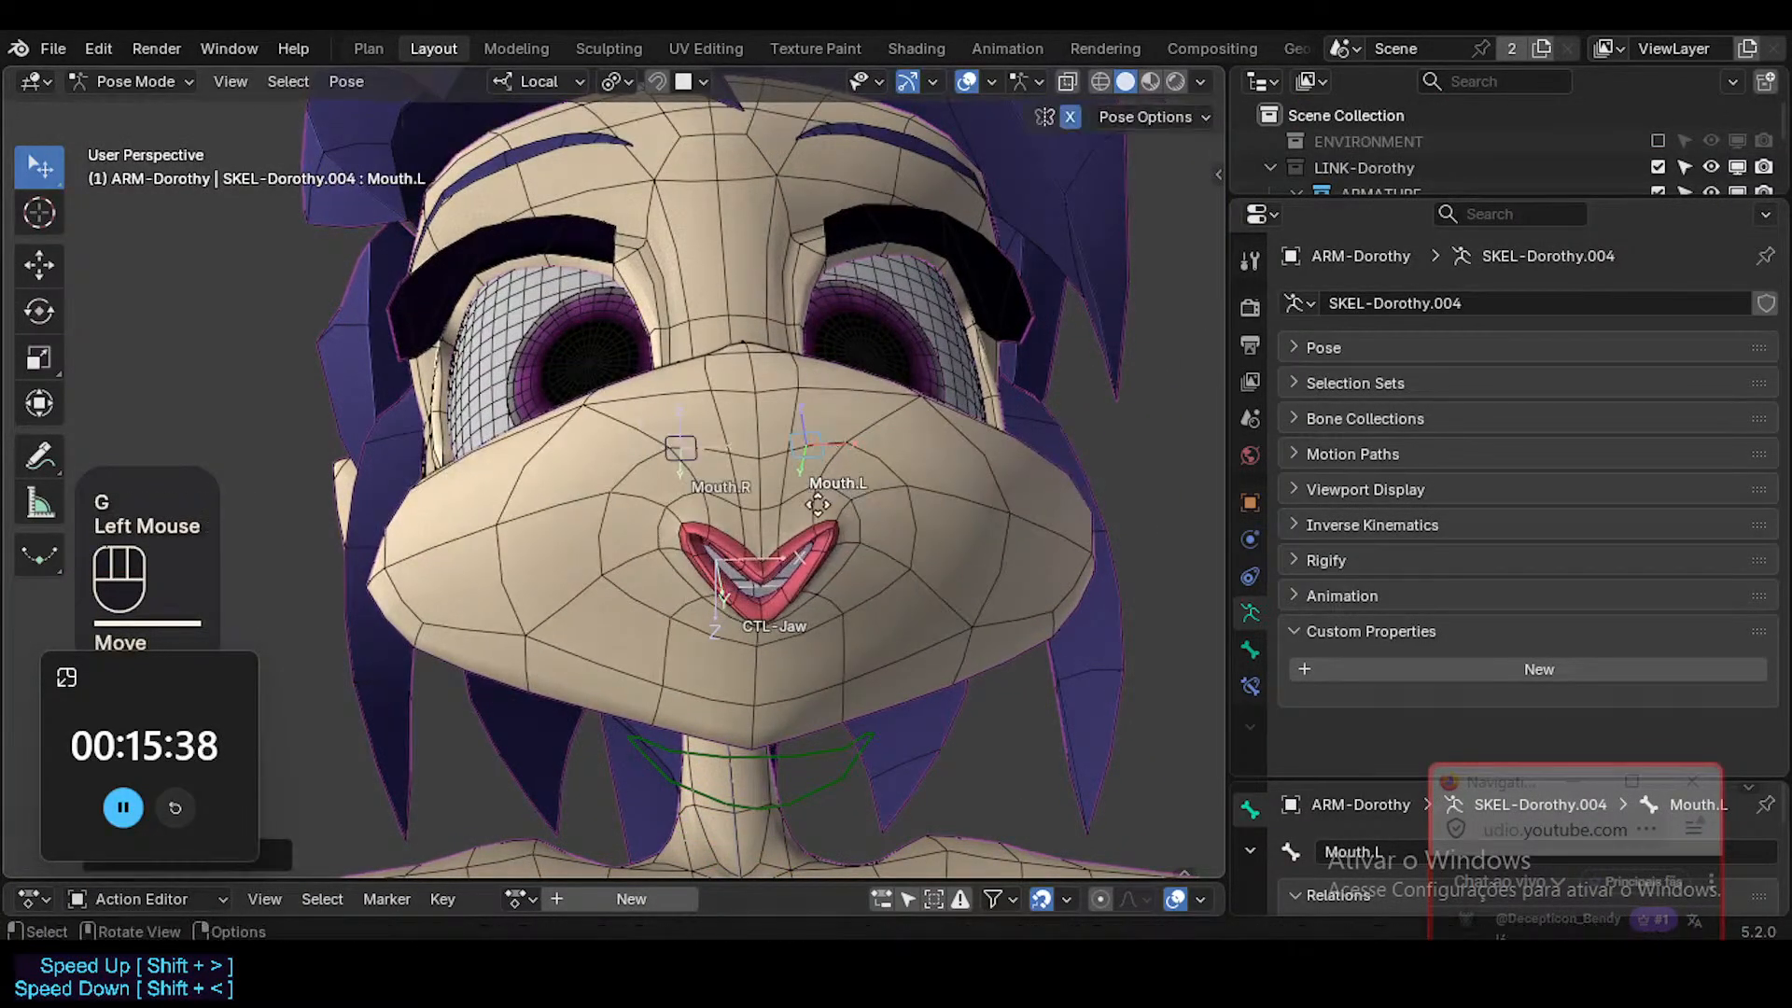
pyautogui.press('g')
pyautogui.click(849, 594)
# Set the Head mesh's LipsConstant shape key back to 0 in Object Mode.
pyautogui.hotkey('ctrl', 'Tab')
pyautogui.click(997, 564)
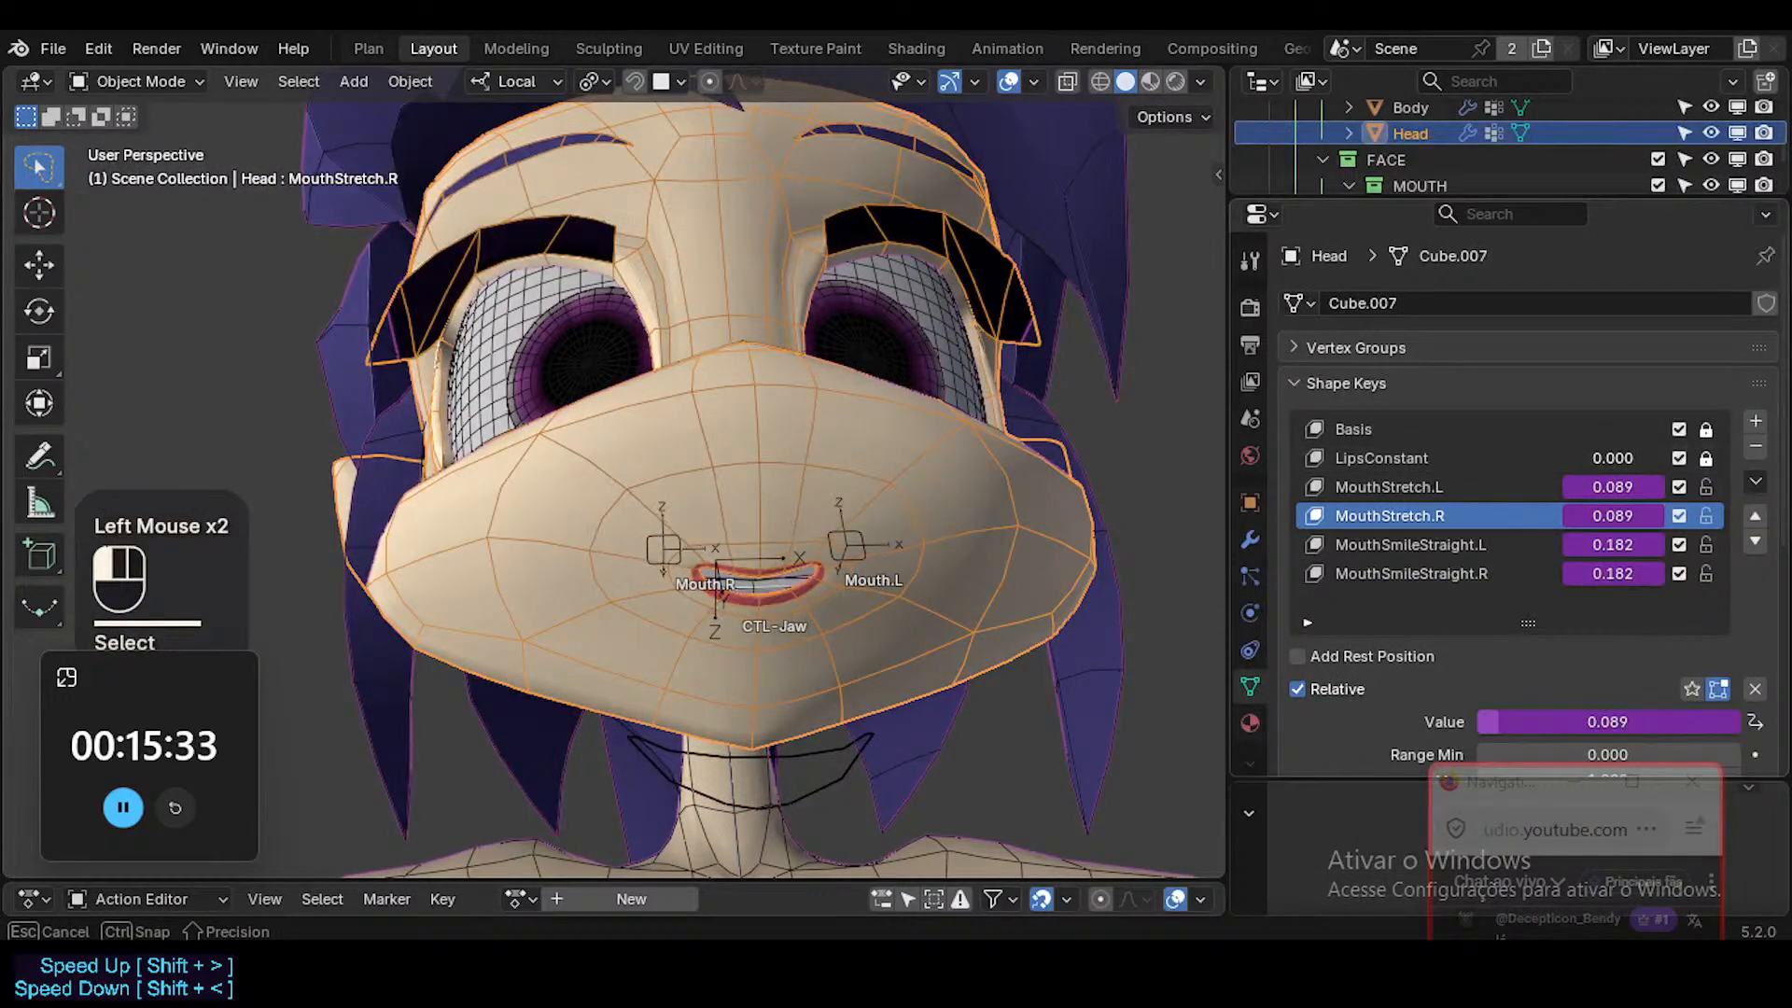
pyautogui.moveTo(1613, 458); pyautogui.dragTo(1512, 458)
# Return the armature to Pose Mode and try scaling the CTL-Jaw bone.
pyautogui.click(835, 749)
pyautogui.hotkey('ctrl', 'Tab')
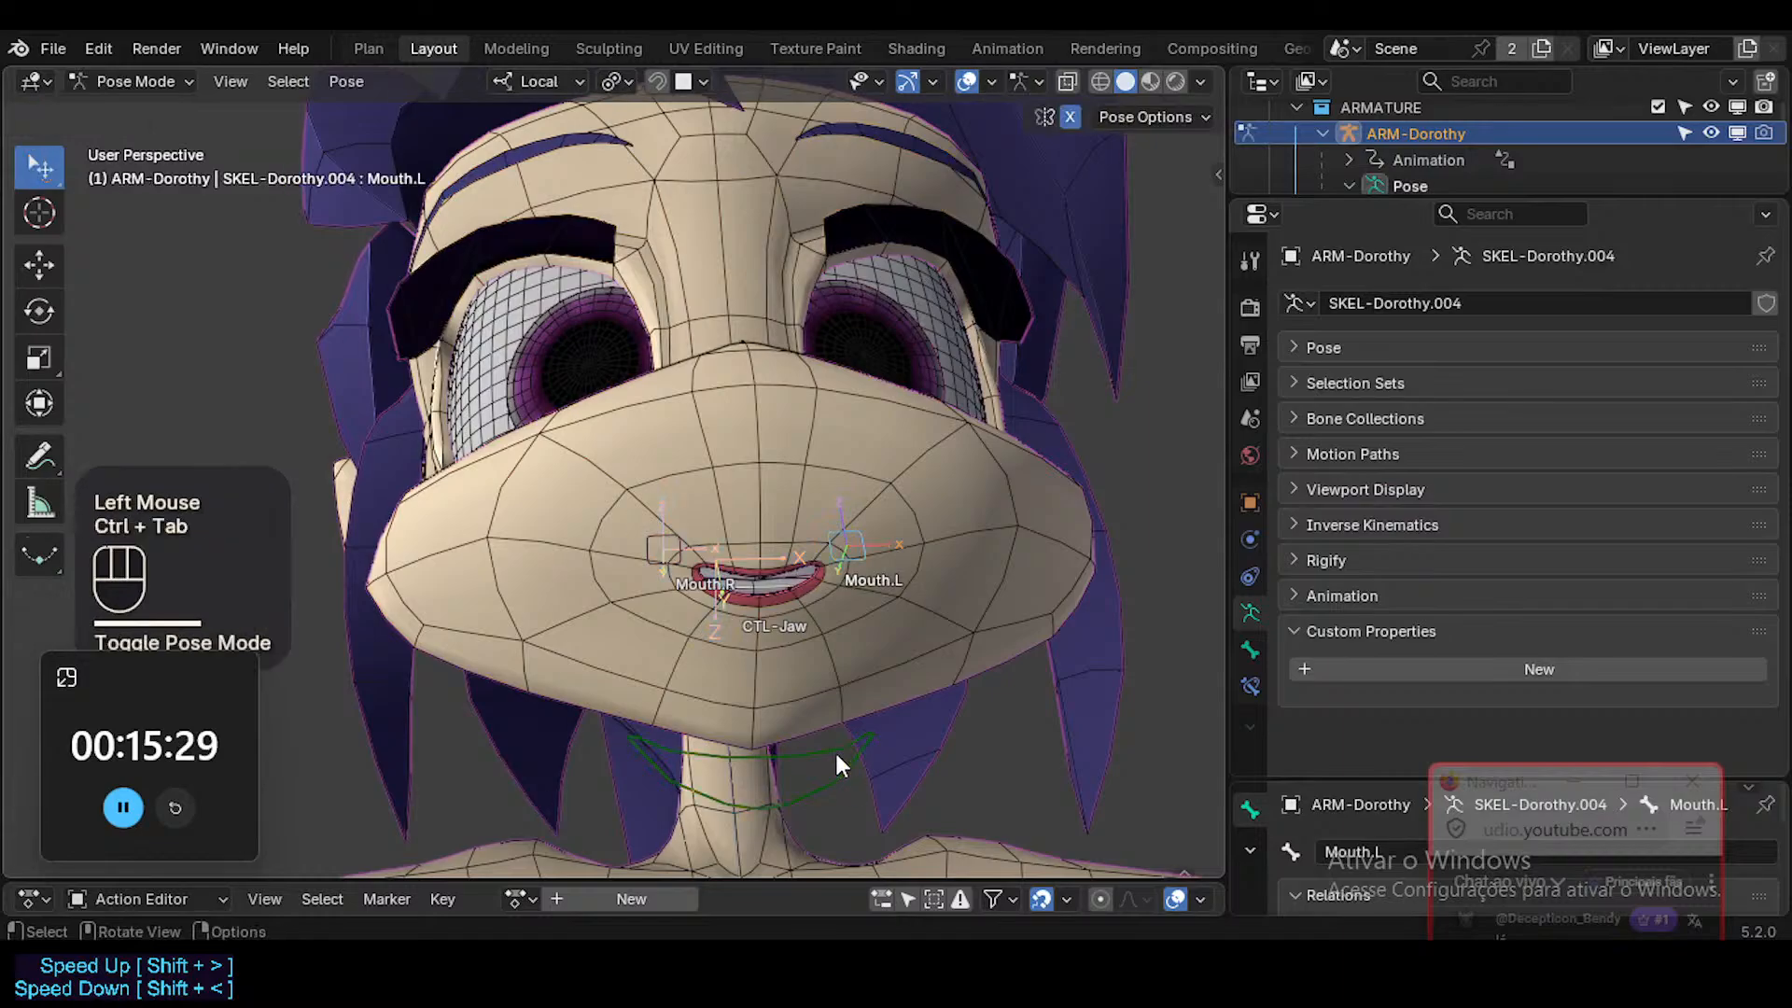
pyautogui.click(835, 749)
pyautogui.press('s')
pyautogui.press('Escape')
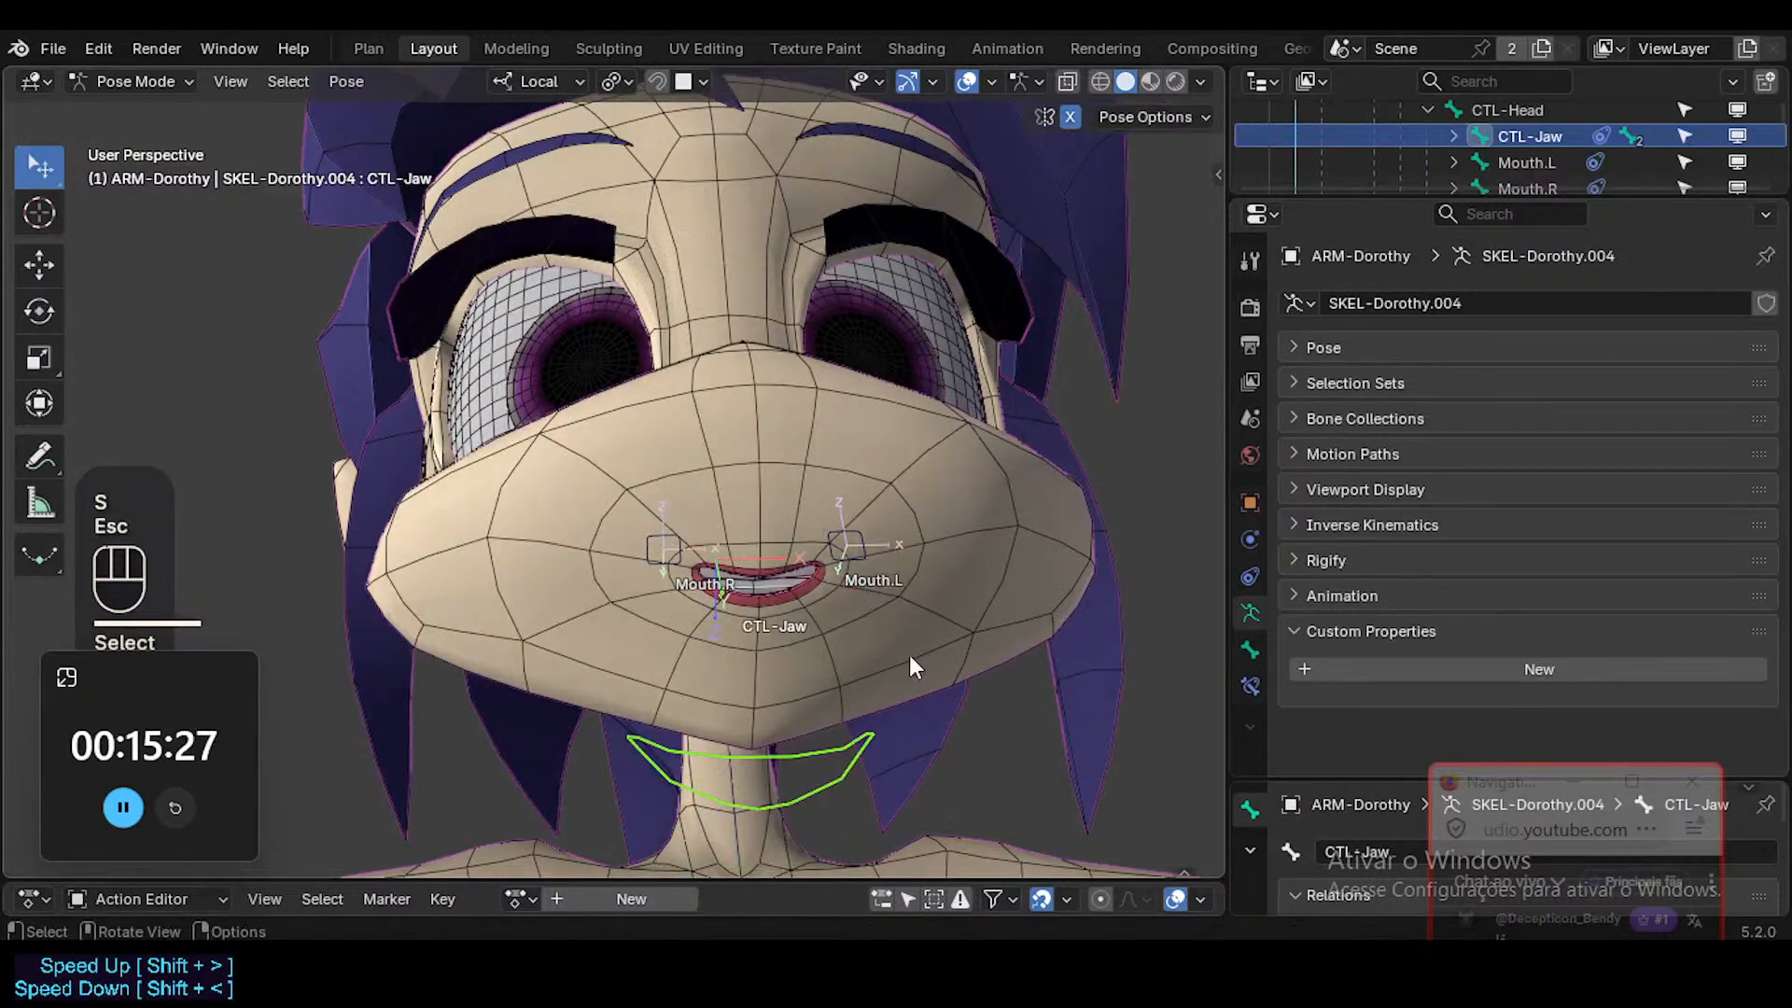
# In ARM-Dorothy's Edit Mode, select the chin end of the CTL-Jaw bone and snap the 3D cursor to it.
pyautogui.hotkey('ctrl', 'Tab')
pyautogui.click(890, 528)
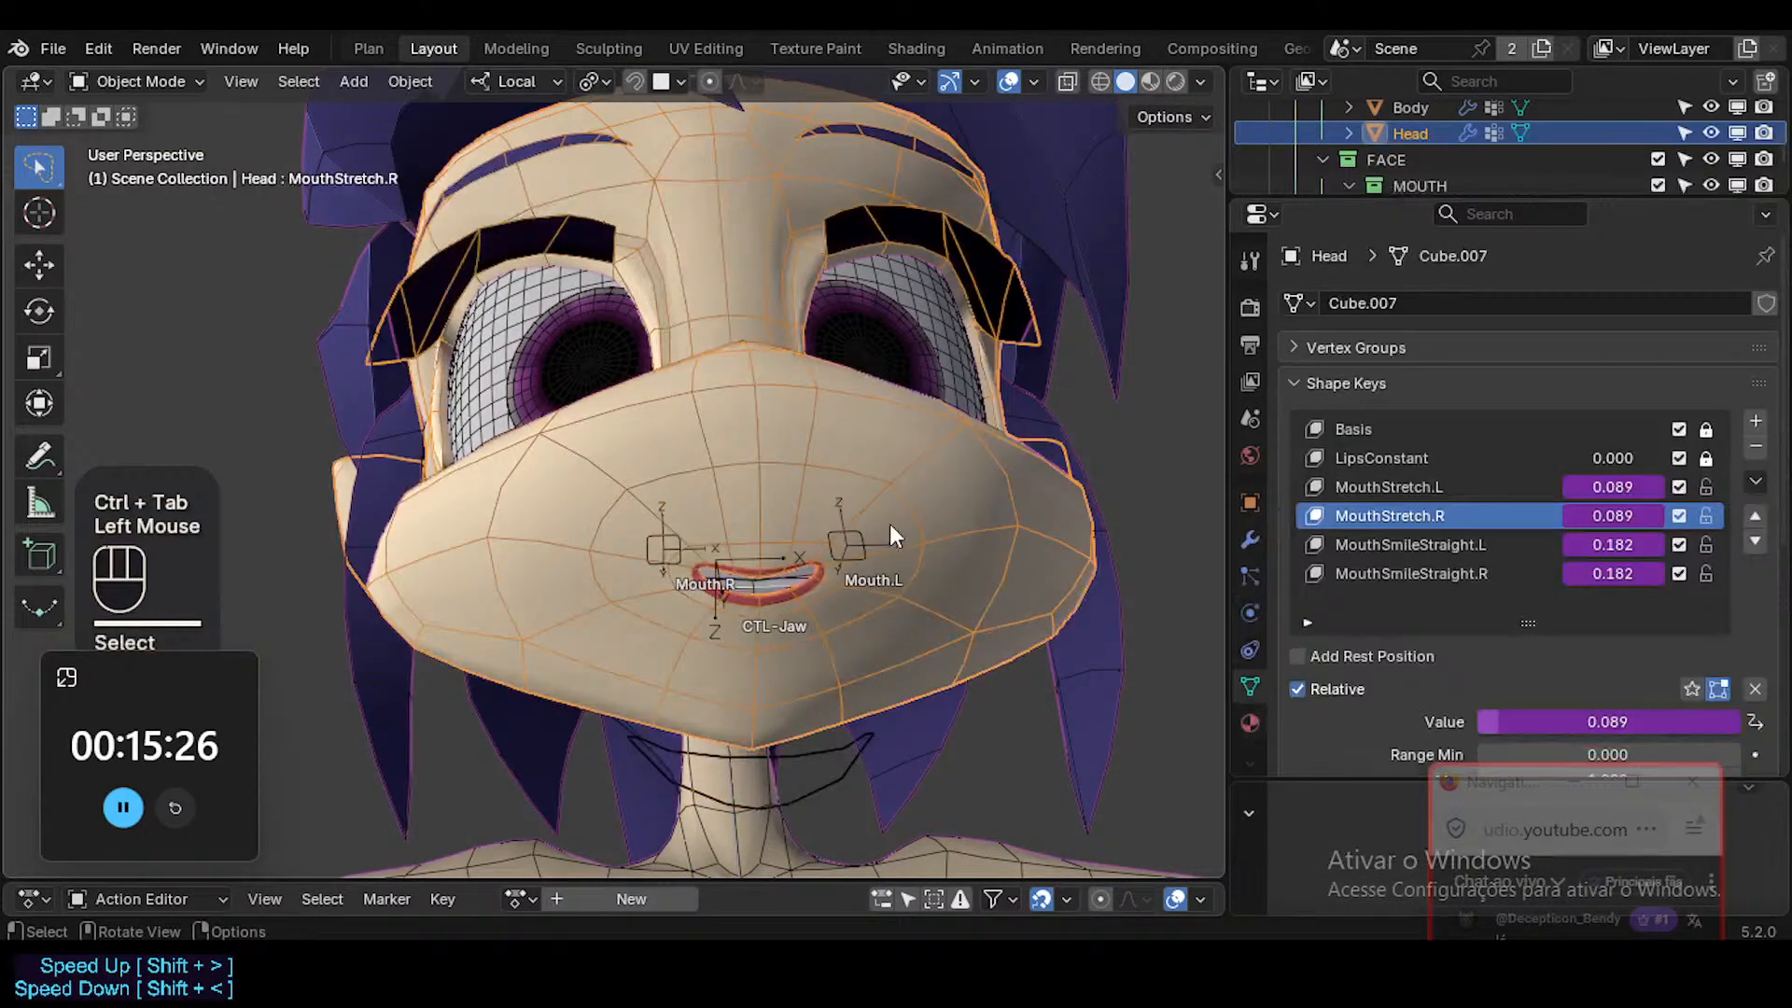
pyautogui.click(871, 752)
pyautogui.press('Tab')
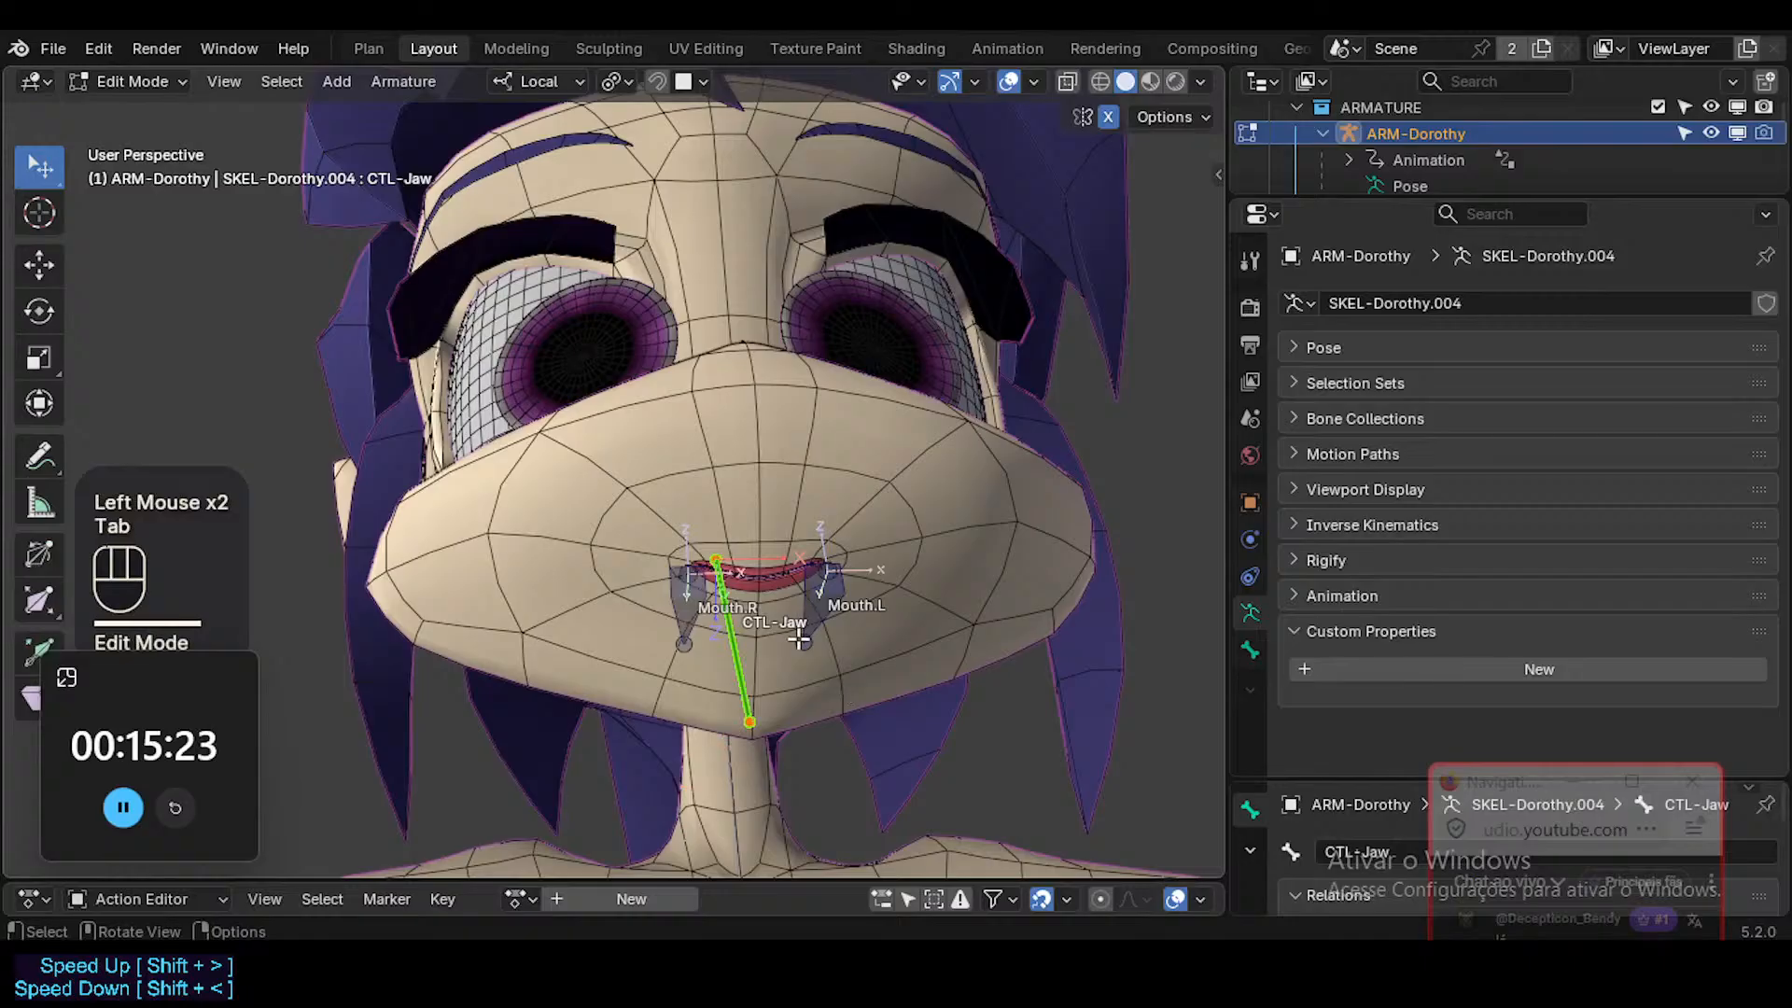
pyautogui.click(773, 720)
pyautogui.hotkey('shift', 's')
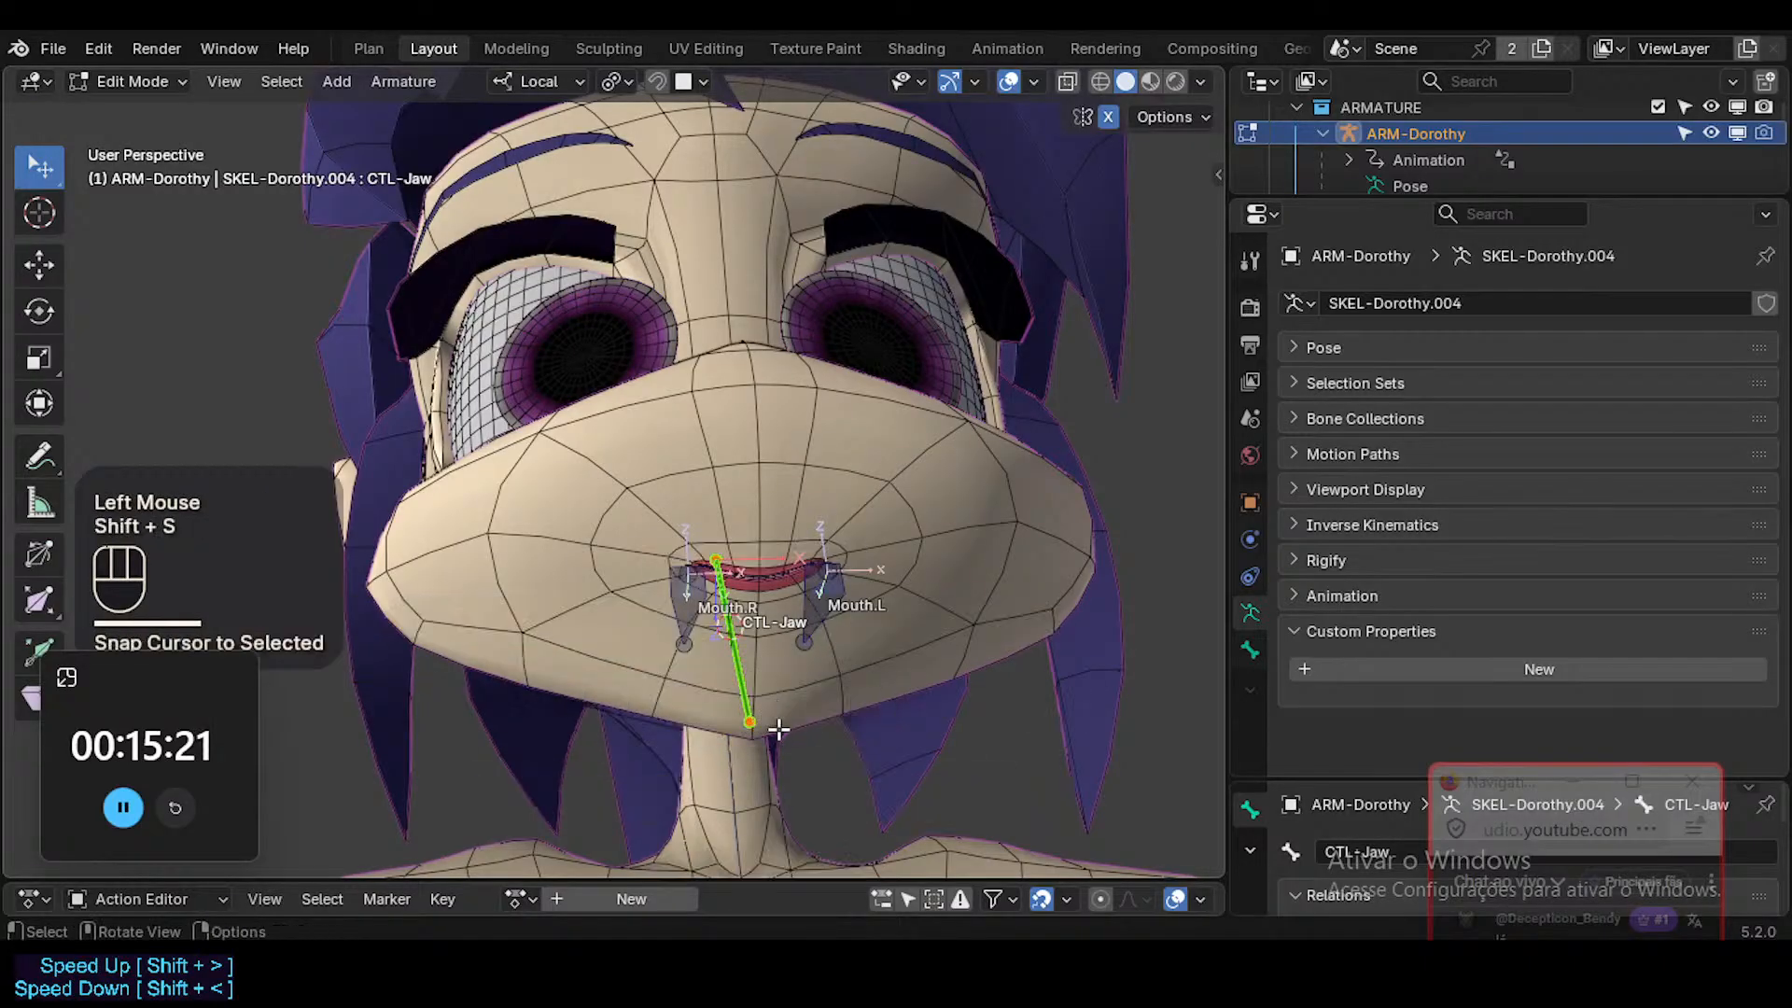
pyautogui.click(764, 720)
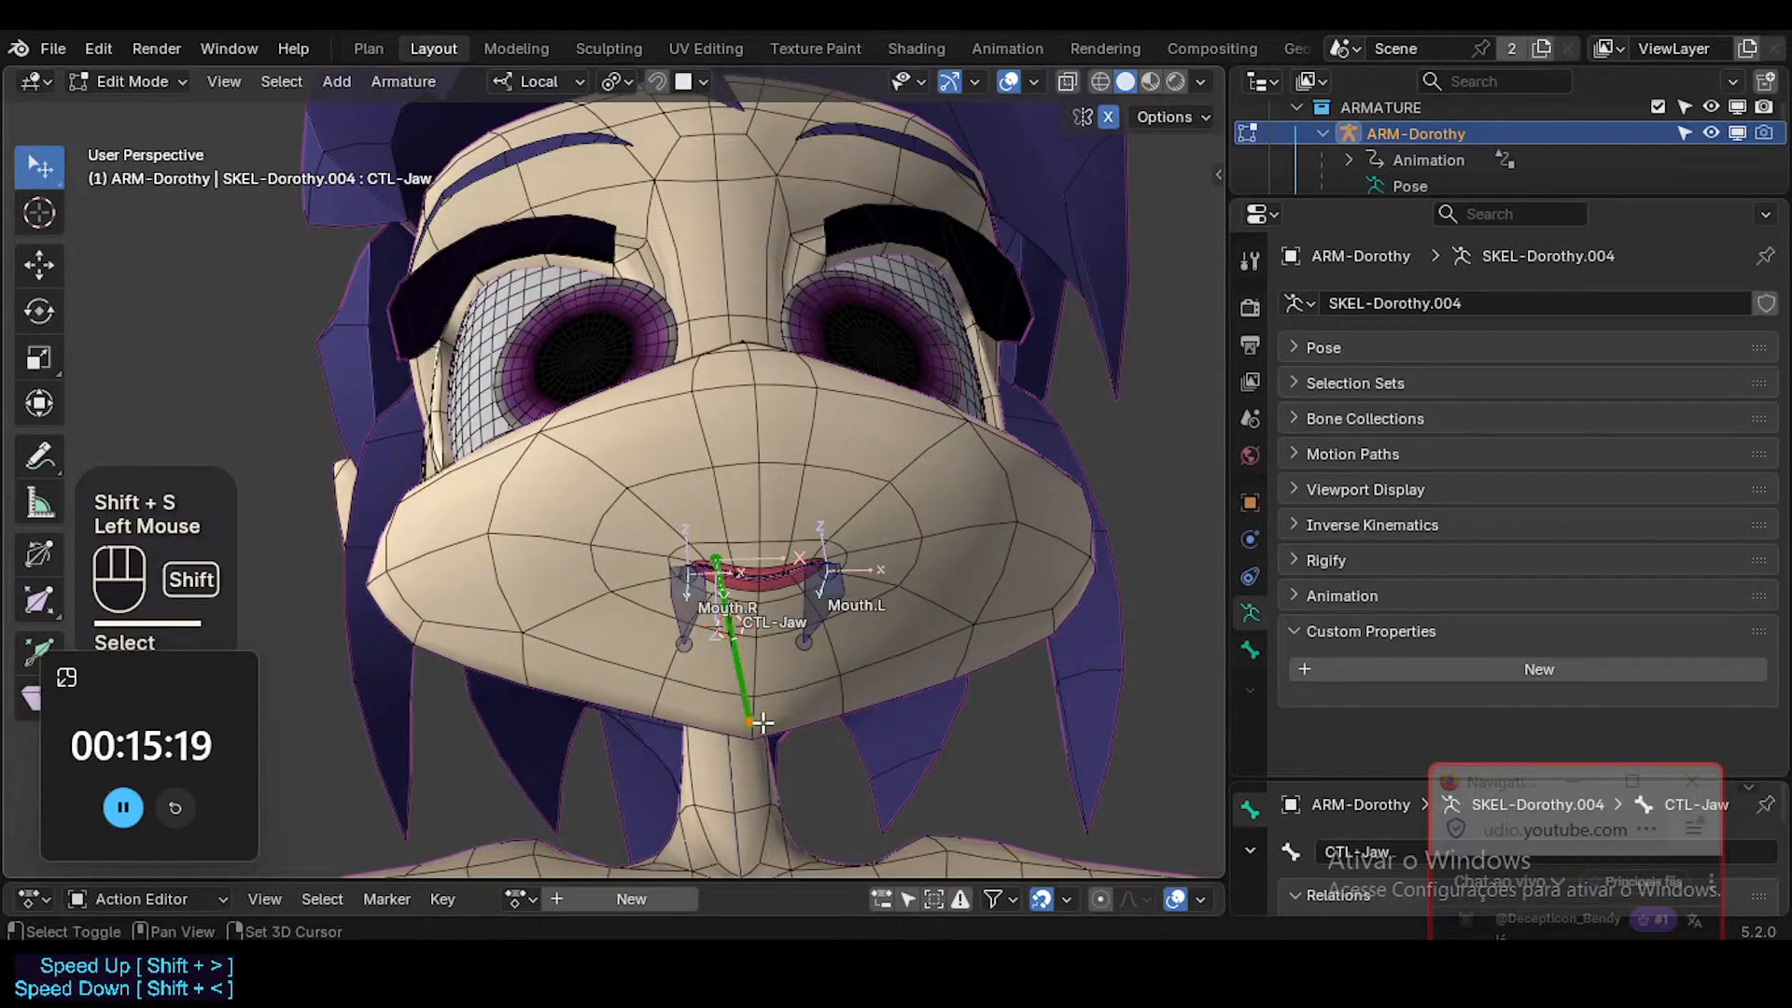
pyautogui.hotkey('shift', 's')
# Undo the bone just added to the hidden collection and make CTL-Face the active bone collection.
pyautogui.hotkey('shift', 'a')
pyautogui.hotkey('ctrl', 'z')
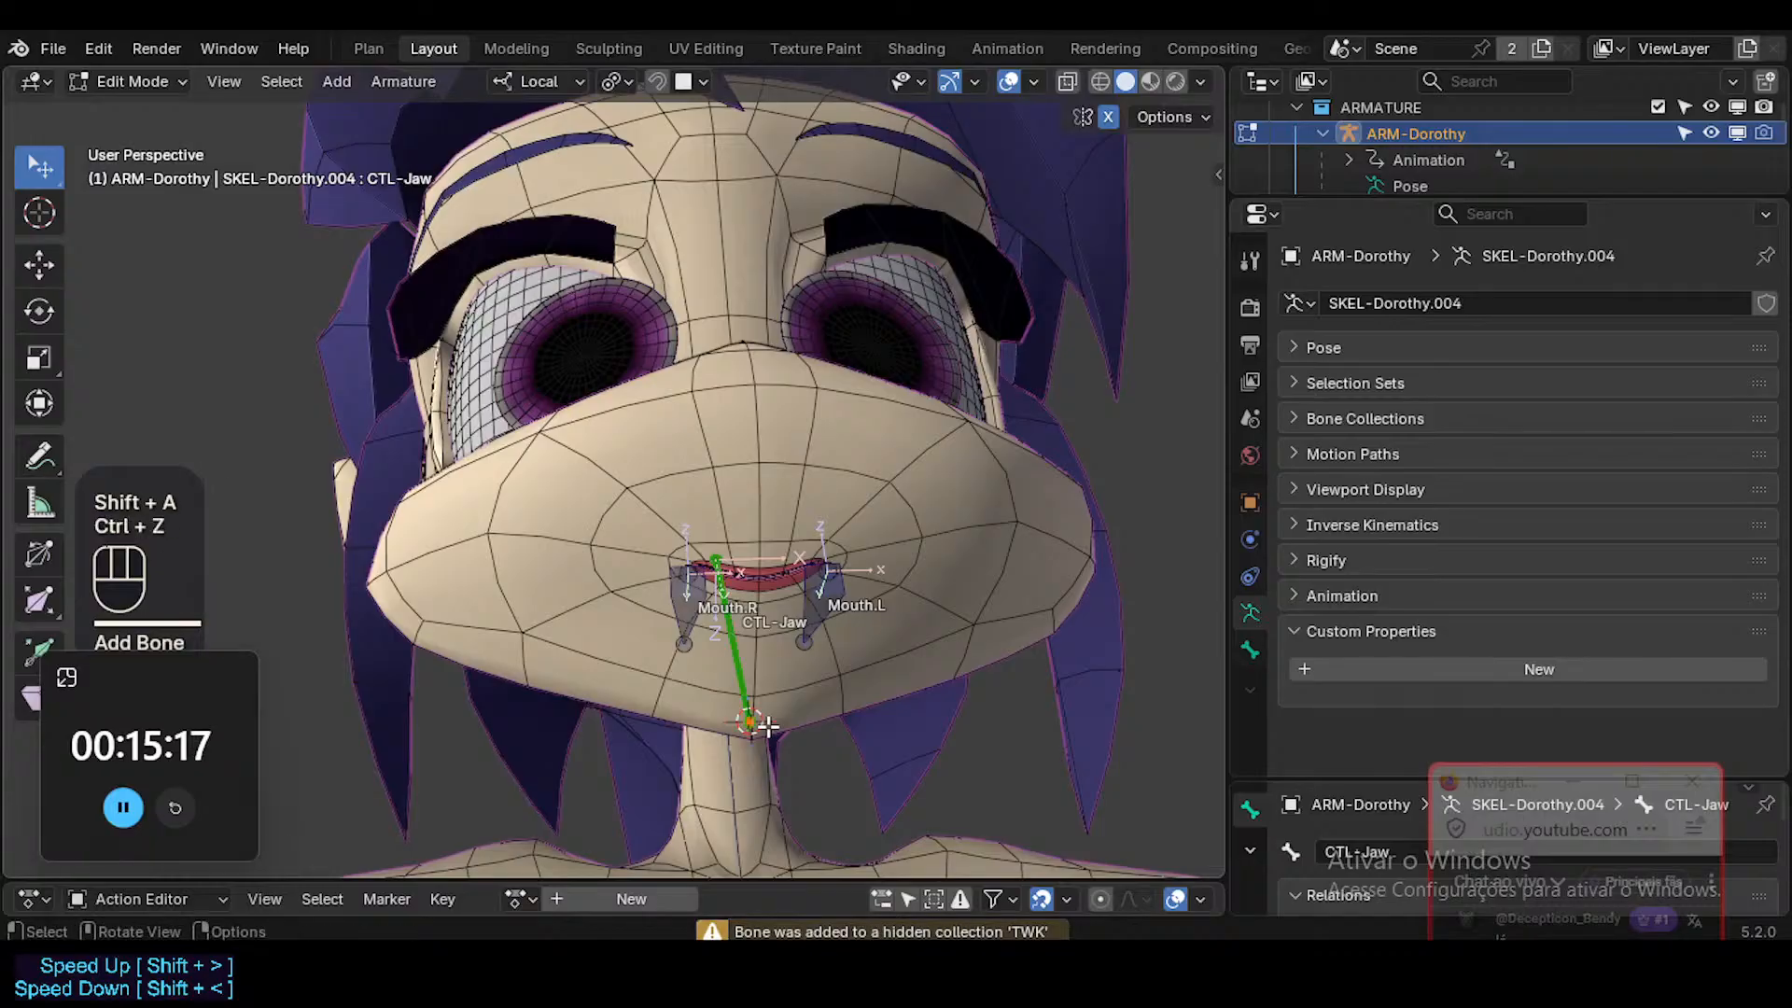
pyautogui.press('n')
pyautogui.click(928, 395)
pyautogui.click(928, 396)
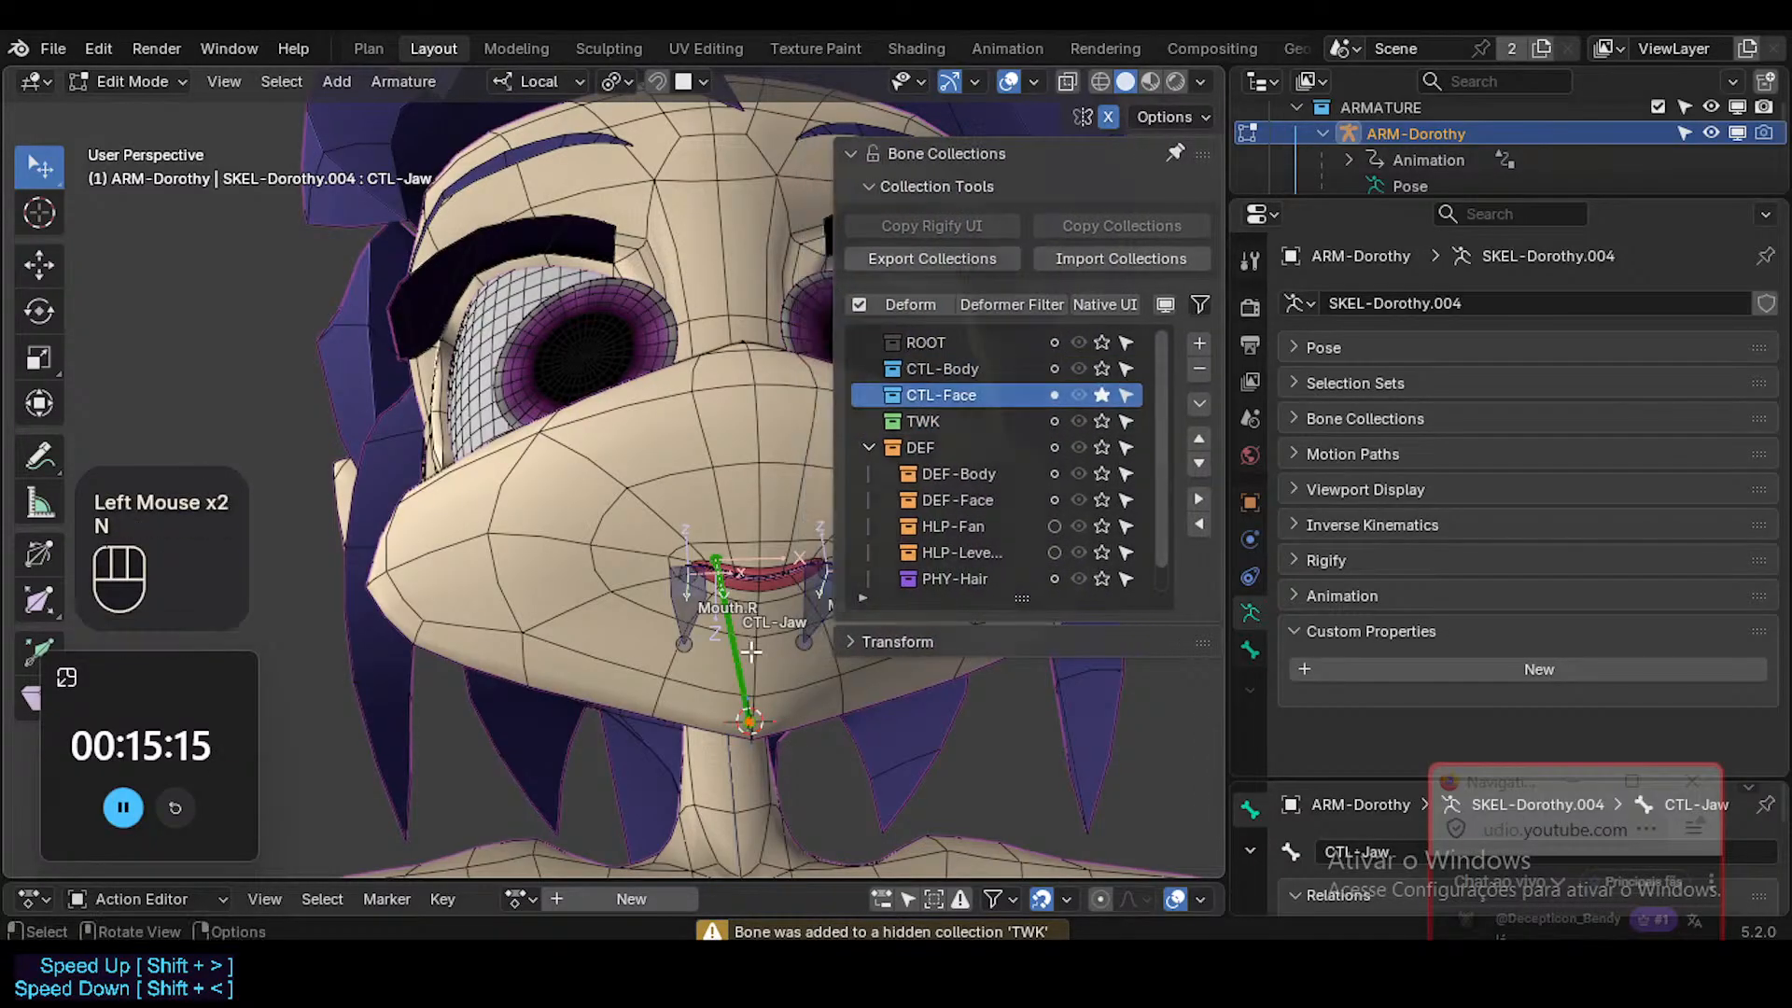
pyautogui.press('n')
# Add a new bone at the 3D cursor on the chin and scale it down until it is shorter than CTL-Jaw.
pyautogui.hotkey('shift', 'a')
pyautogui.click(917, 318)
pyautogui.press('s')
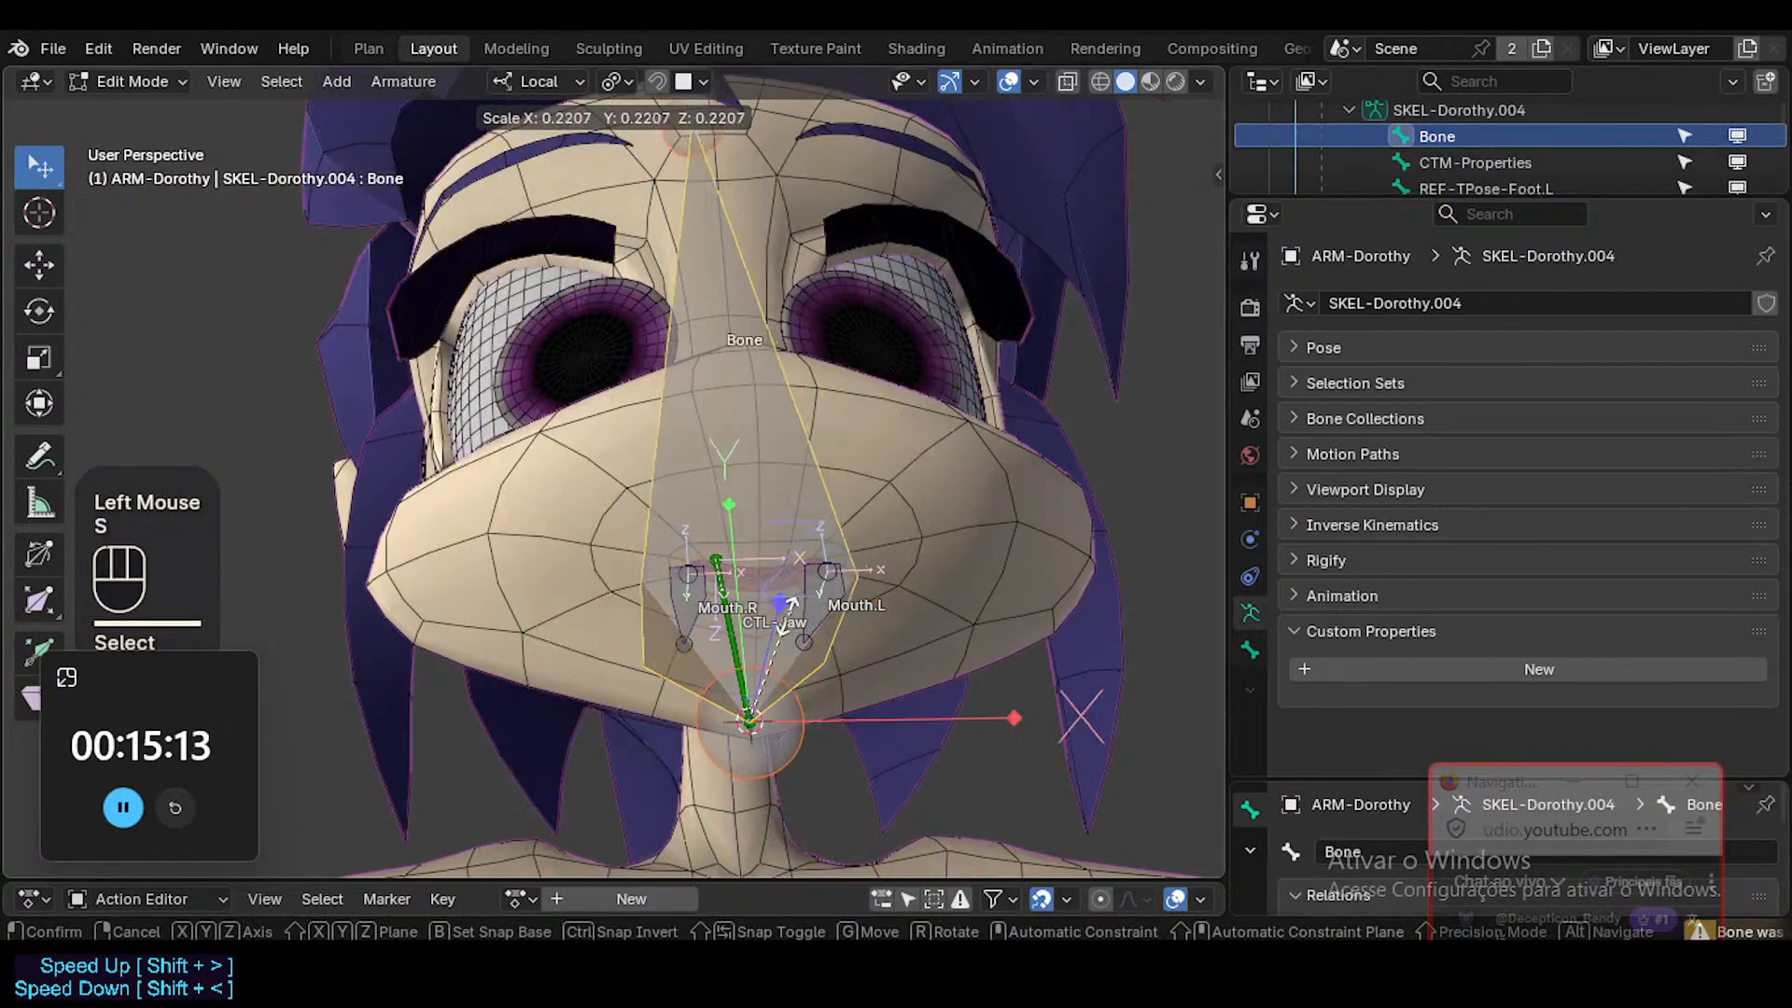
pyautogui.click(929, 719)
pyautogui.moveTo(801, 474); pyautogui.dragTo(812, 472, button='middle')
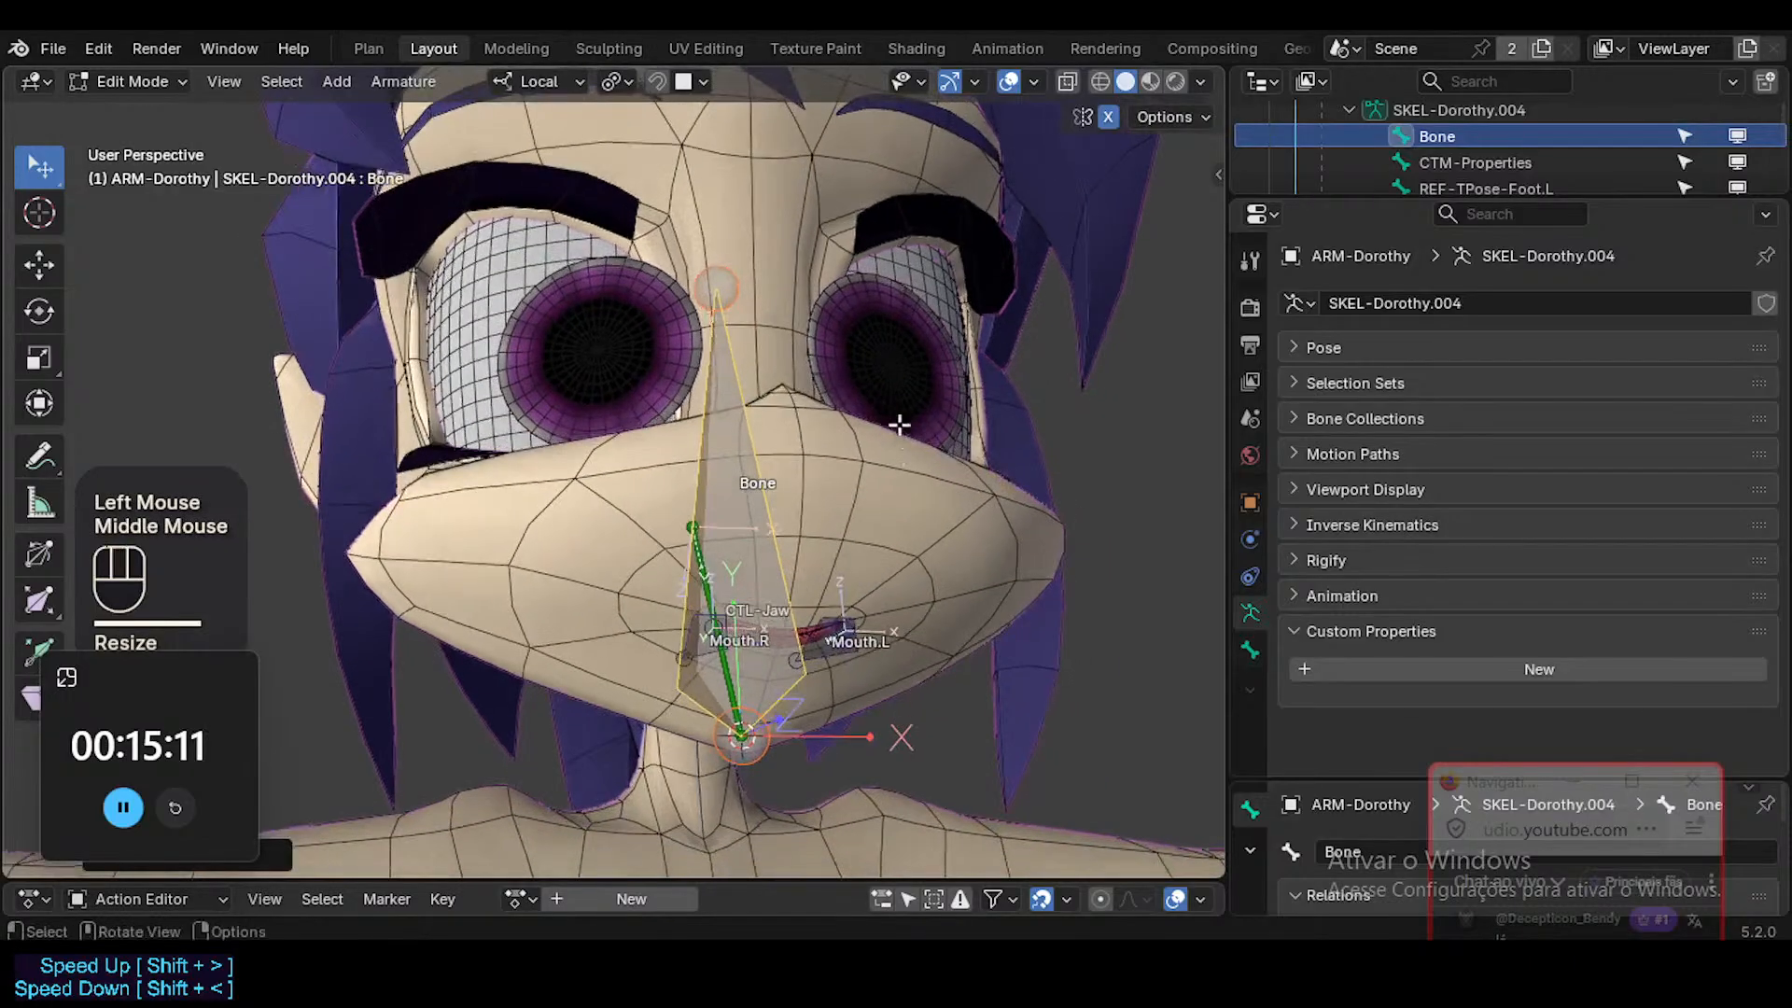
pyautogui.press('s')
pyautogui.click(821, 476)
pyautogui.press('s')
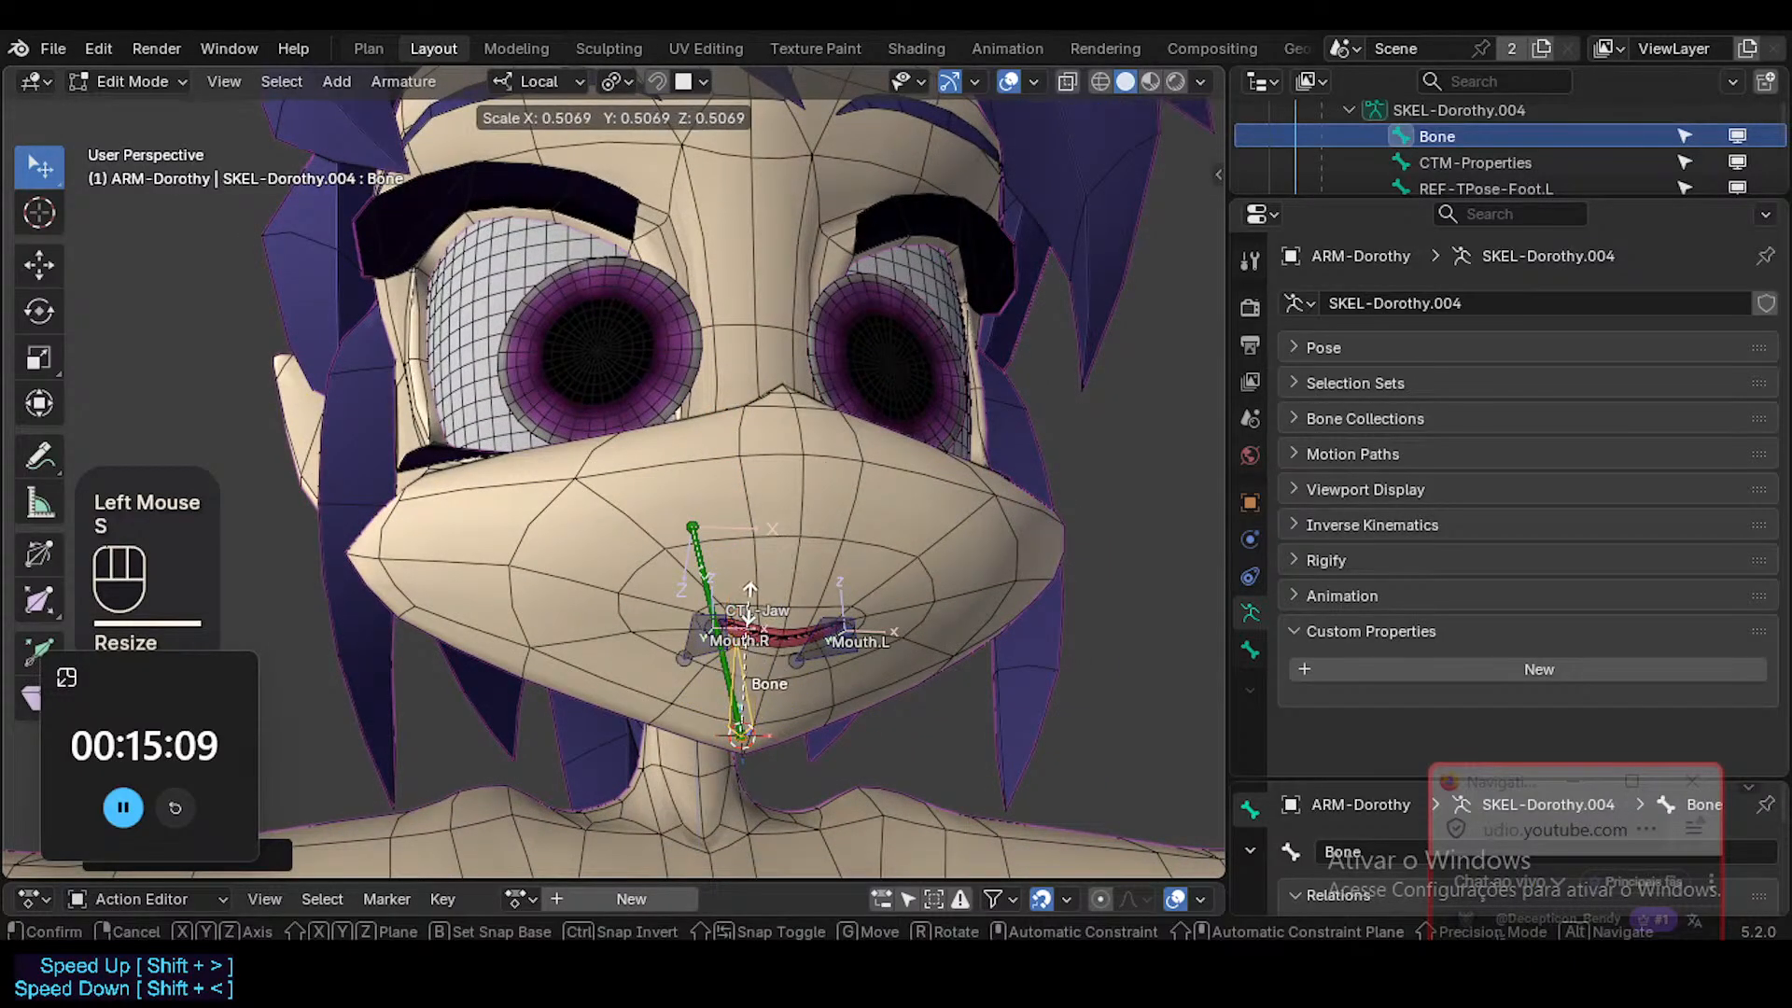
pyautogui.click(749, 651)
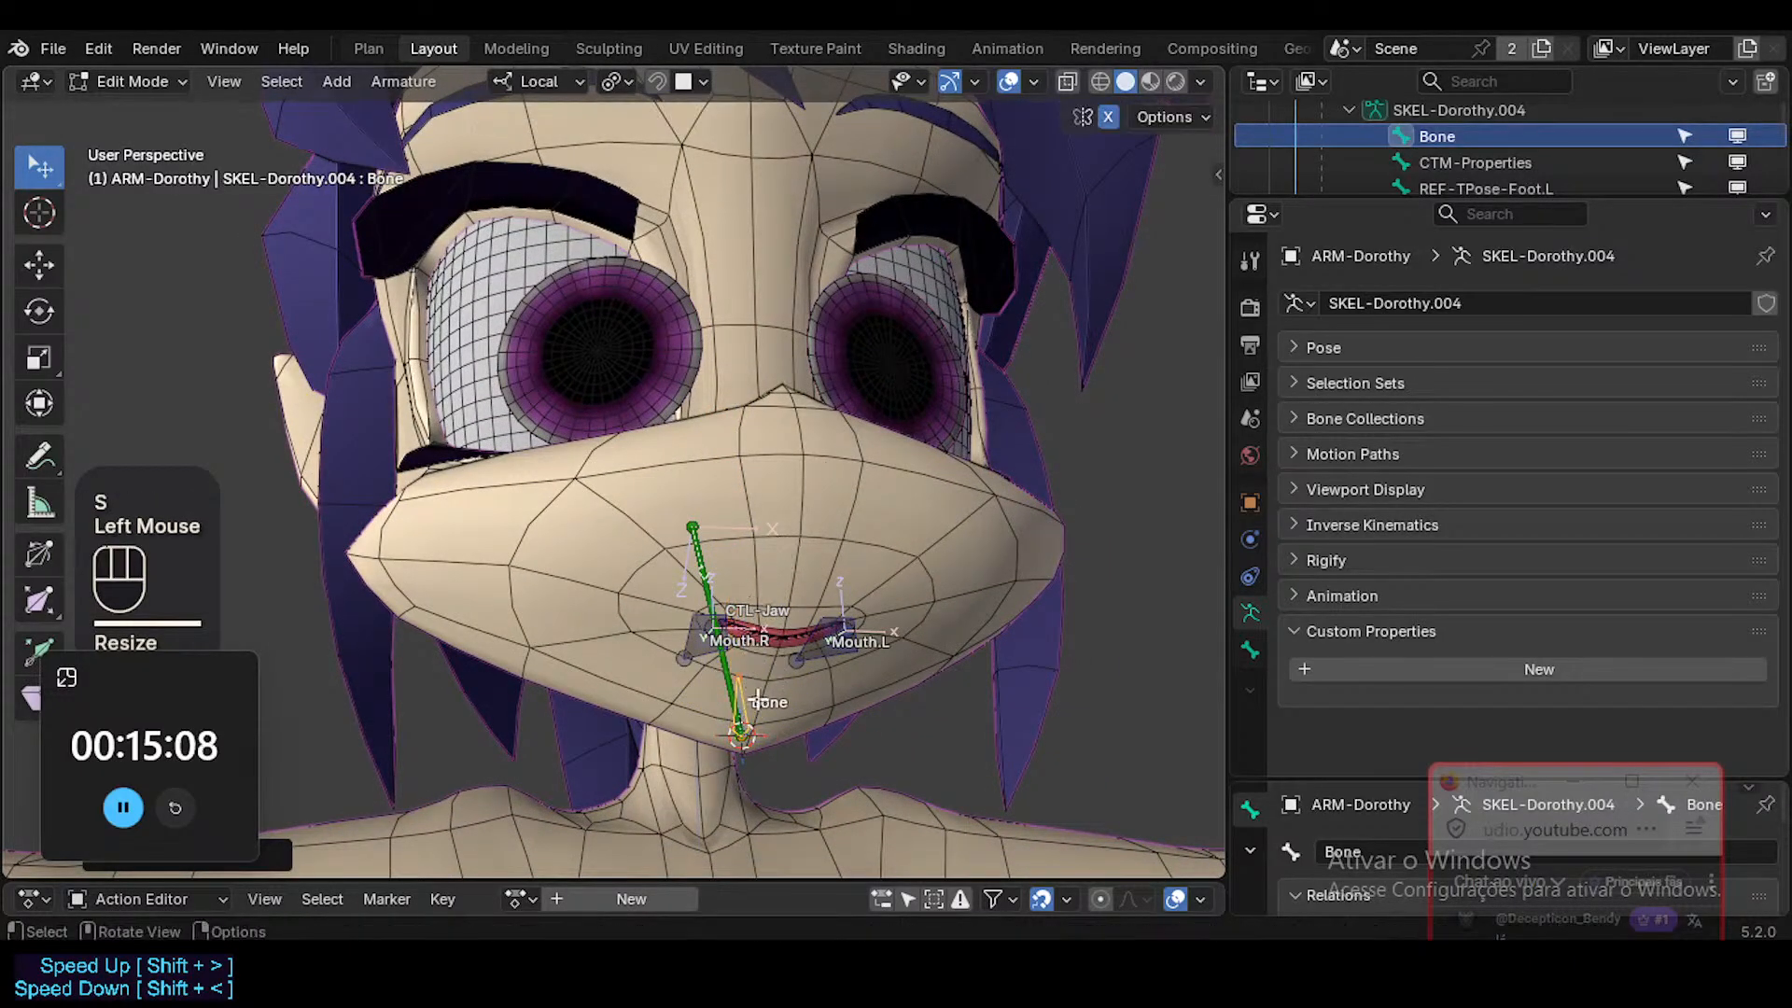
pyautogui.moveTo(766, 667)
pyautogui.mouseDown(button='middle')
pyautogui.moveTo(764, 635)
pyautogui.moveTo(793, 665)
pyautogui.mouseUp(button='middle')
pyautogui.press('s')
pyautogui.click(784, 654)
# Align the new chin bone to CTL-Jaw and scale it up so it extends below the chin.
pyautogui.keyDown('shift'); pyautogui.click(732, 667); pyautogui.keyUp('shift')
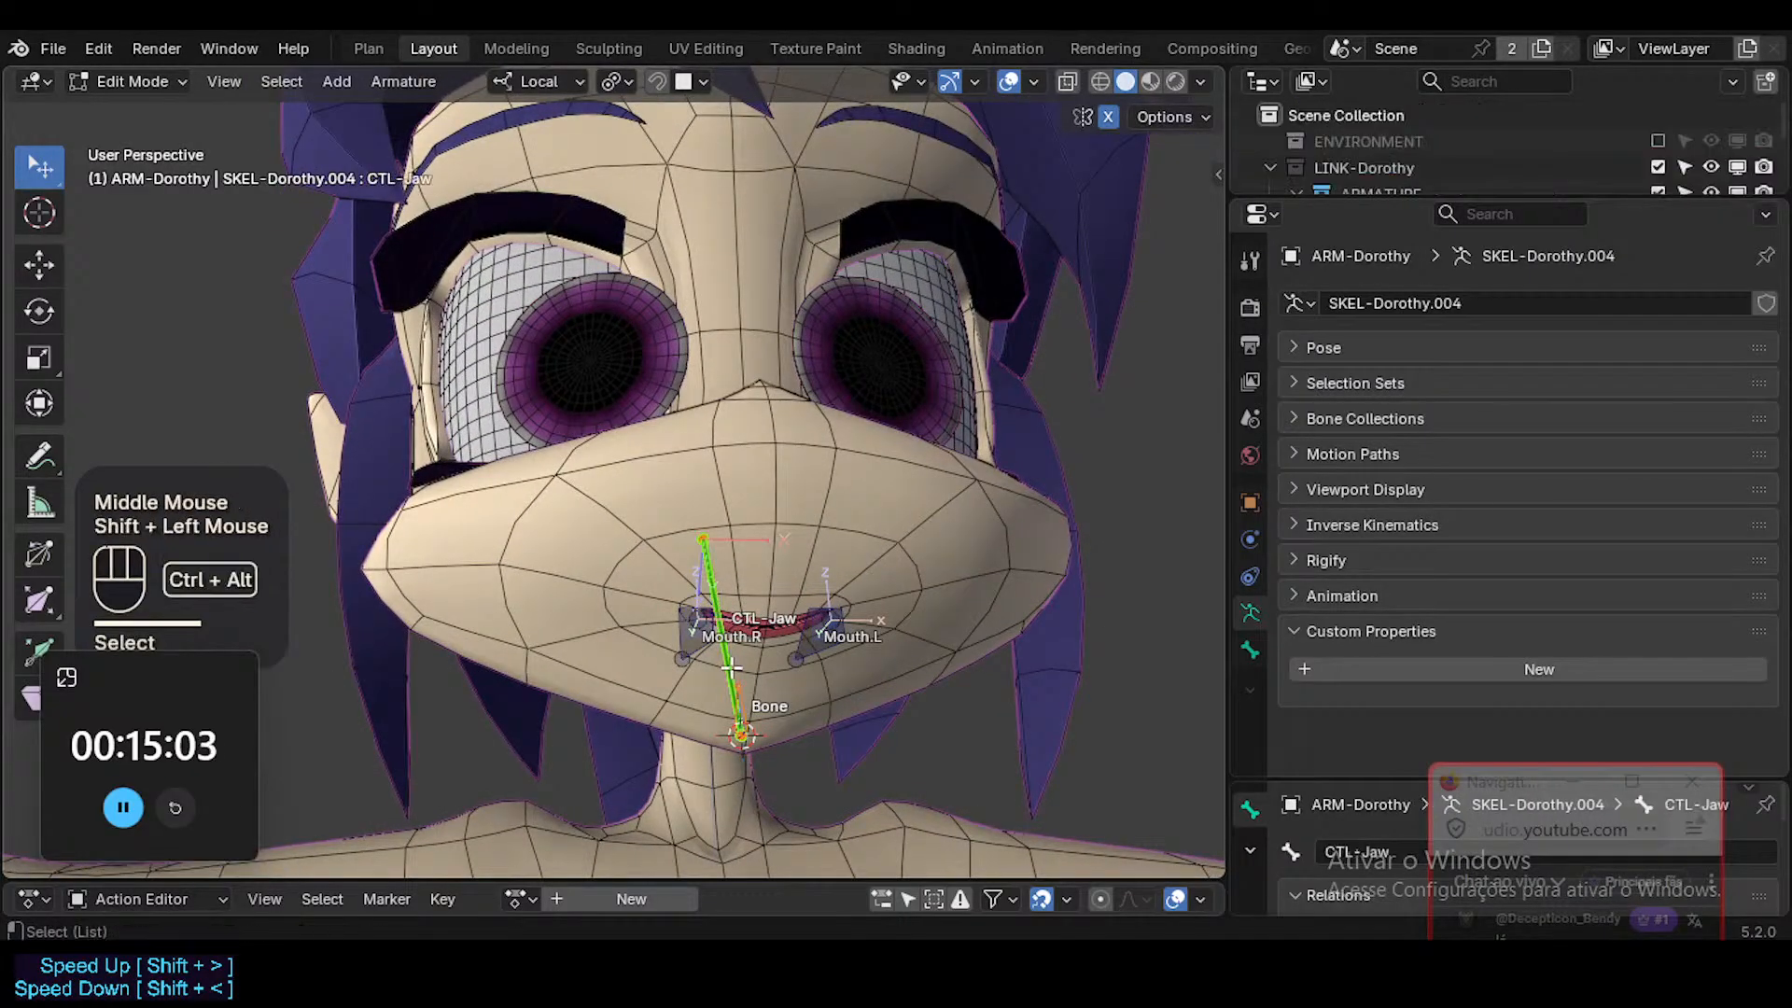
pyautogui.hotkey('ctrl', 'alt', 'a')
pyautogui.click(754, 763)
pyautogui.click(754, 764)
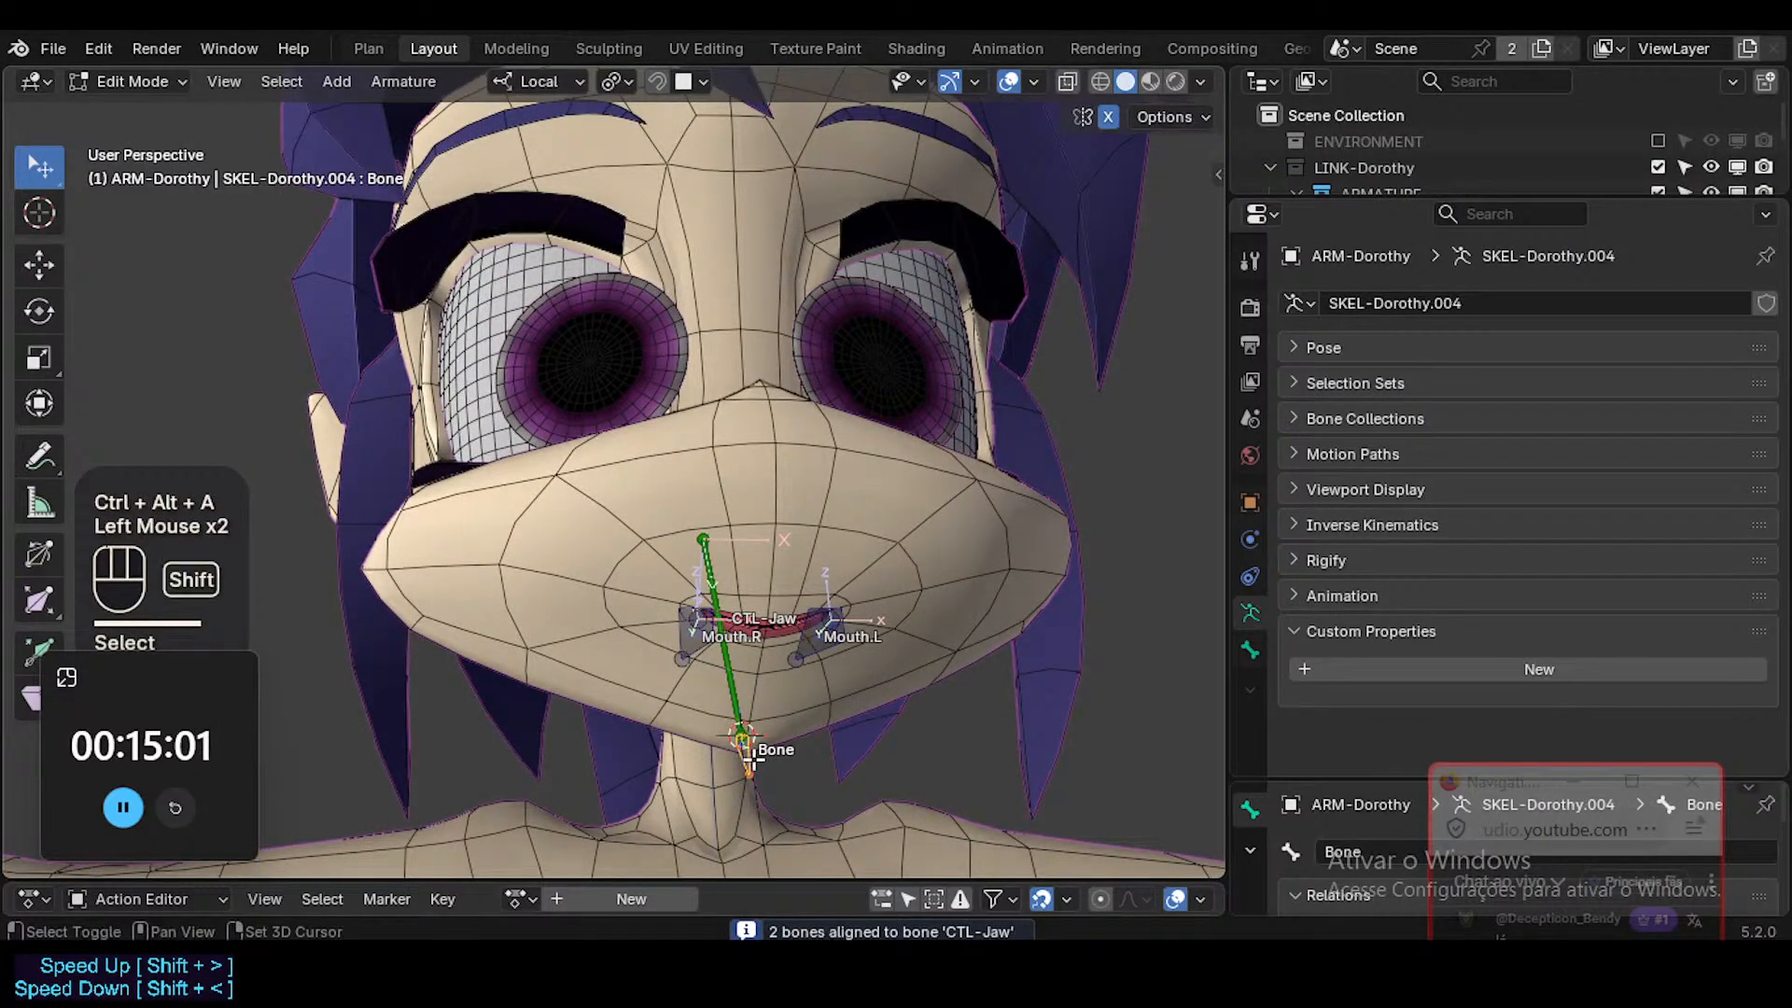
pyautogui.keyDown('shift'); pyautogui.moveTo(749, 761); pyautogui.dragTo(756, 707, button='middle'); pyautogui.keyUp('shift')
pyautogui.press('s')
pyautogui.click(855, 716)
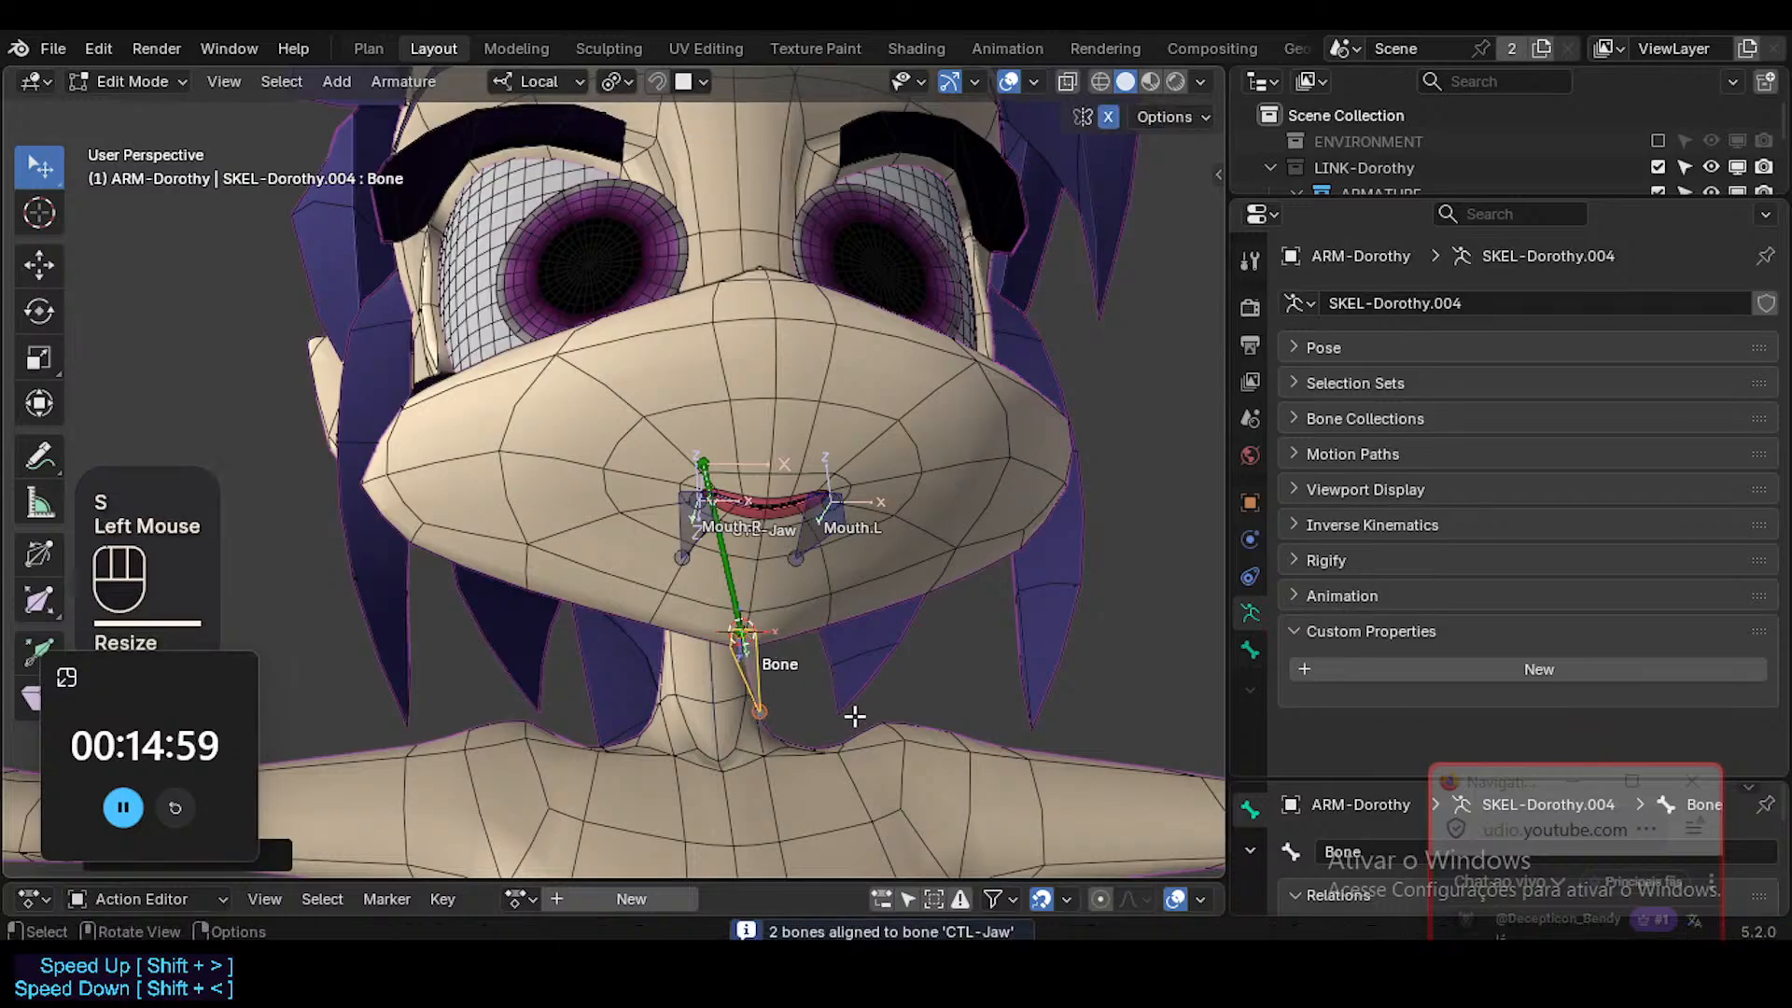
# In Pose Mode, set the new chin bone's display type to Octahedral and try moving it.
pyautogui.hotkey('ctrl', 'Tab')
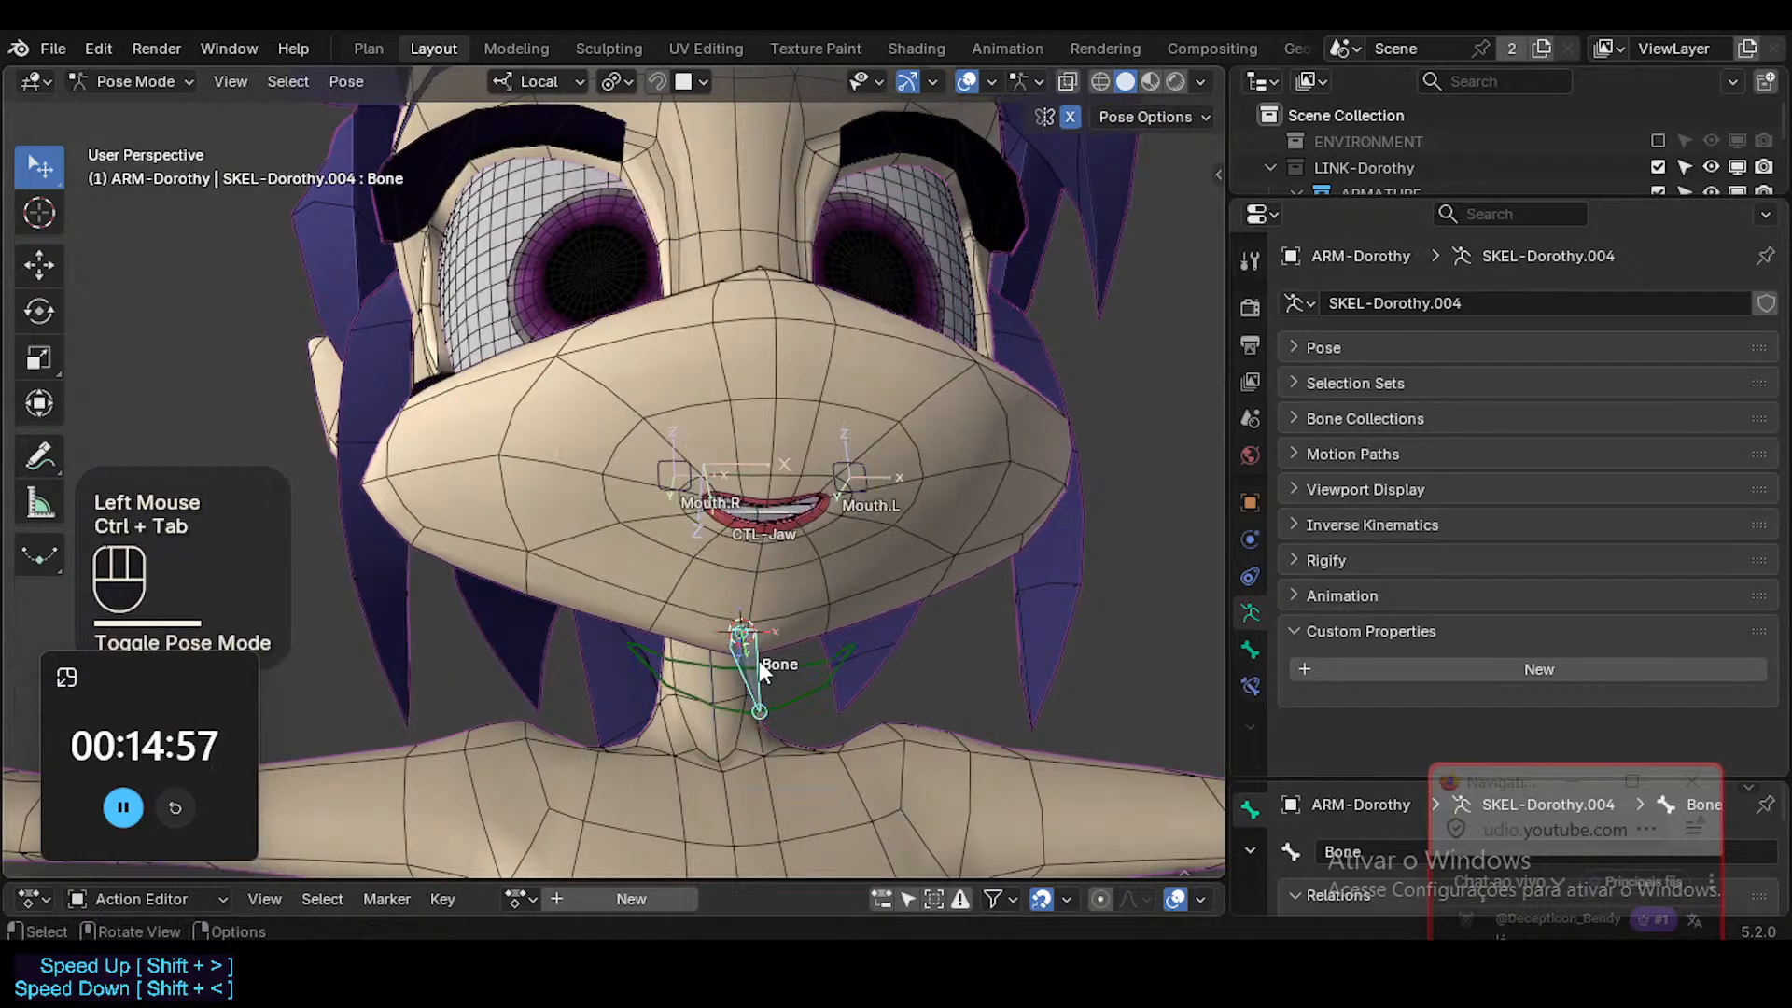
pyautogui.click(754, 650)
pyautogui.moveTo(754, 658); pyautogui.dragTo(730, 645, button='middle')
pyautogui.hotkey('shift', 'alt', 'b')
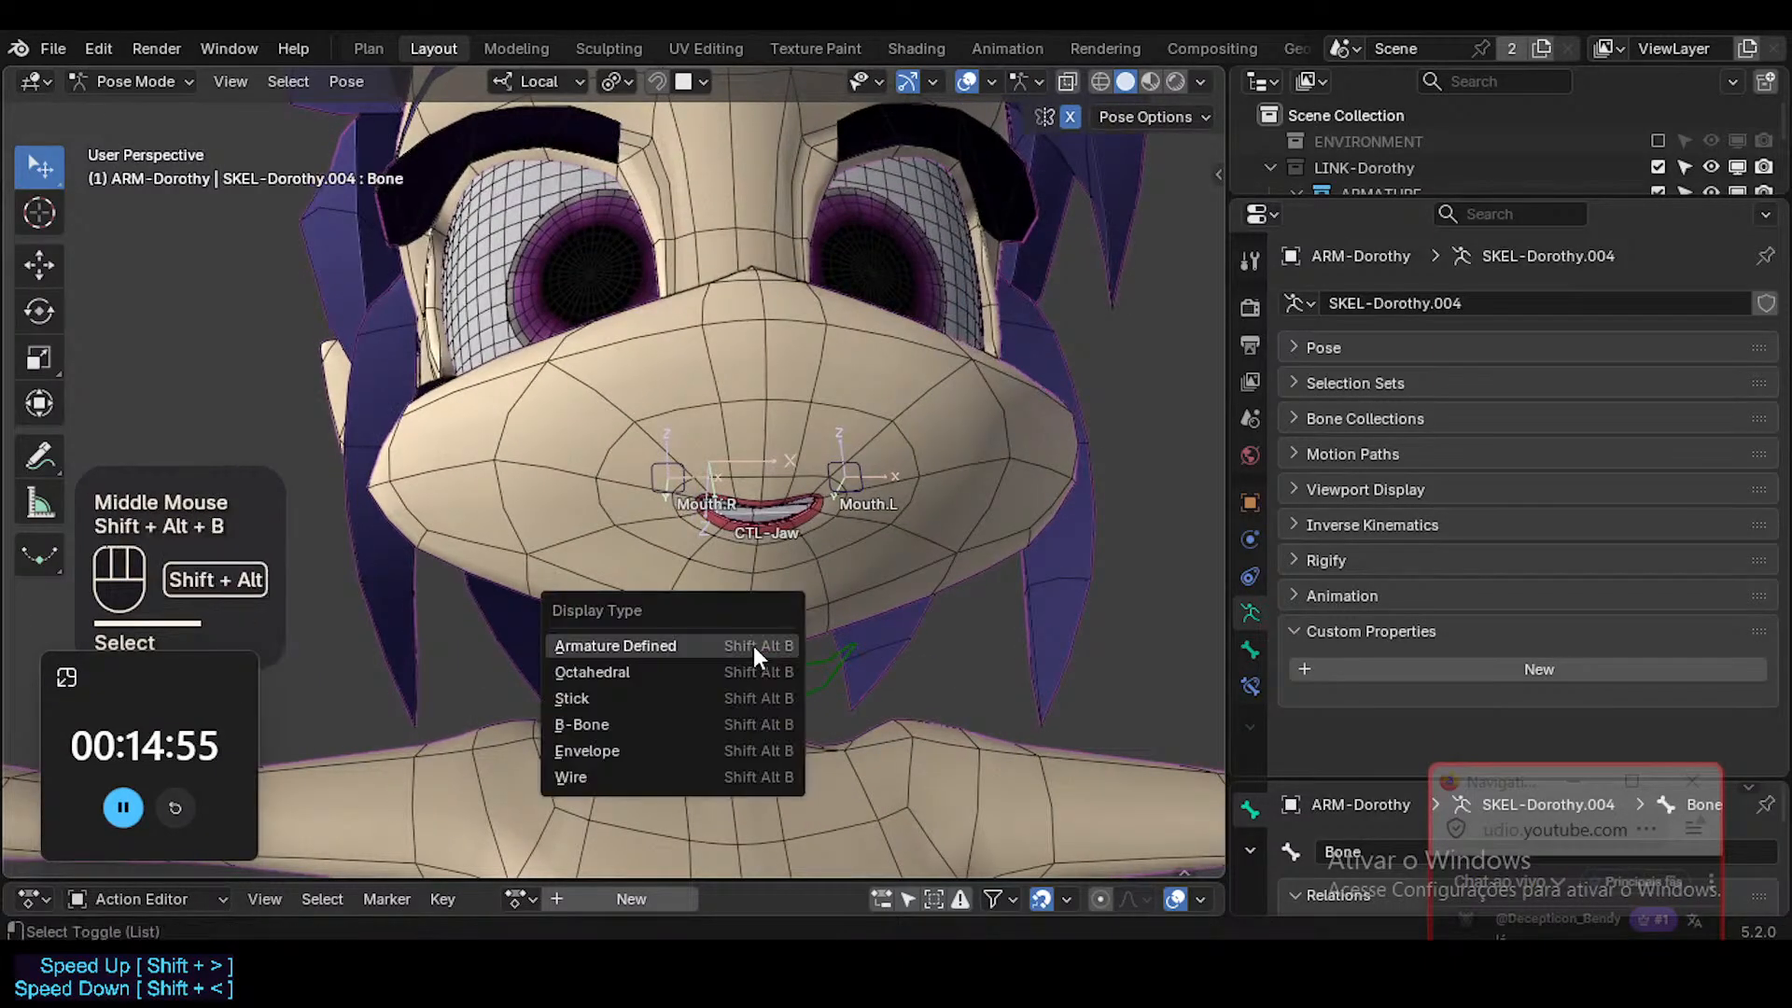
pyautogui.click(729, 671)
pyautogui.hotkey('shift', 'alt', 'b')
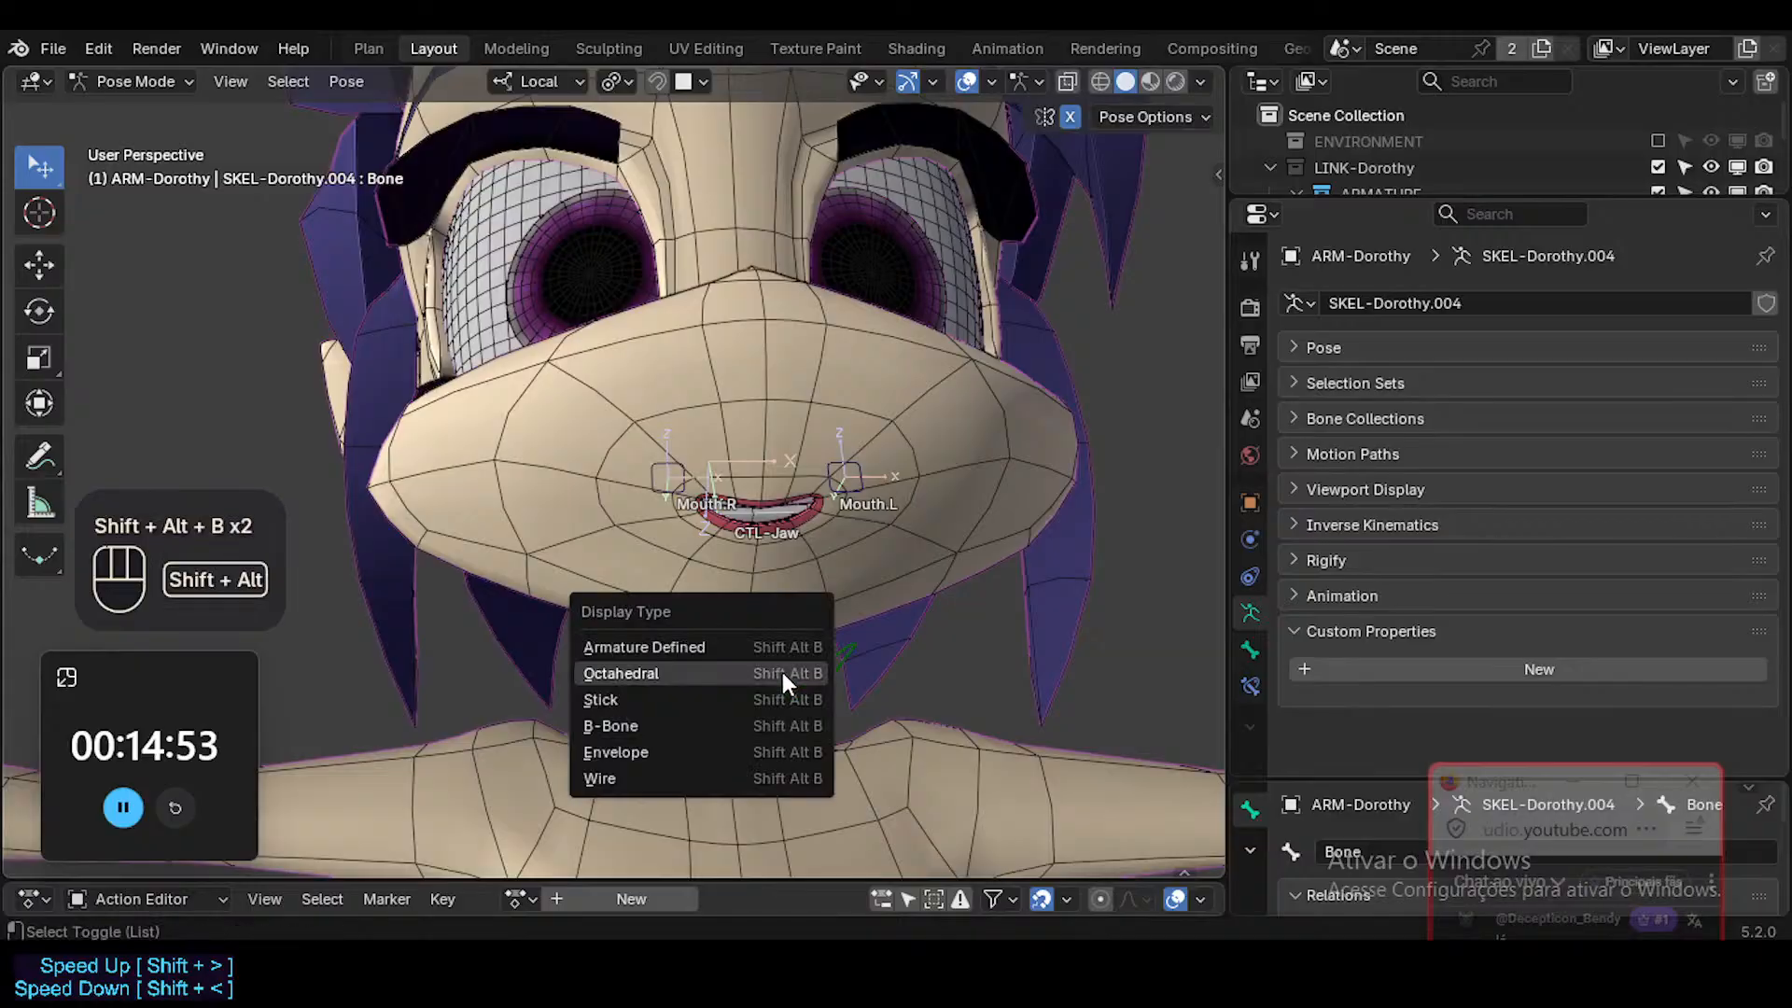
pyautogui.click(785, 676)
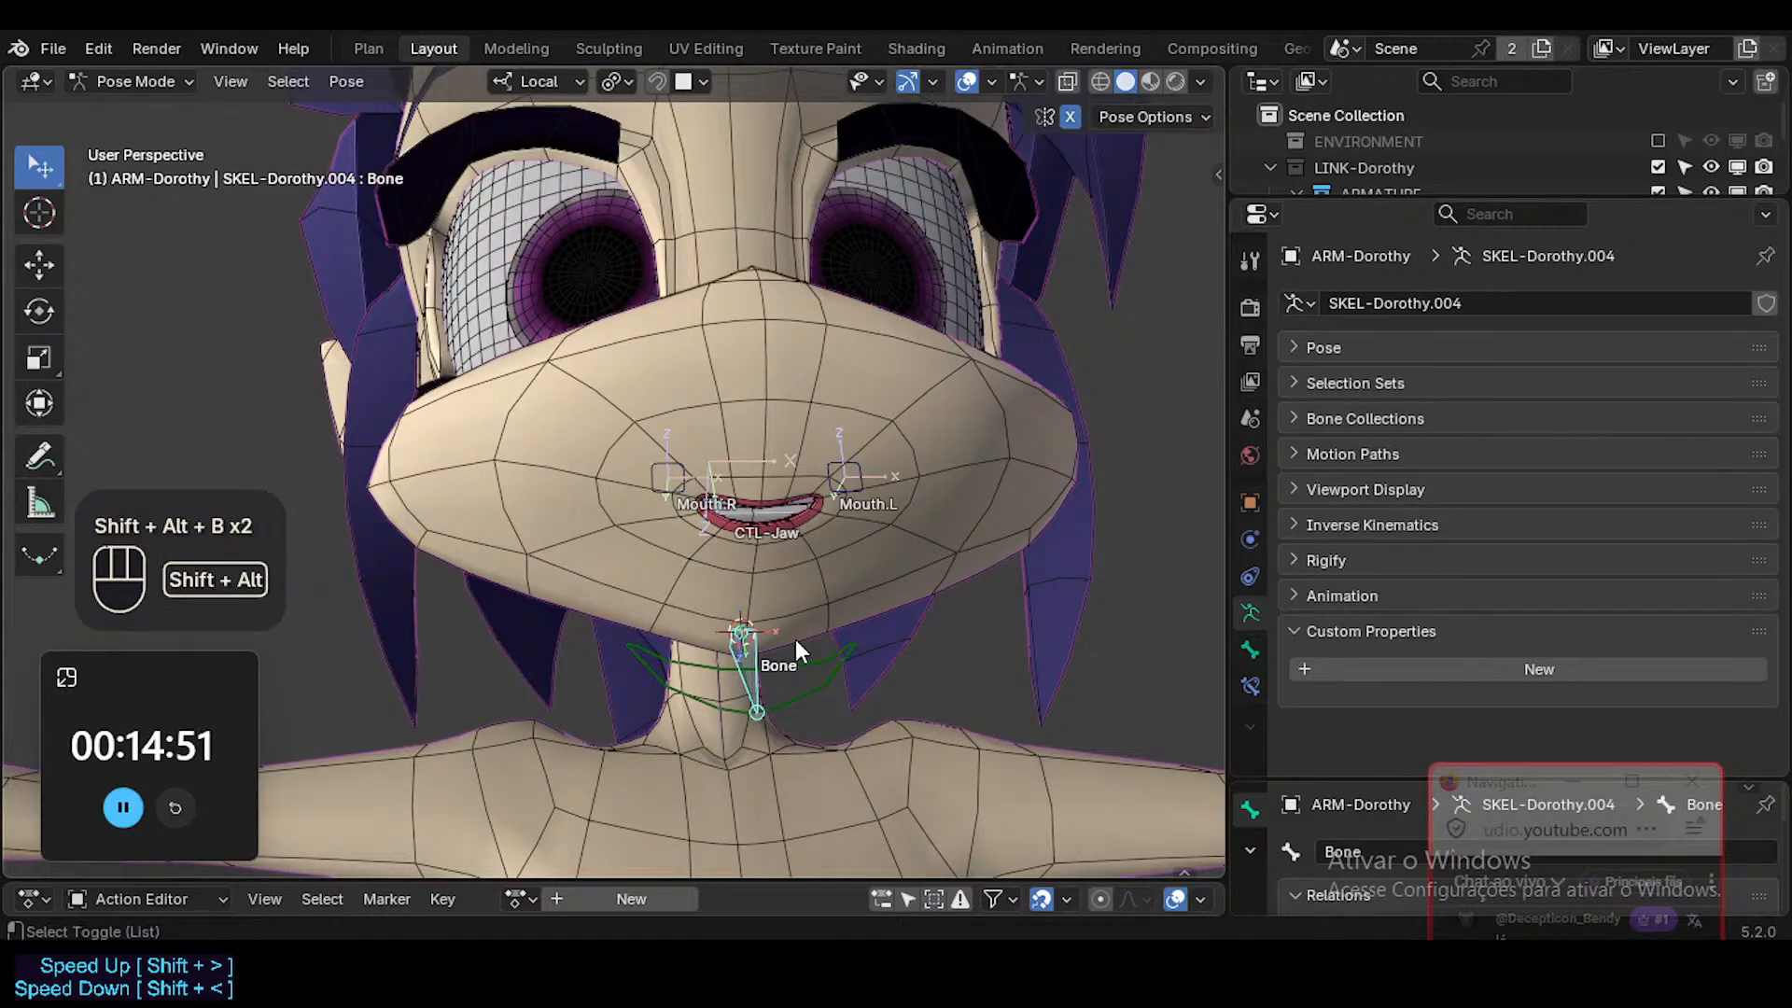
pyautogui.press('Escape')
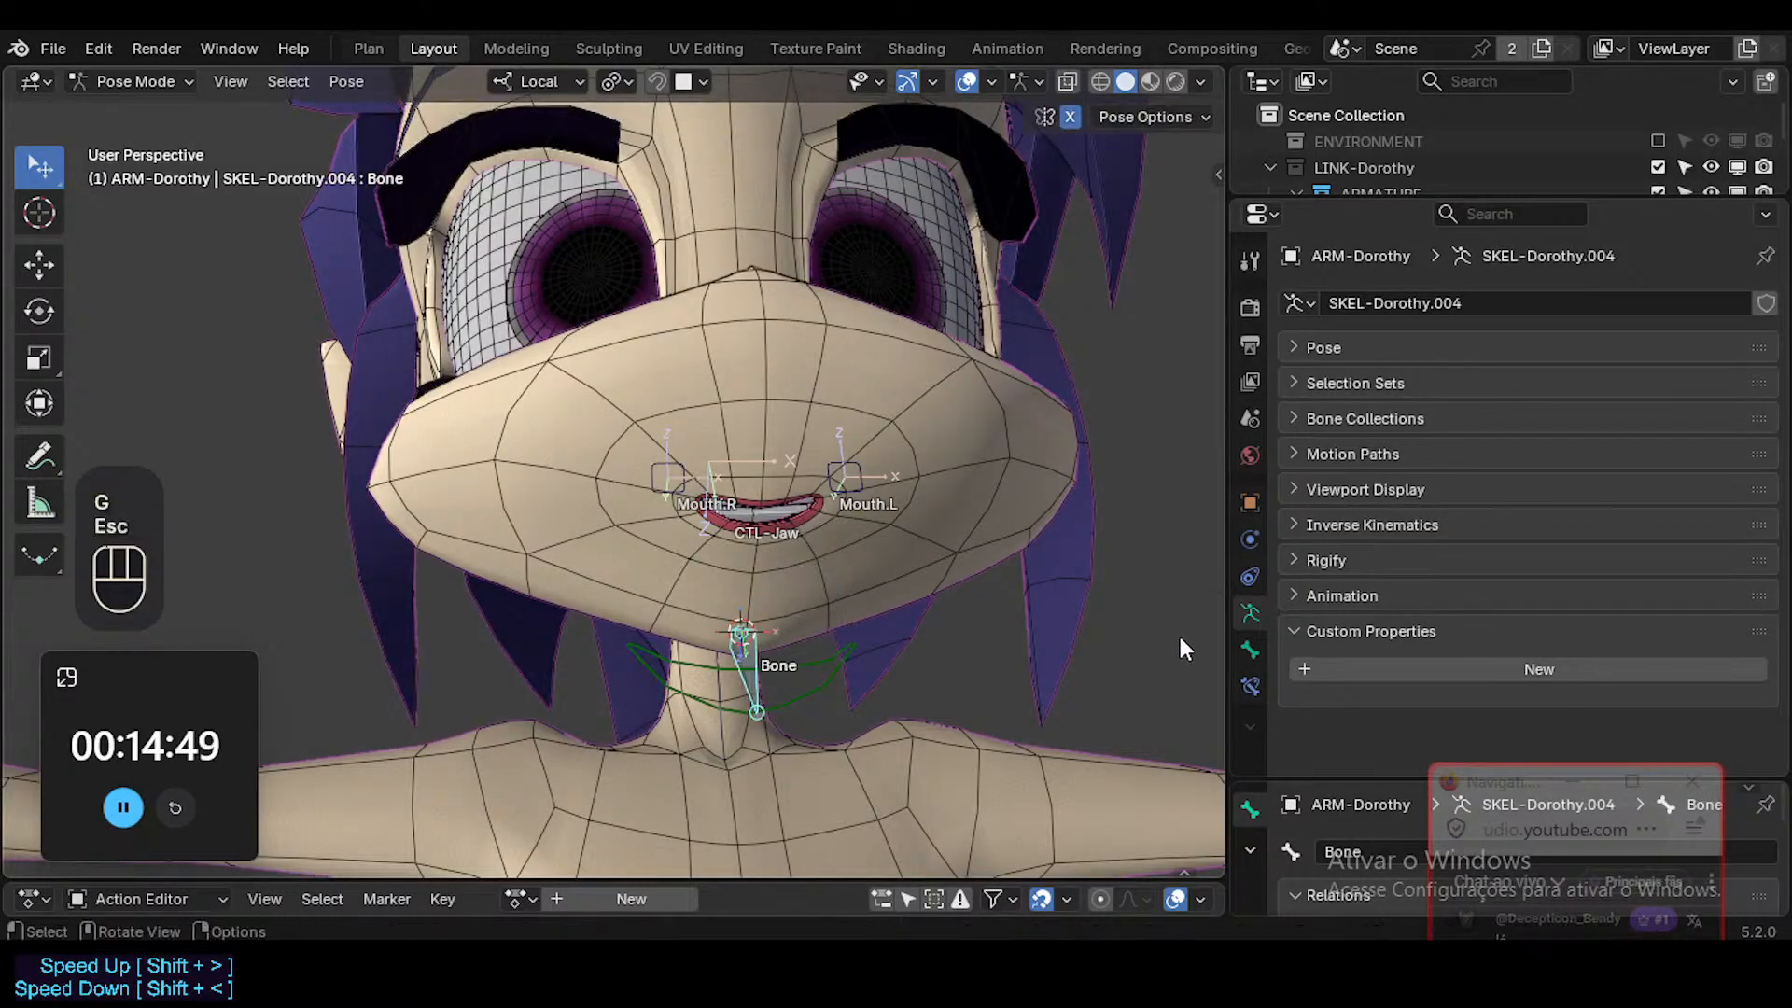
# Add a Limit Location constraint to the chin bone with all minimum and maximum axes at 0 m, Affect Transform enabled and Local Space owner.
pyautogui.click(1250, 686)
pyautogui.click(1386, 304)
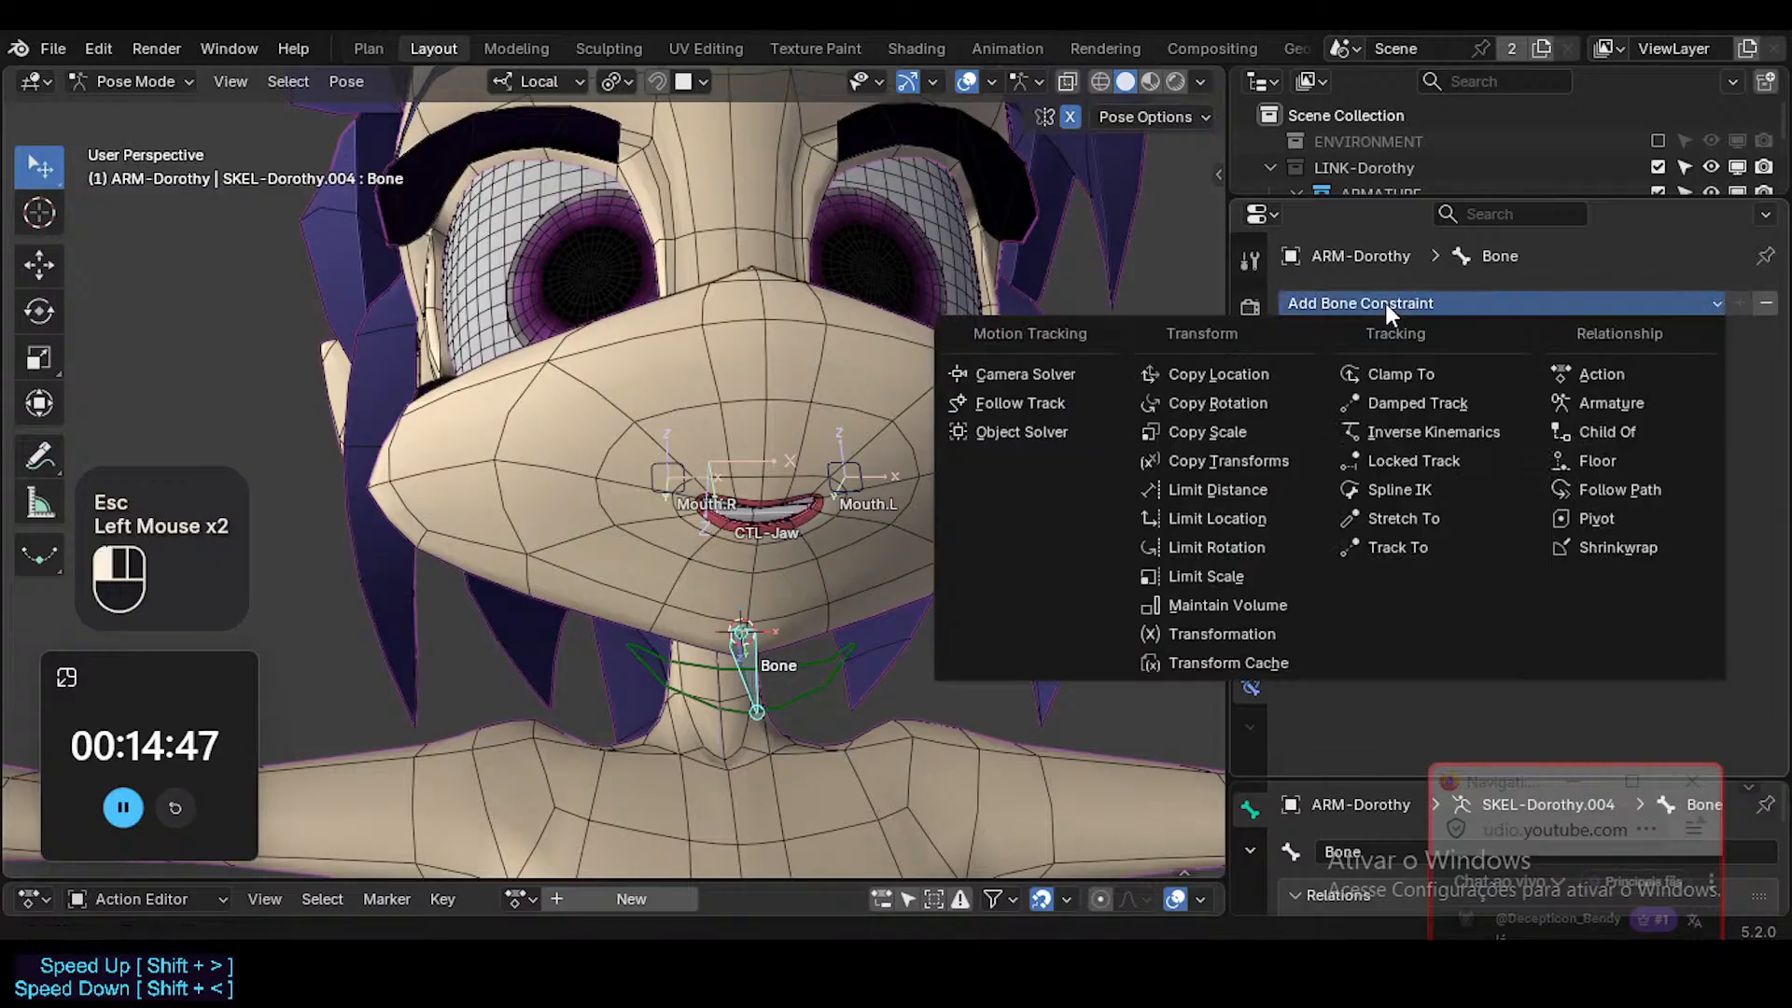
pyautogui.click(1225, 519)
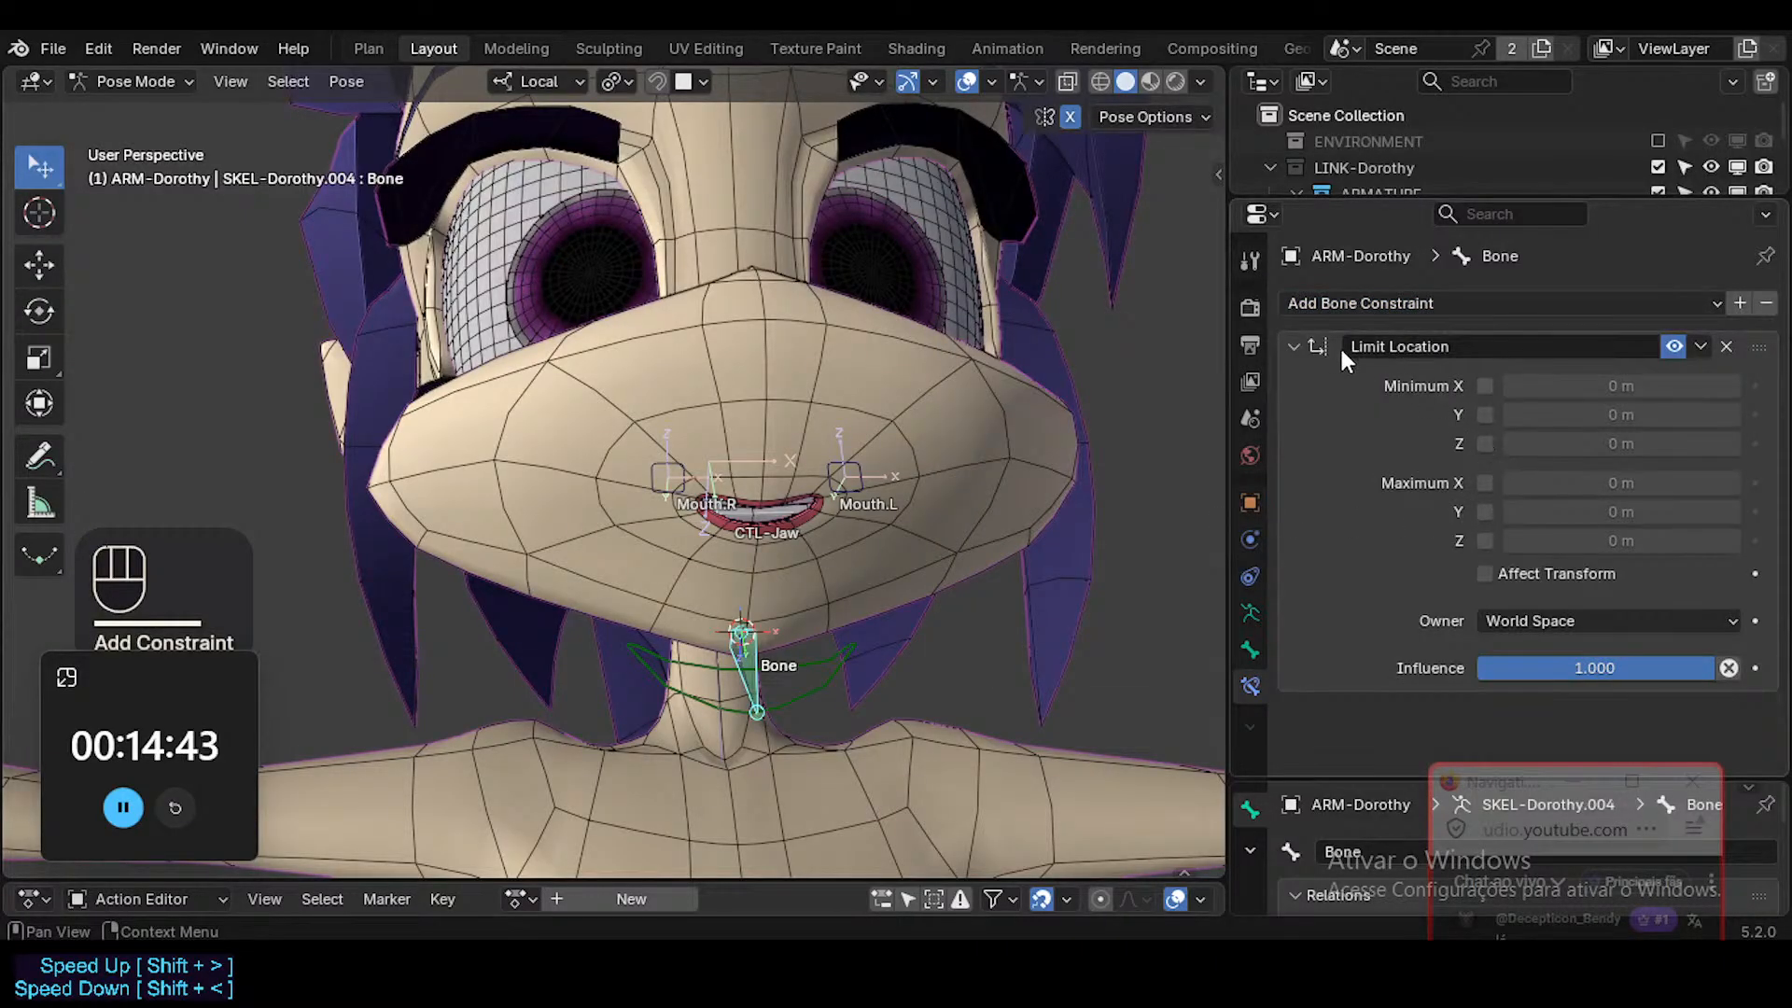
pyautogui.moveTo(1484, 386); pyautogui.dragTo(1494, 553)
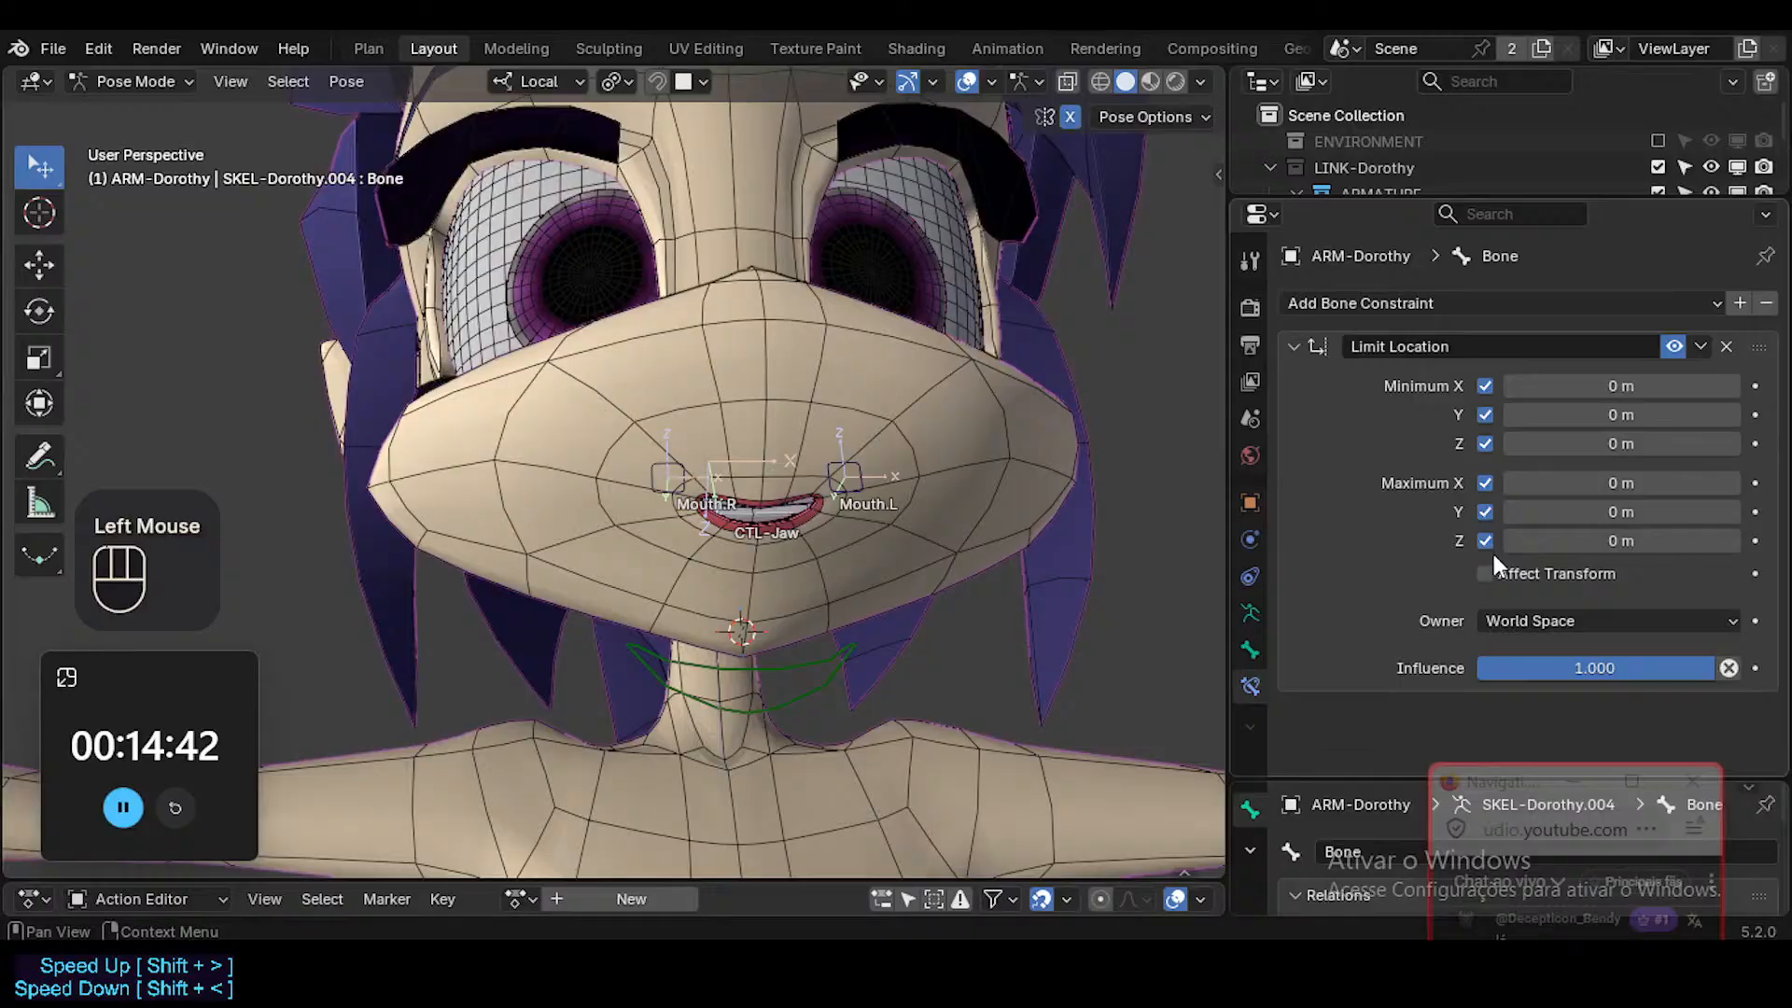
pyautogui.click(1492, 620)
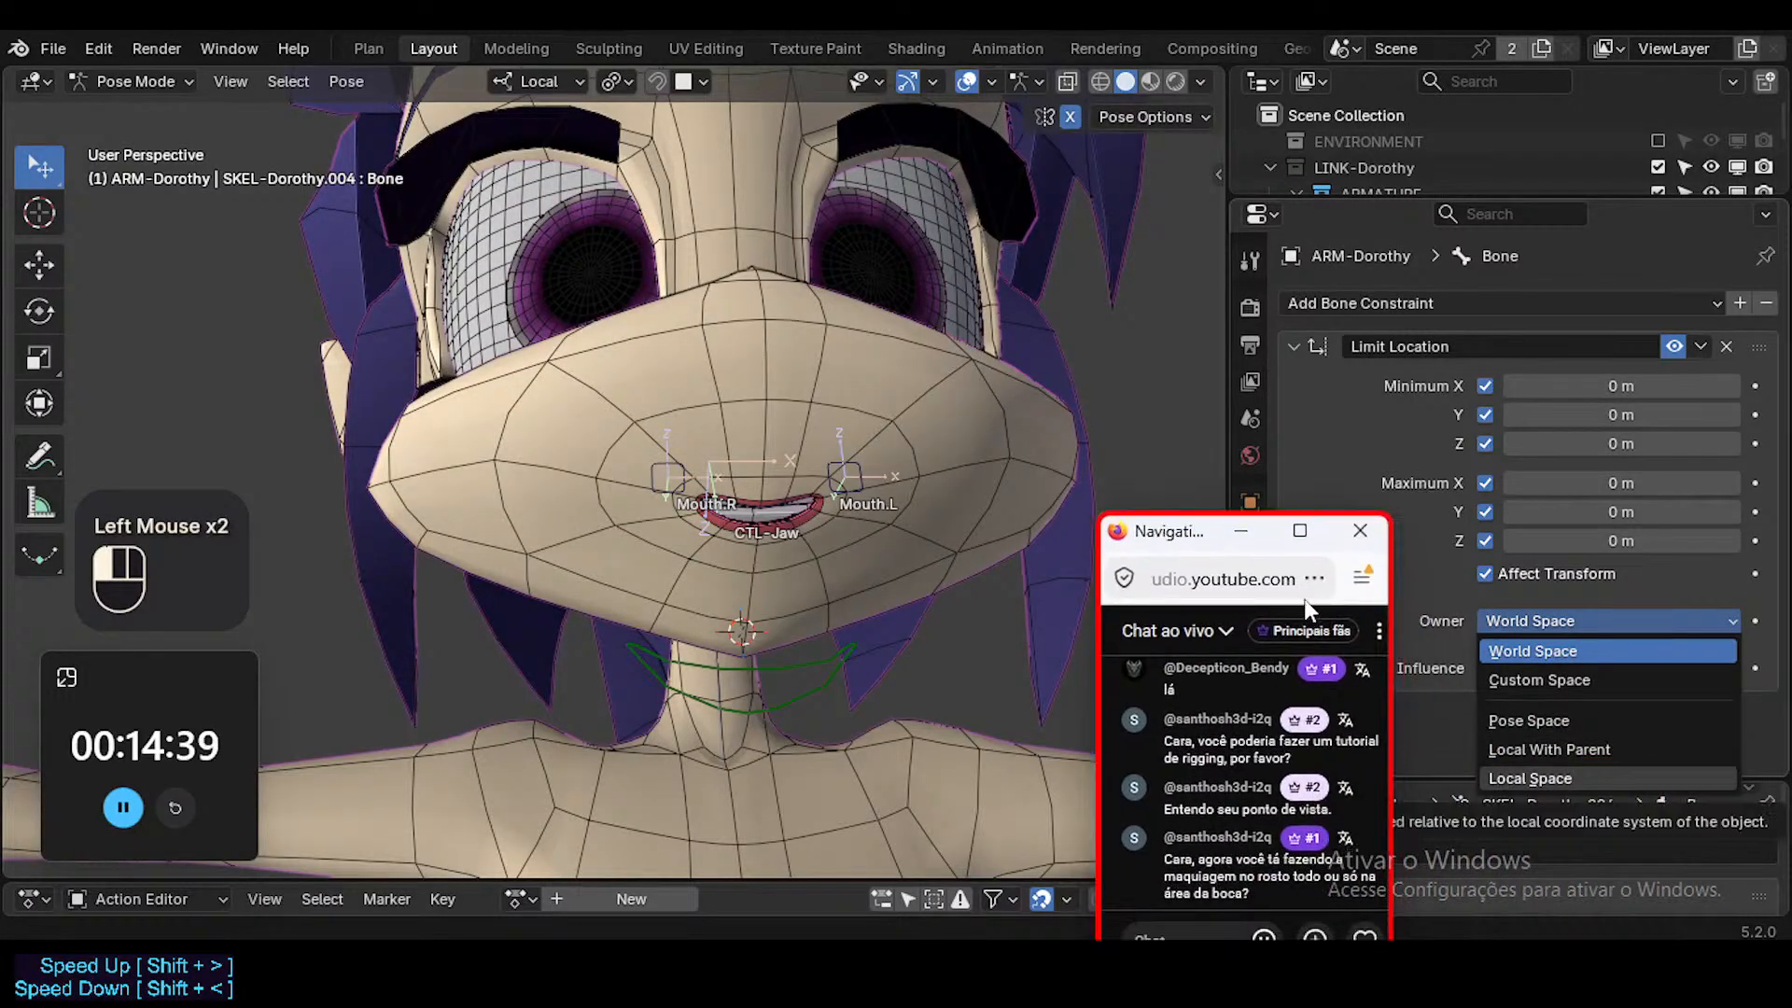
pyautogui.click(1530, 778)
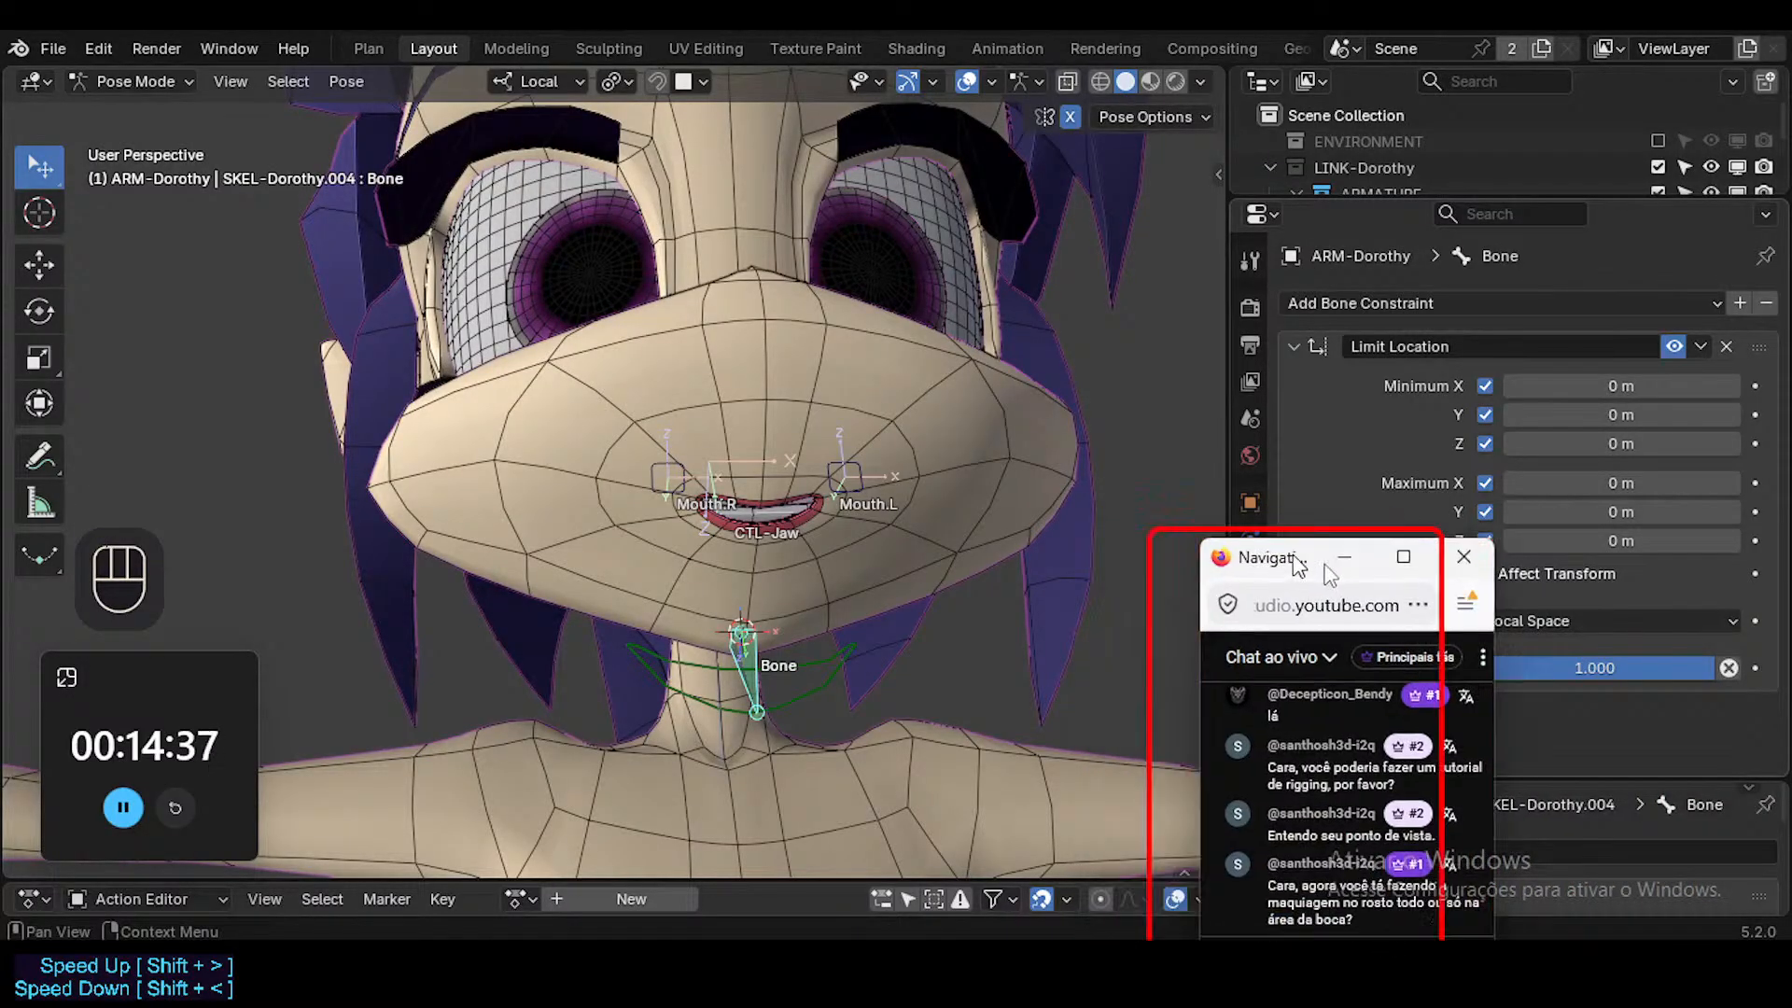
# Test moving the constrained chin bone along its local Z axis.
pyautogui.click(737, 658)
pyautogui.press('z')
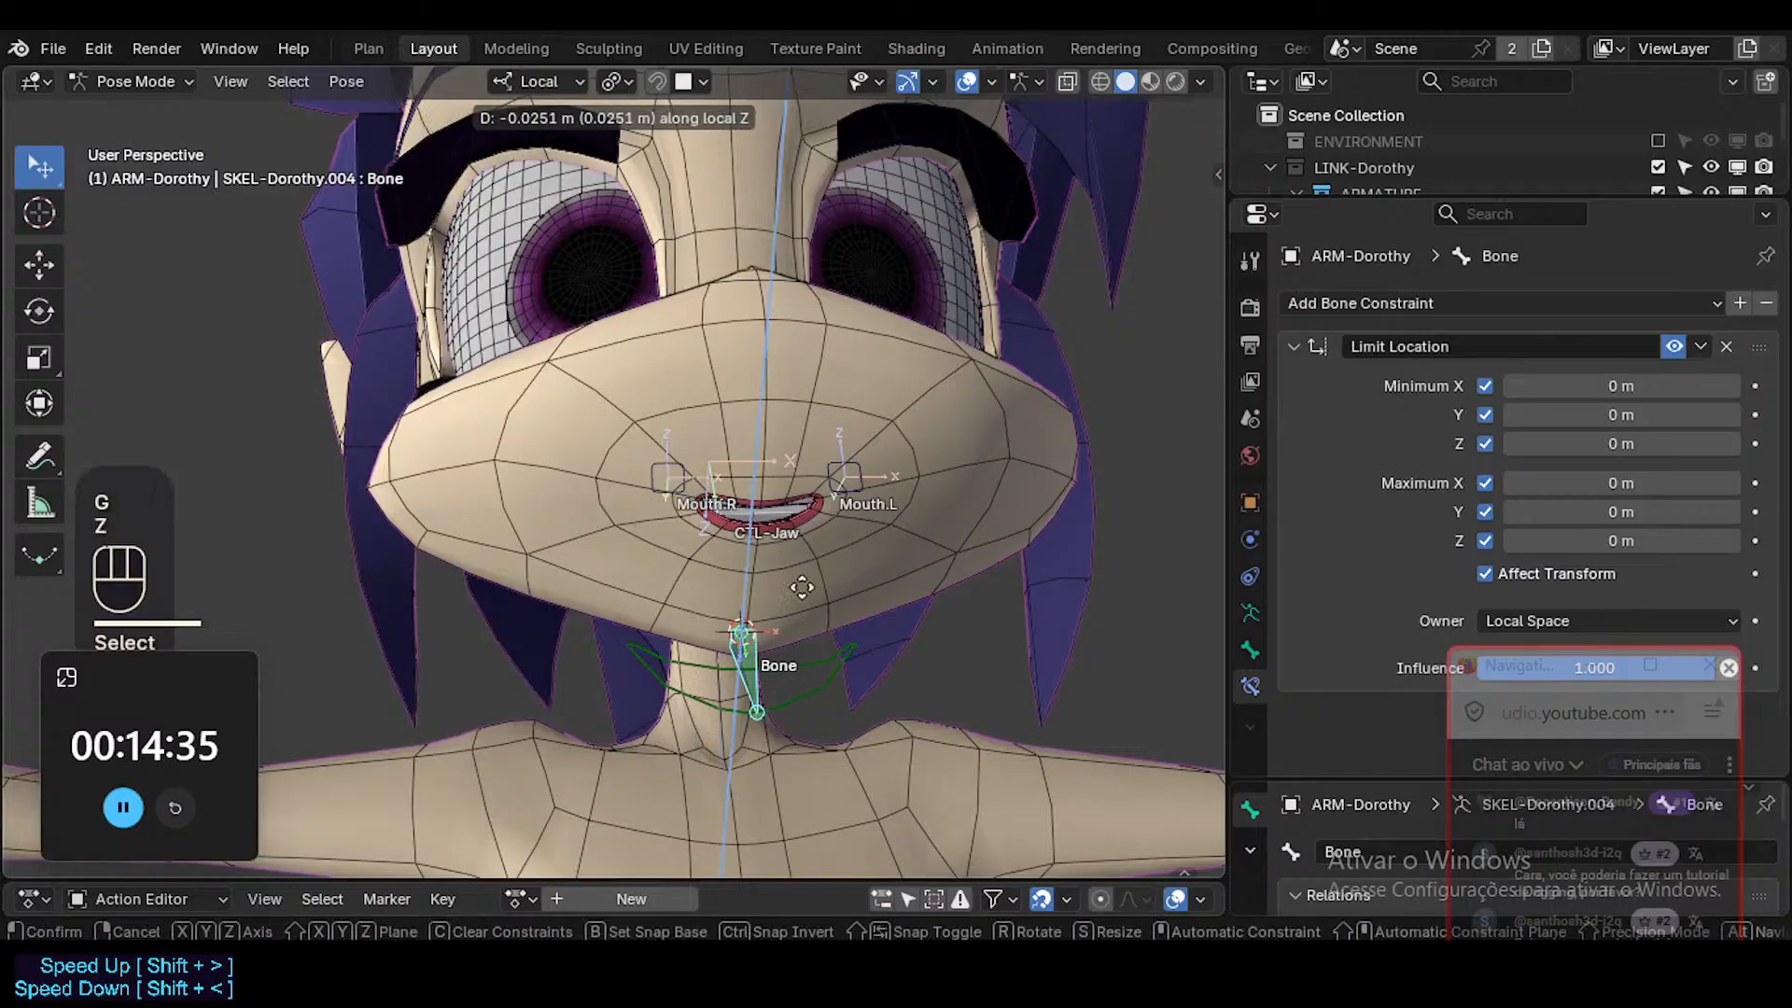
pyautogui.press('Escape')
# In Edit Mode, add a helper bone at the 3D cursor and rotate it 90 degrees about X.
pyautogui.press('Tab')
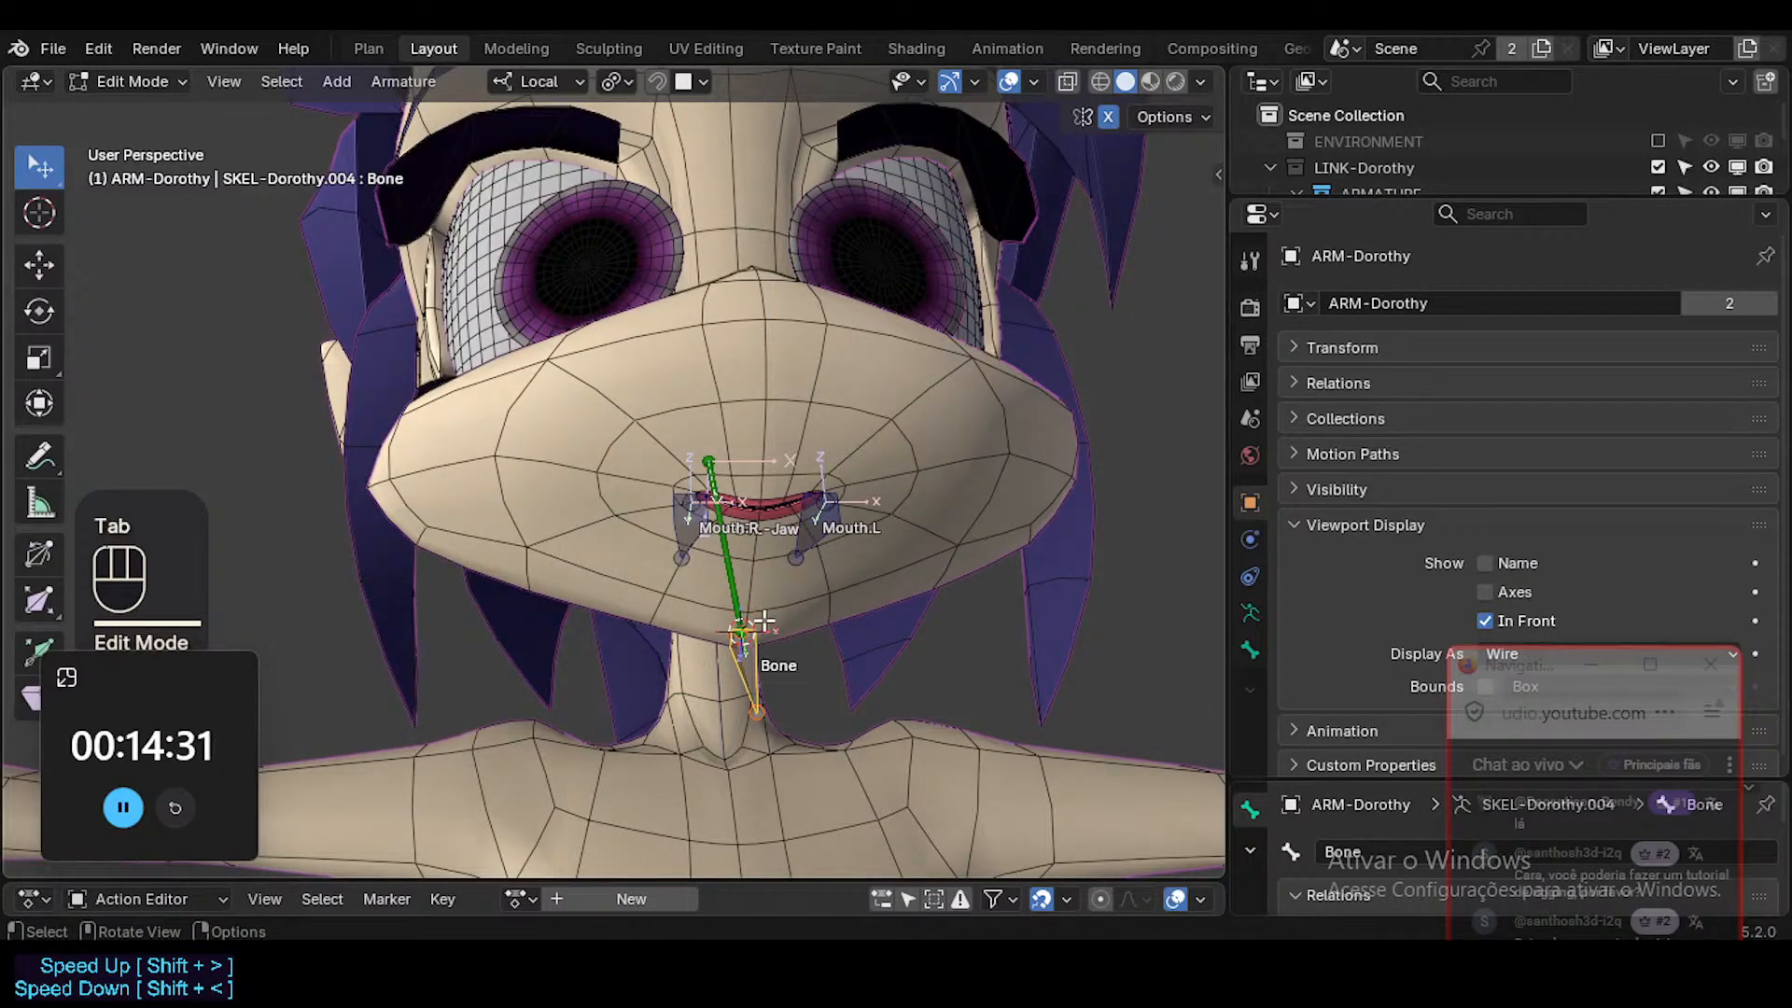
pyautogui.moveTo(763, 625); pyautogui.dragTo(765, 640, button='middle')
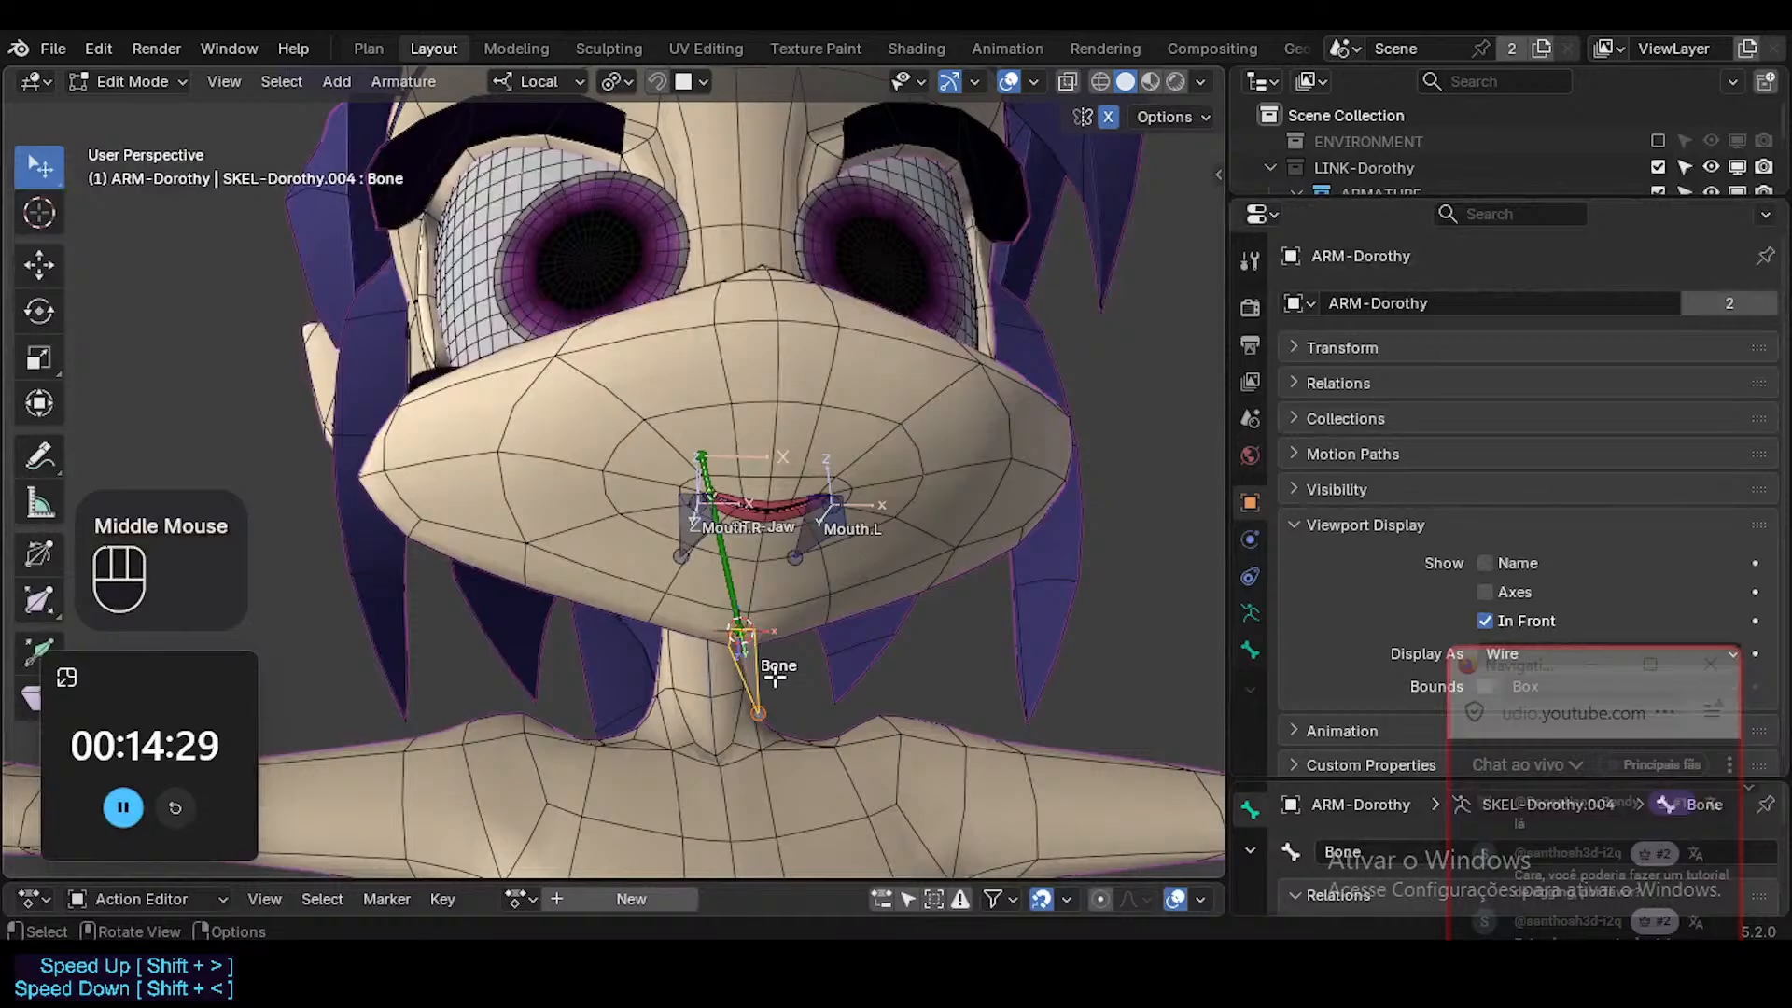
pyautogui.hotkey('shift', 'a')
pyautogui.click(865, 336)
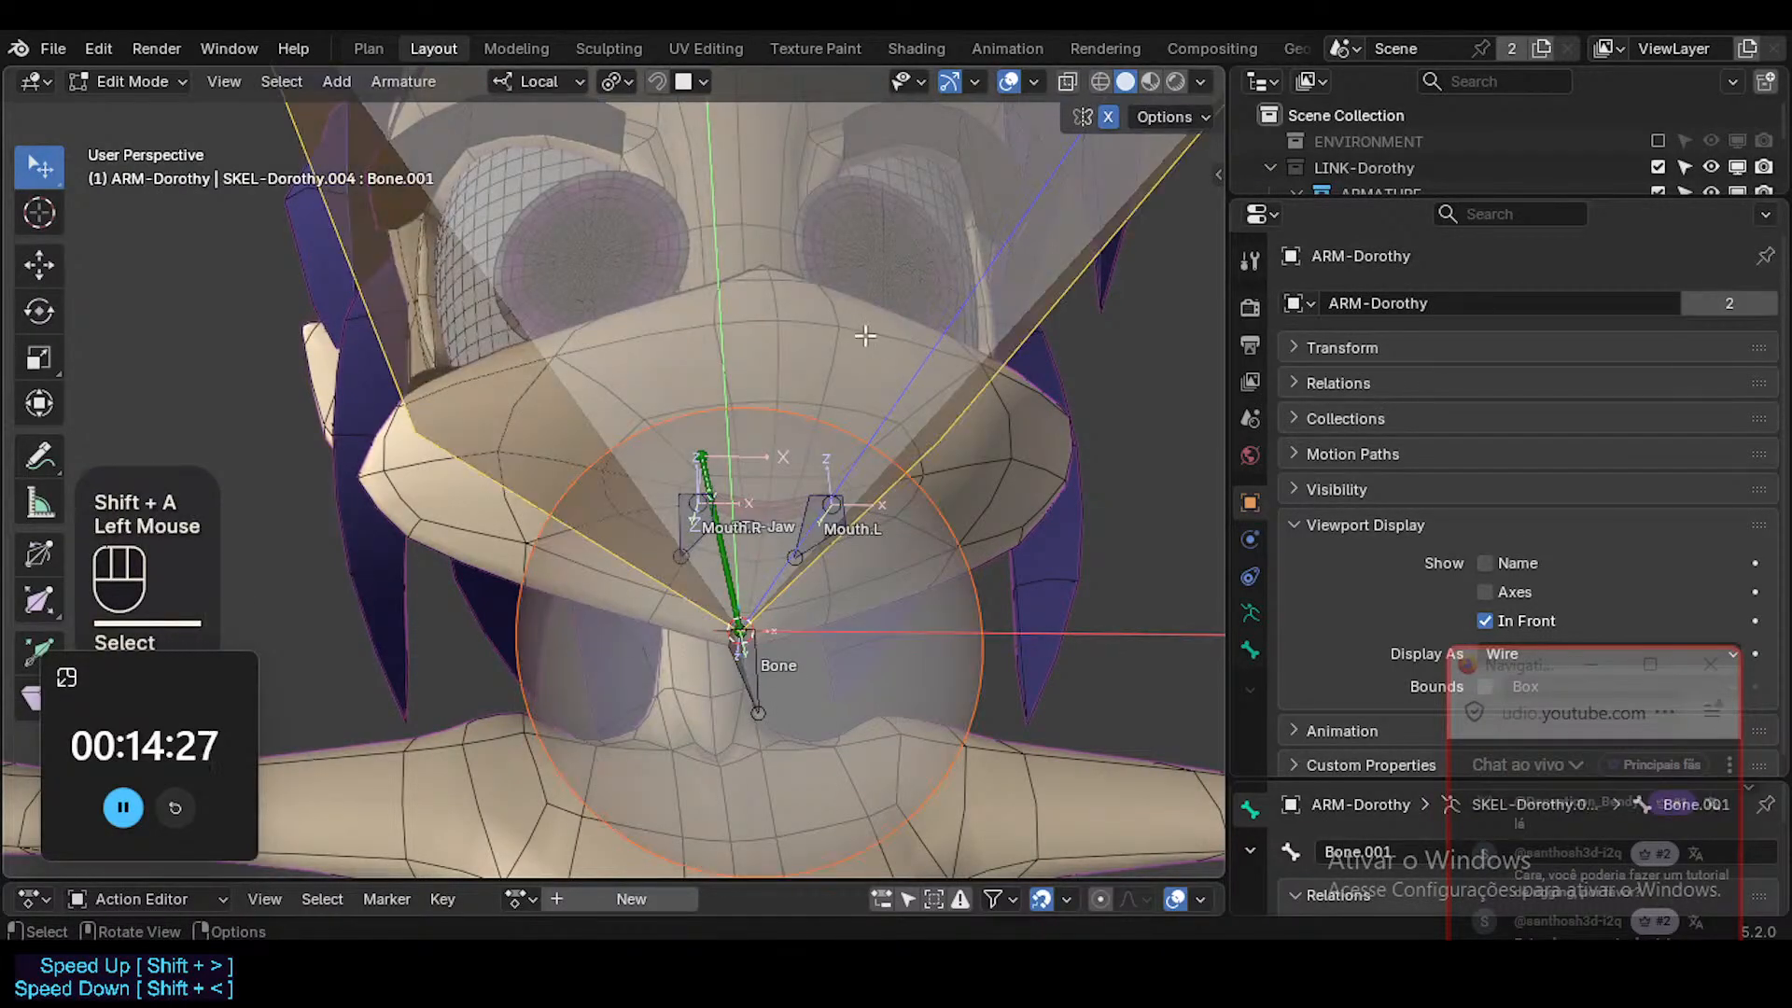
pyautogui.write('rx-90')
pyautogui.press('Escape')
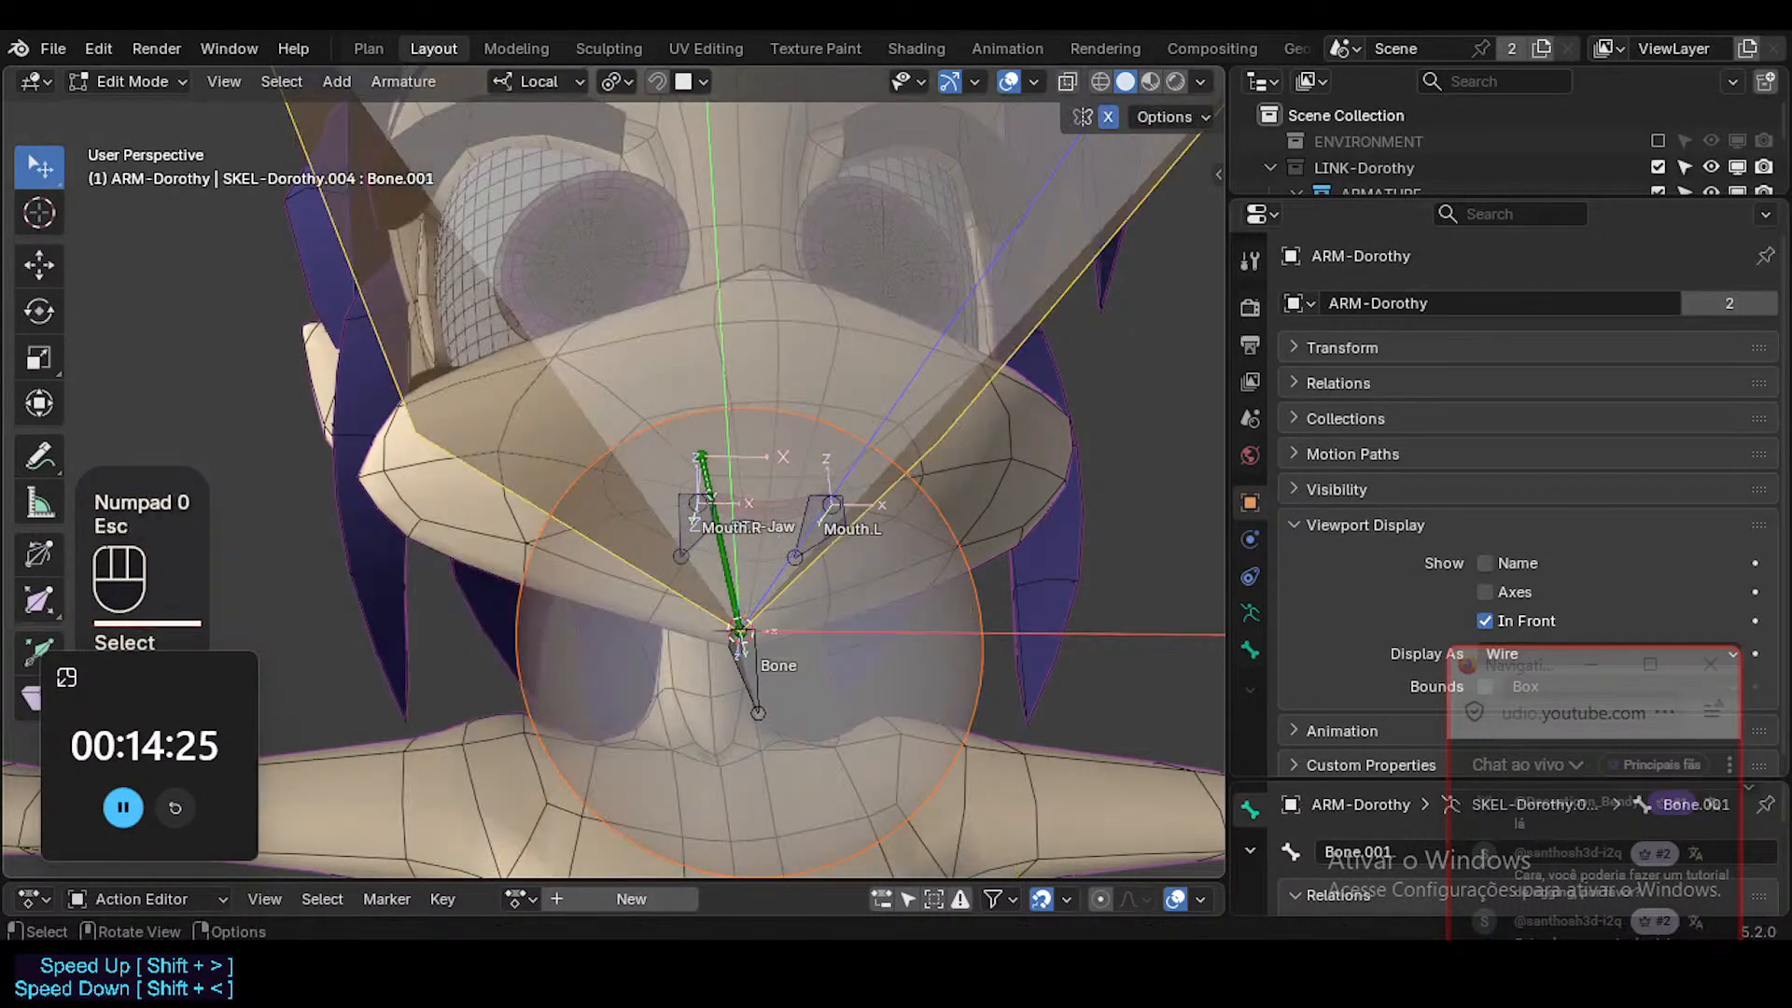
pyautogui.write('rx90')
pyautogui.press('KP_Enter')
pyautogui.hotkey('ctrl', 'z')
pyautogui.moveTo(867, 336); pyautogui.dragTo(972, 448, button='middle')
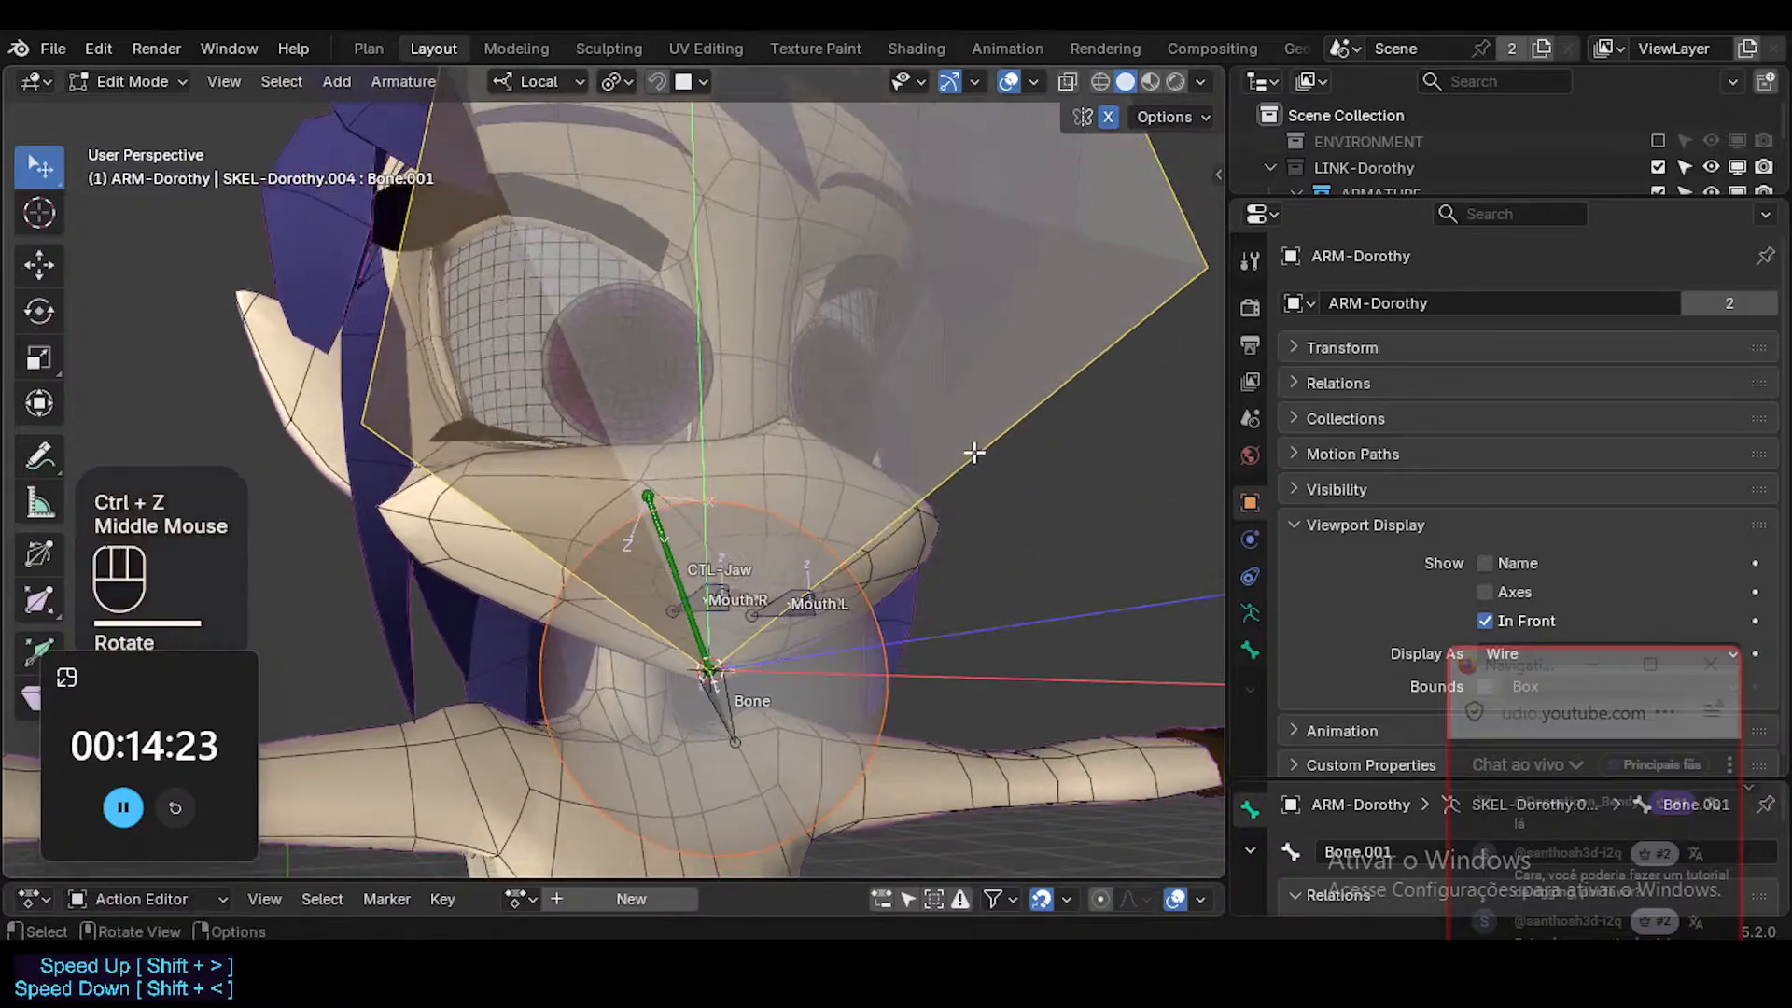
pyautogui.write('rx90')
pyautogui.press('KP_Enter')
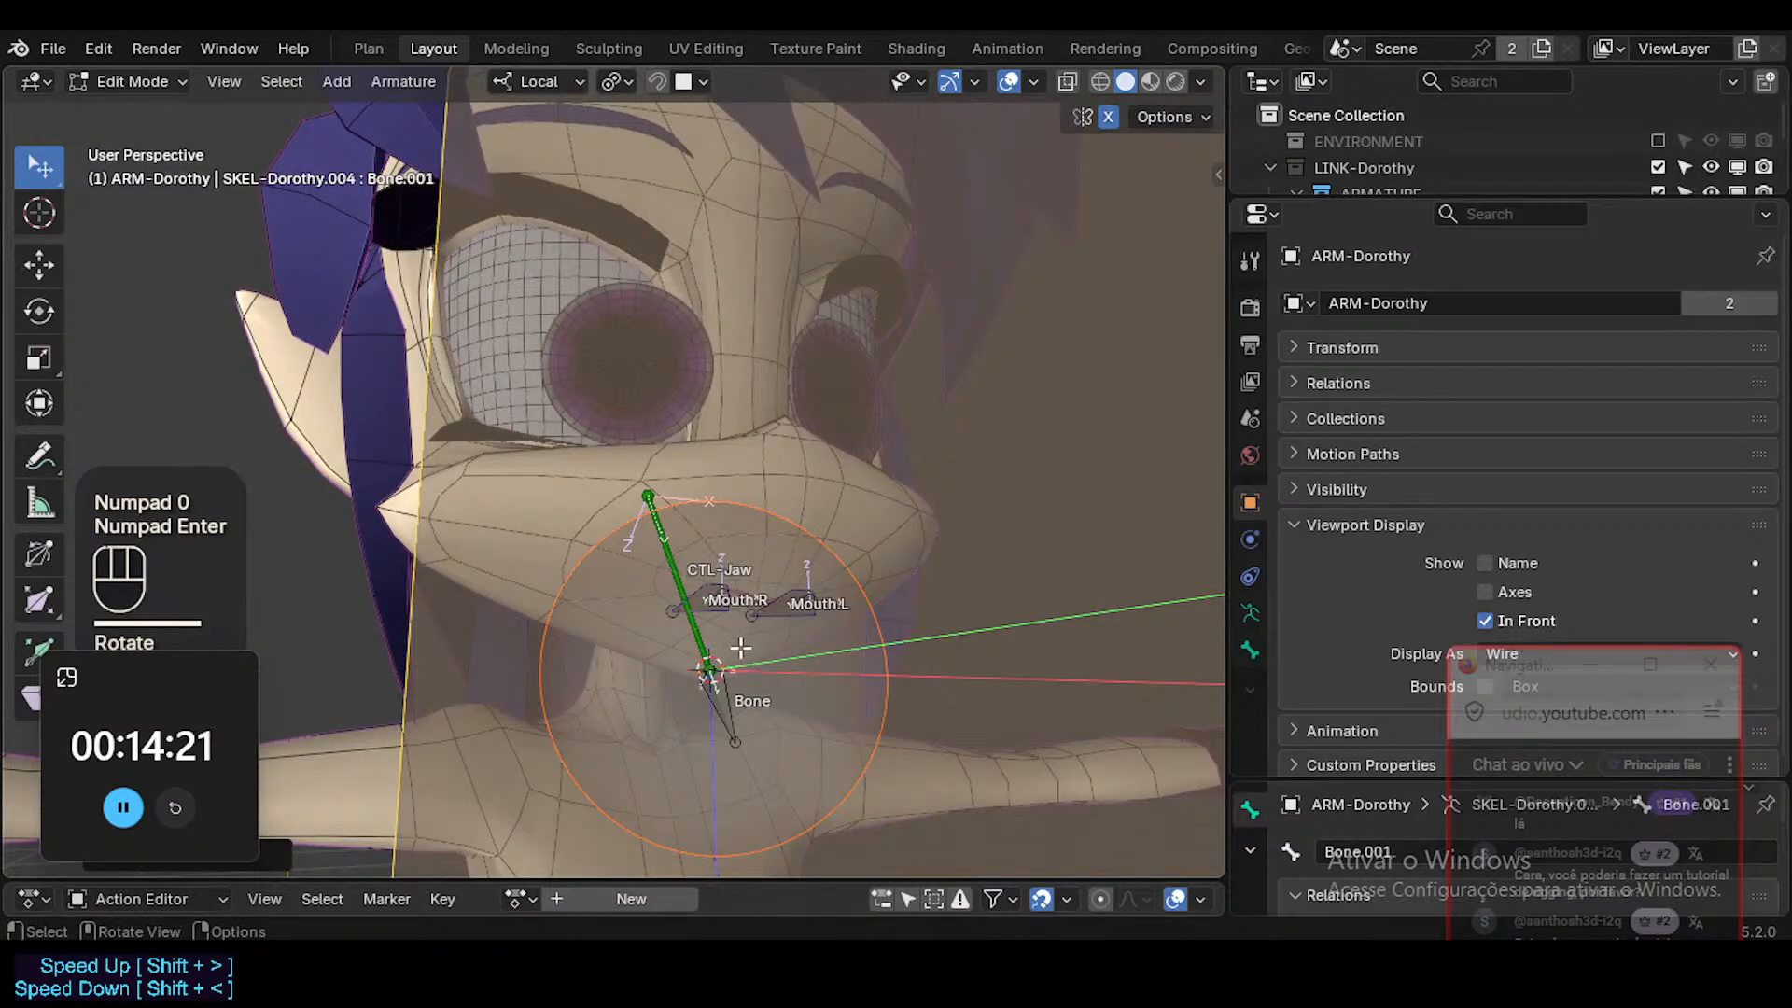
# Align the small chin bone to the rotated helper bone, then delete the helper bone.
pyautogui.click(737, 712)
pyautogui.keyDown('shift'); pyautogui.click(702, 644); pyautogui.keyUp('shift')
pyautogui.hotkey('ctrl', 'alt', 'a')
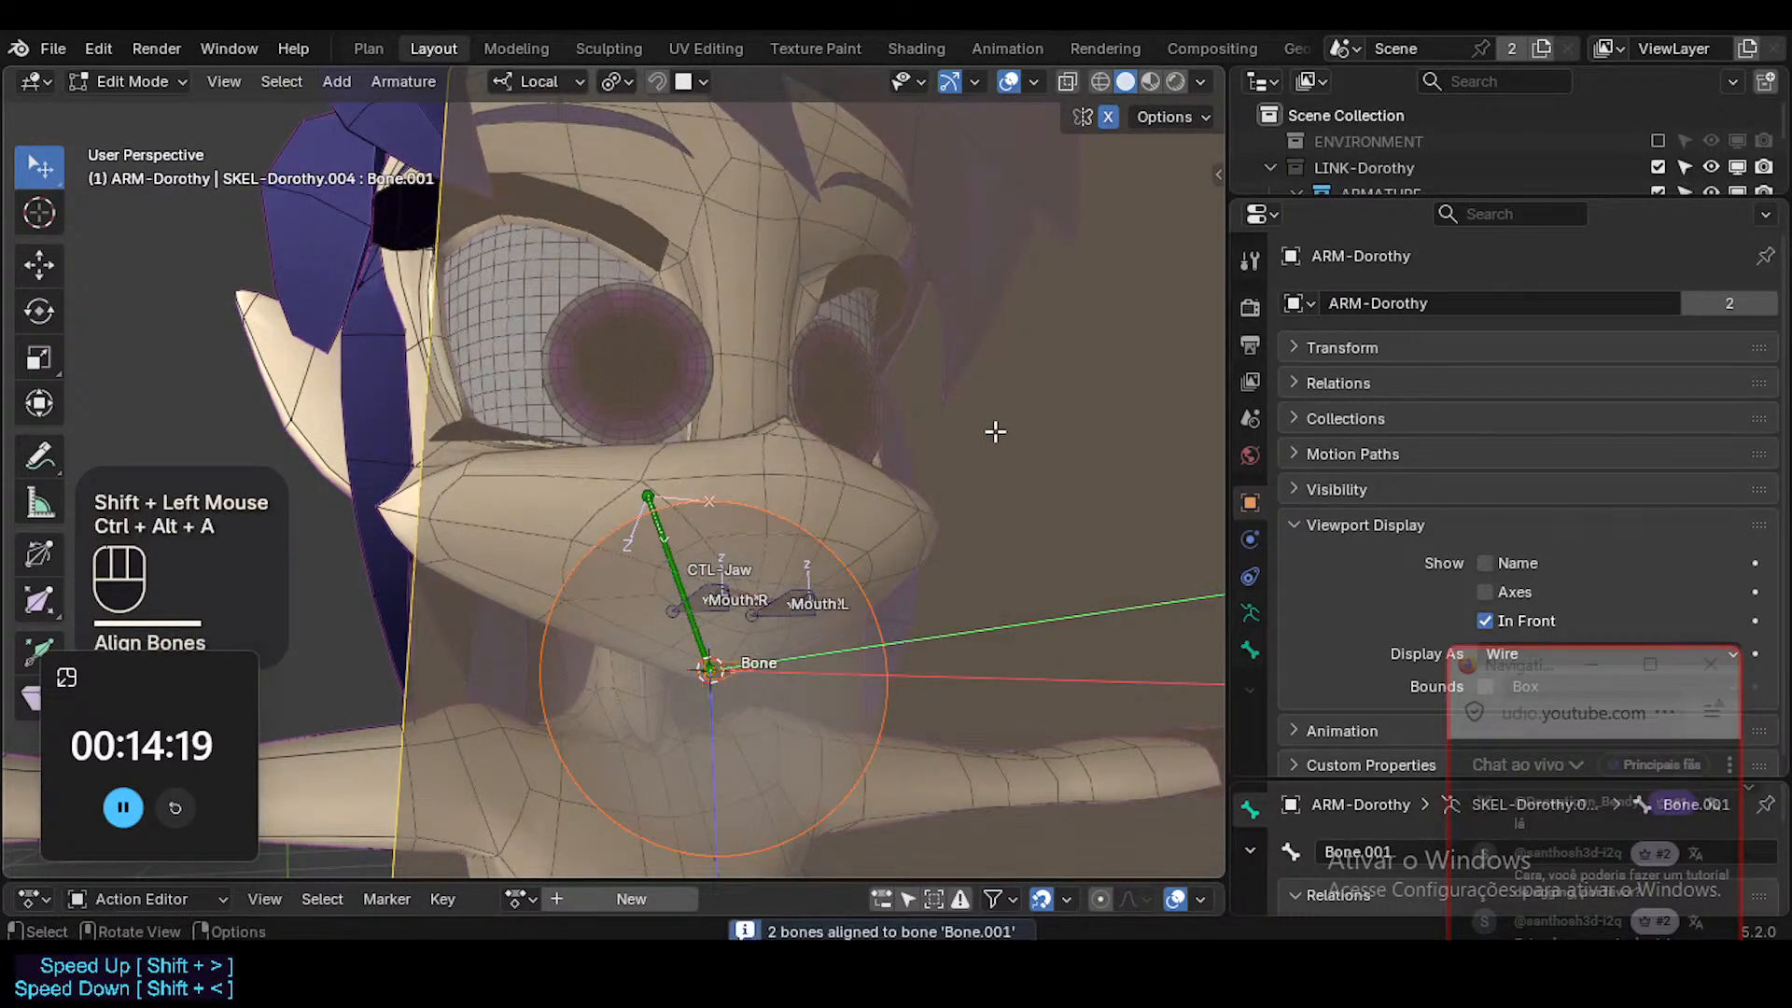
pyautogui.click(995, 431)
pyautogui.press('x')
pyautogui.click(996, 430)
pyautogui.moveTo(995, 431); pyautogui.dragTo(961, 472, button='middle')
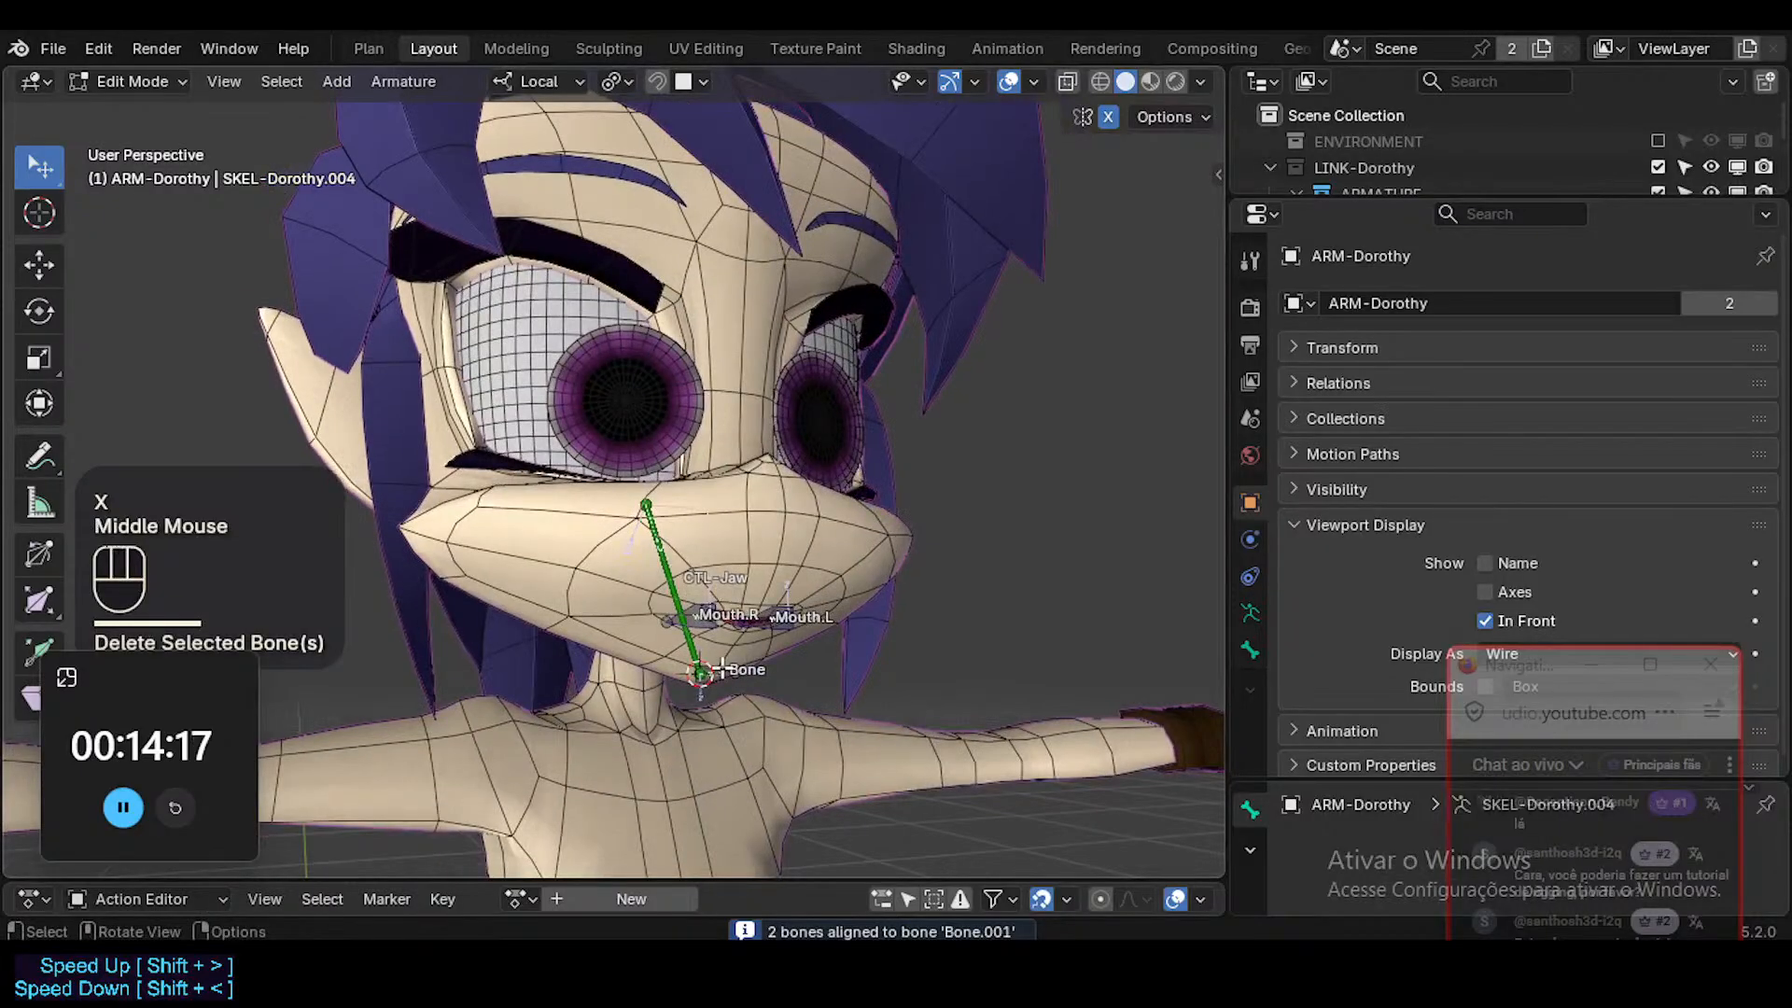
# In Edit Mode, clear the roll of the small chin bone, then return to Pose Mode.
pyautogui.click(722, 668)
pyautogui.scroll(3, 722, 668)
pyautogui.hotkey('ctrl', 'Tab')
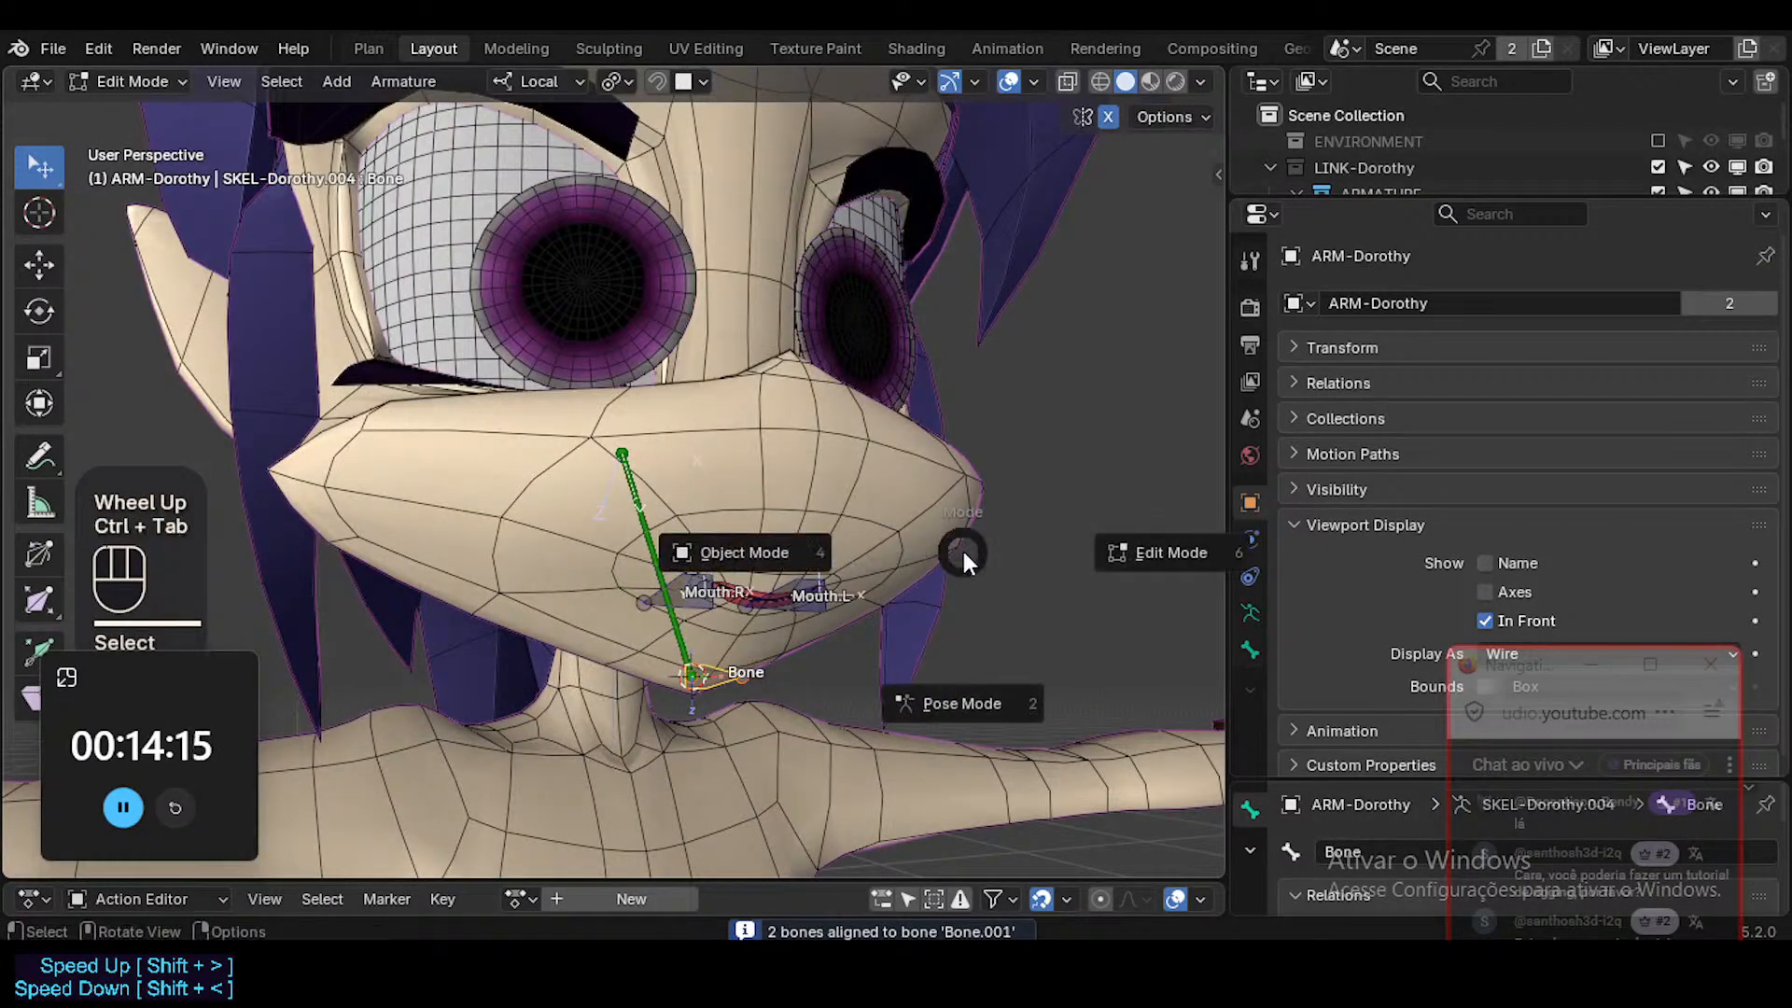
pyautogui.click(714, 664)
pyautogui.press('Tab')
pyautogui.click(714, 667)
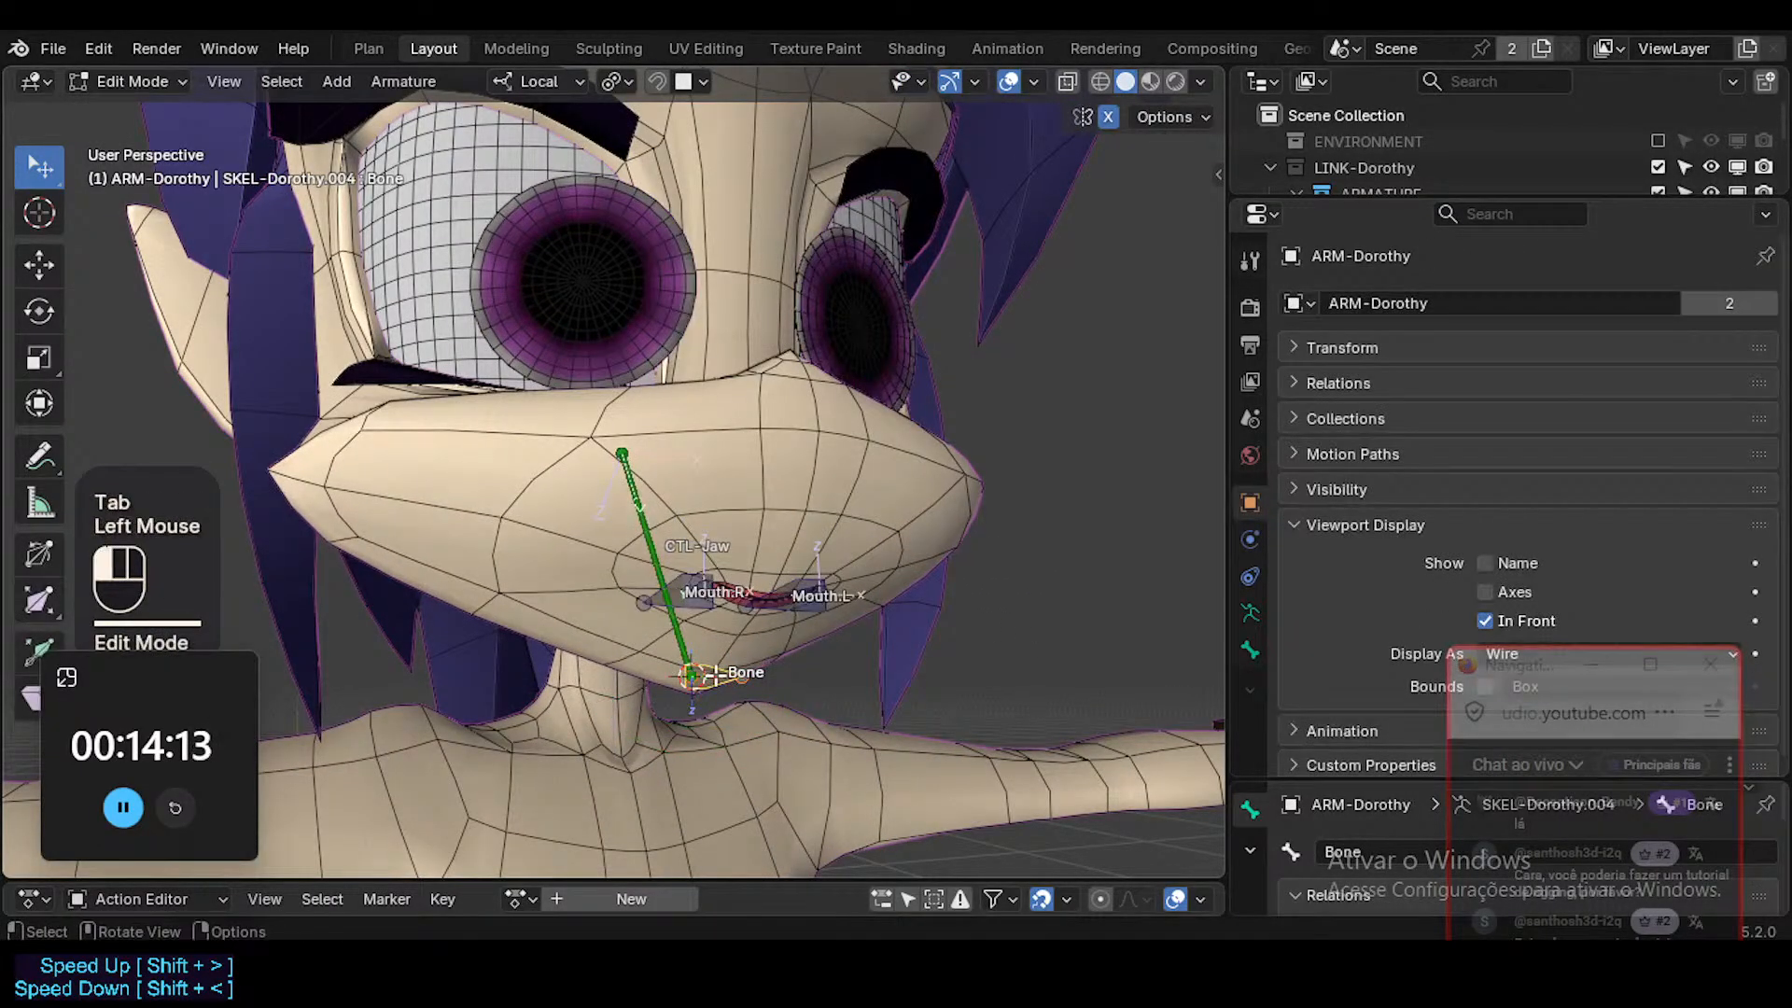
pyautogui.hotkey('alt', 'r')
pyautogui.hotkey('ctrl', 'Tab')
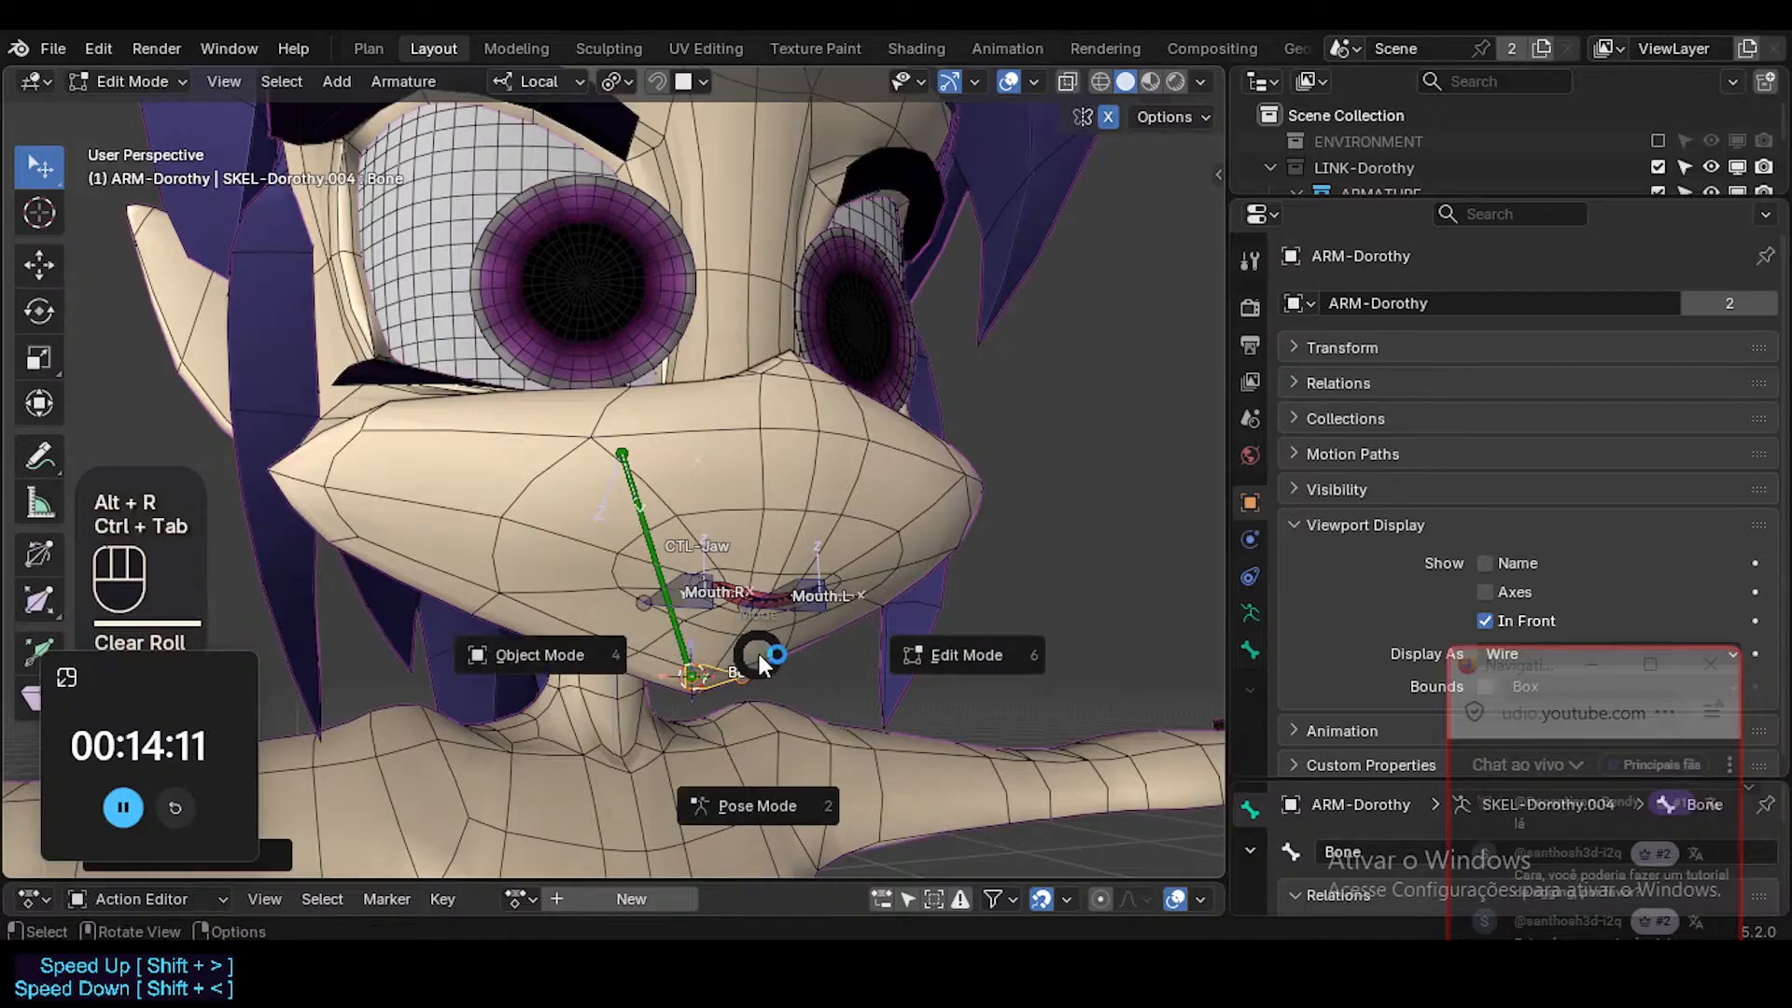
pyautogui.click(719, 670)
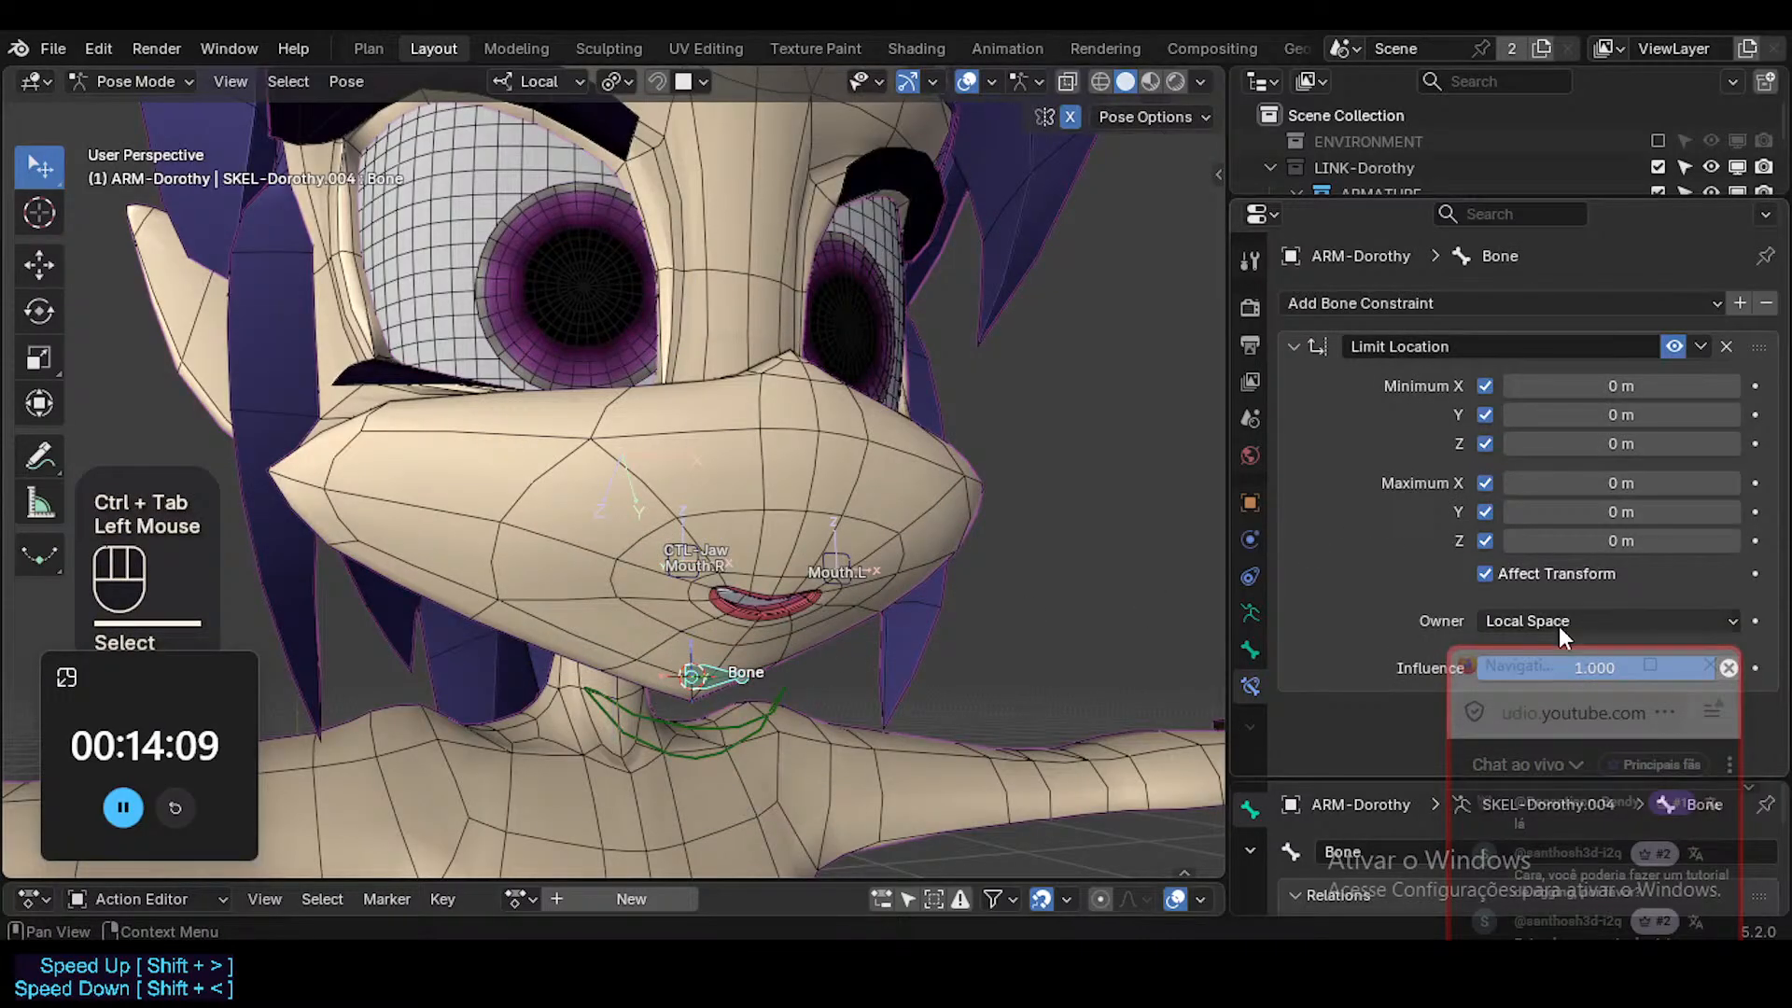
# Set the chin bone's Limit Location minimum Z to 0.01 m and test moving it along local Z.
pyautogui.click(1618, 444)
pyautogui.write('0.01')
pyautogui.press('Return')
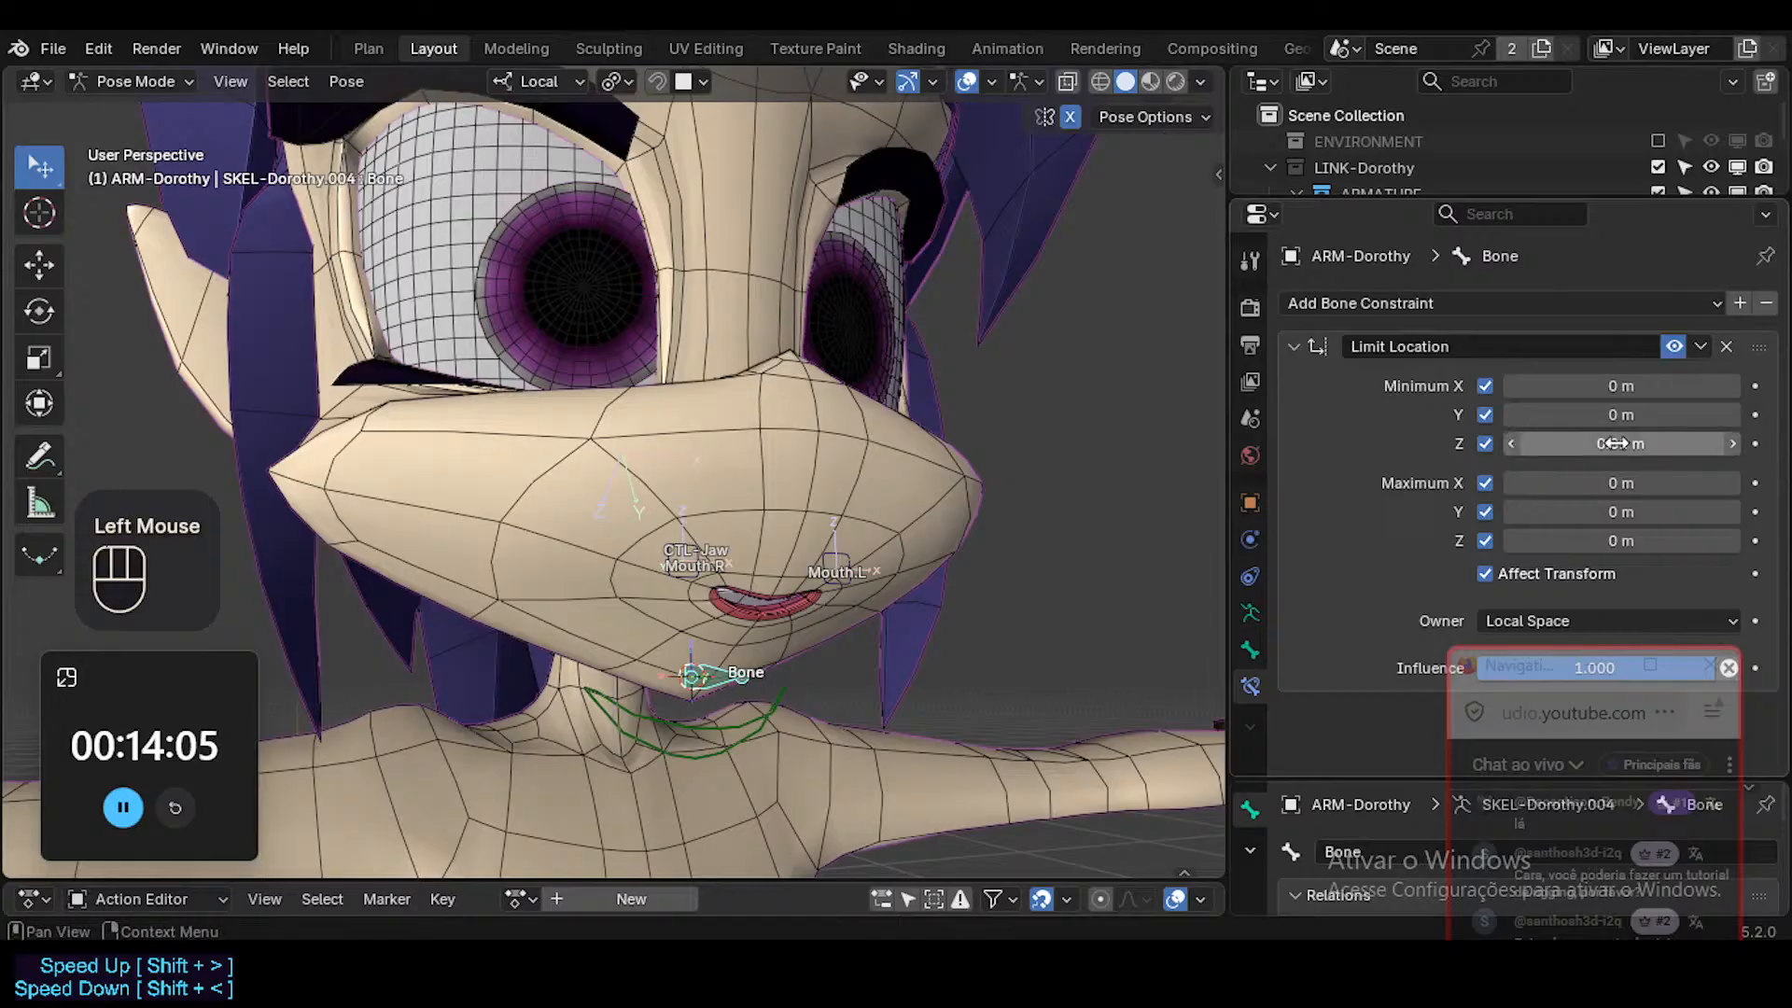
pyautogui.press('g')
pyautogui.press('z')
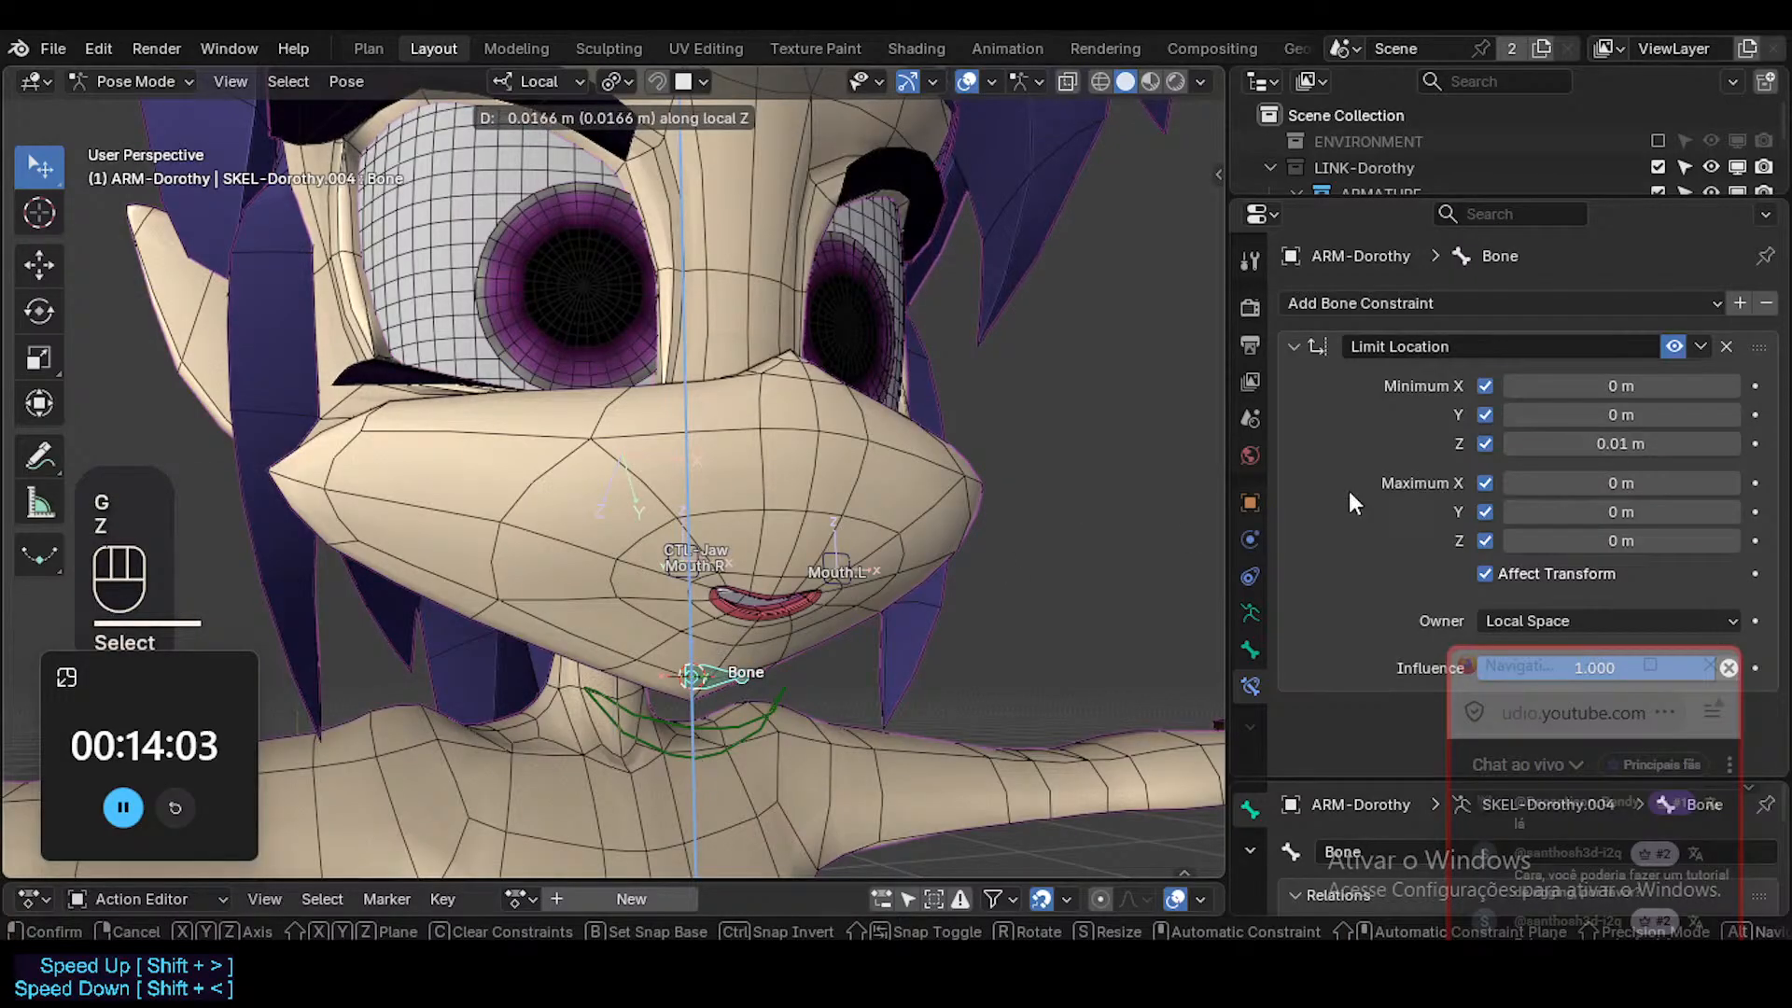
pyautogui.press('Escape')
# Copy the 0.01 m limit to maximum Z, reset minimum Z to default and test the local Z movement.
pyautogui.click(1593, 442)
pyautogui.press('Return')
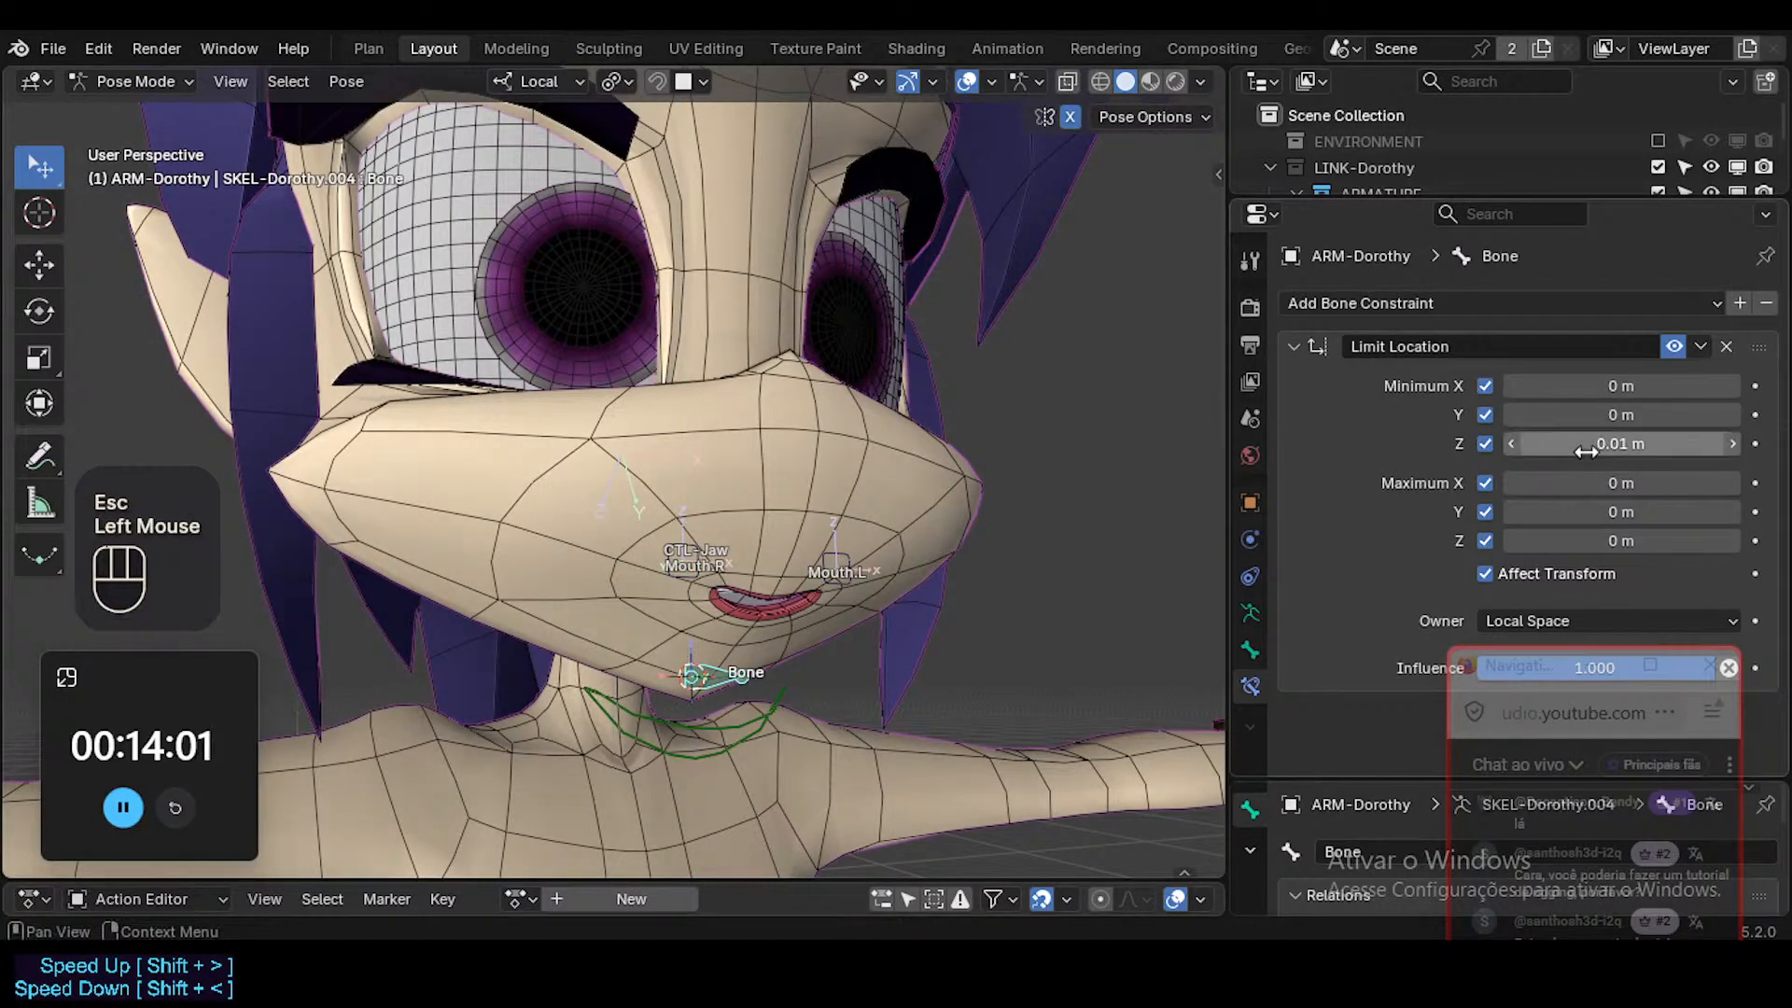
pyautogui.hotkey('ctrl', 'c')
pyautogui.hotkey('ctrl', 'v')
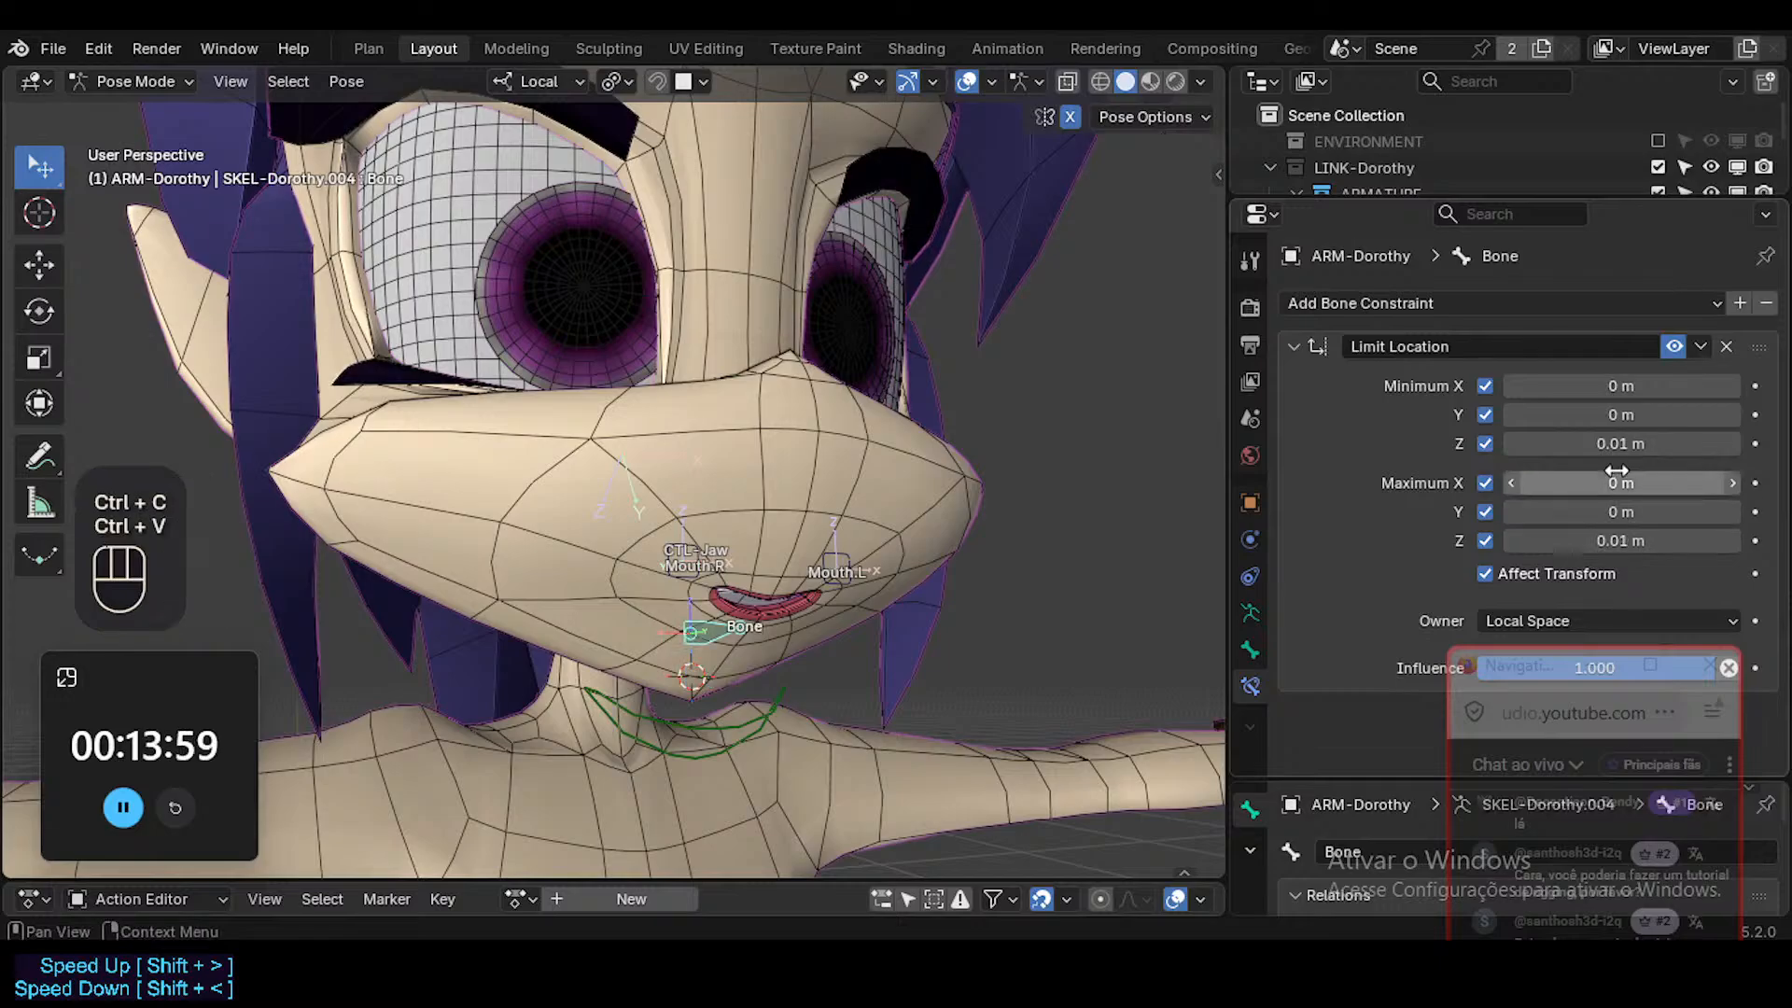
pyautogui.press('BackSpace')
pyautogui.click(713, 670)
pyautogui.press('g')
pyautogui.press('z')
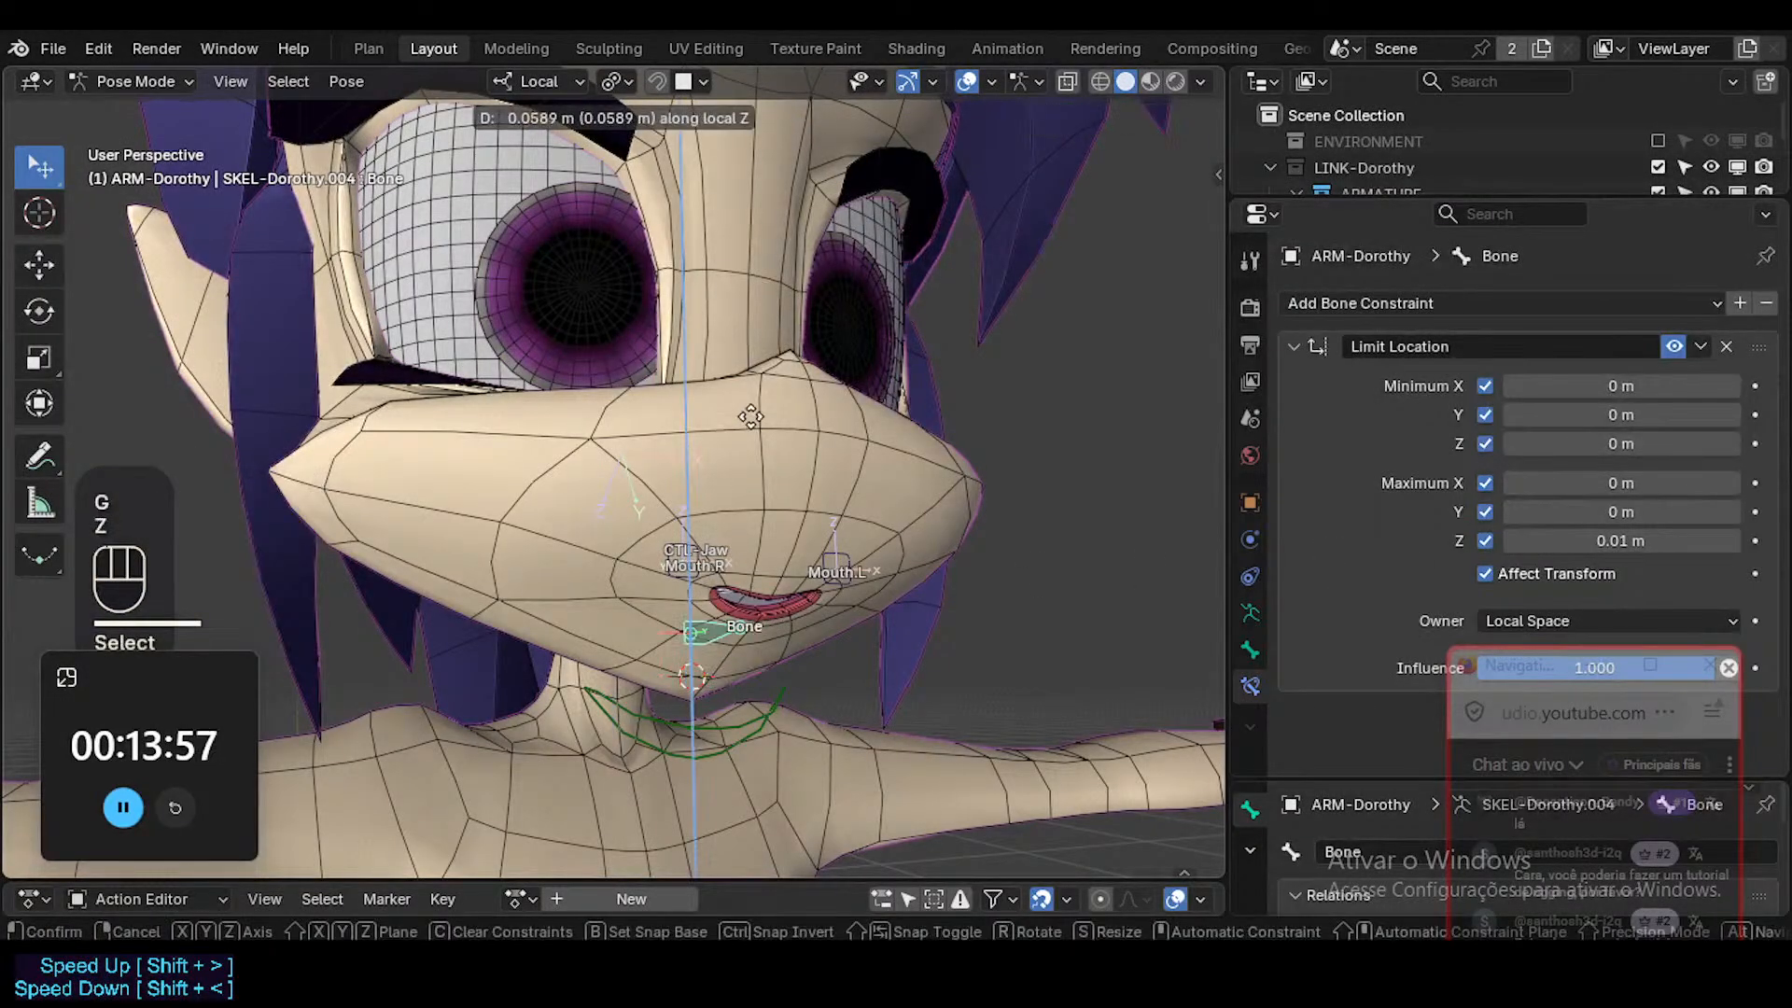
pyautogui.press('Escape')
pyautogui.moveTo(718, 715); pyautogui.dragTo(803, 644, button='middle')
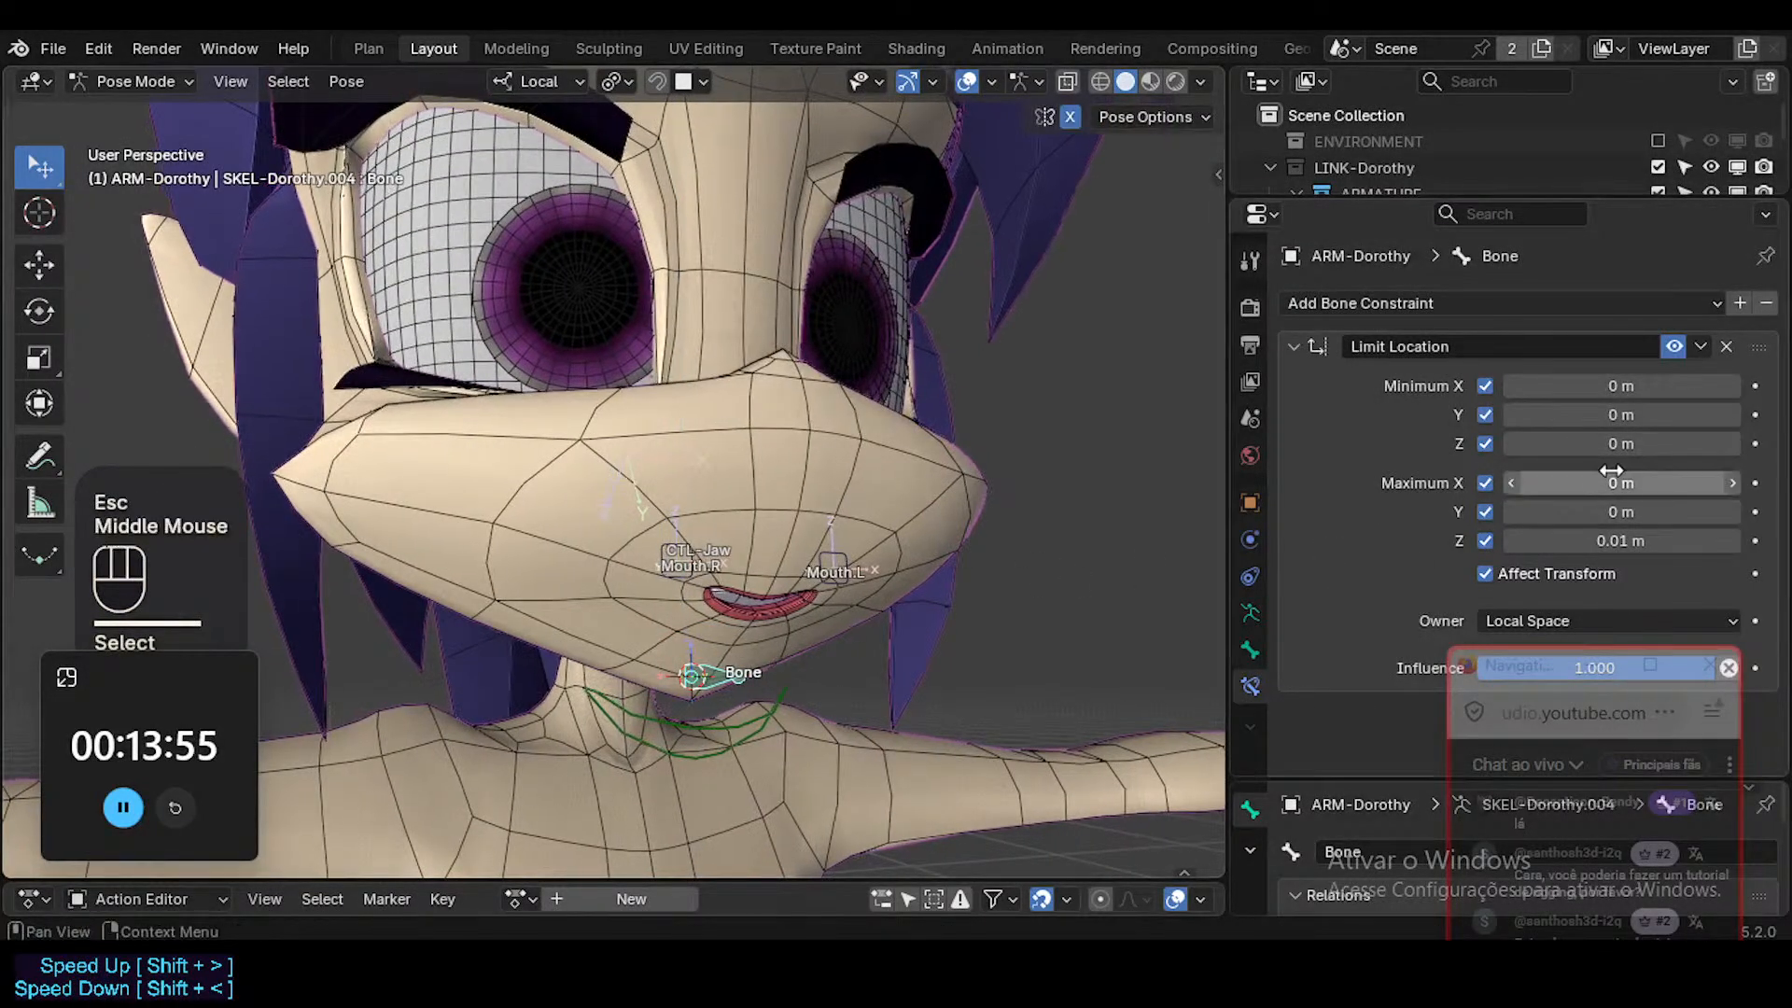
# Set the Limit Location minimum Z to -0.01 m with maximum Z at 0 m, and test the local Z movement.
pyautogui.click(1607, 541)
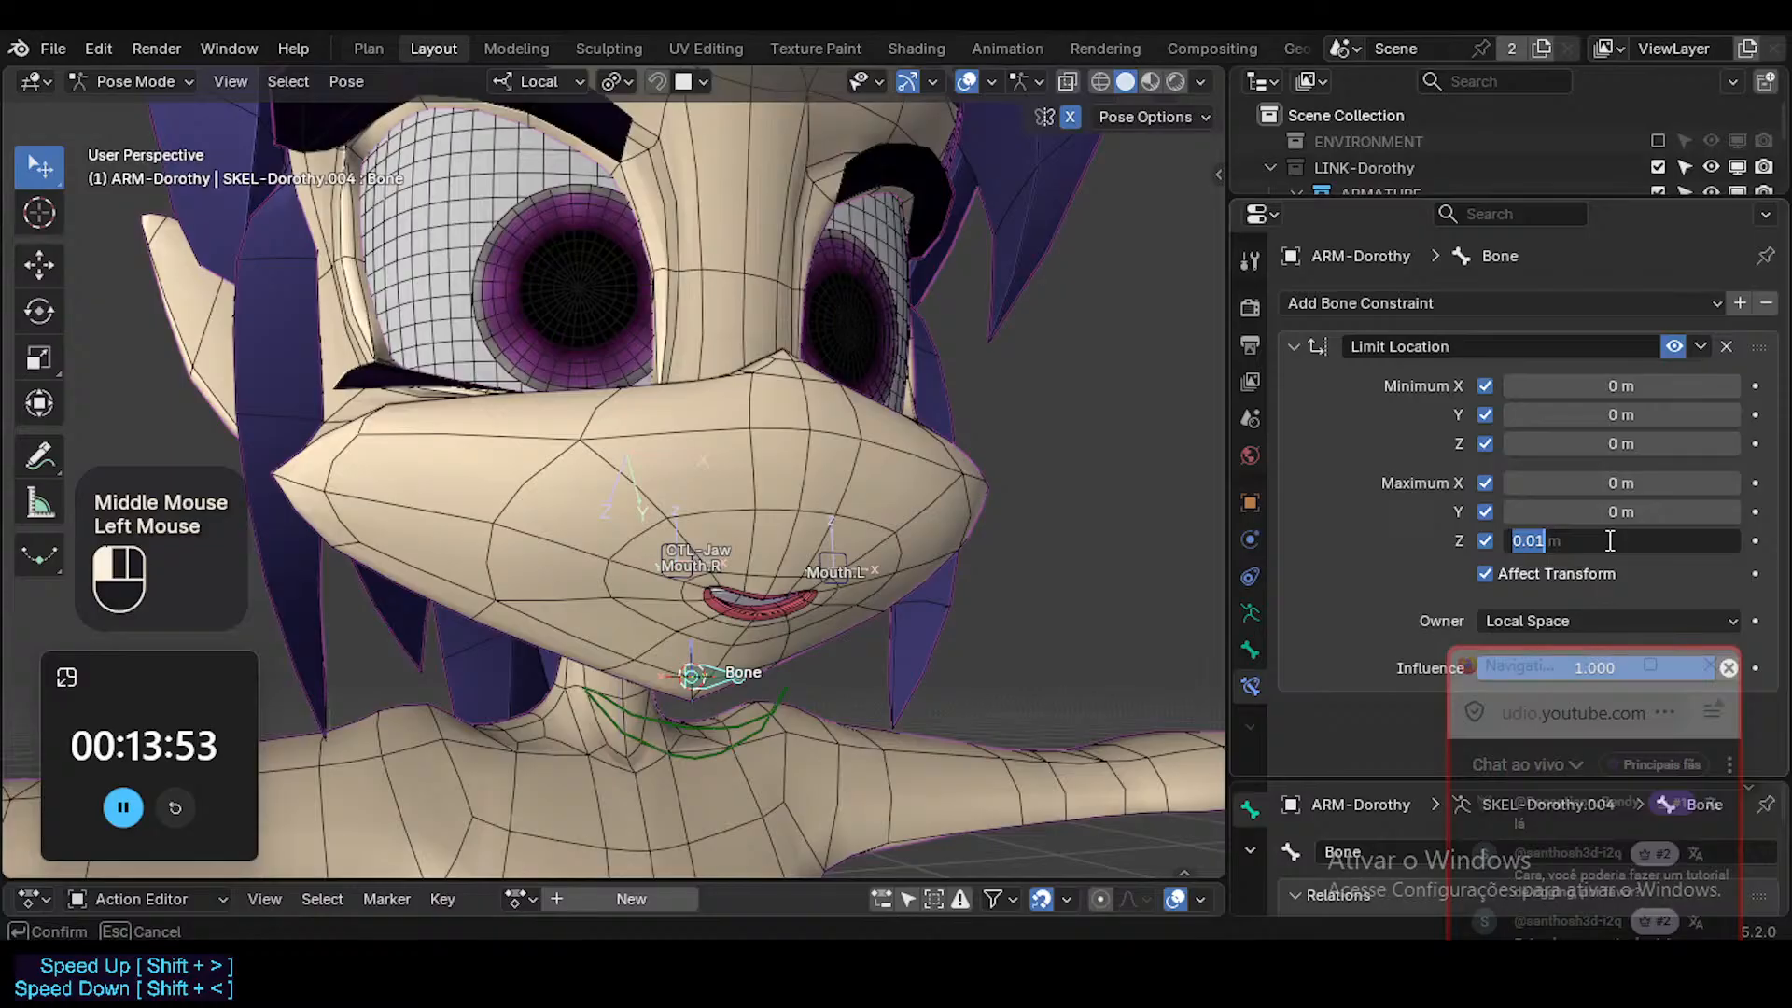
pyautogui.hotkey('ctrl', 'c')
pyautogui.hotkey('ctrl', 'v')
pyautogui.click(1619, 441)
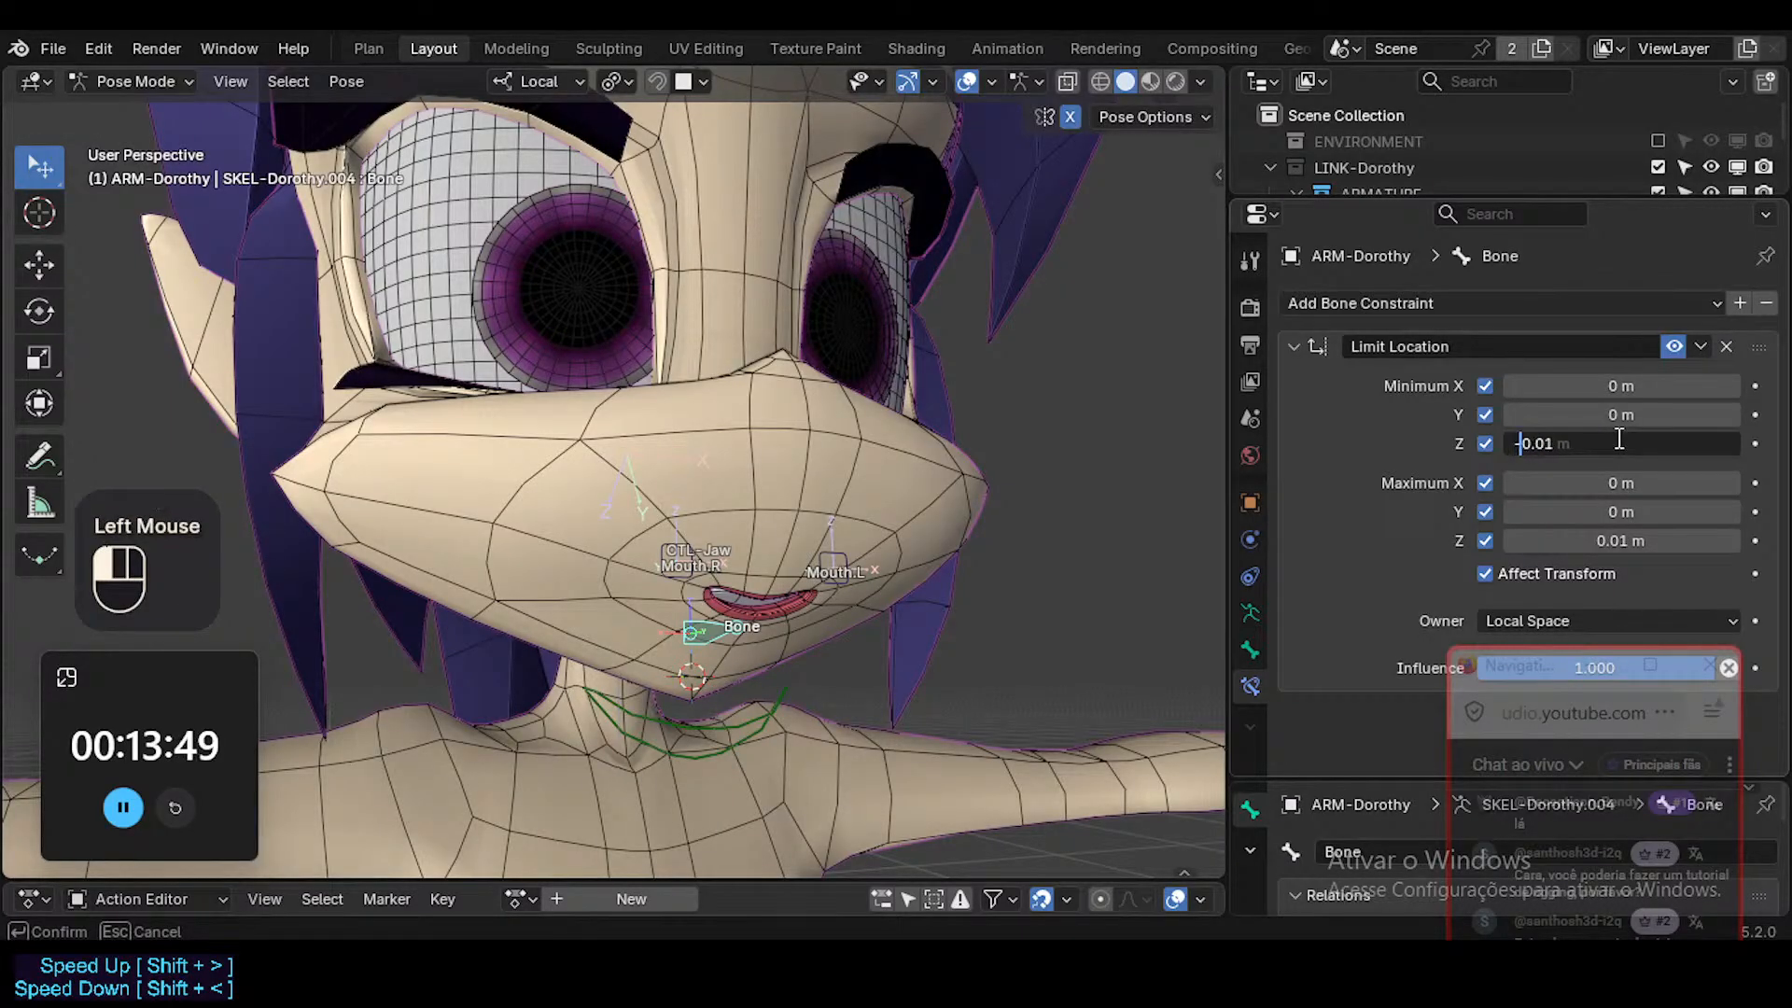
pyautogui.write('-')
pyautogui.press('Return')
pyautogui.press('BackSpace')
pyautogui.press('g')
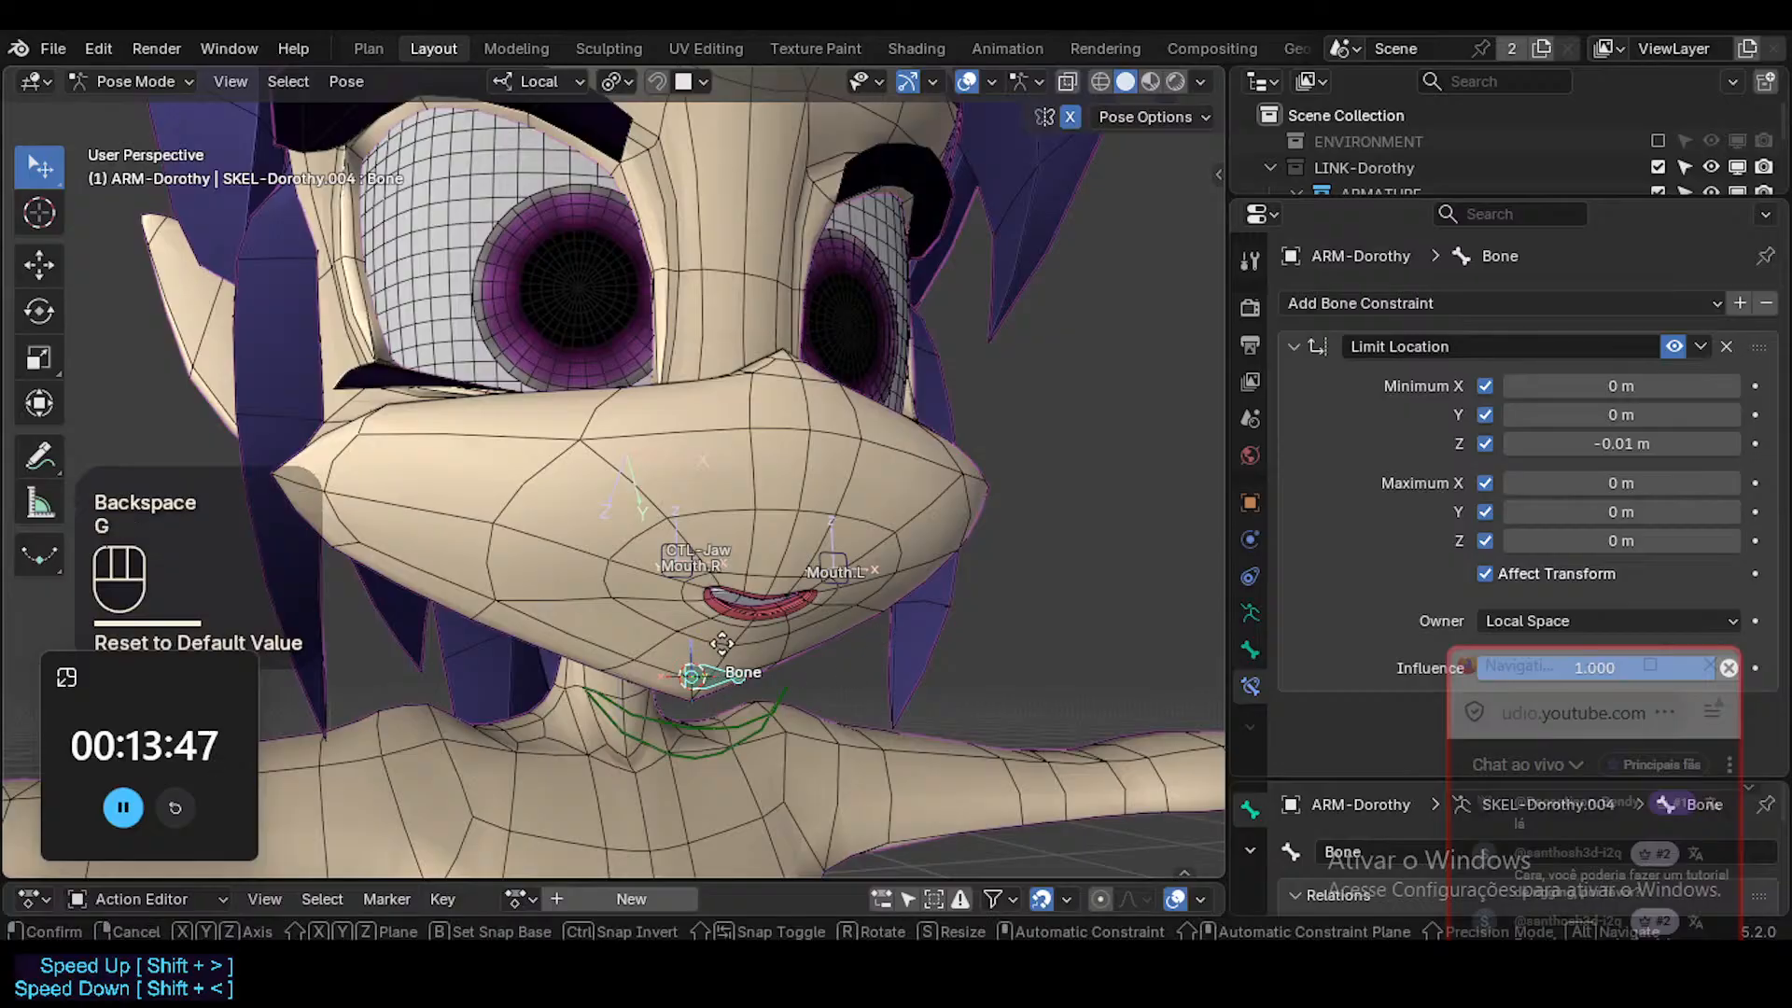
pyautogui.press('z')
pyautogui.press('Escape')
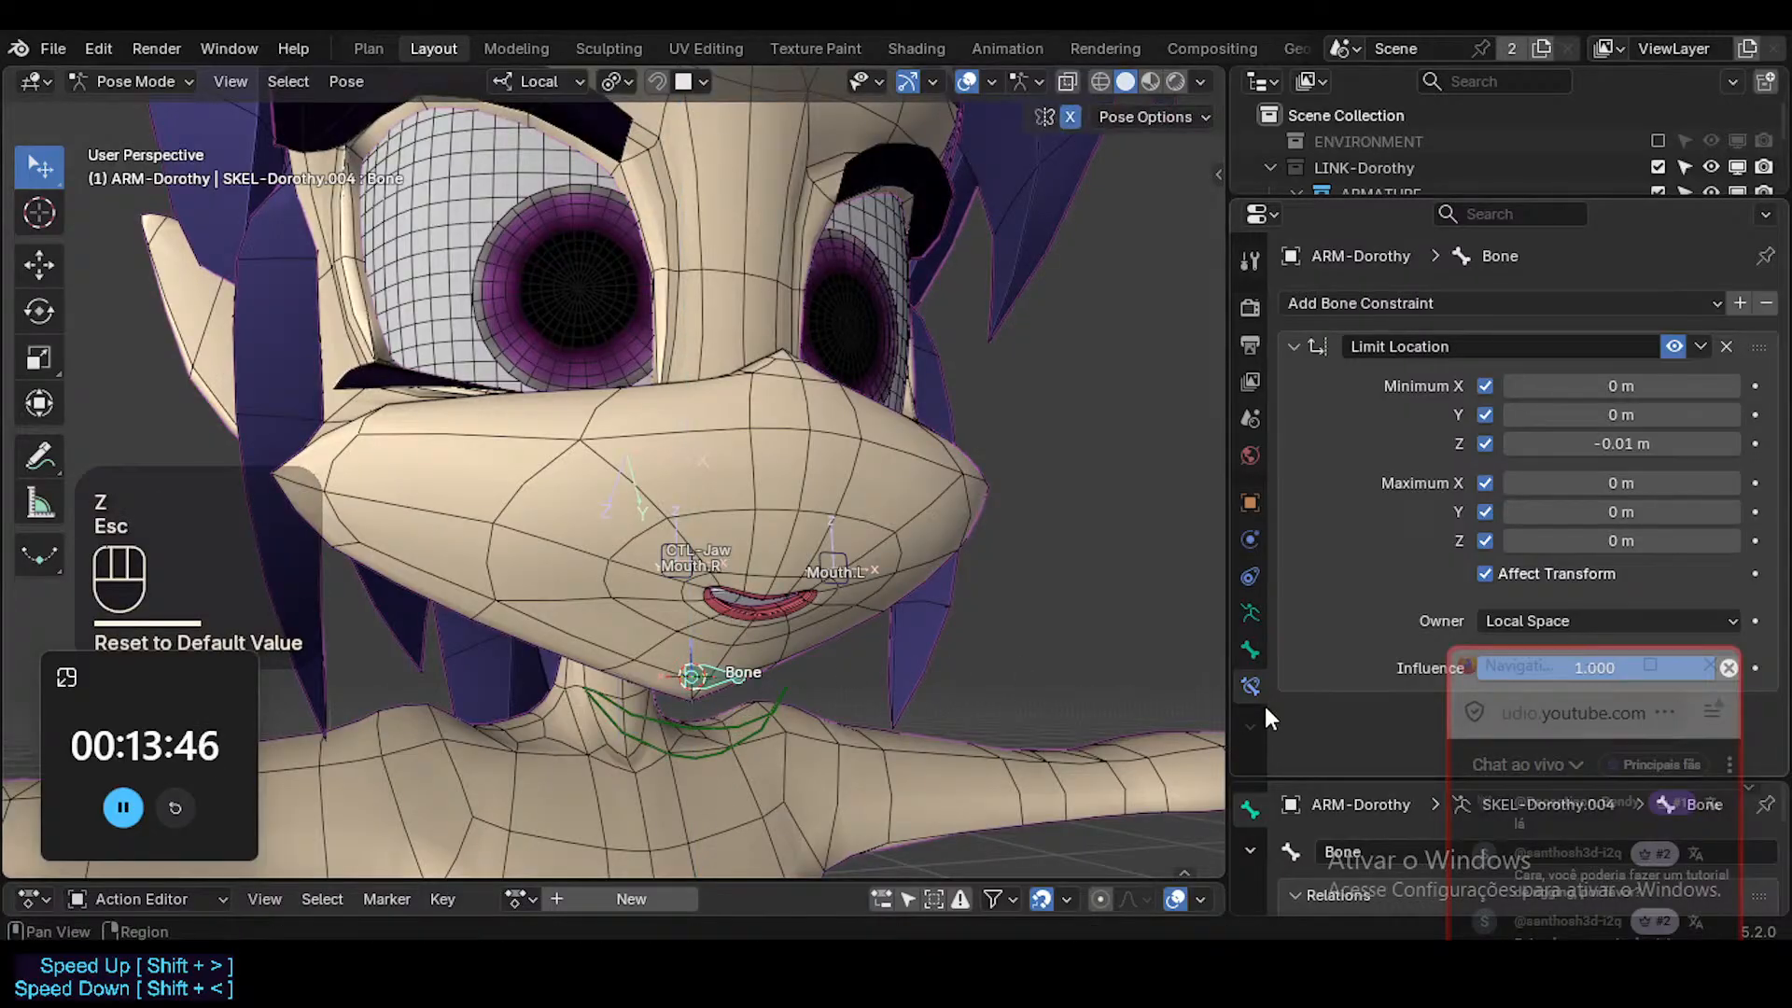
# Give the chin bone the 03 - Theme Color Set bone color and the WGT-Gear-01 custom shape.
pyautogui.click(1250, 650)
pyautogui.click(1549, 547)
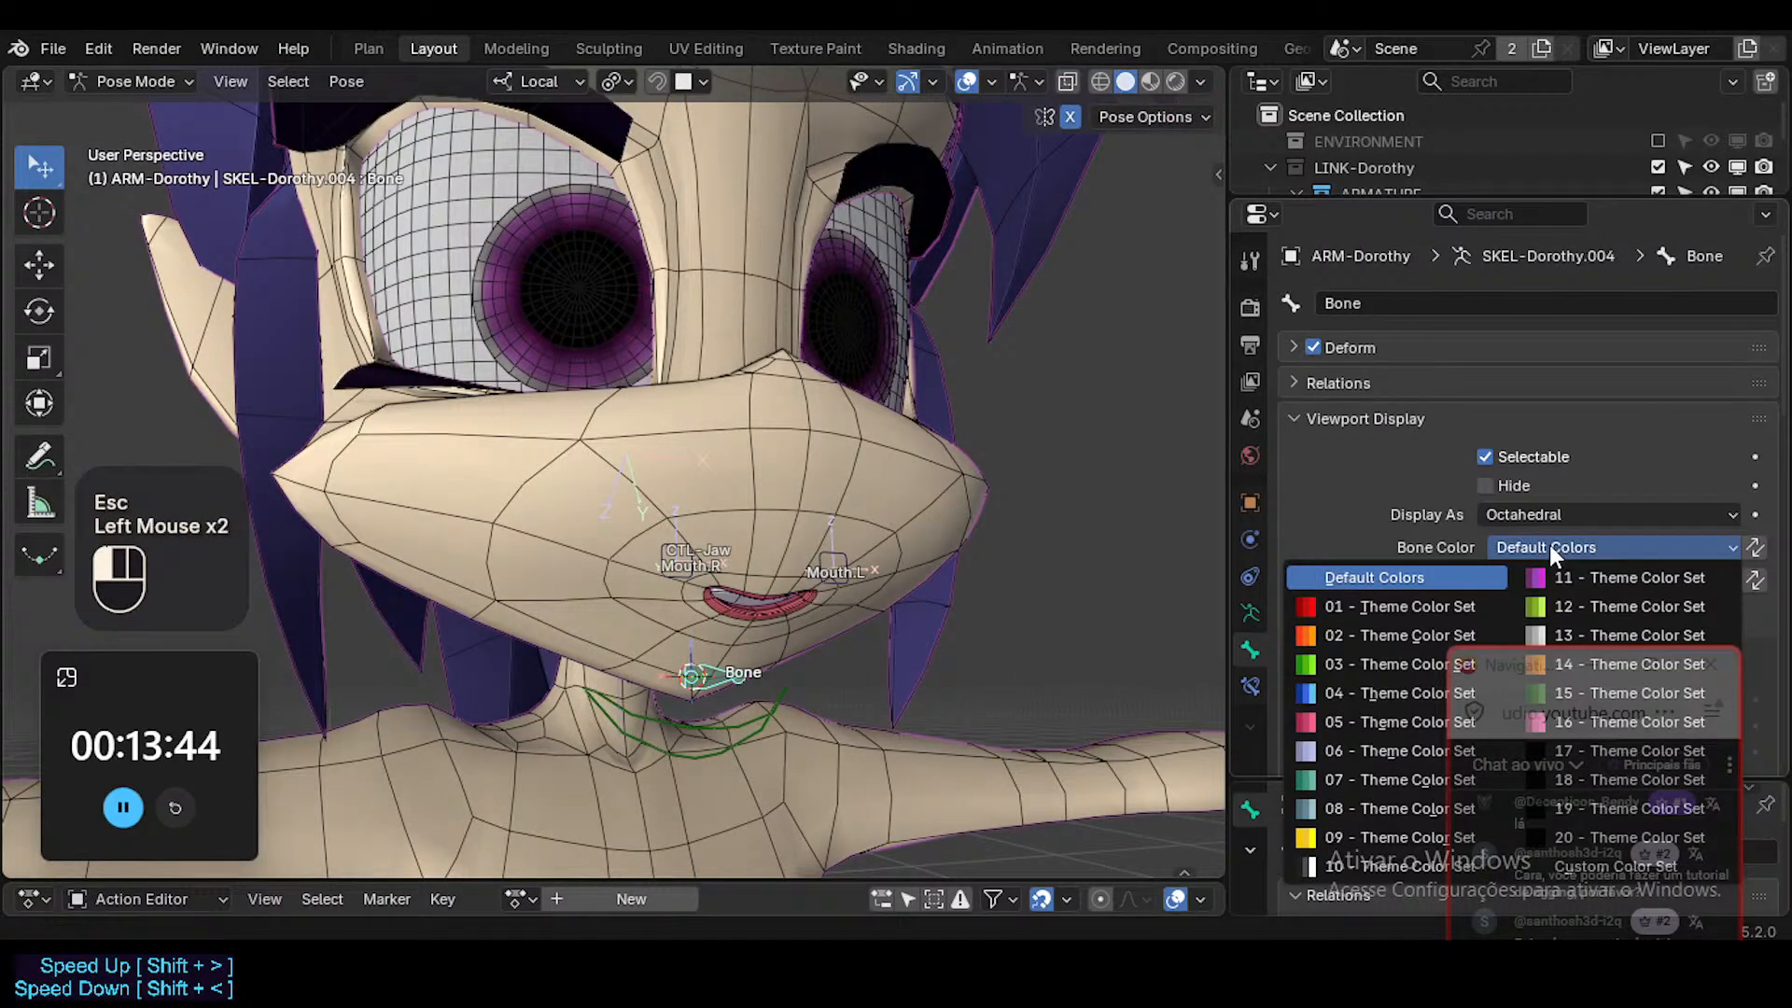
pyautogui.click(1358, 657)
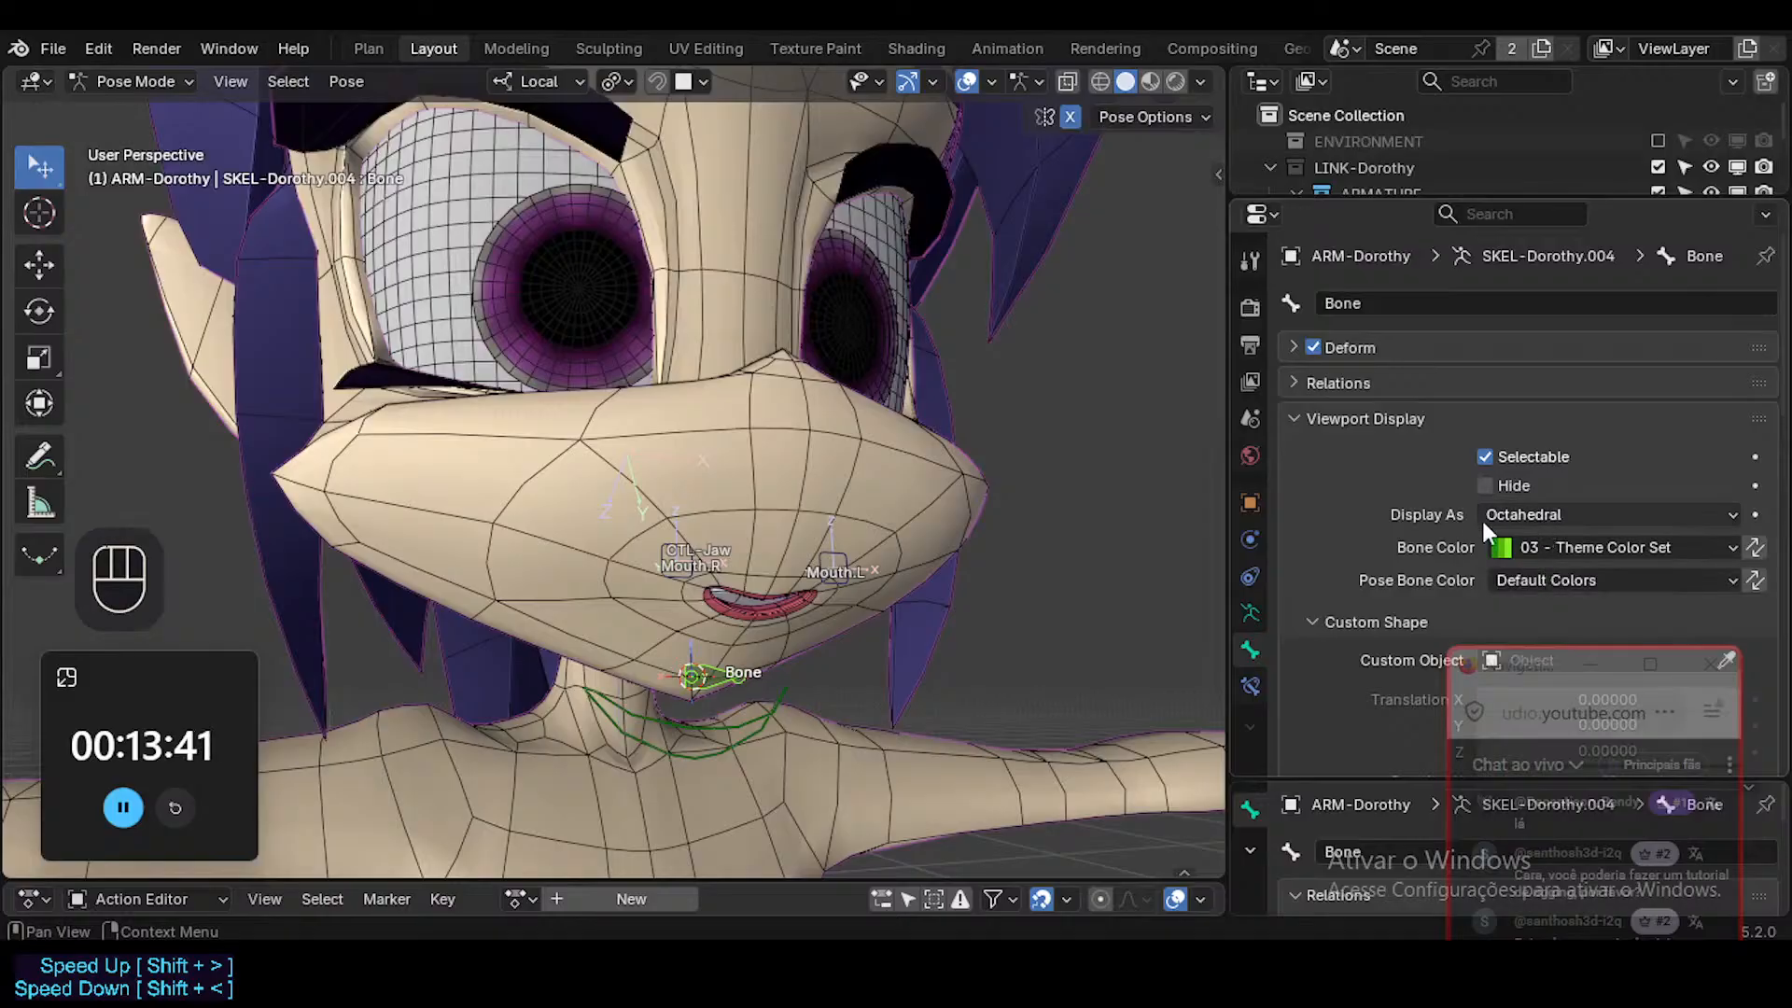
pyautogui.scroll(-4, 1475, 527)
pyautogui.click(1547, 503)
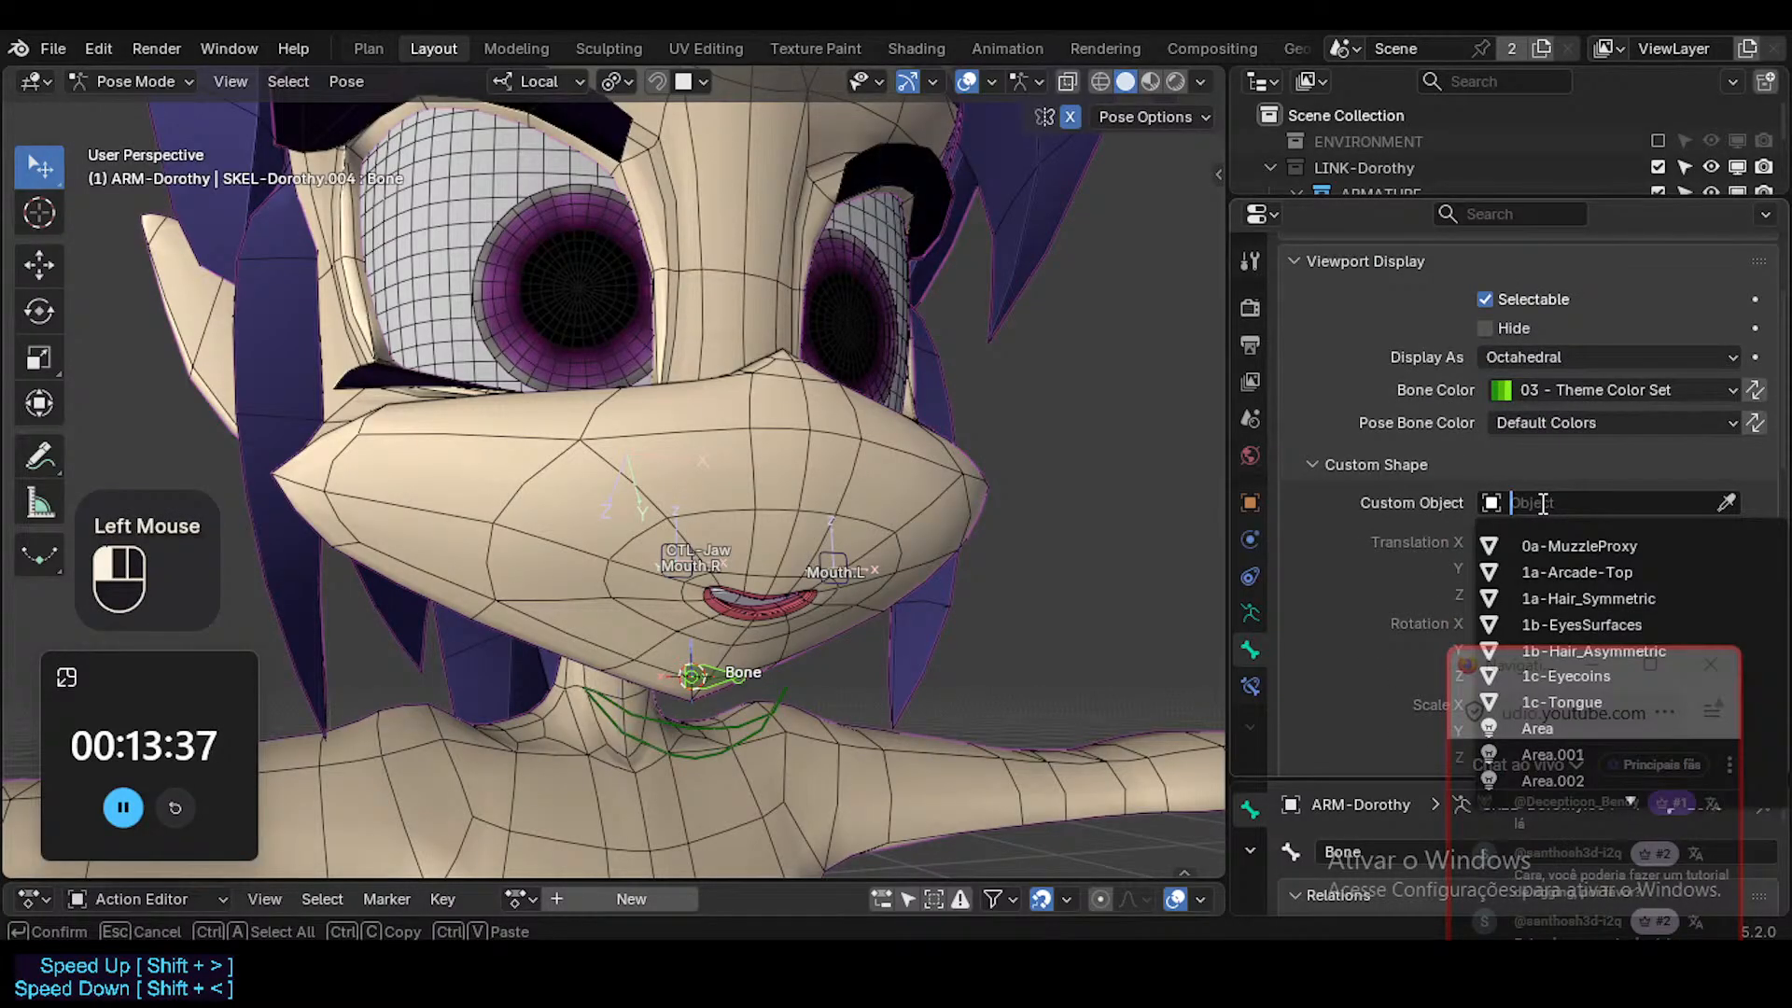
pyautogui.write('gear')
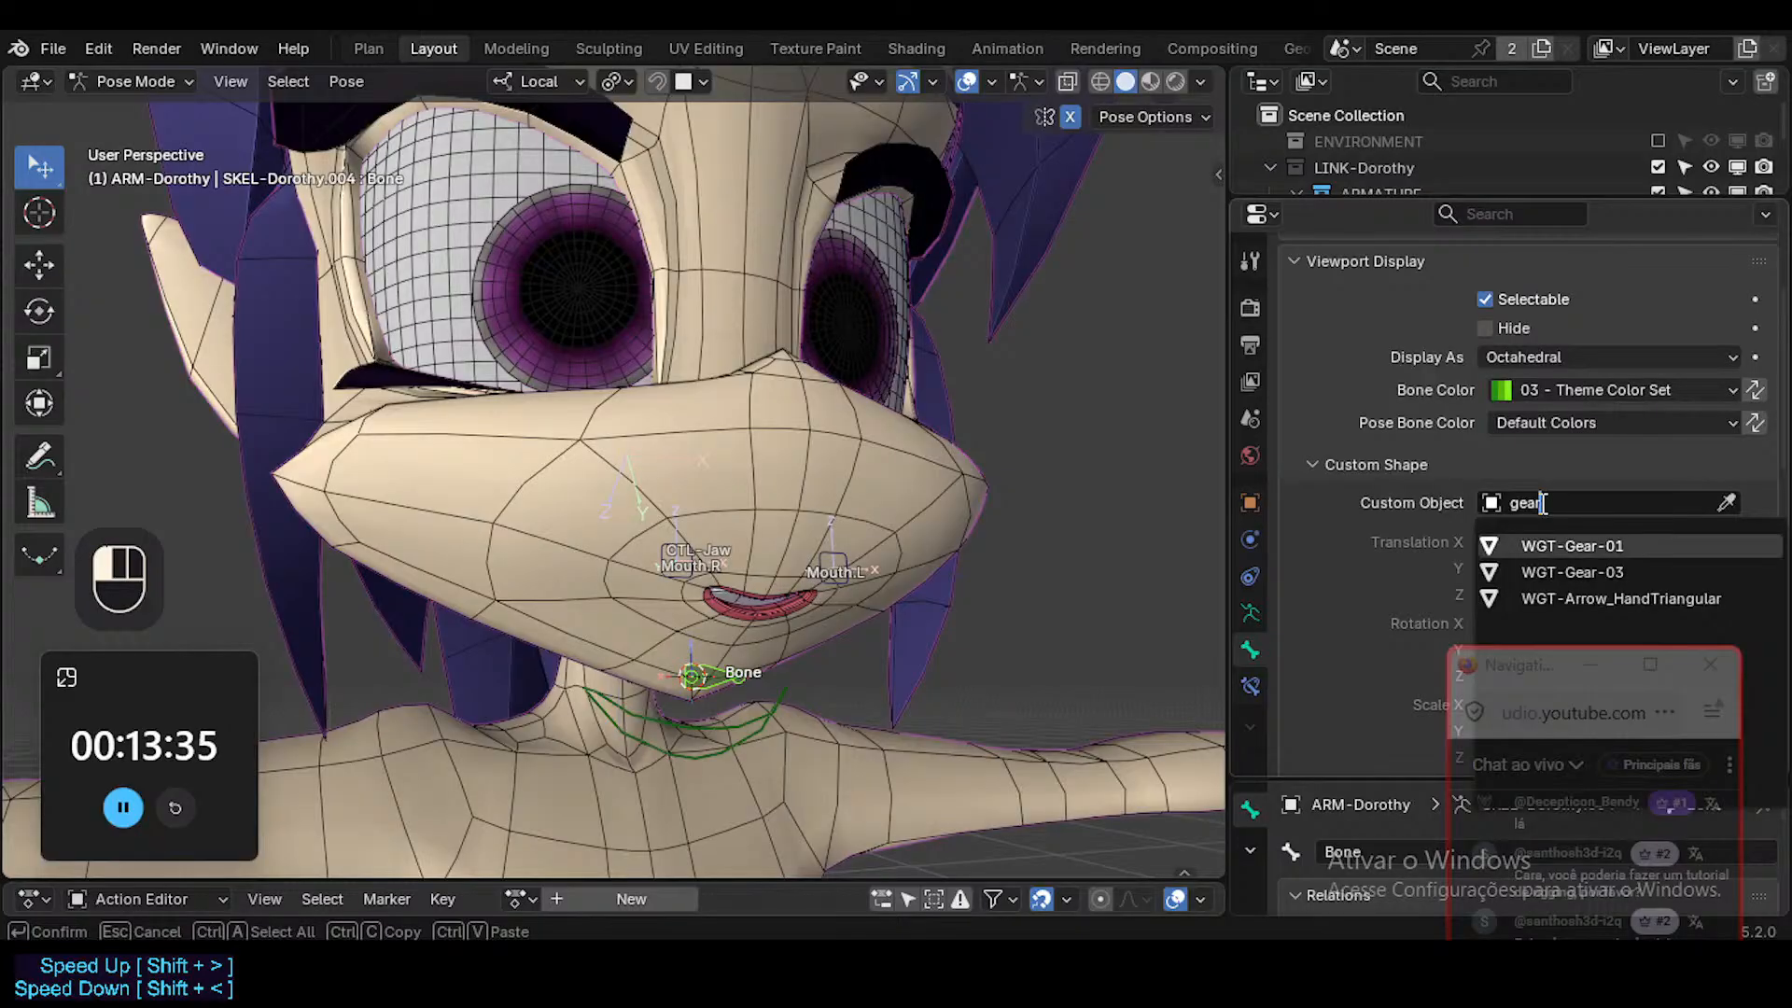
pyautogui.press('Return')
# Test moving the gear-shaped chin control freely.
pyautogui.hotkey('alt', 'a')
pyautogui.moveTo(819, 663); pyautogui.dragTo(749, 642, button='middle')
pyautogui.click(719, 675)
pyautogui.hotkey('ctrl', '3')
pyautogui.press('g')
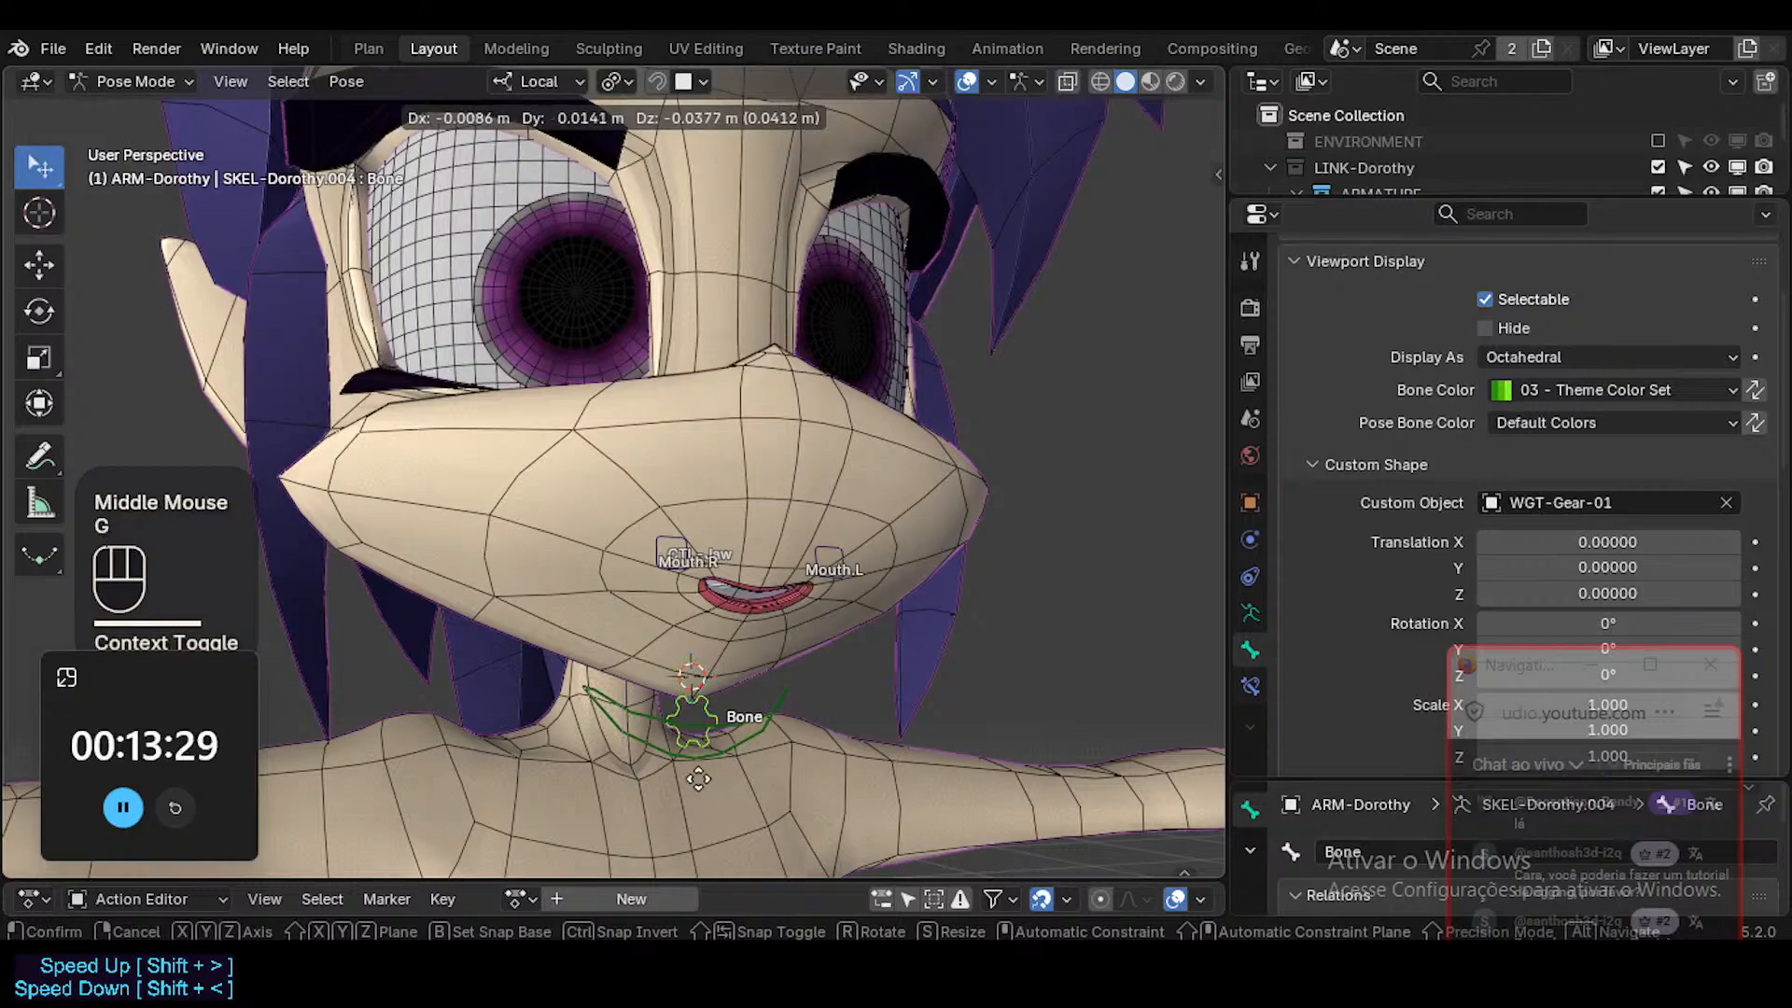
pyautogui.press('Escape')
# Rename the gear-shaped chin bone as LipsAnatomic.
pyautogui.hotkey('ctrl', 'Tab')
pyautogui.hotkey('ctrl', 'Tab')
pyautogui.click(702, 672)
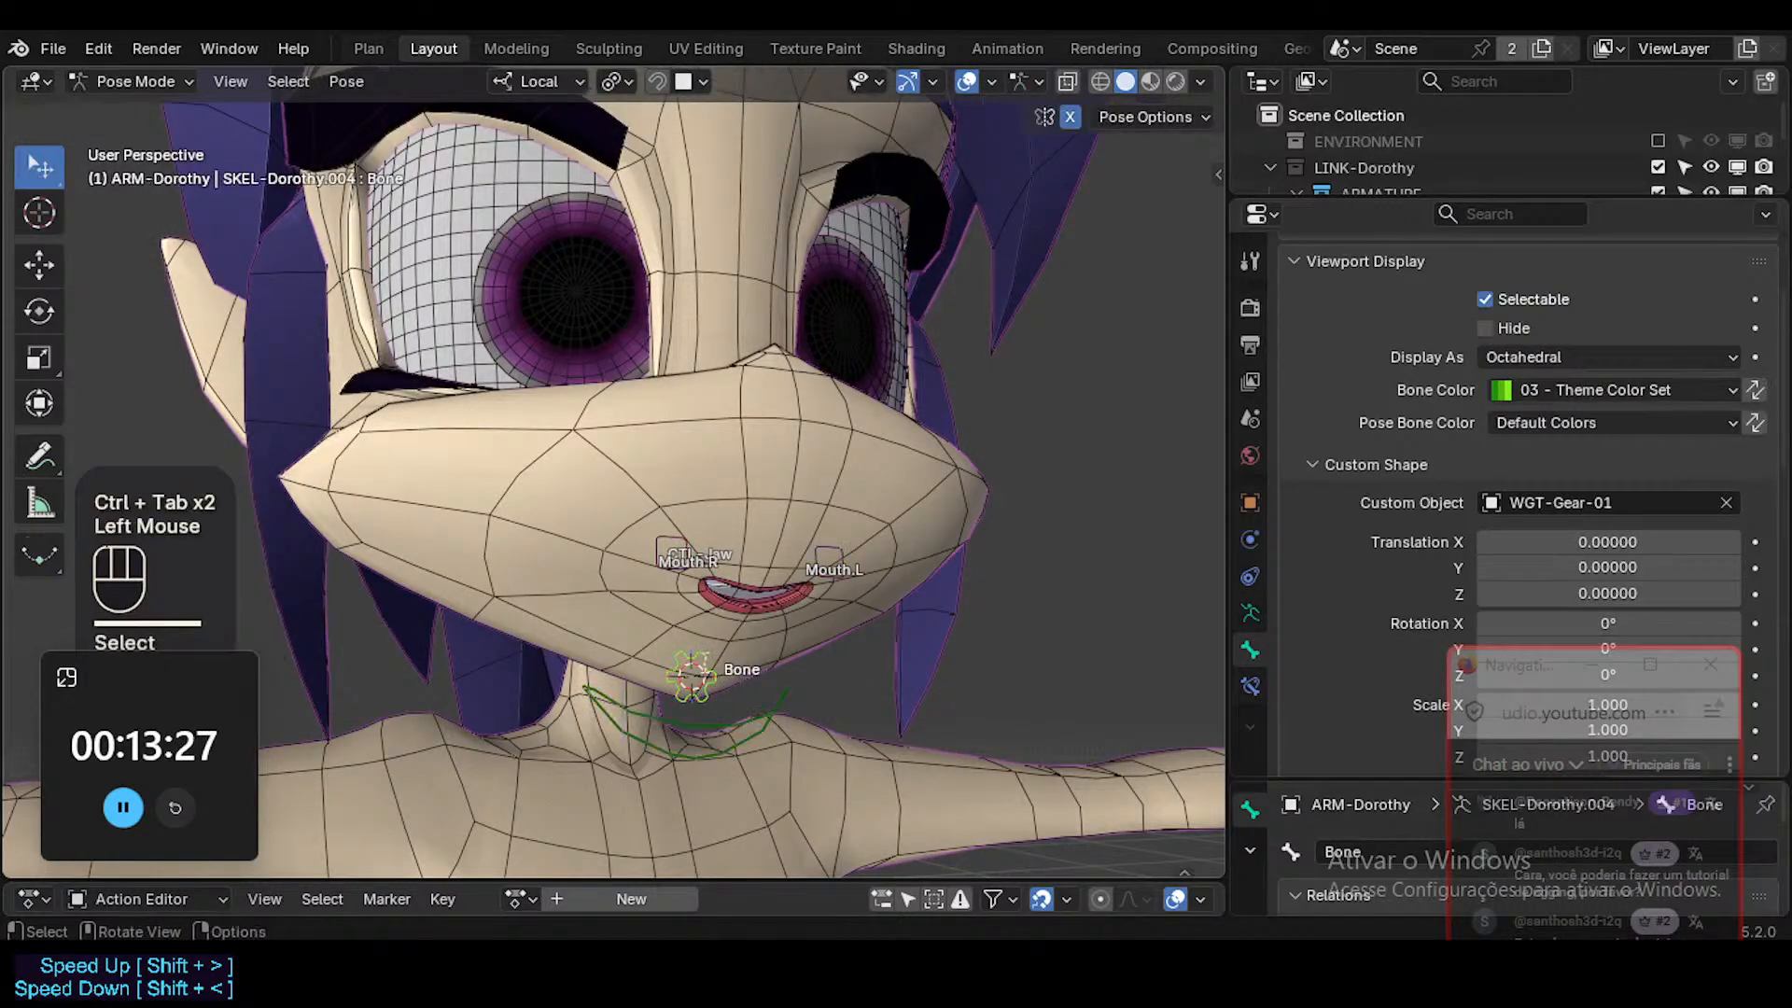
pyautogui.press('F2')
pyautogui.write('Lips')
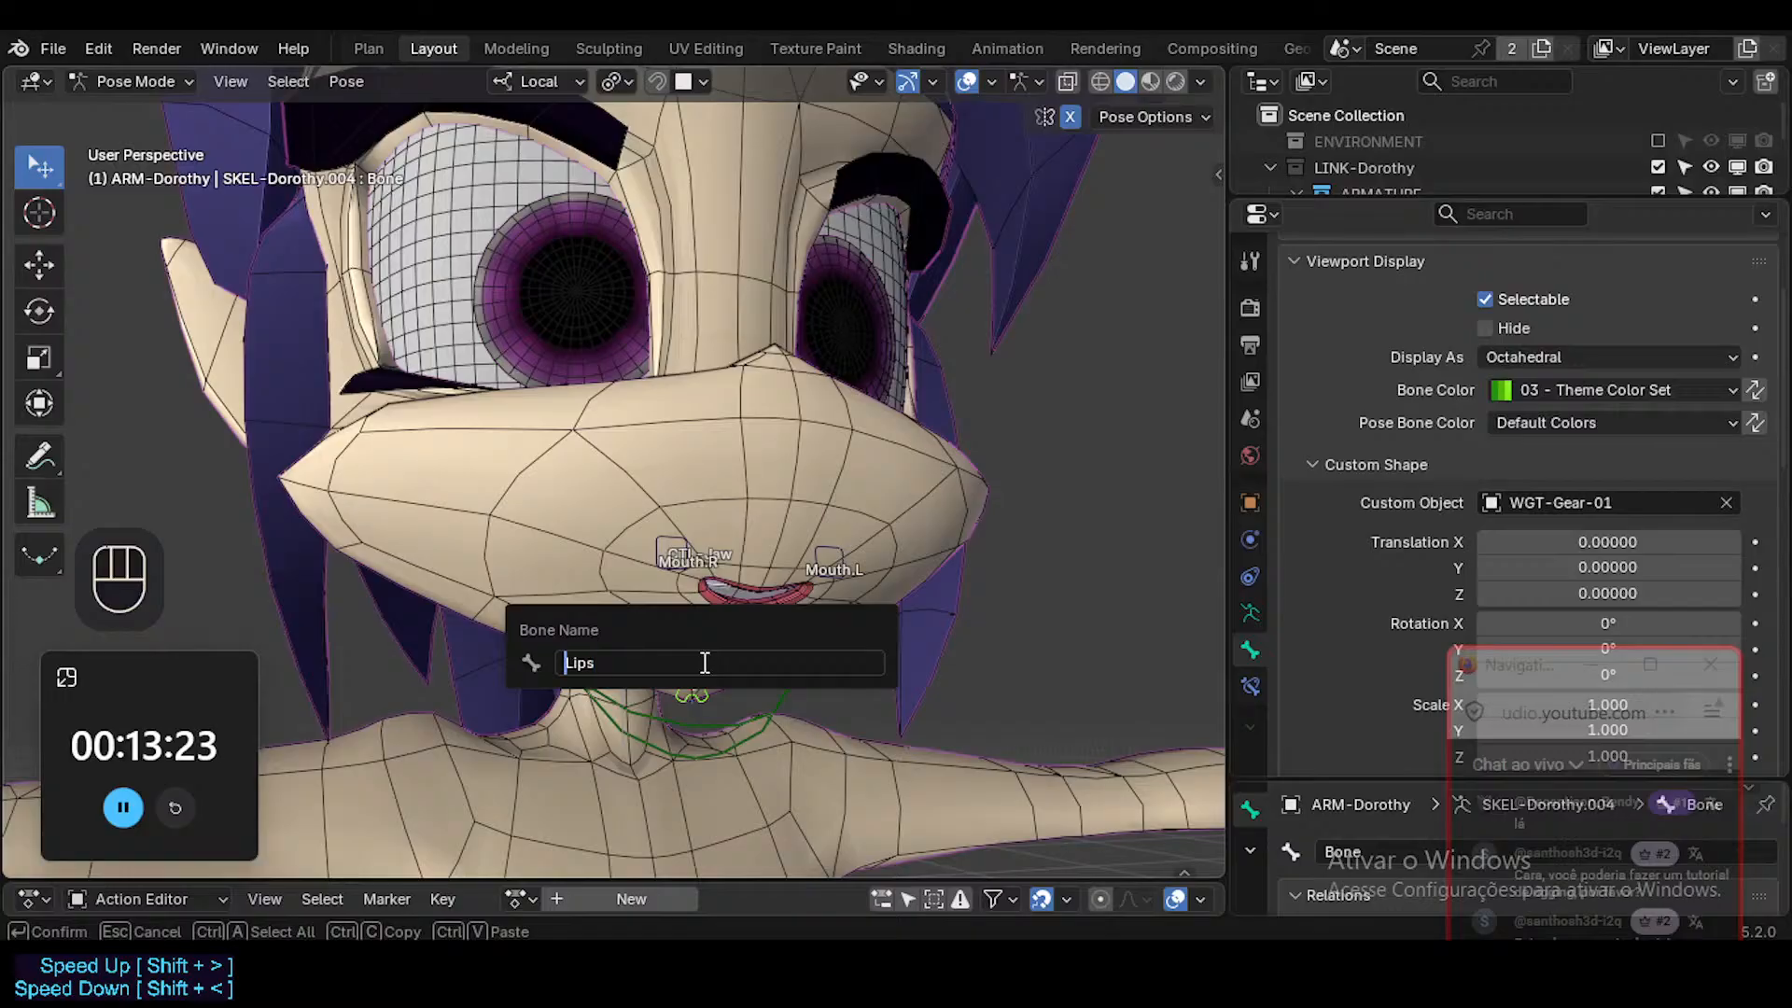
pyautogui.press('End')
pyautogui.write('Anatomic')
pyautogui.press('Return')
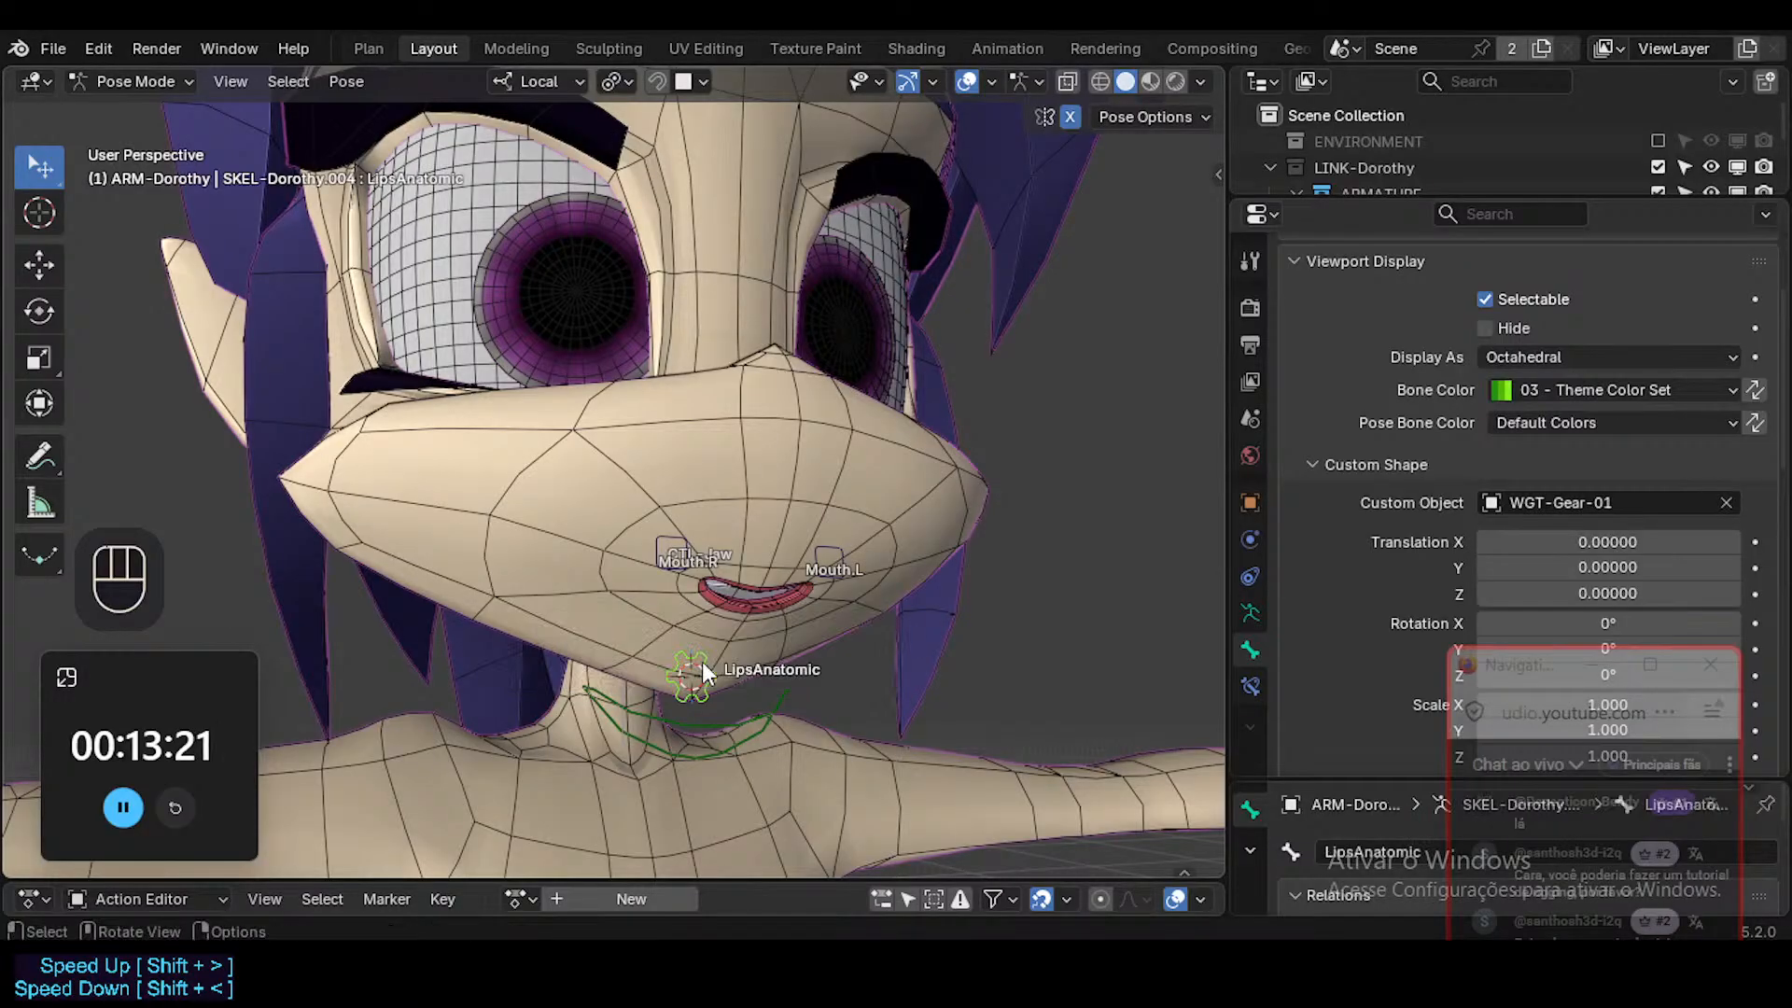
# Test rotating and moving CTL-Jaw to check whether the LipsAnatomic control follows it.
pyautogui.moveTo(702, 662); pyautogui.dragTo(698, 731, button='middle')
pyautogui.click(746, 724)
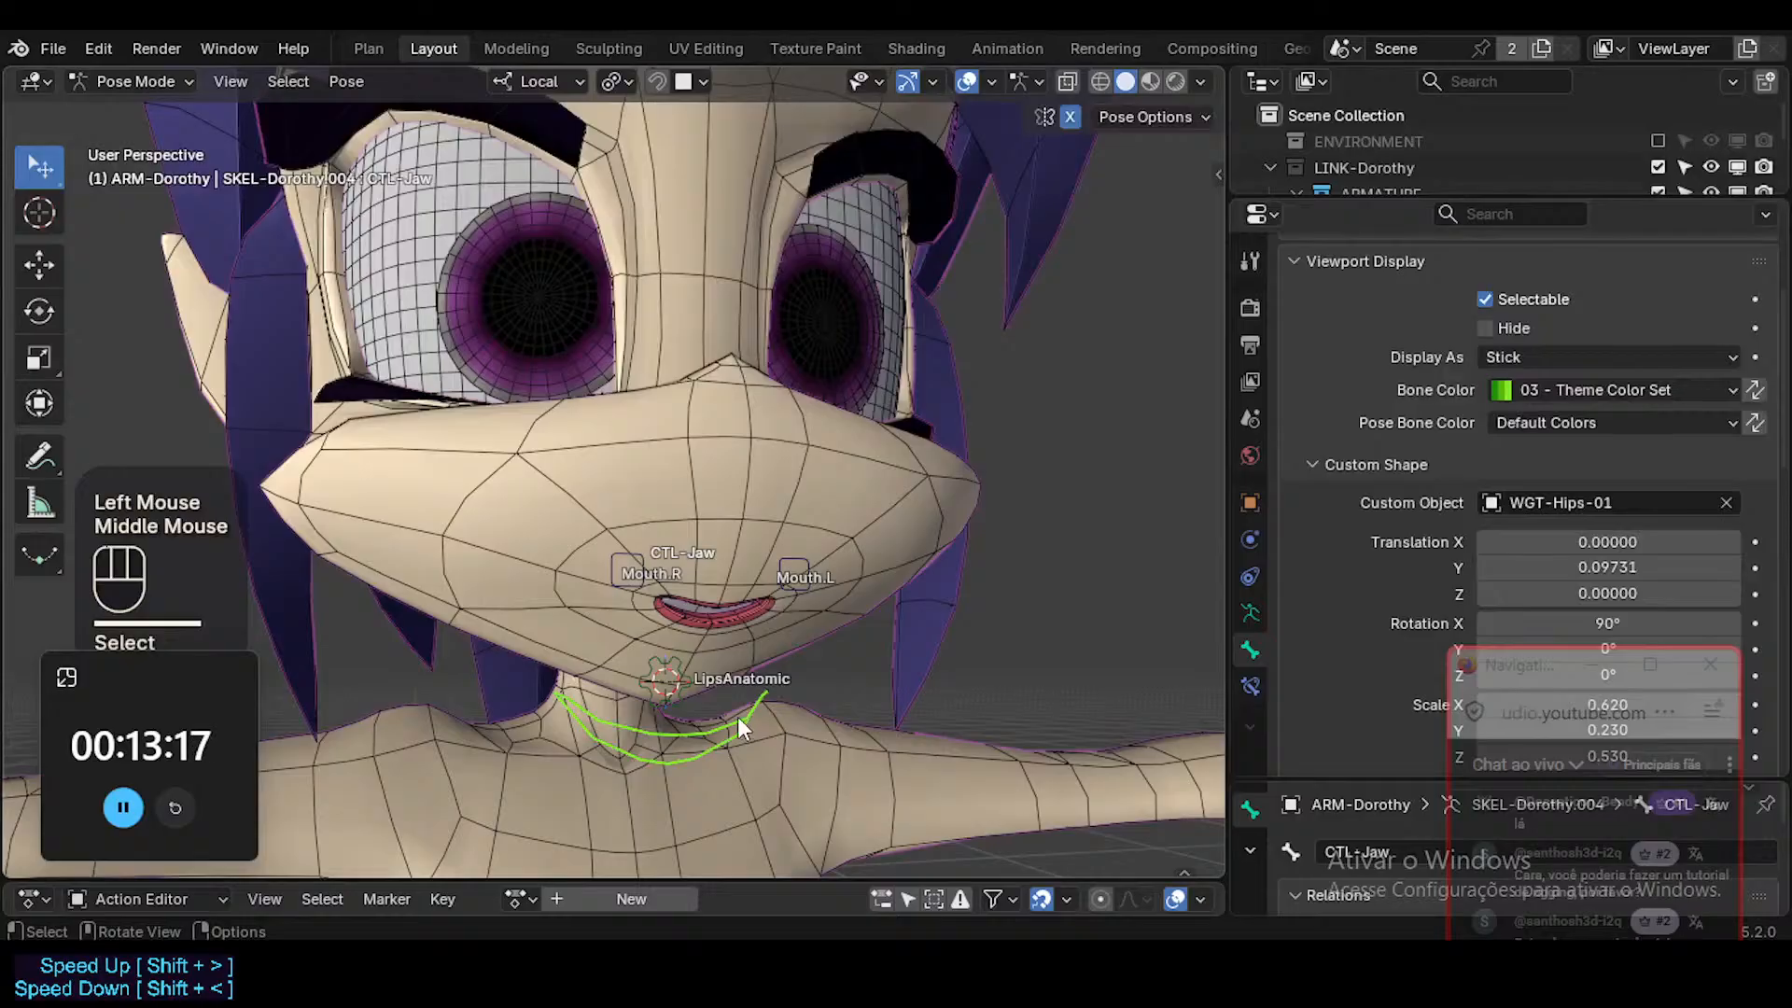
pyautogui.click(700, 676)
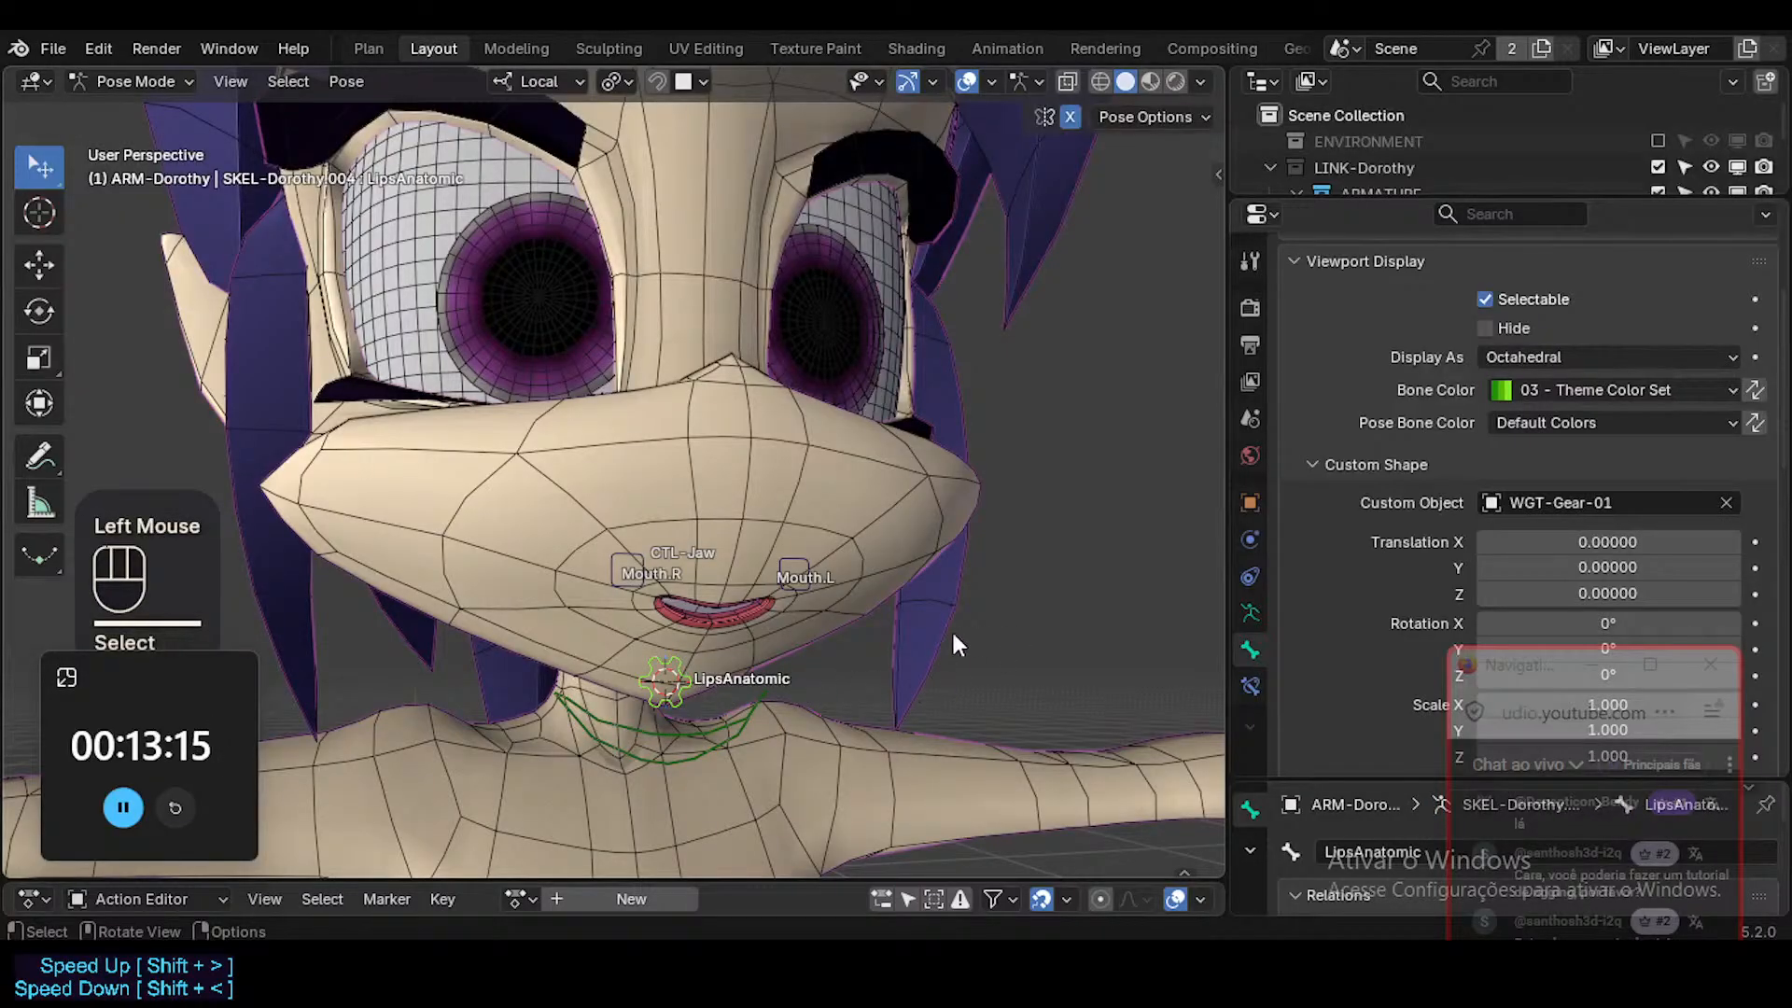
pyautogui.scroll(-4, 1320, 613)
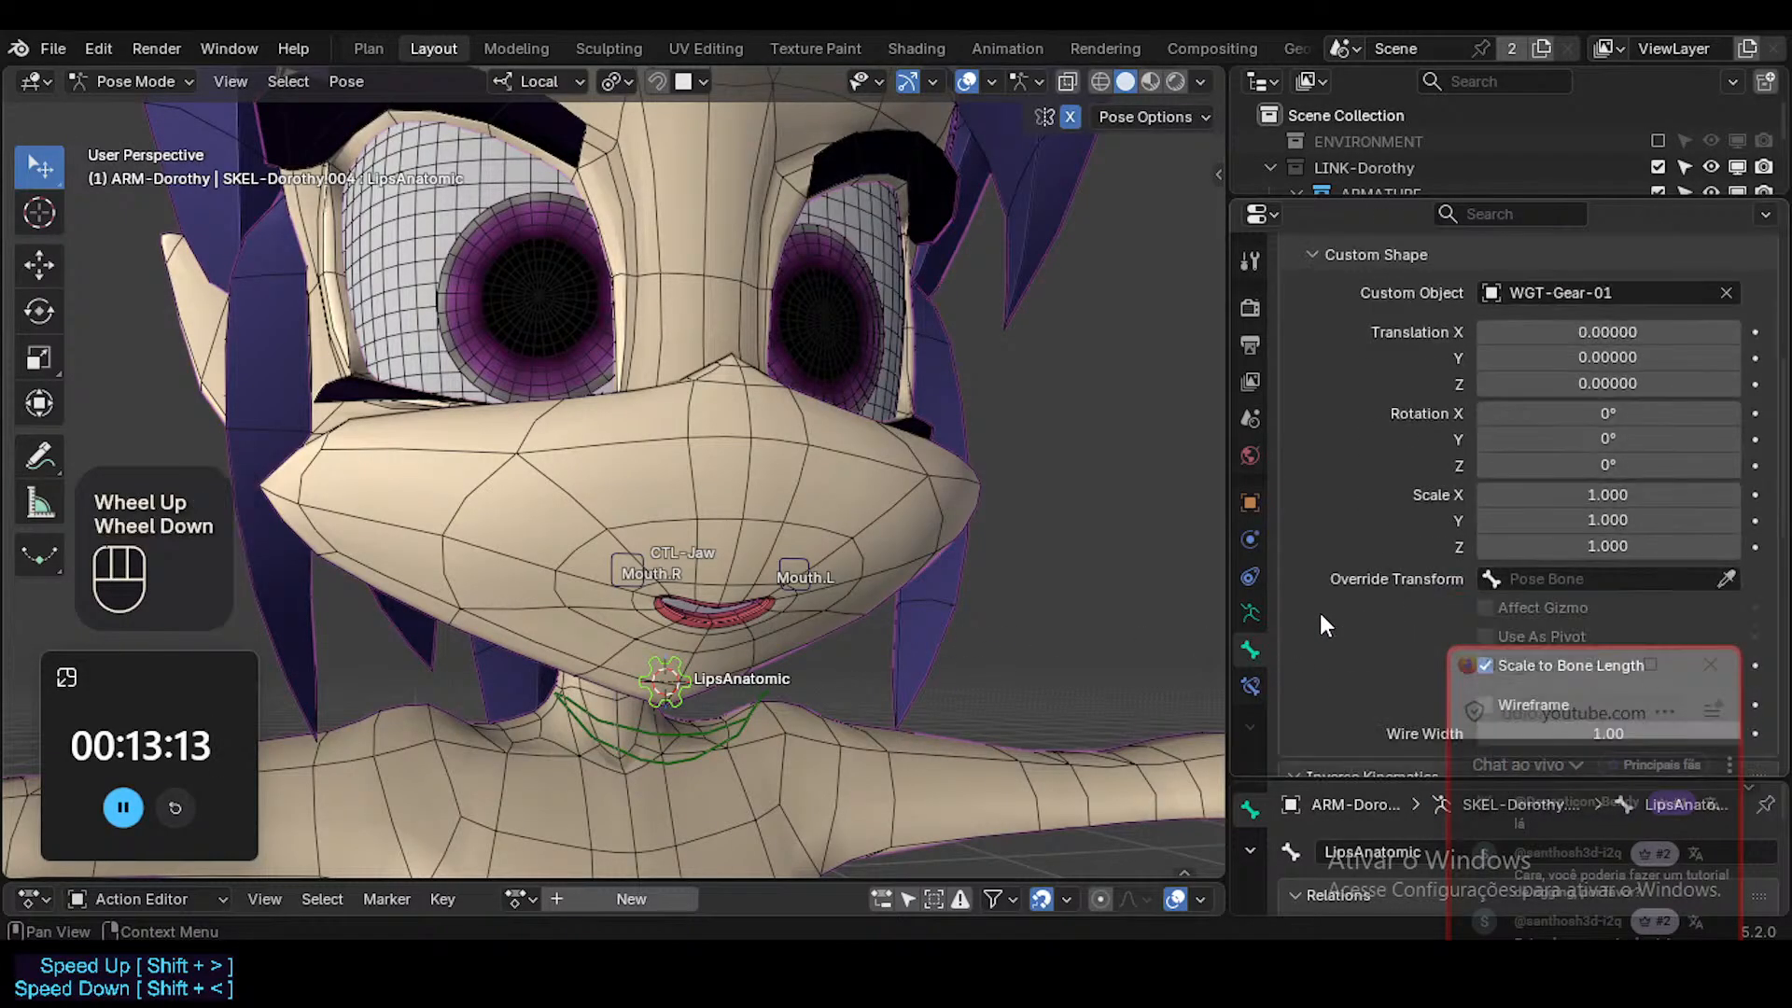
pyautogui.click(704, 721)
pyautogui.press('r')
pyautogui.press('Escape')
pyautogui.press('r')
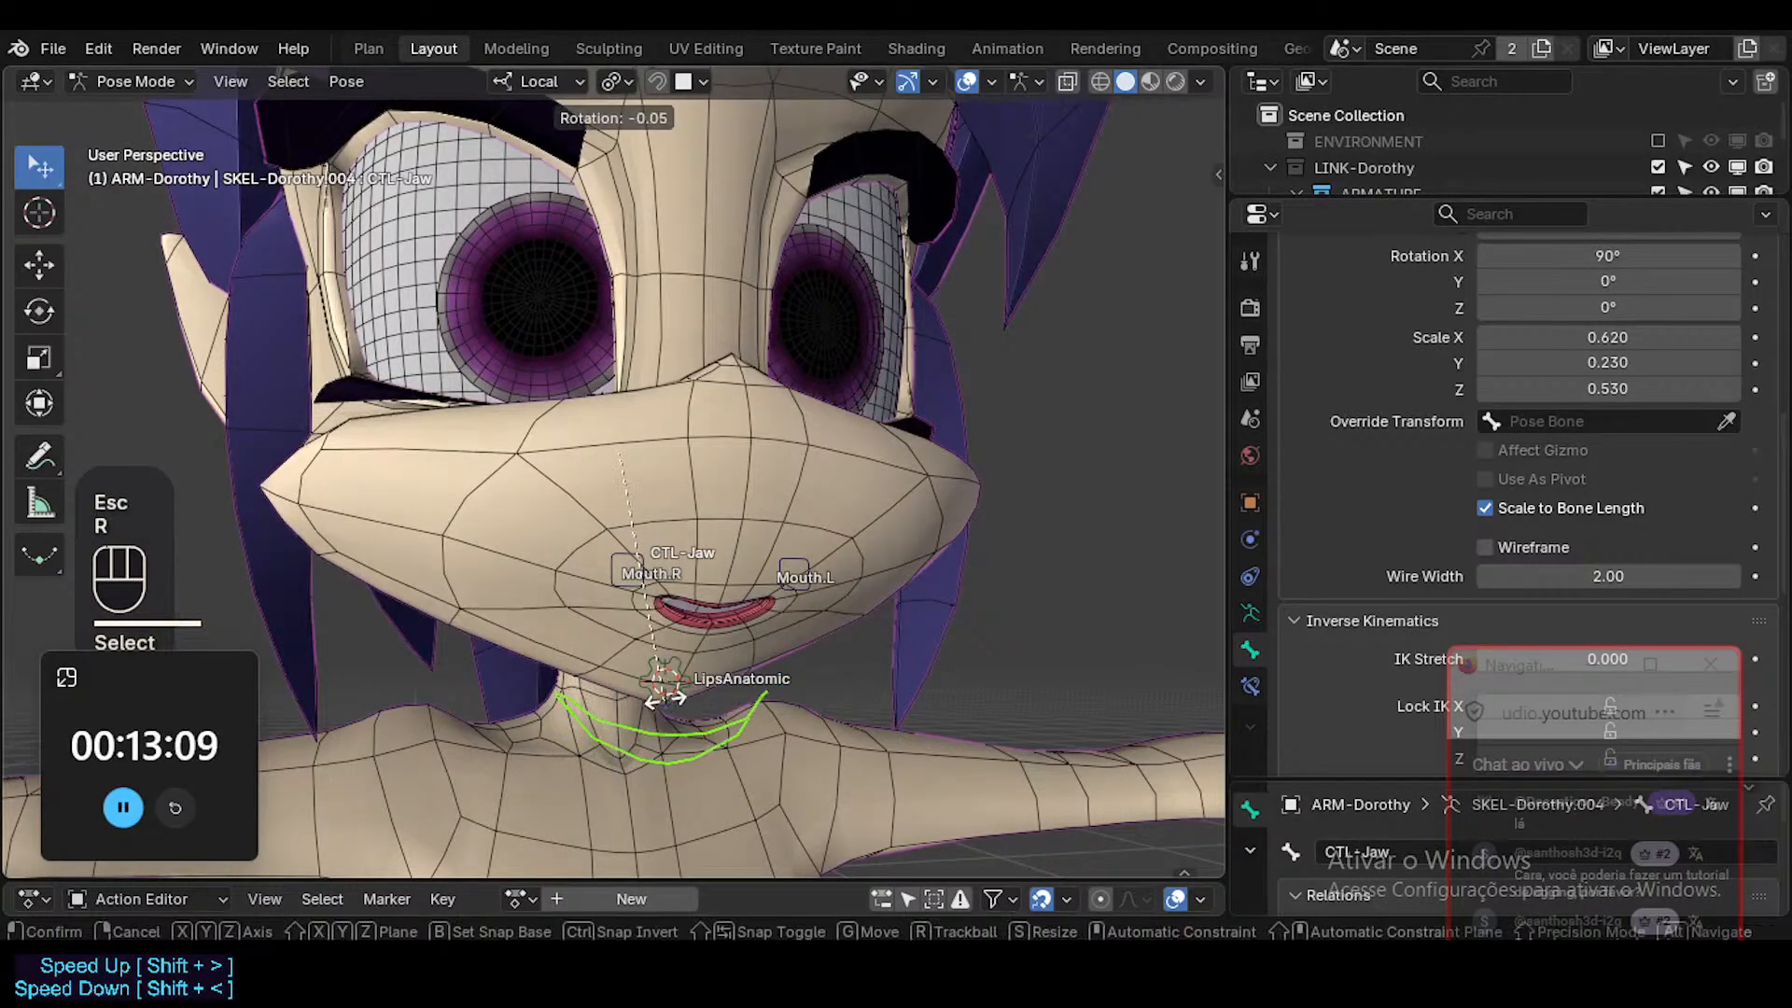
pyautogui.press('r')
pyautogui.press('Escape')
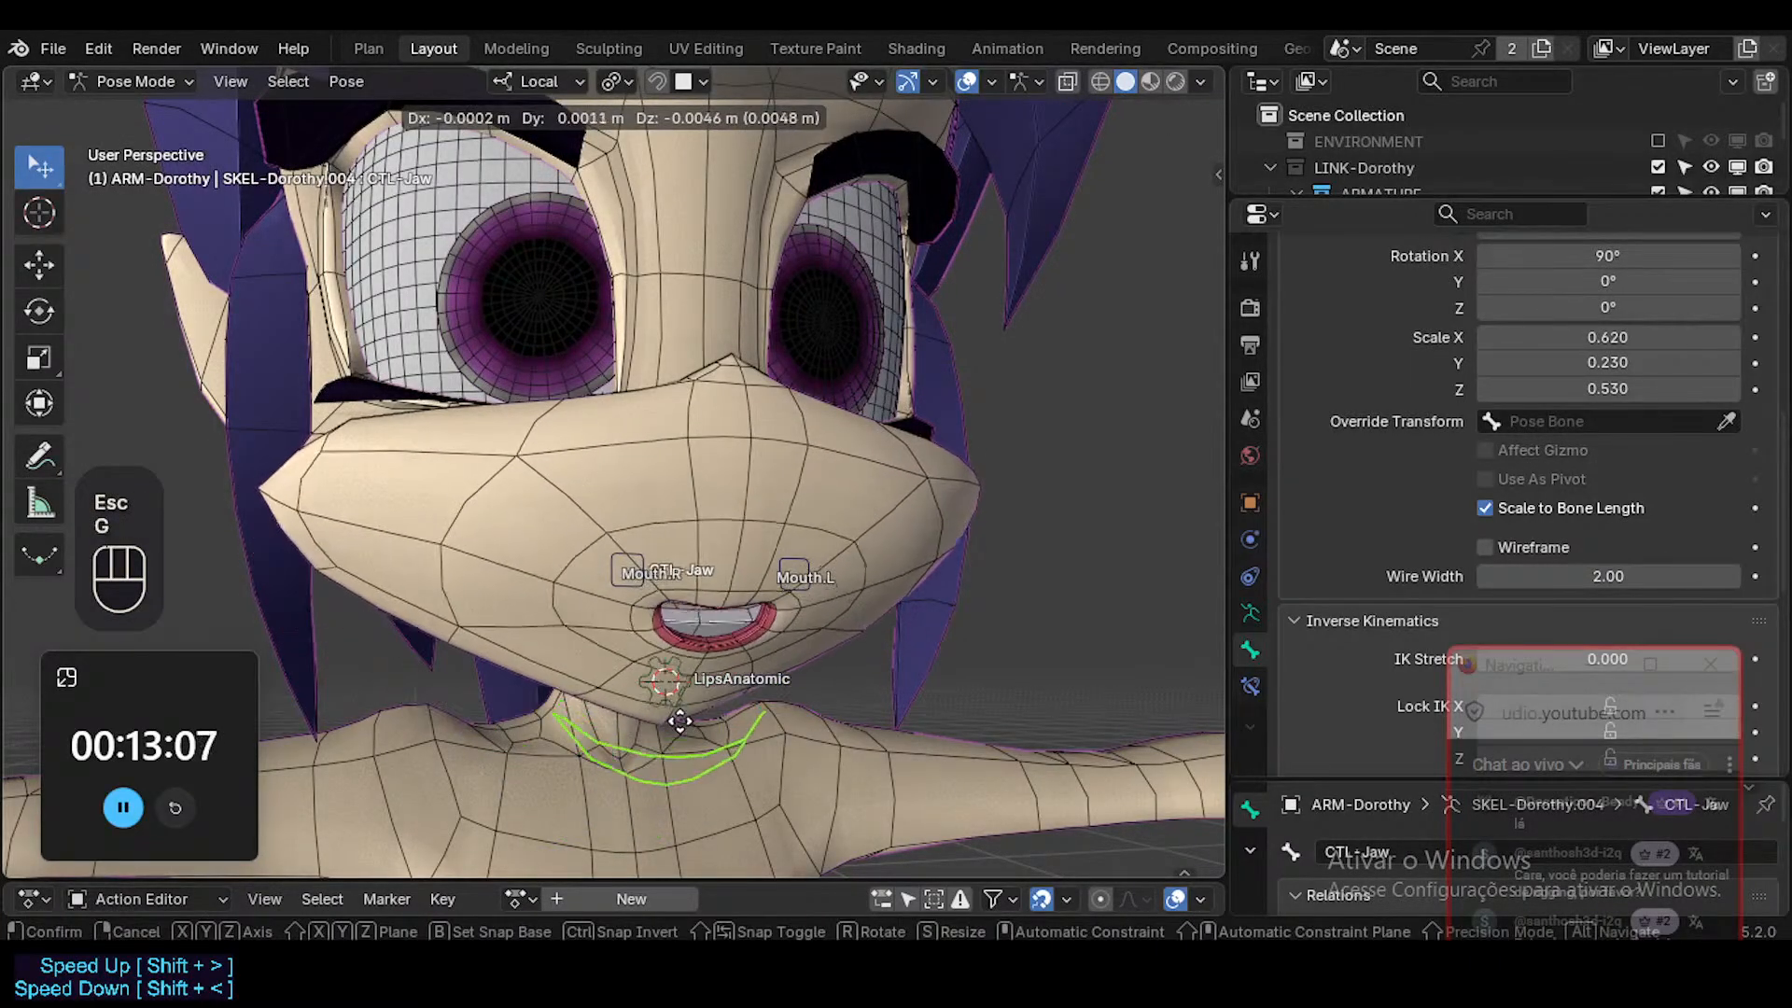
pyautogui.press('Escape')
# In Edit Mode, parent LipsAnatomic to CTL-Jaw, then test the jaw rotation in Pose Mode.
pyautogui.click(708, 731)
pyautogui.press('Tab')
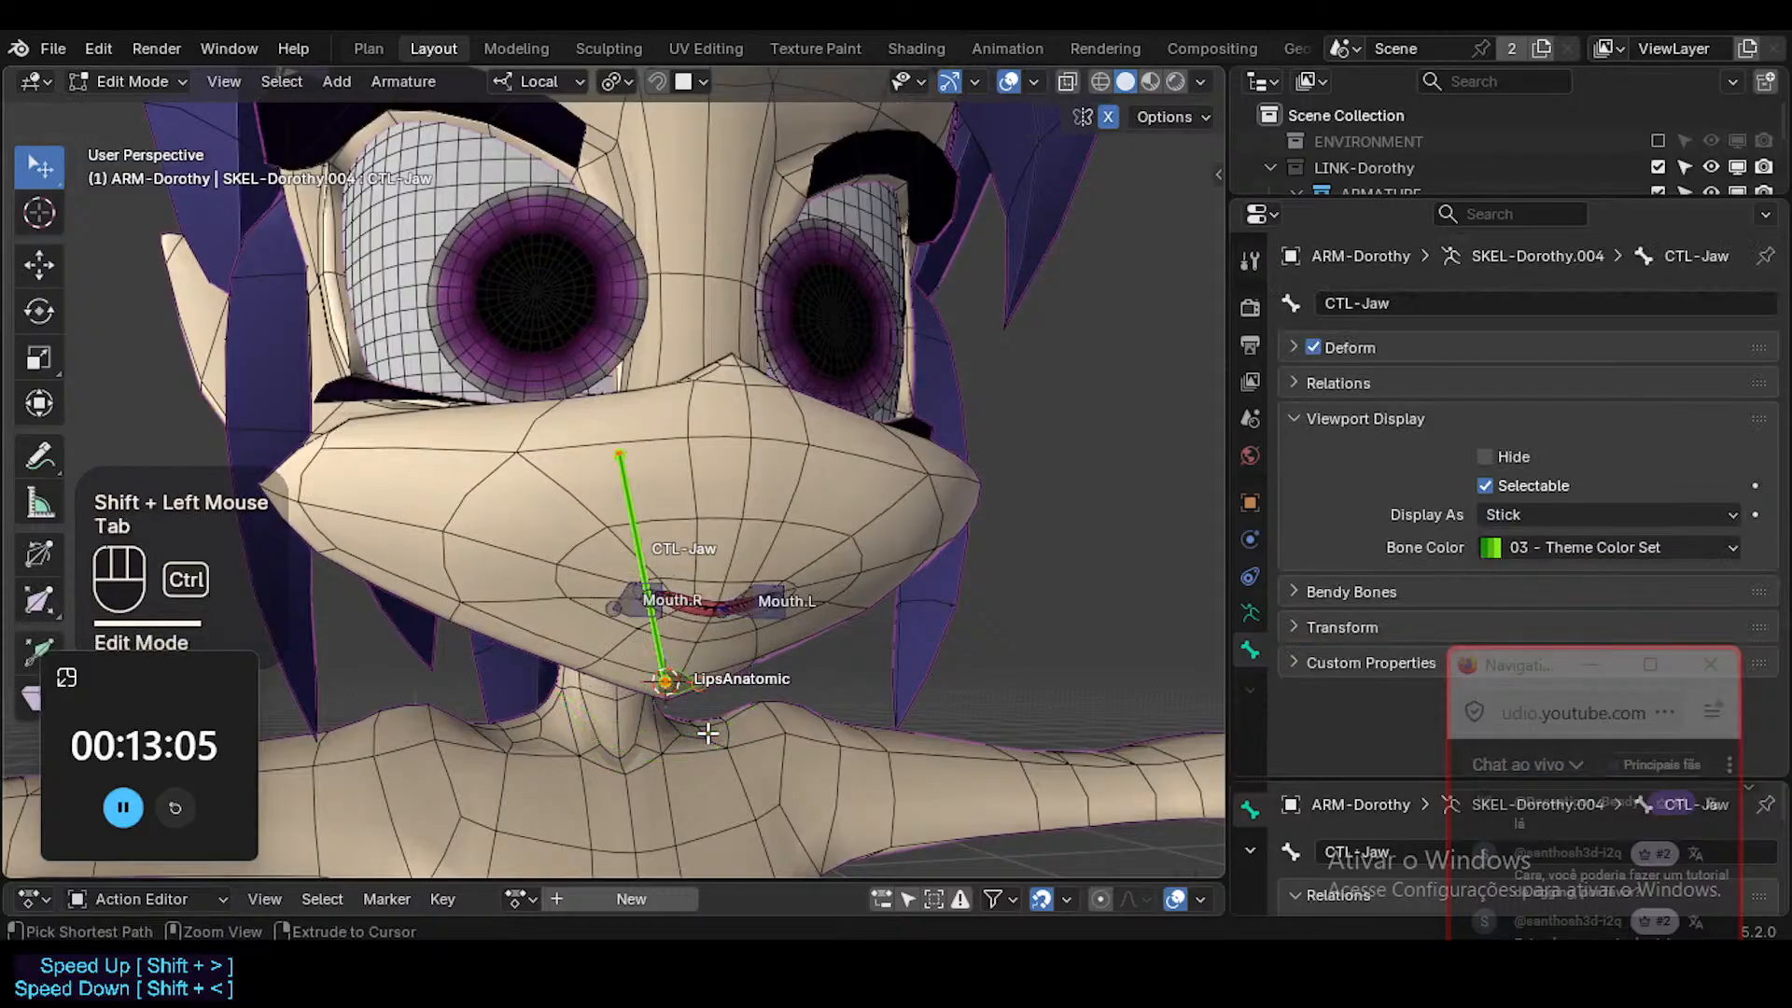
pyautogui.hotkey('ctrl', 'p')
pyautogui.click(707, 732)
pyautogui.hotkey('ctrl', 'Tab')
pyautogui.click(707, 732)
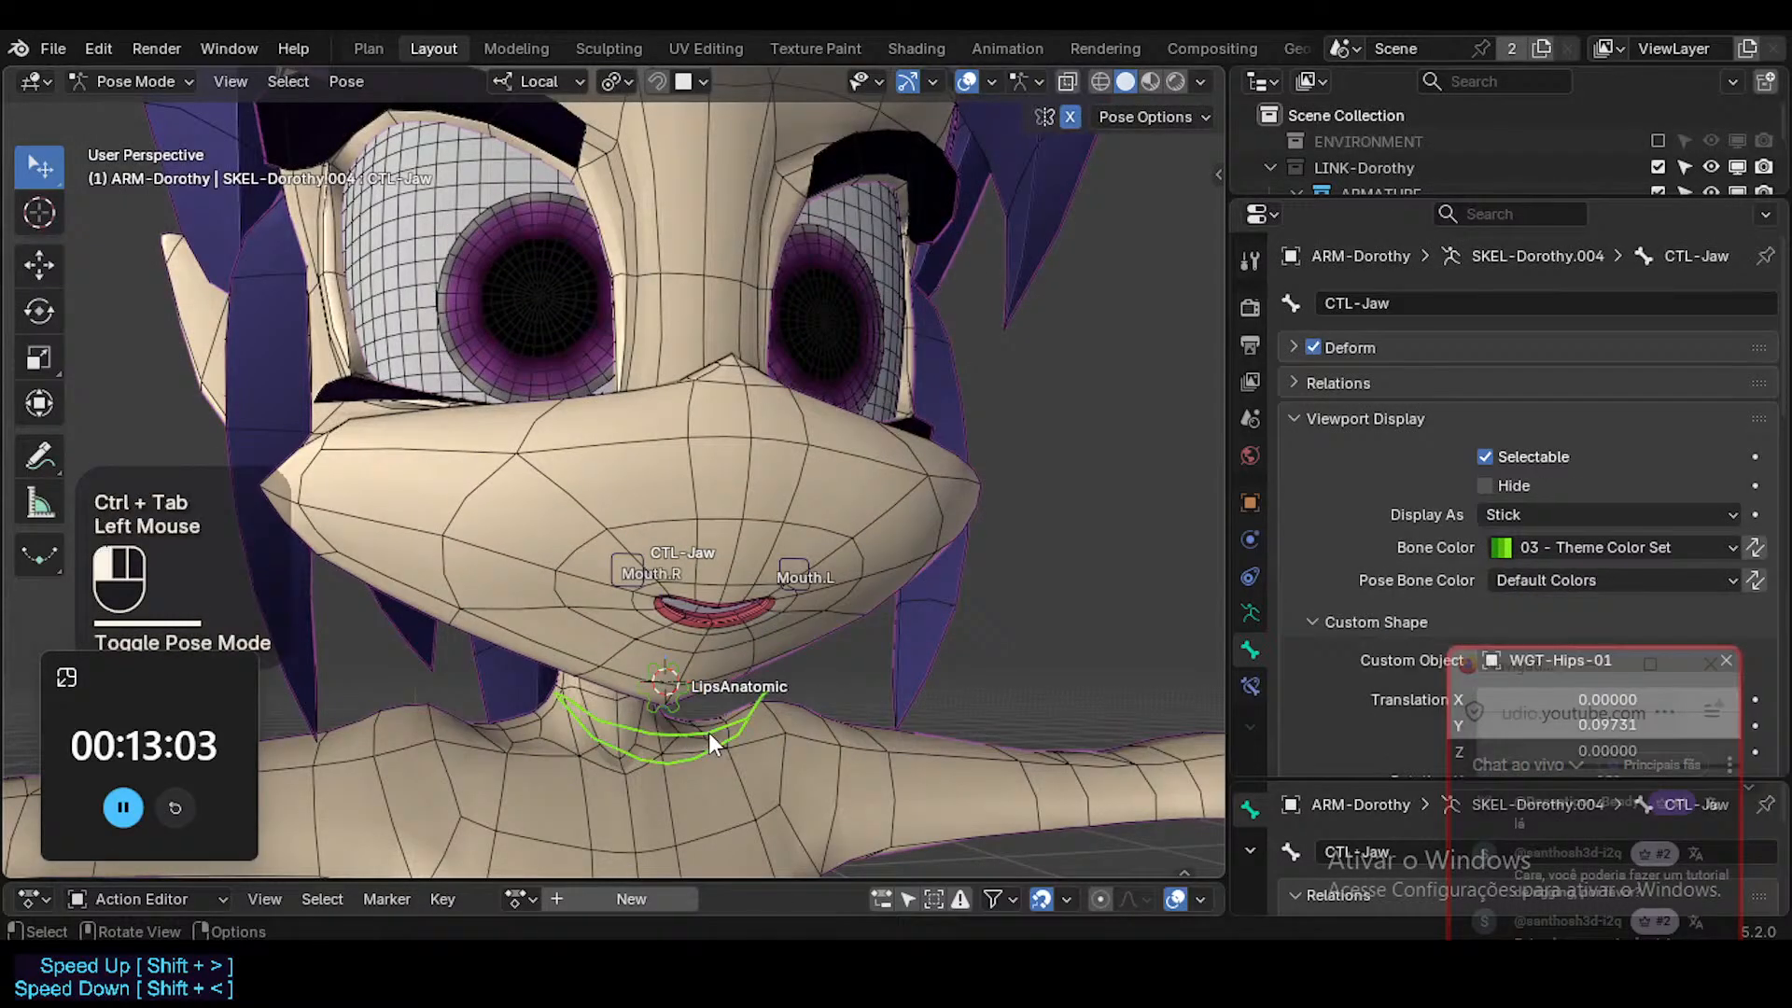
pyautogui.press('r')
pyautogui.press('Escape')
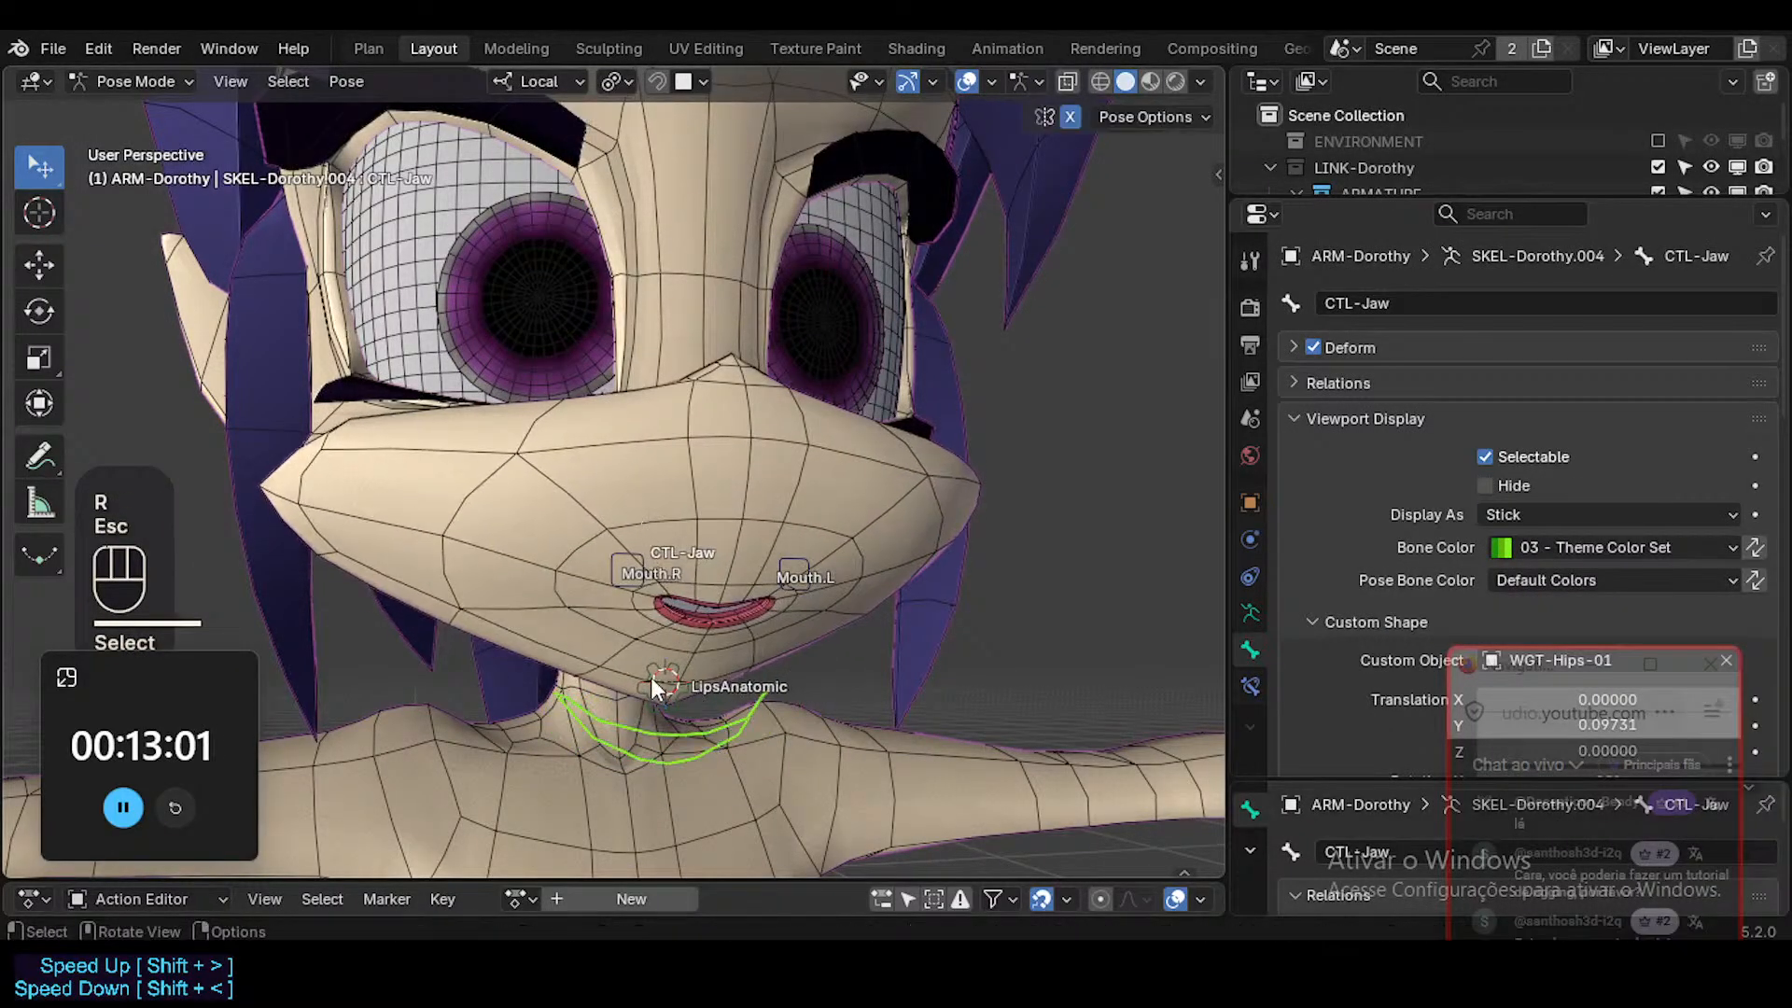
# Reset the pose of all the mouth rig's bones.
pyautogui.click(657, 676)
pyautogui.press('a')
pyautogui.hotkey('alt', 'q')
pyautogui.hotkey('alt', 'q')
# Set the LipsAnatomic custom shape scale to 0.550 on X, Y and Z.
pyautogui.click(674, 665)
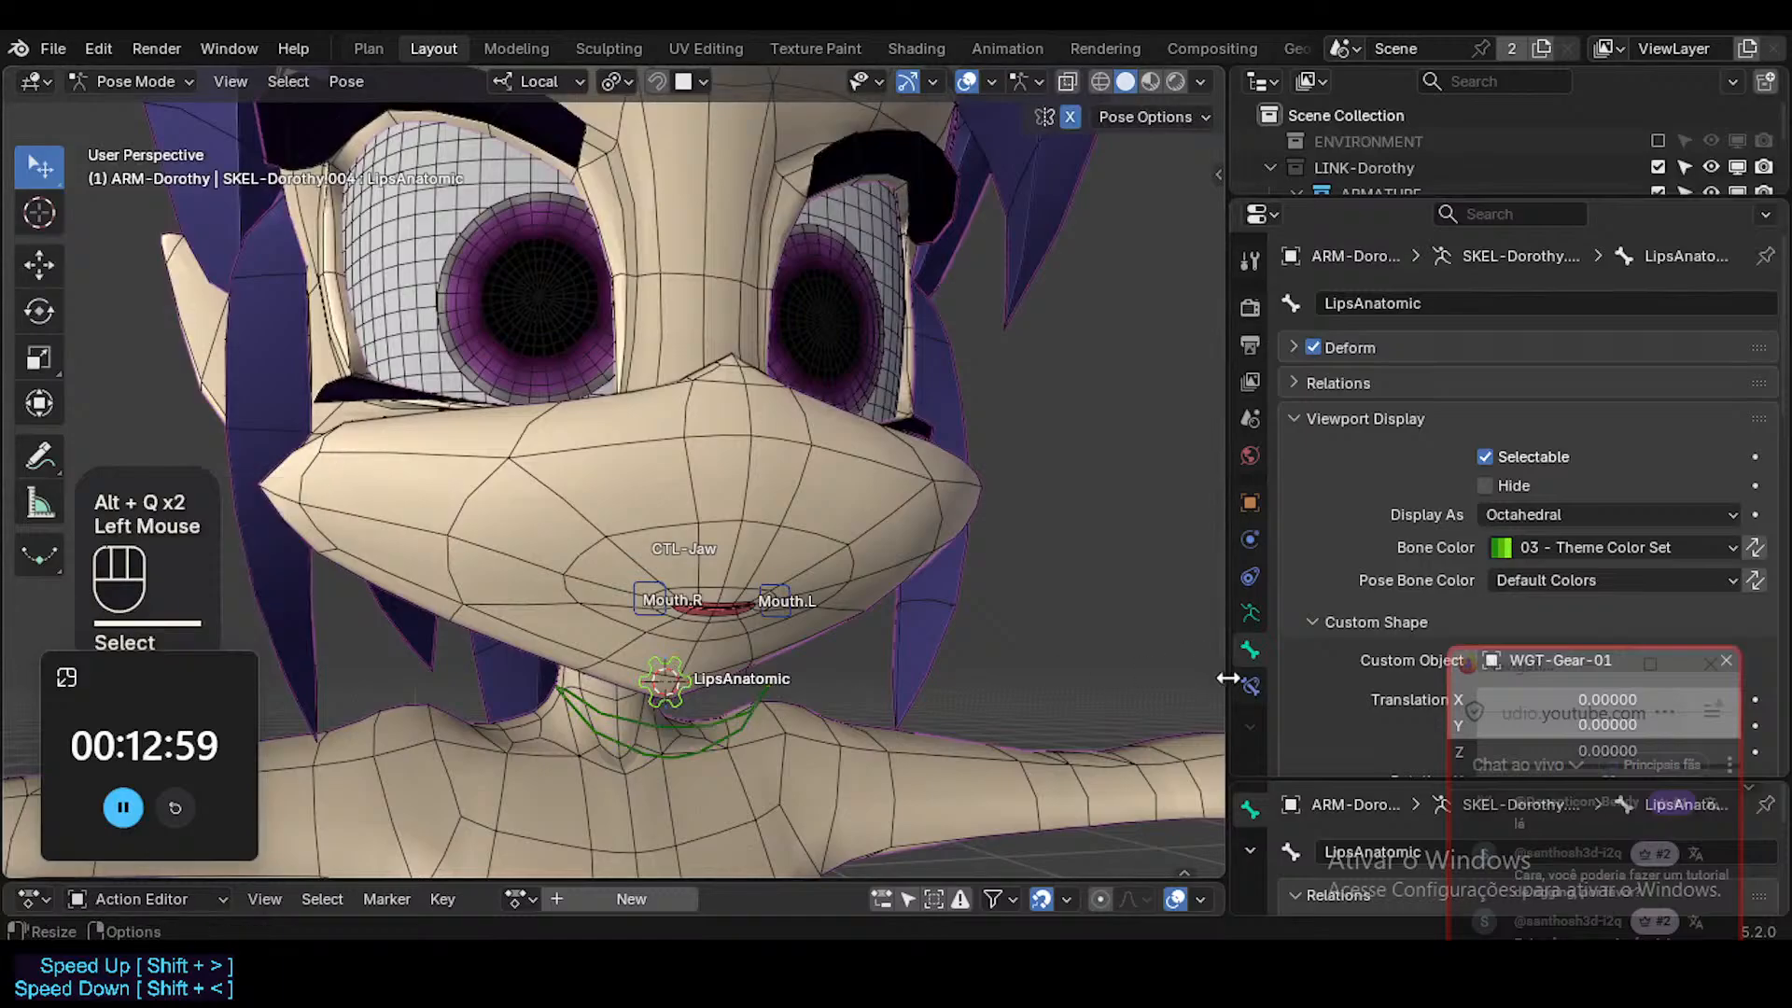
pyautogui.scroll(-2, 1512, 560)
pyautogui.scroll(1, 1514, 563)
pyautogui.scroll(-2, 1540, 568)
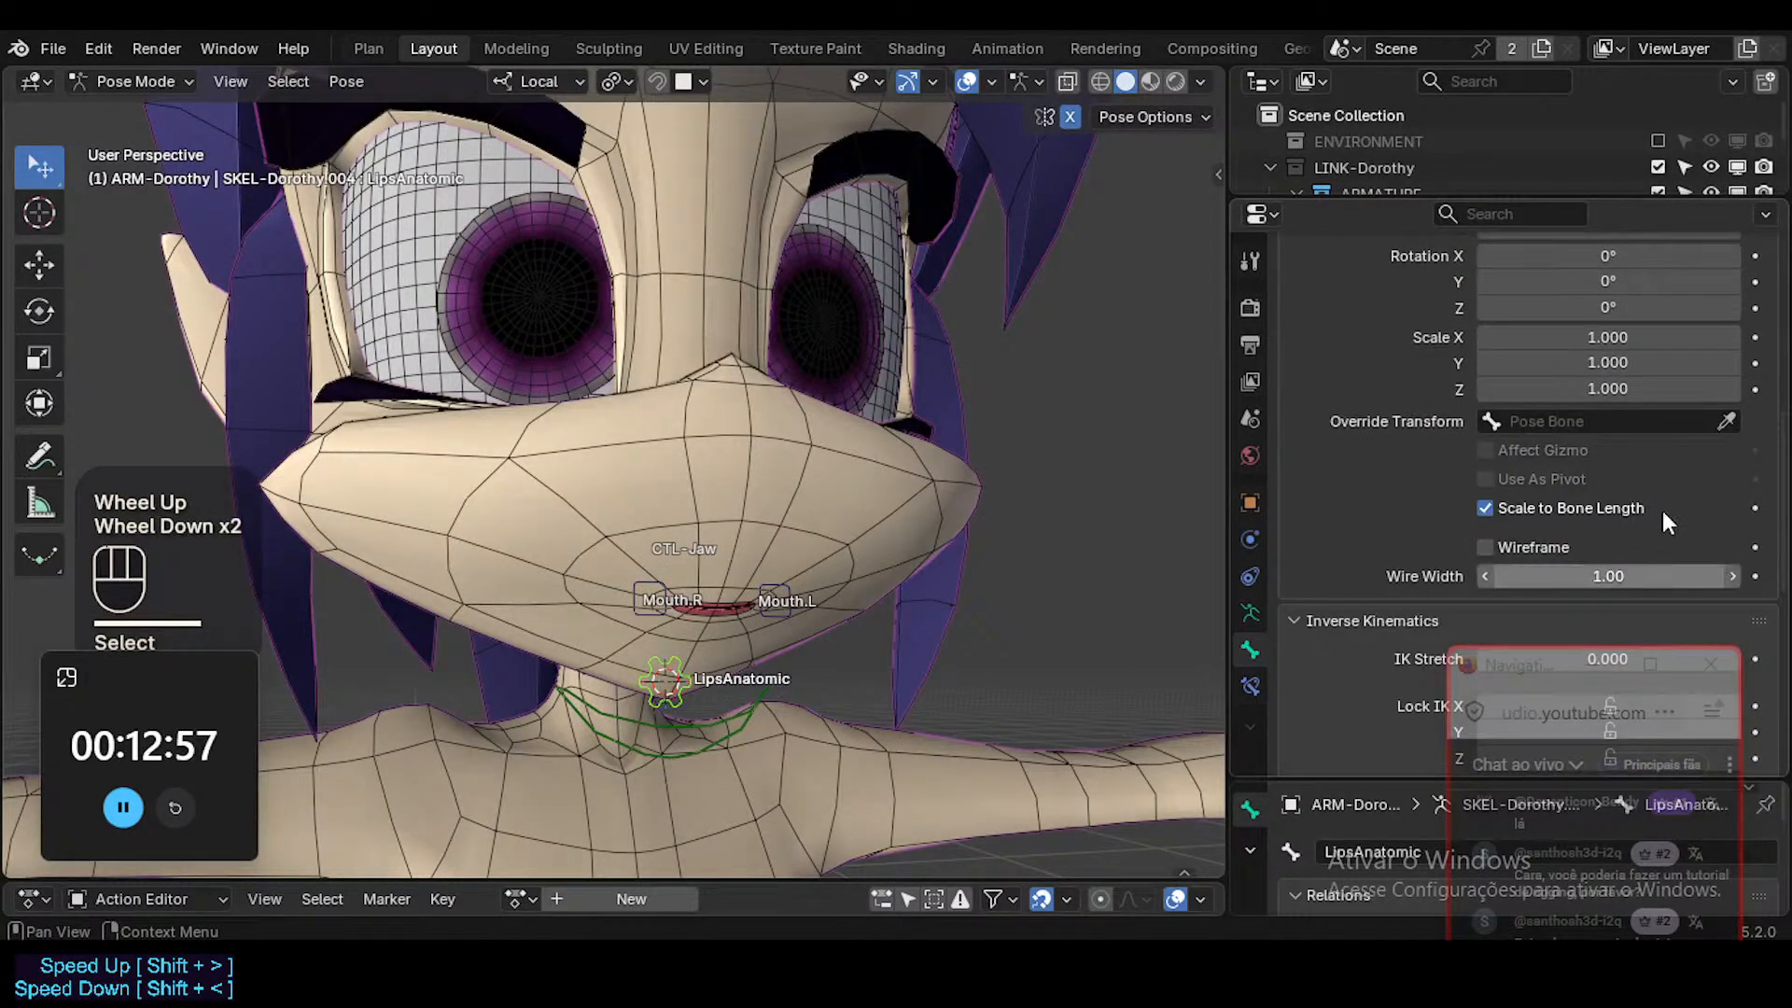
pyautogui.moveTo(1633, 387); pyautogui.dragTo(1614, 337)
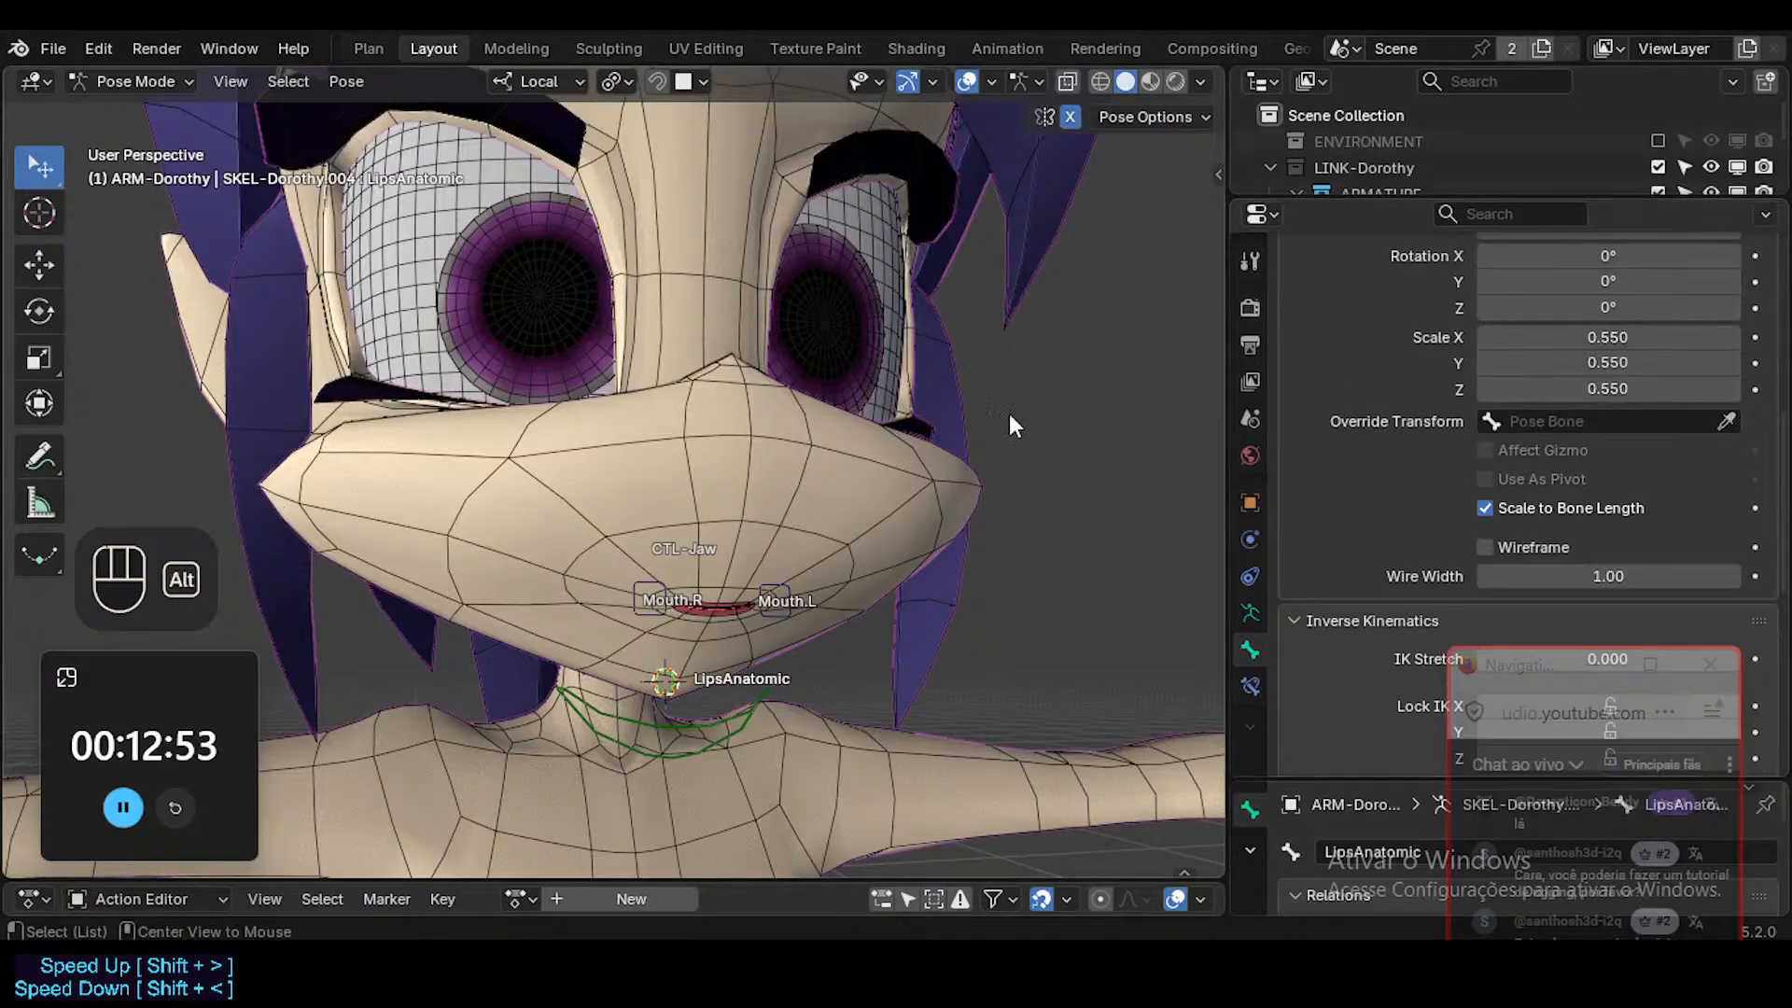
# Select LipsAnatomic and test moving it freely beneath the chin.
pyautogui.moveTo(946, 502); pyautogui.dragTo(940, 525, button='middle')
pyautogui.hotkey('alt', 'a')
pyautogui.click(639, 683)
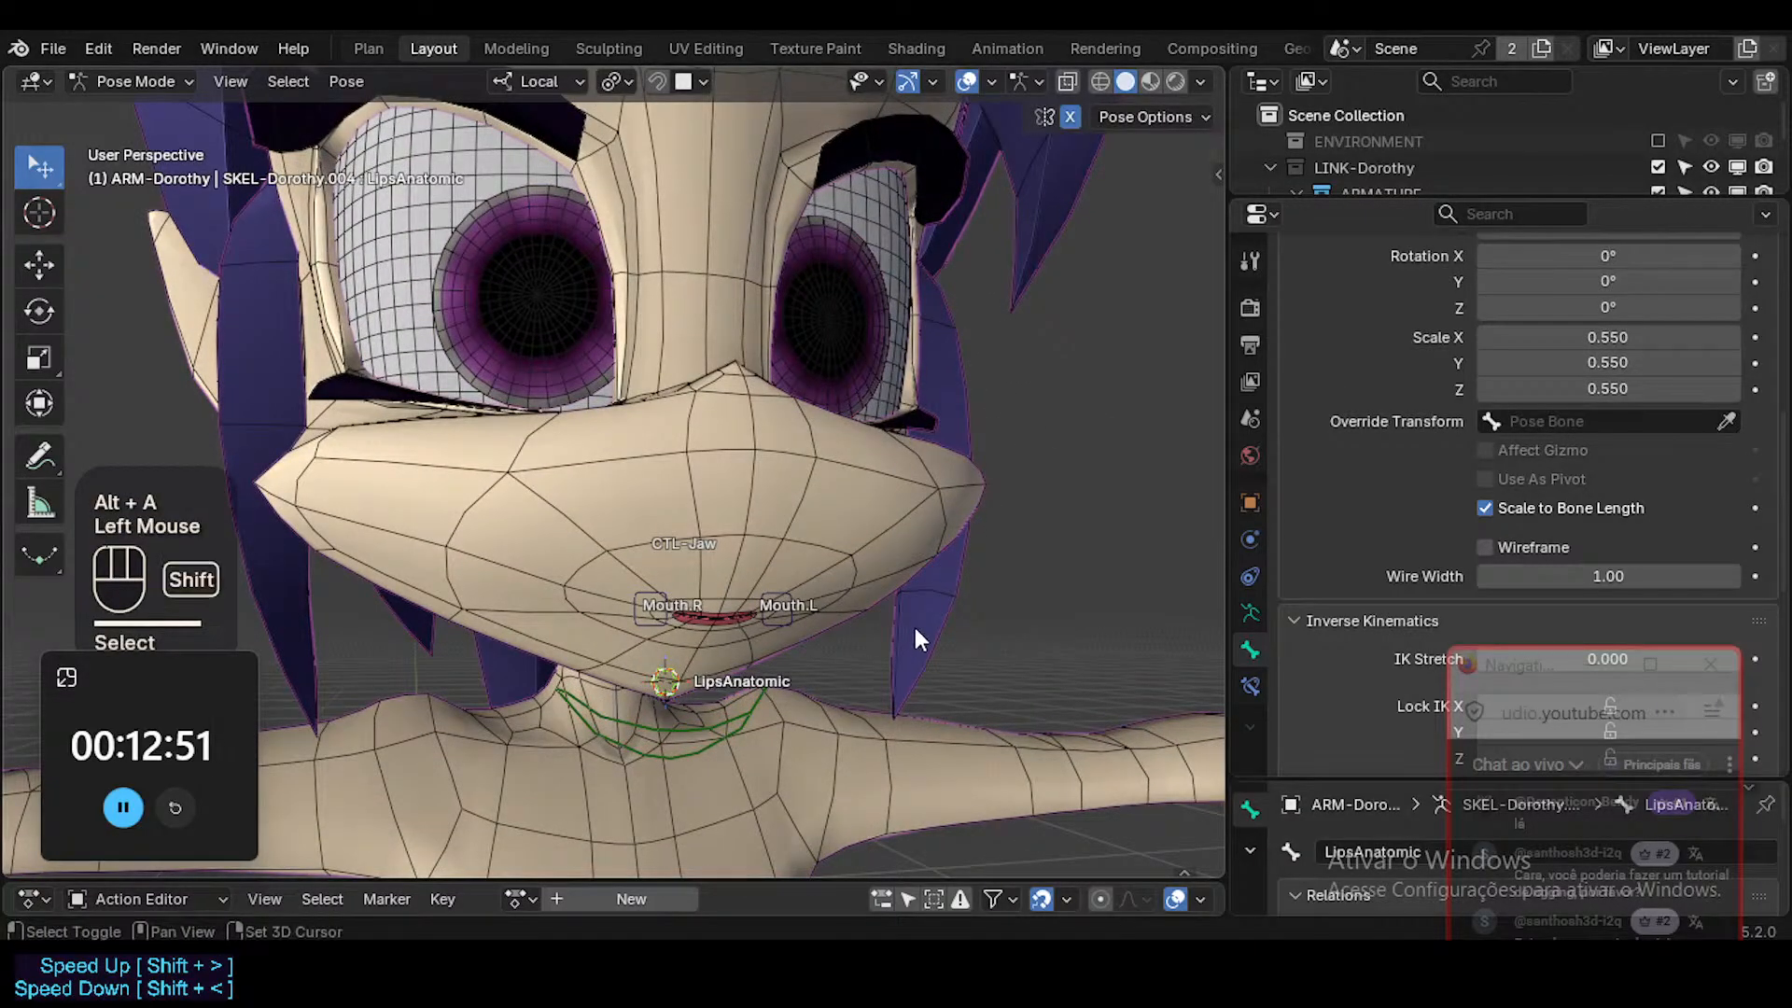
pyautogui.hotkey('shift', 's')
pyautogui.hotkey('alt', 'a')
pyautogui.press('g')
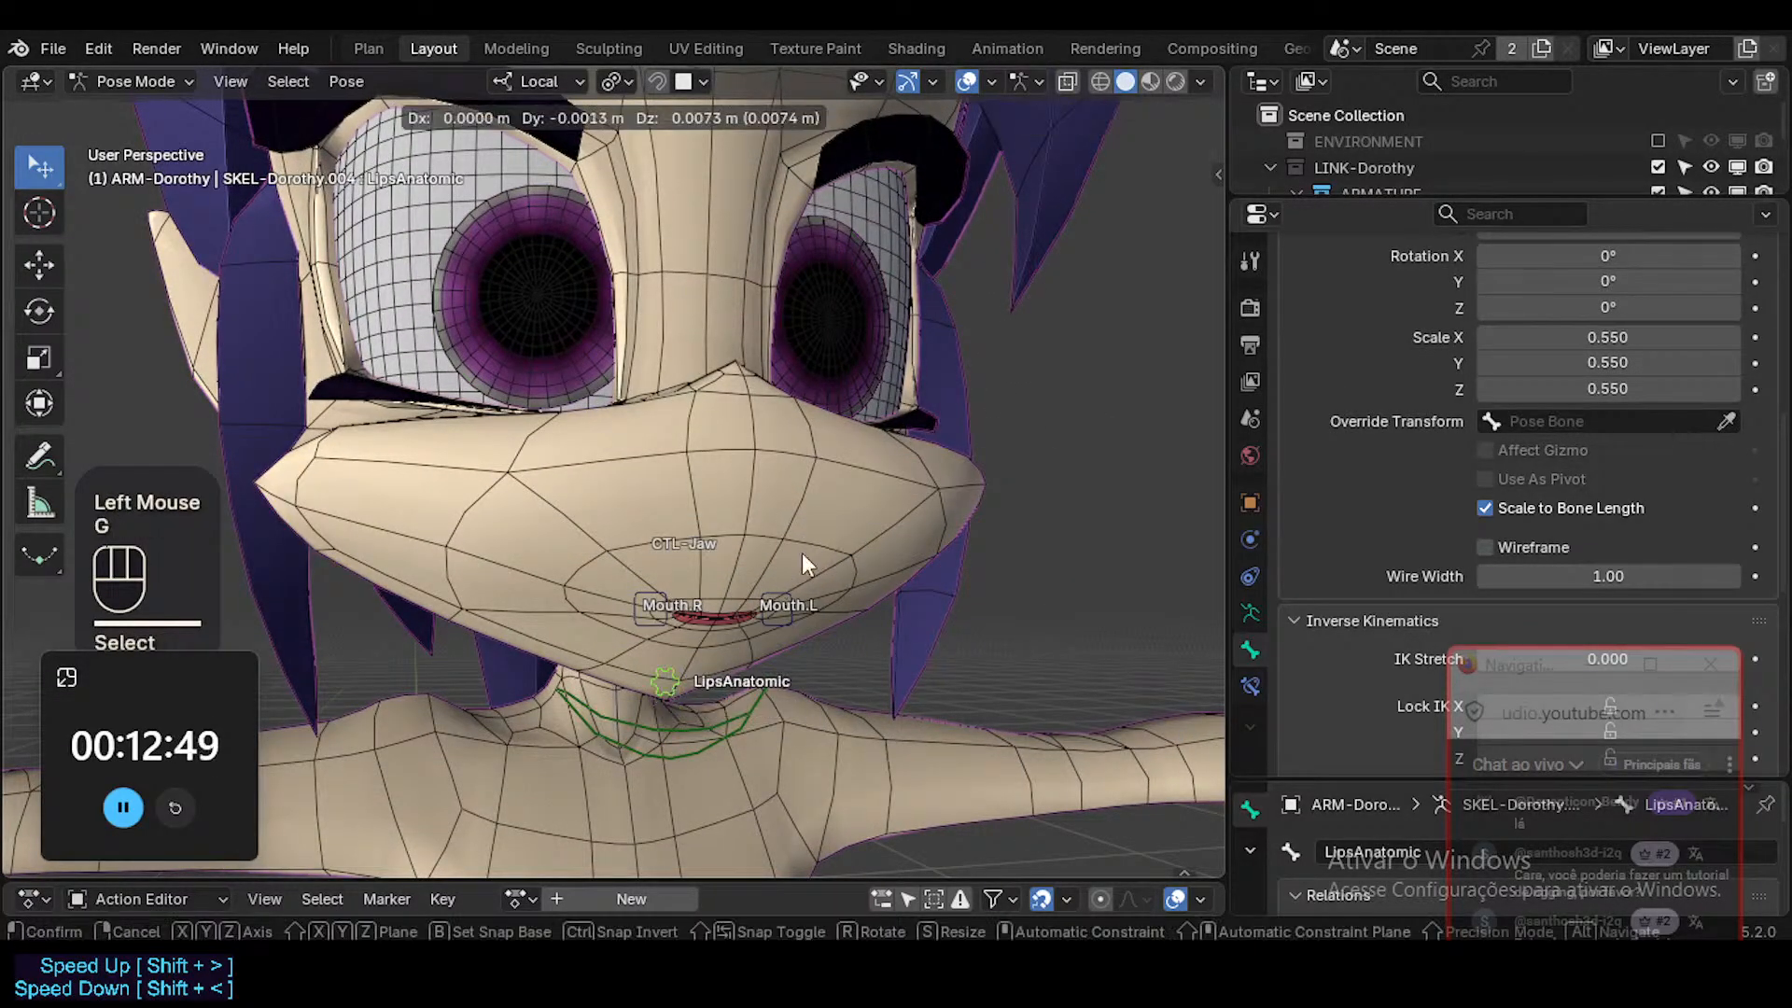
pyautogui.press('Escape')
# Set the LipsAnatomic custom shape scale to 0.920 on X, Y and Z and test moving the bone along local Z.
pyautogui.moveTo(1621, 337); pyautogui.dragTo(1621, 389)
pyautogui.doubleClick(726, 659)
pyautogui.press('g')
pyautogui.press('z')
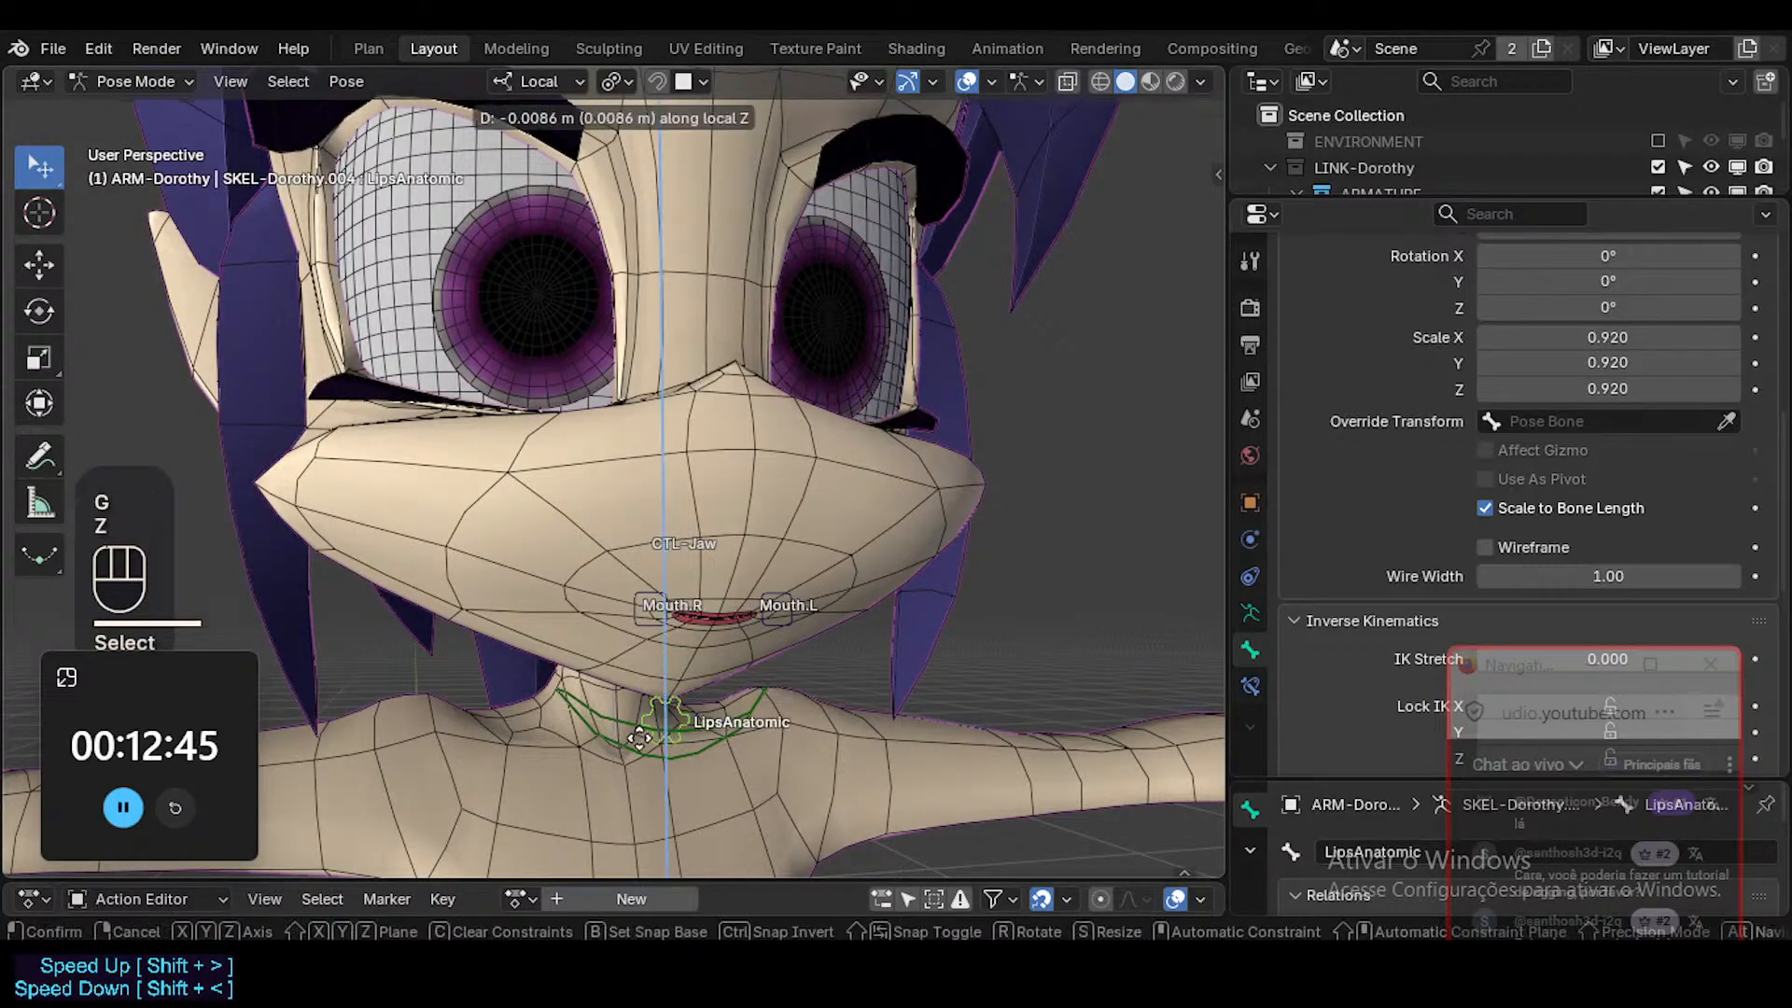
pyautogui.press('Escape')
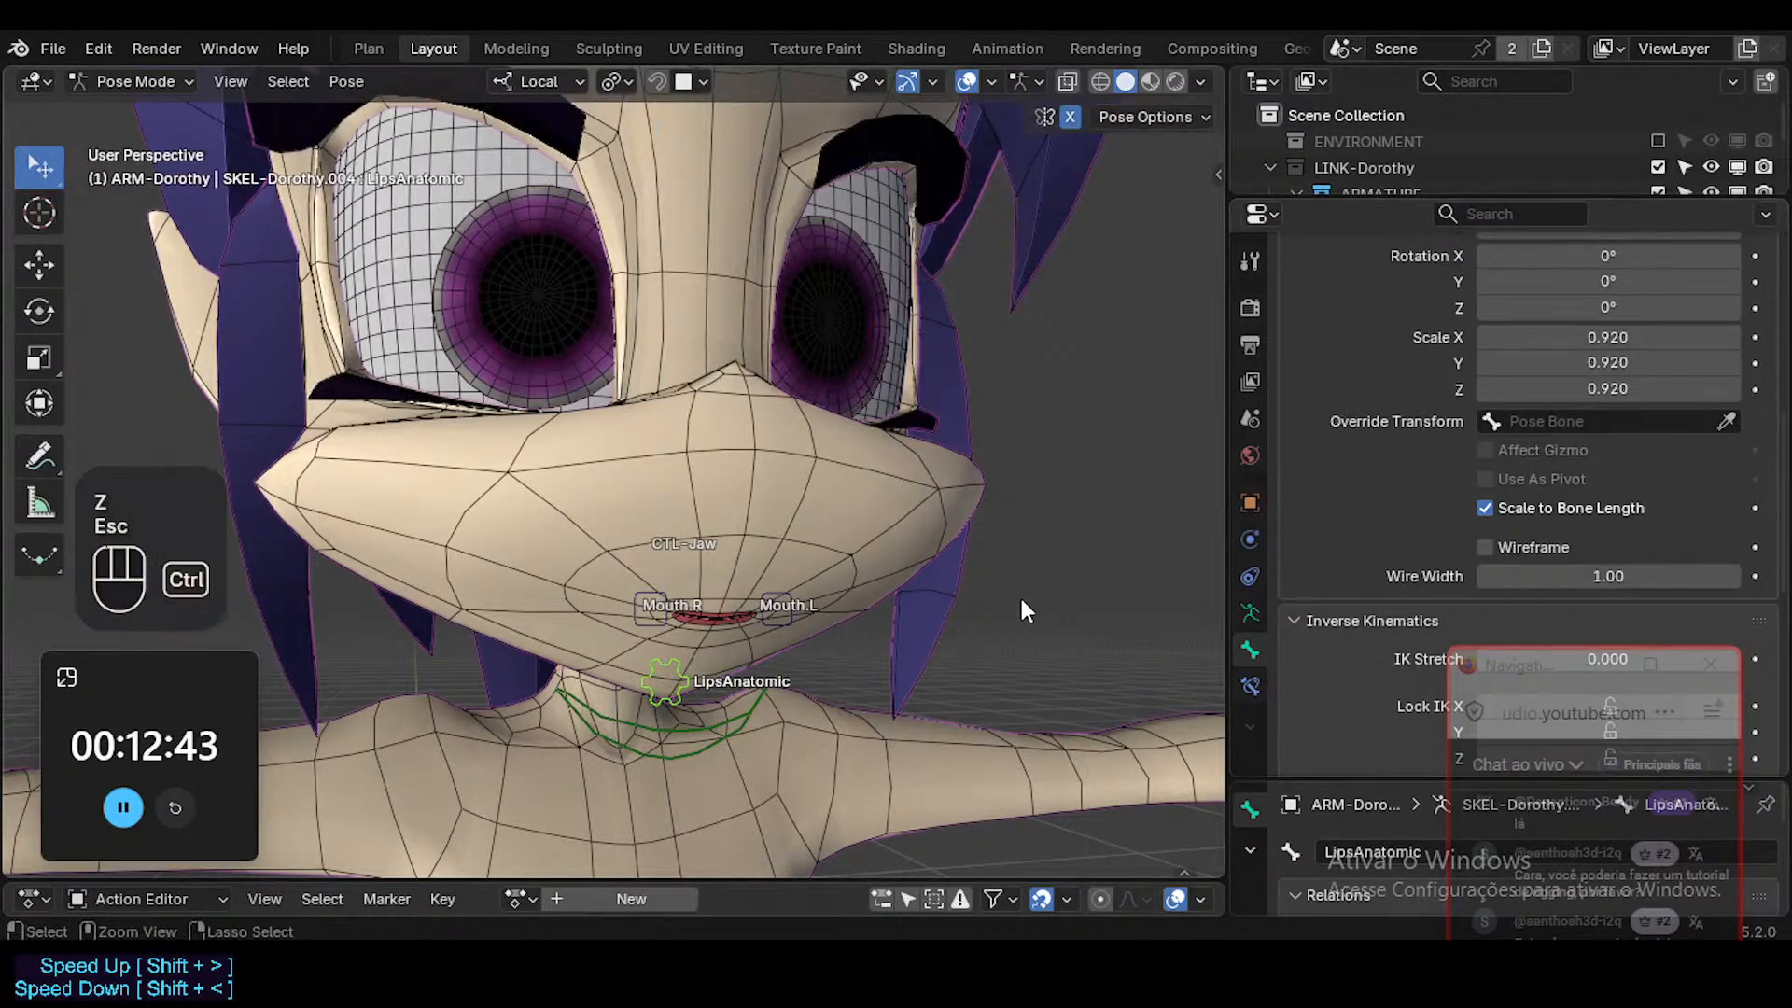
# In Object Mode, copy the Head mesh's MouthSmileStraight.L shape key driver onto the LipsConstant shape key.
pyautogui.hotkey('ctrl', 'Tab')
pyautogui.click(921, 491)
pyautogui.click(1250, 686)
pyautogui.scroll(-2, 1514, 488)
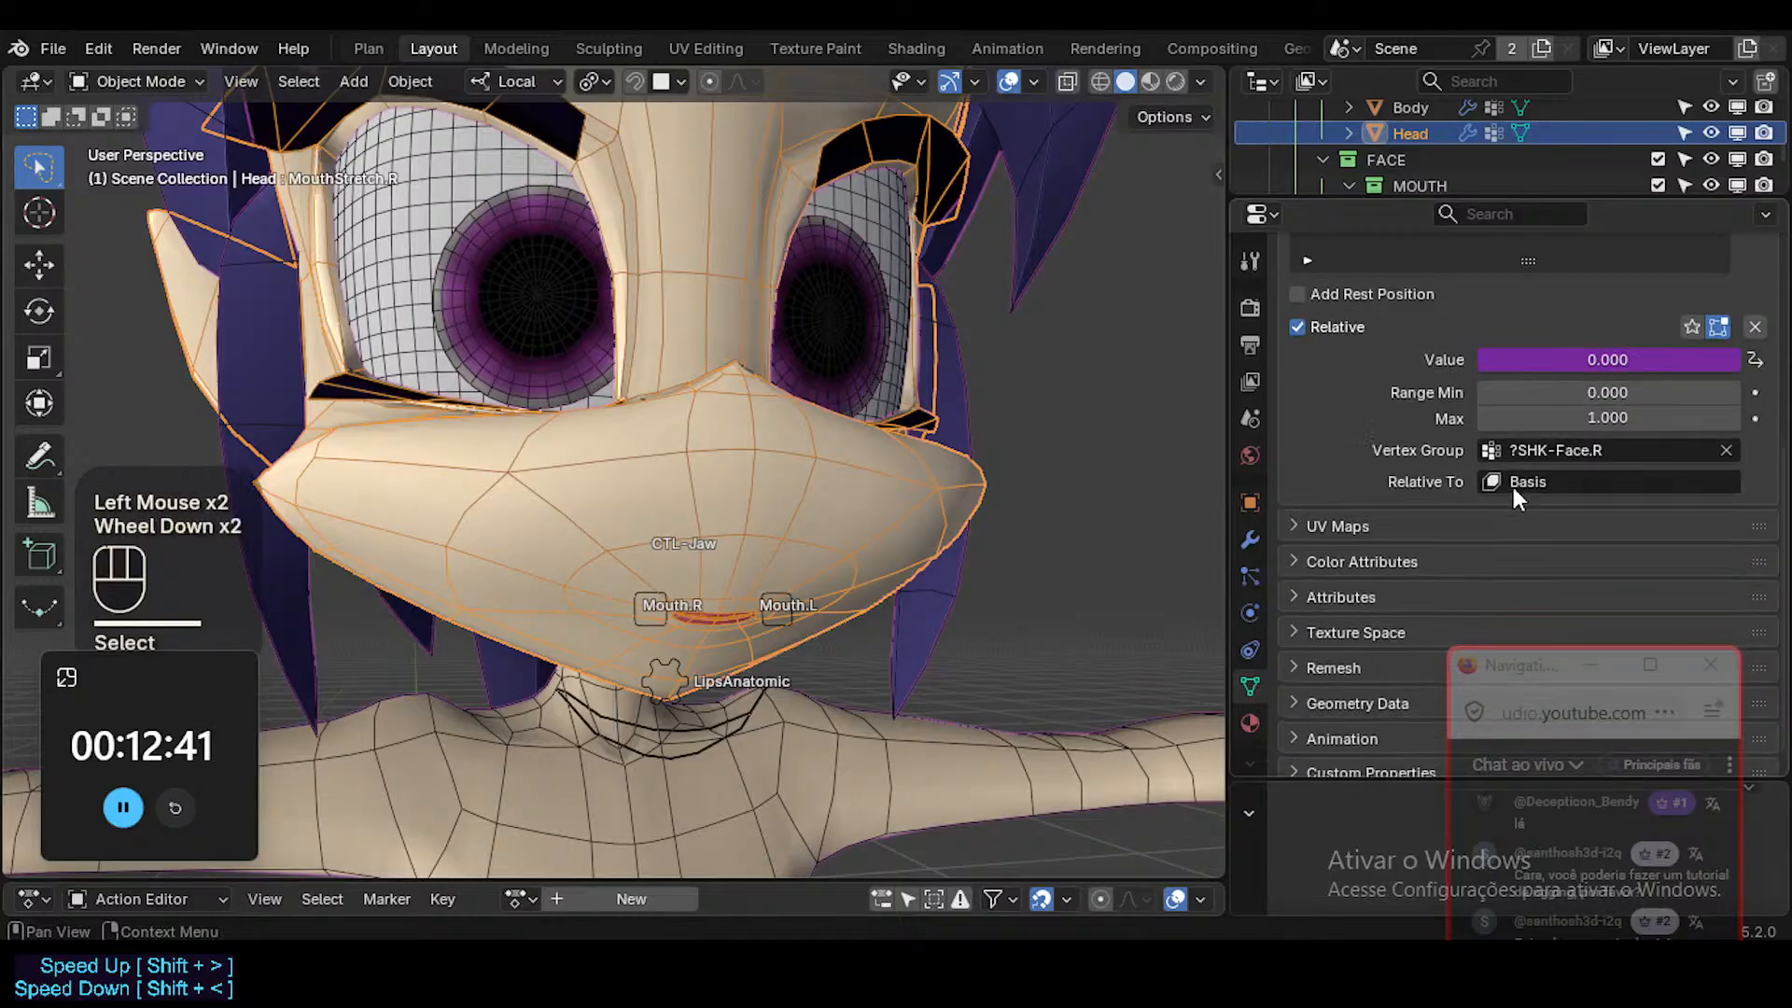
pyautogui.scroll(4, 1514, 478)
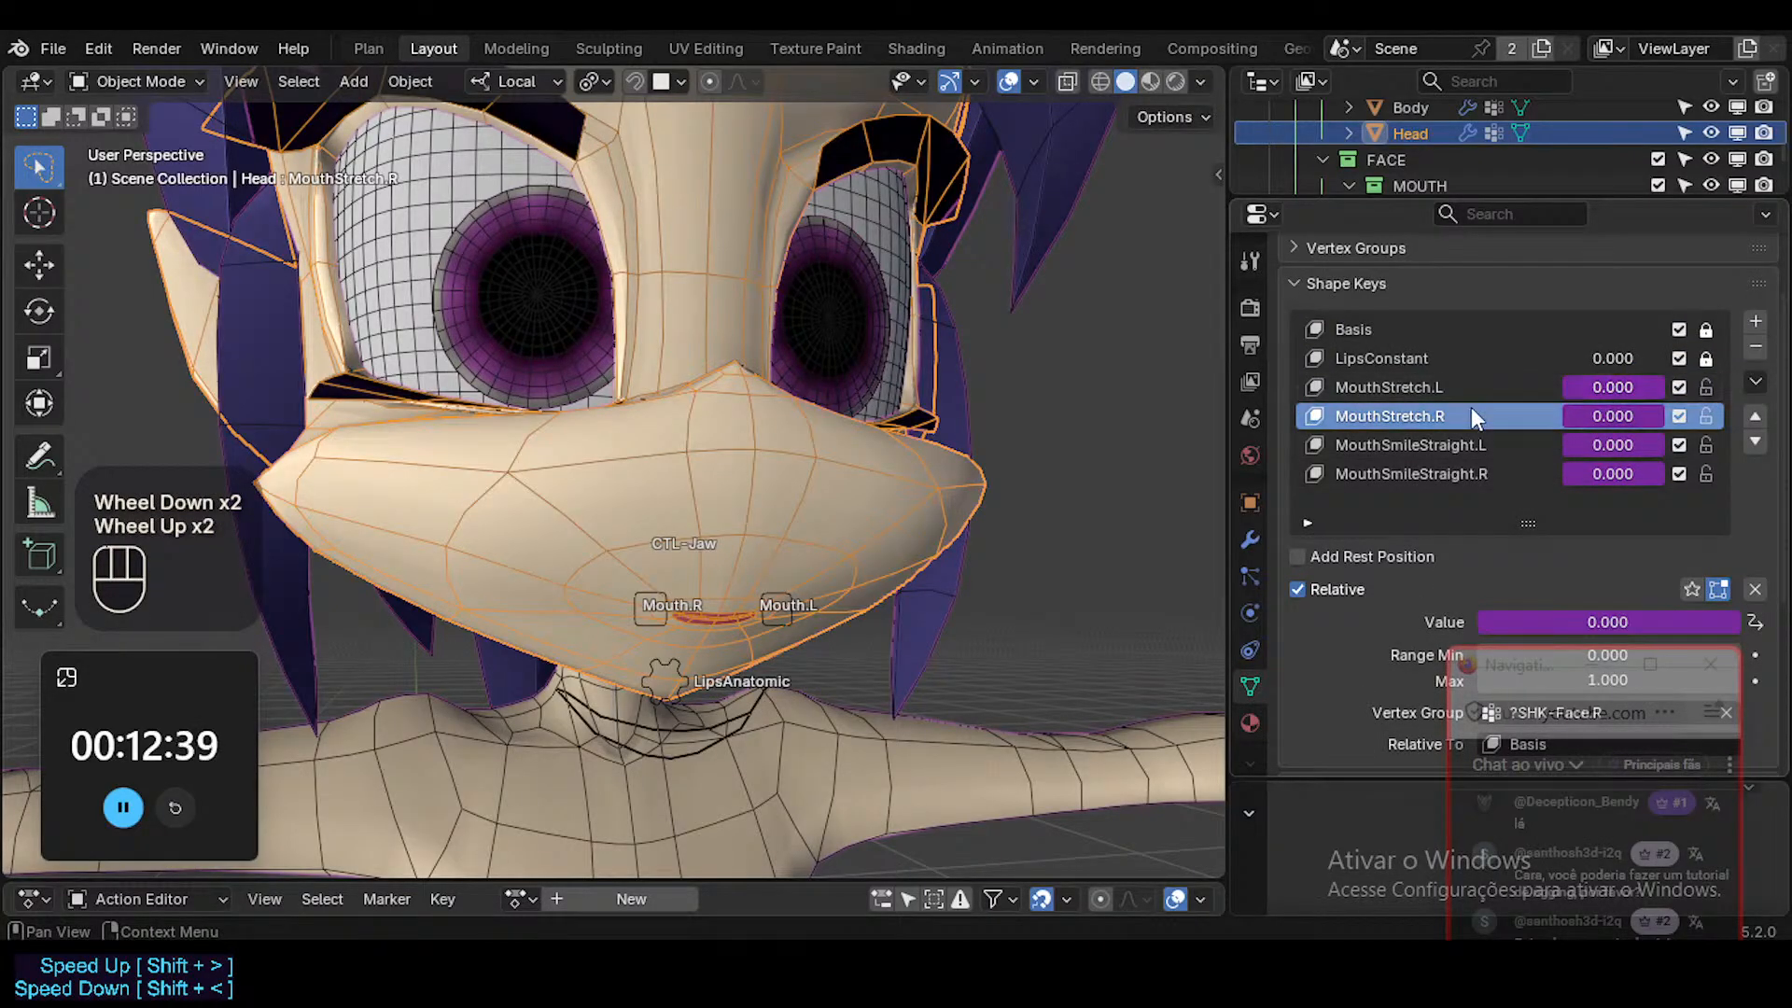
pyautogui.rightClick(1614, 448)
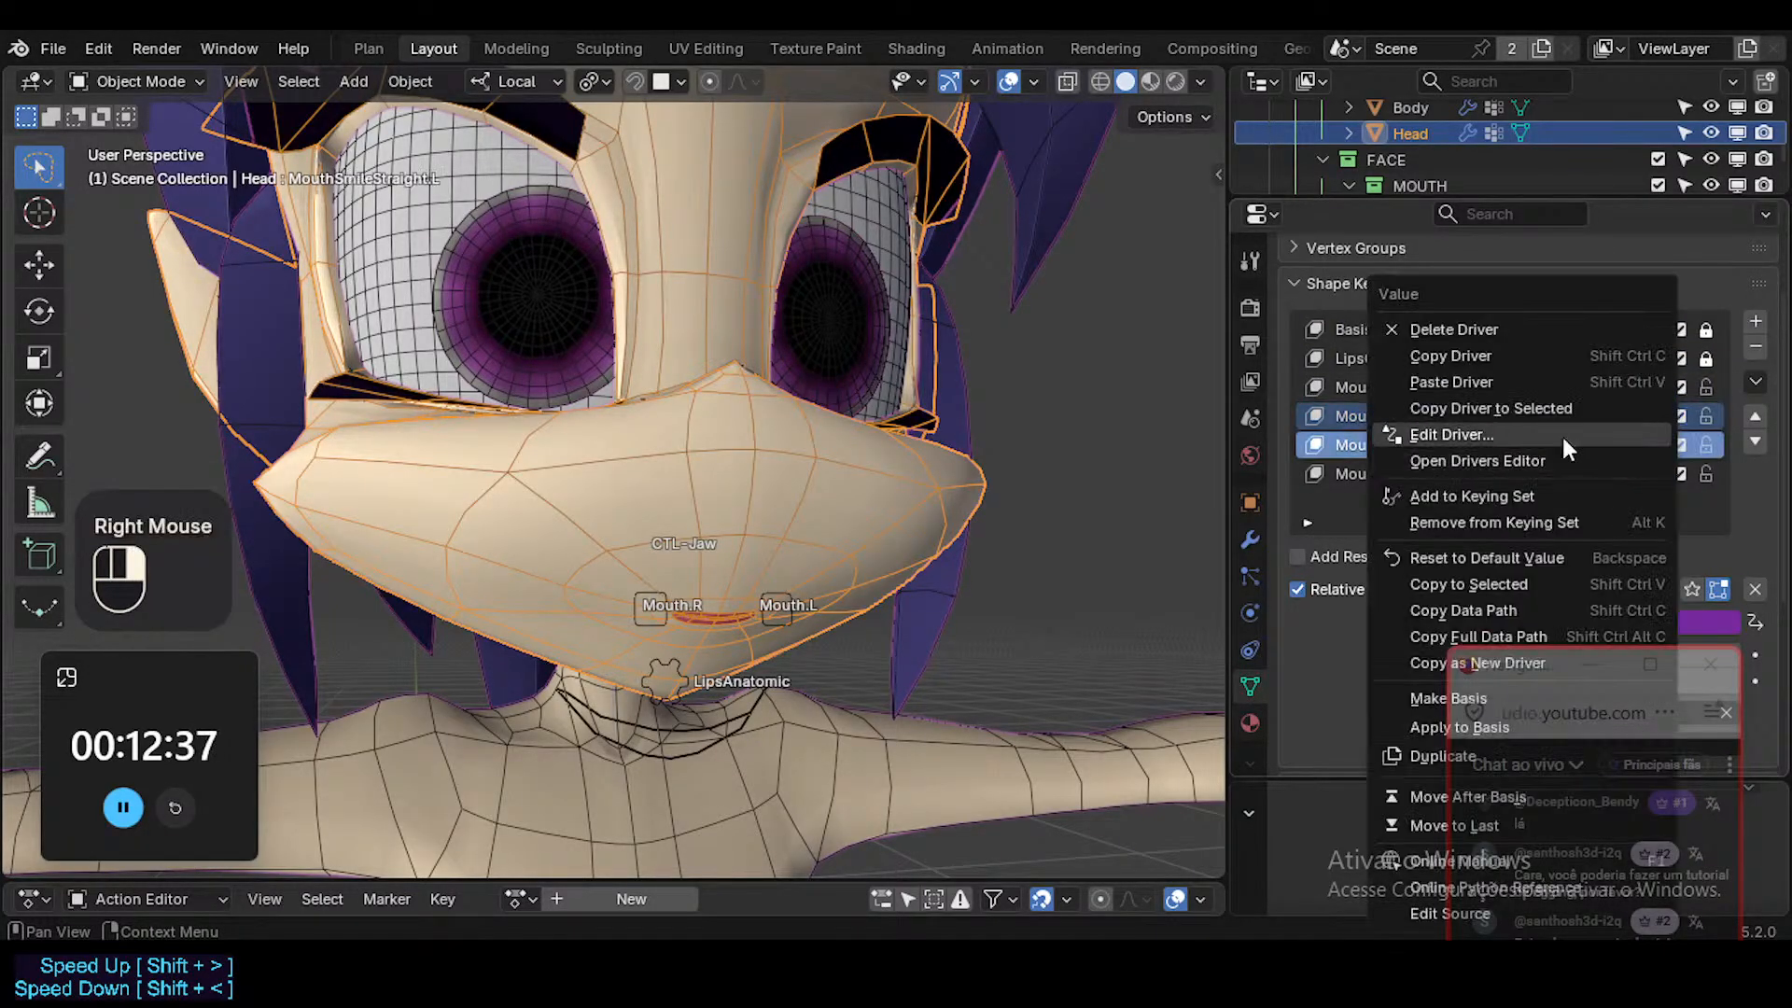
pyautogui.click(1471, 356)
pyautogui.hotkey('ctrl', 'shift', 'v')
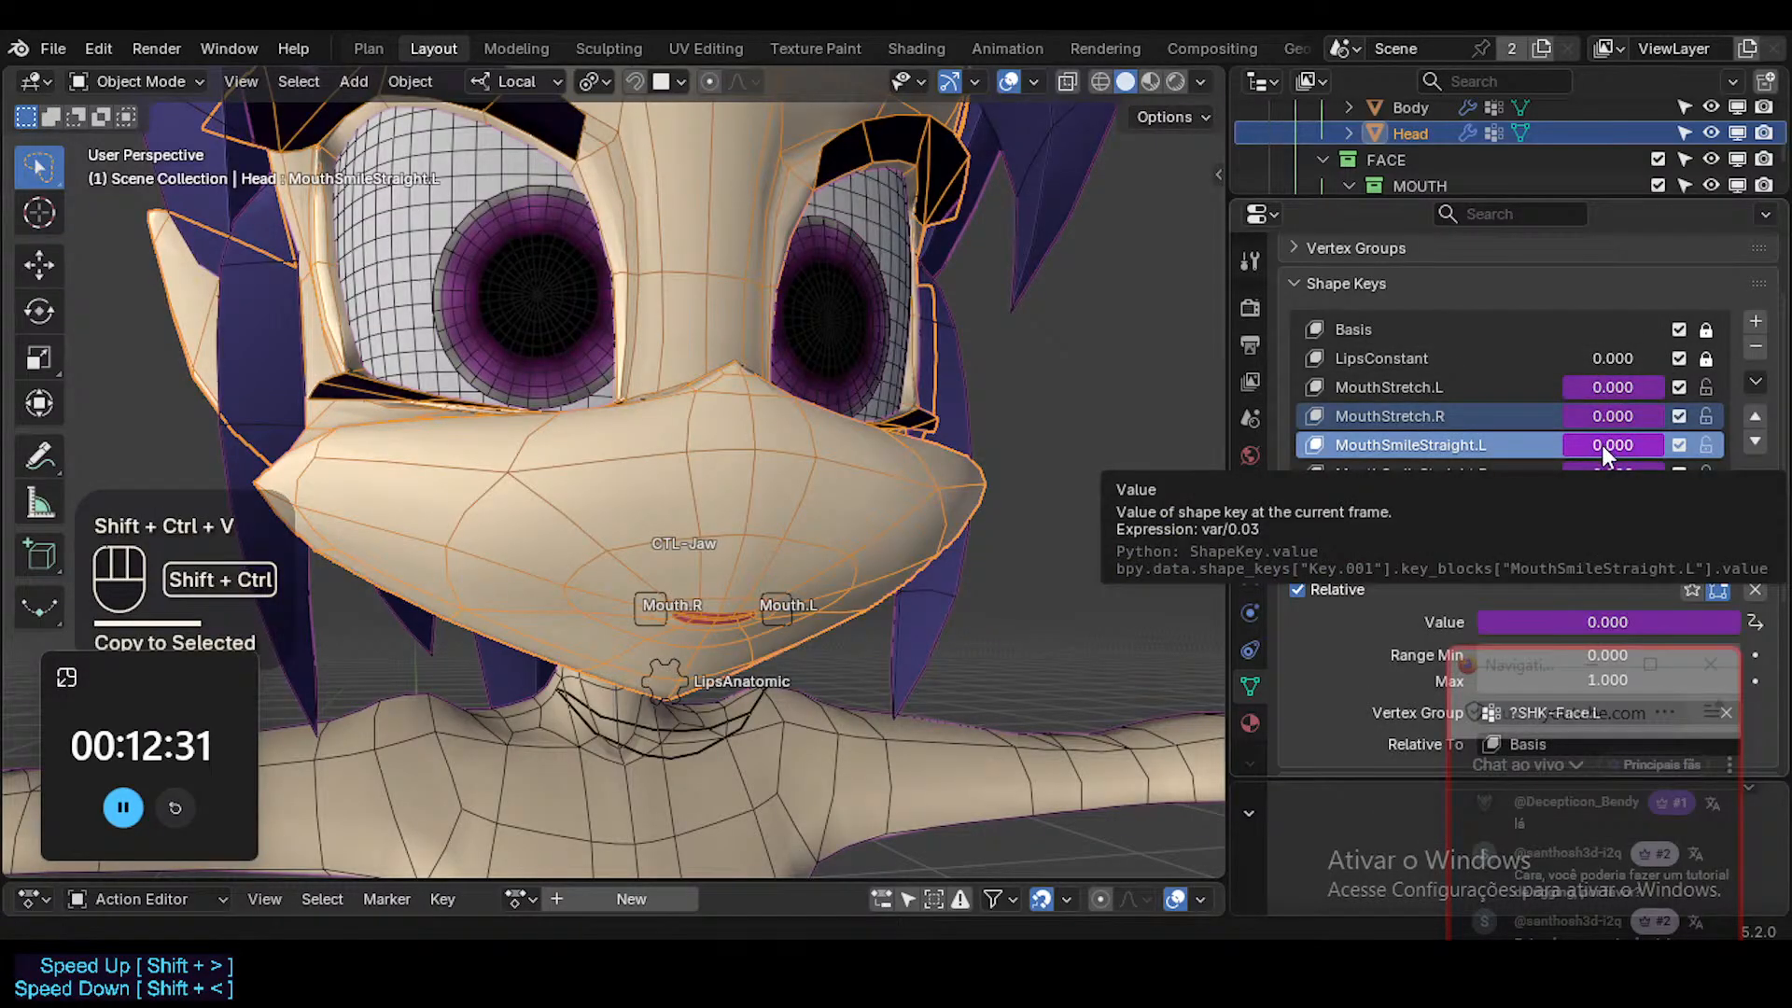
pyautogui.hotkey('ctrl', 'shift', 'c')
pyautogui.hotkey('ctrl', 'shift', 'v')
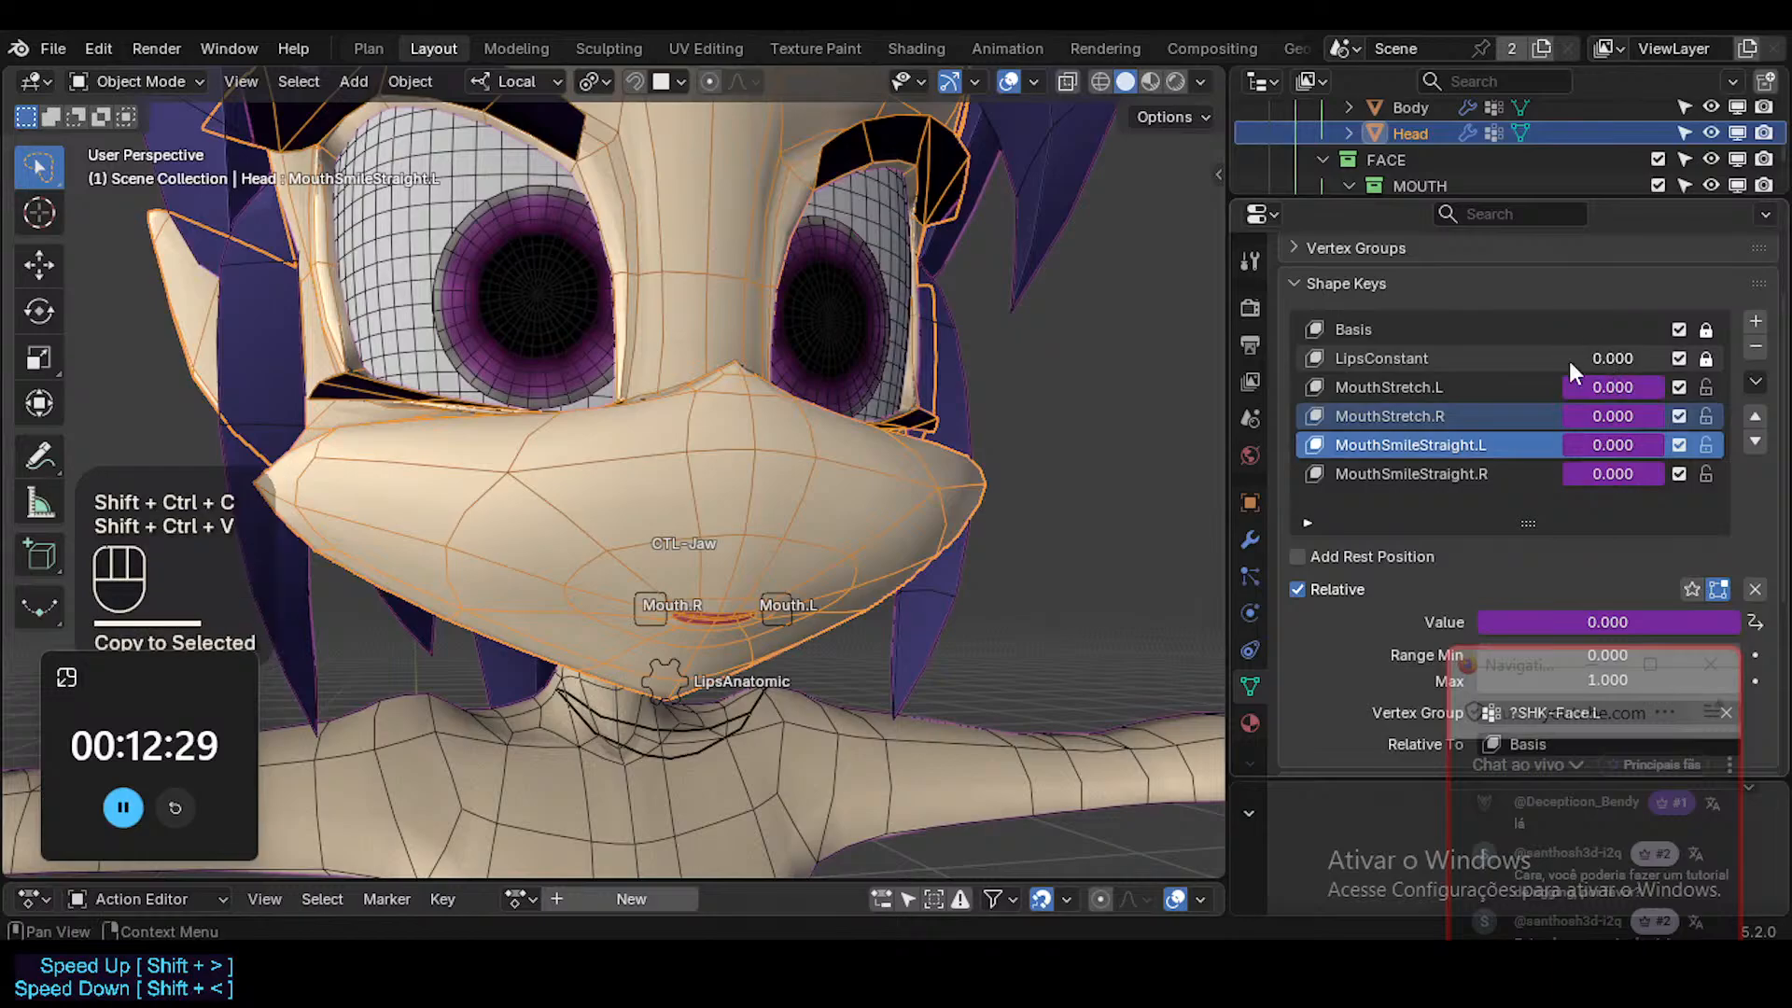
pyautogui.click(1573, 366)
pyautogui.hotkey('ctrl', 'shift', 'v')
# Edit the LipsConstant driver and set its scripted expression to -var/0.01.
pyautogui.rightClick(1609, 359)
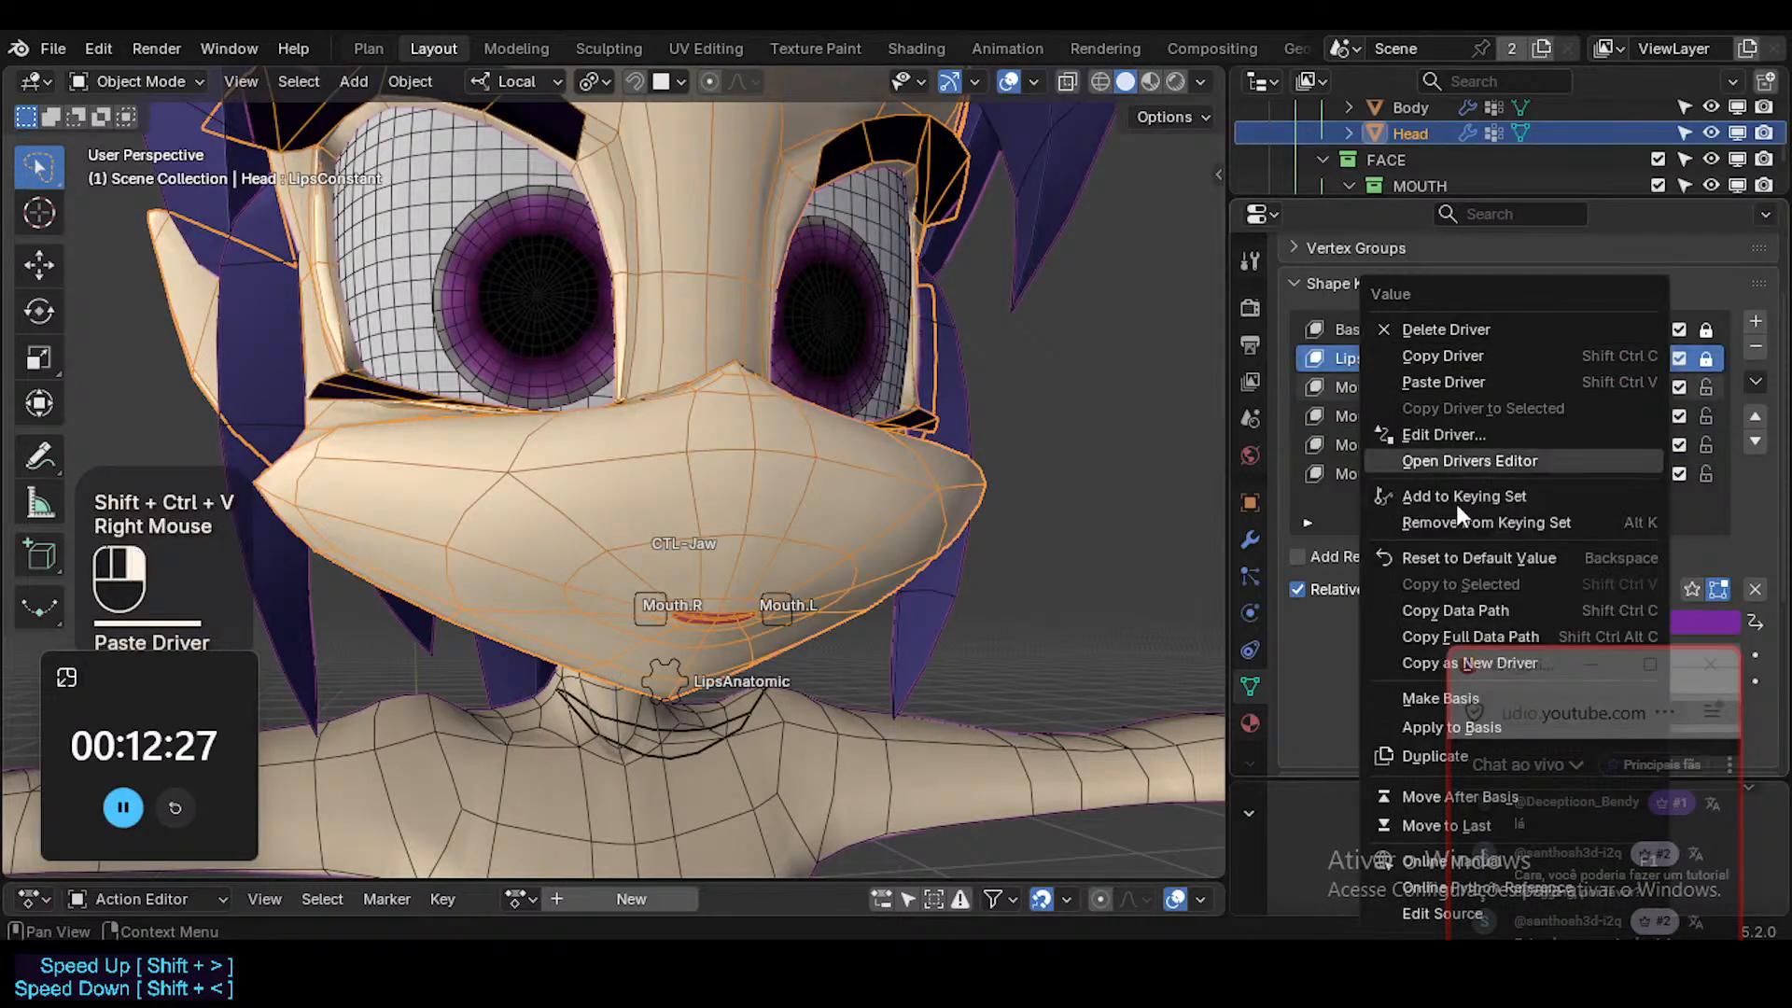
pyautogui.click(1413, 434)
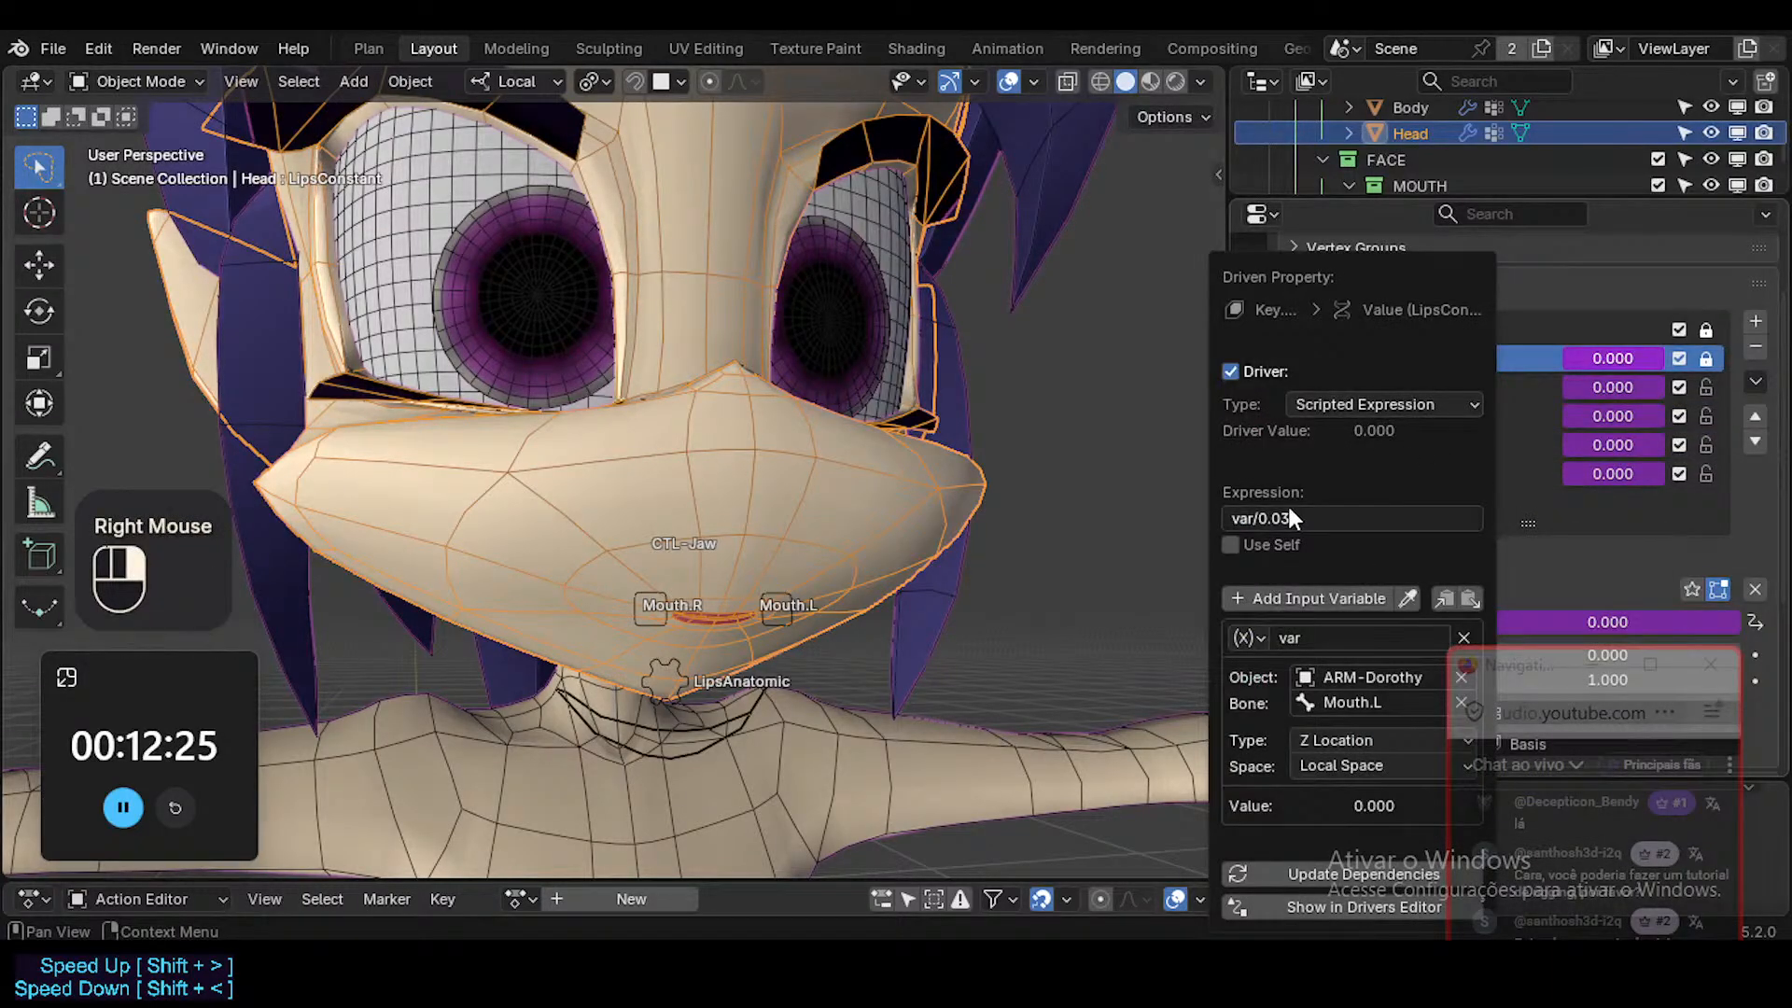
pyautogui.click(1311, 525)
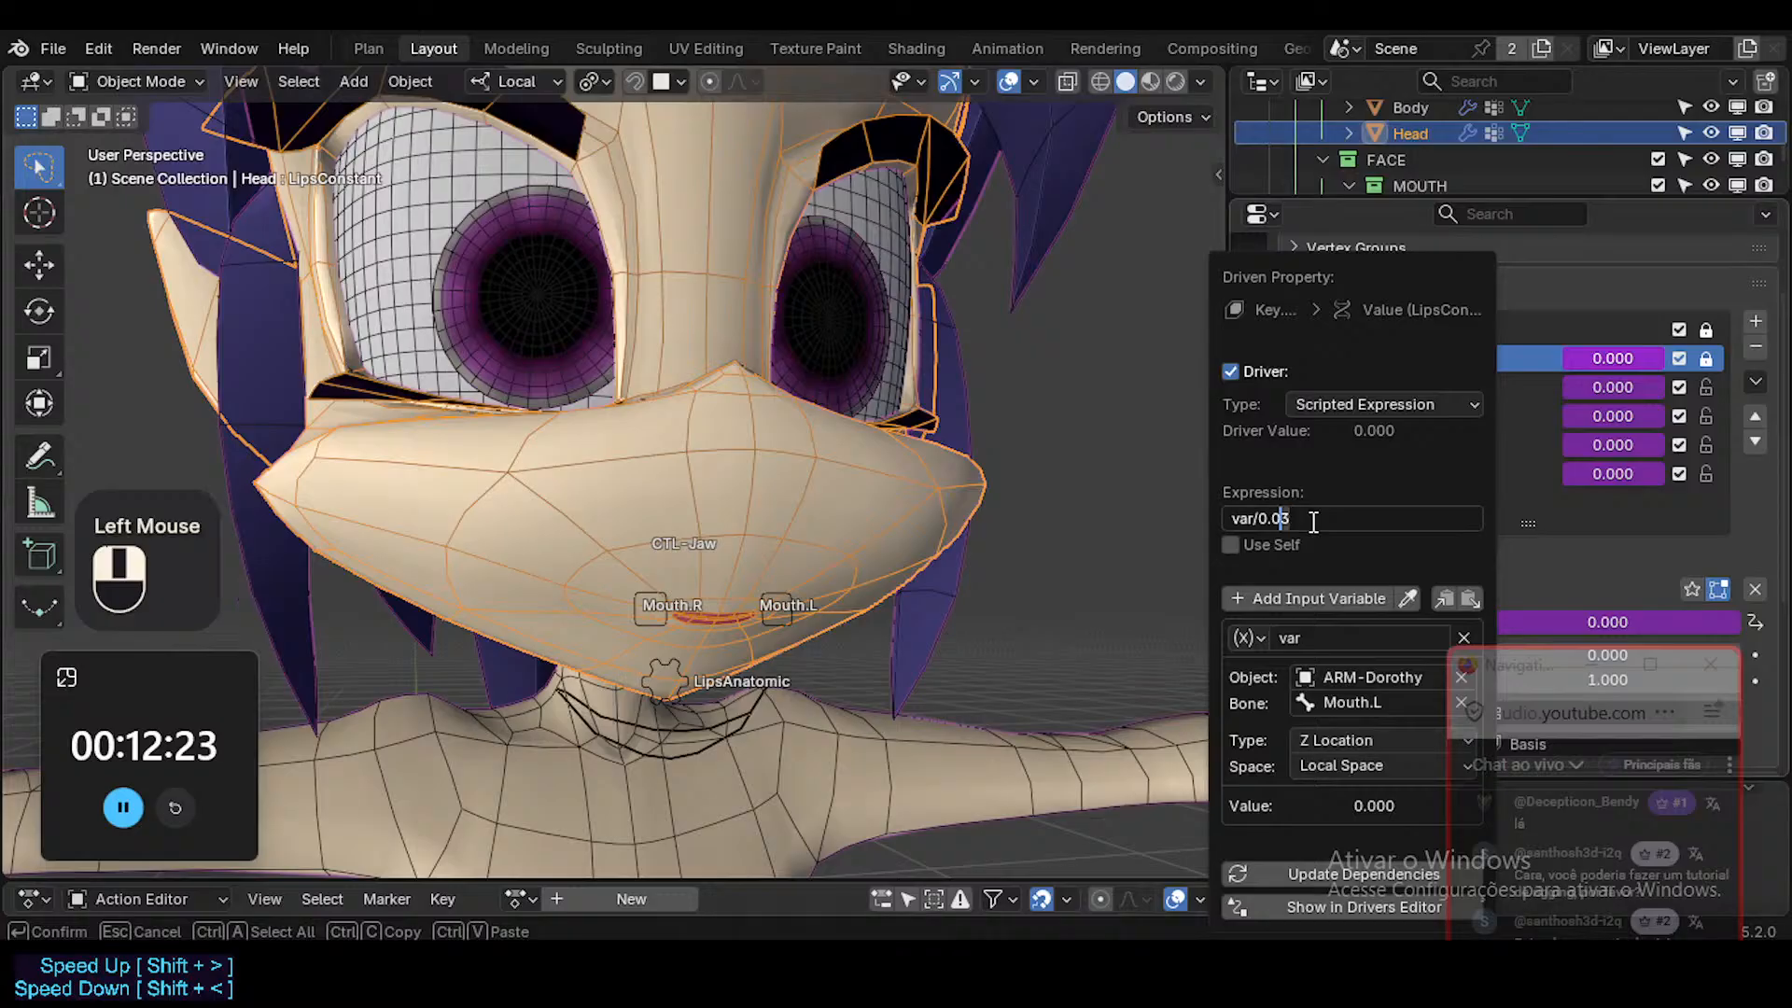
pyautogui.write('-')
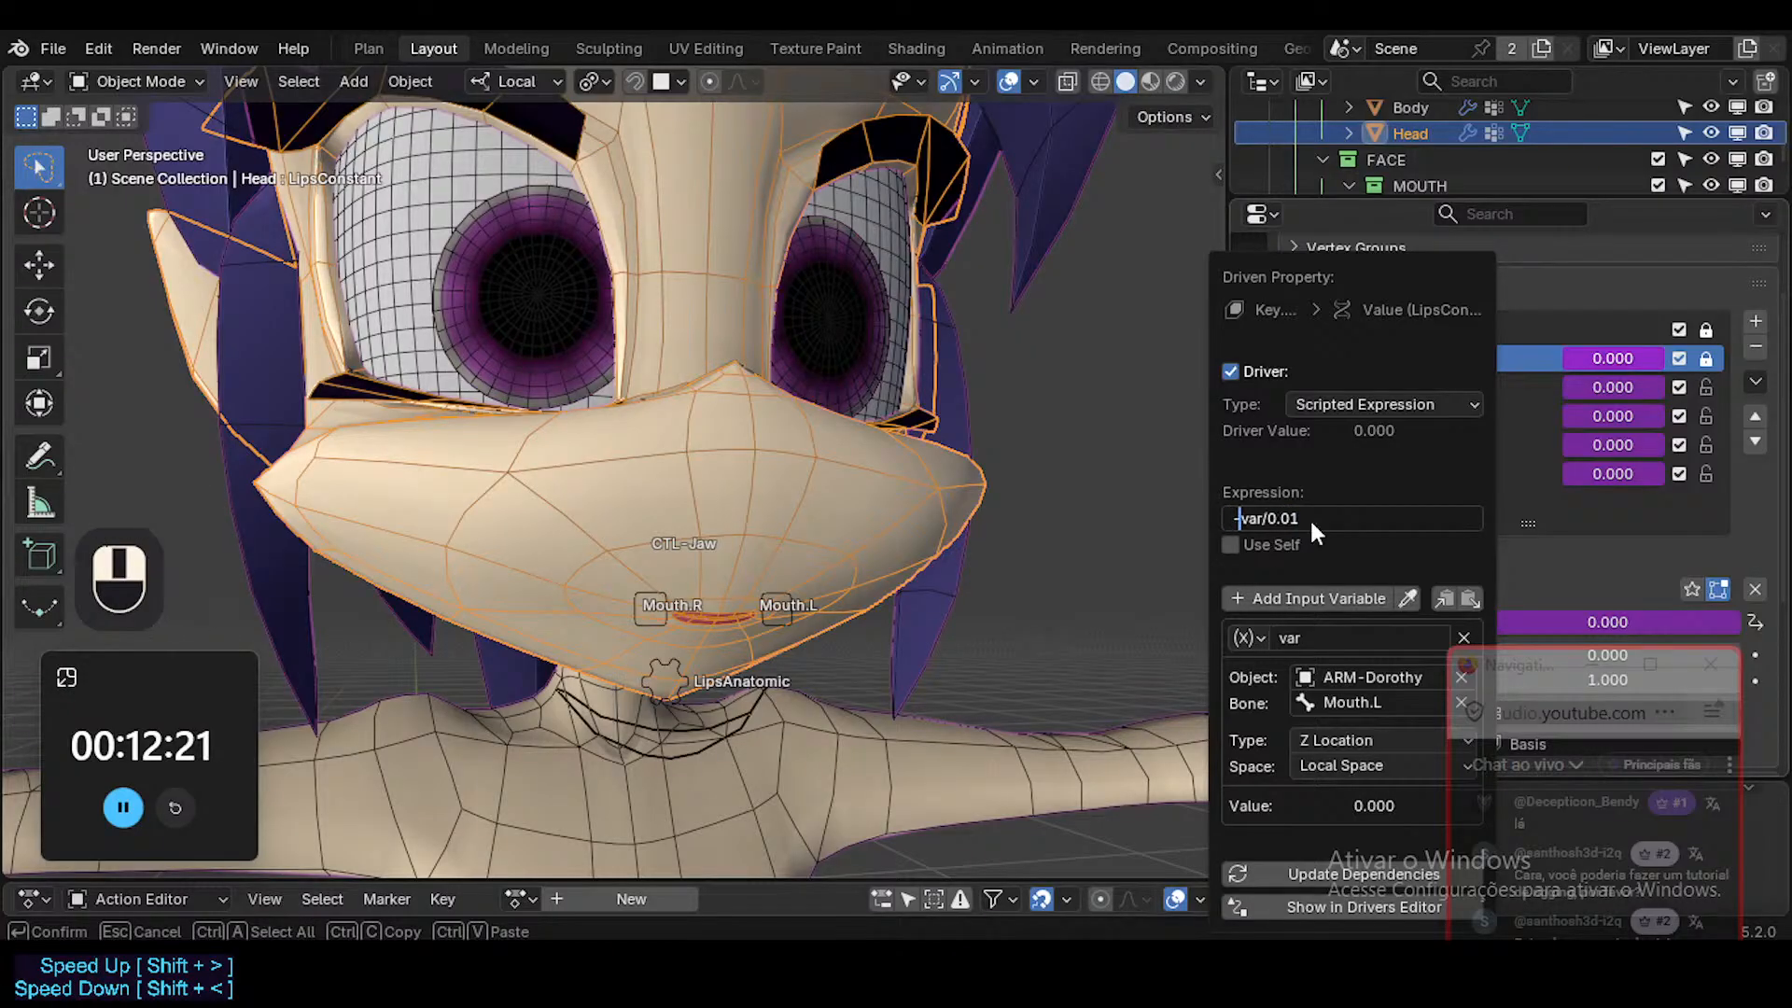
pyautogui.press('Return')
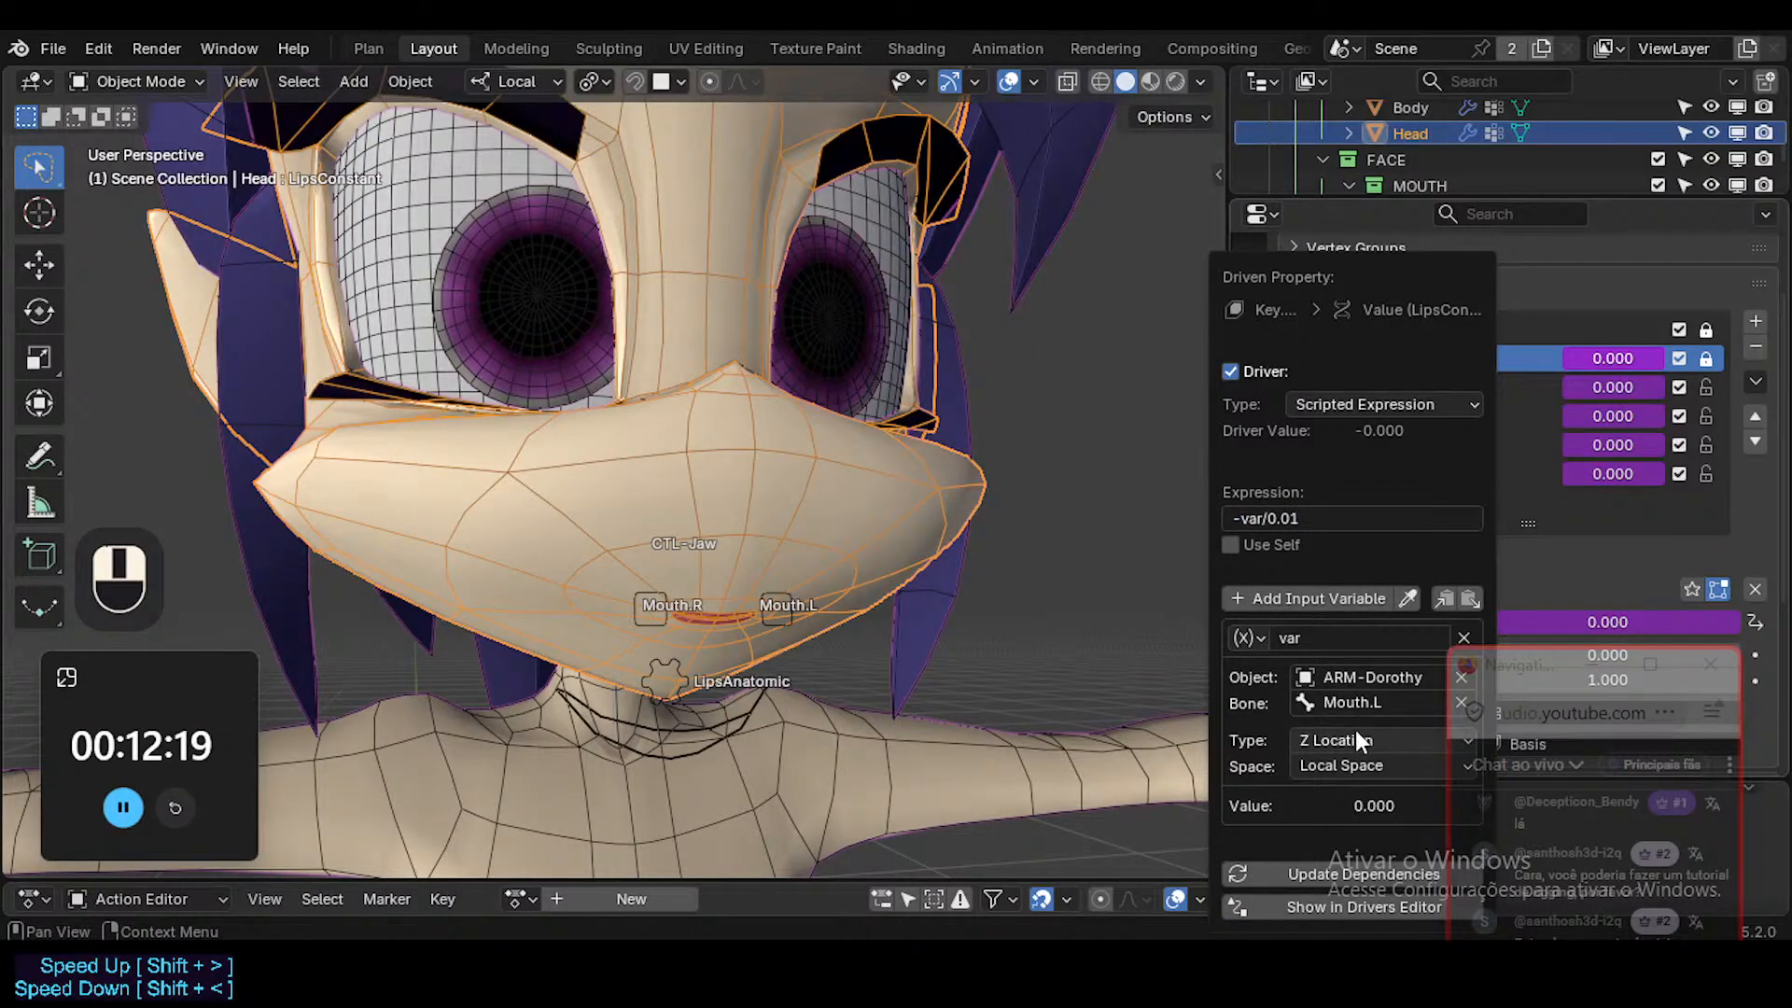
# Set the LipsConstant driver variable's bone to LipsAnatomic.
pyautogui.click(1355, 702)
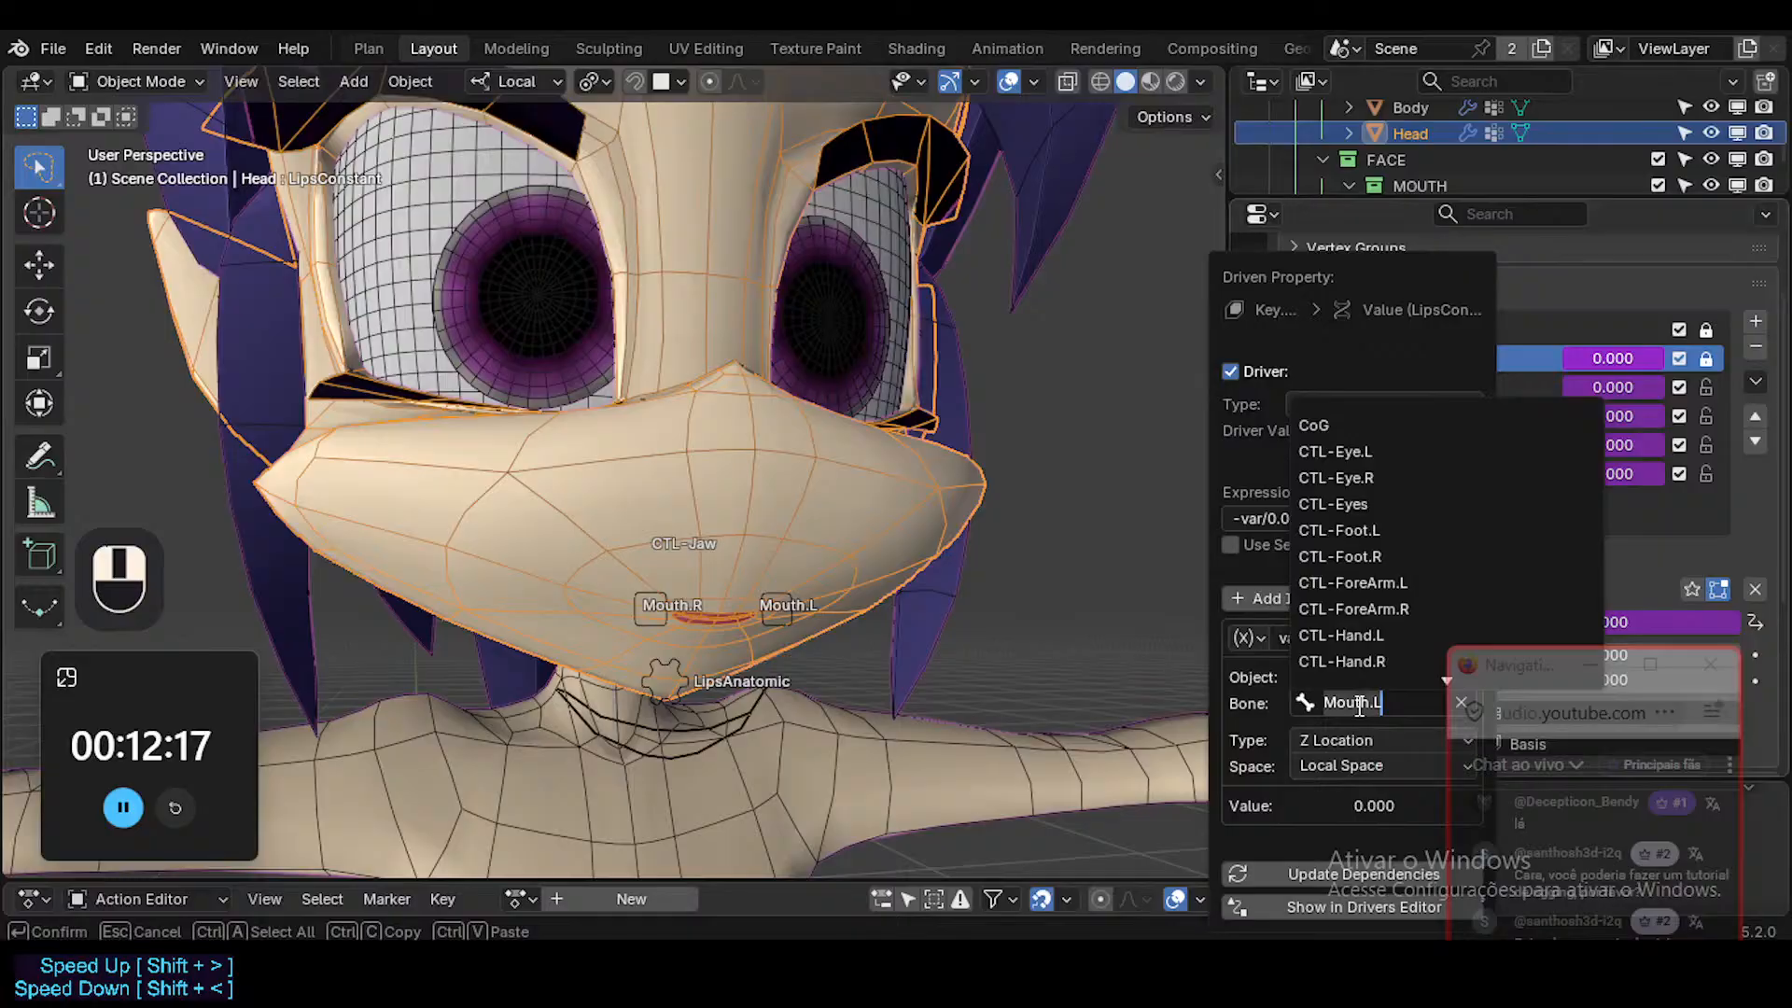
pyautogui.write('Lips')
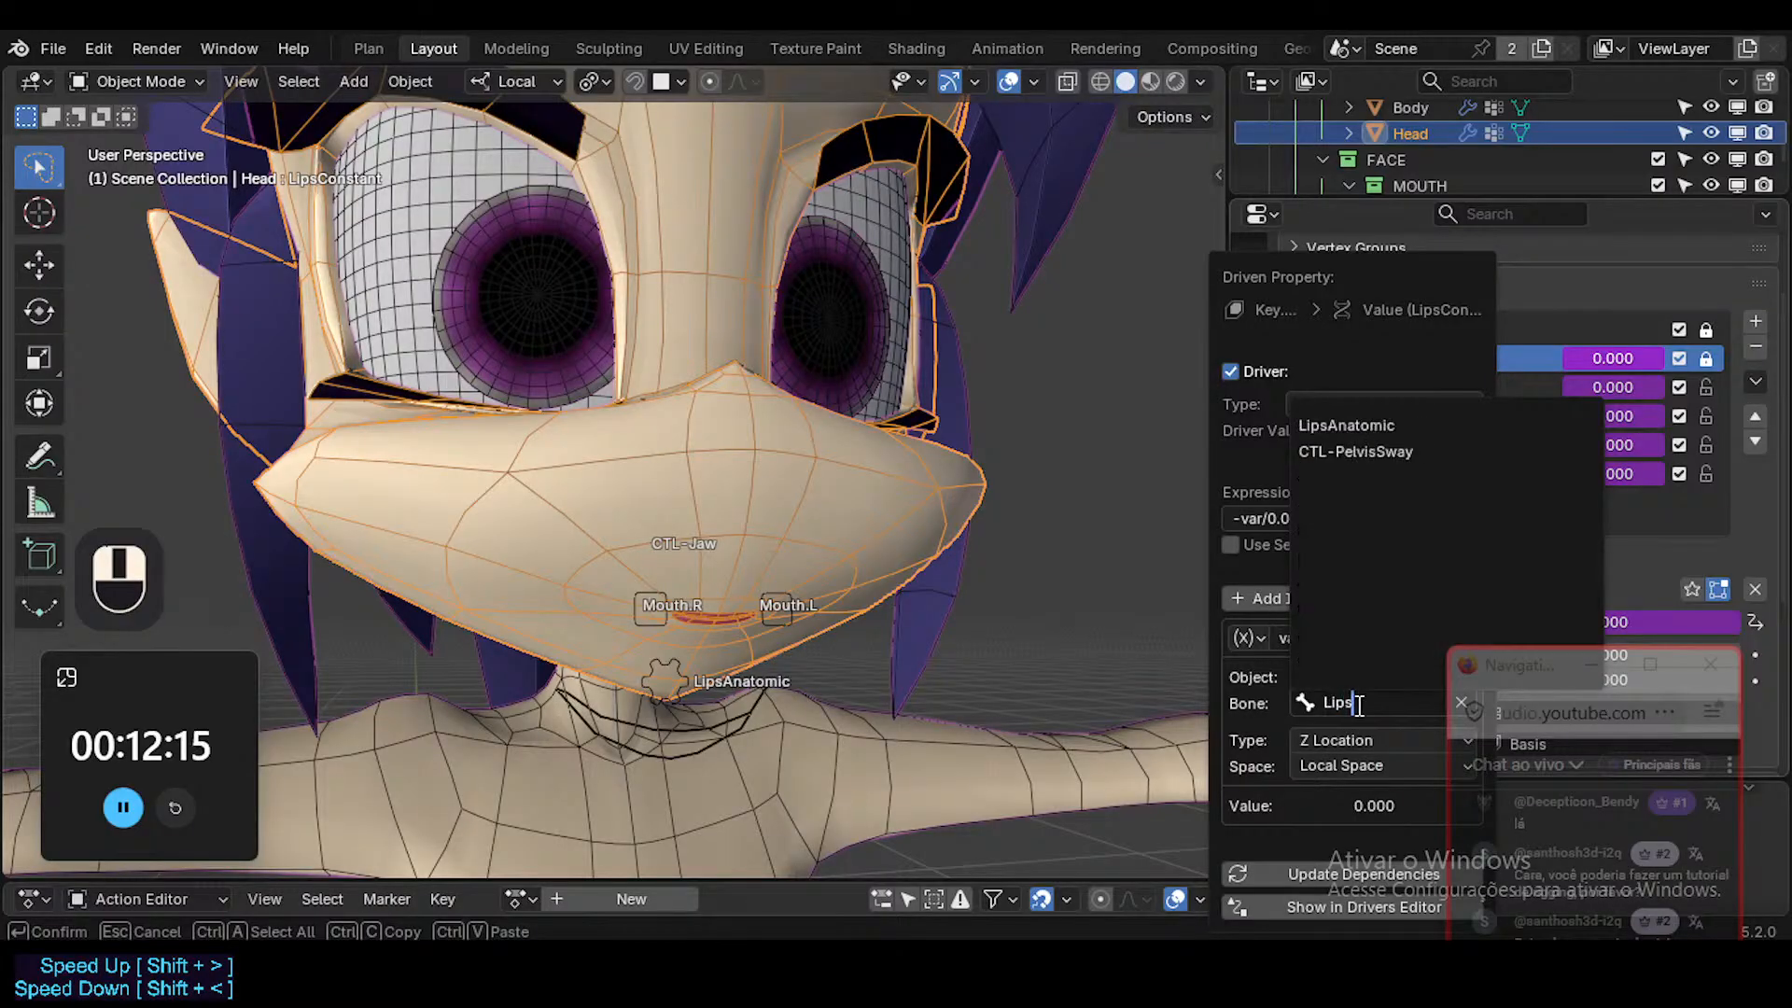
pyautogui.press('Return')
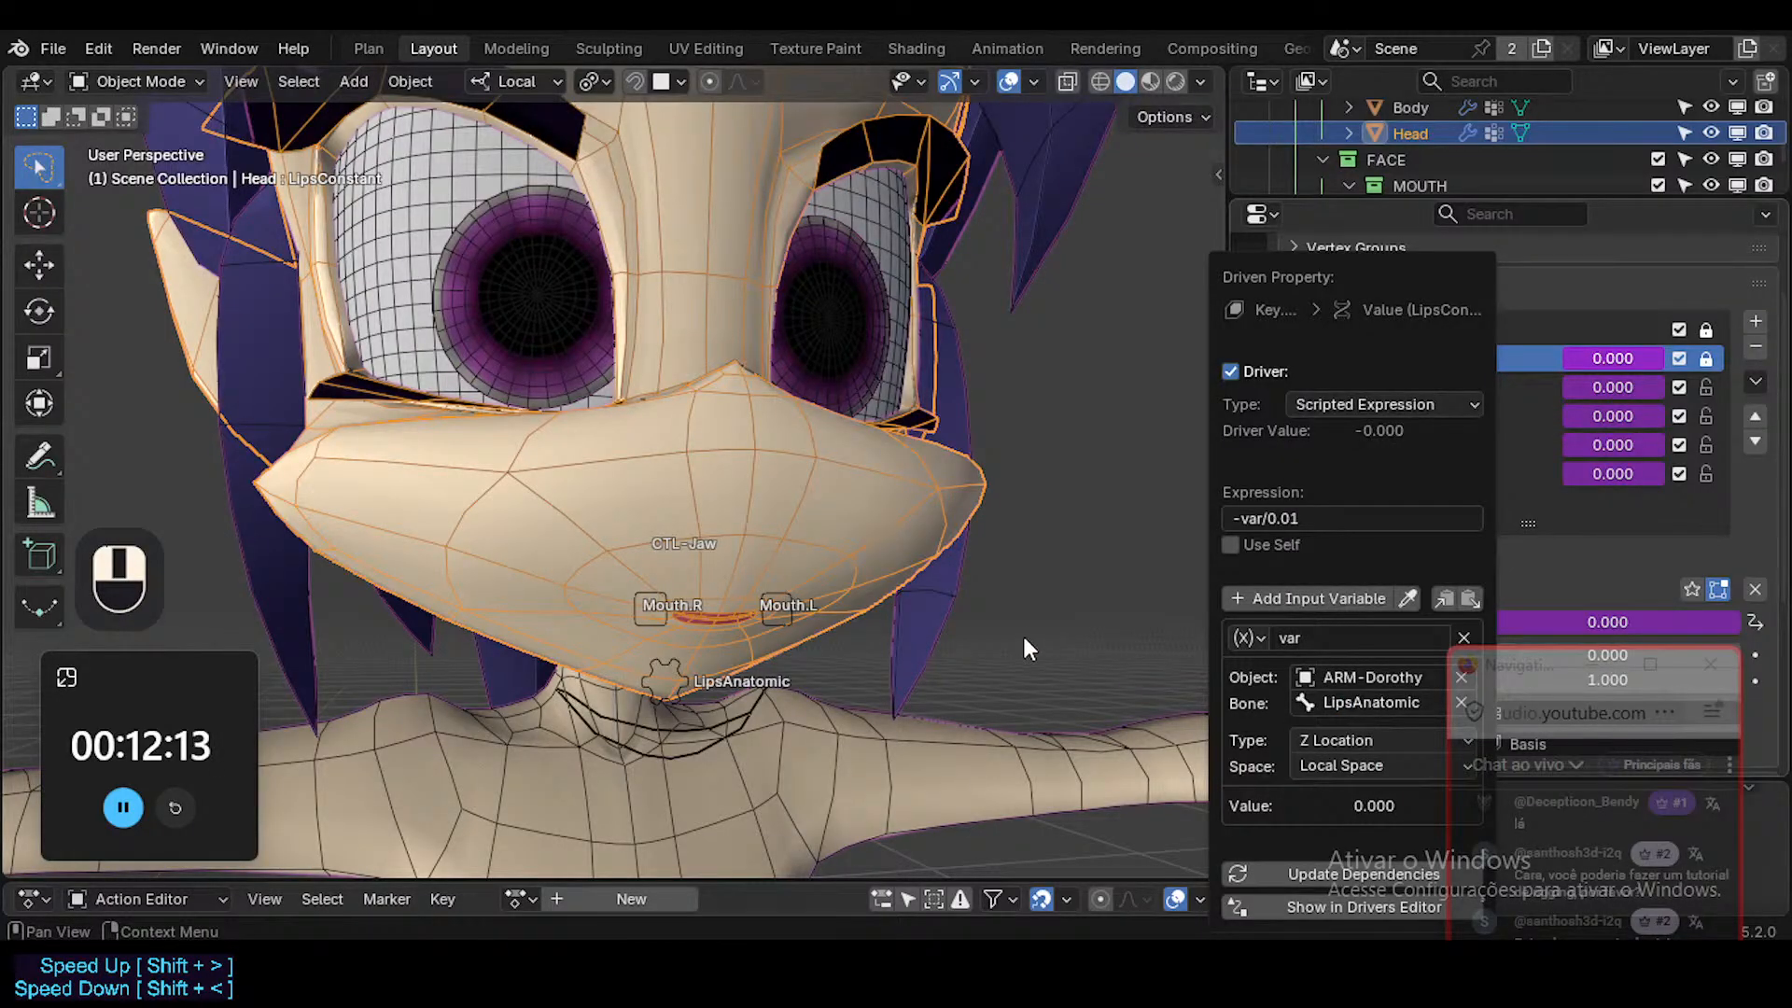
pyautogui.click(665, 680)
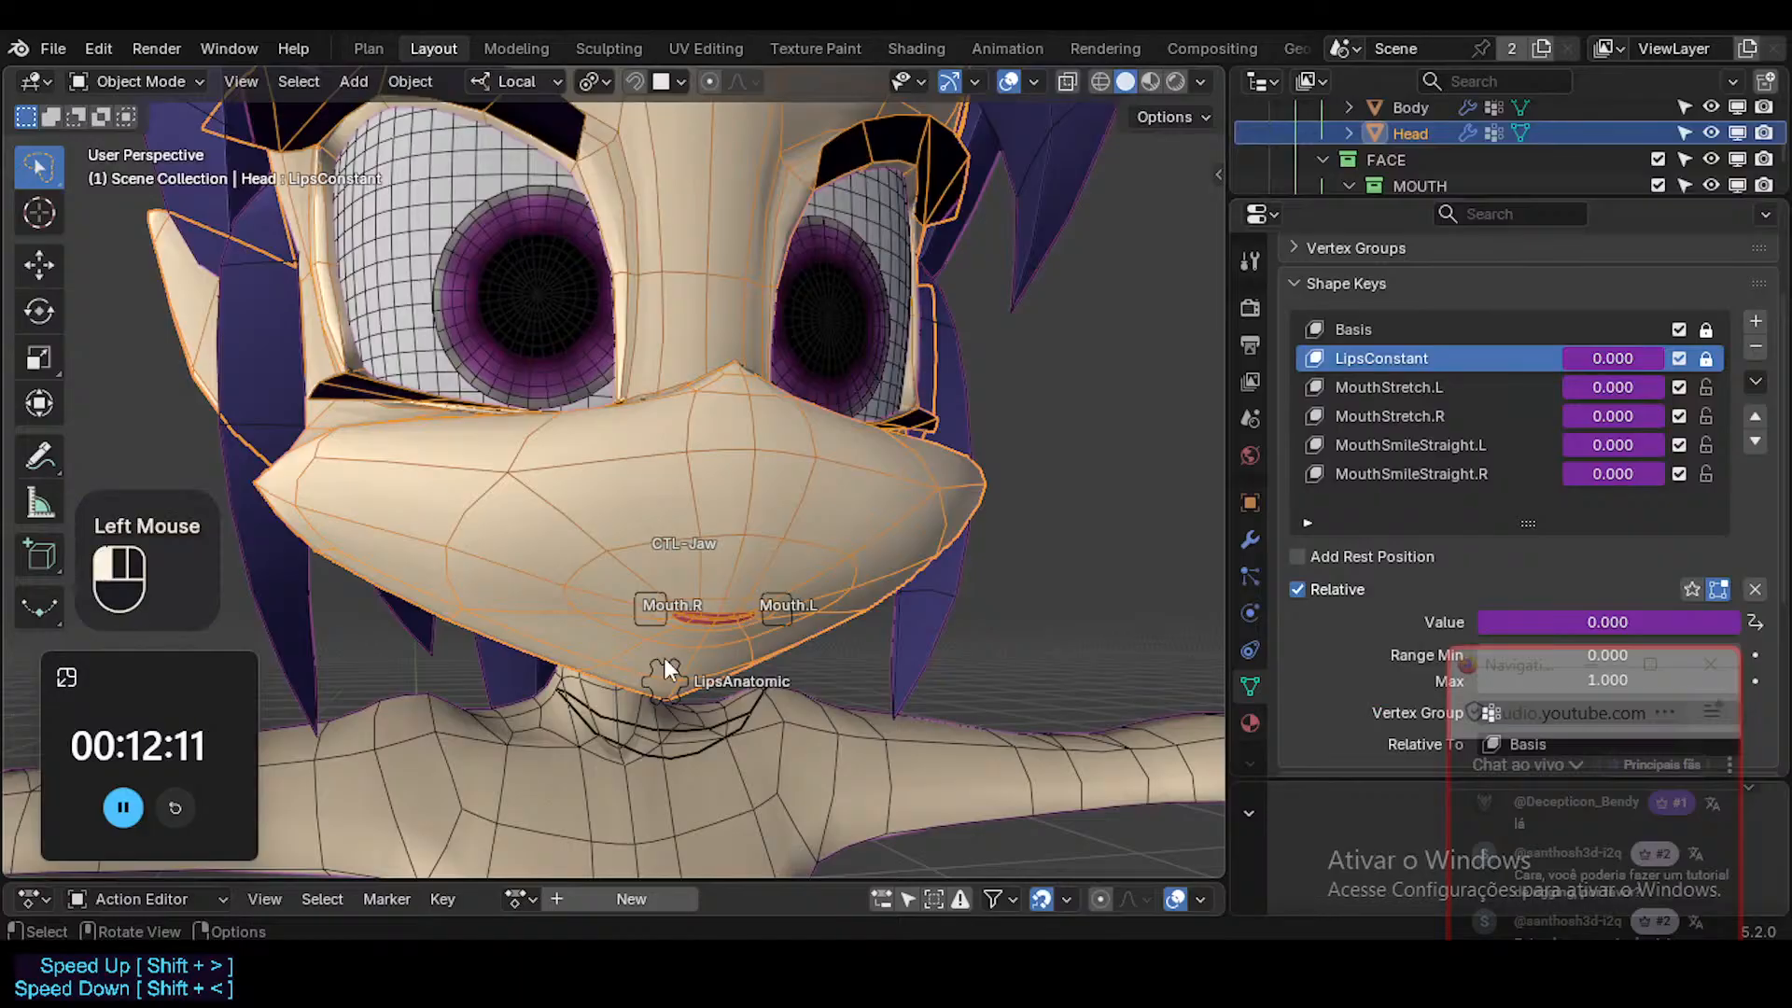
# In Pose Mode, move LipsAnatomic along local Z to test the lips, and save the file.
pyautogui.hotkey('ctrl', 'Tab')
pyautogui.click(665, 679)
pyautogui.press('g')
pyautogui.press('z')
pyautogui.click(631, 793)
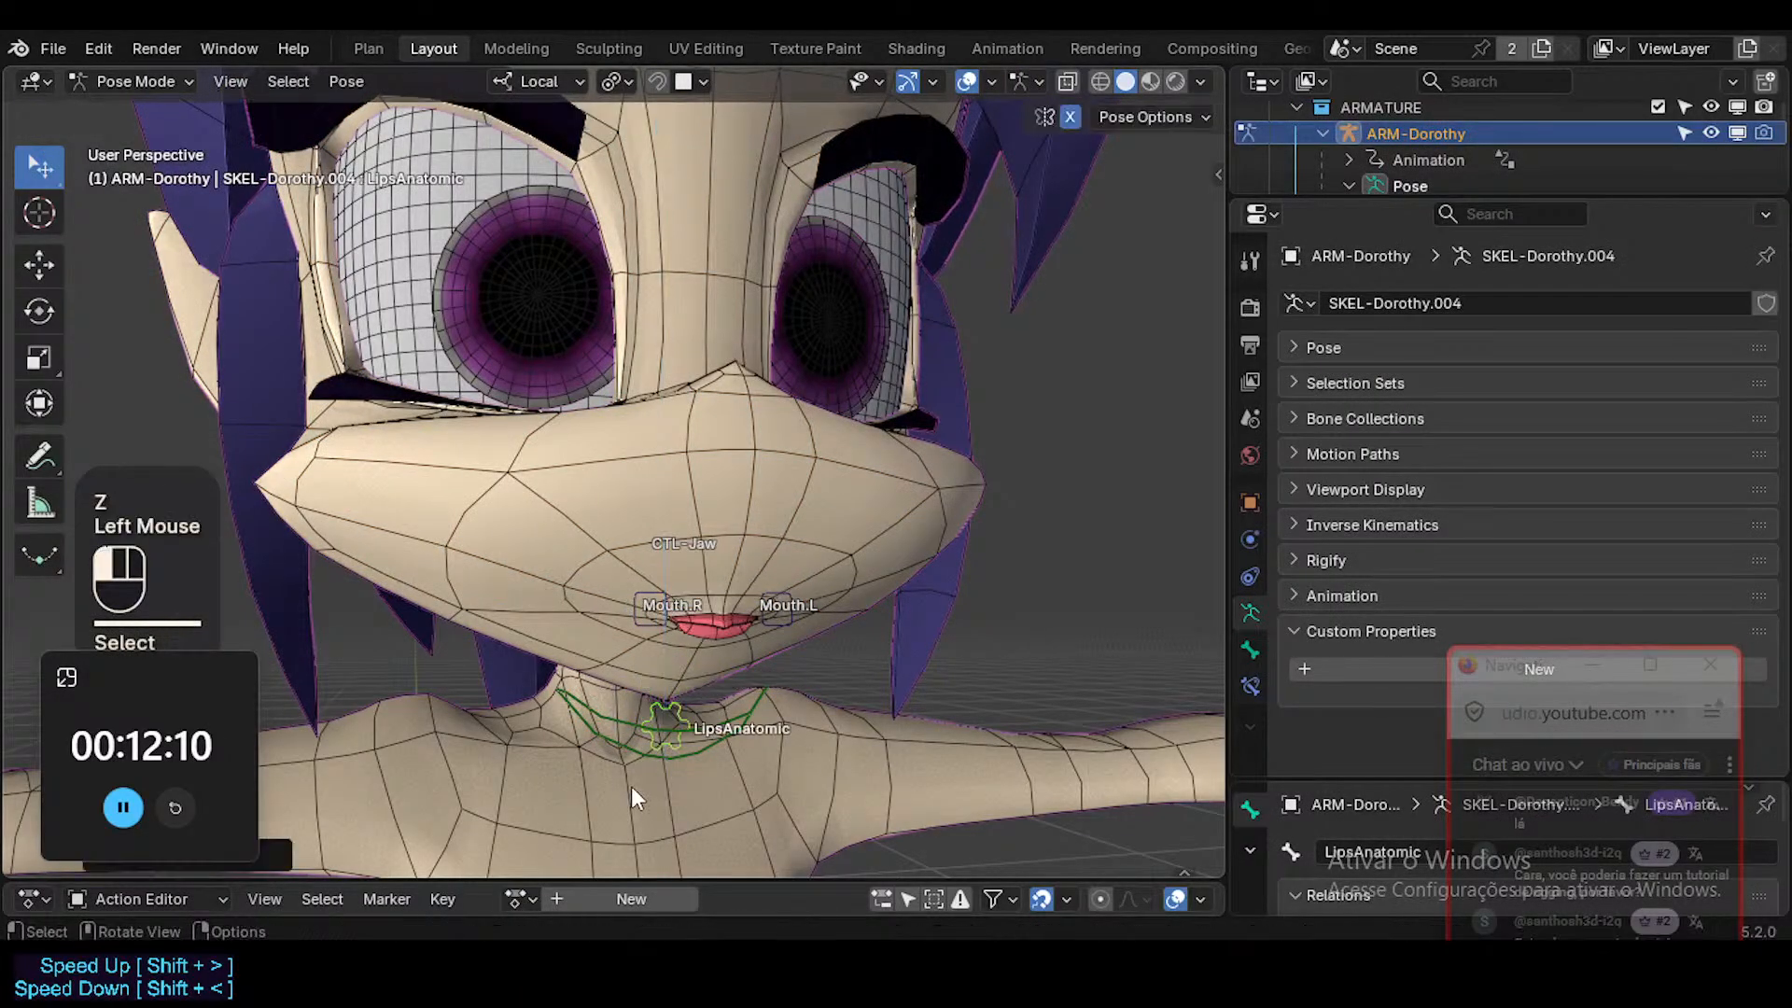
pyautogui.moveTo(632, 796); pyautogui.dragTo(765, 560, button='middle')
pyautogui.press('g')
pyautogui.press('z')
pyautogui.click(705, 711)
pyautogui.hotkey('ctrl', 's')
# Move the Mouth.L control outward and upward to stretch the mouth into a smile.
pyautogui.click(790, 541)
pyautogui.press('g')
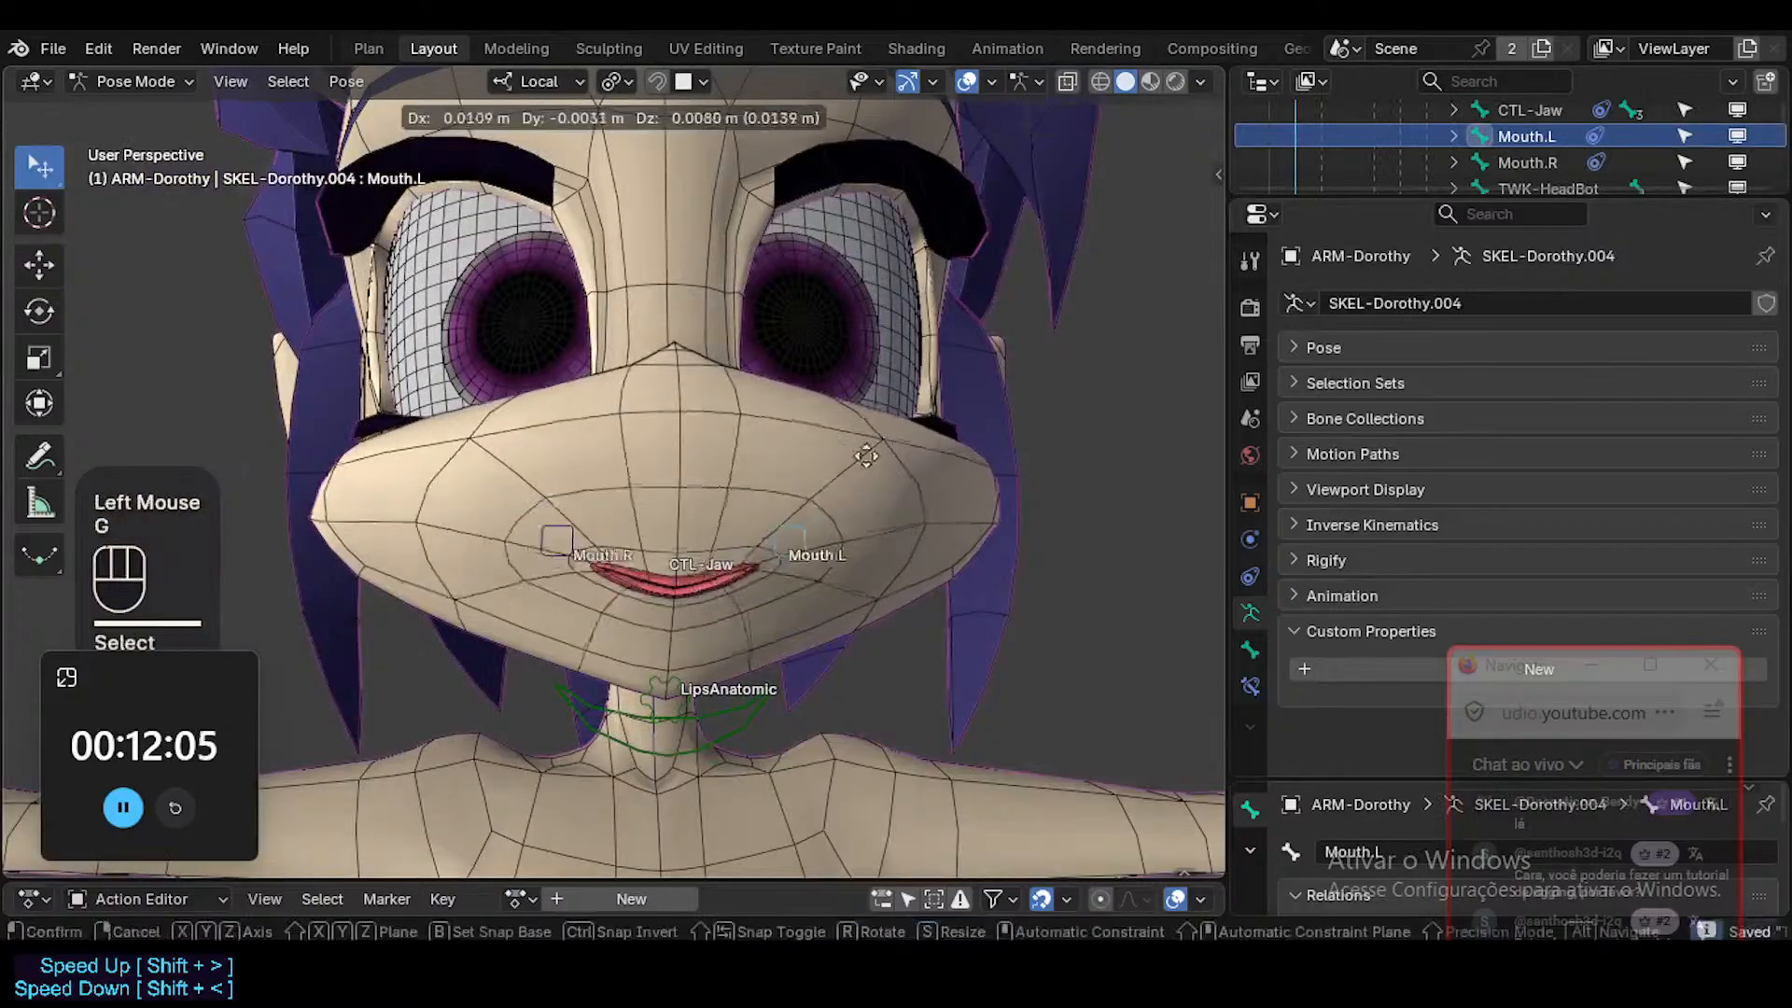
pyautogui.click(913, 454)
# Move LipsAnatomic down below the chin and readjust it to thicken the smiling lips.
pyautogui.click(656, 675)
pyautogui.press('g')
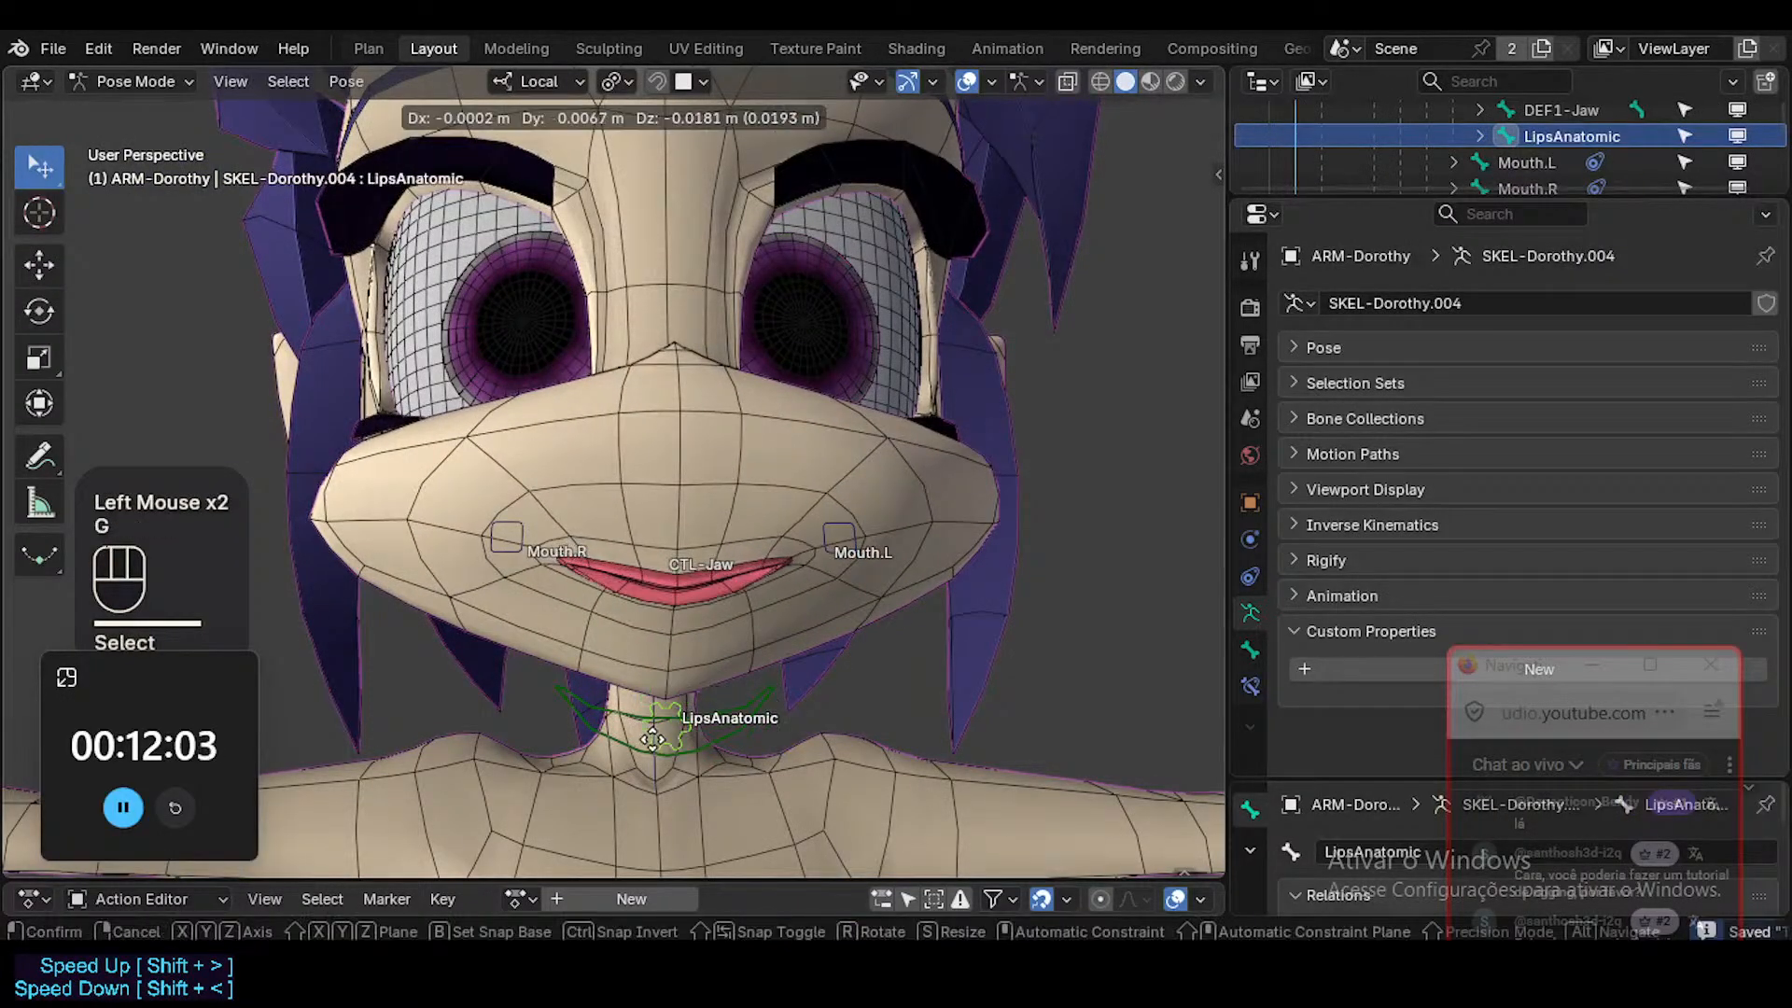
pyautogui.click(654, 738)
pyautogui.moveTo(653, 737); pyautogui.dragTo(629, 624, button='middle')
pyautogui.press('g')
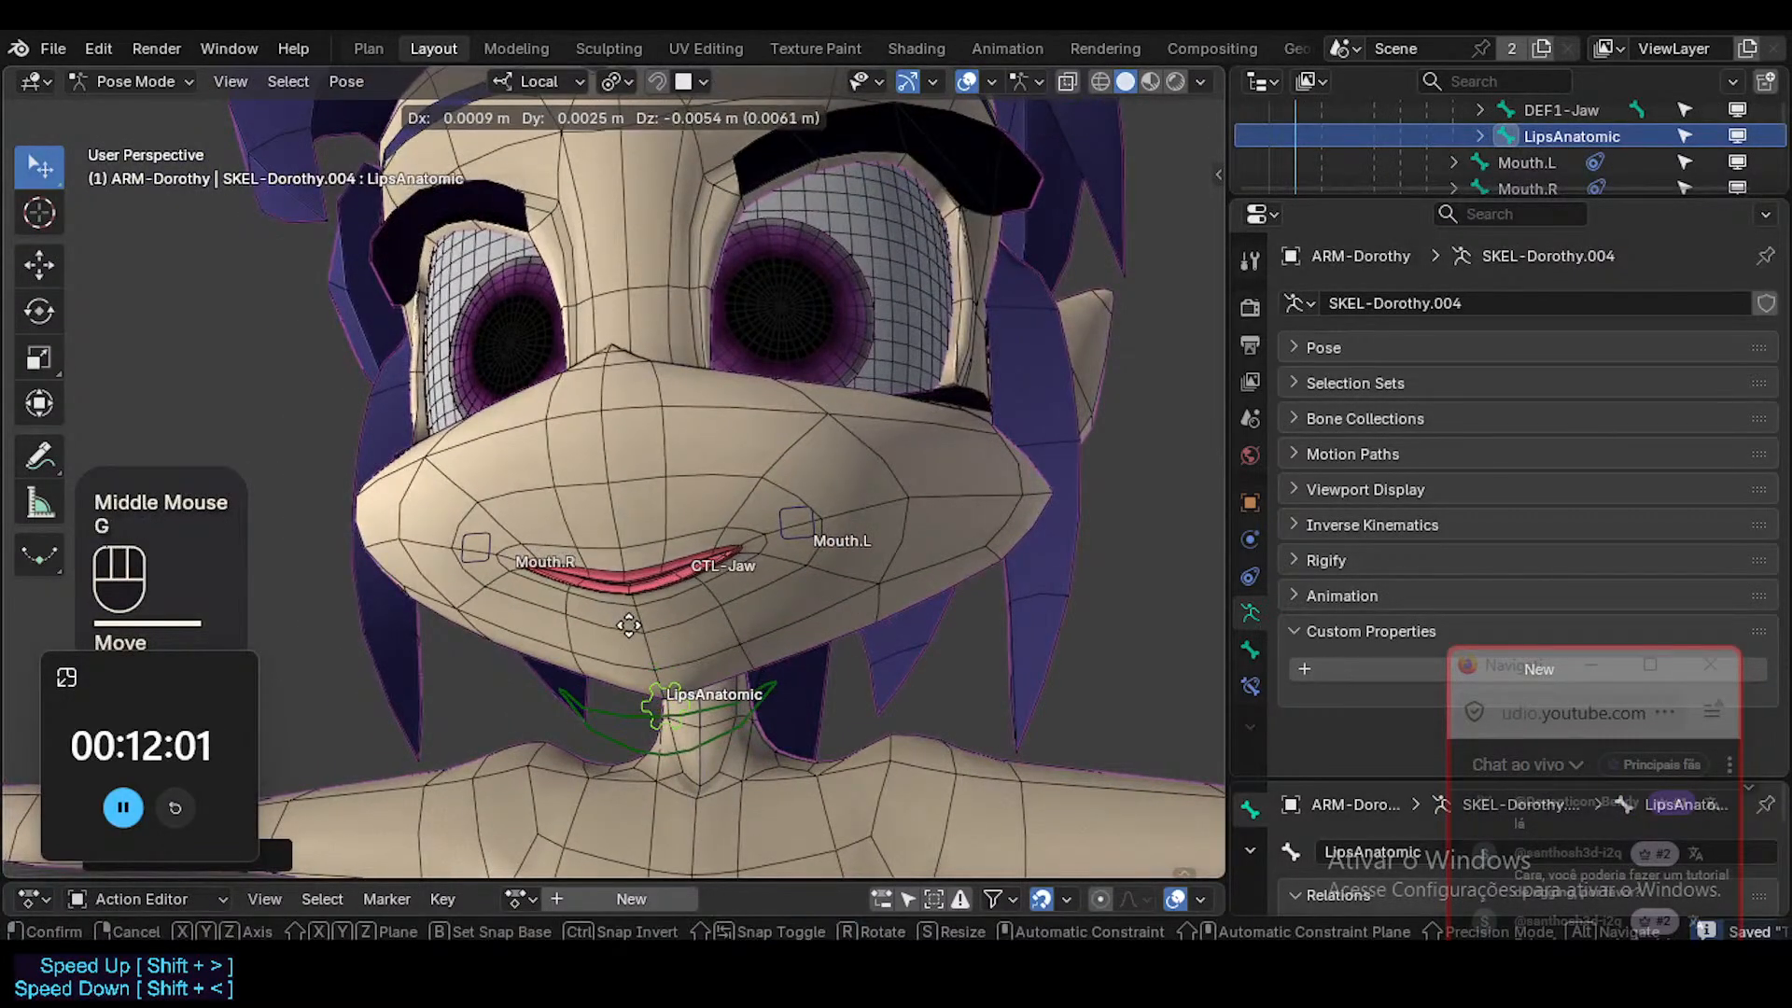
pyautogui.click(631, 630)
# Rotate CTL-Jaw around its local X axis to open the mouth.
pyautogui.click(711, 725)
pyautogui.press('r')
pyautogui.press('x')
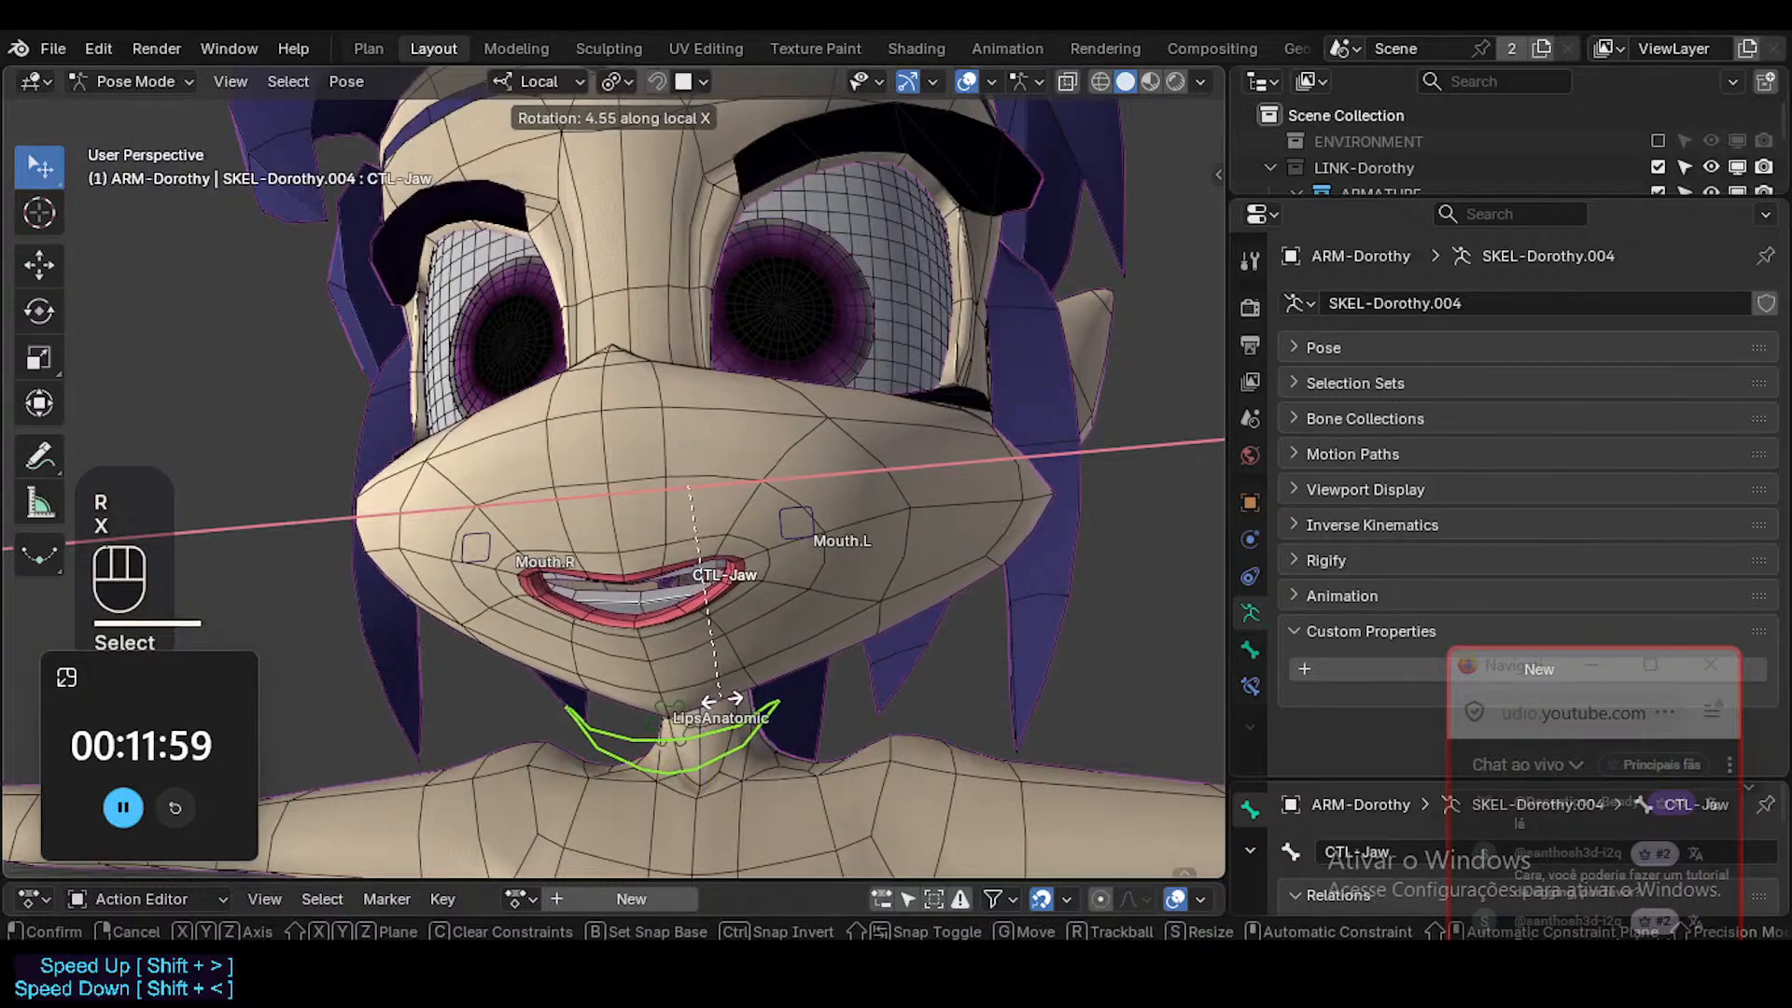
pyautogui.click(731, 631)
# Hide the wireframe overlay on the character and save the file.
pyautogui.hotkey('shift', 'ctrl', 'alt', 'z')
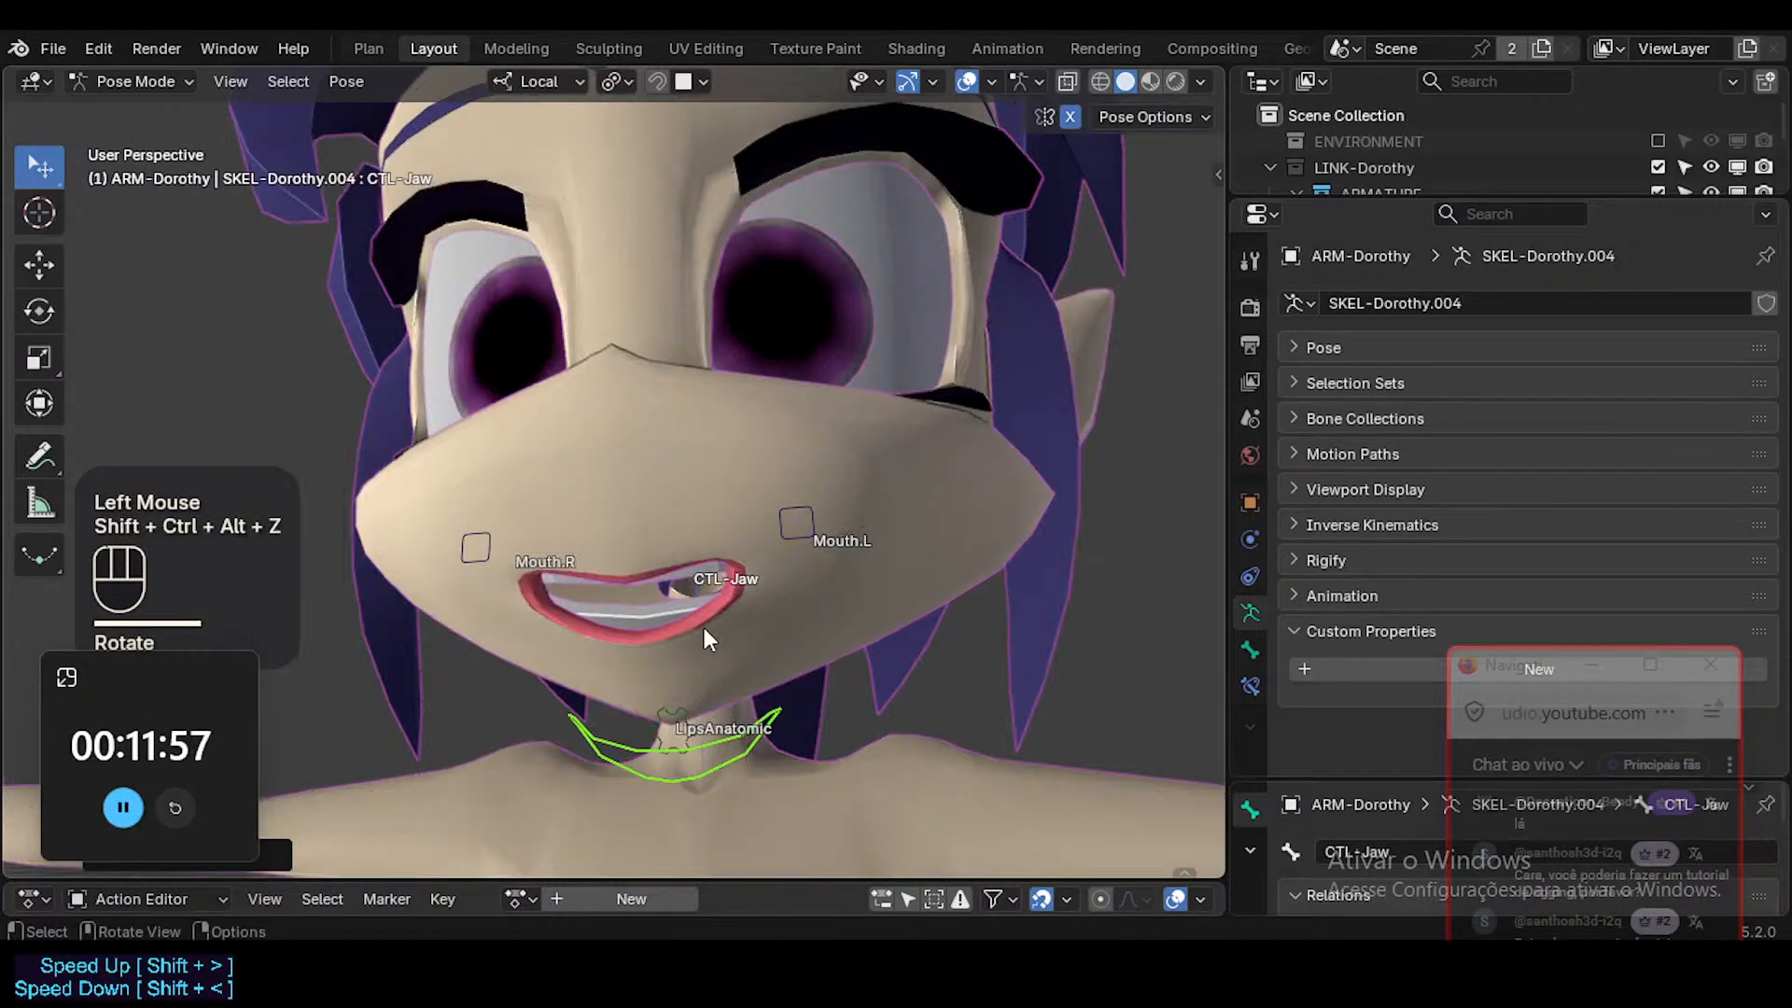
pyautogui.moveTo(703, 628); pyautogui.dragTo(564, 680, button='middle')
pyautogui.hotkey('shift', 'ctrl', 'alt', 'z')
pyautogui.hotkey('shift', 'ctrl', 'alt', 'z')
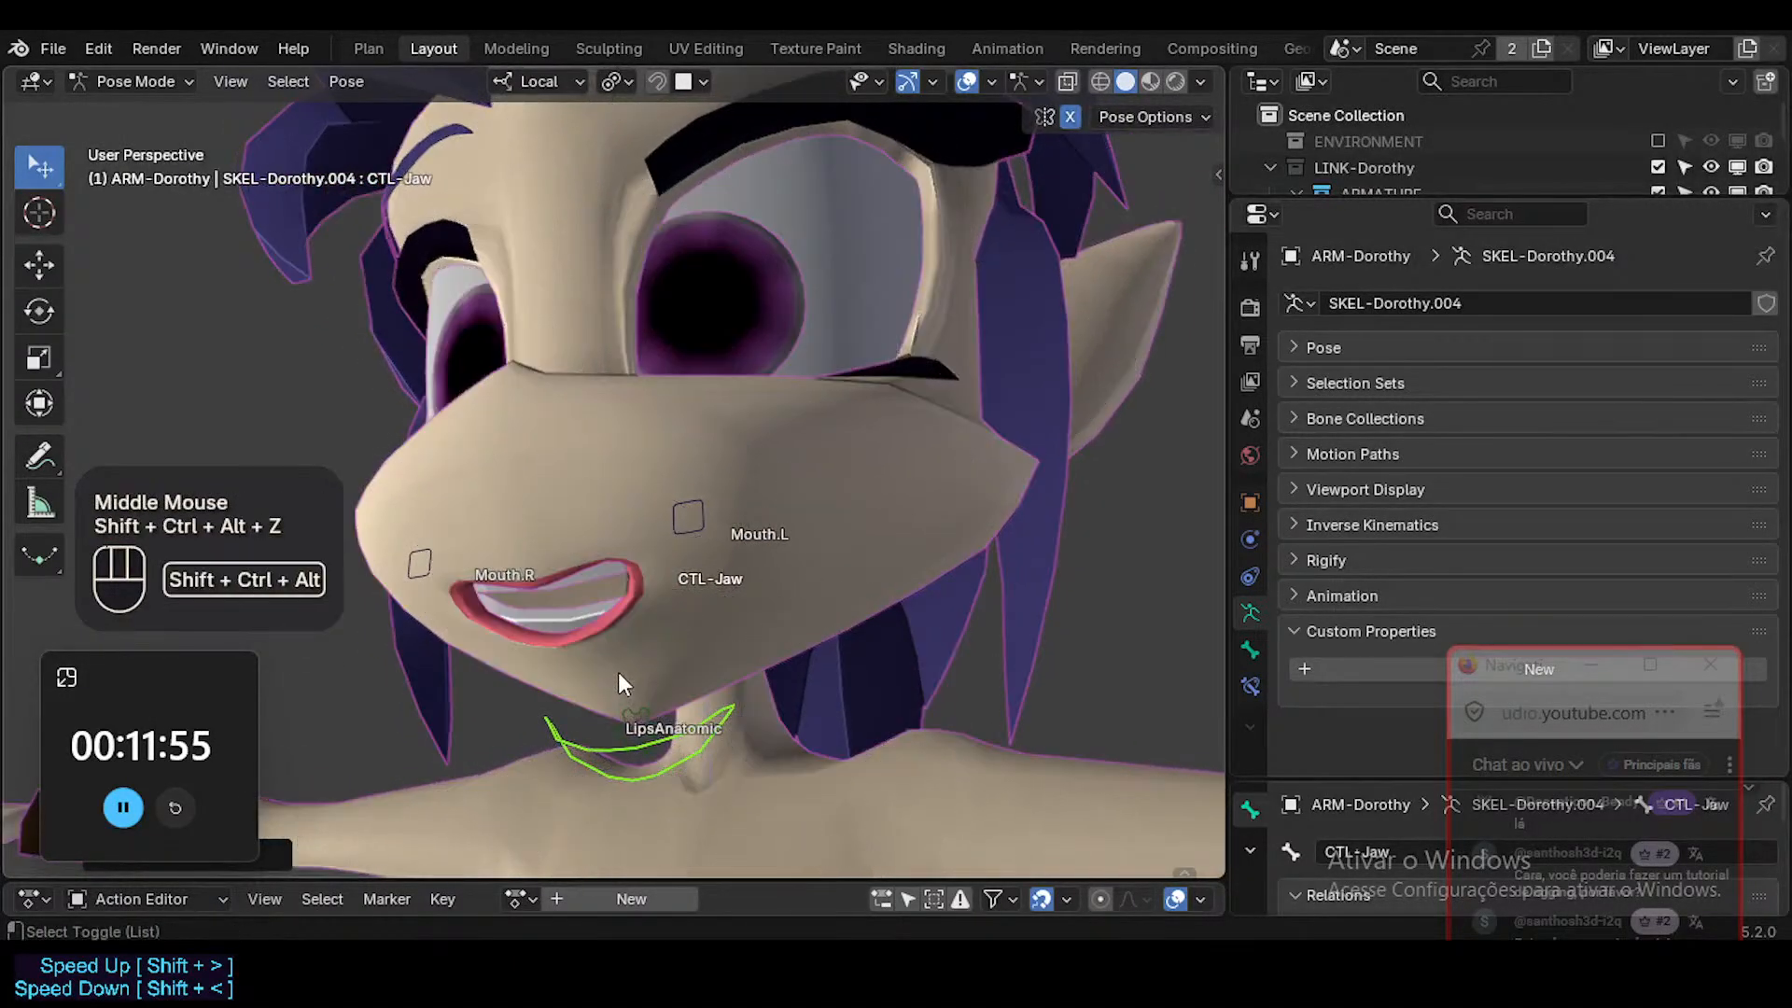
pyautogui.hotkey('ctrl', 's')
pyautogui.moveTo(1502, 664); pyautogui.dragTo(1588, 450)
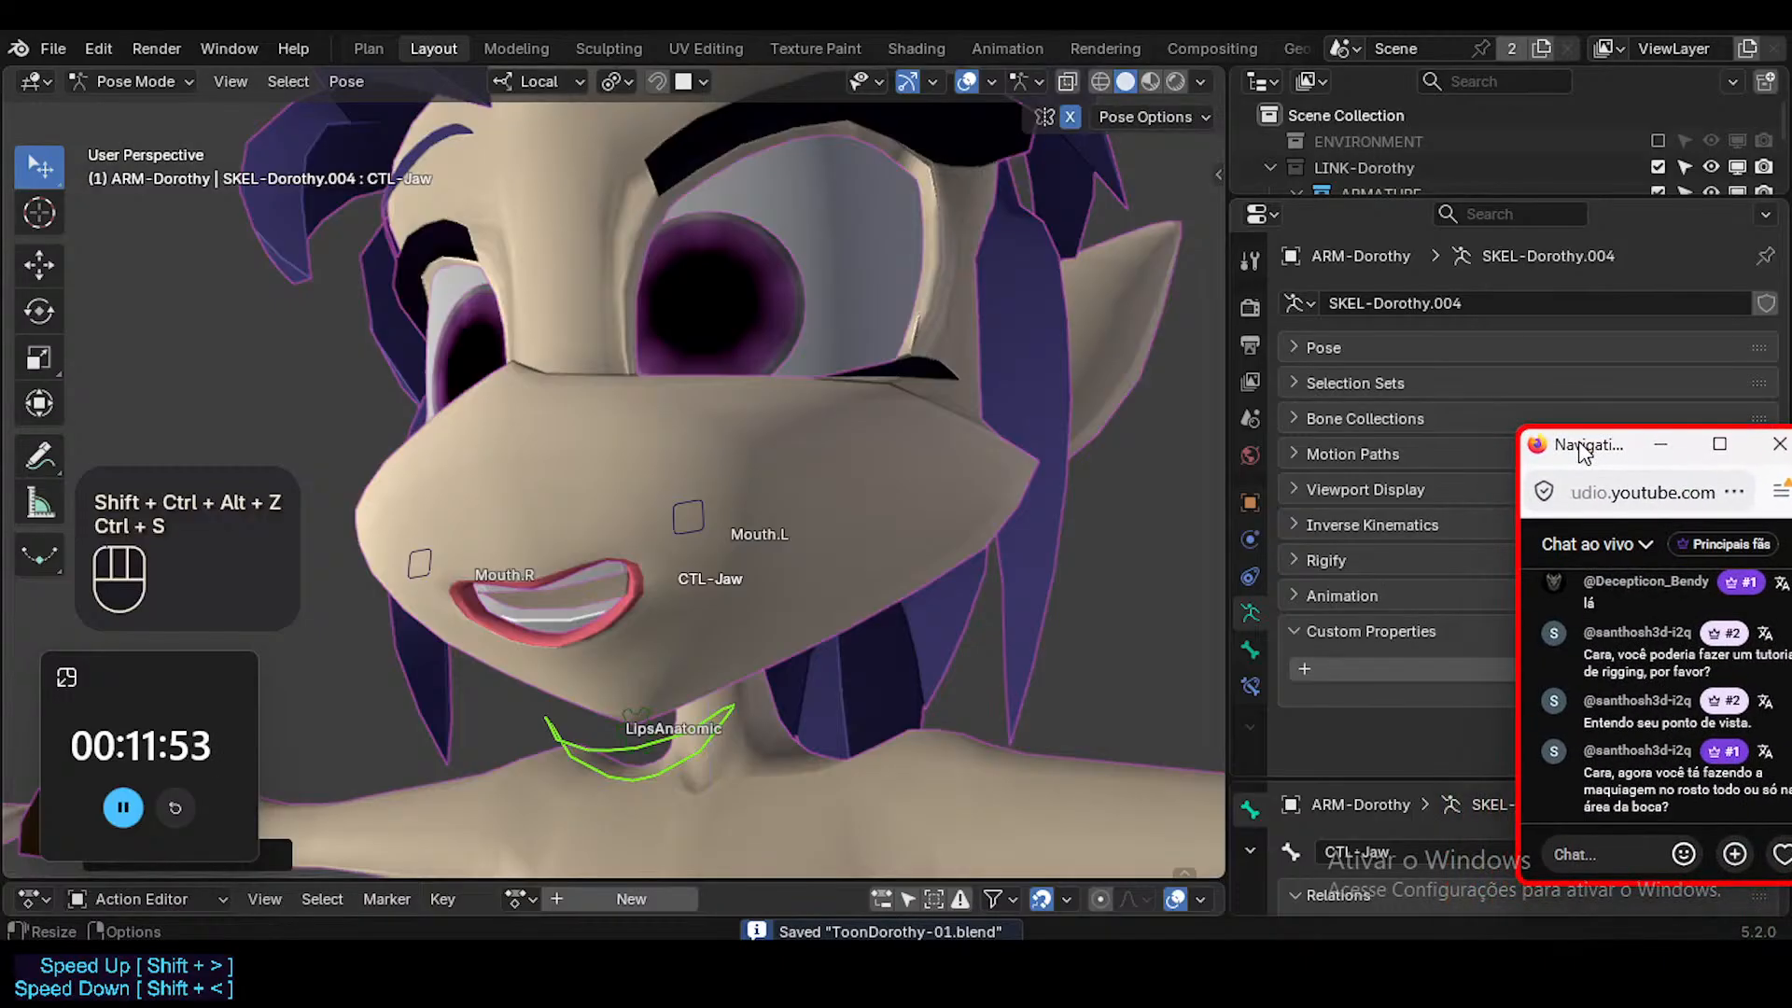
# Move the Mouth.L control farther out toward the cheek to widen the open smile.
pyautogui.click(646, 749)
pyautogui.moveTo(646, 746); pyautogui.dragTo(648, 702, button='middle')
pyautogui.scroll(3, 648, 702)
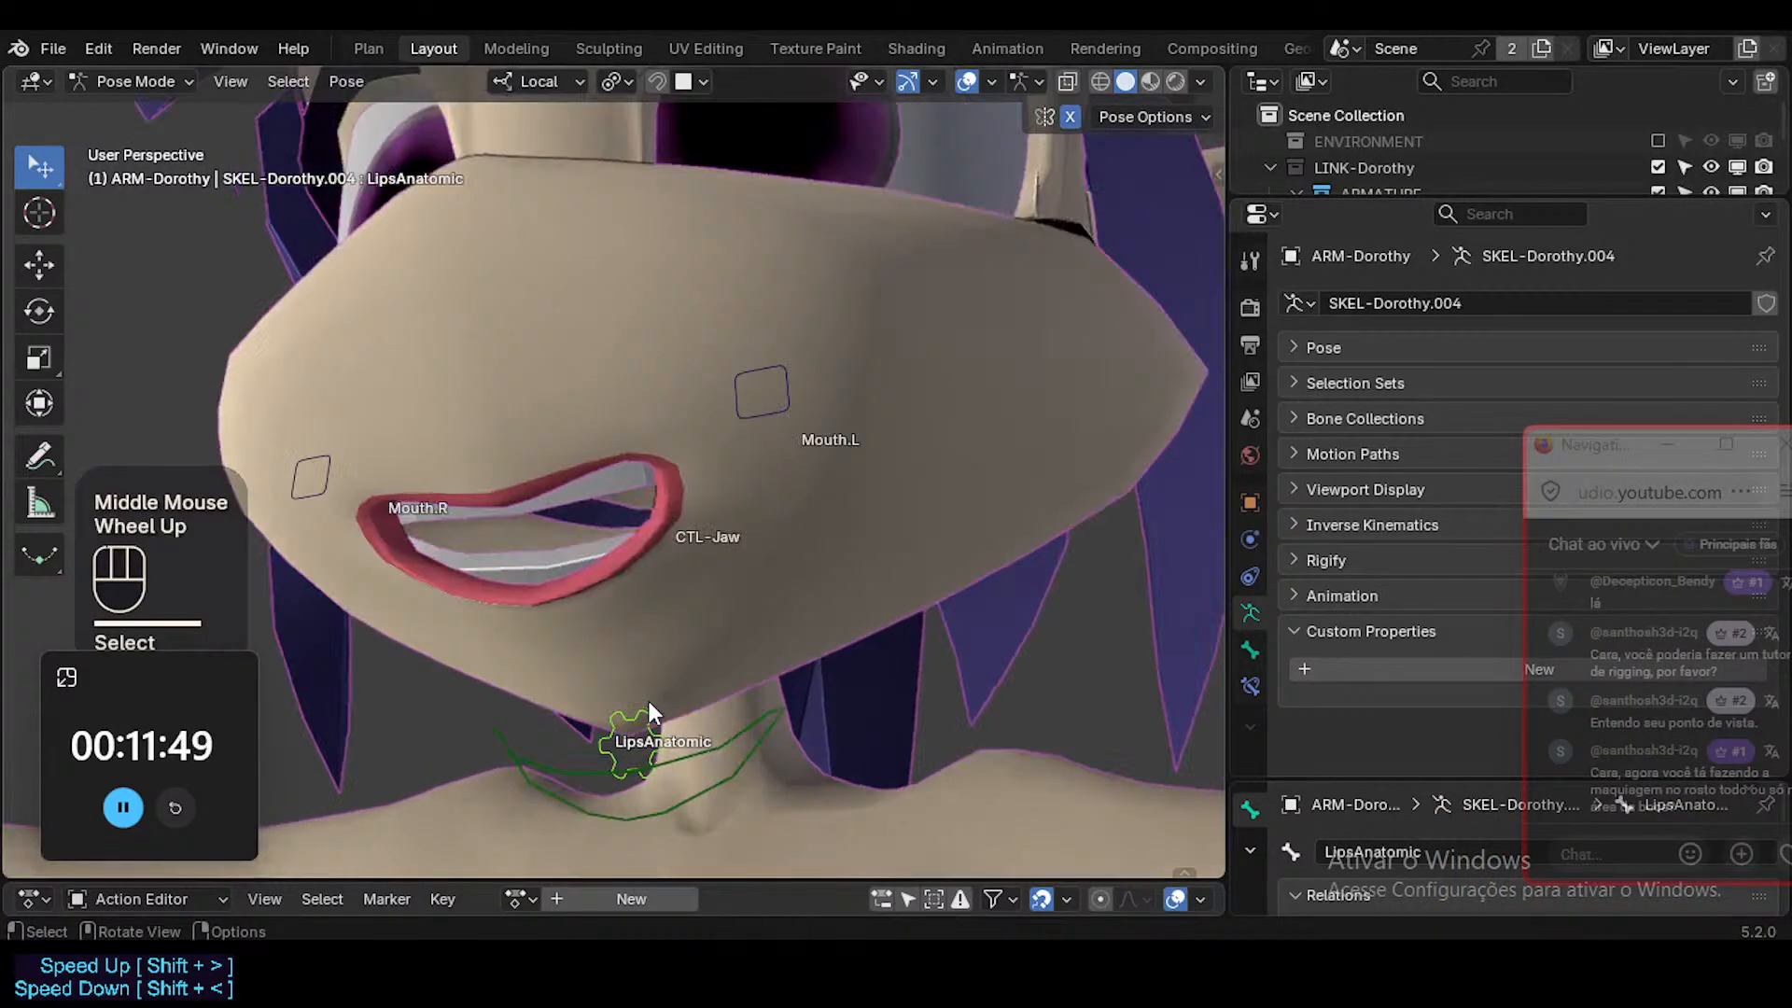
pyautogui.moveTo(669, 613); pyautogui.dragTo(718, 642, button='middle')
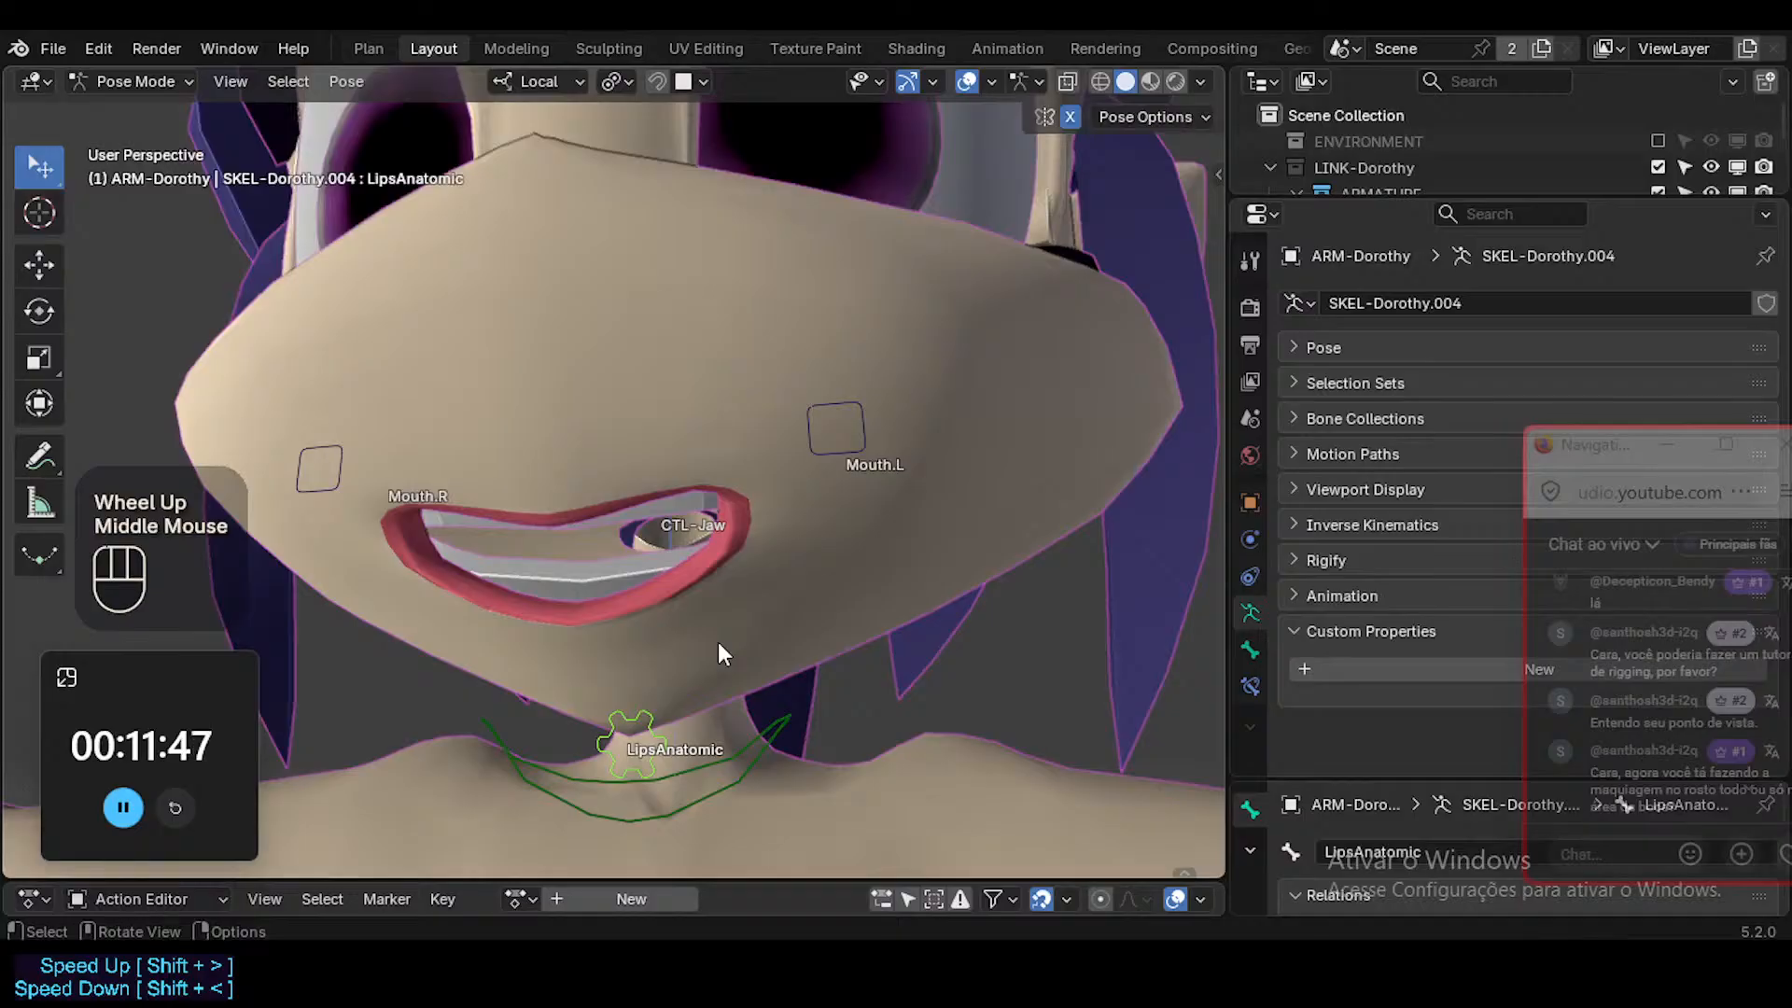
pyautogui.moveTo(810, 604); pyautogui.dragTo(864, 468, button='middle')
pyautogui.click(862, 464)
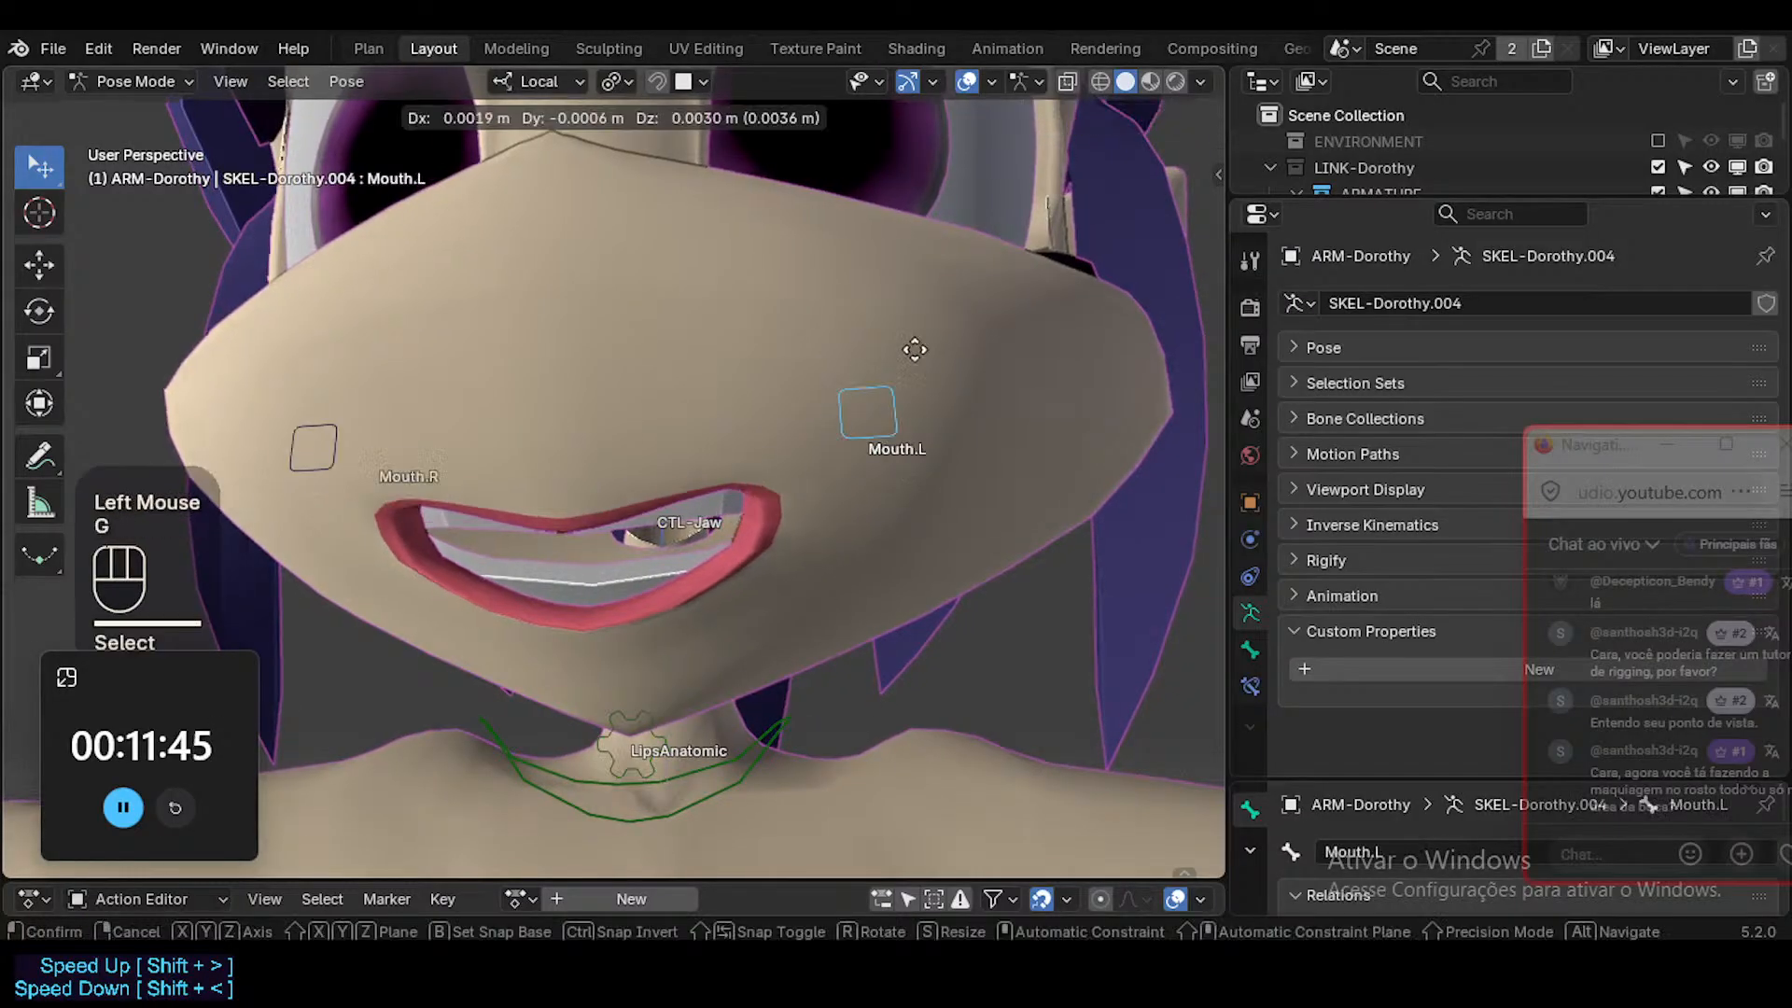
pyautogui.press('g')
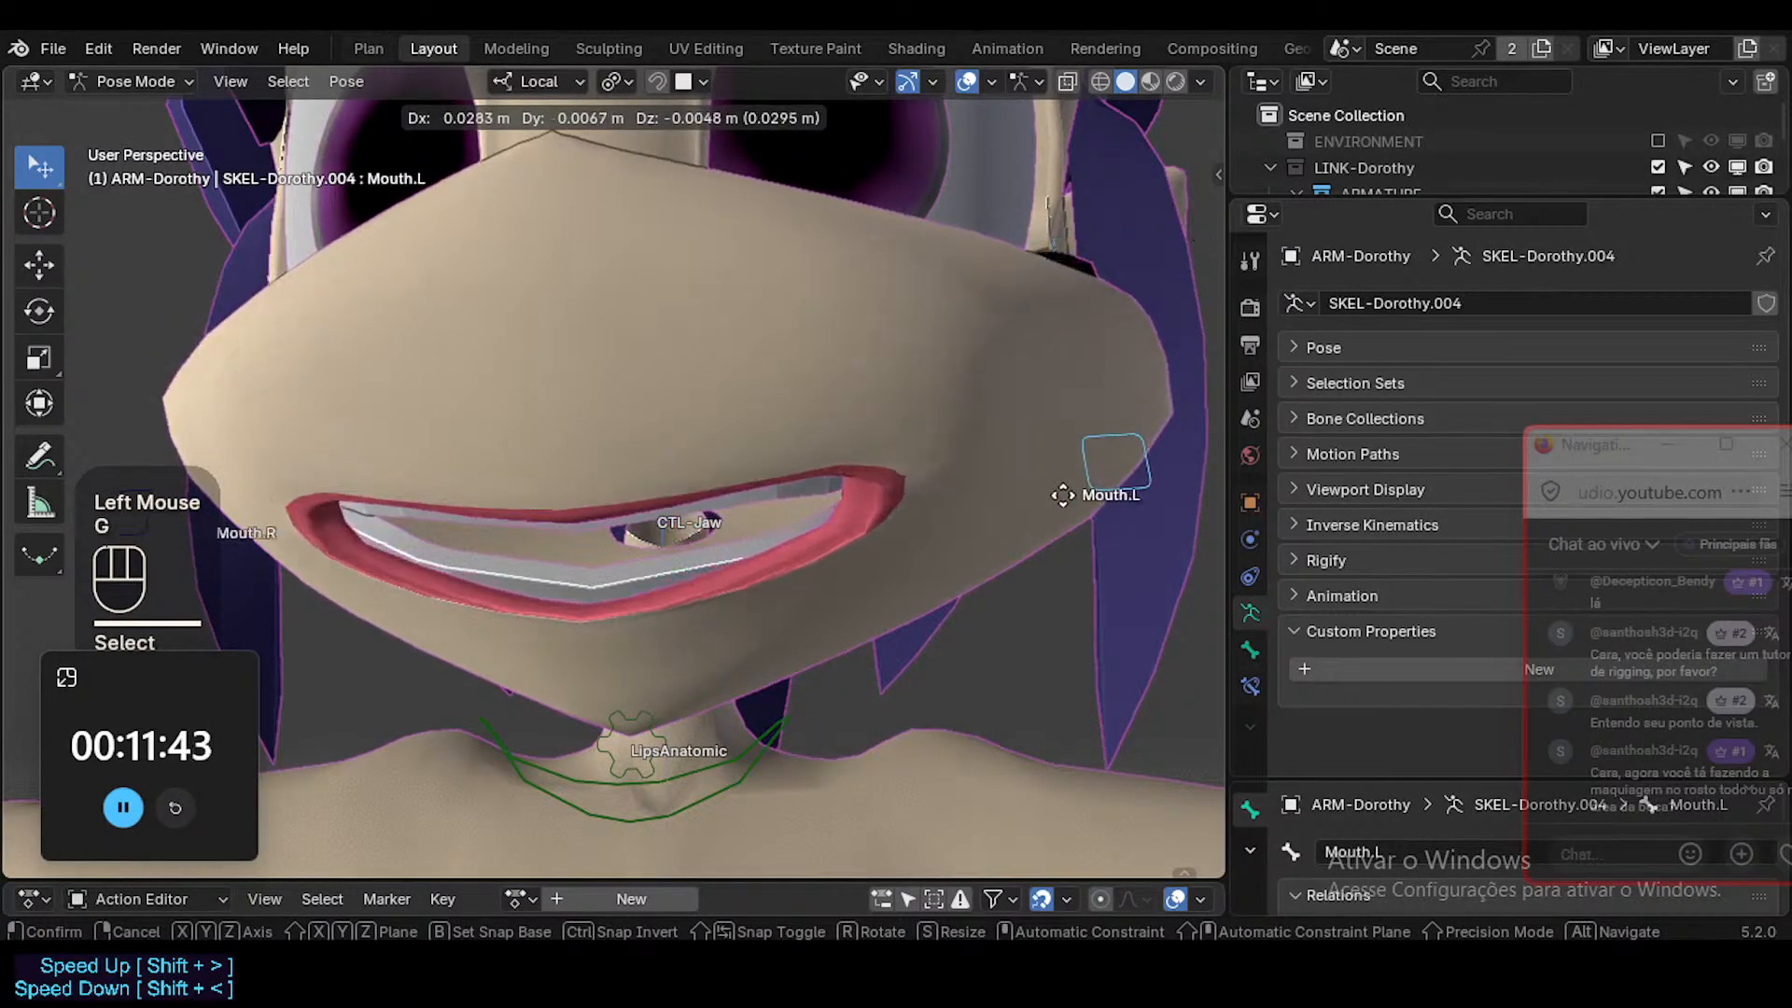
pyautogui.click(1073, 376)
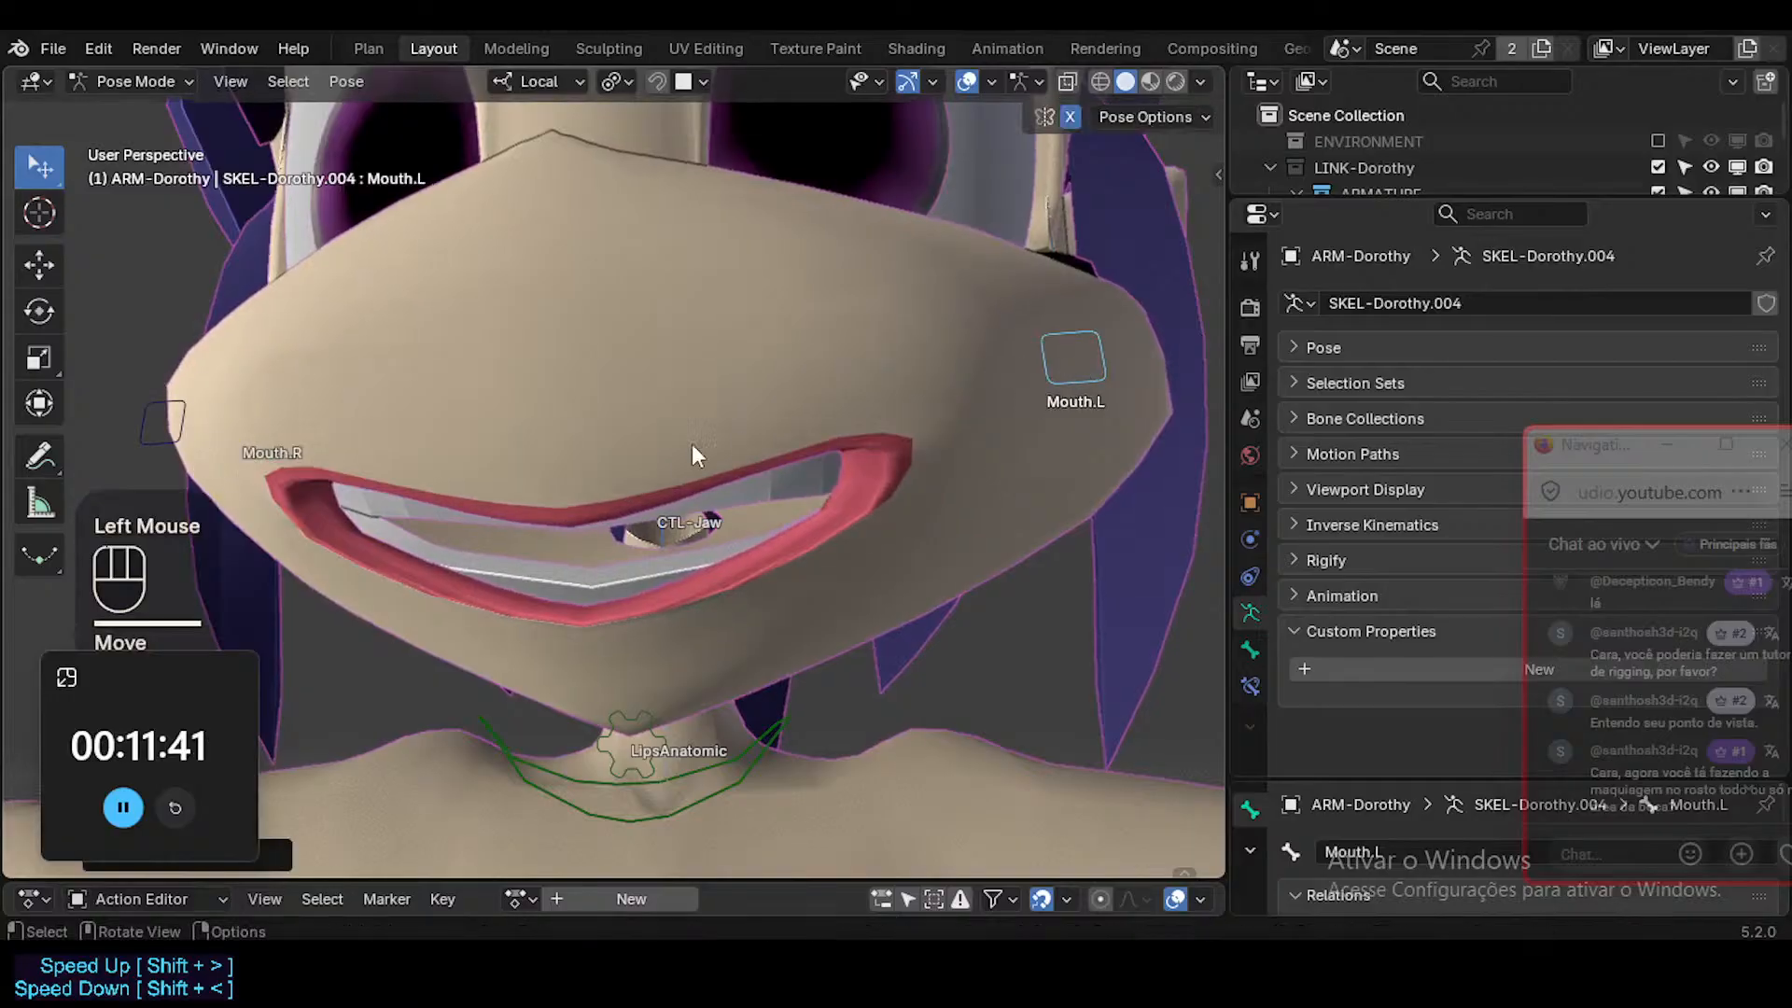
# Raise the Mouth.L control higher on the cheek to test a stronger smile from the side.
pyautogui.moveTo(691, 445); pyautogui.dragTo(876, 597, button='middle')
pyautogui.click(1071, 373)
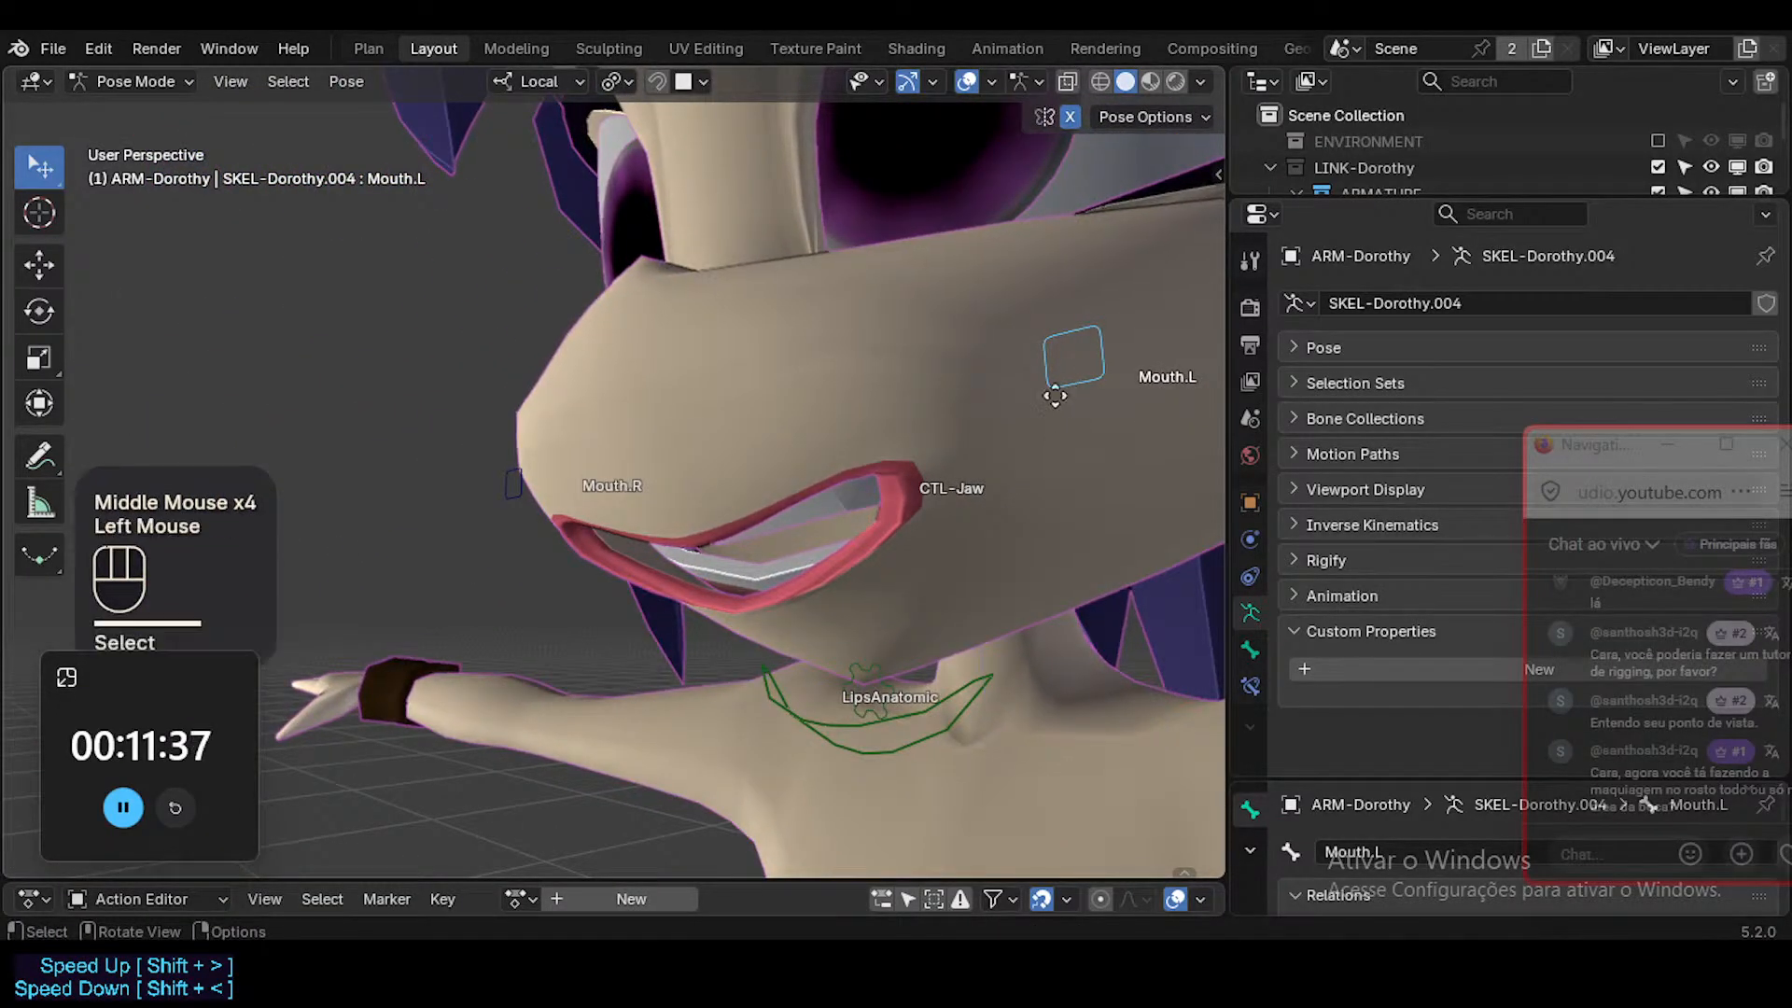
pyautogui.press('g')
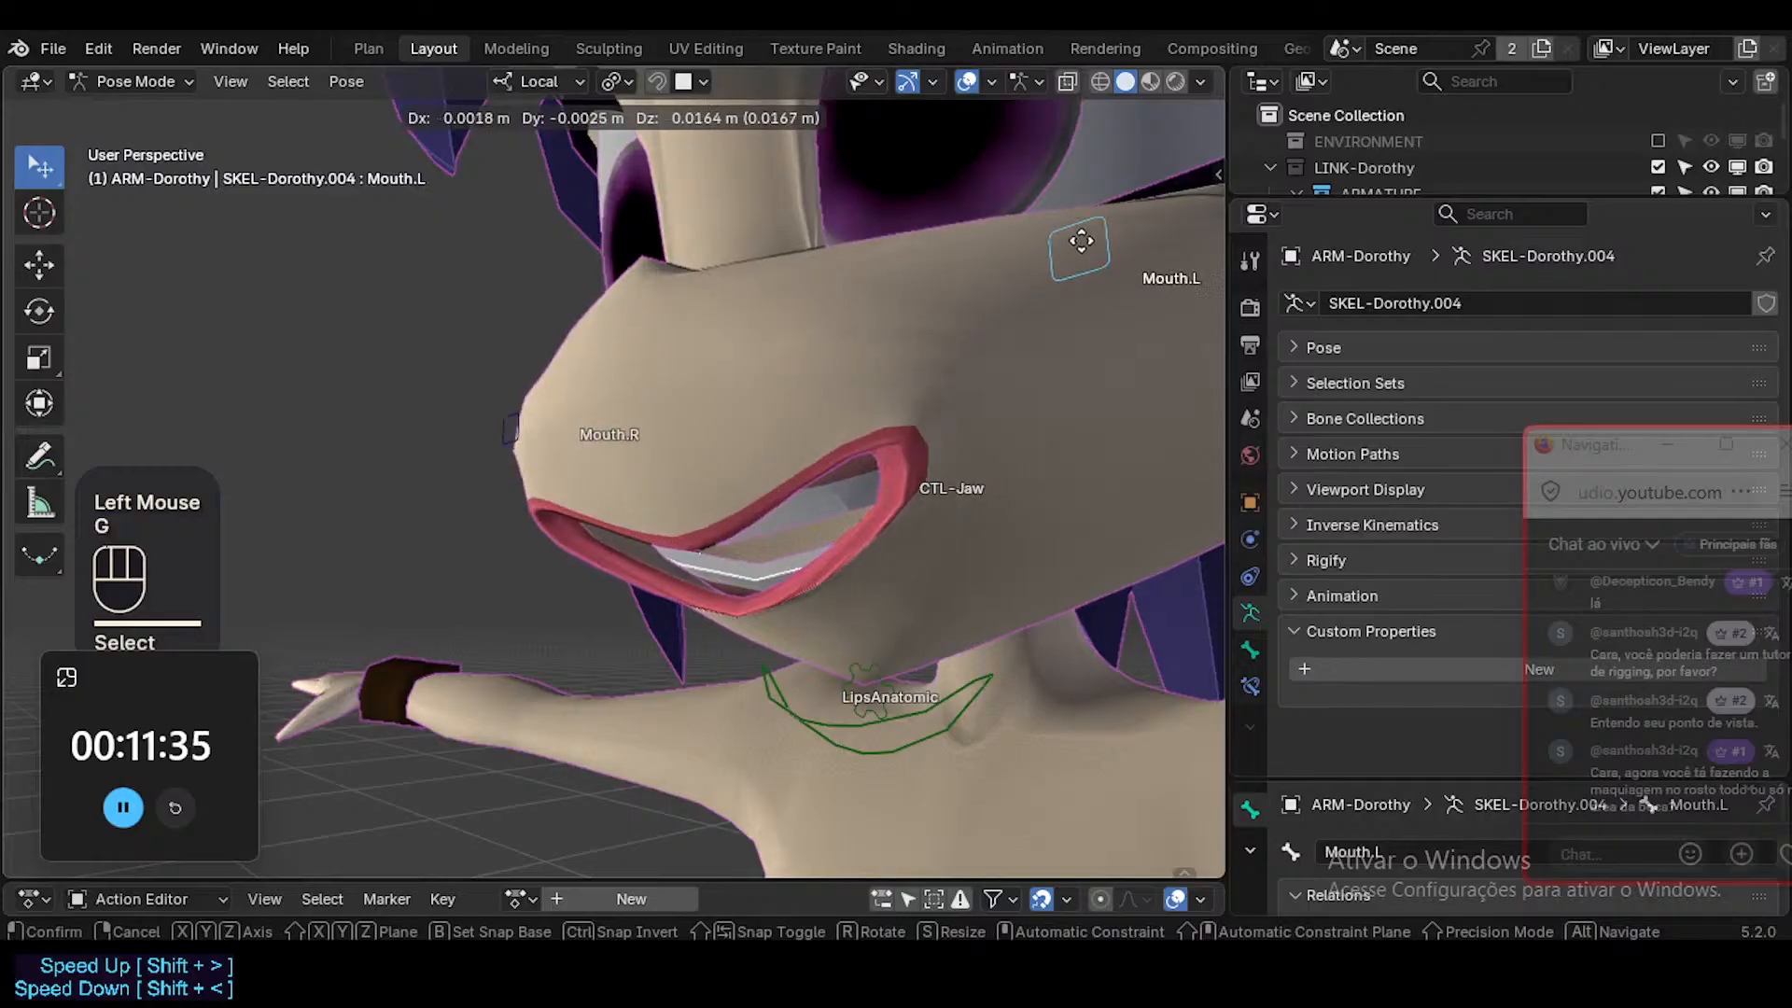
pyautogui.click(938, 267)
# Move the LipsAnatomic control upward below the chin to test it on the wide open smile.
pyautogui.moveTo(939, 267); pyautogui.dragTo(860, 484, button='middle')
pyautogui.click(824, 713)
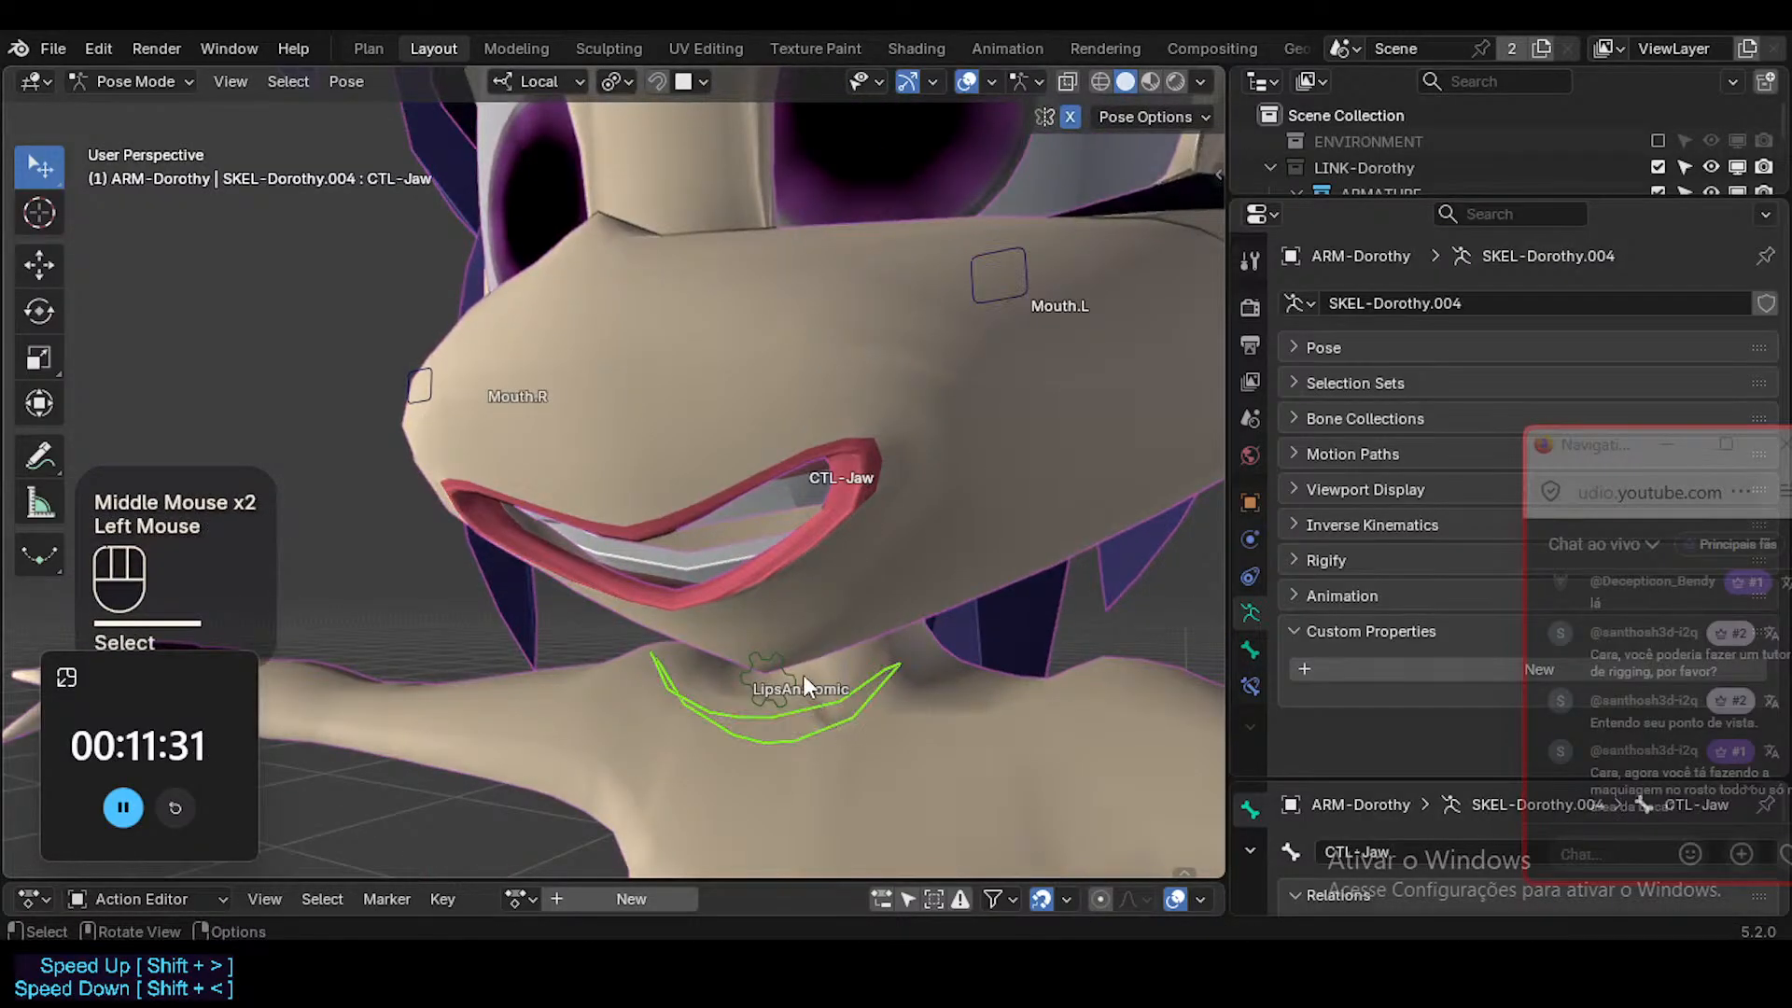
pyautogui.click(800, 676)
pyautogui.press('g')
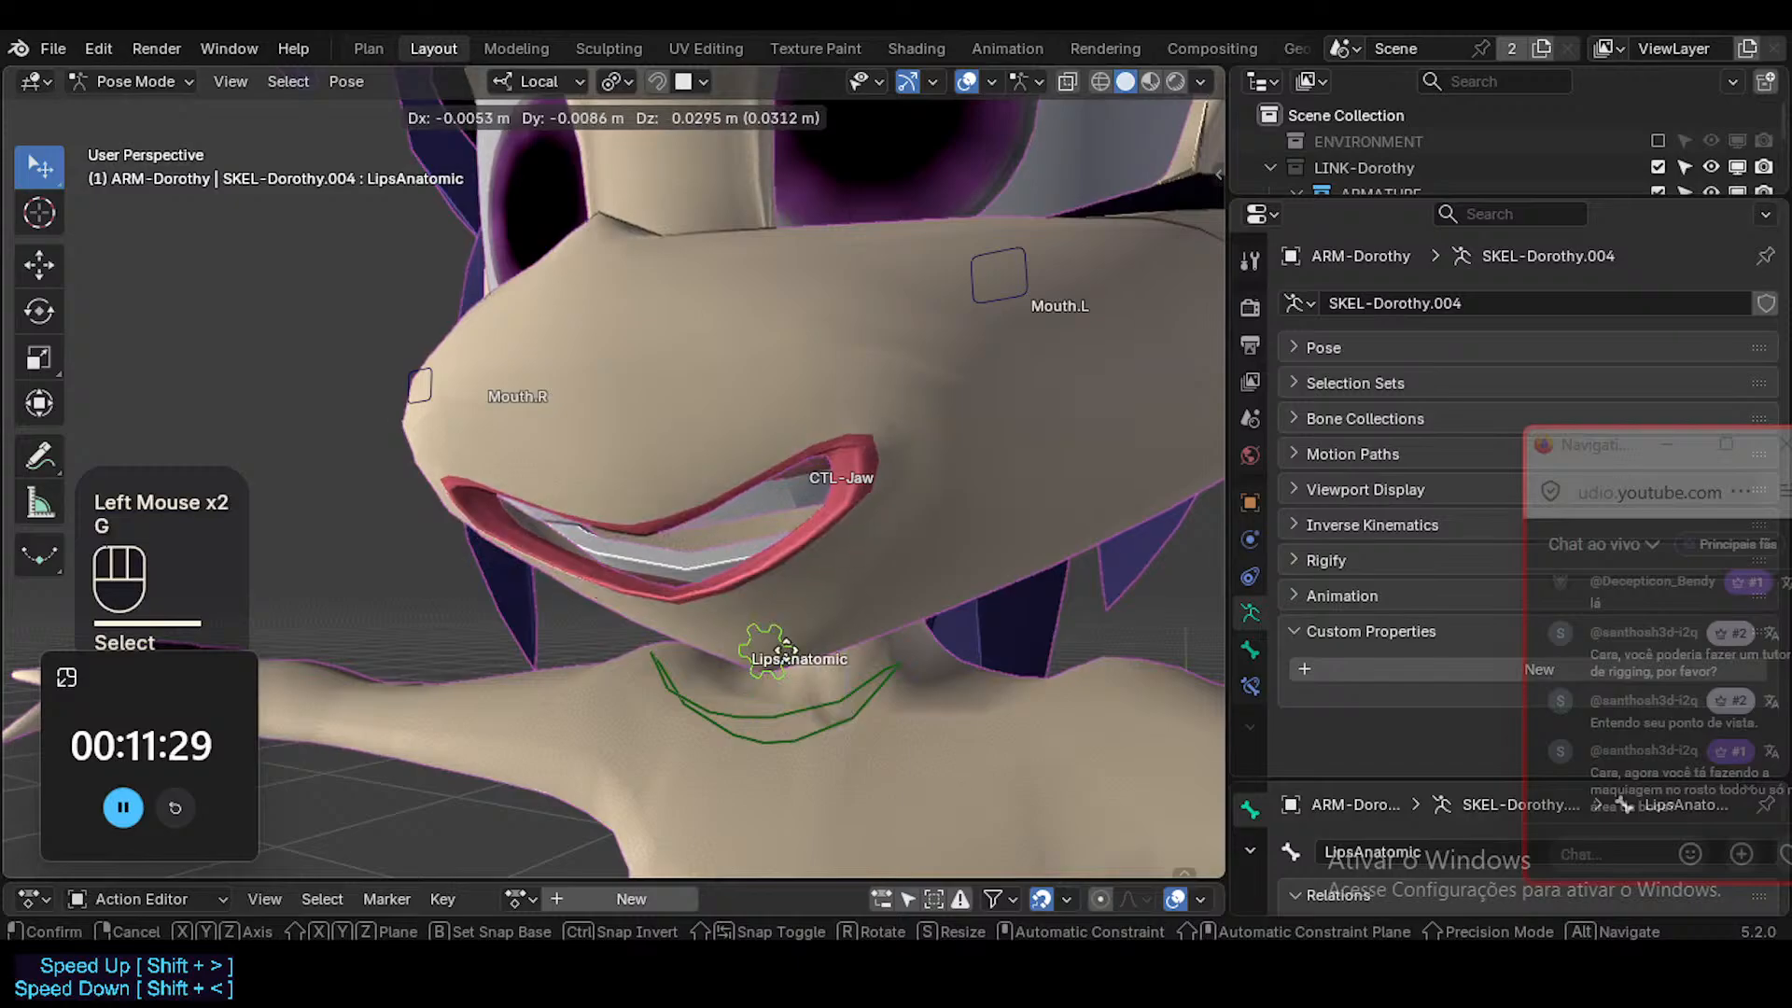
pyautogui.click(784, 667)
# Clear the transforms of all face controls to return the rig to its rest pose, and save the file.
pyautogui.press('a')
pyautogui.hotkey('alt', 'q')
pyautogui.hotkey('alt', 'q')
pyautogui.moveTo(784, 639); pyautogui.dragTo(821, 514, button='middle')
pyautogui.hotkey('ctrl', 's')
pyautogui.click(793, 499)
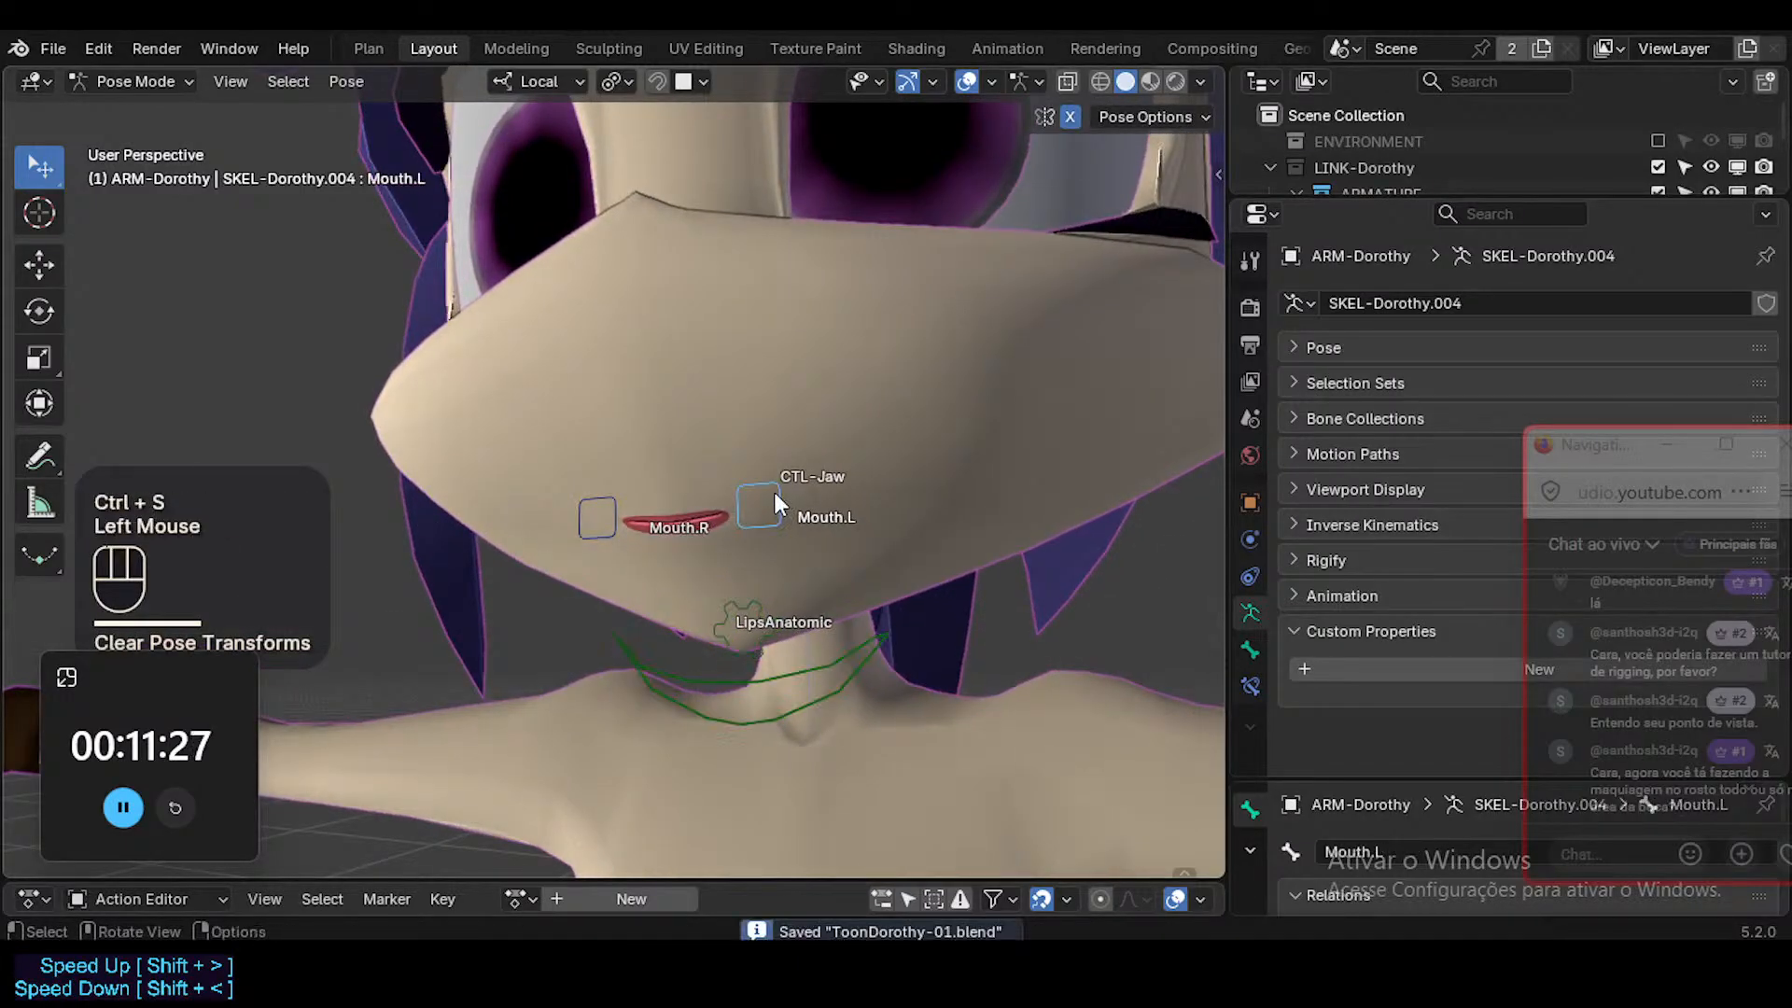
pyautogui.press('g')
pyautogui.press('Escape')
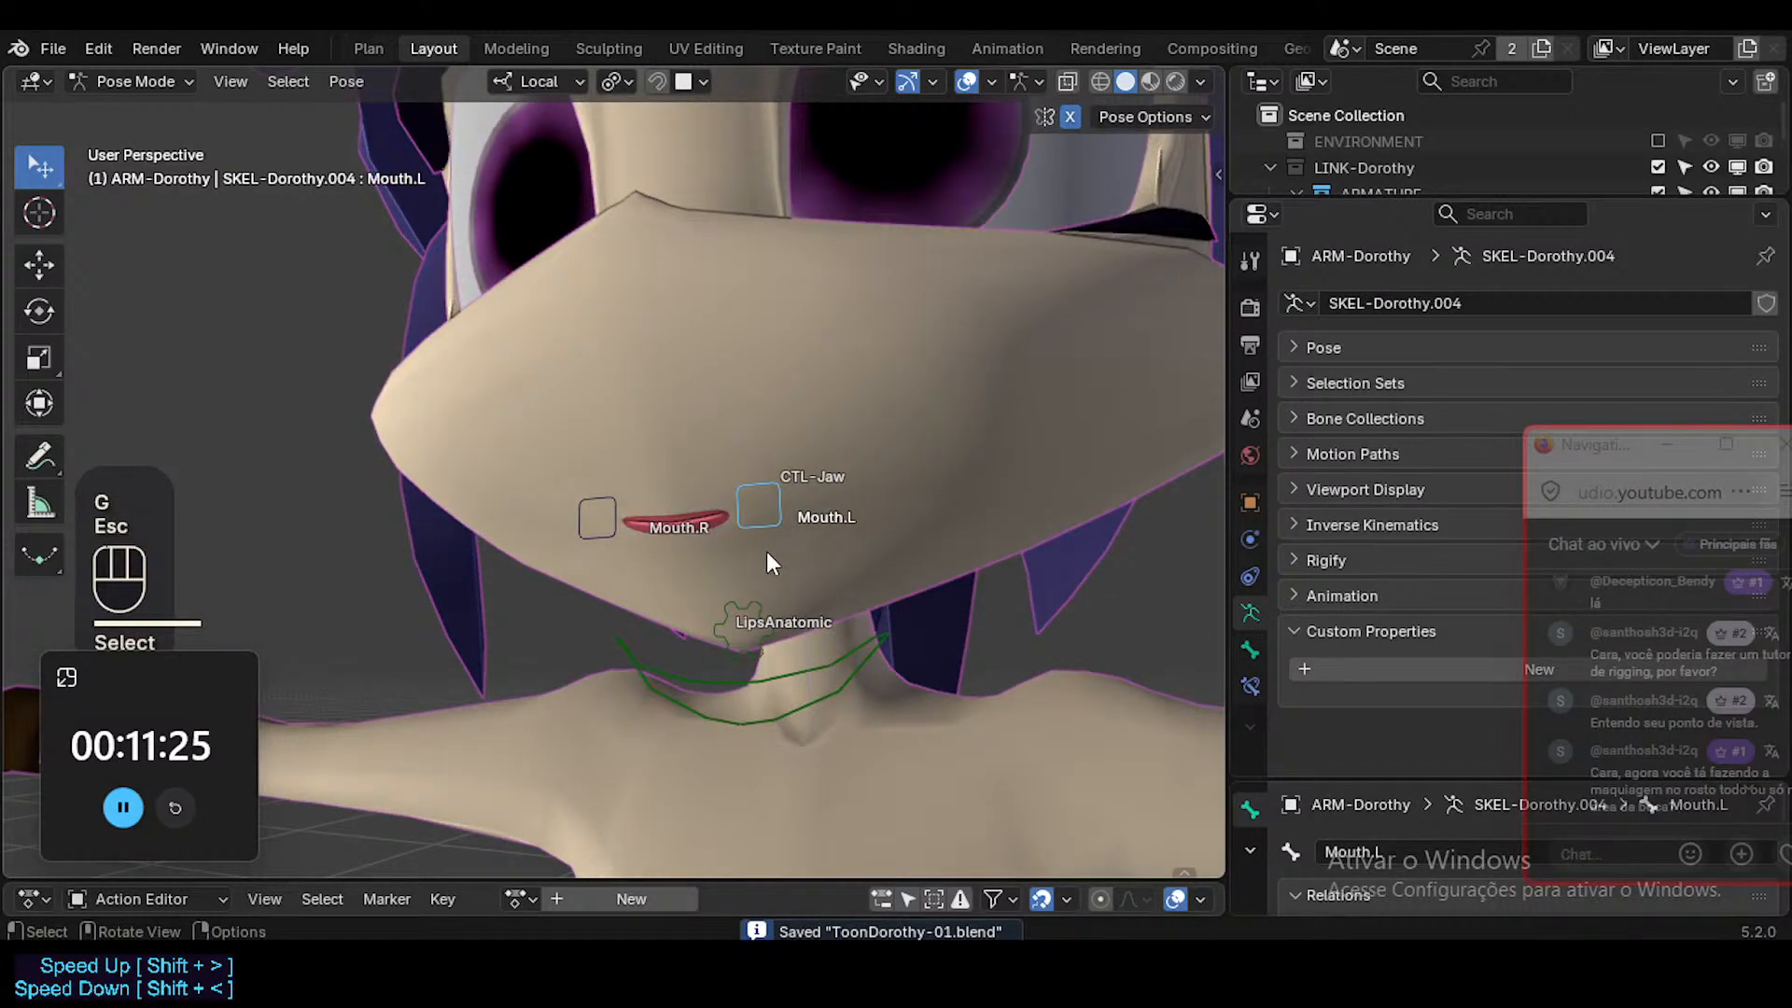
# Show the wireframe overlay on the character and make the head mesh active in Object Mode.
pyautogui.moveTo(817, 242); pyautogui.dragTo(804, 395, button='middle')
pyautogui.hotkey('shift', 'ctrl', 'alt', '2')
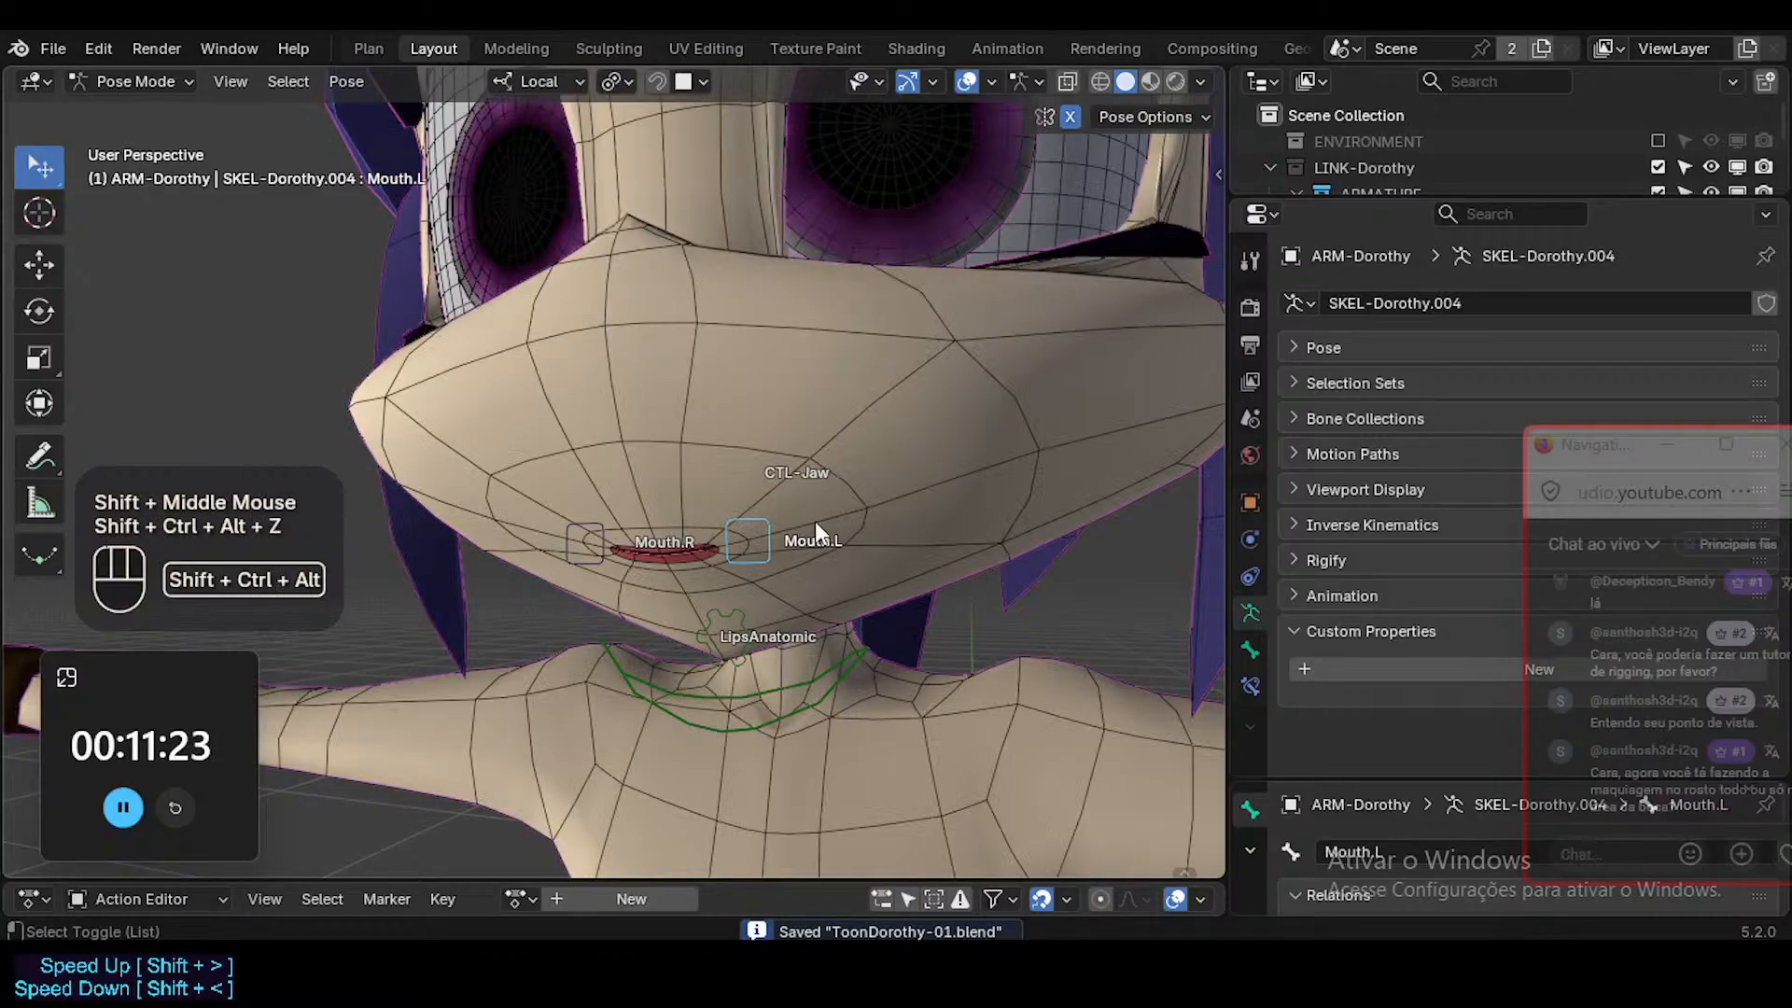
pyautogui.click(942, 500)
pyautogui.press('Tab')
pyautogui.hotkey('ctrl', 'Tab')
pyautogui.click(717, 501)
pyautogui.click(915, 462)
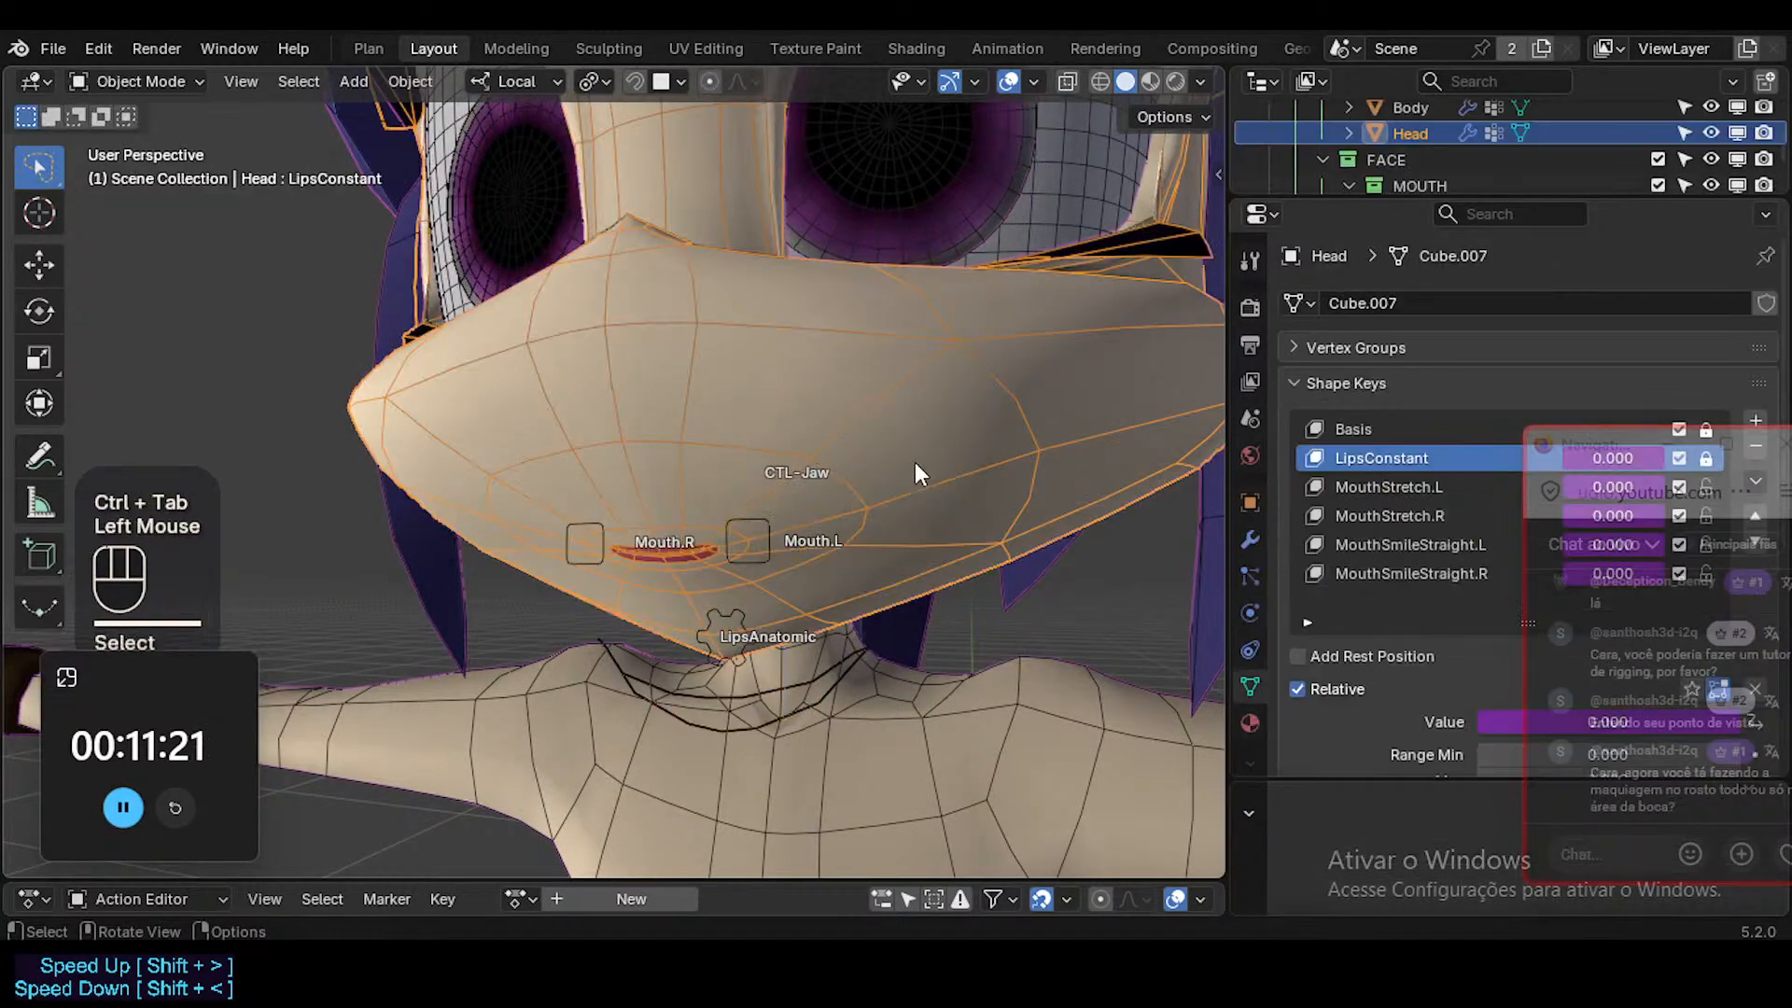
# Select the MouthSmileStraight.L shape key of the head and save the file.
pyautogui.click(1437, 543)
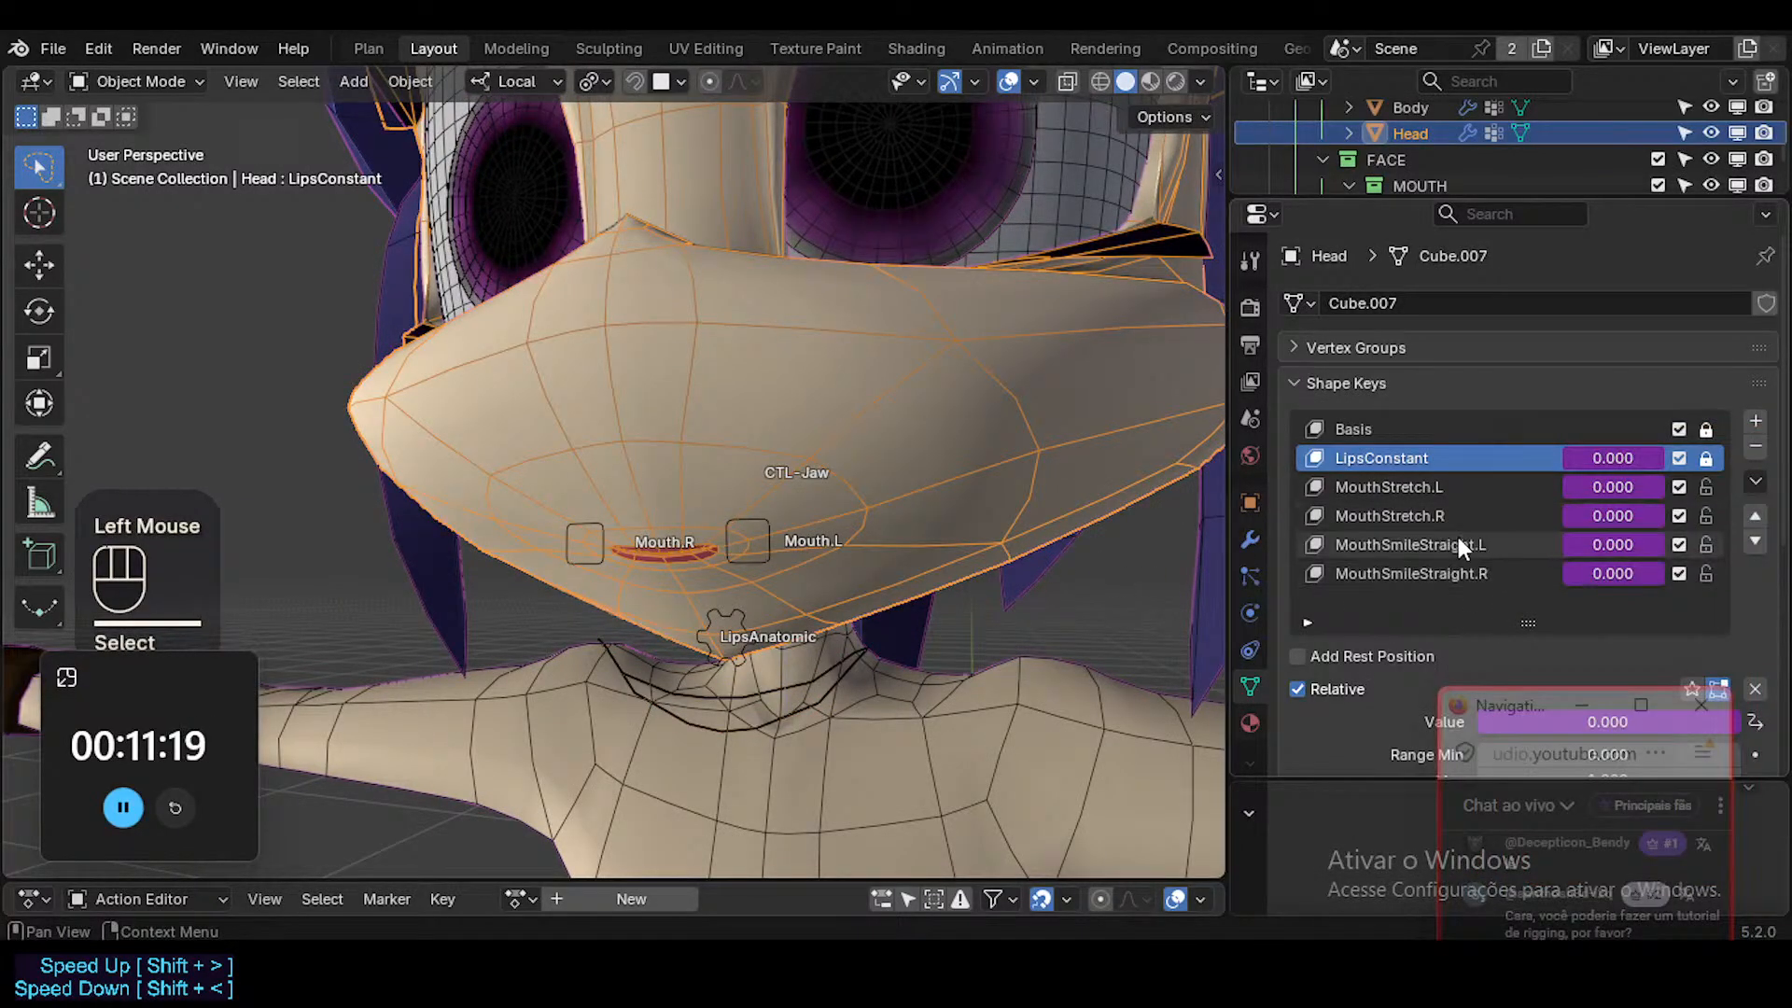
pyautogui.click(1437, 543)
pyautogui.moveTo(1160, 522); pyautogui.dragTo(920, 501, button='middle')
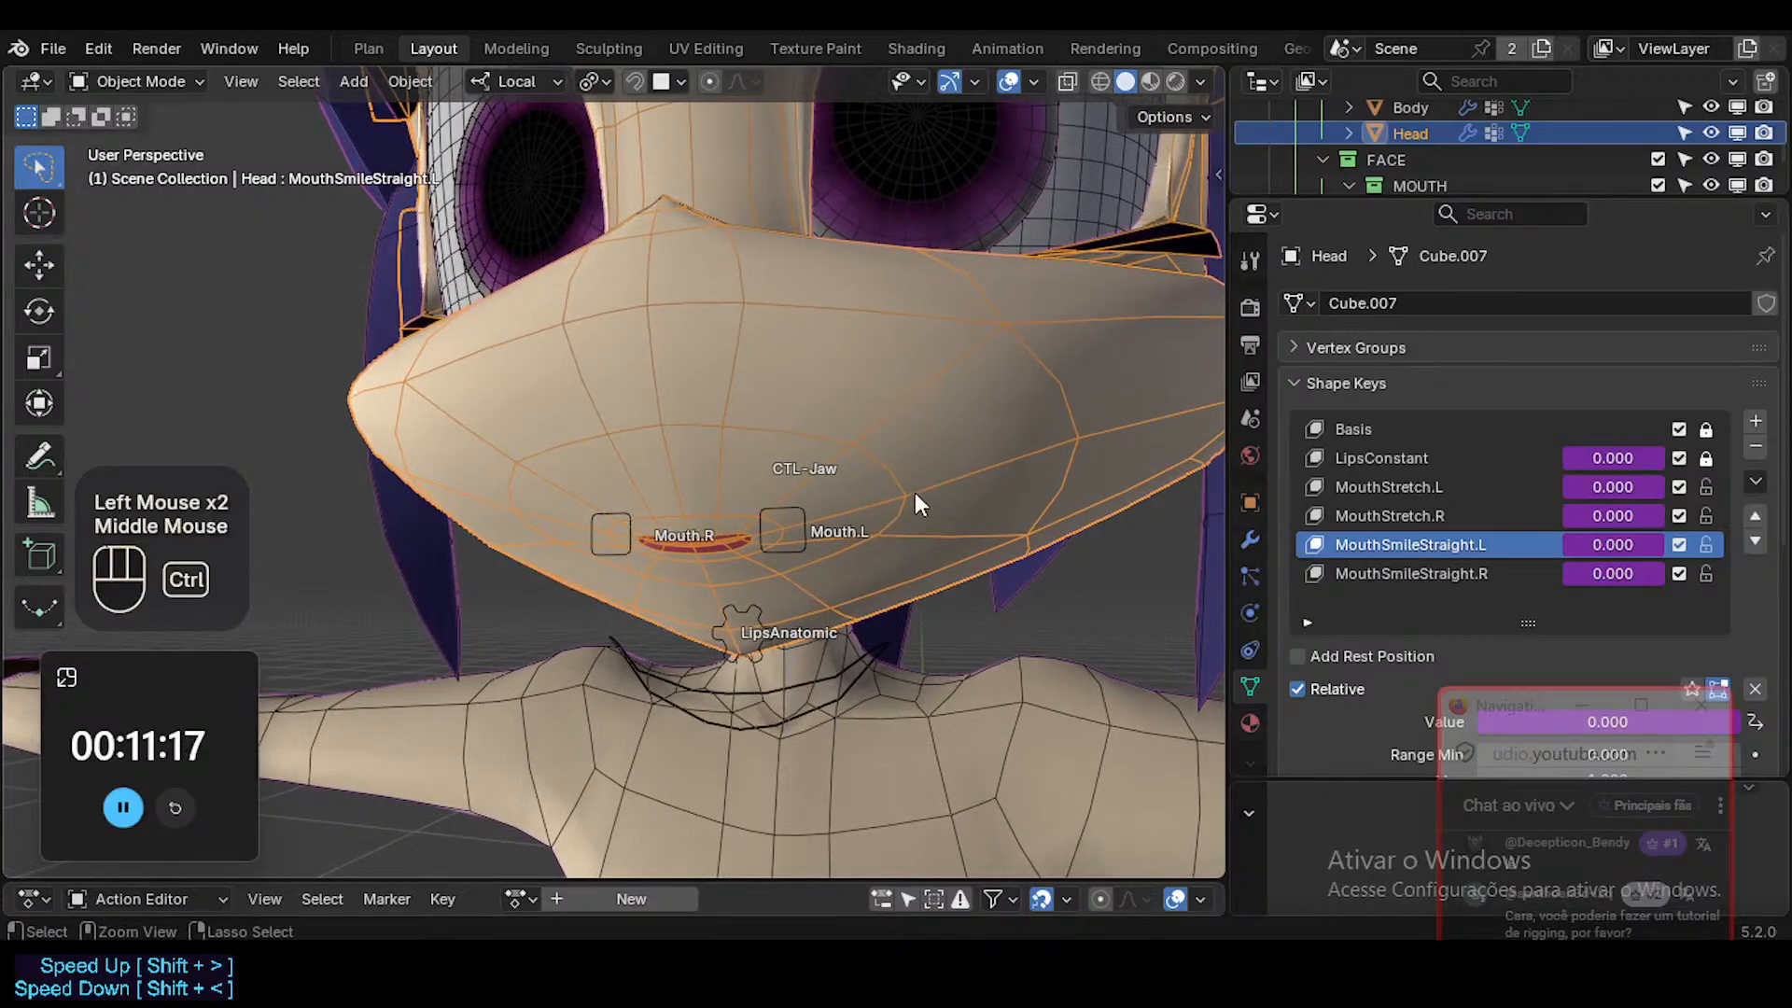
pyautogui.hotkey('ctrl', 's')
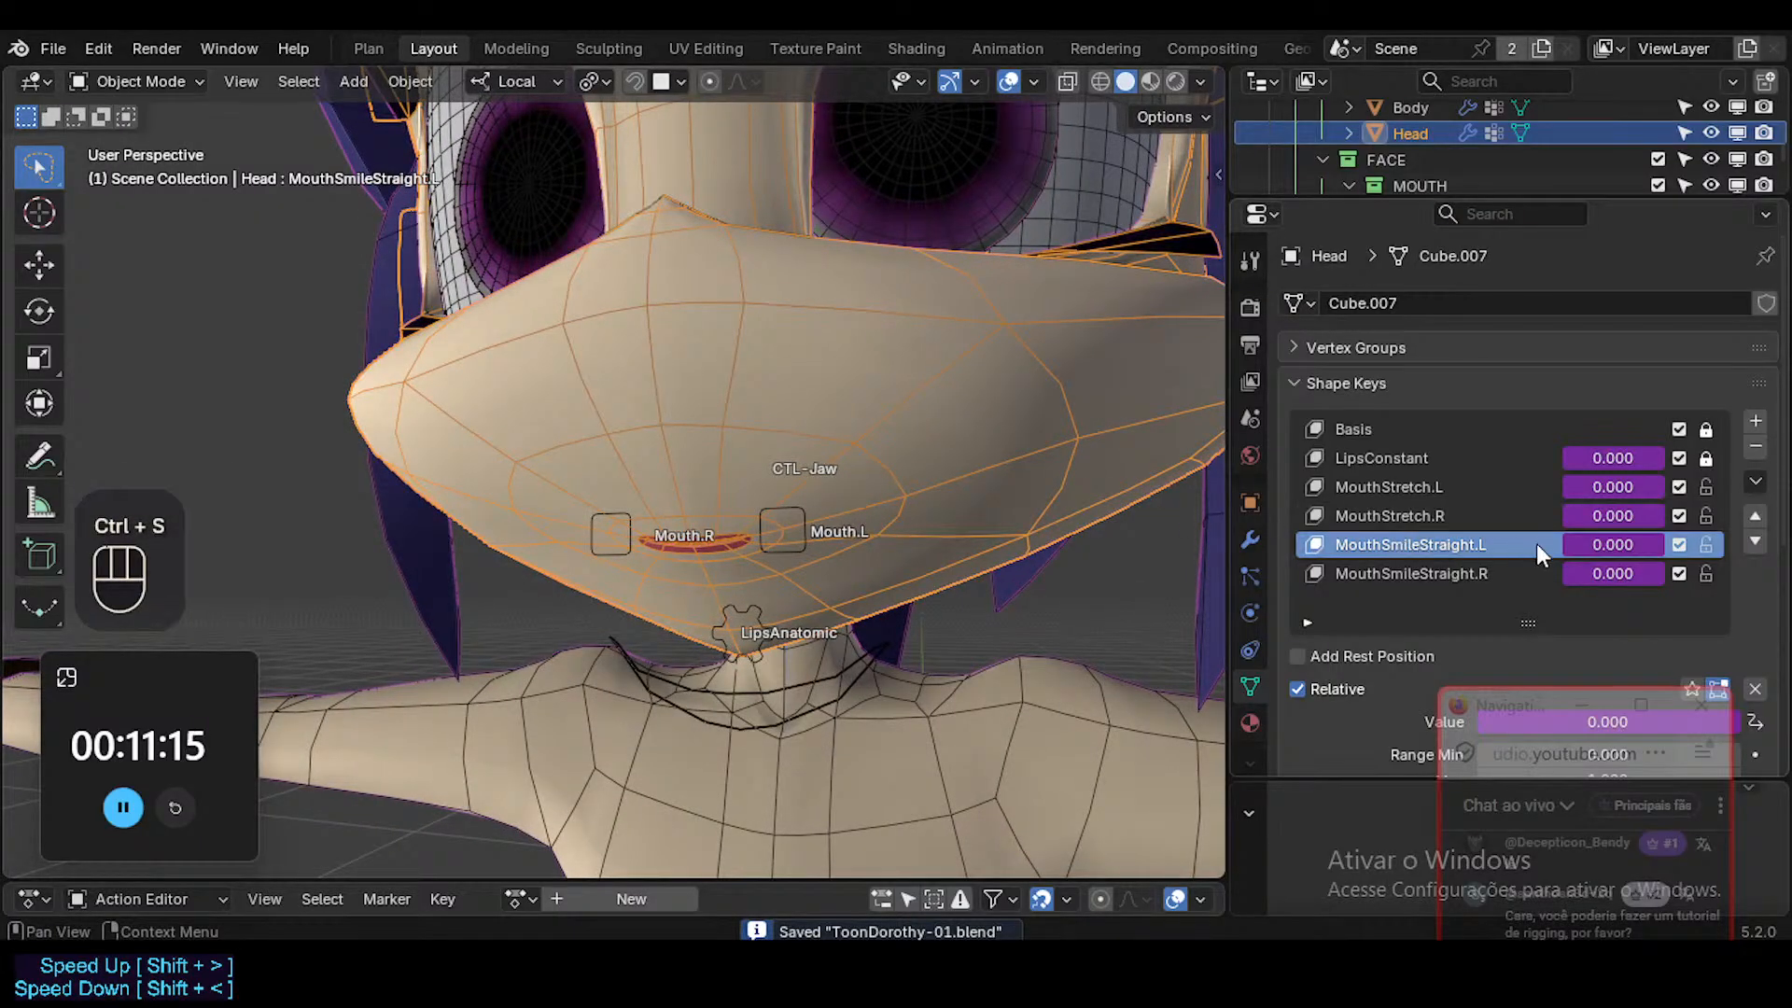
pyautogui.click(1454, 574)
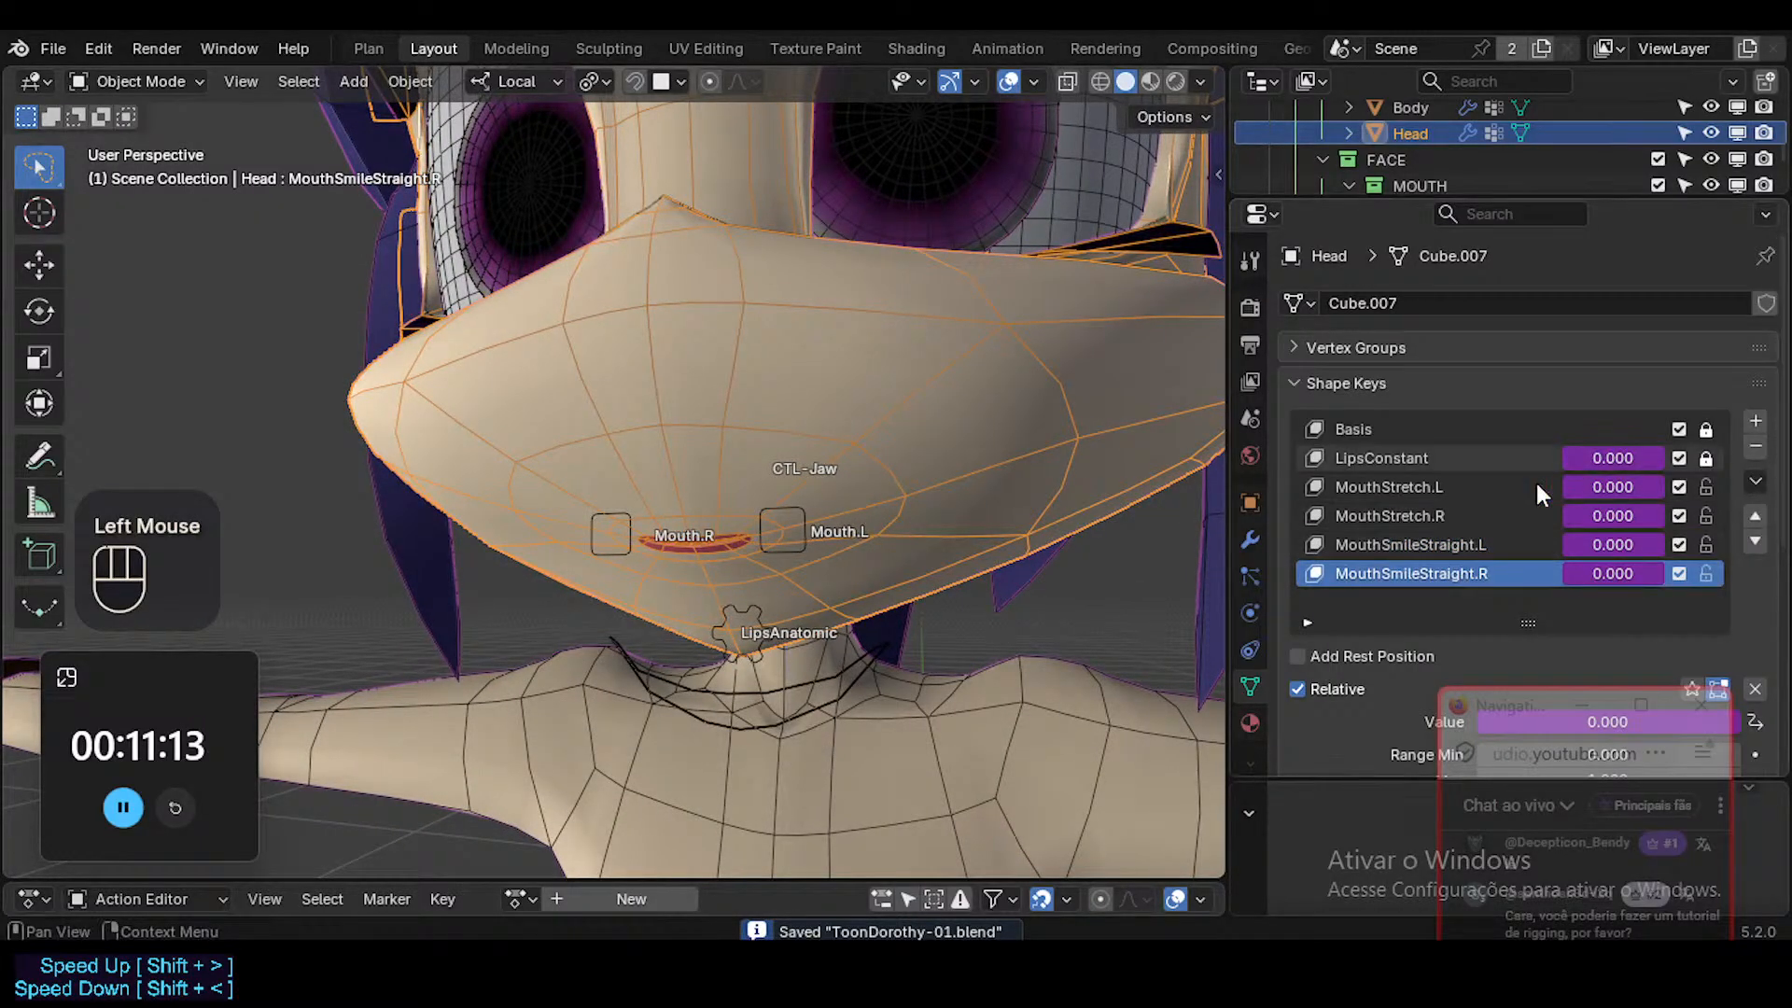
pyautogui.click(1456, 487)
pyautogui.click(1411, 517)
pyautogui.click(1428, 573)
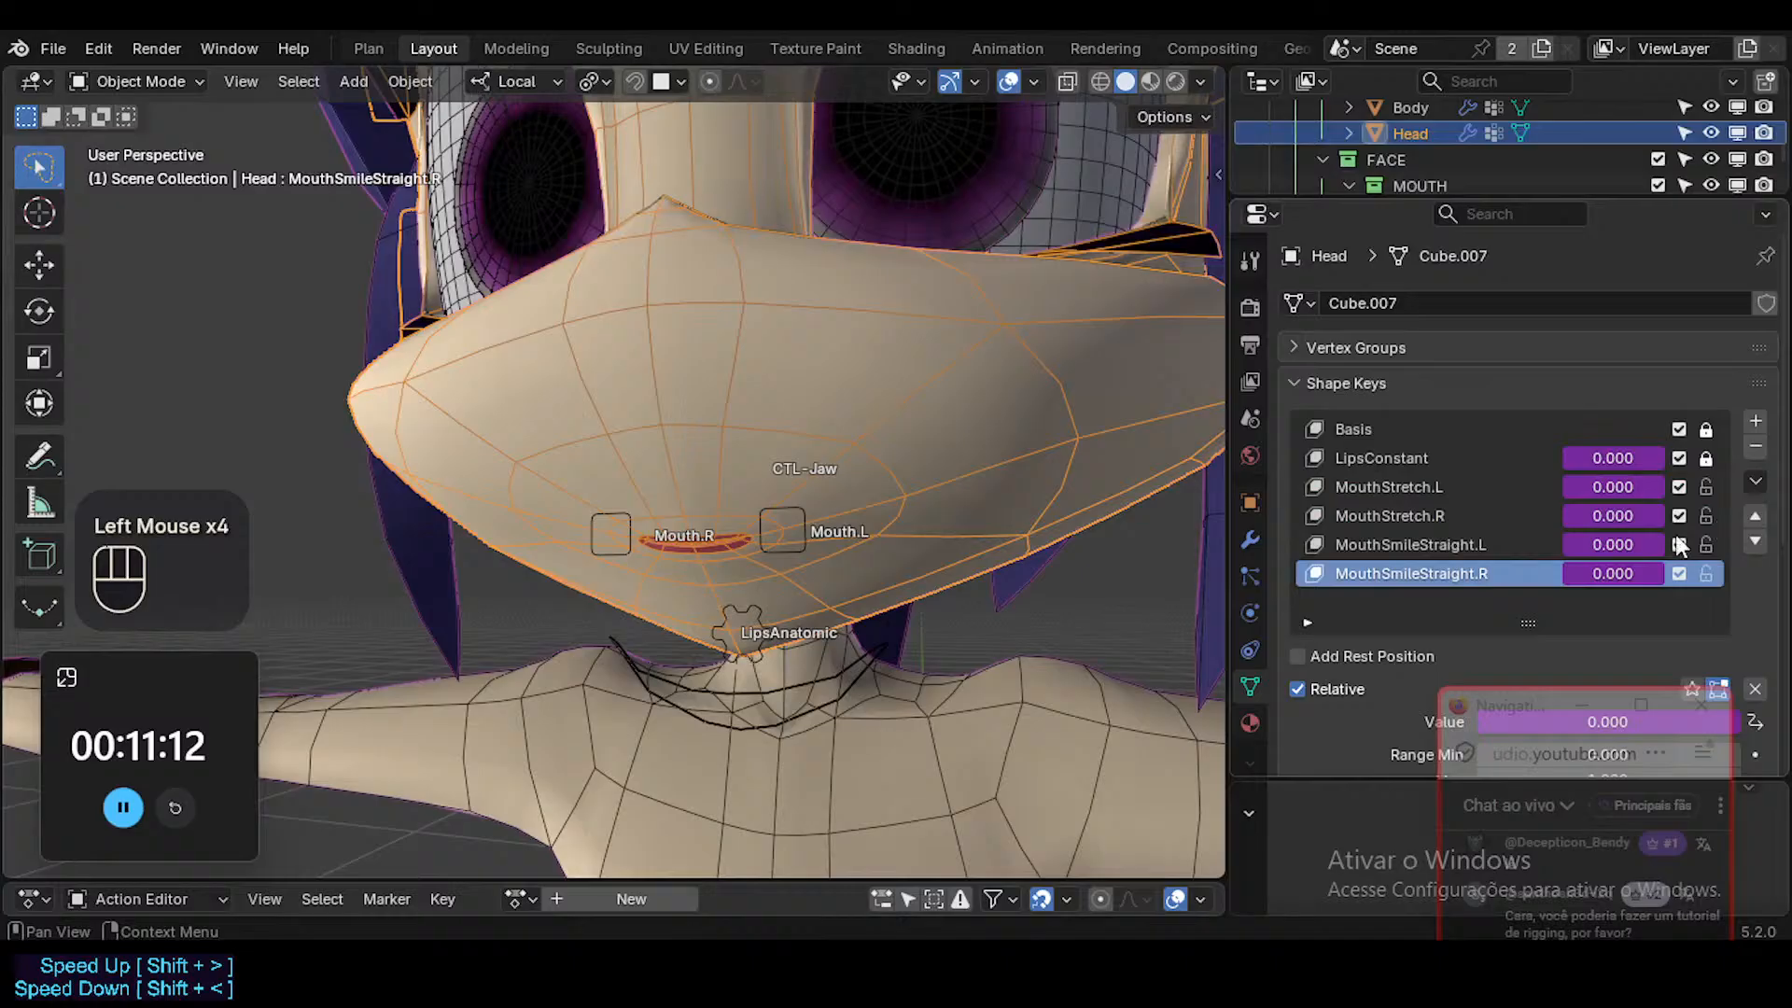
pyautogui.keyDown('ctrl'); pyautogui.click(1756, 421); pyautogui.keyUp('ctrl')
pyautogui.hotkey('ctrl', 'z')
# Add a new shape key to the head and paste the name copied from MouthSmileStraight.L onto it.
pyautogui.click(1430, 548)
pyautogui.hotkey('ctrl', 'c')
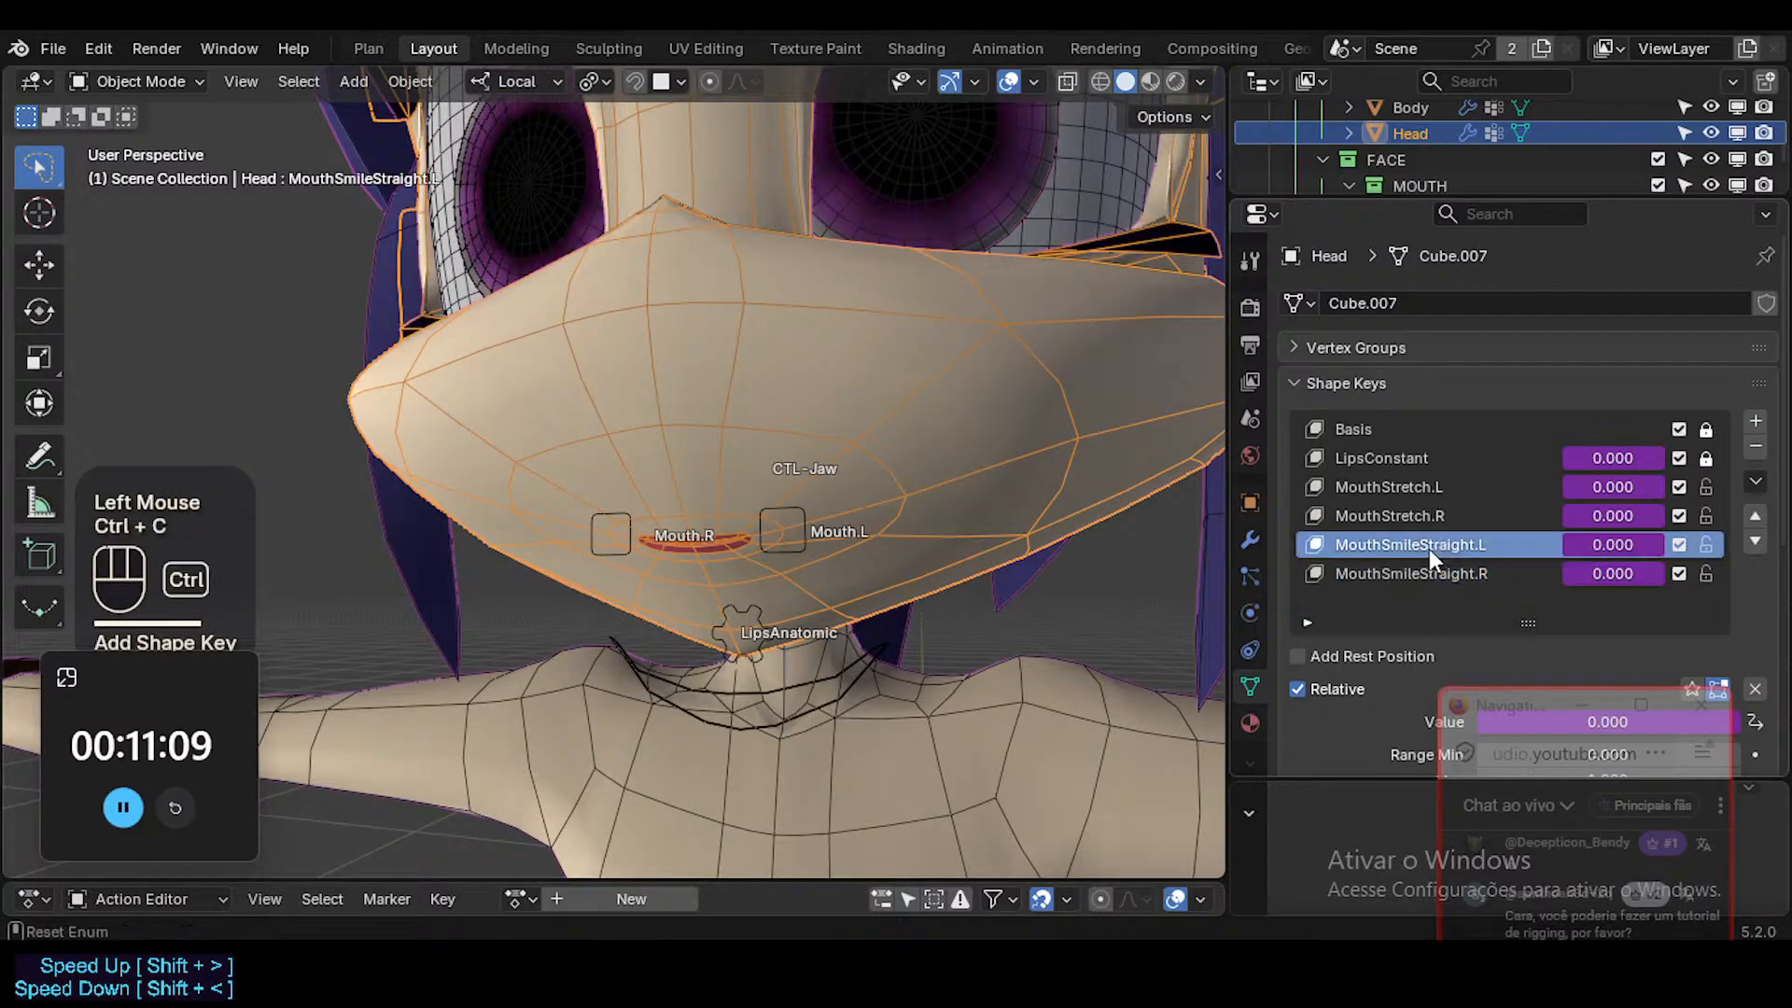
pyautogui.click(1755, 421)
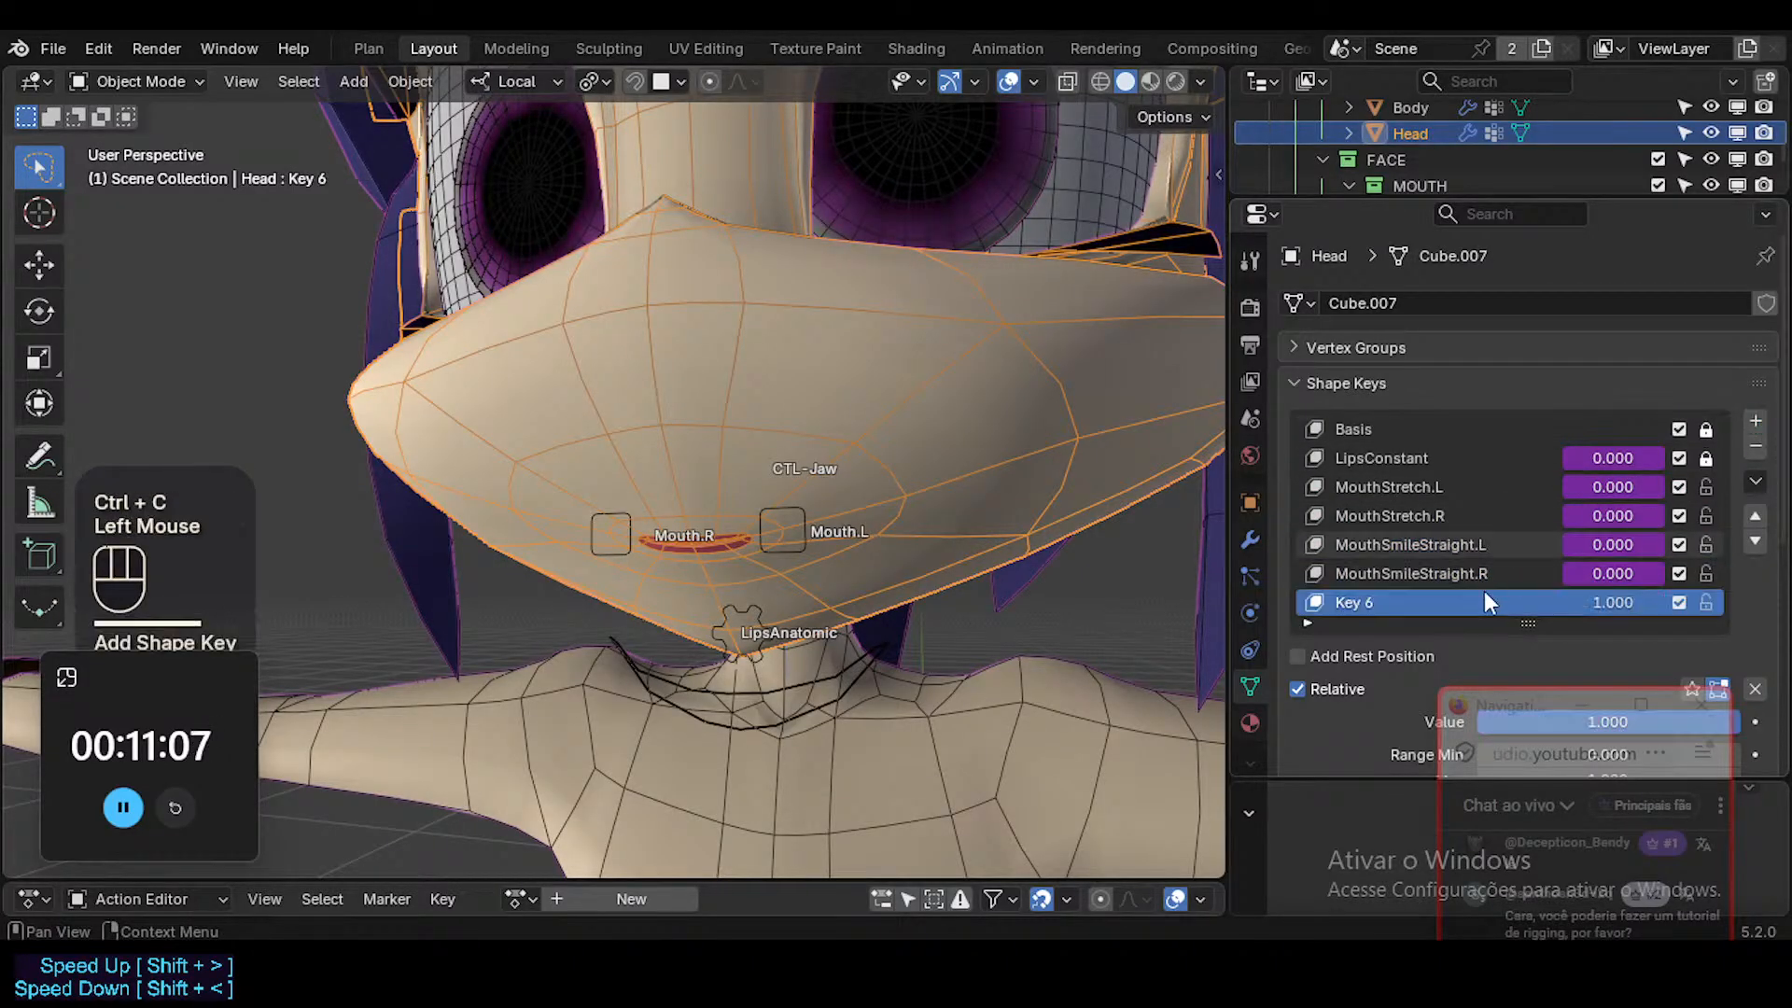
pyautogui.hotkey('ctrl', 'v')
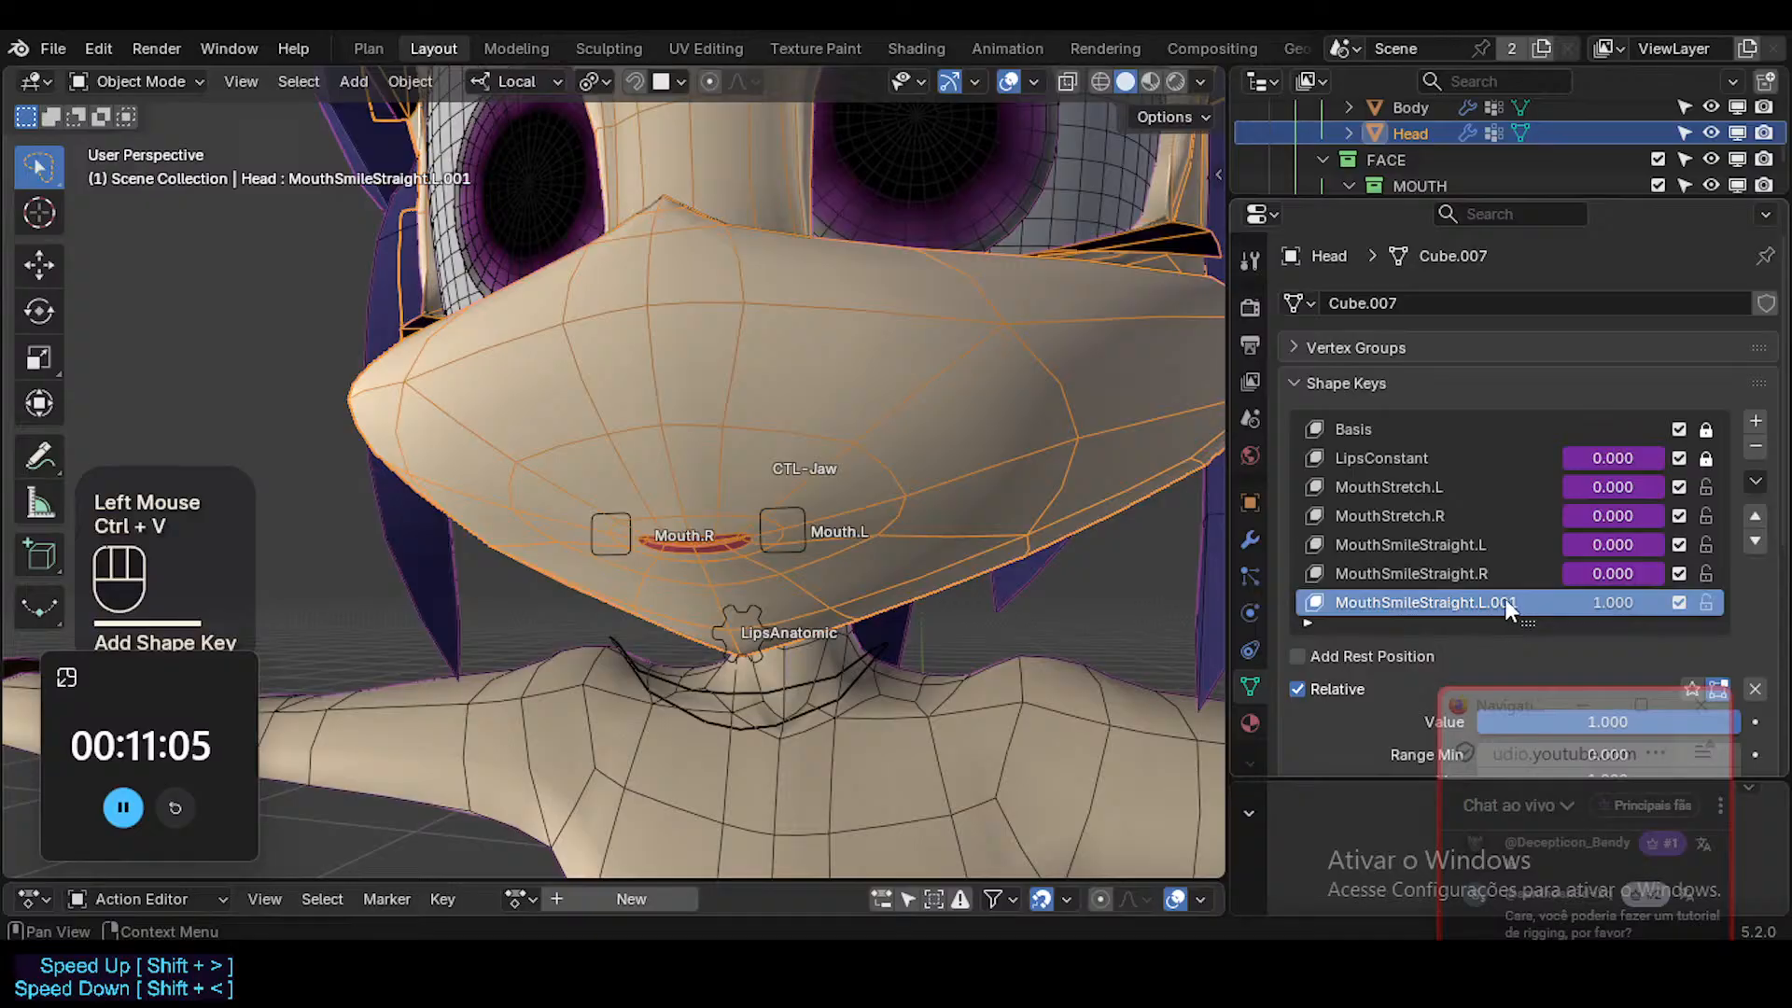
# Rename the new shape key to MouthSmileCurved.L.
pyautogui.doubleClick(1504, 602)
pyautogui.click(1451, 602)
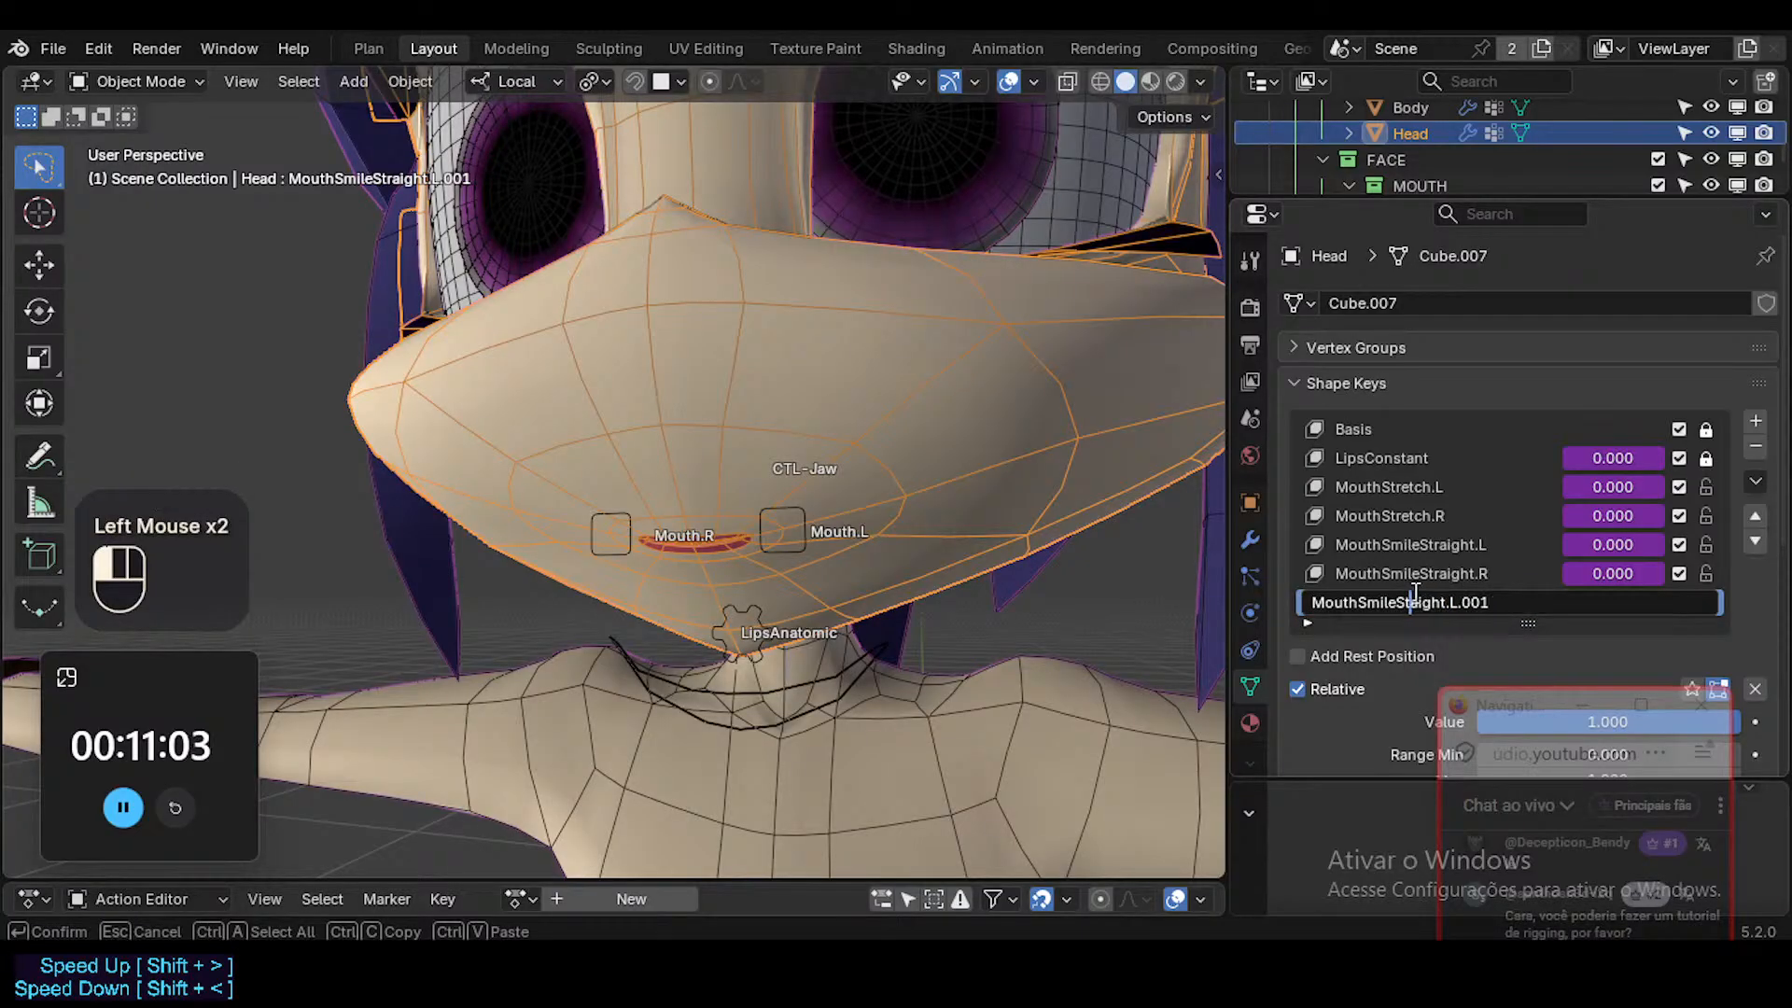
pyautogui.press('BackSpace')
pyautogui.hotkey('shift', 'BackSpace')
pyautogui.write('Curved')
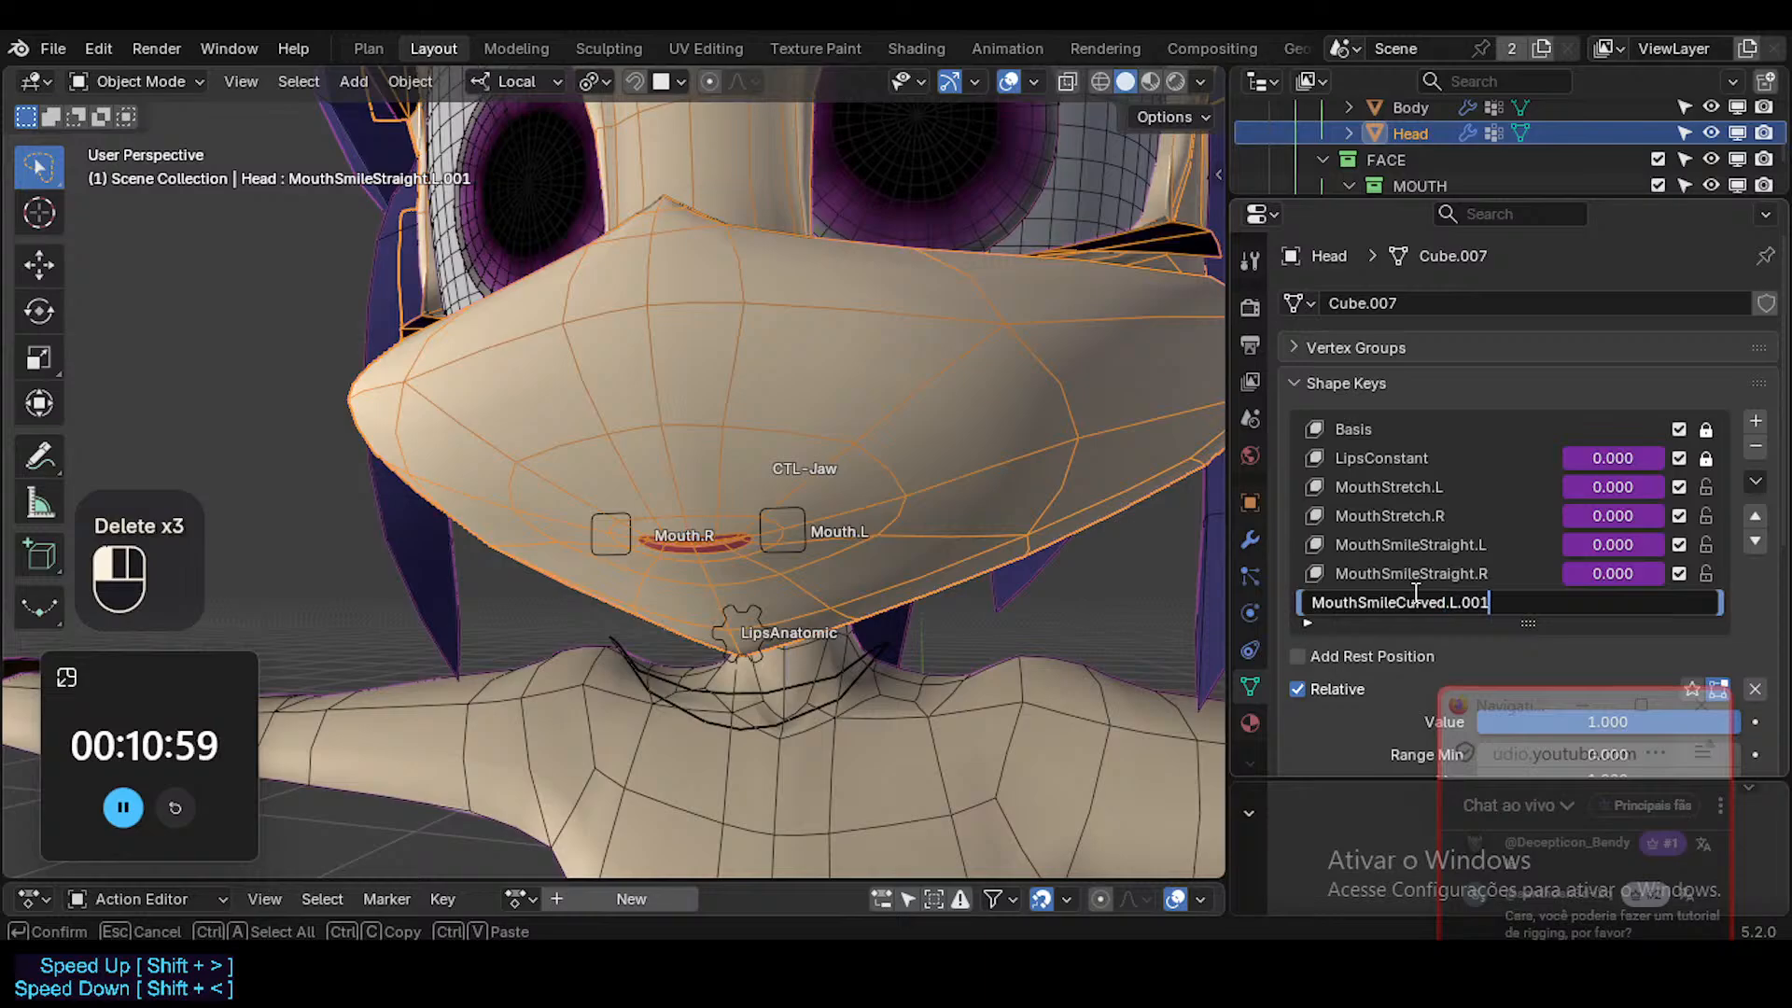
pyautogui.hotkey('shift', 'Left')
pyautogui.hotkey('shift', 'Left')
pyautogui.hotkey('shift', 'Left')
pyautogui.hotkey('shift', 'Left')
pyautogui.press('BackSpace')
pyautogui.press('Return')
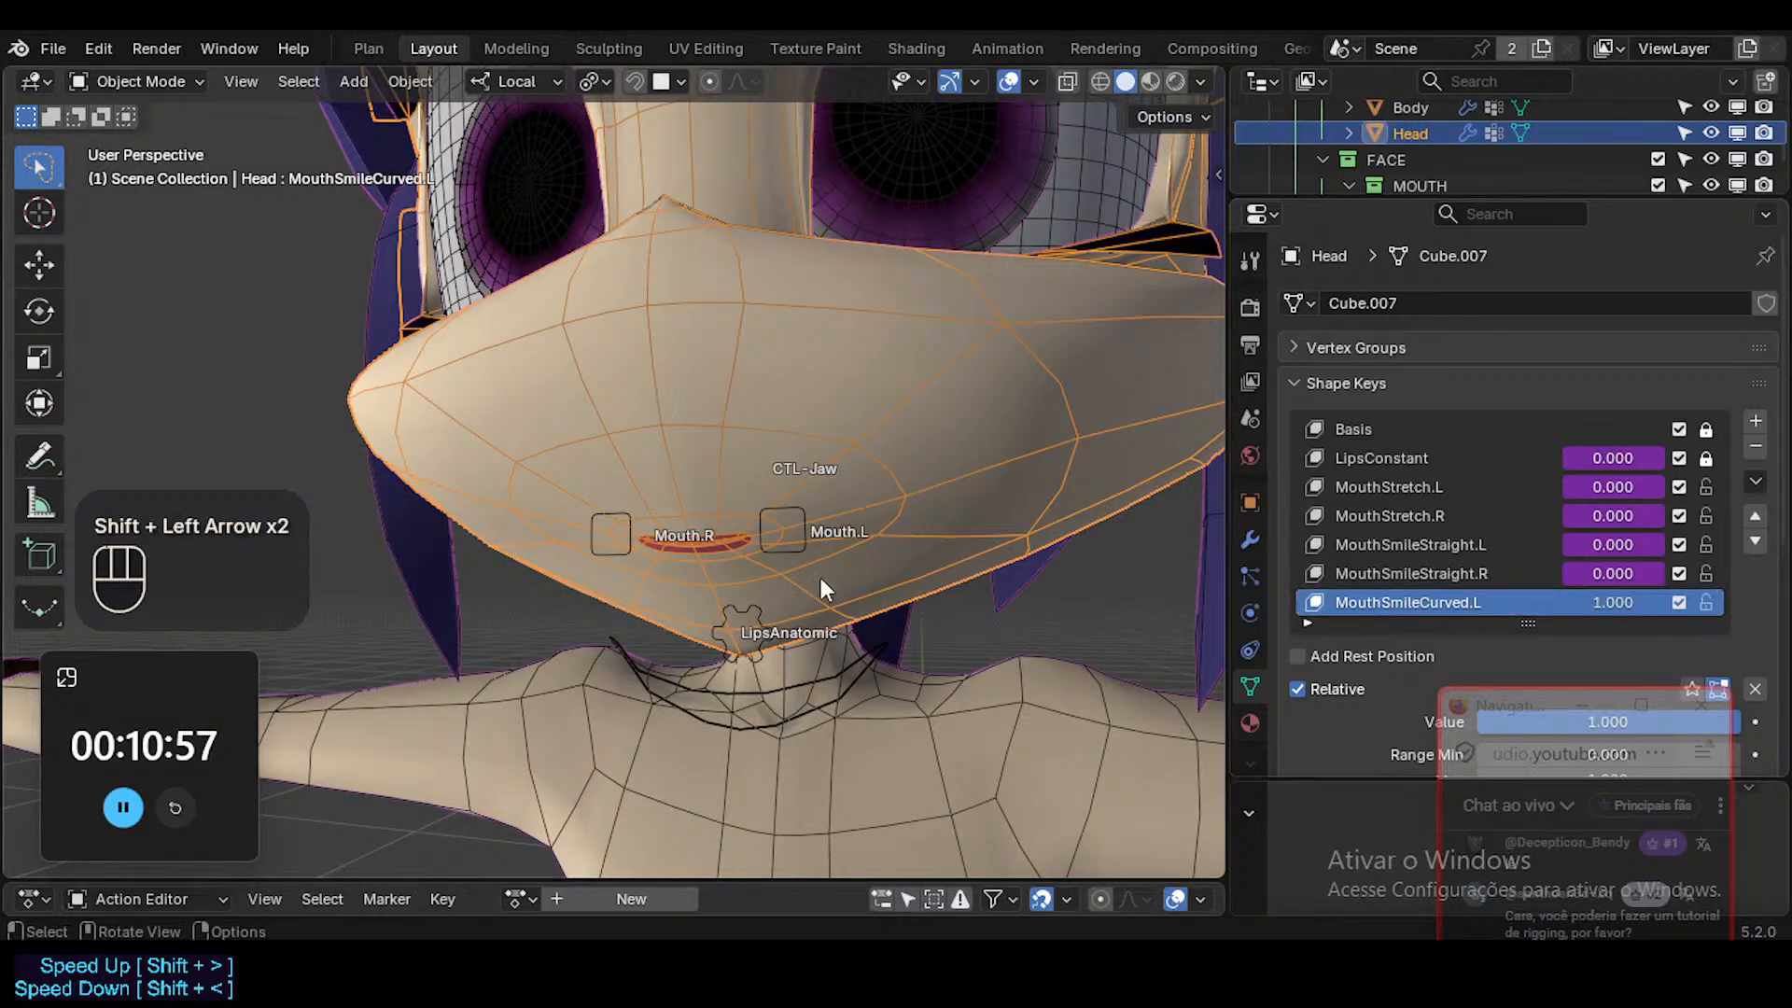
# Check the Subdivision modifier on the head, enter Edit Mode and return to the shape key list.
pyautogui.moveTo(821, 578); pyautogui.dragTo(860, 530, button='middle')
pyautogui.press('Tab')
pyautogui.press('Tab')
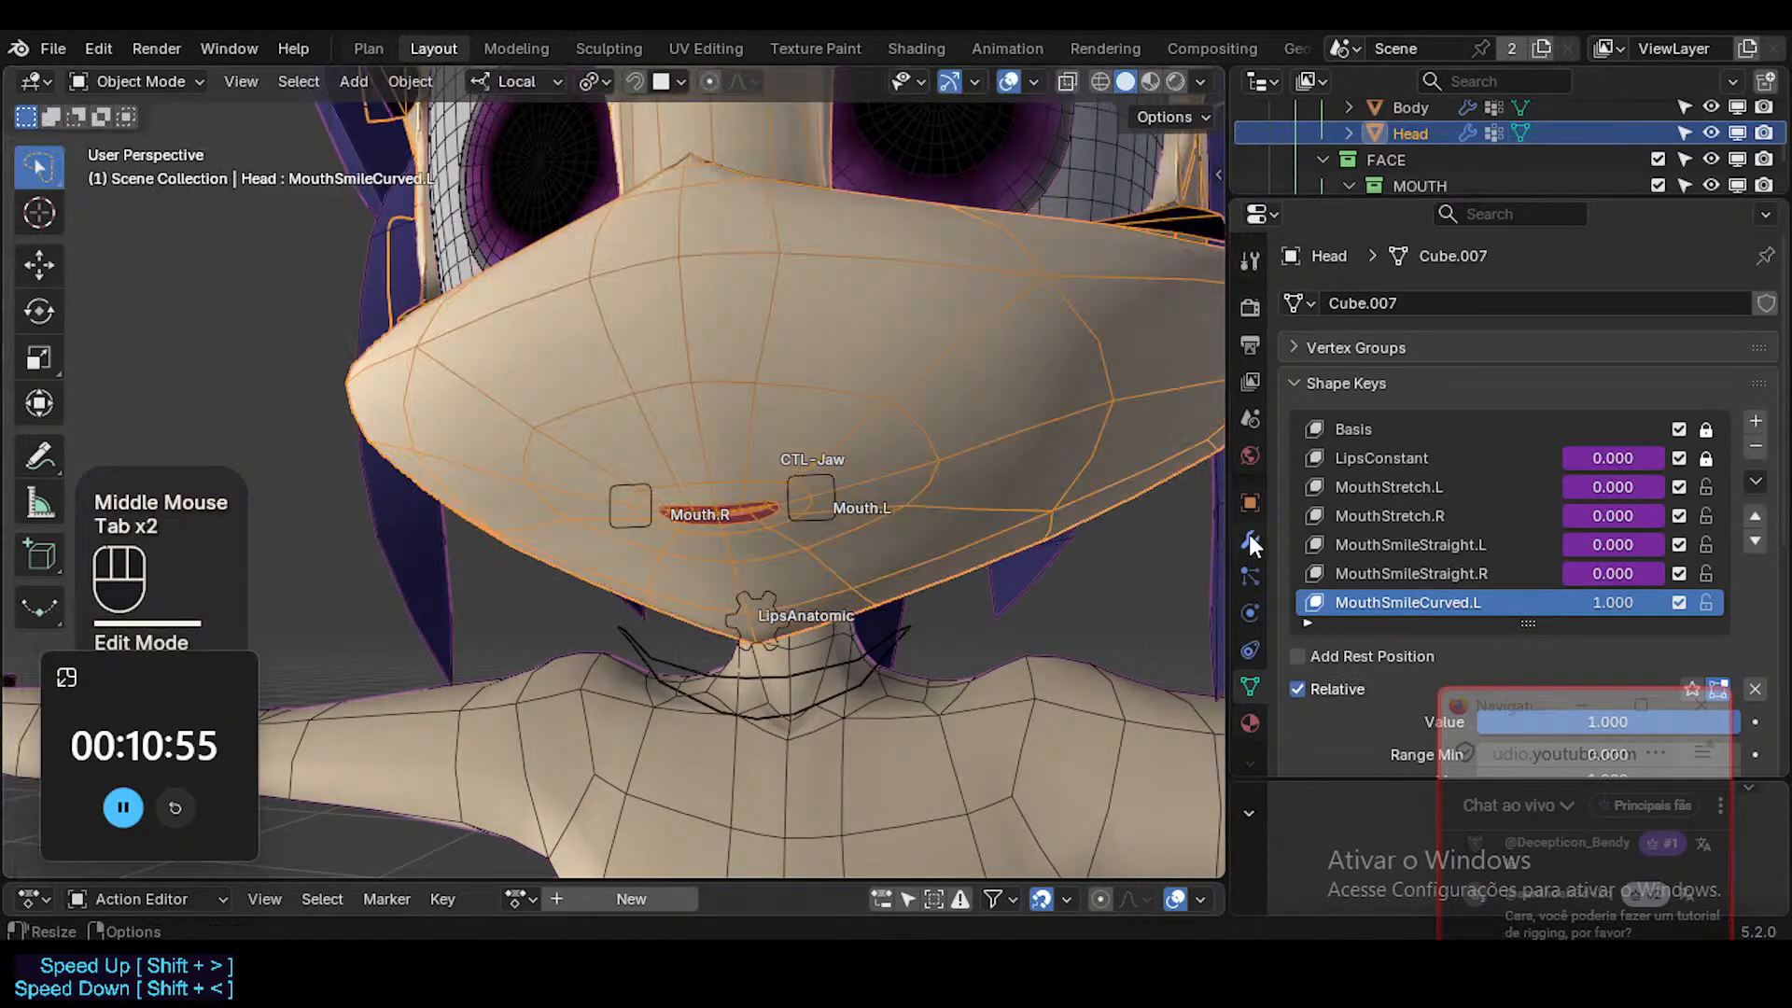
pyautogui.click(1249, 537)
pyautogui.click(1291, 488)
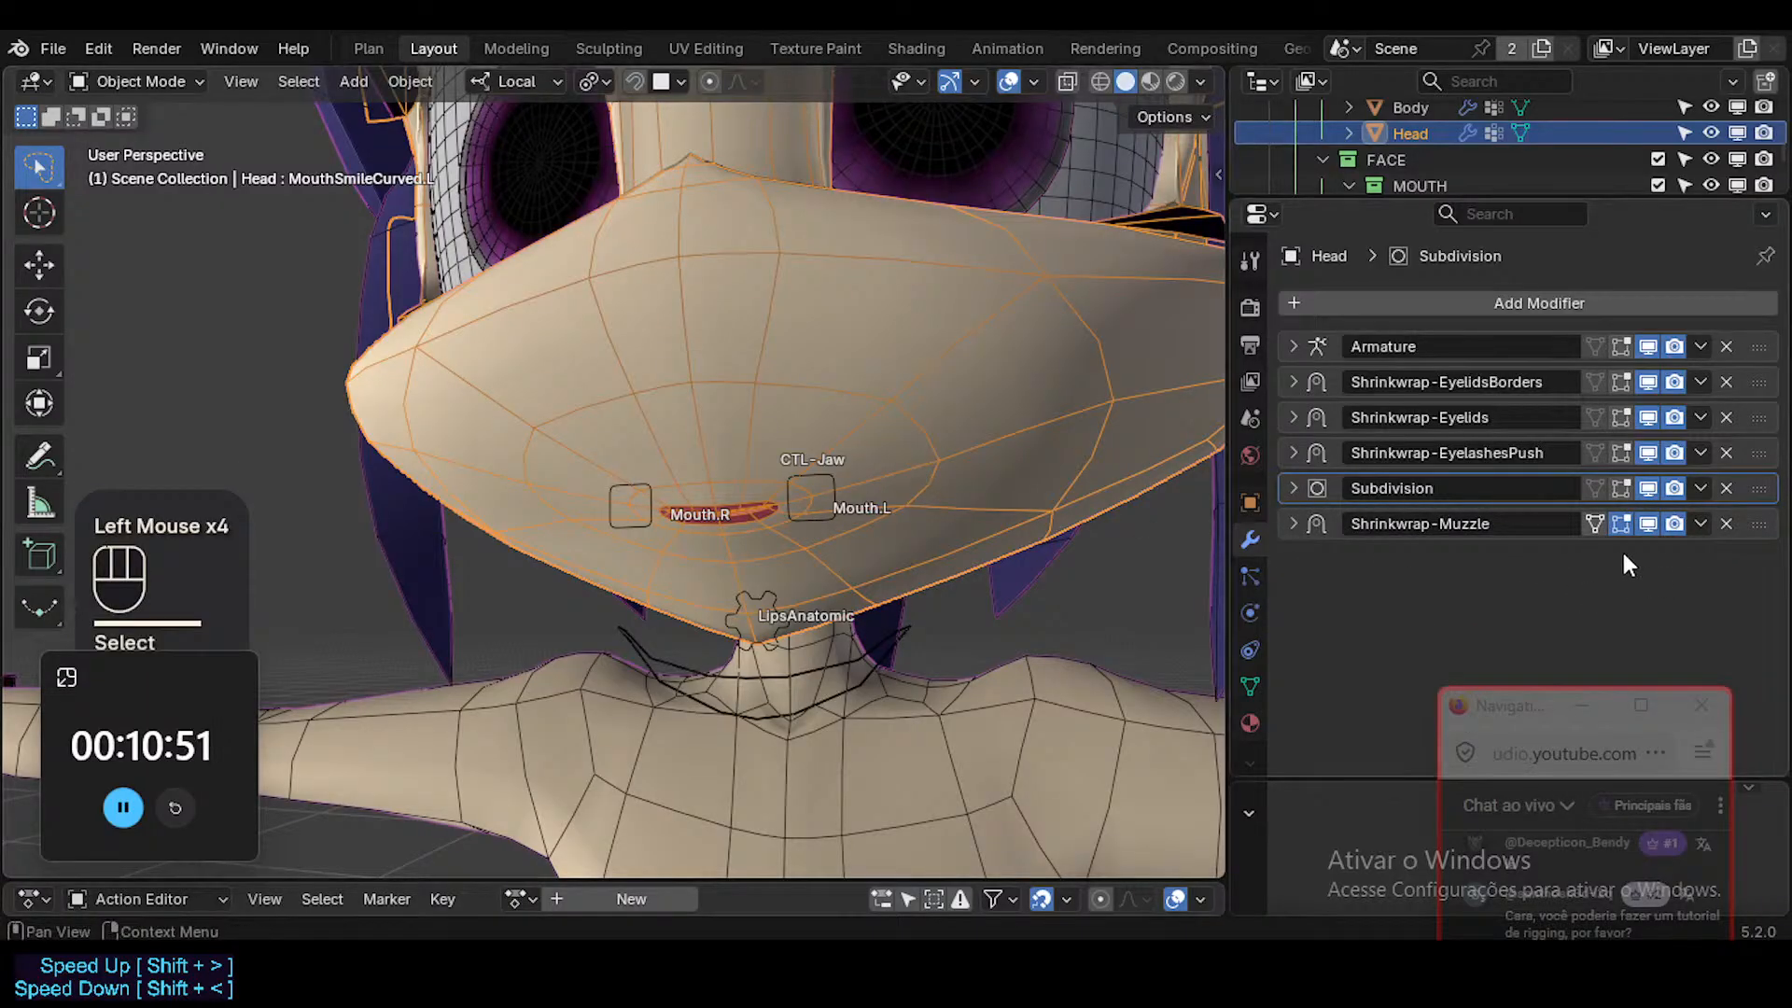
pyautogui.press('Tab')
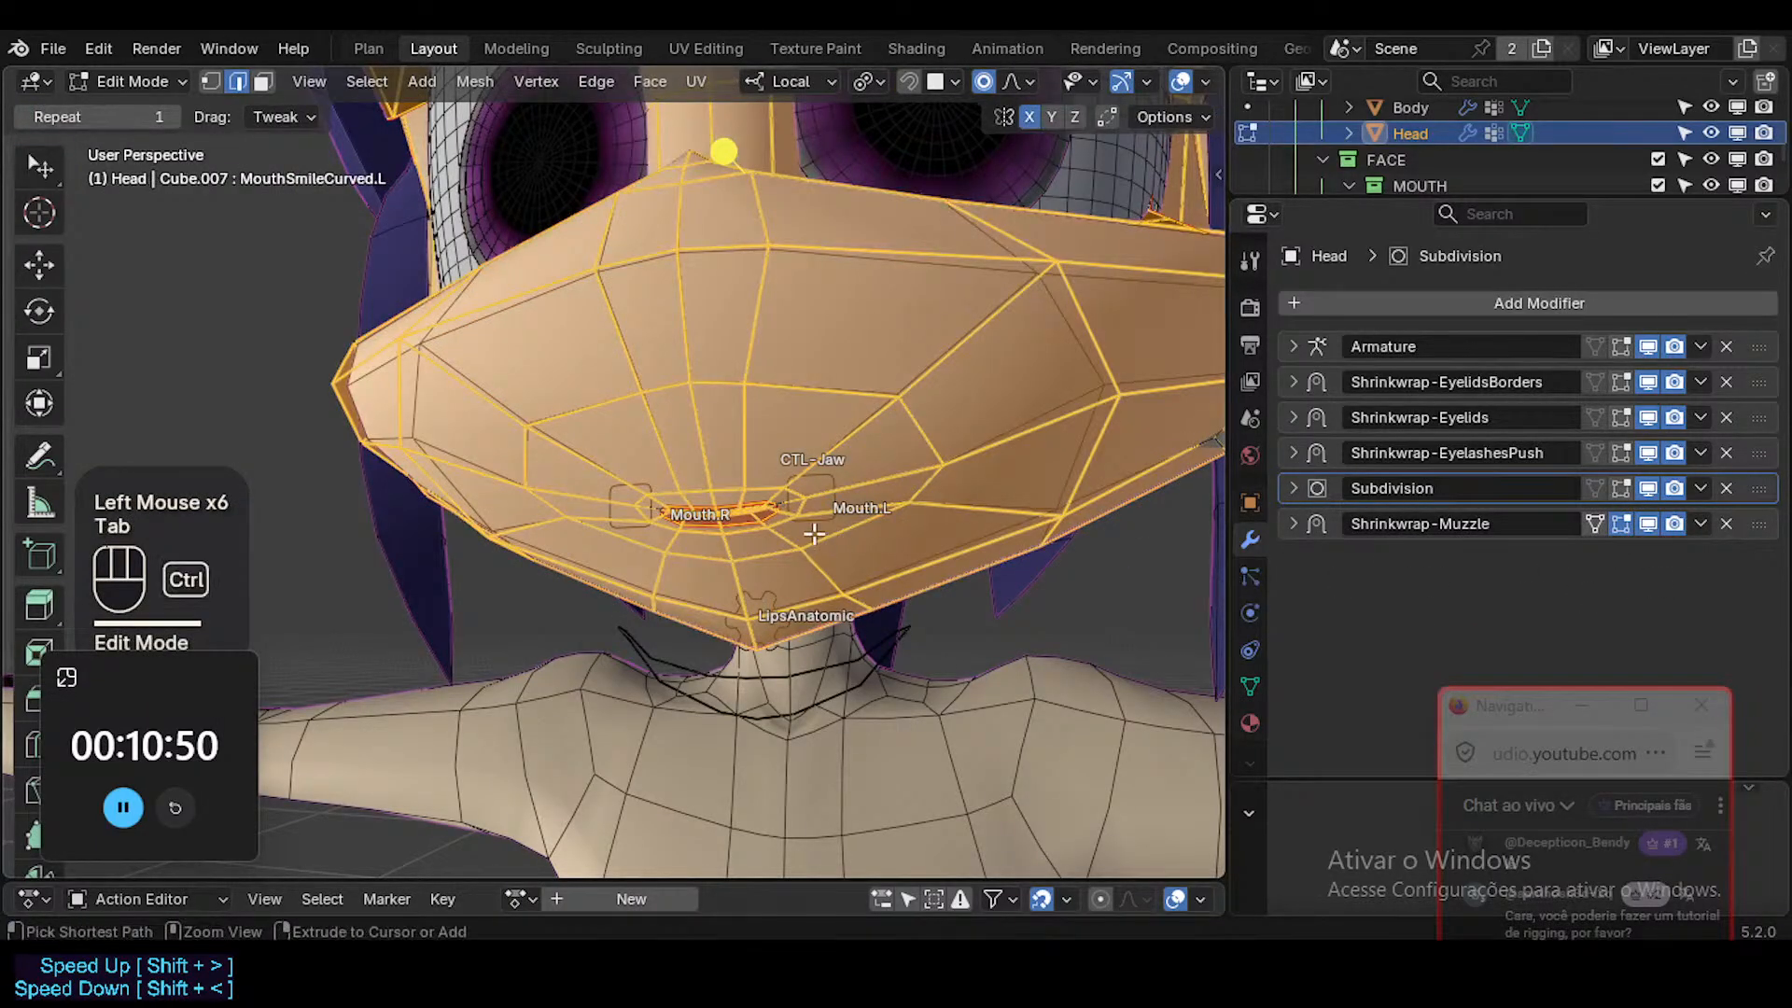
pyautogui.keyDown('ctrl'); pyautogui.moveTo(815, 533); pyautogui.dragTo(810, 522, button='middle'); pyautogui.keyUp('ctrl')
pyautogui.click(1250, 686)
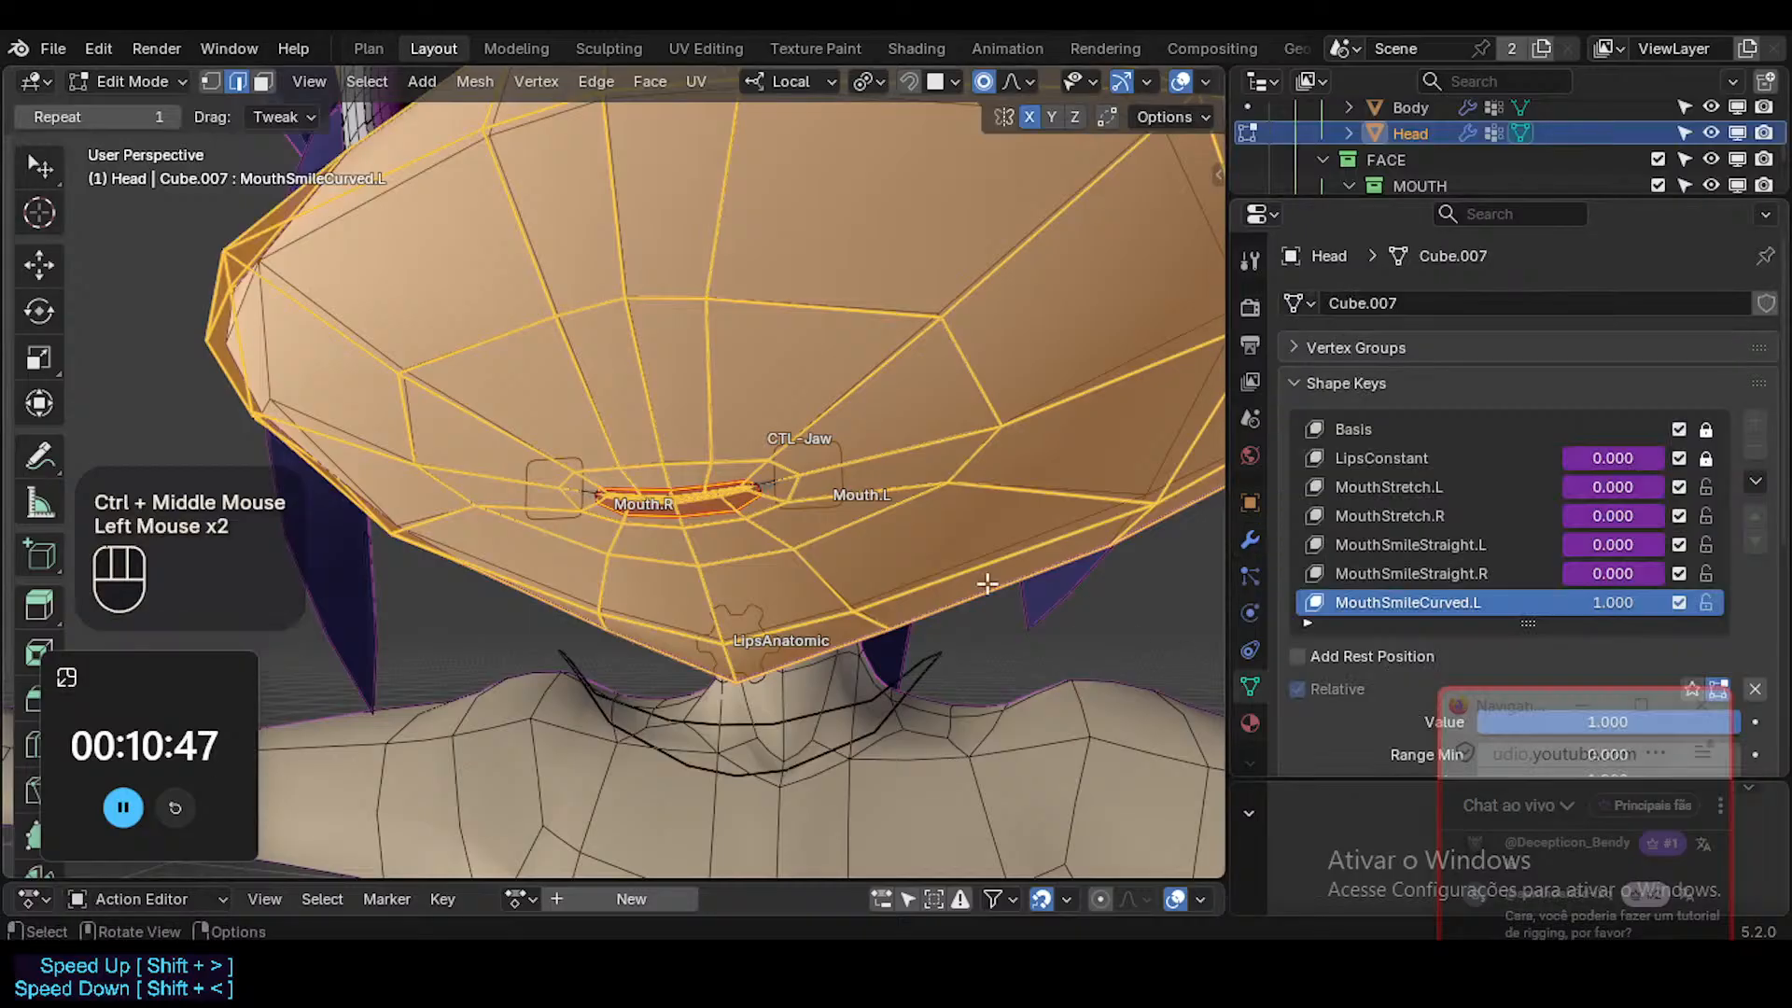
# Try selecting the face loop around the lips and expanding the selection outward twice.
pyautogui.hotkey('alt', 'a')
pyautogui.press('3')
pyautogui.keyDown('alt'); pyautogui.keyDown('shift'); pyautogui.click(774, 481); pyautogui.keyUp('shift'); pyautogui.keyUp('alt')
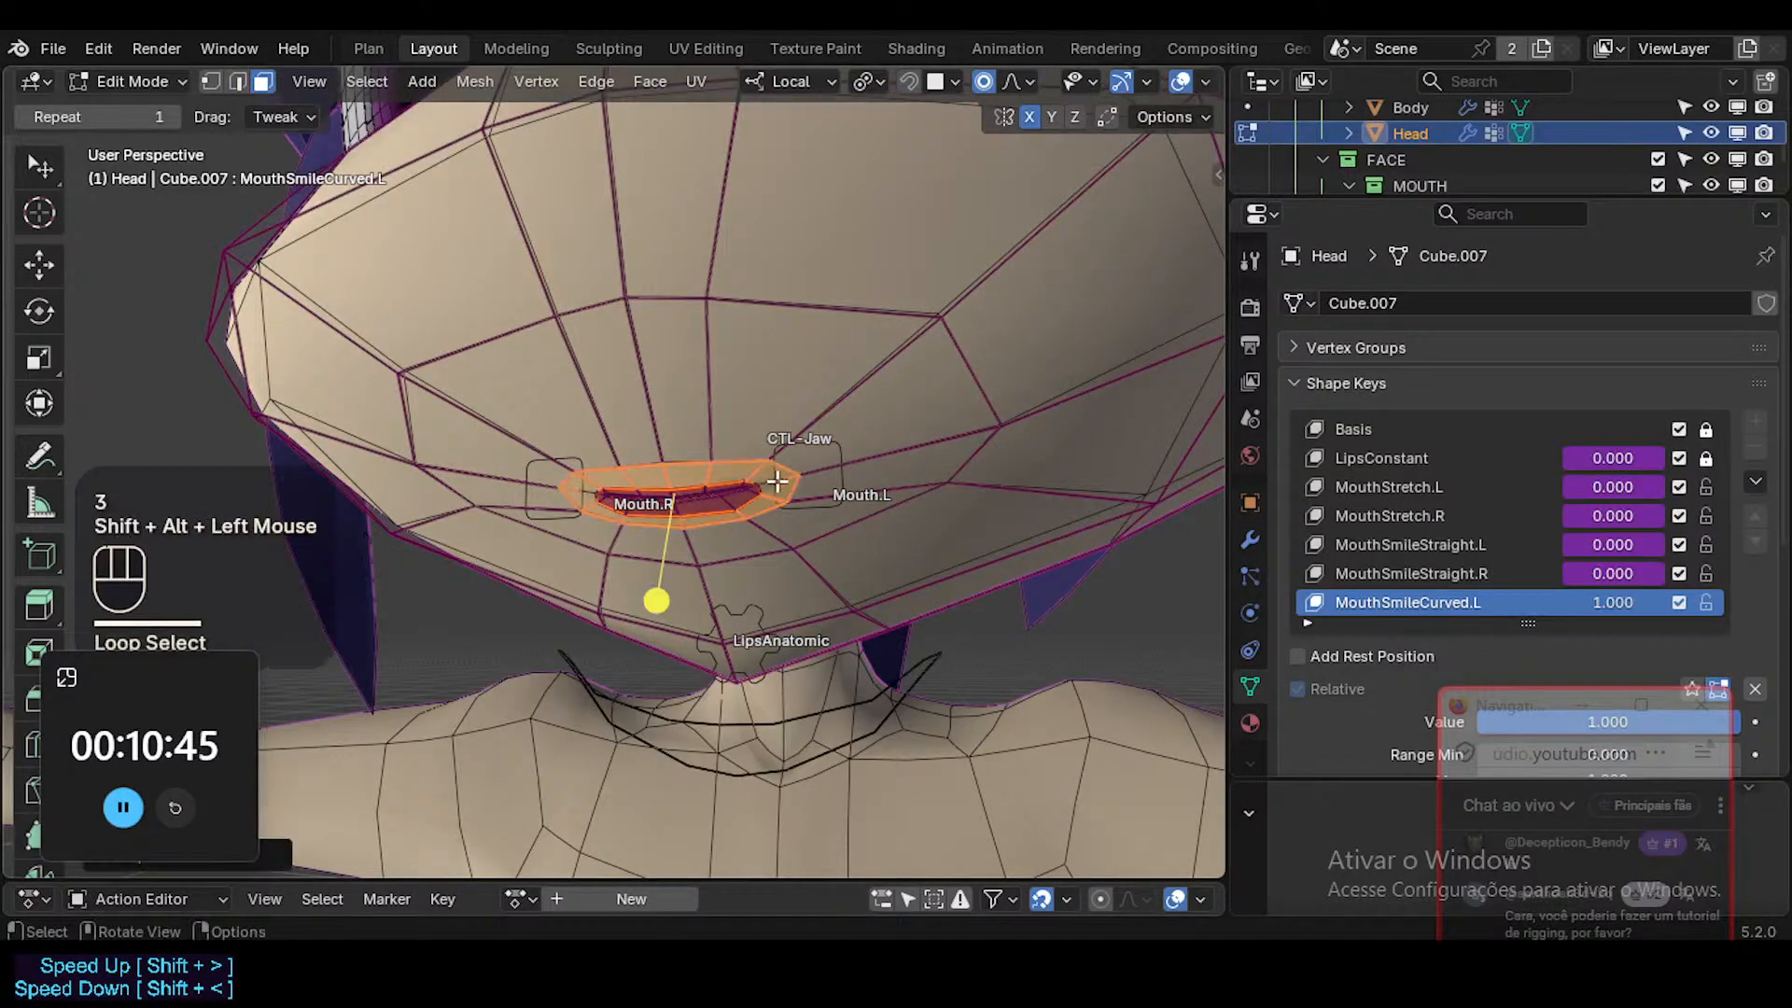
pyautogui.press('ctrl+KP_Add')
pyautogui.press('ctrl+KP_Add')
pyautogui.hotkey('alt', 'a')
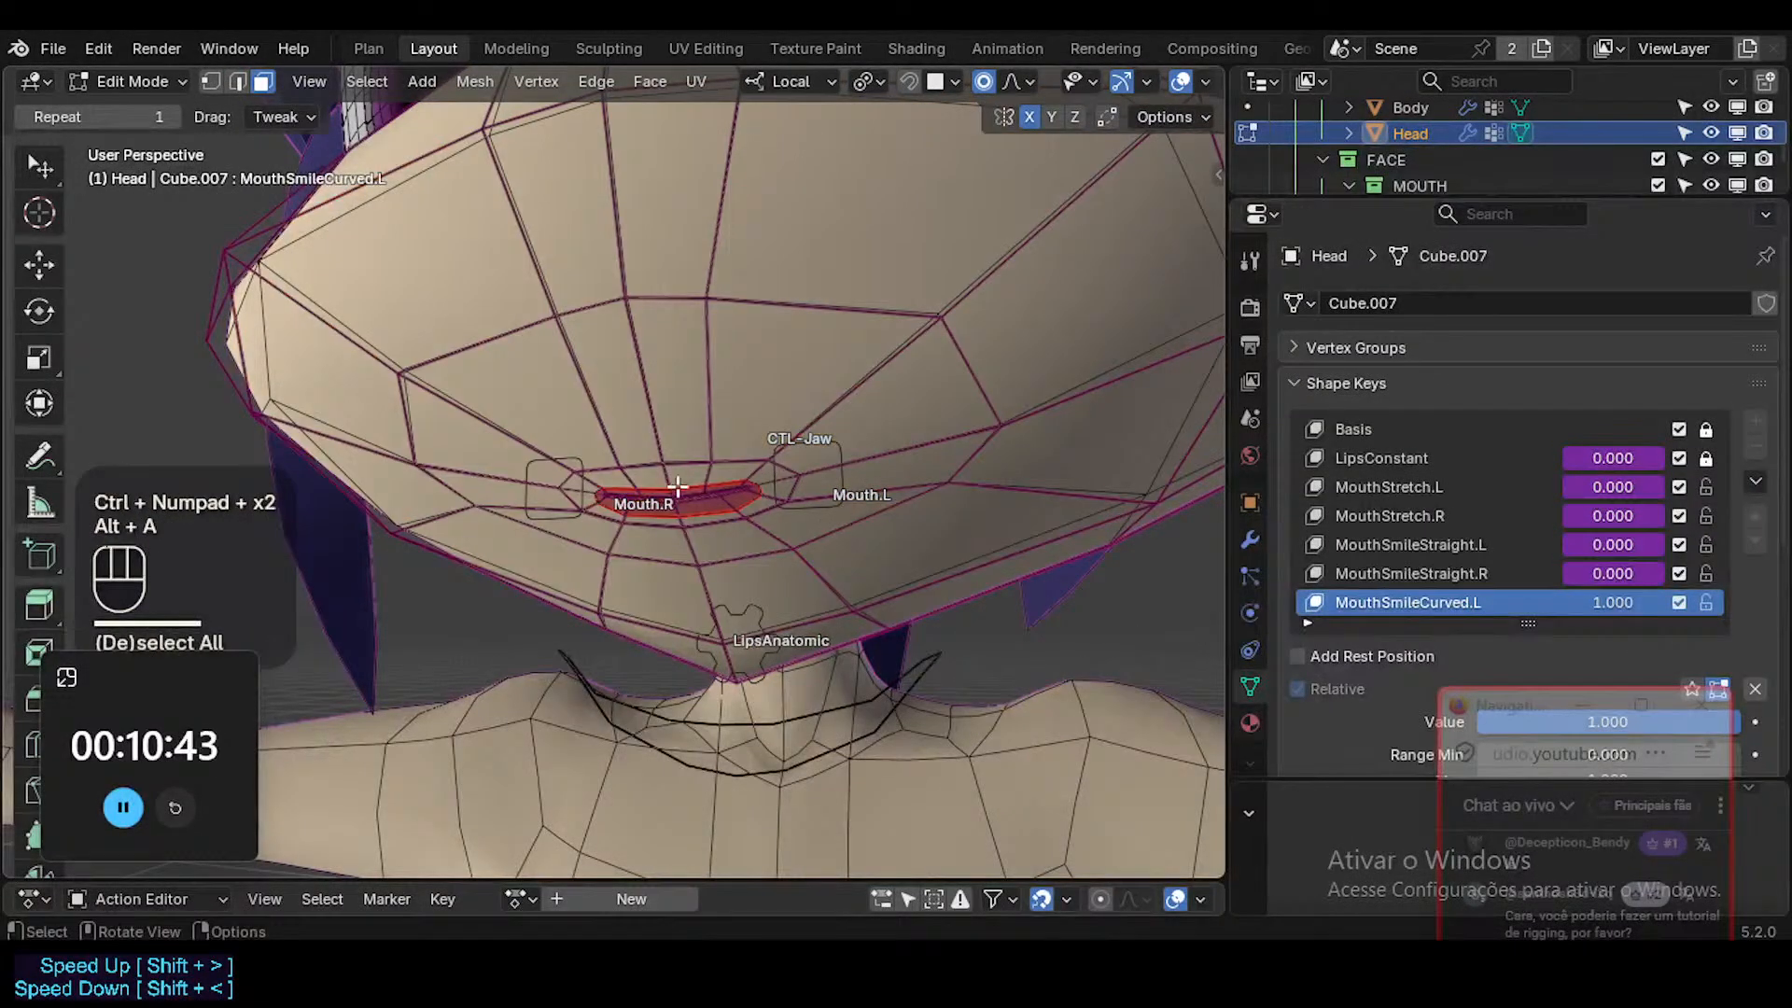
# Select the linked lip faces, grow the selection four times over the muzzle, hide the unselected geometry and save the file.
pyautogui.press('l')
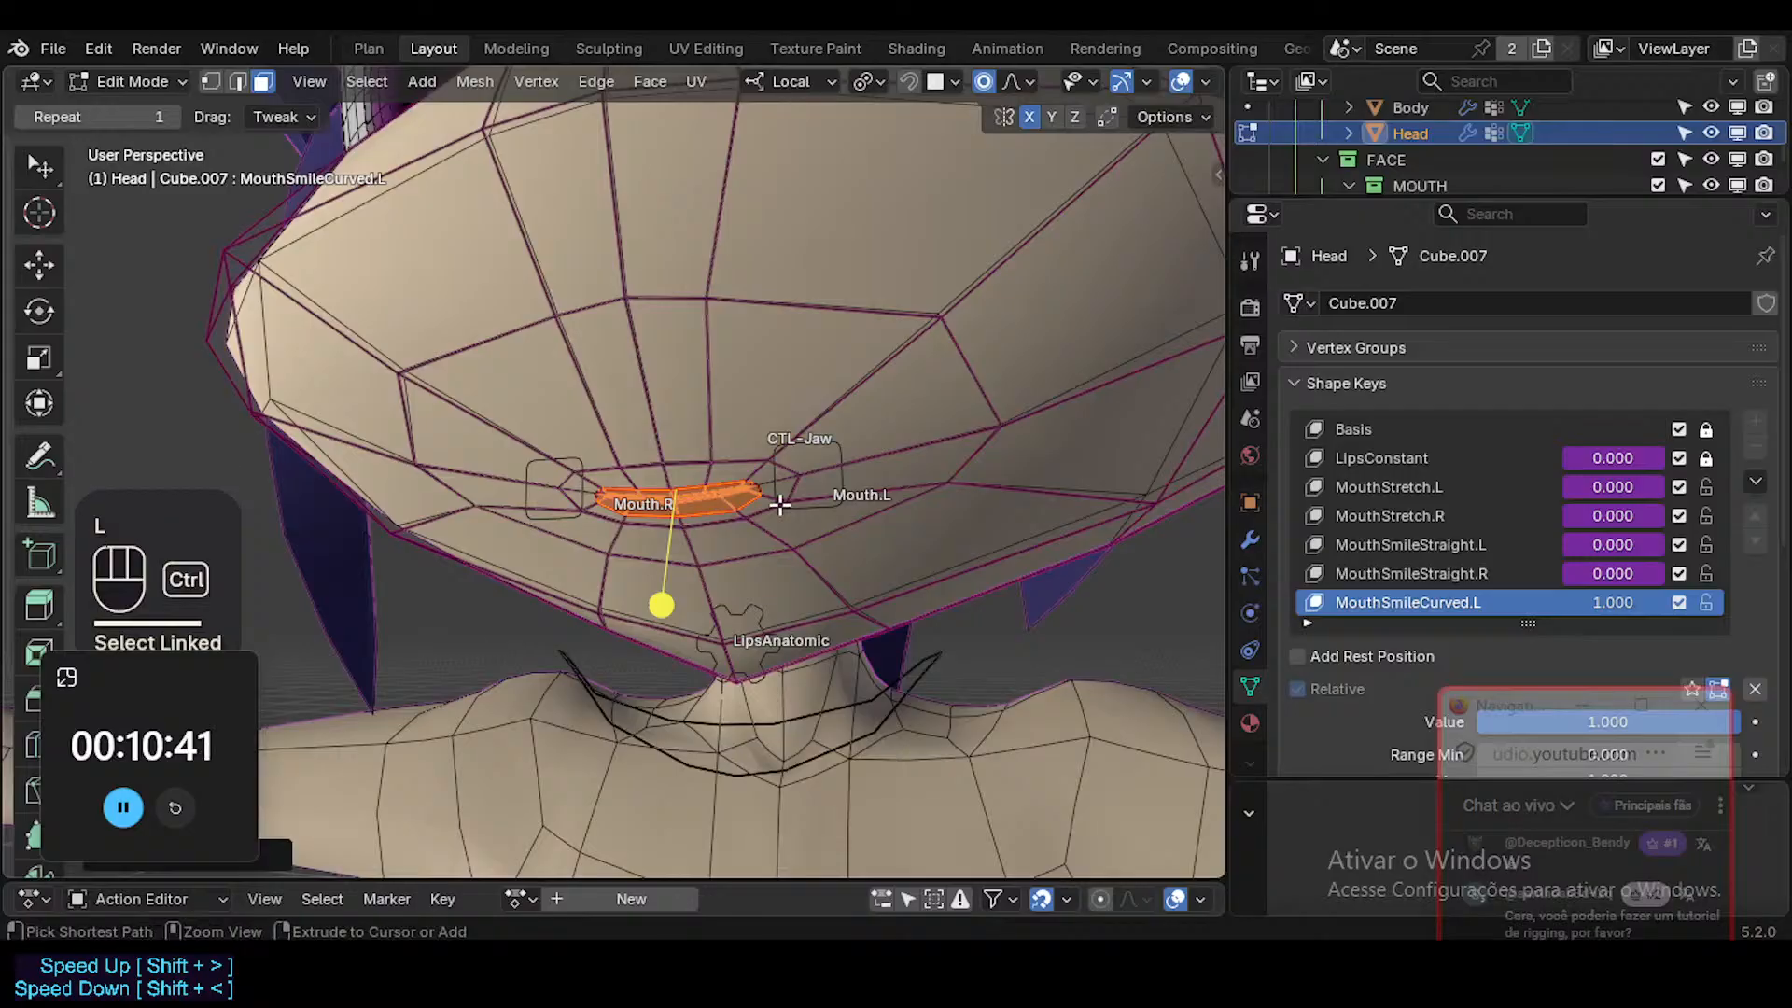
pyautogui.press('ctrl+KP_Add')
pyautogui.press('ctrl+KP_Add')
pyautogui.press('ctrl+KP_Add')
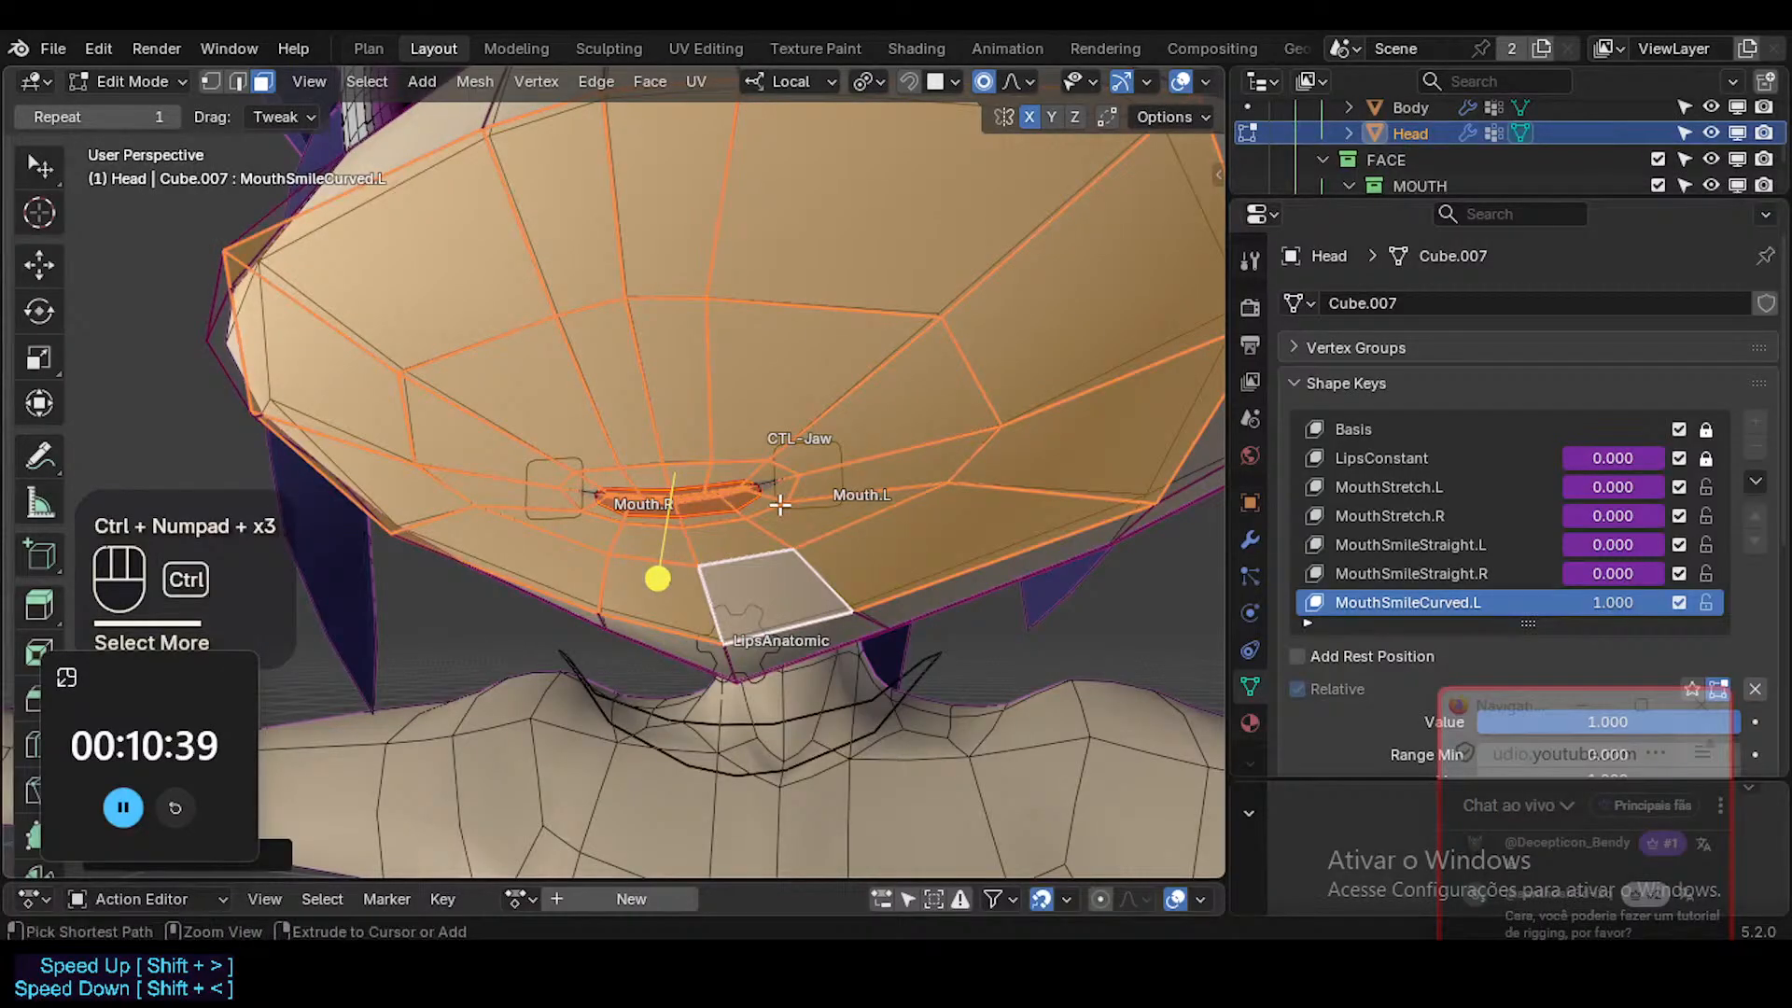
pyautogui.press('ctrl+KP_Add')
pyautogui.hotkey('shift', 'h')
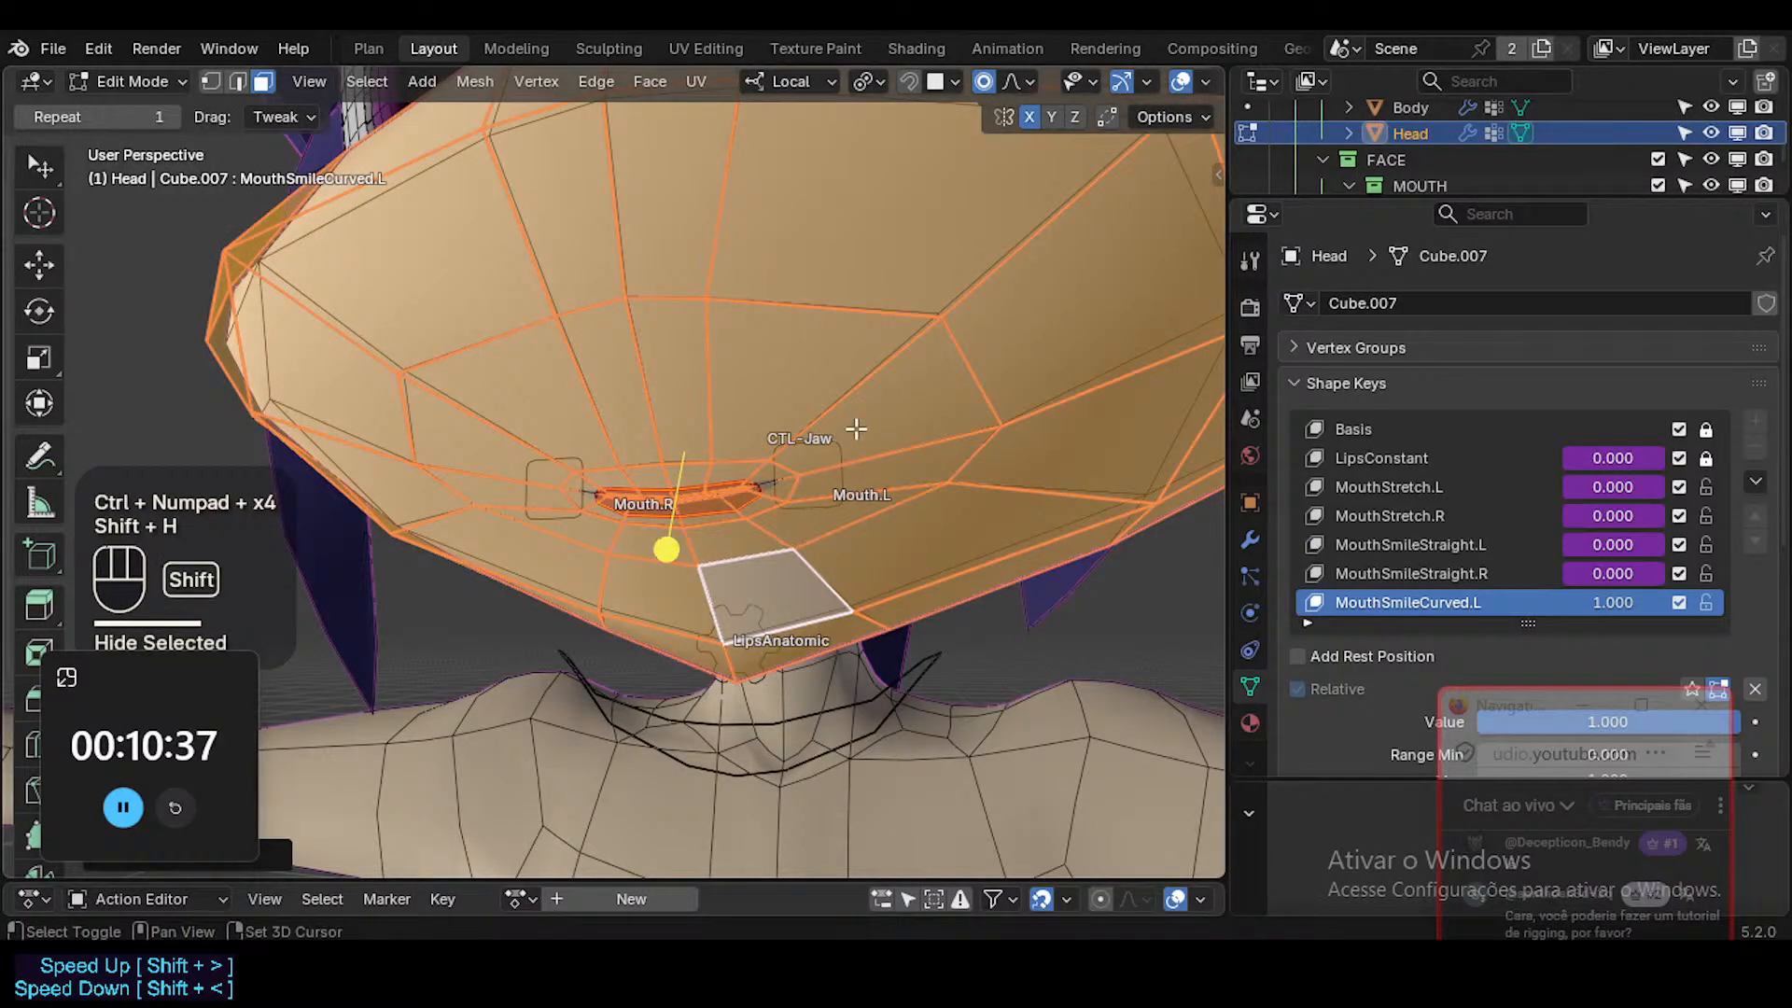
pyautogui.hotkey('shift', 'h')
pyautogui.keyDown('shift'); pyautogui.moveTo(848, 378); pyautogui.dragTo(795, 424, button='middle'); pyautogui.keyUp('shift')
pyautogui.keyDown('shift'); pyautogui.moveTo(796, 425); pyautogui.dragTo(687, 507, button='middle'); pyautogui.keyUp('shift')
pyautogui.hotkey('ctrl', 's')
# Pull the vertex at the Mouth.L corner outward with smooth proportional editing and X mirroring.
pyautogui.press('a')
pyautogui.hotkey('alt', 'a')
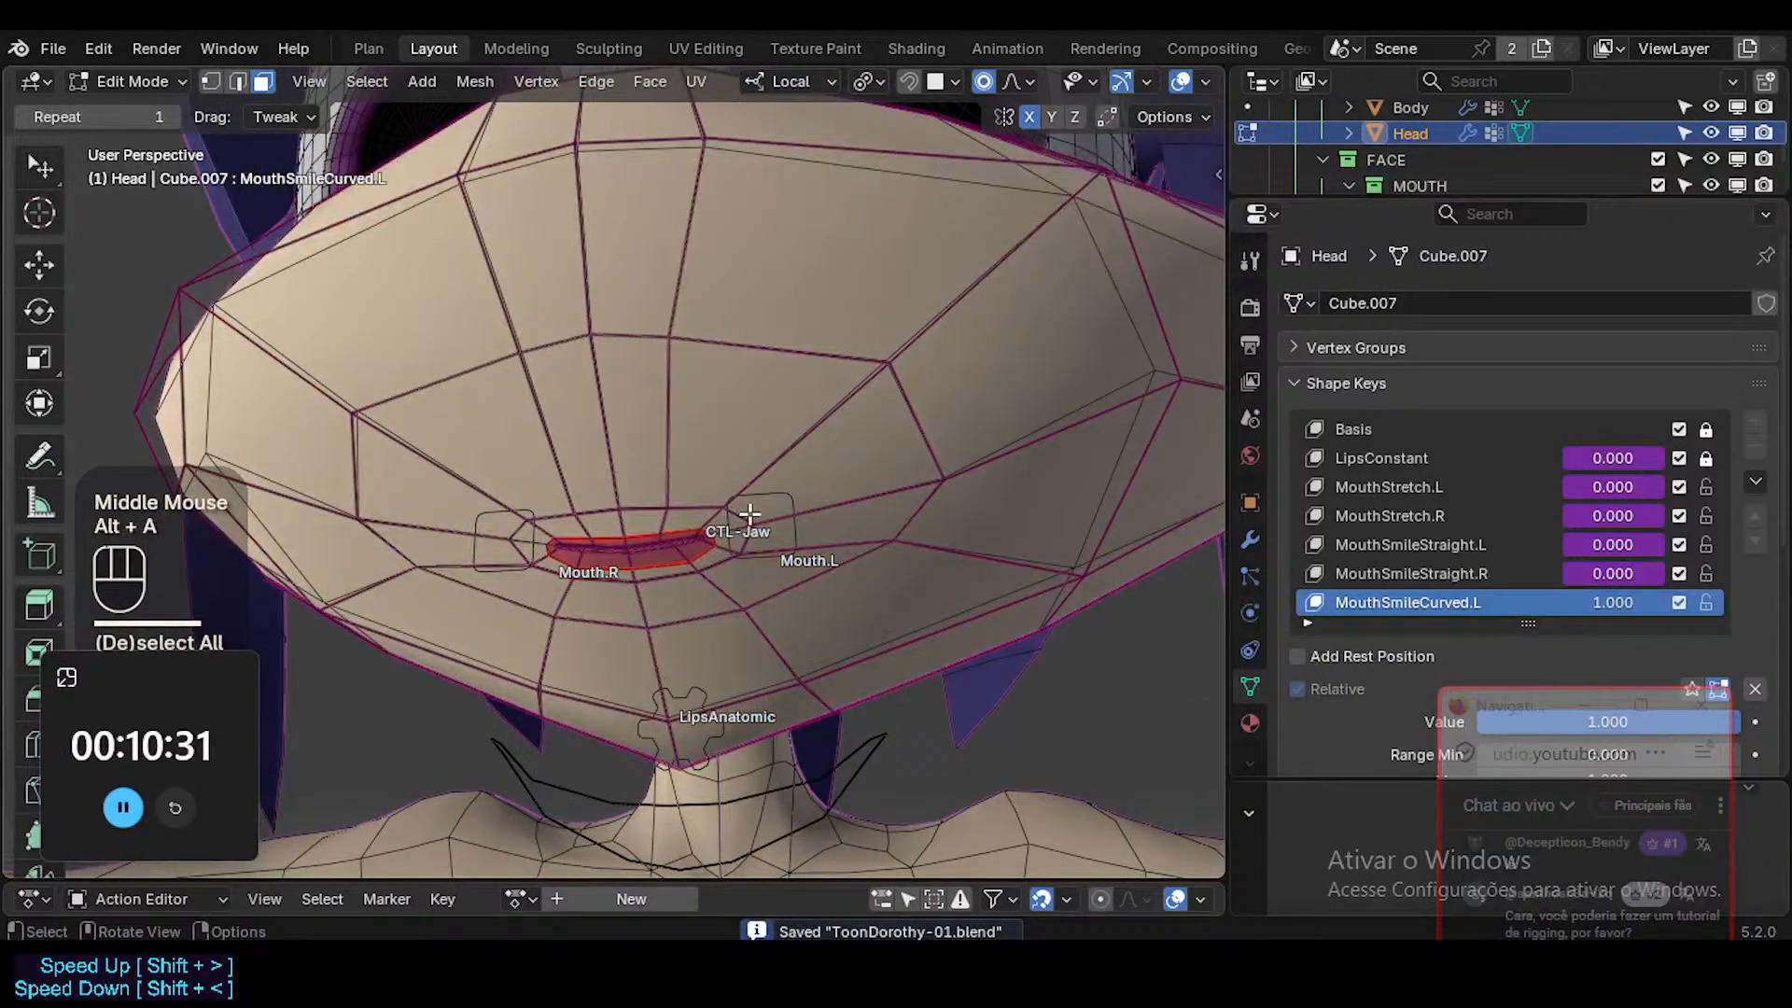
pyautogui.press('1')
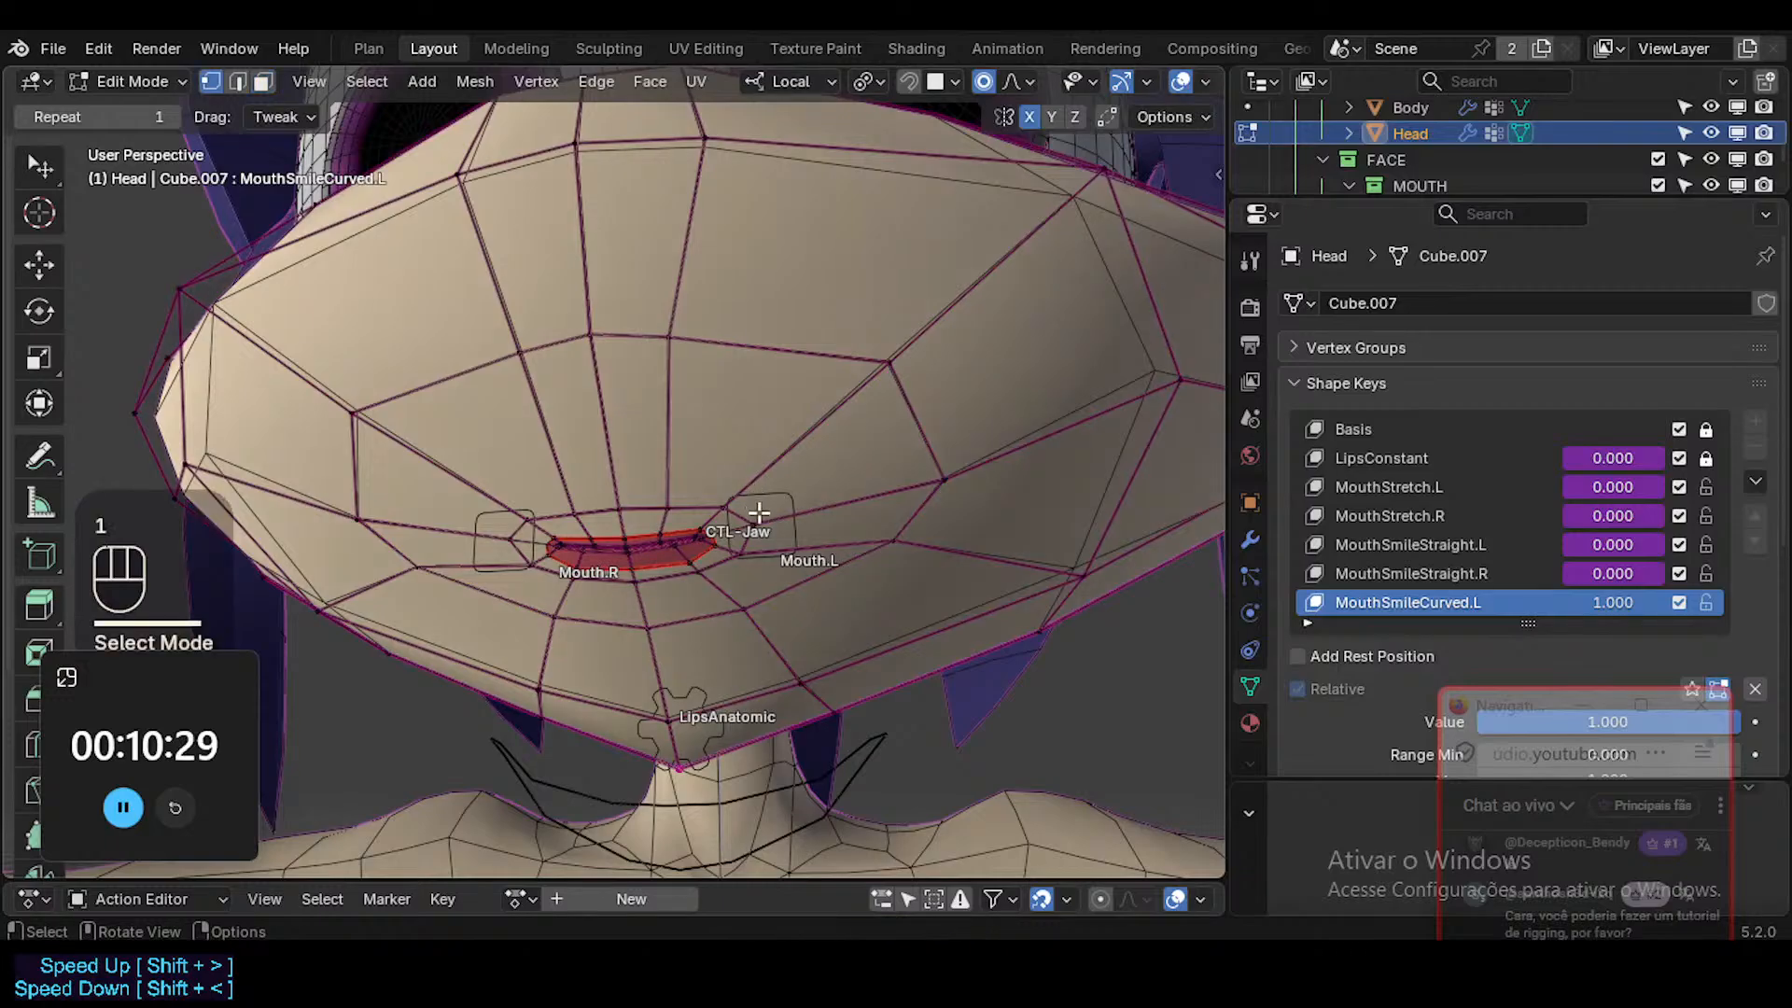
pyautogui.click(751, 519)
pyautogui.press('g')
pyautogui.scroll(-2, 767, 525)
pyautogui.click(826, 604)
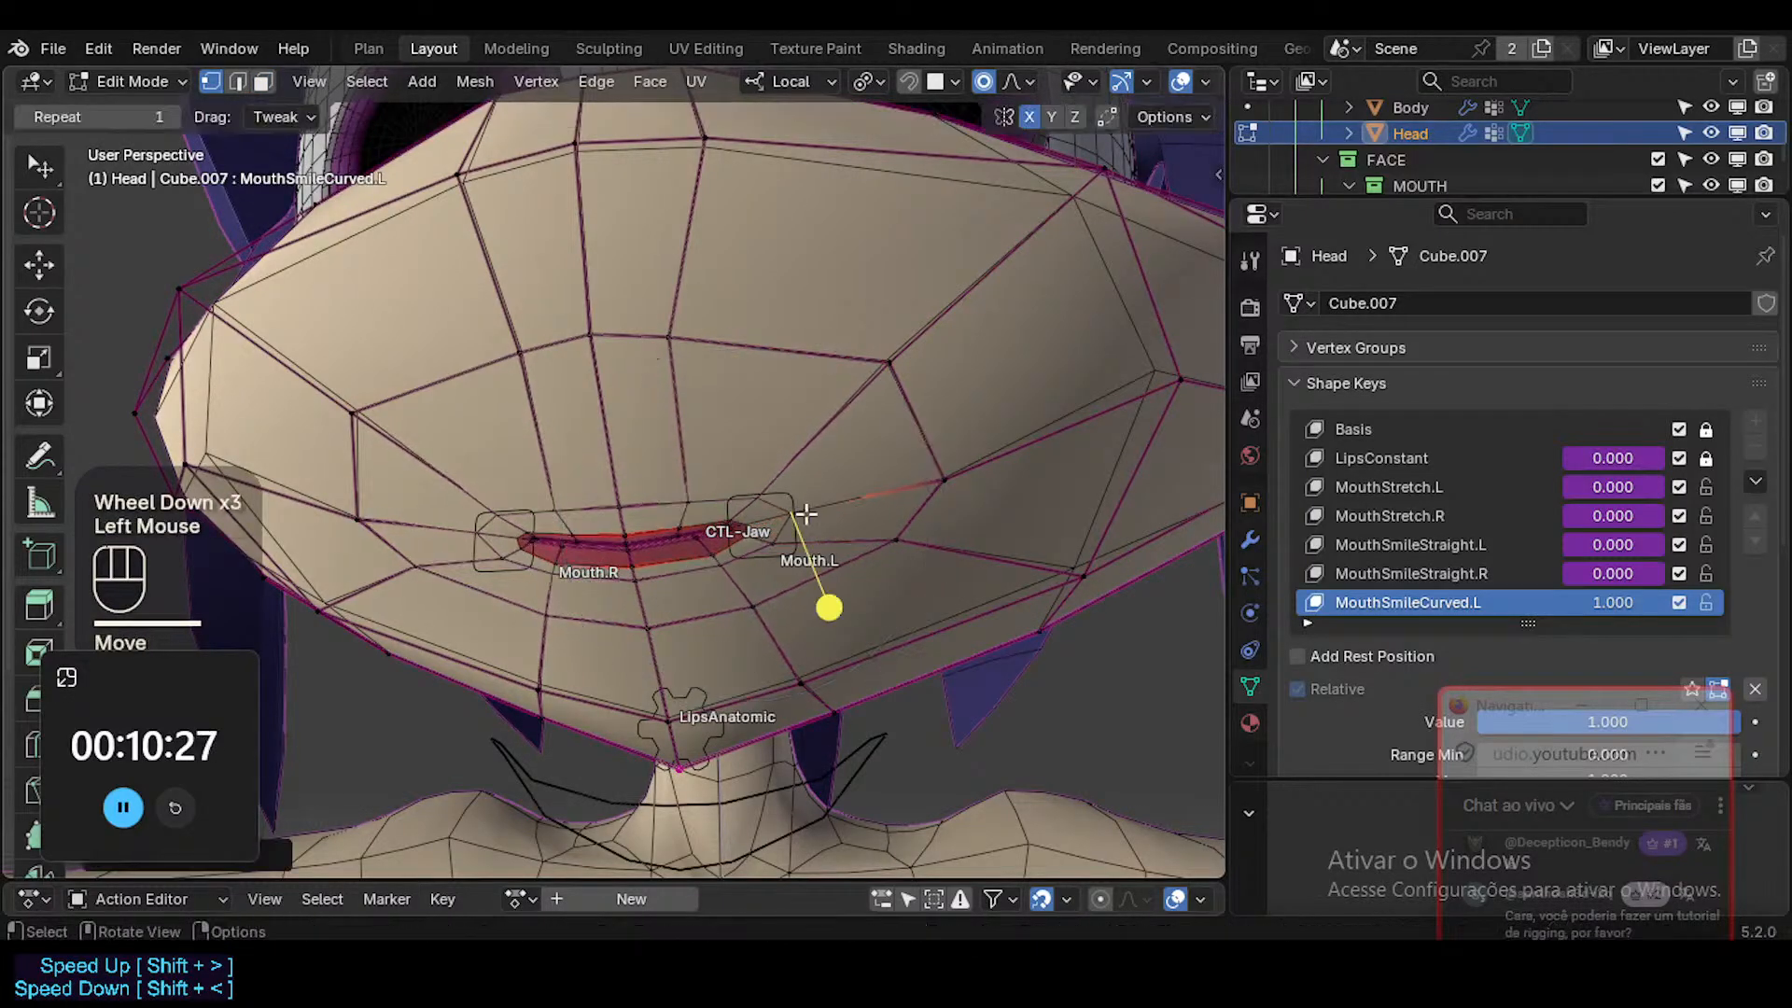
# Rotate and raise the mouth corner with proportional falloff to curve the closed smile upward.
pyautogui.press('r')
pyautogui.click(861, 493)
pyautogui.press('g')
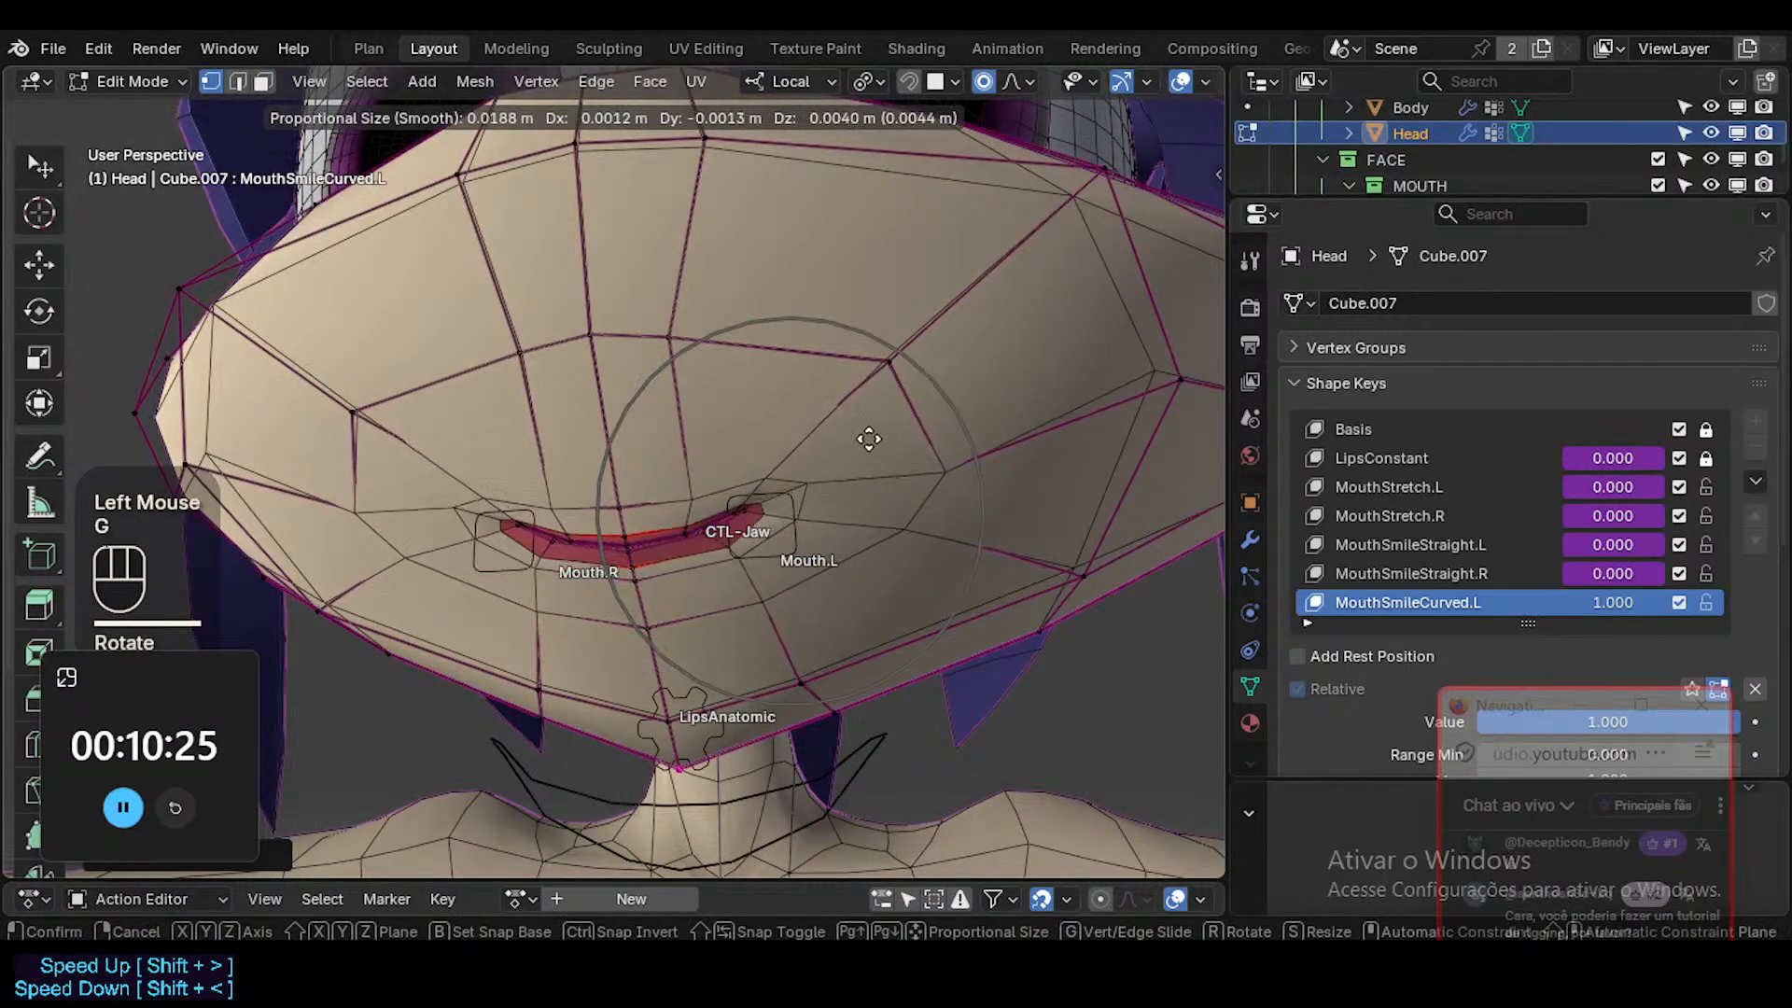
pyautogui.click(872, 437)
pyautogui.press('r')
pyautogui.click(896, 457)
pyautogui.press('g')
pyautogui.click(916, 428)
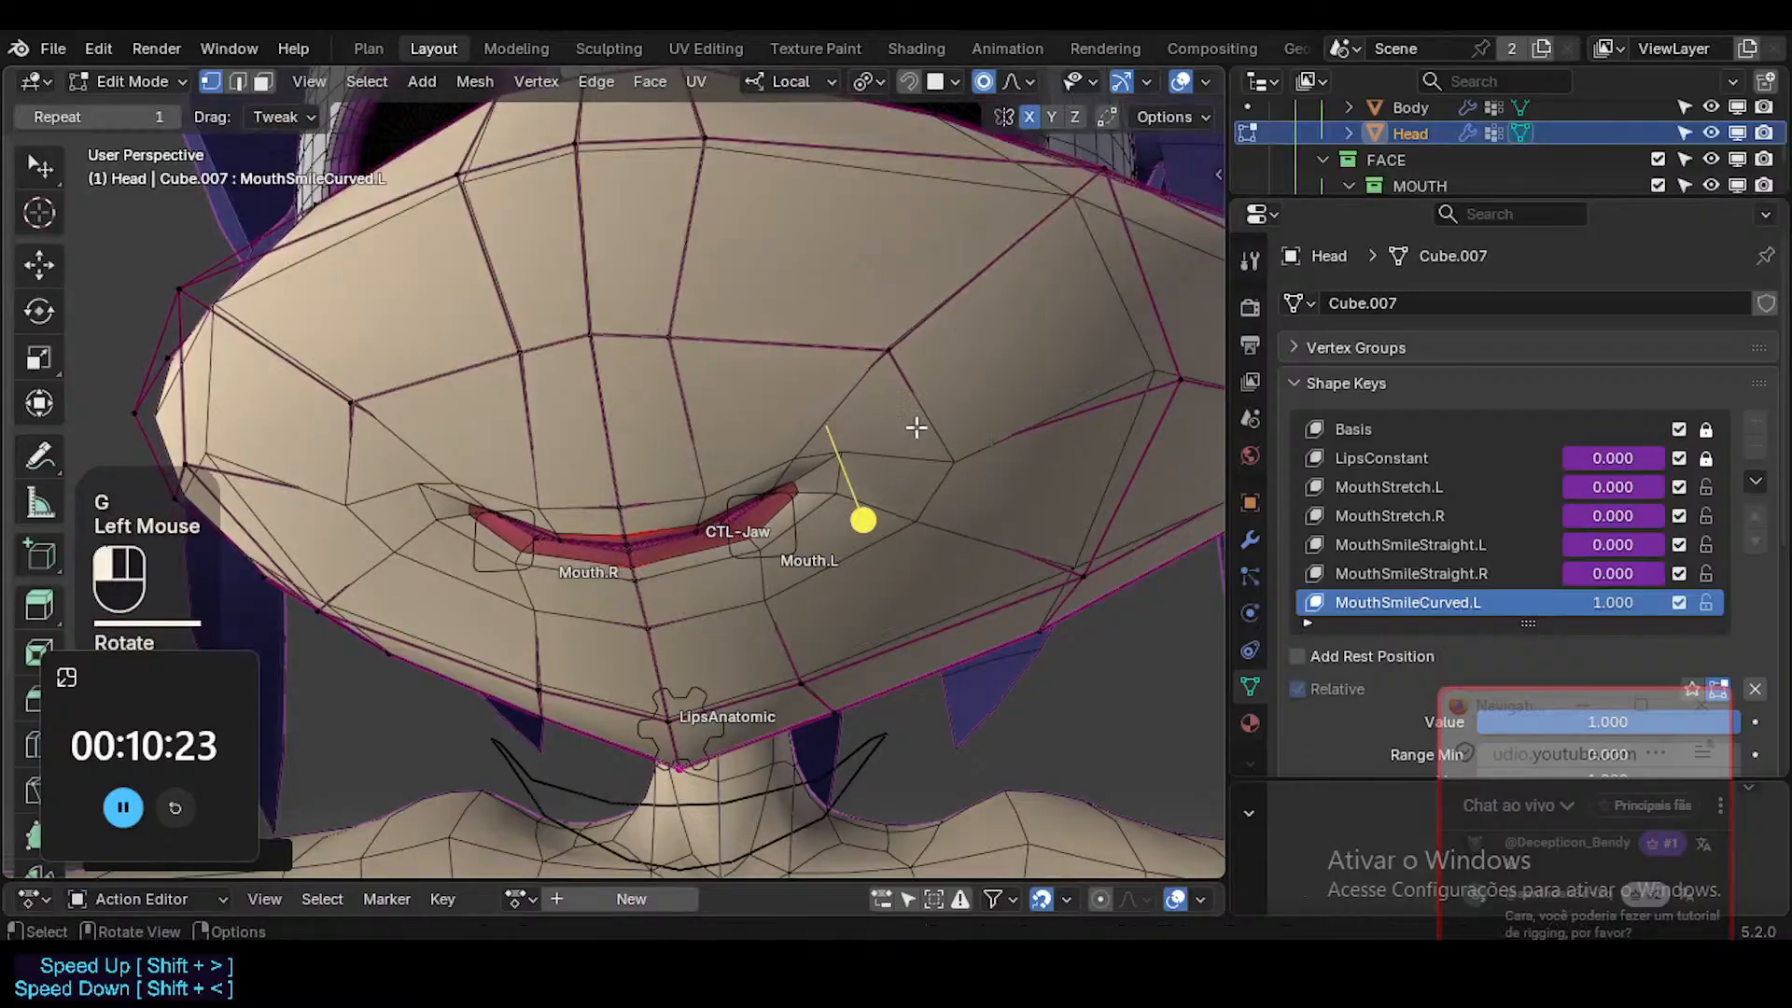
pyautogui.press('g')
pyautogui.keyDown('shift'); pyautogui.click(882, 467); pyautogui.keyUp('shift')
# Move the curved mouth corner farther outward along the muzzle surface from a front angle.
pyautogui.moveTo(882, 466); pyautogui.dragTo(822, 425, button='middle')
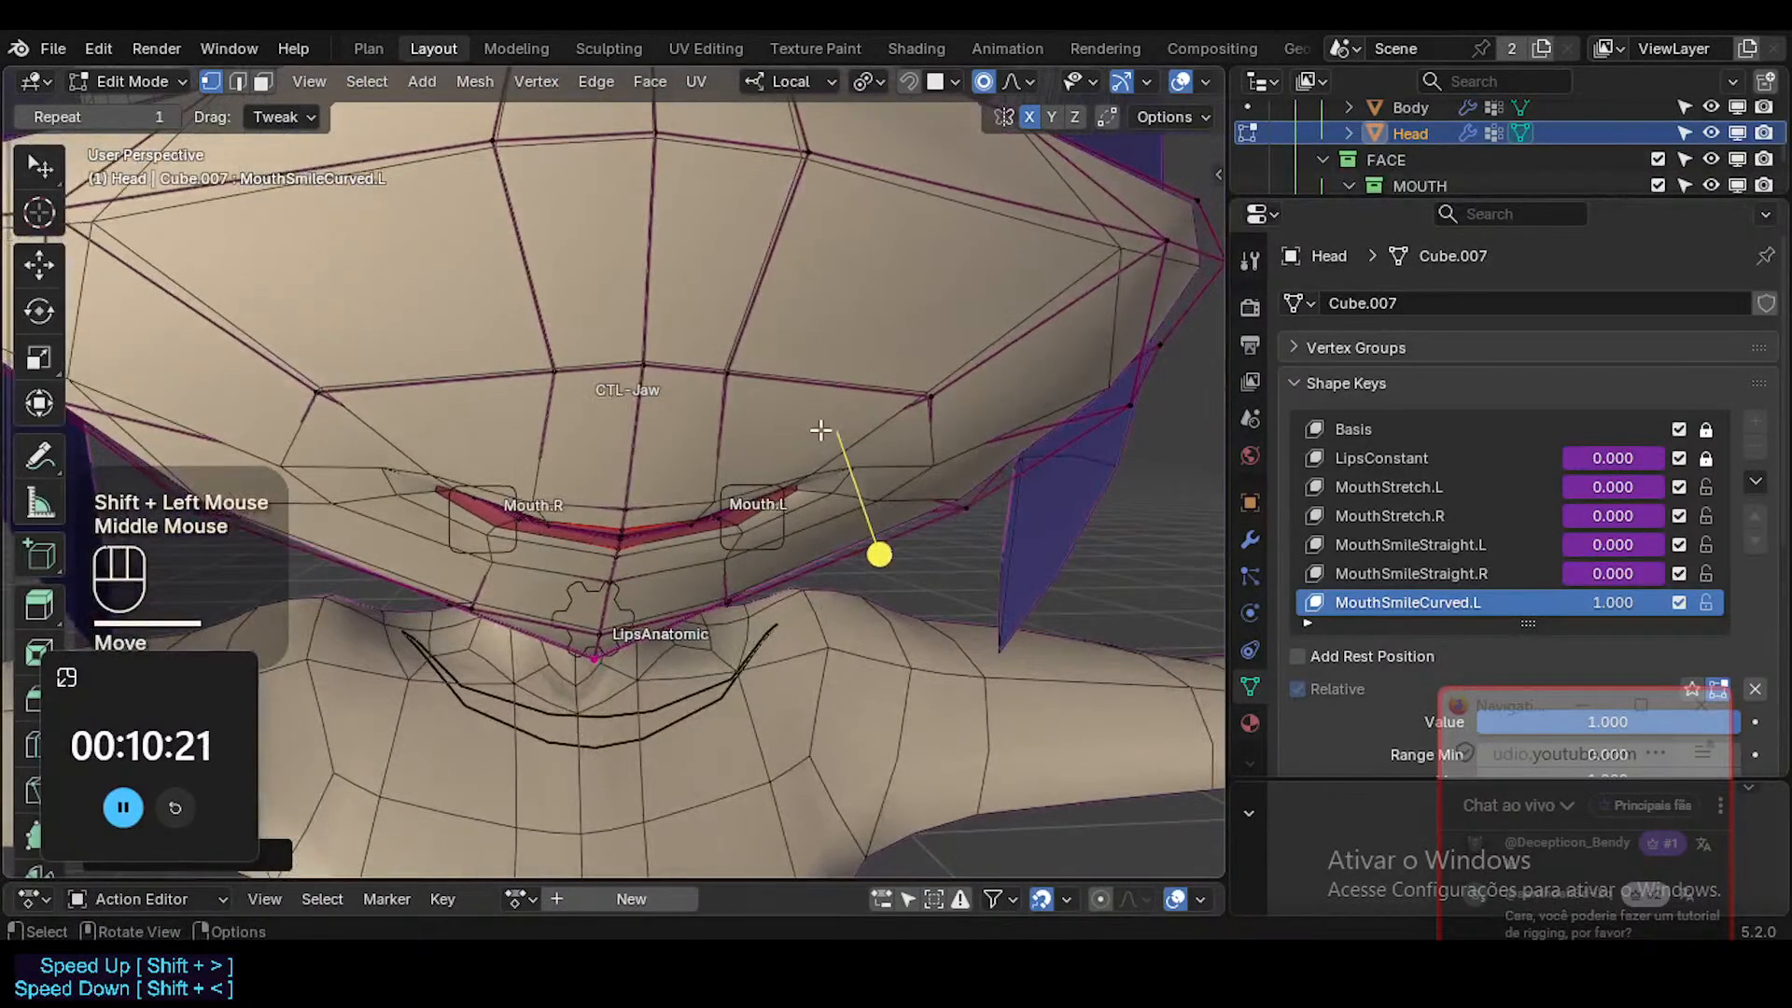
pyautogui.press('g')
pyautogui.keyDown('shift'); pyautogui.click(919, 571); pyautogui.keyUp('shift')
pyautogui.press('g')
pyautogui.keyDown('shift'); pyautogui.click(920, 571); pyautogui.keyUp('shift')
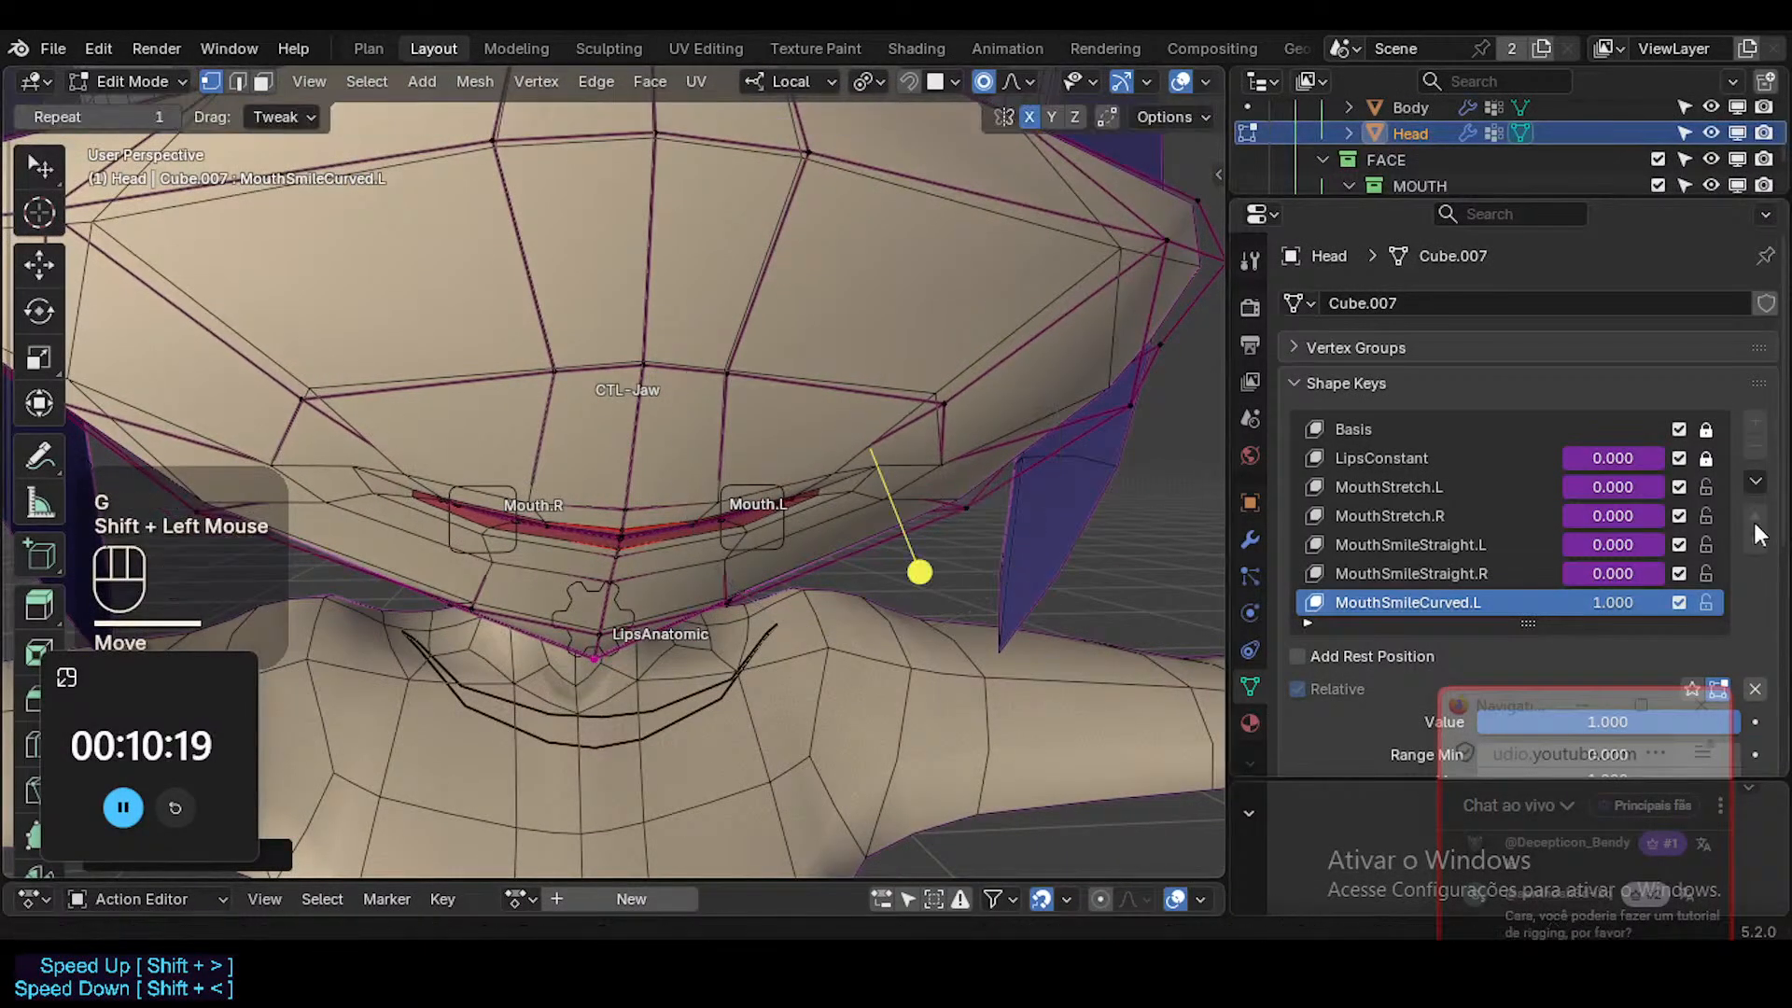
# Copy the ?SHK-Face.L vertex group from MouthSmileStraight.L to the MouthSmileCurved.L shape key.
pyautogui.scroll(-4, 1680, 587)
pyautogui.click(1430, 388)
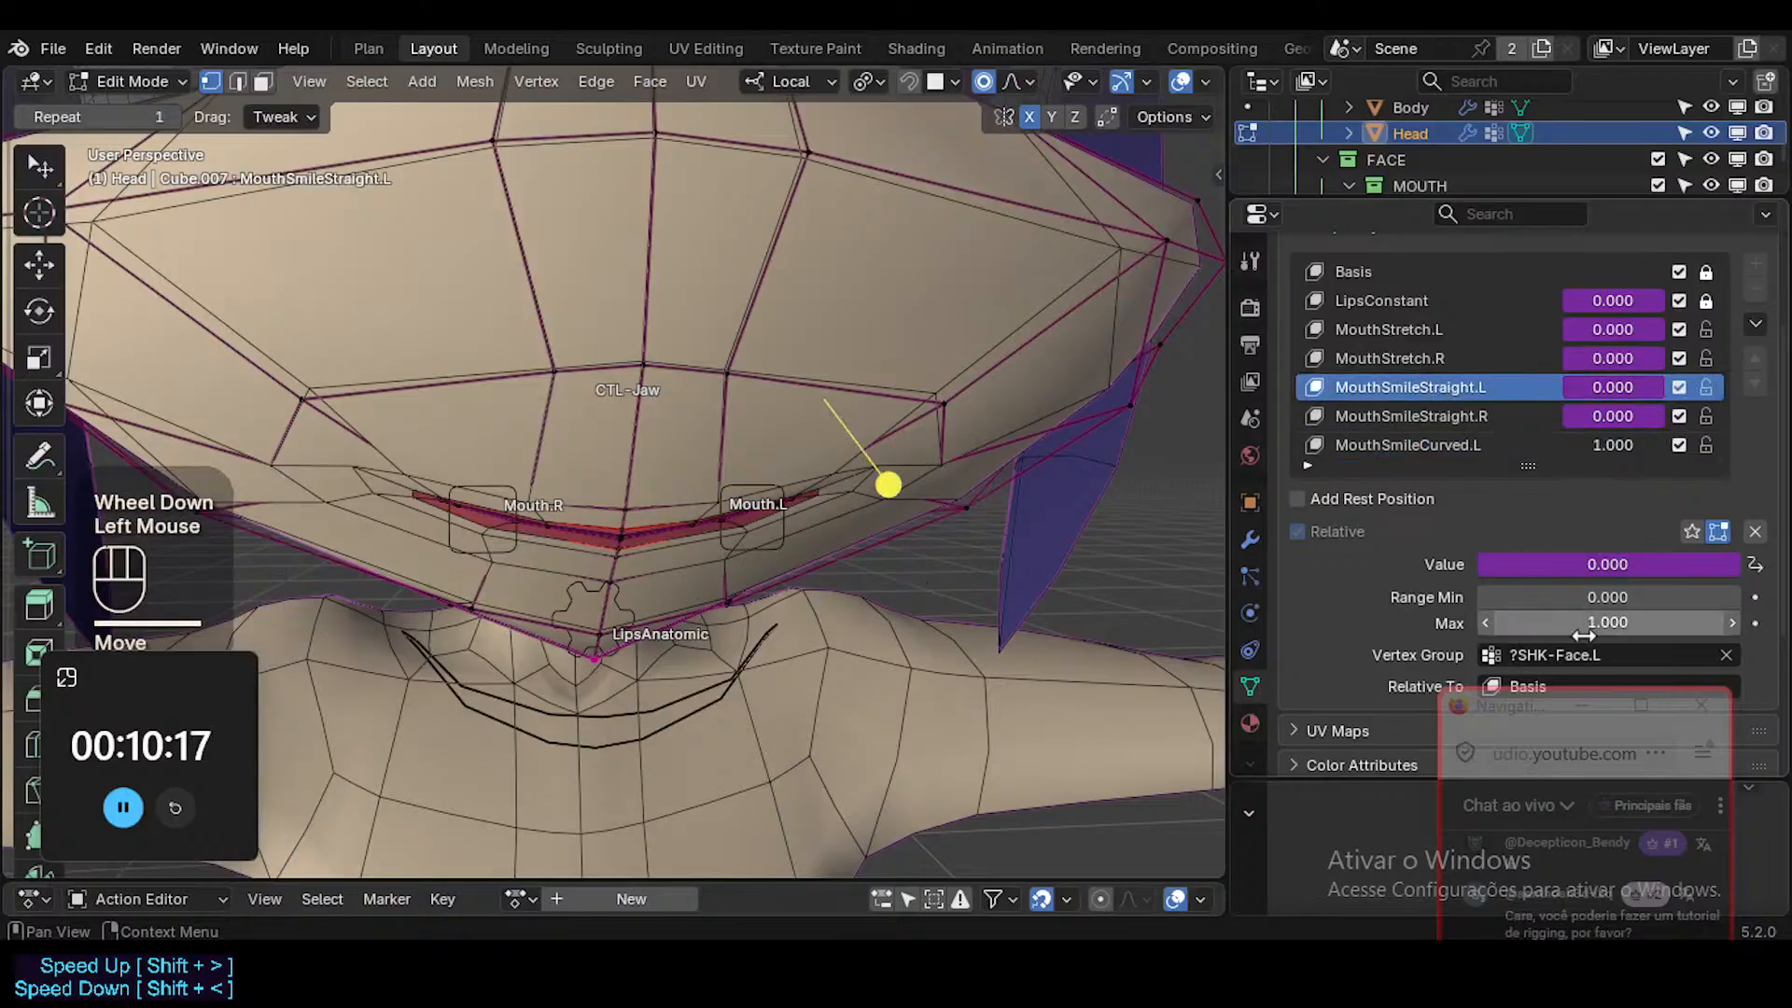
pyautogui.hotkey('ctrl', 'c')
pyautogui.click(1484, 435)
pyautogui.hotkey('ctrl', 'v')
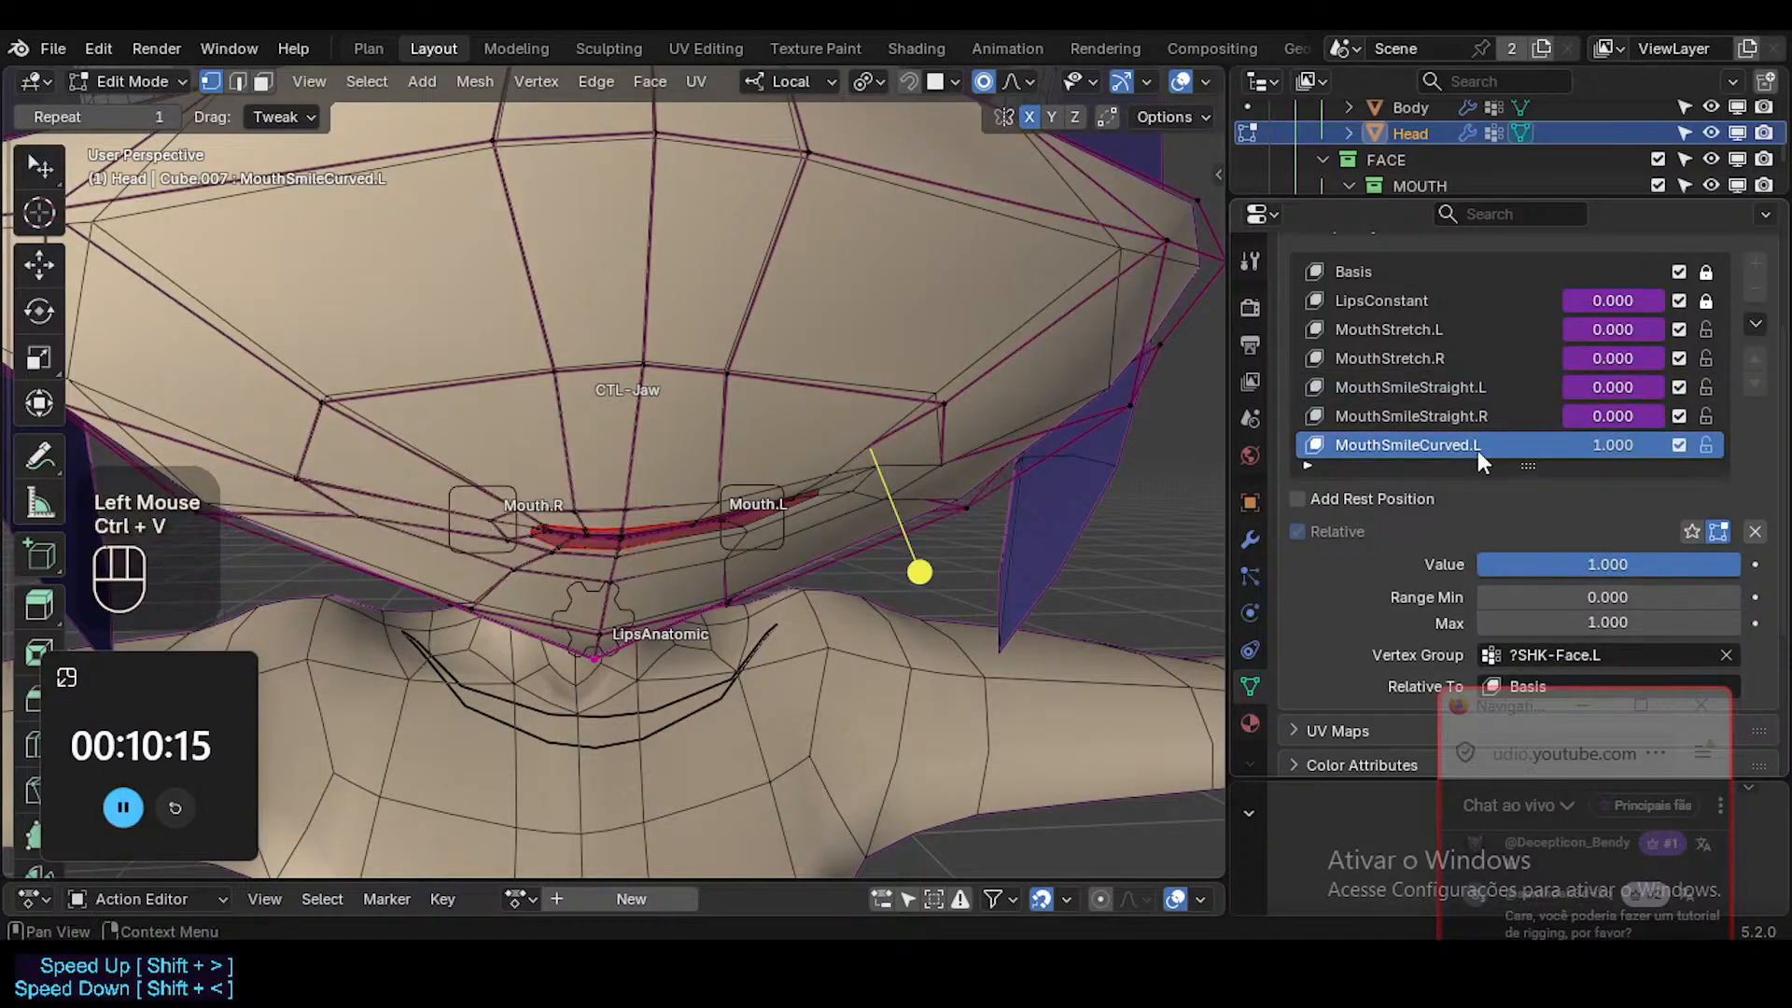
# Review the vertex group assignments of the stretch and straight-smile shape keys, ending on MouthSmileCurved.L.
pyautogui.click(1454, 417)
pyautogui.click(1448, 390)
pyautogui.click(1442, 360)
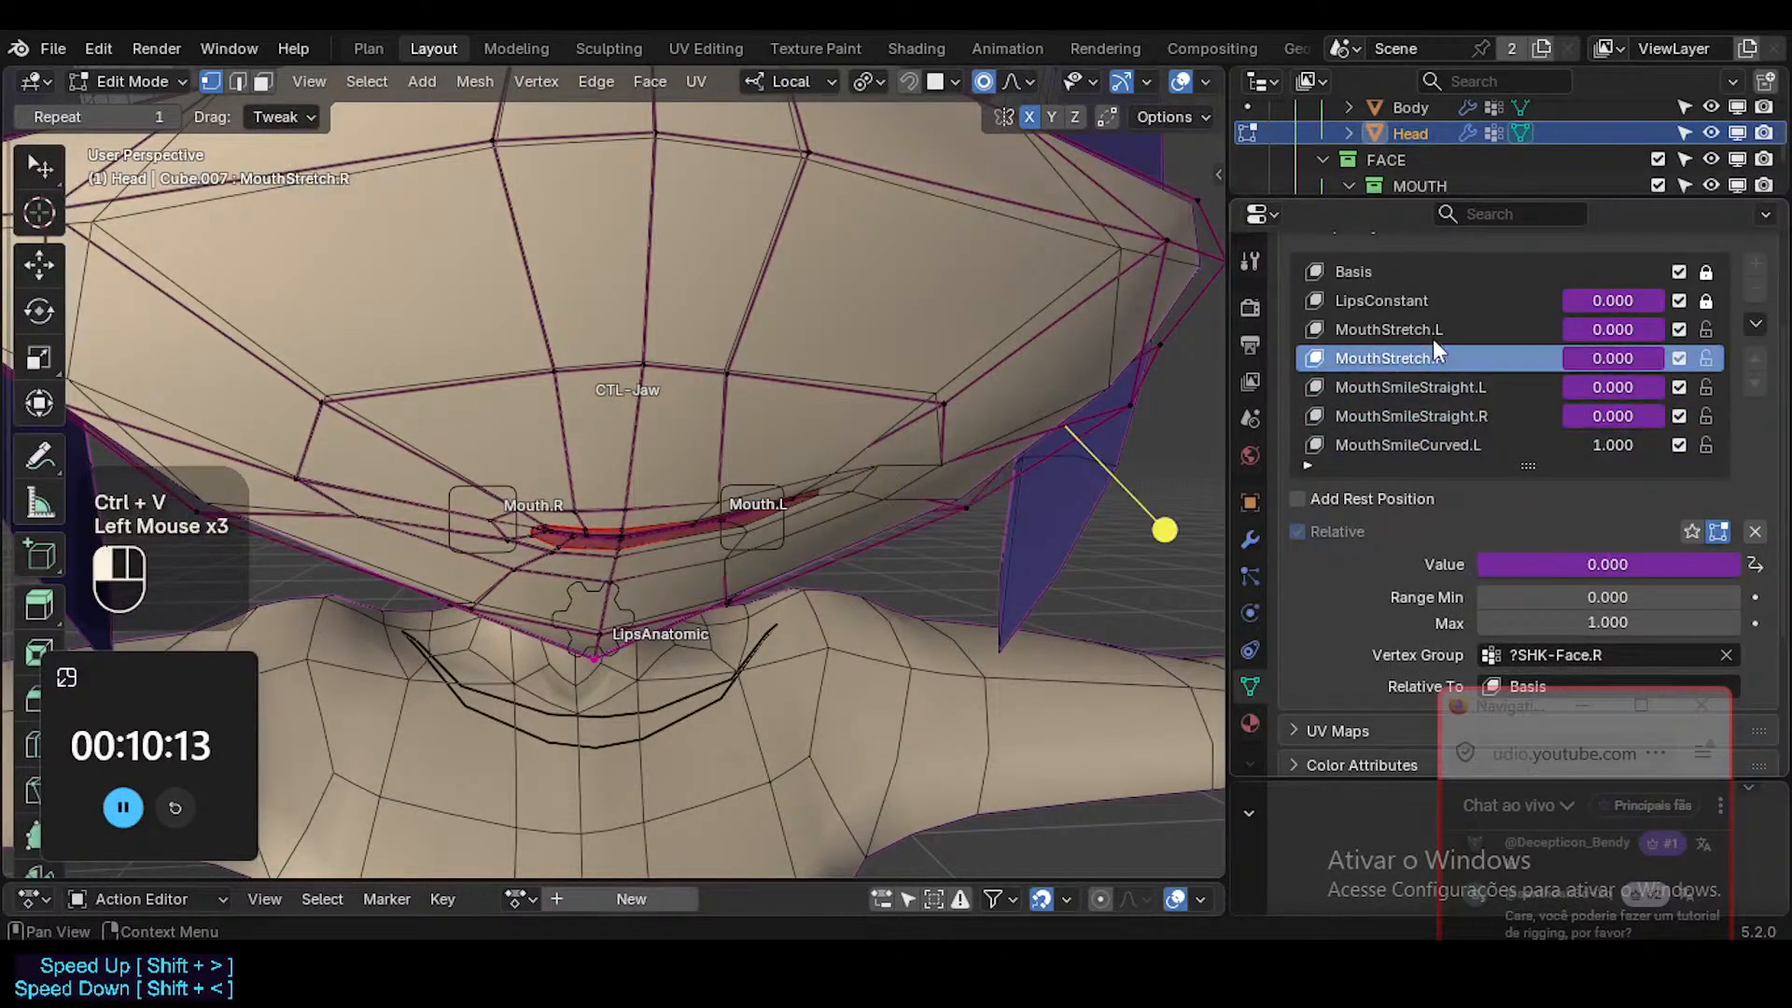
pyautogui.click(1431, 331)
pyautogui.click(1442, 446)
# Rotate and move the cheek vertex above the left mouth corner, and reposition the vertex just outside that corner with proportional falloff.
pyautogui.scroll(-2, 818, 548)
pyautogui.moveTo(818, 548); pyautogui.dragTo(836, 476, button='middle')
pyautogui.click(898, 425)
pyautogui.press('r')
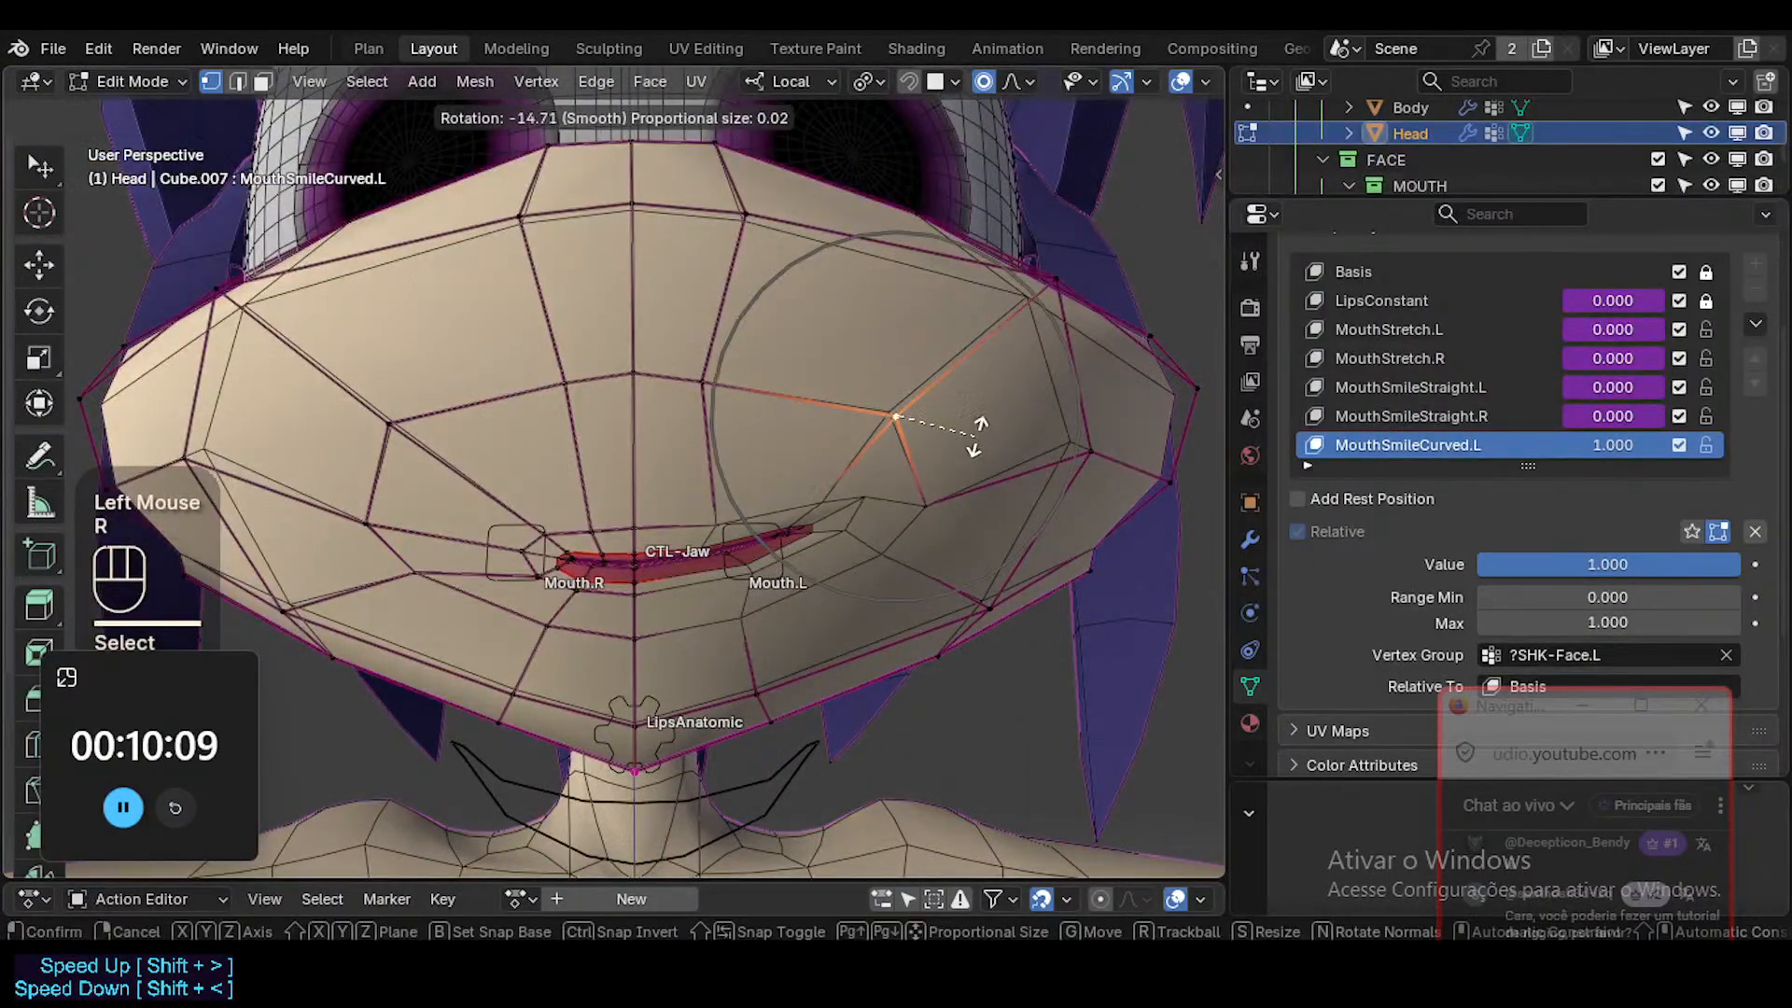
pyautogui.click(958, 466)
pyautogui.press('g')
pyautogui.click(968, 428)
pyautogui.click(962, 480)
pyautogui.press('g')
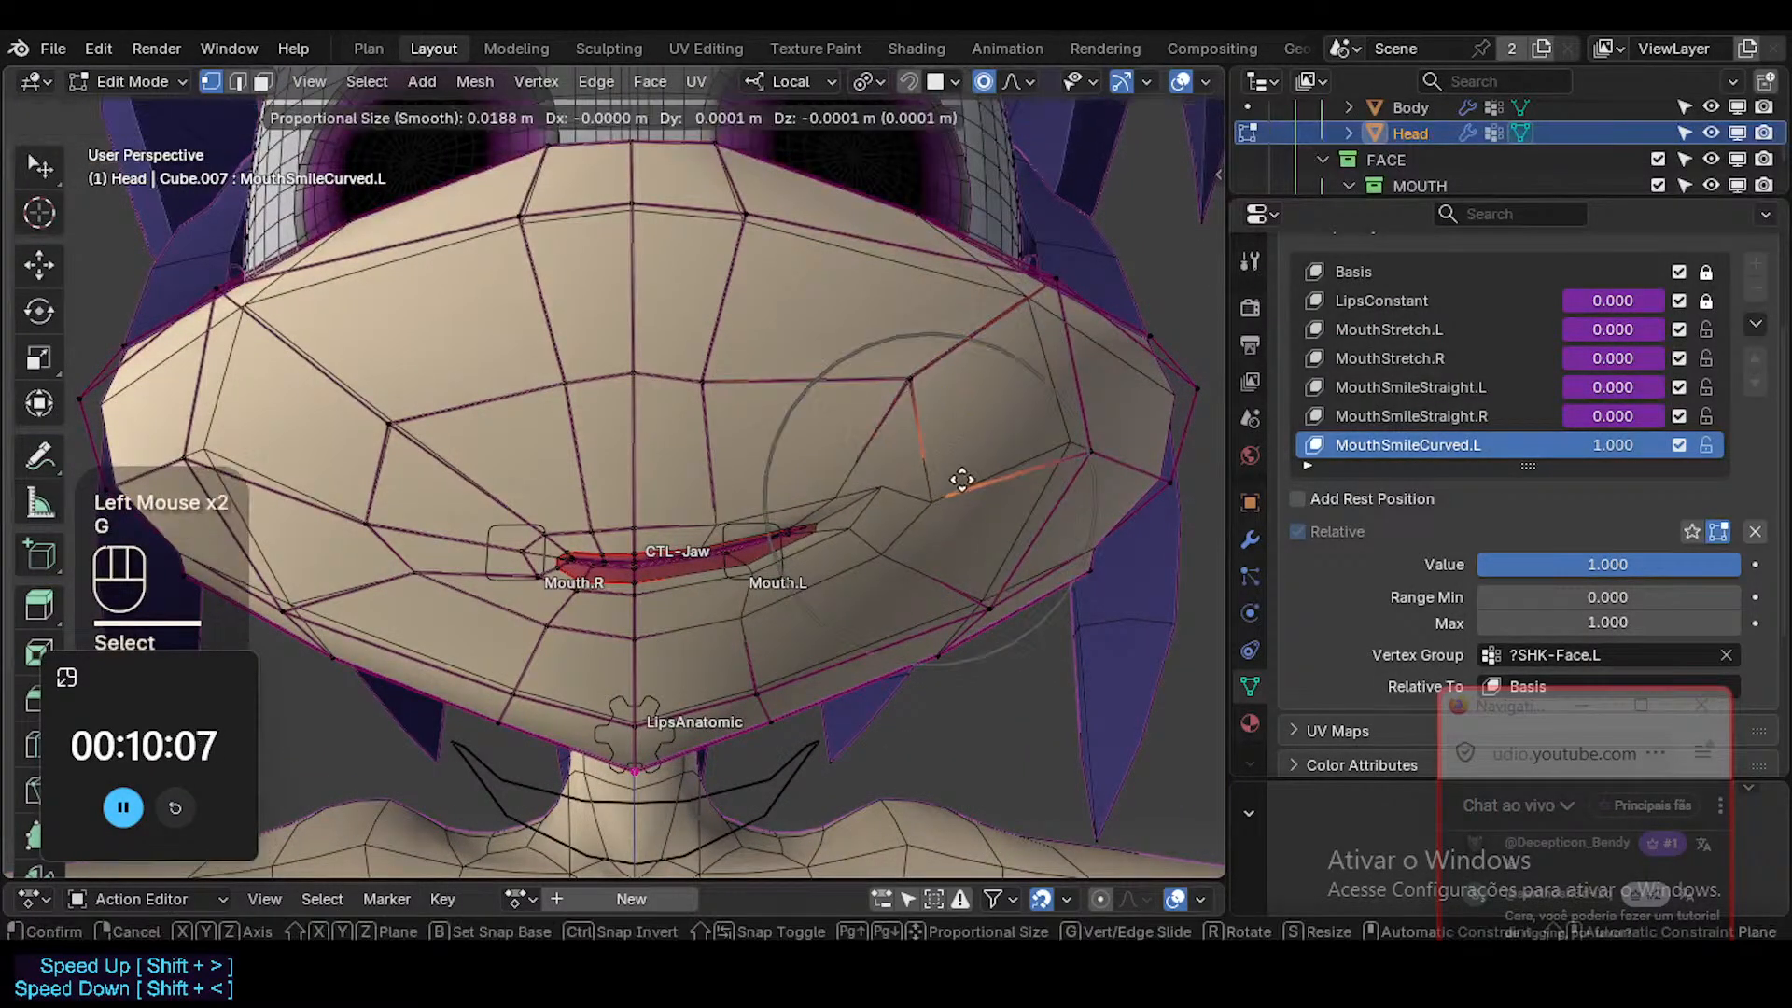
pyautogui.click(1003, 447)
# Adjust the muzzle vertex below Mouth.L, and raise and rotate the left lip corner with smooth falloff.
pyautogui.moveTo(887, 528); pyautogui.dragTo(834, 535, button='middle')
pyautogui.click(777, 610)
pyautogui.press('g')
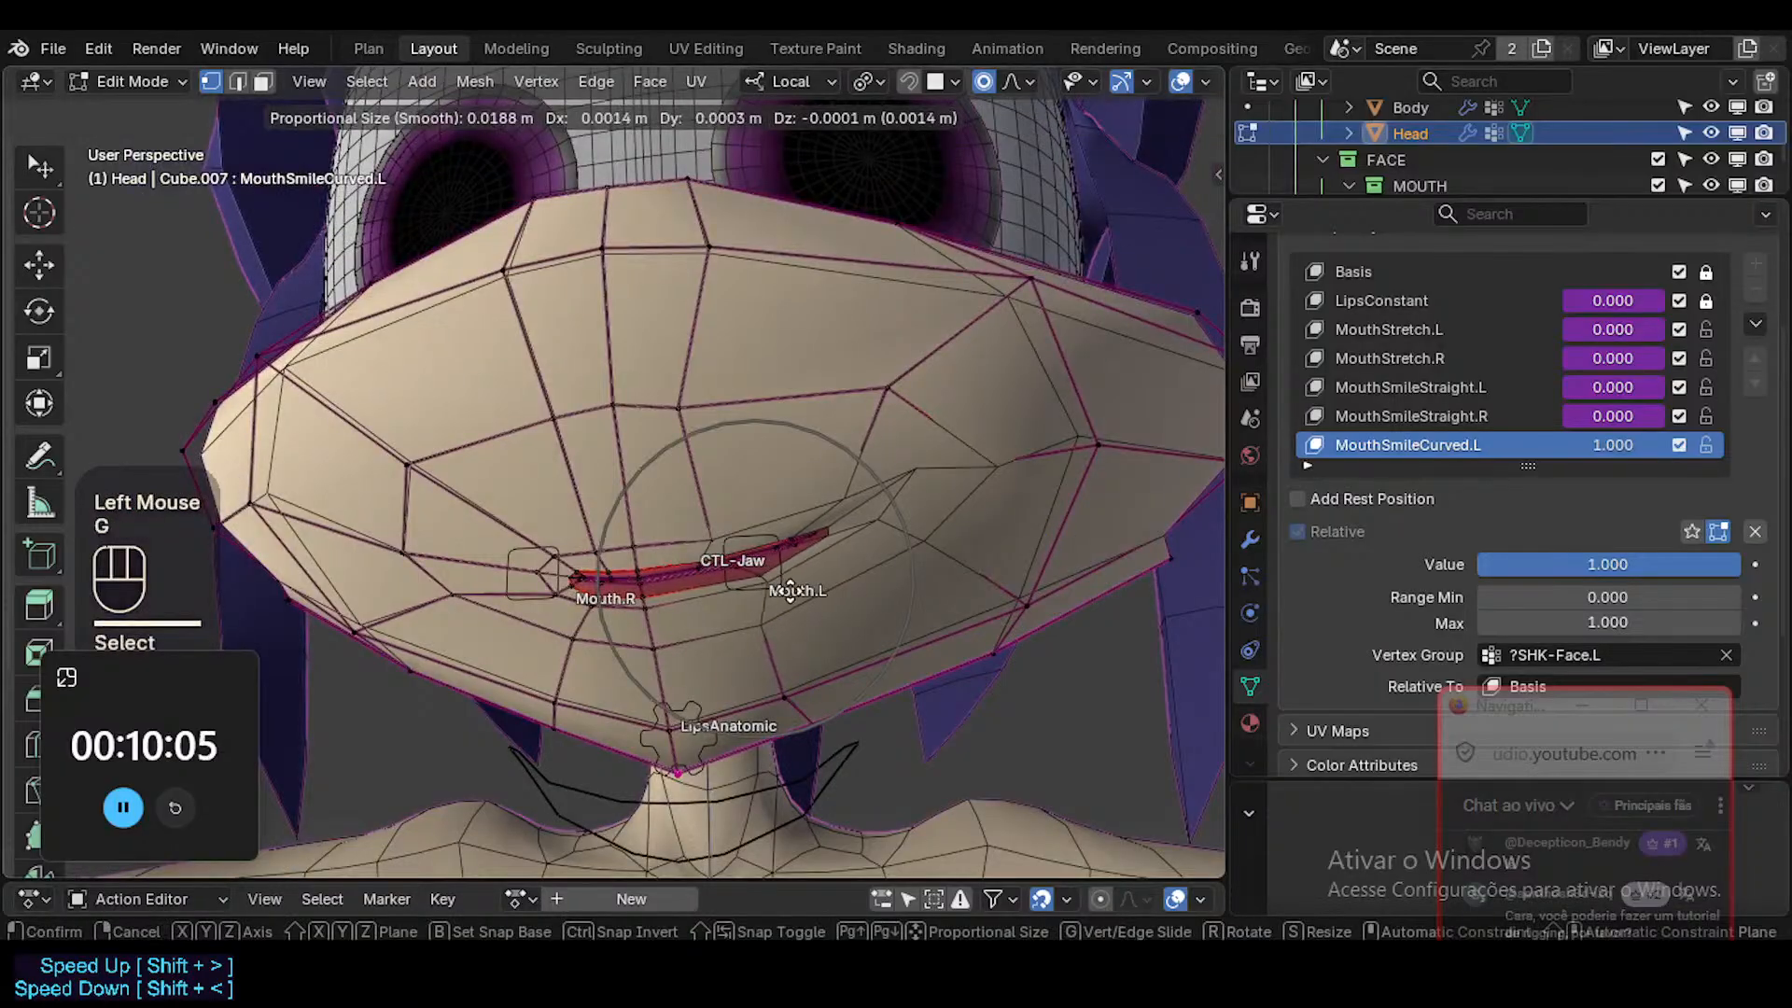
pyautogui.click(791, 607)
pyautogui.click(840, 493)
pyautogui.press('g')
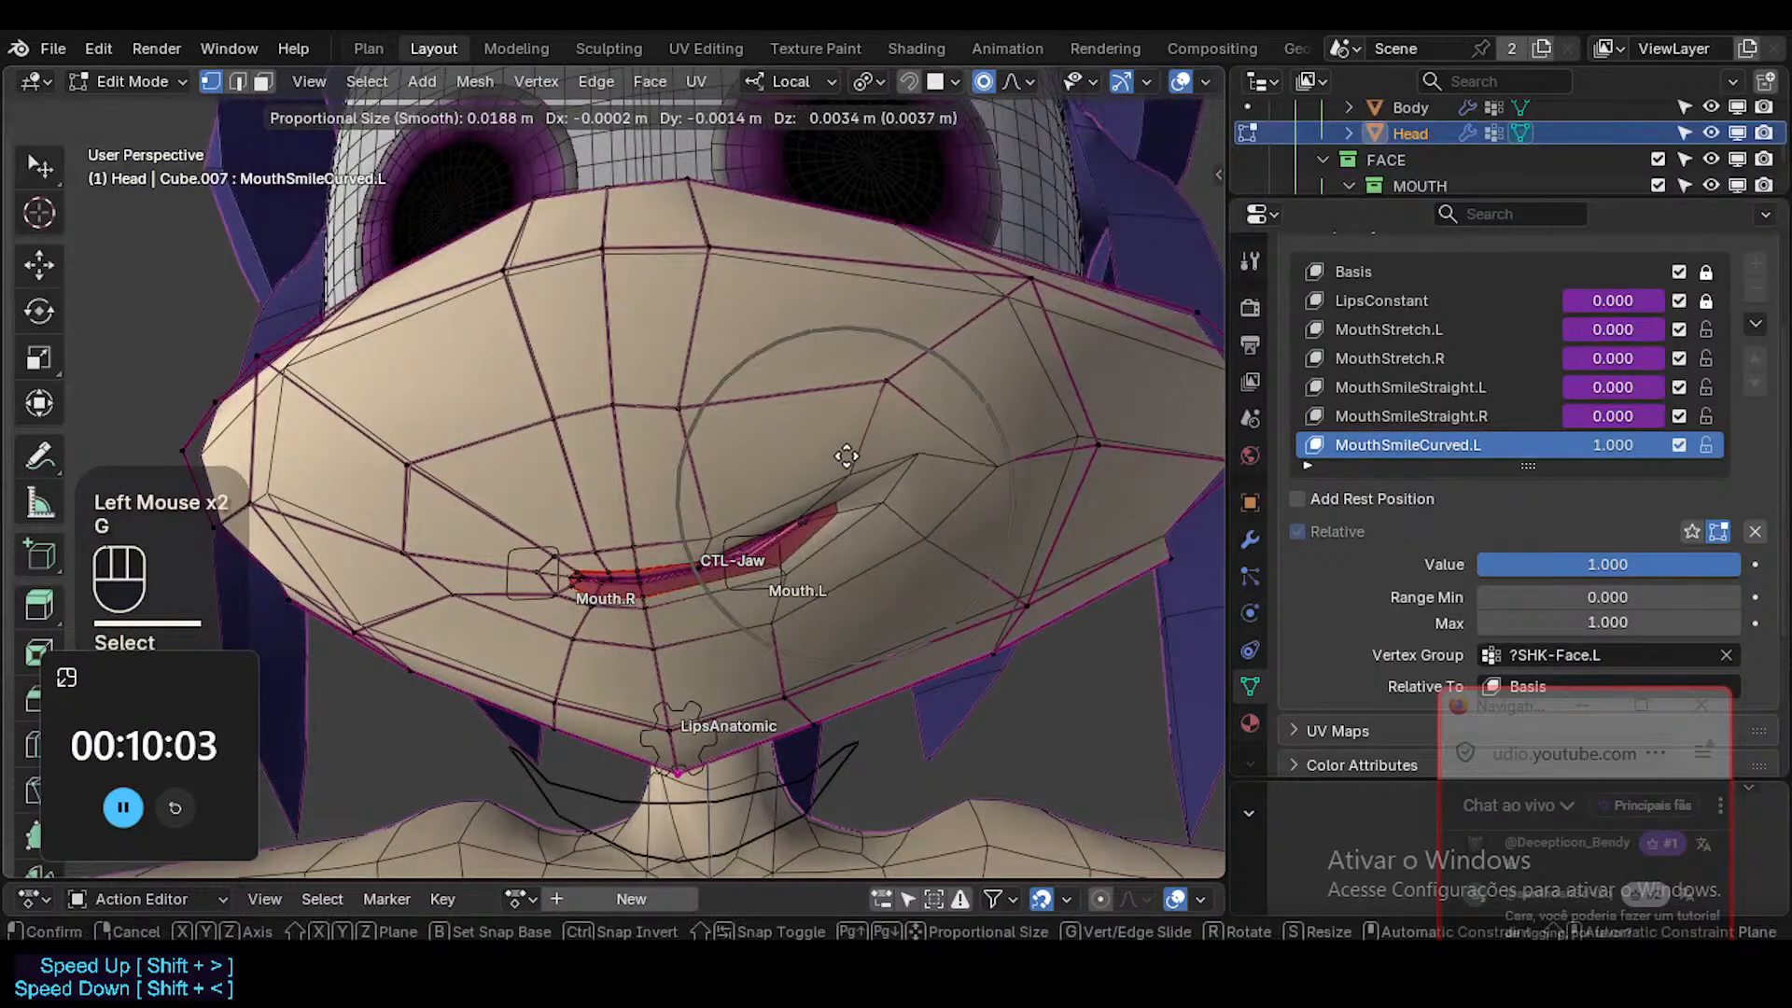
pyautogui.click(901, 548)
pyautogui.press('r')
pyautogui.click(911, 532)
# Raise the upper lip vertex near Mouth.L and the muzzle vertex directly above it.
pyautogui.click(725, 529)
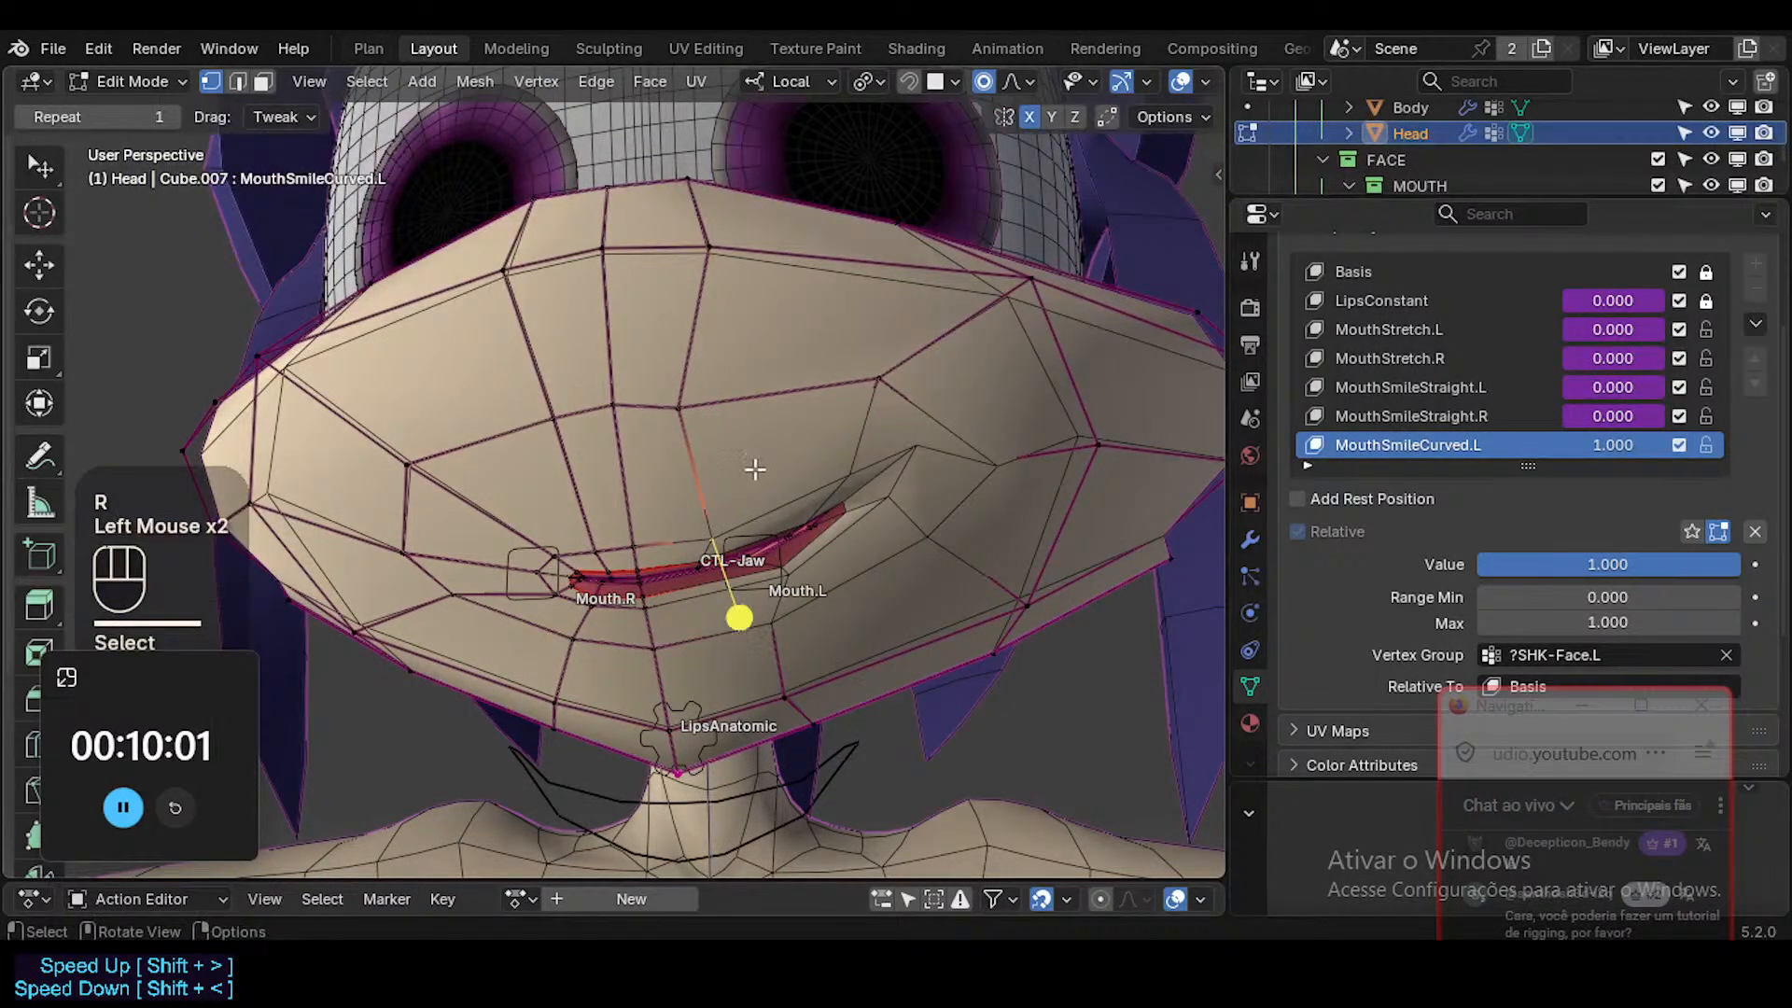
pyautogui.press('g')
pyautogui.keyDown('shift'); pyautogui.click(787, 425); pyautogui.keyUp('shift')
pyautogui.click(698, 407)
pyautogui.press('g')
pyautogui.keyDown('shift'); pyautogui.click(961, 385); pyautogui.keyUp('shift')
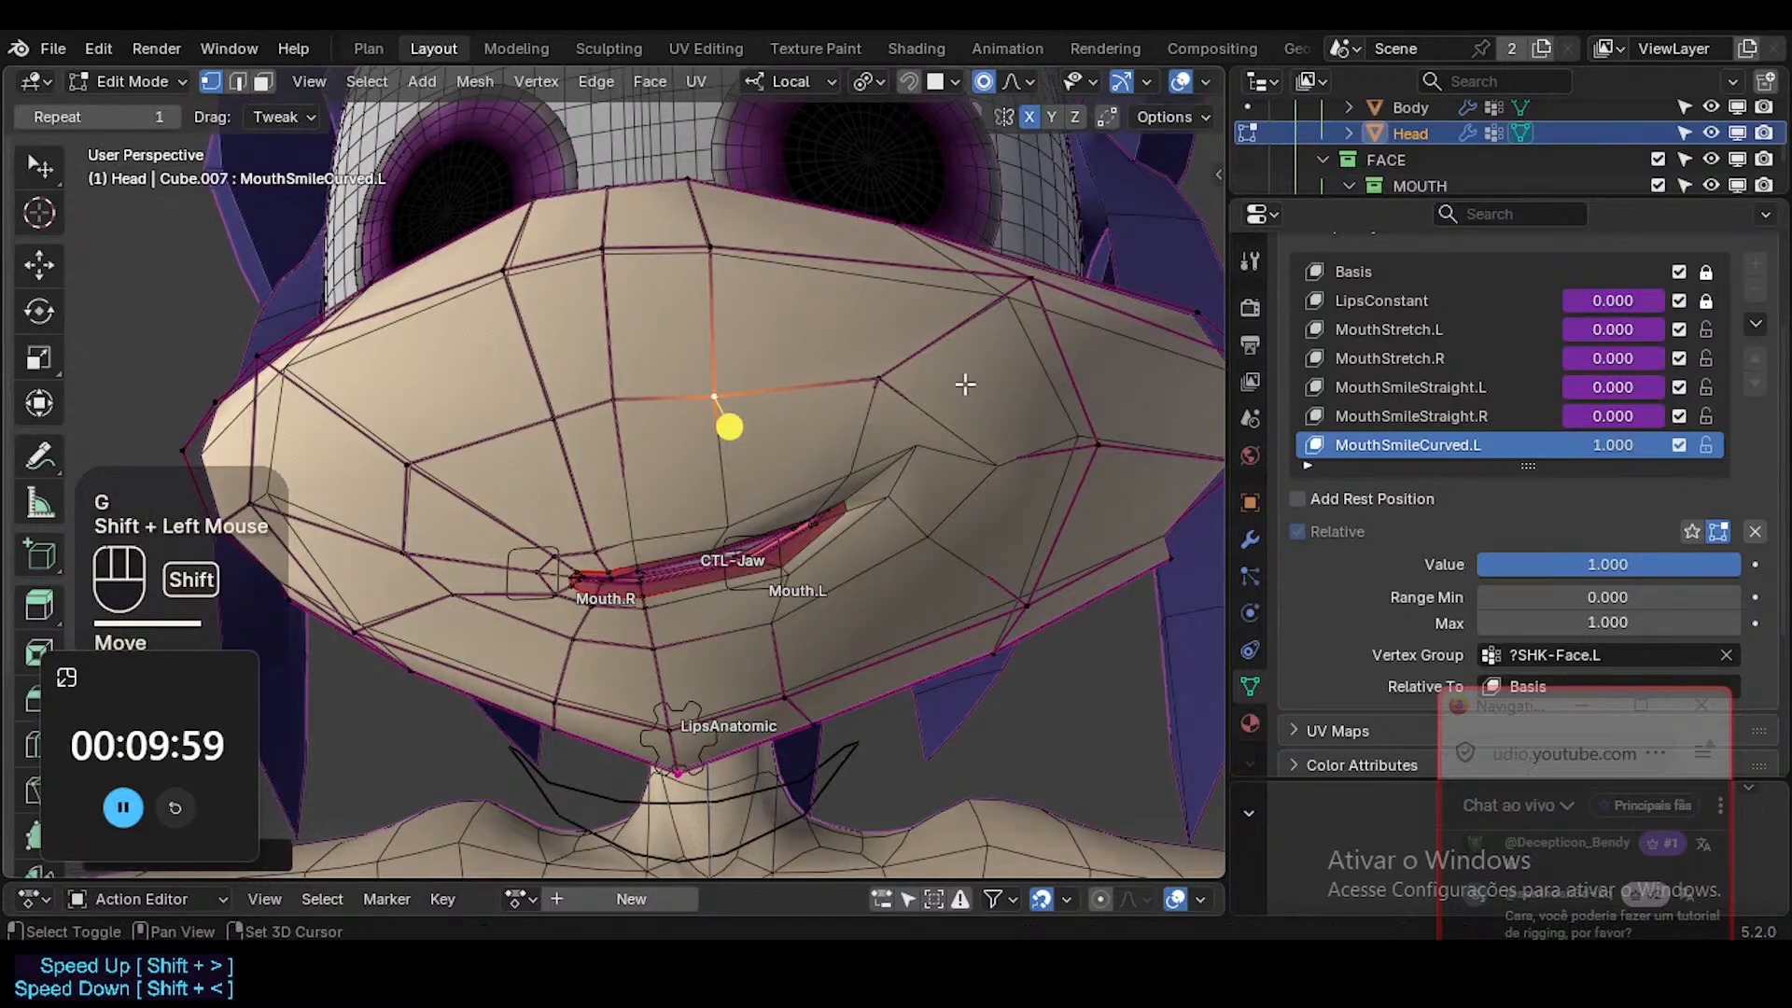
# Reposition the lip vertices around Mouth.L to smooth the edge of the curved smile.
pyautogui.click(744, 523)
pyautogui.press('g')
pyautogui.keyDown('shift'); pyautogui.click(753, 574); pyautogui.keyUp('shift')
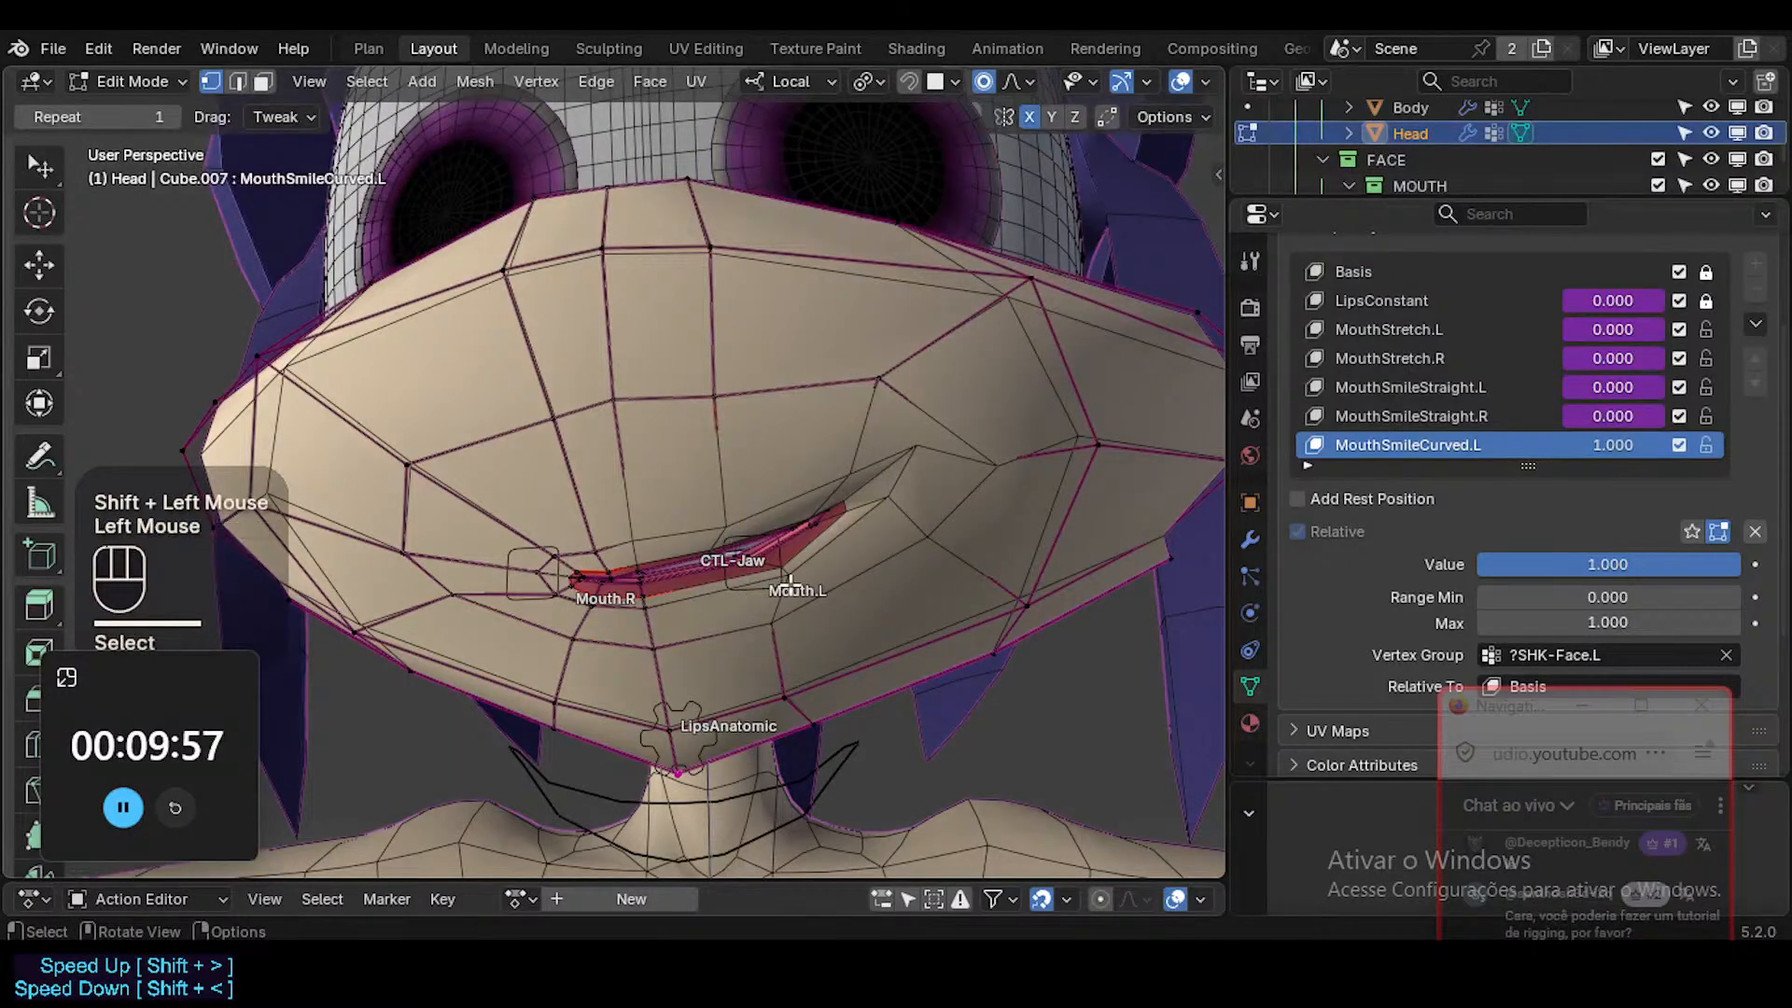
pyautogui.press('g')
pyautogui.keyDown('shift'); pyautogui.click(831, 558); pyautogui.keyUp('shift')
pyautogui.press('g')
pyautogui.keyDown('shift'); pyautogui.click(881, 426); pyautogui.keyUp('shift')
# Raise and rotate the upper lip near the left mouth corner, and shift the corner slightly outward.
pyautogui.click(852, 465)
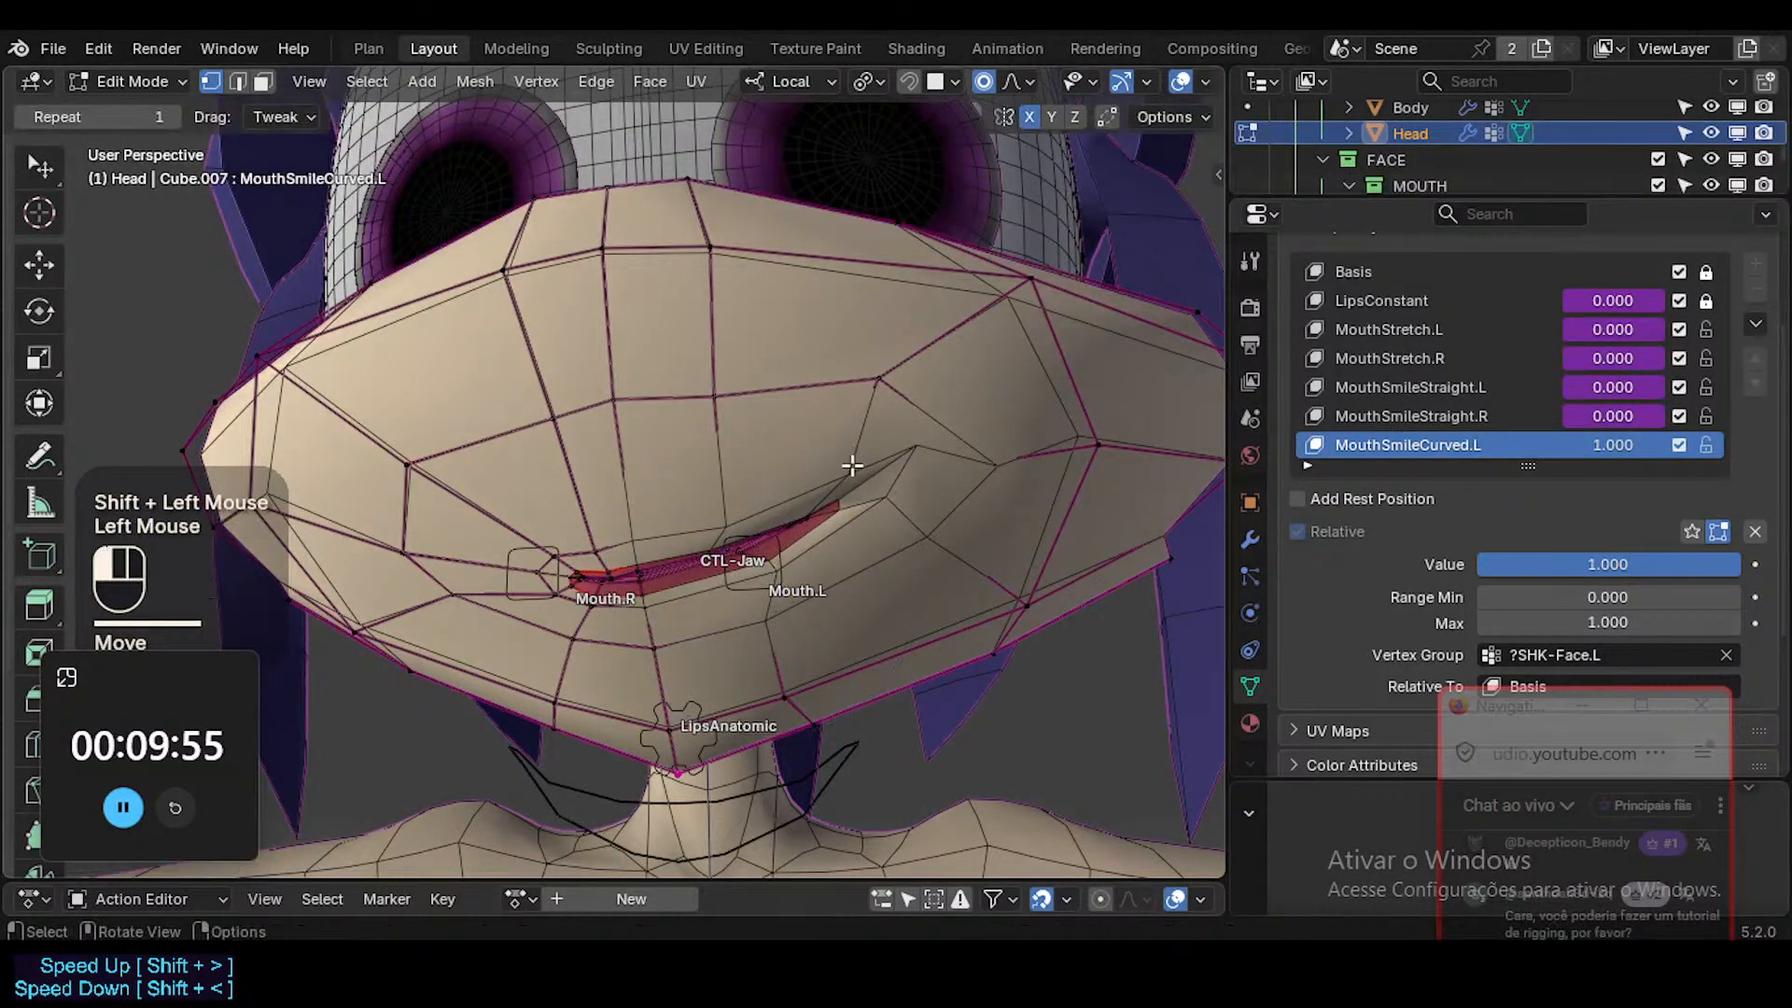
pyautogui.press('g')
pyautogui.keyDown('shift'); pyautogui.click(900, 428); pyautogui.keyUp('shift')
pyautogui.press('r')
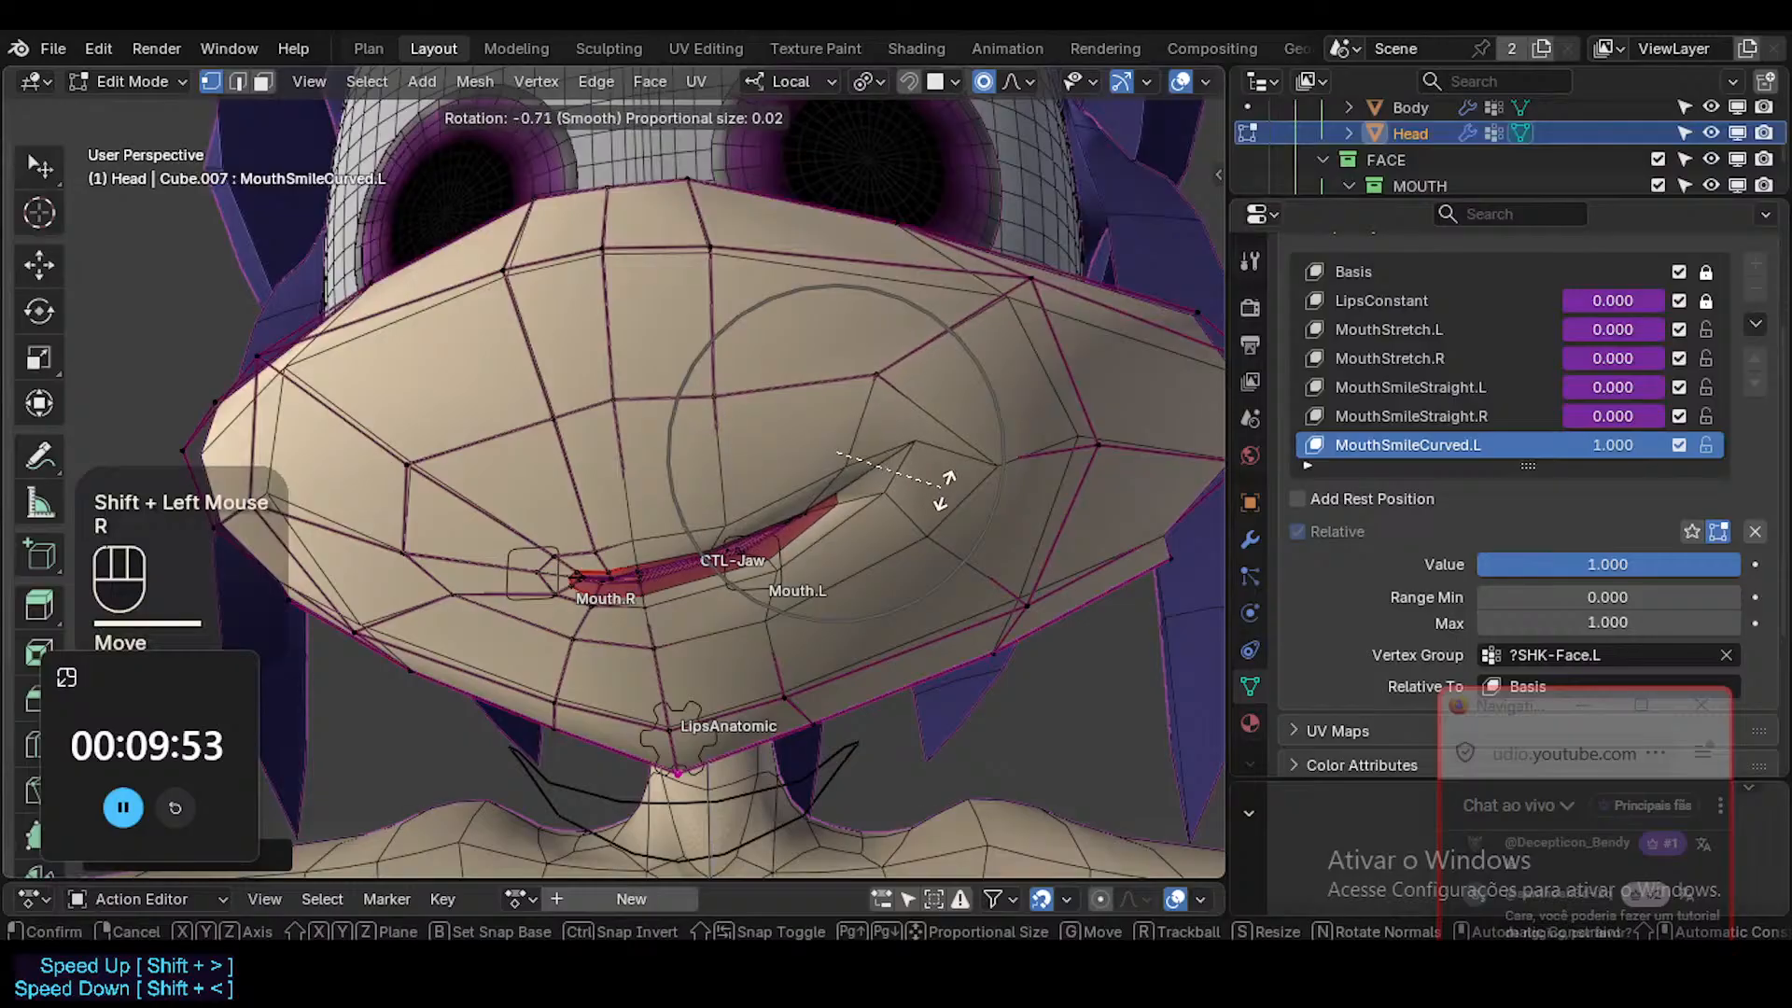
pyautogui.click(897, 538)
pyautogui.press('g')
pyautogui.keyDown('shift'); pyautogui.click(1026, 546); pyautogui.keyUp('shift')
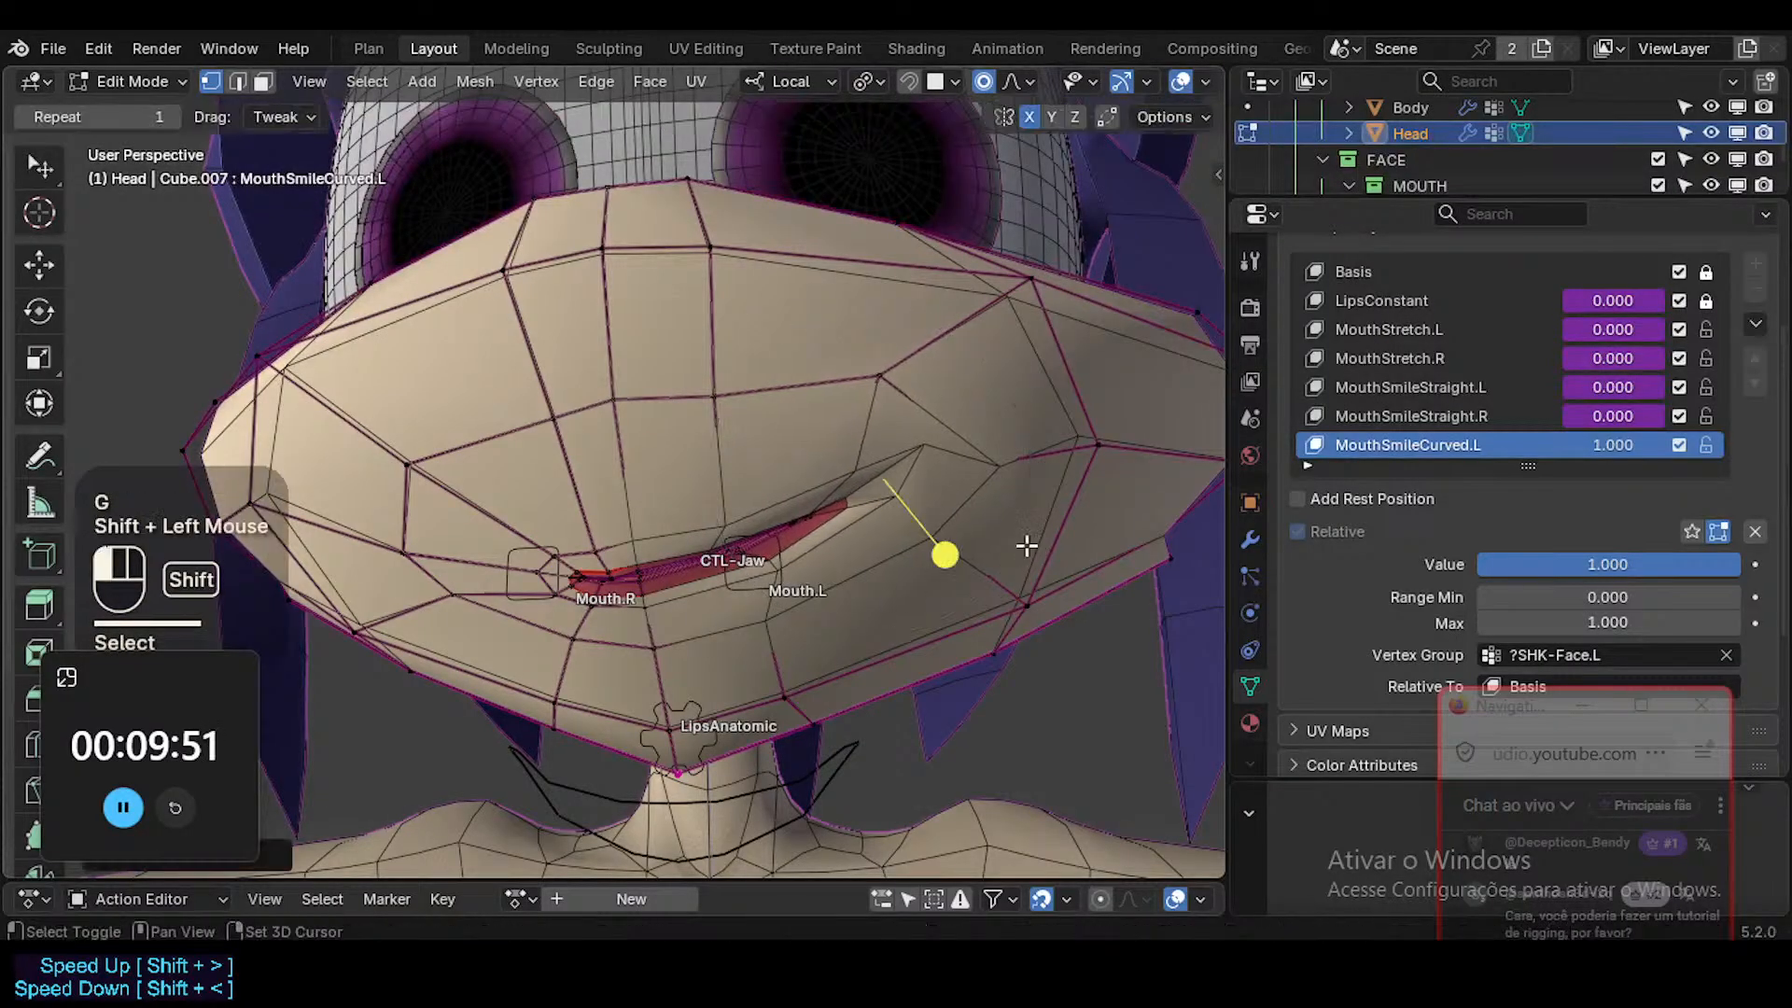
# Move and rotate the upper lip section beside Mouth.L to follow the smile curve.
pyautogui.click(825, 513)
pyautogui.press('g')
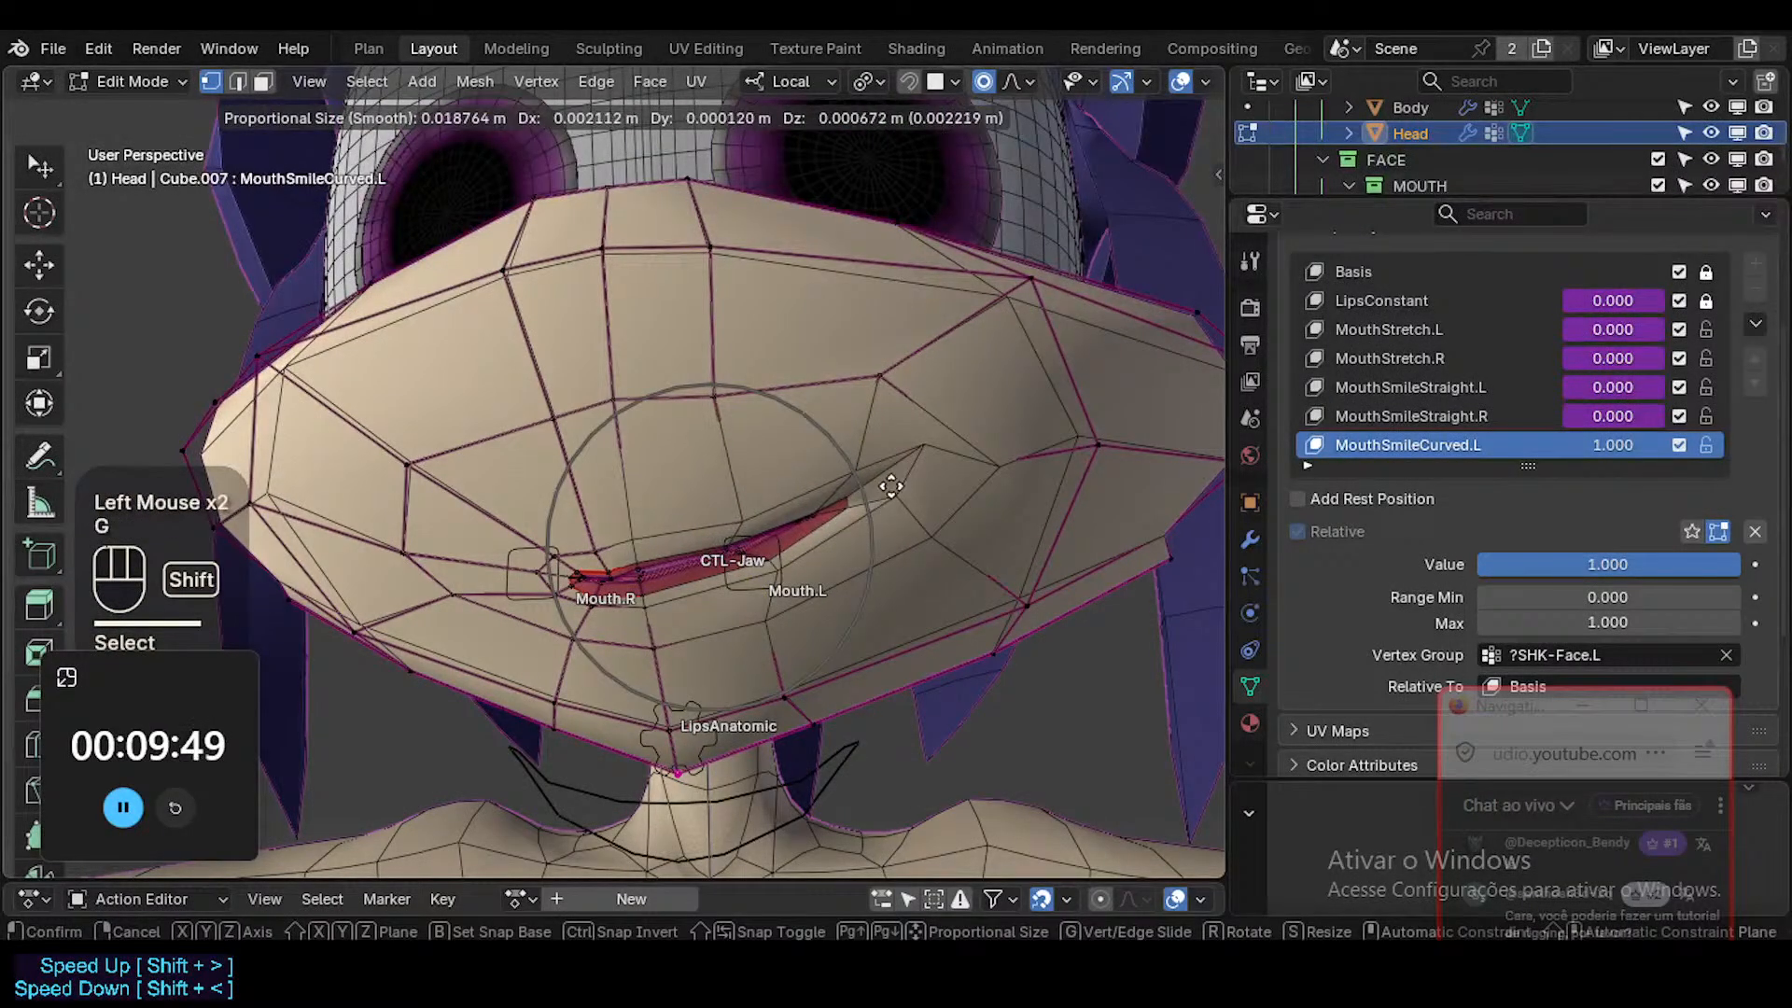
pyautogui.keyDown('shift'); pyautogui.click(891, 486); pyautogui.keyUp('shift')
pyautogui.press('r')
pyautogui.click(901, 459)
# Raise the vertices at the left end of the lips to steepen the mouth corner.
pyautogui.keyDown('shift'); pyautogui.click(892, 429); pyautogui.keyUp('shift')
pyautogui.click(882, 478)
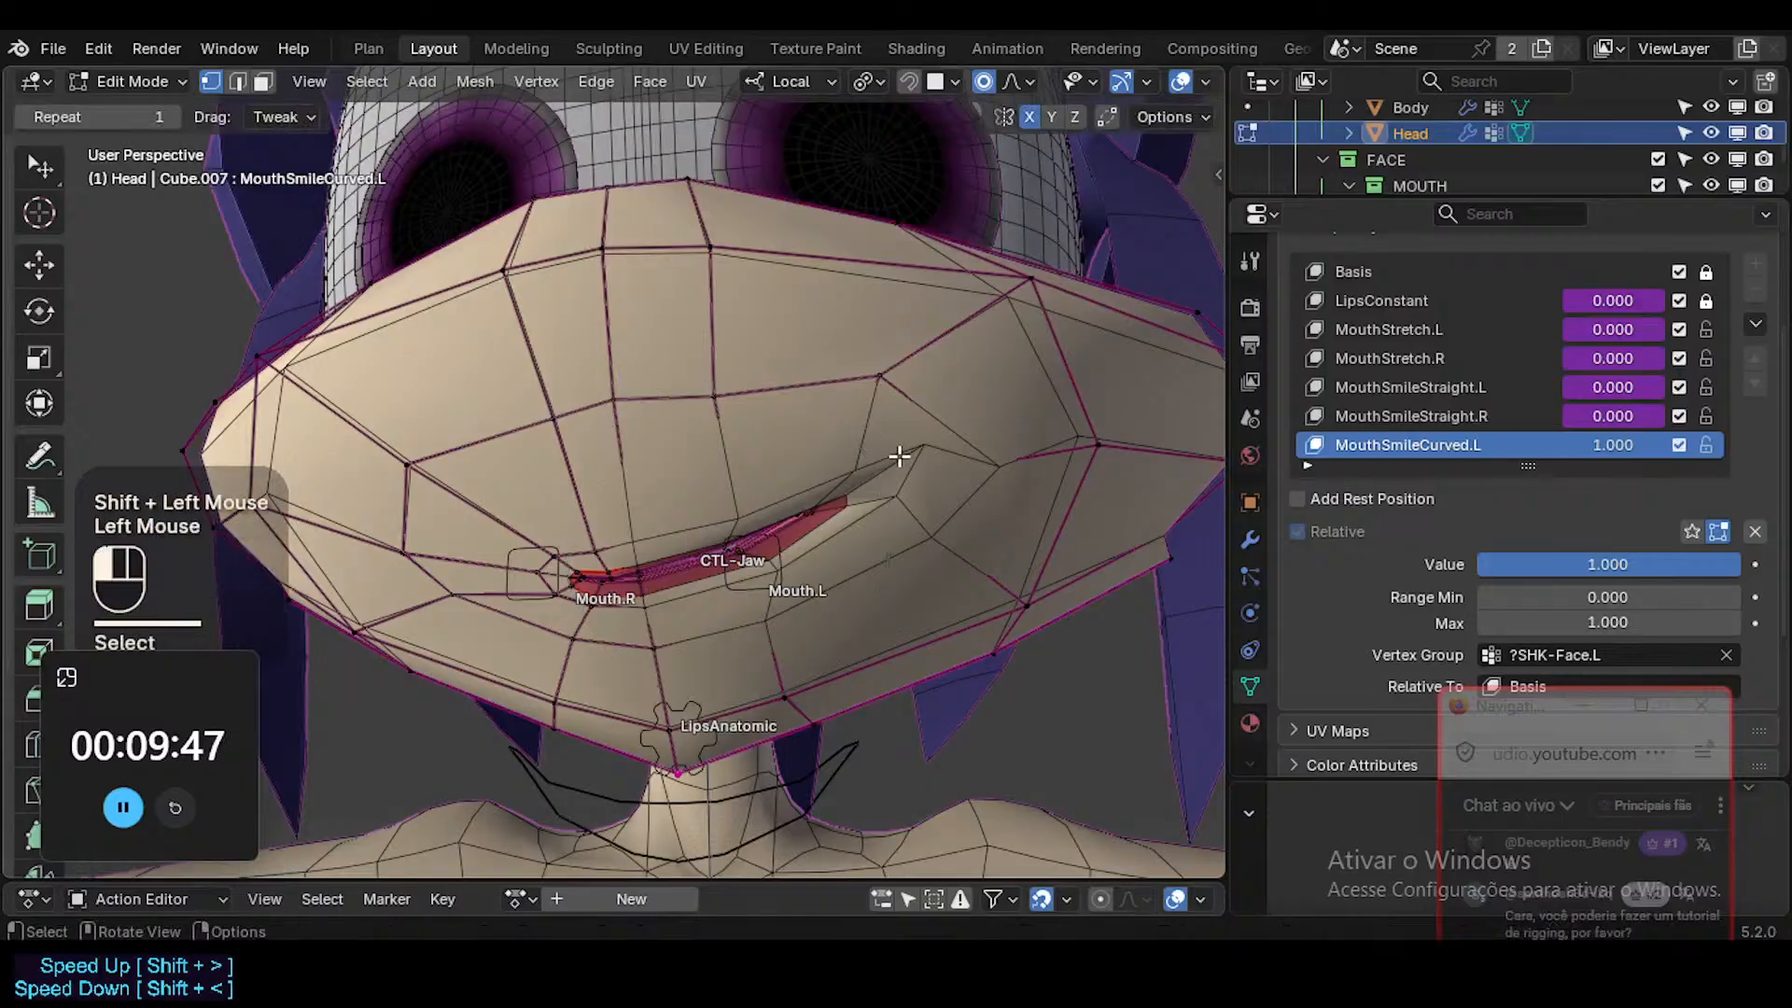
pyautogui.press('g')
pyautogui.keyDown('shift'); pyautogui.click(853, 409); pyautogui.keyUp('shift')
pyautogui.click(854, 509)
pyautogui.press('g')
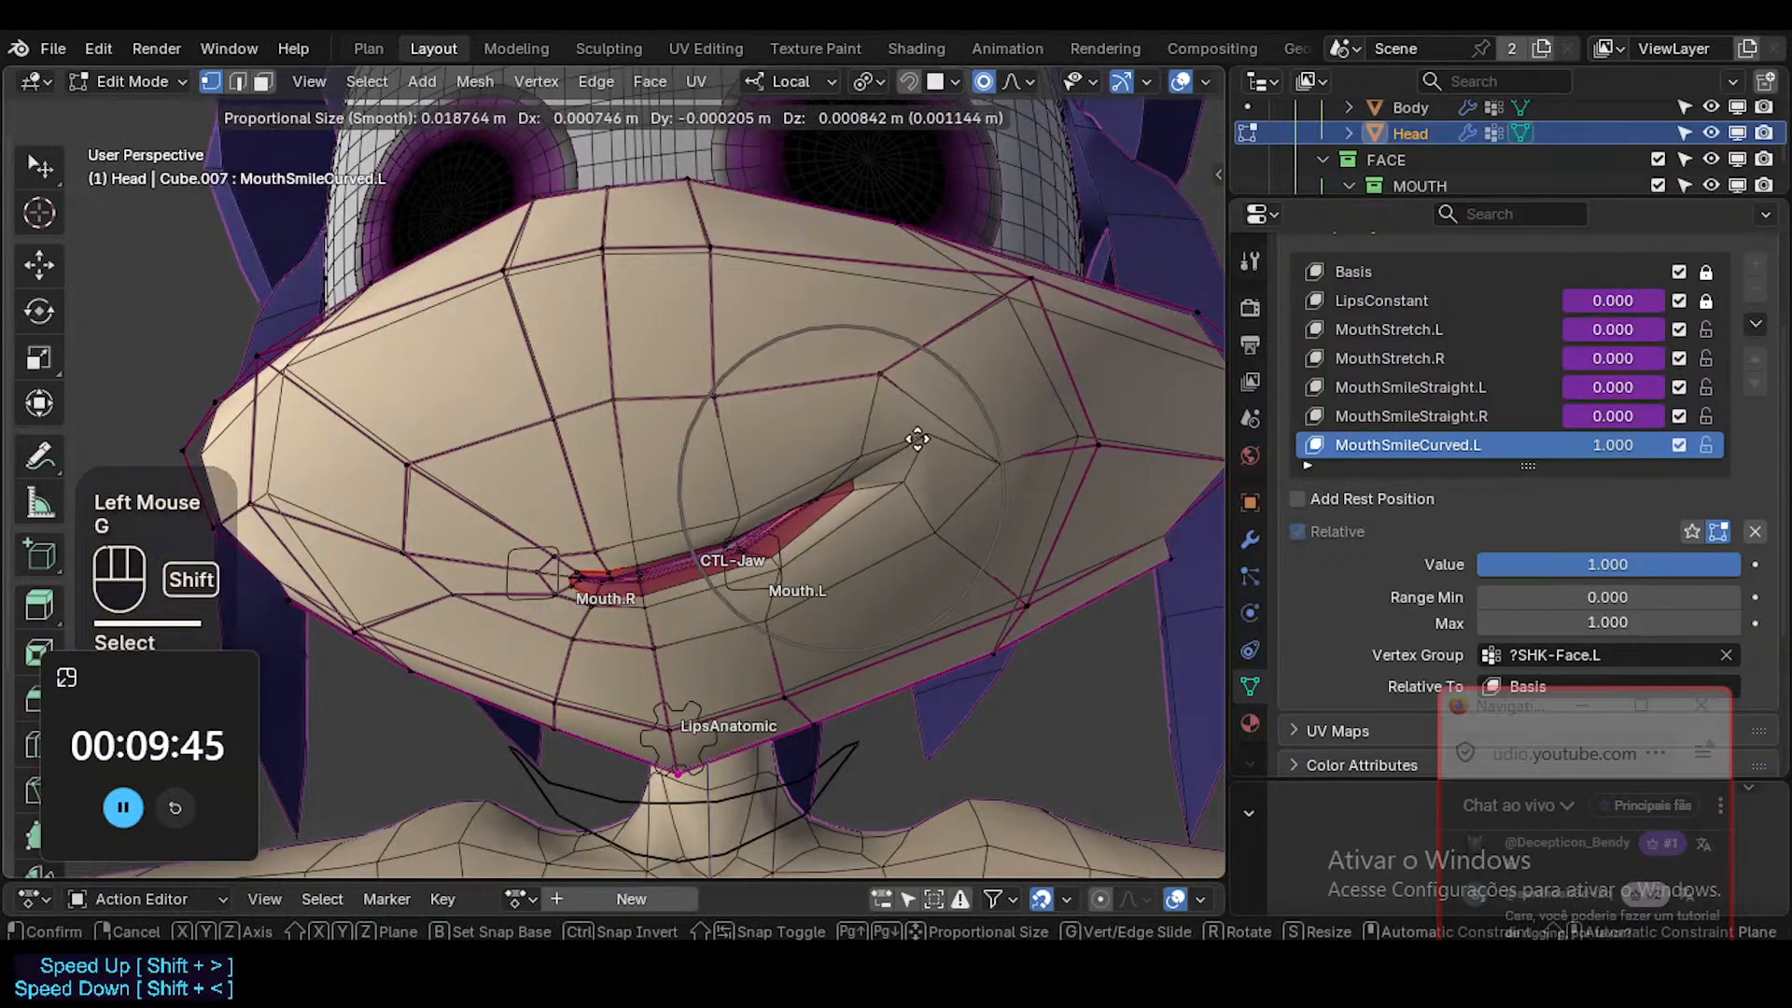
pyautogui.keyDown('shift'); pyautogui.click(922, 548); pyautogui.keyUp('shift')
# Fine-tune the position and rotation of the lip vertices around the Mouth.L control.
pyautogui.click(737, 553)
pyautogui.press('g')
pyautogui.keyDown('shift'); pyautogui.click(734, 553); pyautogui.keyUp('shift')
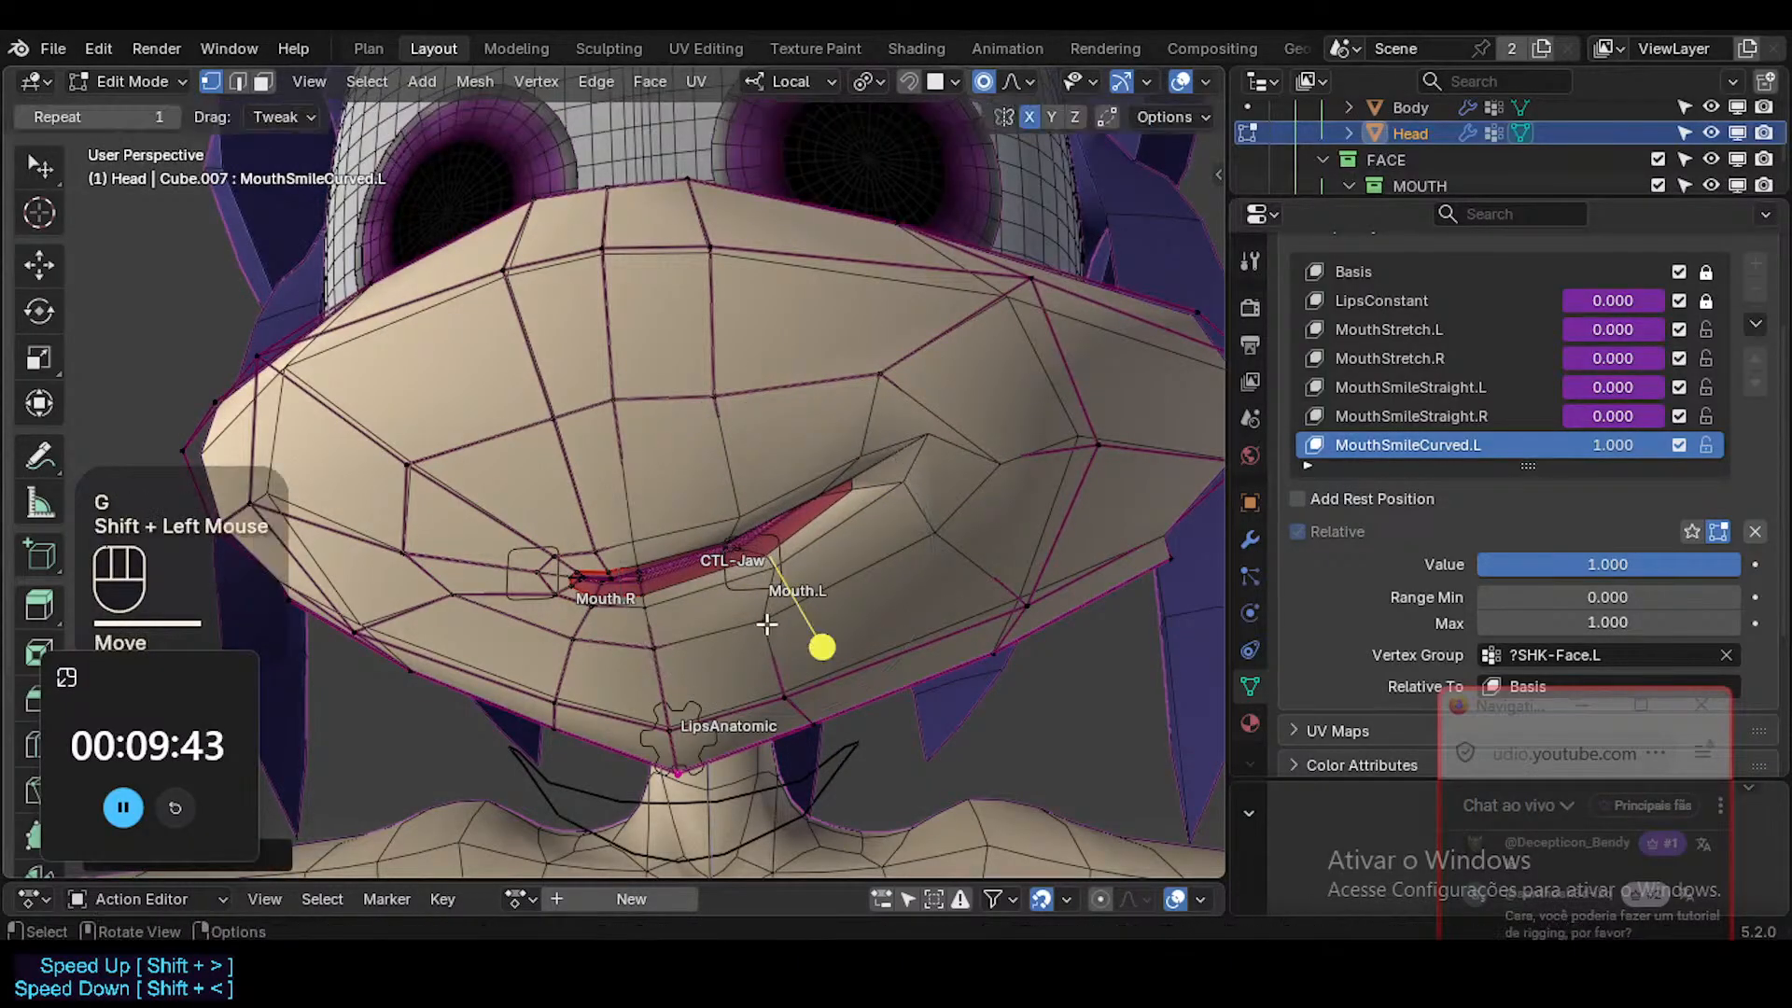
pyautogui.click(904, 580)
pyautogui.press('g')
pyautogui.keyDown('shift'); pyautogui.click(794, 563); pyautogui.keyUp('shift')
pyautogui.press('g')
pyautogui.keyDown('shift'); pyautogui.click(751, 573); pyautogui.keyUp('shift')
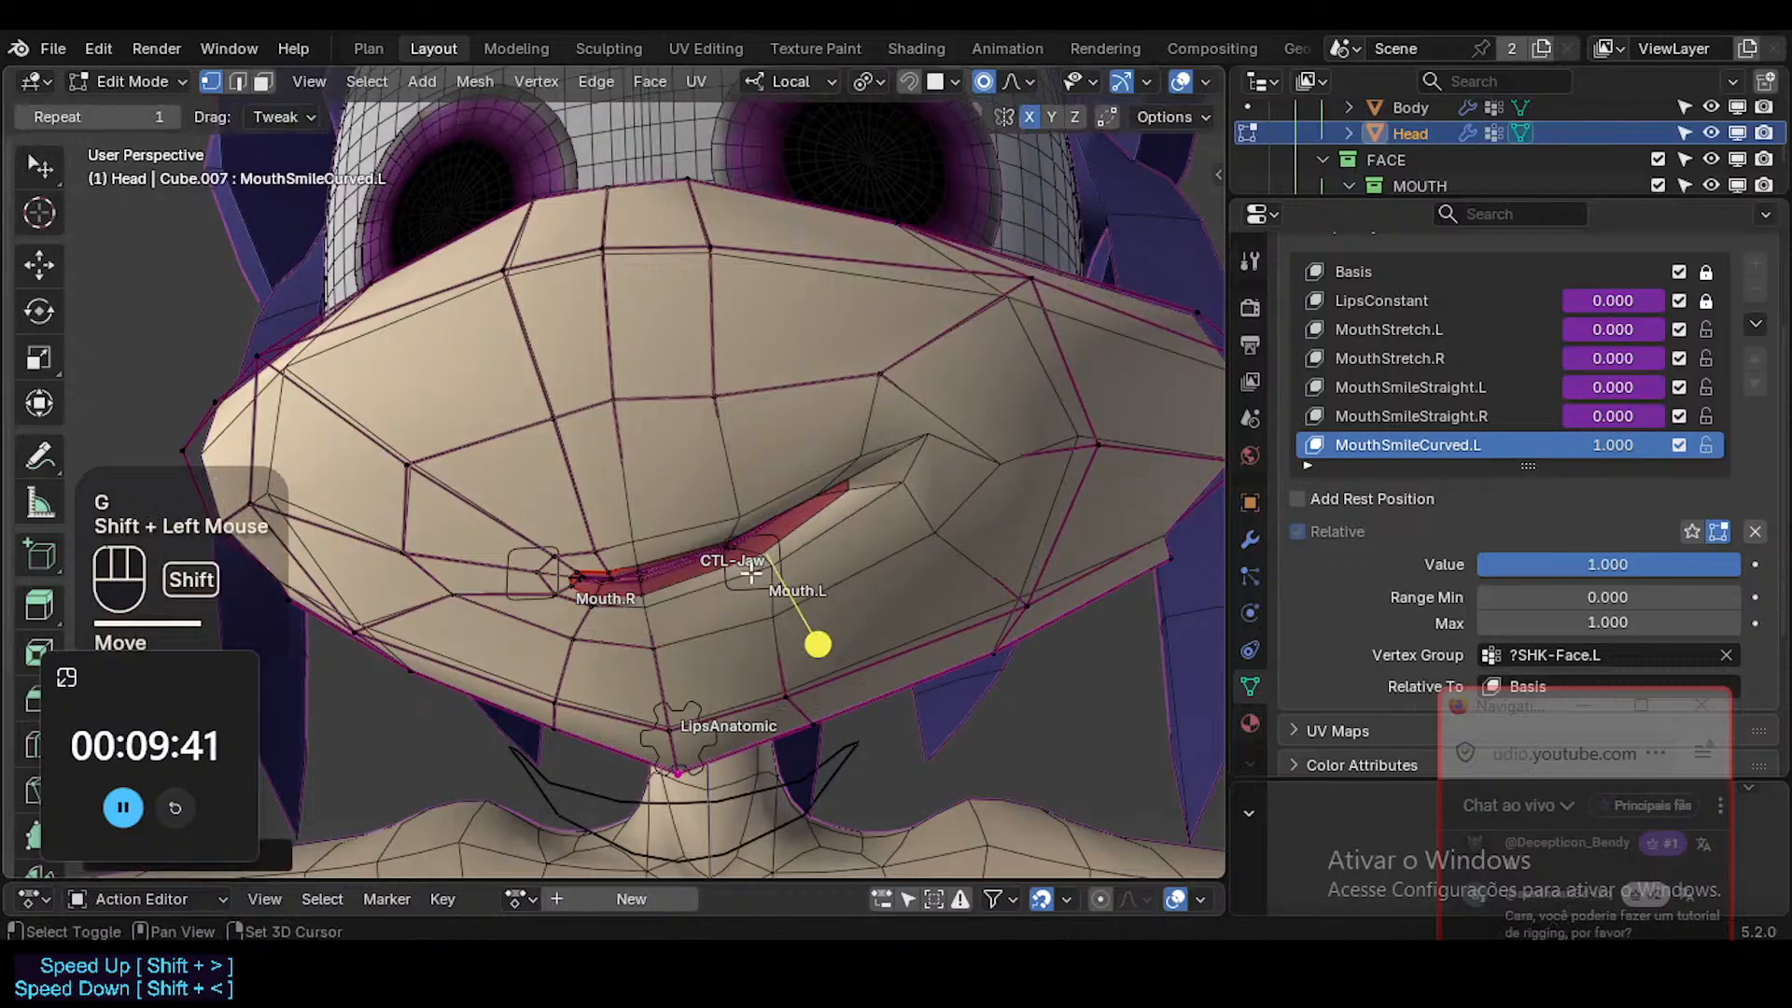
pyautogui.press('r')
pyautogui.click(943, 408)
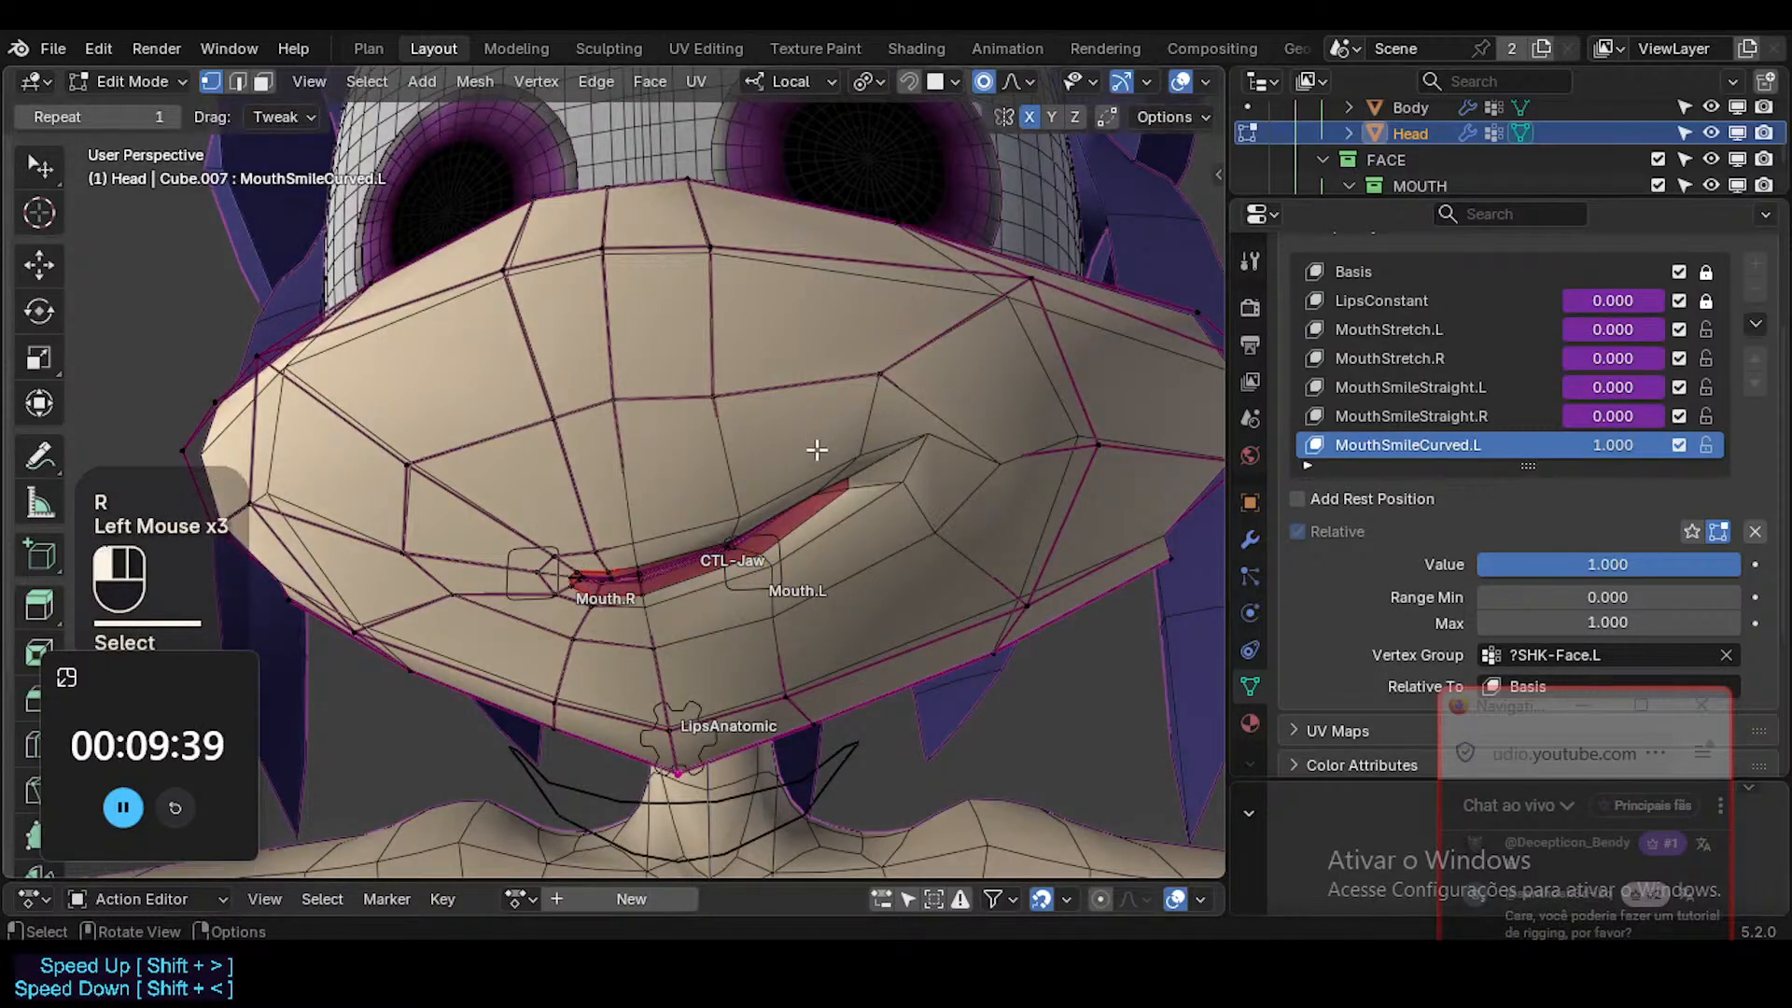
# Raise the upper lip near the left corner, check it in Object Mode, and move and rotate the corner outward.
pyautogui.press('g')
pyautogui.keyDown('shift'); pyautogui.click(830, 392); pyautogui.keyUp('shift')
pyautogui.press('Tab')
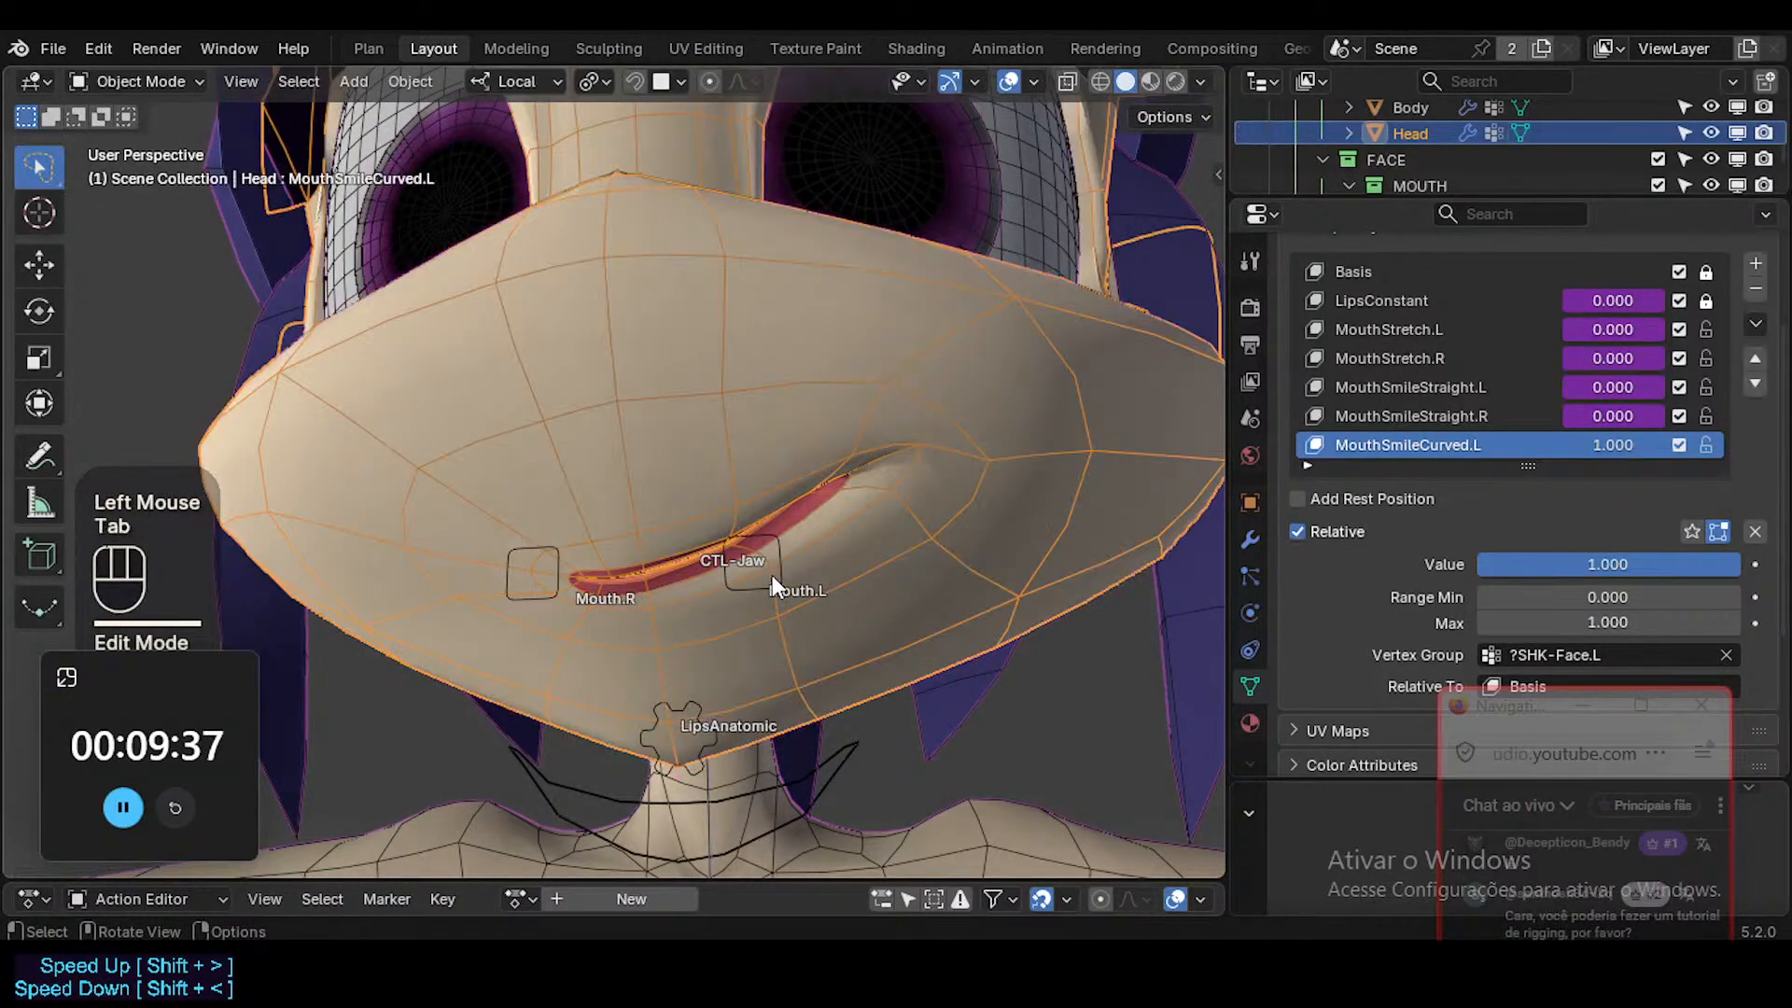
pyautogui.press('Tab')
pyautogui.press('g')
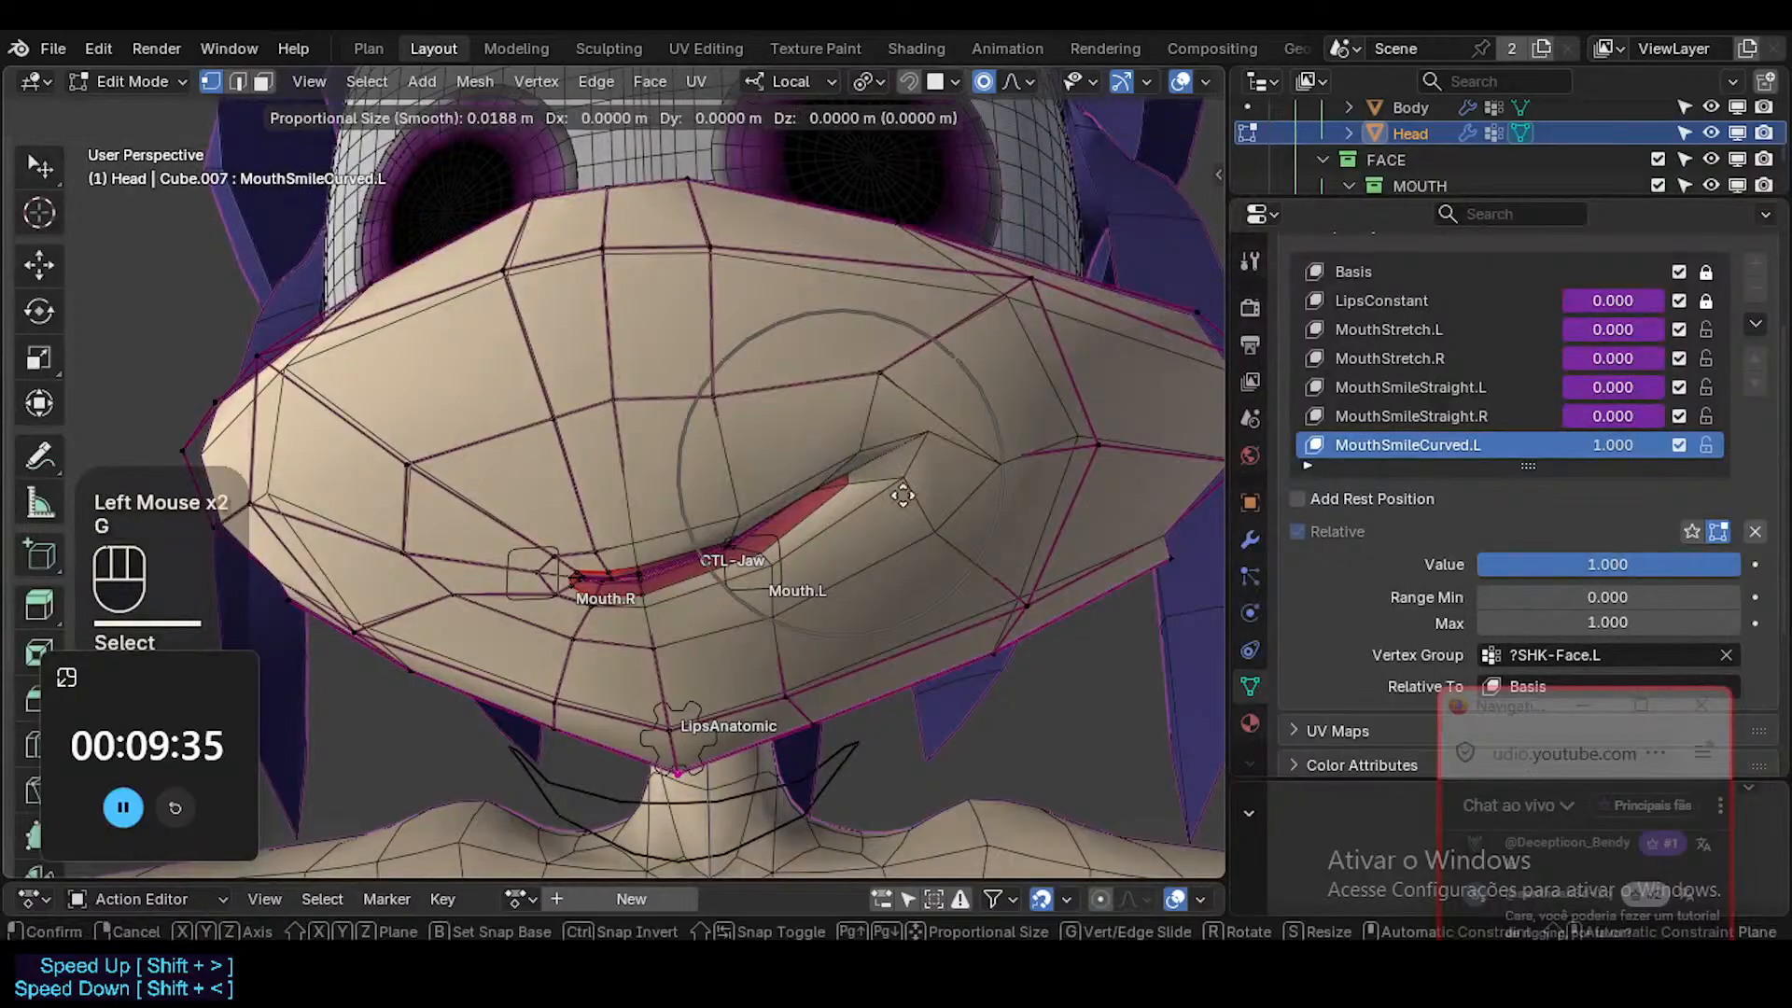
pyautogui.keyDown('shift'); pyautogui.click(977, 484); pyautogui.keyUp('shift')
pyautogui.press('r')
pyautogui.click(984, 469)
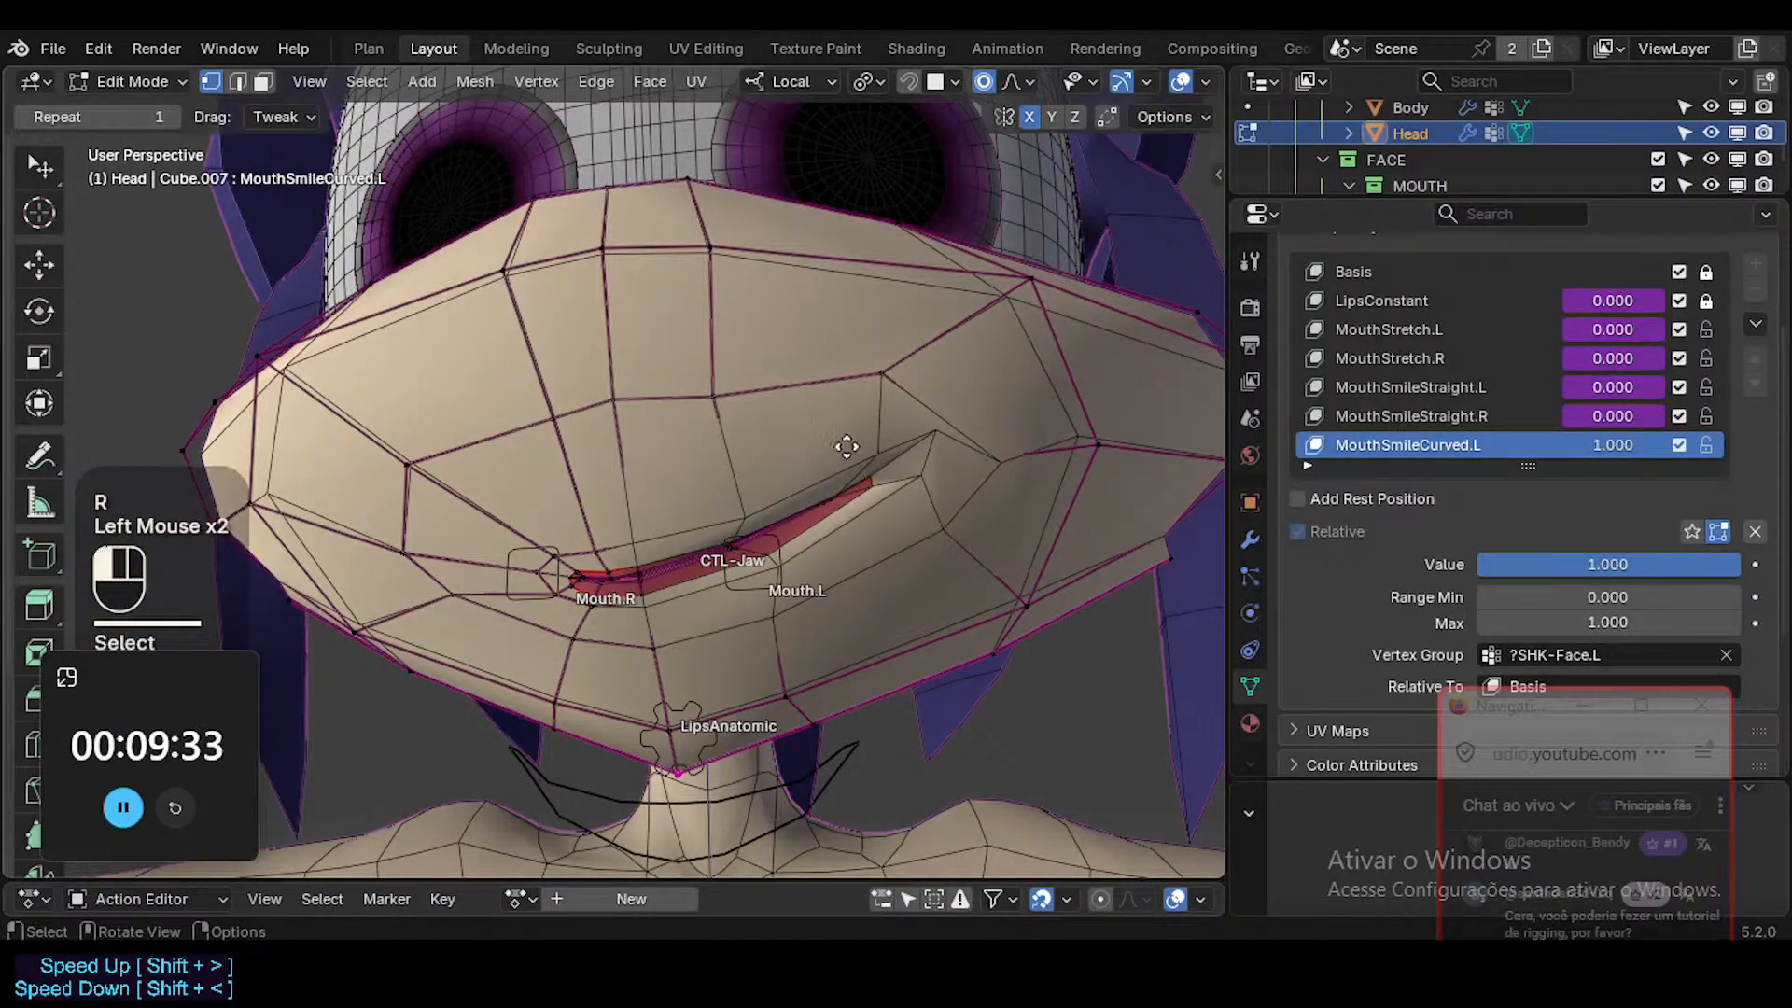
pyautogui.press('g')
pyautogui.keyDown('shift'); pyautogui.click(873, 424); pyautogui.keyUp('shift')
# Lower the outer mouth corner vertices slightly and reposition the upper lip vertex above Mouth.L.
pyautogui.hotkey('alt', 'z')
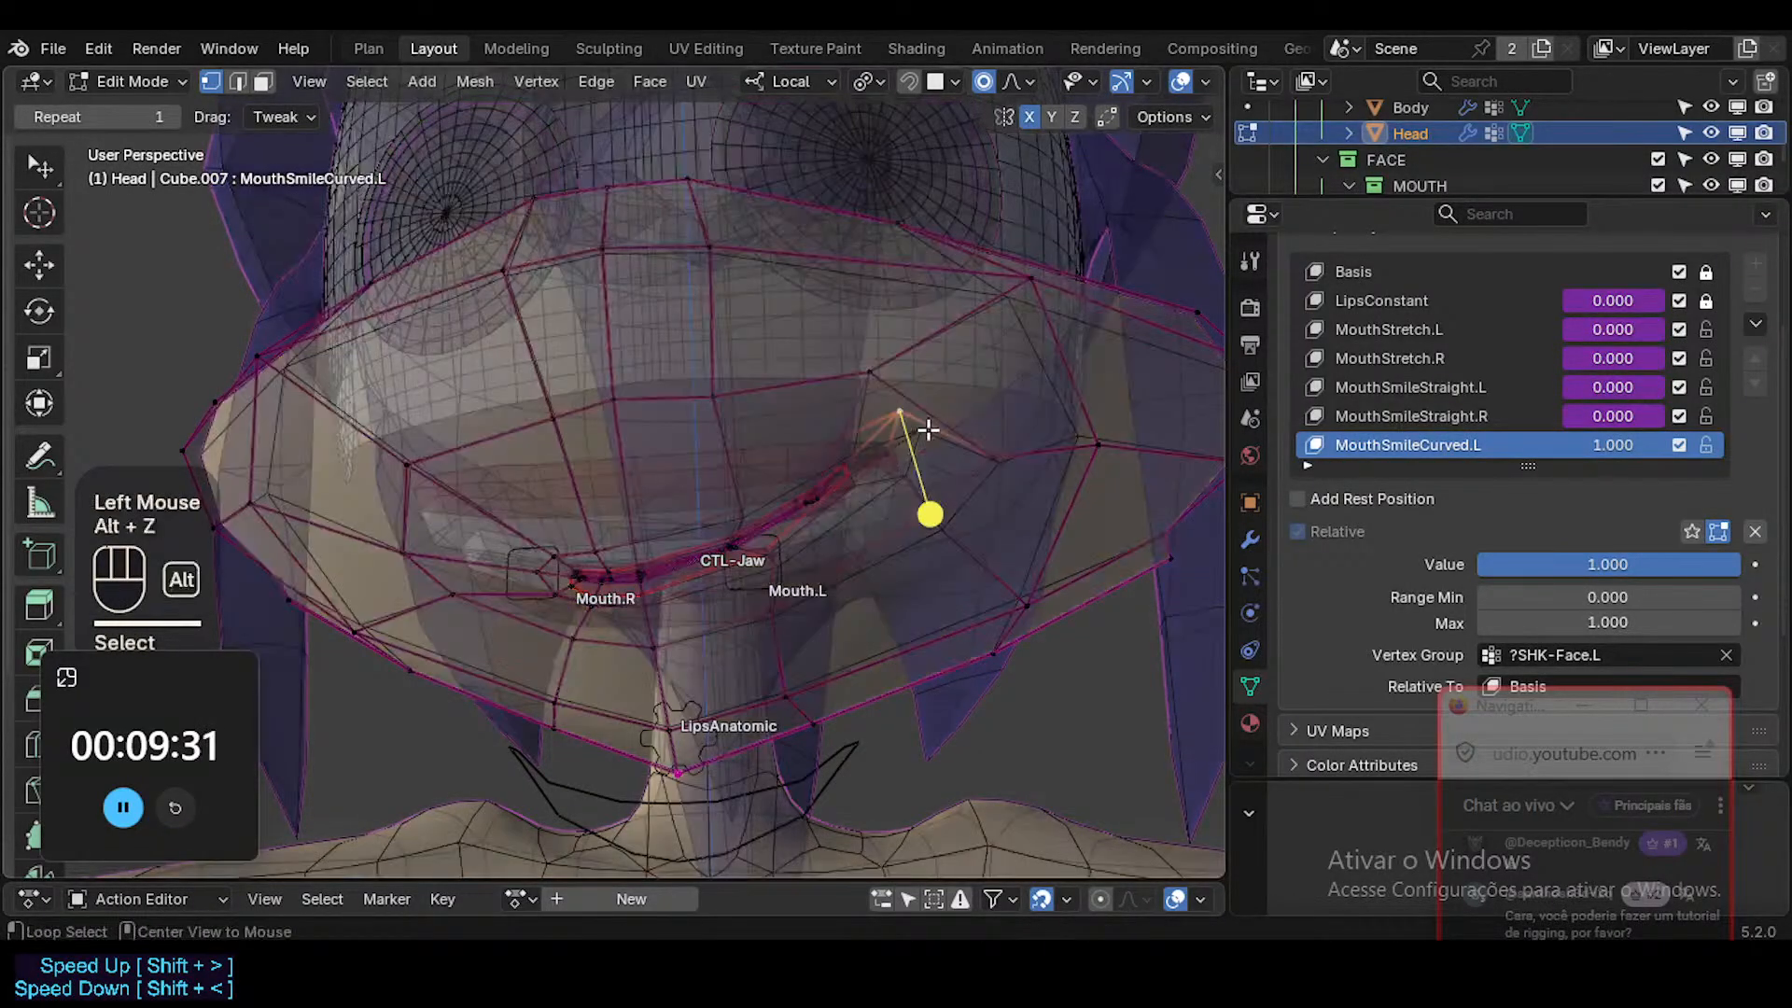
pyautogui.hotkey('alt', 'z')
pyautogui.press('g')
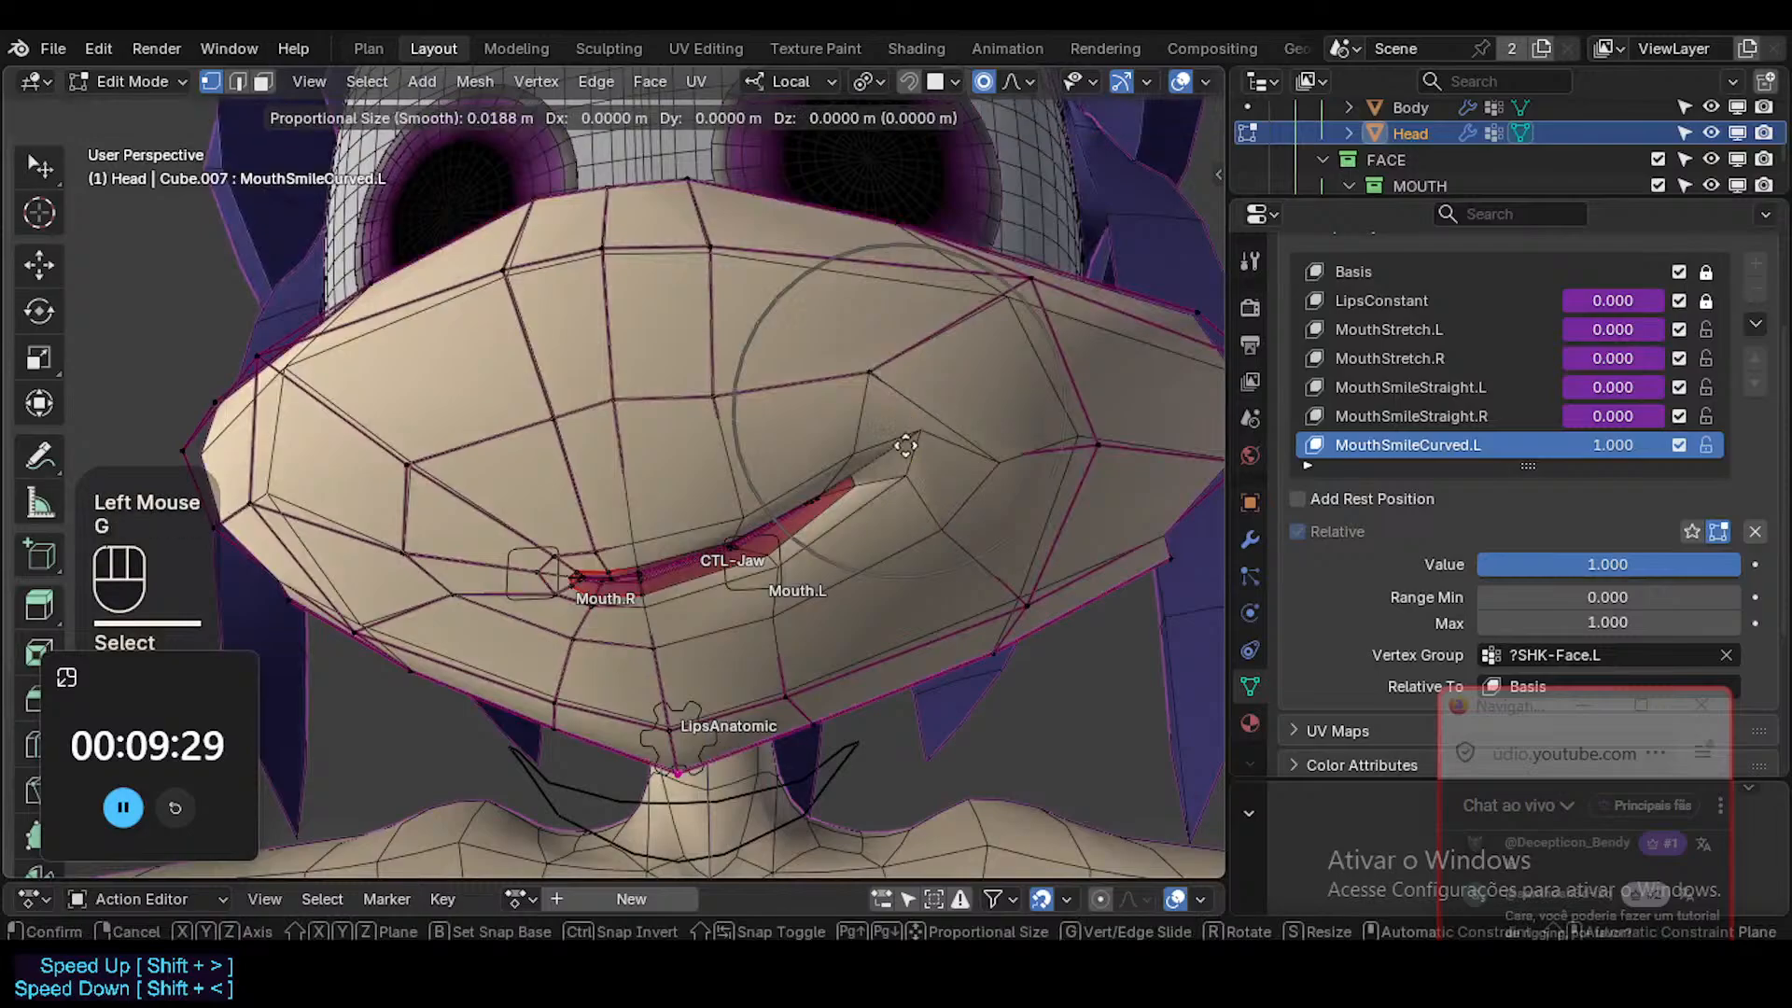
pyautogui.keyDown('shift'); pyautogui.click(900, 474); pyautogui.keyUp('shift')
pyautogui.press('g')
pyautogui.keyDown('shift'); pyautogui.click(897, 497); pyautogui.keyUp('shift')
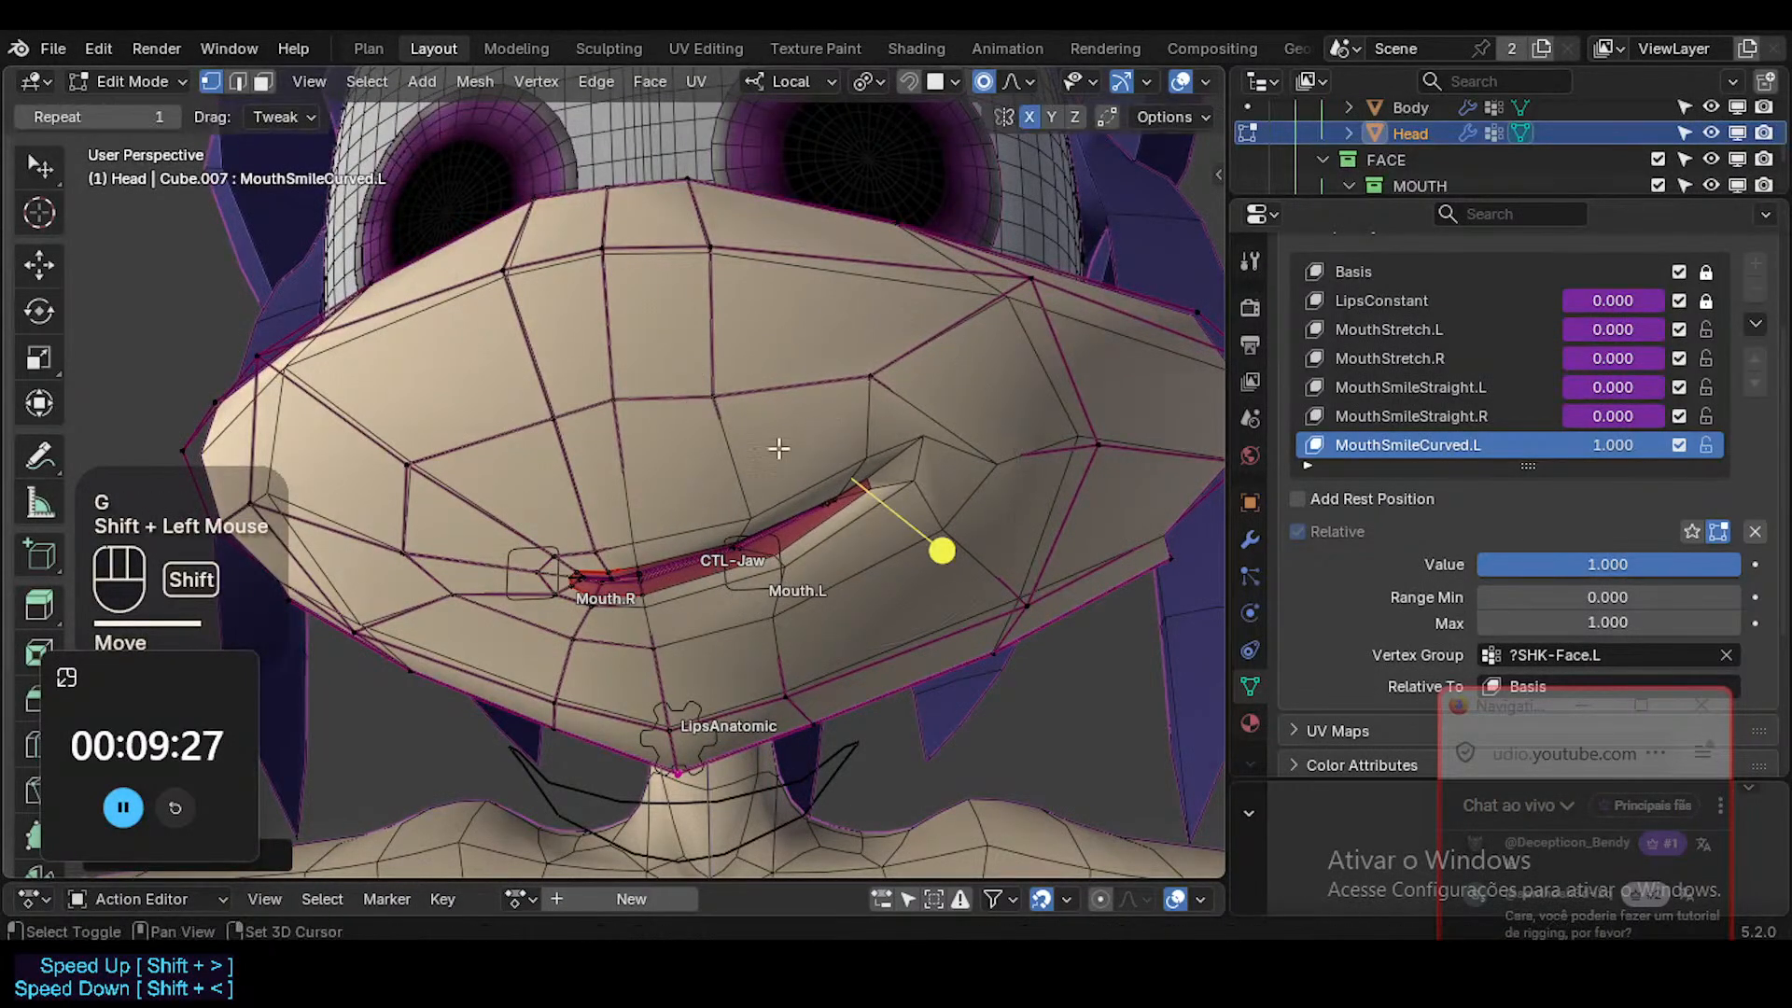
pyautogui.press('g')
pyautogui.keyDown('shift'); pyautogui.click(742, 448); pyautogui.keyUp('shift')
# Inspect the smile close up in Object Mode, and move and rotate the lip corner vertex in Edit Mode.
pyautogui.hotkey('alt', 'z')
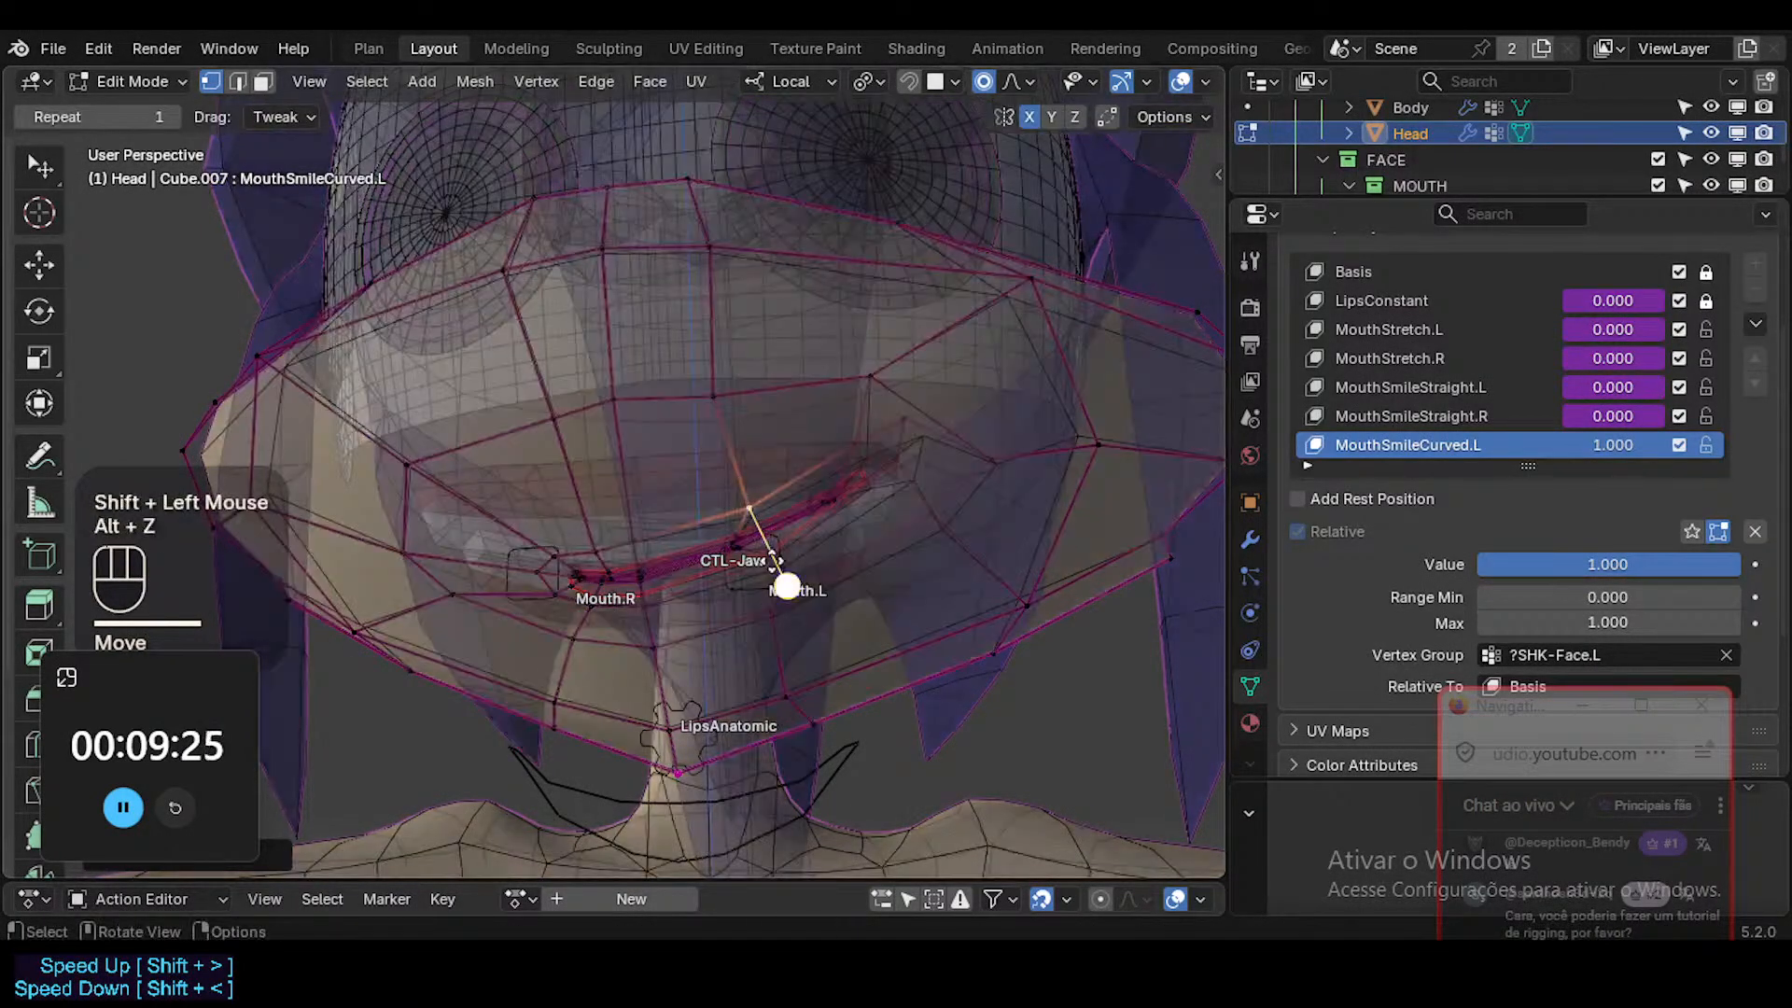
pyautogui.hotkey('alt', 'z')
pyautogui.press('Tab')
pyautogui.scroll(2, 846, 497)
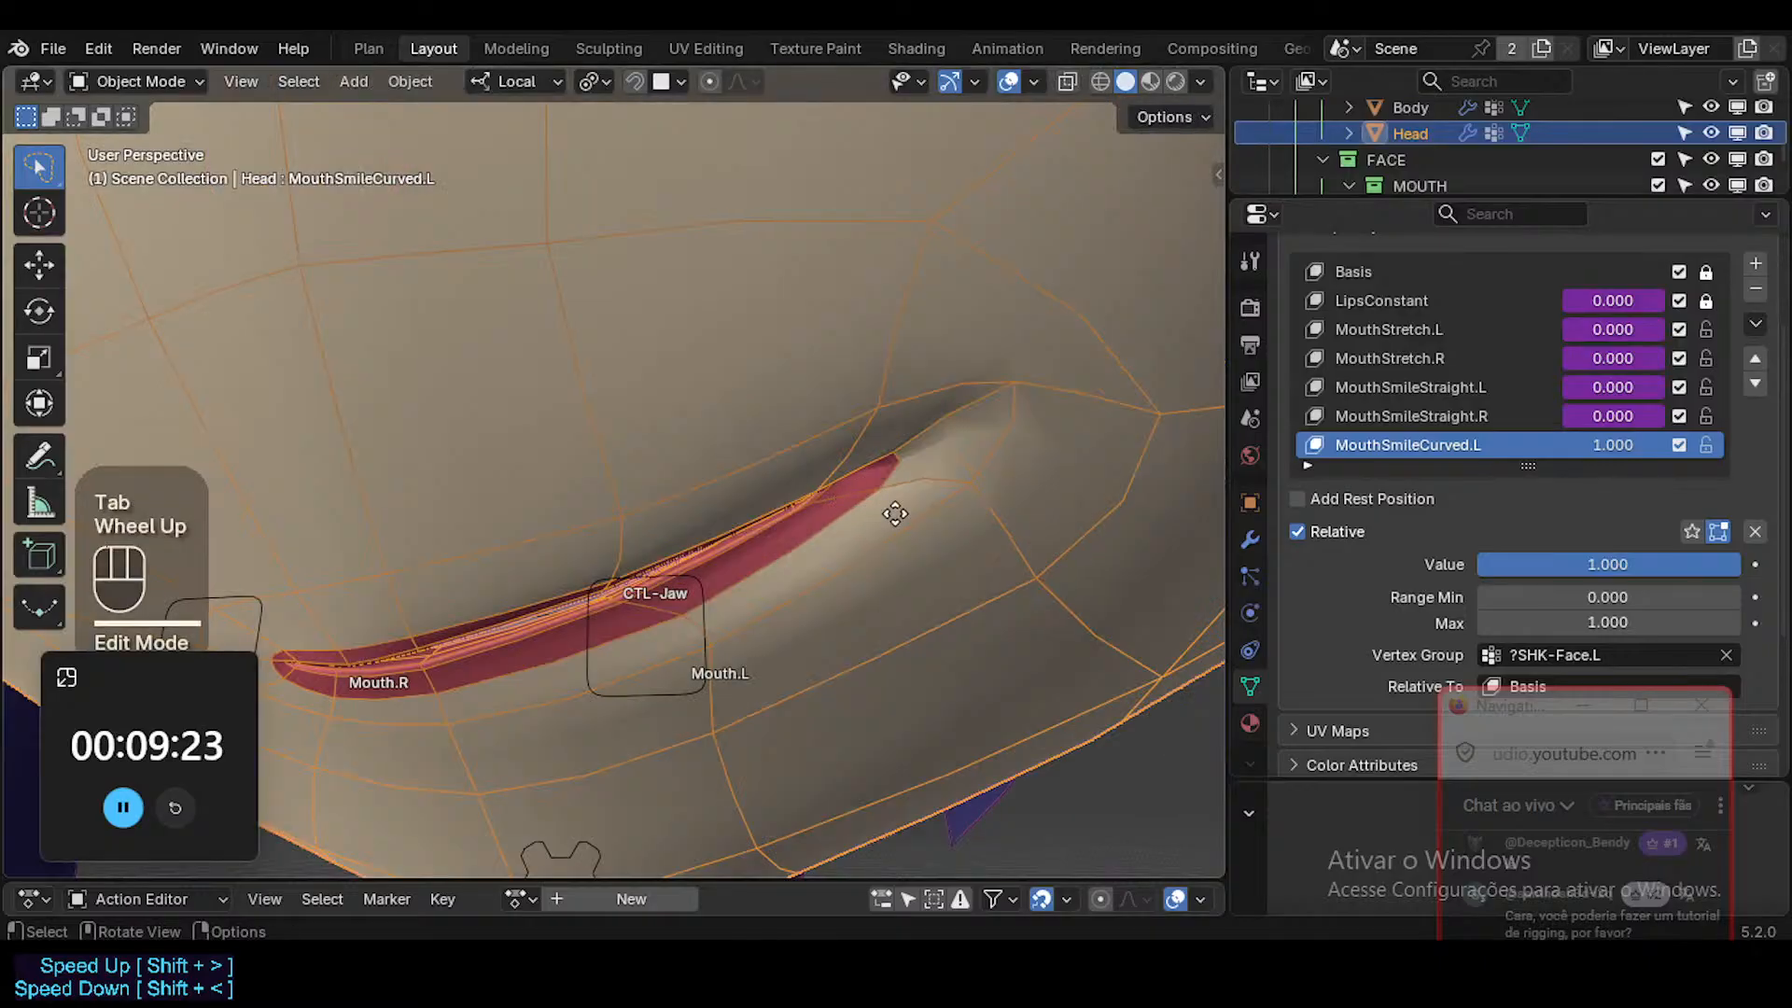
pyautogui.press('Tab')
pyautogui.scroll(-2, 895, 513)
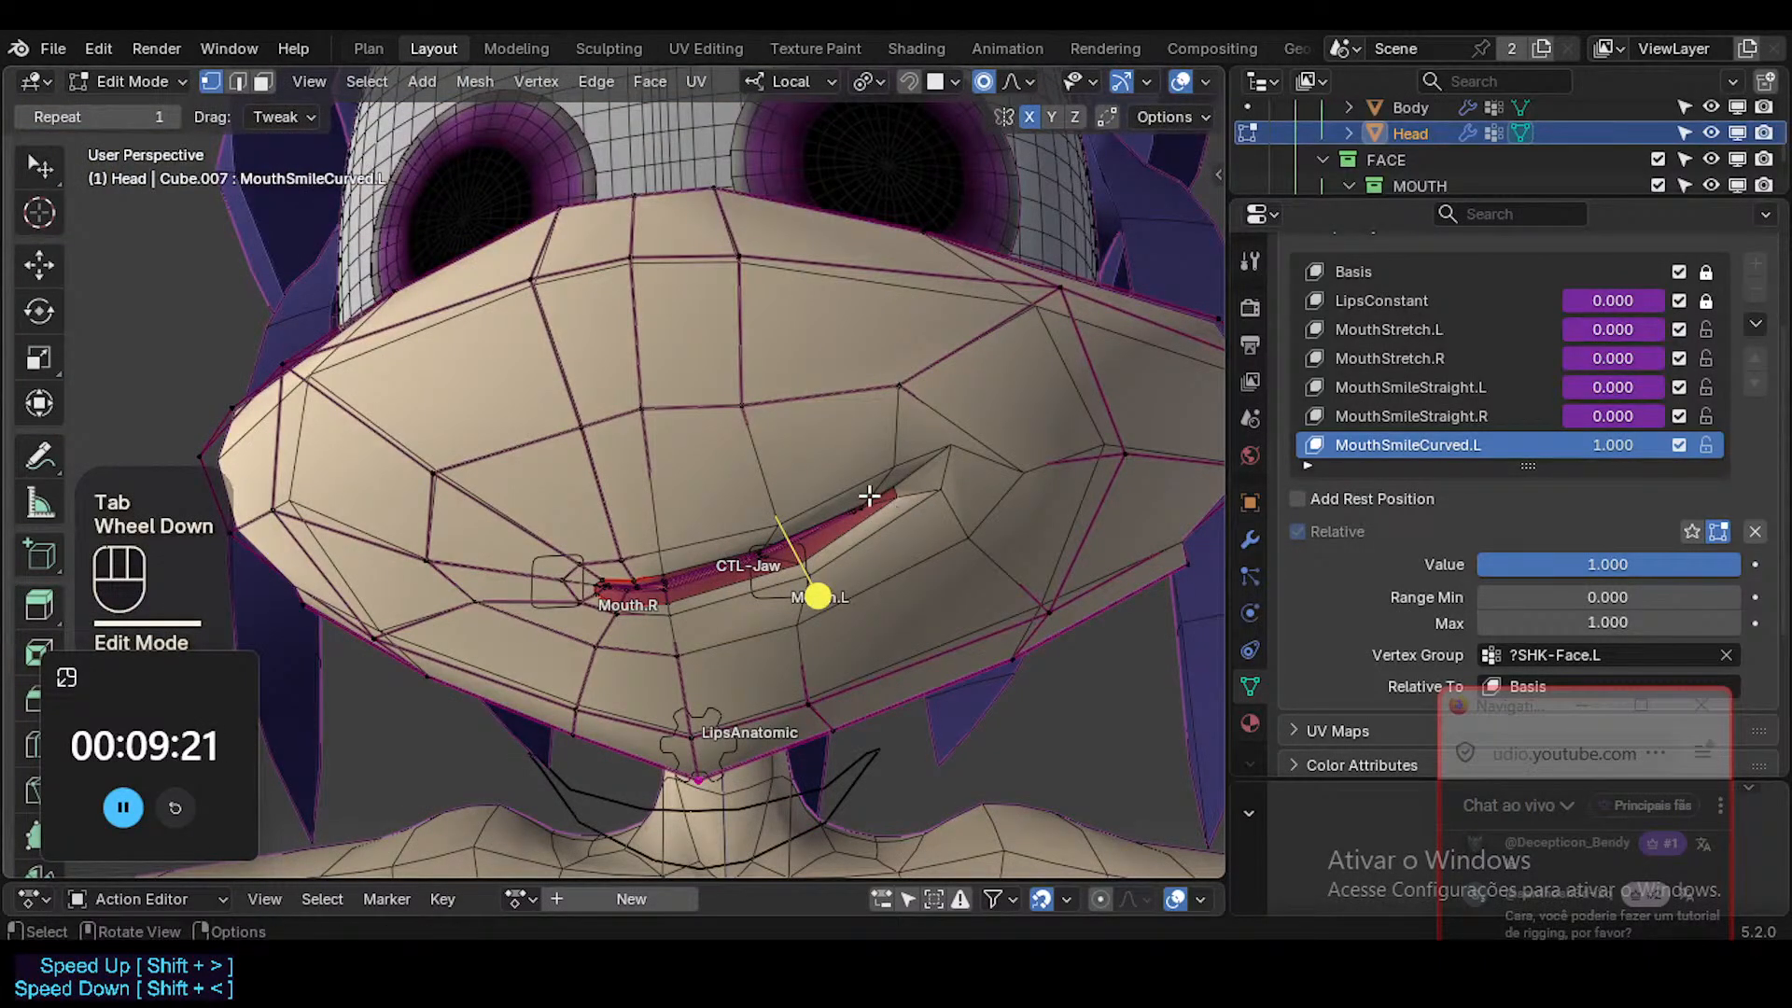
pyautogui.click(890, 487)
pyautogui.press('g')
pyautogui.keyDown('shift'); pyautogui.click(922, 416); pyautogui.keyUp('shift')
pyautogui.press('r')
pyautogui.click(1035, 483)
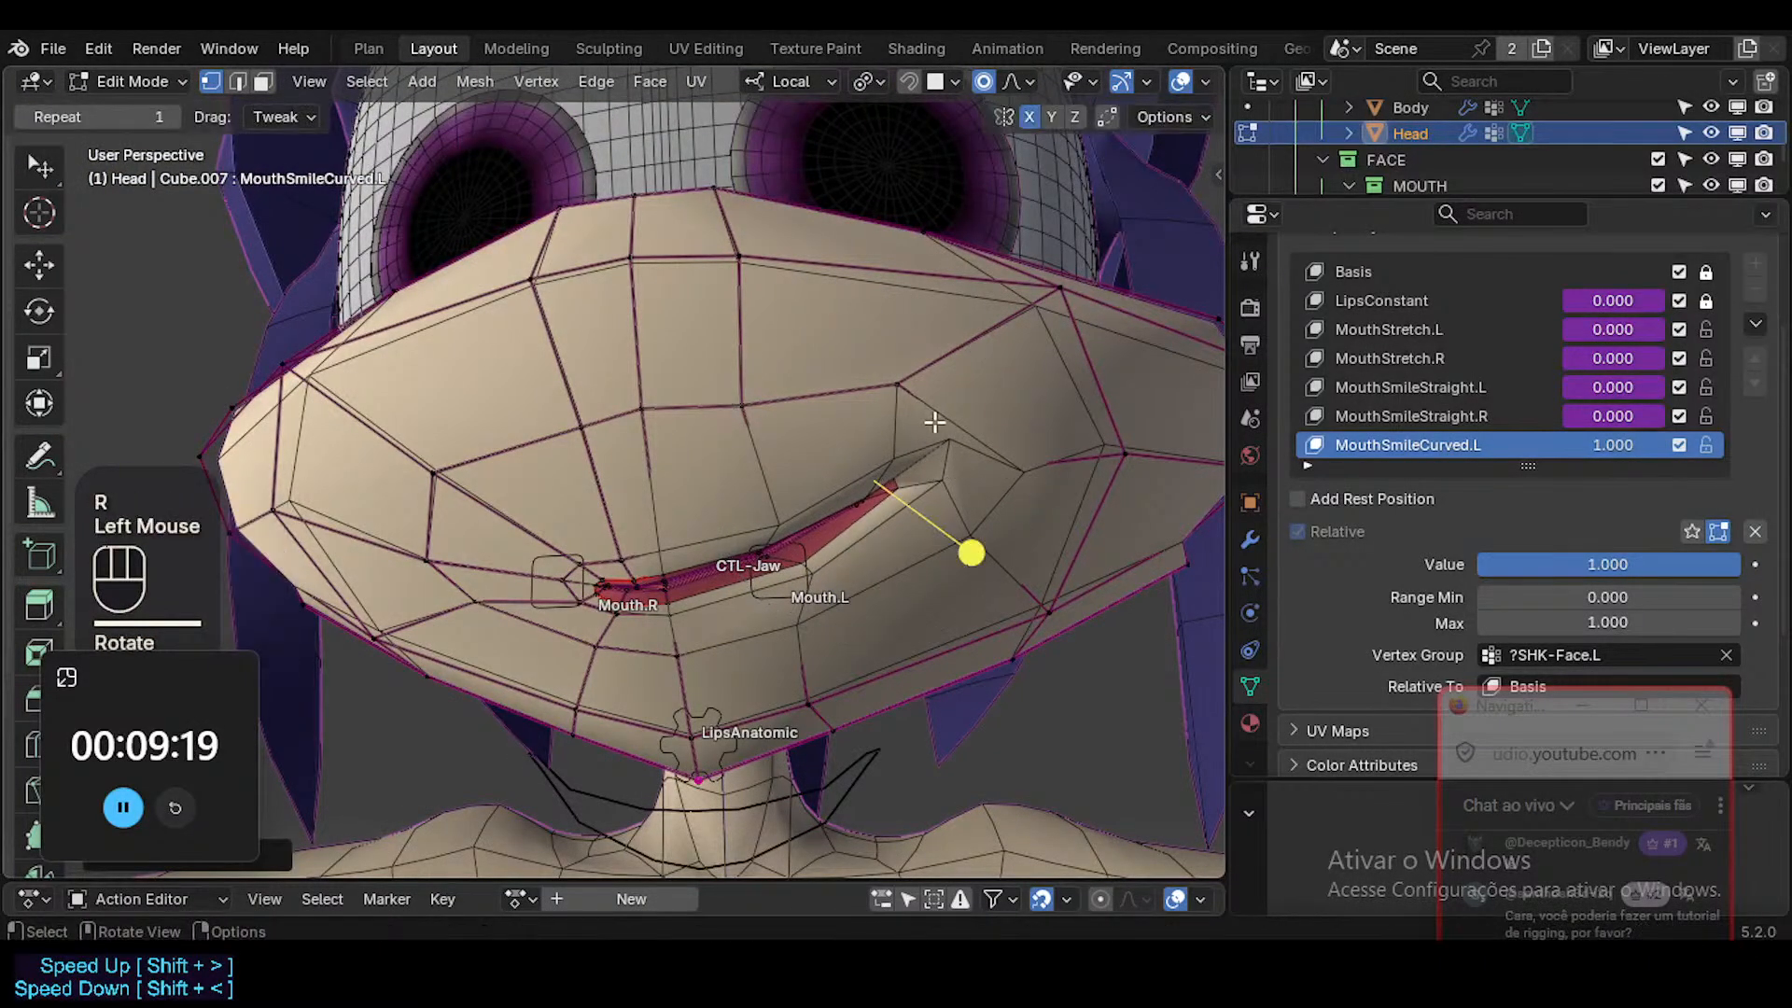
pyautogui.press('g')
pyautogui.press('Escape')
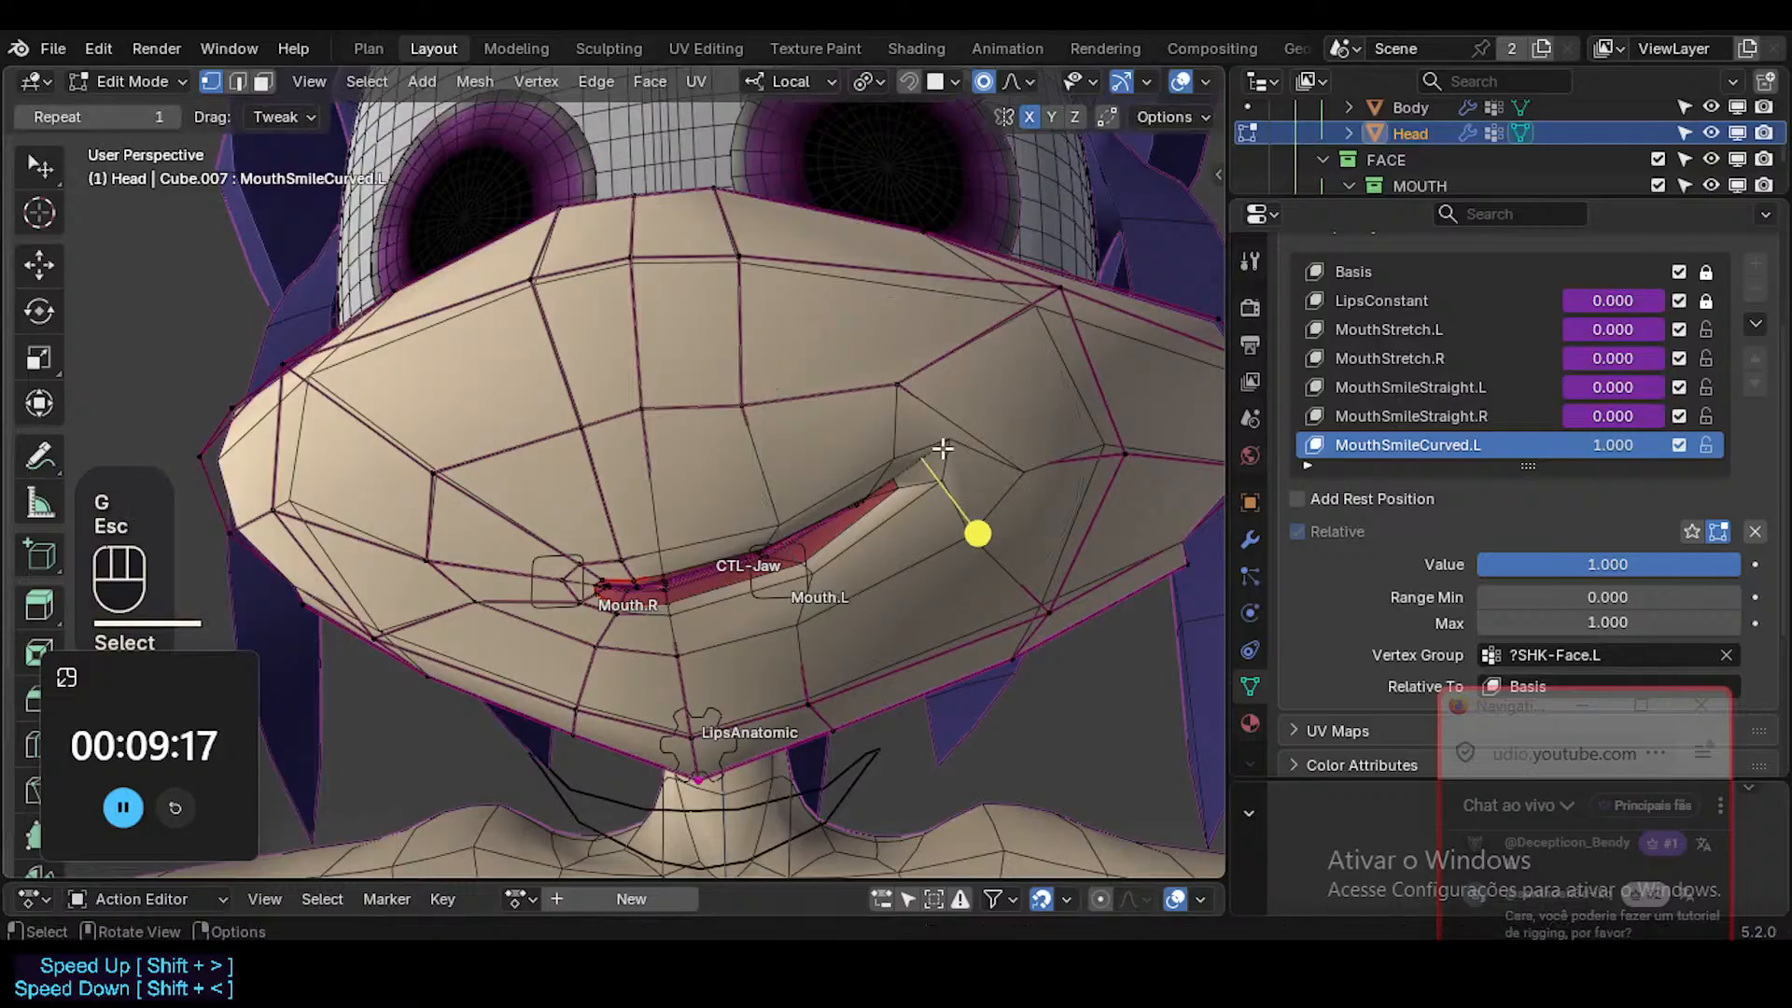
pyautogui.hotkey('alt', 'z')
pyautogui.click(945, 451)
pyautogui.hotkey('alt', 'z')
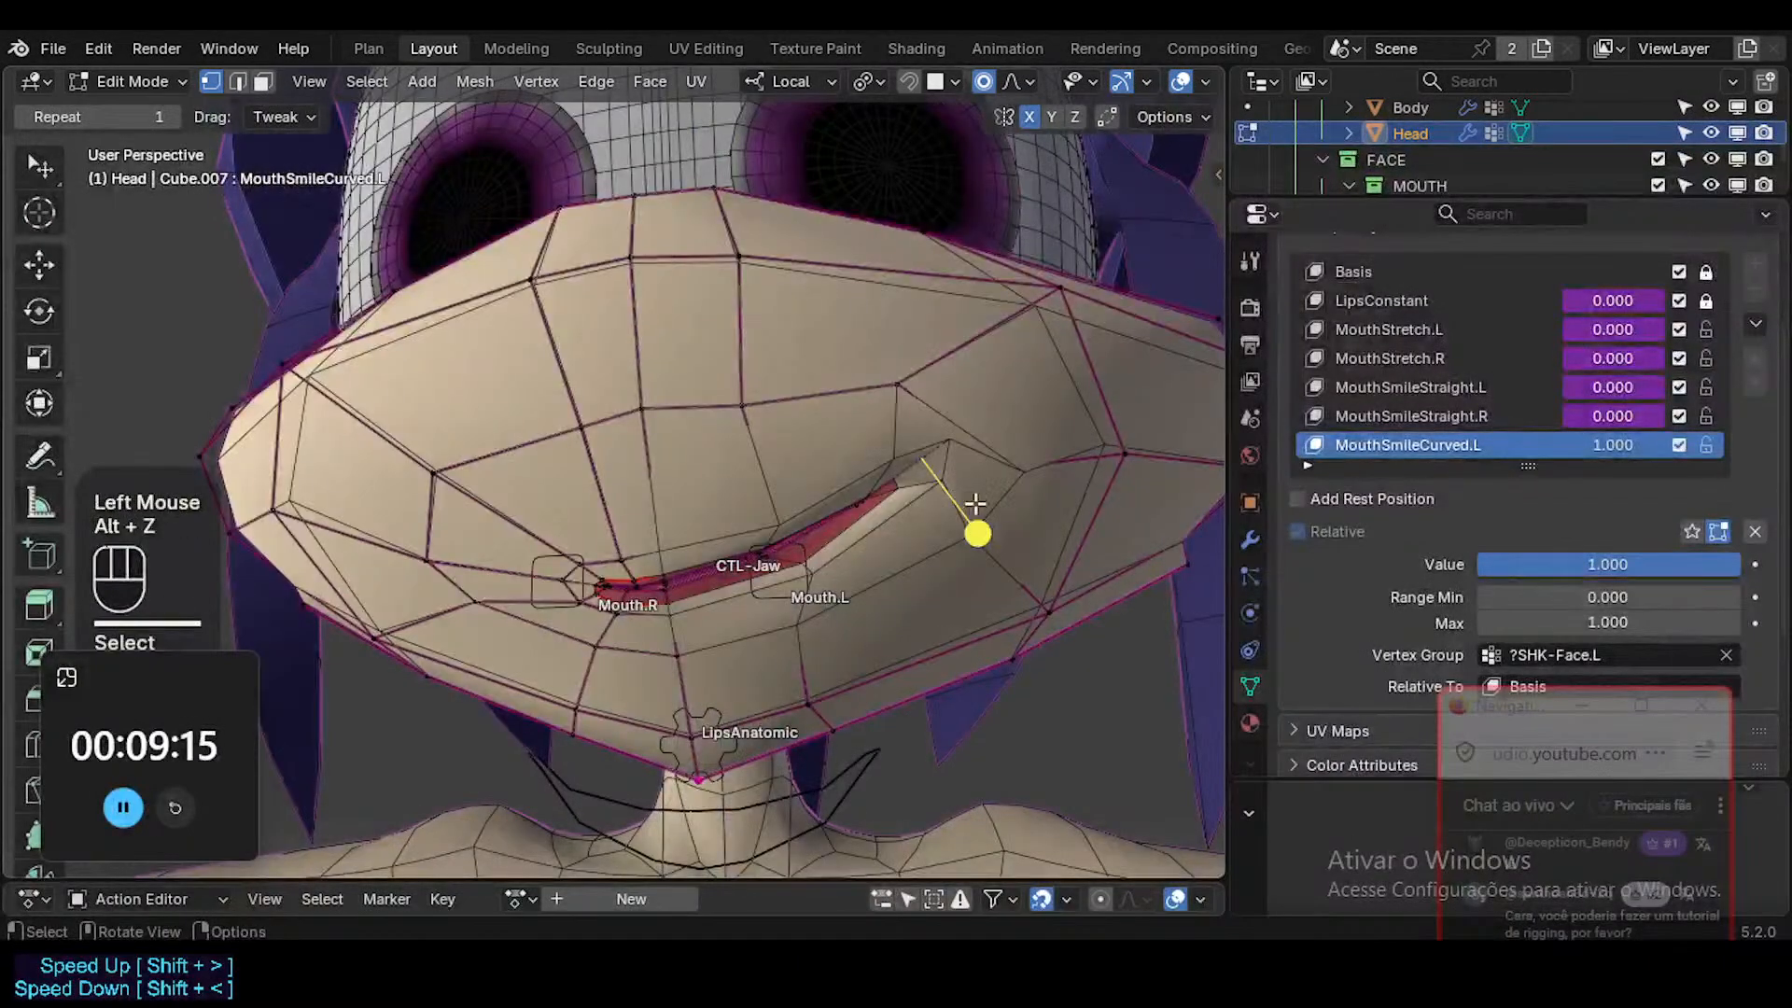
pyautogui.press('g')
pyautogui.press('1')
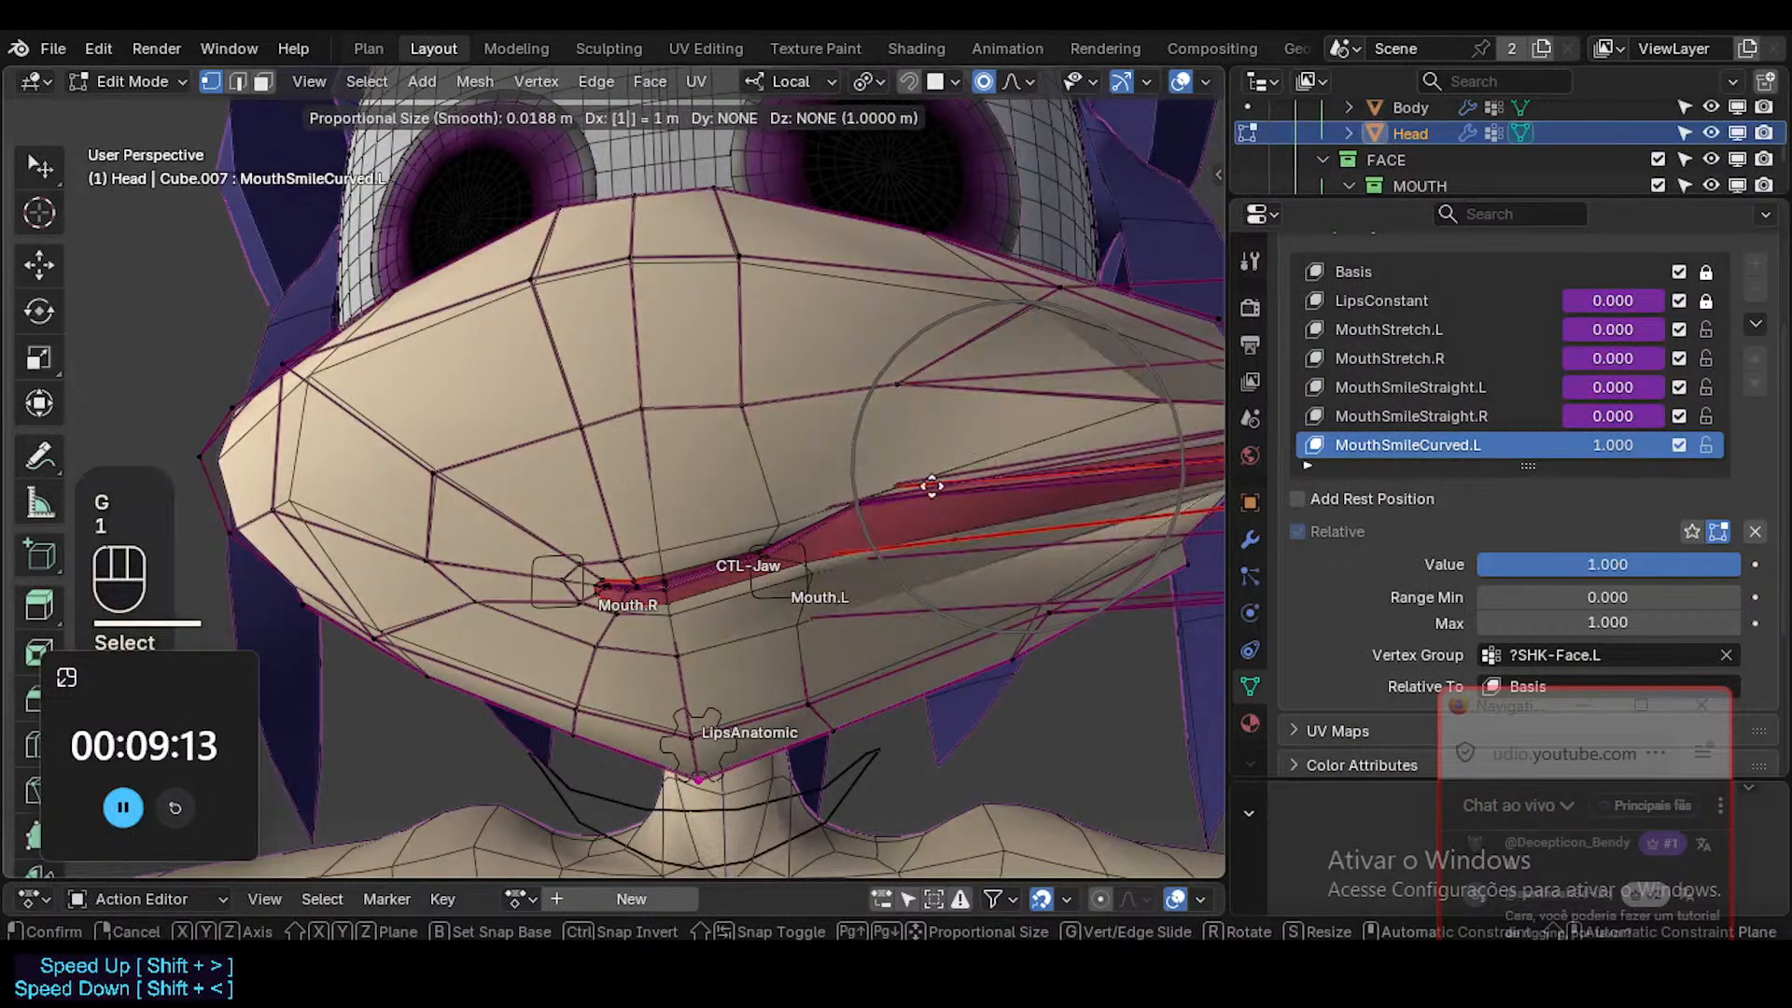
pyautogui.hotkey('ctrl', 'z')
pyautogui.hotkey('ctrl', 'z')
pyautogui.press('Escape')
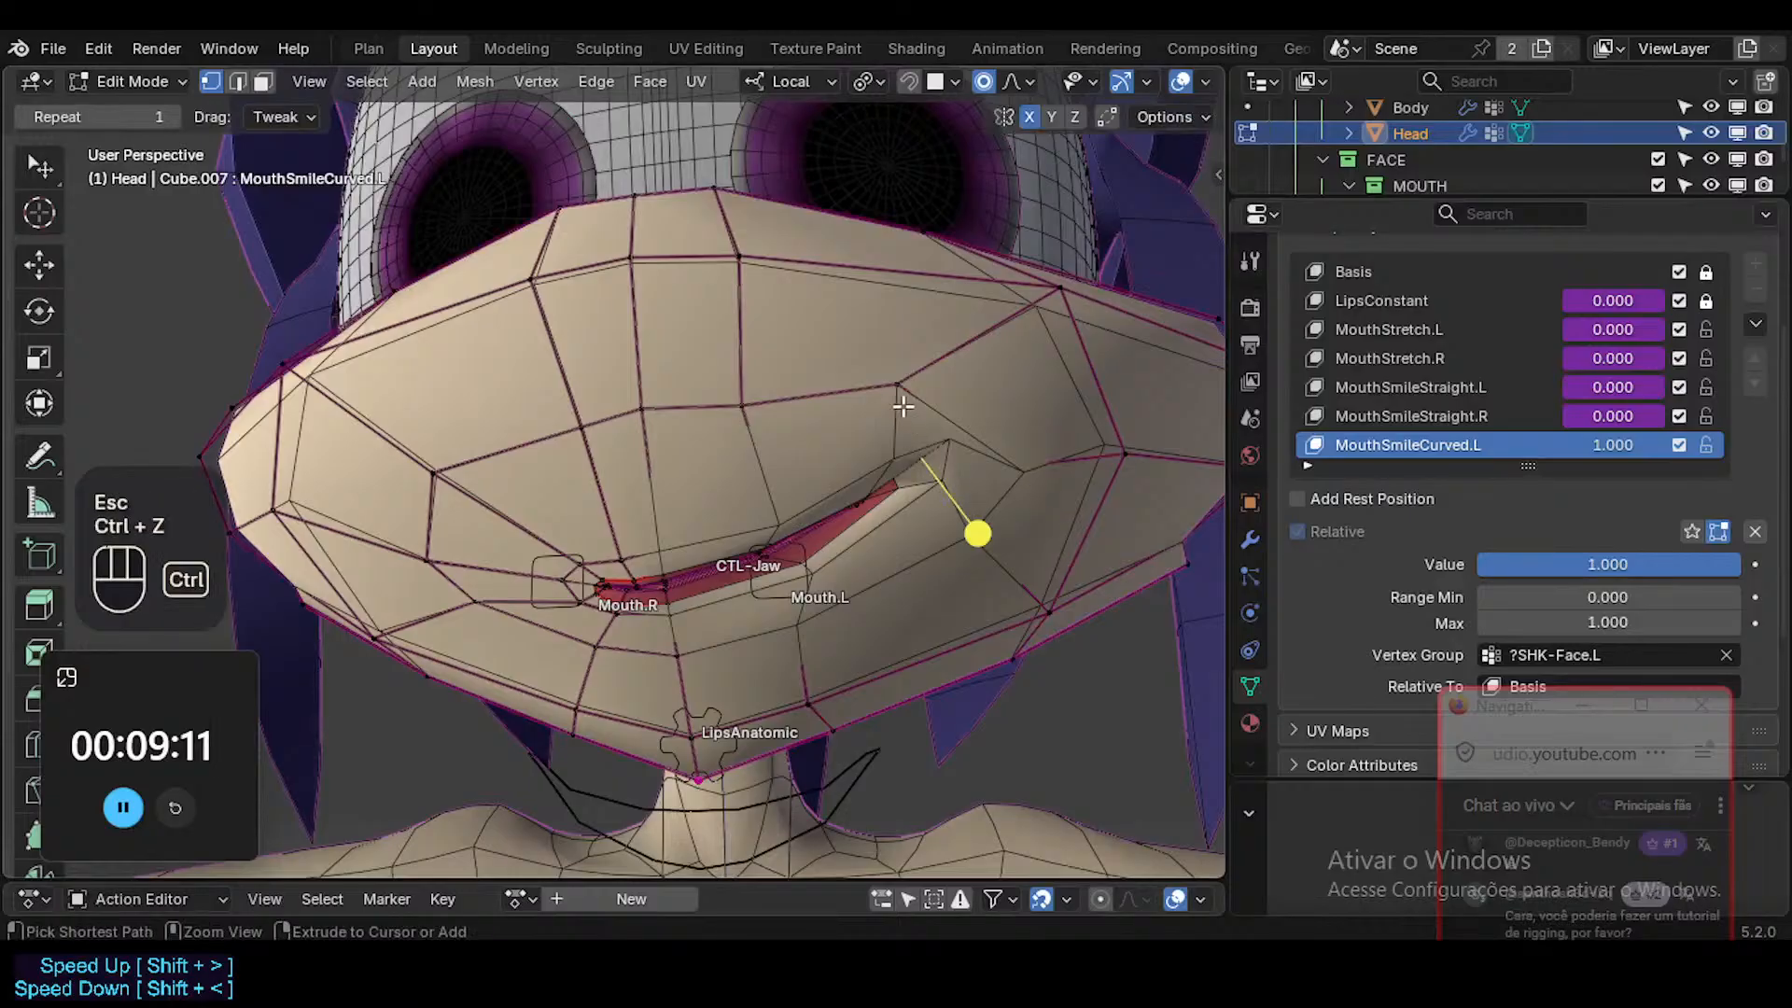
# Move the cheek vertex outside the left mouth corner, and shift and rotate the area above the corner with proportional falloff.
pyautogui.click(1029, 469)
pyautogui.press('g')
pyautogui.keyDown('shift'); pyautogui.click(1000, 499); pyautogui.keyUp('shift')
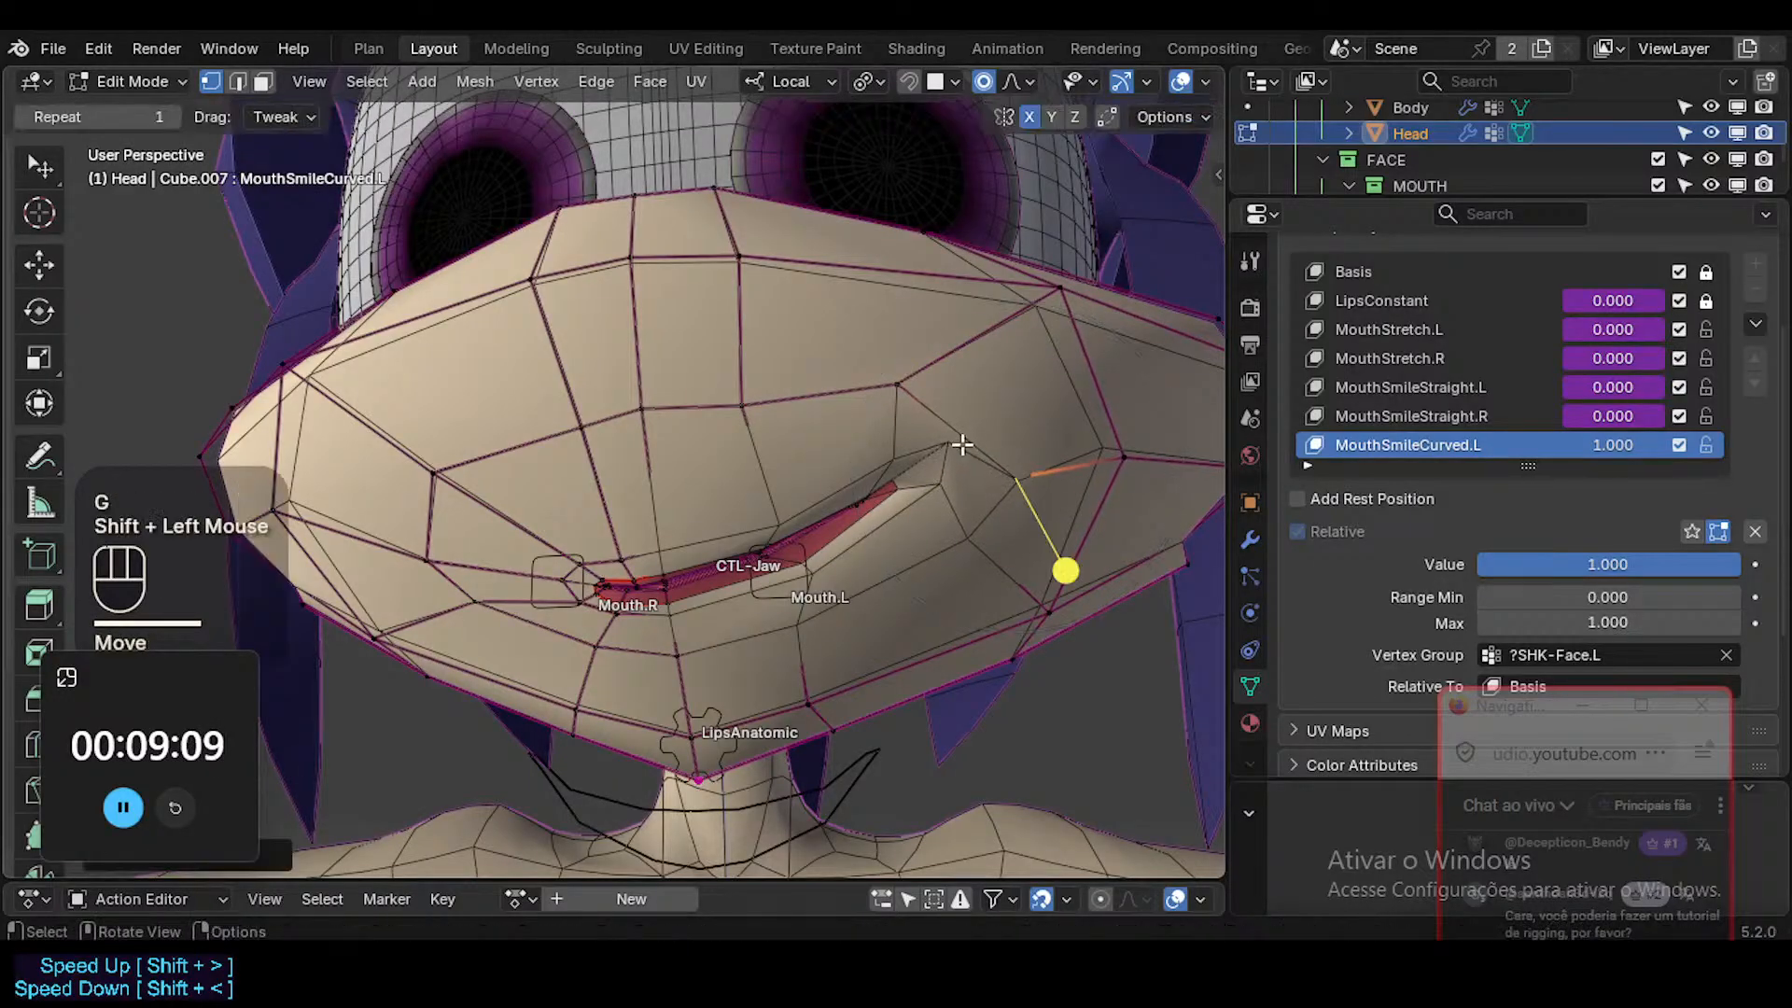
pyautogui.click(961, 444)
pyautogui.press('g')
pyautogui.keyDown('shift'); pyautogui.click(1006, 522); pyautogui.keyUp('shift')
pyautogui.press('r')
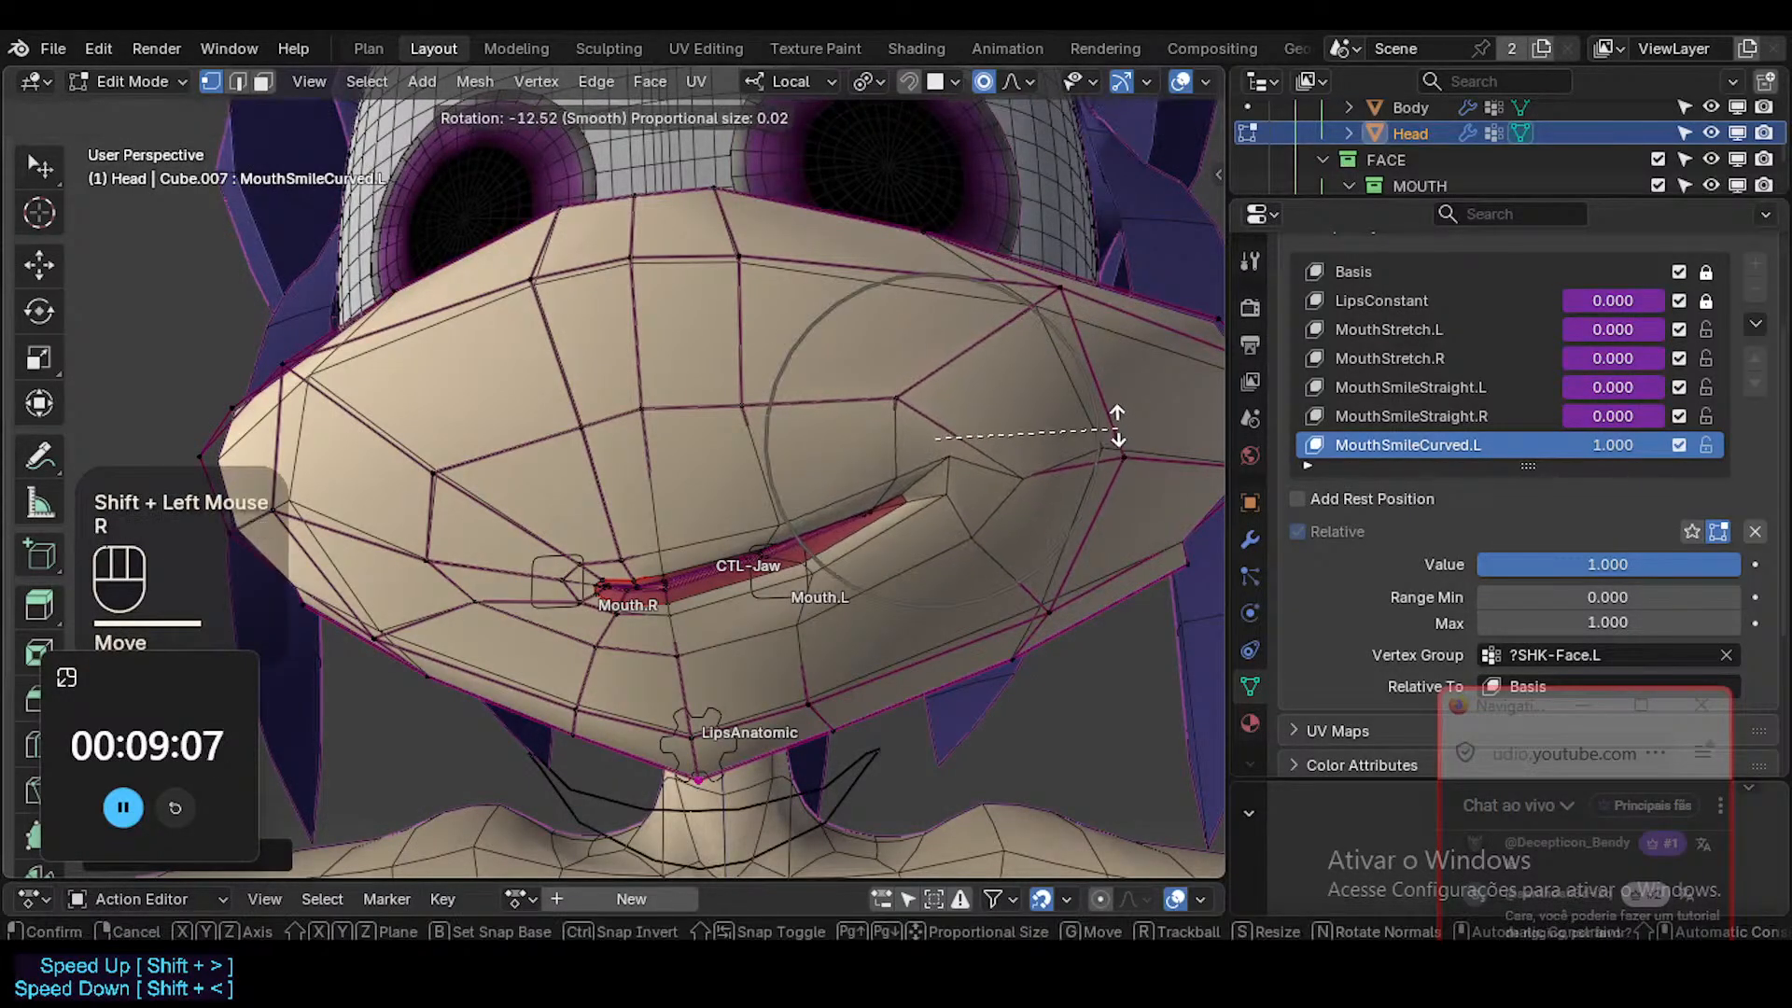
pyautogui.click(1116, 414)
# Raise the cheek vertex outside the left mouth corner with a proportional size of 0.0080 m.
pyautogui.click(1026, 434)
pyautogui.press('g')
pyautogui.scroll(2, 1025, 431)
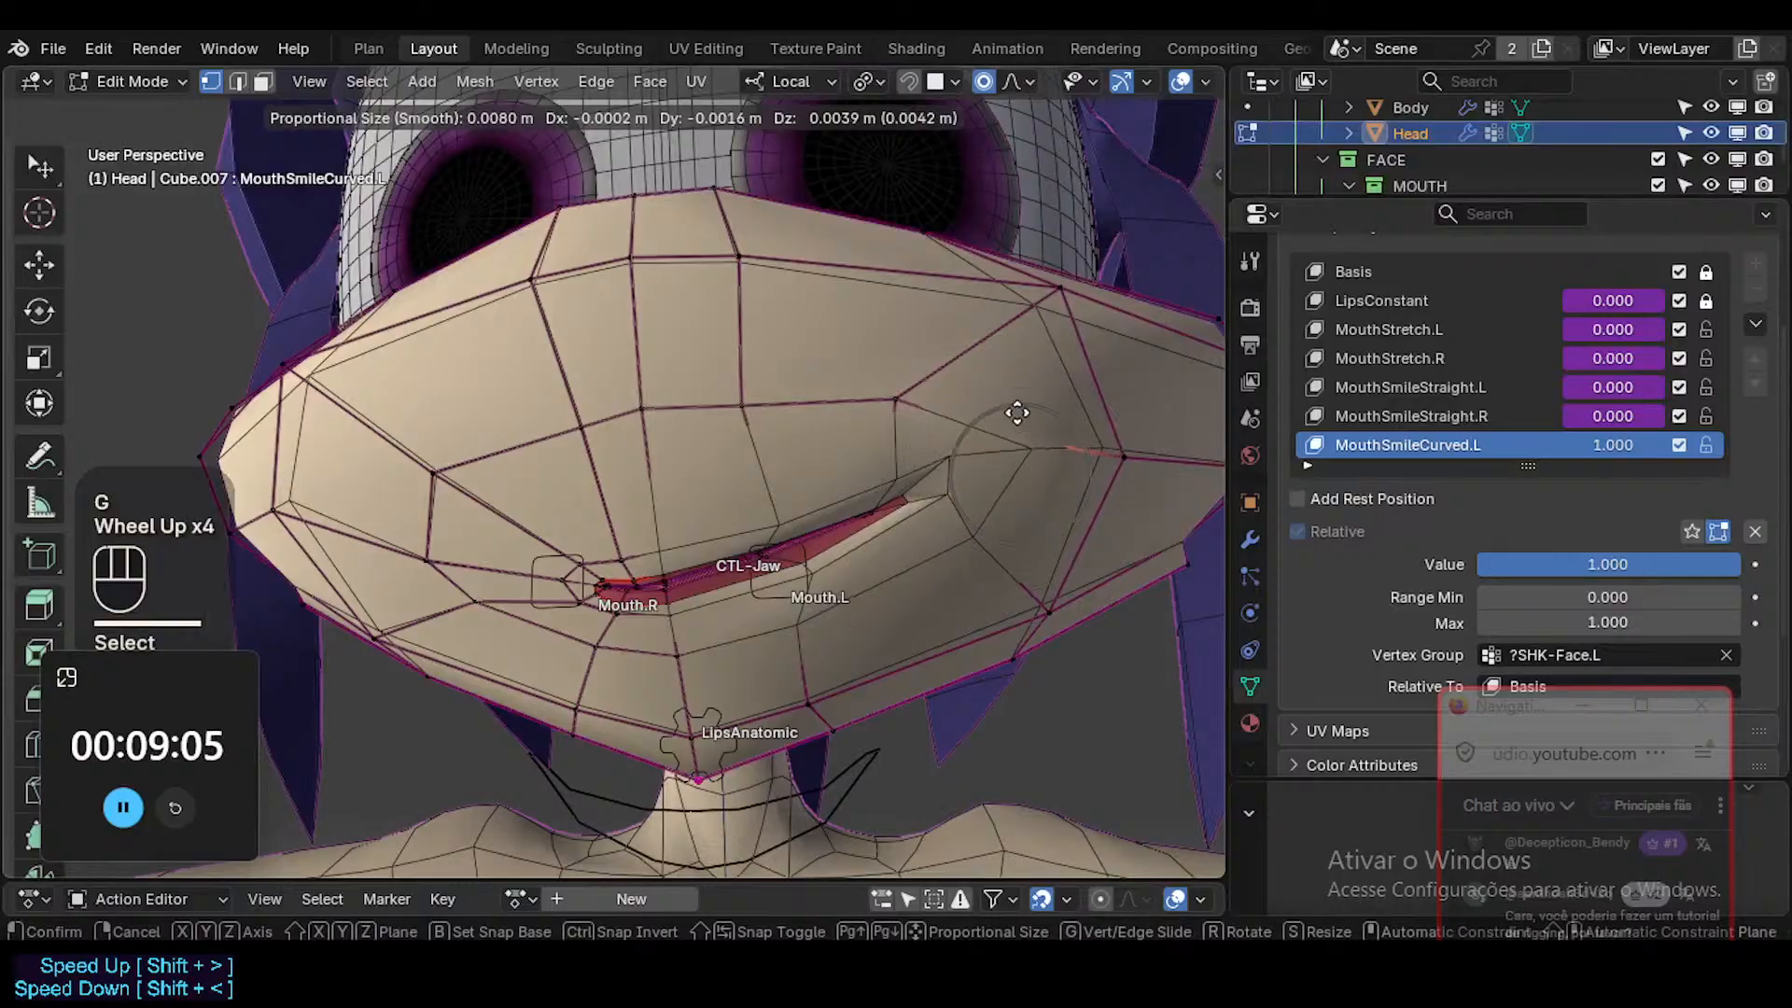
pyautogui.click(1006, 400)
# Select the face loops surrounding the mouth and smooth their vertices slightly, then clear the selection.
pyautogui.press('3')
pyautogui.keyDown('alt'); pyautogui.keyDown('shift'); pyautogui.click(611, 624); pyautogui.keyUp('shift'); pyautogui.keyUp('alt')
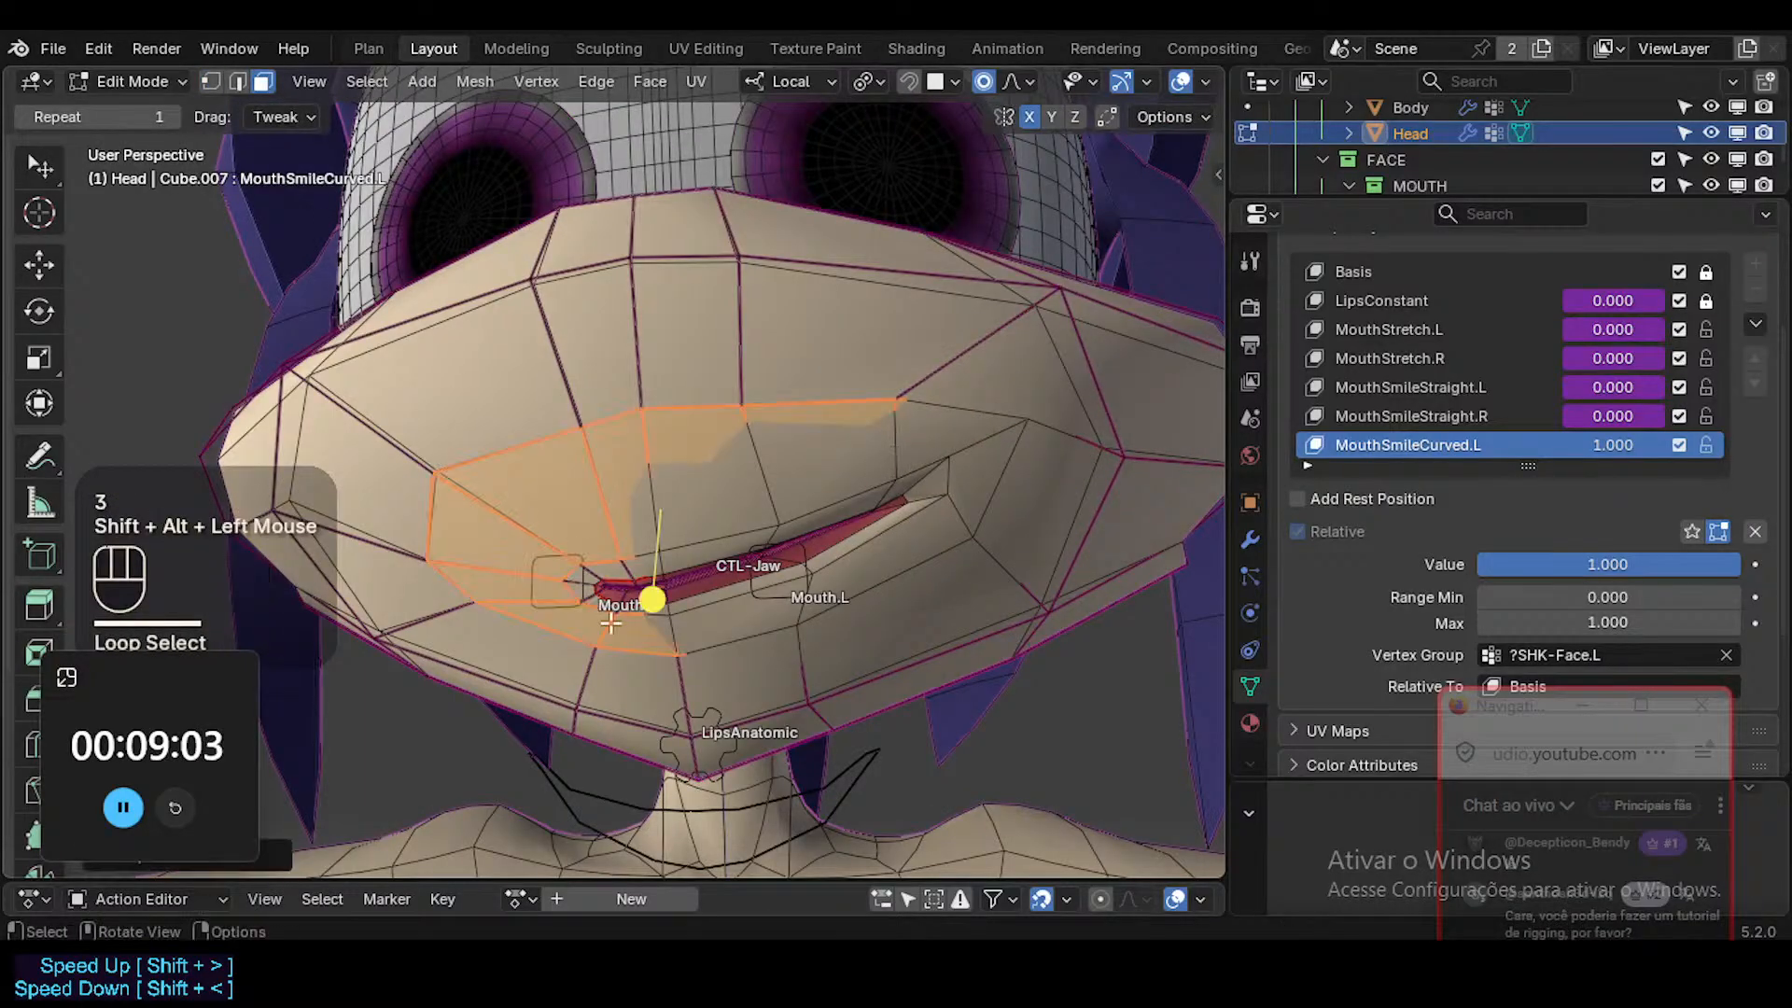
pyautogui.hotkey('alt', 'a')
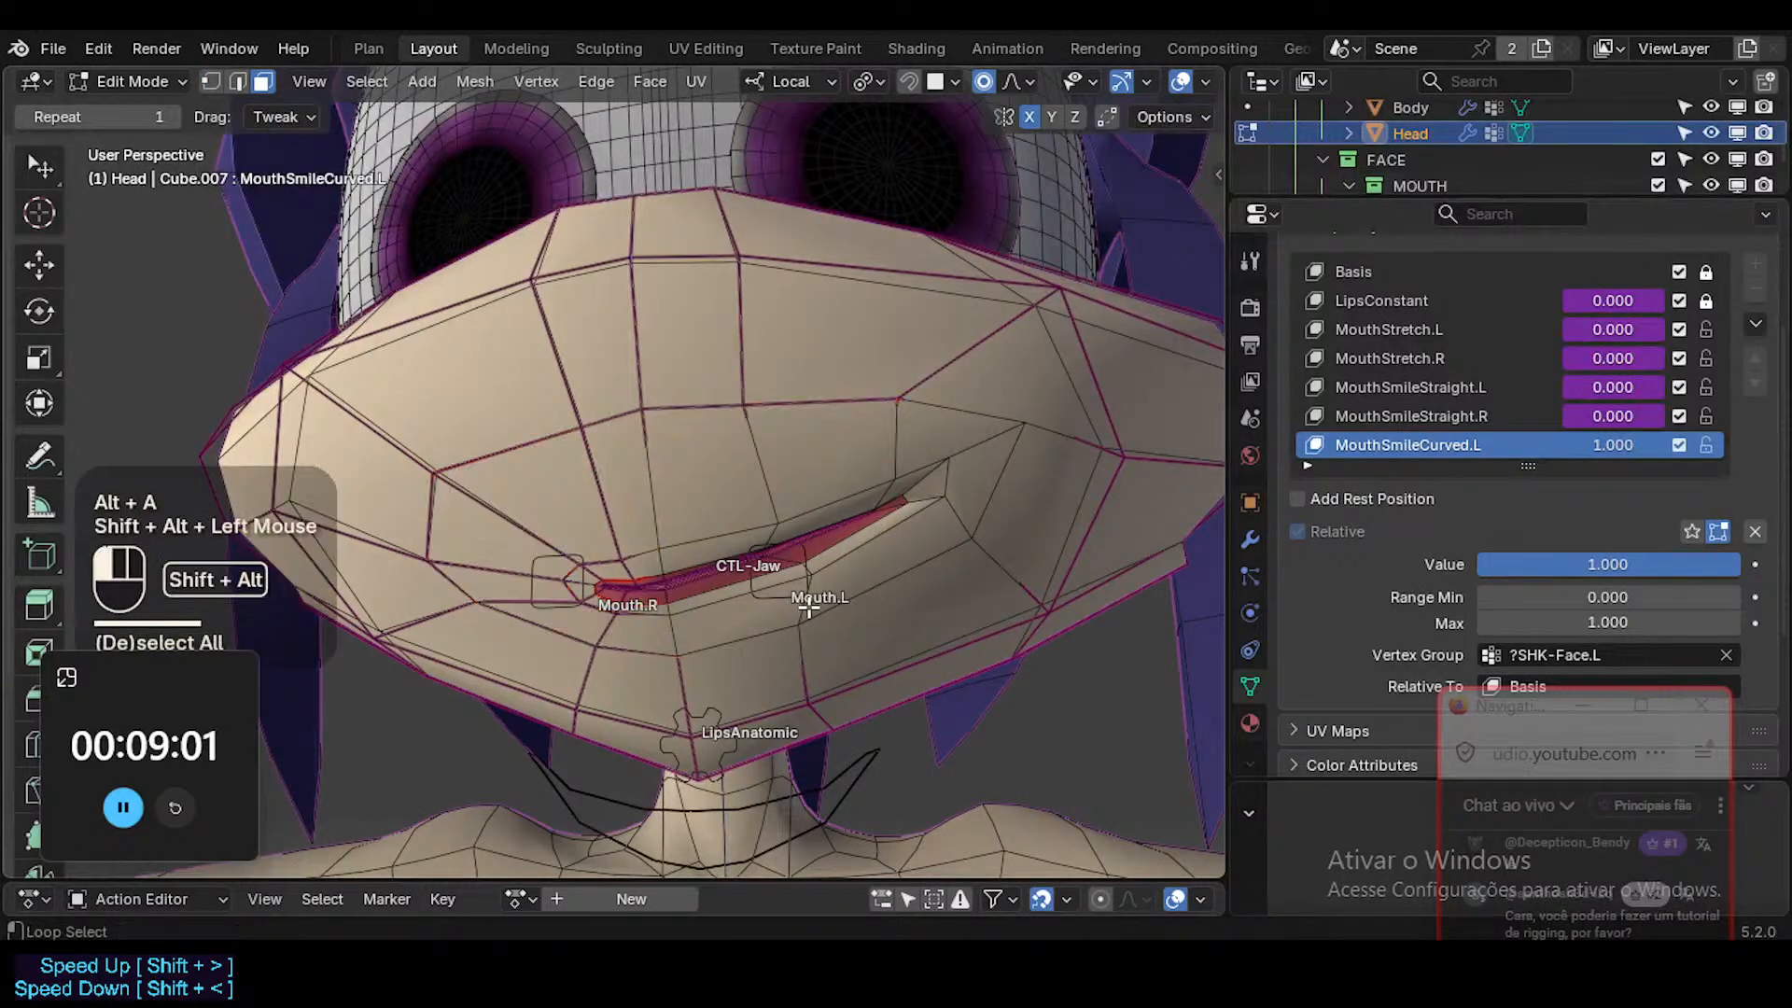
pyautogui.keyDown('alt'); pyautogui.keyDown('shift'); pyautogui.click(921, 650); pyautogui.keyUp('shift'); pyautogui.keyUp('alt')
pyautogui.hotkey('alt', 'a')
pyautogui.keyDown('alt'); pyautogui.keyDown('shift'); pyautogui.click(965, 510); pyautogui.keyUp('shift'); pyautogui.keyUp('alt')
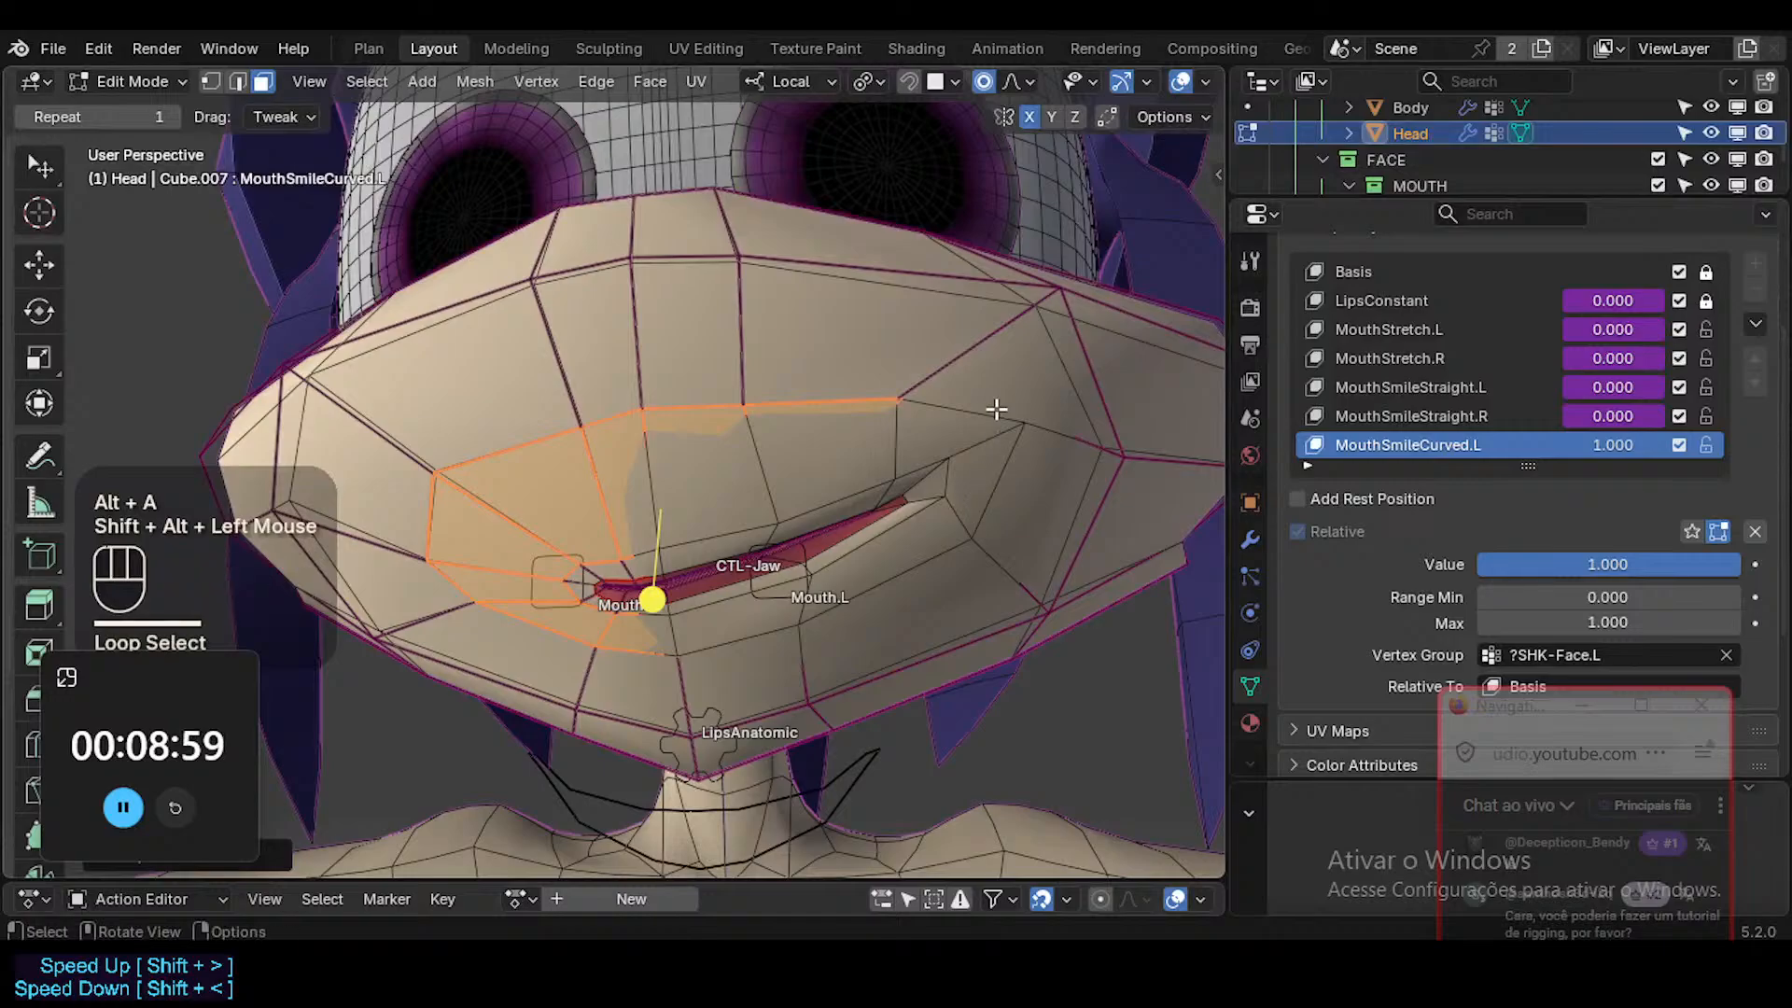
pyautogui.keyDown('alt'); pyautogui.keyDown('shift'); pyautogui.click(964, 347); pyautogui.keyUp('shift'); pyautogui.keyUp('alt')
pyautogui.moveTo(644, 589); pyautogui.dragTo(657, 591)
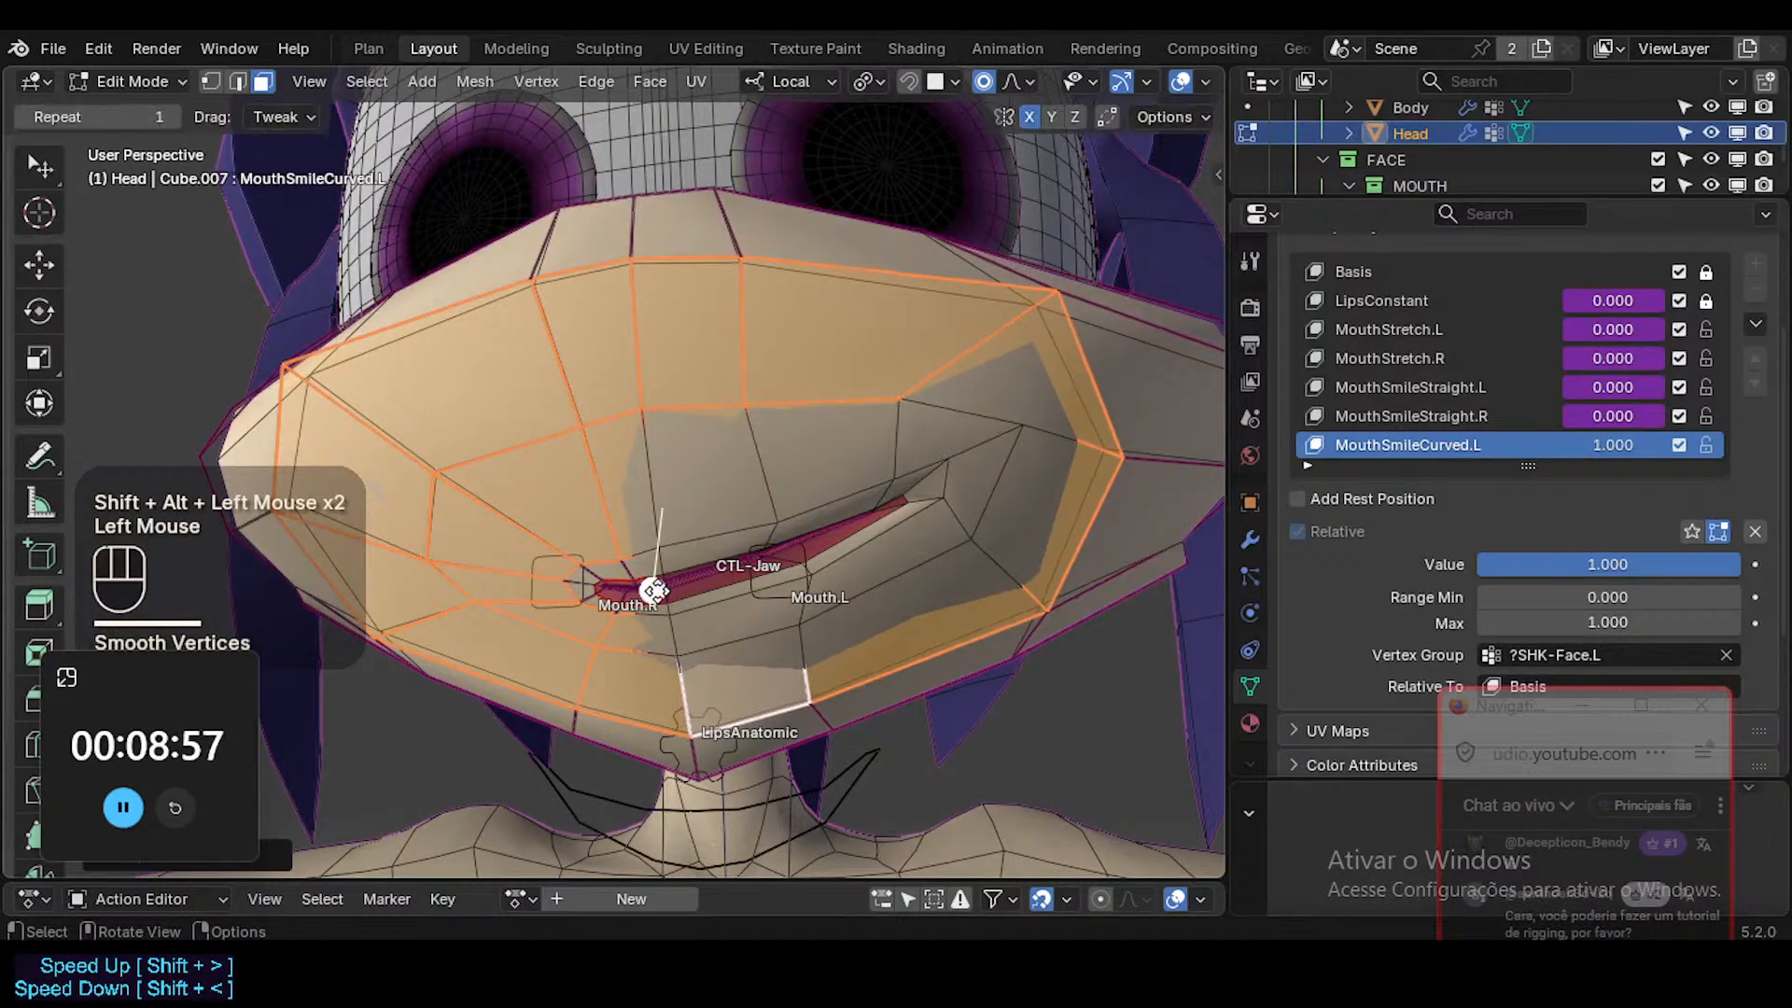
pyautogui.hotkey('alt', 'a')
# Move the left mouth corner vertex inward with a widened proportional falloff so the surrounding cheek follows.
pyautogui.click(944, 495)
pyautogui.moveTo(945, 495); pyautogui.dragTo(976, 456, button='middle')
pyautogui.press('g')
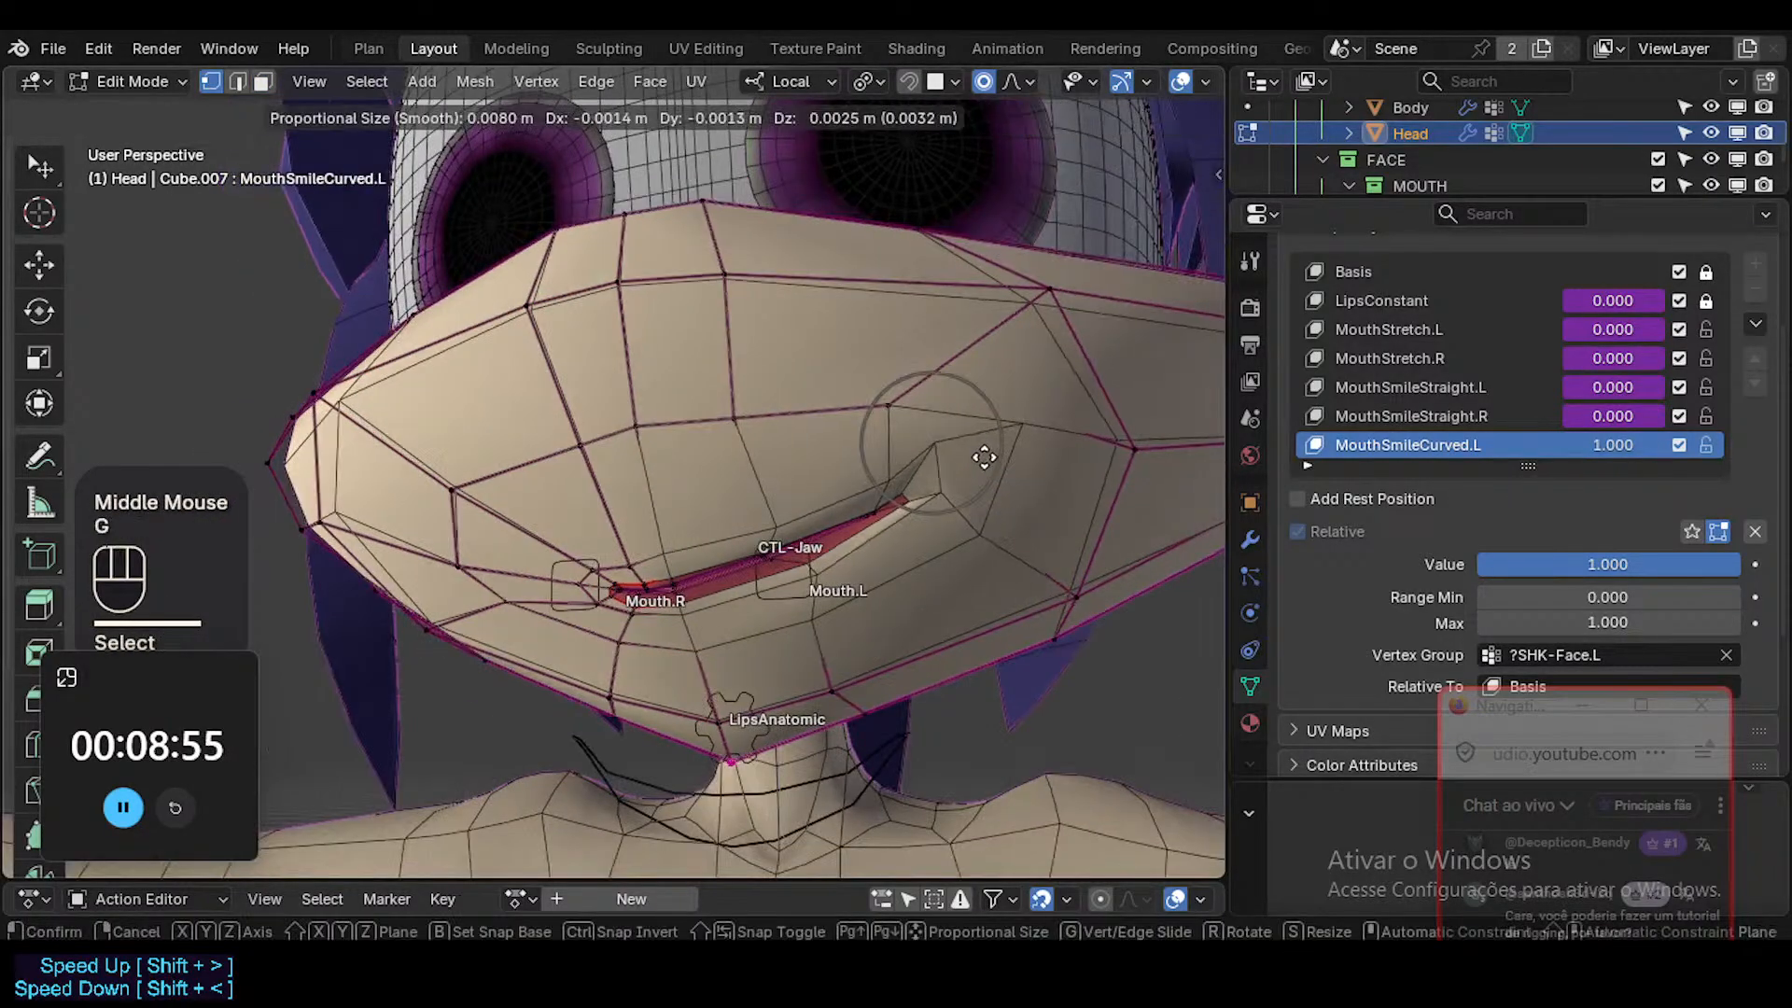
pyautogui.scroll(-4, 970, 457)
pyautogui.click(900, 476)
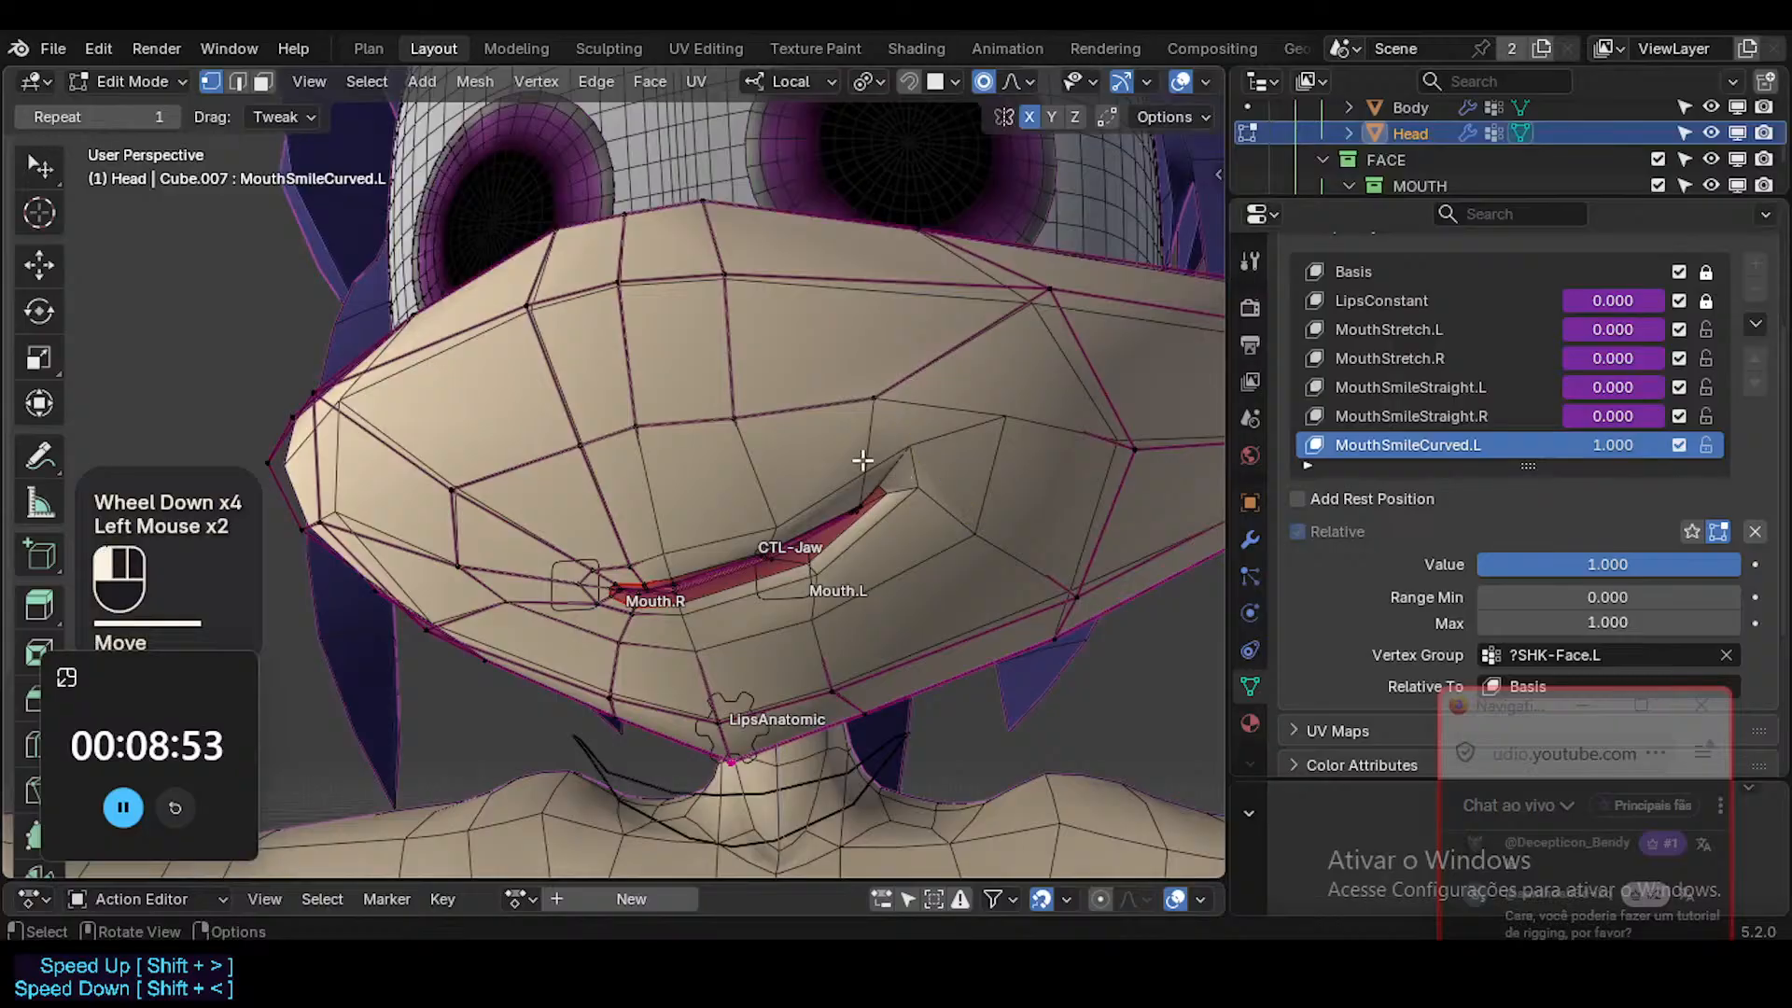
# Raise the upper lip vertex beside the left mouth corner with the proportional size reduced to 0.010487 m.
pyautogui.click(857, 454)
pyautogui.press('g')
pyautogui.press('g')
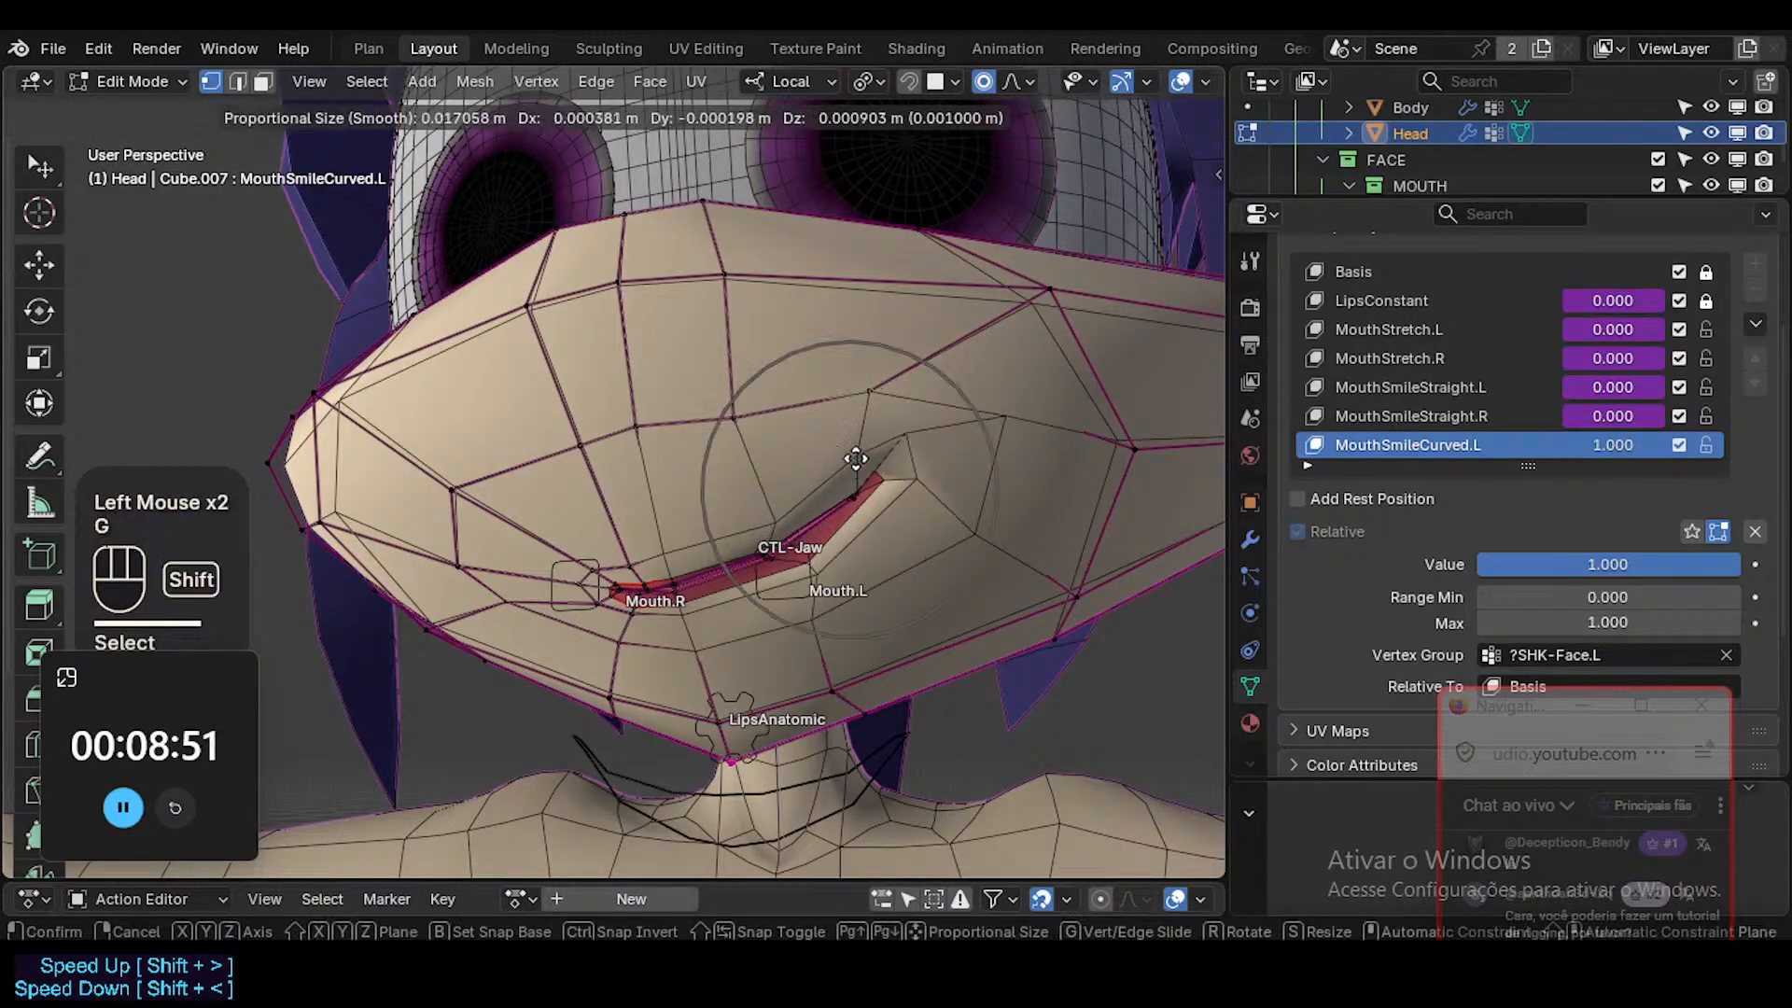
pyautogui.keyDown('shift'); pyautogui.scroll(1, 850, 406); pyautogui.keyUp('shift')
pyautogui.scroll(3, 850, 404)
pyautogui.keyDown('shift'); pyautogui.click(851, 368); pyautogui.keyUp('shift')
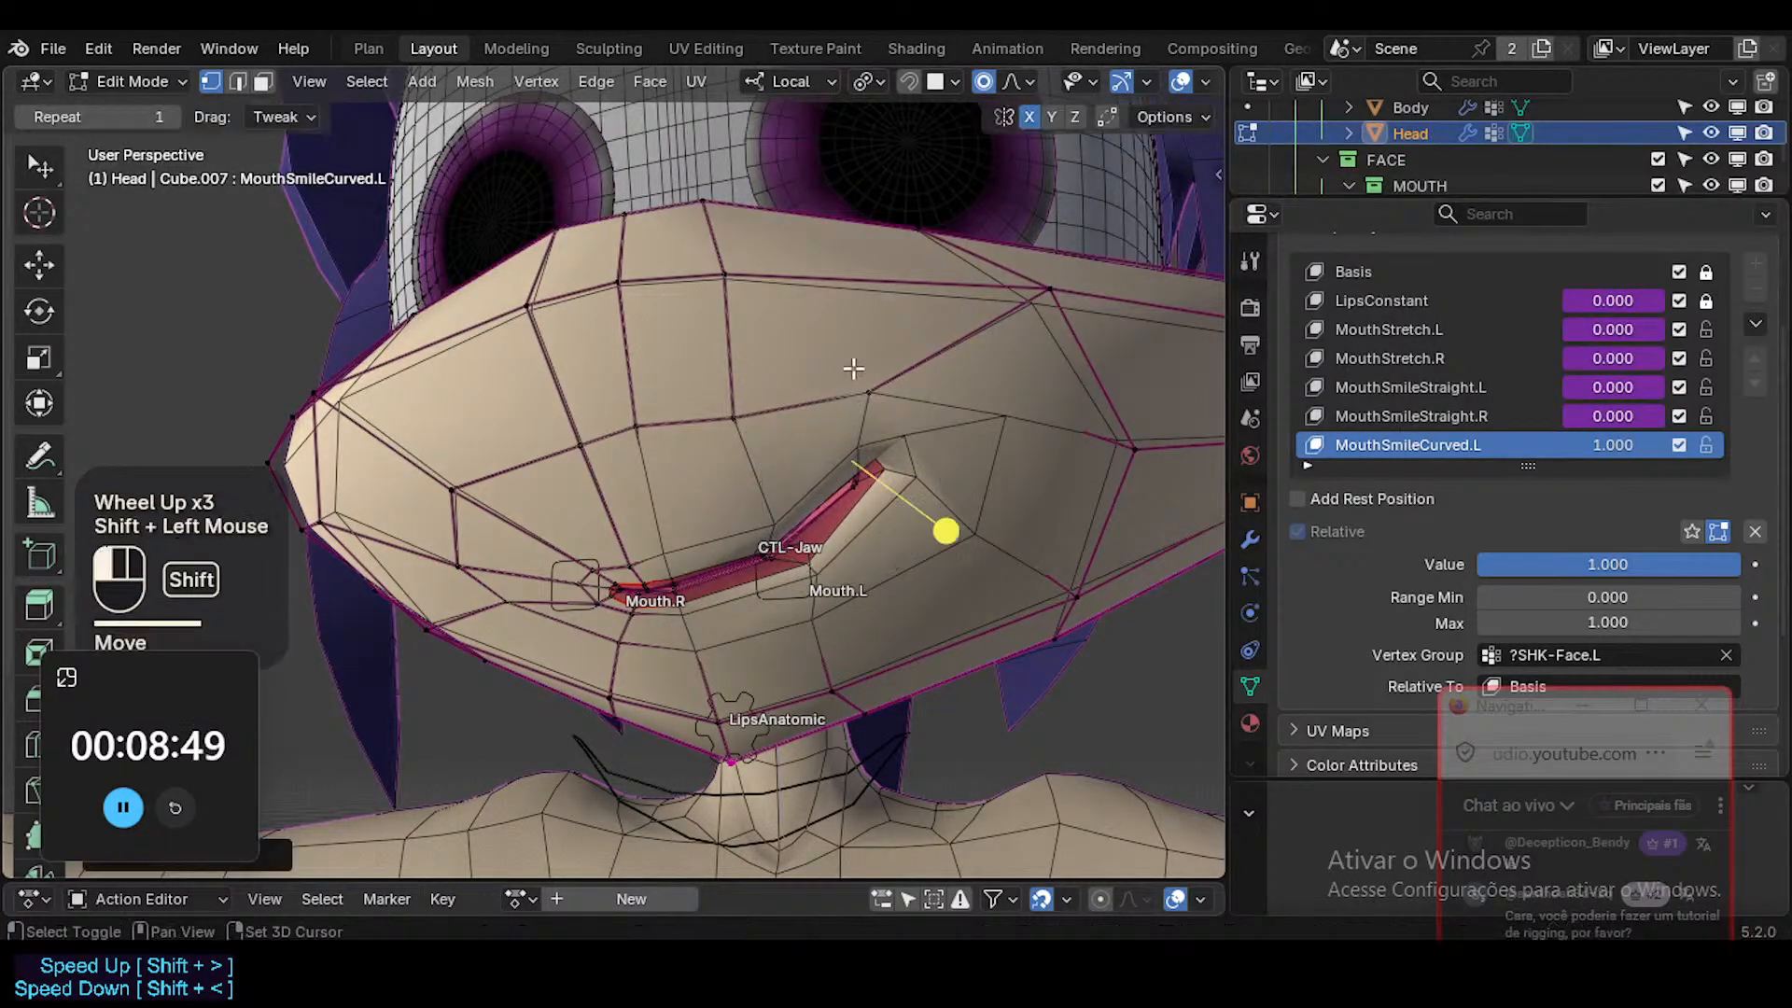
# Adjust the two vertices in the row above the upper lip on the Mouth.L side.
pyautogui.click(854, 391)
pyautogui.press('g')
pyautogui.keyDown('shift'); pyautogui.click(856, 399); pyautogui.keyUp('shift')
pyautogui.click(737, 425)
pyautogui.press('g')
pyautogui.keyDown('shift'); pyautogui.click(749, 453); pyautogui.keyUp('shift')
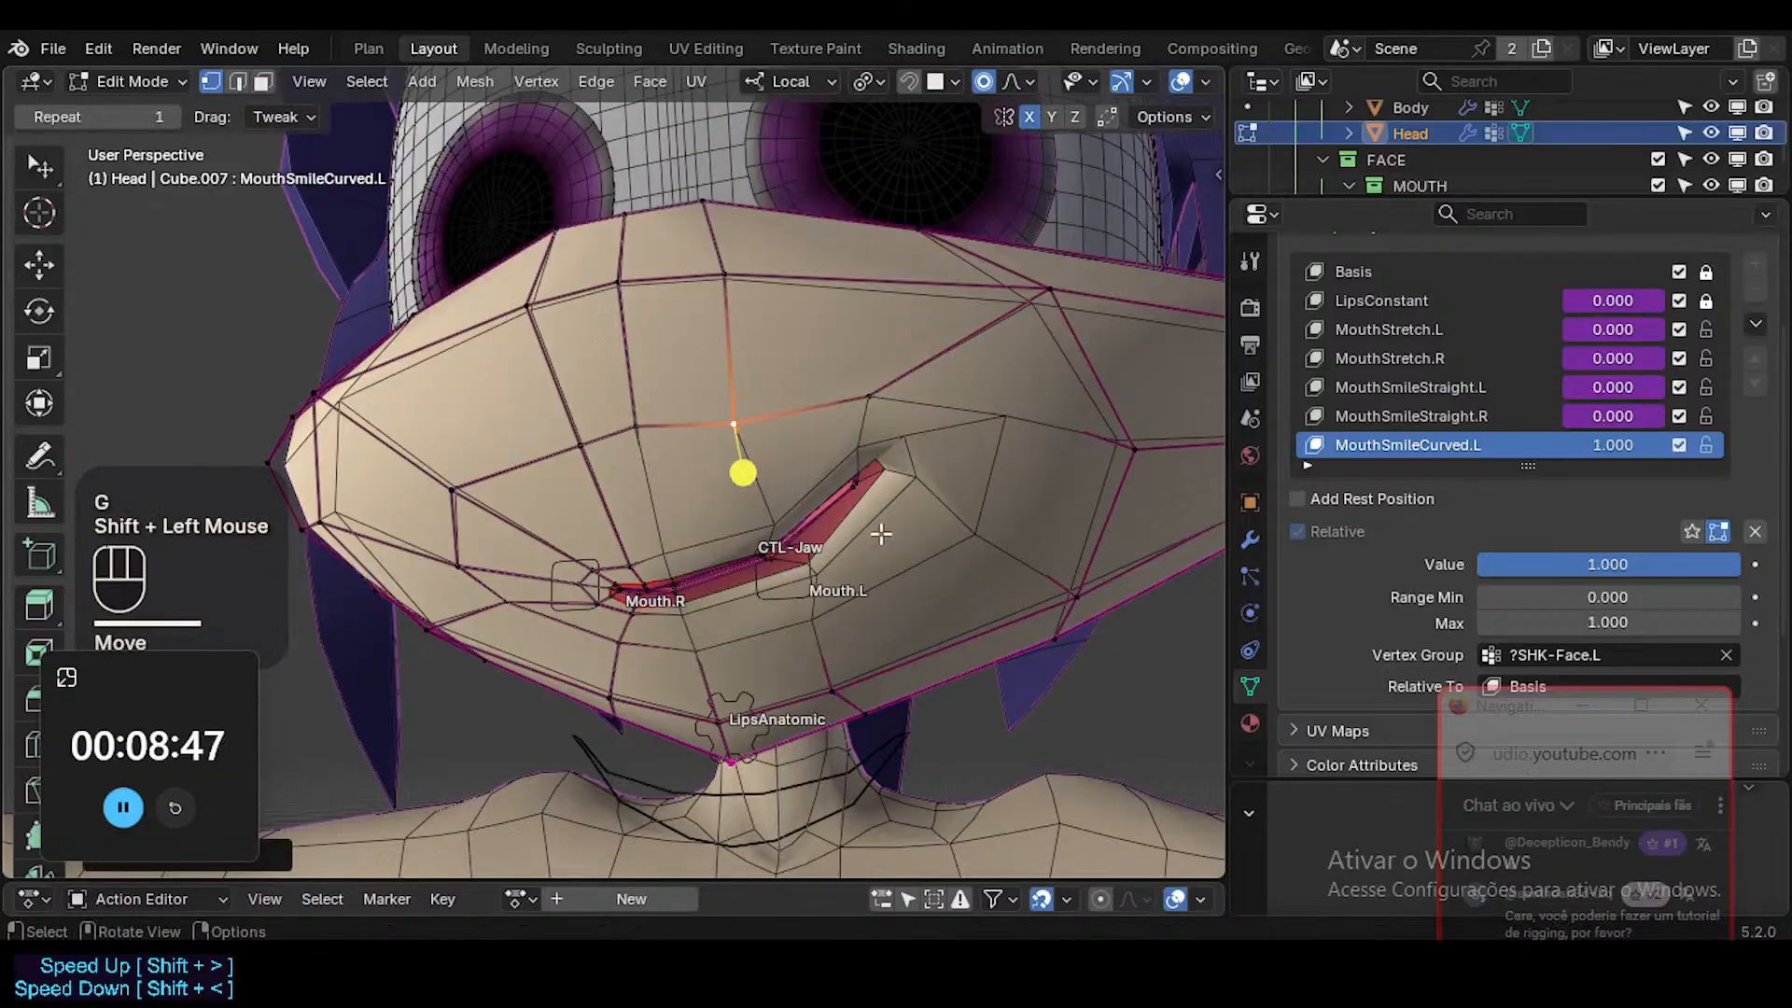
# Reposition the lower cheek and left mouth corner vertices, and raise the cheek vertex outside the corner.
pyautogui.press('g')
pyautogui.keyDown('shift'); pyautogui.click(967, 560); pyautogui.keyUp('shift')
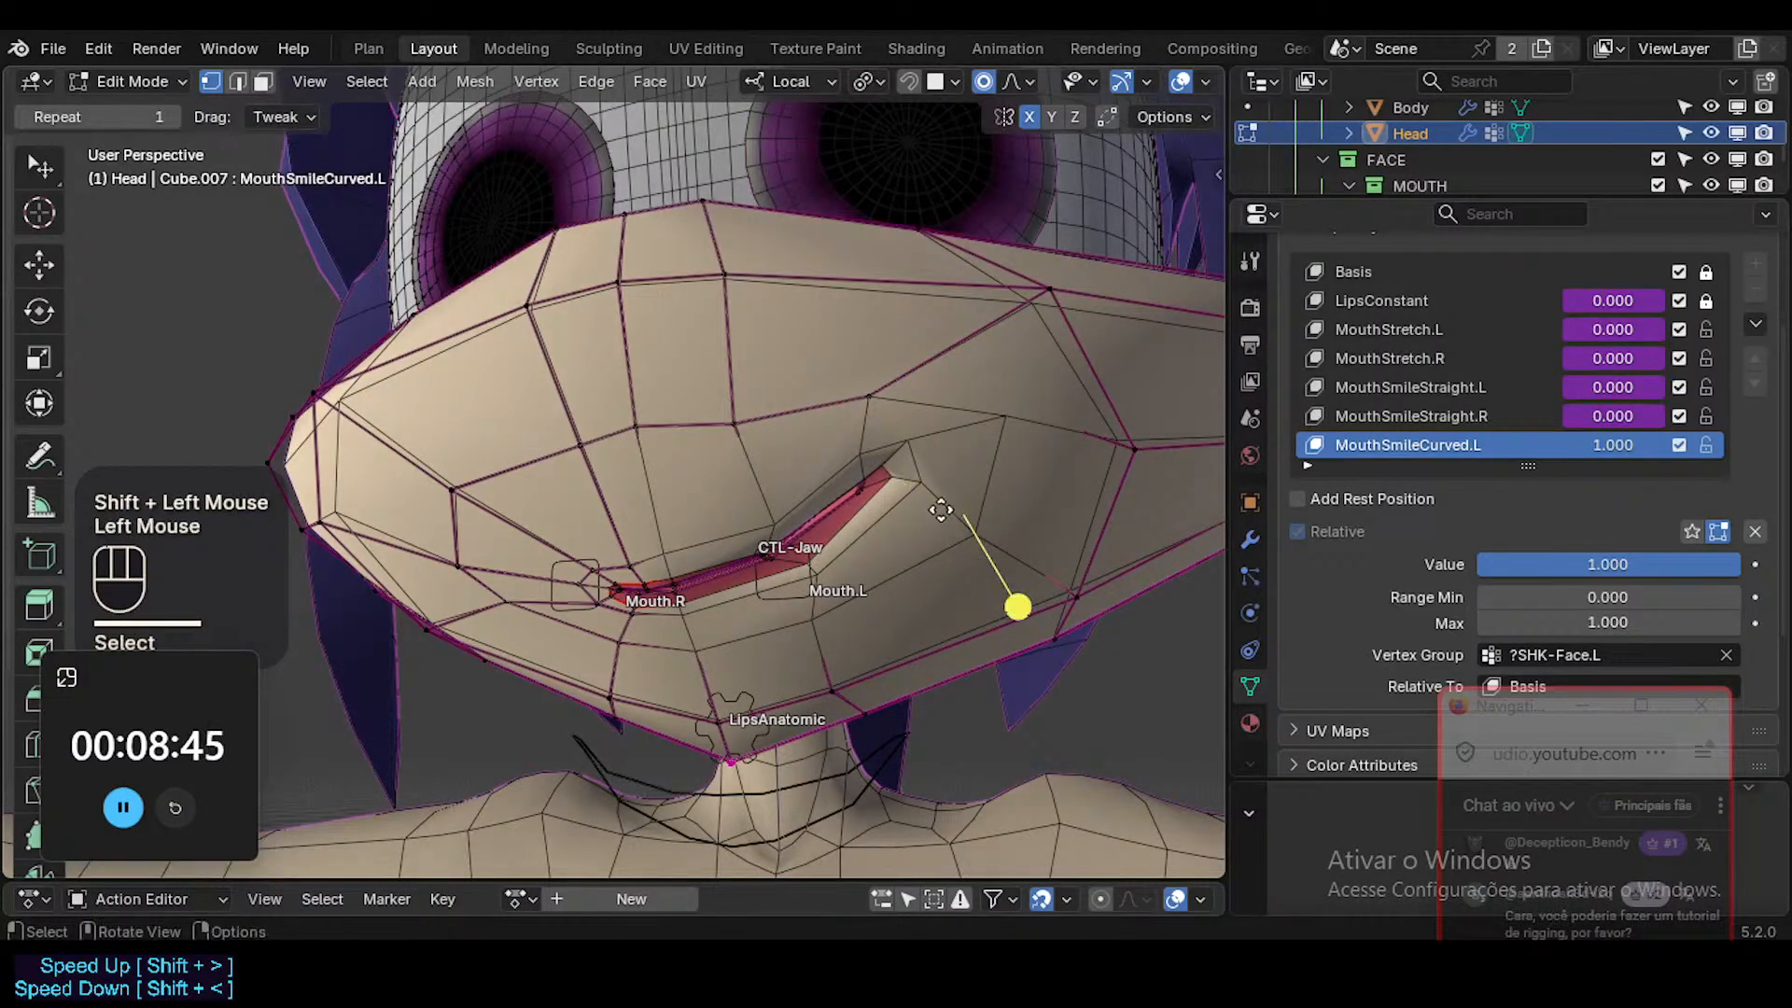
pyautogui.press('g')
pyautogui.keyDown('shift'); pyautogui.click(995, 516); pyautogui.keyUp('shift')
pyautogui.click(930, 472)
pyautogui.press('g')
pyautogui.keyDown('shift'); pyautogui.click(982, 452); pyautogui.keyUp('shift')
pyautogui.click(1004, 421)
pyautogui.press('g')
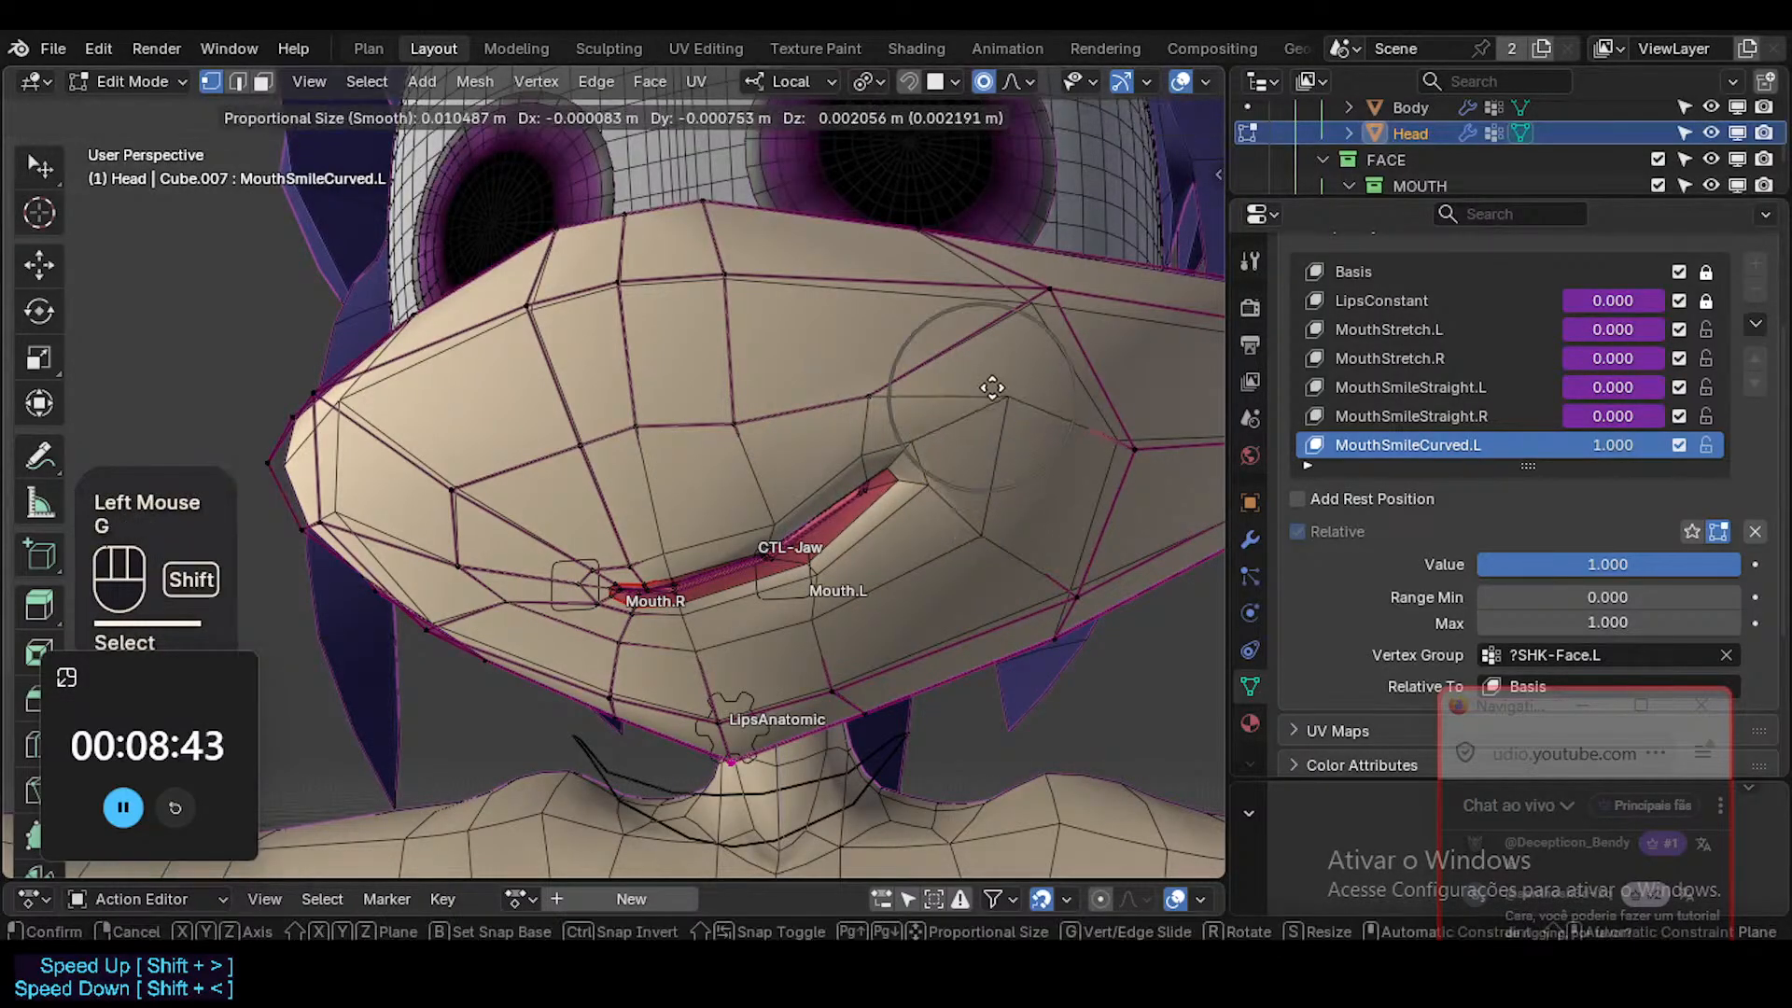
pyautogui.keyDown('shift'); pyautogui.click(992, 386); pyautogui.keyUp('shift')
# Reposition the upper muzzle ridge vertex above the left mouth corner with several small proportional moves.
pyautogui.click(1032, 292)
pyautogui.press('g')
pyautogui.keyDown('shift'); pyautogui.click(892, 286); pyautogui.keyUp('shift')
pyautogui.moveTo(995, 321); pyautogui.dragTo(1040, 428, button='middle')
pyautogui.press('g')
pyautogui.click(1024, 243)
pyautogui.press('g')
pyautogui.click(1007, 320)
pyautogui.moveTo(1008, 320); pyautogui.dragTo(1036, 362, button='middle')
pyautogui.press('g')
pyautogui.click(1040, 464)
pyautogui.moveTo(1040, 464); pyautogui.dragTo(795, 284, button='middle')
pyautogui.moveTo(846, 431); pyautogui.dragTo(852, 356, button='middle')
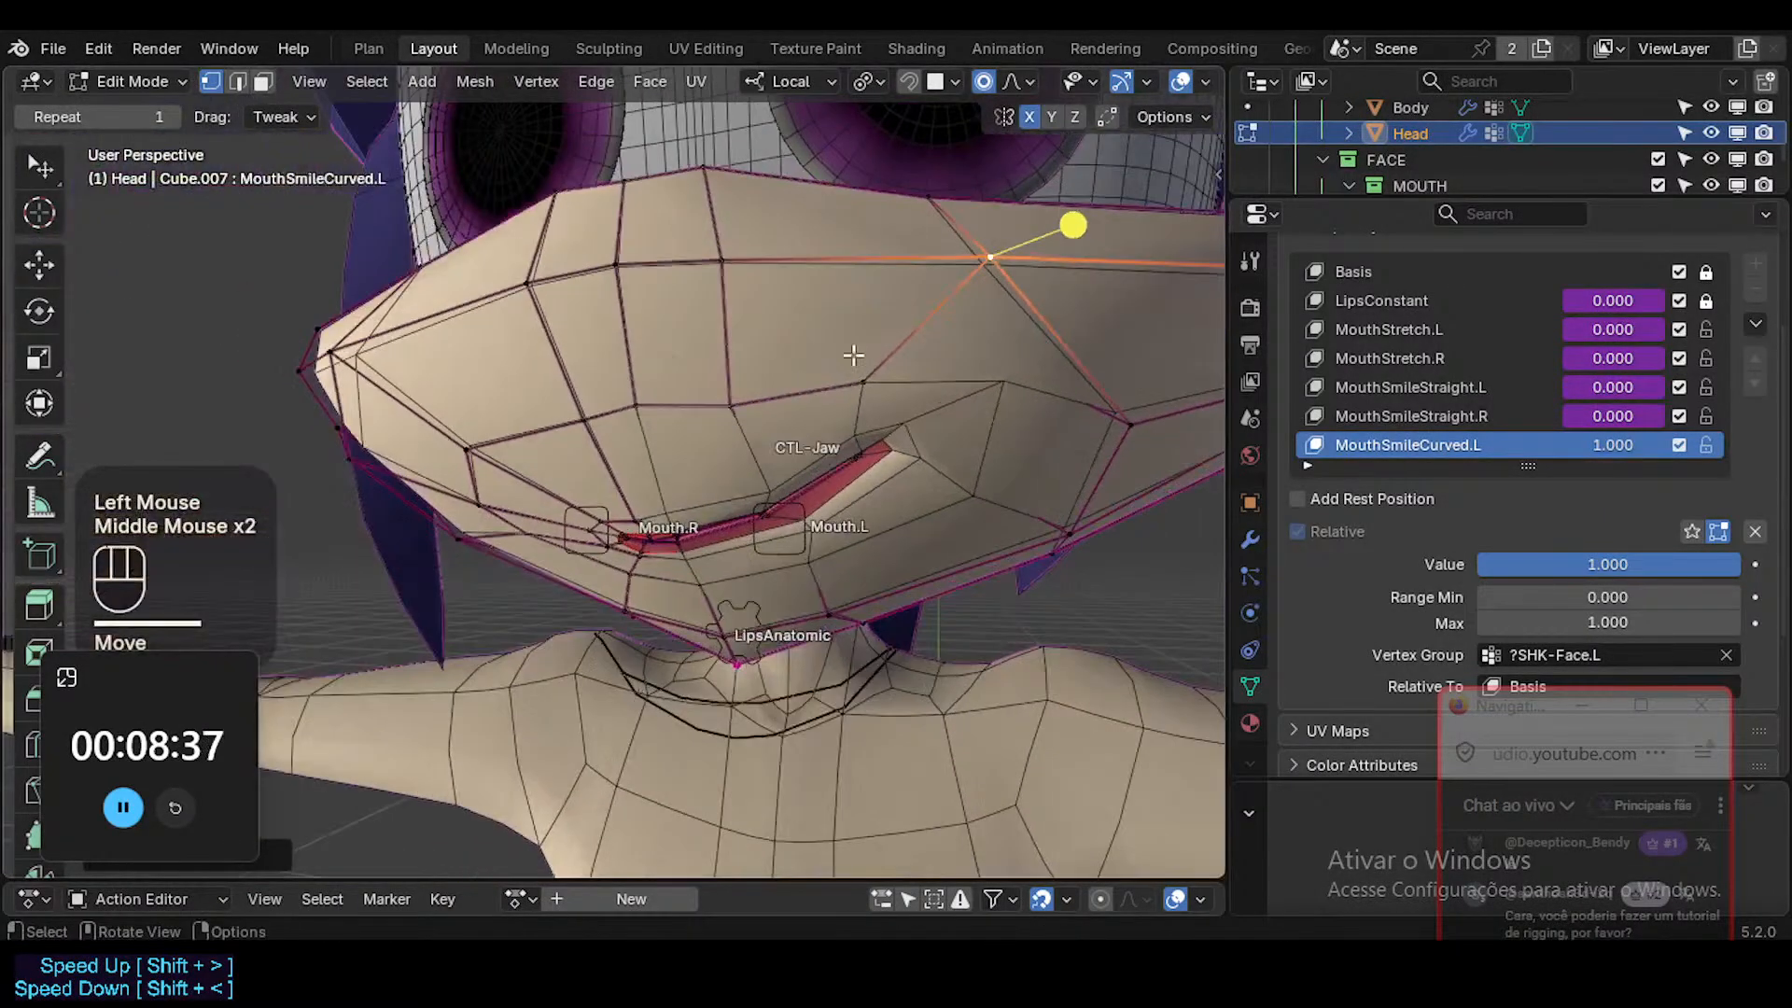
# Refine the vertices above the left half of the upper lip from a three-quarter angle.
pyautogui.moveTo(1010, 370); pyautogui.dragTo(942, 383, button='middle')
pyautogui.click(860, 374)
pyautogui.press('g')
pyautogui.keyDown('shift'); pyautogui.click(846, 380); pyautogui.keyUp('shift')
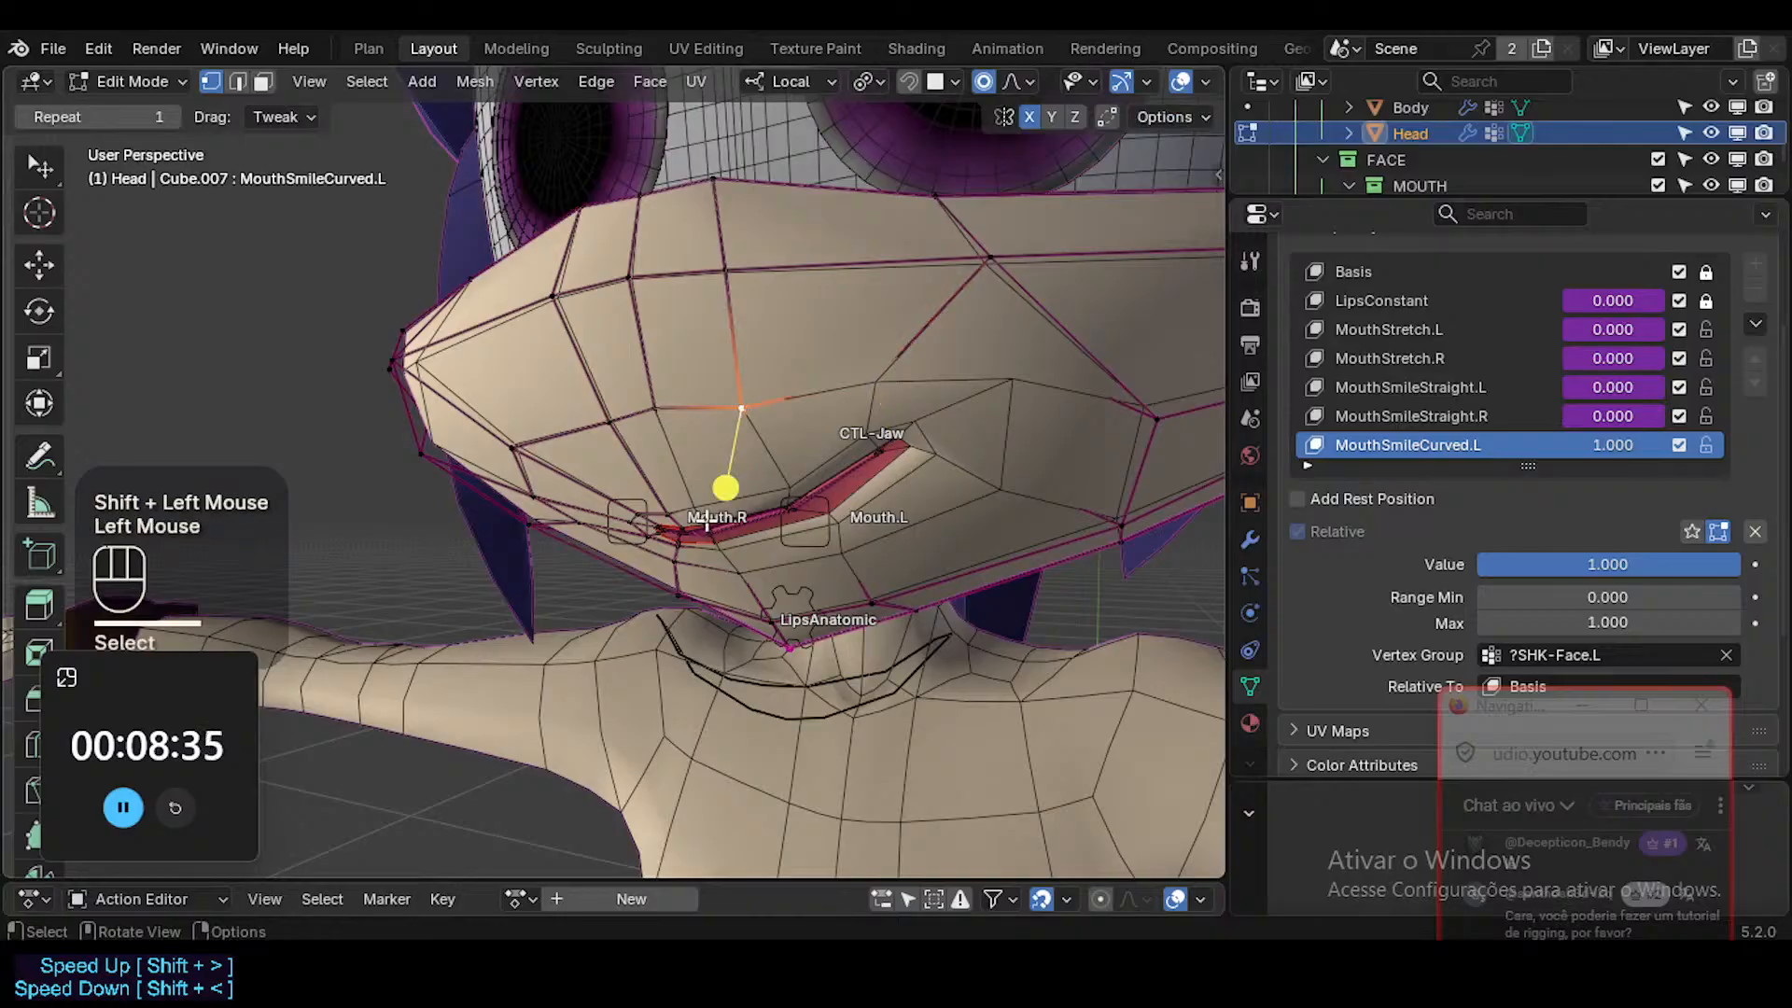
pyautogui.moveTo(707, 520); pyautogui.dragTo(842, 428, button='middle')
pyautogui.press('g')
pyautogui.keyDown('shift'); pyautogui.click(848, 422); pyautogui.keyUp('shift')
# Shift the upper lip edge near the left mouth corner in edge selection mode, viewed from the side.
pyautogui.keyDown('shift'); pyautogui.moveTo(778, 499); pyautogui.dragTo(676, 590, button='middle'); pyautogui.keyUp('shift')
pyautogui.press('2')
pyautogui.click(730, 580)
pyautogui.press('g')
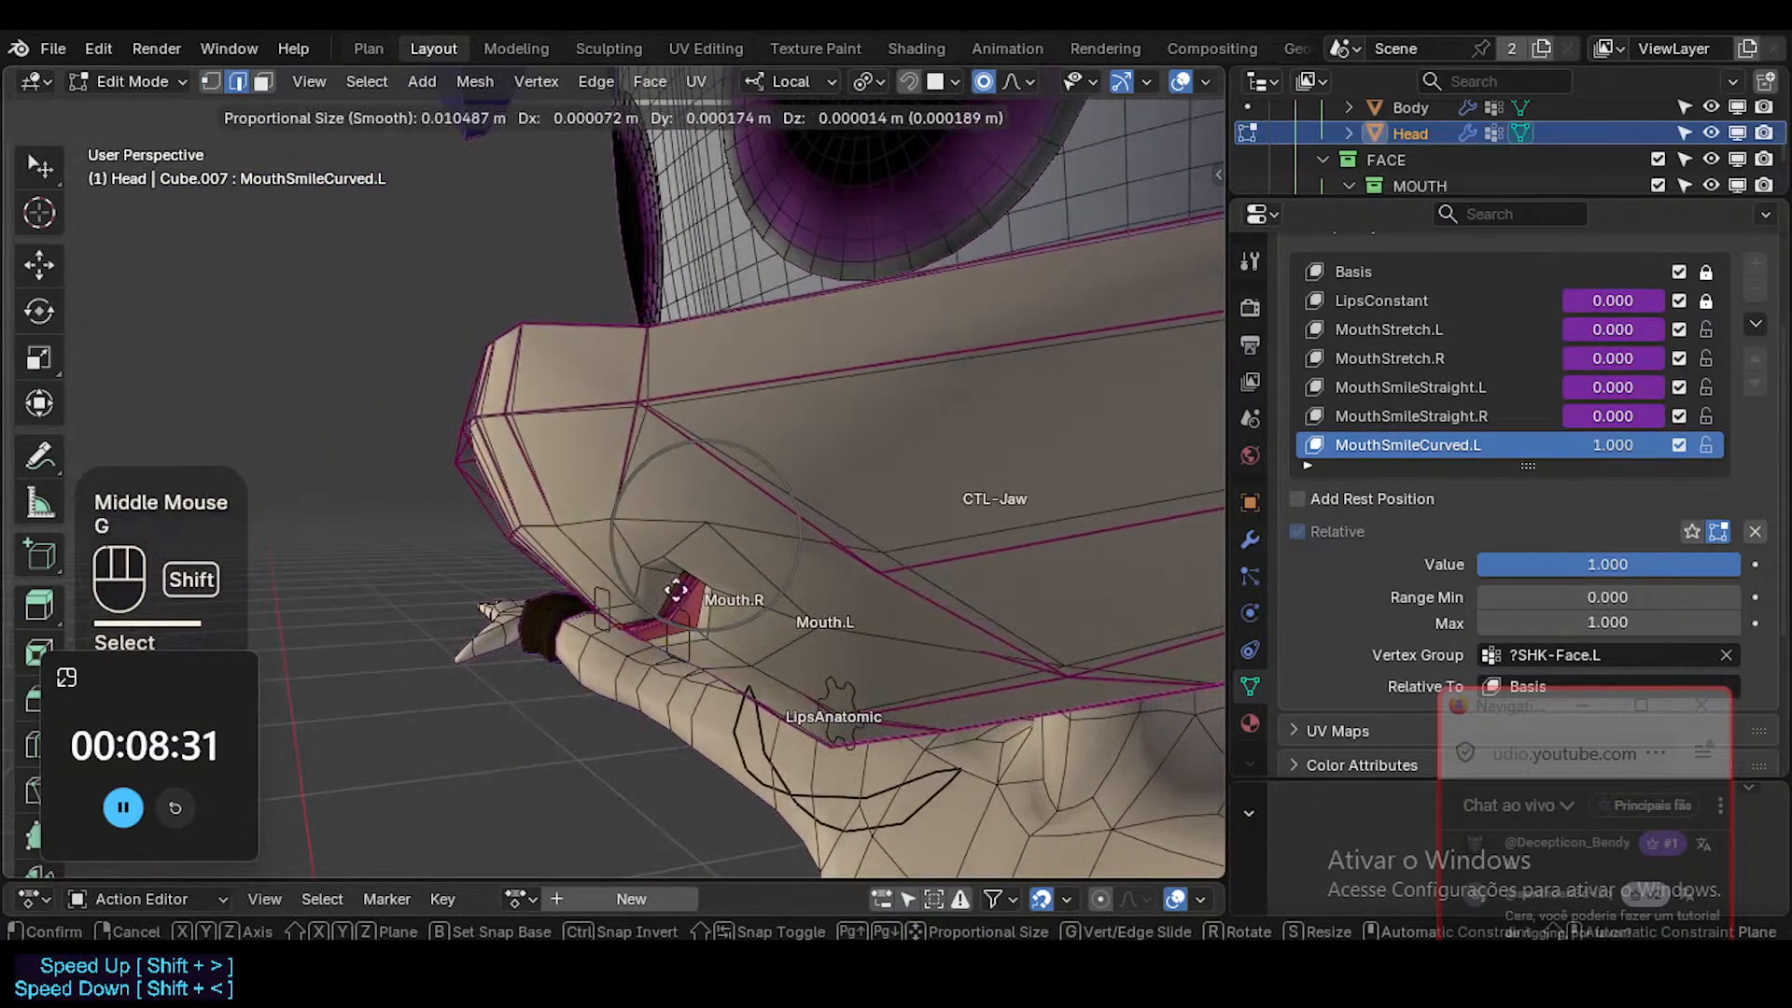
pyautogui.keyDown('shift'); pyautogui.click(782, 554); pyautogui.keyUp('shift')
# Move the cheek vertex above the left mouth corner and raise the vertex on the side of the muzzle.
pyautogui.press('1')
pyautogui.click(713, 525)
pyautogui.press('g')
pyautogui.keyDown('shift'); pyautogui.click(896, 565); pyautogui.keyUp('shift')
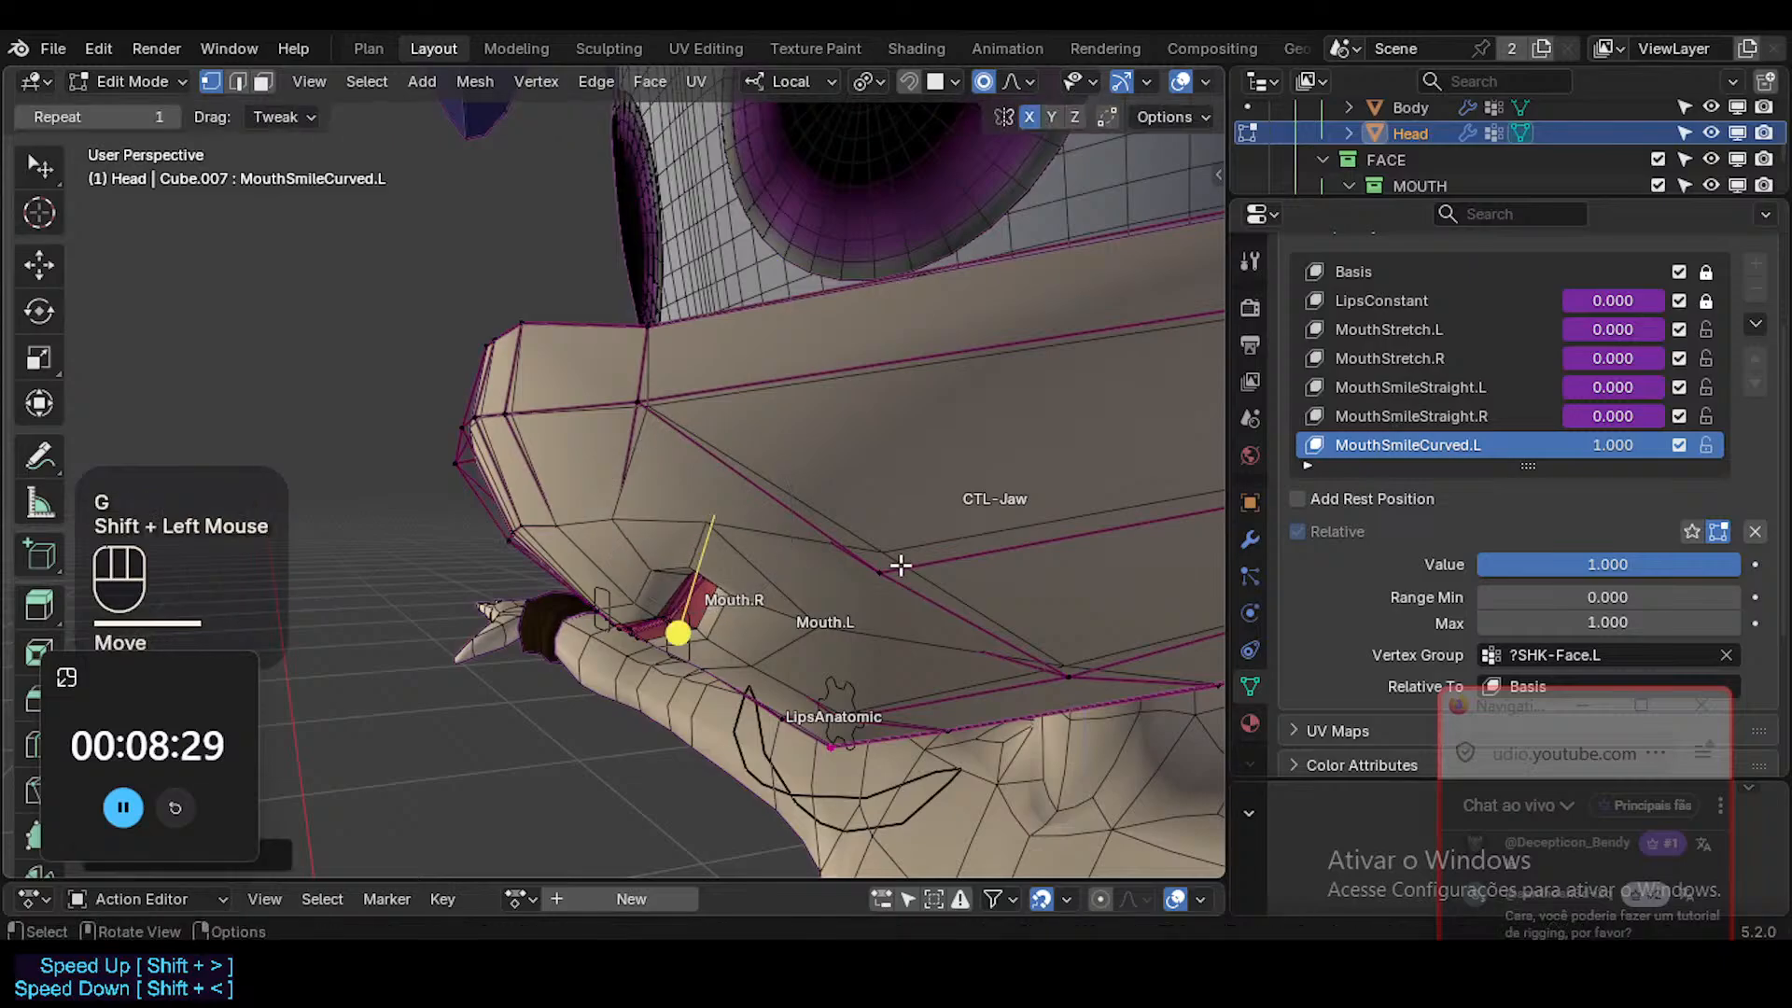
pyautogui.press('g')
pyautogui.click(923, 494)
# Raise the two vertices above the left half of the upper lip and nudge the cheek vertex outside the corner outward.
pyautogui.click(619, 524)
pyautogui.press('g')
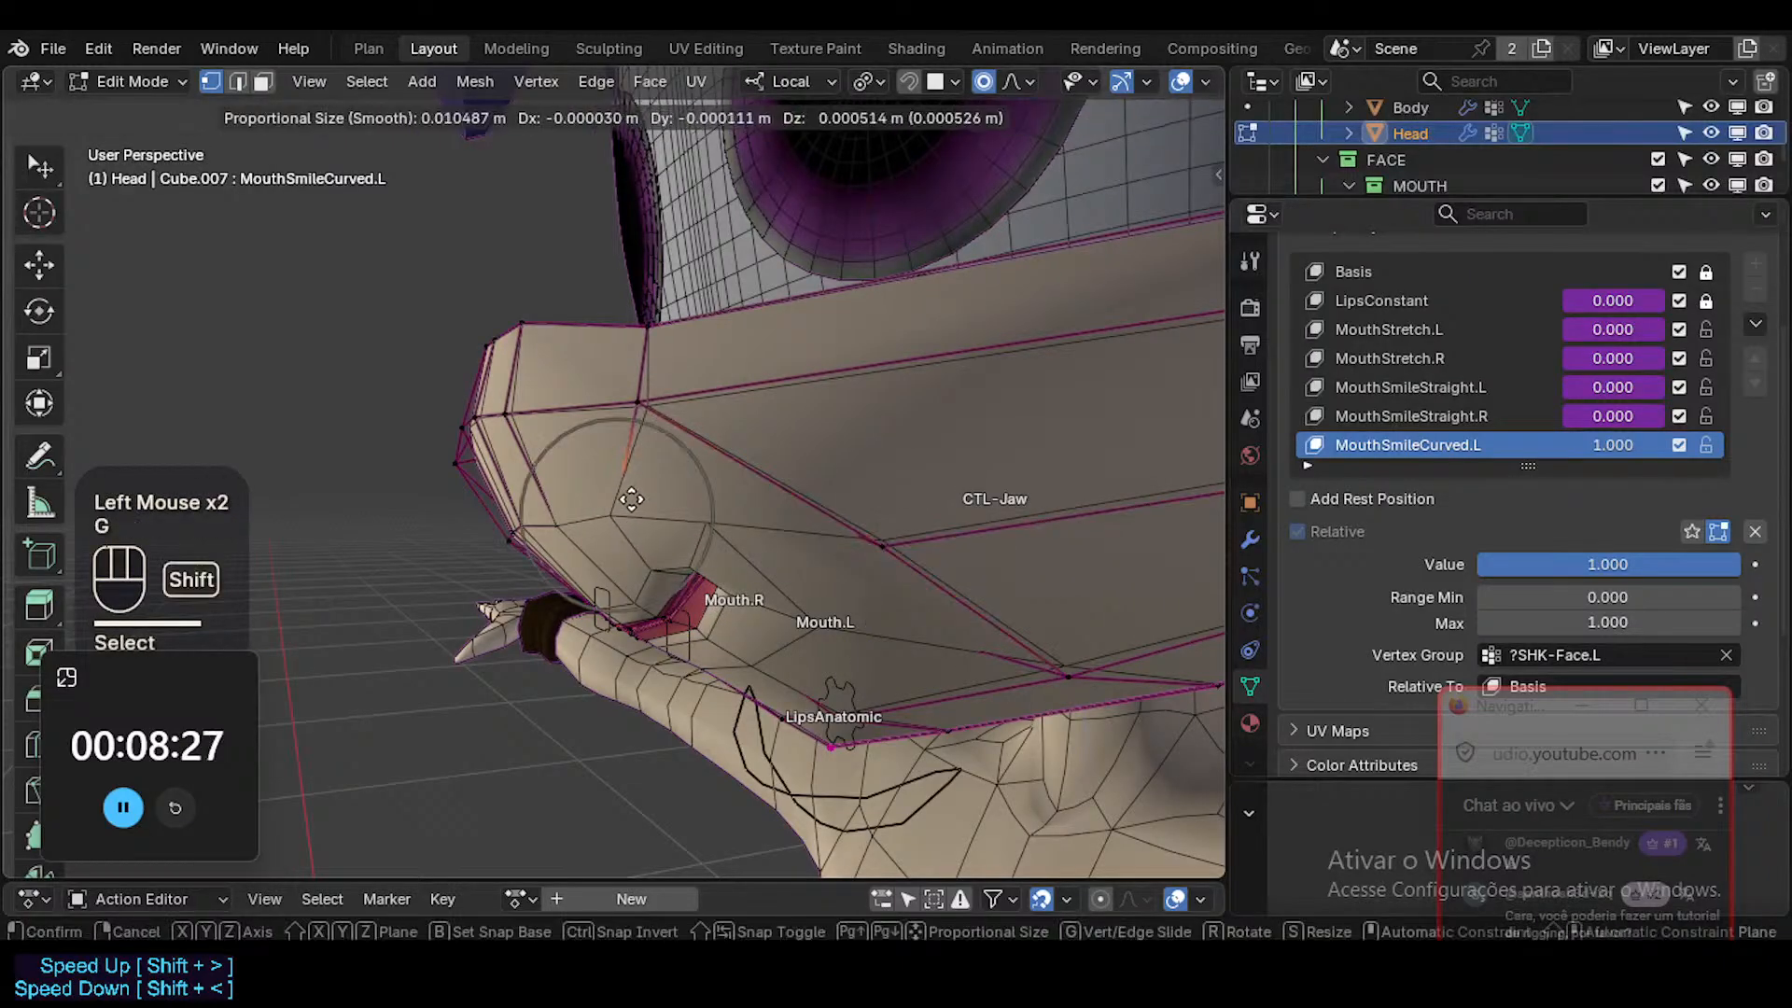
pyautogui.keyDown('shift'); pyautogui.click(629, 498); pyautogui.keyUp('shift')
pyautogui.moveTo(735, 479); pyautogui.dragTo(548, 517, button='middle')
pyautogui.click(510, 536)
pyautogui.press('g')
pyautogui.click(514, 523)
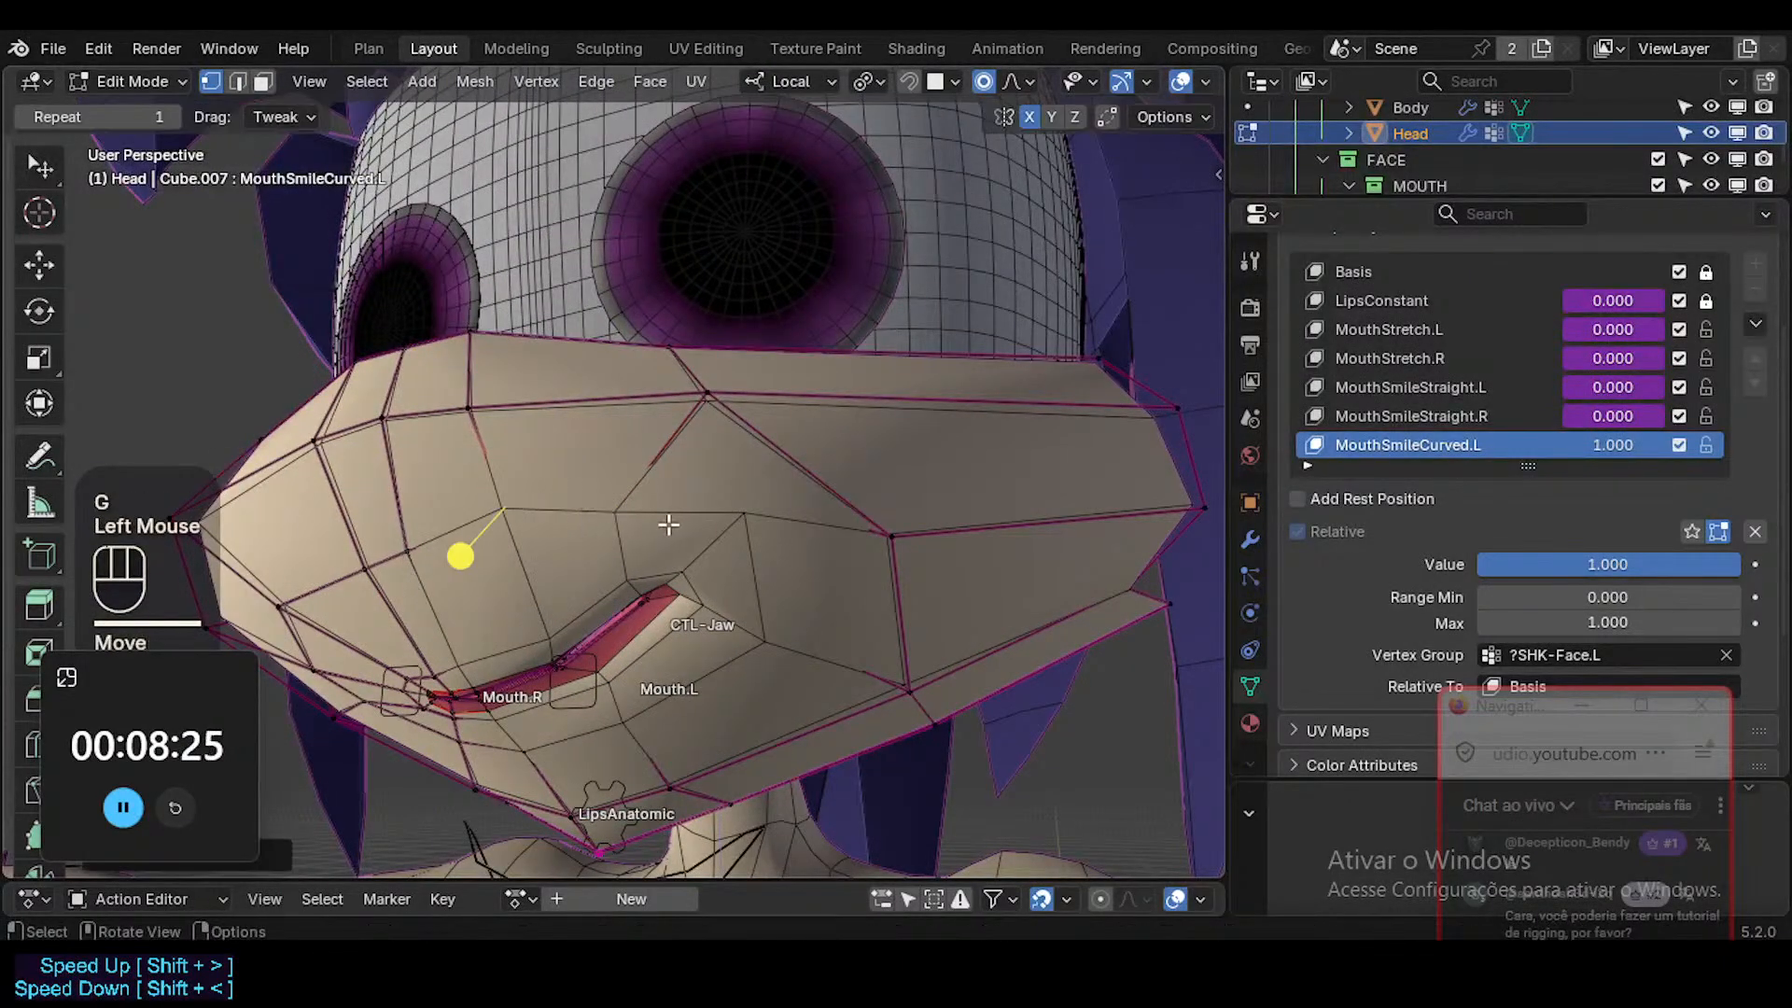
pyautogui.press('g')
pyautogui.click(726, 525)
# Circle-select the edges around the left side of the mouth and smooth them slightly.
pyautogui.hotkey('alt', 'a')
pyautogui.press('2')
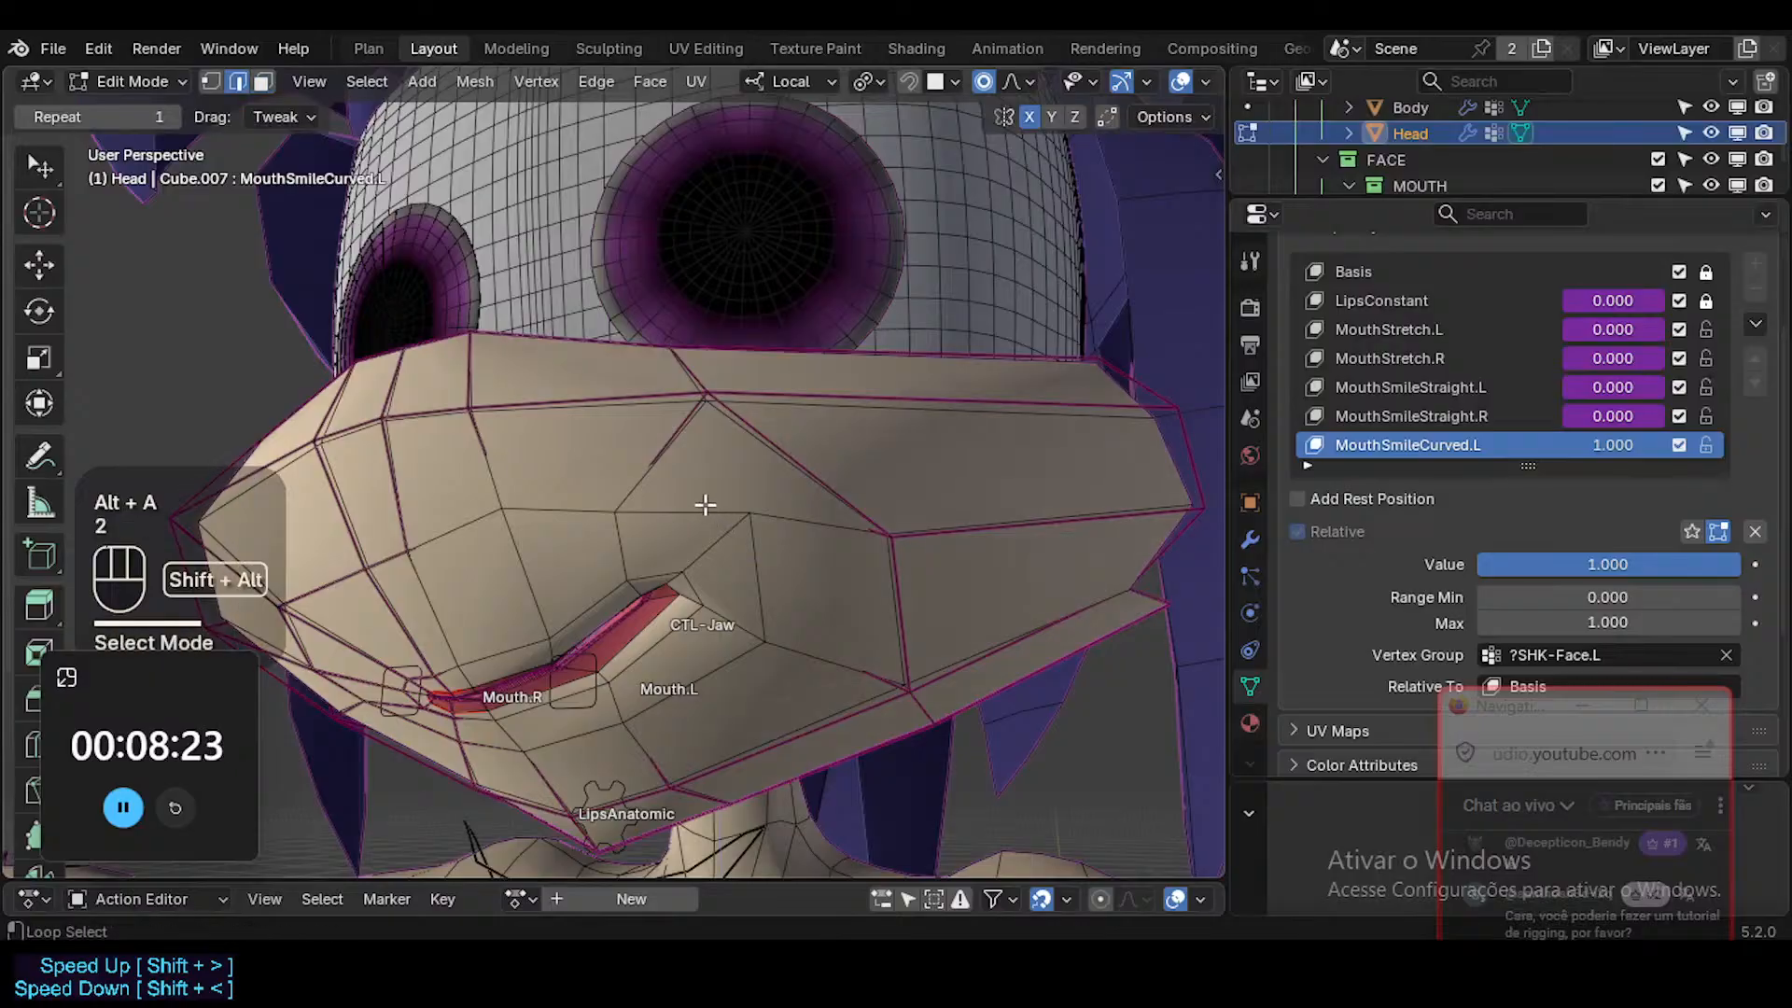
pyautogui.keyDown('alt'); pyautogui.keyDown('shift'); pyautogui.click(697, 574); pyautogui.keyUp('shift'); pyautogui.keyUp('alt')
pyautogui.hotkey('alt', 'a')
pyautogui.press('c')
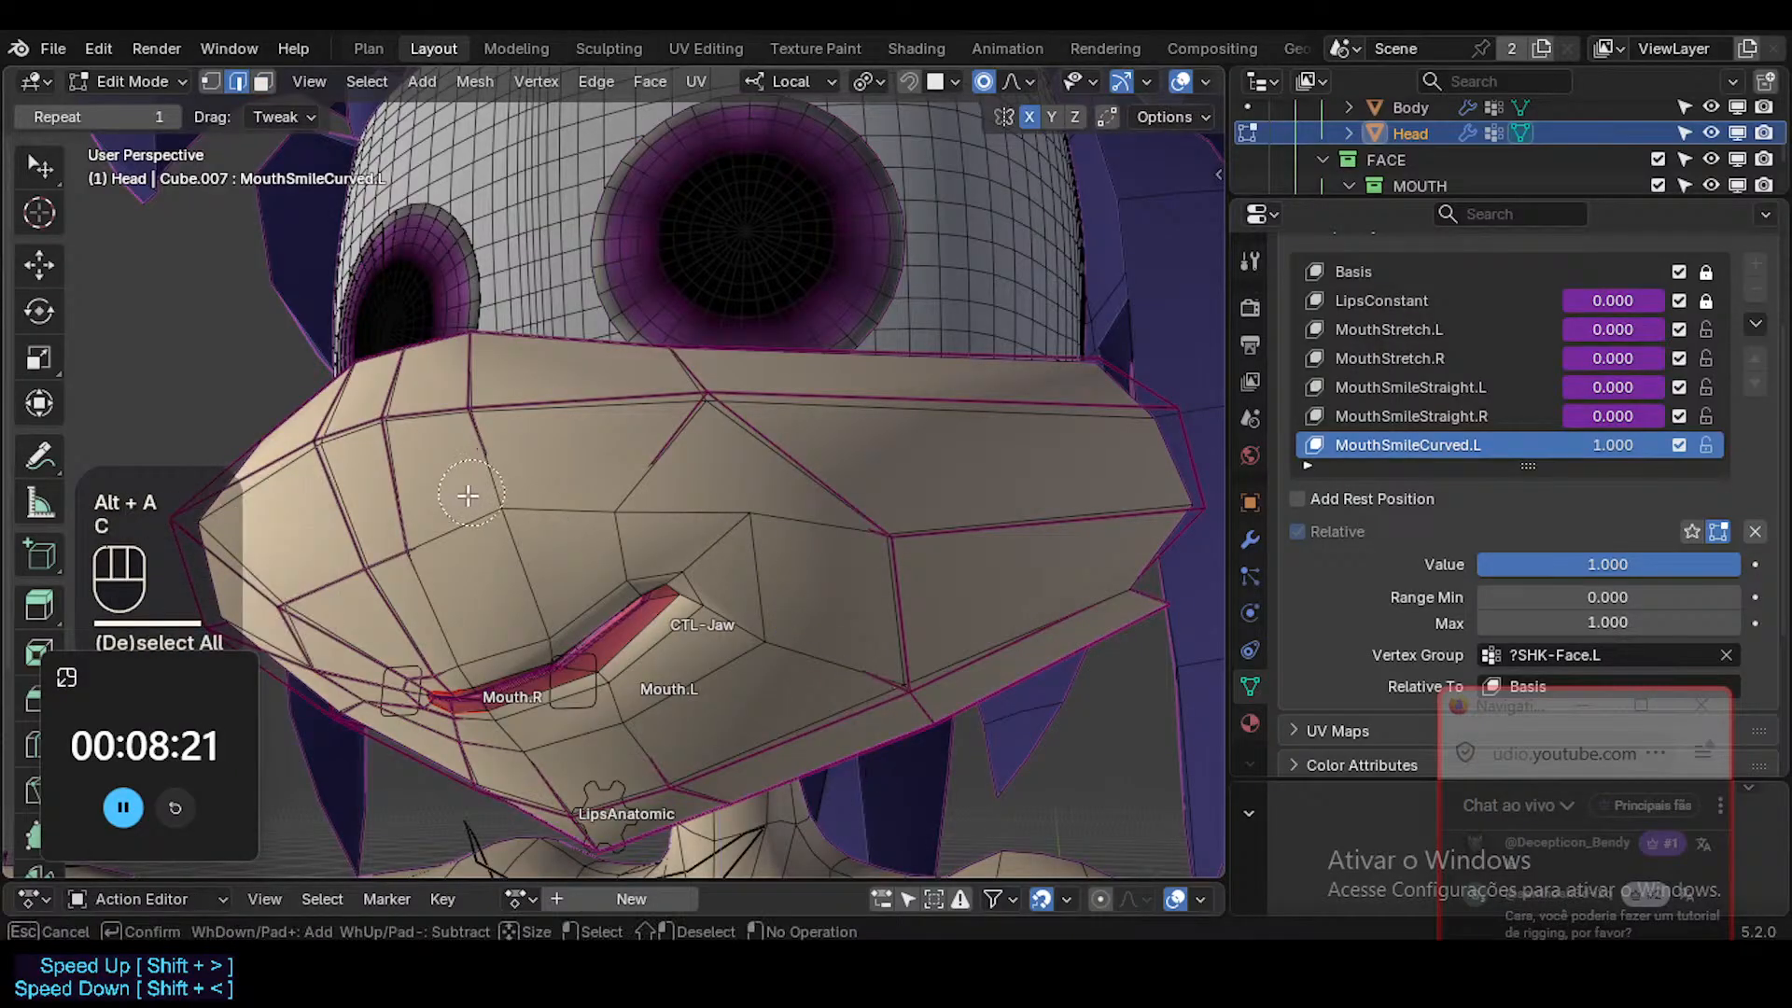
pyautogui.rightClick(777, 640)
pyautogui.click(662, 625)
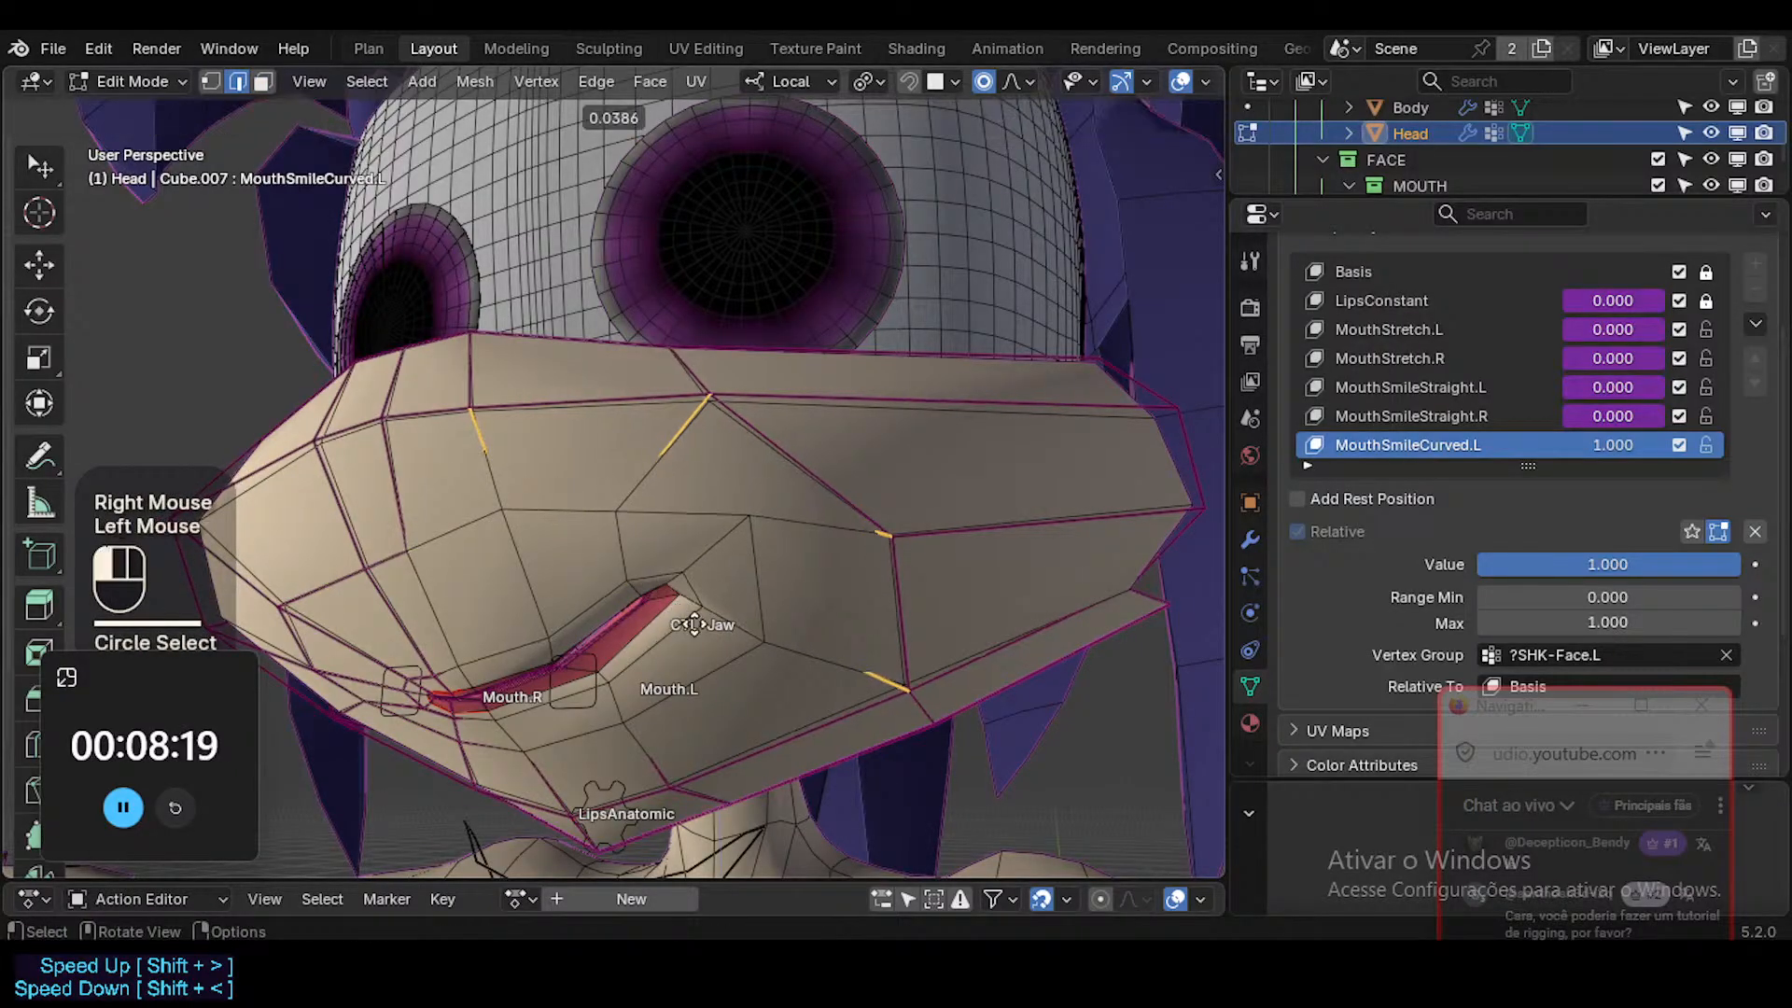
pyautogui.hotkey('alt', 'a')
# Raise the vertex above the left mouth corner, shift the cheek vertex outward, and adjust the corner vertex.
pyautogui.press('g')
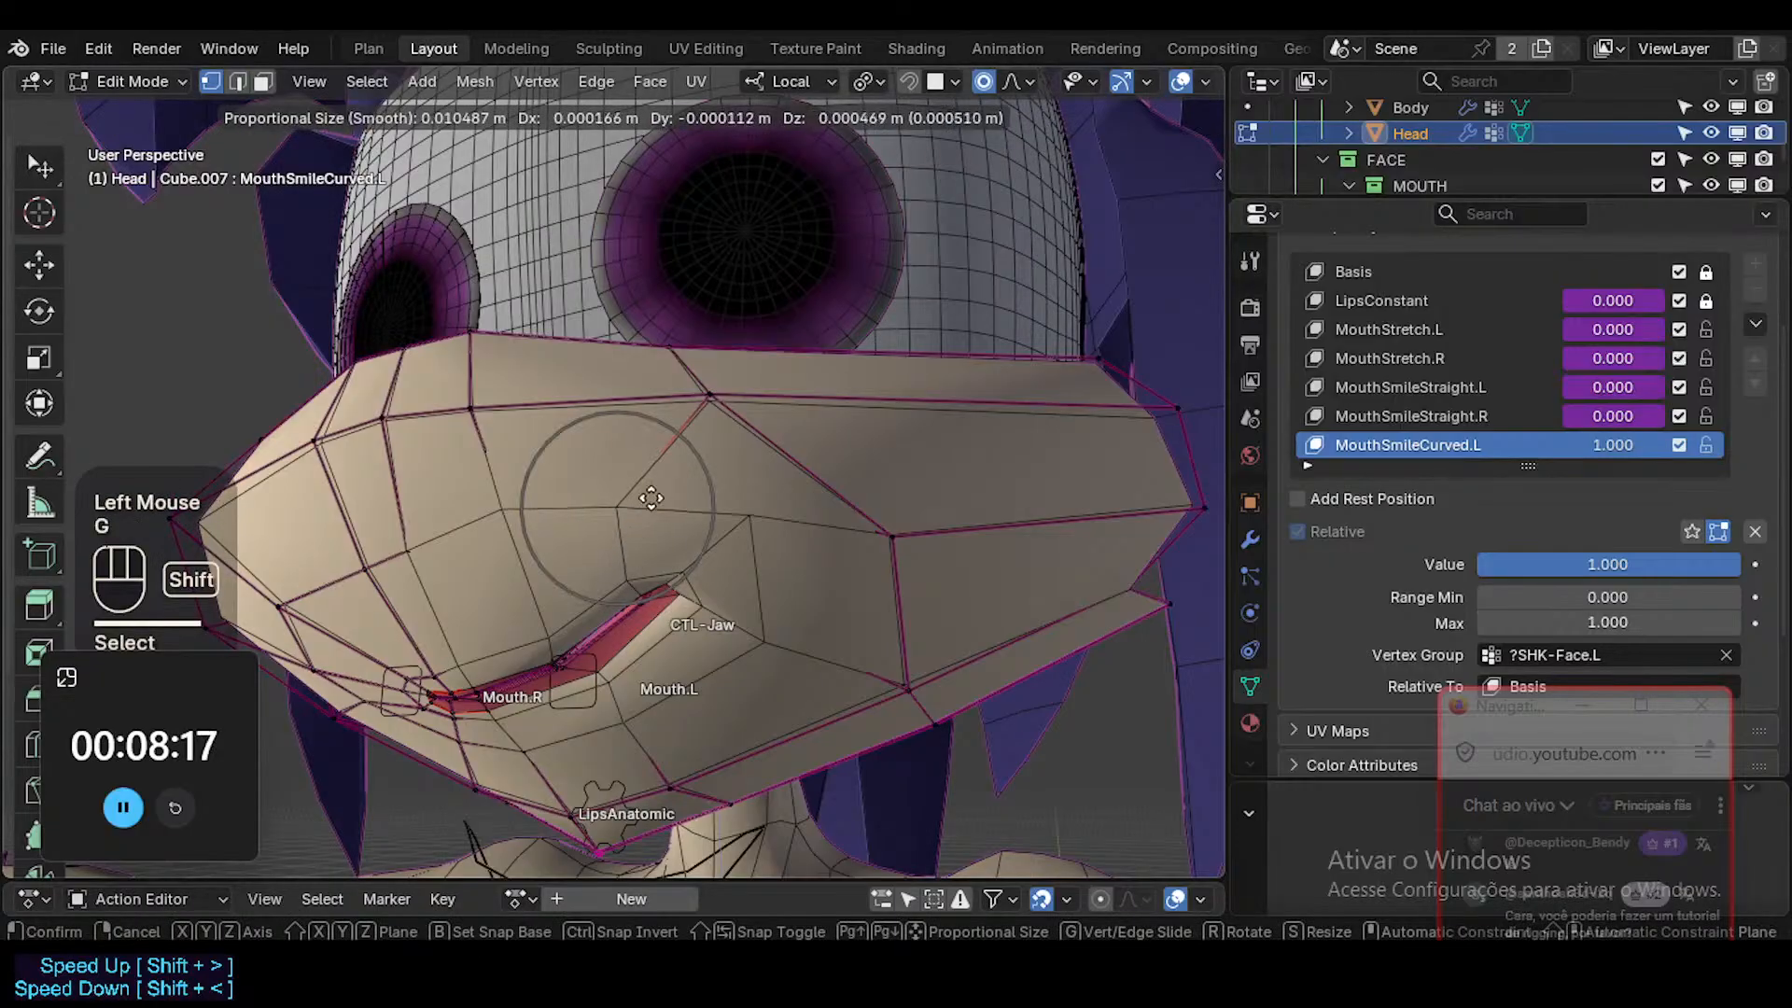
pyautogui.keyDown('shift'); pyautogui.click(726, 361); pyautogui.keyUp('shift')
pyautogui.press('g')
pyautogui.keyDown('shift'); pyautogui.click(870, 551); pyautogui.keyUp('shift')
pyautogui.click(684, 577)
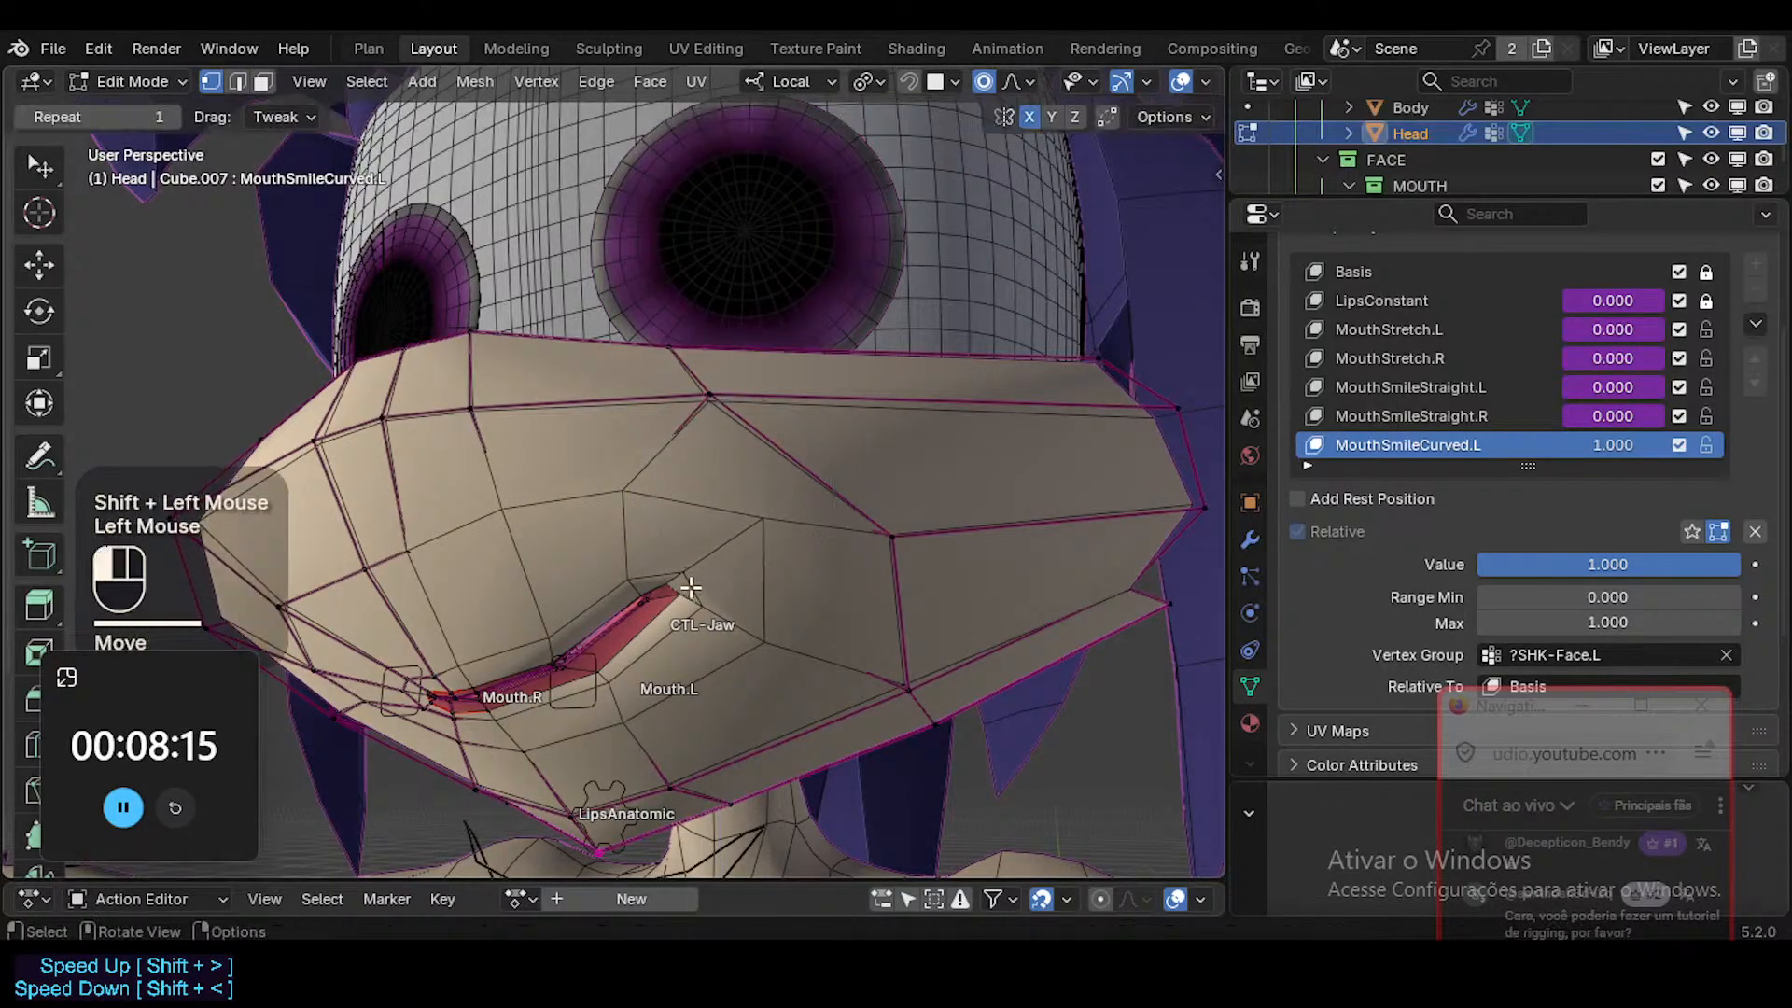
pyautogui.press('g')
pyautogui.keyDown('shift'); pyautogui.click(744, 623); pyautogui.keyUp('shift')
# Move the upper lip edges between the mouth centre and left corner, and check the smile in Object Mode.
pyautogui.moveTo(777, 711); pyautogui.dragTo(709, 621, button='middle')
pyautogui.press('2')
pyautogui.click(598, 616)
pyautogui.press('g')
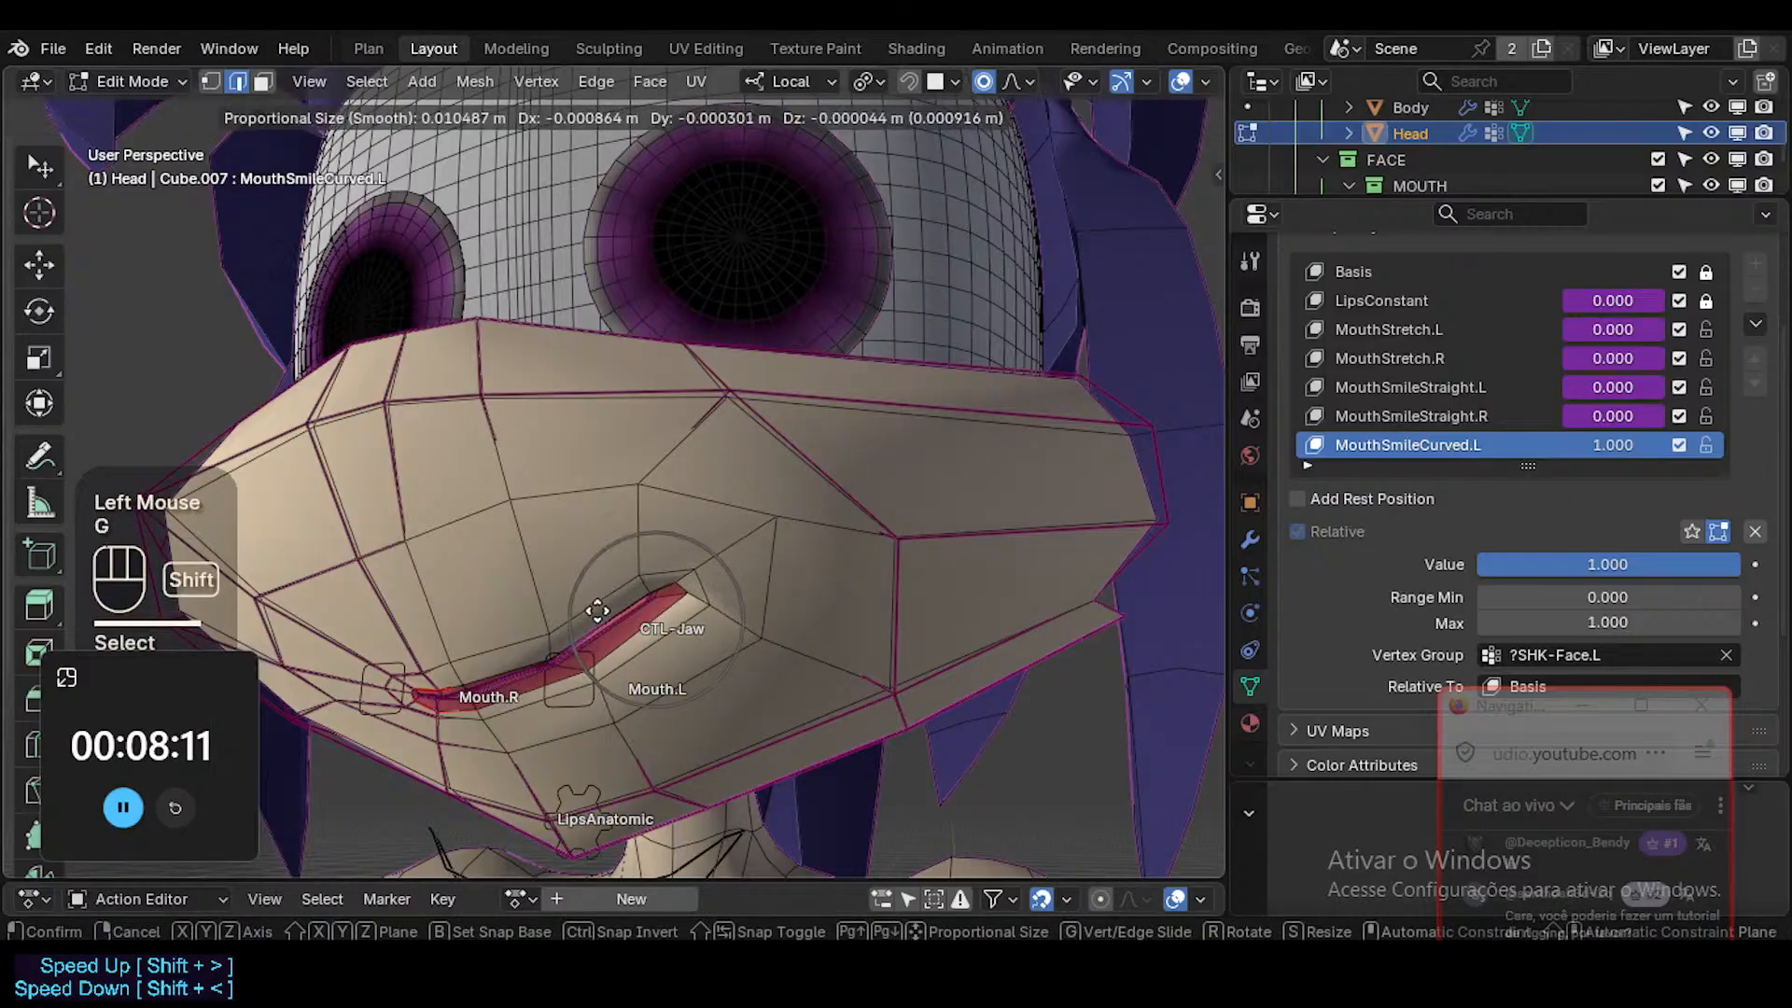
pyautogui.keyDown('shift'); pyautogui.click(602, 599); pyautogui.keyUp('shift')
pyautogui.click(612, 585)
pyautogui.press('g')
pyautogui.click(652, 624)
pyautogui.moveTo(620, 660); pyautogui.dragTo(613, 648, button='middle')
pyautogui.press('Tab')
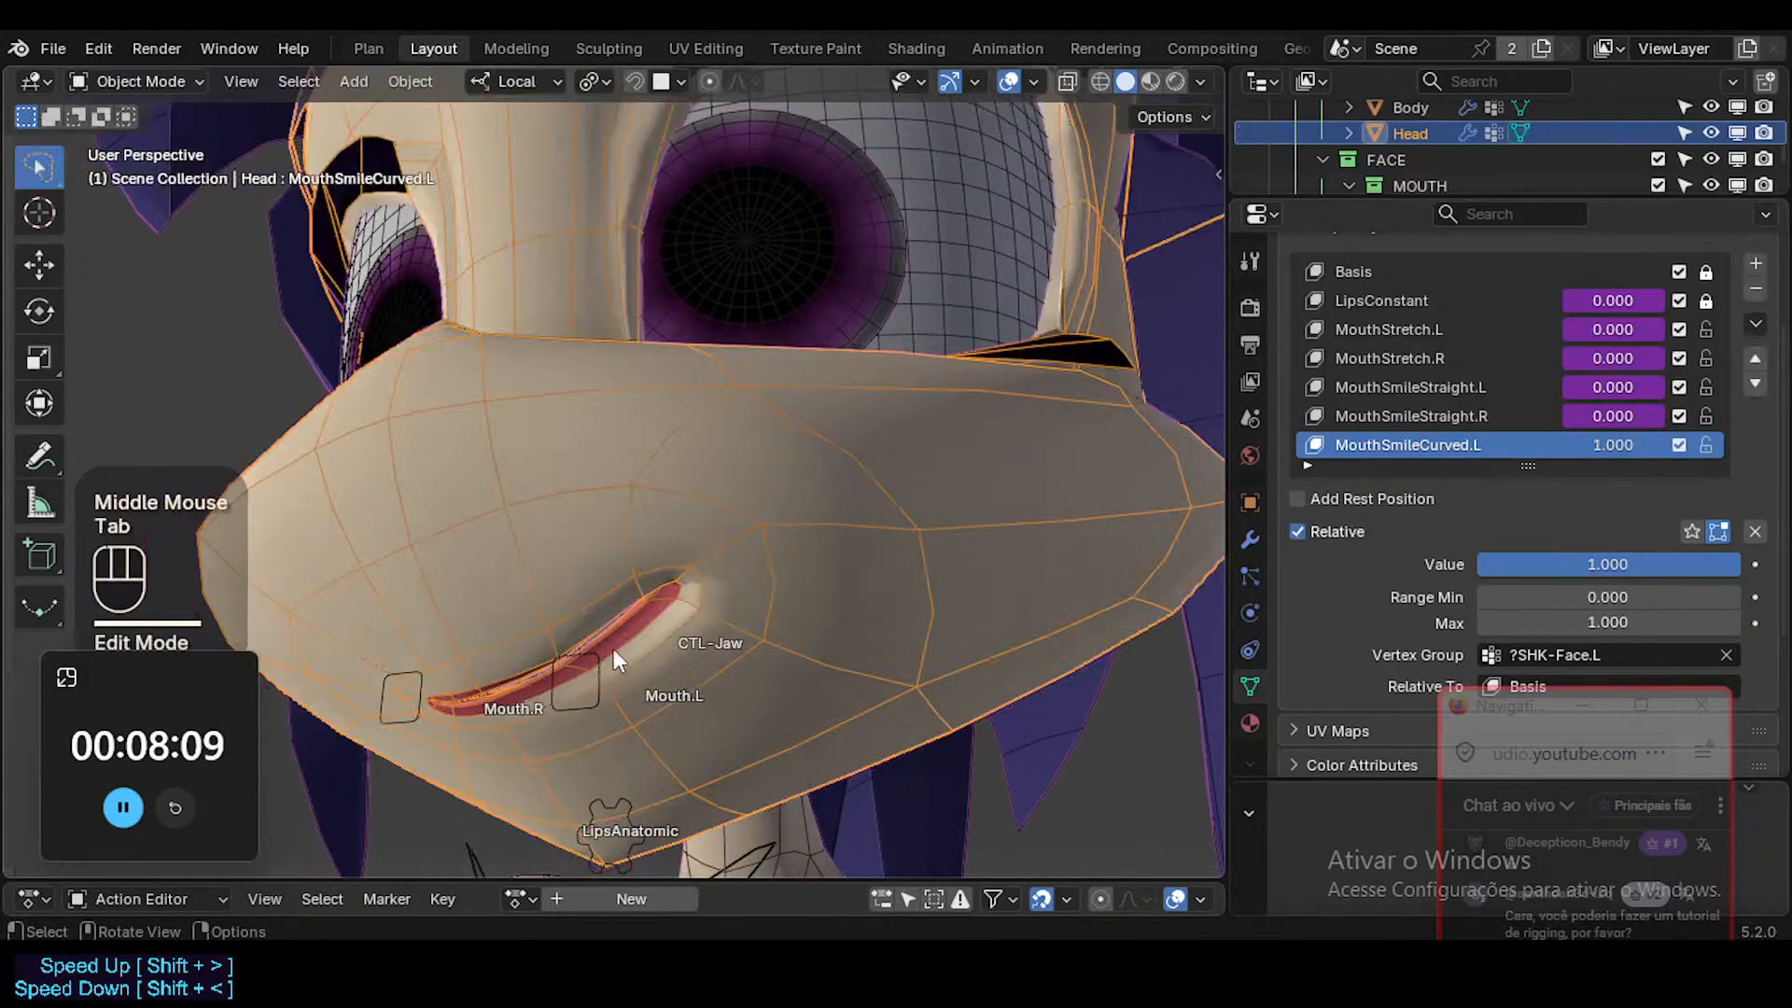
# Move the upper lip edge near the mouth centre, rotate the lip edge by Mouth.L, and check the result in Object Mode.
pyautogui.press('Tab')
pyautogui.click(489, 679)
pyautogui.press('g')
pyautogui.keyDown('shift'); pyautogui.click(522, 681); pyautogui.keyUp('shift')
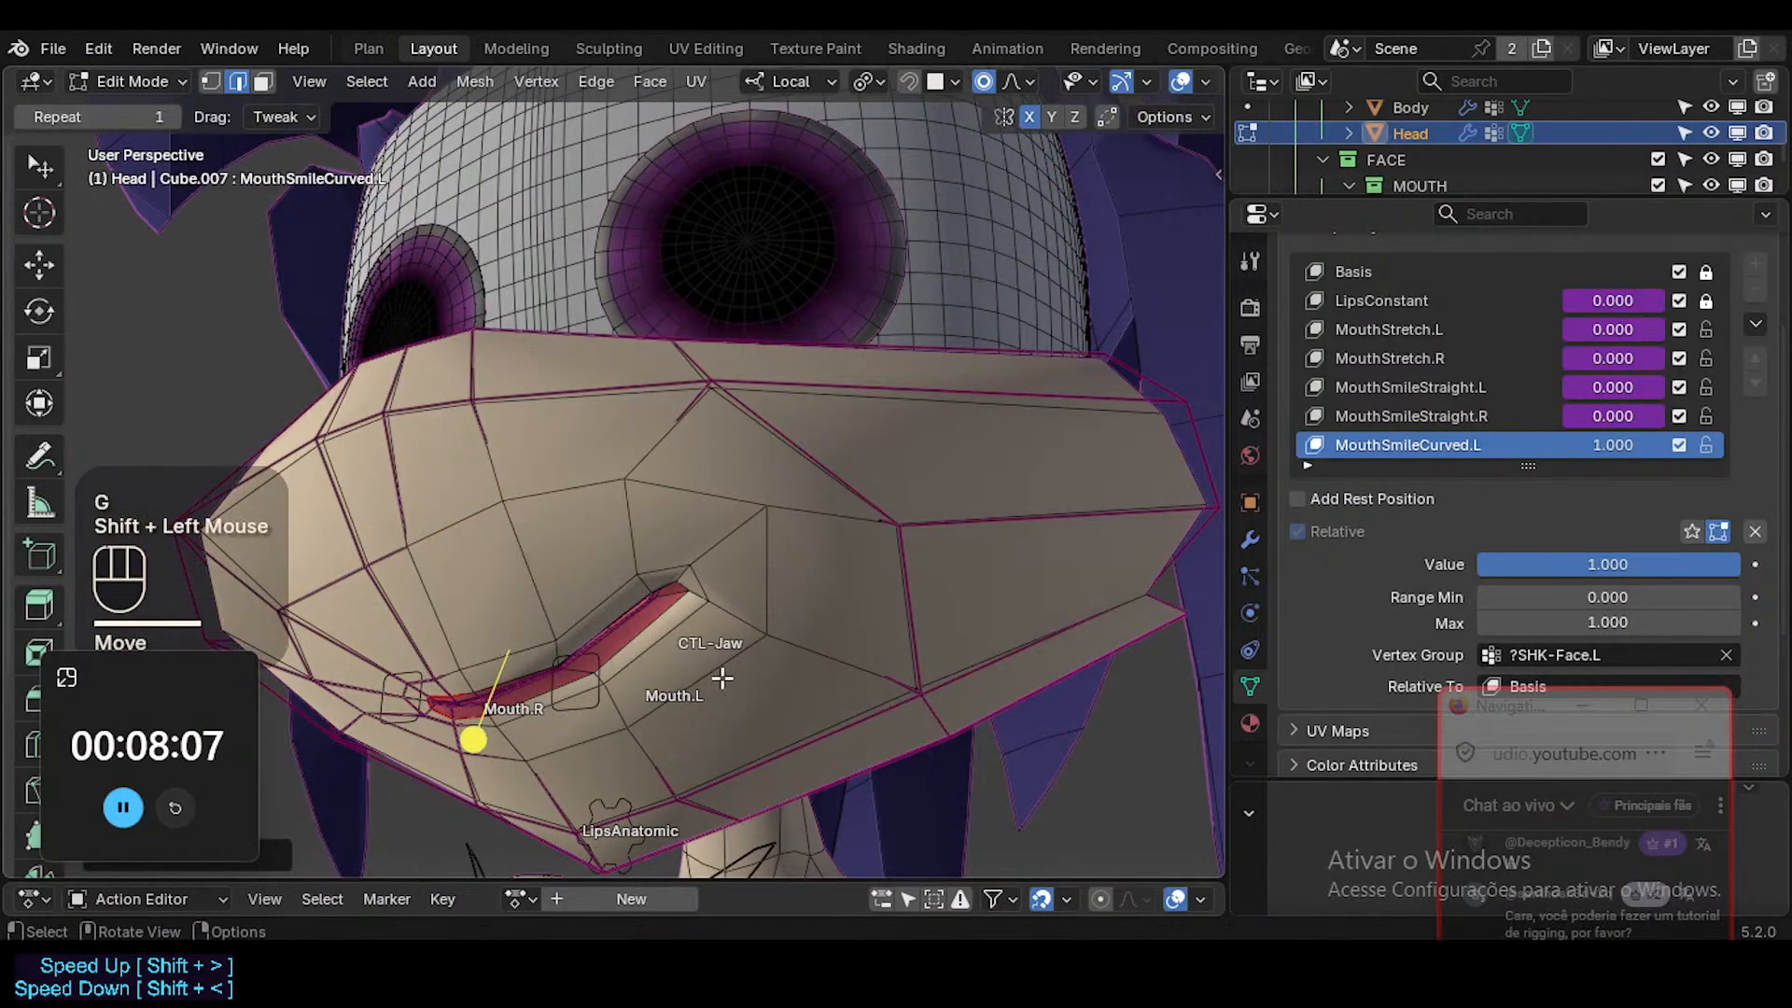
pyautogui.press('r')
pyautogui.click(728, 651)
pyautogui.press('Tab')
pyautogui.moveTo(625, 595); pyautogui.dragTo(653, 607, button='middle')
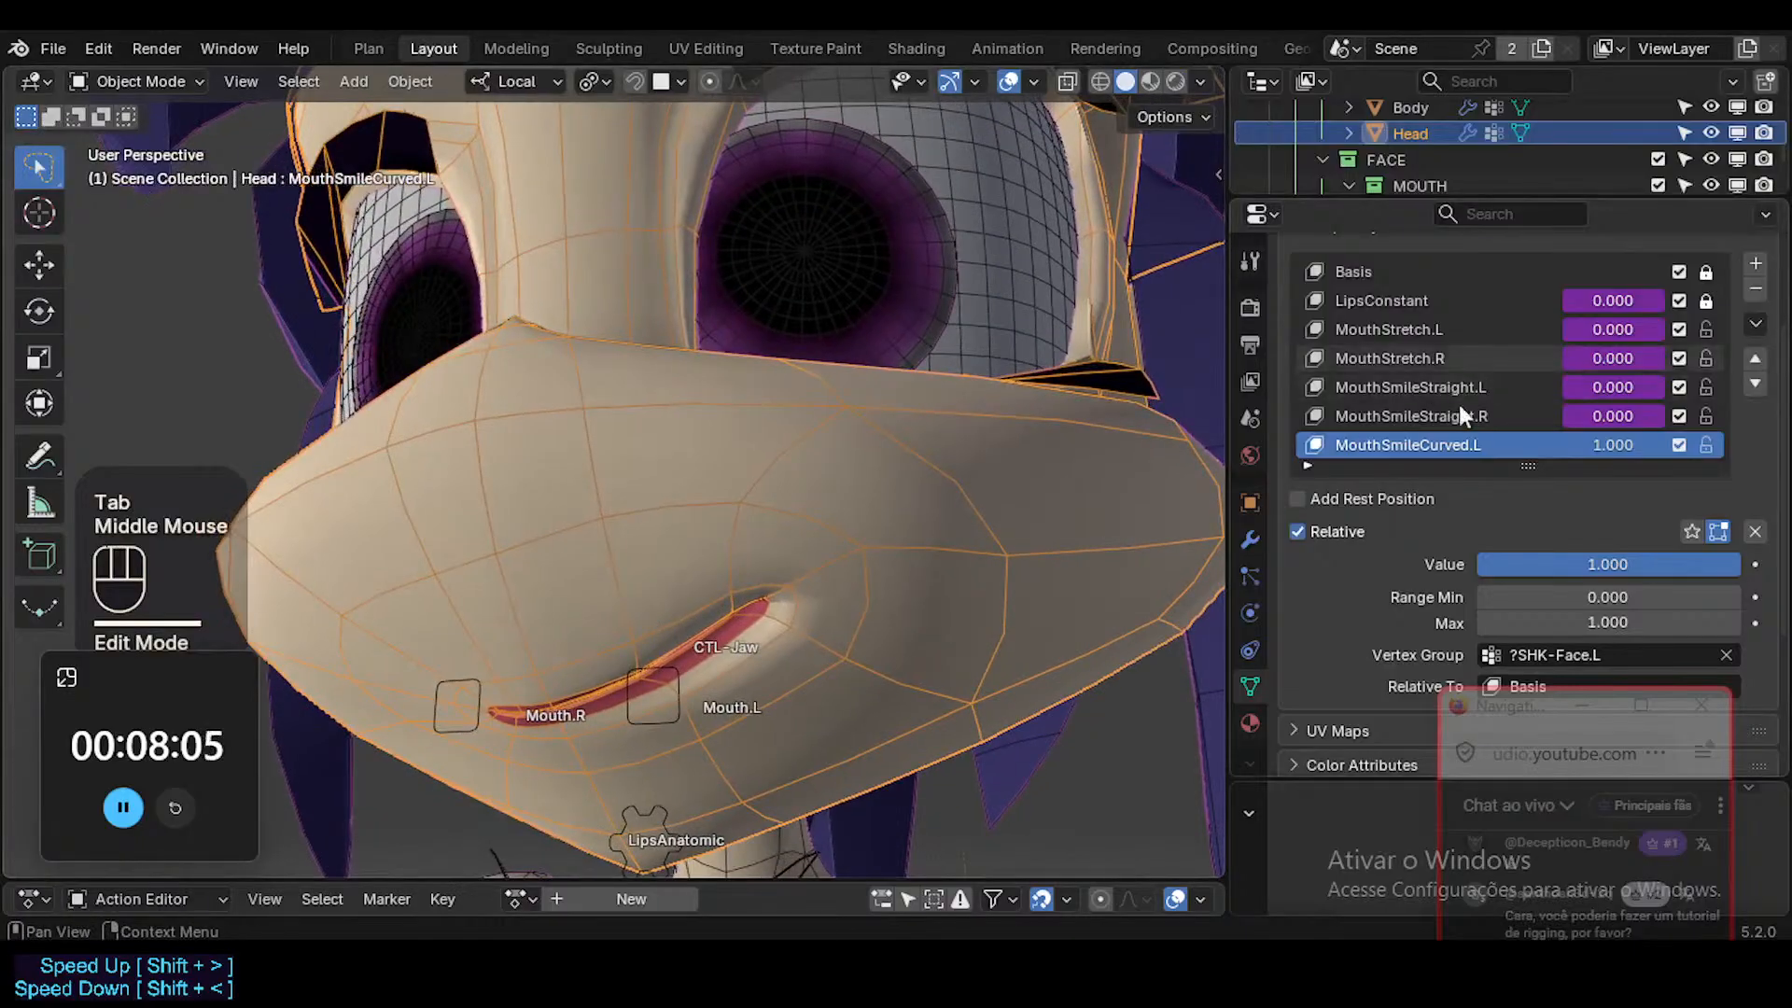
# Move the upper lip edge and the vertices at the left mouth corner slightly inward in Edit Mode.
pyautogui.press('Tab')
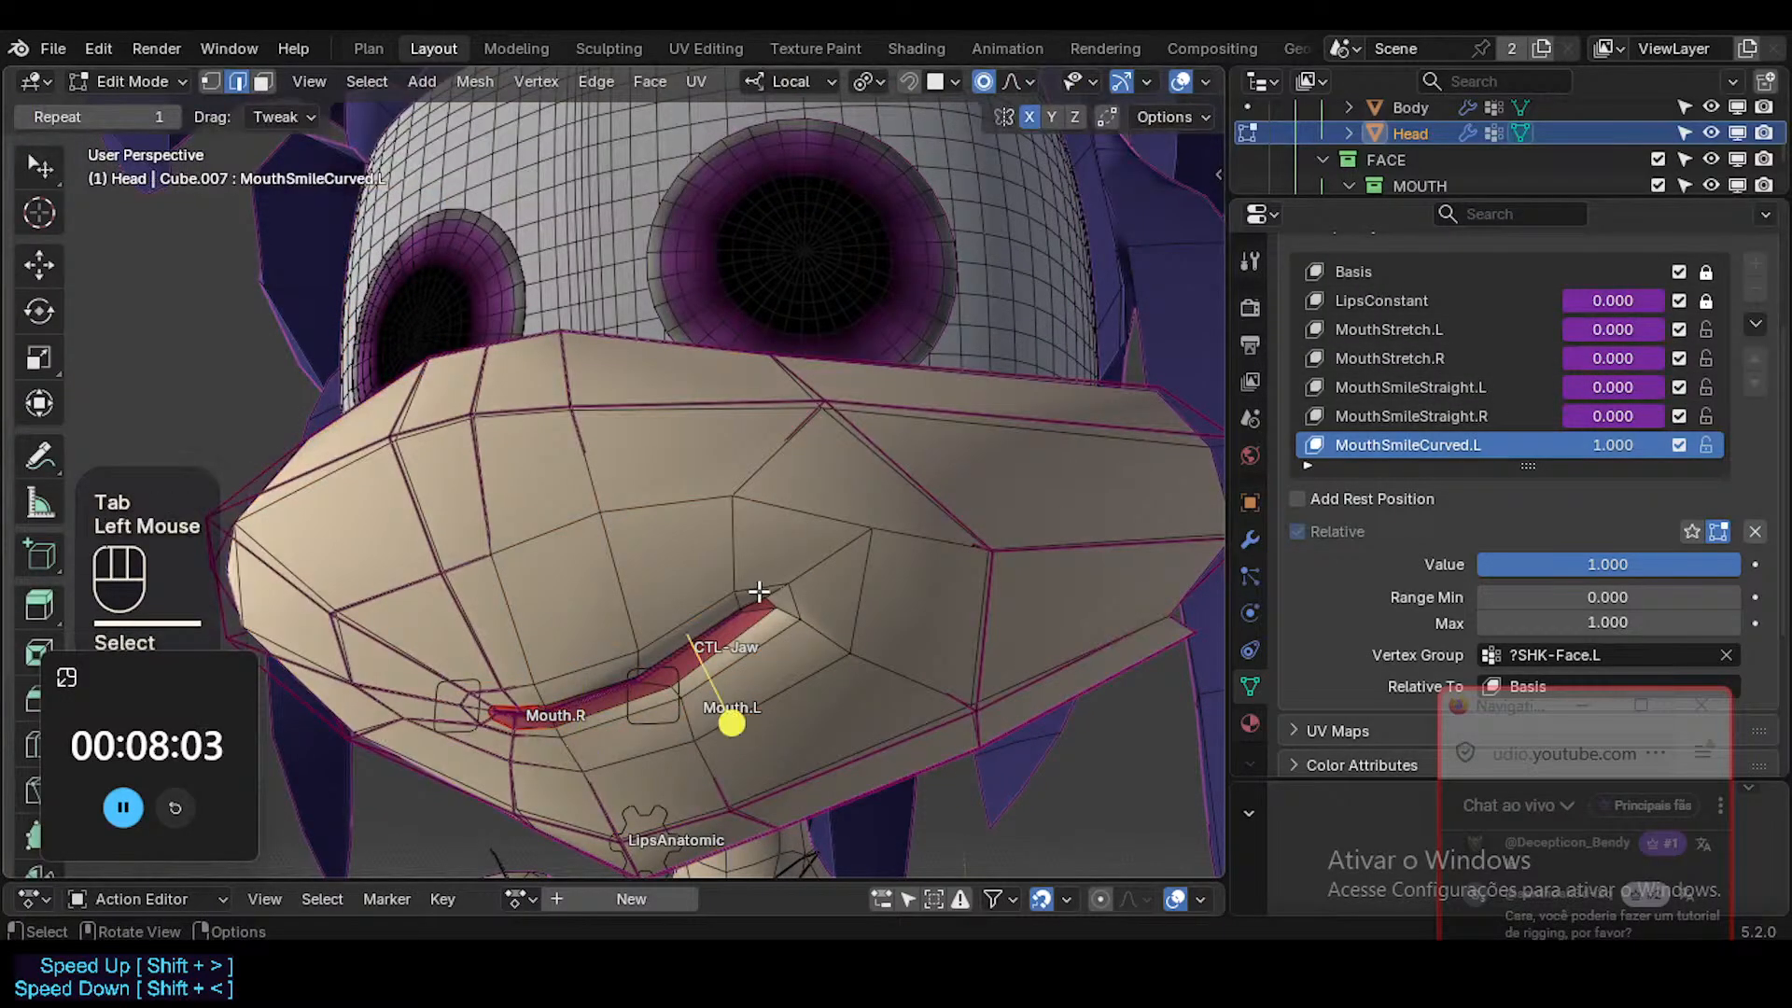
pyautogui.press('g')
pyautogui.keyDown('shift'); pyautogui.click(761, 597); pyautogui.keyUp('shift')
pyautogui.click(793, 590)
pyautogui.press('g')
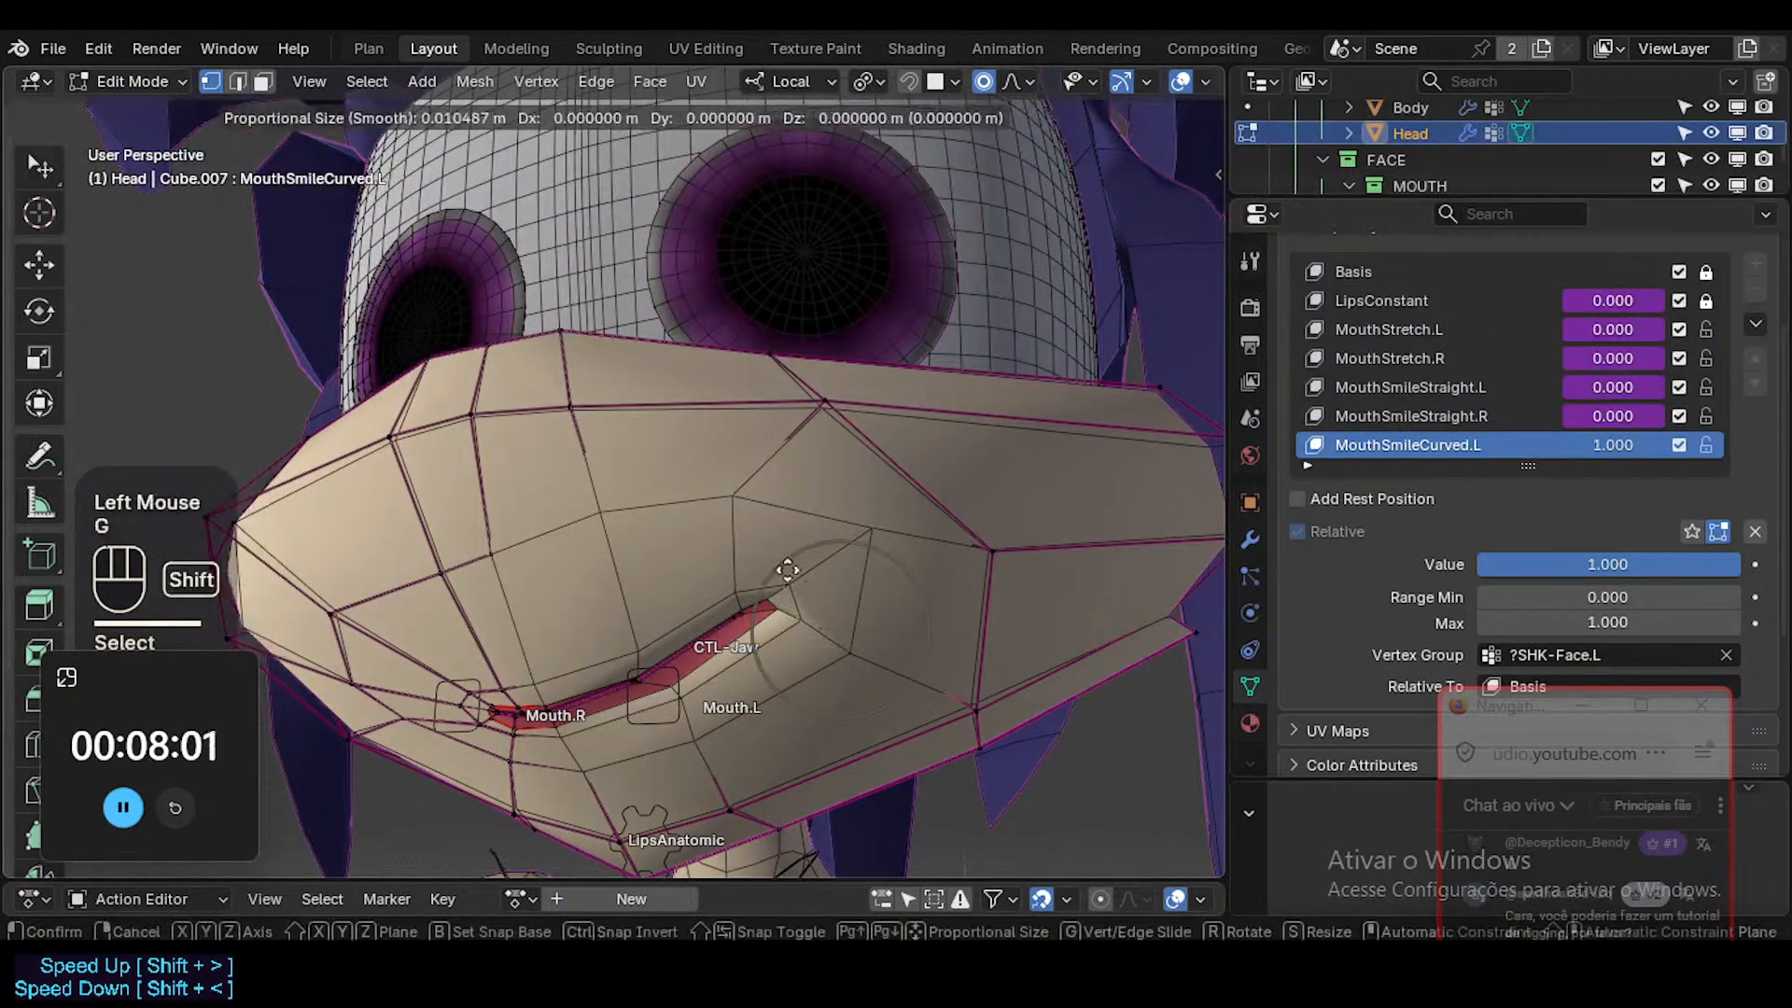
pyautogui.keyDown('shift'); pyautogui.click(785, 567); pyautogui.keyUp('shift')
pyautogui.click(776, 588)
pyautogui.press('g')
pyautogui.keyDown('shift'); pyautogui.click(686, 535); pyautogui.keyUp('shift')
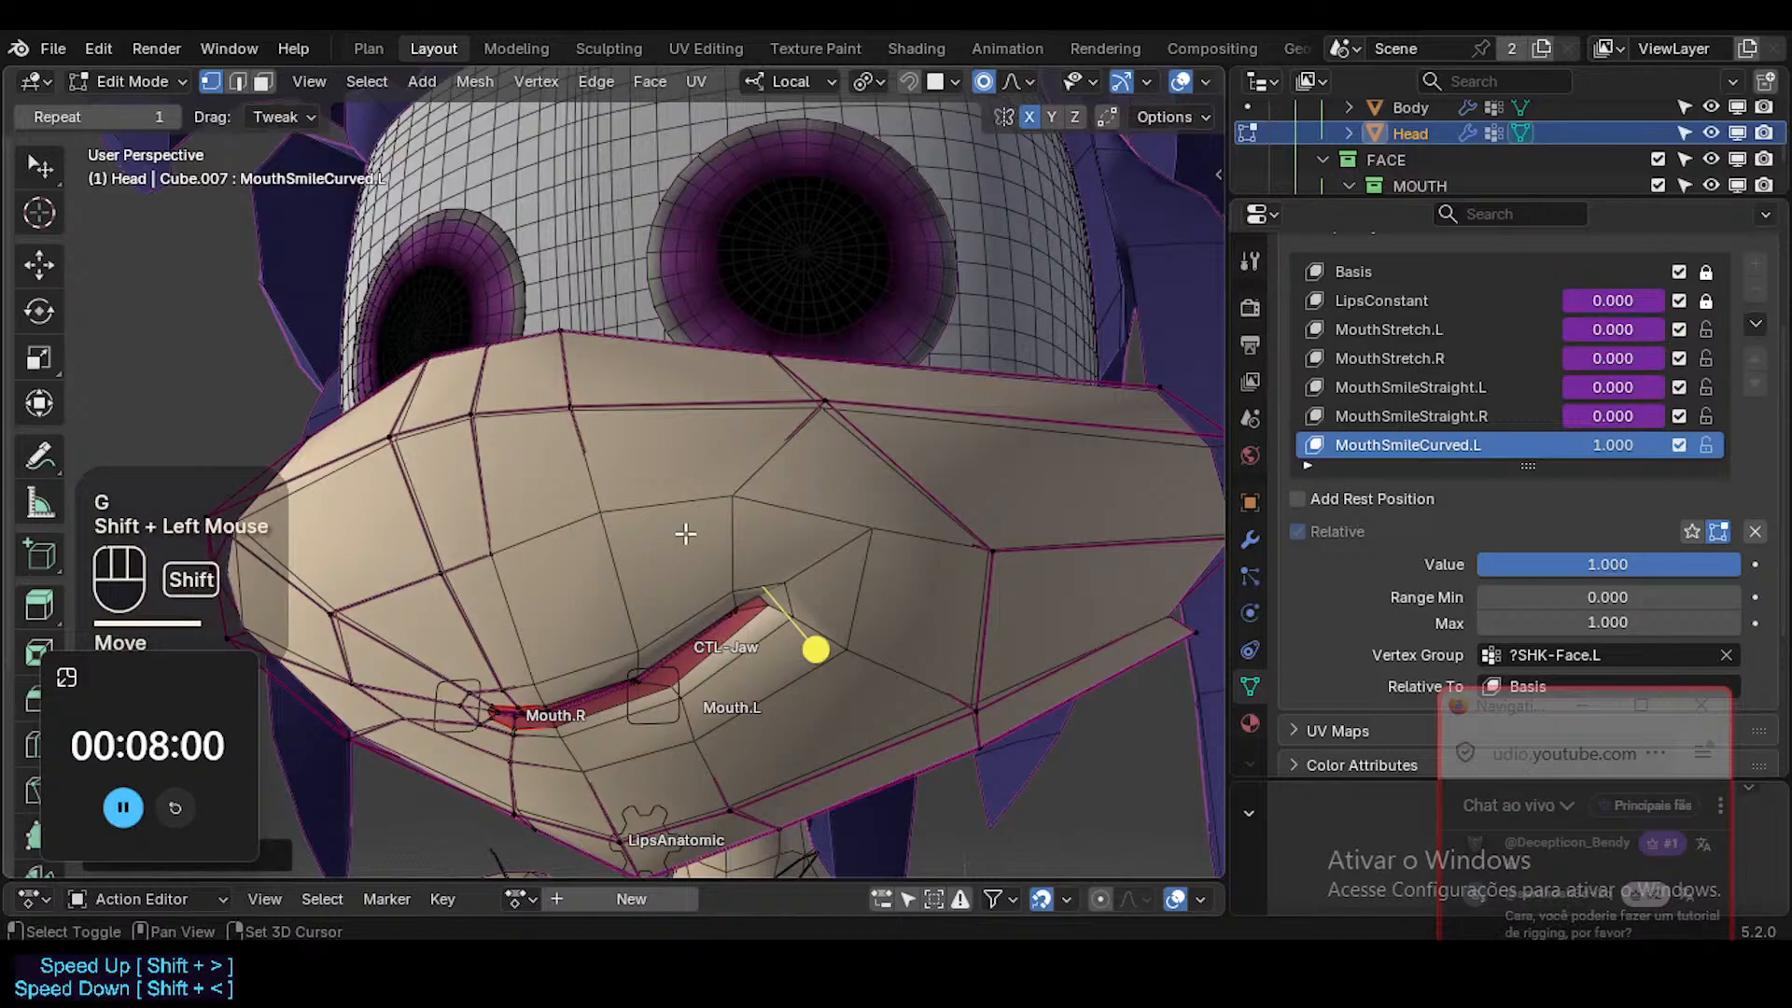
# Raise the vertex above the left mouth corner slightly and lower its neighbour toward the mouth centre.
pyautogui.click(735, 473)
pyautogui.press('g')
pyautogui.keyDown('shift'); pyautogui.click(696, 417); pyautogui.keyUp('shift')
pyautogui.click(604, 508)
pyautogui.press('g')
pyautogui.keyDown('shift'); pyautogui.click(621, 609); pyautogui.keyUp('shift')
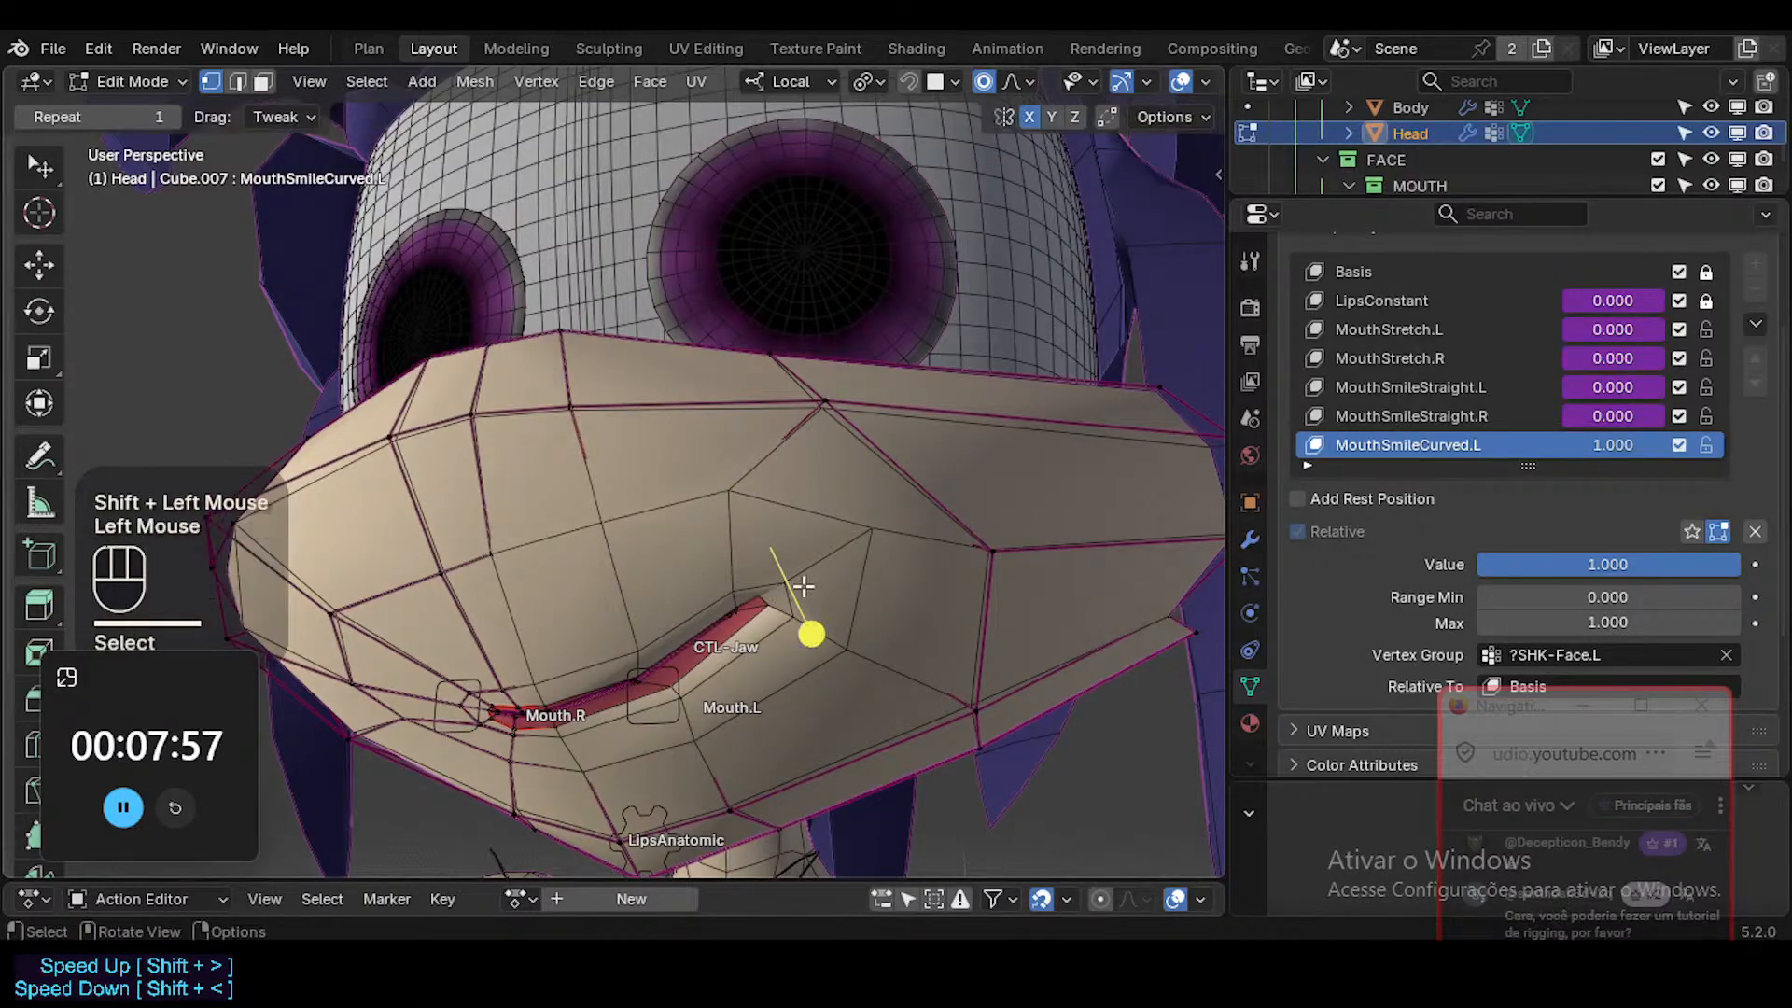
# Pull the cheek vertices beside the left mouth corner inward.
pyautogui.press('g')
pyautogui.keyDown('shift'); pyautogui.click(793, 514); pyautogui.keyUp('shift')
pyautogui.click(865, 518)
pyautogui.press('g')
pyautogui.keyDown('shift'); pyautogui.click(732, 475); pyautogui.keyUp('shift')
# Shift the lower cheek vertex inward and nudge the left mouth corner vertex upward.
pyautogui.click(827, 659)
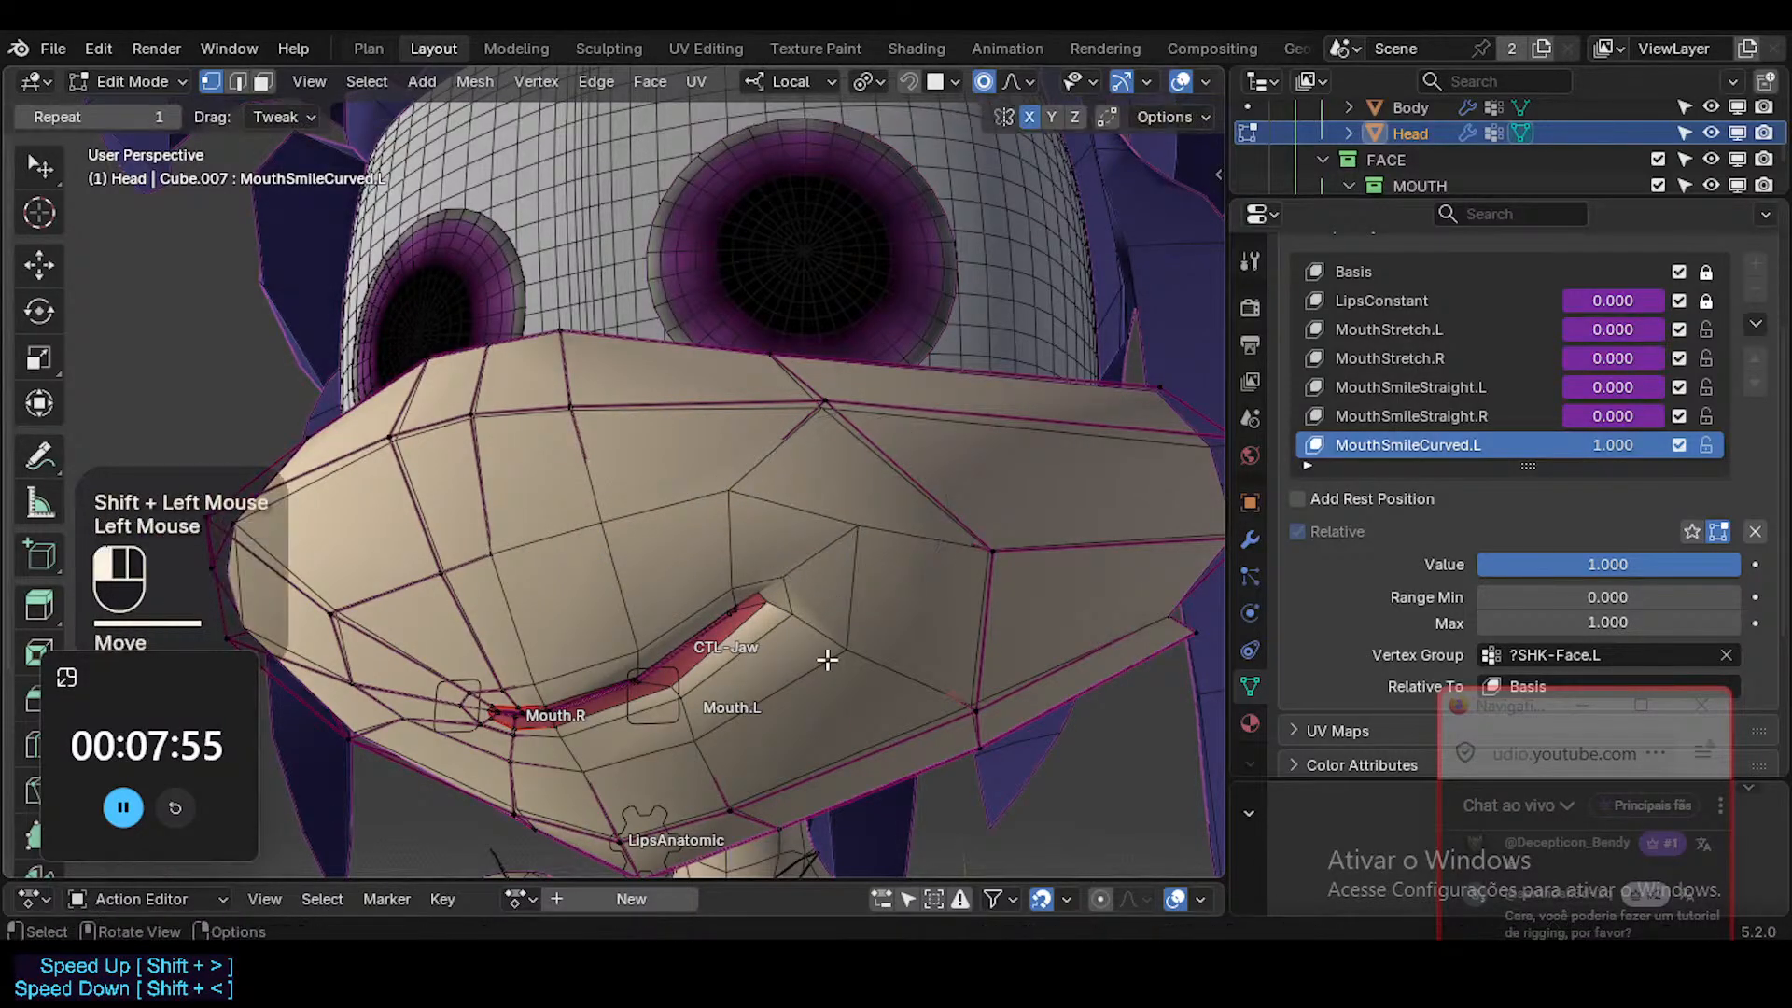
pyautogui.press('g')
pyautogui.keyDown('shift'); pyautogui.click(716, 582); pyautogui.keyUp('shift')
pyautogui.click(773, 616)
pyautogui.press('g')
pyautogui.keyDown('shift'); pyautogui.click(715, 465); pyautogui.keyUp('shift')
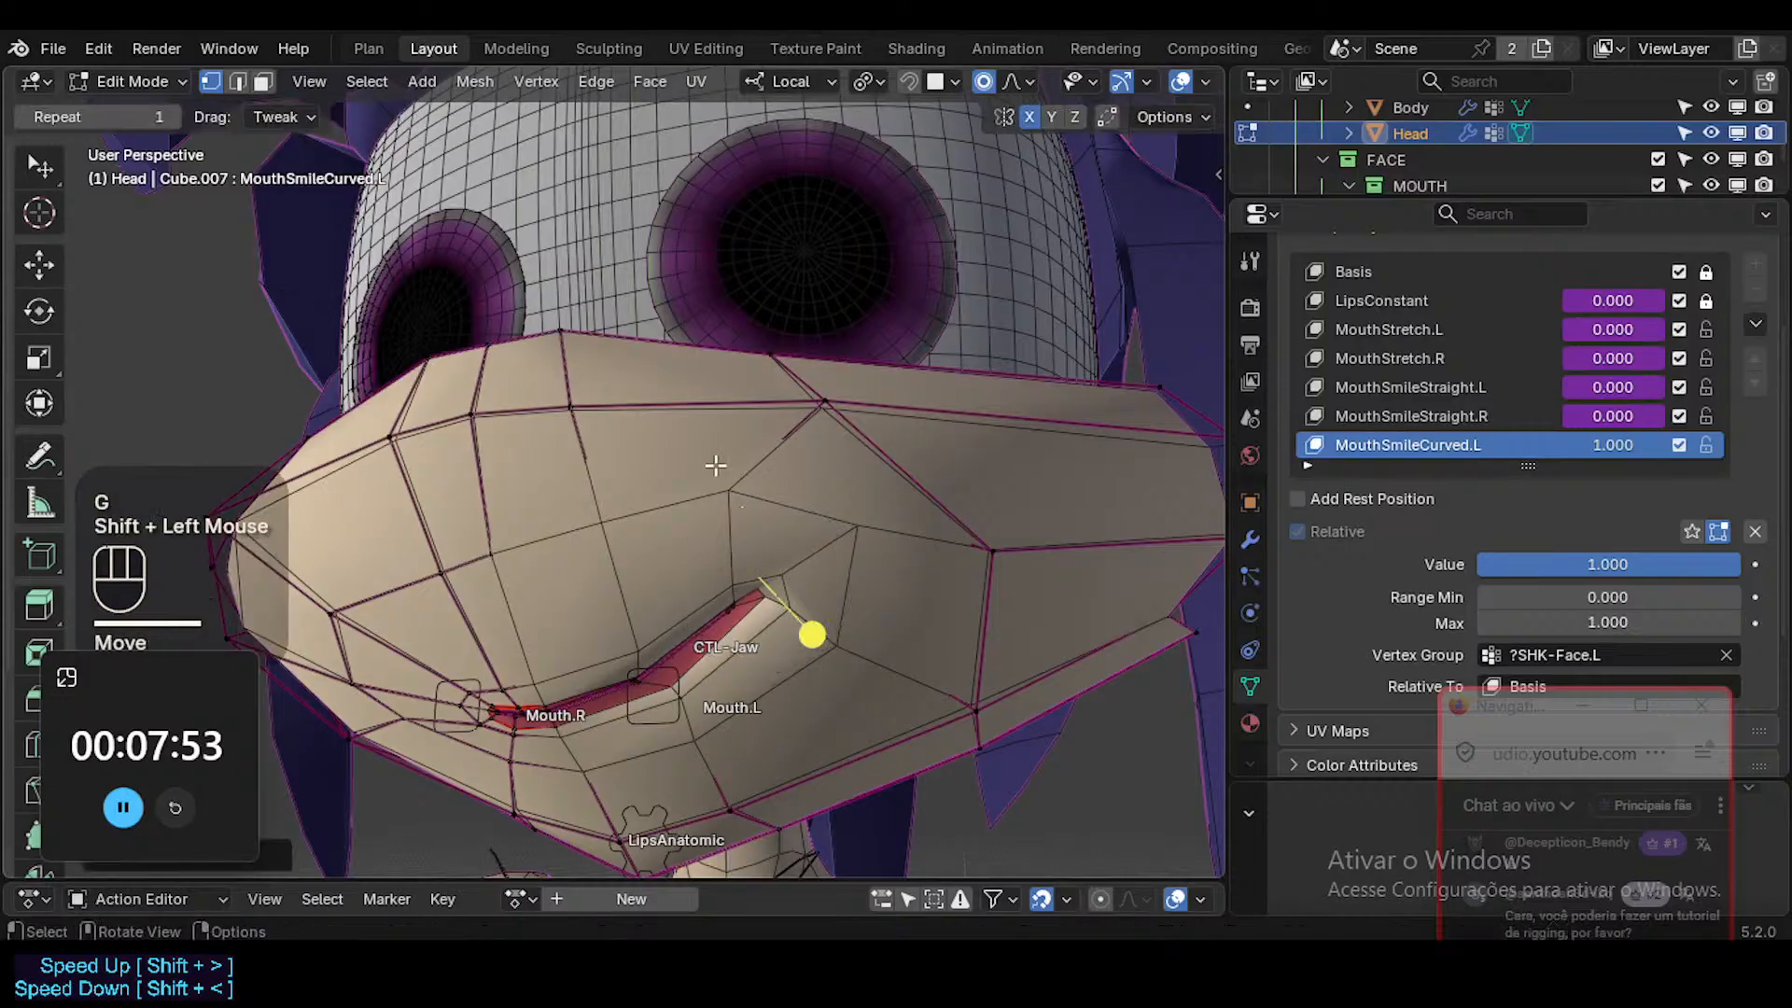
# Nudge the vertex above the left mouth corner and its inner neighbour above the upper lip slightly downward.
pyautogui.click(716, 497)
pyautogui.press('g')
pyautogui.keyDown('shift'); pyautogui.click(695, 566); pyautogui.keyUp('shift')
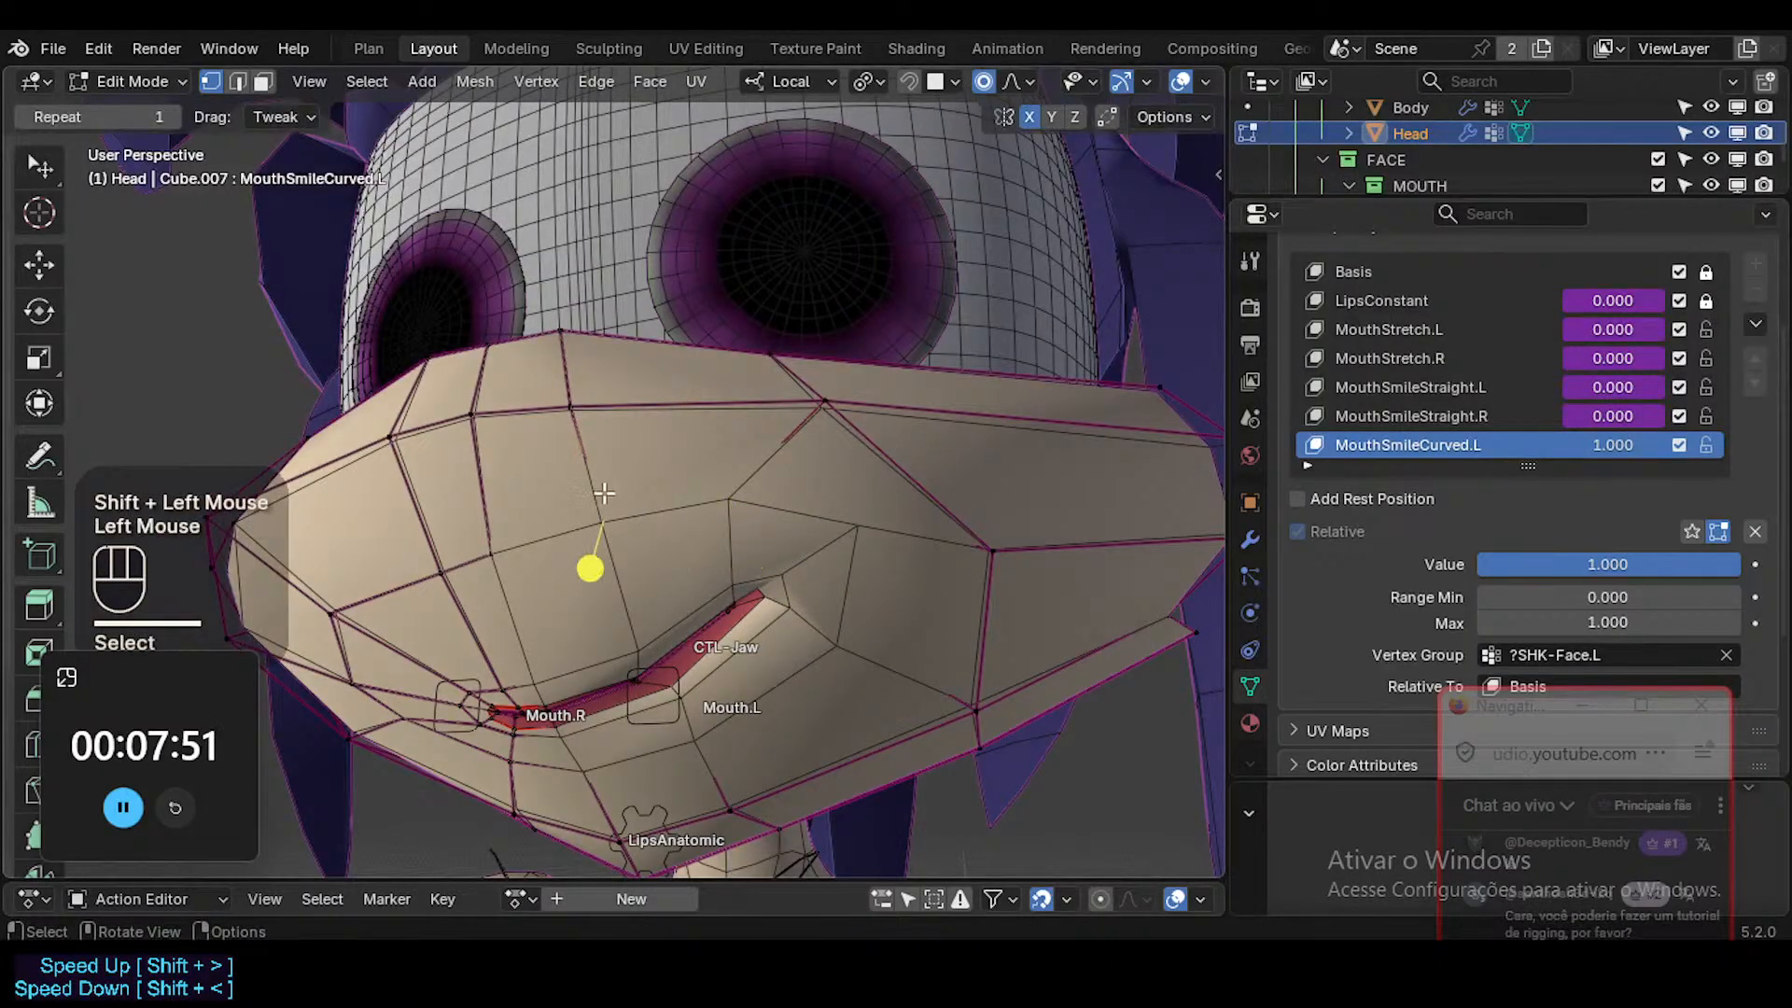
pyautogui.press('g')
pyautogui.keyDown('shift'); pyautogui.click(646, 617); pyautogui.keyUp('shift')
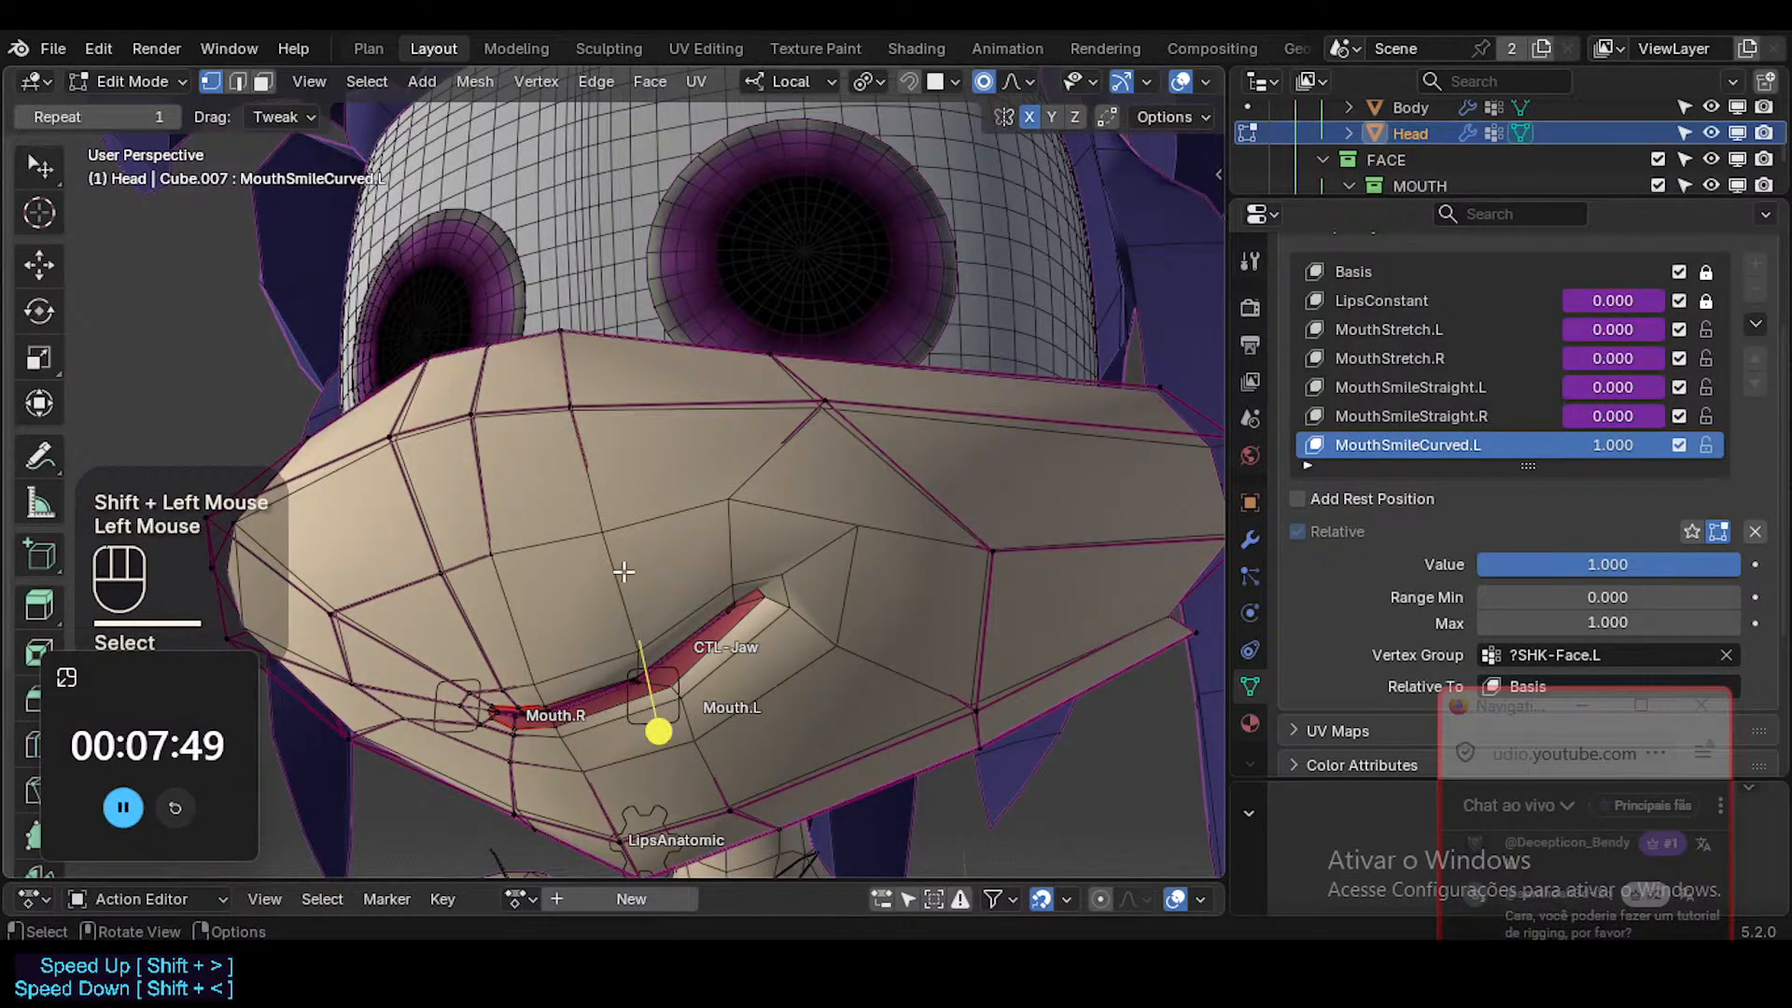
# Lower the vertex above the mouth's centre slightly and raise the next two vertices toward the left mouth corner.
pyautogui.click(493, 557)
pyautogui.press('g')
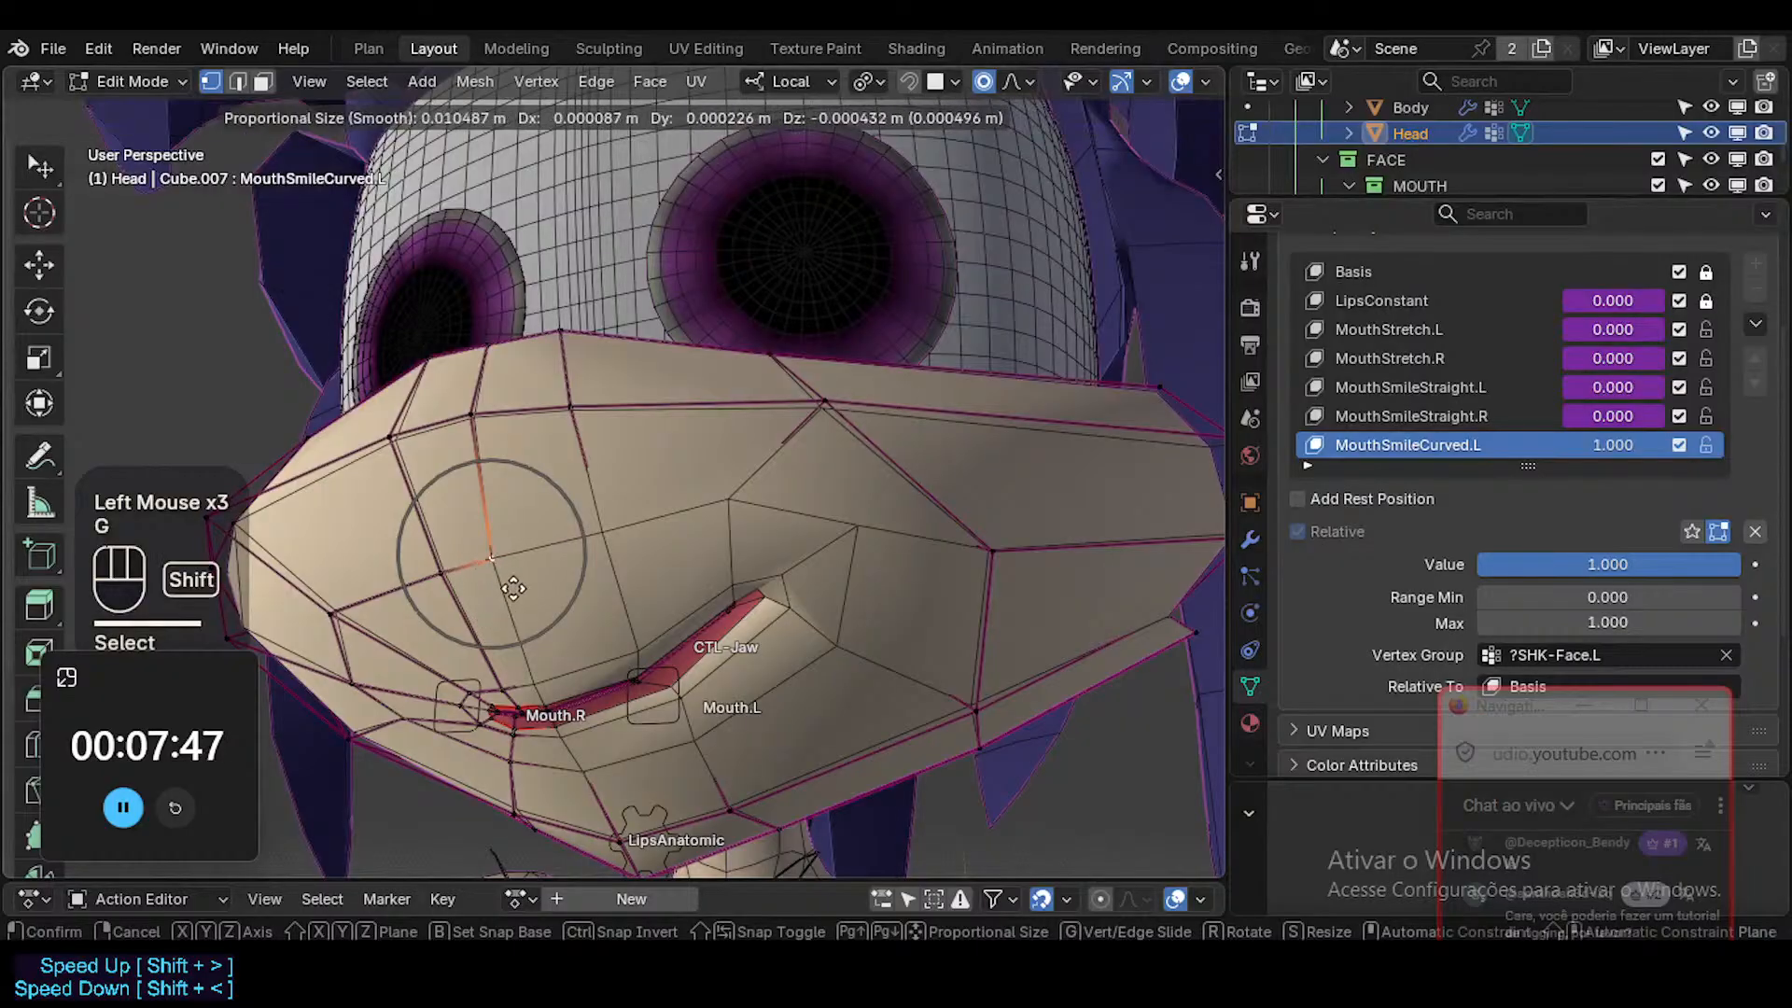
pyautogui.keyDown('shift'); pyautogui.click(513, 595); pyautogui.keyUp('shift')
pyautogui.click(611, 535)
pyautogui.press('g')
pyautogui.keyDown('shift'); pyautogui.click(660, 474); pyautogui.keyUp('shift')
pyautogui.click(753, 489)
pyautogui.press('g')
pyautogui.keyDown('shift'); pyautogui.click(742, 424); pyautogui.keyUp('shift')
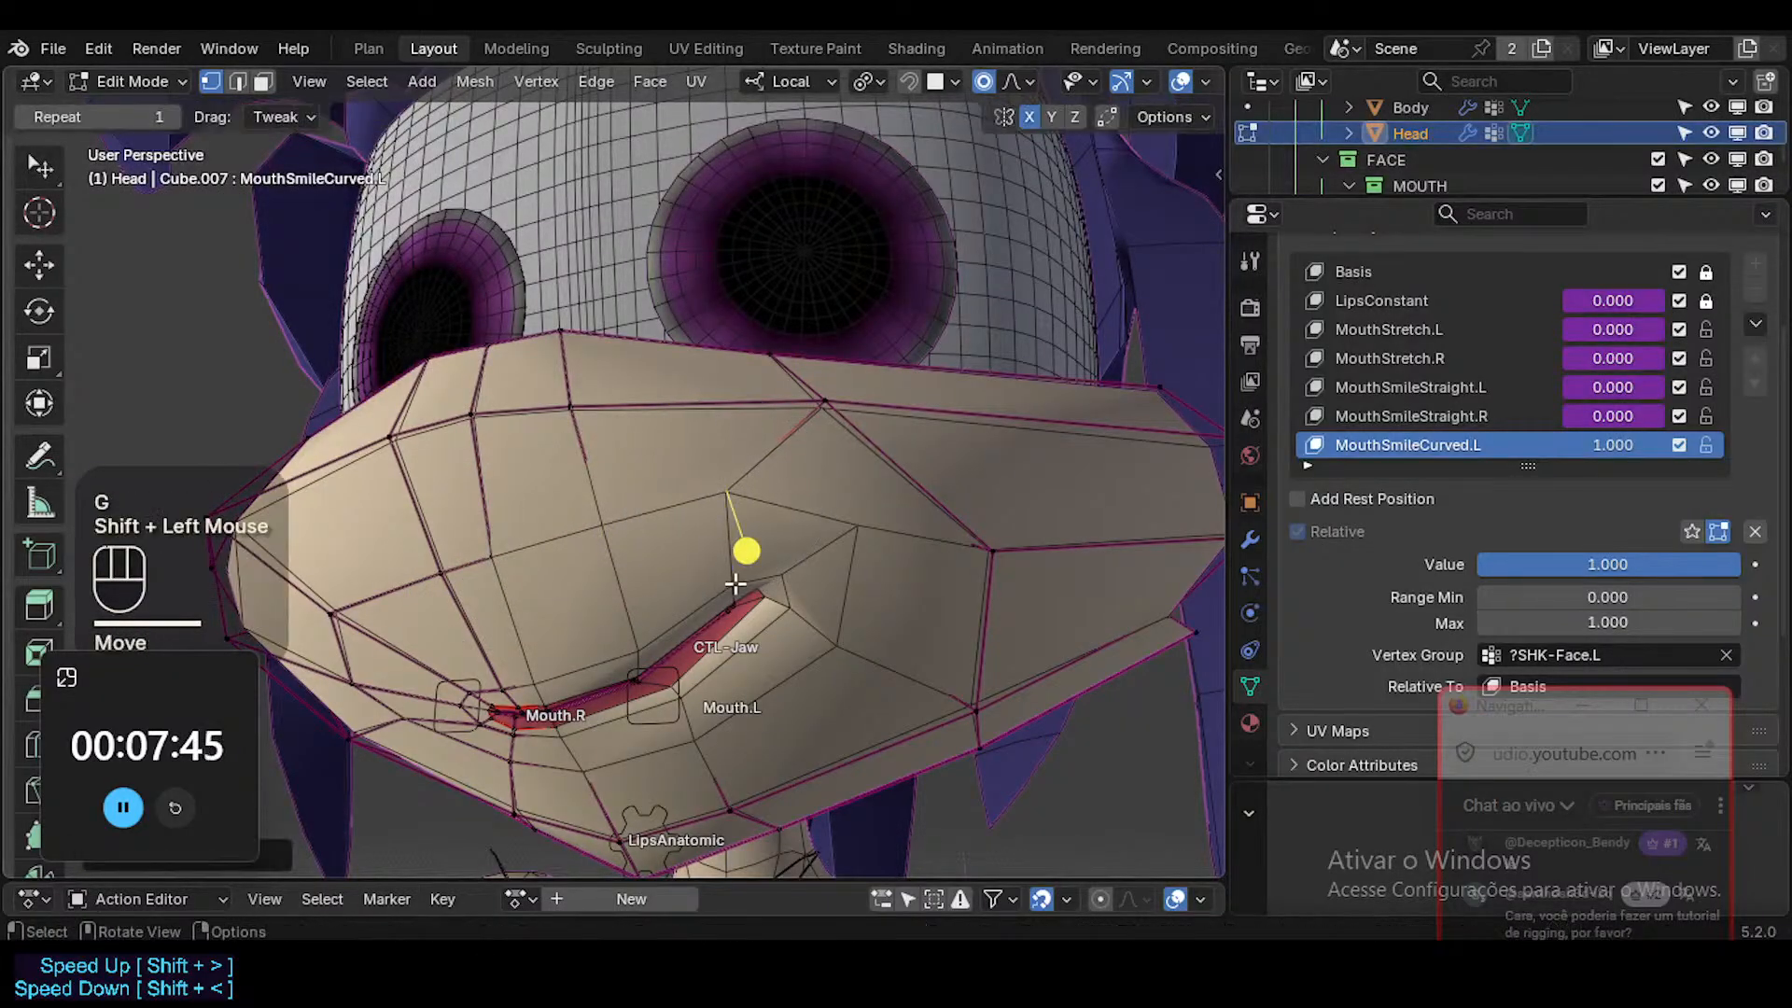
# Try to select the face loop around the mouth in face selection mode.
pyautogui.click(736, 592)
pyautogui.press('3')
pyautogui.keyDown('alt'); pyautogui.keyDown('shift'); pyautogui.click(726, 587); pyautogui.keyUp('shift'); pyautogui.keyUp('alt')
pyautogui.hotkey('alt', 'a')
pyautogui.keyDown('alt'); pyautogui.keyDown('shift'); pyautogui.click(500, 720); pyautogui.keyUp('shift'); pyautogui.keyUp('alt')
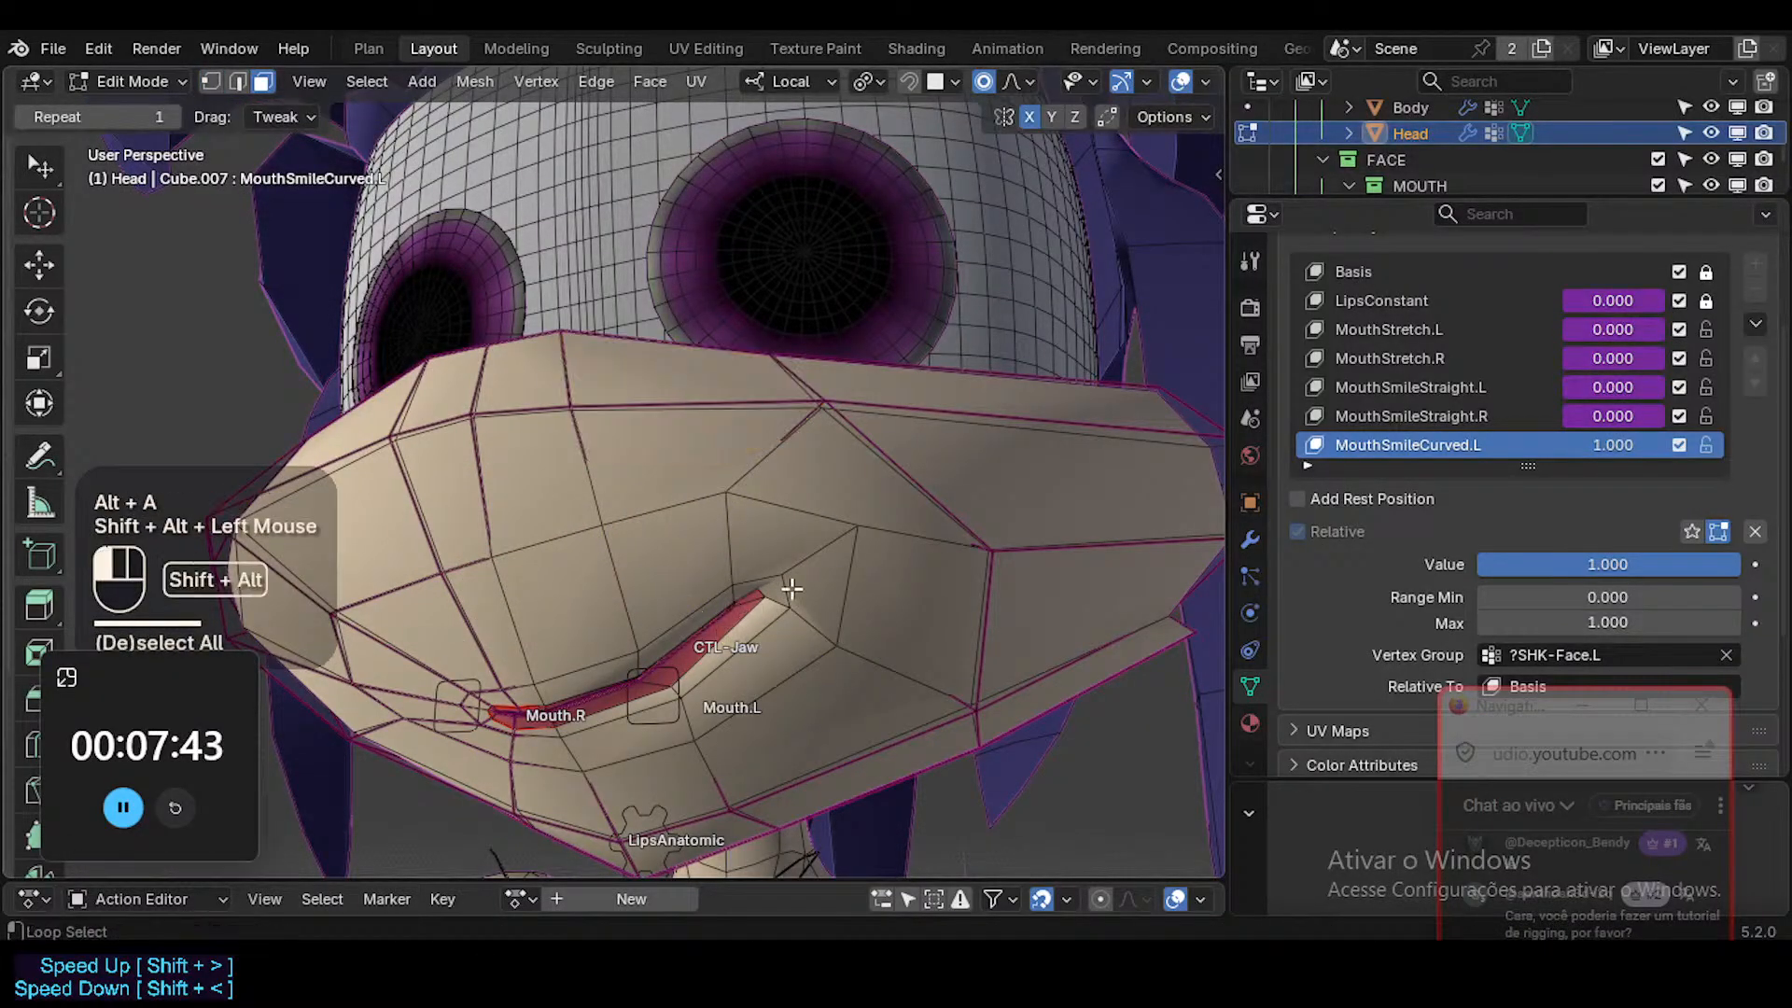
pyautogui.hotkey('alt', 'z')
pyautogui.hotkey('alt', 'a')
pyautogui.hotkey('alt', 'a')
pyautogui.keyDown('alt'); pyautogui.keyDown('shift'); pyautogui.click(792, 625); pyautogui.keyUp('shift'); pyautogui.keyUp('alt')
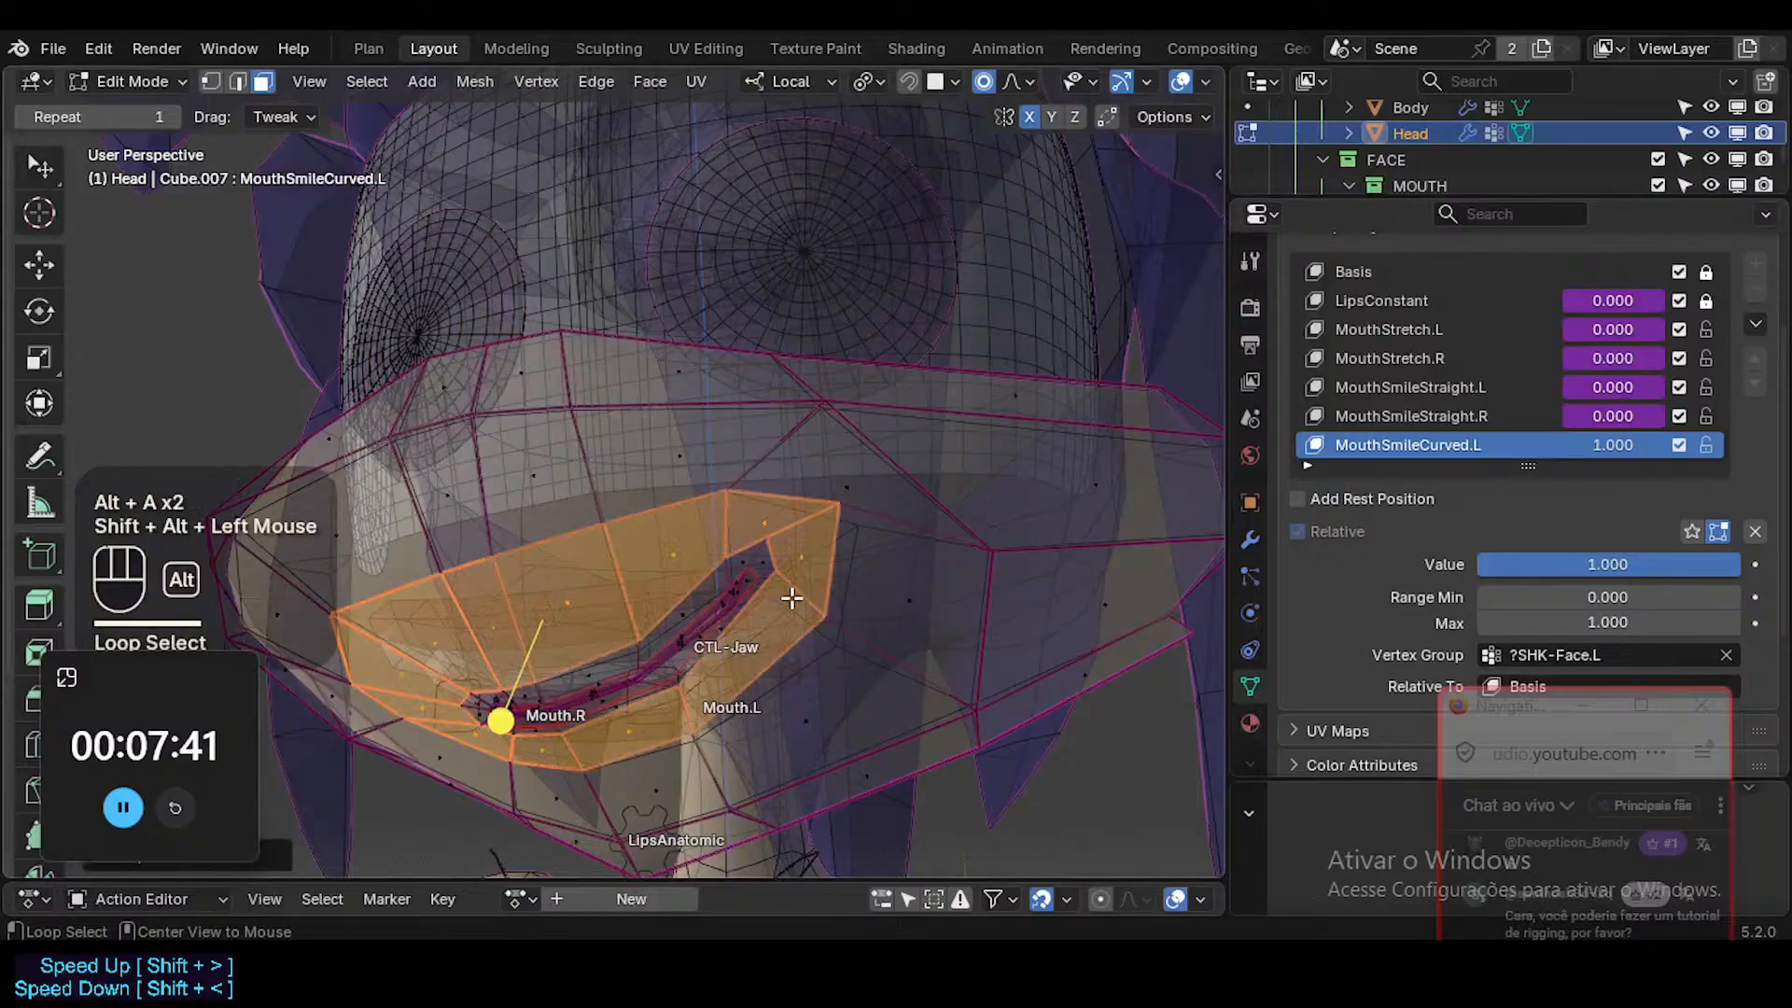
pyautogui.hotkey('alt', 'z')
pyautogui.hotkey('alt', 'a')
pyautogui.keyDown('alt'); pyautogui.keyDown('shift'); pyautogui.click(774, 723); pyautogui.keyUp('shift'); pyautogui.keyUp('alt')
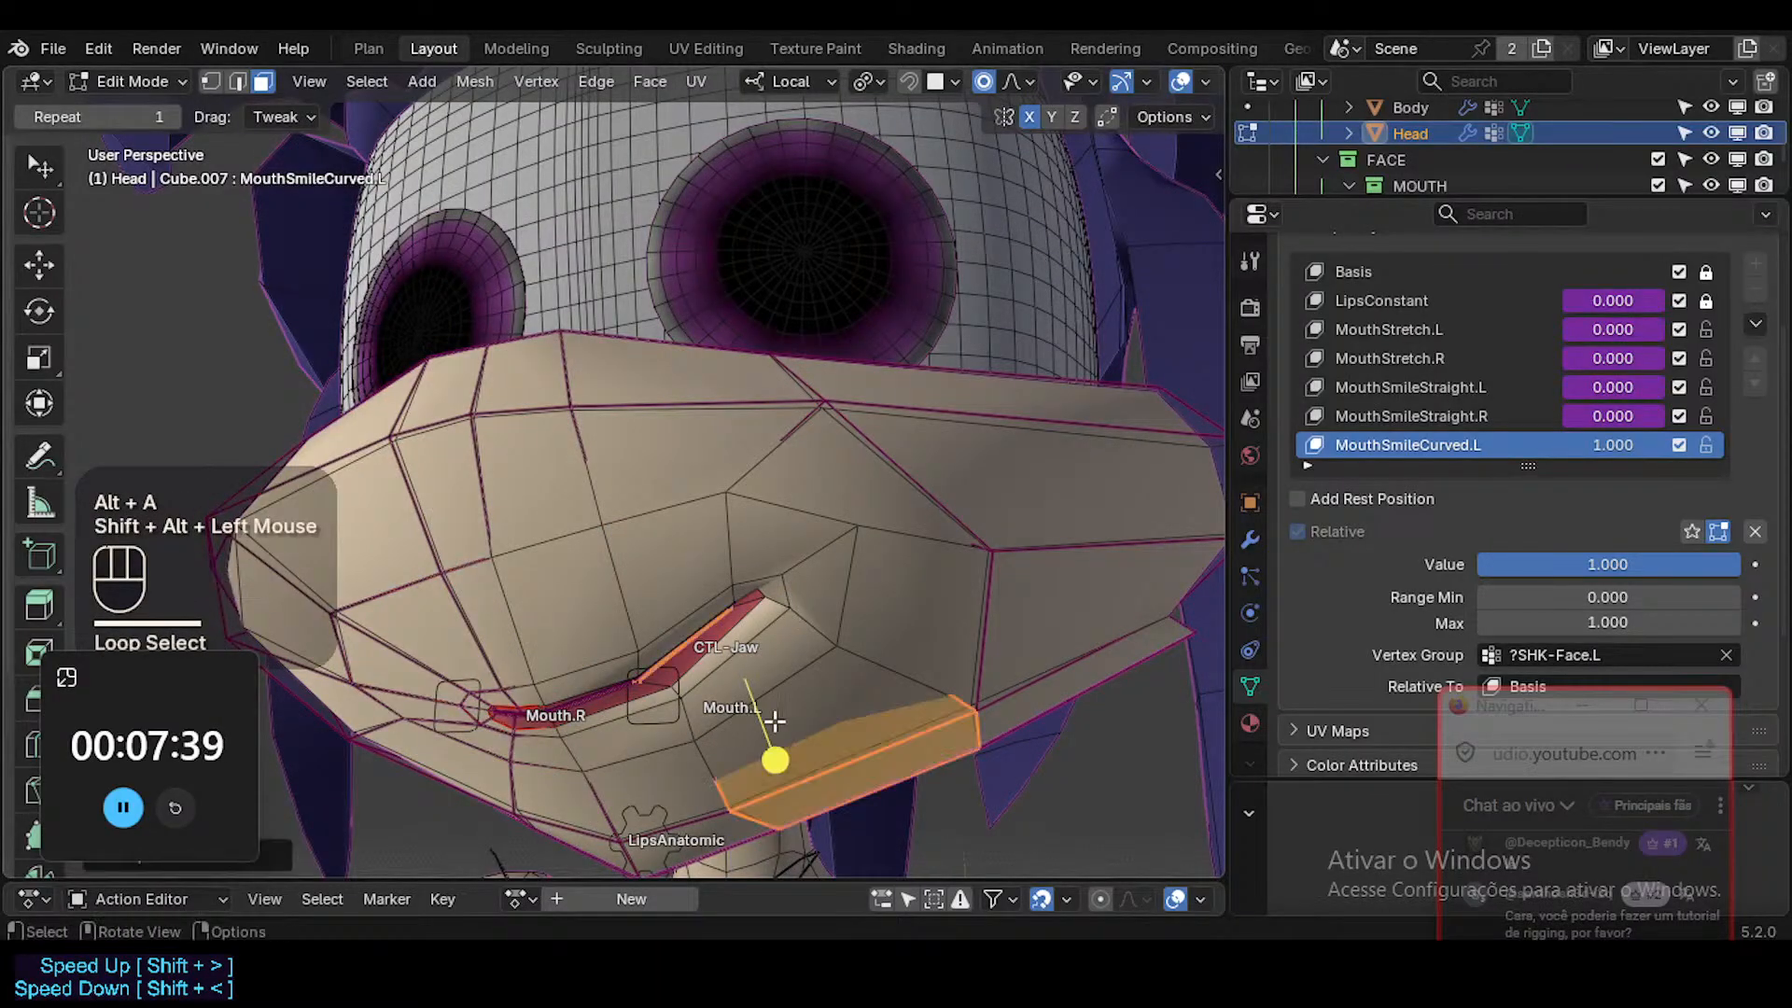
pyautogui.hotkey('alt', 'a')
pyautogui.keyDown('alt'); pyautogui.keyDown('shift'); pyautogui.click(685, 712); pyautogui.keyUp('shift'); pyautogui.keyUp('alt')
pyautogui.click(500, 719)
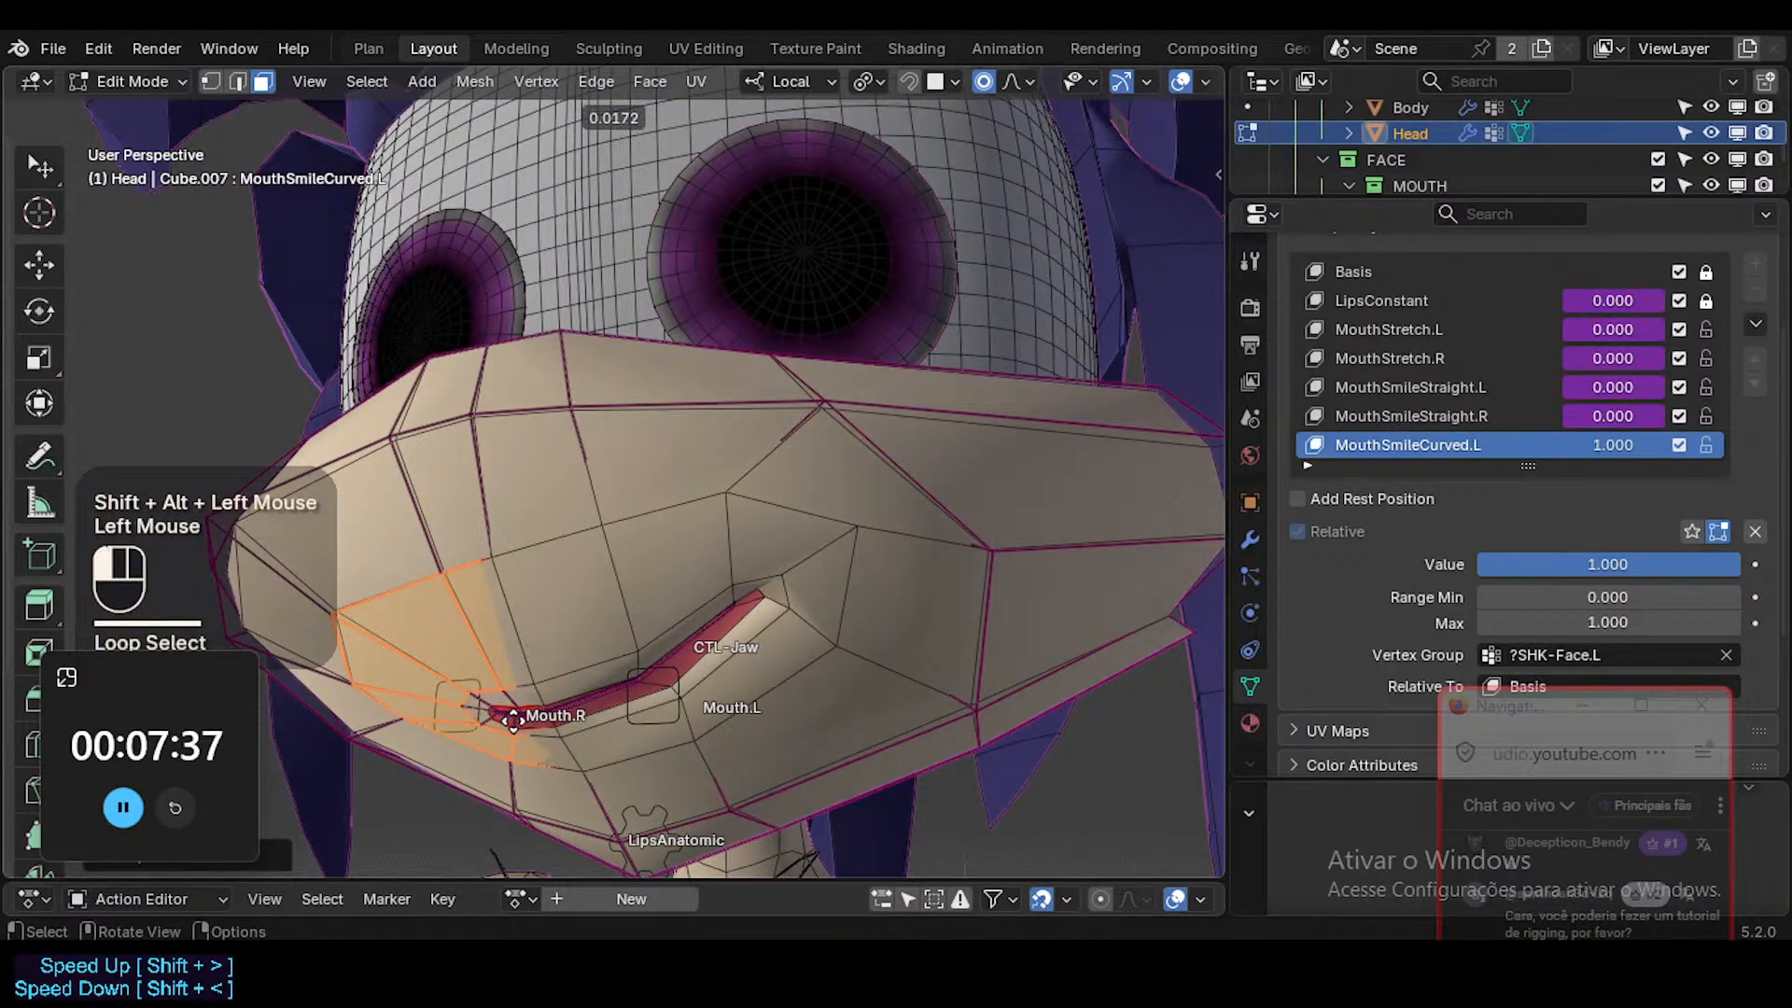
pyautogui.hotkey('alt', 'a')
# Inspect the smile from the front in Object Mode with overlays hidden, then return to Edit Mode with overlays shown.
pyautogui.press('Tab')
pyautogui.hotkey('shift', 'alt', 'z')
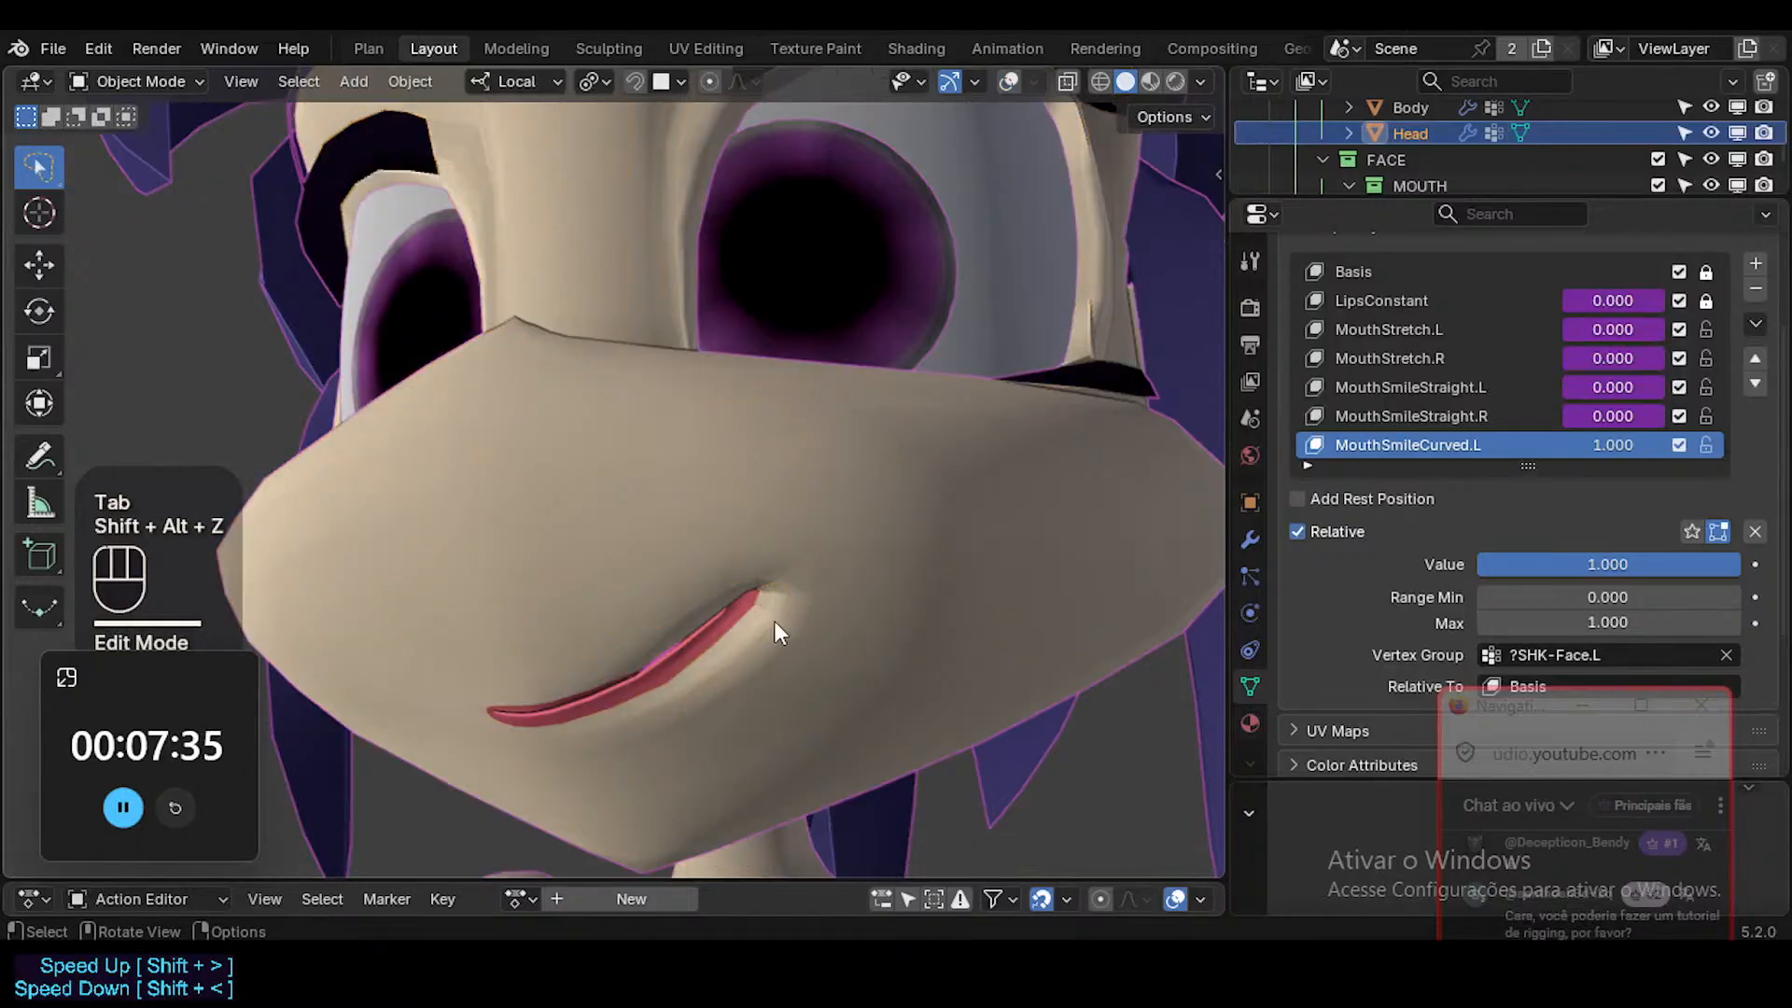
pyautogui.moveTo(774, 619); pyautogui.dragTo(907, 641, button='middle')
pyautogui.press('Tab')
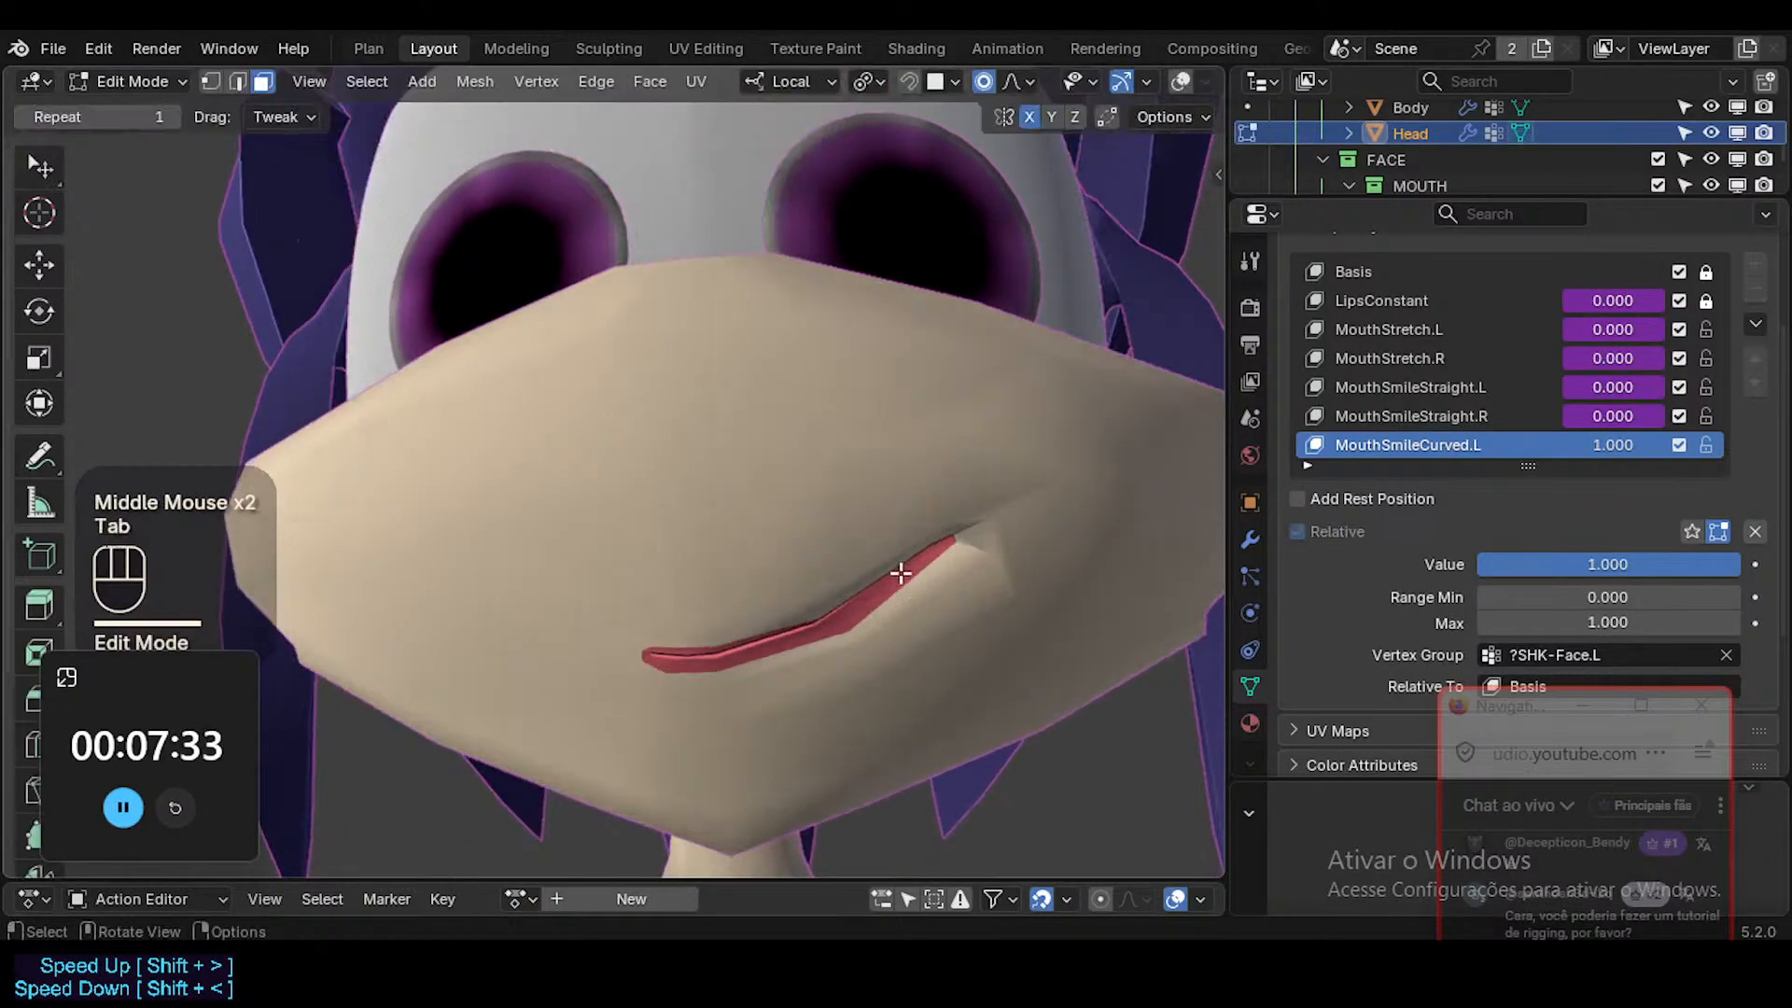
pyautogui.hotkey('shift', 'alt', 'z')
# Lower the vertex on the left half of the upper lip and nudge the left mouth corner vertex down.
pyautogui.click(835, 585)
pyautogui.press('g')
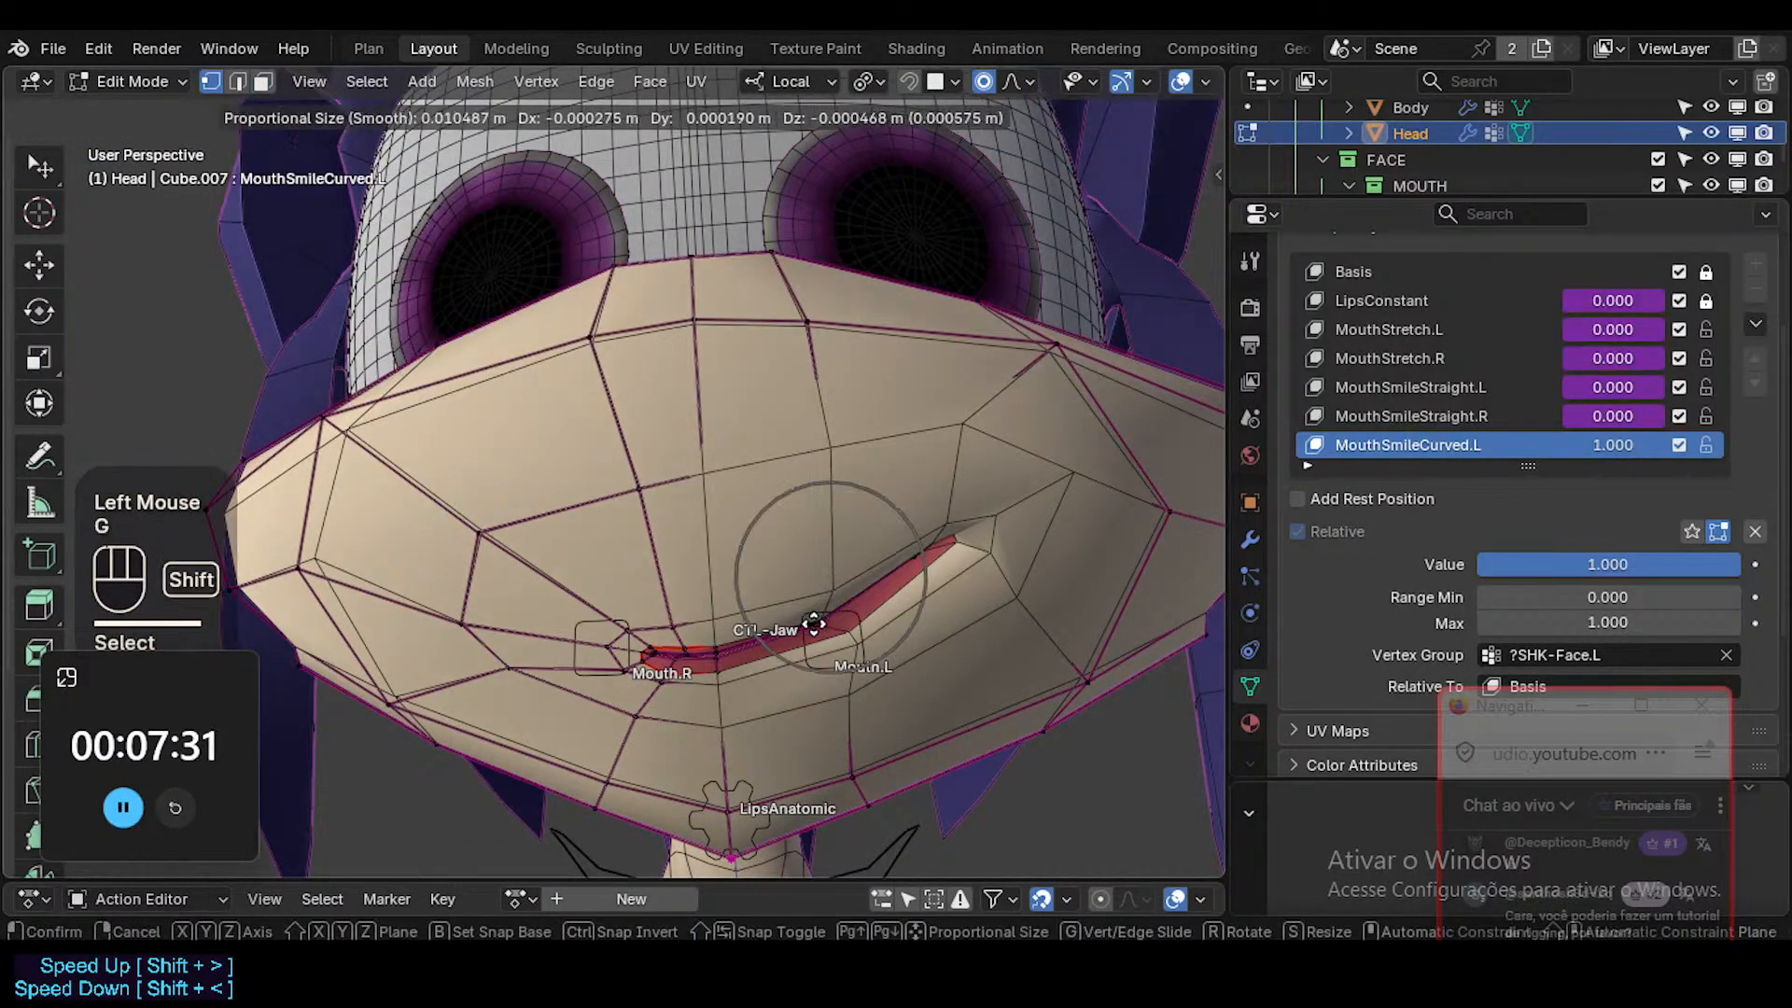
pyautogui.keyDown('shift'); pyautogui.click(814, 620); pyautogui.keyUp('shift')
pyautogui.click(989, 515)
pyautogui.press('g')
pyautogui.keyDown('shift'); pyautogui.click(987, 556); pyautogui.keyUp('shift')
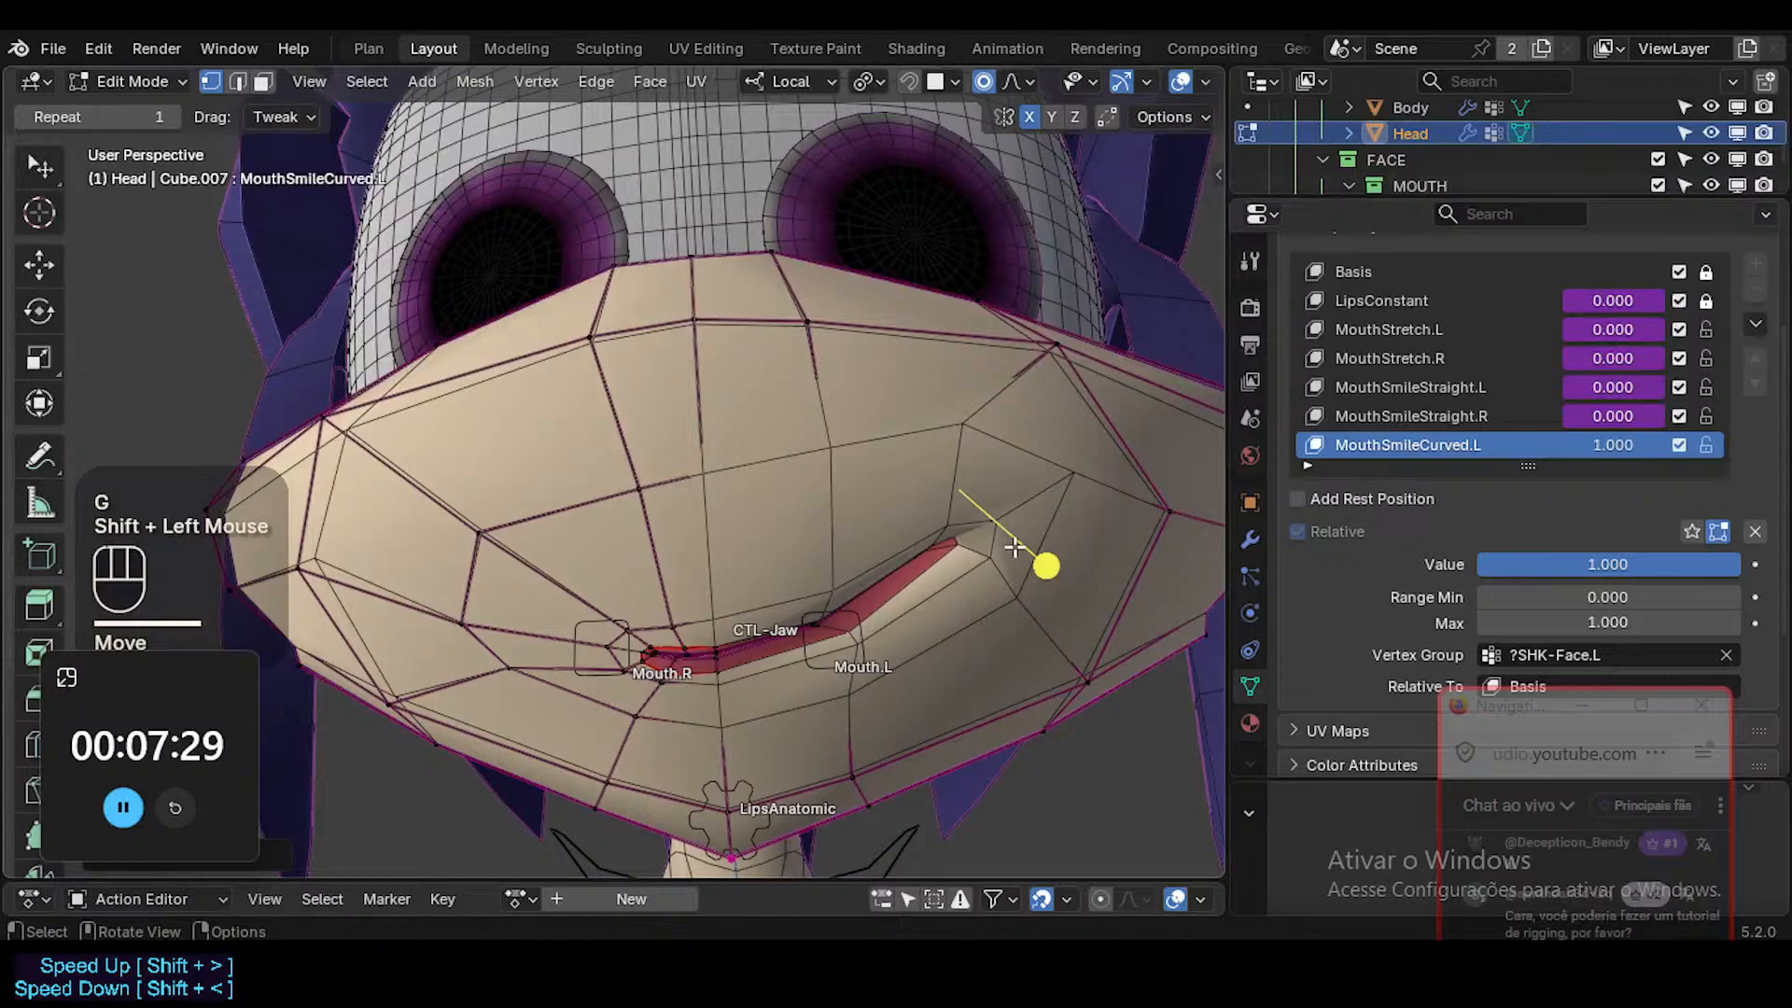
pyautogui.click(1037, 507)
pyautogui.press('1')
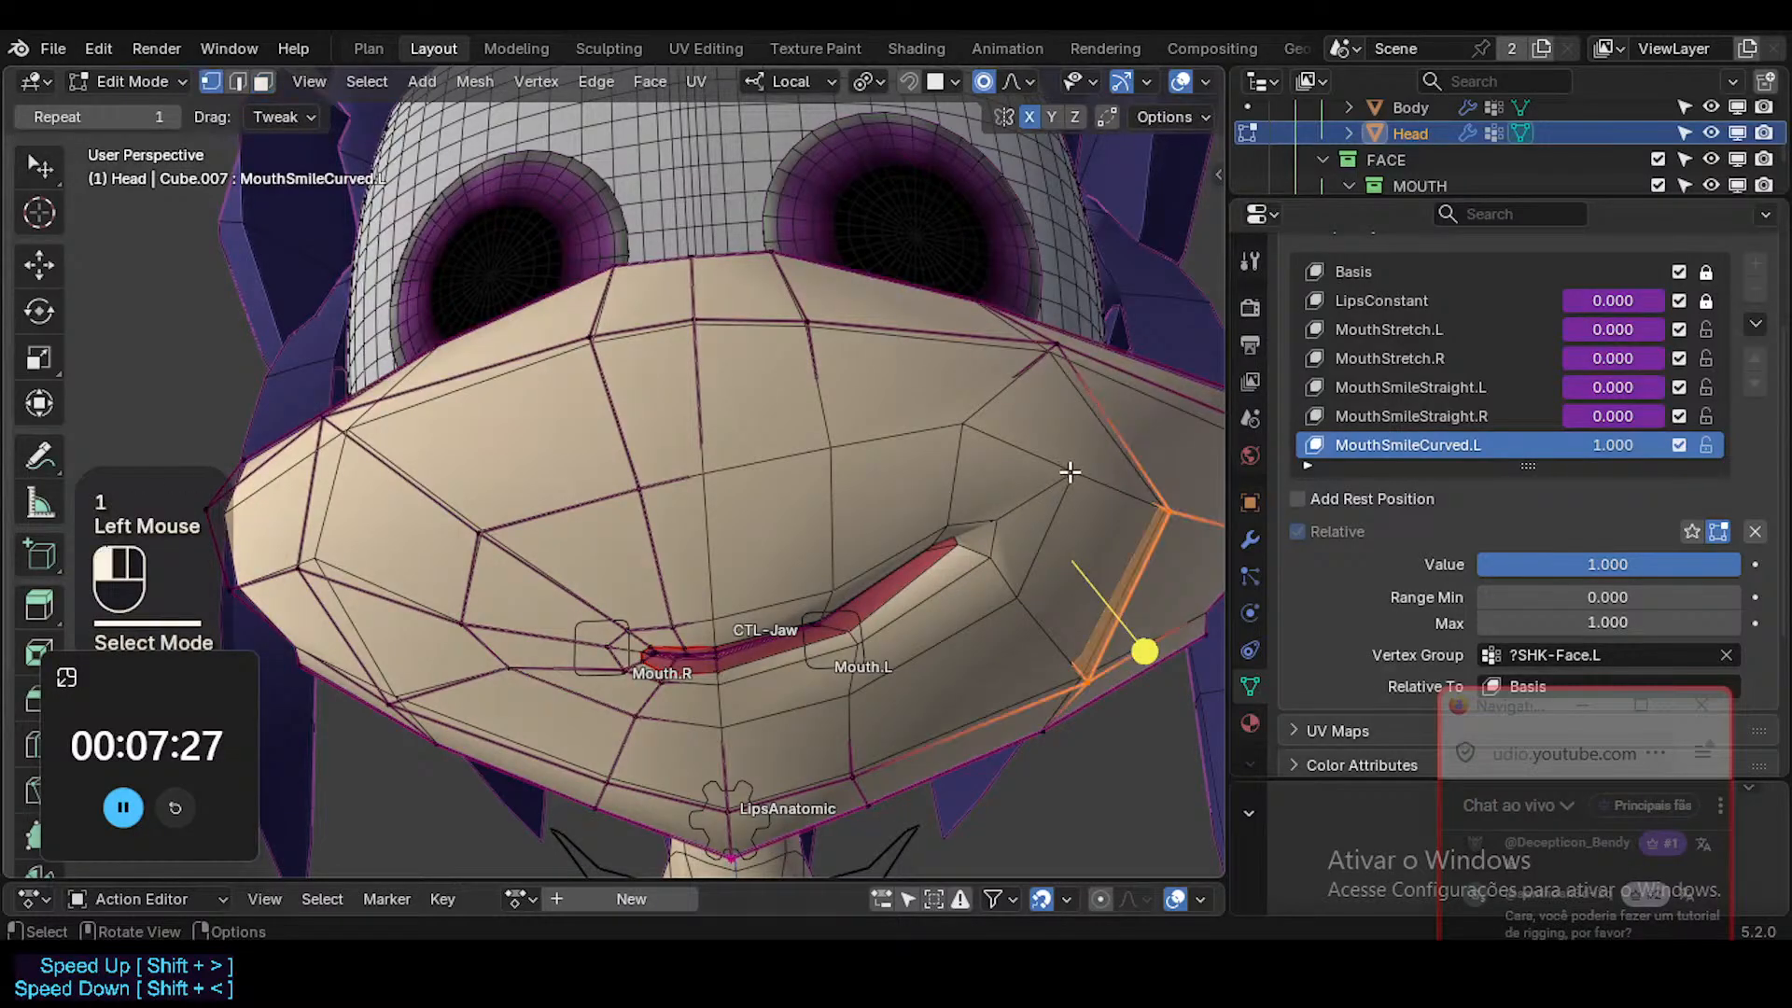
pyautogui.click(1073, 471)
pyautogui.press('r')
pyautogui.press('Escape')
# Rotate the left mouth corner face upward with a wider proportional falloff of 0.02 and shift it outward.
pyautogui.press('3')
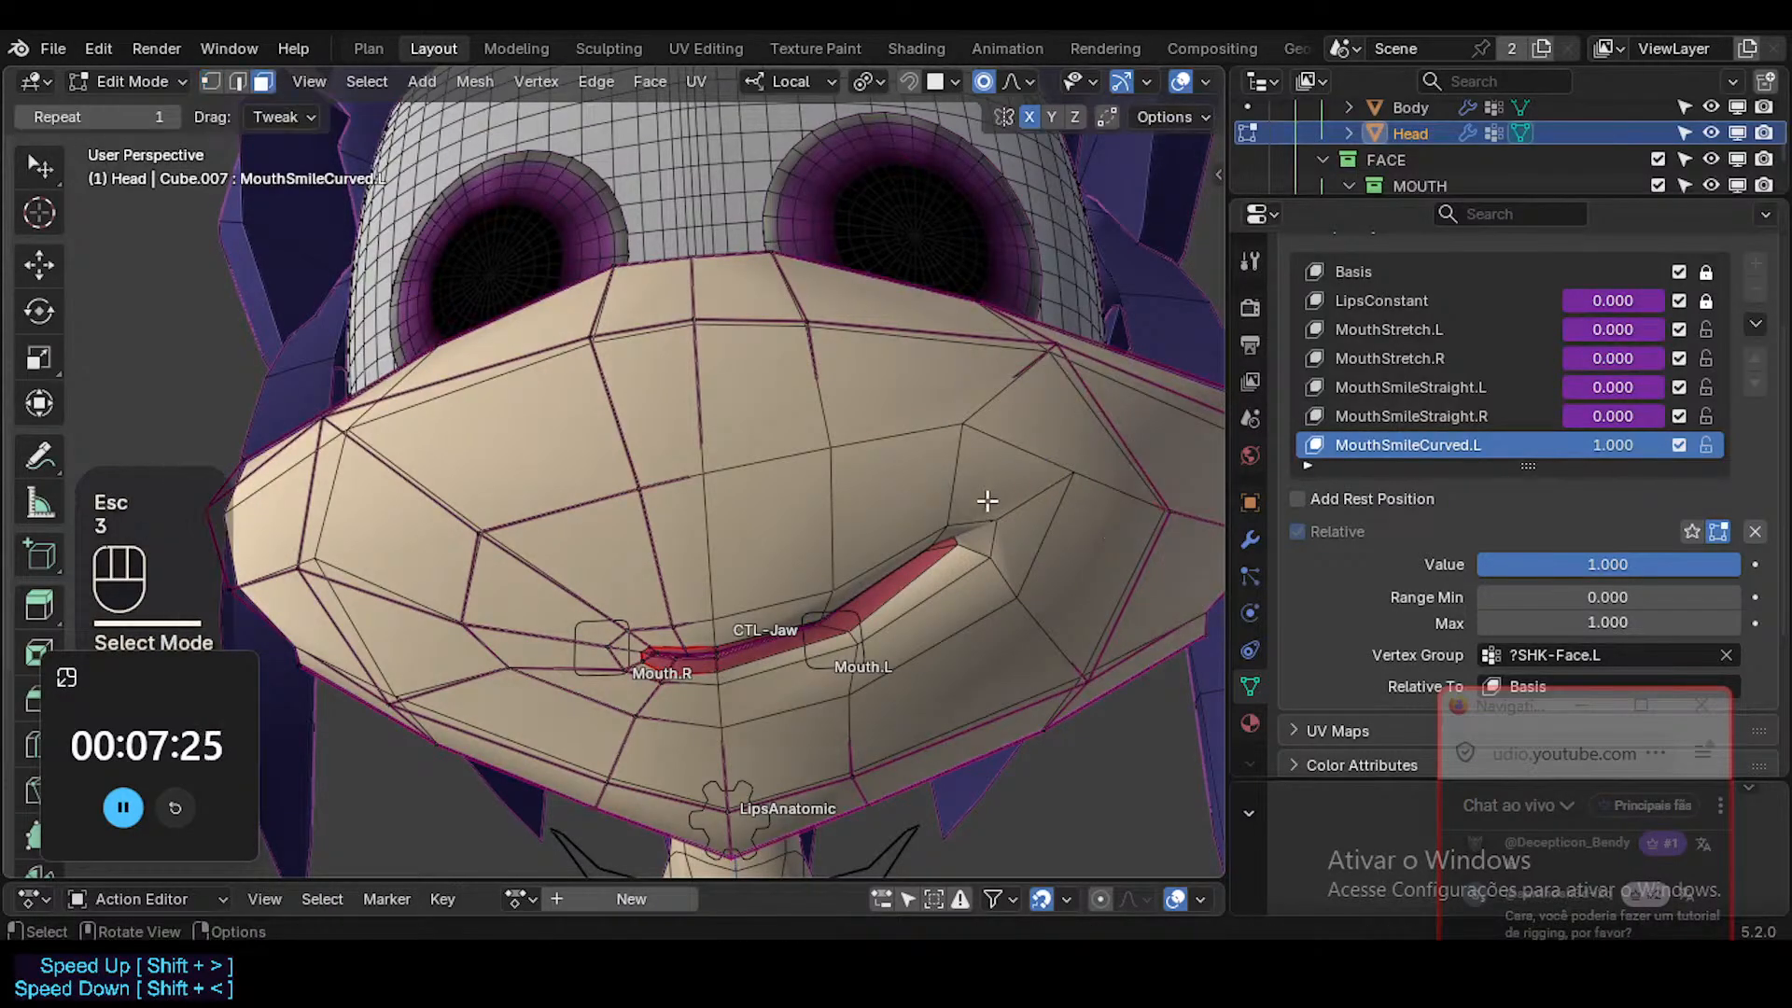
pyautogui.press('r')
pyautogui.scroll(-4, 1104, 487)
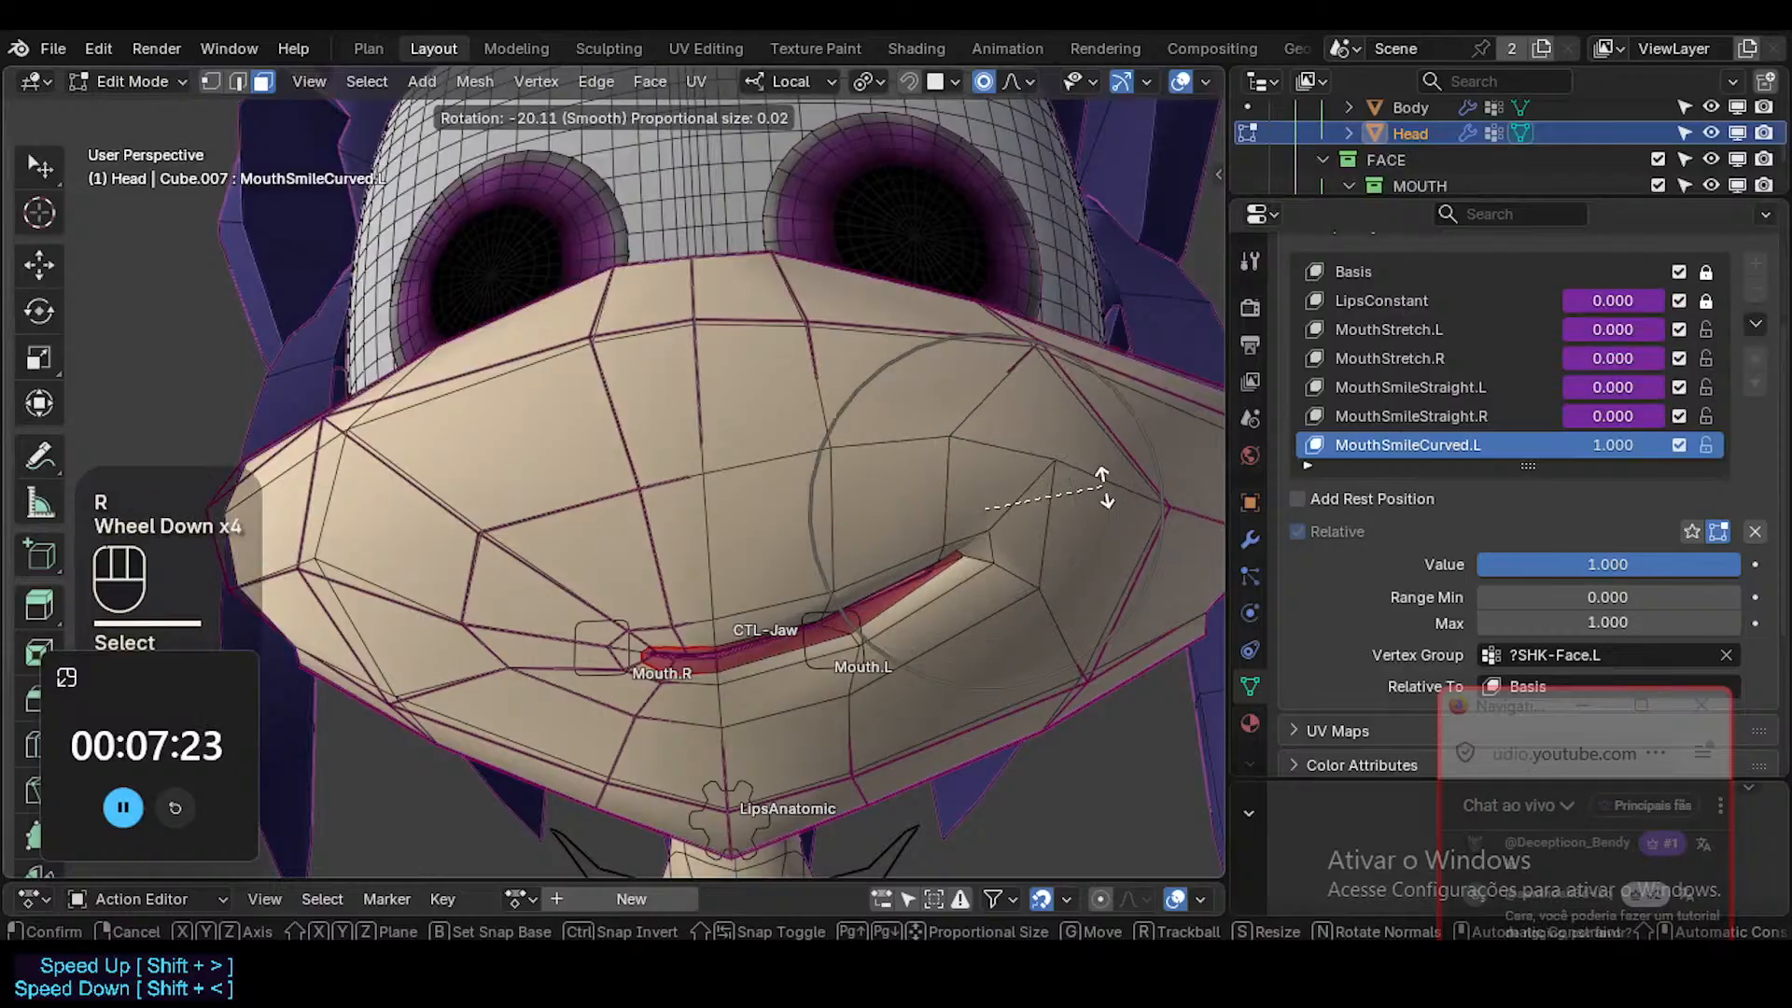
pyautogui.click(1060, 513)
pyautogui.press('g')
pyautogui.click(1072, 513)
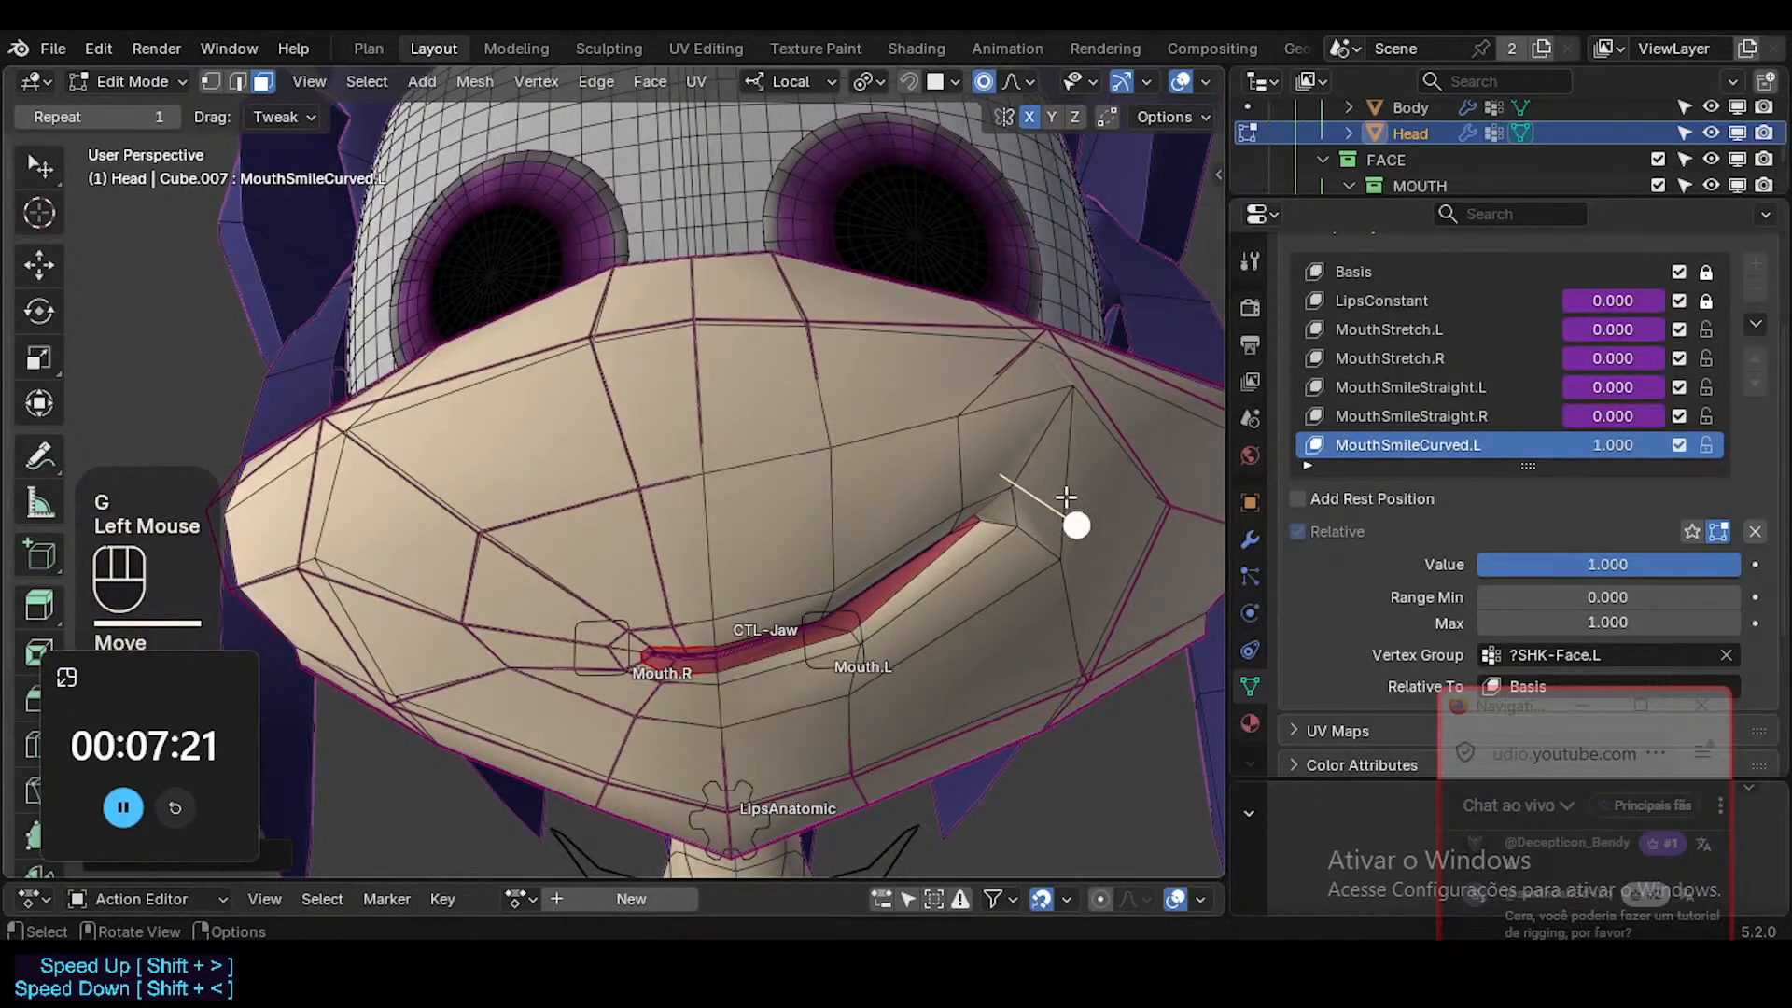
pyautogui.moveTo(1072, 512)
pyautogui.mouseDown(button='middle')
pyautogui.moveTo(1056, 452)
pyautogui.moveTo(1072, 499)
pyautogui.mouseUp(button='middle')
pyautogui.press('g')
pyautogui.click(1060, 364)
# Lower the upper cheek vertex above the left mouth corner and pull it slightly inward.
pyautogui.press('1')
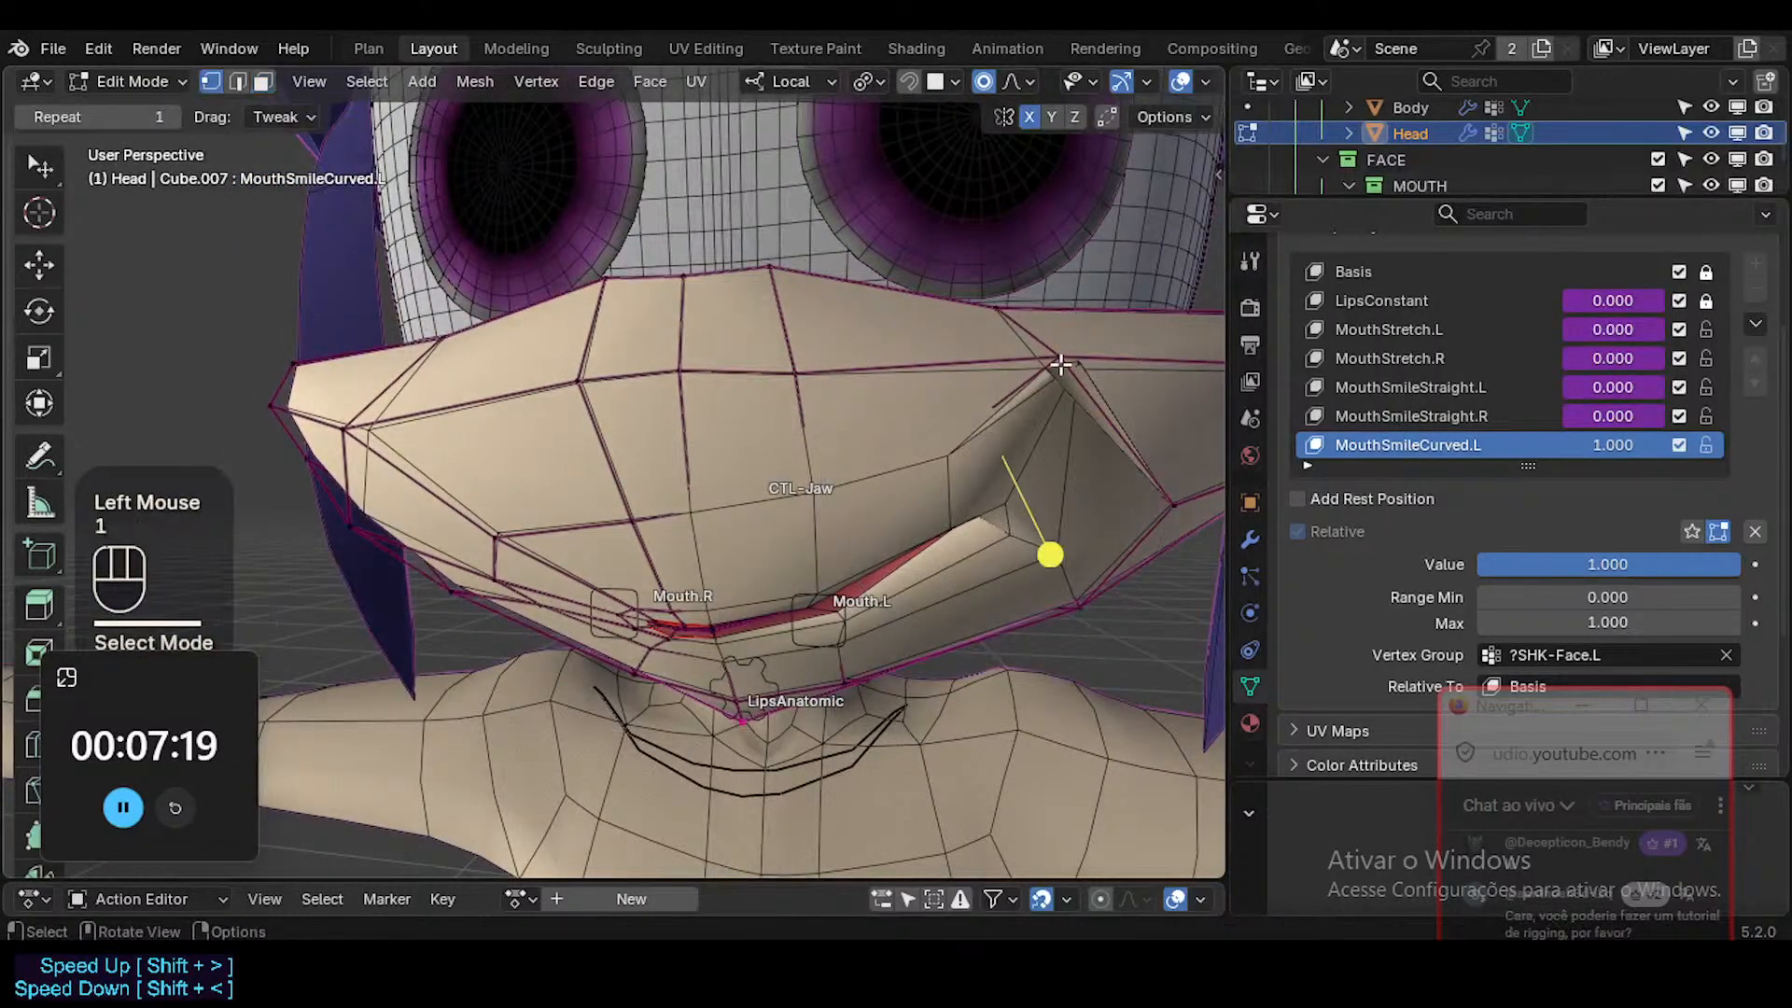
pyautogui.click(1081, 373)
pyautogui.press('g')
pyautogui.press('Escape')
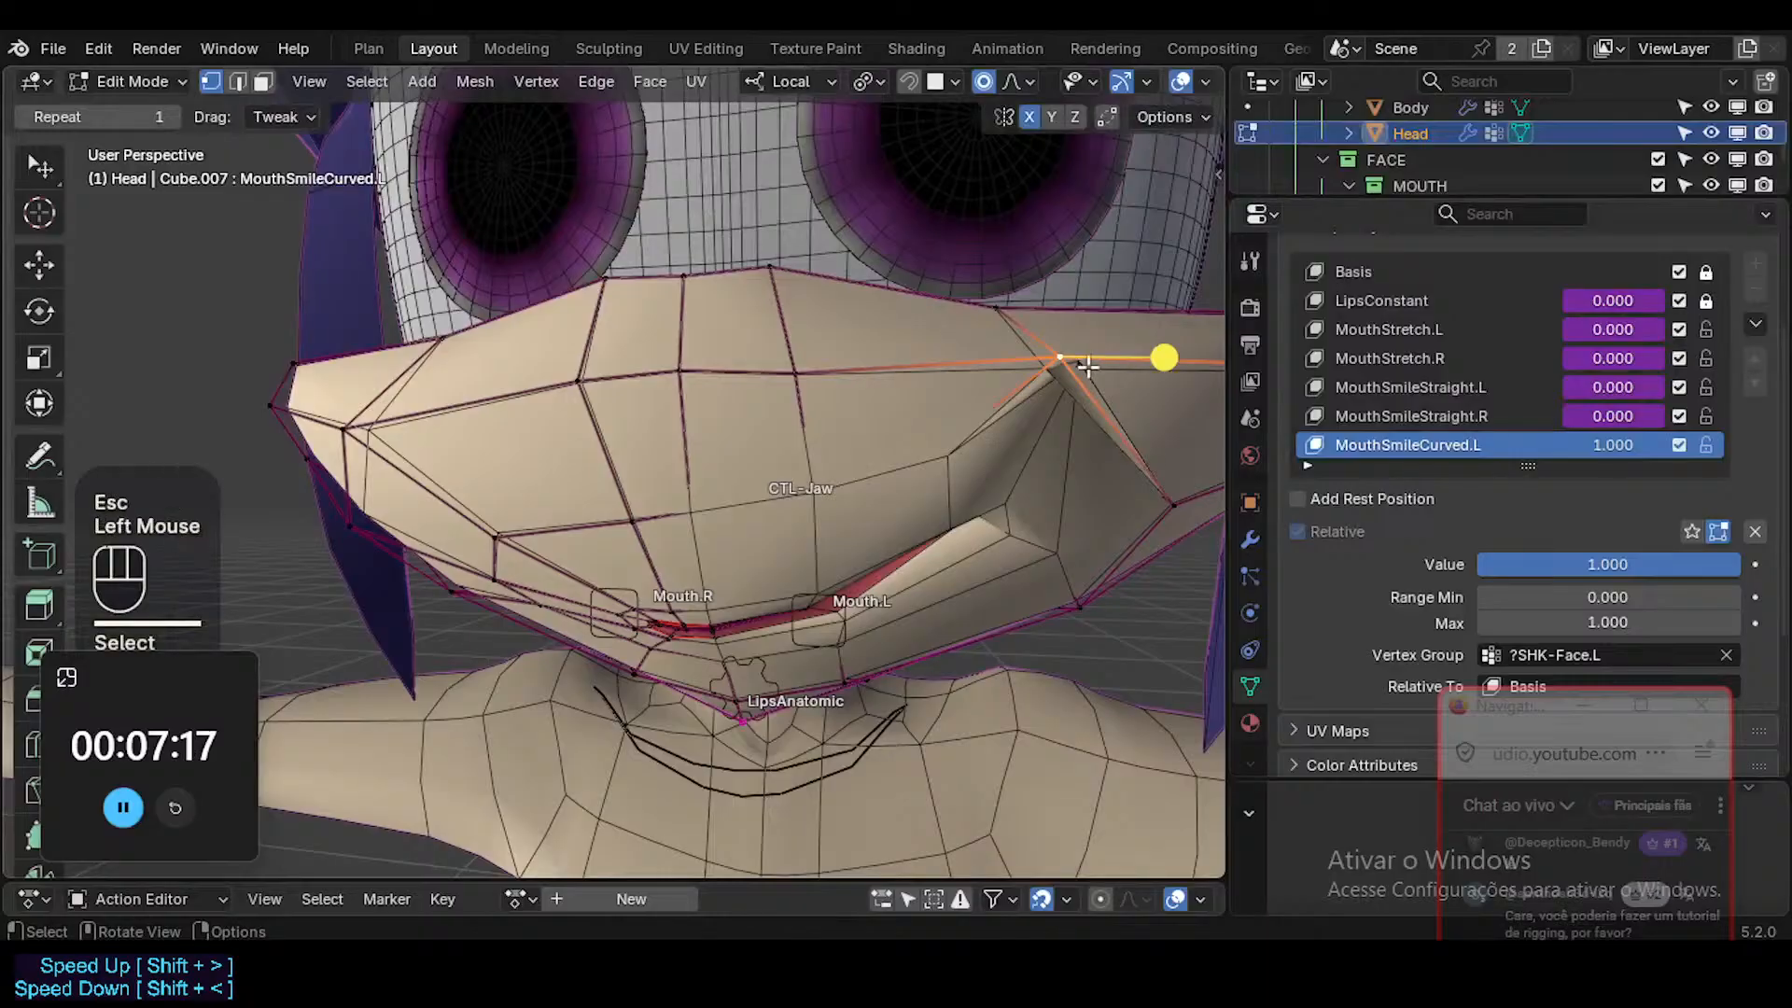
pyautogui.press('g')
pyautogui.click(1064, 431)
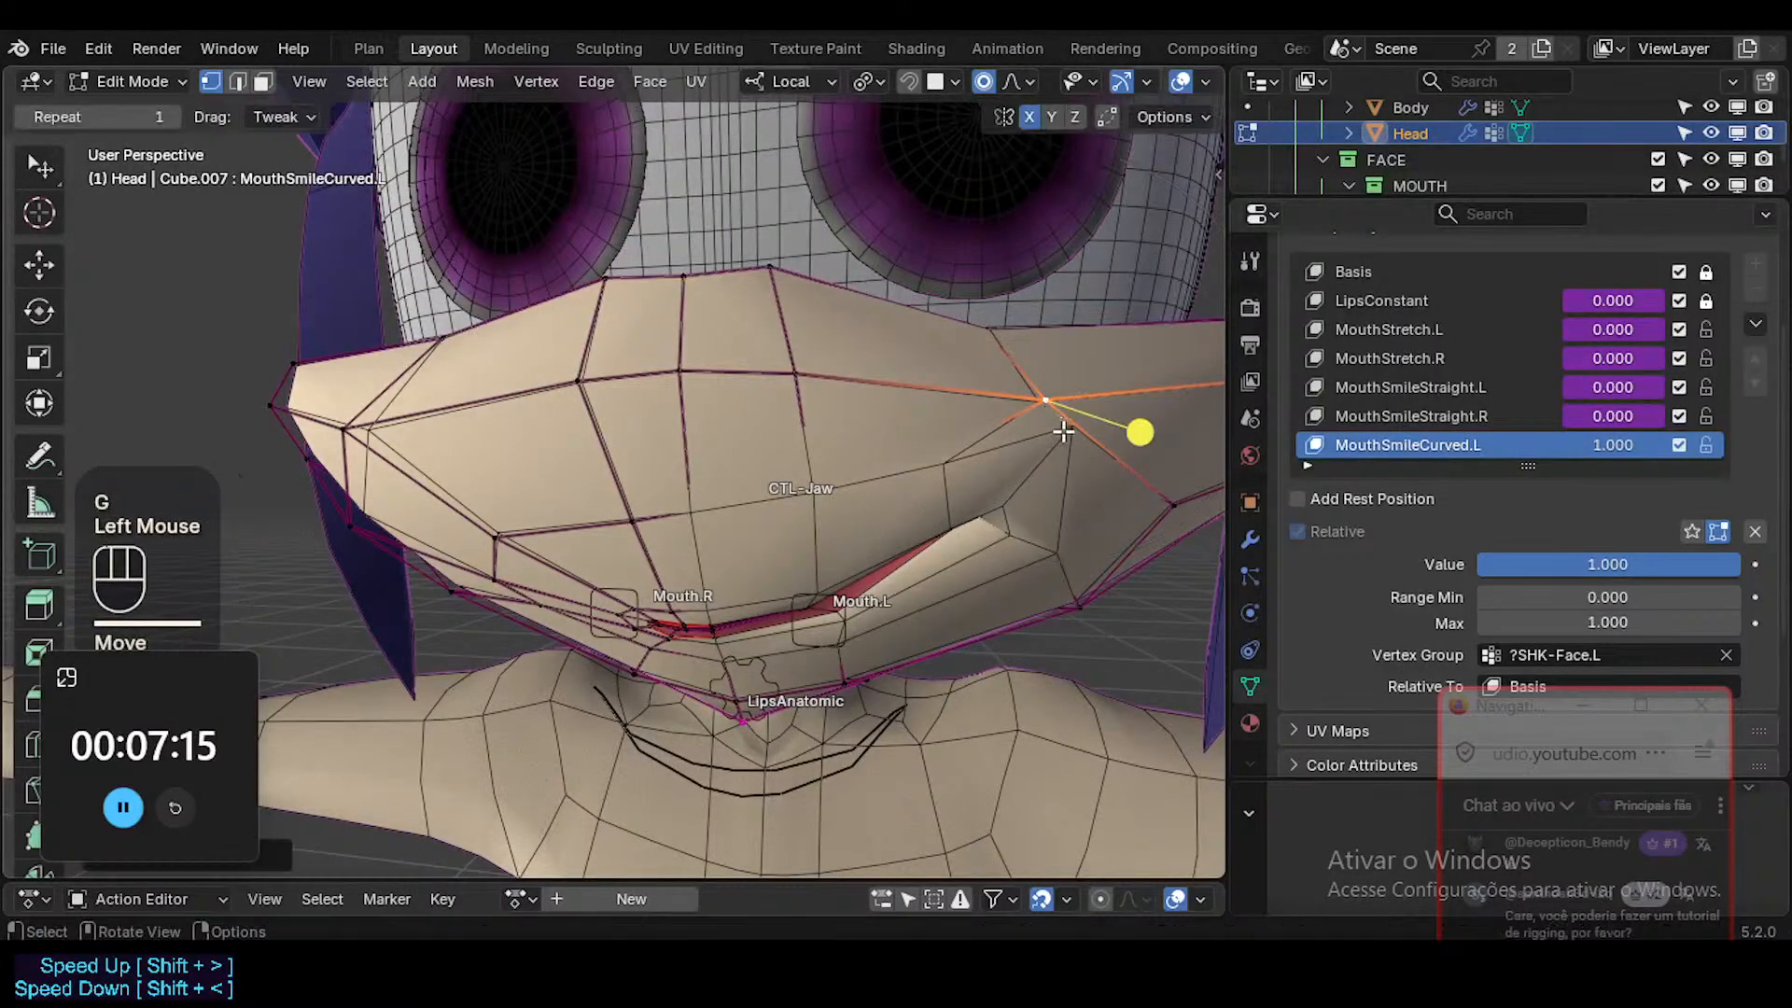
# Move the cheek vertex beside the left mouth corner down and outward, and slide it along its edges.
pyautogui.hotkey('alt', 'z')
pyautogui.click(1069, 429)
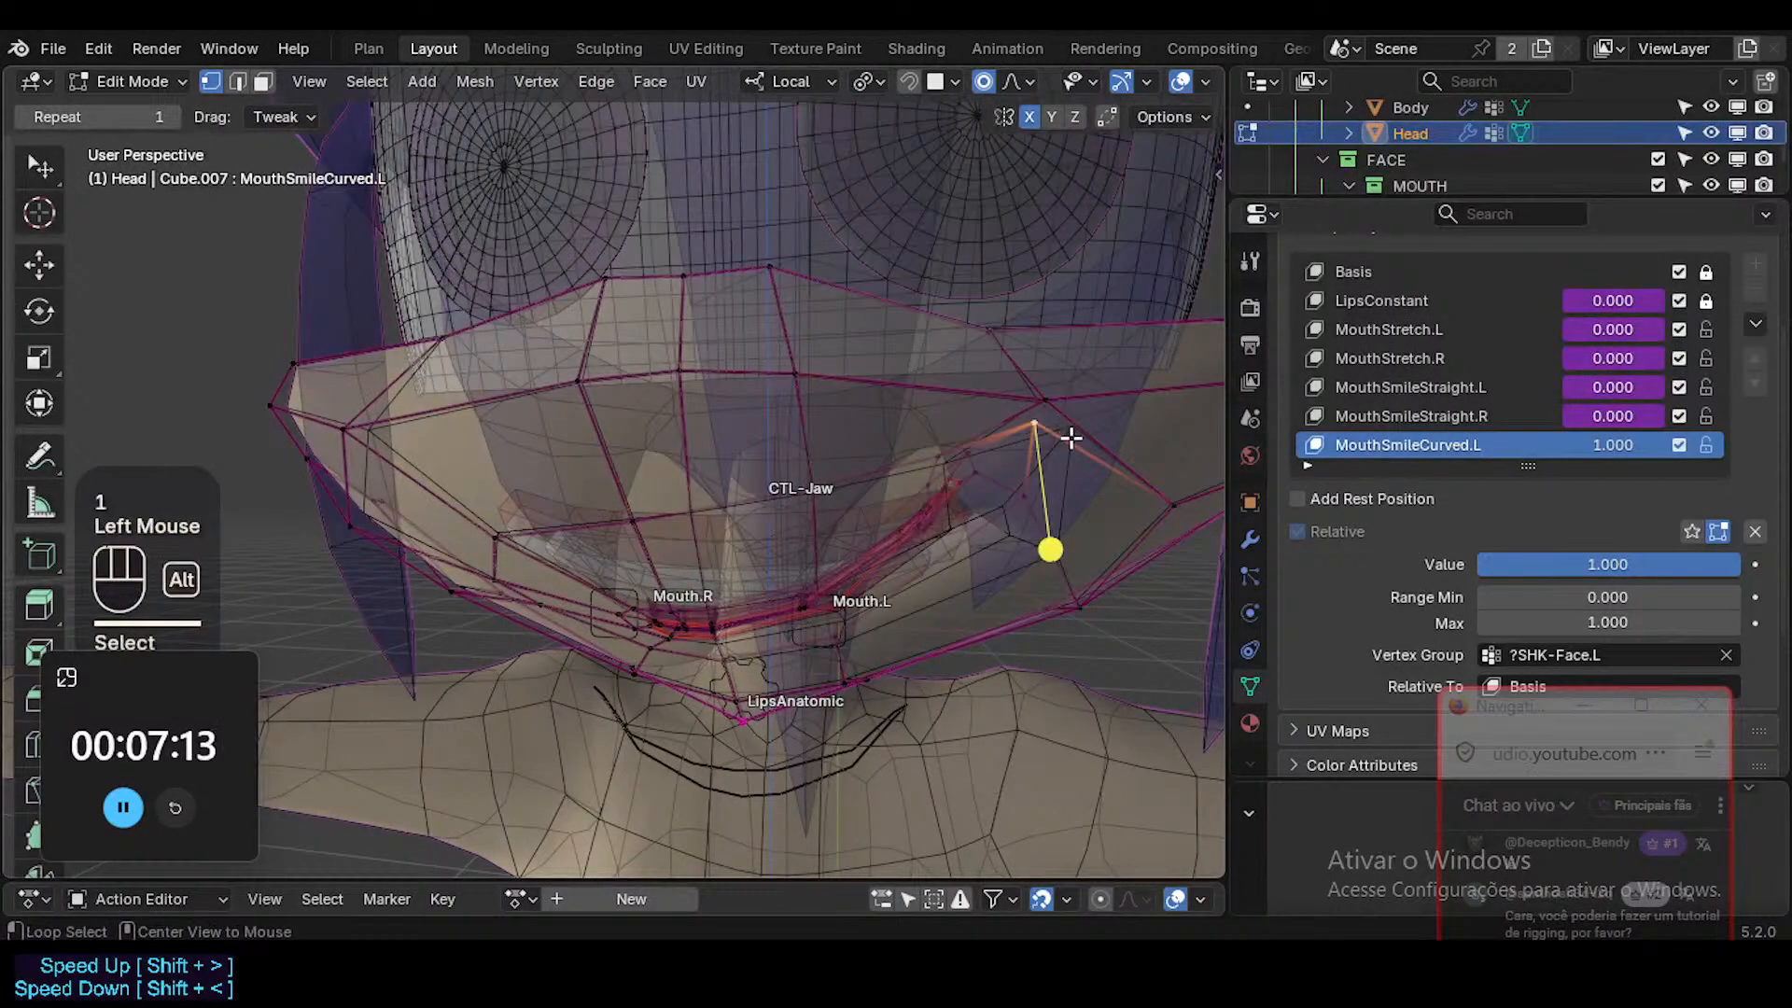
pyautogui.hotkey('alt', 'z')
pyautogui.press('g')
pyautogui.click(1090, 466)
pyautogui.press('g')
pyautogui.press('g')
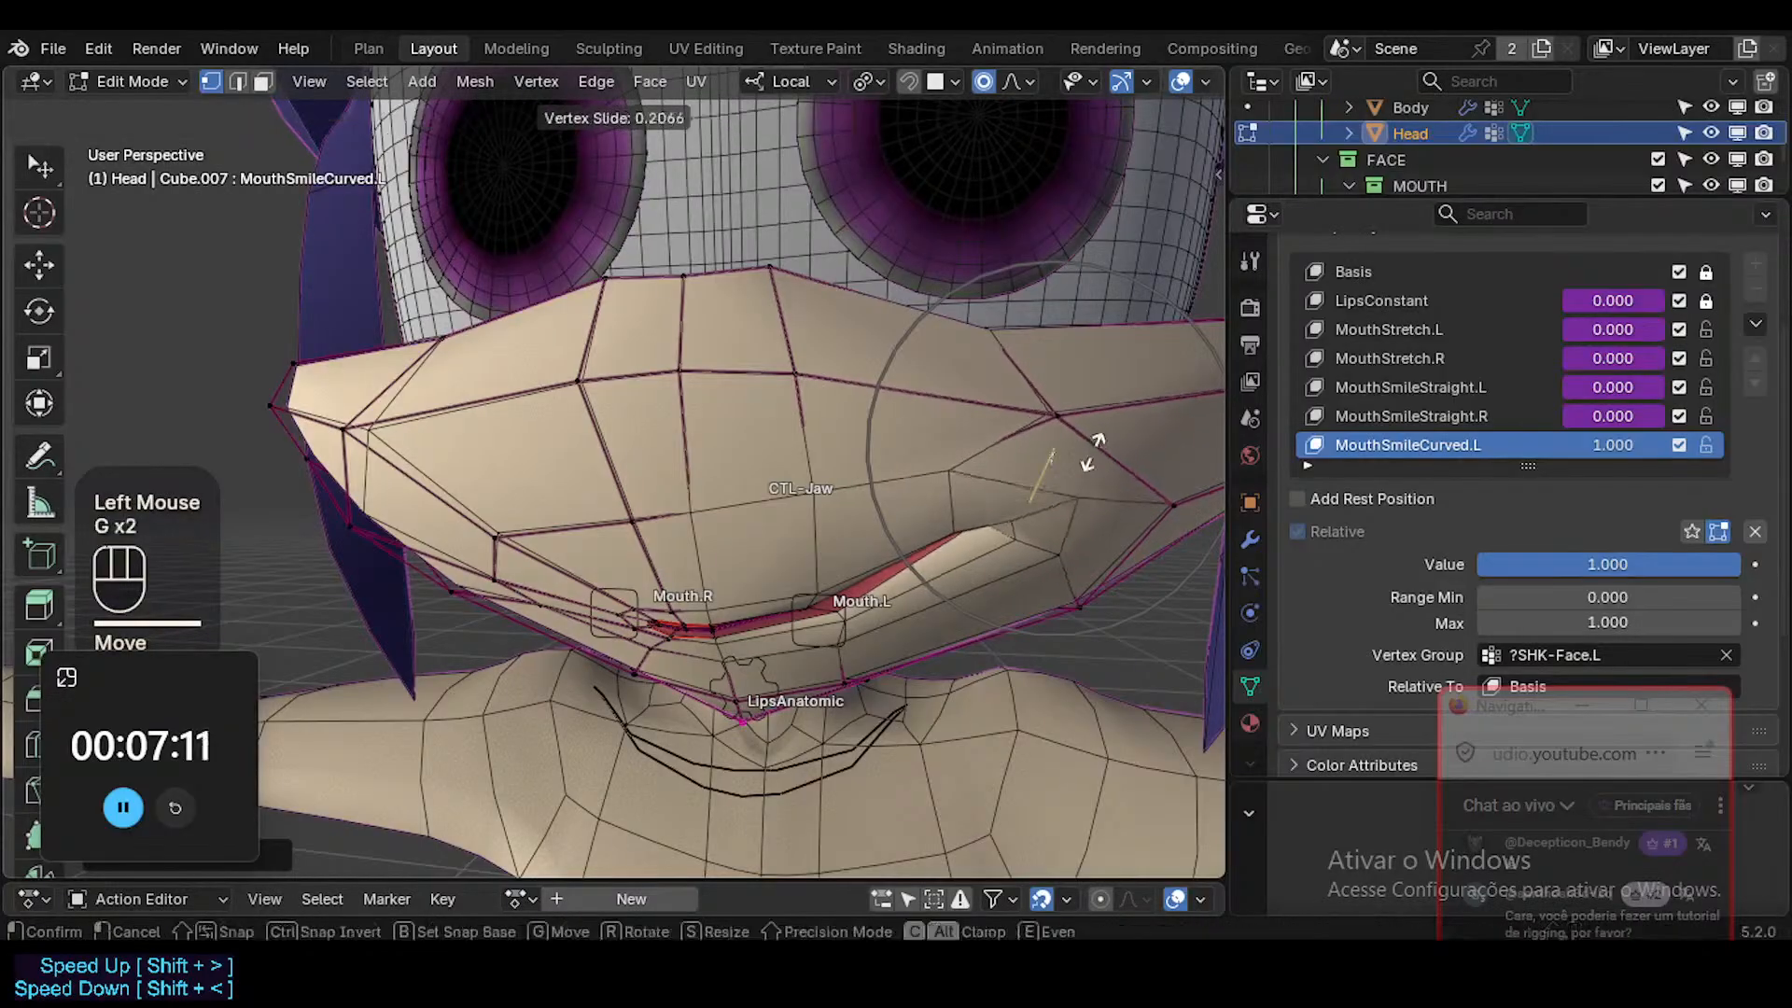
pyautogui.click(1088, 471)
pyautogui.press('g')
pyautogui.press('g')
pyautogui.click(1026, 467)
# Reposition the vertices of the upper left cheek above the mouth corner.
pyautogui.moveTo(1023, 468); pyautogui.dragTo(987, 435, button='middle')
pyautogui.click(956, 429)
pyautogui.press('g')
pyautogui.click(959, 417)
pyautogui.press('g')
pyautogui.click(1073, 368)
pyautogui.click(1079, 365)
pyautogui.press('g')
pyautogui.click(1079, 380)
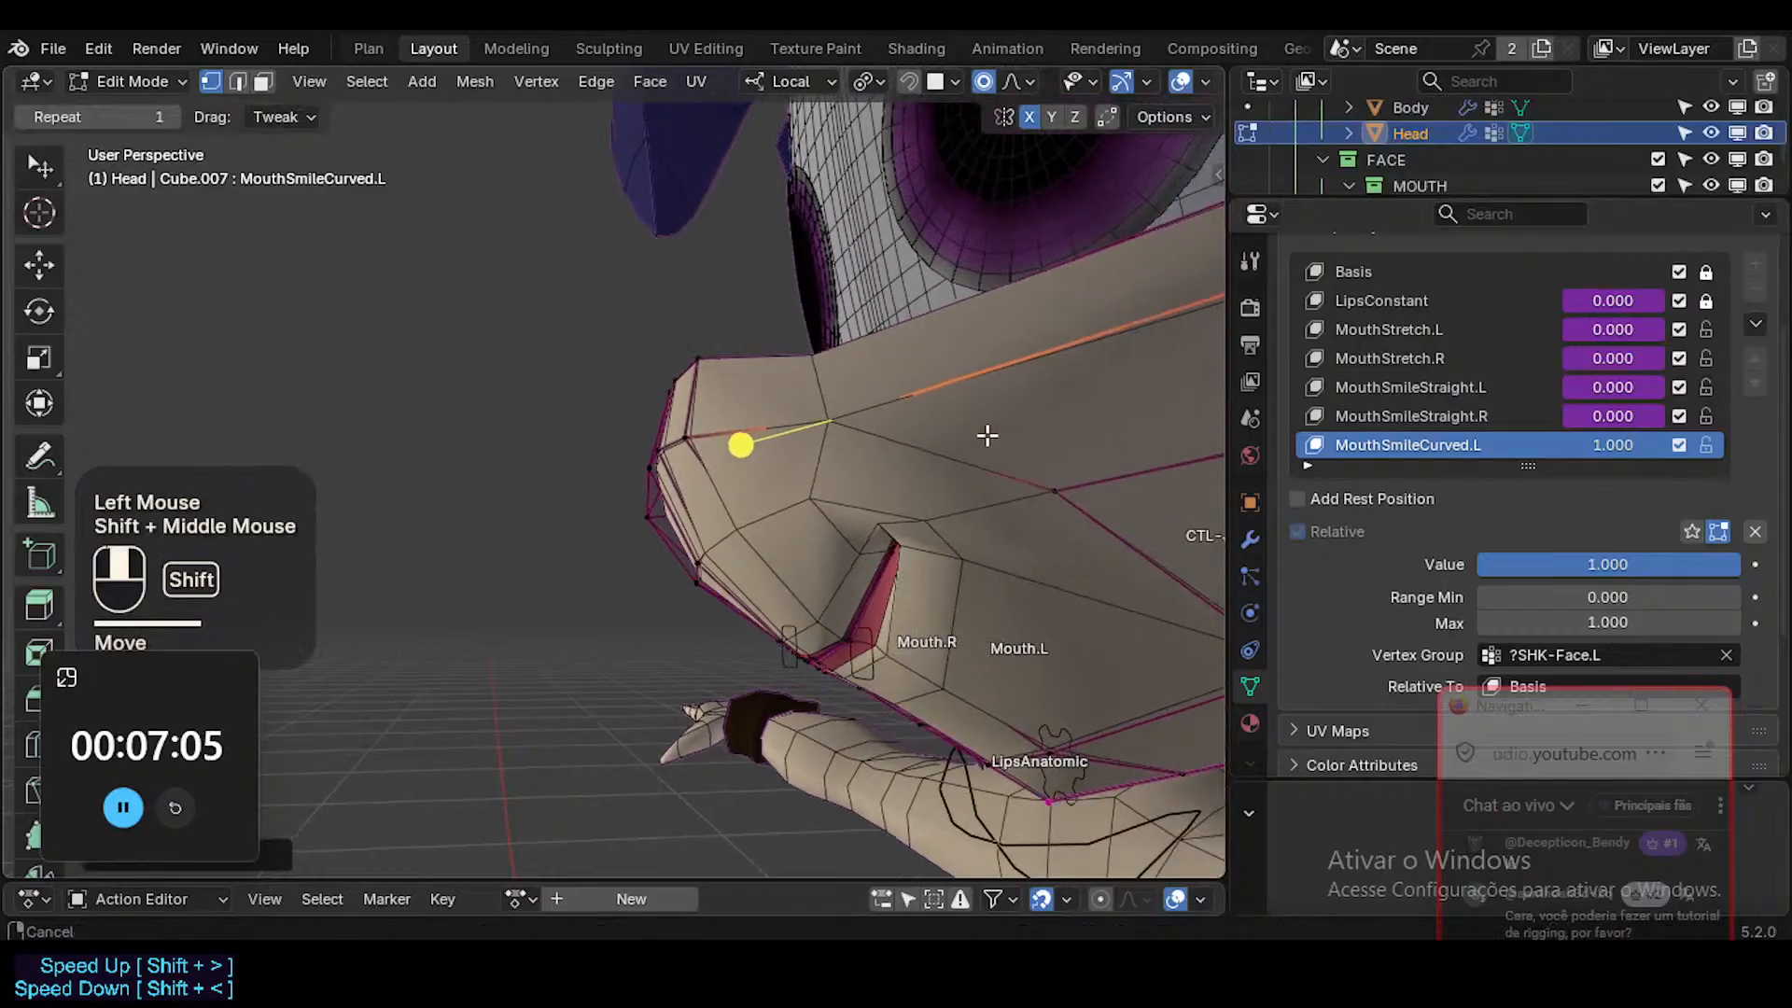
pyautogui.press('g')
pyautogui.keyDown('shift'); pyautogui.click(919, 462); pyautogui.keyUp('shift')
# From the side, adjust the two vertices above the upper lip, moving the one nearer the mouth centre forward and down.
pyautogui.click(822, 503)
pyautogui.moveTo(821, 504); pyautogui.dragTo(786, 642, button='middle')
pyautogui.press('g')
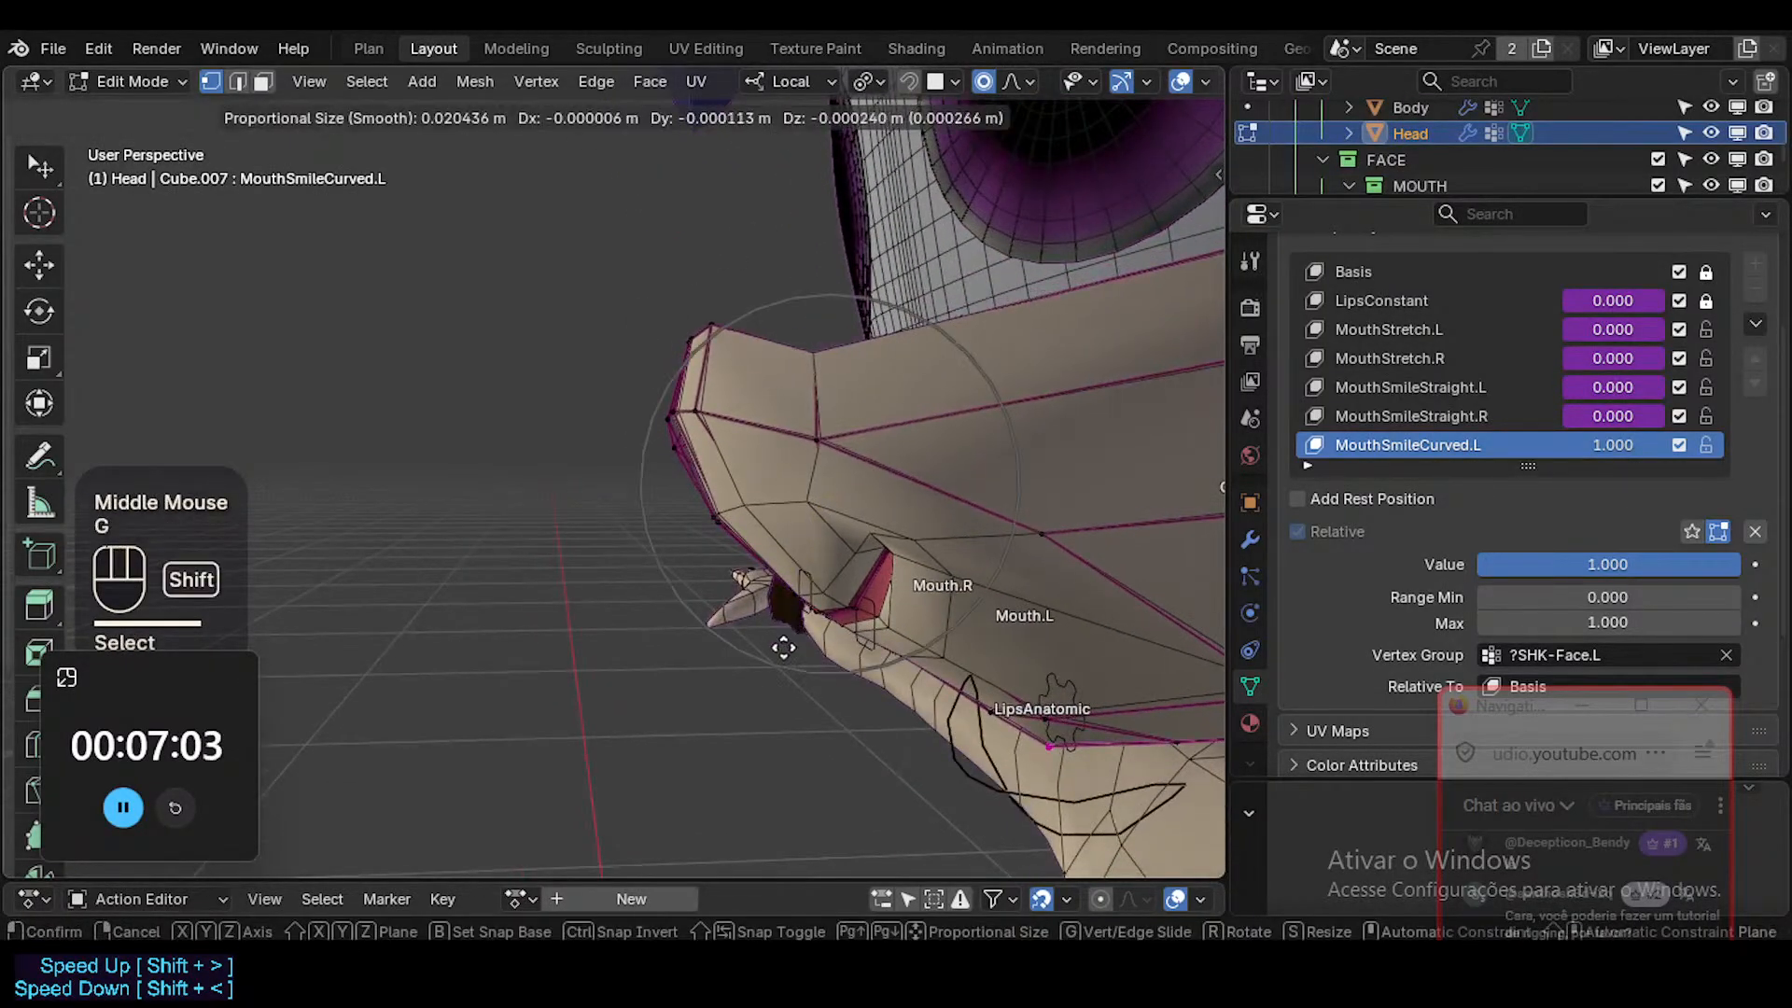
pyautogui.keyDown('shift'); pyautogui.click(782, 644); pyautogui.keyUp('shift')
pyautogui.click(740, 509)
pyautogui.press('g')
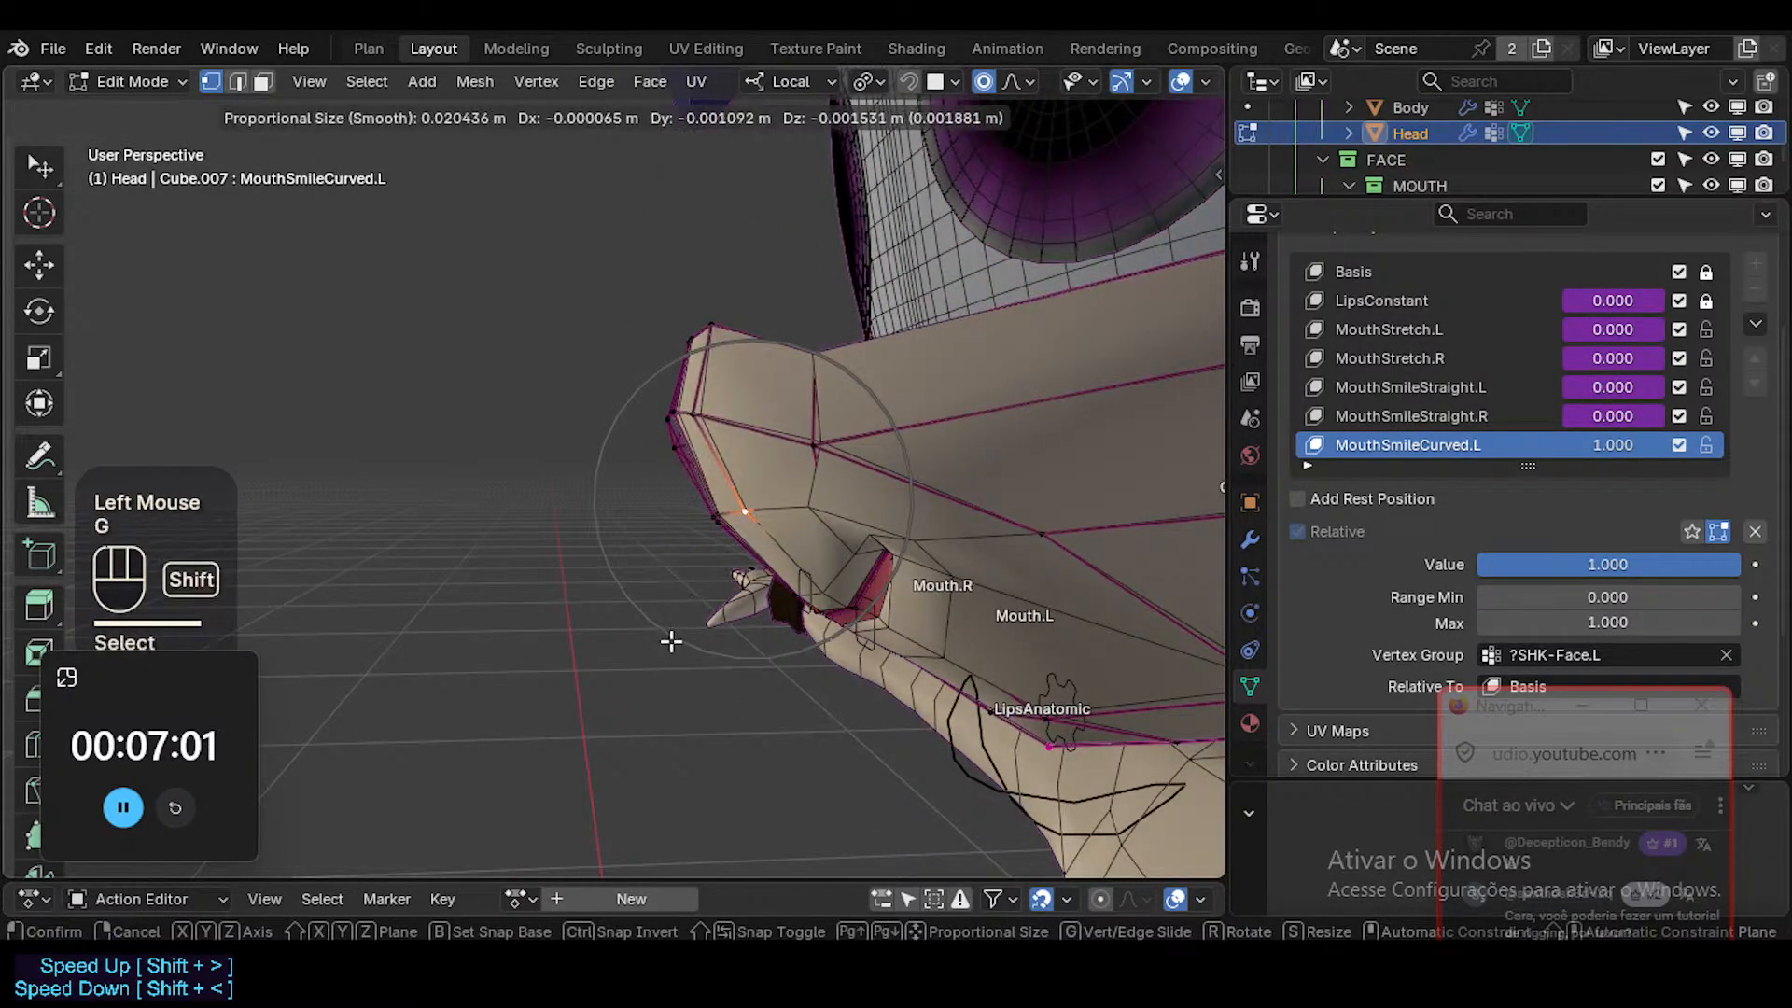
pyautogui.keyDown('shift'); pyautogui.click(653, 602); pyautogui.keyUp('shift')
pyautogui.click(820, 504)
pyautogui.press('g')
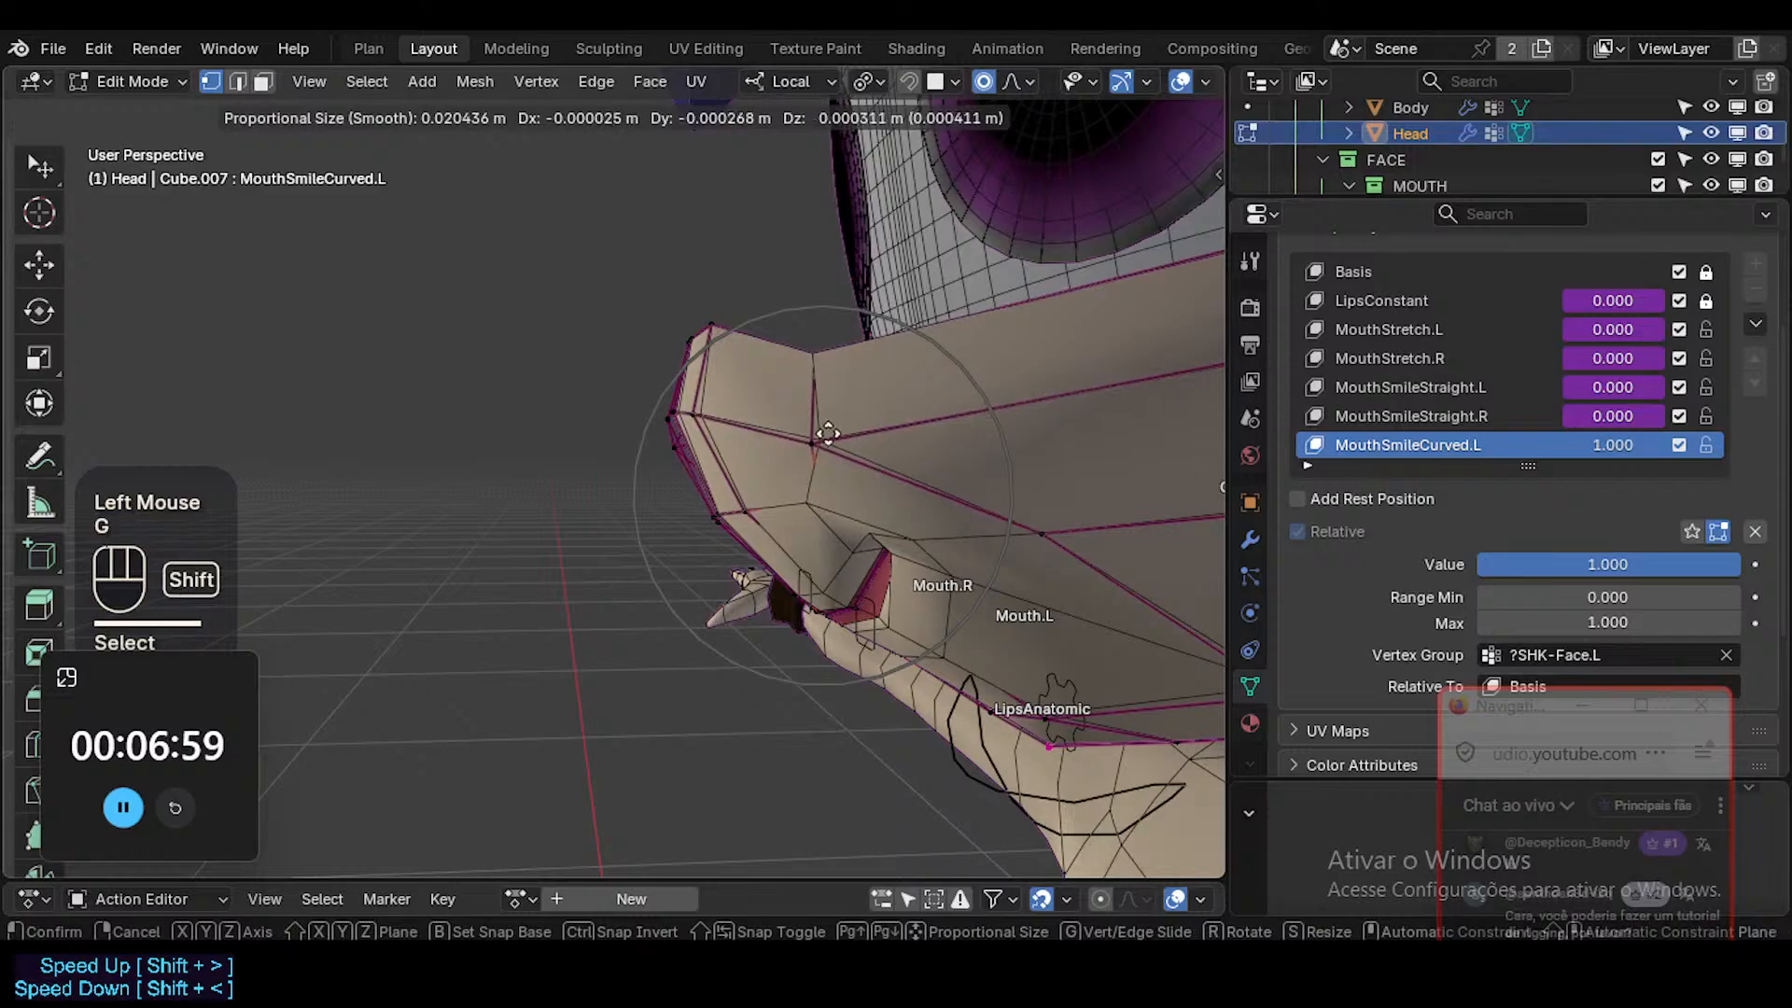
pyautogui.keyDown('shift'); pyautogui.click(877, 485); pyautogui.keyUp('shift')
# Nudge the lip vertices at the left mouth corner from a low side view.
pyautogui.moveTo(877, 486); pyautogui.dragTo(940, 468, button='middle')
pyautogui.hotkey('alt', 'z')
pyautogui.hotkey('alt', 'z')
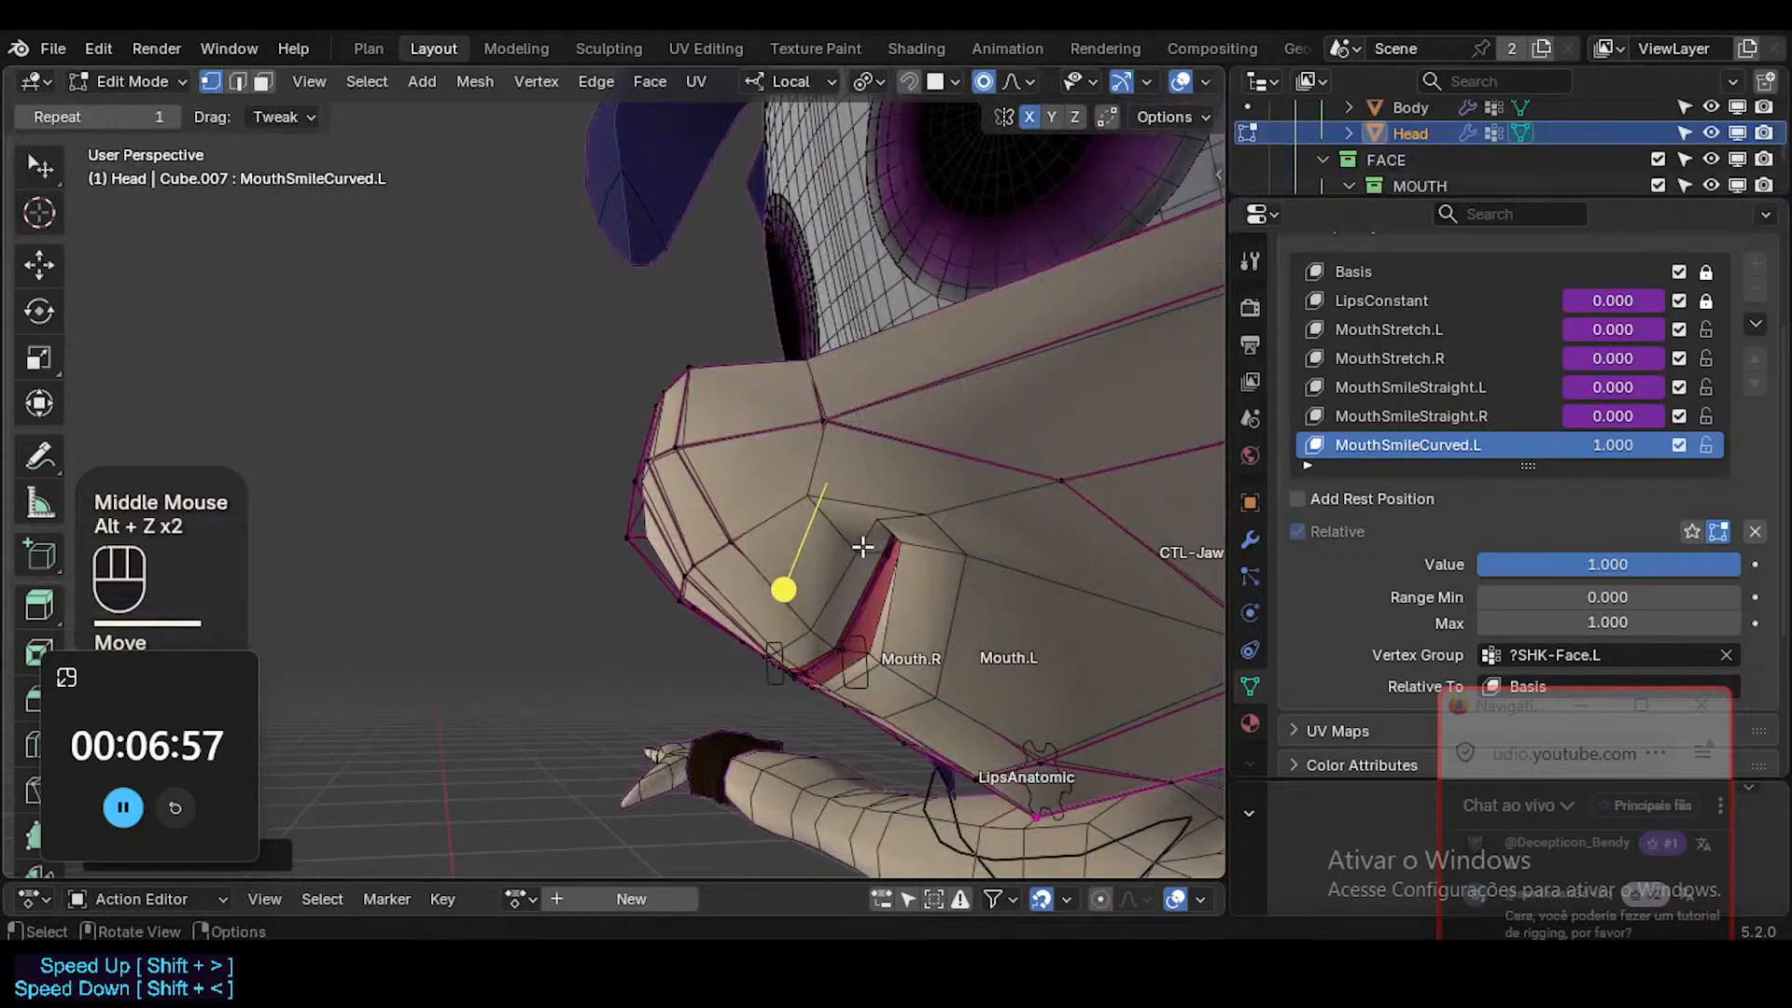
pyautogui.click(911, 659)
pyautogui.moveTo(912, 660); pyautogui.dragTo(911, 687, button='middle')
pyautogui.press('g')
pyautogui.keyDown('shift'); pyautogui.click(875, 742); pyautogui.keyUp('shift')
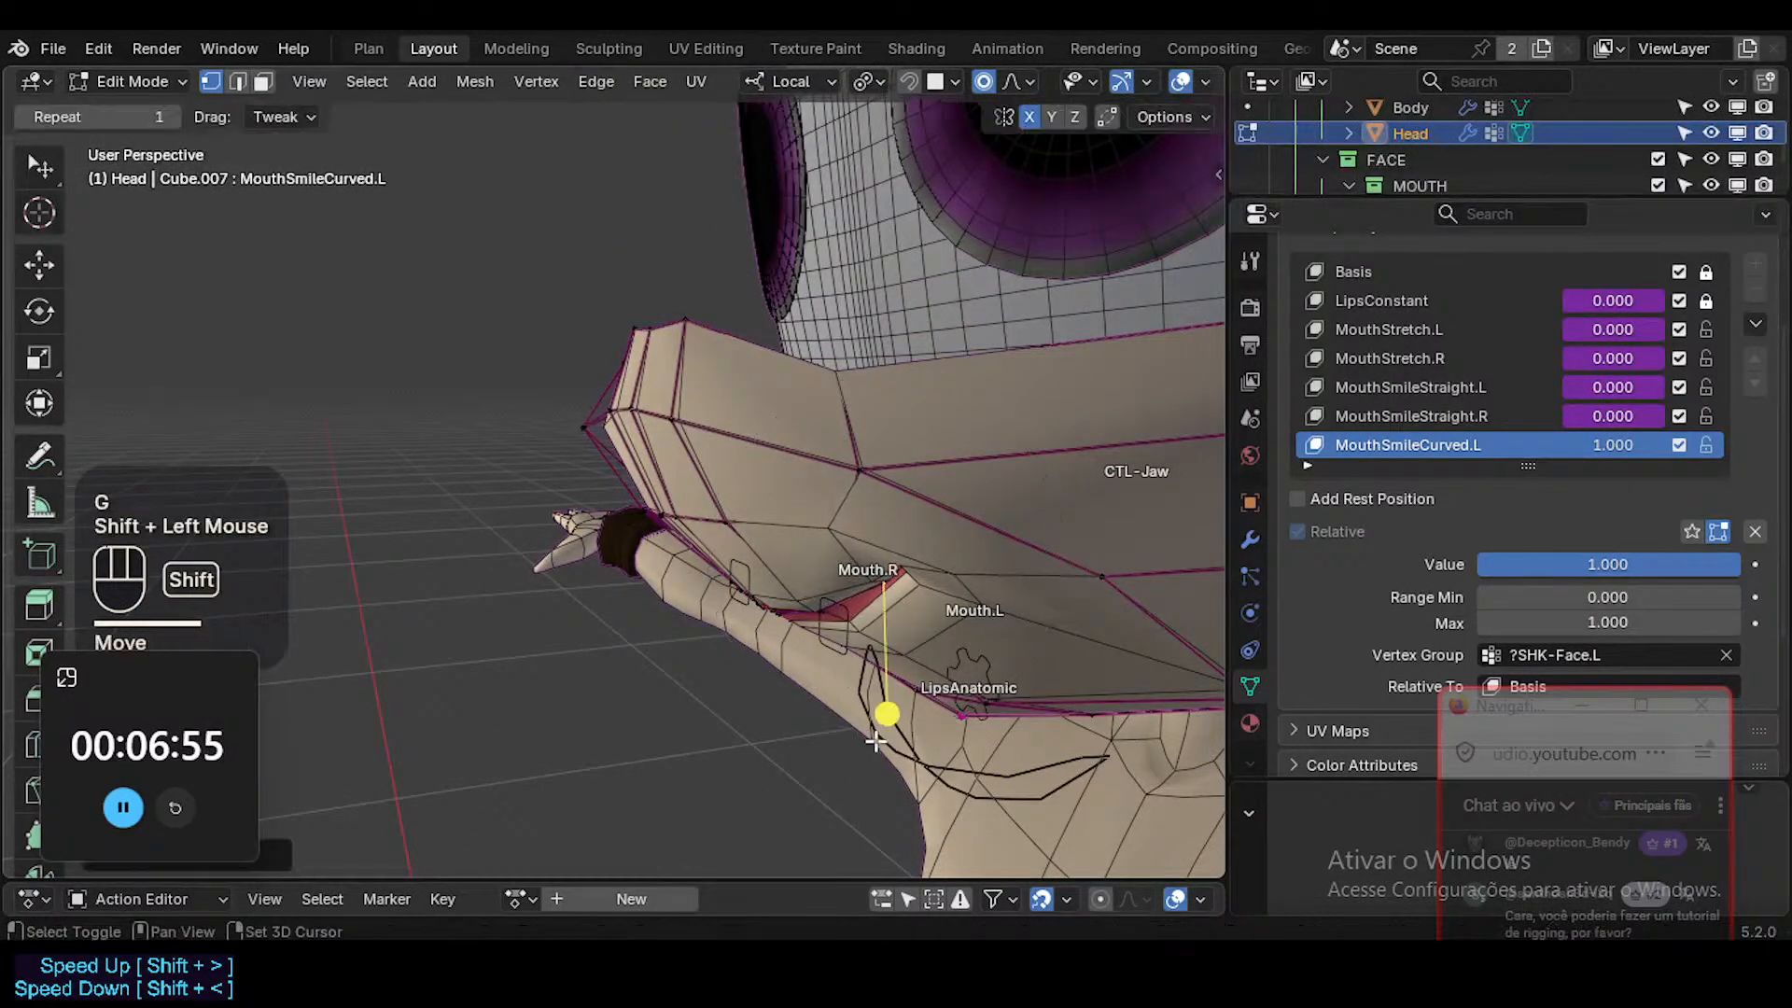
pyautogui.click(915, 597)
pyautogui.press('g')
pyautogui.click(902, 610)
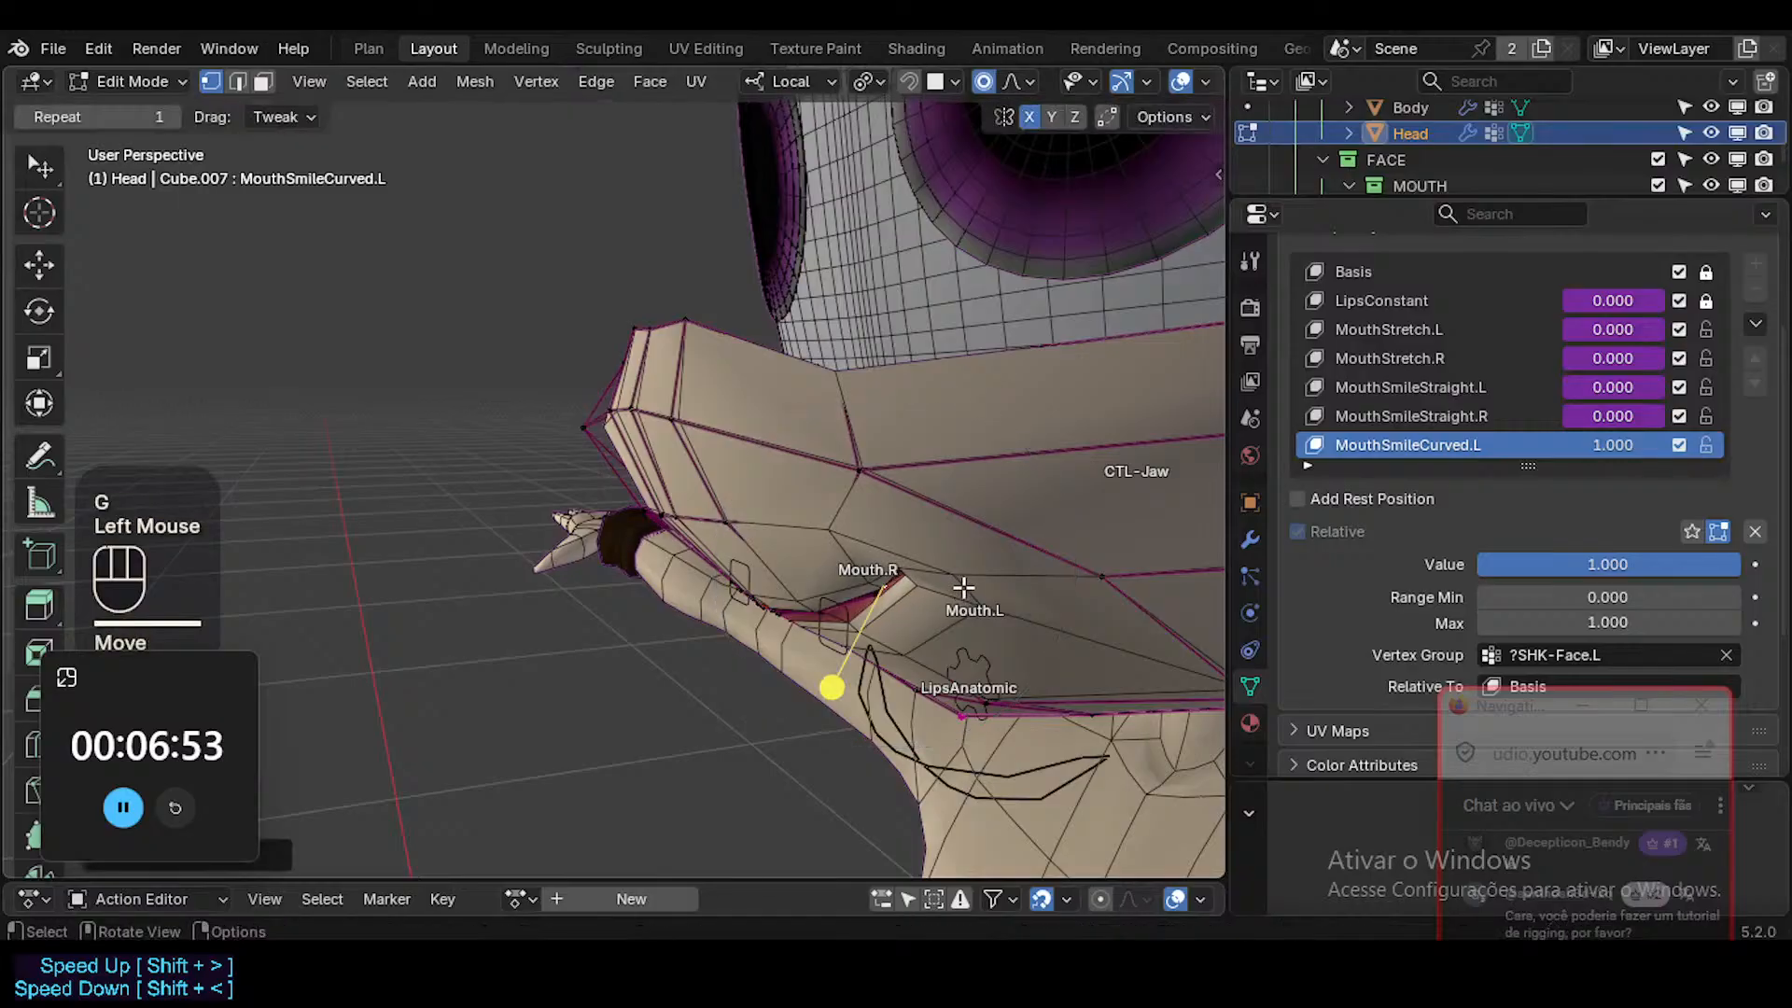
# Select the lower cheek edge behind the left mouth corner and move it slightly.
pyautogui.press('2')
pyautogui.click(1124, 571)
pyautogui.click(1121, 594)
pyautogui.press('g')
pyautogui.keyDown('shift'); pyautogui.click(1083, 649); pyautogui.keyUp('shift')
pyautogui.press('r')
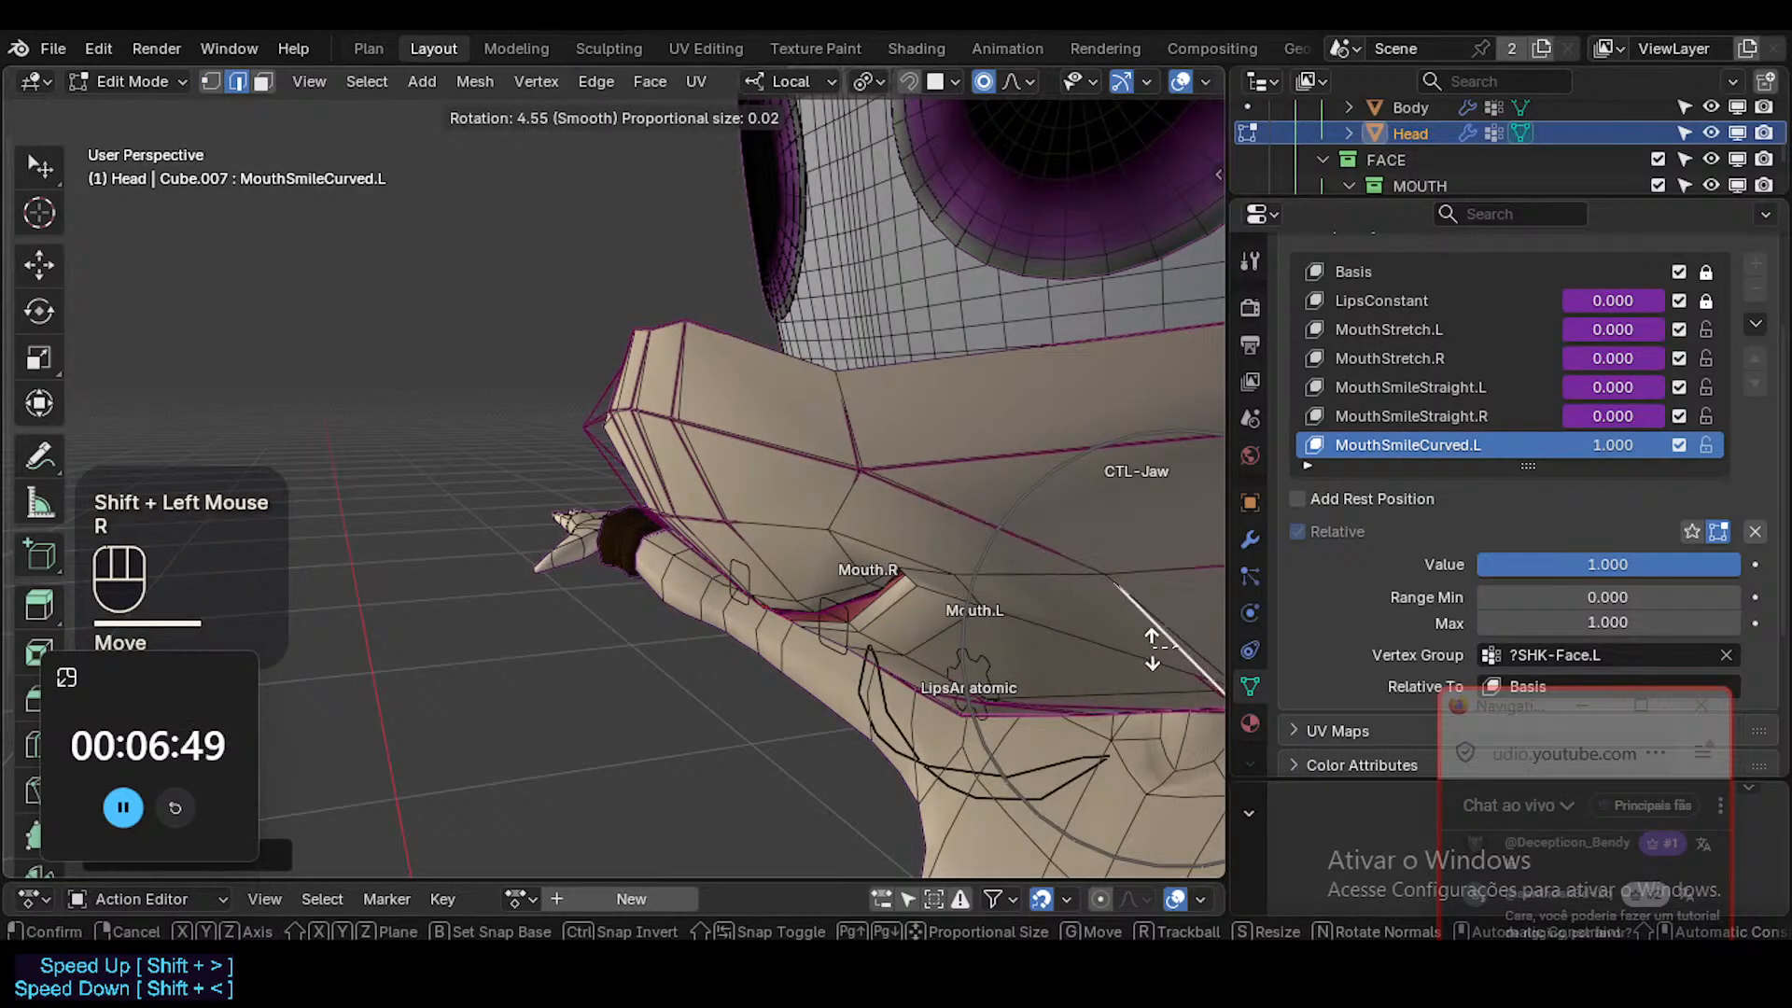
pyautogui.press('Escape')
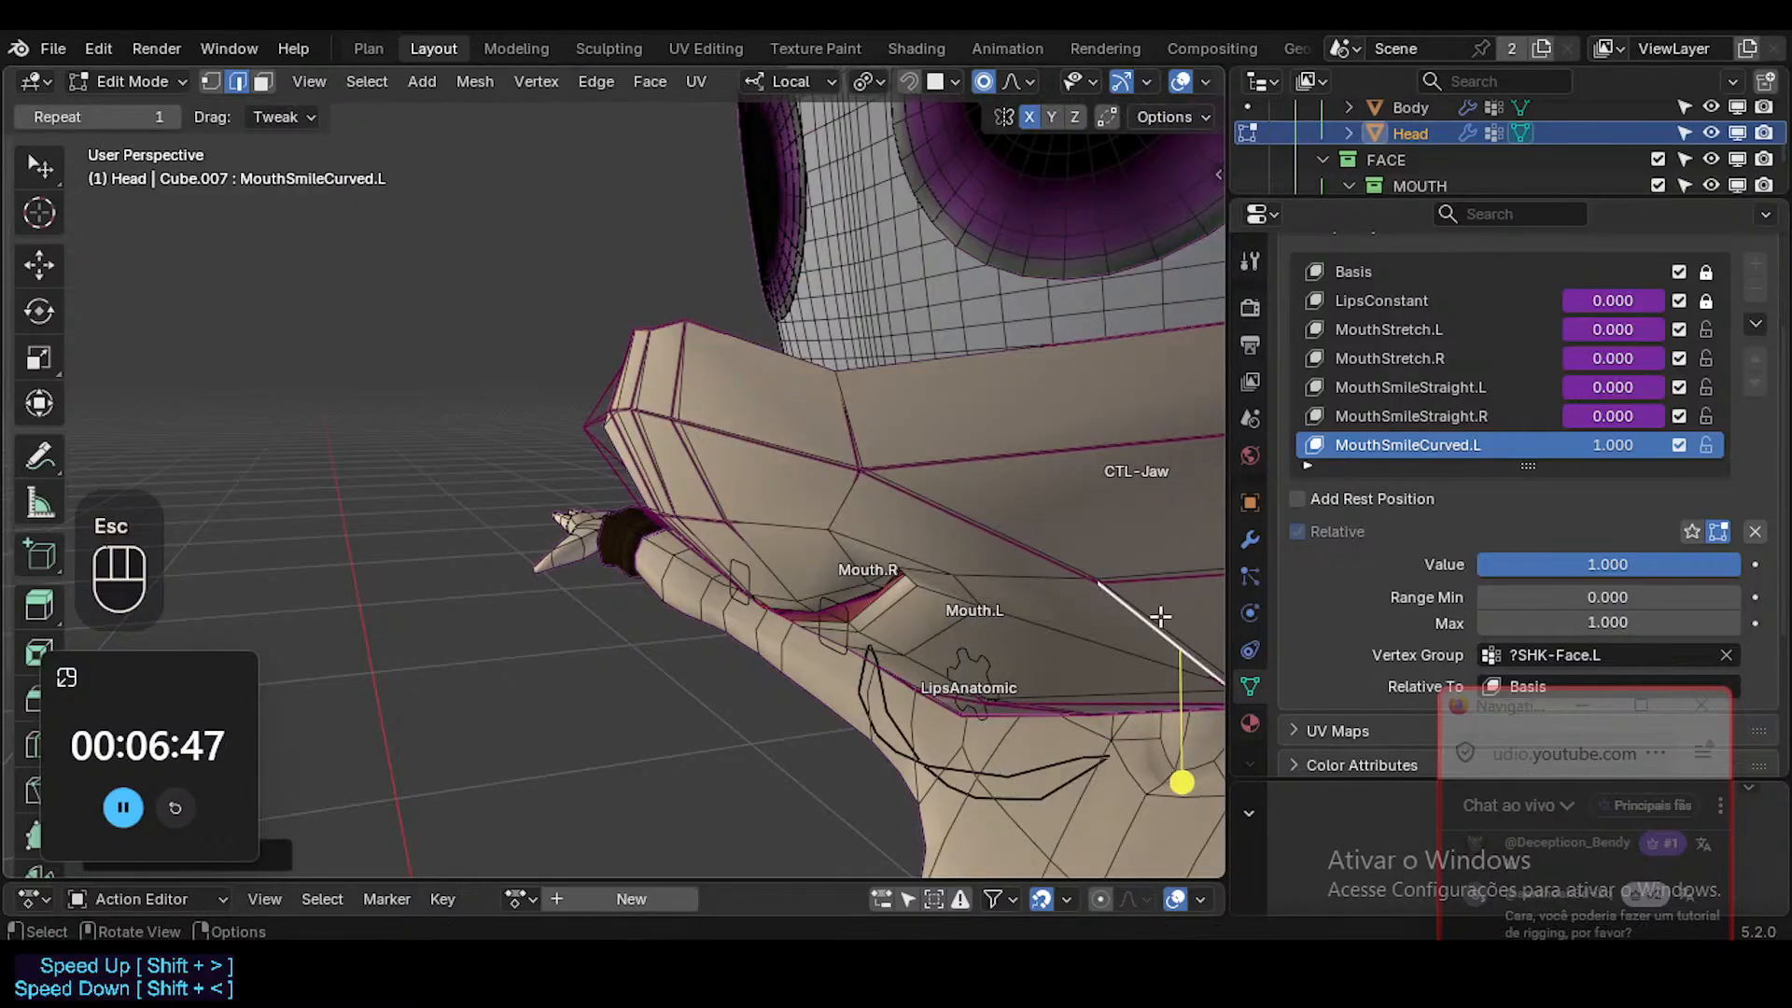
# Move the front vertex of the lower cheek edge and the upper cheek vertex above the left mouth corner slightly downward.
pyautogui.press('1')
pyautogui.click(1097, 585)
pyautogui.press('g')
pyautogui.keyDown('shift'); pyautogui.click(1073, 715); pyautogui.keyUp('shift')
pyautogui.click(860, 468)
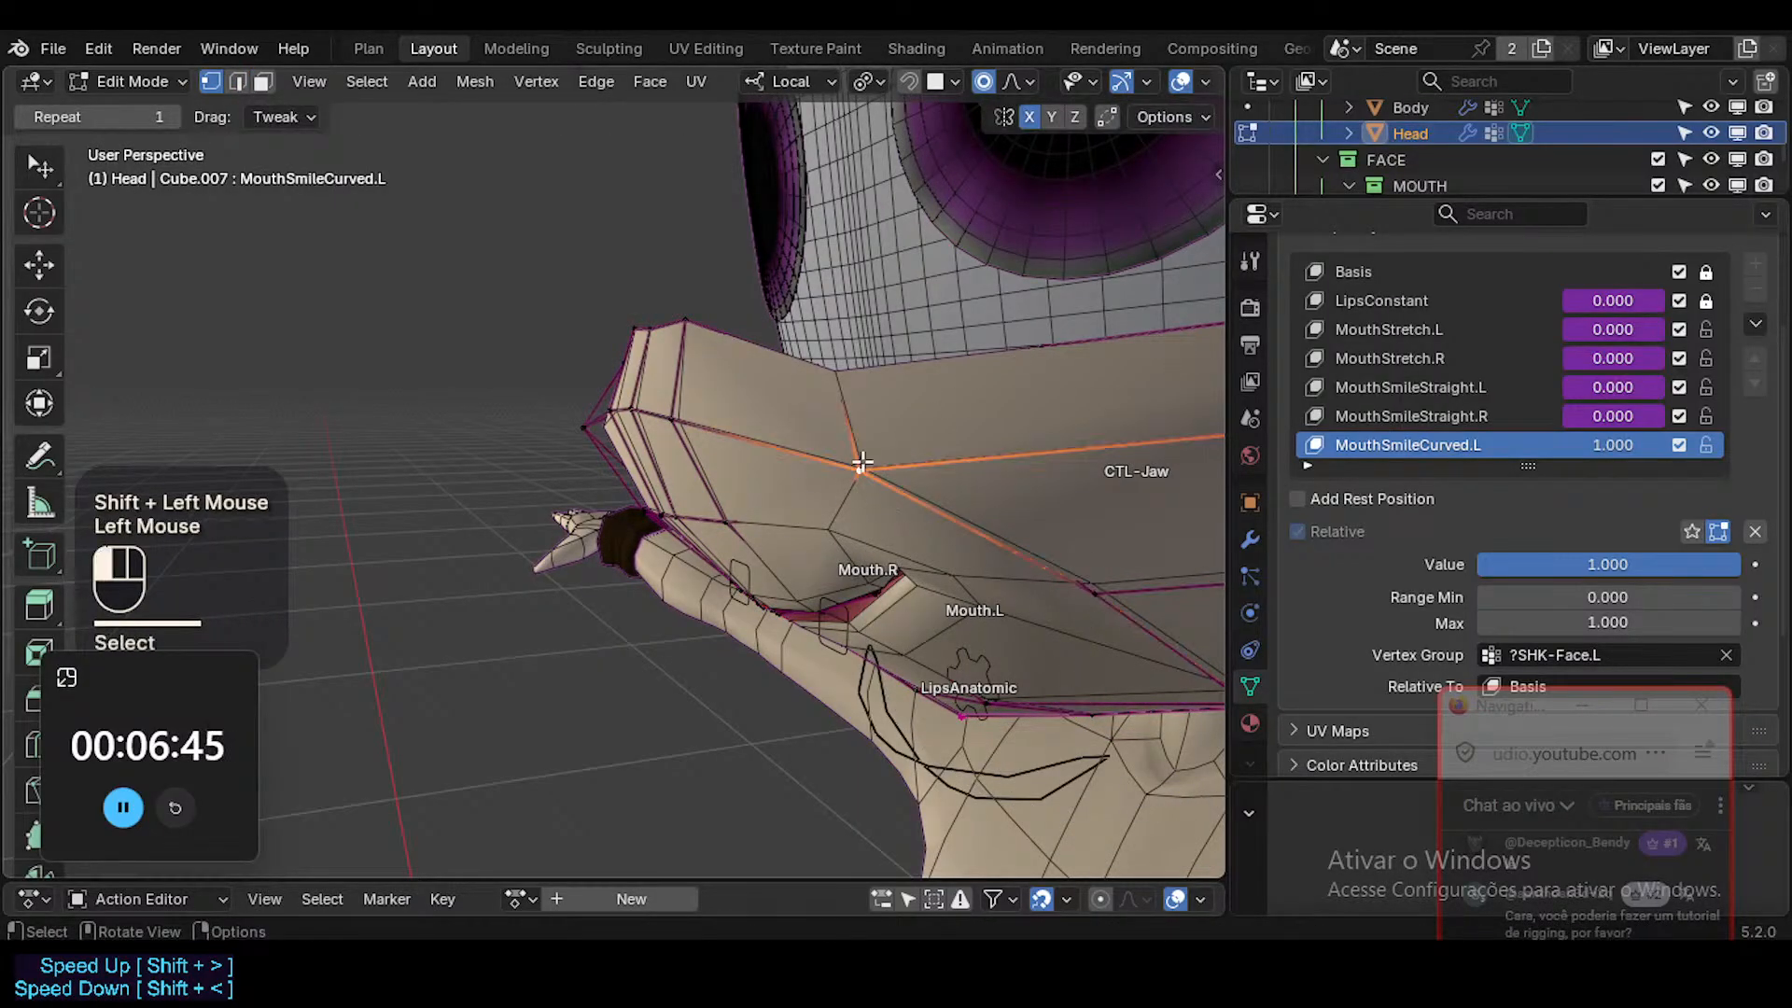
pyautogui.moveTo(793, 509); pyautogui.dragTo(780, 527, button='middle')
pyautogui.press('g')
pyautogui.keyDown('shift'); pyautogui.click(904, 722); pyautogui.keyUp('shift')
# Adjust the vertex between the upper cheek and the left mouth corner from the side.
pyautogui.hotkey('alt', 'z')
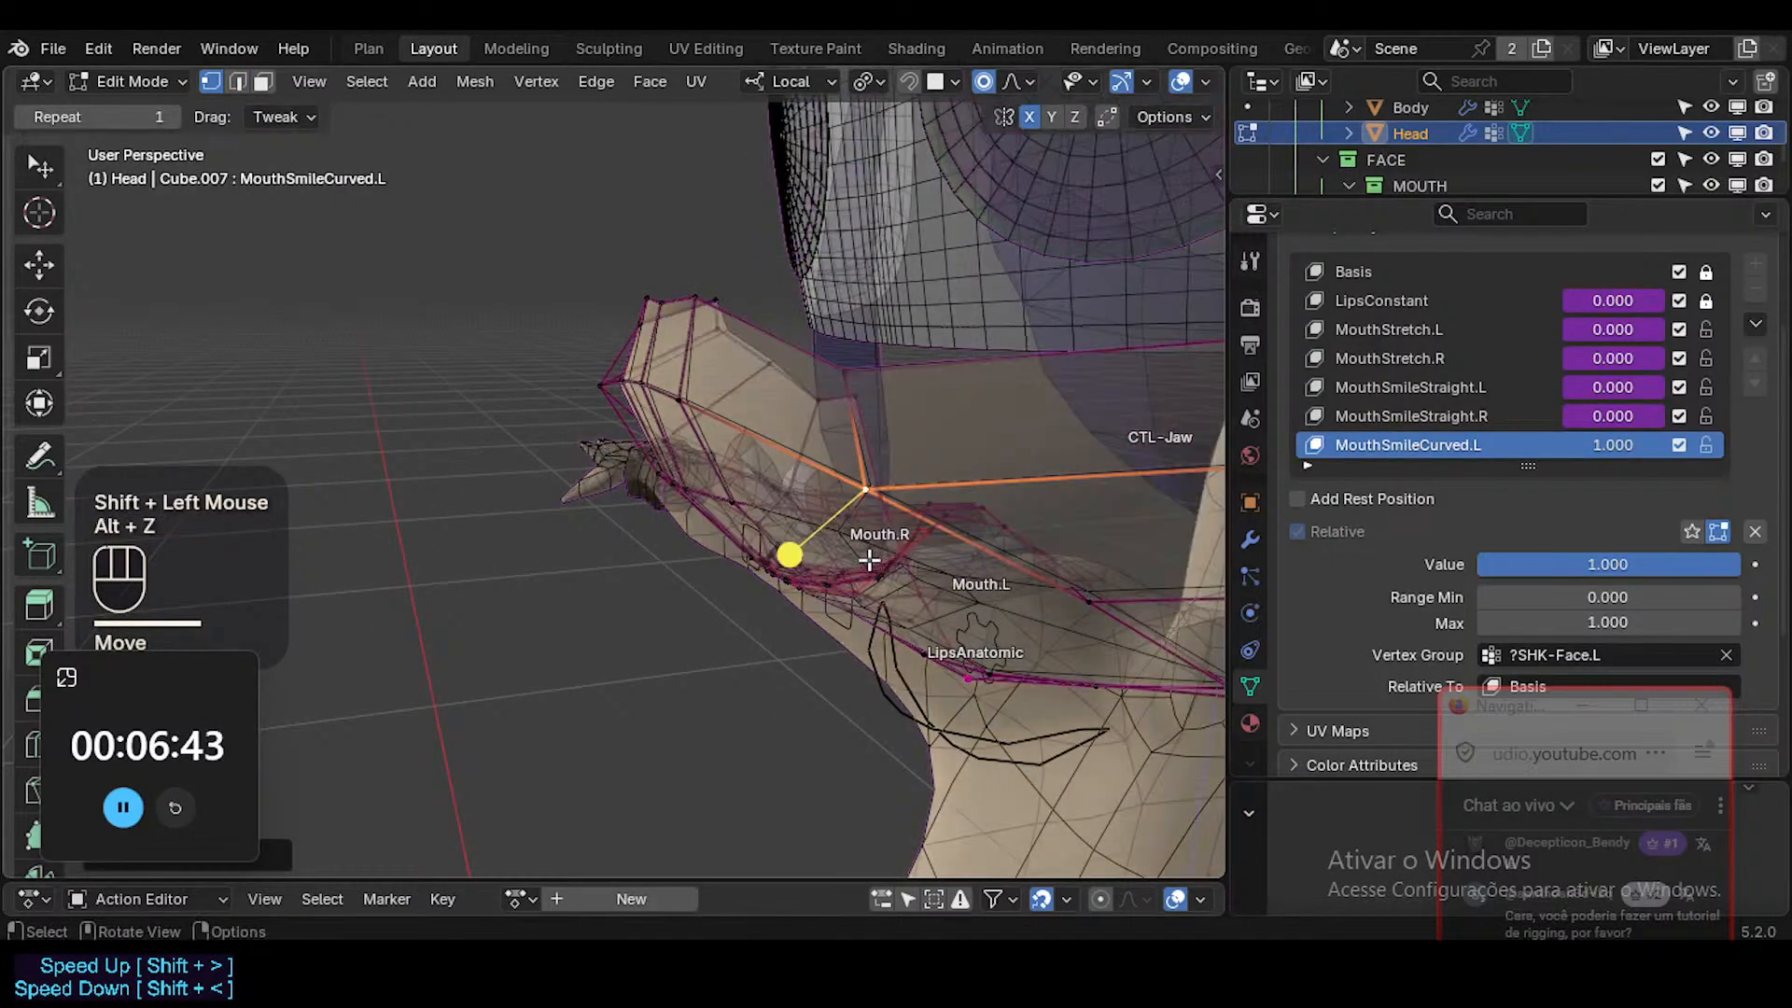
pyautogui.hotkey('alt', 'z')
pyautogui.click(871, 565)
pyautogui.moveTo(830, 500); pyautogui.dragTo(908, 512, button='middle')
pyautogui.press('g')
pyautogui.keyDown('shift'); pyautogui.click(782, 595); pyautogui.keyUp('shift')
# Reposition the vertex just above the left mouth corner and nudge the upper cheek vertex next to it.
pyautogui.hotkey('alt', 'z')
pyautogui.hotkey('alt', 'z')
pyautogui.scroll(-2, 852, 480)
pyautogui.hotkey('alt', 'z')
pyautogui.click(889, 483)
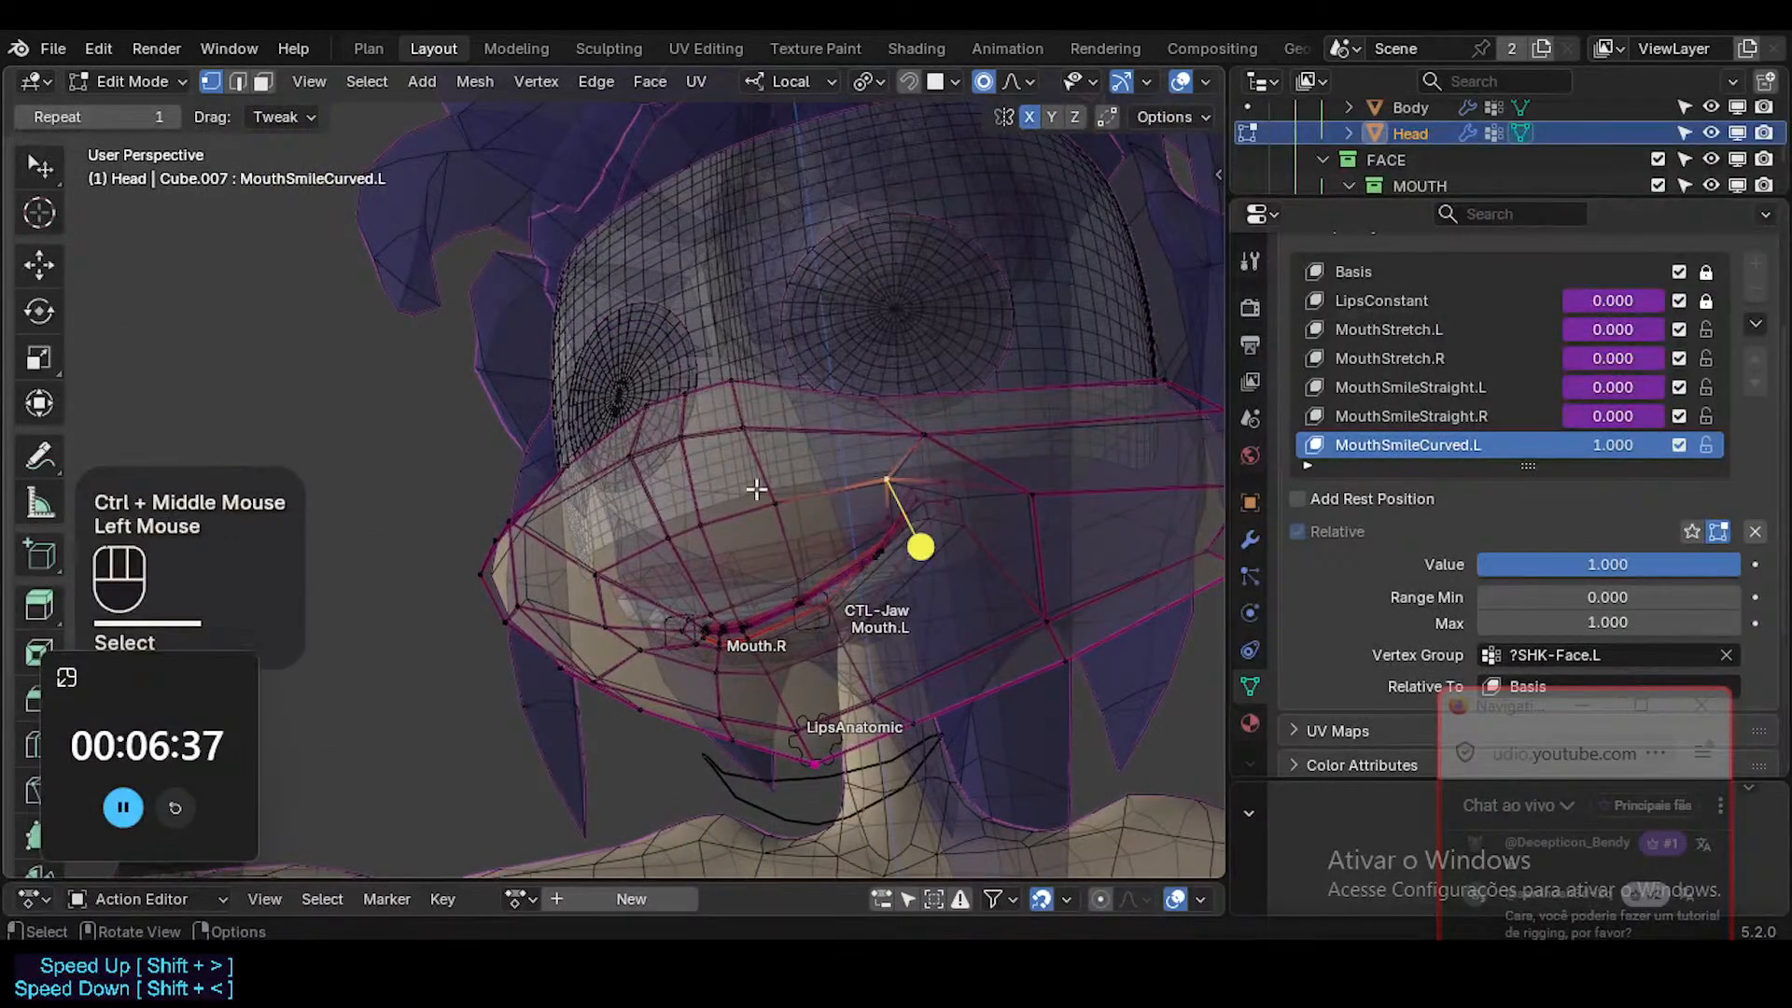
pyautogui.moveTo(756, 488); pyautogui.dragTo(938, 536, button='middle')
pyautogui.hotkey('alt', 'z')
pyautogui.press('g')
pyautogui.click(938, 528)
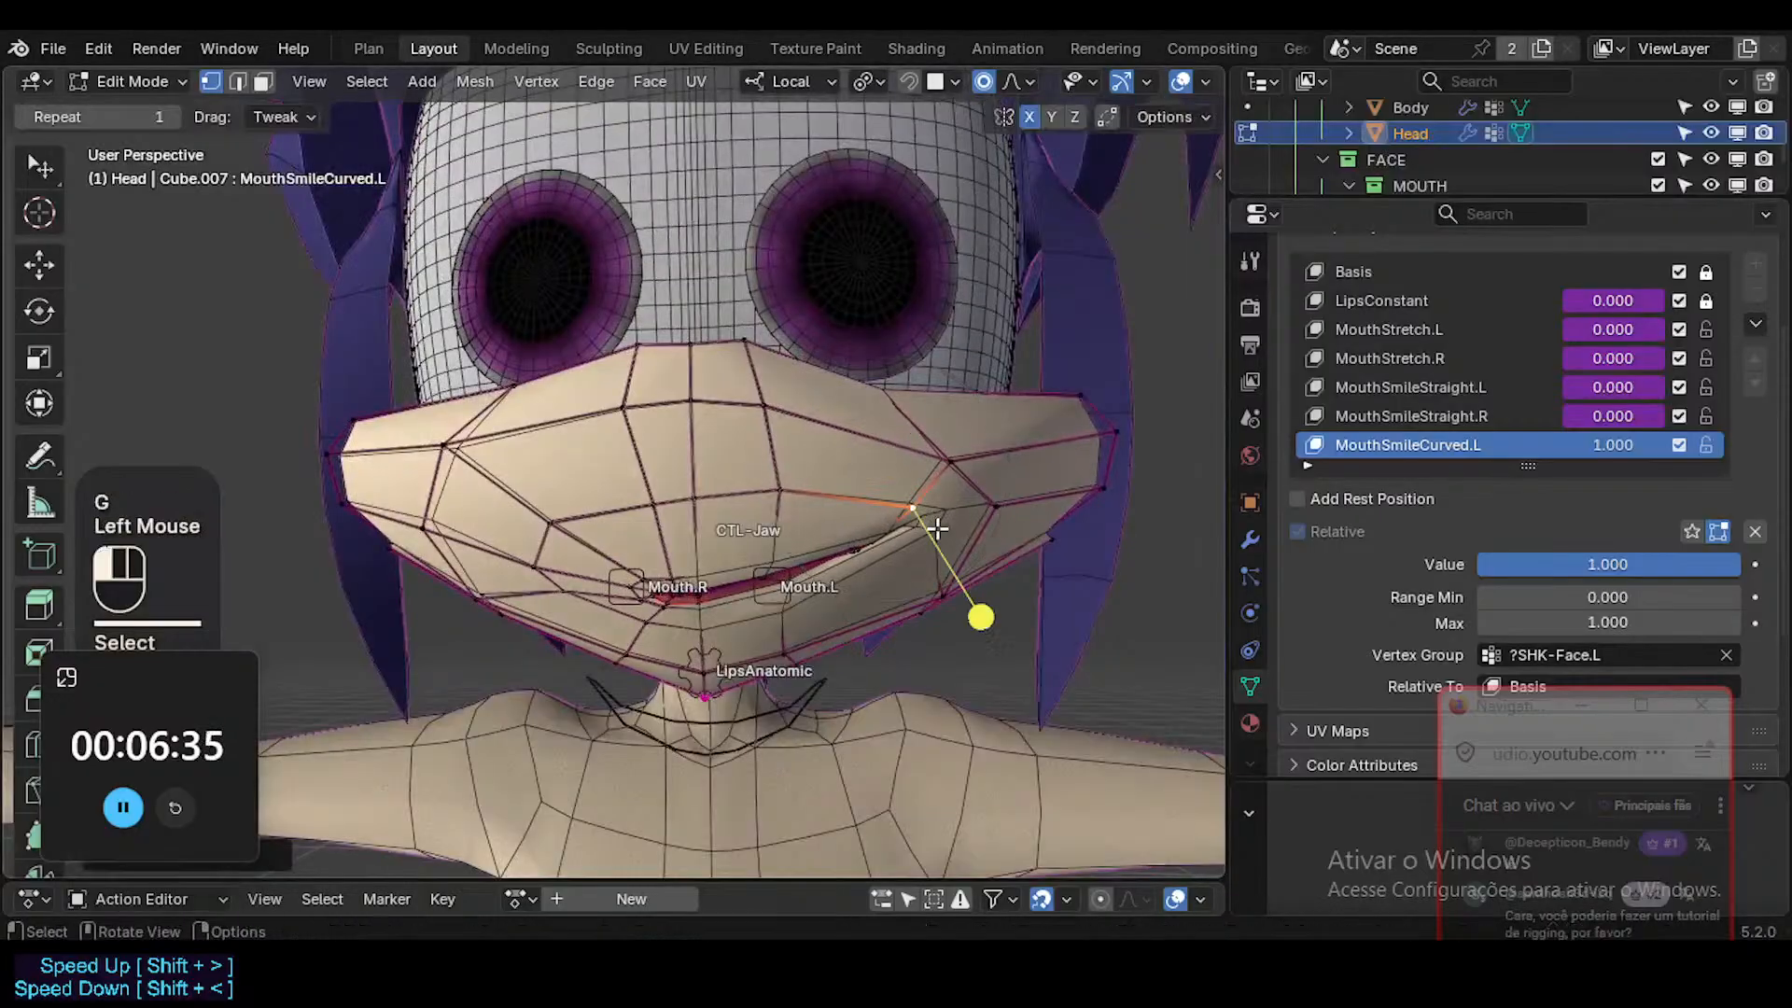
pyautogui.click(949, 460)
pyautogui.keyDown('shift'); pyautogui.click(933, 453); pyautogui.keyUp('shift')
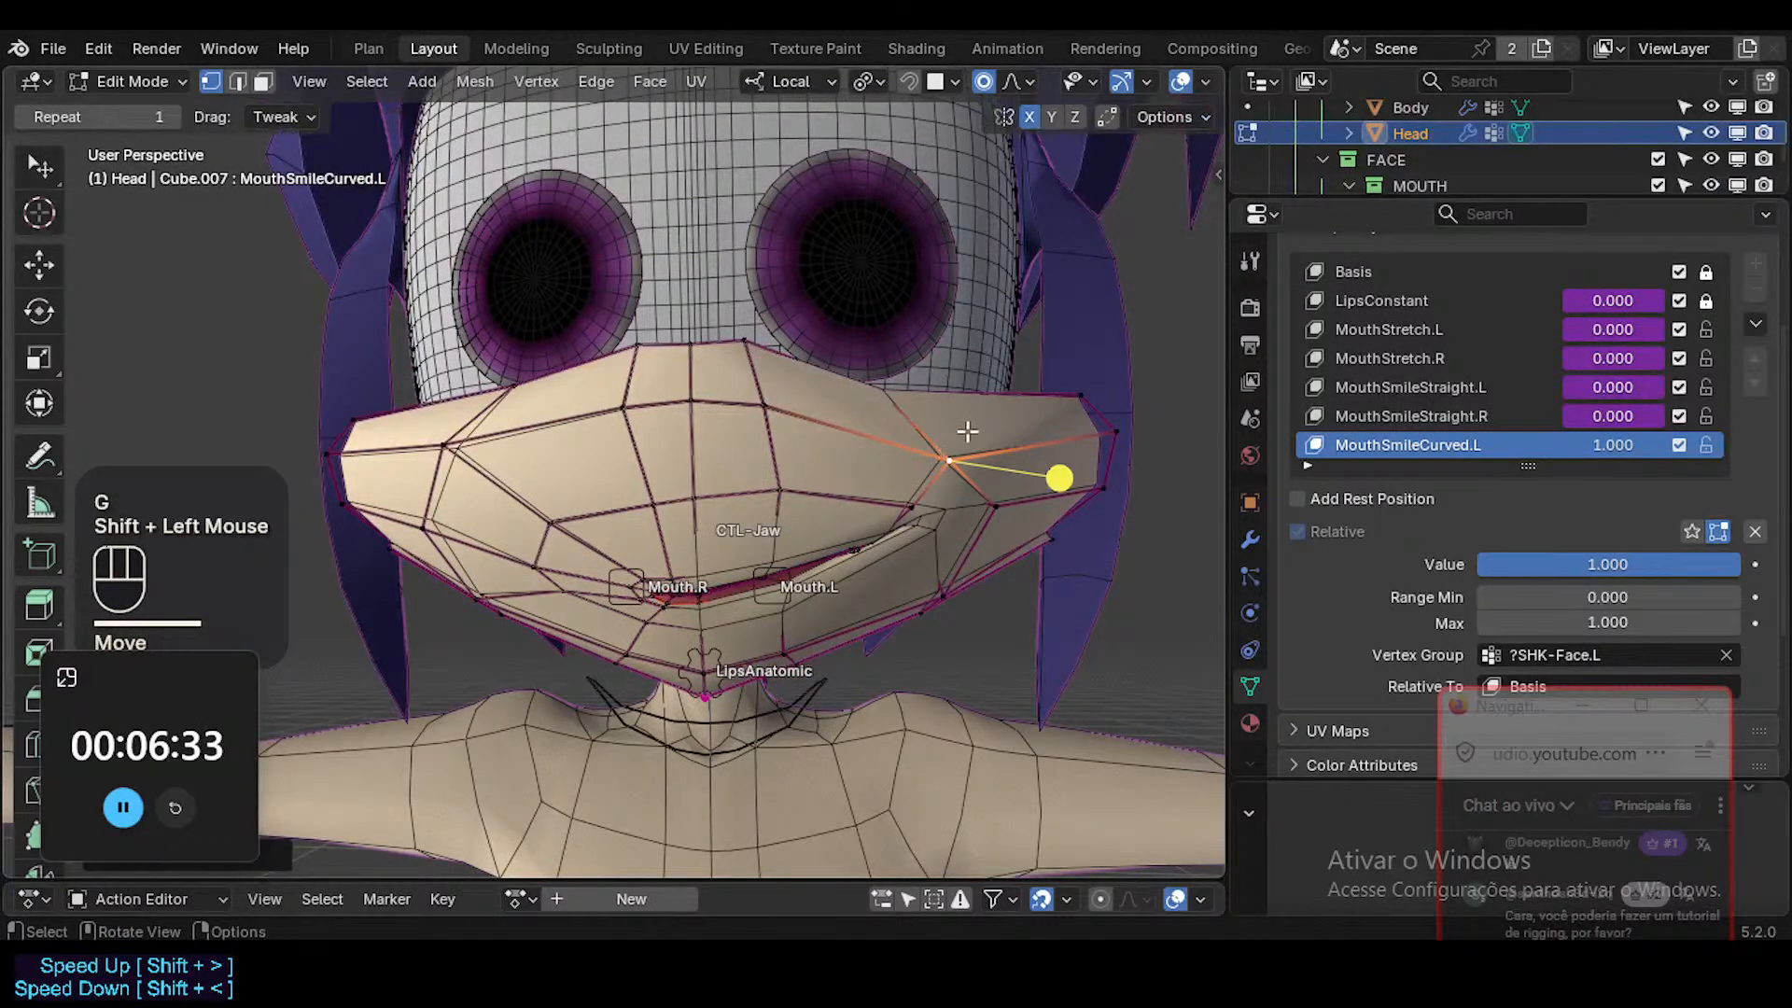
# Move the upper cheek vertex above the left mouth corner and the cheek vertex behind the corner slightly upward.
pyautogui.keyDown('ctrl'); pyautogui.moveTo(920, 488); pyautogui.dragTo(714, 407, button='middle'); pyautogui.keyUp('ctrl')
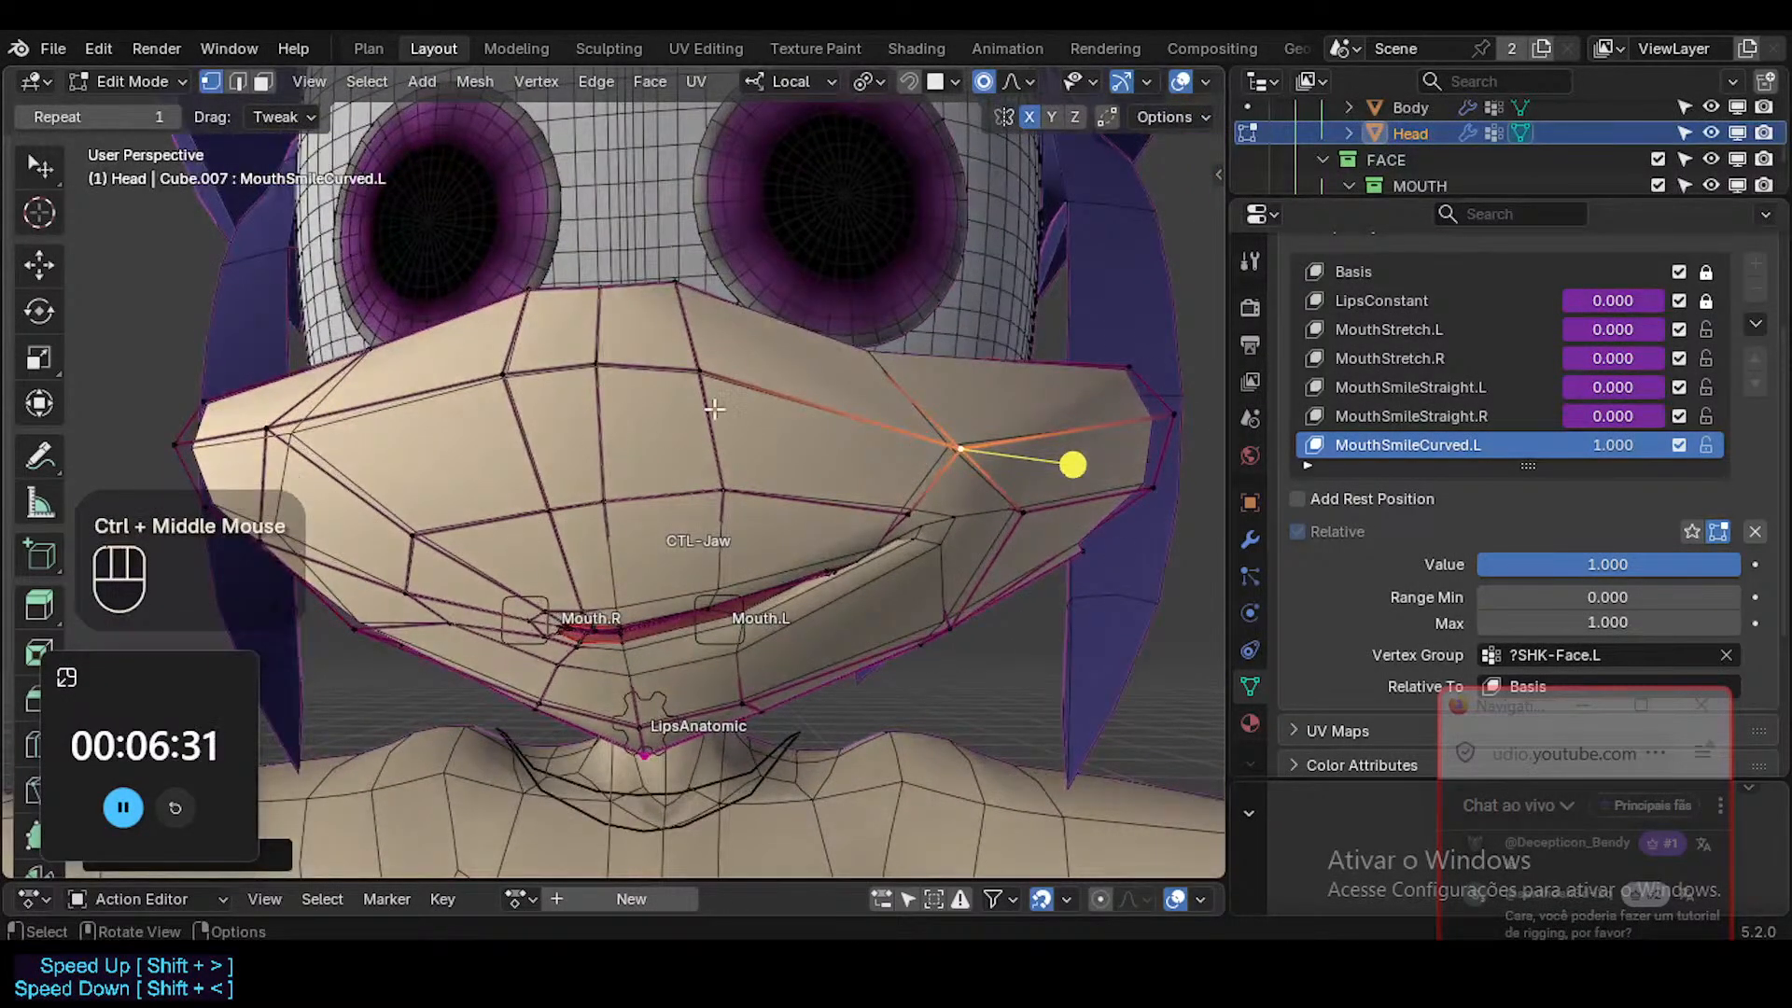
pyautogui.moveTo(870, 529); pyautogui.dragTo(874, 534, button='middle')
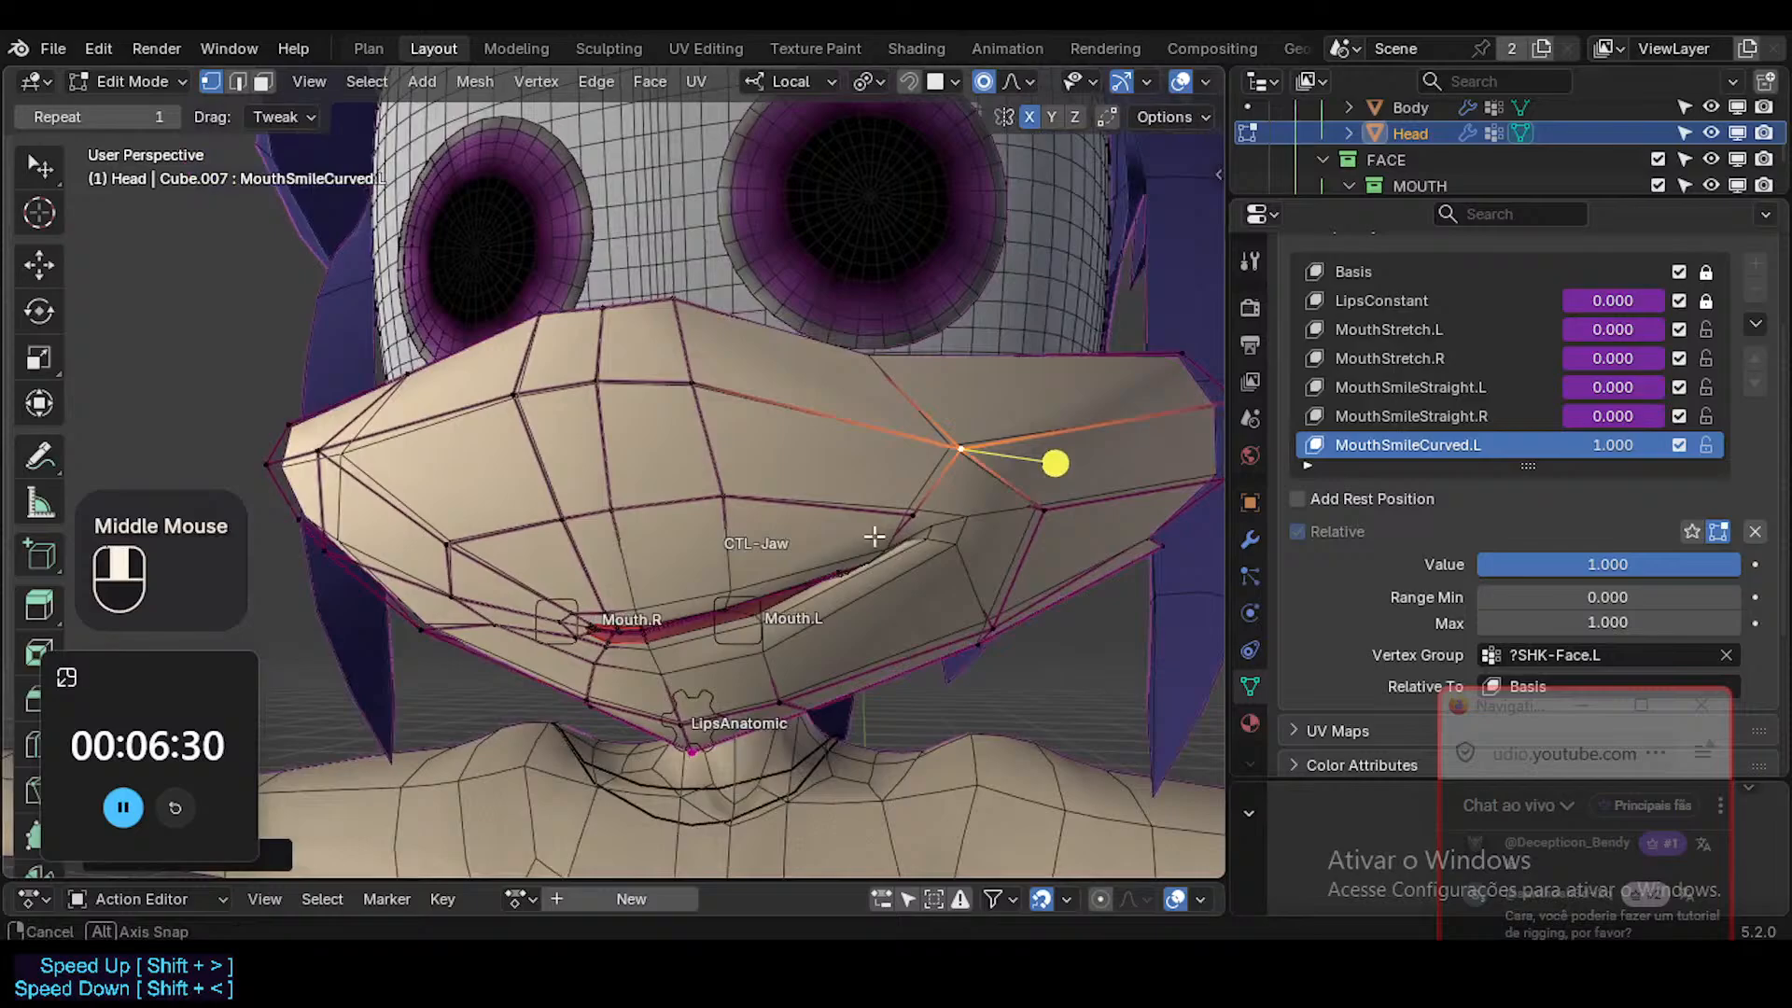
pyautogui.keyDown('shift'); pyautogui.click(919, 511); pyautogui.keyUp('shift')
pyautogui.press('g')
pyautogui.keyDown('shift'); pyautogui.click(863, 350); pyautogui.keyUp('shift')
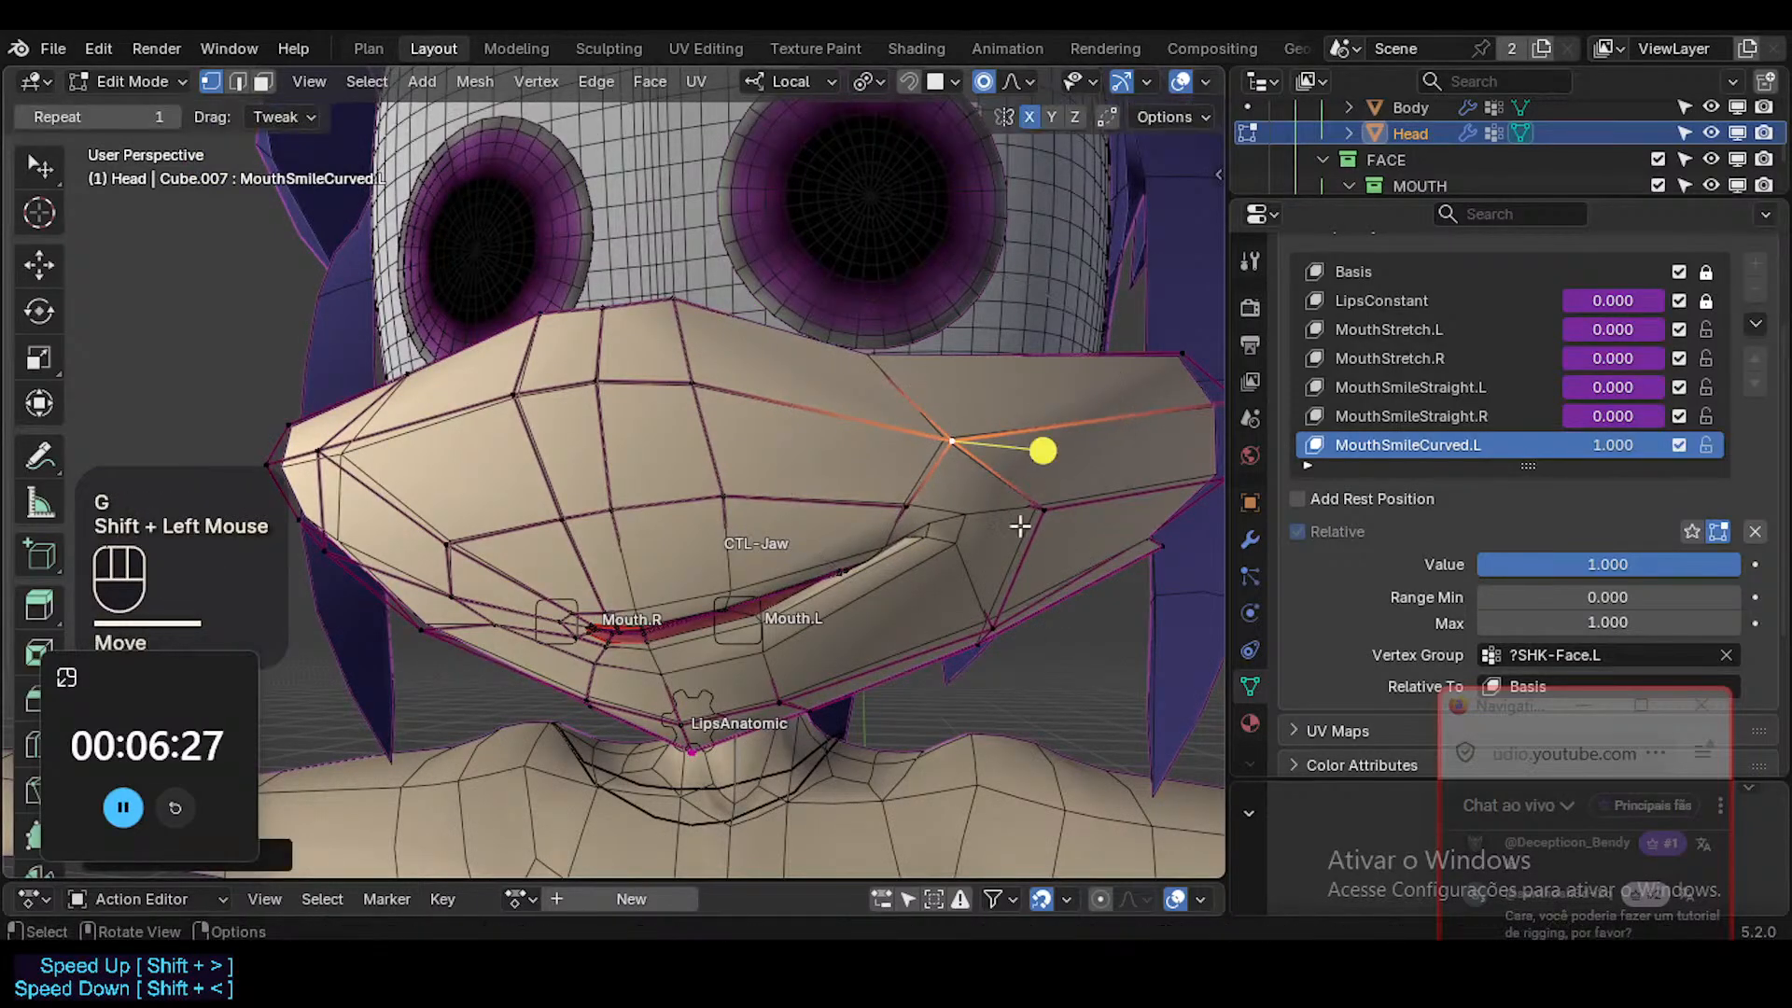
pyautogui.click(1022, 515)
pyautogui.press('g')
pyautogui.keyDown('shift'); pyautogui.click(1003, 457); pyautogui.keyUp('shift')
# Select the lip vertex just inside the left mouth corner and raise it slightly.
pyautogui.click(914, 509)
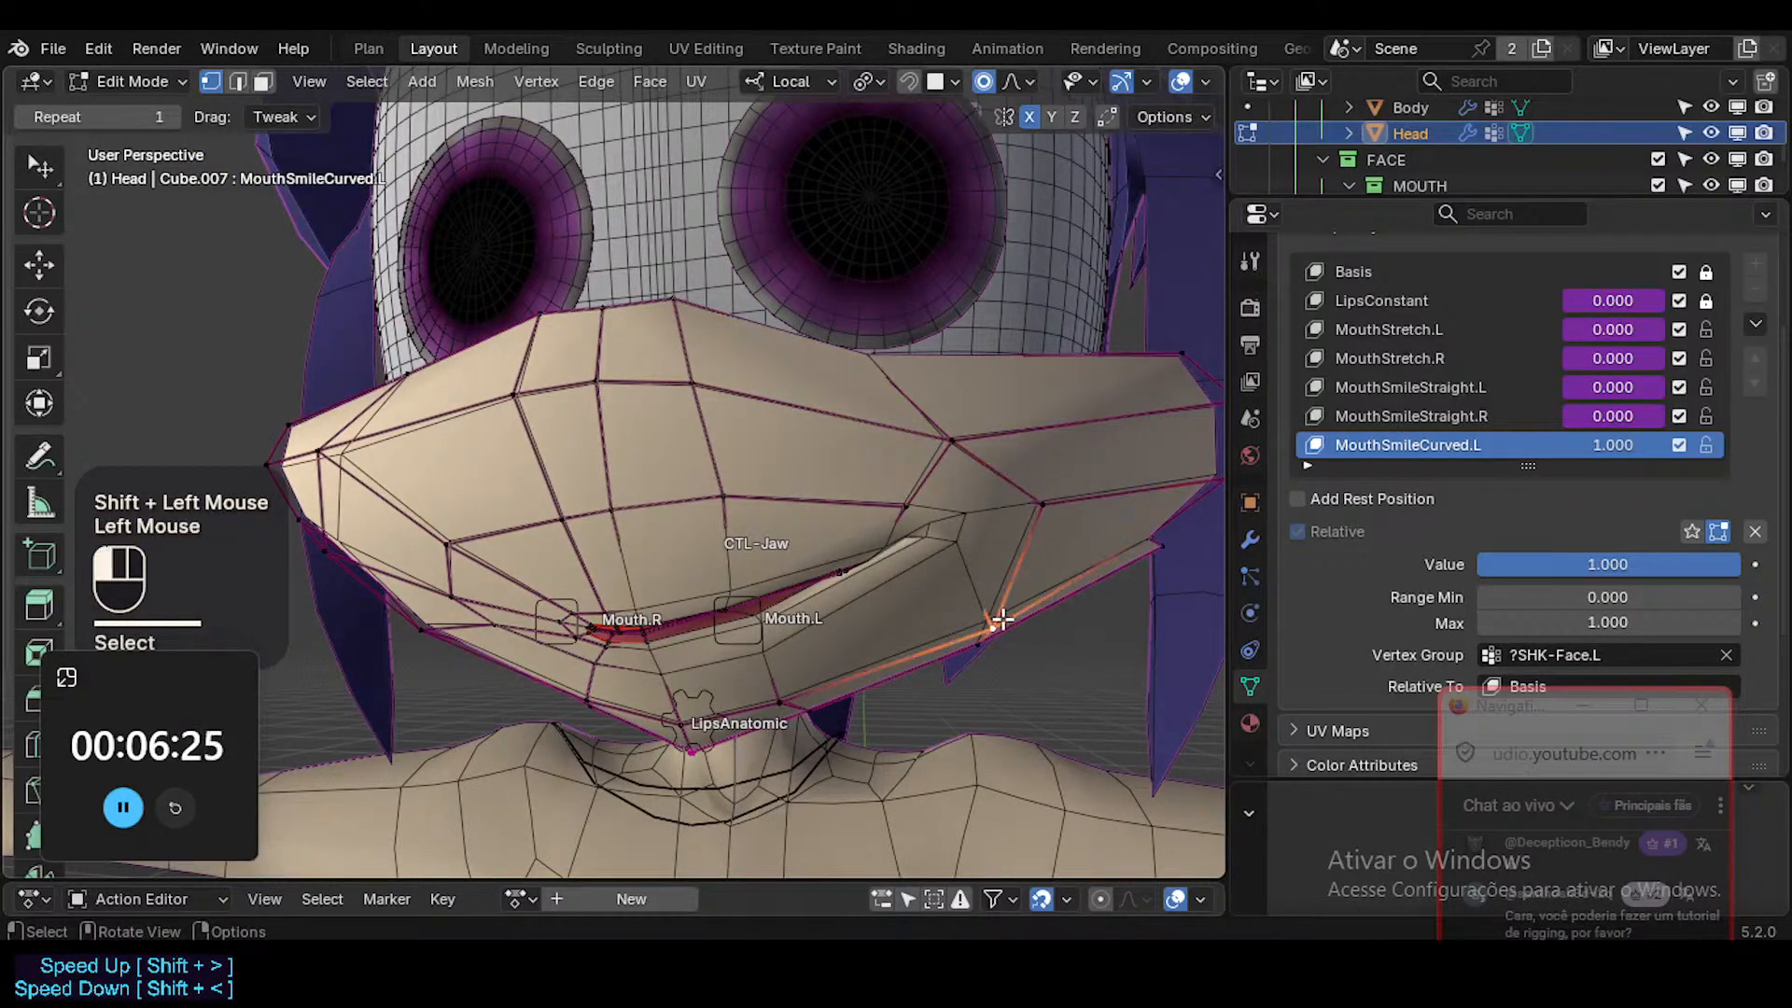
pyautogui.hotkey('alt', 'z')
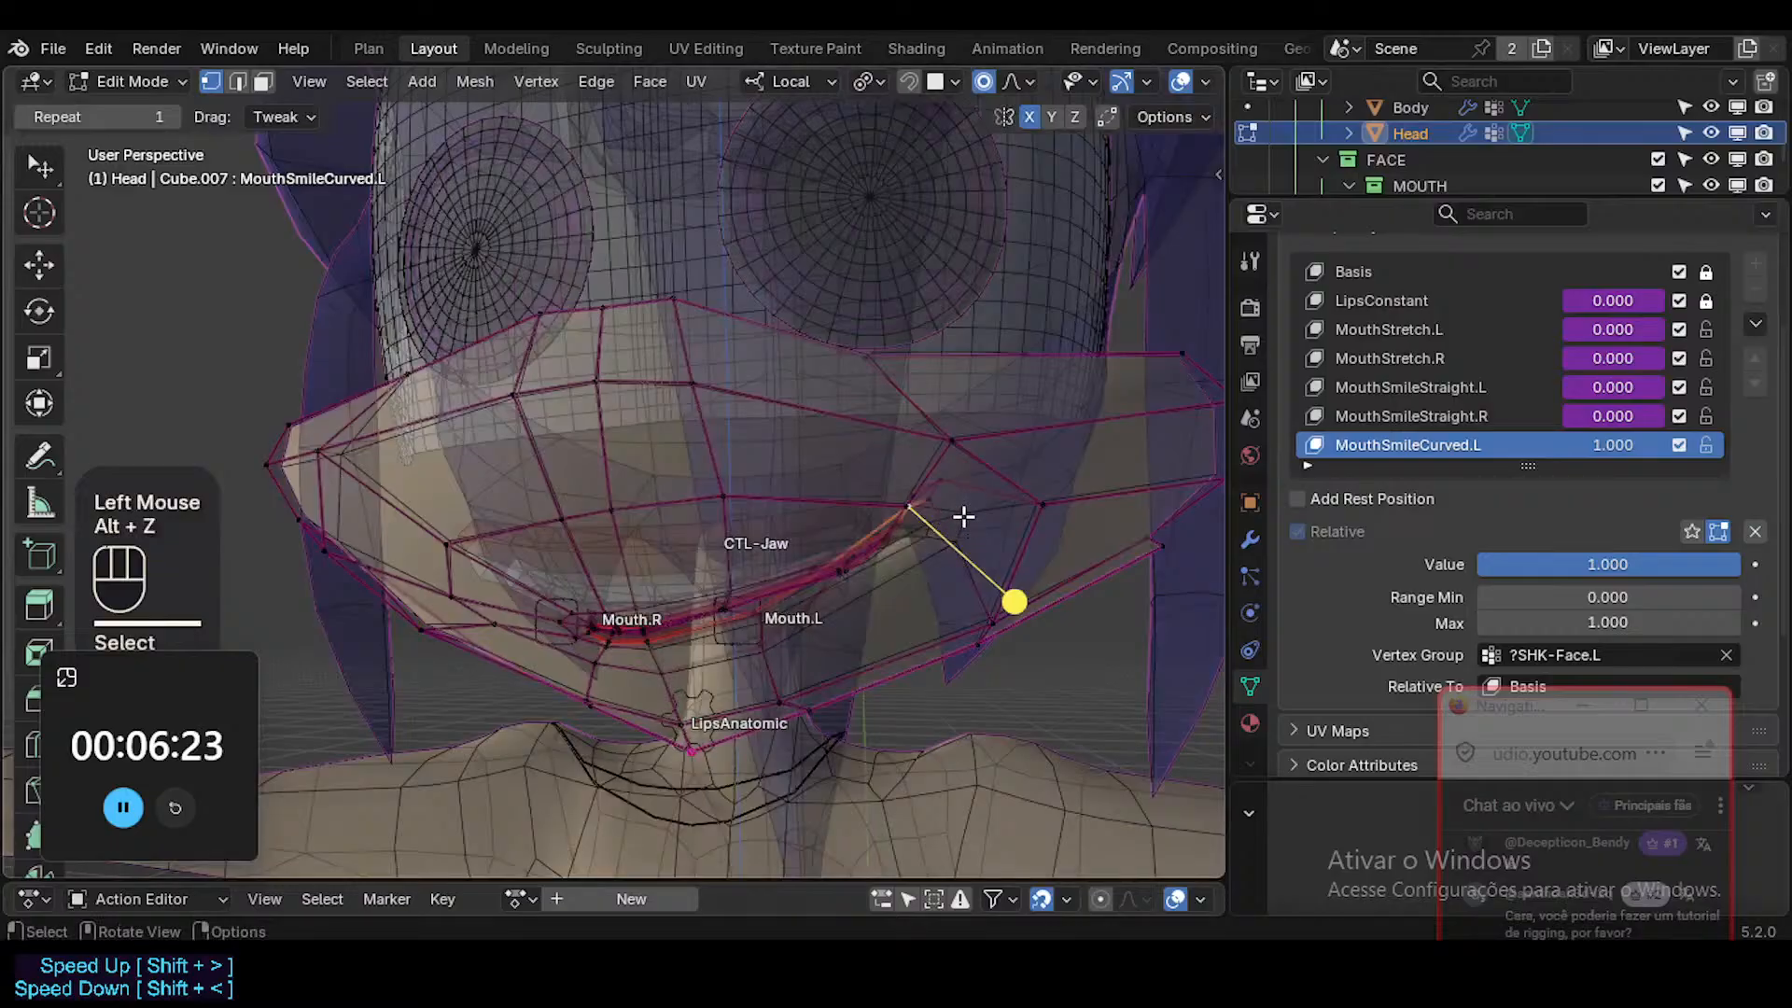
pyautogui.hotkey('alt', 'z')
pyautogui.moveTo(957, 484)
pyautogui.keyDown('ctrl'); pyautogui.mouseDown(button='middle')
pyautogui.moveTo(887, 520)
pyautogui.moveTo(838, 580)
pyautogui.moveTo(853, 430)
pyautogui.mouseUp(button='middle'); pyautogui.keyUp('ctrl')
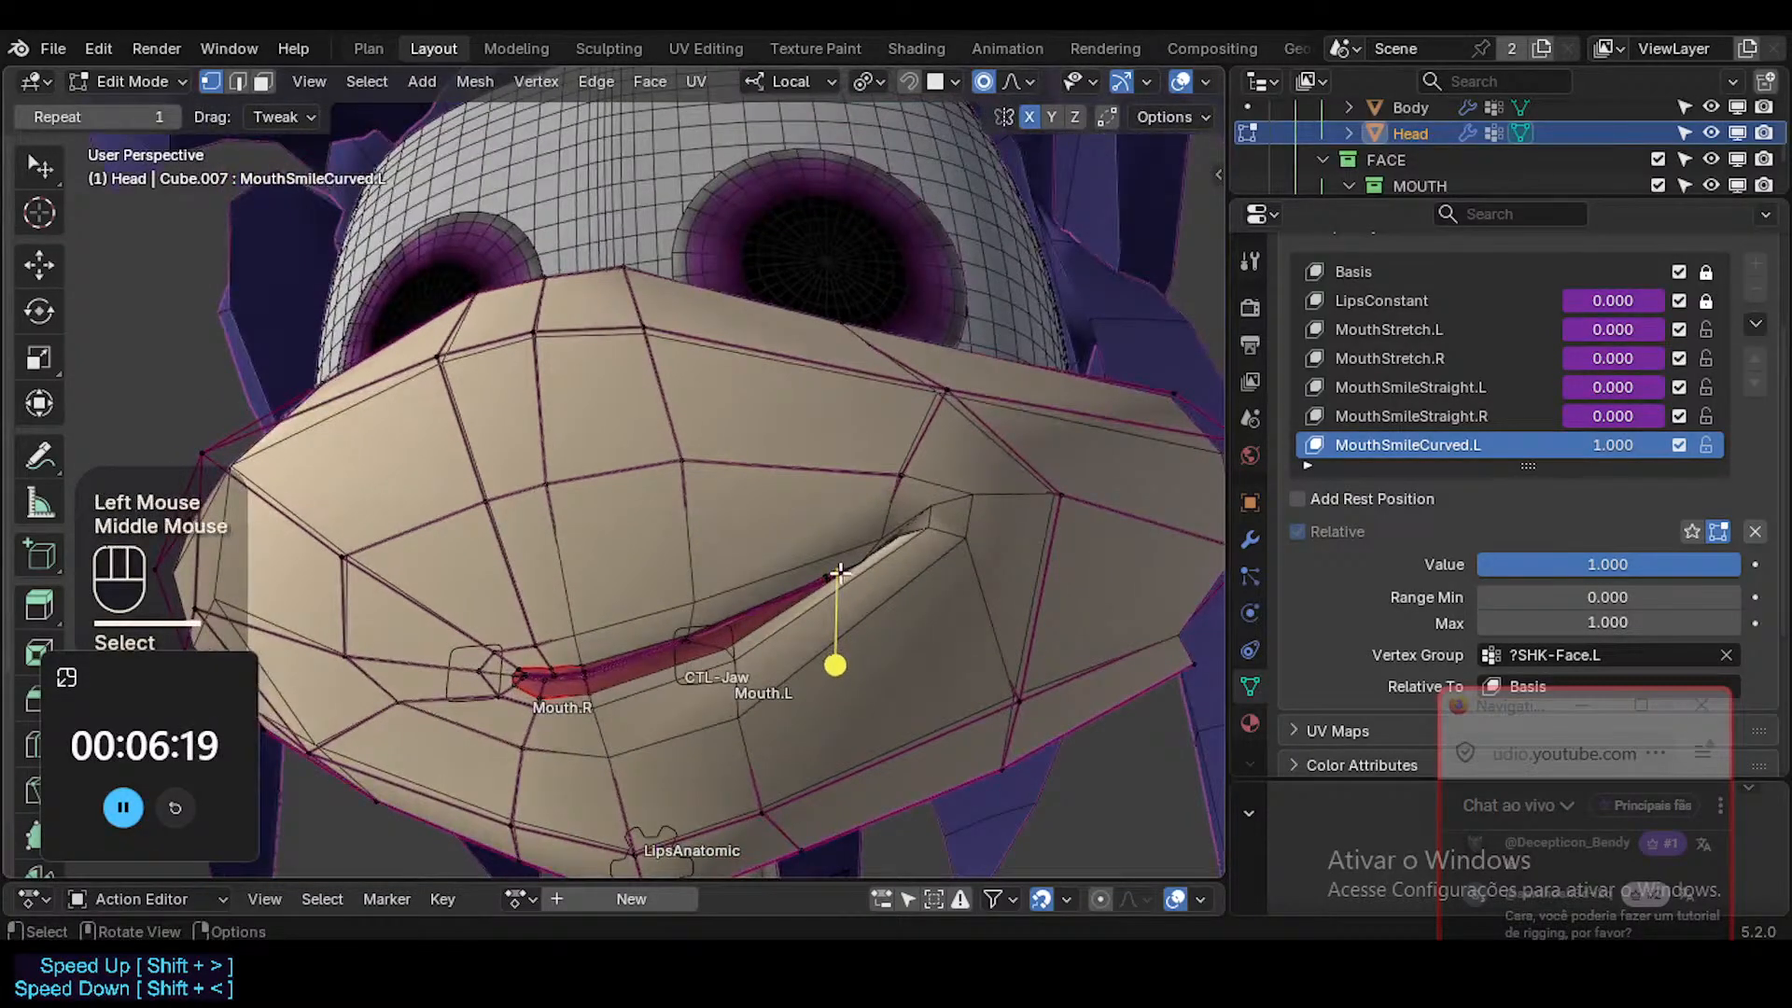
pyautogui.press('g')
pyautogui.keyDown('shift'); pyautogui.click(896, 640); pyautogui.keyUp('shift')
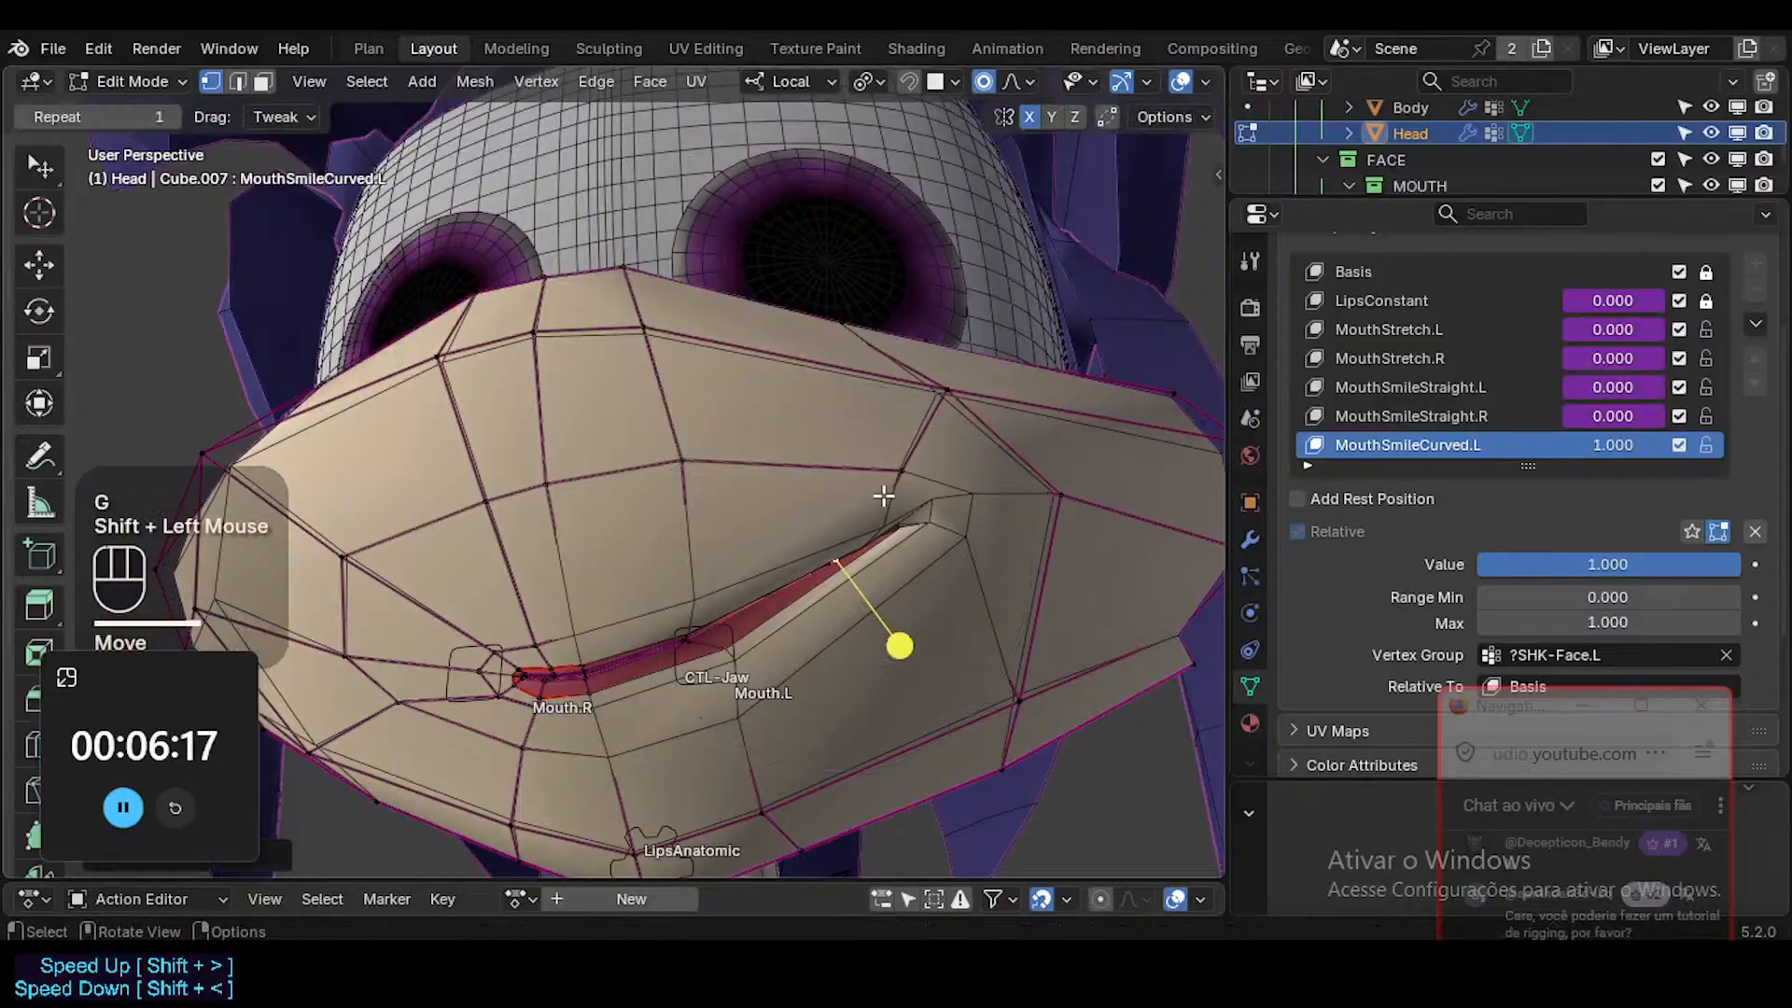
# Select the triangular cheek face just above the left mouth corner and rotate it.
pyautogui.press('r')
pyautogui.click(976, 468)
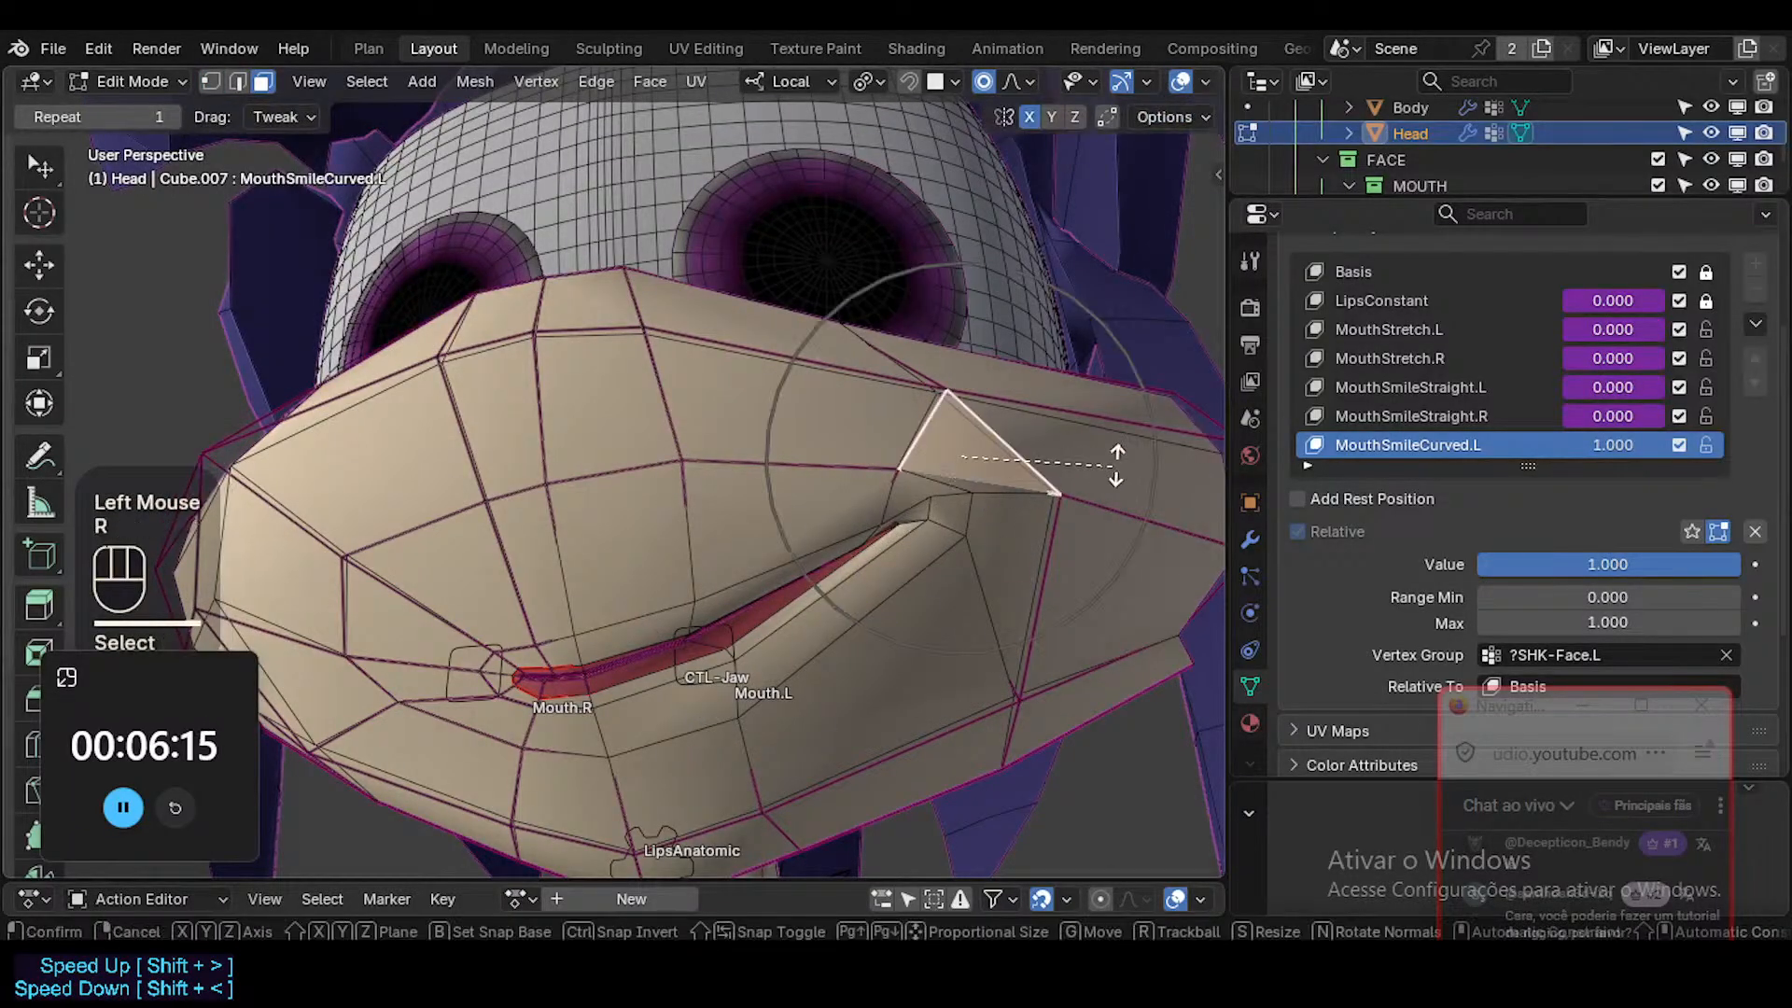
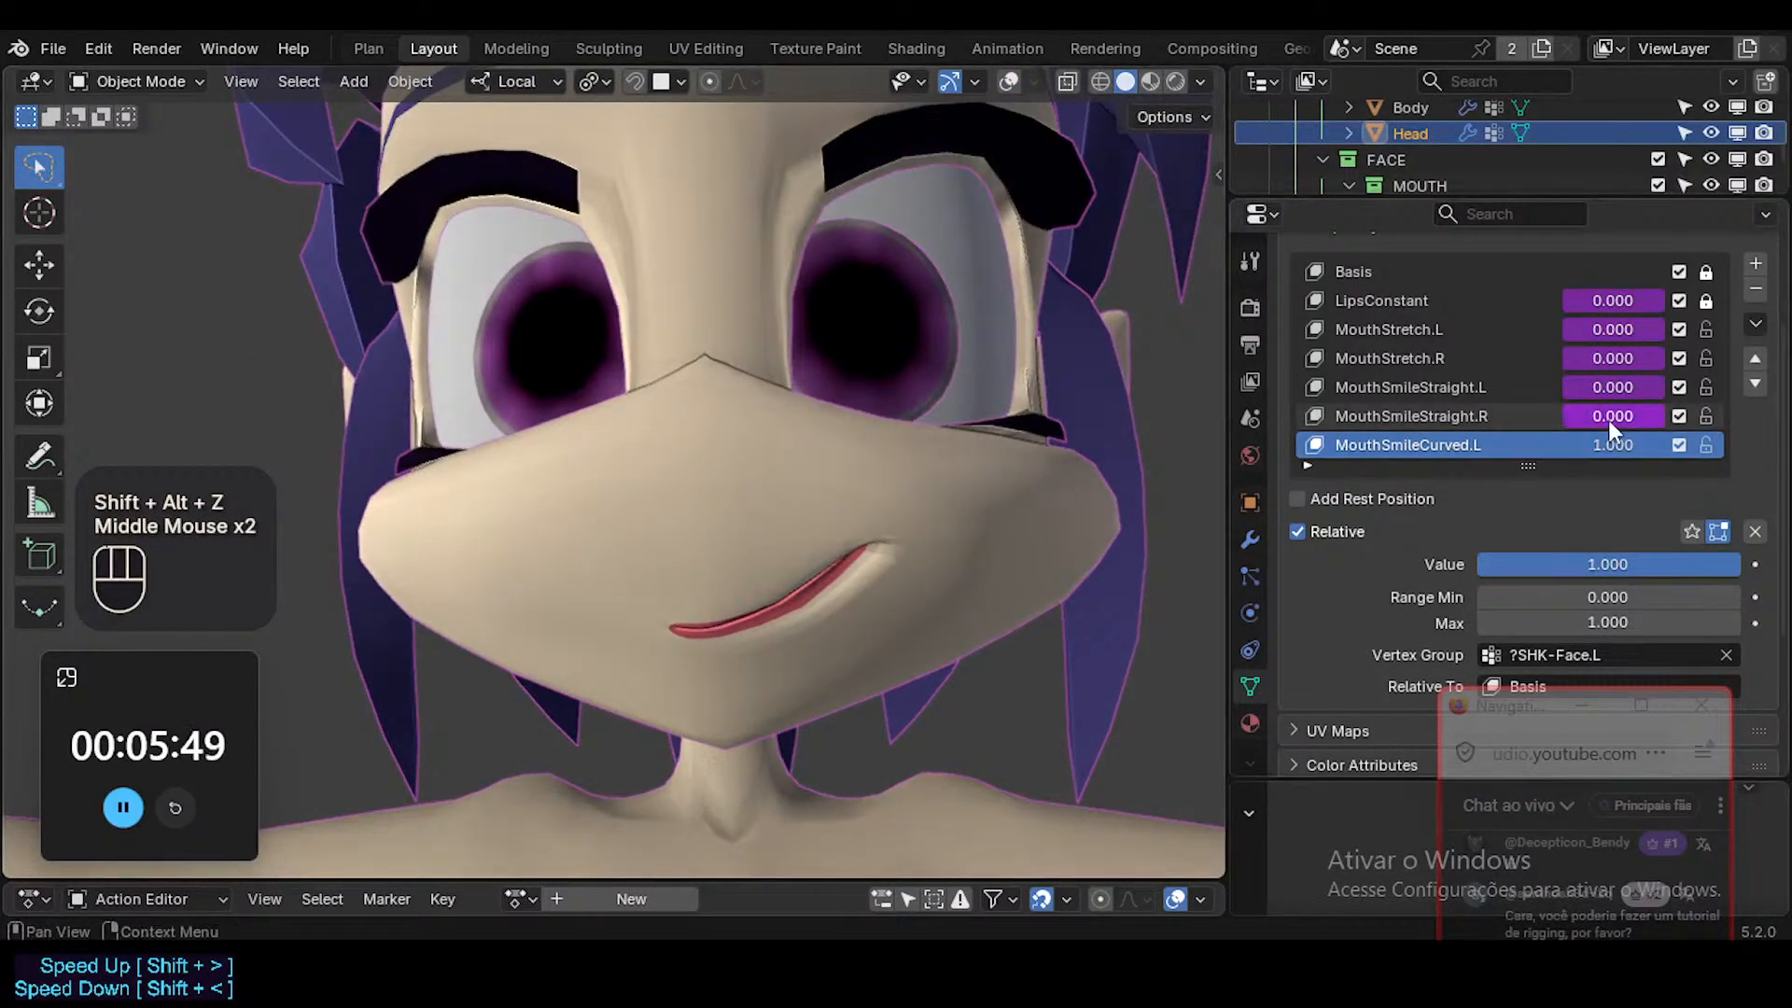
# Clear the vertex group of the MouthSmileCurved.L shape key and view the whole smile in Material Preview shading.
pyautogui.scroll(-2, 1587, 485)
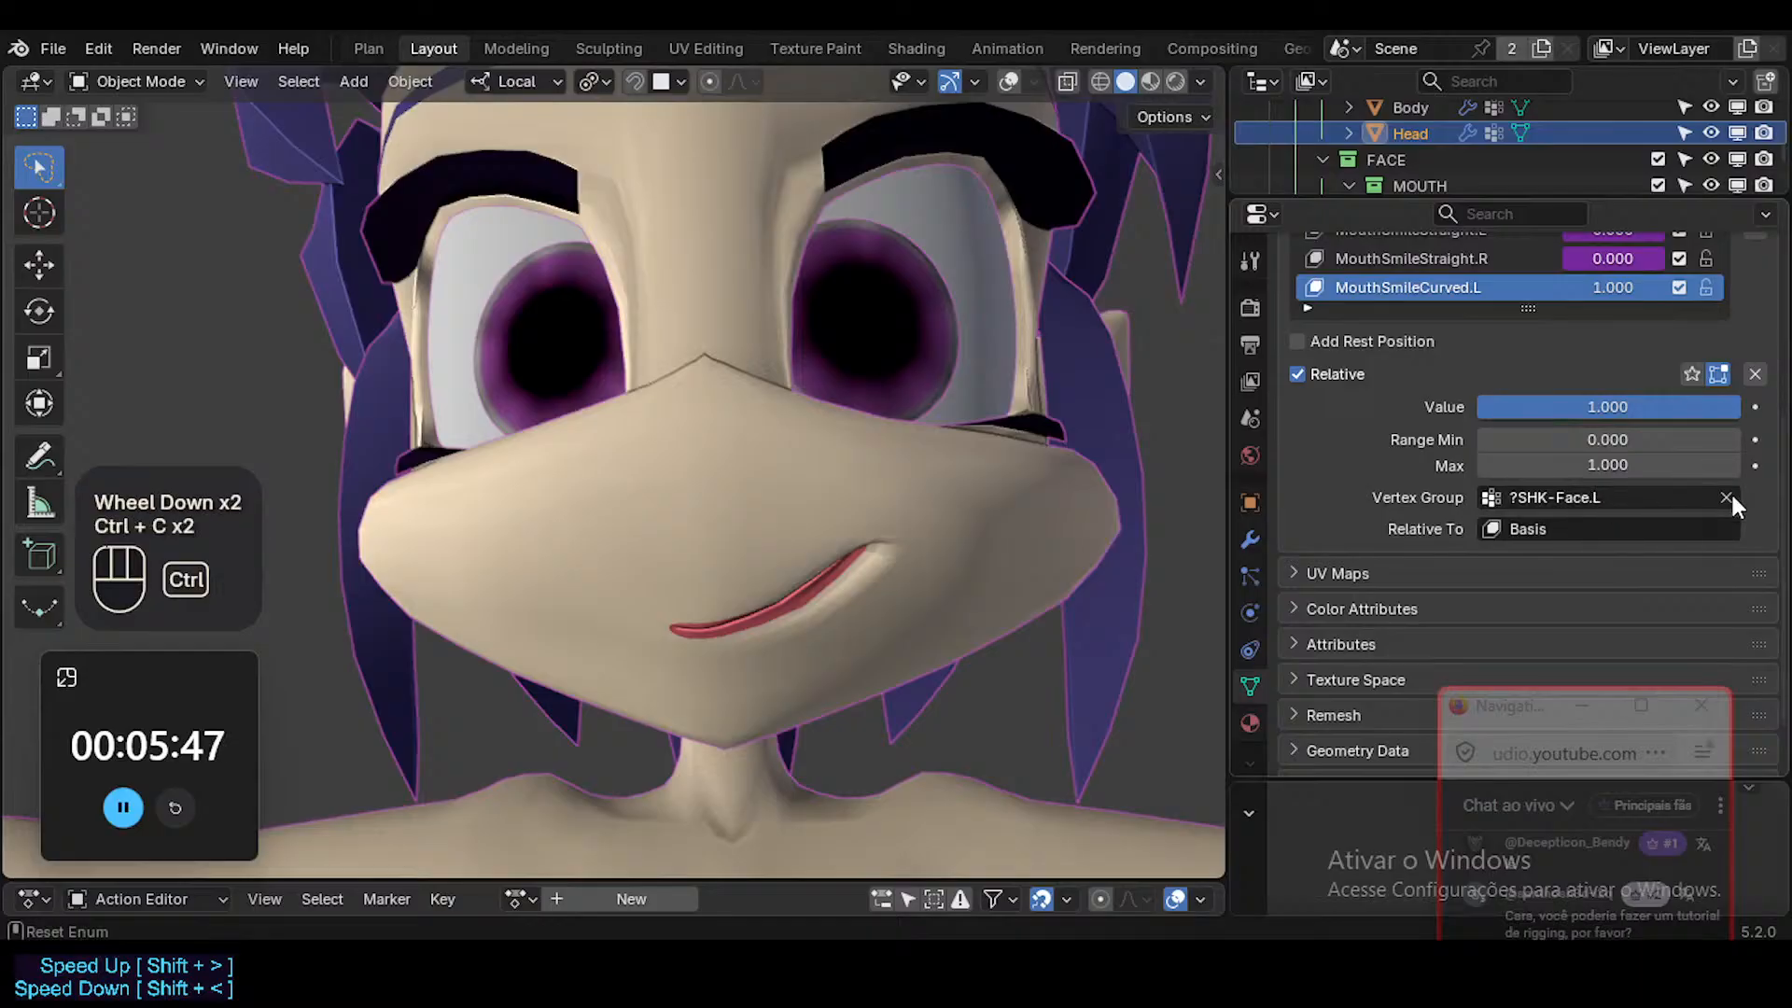
pyautogui.click(1726, 497)
pyautogui.moveTo(749, 509); pyautogui.dragTo(1028, 284, button='middle')
pyautogui.click(1162, 117)
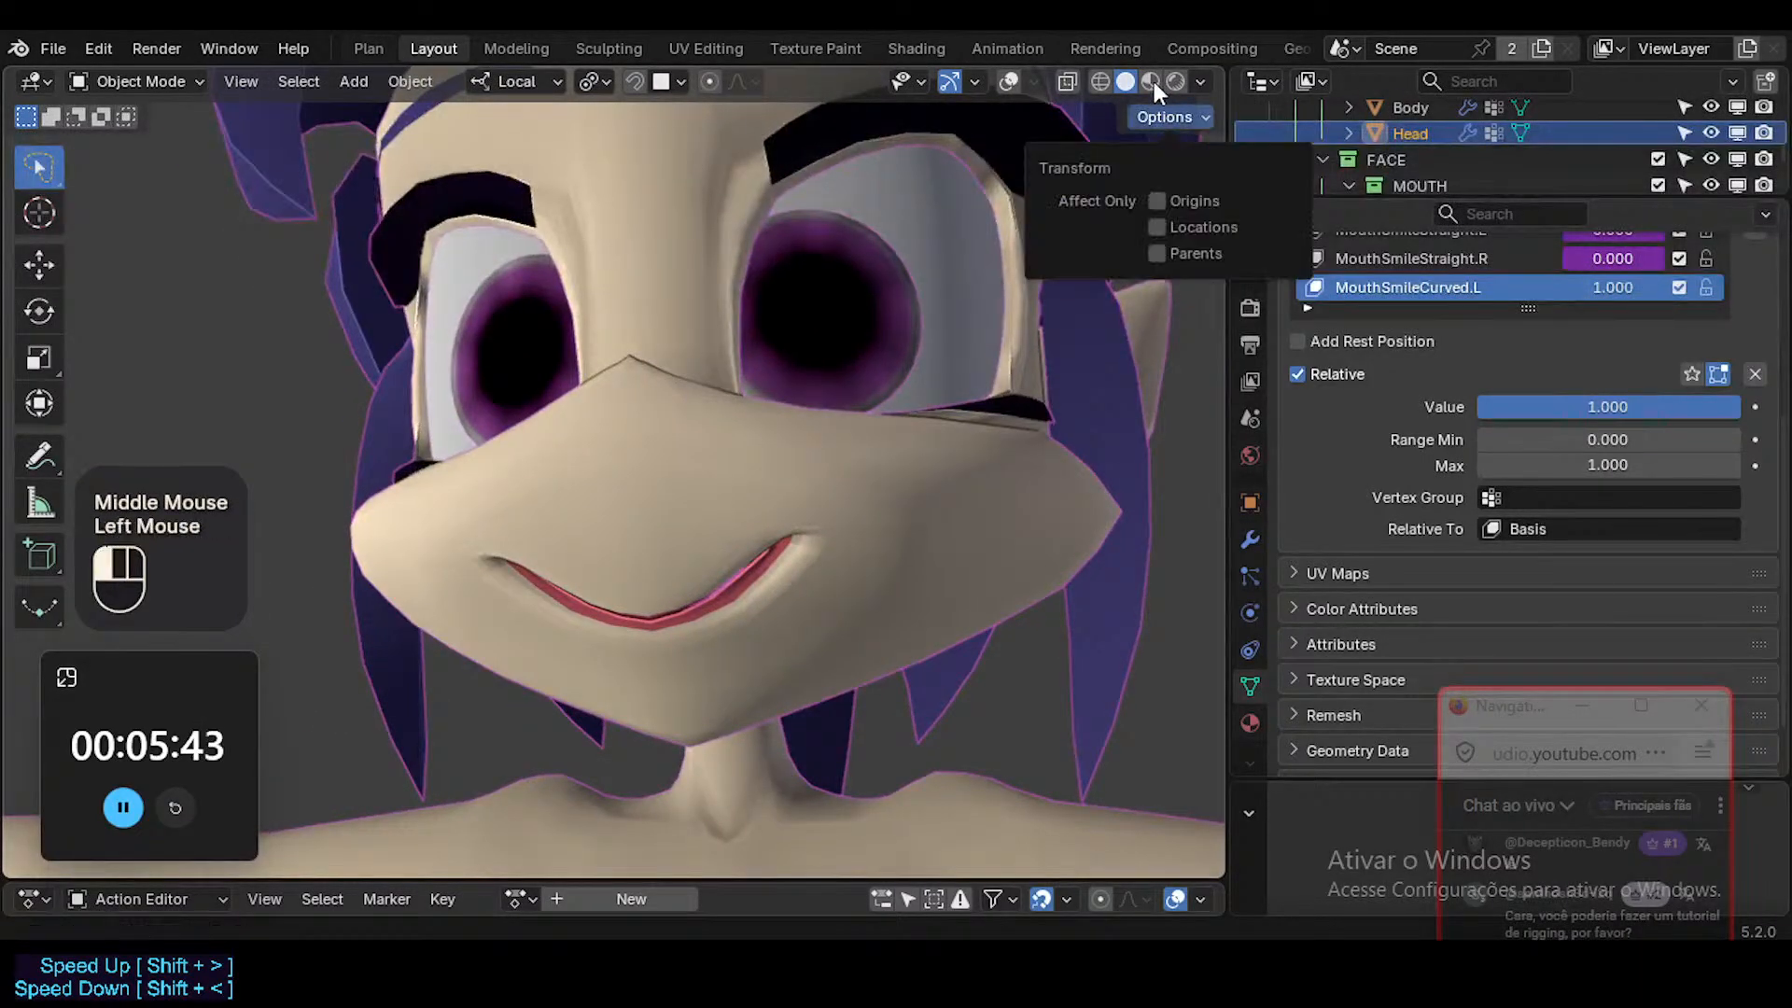
pyautogui.click(1154, 81)
pyautogui.moveTo(787, 568)
pyautogui.mouseDown(button='middle')
pyautogui.moveTo(552, 629)
pyautogui.moveTo(439, 702)
pyautogui.moveTo(747, 561)
pyautogui.mouseUp(button='middle')
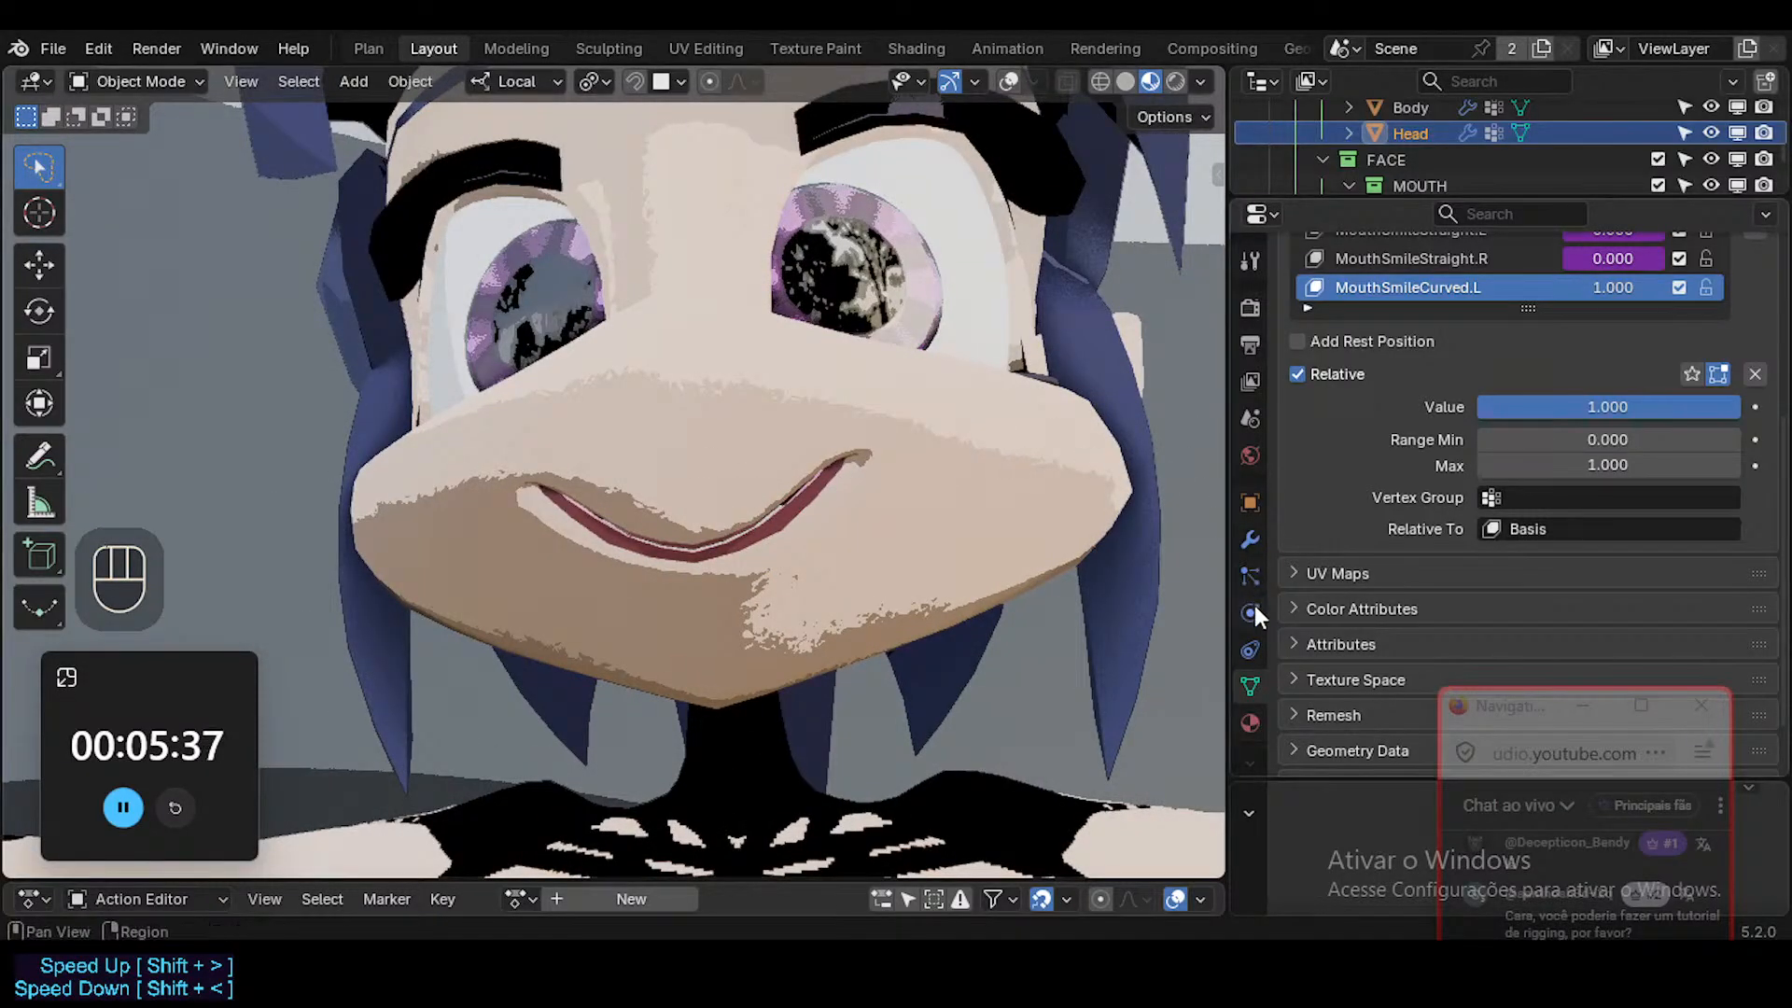
# Return to solid shading and restore ?SHK-Face.L as the vertex group of MouthSmileCurved.L.
pyautogui.click(1127, 81)
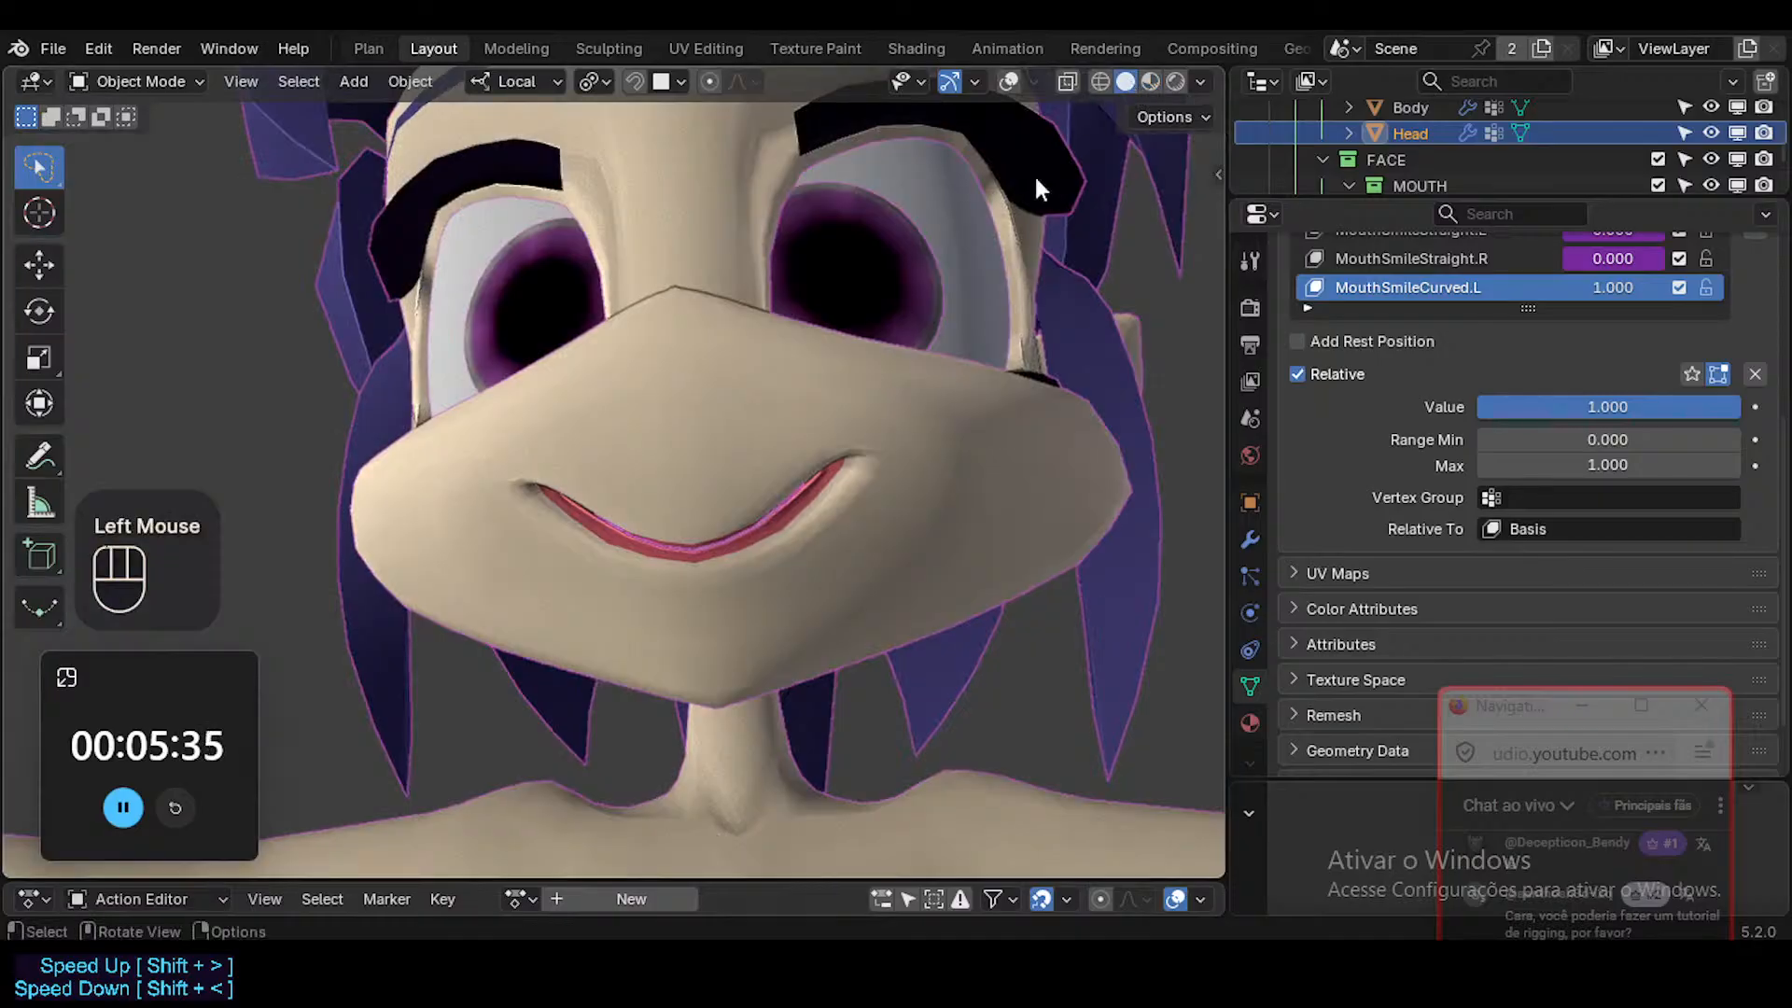
pyautogui.write('?SHK-Face.L')
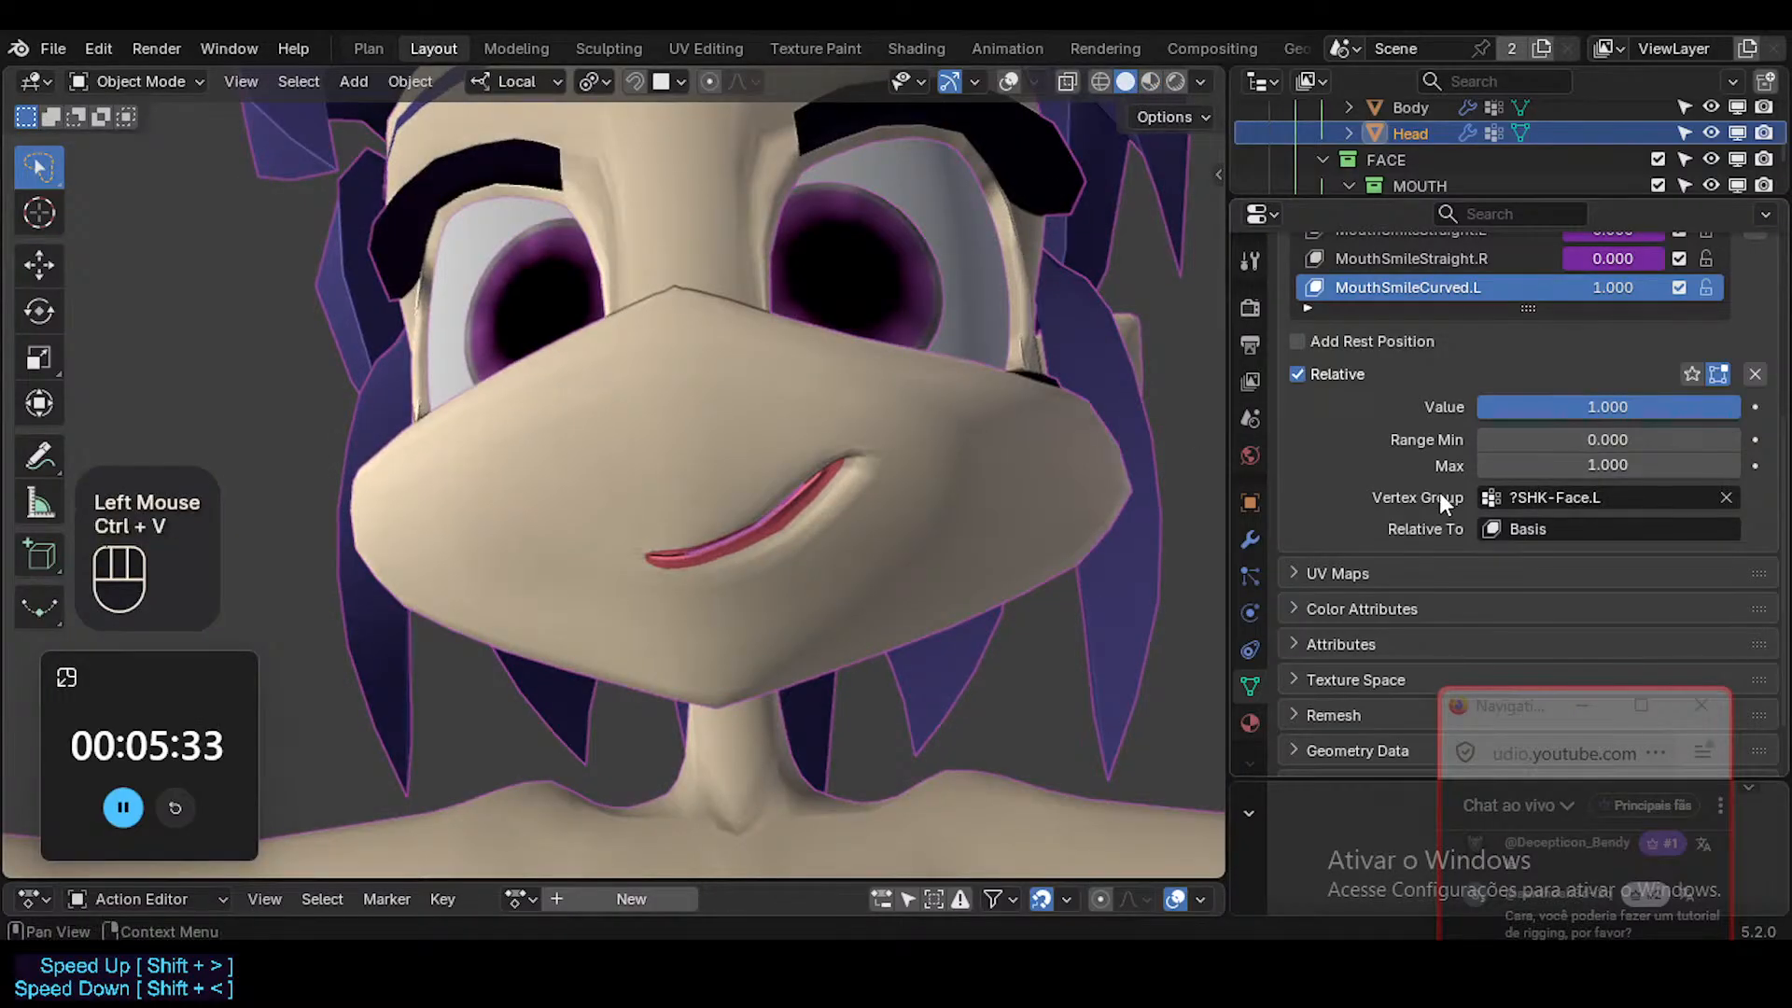
pyautogui.scroll(2, 1493, 380)
# Show the overlays, reopen the head mesh for editing and try to select the face loop along the left lower lip.
pyautogui.hotkey('shift', 'alt', 'z')
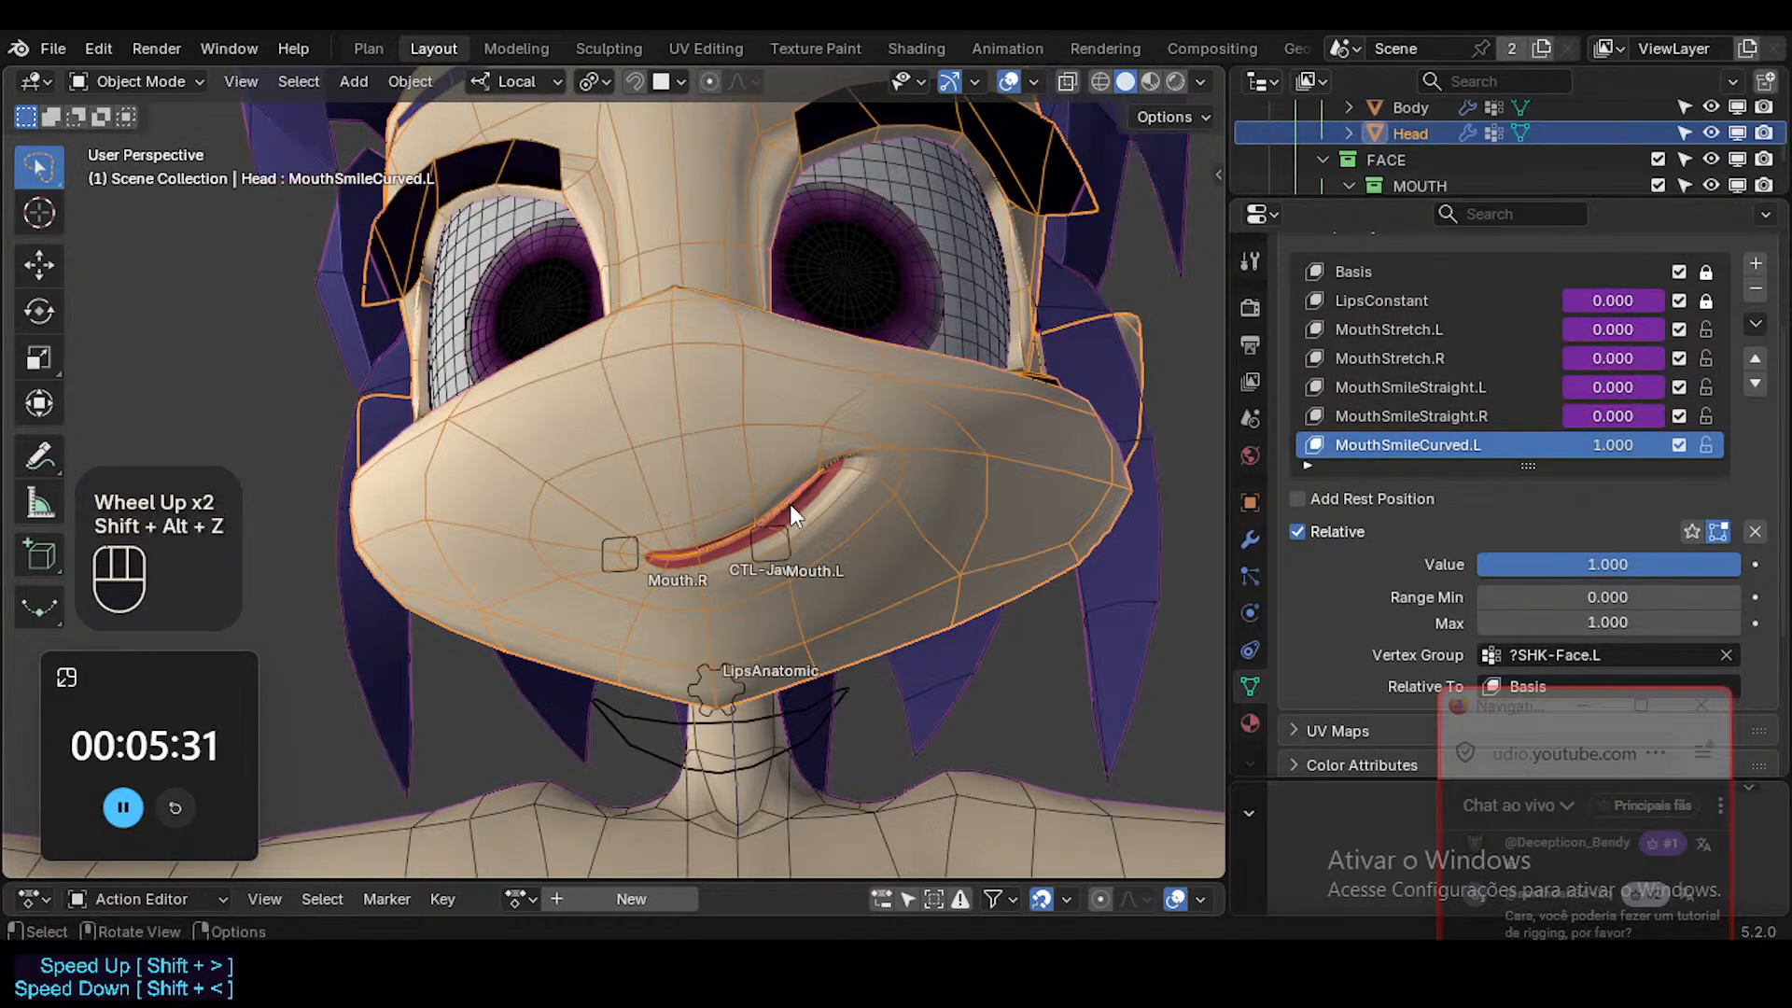
pyautogui.press('Tab')
pyautogui.keyDown('ctrl'); pyautogui.moveTo(840, 493); pyautogui.dragTo(829, 453, button='middle'); pyautogui.keyUp('ctrl')
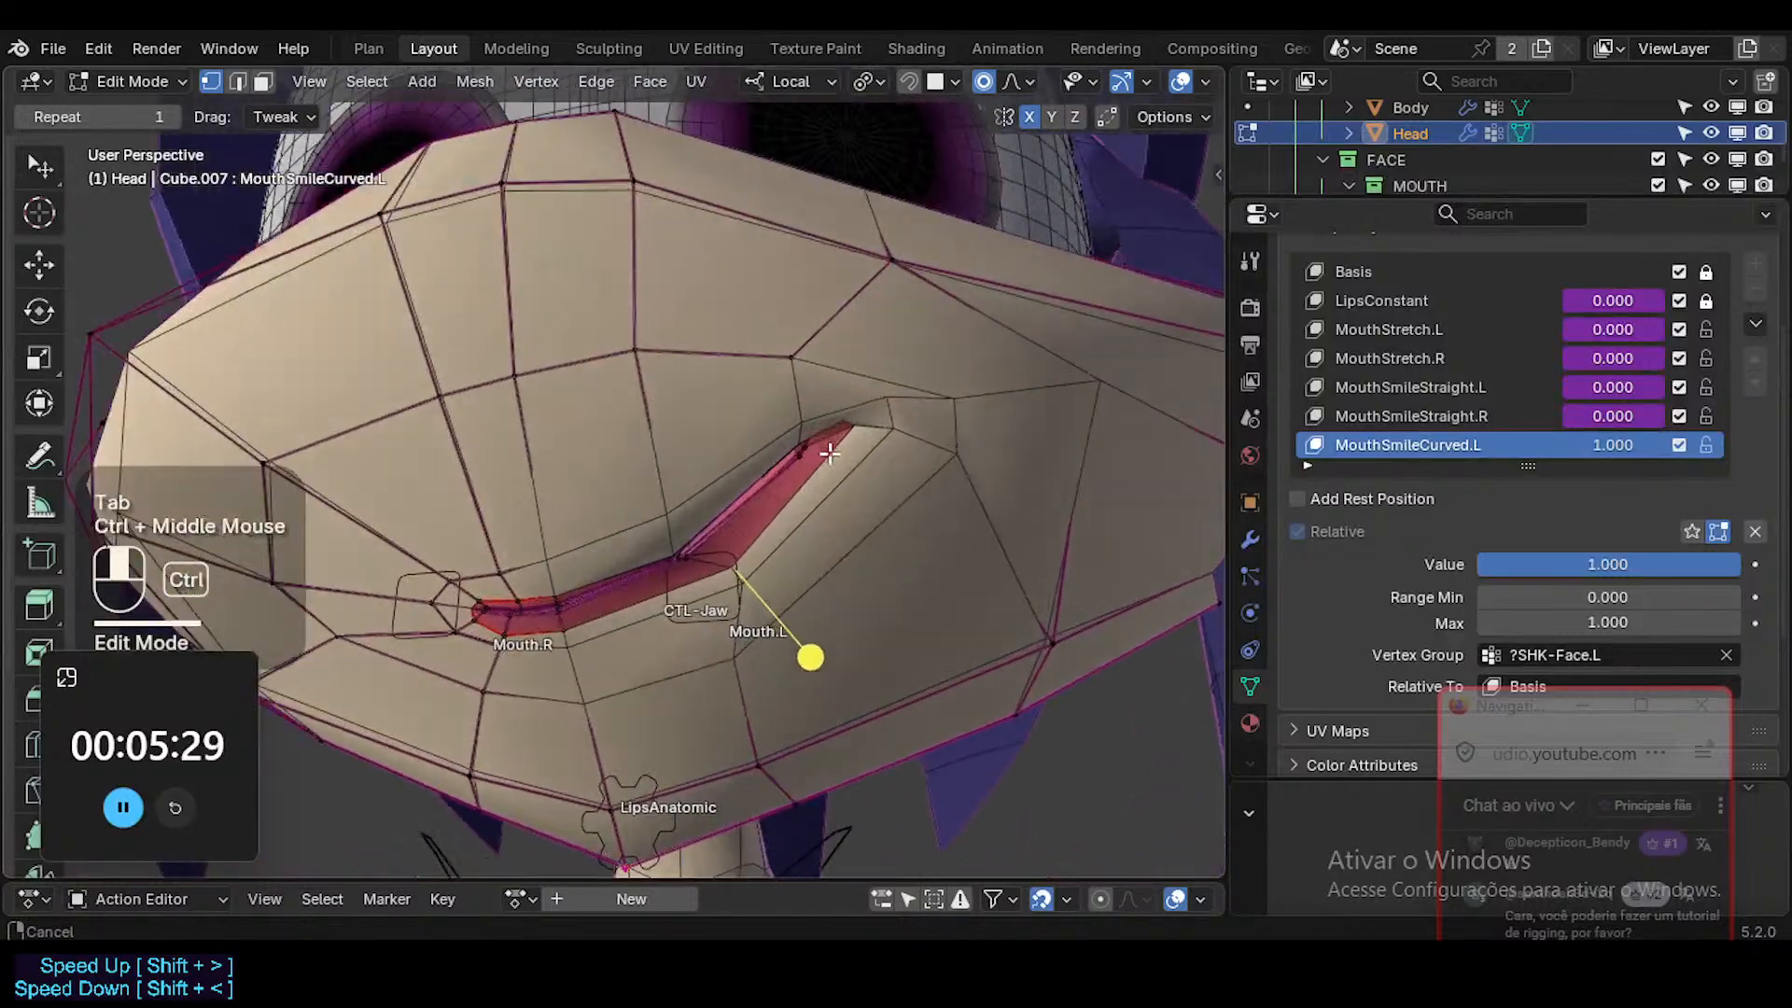
pyautogui.press('3')
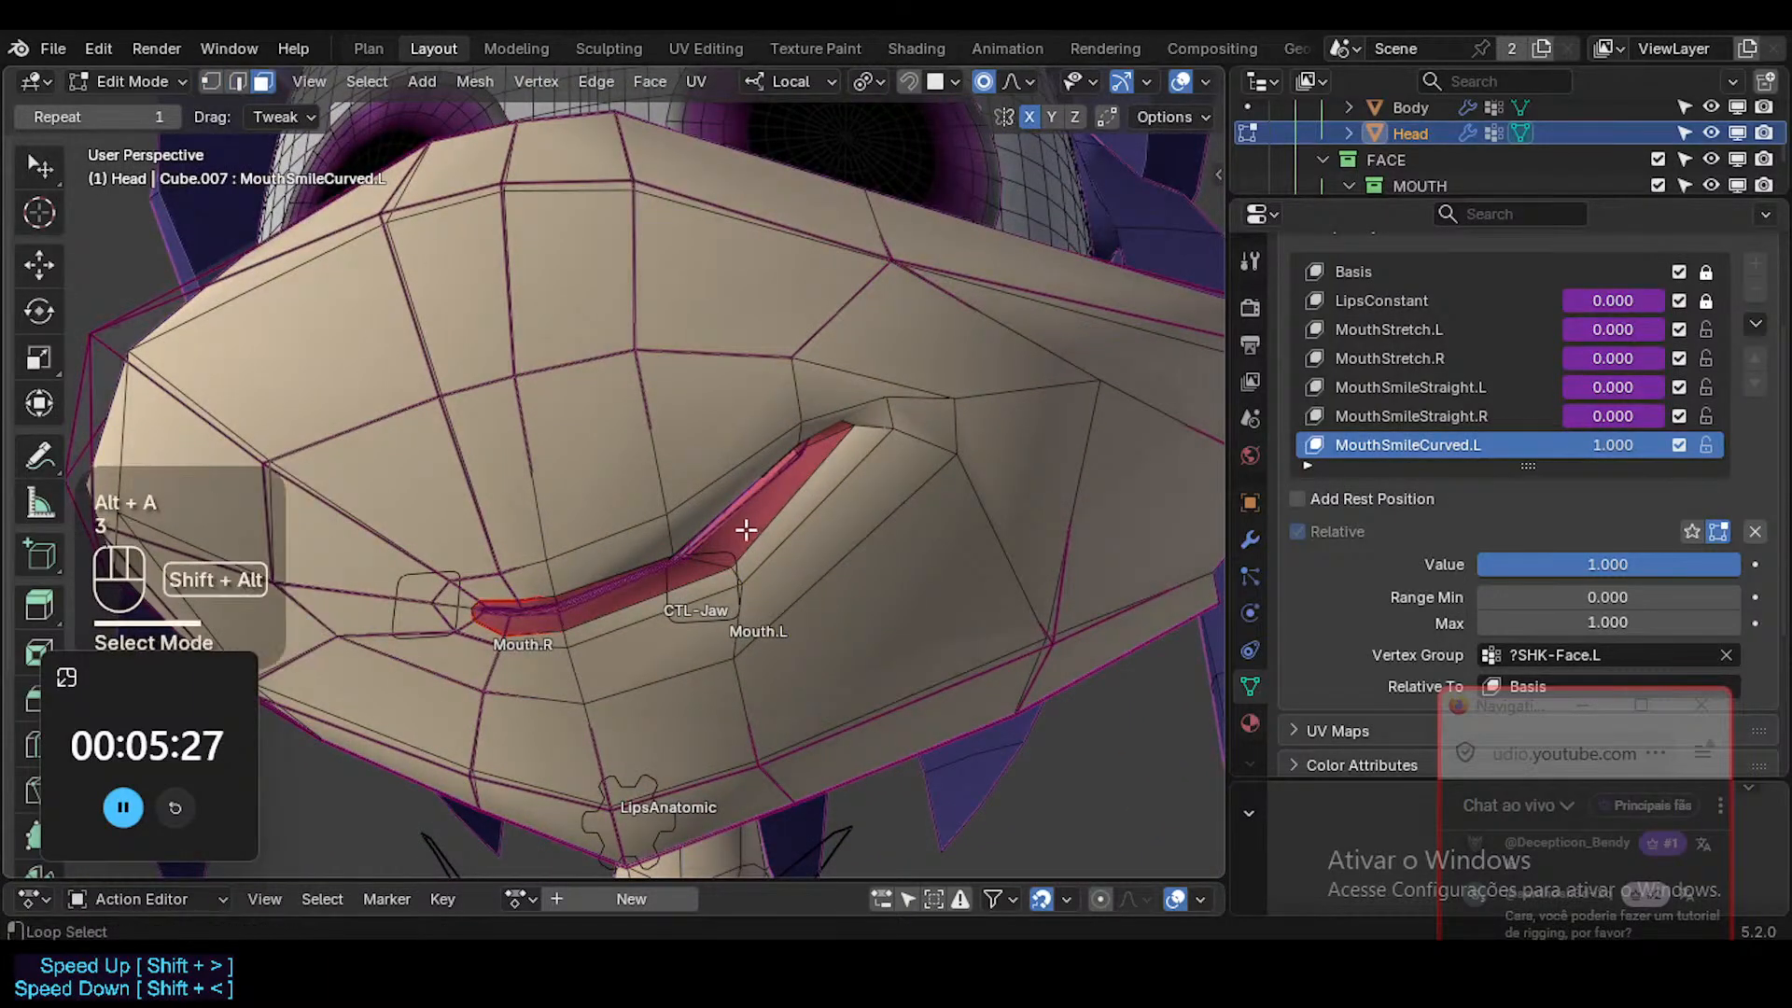
pyautogui.keyDown('alt'); pyautogui.keyDown('shift'); pyautogui.click(704, 569); pyautogui.keyUp('shift'); pyautogui.keyUp('alt')
pyautogui.hotkey('alt', 'a')
pyautogui.moveTo(721, 560); pyautogui.dragTo(822, 523, button='middle')
# Select an edge loop along the inner lips and move it slightly with proportional editing.
pyautogui.press('2')
pyautogui.keyDown('alt'); pyautogui.keyDown('shift'); pyautogui.click(808, 468); pyautogui.keyUp('shift'); pyautogui.keyUp('alt')
pyautogui.moveTo(896, 485); pyautogui.dragTo(813, 487, button='middle')
pyautogui.press('g')
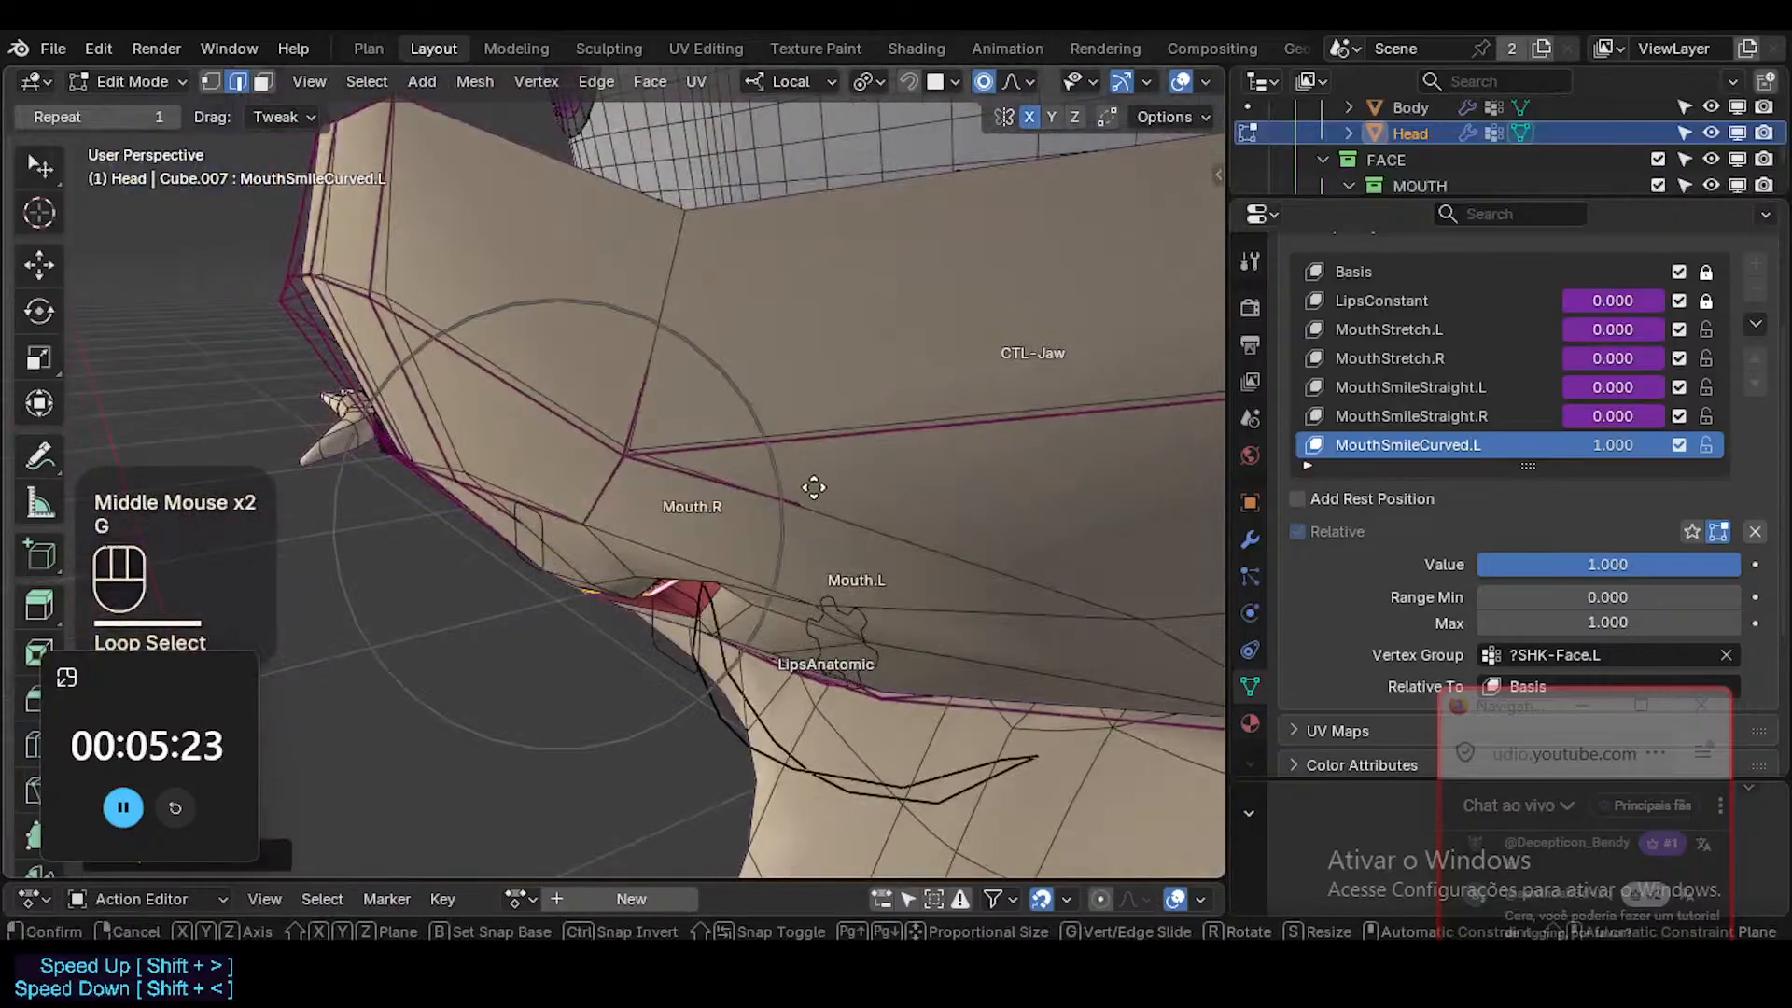
pyautogui.scroll(2, 747, 551)
pyautogui.scroll(-1, 672, 615)
pyautogui.keyDown('shift'); pyautogui.click(618, 659); pyautogui.keyUp('shift')
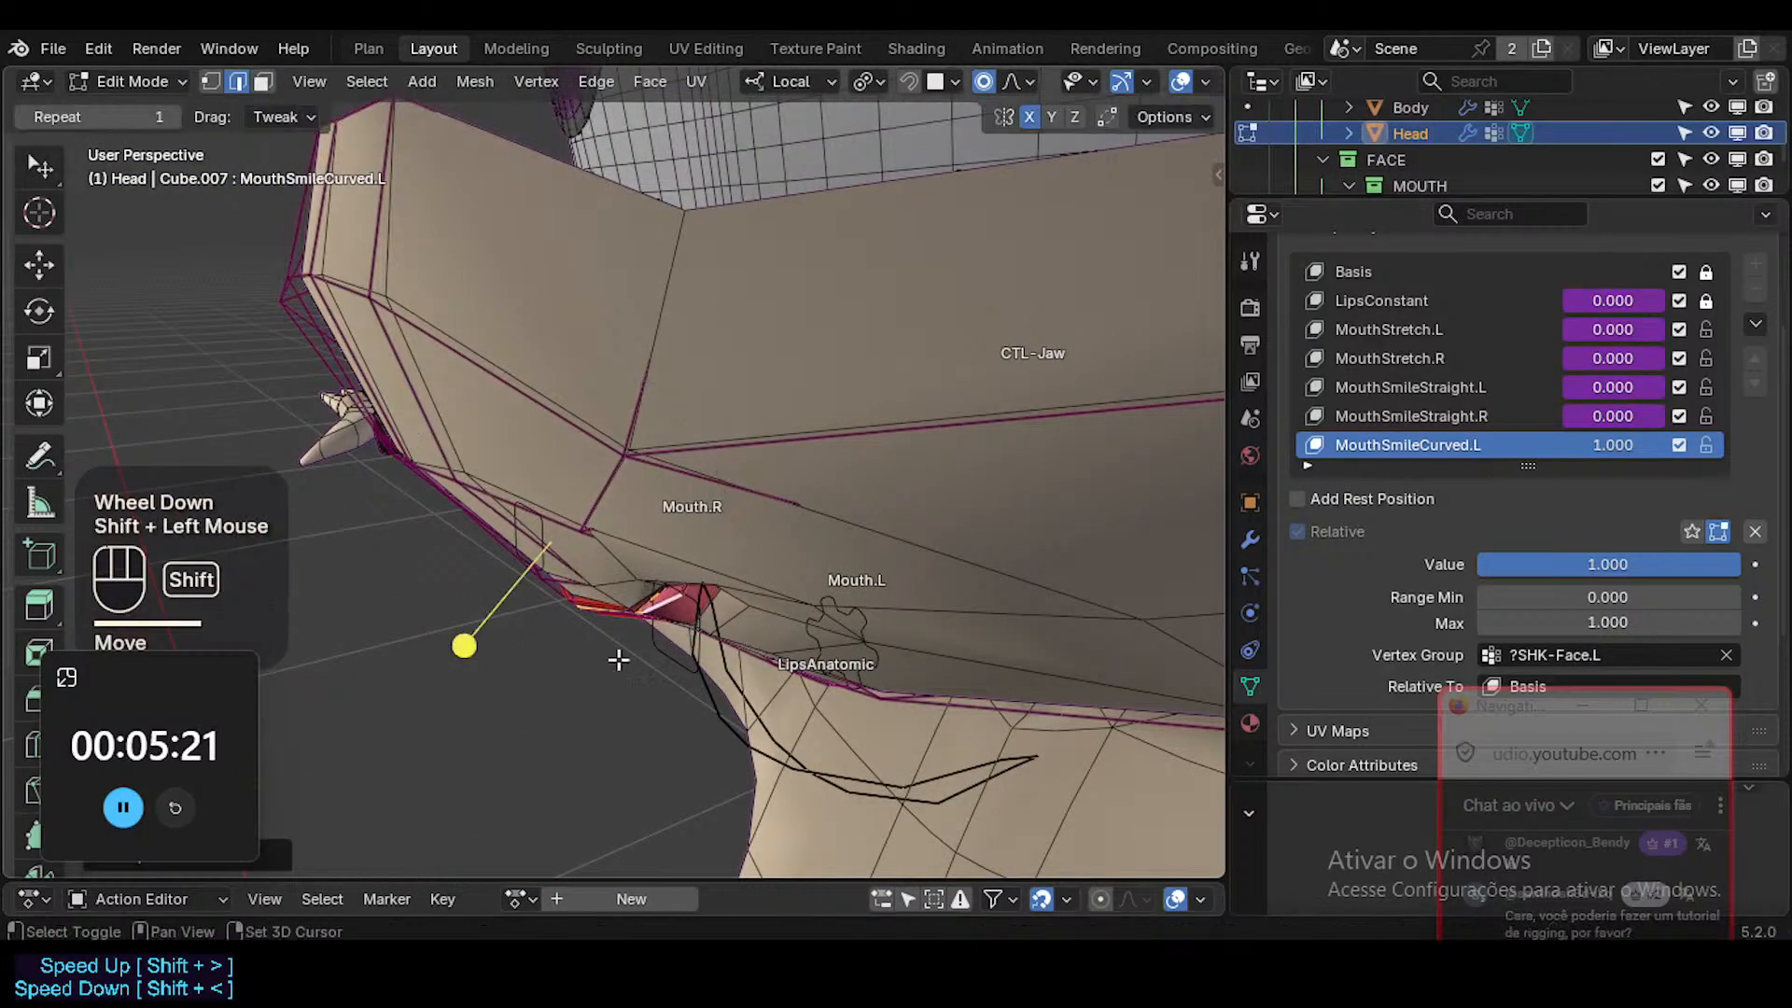
# Reselect the inner lip edge loop near the left mouth corner, then move and rotate it slightly.
pyautogui.moveTo(617, 659); pyautogui.dragTo(724, 484, button='middle')
pyautogui.click(662, 505)
pyautogui.press('2')
pyautogui.keyDown('alt'); pyautogui.keyDown('shift'); pyautogui.click(667, 486); pyautogui.keyUp('shift'); pyautogui.keyUp('alt')
pyautogui.press('g')
pyautogui.keyDown('shift'); pyautogui.click(694, 518); pyautogui.keyUp('shift')
pyautogui.press('r')
pyautogui.click(717, 500)
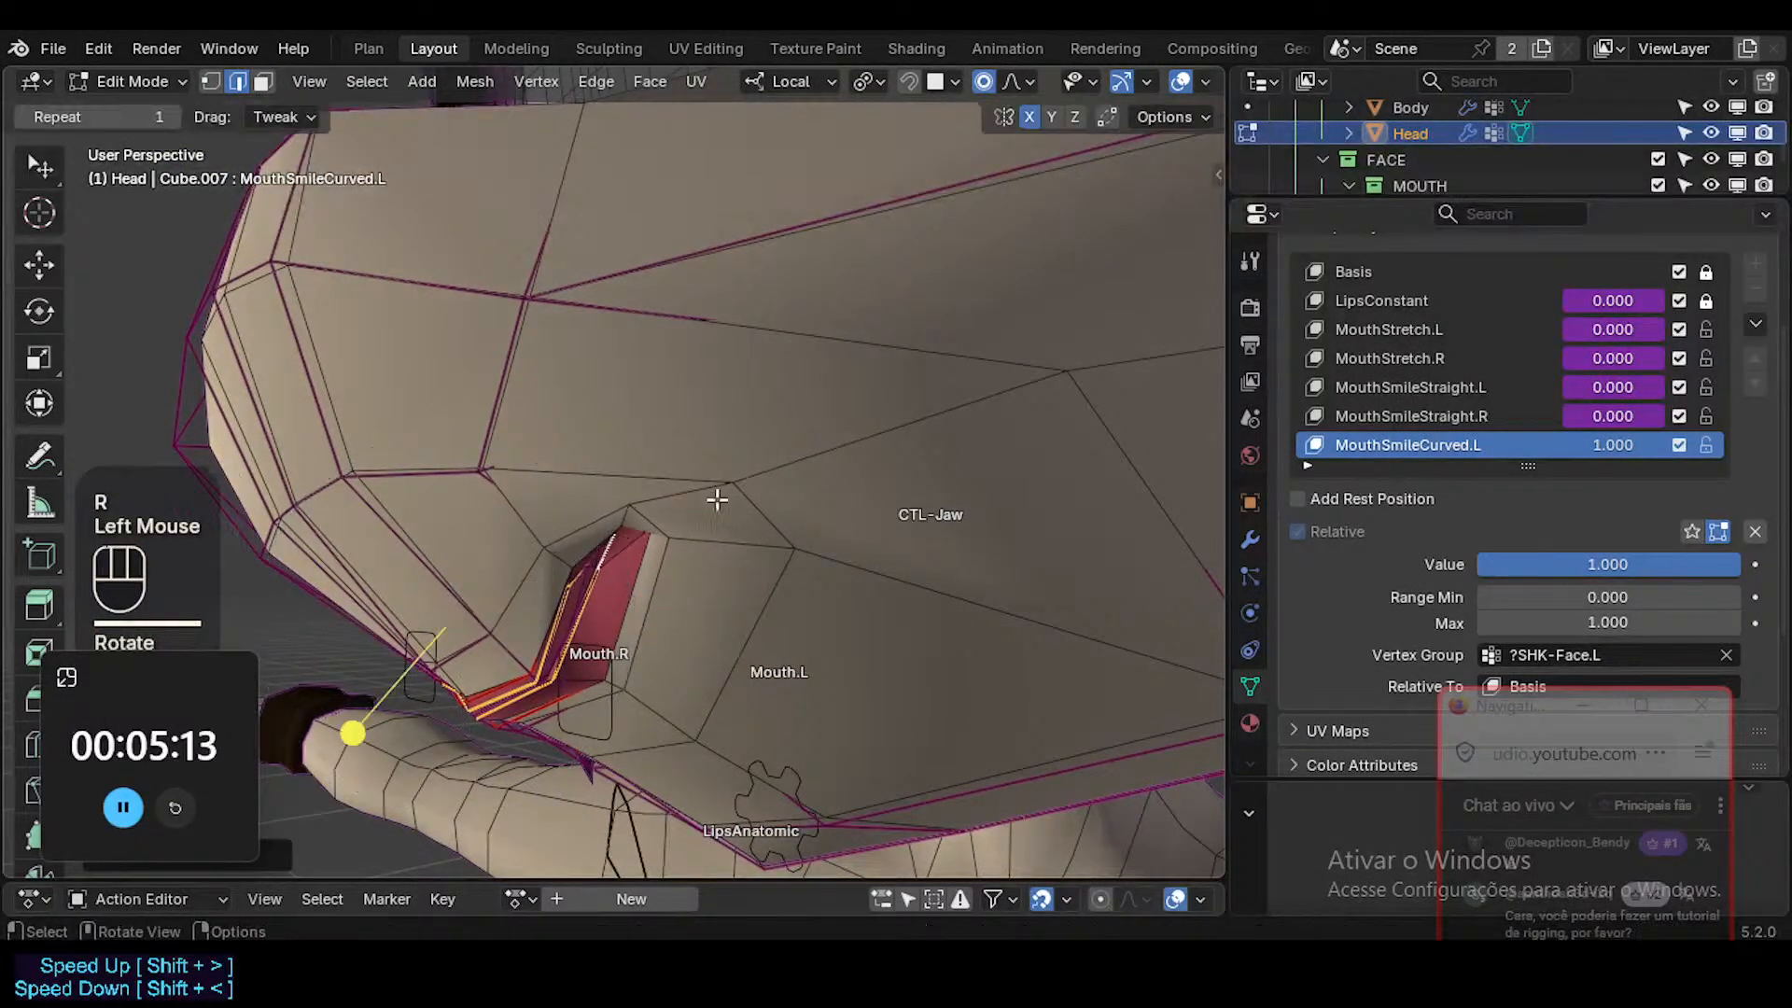
# Try to select the face loop around the lips starting from the faces beside the left mouth corner.
pyautogui.press('3')
pyautogui.keyDown('alt'); pyautogui.keyDown('shift'); pyautogui.click(594, 612); pyautogui.keyUp('shift'); pyautogui.keyUp('alt')
pyautogui.moveTo(361, 730); pyautogui.dragTo(402, 731)
pyautogui.hotkey('alt', 'a')
pyautogui.keyDown('alt'); pyautogui.keyDown('shift'); pyautogui.click(656, 538); pyautogui.keyUp('shift'); pyautogui.keyUp('alt')
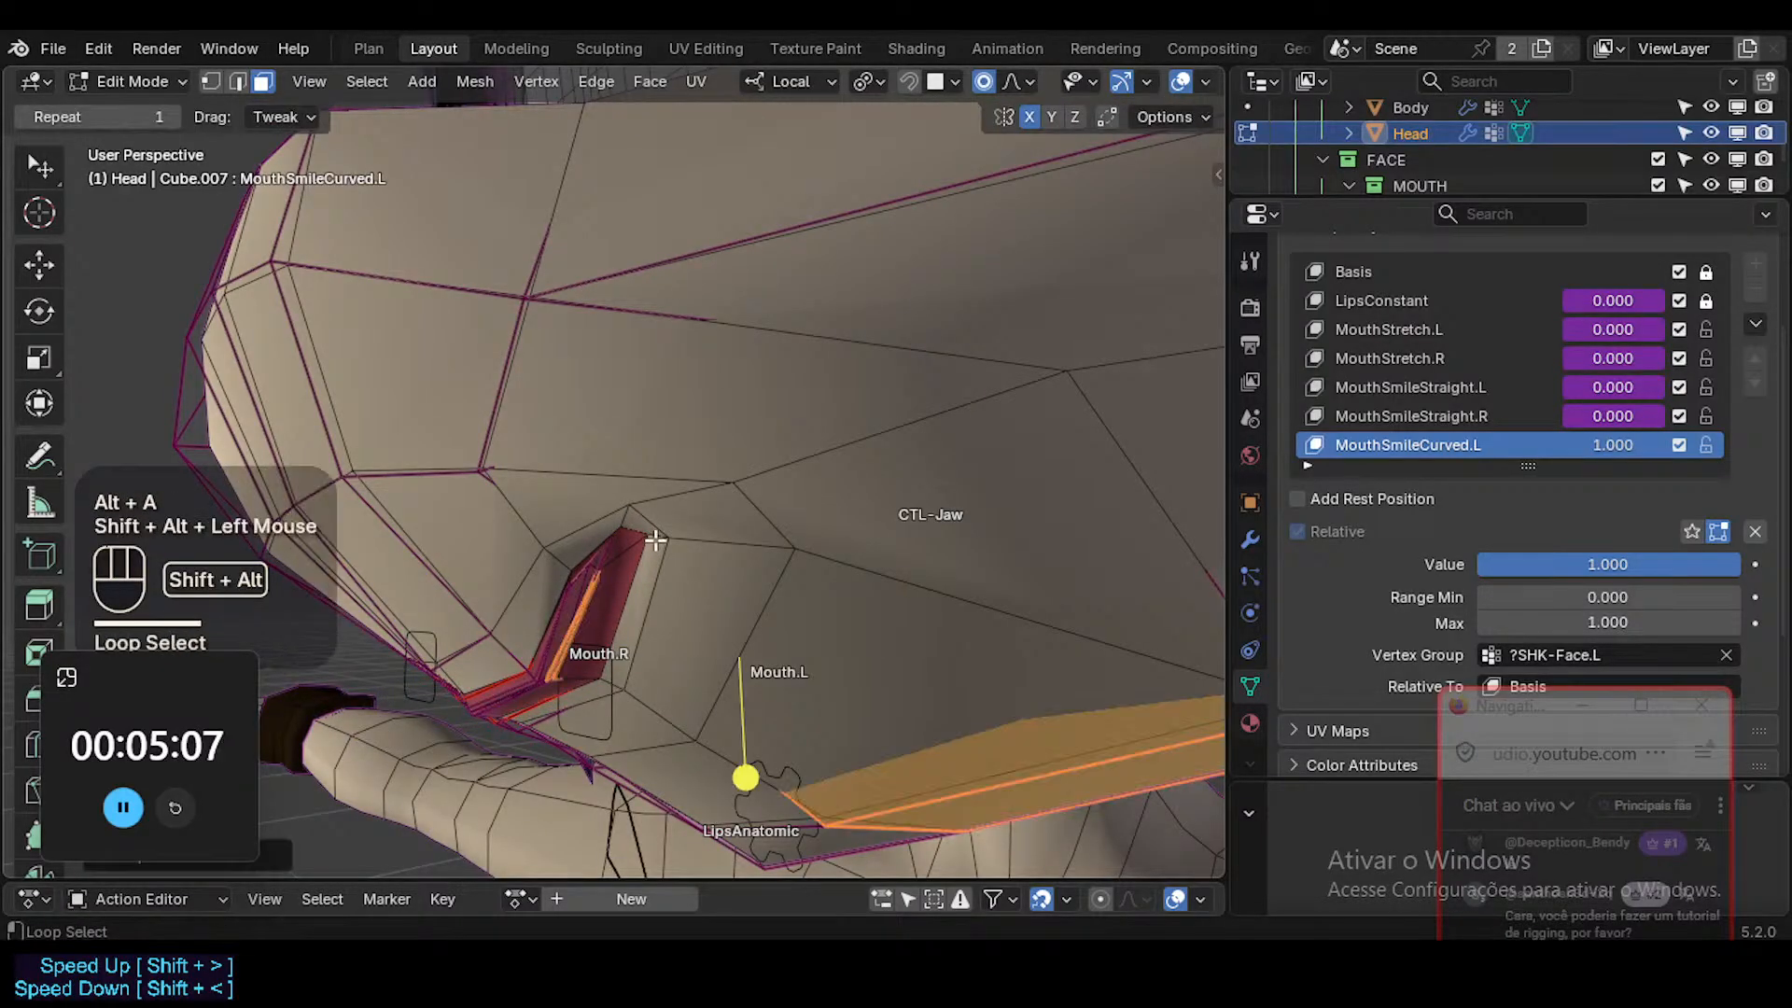
pyautogui.hotkey('alt', 'a')
pyautogui.keyDown('alt'); pyautogui.keyDown('shift'); pyautogui.click(656, 538); pyautogui.keyUp('shift'); pyautogui.keyUp('alt')
pyautogui.hotkey('alt', 'a')
pyautogui.keyDown('alt'); pyautogui.keyDown('shift'); pyautogui.click(685, 536); pyautogui.keyUp('shift'); pyautogui.keyUp('alt')
pyautogui.hotkey('alt', 'z')
pyautogui.moveTo(688, 536); pyautogui.dragTo(728, 516, button='middle')
pyautogui.hotkey('alt', 'z')
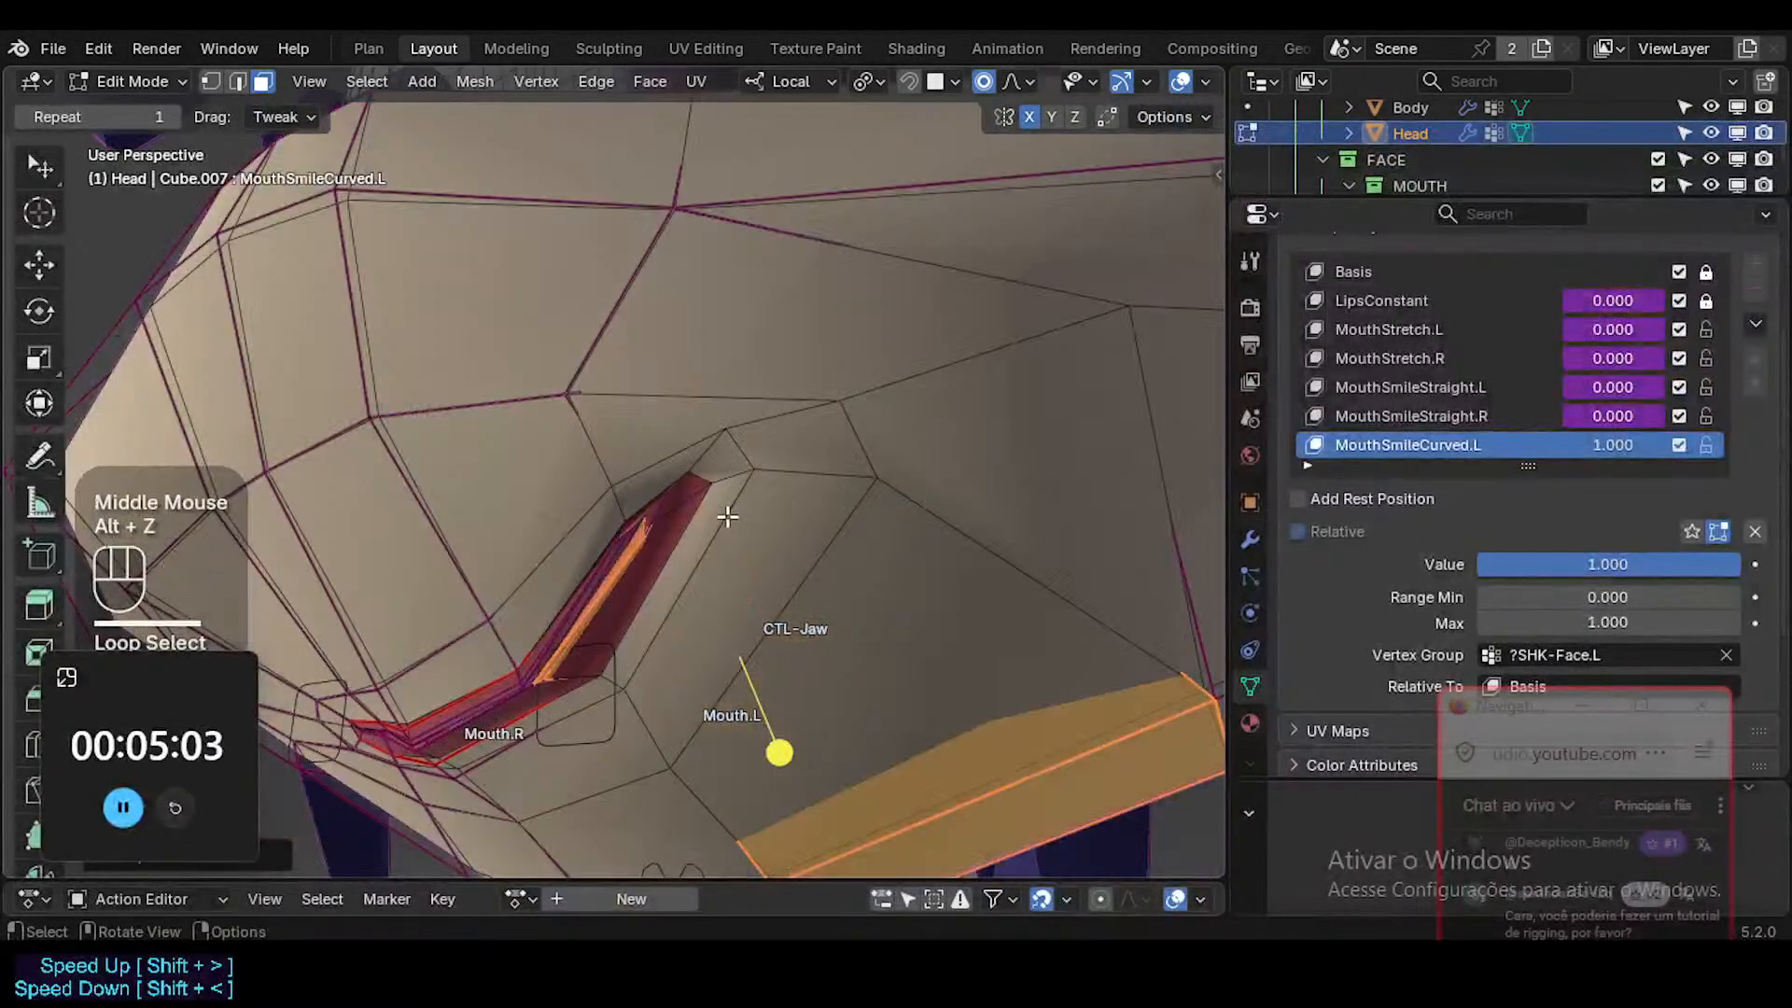
# Try to loop-select the faces circling the mouth from the left corner face with X-ray on.
pyautogui.keyDown('alt'); pyautogui.keyDown('shift'); pyautogui.click(761, 469); pyautogui.keyUp('shift'); pyautogui.keyUp('alt')
pyautogui.hotkey('alt', 'z')
pyautogui.hotkey('alt', 'a')
pyautogui.keyDown('alt'); pyautogui.keyDown('shift'); pyautogui.click(782, 468); pyautogui.keyUp('shift'); pyautogui.keyUp('alt')
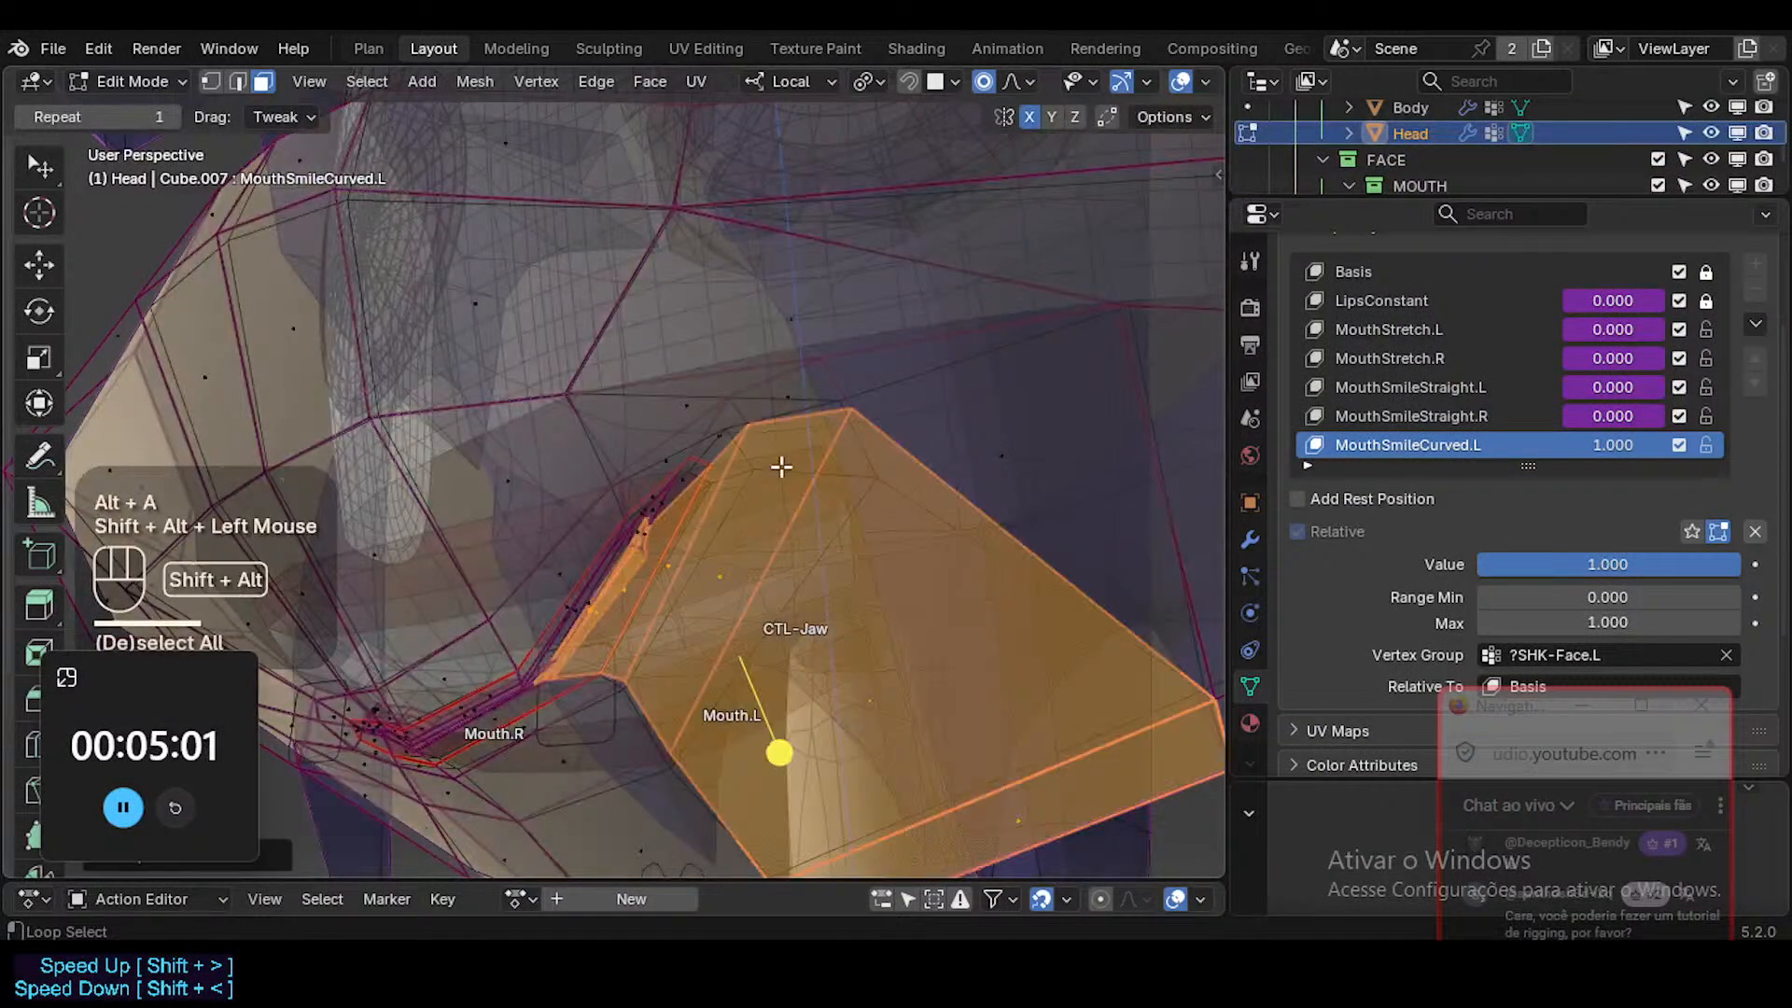
pyautogui.moveTo(785, 468); pyautogui.dragTo(837, 404, button='middle')
pyautogui.hotkey('alt', 'a')
pyautogui.keyDown('alt'); pyautogui.keyDown('shift'); pyautogui.click(850, 382); pyautogui.keyUp('shift'); pyautogui.keyUp('alt')
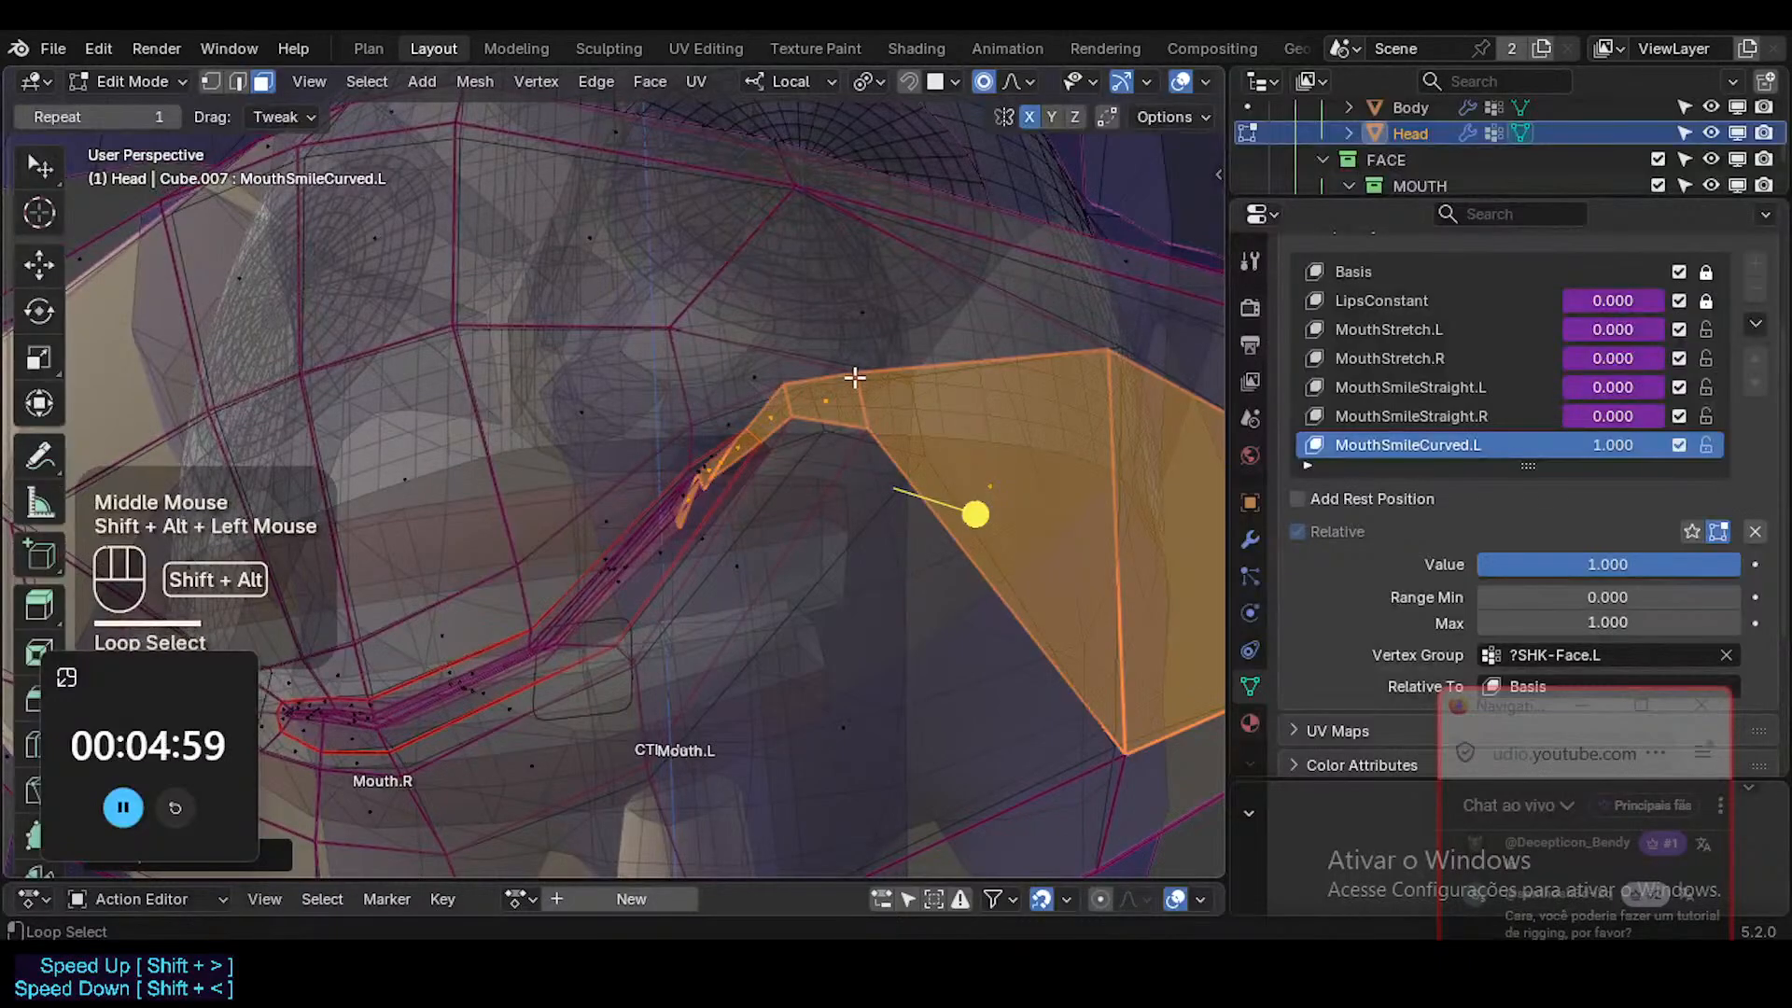
pyautogui.hotkey('alt', 'a')
# Select the faces surrounding the lips from the upper-lip side and move them slightly with X-ray off.
pyautogui.keyDown('alt'); pyautogui.keyDown('shift'); pyautogui.click(674, 380); pyautogui.keyUp('shift'); pyautogui.keyUp('alt')
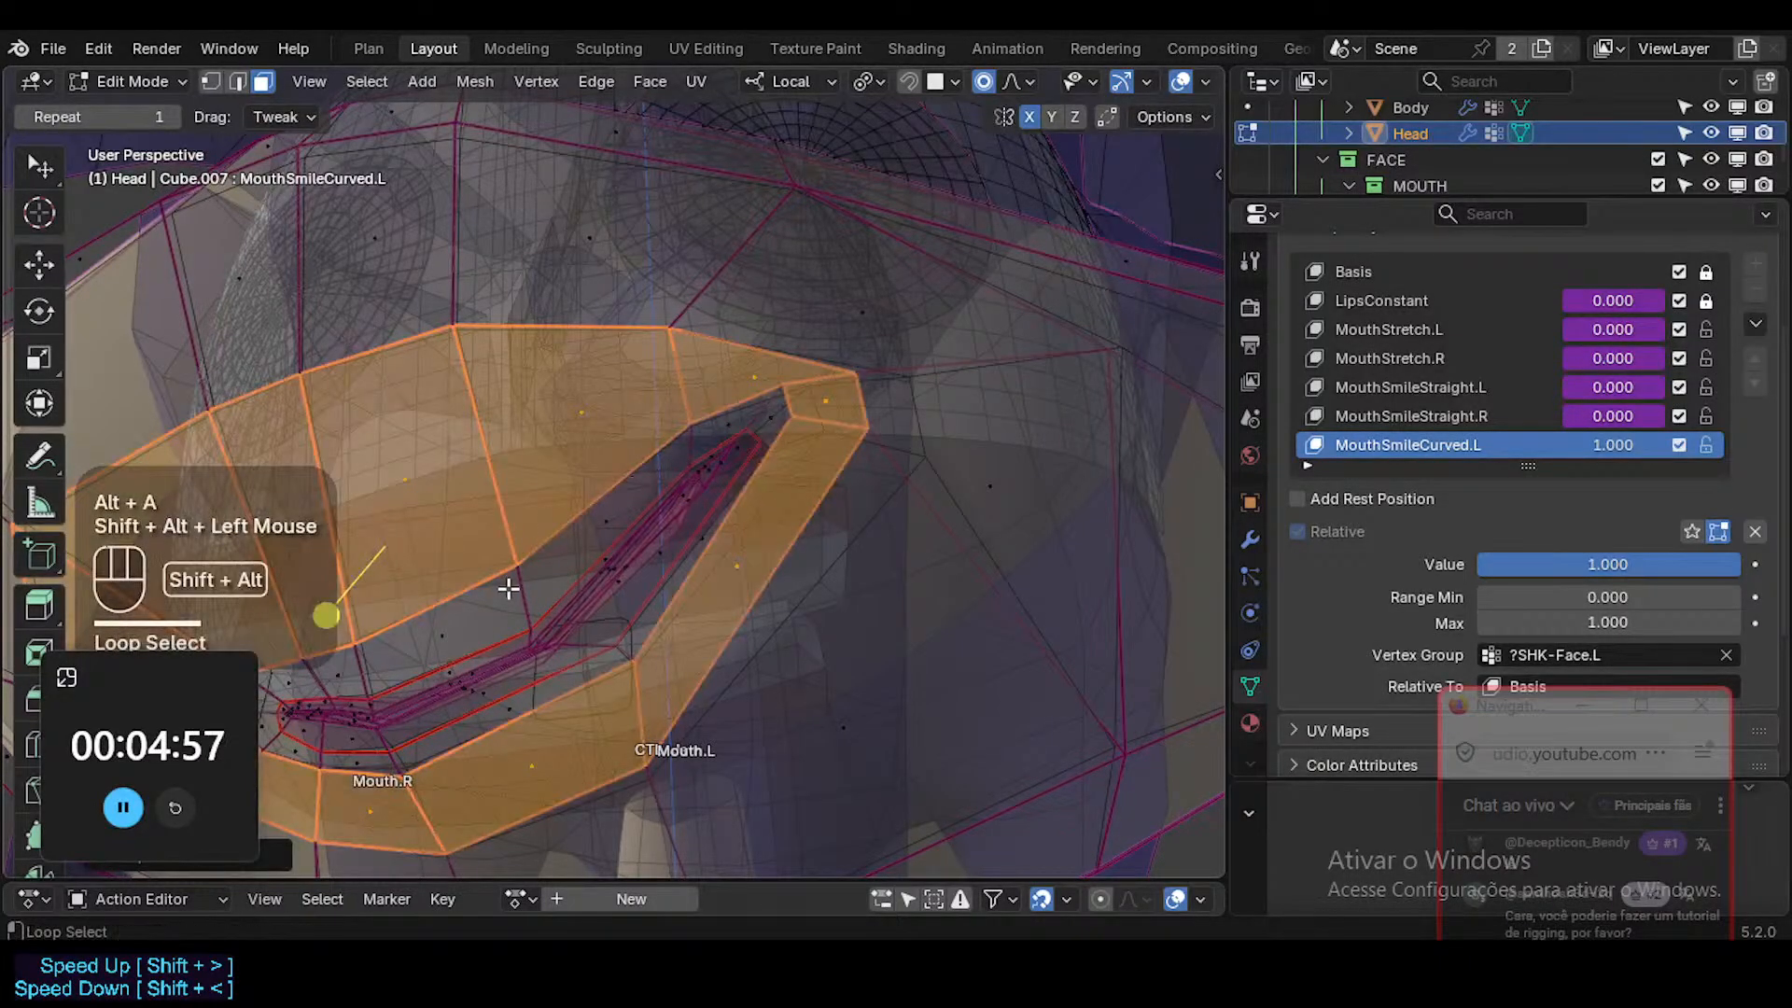
pyautogui.keyDown('alt'); pyautogui.keyDown('shift'); pyautogui.click(545, 620); pyautogui.keyUp('shift'); pyautogui.keyUp('alt')
pyautogui.moveTo(338, 635); pyautogui.dragTo(386, 639)
pyautogui.hotkey('alt', 'z')
pyautogui.moveTo(386, 639); pyautogui.dragTo(700, 593, button='middle')
pyautogui.press('g')
pyautogui.keyDown('shift'); pyautogui.click(666, 636); pyautogui.keyUp('shift')
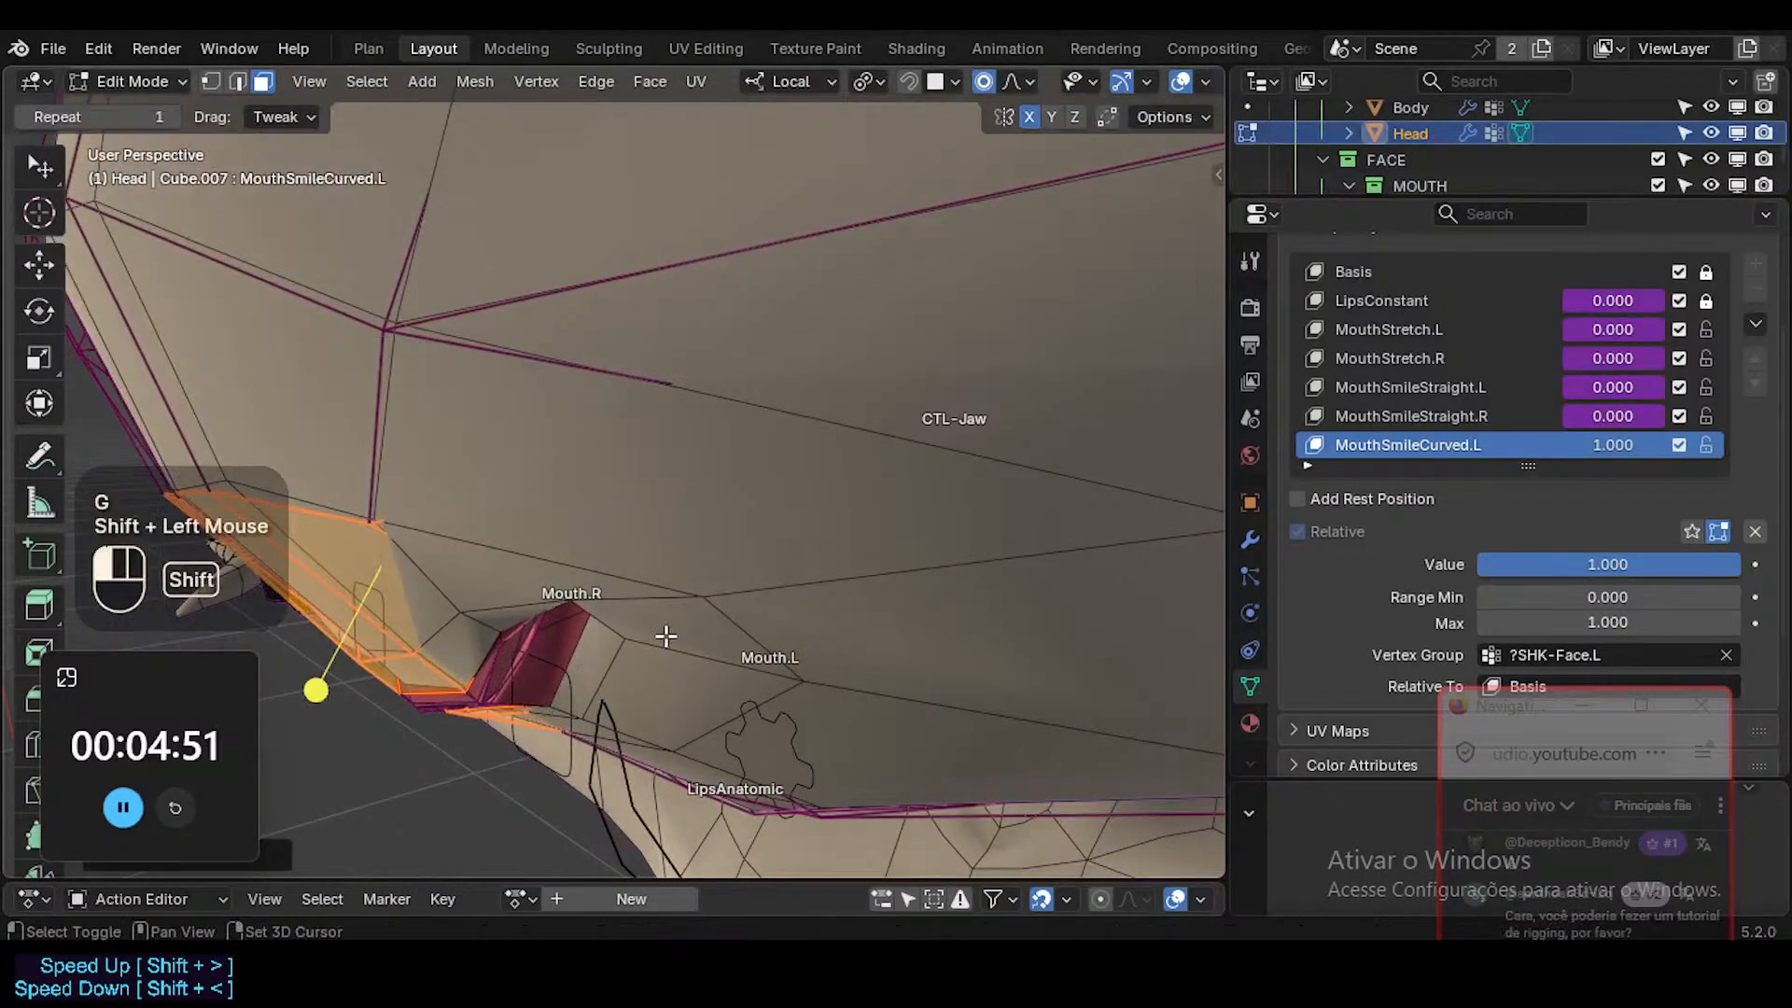
# Reduce the proportional editing size to 0.0079 m during a trial move of the face beside the left mouth corner.
pyautogui.hotkey('alt', 'a')
pyautogui.click(604, 623)
pyautogui.press('g')
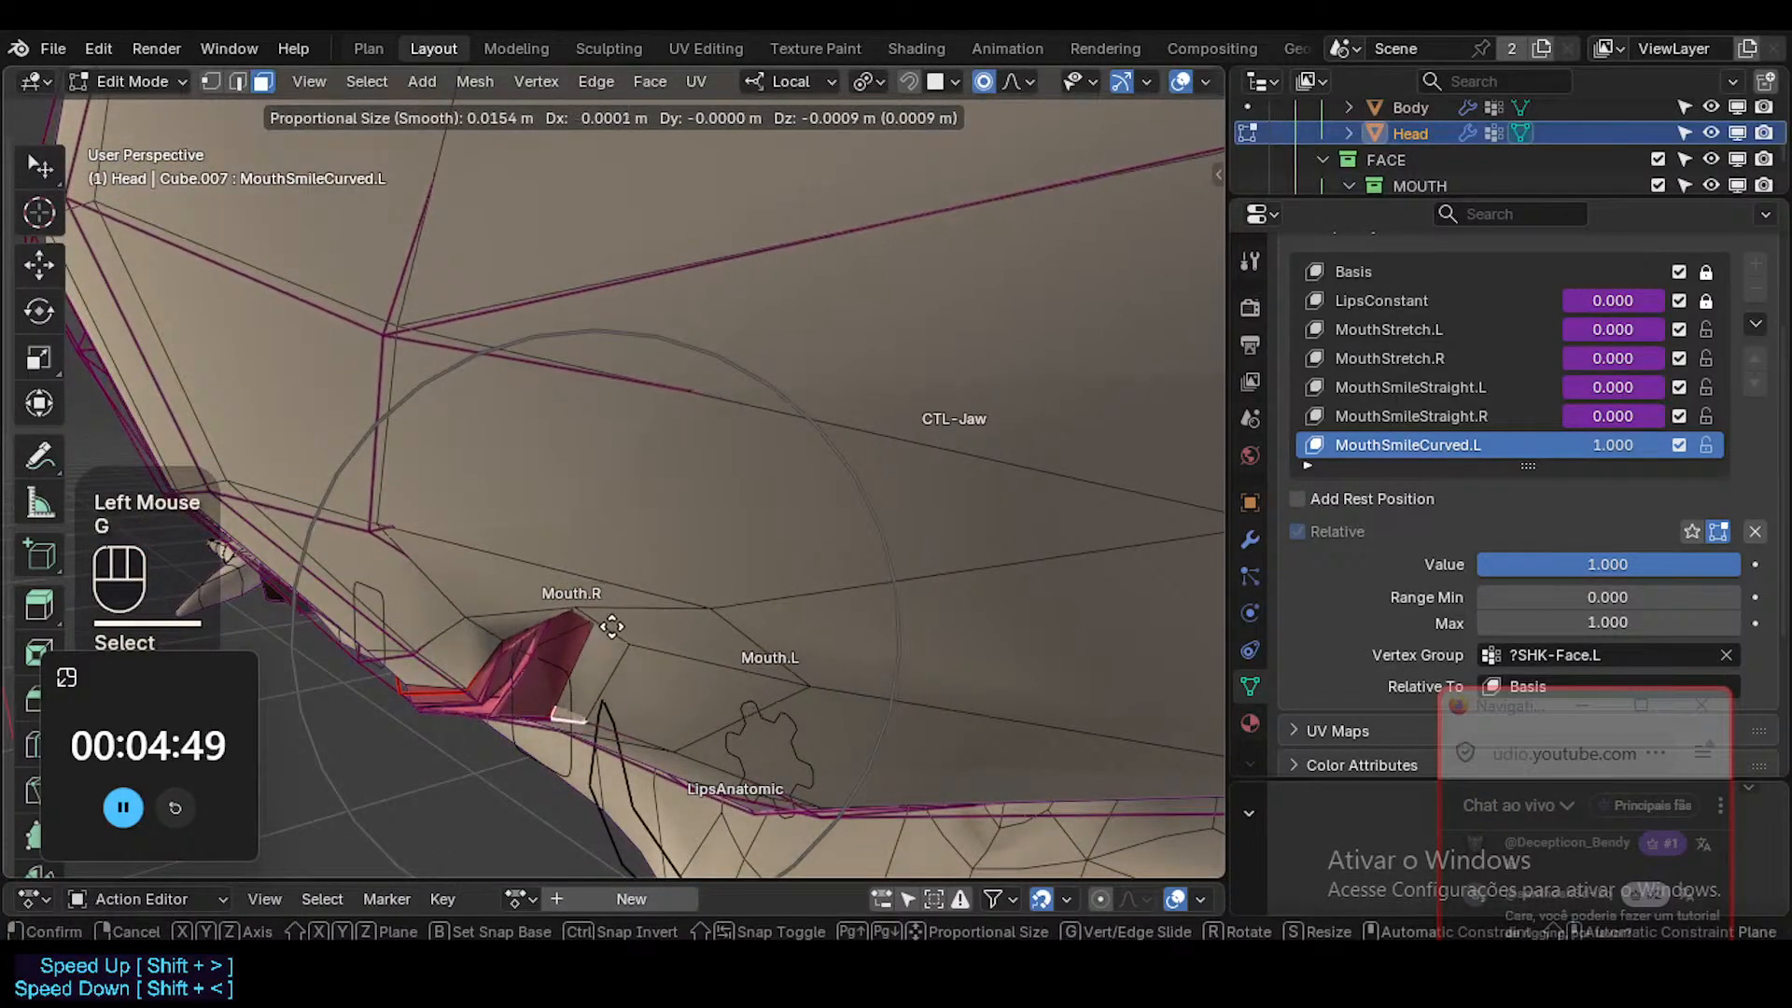
pyautogui.press('Escape')
pyautogui.press('g')
pyautogui.scroll(3, 611, 626)
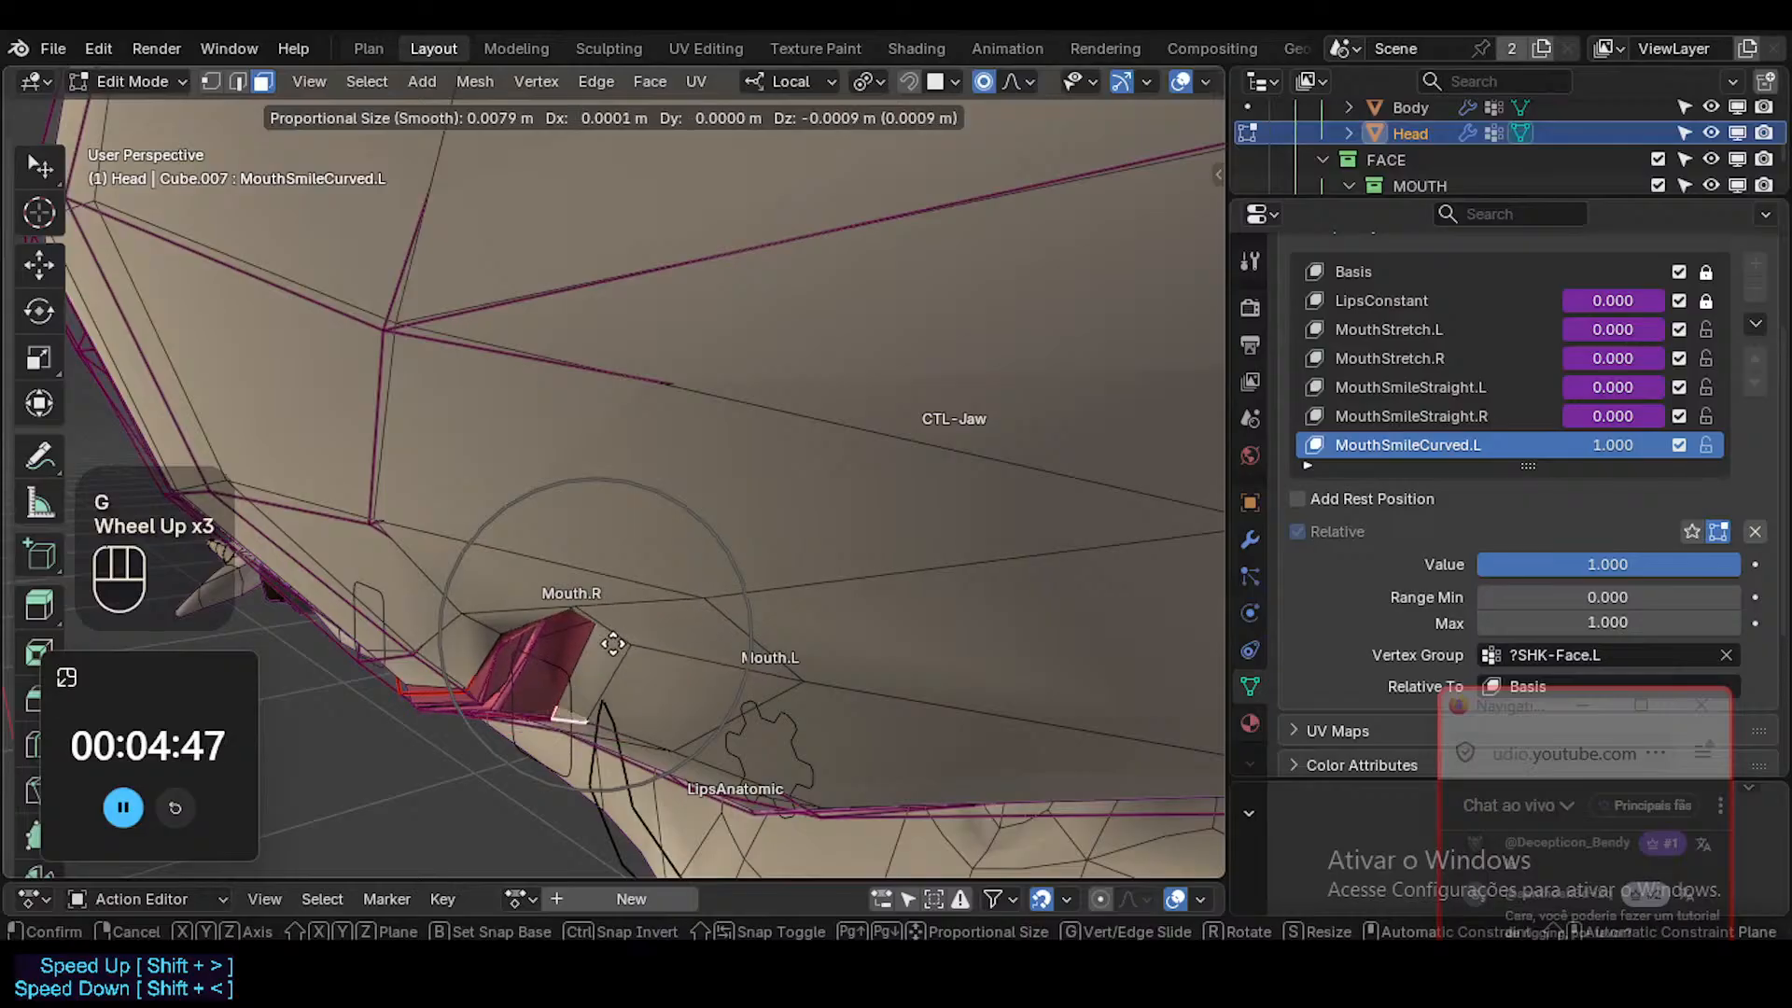
pyautogui.press('Escape')
# Select the upper lip vertex inside the left mouth corner and reposition it.
pyautogui.moveTo(667, 481); pyautogui.dragTo(621, 562, button='middle')
pyautogui.press('1')
pyautogui.click(523, 571)
pyautogui.moveTo(676, 495); pyautogui.dragTo(683, 592, button='middle')
pyautogui.press('g')
pyautogui.click(668, 550)
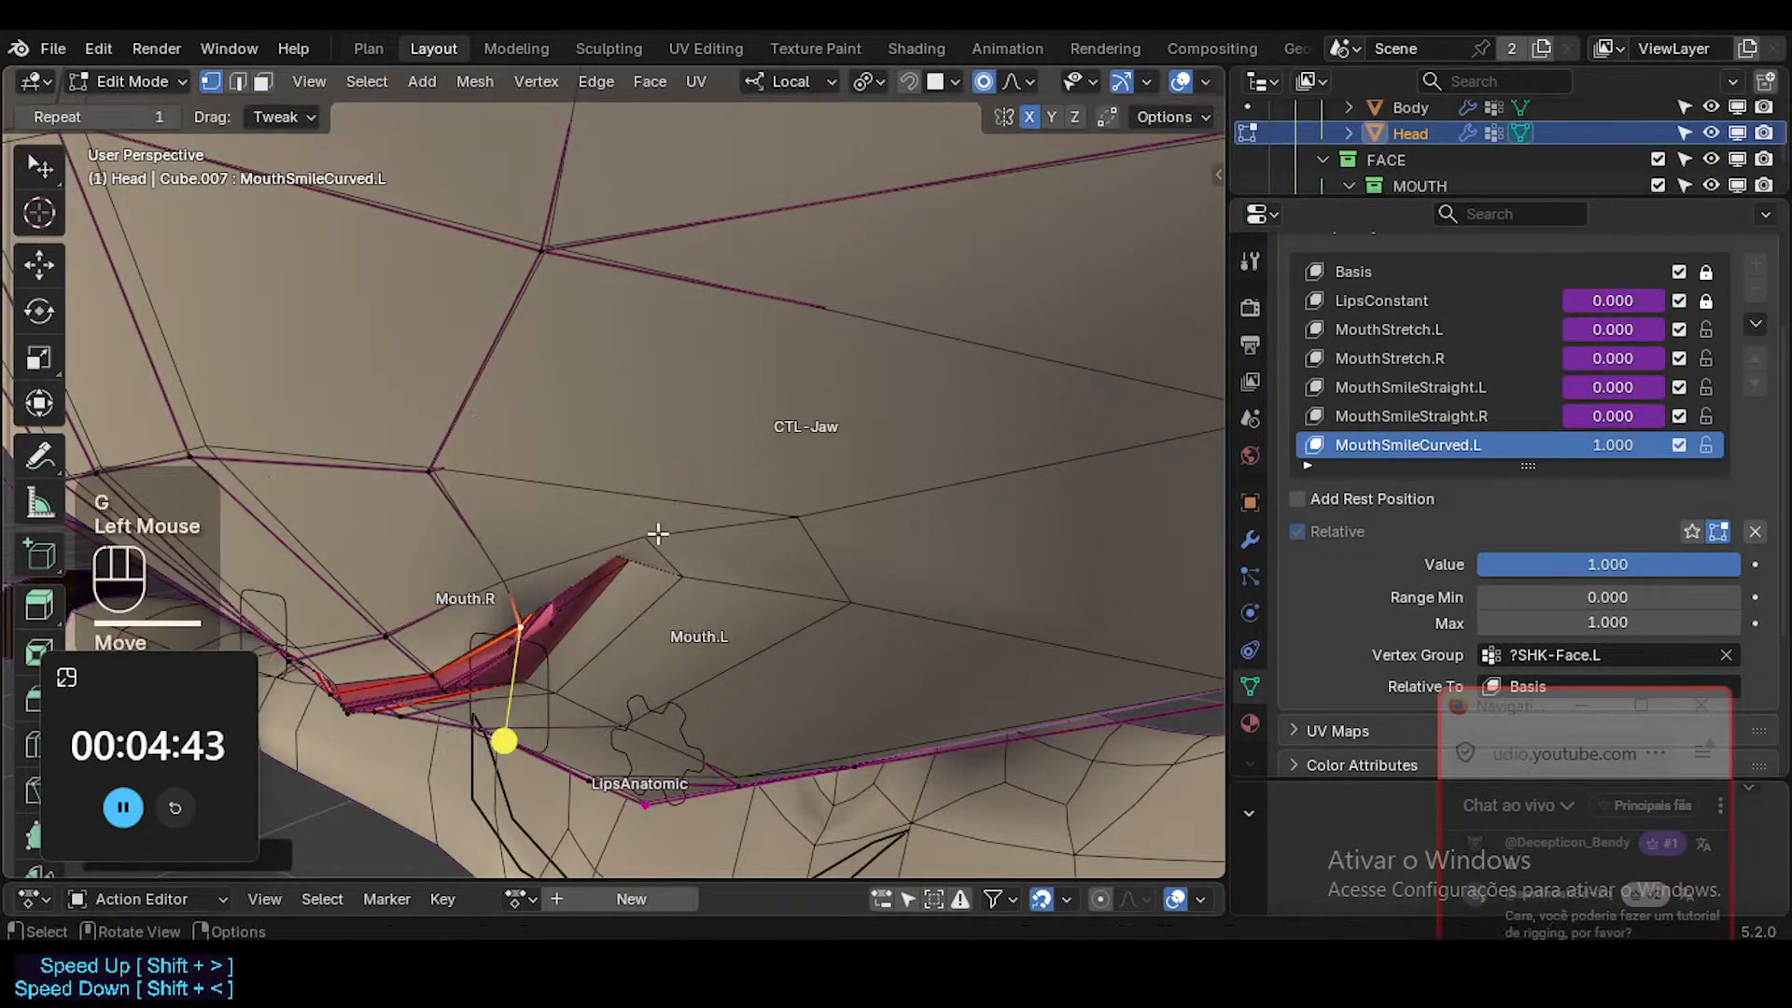
# Lower the vertices around the left mouth corner, then leave mesh editing to check the smile's shape.
pyautogui.click(653, 546)
pyautogui.press('g')
pyautogui.click(653, 600)
pyautogui.moveTo(653, 601); pyautogui.dragTo(964, 530, button='middle')
pyautogui.click(576, 615)
pyautogui.press('g')
pyautogui.click(563, 689)
pyautogui.scroll(-5, 674, 505)
pyautogui.hotkey('alt', 'z')
pyautogui.press('Tab')
pyautogui.hotkey('alt', 'z')
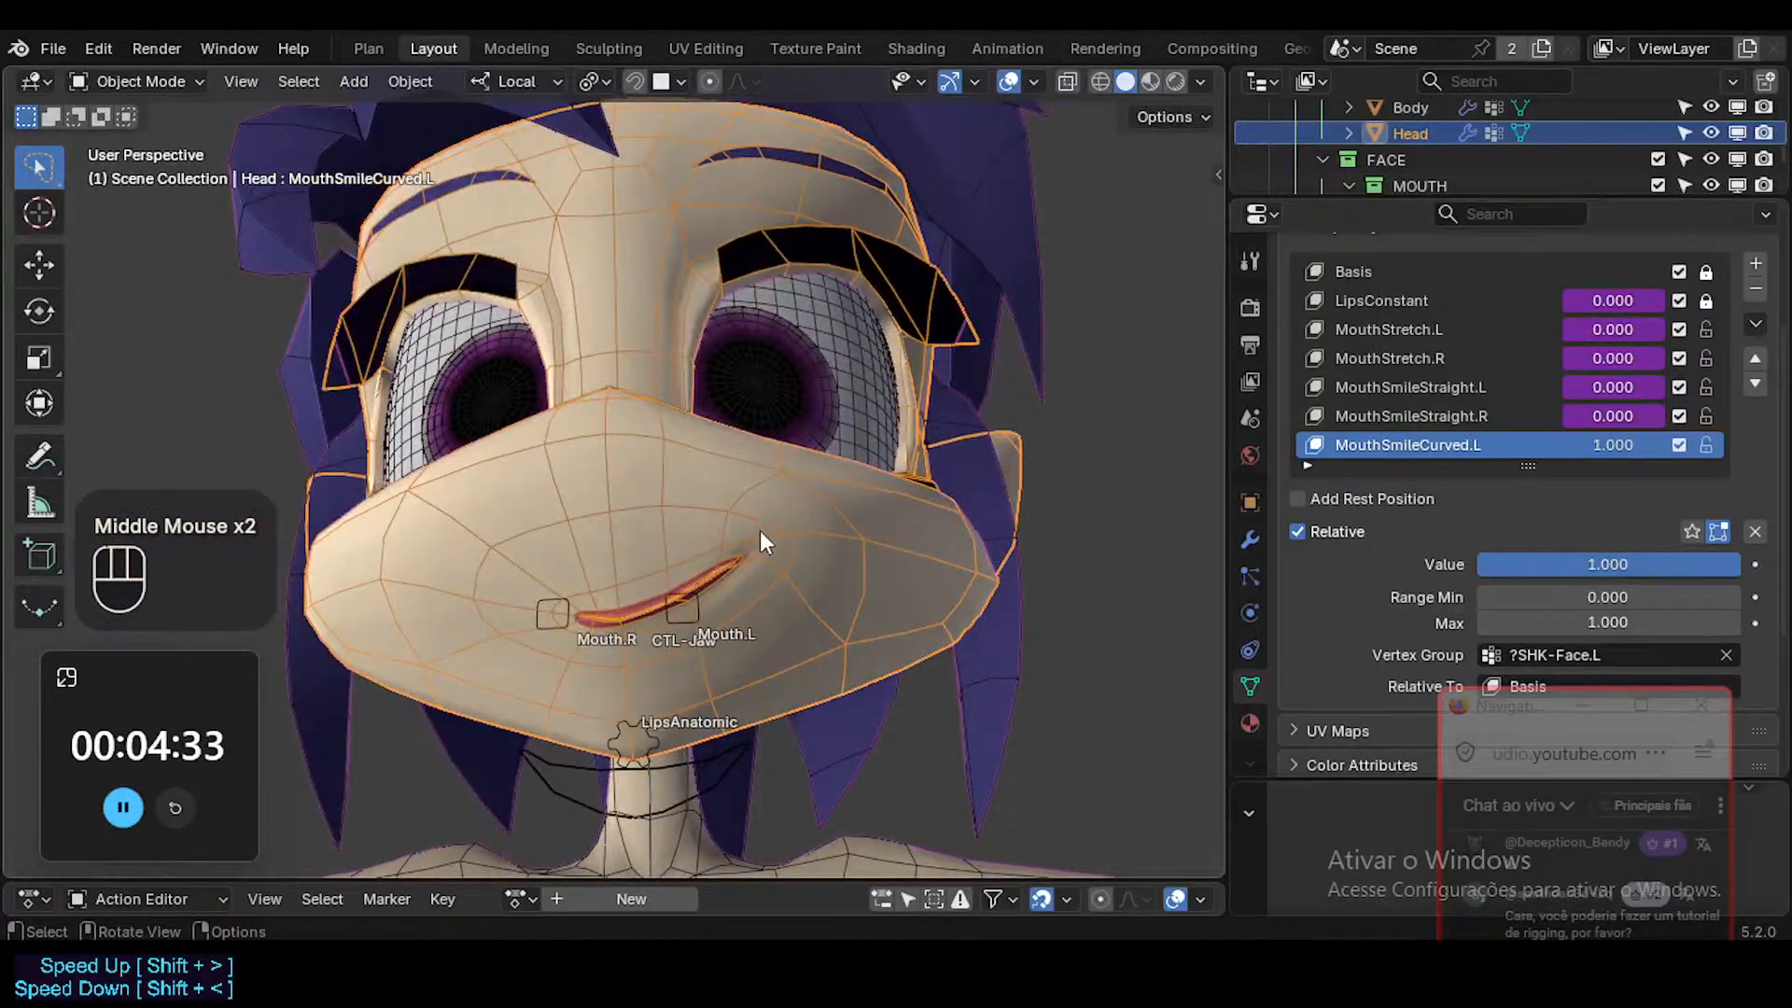
# Reopen the head mesh and shift the left lower lip's edge slightly downward.
pyautogui.scroll(2, 754, 635)
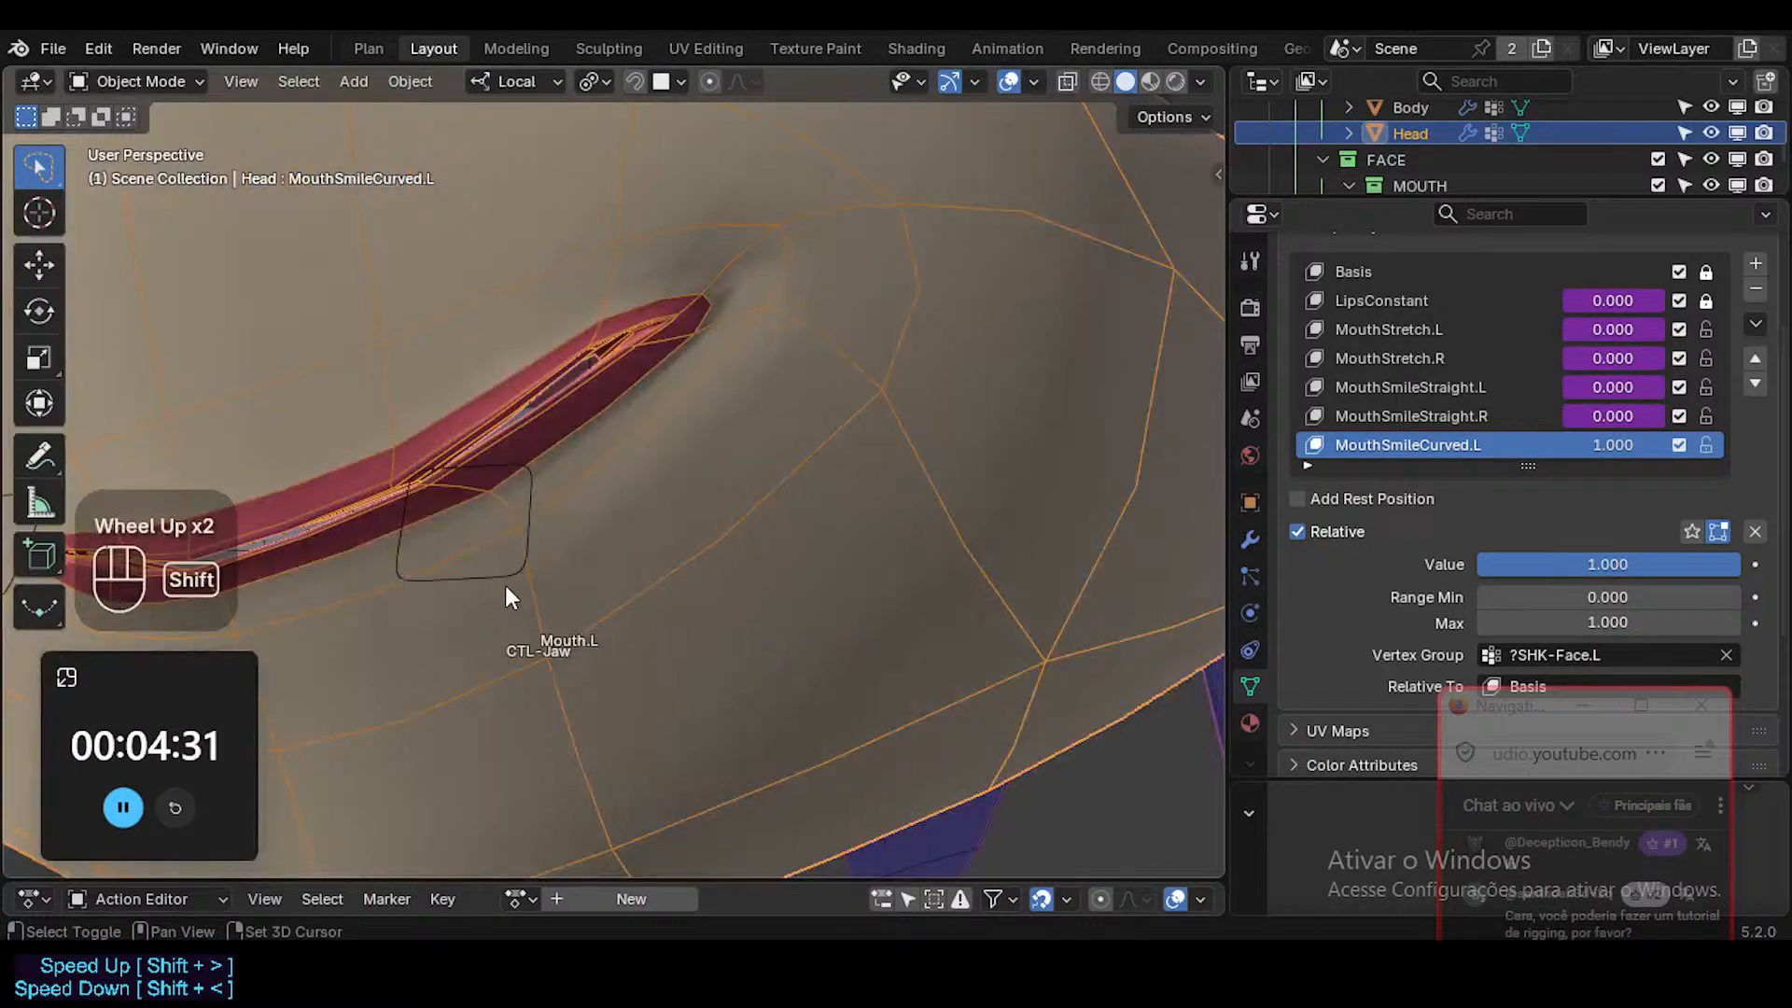
pyautogui.keyDown('shift'); pyautogui.moveTo(506, 585); pyautogui.dragTo(489, 544, button='middle'); pyautogui.keyUp('shift')
pyautogui.press('Tab')
pyautogui.press('2')
pyautogui.click(459, 533)
pyautogui.press('g')
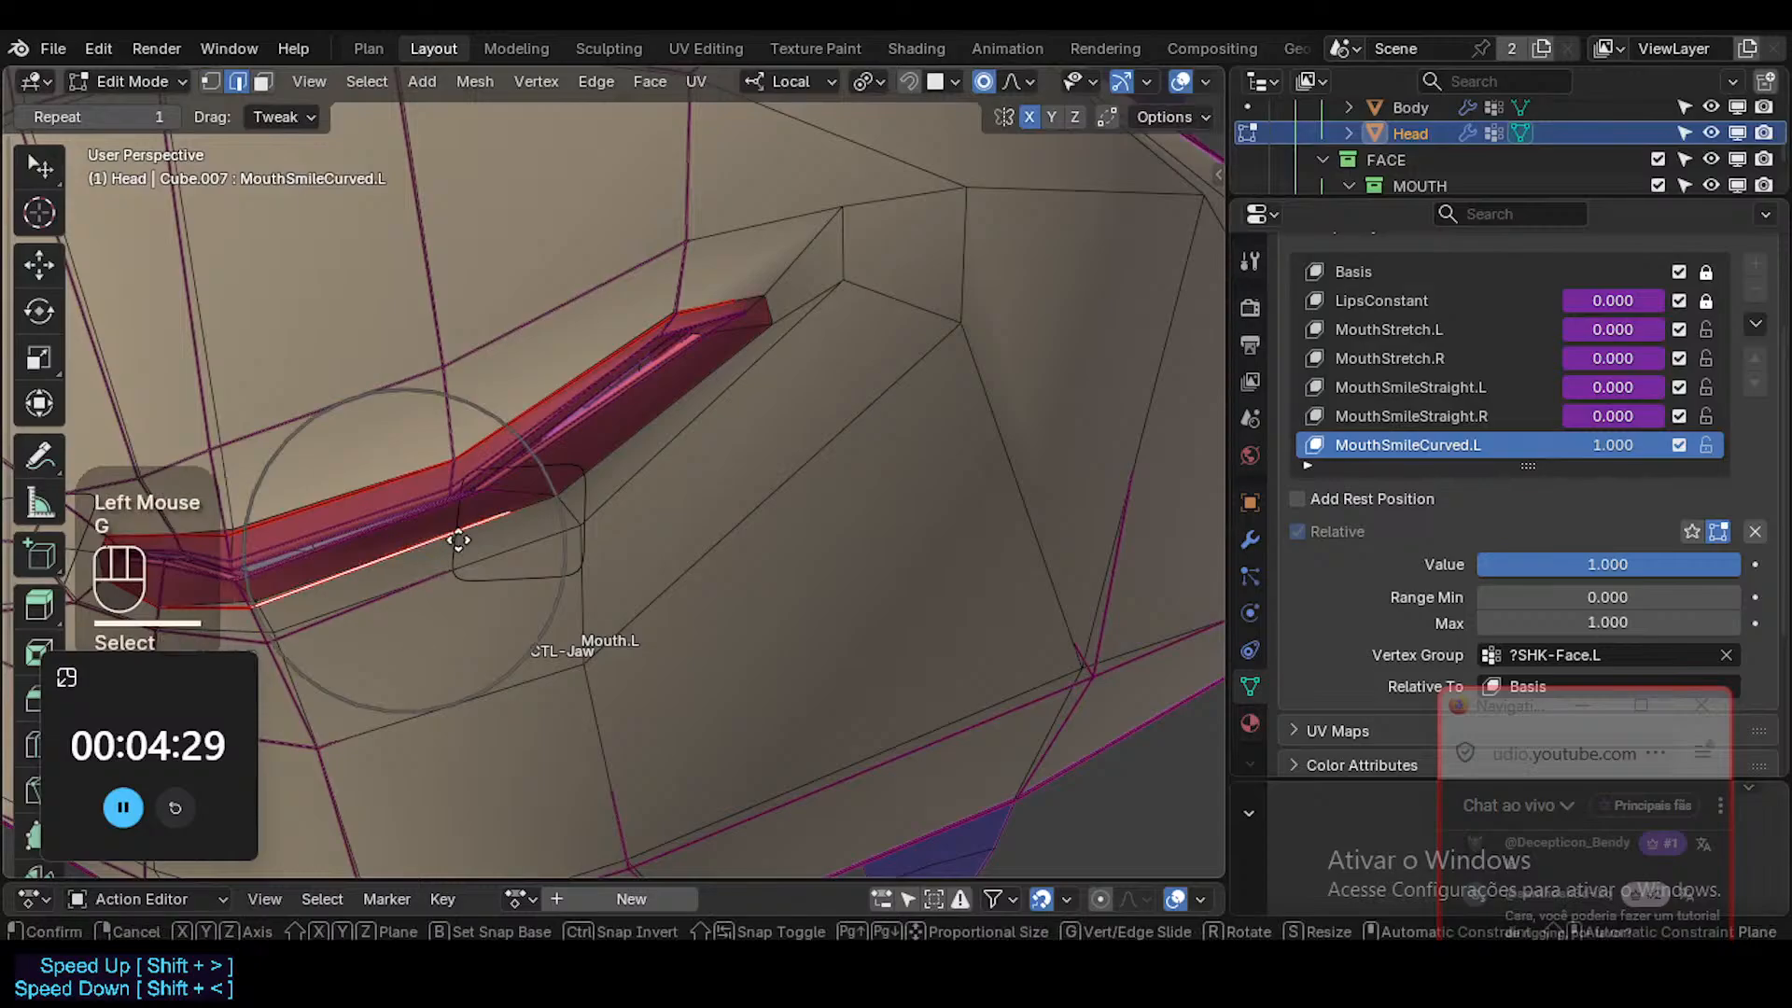
pyautogui.press('Escape')
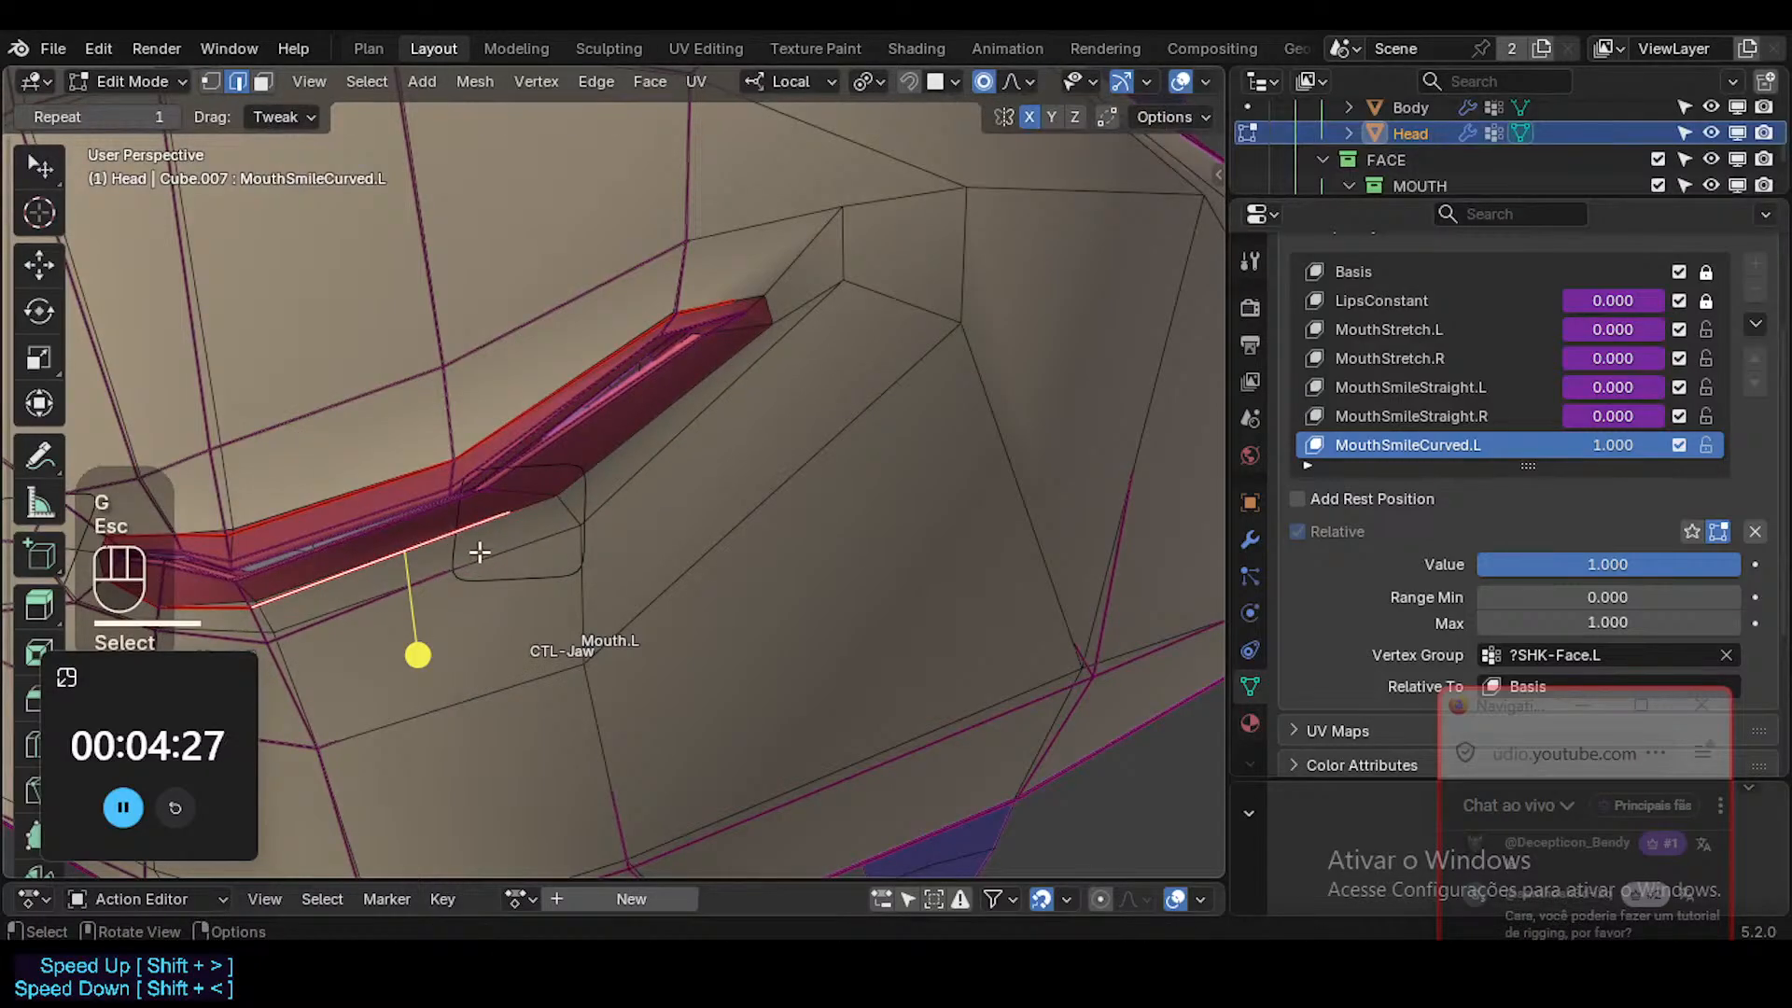
pyautogui.press('g')
pyautogui.press('g')
pyautogui.click(485, 566)
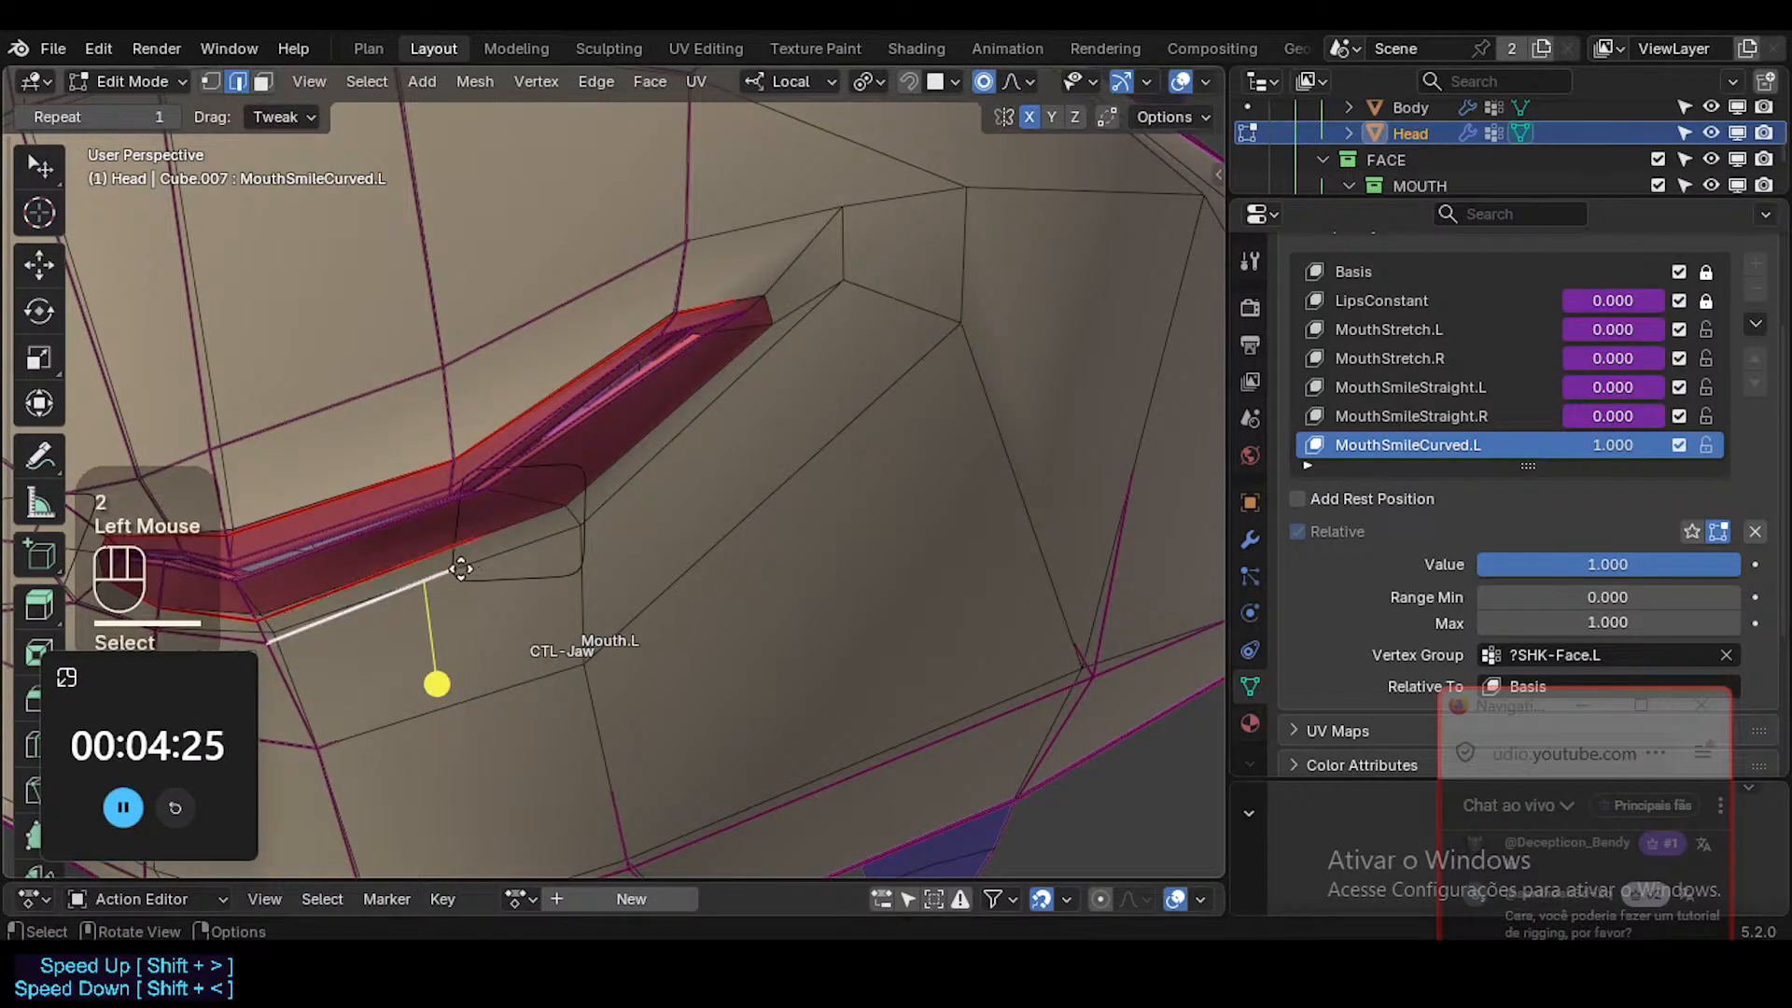
# Move the skin edge just below the left lower lip and the vertex at its outer end.
pyautogui.press('g')
pyautogui.press('g')
pyautogui.click(530, 570)
pyautogui.press('g')
pyautogui.keyDown('shift'); pyautogui.click(664, 516); pyautogui.keyUp('shift')
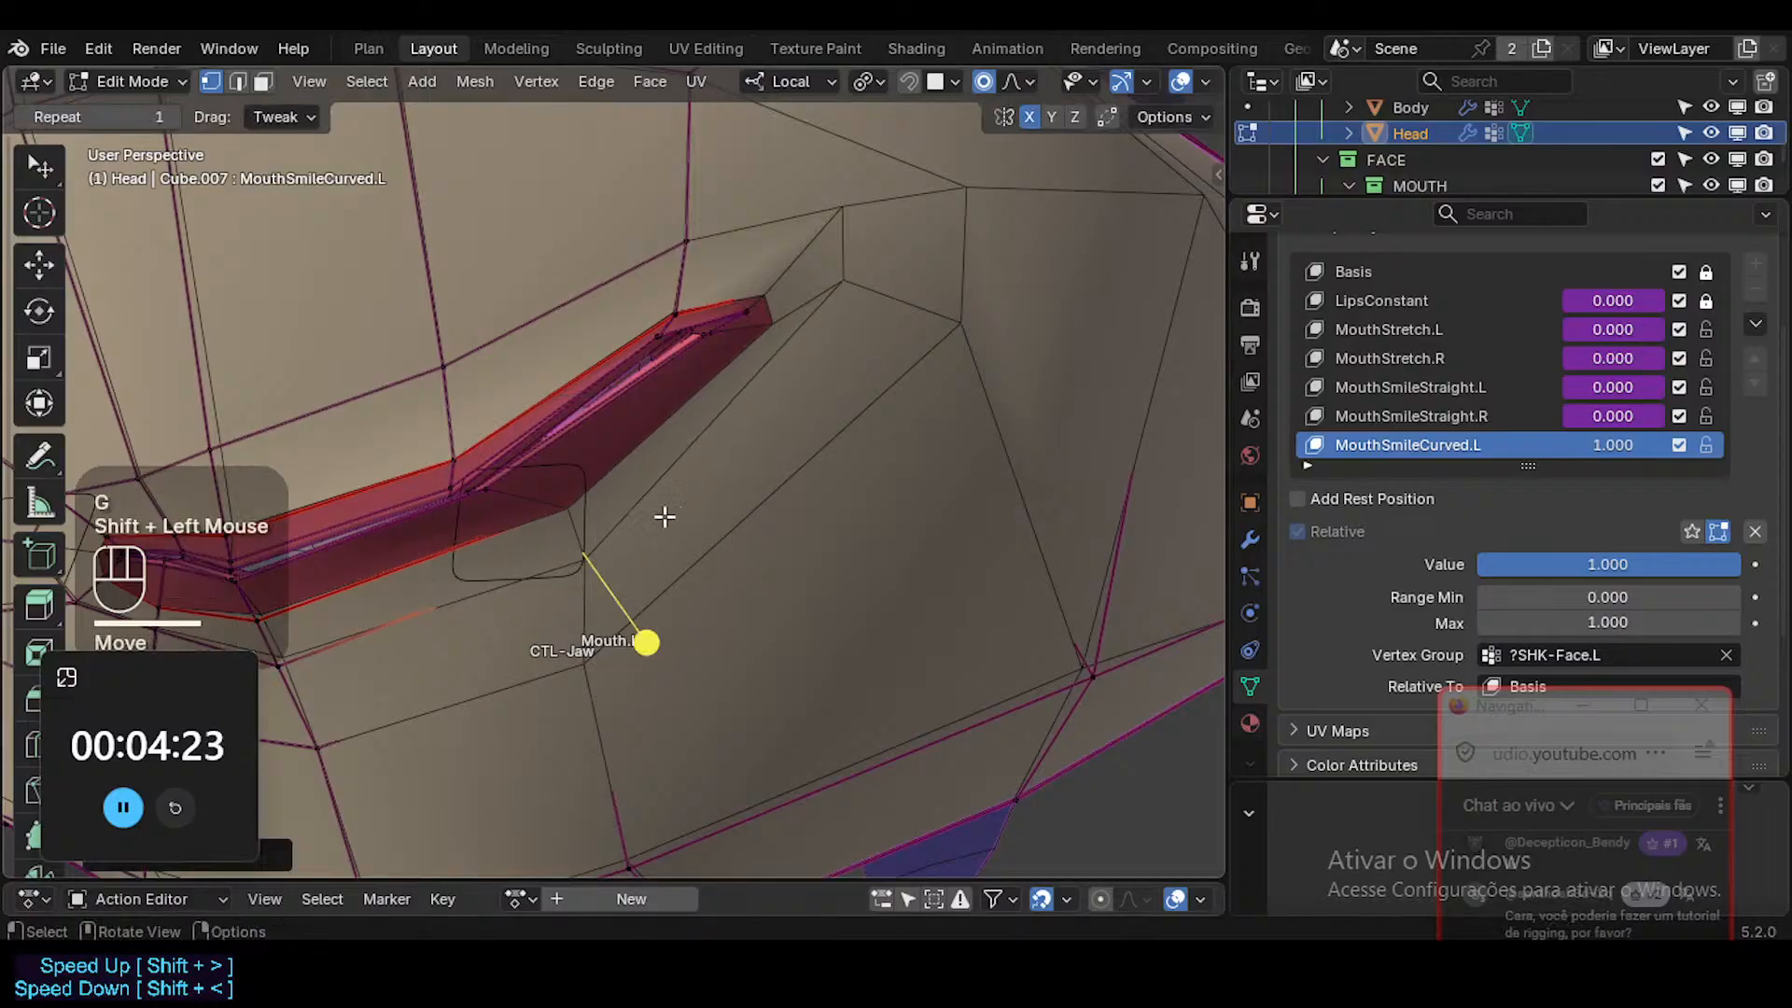
pyautogui.moveTo(663, 516); pyautogui.dragTo(668, 524, button='middle')
pyautogui.press('g')
pyautogui.keyDown('shift'); pyautogui.click(688, 584); pyautogui.keyUp('shift')
# Lower the vertex just behind the left mouth corner toward the lip line with X-ray on.
pyautogui.click(761, 254)
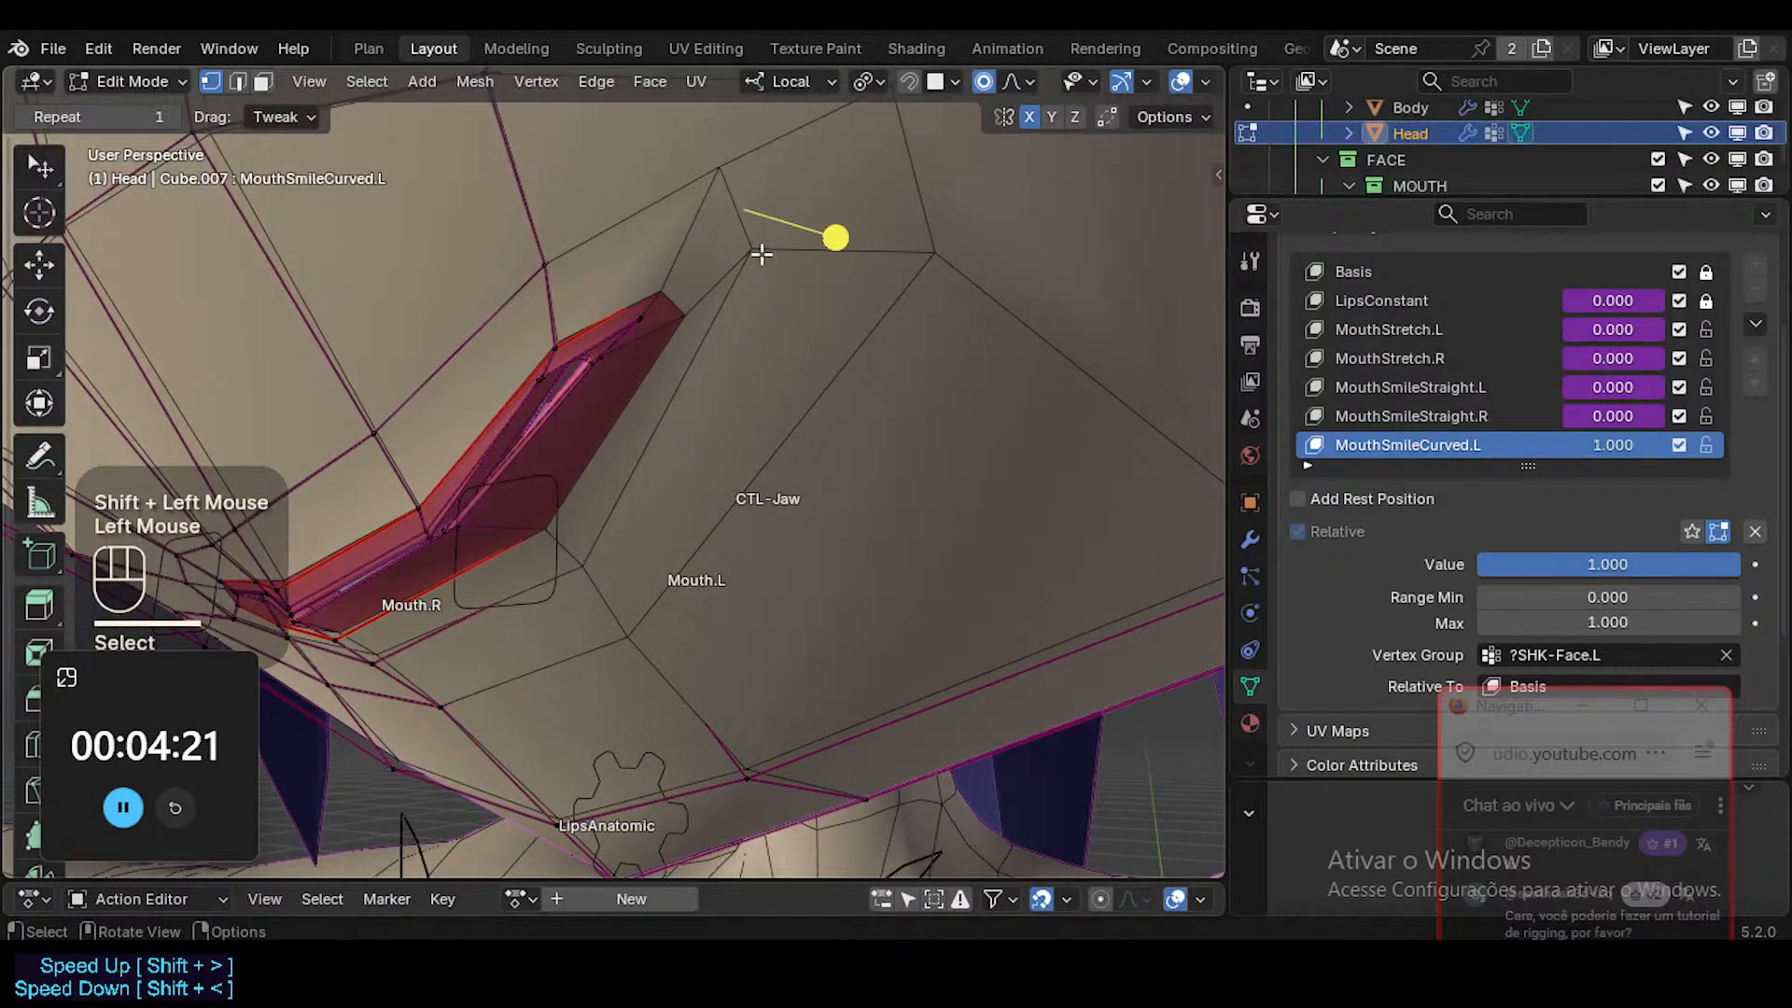
pyautogui.press('g')
pyautogui.press('Escape')
pyautogui.hotkey('alt', 'z')
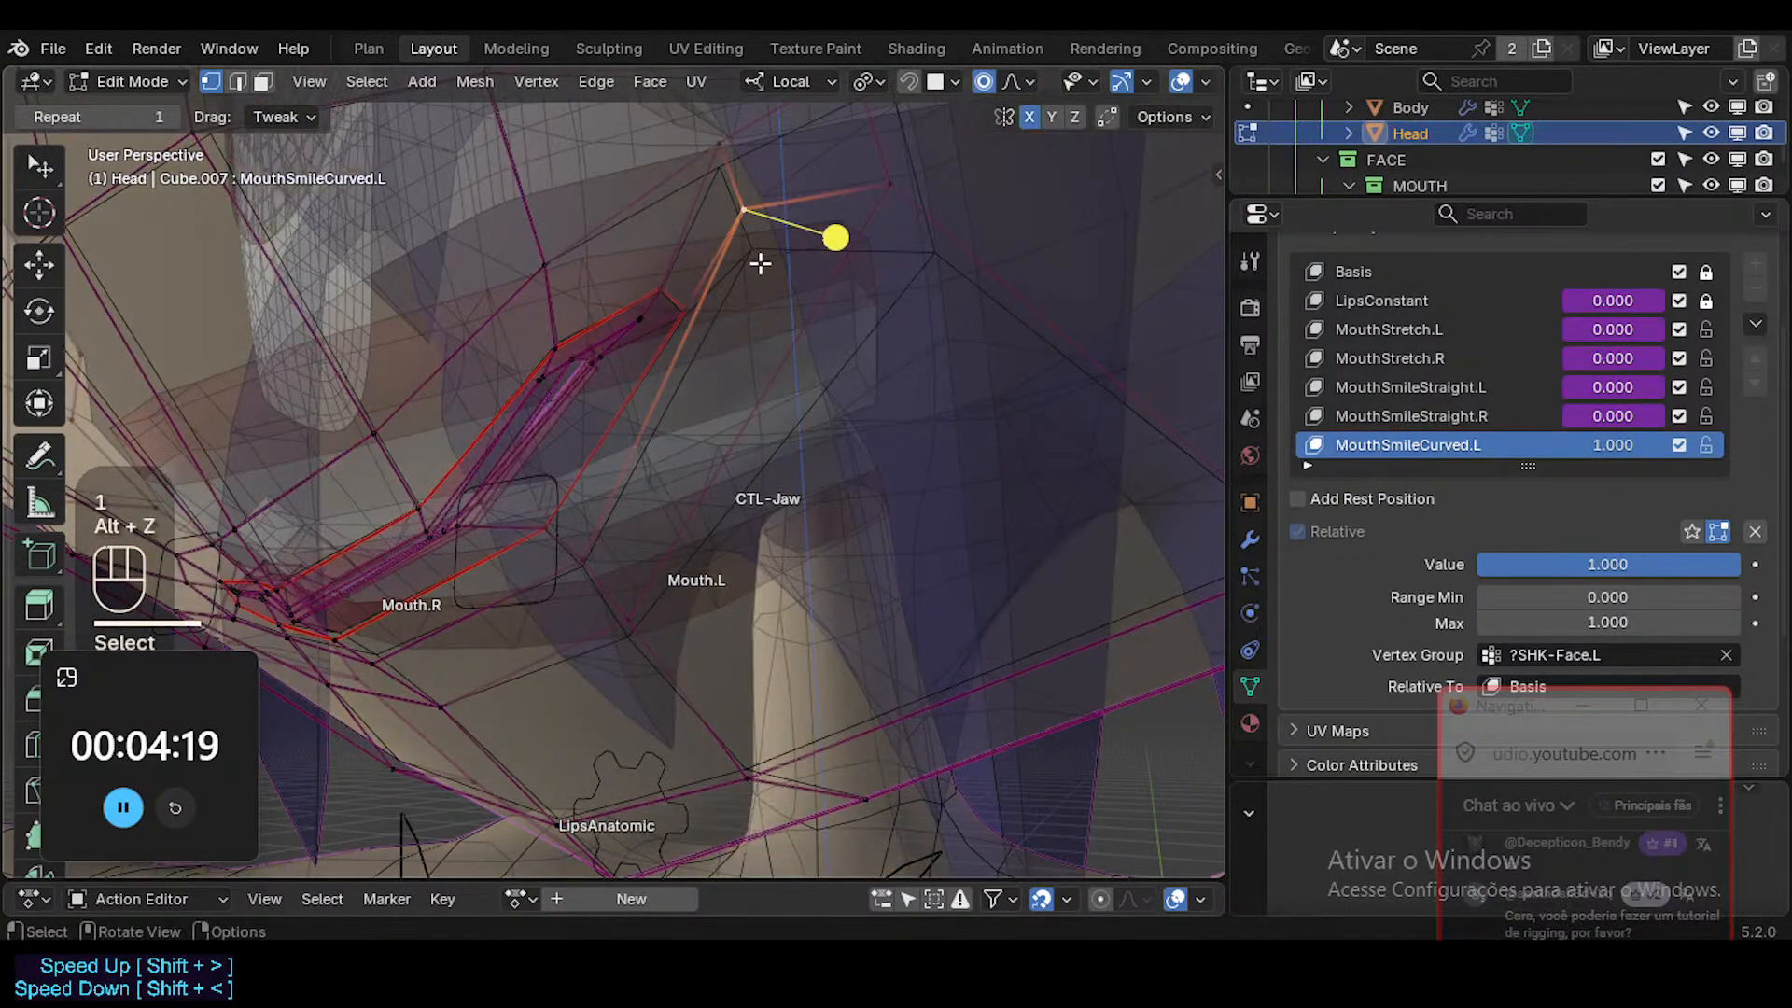
pyautogui.moveTo(760, 264)
pyautogui.mouseDown(button='middle')
pyautogui.moveTo(778, 252)
pyautogui.moveTo(732, 279)
pyautogui.mouseUp(button='middle')
pyautogui.press('g')
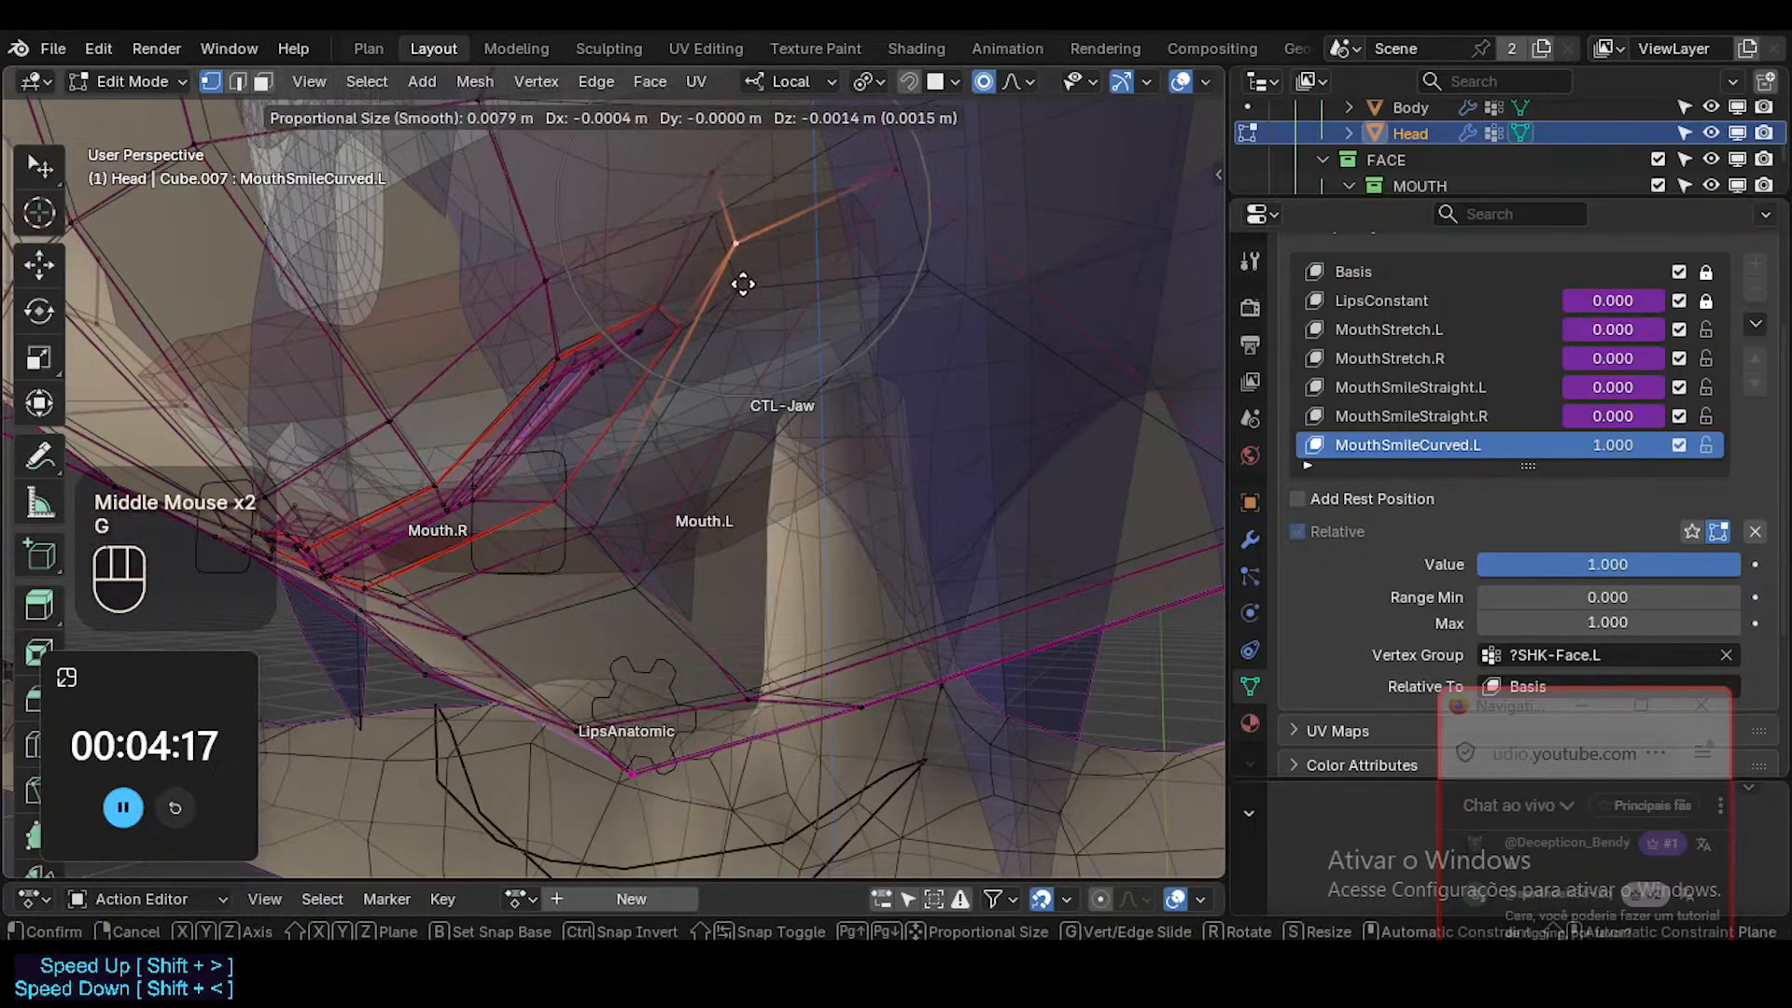
pyautogui.click(752, 391)
# Move the vertex just above the left mouth corner down close to the lip and turn X-ray off.
pyautogui.click(719, 263)
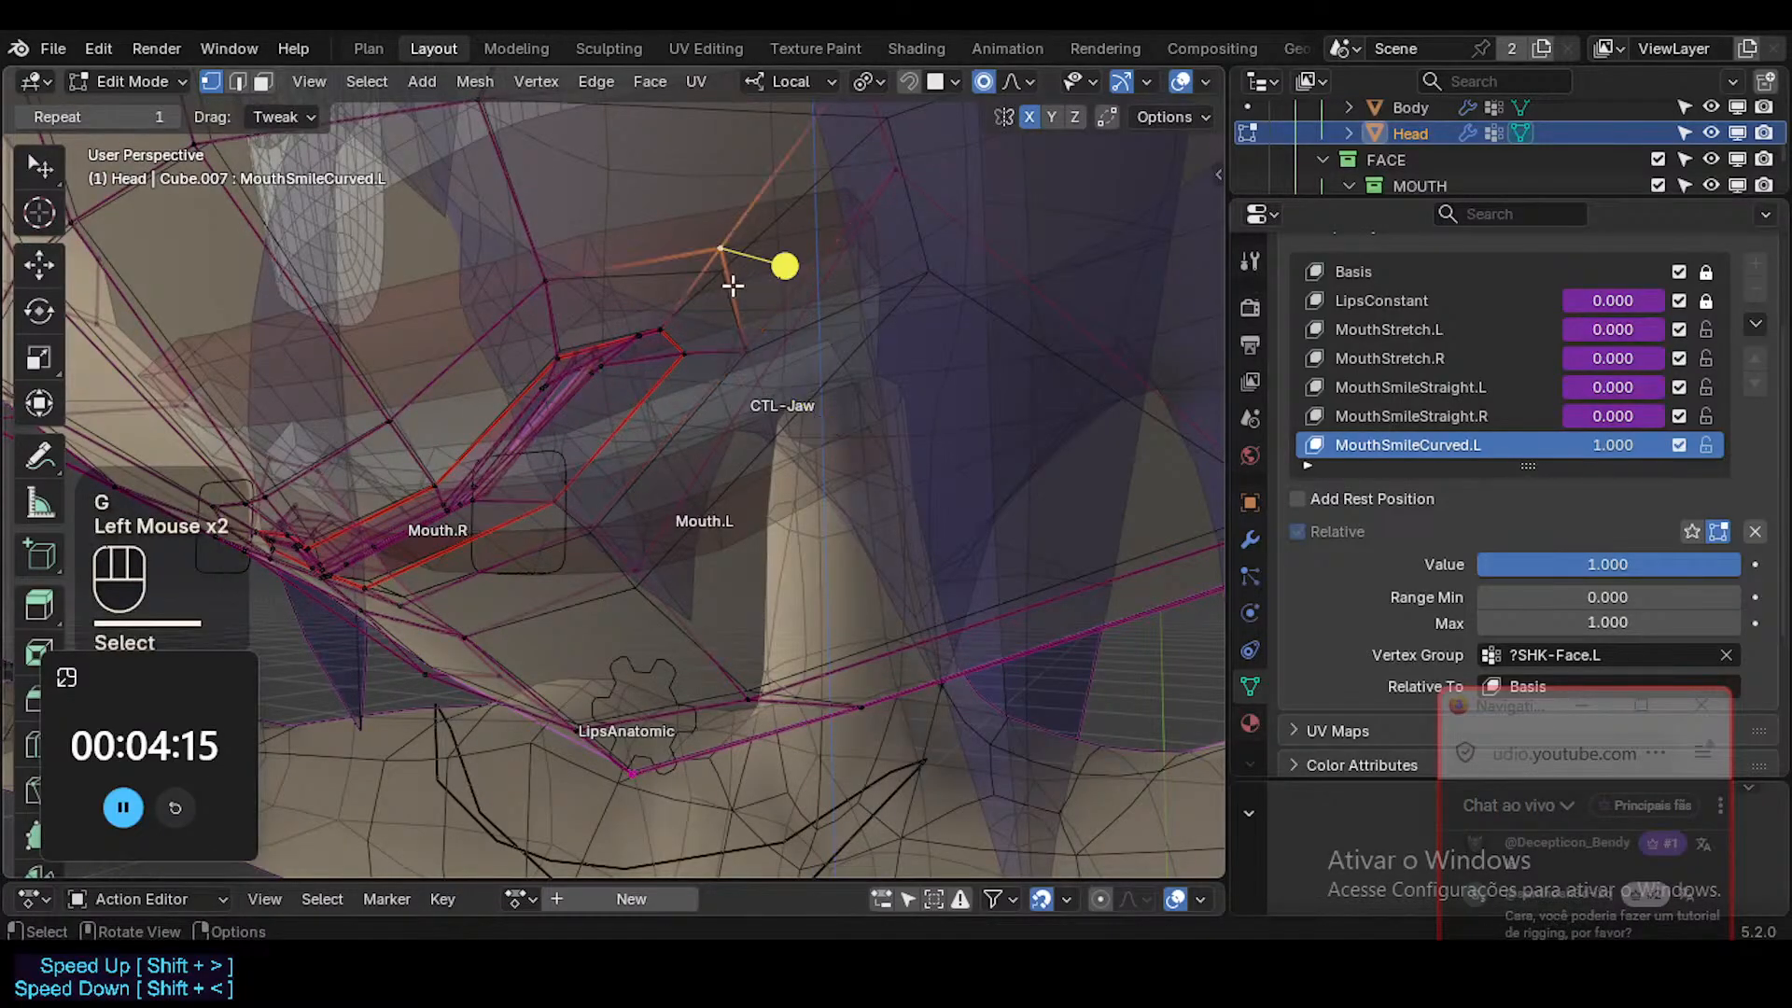
pyautogui.press('g')
pyautogui.moveTo(730, 285); pyautogui.dragTo(796, 249, button='middle')
pyautogui.click(702, 396)
pyautogui.hotkey('alt', 'z')
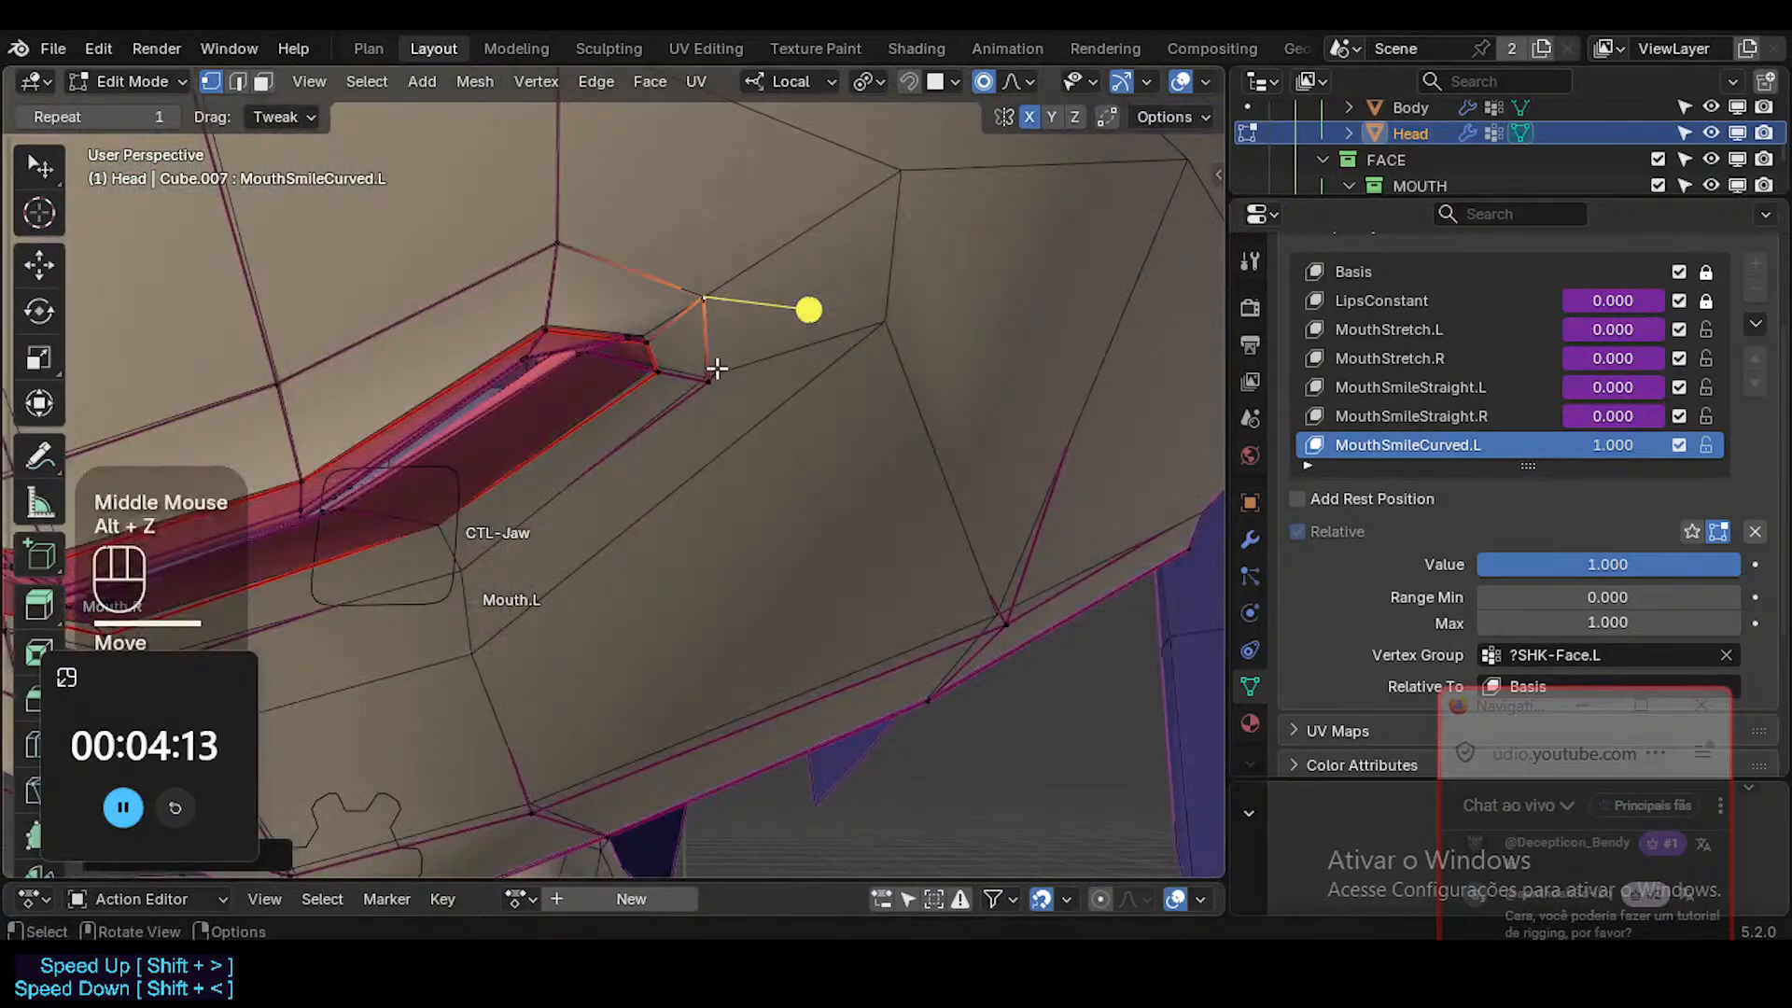
# Fine-tune the two skin vertices bordering the left mouth corner to tighten the crease around it.
pyautogui.click(714, 376)
pyautogui.click(715, 300)
pyautogui.moveTo(720, 308); pyautogui.dragTo(989, 299, button='middle')
pyautogui.press('g')
pyautogui.keyDown('shift'); pyautogui.click(856, 286); pyautogui.keyUp('shift')
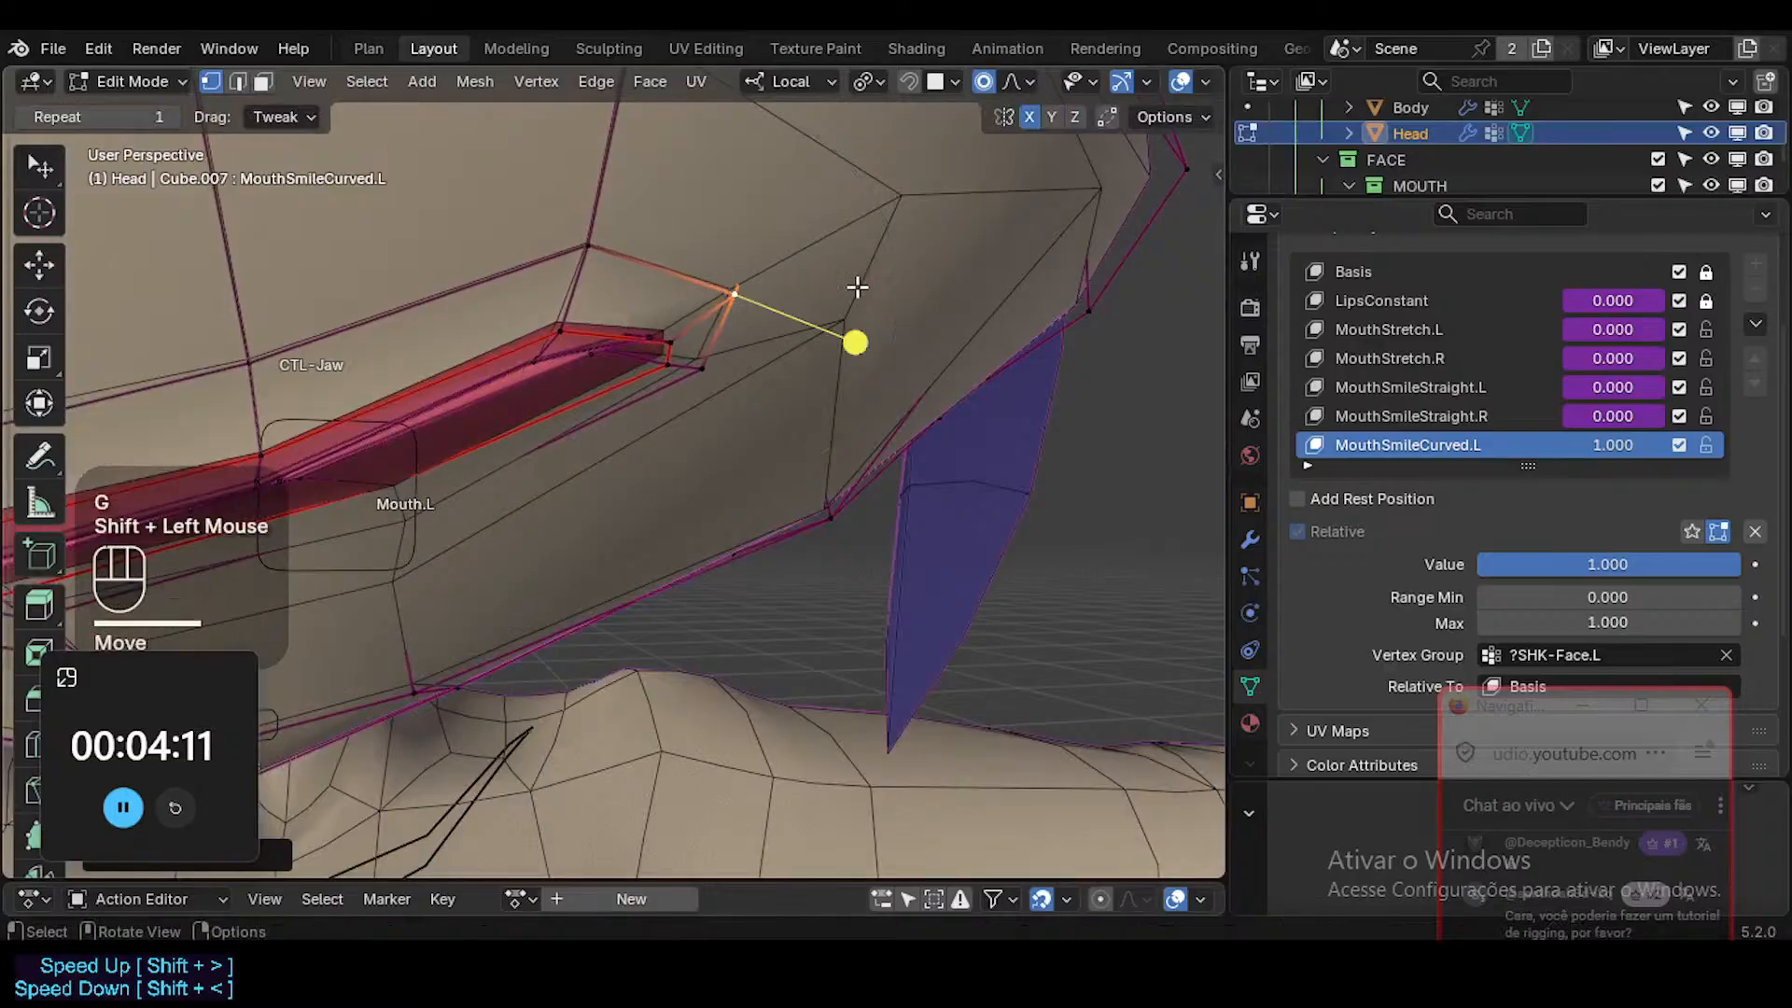
pyautogui.press('g')
pyautogui.keyDown('shift'); pyautogui.click(831, 318); pyautogui.keyUp('shift')
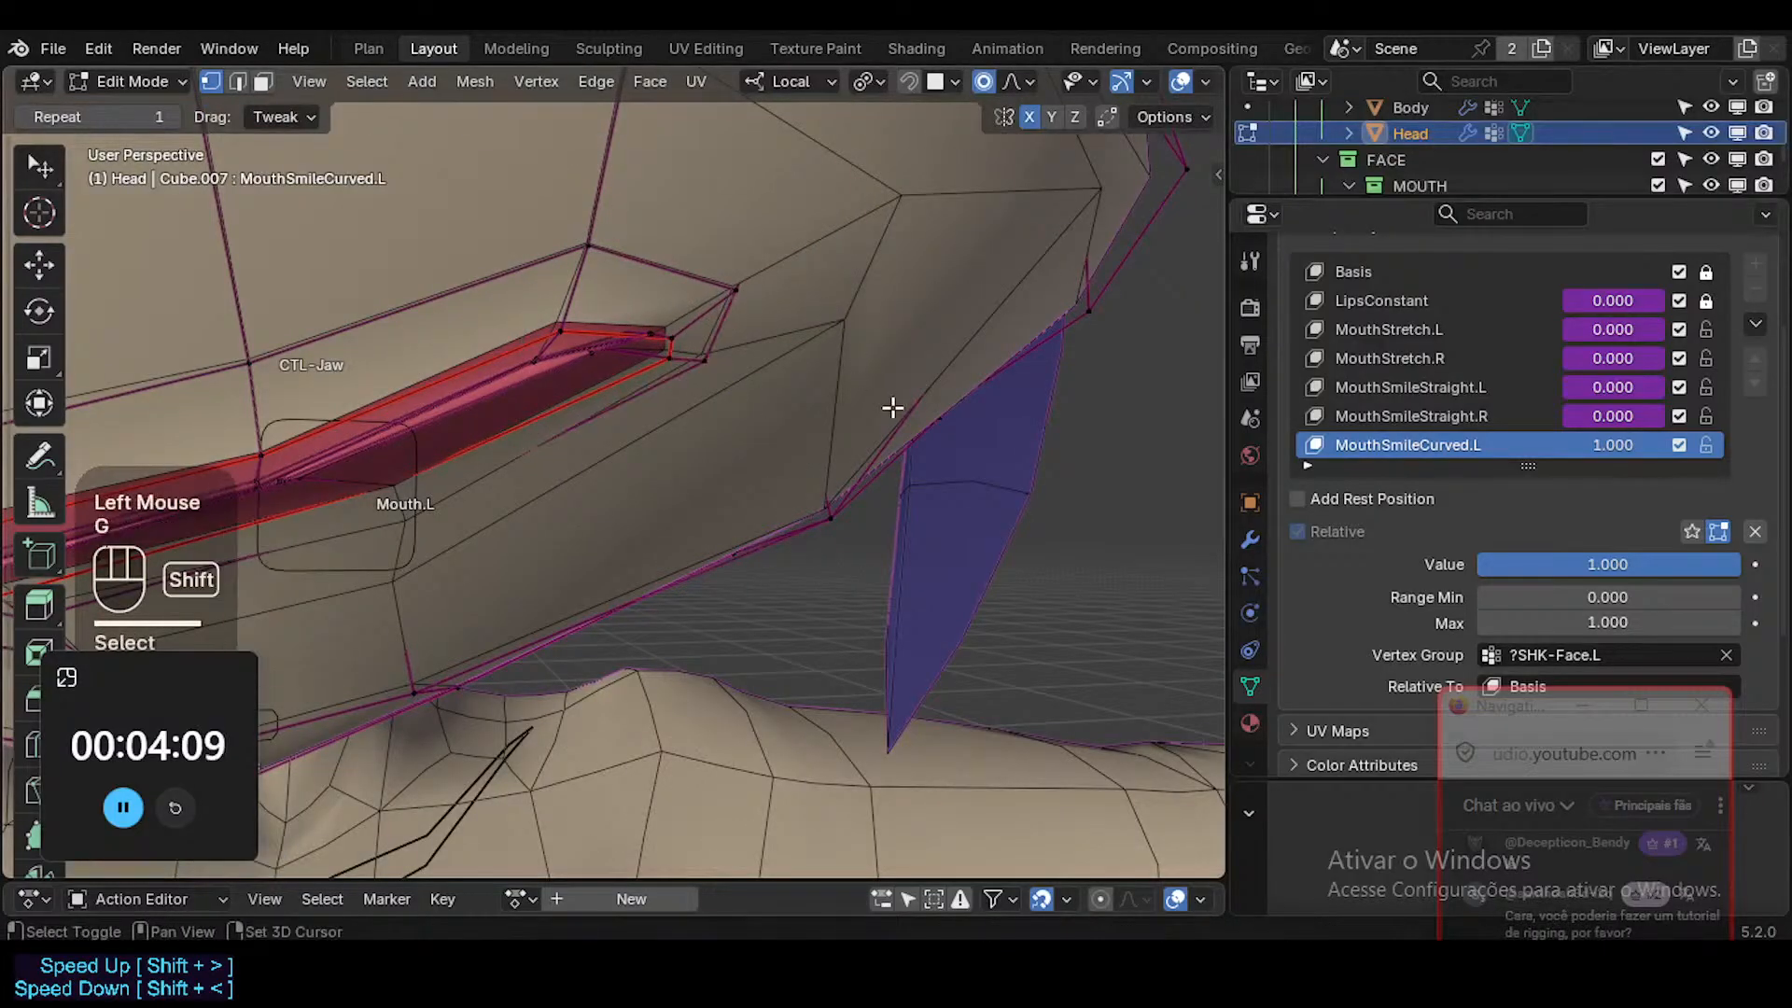
pyautogui.hotkey('alt', 'z')
pyautogui.hotkey('alt', 'z')
# Leave mesh editing, hide the overlays to inspect the smile, and save ToonDorothy-01.blend.
pyautogui.moveTo(843, 318); pyautogui.dragTo(685, 368, button='middle')
pyautogui.press('Tab')
pyautogui.hotkey('shift', 'alt', 'z')
pyautogui.moveTo(674, 434); pyautogui.dragTo(821, 422, button='middle')
pyautogui.keyDown('shift'); pyautogui.moveTo(729, 323); pyautogui.dragTo(787, 506, button='middle'); pyautogui.keyUp('shift')
pyautogui.hotkey('ctrl', 's')
pyautogui.scroll(-1, 788, 563)
pyautogui.middleClick(809, 548)
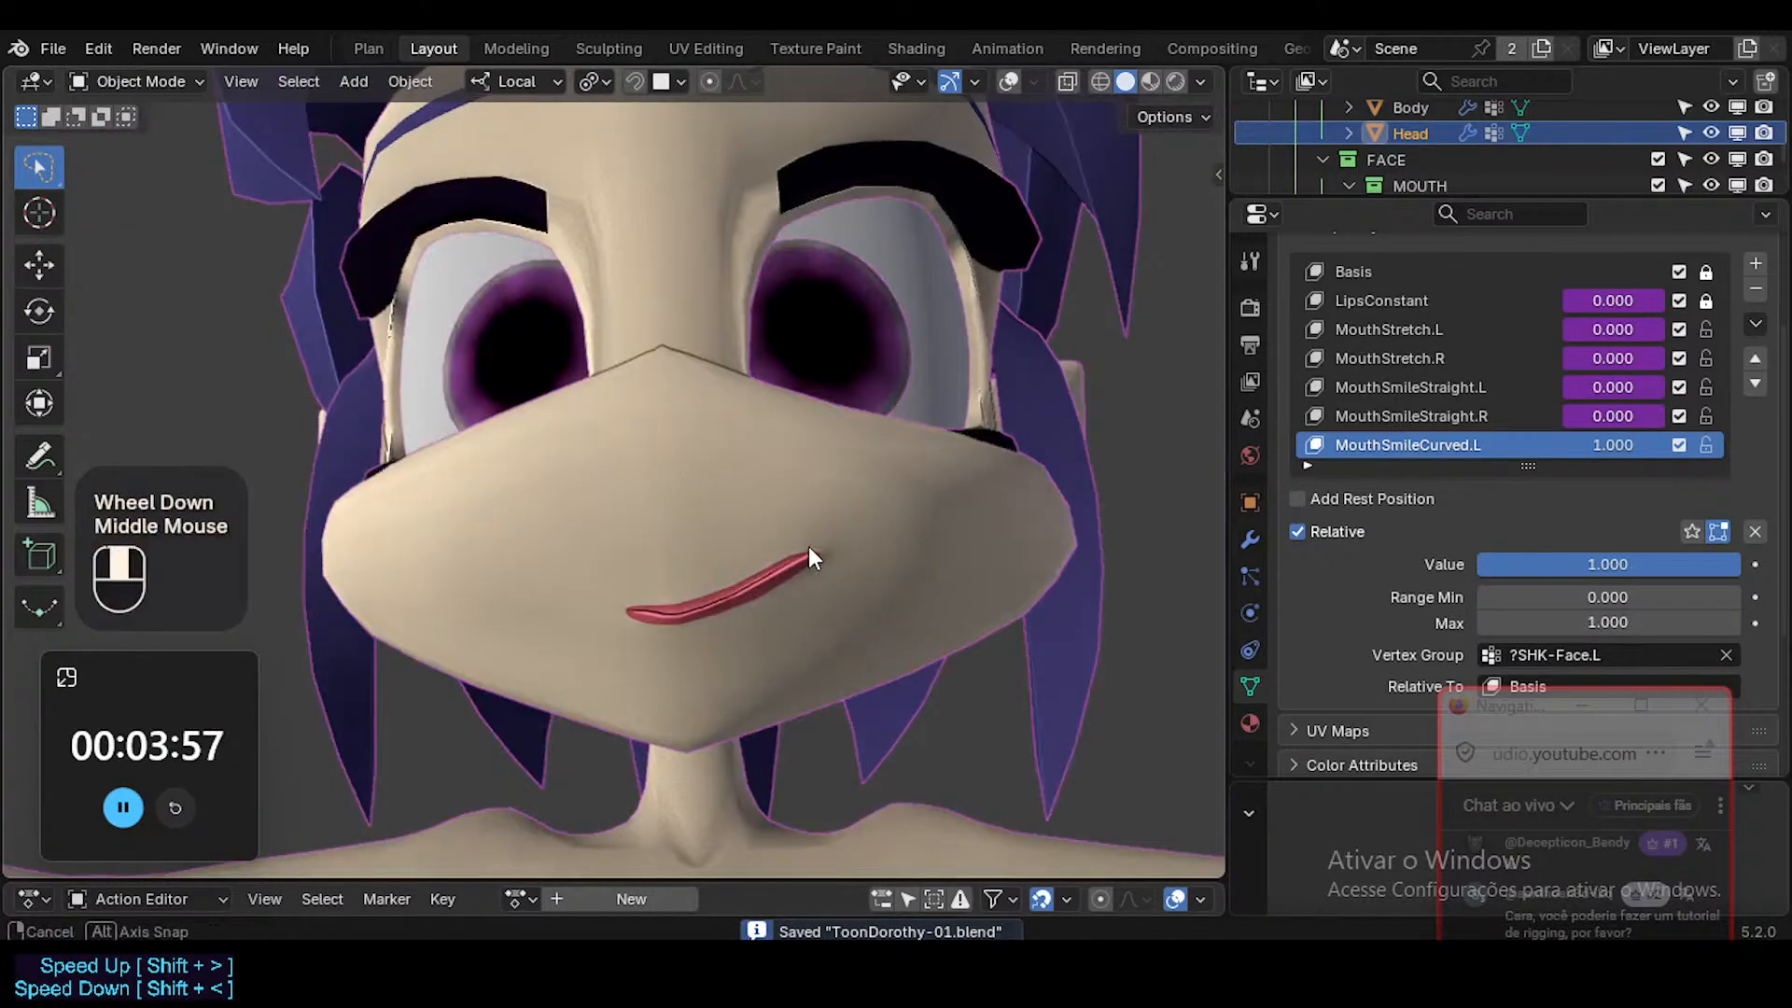
pyautogui.hotkey('ctrl', 'alt', 'shift', 'i')
pyautogui.hotkey('ctrl', 'alt', 'shift', 'i')
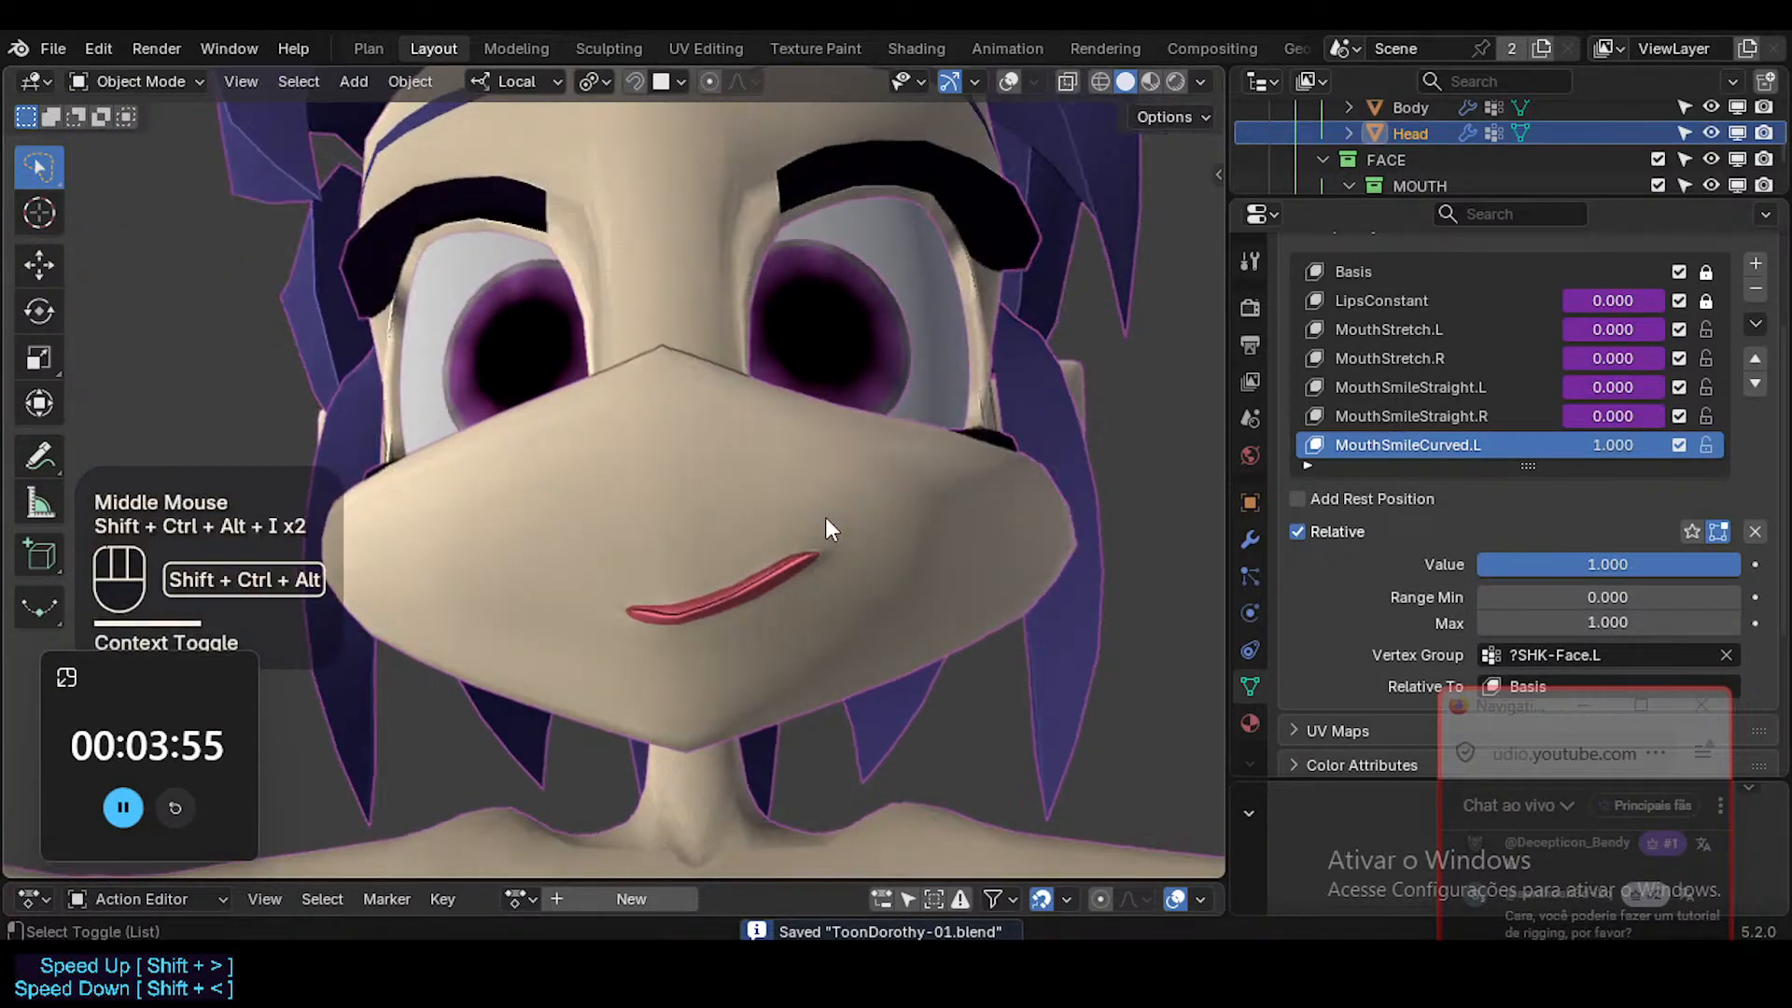
# Inspect the smile from a three-quarter angle, switching briefly to material preview shading and back to solid.
pyautogui.hotkey('shift', 'alt', 'z')
pyautogui.hotkey('shift', 'alt', 'z')
pyautogui.moveTo(825, 517); pyautogui.dragTo(687, 538, button='middle')
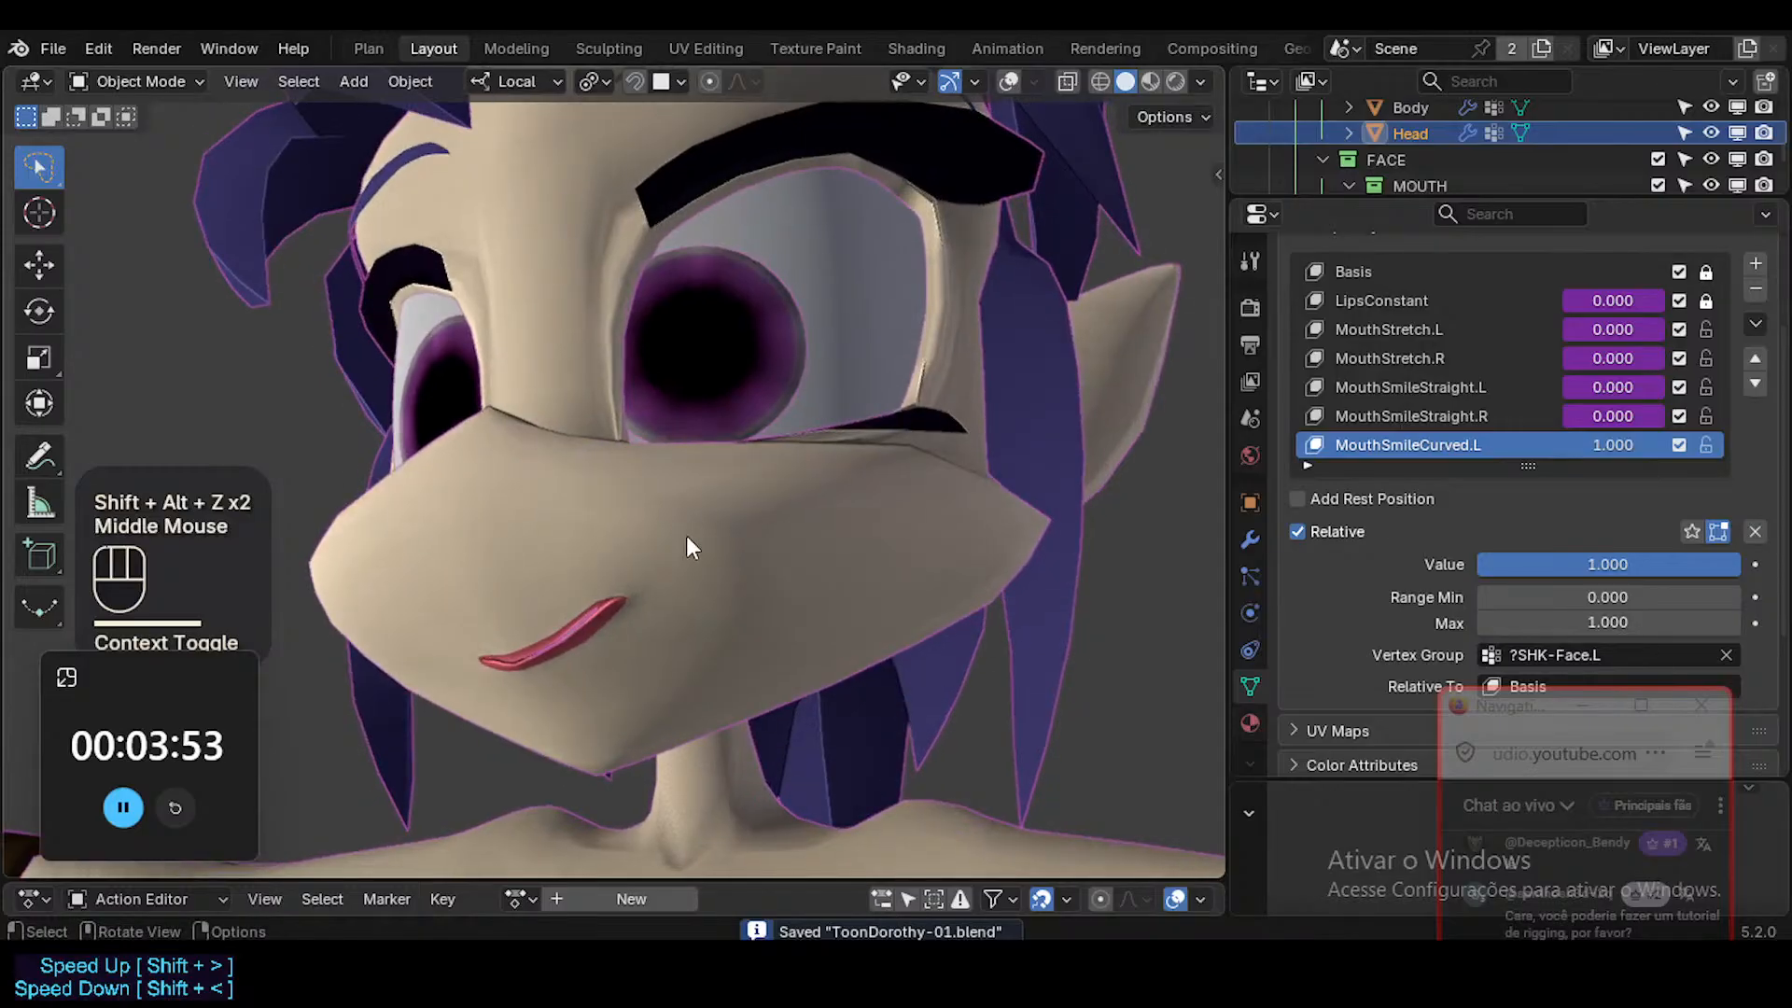
pyautogui.click(1140, 75)
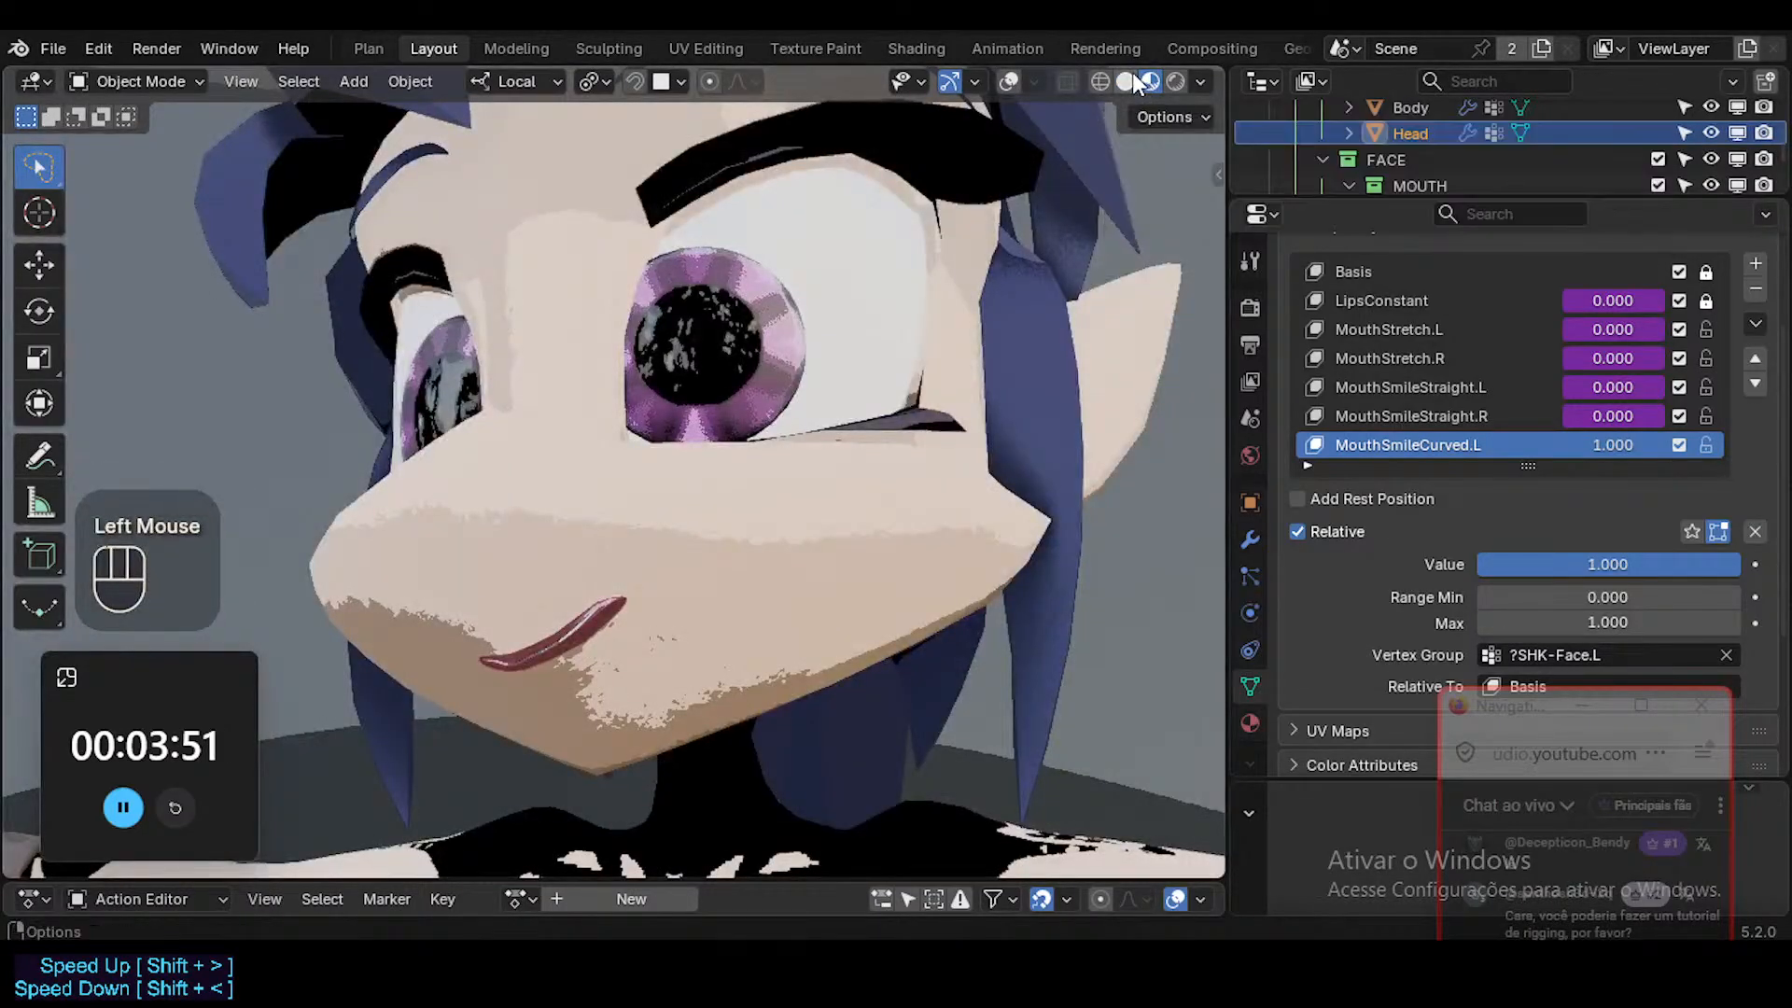
pyautogui.click(1133, 71)
# Return to mesh editing and move the left lip corner slightly up and inward, rotating it to follow the smile.
pyautogui.moveTo(793, 326); pyautogui.dragTo(875, 527, button='middle')
pyautogui.hotkey('shift', 'alt', 'z')
pyautogui.press('Tab')
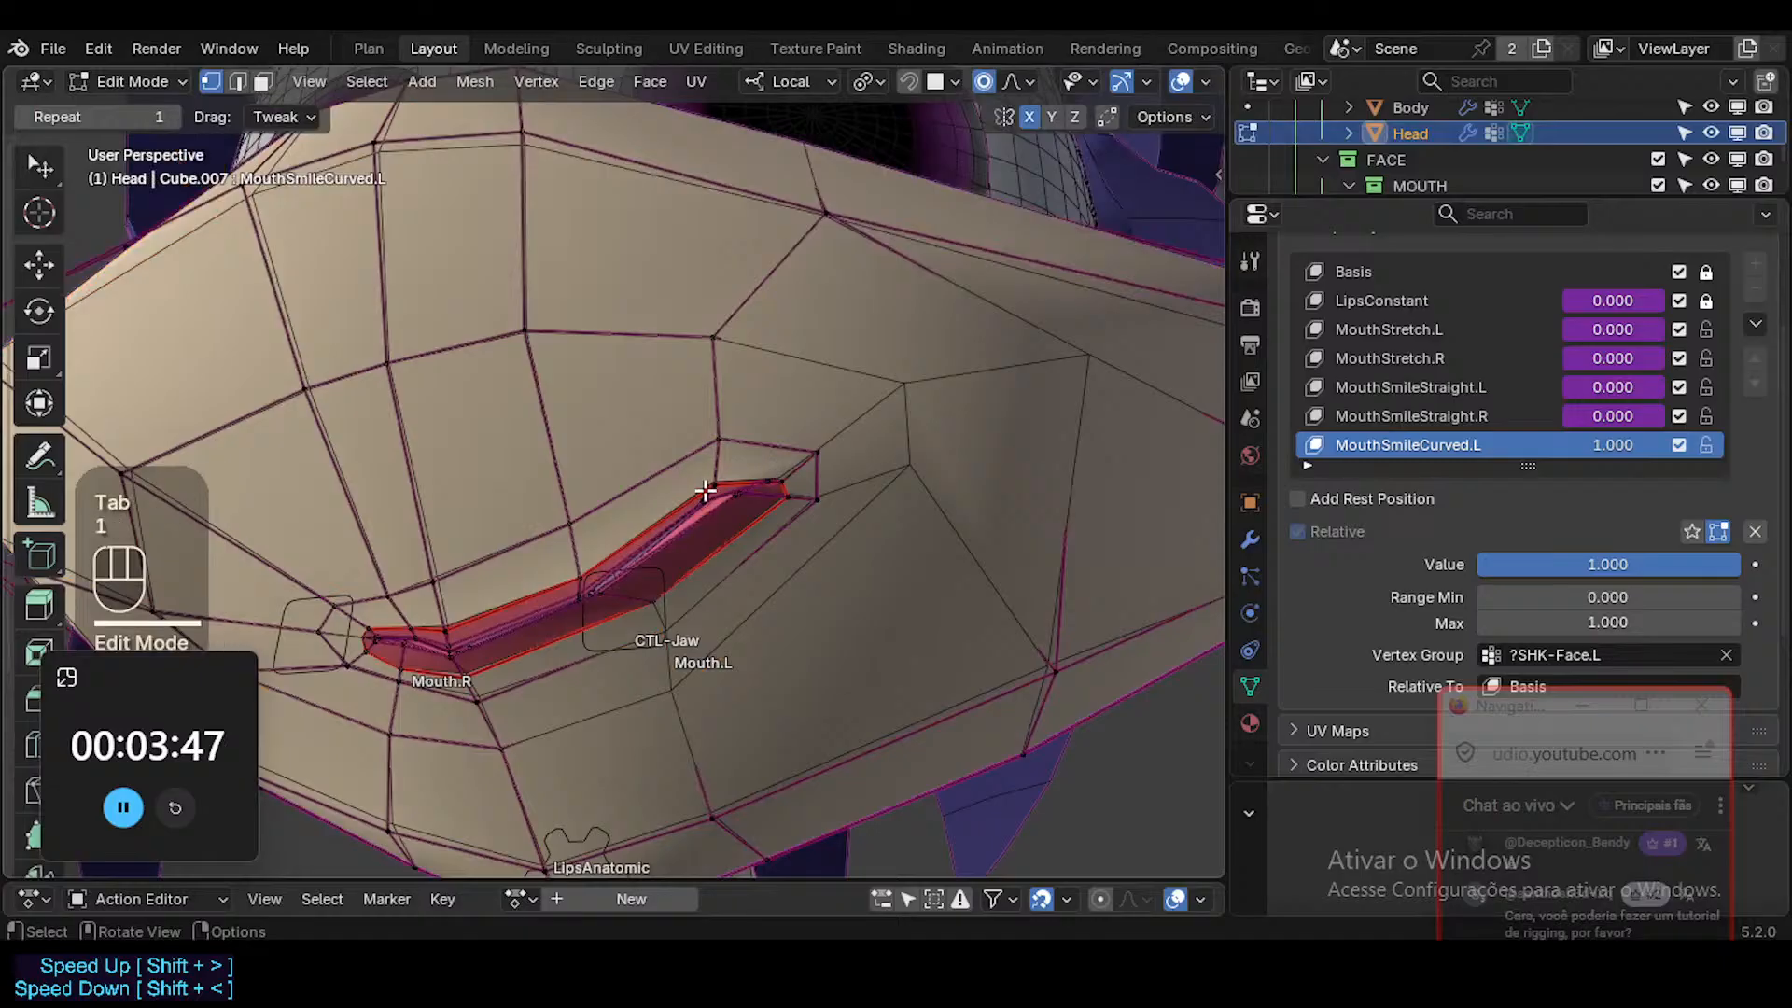
pyautogui.press('g')
pyautogui.click(746, 519)
pyautogui.click(761, 472)
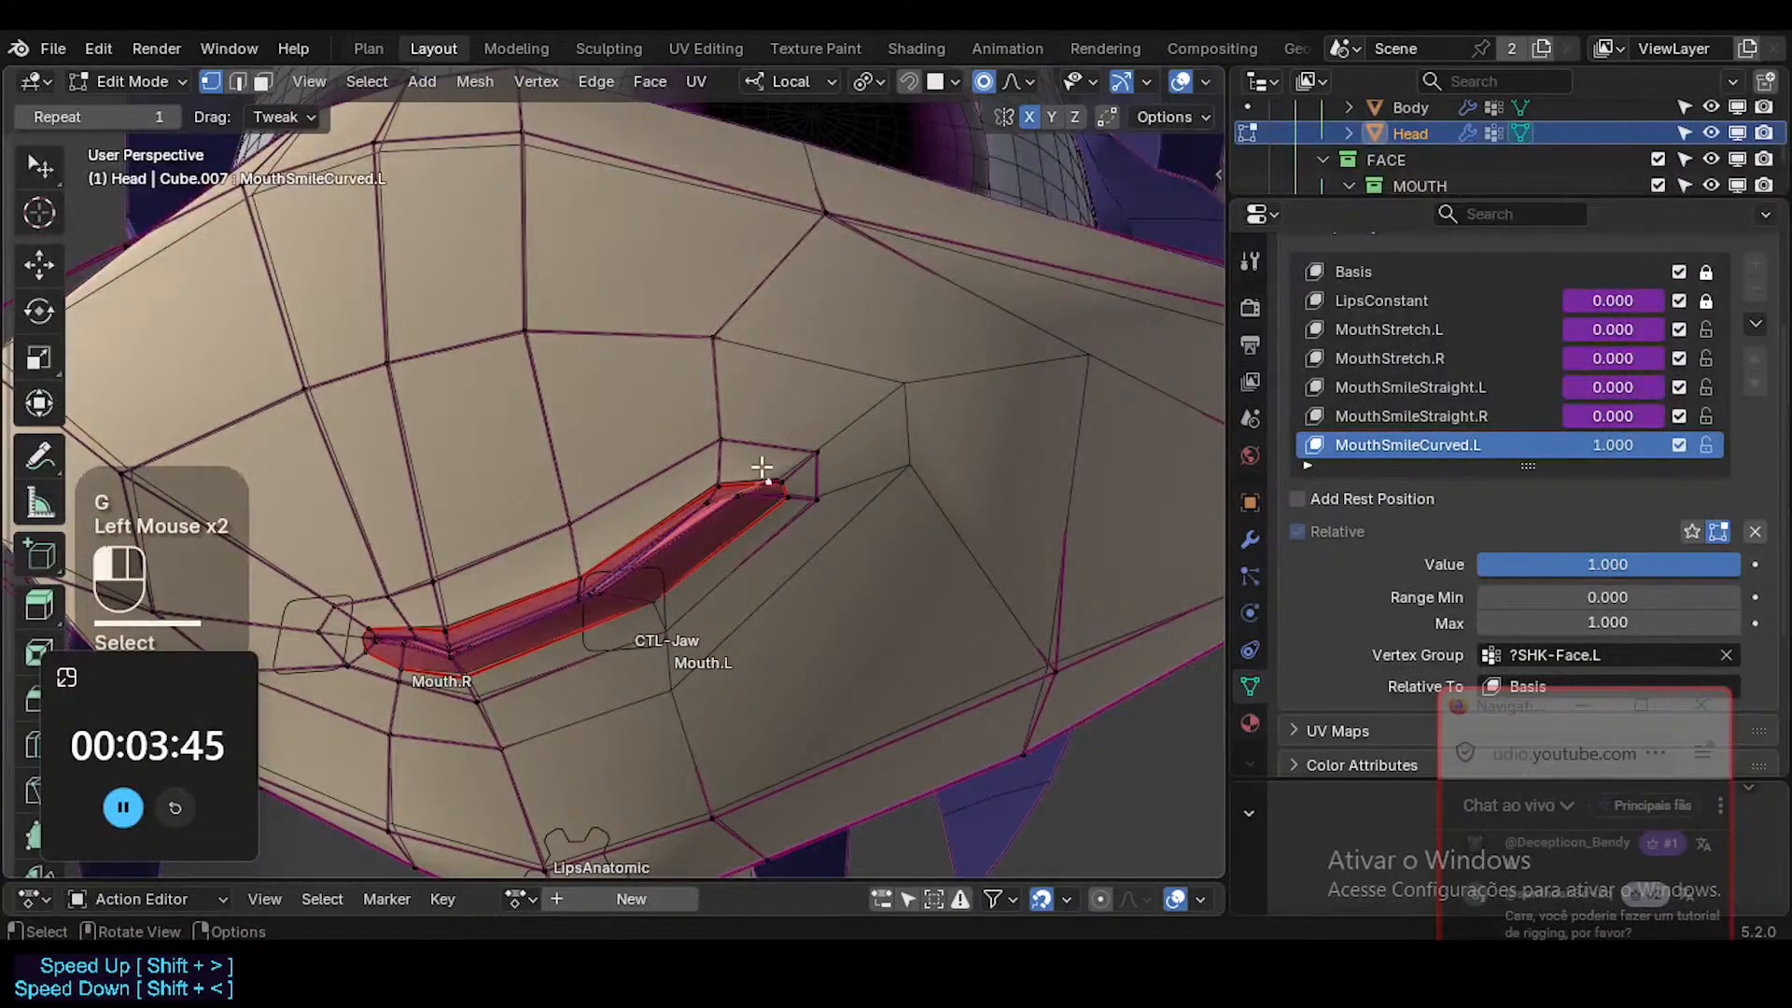
pyautogui.press('g')
pyautogui.click(812, 480)
pyautogui.press('r')
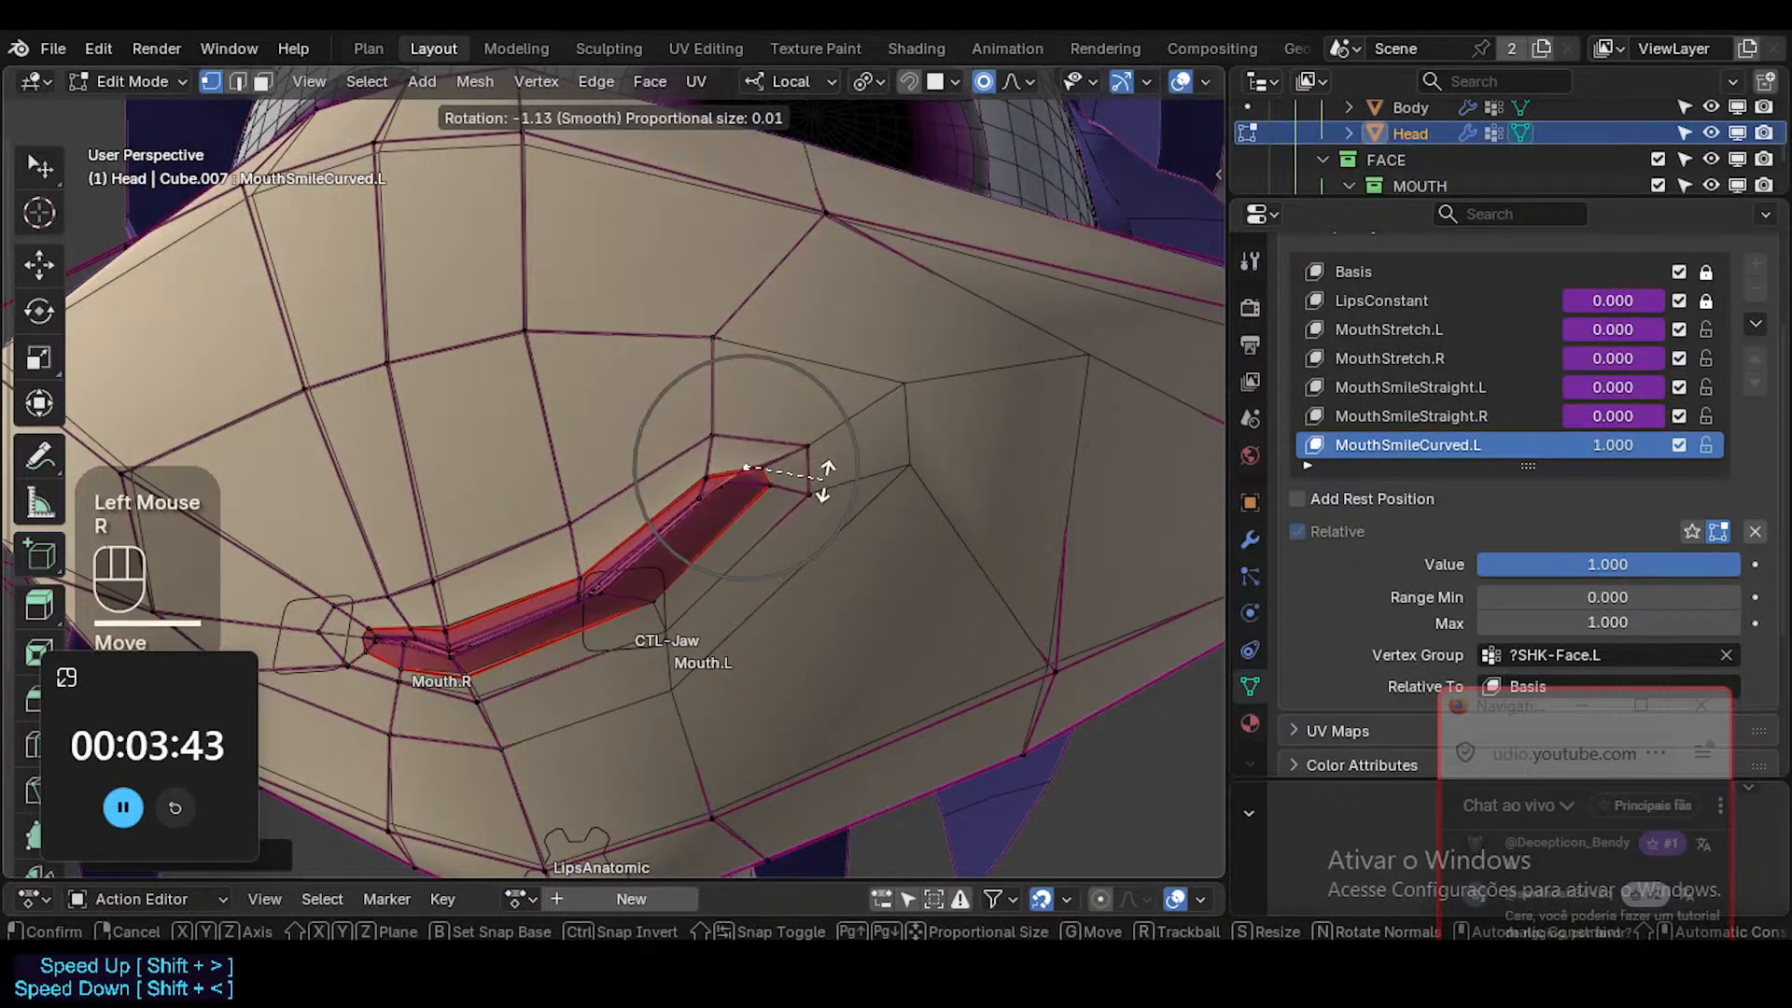
pyautogui.click(814, 439)
# With a proportional size of 0.0033 m, raise the skin vertex beside the left mouth corner and shift the two above it toward the nose.
pyautogui.doubleClick(800, 402)
pyautogui.press('g')
pyautogui.scroll(3, 796, 414)
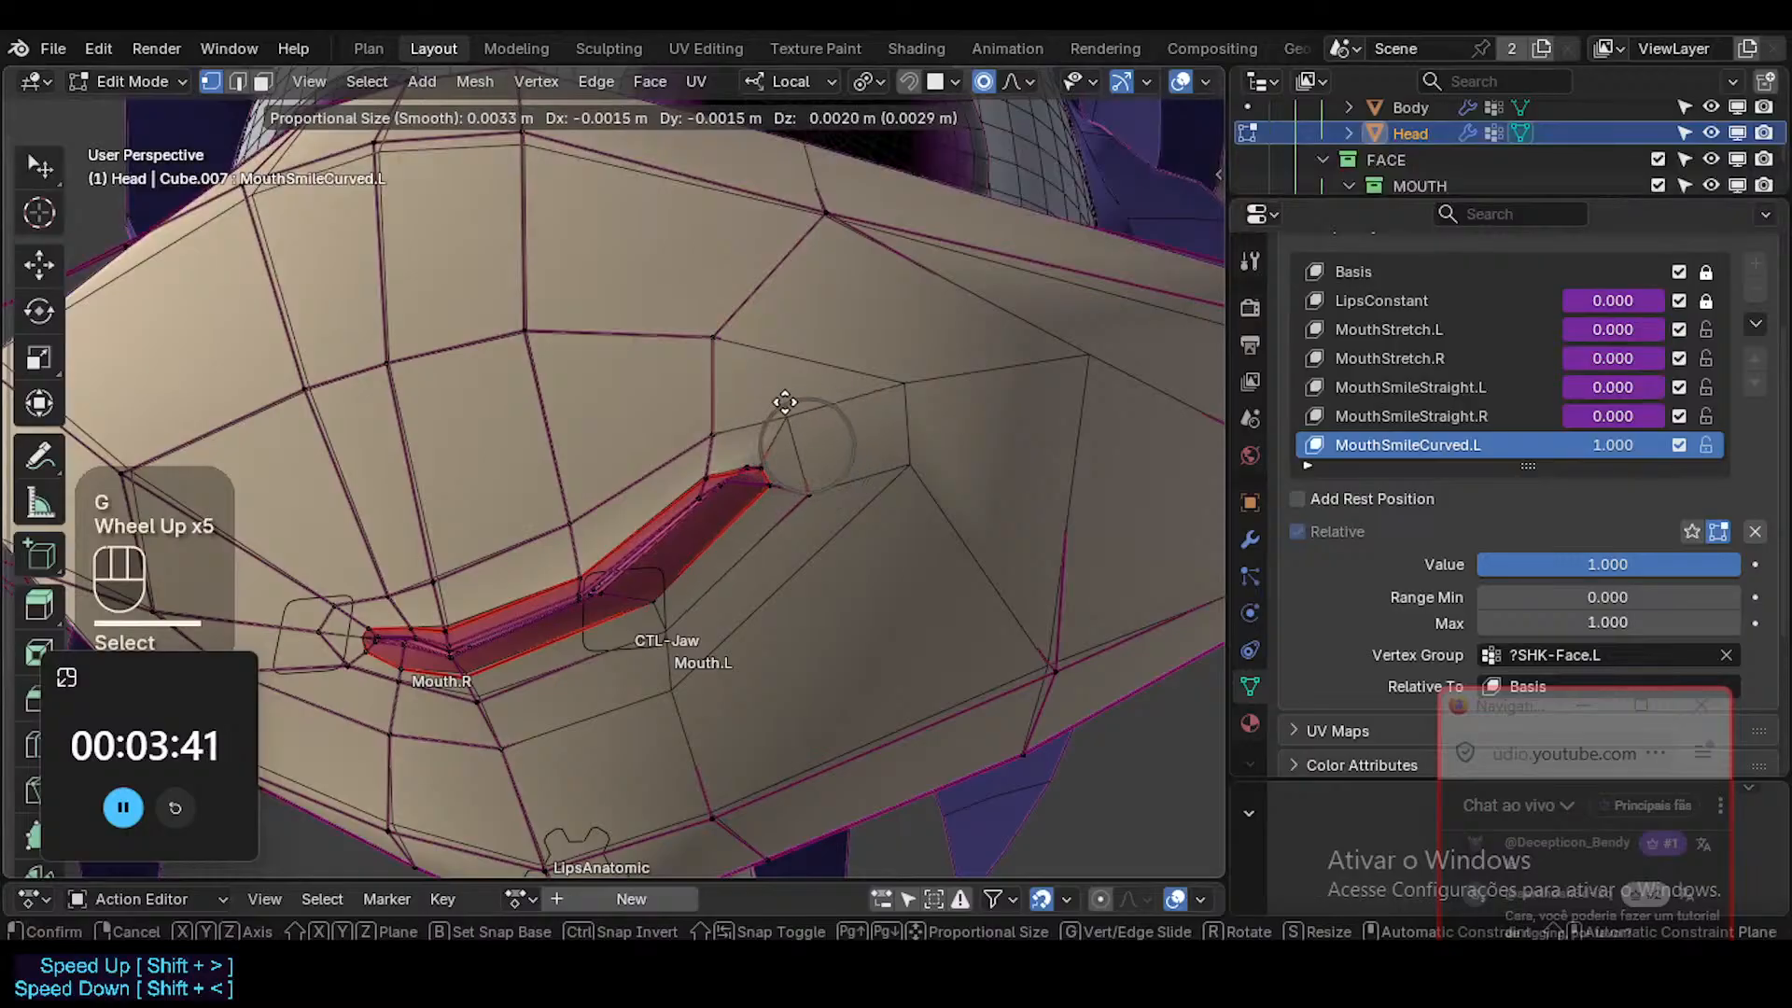
pyautogui.click(782, 398)
pyautogui.click(713, 431)
pyautogui.press('g')
pyautogui.click(676, 431)
pyautogui.click(712, 335)
pyautogui.press('g')
pyautogui.click(689, 315)
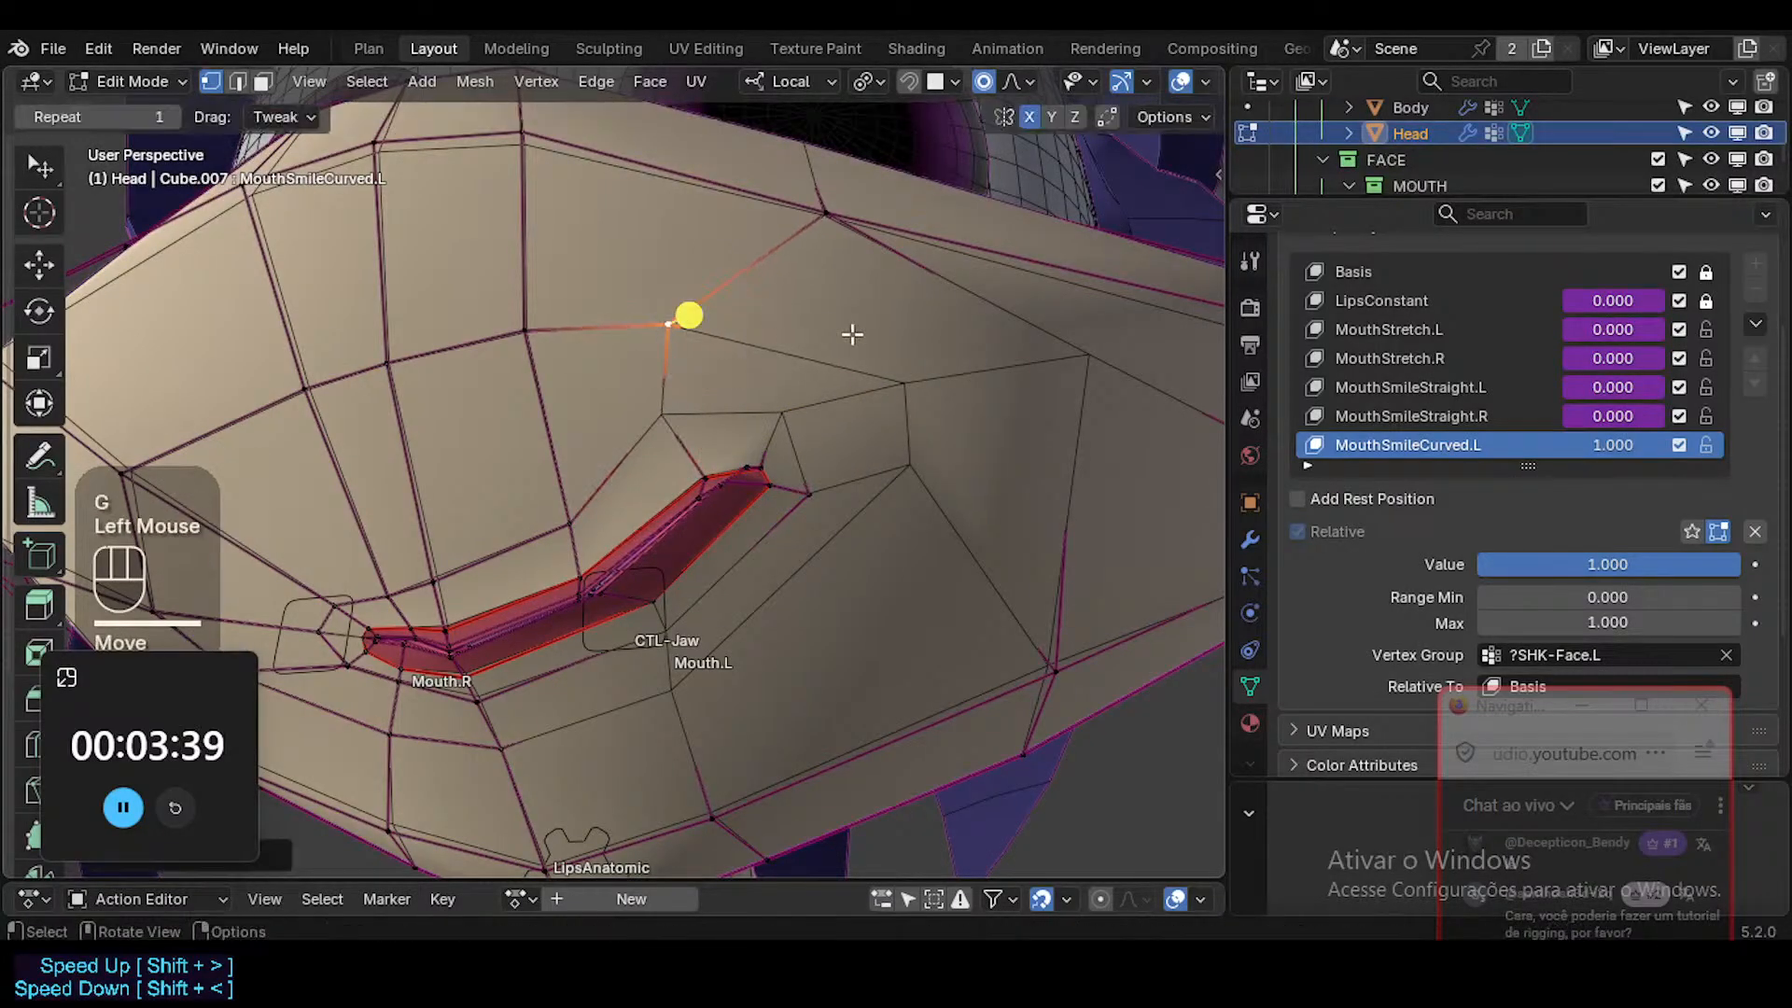
# Raise the inner left-cheek vertices and the skin vertex just outside the mouth corner to round the loop around it.
pyautogui.click(896, 375)
pyautogui.press('g')
pyautogui.click(840, 348)
pyautogui.press('g')
pyautogui.click(879, 418)
pyautogui.click(923, 449)
pyautogui.press('g')
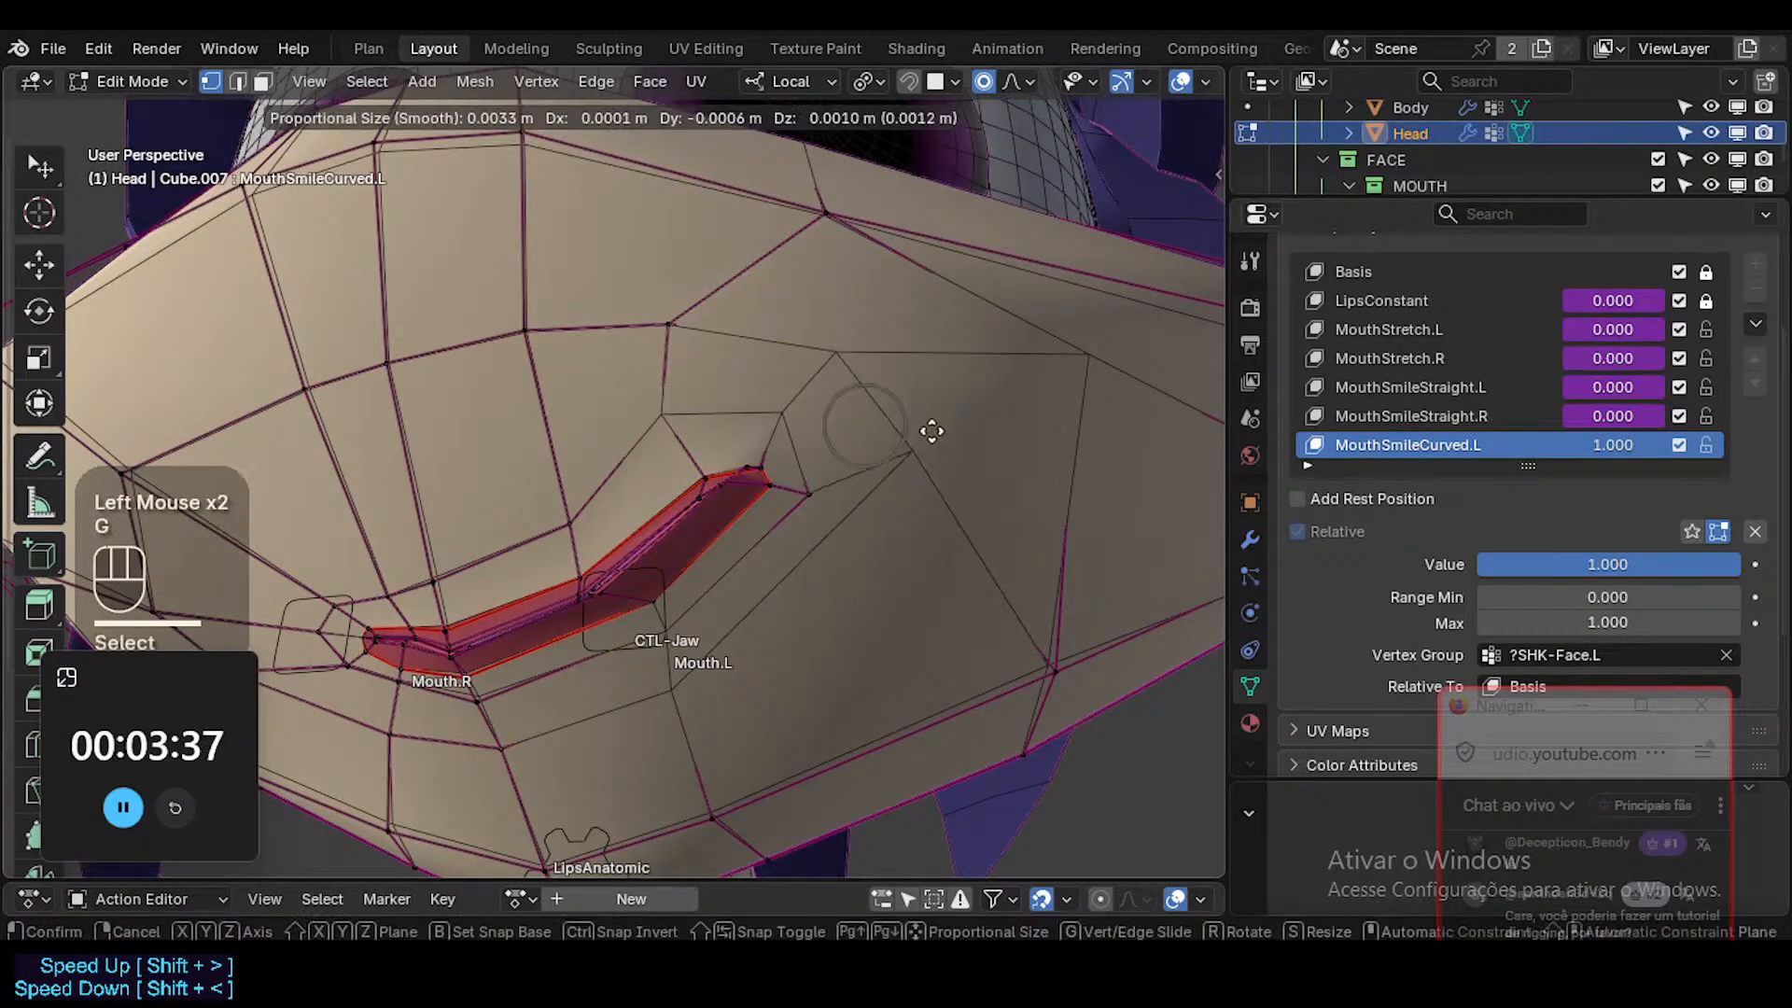
pyautogui.click(931, 425)
pyautogui.click(824, 478)
pyautogui.press('g')
pyautogui.click(820, 475)
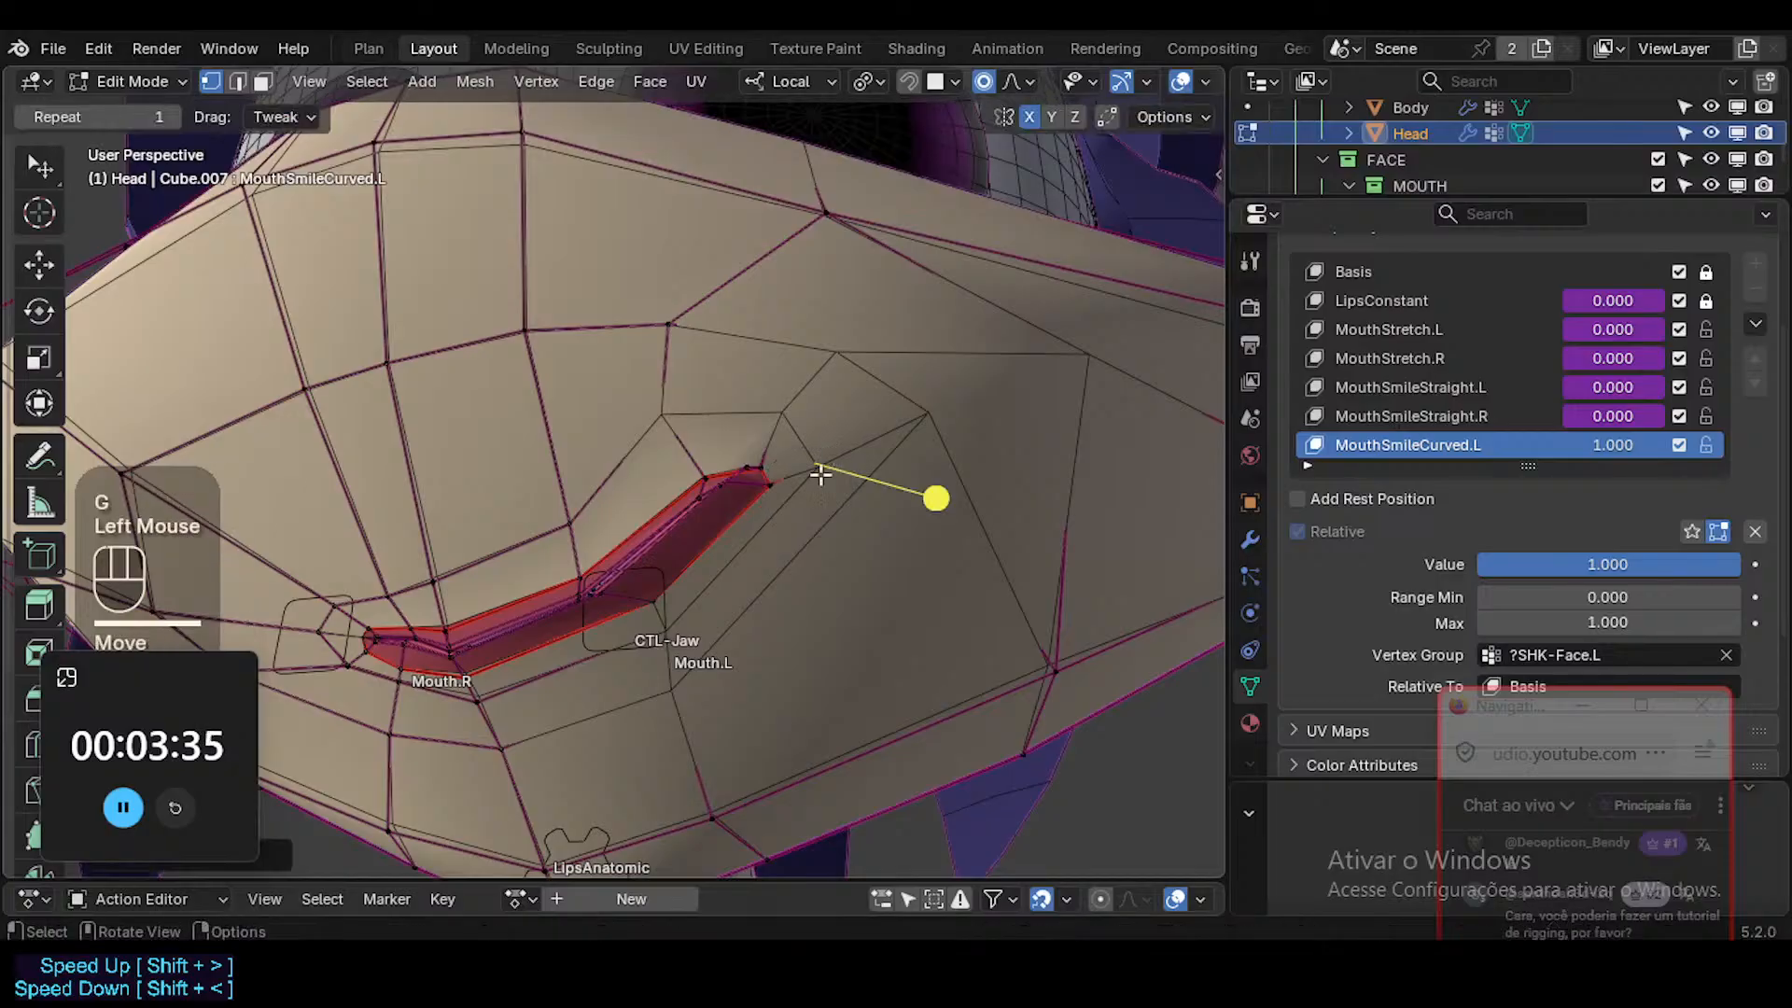
# Move the two skin vertices below the left lower lip slightly outward and up toward the cheek.
pyautogui.click(671, 683)
pyautogui.press('g')
pyautogui.click(701, 678)
pyautogui.click(673, 632)
pyautogui.press('g')
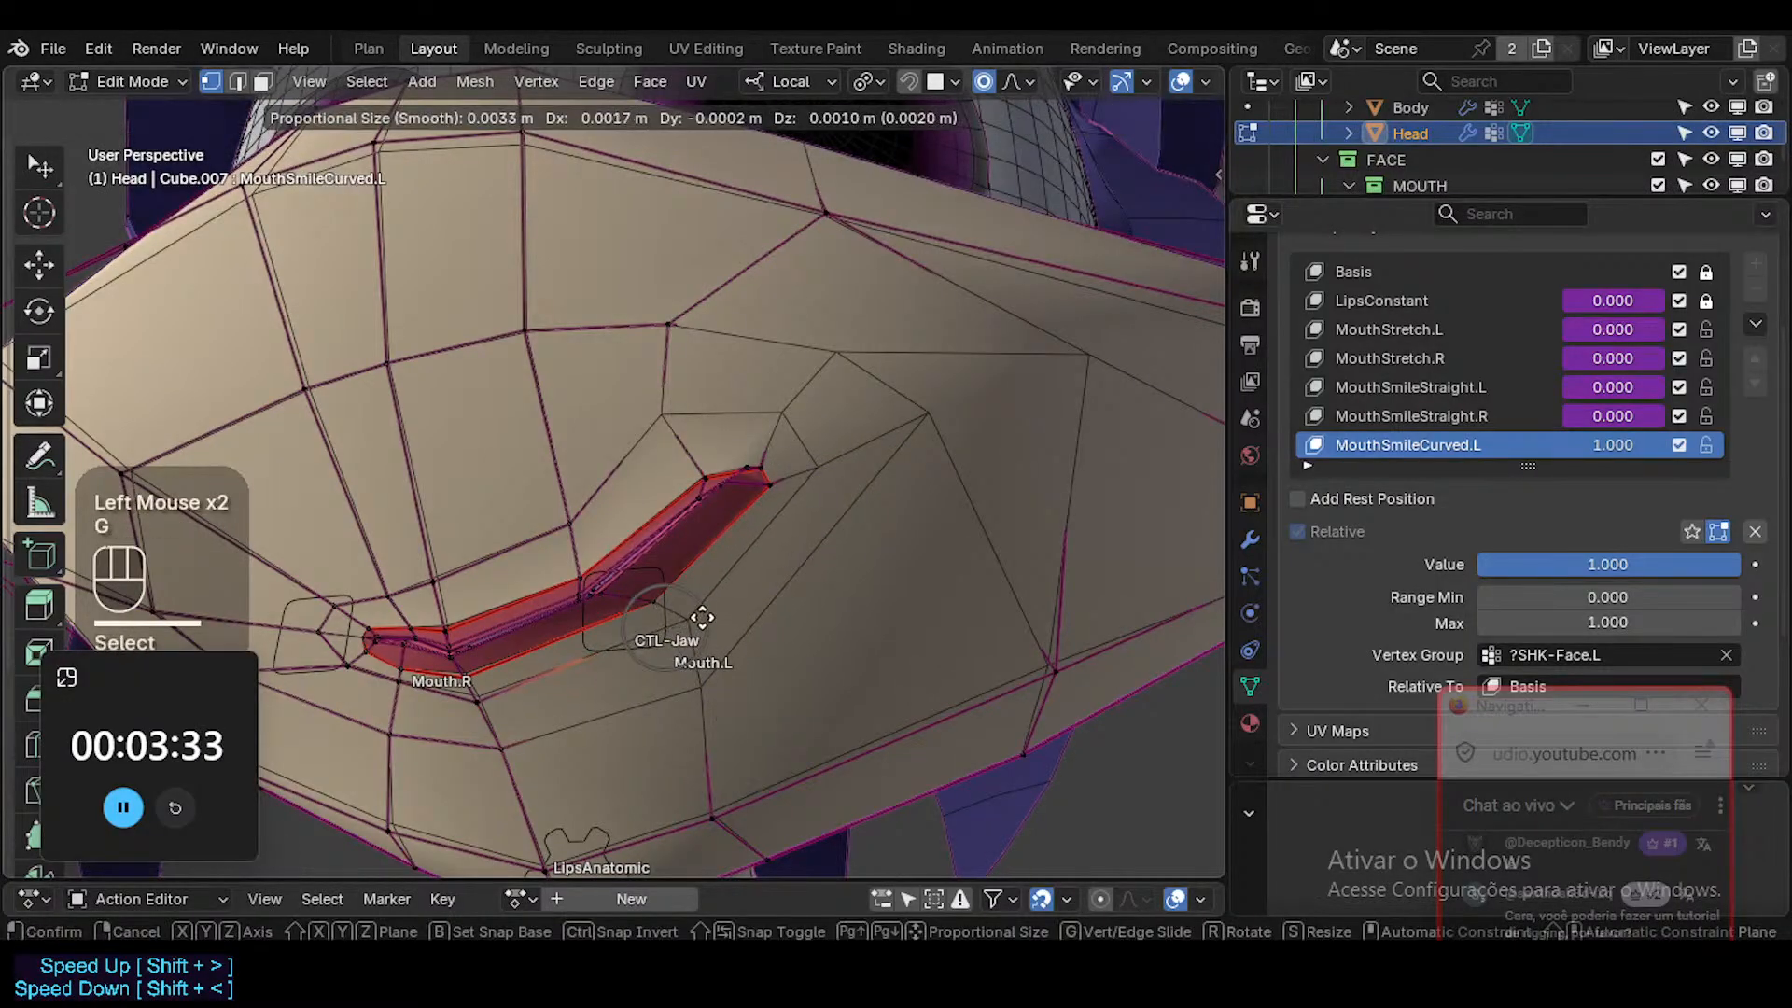
pyautogui.click(697, 619)
# Move and rotate the face just above the left mouth corner with a proportional size of 0.0087 m, pulling the corner inward and up.
pyautogui.press('3')
pyautogui.press('g')
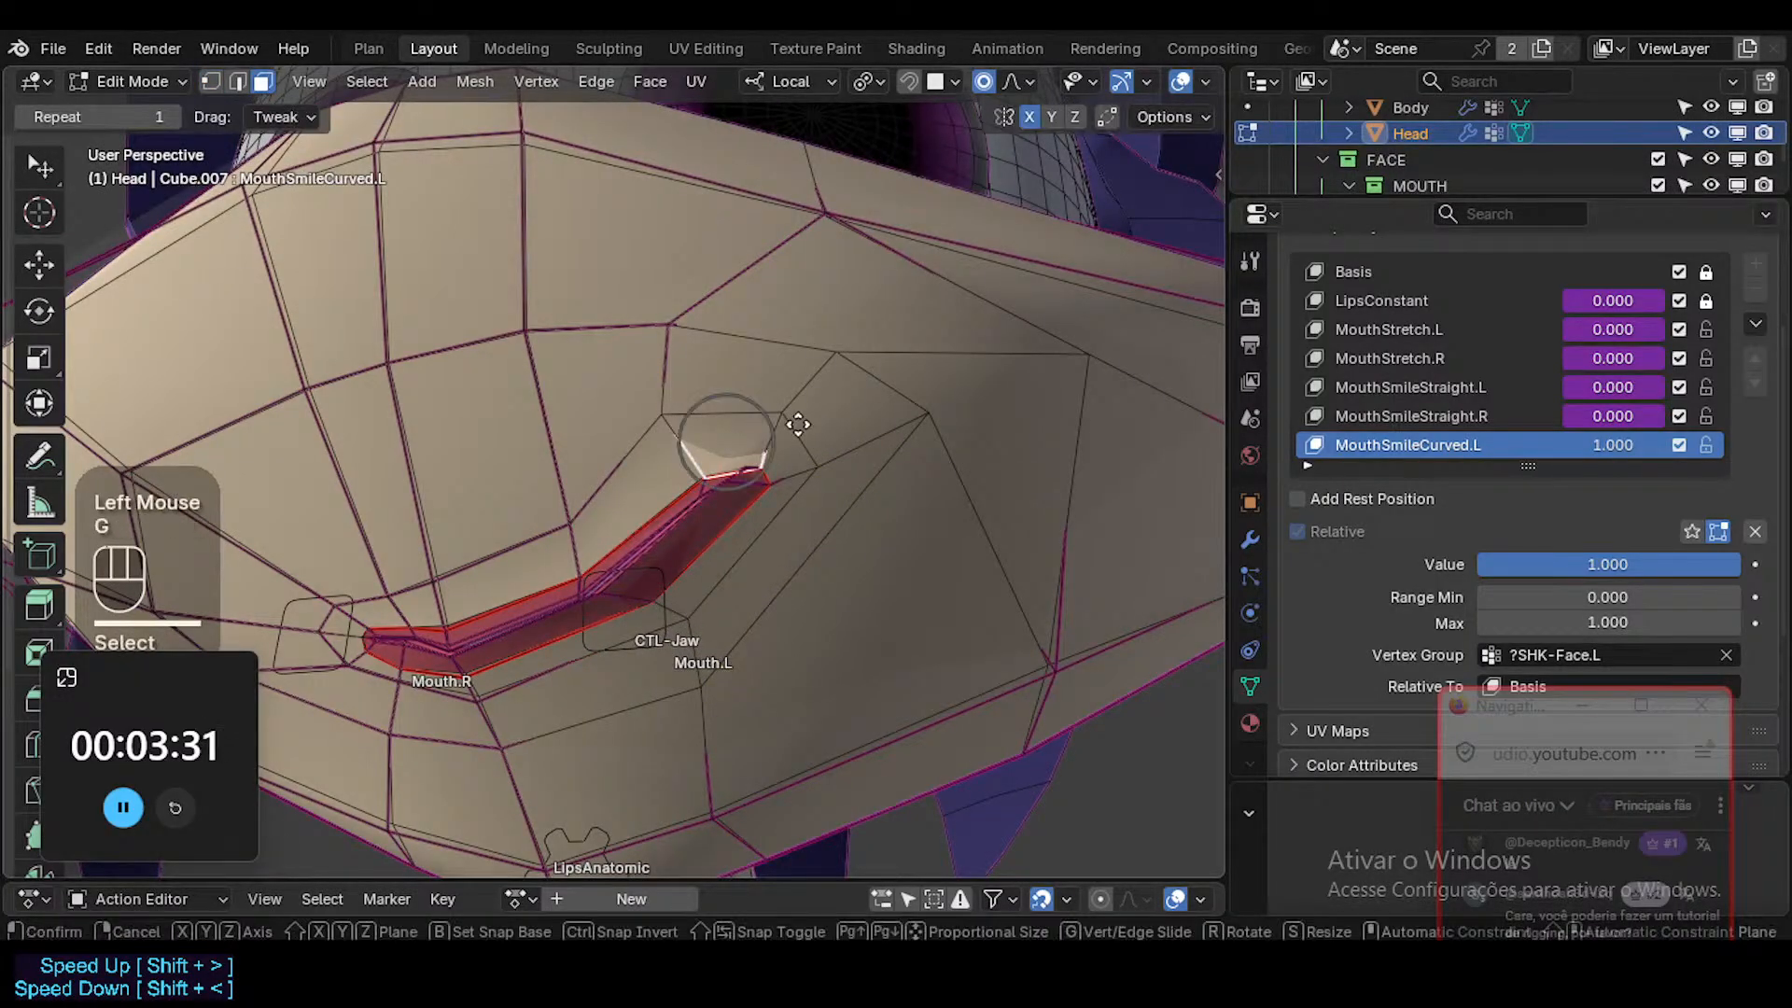
pyautogui.scroll(2, 798, 424)
pyautogui.click(798, 425)
pyautogui.press('r')
pyautogui.click(899, 425)
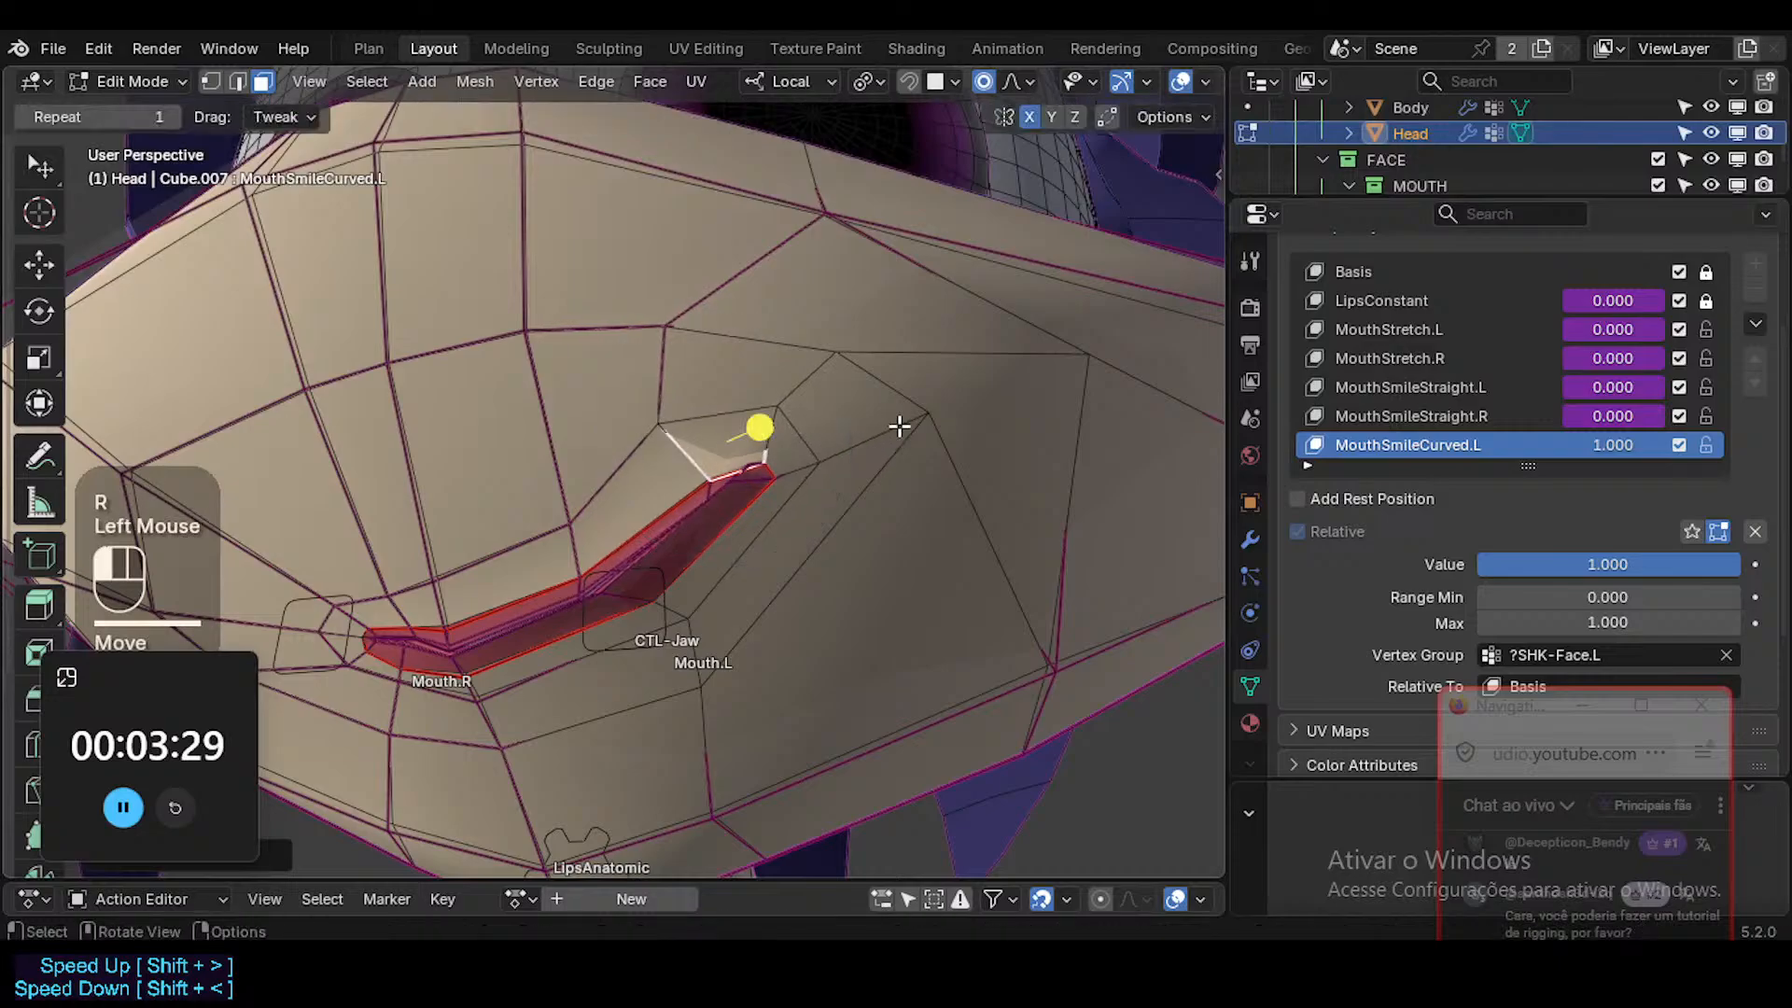
pyautogui.press('g')
pyautogui.keyDown('shift'); pyautogui.click(730, 317); pyautogui.keyUp('shift')
# Shift three skin vertices above the left upper lip toward the middle of the face to spread the surrounding loop.
pyautogui.press('1')
pyautogui.click(674, 332)
pyautogui.press('g')
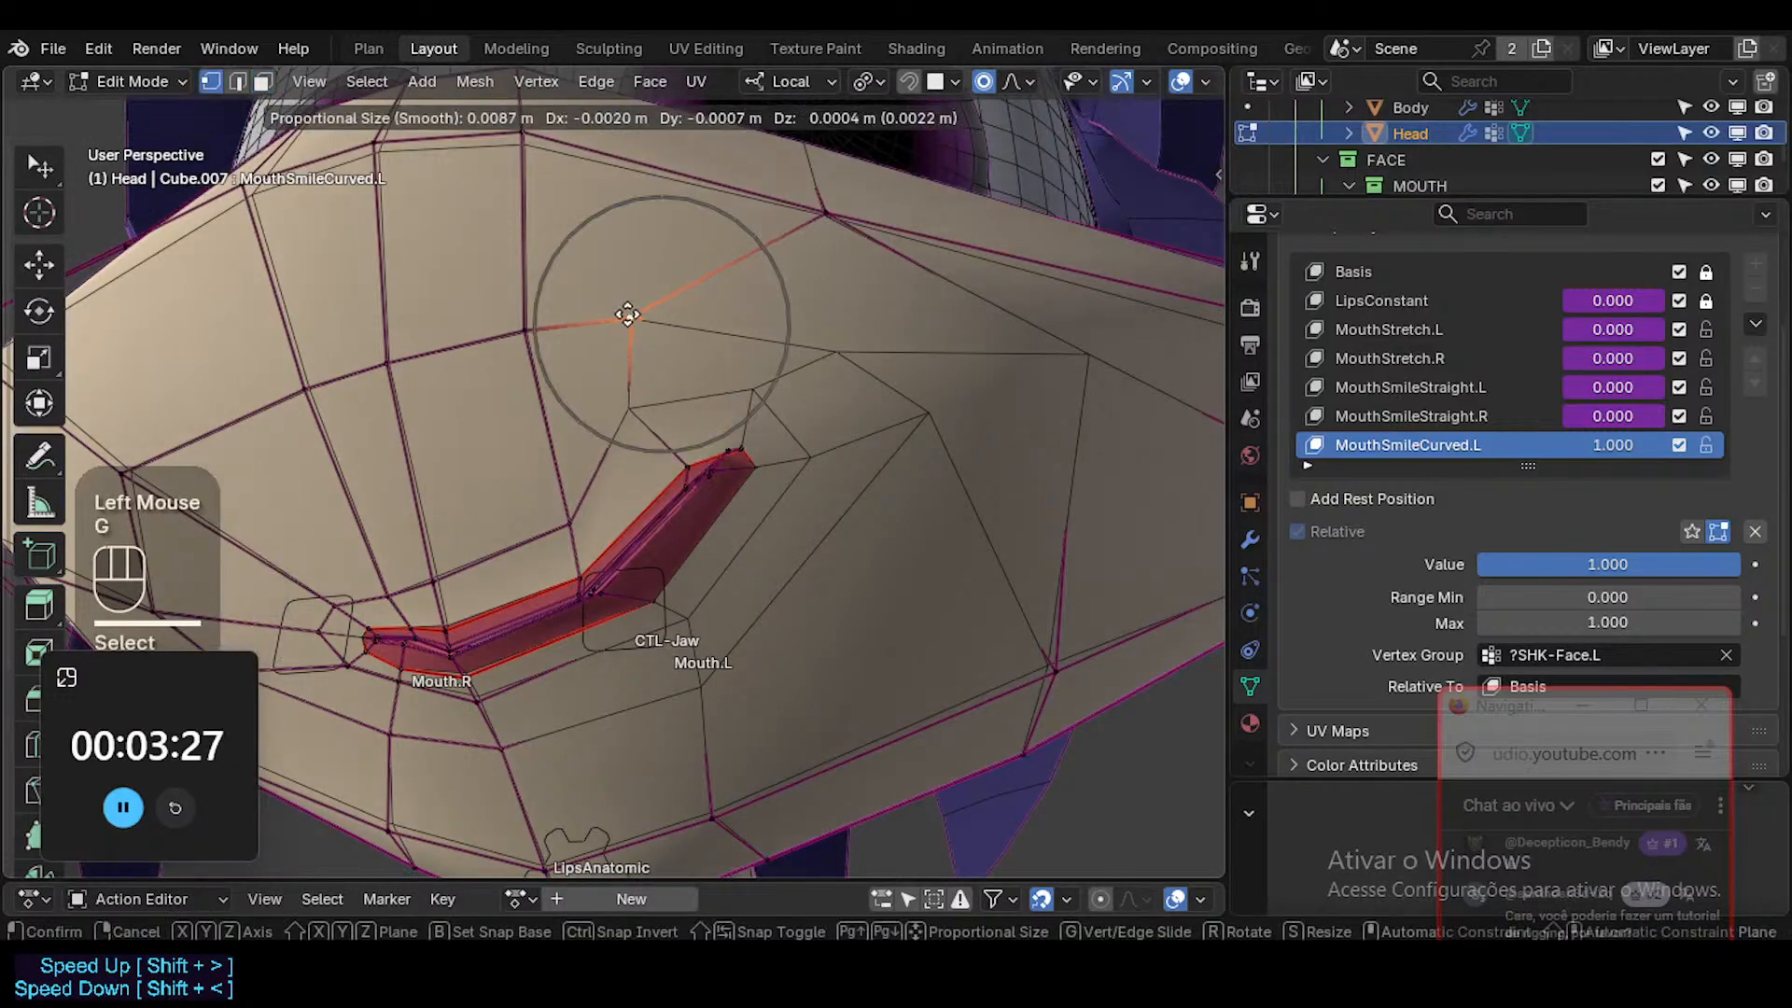
pyautogui.click(629, 315)
pyautogui.click(519, 323)
pyautogui.press('g')
pyautogui.click(420, 329)
pyautogui.click(566, 504)
pyautogui.press('g')
pyautogui.click(545, 498)
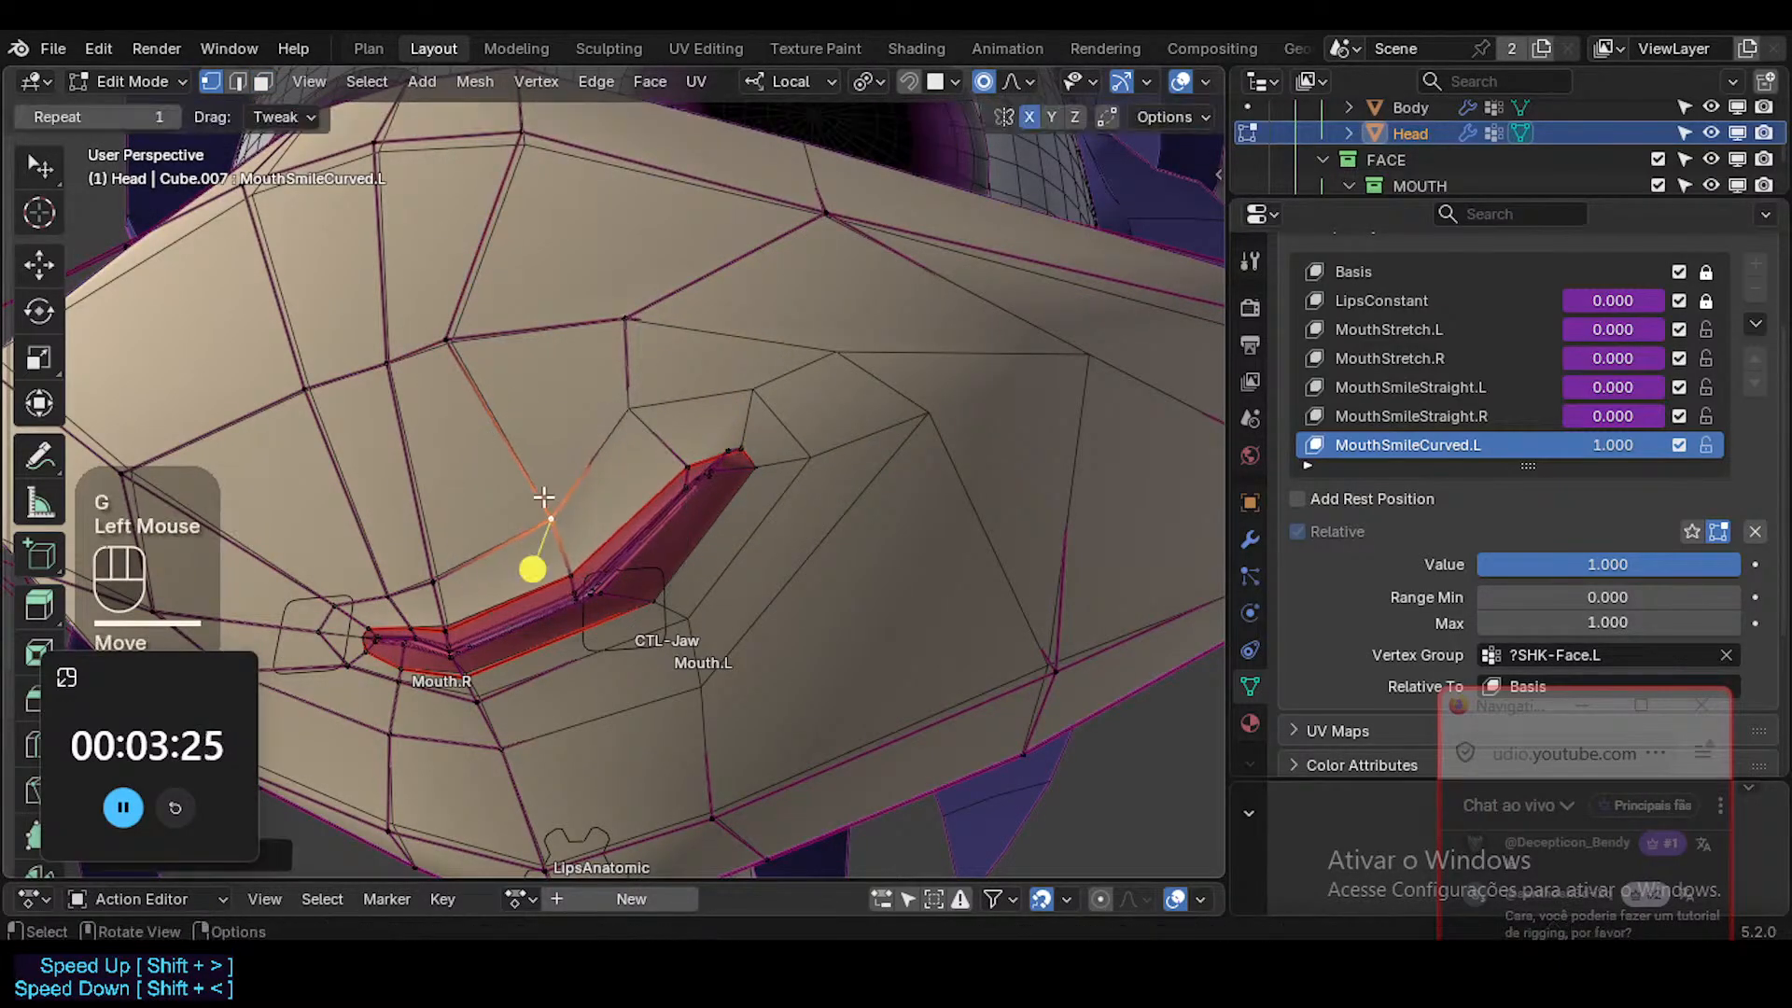
pyautogui.press('g')
pyautogui.click(520, 489)
# Pull the three skin vertices arching over the left mouth corner farther inward and up.
pyautogui.click(645, 401)
pyautogui.press('g')
pyautogui.click(610, 392)
pyautogui.click(627, 314)
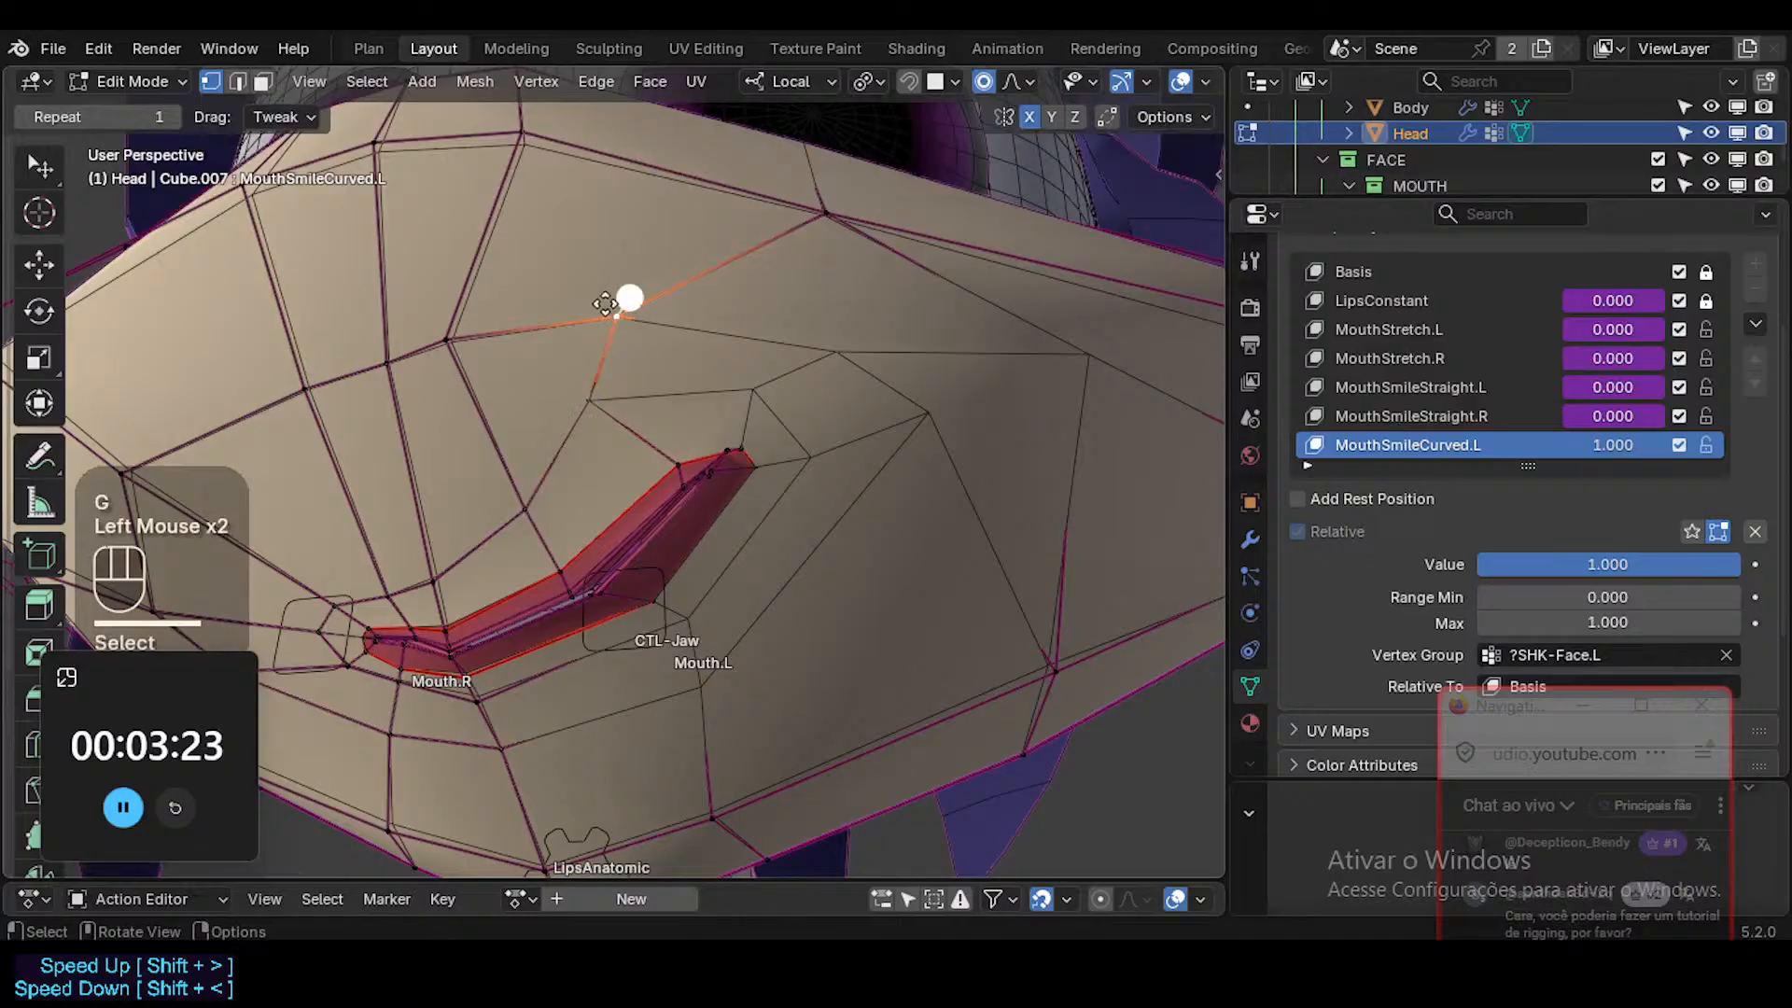
pyautogui.press('g')
pyautogui.click(550, 278)
pyautogui.click(767, 381)
pyautogui.press('g')
pyautogui.click(731, 358)
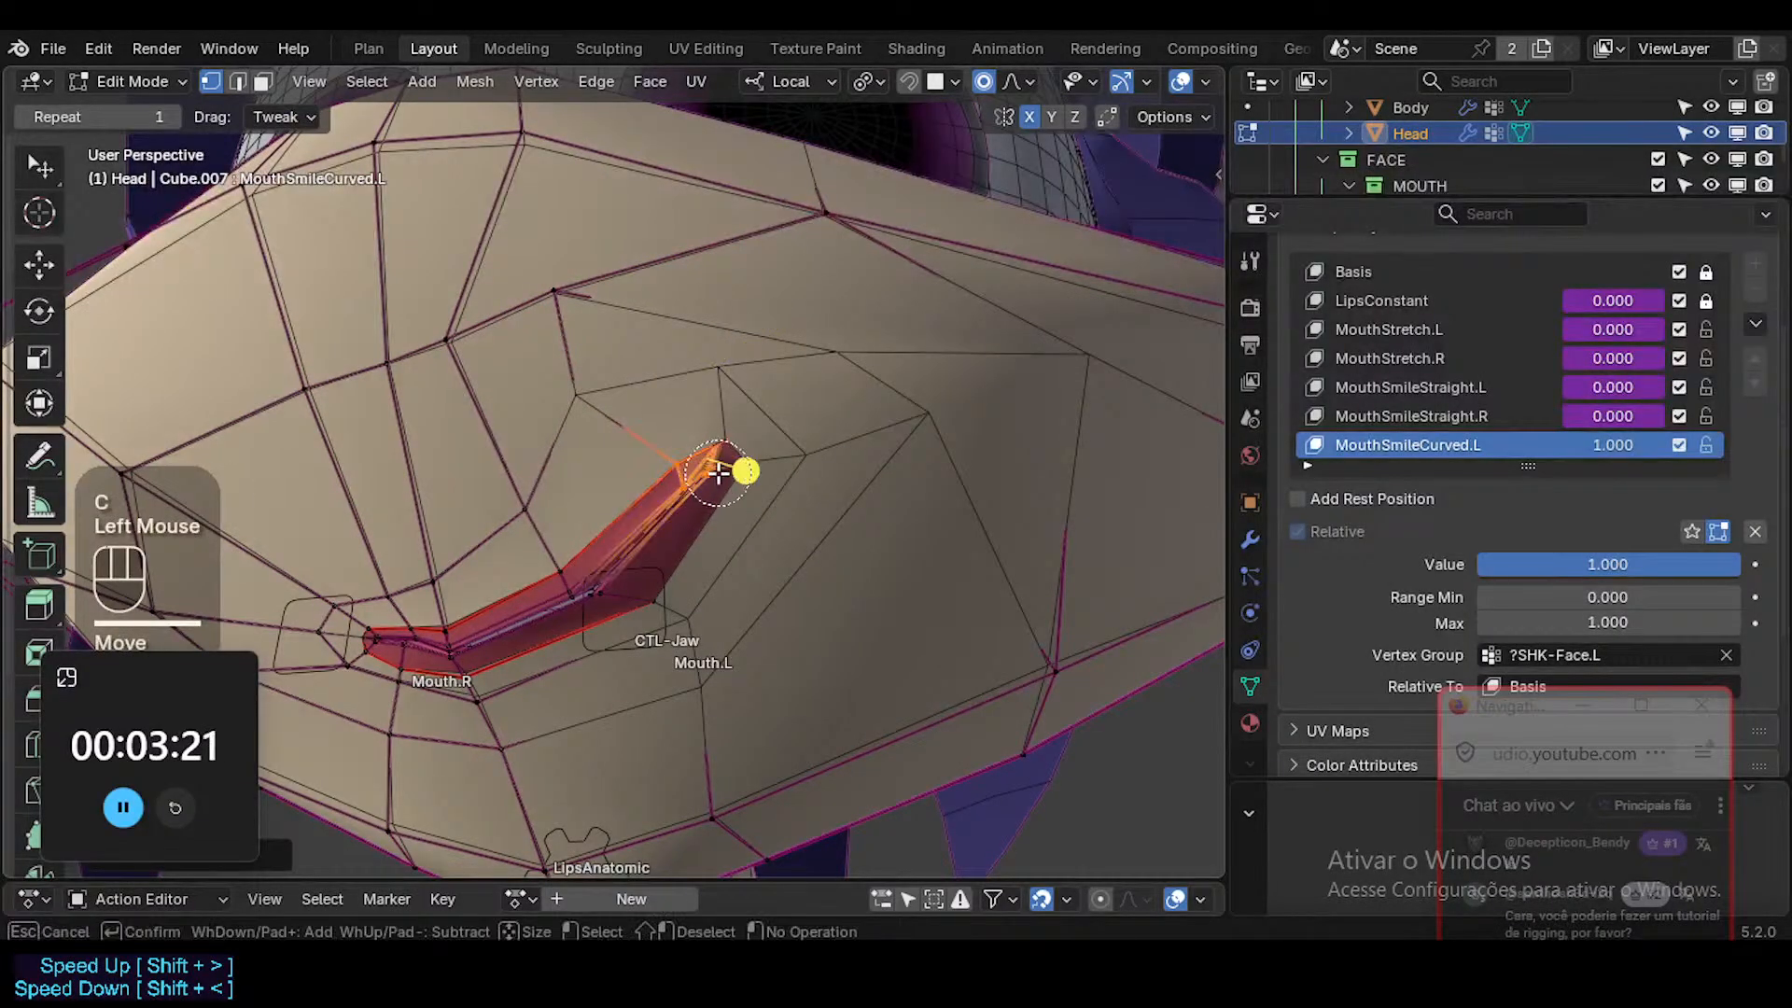
# Circle-select the left lip corner vertices, rotate the corner to point upward, and clear the selection.
pyautogui.rightClick(720, 472)
pyautogui.moveTo(746, 469); pyautogui.dragTo(796, 484)
pyautogui.press('r')
pyautogui.click(854, 469)
pyautogui.hotkey('alt', 'a')
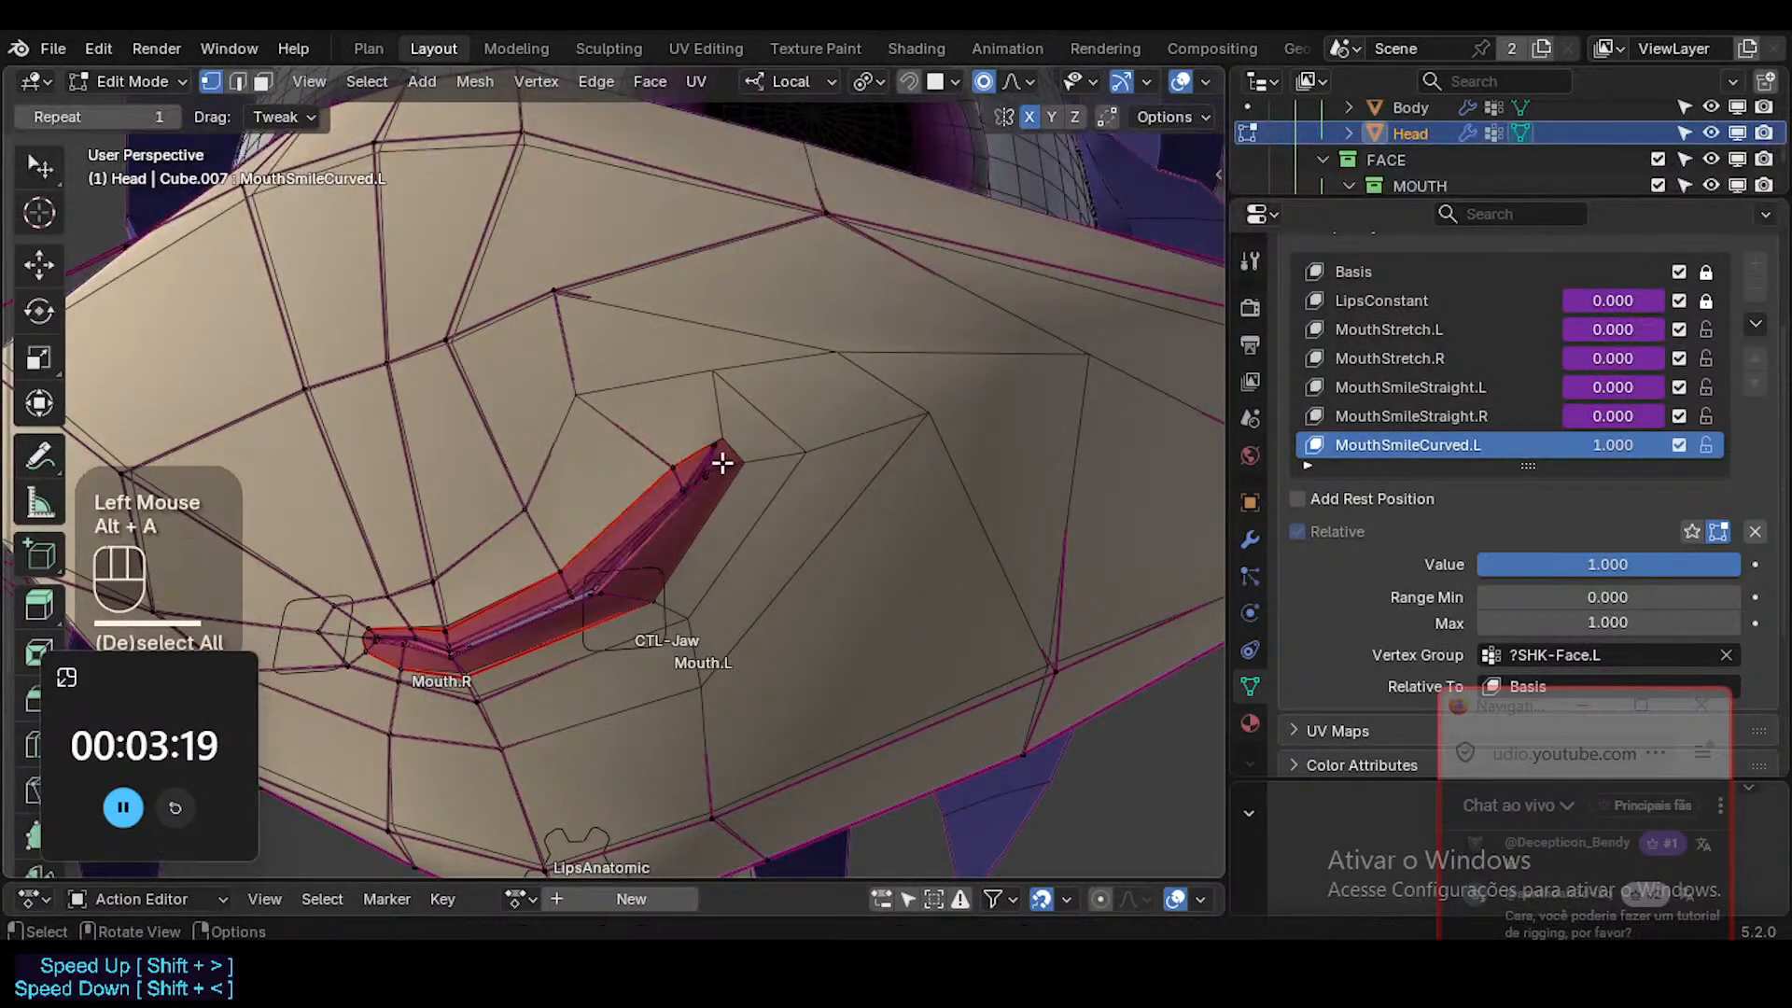
pyautogui.press('ctrl+KP_Add')
pyautogui.press('ctrl+KP_Add')
pyautogui.press('ctrl+KP_Add')
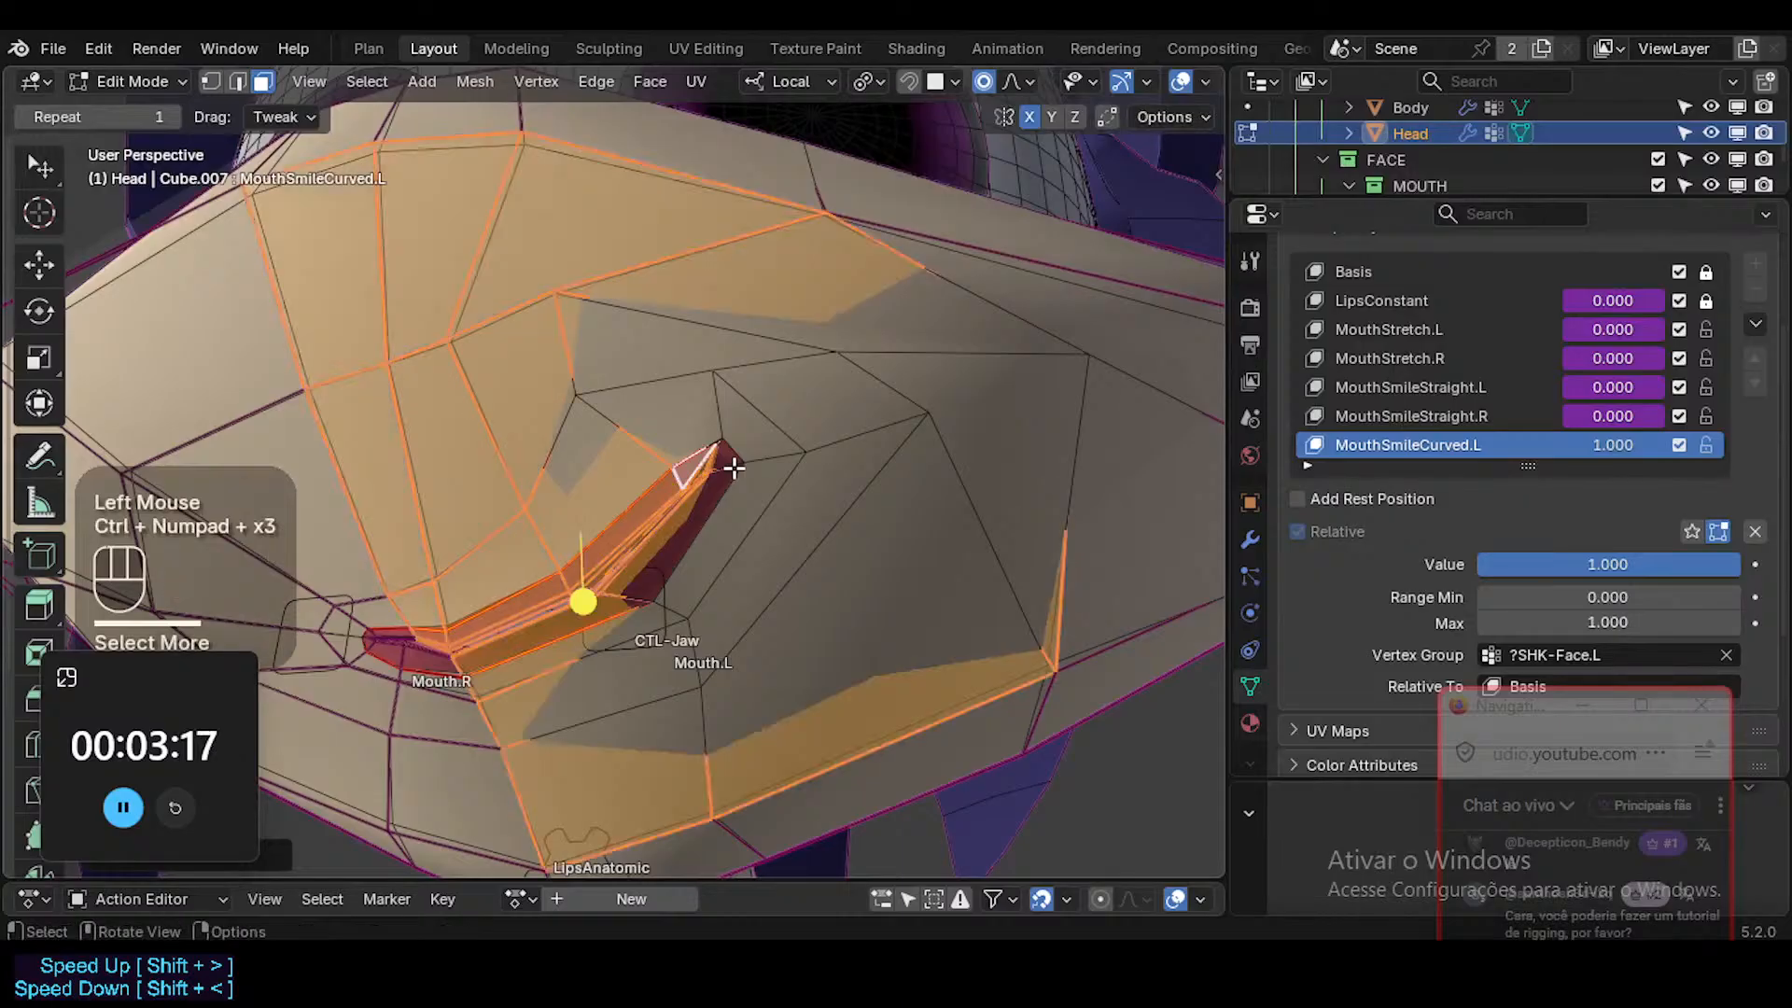
pyautogui.hotkey('alt', 'a')
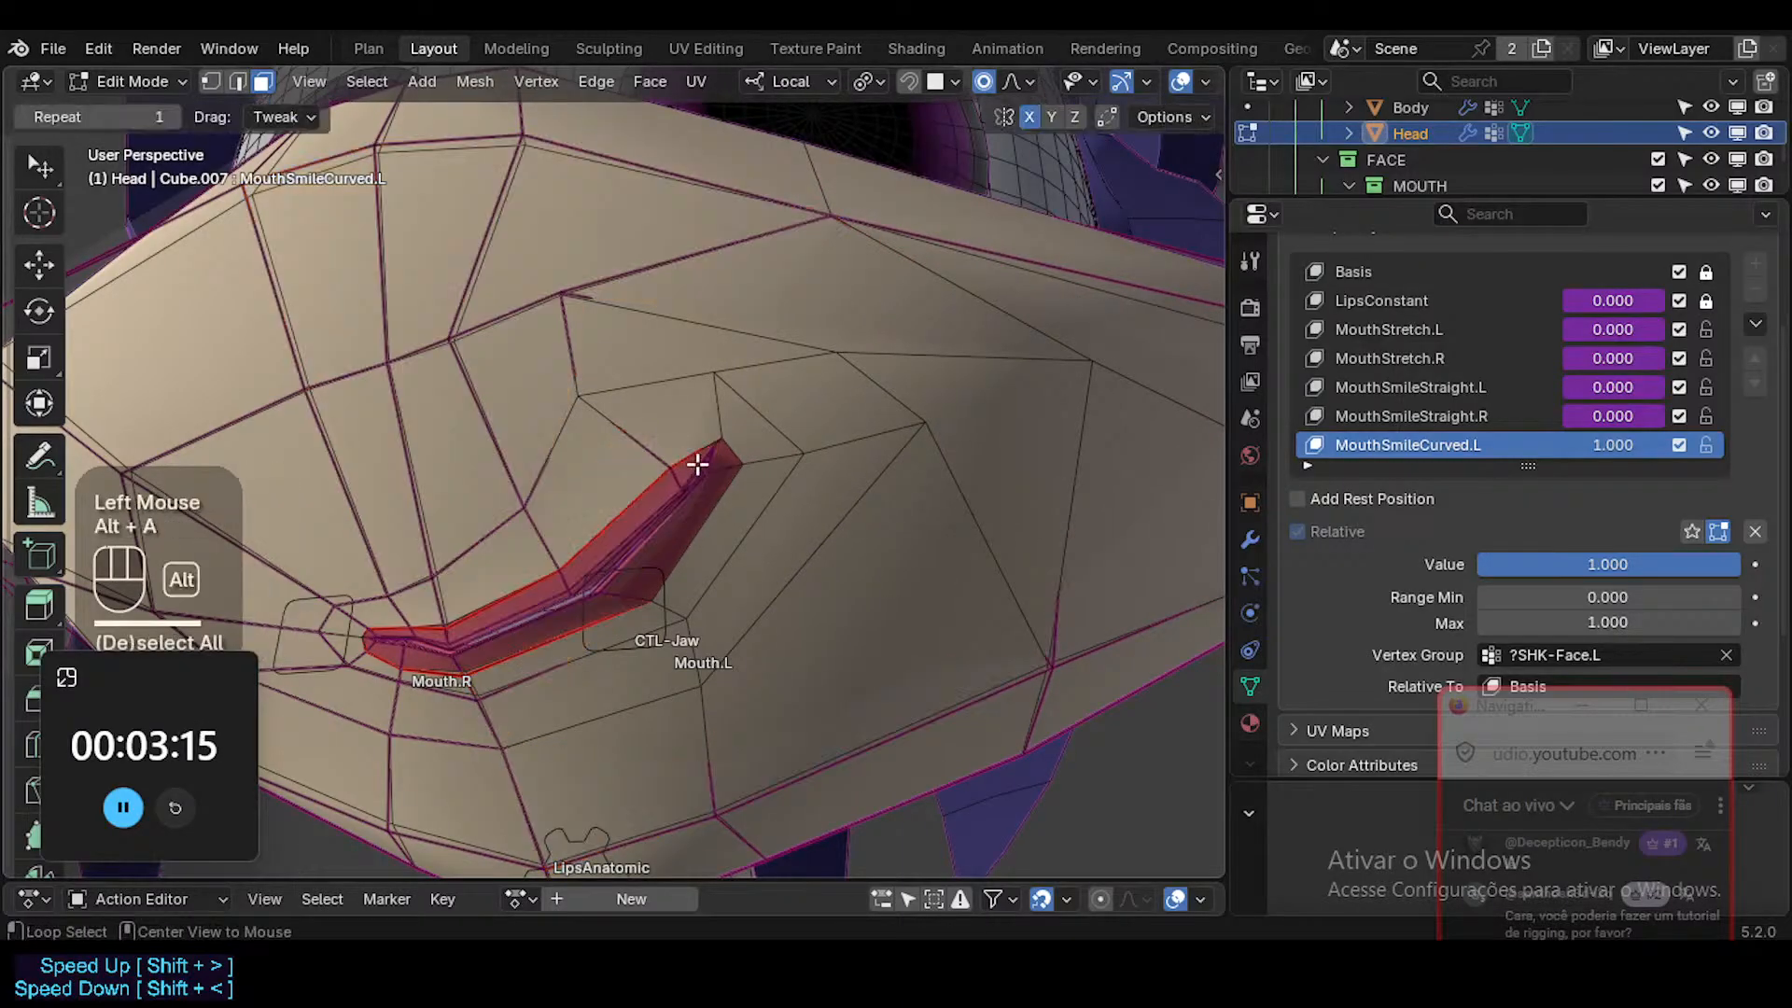
# Move and rotate the faces around the left mouth corner inward so the lip end curves more steeply upward.
pyautogui.keyDown('shift'); pyautogui.click(749, 417); pyautogui.keyUp('shift')
pyautogui.press('g')
pyautogui.keyDown('shift'); pyautogui.click(614, 410); pyautogui.keyUp('shift')
pyautogui.press('r')
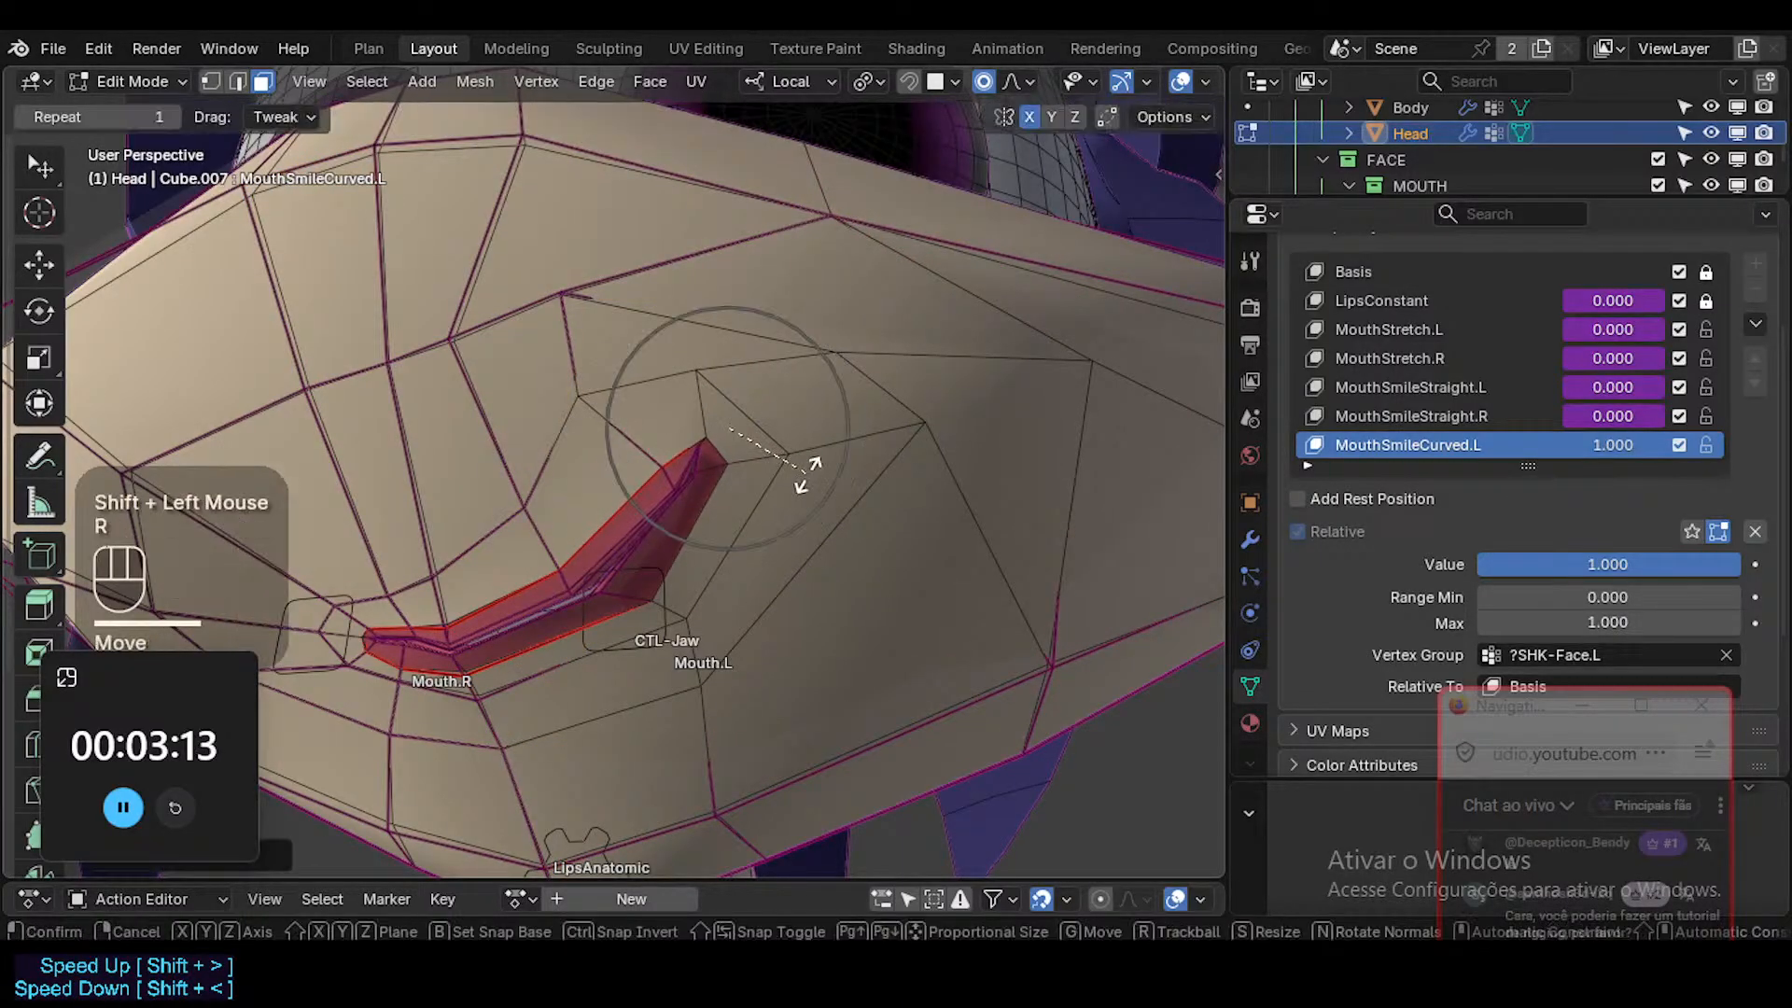
pyautogui.click(784, 481)
pyautogui.click(657, 433)
pyautogui.press('g')
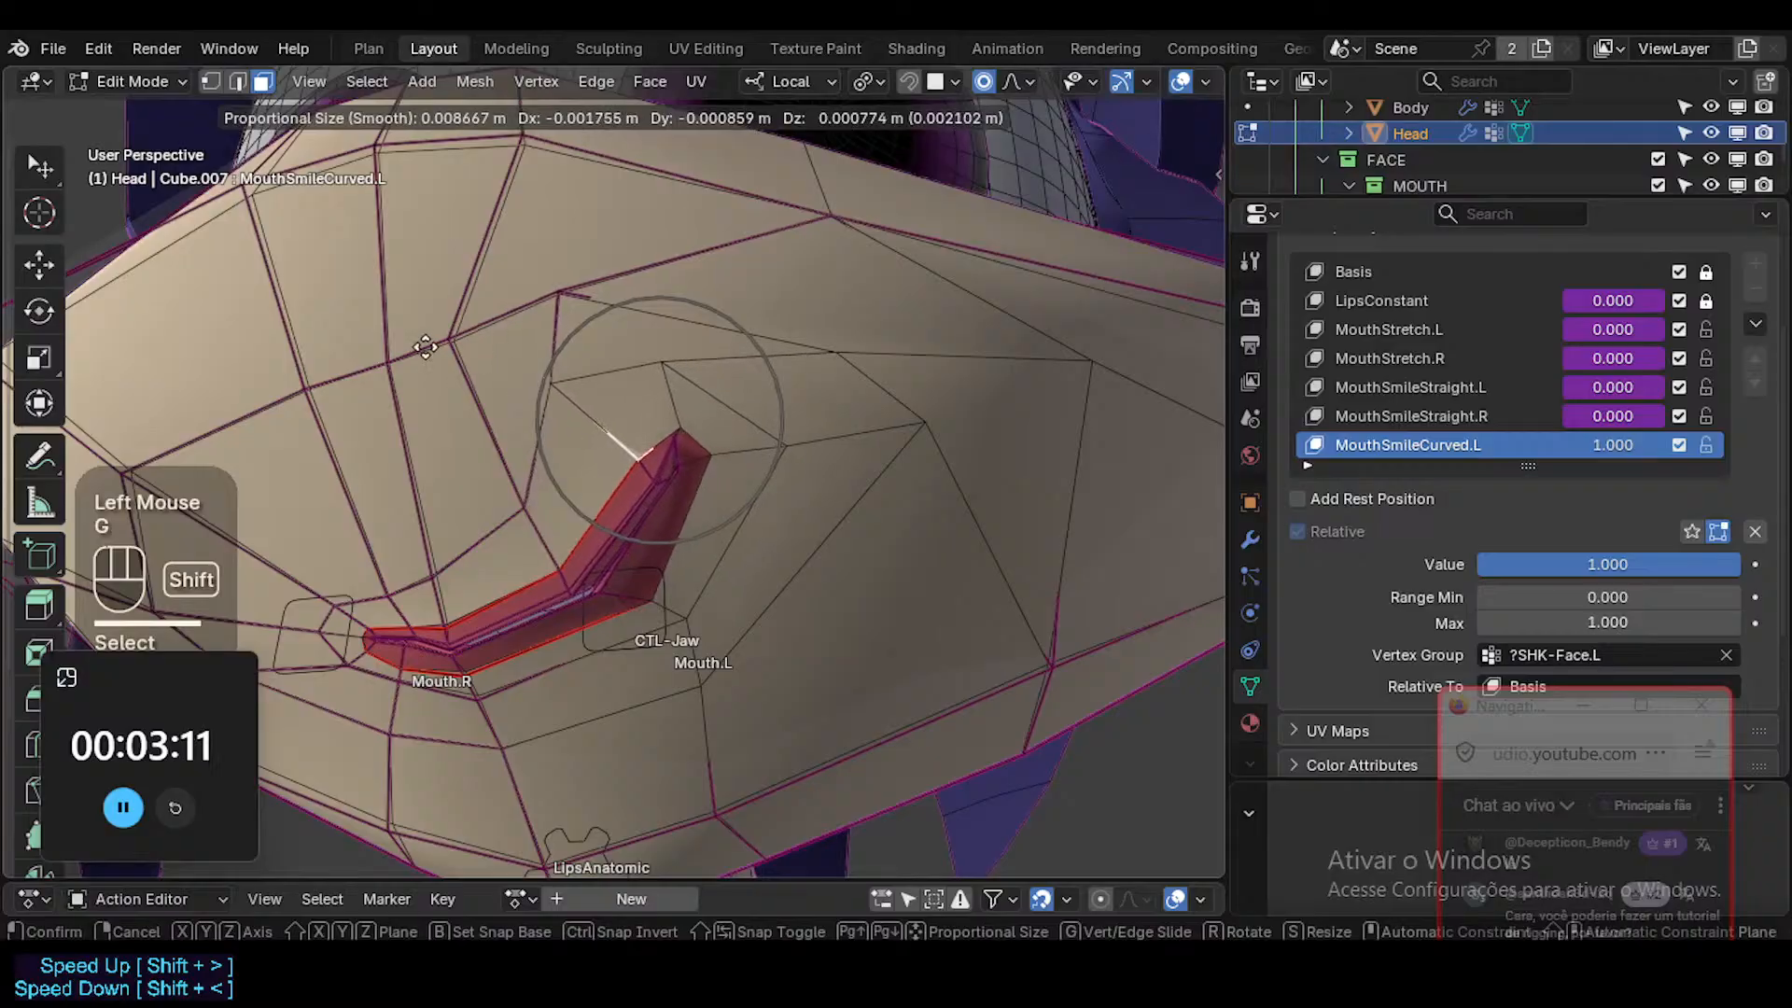
pyautogui.keyDown('shift'); pyautogui.click(570, 443); pyautogui.keyUp('shift')
# Adjust the skin face along the left upper lip, raise the faces outside the mouth corner, and clear the selection.
pyautogui.click(560, 492)
pyautogui.press('g')
pyautogui.keyDown('shift'); pyautogui.click(543, 510); pyautogui.keyUp('shift')
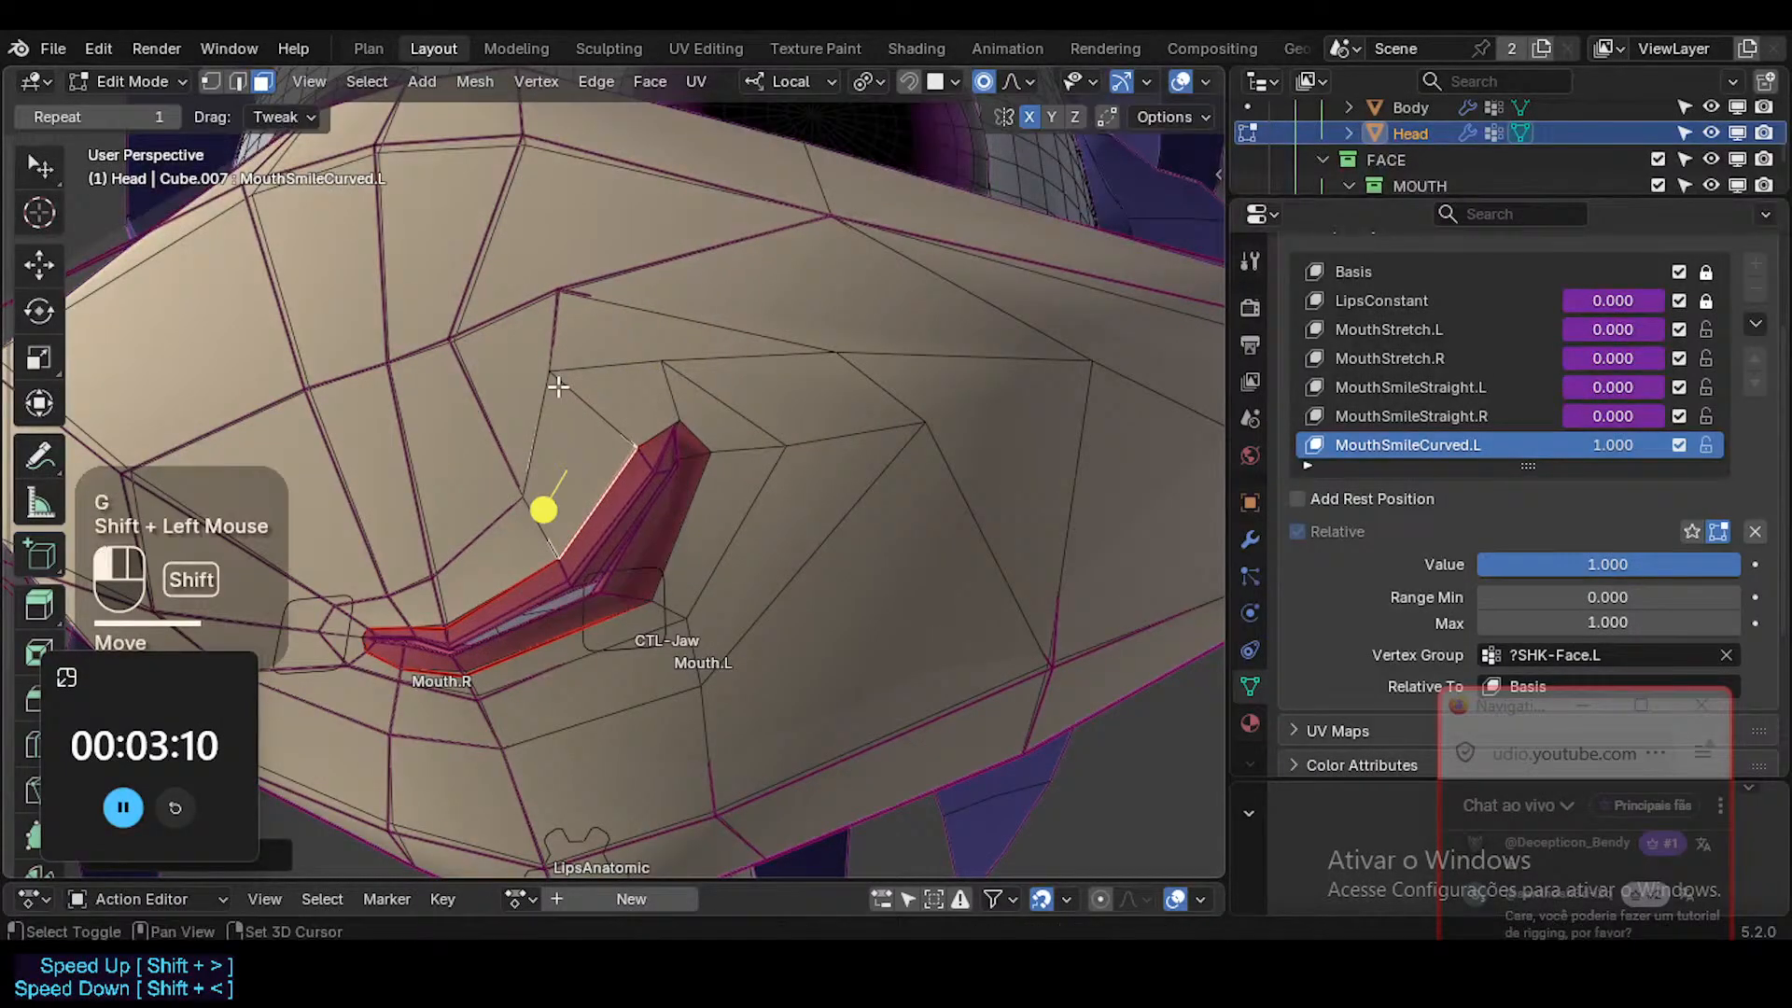
pyautogui.click(733, 365)
pyautogui.press('g')
pyautogui.keyDown('shift'); pyautogui.click(720, 336); pyautogui.keyUp('shift')
pyautogui.hotkey('alt', 'a')
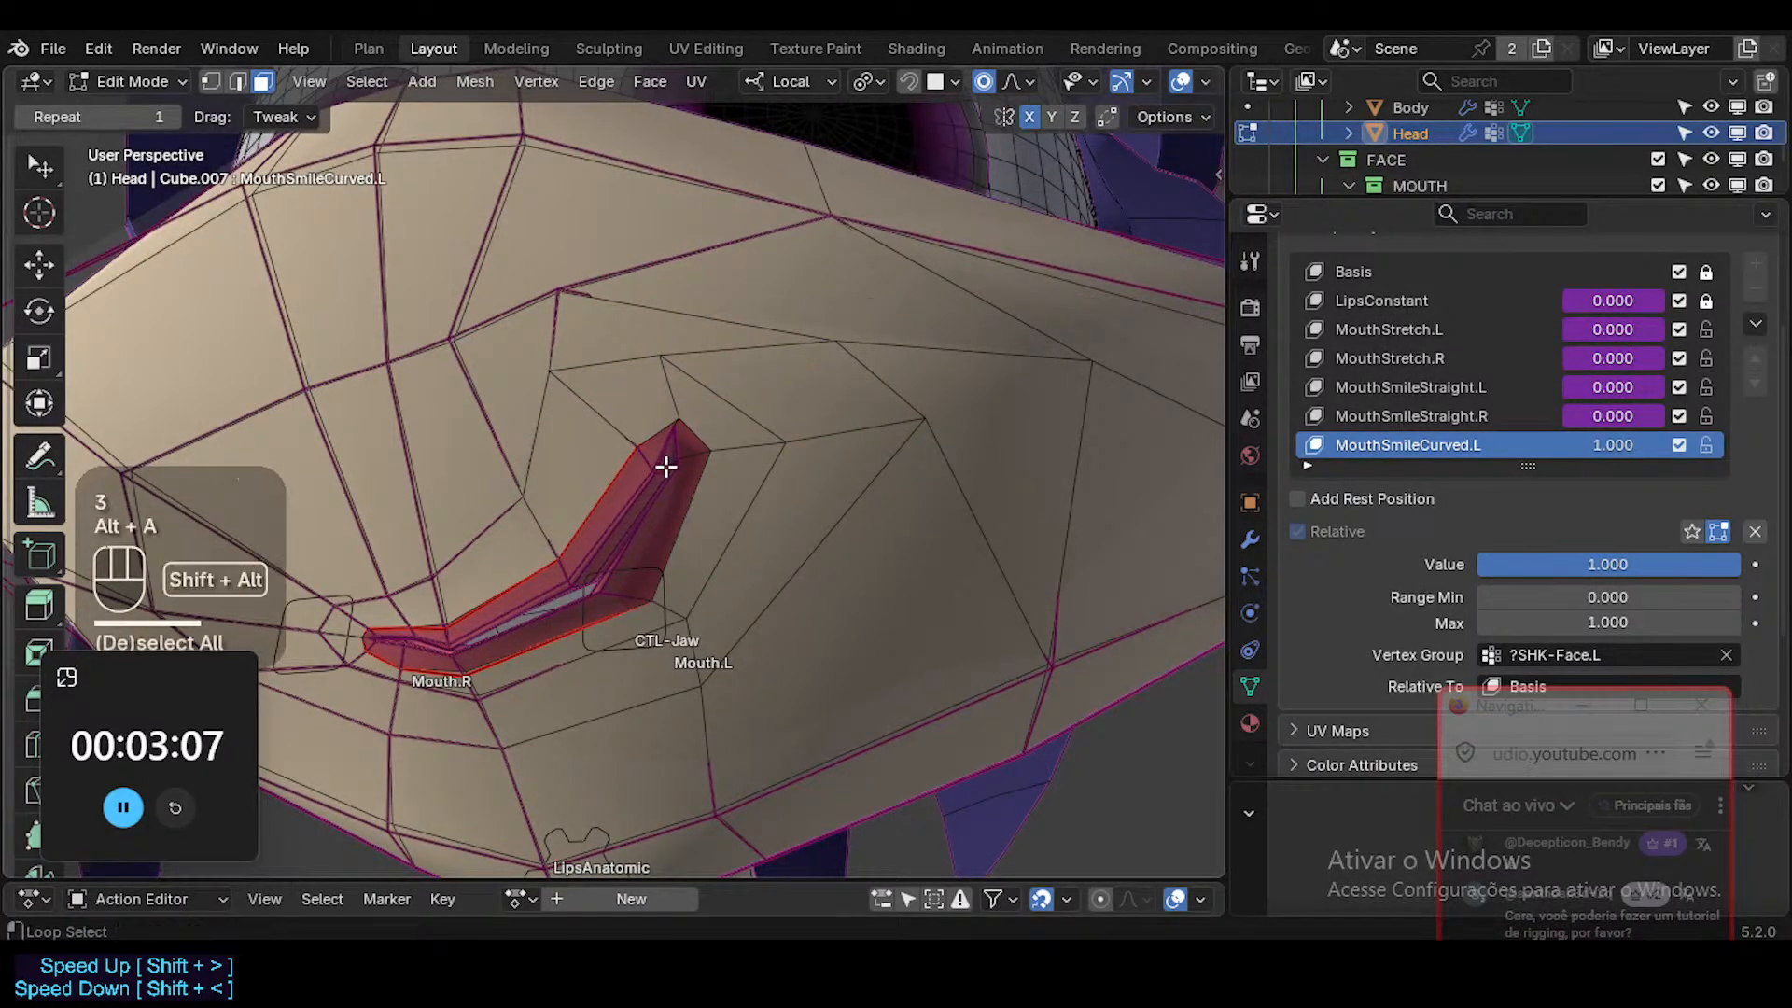
# Nudge the outer vertex of the left lip corner and the inner cheek vertex beside it.
pyautogui.keyDown('alt'); pyautogui.keyDown('shift'); pyautogui.click(664, 480); pyautogui.keyUp('shift'); pyautogui.keyUp('alt')
pyautogui.moveTo(392, 647); pyautogui.dragTo(453, 652)
pyautogui.moveTo(647, 579); pyautogui.dragTo(638, 541, button='middle')
pyautogui.press('1')
pyautogui.click(710, 462)
pyautogui.press('g')
pyautogui.keyDown('shift'); pyautogui.click(663, 448); pyautogui.keyUp('shift')
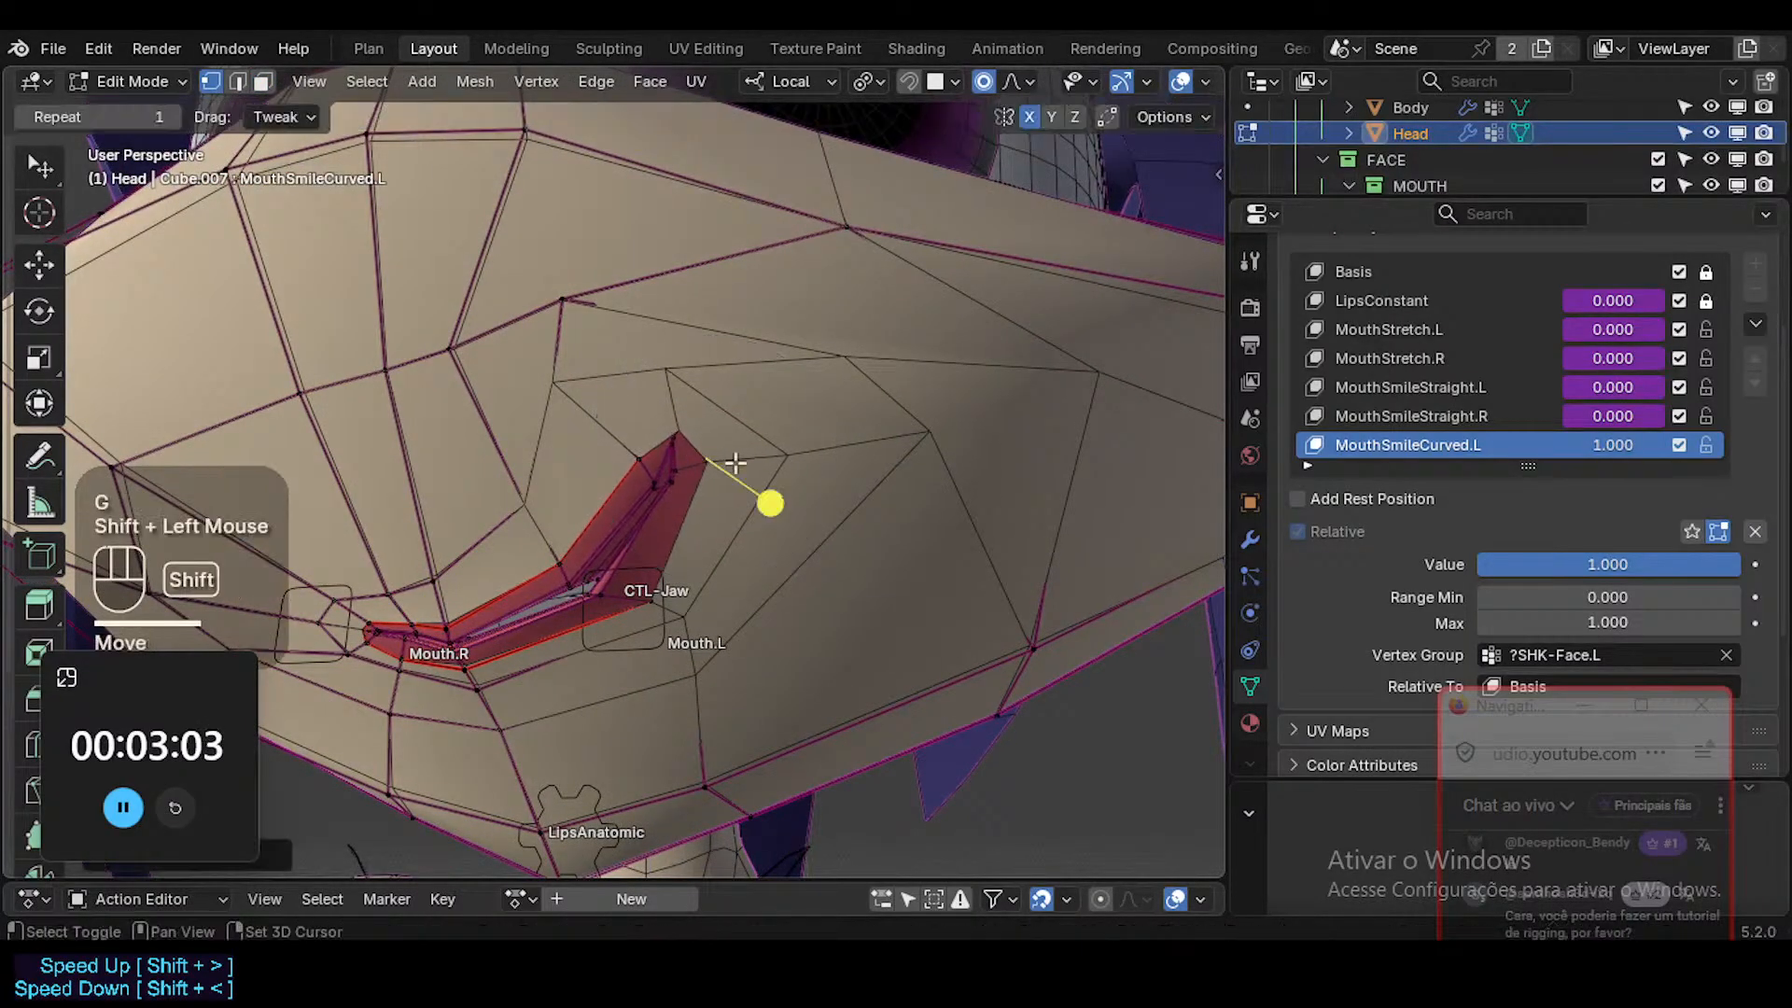
pyautogui.press('g')
pyautogui.keyDown('shift'); pyautogui.click(810, 418); pyautogui.keyUp('shift')
pyautogui.click(835, 357)
# Turn X-ray on and, from the side, move the inner left-cheek vertices down and forward to fill out the cheek.
pyautogui.press('3')
pyautogui.click(852, 401)
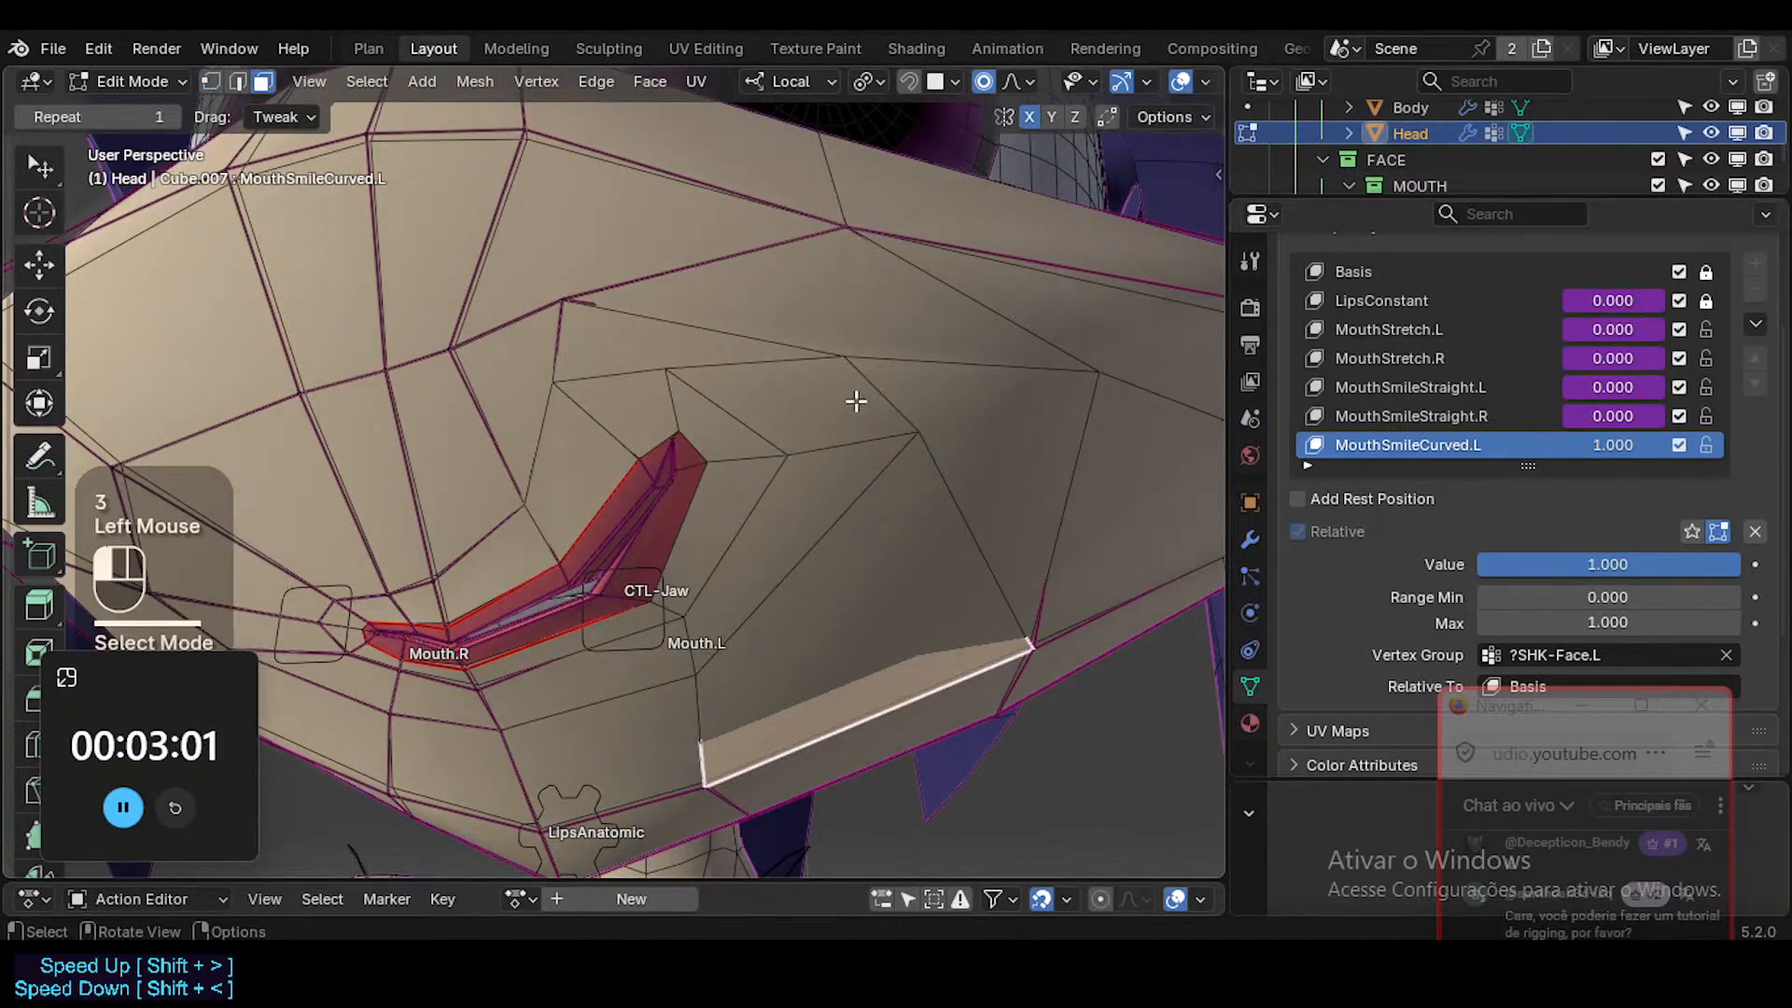
pyautogui.moveTo(852, 400); pyautogui.dragTo(812, 519, button='middle')
pyautogui.click(838, 502)
pyautogui.press('1')
pyautogui.hotkey('alt', 'z')
pyautogui.click(876, 509)
pyautogui.press('g')
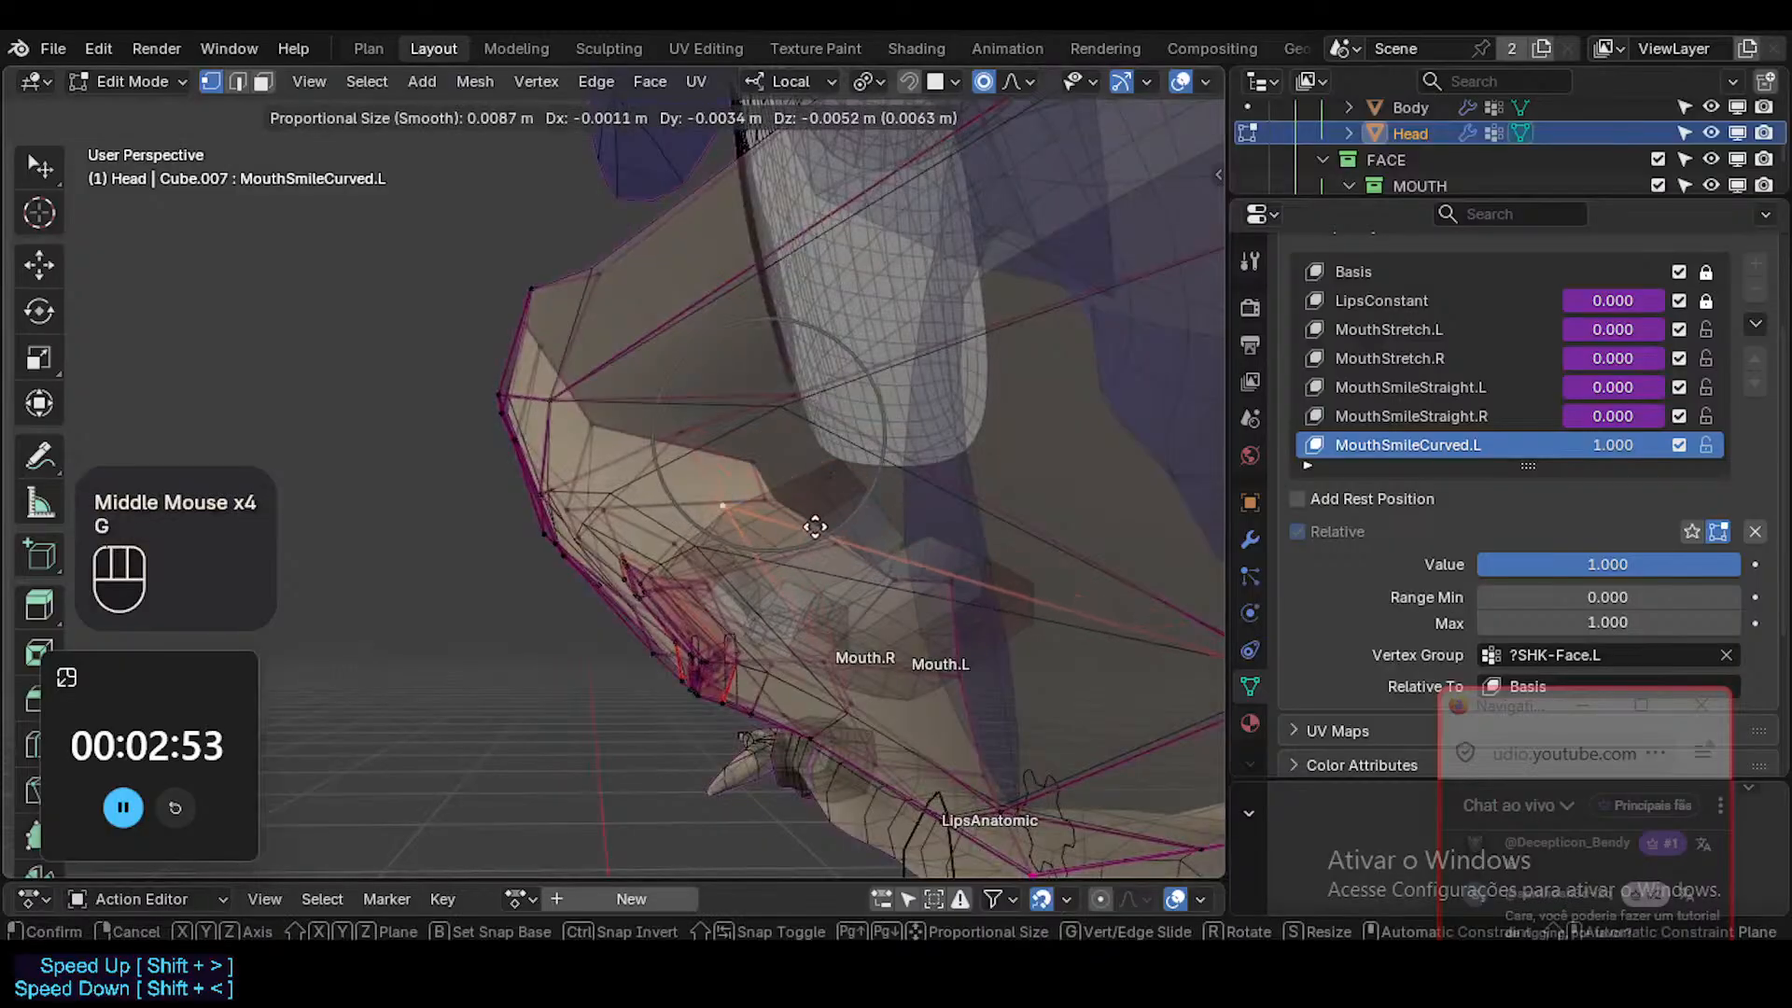
pyautogui.click(534, 583)
pyautogui.moveTo(534, 583); pyautogui.dragTo(704, 402, button='middle')
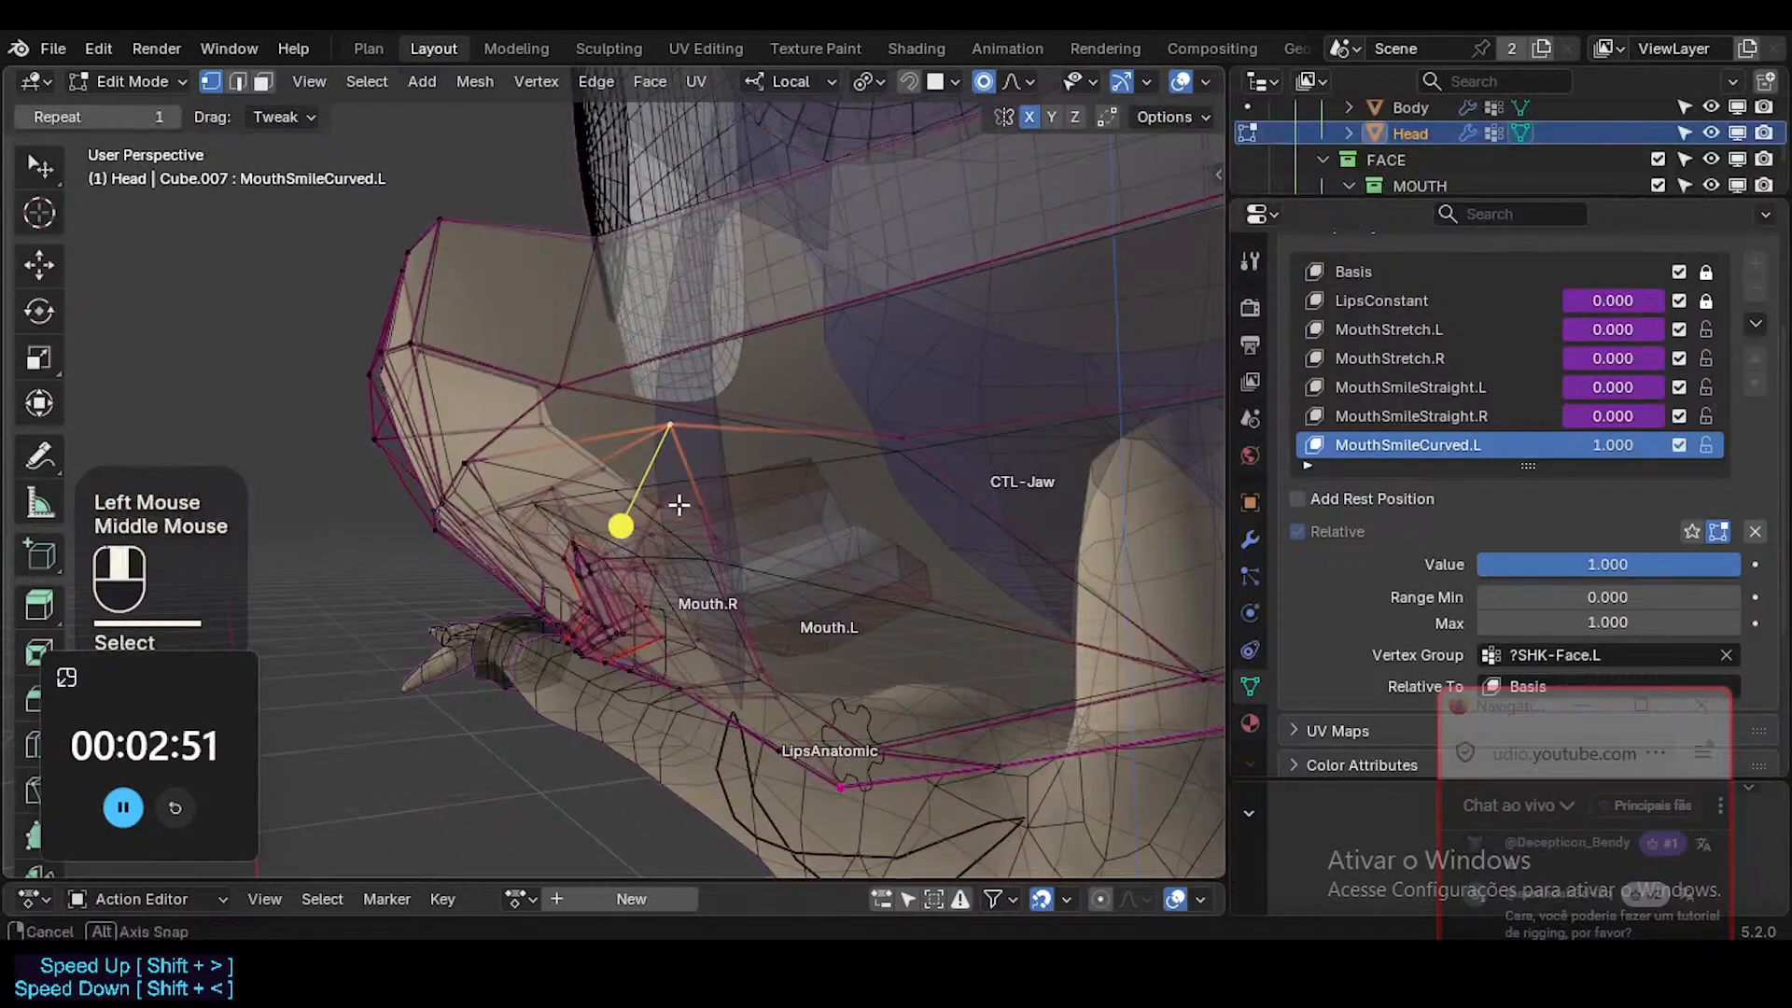
pyautogui.moveTo(679, 505); pyautogui.dragTo(707, 468, button='middle')
pyautogui.press('g')
pyautogui.click(532, 620)
# Reposition the outer left-cheek vertices slightly down and forward to smooth the cheek profile.
pyautogui.doubleClick(896, 548)
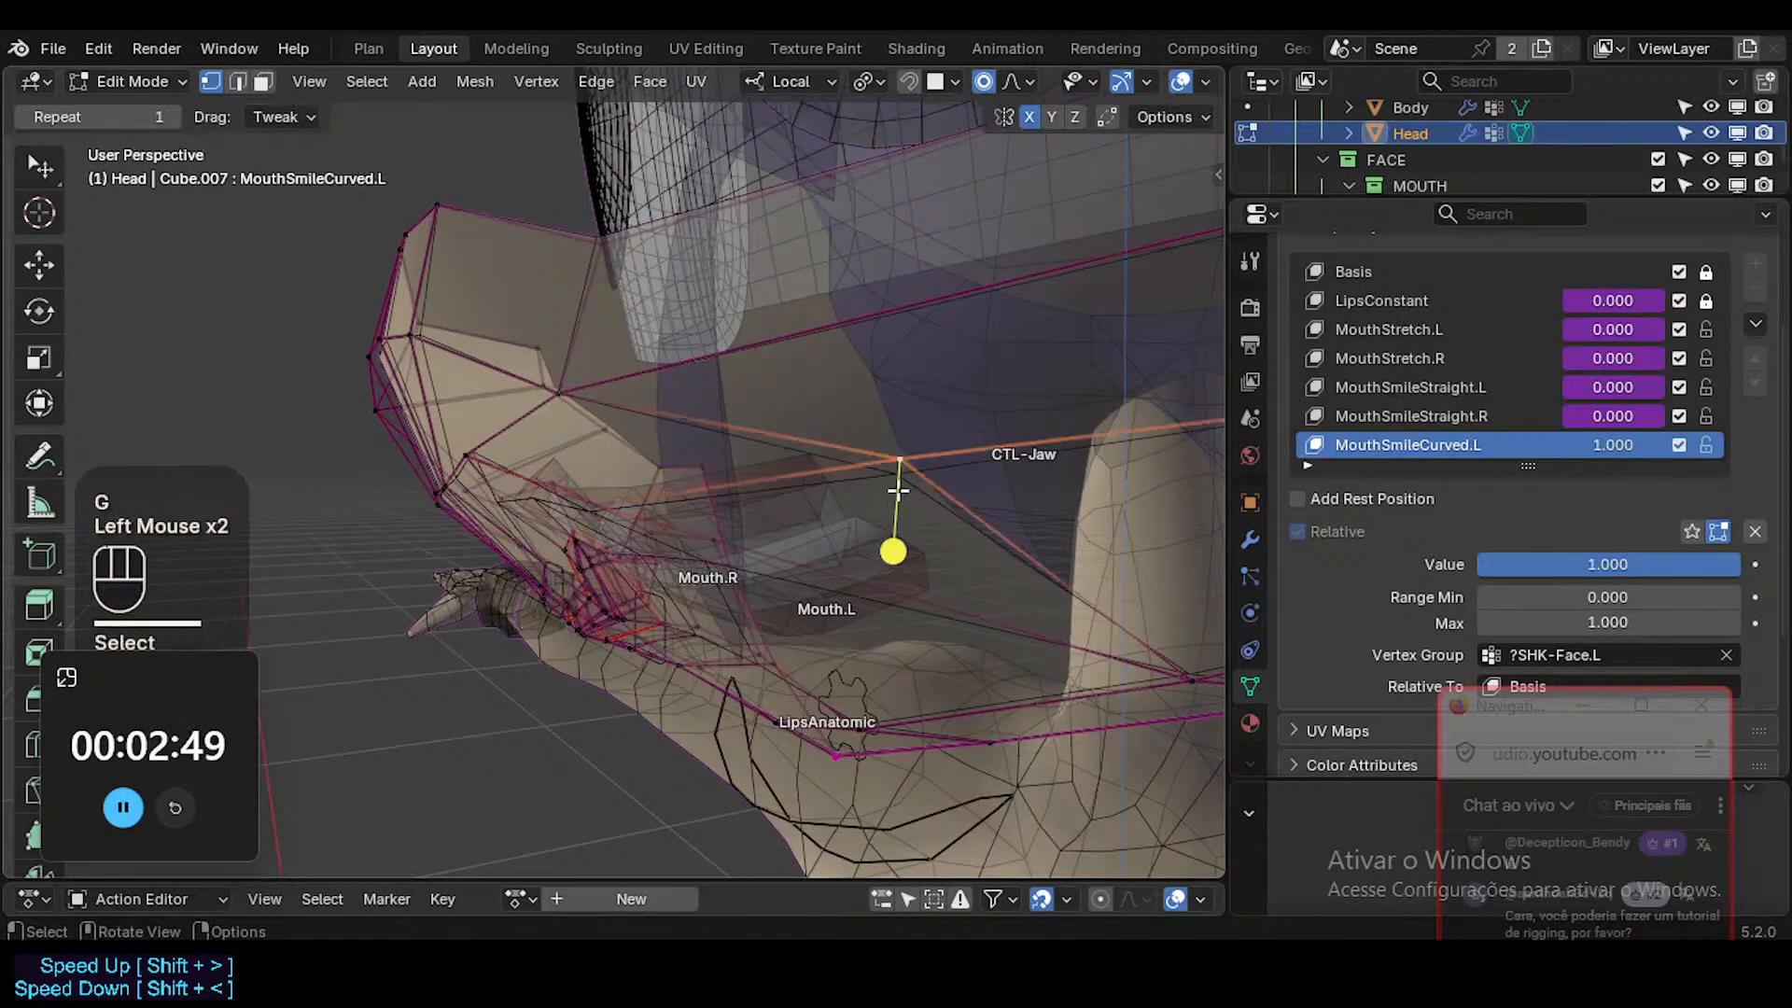
pyautogui.moveTo(896, 548); pyautogui.dragTo(840, 525, button='middle')
pyautogui.press('g')
pyautogui.click(830, 540)
pyautogui.moveTo(644, 585); pyautogui.dragTo(994, 746, button='middle')
pyautogui.keyDown('shift'); pyautogui.moveTo(994, 747); pyautogui.dragTo(931, 579, button='middle'); pyautogui.keyUp('shift')
pyautogui.click(1097, 504)
pyautogui.moveTo(1097, 504); pyautogui.dragTo(1028, 584, button='middle')
pyautogui.press('g')
pyautogui.keyDown('shift'); pyautogui.click(991, 611); pyautogui.keyUp('shift')
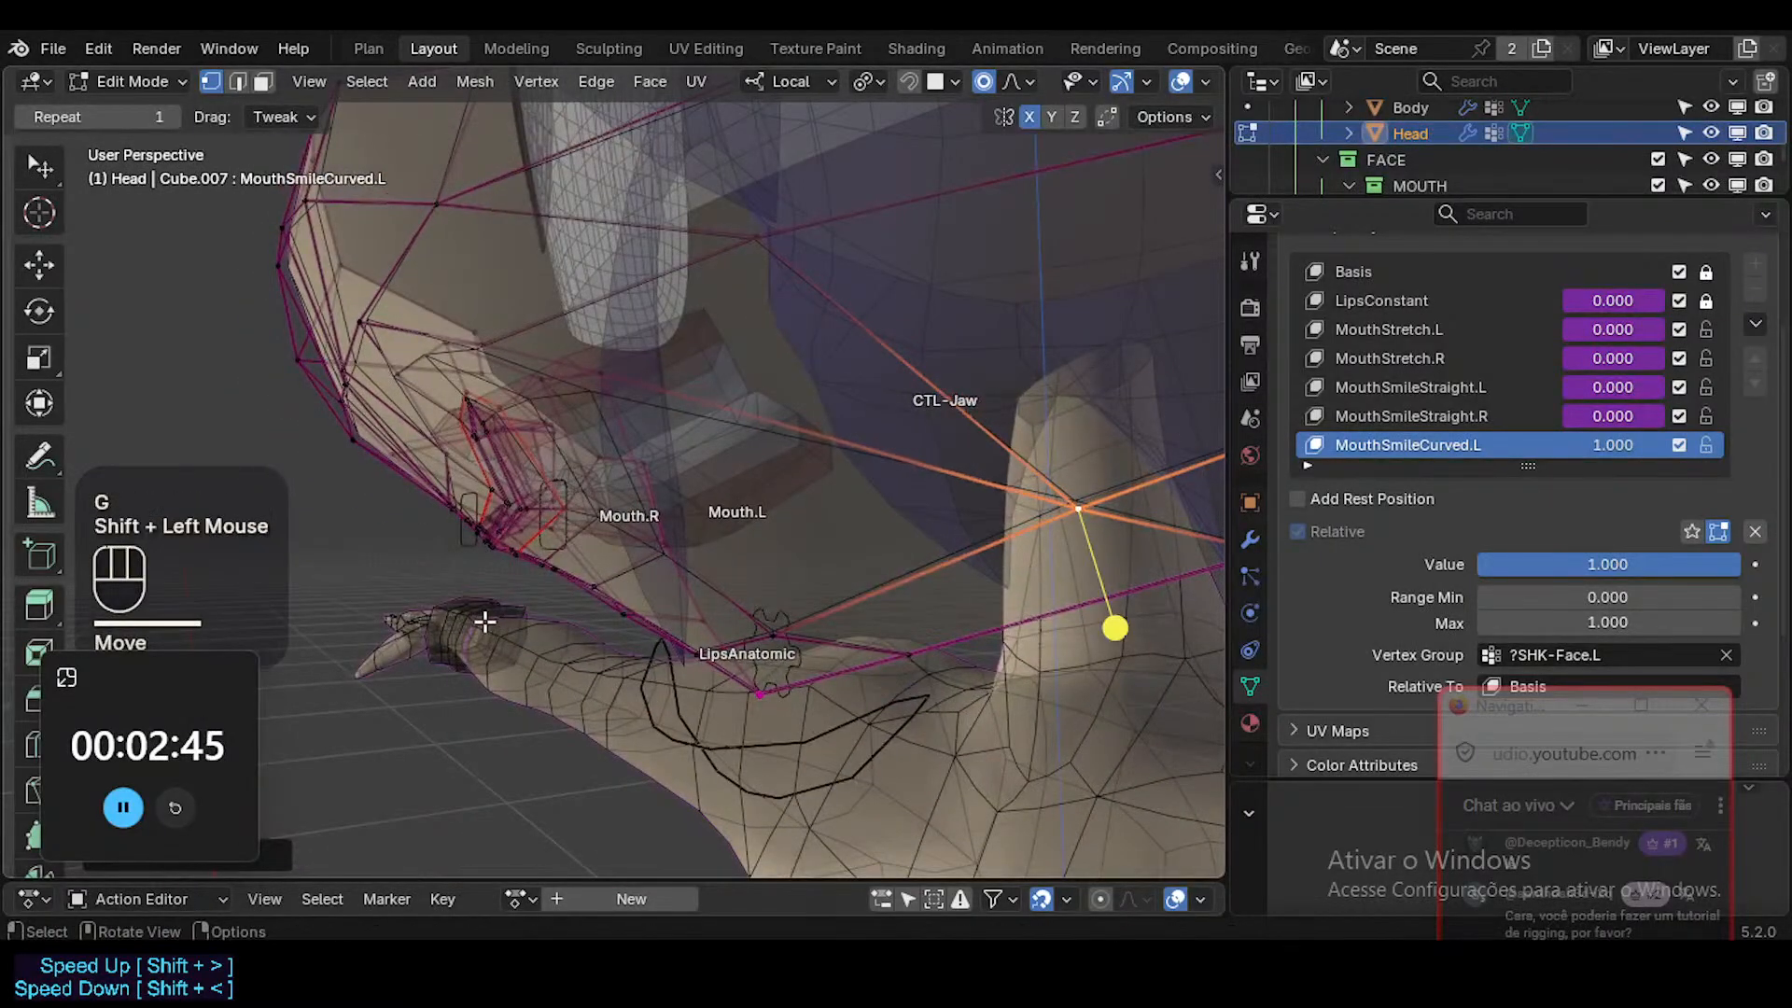
# Move the cheek vertices behind the left mouth corner to even out the surface beside the lips.
pyautogui.moveTo(484, 620); pyautogui.dragTo(575, 504, button='middle')
pyautogui.keyDown('shift'); pyautogui.moveTo(500, 443); pyautogui.dragTo(584, 592, button='middle'); pyautogui.keyUp('shift')
pyautogui.press('g')
pyautogui.keyDown('shift'); pyautogui.click(768, 556); pyautogui.keyUp('shift')
pyautogui.moveTo(934, 554)
pyautogui.mouseDown(button='middle')
pyautogui.moveTo(907, 558)
pyautogui.moveTo(932, 575)
pyautogui.mouseUp(button='middle')
pyautogui.keyDown('shift'); pyautogui.click(934, 549); pyautogui.keyUp('shift')
pyautogui.press('g')
pyautogui.click(919, 630)
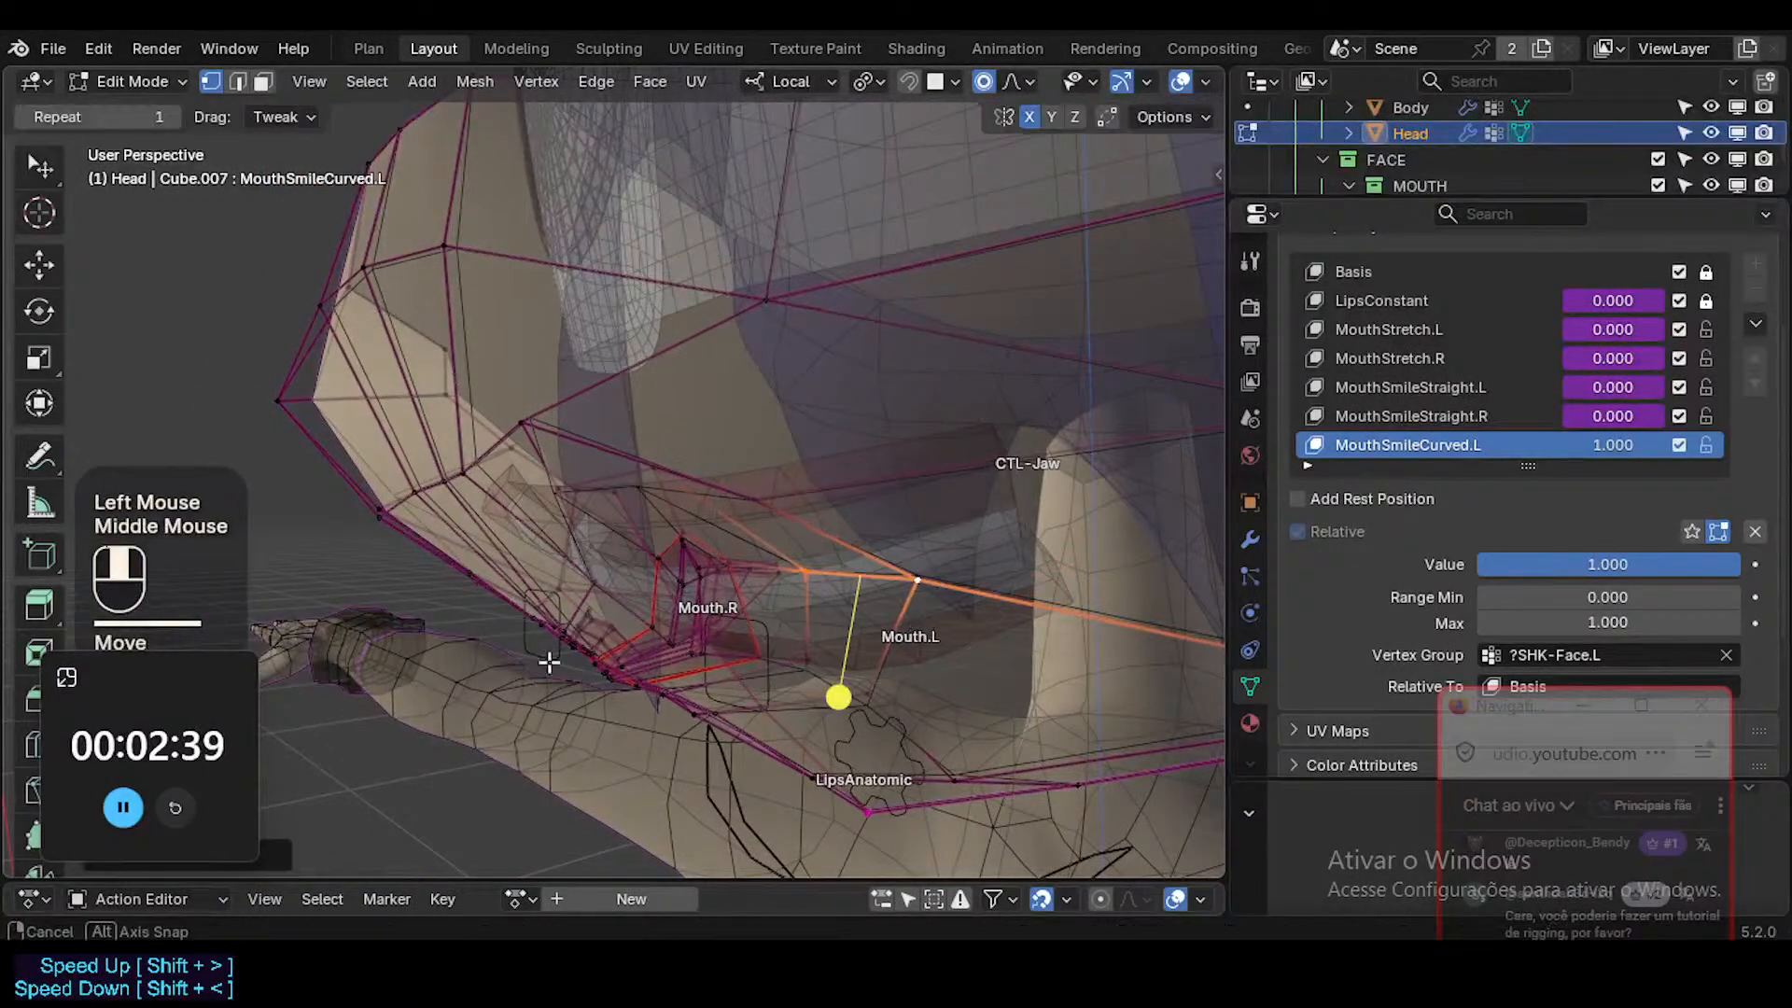
# Lower the skin vertex directly above the left mouth corner and turn X-ray off.
pyautogui.moveTo(551, 660); pyautogui.dragTo(623, 611, button='middle')
pyautogui.moveTo(611, 569); pyautogui.dragTo(628, 468, button='middle')
pyautogui.click(628, 471)
pyautogui.press('g')
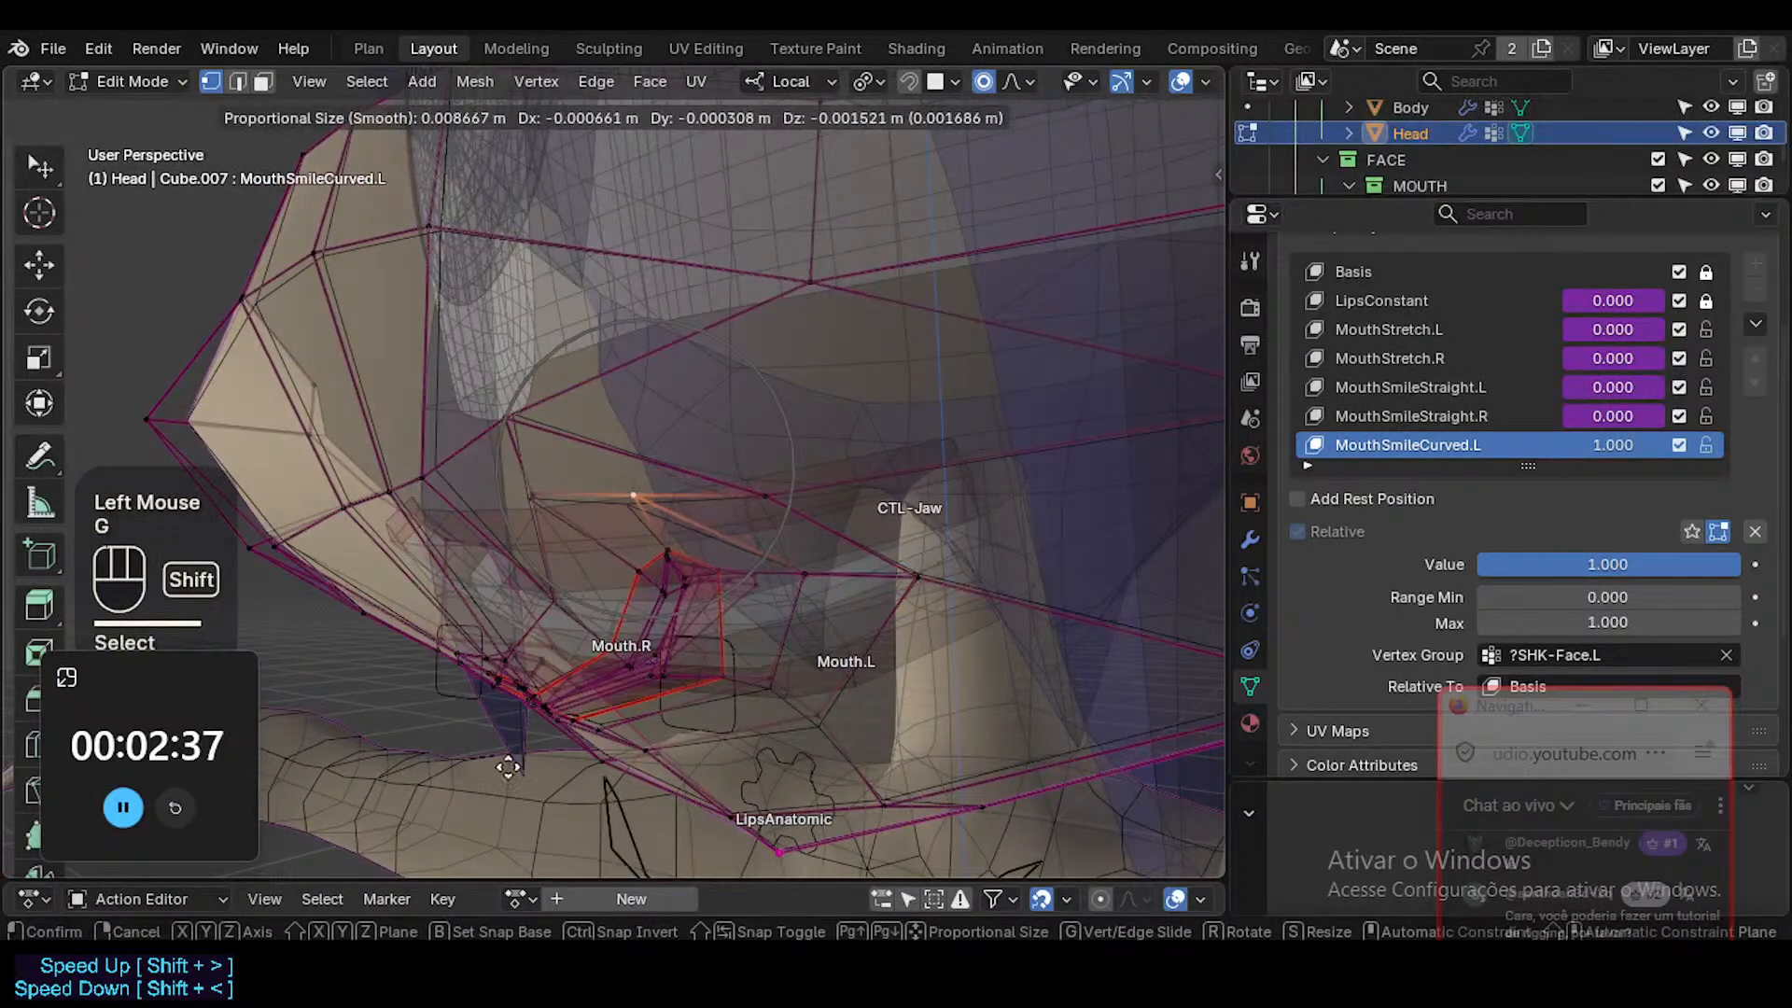
pyautogui.keyDown('shift'); pyautogui.click(620, 594); pyautogui.keyUp('shift')
pyautogui.moveTo(621, 593); pyautogui.dragTo(756, 548, button='middle')
pyautogui.hotkey('alt', 'z')
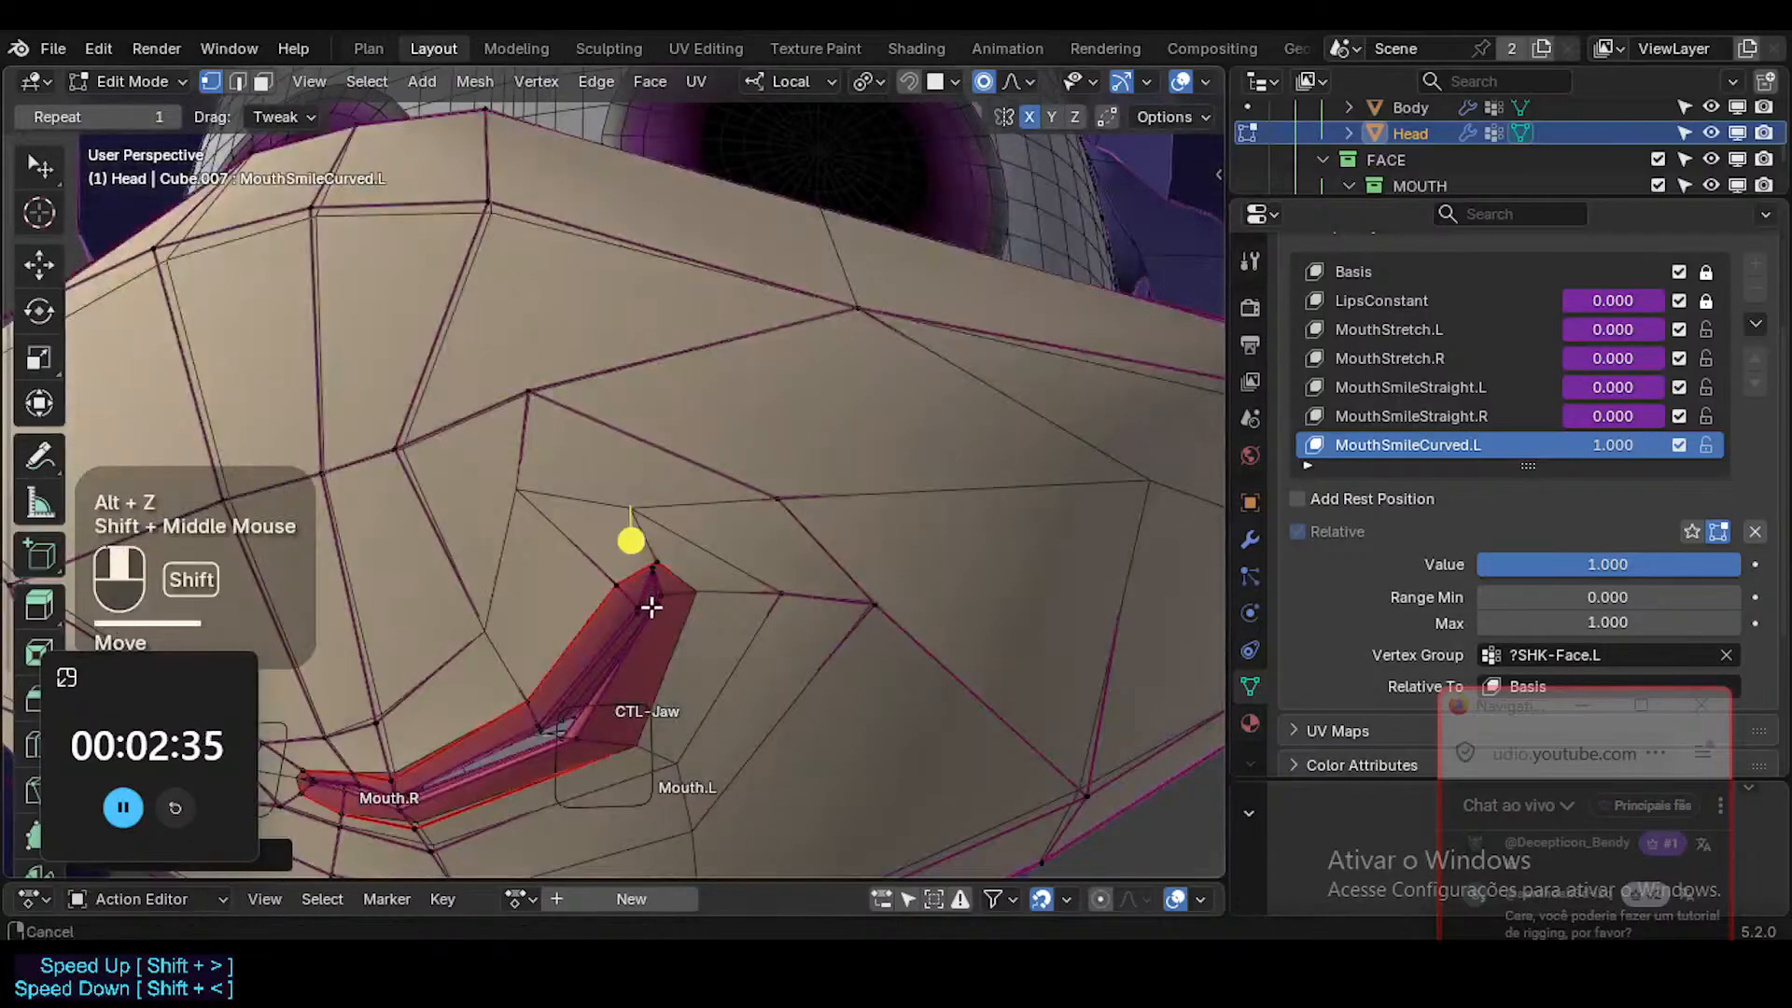
# Select the face loops surrounding the lips and smooth their vertices.
pyautogui.keyDown('shift'); pyautogui.moveTo(651, 608); pyautogui.dragTo(744, 567, button='middle'); pyautogui.keyUp('shift')
pyautogui.keyDown('alt'); pyautogui.keyDown('shift'); pyautogui.click(761, 509); pyautogui.keyUp('shift'); pyautogui.keyUp('alt')
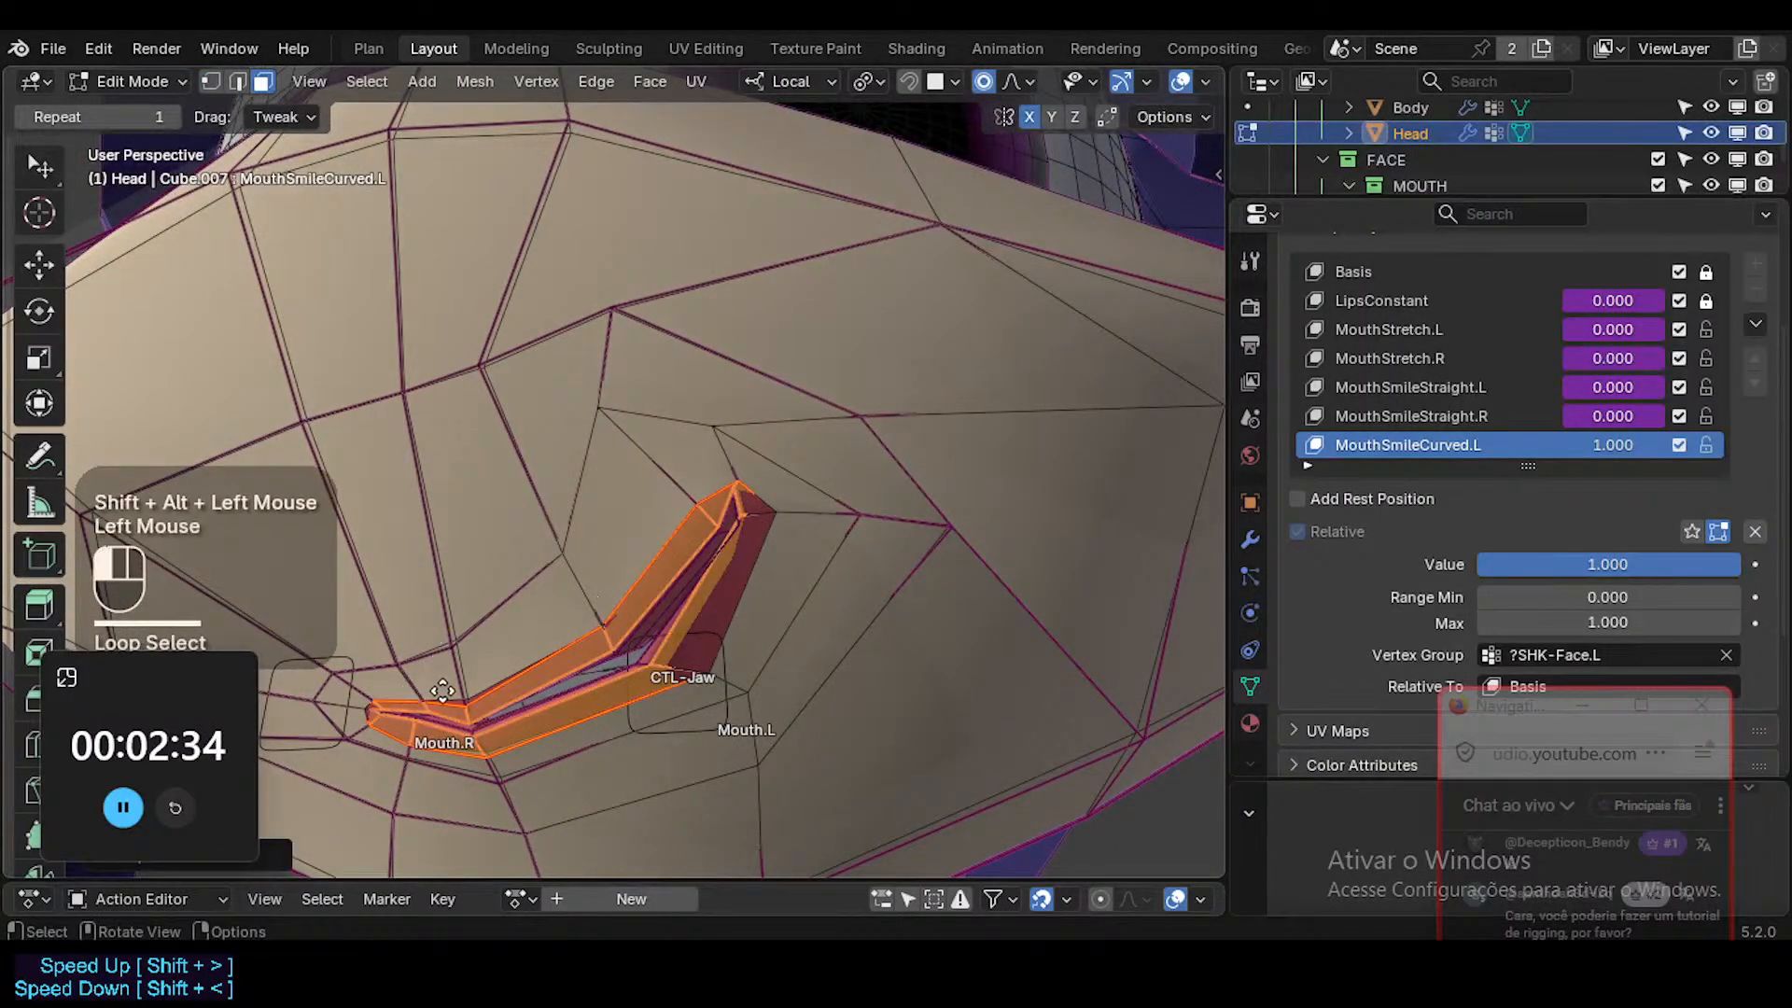
pyautogui.hotkey('alt', 'a')
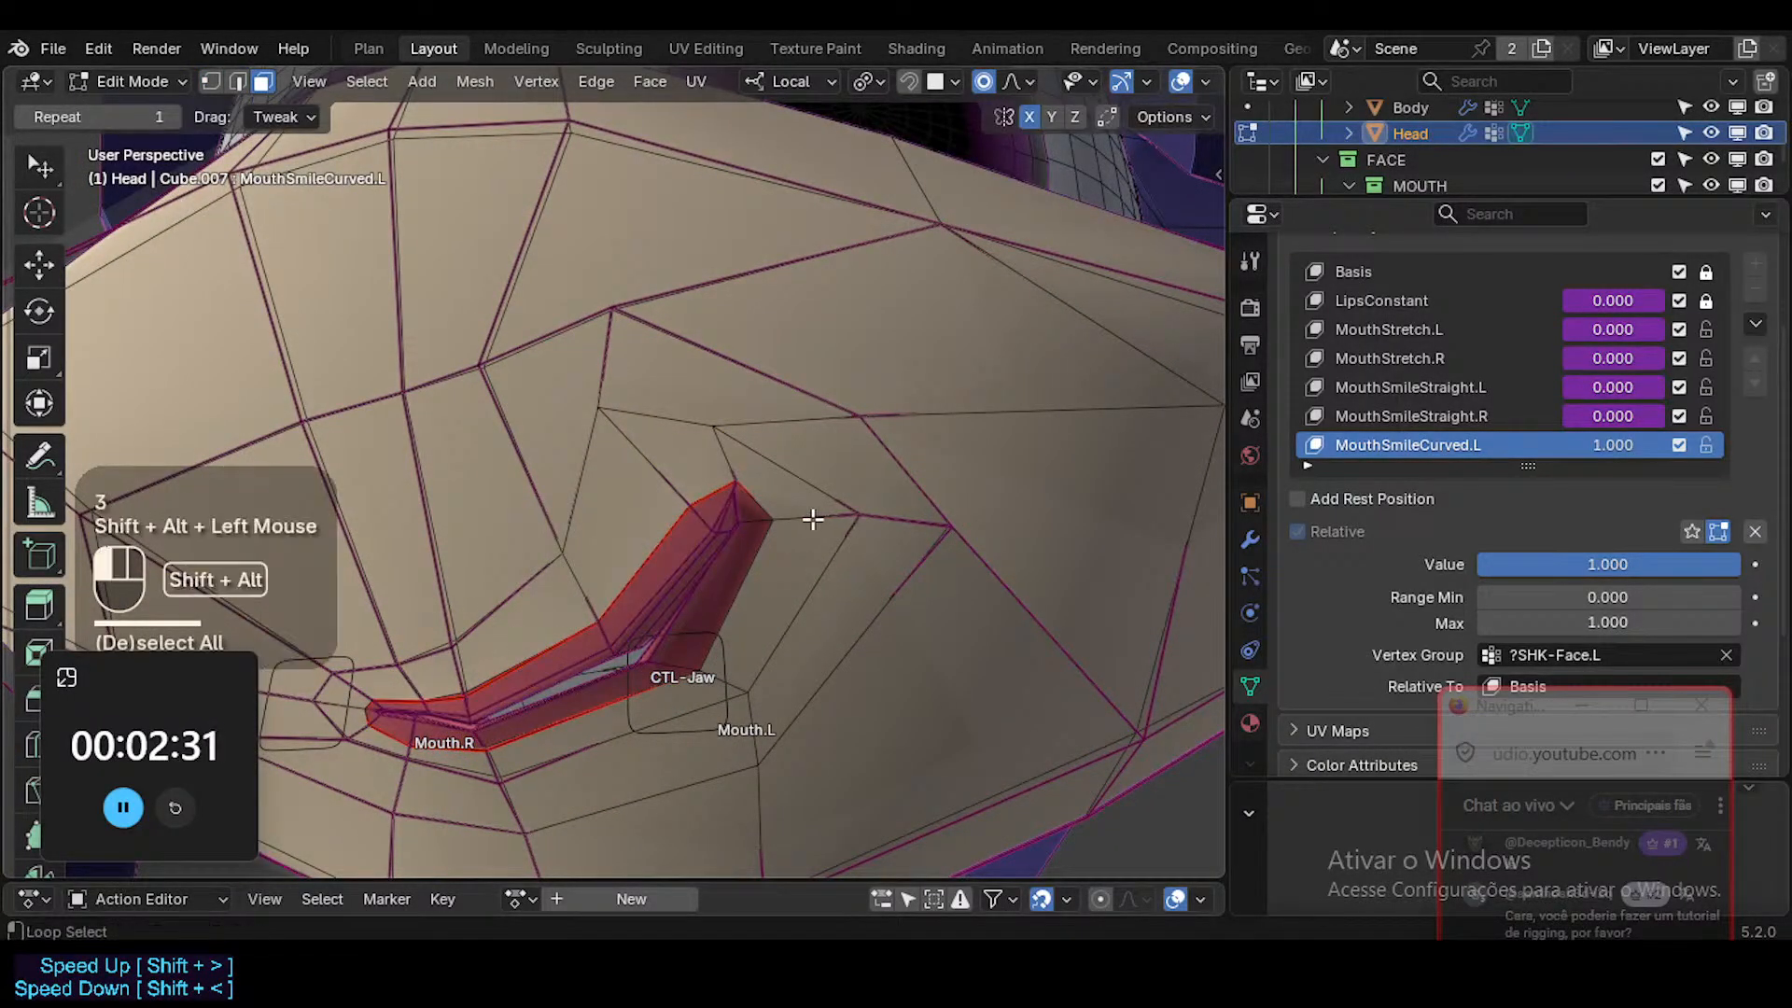
pyautogui.keyDown('alt'); pyautogui.keyDown('shift'); pyautogui.click(811, 519); pyautogui.keyUp('shift'); pyautogui.keyUp('alt')
pyautogui.keyDown('alt'); pyautogui.keyDown('shift'); pyautogui.click(867, 522); pyautogui.keyUp('shift'); pyautogui.keyUp('alt')
pyautogui.hotkey('alt', 'a')
pyautogui.keyDown('alt'); pyautogui.keyDown('shift'); pyautogui.click(872, 524); pyautogui.keyUp('shift'); pyautogui.keyUp('alt')
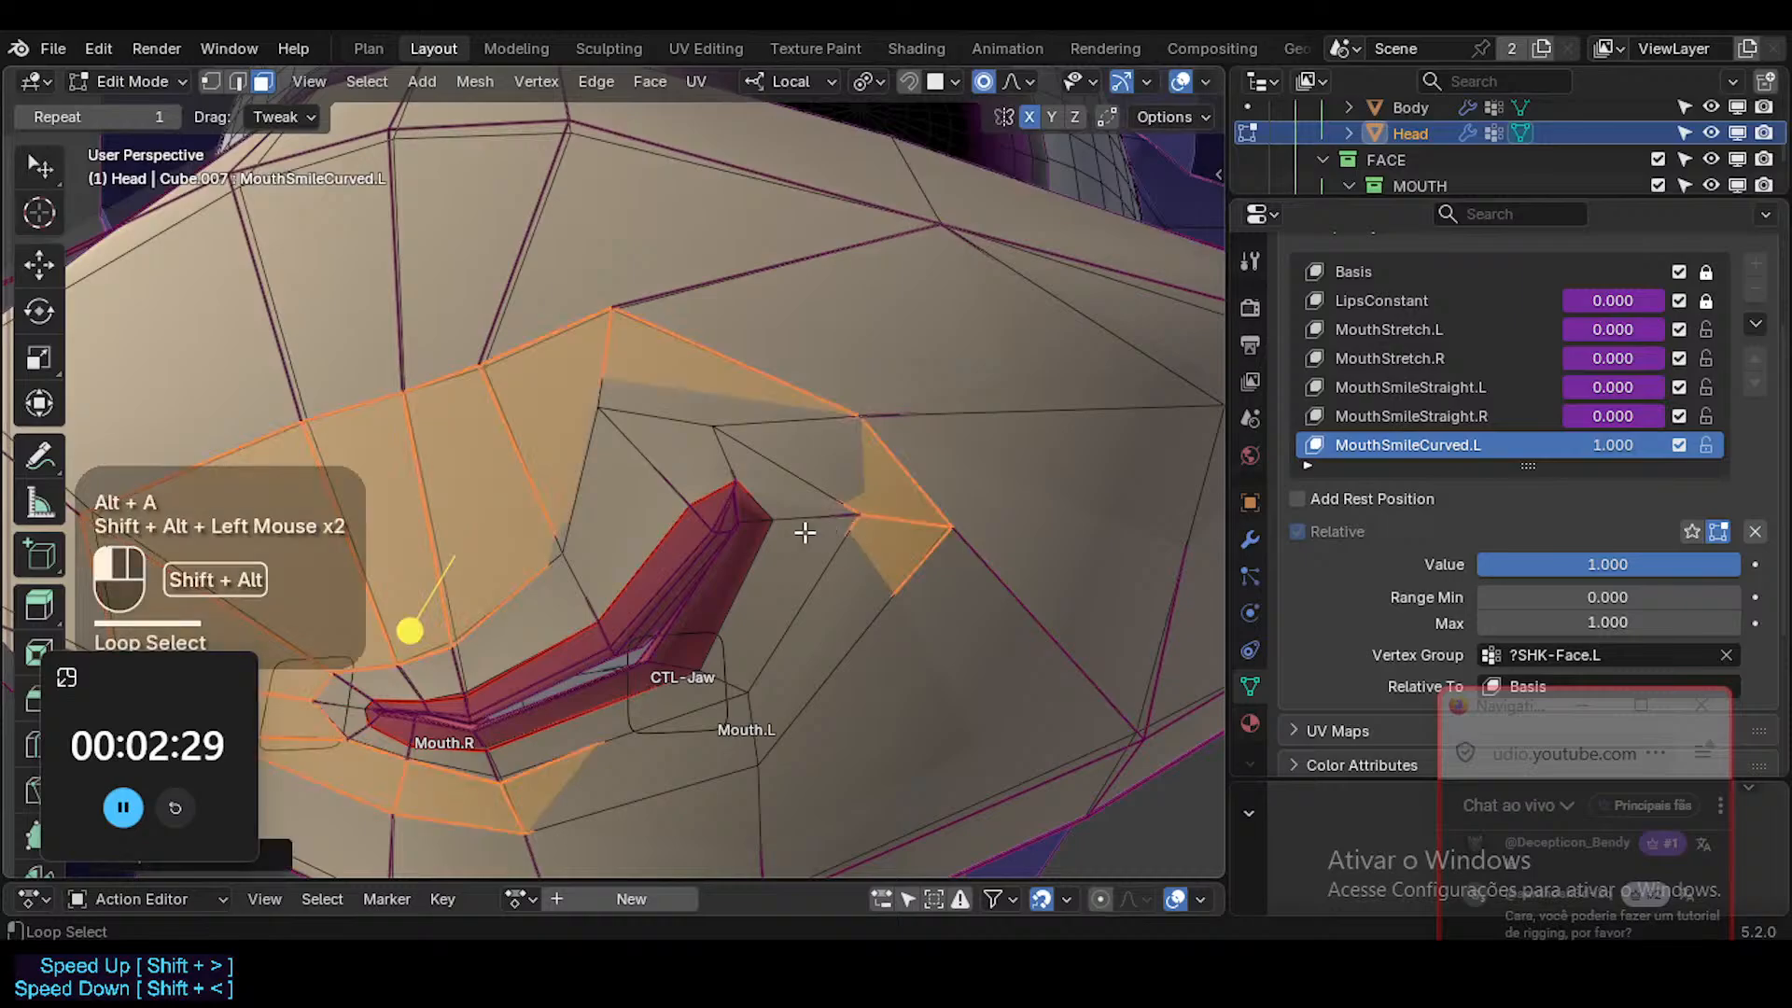
pyautogui.keyDown('alt'); pyautogui.keyDown('shift'); pyautogui.click(804, 532); pyautogui.keyUp('shift'); pyautogui.keyUp('alt')
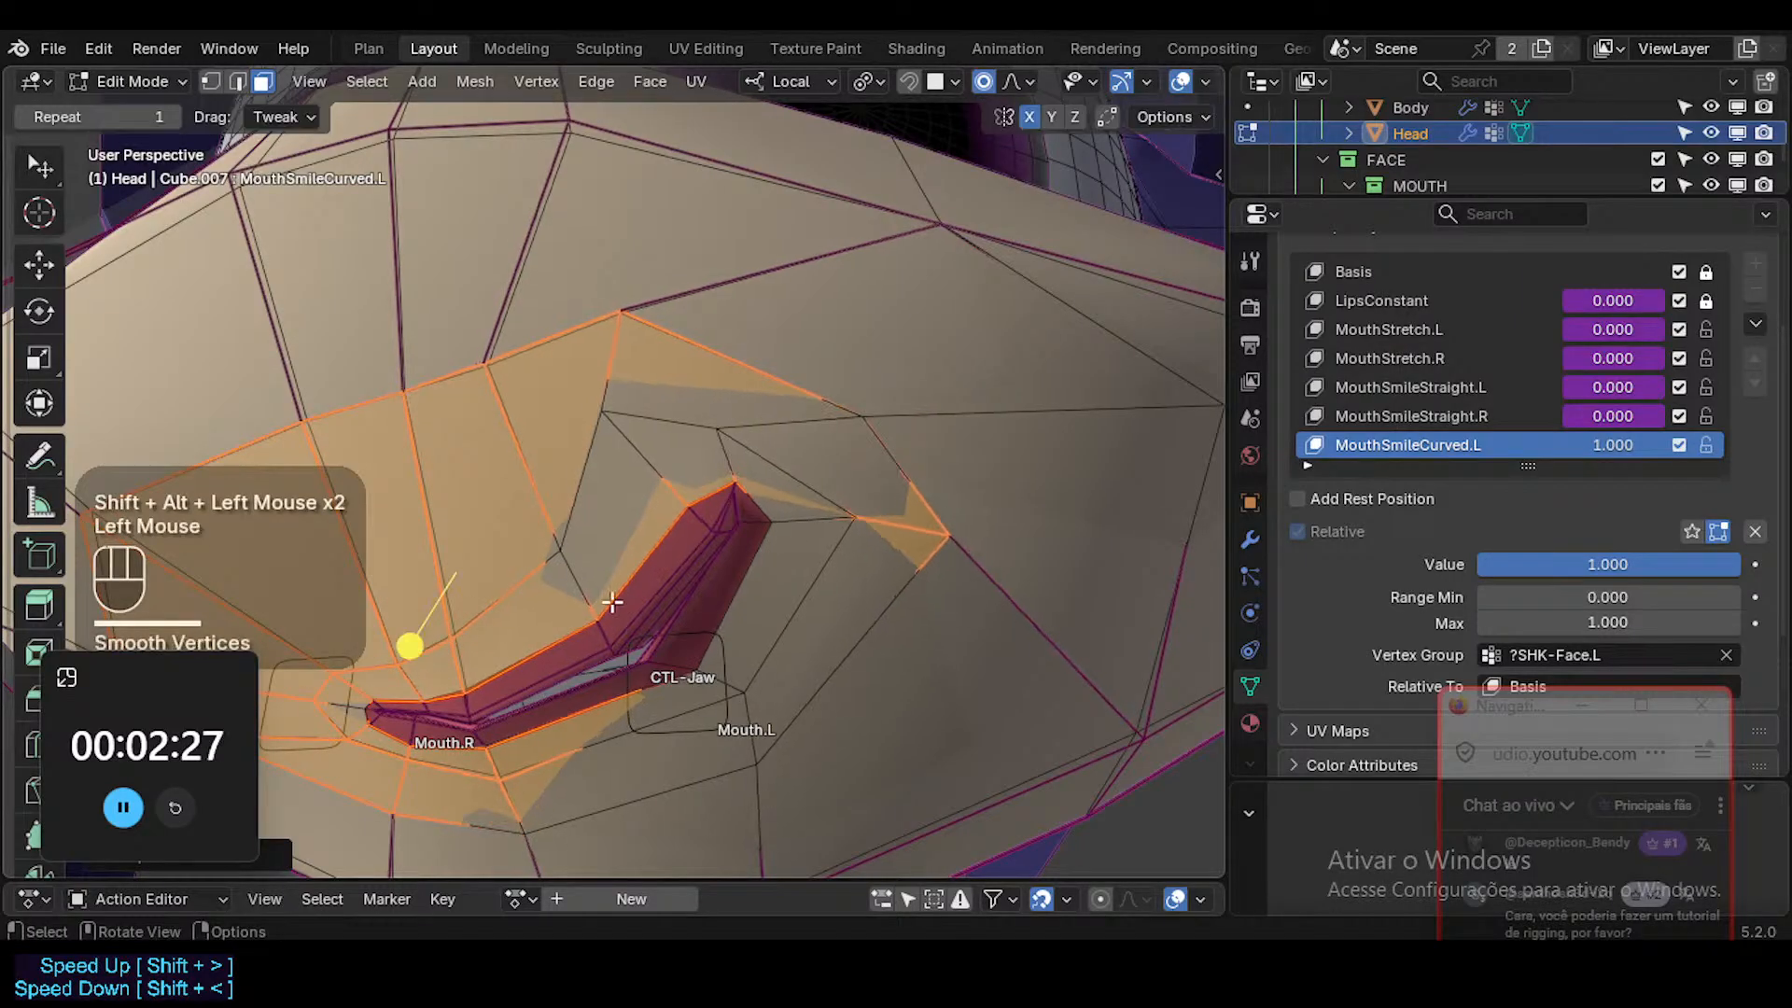
# Examine the smoothed mouth in Object Mode and Edit Mode, with X-ray and overlays switched on and off.
pyautogui.hotkey('alt', 'z')
pyautogui.press('Tab')
pyautogui.hotkey('alt', 'z')
pyautogui.scroll(-2, 647, 580)
pyautogui.moveTo(647, 581)
pyautogui.keyDown('ctrl'); pyautogui.mouseDown(button='middle')
pyautogui.moveTo(676, 579)
pyautogui.moveTo(680, 536)
pyautogui.moveTo(614, 549)
pyautogui.moveTo(635, 597)
pyautogui.moveTo(700, 630)
pyautogui.moveTo(649, 557)
pyautogui.mouseUp(button='middle'); pyautogui.keyUp('ctrl')
pyautogui.hotkey('shift', 'alt', 'z')
pyautogui.press('Tab')
pyautogui.hotkey('alt', 'z')
pyautogui.hotkey('alt', 'z')
pyautogui.hotkey('shift', 'alt', 'z')
# Edge-slide the outer upper-lip edge slightly toward the mouth opening and nudge the left mouth corner inward.
pyautogui.hotkey('alt', 'a')
pyautogui.press('2')
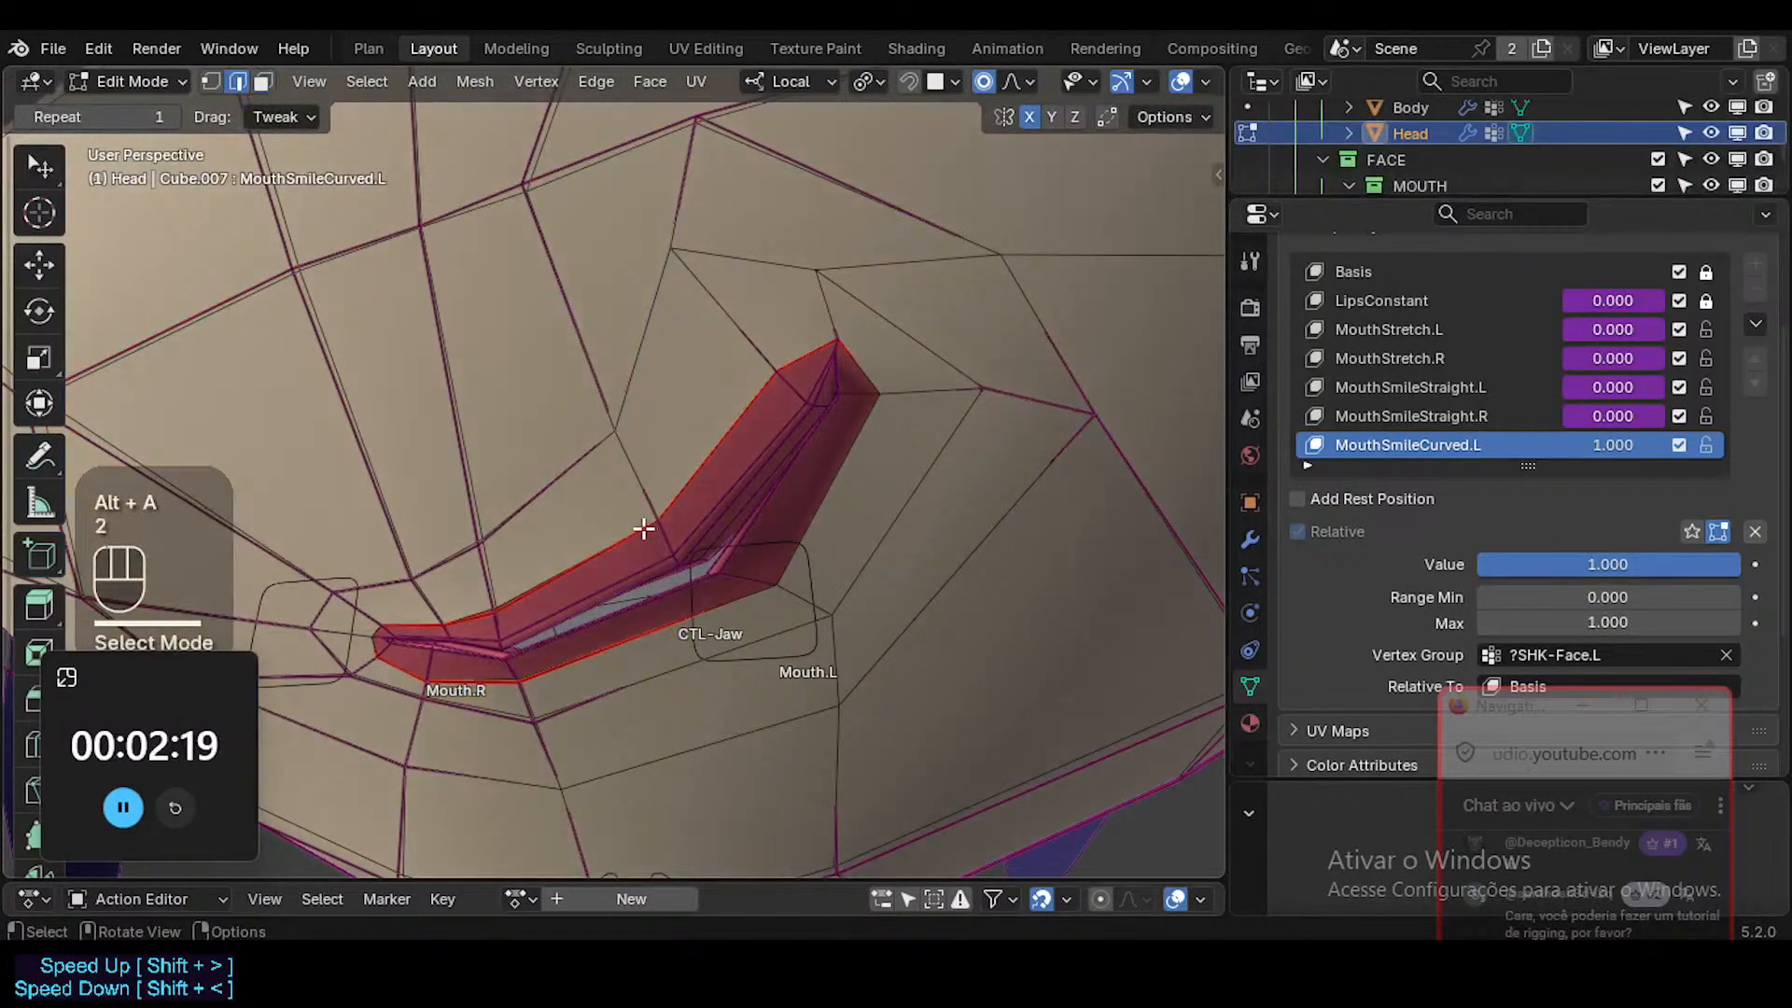
pyautogui.keyDown('shift'); pyautogui.click(681, 471); pyautogui.keyUp('shift')
pyautogui.press('g')
pyautogui.press('g')
pyautogui.click(832, 364)
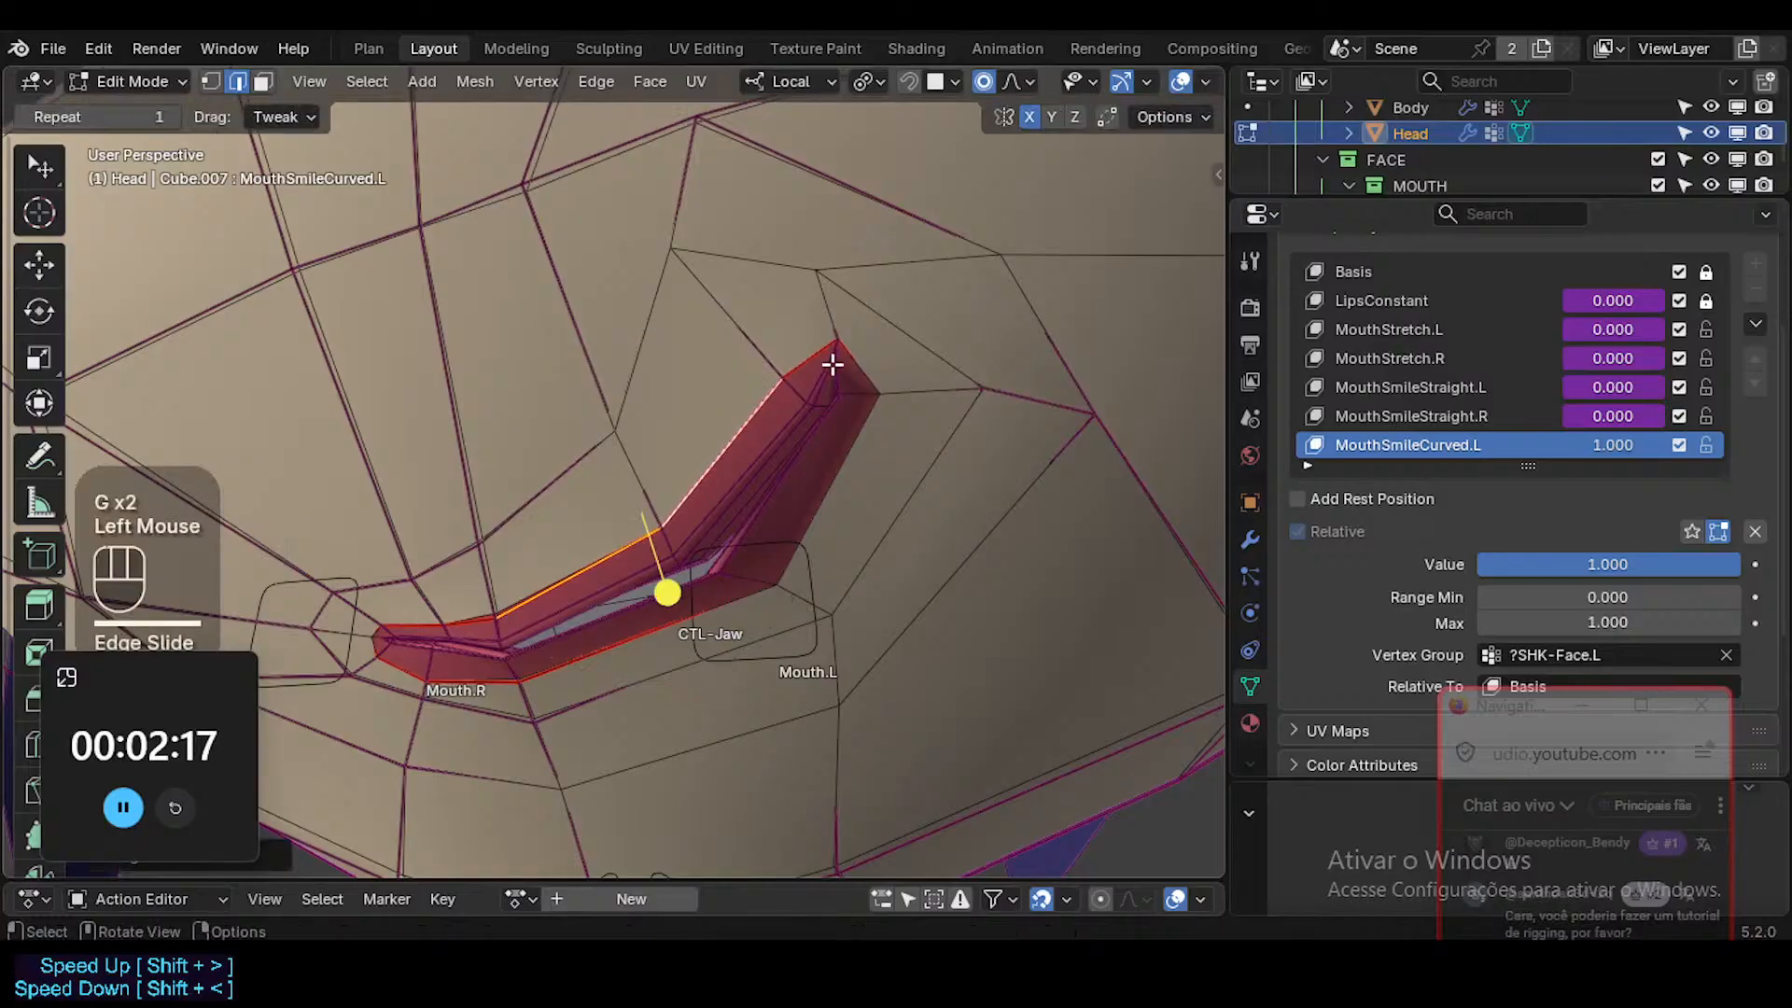
pyautogui.click(835, 336)
pyautogui.press('g')
pyautogui.keyDown('shift'); pyautogui.click(787, 332); pyautogui.keyUp('shift')
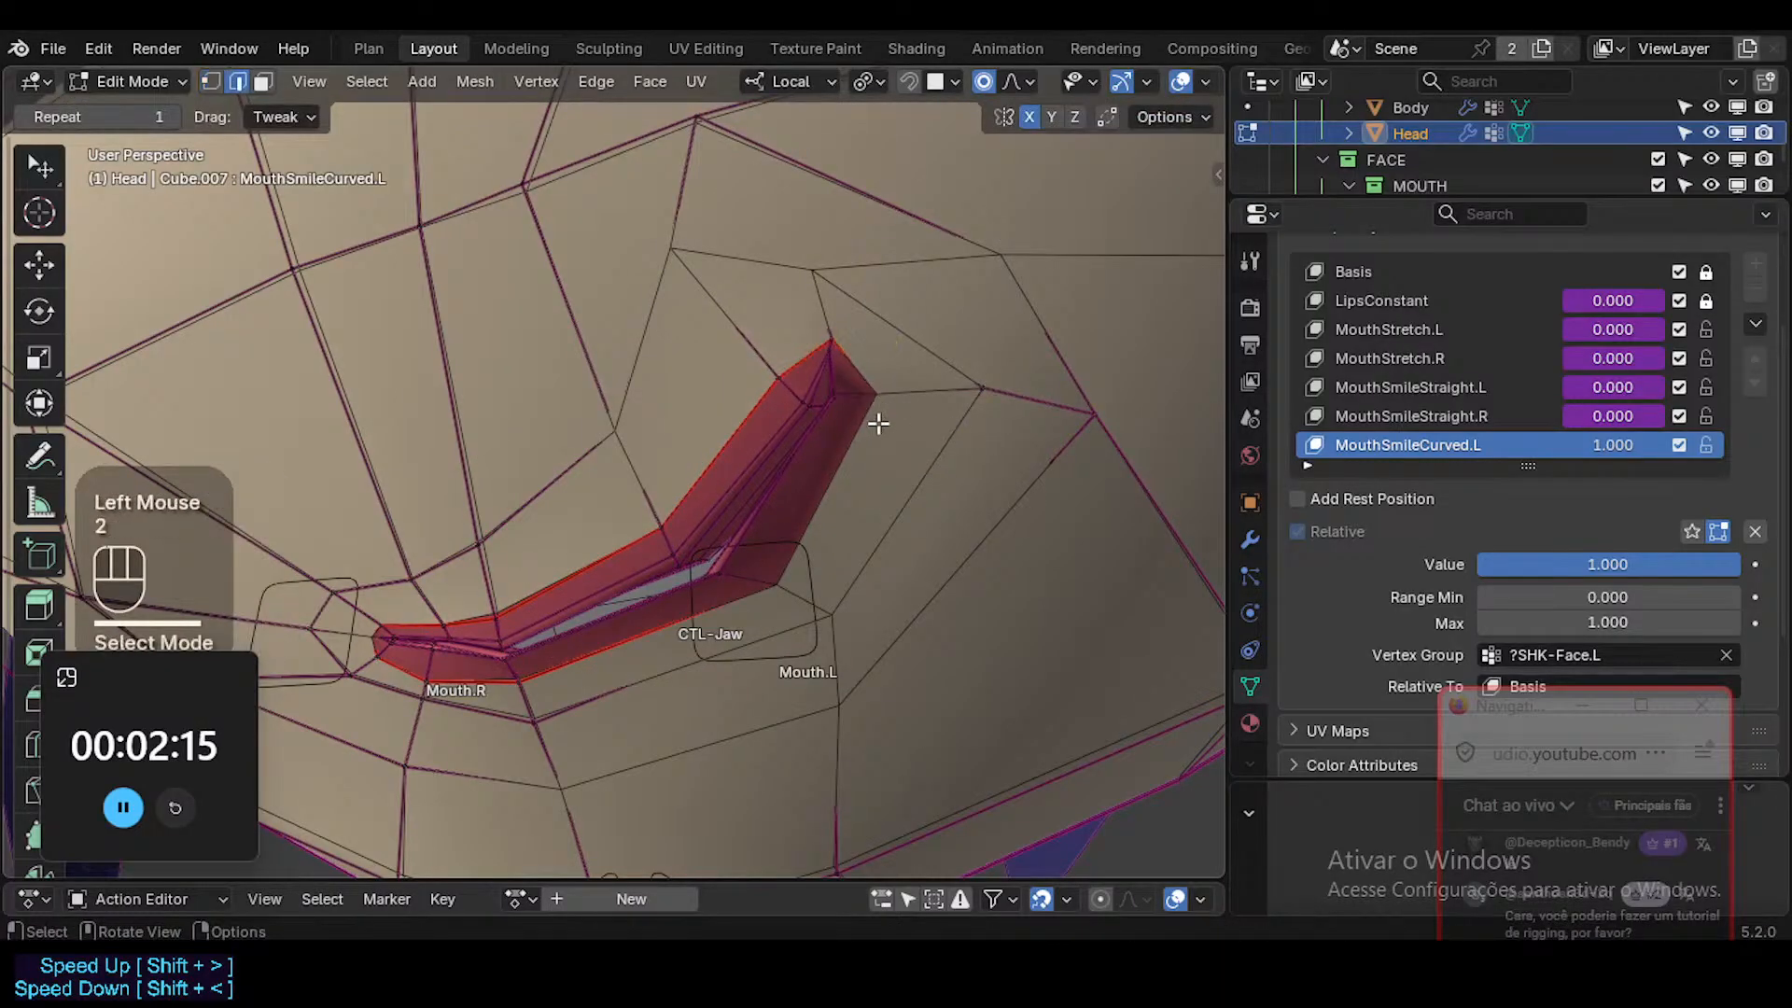
# Edge-slide the outer lower-lip edges, inward near the left corner and outward along the middle, to even the lip thickness.
pyautogui.press('g')
pyautogui.press('g')
pyautogui.keyDown('shift'); pyautogui.click(762, 474); pyautogui.keyUp('shift')
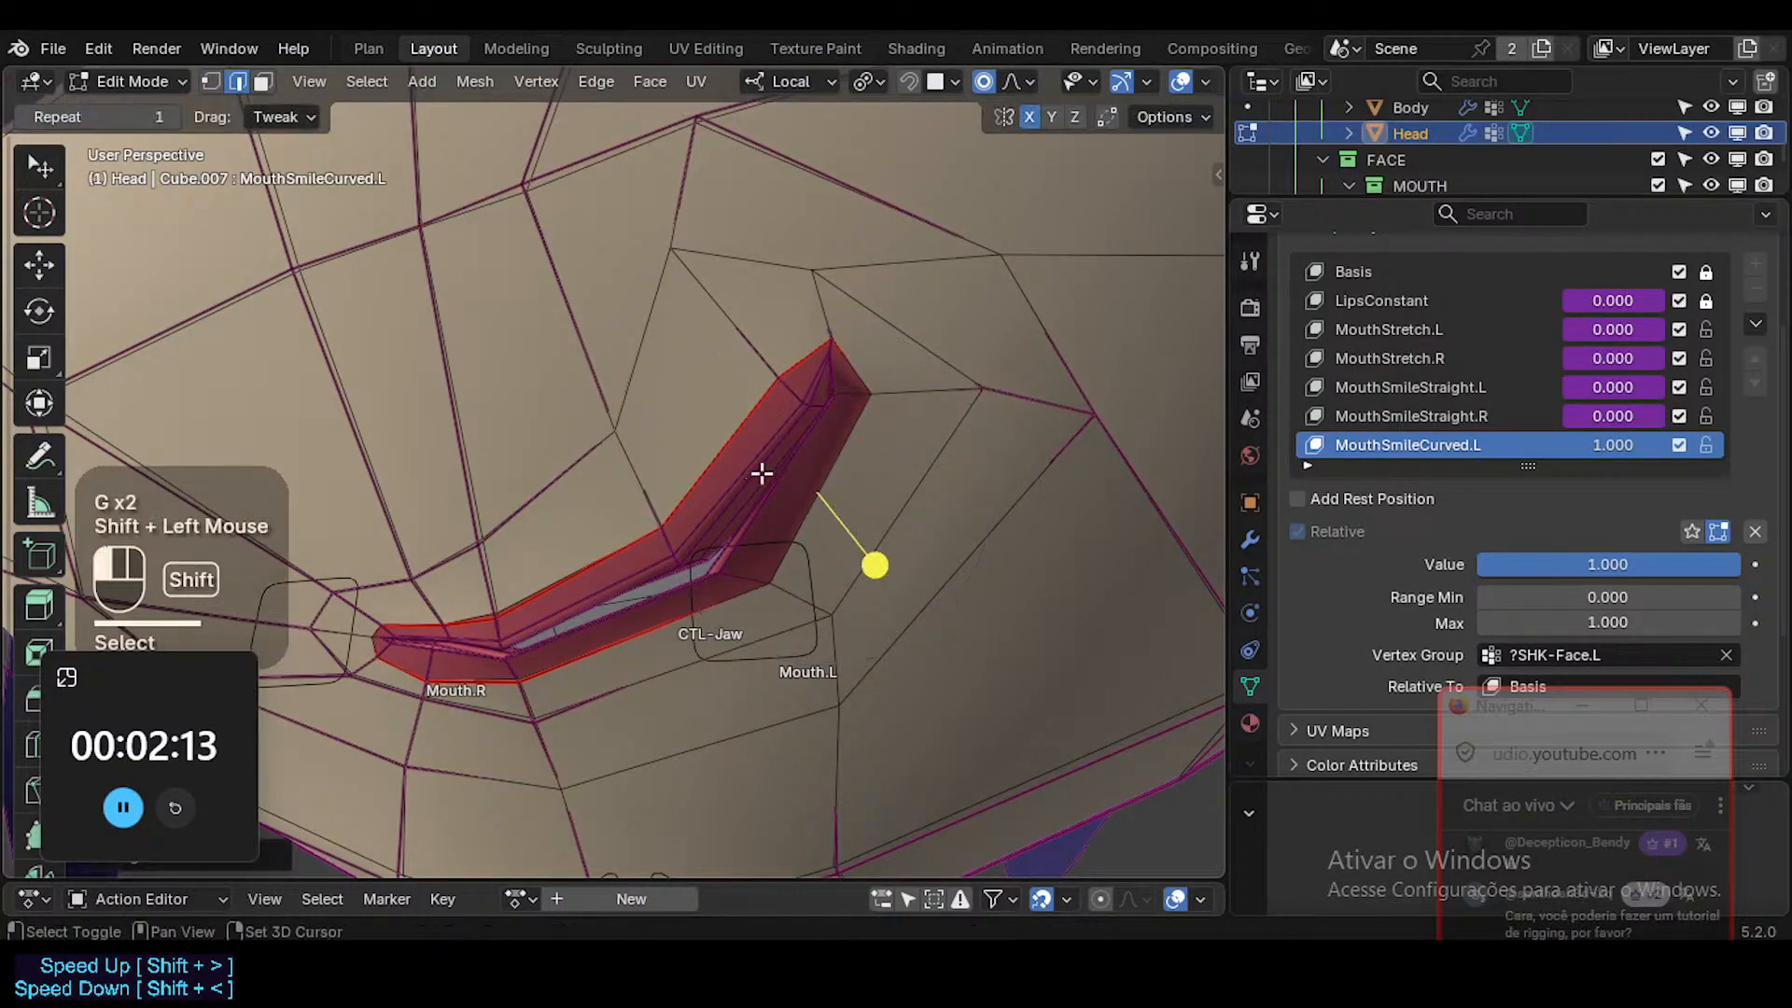
pyautogui.press('2')
pyautogui.click(653, 624)
pyautogui.press('g')
pyautogui.press('g')
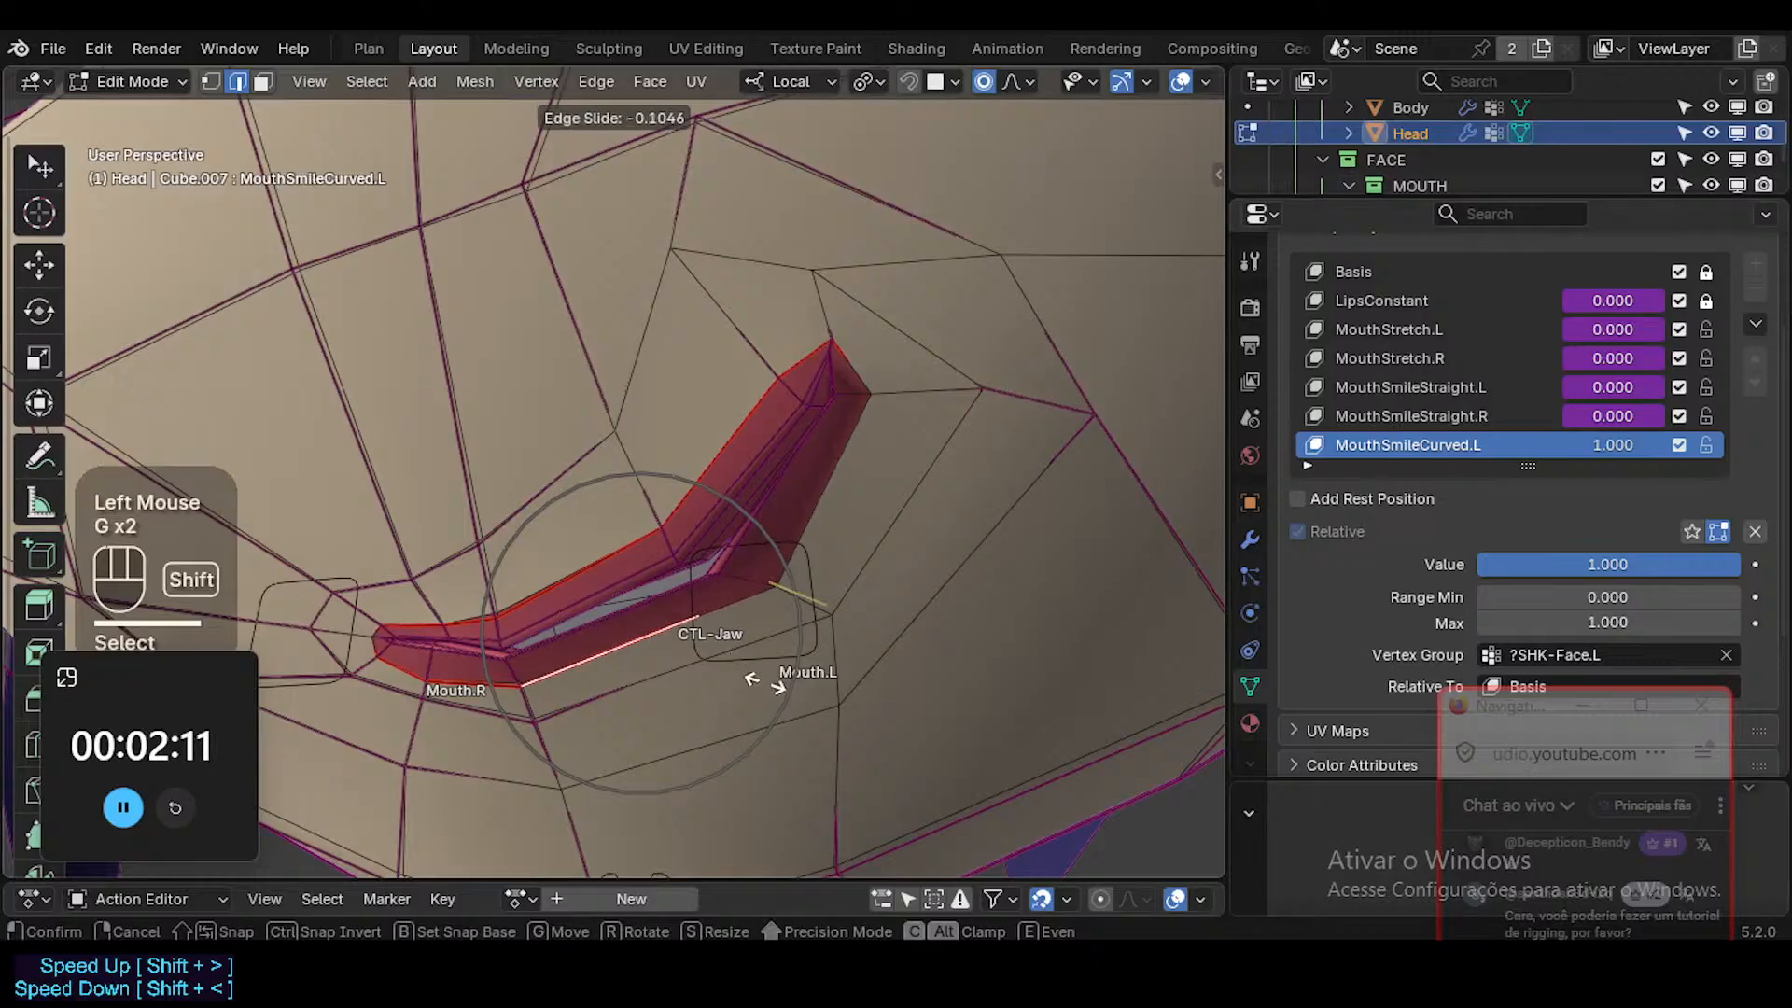
pyautogui.keyDown('shift'); pyautogui.click(913, 777); pyautogui.keyUp('shift')
# Nudge the outer lip vertex beside the left mouth corner slightly outward and return to Object Mode.
pyautogui.press('g')
pyautogui.press('g')
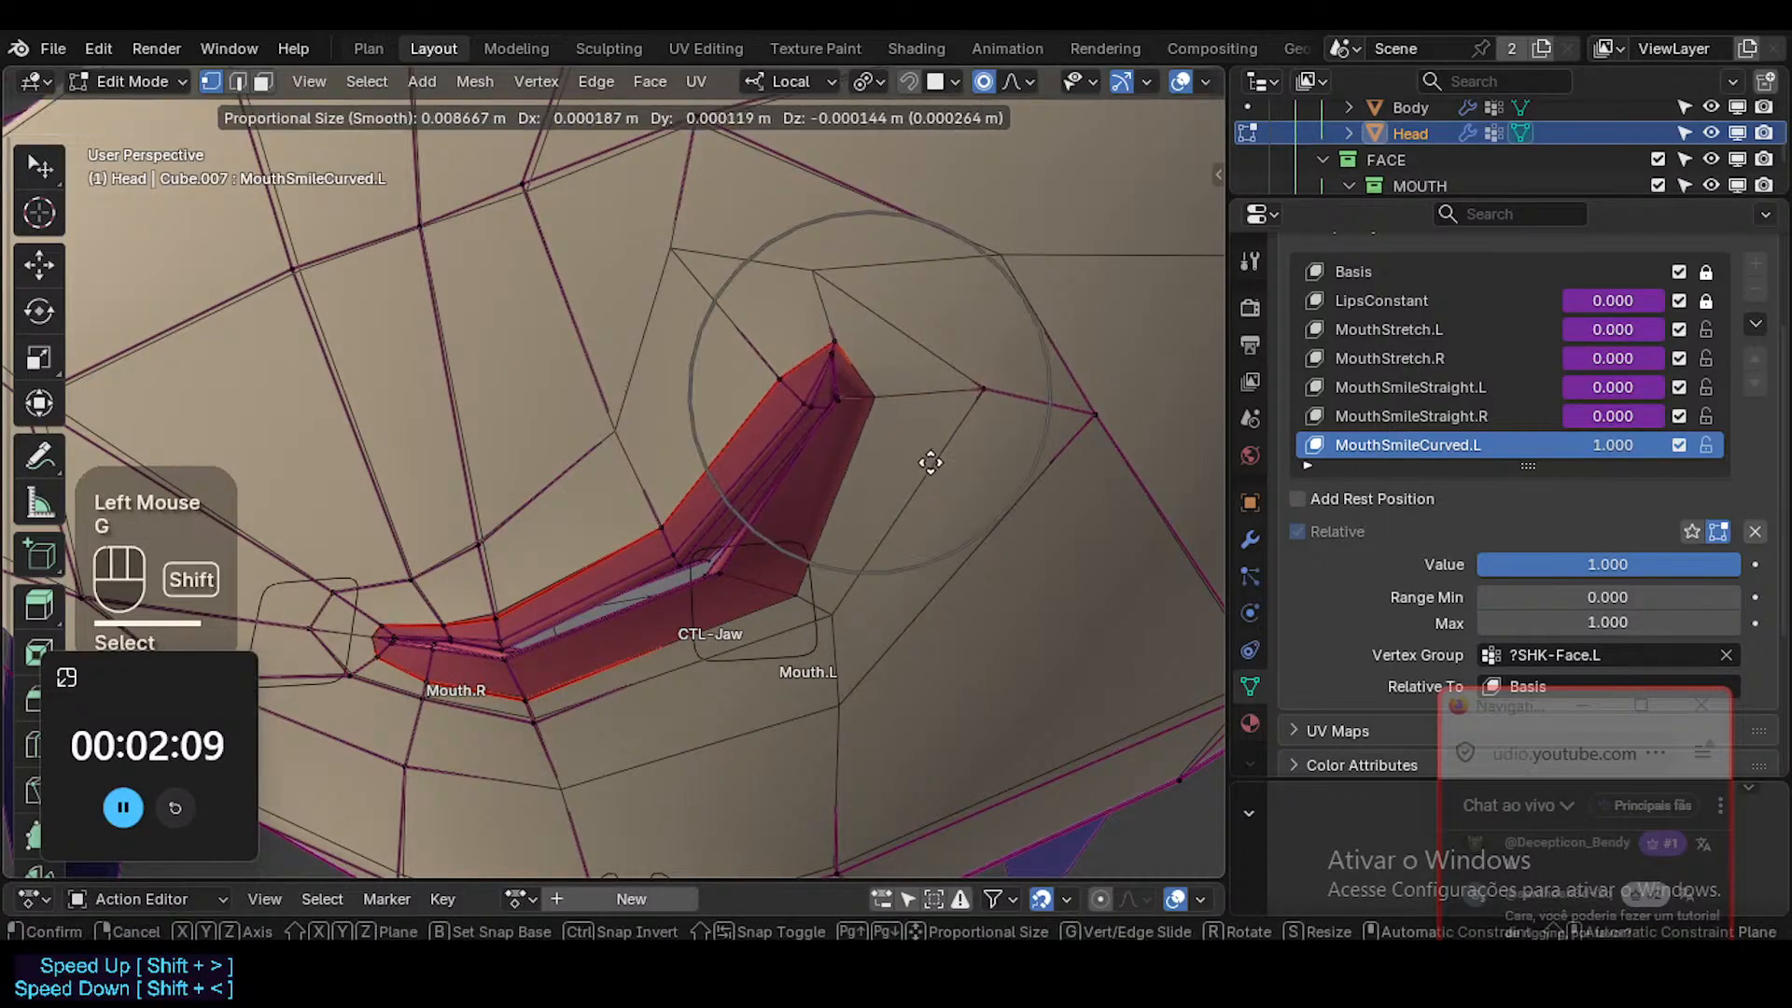
pyautogui.keyDown('shift'); pyautogui.click(879, 459); pyautogui.keyUp('shift')
pyautogui.click(800, 406)
pyautogui.moveTo(800, 406); pyautogui.dragTo(813, 454, button='middle')
pyautogui.press('3')
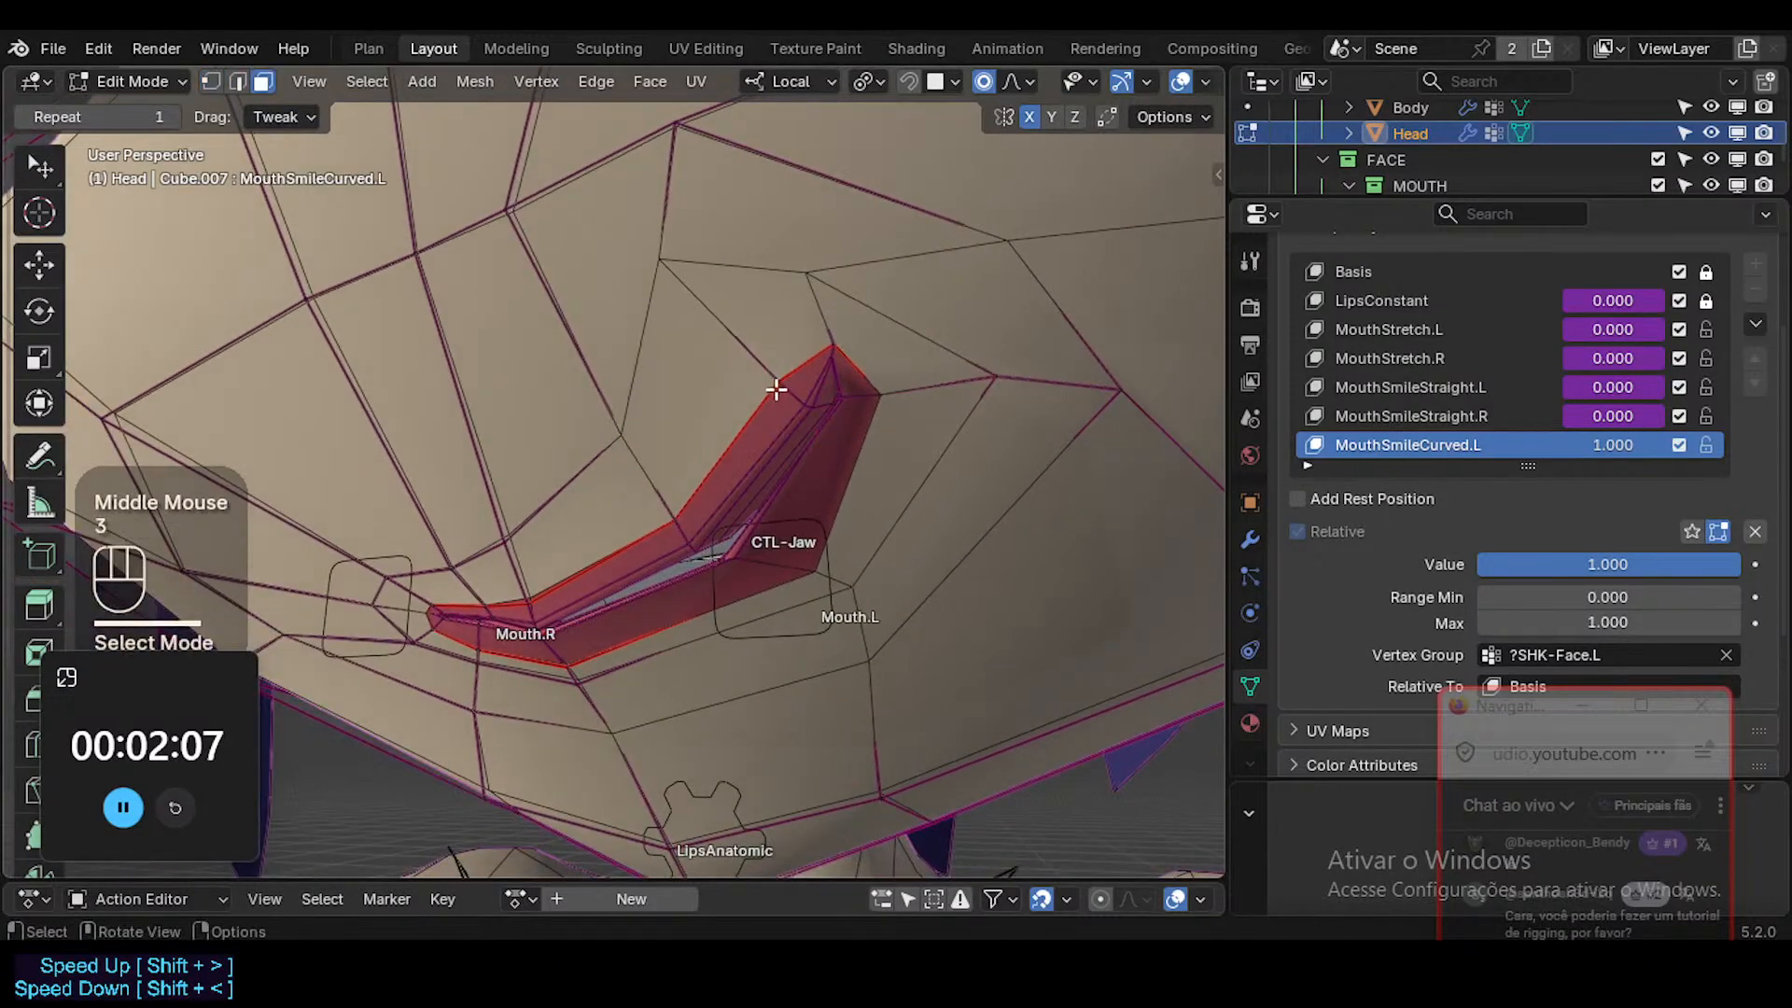
pyautogui.keyDown('alt'); pyautogui.keyDown('shift'); pyautogui.click(813, 454); pyautogui.keyUp('shift'); pyautogui.keyUp('alt')
pyautogui.click(467, 592)
pyautogui.press('Tab')
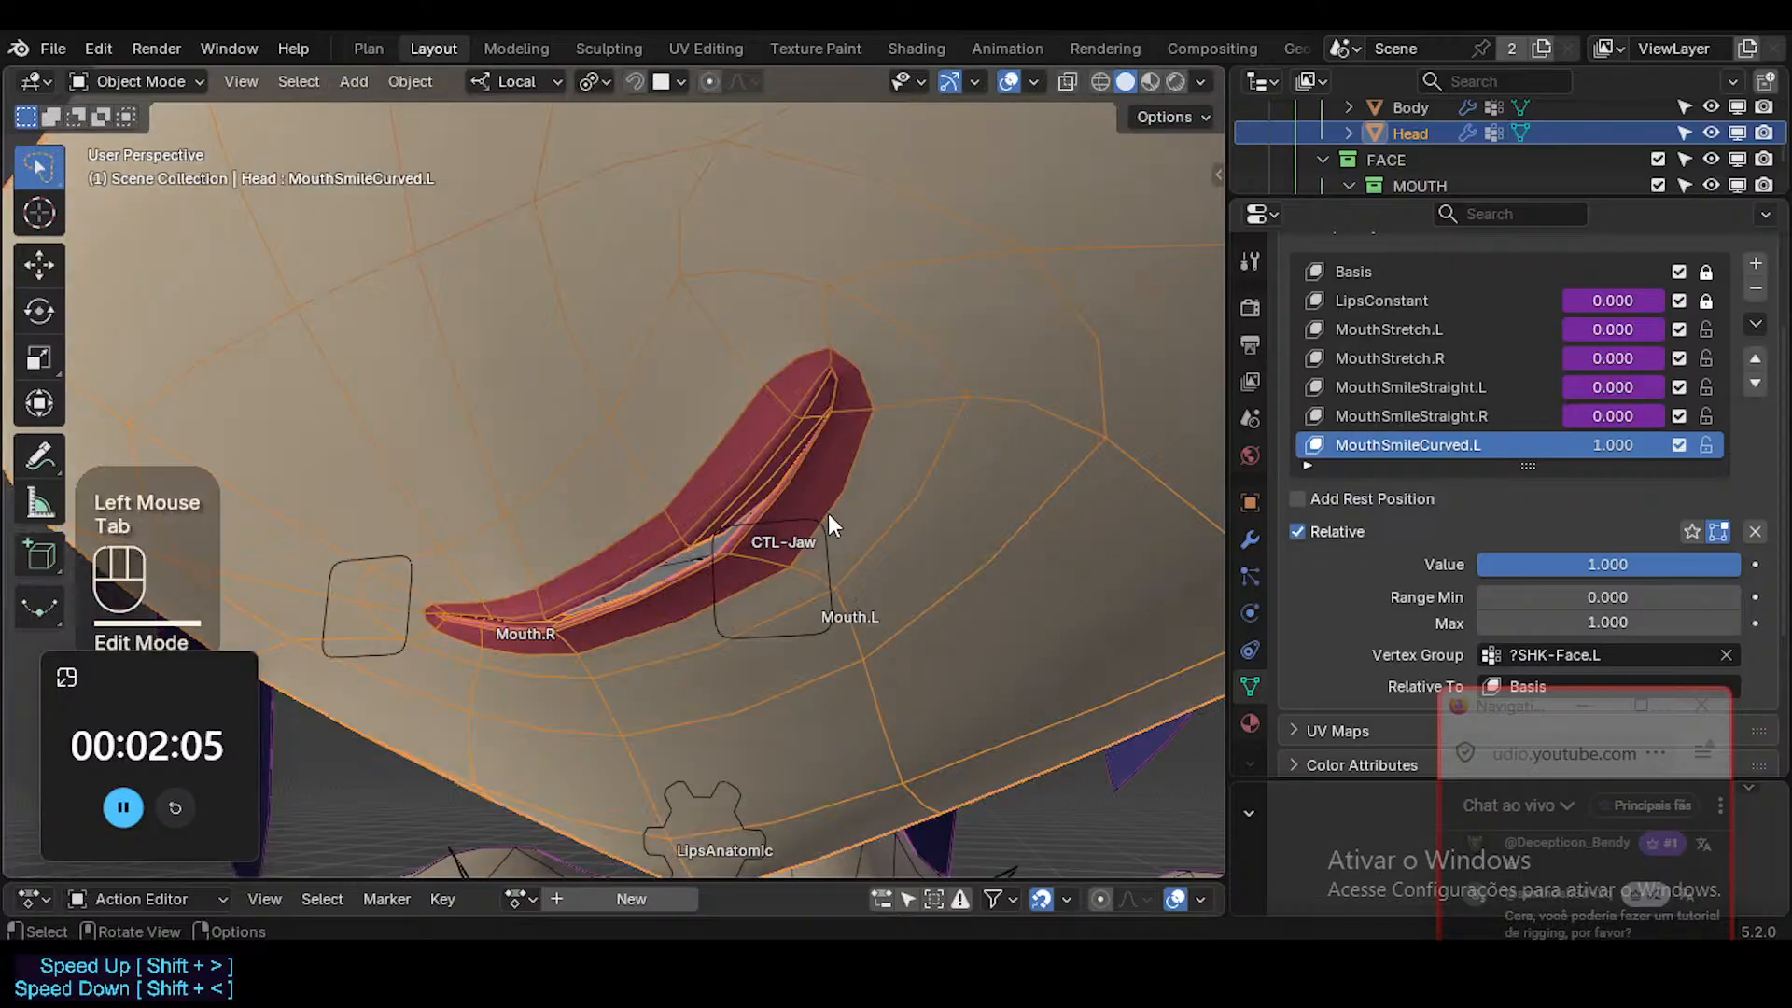
# Review the curved smile on the whole face in Object Mode and save the file.
pyautogui.hotkey('alt', 'z')
pyautogui.hotkey('alt', 'z')
pyautogui.moveTo(827, 510); pyautogui.dragTo(742, 524, button='middle')
pyautogui.scroll(-5, 853, 446)
pyautogui.press('a')
pyautogui.scroll(-2, 754, 523)
pyautogui.hotkey('shift', 'ctrl', 'alt', 'z')
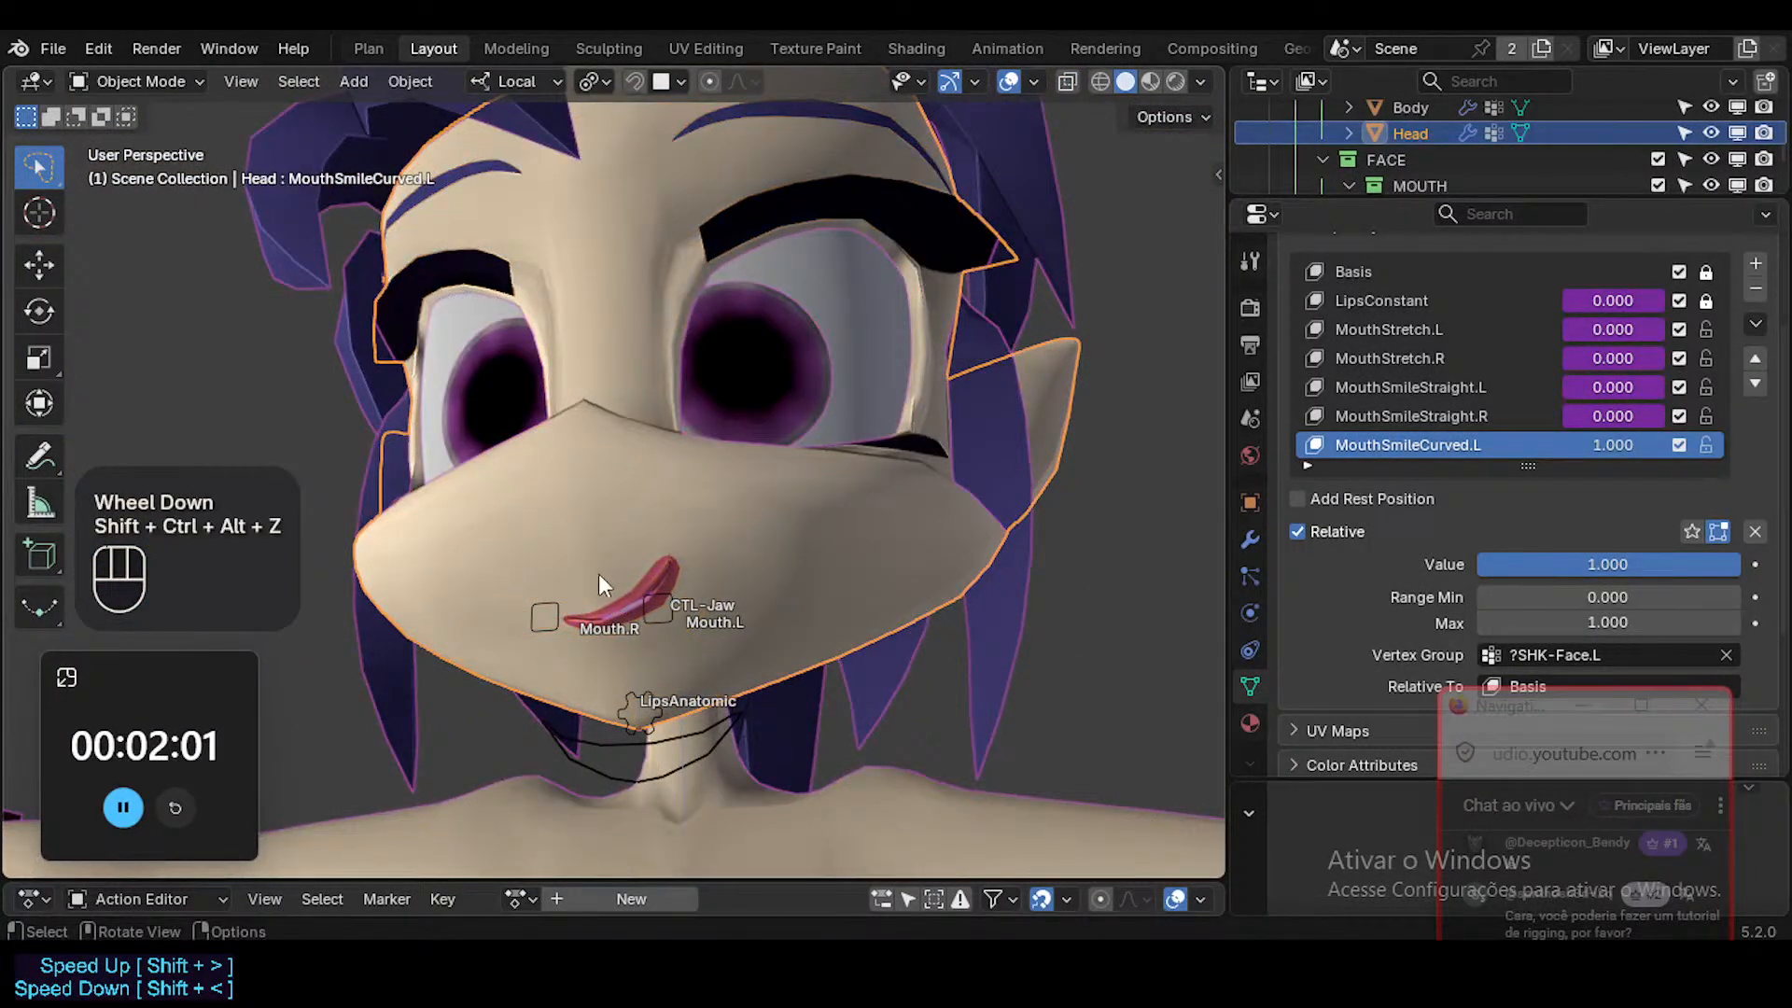
pyautogui.moveTo(600, 591); pyautogui.dragTo(681, 571, button='middle')
pyautogui.hotkey('ctrl', 's')
# Compare the face in Material Preview and Solid shading, and examine the lips up close without overlays.
pyautogui.click(1150, 81)
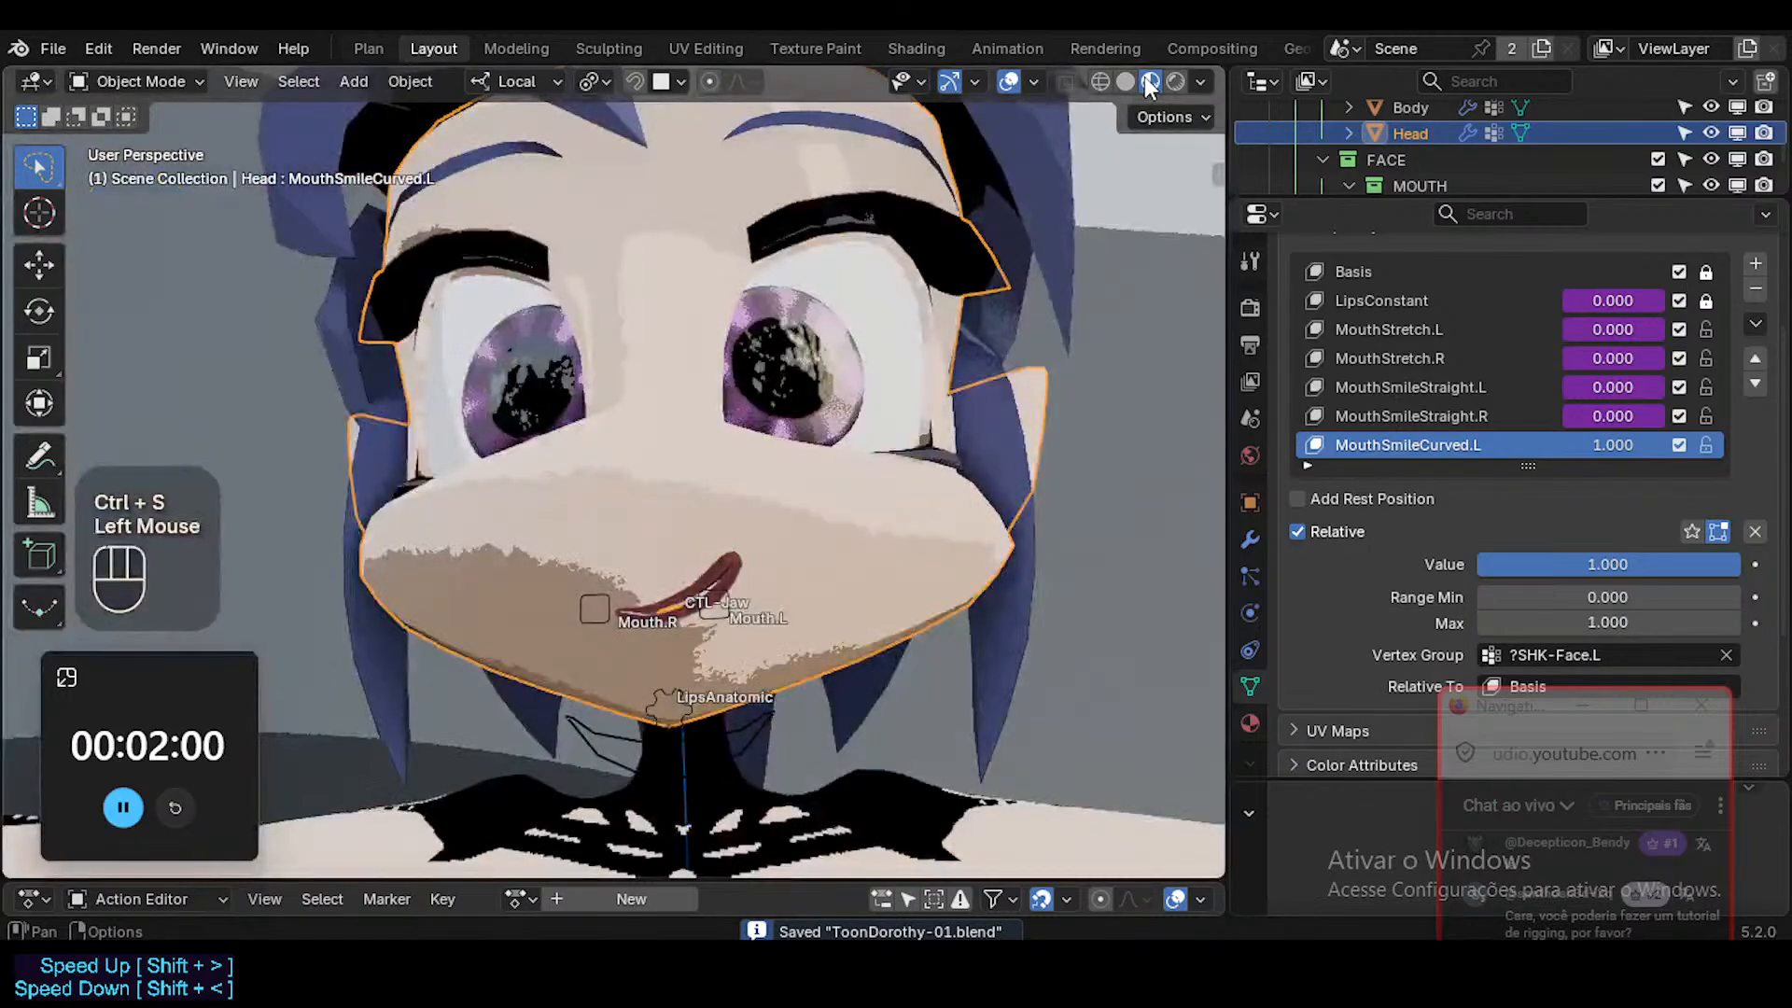
pyautogui.click(1132, 79)
pyautogui.scroll(4, 710, 513)
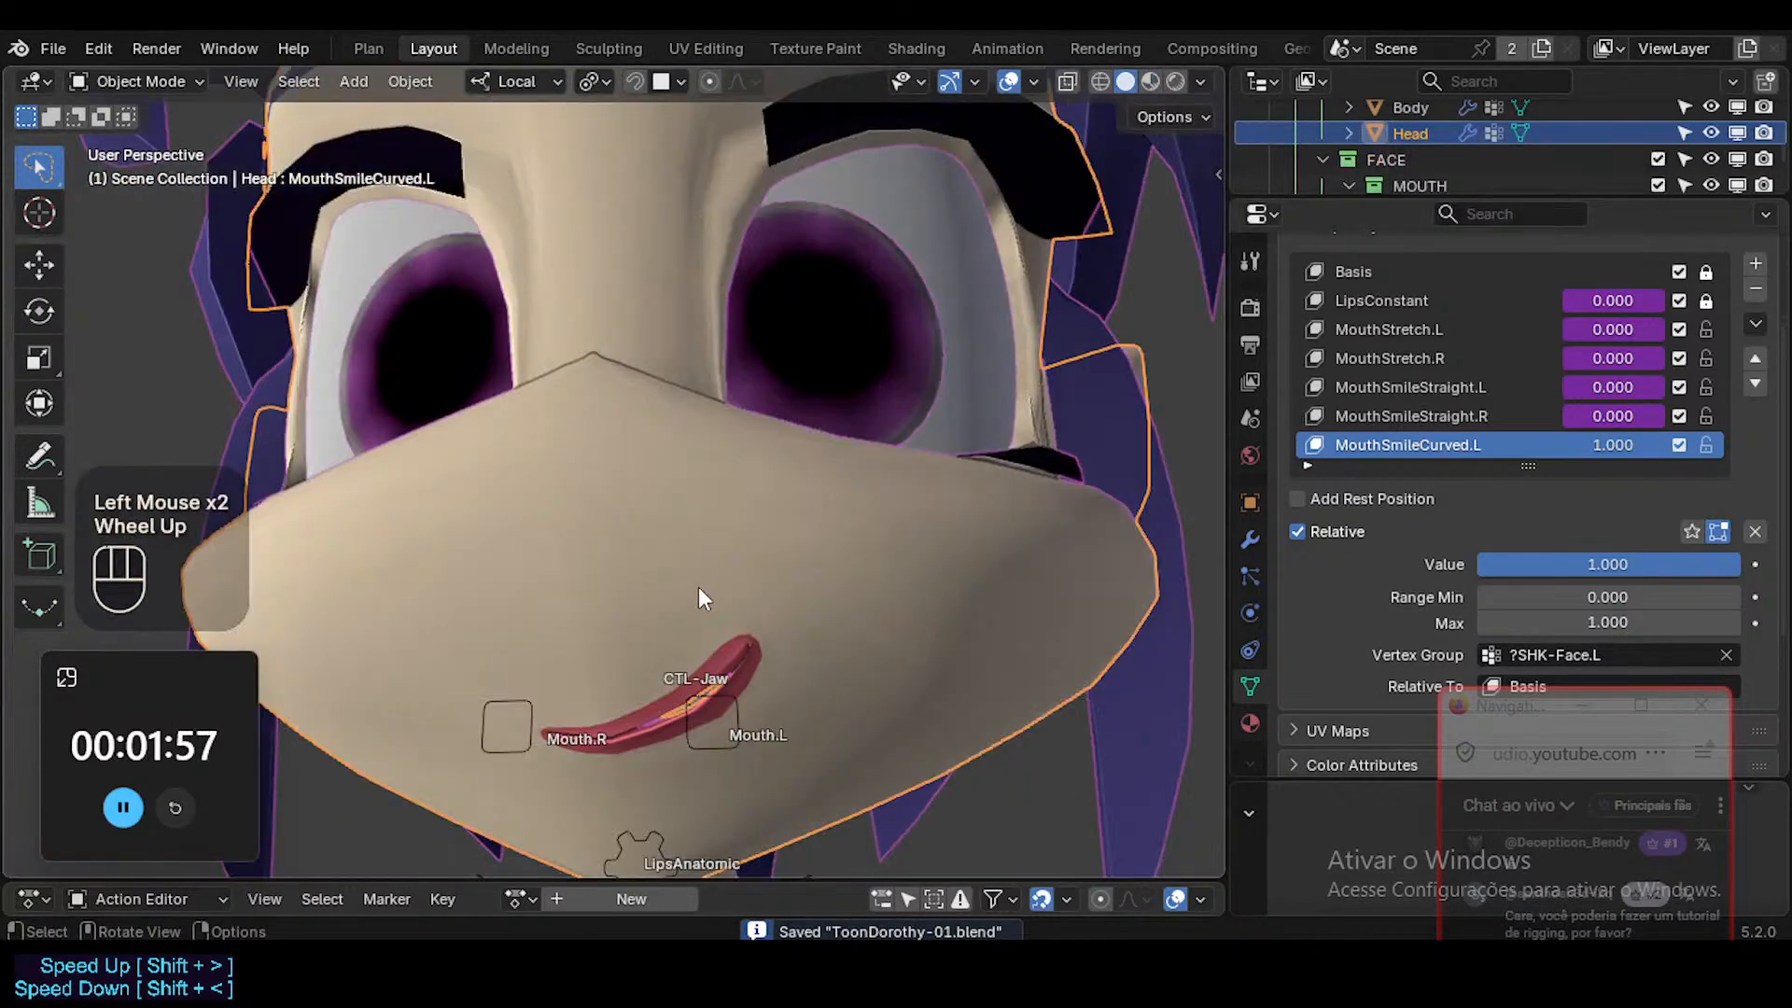
pyautogui.hotkey('shift', 'alt', 'z')
pyautogui.keyDown('ctrl'); pyautogui.moveTo(695, 743); pyautogui.dragTo(722, 653, button='middle'); pyautogui.keyUp('ctrl')
pyautogui.hotkey('shift', 'ctrl', 'alt', 'z')
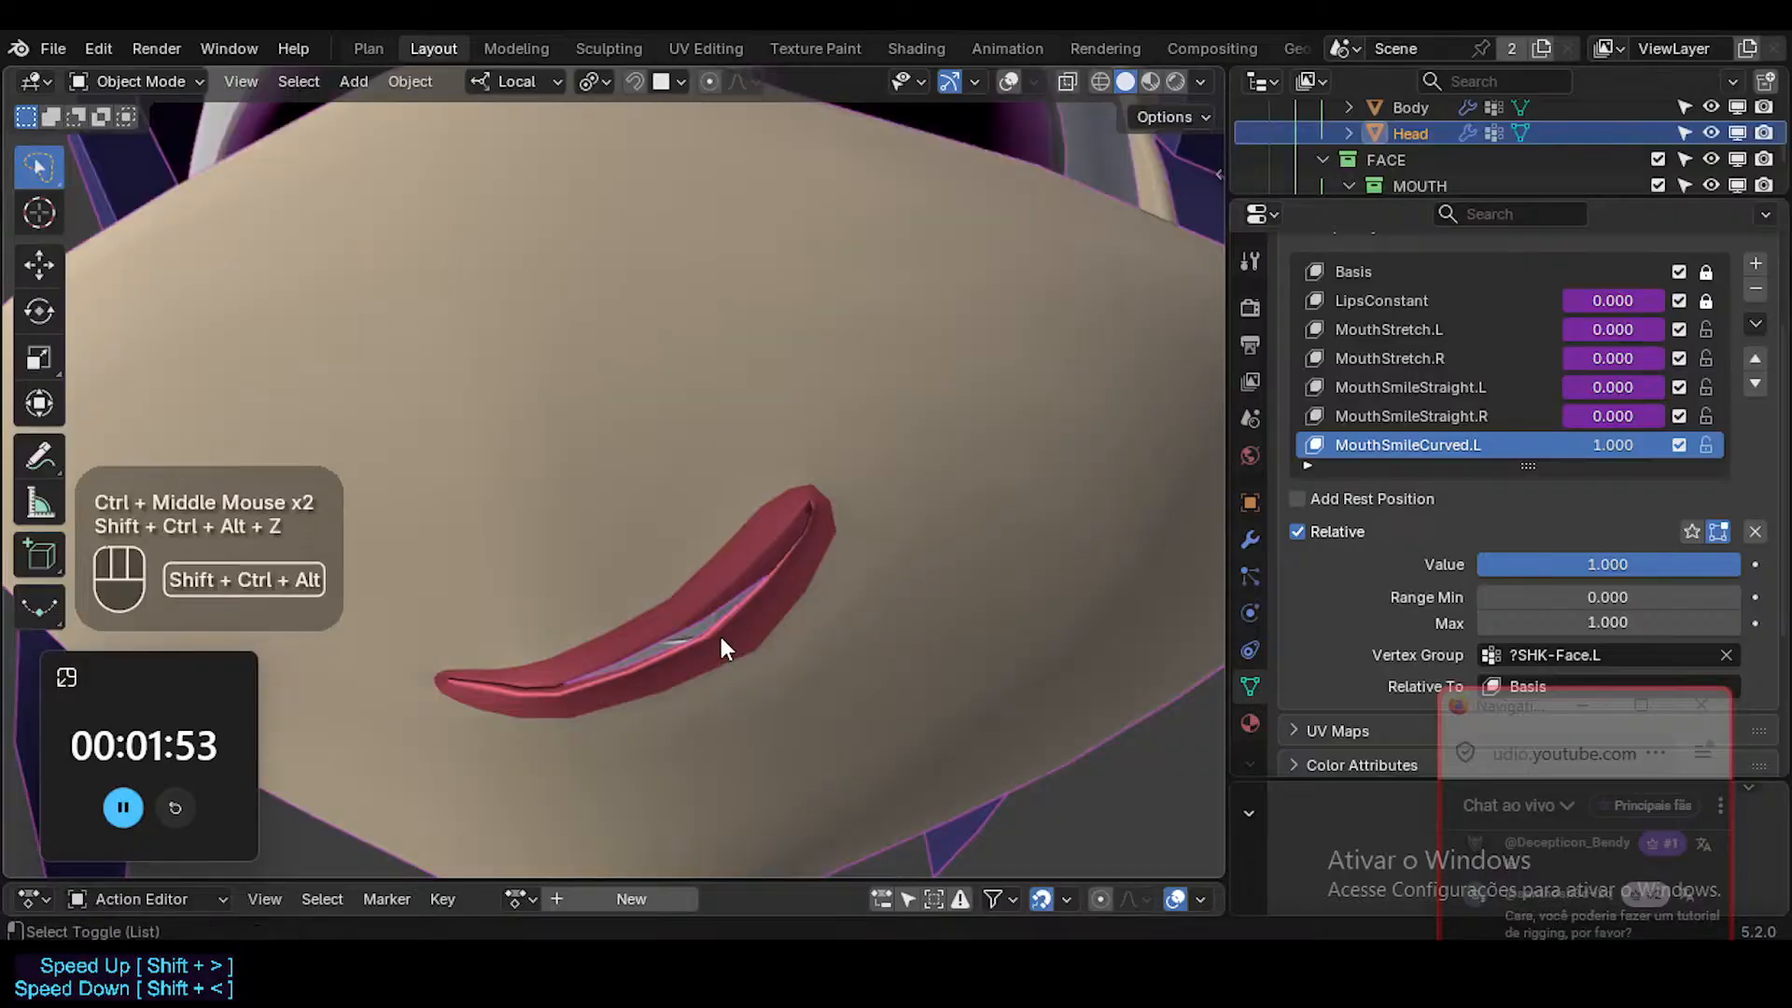
# In Edit Mode, move the inner upper-lip edge near the left corner down and rotate it to close the lip gap.
pyautogui.hotkey('shift', 'alt', 'z')
pyautogui.press('Tab')
pyautogui.press('2')
pyautogui.click(717, 592)
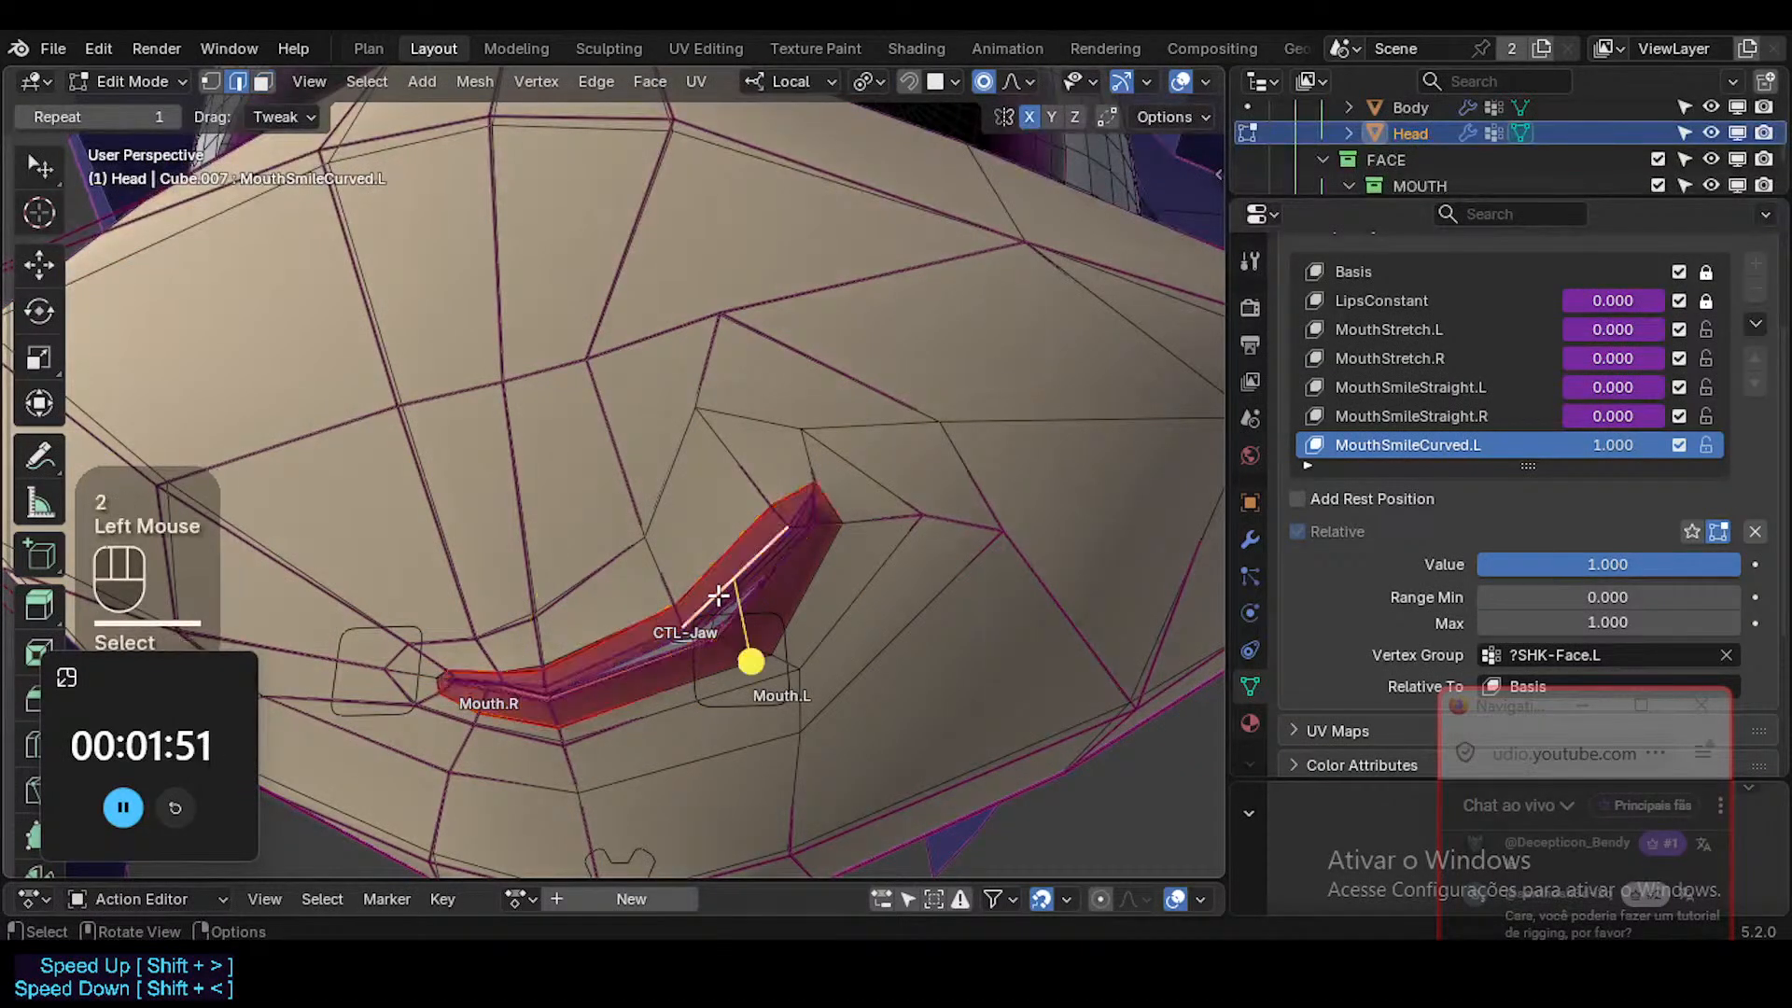
pyautogui.press('g')
pyautogui.scroll(3, 718, 593)
pyautogui.click(760, 672)
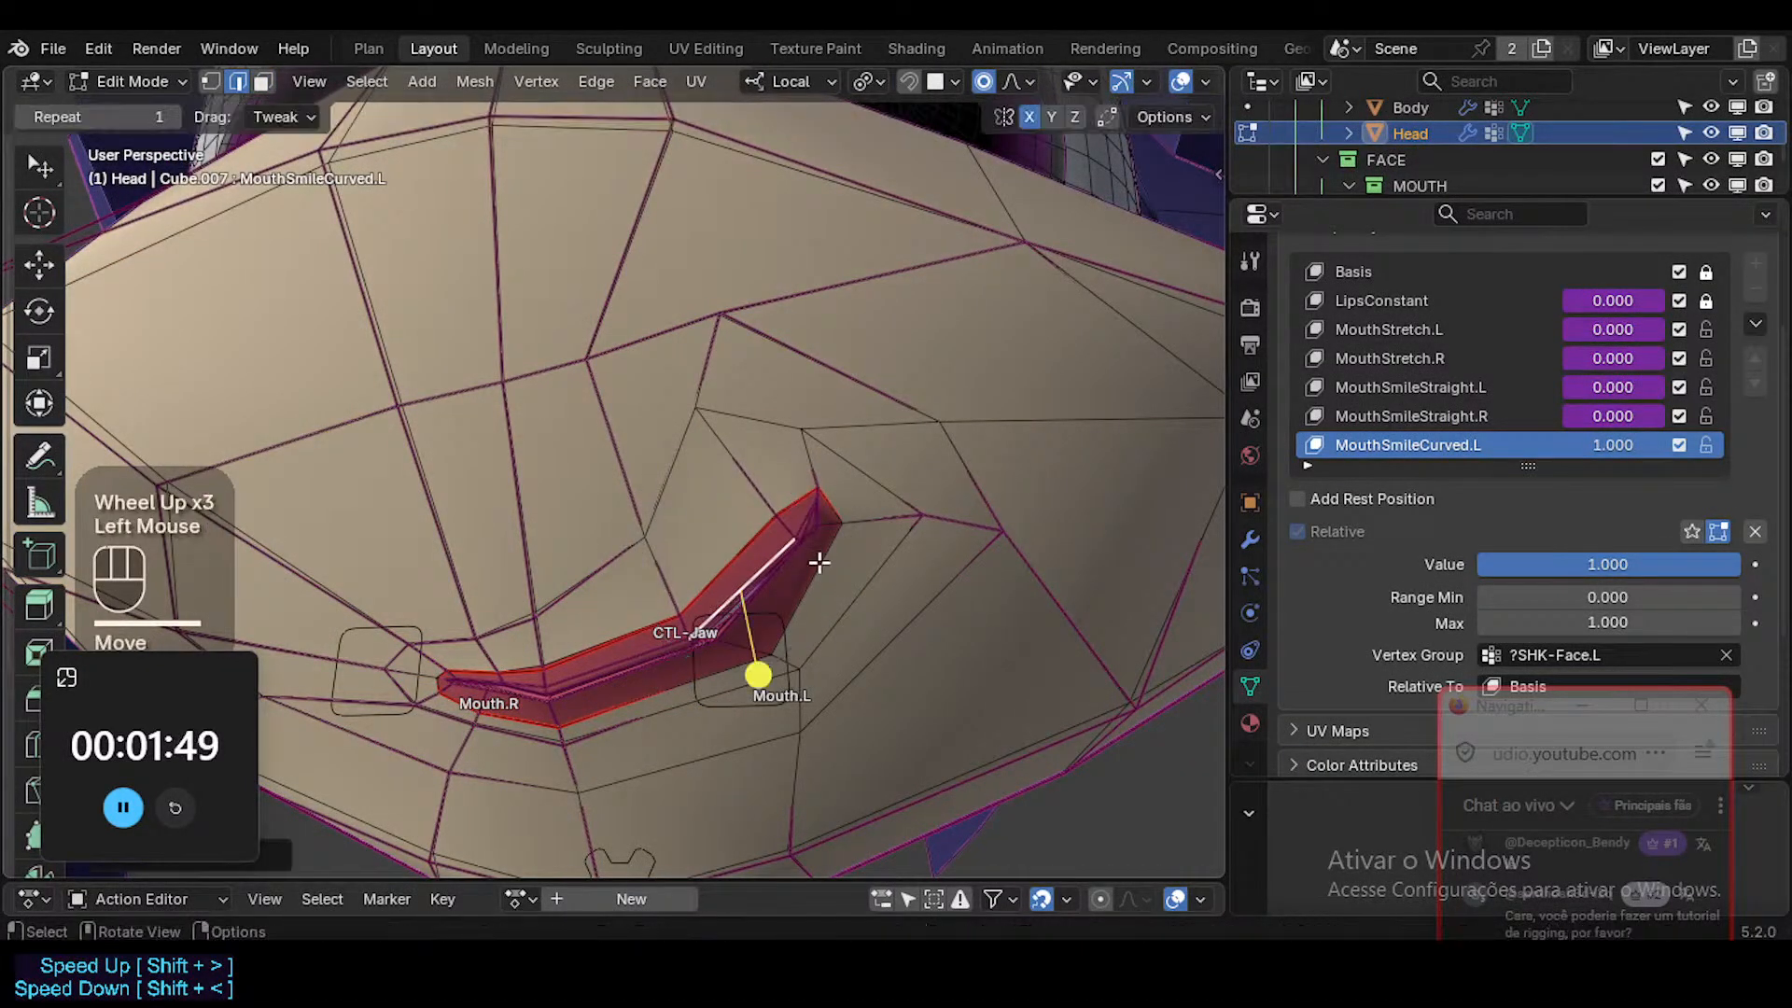
pyautogui.press('r')
pyautogui.press('r')
pyautogui.click(747, 652)
# Reposition the inner lip edges near the left mouth corner so the upper and lower lips meet.
pyautogui.moveTo(747, 652); pyautogui.dragTo(885, 426, button='middle')
pyautogui.press('g')
pyautogui.keyDown('shift'); pyautogui.click(803, 572); pyautogui.keyUp('shift')
pyautogui.press('g')
pyautogui.keyDown('shift'); pyautogui.click(778, 559); pyautogui.keyUp('shift')
pyautogui.click(784, 549)
pyautogui.press('g')
pyautogui.keyDown('shift'); pyautogui.click(764, 494); pyautogui.keyUp('shift')
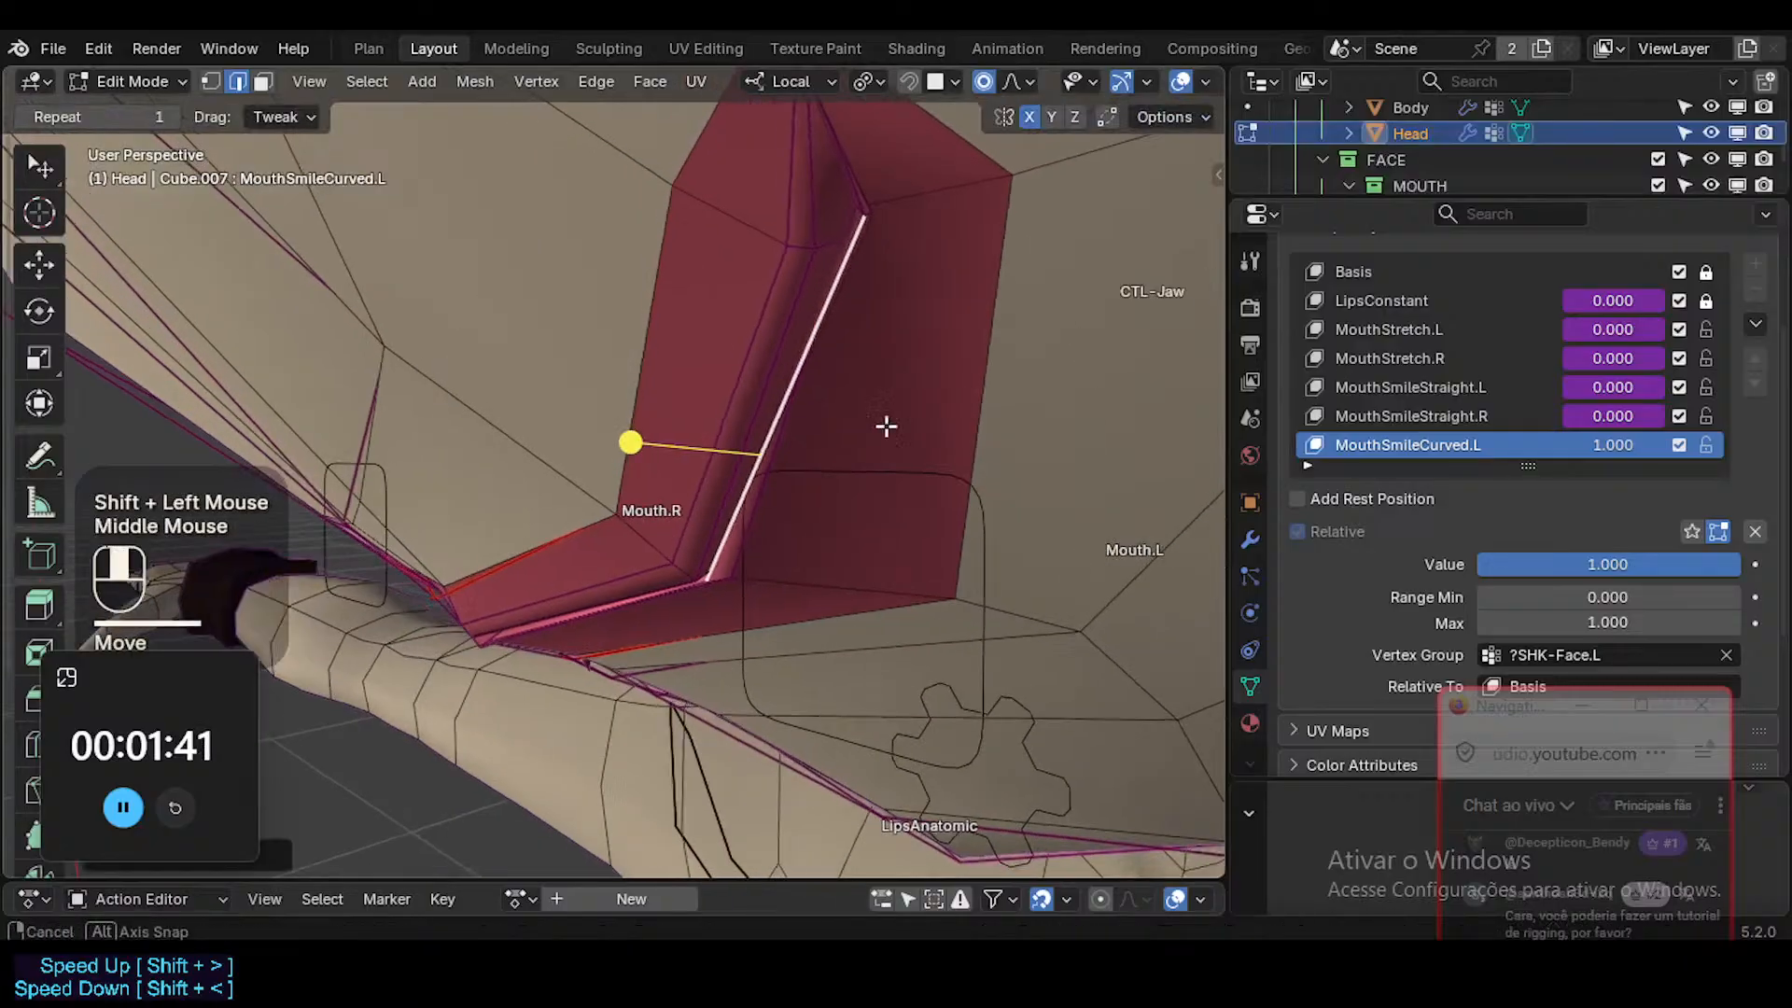
# From closer angles, fine-tune the inner lower-lip edge to sit against the upper lip toward the left corner.
pyautogui.press('g')
pyautogui.click(792, 332)
pyautogui.moveTo(792, 333); pyautogui.dragTo(912, 344, button='middle')
pyautogui.press('g')
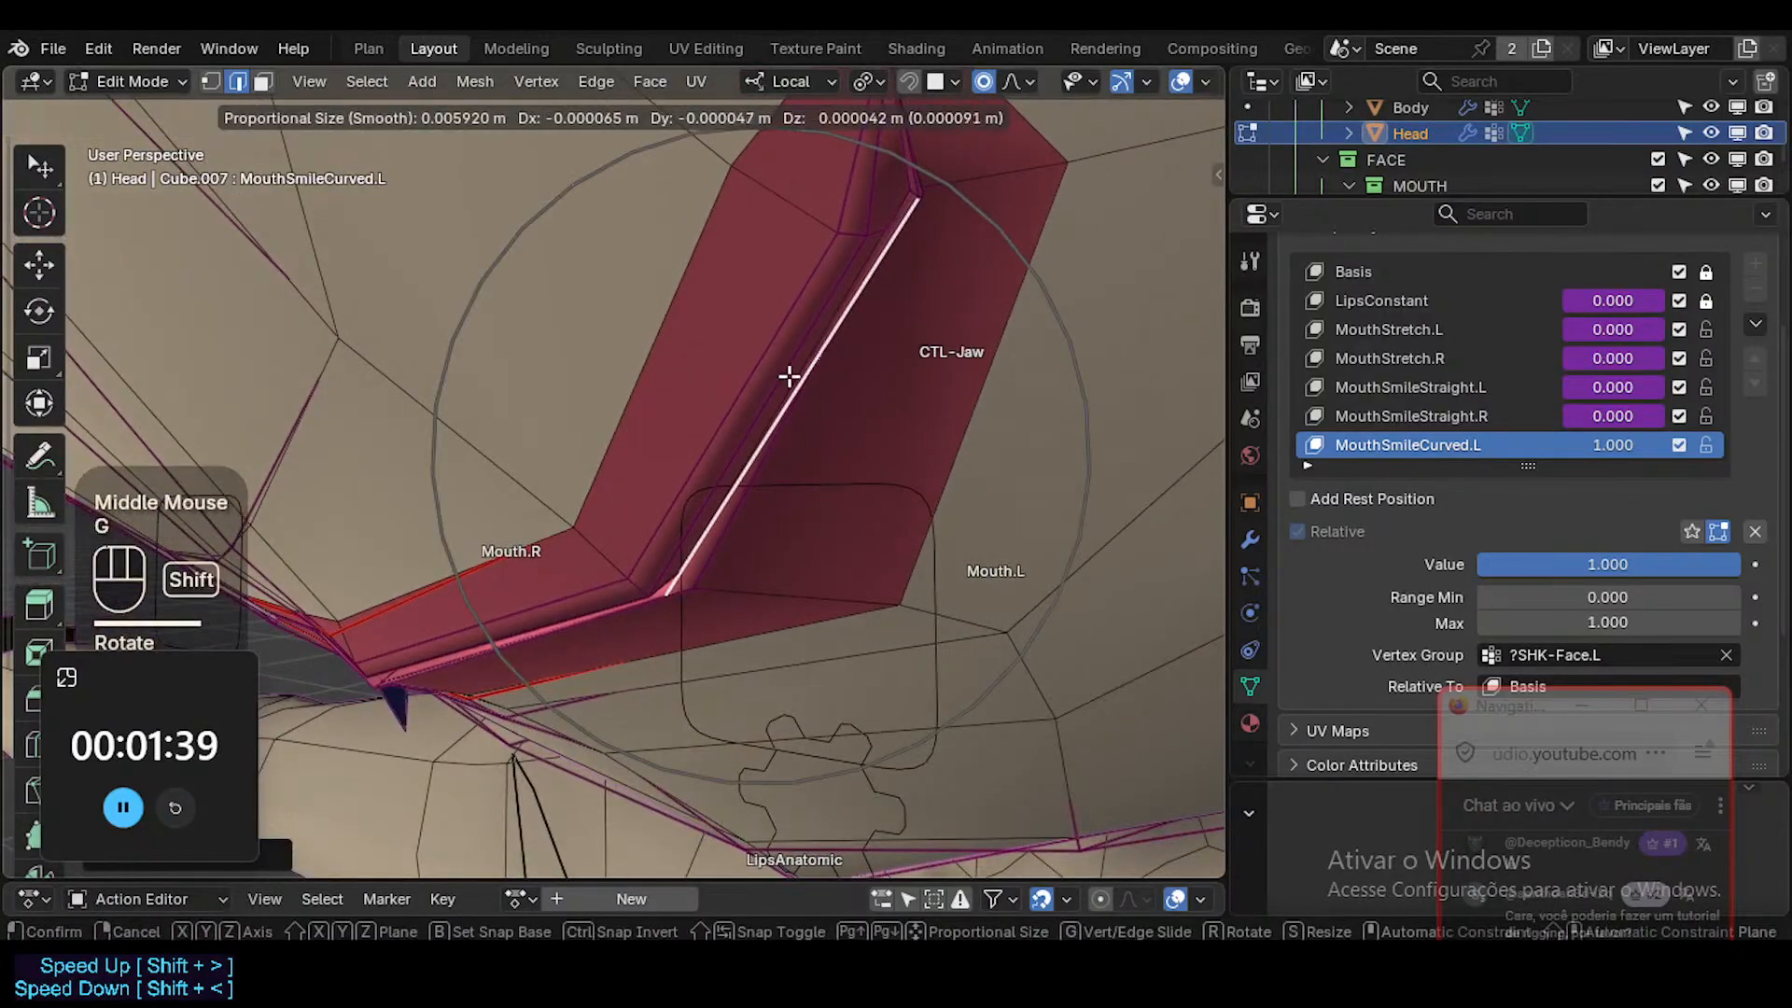
pyautogui.keyDown('shift'); pyautogui.click(803, 296); pyautogui.keyUp('shift')
pyautogui.keyDown('shift'); pyautogui.moveTo(803, 296); pyautogui.dragTo(700, 500, button='middle'); pyautogui.keyUp('shift')
# Rotate the middle inner lower-lip edge toward the upper lip and slide the vertex at the lip's bend inward.
pyautogui.click(752, 434)
pyautogui.moveTo(752, 434); pyautogui.dragTo(800, 412, button='middle')
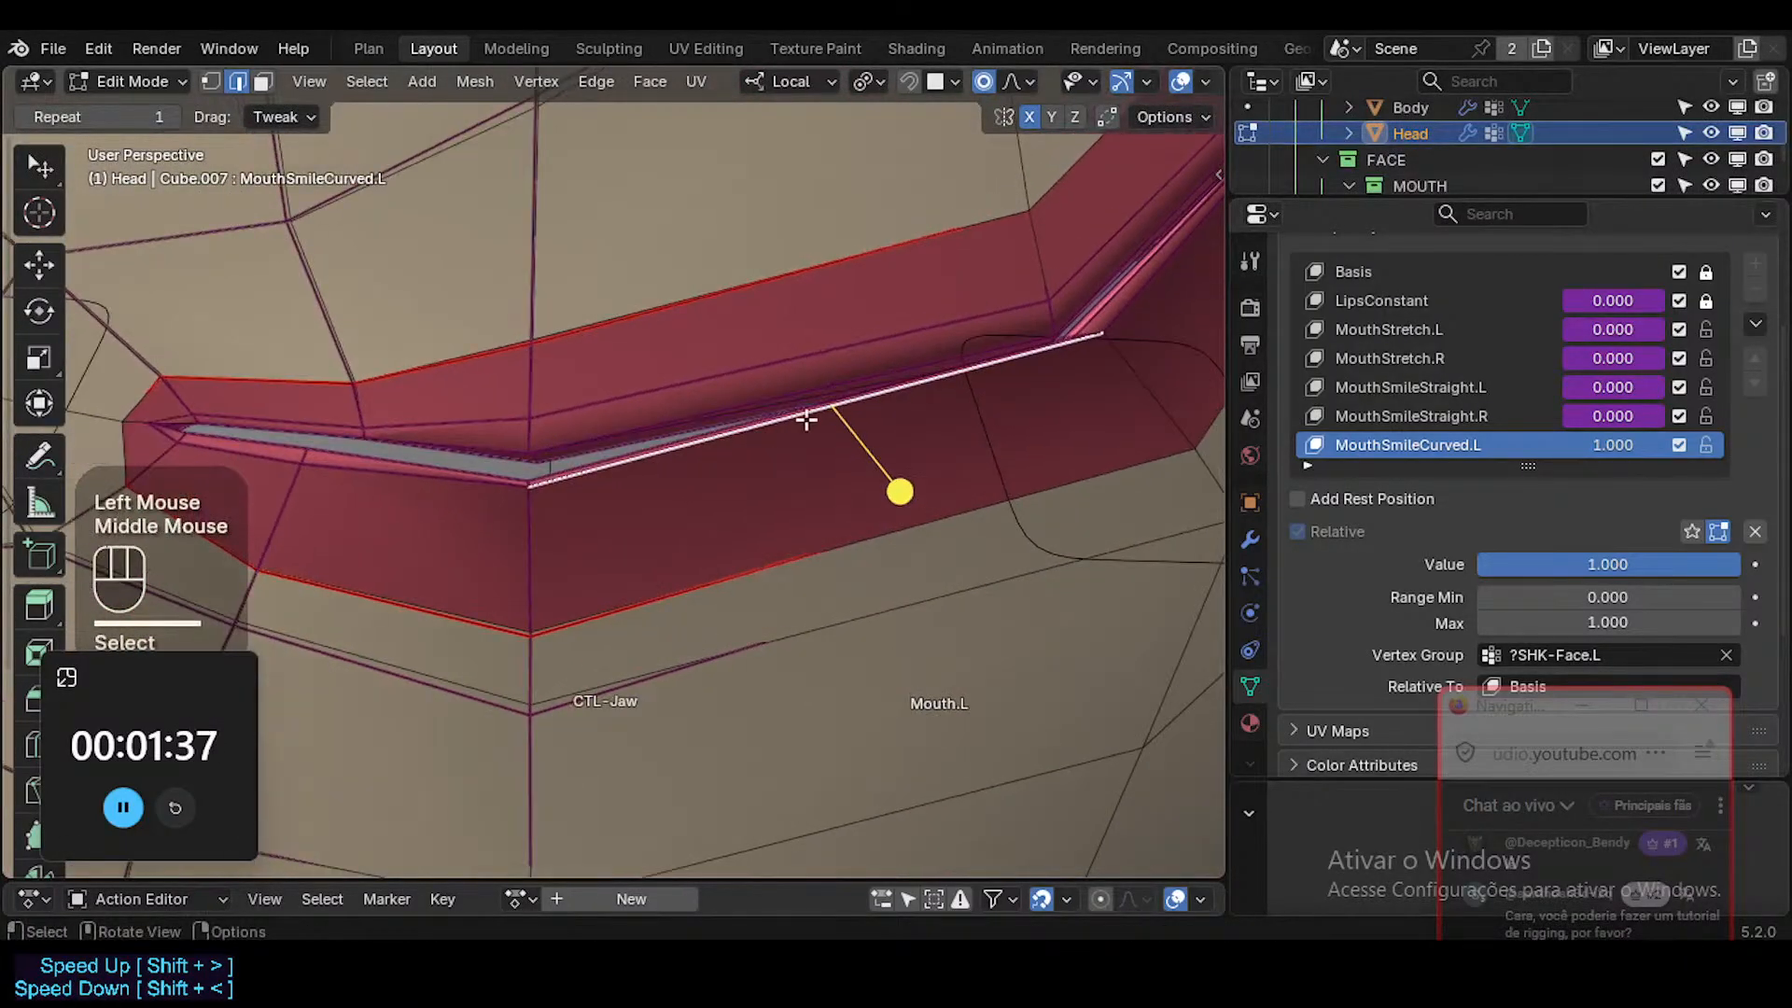
pyautogui.press('r')
pyautogui.click(1039, 361)
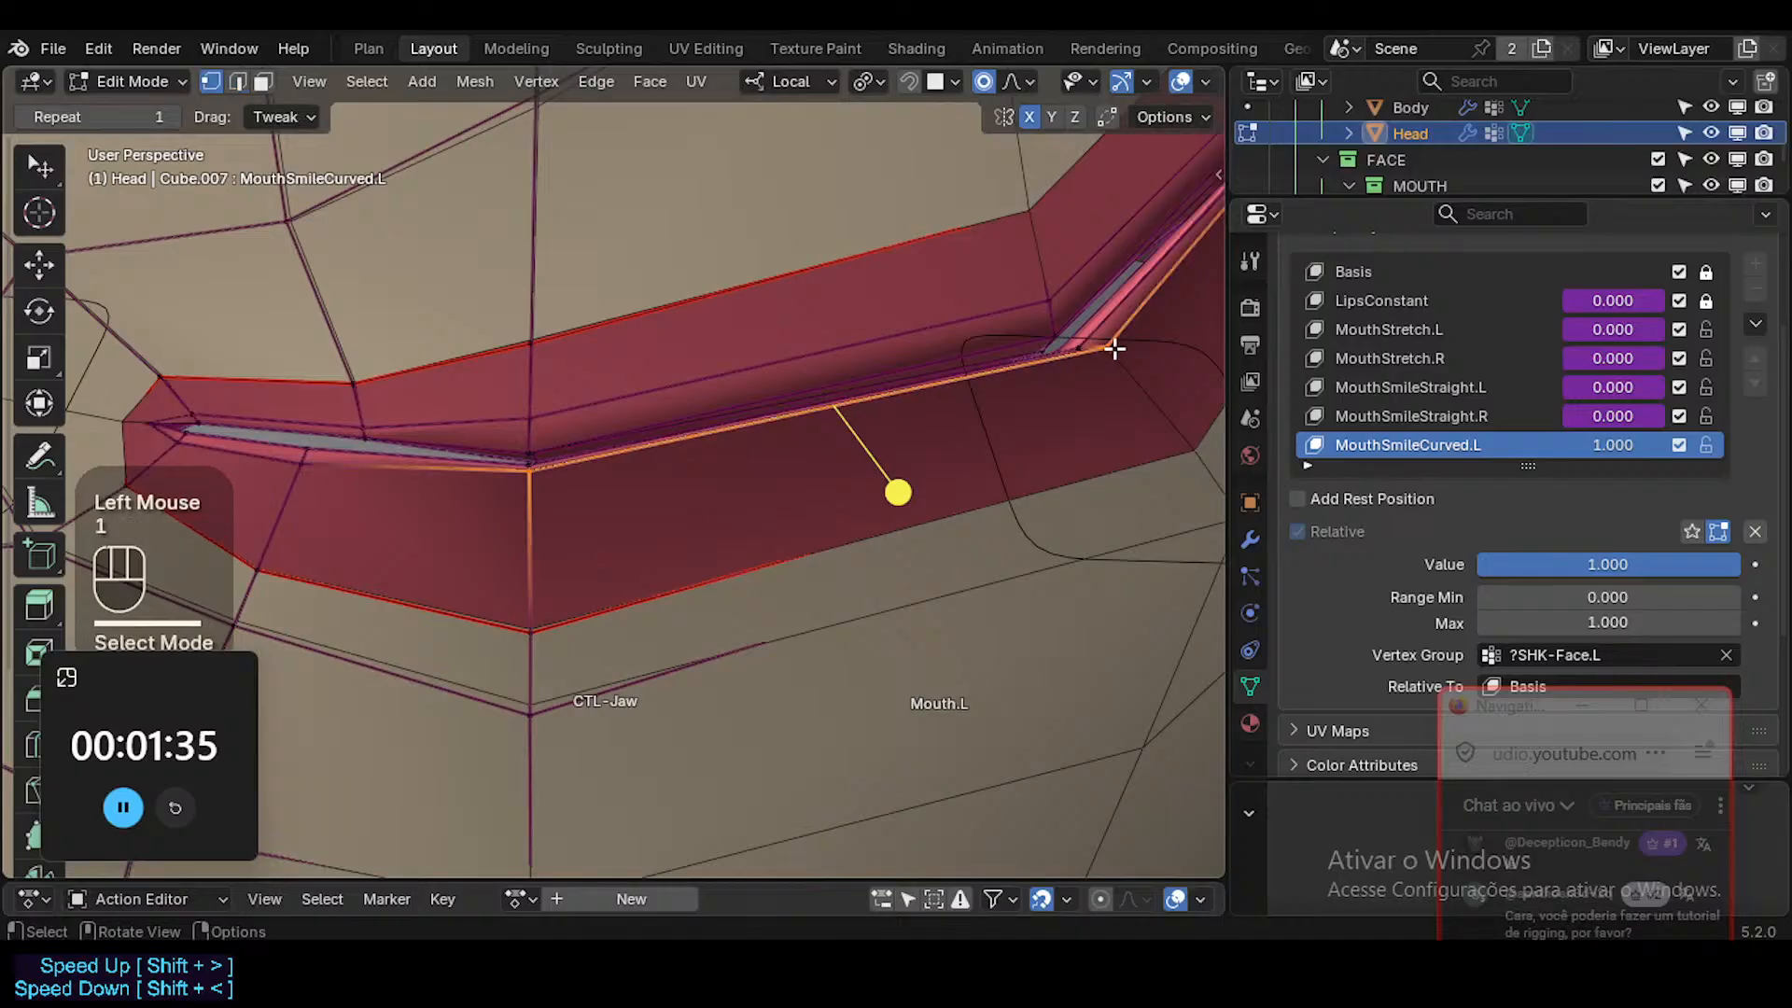
pyautogui.press('g')
pyautogui.press('g')
pyautogui.click(1072, 361)
pyautogui.press('g')
pyautogui.keyDown('shift'); pyautogui.click(1048, 344); pyautogui.keyUp('shift')
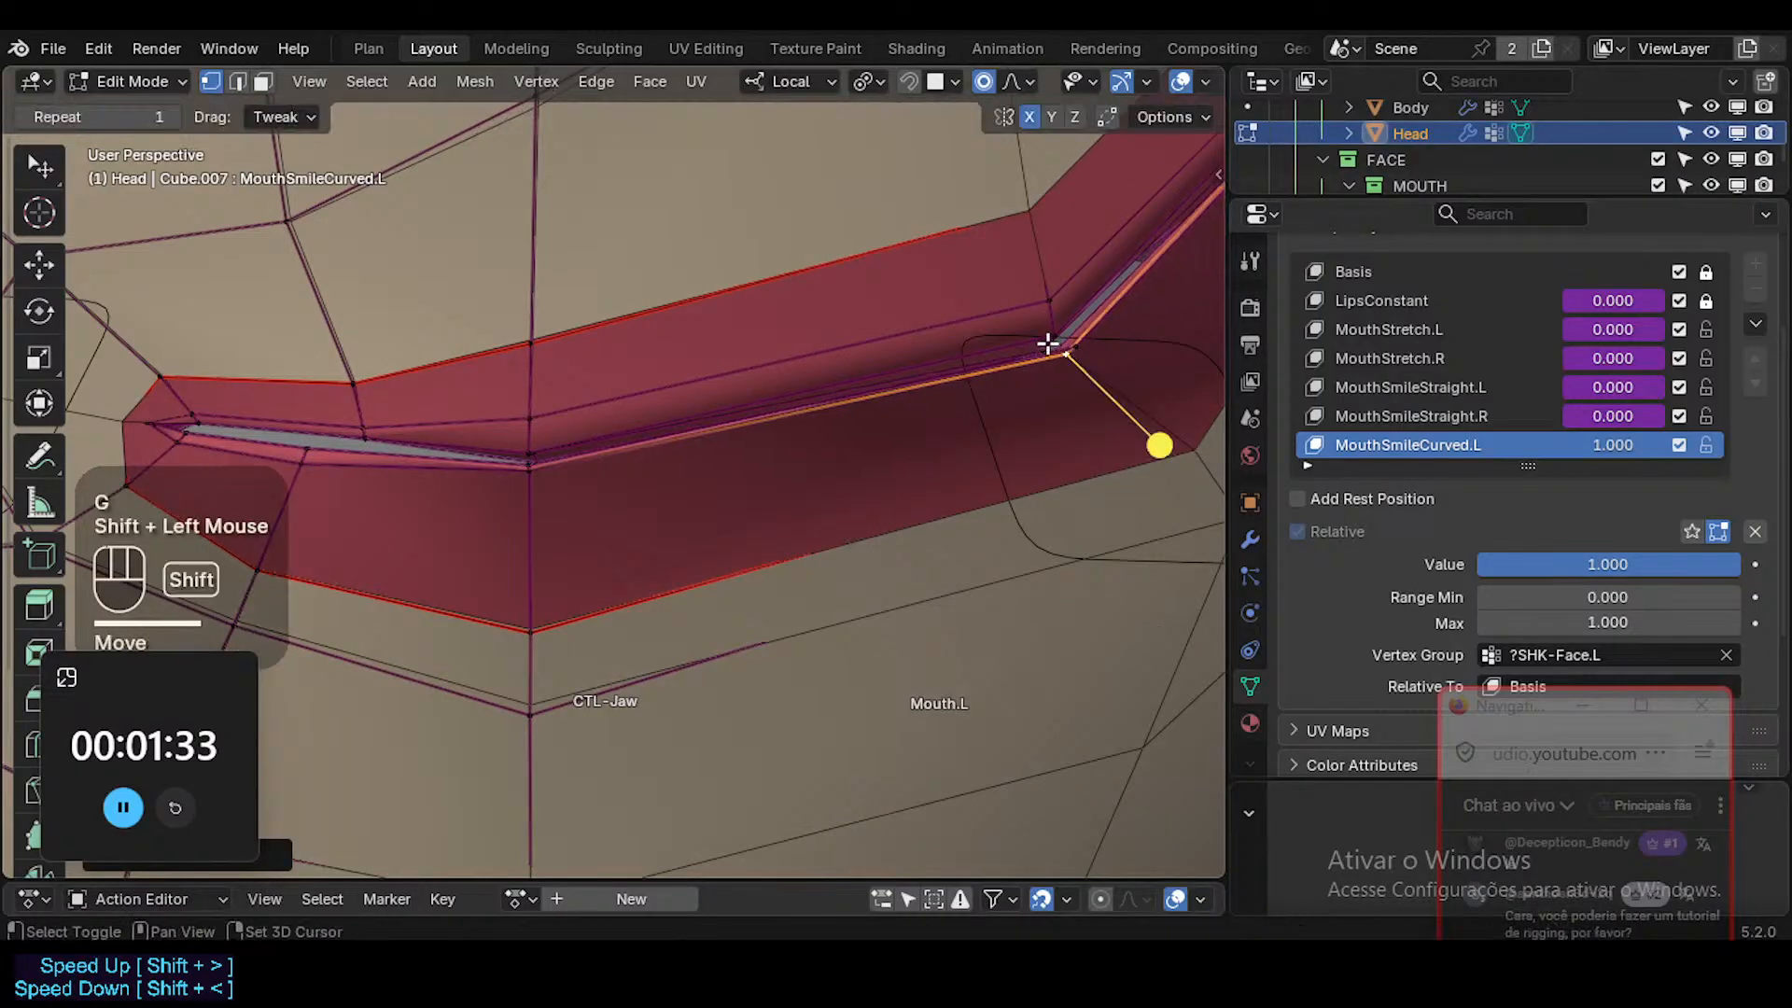
# Adjust the inner lip vertex near the bend of the smile to tighten the lip seam.
pyautogui.moveTo(1048, 344); pyautogui.dragTo(674, 510, button='middle')
pyautogui.press('g')
pyautogui.keyDown('shift'); pyautogui.click(593, 513); pyautogui.keyUp('shift')
pyautogui.keyDown('ctrl'); pyautogui.moveTo(673, 511); pyautogui.dragTo(704, 351, button='middle'); pyautogui.keyUp('ctrl')
pyautogui.scroll(1, 687, 369)
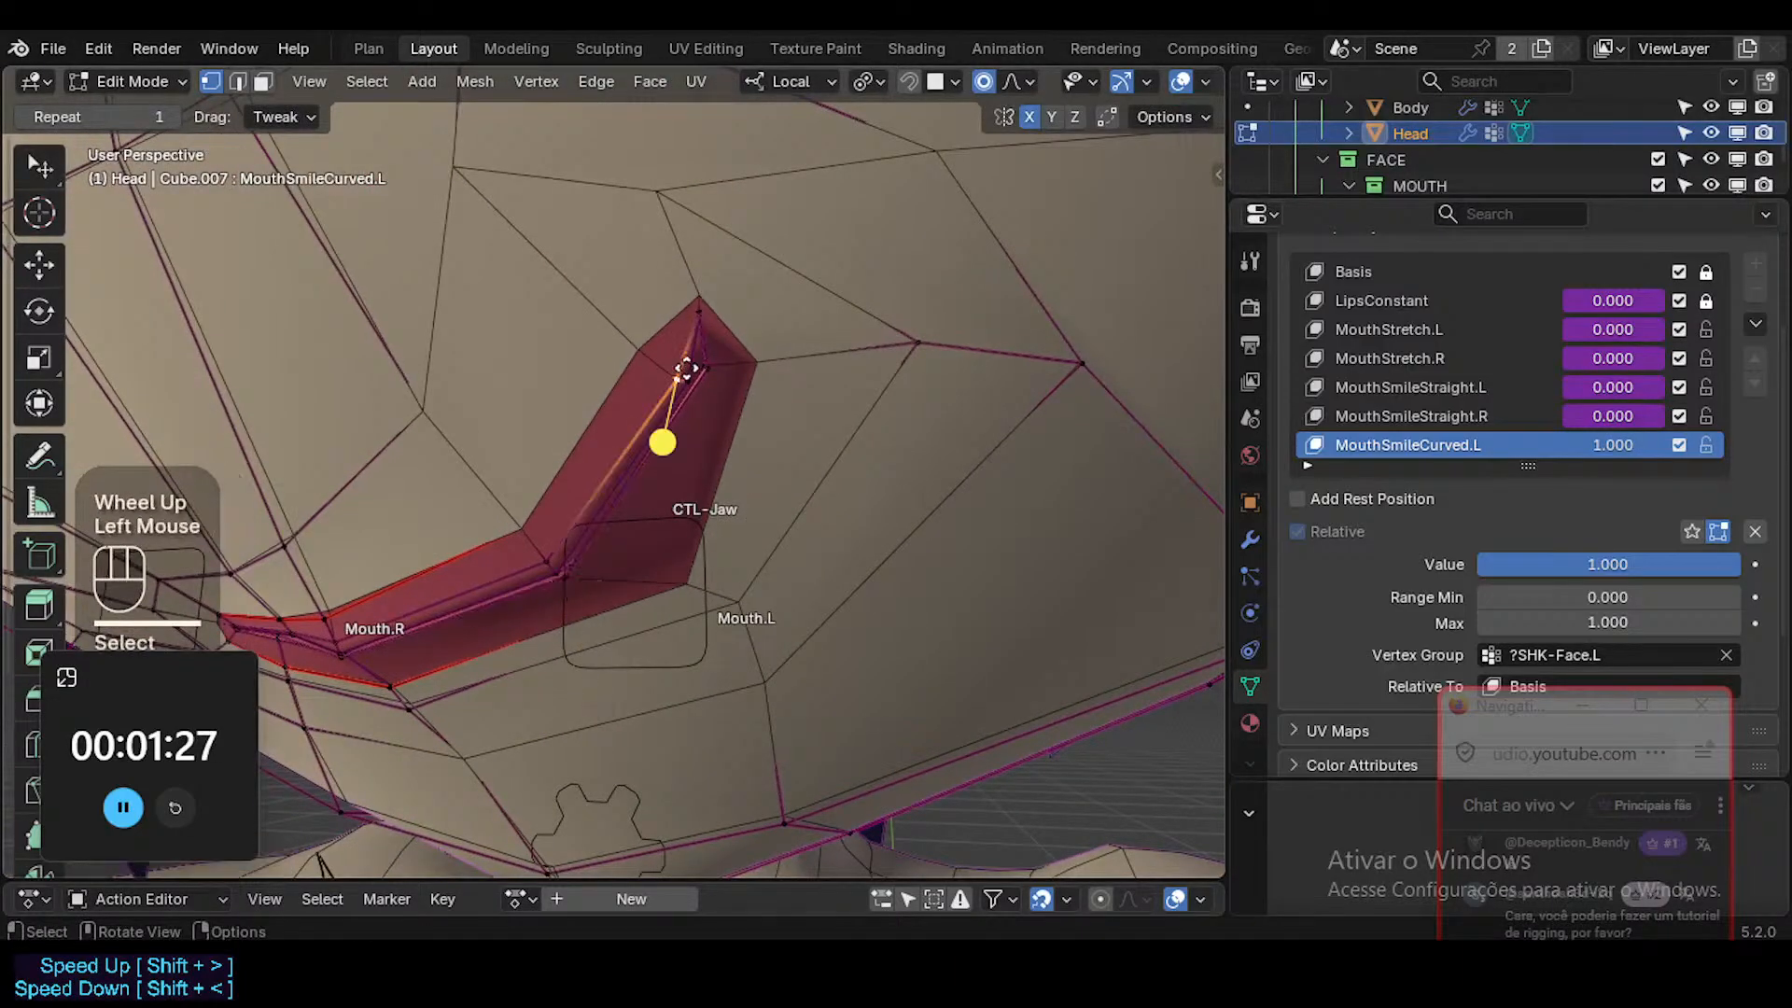
# Reposition the inner lip vertices at the left mouth corner and check the result with X-ray.
pyautogui.press('g')
pyautogui.keyDown('shift'); pyautogui.click(698, 368); pyautogui.keyUp('shift')
pyautogui.press('g')
pyautogui.keyDown('shift'); pyautogui.click(682, 381); pyautogui.keyUp('shift')
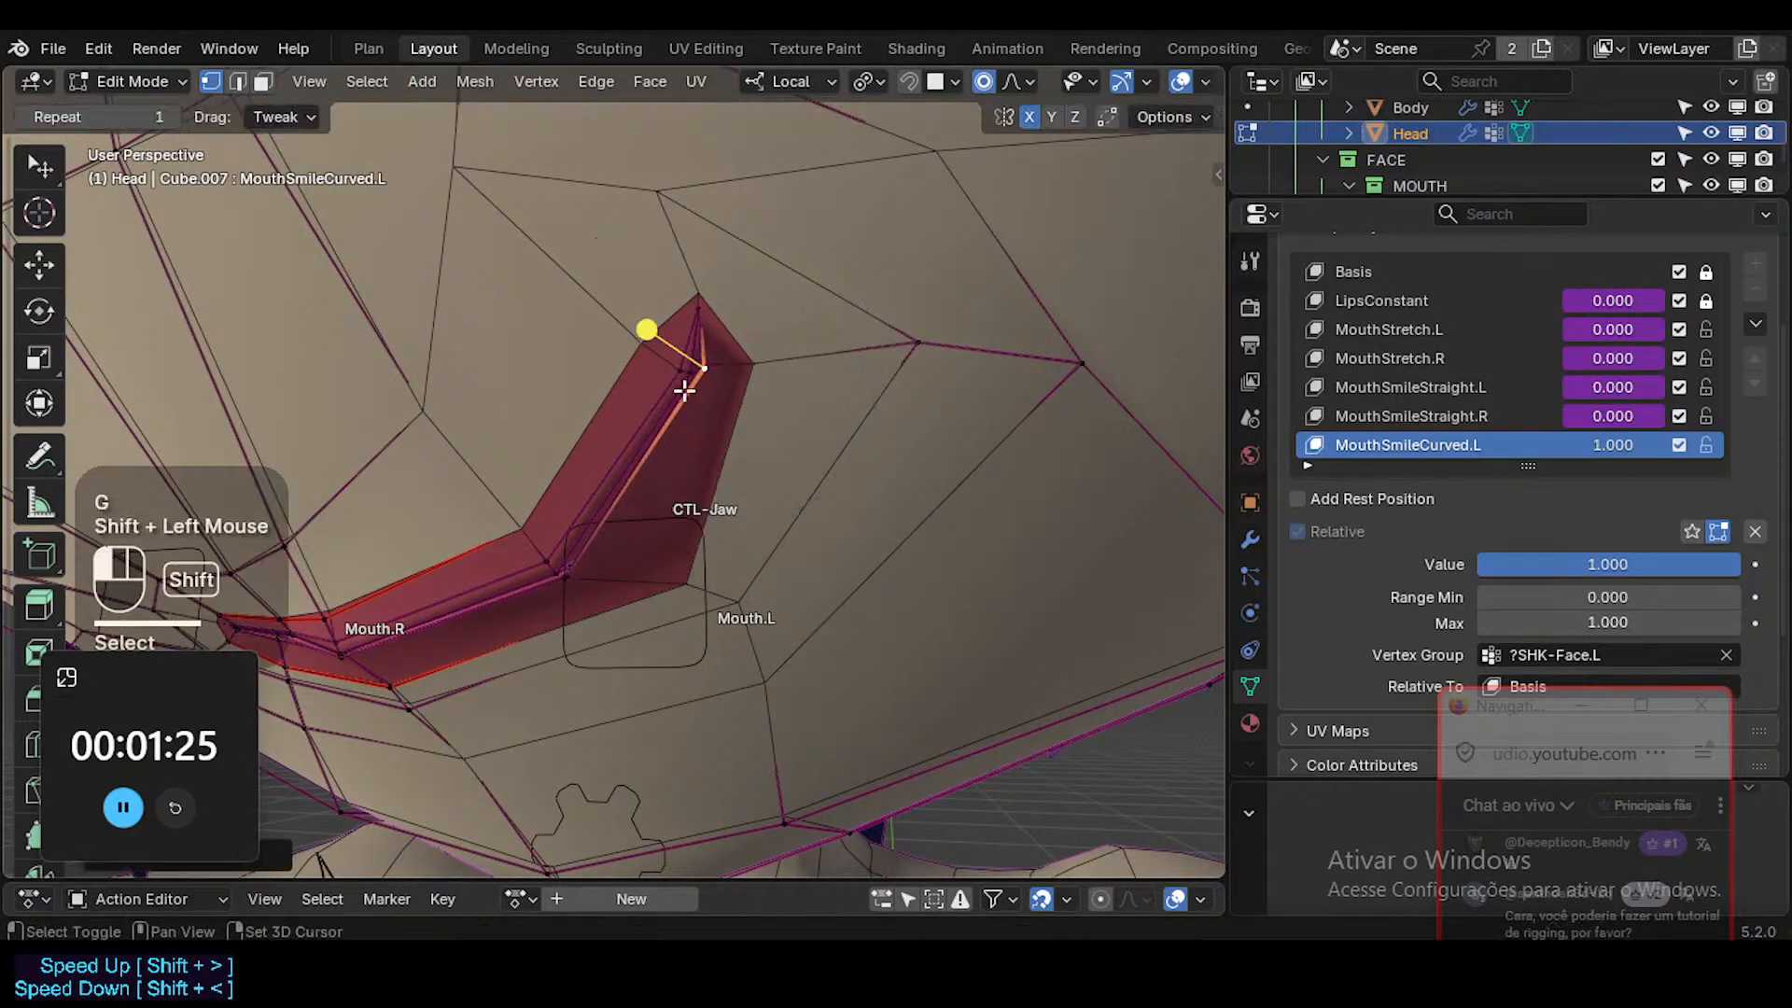
pyautogui.hotkey('alt', 'z')
pyautogui.hotkey('shift', 'alt', 'z')
pyautogui.hotkey('shift', 'alt', 'z')
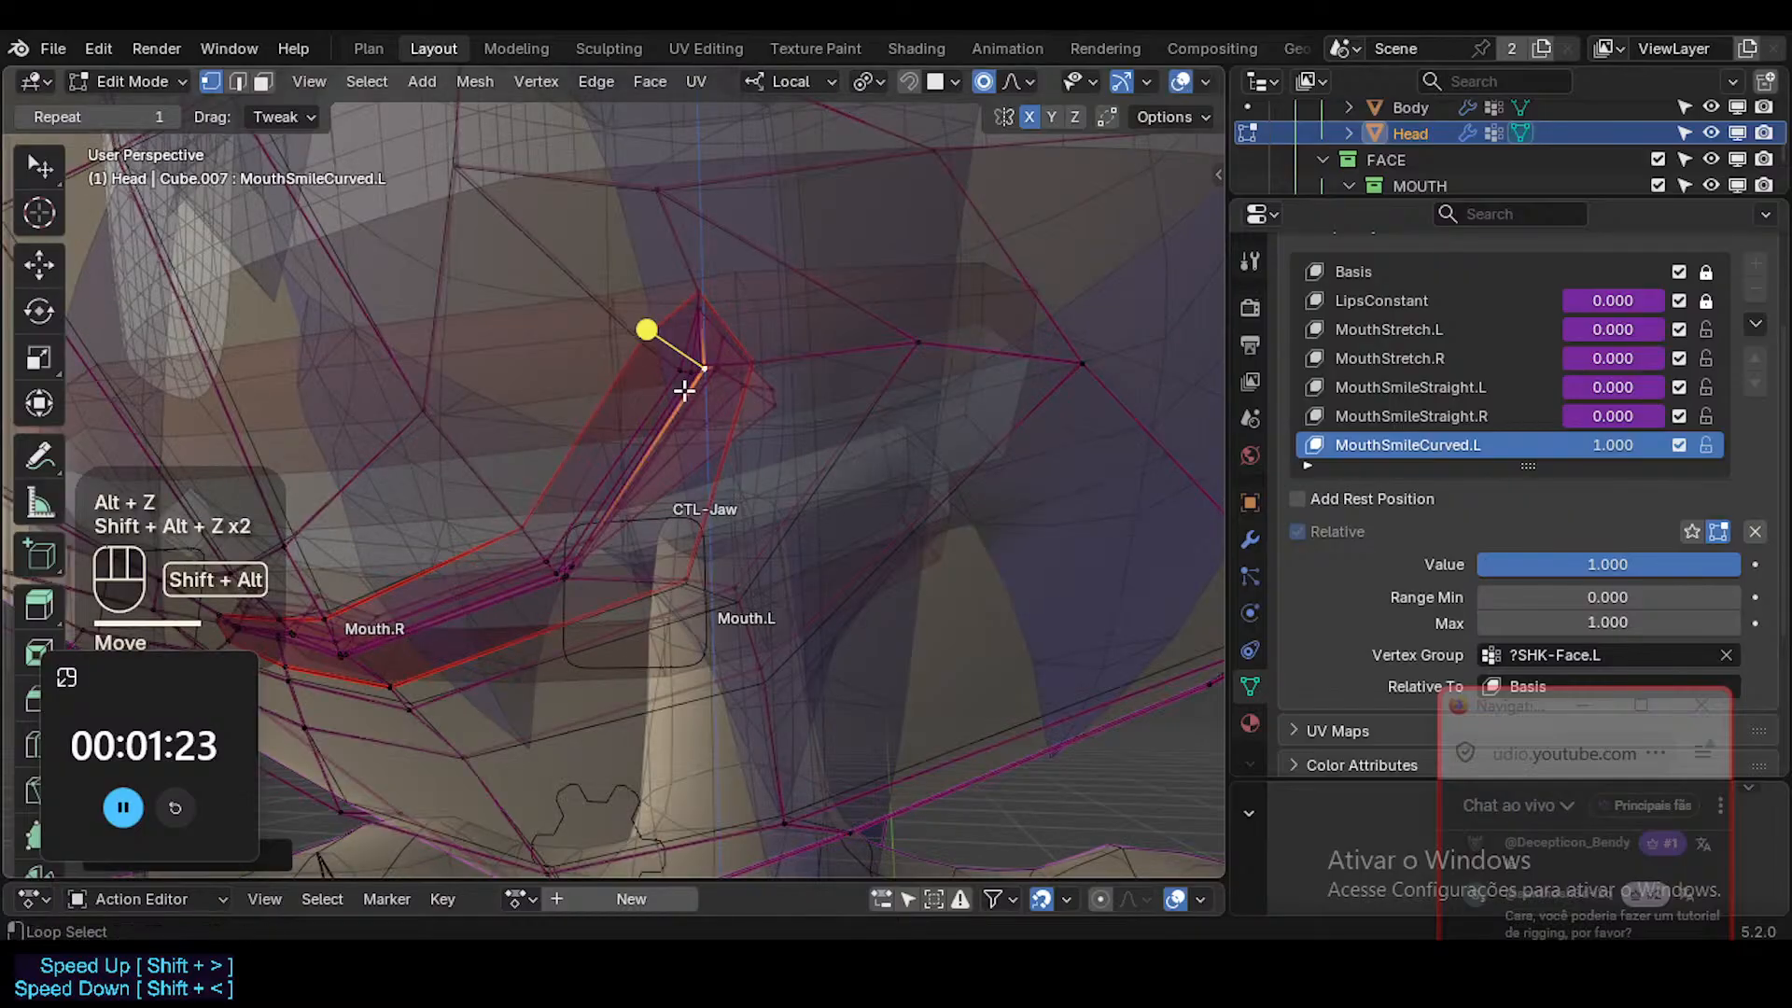
pyautogui.hotkey('alt', 'z')
pyautogui.moveTo(668, 424); pyautogui.dragTo(603, 411, button='middle')
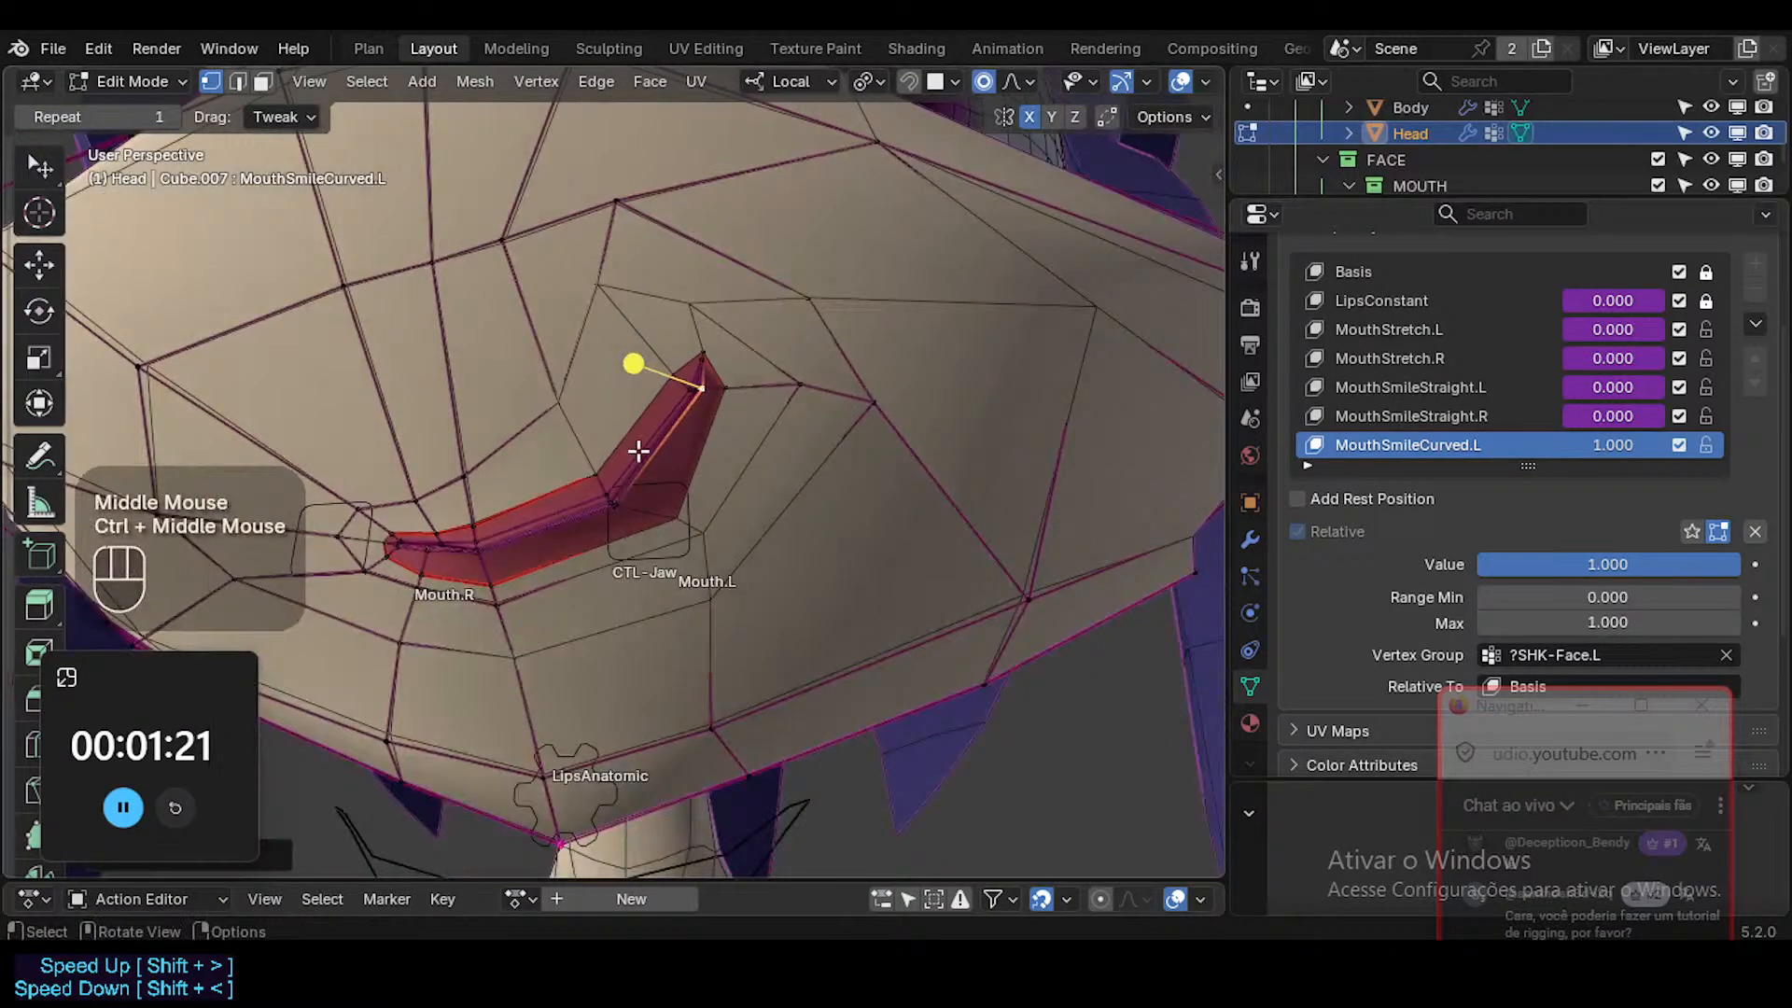
# Return to Object Mode without overlays, save the file, and scrub the MouthSmileCurved.L value to preview the smile.
pyautogui.moveTo(683, 493); pyautogui.dragTo(759, 494, button='middle')
pyautogui.hotkey('ctrl', 'Tab')
pyautogui.hotkey('shift', 'alt', 'z')
pyautogui.hotkey('ctrl', 's')
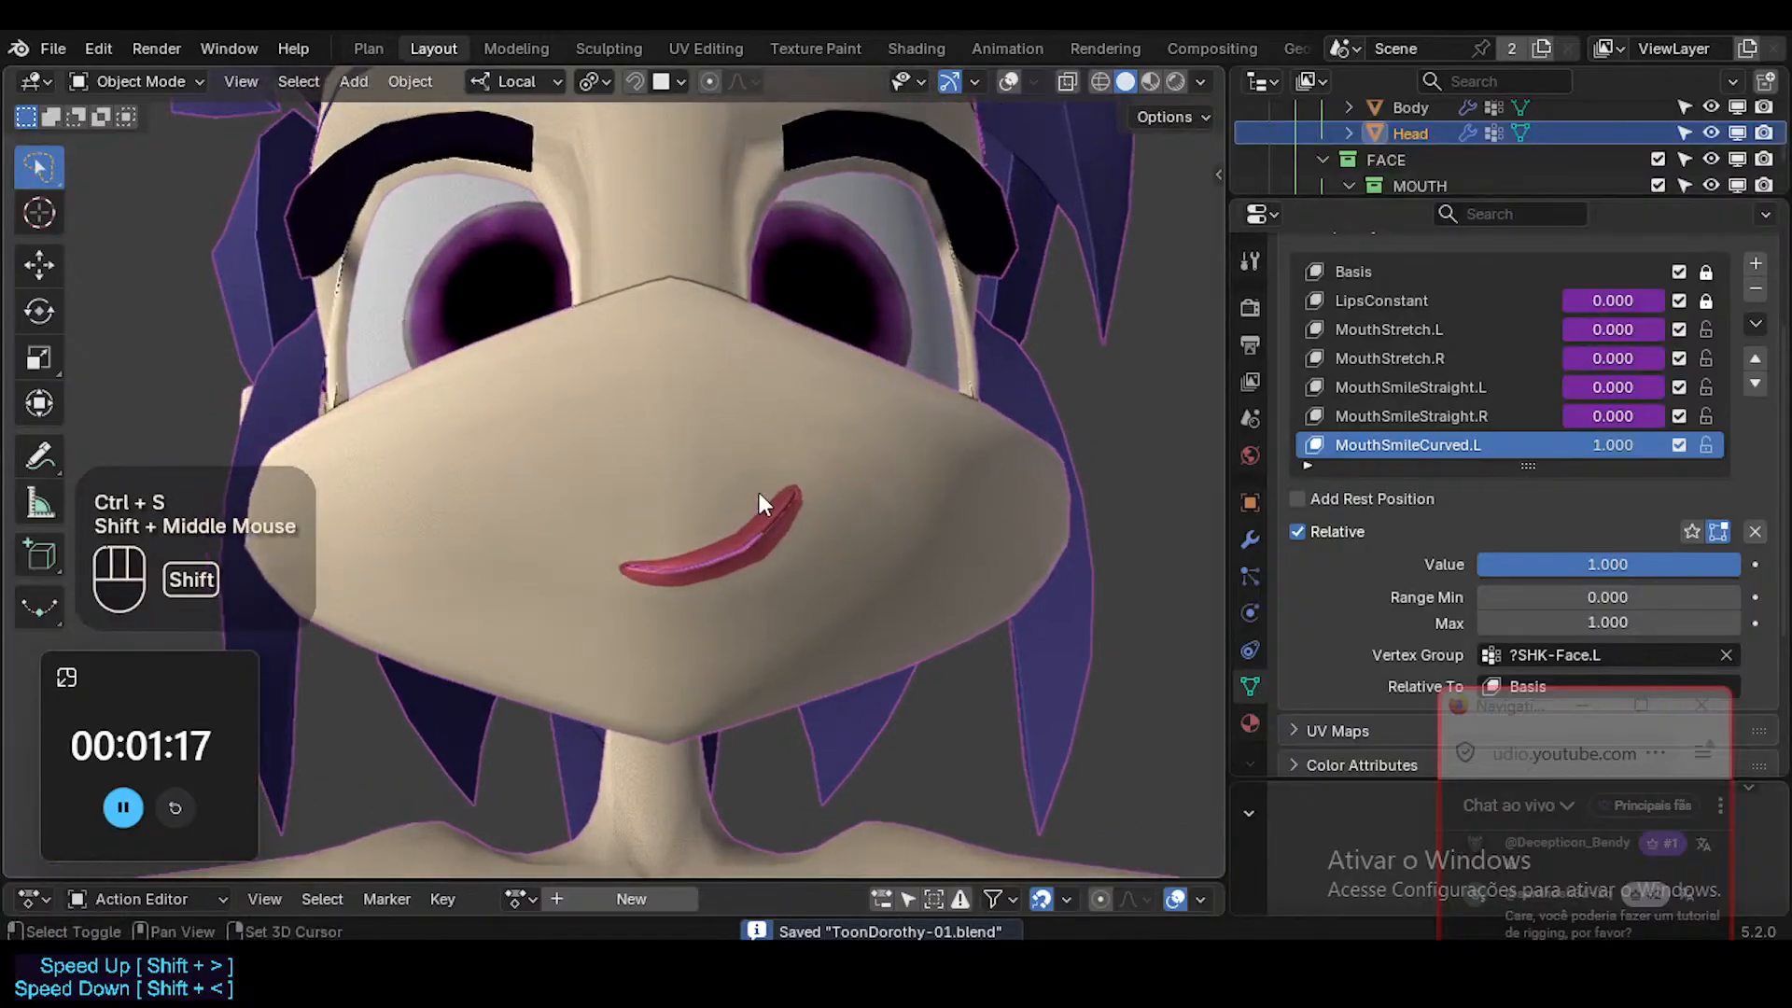
pyautogui.moveTo(1612, 444); pyautogui.dragTo(1670, 444)
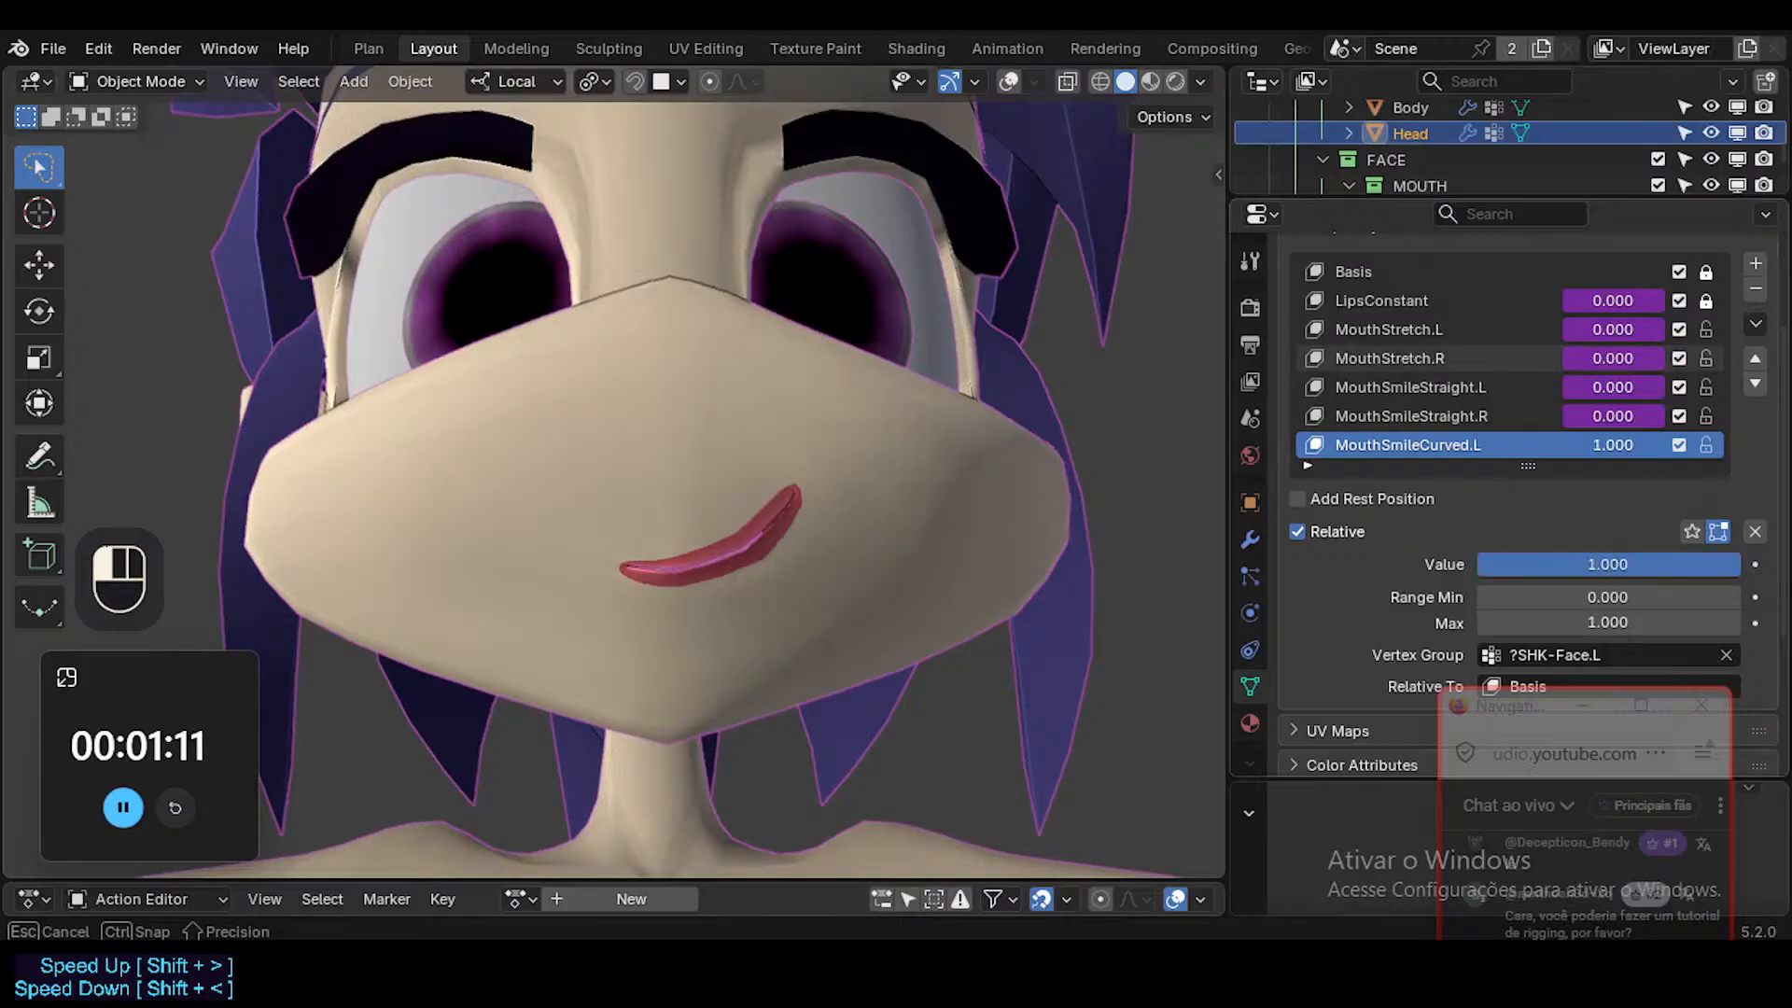
# In Edit Mode, raise the short vertical edge on the left upper rim of the muzzle.
pyautogui.keyDown('shift'); pyautogui.moveTo(920, 464); pyautogui.dragTo(719, 672, button='middle'); pyautogui.keyUp('shift')
pyautogui.press('Tab')
pyautogui.press('1')
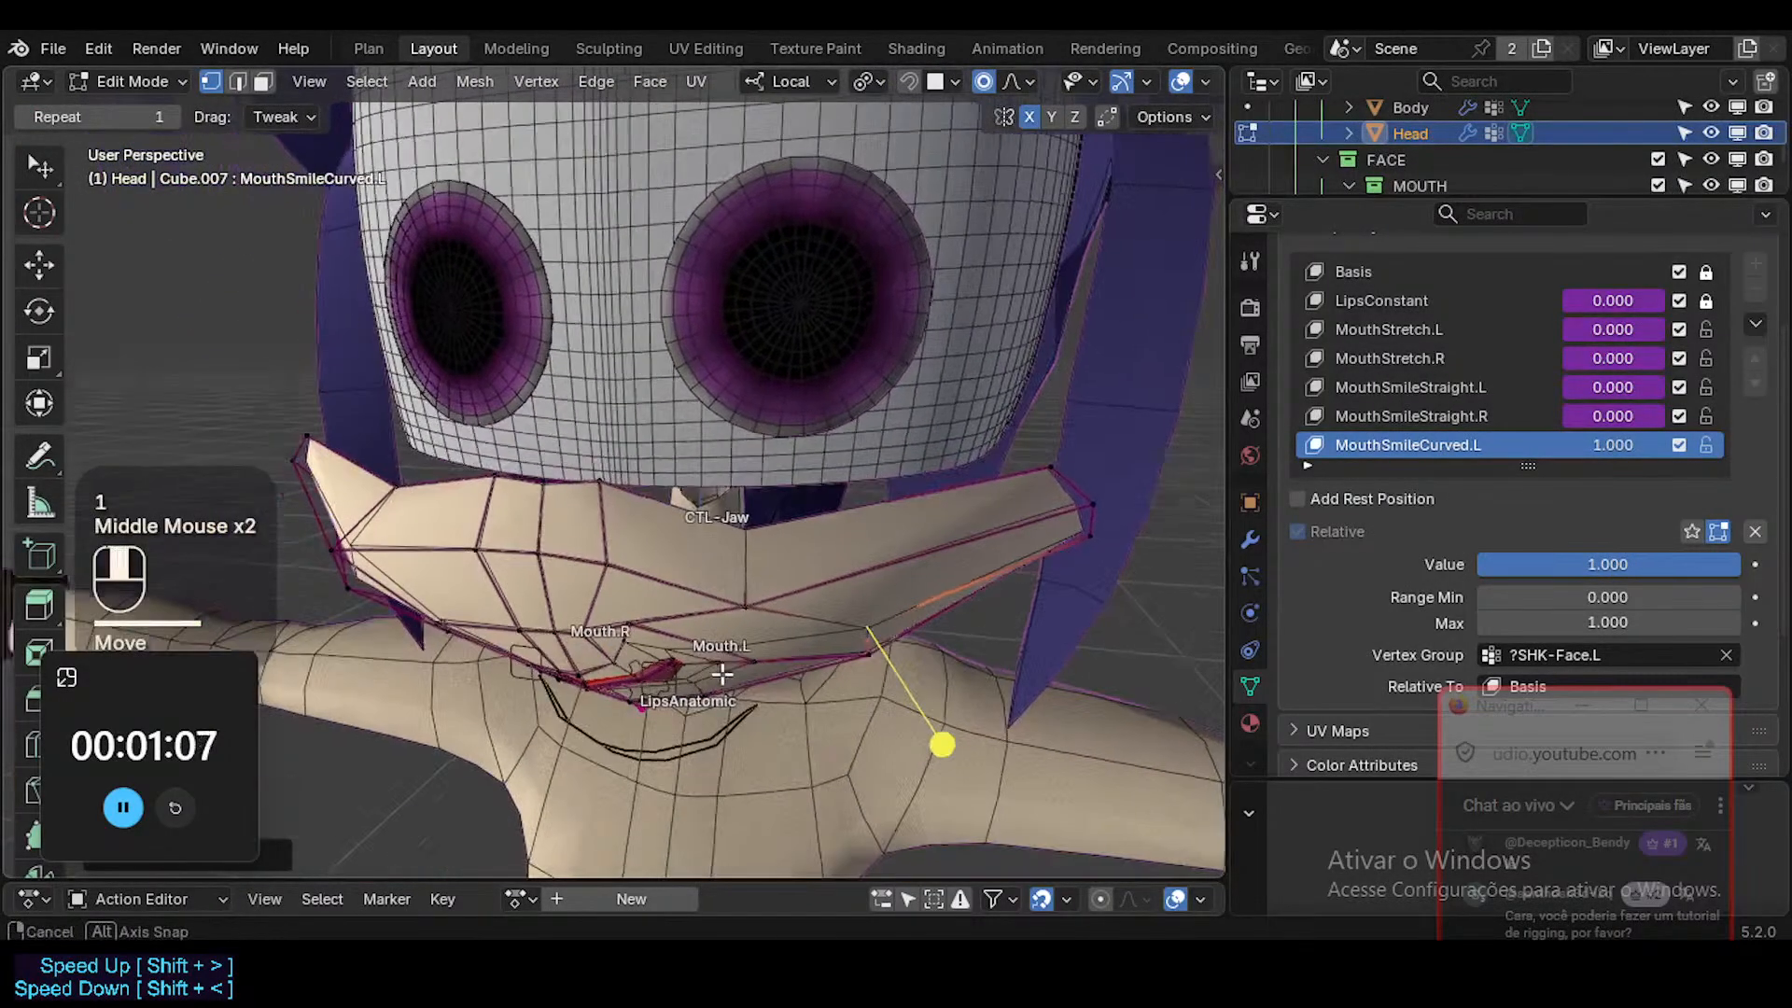
pyautogui.press('2')
pyautogui.click(768, 564)
pyautogui.scroll(4, 764, 581)
pyautogui.scroll(-3, 763, 580)
pyautogui.moveTo(792, 560); pyautogui.dragTo(829, 410, button='middle')
pyautogui.press('g')
pyautogui.keyDown('shift'); pyautogui.click(843, 382); pyautogui.keyUp('shift')
pyautogui.press('1')
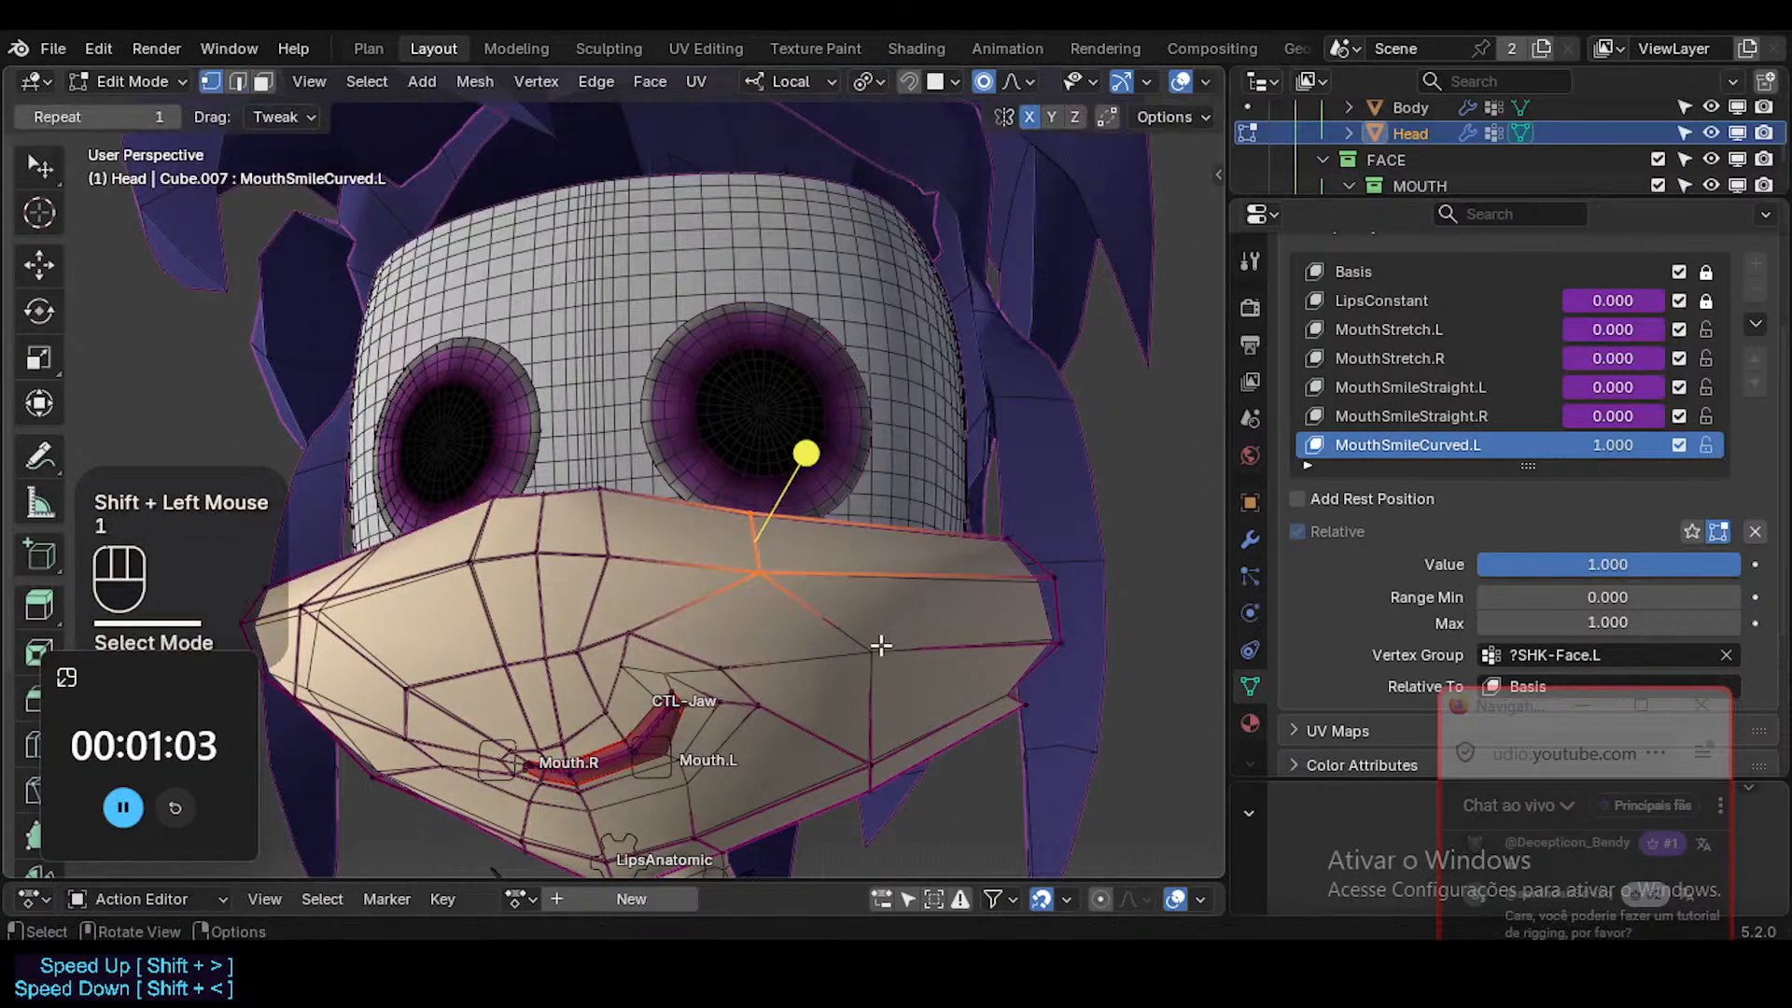
# Reposition the outer left-cheek vertex and raise the vertex just below the left upper muzzle rim.
pyautogui.click(879, 645)
pyautogui.moveTo(897, 588); pyautogui.dragTo(895, 471, button='middle')
pyautogui.press('g')
pyautogui.click(849, 629)
pyautogui.click(763, 554)
pyautogui.press('g')
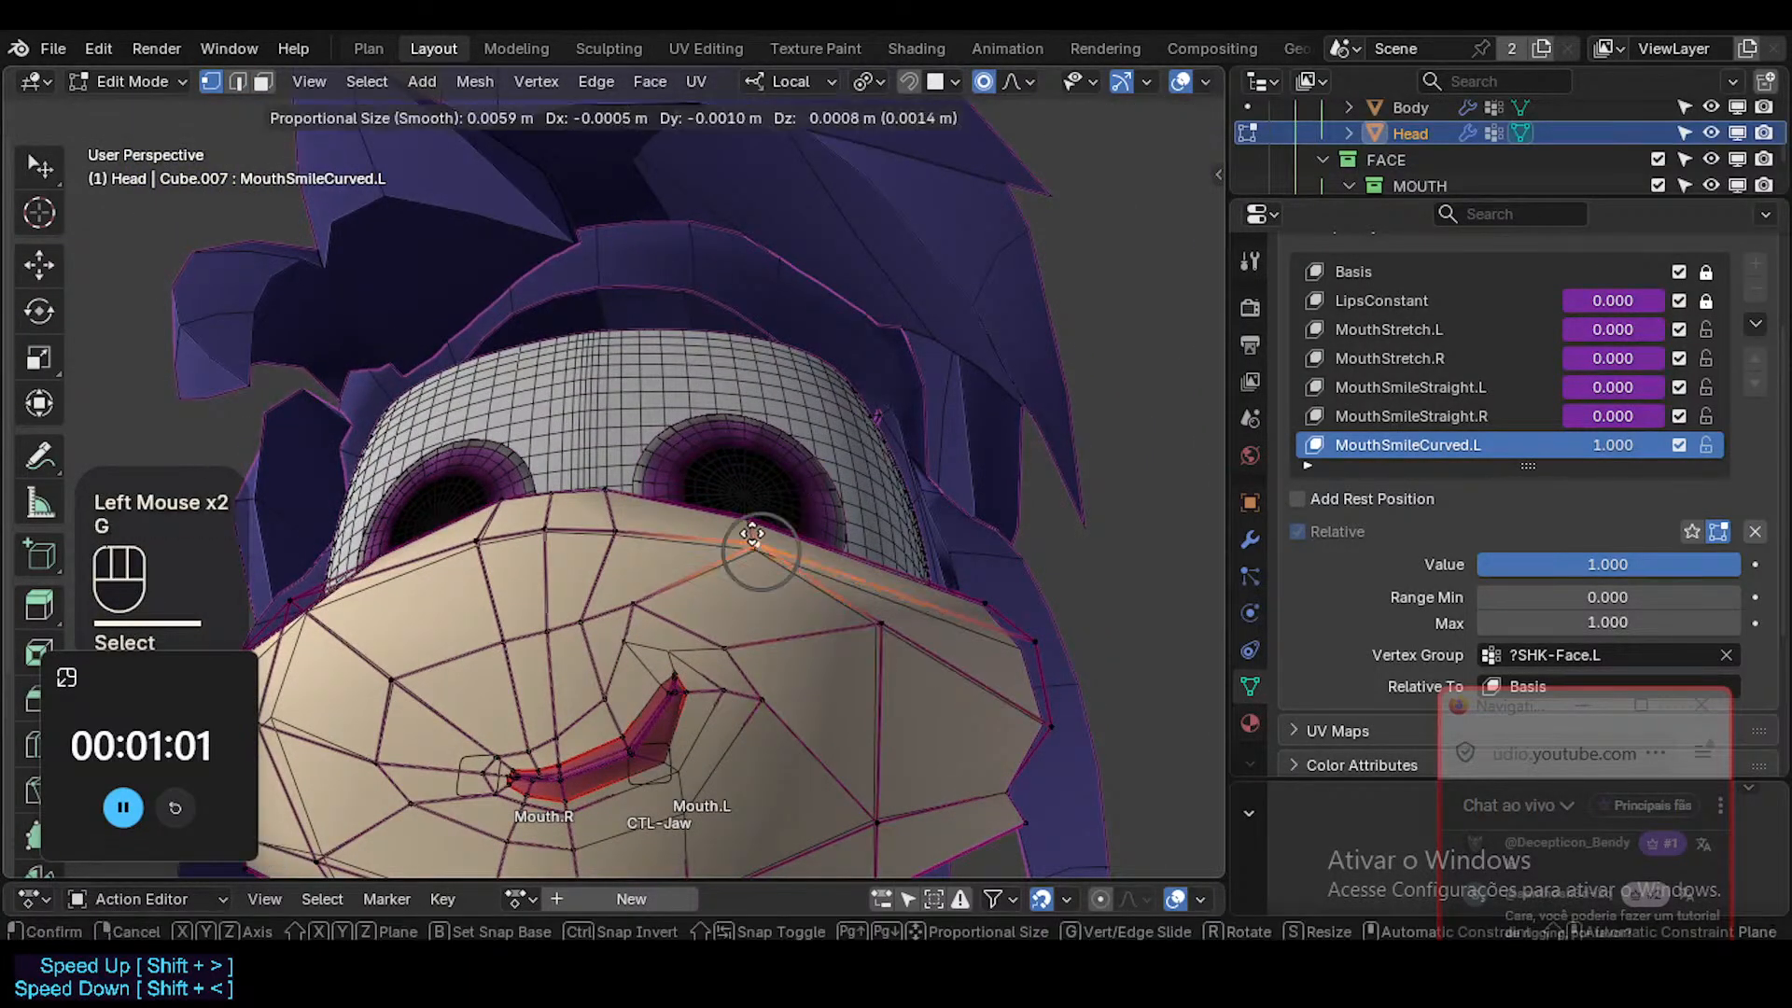
pyautogui.click(754, 537)
# Nudge the upper muzzle vertex just left of center and raise the skin vertex above the left mouth corner.
pyautogui.click(606, 537)
pyautogui.press('g')
pyautogui.keyDown('shift'); pyautogui.click(622, 541); pyautogui.keyUp('shift')
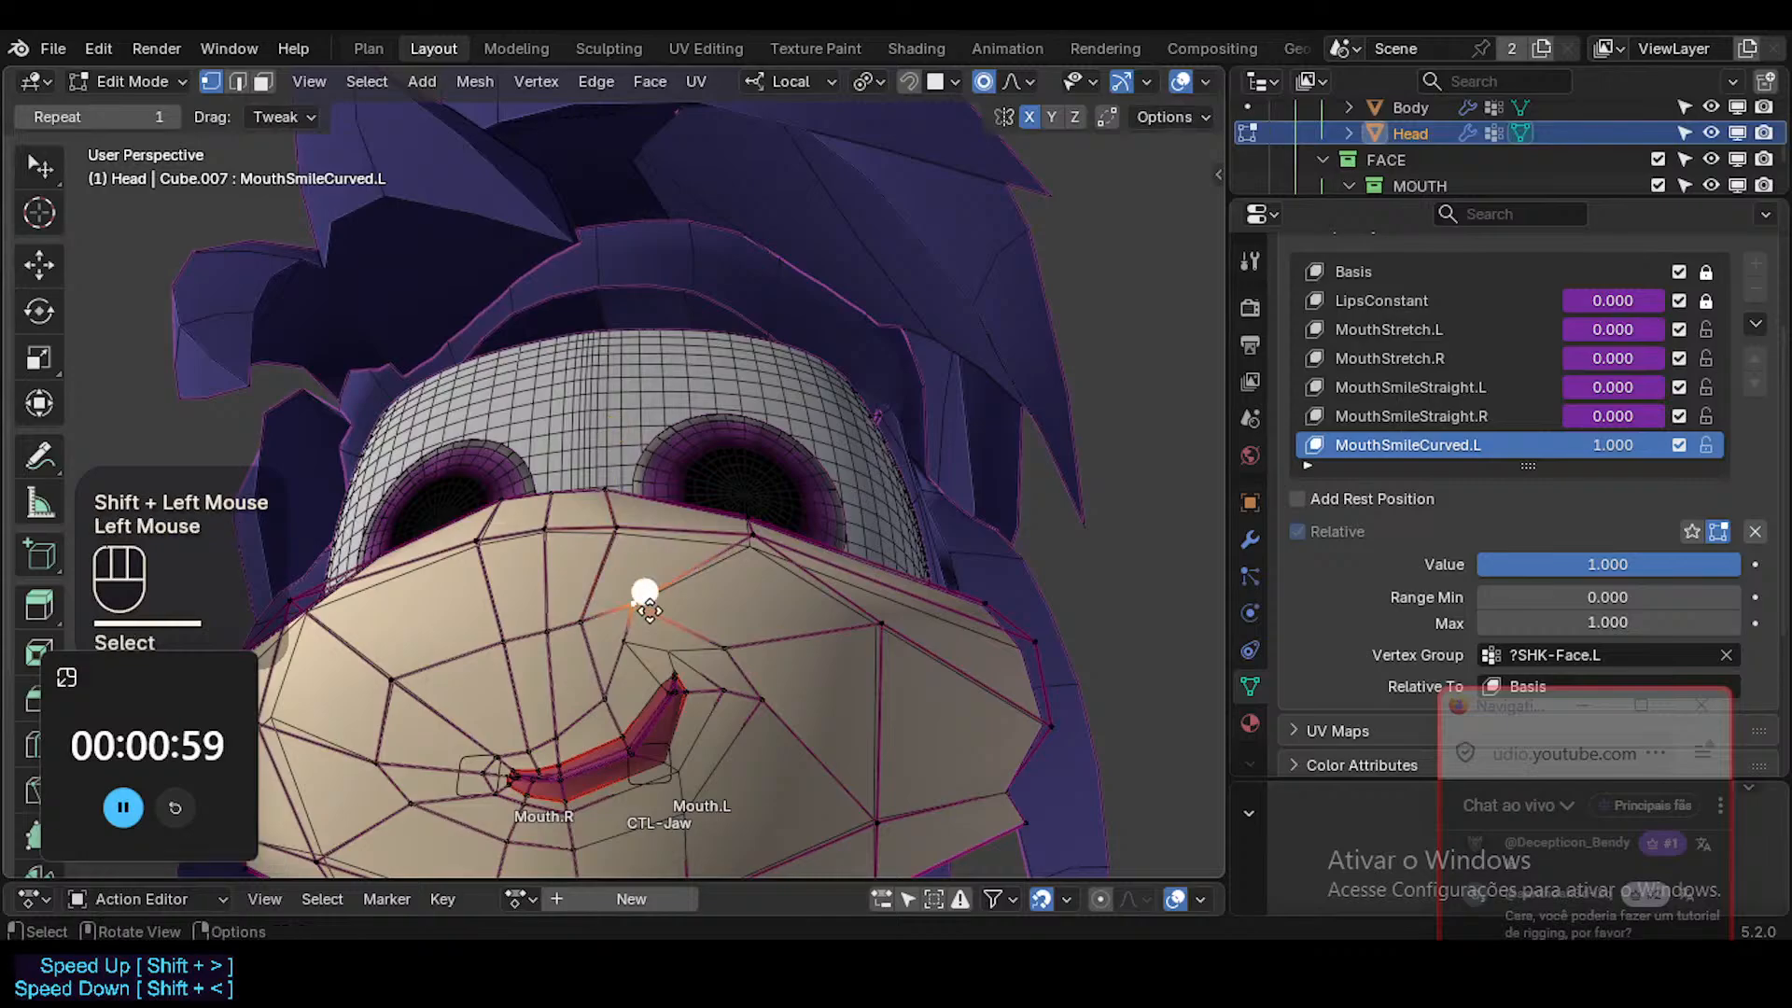
pyautogui.press('g')
pyautogui.keyDown('shift'); pyautogui.click(644, 567); pyautogui.keyUp('shift')
# Move the muzzle vertices above the center of the upper lip upward to round out the front surface.
pyautogui.click(579, 623)
pyautogui.press('g')
pyautogui.keyDown('shift'); pyautogui.click(564, 600); pyautogui.keyUp('shift')
pyautogui.click(546, 631)
pyautogui.press('g')
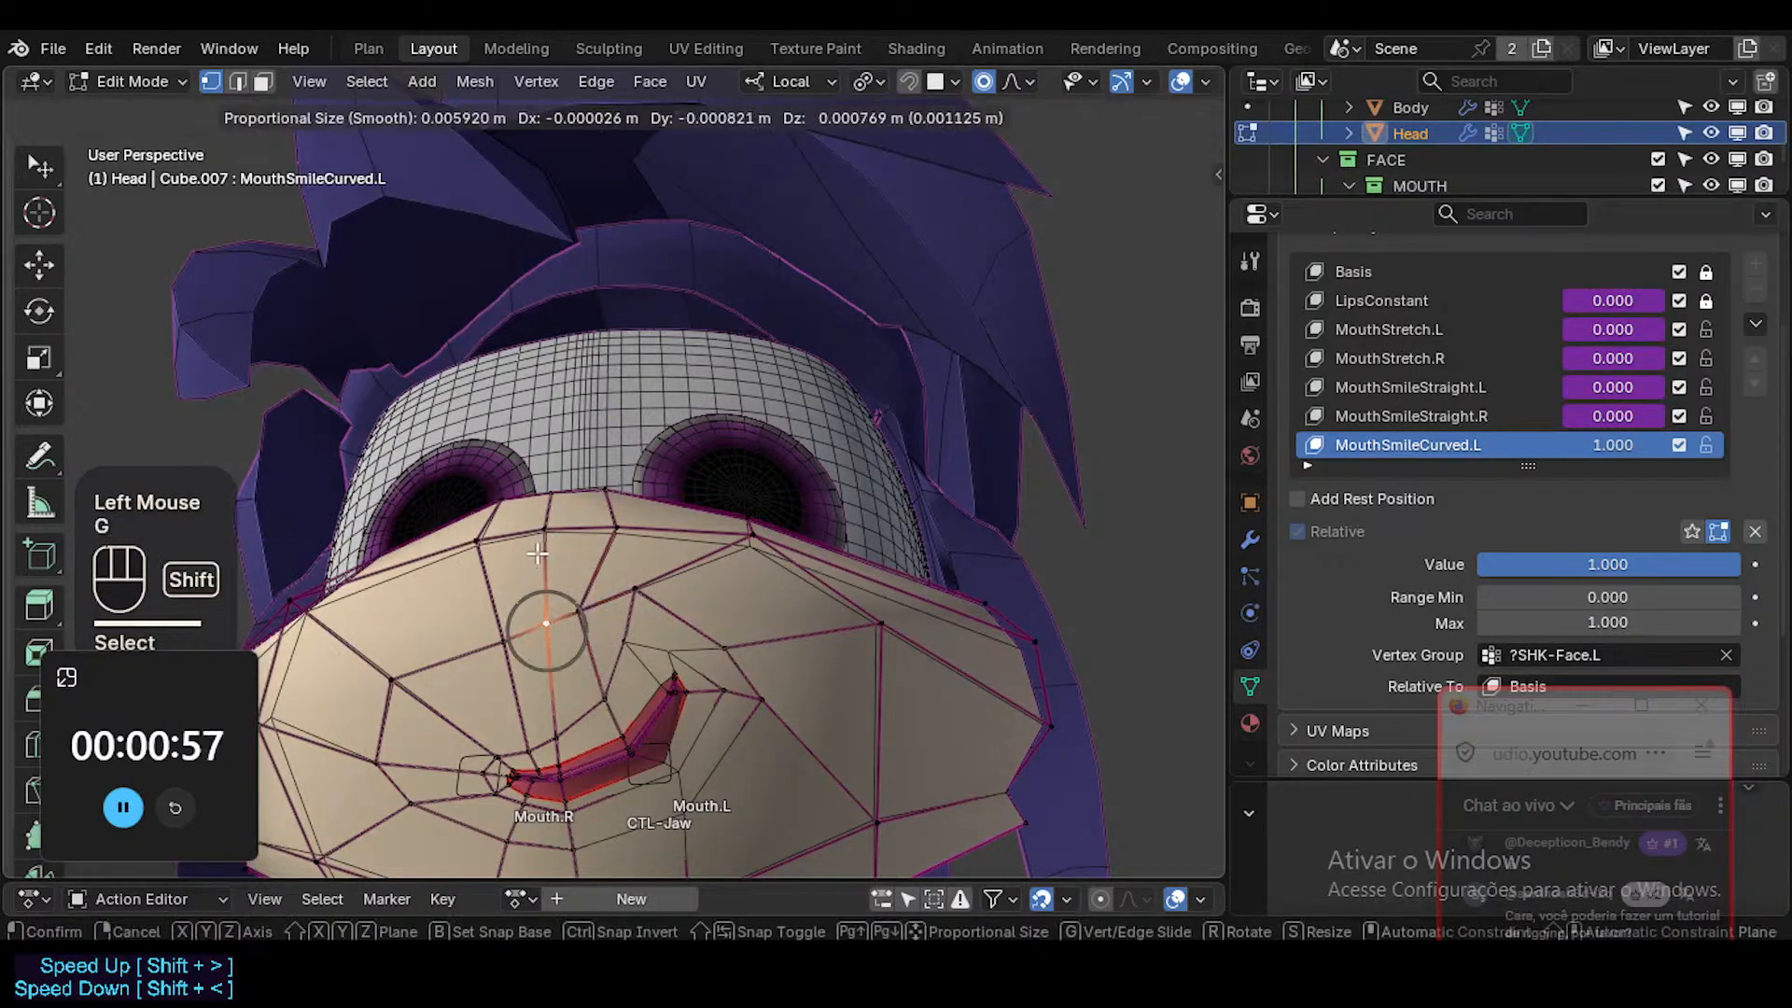
pyautogui.keyDown('shift'); pyautogui.click(536, 553); pyautogui.keyUp('shift')
pyautogui.click(557, 742)
pyautogui.press('g')
pyautogui.keyDown('shift'); pyautogui.click(580, 640); pyautogui.keyUp('shift')
pyautogui.moveTo(582, 644); pyautogui.dragTo(660, 725, button='middle')
pyautogui.moveTo(754, 471); pyautogui.dragTo(770, 557, button='middle')
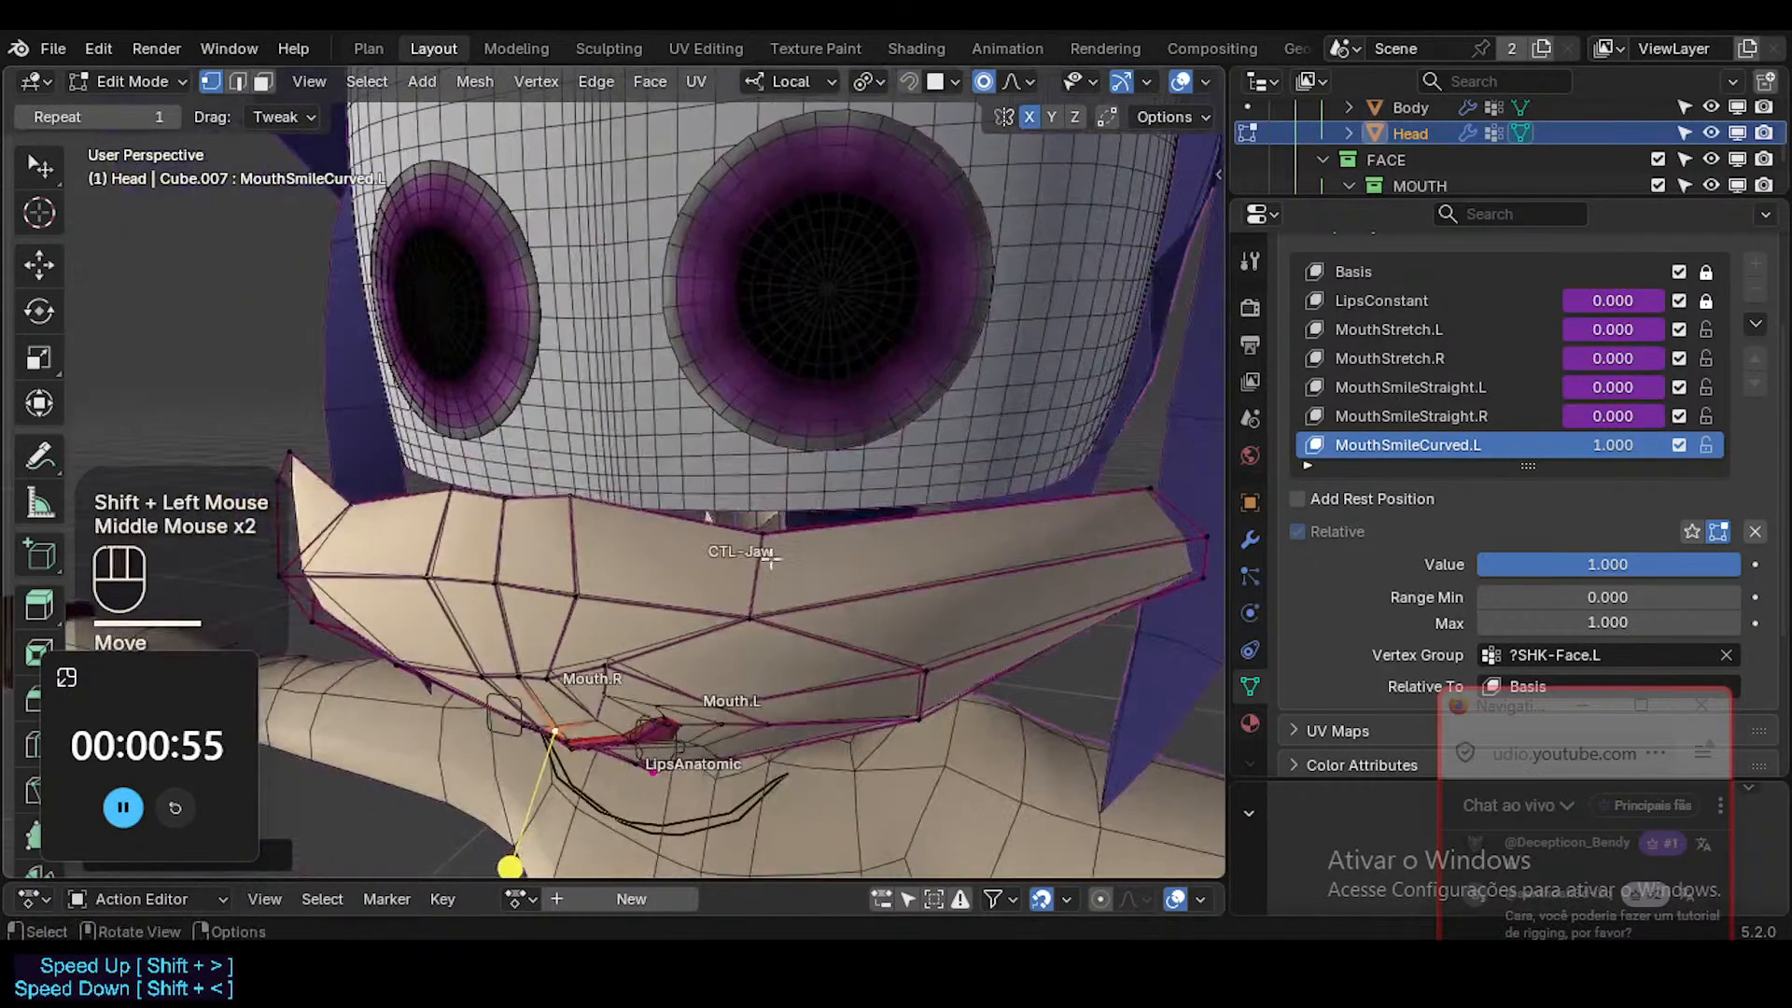
# Rotate and raise the long face along the left upper rim of the muzzle.
pyautogui.click(888, 533)
pyautogui.moveTo(1080, 512); pyautogui.dragTo(1064, 472, button='middle')
pyautogui.press('g')
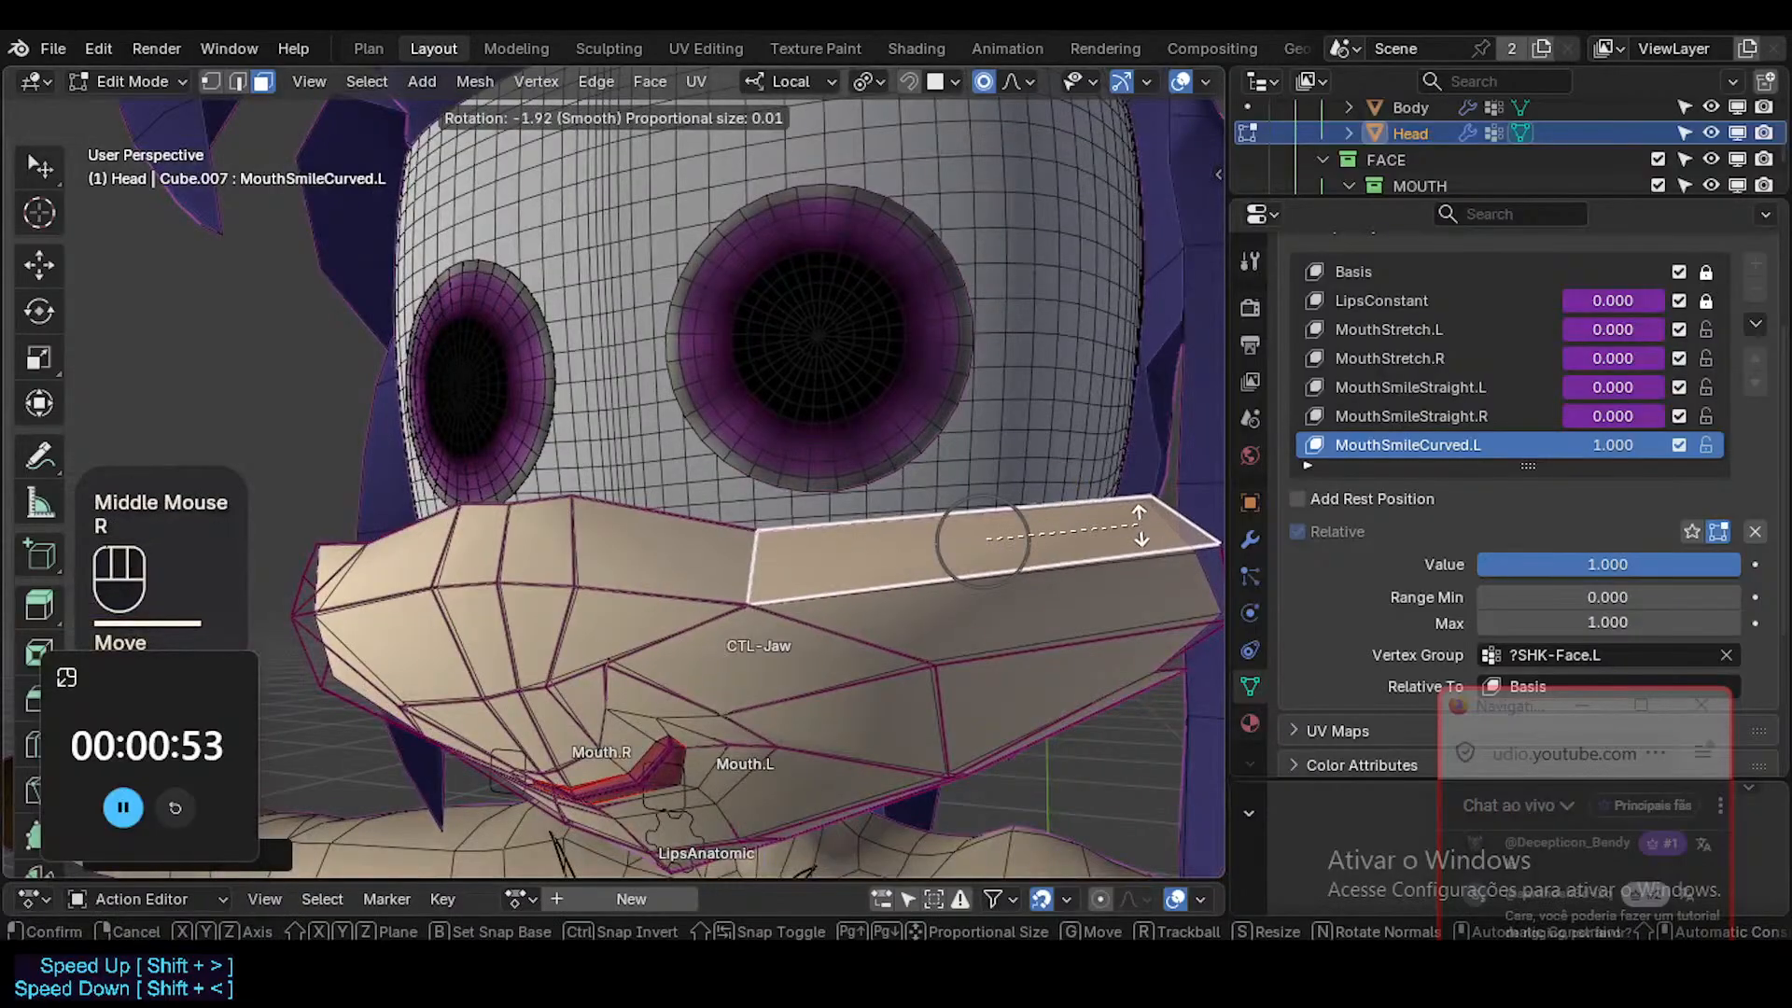
pyautogui.keyDown('shift'); pyautogui.click(1061, 468); pyautogui.keyUp('shift')
pyautogui.press('1')
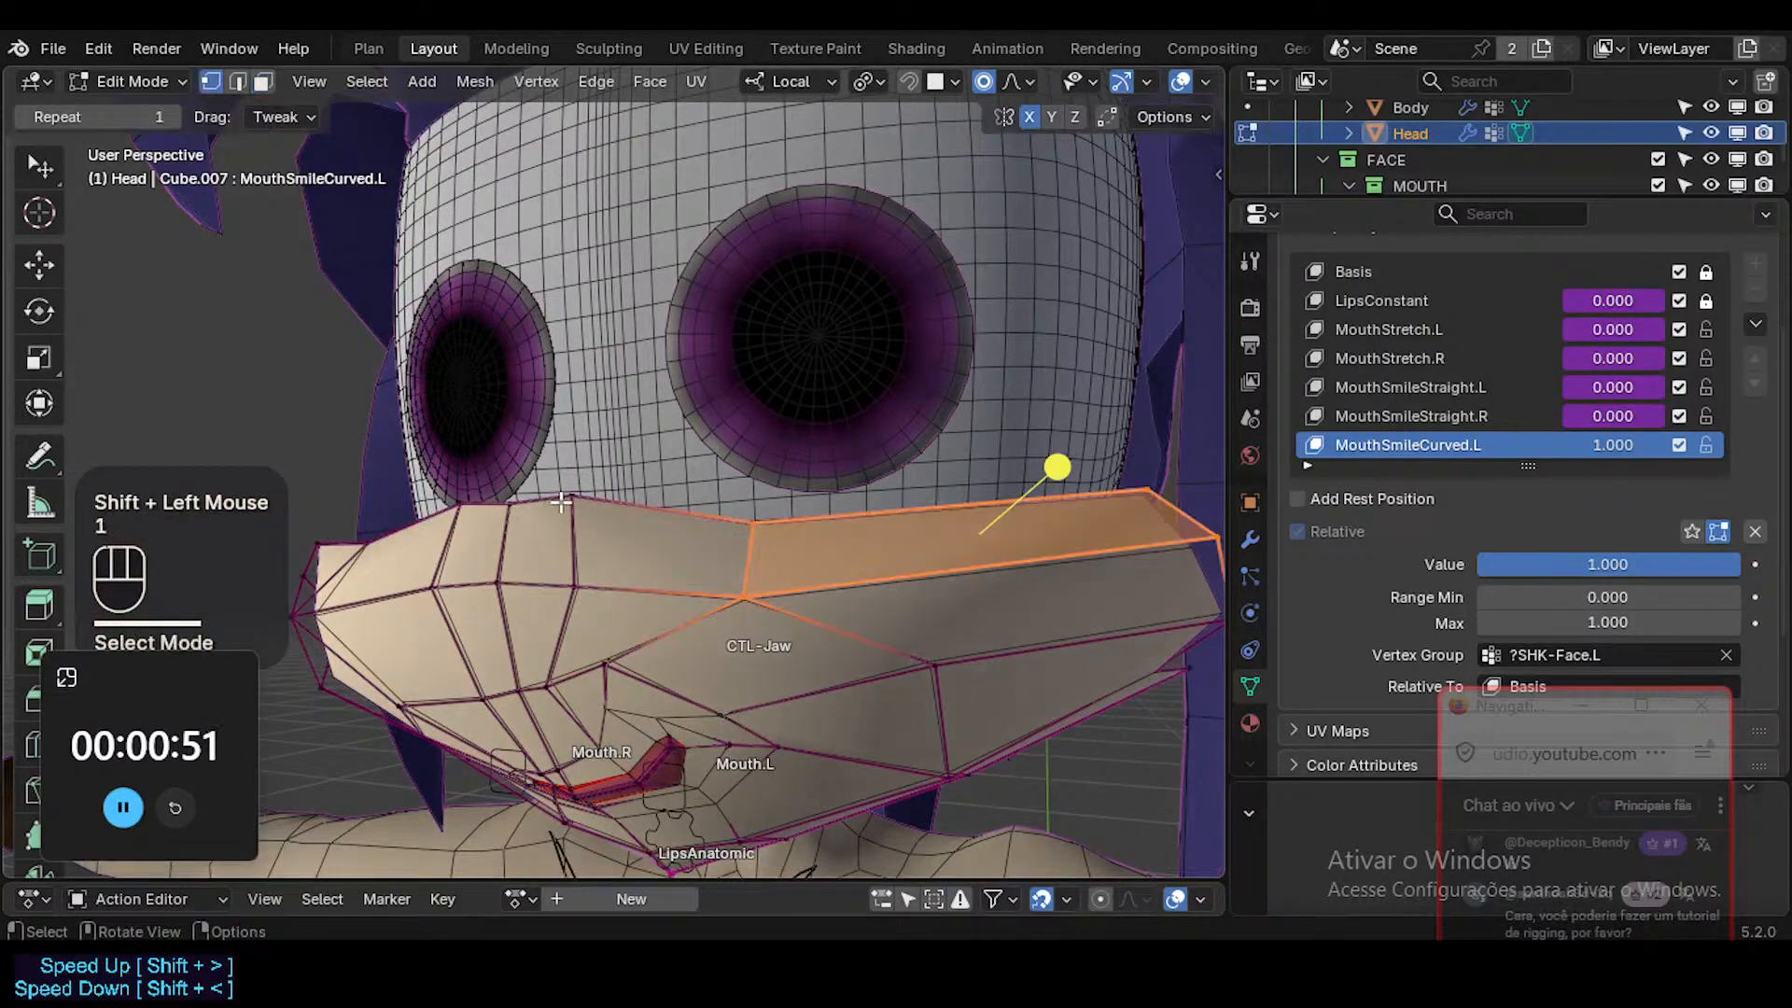
# Nudge the two upper-rim muzzle vertices between the center and the left cheek slightly upward.
pyautogui.click(565, 491)
pyautogui.press('g')
pyautogui.keyDown('shift'); pyautogui.click(563, 484); pyautogui.keyUp('shift')
pyautogui.click(754, 519)
pyautogui.press('g')
pyautogui.keyDown('shift'); pyautogui.click(752, 512); pyautogui.keyUp('shift')
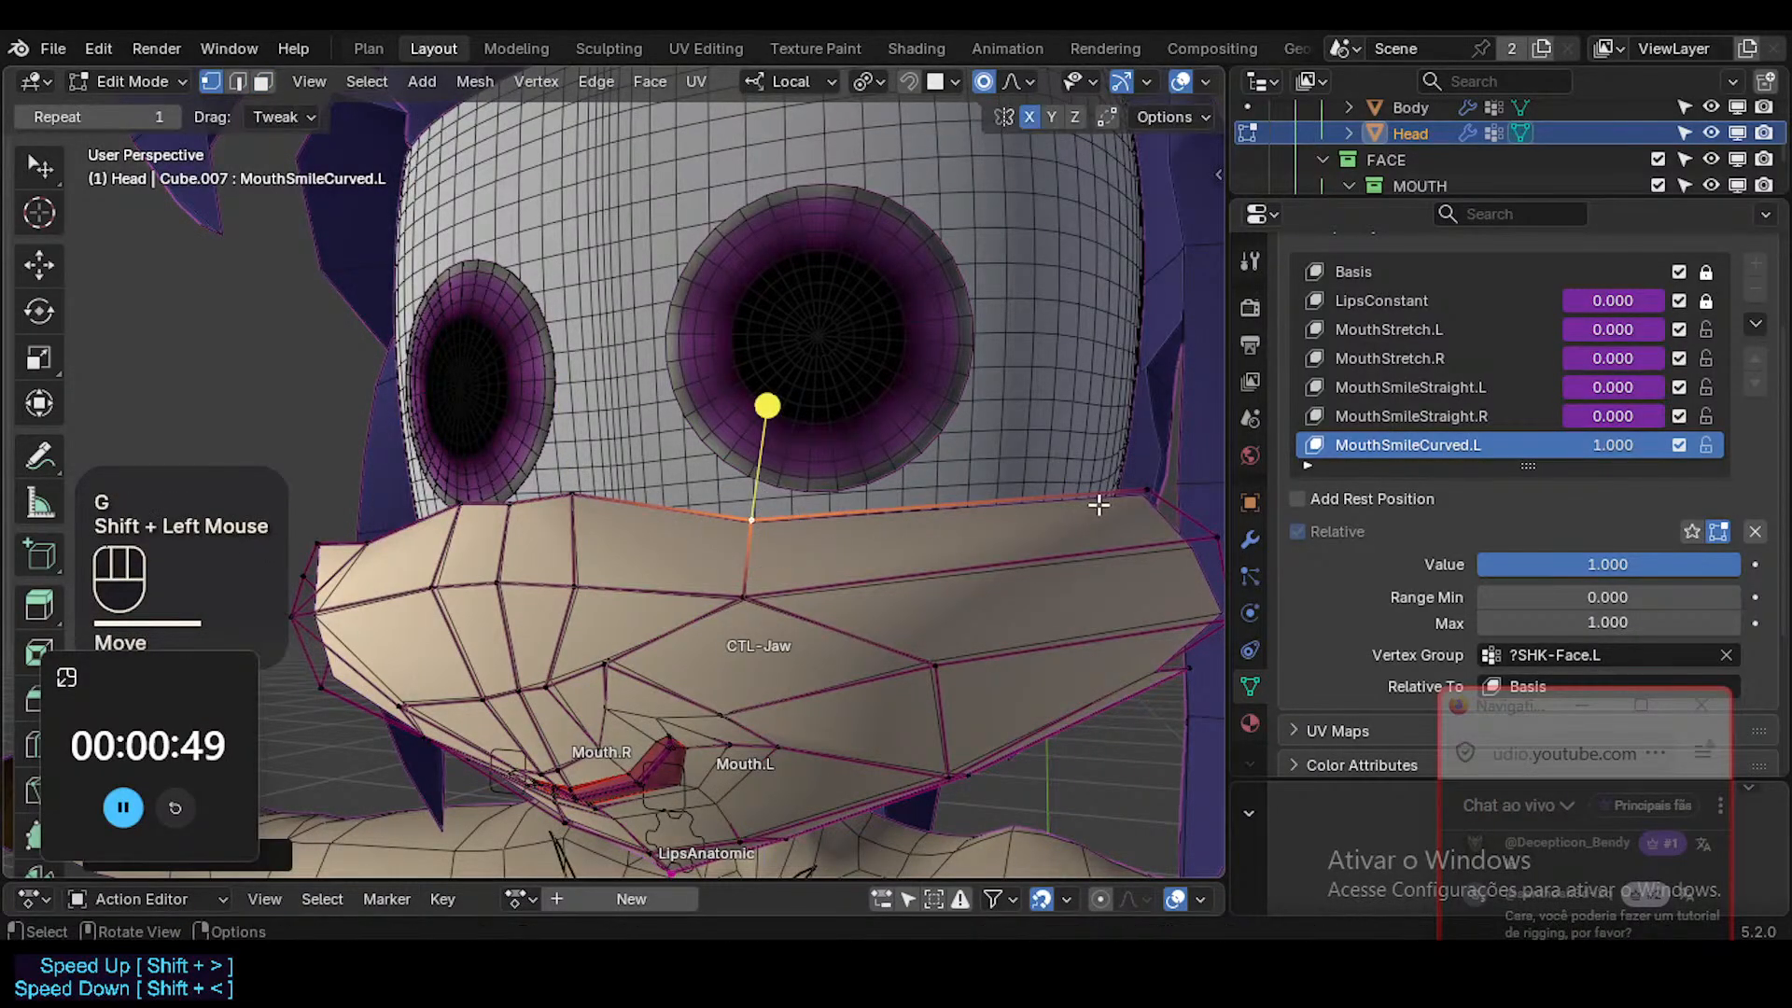
# Adjust the two outer corner vertices at the far left end of the muzzle's upper rim.
pyautogui.click(1097, 483)
pyautogui.press('g')
pyautogui.keyDown('shift'); pyautogui.click(1098, 473); pyautogui.keyUp('shift')
pyautogui.click(1203, 522)
pyautogui.press('g')
pyautogui.keyDown('shift'); pyautogui.click(1172, 465); pyautogui.keyUp('shift')
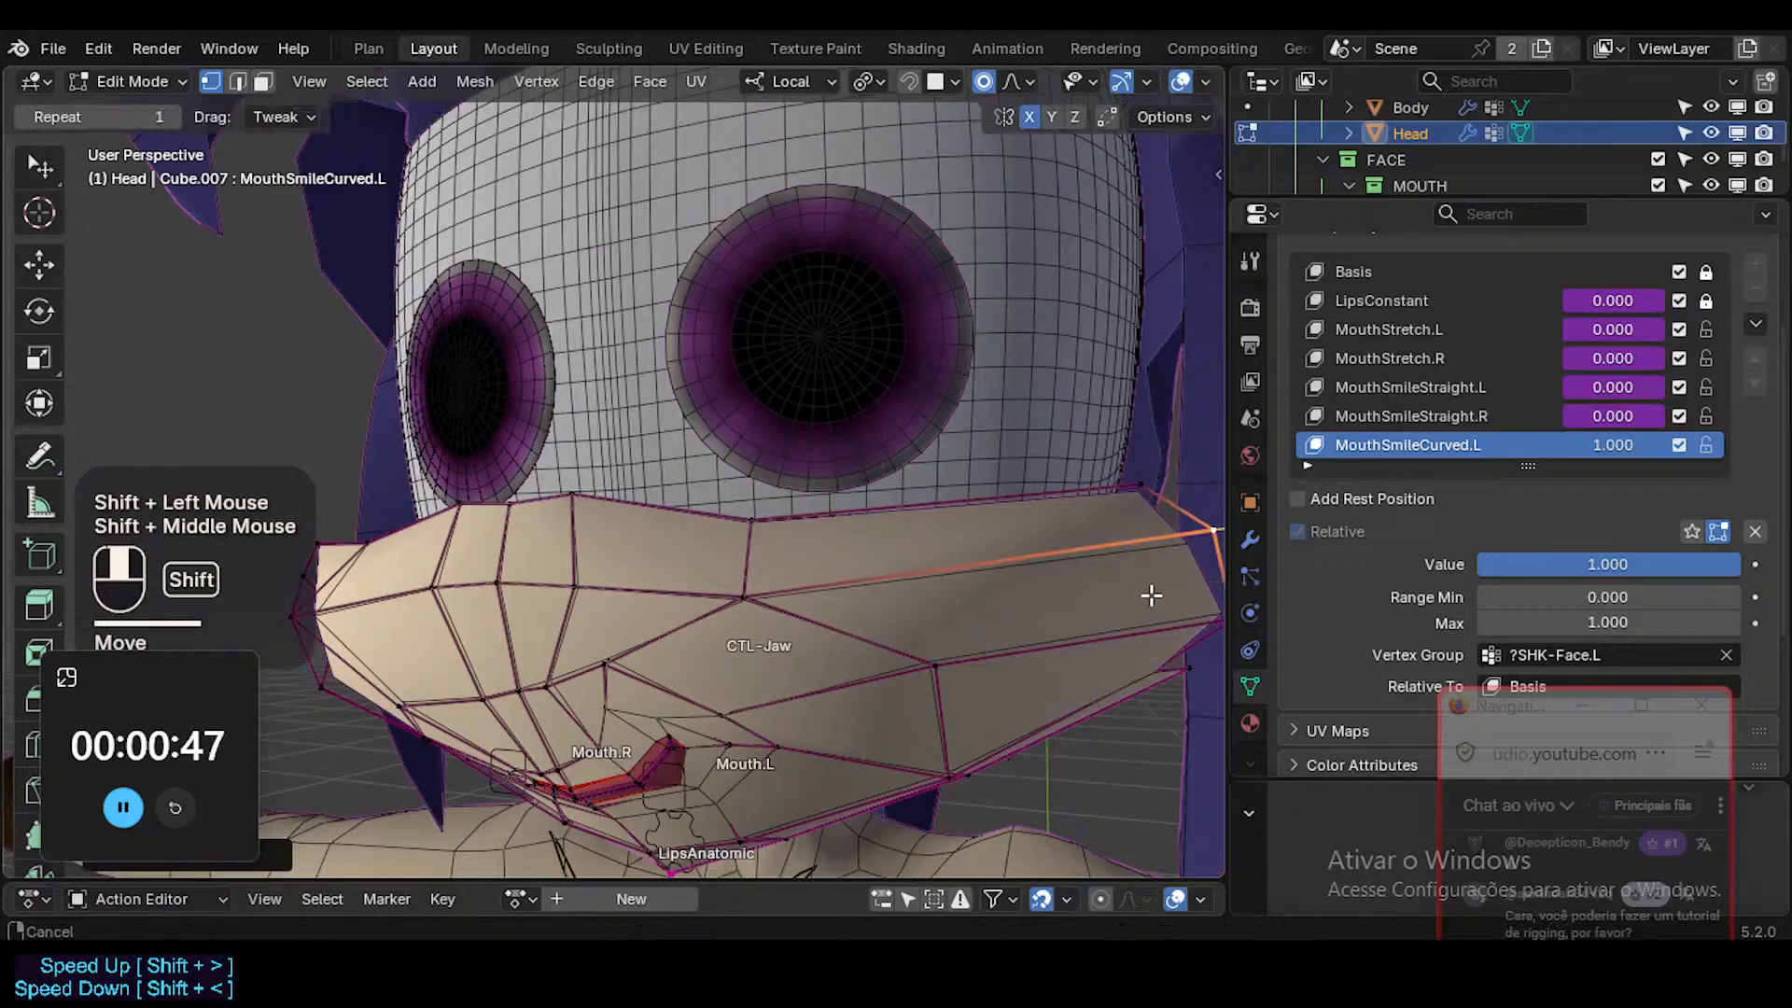
# Reposition the outermost left-cheek vertex and the vertex just below it on the muzzle's lower edge.
pyautogui.keyDown('shift'); pyautogui.moveTo(1152, 596); pyautogui.dragTo(1150, 527, button='middle'); pyautogui.keyUp('shift')
pyautogui.click(1151, 520)
pyautogui.press('g')
pyautogui.keyDown('shift'); pyautogui.click(1102, 555); pyautogui.keyUp('shift')
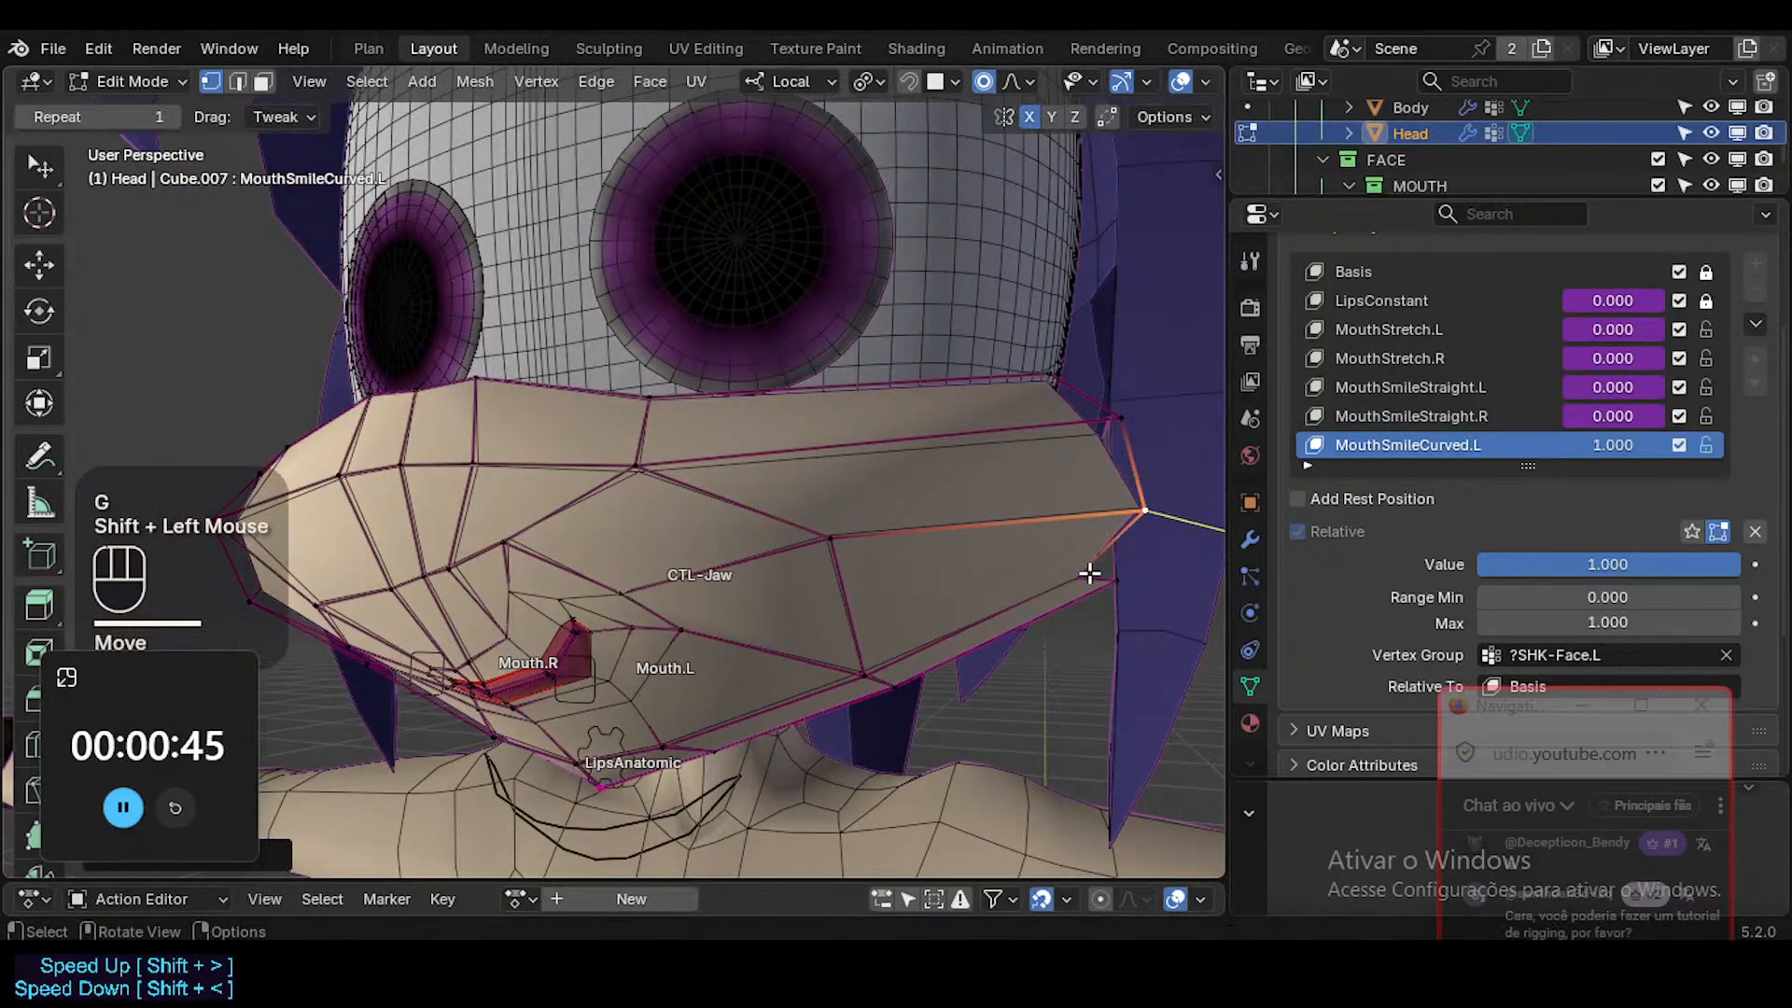
pyautogui.click(1088, 572)
pyautogui.press('g')
pyautogui.keyDown('shift'); pyautogui.click(1058, 510); pyautogui.keyUp('shift')
# Nudge the lower left-cheek vertex and the vertex below the left mouth corner.
pyautogui.click(860, 668)
pyautogui.press('g')
pyautogui.keyDown('shift'); pyautogui.click(844, 597); pyautogui.keyUp('shift')
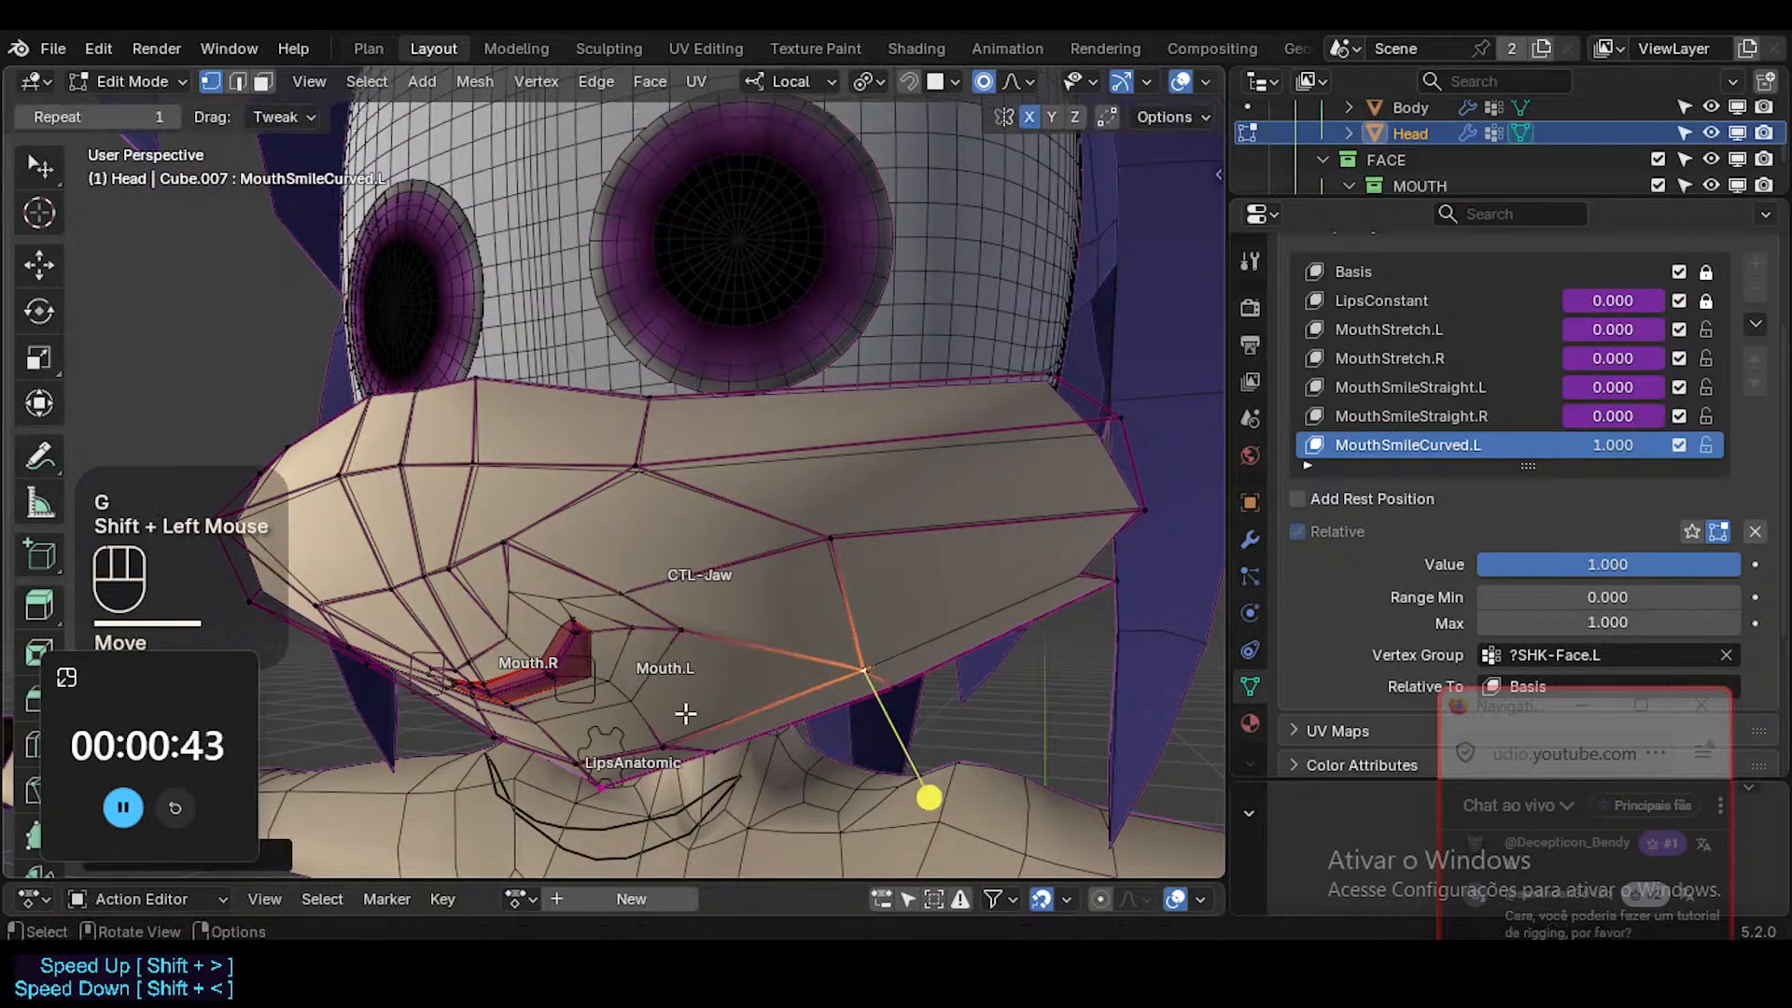
pyautogui.press('g')
pyautogui.keyDown('shift'); pyautogui.click(664, 689); pyautogui.keyUp('shift')
# Select the cheek vertices above and beside the left mouth corner with Circle Select and move them together.
pyautogui.hotkey('alt', 'a')
pyautogui.press('c')
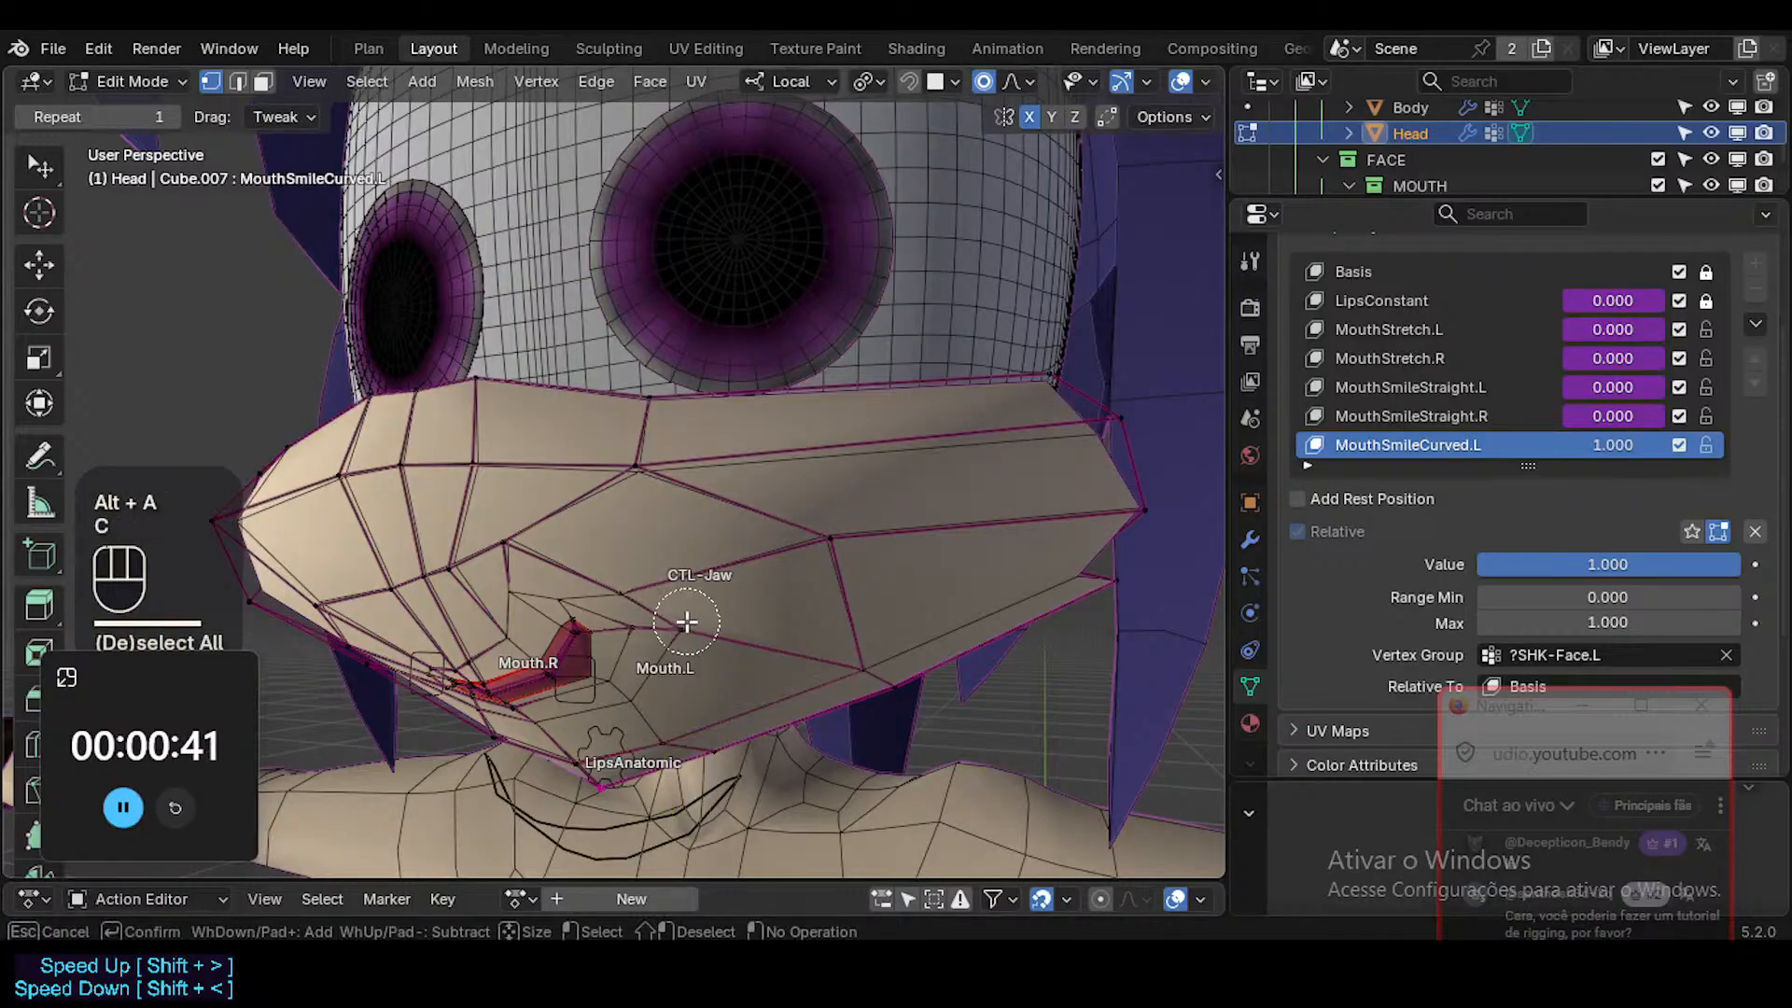
pyautogui.click(818, 550)
pyautogui.rightClick(695, 503)
pyautogui.press('c')
pyautogui.click(647, 476)
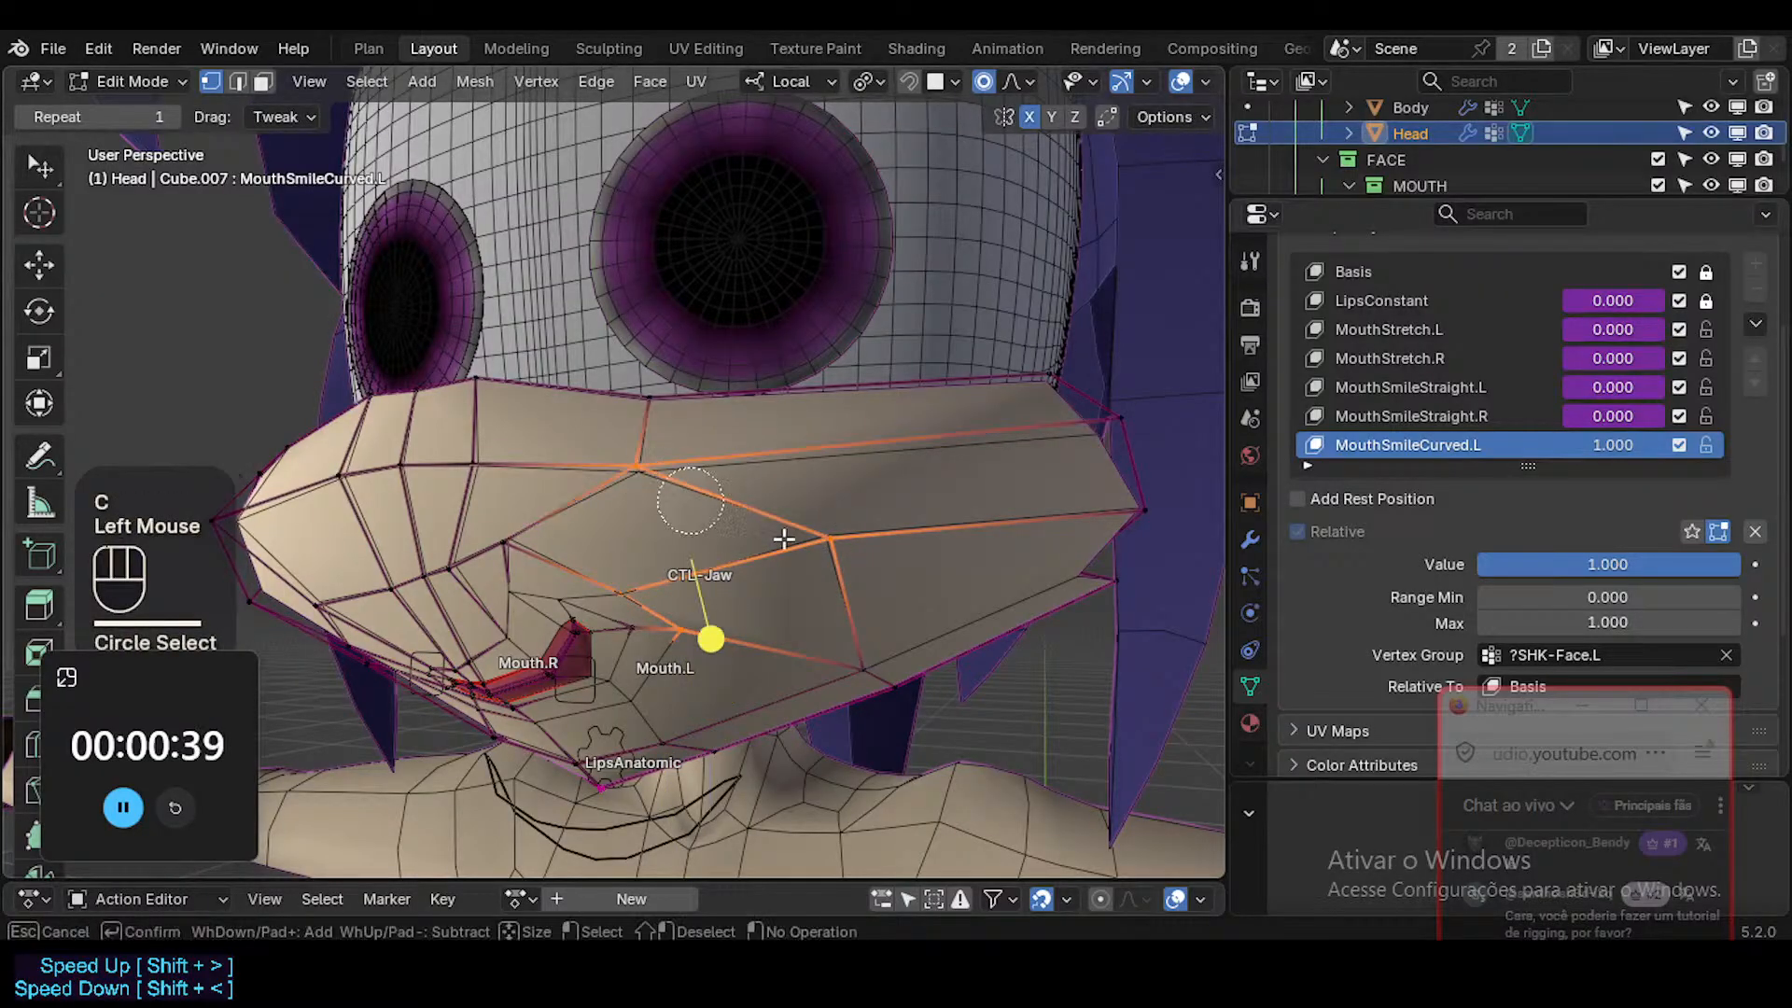
pyautogui.rightClick(782, 534)
pyautogui.press('g')
pyautogui.keyDown('shift'); pyautogui.click(732, 479); pyautogui.keyUp('shift')
# Return to Object Mode, hide the overlays to check the curved smile, and save the file.
pyautogui.hotkey('alt', 'z')
pyautogui.press('Tab')
pyautogui.hotkey('alt', 'z')
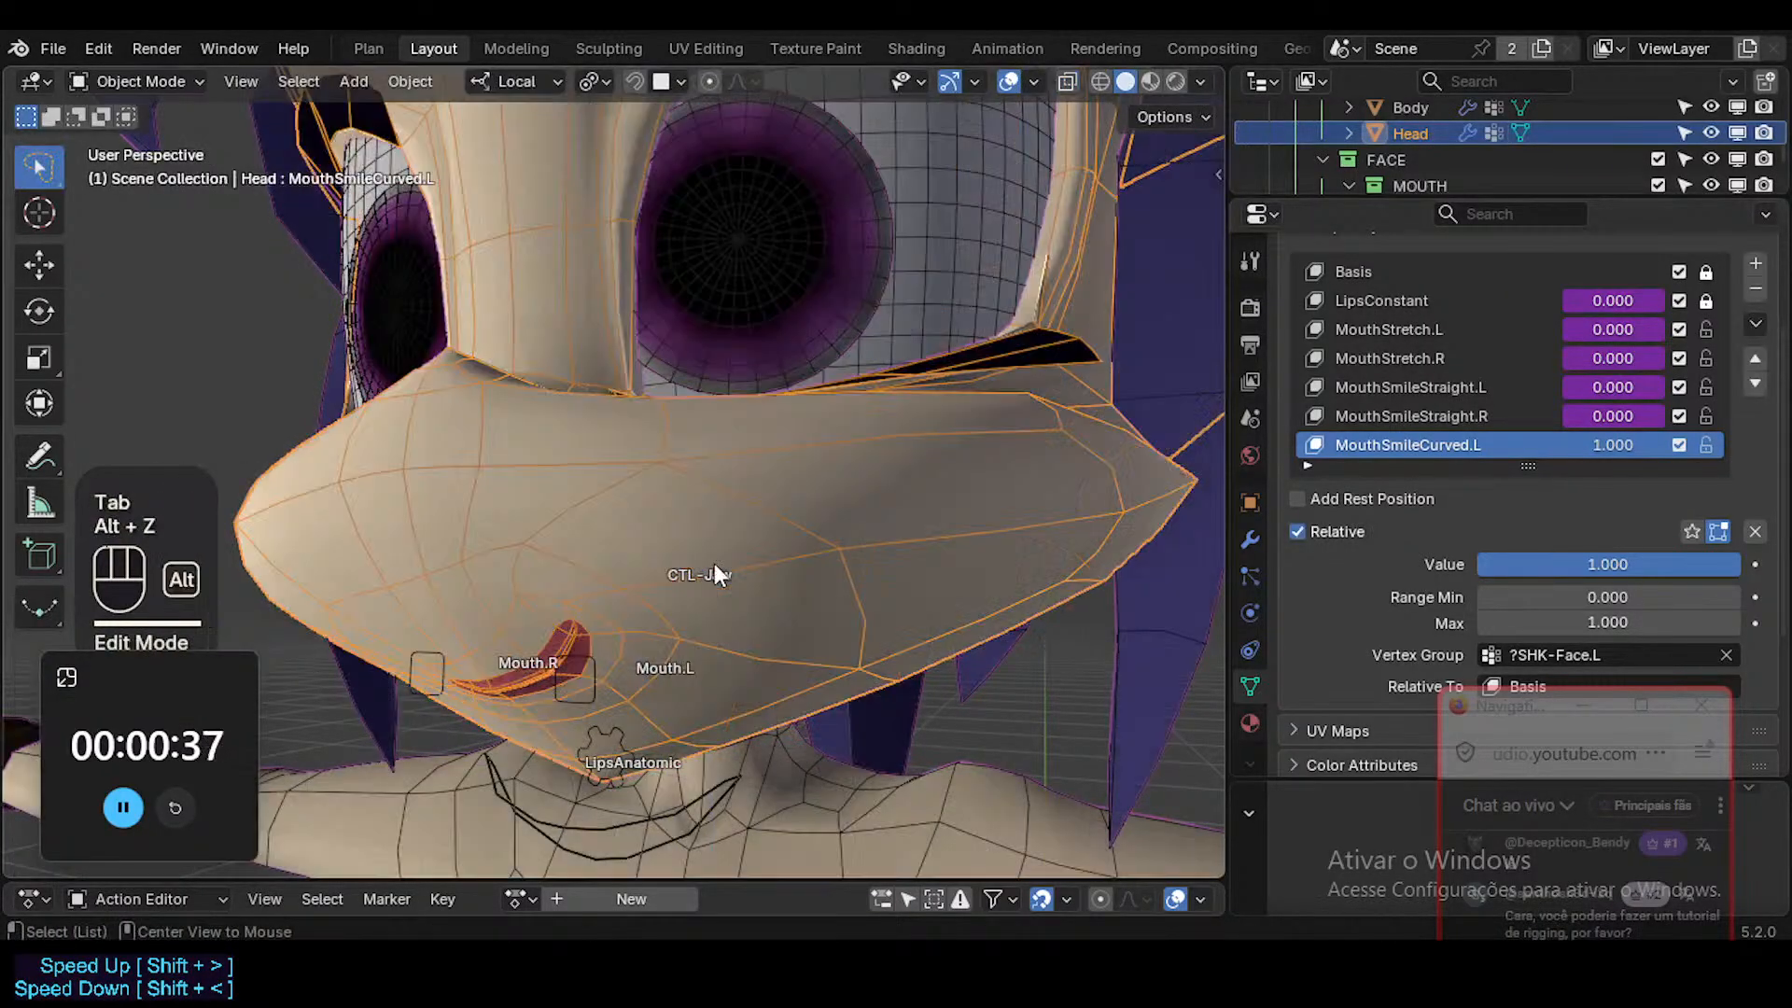
pyautogui.scroll(-3, 699, 588)
pyautogui.moveTo(688, 618); pyautogui.dragTo(789, 570, button='middle')
pyautogui.hotkey('shift', 'alt', 'z')
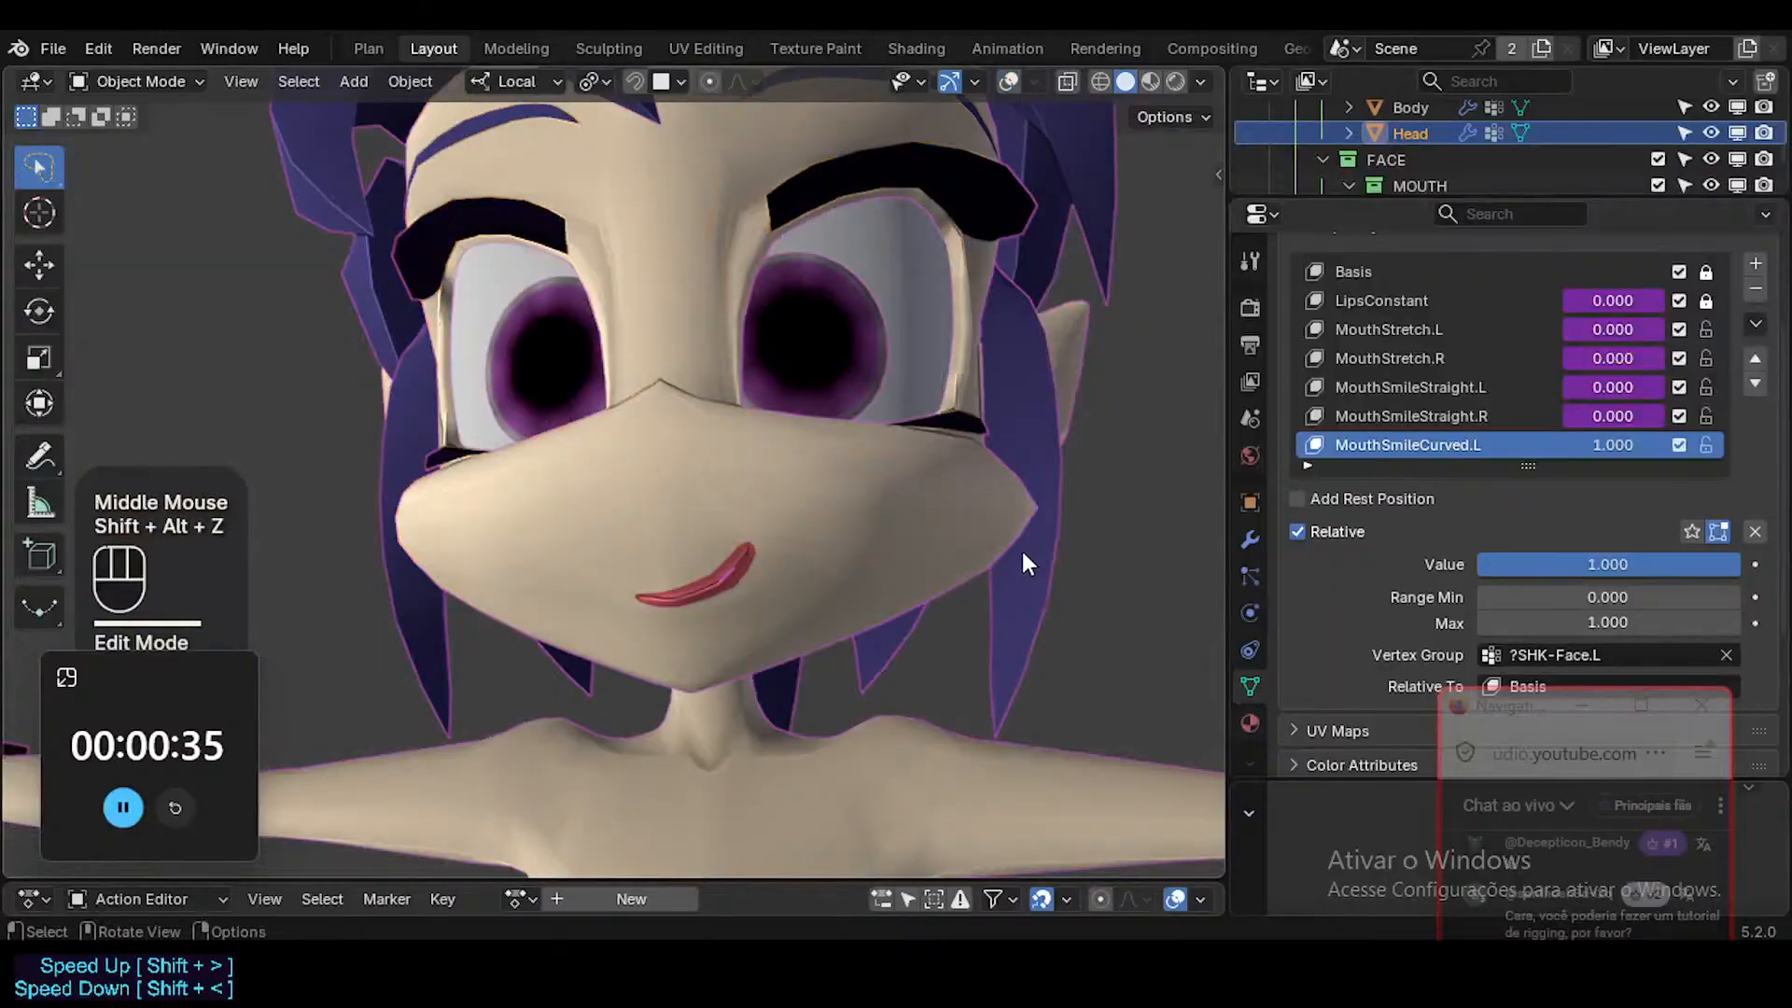
pyautogui.moveTo(1612, 444); pyautogui.dragTo(1687, 445)
pyautogui.hotkey('ctrl', 's')
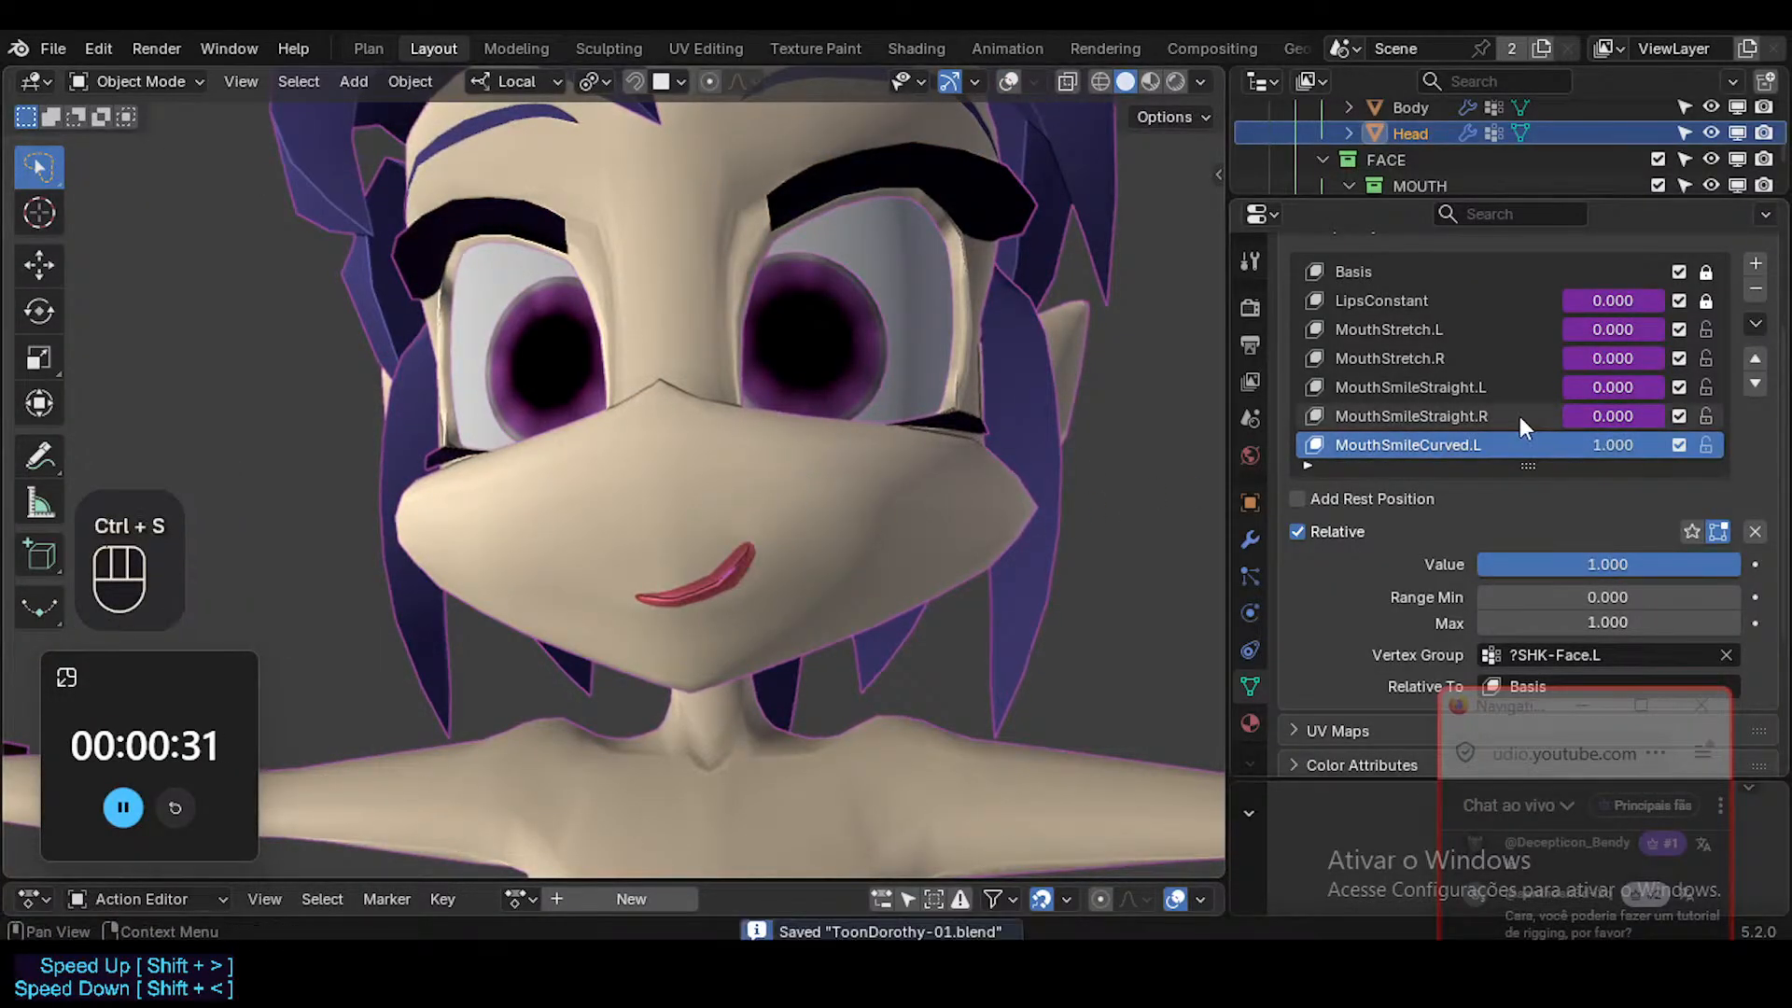
pyautogui.hotkey('ctrl', 'c')
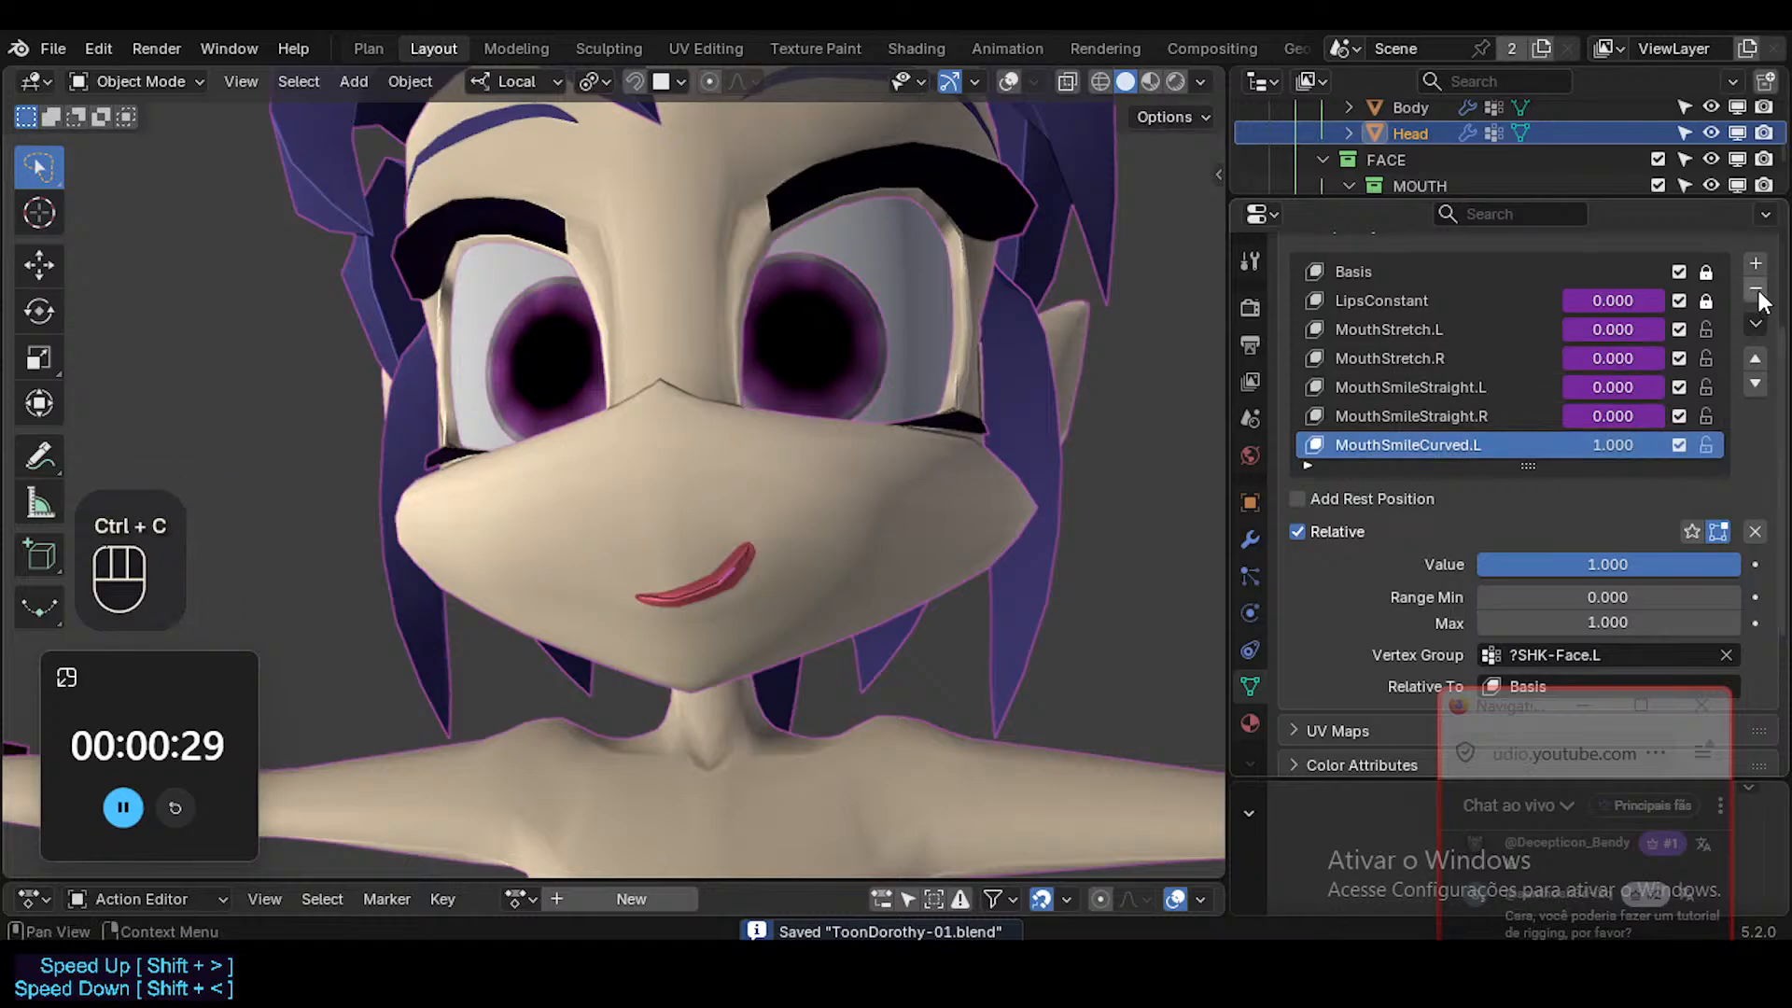
pyautogui.click(1755, 266)
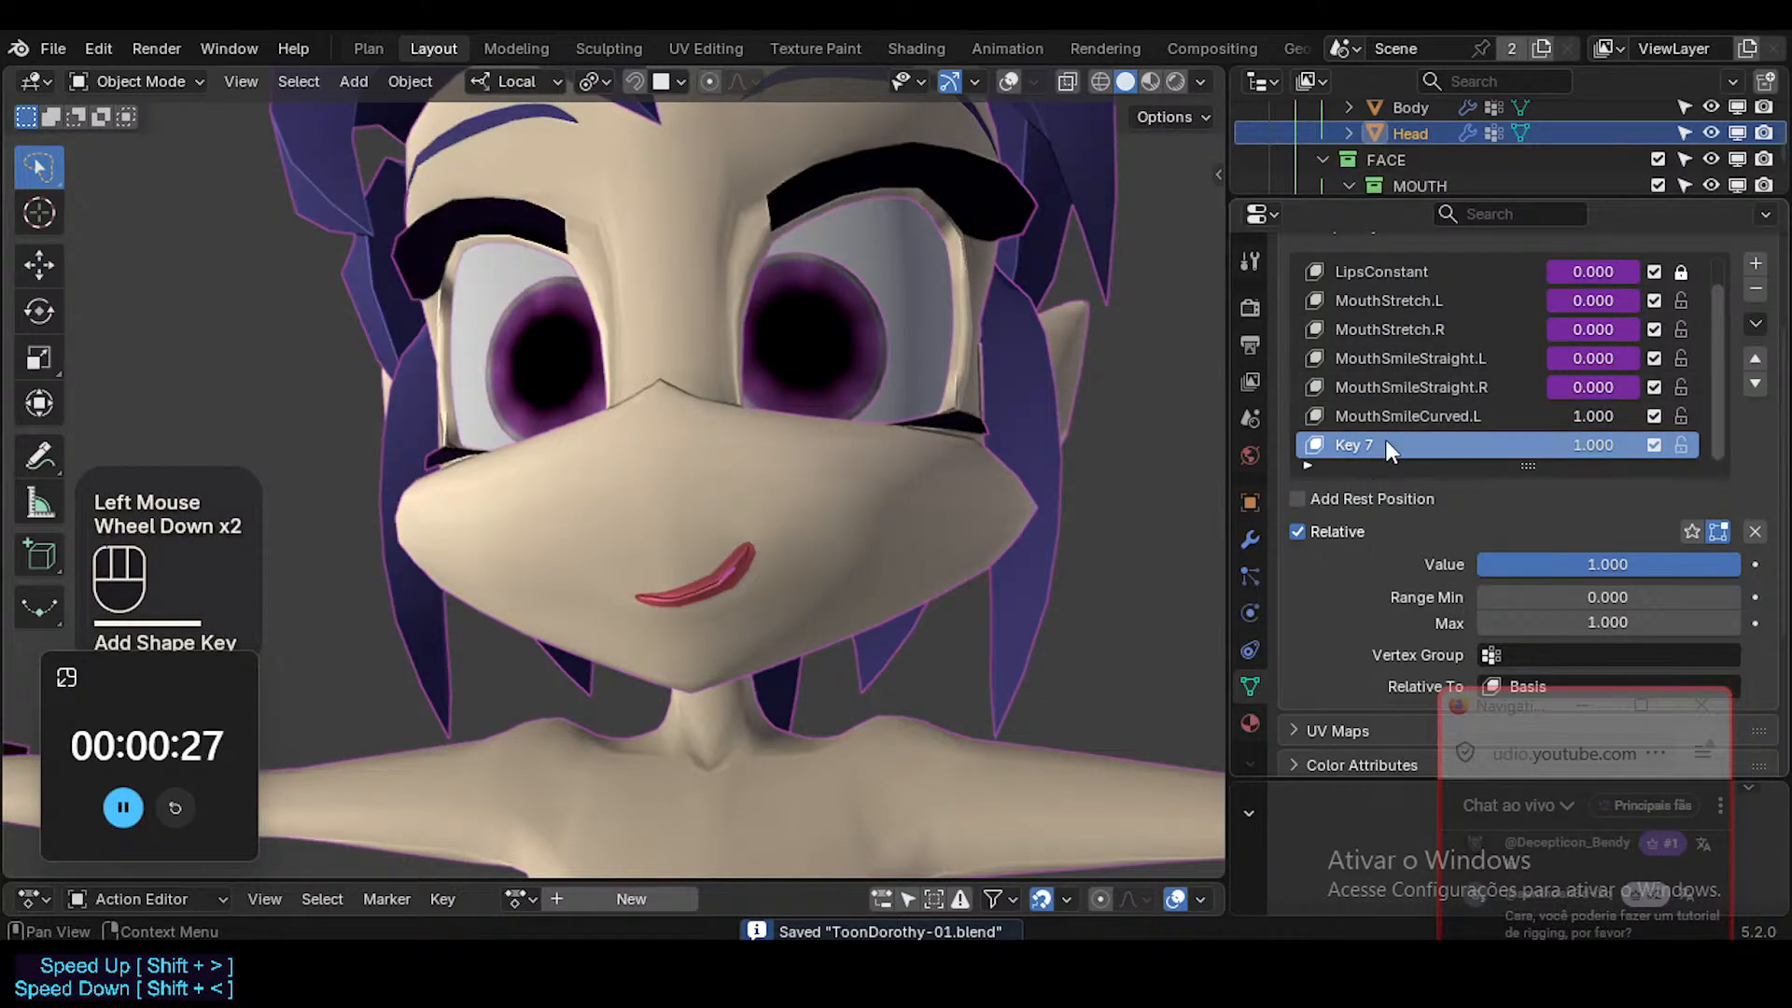
pyautogui.hotkey('ctrl', 'z')
# Duplicate the MouthSmileCurved.L shape key and rename the copy MouthSmileCurved.R.
pyautogui.click(1756, 324)
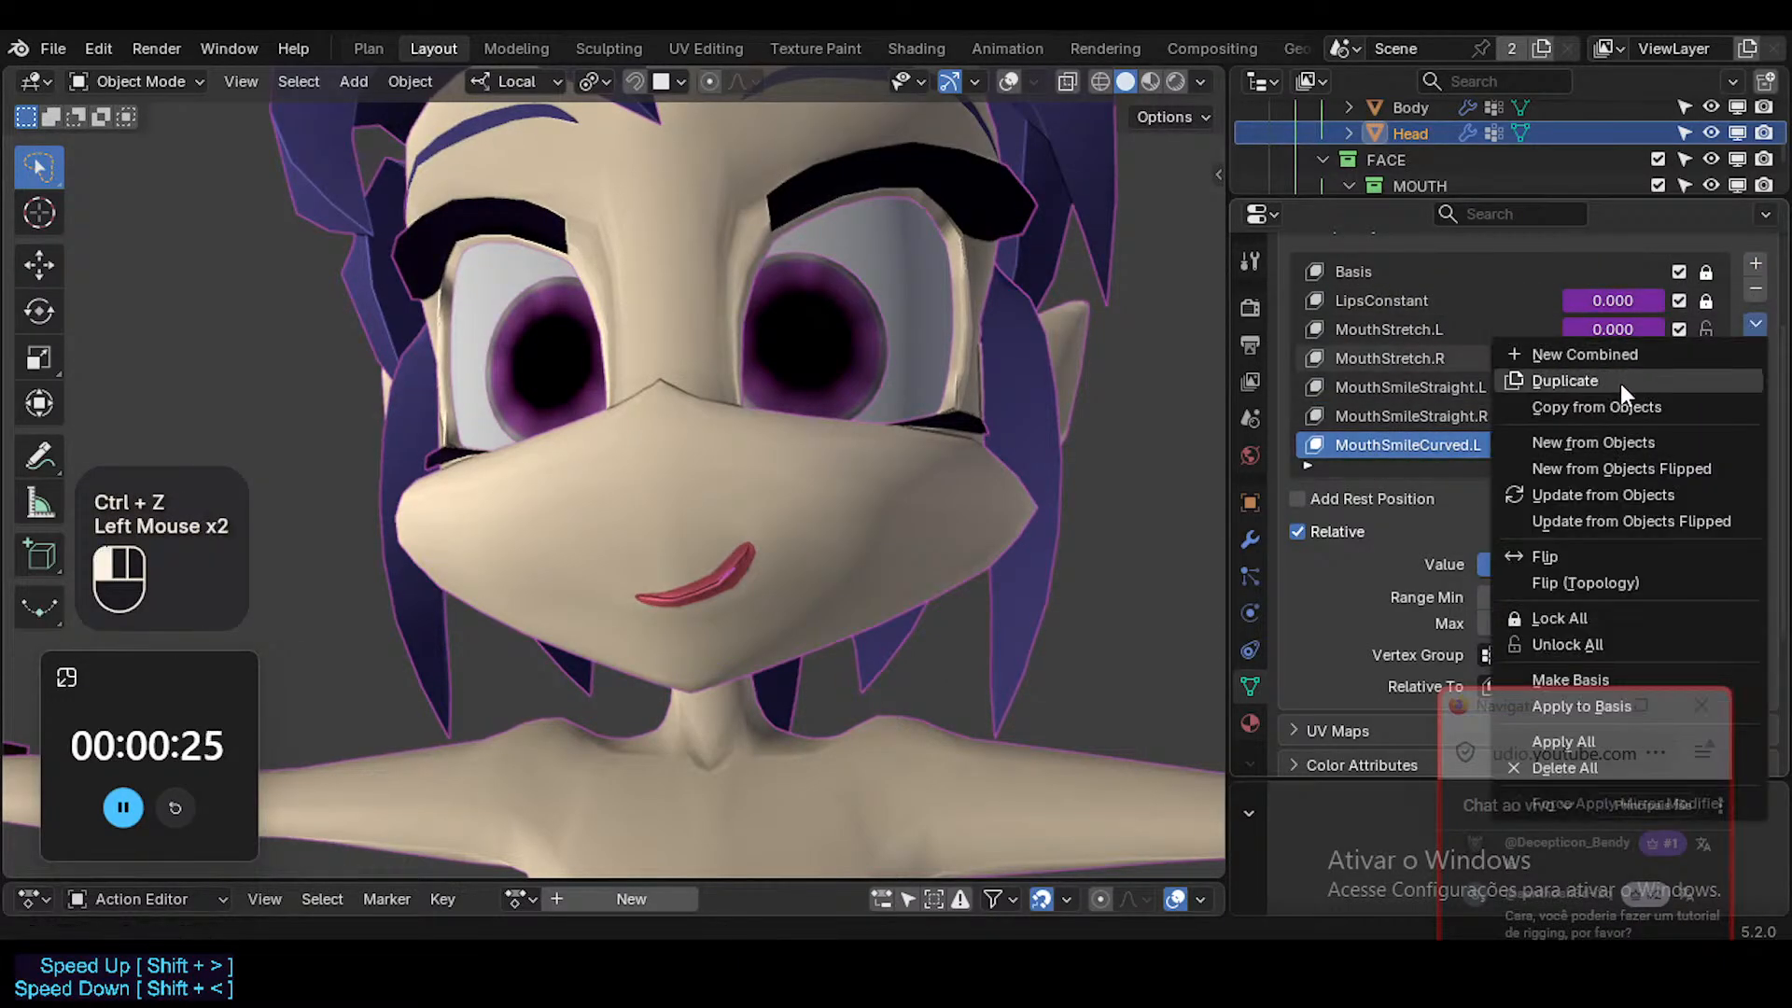
pyautogui.click(1620, 381)
pyautogui.scroll(-2, 1493, 426)
pyautogui.doubleClick(1441, 444)
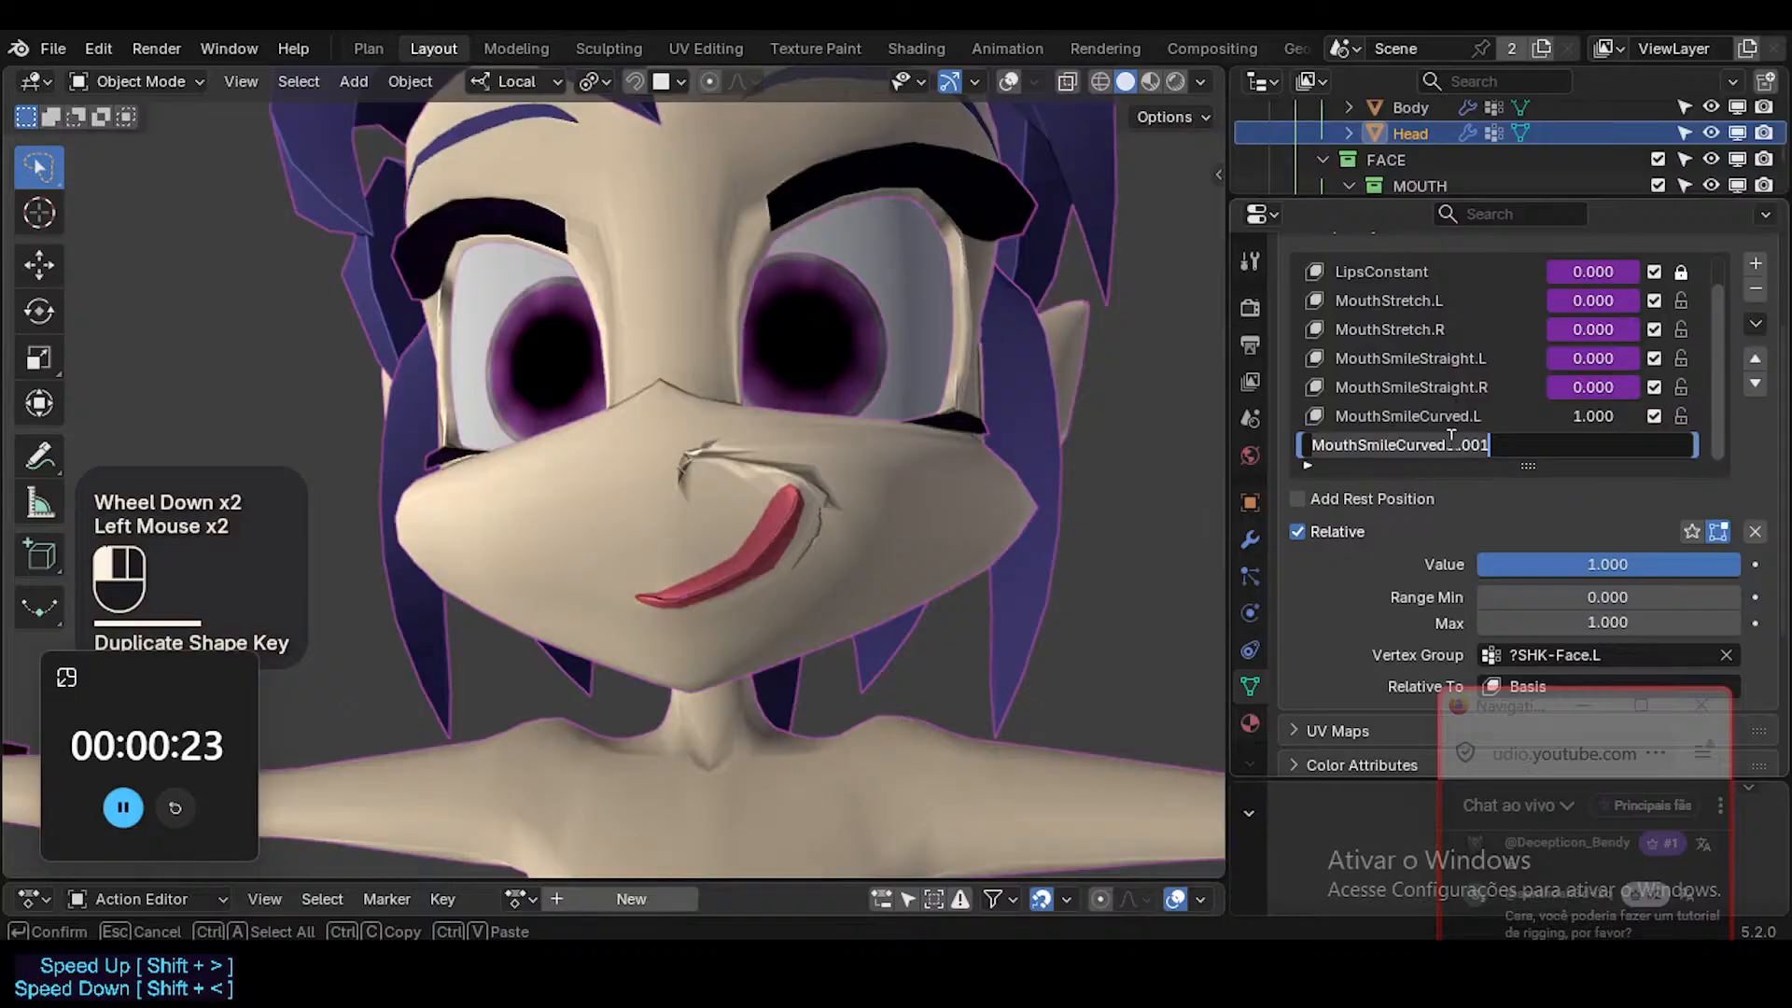
pyautogui.scroll(-2, 1693, 451)
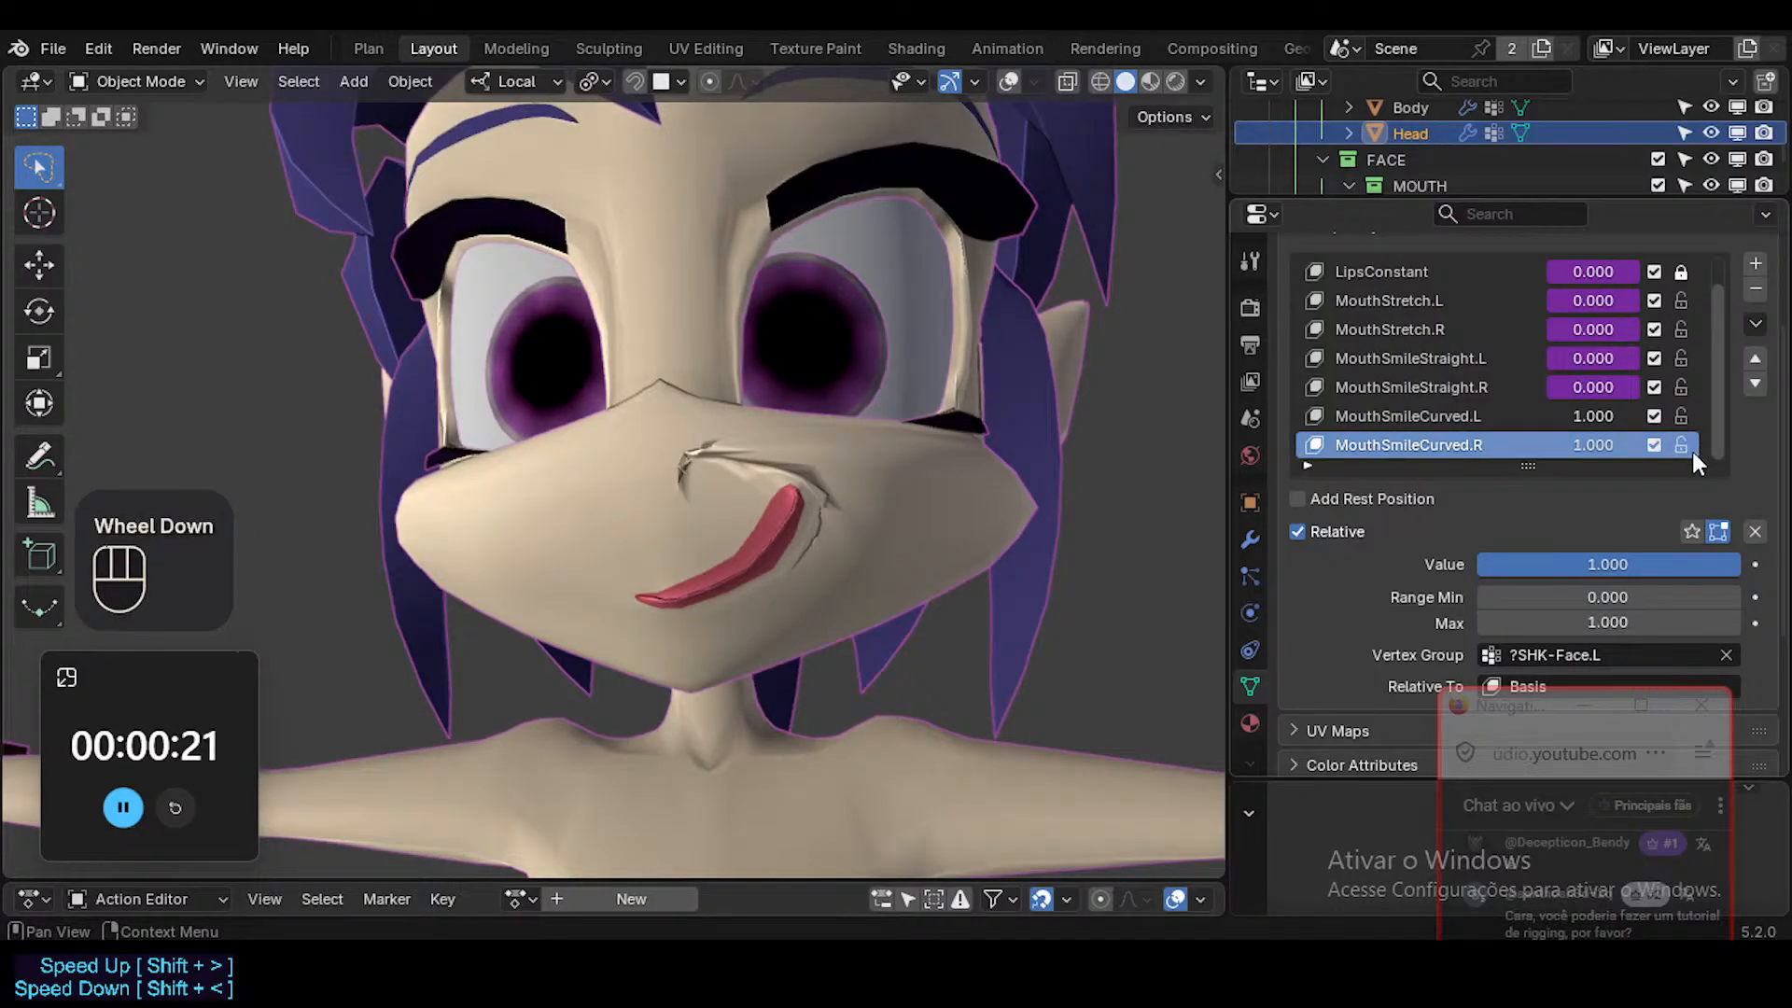
# Set the vertex group of MouthSmileCurved.R to ?SHK-Face.R and save the file.
pyautogui.click(1603, 550)
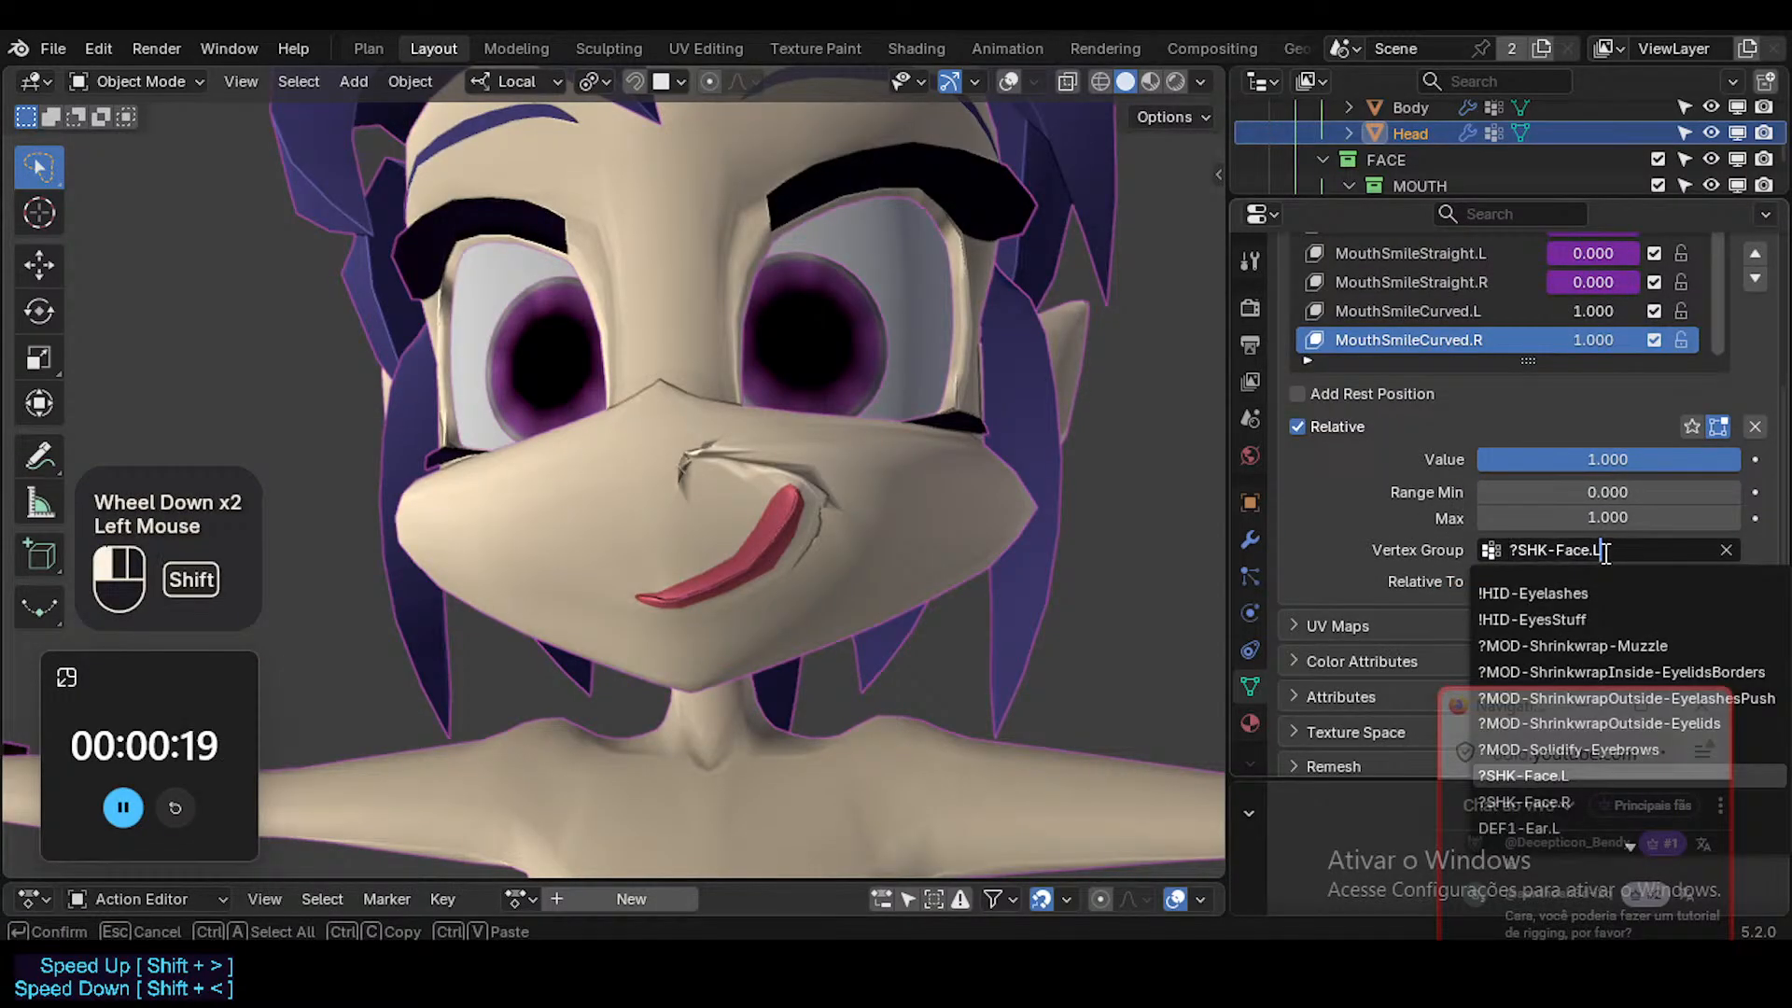
pyautogui.write('R')
pyautogui.press('Return')
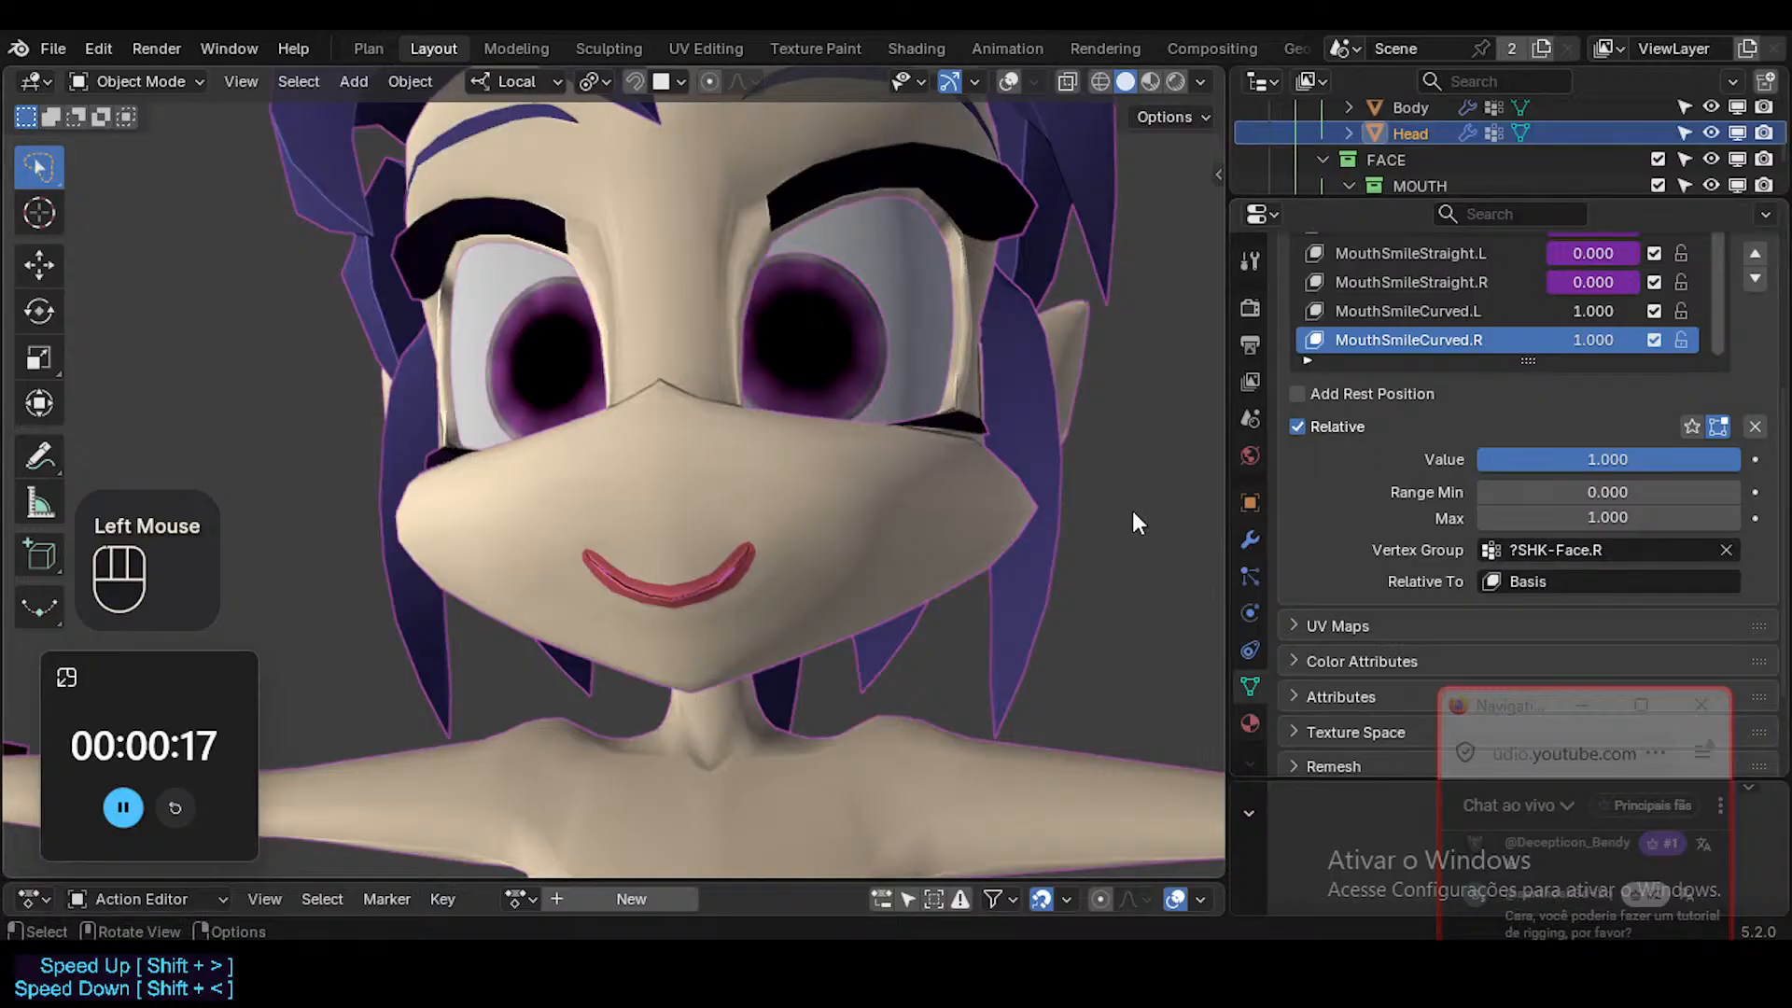
pyautogui.moveTo(1592, 342)
pyautogui.mouseDown()
pyautogui.moveTo(1484, 342)
pyautogui.moveTo(1592, 342)
pyautogui.mouseUp()
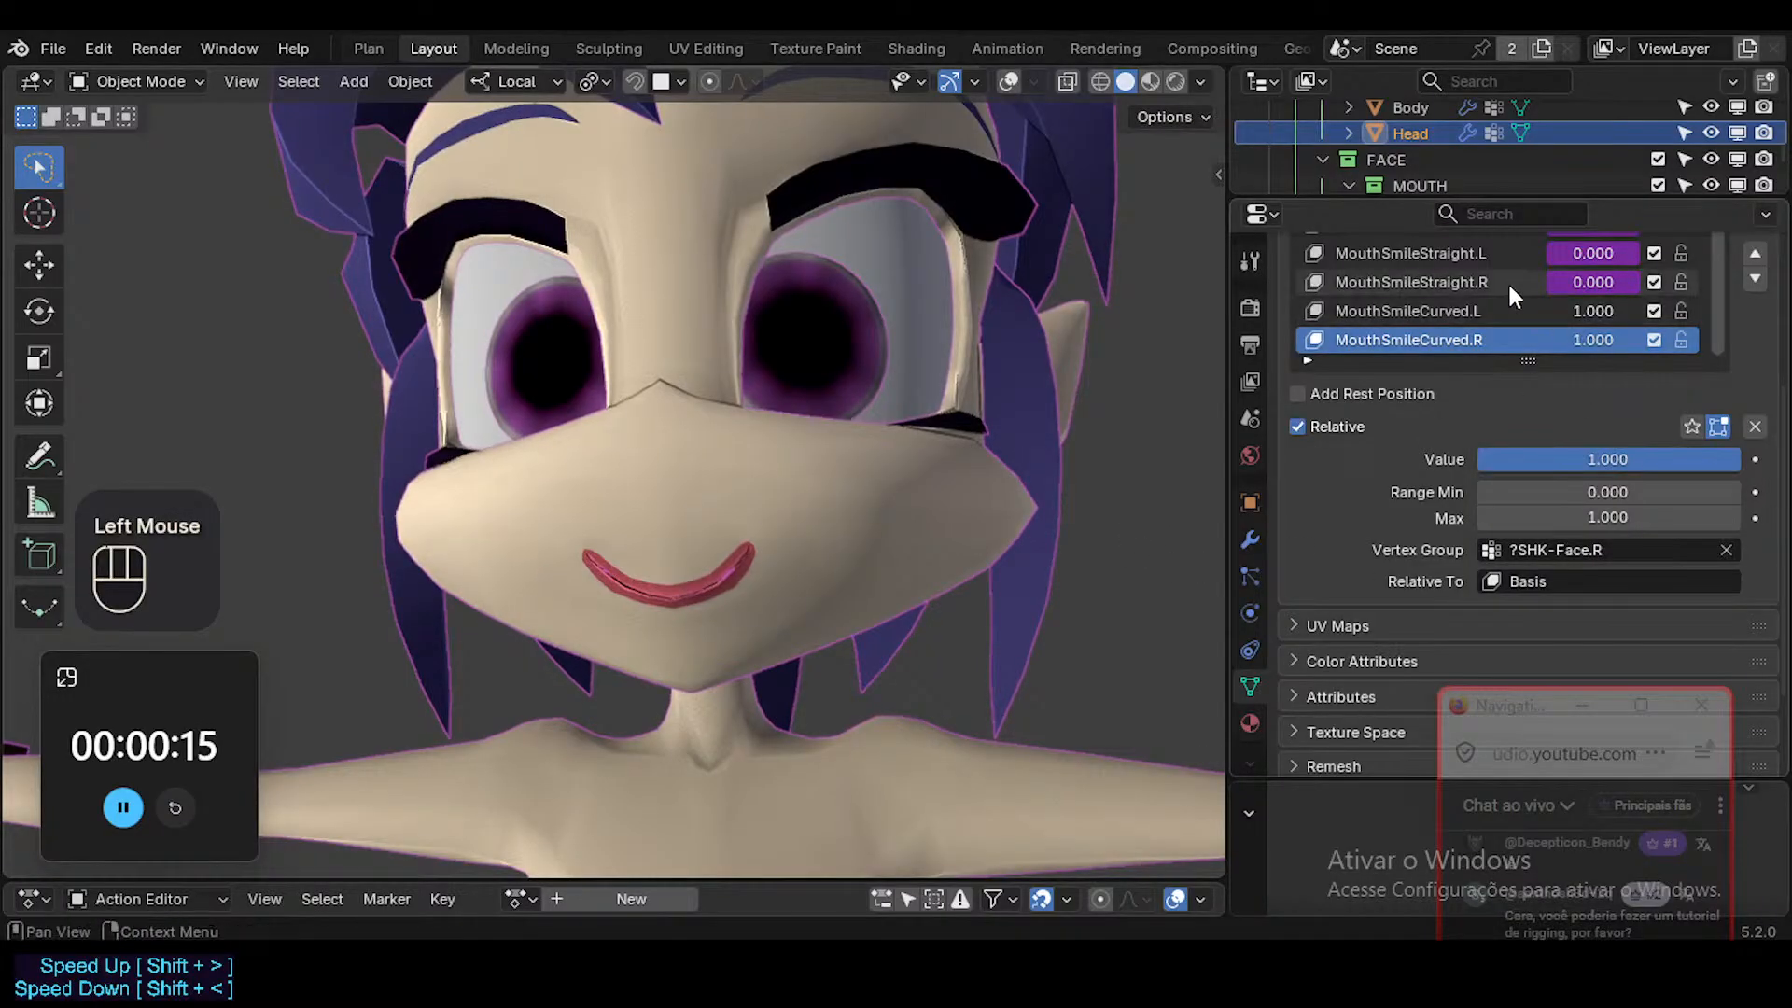
pyautogui.moveTo(781, 494); pyautogui.dragTo(787, 489, button='middle')
pyautogui.hotkey('ctrl', 's')
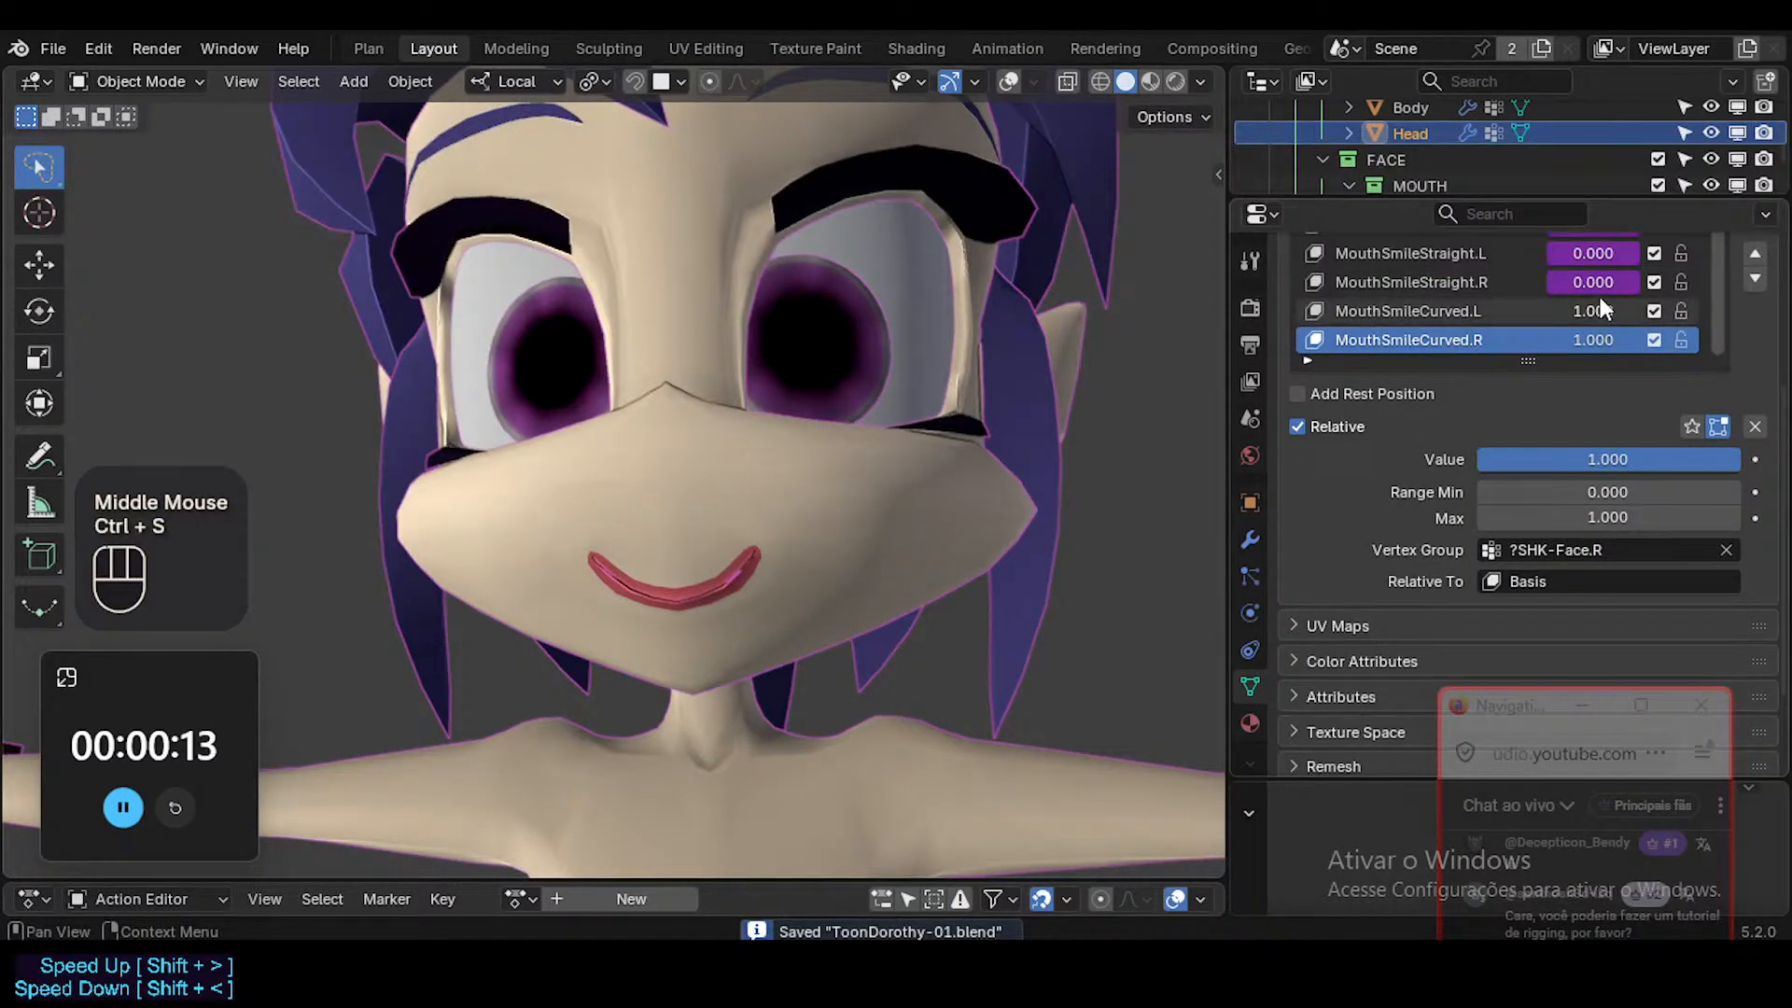
# Copy the driver from the value of the MouthSmileStraight.L shape key.
pyautogui.scroll(1, 1598, 300)
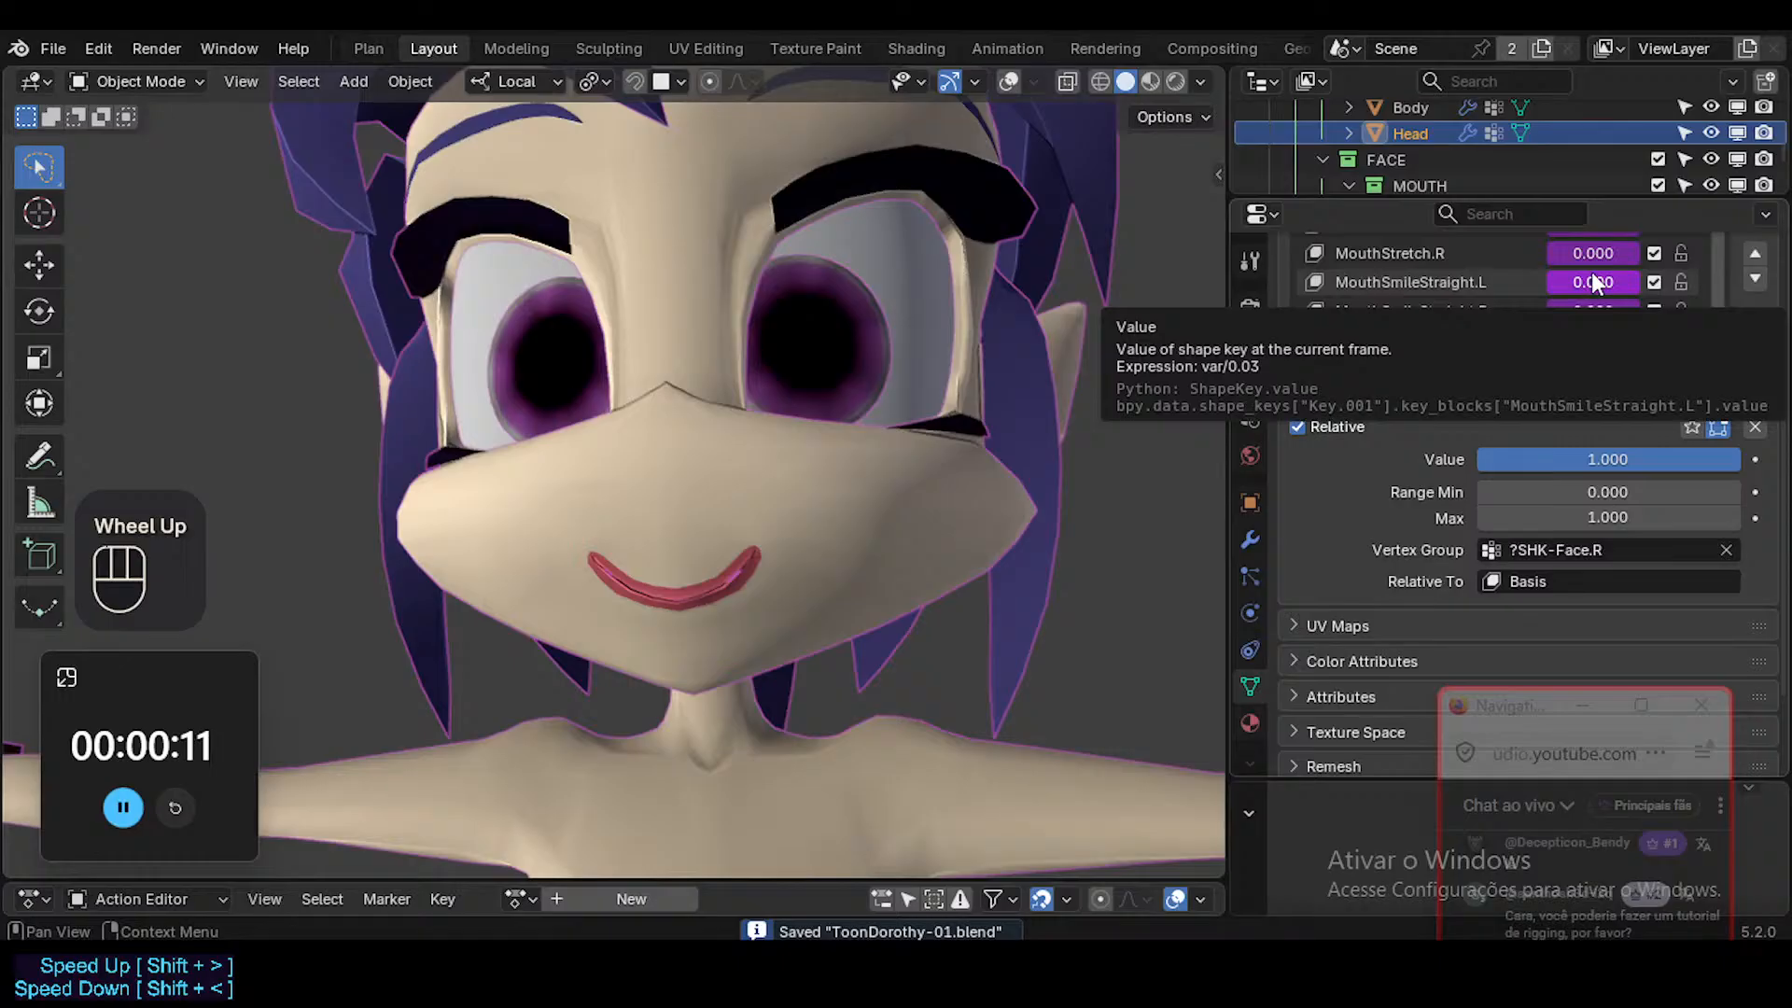
pyautogui.rightClick(1594, 277)
pyautogui.rightClick(1594, 278)
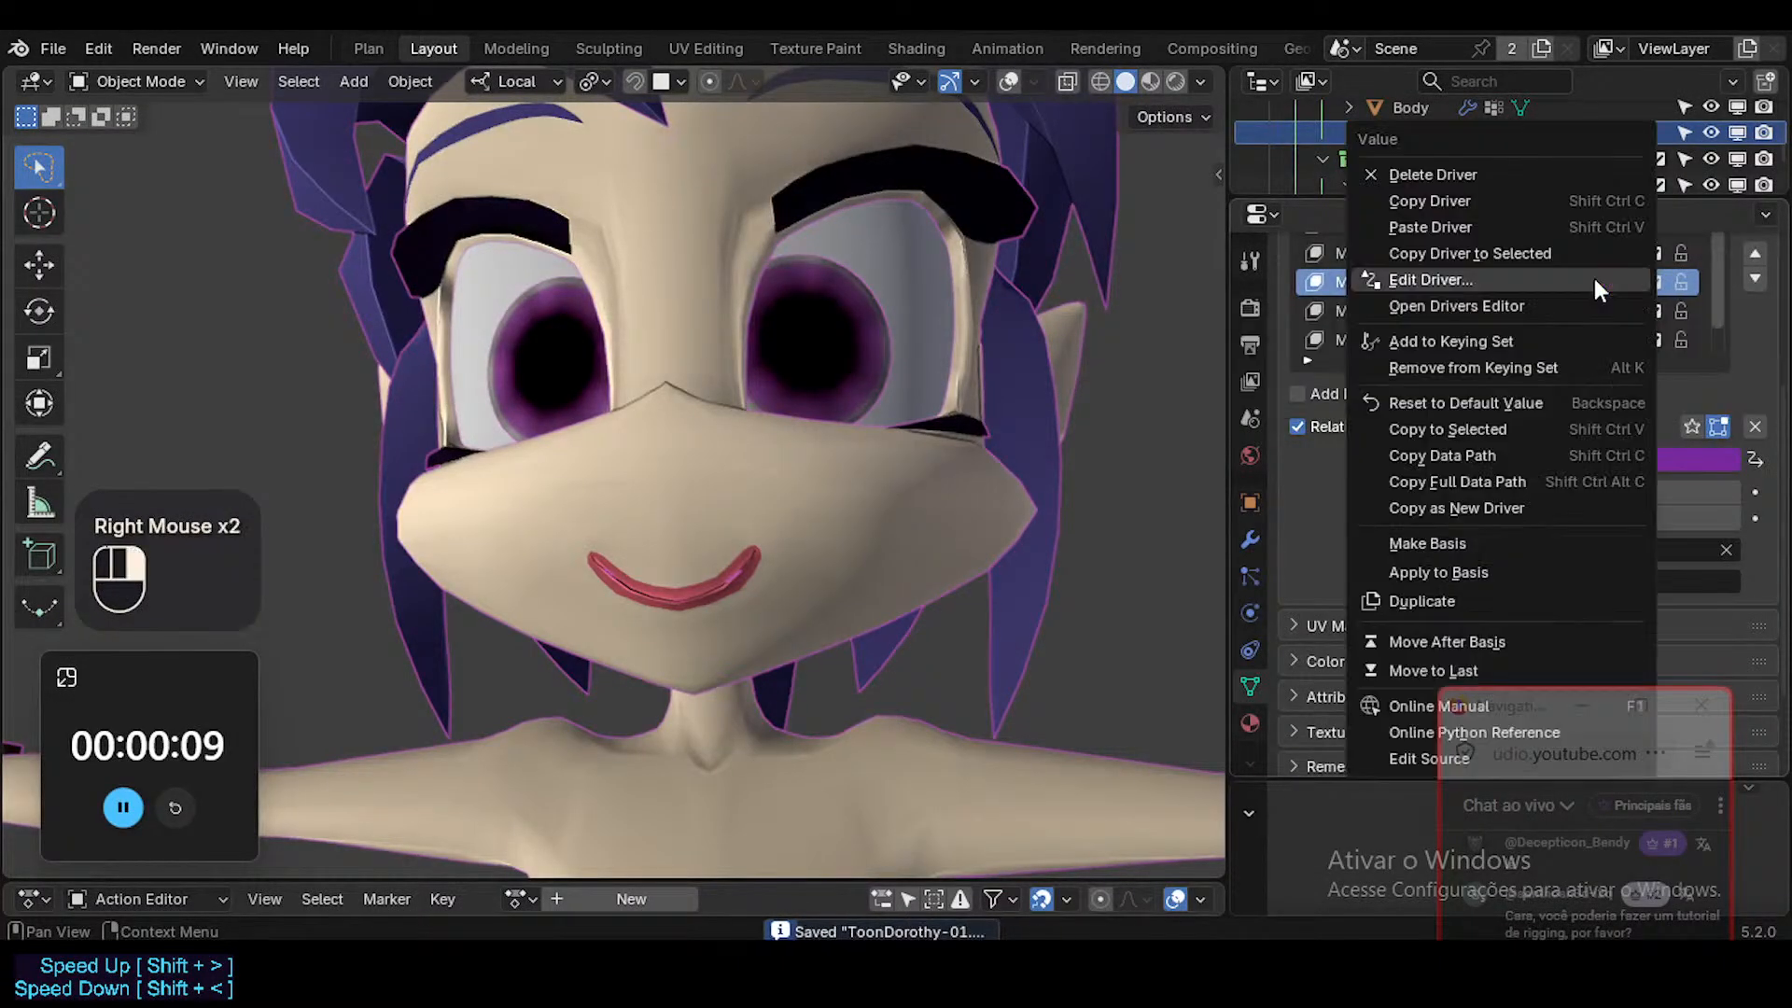
pyautogui.click(1471, 202)
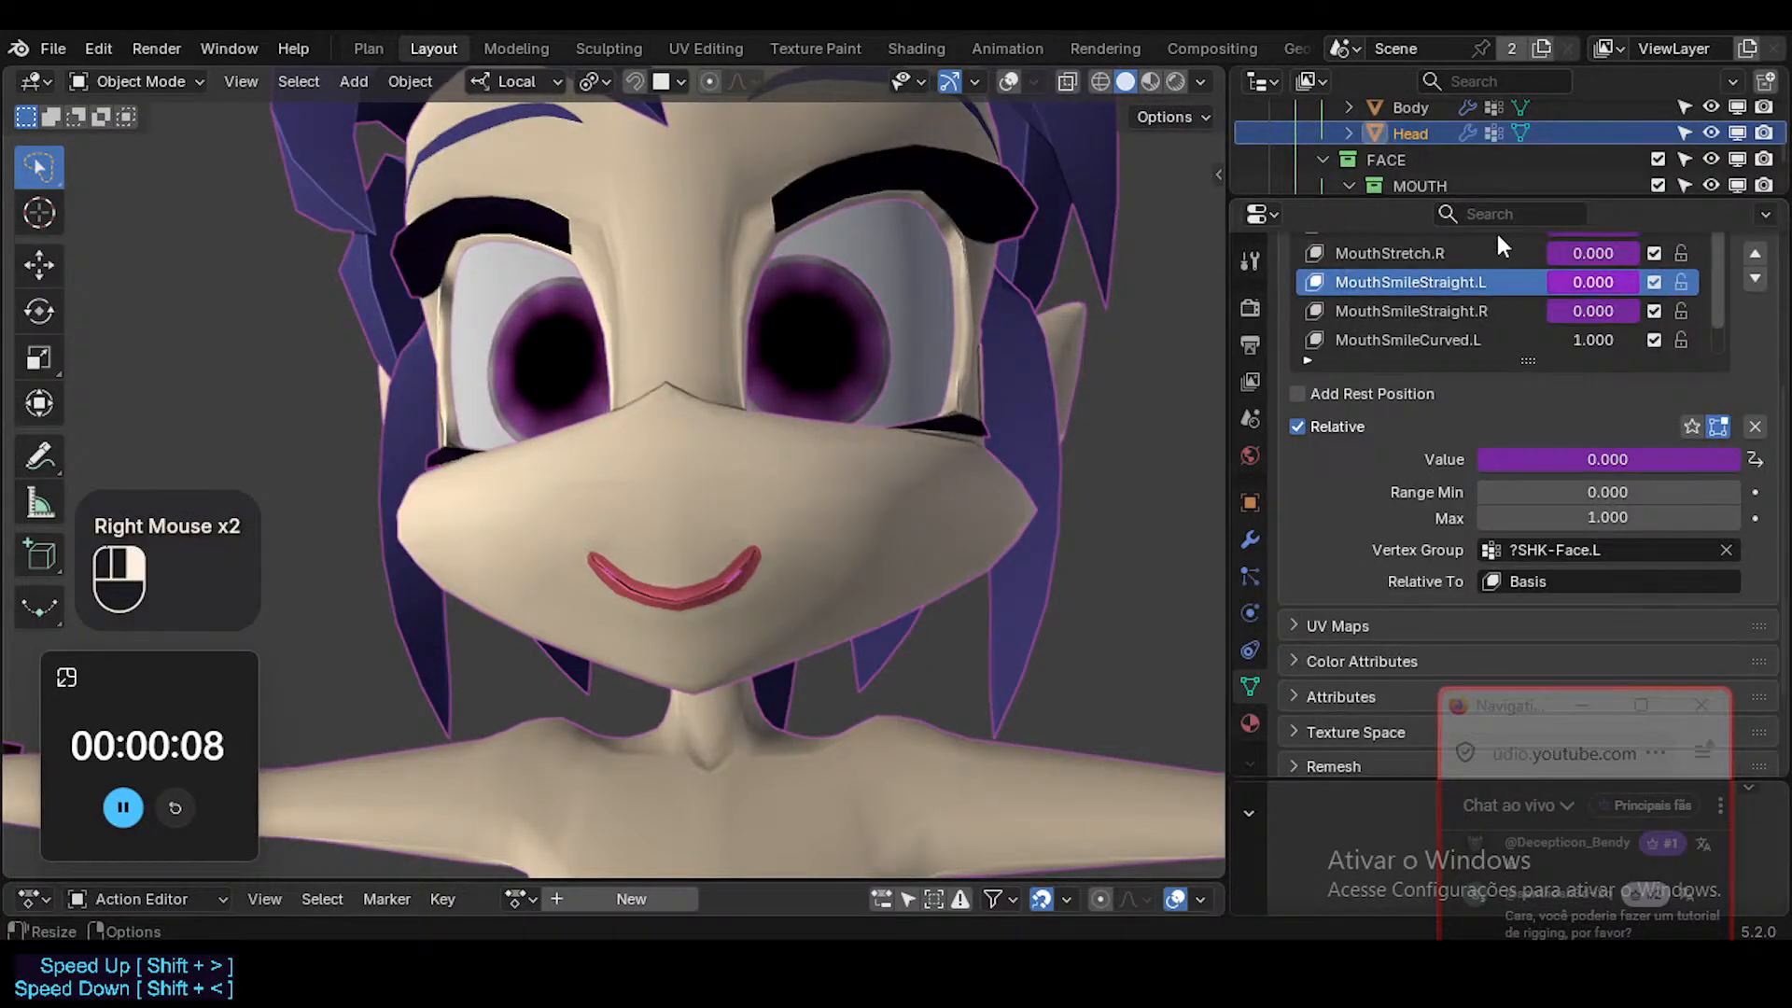
pyautogui.rightClick(1594, 492)
pyautogui.scroll(-1, 1581, 511)
pyautogui.scroll(2, 1582, 511)
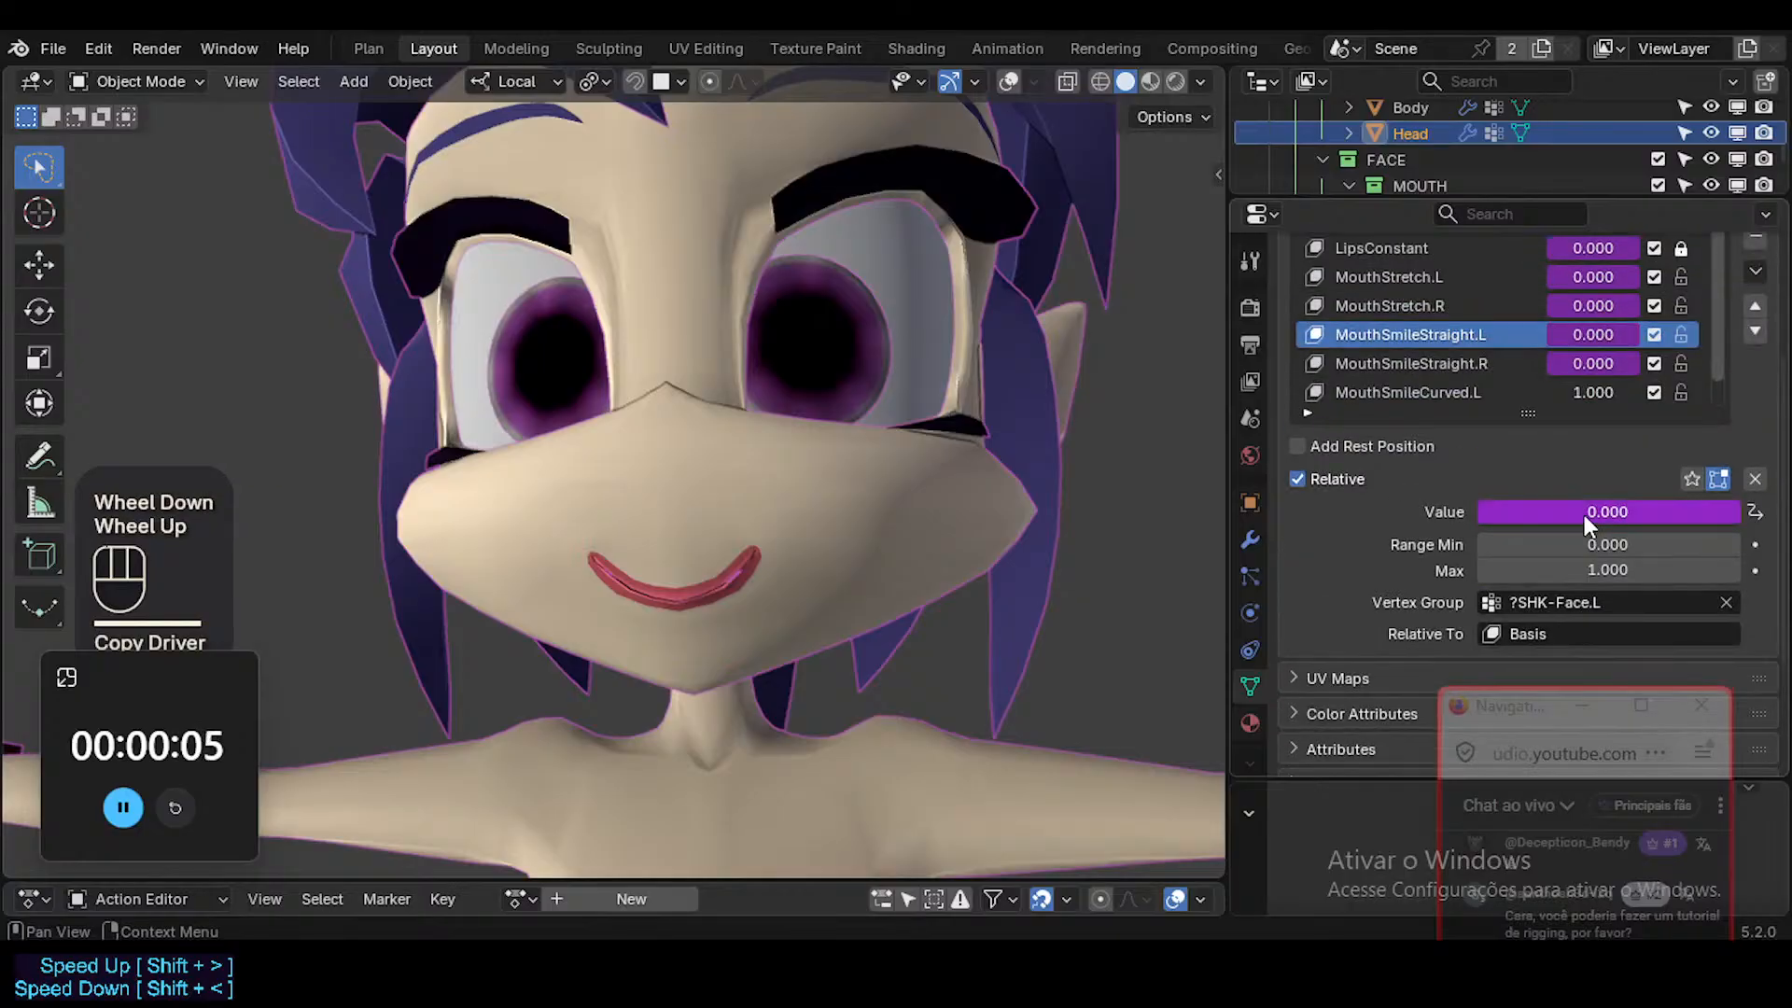
pyautogui.click(1484, 392)
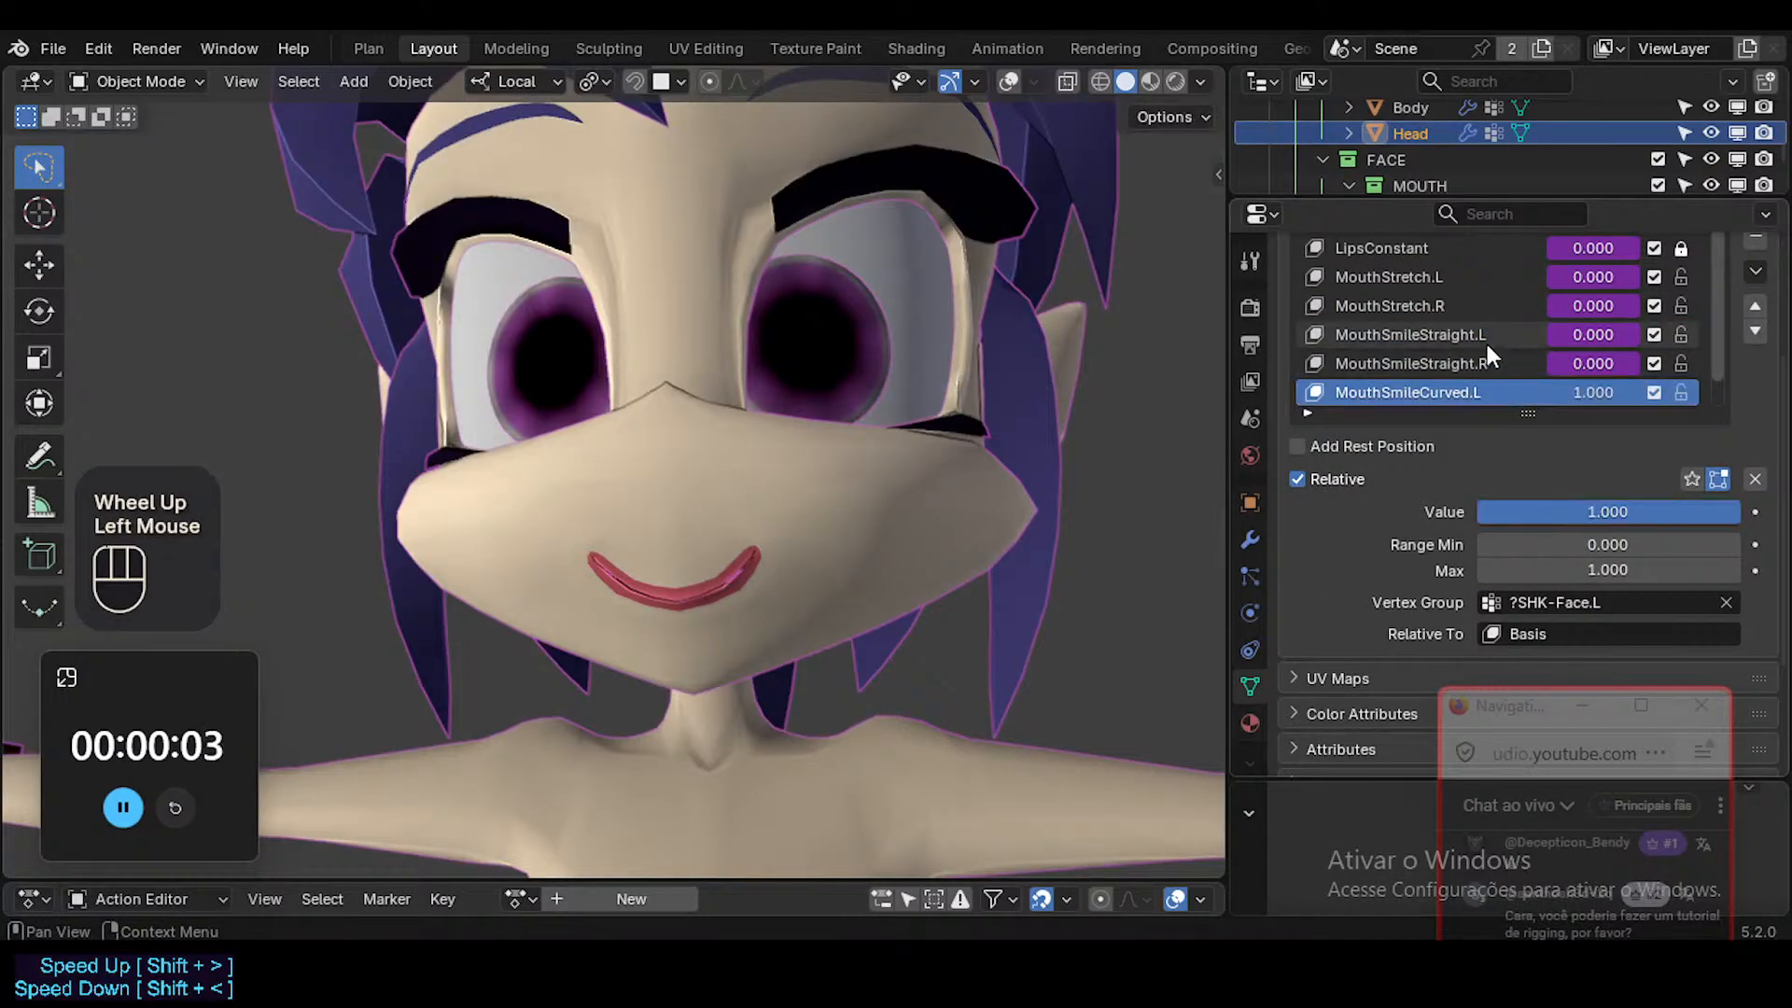
pyautogui.doubleClick(1487, 340)
pyautogui.hotkey('ctrl', 'shift', 'c')
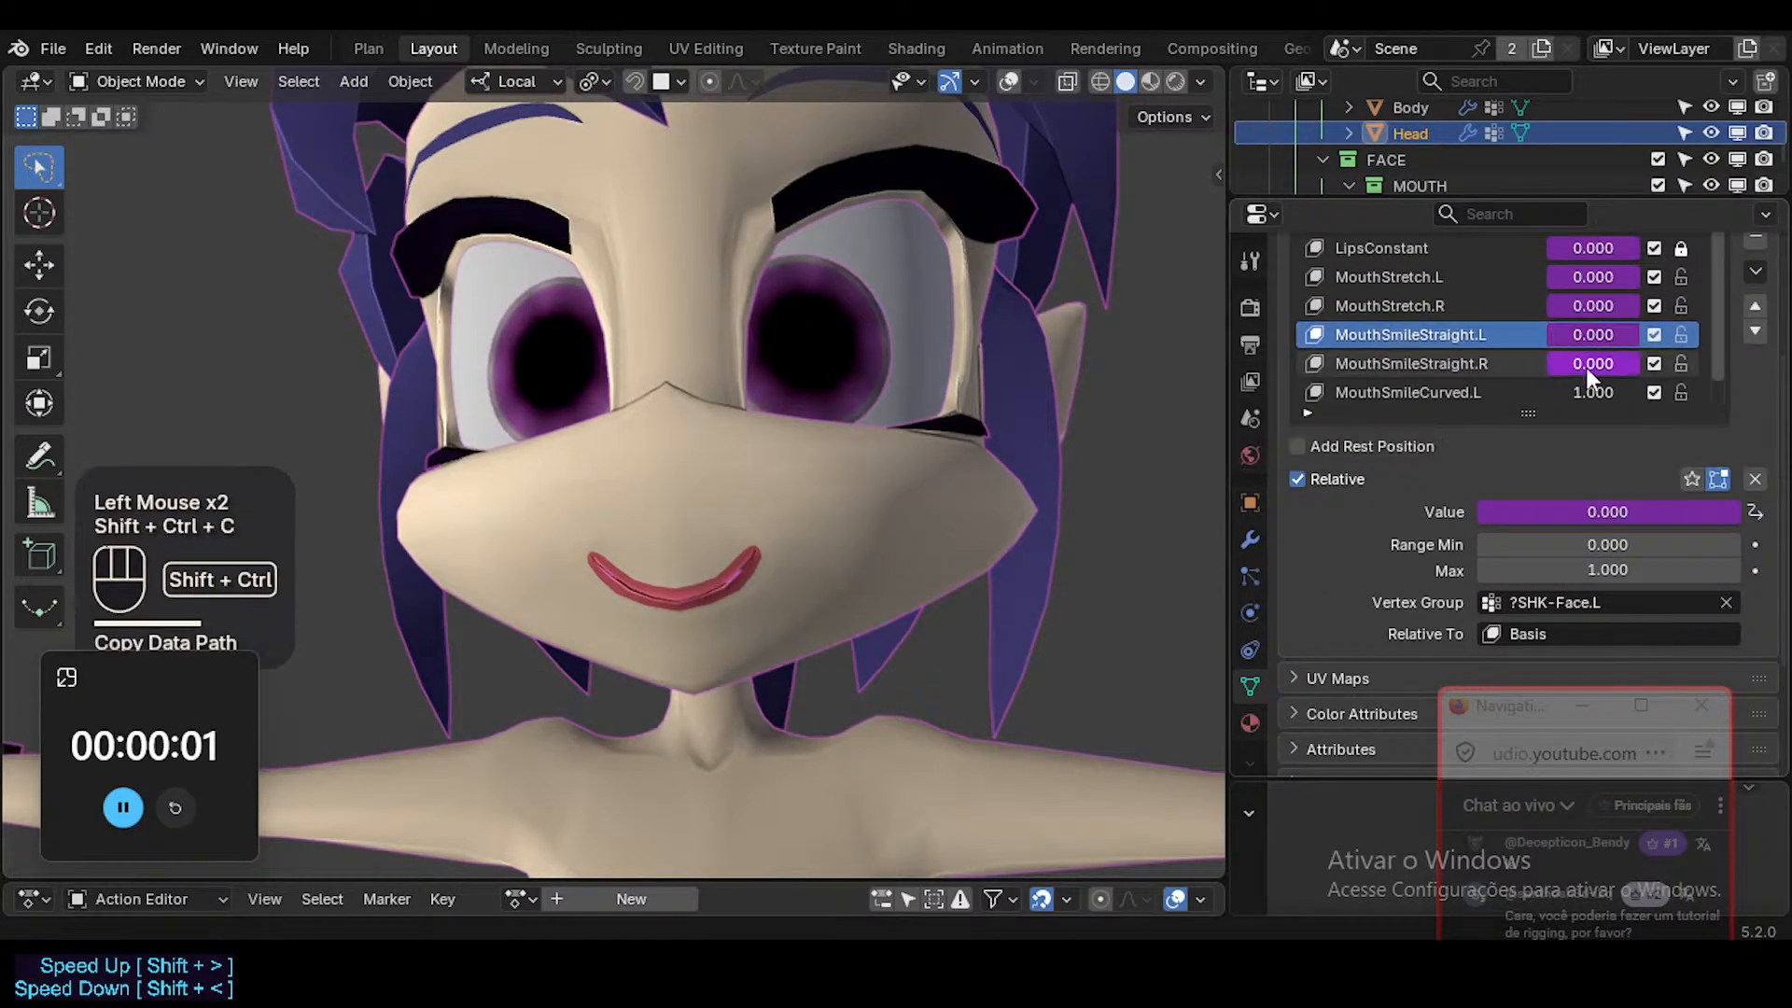
# Paste the copied driver onto the value of the MouthSmileCurved.L shape key.
pyautogui.scroll(-1, 1586, 366)
pyautogui.hotkey('ctrl', 'shift', 'v')
pyautogui.click(1581, 363)
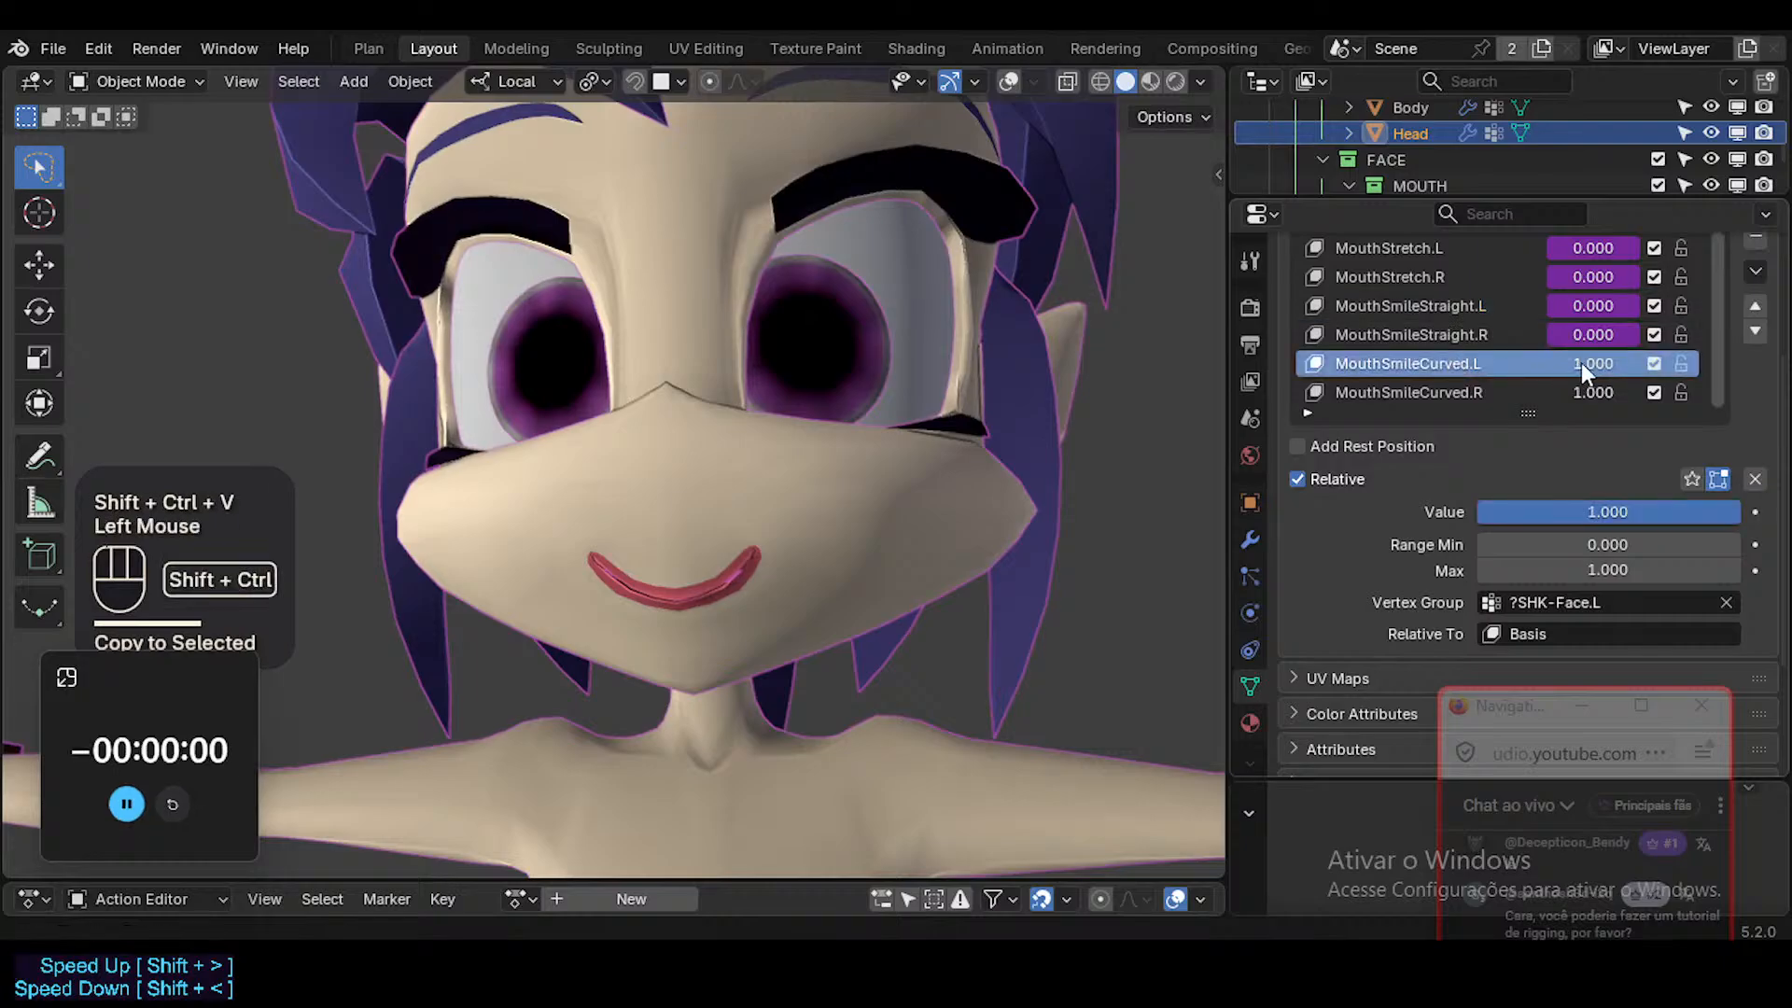
pyautogui.hotkey('ctrl', 'shift', 'v')
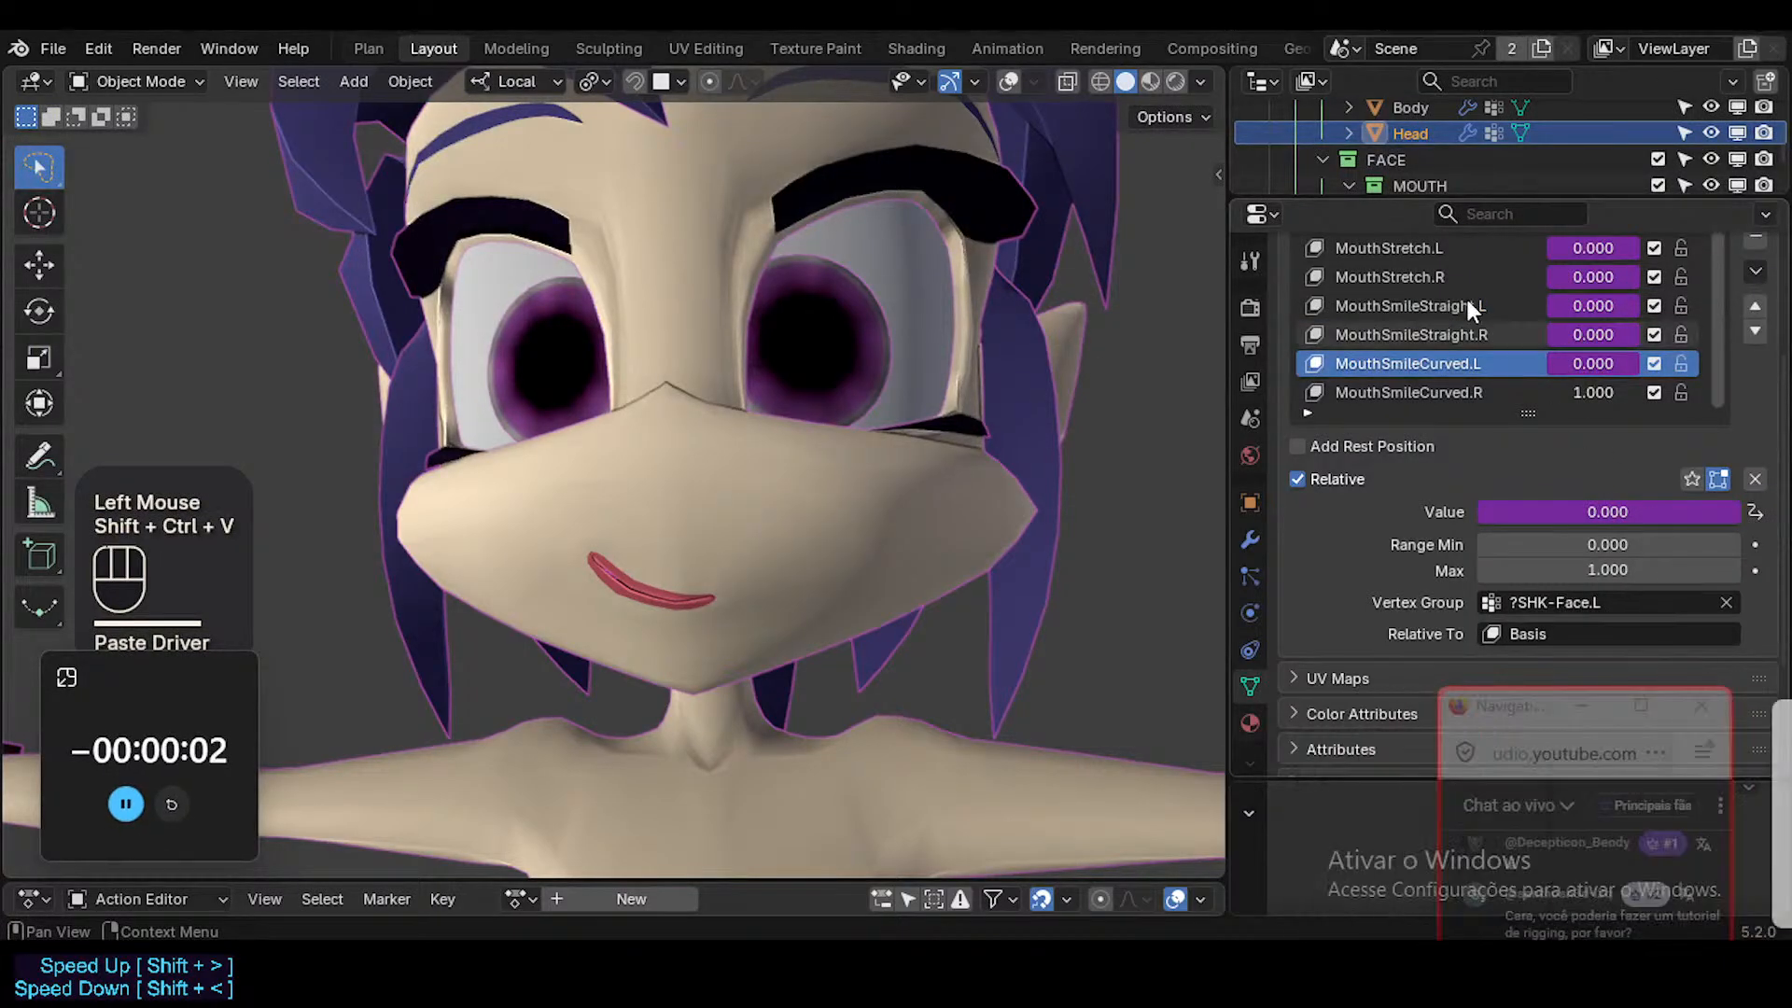
# Copy the MouthSmileStraight.R driver onto the value of the MouthSmileCurved.R shape key.
pyautogui.click(1394, 341)
pyautogui.hotkey('ctrl', 'c')
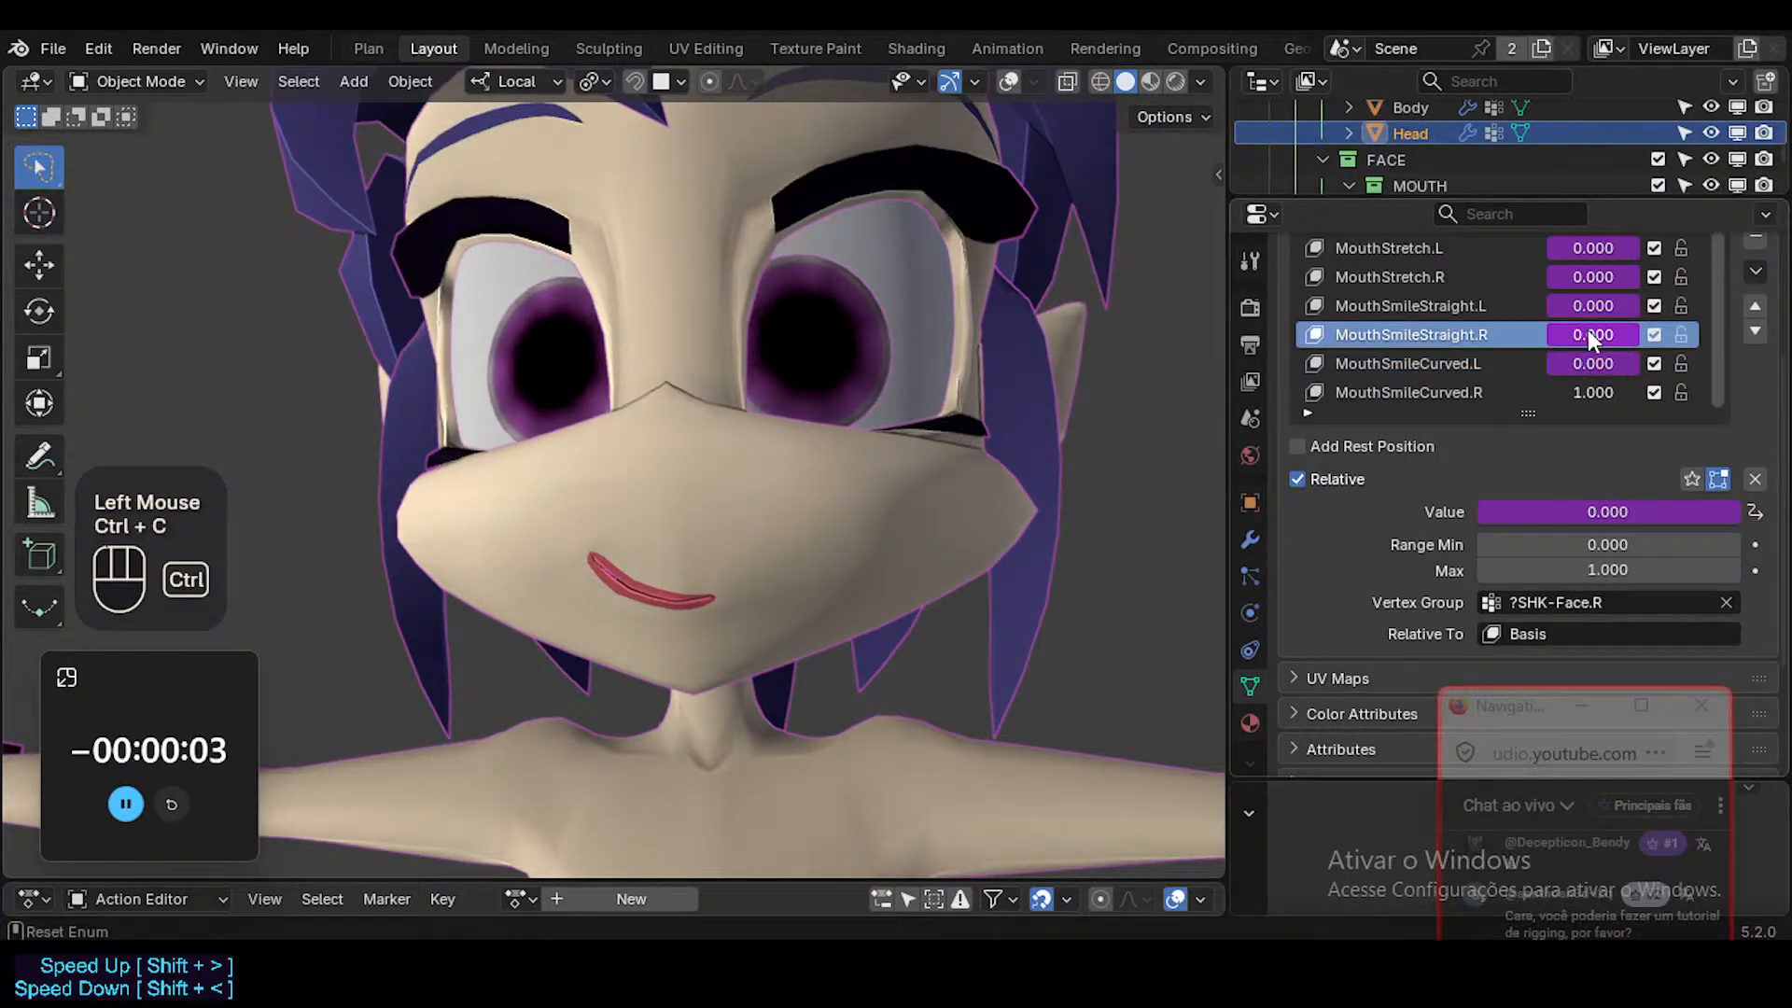
pyautogui.click(1394, 392)
pyautogui.hotkey('ctrl', 'shift', 'v')
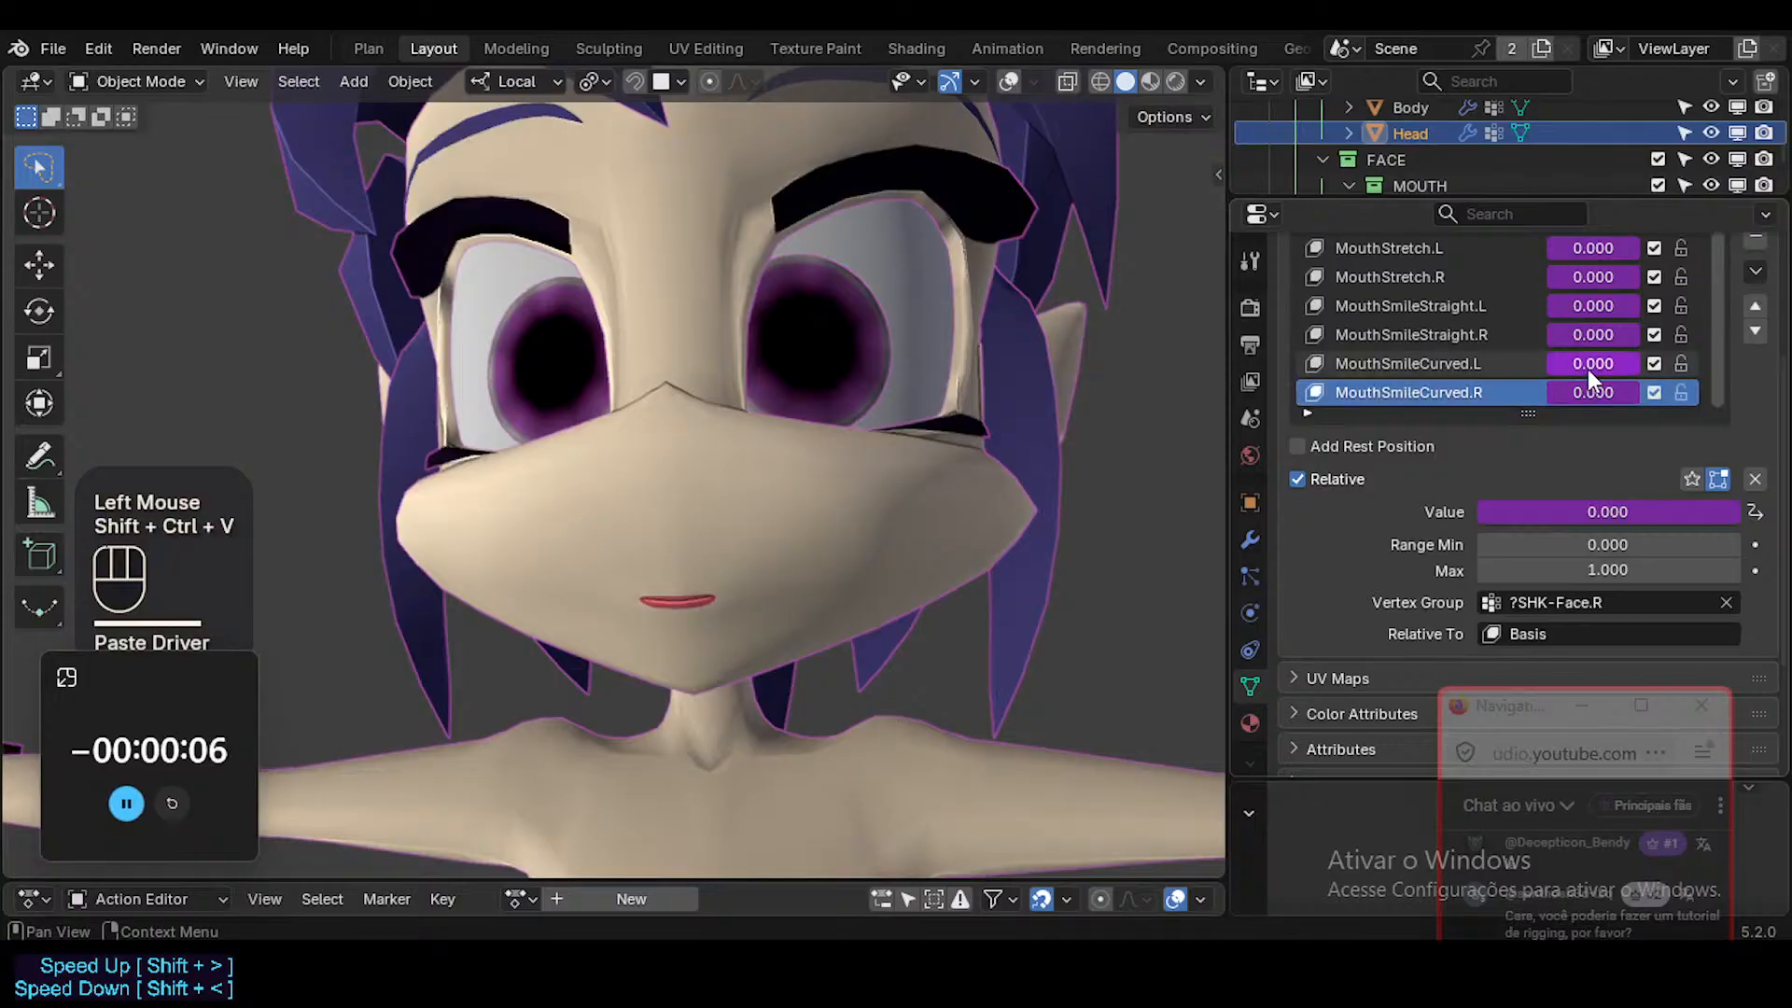
# Edit the MouthSmileCurved.L driver so its Mouth.L variable reads X Rotation.
pyautogui.rightClick(1588, 367)
pyautogui.click(1425, 433)
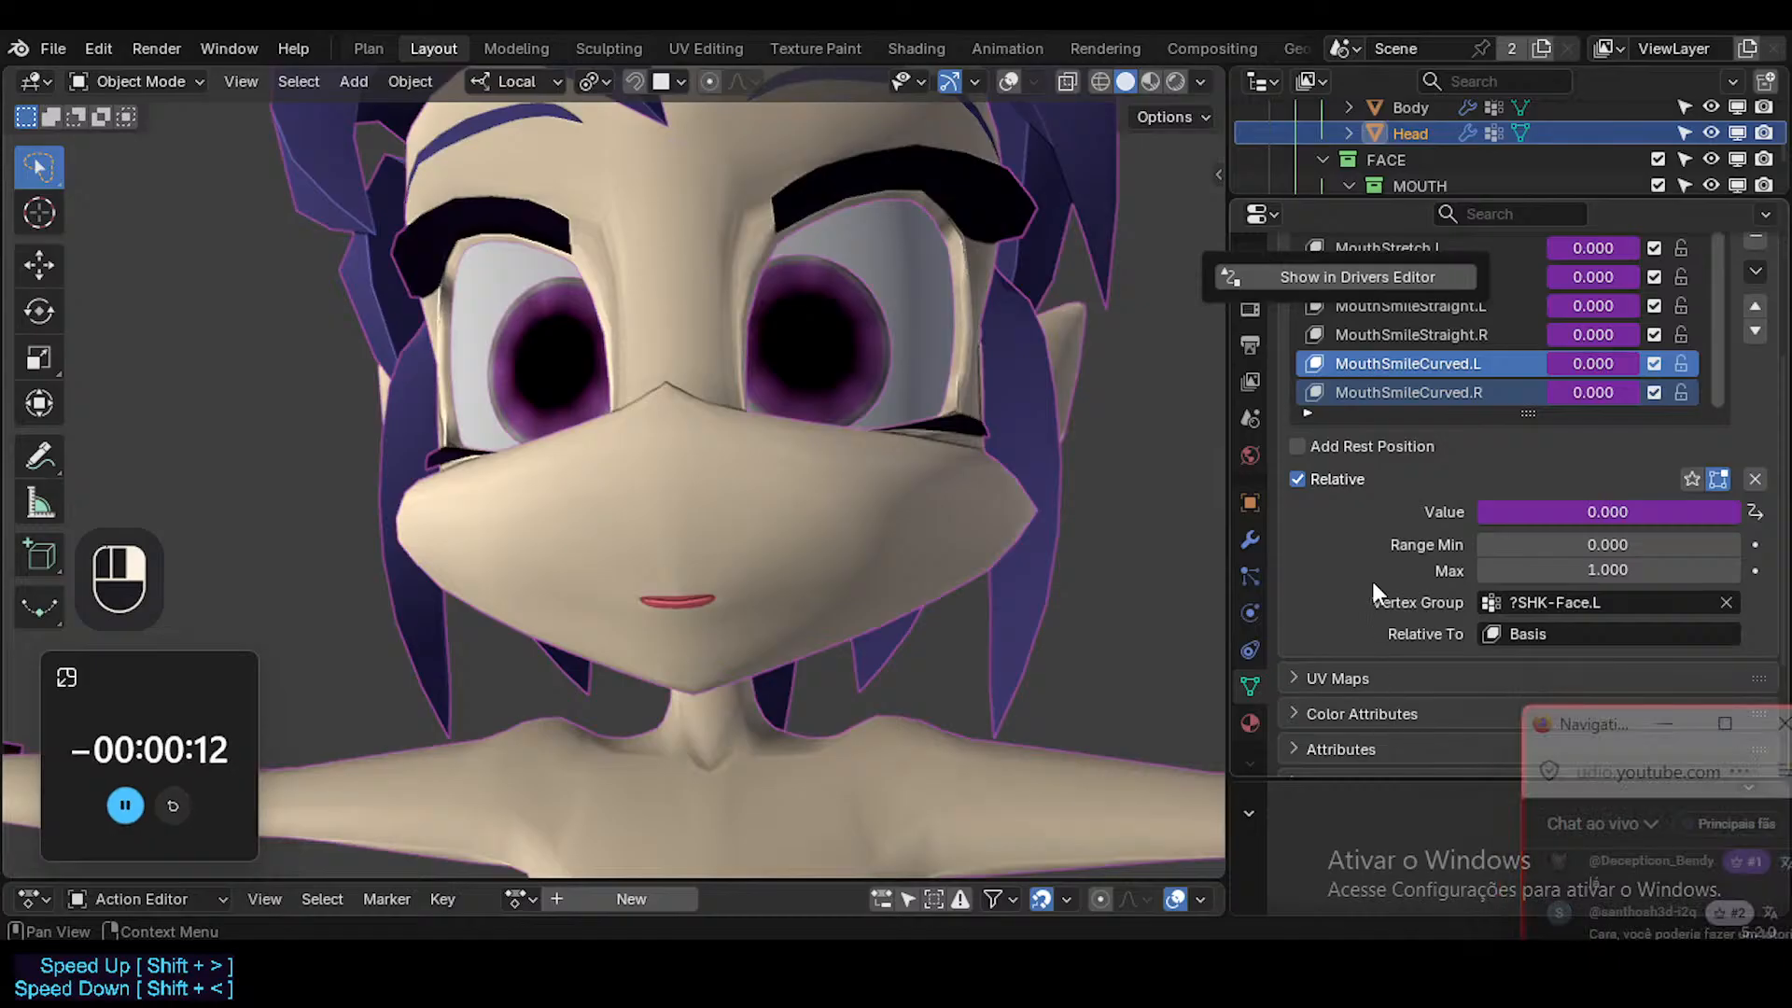
pyautogui.moveTo(1585, 368); pyautogui.dragTo(1516, 373, button='right')
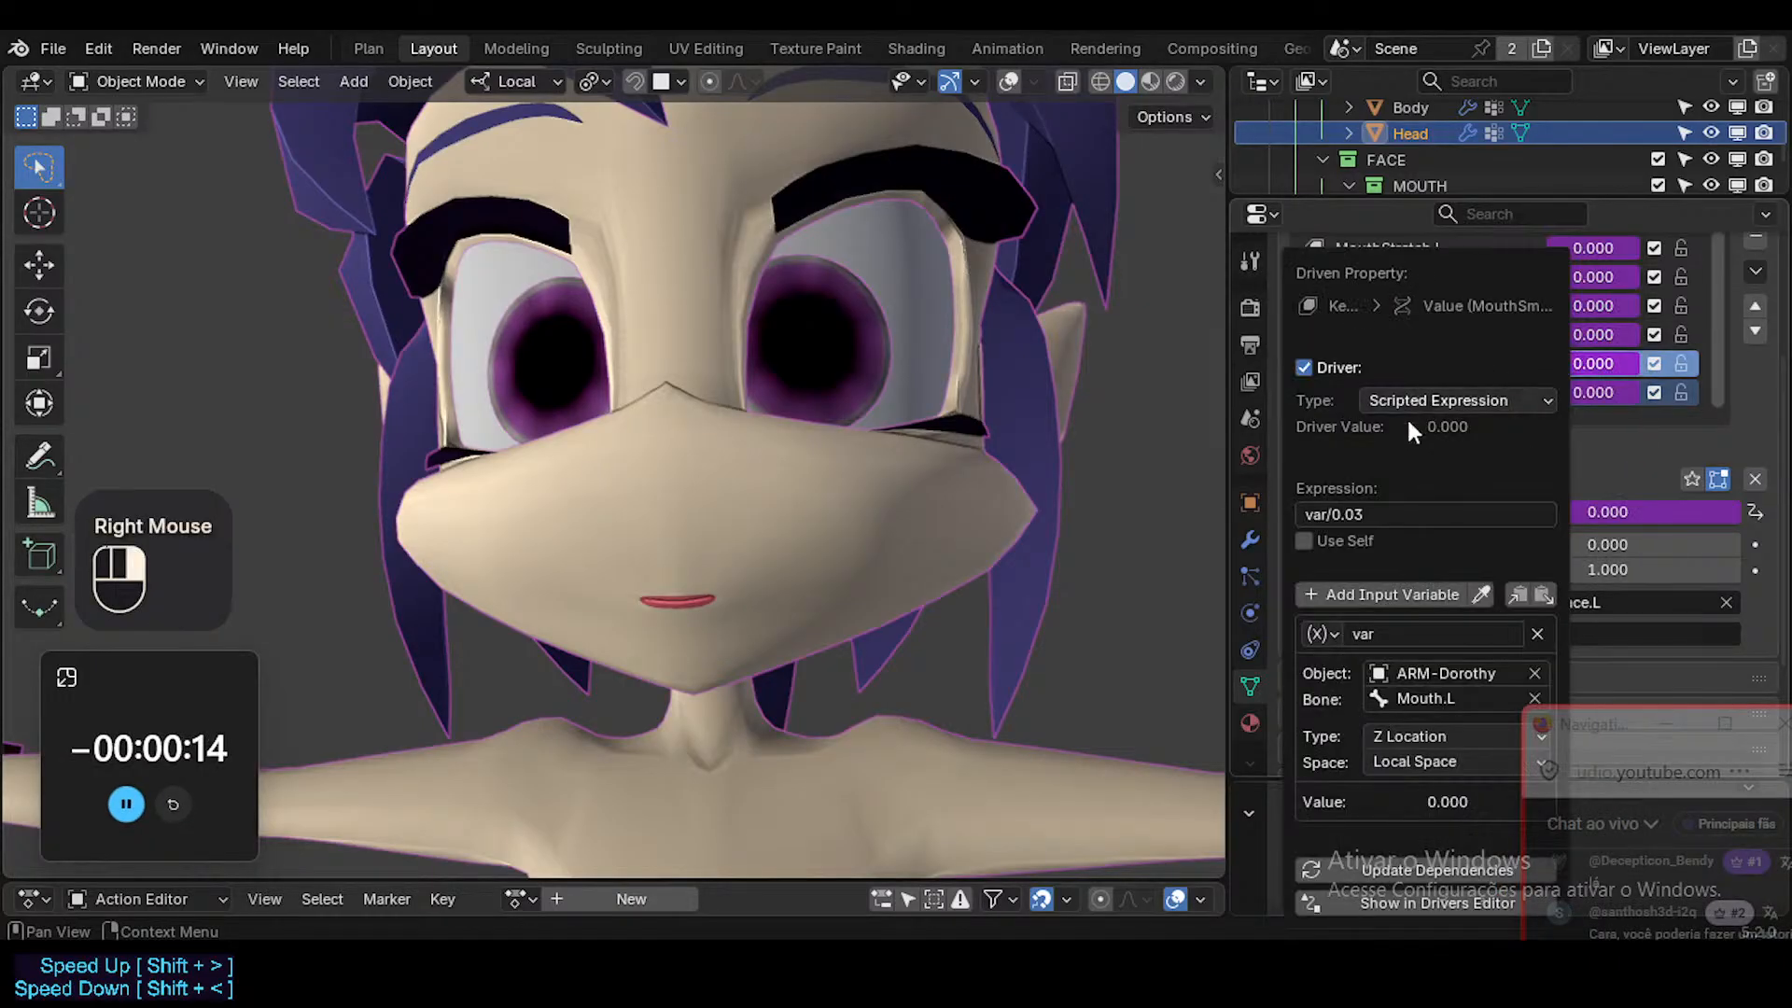
pyautogui.click(1425, 734)
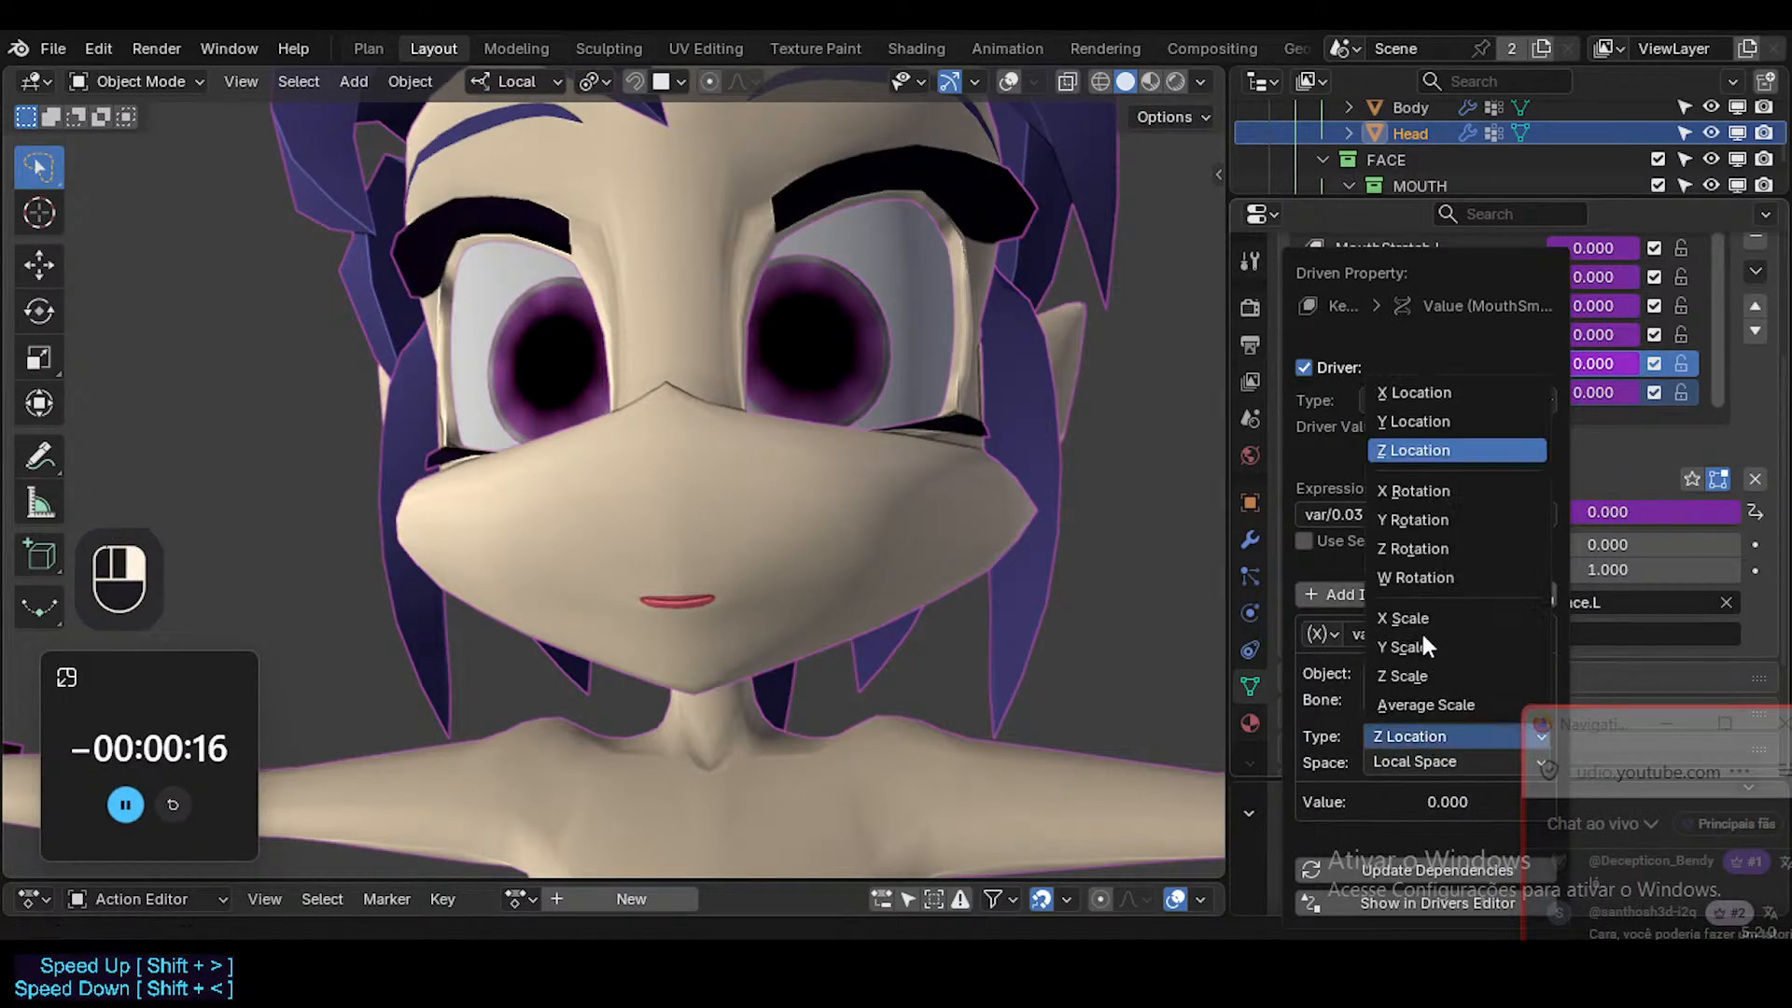
pyautogui.click(1435, 489)
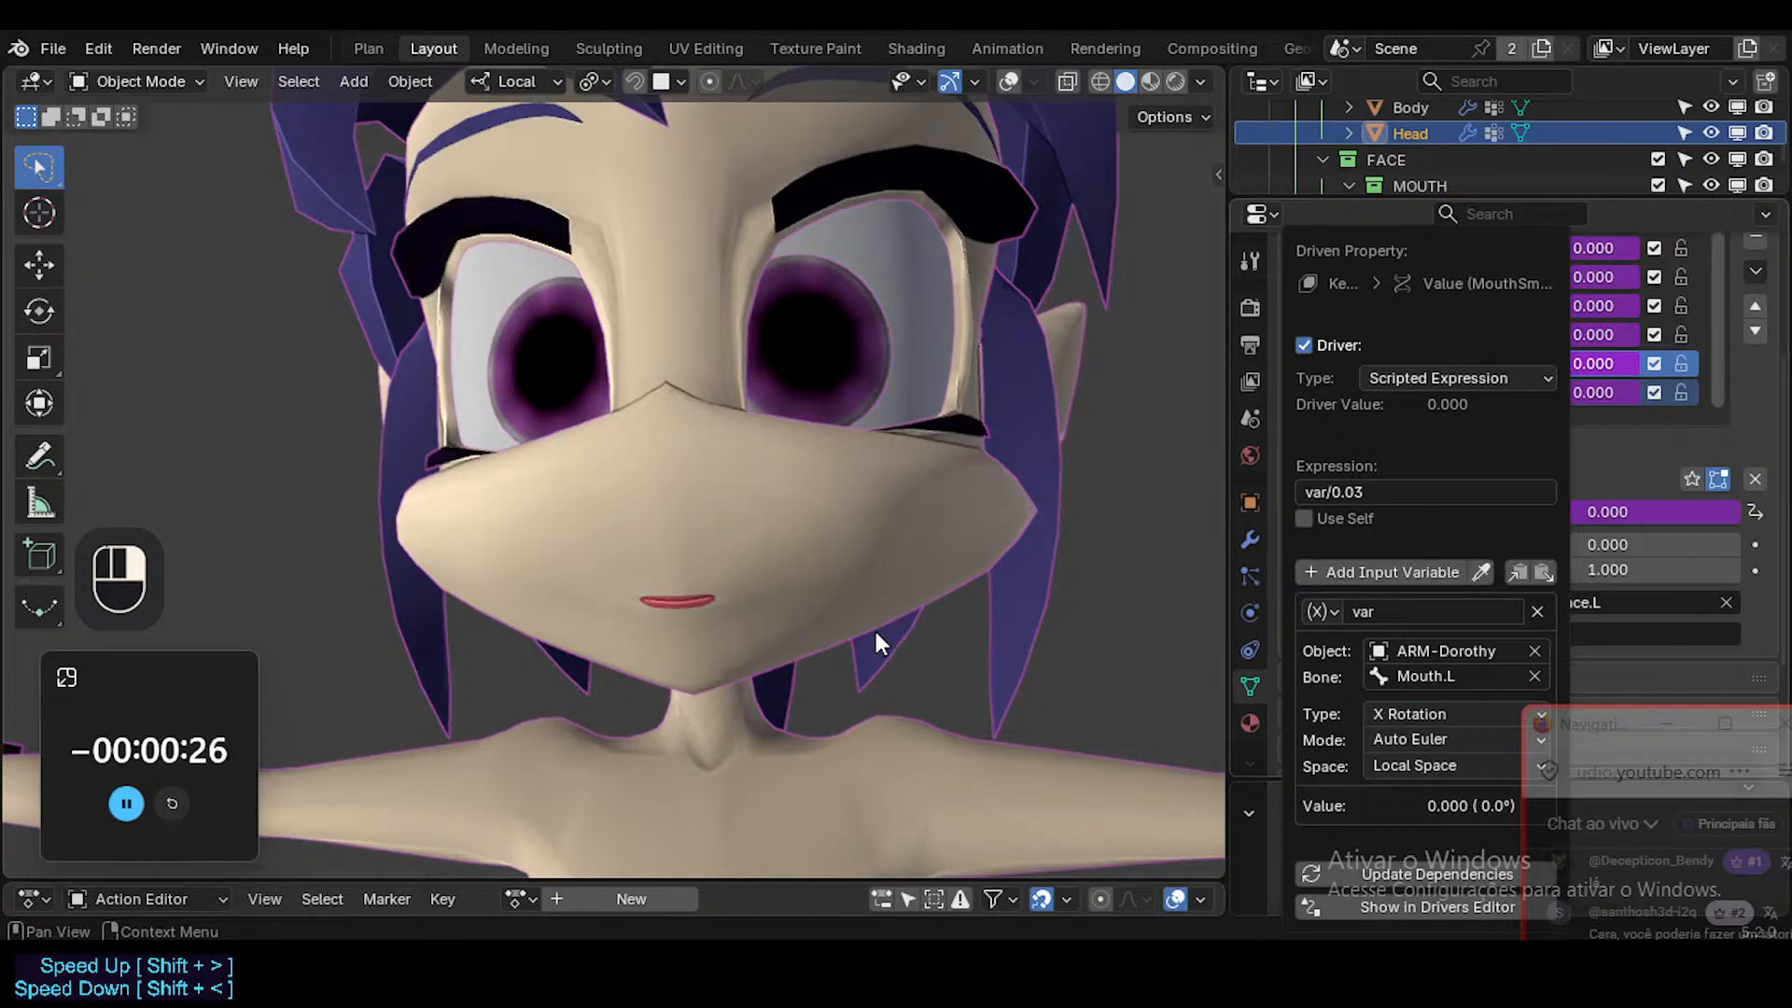
# Show the viewport overlays, put the Dorothy armature in Pose Mode and display its bone axes.
pyautogui.hotkey('shift', 'alt', 'z')
pyautogui.keyDown('ctrl'); pyautogui.click(747, 588); pyautogui.keyUp('ctrl')
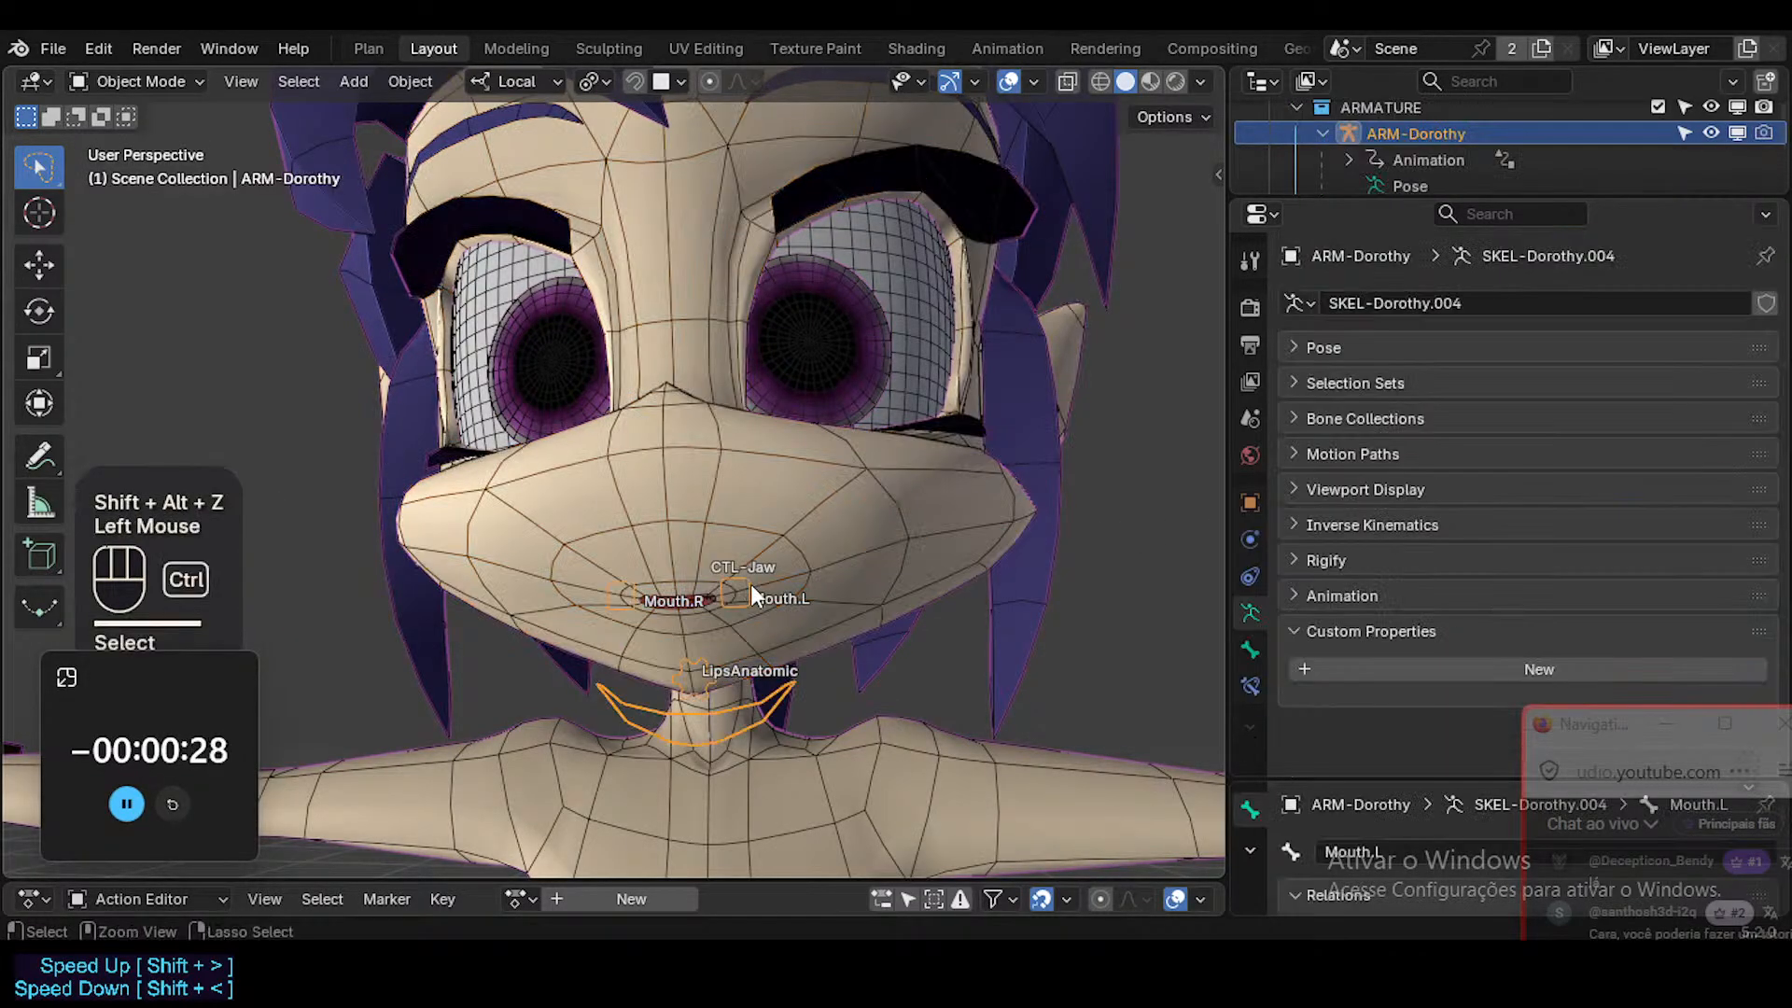
pyautogui.hotkey('ctrl', 'Tab')
pyautogui.hotkey('ctrl', '3')
pyautogui.keyDown('ctrl'); pyautogui.moveTo(732, 608); pyautogui.dragTo(732, 585, button='middle'); pyautogui.keyUp('ctrl')
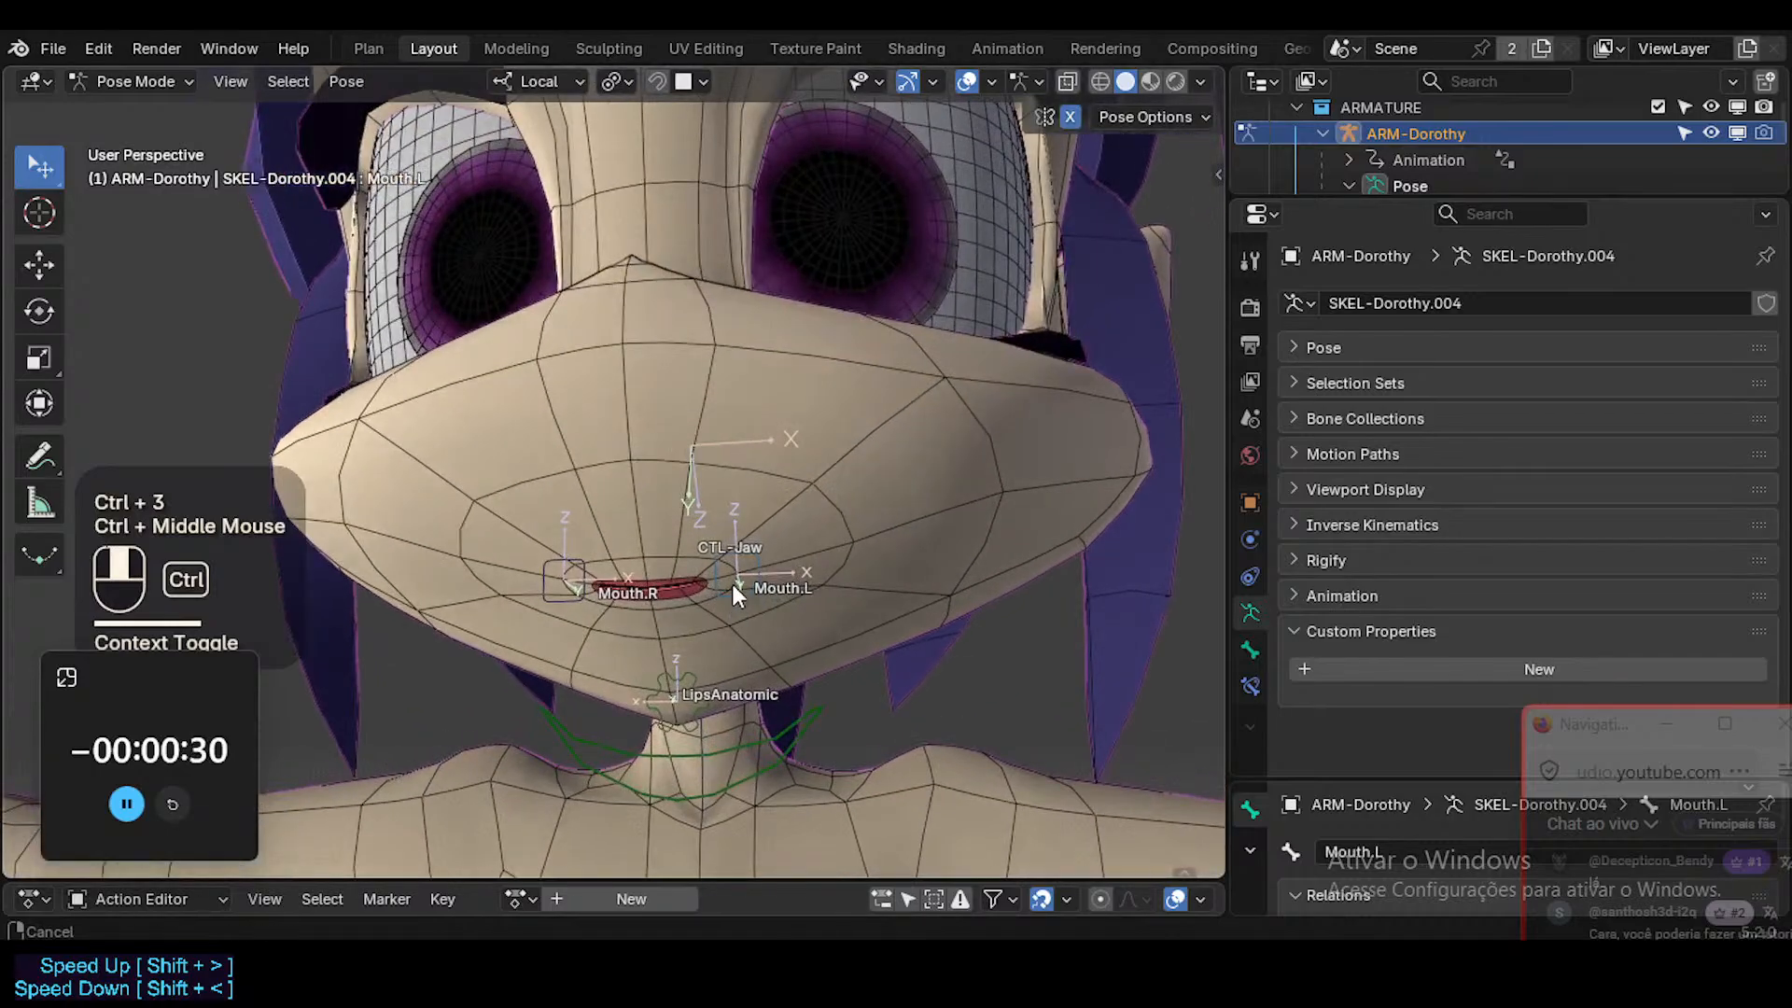
# Test-rotate the Mouth.L bone freely and about its local Y axis, cancelling each rotation.
pyautogui.click(739, 586)
pyautogui.press('r')
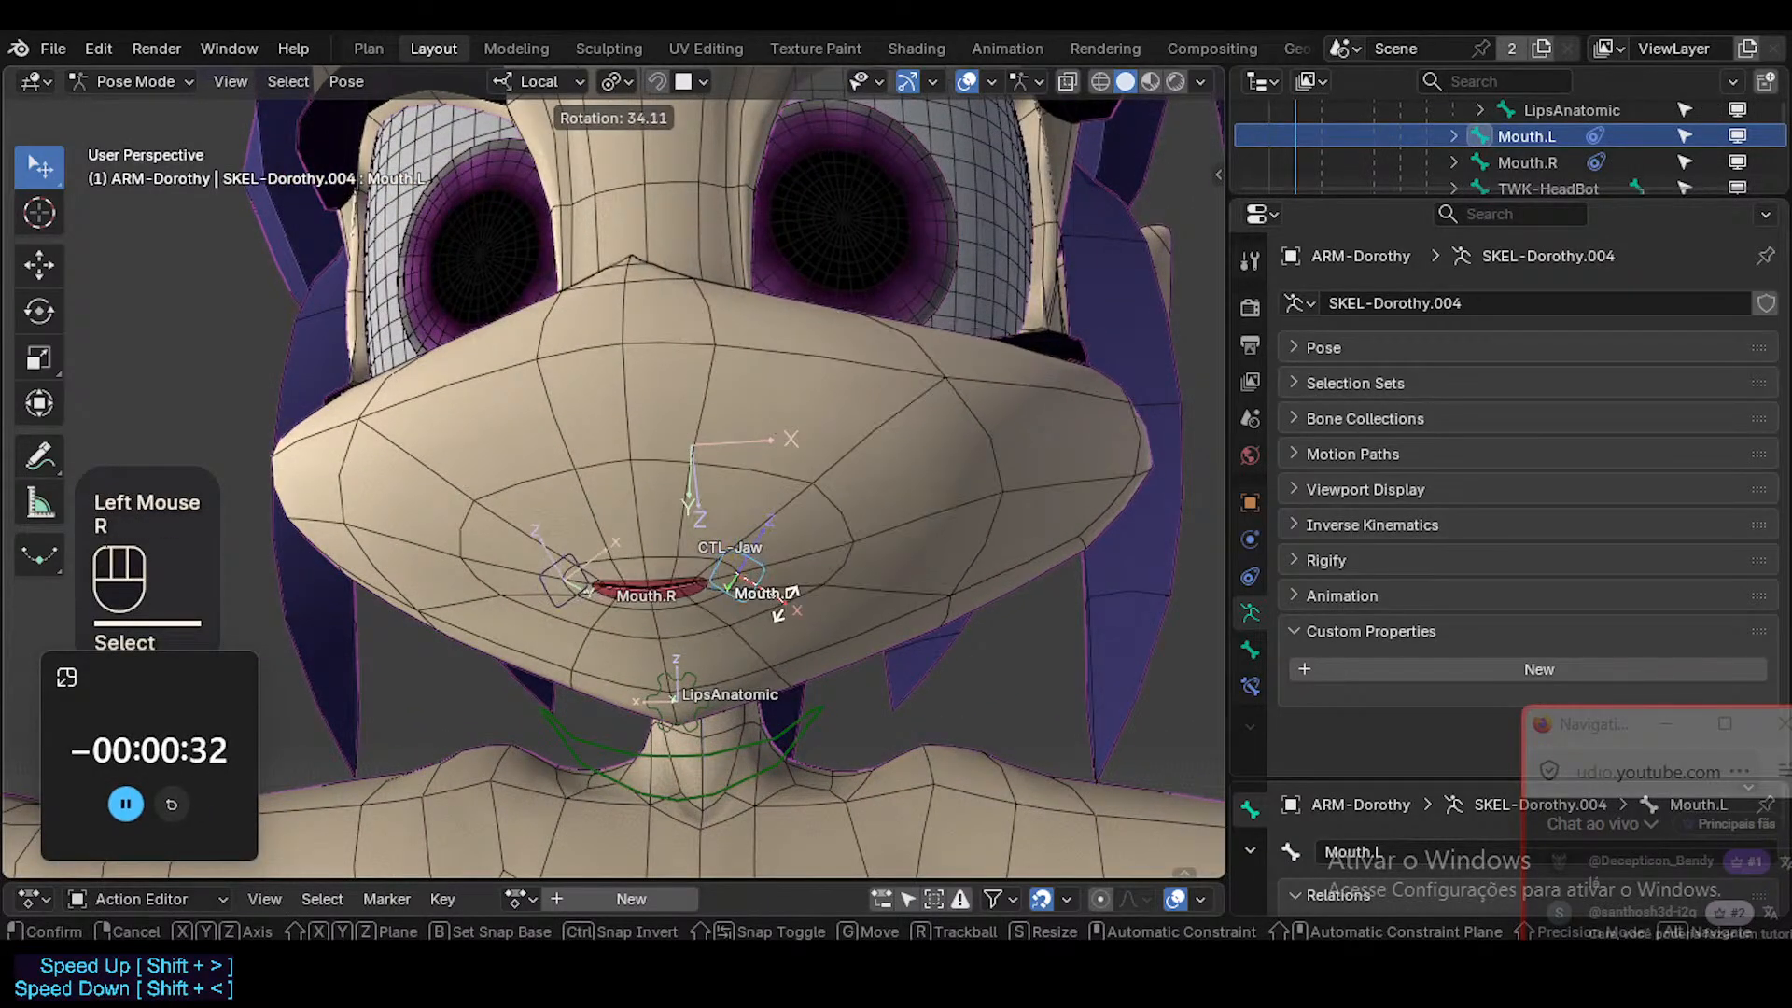
pyautogui.press('Escape')
pyautogui.press('y')
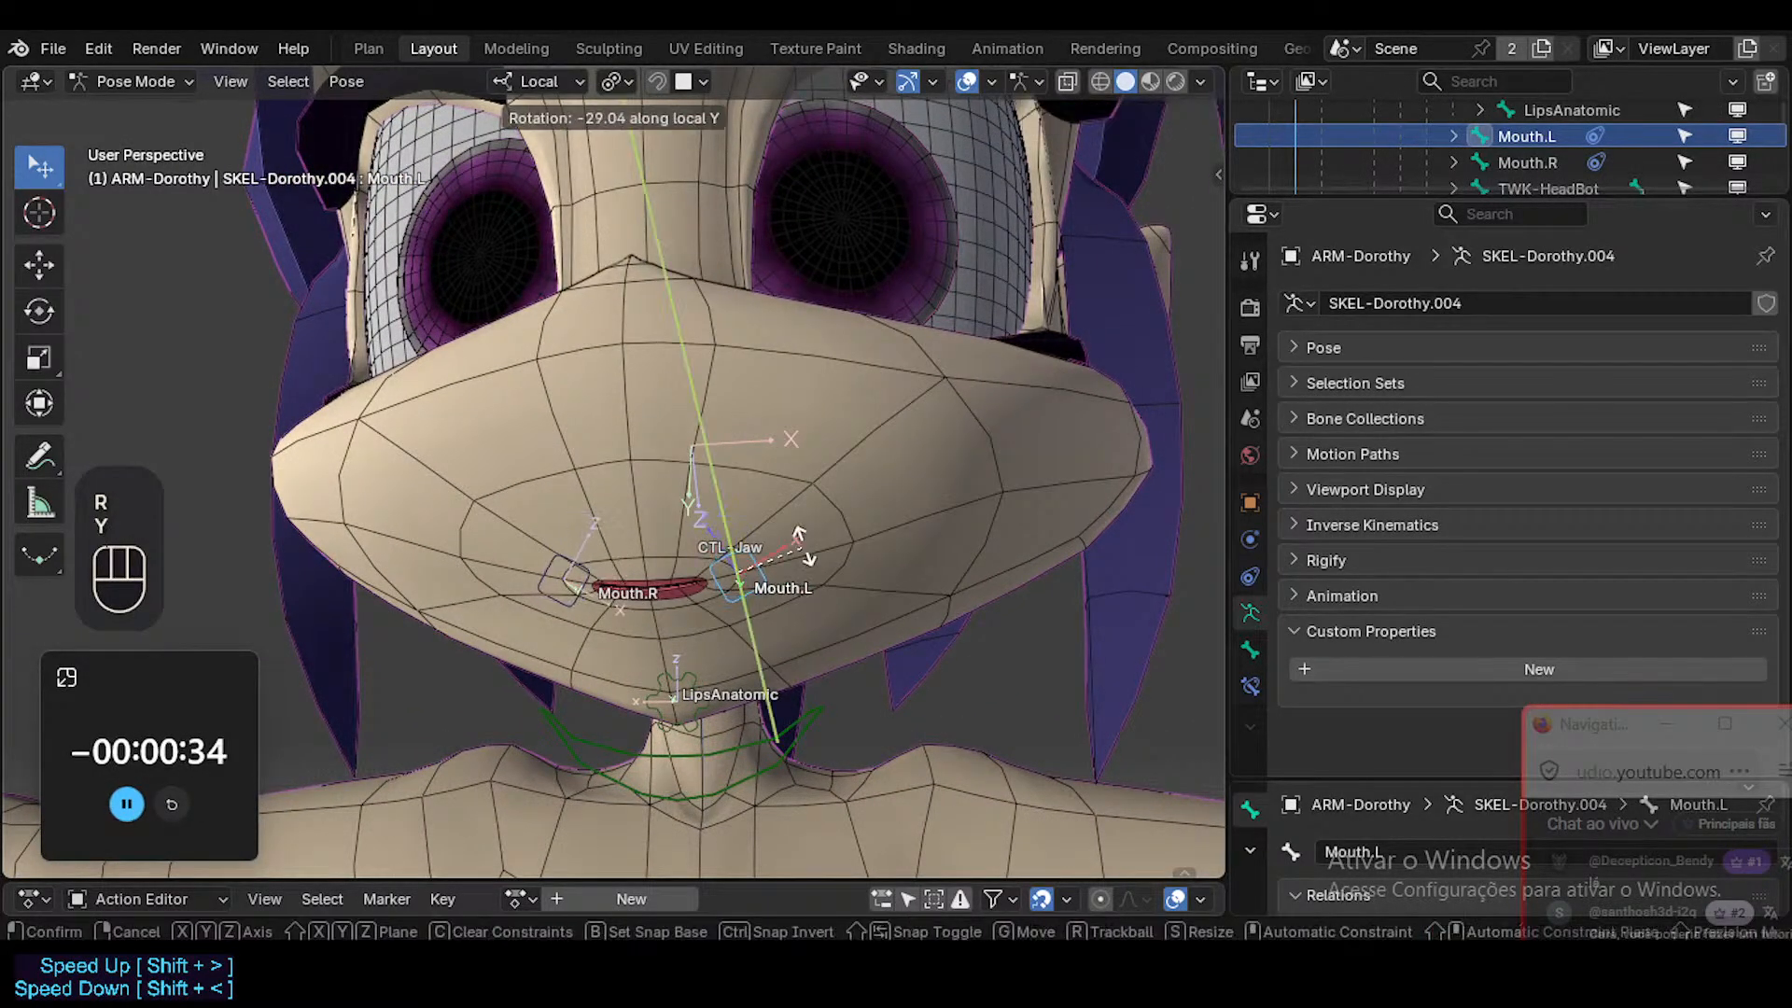
pyautogui.press('Escape')
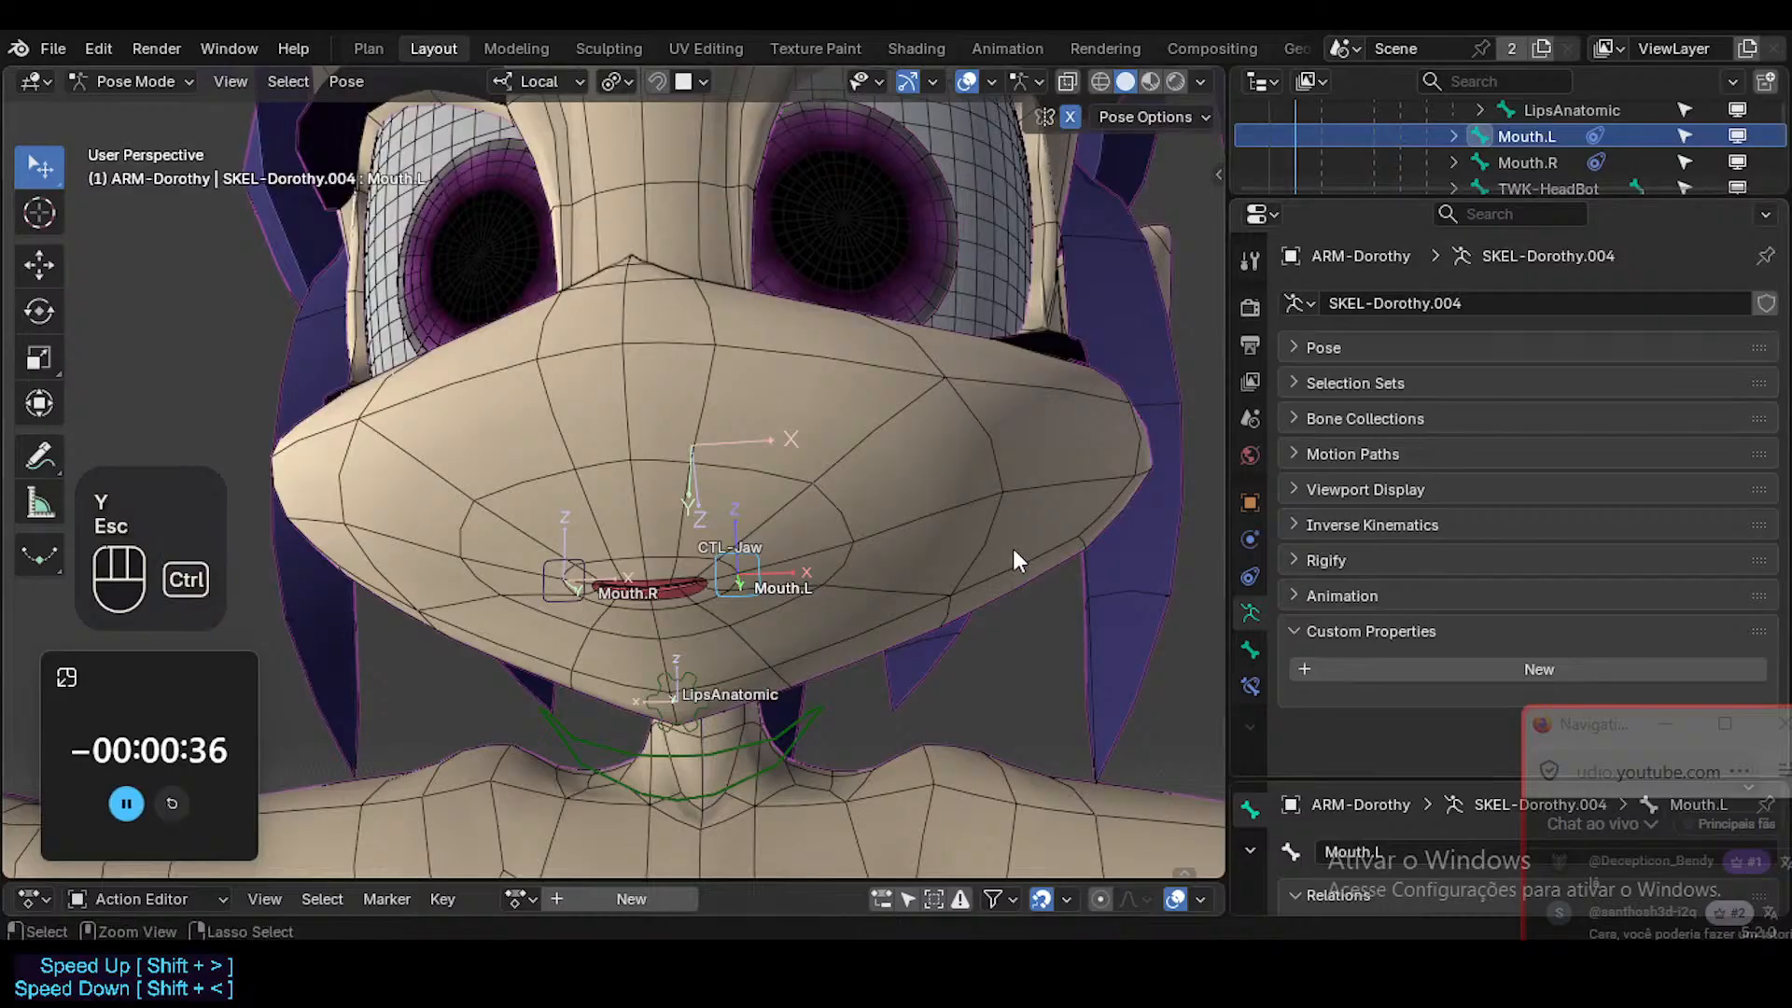
# Add a Limit Rotation constraint to the Mouth.L bone in Pose Mode.
pyautogui.hotkey('ctrl', 'Tab')
pyautogui.click(831, 586)
pyautogui.click(713, 563)
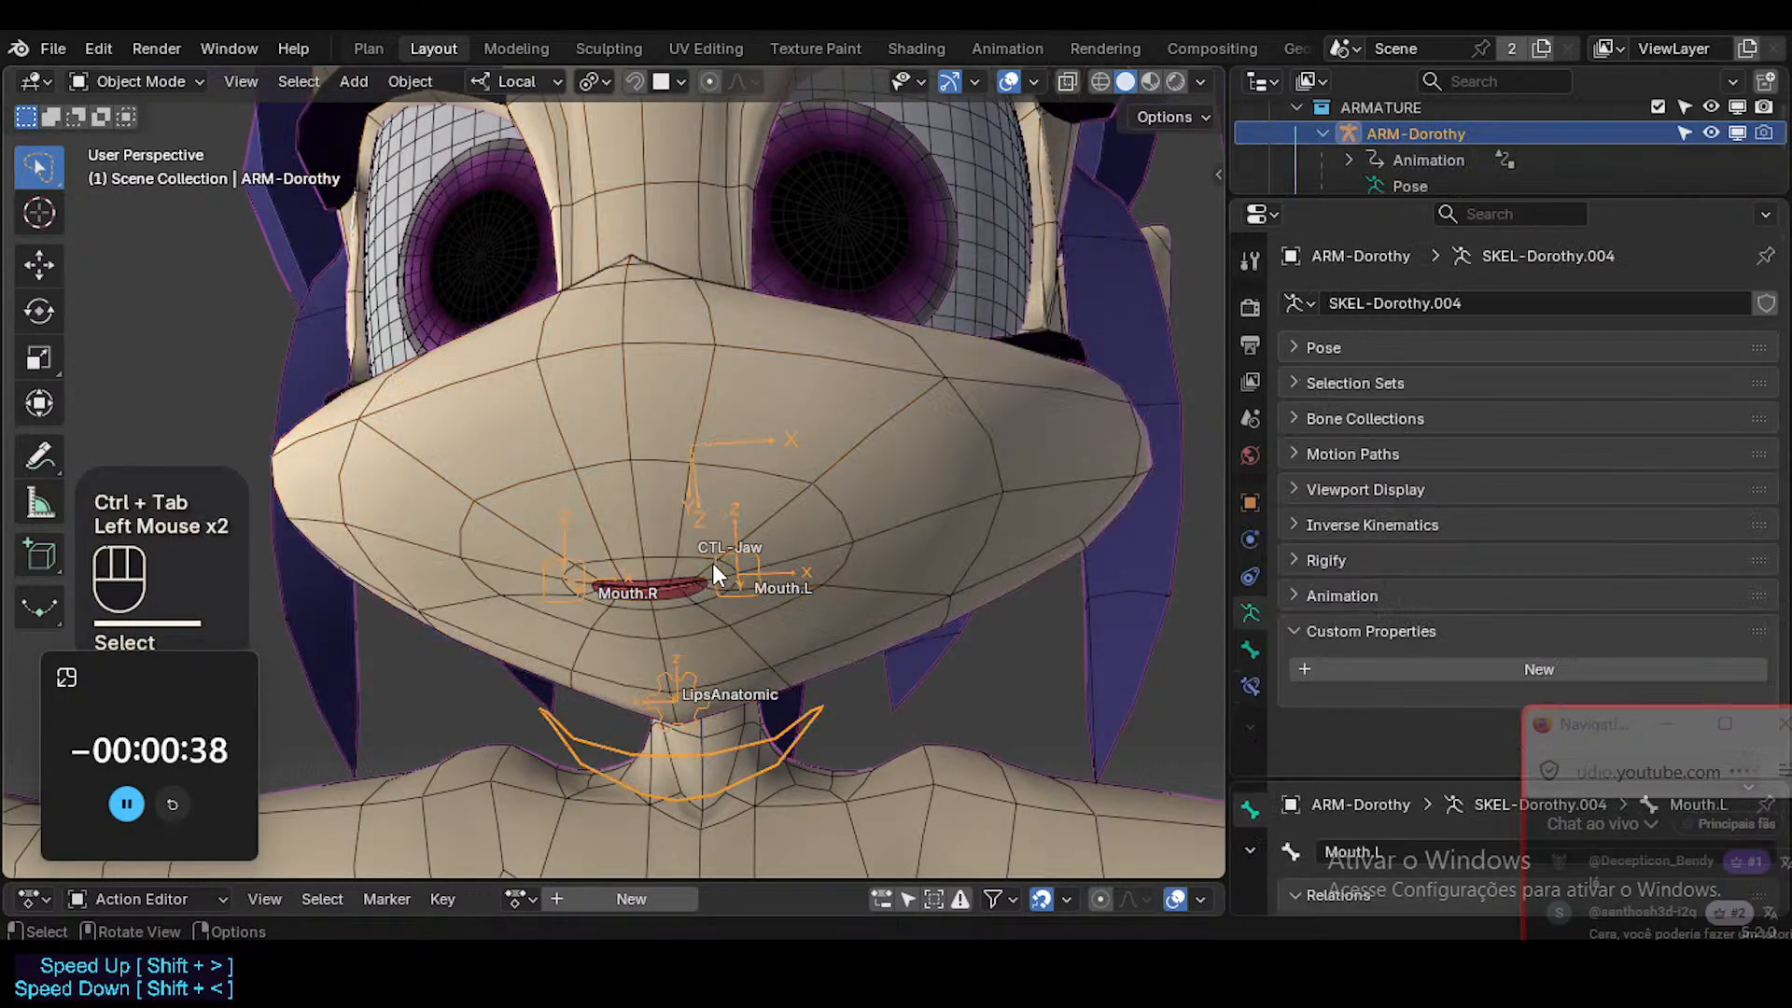
pyautogui.hotkey('ctrl', 'Tab')
pyautogui.click(730, 558)
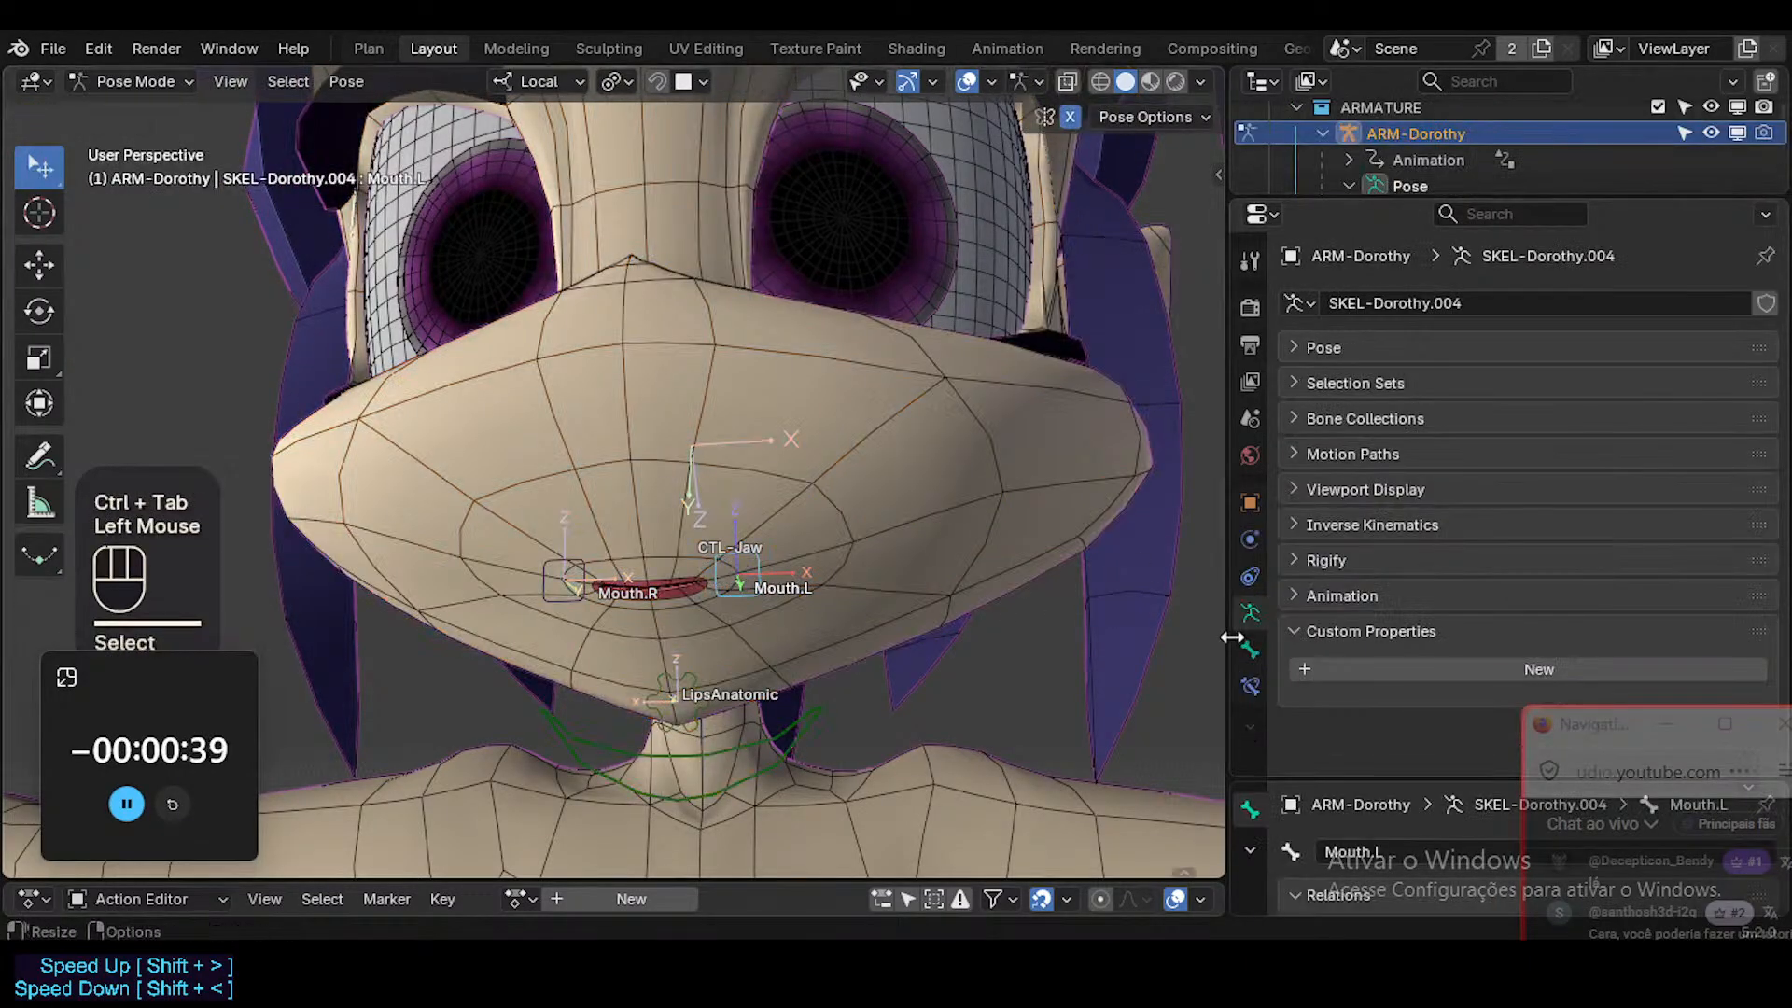
pyautogui.click(1252, 685)
pyautogui.click(1286, 344)
pyautogui.click(1362, 304)
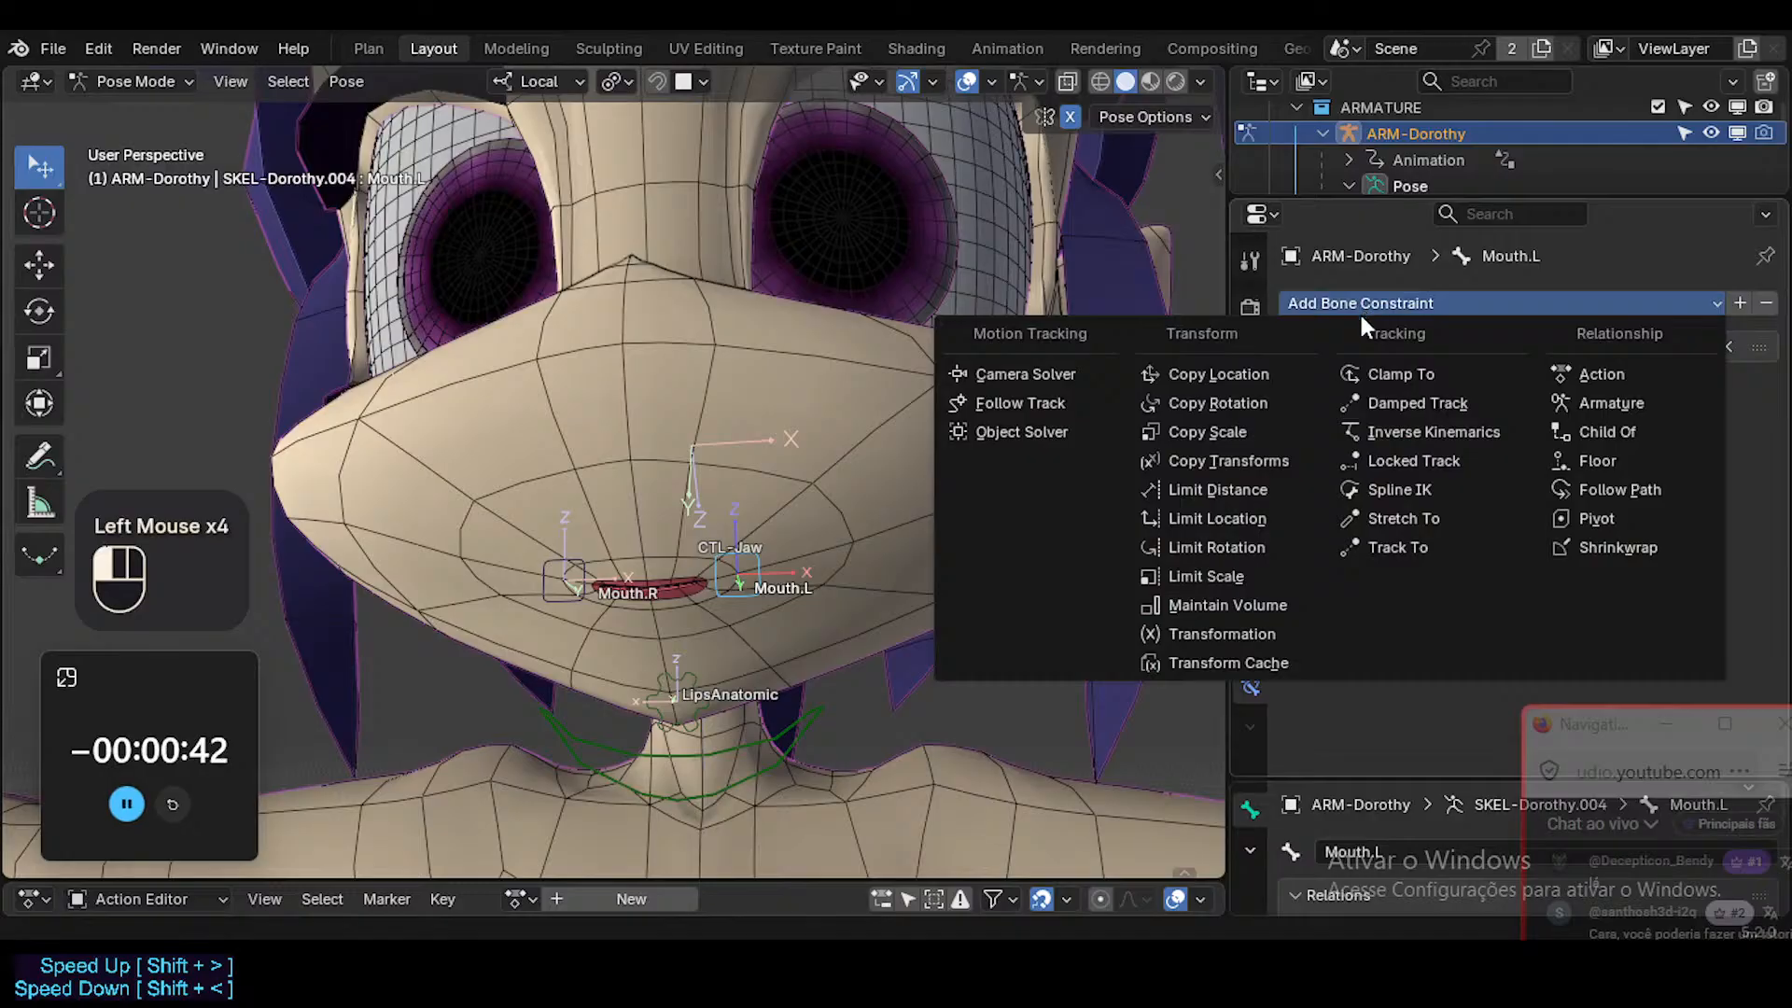
pyautogui.click(1247, 546)
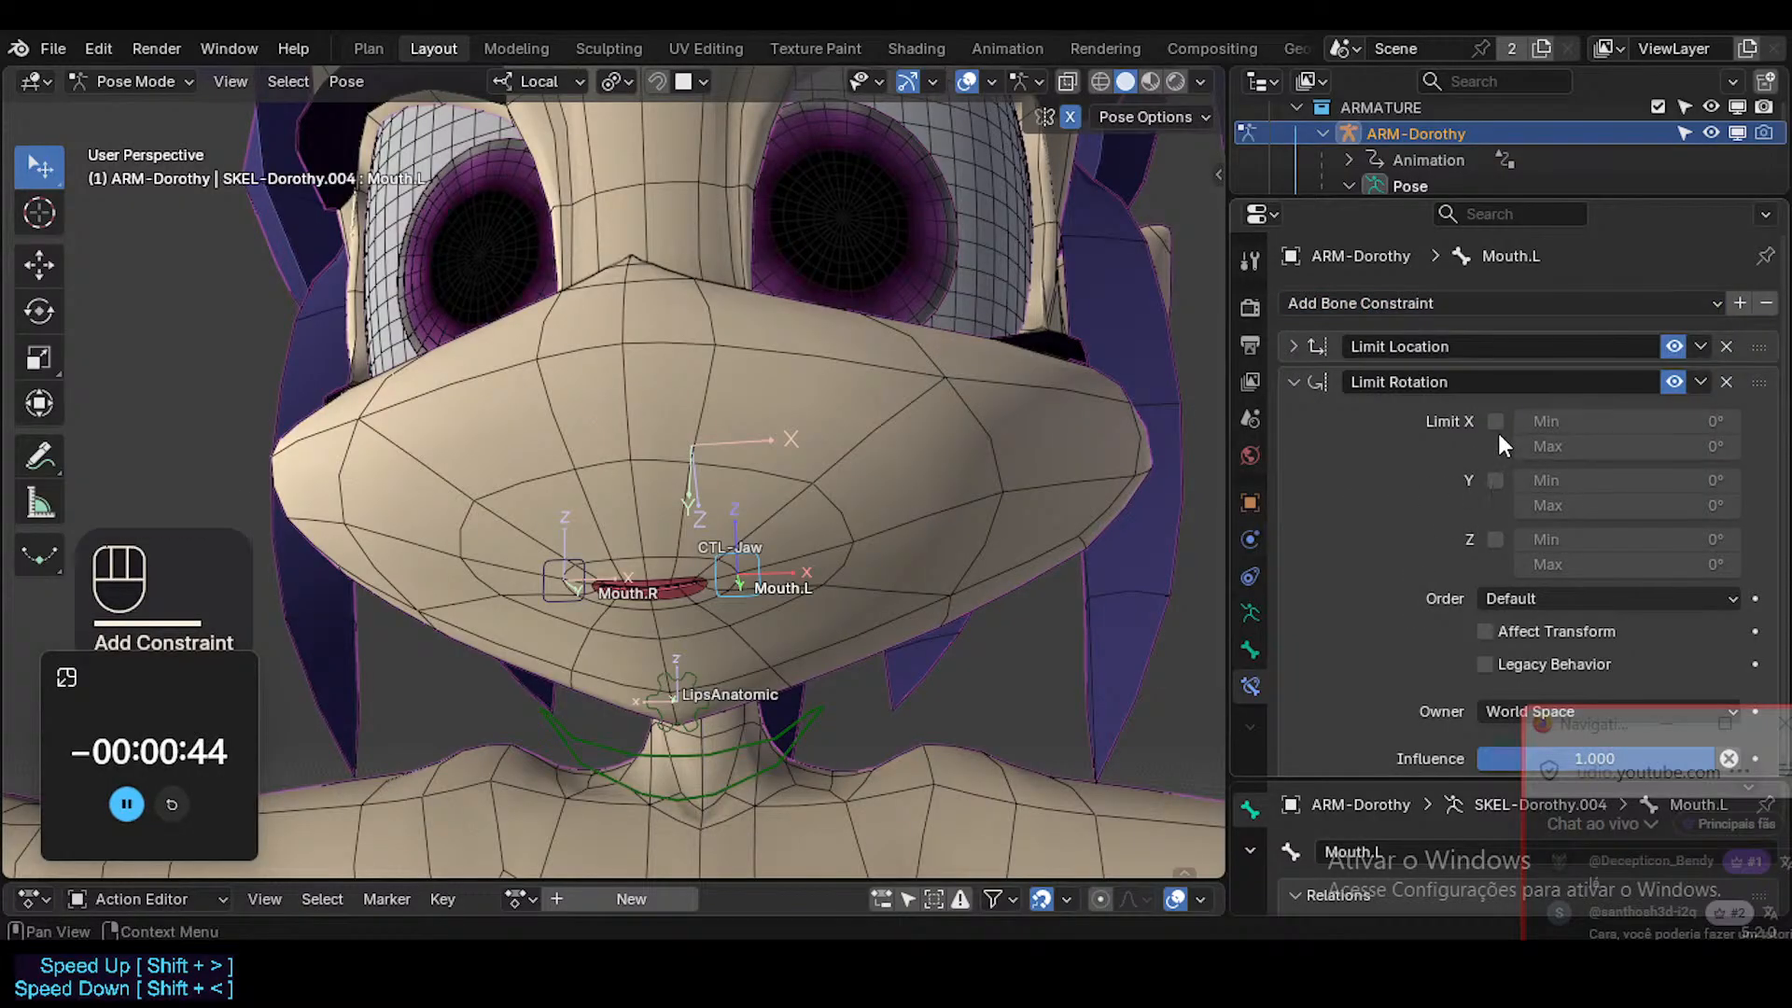
# Enable the X, Y and Z limits of Mouth.L's Limit Rotation constraint.
pyautogui.moveTo(1495, 421); pyautogui.dragTo(1495, 539)
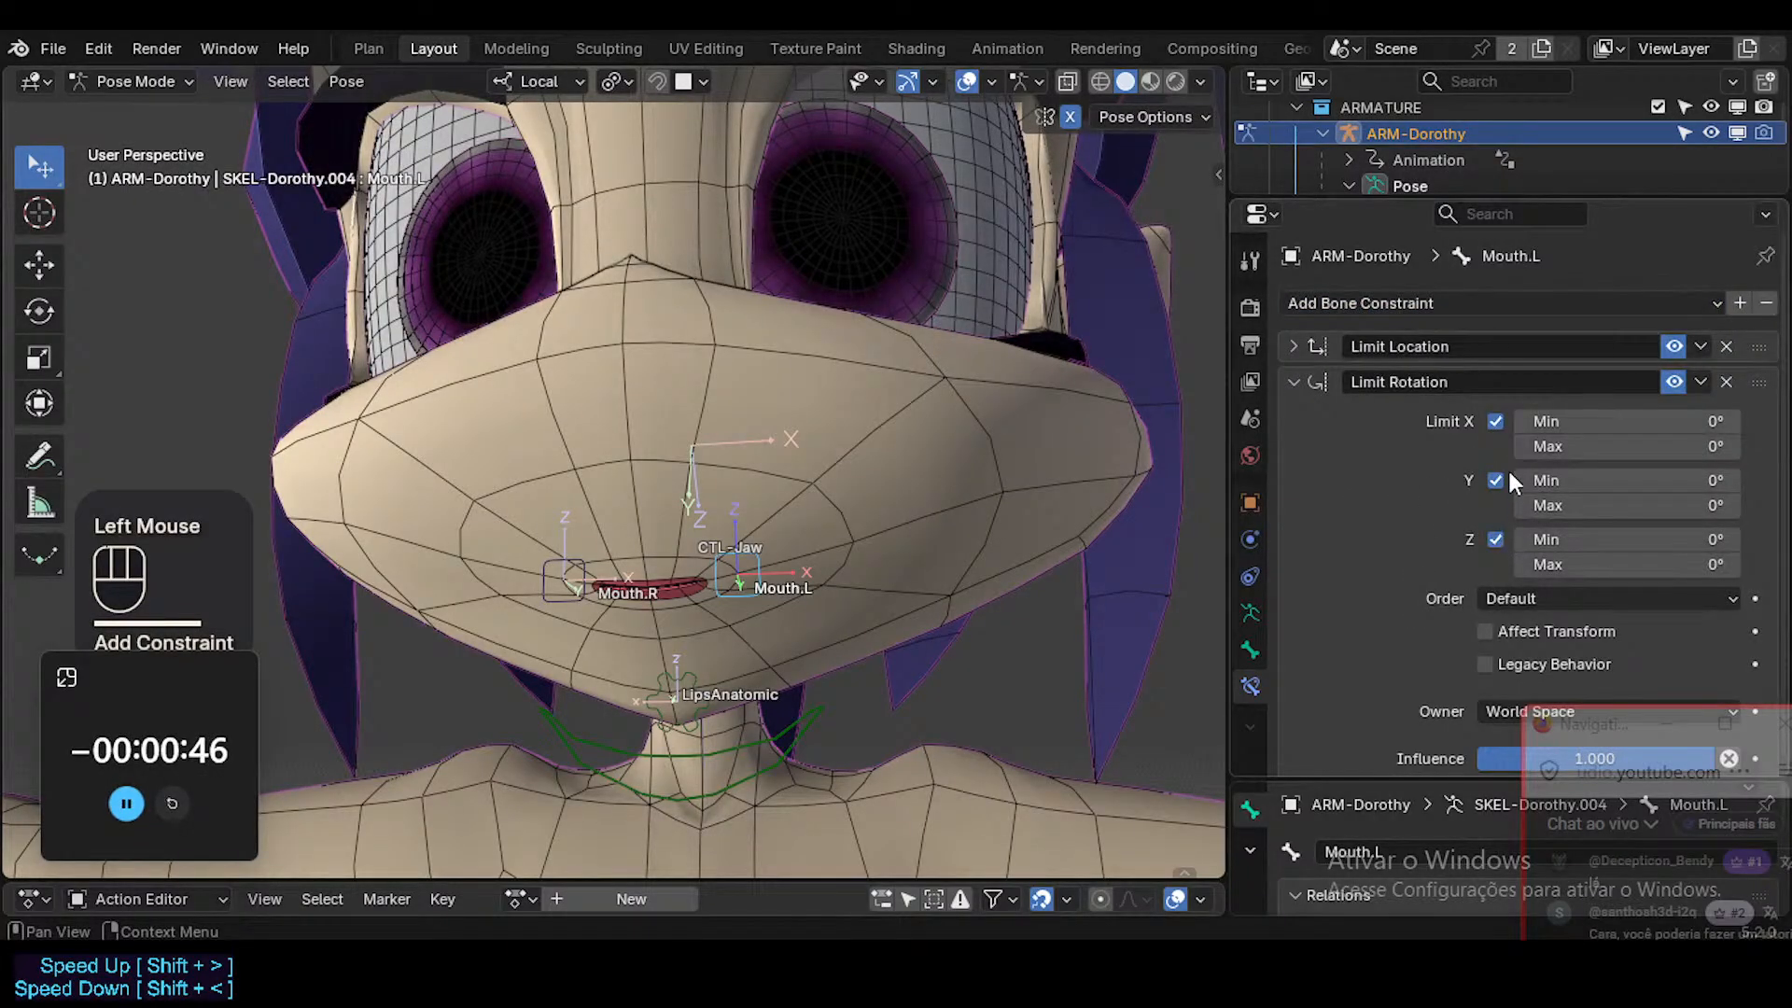
pyautogui.click(1495, 480)
pyautogui.click(1493, 479)
pyautogui.click(1490, 477)
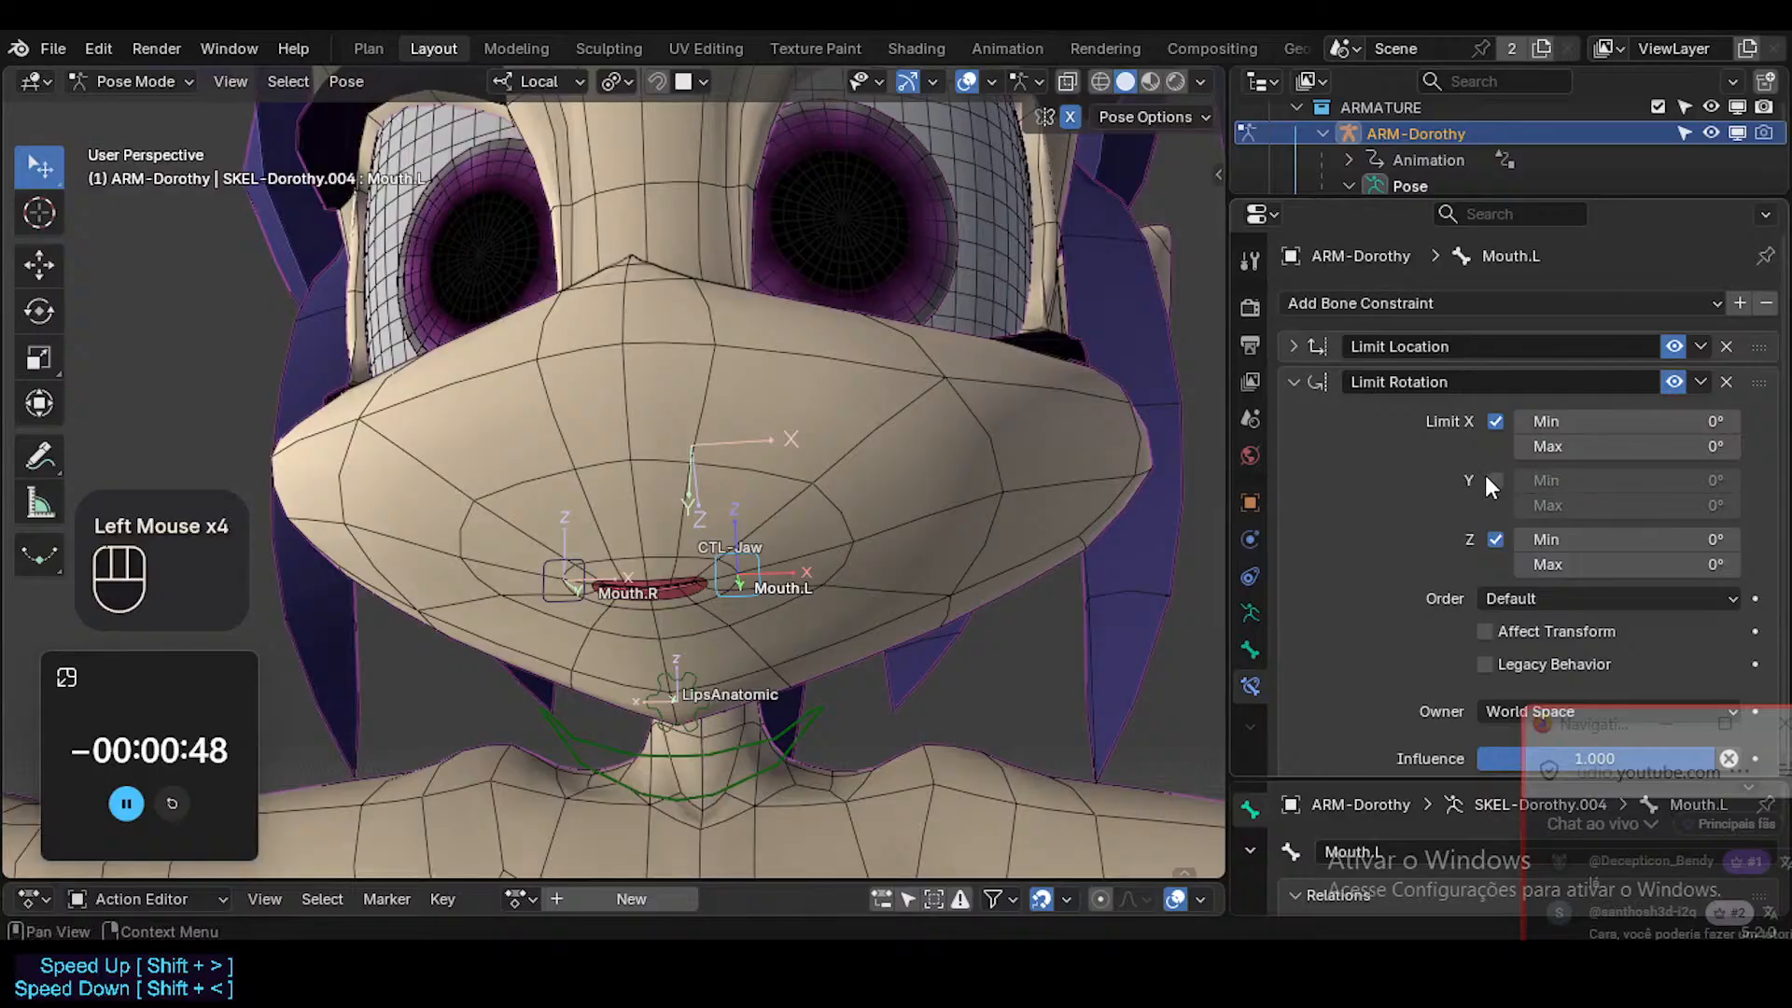
pyautogui.click(1495, 480)
# Set the constraint's Y rotation limits to a minimum of -30° and a maximum of 30°.
pyautogui.click(1642, 479)
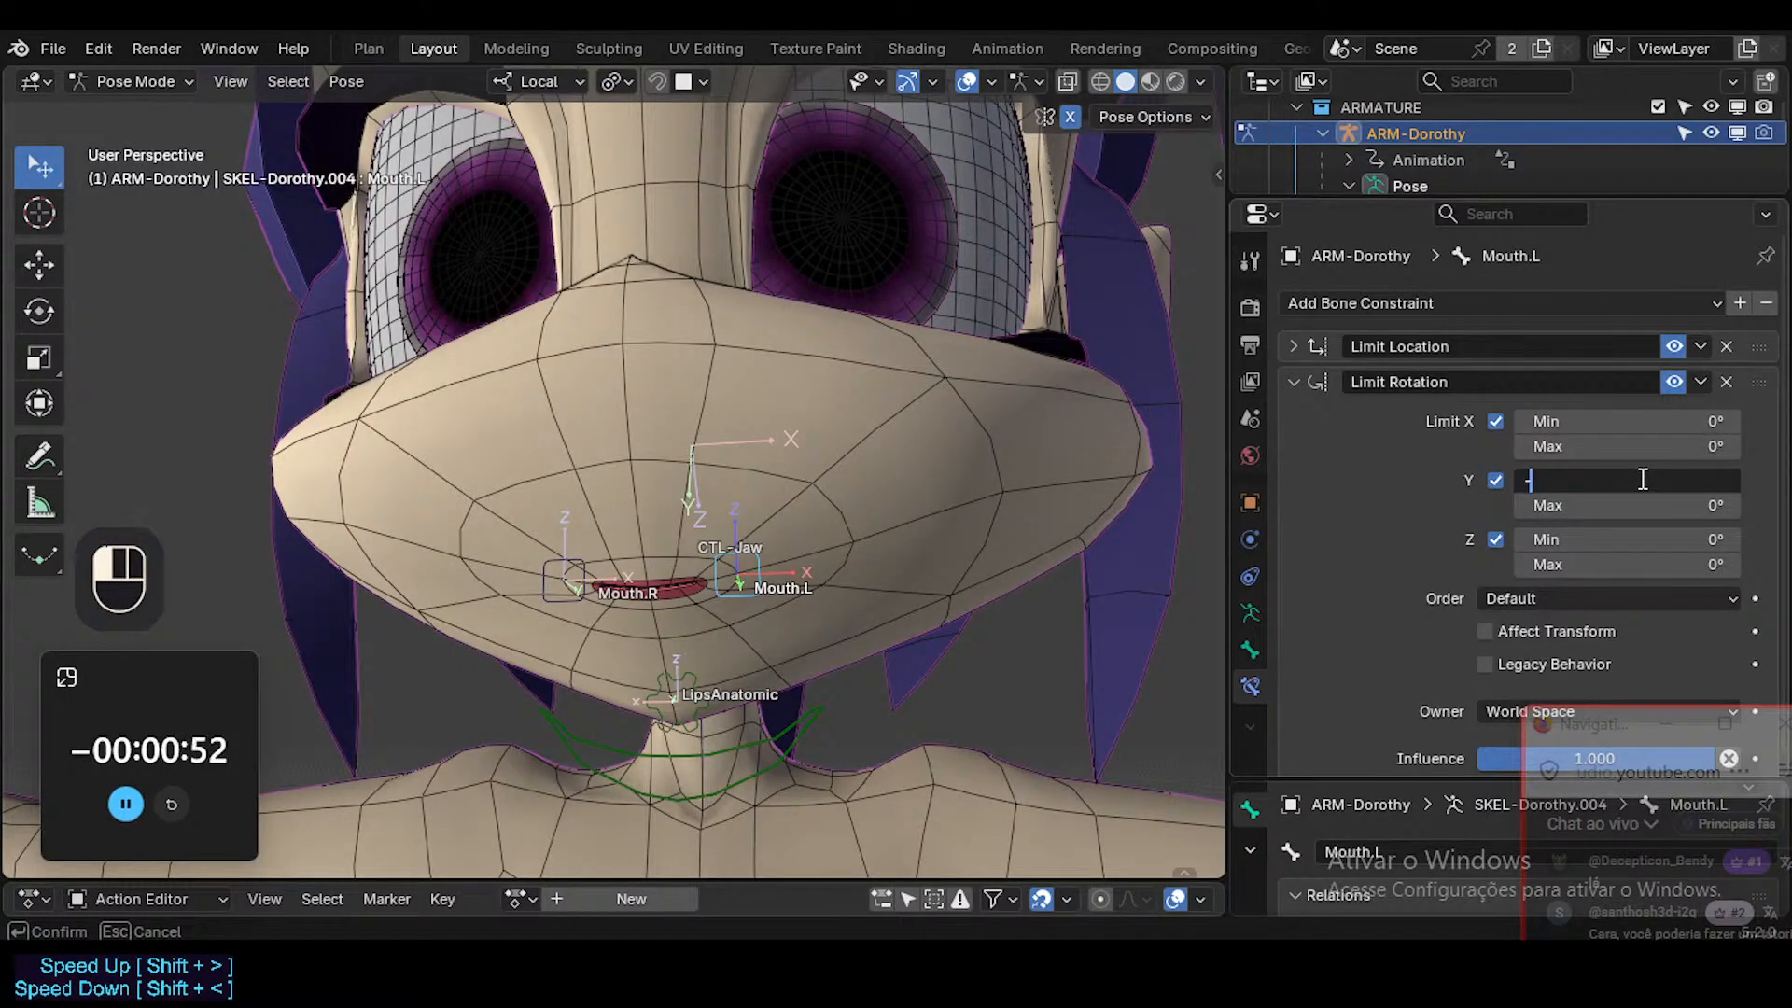
pyautogui.write('-30')
pyautogui.press('Tab')
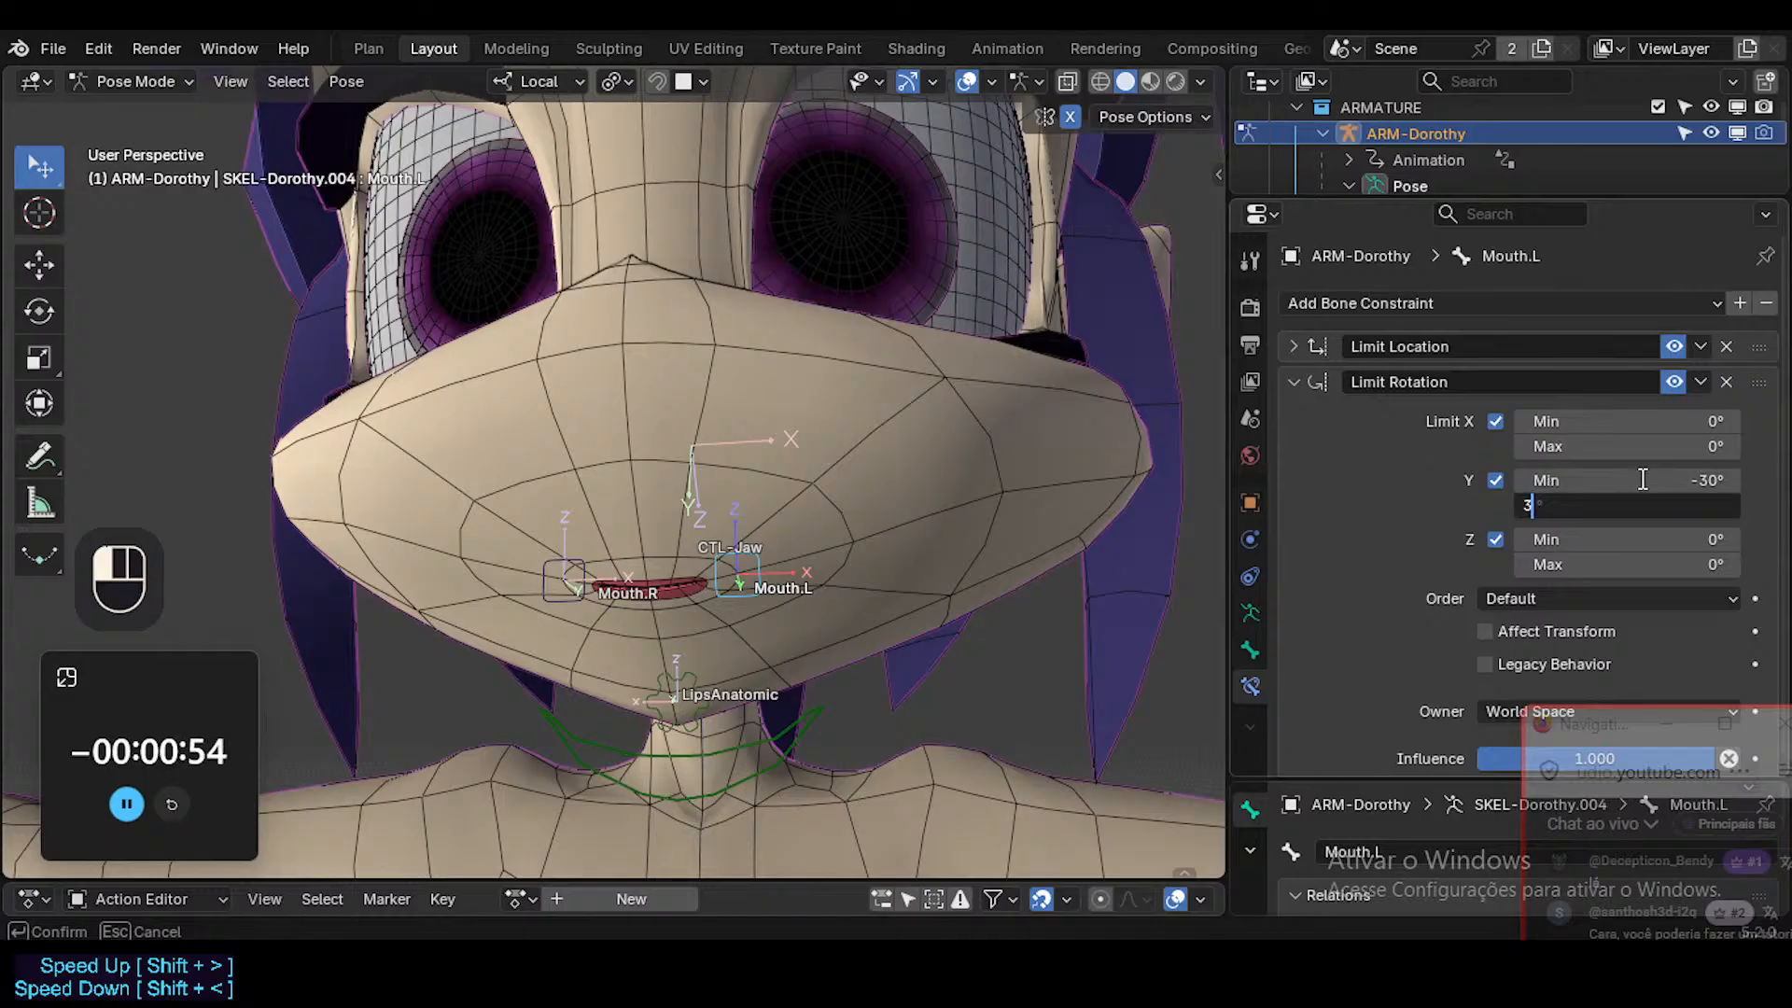
pyautogui.write('30')
pyautogui.press('Return')
pyautogui.scroll(-1, 1643, 503)
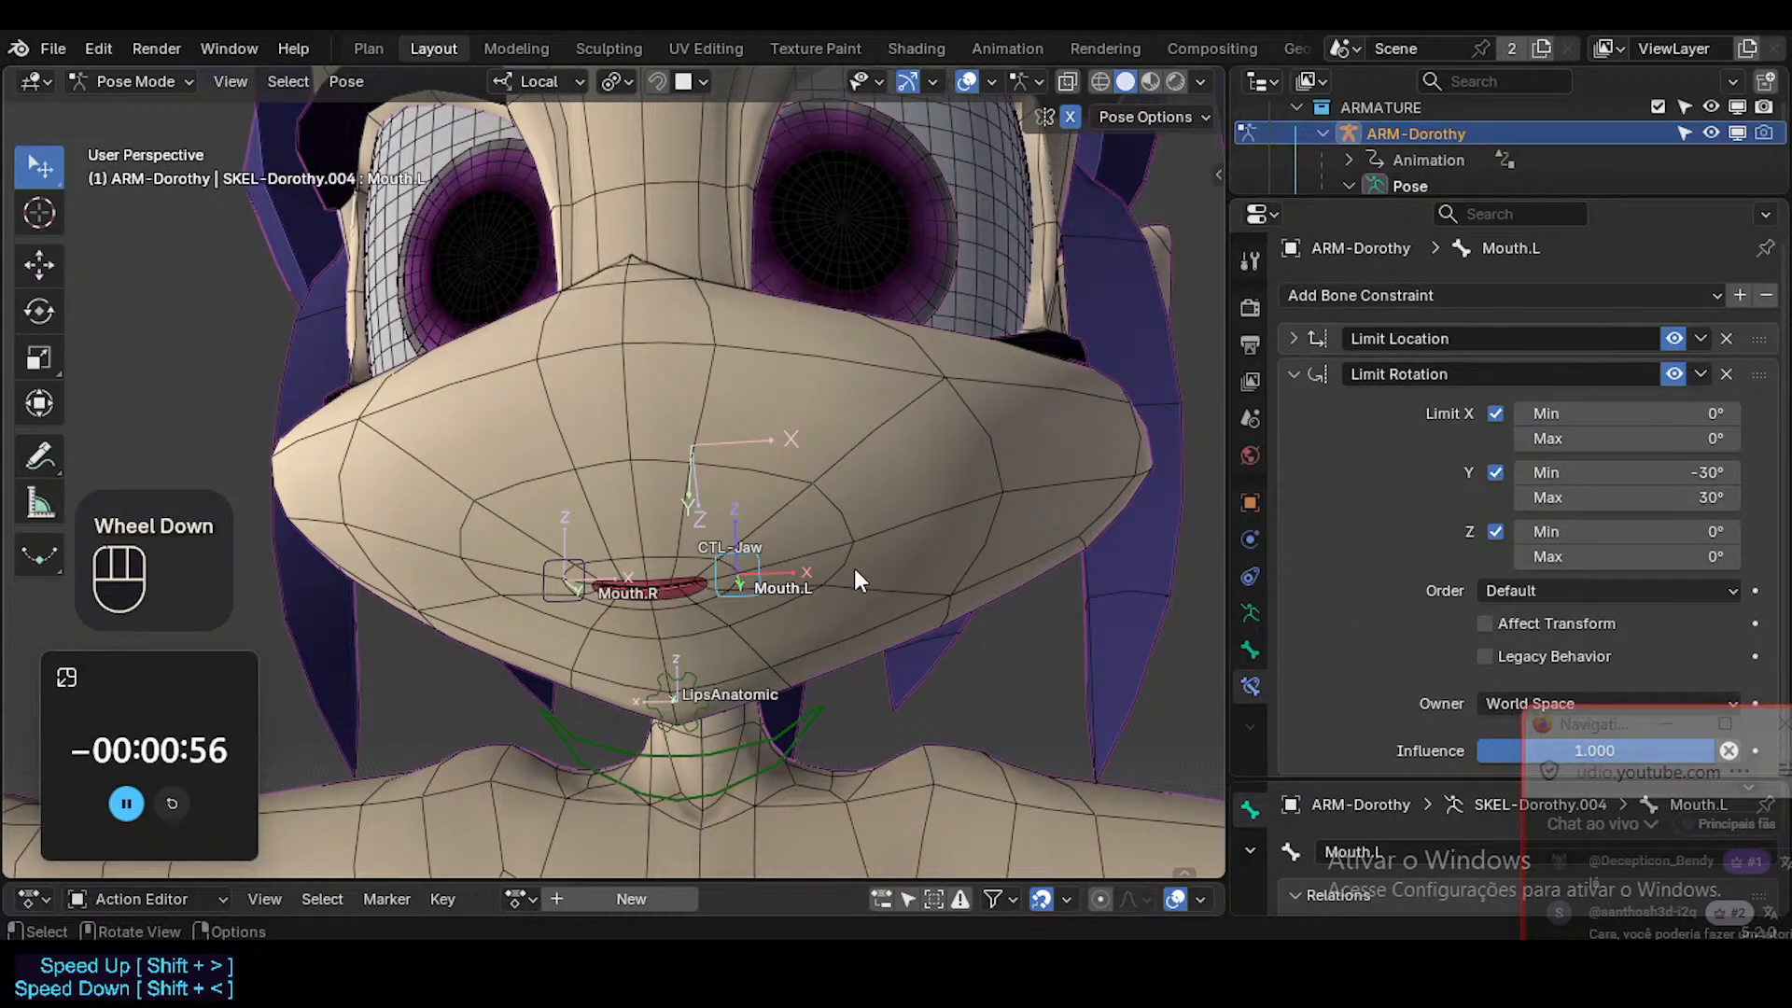
# Turn off X-axis mirroring for posing and test-rotate Mouth.L on its own, cancelling the rotation.
pyautogui.press('r')
pyautogui.press('Escape')
pyautogui.hotkey('shift', 'x')
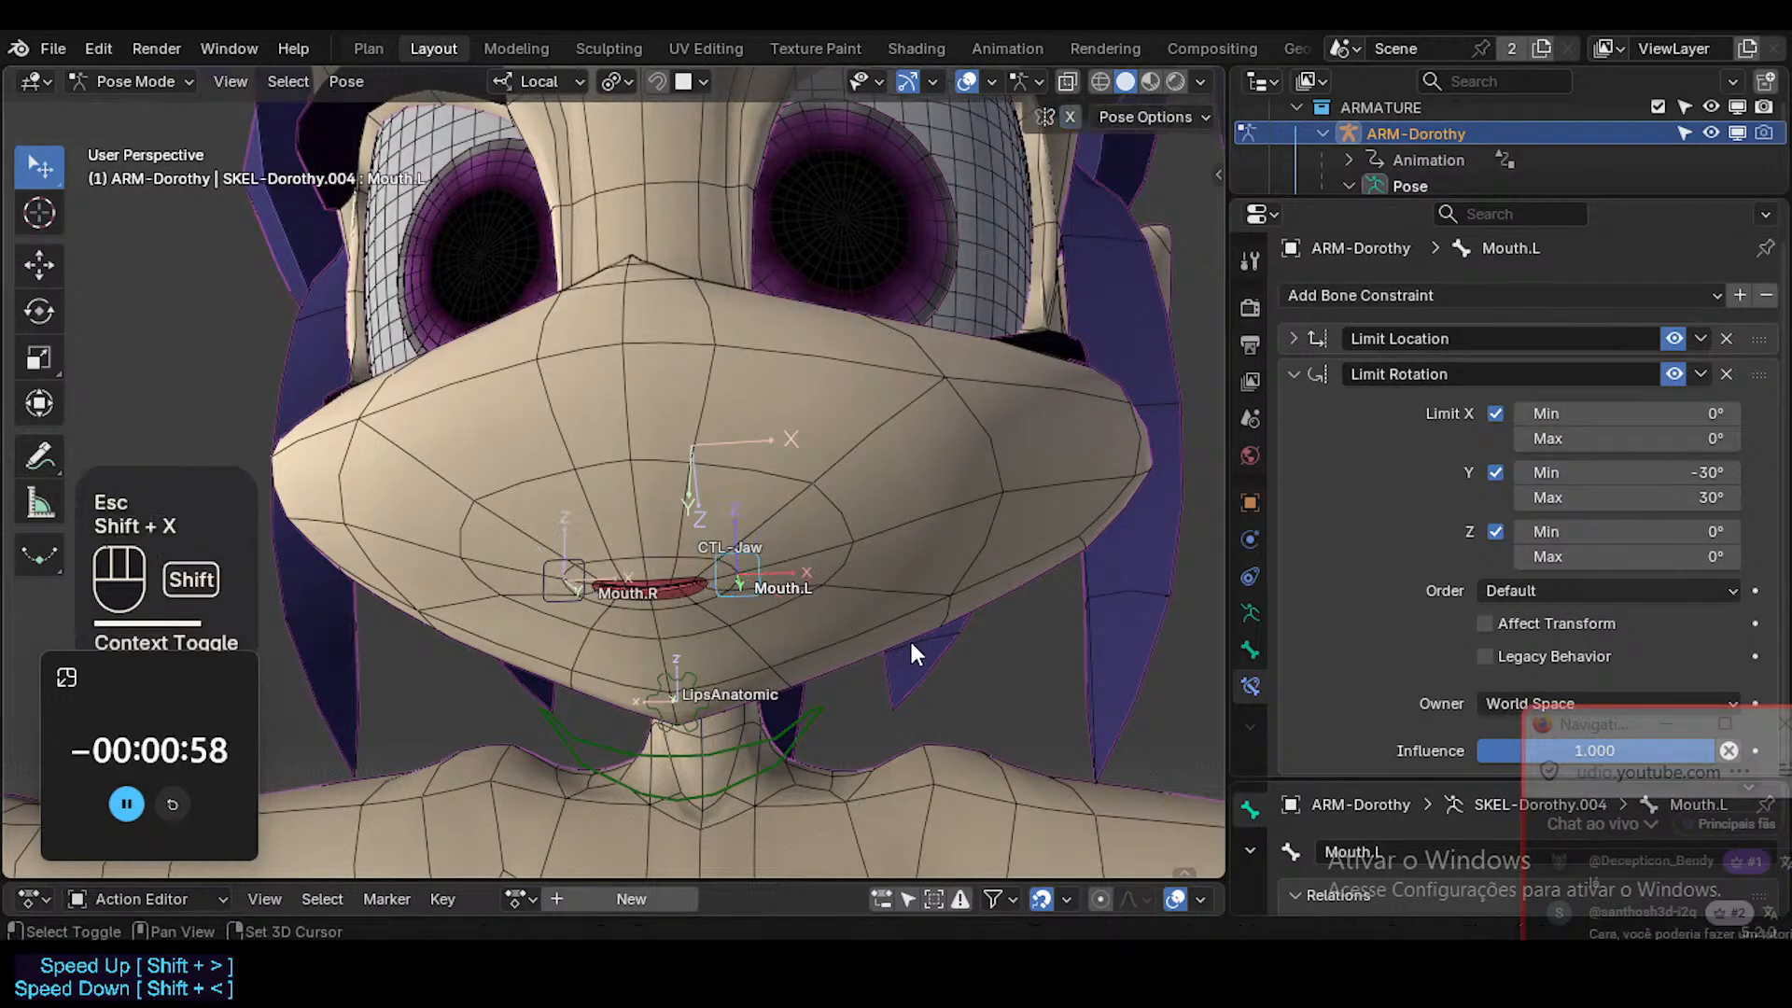
pyautogui.press('r')
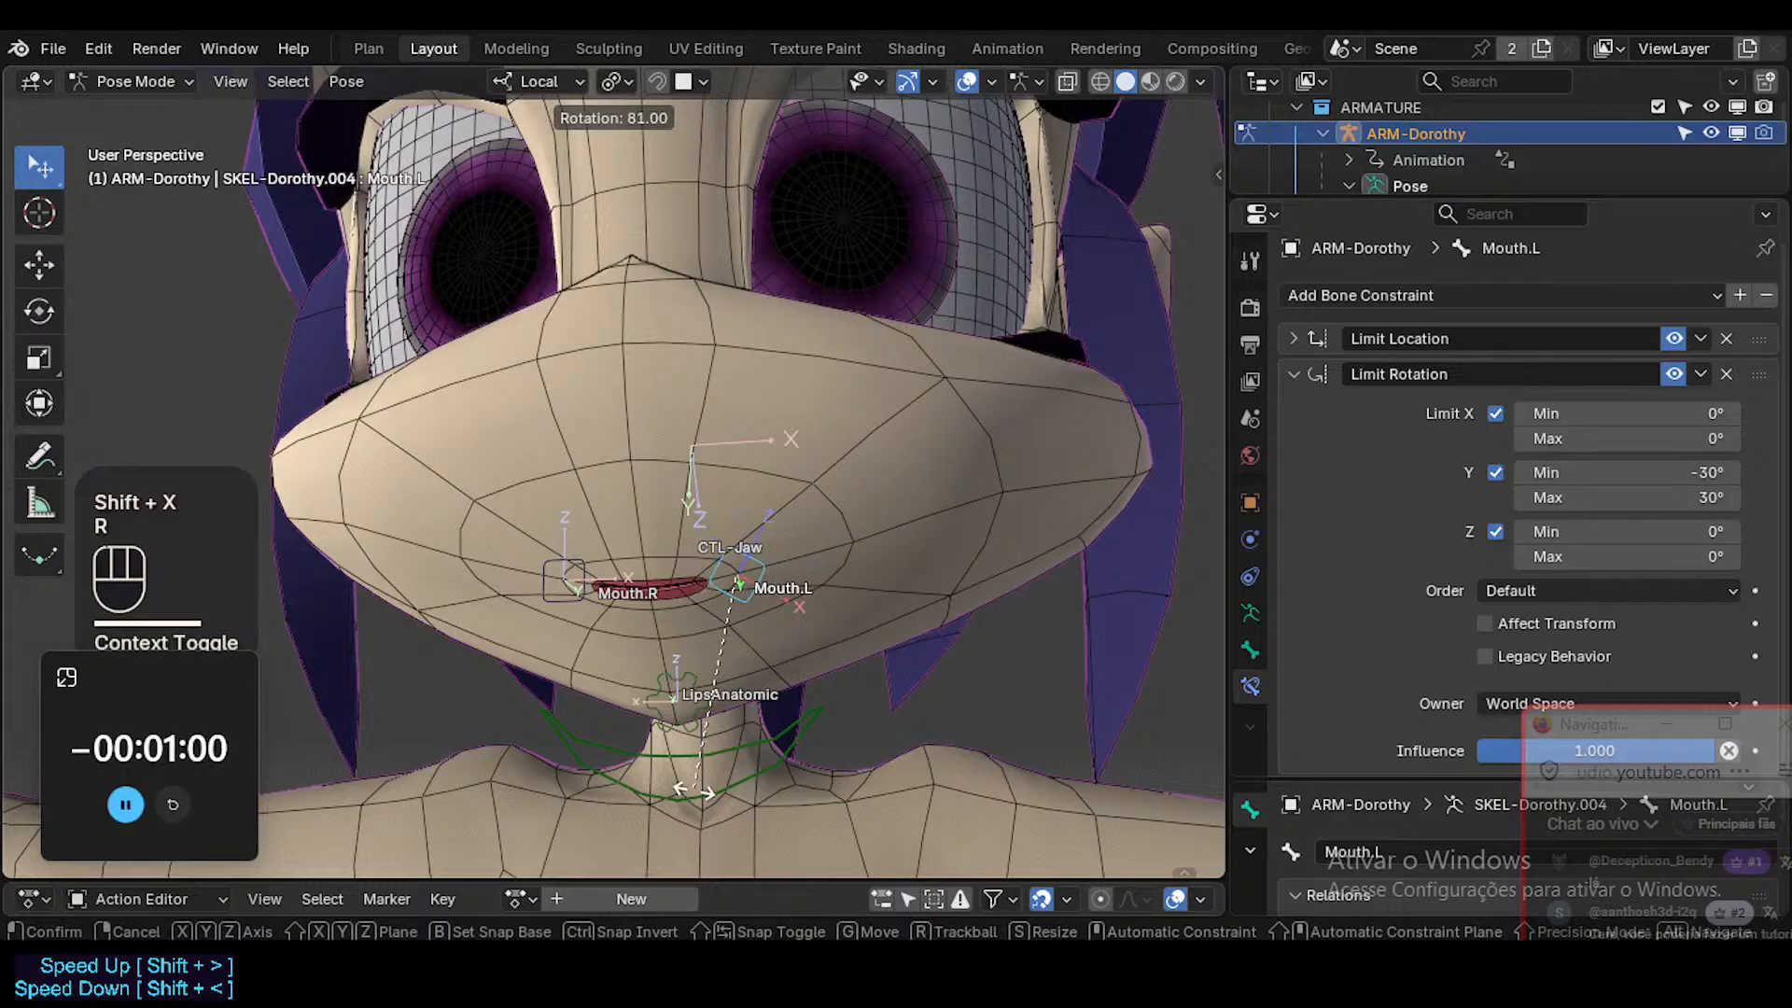
pyautogui.press('Escape')
# Set the constraint's Y limits to -60° minimum and 60° maximum, and test the bone's rotation.
pyautogui.click(1631, 472)
pyautogui.write('-60')
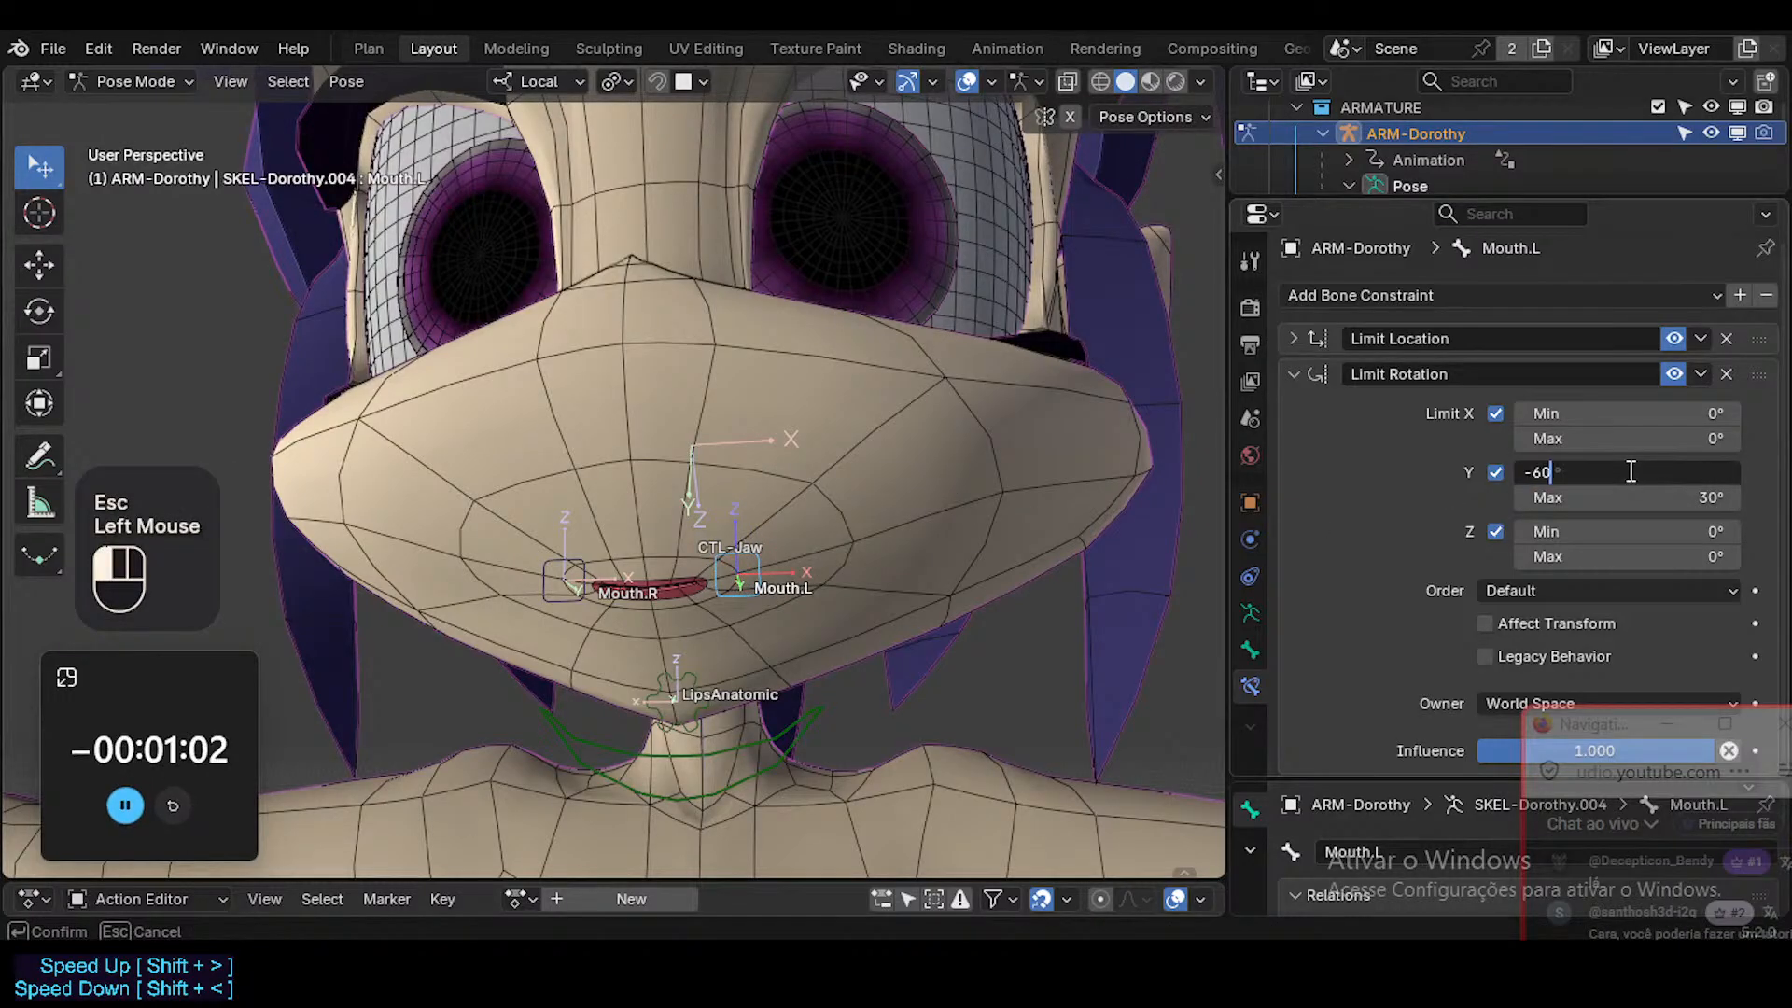
pyautogui.press('Tab')
pyautogui.write('60')
pyautogui.press('Return')
pyautogui.press('r')
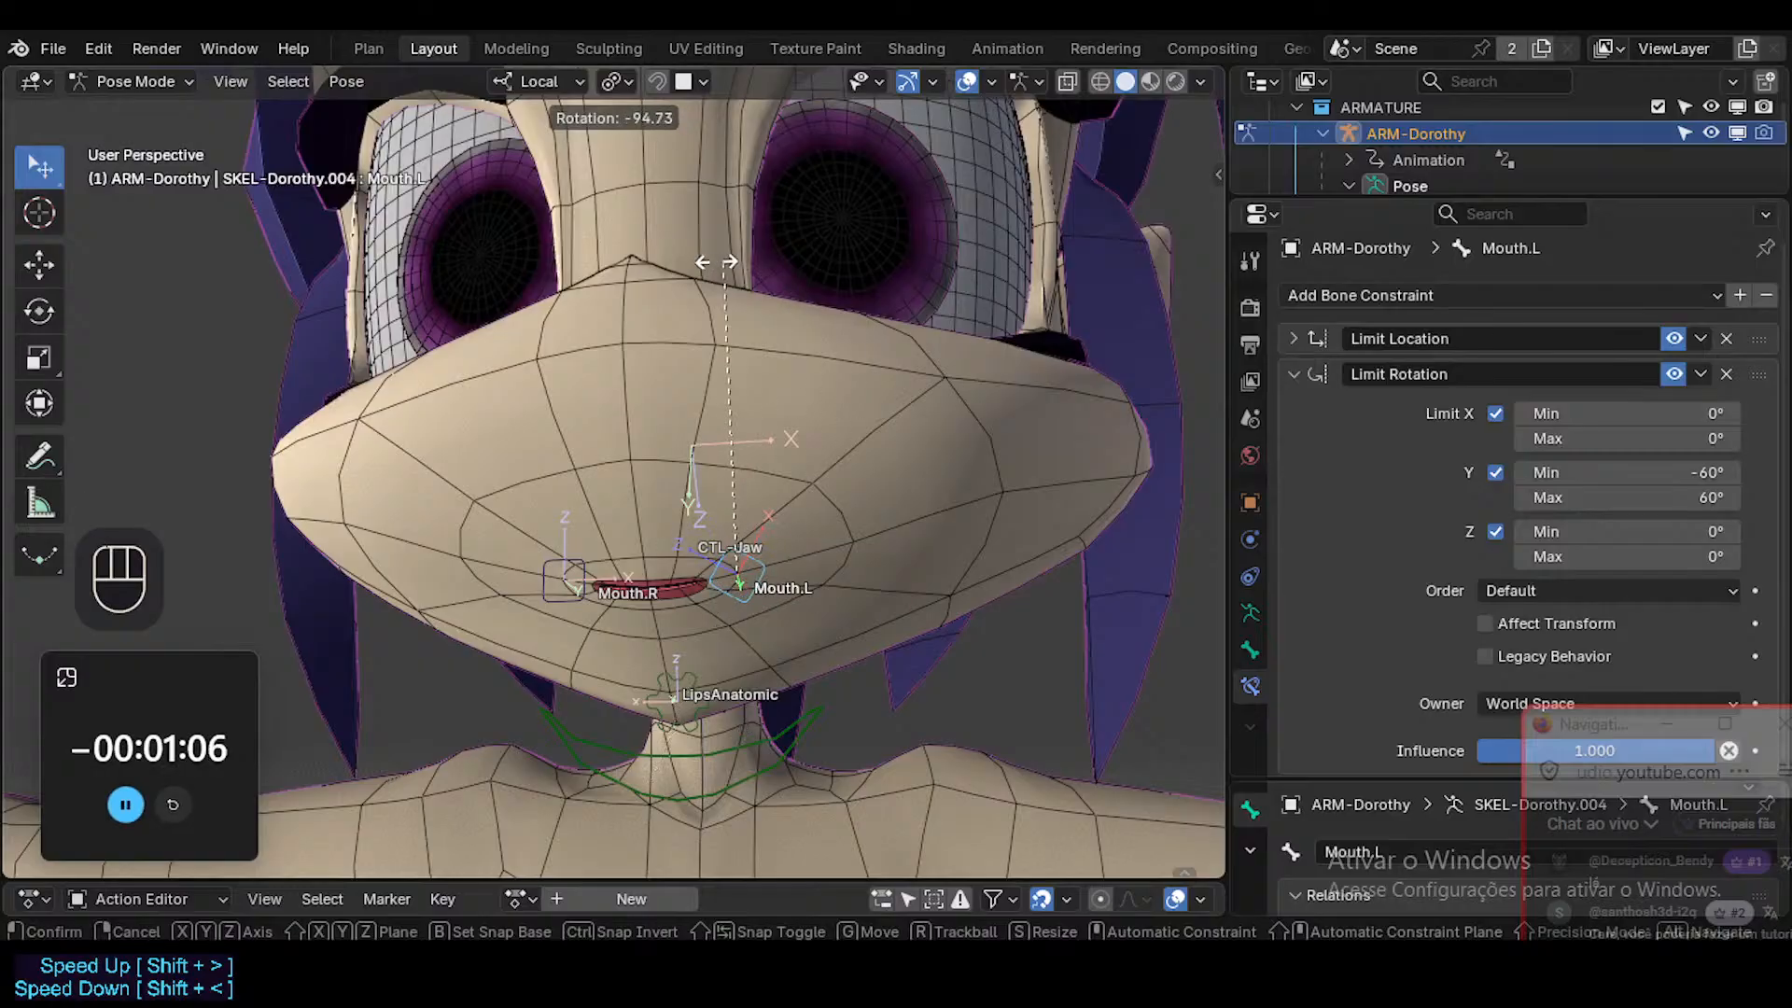
pyautogui.press('Escape')
# Enable Affect Transform on the Limit Rotation constraint, set its owner to Local Space, and test-rotate Mouth.L both ways.
pyautogui.scroll(-1, 1568, 588)
pyautogui.click(1485, 623)
pyautogui.scroll(-1, 1438, 672)
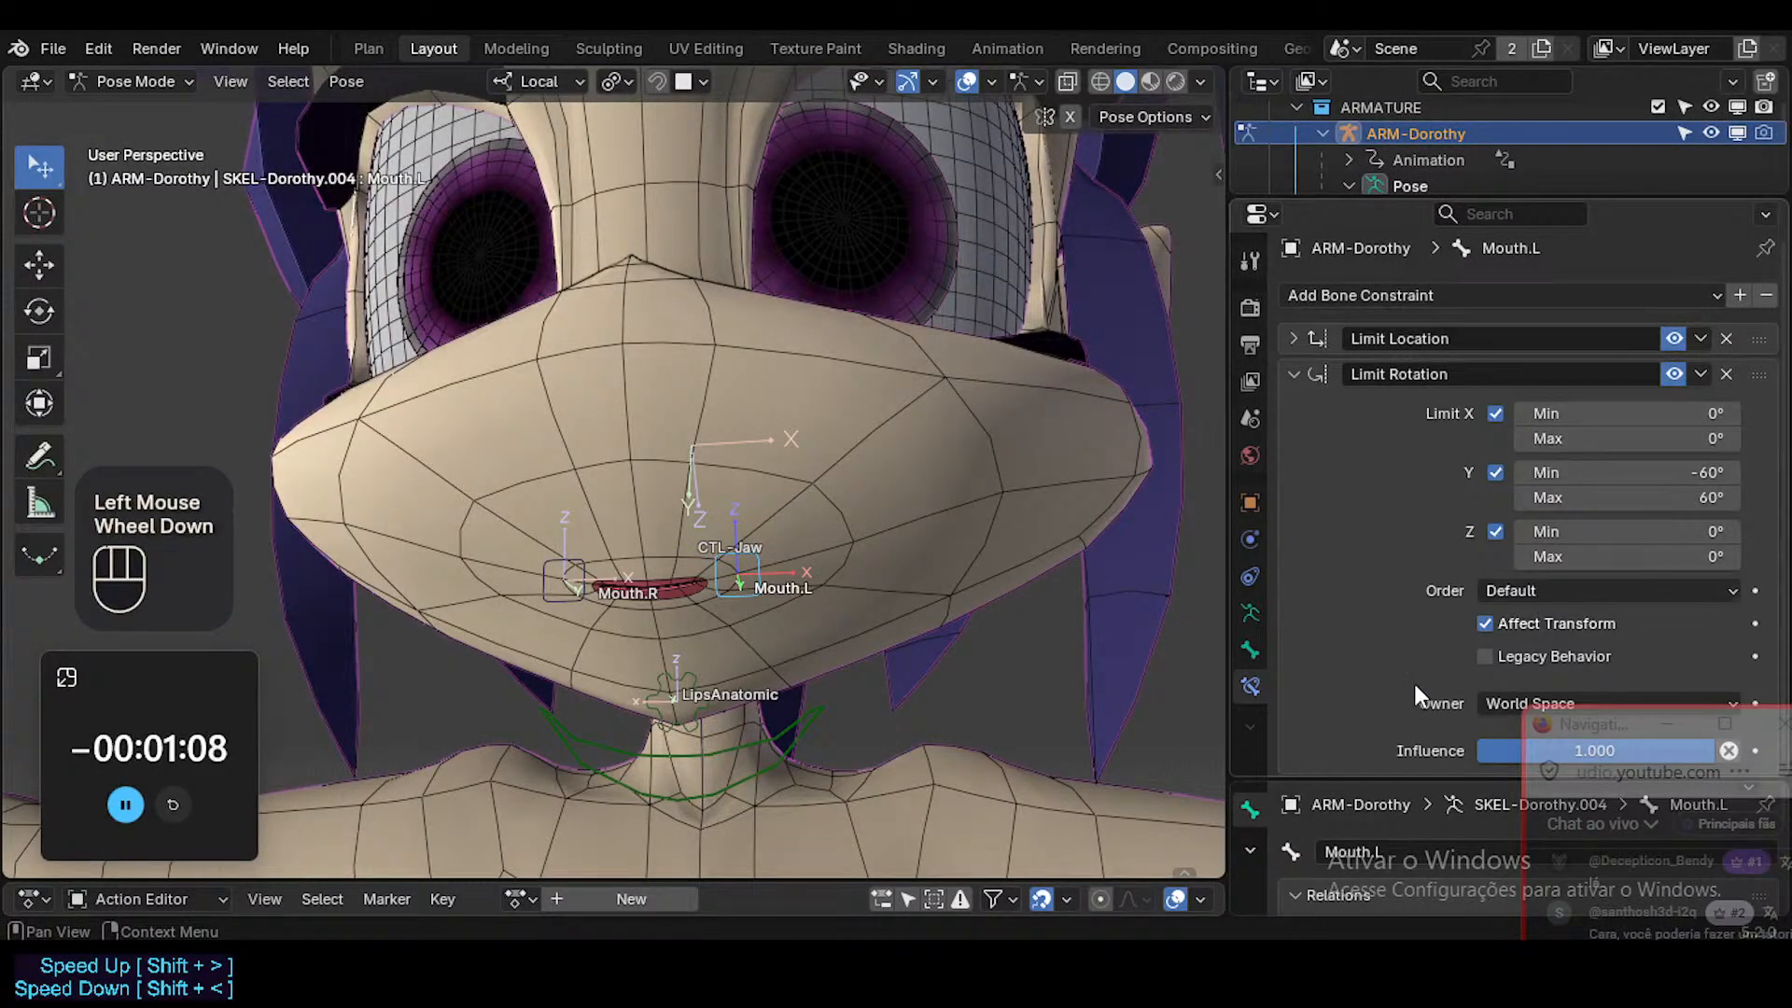
pyautogui.click(1489, 706)
pyautogui.click(1497, 860)
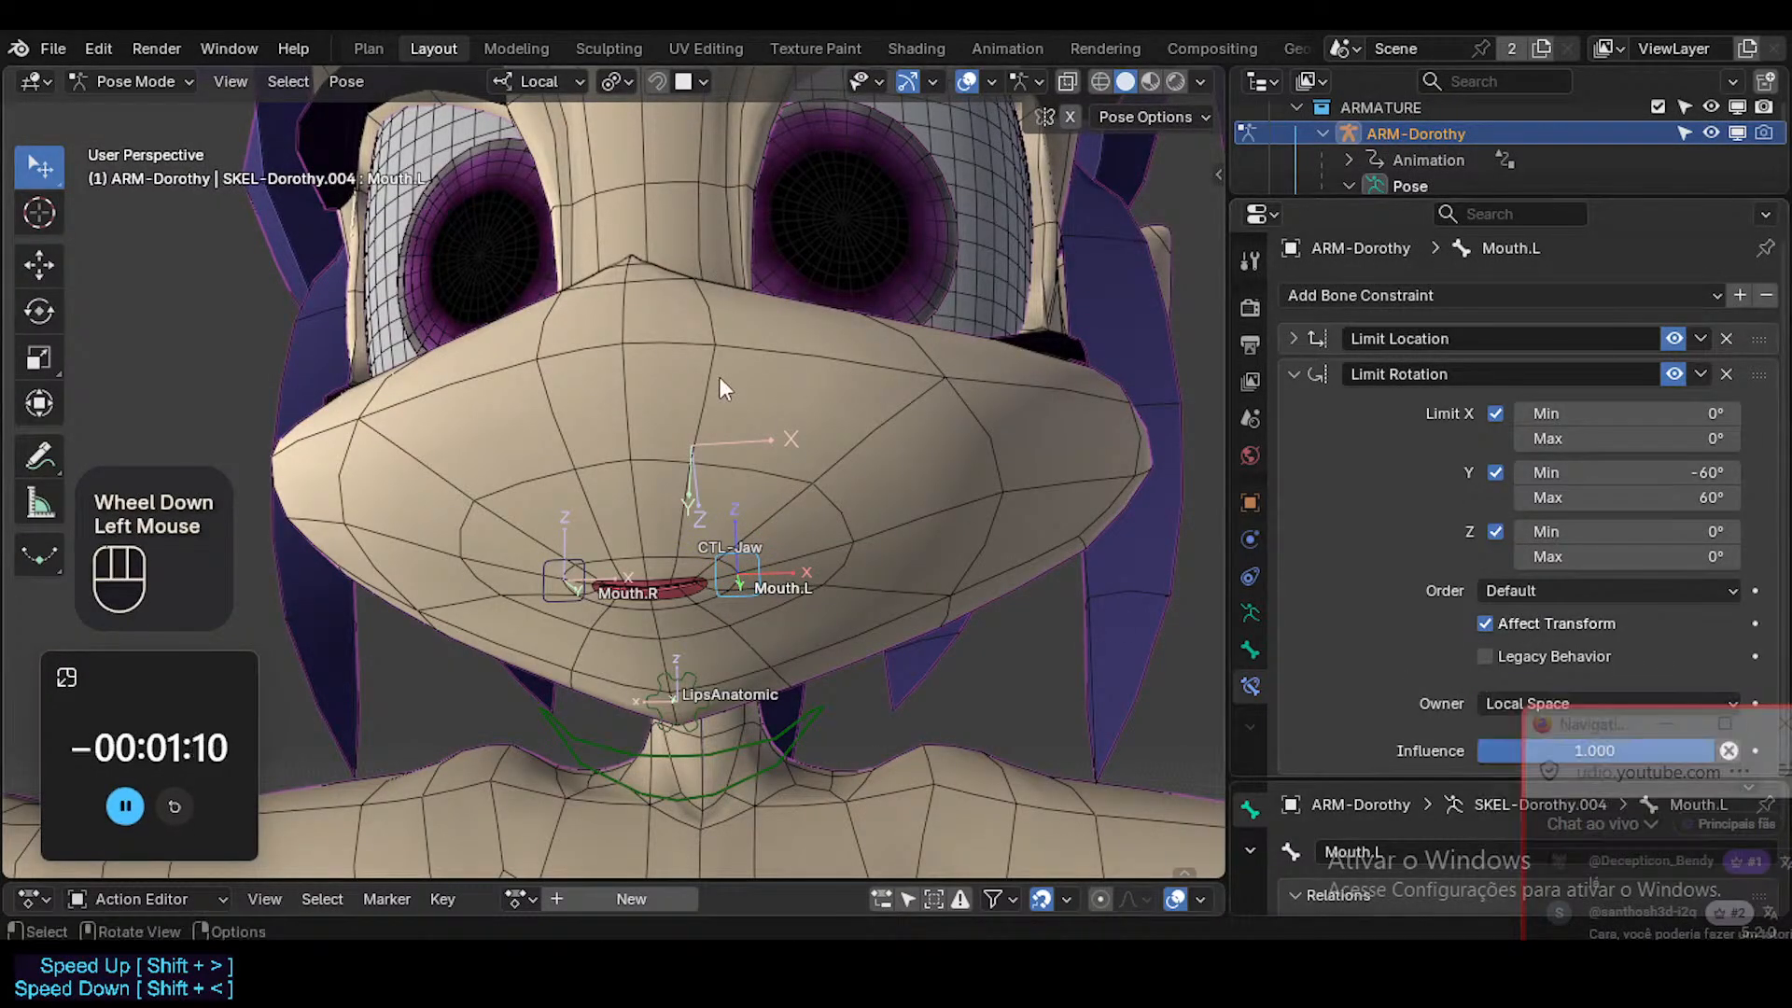
pyautogui.press('r')
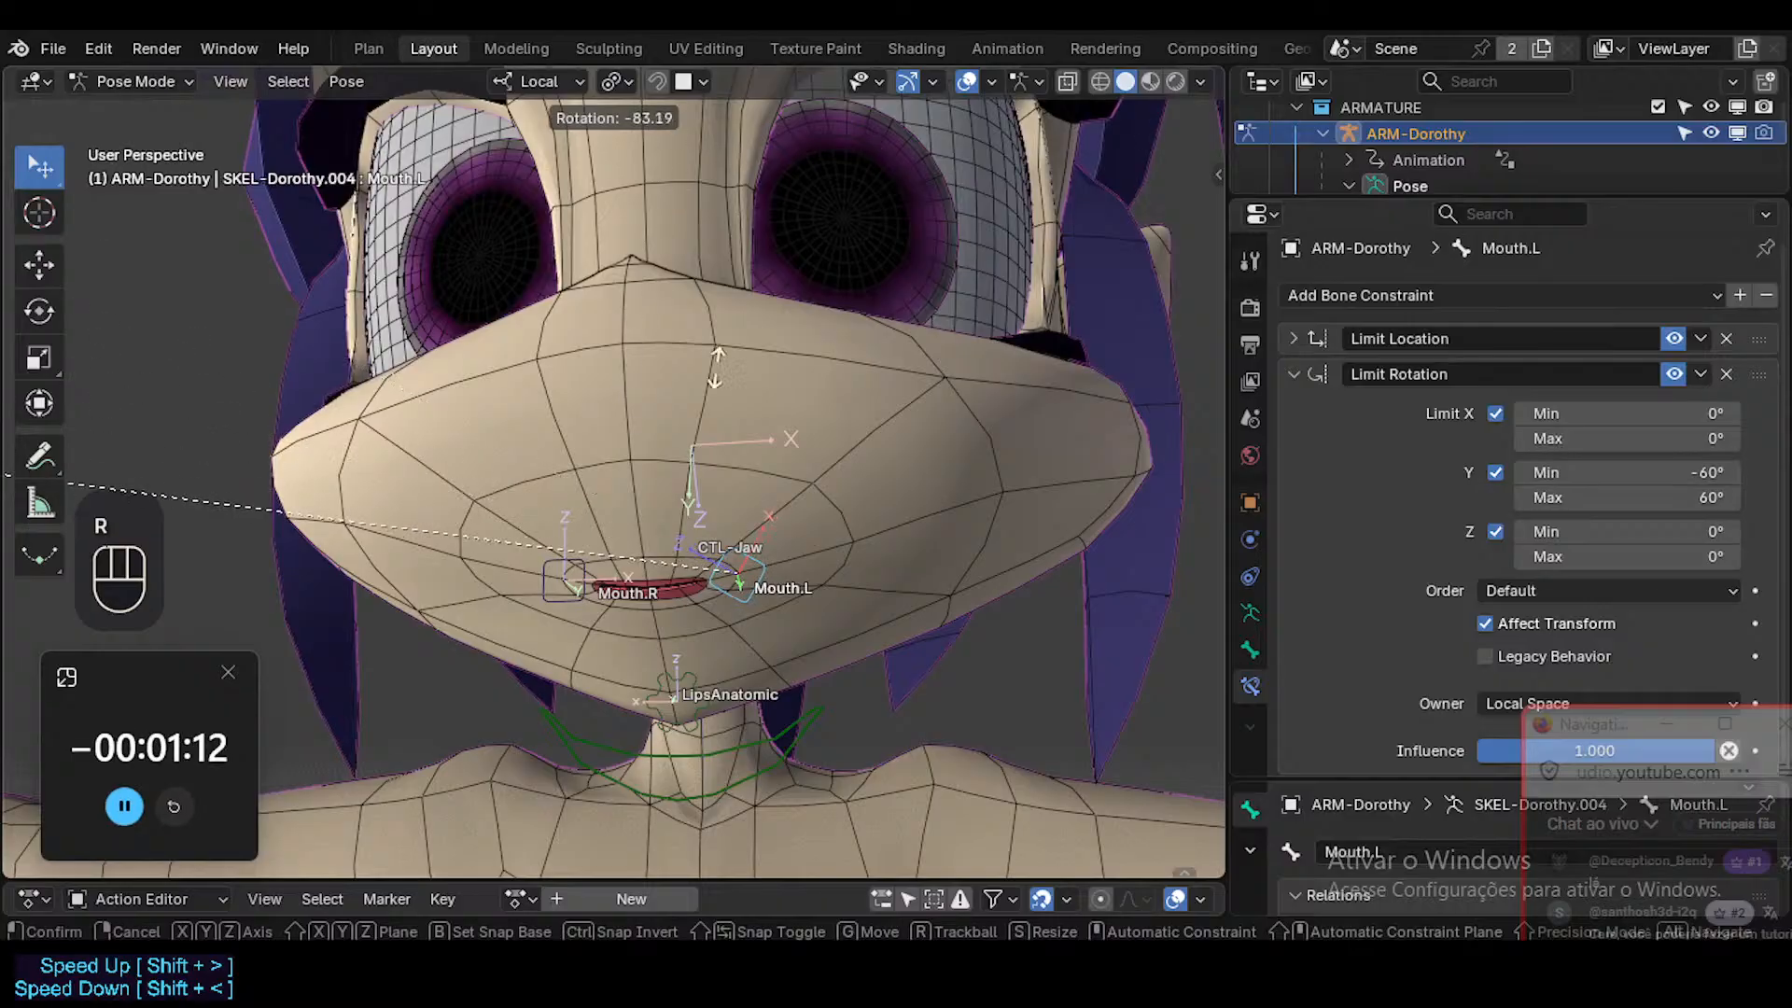
pyautogui.press('Escape')
pyautogui.press('r')
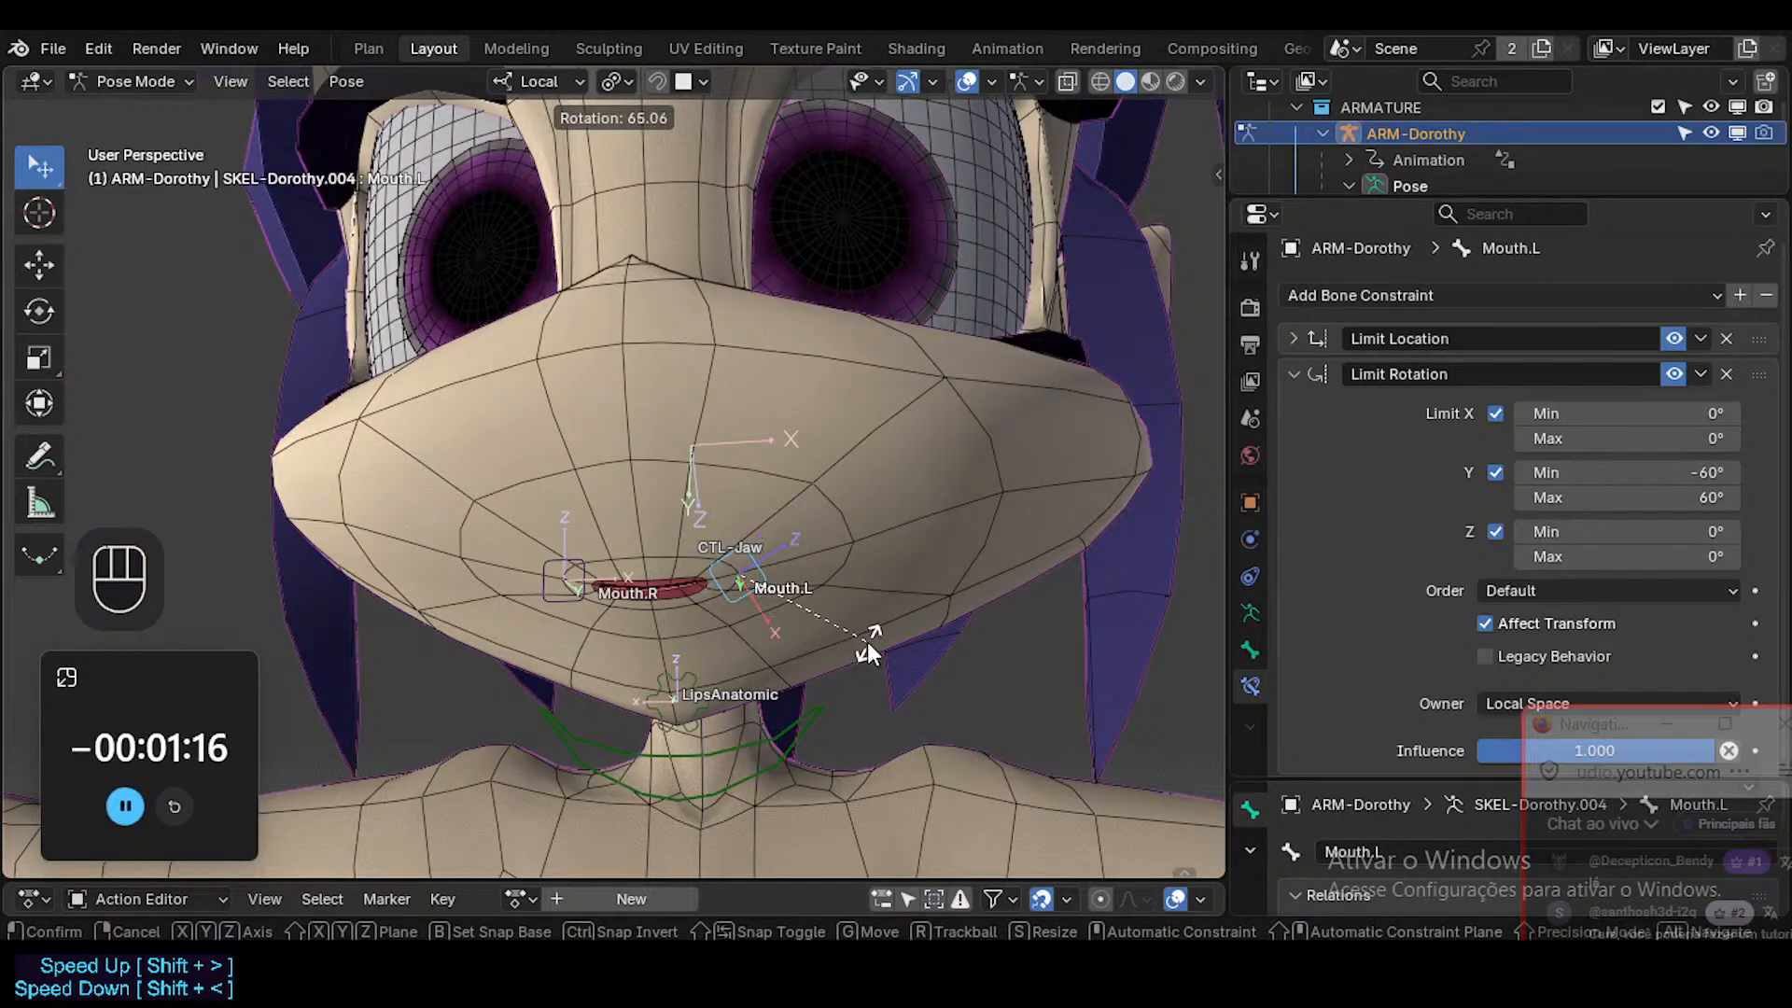
pyautogui.press('Escape')
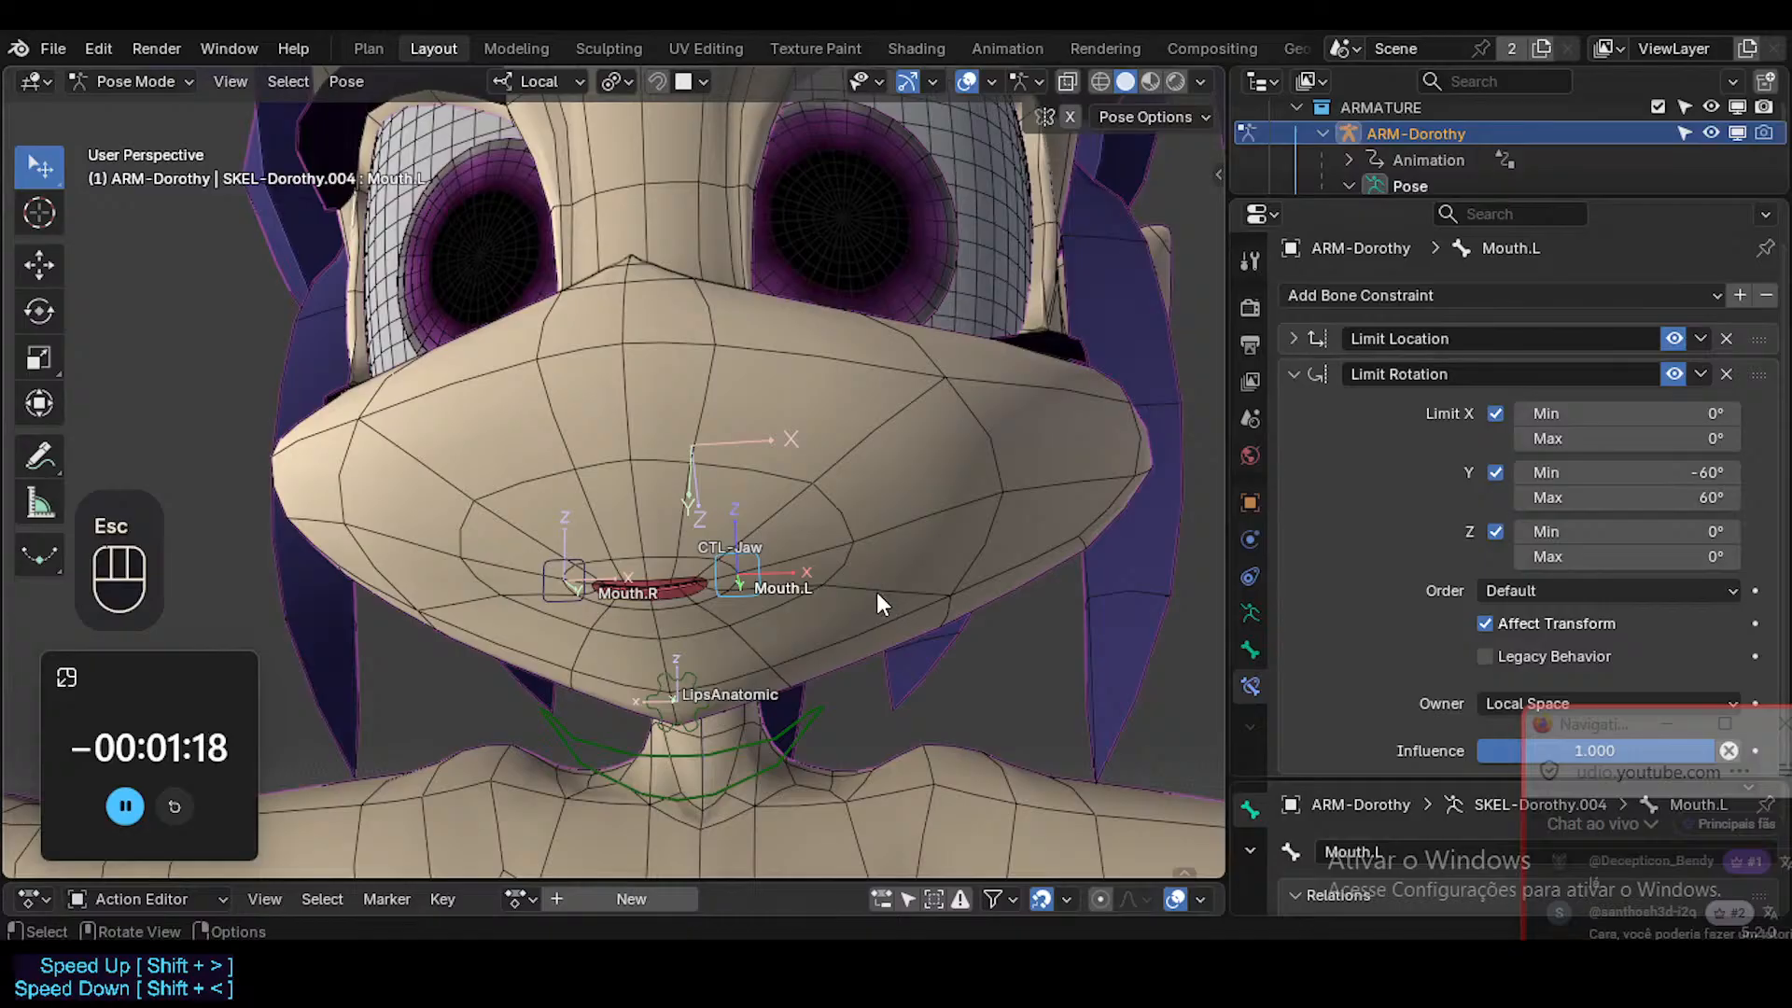
# Hide the bone axes and bring up Mouth.L's custom shape transform settings.
pyautogui.click(1250, 650)
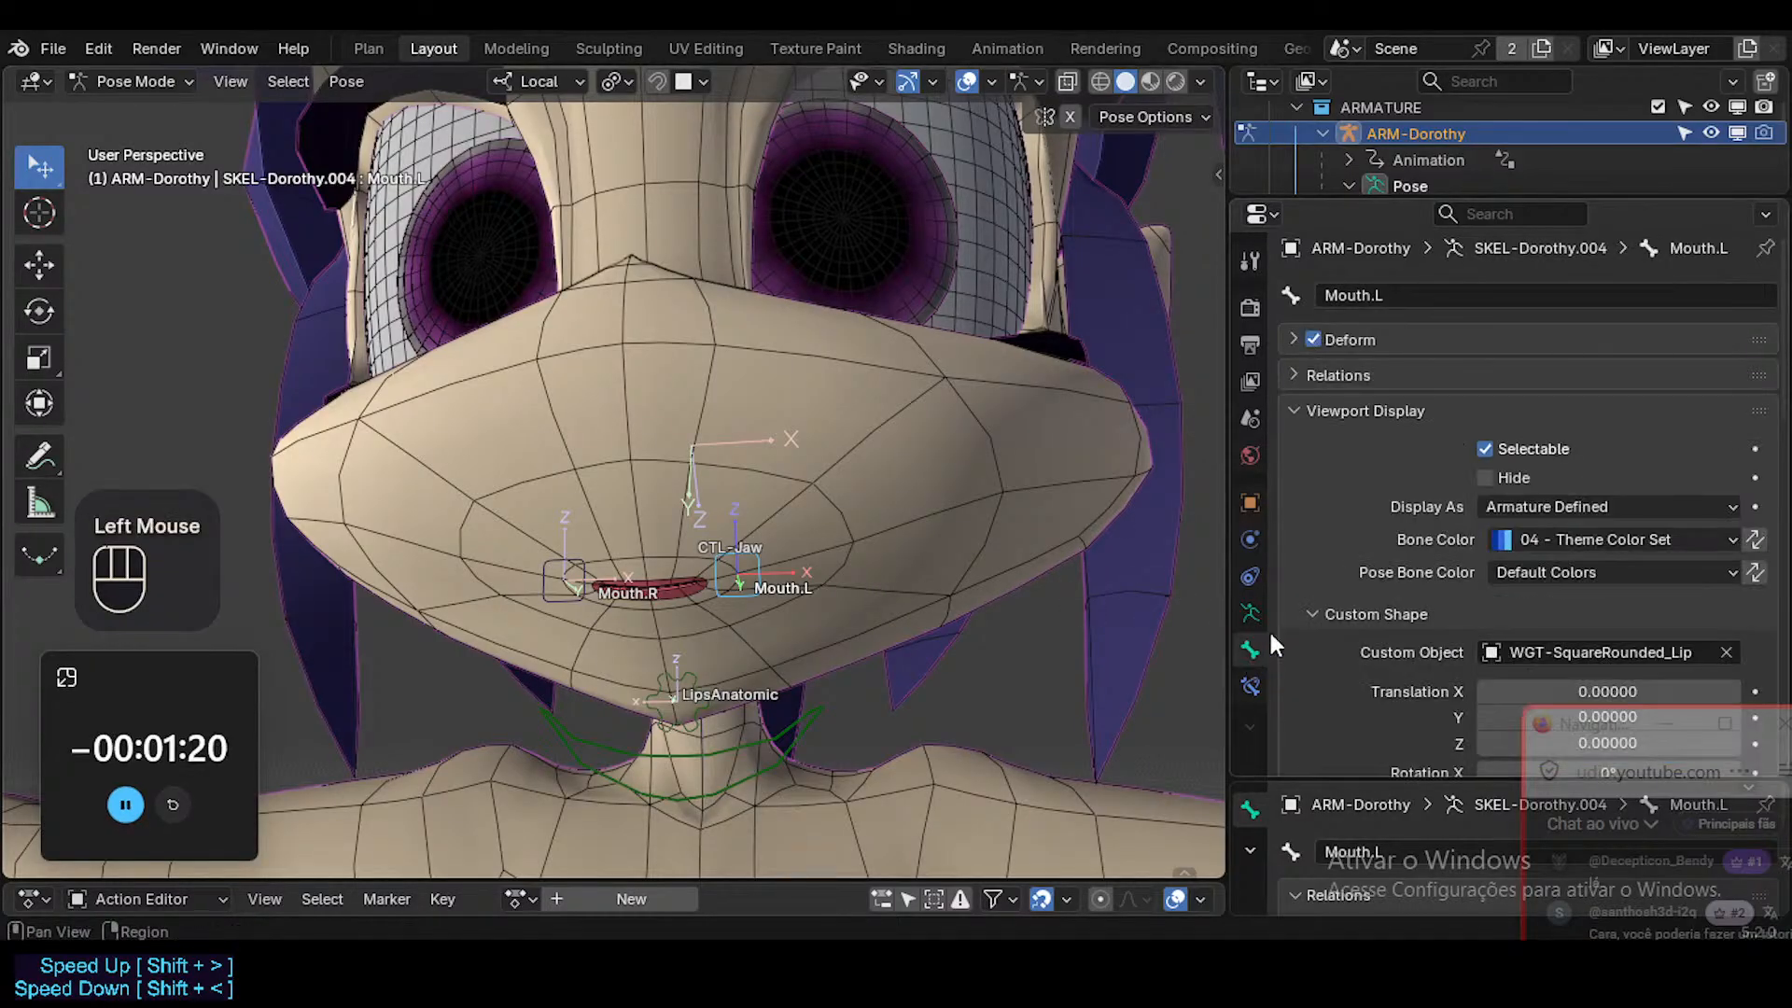
pyautogui.scroll(1, 1438, 558)
pyautogui.scroll(-3, 1438, 558)
pyautogui.hotkey('ctrl', '3')
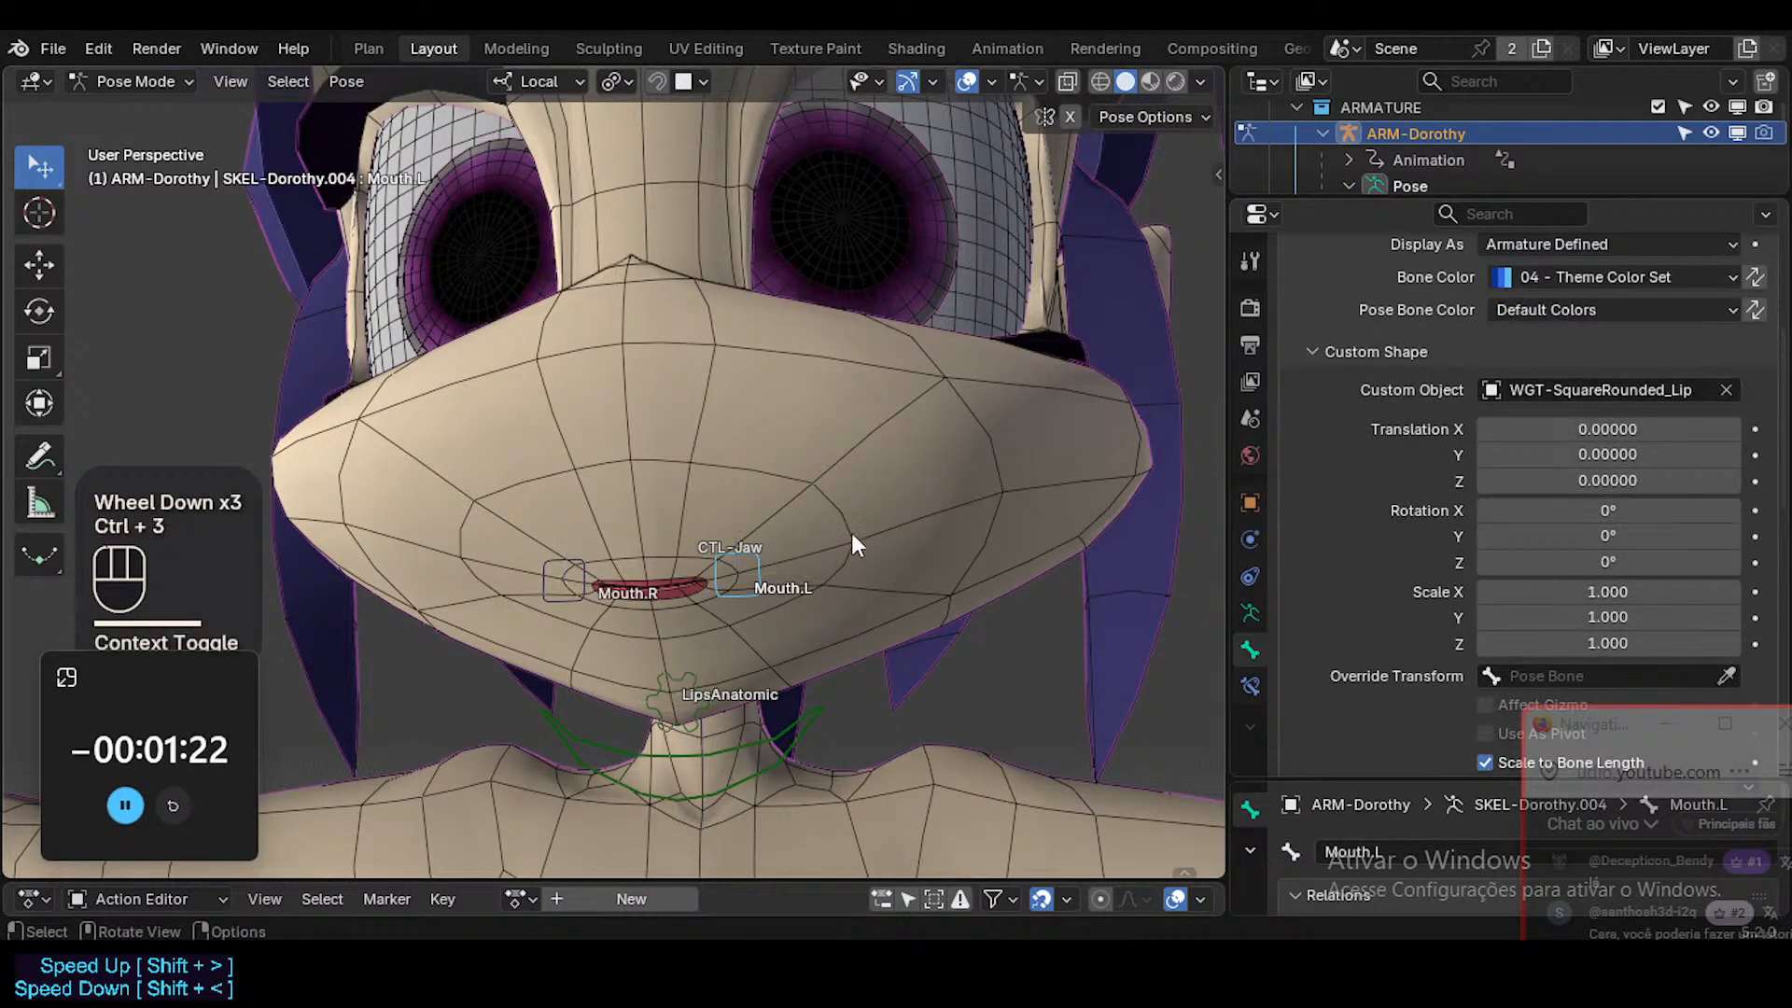
pyautogui.scroll(-1, 1500, 542)
# Try scaling Mouth.L's custom shape to 0.440 in X, reset it, and try rescaling it in Y.
pyautogui.keyDown('alt'); pyautogui.keyDown('shift'); pyautogui.moveTo(1635, 538); pyautogui.dragTo(1034, 557); pyautogui.keyUp('shift'); pyautogui.keyUp('alt')
pyautogui.press('r')
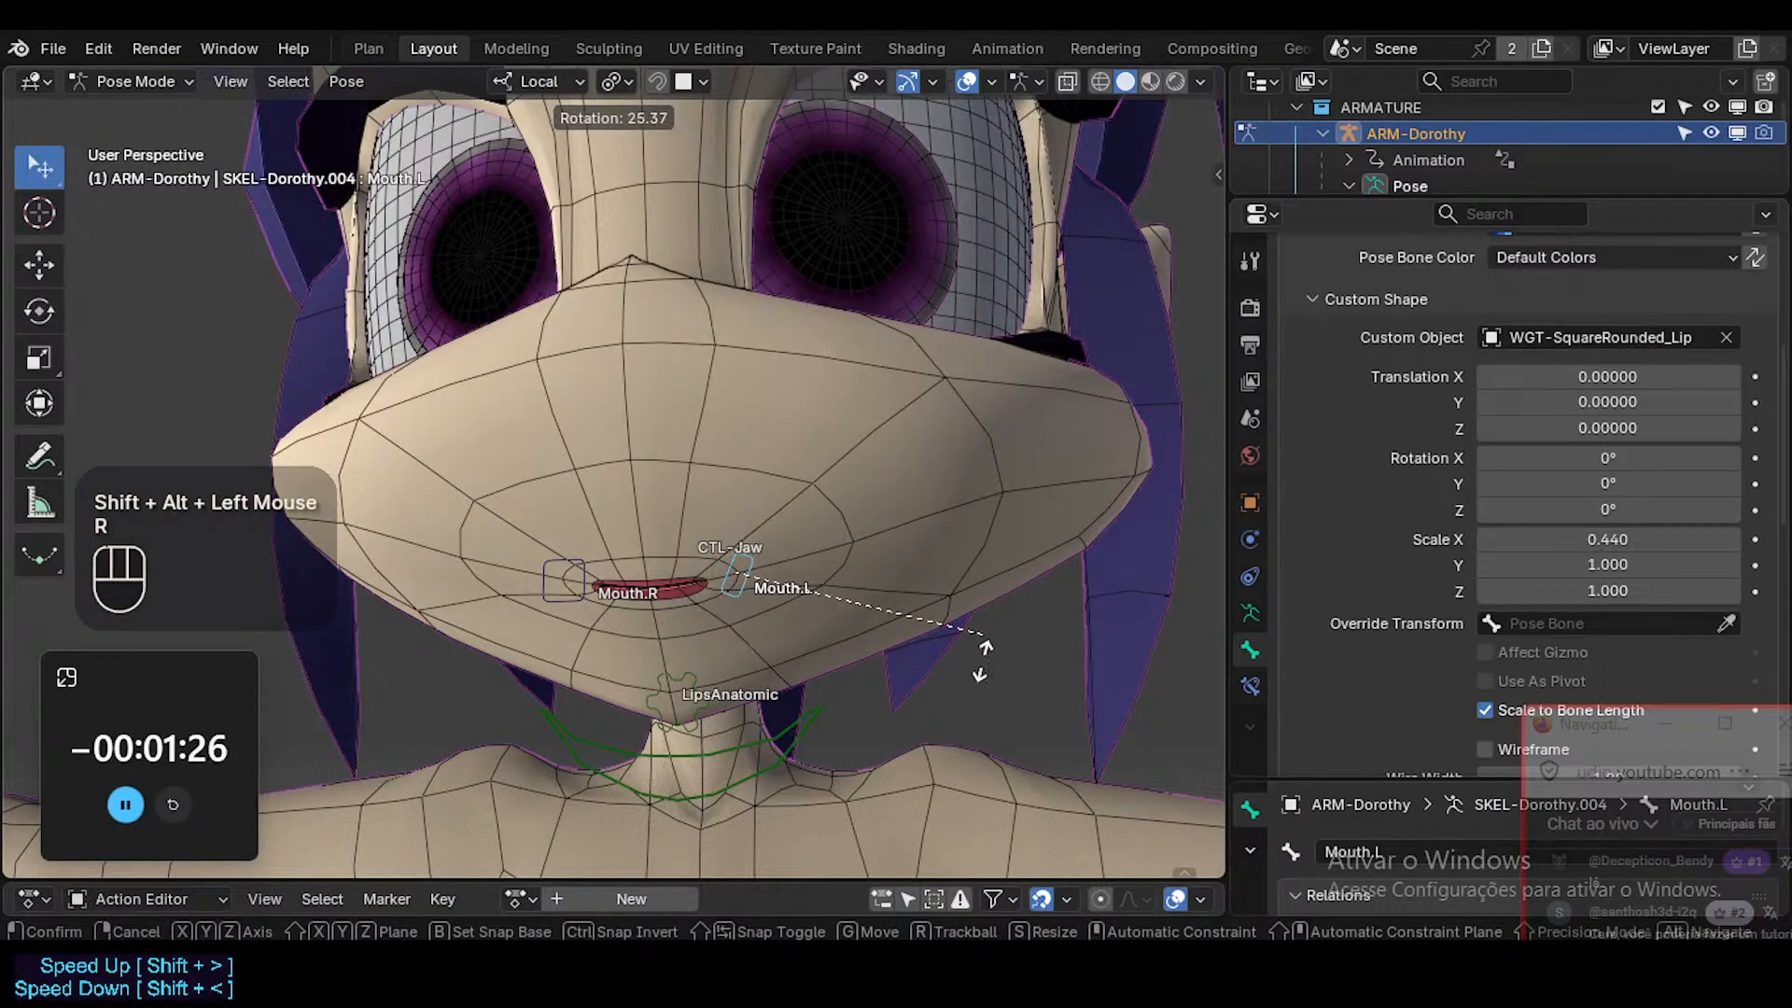
pyautogui.press('Escape')
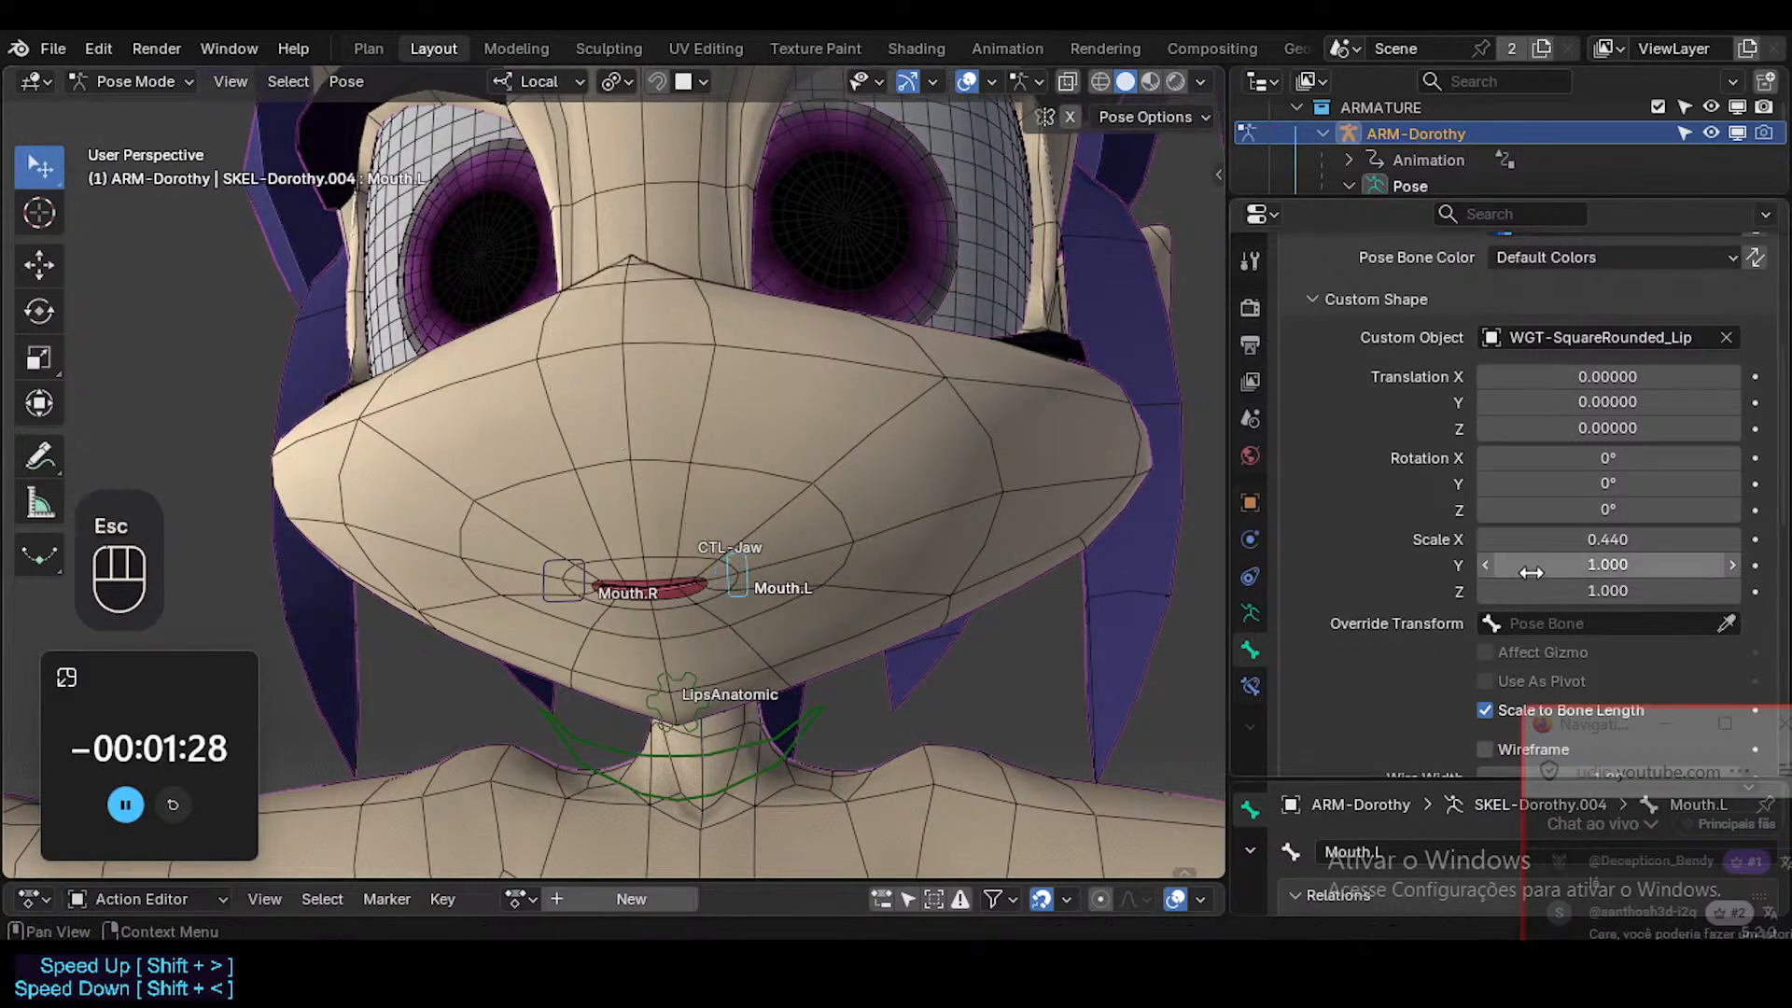
pyautogui.press('BackSpace')
pyautogui.moveTo(1600, 561); pyautogui.dragTo(1492, 562)
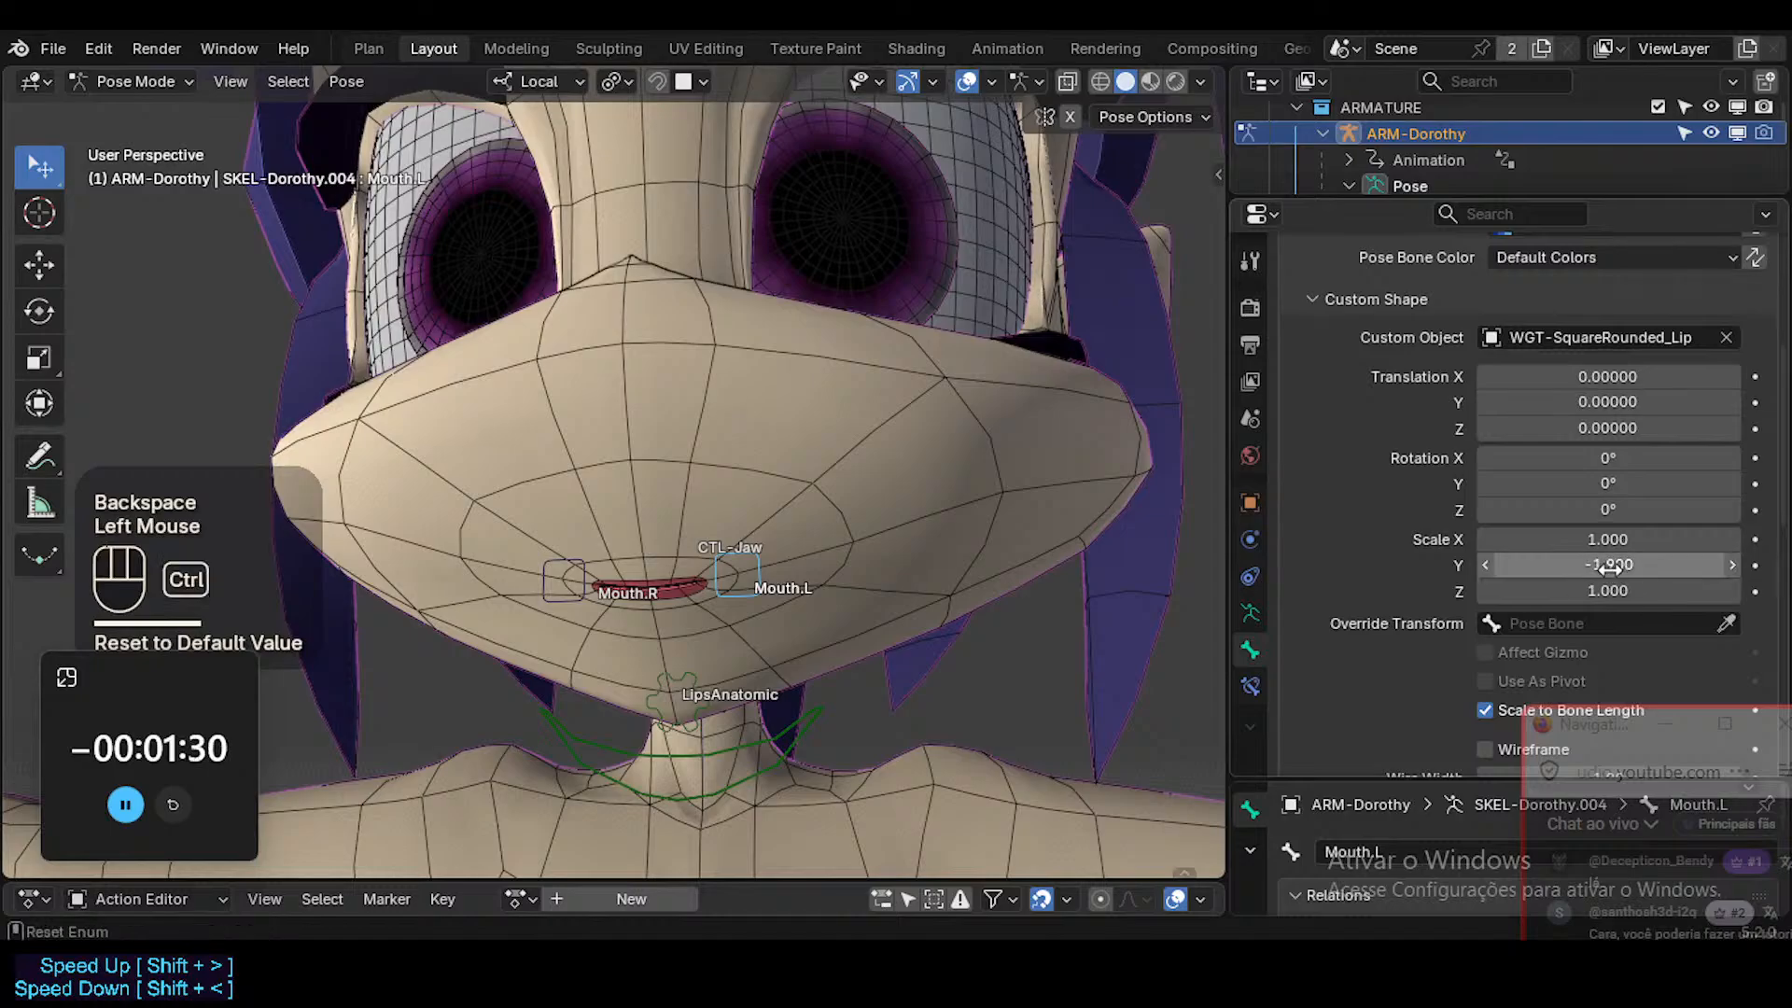
pyautogui.hotkey('ctrl', 'z')
# Set the Z scale of Mouth.L's custom shape to 0.380 and test-rotate the flattened control.
pyautogui.moveTo(1612, 588); pyautogui.dragTo(1504, 592)
pyautogui.hotkey('ctrl', 'z')
pyautogui.press('r')
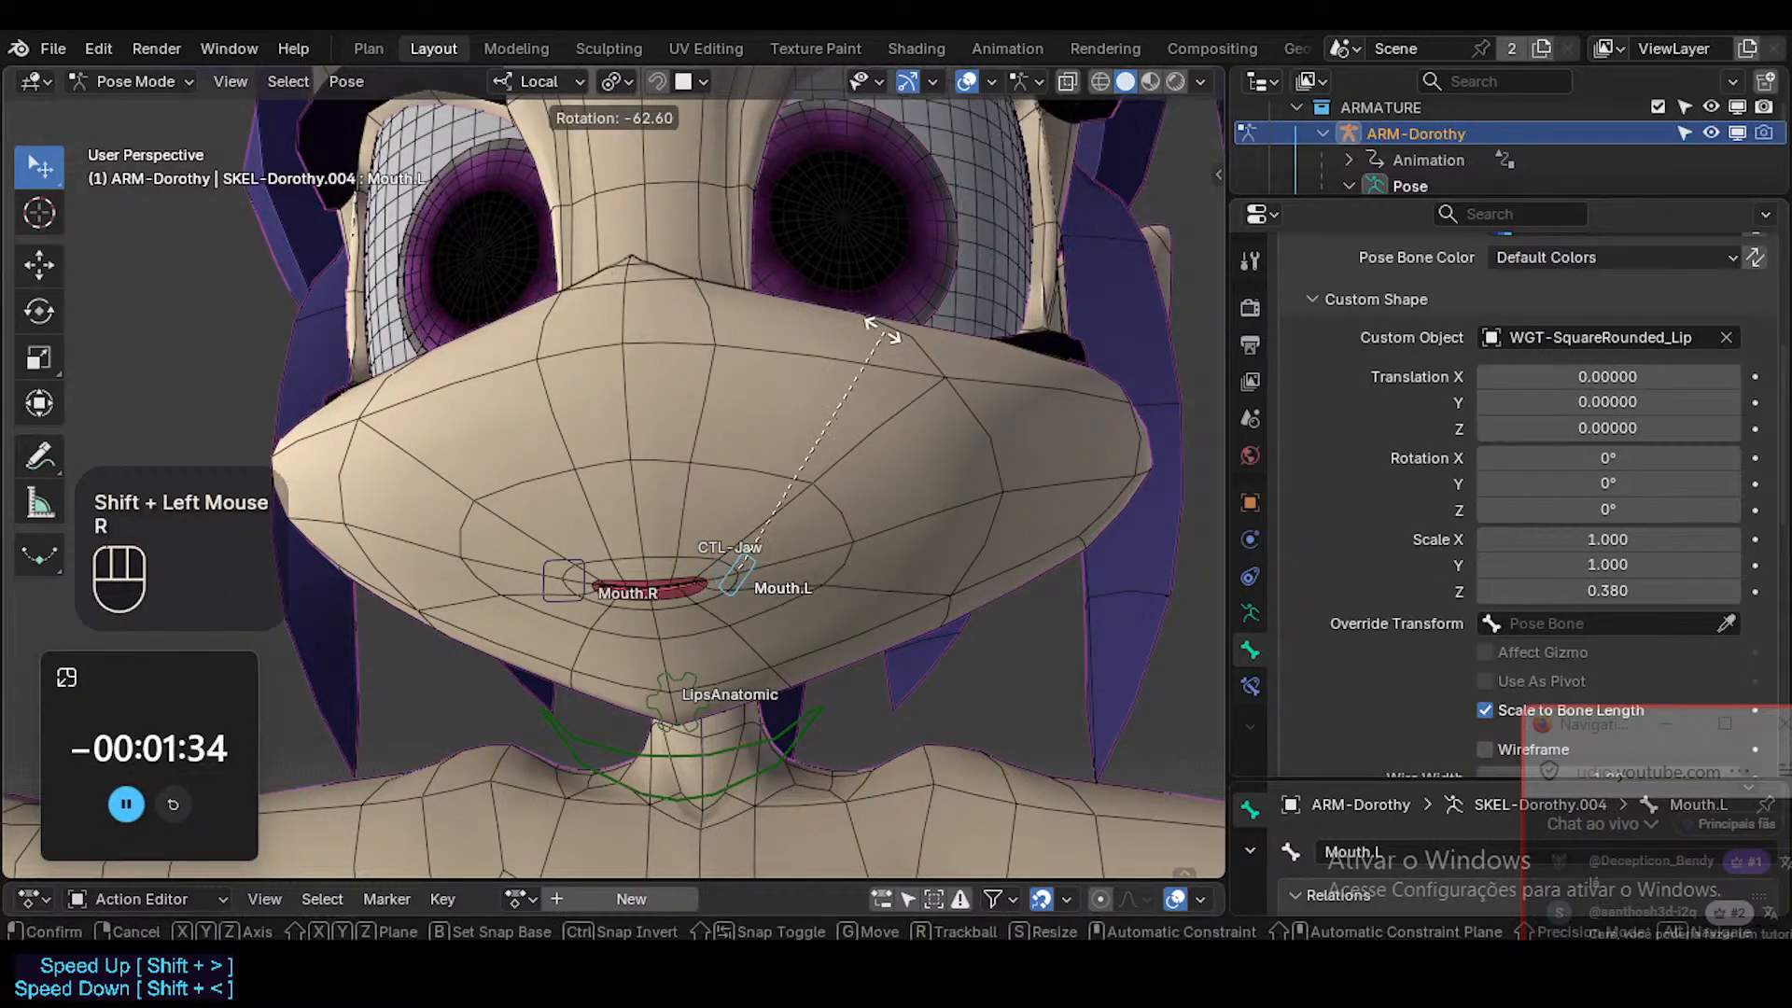
pyautogui.press('Escape')
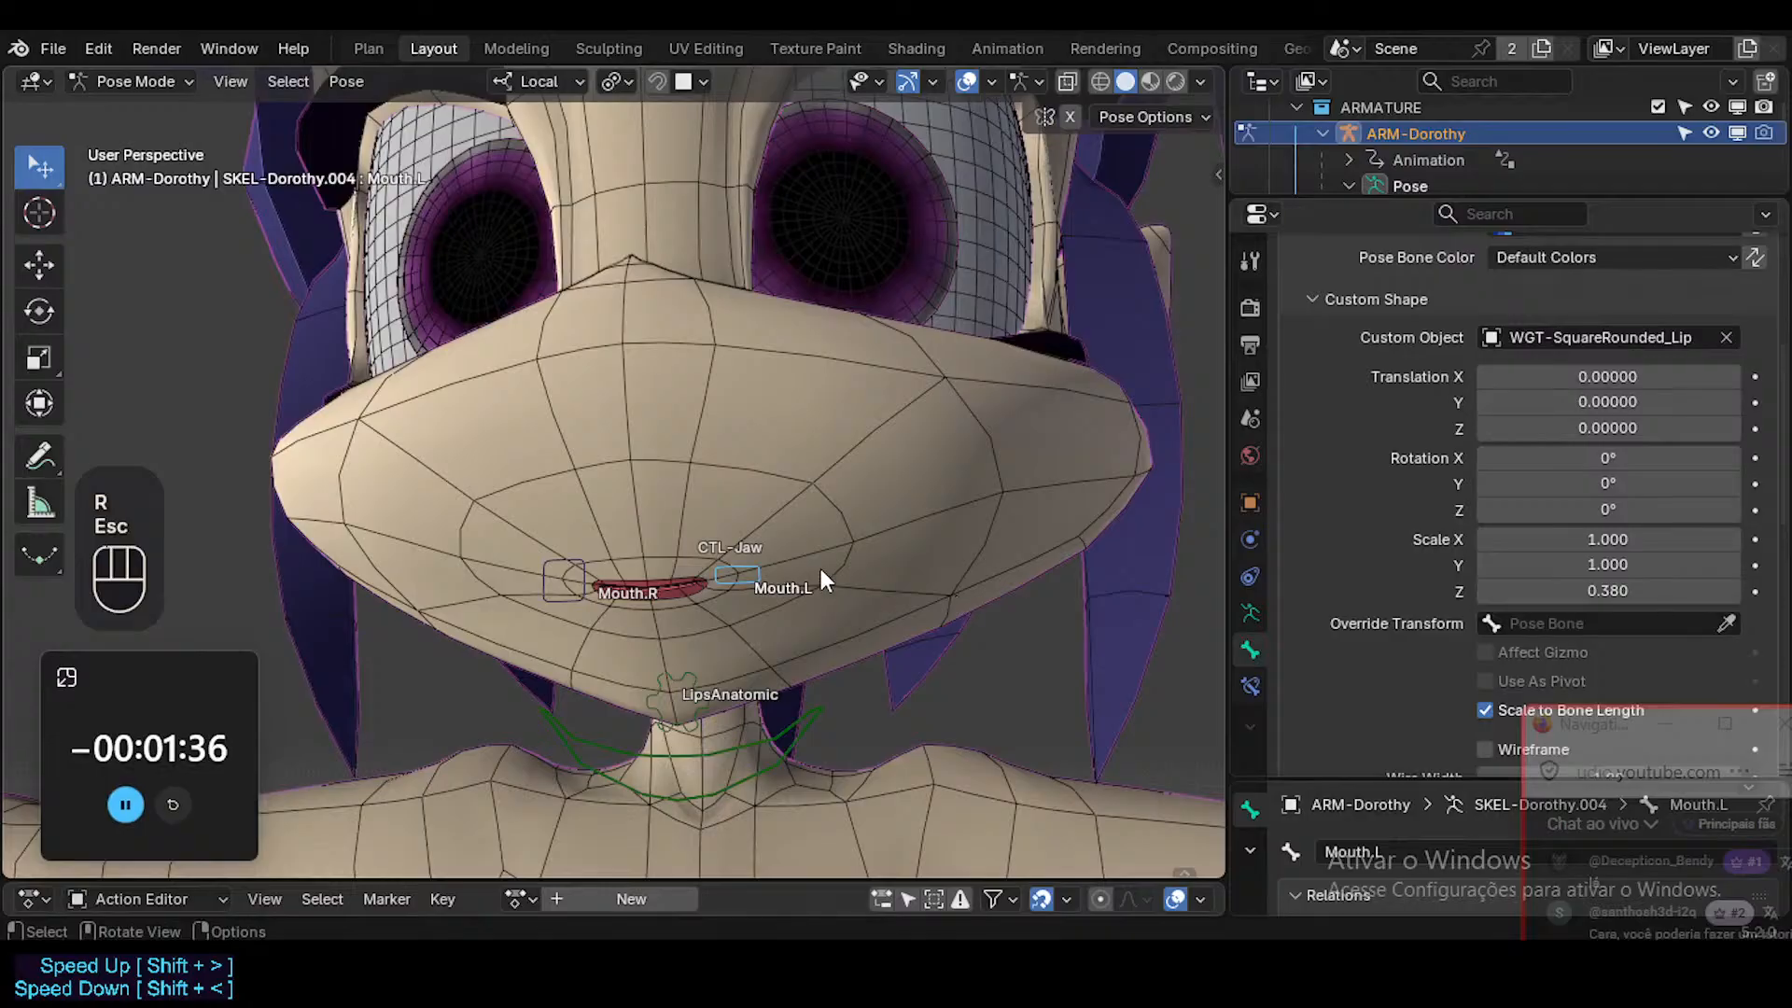
# Symmetrize the Mouth.L bone onto Mouth.R in Edit Mode and return to Pose Mode.
pyautogui.press('Tab')
pyautogui.rightClick(747, 565)
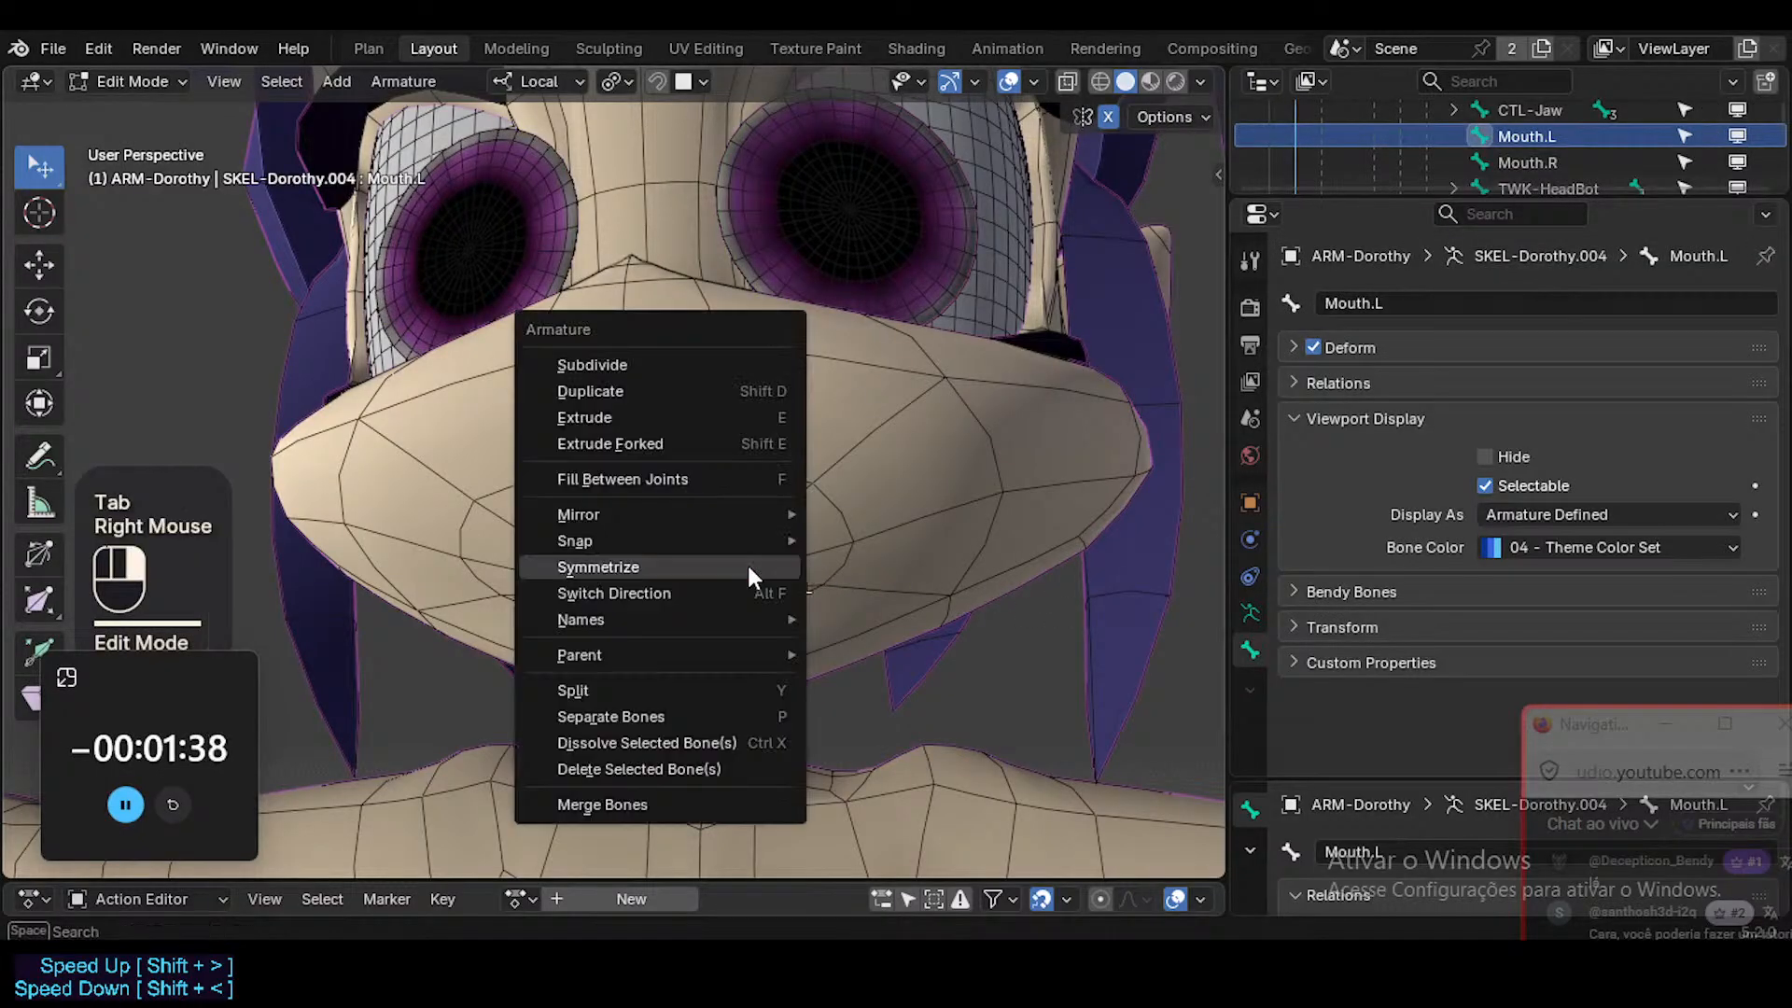
pyautogui.click(748, 572)
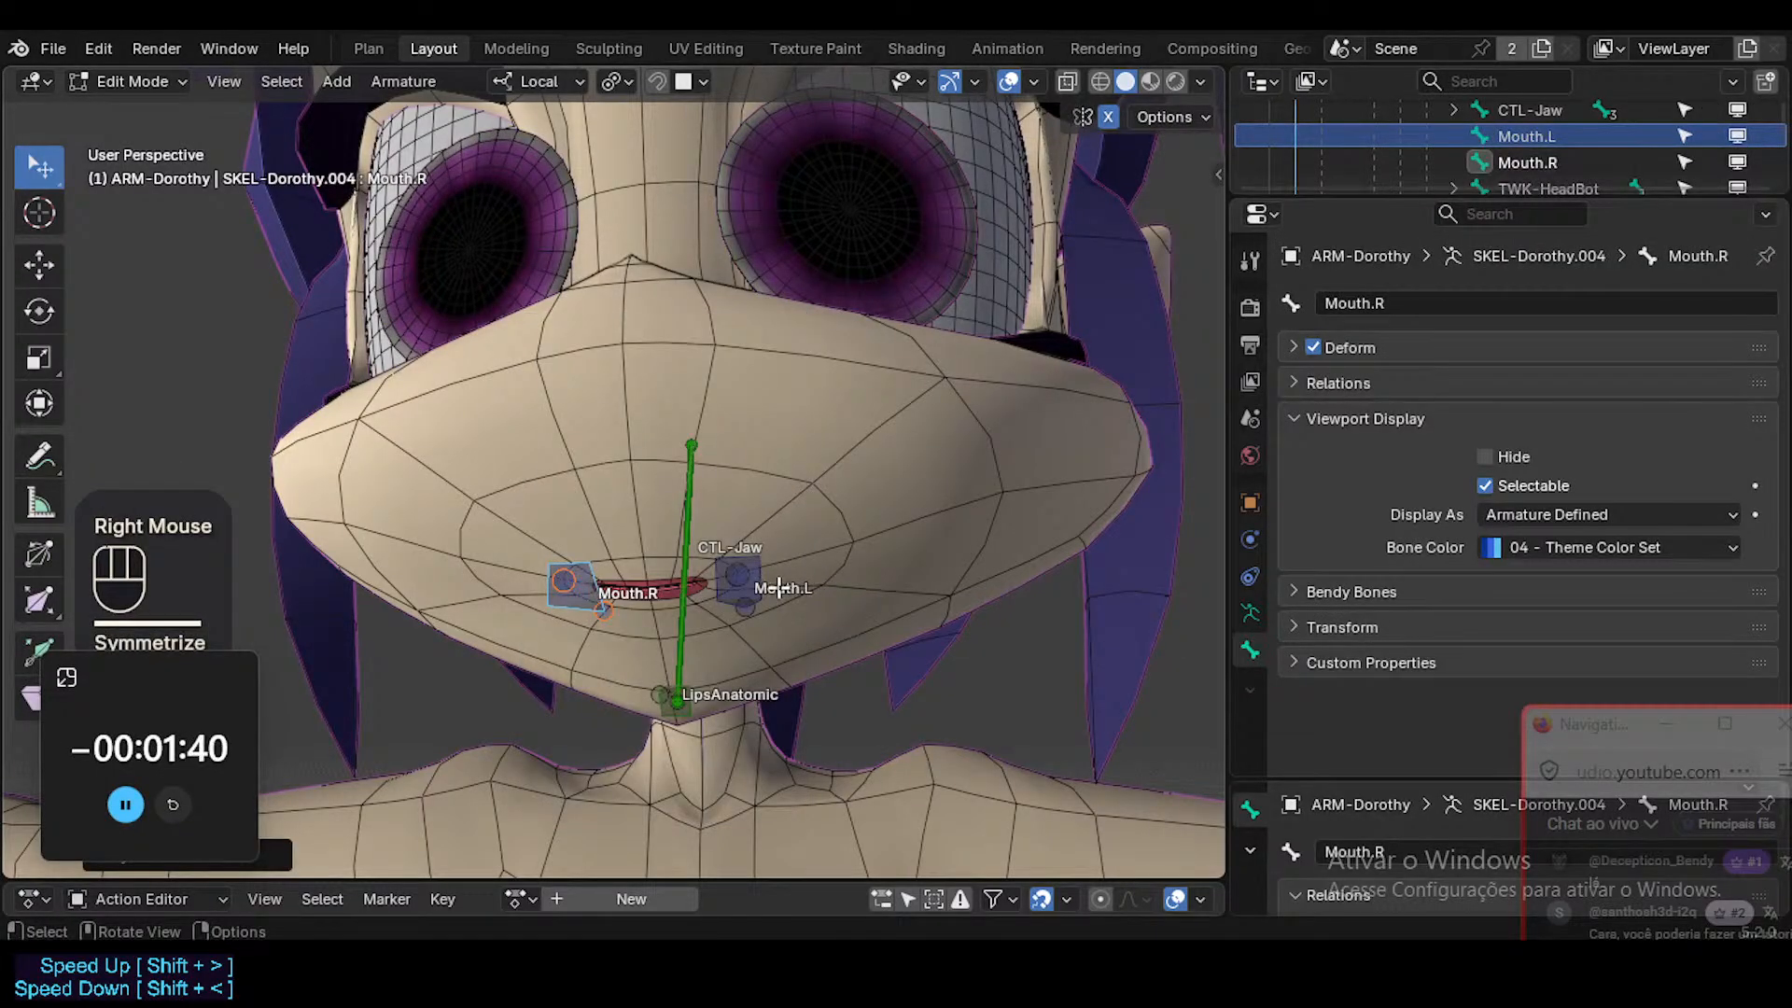
pyautogui.press('Tab')
# Select all of the visible bones and clear their pose transforms.
pyautogui.click(754, 566)
pyautogui.press('a')
pyautogui.hotkey('alt', 'q')
pyautogui.hotkey('alt', 'q')
# Move the Mouth.L control up and outward into a smile, test-rotate it, and return the armature to Object Mode.
pyautogui.click(759, 571)
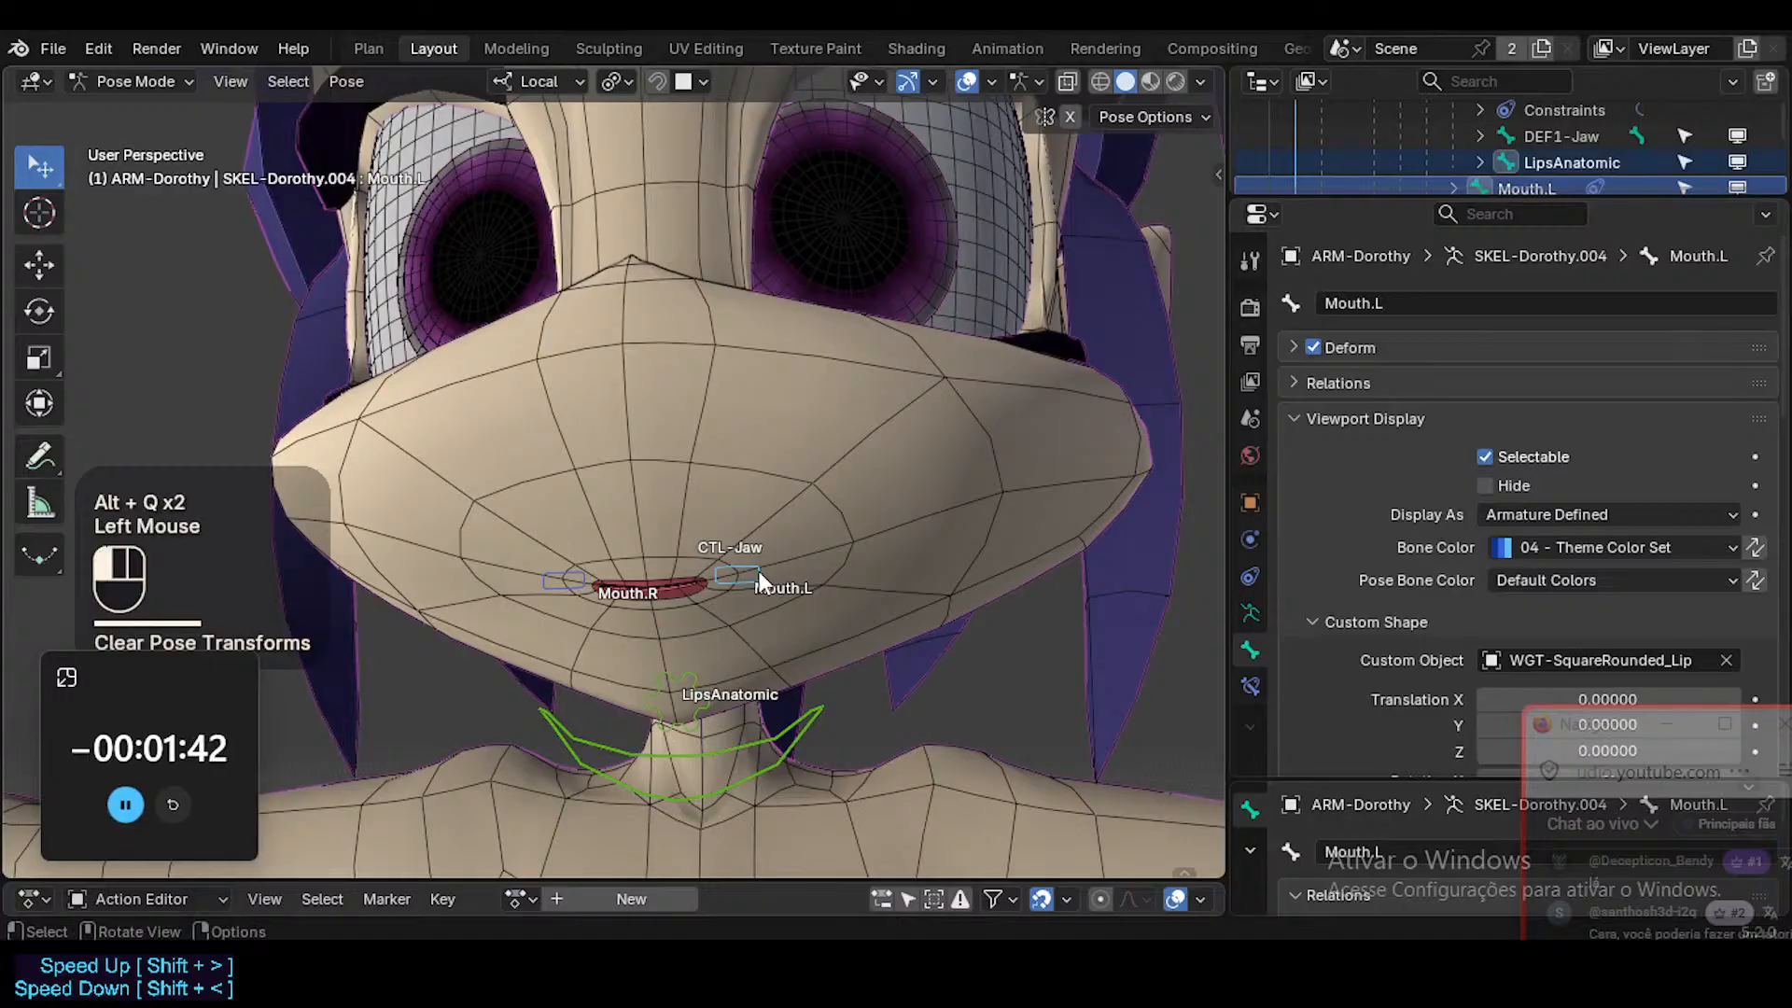
pyautogui.press('g')
pyautogui.press('Escape')
pyautogui.press('g')
pyautogui.click(870, 528)
pyautogui.press('r')
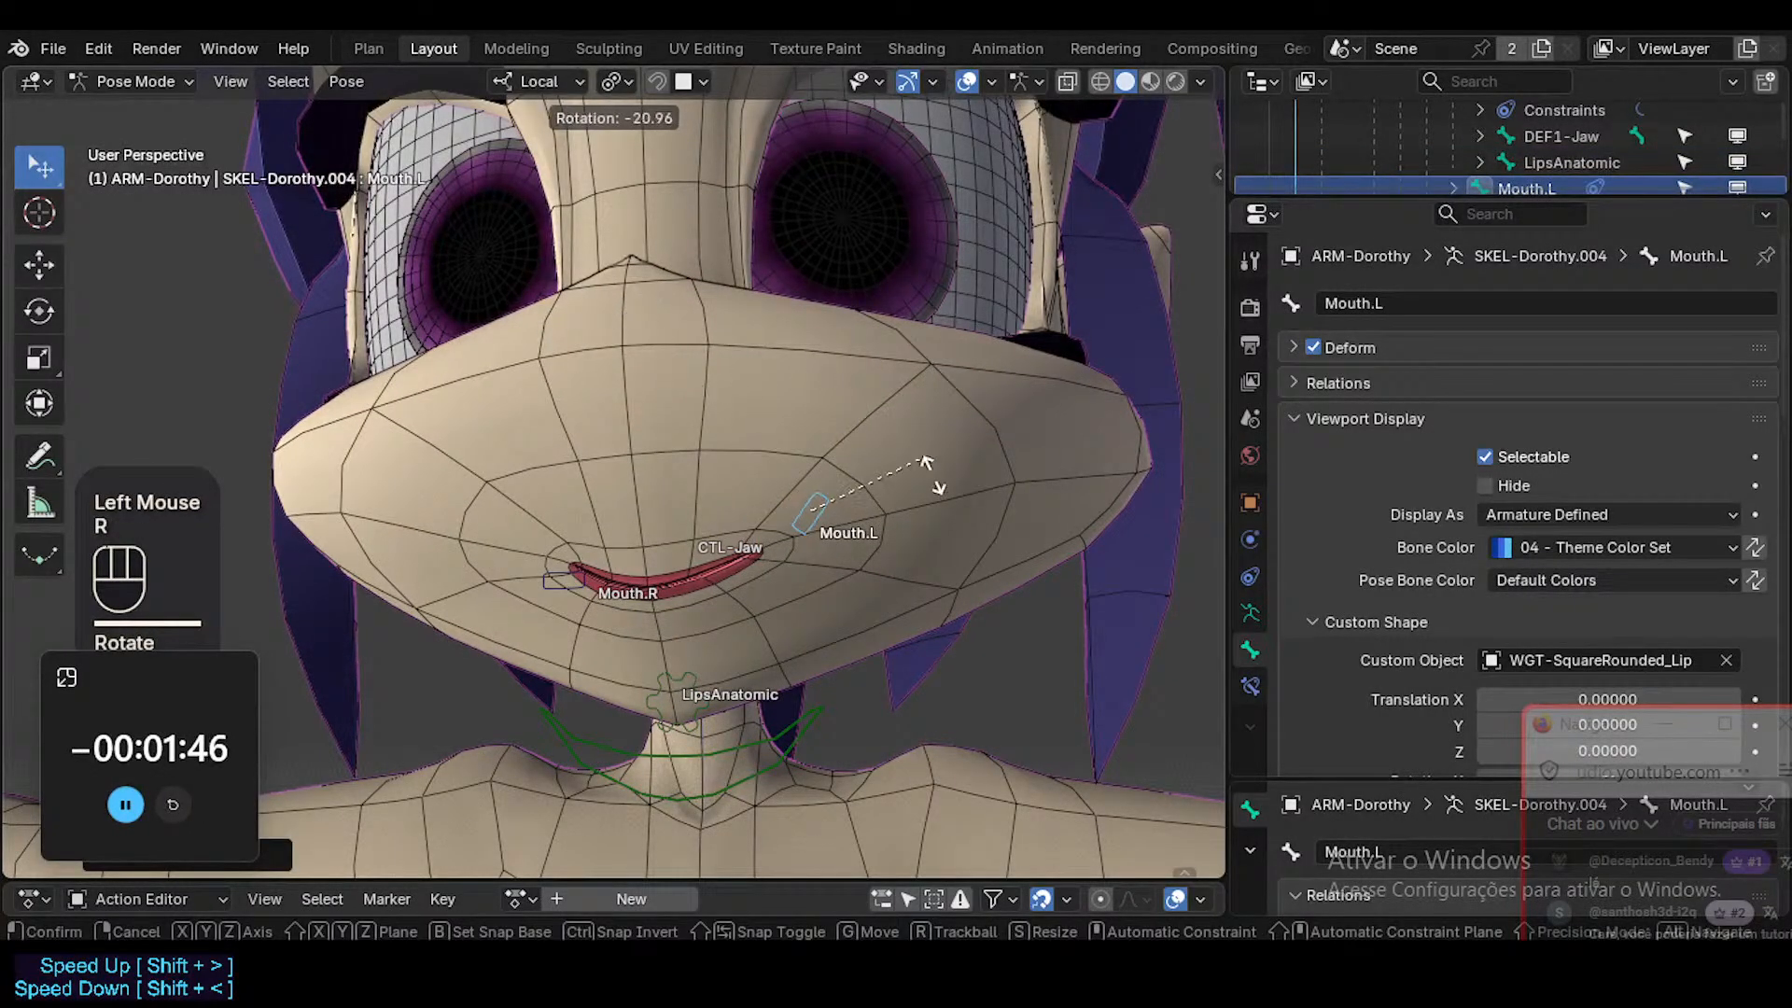
pyautogui.press('Escape')
pyautogui.hotkey('ctrl', 'Tab')
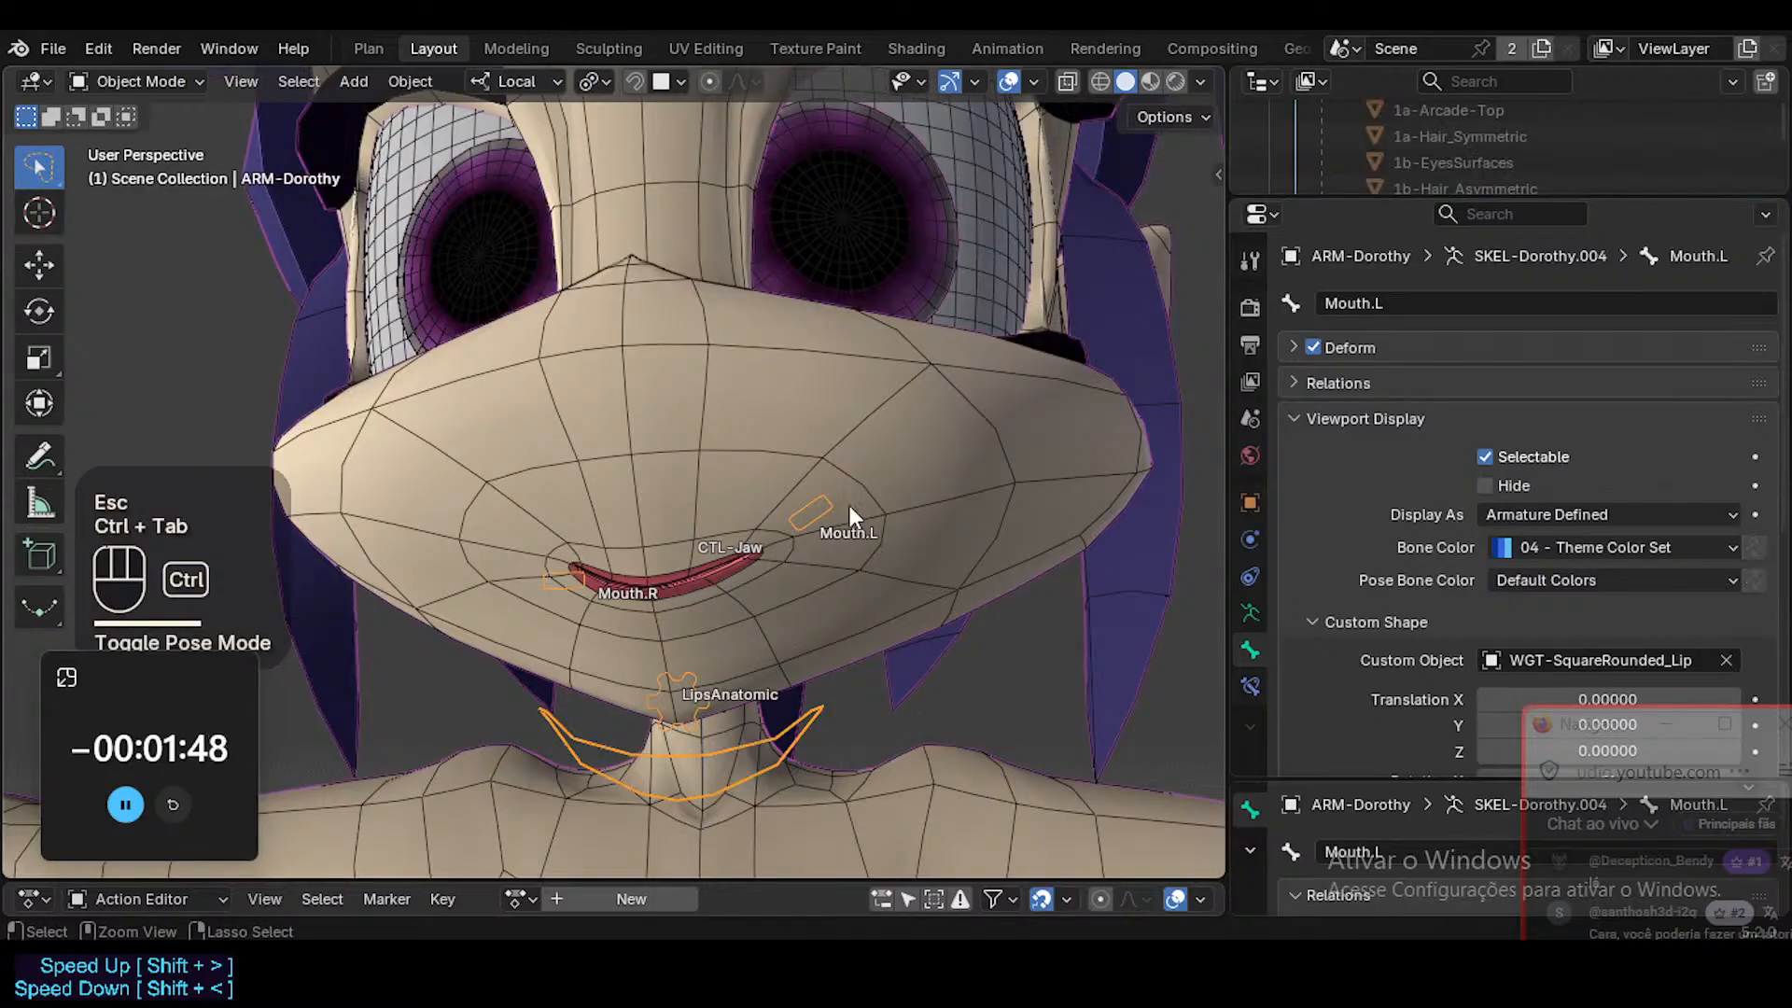
# In Pose Mode, clear Mouth.L's transforms and test its rotation in both directions, leaving the control tilted upward at its limit.
pyautogui.hotkey('ctrl', 'Tab')
pyautogui.click(827, 504)
pyautogui.hotkey('alt', 'q')
pyautogui.click(752, 573)
pyautogui.press('r')
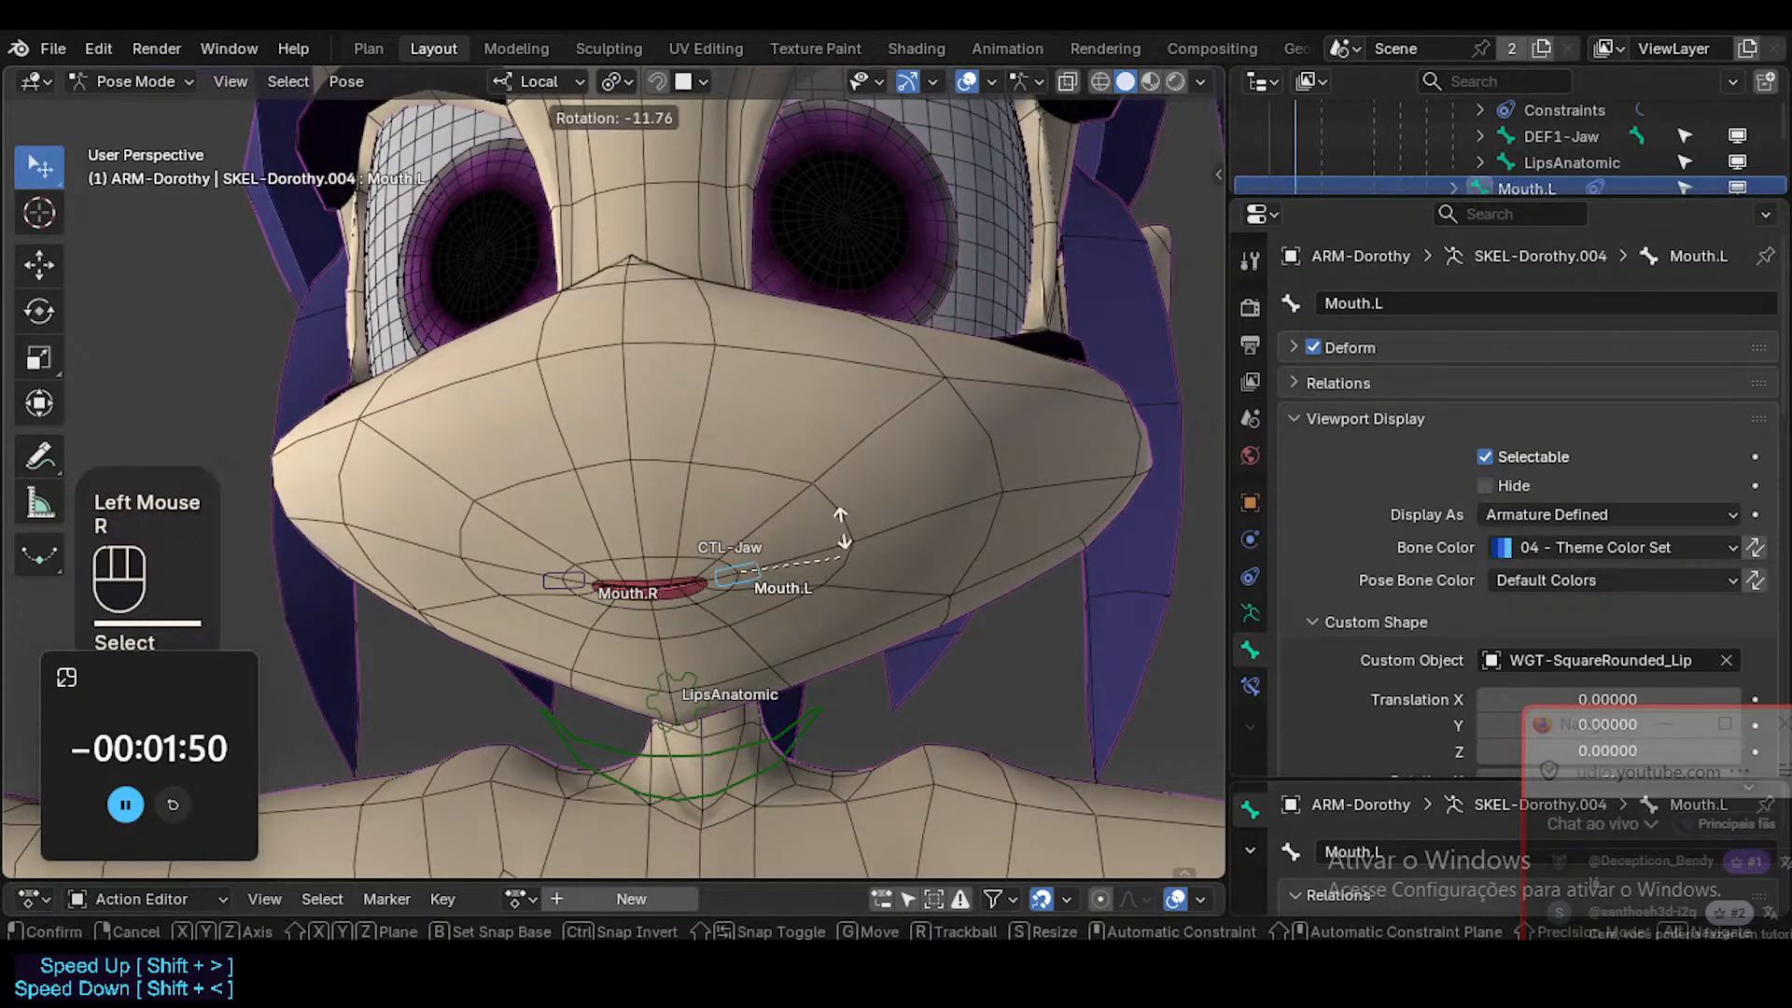
pyautogui.click(386, 670)
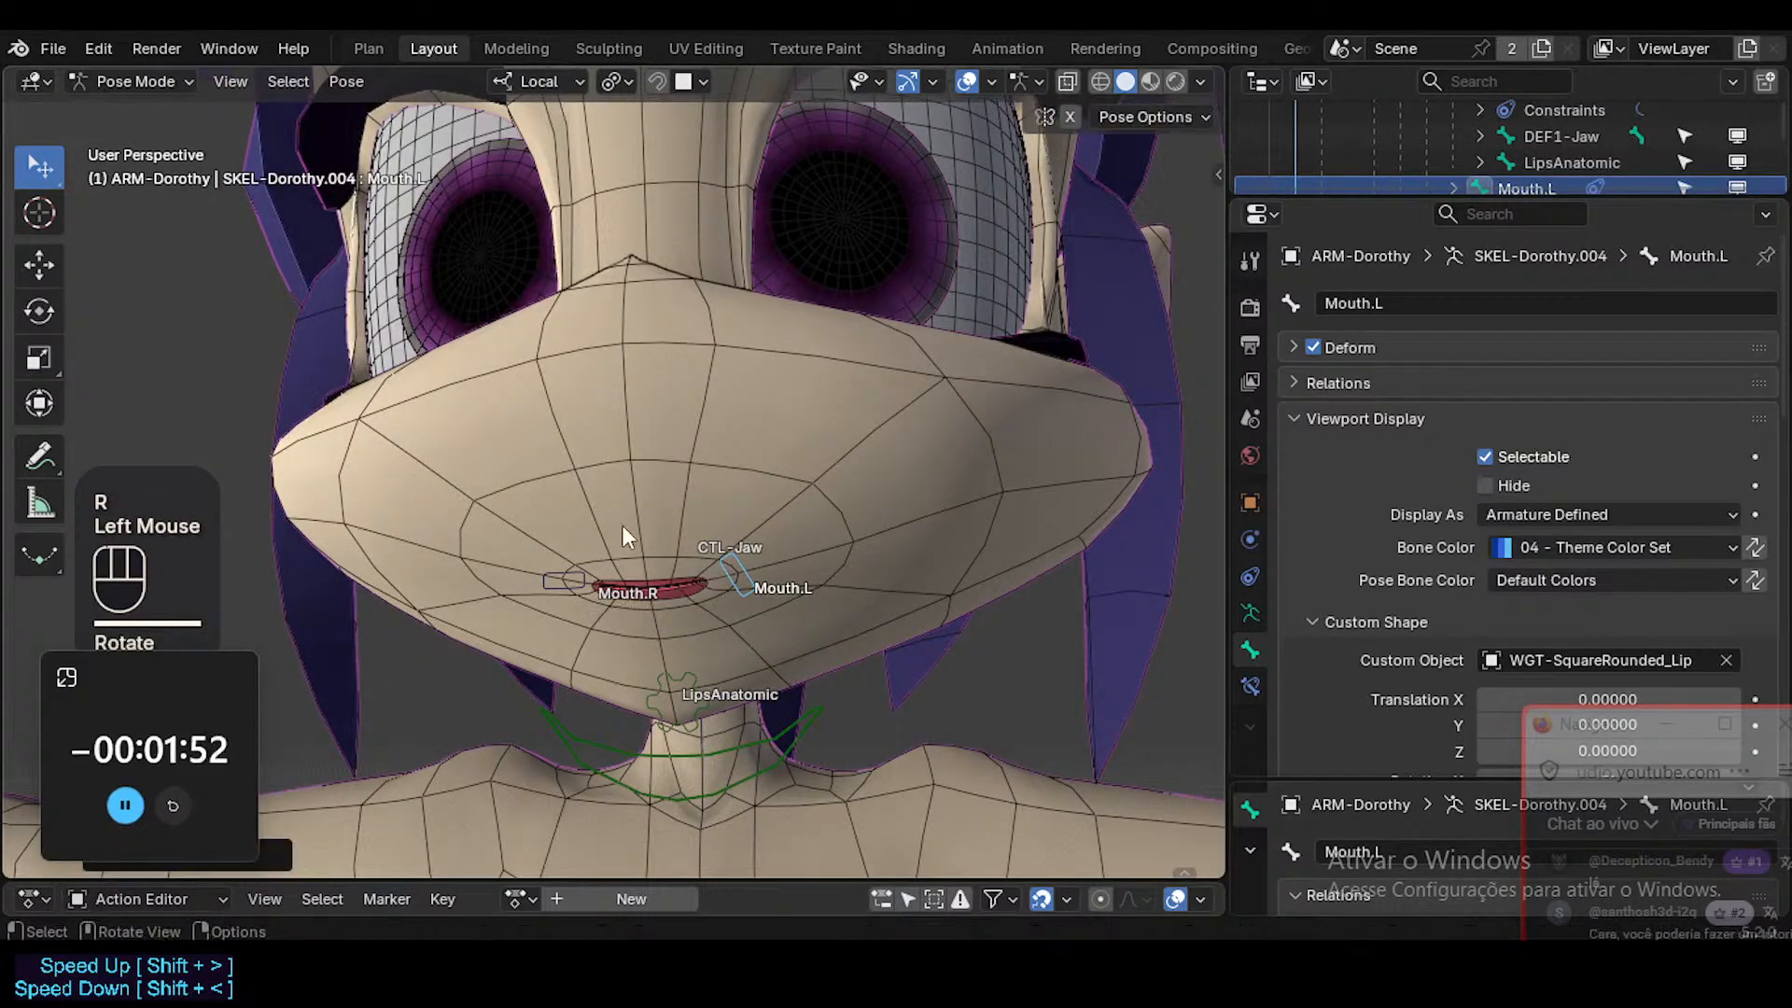
pyautogui.press('Escape')
pyautogui.hotkey('alt', 'r')
pyautogui.press('r')
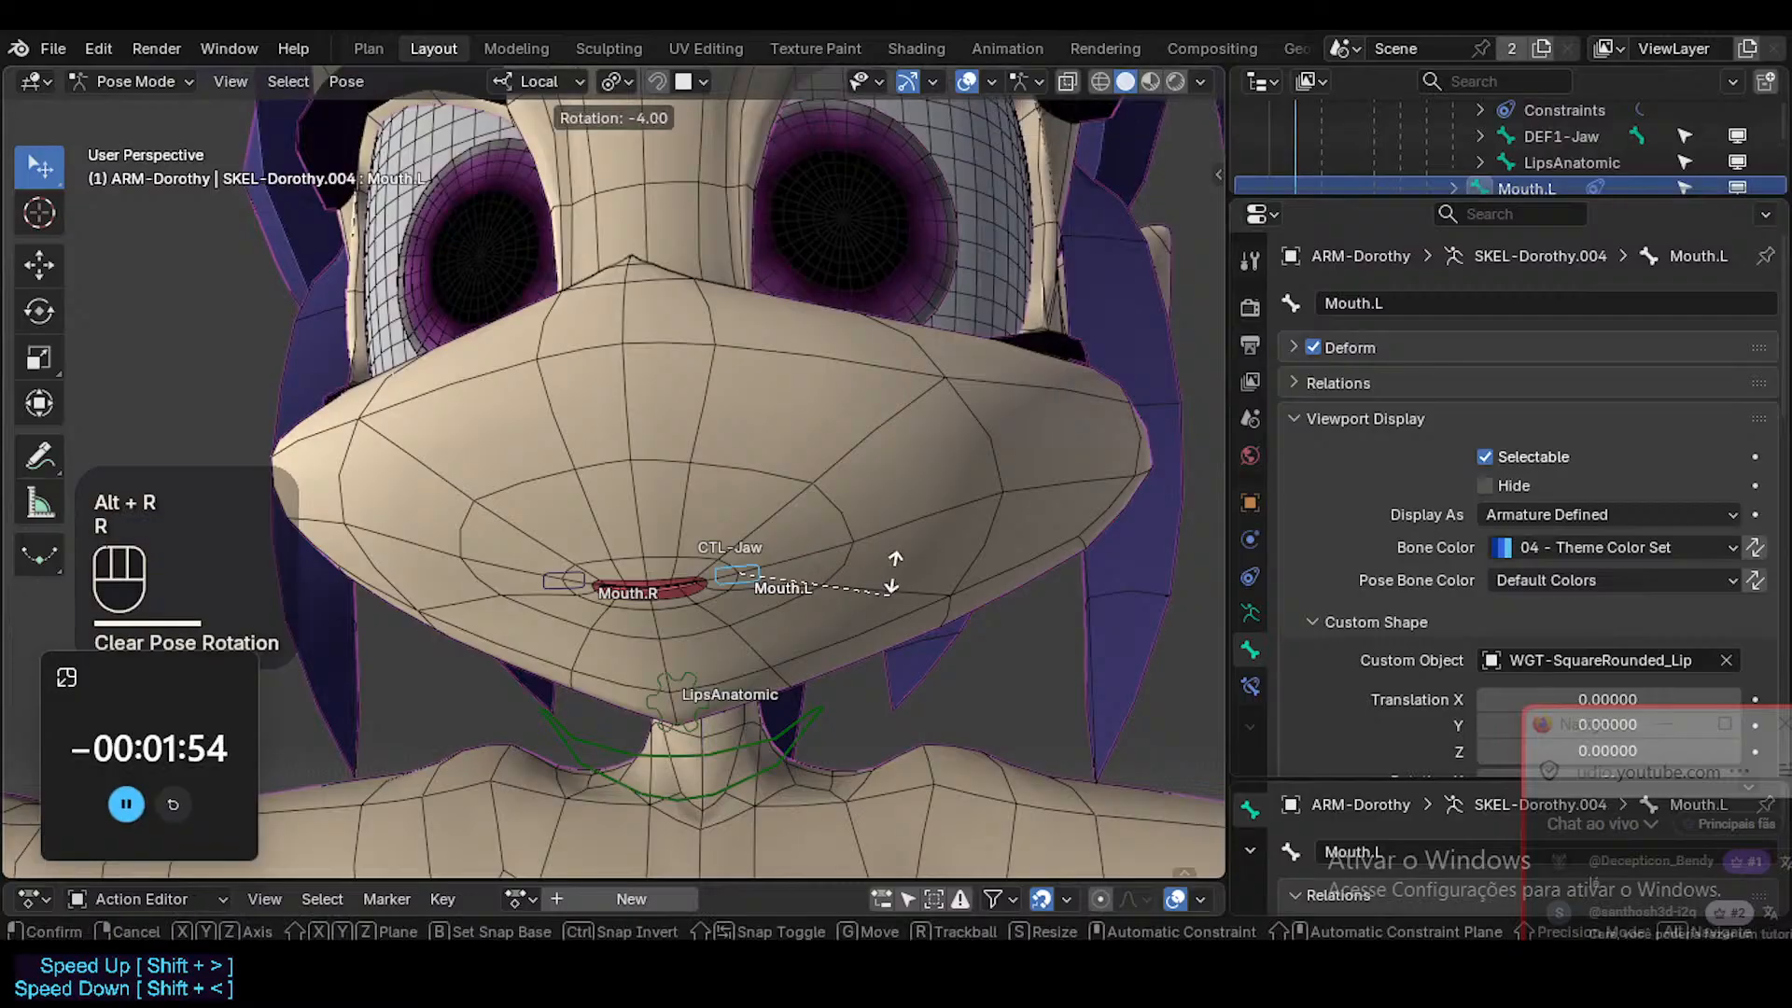
pyautogui.click(724, 513)
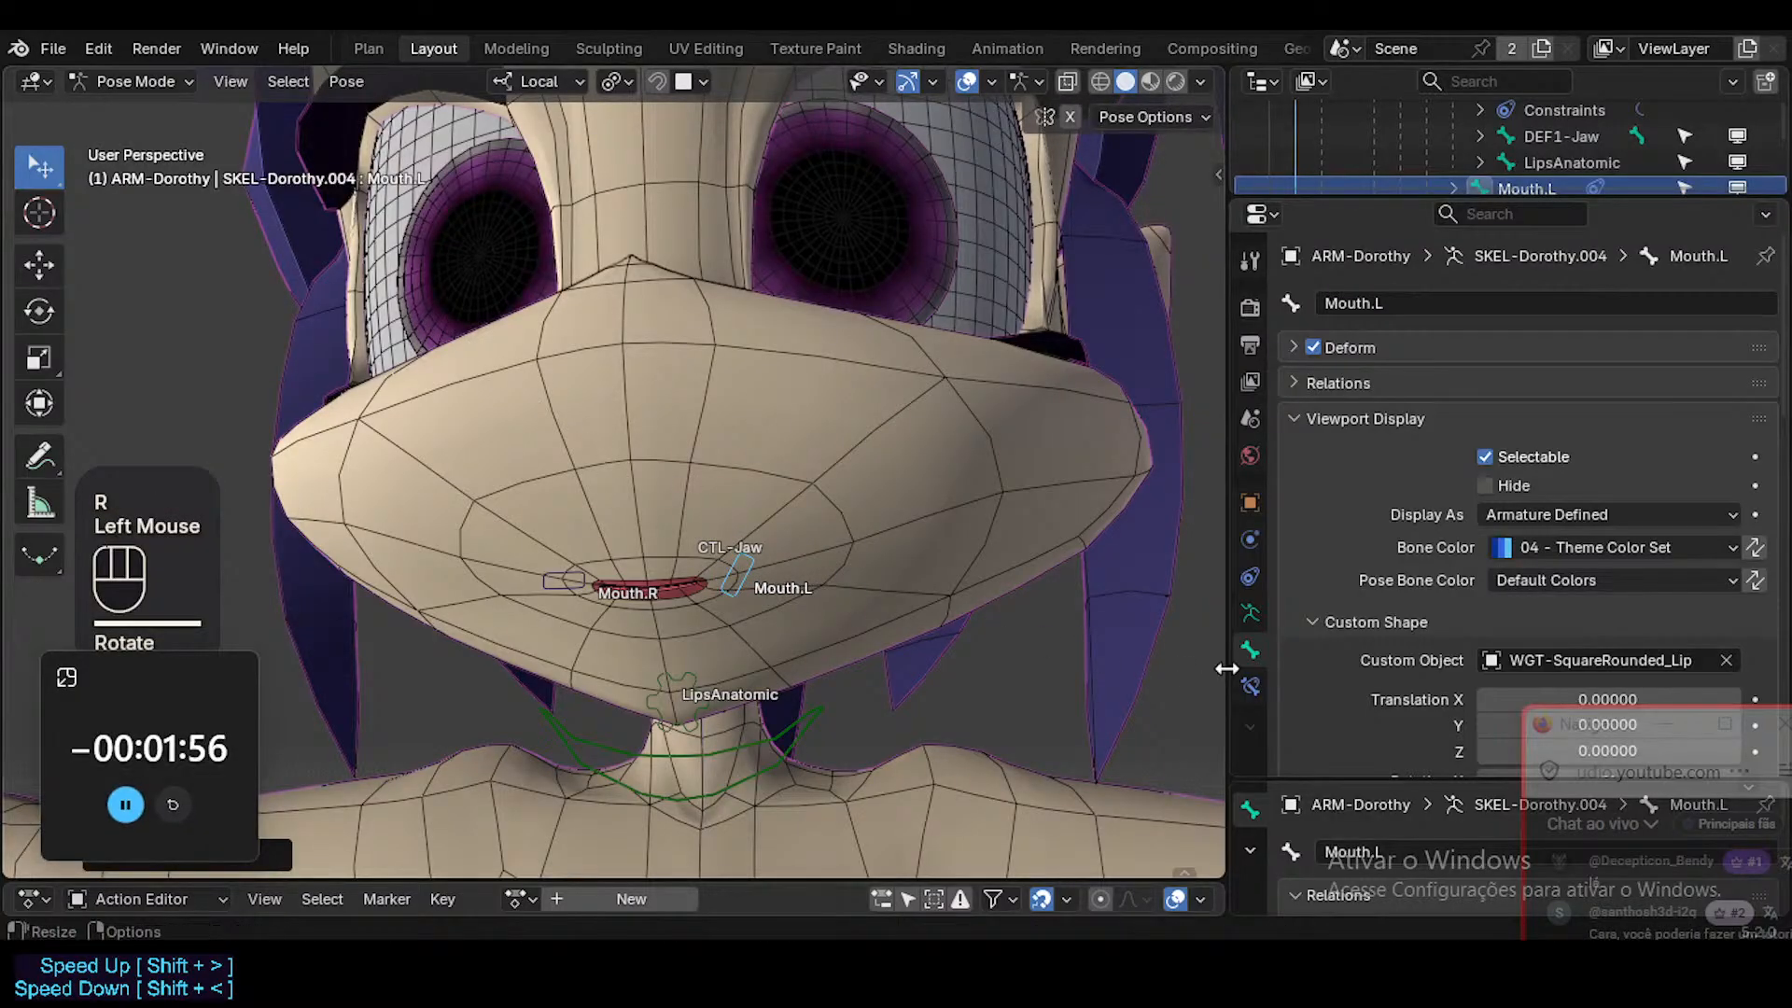
# Edit the Head mesh's MouthSmileCurved.L shape key driver so its variable reads Mouth.L's Y Rotation.
pyautogui.hotkey('ctrl', 'Tab')
pyautogui.click(920, 480)
pyautogui.click(1250, 685)
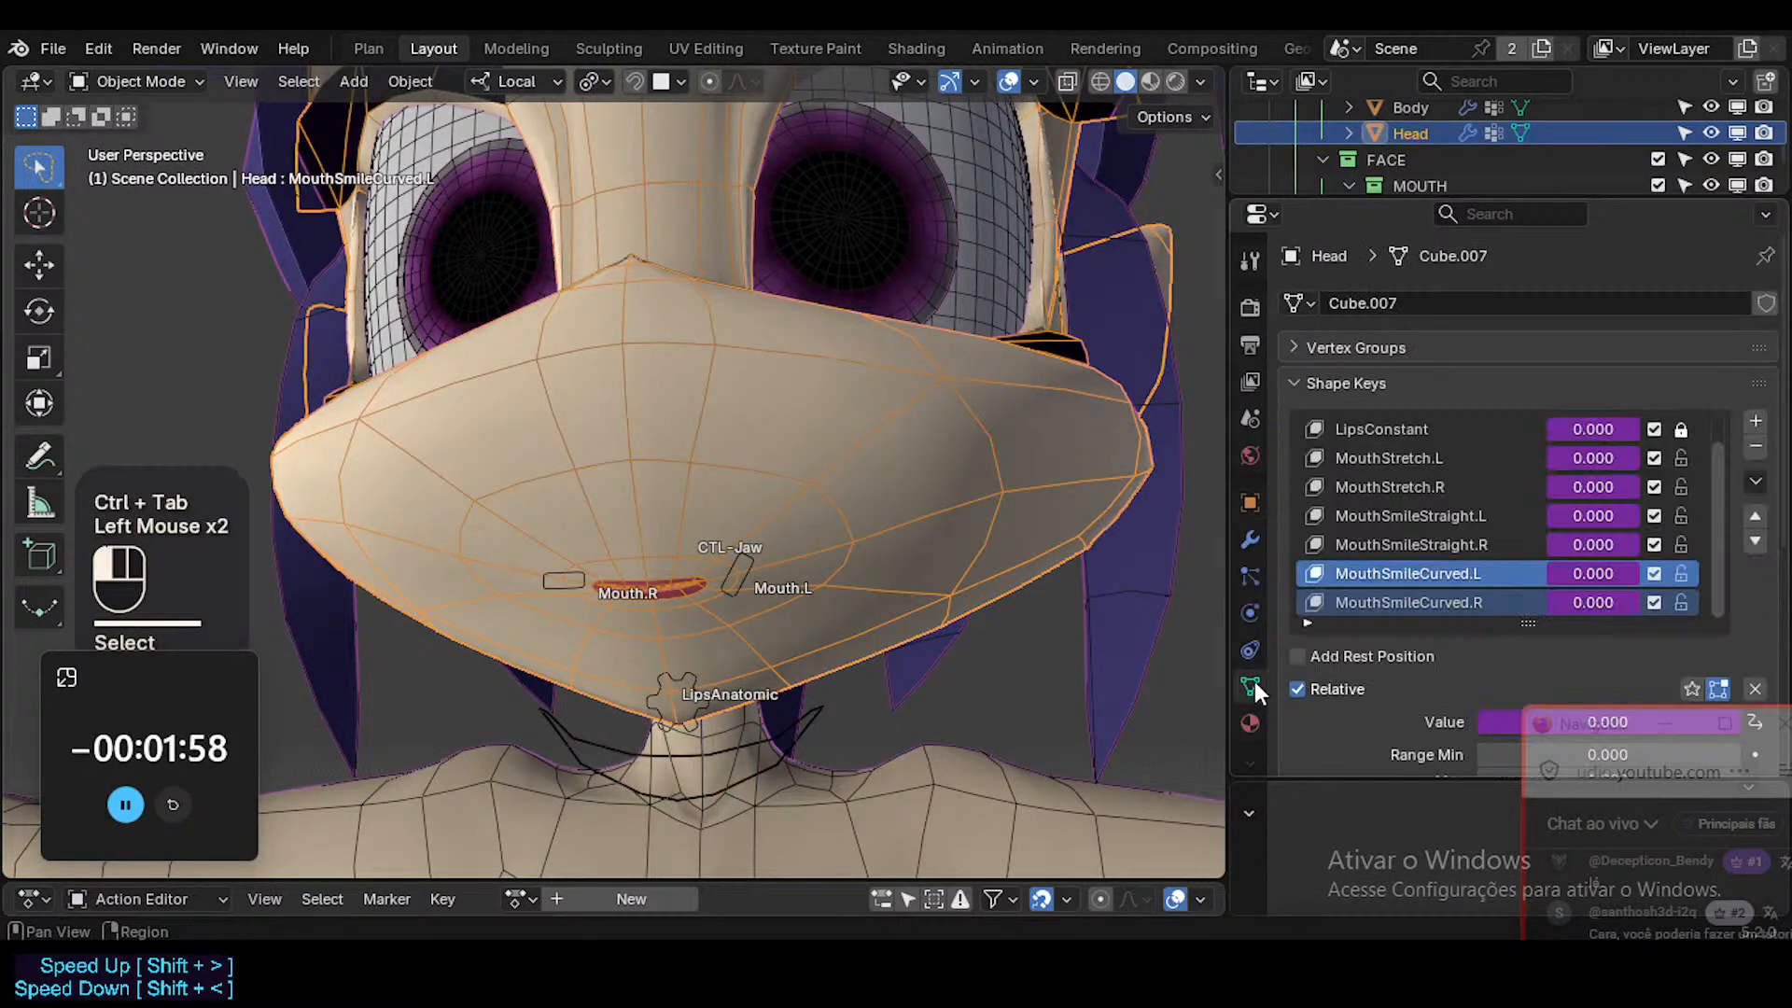
pyautogui.scroll(-1, 1594, 536)
pyautogui.rightClick(1594, 562)
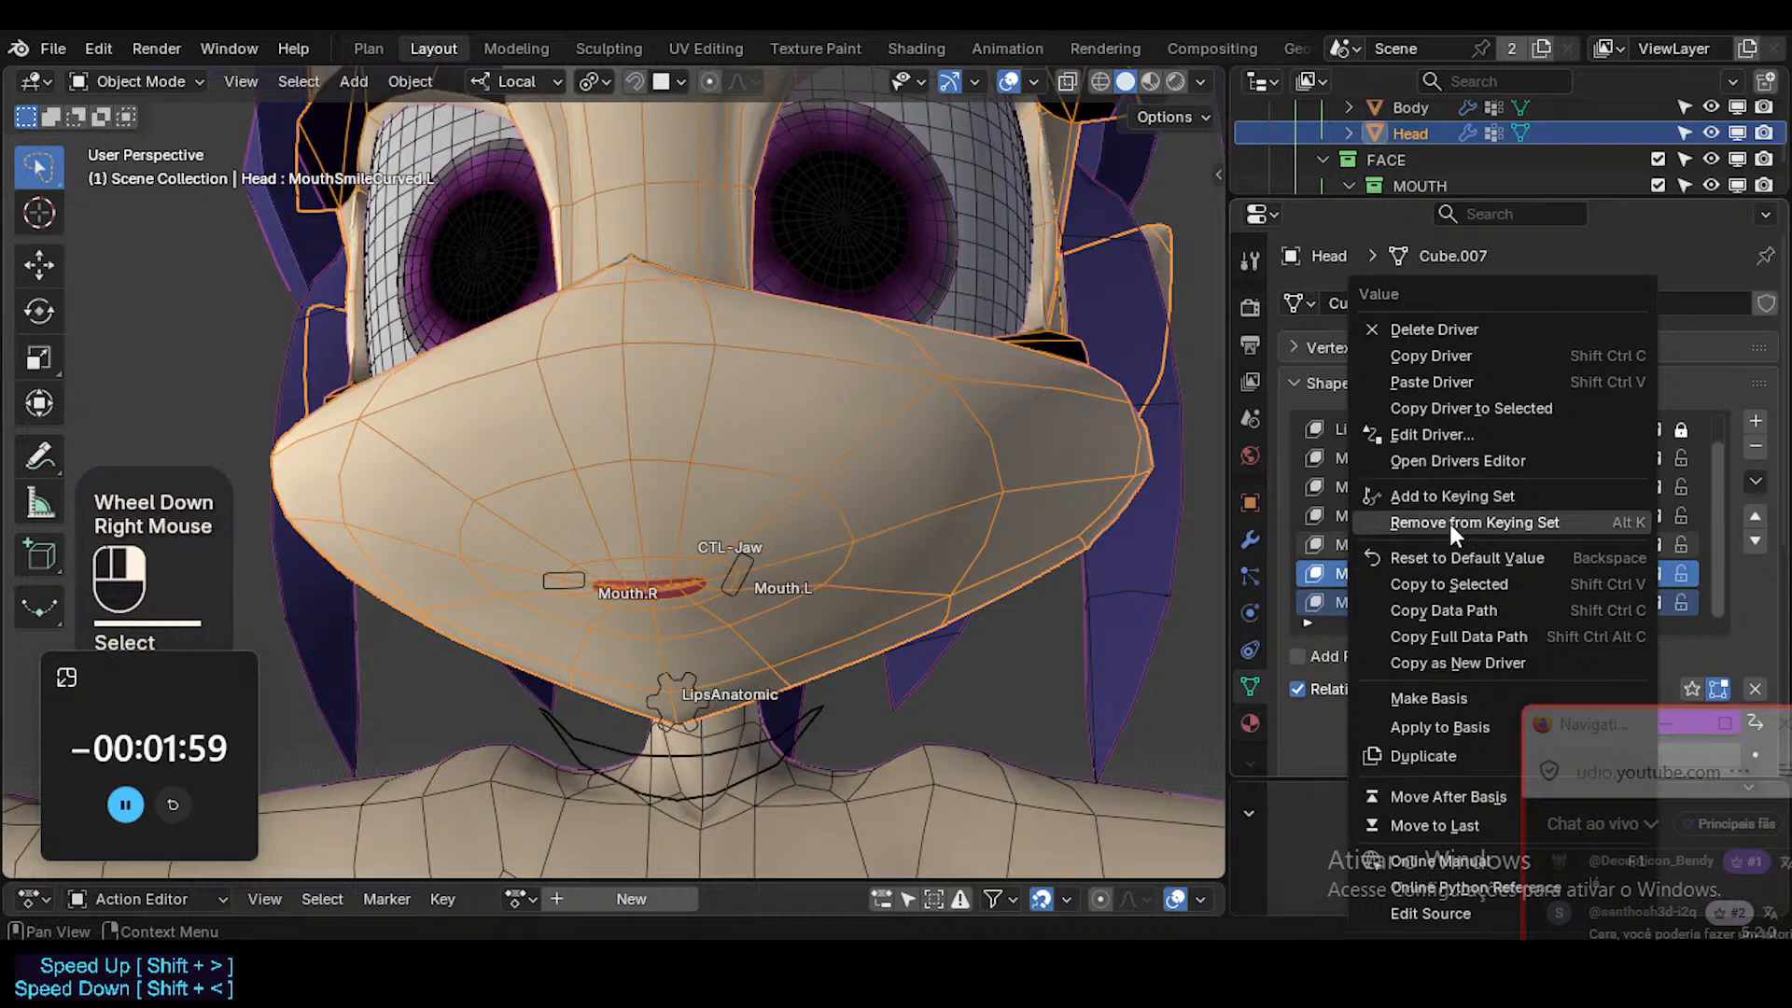
pyautogui.click(1432, 435)
pyautogui.click(1374, 720)
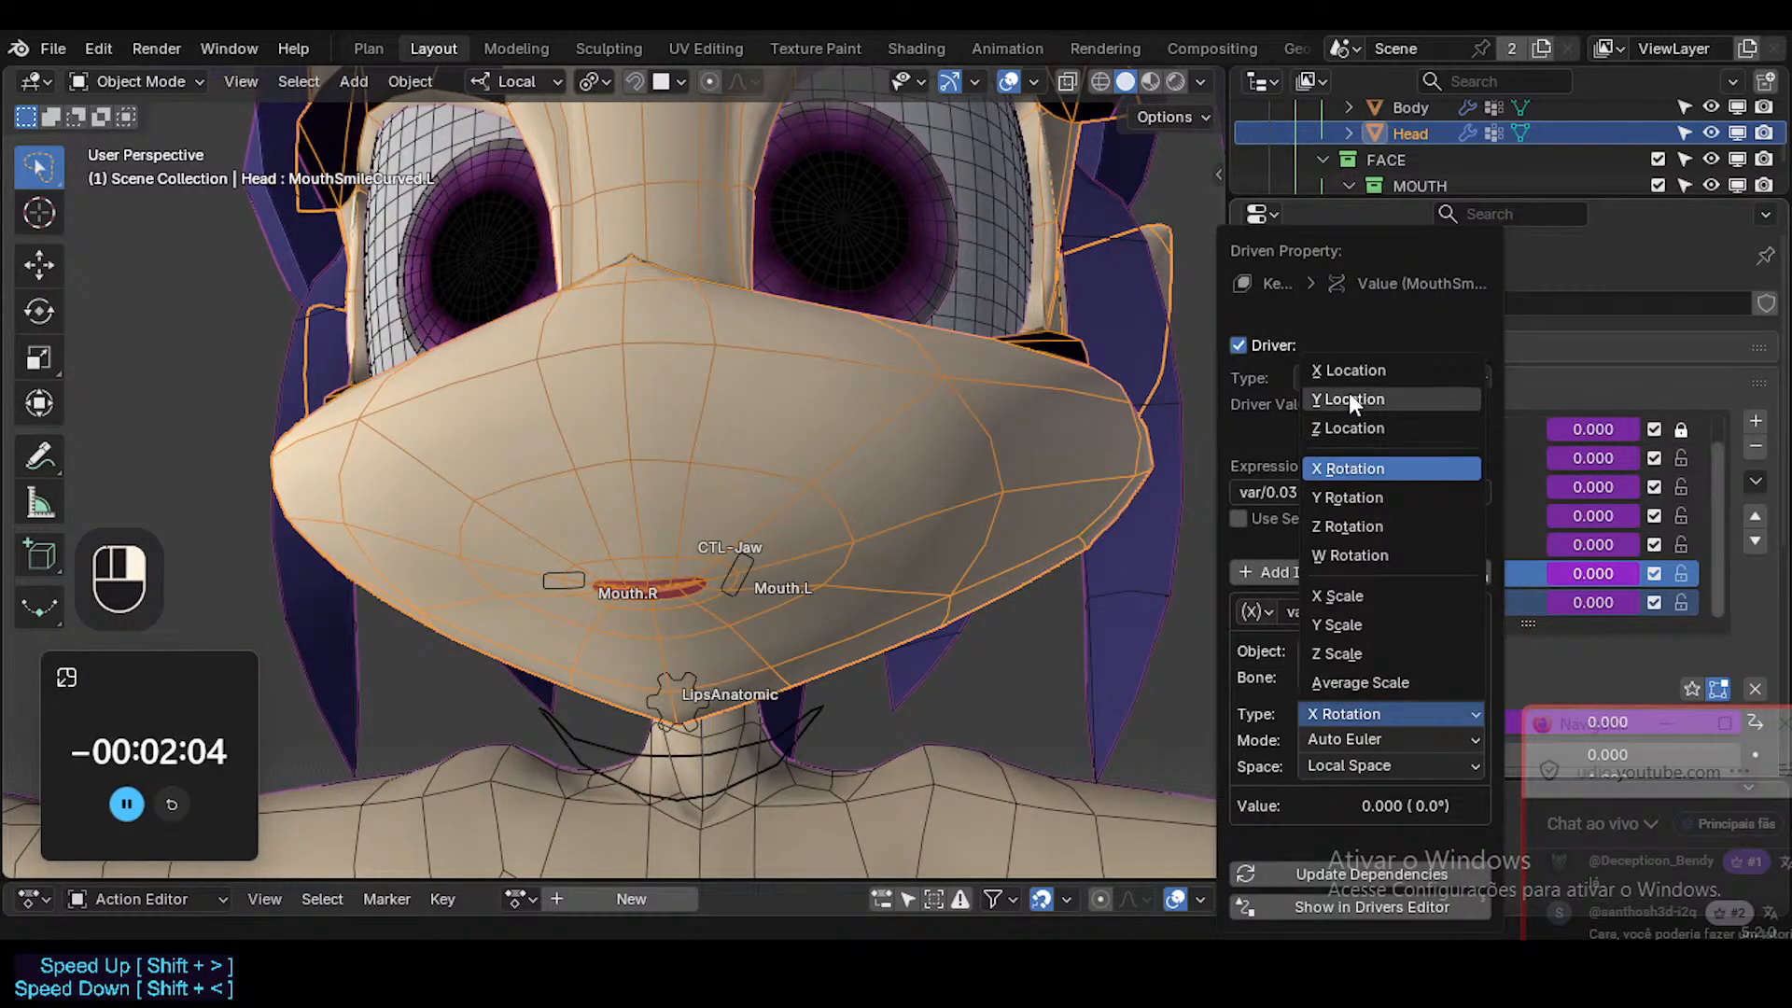
pyautogui.click(1358, 528)
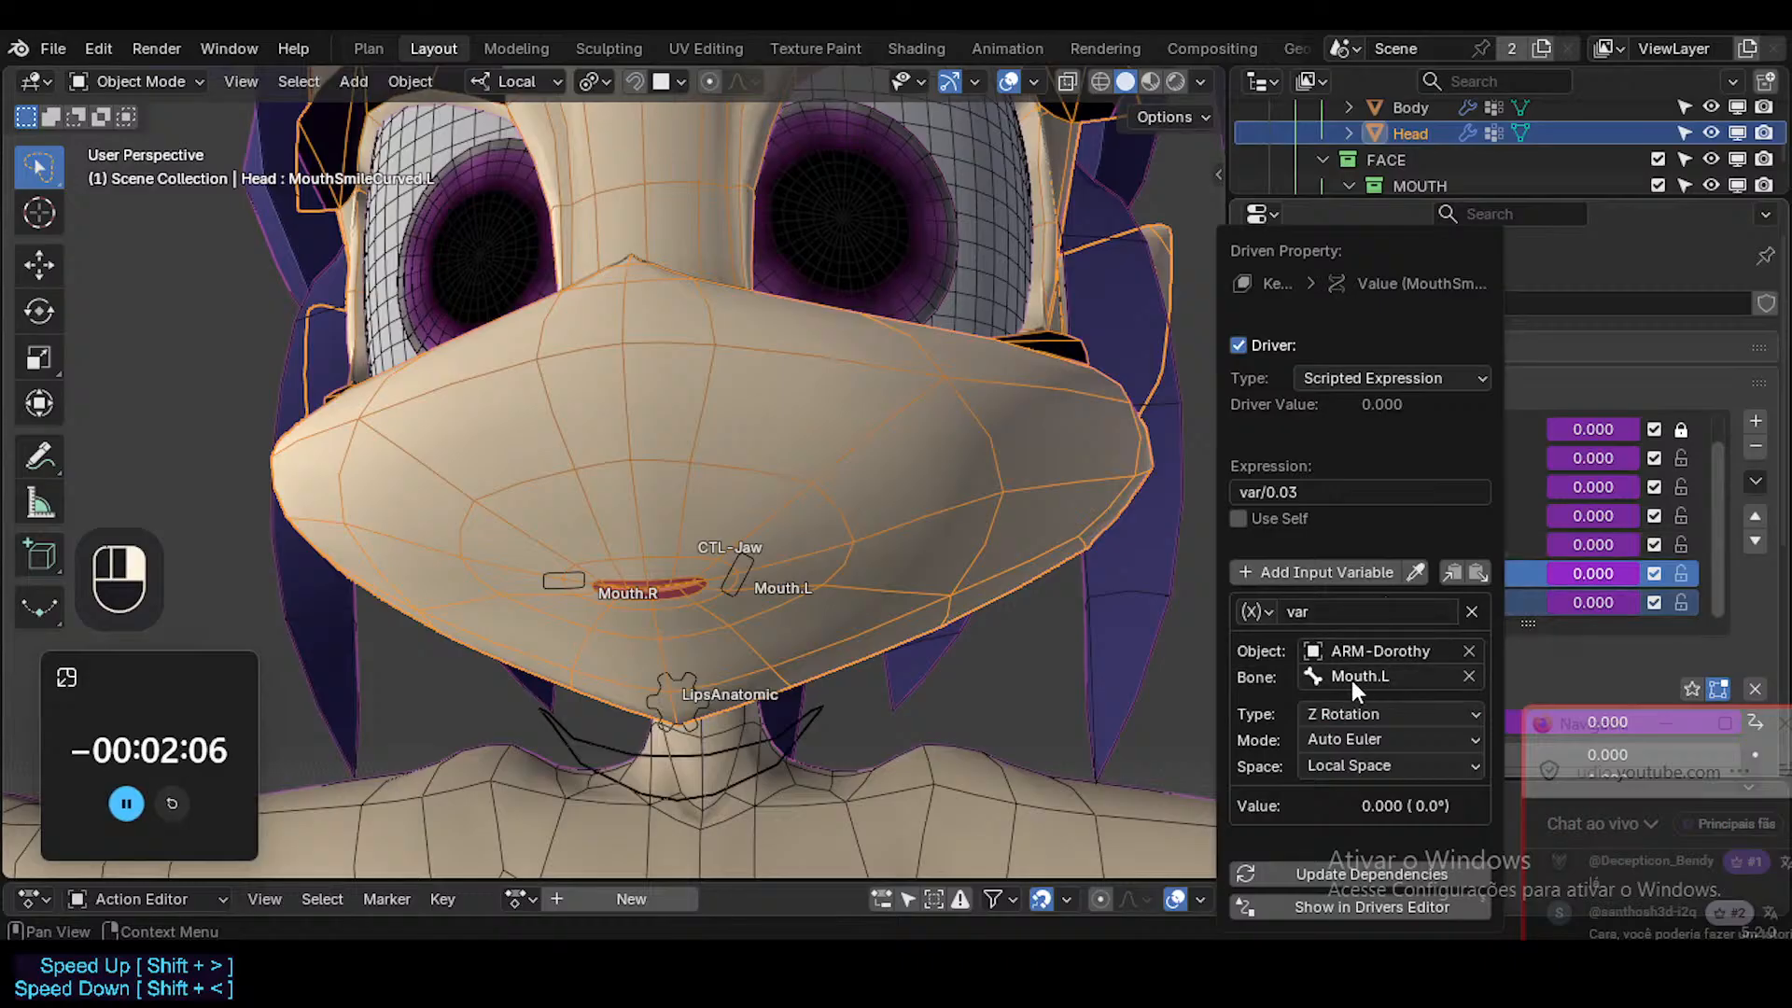
pyautogui.click(1329, 715)
pyautogui.click(1349, 501)
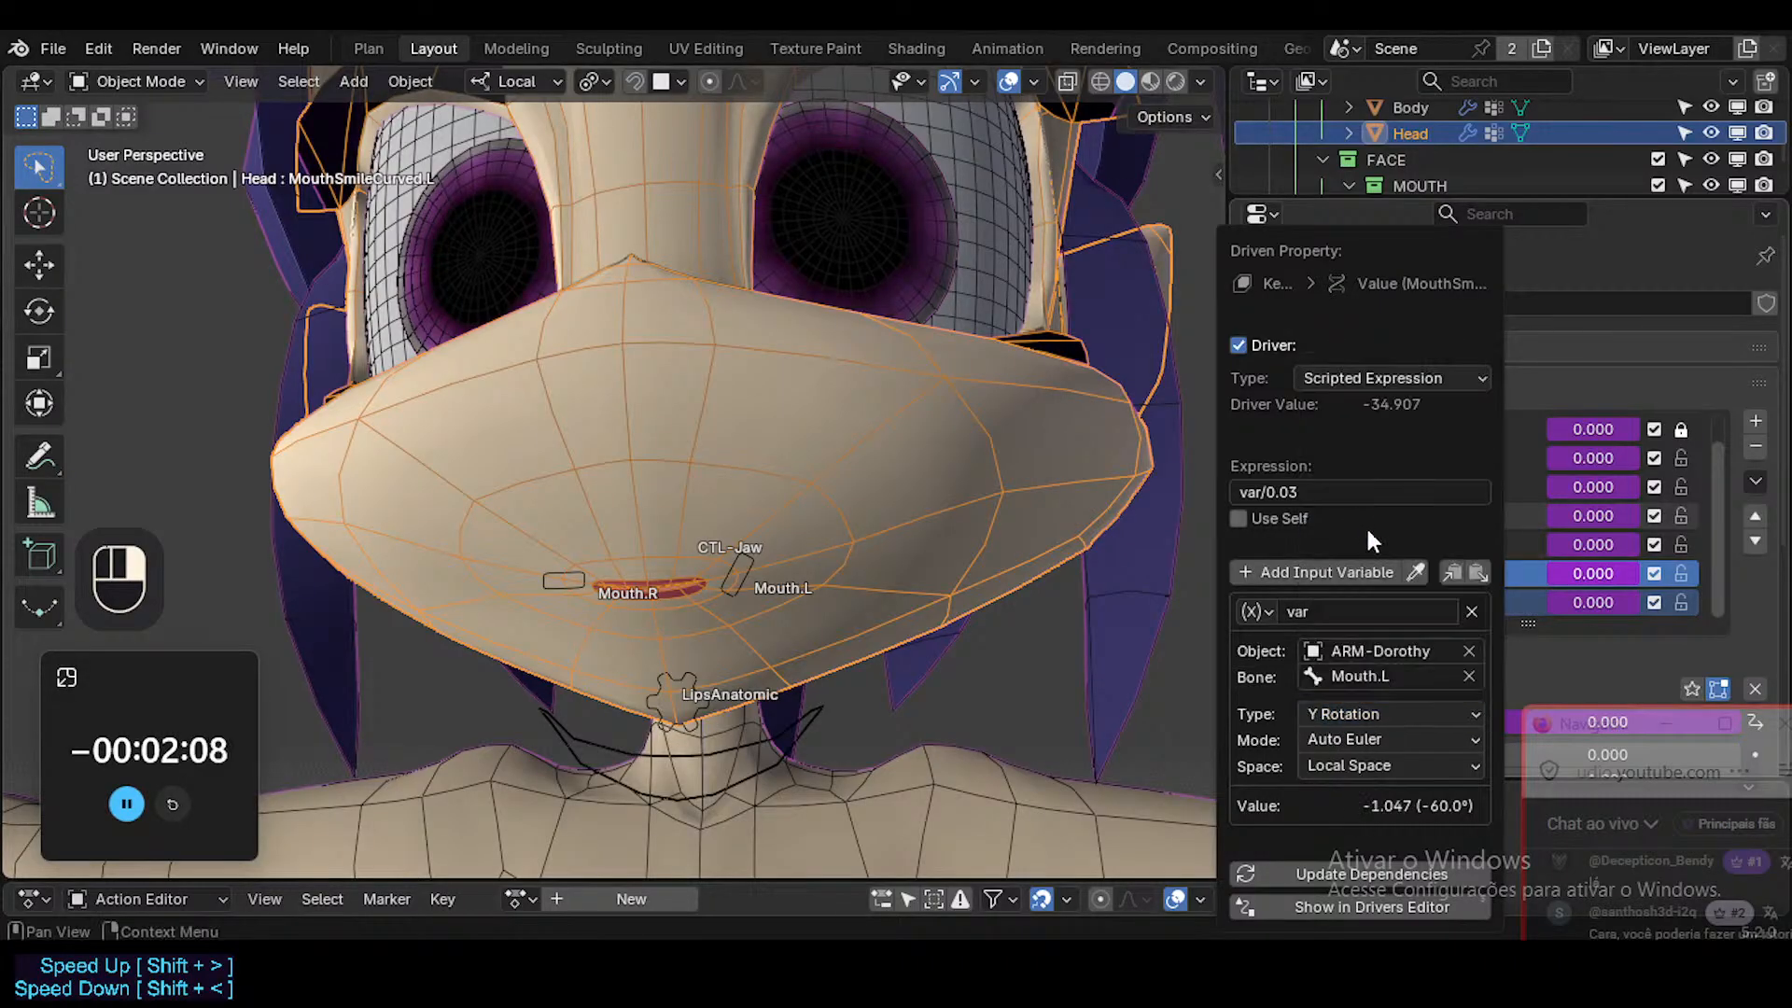
# Set the MouthSmileCurved.L driver's expression to -var/34.907.
pyautogui.click(1336, 492)
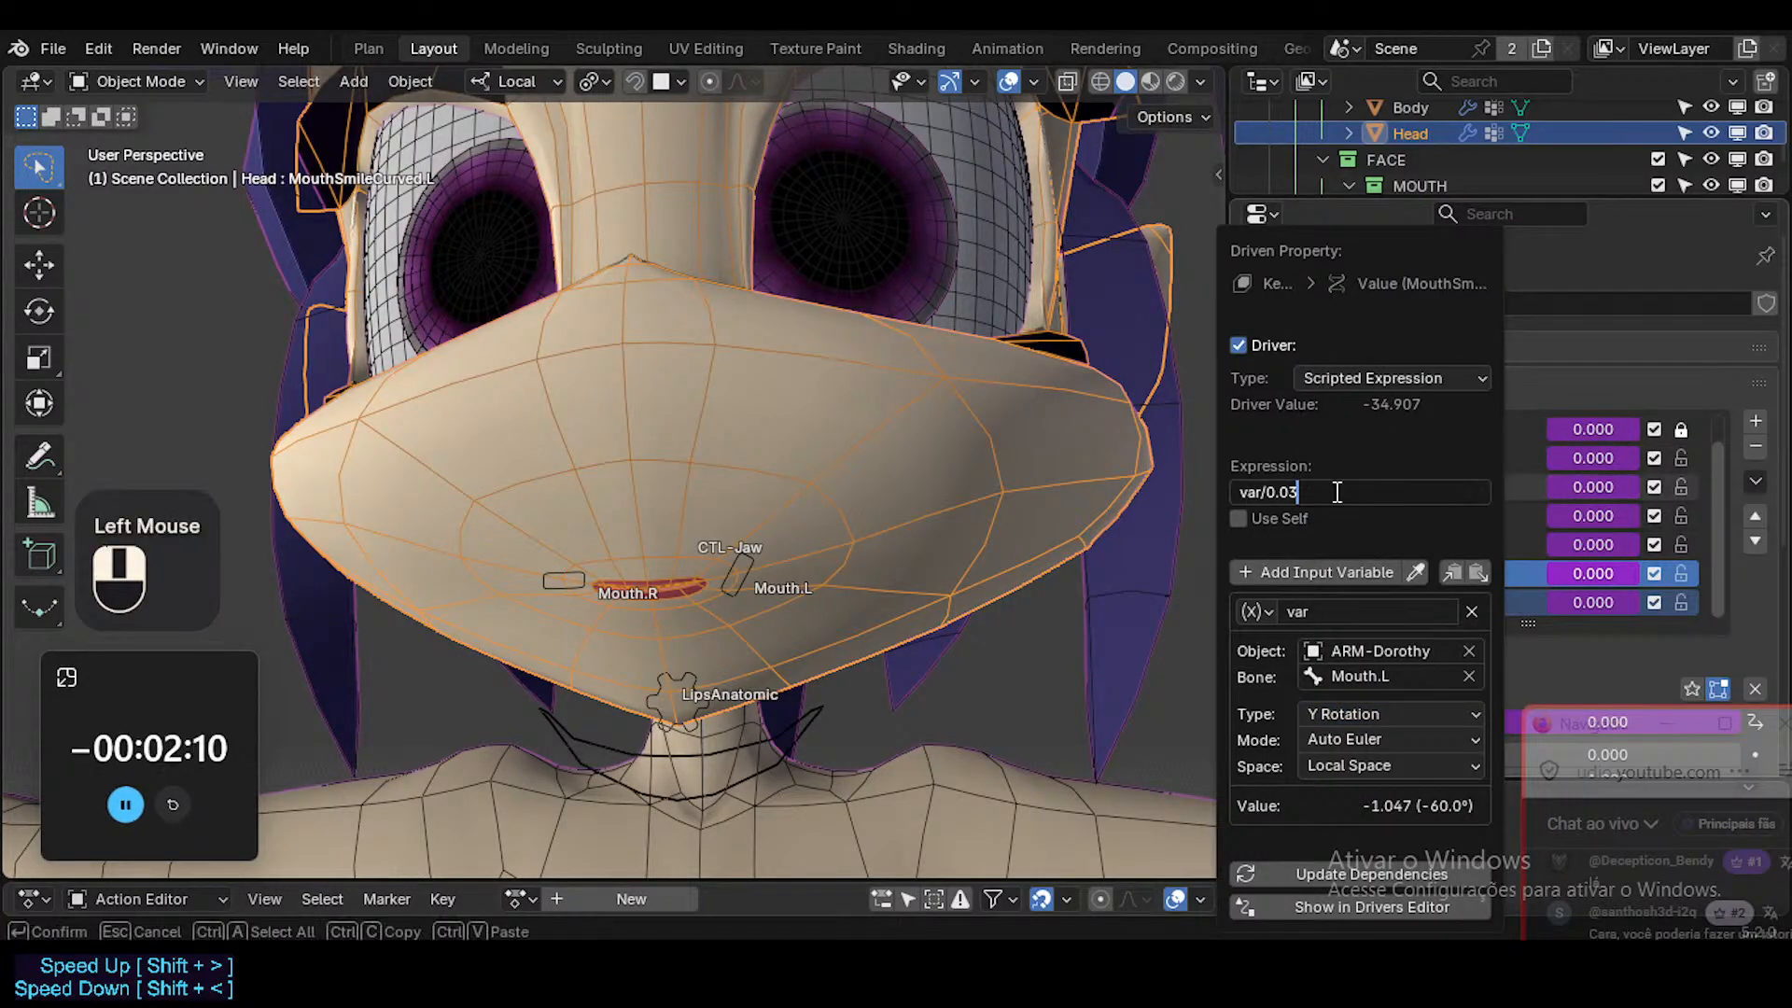
pyautogui.press('Home')
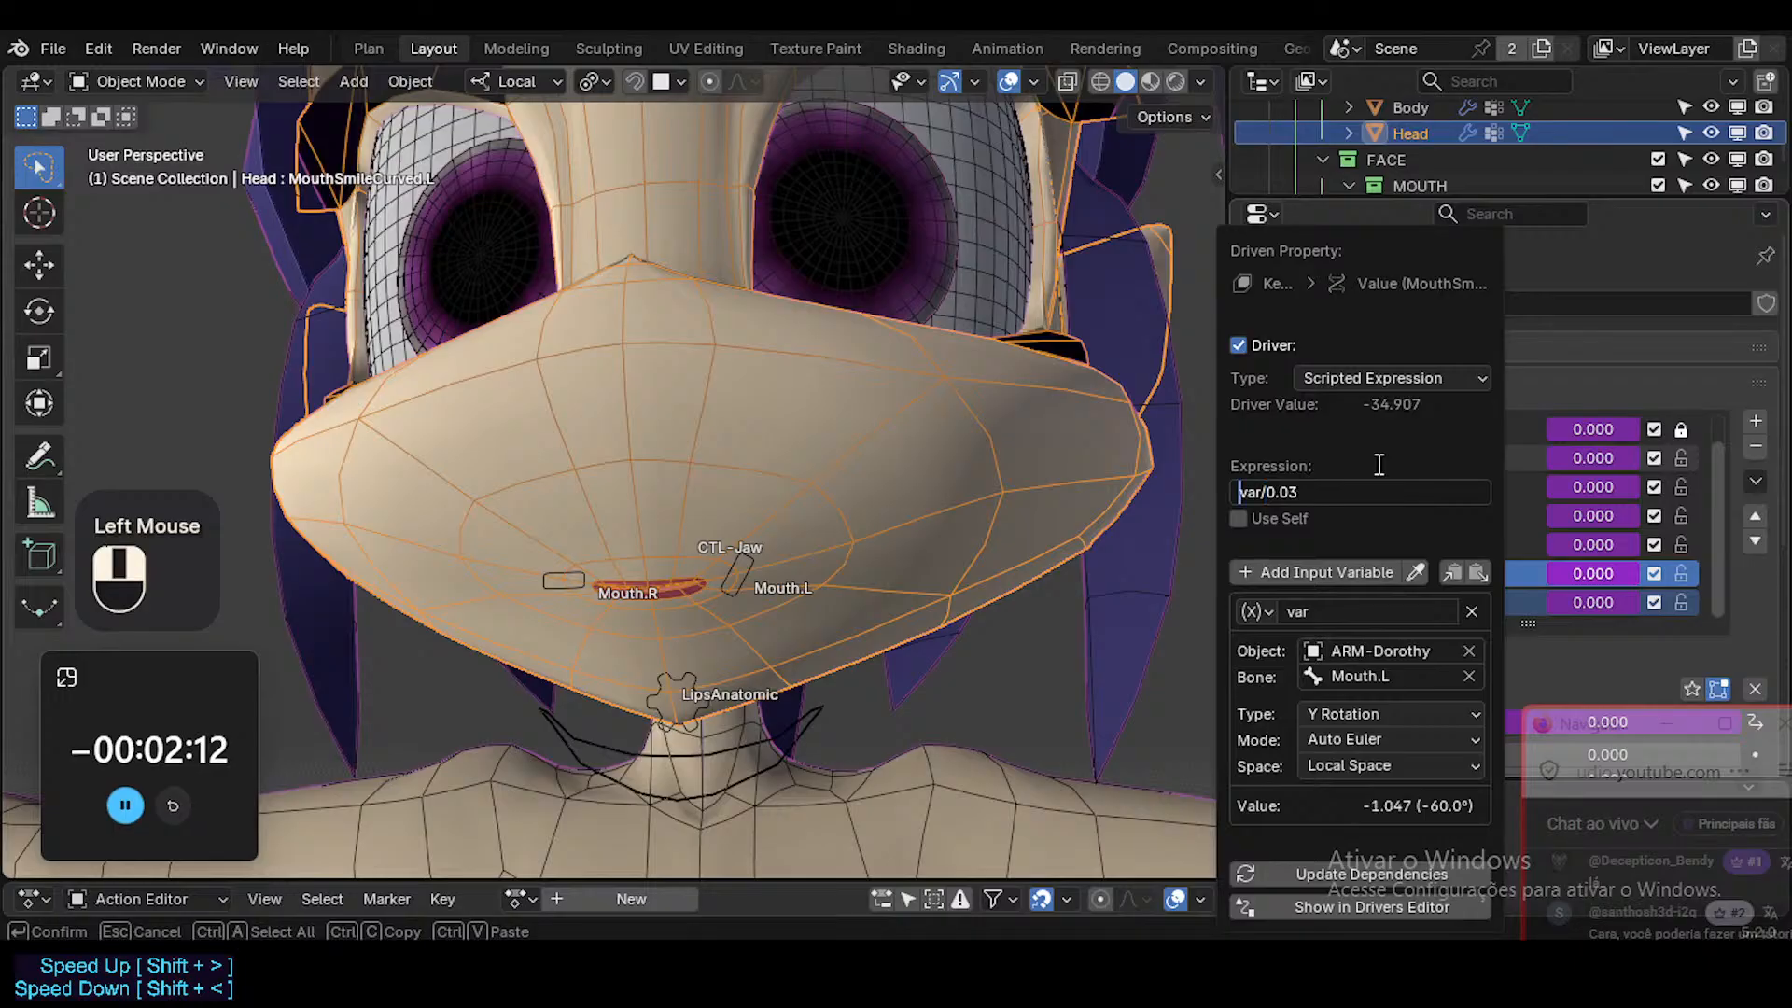
pyautogui.press('End')
pyautogui.press('Left')
pyautogui.press('Left')
pyautogui.press('Left')
pyautogui.press('Left')
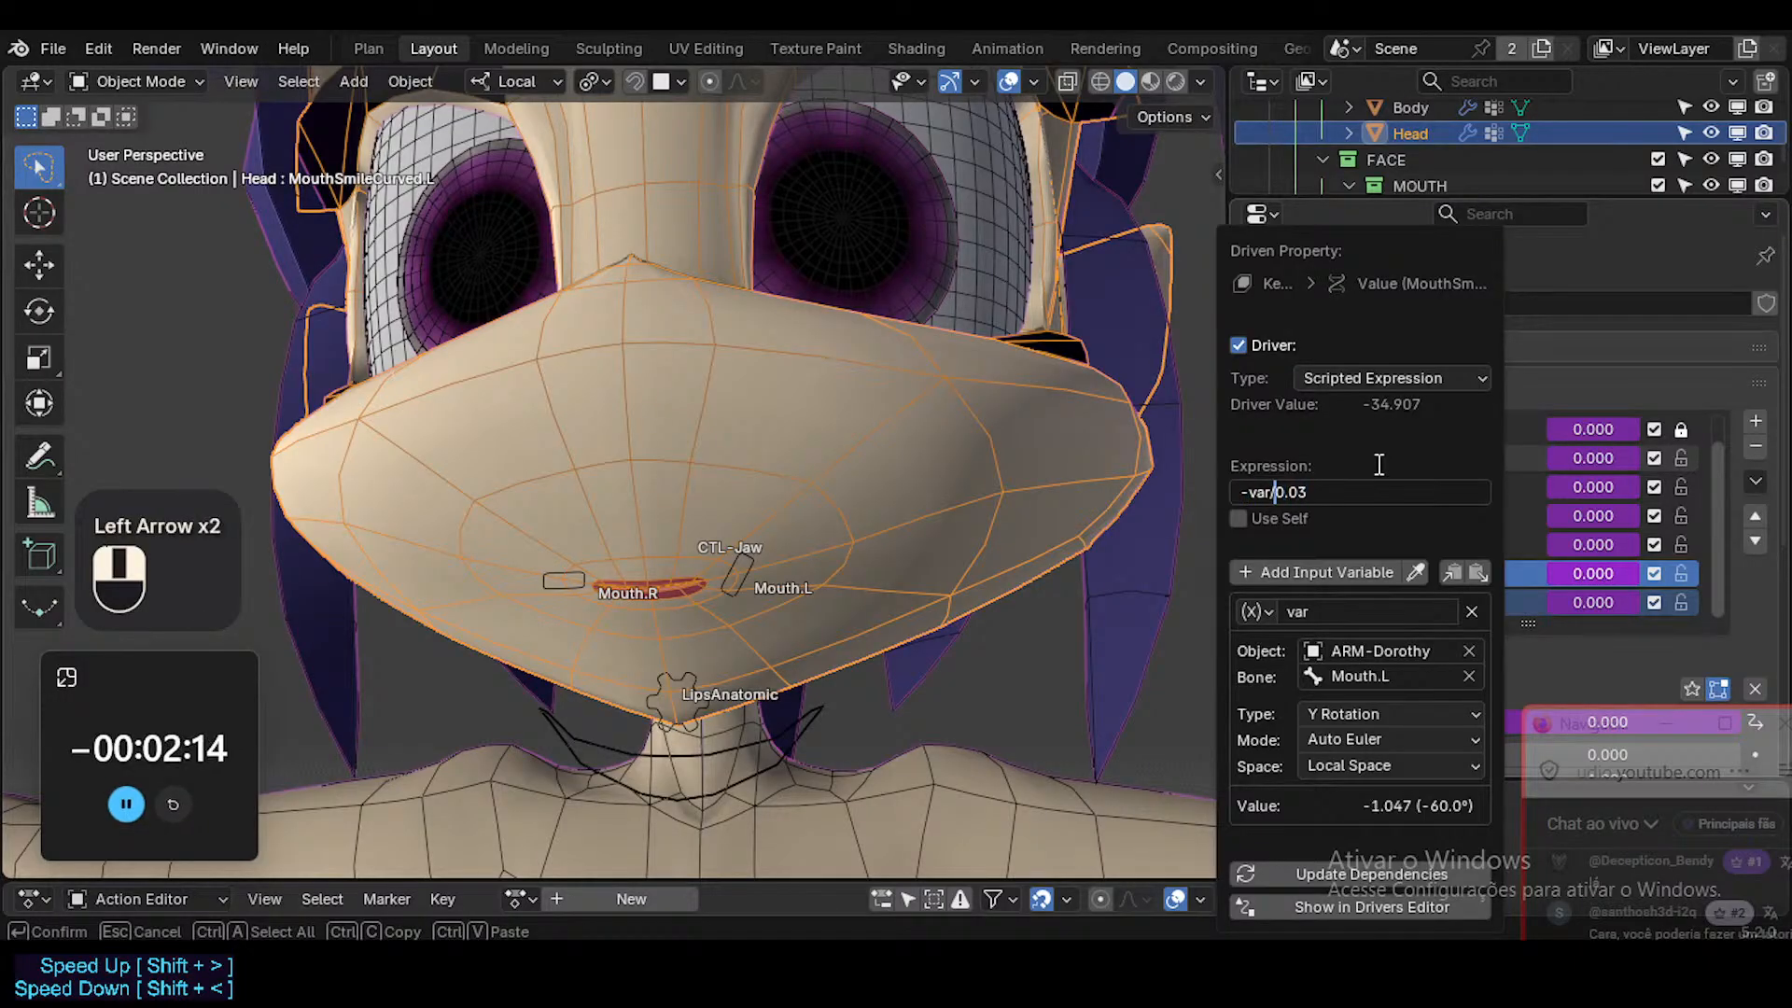
pyautogui.write('34')
pyautogui.press('Delete')
pyautogui.press('End')
pyautogui.press('BackSpace')
pyautogui.press('BackSpace')
pyautogui.write('08')
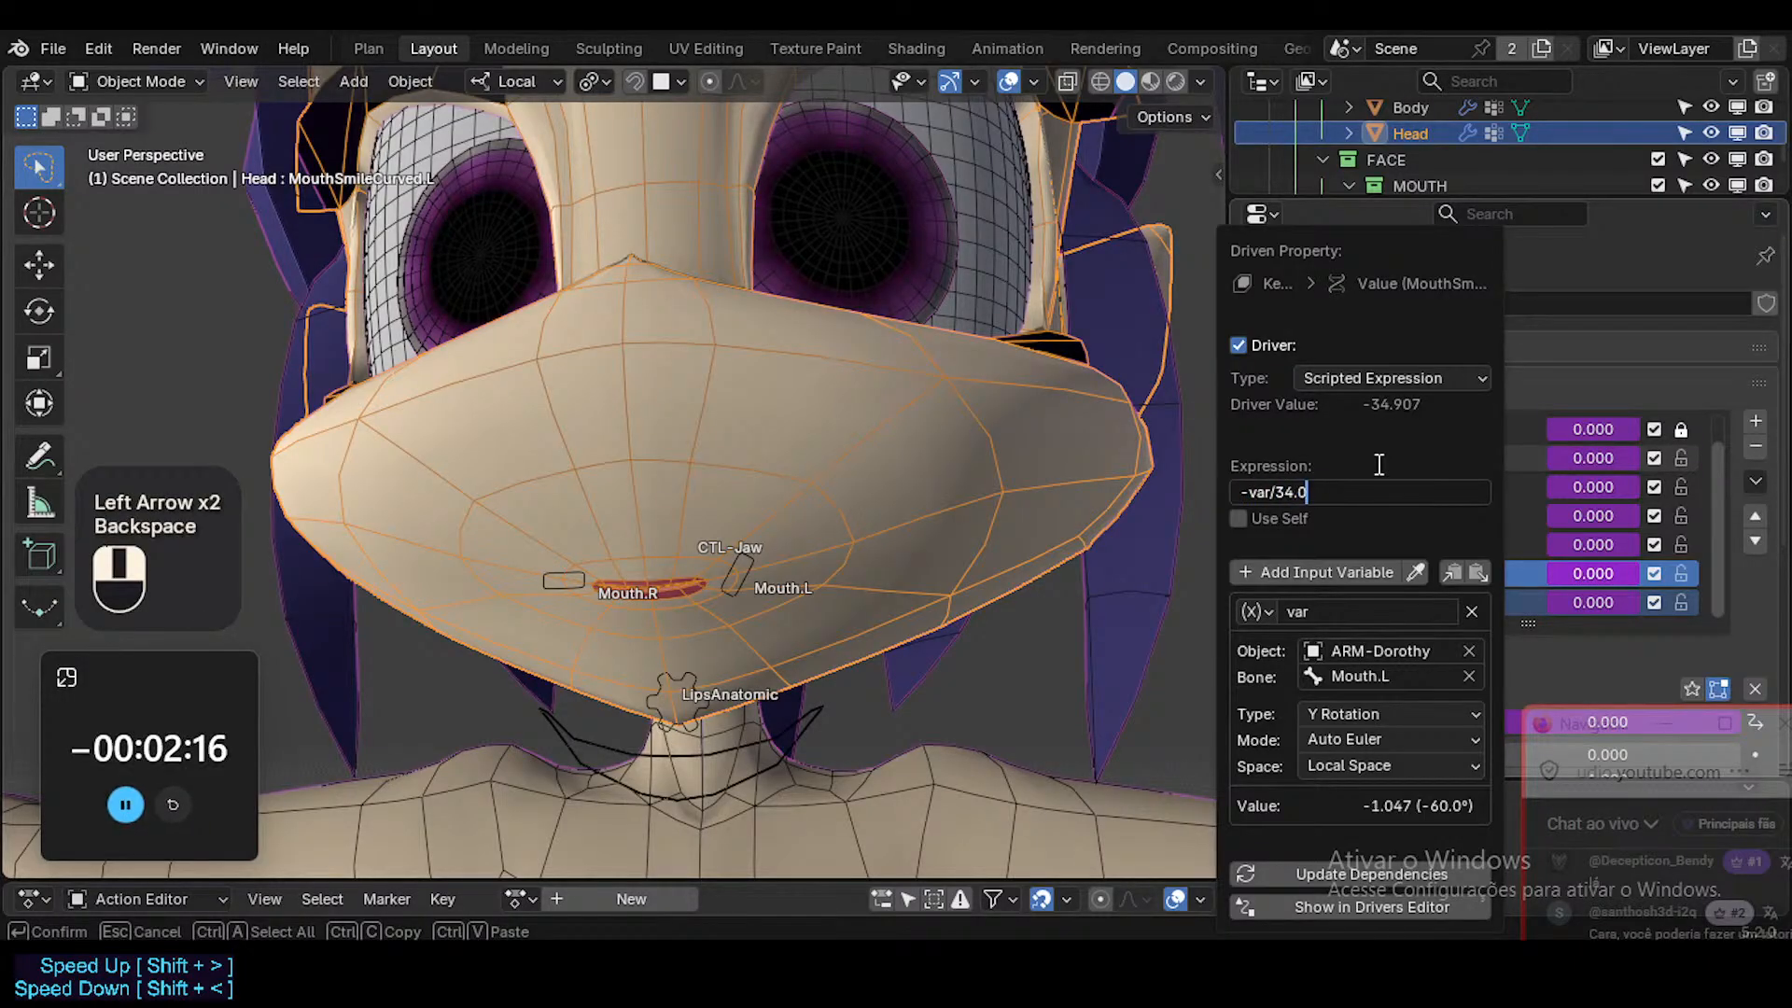
pyautogui.press('BackSpace')
pyautogui.press('BackSpace')
pyautogui.write('9')
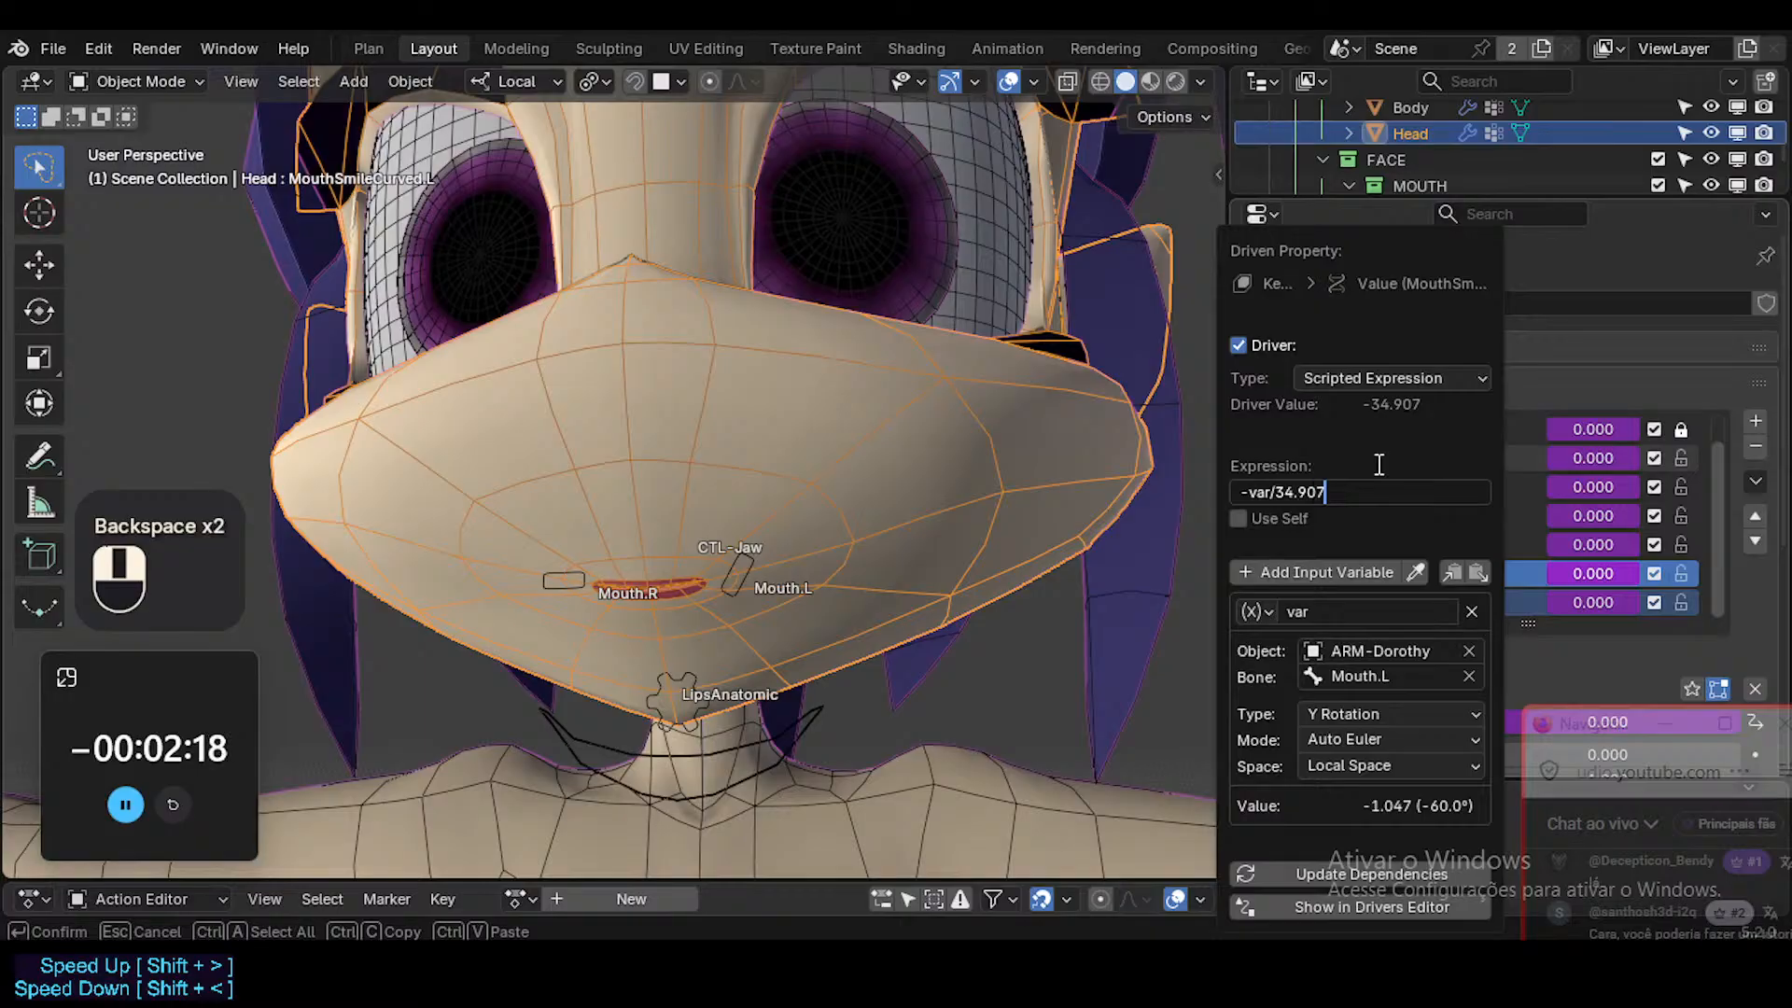
pyautogui.write('07')
pyautogui.click(1374, 460)
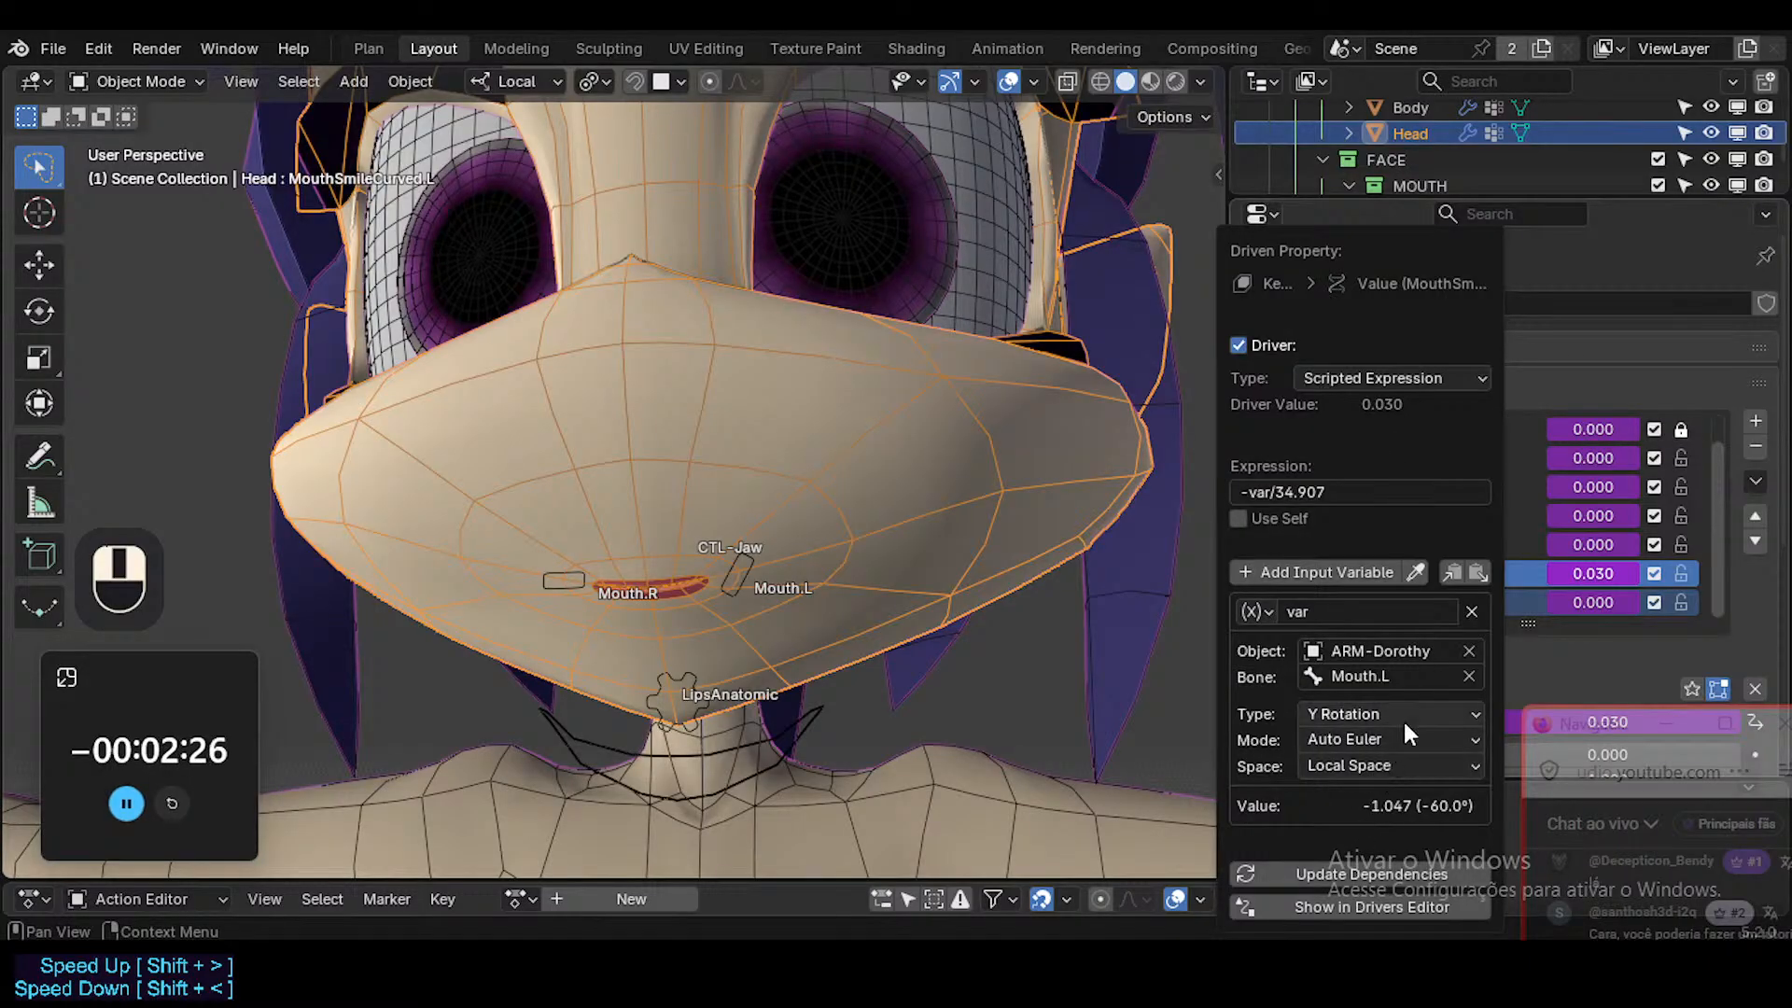
# Select the armature in Pose Mode and test the smile by rotating Mouth.L and moving it up and outward.
pyautogui.click(747, 558)
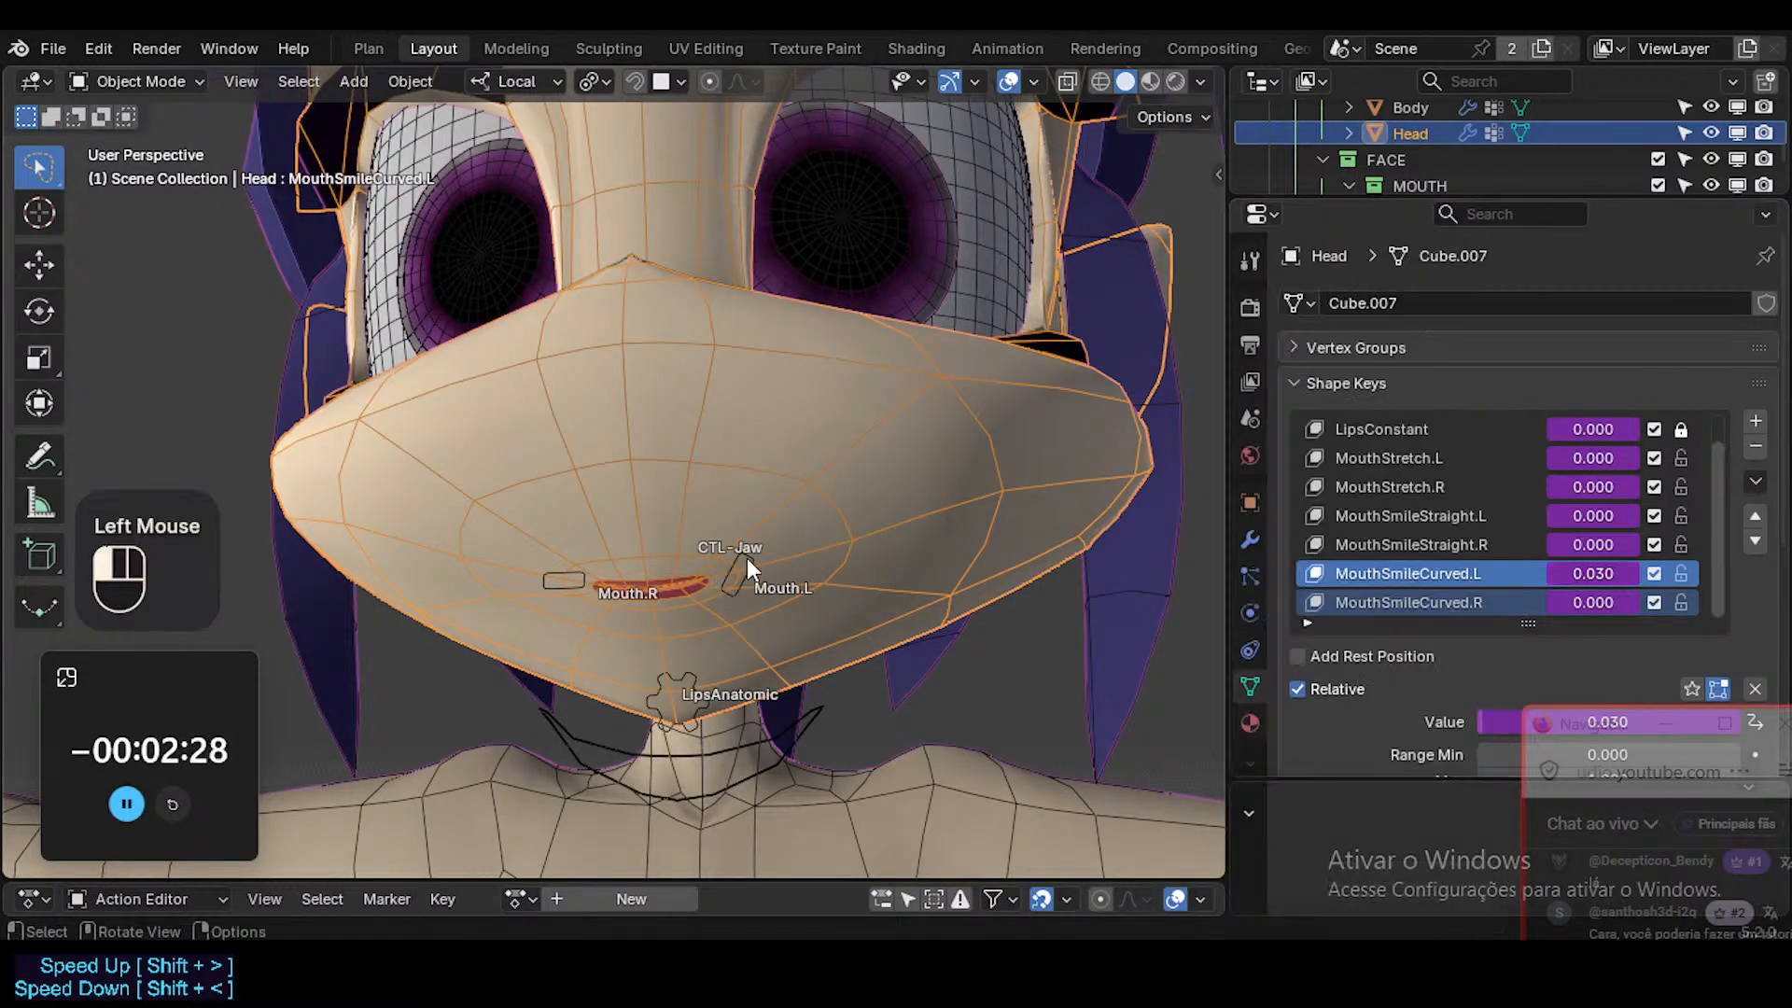
pyautogui.hotkey('ctrl', 'Tab')
pyautogui.click(740, 565)
pyautogui.press('r')
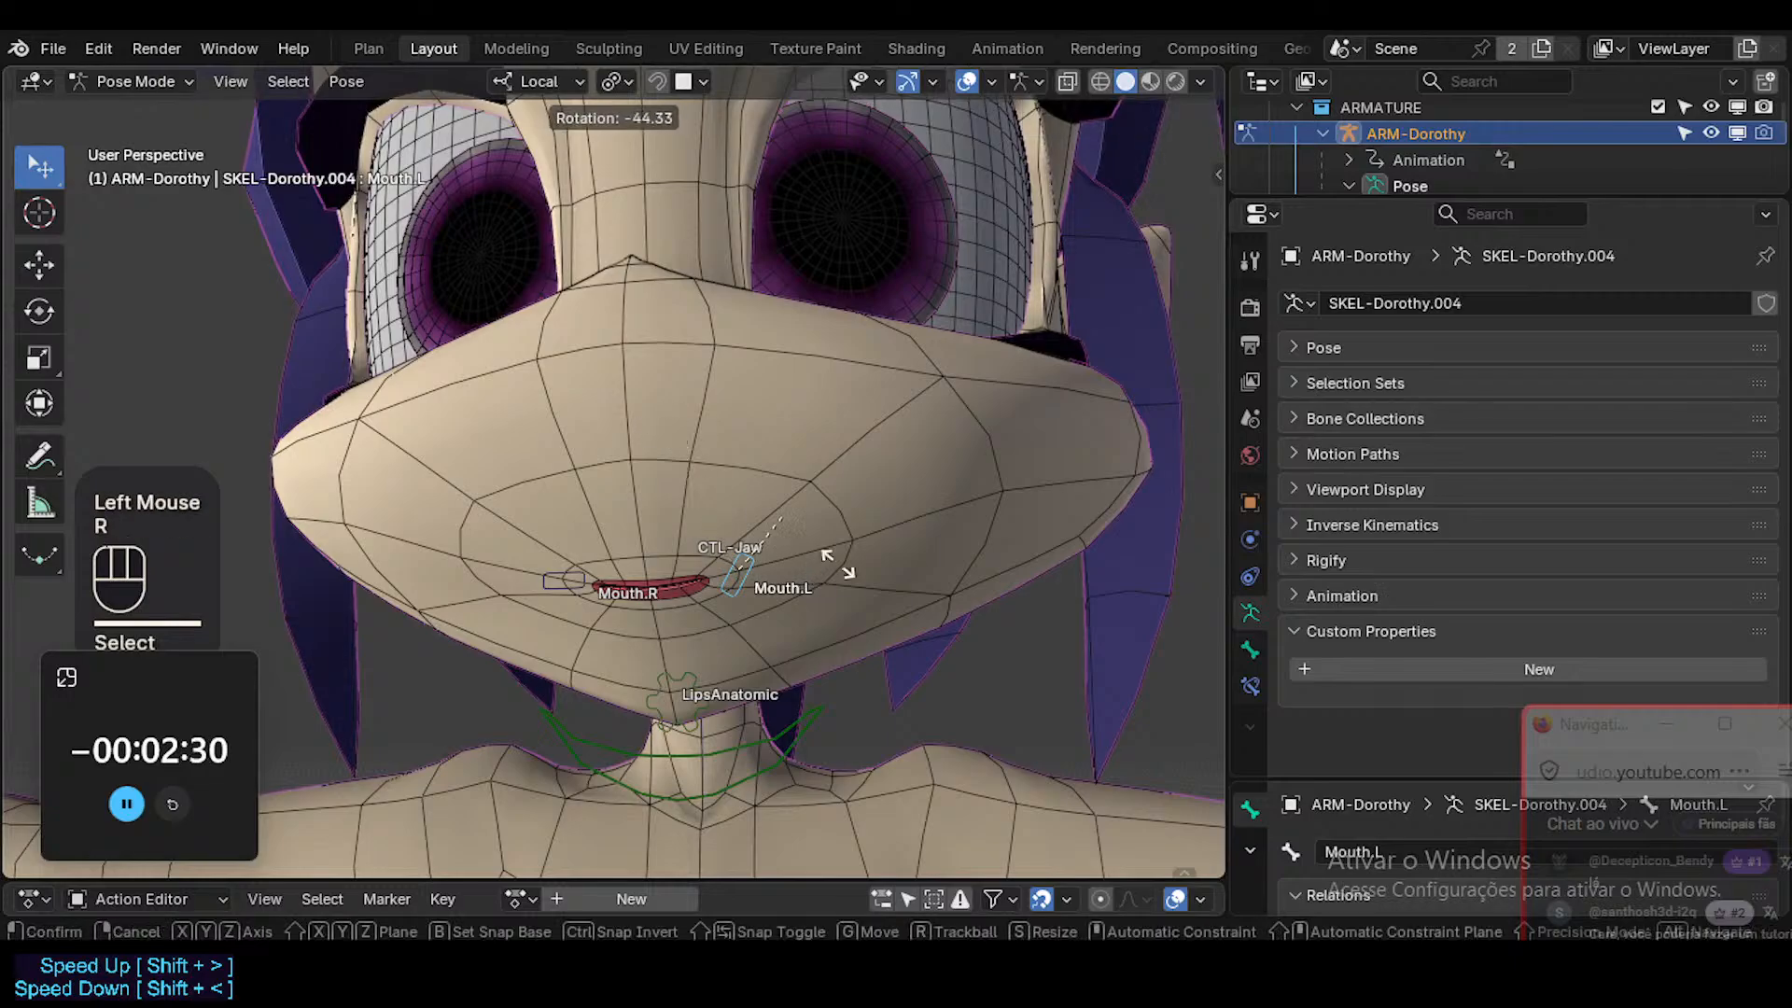
pyautogui.click(732, 845)
pyautogui.press('g')
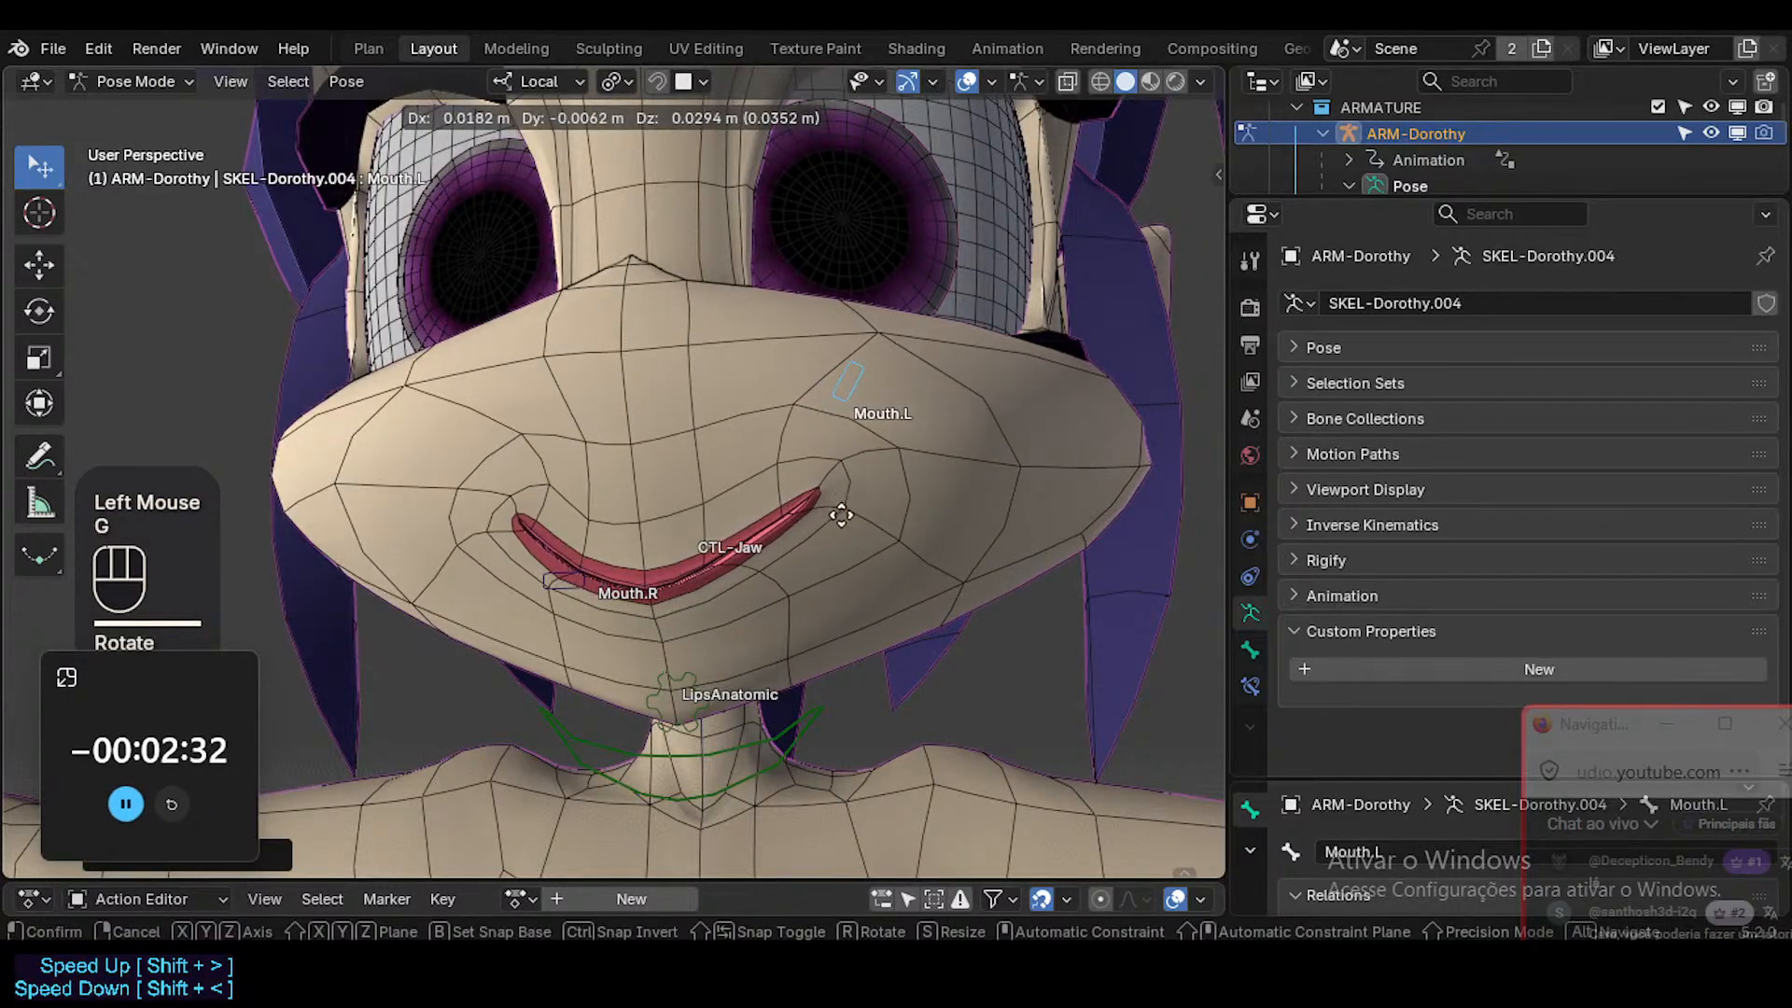
pyautogui.click(884, 532)
# Clear Mouth.L's pose transforms and check the Head mesh's shape key values in Object Mode.
pyautogui.hotkey('alt', 'g')
pyautogui.press('g')
pyautogui.press('x')
pyautogui.press('Escape')
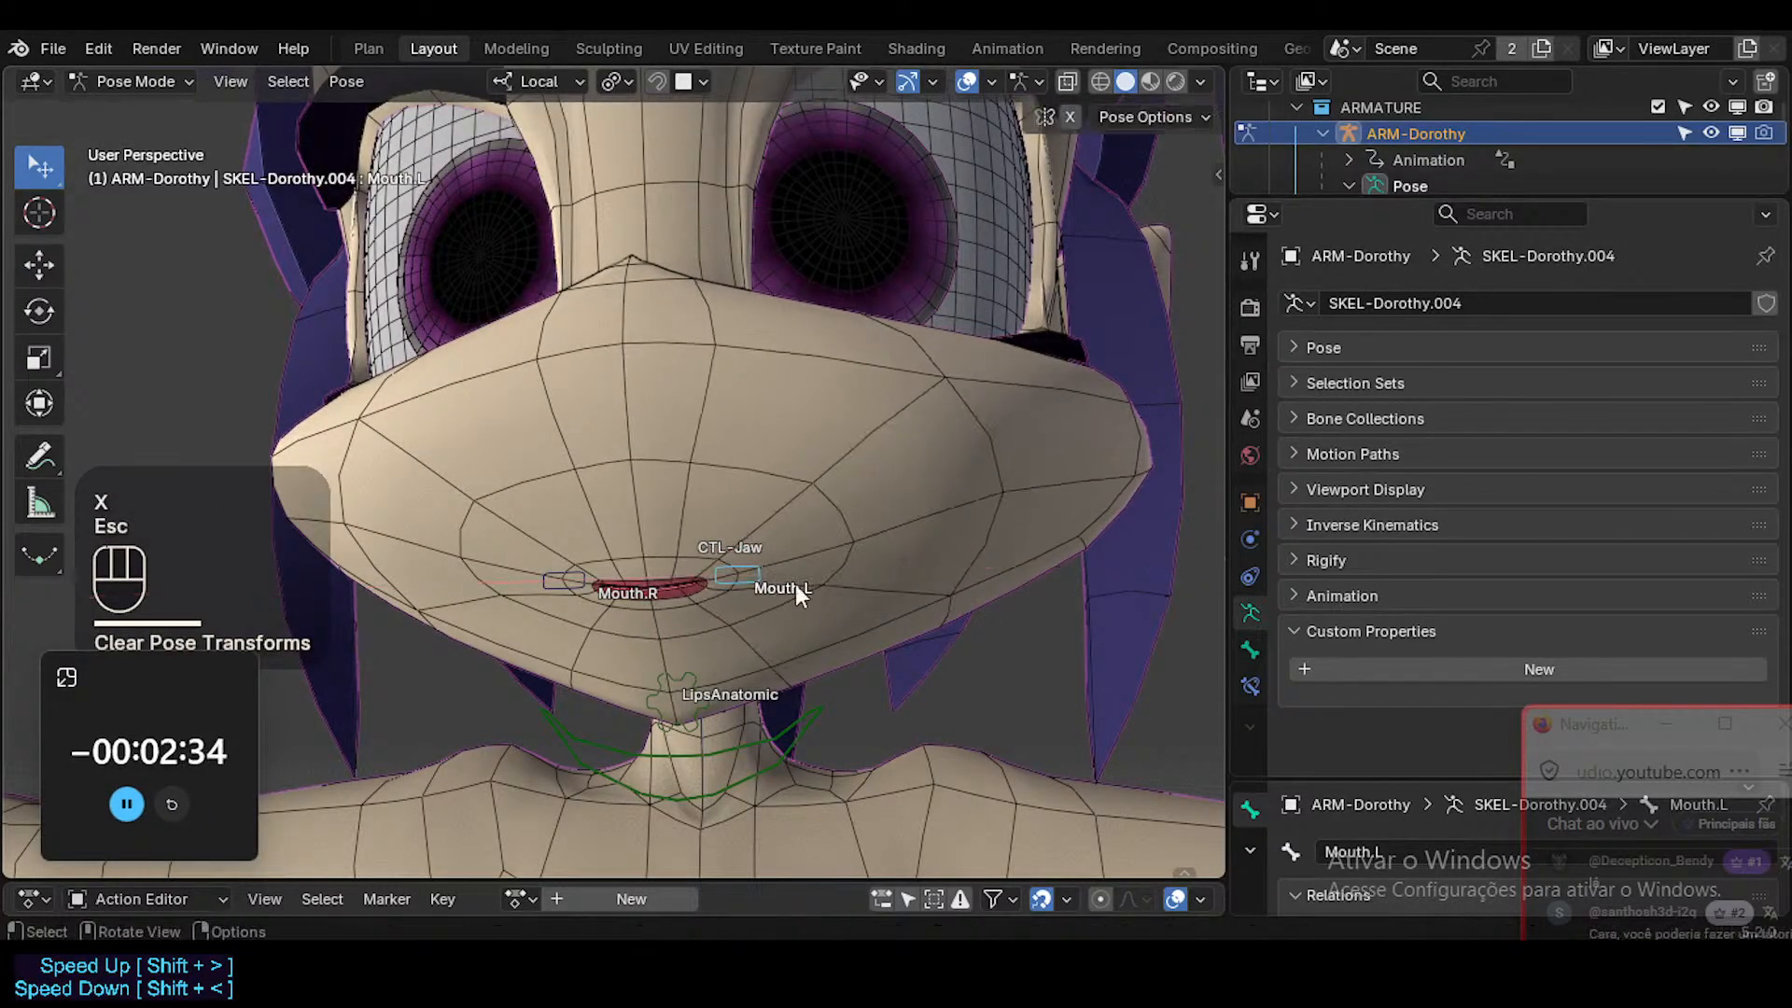
pyautogui.press('r')
pyautogui.press('Escape')
pyautogui.hotkey('ctrl', 'Tab')
pyautogui.click(851, 440)
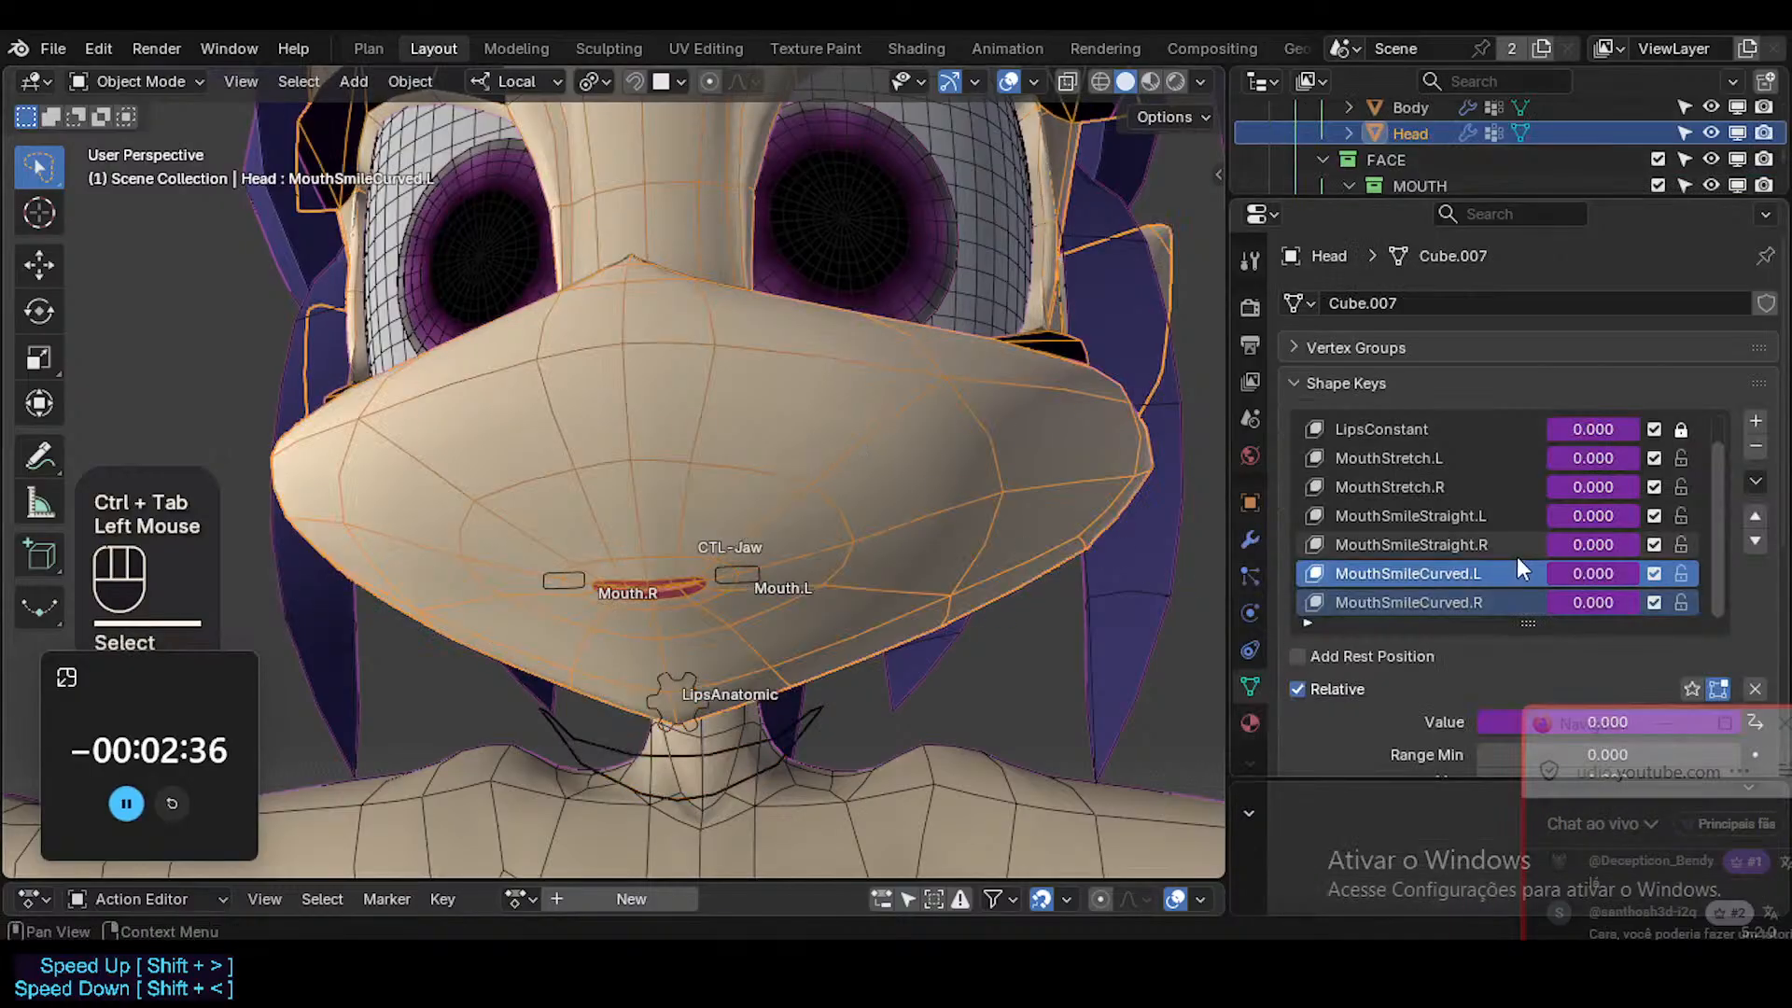
# Rotate Mouth.L upward to its limit again in Pose Mode and review its Limit Rotation constraint.
pyautogui.click(754, 565)
pyautogui.hotkey('ctrl', 'Tab')
pyautogui.click(757, 568)
pyautogui.press('r')
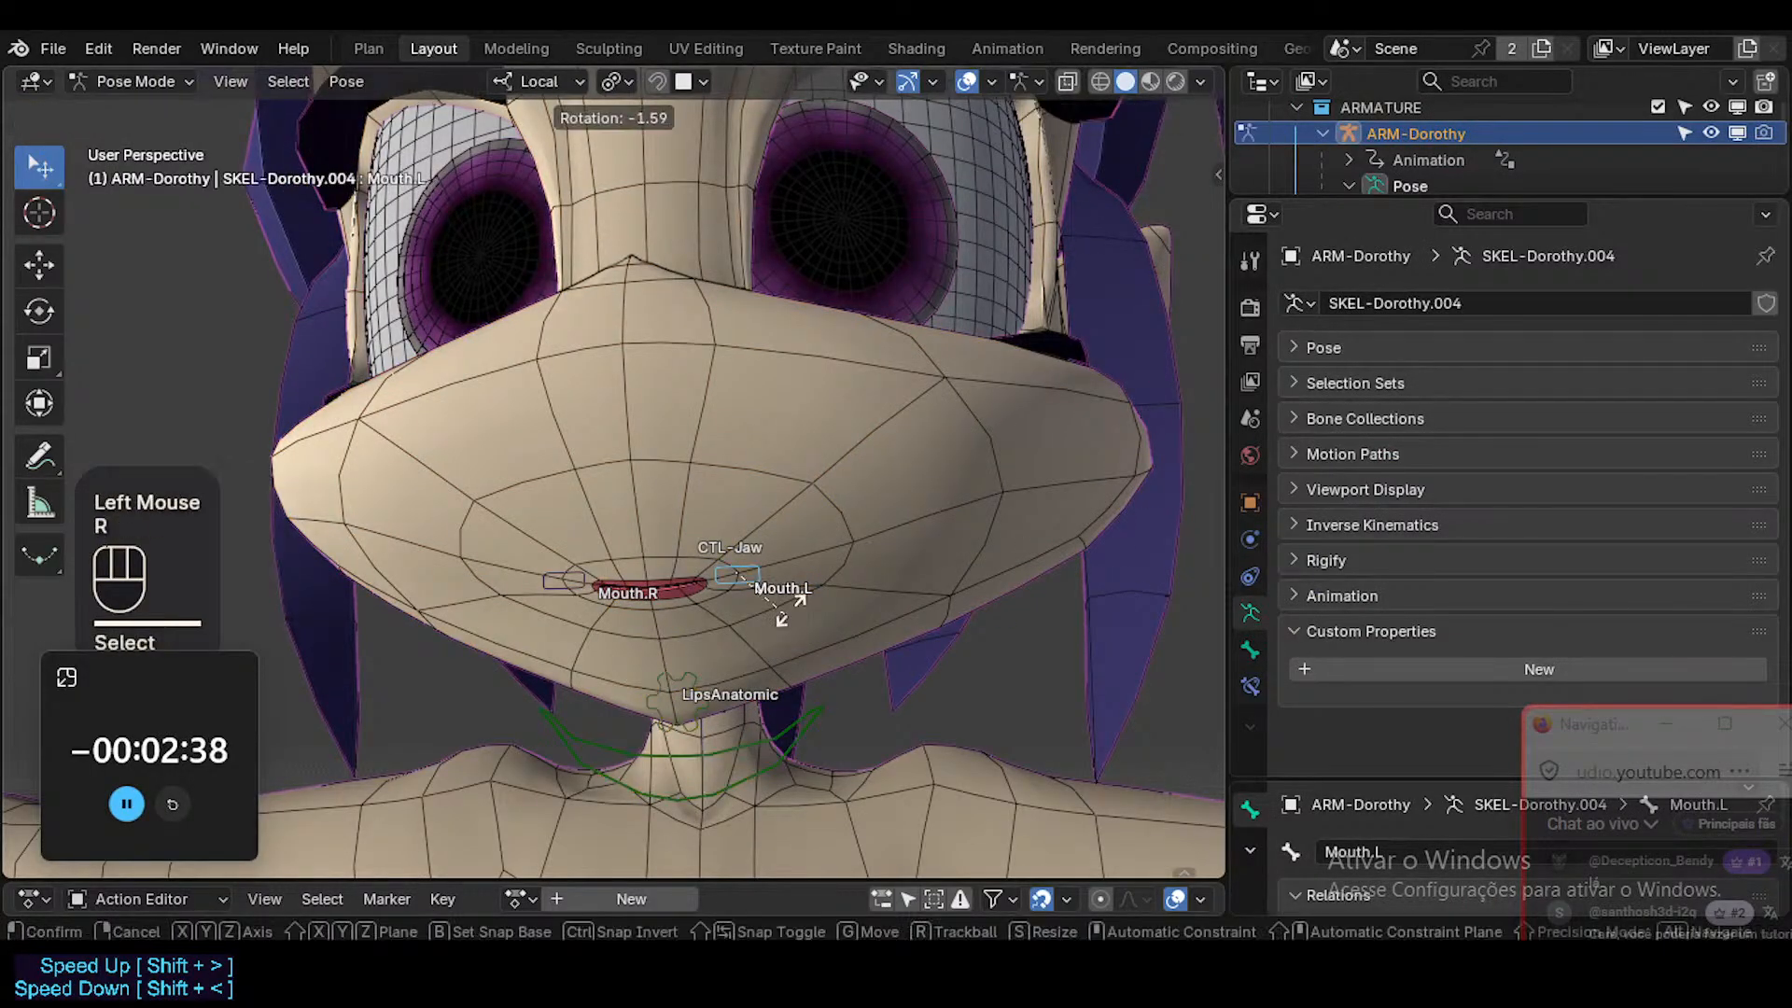
pyautogui.click(422, 325)
pyautogui.hotkey('alt', 'g')
pyautogui.press('r')
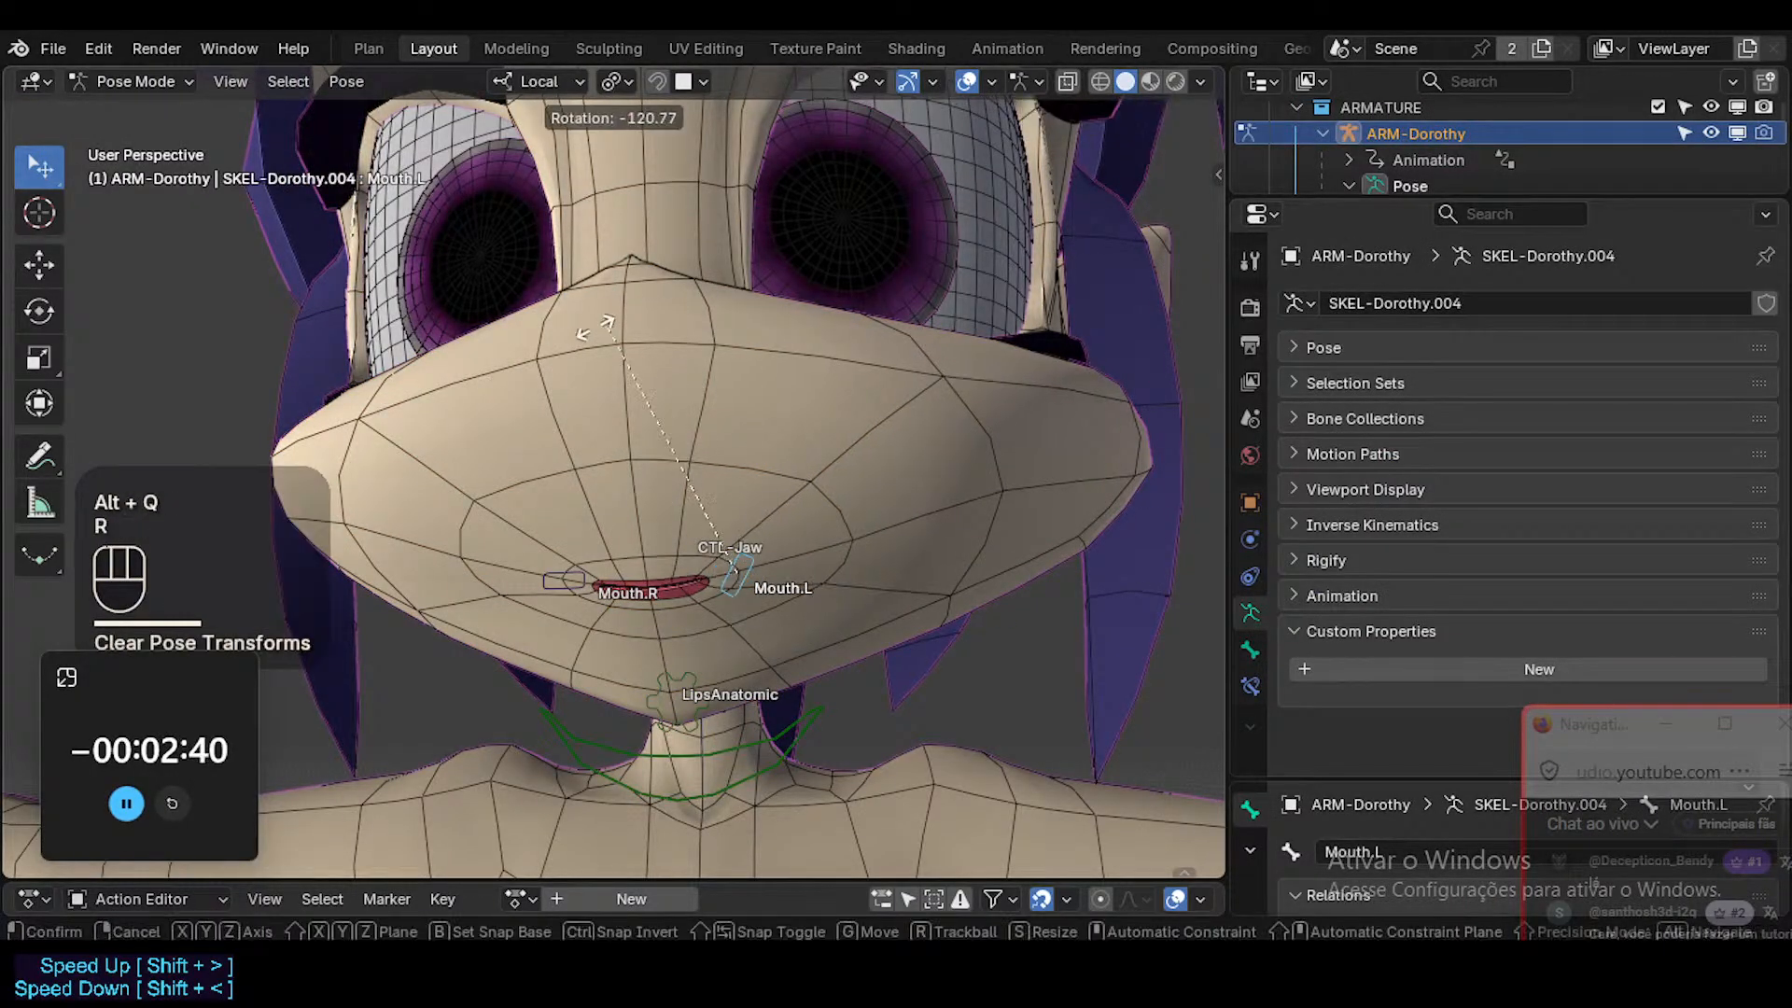
pyautogui.click(831, 473)
pyautogui.press('n')
pyautogui.press('n')
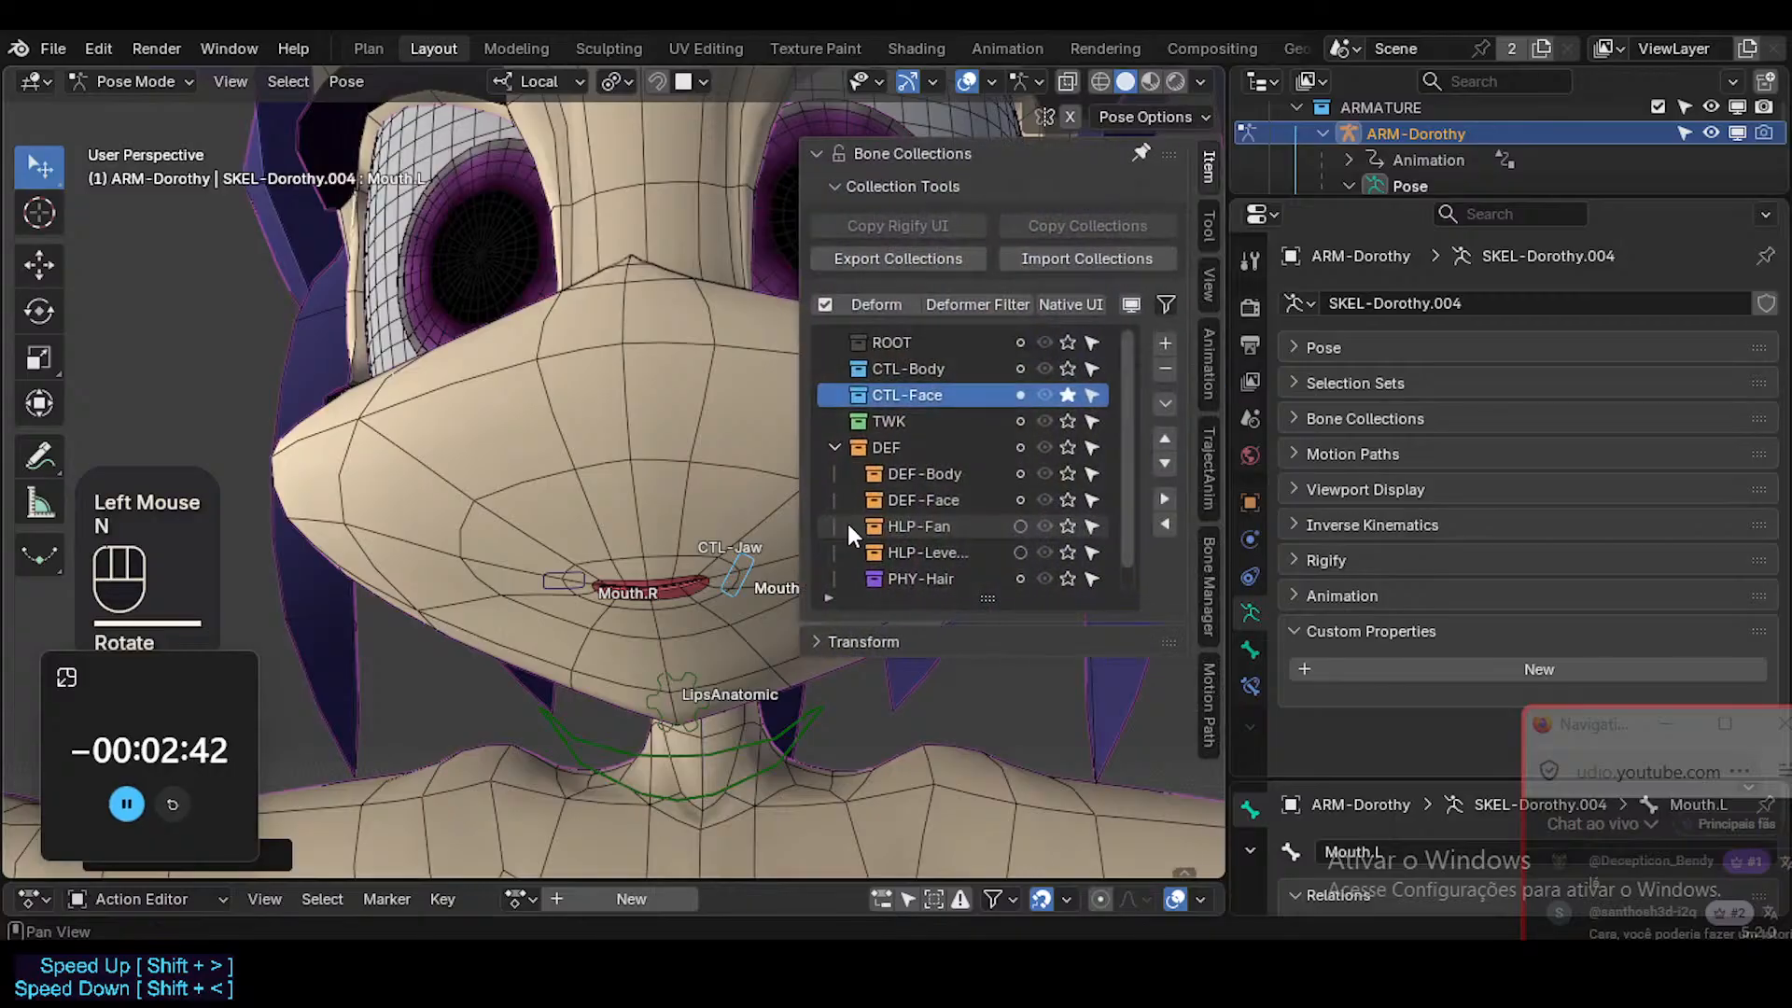
pyautogui.click(1250, 686)
pyautogui.scroll(-2, 1454, 523)
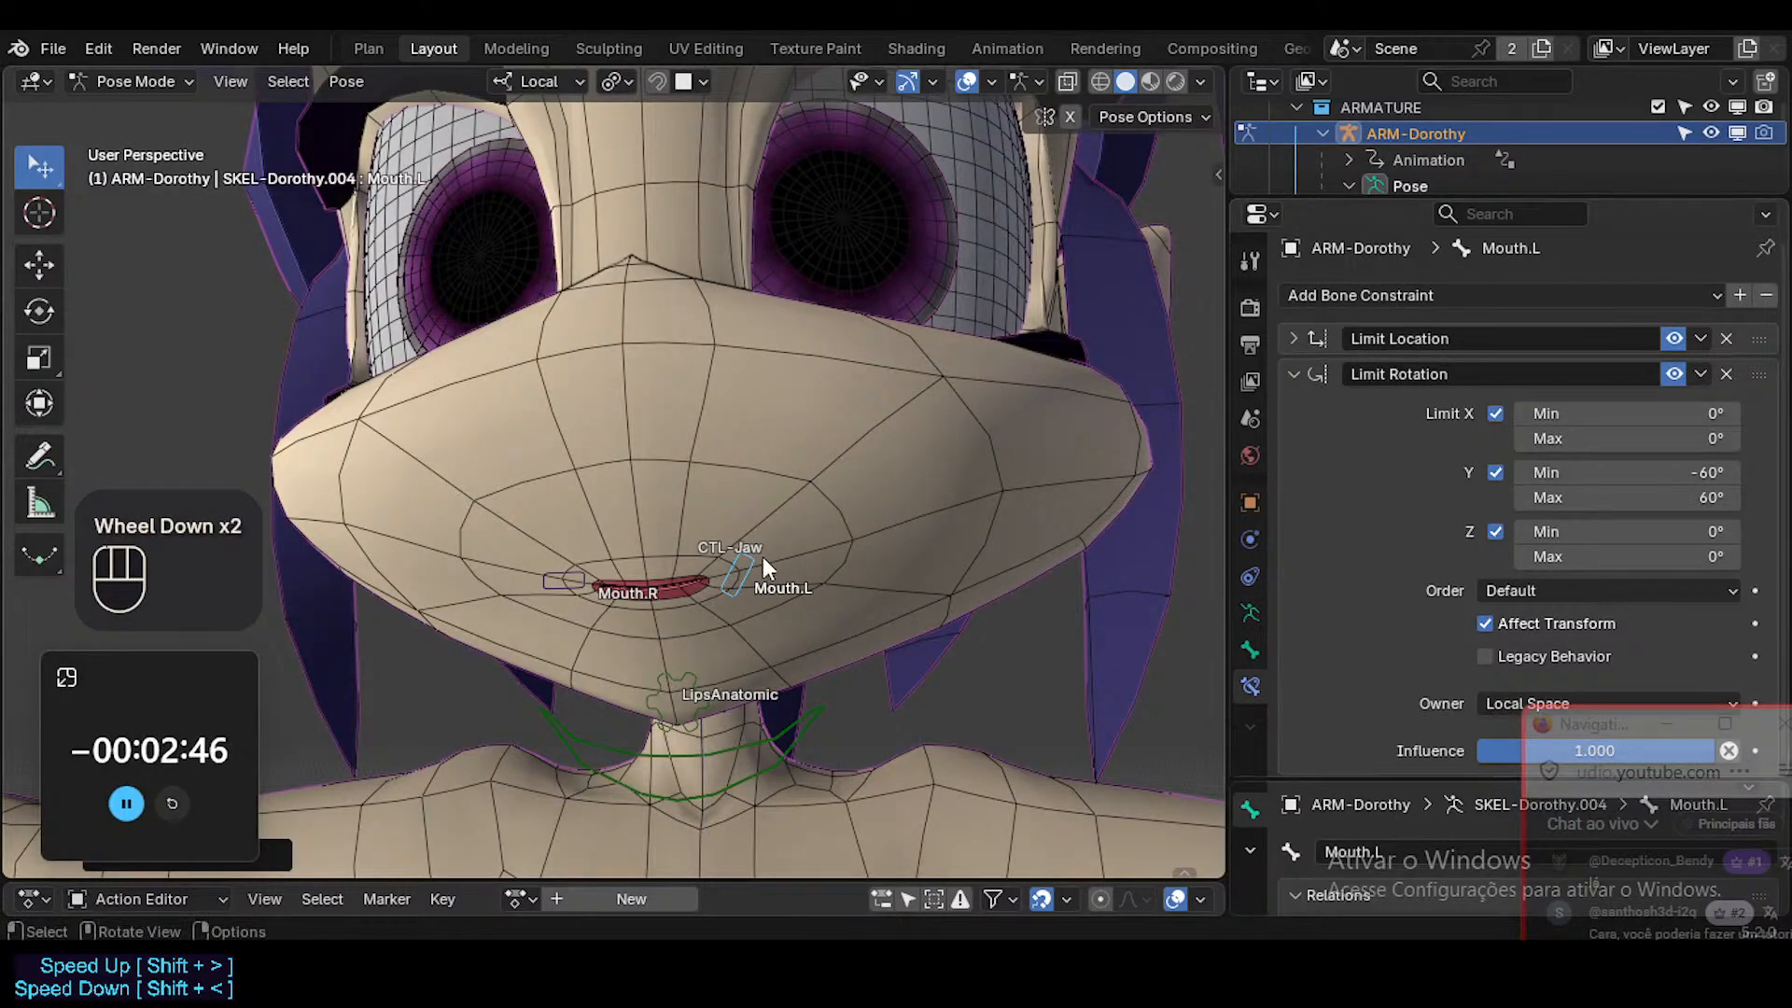
# Reopen the Head's MouthSmileCurved.L driver and change its expression to -var/0.030.
pyautogui.click(805, 511)
pyautogui.hotkey('ctrl', 'Tab')
pyautogui.click(825, 461)
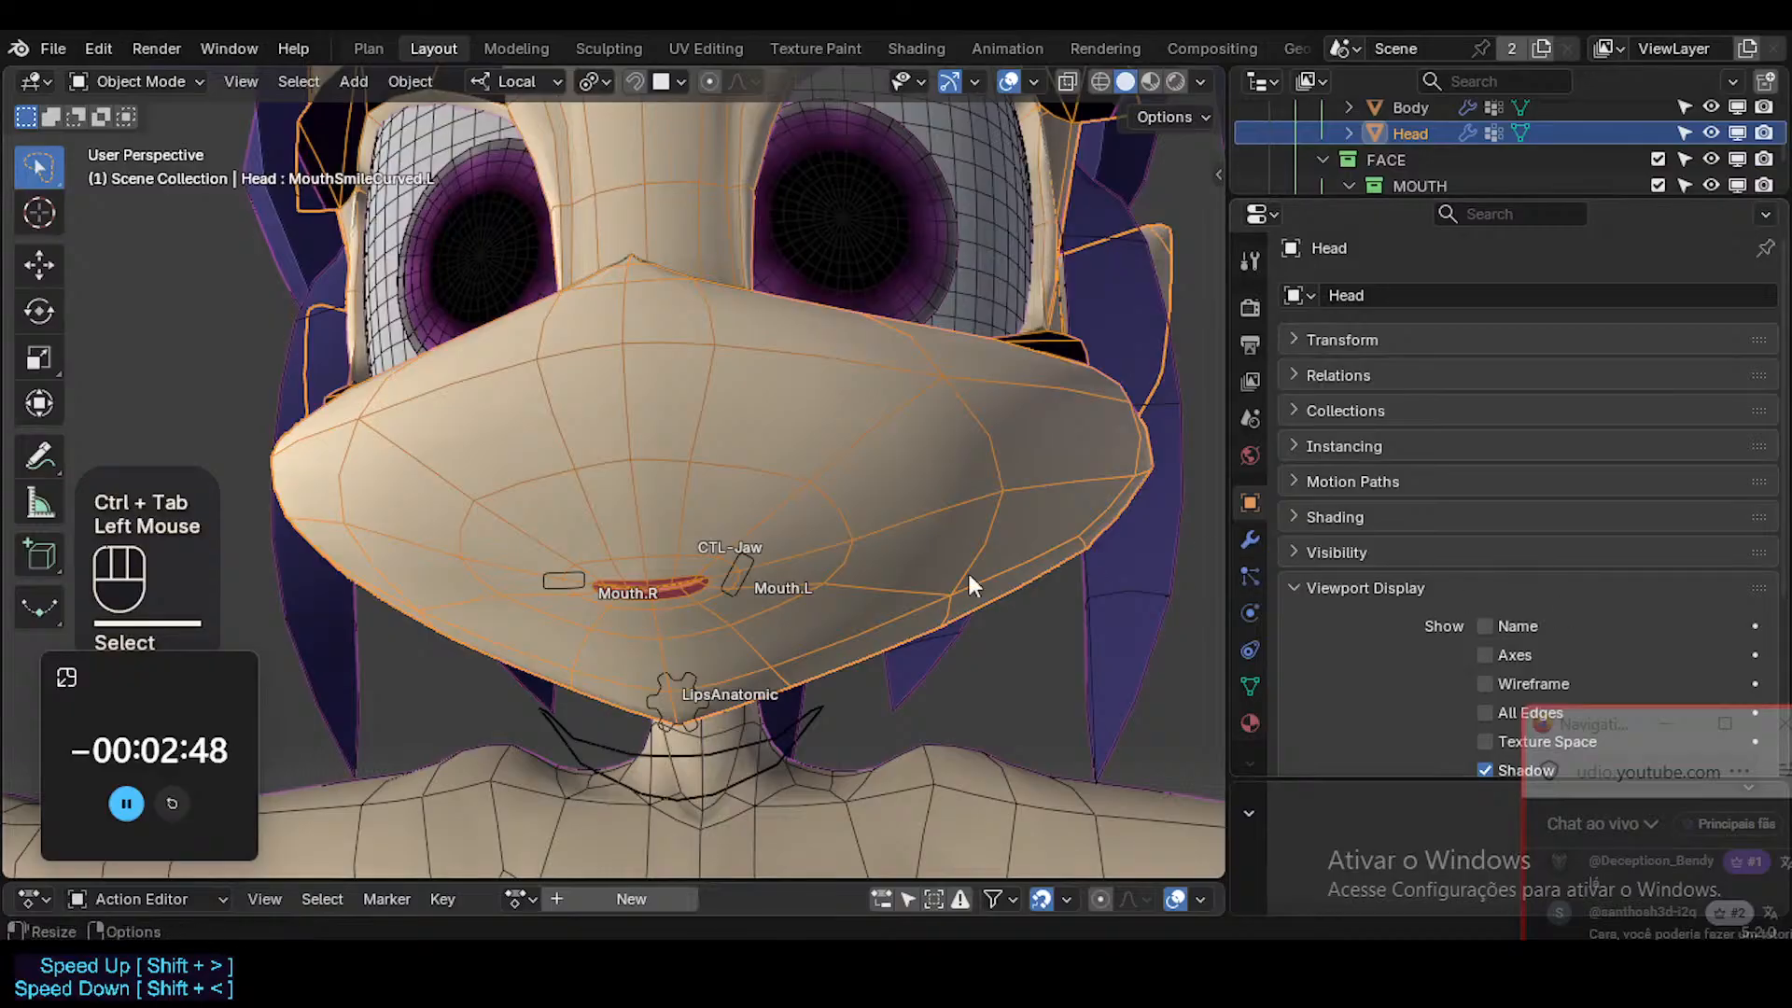
pyautogui.click(926, 536)
pyautogui.click(1250, 686)
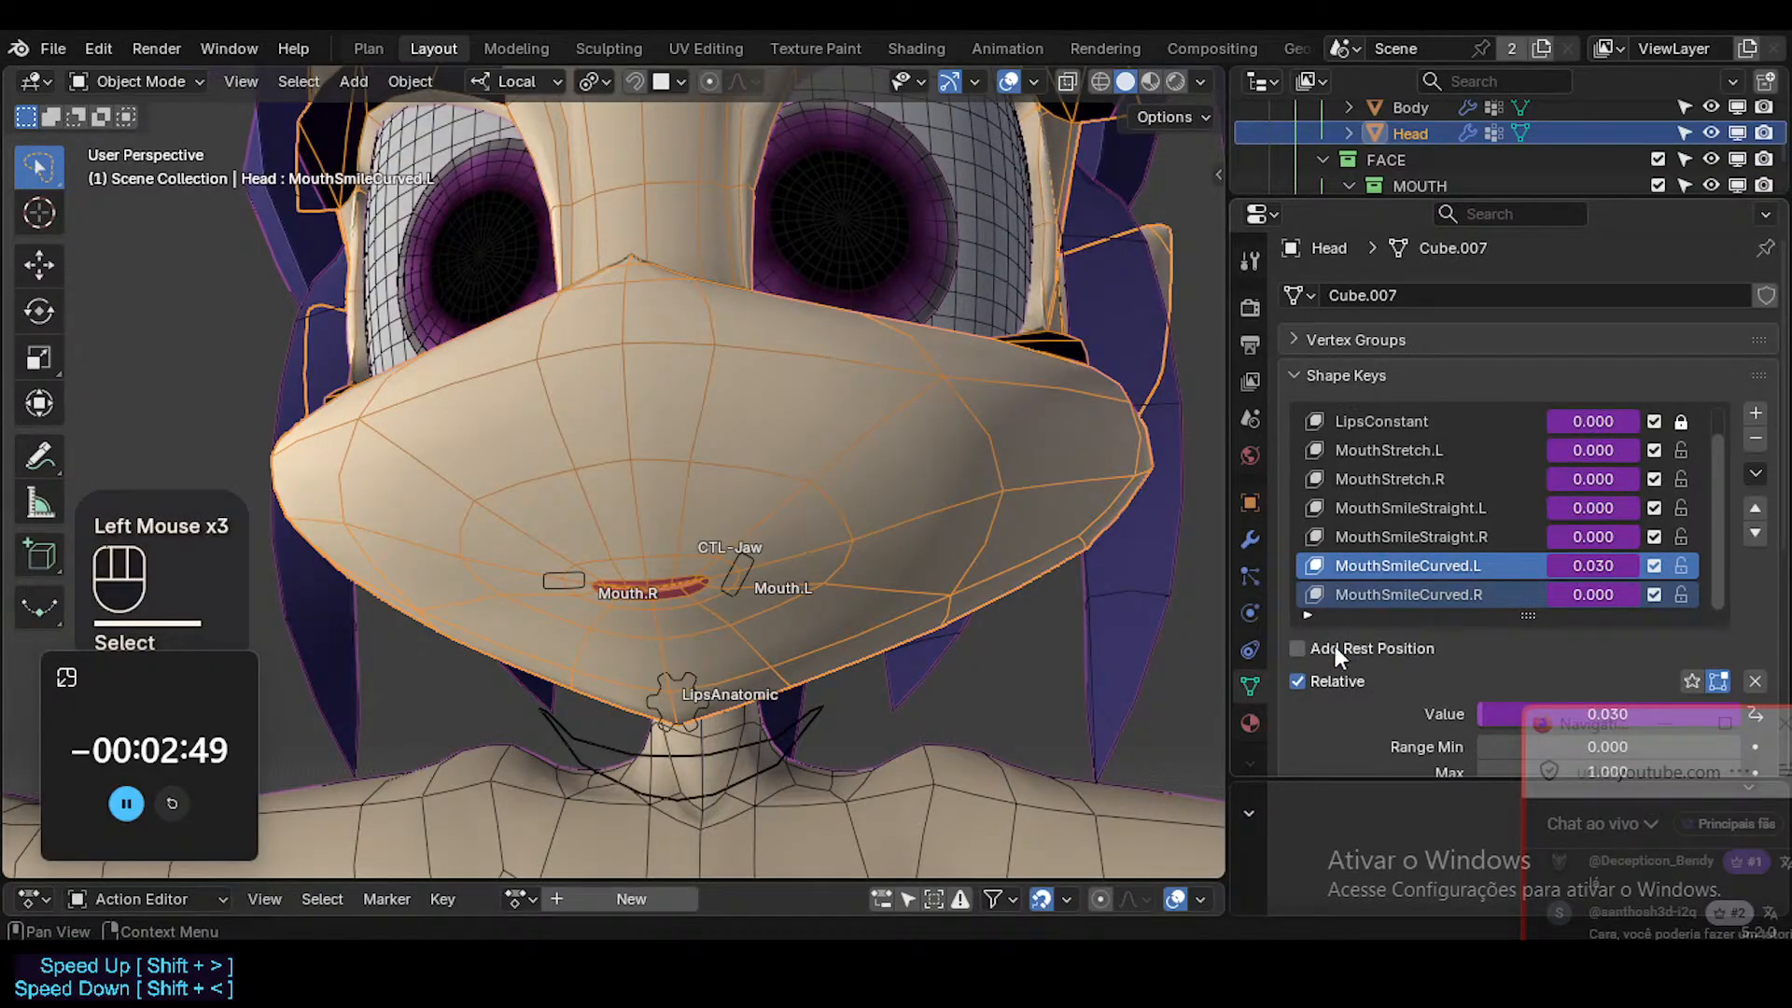
pyautogui.rightClick(1594, 569)
pyautogui.click(1499, 434)
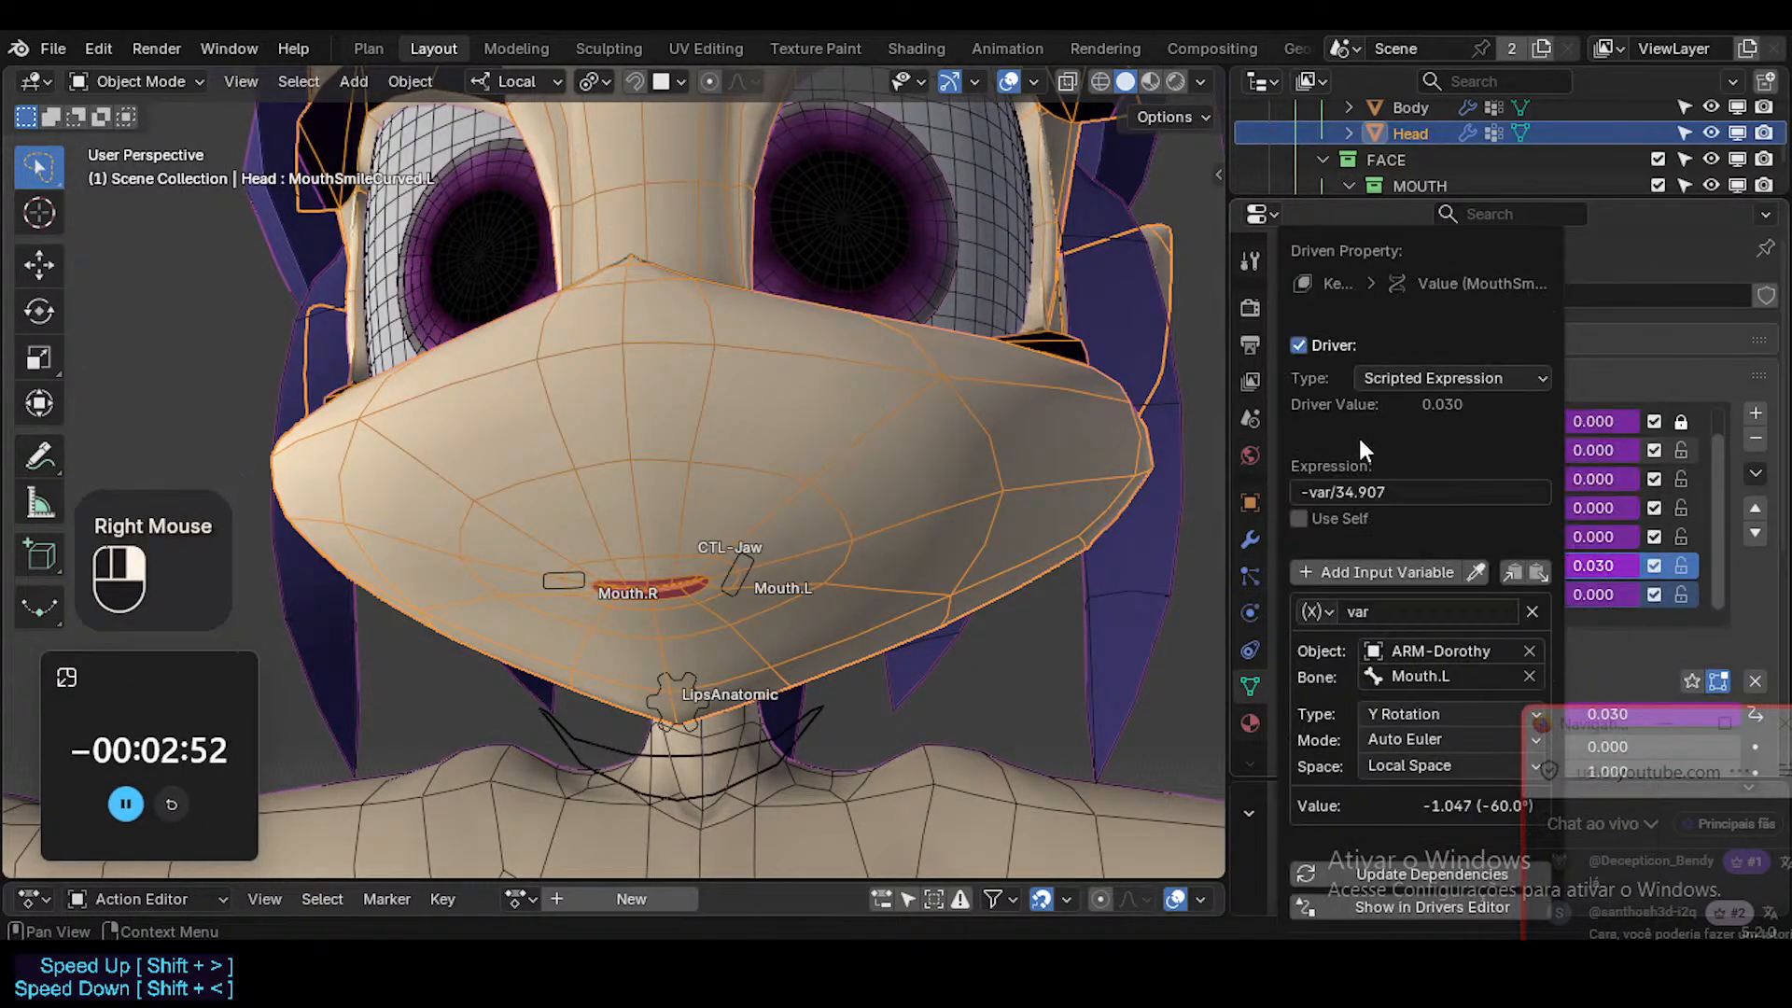
pyautogui.click(1454, 491)
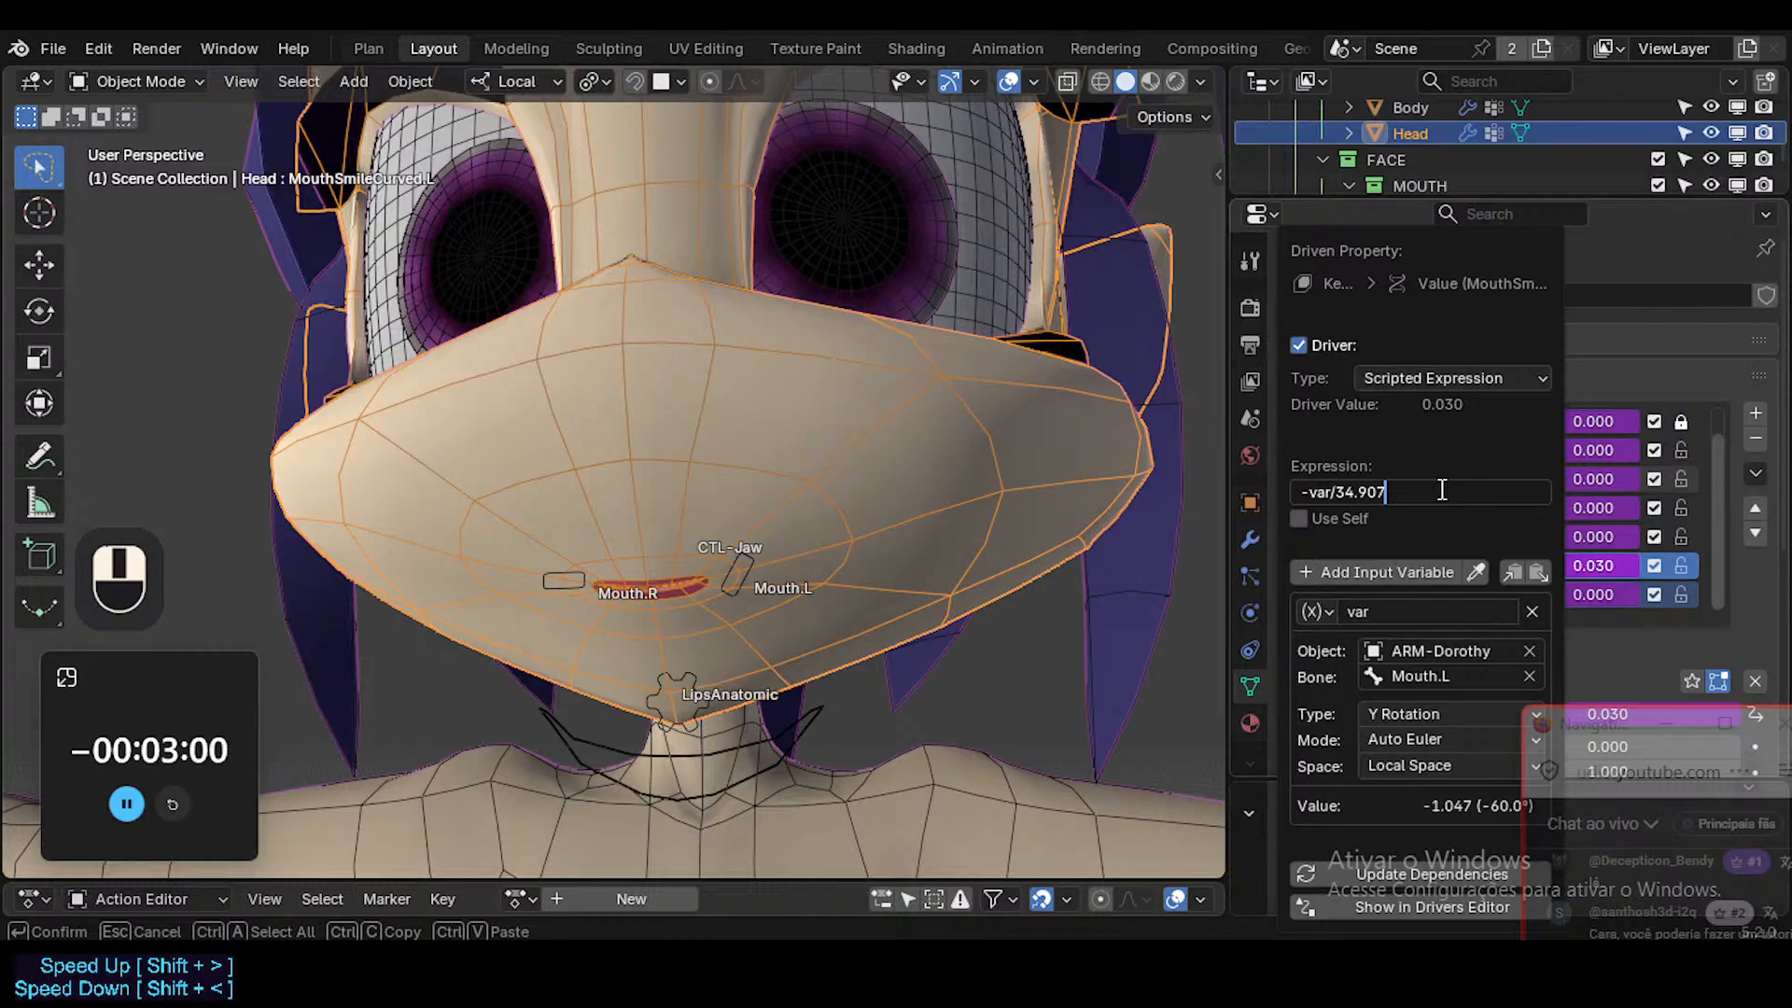
pyautogui.click(1336, 491)
pyautogui.hotkey('ctrl', 'c')
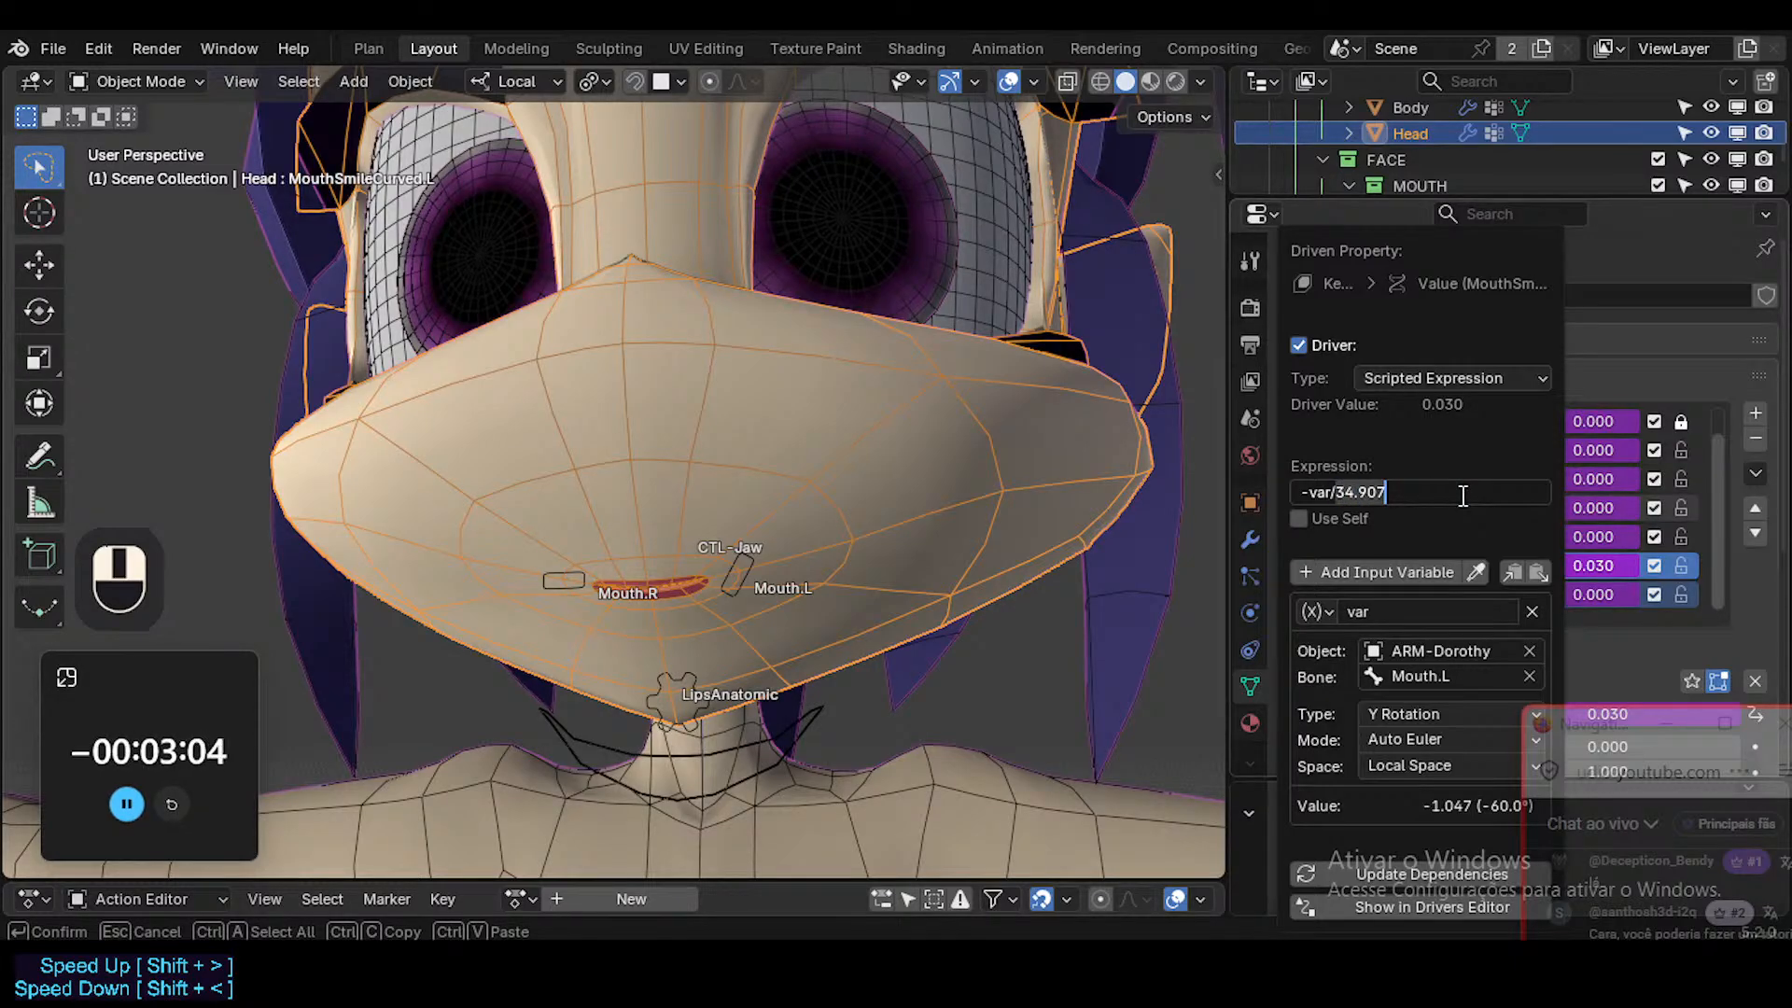
pyautogui.write('0')
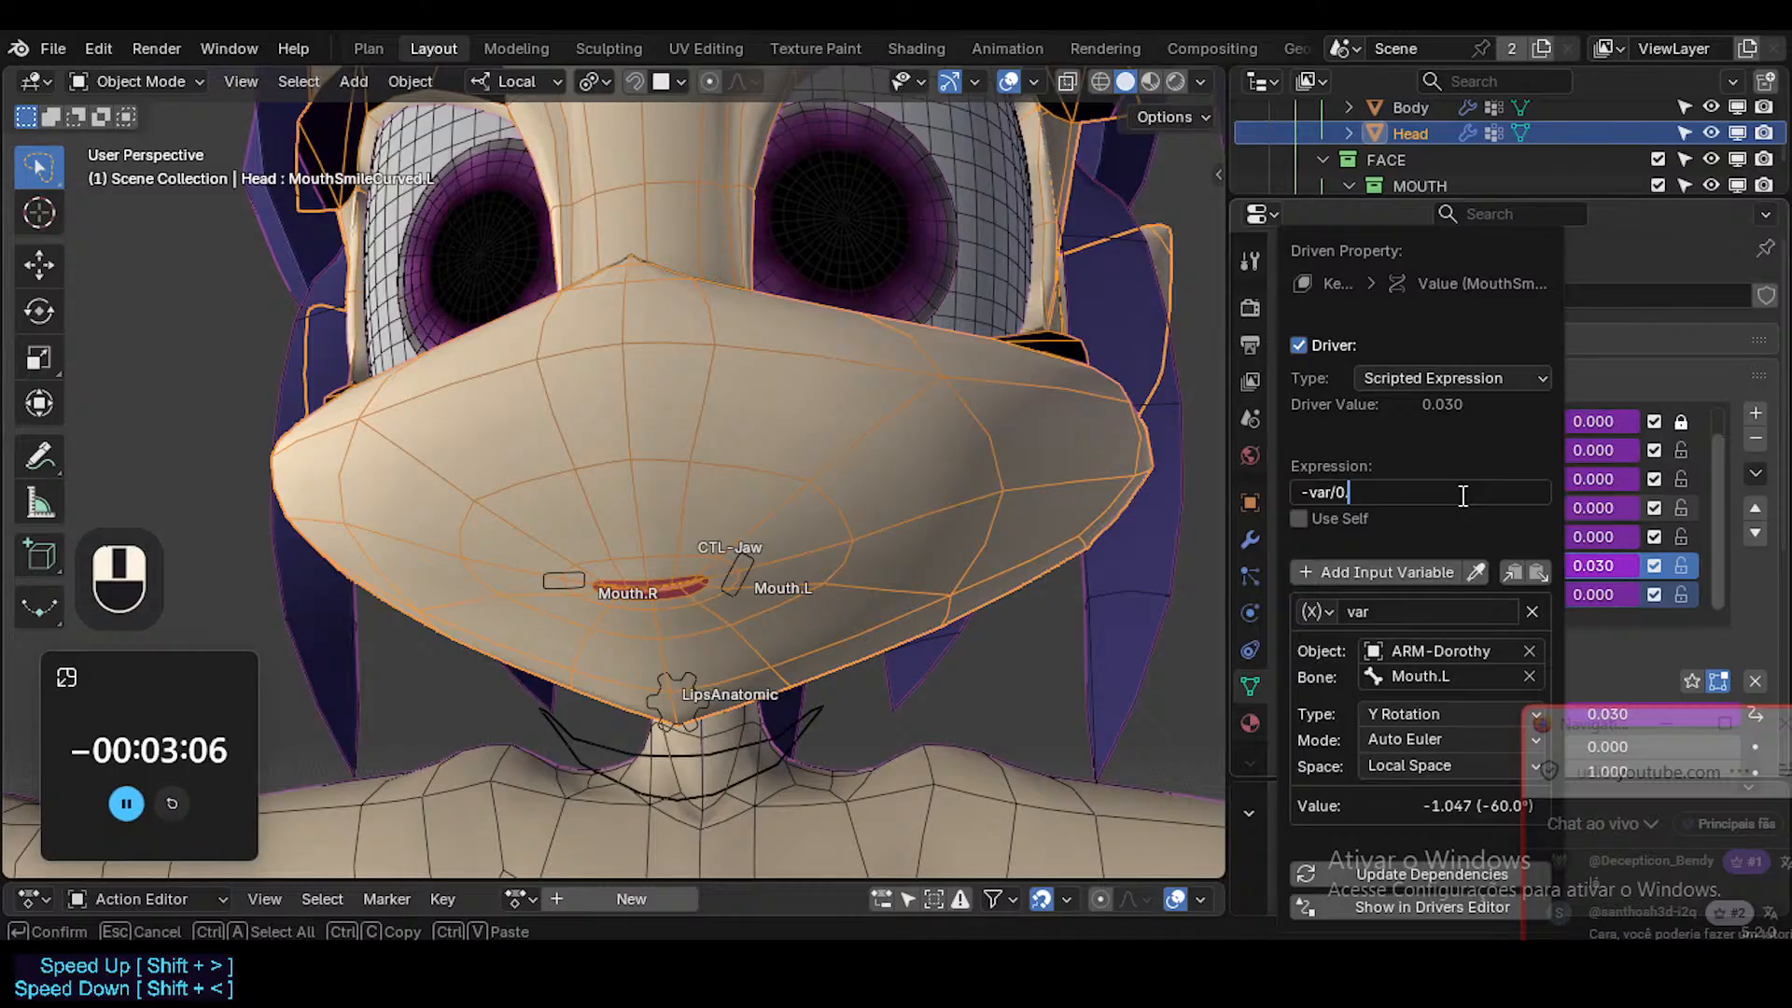
pyautogui.press('Return')
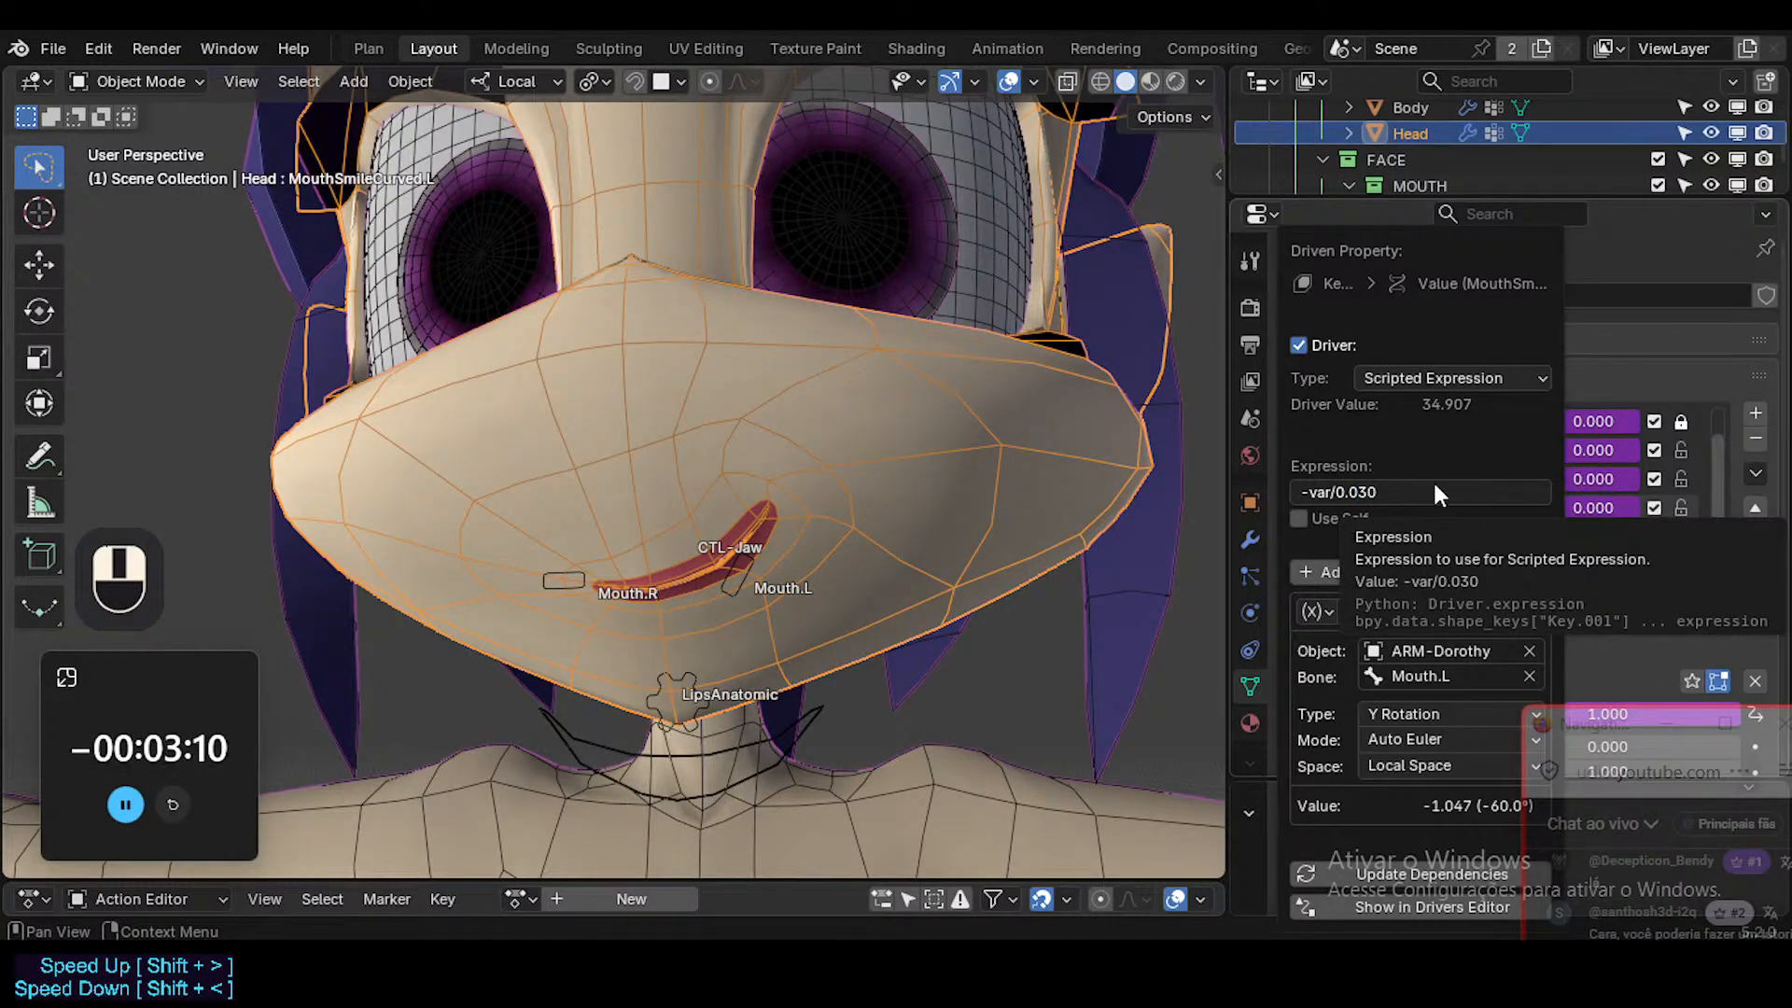
# Select the armature in Pose Mode and test the curved smile by rotating Mouth.L about 60°, cancelling the test rotation.
pyautogui.click(752, 558)
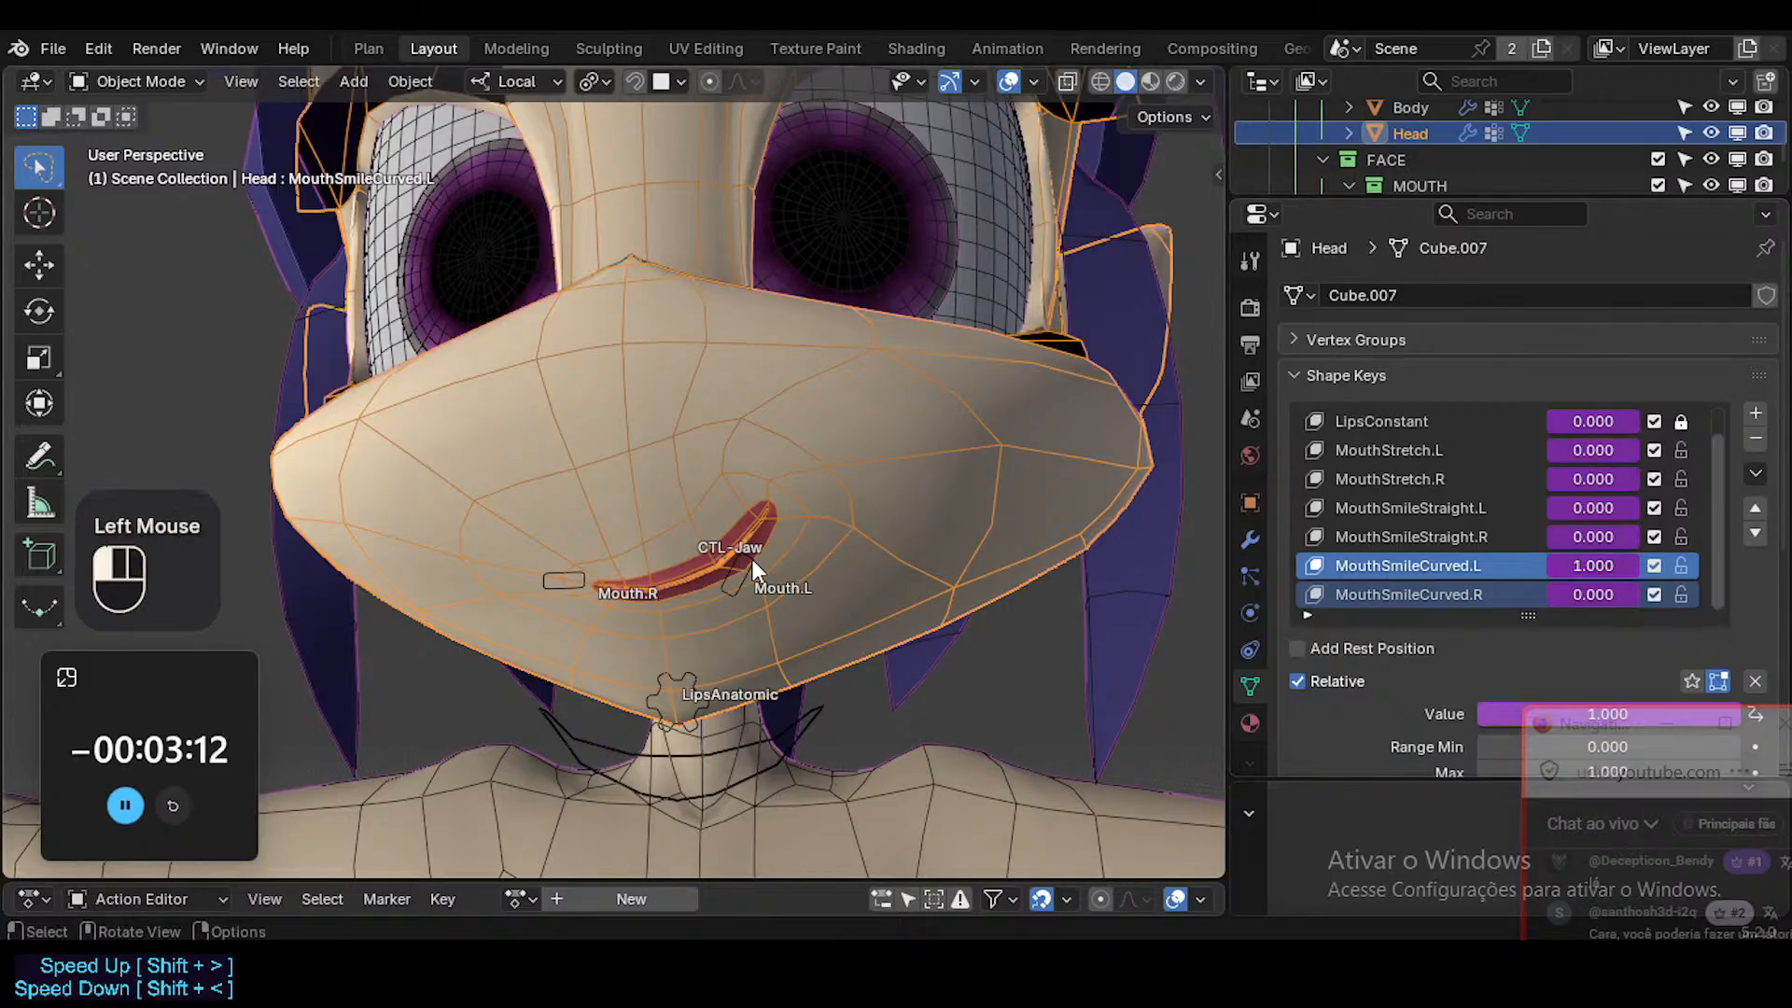
pyautogui.click(756, 558)
pyautogui.press('r')
pyautogui.press('x')
pyautogui.press('Escape')
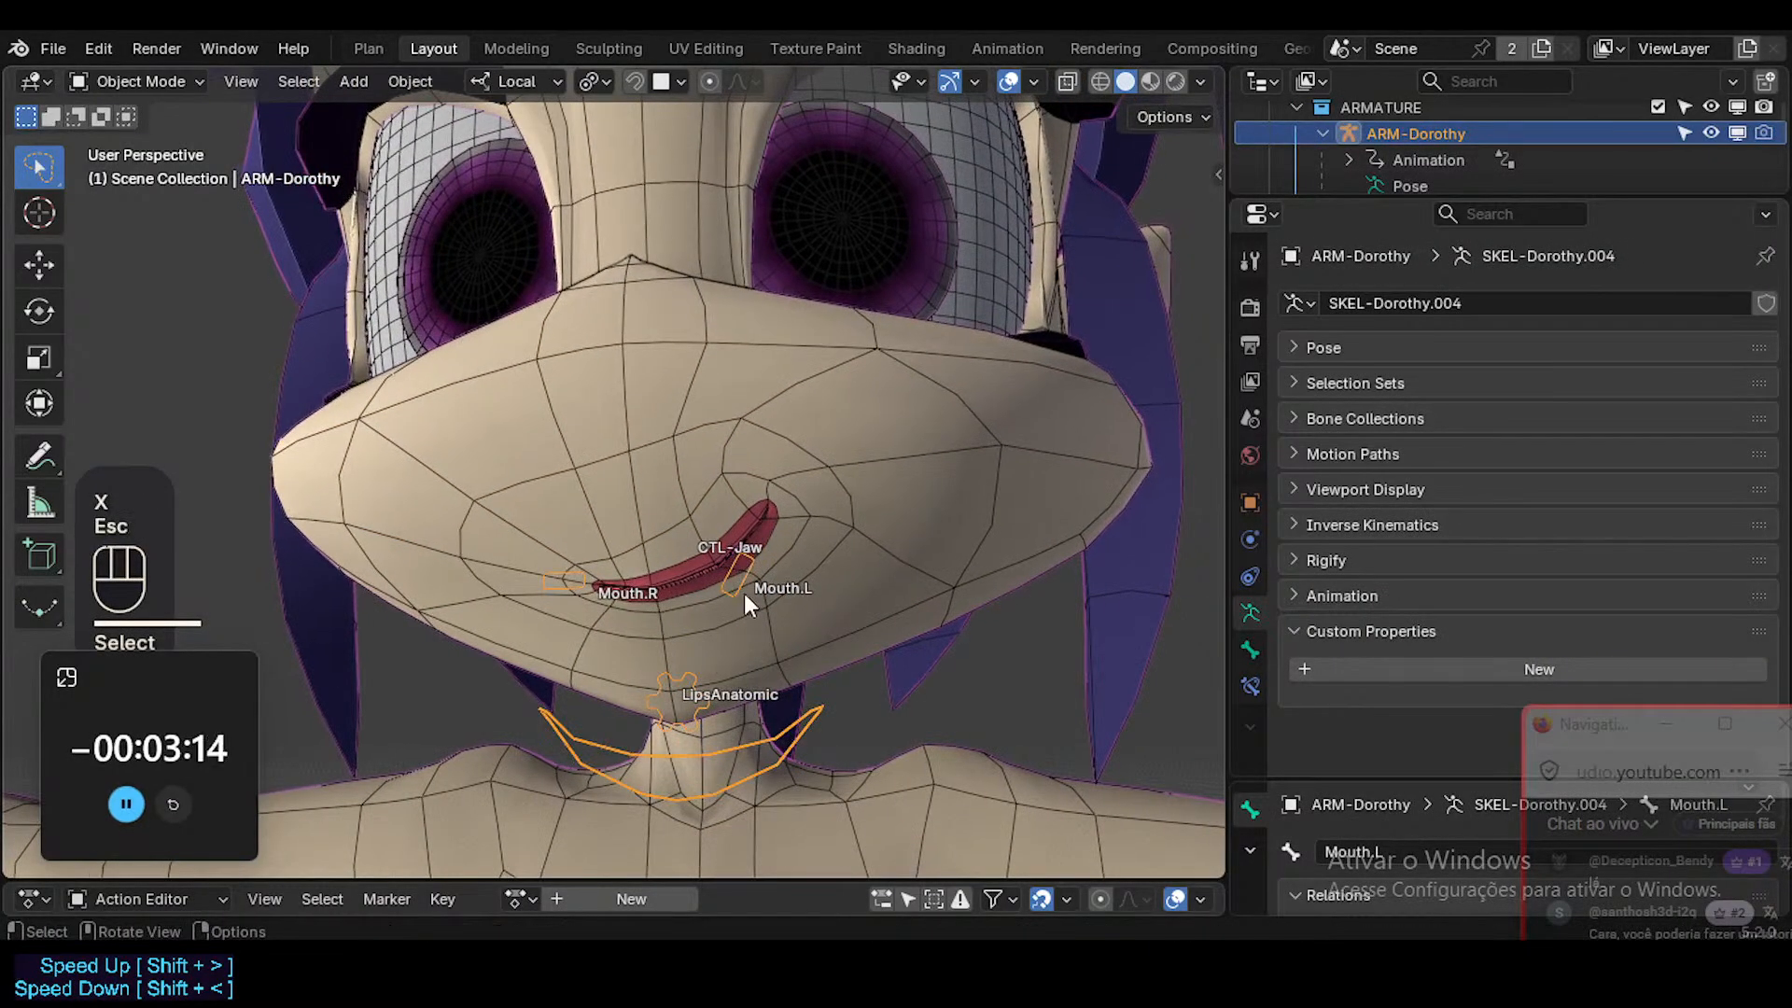
pyautogui.hotkey('ctrl', 'Tab')
pyautogui.click(745, 582)
pyautogui.press('r')
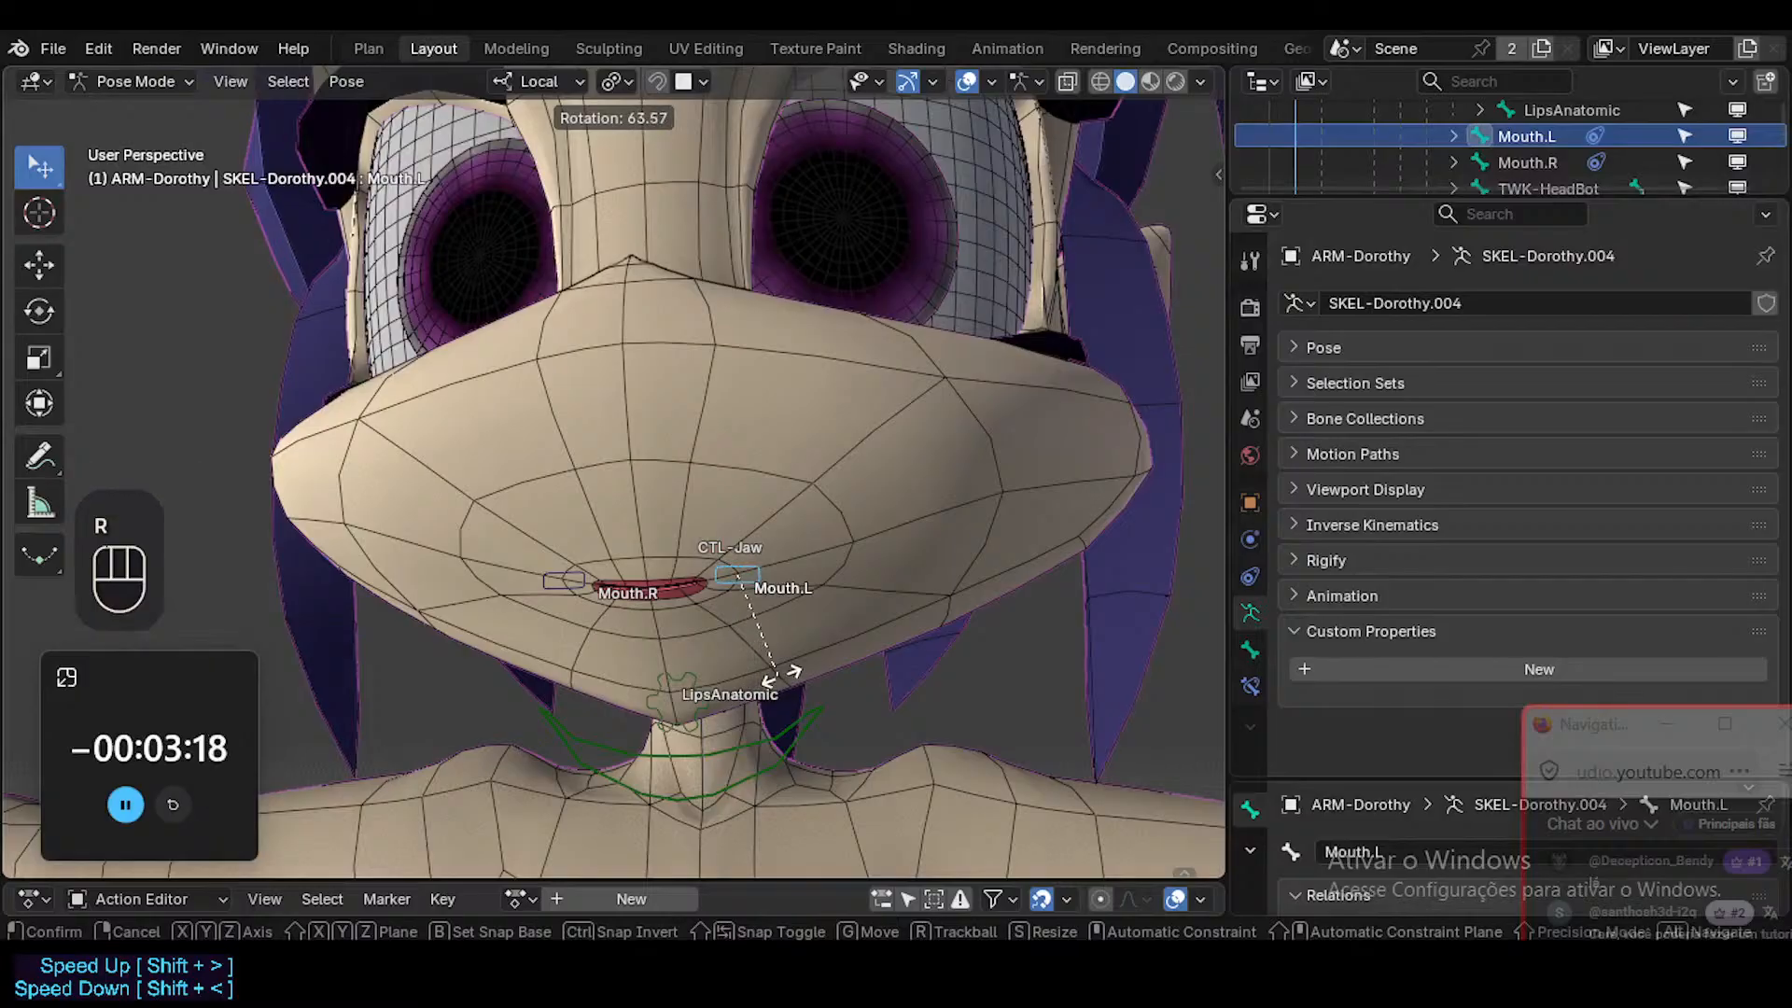
pyautogui.press('shift')
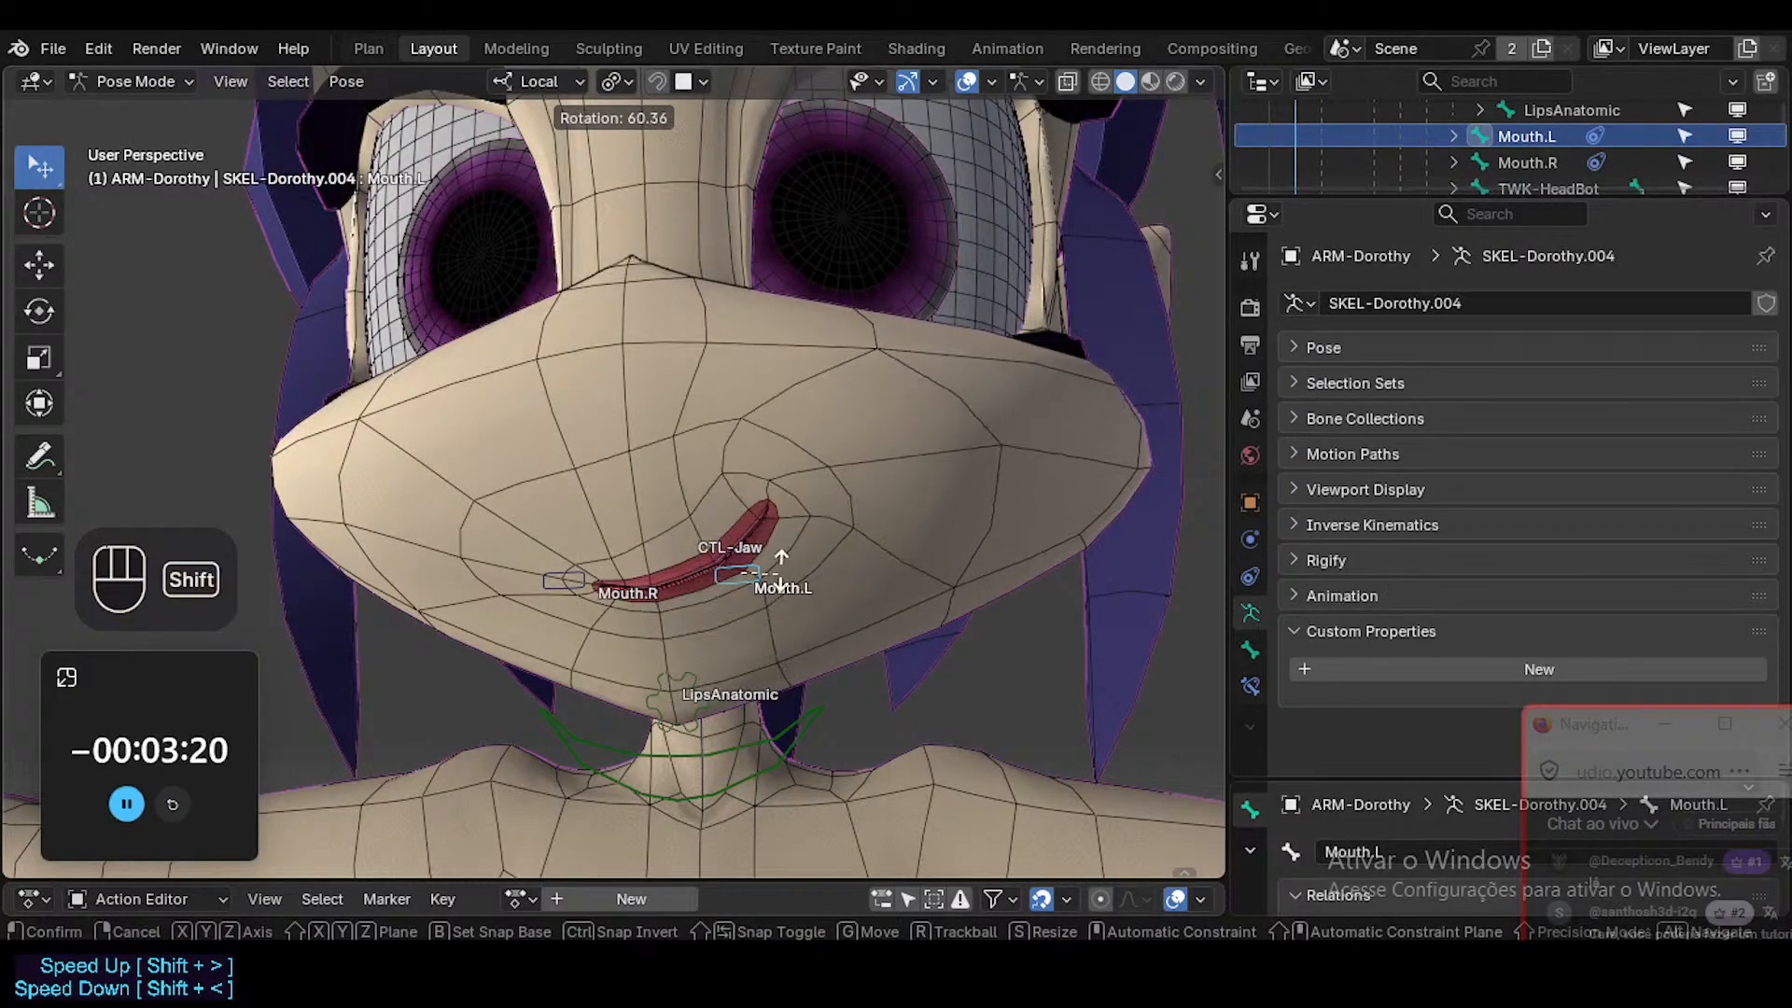
pyautogui.press('Escape')
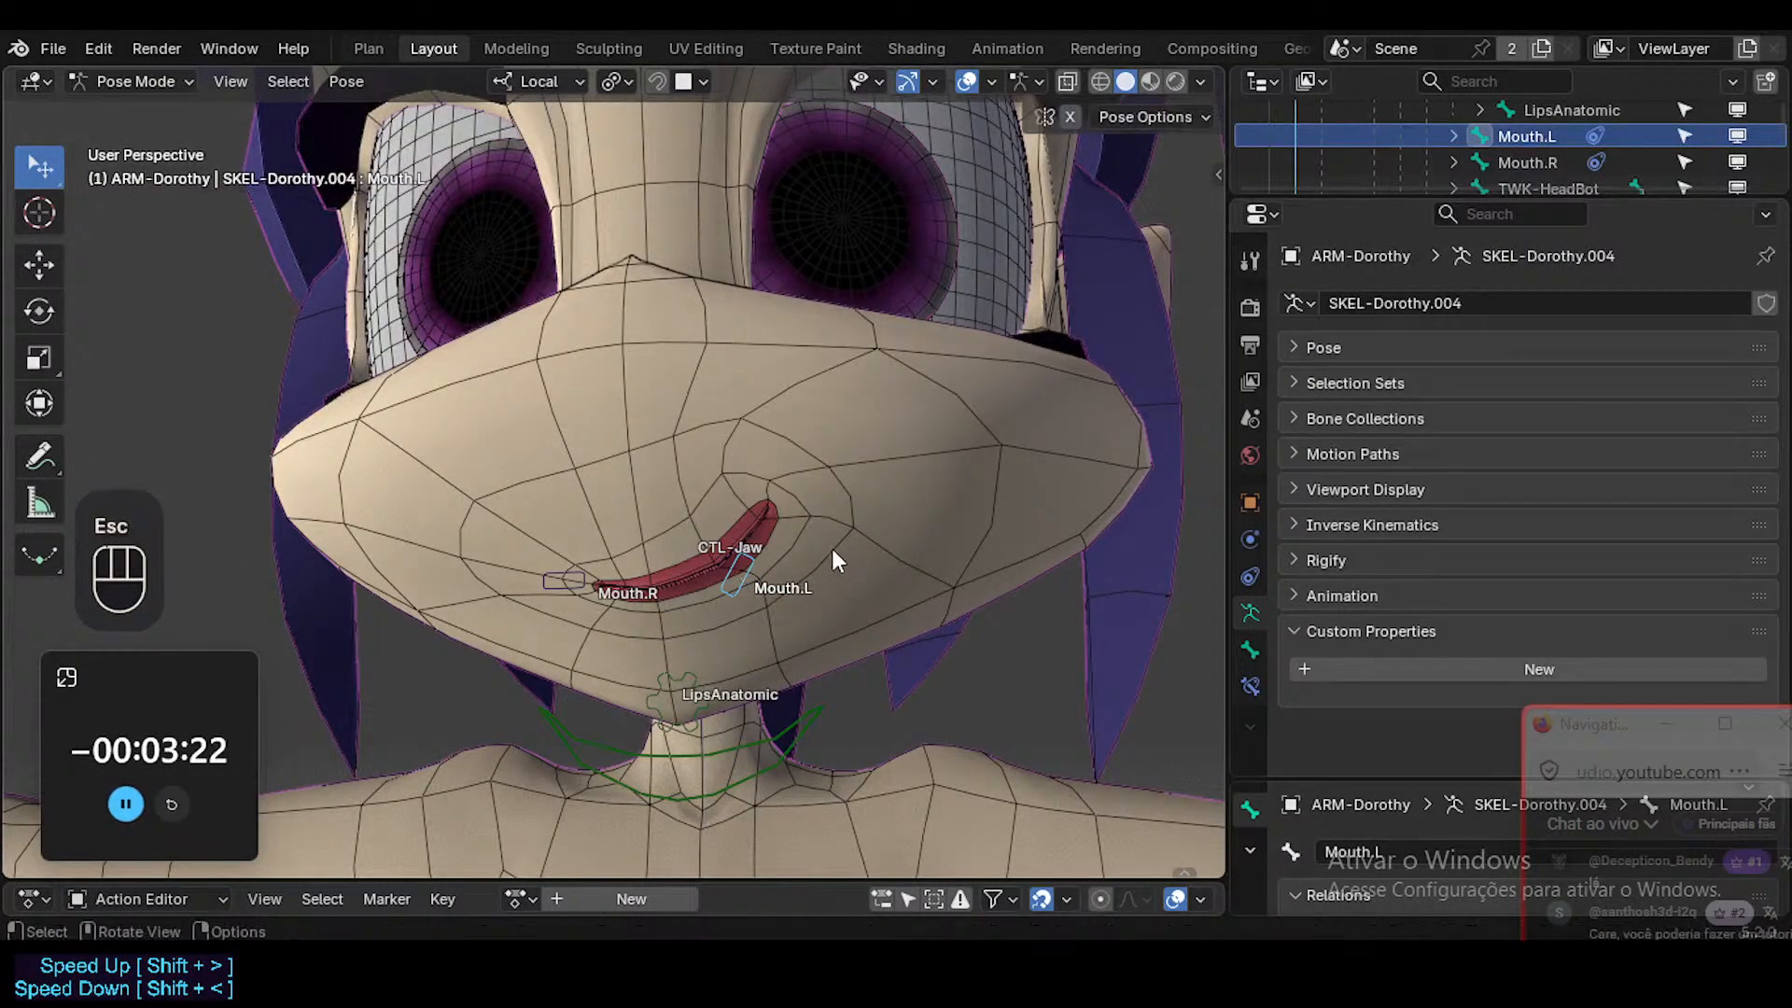
# Clear Mouth.L's pose rotation and test rotating the bone freely from its rest pose, without keeping the rotation.
pyautogui.hotkey('alt', 'r')
pyautogui.press('r')
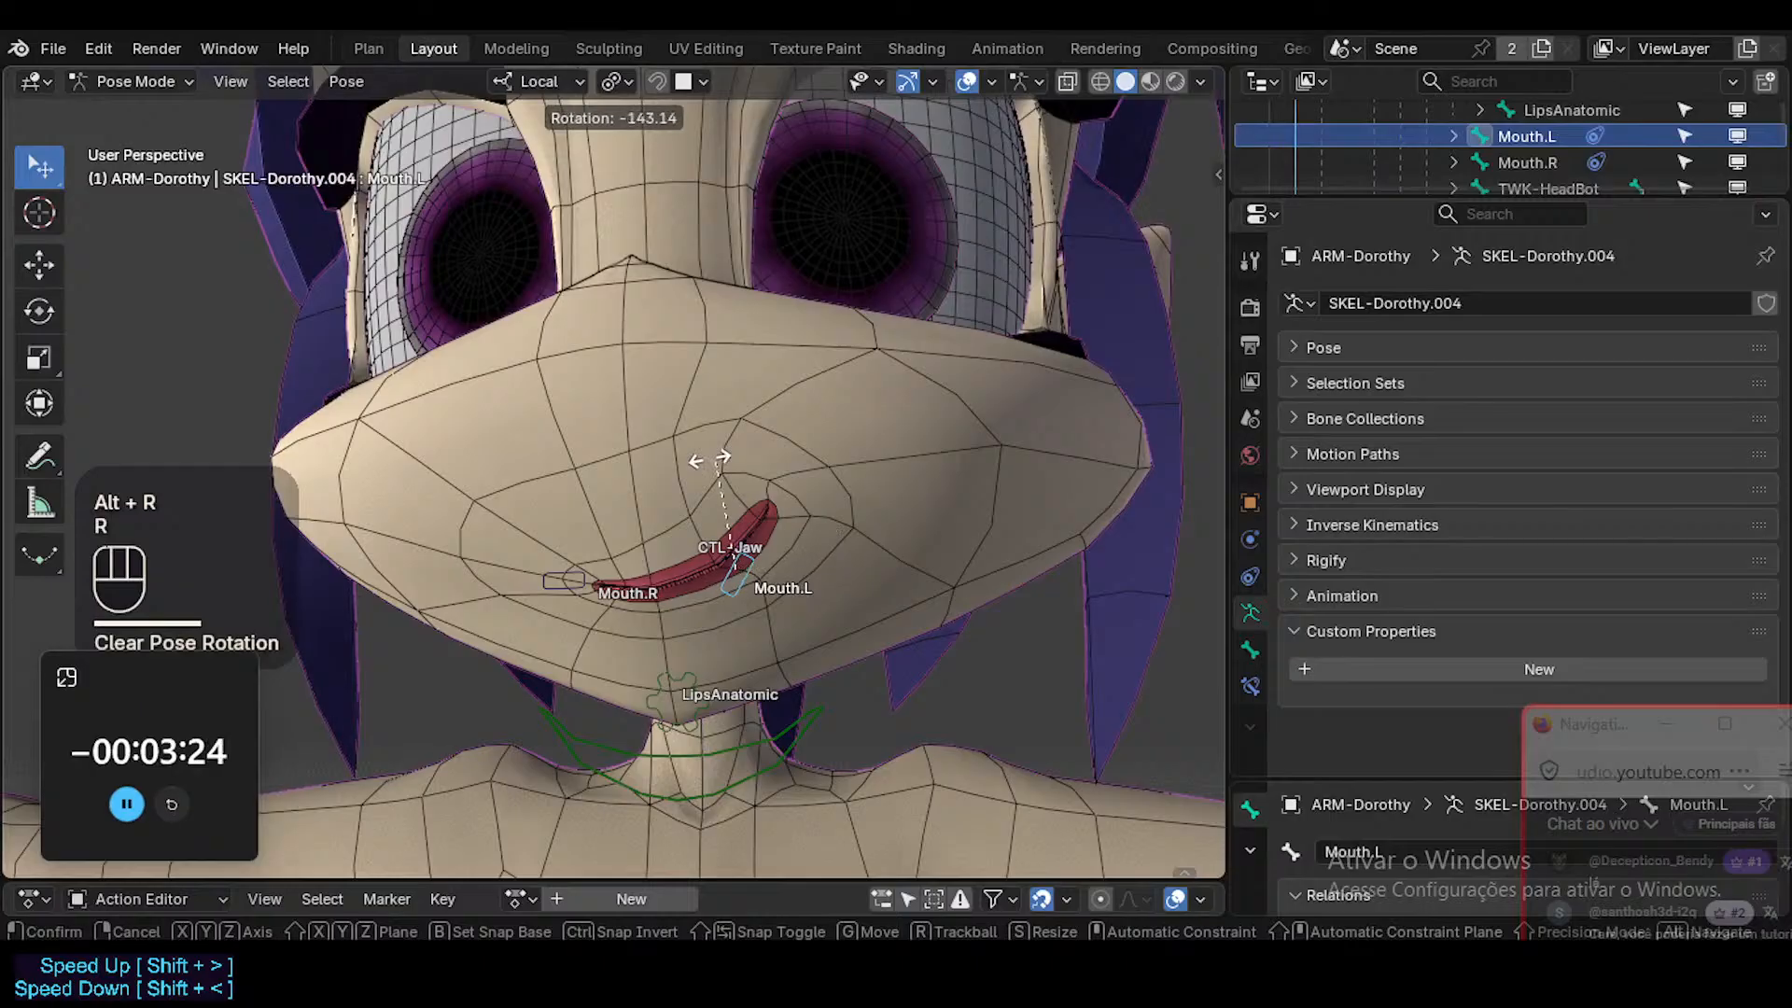
pyautogui.press('Escape')
# Select the Head mesh in Object Mode and open the MouthSmileCurved.L driver to check its expression.
pyautogui.hotkey('ctrl', 'Tab')
pyautogui.click(832, 557)
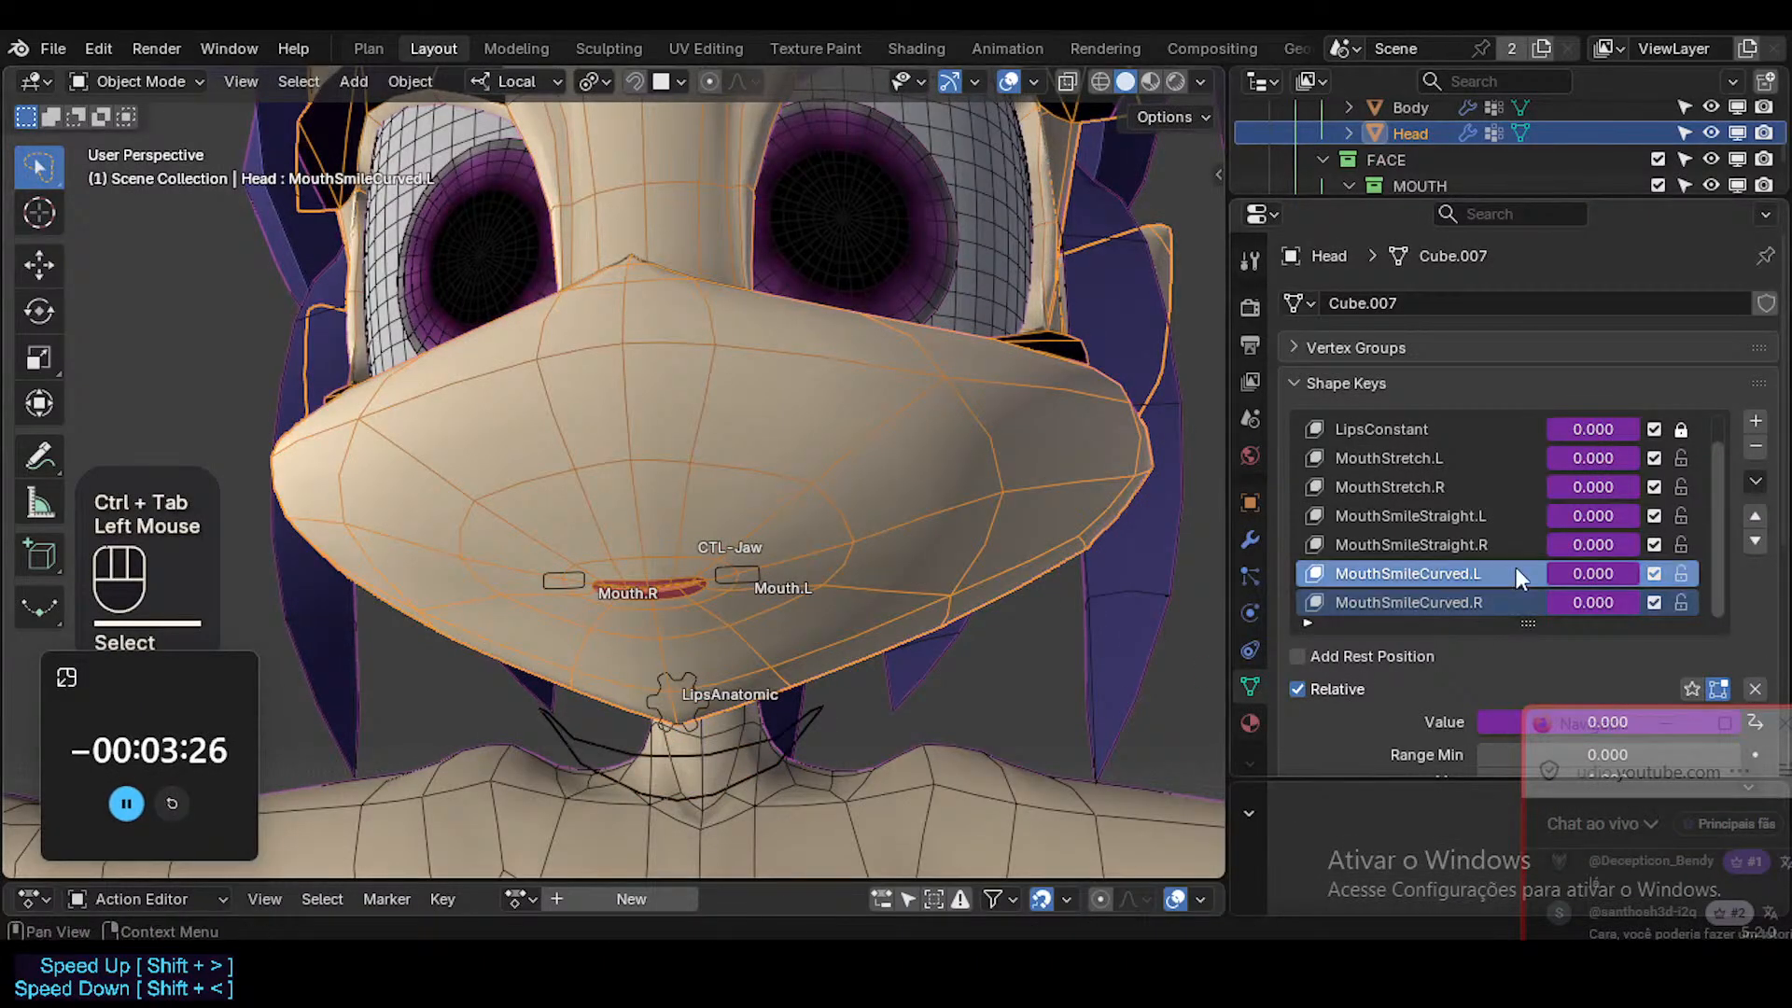
pyautogui.rightClick(1589, 574)
pyautogui.click(1478, 431)
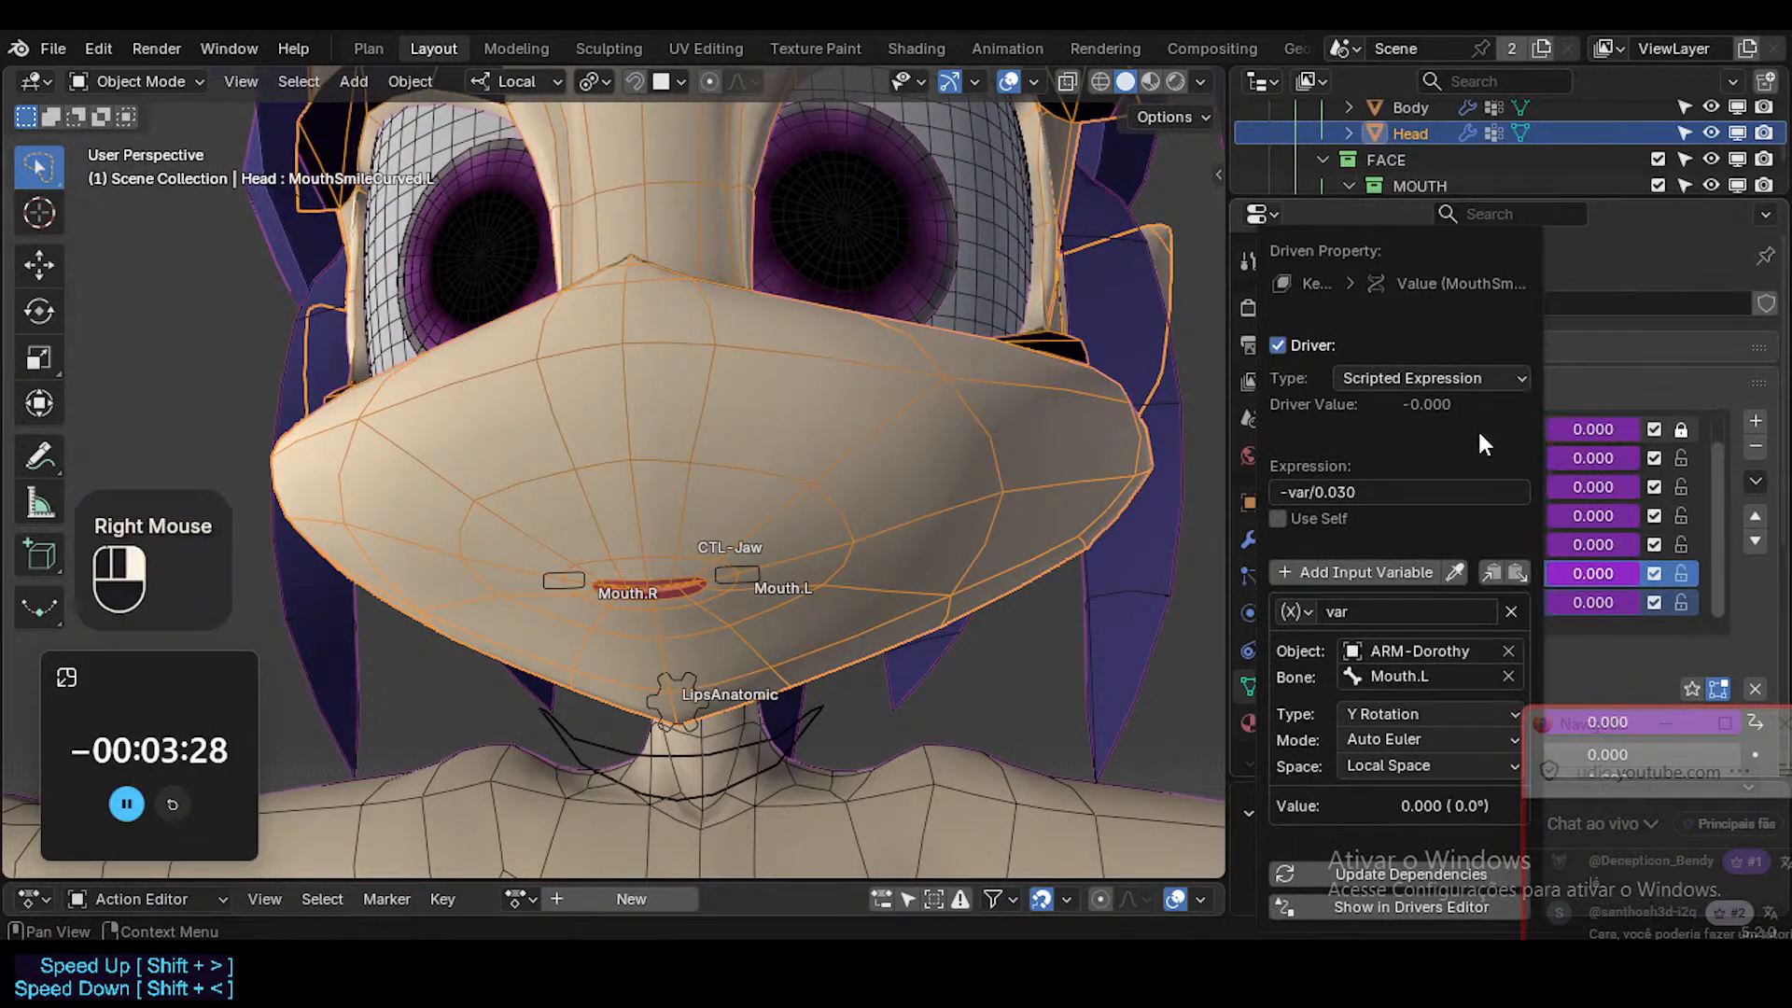
# Switch to Firefox, search the bookmarks for "Shape Key Rotation Driver" and open the example on 100% exact Shape Key activation.
pyautogui.click(724, 877)
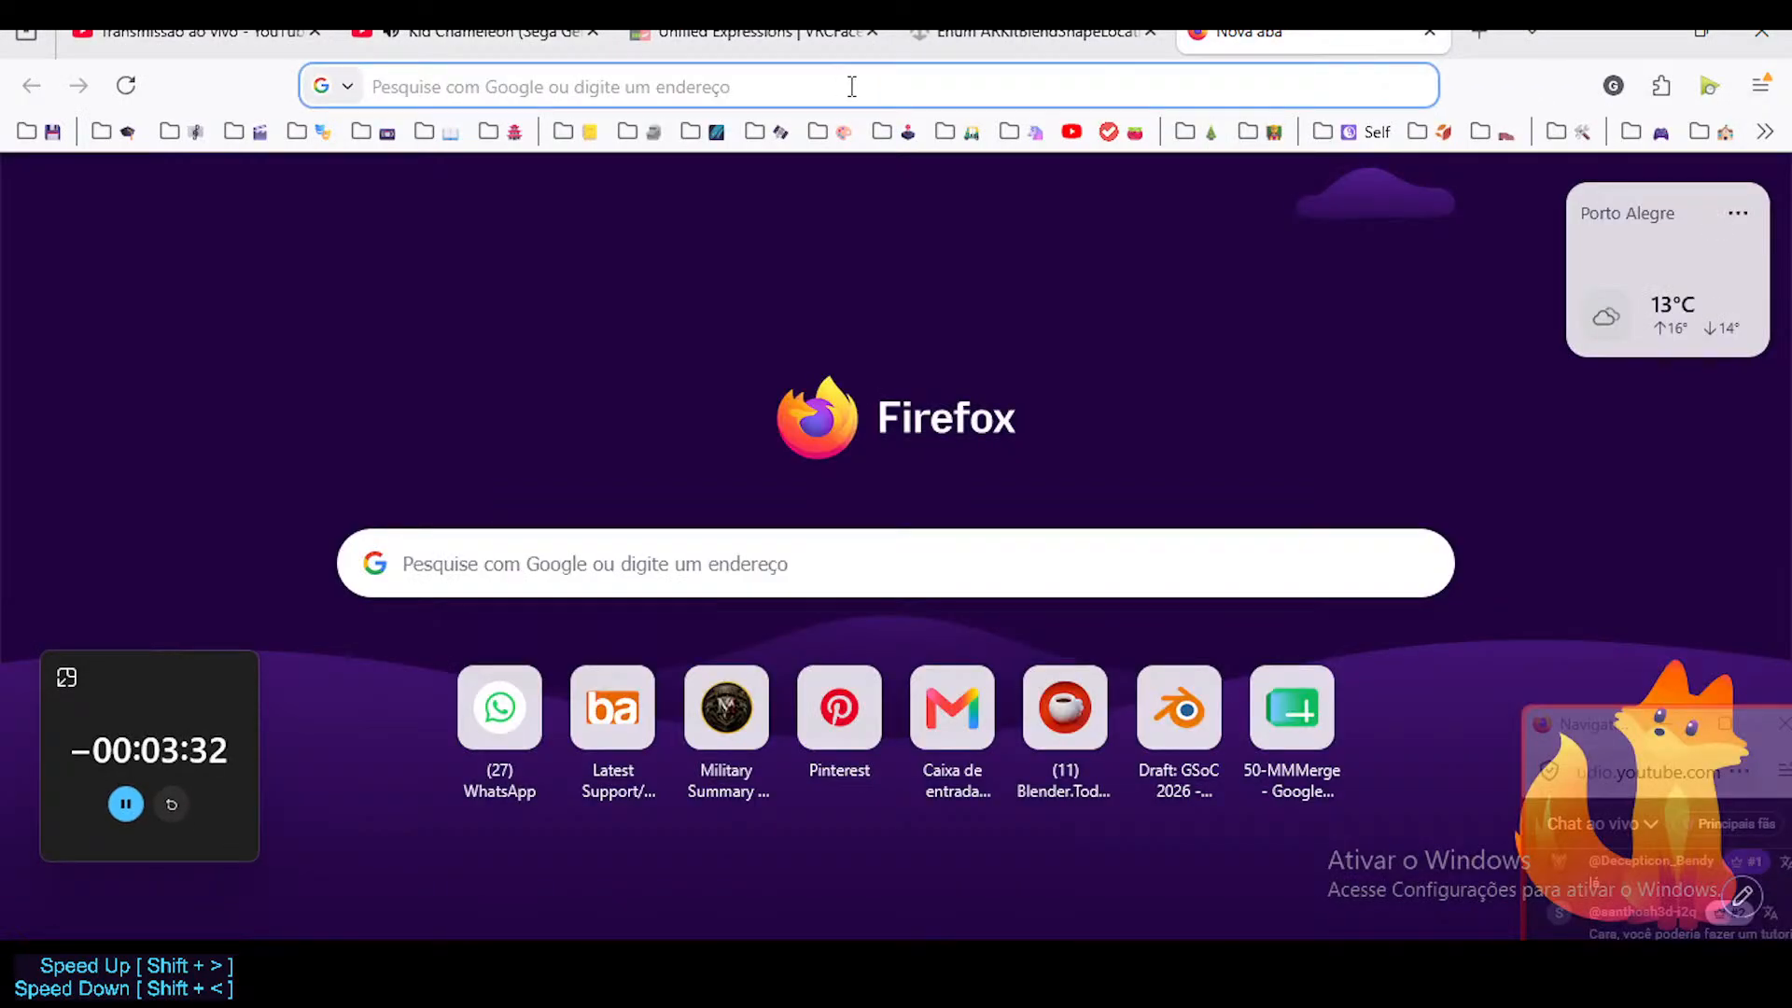
pyautogui.write('*Sha')
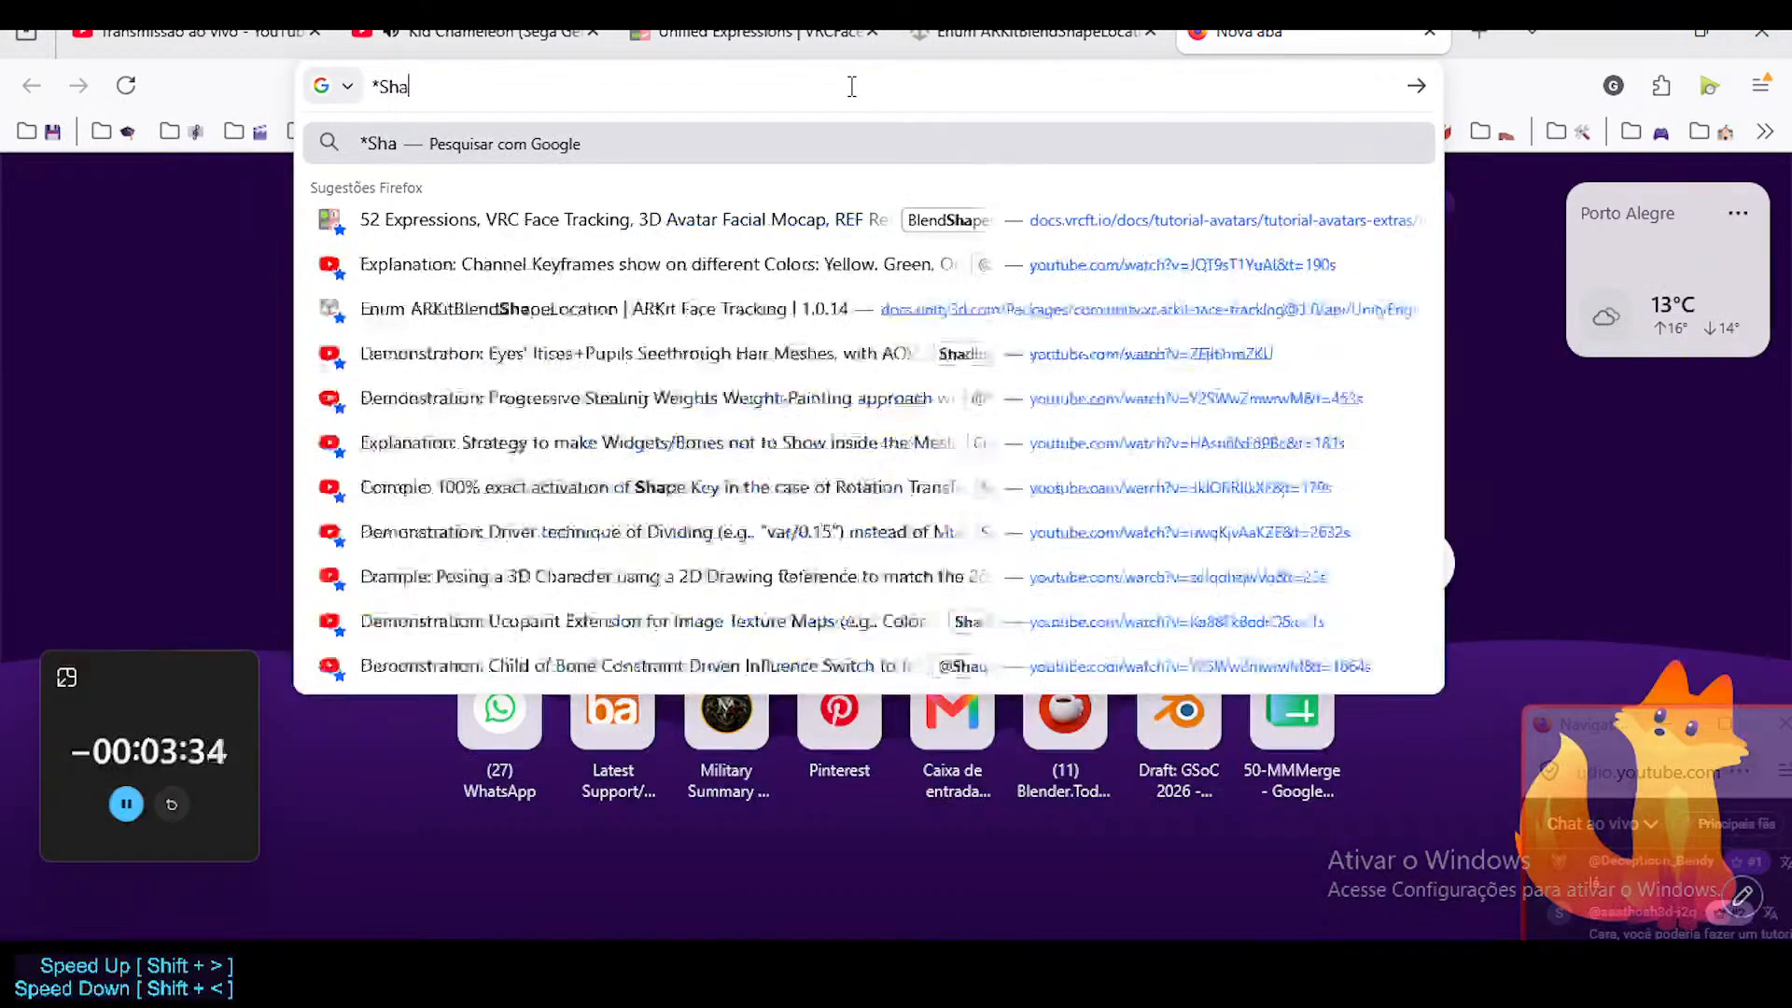
pyautogui.write('pe Key Rotation ')
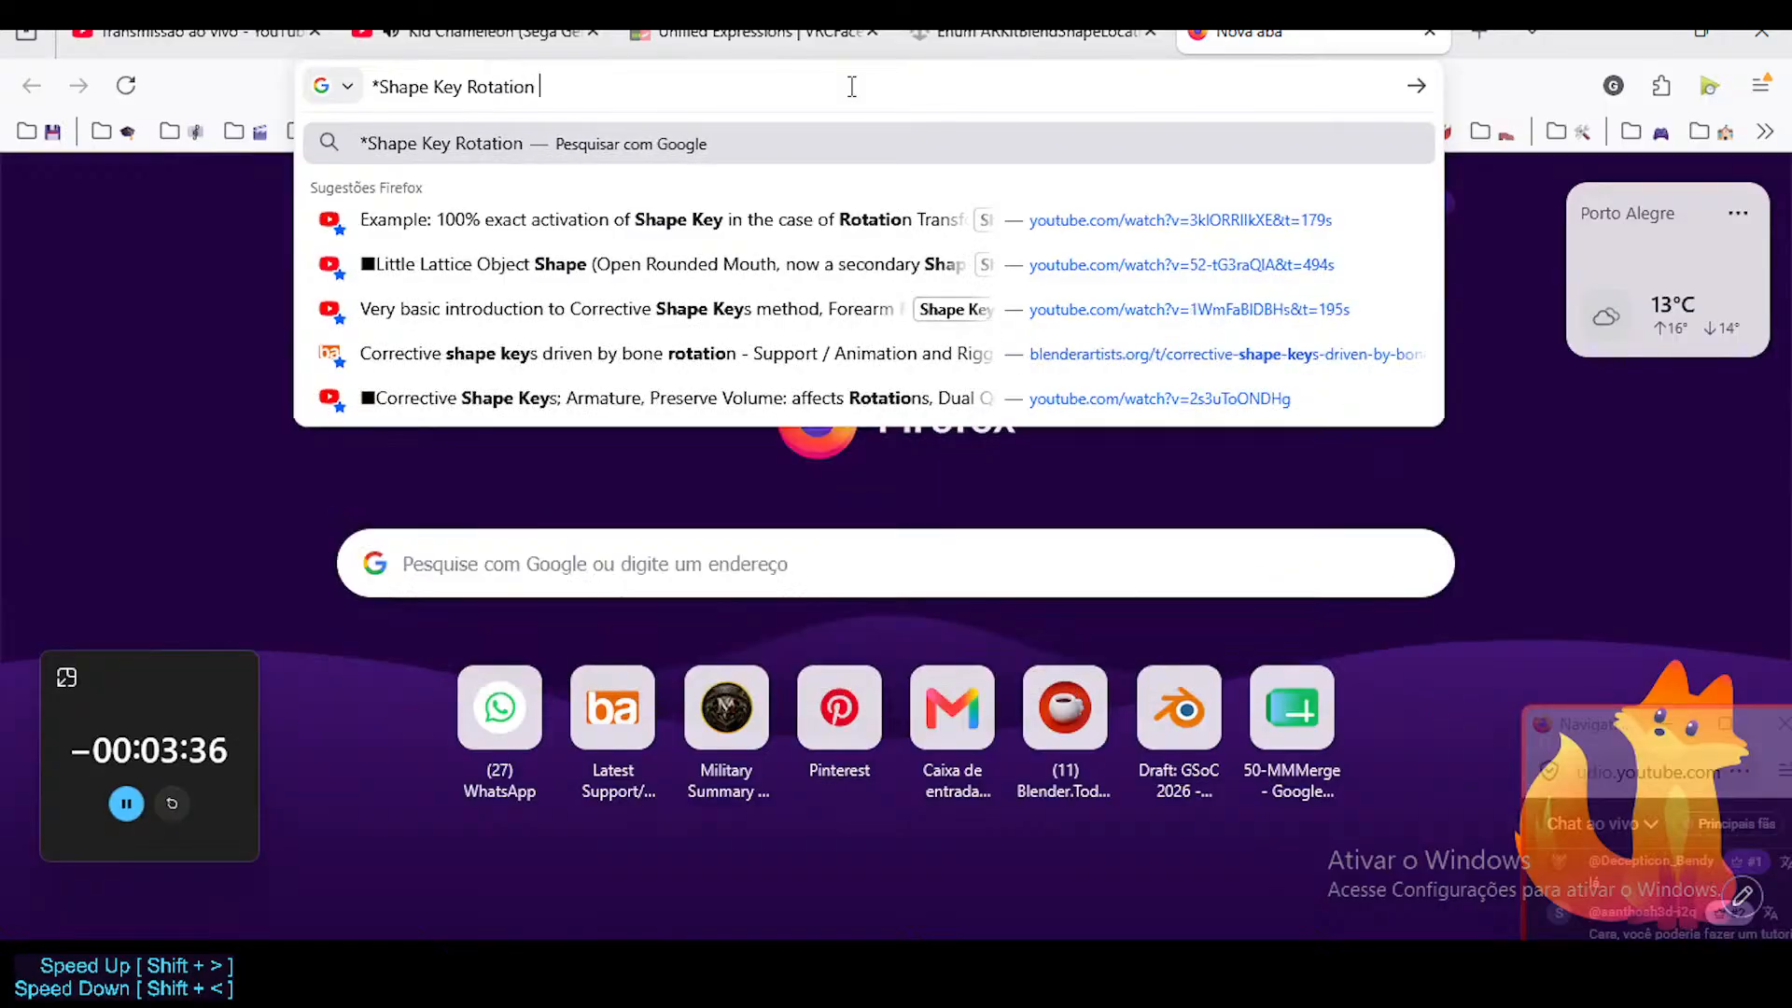
pyautogui.write('Driver')
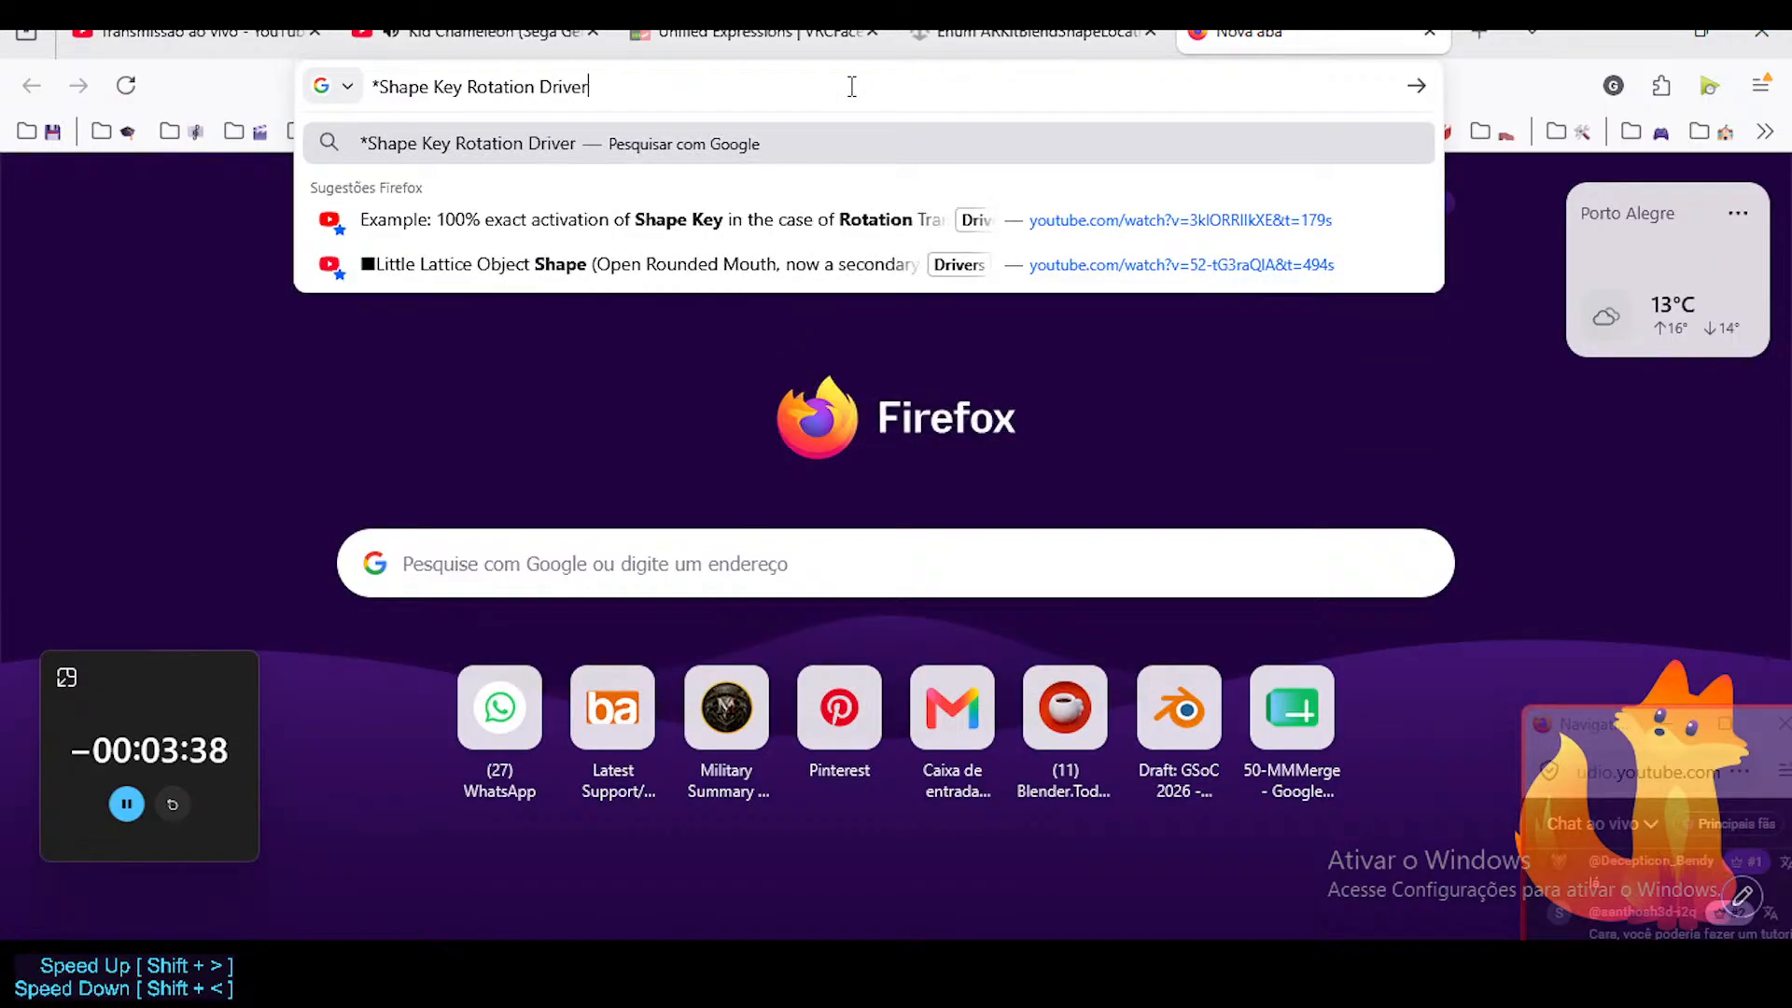
pyautogui.press('Down')
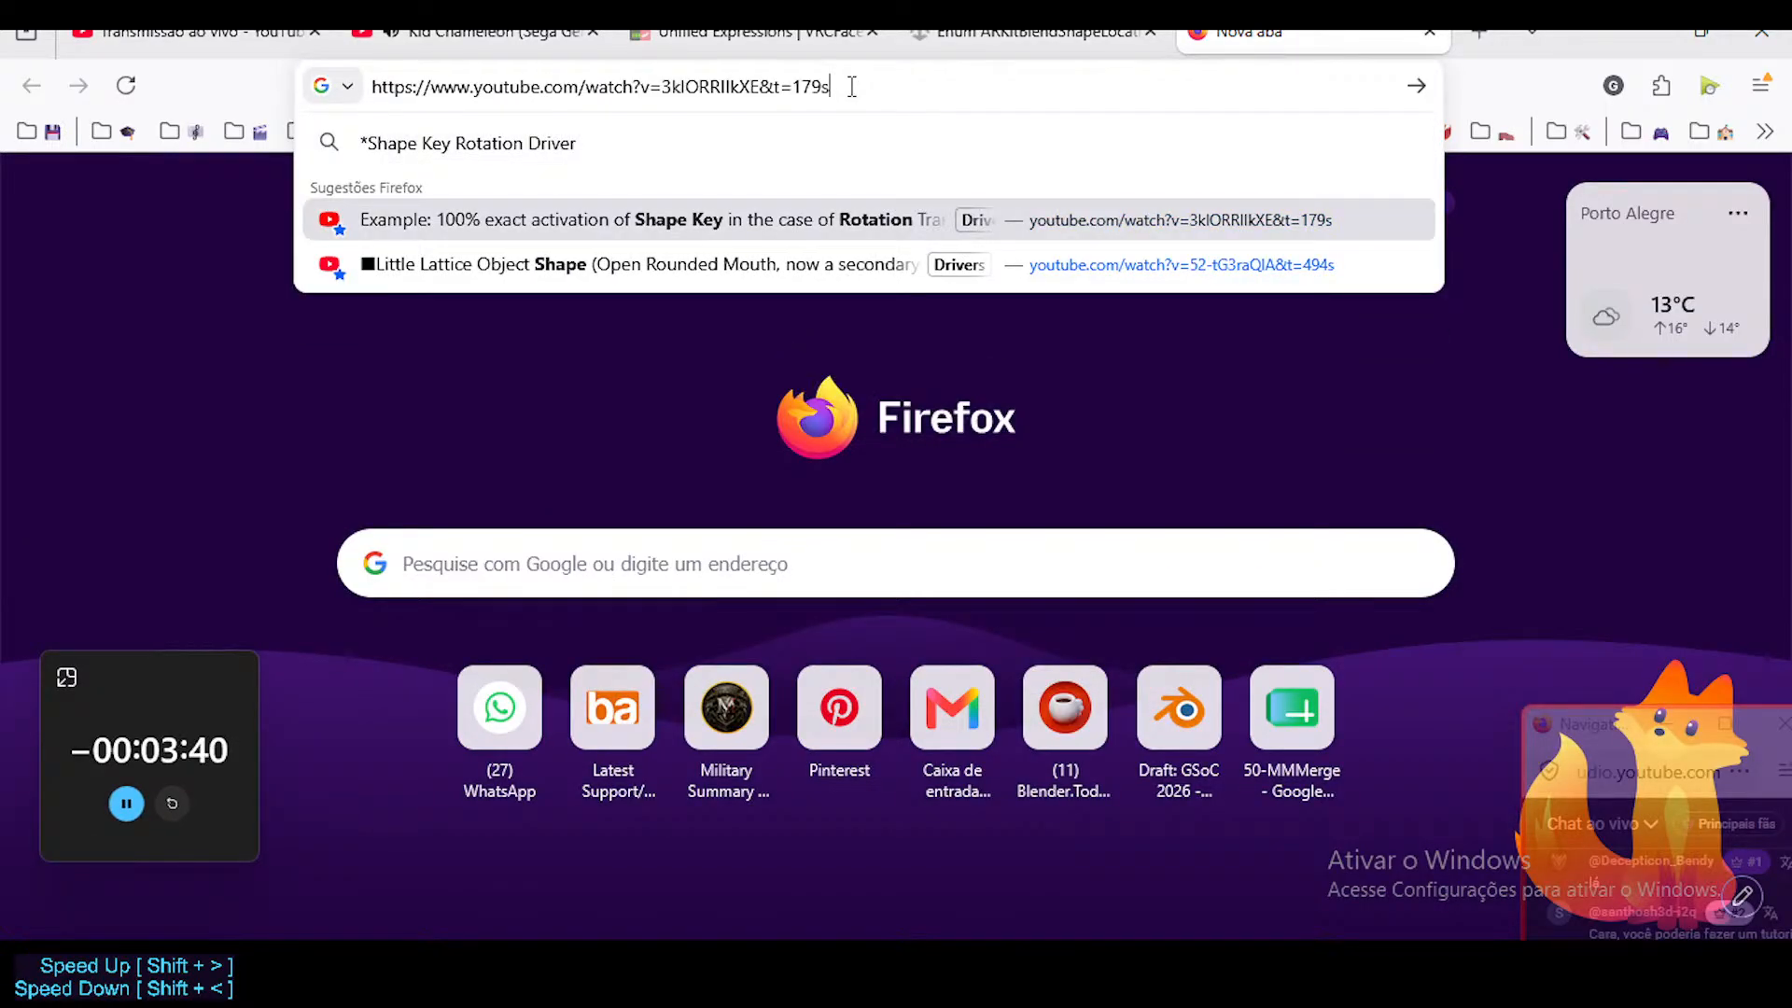
pyautogui.press('Return')
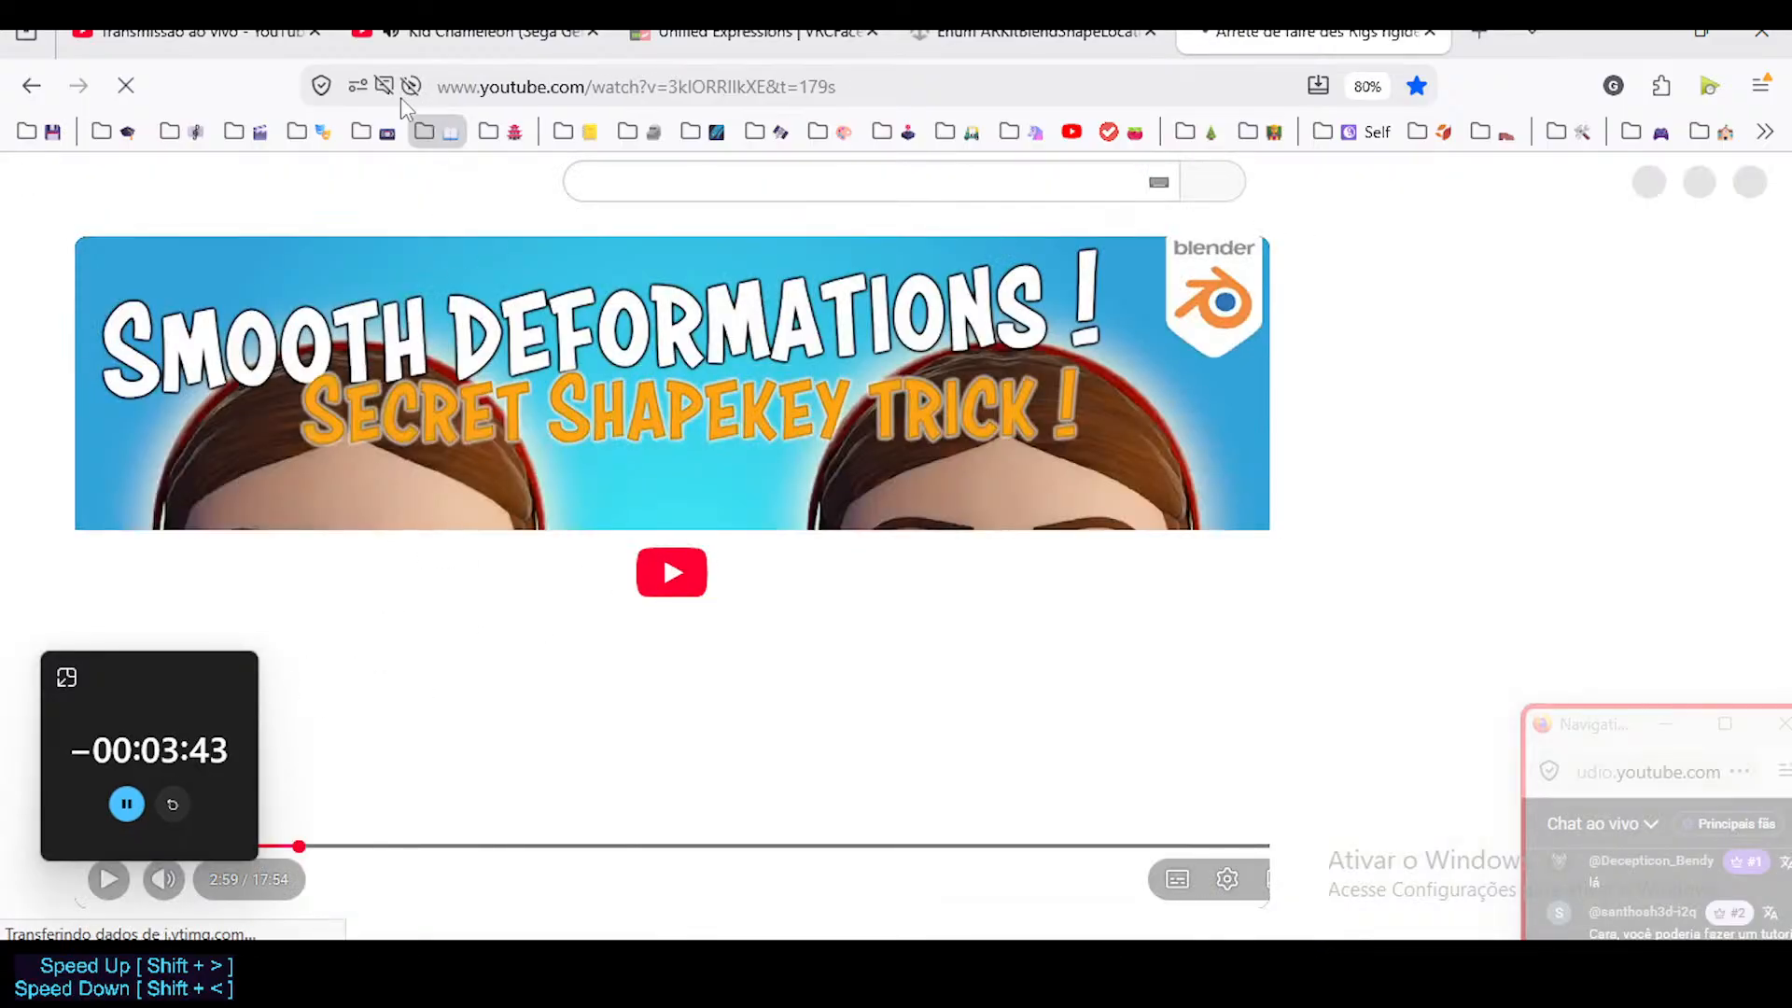
# Pause the Kid Chameleon music video and start playing the Shape Keys tutorial video in its own tab.
pyautogui.click(438, 33)
pyautogui.click(778, 250)
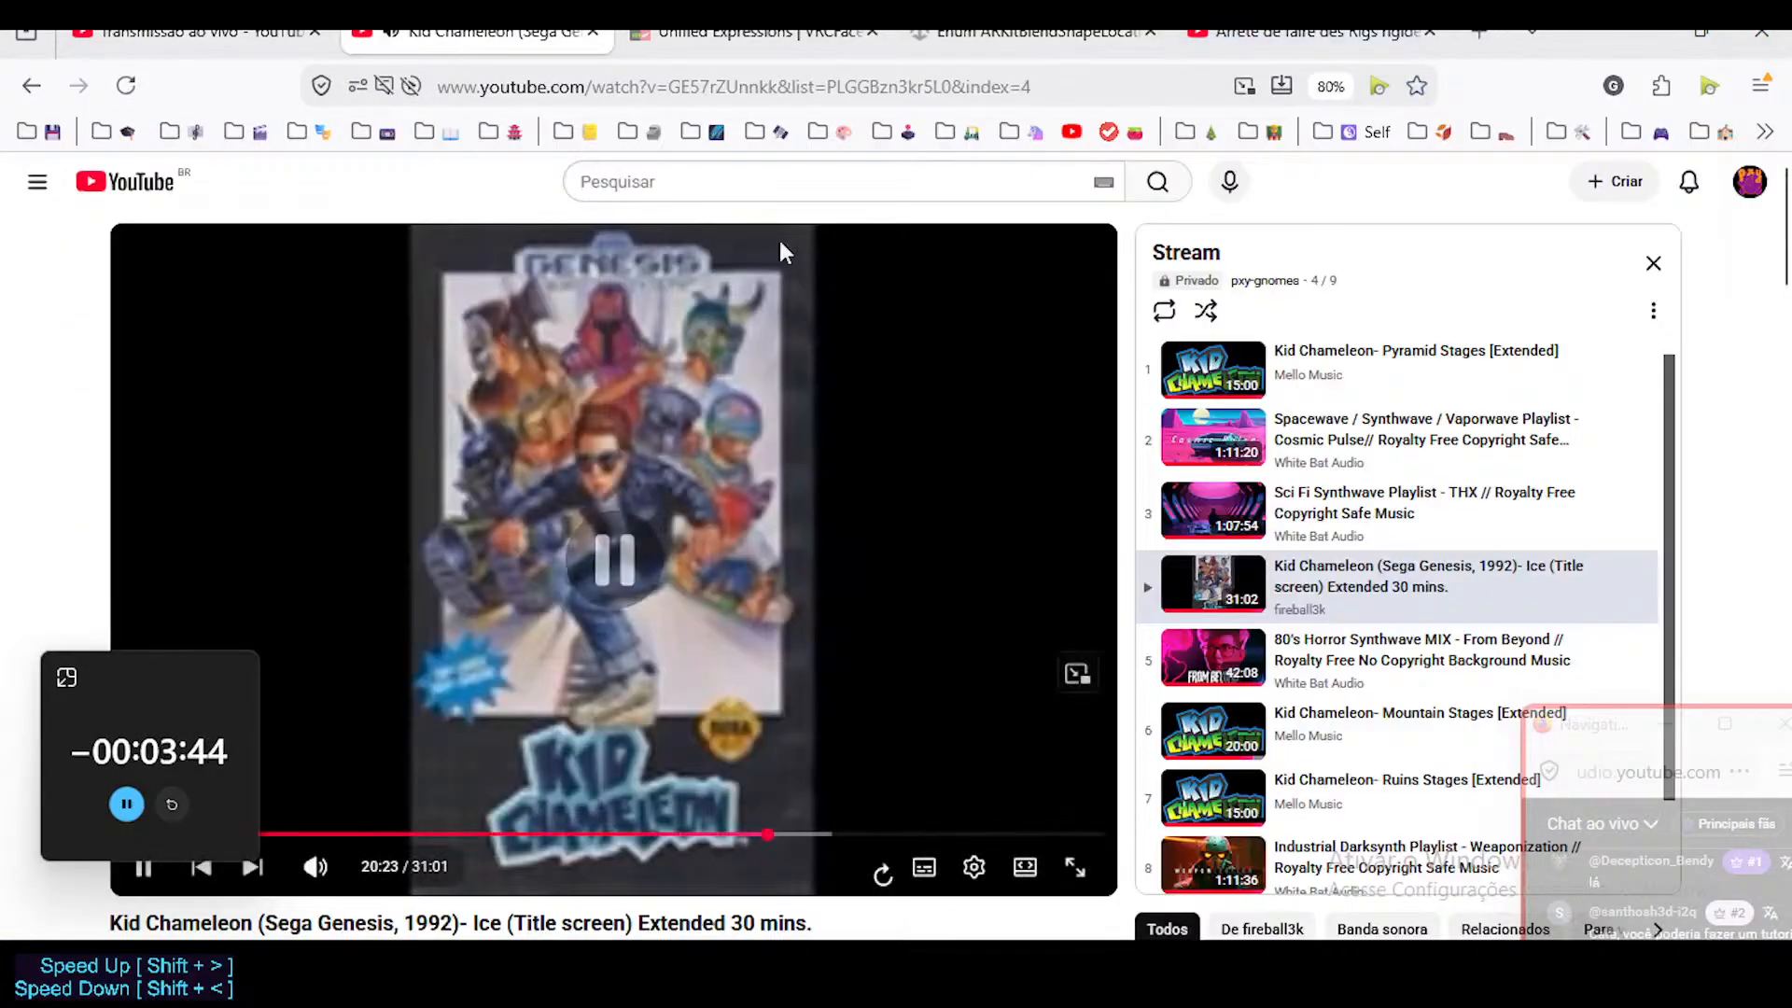
pyautogui.click(1306, 35)
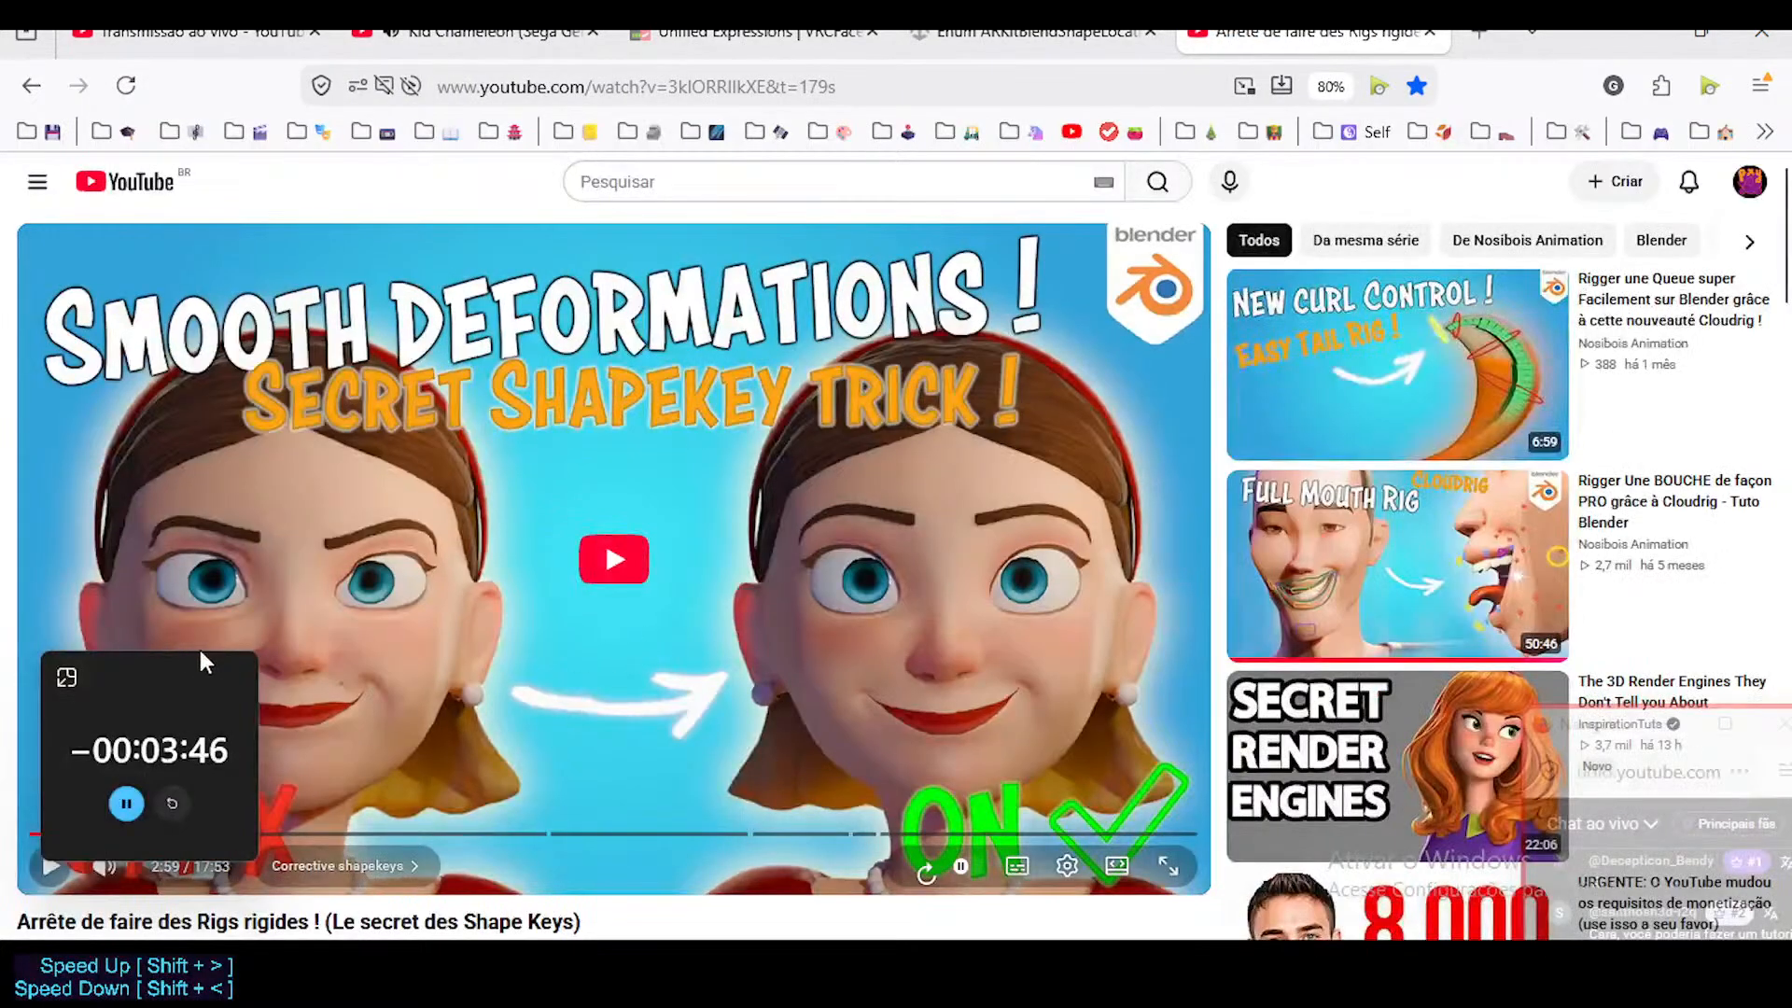
pyautogui.click(550, 586)
# Change the Shape Keys tutorial video's playback quality from automatic to a sharper setting.
pyautogui.scroll(-2, 558, 589)
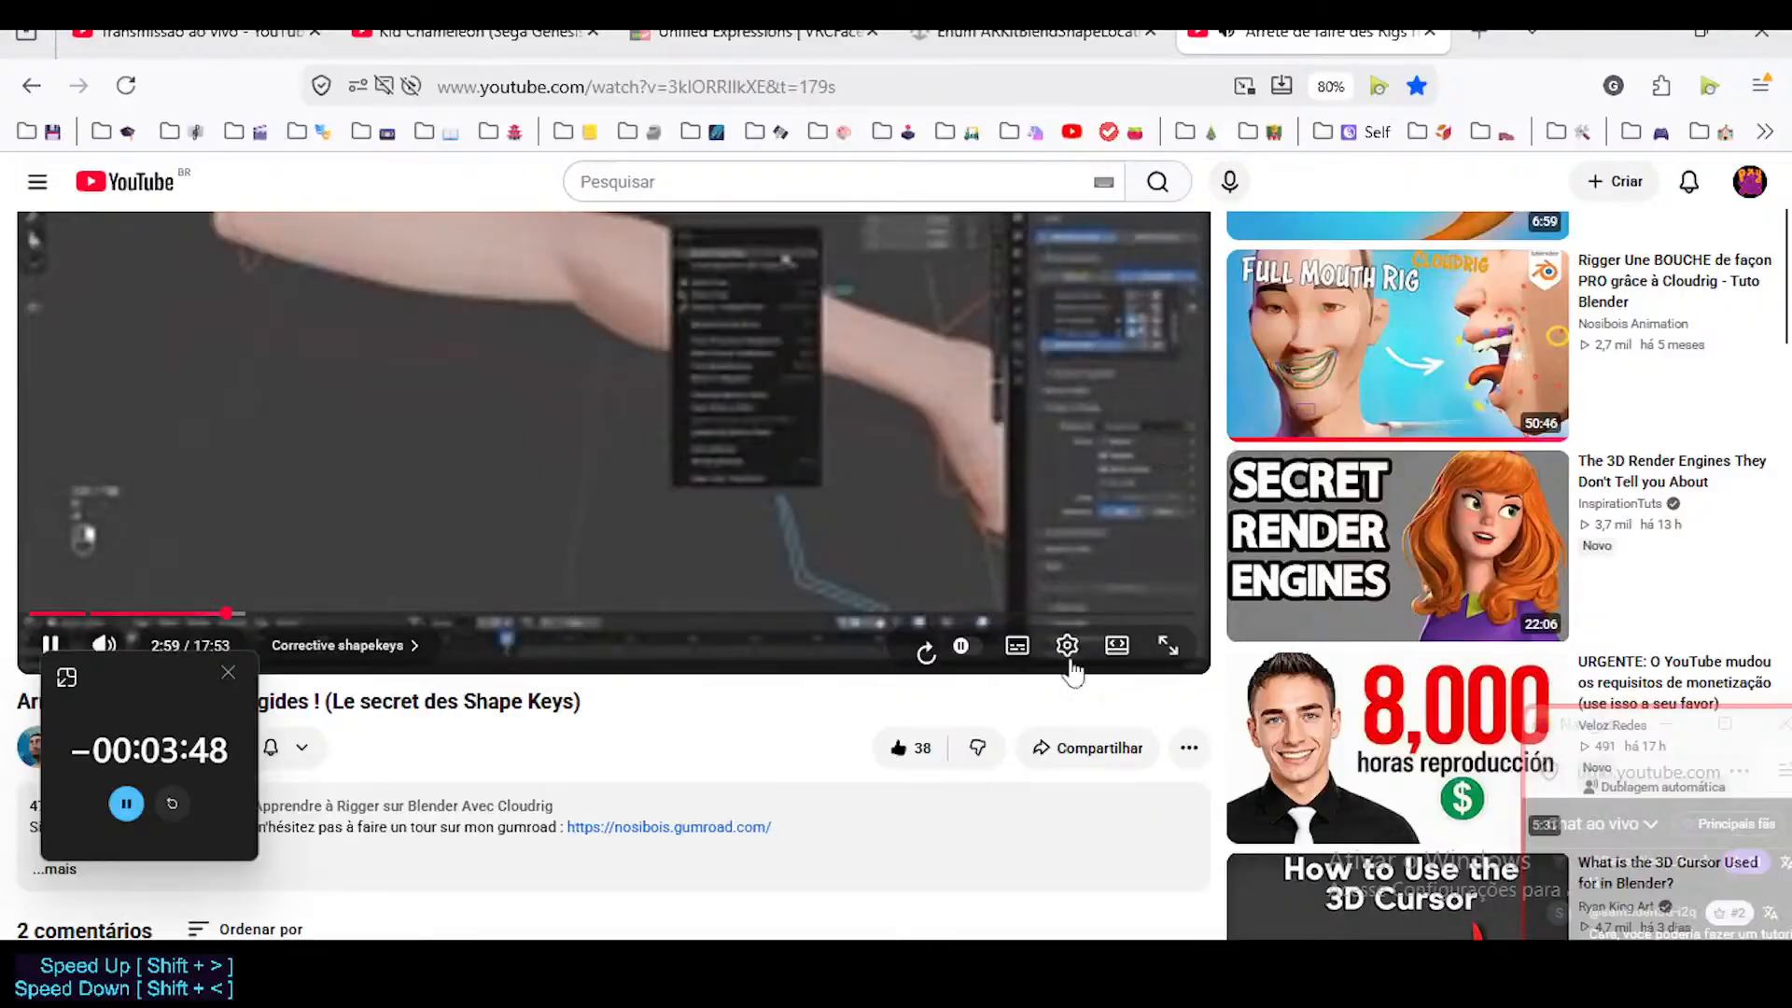
pyautogui.scroll(1, 844, 573)
pyautogui.click(1068, 756)
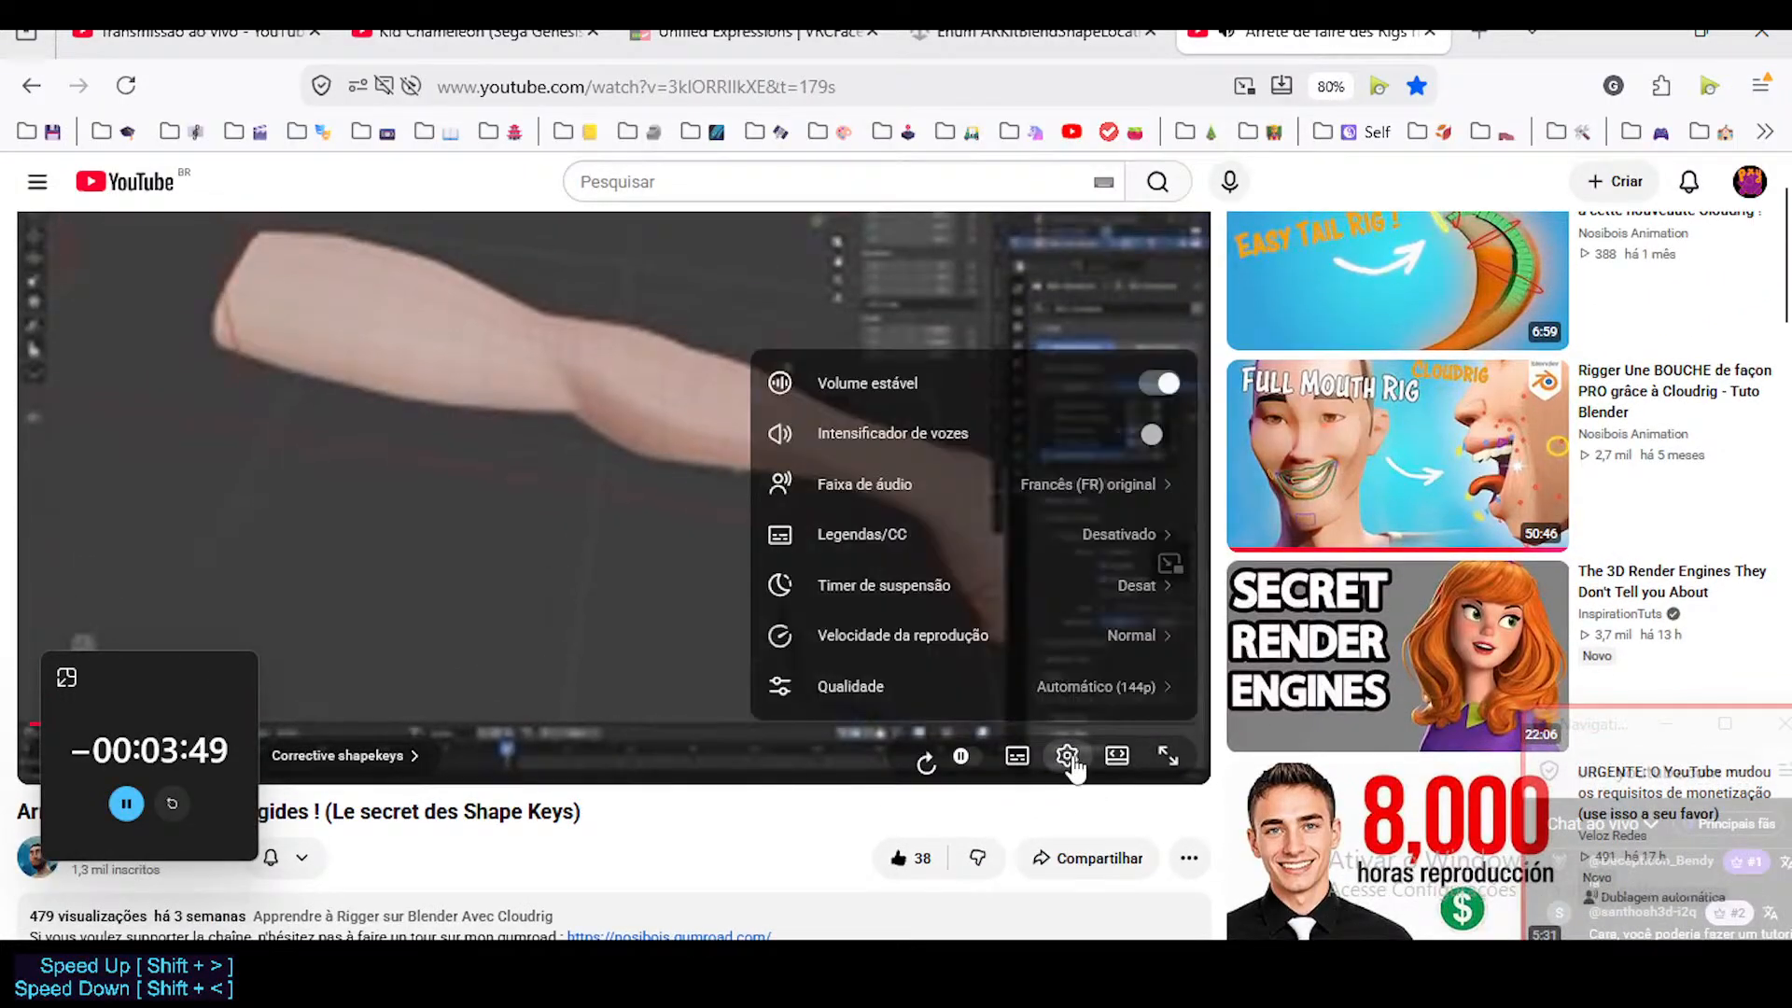
pyautogui.click(1074, 689)
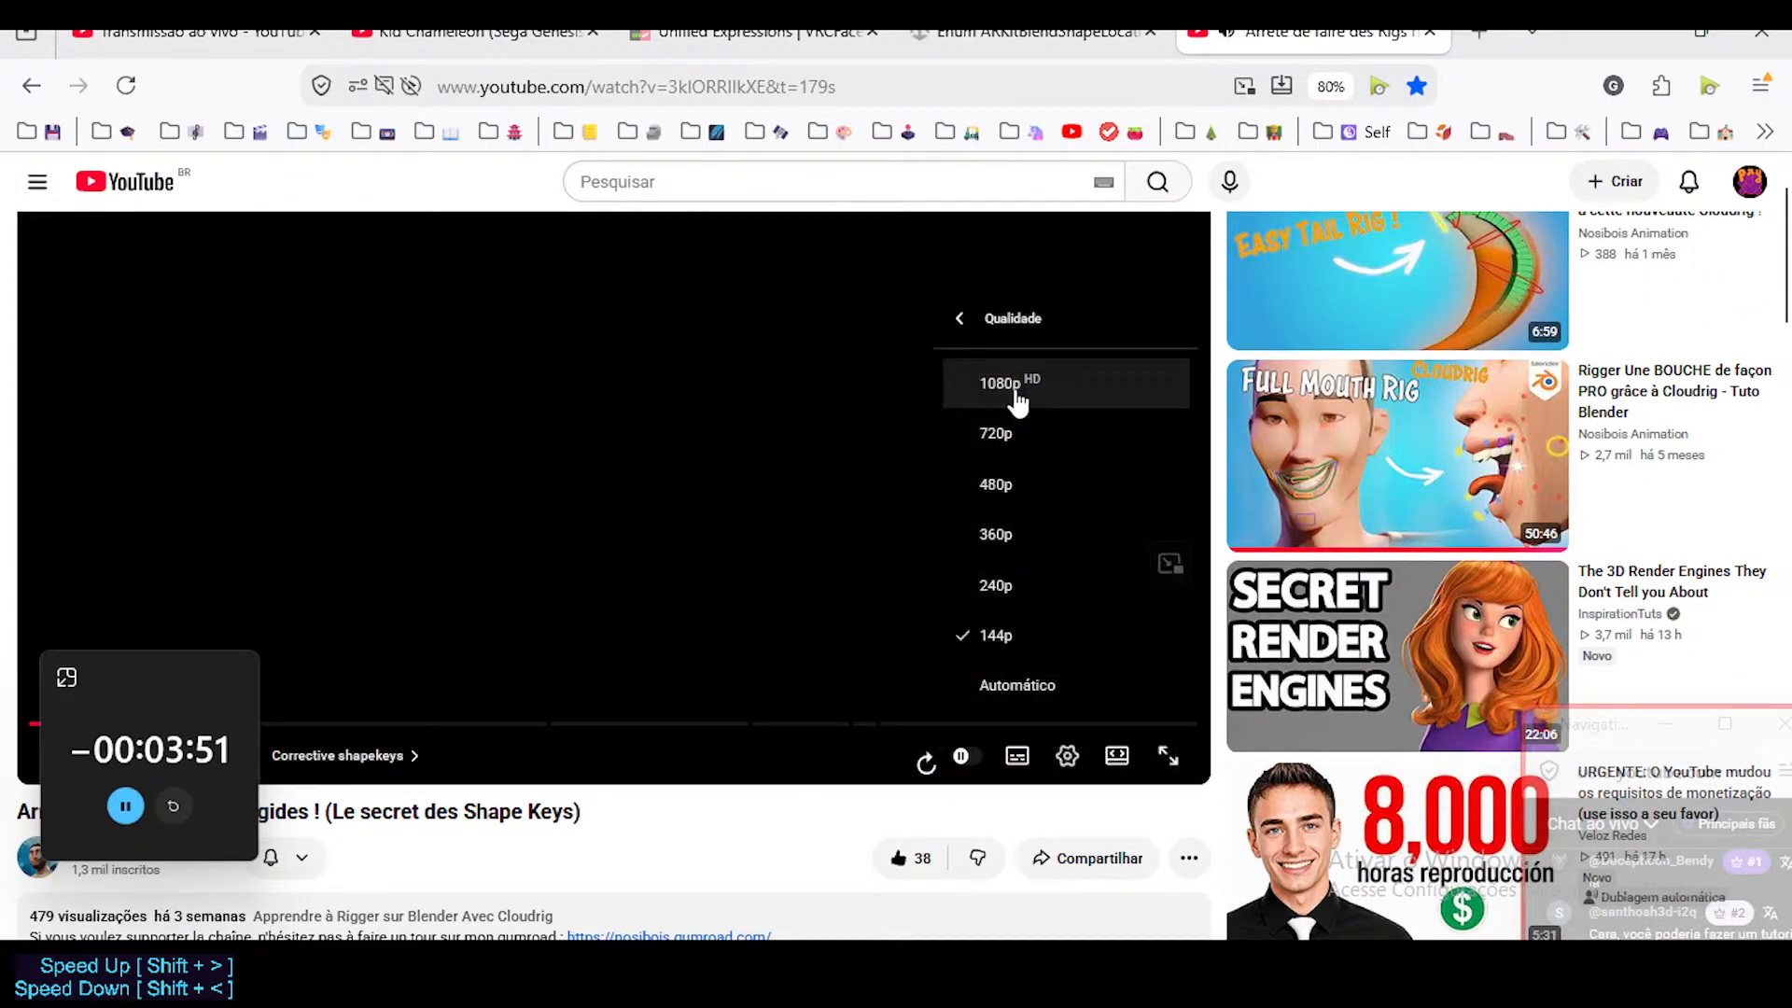
pyautogui.click(1018, 401)
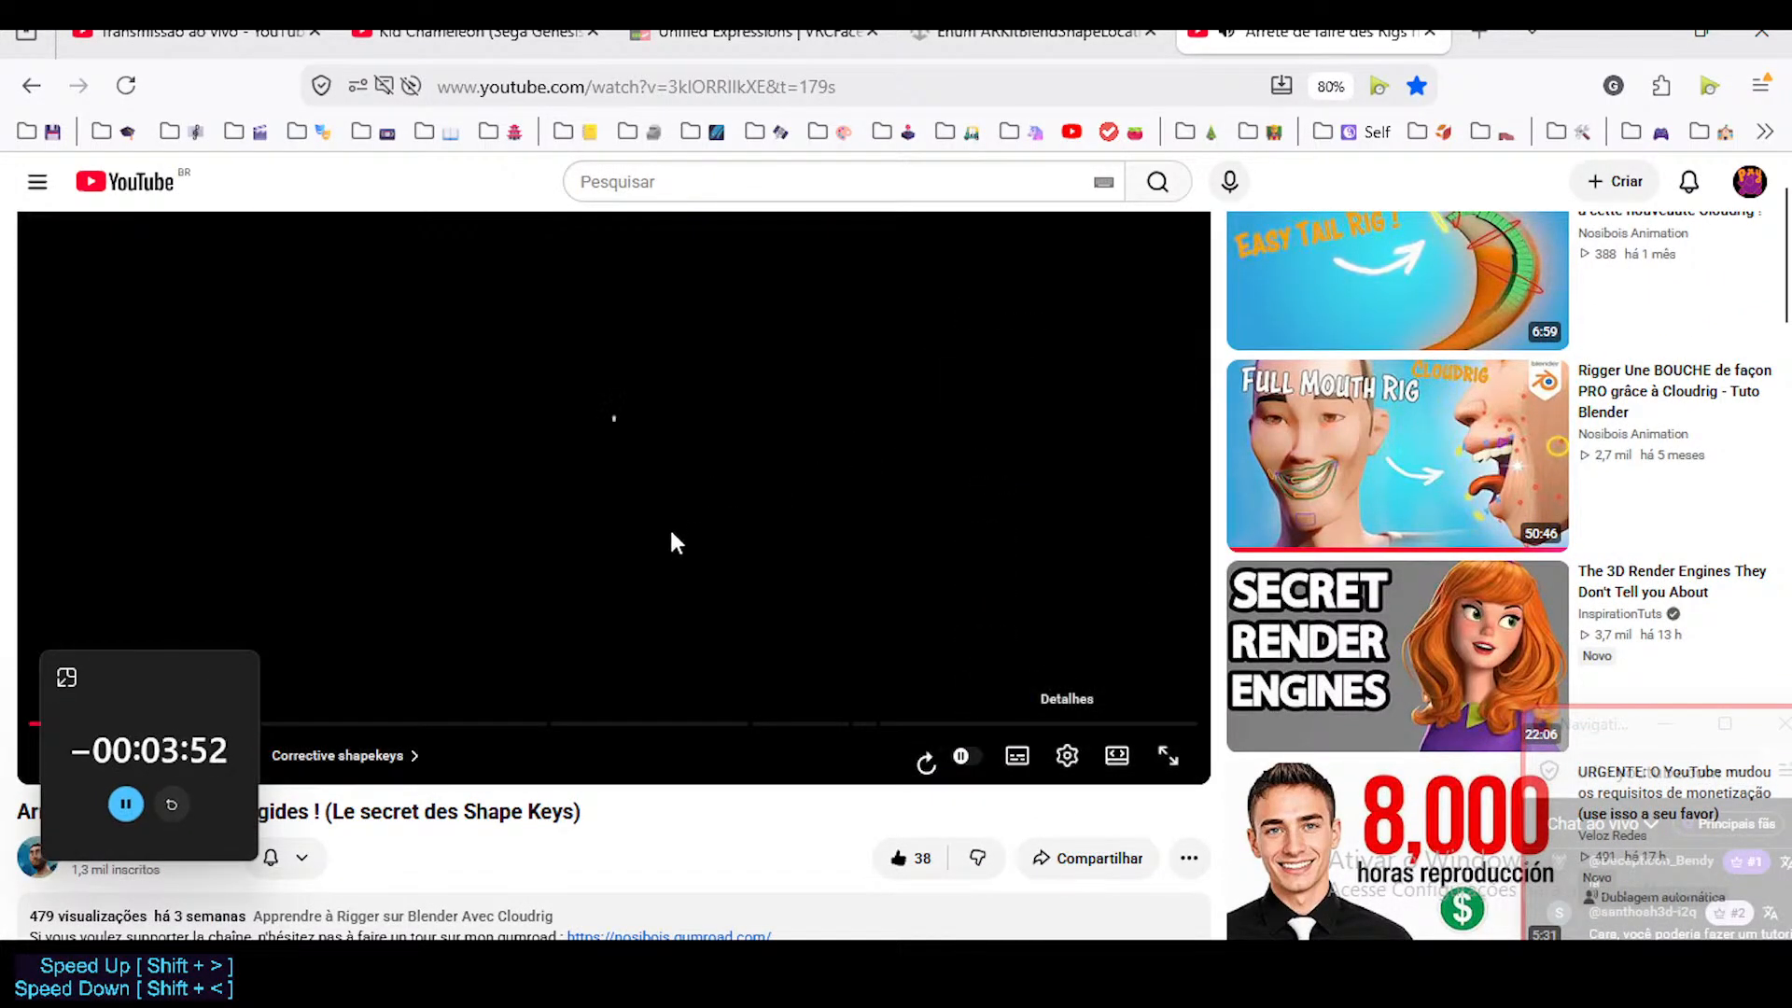
# Move the timer away from the video title and show the Shape Keys tutorial in full screen.
pyautogui.moveTo(99, 680); pyautogui.dragTo(52, 513)
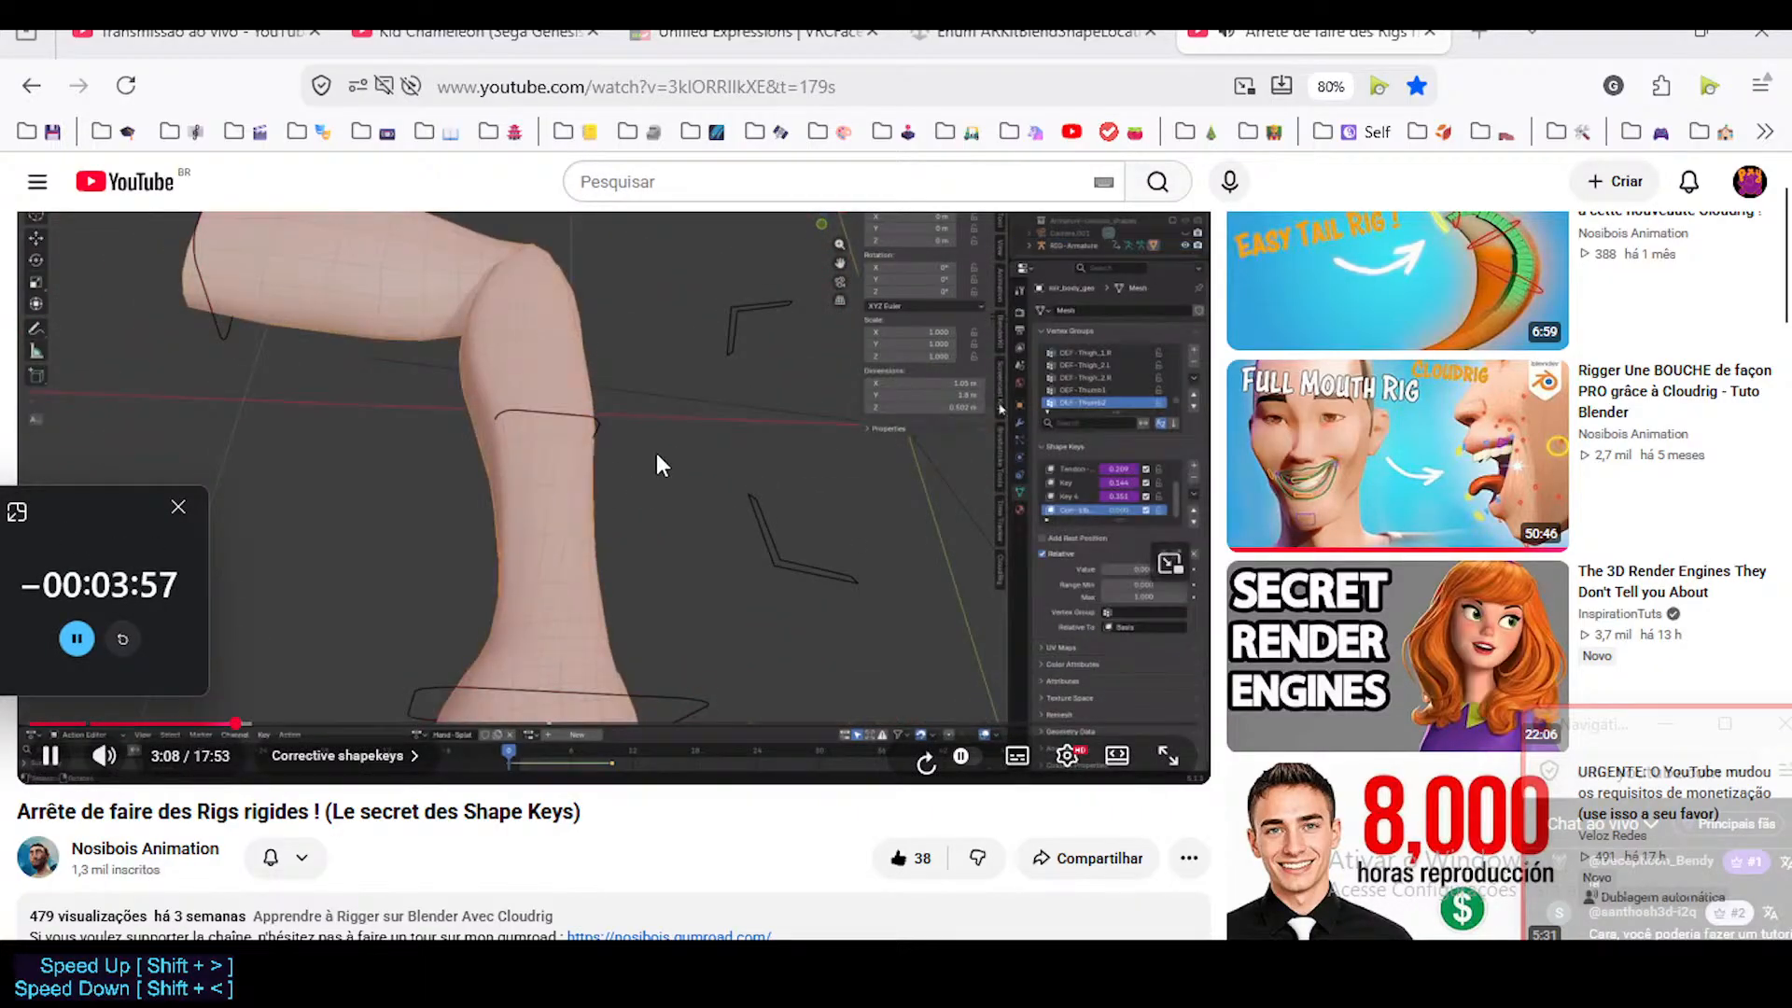
pyautogui.click(887, 312)
pyautogui.click(888, 309)
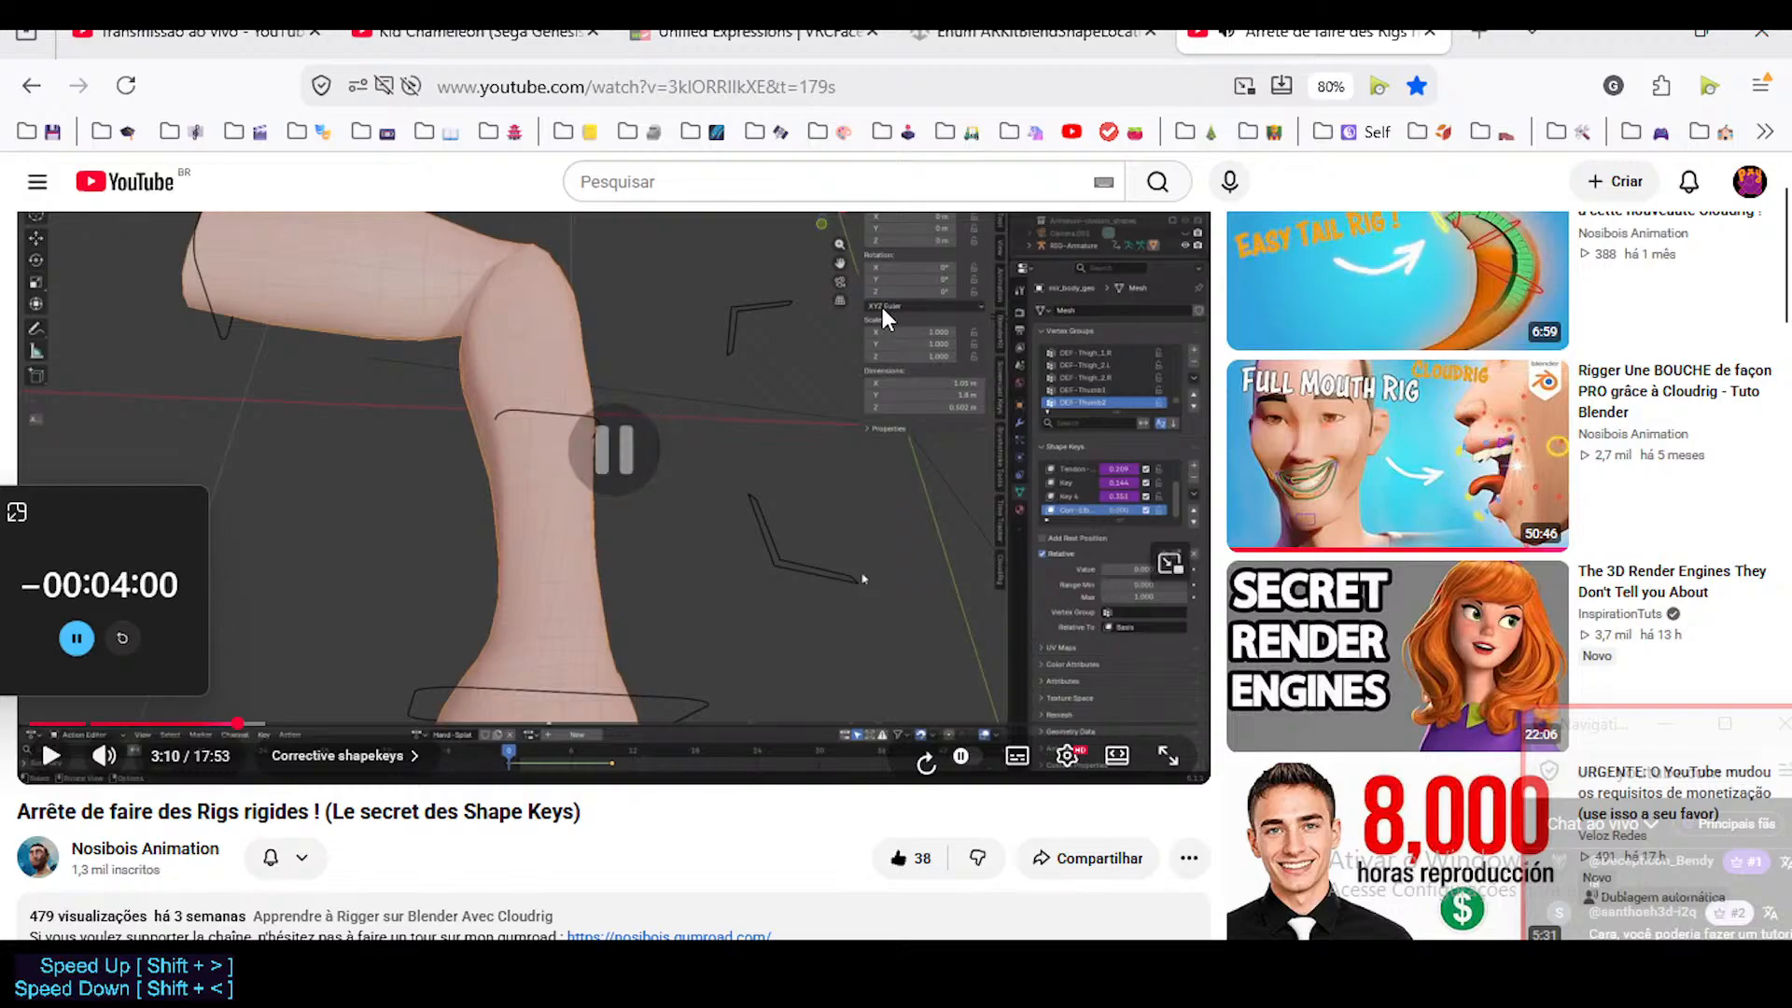
pyautogui.doubleClick(818, 459)
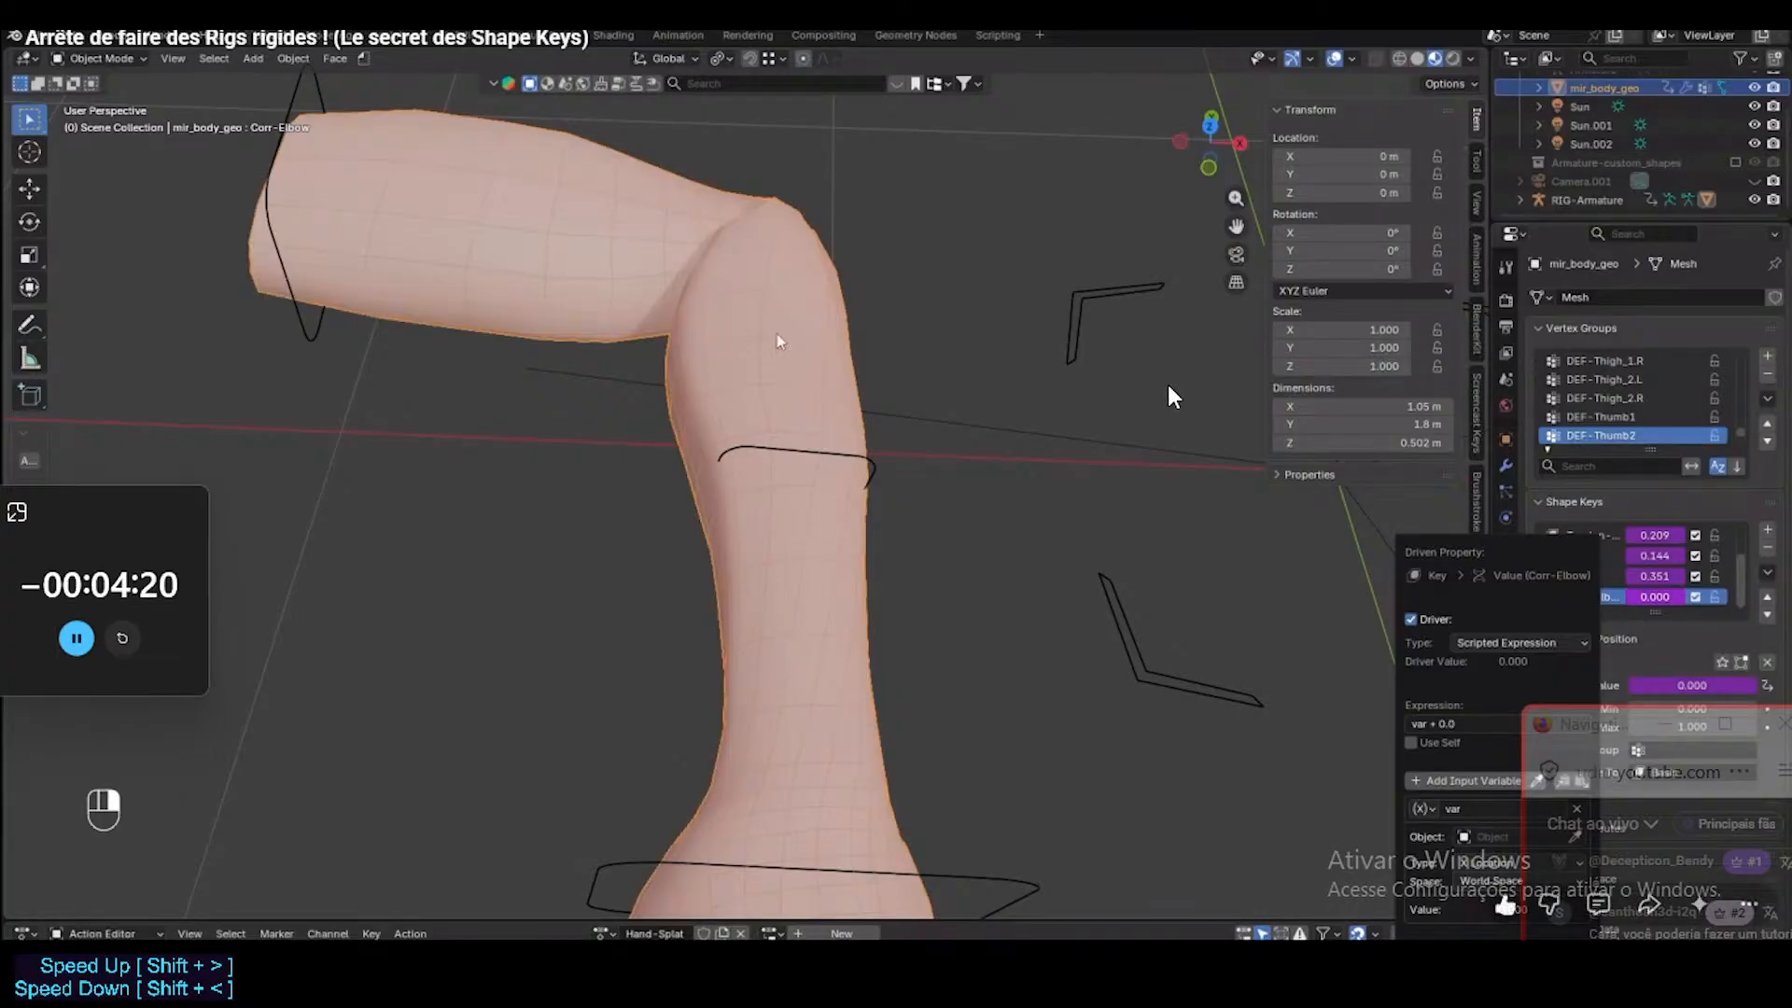
# Watch the elbow corrective driver section, pausing at the bone's X rotation in radians, and turn on the English captions.
pyautogui.click(1101, 411)
pyautogui.click(969, 470)
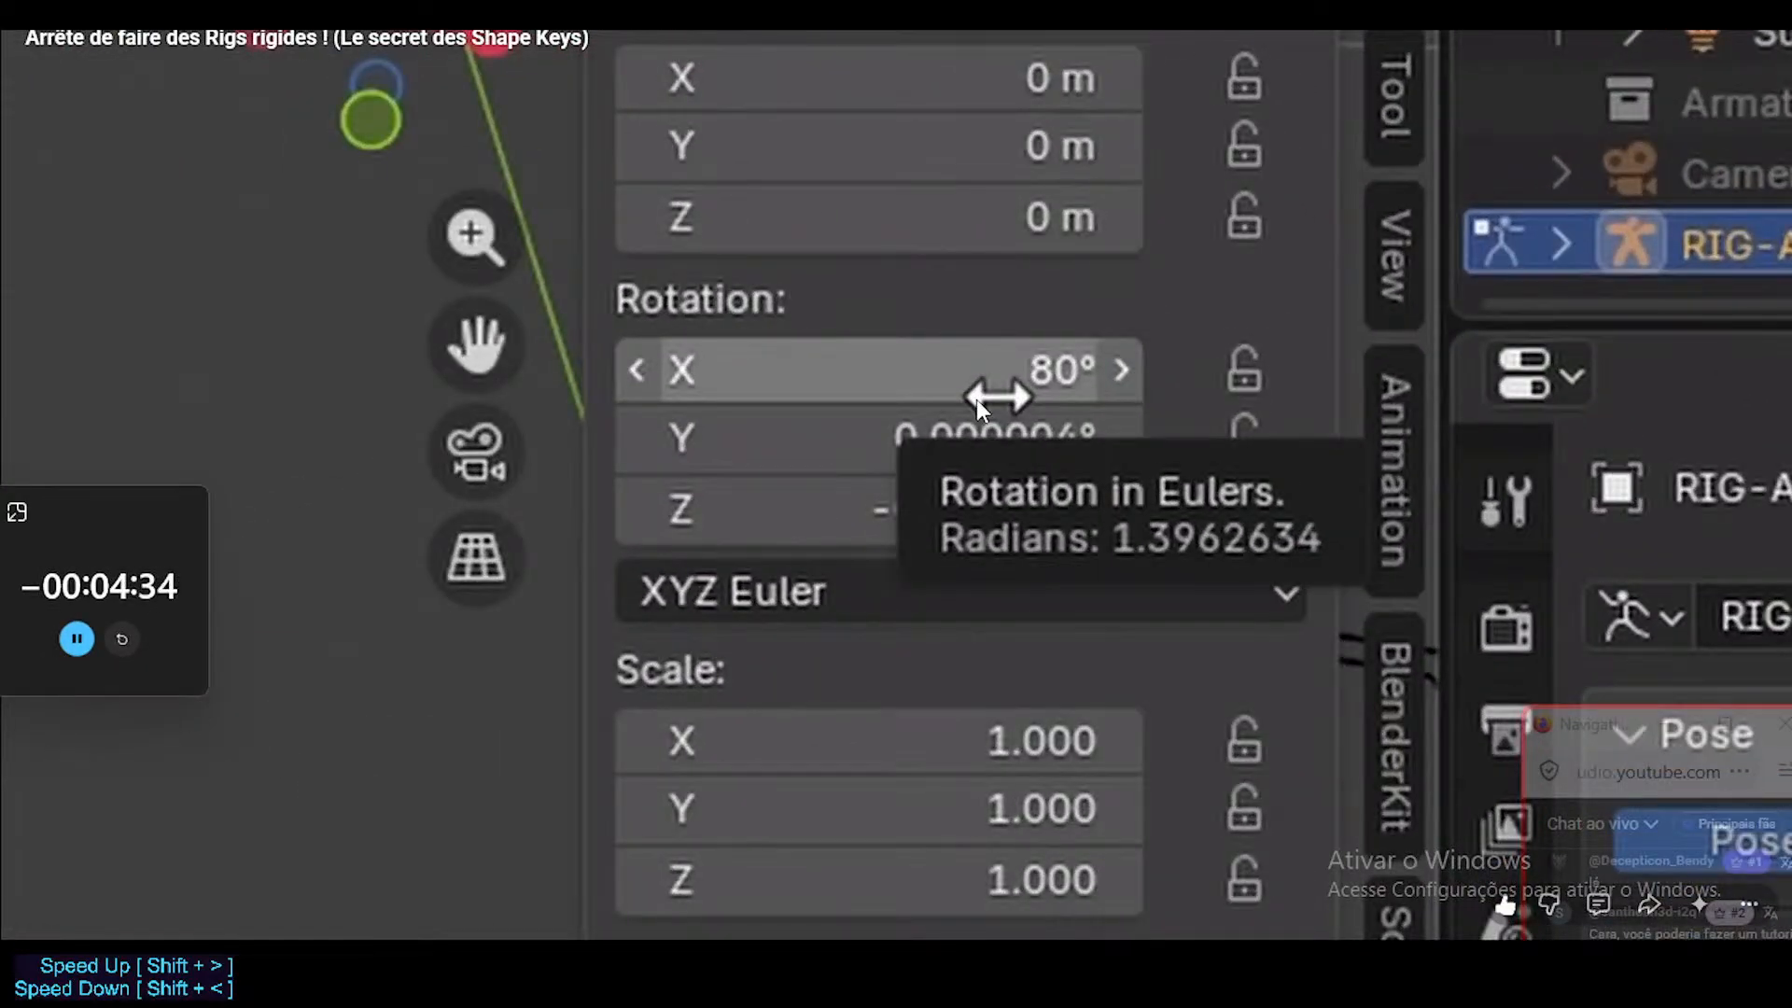
pyautogui.click(980, 400)
pyautogui.click(995, 410)
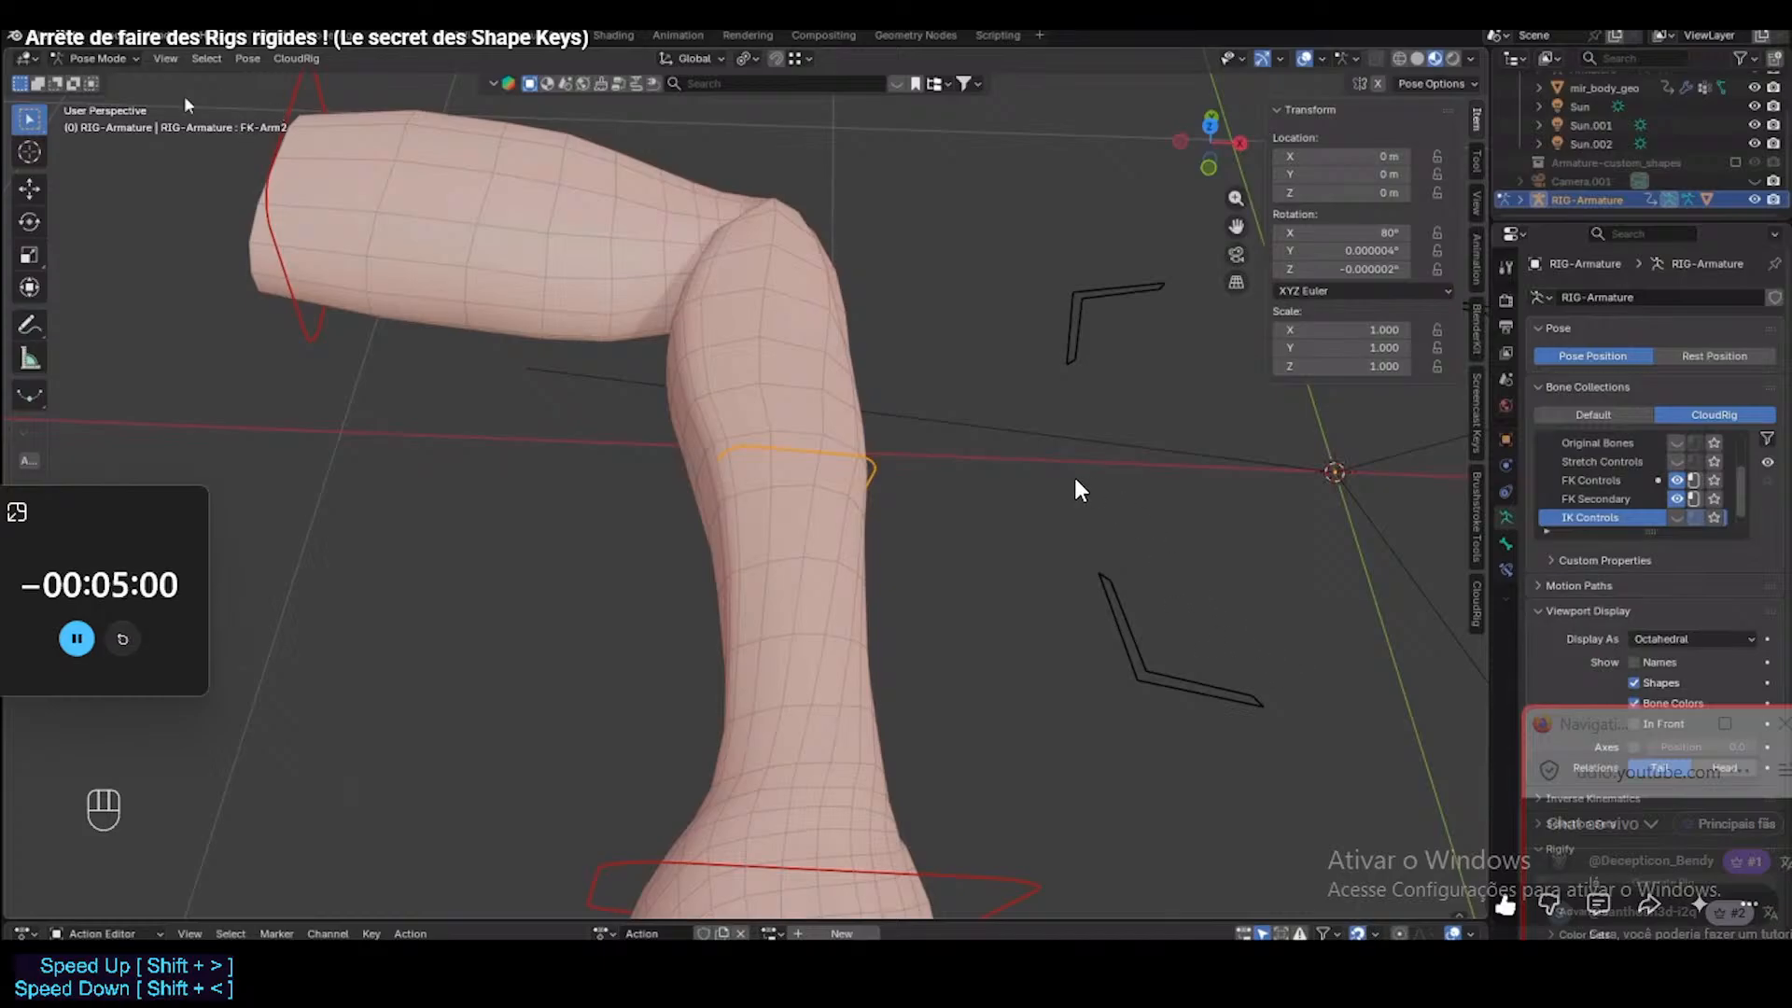
pyautogui.press('c')
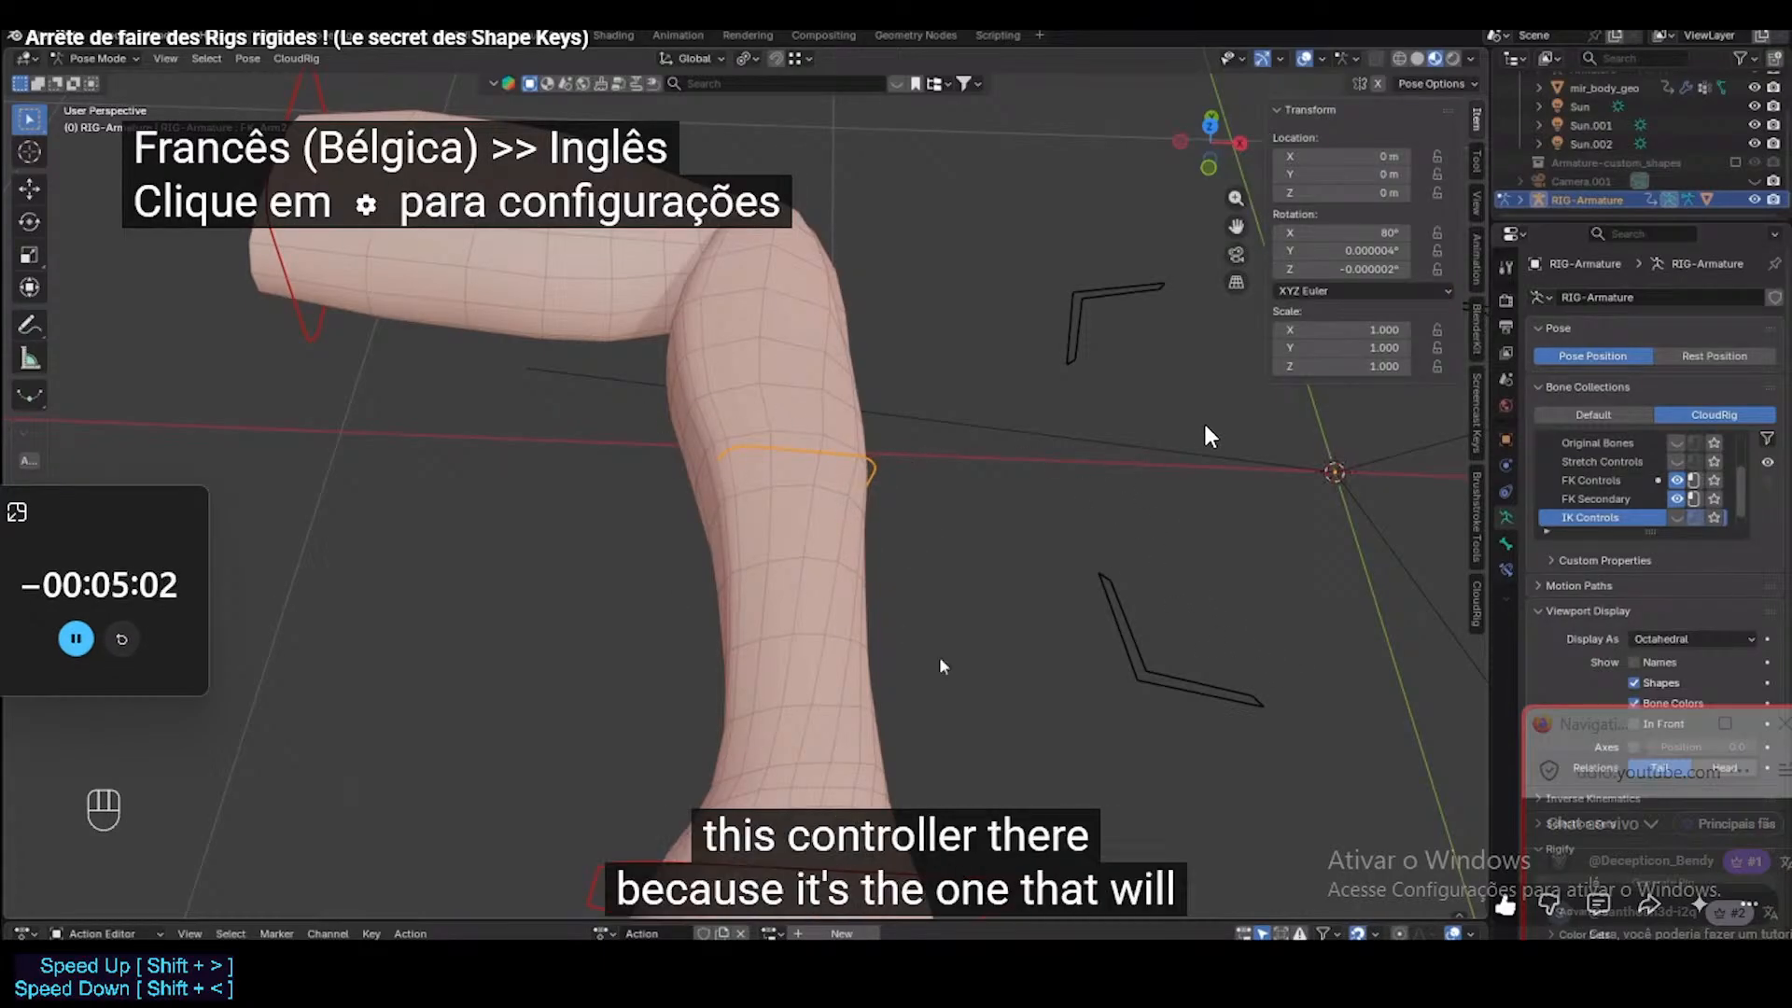
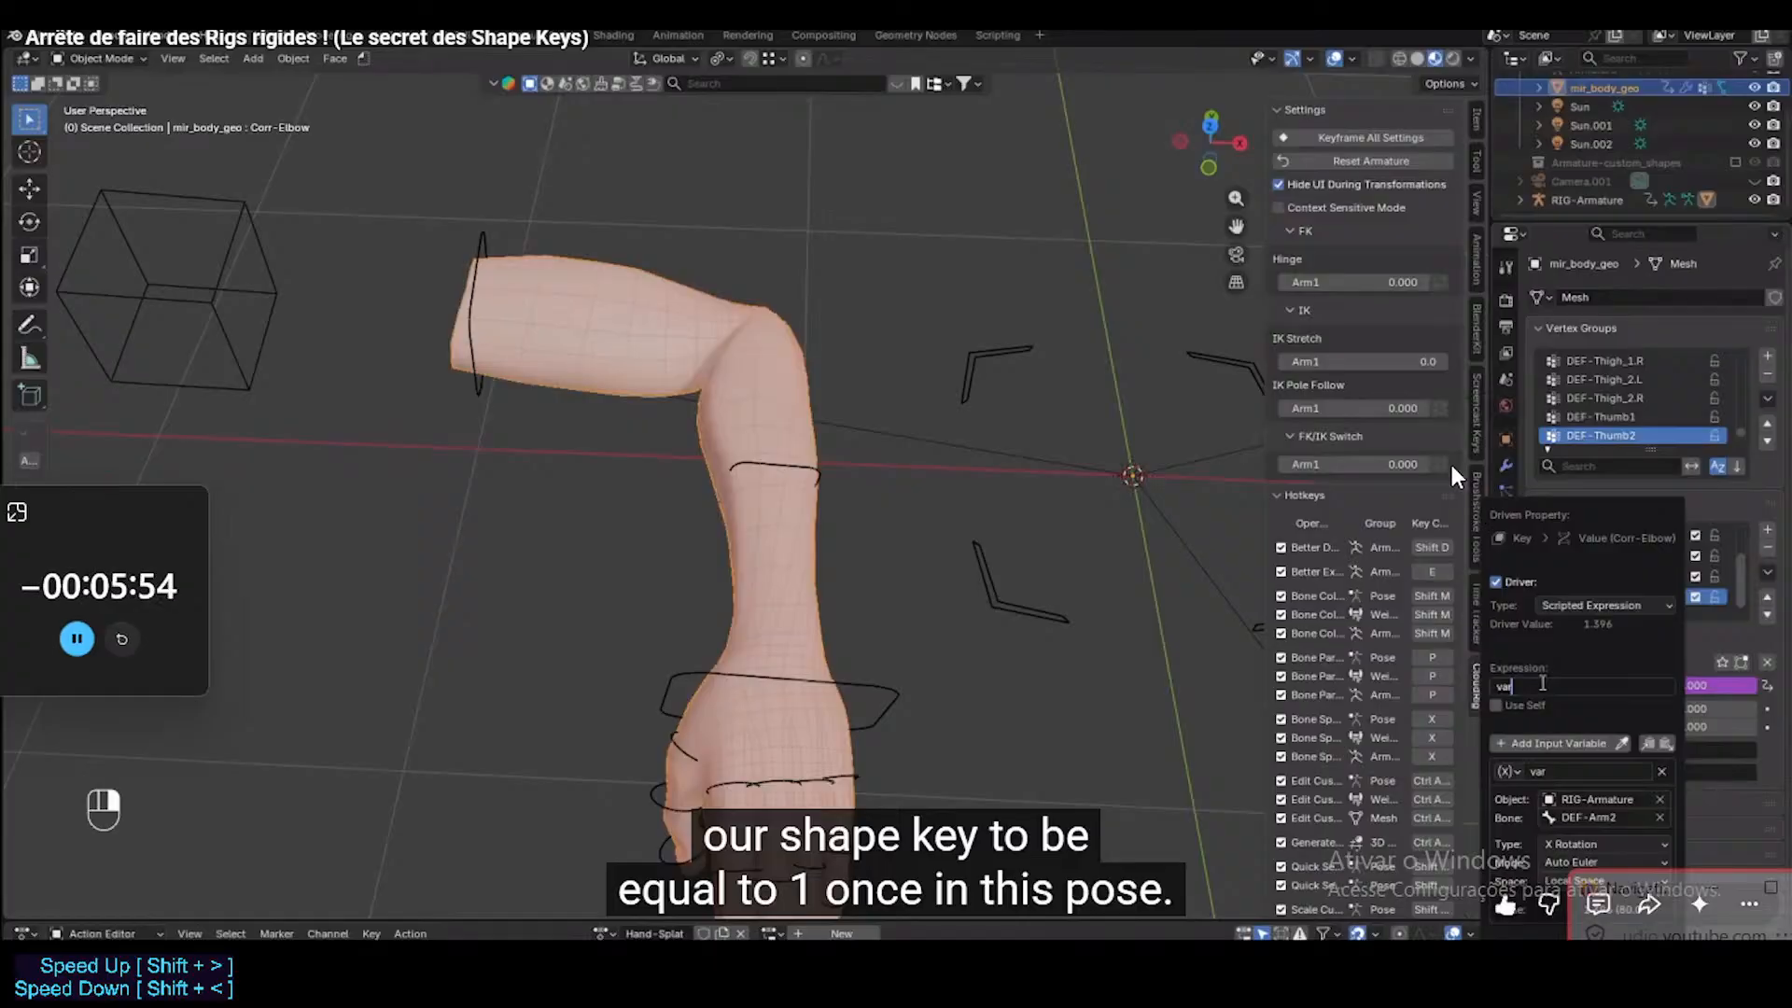
# Watch the corrective shape key driver tutorial, then exit full screen, close its browser tab and switch to Blender.
pyautogui.click(1323, 538)
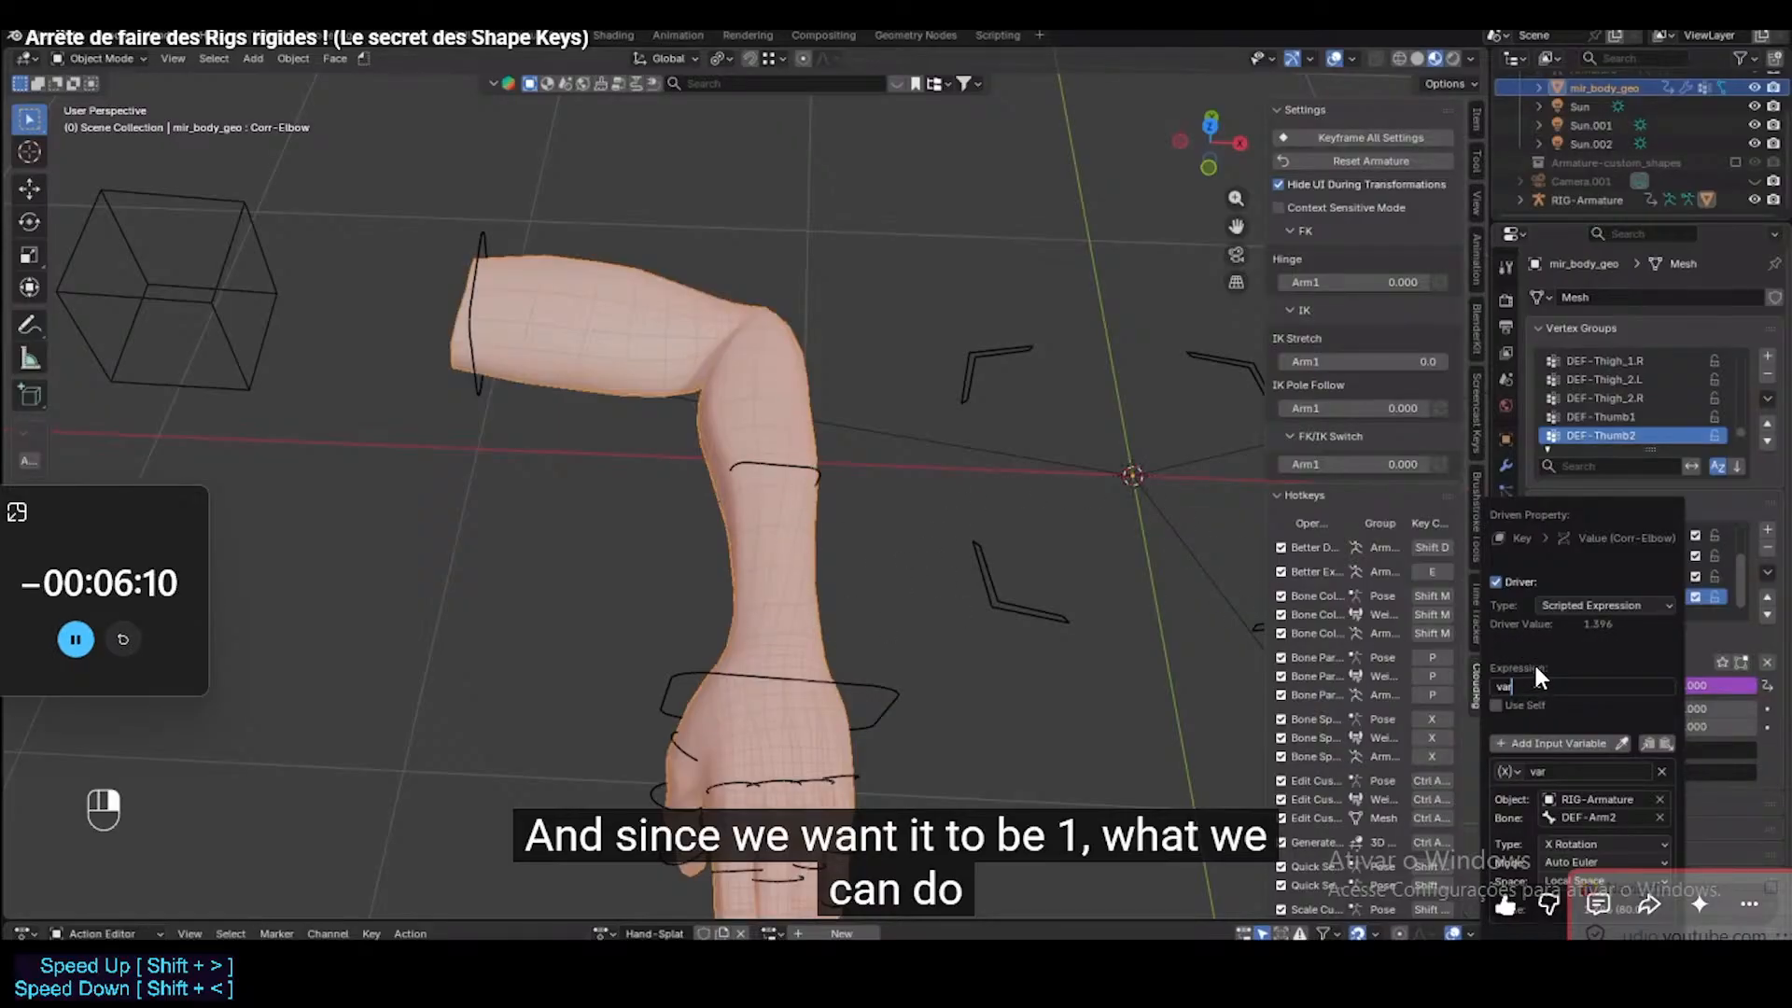
pyautogui.click(1543, 568)
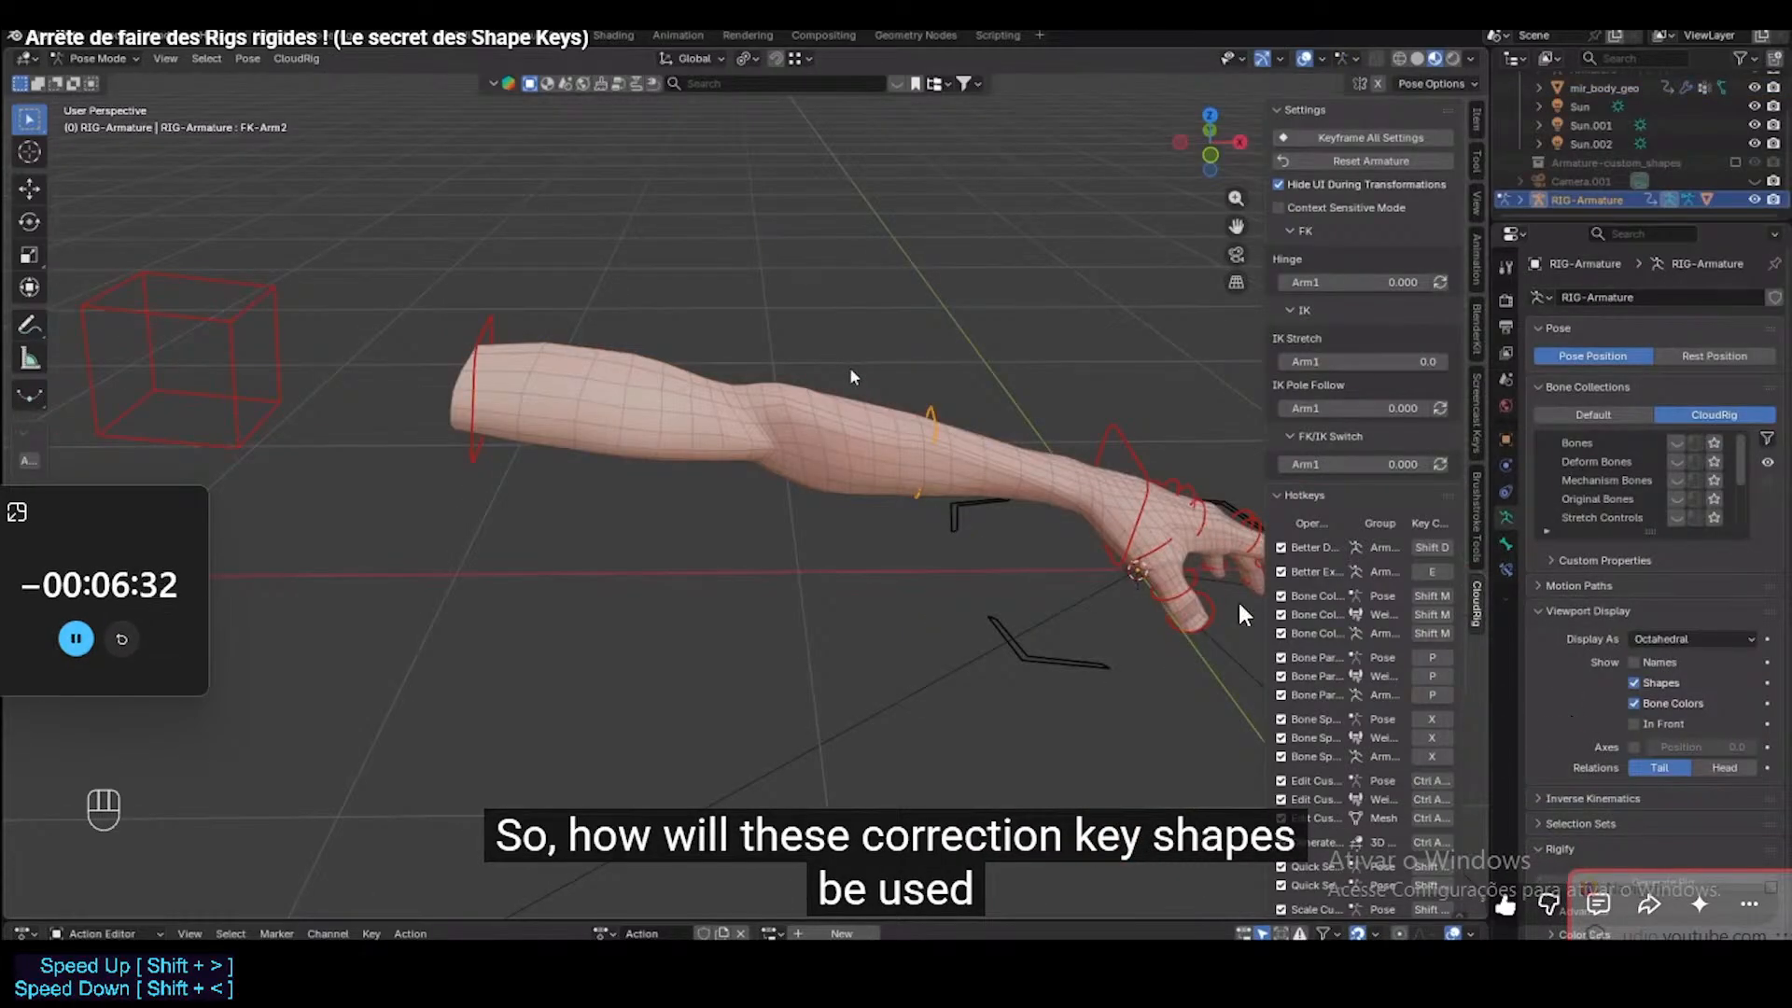
pyautogui.click(1134, 551)
pyautogui.press('Escape')
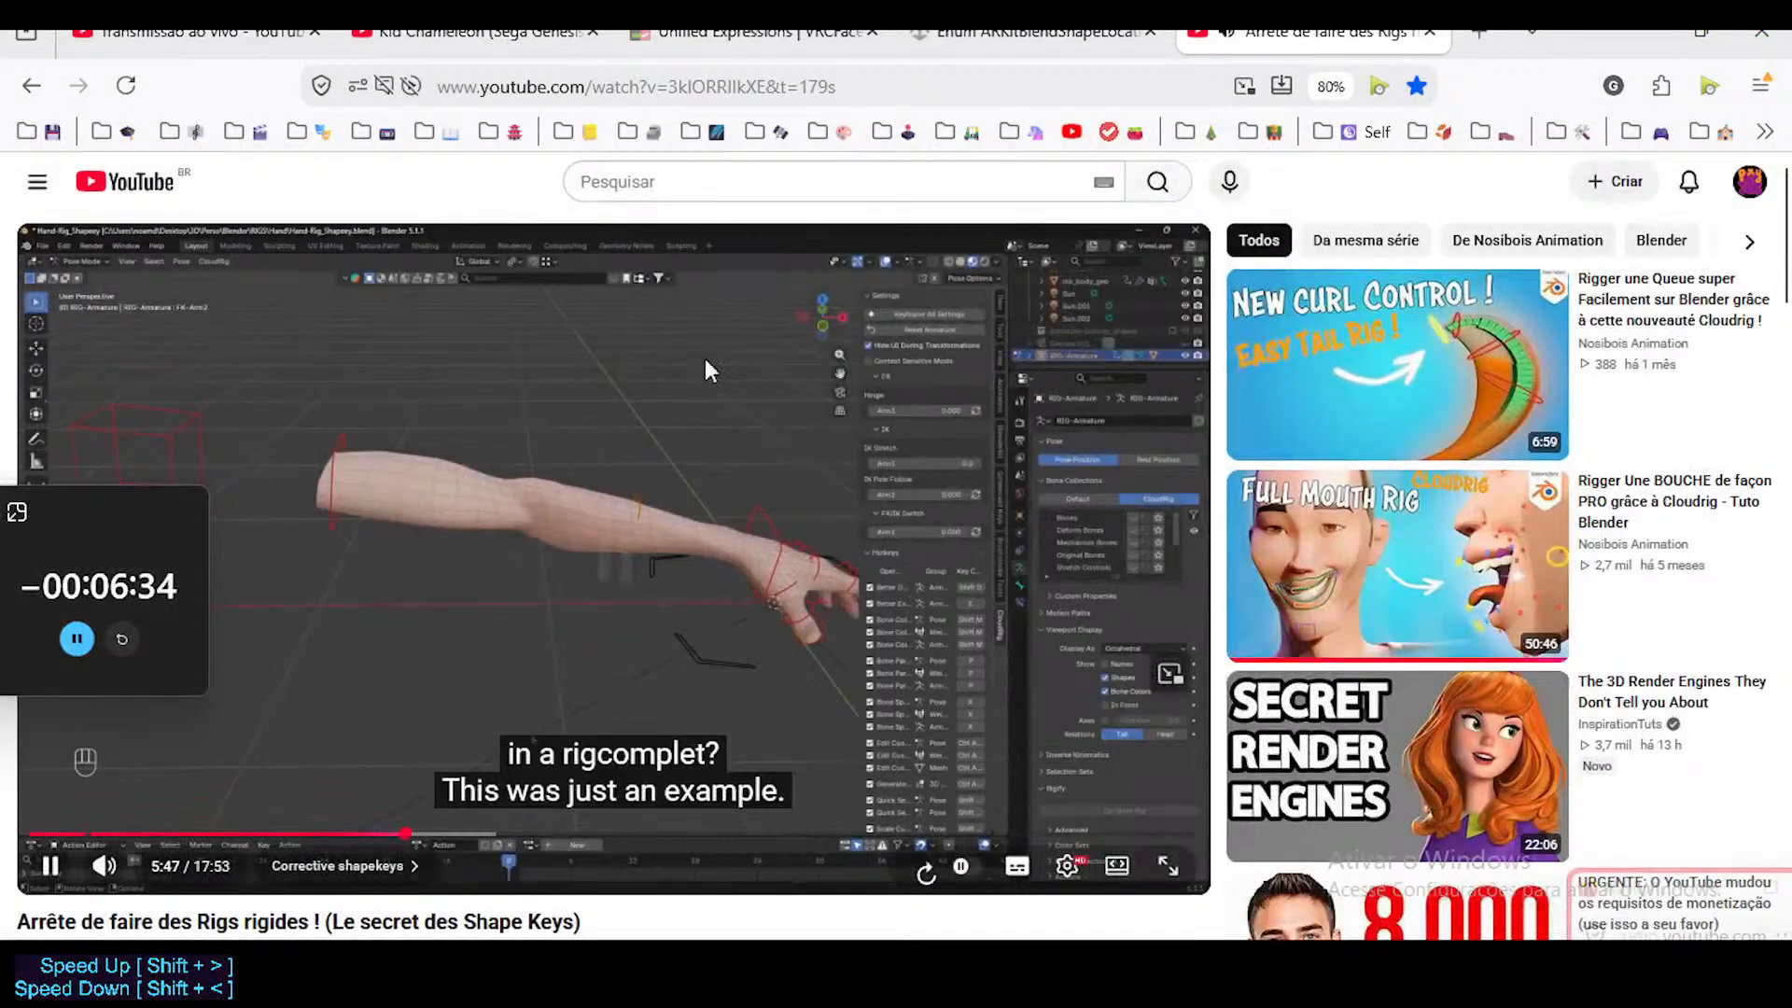
pyautogui.click(1429, 33)
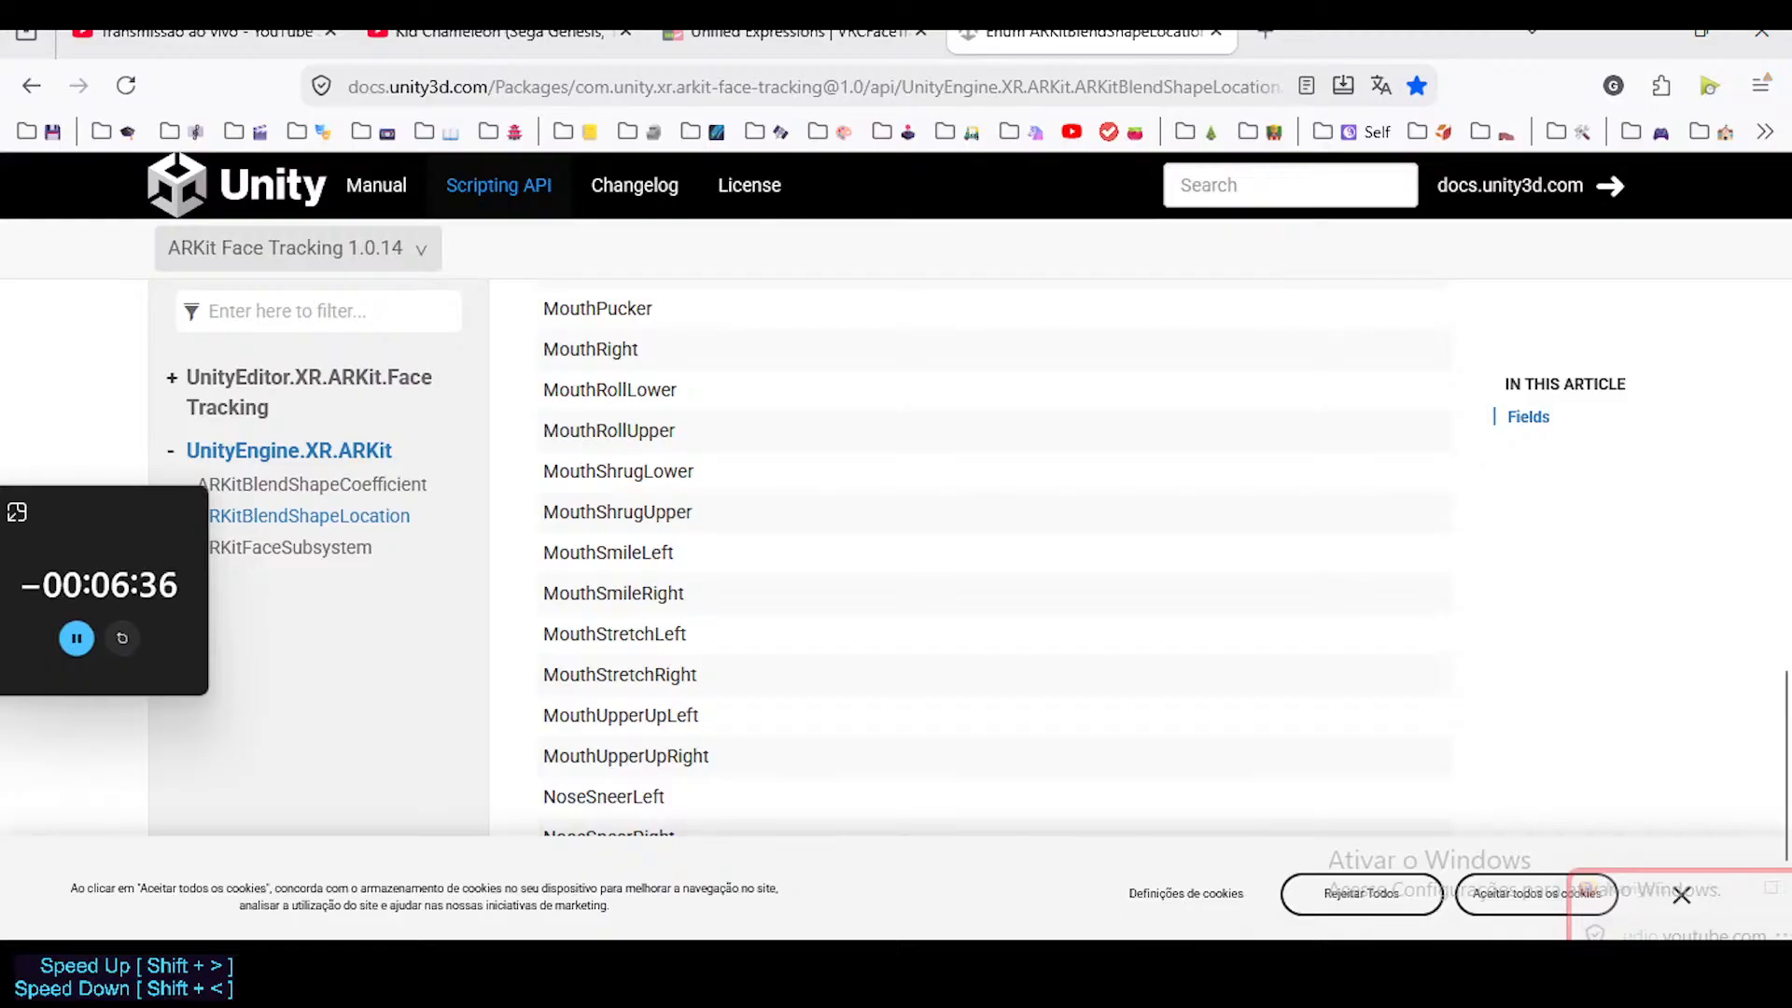
pyautogui.hotkey('alt', 'Tab')
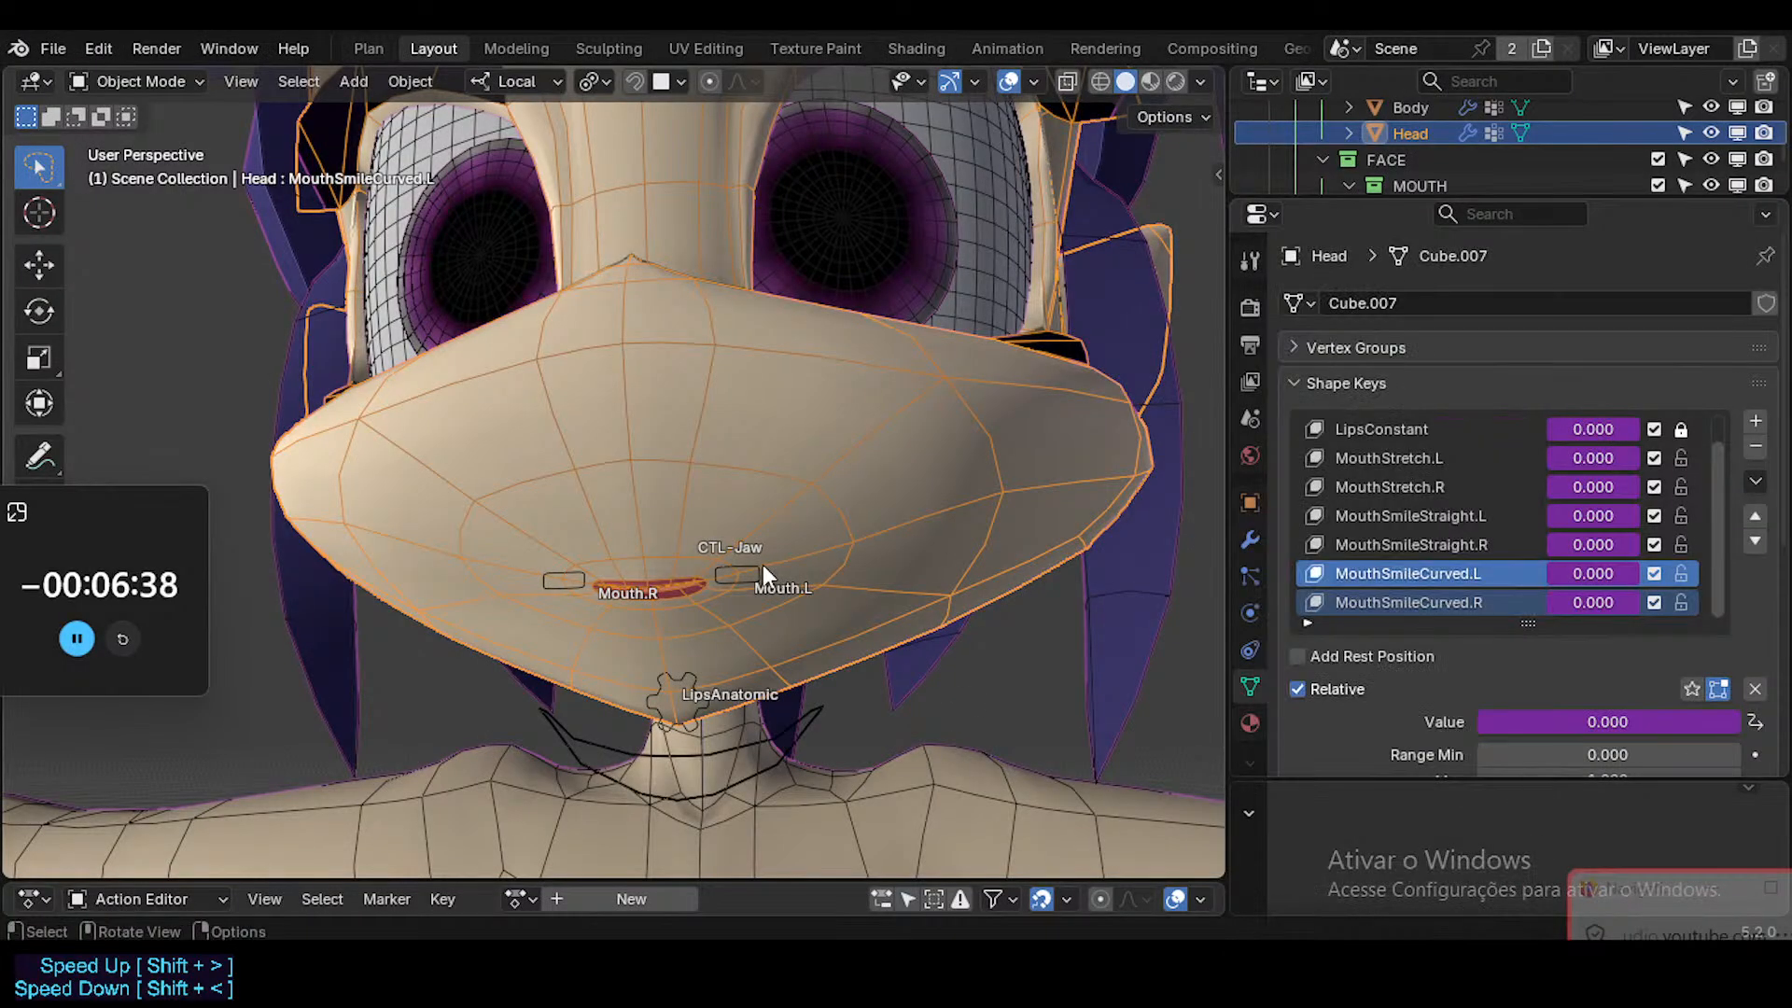
pyautogui.click(763, 564)
pyautogui.hotkey('ctrl', 'Tab')
pyautogui.press('r')
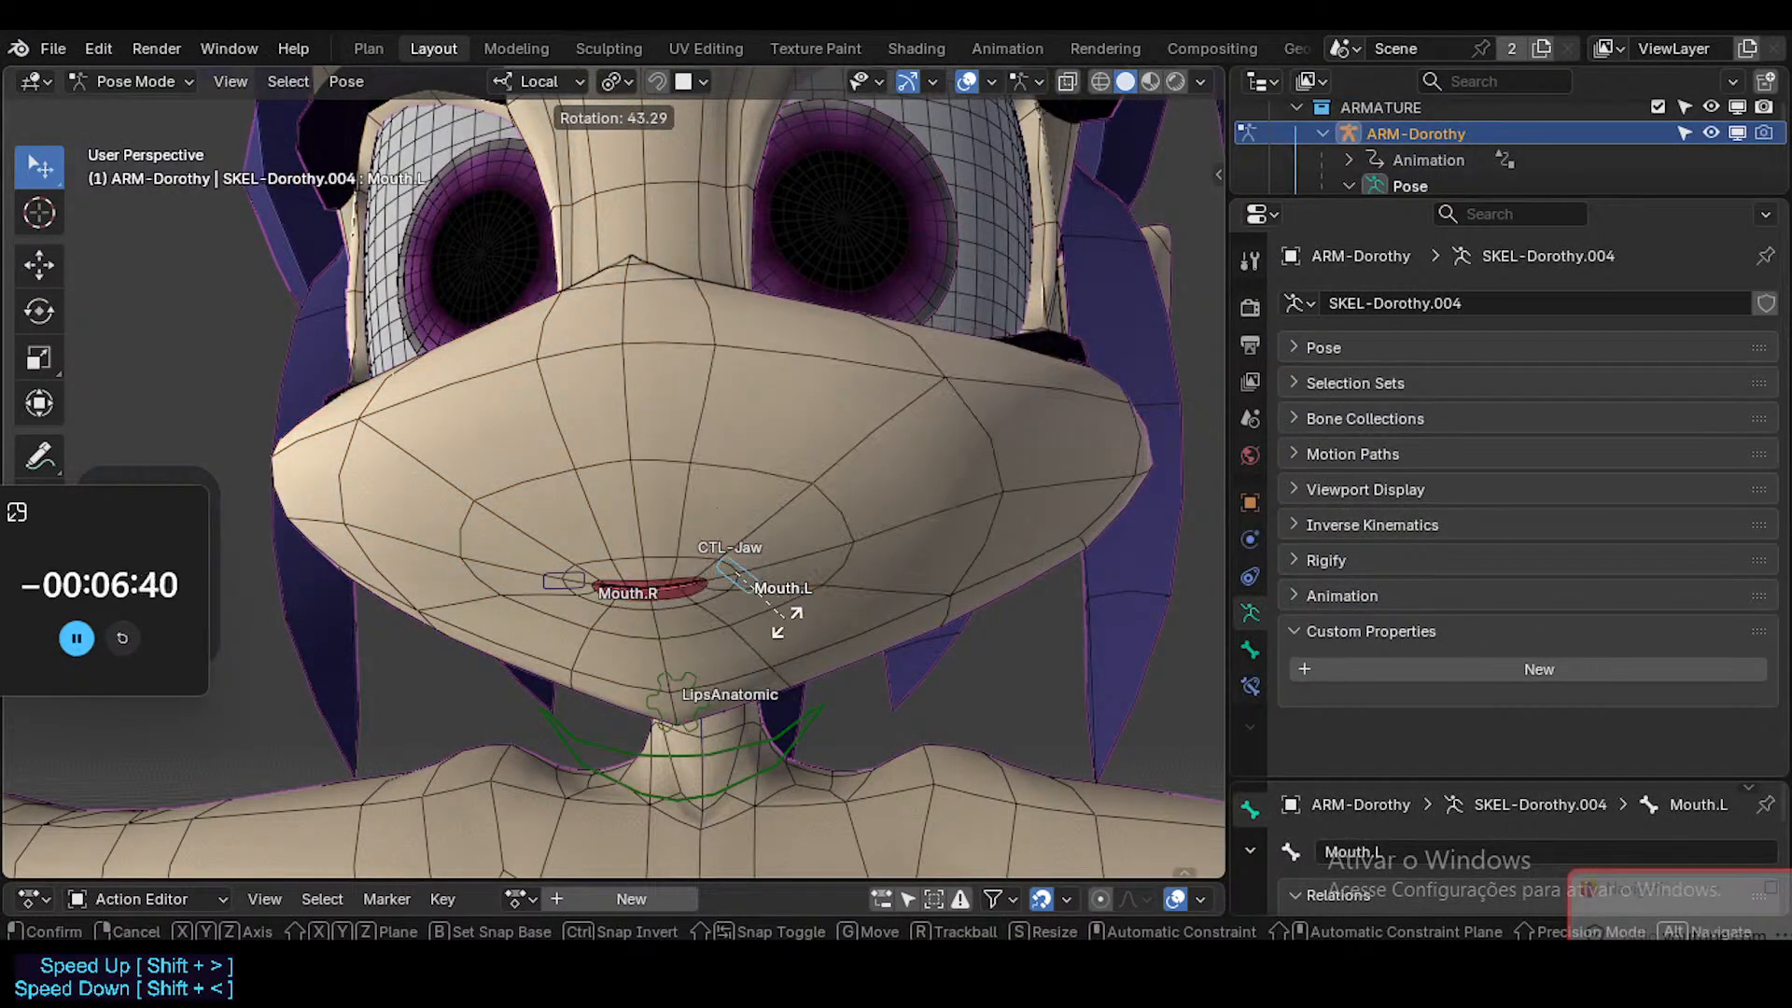
pyautogui.press('Escape')
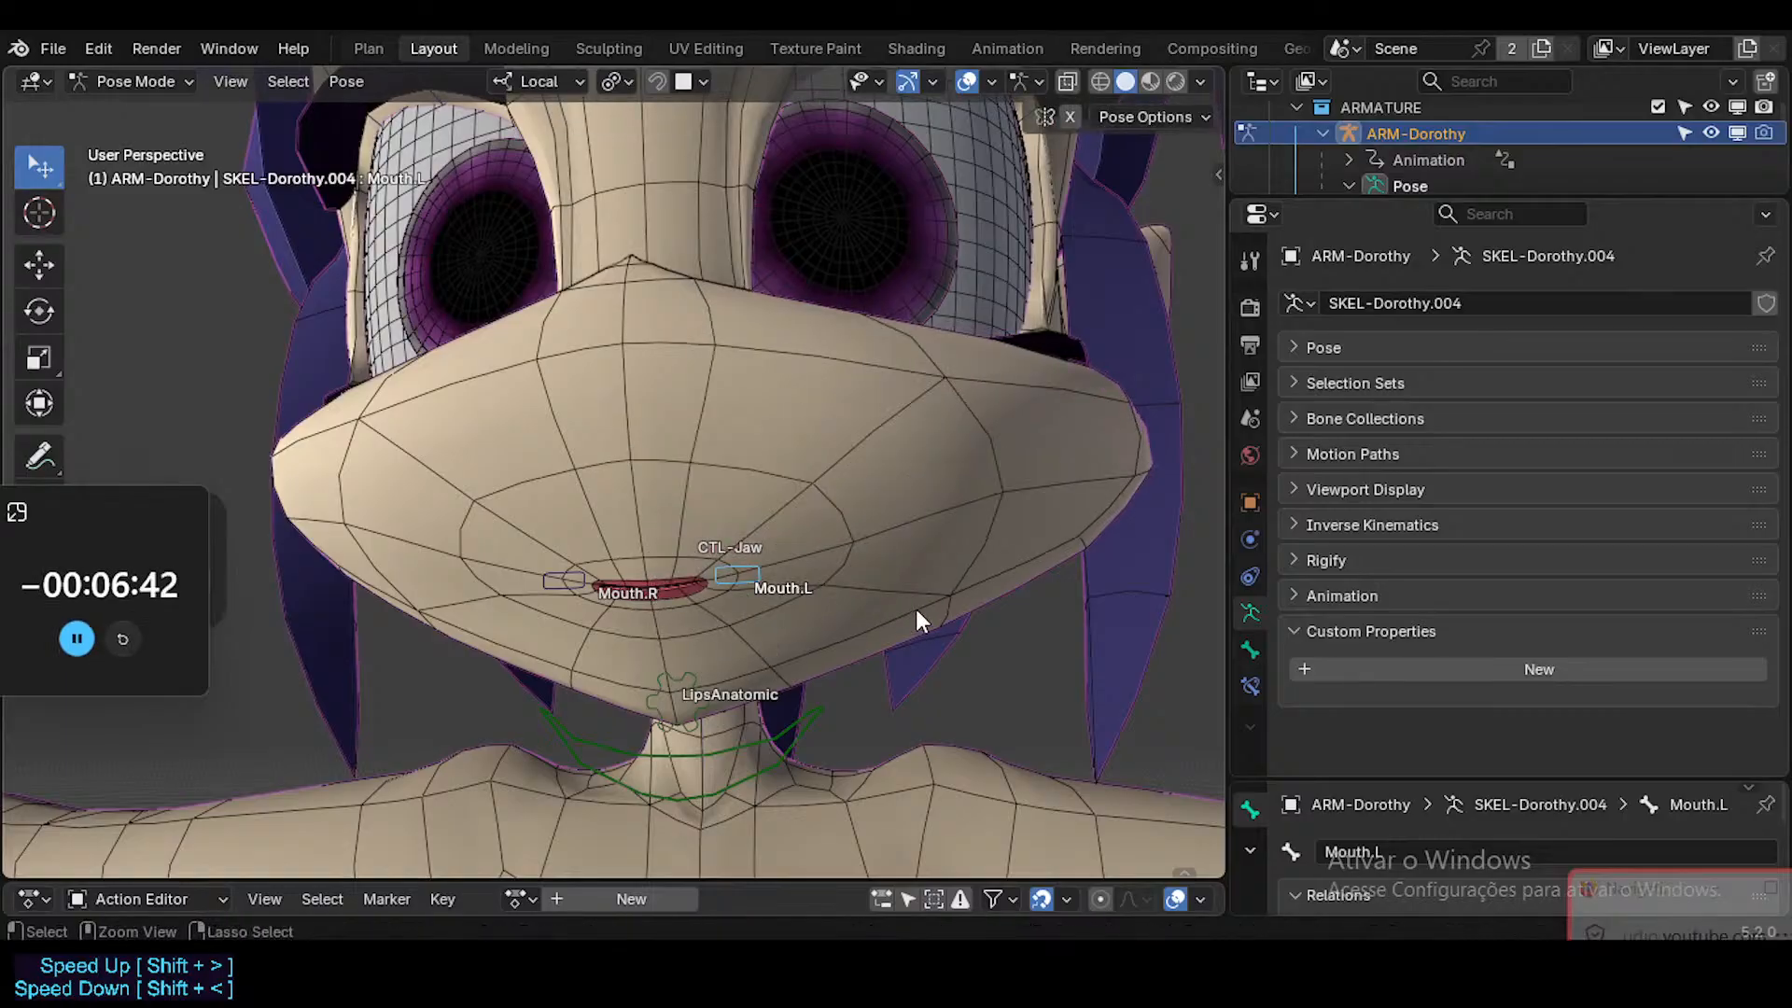
pyautogui.hotkey('ctrl', 'Tab')
pyautogui.click(866, 474)
# Switch to the browser, toggle playback of the Kid Chameleon music video and return to Blender.
pyautogui.click(690, 831)
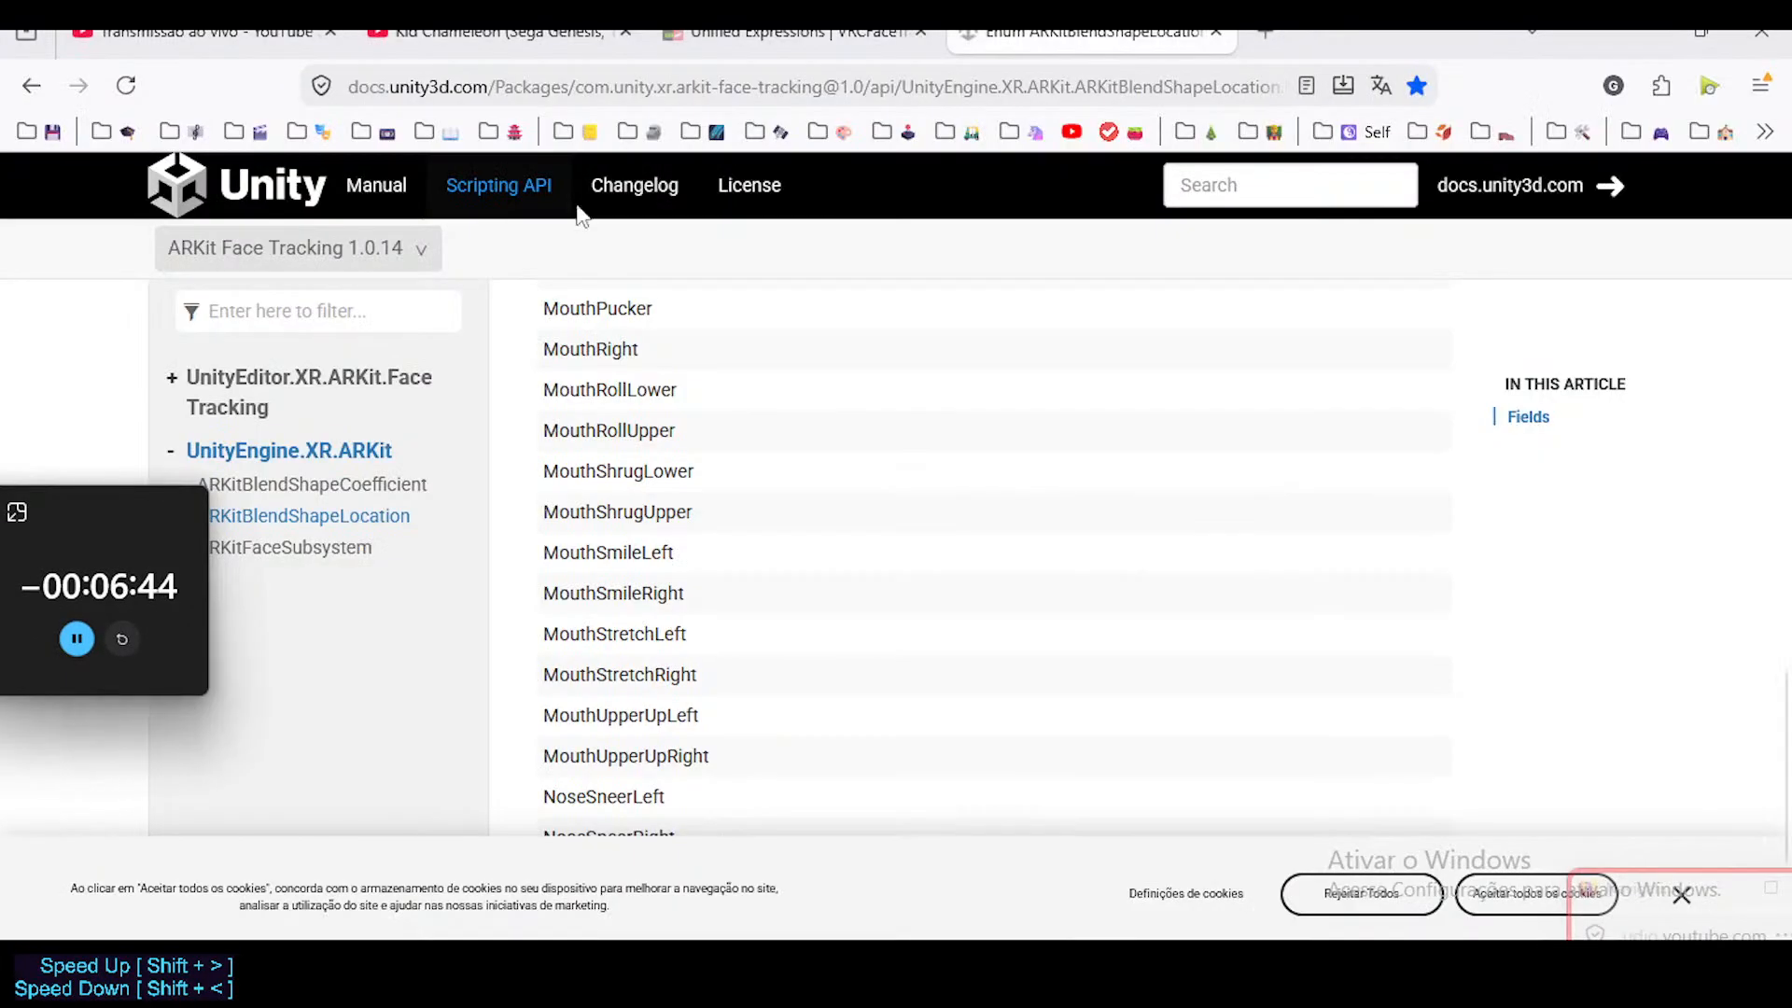
pyautogui.click(476, 34)
pyautogui.click(775, 708)
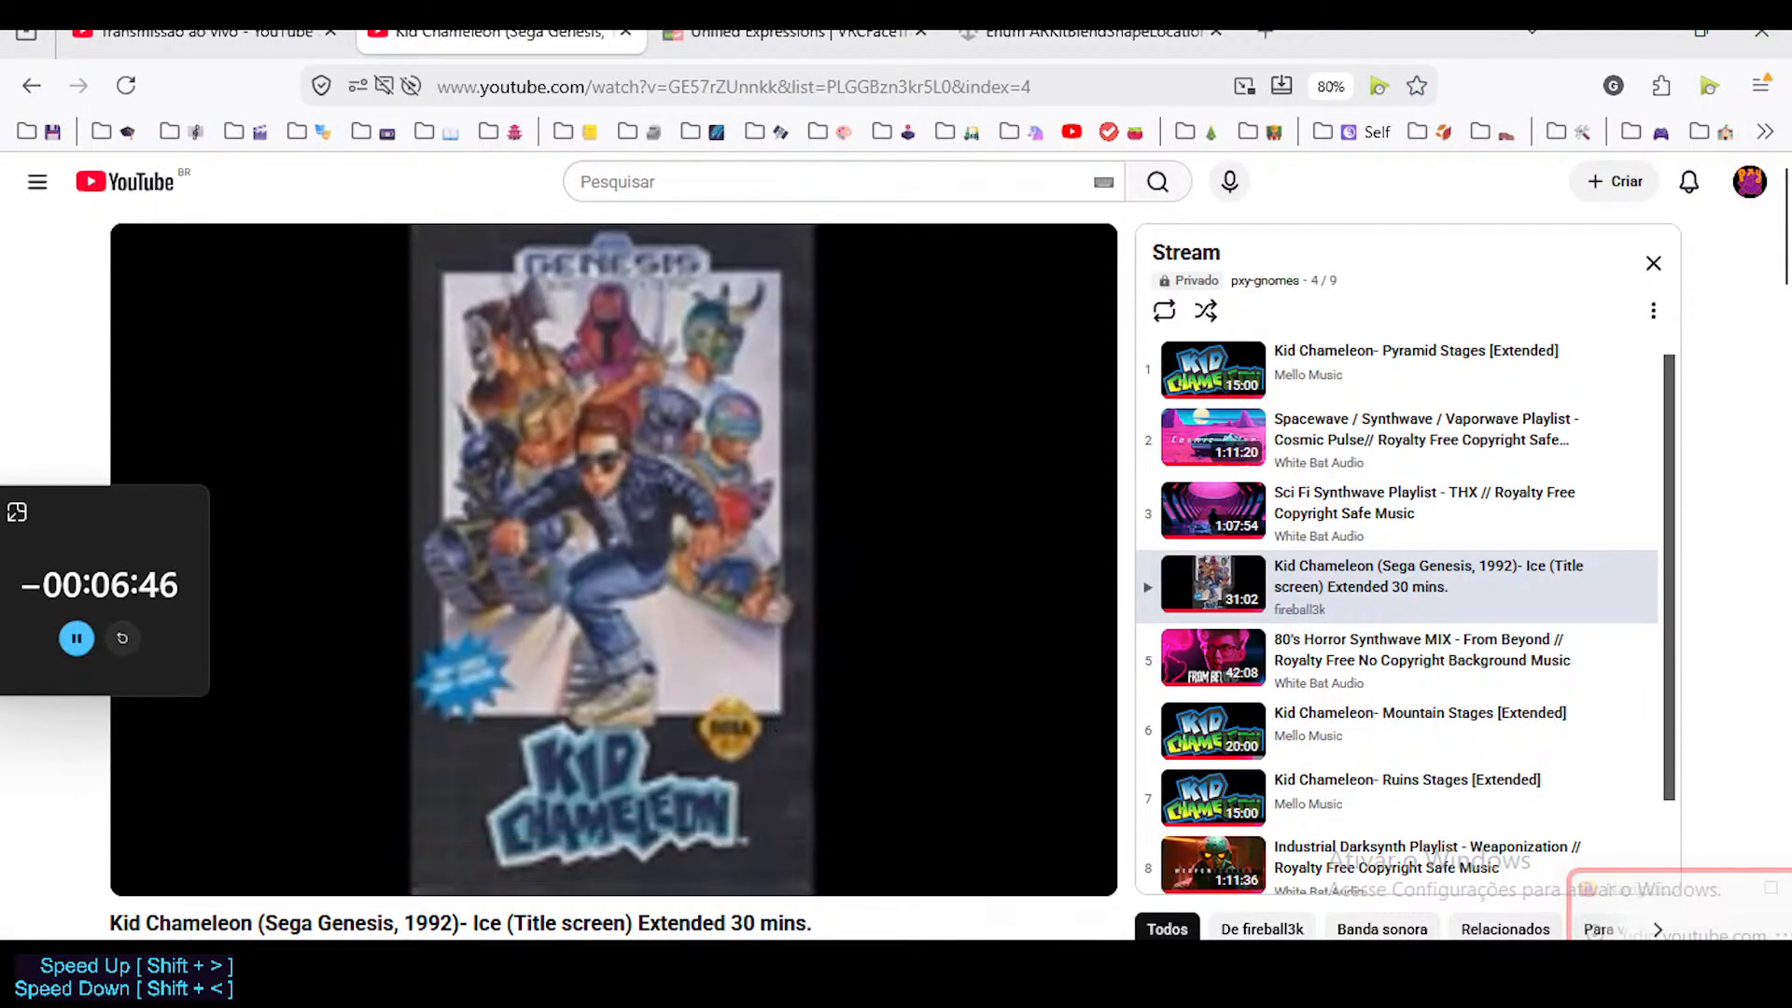
pyautogui.hotkey('alt', 'Tab')
# Check the driver settings of the MouthSmileCurved.L shape key and test-rotate the Mouth.L bone in Pose Mode.
pyautogui.rightClick(1587, 579)
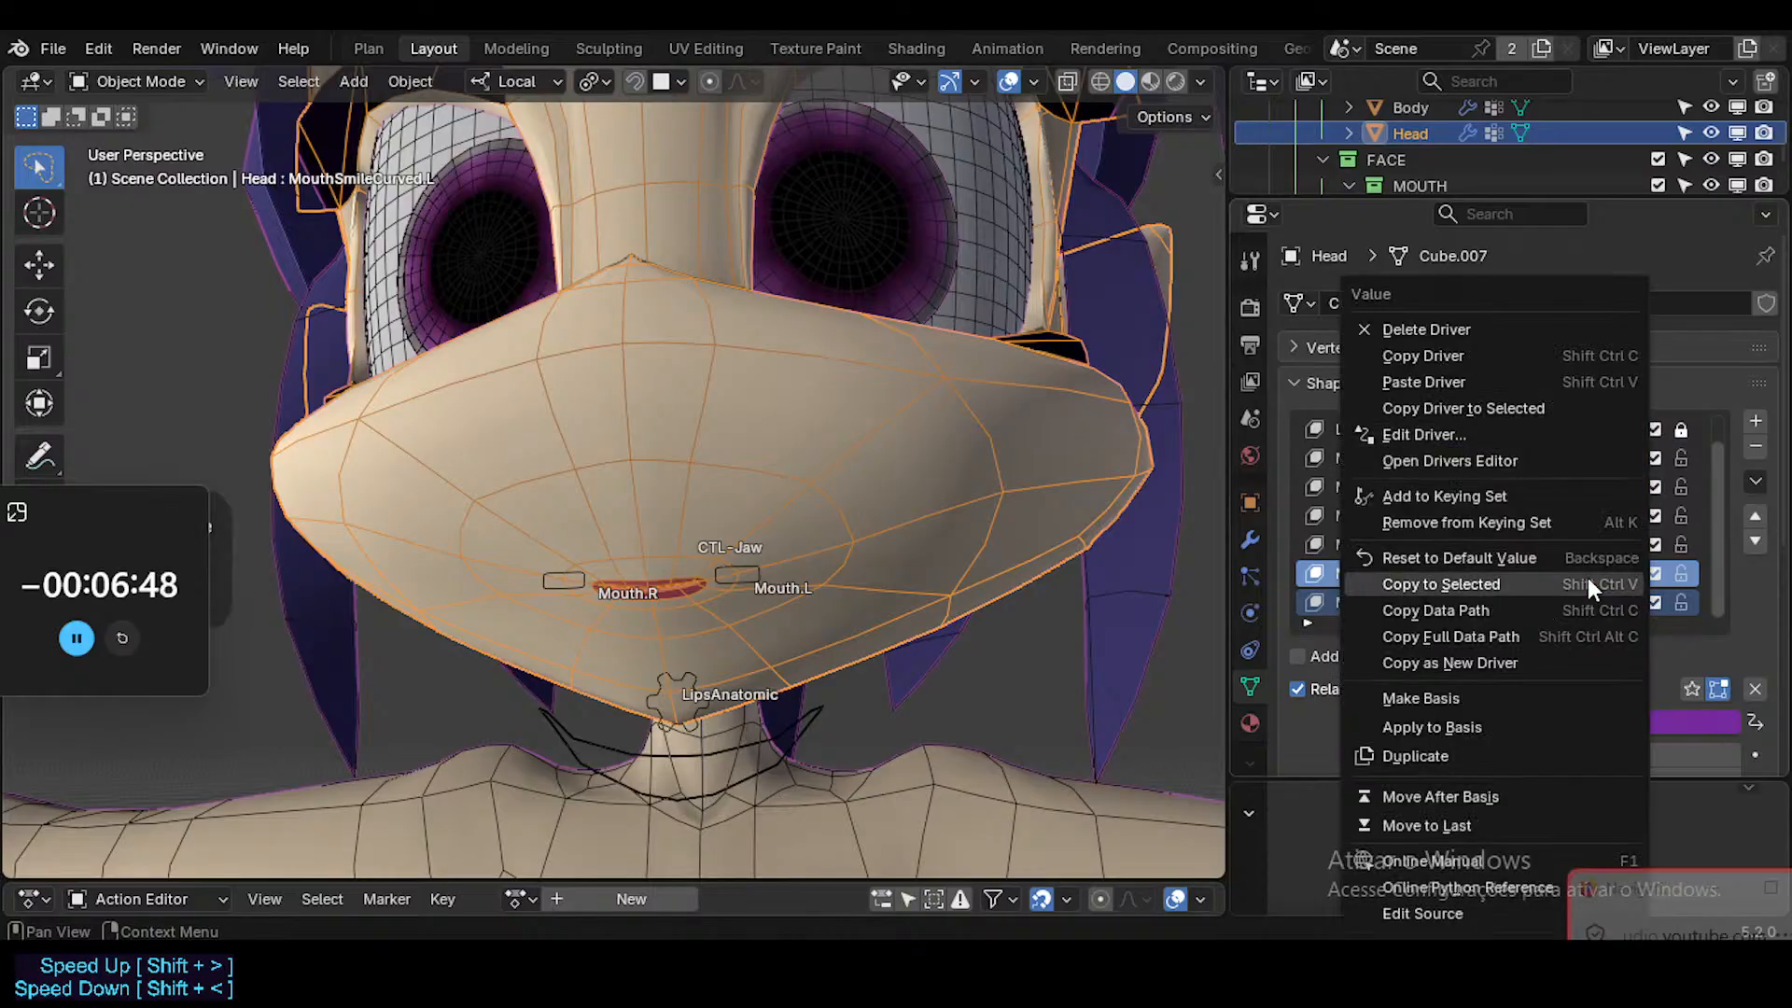
pyautogui.click(1448, 433)
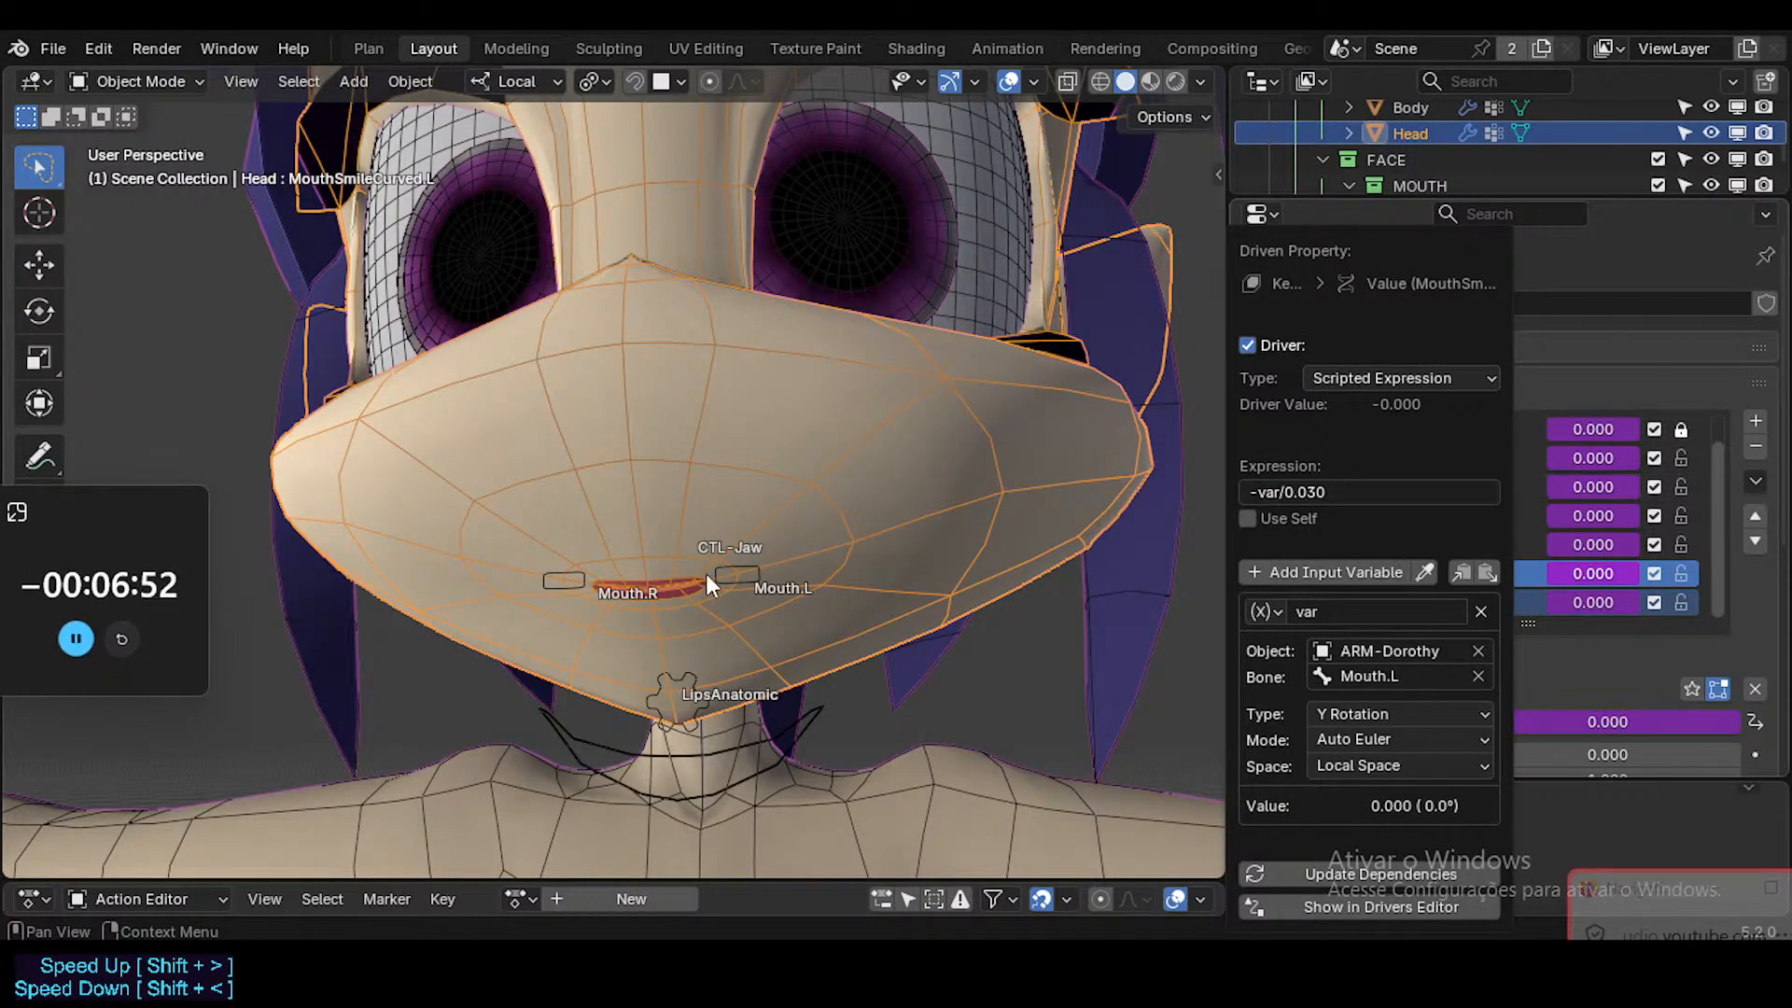
pyautogui.click(741, 563)
pyautogui.hotkey('ctrl', 'Tab')
pyautogui.press('r')
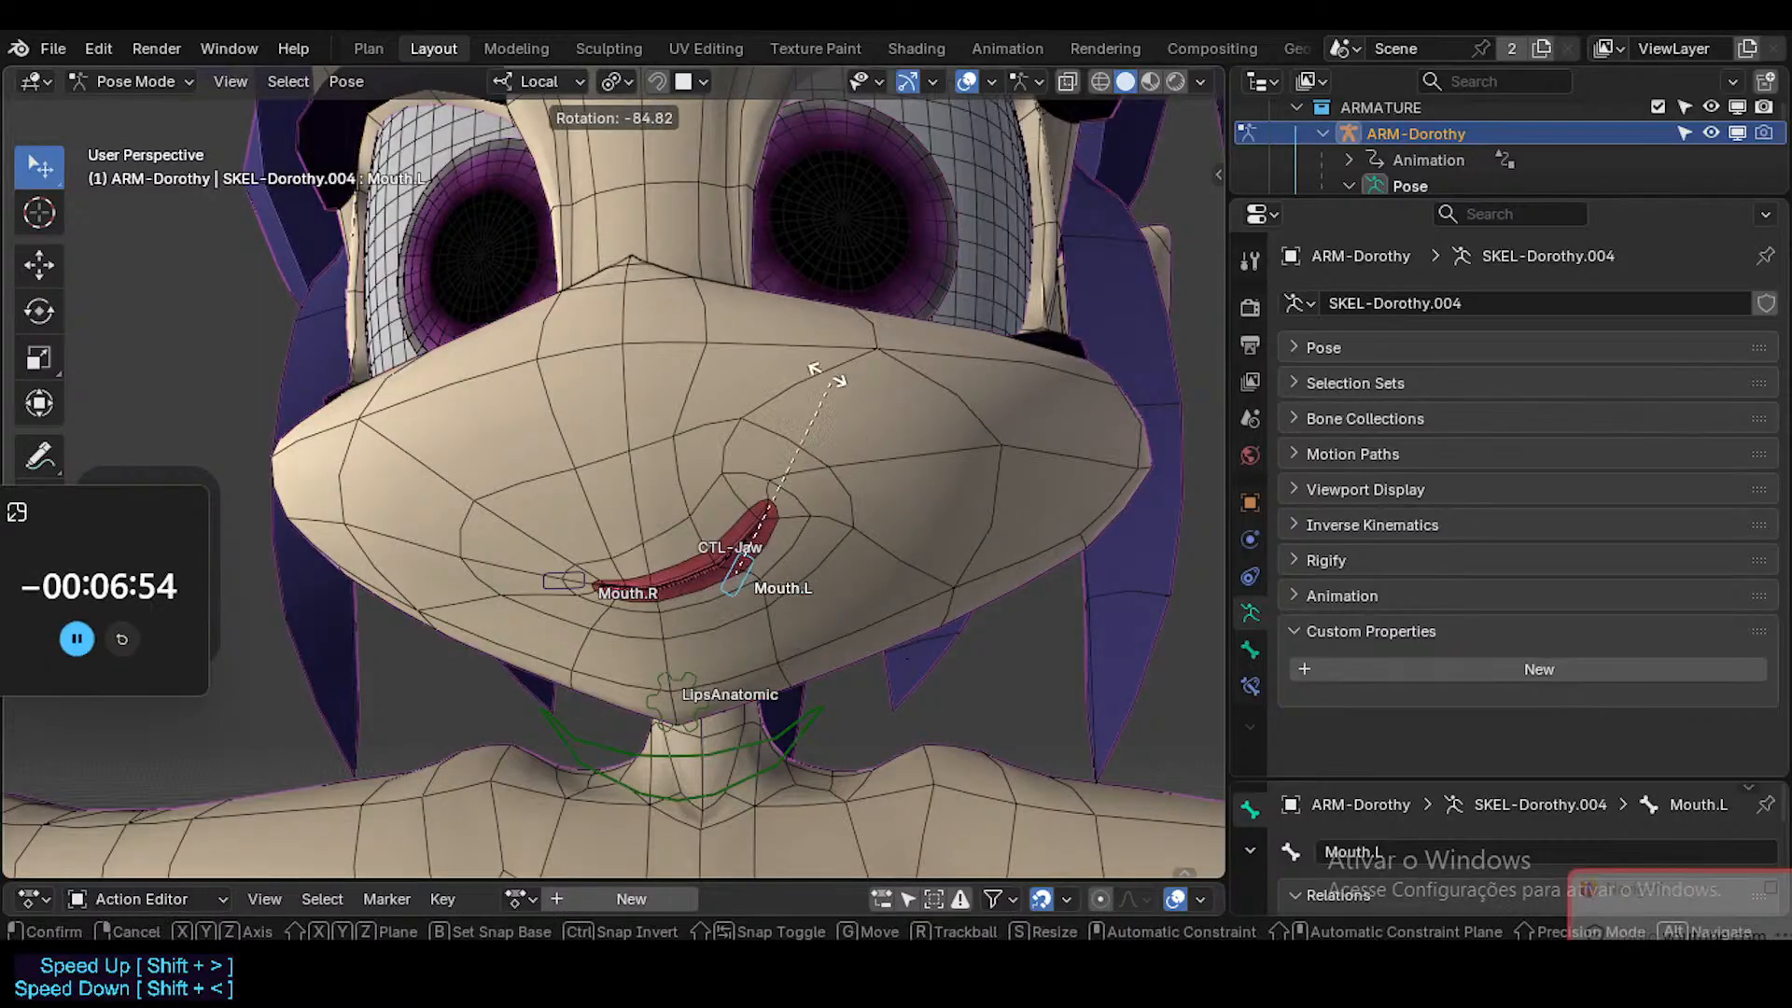
pyautogui.click(704, 340)
# Show the transform values of the Mouth.L bone and inspect its Y rotation.
pyautogui.press('n')
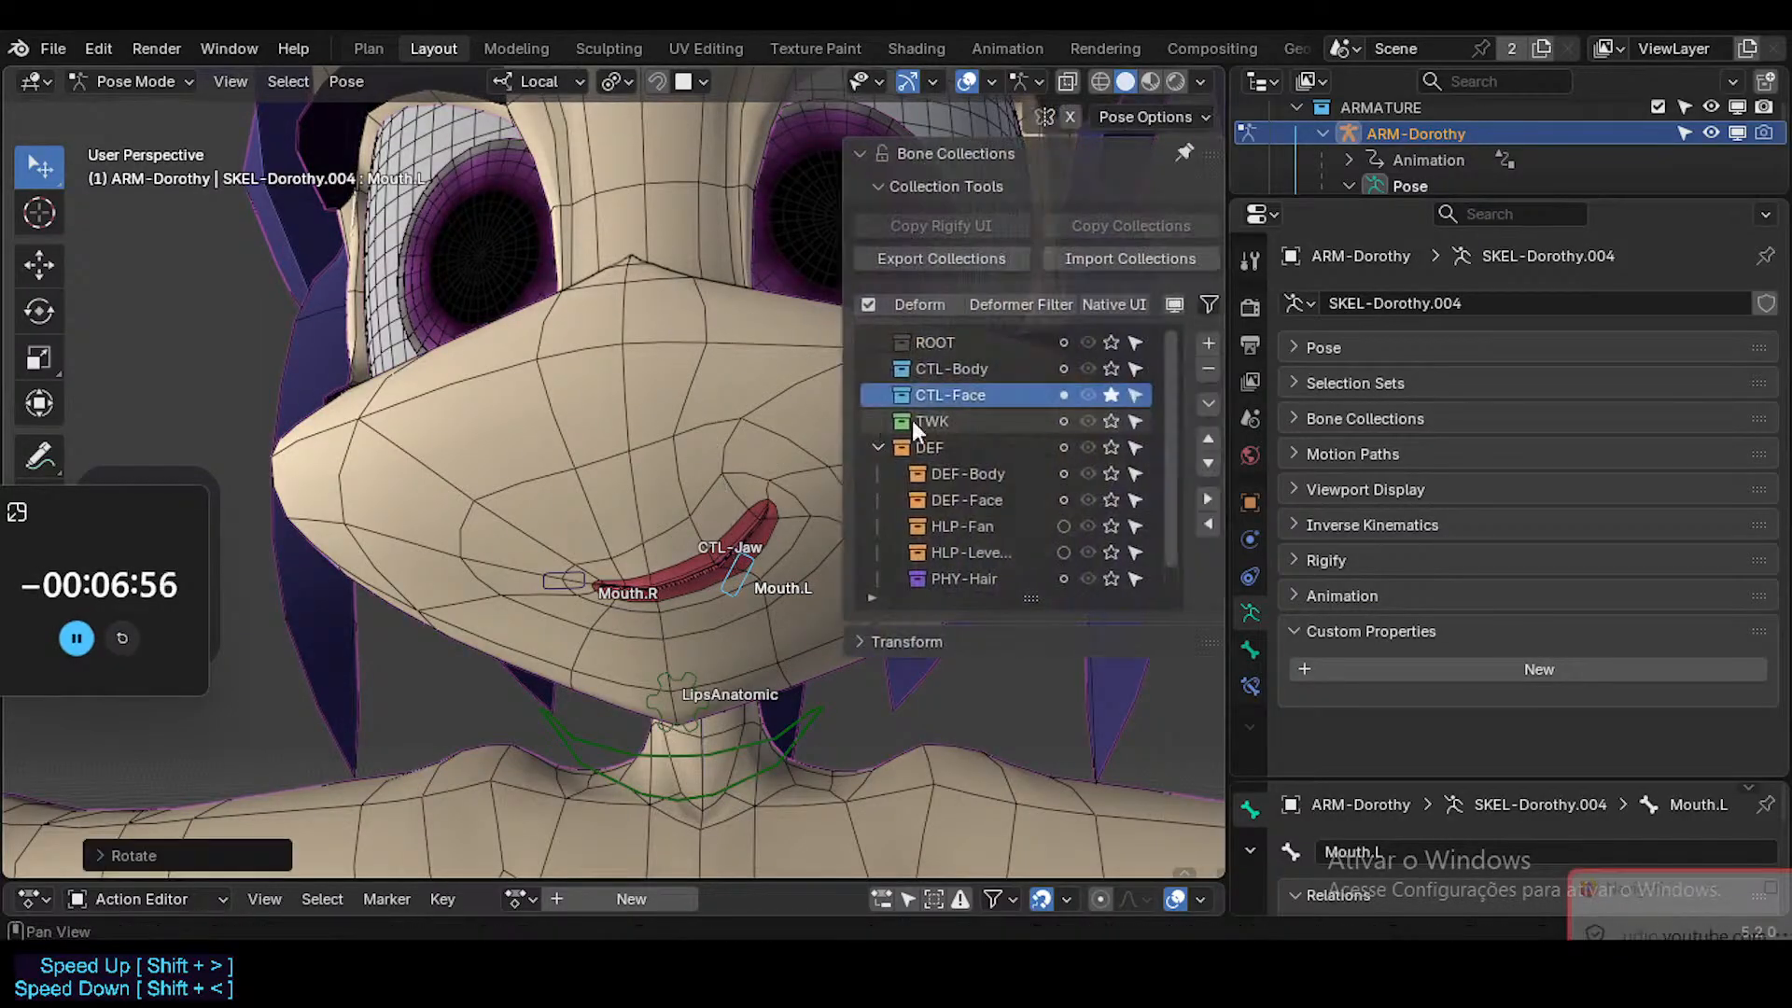
pyautogui.click(900, 156)
pyautogui.click(888, 187)
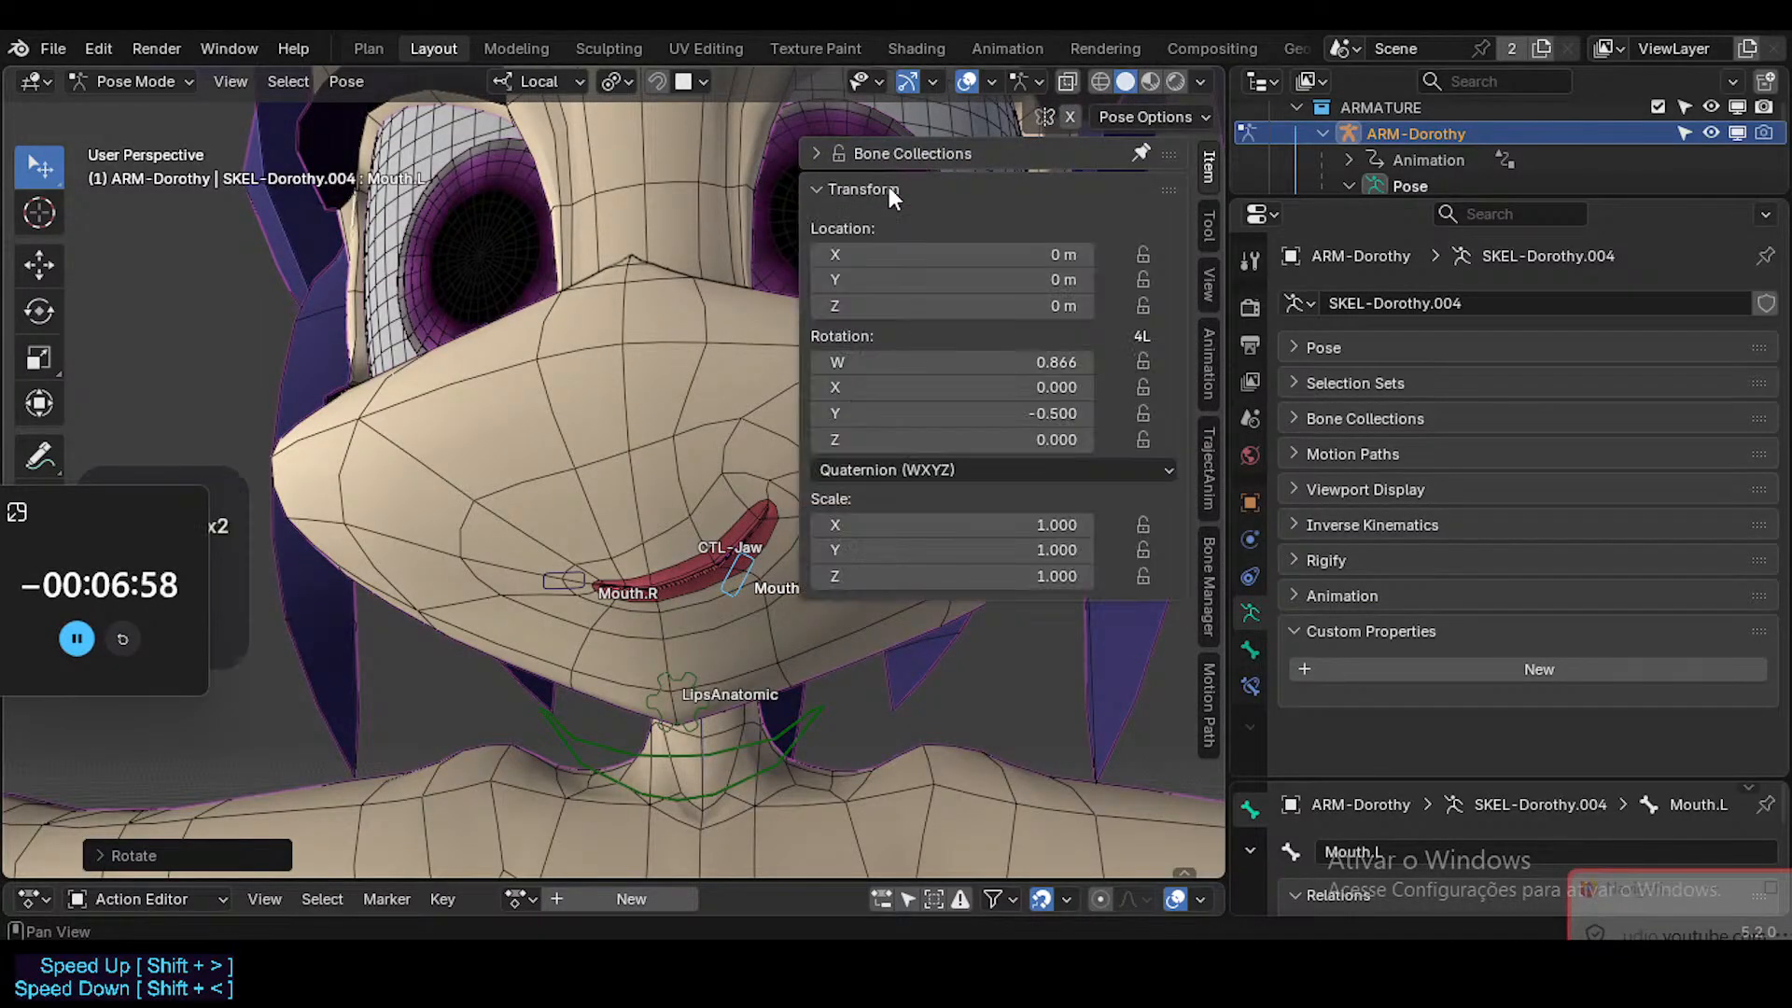
pyautogui.doubleClick(970, 414)
pyautogui.press('Return')
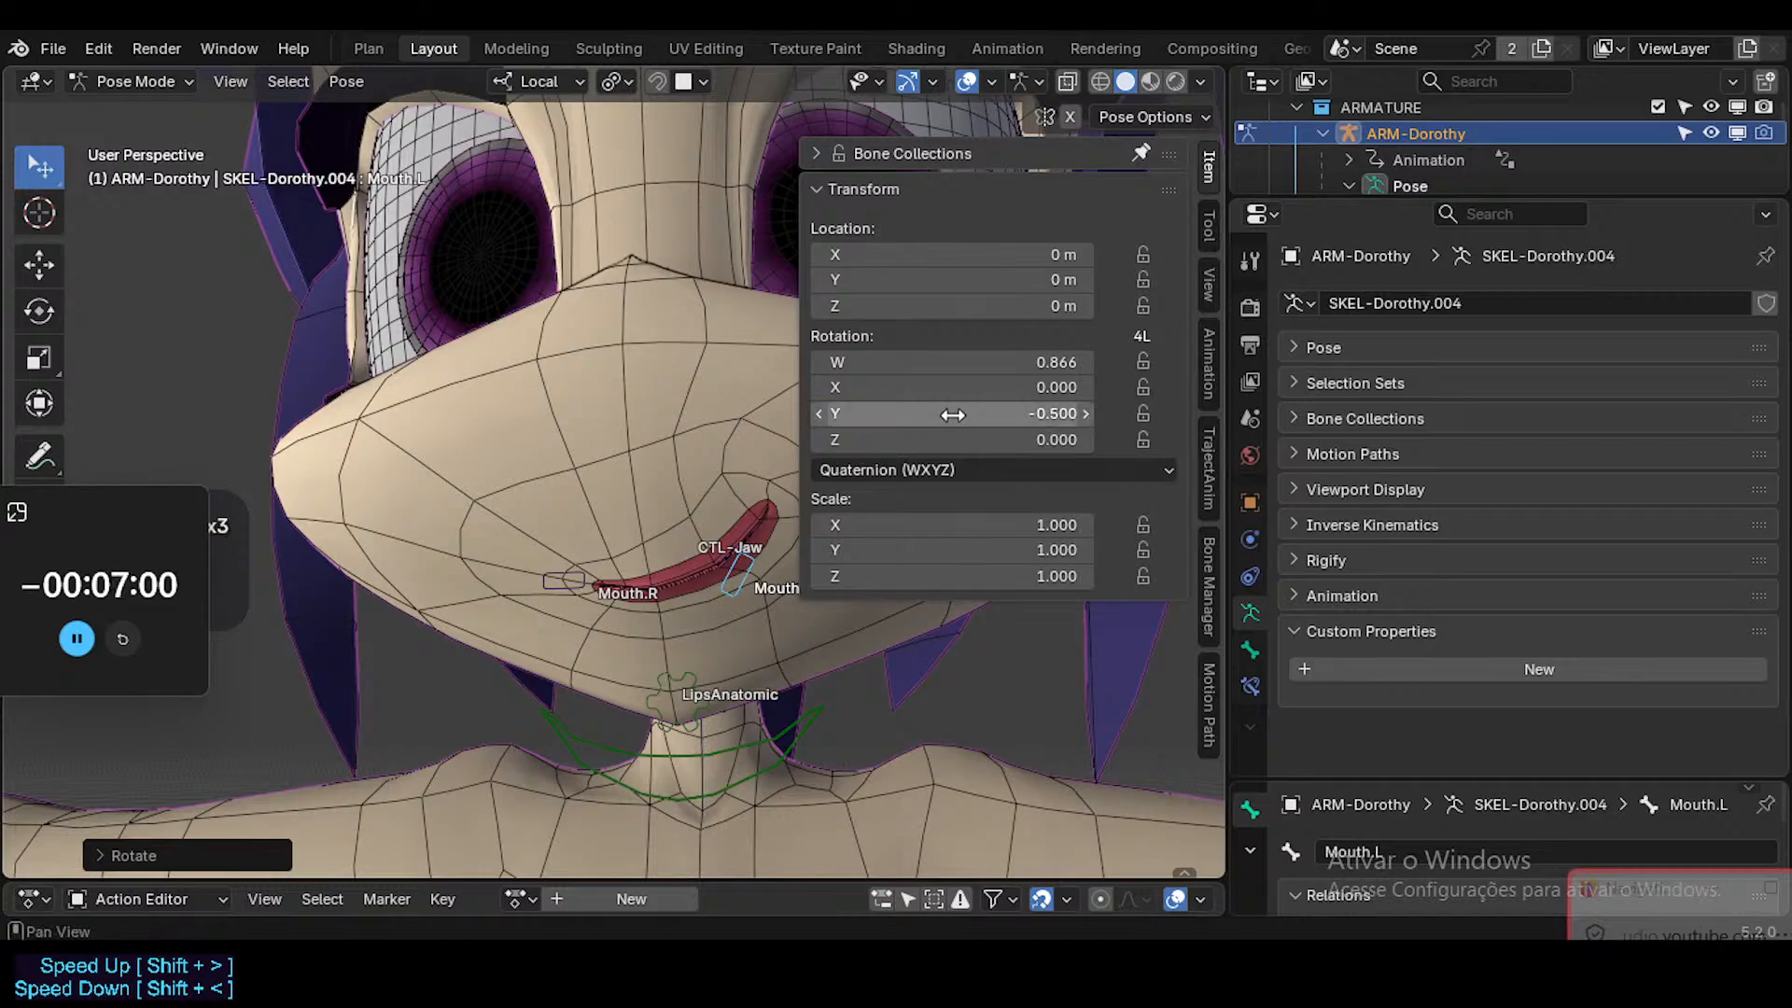
pyautogui.click(967, 413)
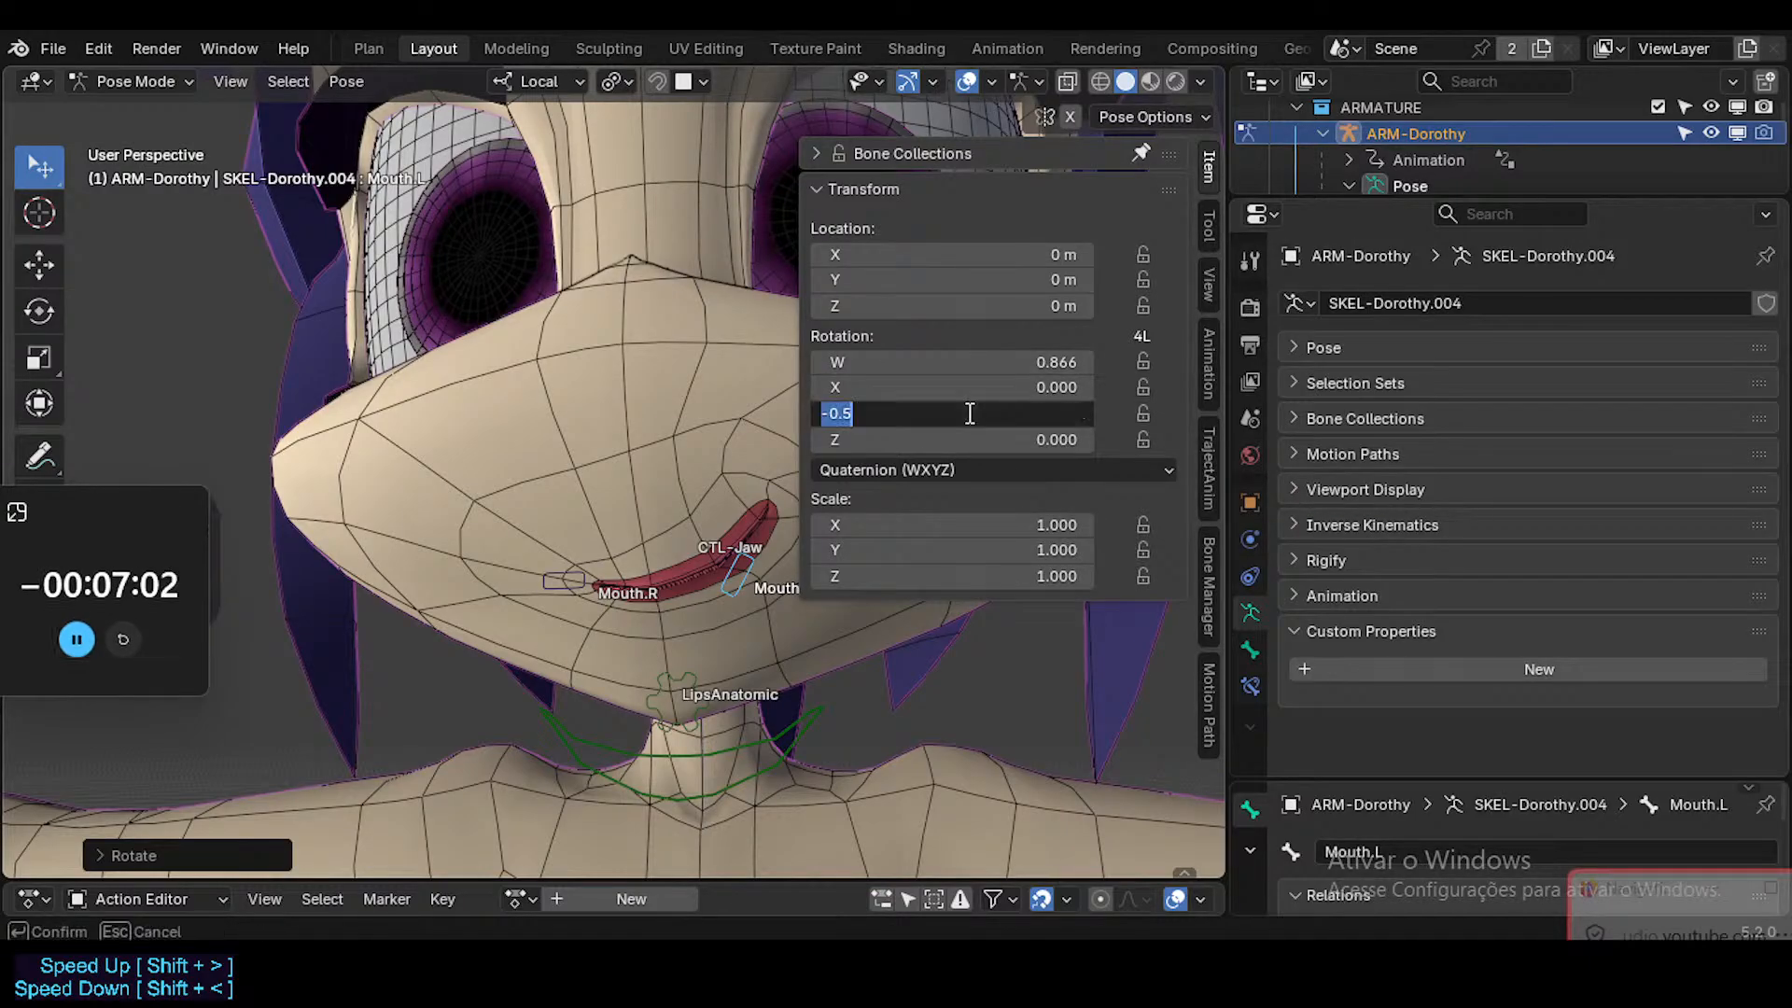
pyautogui.press('Return')
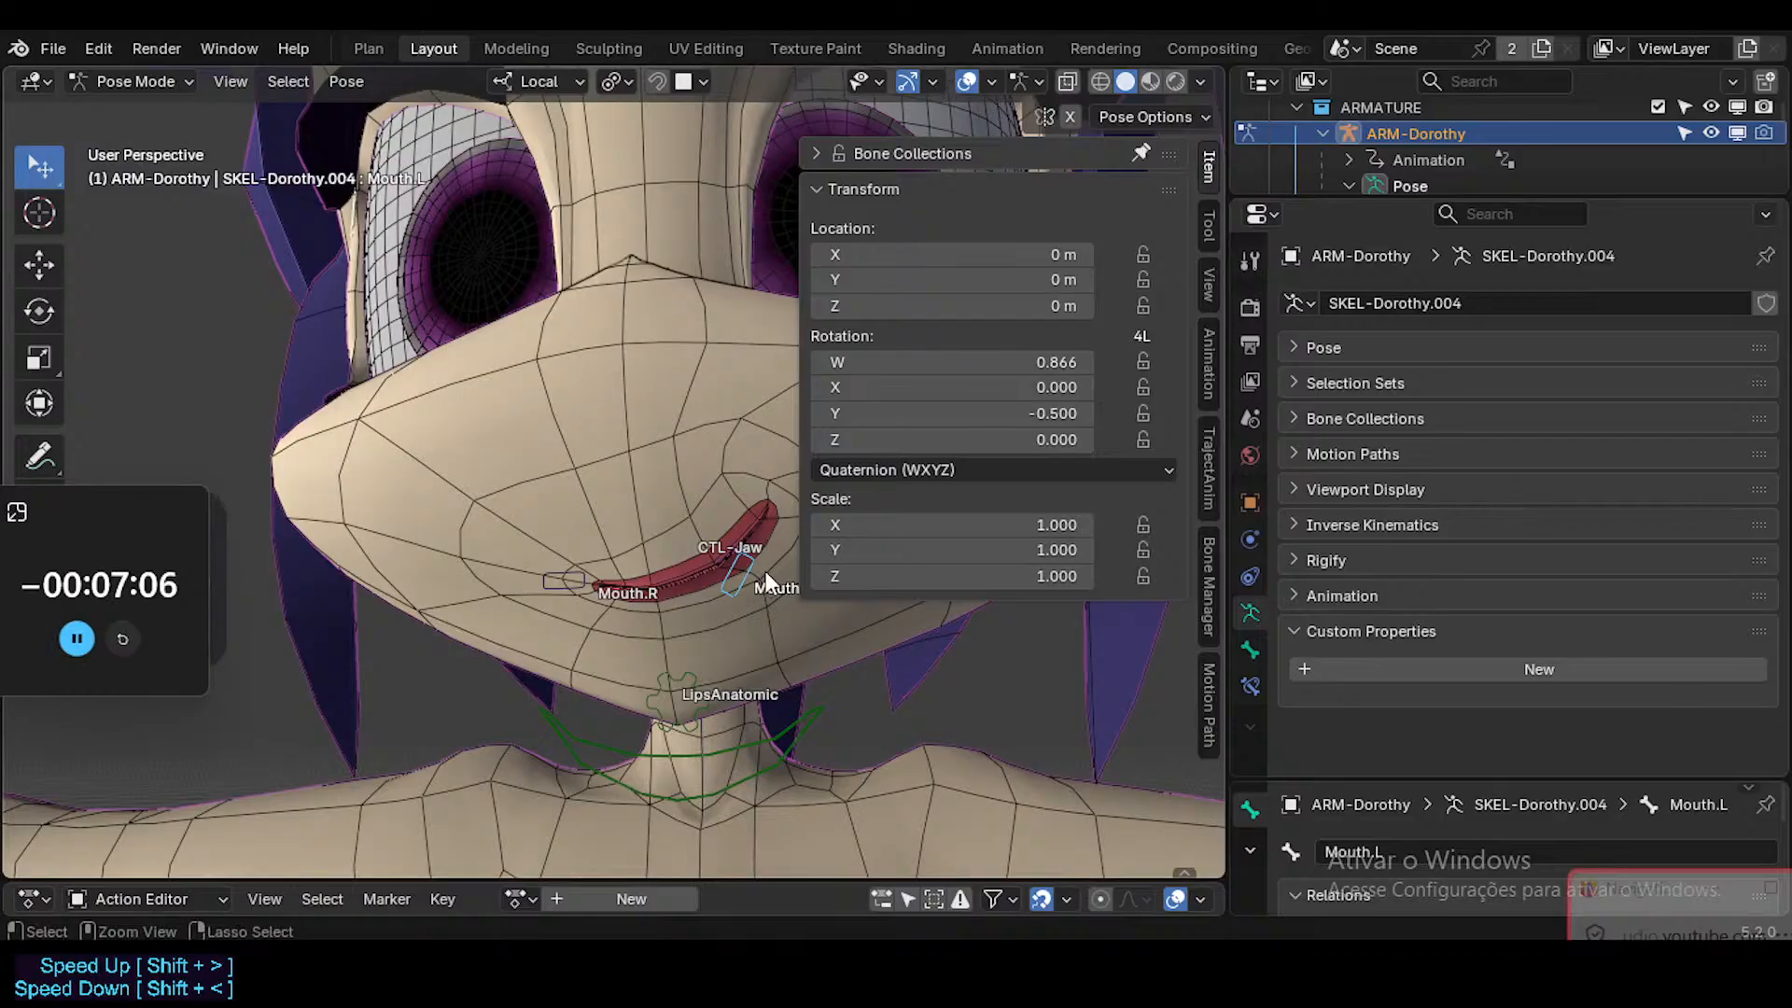
# Return to the Head mesh and examine the MouthSmileCurved.L driver's value with the bone rotated.
pyautogui.hotkey('ctrl', 'Tab')
pyautogui.click(763, 445)
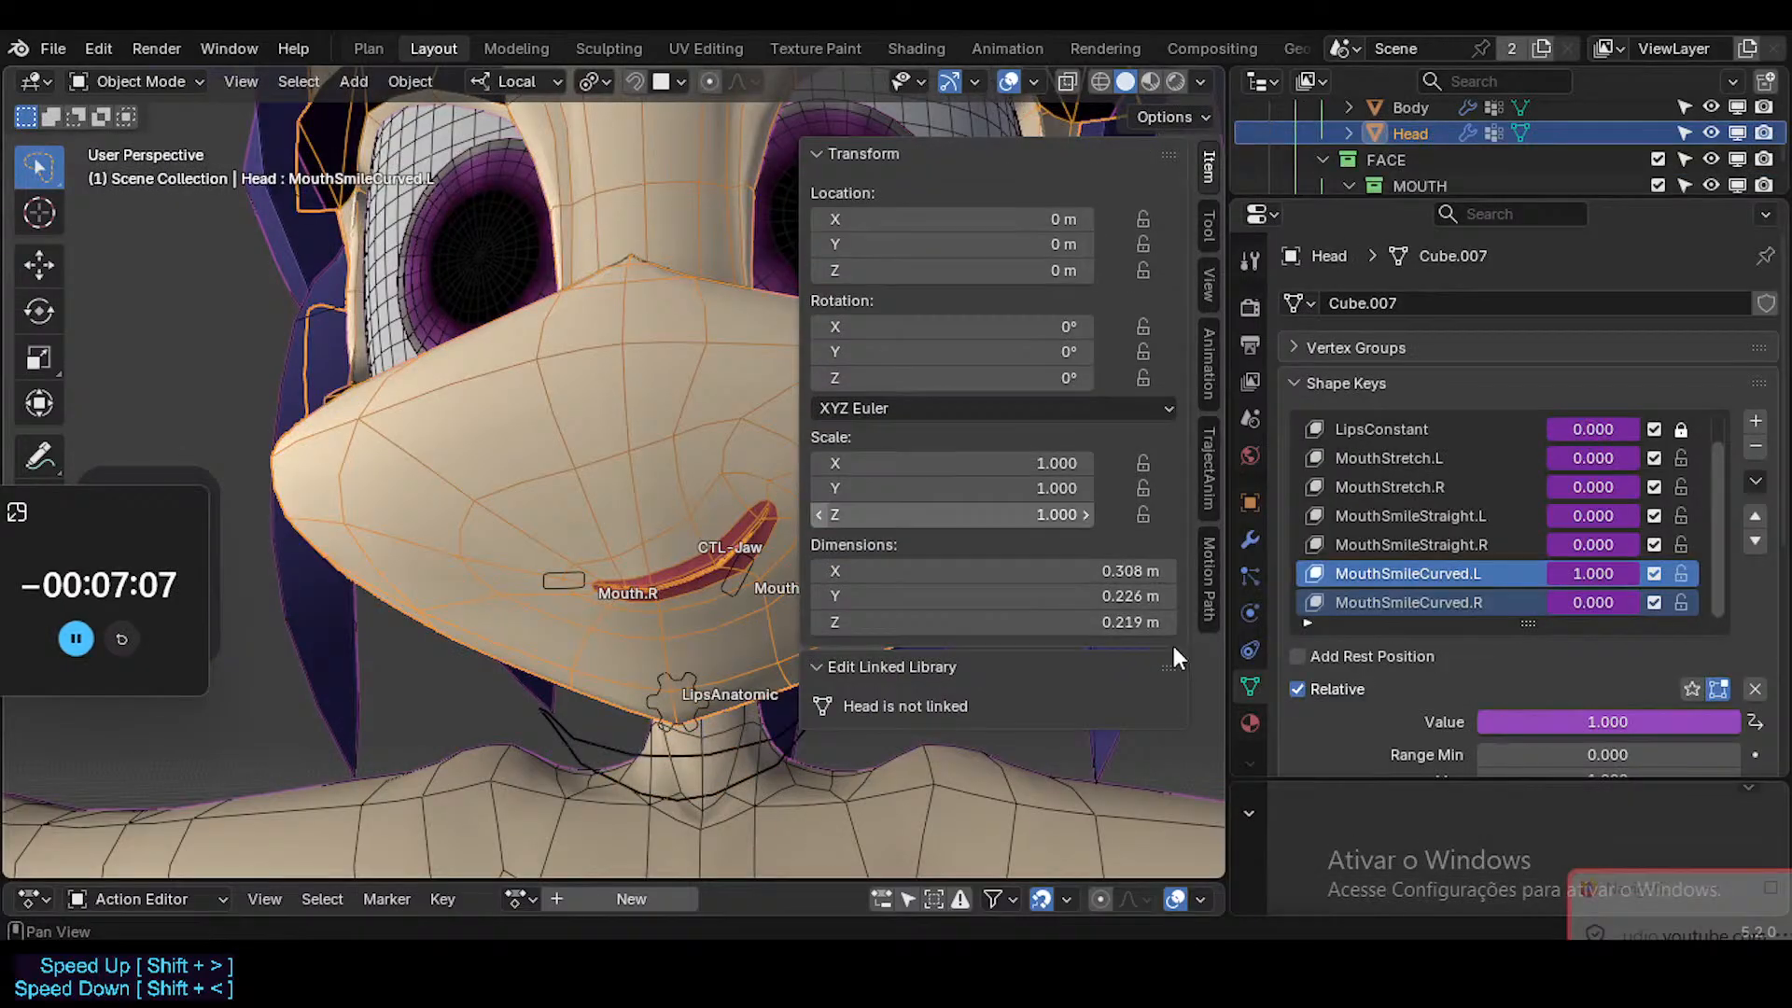
pyautogui.rightClick(1601, 573)
pyautogui.click(1475, 435)
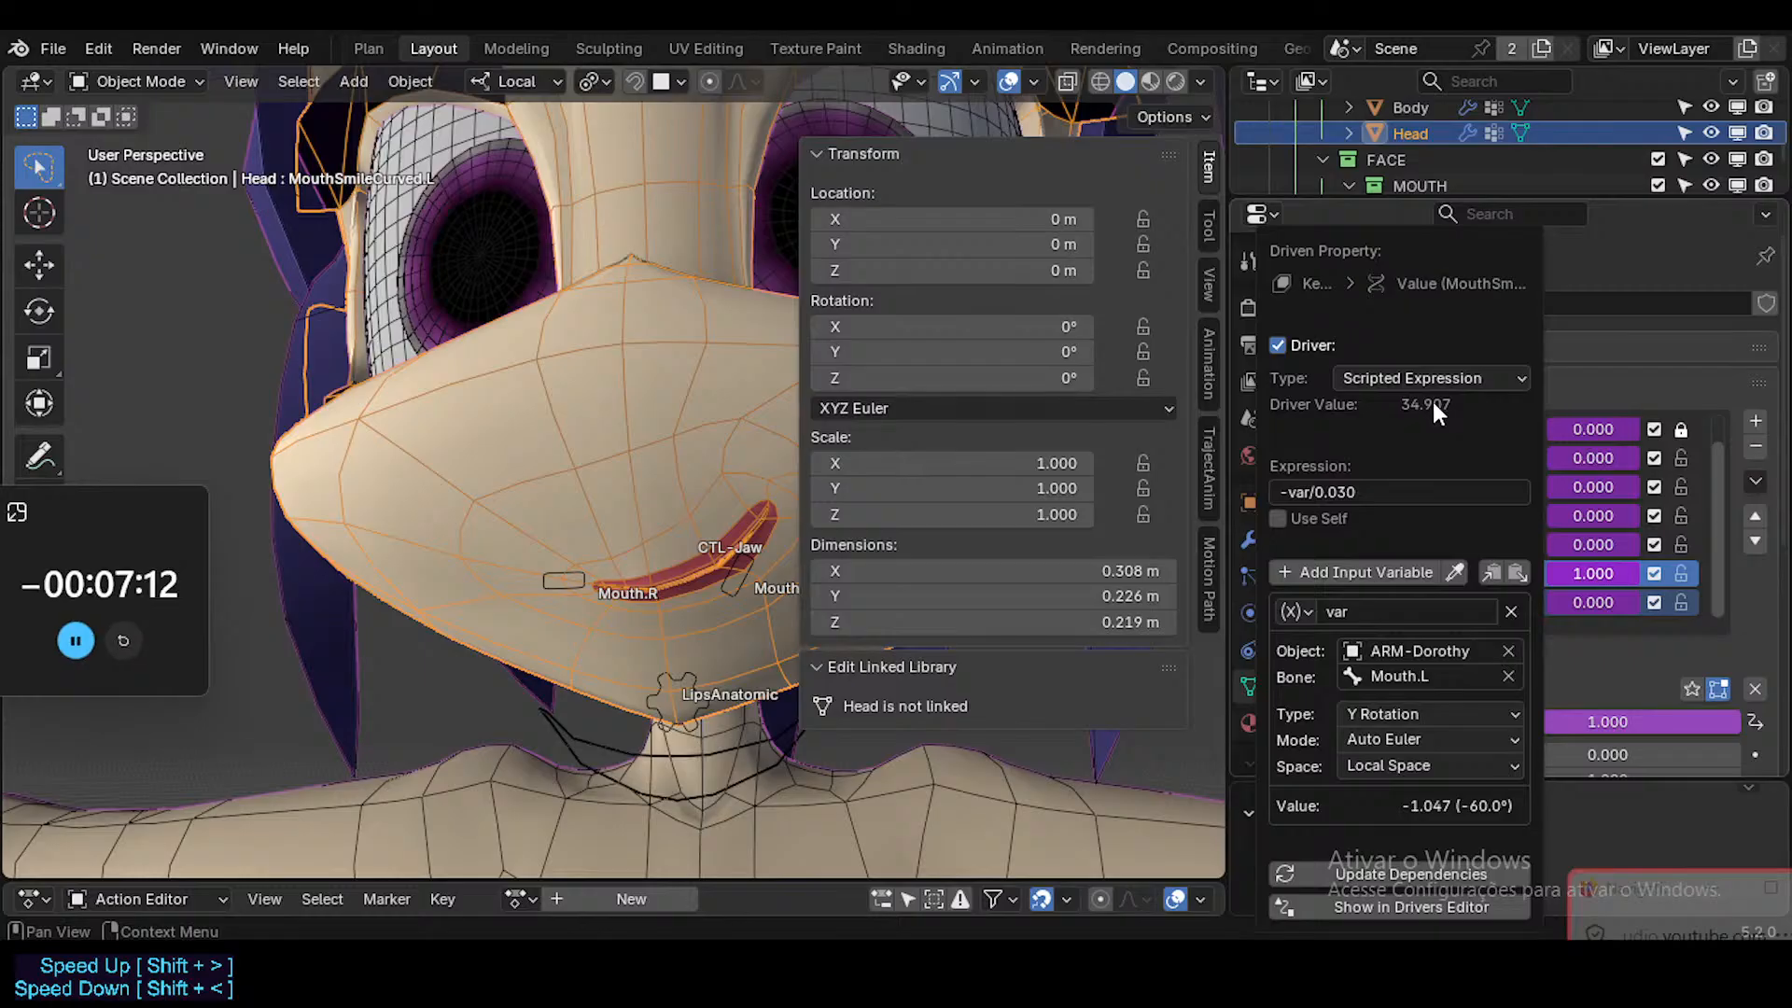
pyautogui.press('n')
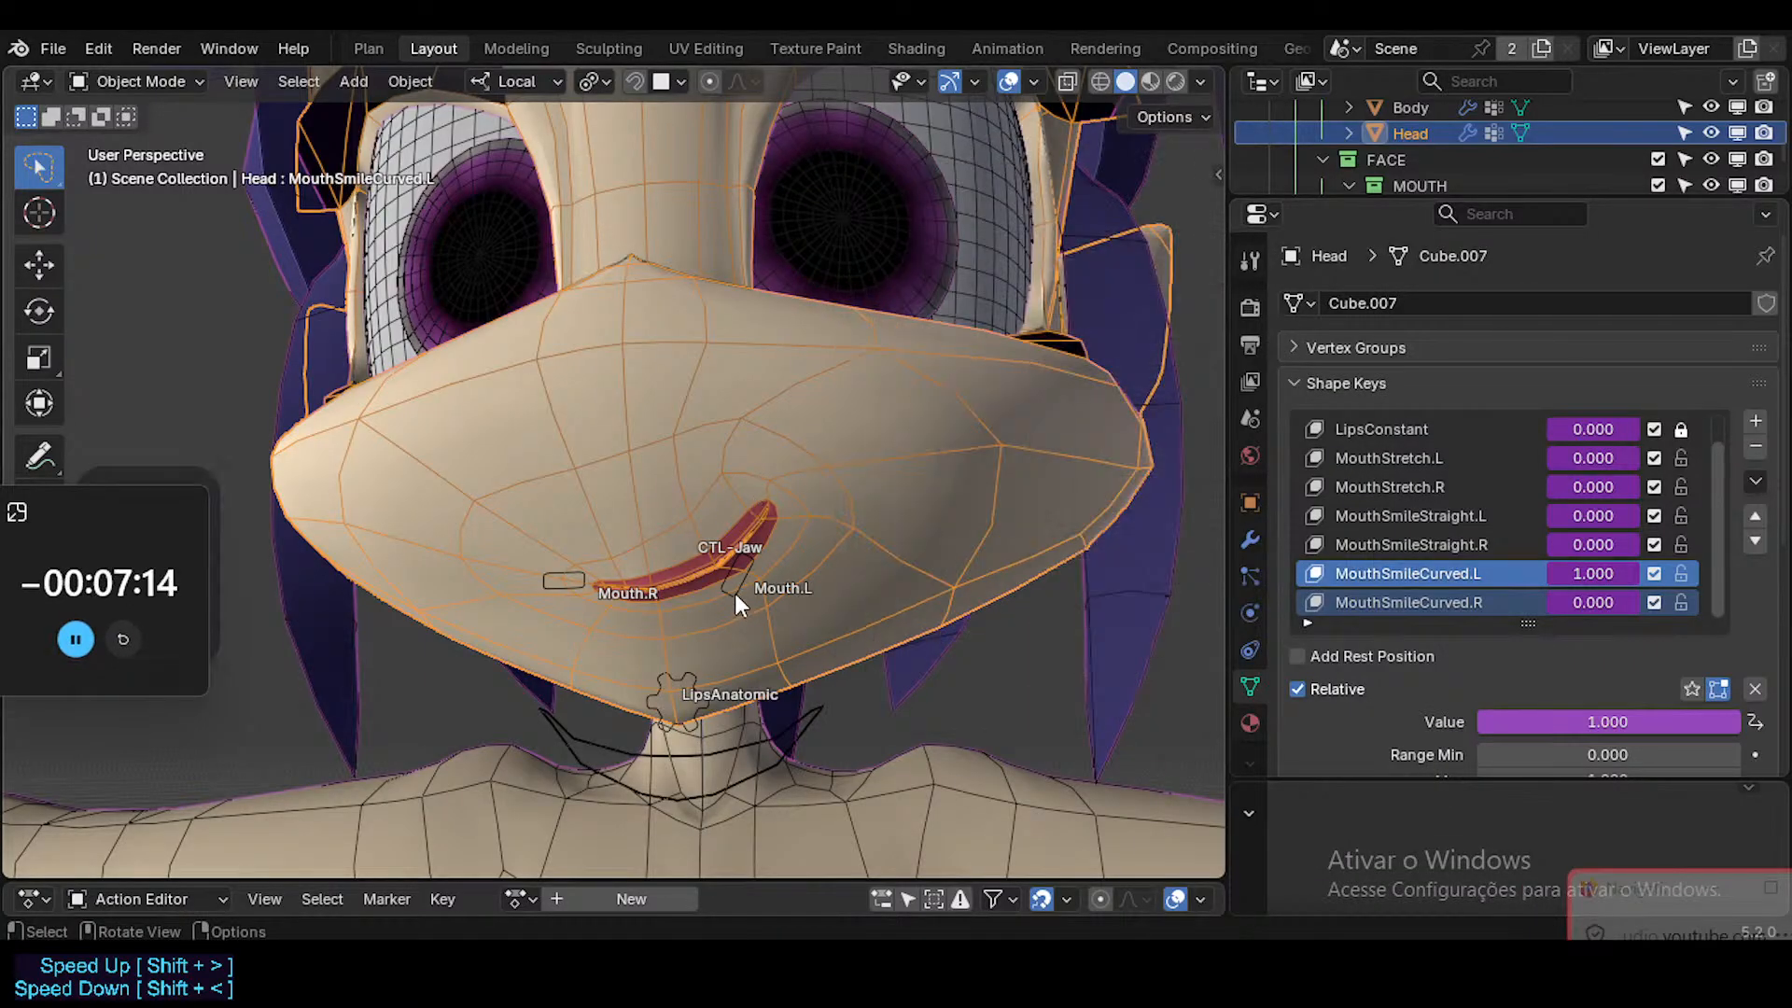
# Select the Mouth.L bone in Pose Mode and examine its Limit Rotation constraint.
pyautogui.click(735, 592)
pyautogui.hotkey('ctrl', 'Tab')
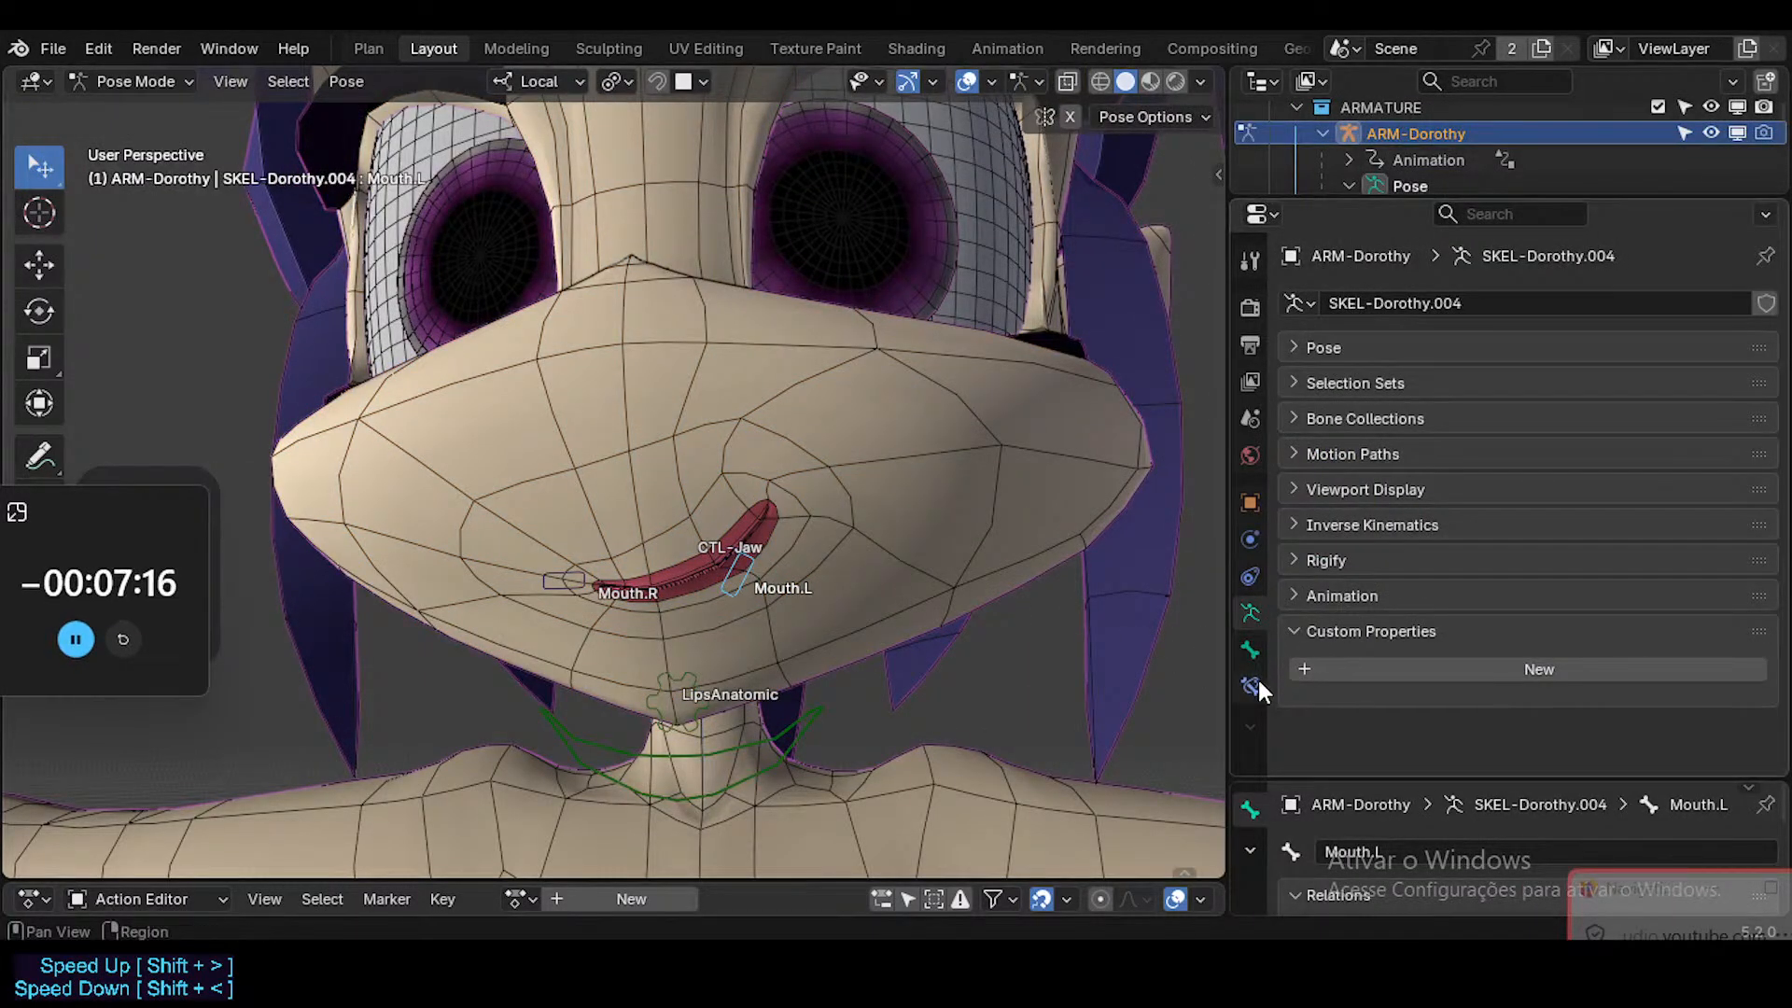
pyautogui.click(1250, 684)
pyautogui.click(1485, 632)
# Clear the Mouth.L bone's rotation and rotate it in the negative direction about its local Y axis, past the -60° limit.
pyautogui.press('r')
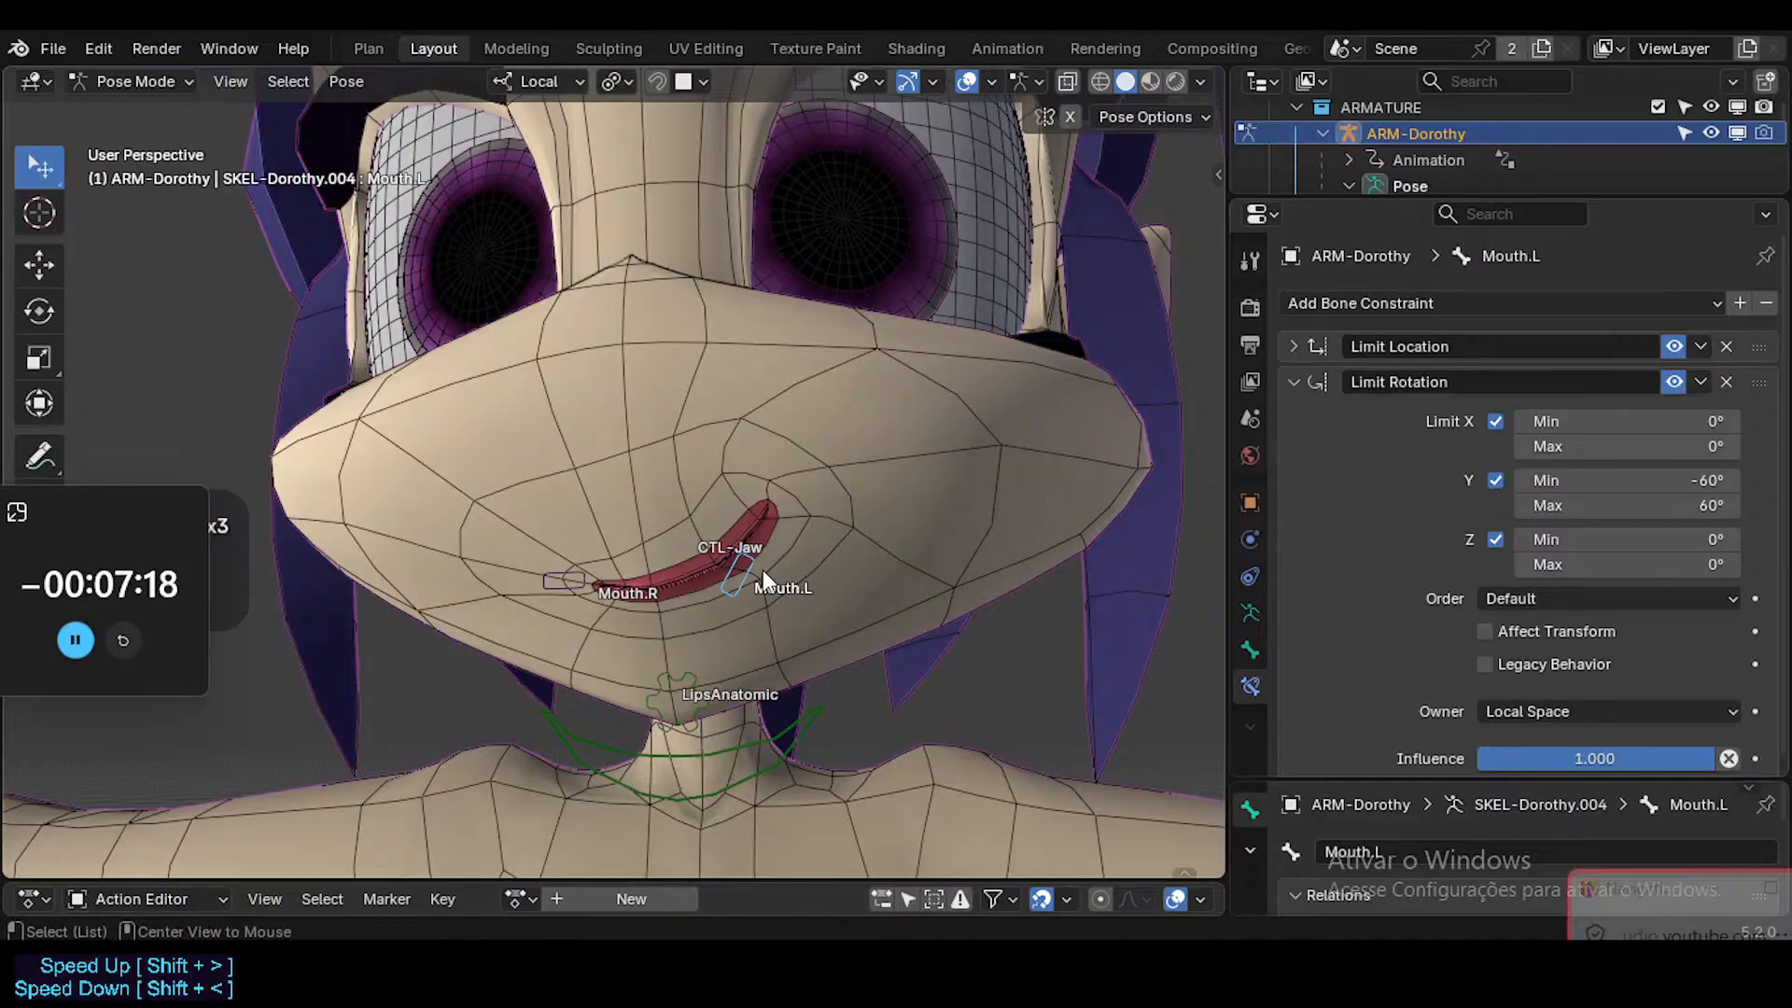
pyautogui.click(752, 586)
pyautogui.press('r')
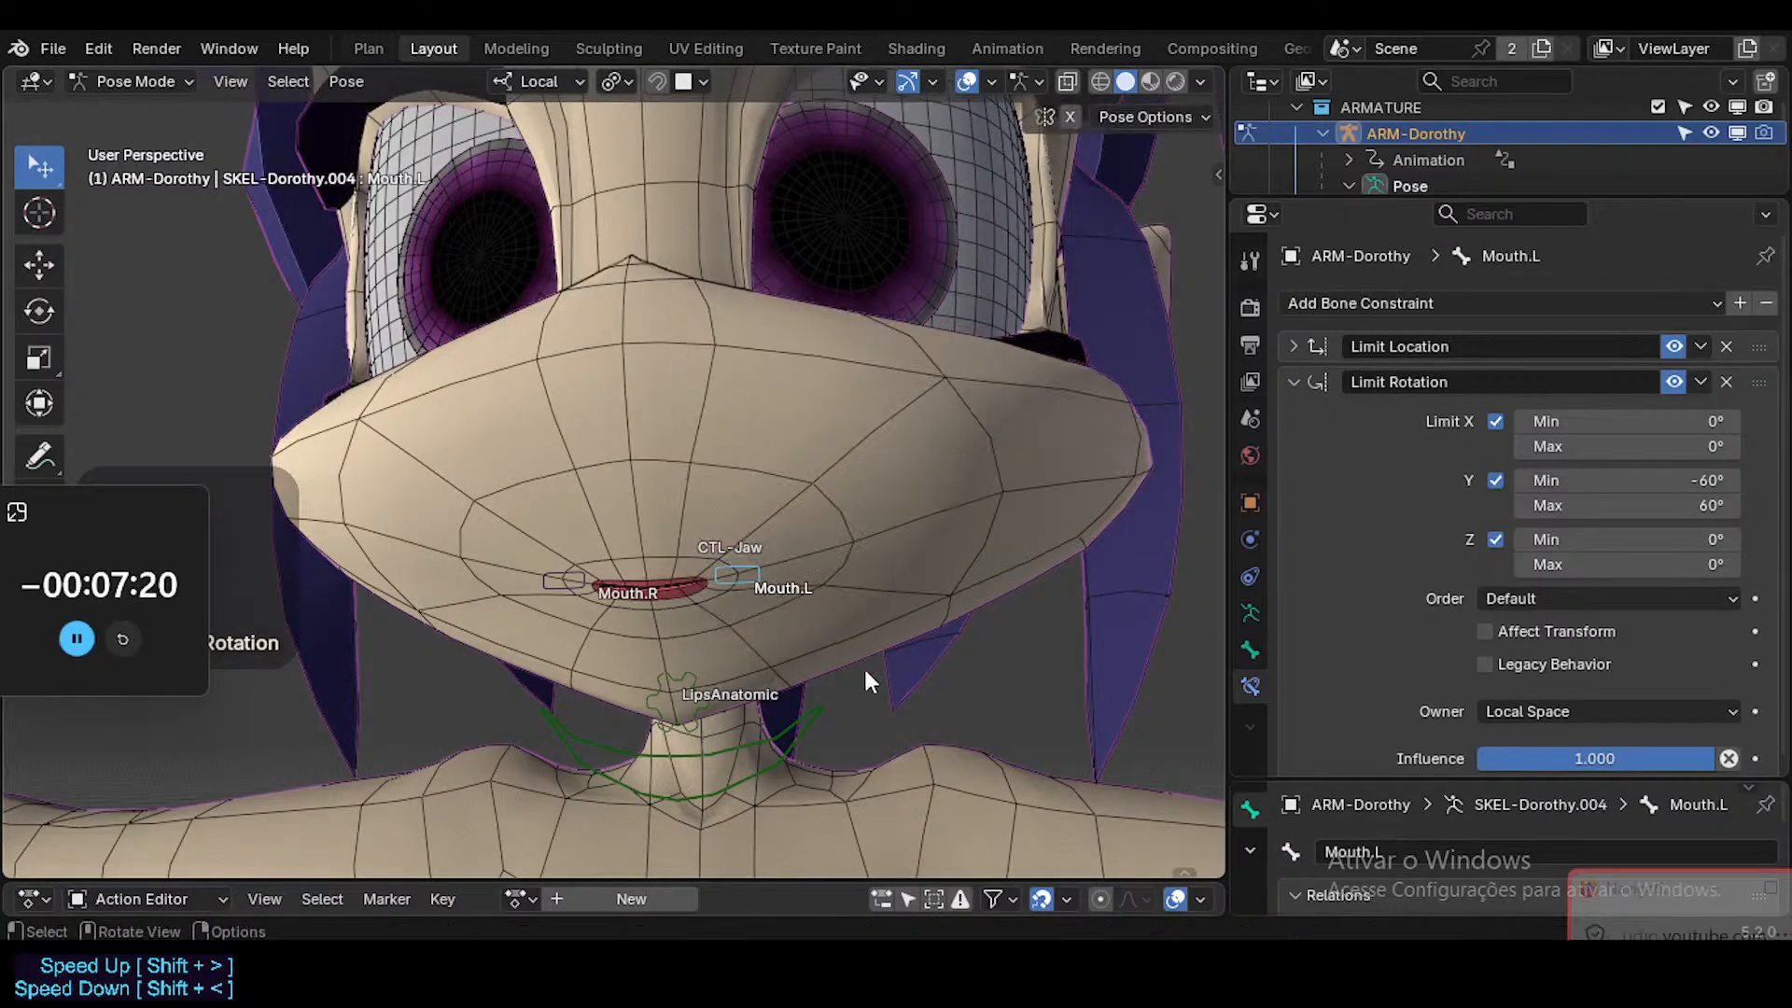
pyautogui.press('x')
pyautogui.press('y')
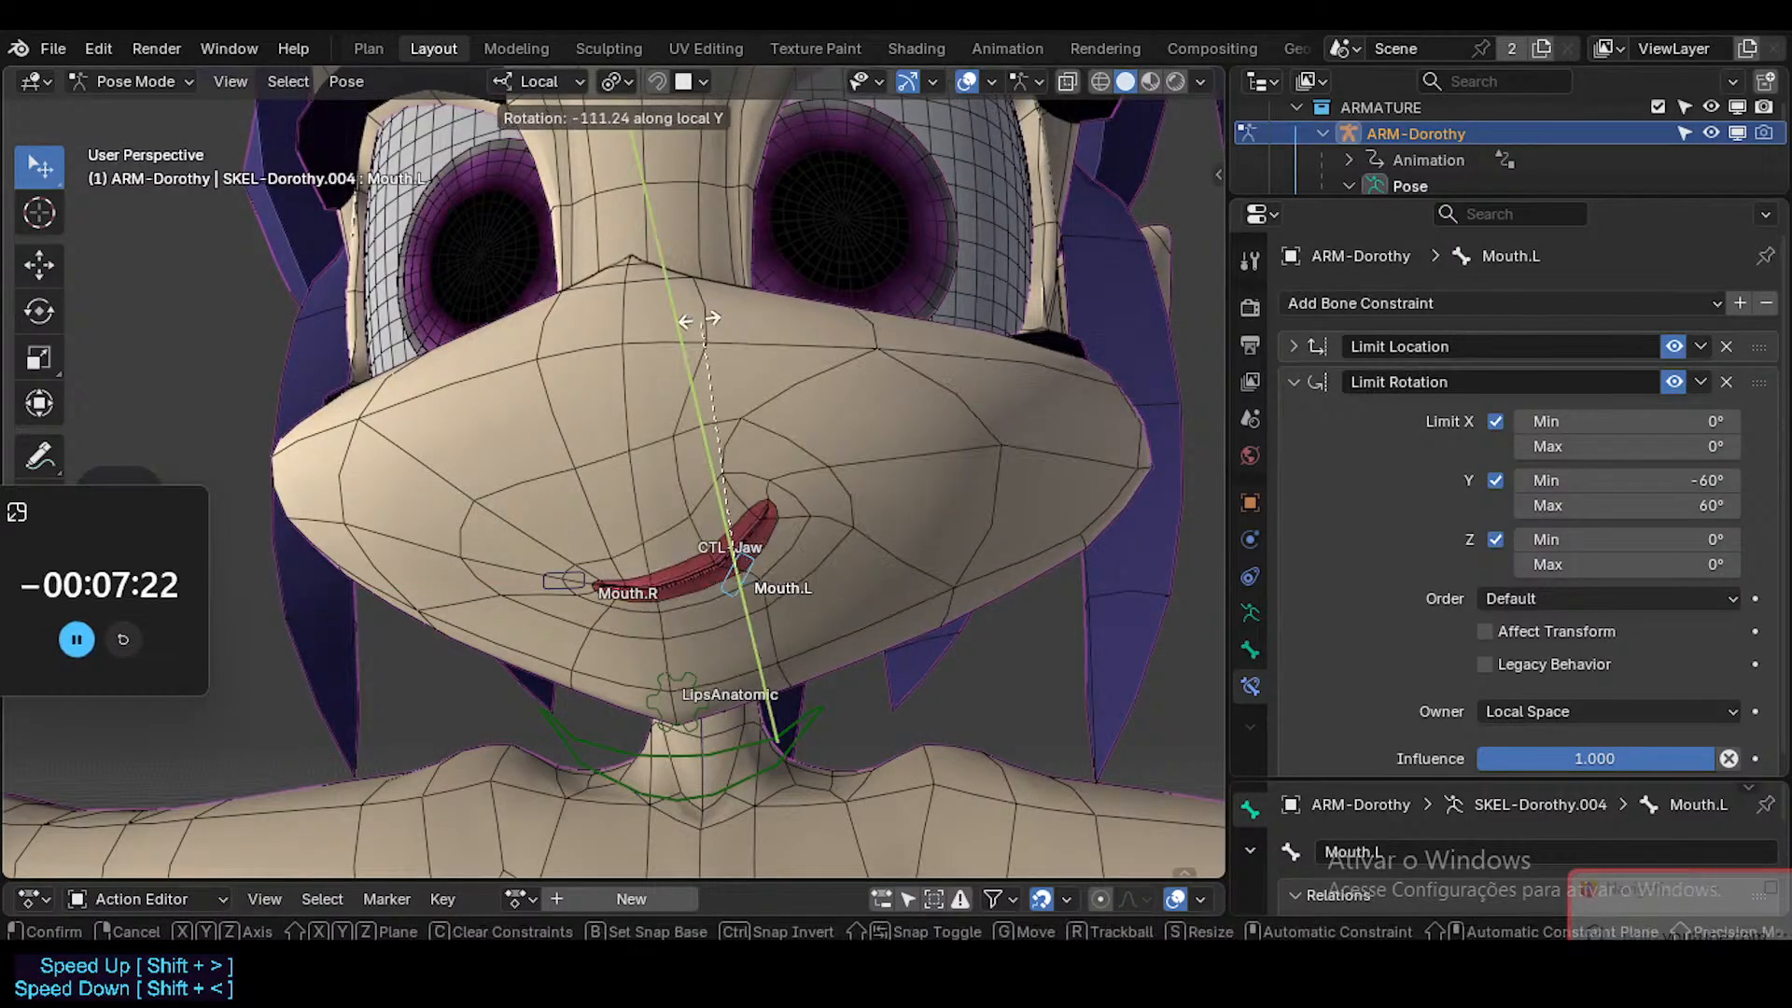
pyautogui.click(514, 308)
# Reselect the Mouth.L bone in Pose Mode and inspect its Y rotation in the transform values.
pyautogui.hotkey('ctrl', 'Tab')
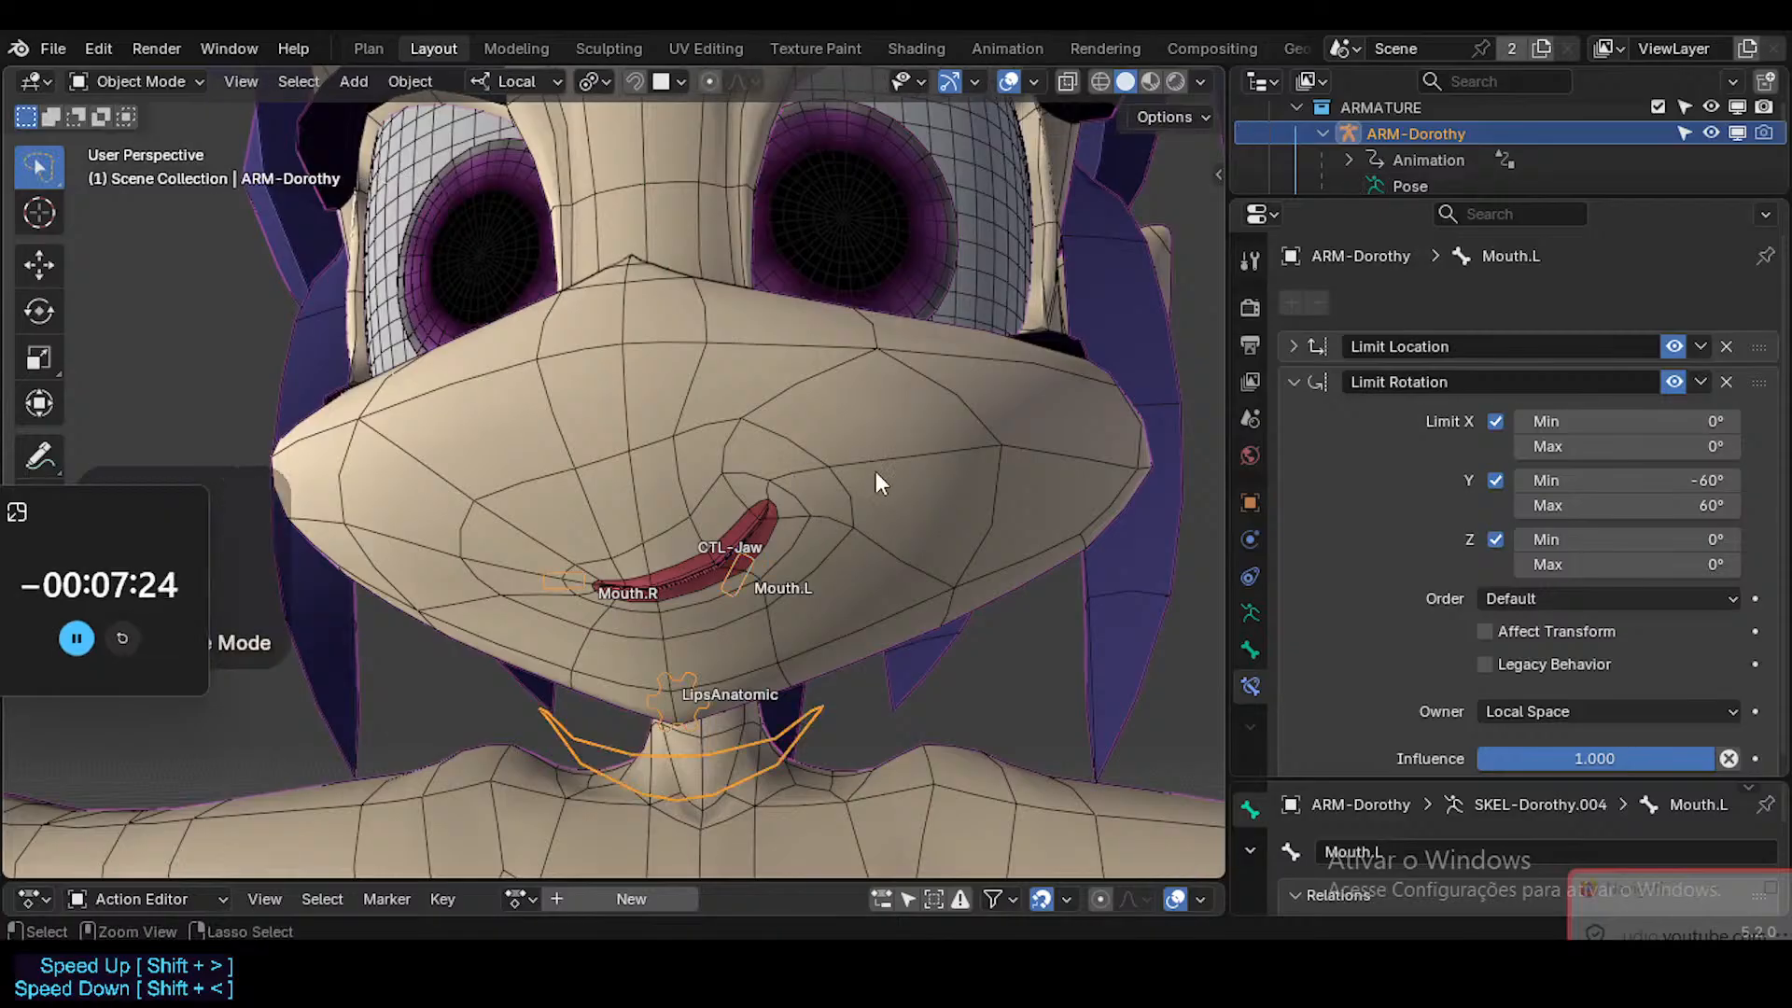
pyautogui.click(877, 467)
pyautogui.click(726, 597)
pyautogui.hotkey('ctrl', 'Tab')
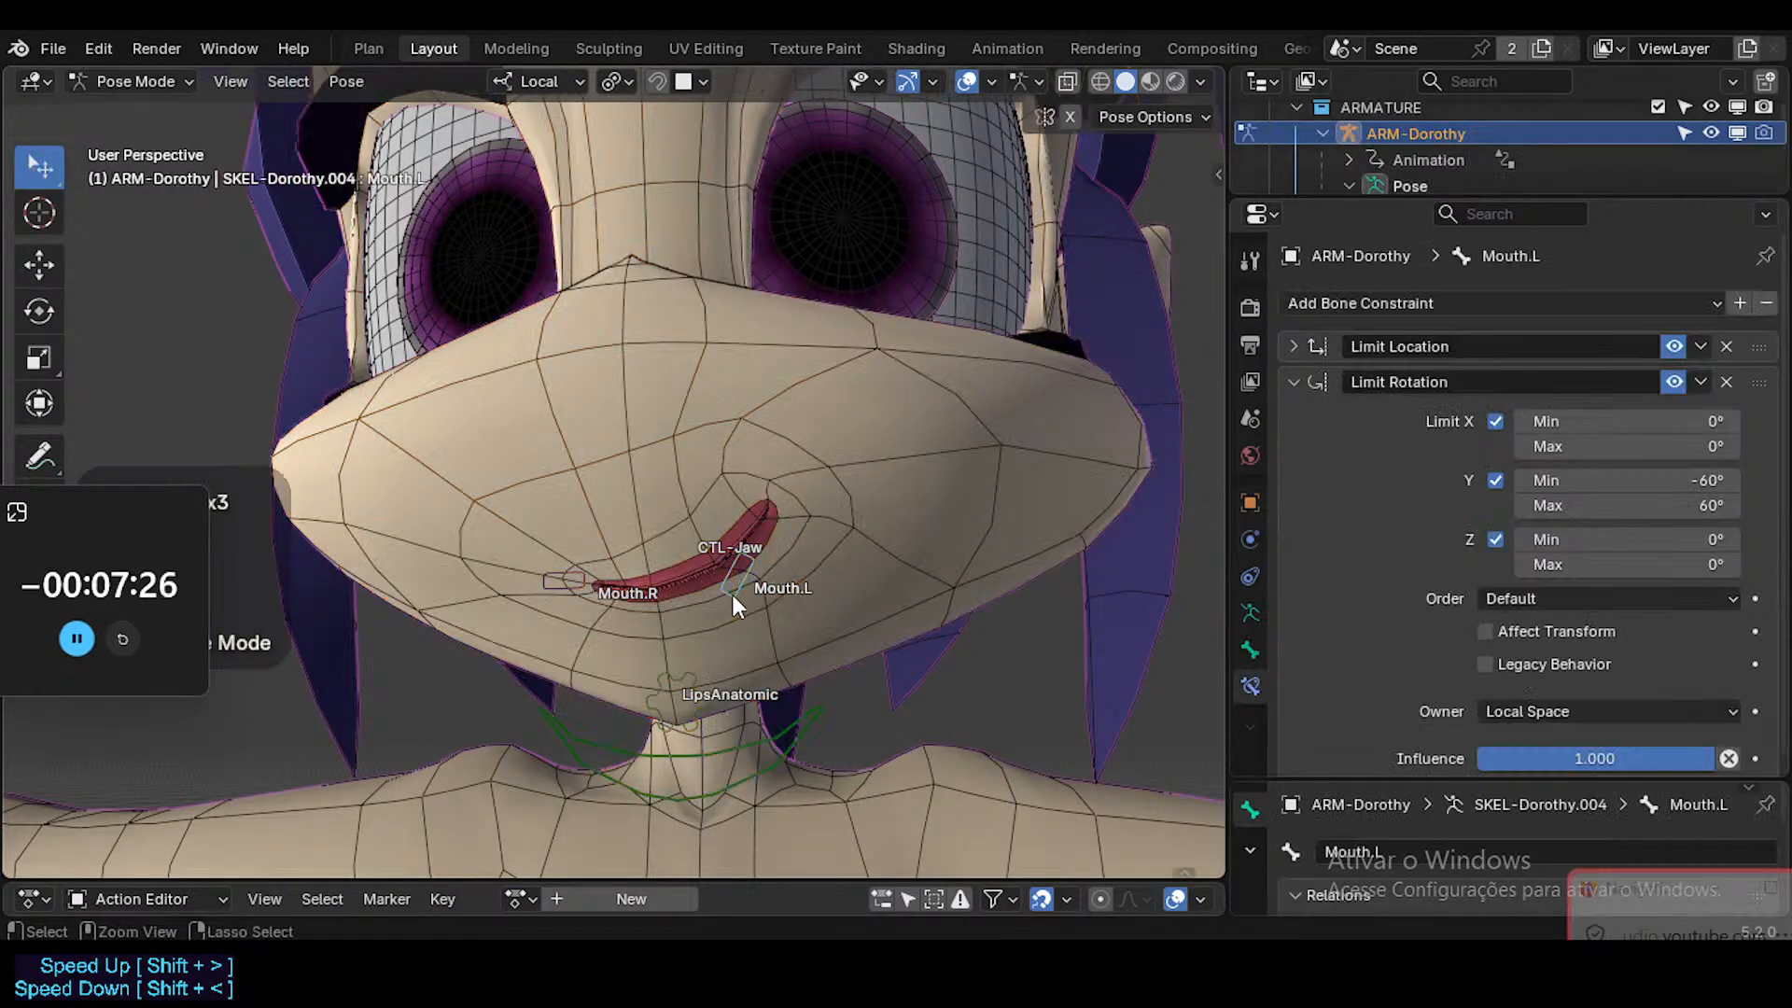
pyautogui.press('n')
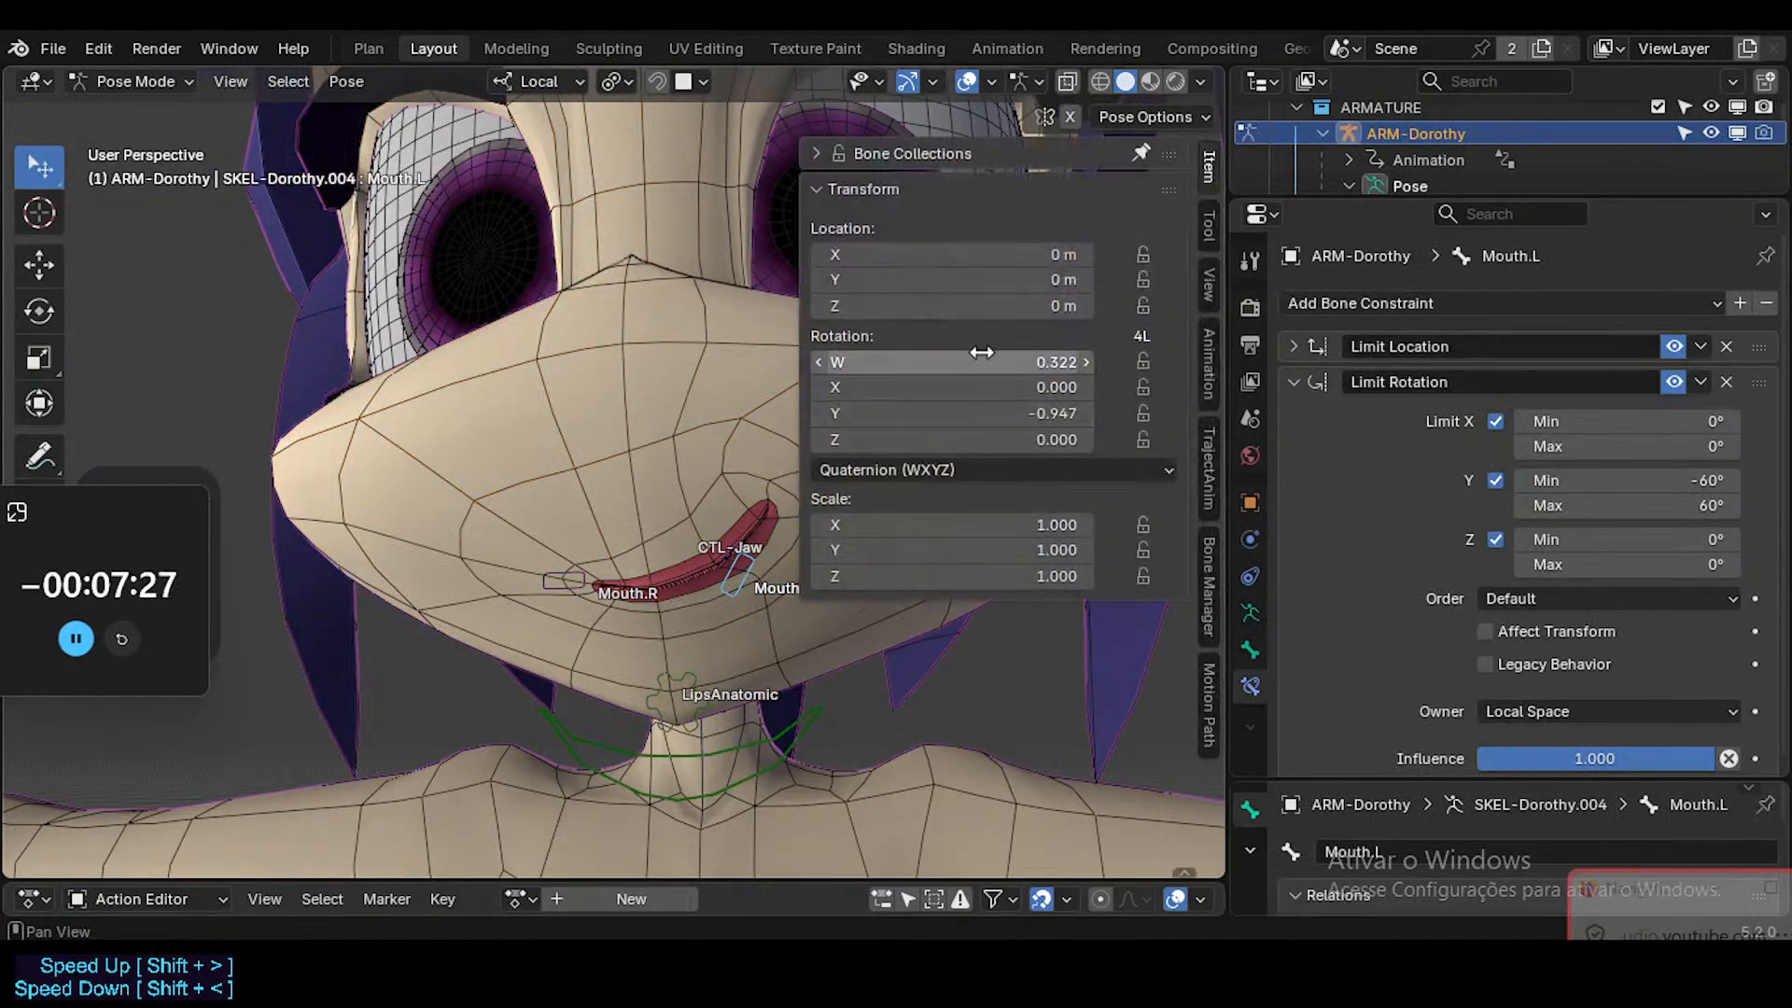
pyautogui.click(983, 421)
pyautogui.press('Escape')
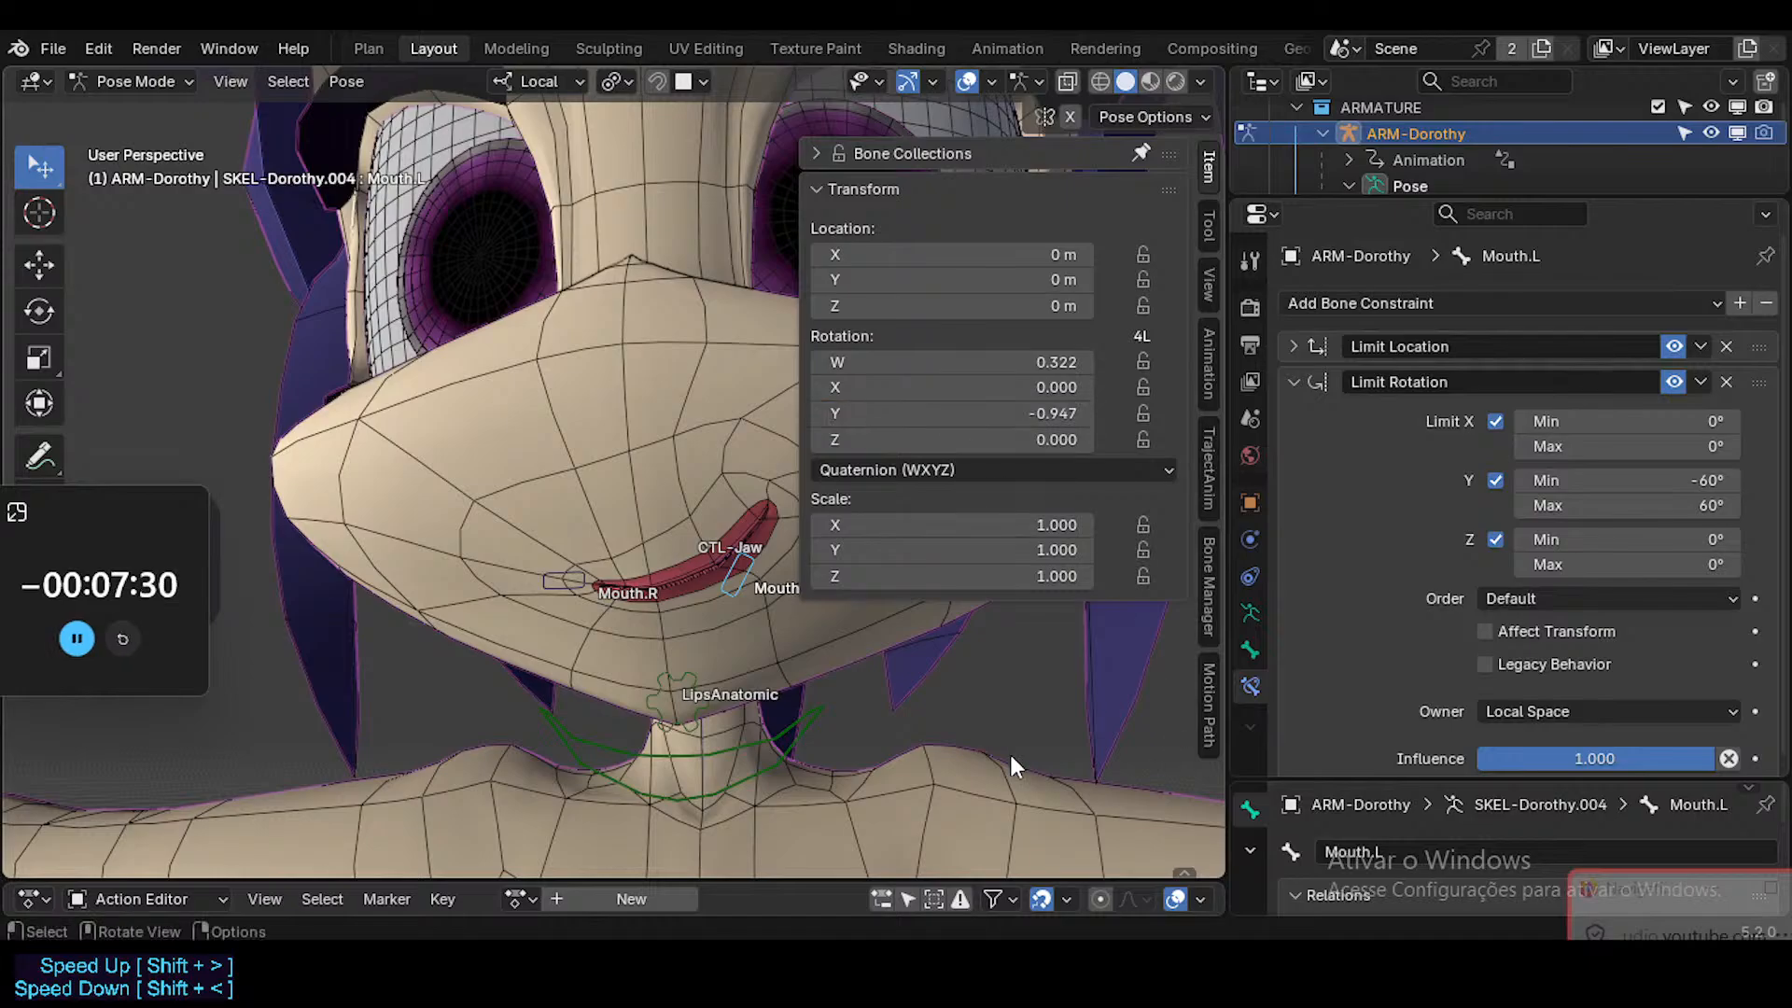
# Set the driver expression of the Head's MouthSmileCurved.L shape key to -var/1.047.
pyautogui.click(1011, 754)
pyautogui.hotkey('ctrl', 'Tab')
pyautogui.click(704, 429)
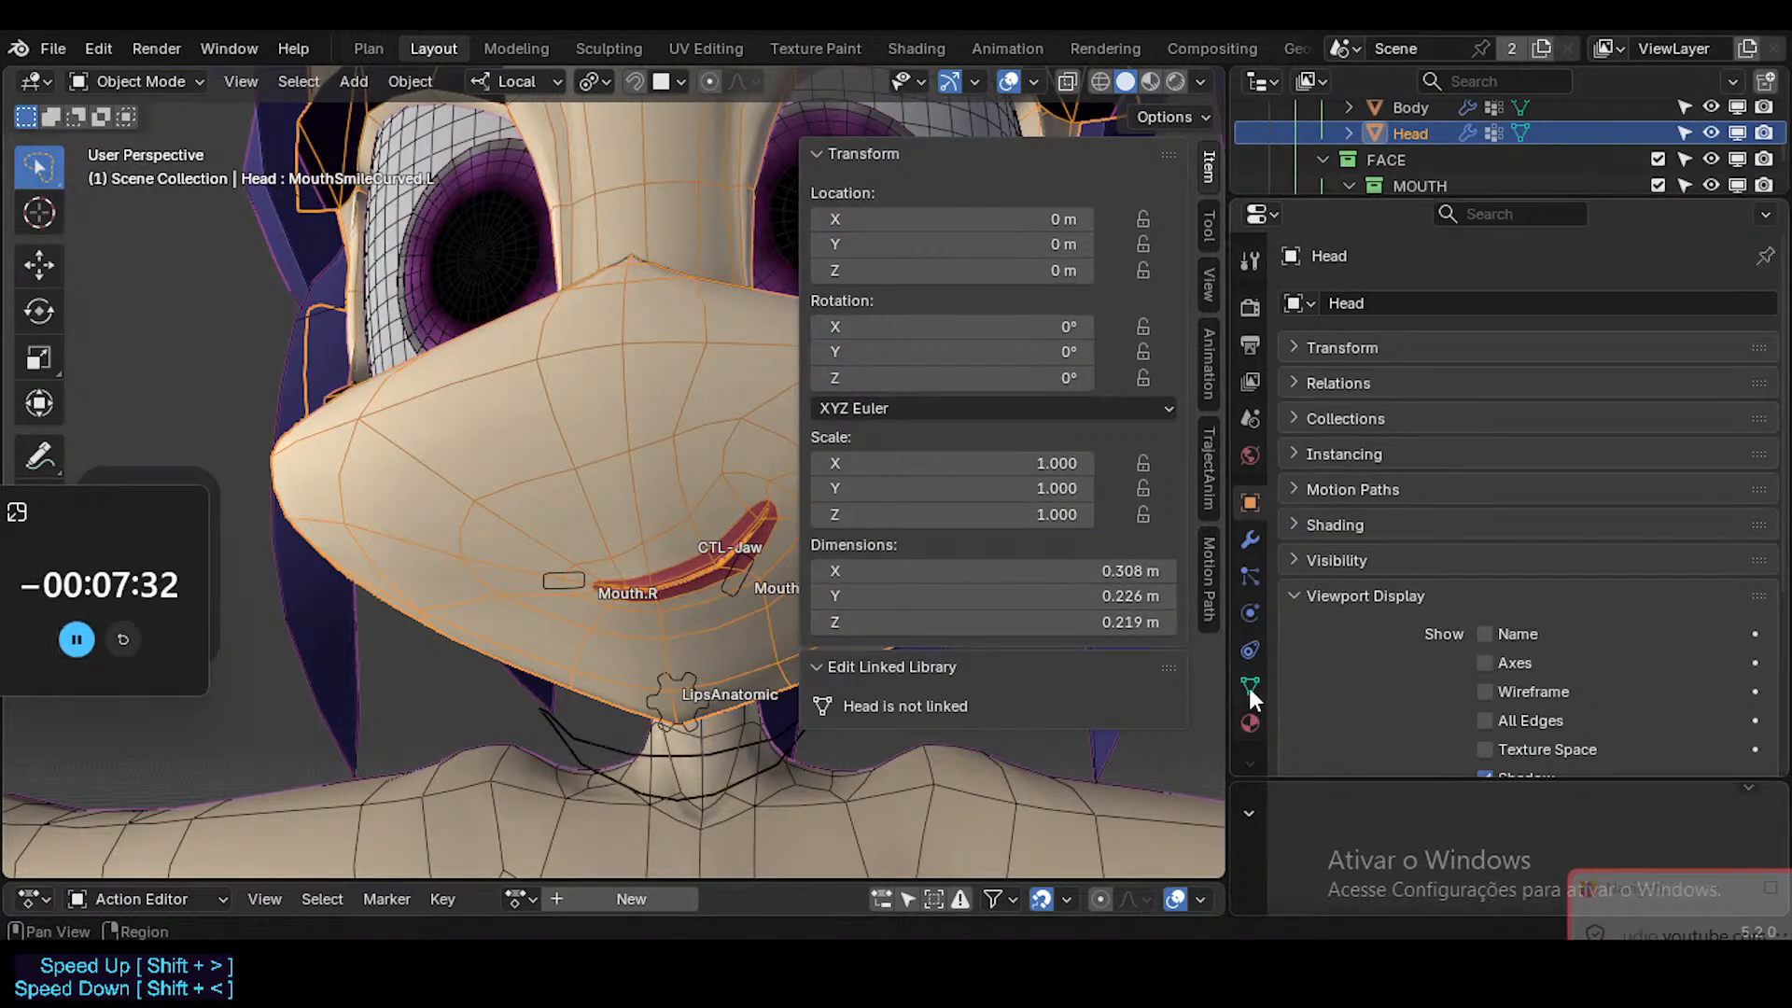
pyautogui.click(1249, 686)
pyautogui.rightClick(1585, 569)
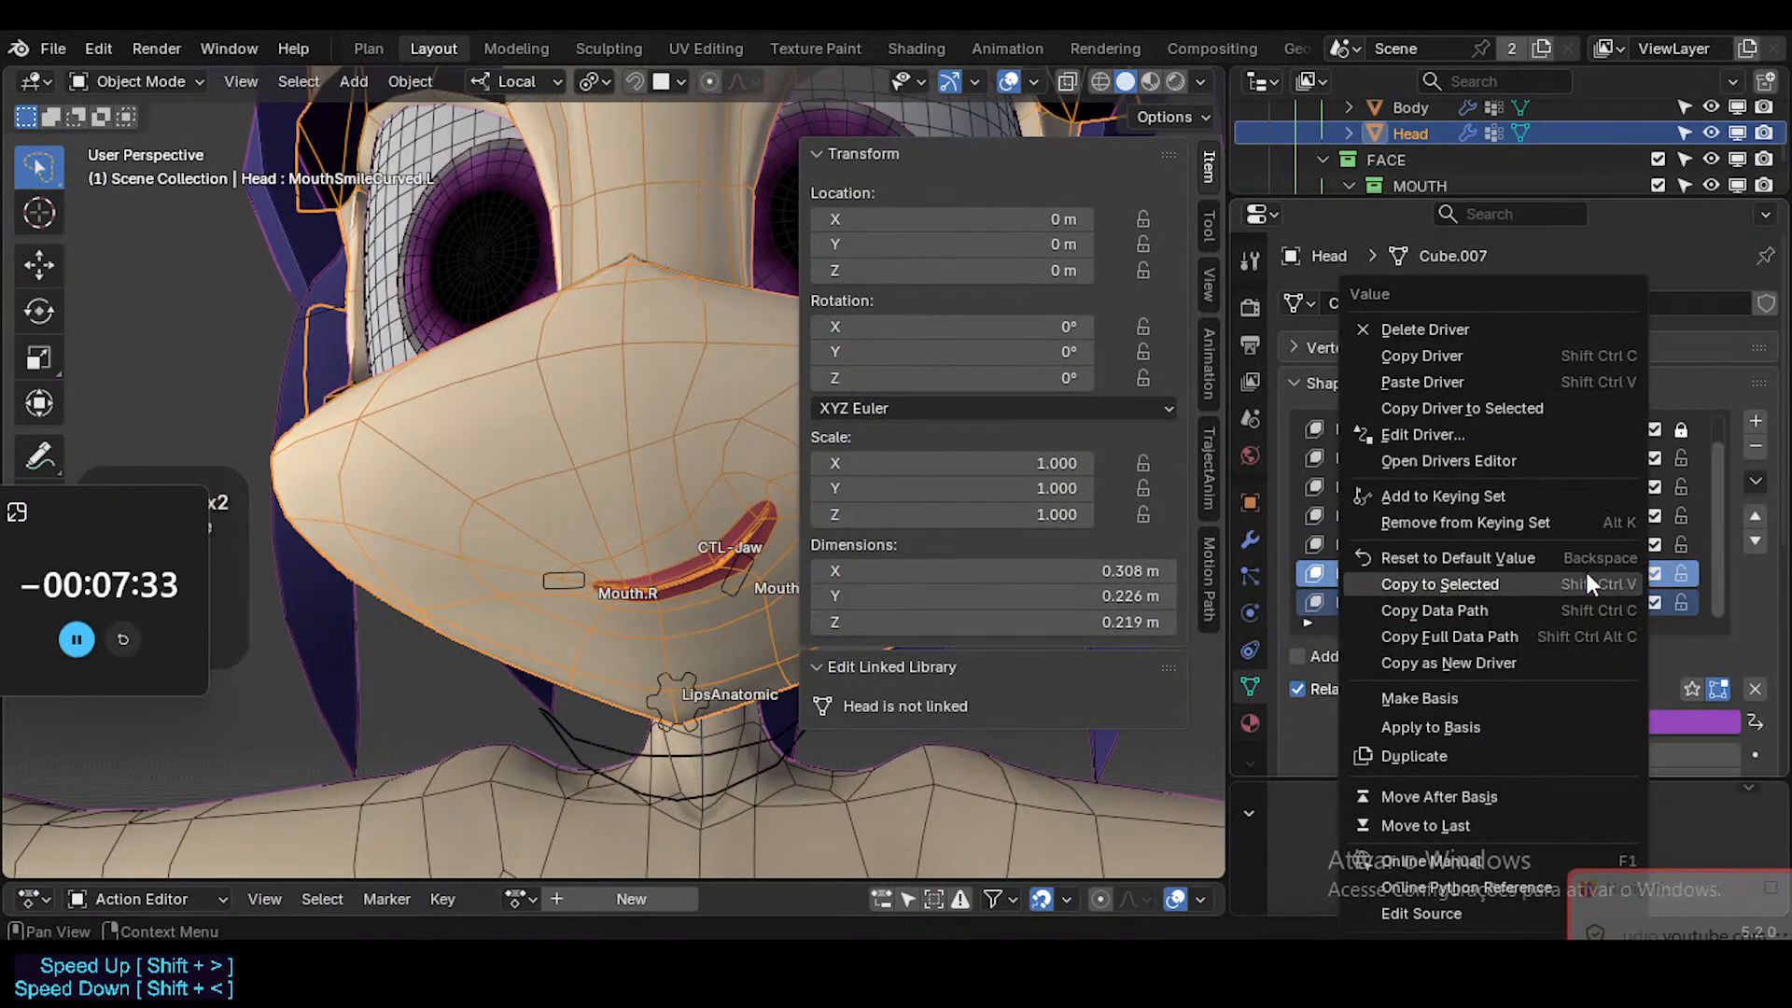
pyautogui.click(1455, 436)
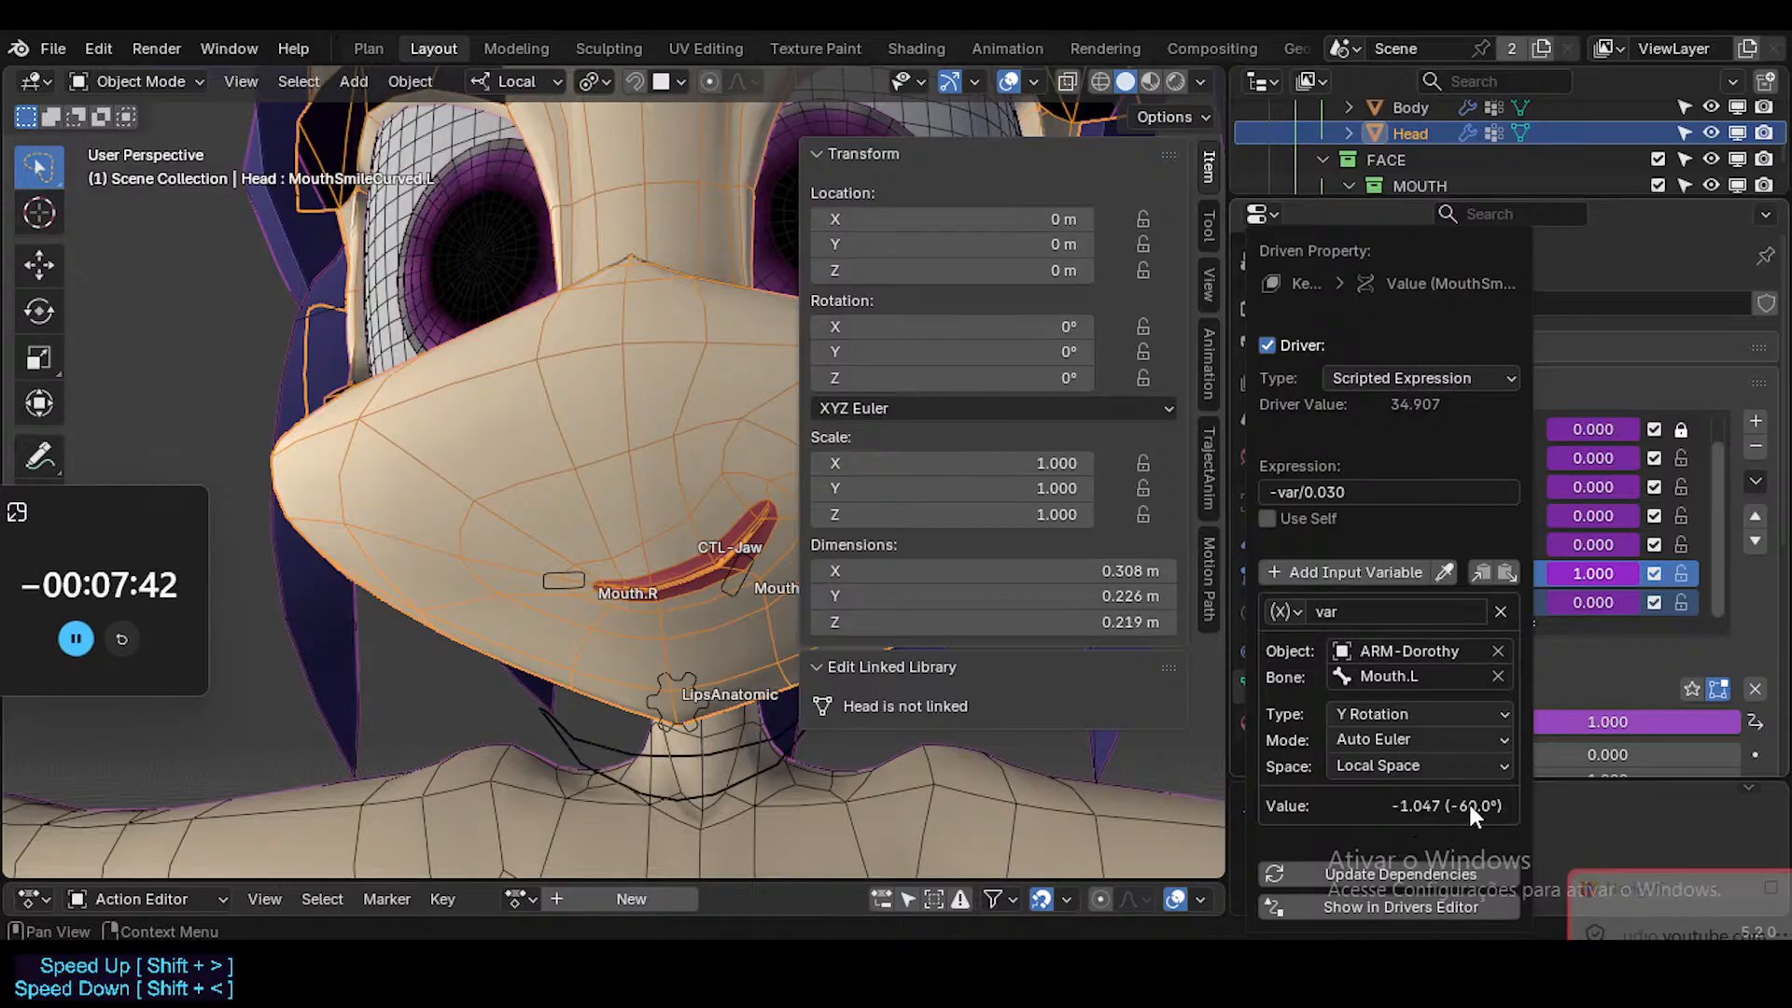
pyautogui.click(1311, 492)
pyautogui.click(1306, 492)
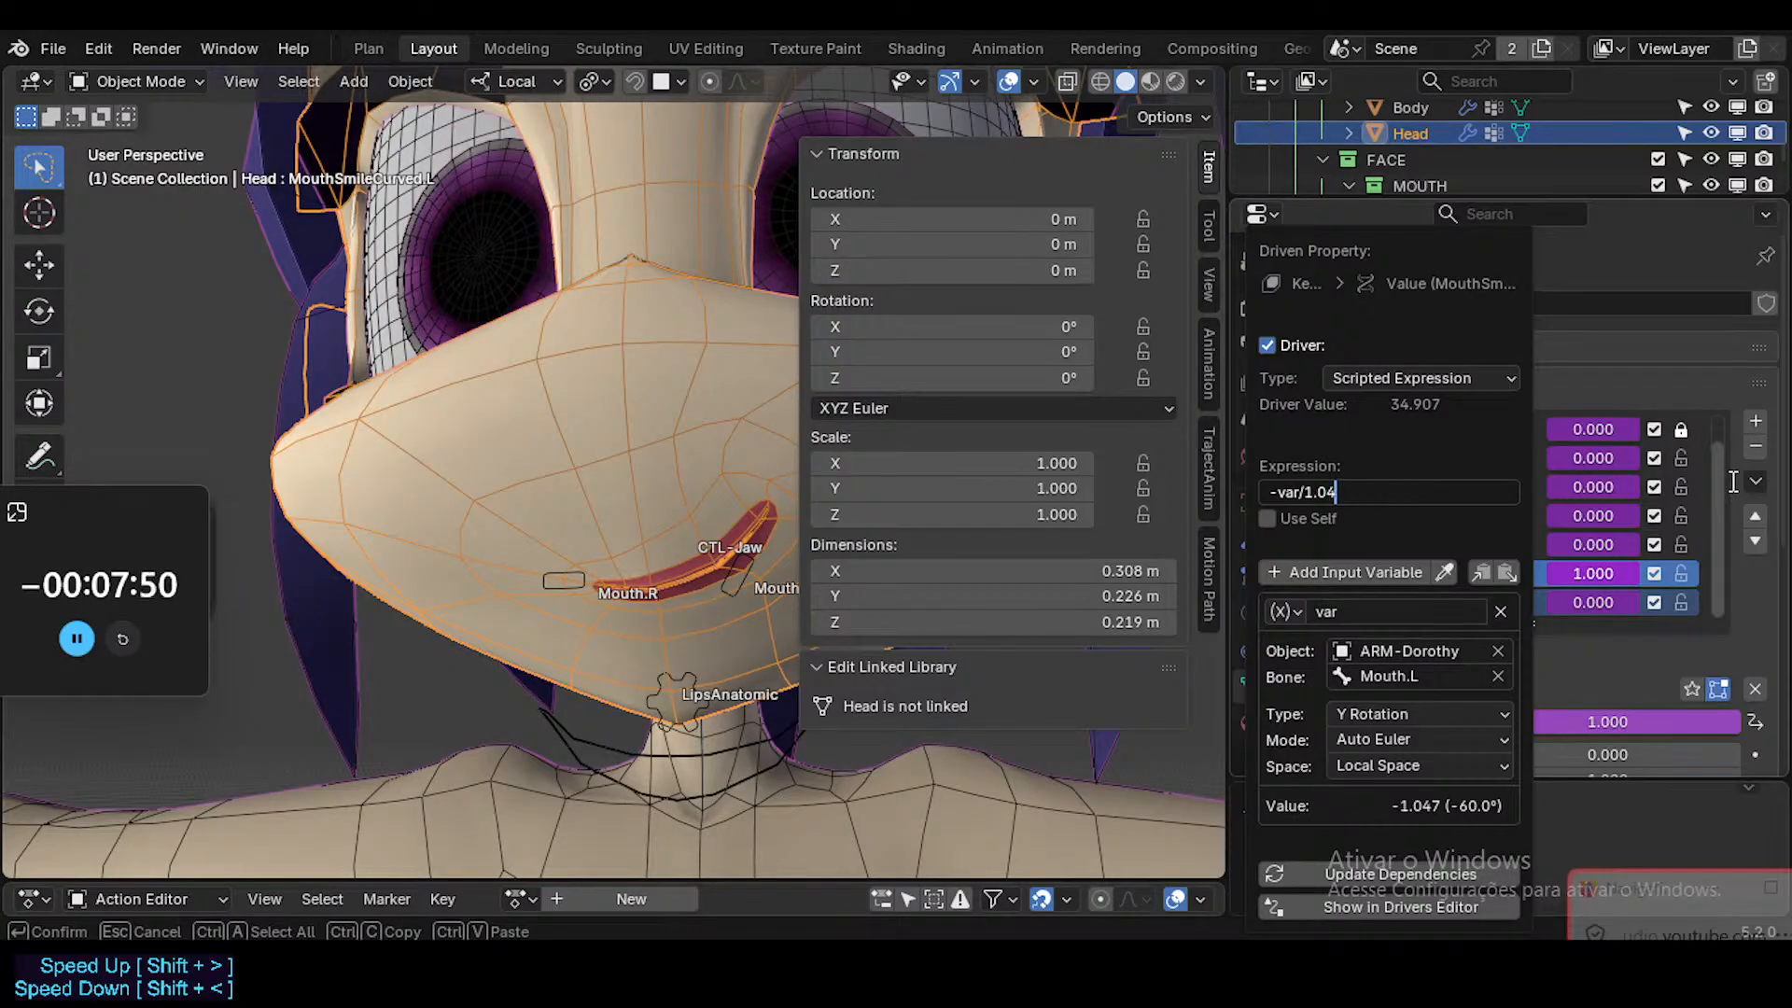
pyautogui.press('Return')
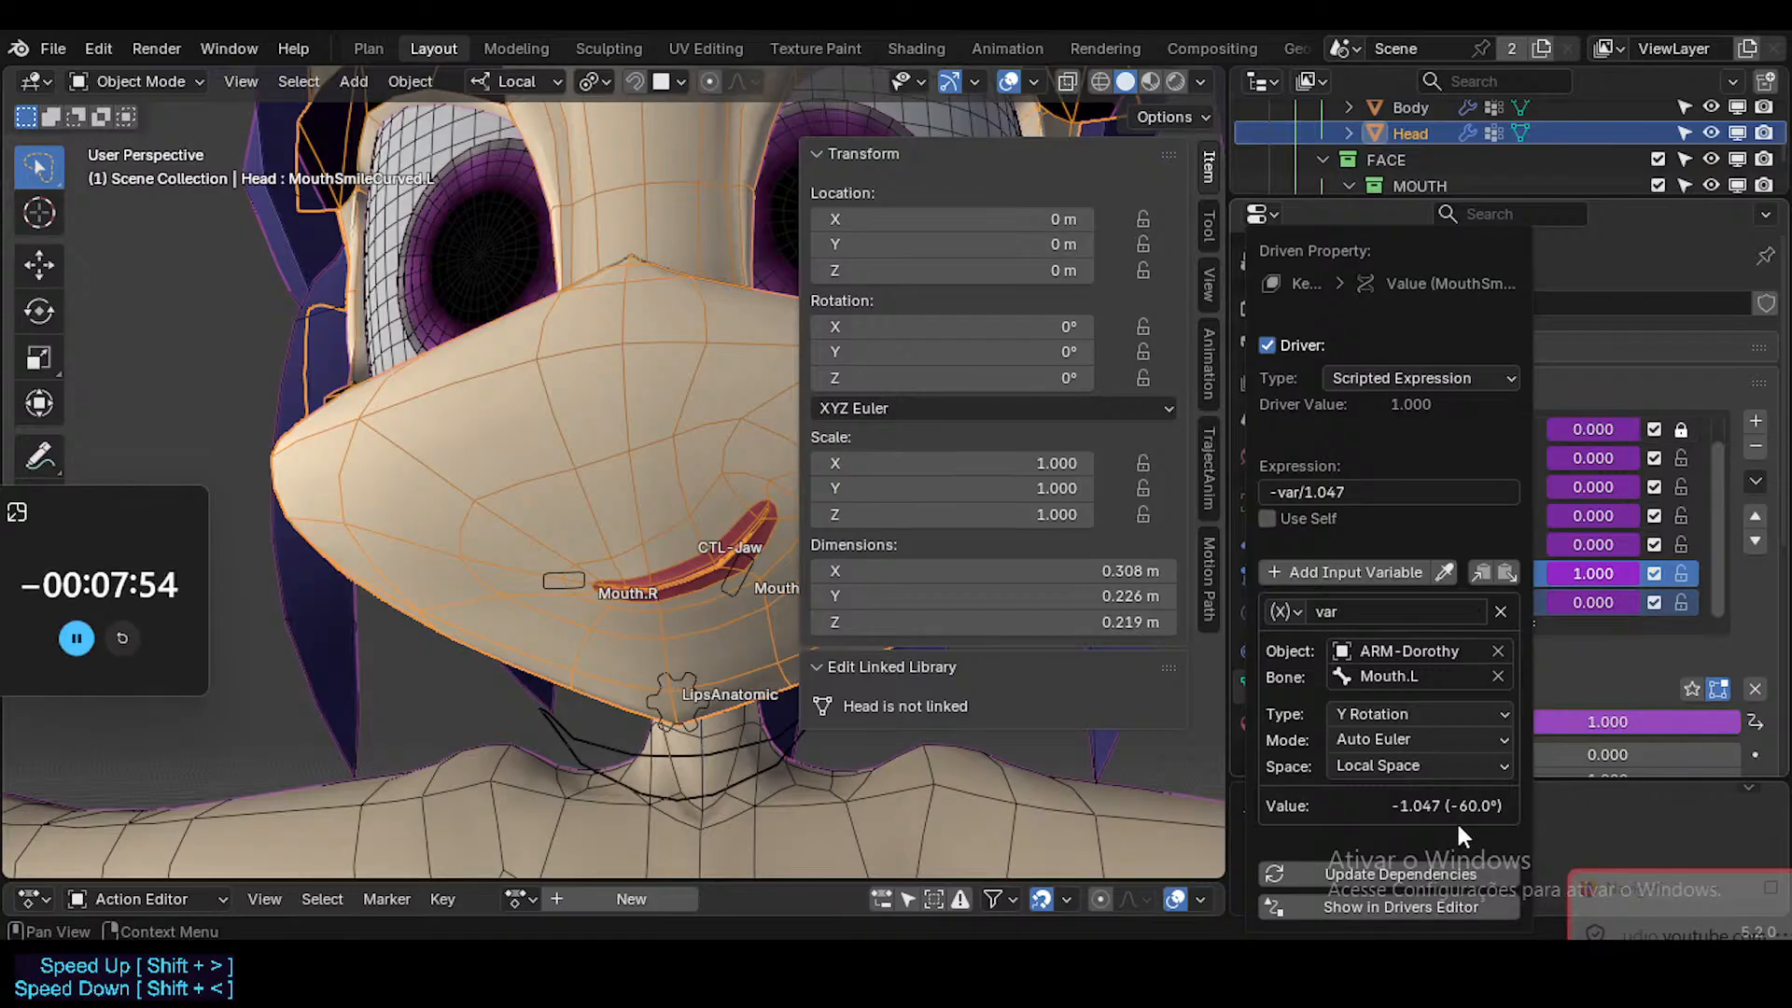
# Select the Mouth.L bone of ARM-Dorothy again and enter Pose Mode.
pyautogui.click(728, 565)
pyautogui.click(728, 565)
pyautogui.hotkey('ctrl', 'Tab')
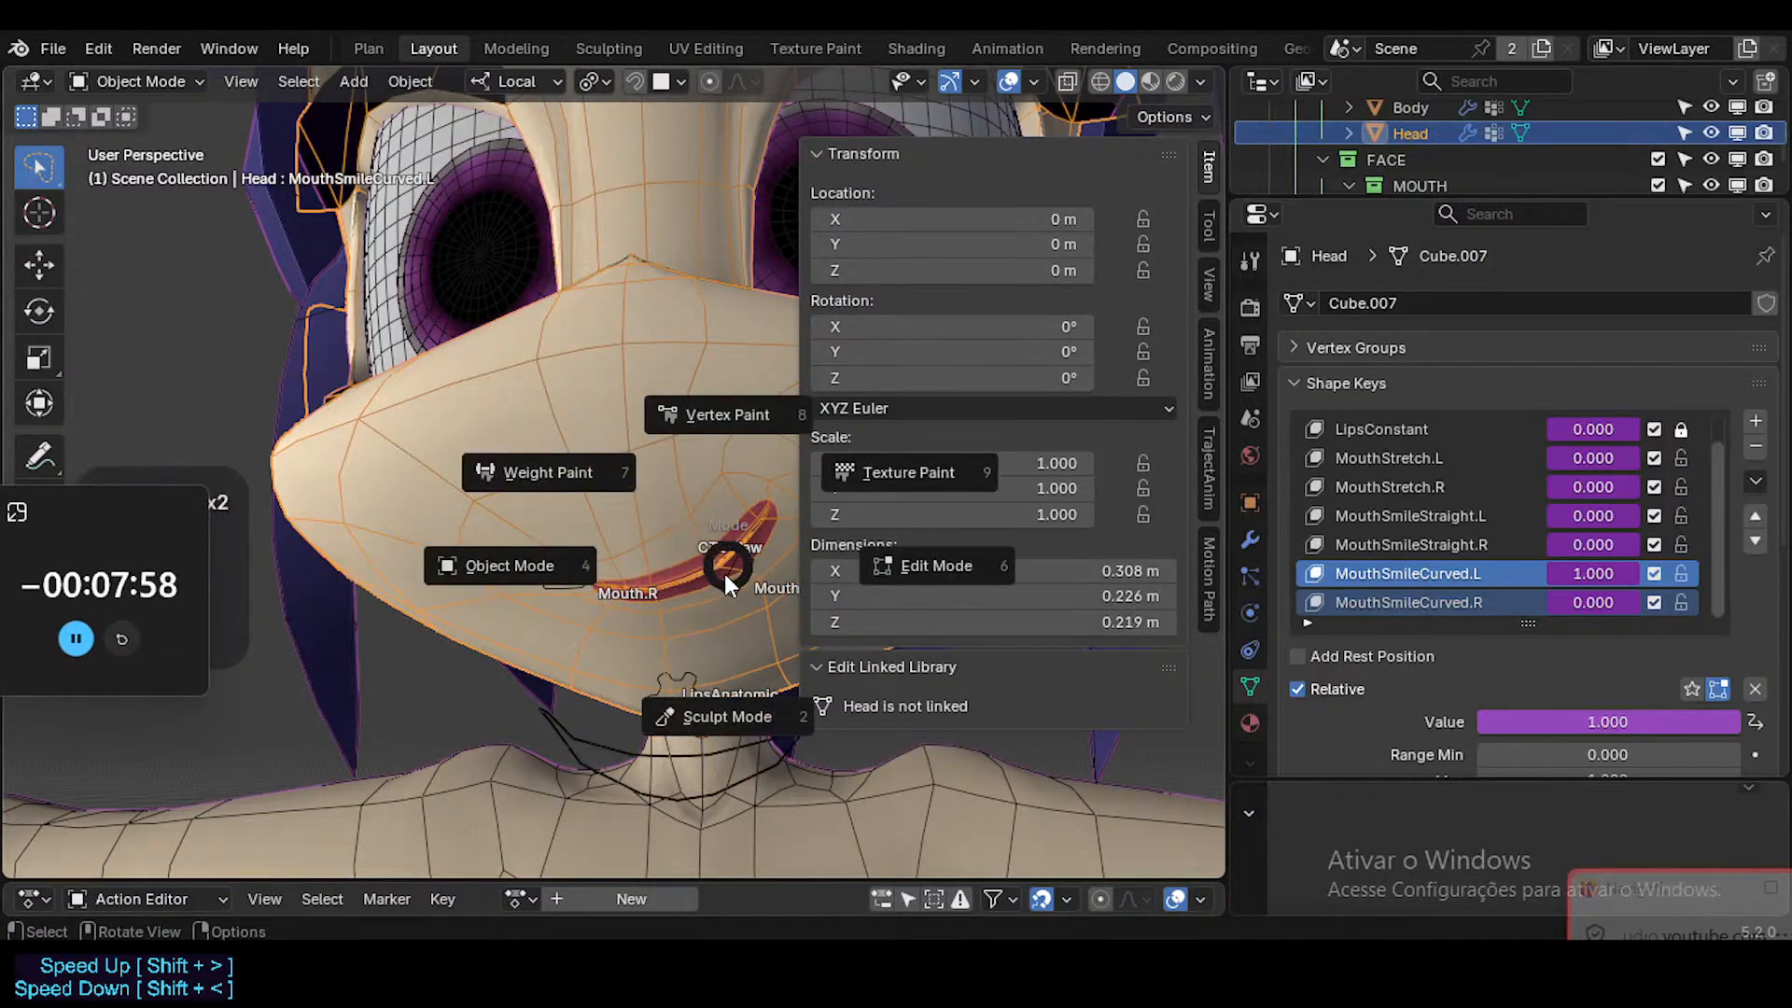
pyautogui.click(728, 585)
pyautogui.click(728, 585)
pyautogui.hotkey('ctrl', 'Tab')
pyautogui.click(728, 585)
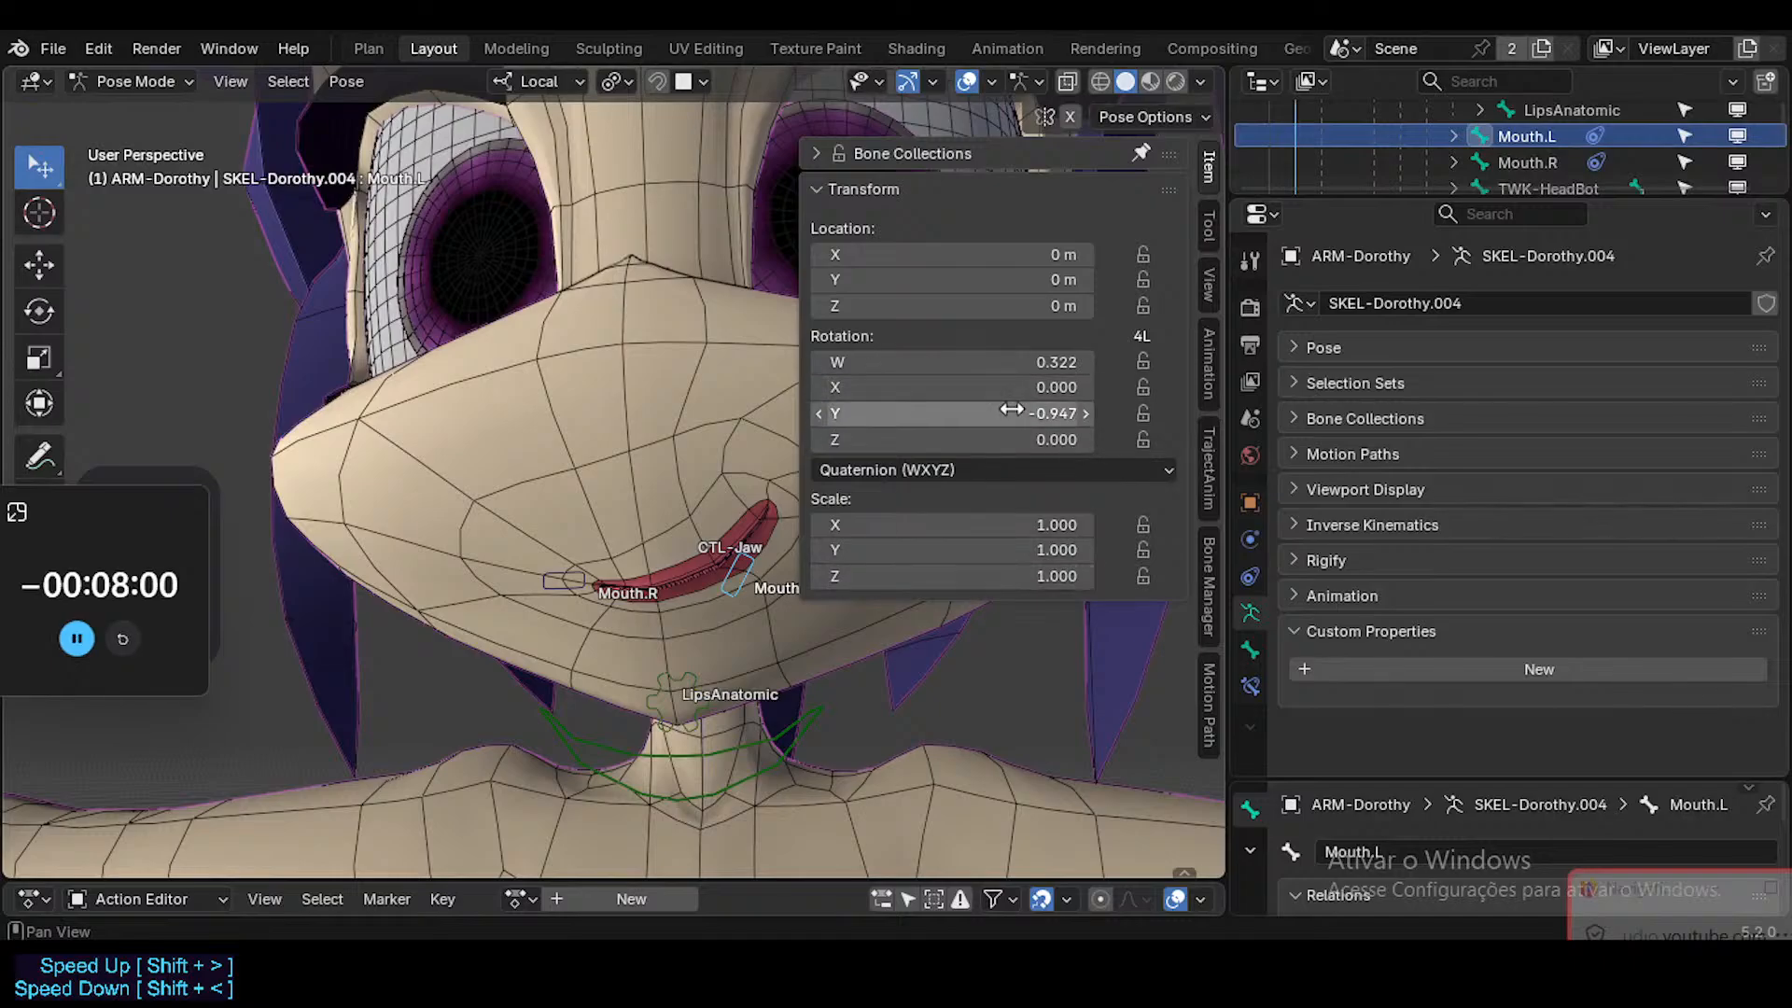
# Enable Affect Transform in Mouth.L's Limit Rotation constraint, and rotate the bone from its cleared rotation to about -48°.
pyautogui.click(1250, 686)
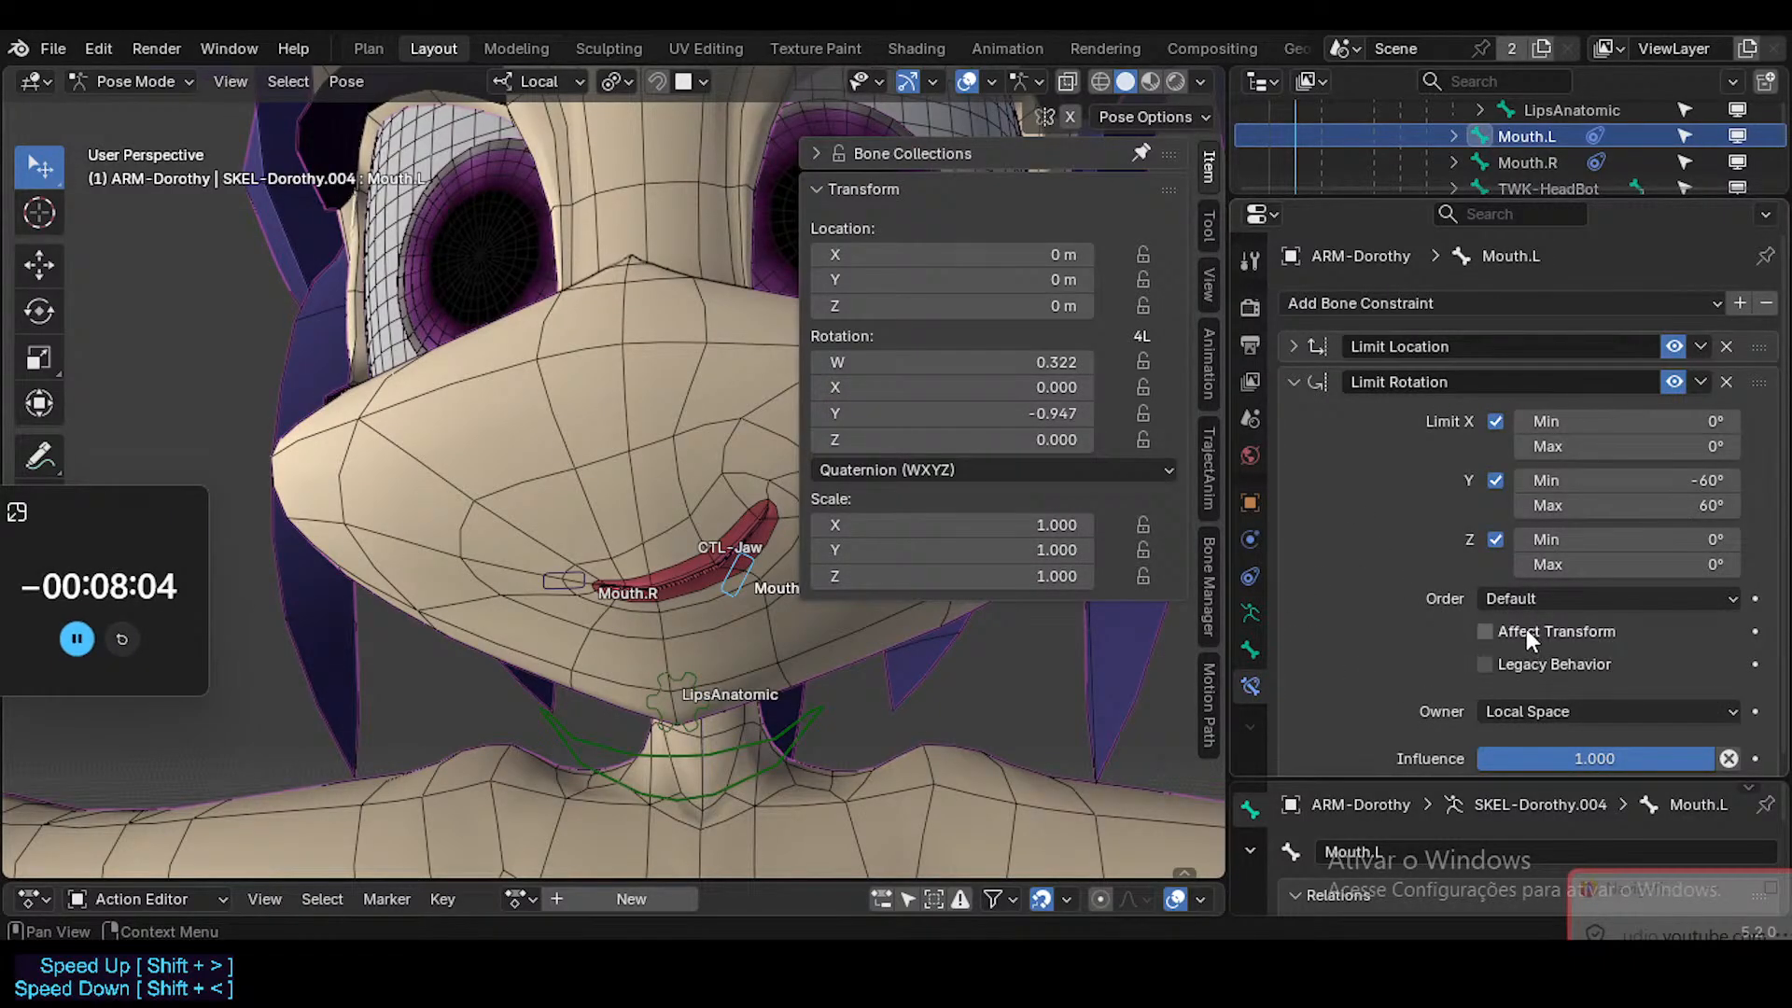
pyautogui.press('n')
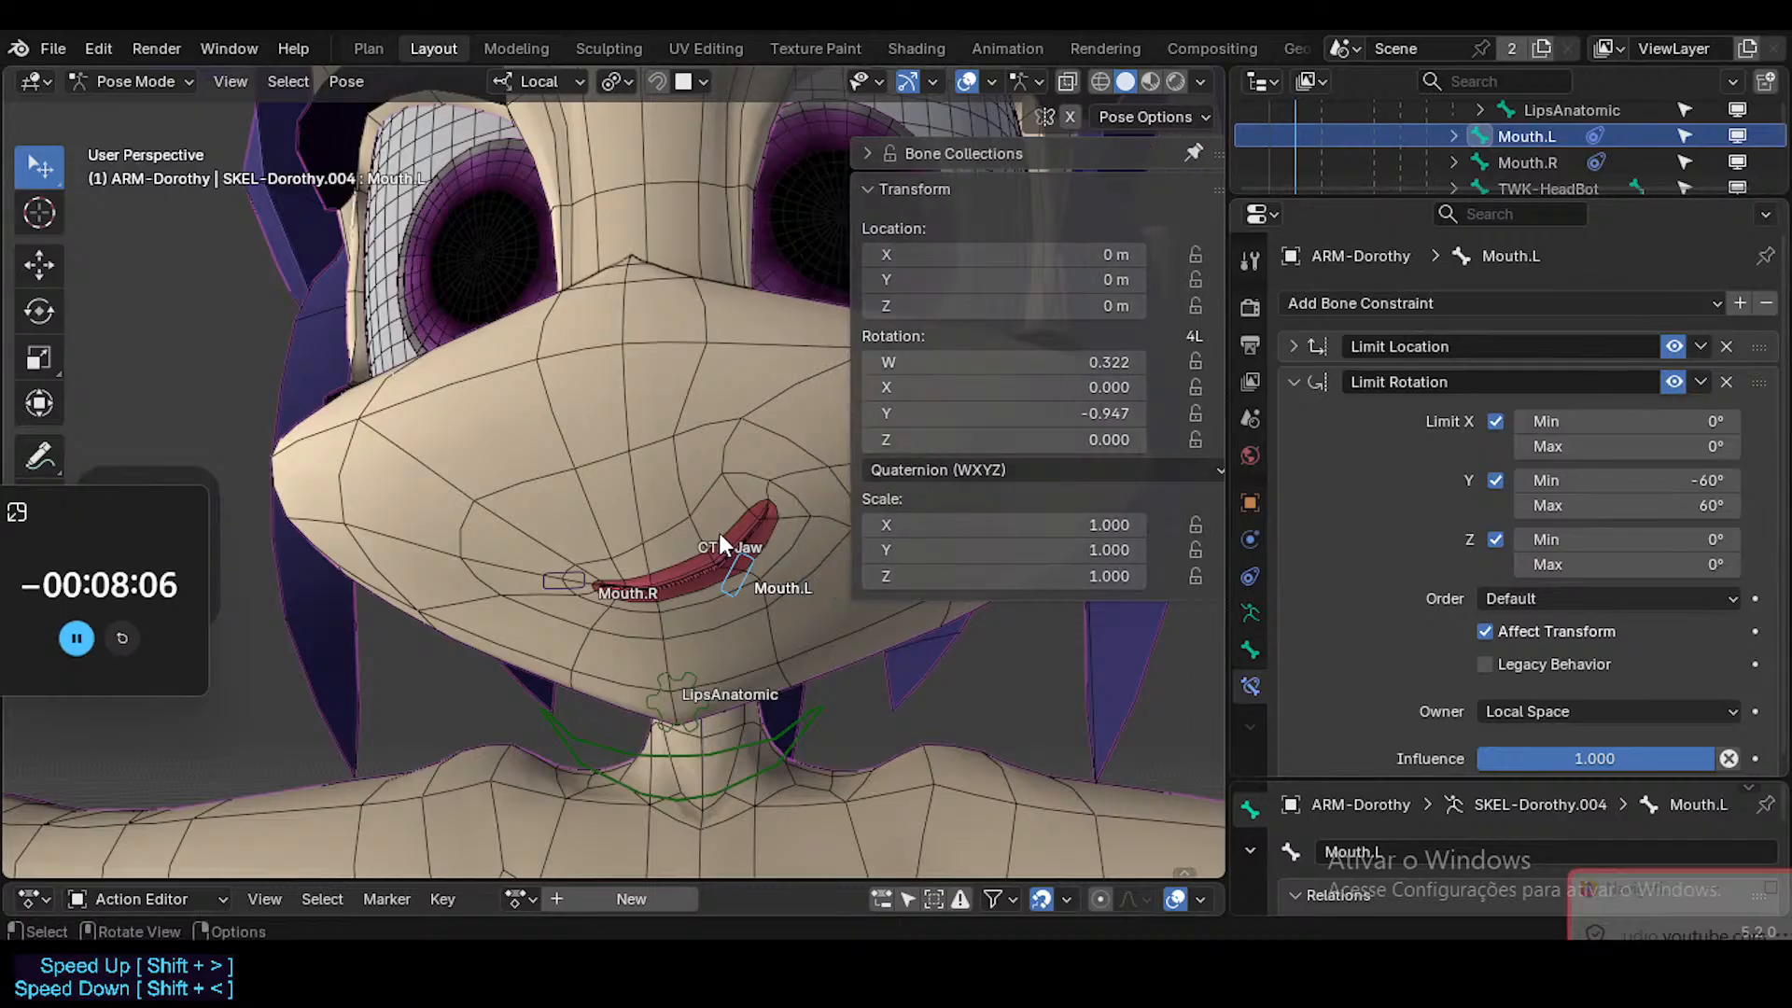
pyautogui.hotkey('alt', 'r')
pyautogui.press('r')
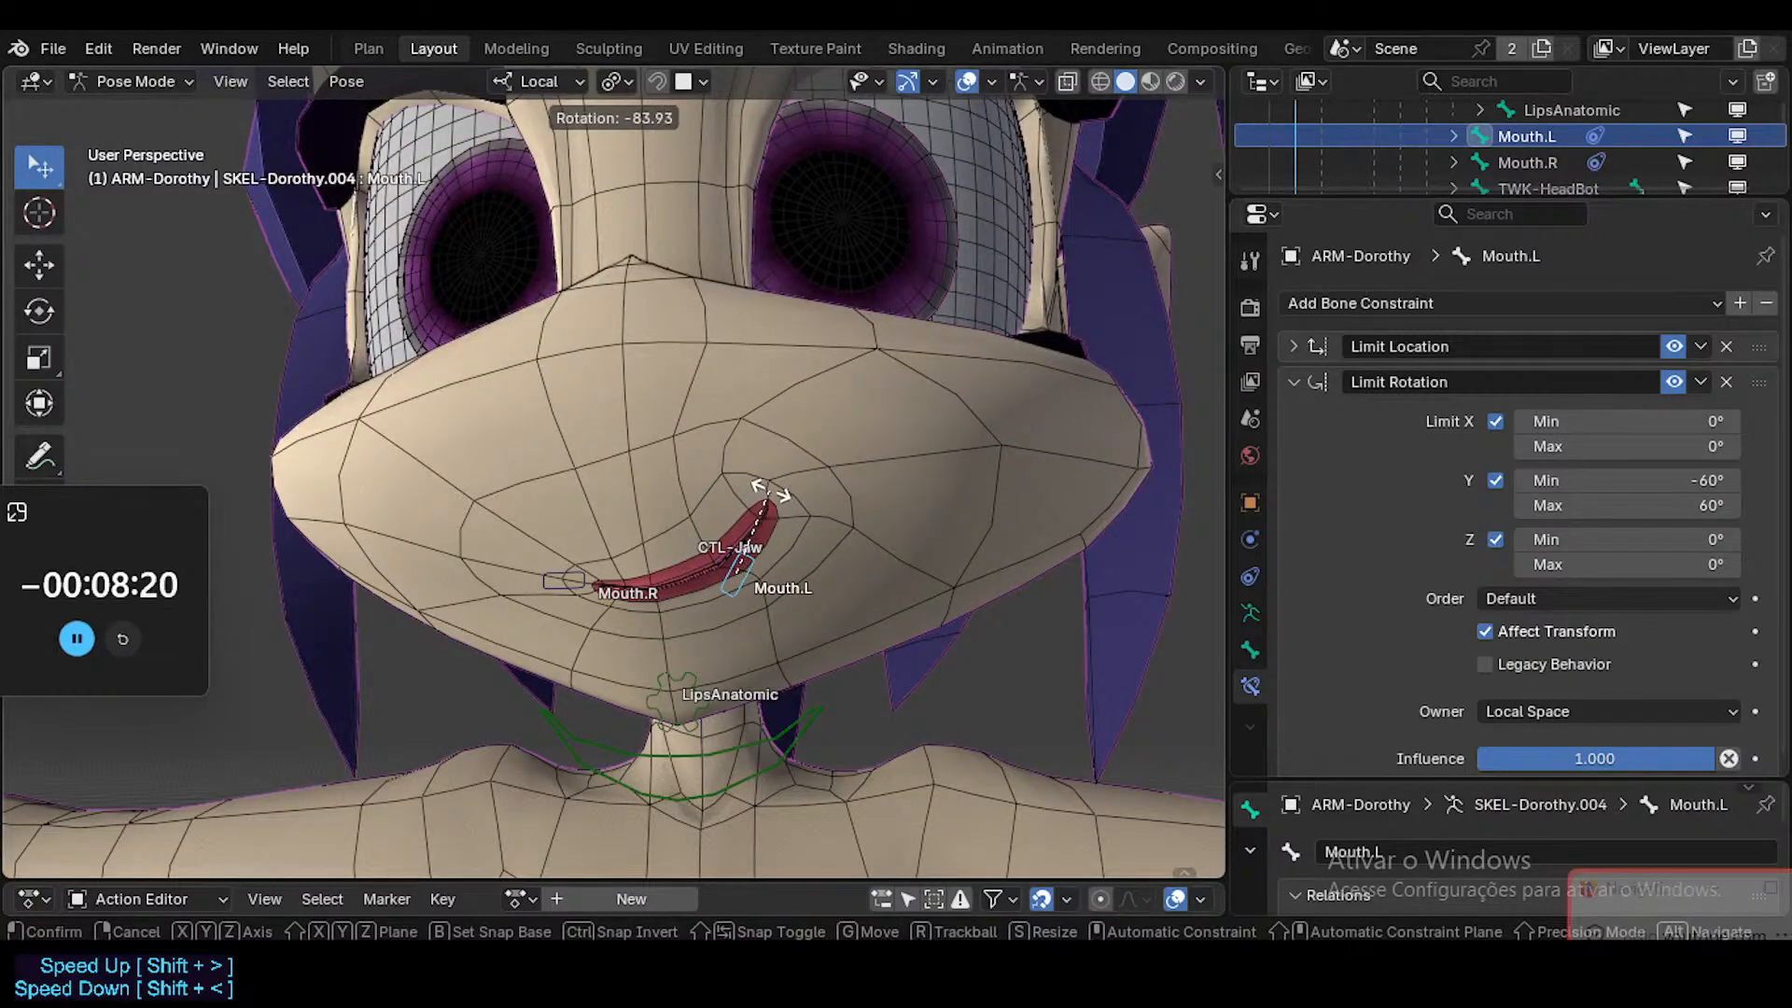
pyautogui.click(788, 532)
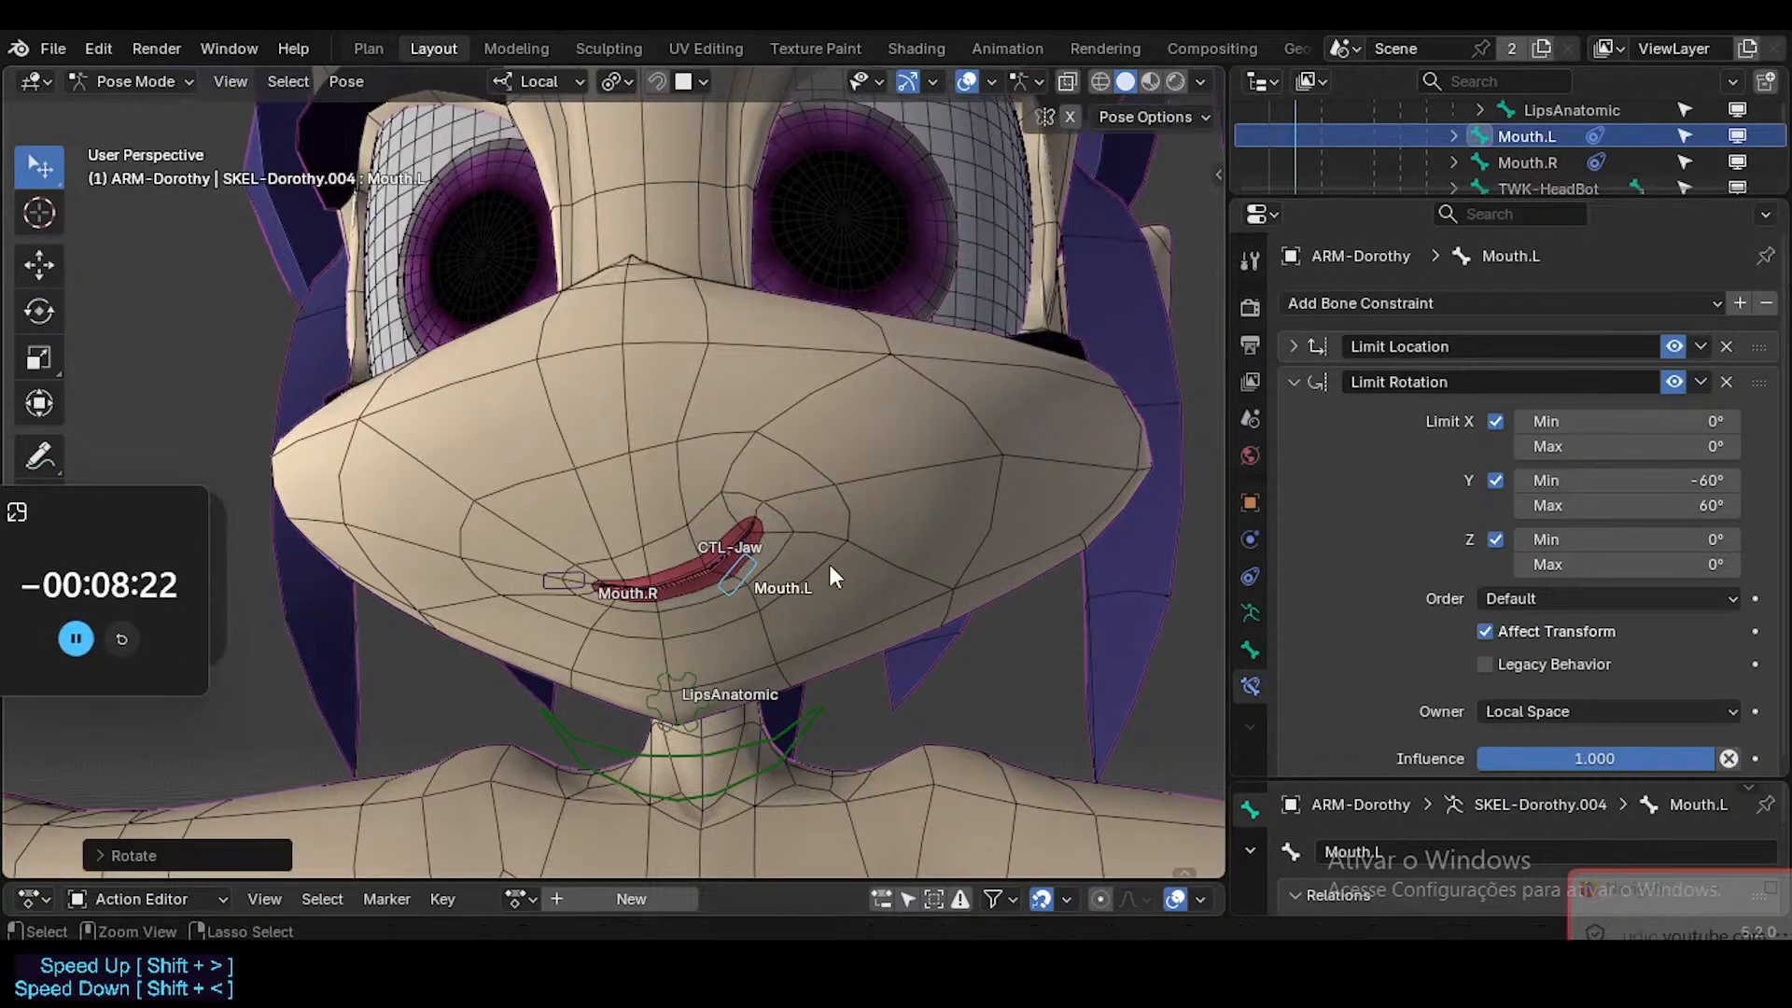
# Select the Head in Object Mode and inspect the driver value of its MouthSmileCurved.L shape key.
pyautogui.hotkey('ctrl', 'Tab')
pyautogui.click(862, 493)
pyautogui.click(1250, 685)
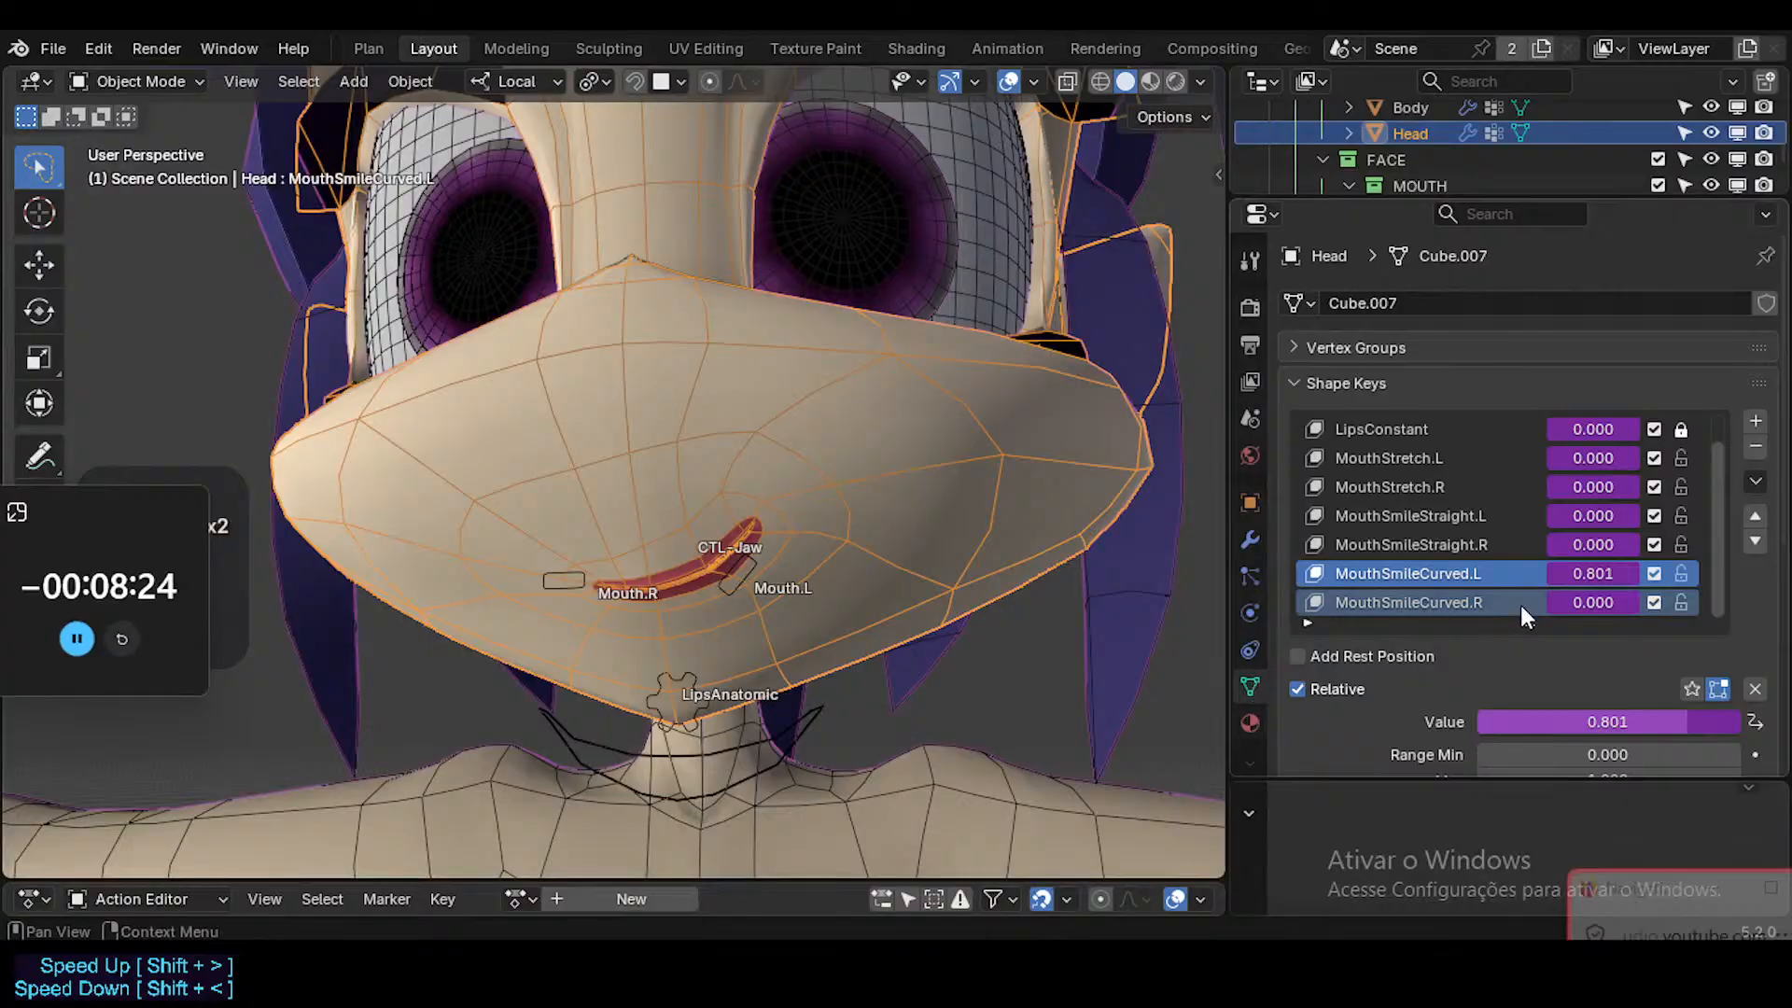
pyautogui.rightClick(1577, 574)
pyautogui.click(1454, 433)
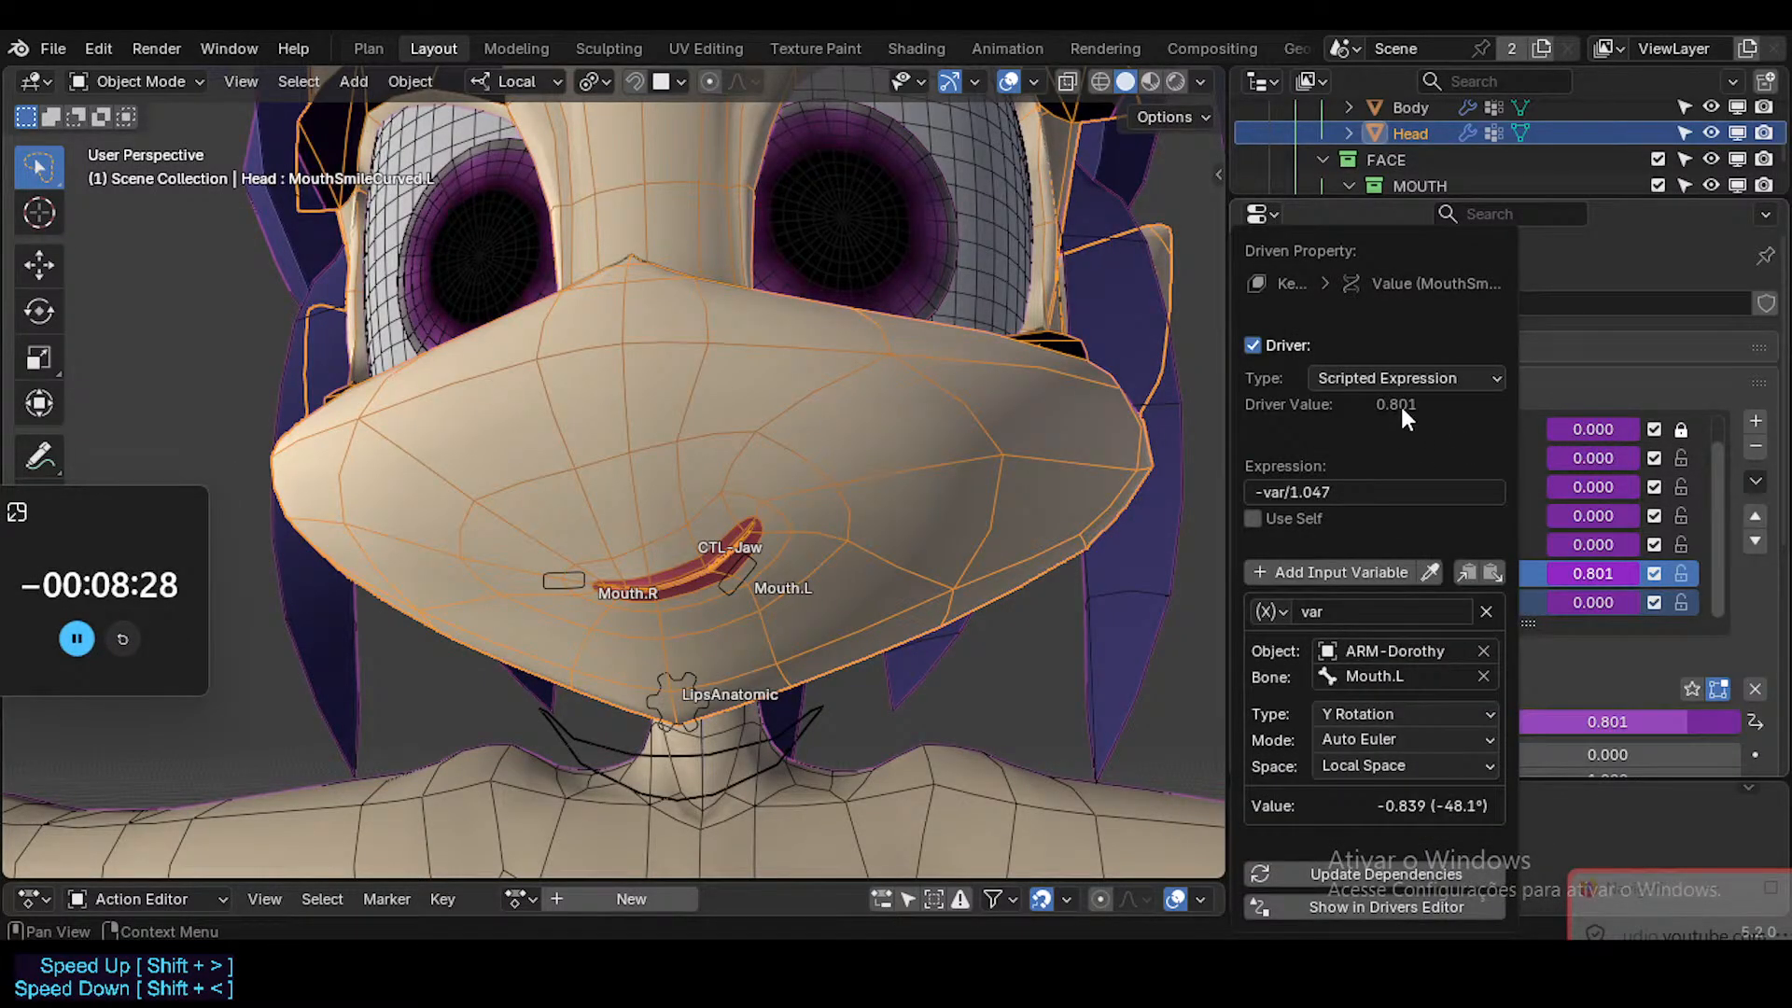
# Test the Mouth.L bone's rotation in Pose Mode, clear the rotation of all bones, and return to Object Mode.
pyautogui.keyDown('ctrl'); pyautogui.click(747, 567); pyautogui.keyUp('ctrl')
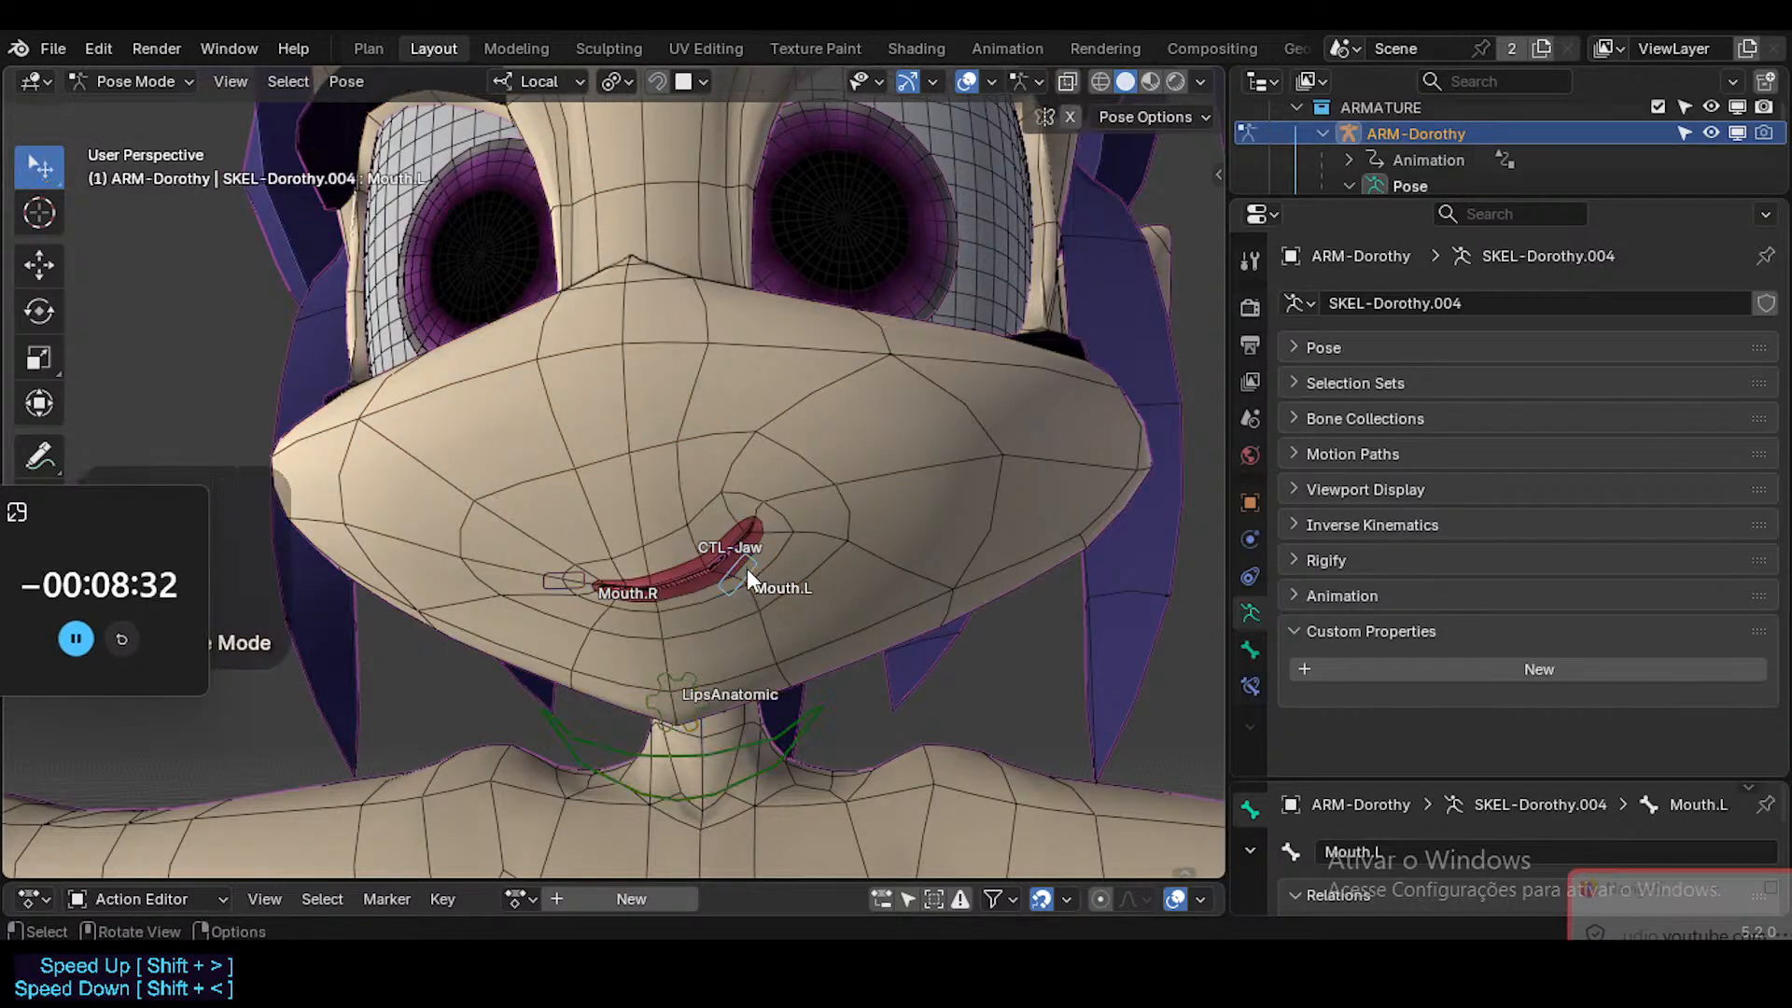
pyautogui.press('r')
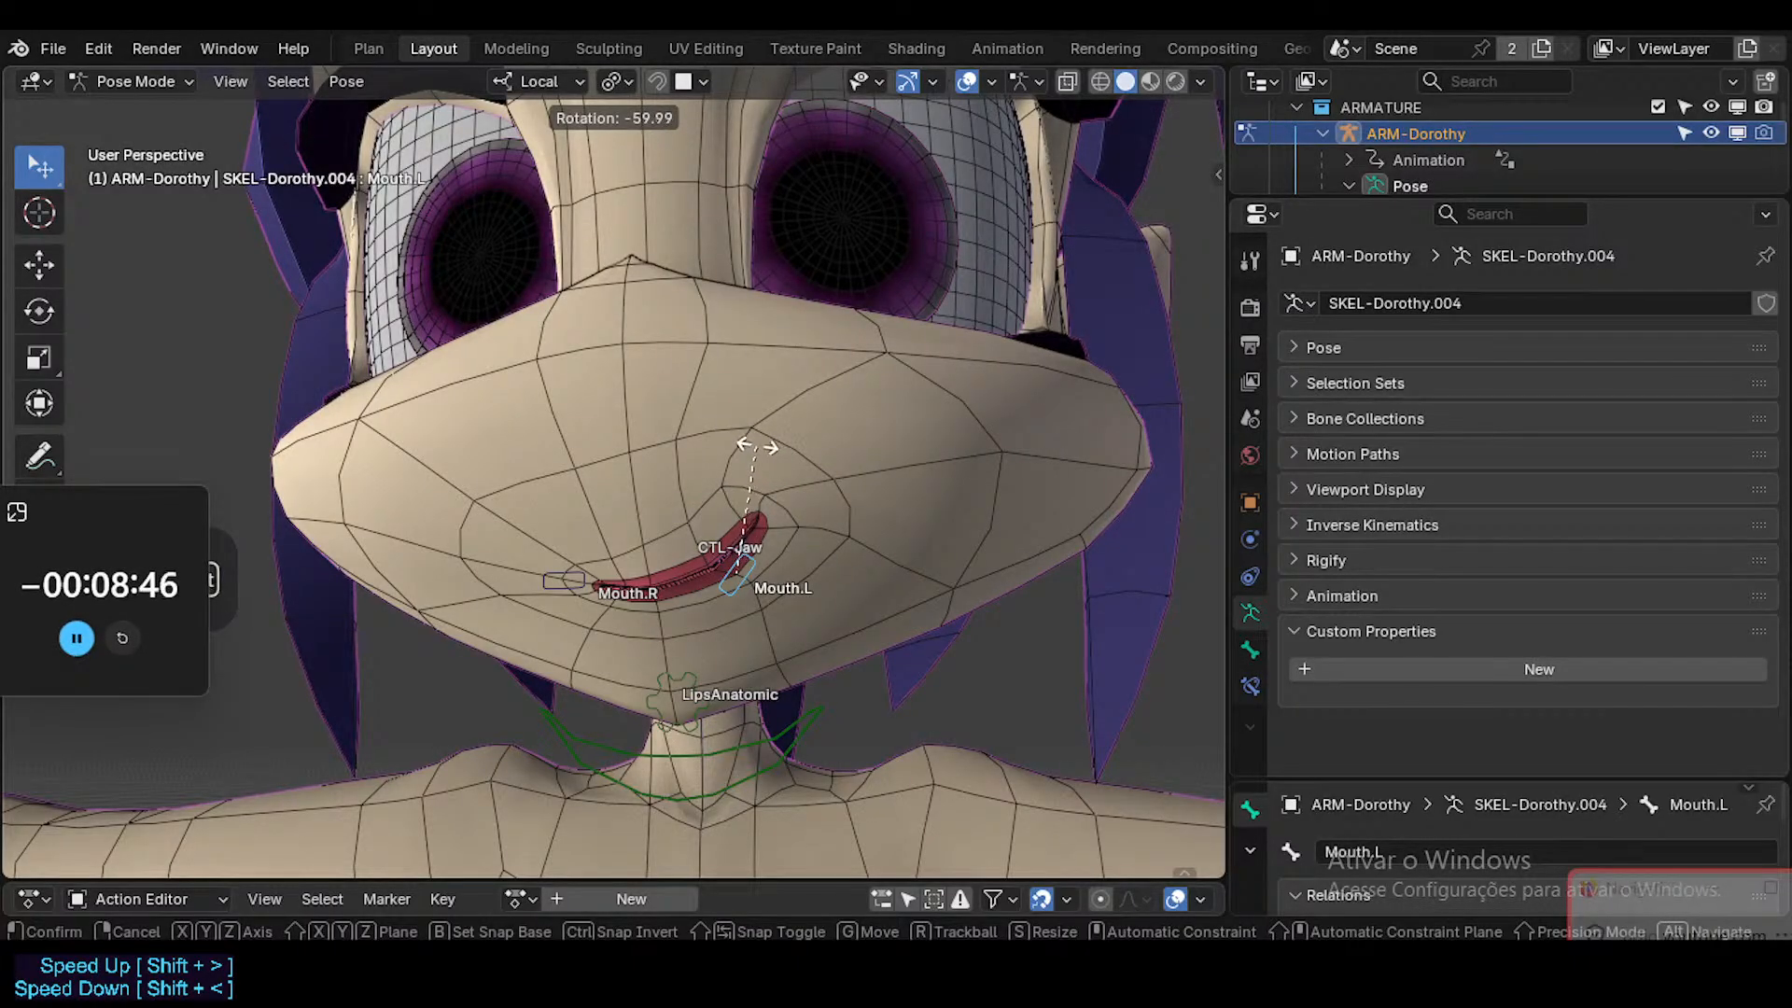
pyautogui.press('Escape')
pyautogui.press('s')
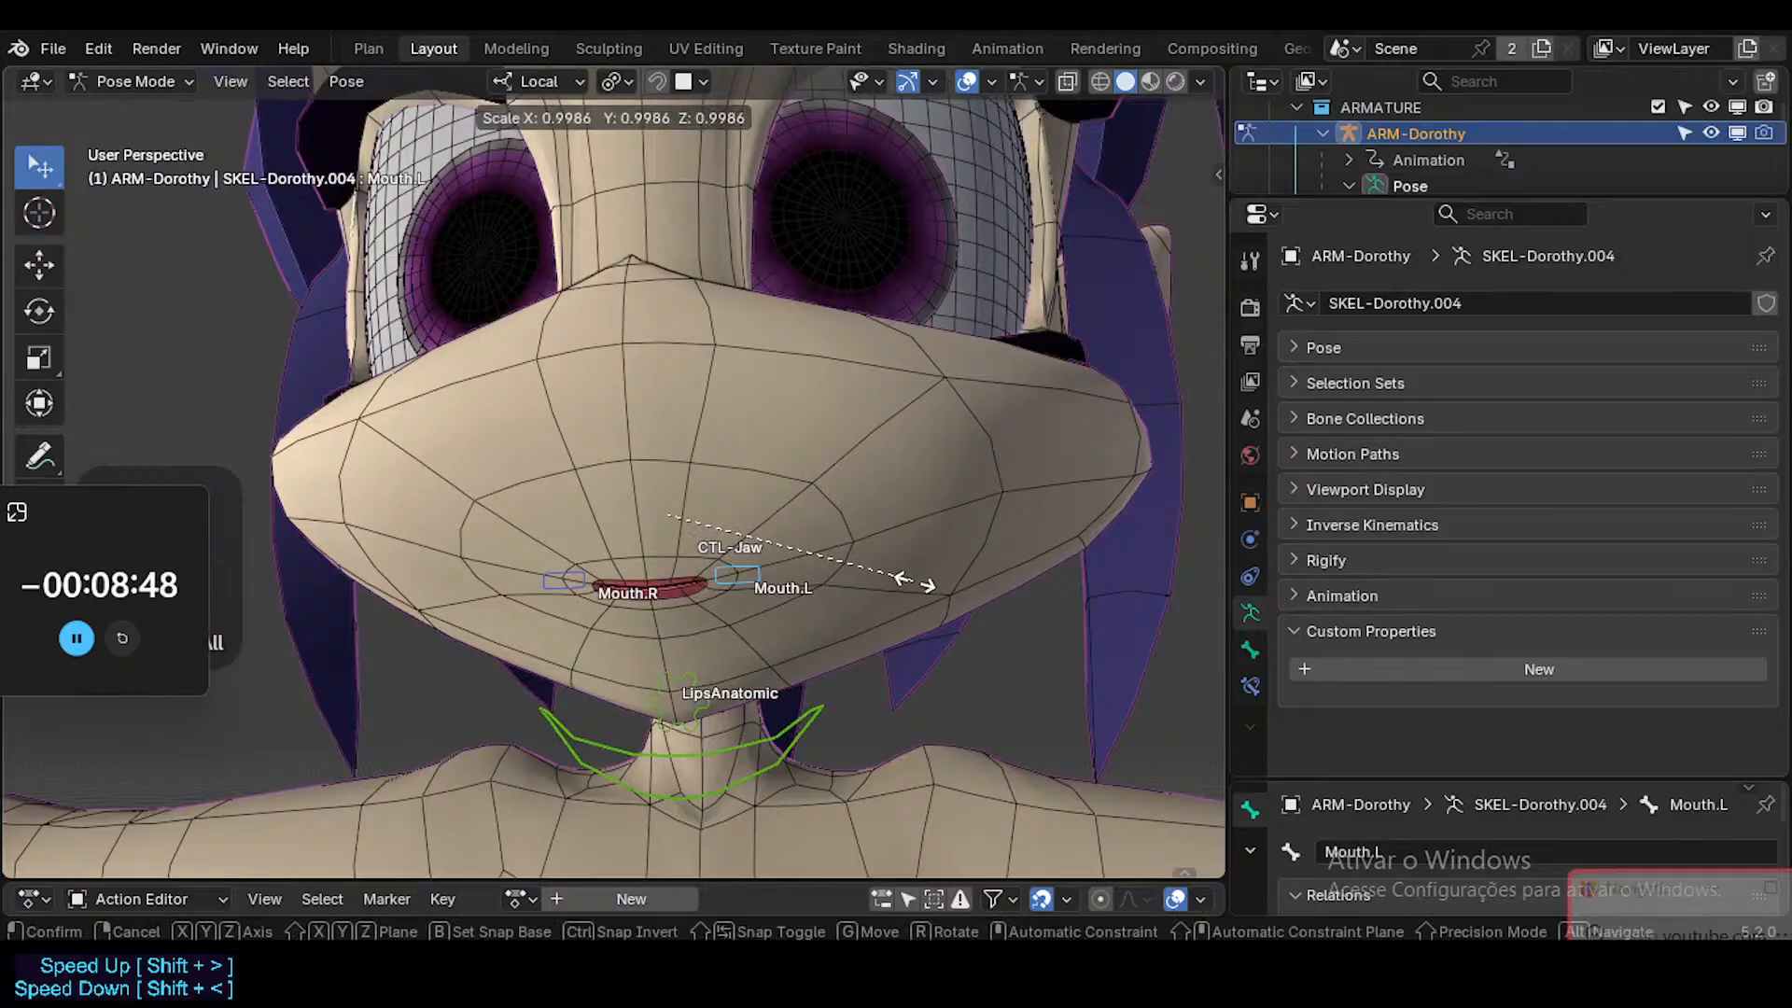
pyautogui.click(902, 583)
pyautogui.hotkey('ctrl', 'Tab')
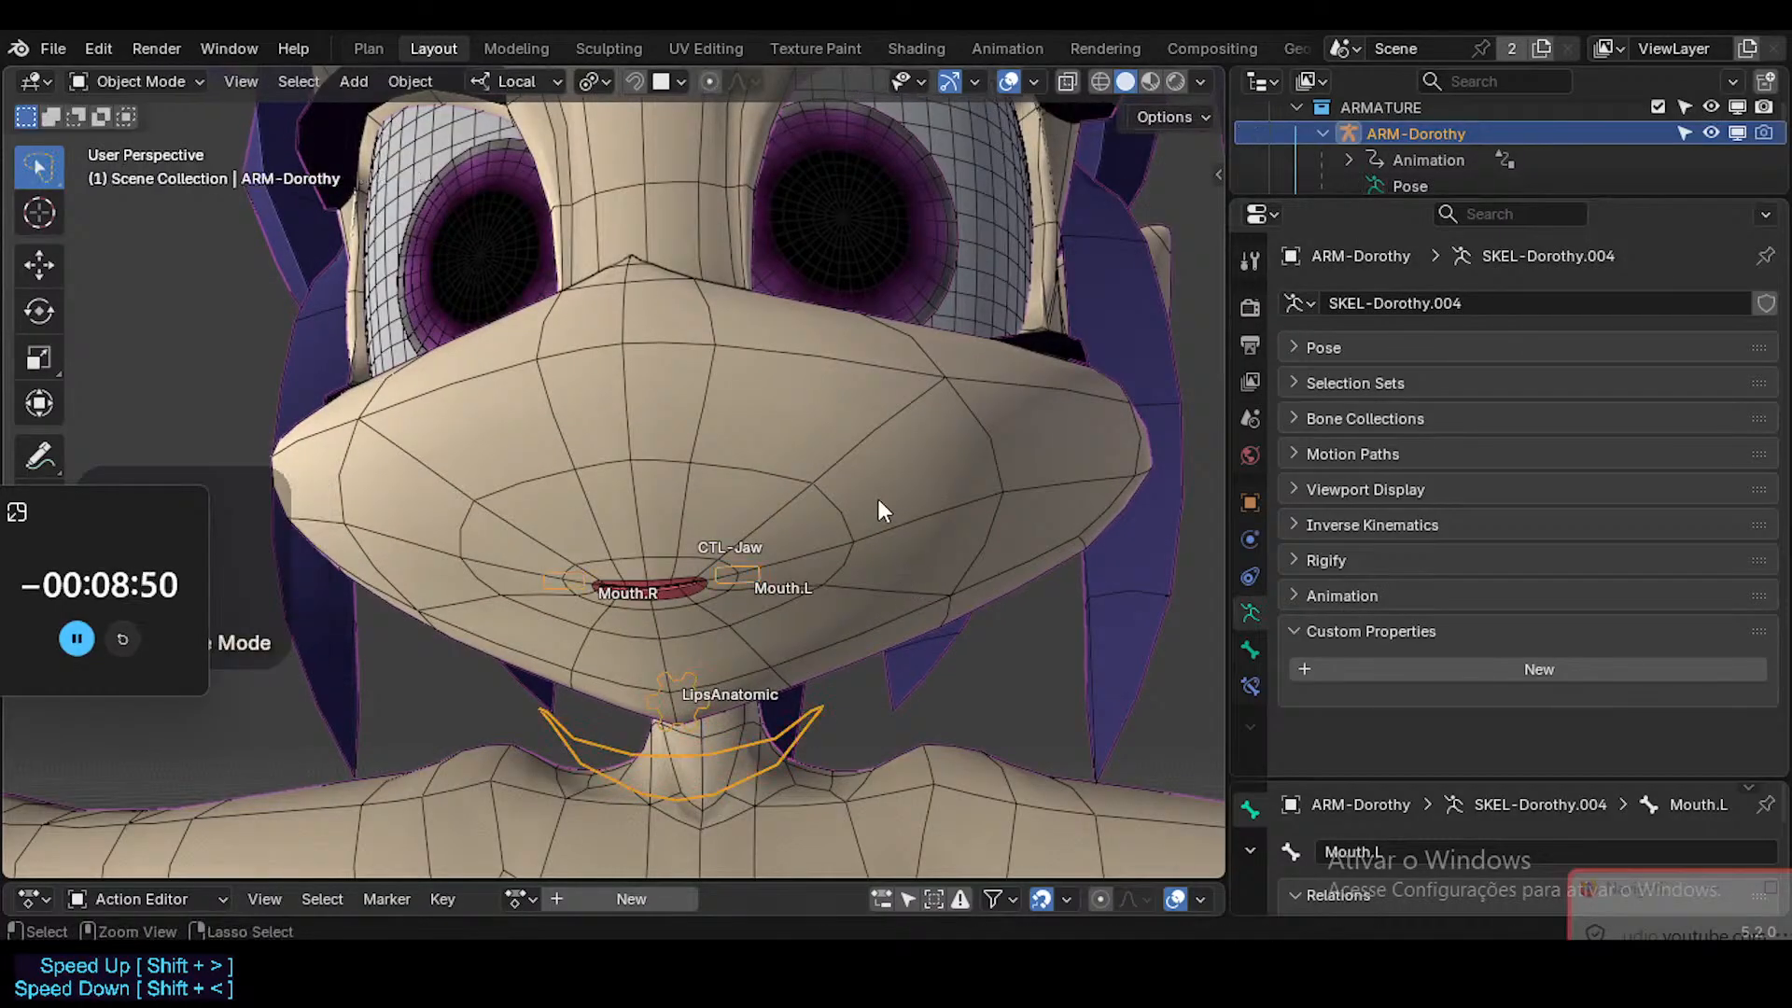
# Select the Head and review the driver expression of the MouthSmileCurved.L shape key without changing it.
pyautogui.click(877, 498)
pyautogui.rightClick(1609, 564)
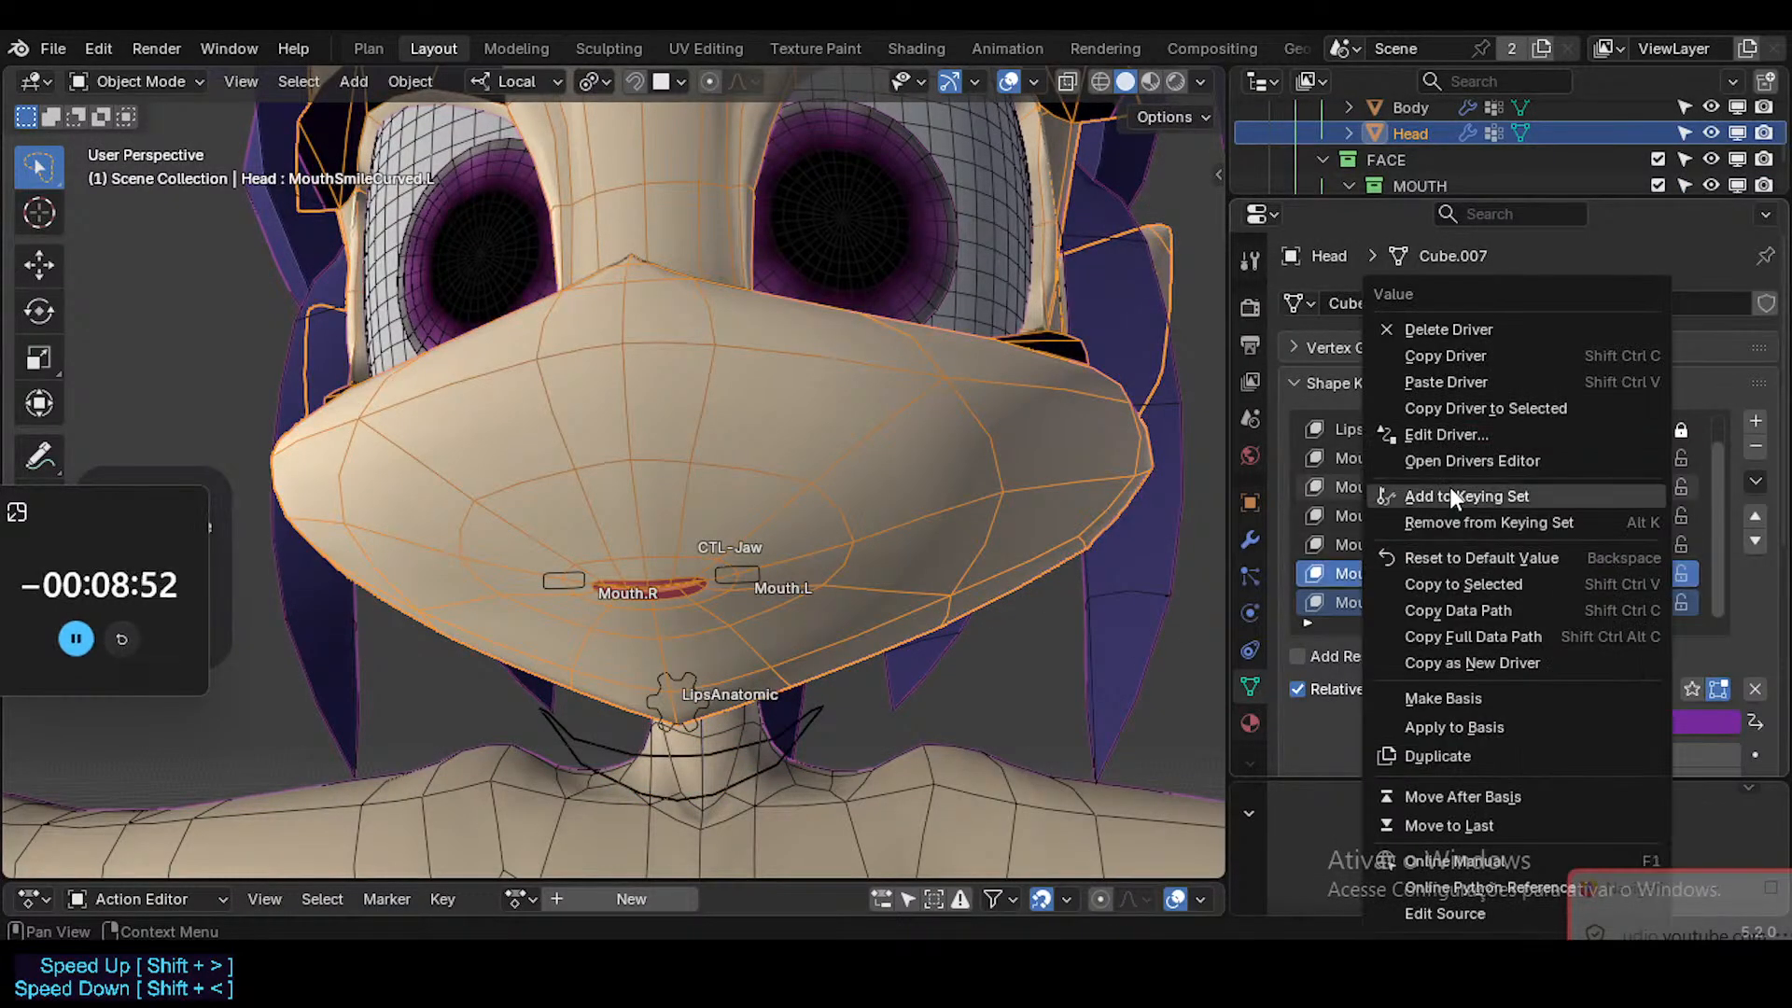
pyautogui.click(1446, 437)
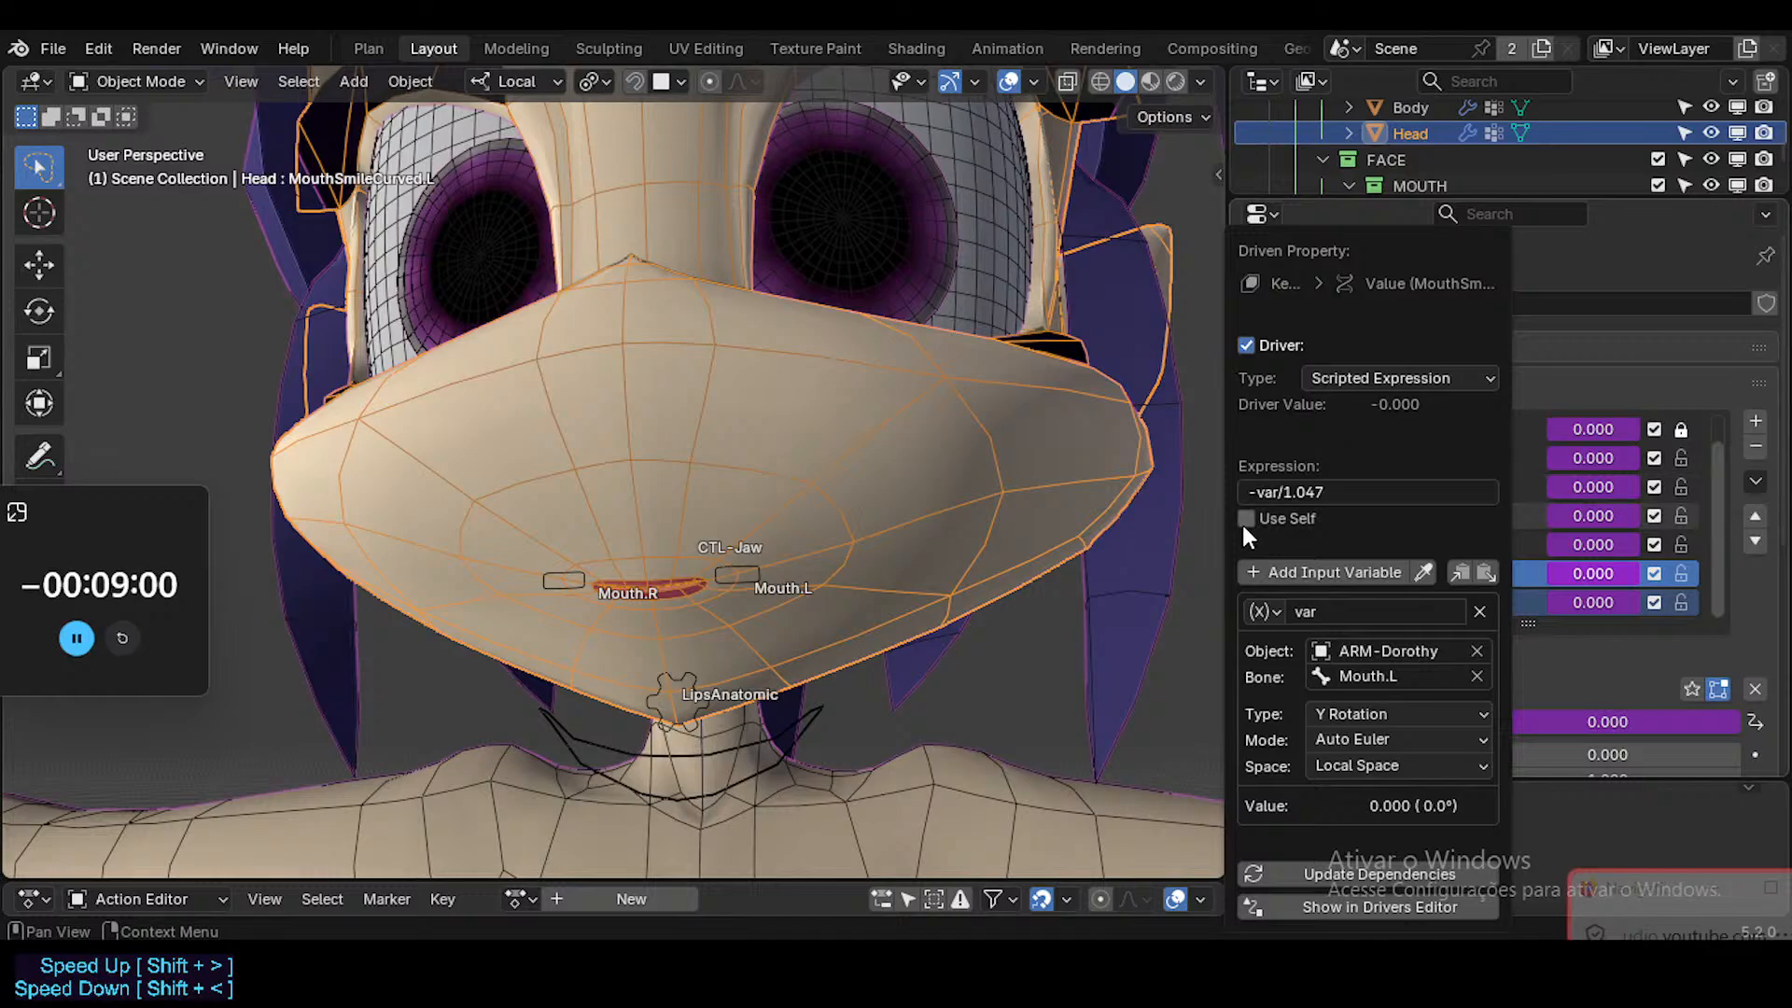
pyautogui.click(1255, 492)
pyautogui.click(1256, 491)
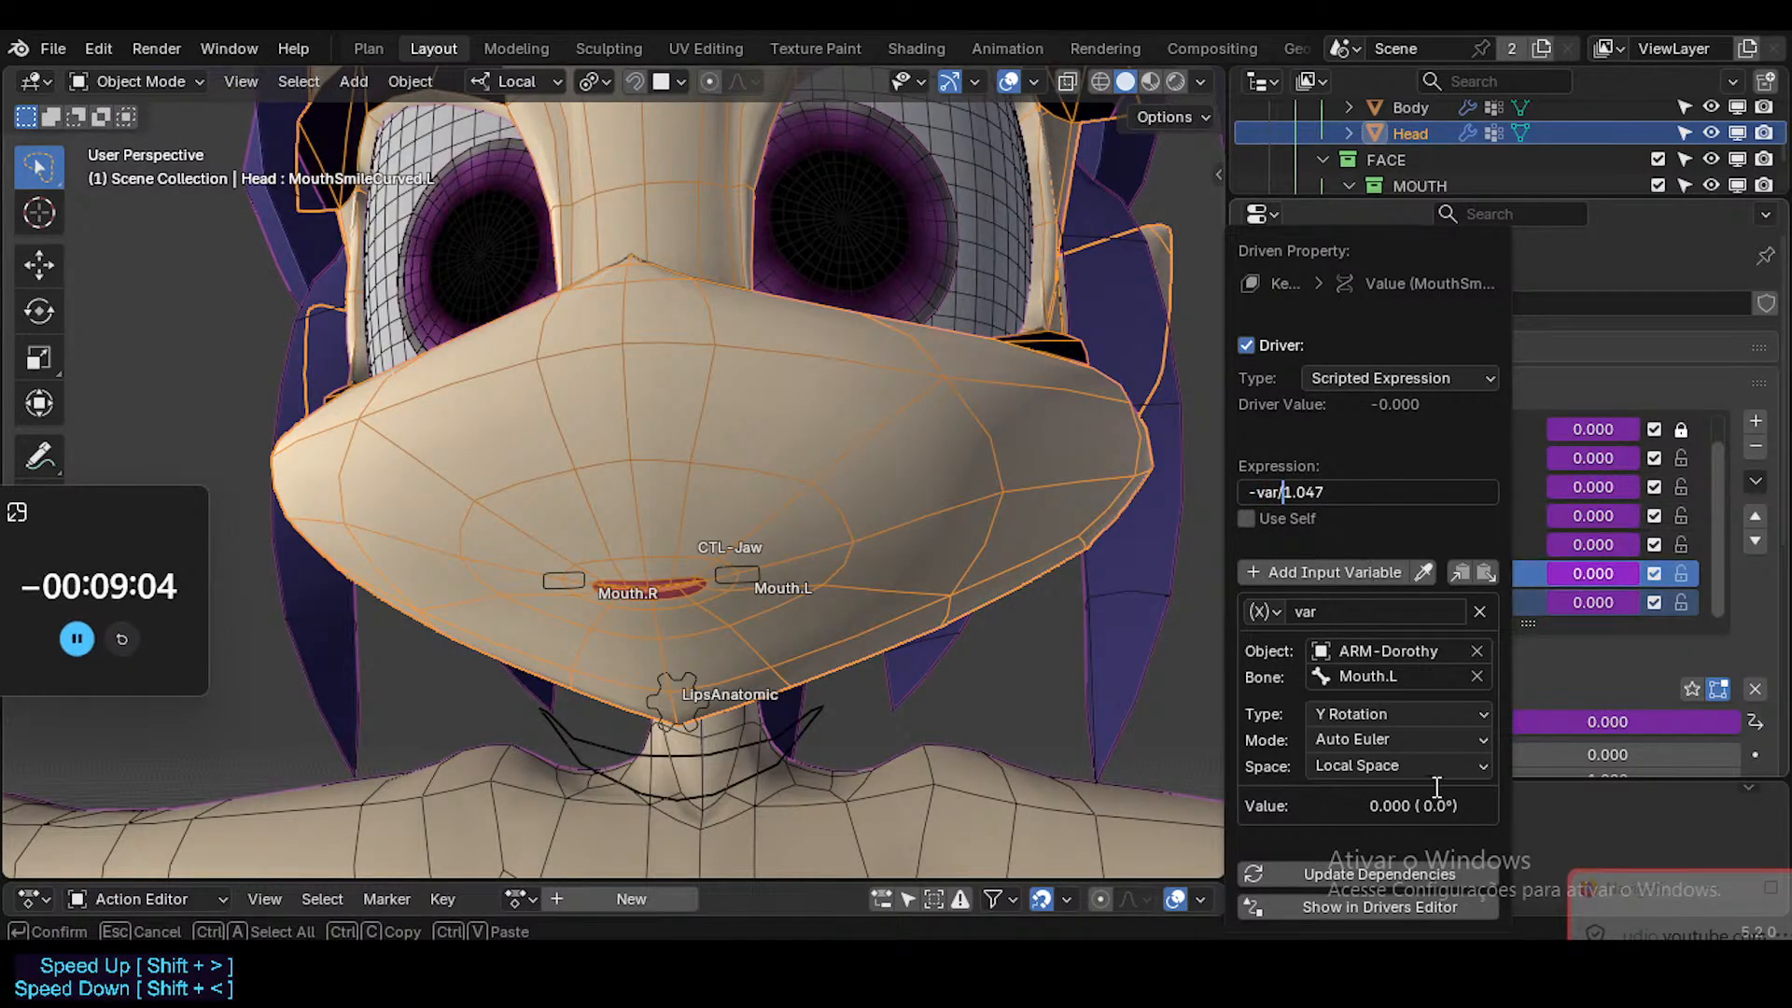
pyautogui.write('ww')
pyautogui.press('Escape')
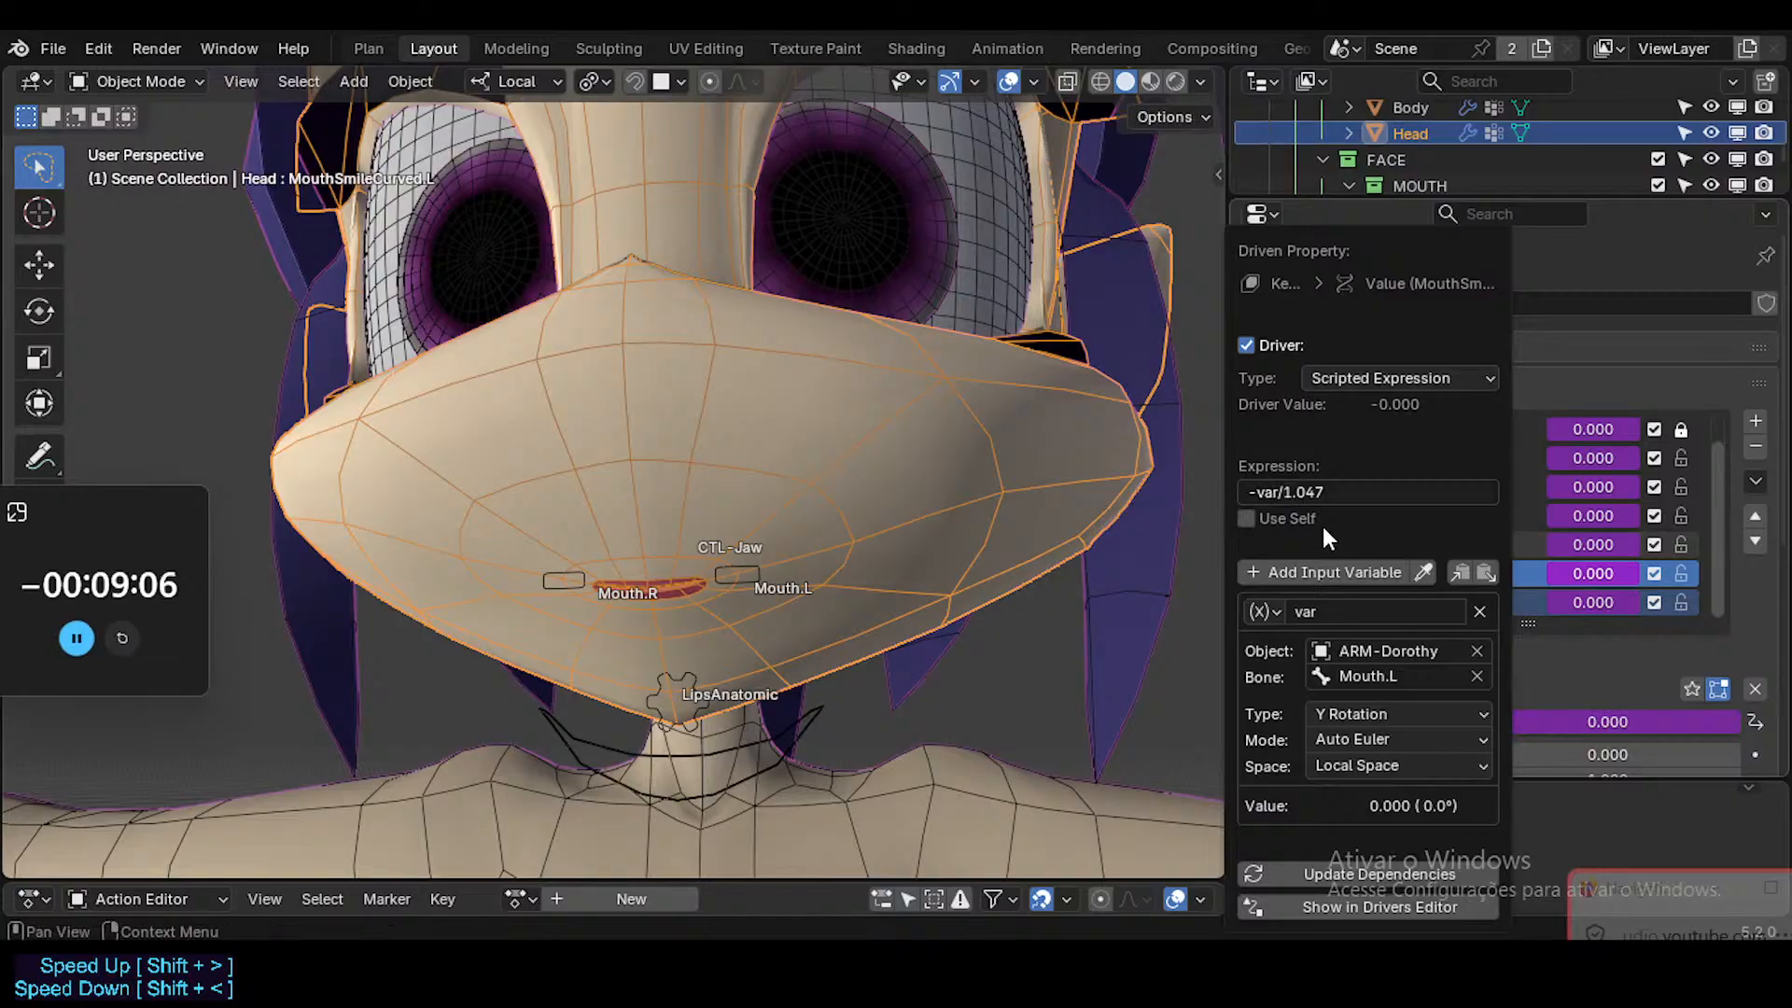
pyautogui.click(1434, 870)
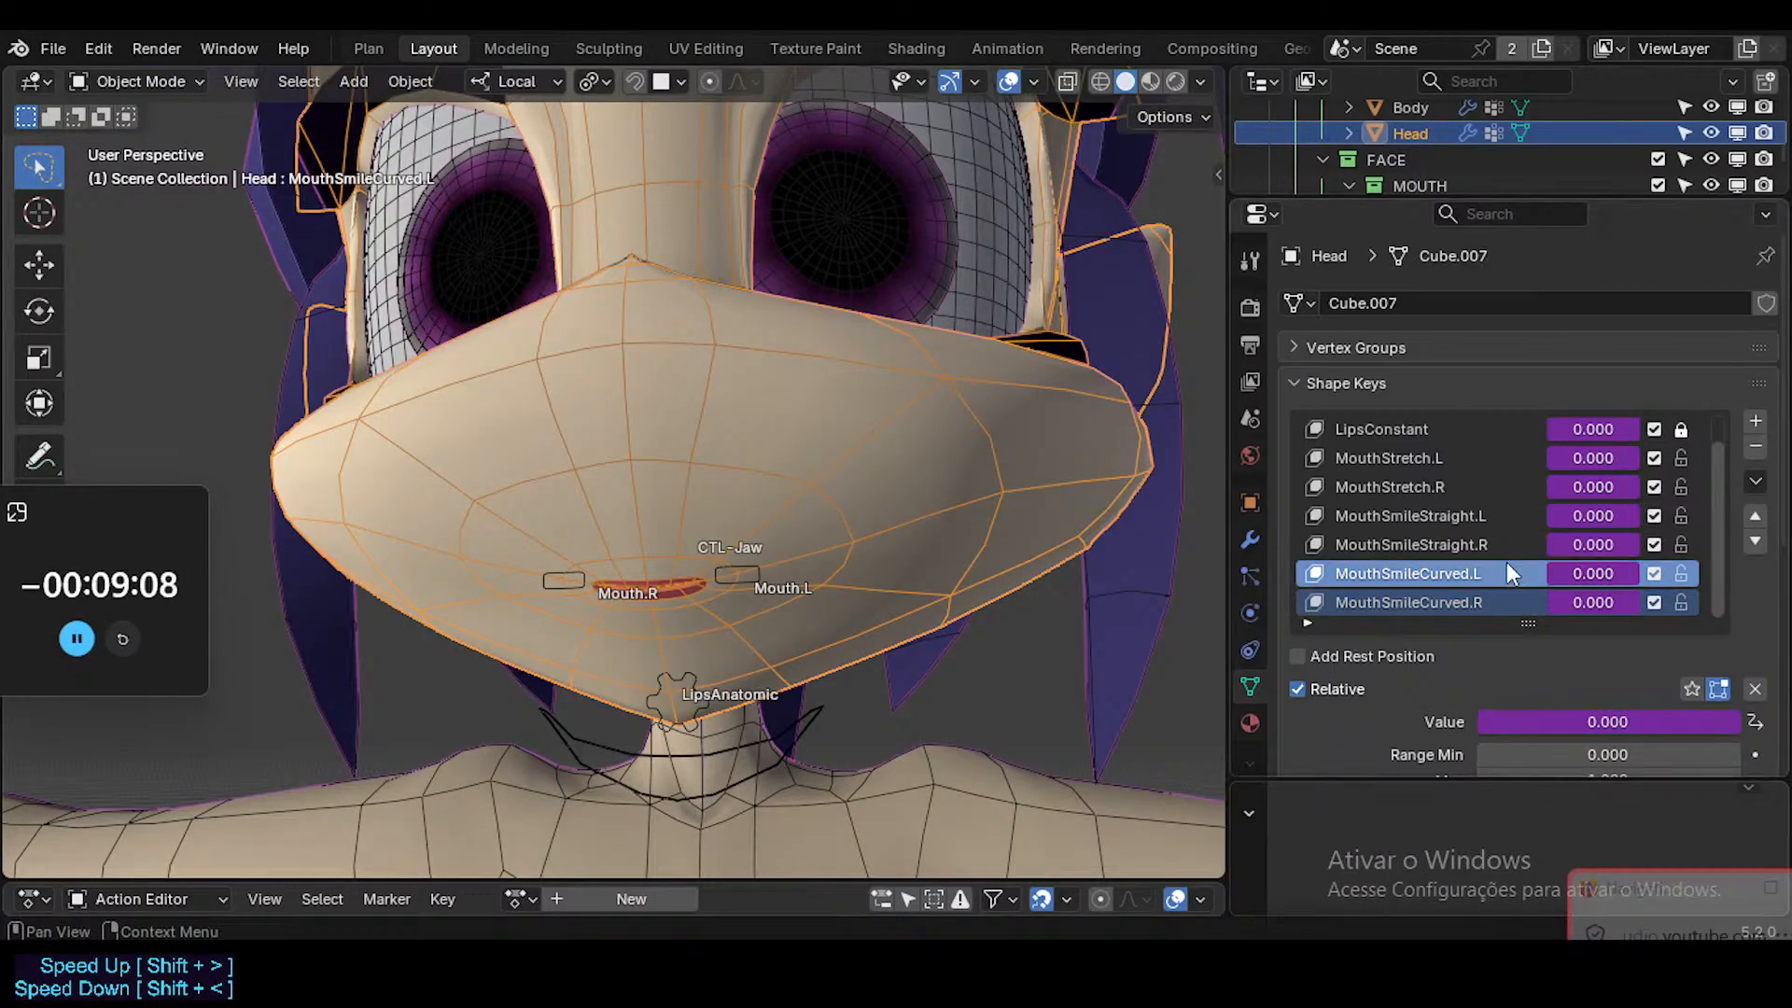
# Copy the driver of the MouthSmileCurved.L shape key onto MouthSmileCurved.R.
pyautogui.rightClick(1590, 573)
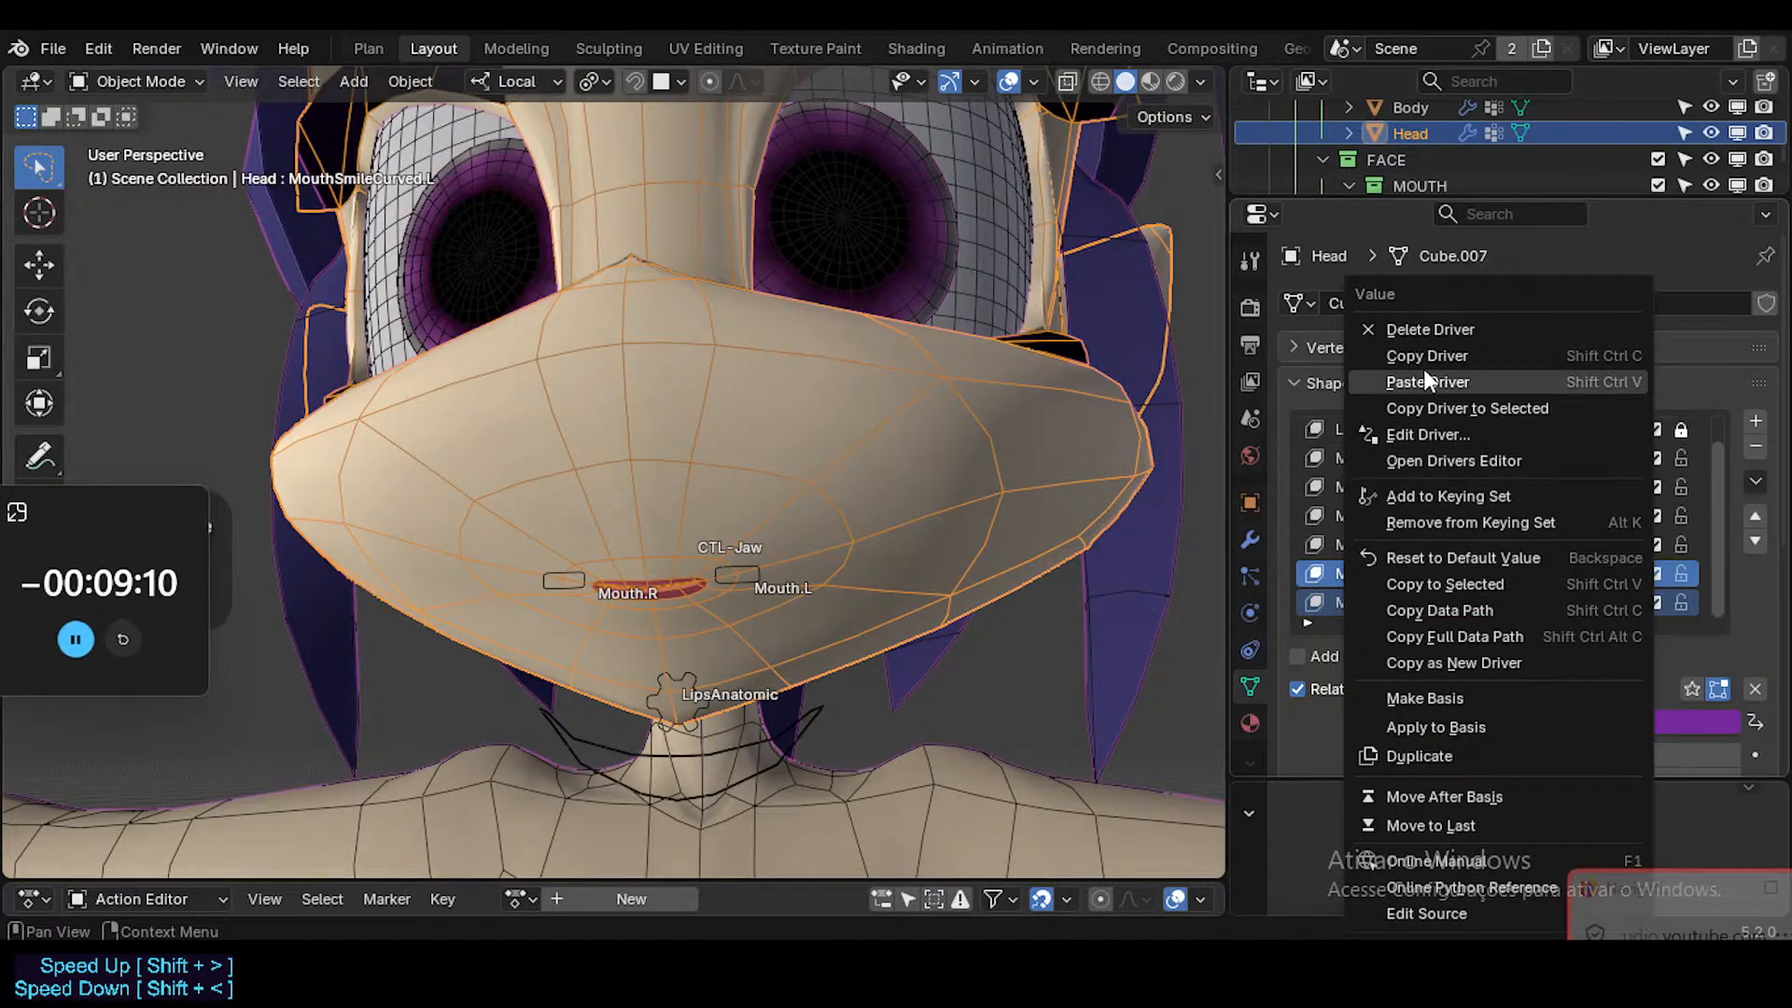
pyautogui.click(1426, 358)
pyautogui.rightClick(1581, 603)
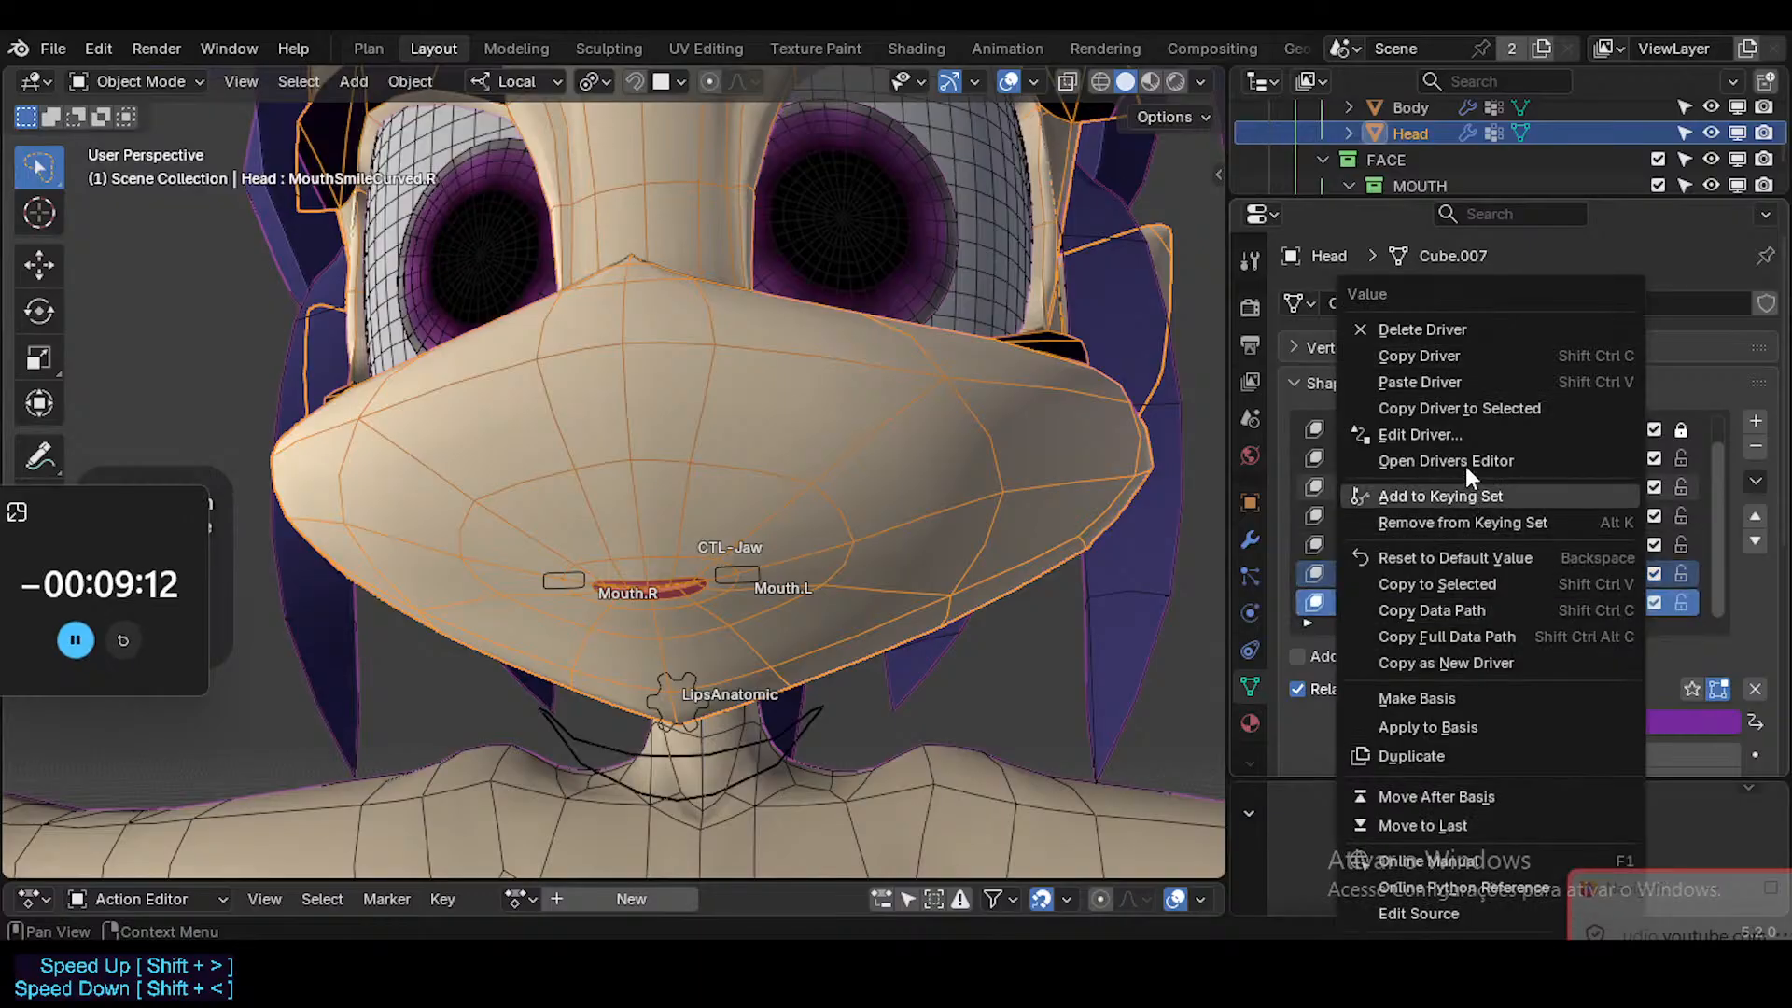
pyautogui.click(1456, 379)
# Set the MouthSmileCurved.R driver's expression to var/1.047 and its variable's bone to Mouth.R.
pyautogui.rightClick(1583, 607)
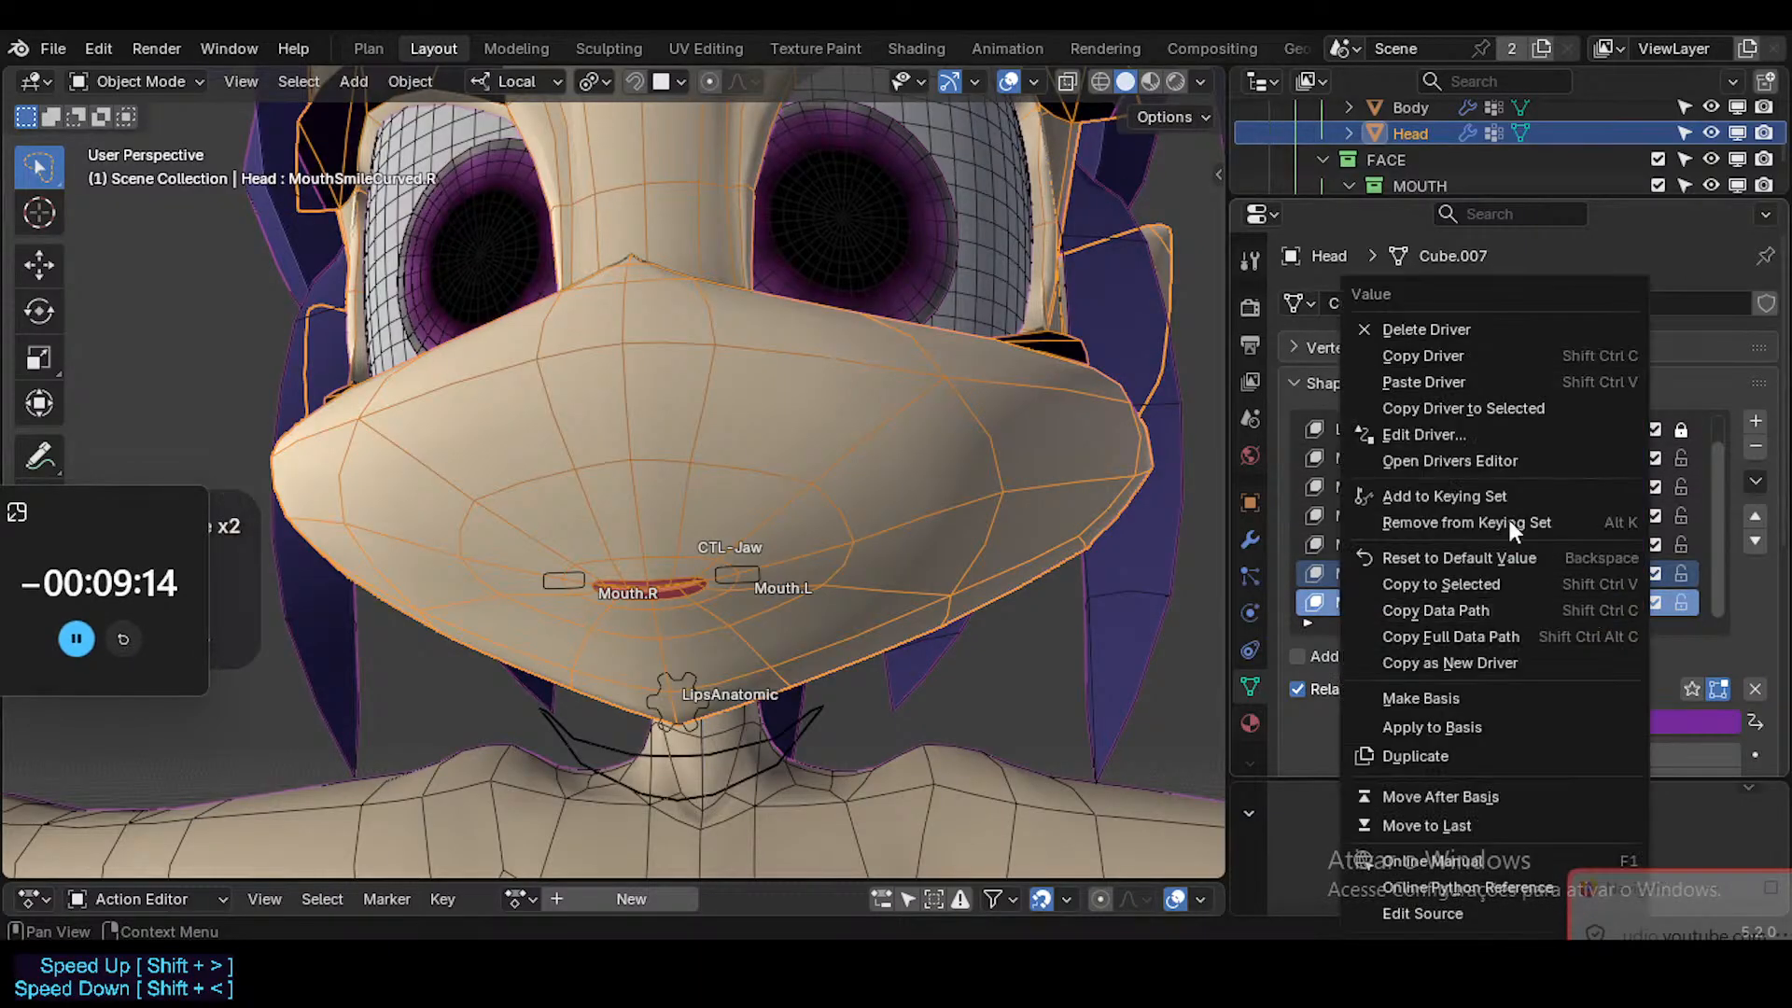
pyautogui.click(1472, 431)
pyautogui.click(1364, 492)
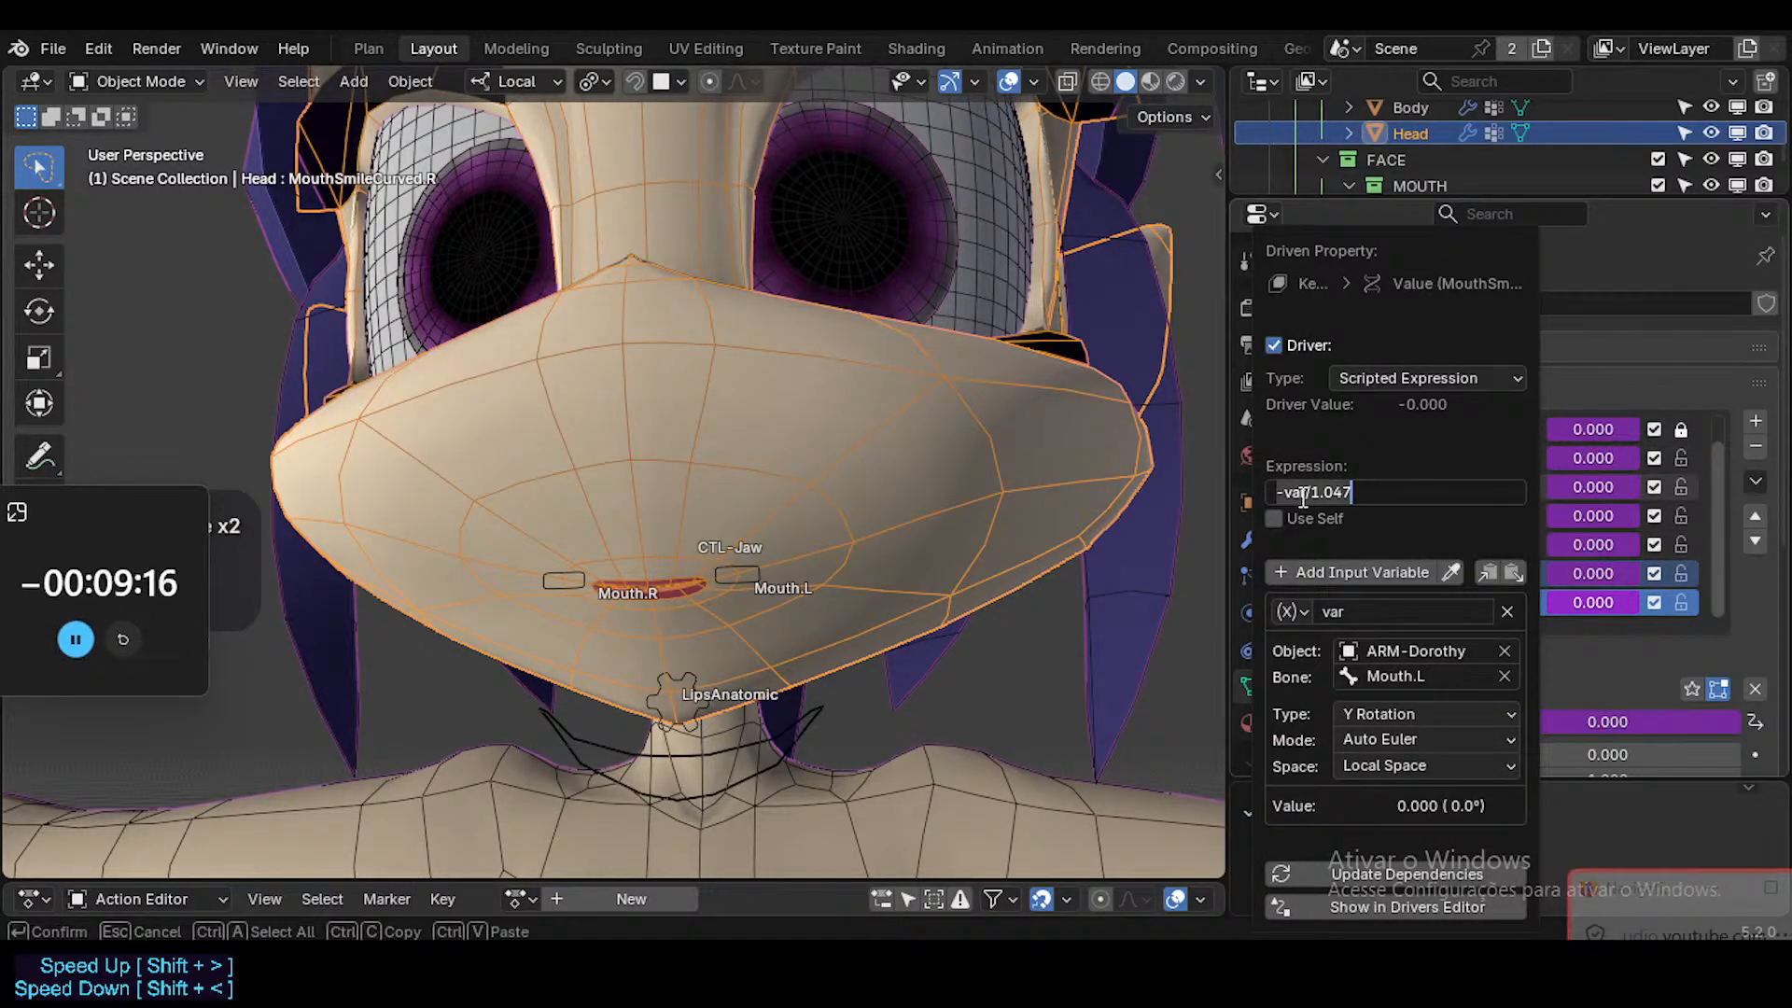
pyautogui.click(1302, 492)
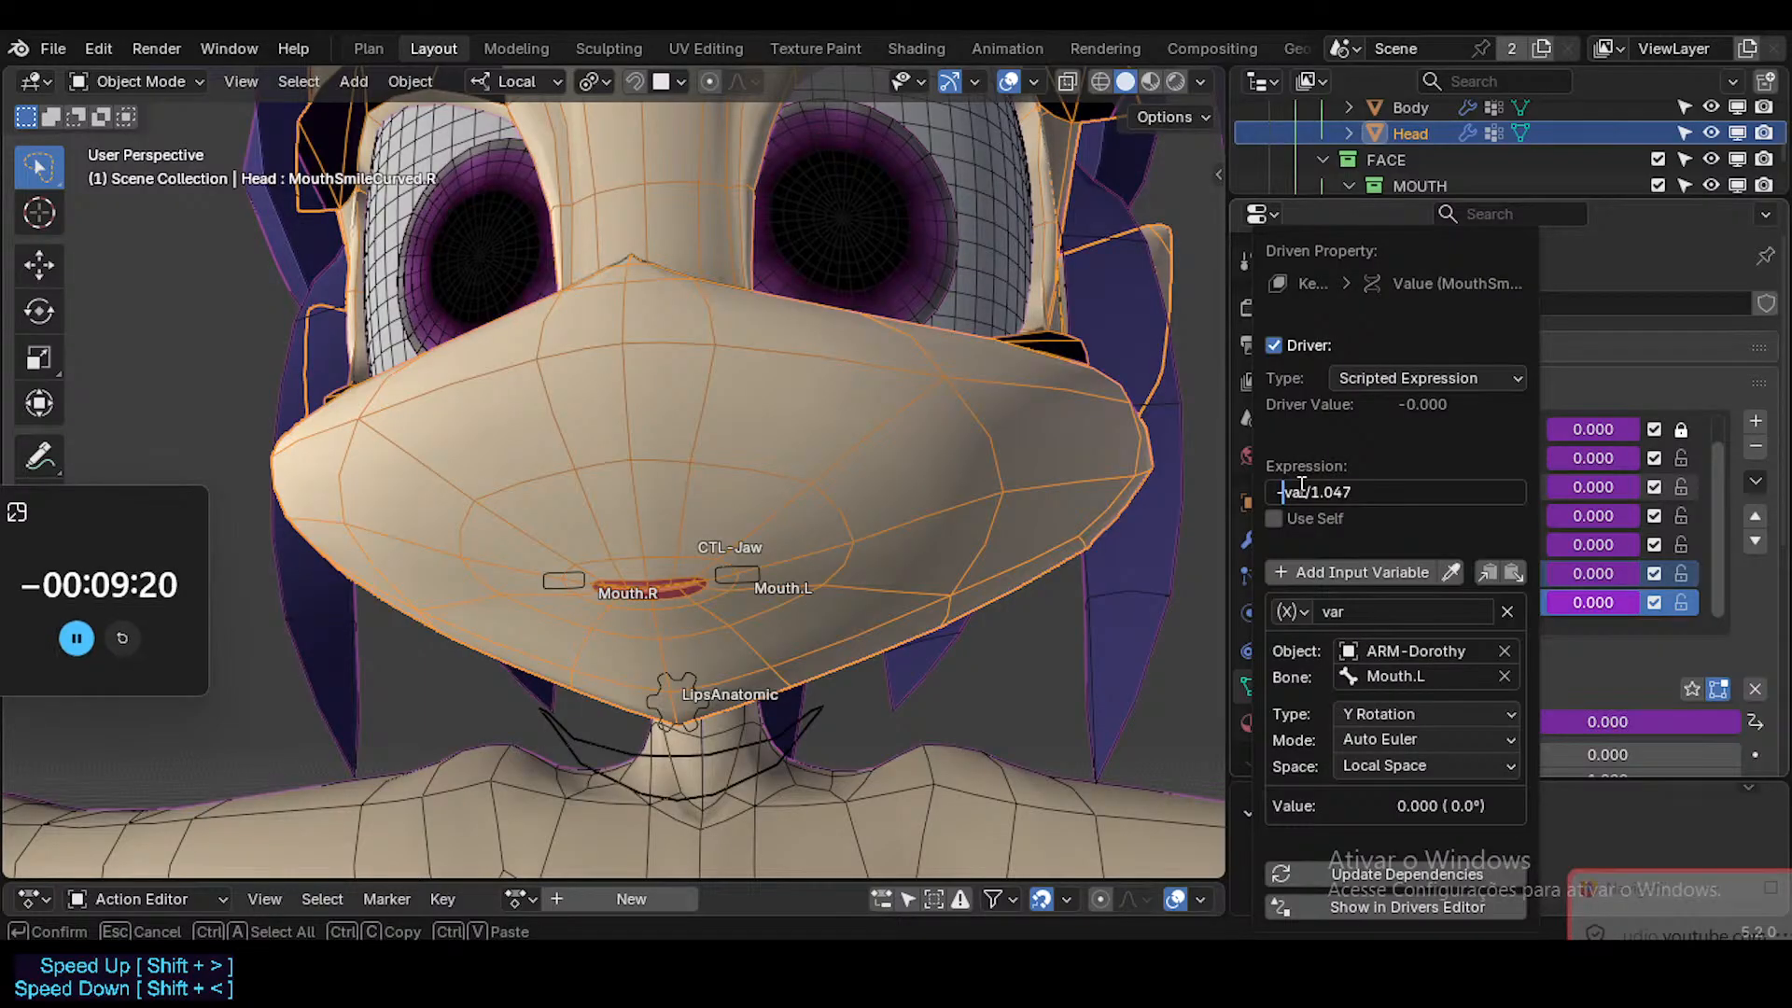
pyautogui.press('BackSpace')
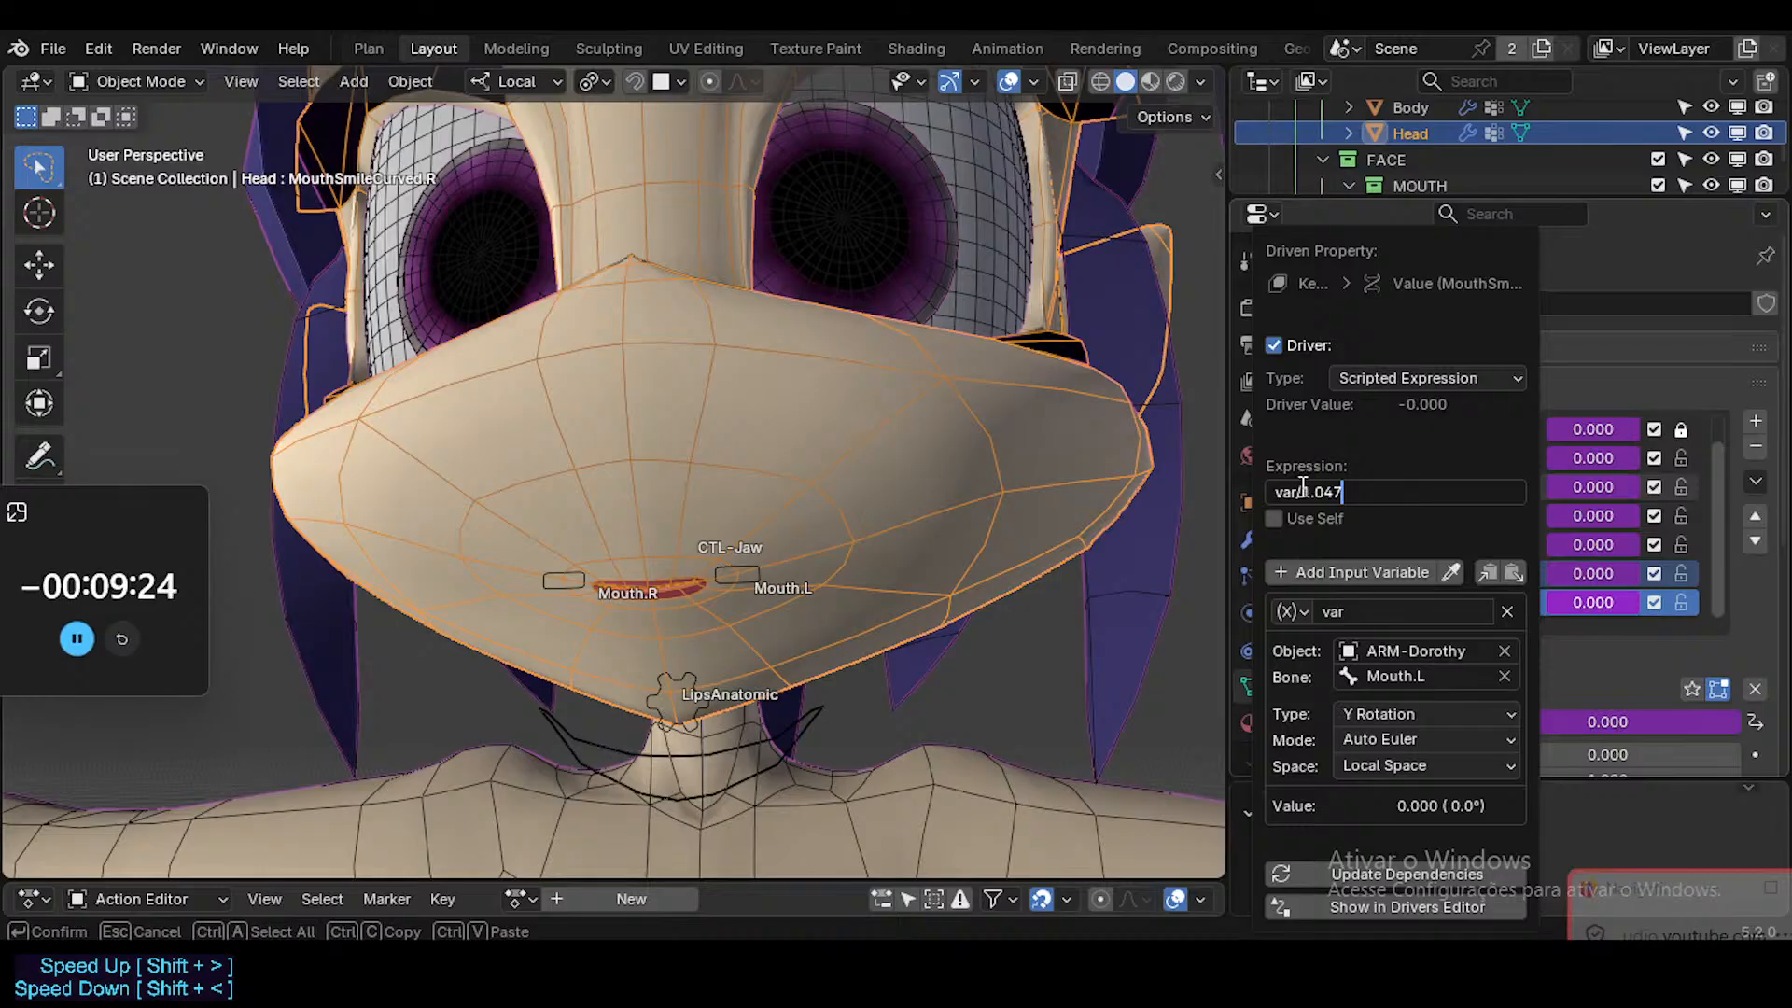
pyautogui.click(1461, 676)
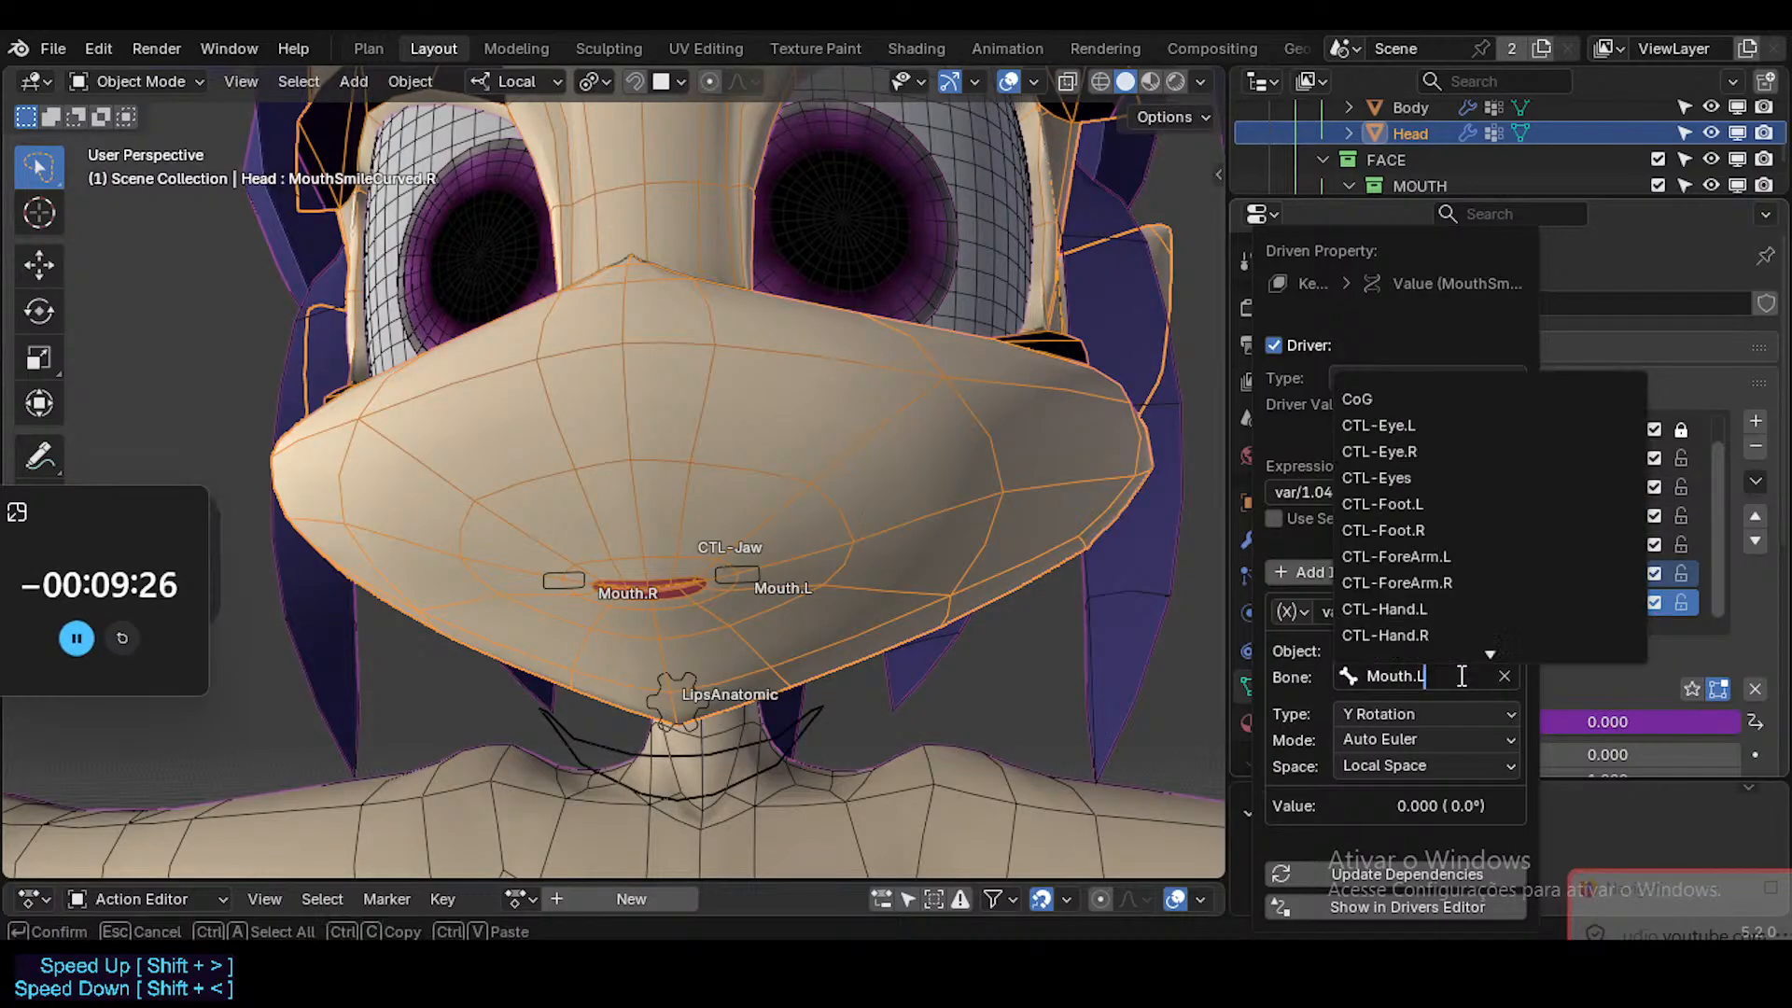
pyautogui.press('BackSpace')
pyautogui.write('R')
pyautogui.press('Return')
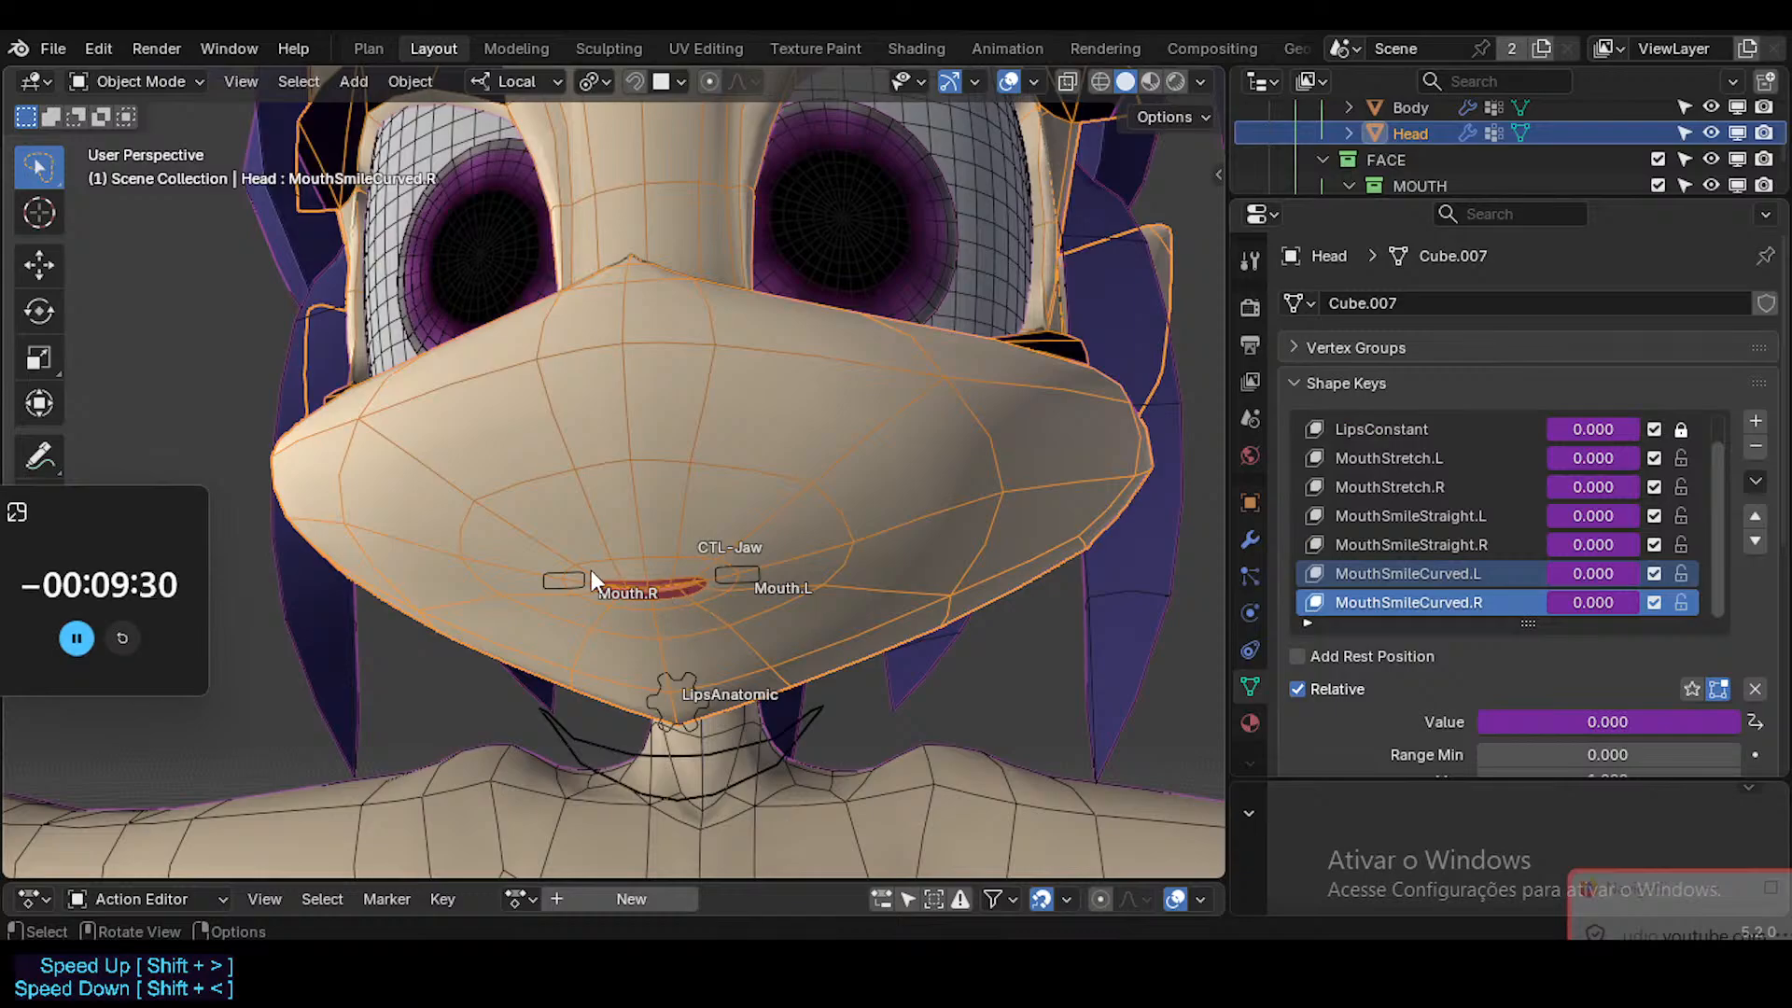
# Test-rotate the Mouth.R and Mouth.L bones in turn and clear the rotation of all bones.
pyautogui.click(558, 577)
pyautogui.press('r')
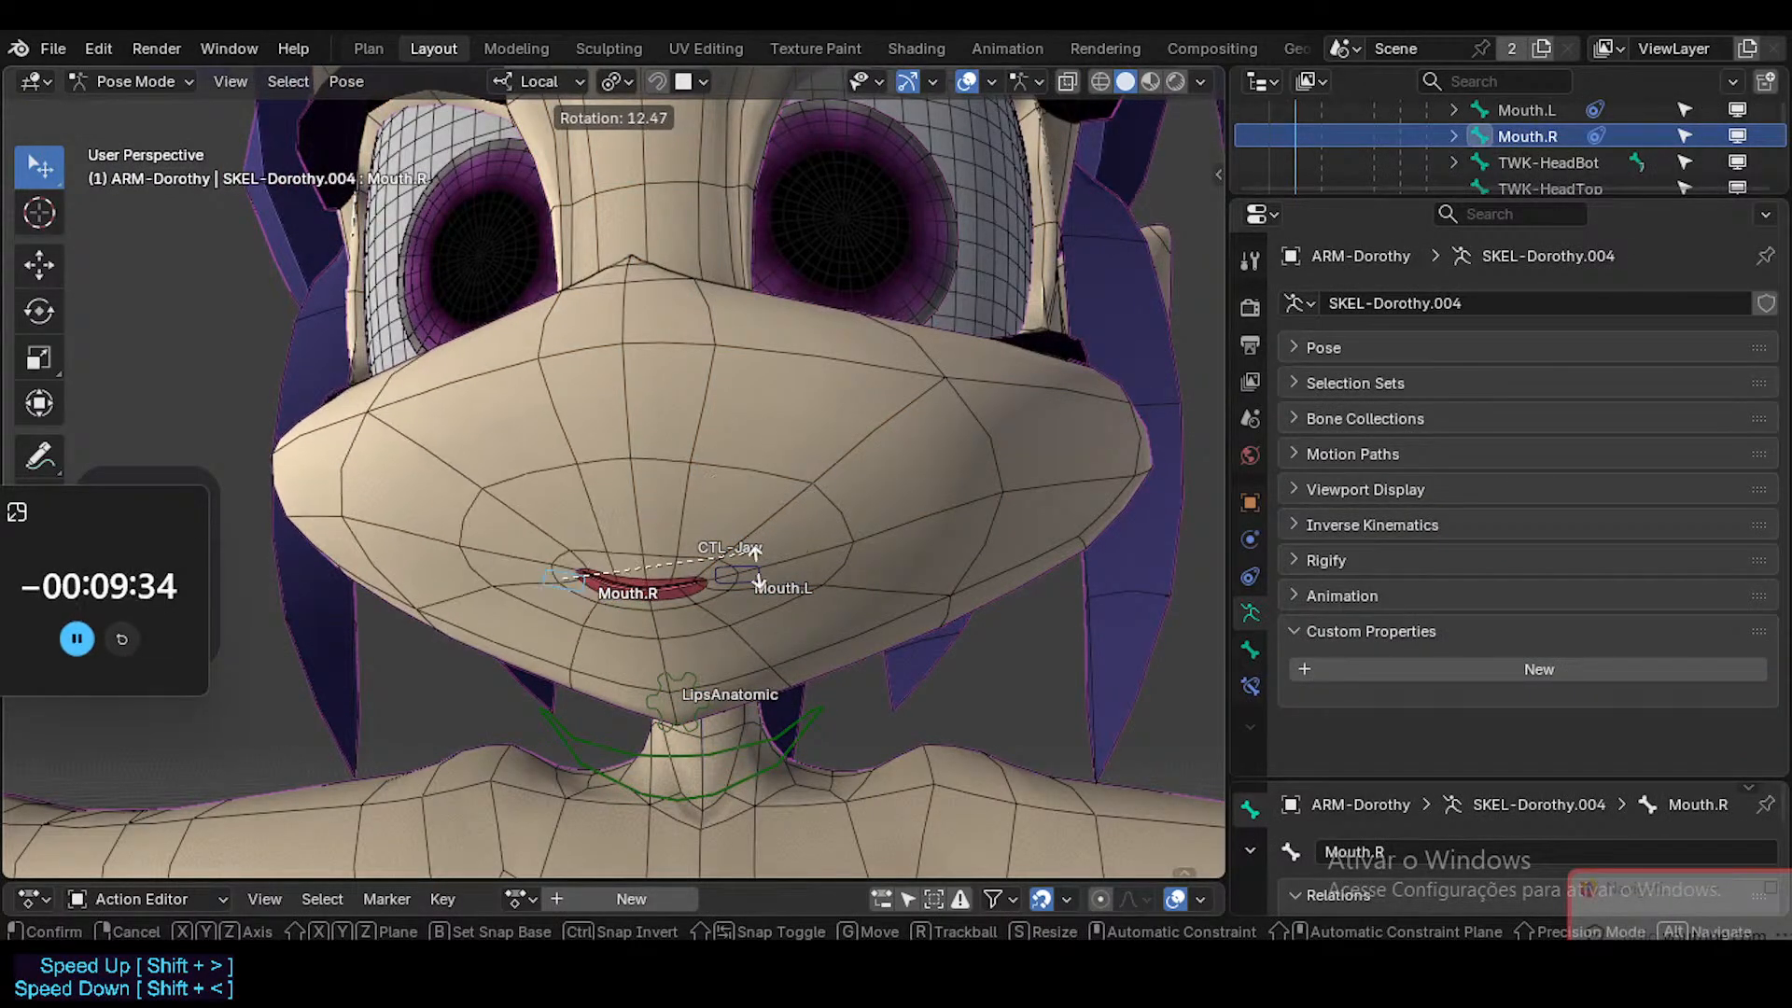
pyautogui.click(756, 471)
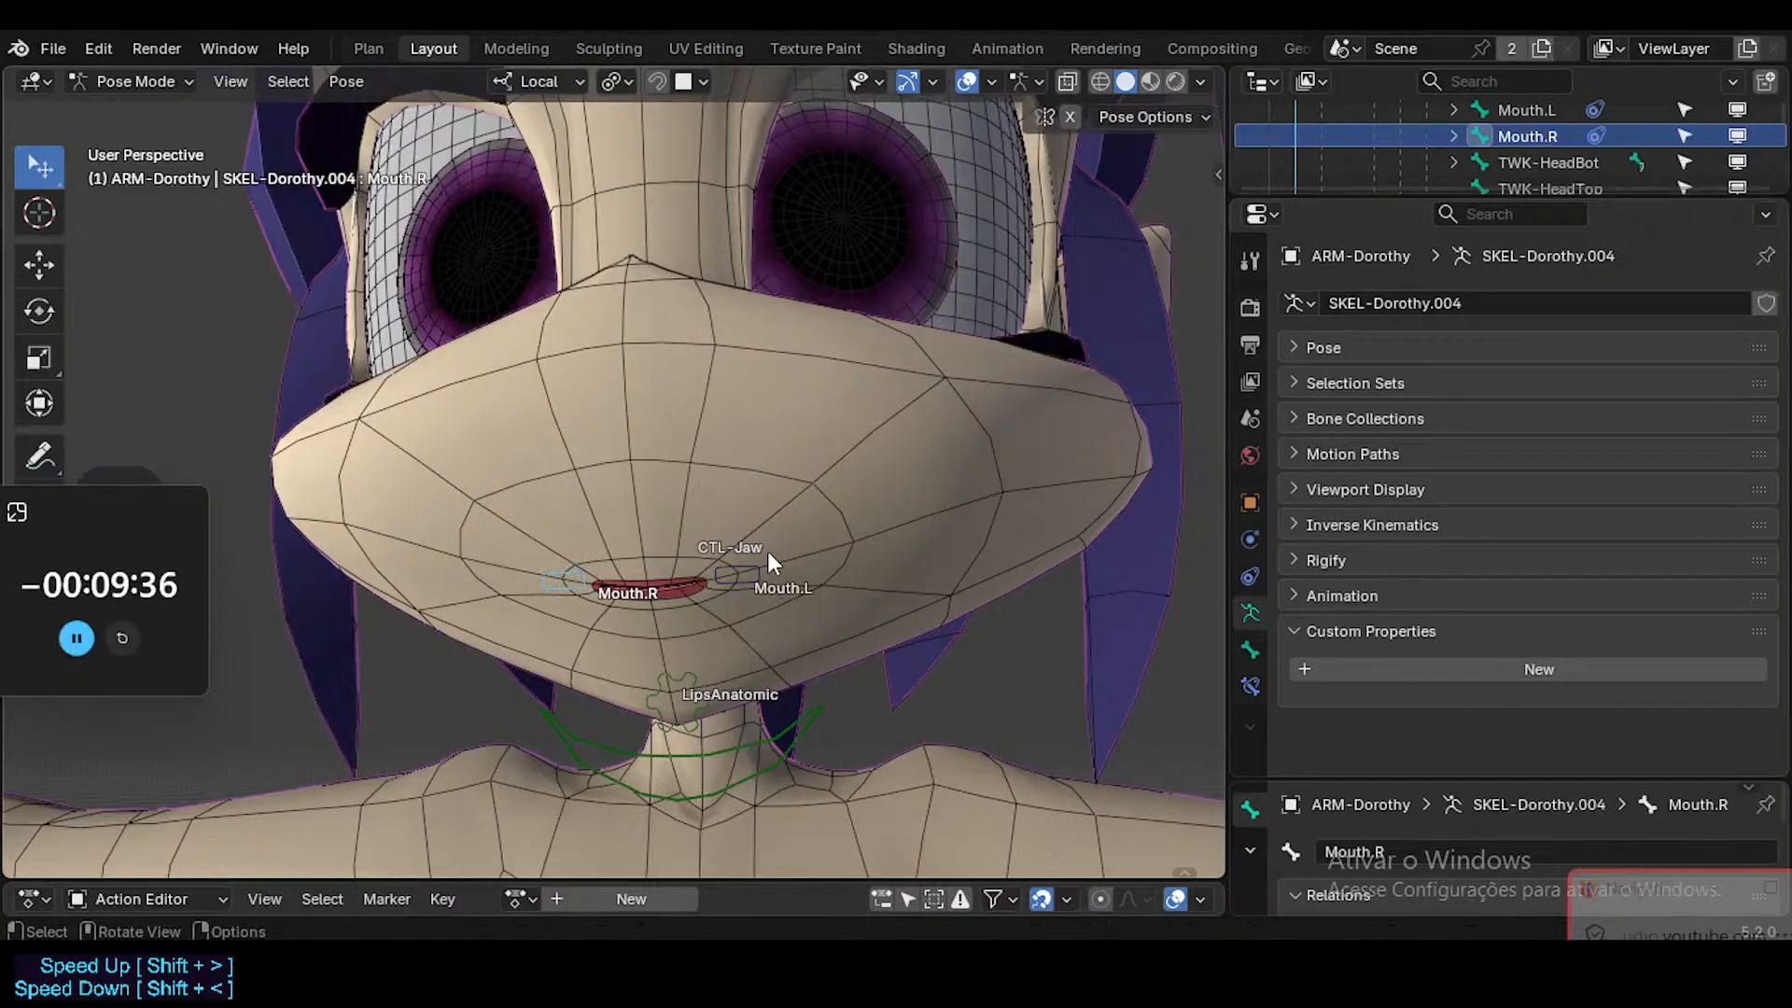
pyautogui.click(741, 575)
pyautogui.press('r')
pyautogui.click(838, 514)
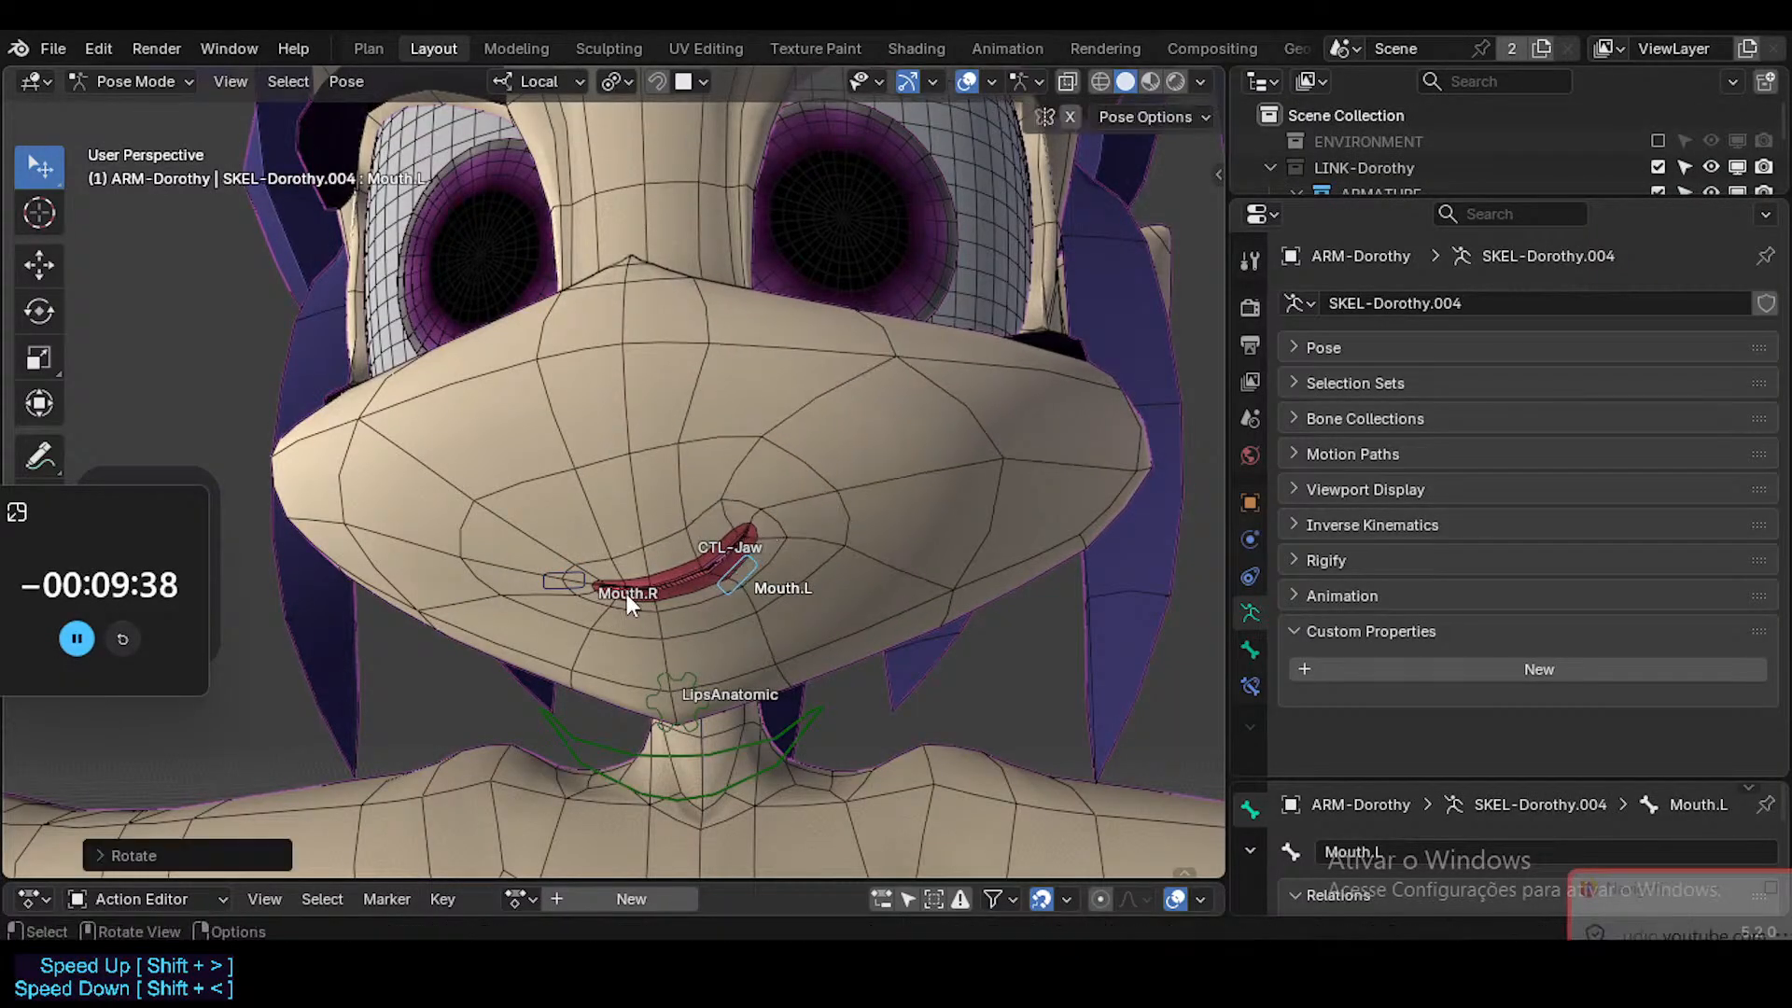
pyautogui.click(567, 582)
pyautogui.press('r')
pyautogui.rightClick(759, 595)
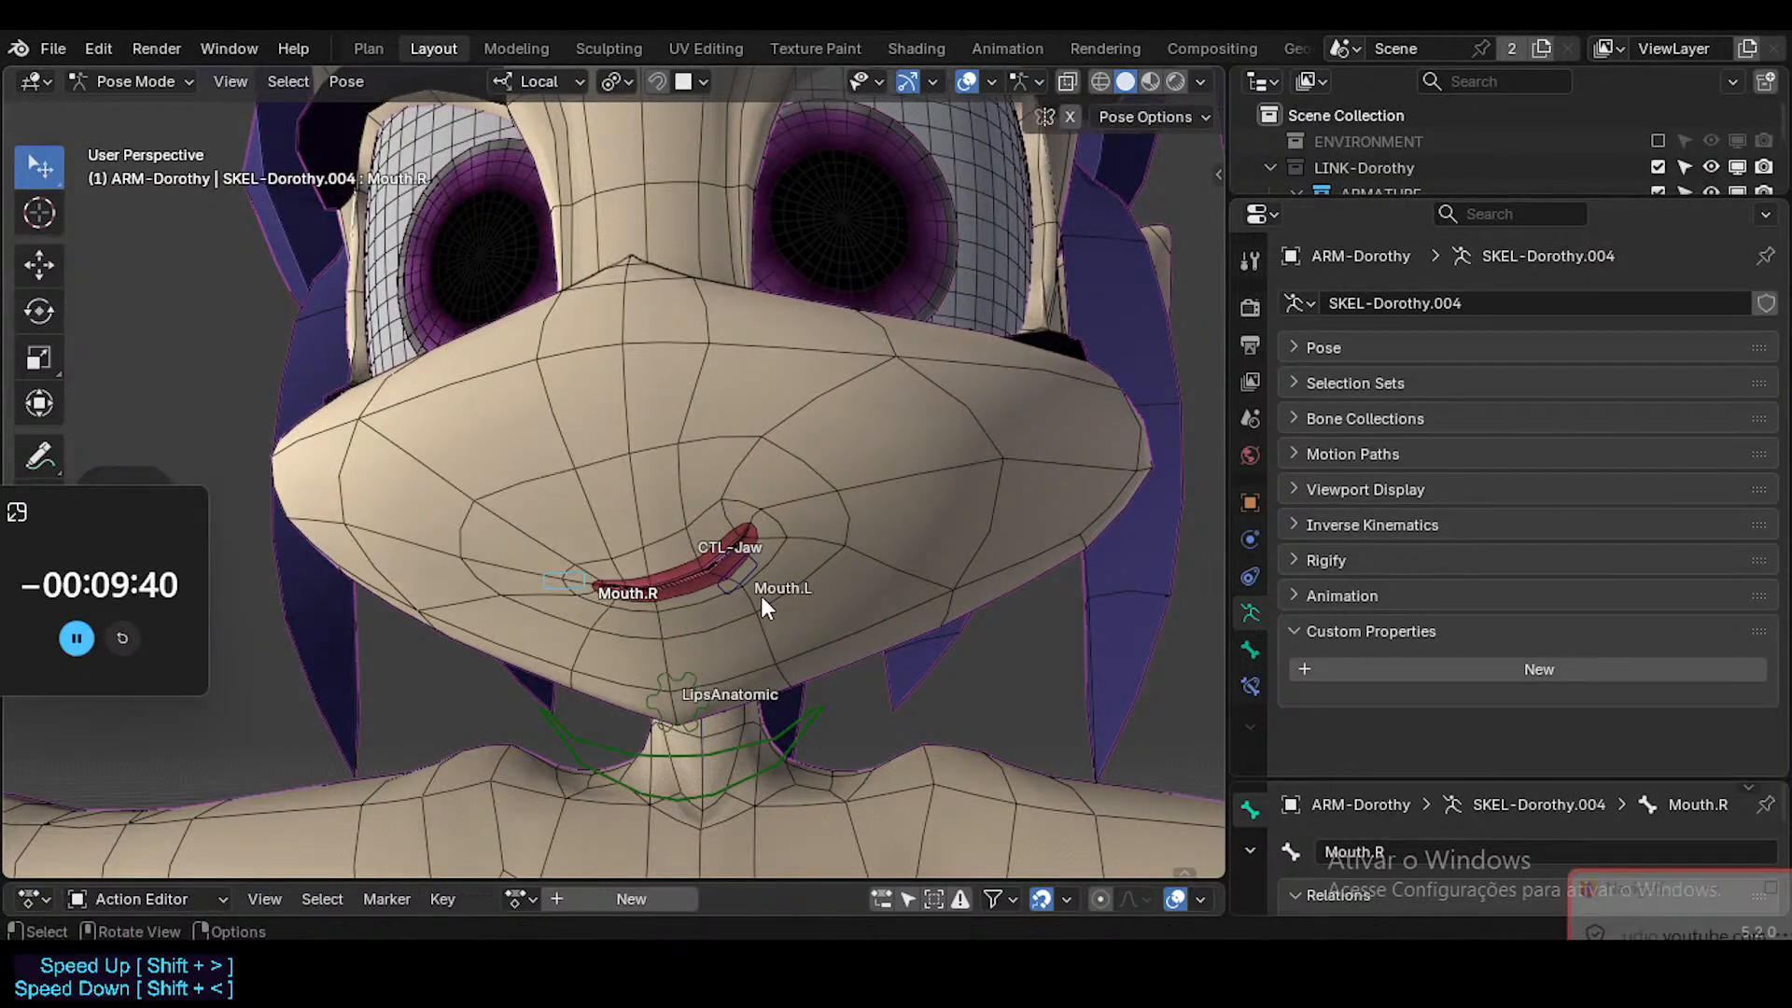
pyautogui.press('a')
pyautogui.hotkey('alt', 'r')
# With X-axis mirroring on, rotate the Mouth.L bone in the negative direction to curve both mouth corners into a smile.
pyautogui.click(754, 574)
pyautogui.press('r')
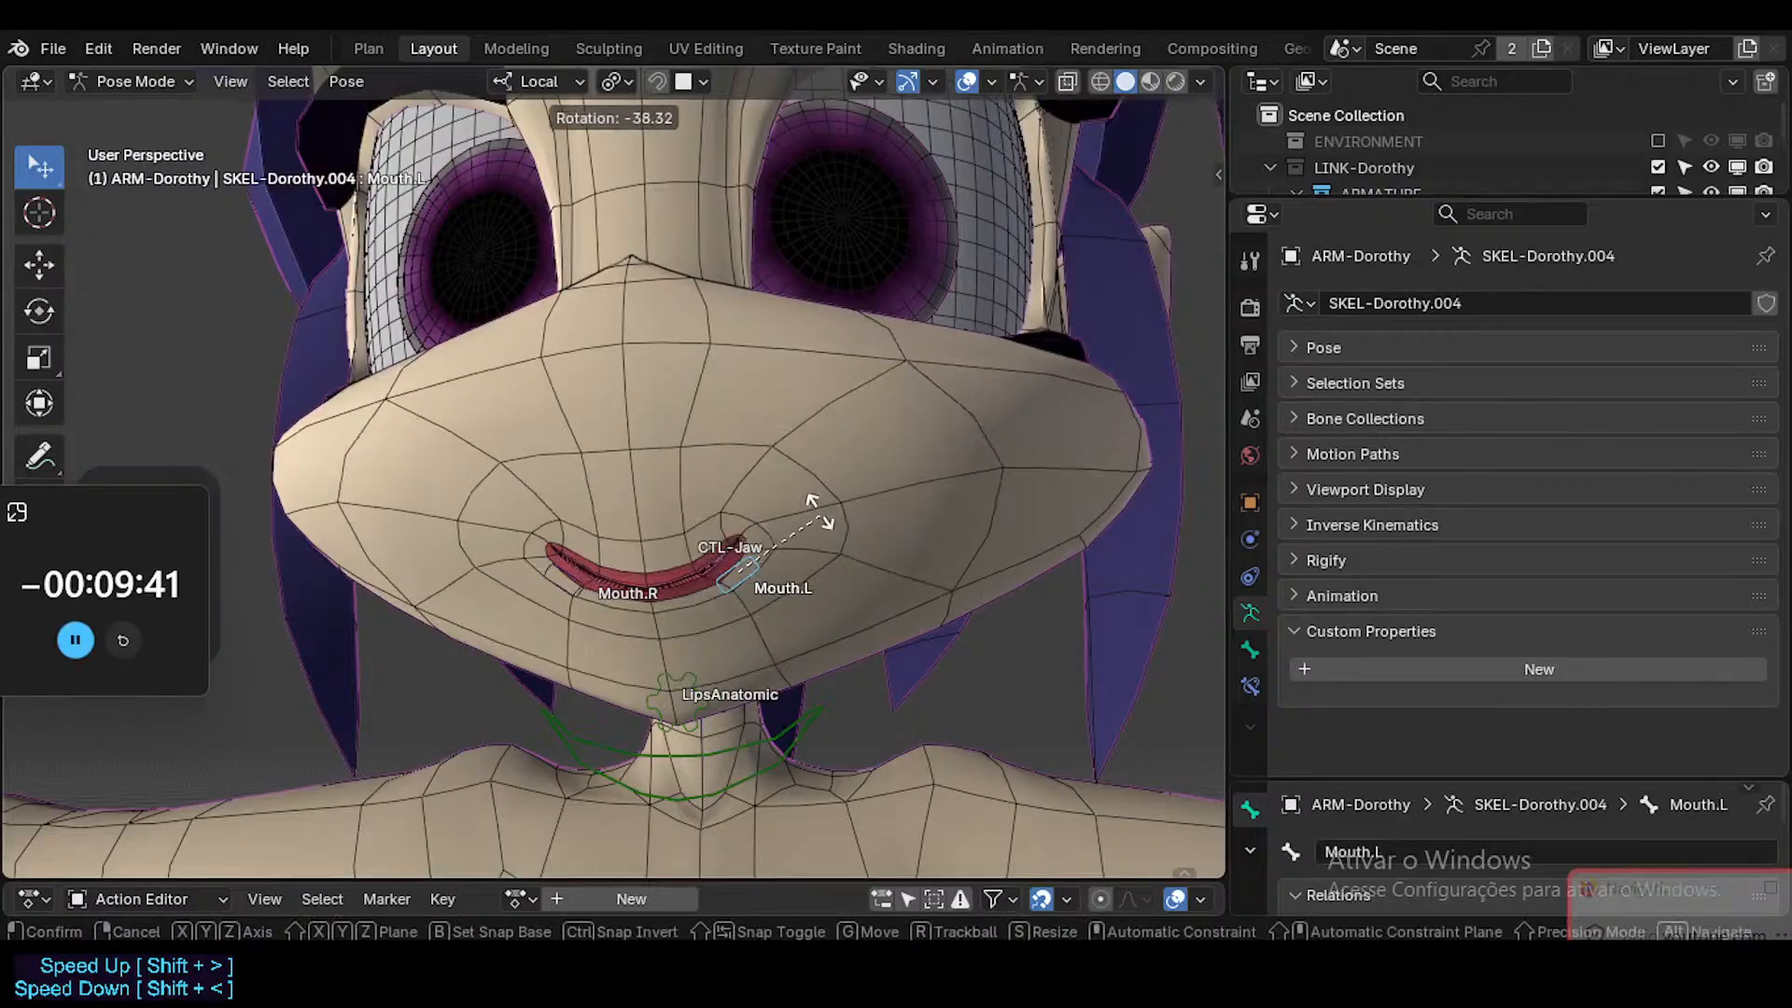
pyautogui.click(776, 556)
# Move the mirrored Mouth.L bone around the muzzle to try different smile widths and heights, leaving a moderately wide smile.
pyautogui.press('g')
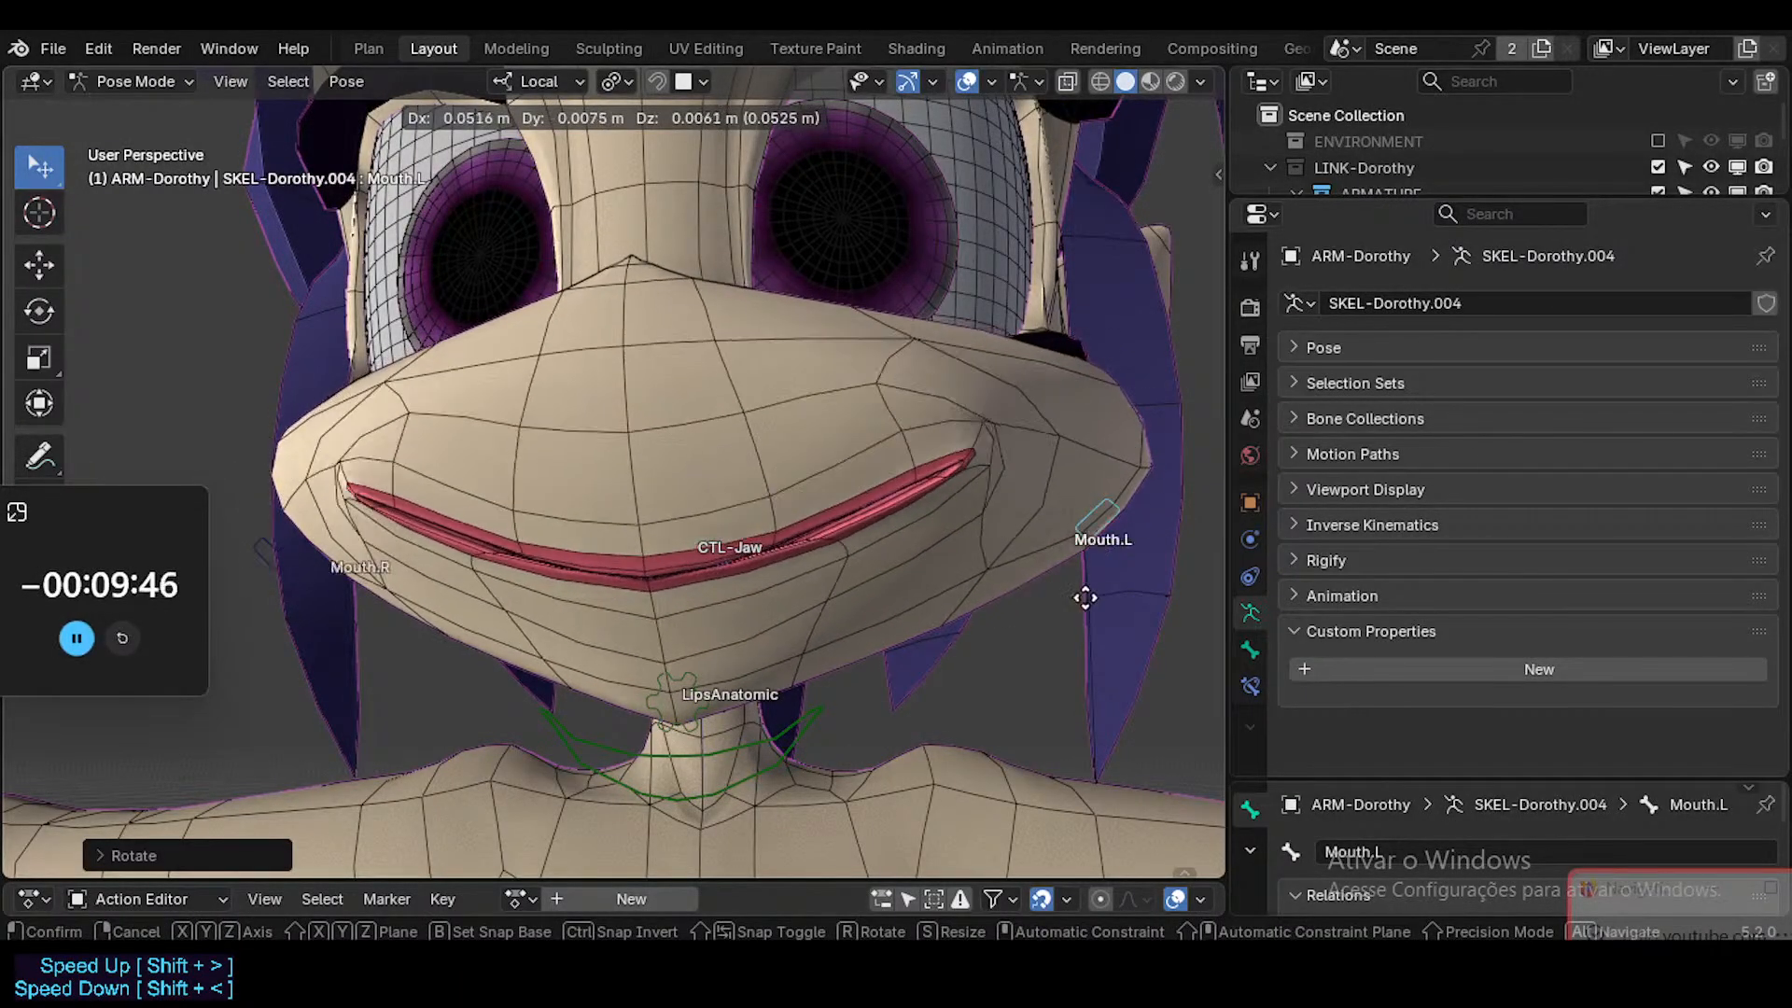
pyautogui.click(973, 515)
pyautogui.moveTo(971, 514); pyautogui.dragTo(1100, 568, button='middle')
pyautogui.press('g')
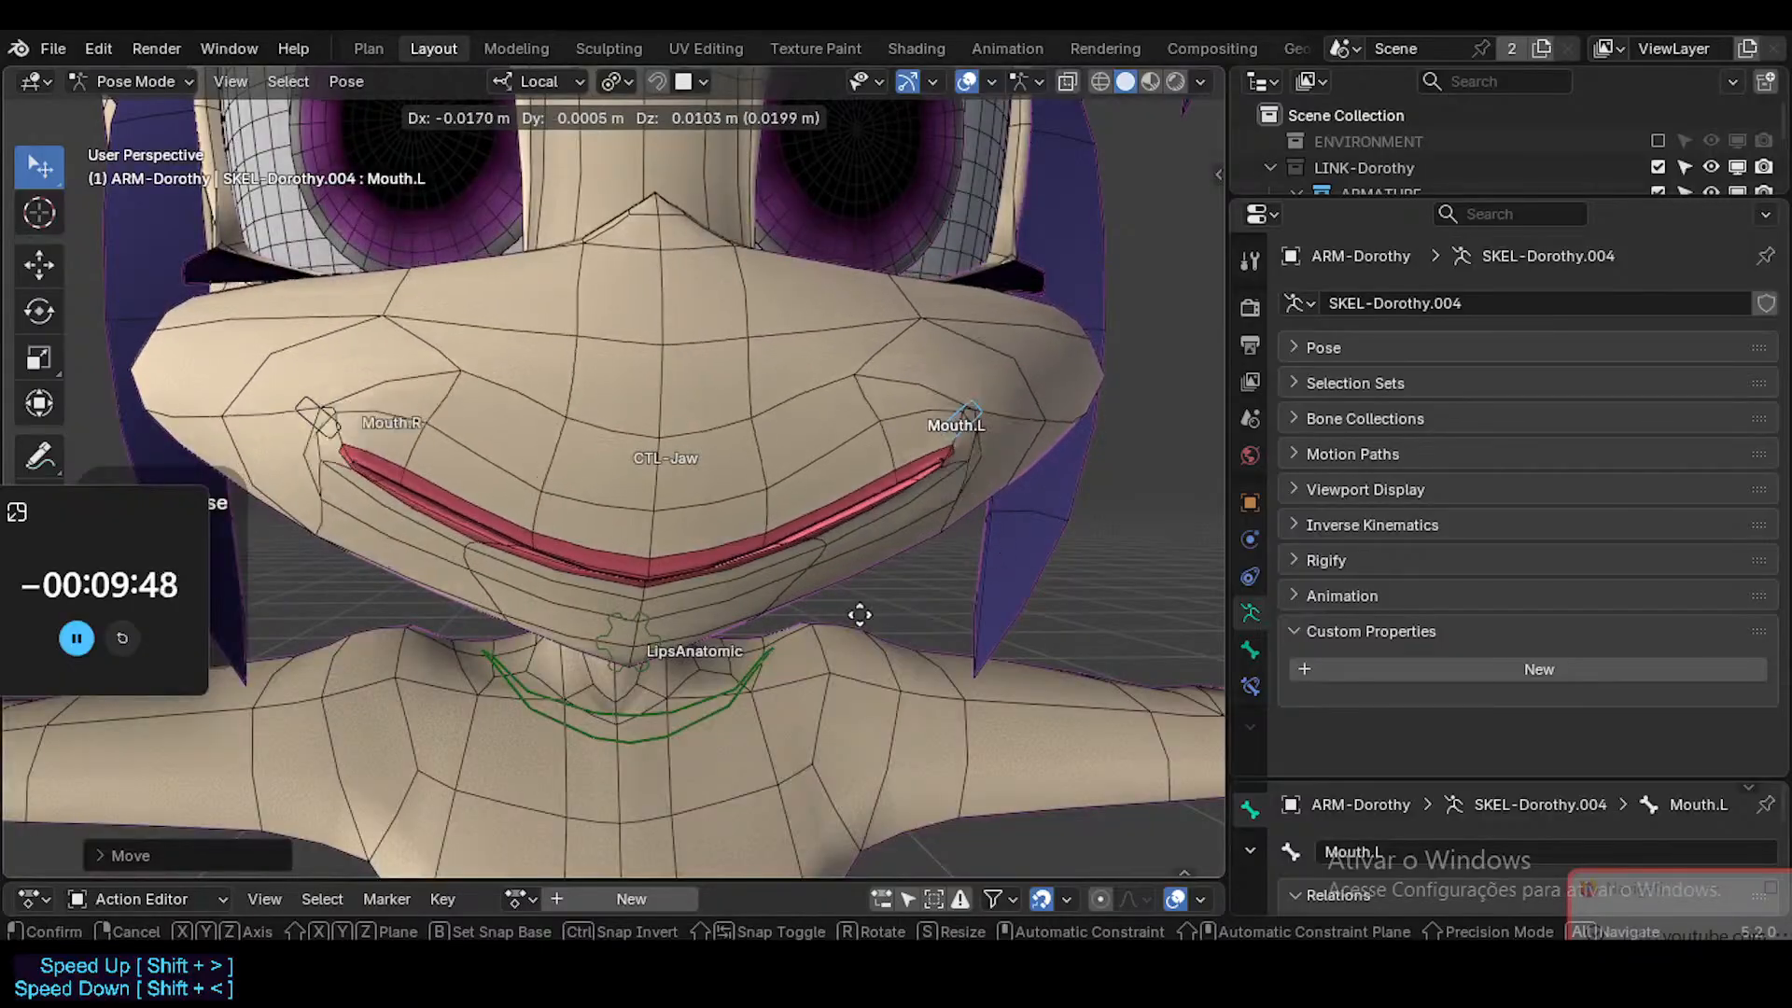
pyautogui.click(823, 495)
pyautogui.moveTo(821, 491); pyautogui.dragTo(810, 434, button='middle')
pyautogui.press('g')
pyautogui.click(843, 563)
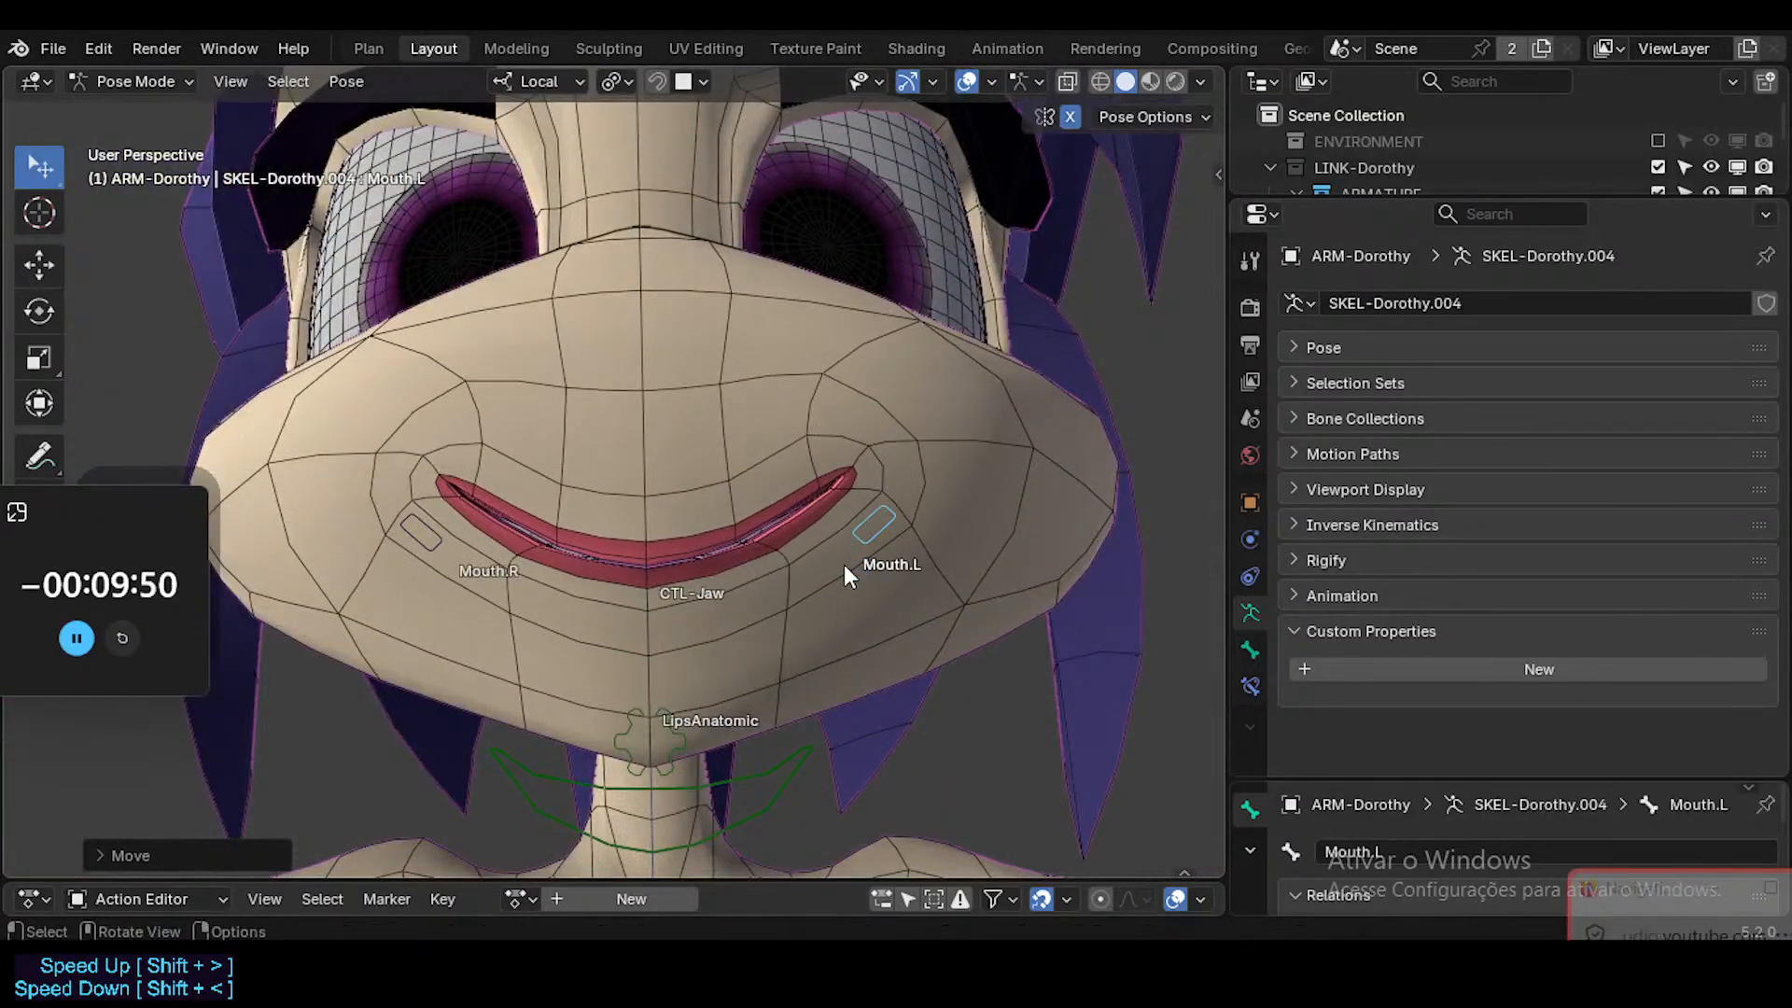
# Hide the wireframe overlay on the character's meshes and save the file.
pyautogui.hotkey('alt', 'z')
pyautogui.hotkey('alt', 'i')
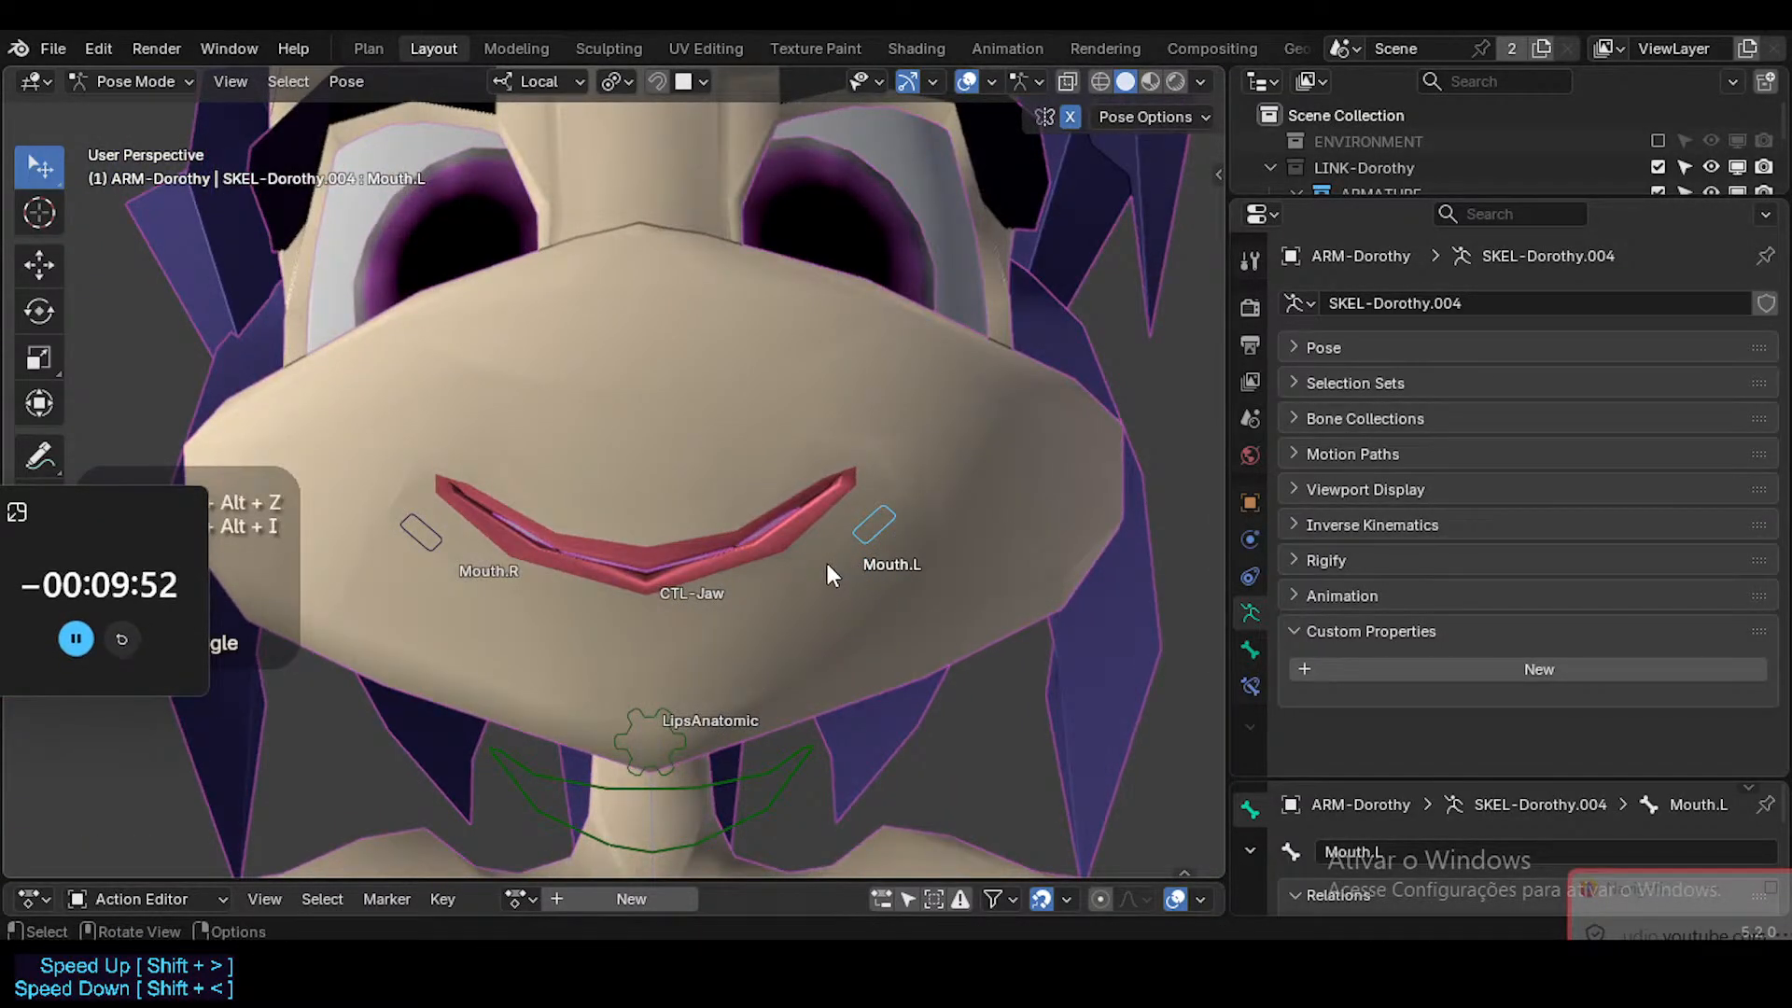
pyautogui.hotkey('alt', 'i')
pyautogui.moveTo(826, 557); pyautogui.dragTo(770, 557, button='middle')
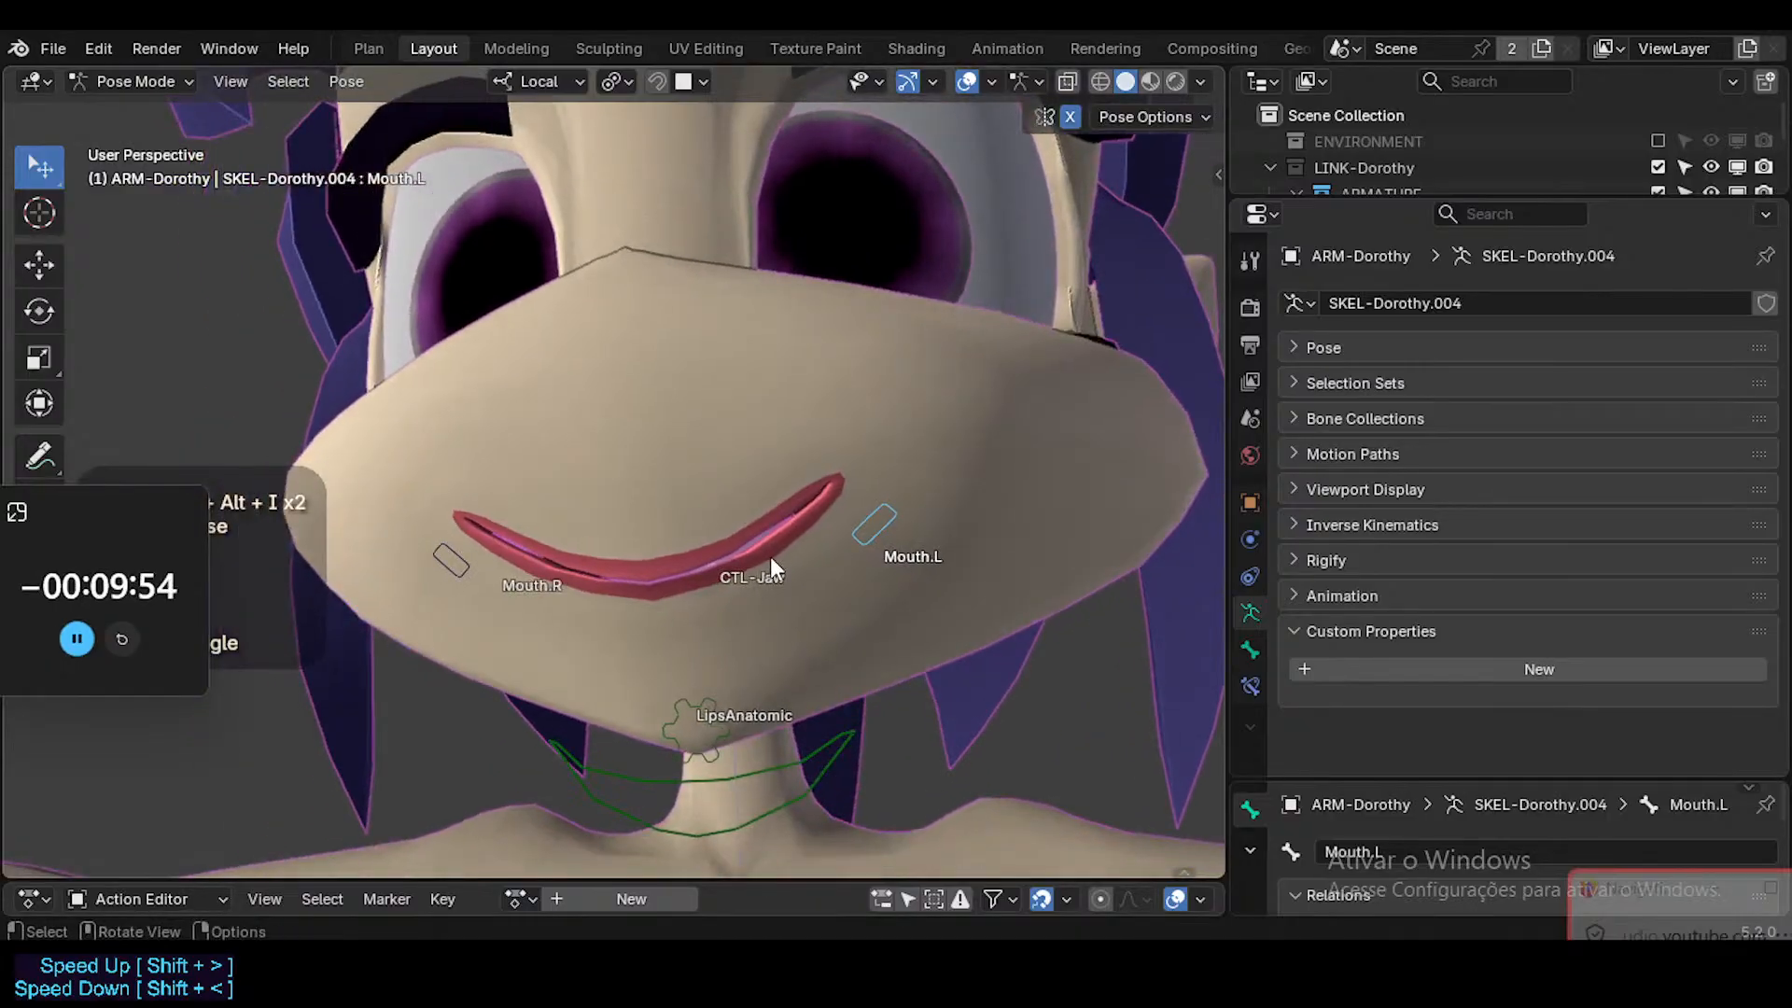
pyautogui.hotkey('ctrl', 's')
# Try rotating the Mouth.L bone about its local X axis.
pyautogui.scroll(-3, 859, 515)
pyautogui.press('r')
pyautogui.press('x')
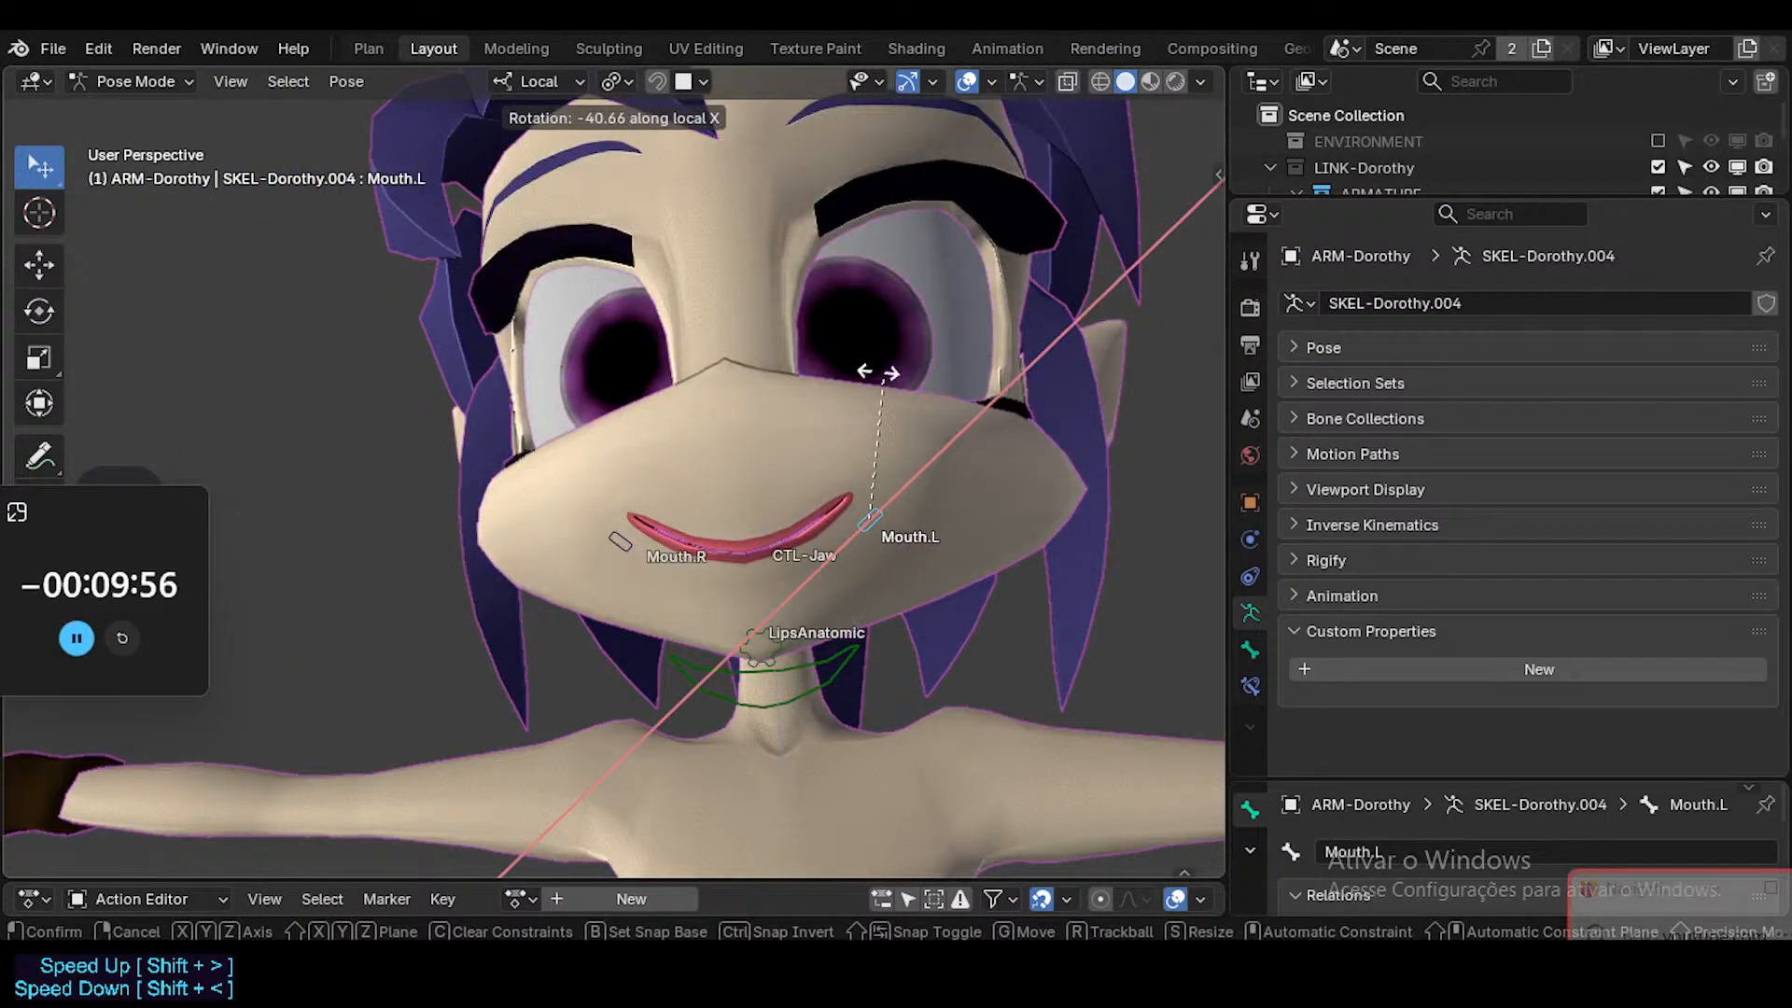
pyautogui.rightClick(883, 448)
# Move the mirrored Mouth.L bone inward and down, rotating it in the negative direction to shape a narrow smile.
pyautogui.press('g')
pyautogui.click(844, 552)
pyautogui.press('r')
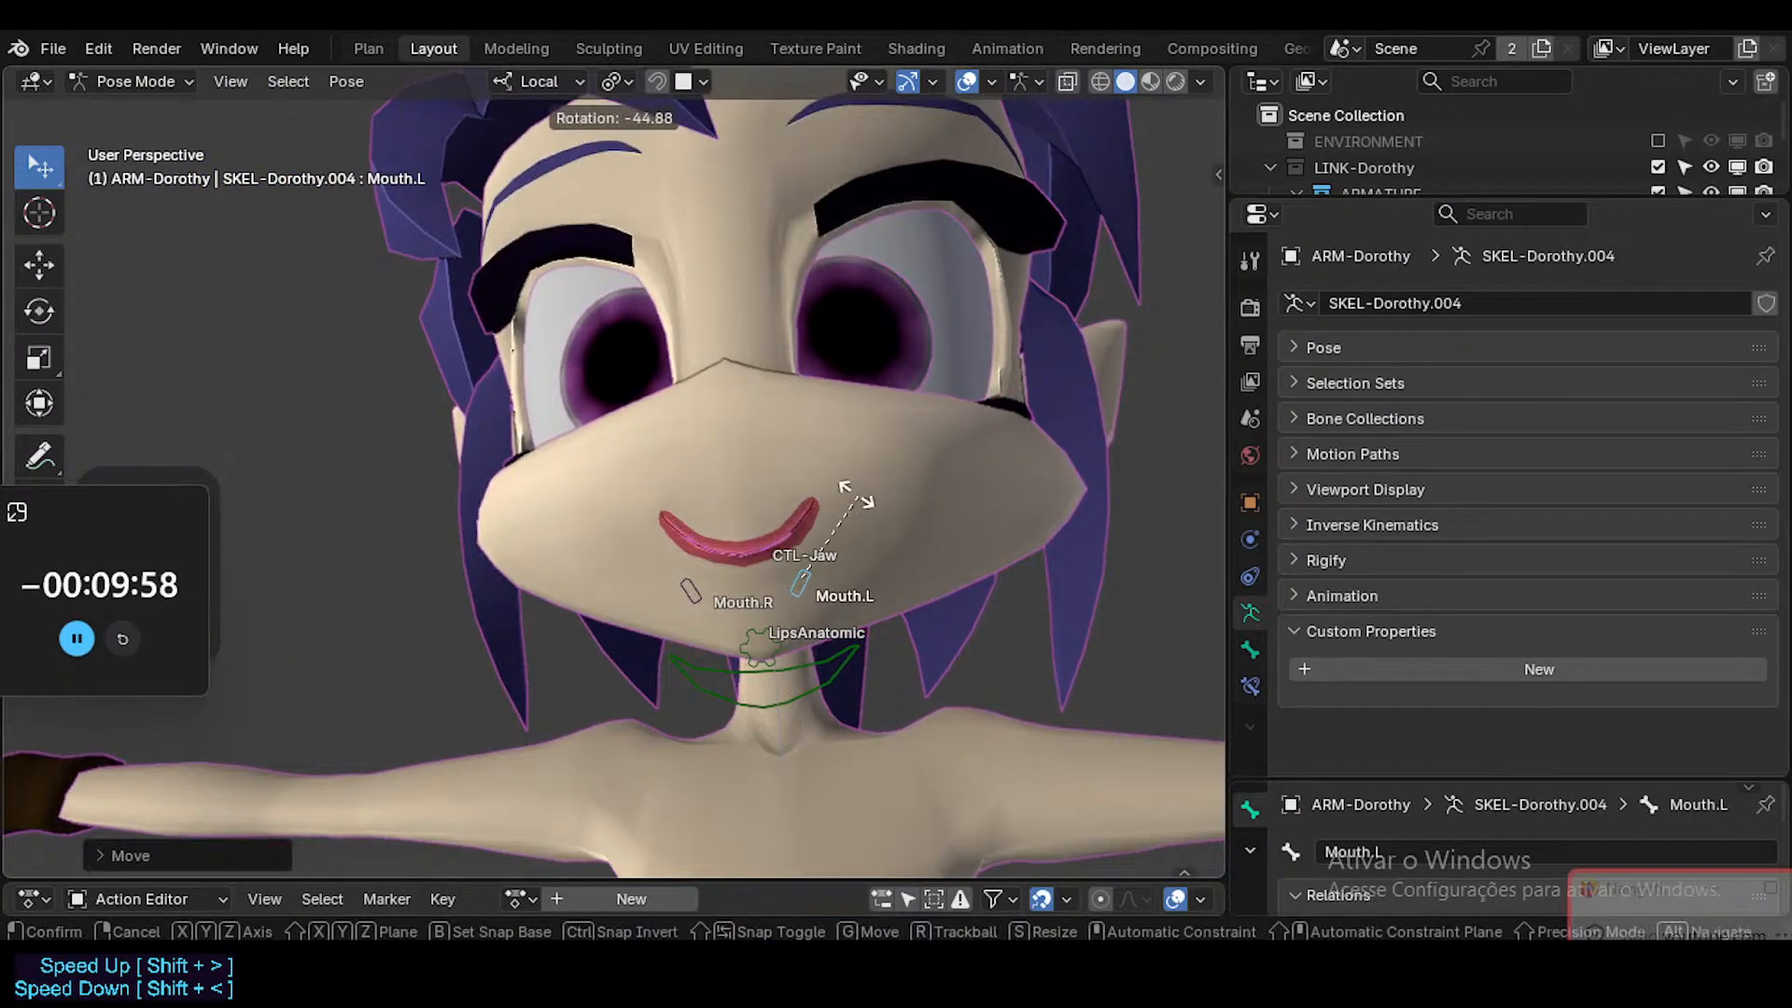
pyautogui.click(795, 437)
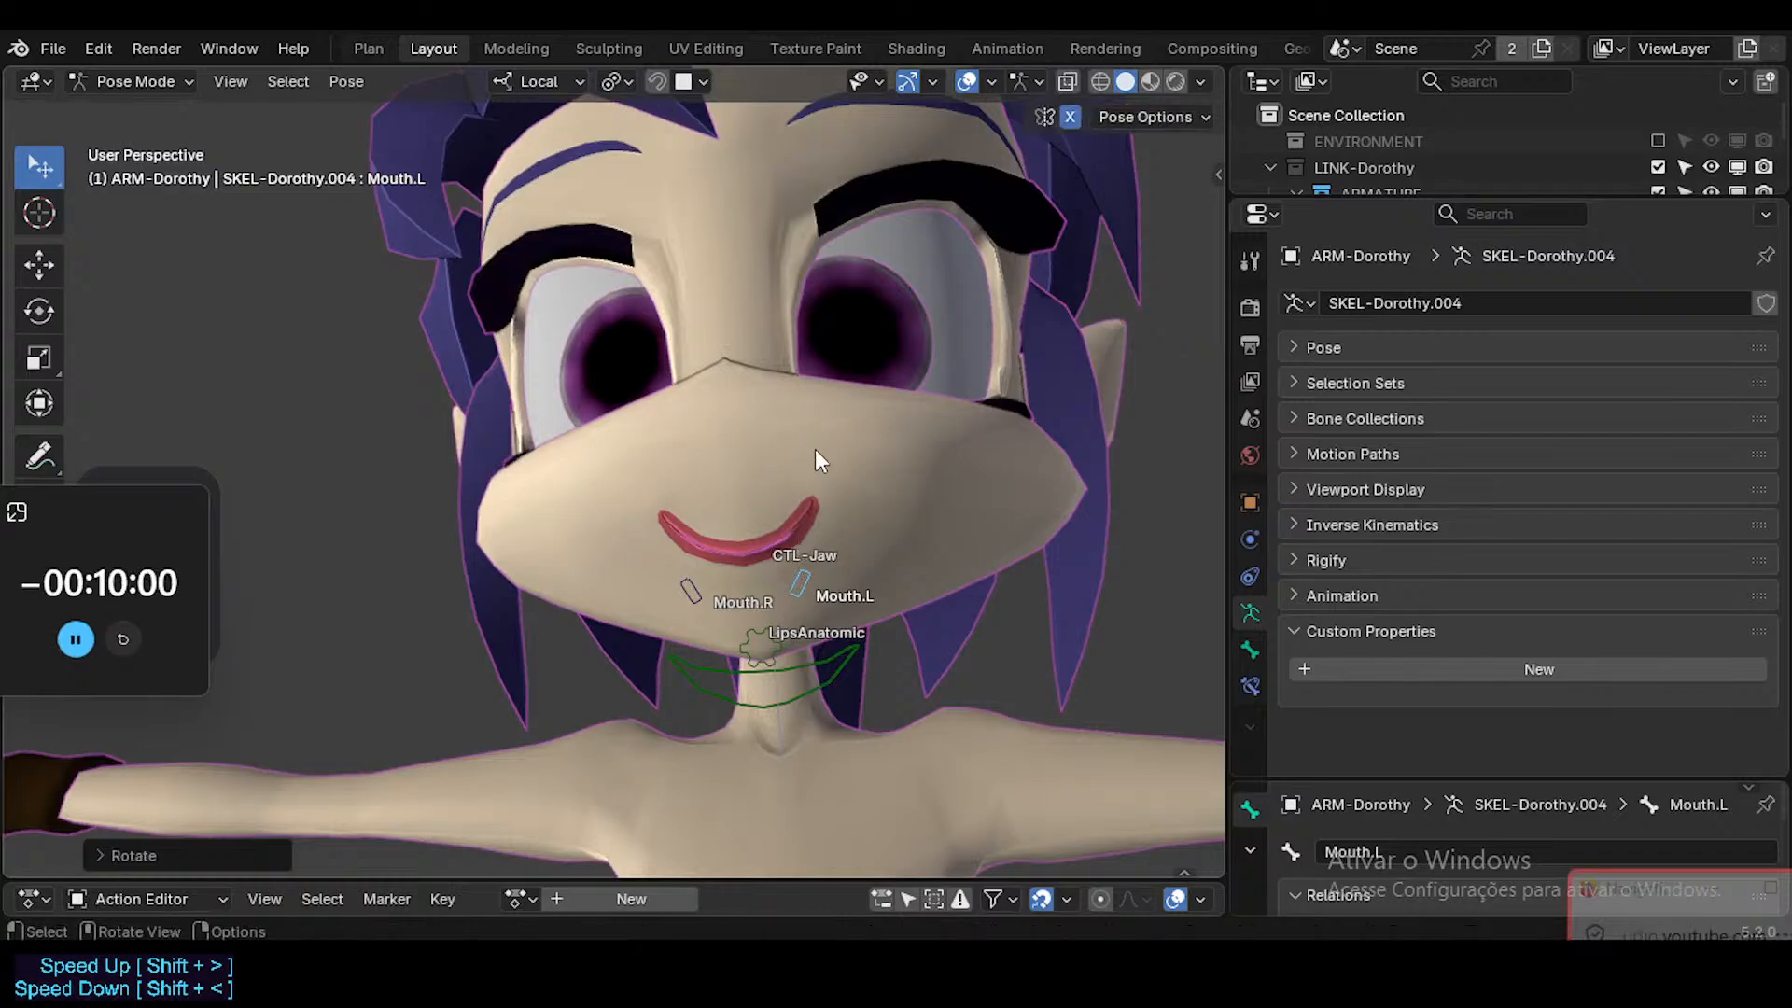
# Raise the mirrored Mouth.L bone slightly and rotate it in the positive direction to flatten the narrow mouth.
pyautogui.press('g')
pyautogui.click(812, 434)
pyautogui.press('r')
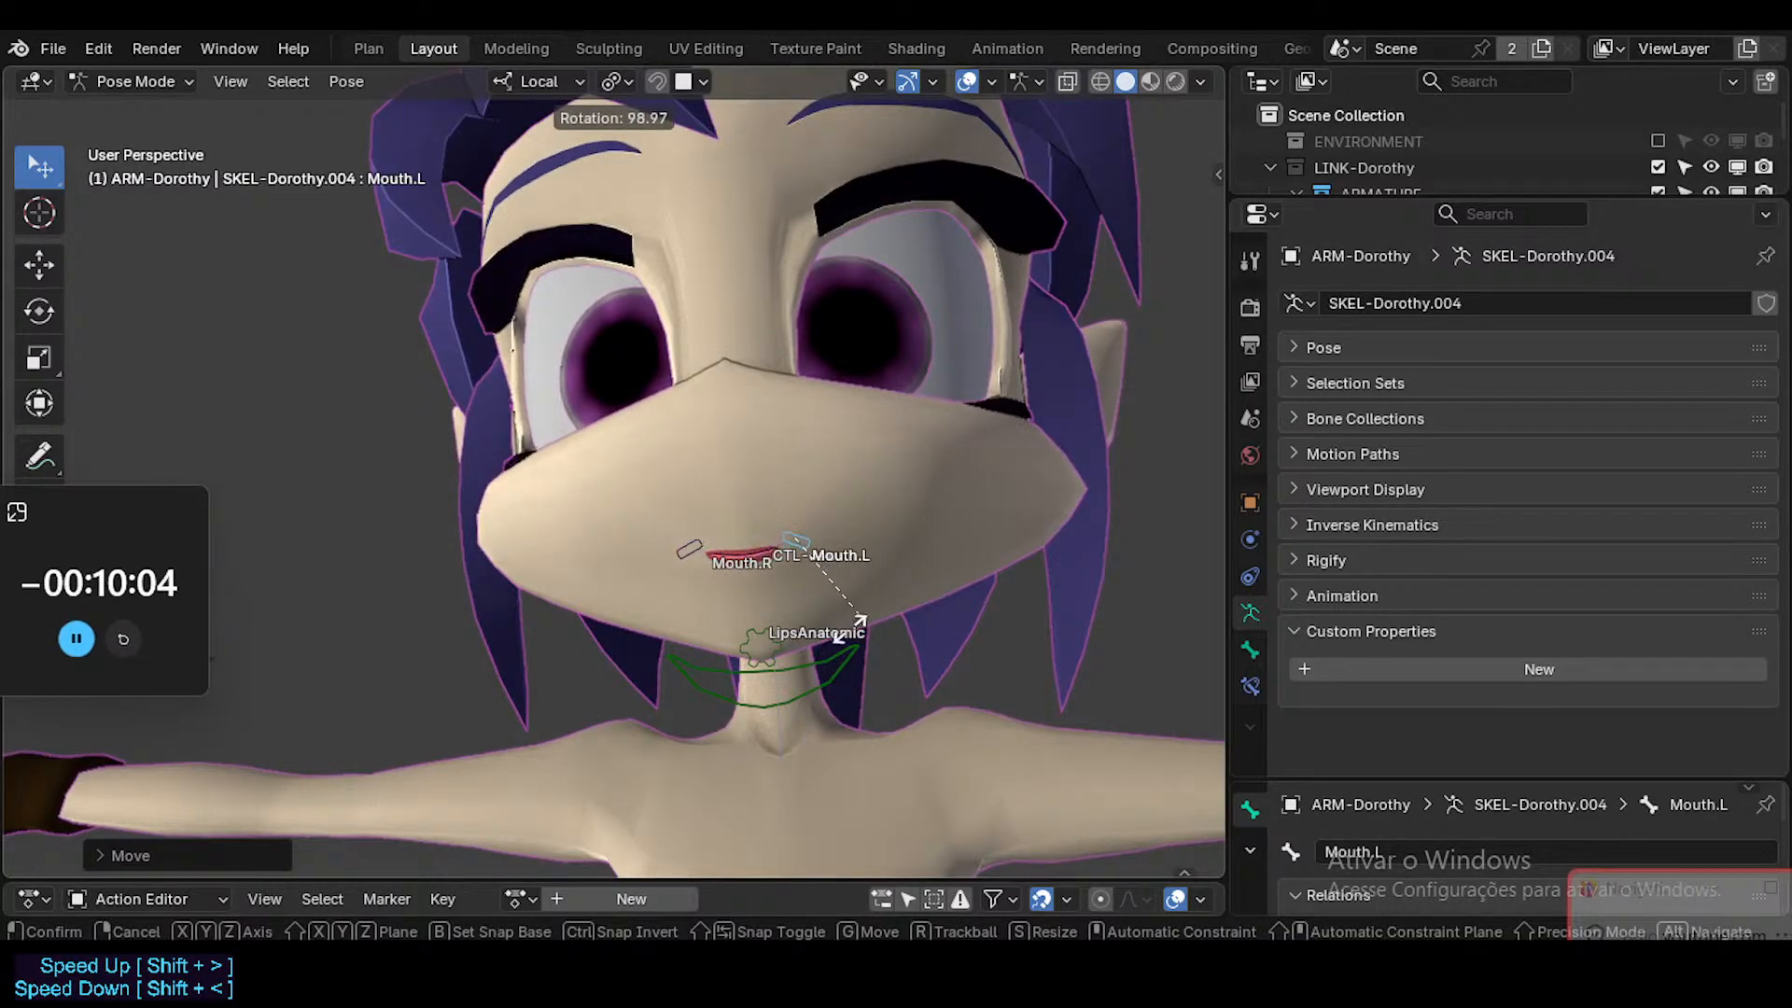
pyautogui.click(814, 640)
# Move the mirrored Mouth.L bone far outward and rotate it in the negative direction to form a wide smile.
pyautogui.press('g')
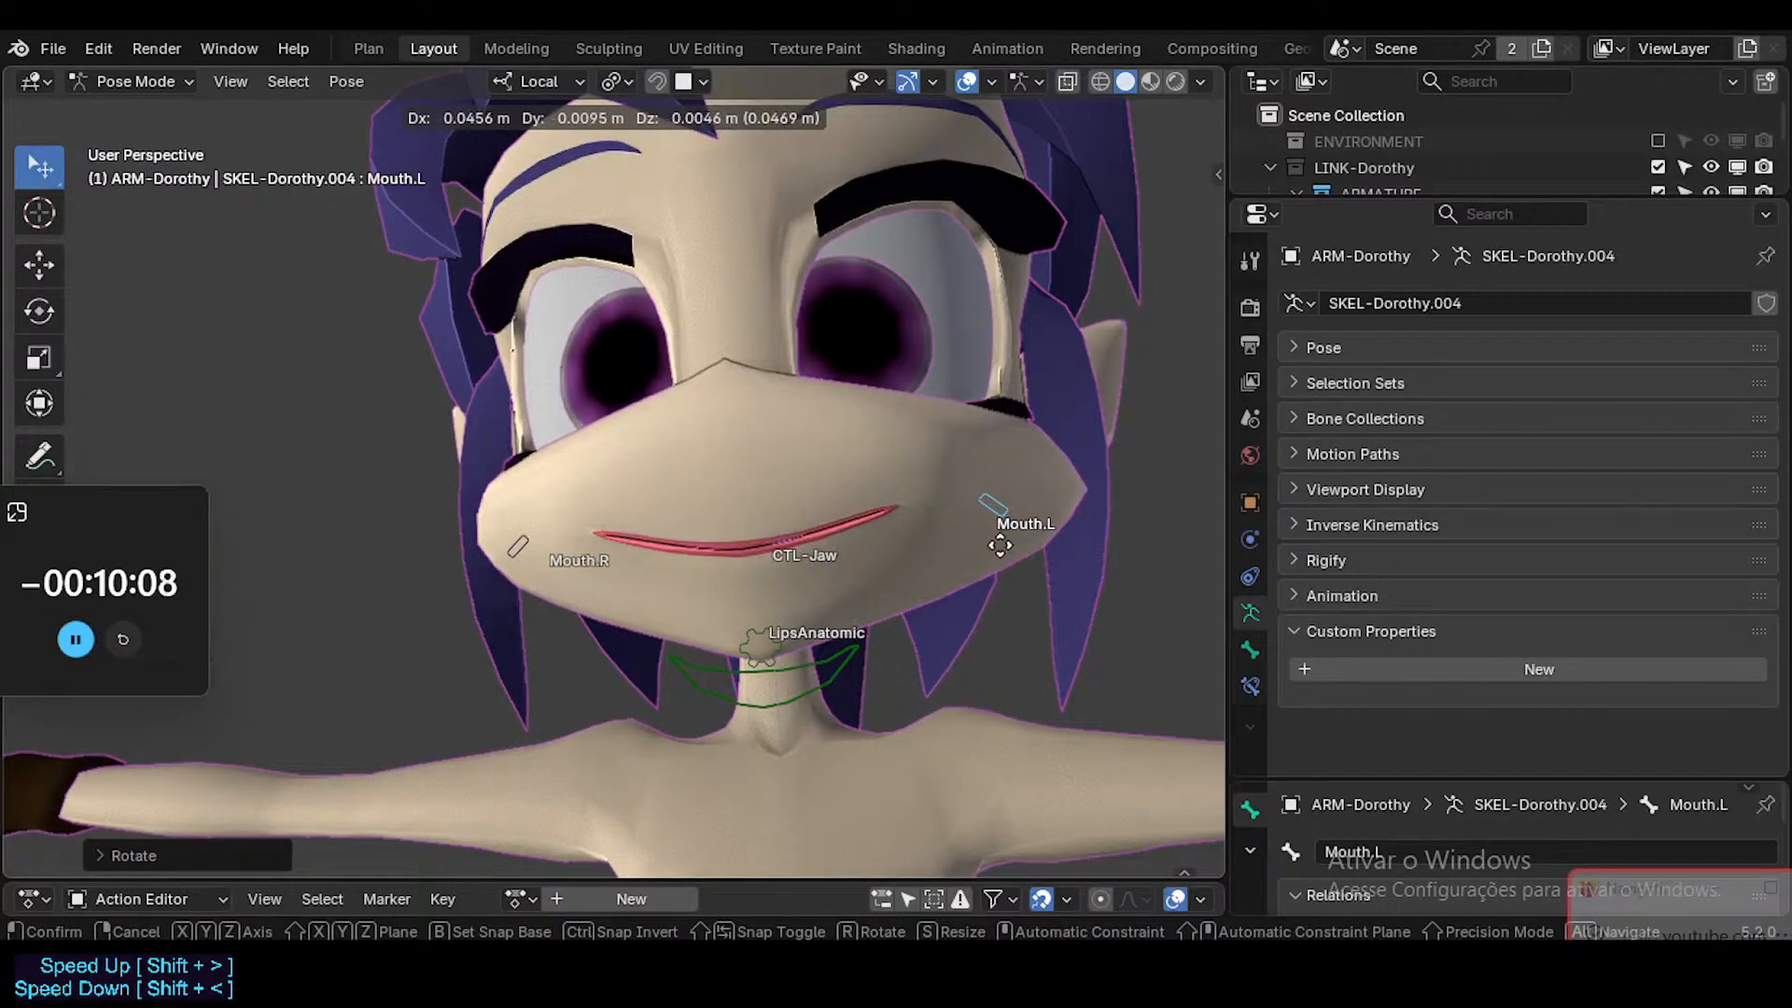
pyautogui.click(980, 572)
pyautogui.press('r')
pyautogui.click(987, 391)
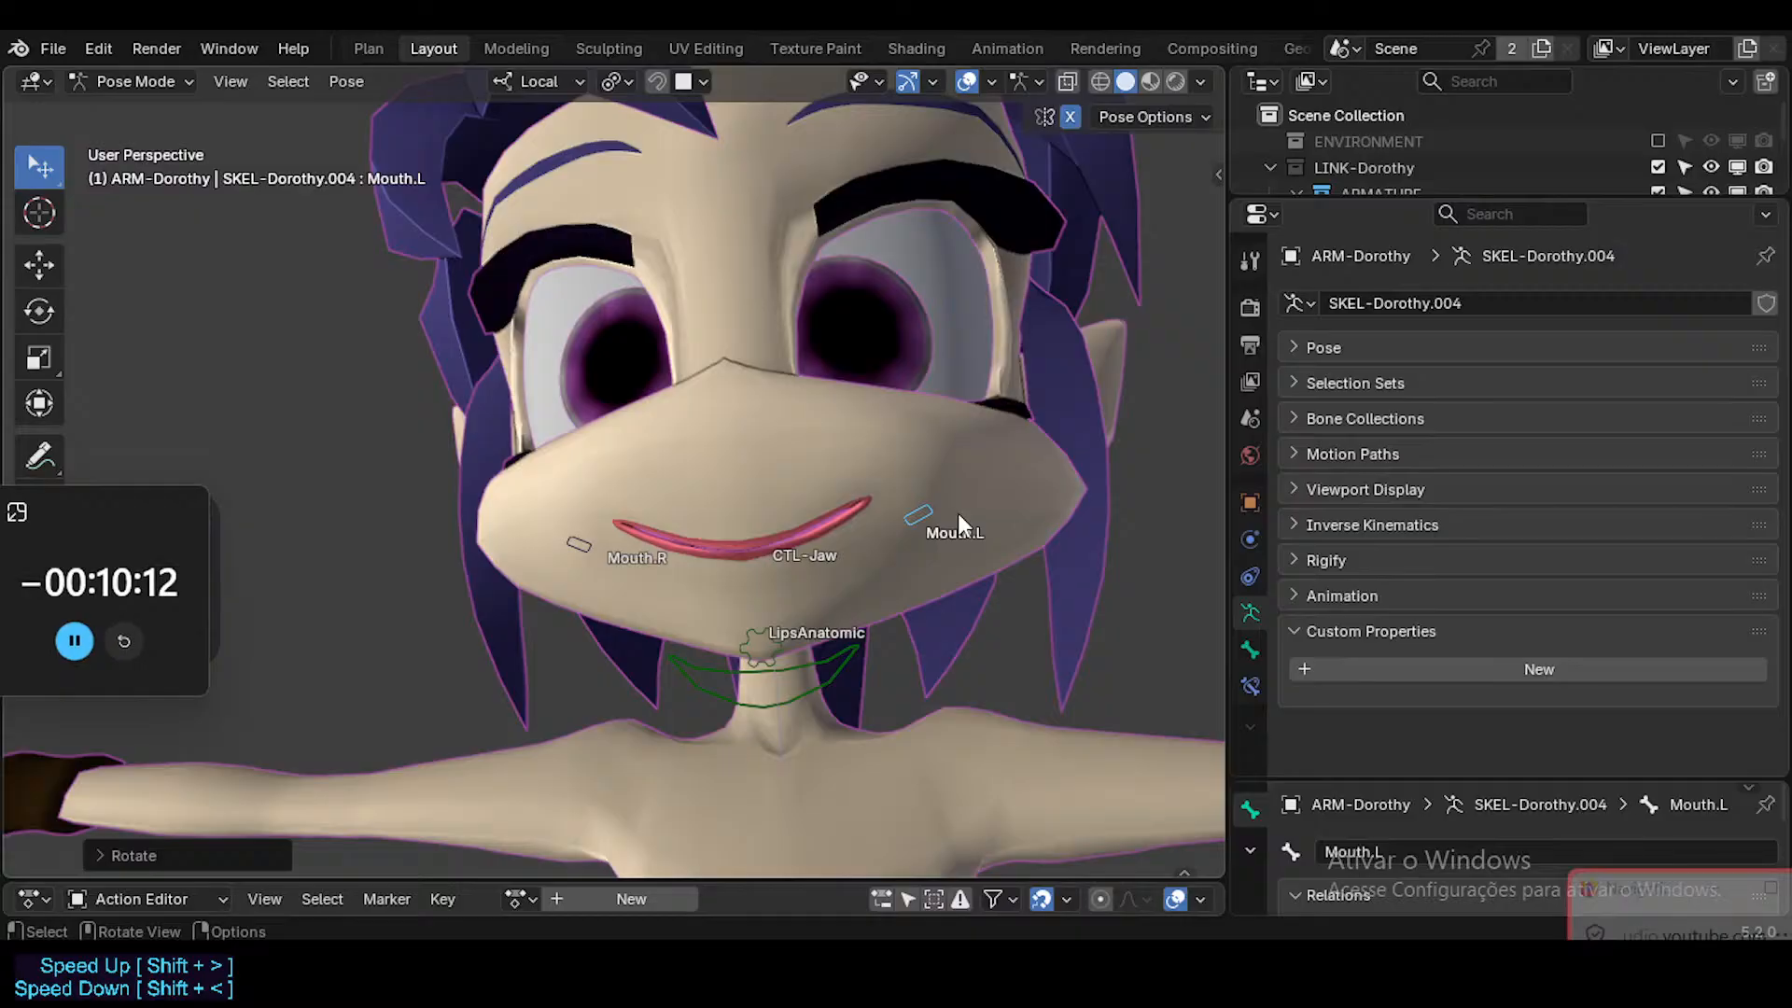
# Test moving the mirrored Mouth.L bone along its local Z and the global Z axis, then place it freely near the muzzle's side.
pyautogui.press('g')
pyautogui.press('z')
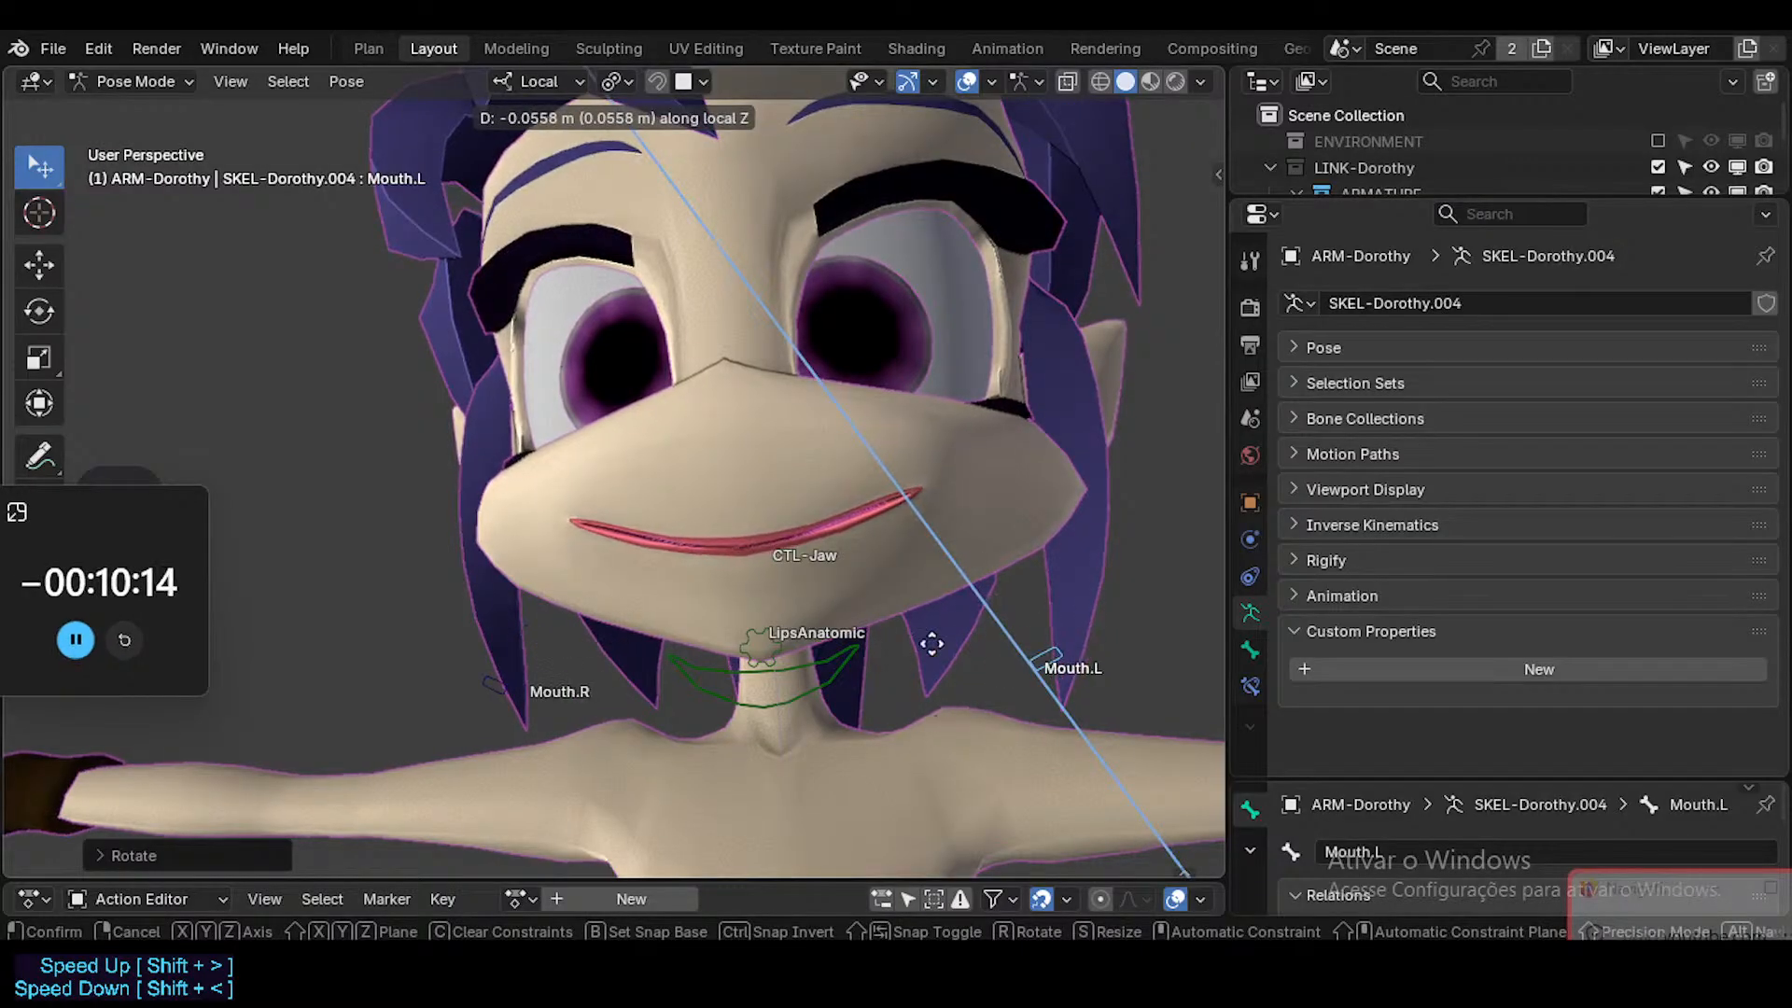
pyautogui.press('z')
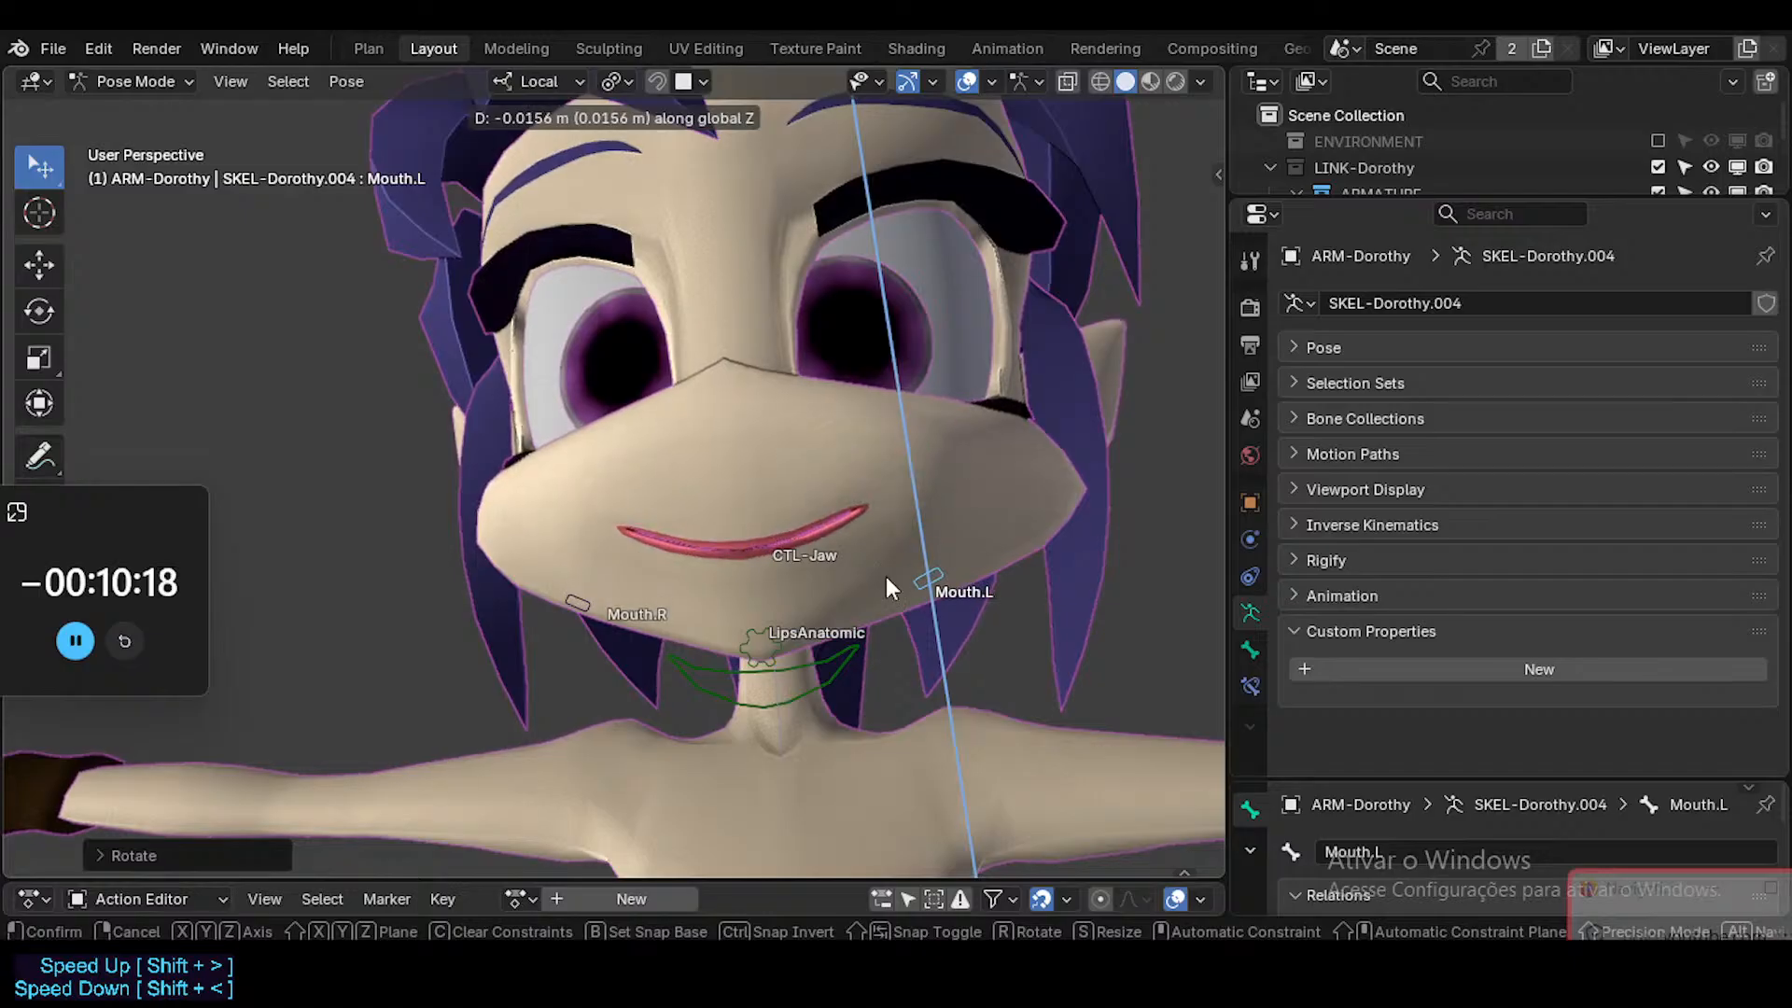
pyautogui.press('z')
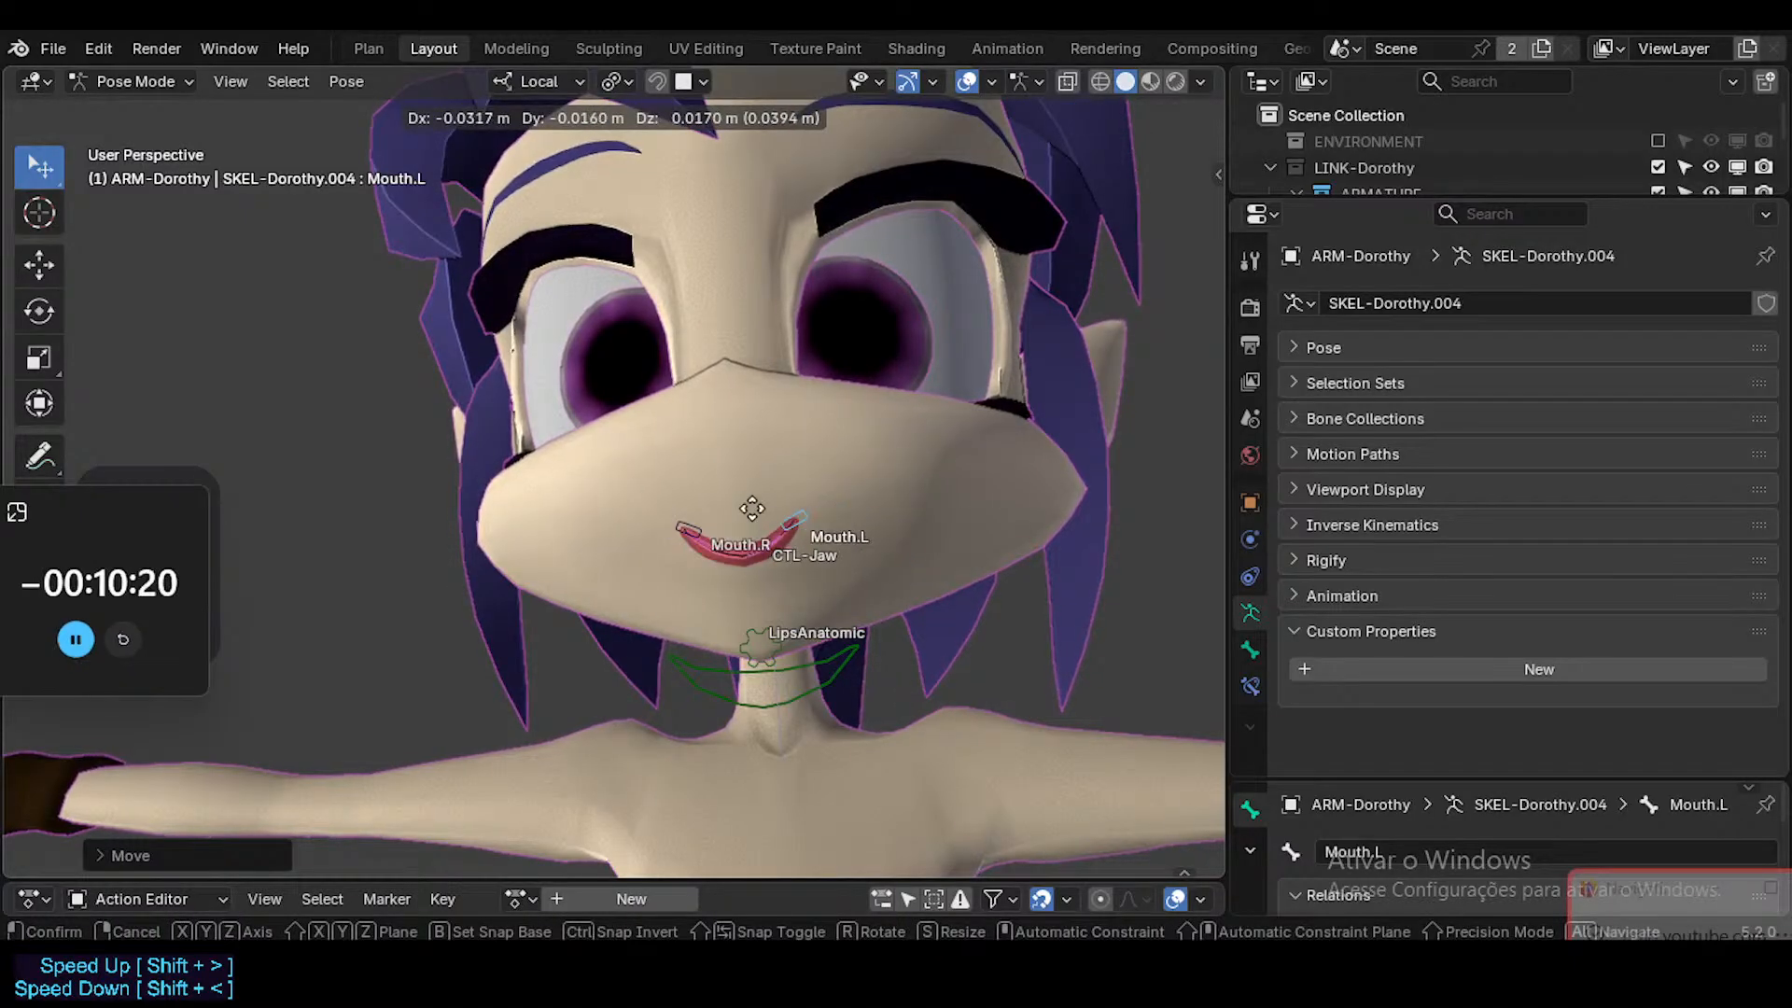
pyautogui.click(1015, 515)
# Clear the mirrored Mouth.L bone's rotation, rotate it about -78° into a strong smile, and lower it slightly inward.
pyautogui.hotkey('alt', 'r')
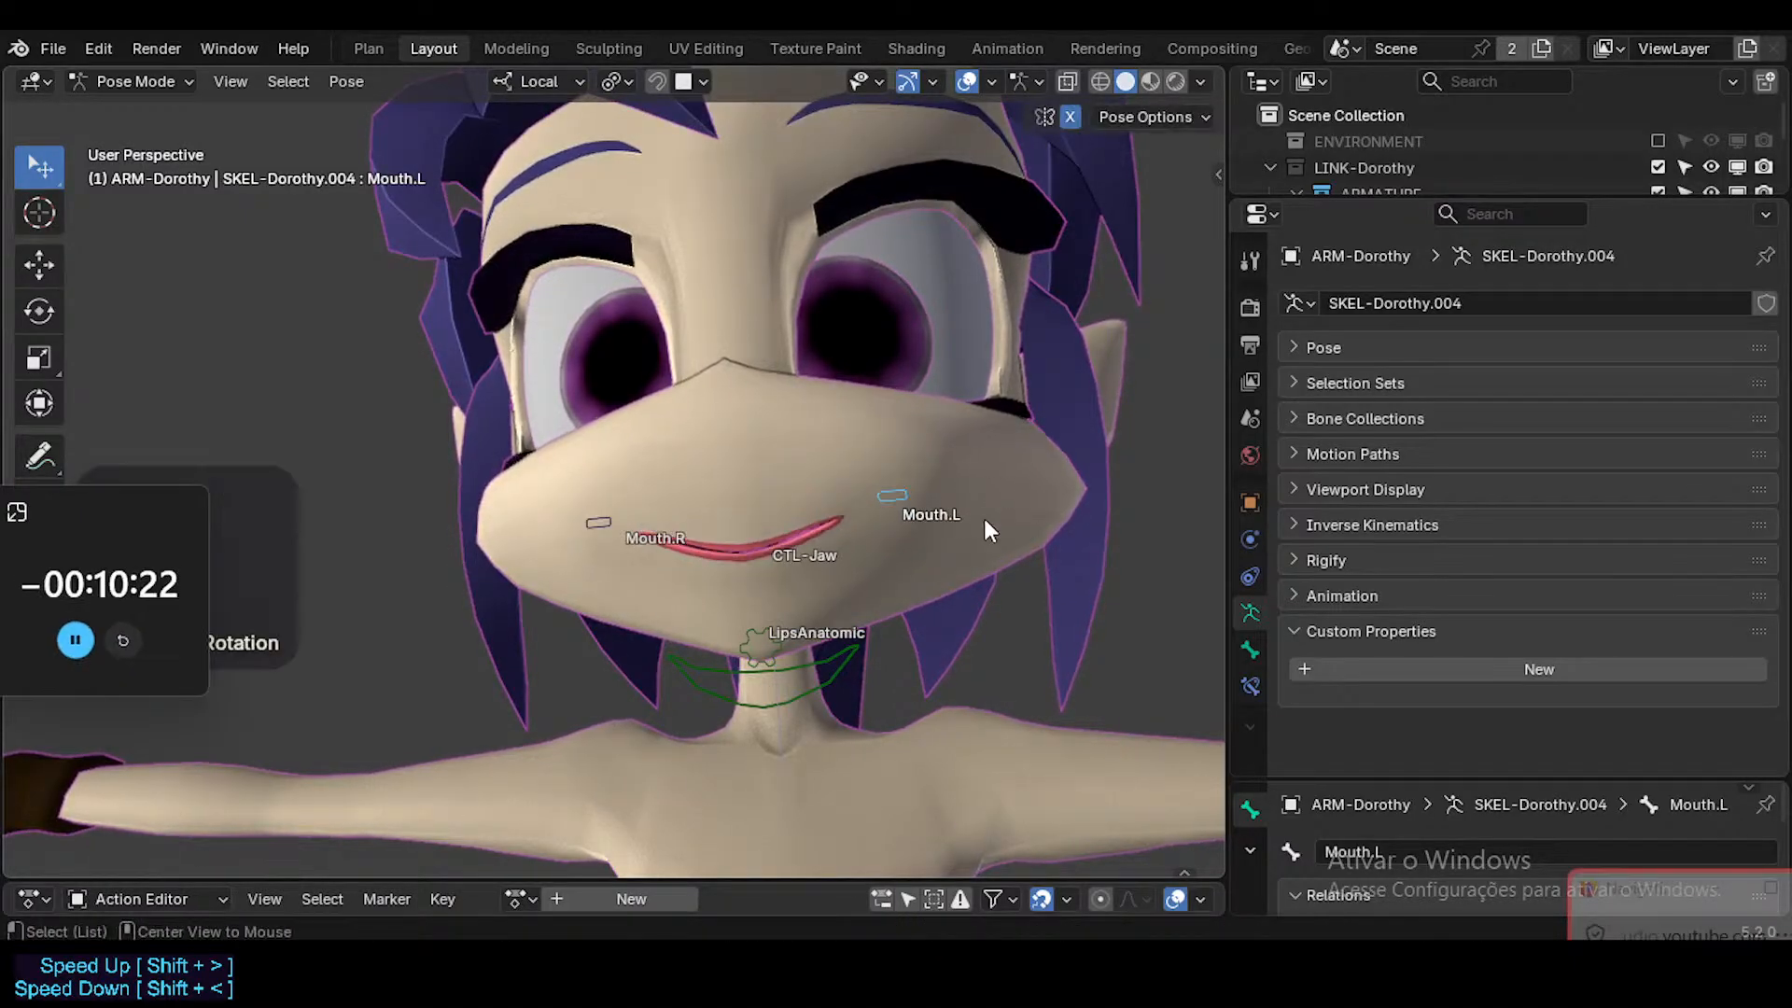
pyautogui.press('r')
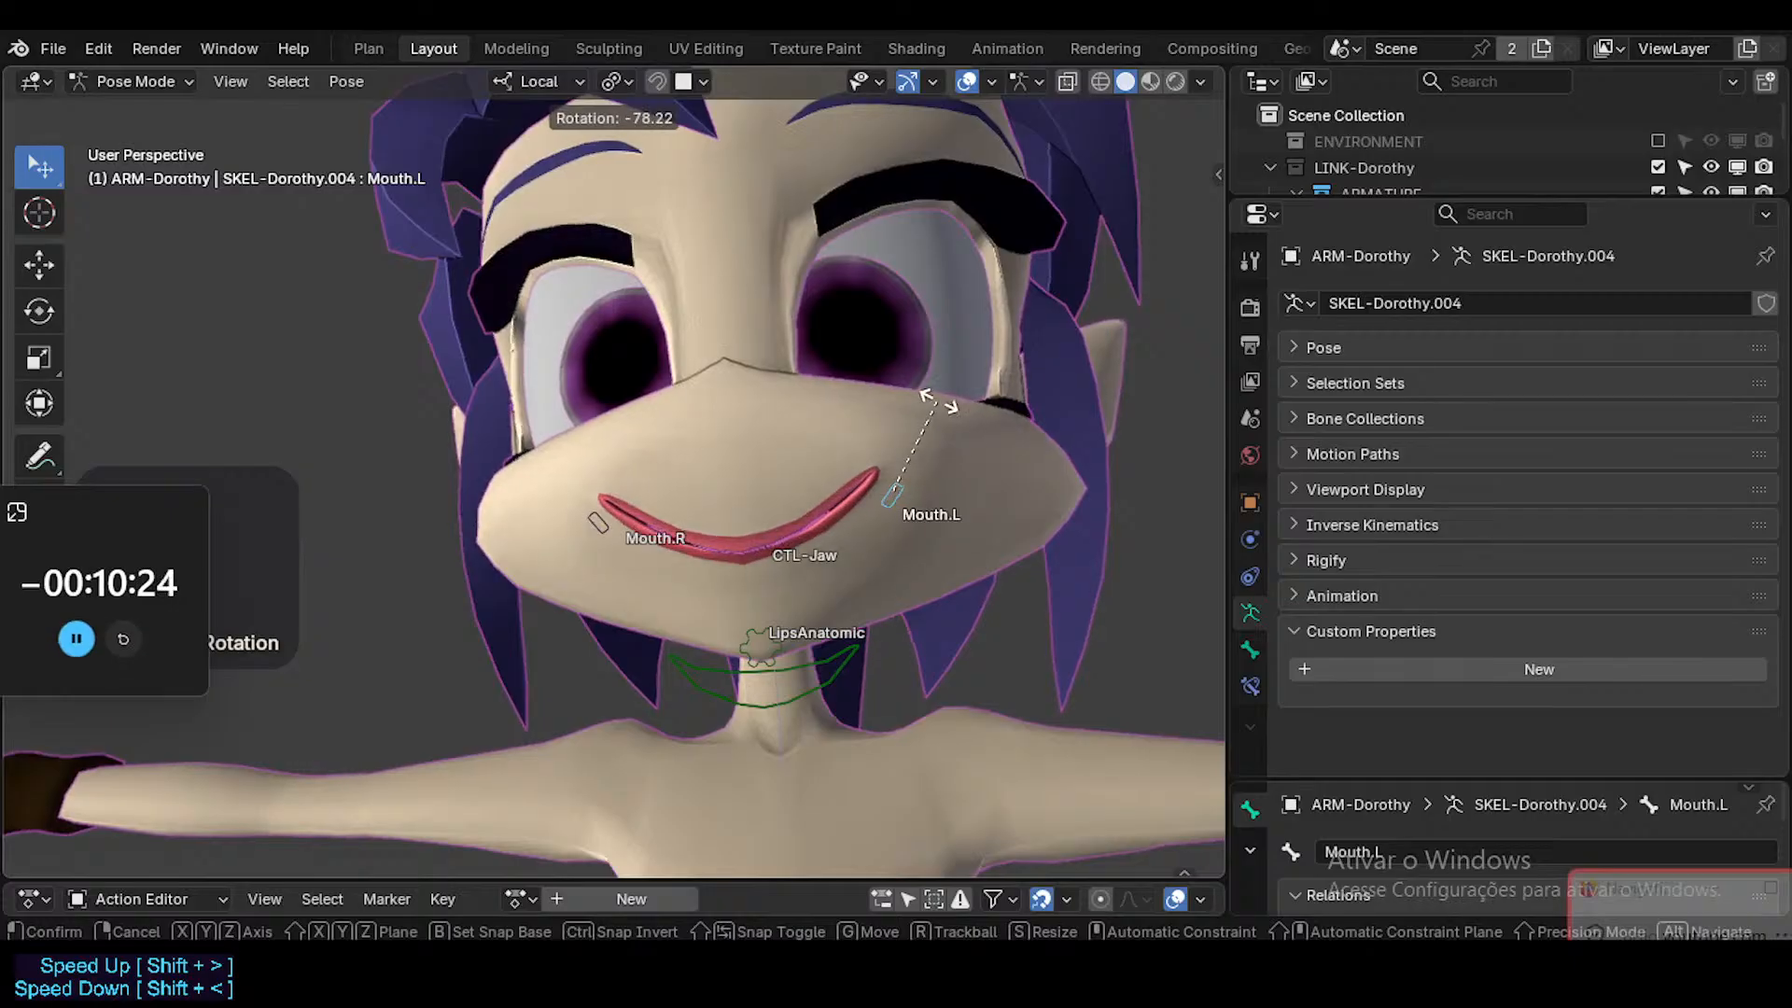
pyautogui.click(933, 427)
pyautogui.press('g')
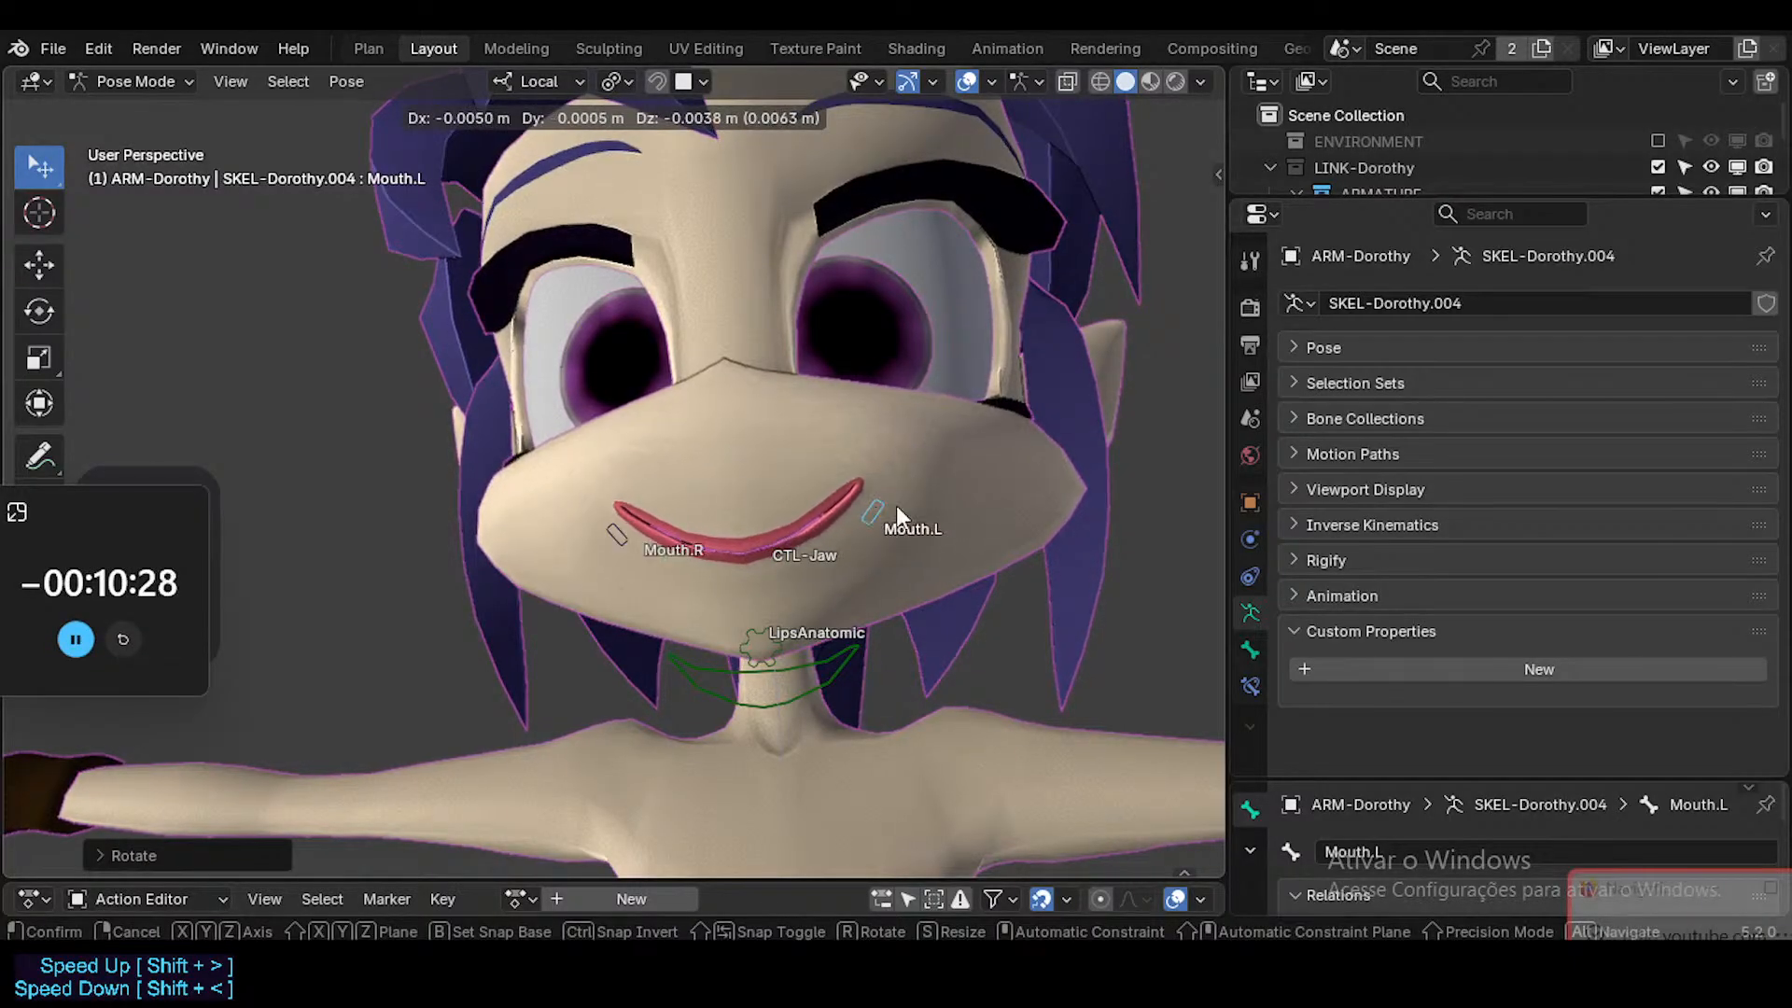
pyautogui.click(885, 508)
# Switch the viewport to Material Preview shading and move the mirrored Mouth.L bone outward to widen the smile.
pyautogui.click(1148, 80)
pyautogui.press('g')
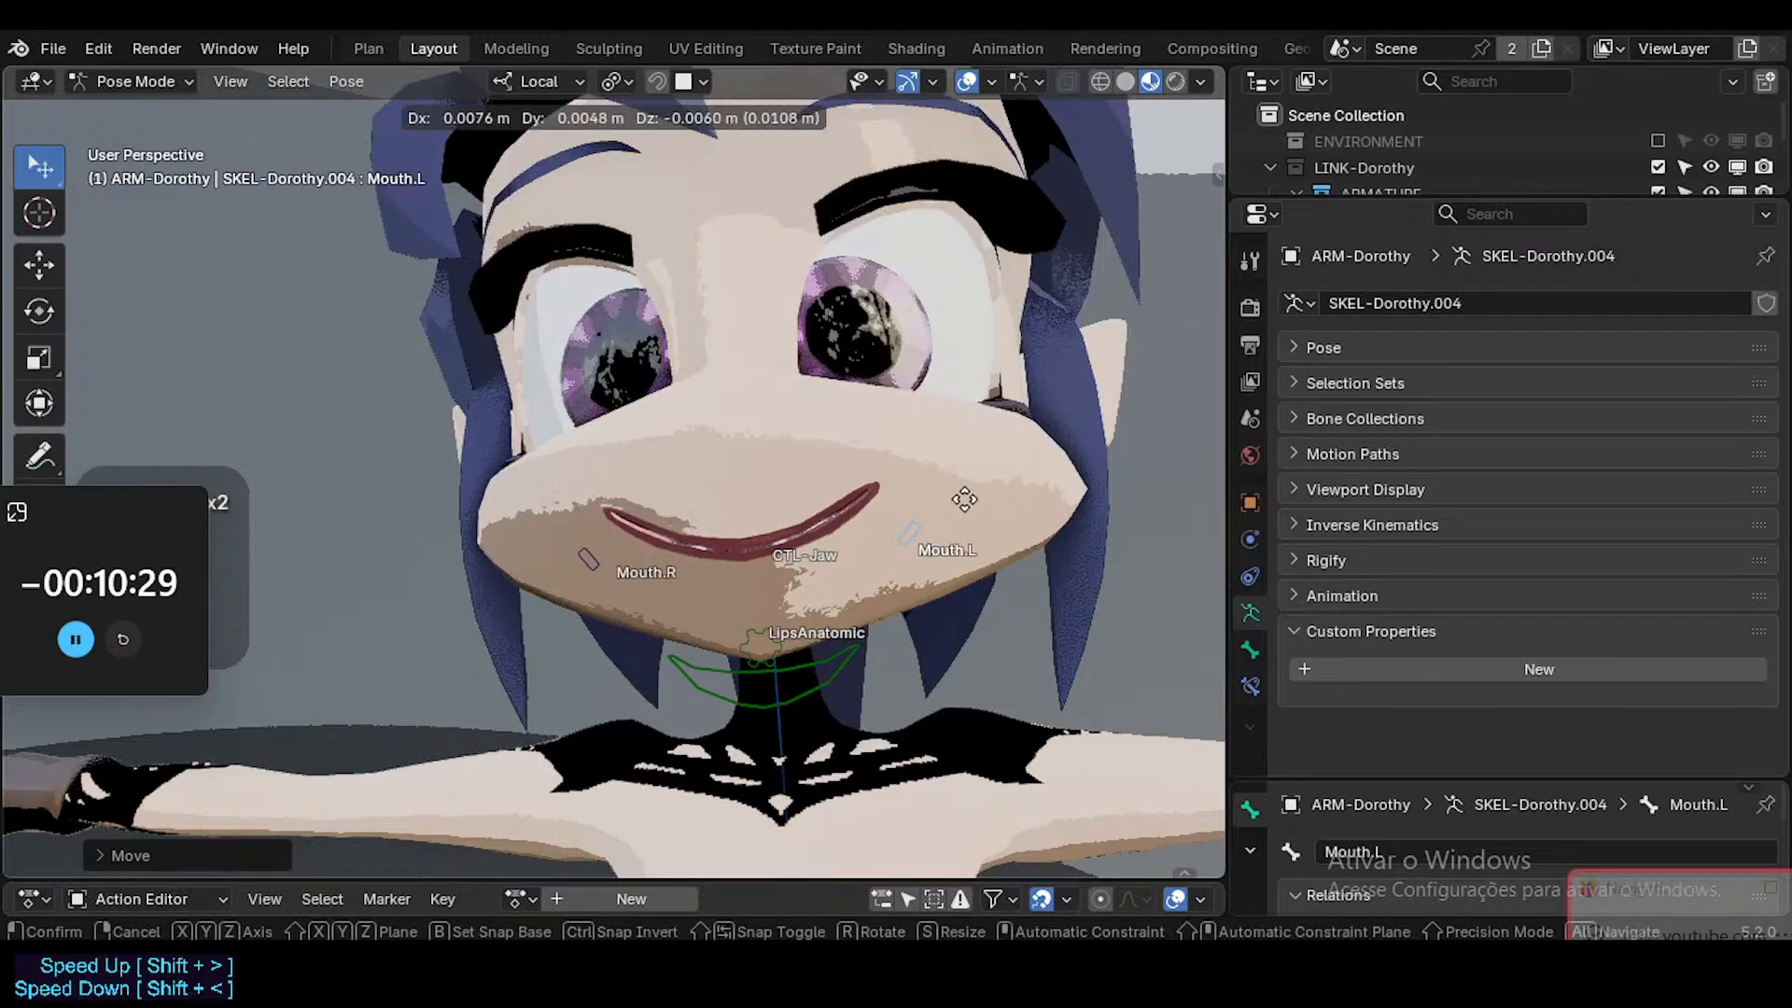
pyautogui.click(875, 541)
# With X-axis mirroring turned off, clear the Mouth.L bone's transforms and reposition it alone for a slight smile on that side.
pyautogui.press('g')
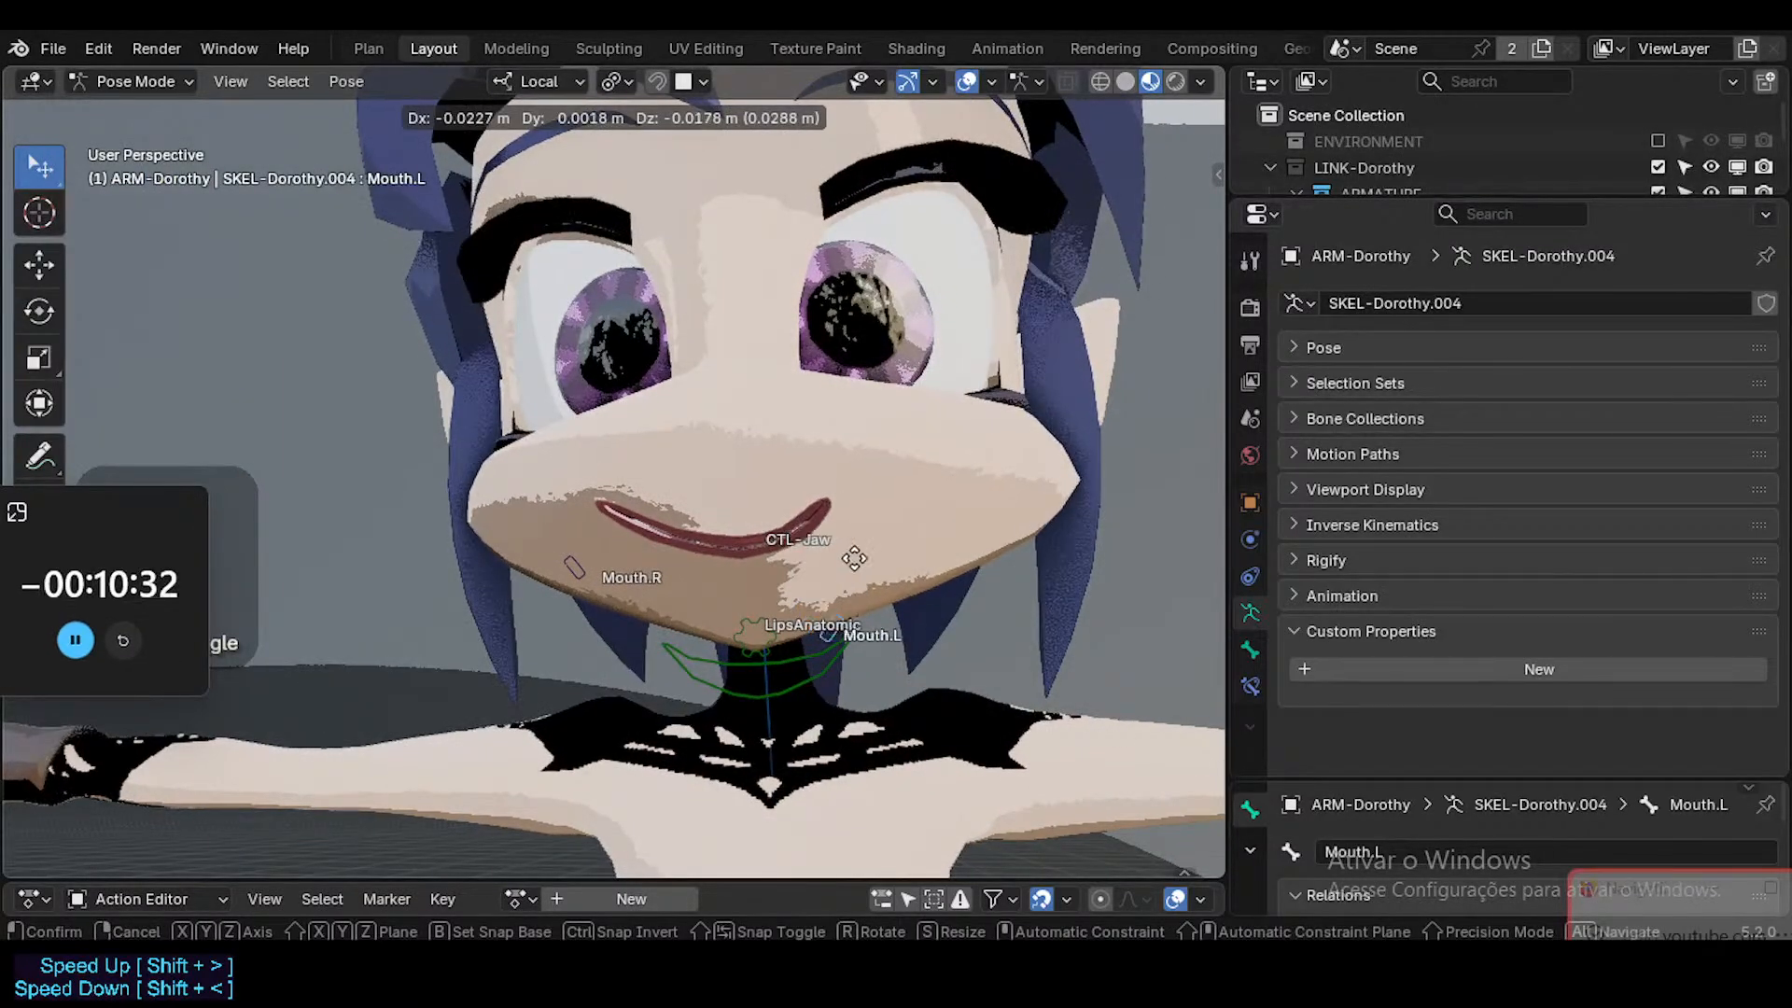
pyautogui.click(804, 593)
pyautogui.hotkey('alt', 'g')
pyautogui.press('g')
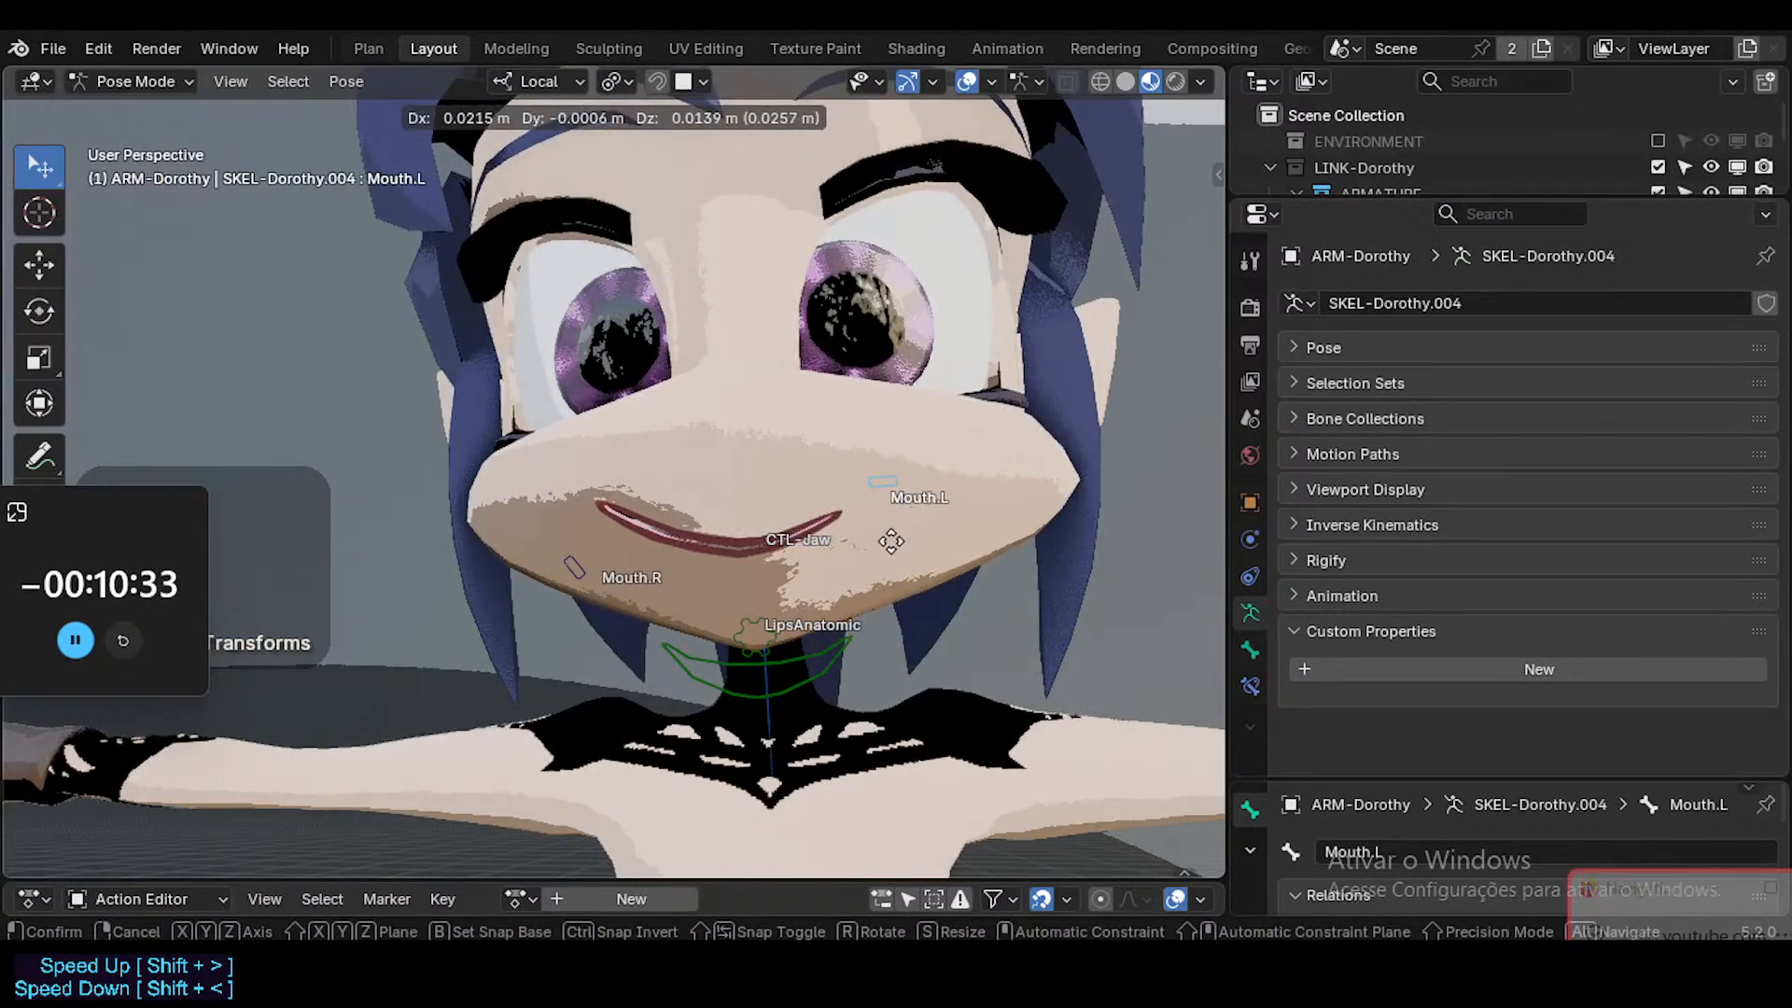
pyautogui.click(868, 559)
# Raise and rotate the Mouth.R bone on its own so its mouth corner curls higher into an asymmetric smirk.
pyautogui.click(575, 566)
pyautogui.press('g')
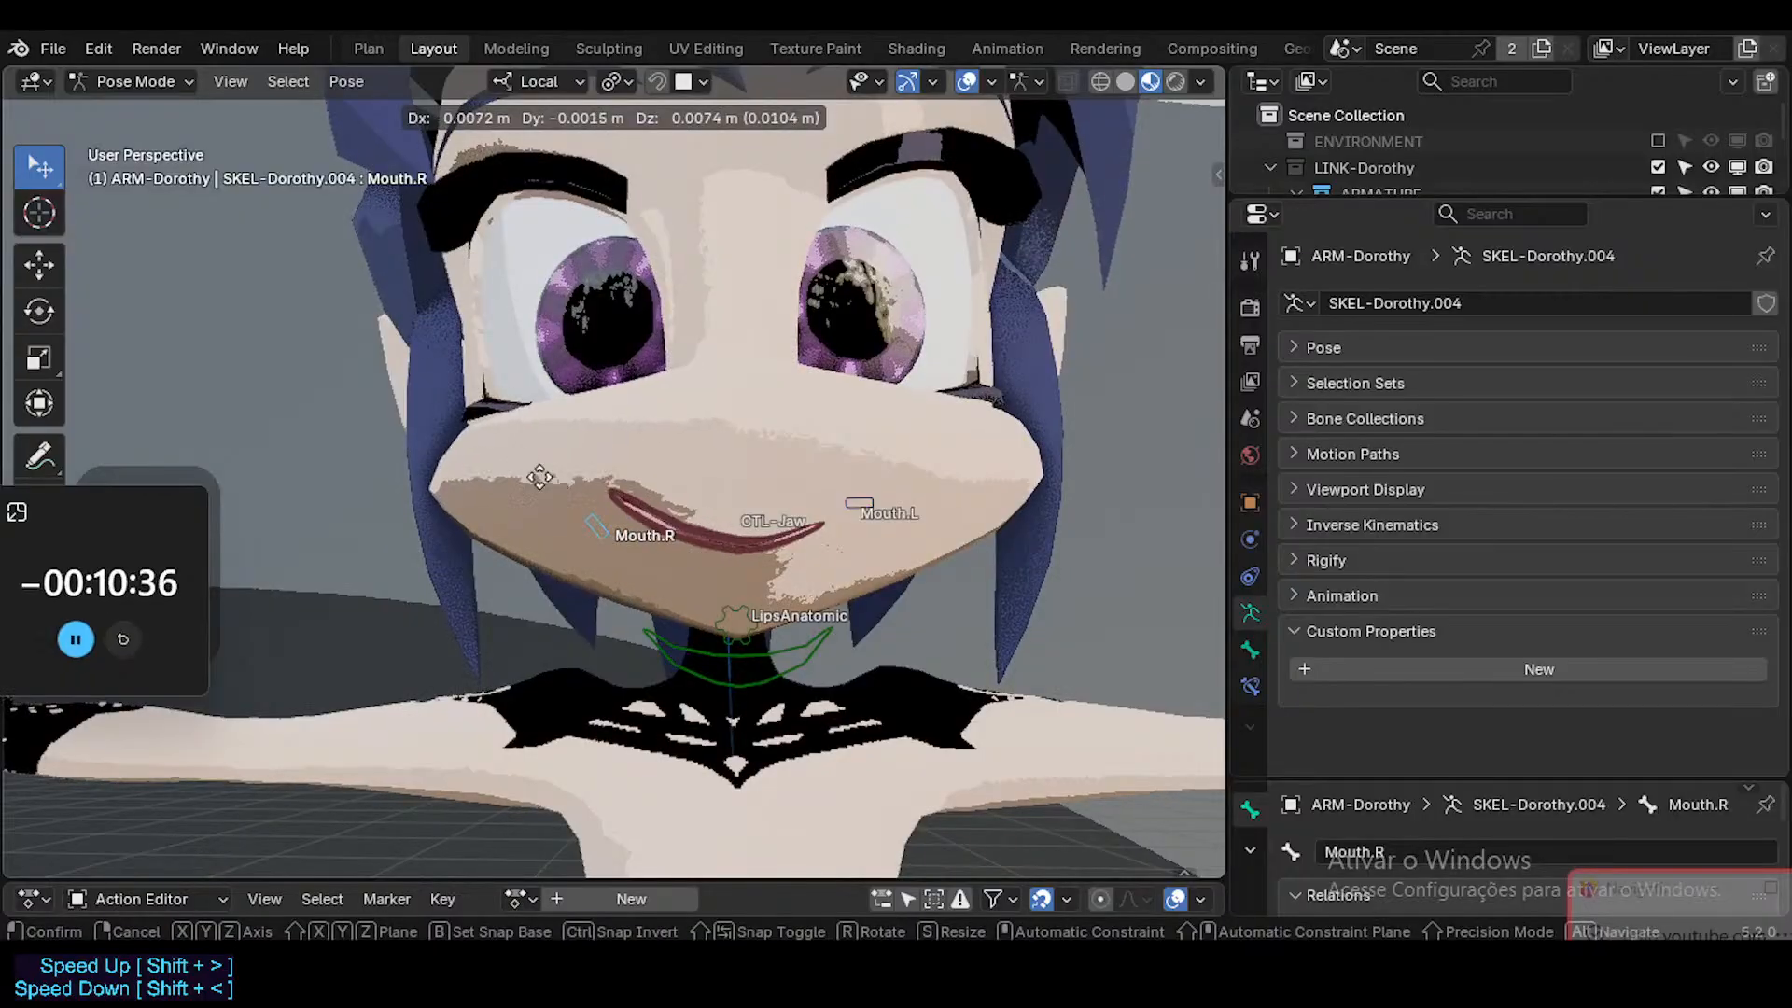
pyautogui.click(564, 485)
pyautogui.press('r')
pyautogui.click(619, 699)
pyautogui.moveTo(588, 551); pyautogui.dragTo(581, 606, button='middle')
pyautogui.press('g')
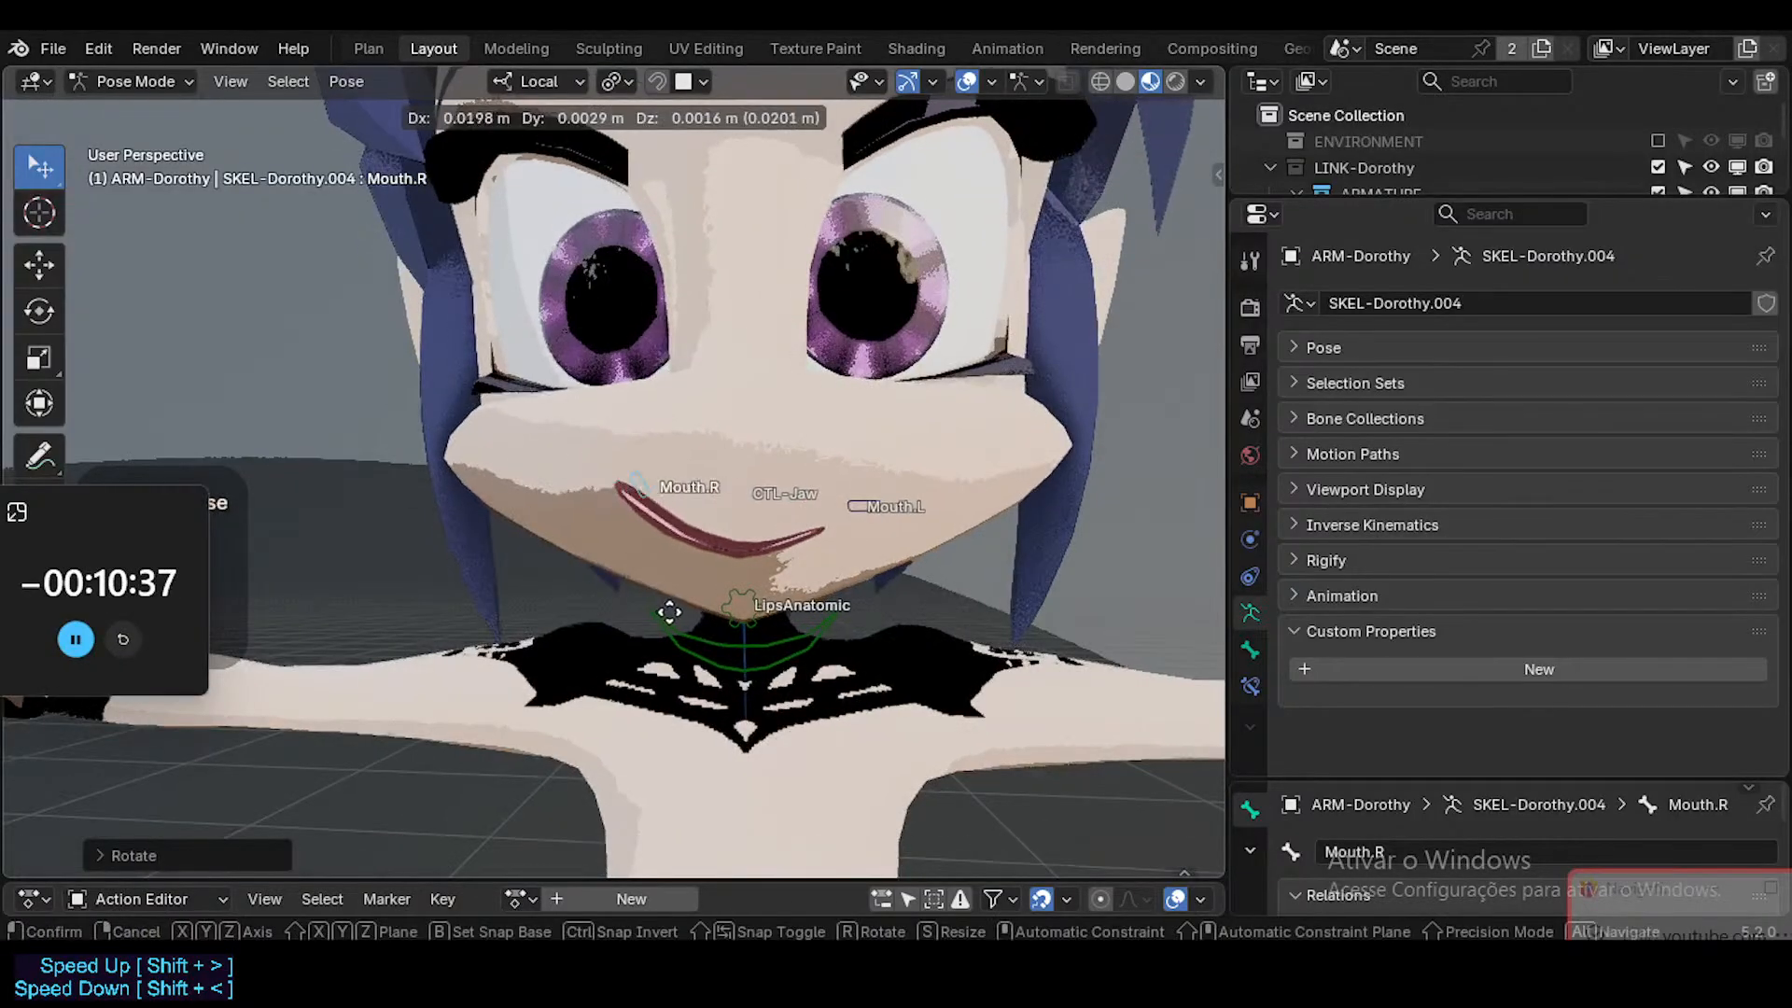
pyautogui.click(599, 573)
# Inspect the asymmetric smirk with viewport overlays temporarily hidden, and save the file.
pyautogui.hotkey('alt', 'shift', 'z')
pyautogui.moveTo(562, 509); pyautogui.dragTo(746, 575, button='middle')
pyautogui.scroll(-2, 665, 614)
pyautogui.scroll(7, 775, 597)
pyautogui.hotkey('alt', 'shift', 'z')
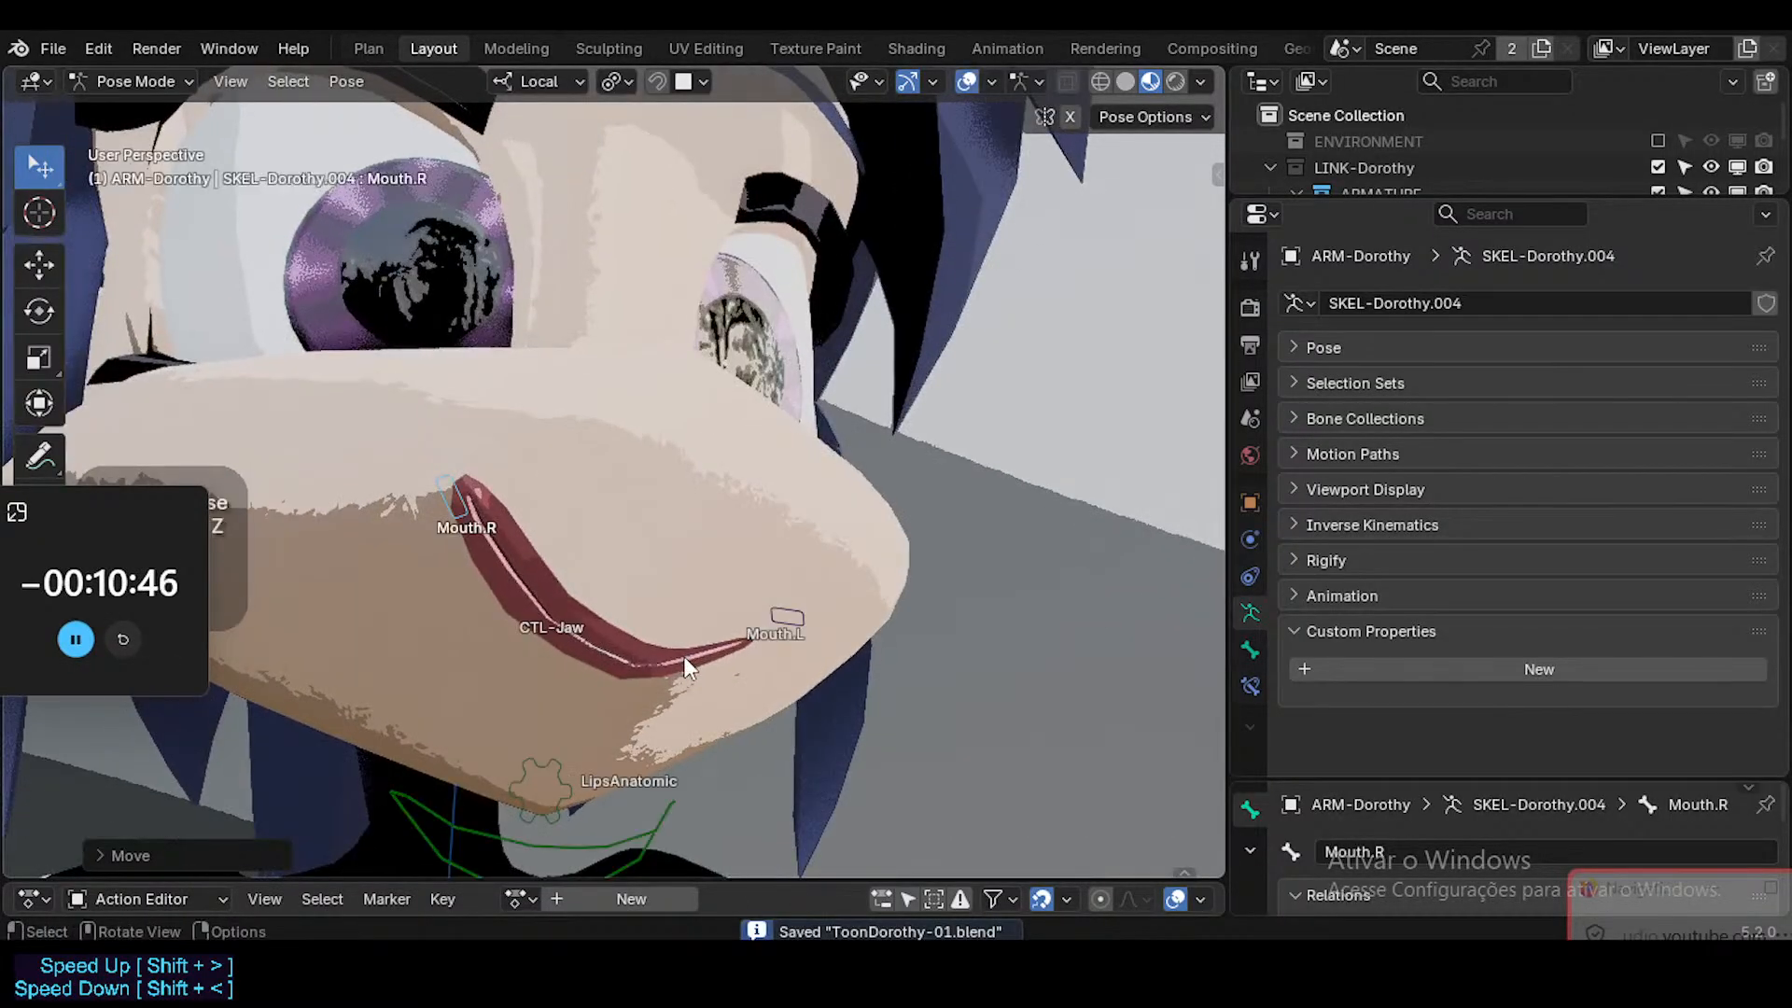
# Select the LipsAnatomic bone below the chin and move it upward, checking the lips from the front and side.
pyautogui.moveTo(682, 670); pyautogui.dragTo(609, 767, button='middle')
pyautogui.click(577, 783)
pyautogui.moveTo(760, 674); pyautogui.dragTo(672, 612, button='middle')
pyautogui.press('g')
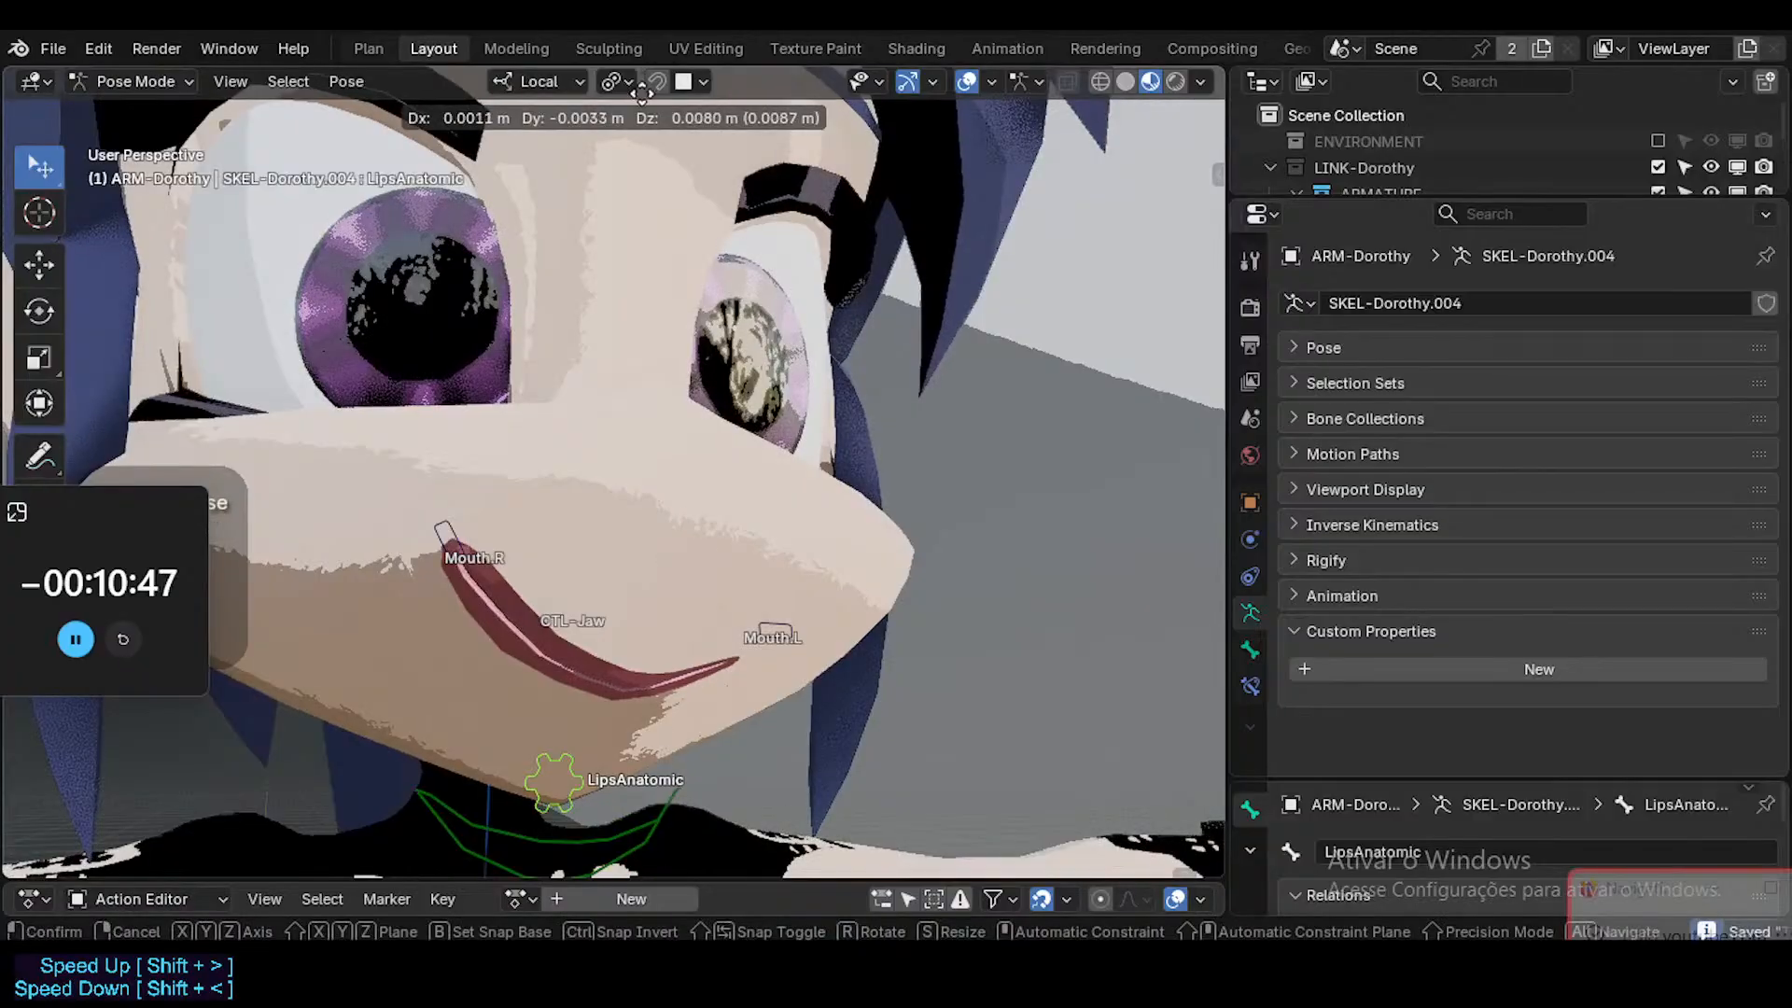
pyautogui.click(630, 157)
pyautogui.moveTo(725, 398); pyautogui.dragTo(864, 658, button='middle')
pyautogui.press('g')
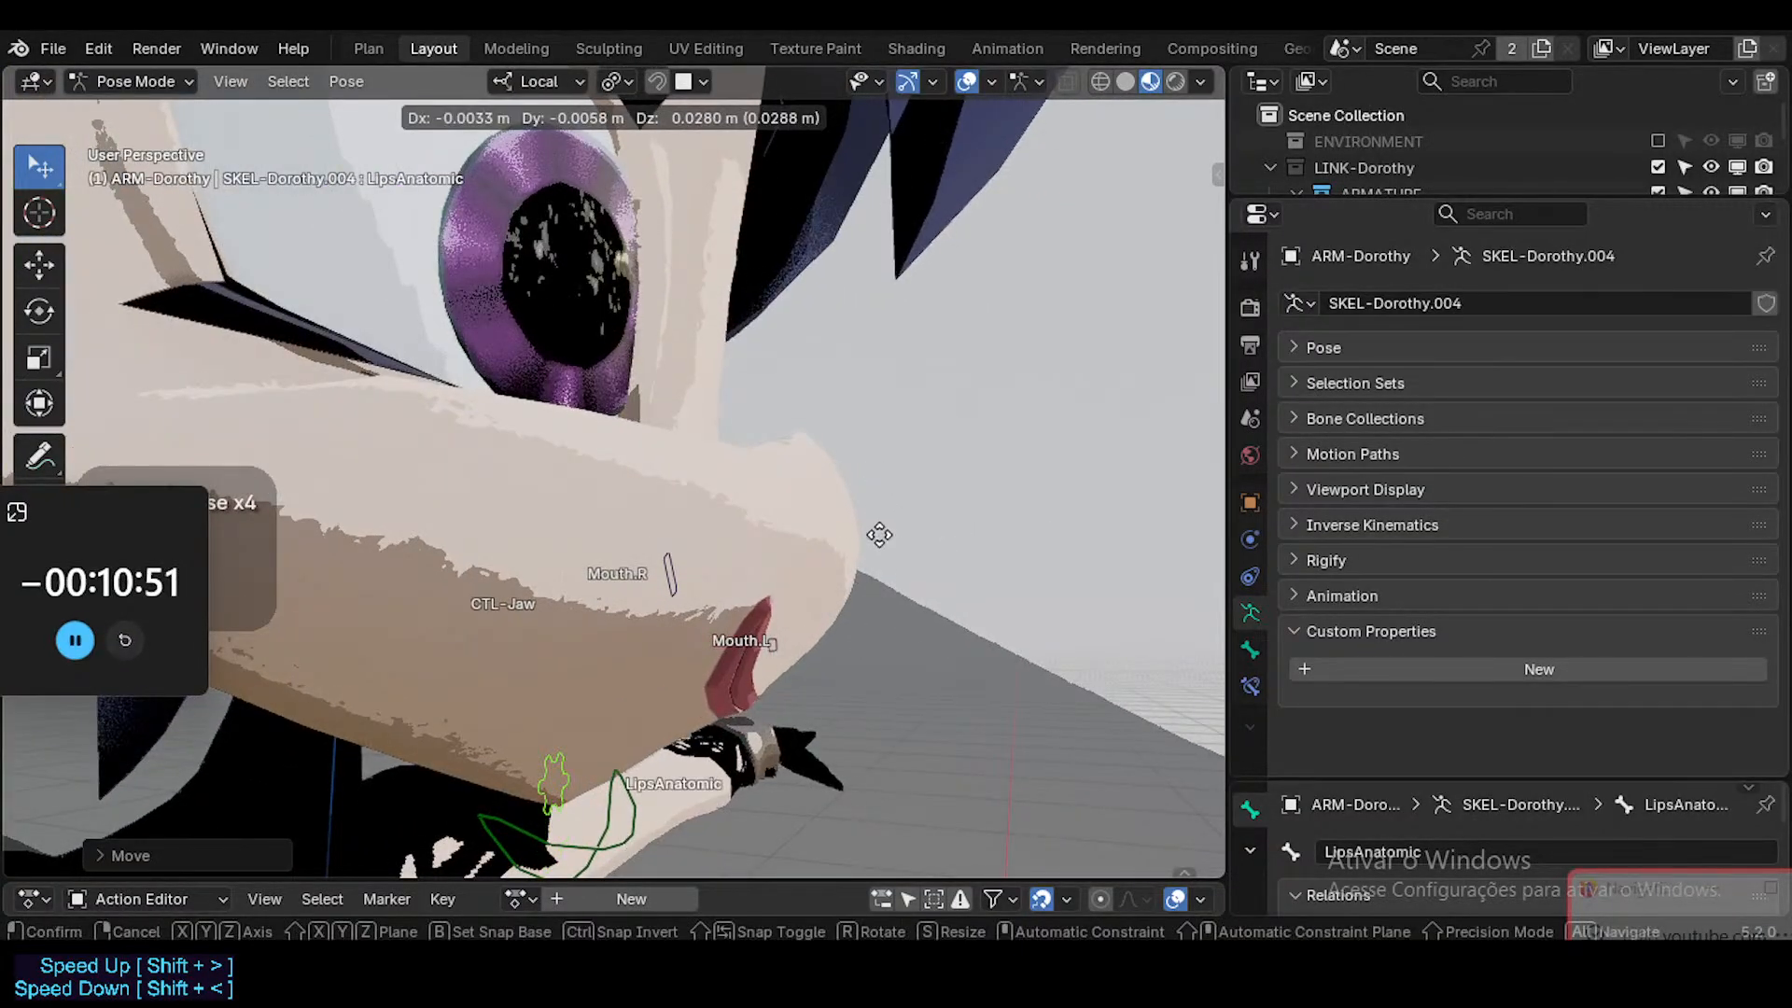
pyautogui.click(825, 648)
pyautogui.moveTo(825, 648); pyautogui.dragTo(509, 611, button='middle')
# Try moving the LipsAnatomic bone again while viewing the lips from the character's left side.
pyautogui.moveTo(646, 594); pyautogui.dragTo(424, 591, button='middle')
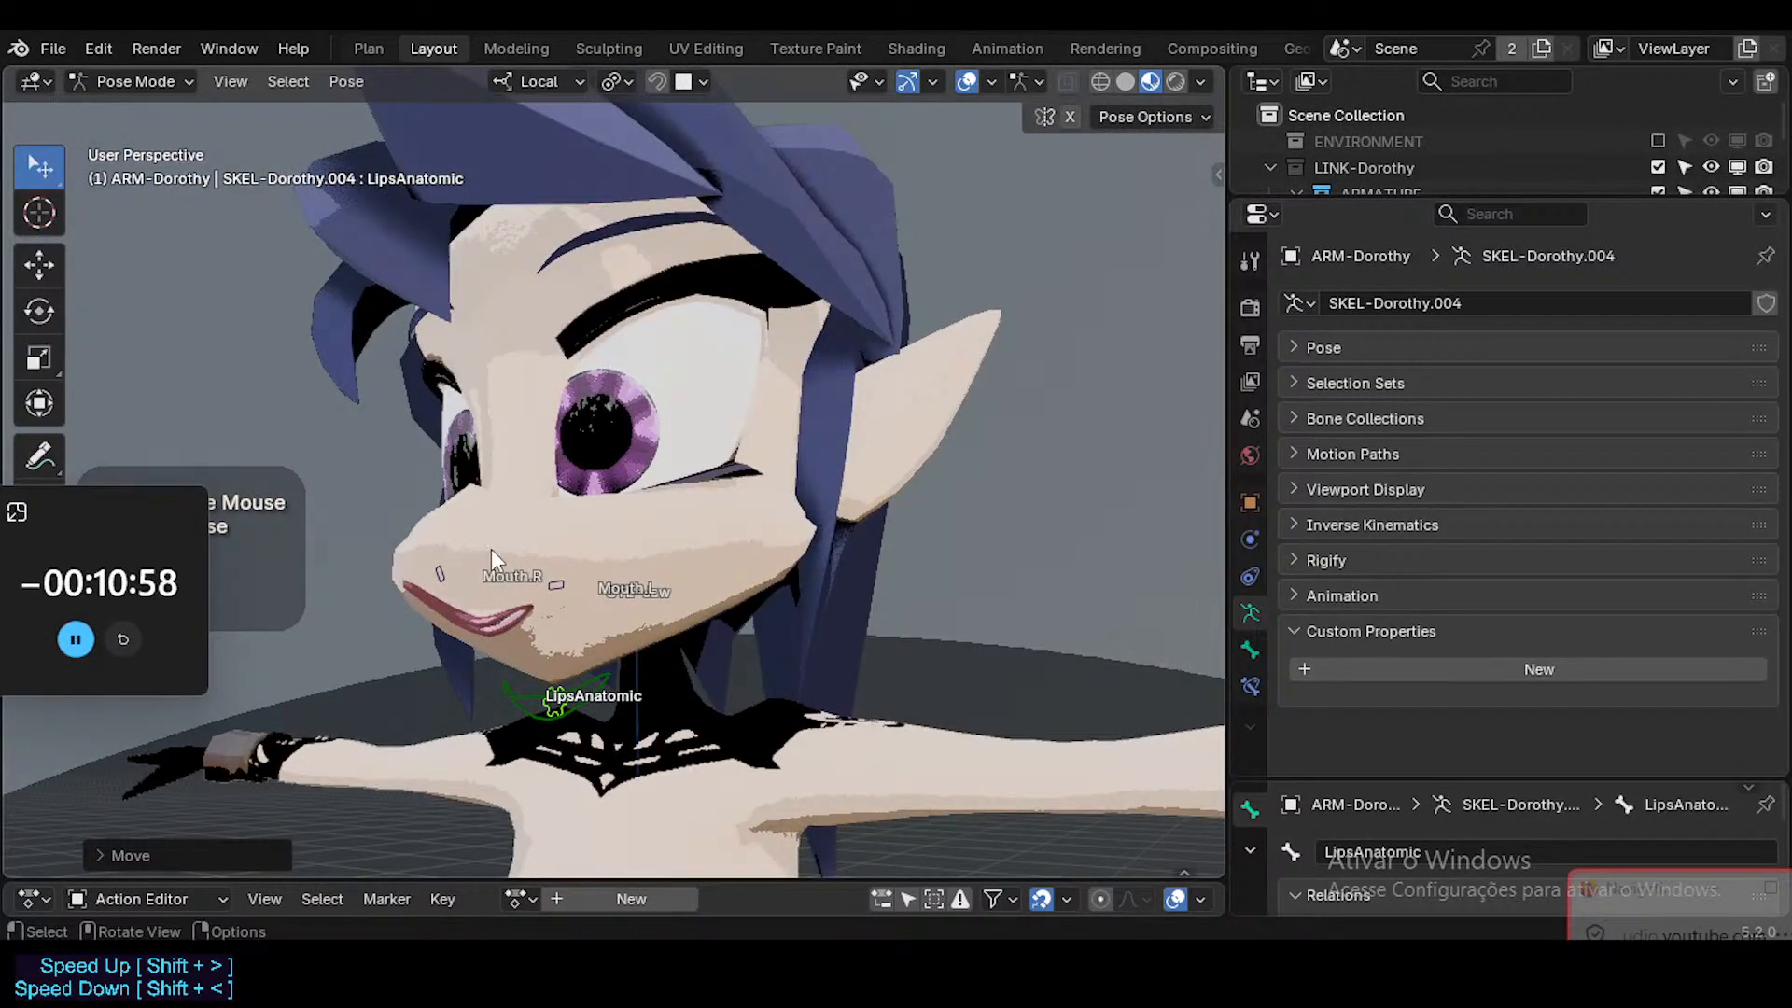
pyautogui.press('g')
pyautogui.moveTo(527, 685); pyautogui.dragTo(414, 670, button='middle')
pyautogui.rightClick(489, 630)
pyautogui.press('g')
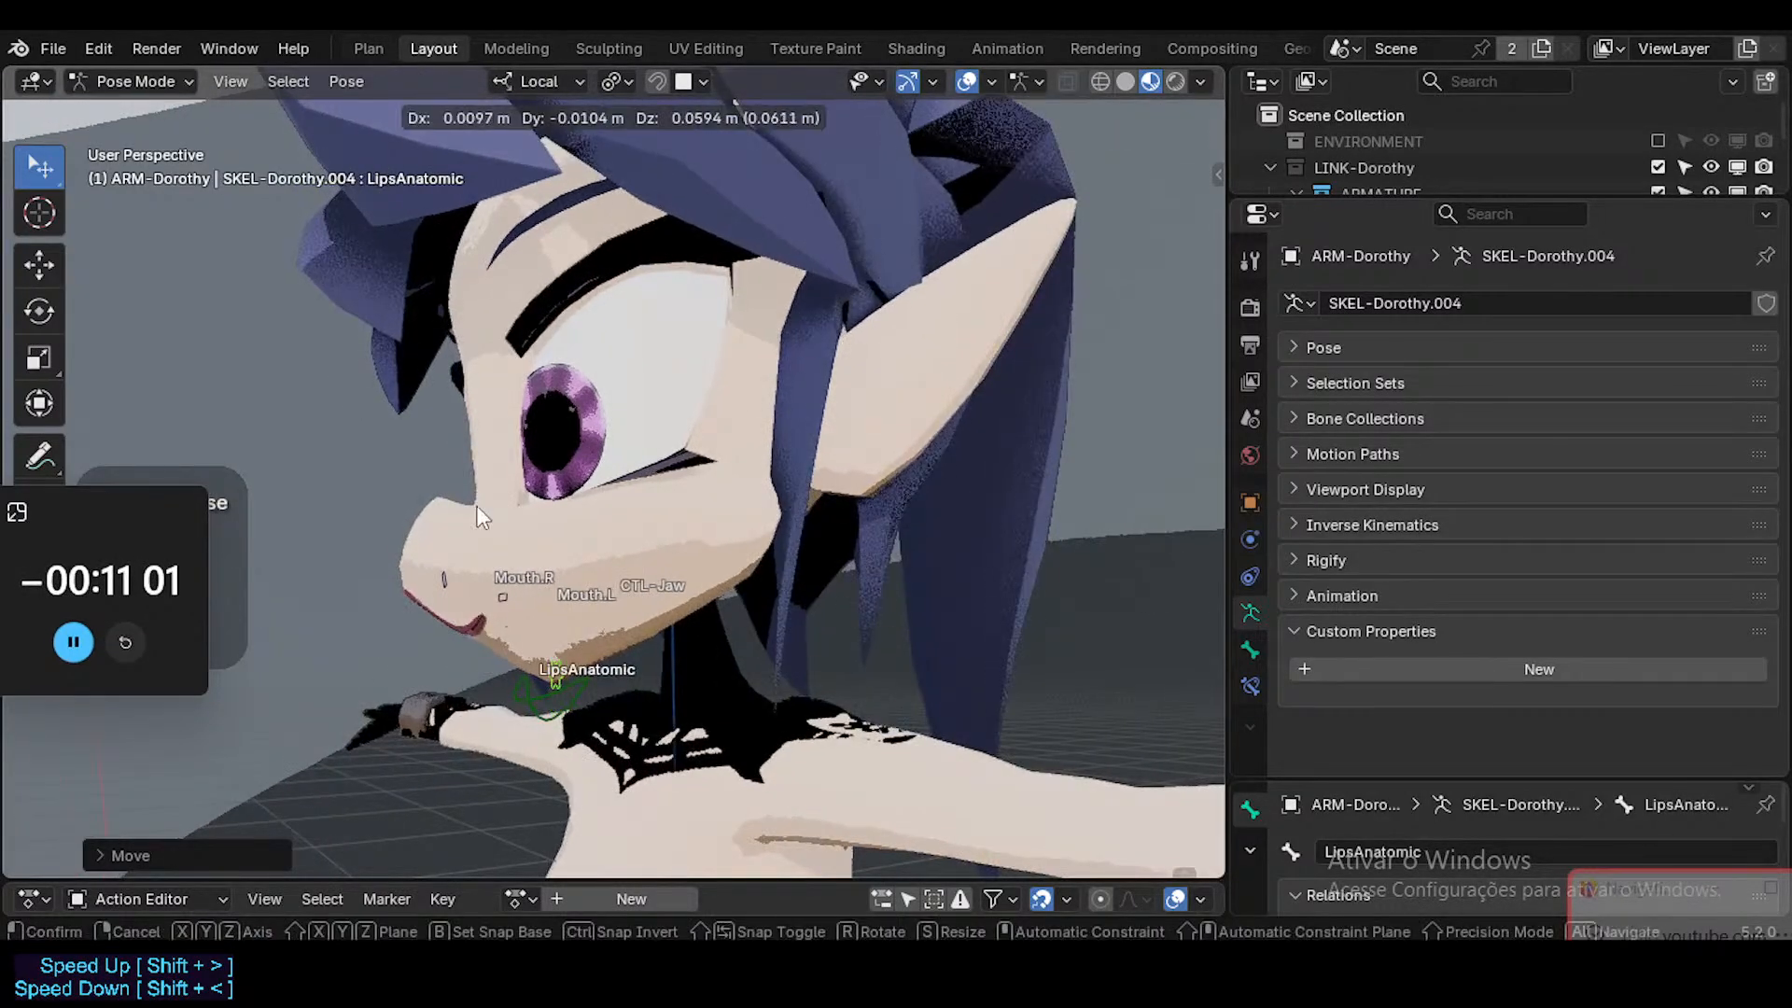
pyautogui.rightClick(480, 516)
# Hide the viewport overlays and view the smirking face from a three-quarter angle.
pyautogui.moveTo(481, 516); pyautogui.dragTo(200, 625, button='middle')
pyautogui.moveTo(821, 574); pyautogui.dragTo(659, 586, button='middle')
pyautogui.moveTo(373, 578); pyautogui.dragTo(534, 602, button='middle')
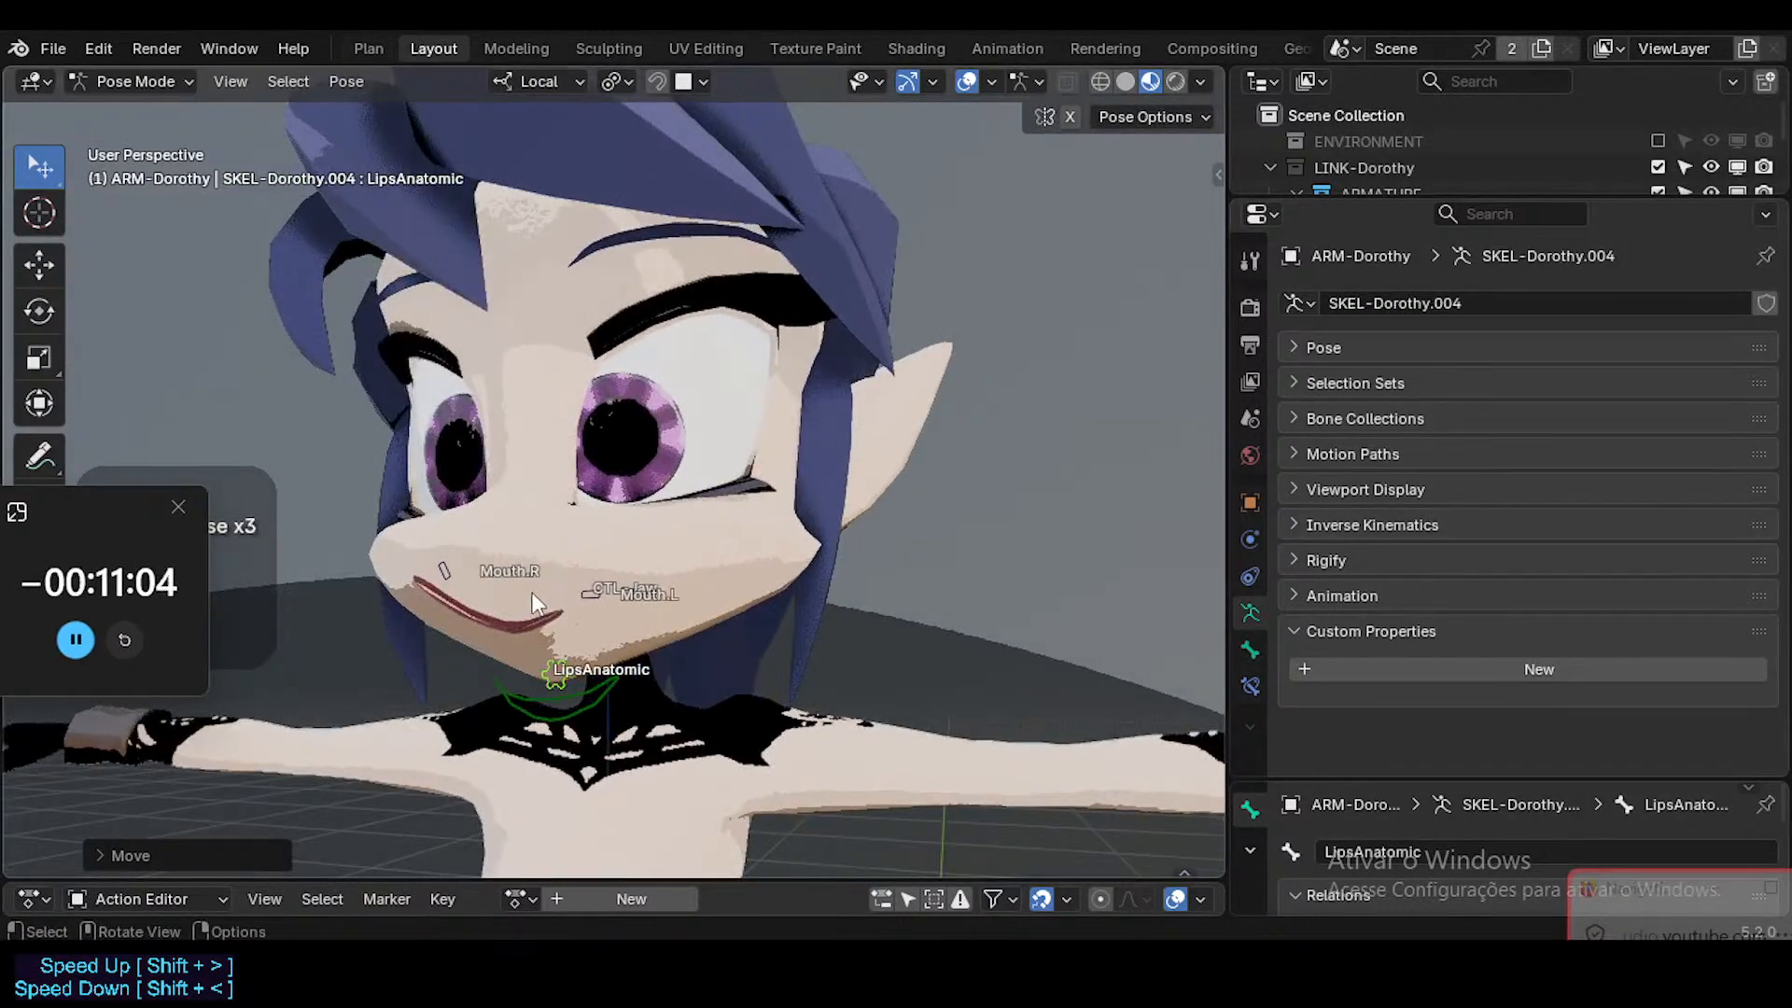
pyautogui.hotkey('shift', 'alt', 'z')
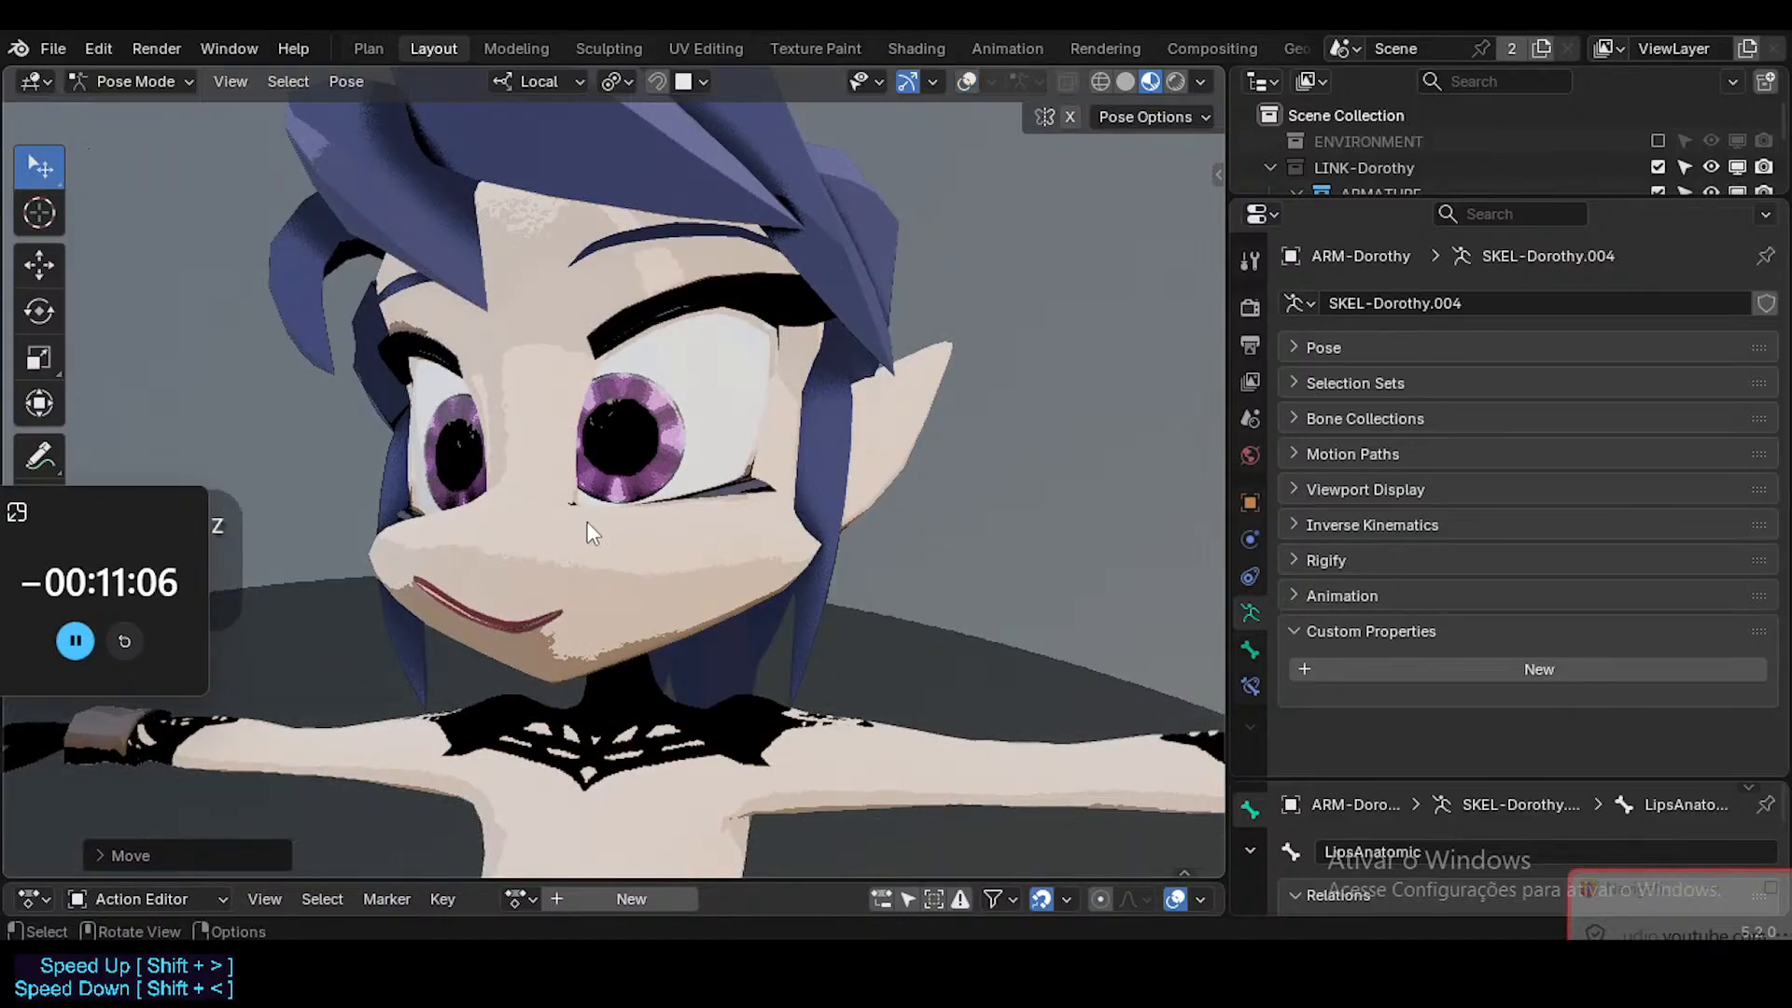
pyautogui.moveTo(586, 521); pyautogui.dragTo(631, 523, button='middle')
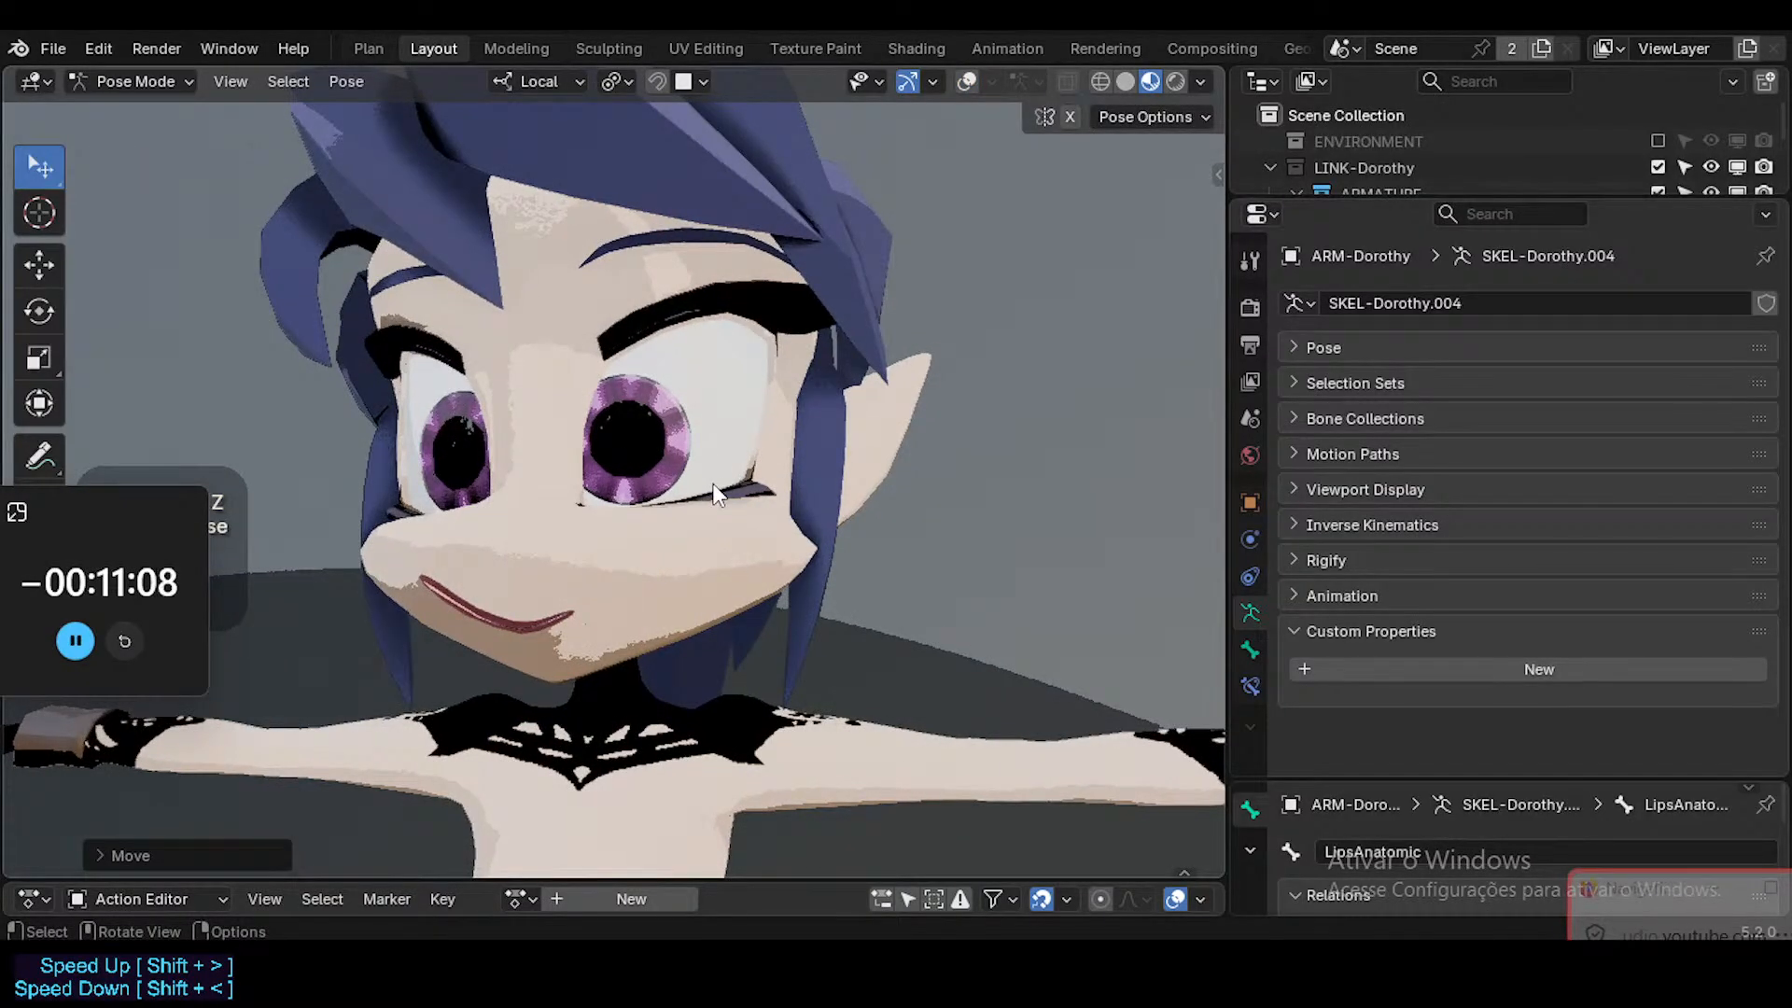
# Switch to Firefox and review VRCFaceTracking's Unified Expressions base shapes from the mouth corner entries back to the reference head.
pyautogui.moveTo(1656, 892); pyautogui.dragTo(1568, 386)
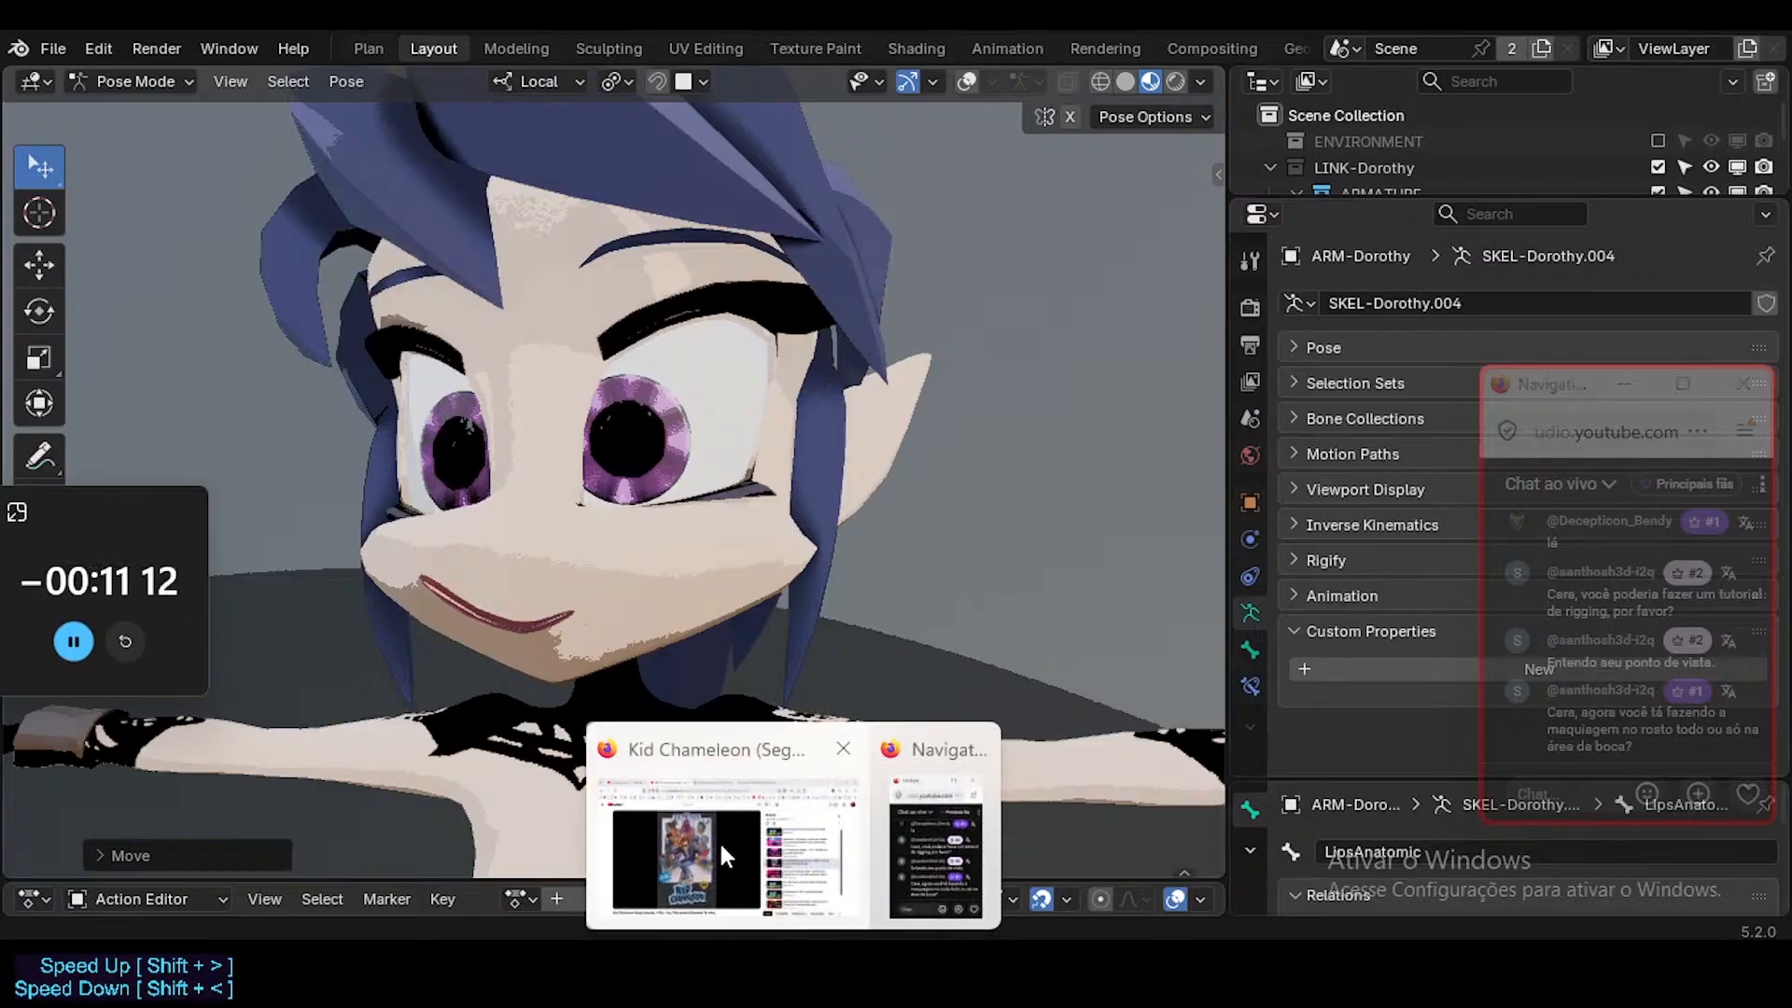
pyautogui.click(718, 840)
pyautogui.click(794, 33)
pyautogui.scroll(10, 742, 373)
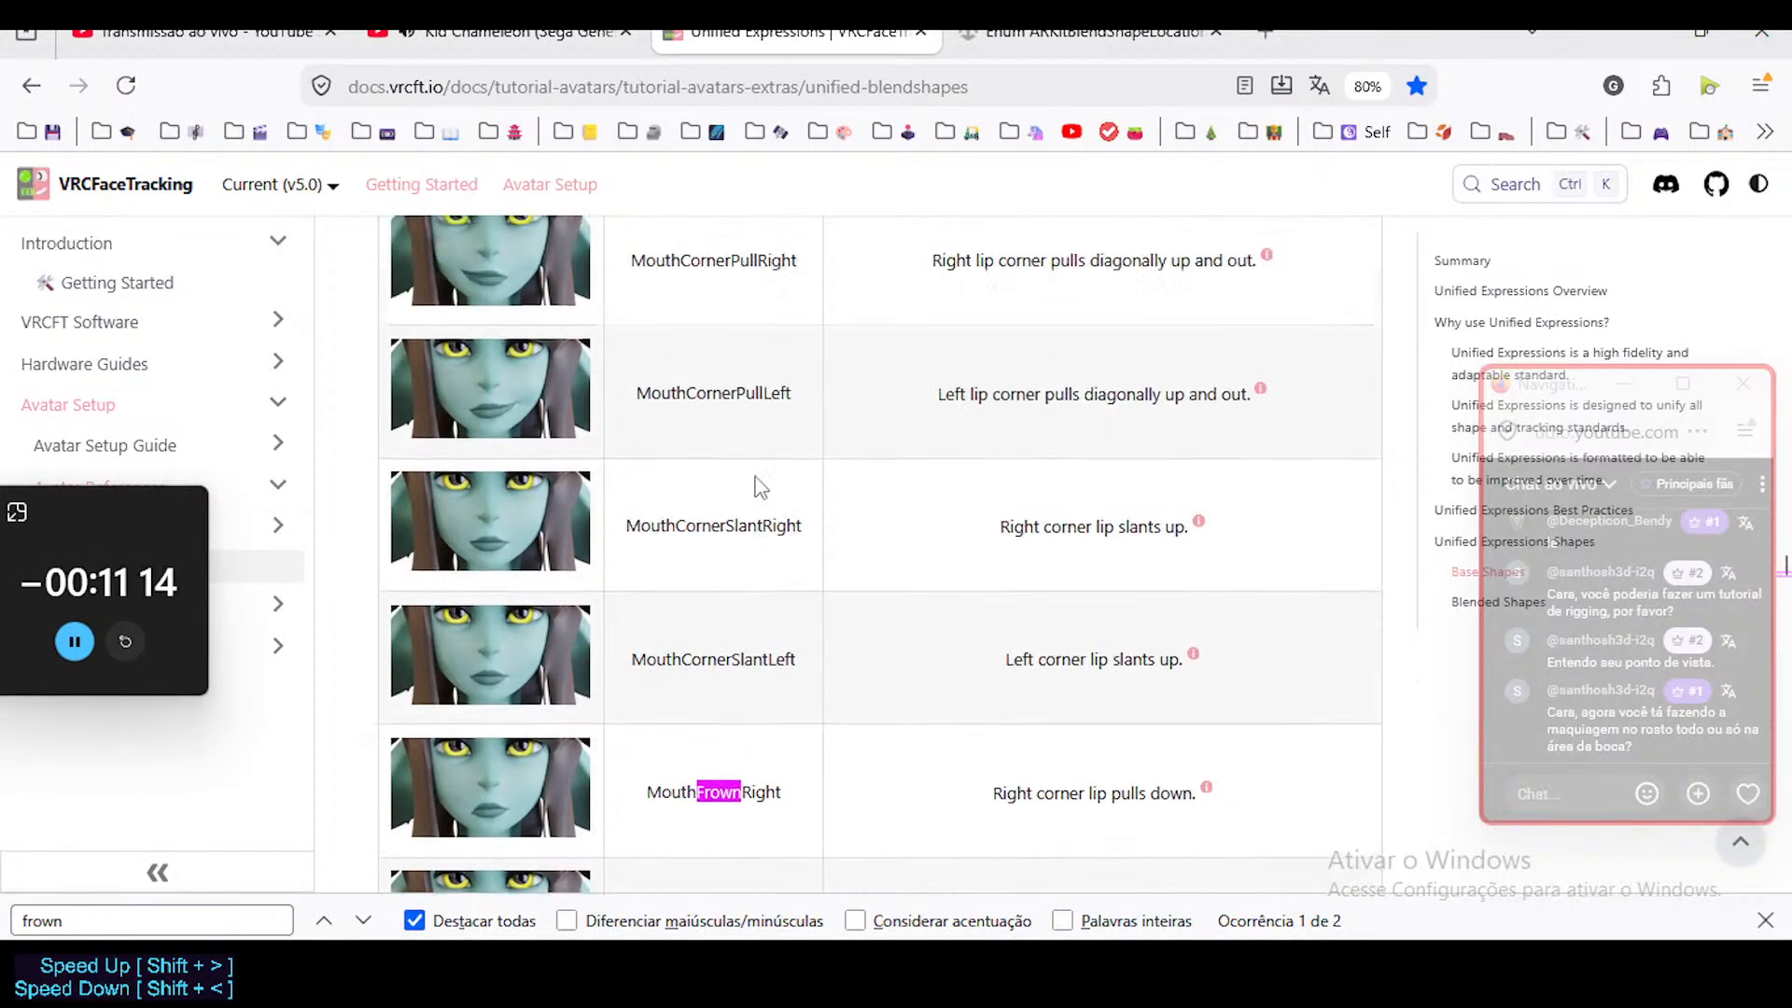
pyautogui.scroll(-1, 760, 492)
pyautogui.scroll(5, 760, 504)
pyautogui.scroll(20, 758, 511)
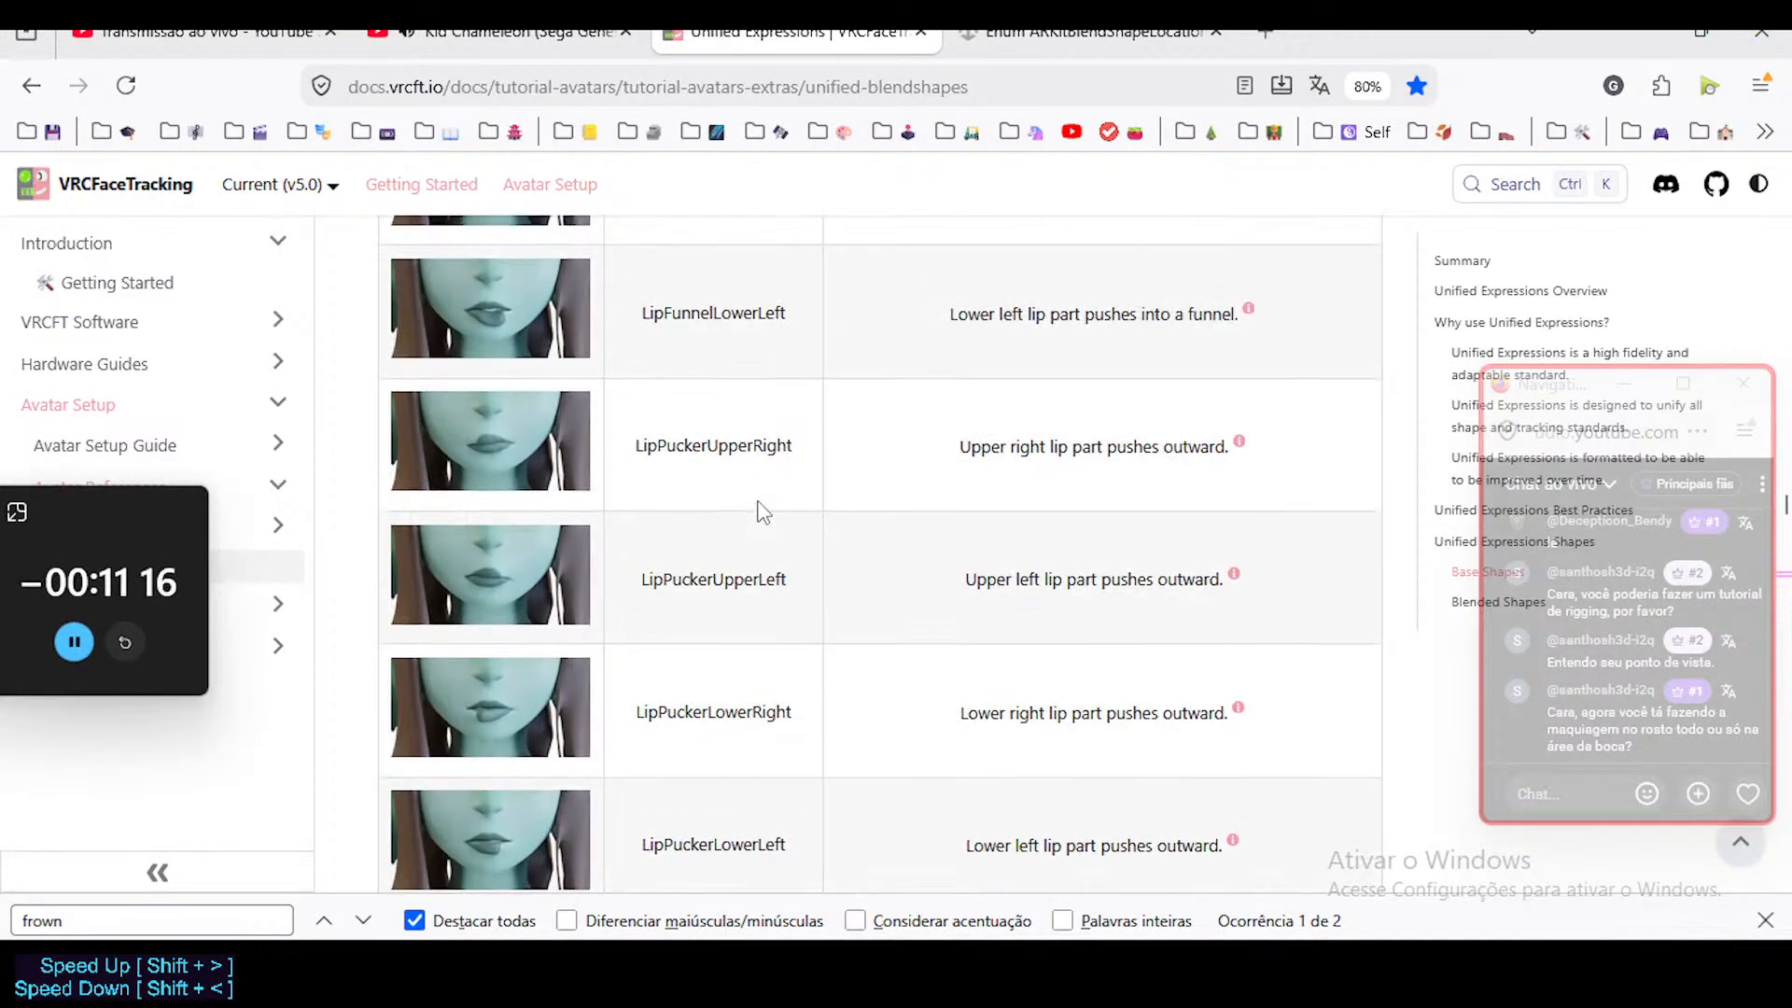
pyautogui.scroll(20, 751, 537)
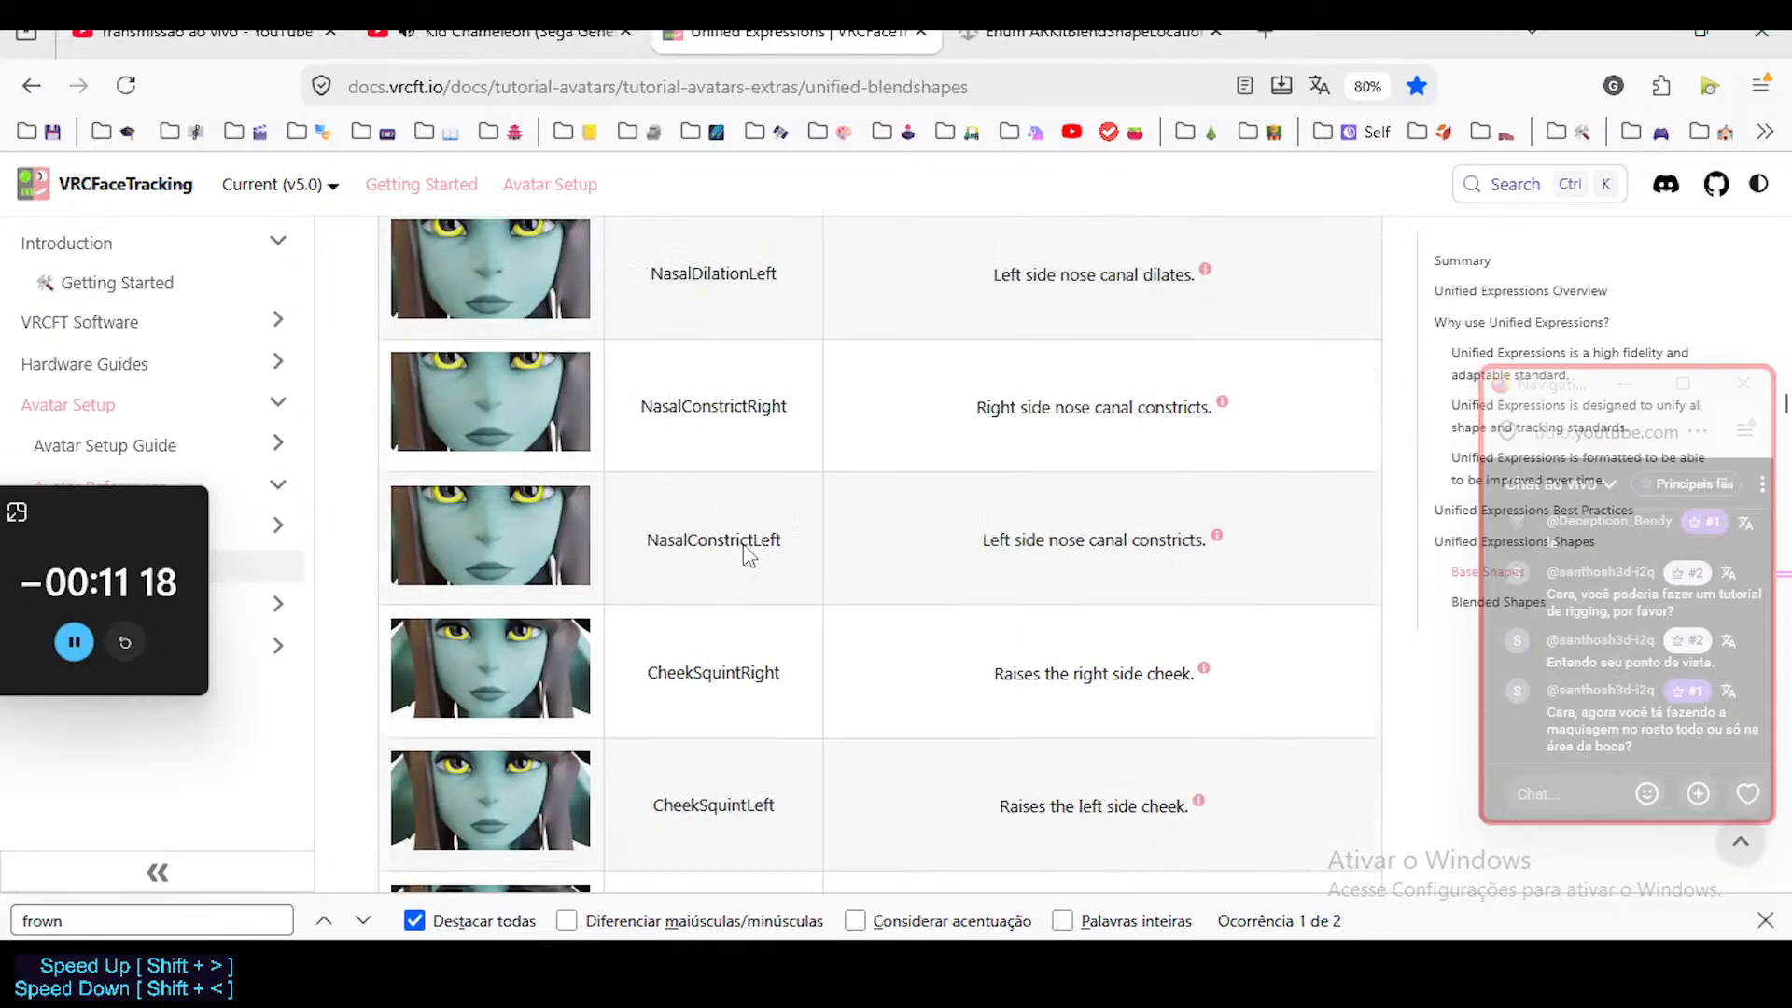
pyautogui.scroll(20, 746, 546)
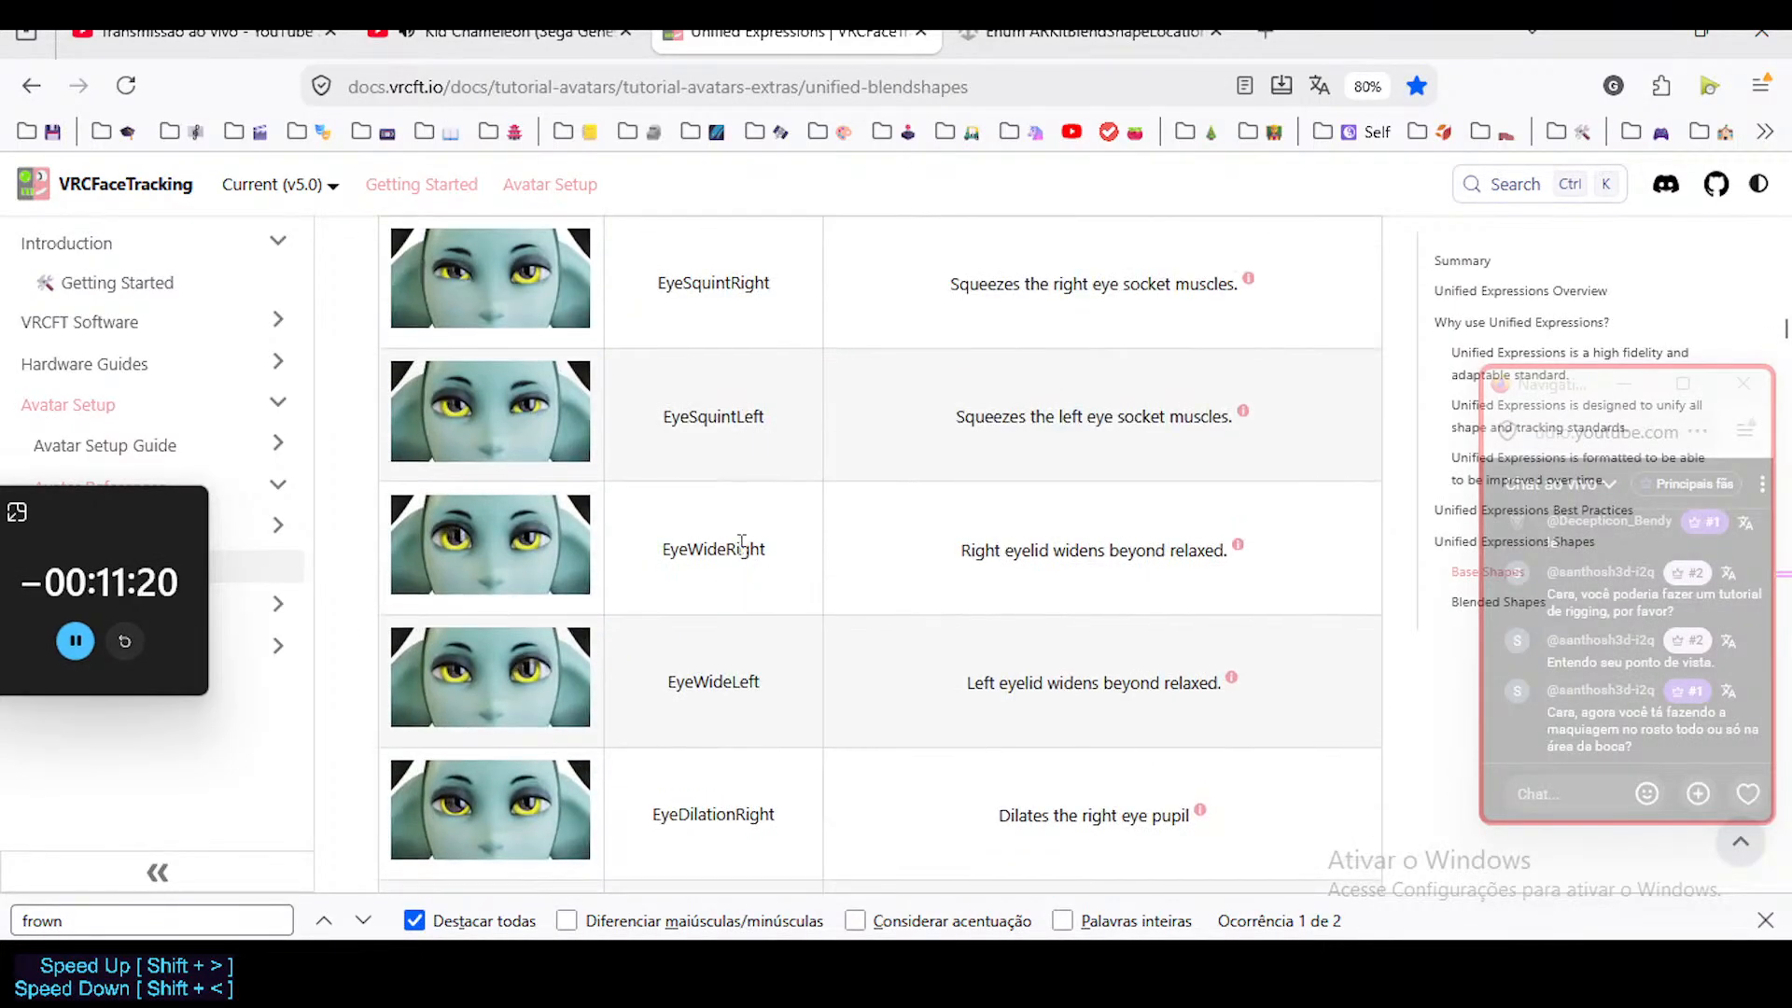
pyautogui.scroll(3, 754, 532)
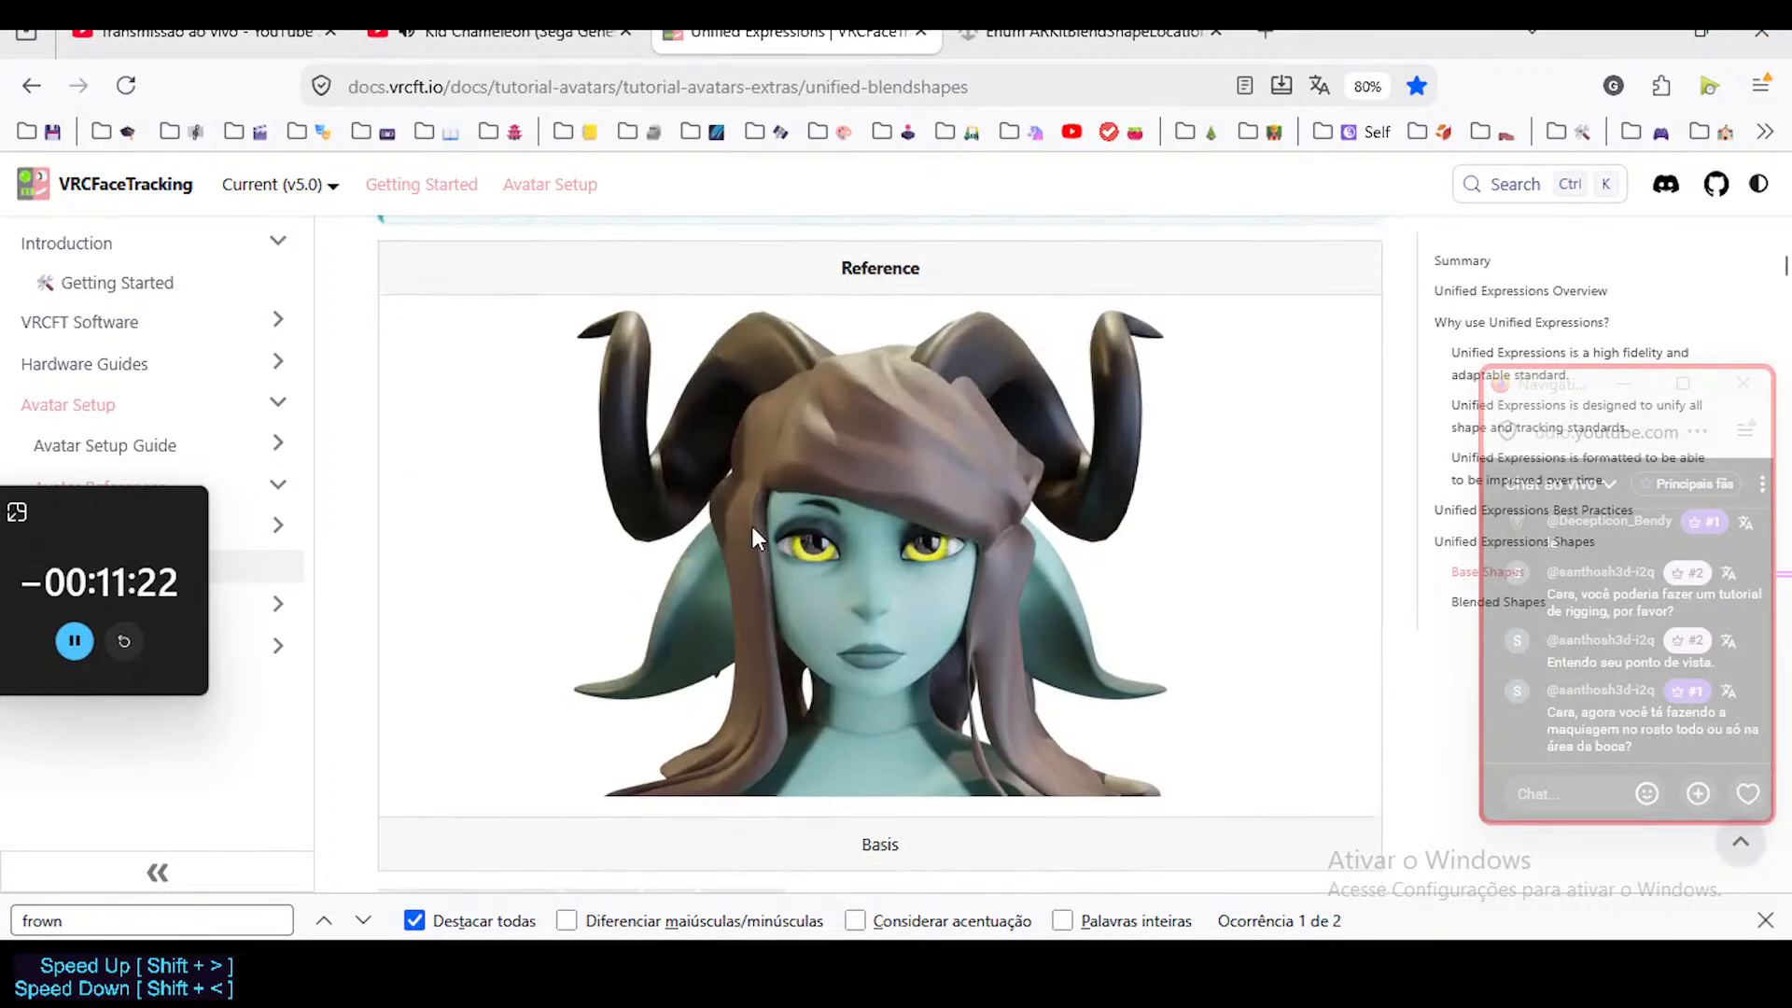
# Examine the Unified Expressions eye and eyebrow shapes, from EyeLookOutRight down to the BrowPinch, BrowLowerer and BrowInnerUp entries.
pyautogui.scroll(-6, 752, 532)
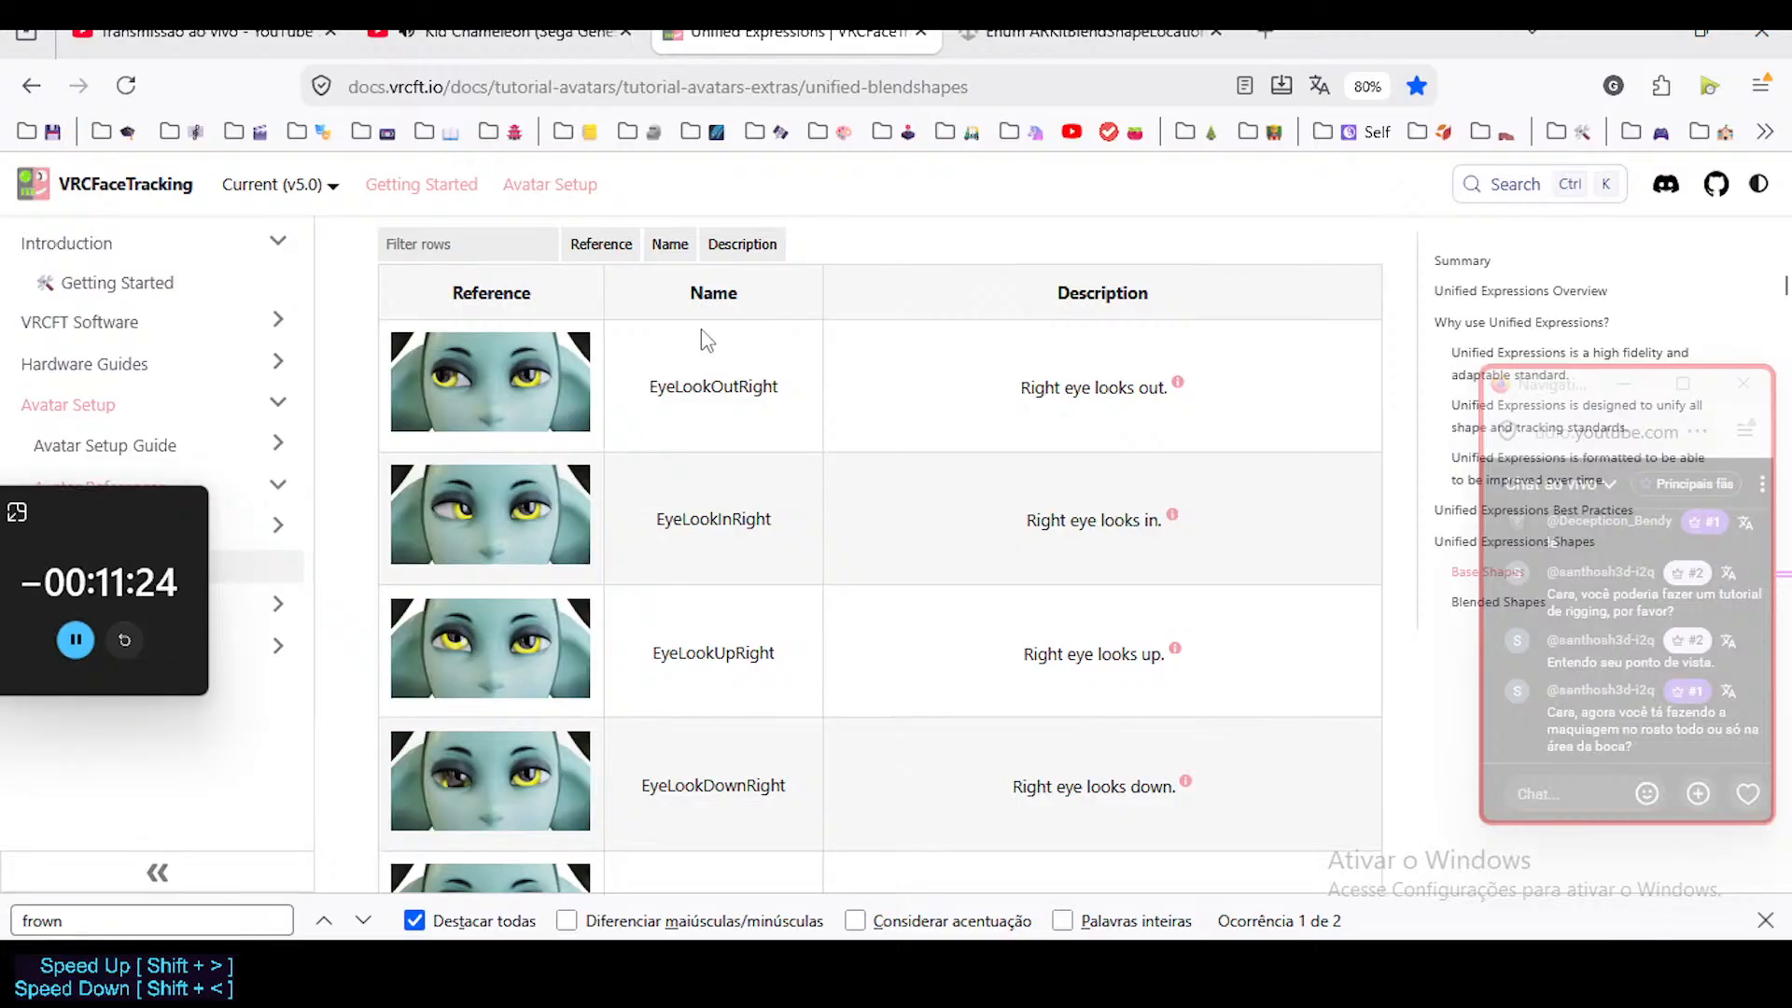
pyautogui.scroll(-8, 704, 574)
pyautogui.scroll(-10, 702, 574)
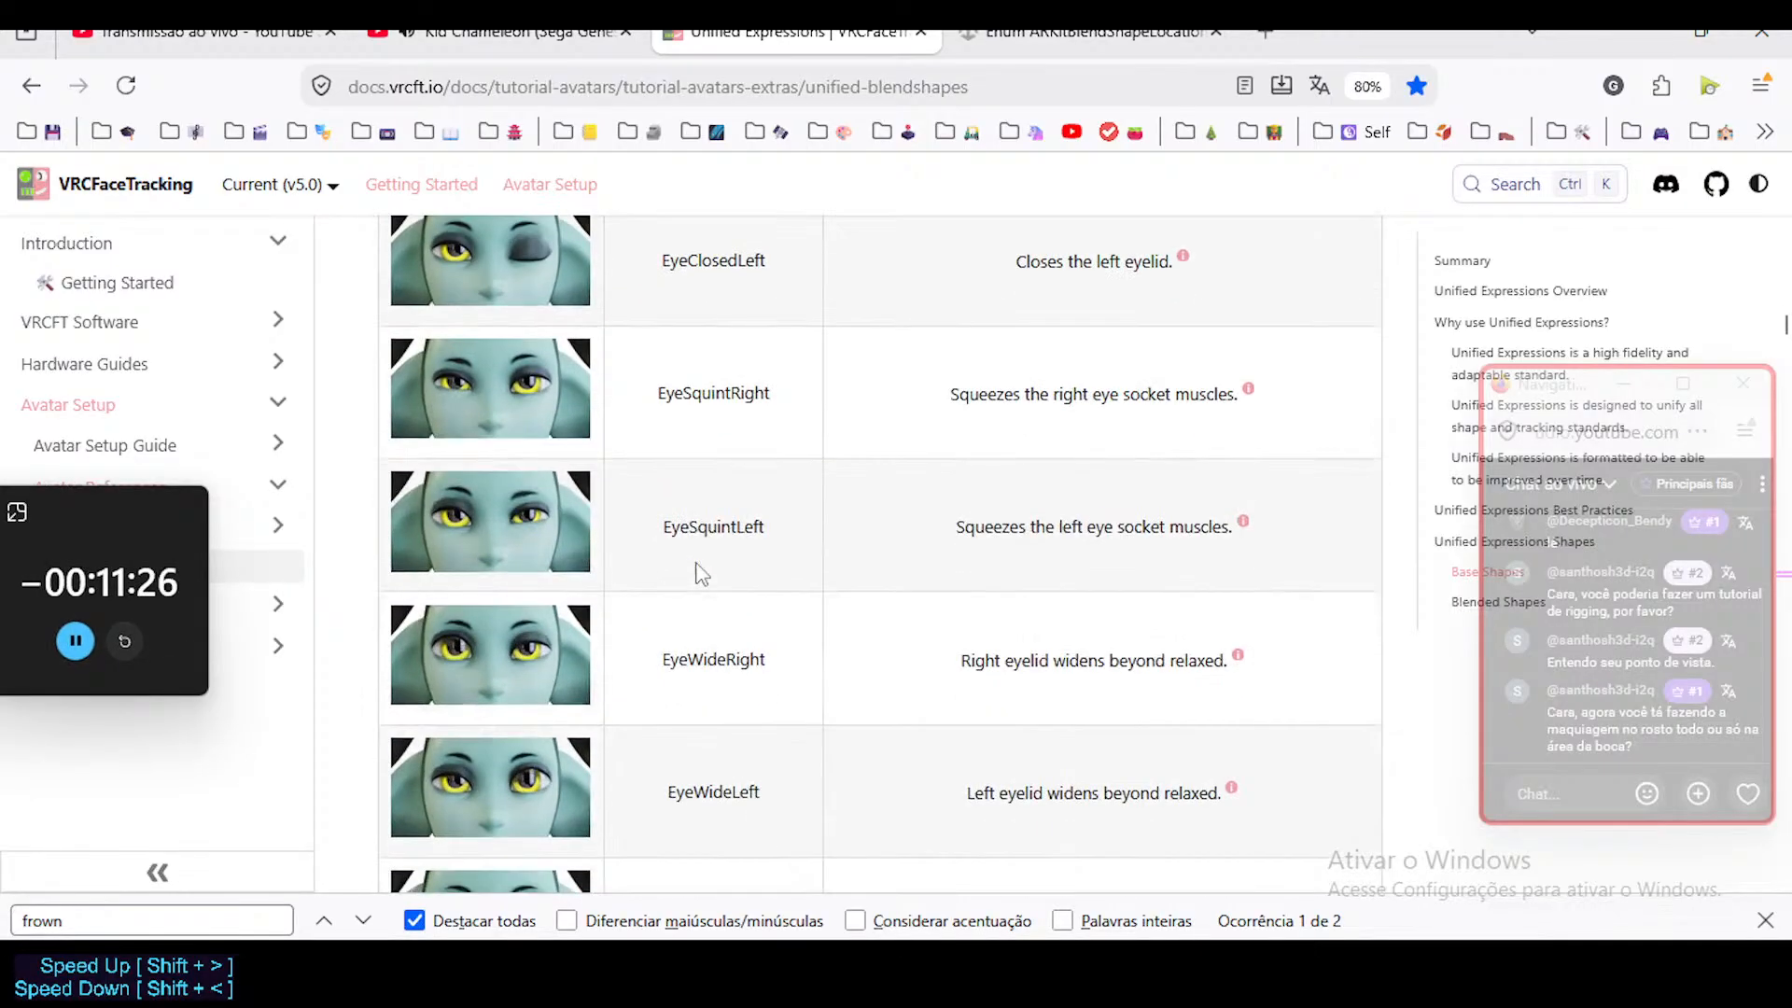
pyautogui.scroll(-4, 700, 574)
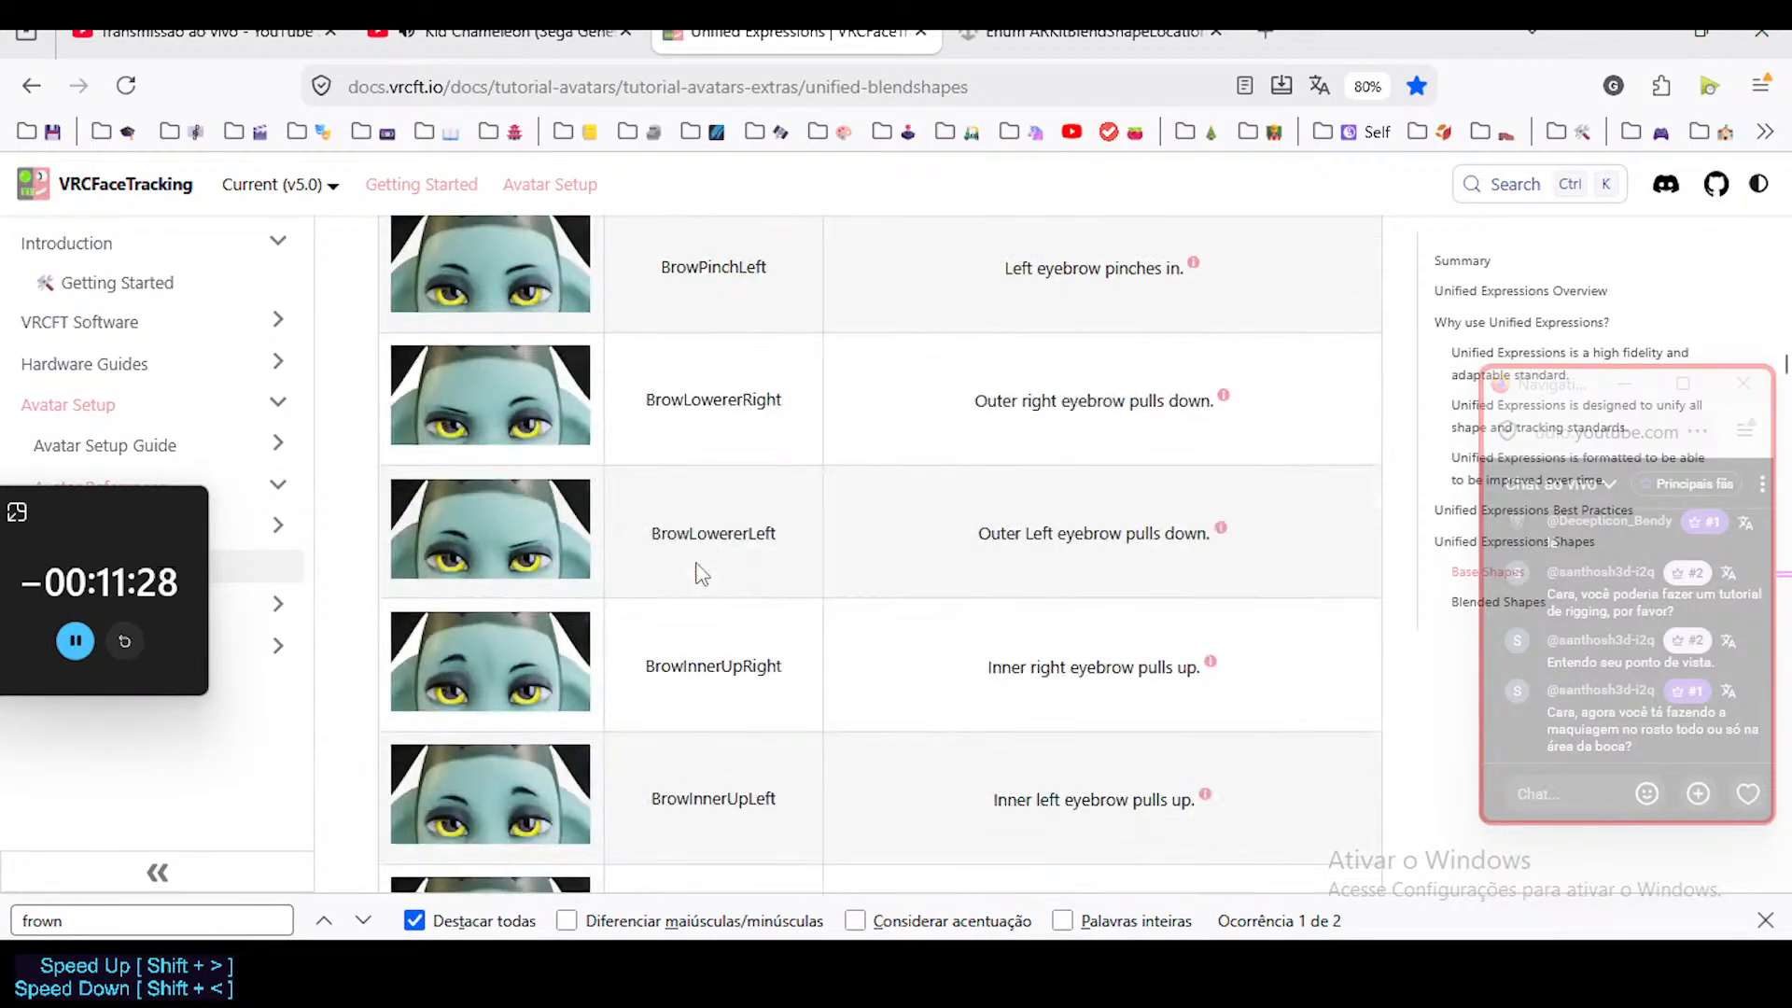
pyautogui.scroll(4, 700, 574)
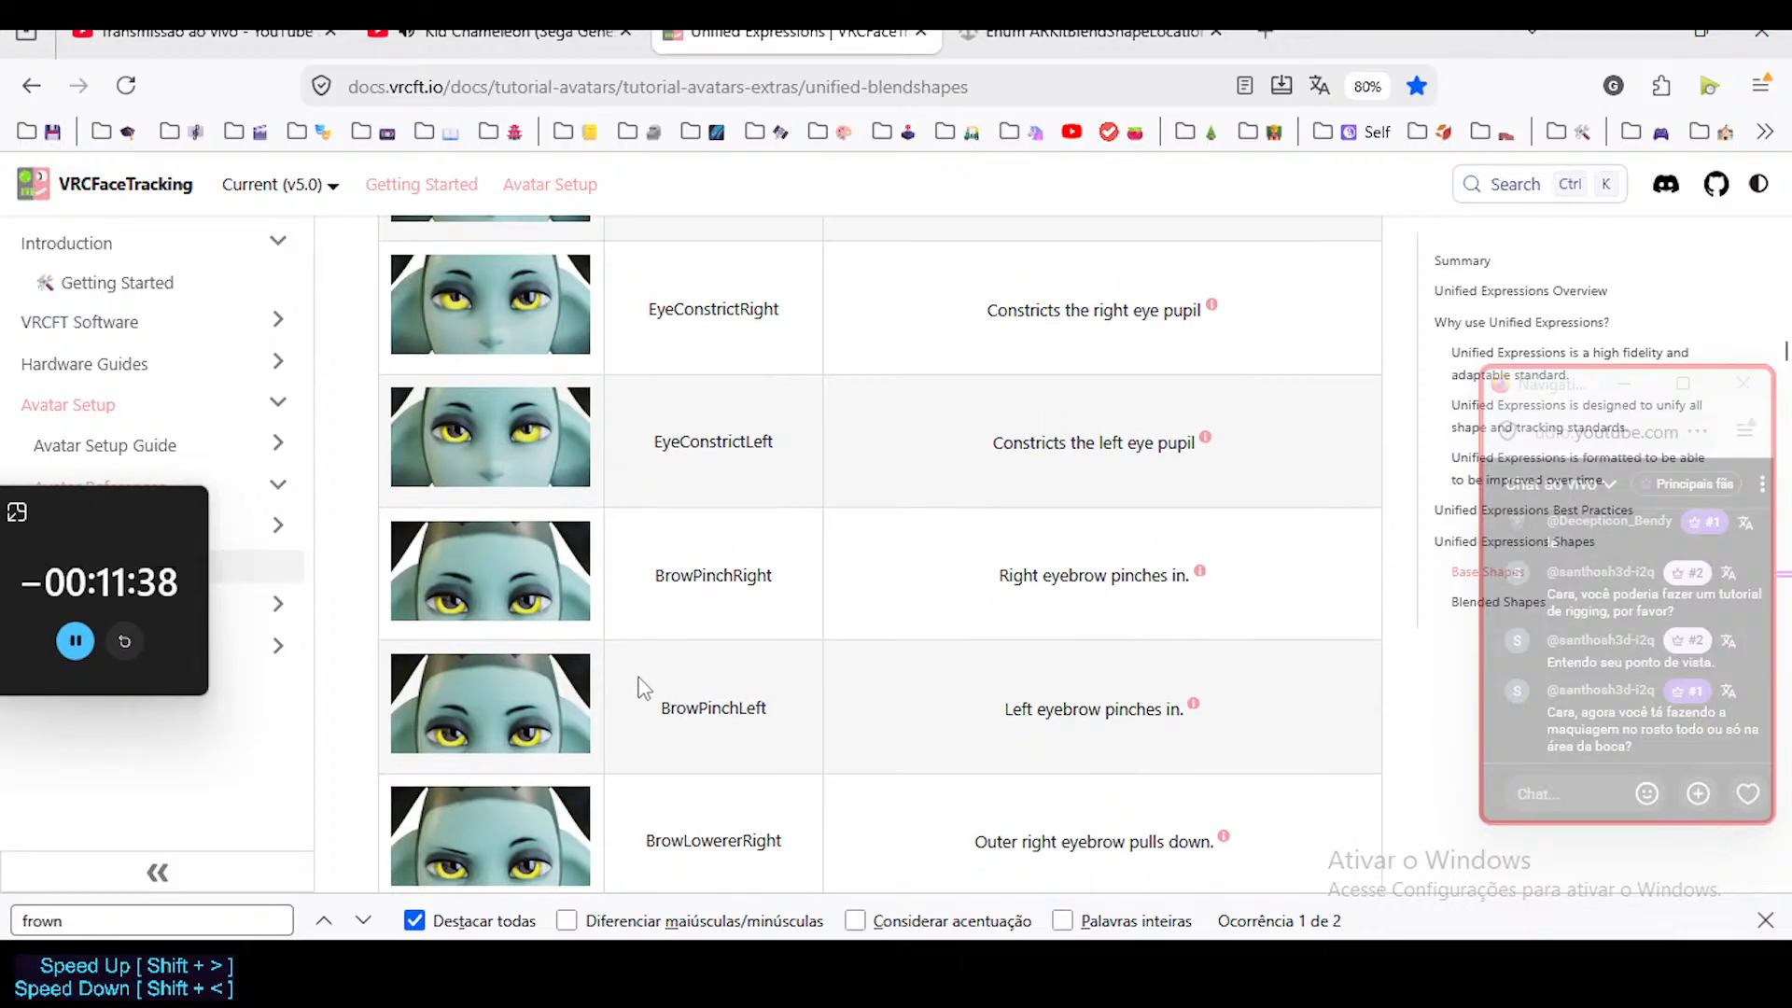
pyautogui.scroll(-2, 653, 634)
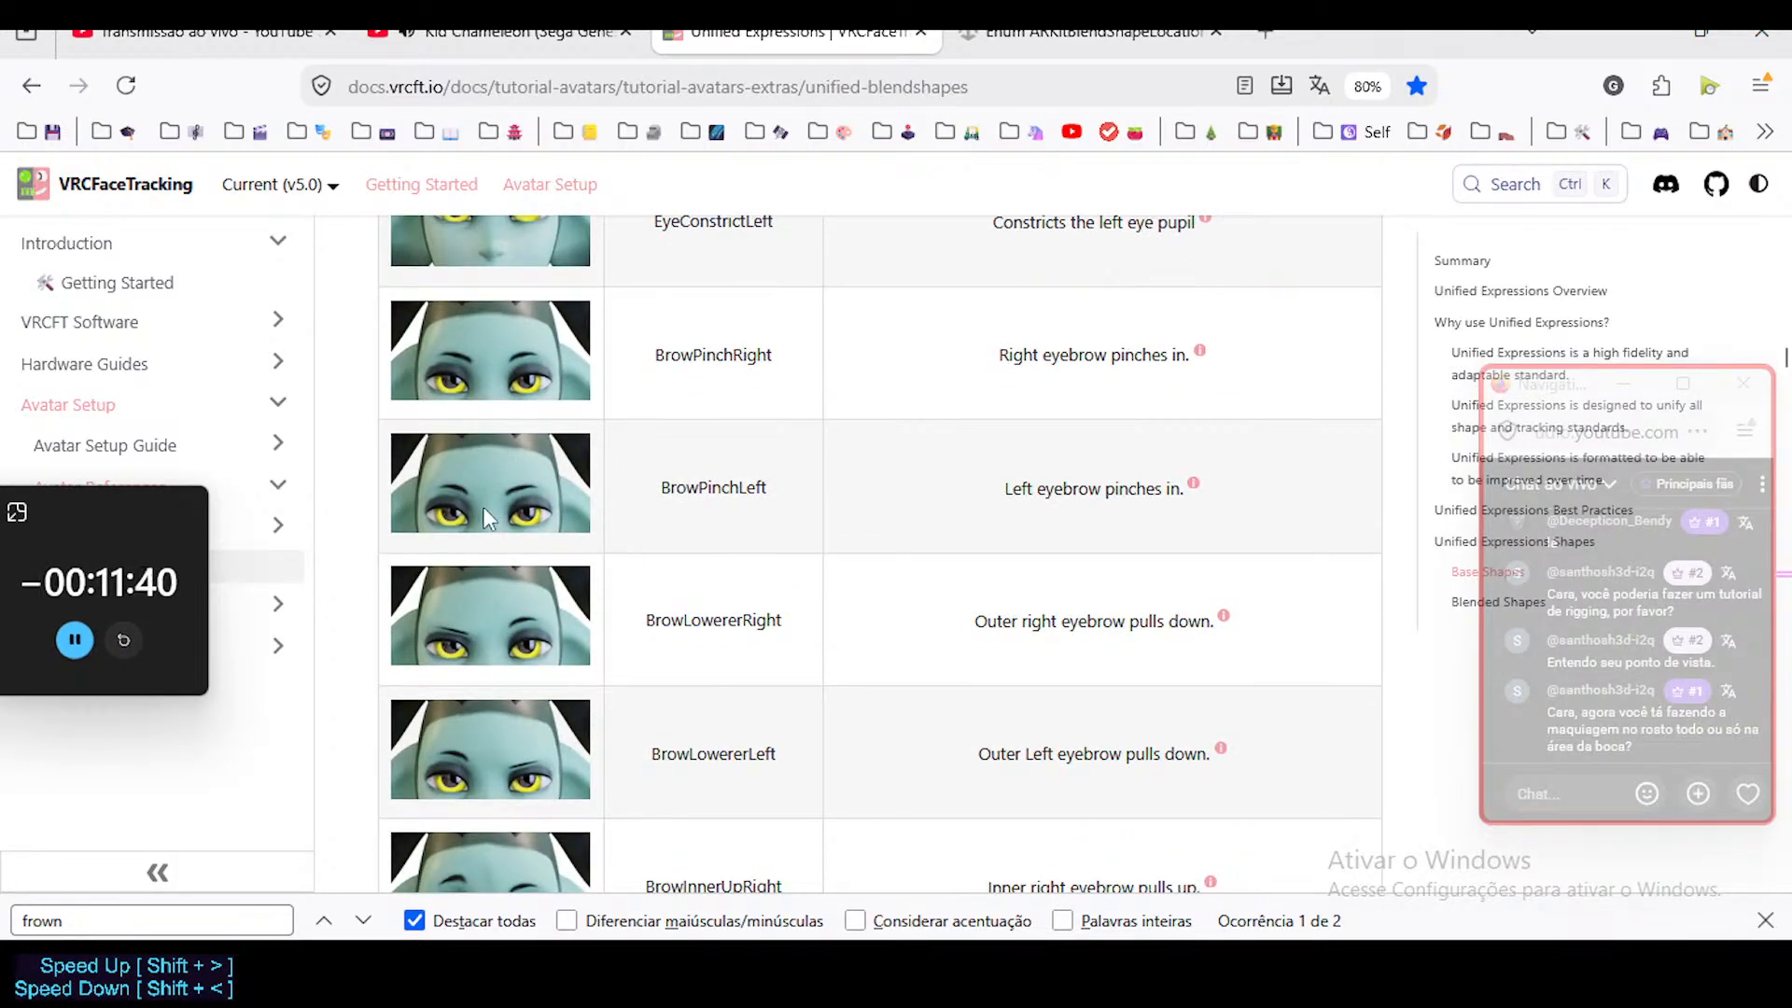
# Examine the Unified Expressions eyebrow shapes from BrowPinchRight down to BrowOuterUpLeft.
pyautogui.scroll(-1, 578, 583)
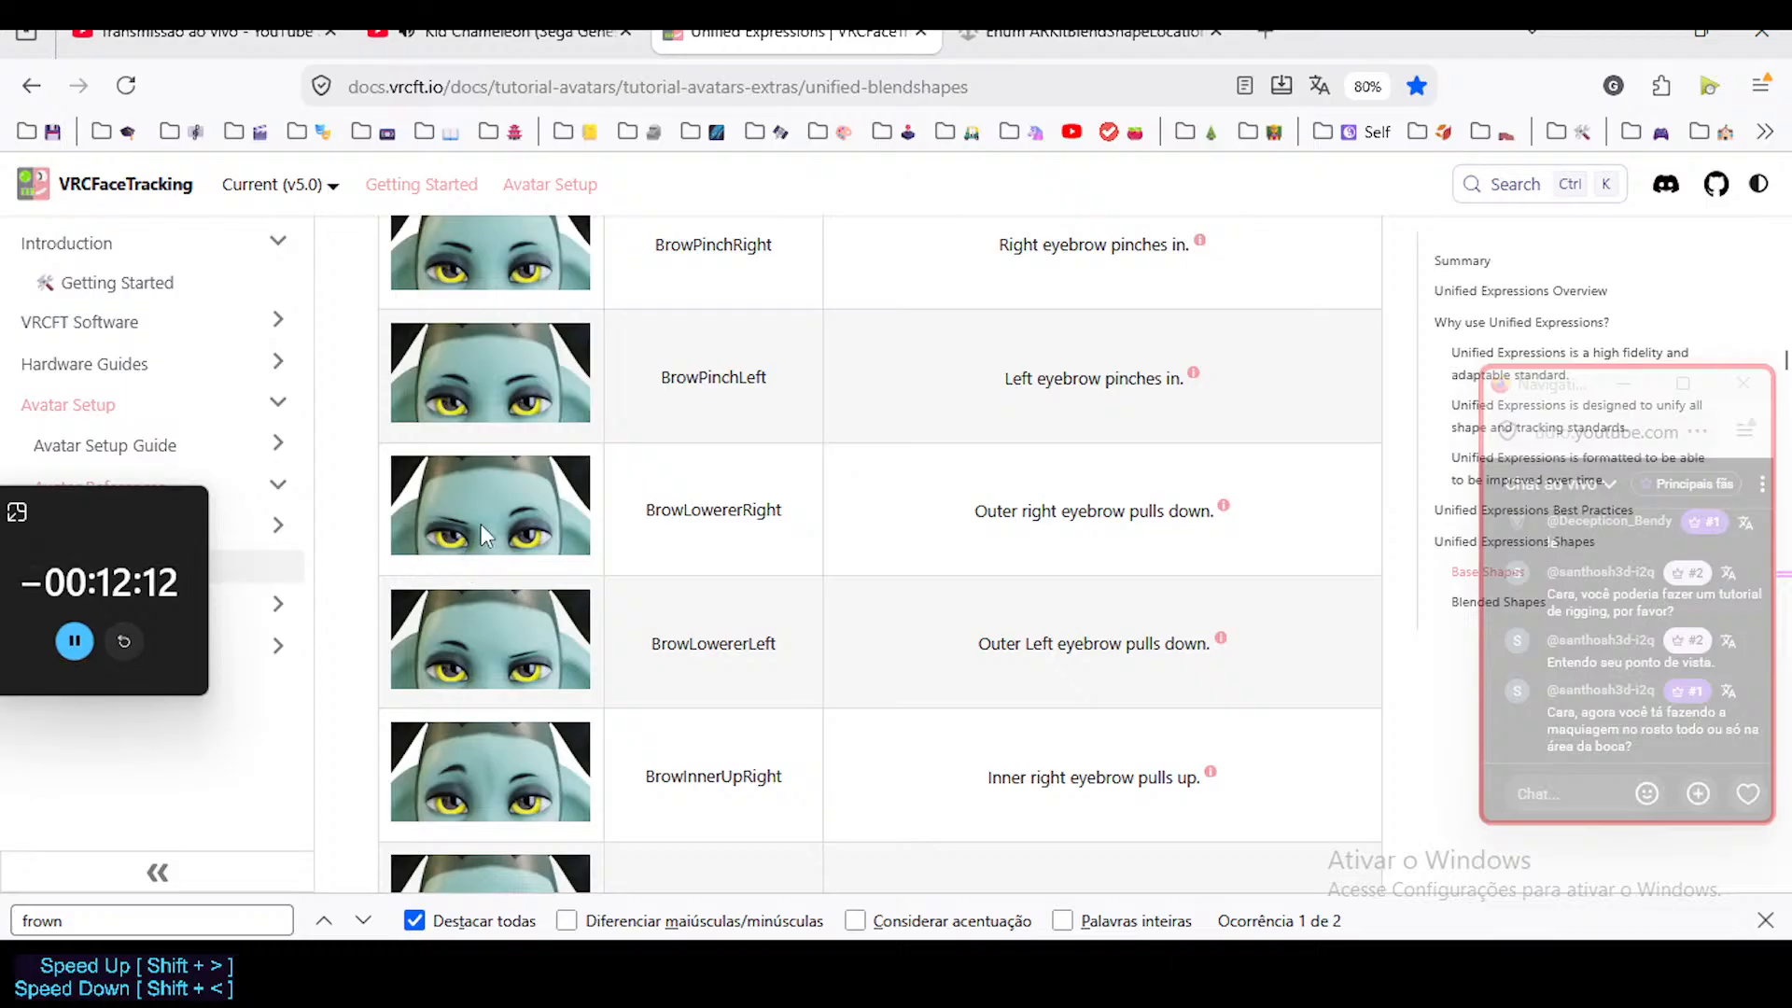
pyautogui.scroll(-3, 512, 494)
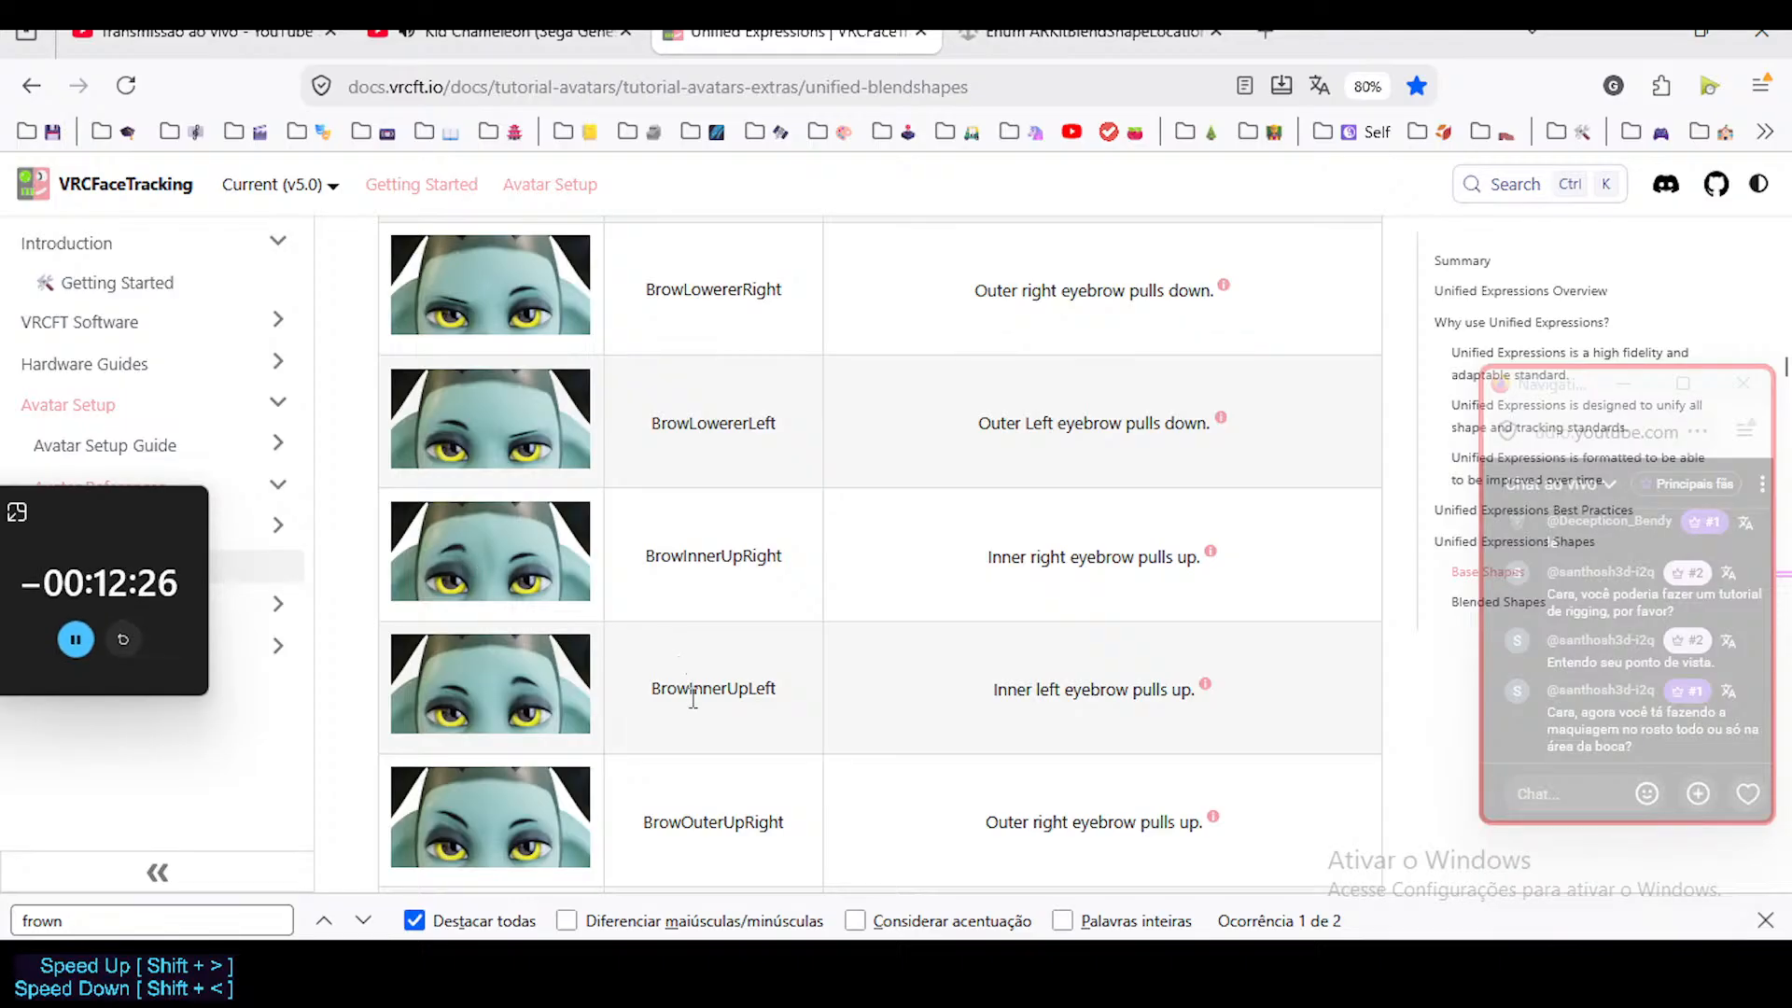
pyautogui.scroll(-2, 677, 653)
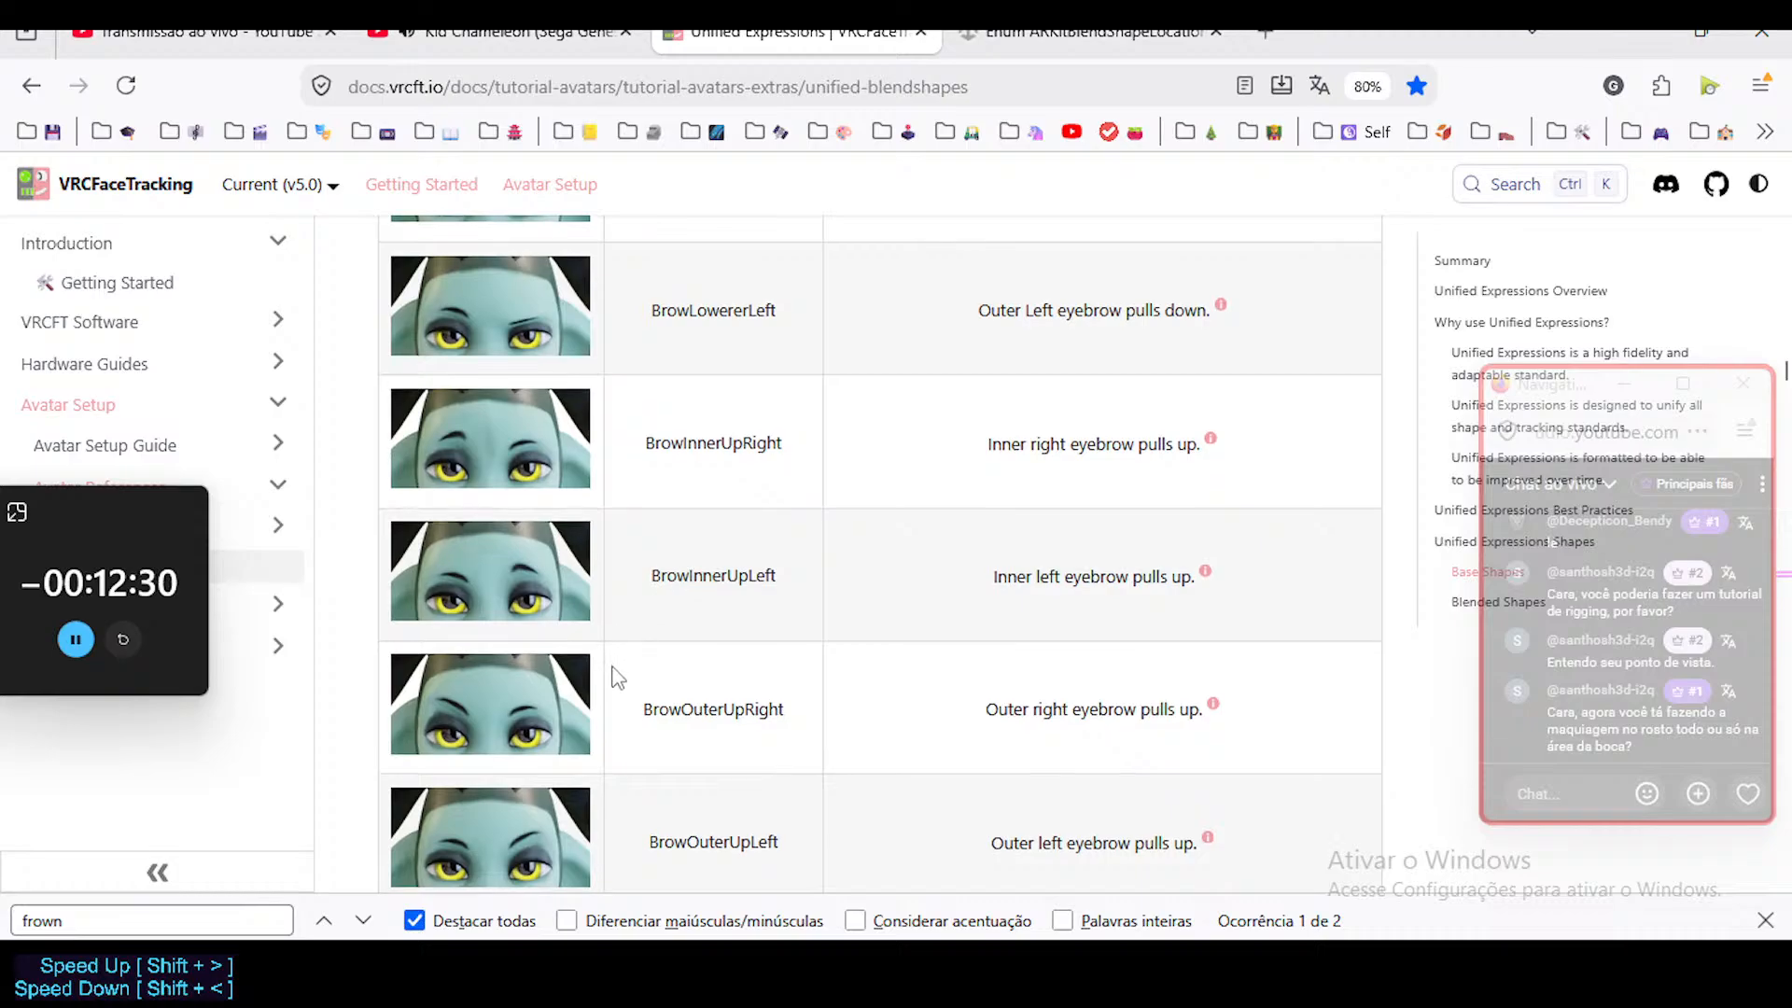
pyautogui.scroll(-3, 619, 688)
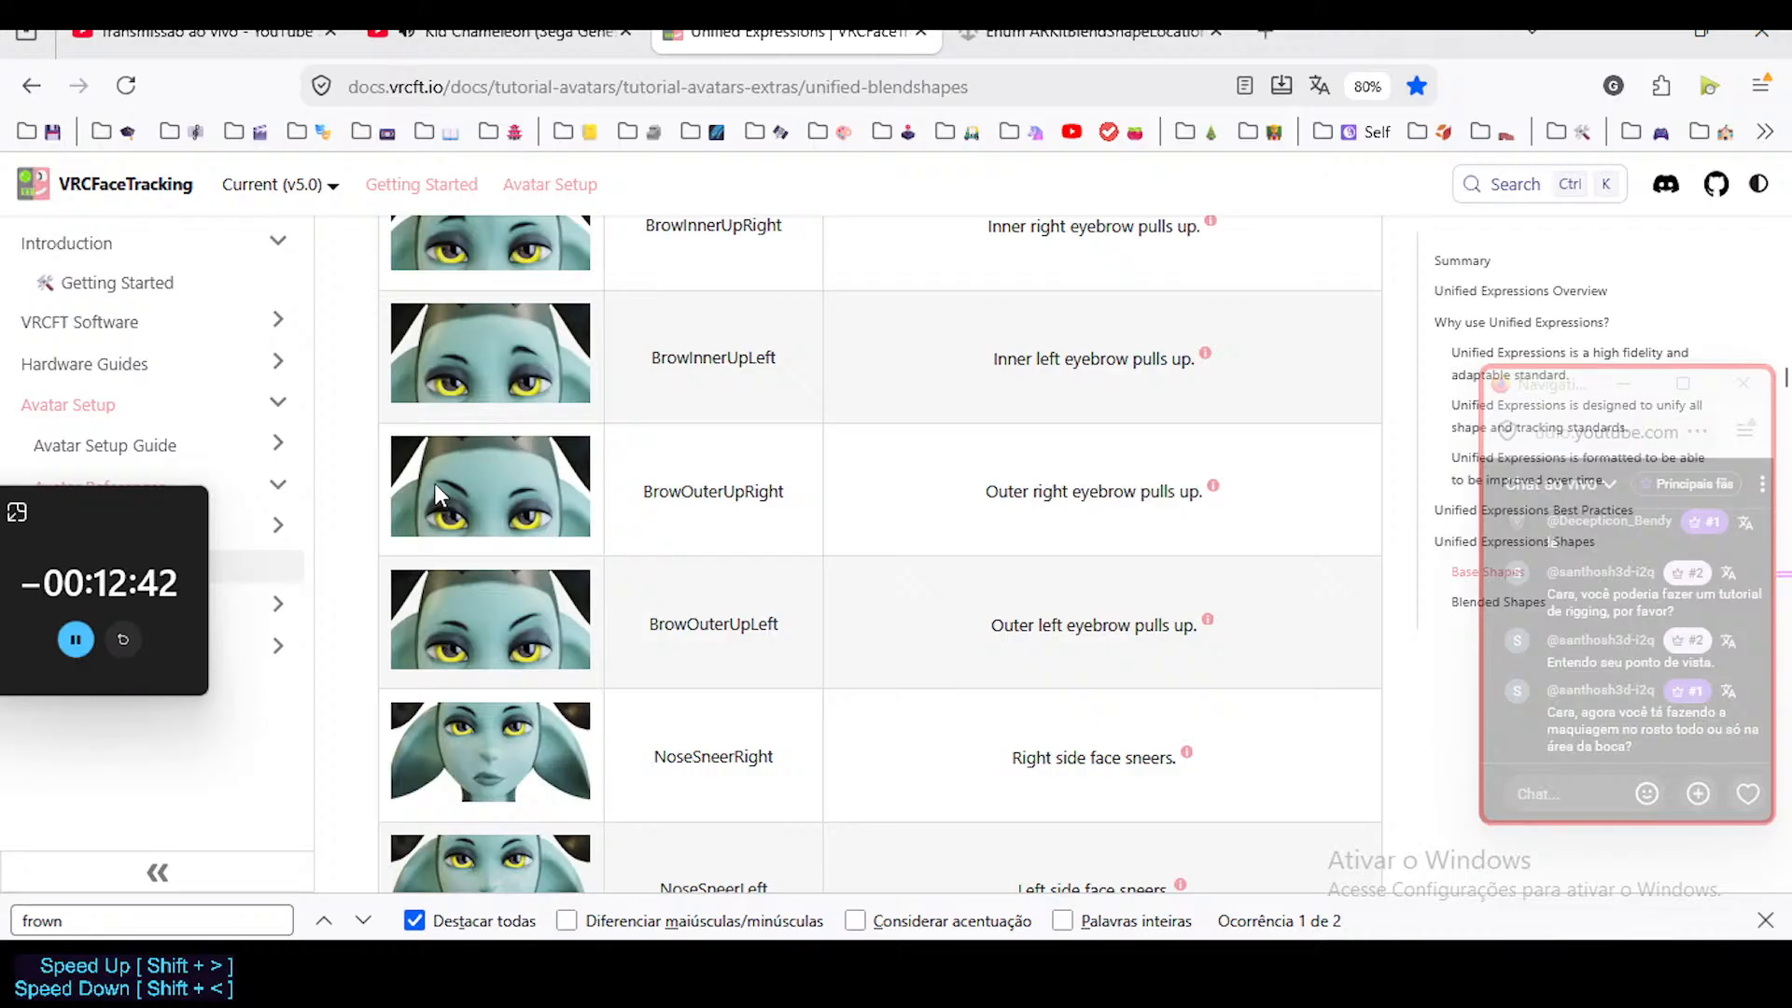
pyautogui.scroll(-2, 611, 586)
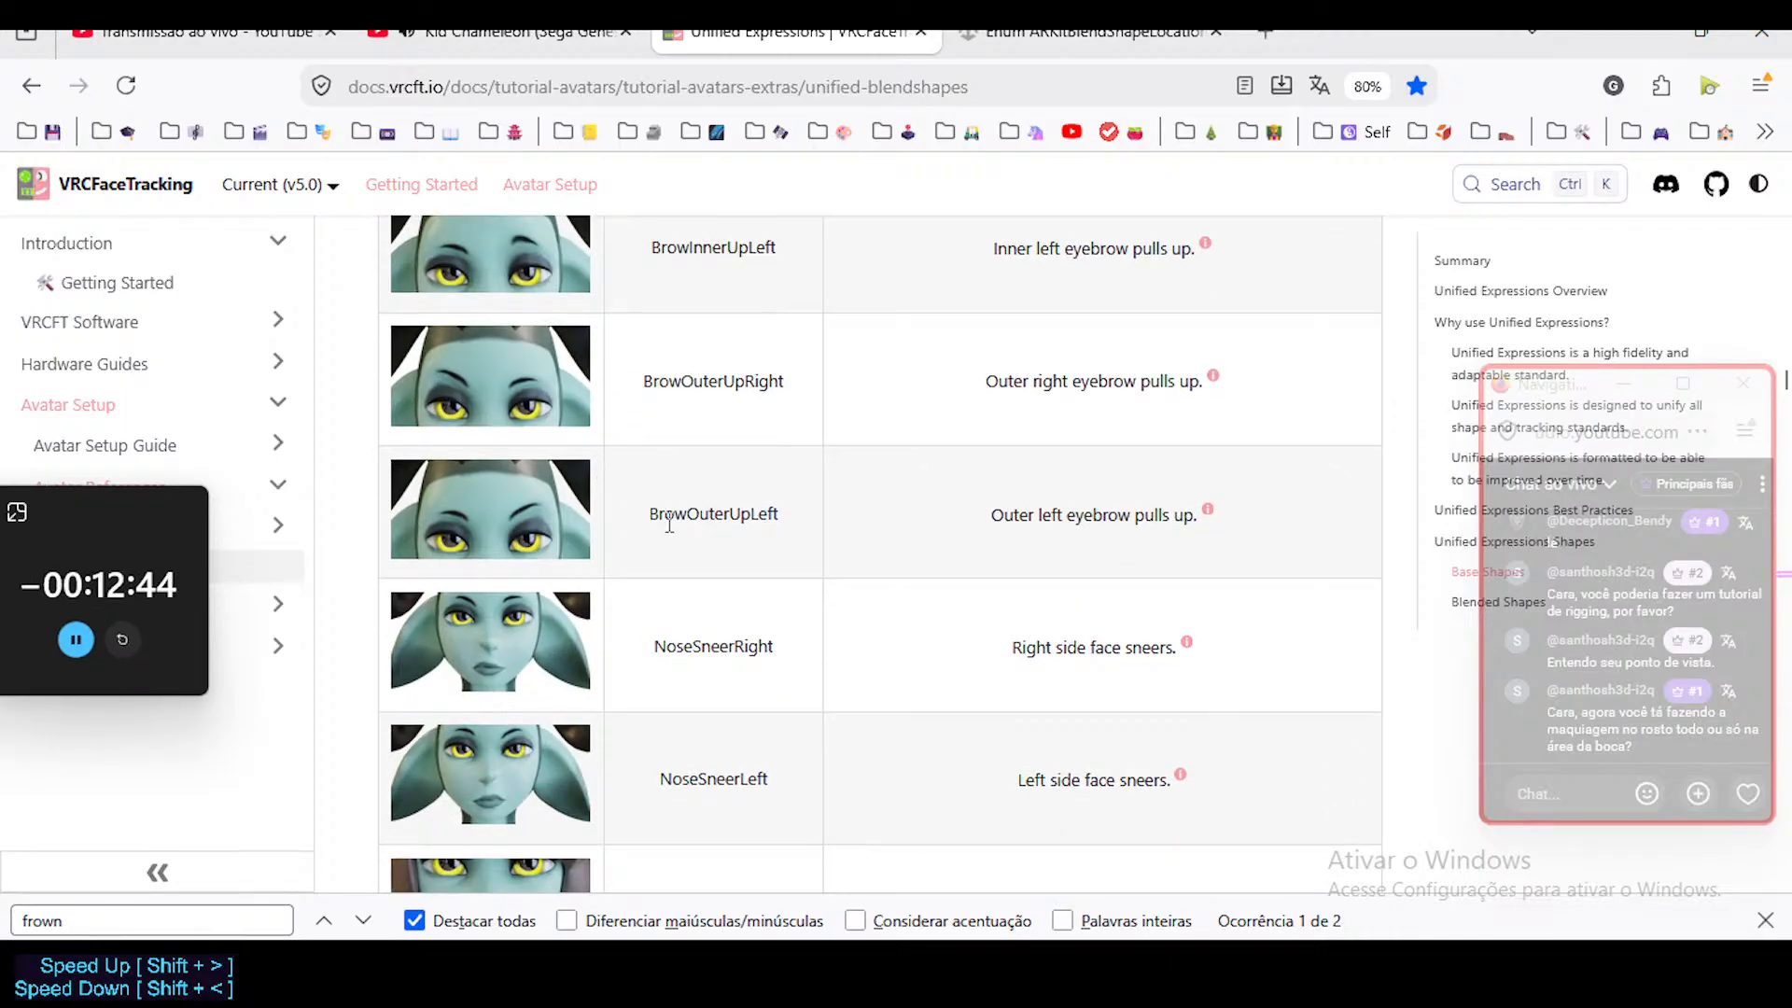
pyautogui.scroll(-3, 689, 560)
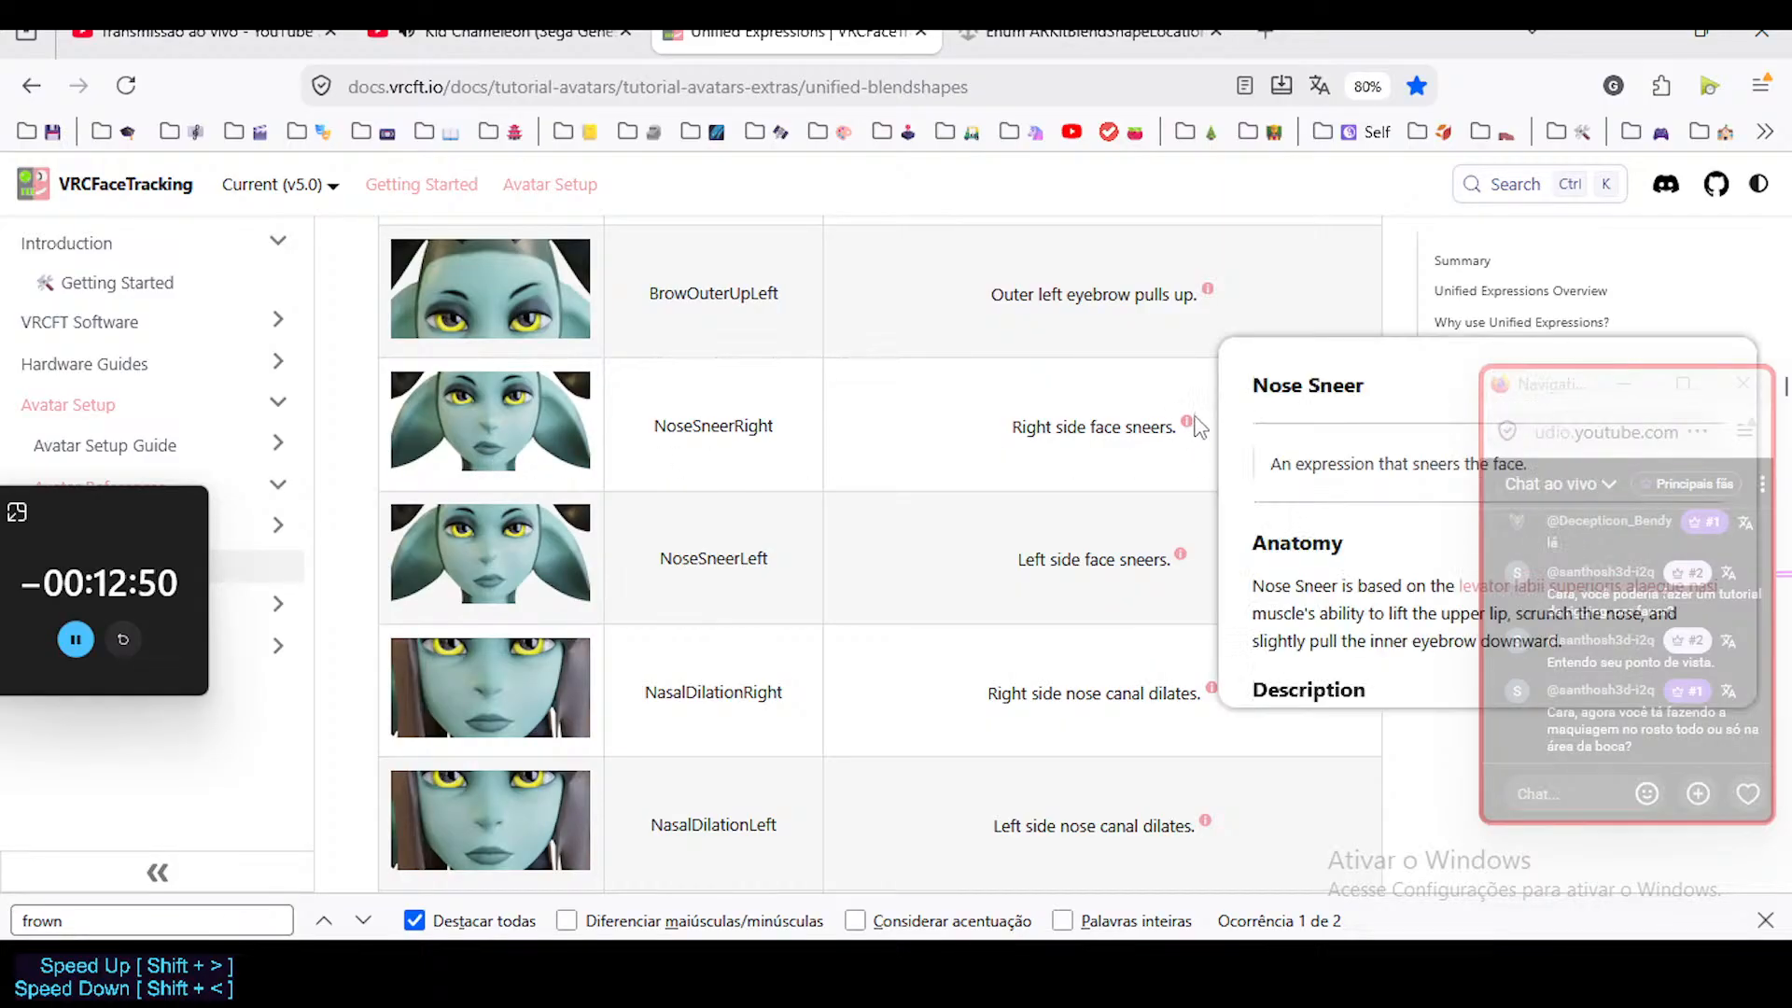
# Read the Nose Sneer note and examine the NoseSneer, NasalDilation and NasalConstrict shapes.
pyautogui.moveTo(1182, 430)
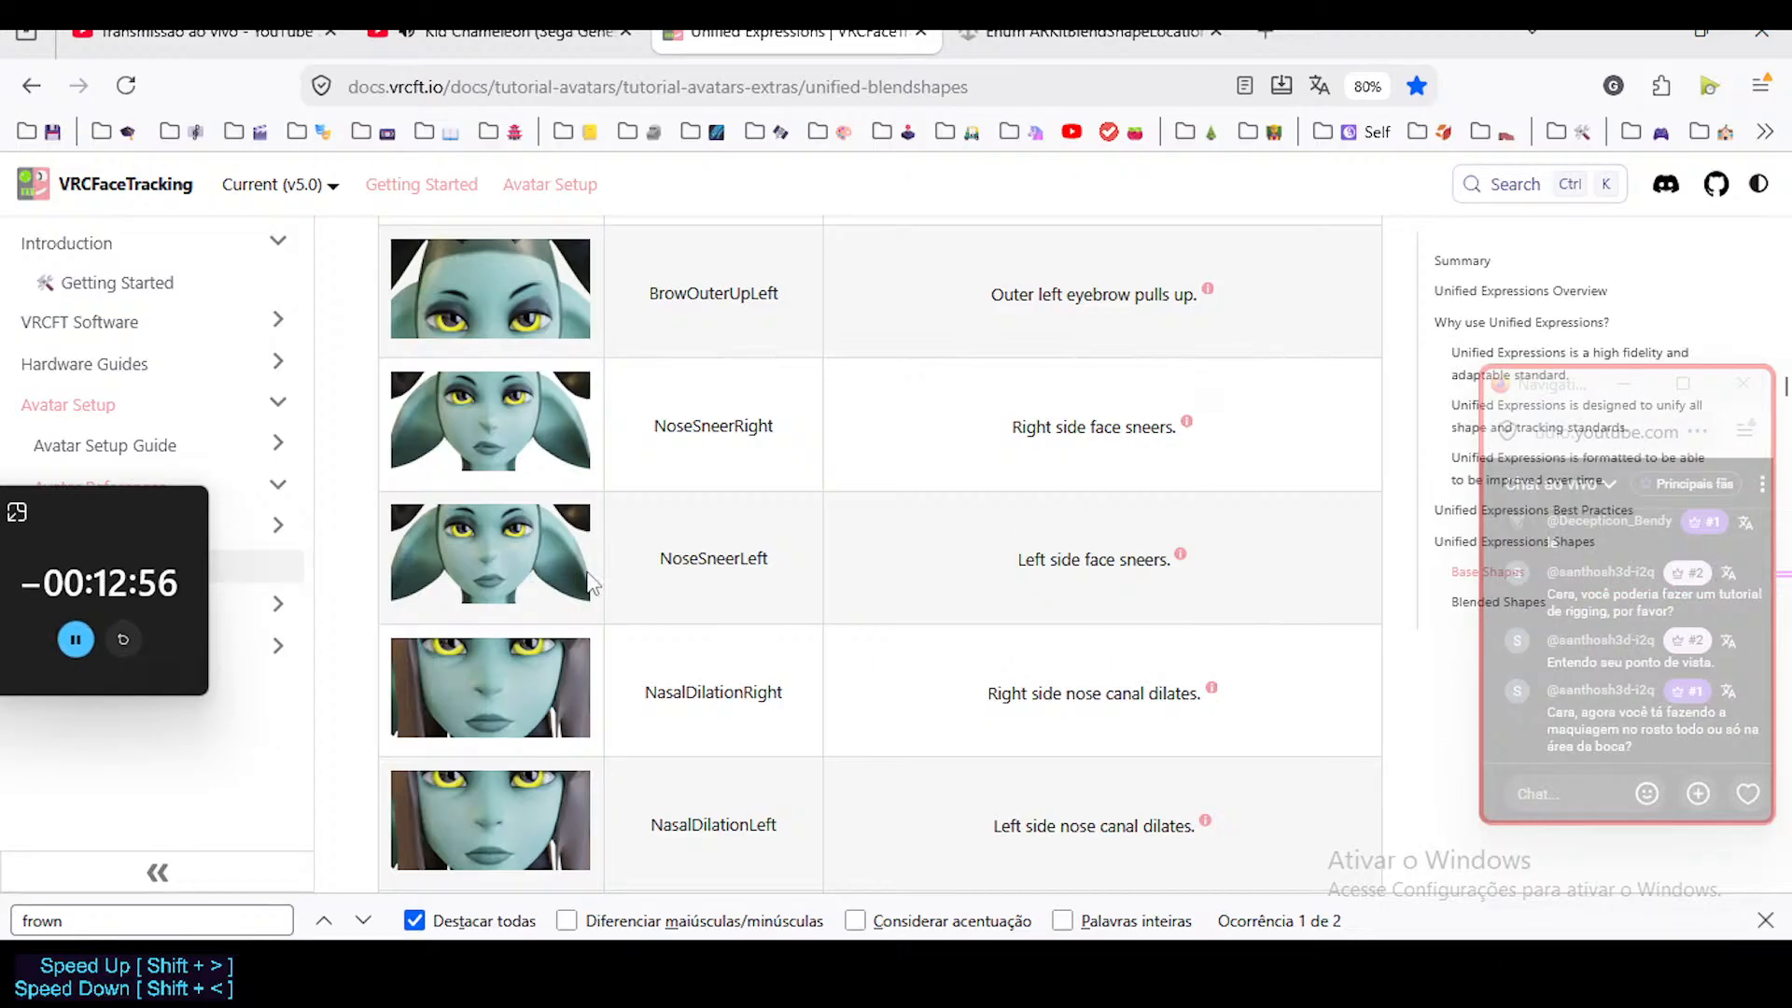
pyautogui.scroll(-1, 629, 635)
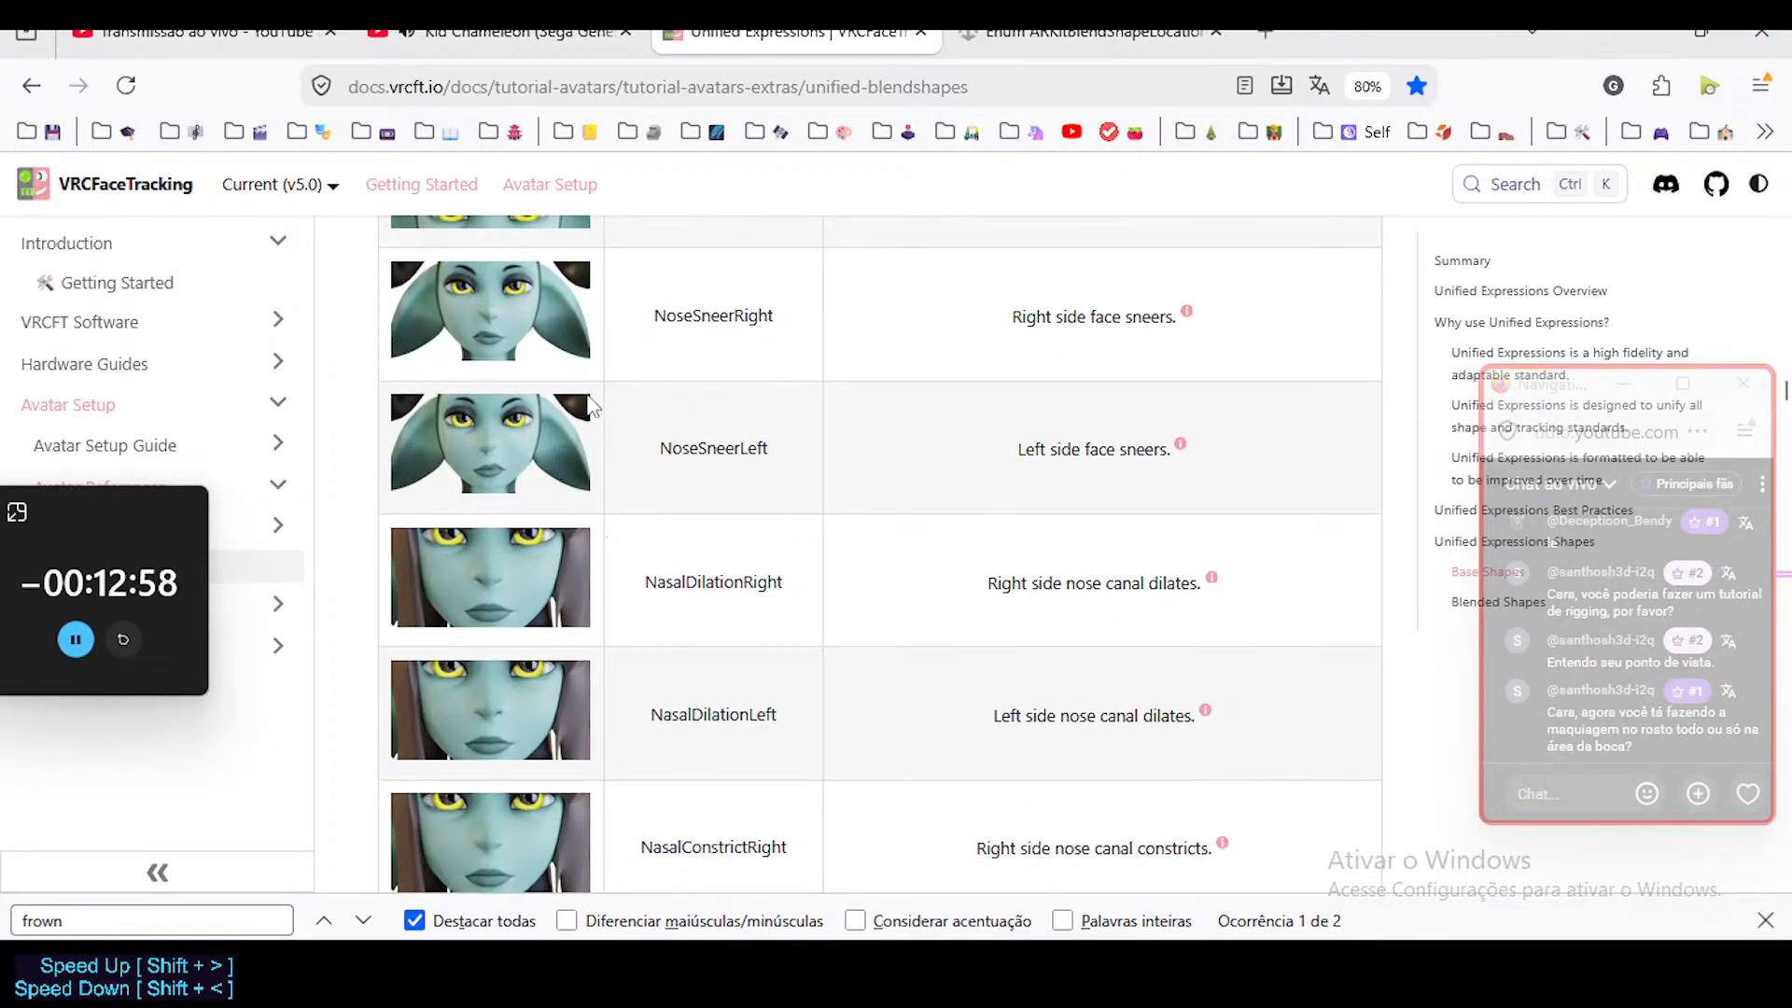
pyautogui.scroll(-2, 607, 538)
pyautogui.scroll(3, 574, 532)
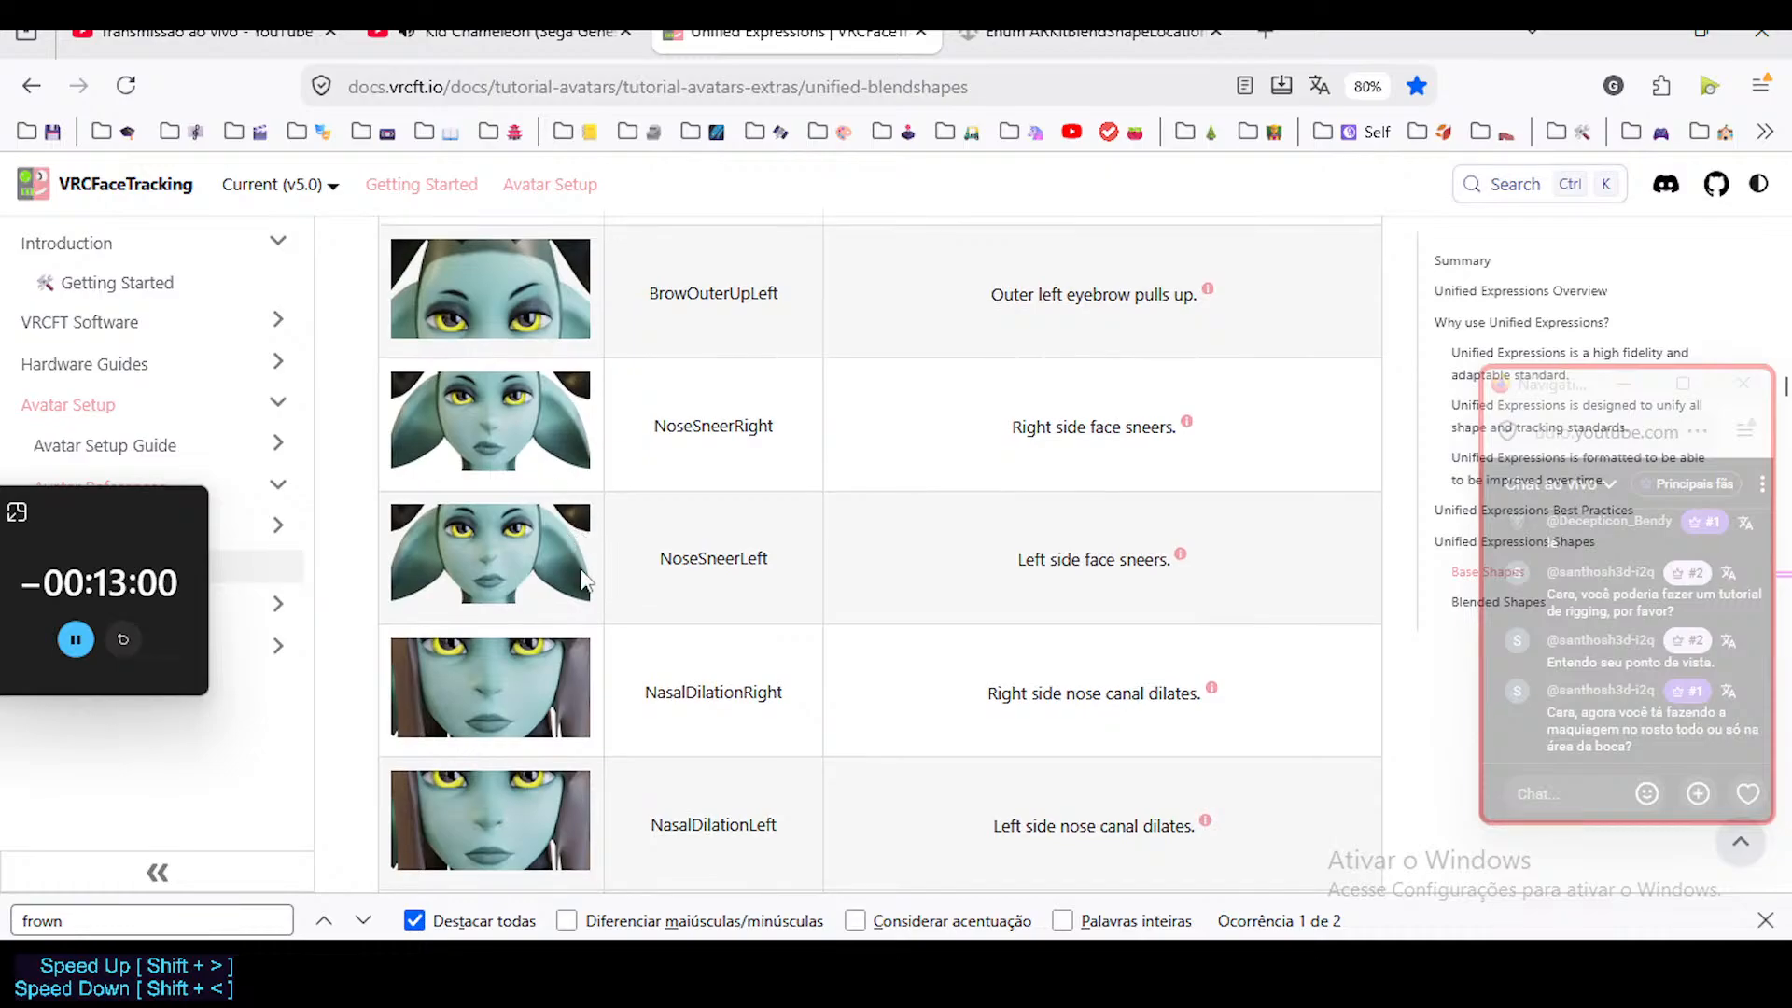
pyautogui.scroll(-3, 606, 504)
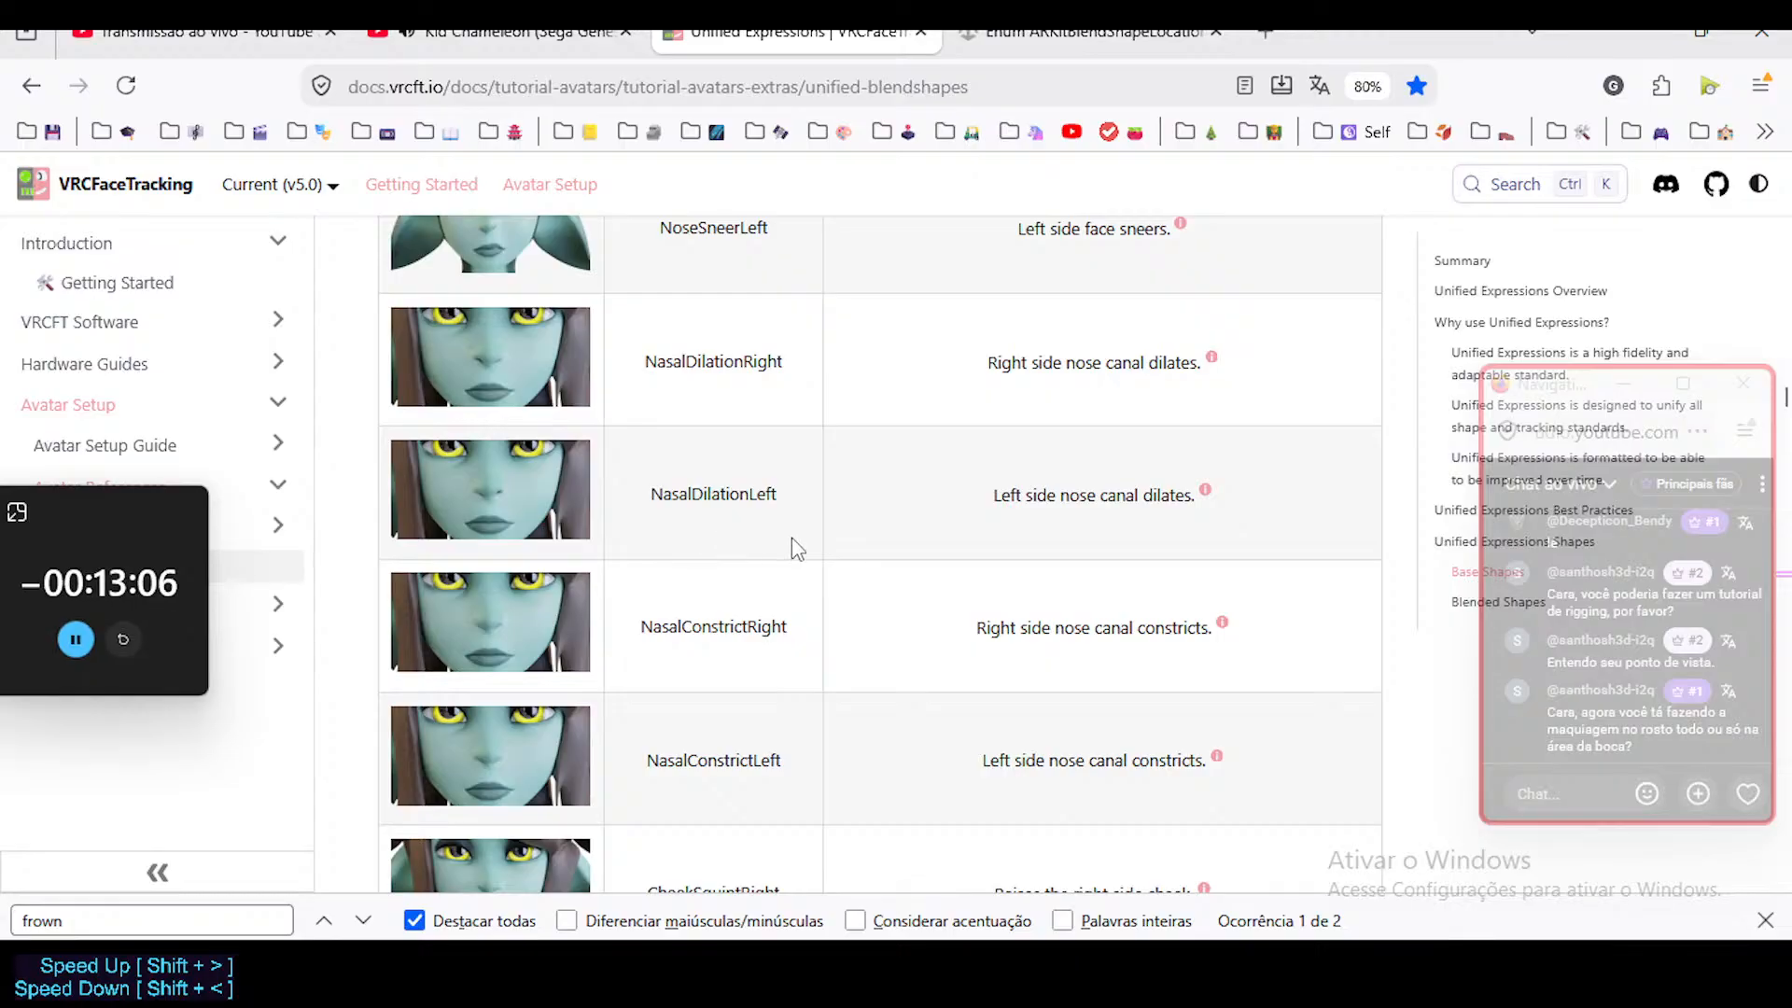
pyautogui.scroll(-2, 779, 551)
pyautogui.scroll(-4, 703, 539)
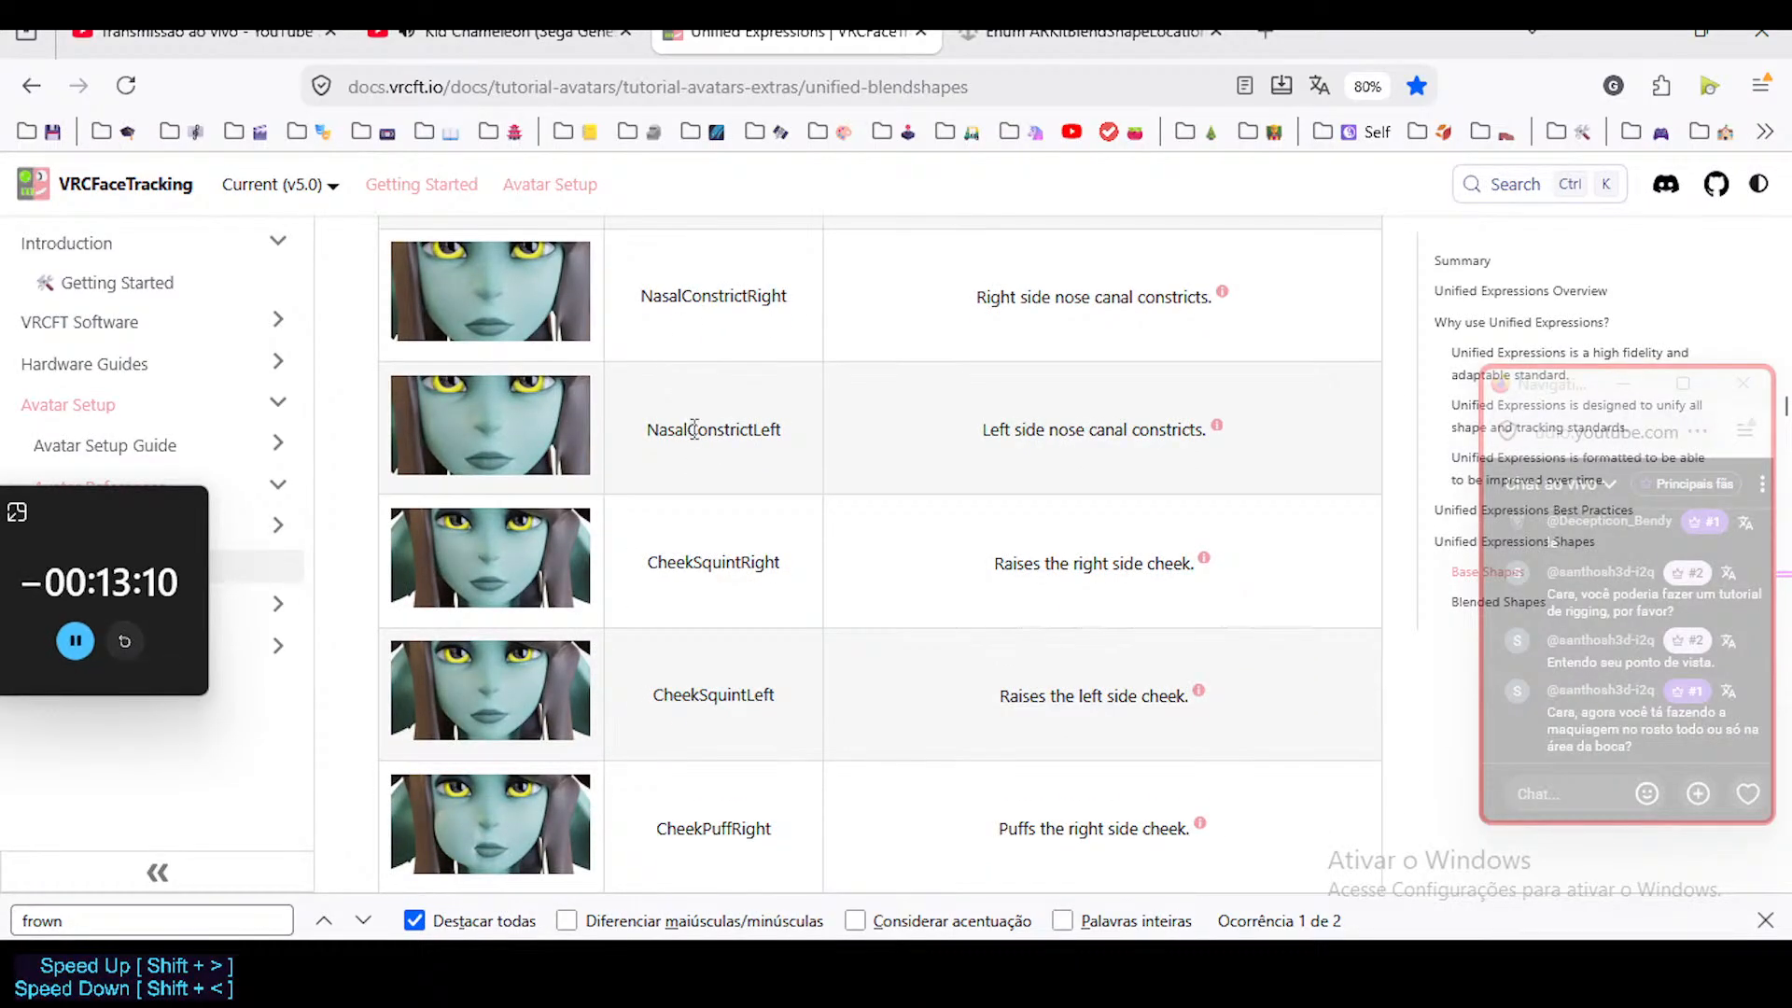
# Examine the CheekSquint, CheekPuff and CheekSuck shapes for both sides of the face.
pyautogui.scroll(-4, 688, 495)
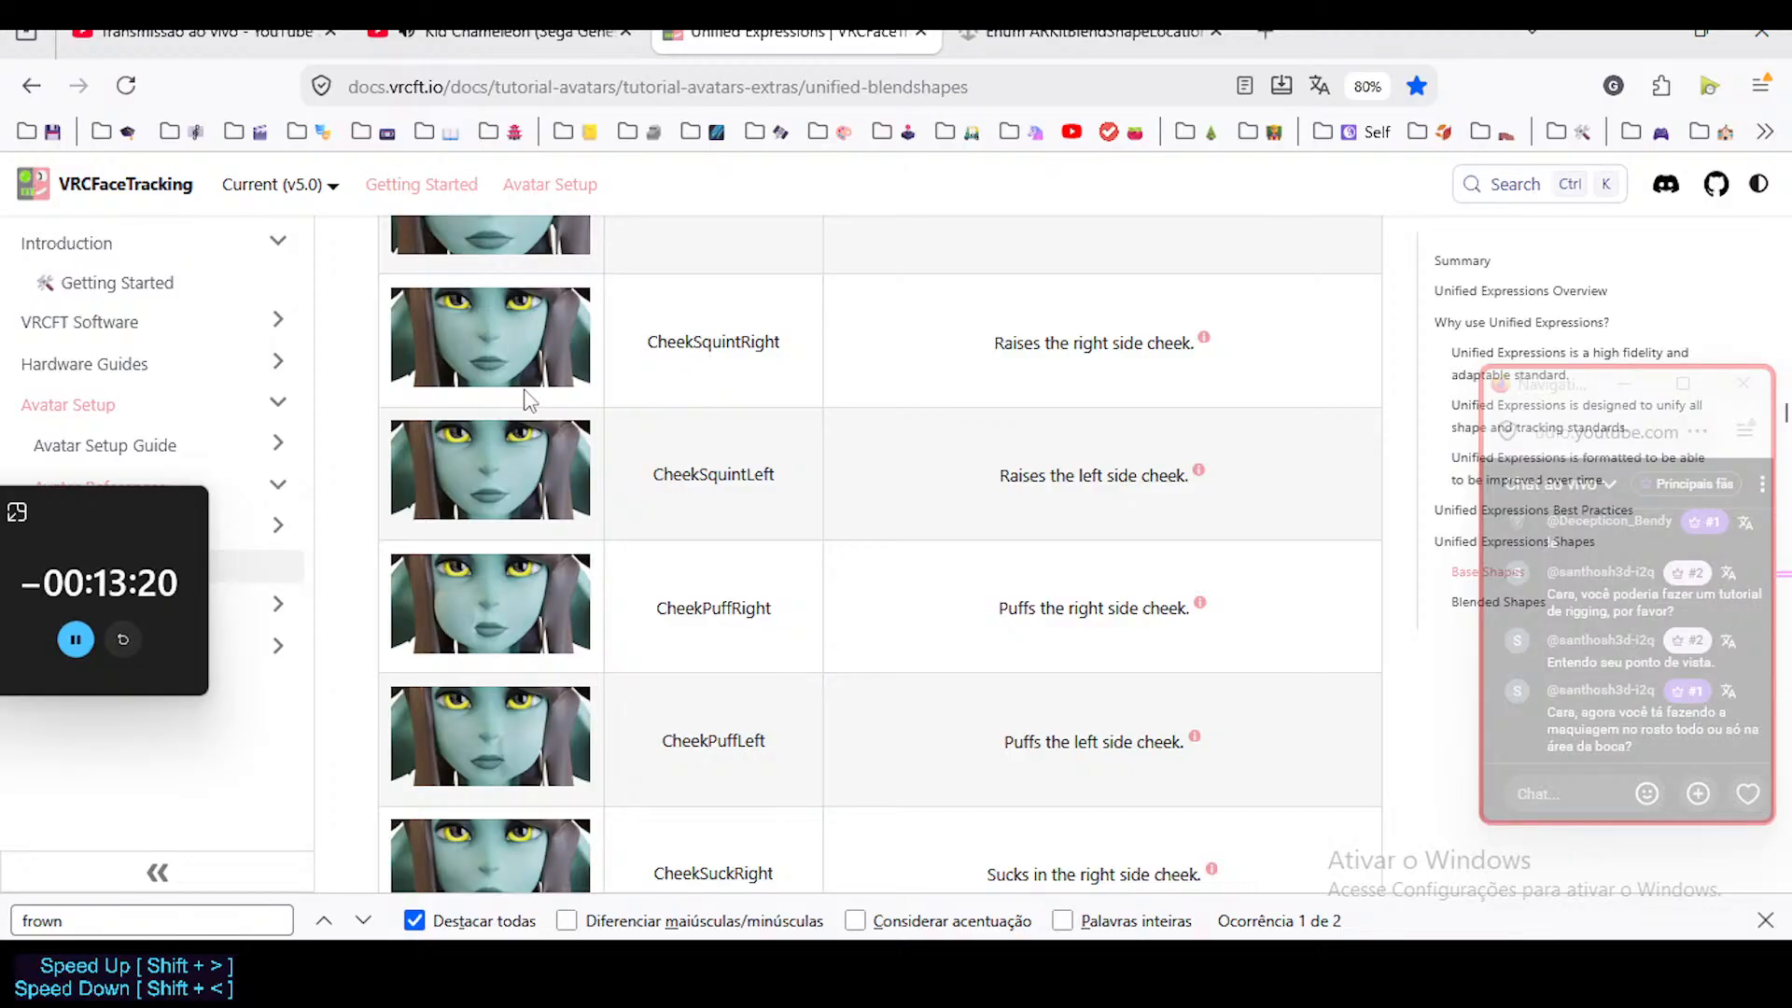
pyautogui.scroll(-3, 644, 519)
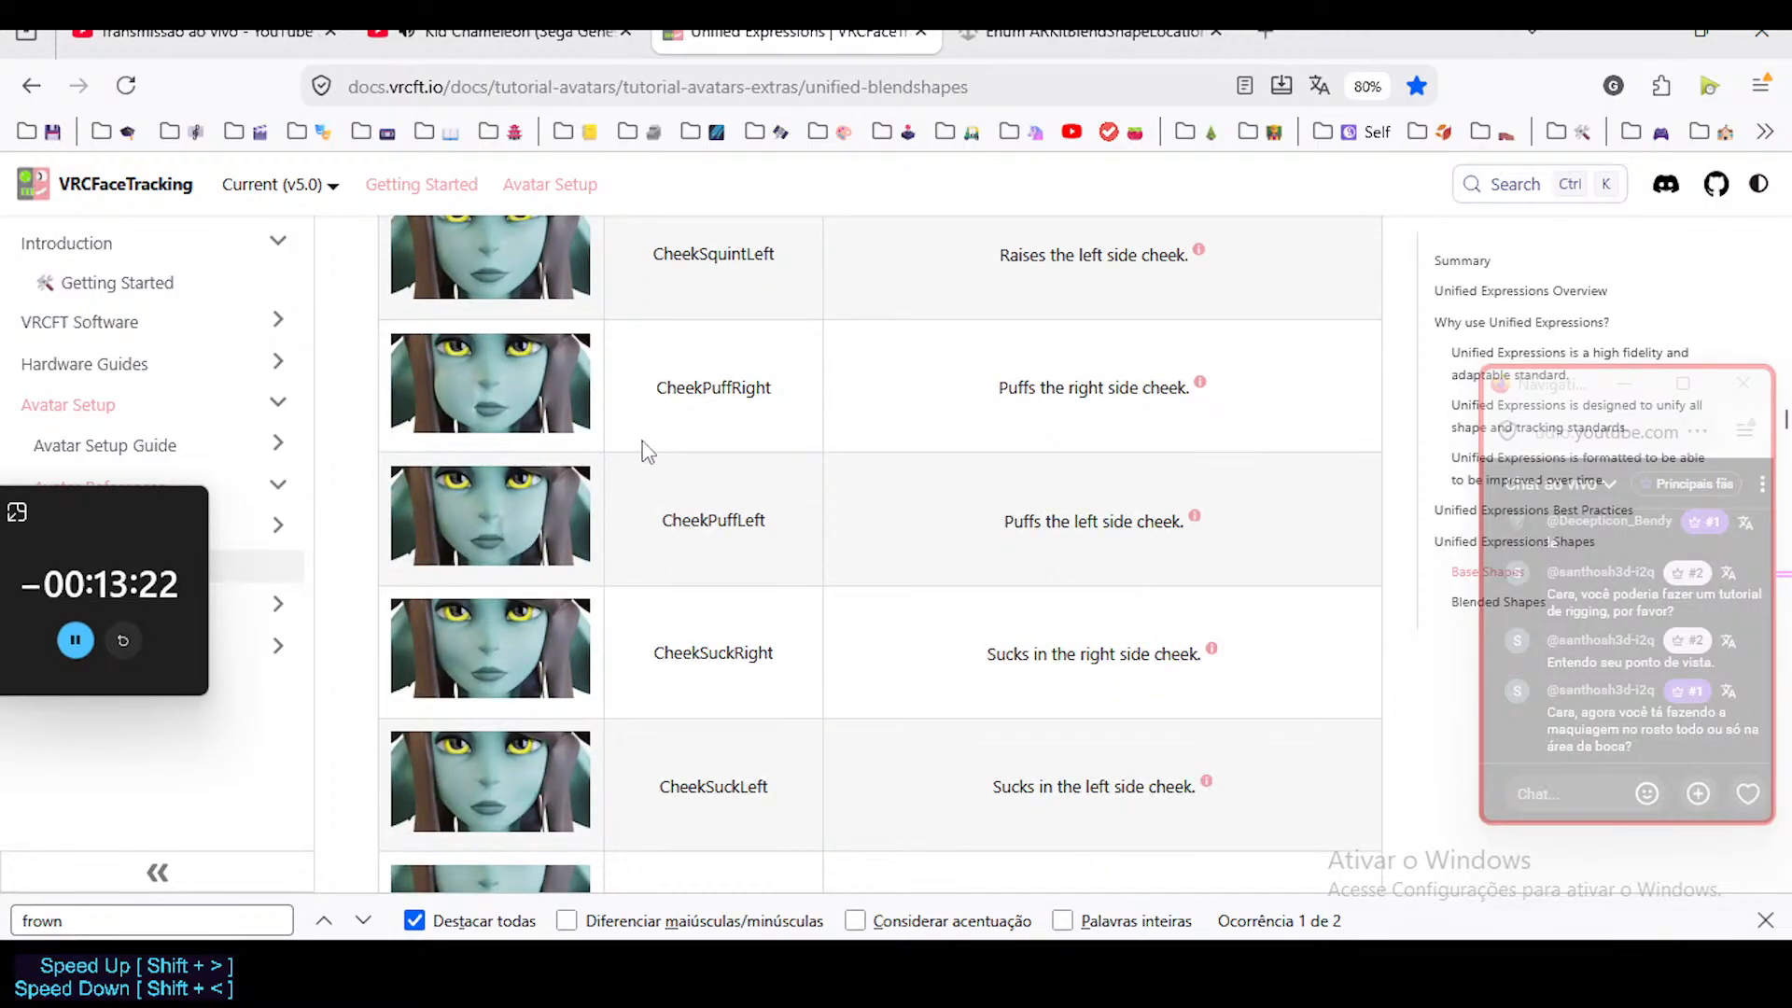
pyautogui.scroll(-3, 609, 514)
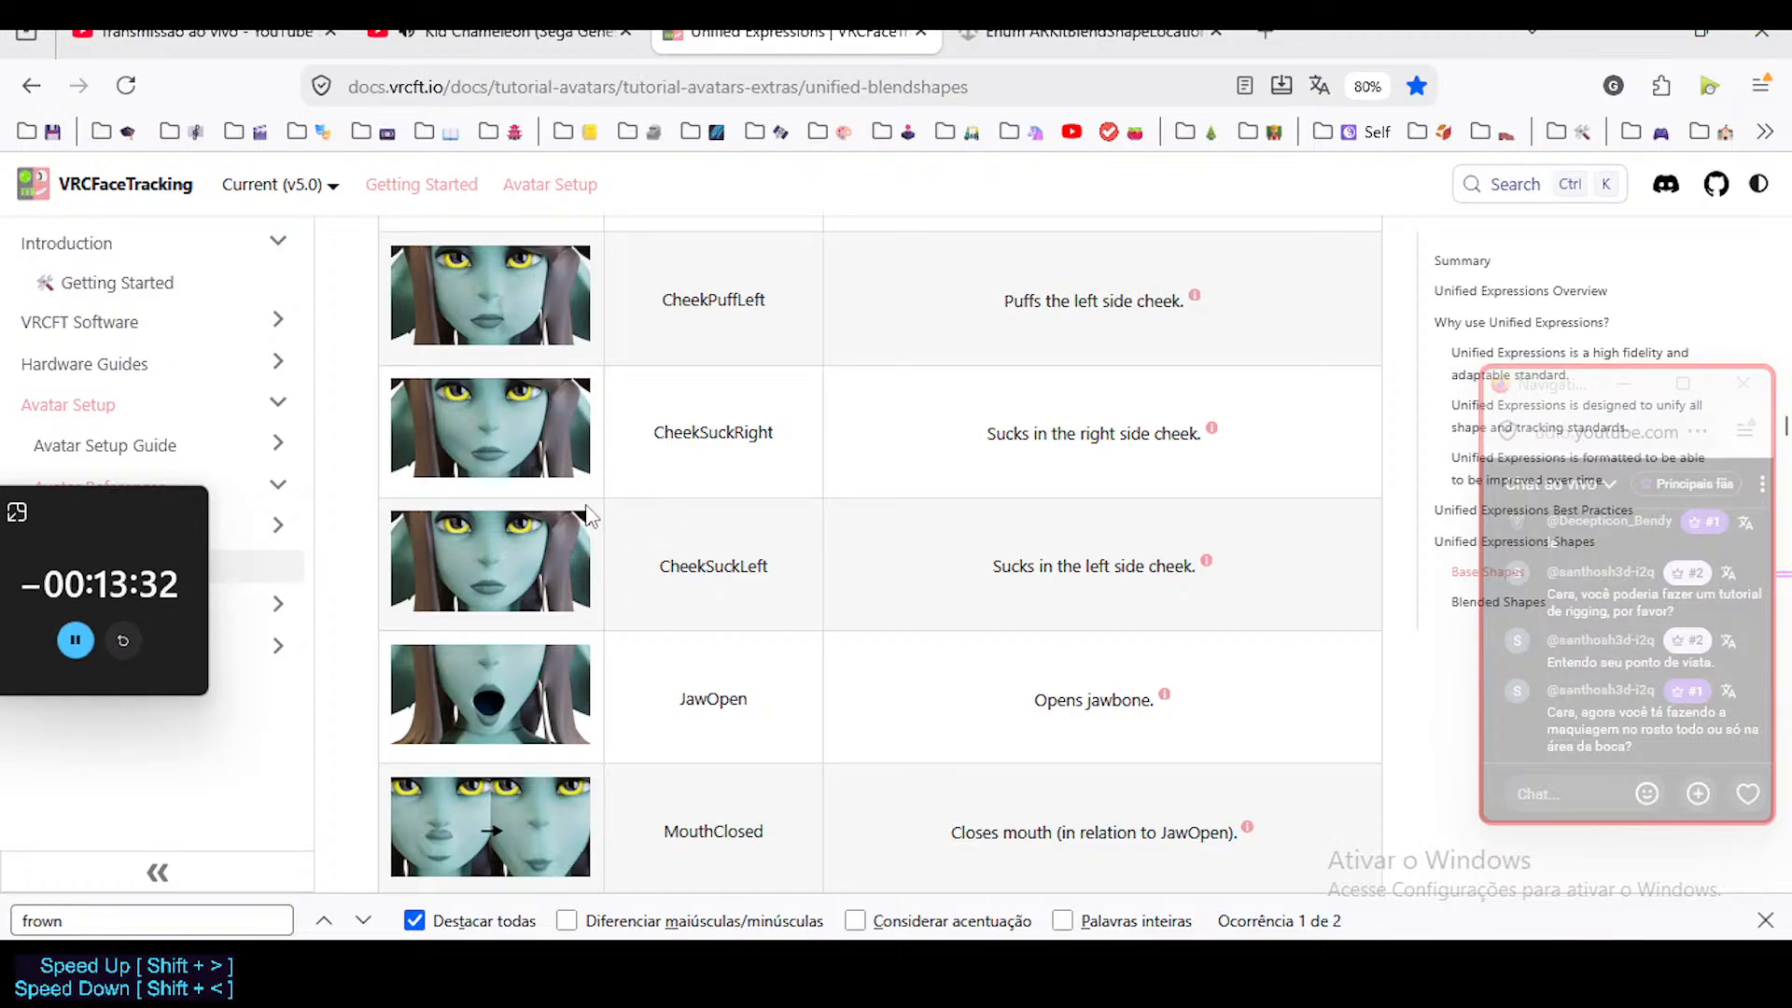
pyautogui.scroll(-2, 628, 556)
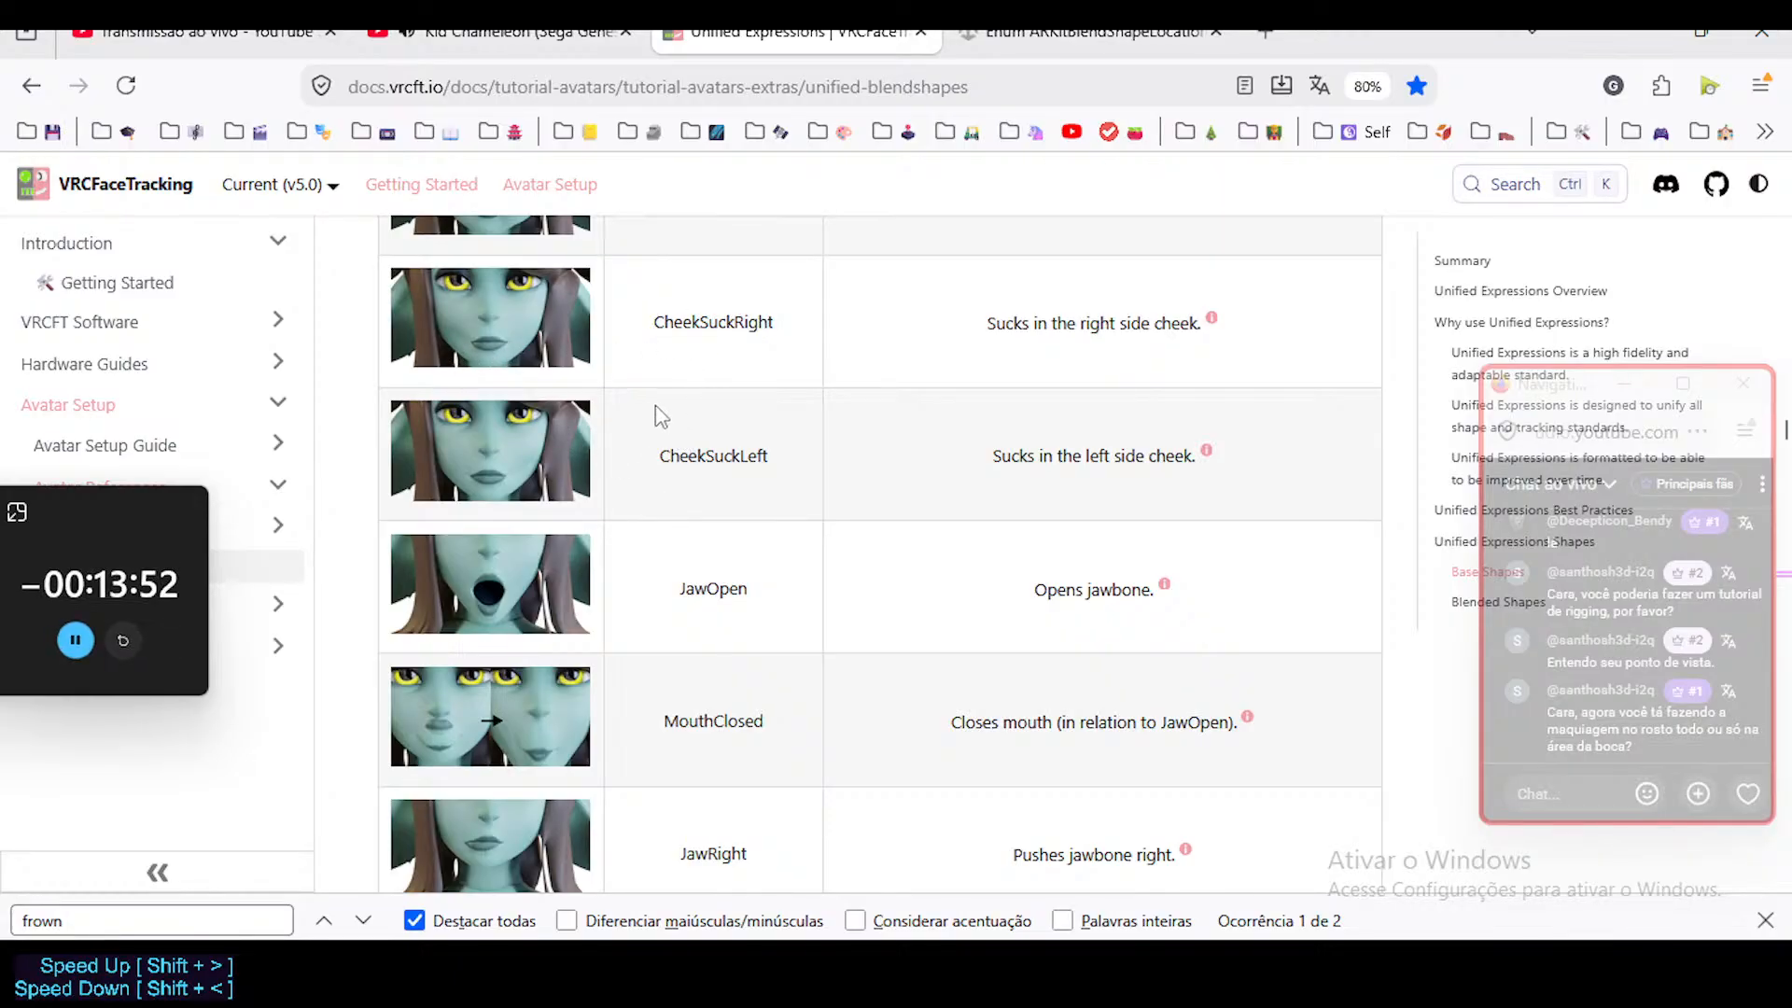
# Examine the JawOpen and MouthClosed entries and the sideways jaw shapes, then return to MouthClosed's description.
pyautogui.scroll(-1, 723, 443)
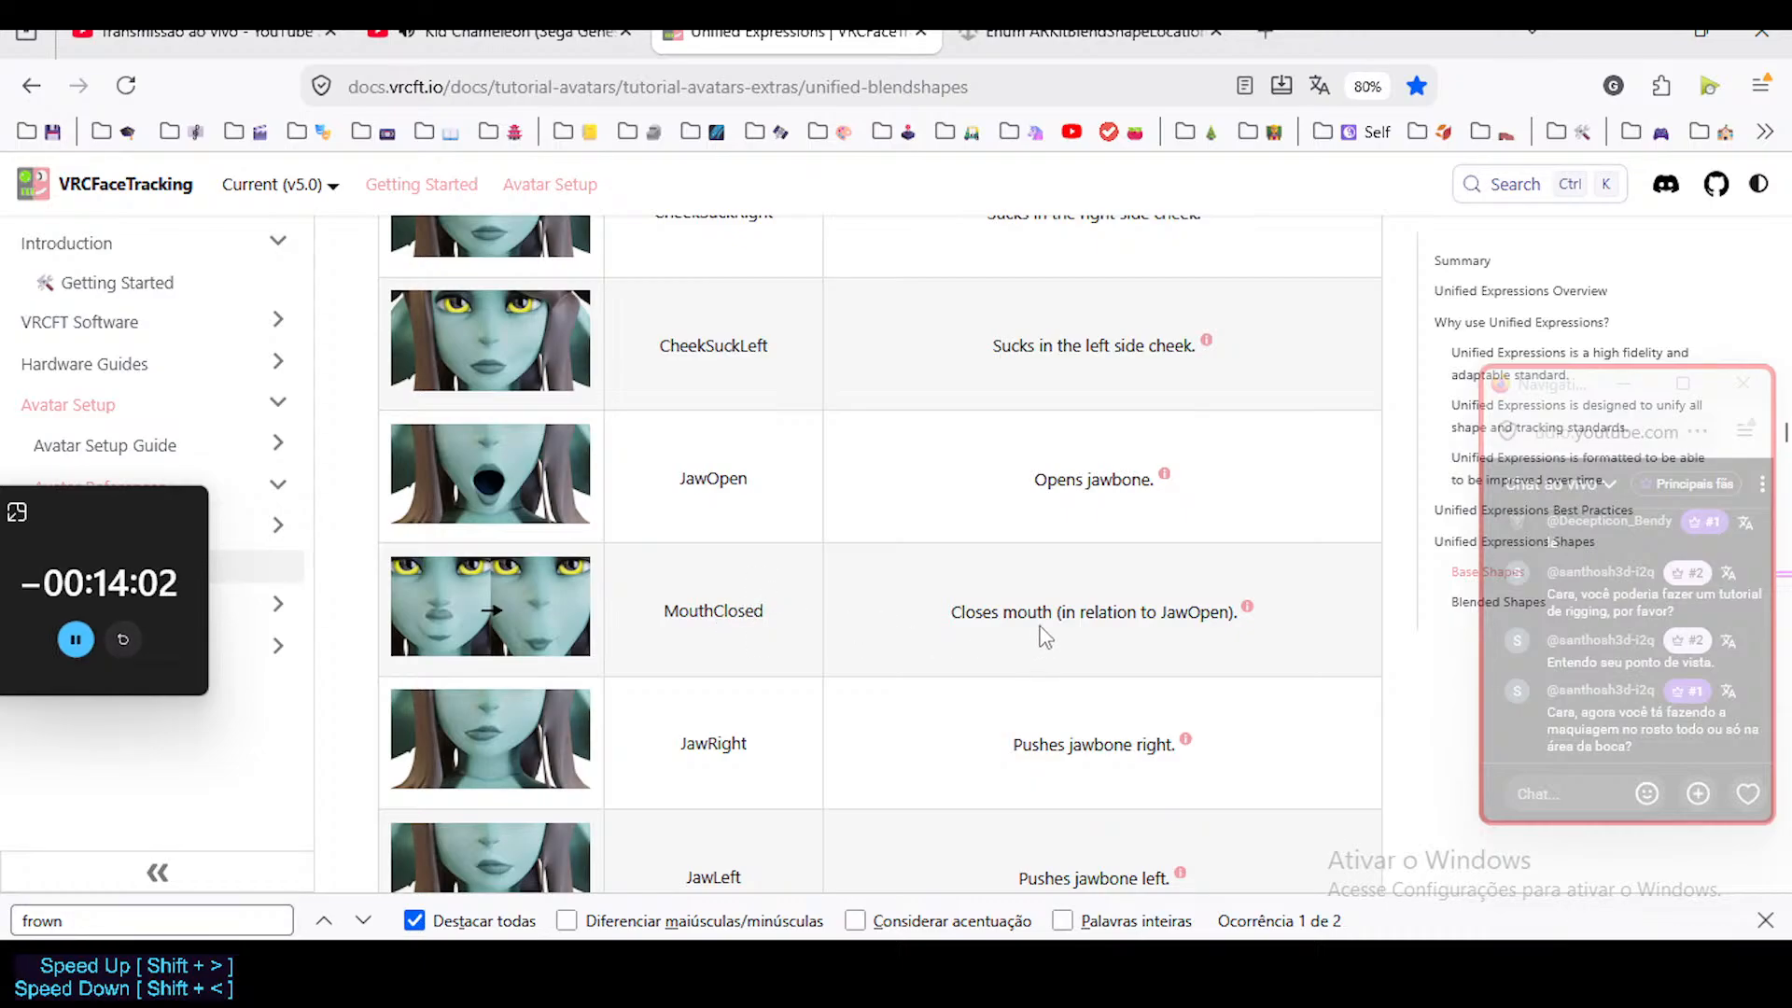
pyautogui.moveTo(1246, 606)
pyautogui.scroll(-1, 510, 458)
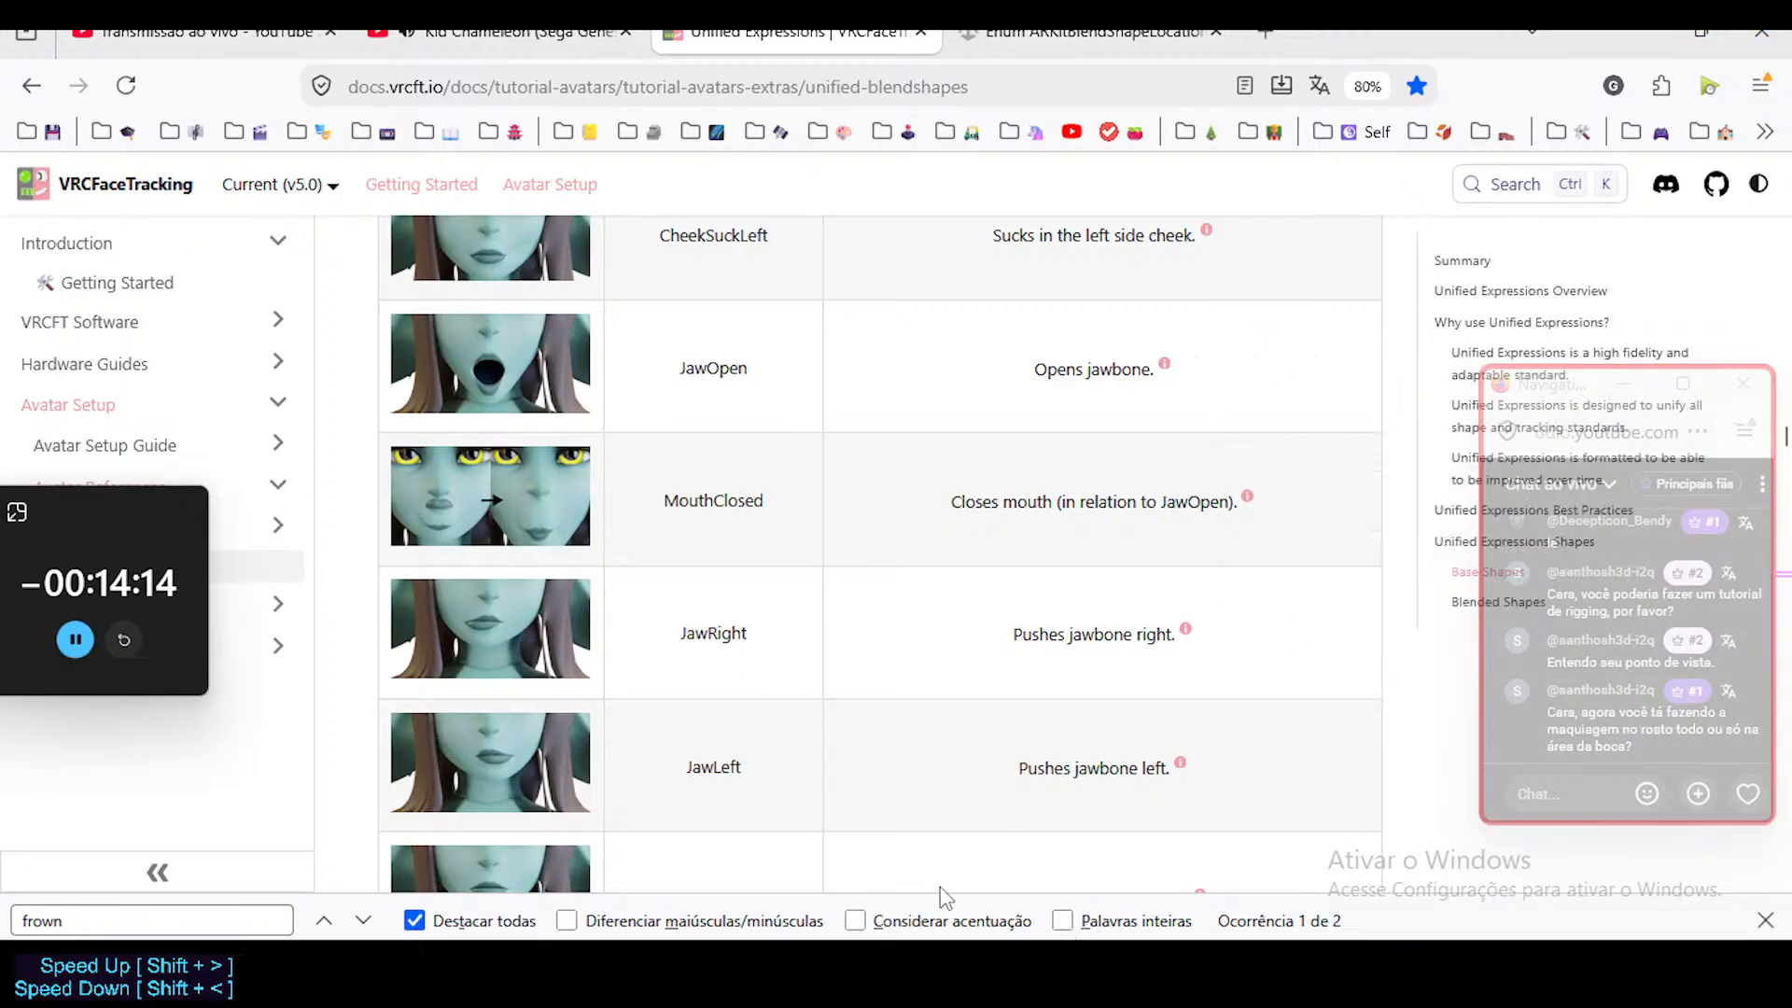
pyautogui.scroll(-1, 595, 451)
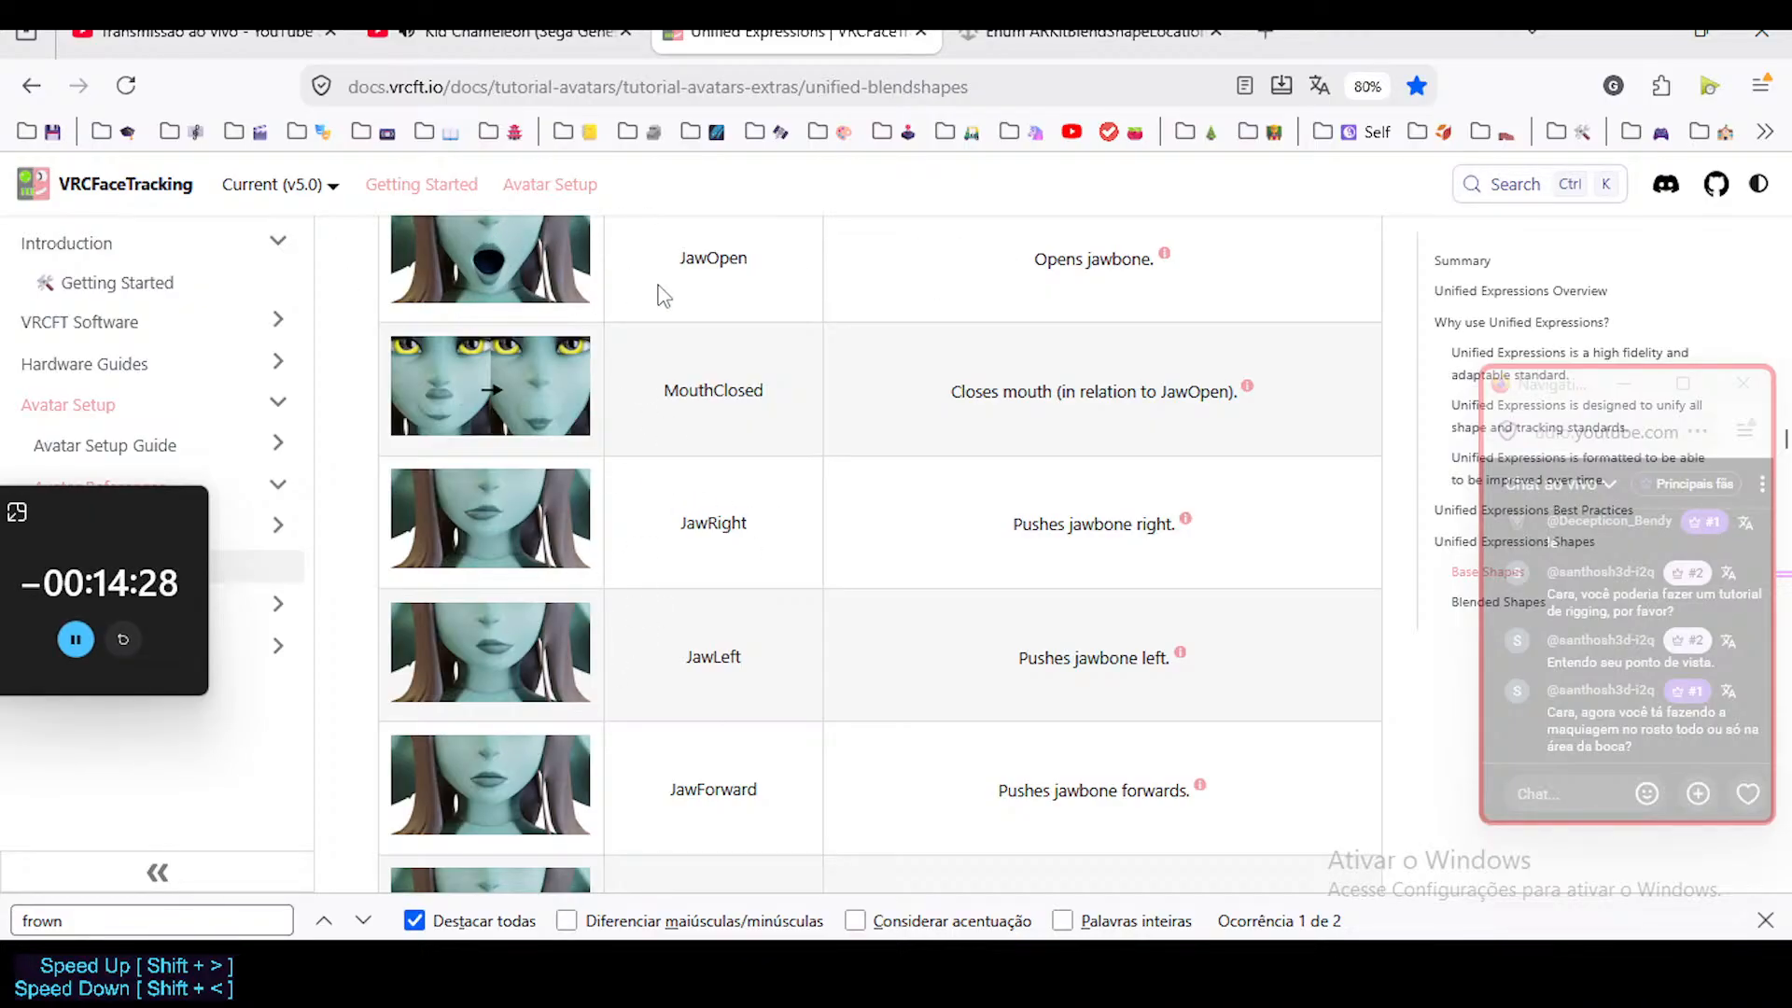
pyautogui.scroll(-2, 602, 607)
pyautogui.scroll(3, 686, 522)
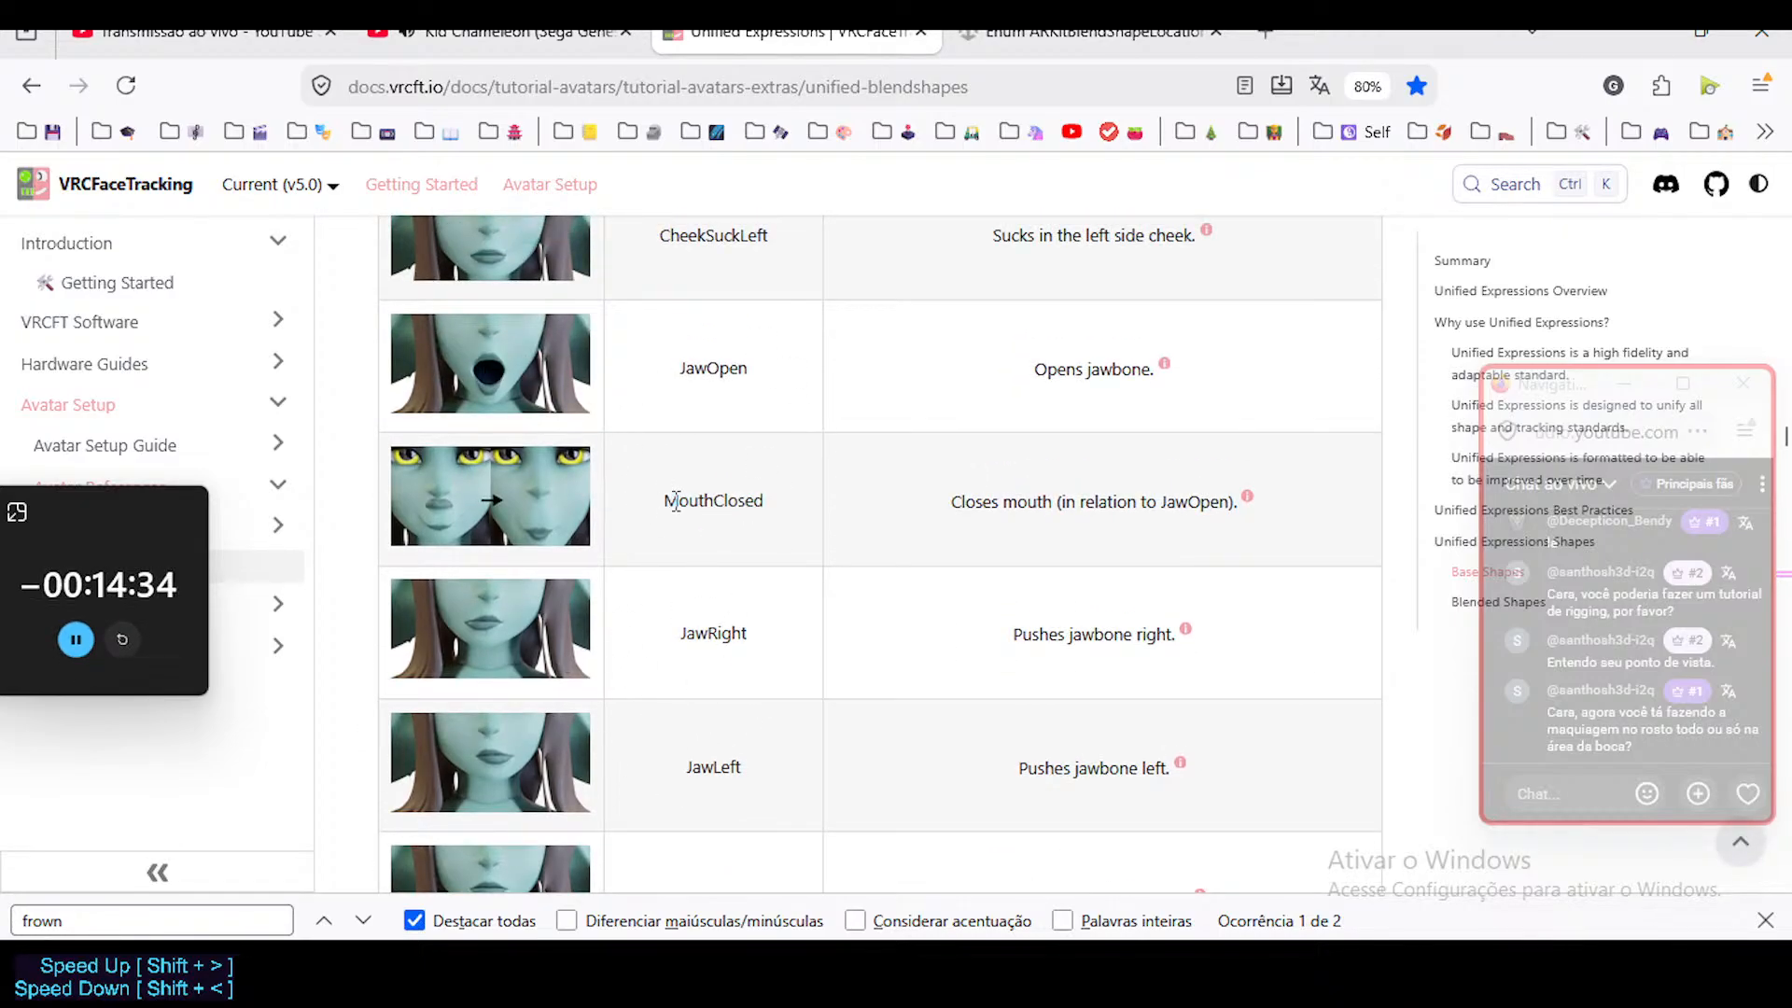
pyautogui.moveTo(1044, 506)
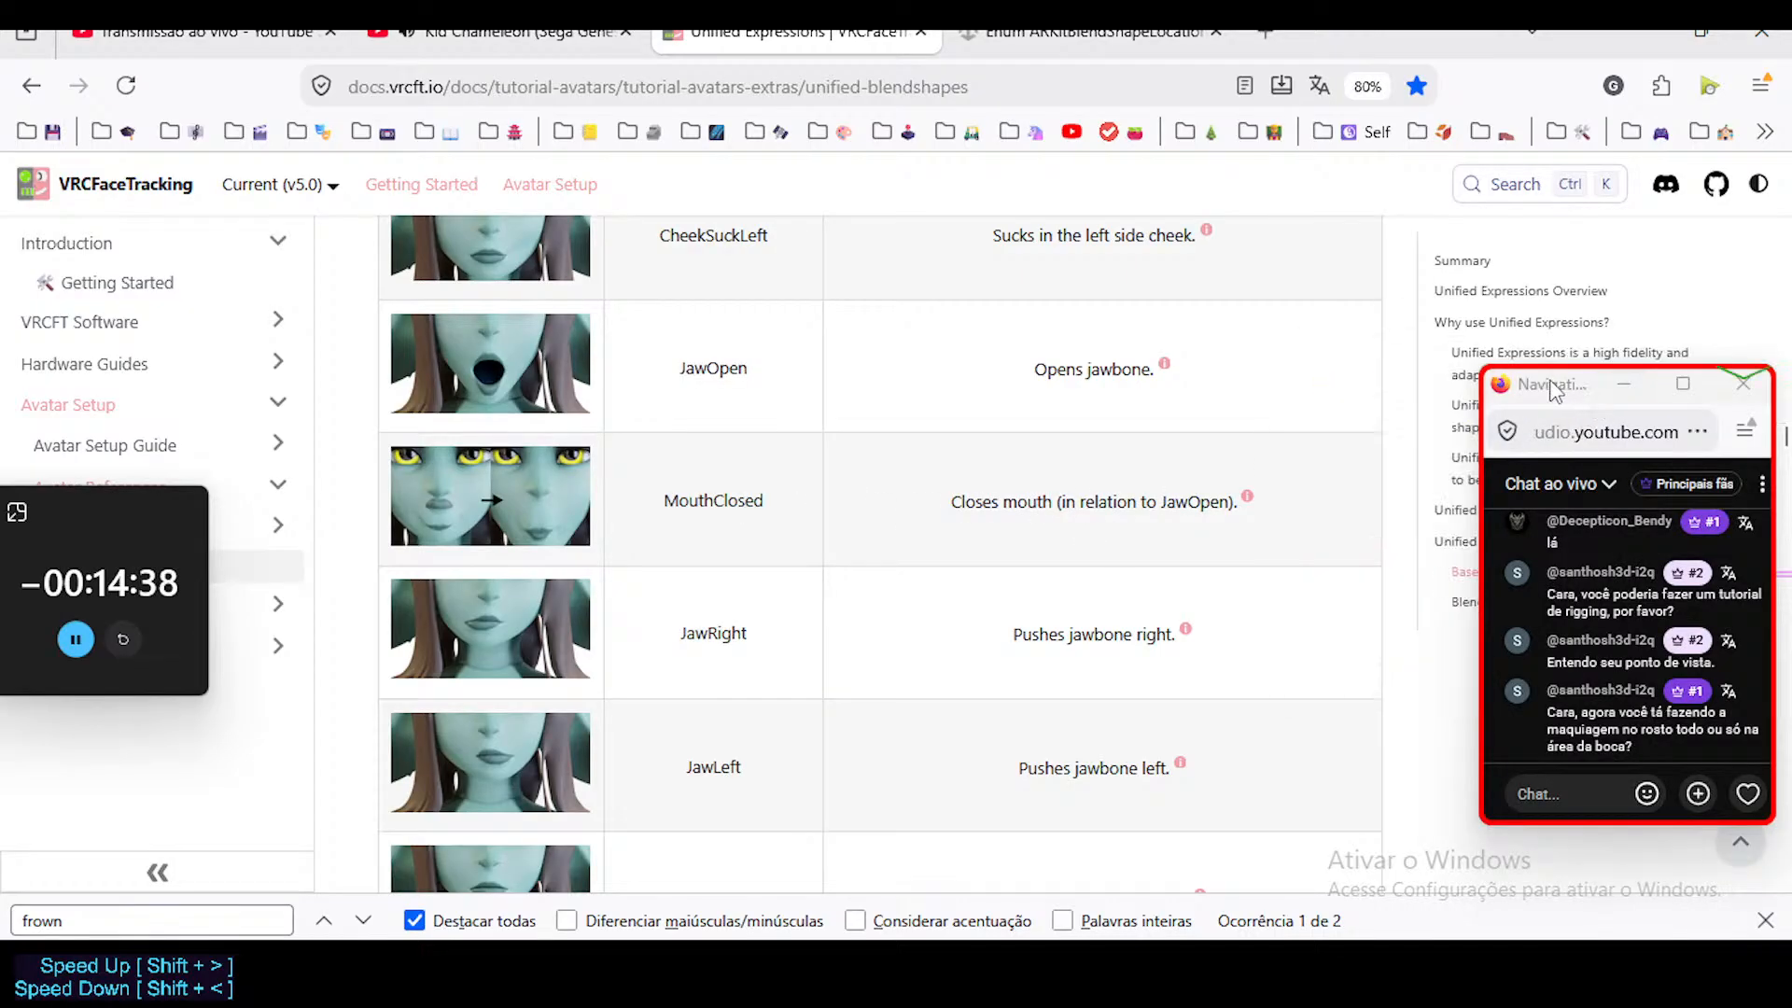
# Move the floating chat window lower, clear of the page outline, and check the MouthClosed explanation.
pyautogui.moveTo(1553, 391); pyautogui.dragTo(1502, 698)
pyautogui.moveTo(1247, 496)
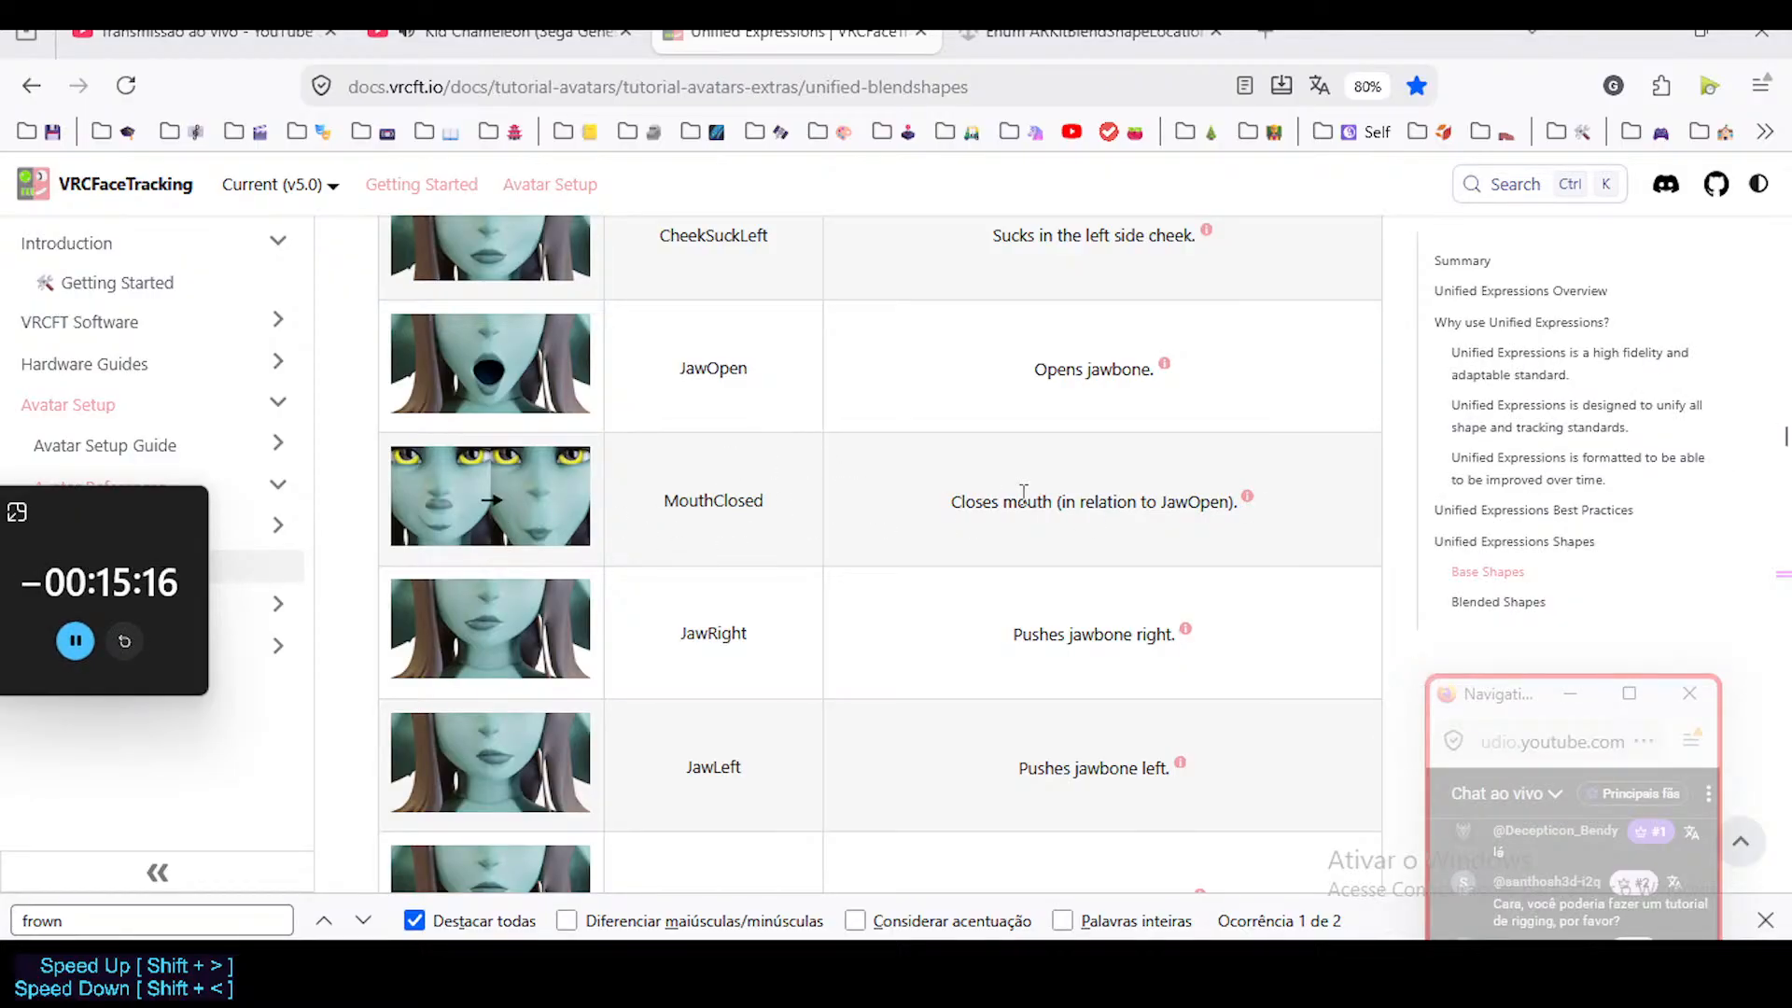
pyautogui.scroll(-3, 630, 469)
pyautogui.scroll(3, 562, 412)
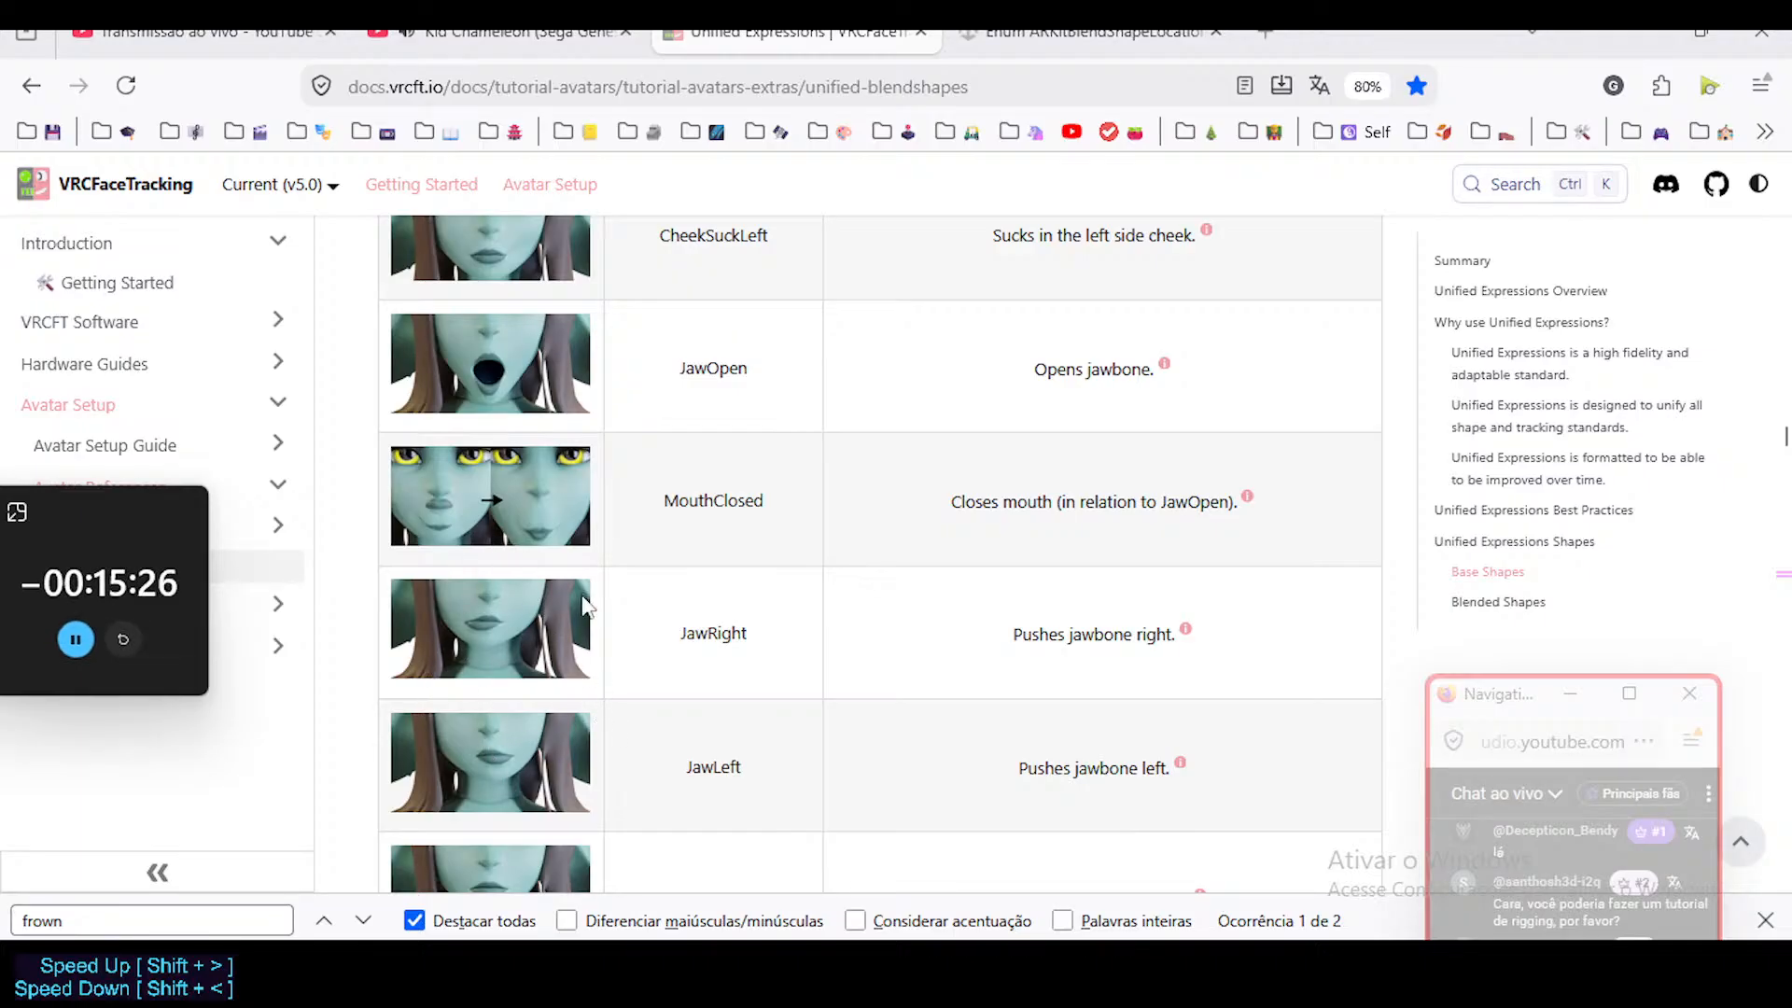
# Examine the jaw shapes from JawForward to JawMandibleRaise and read the Jaw Lift note.
pyautogui.scroll(-5, 523, 597)
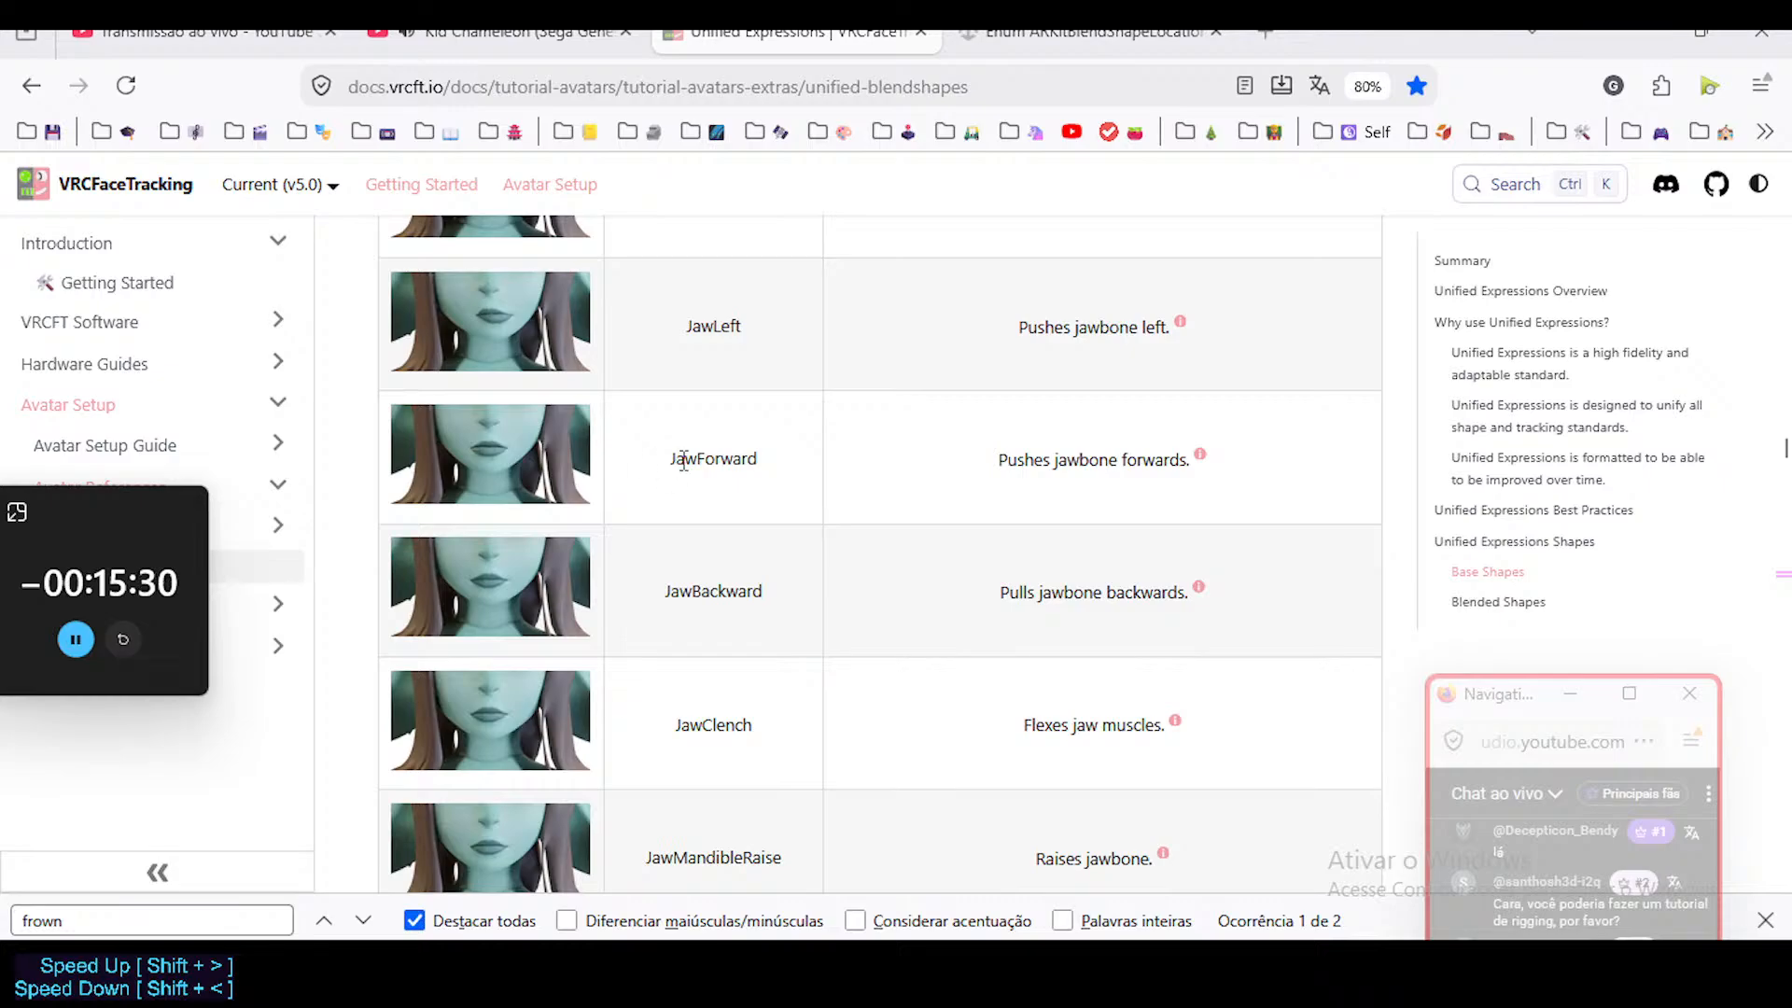
pyautogui.scroll(-1, 672, 627)
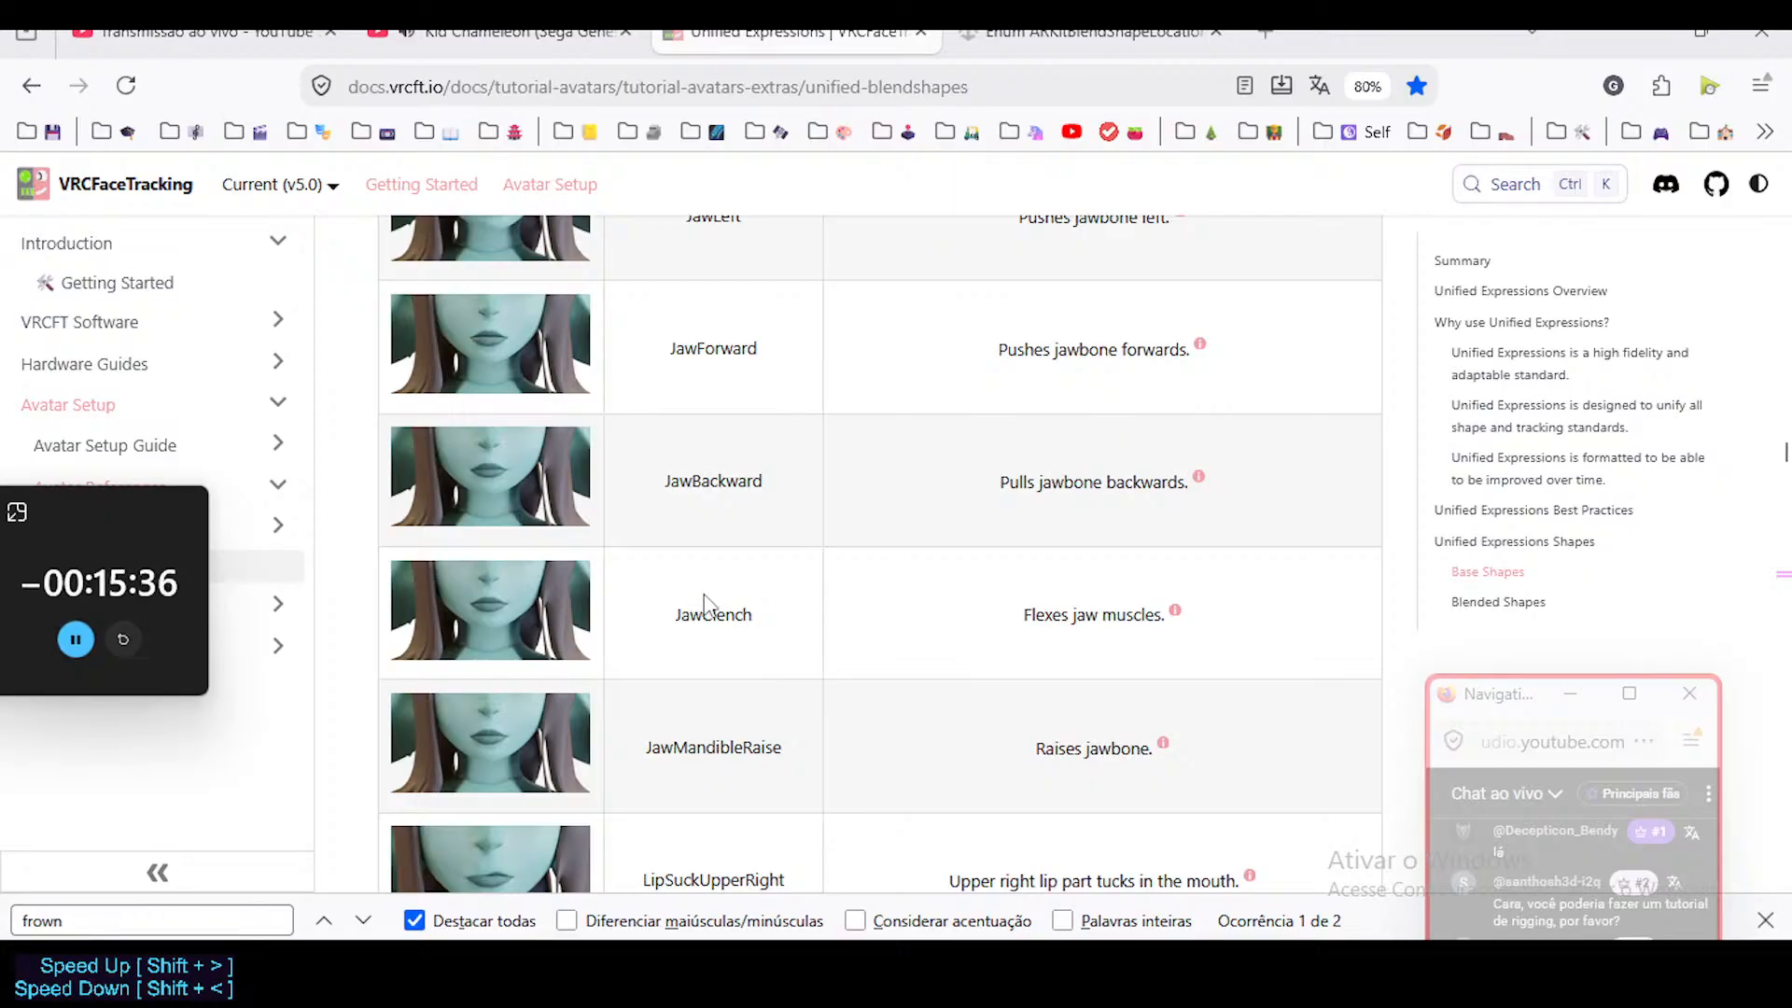
pyautogui.scroll(-2, 1104, 608)
pyautogui.moveTo(1176, 392)
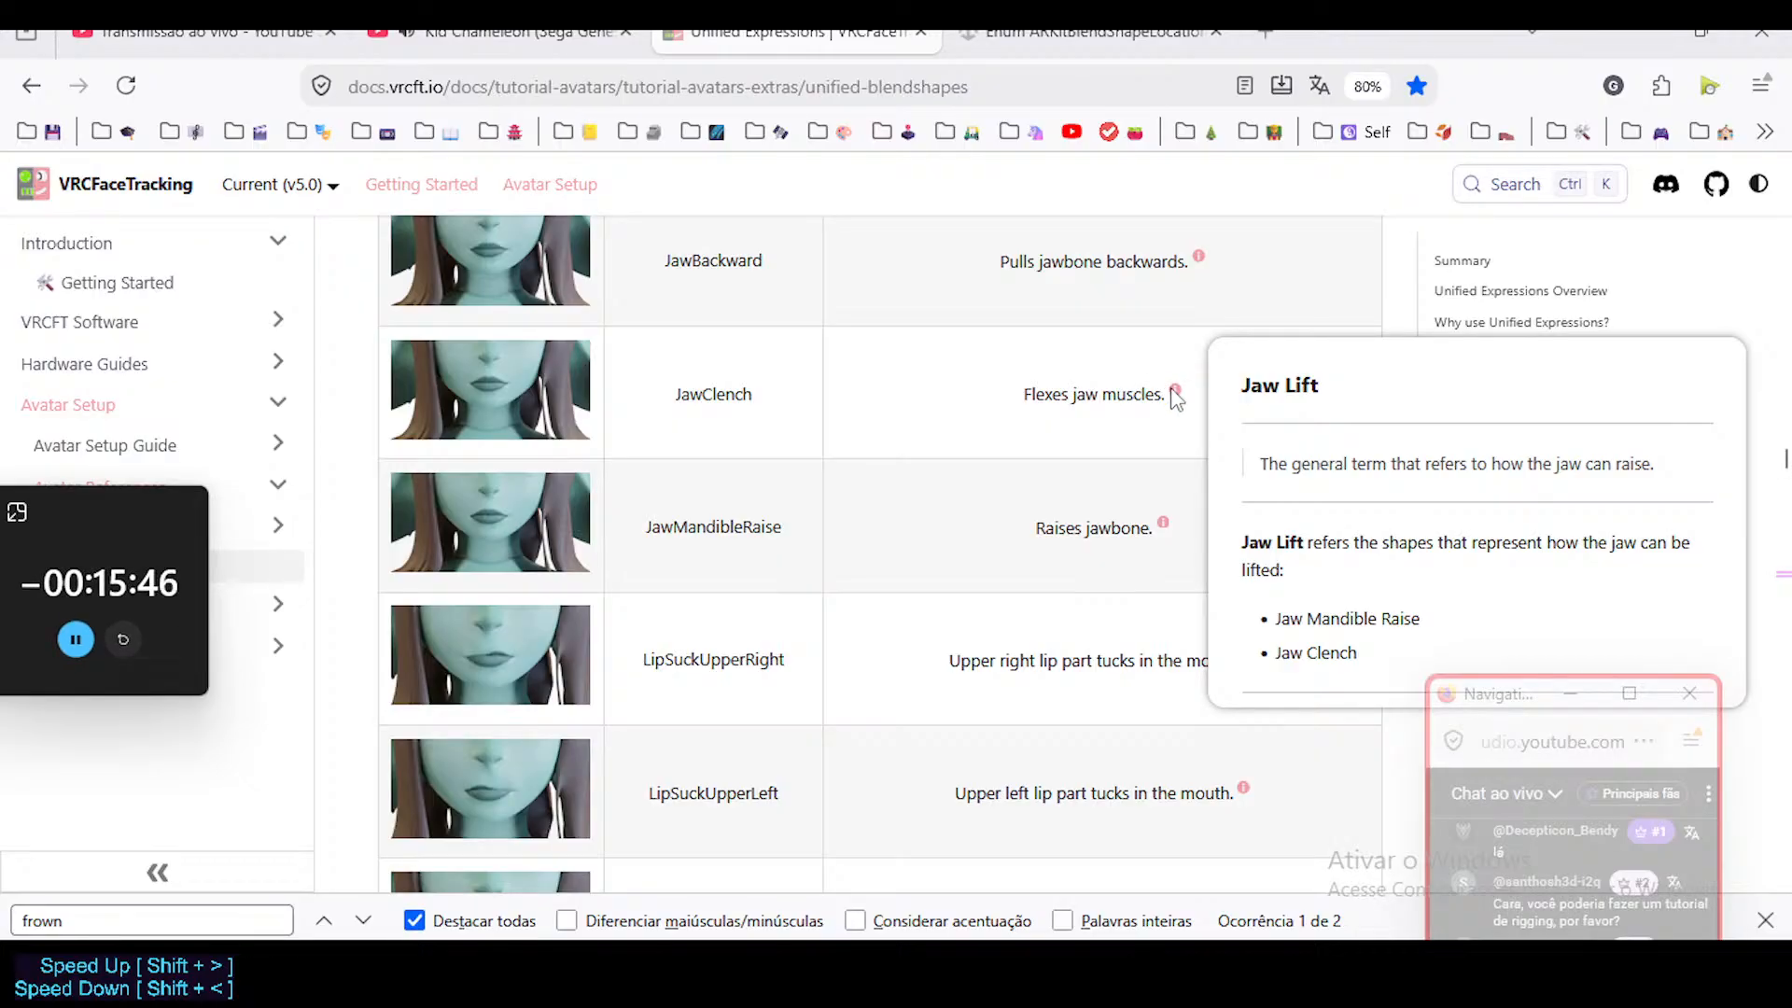
pyautogui.scroll(1, 517, 479)
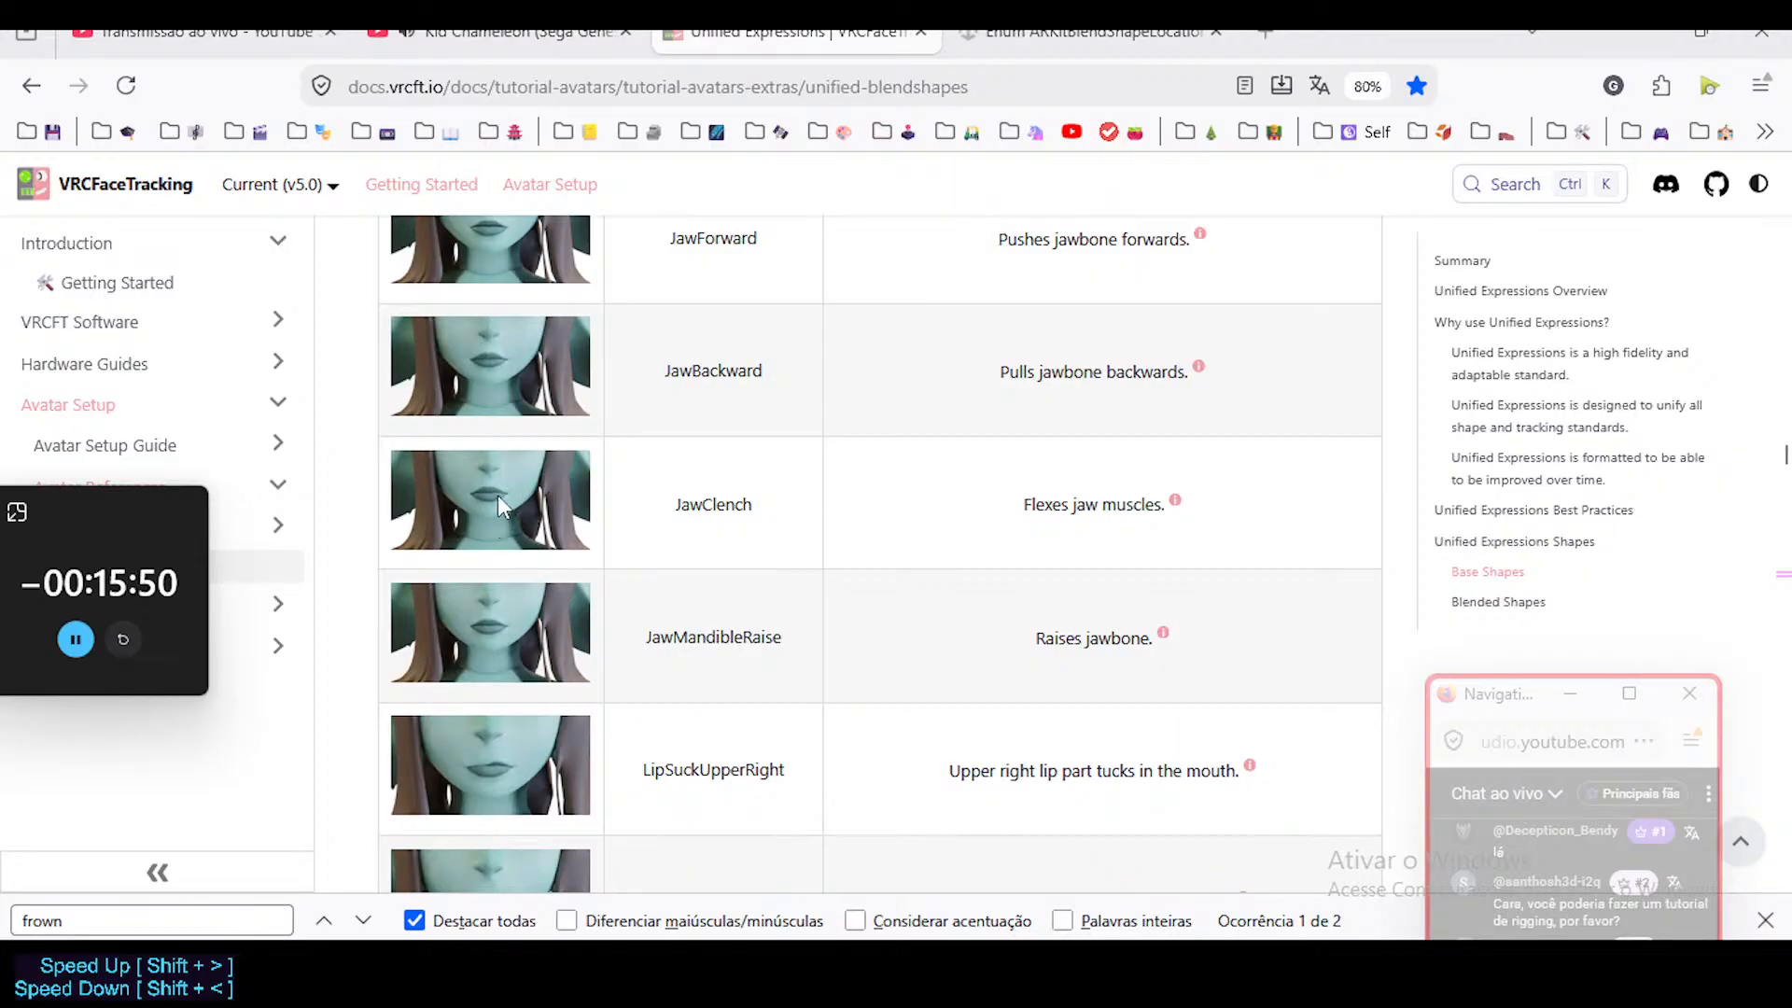
pyautogui.scroll(-3, 562, 556)
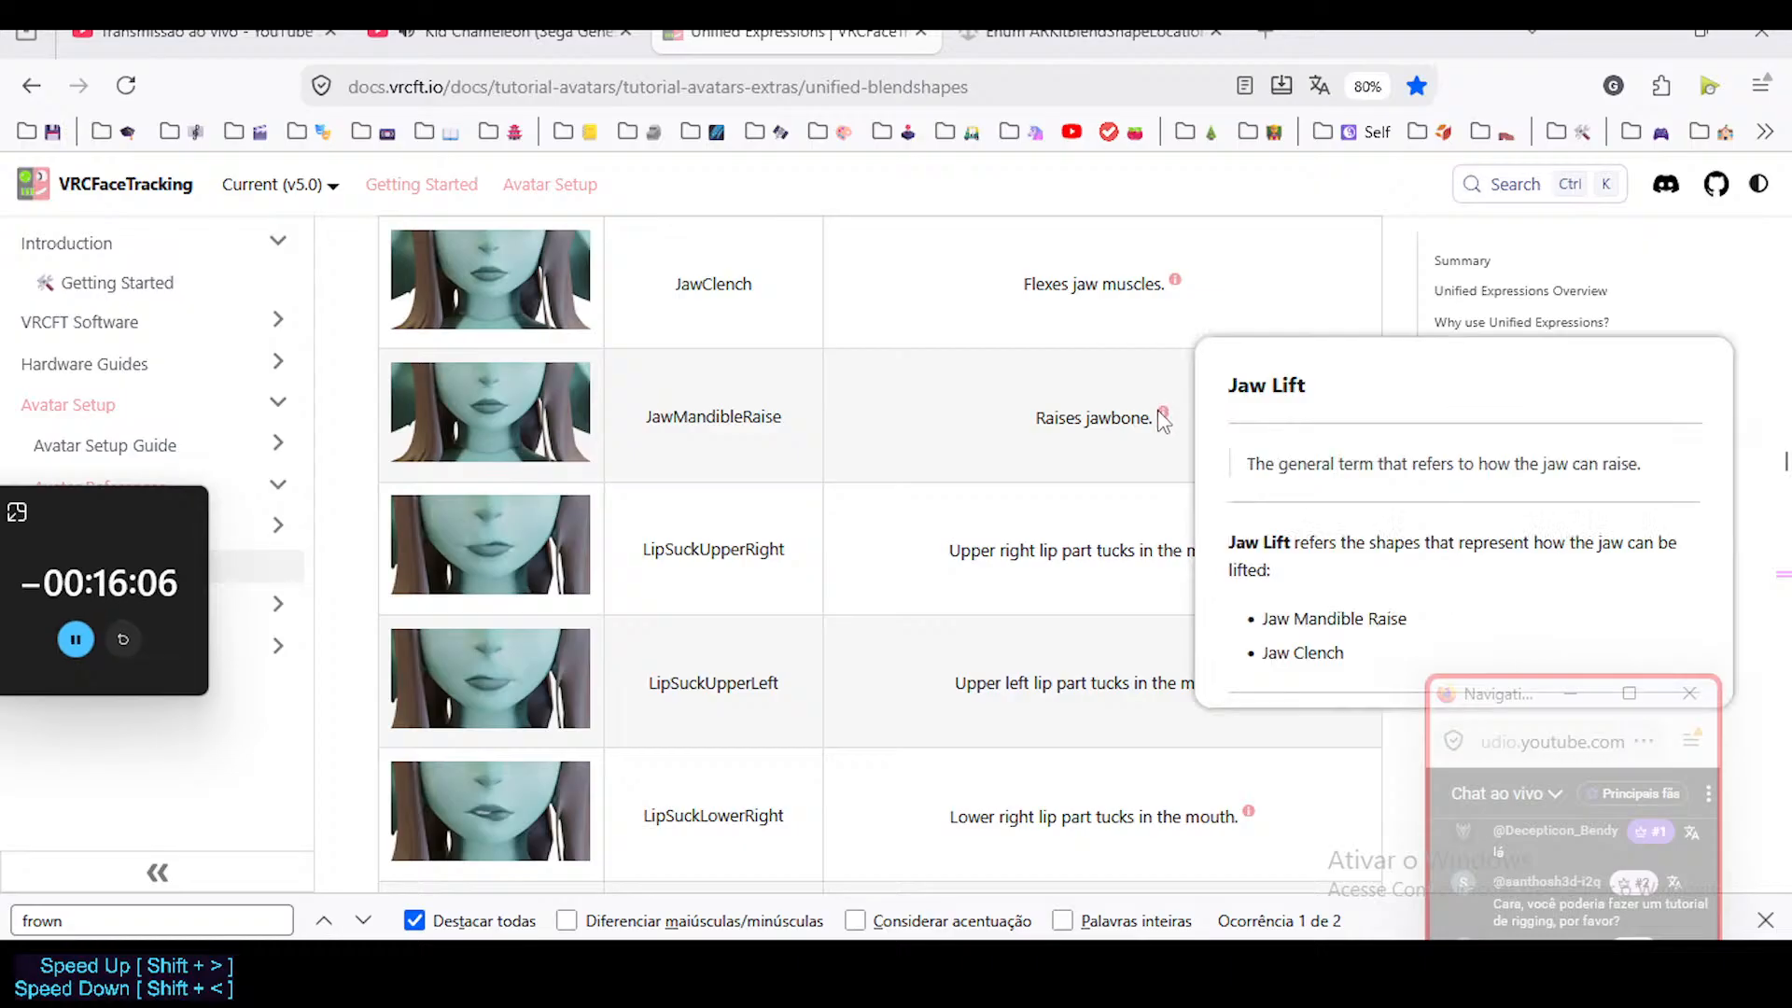
# Examine the LipSuck upper, lower and corner shapes and read the generalized Lip Suck note.
pyautogui.scroll(-2, 797, 480)
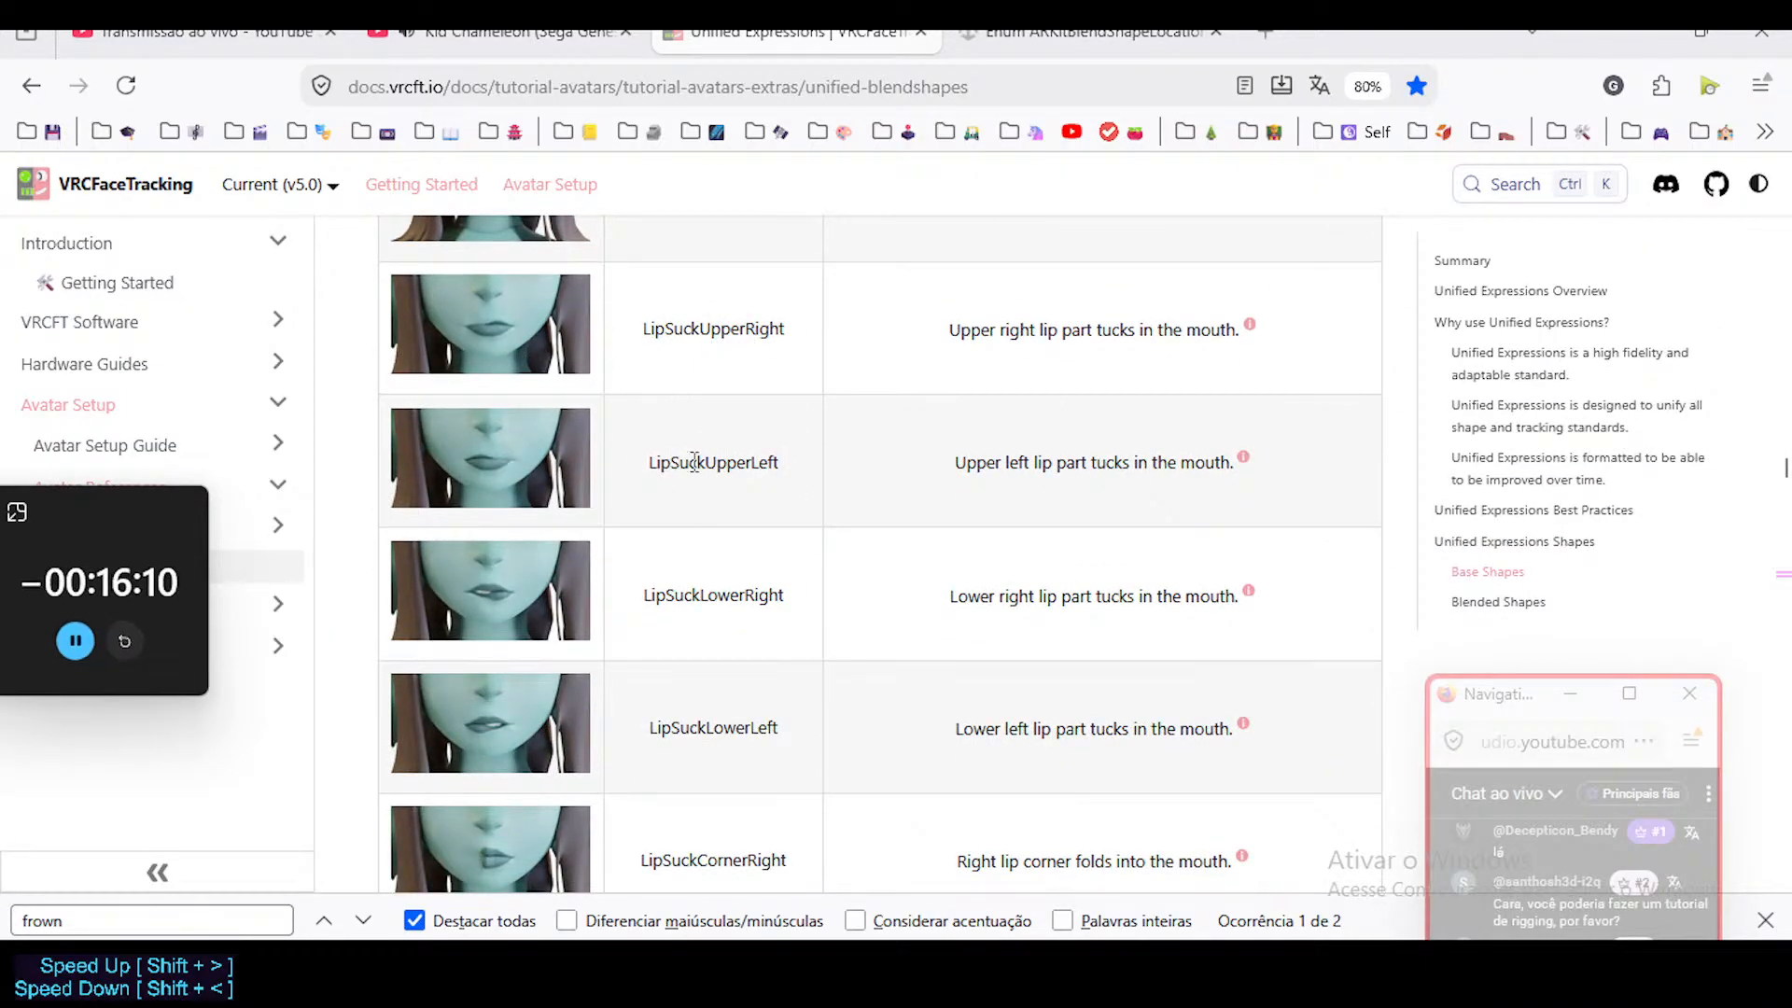
pyautogui.scroll(-2, 681, 560)
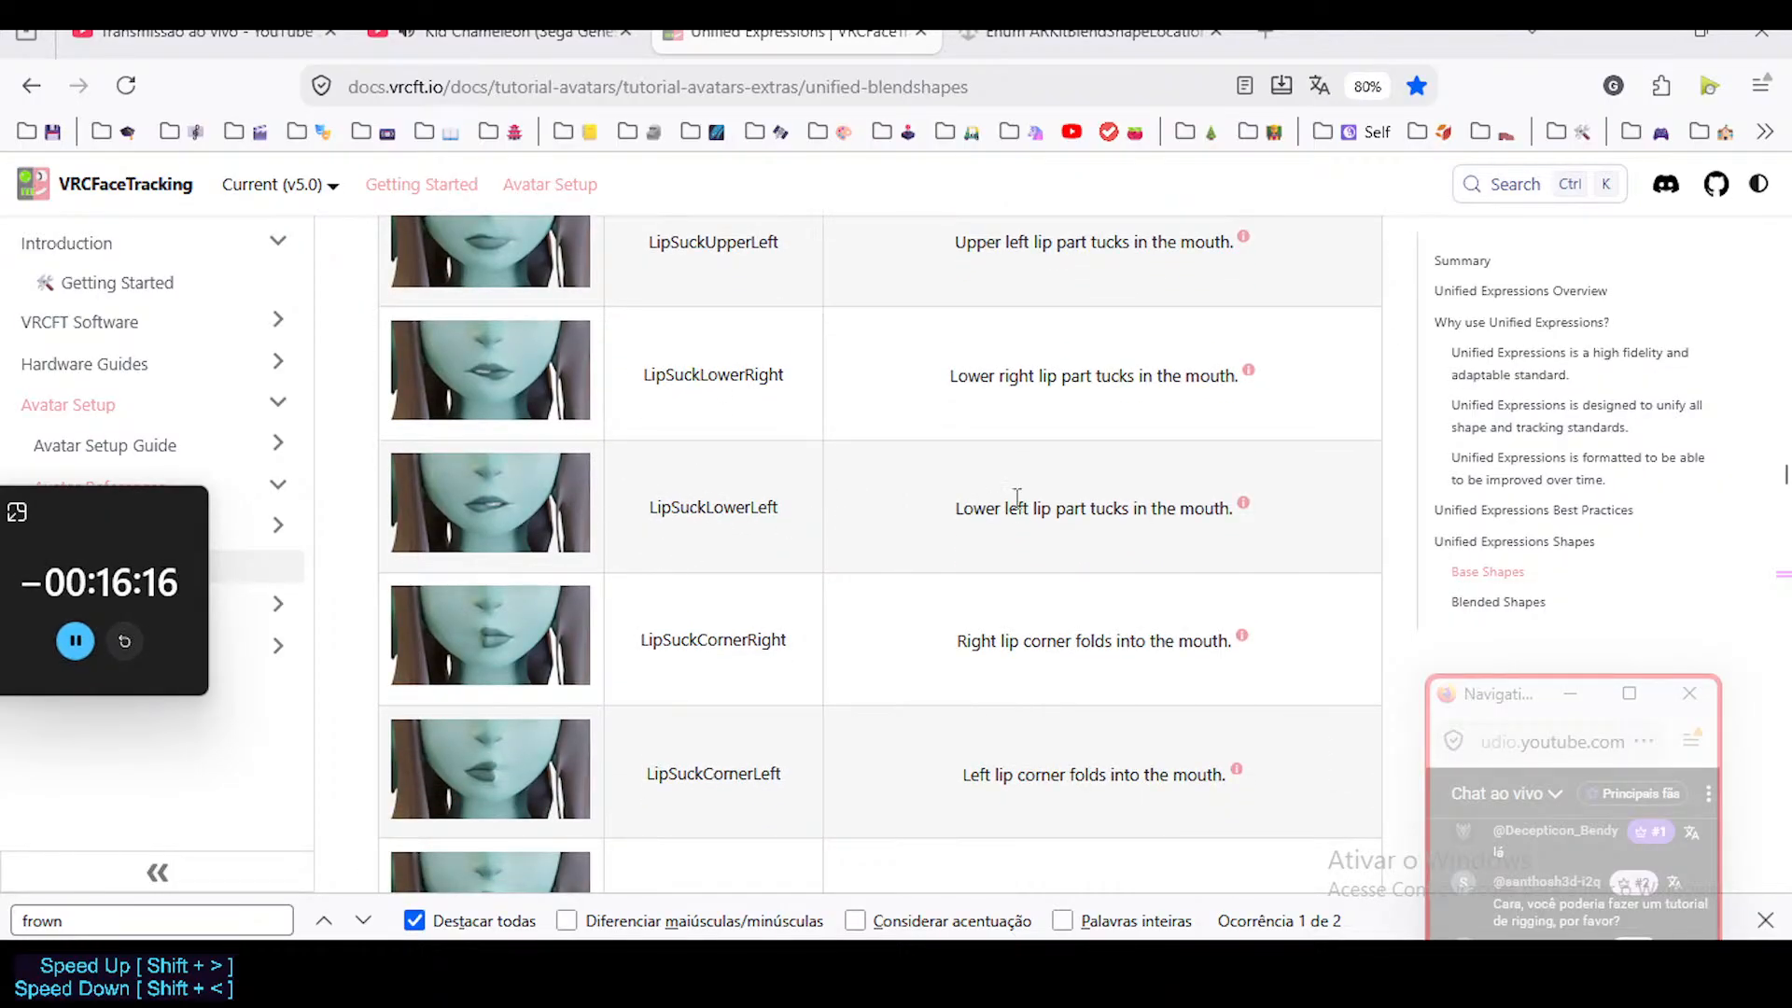
pyautogui.moveTo(1092, 505)
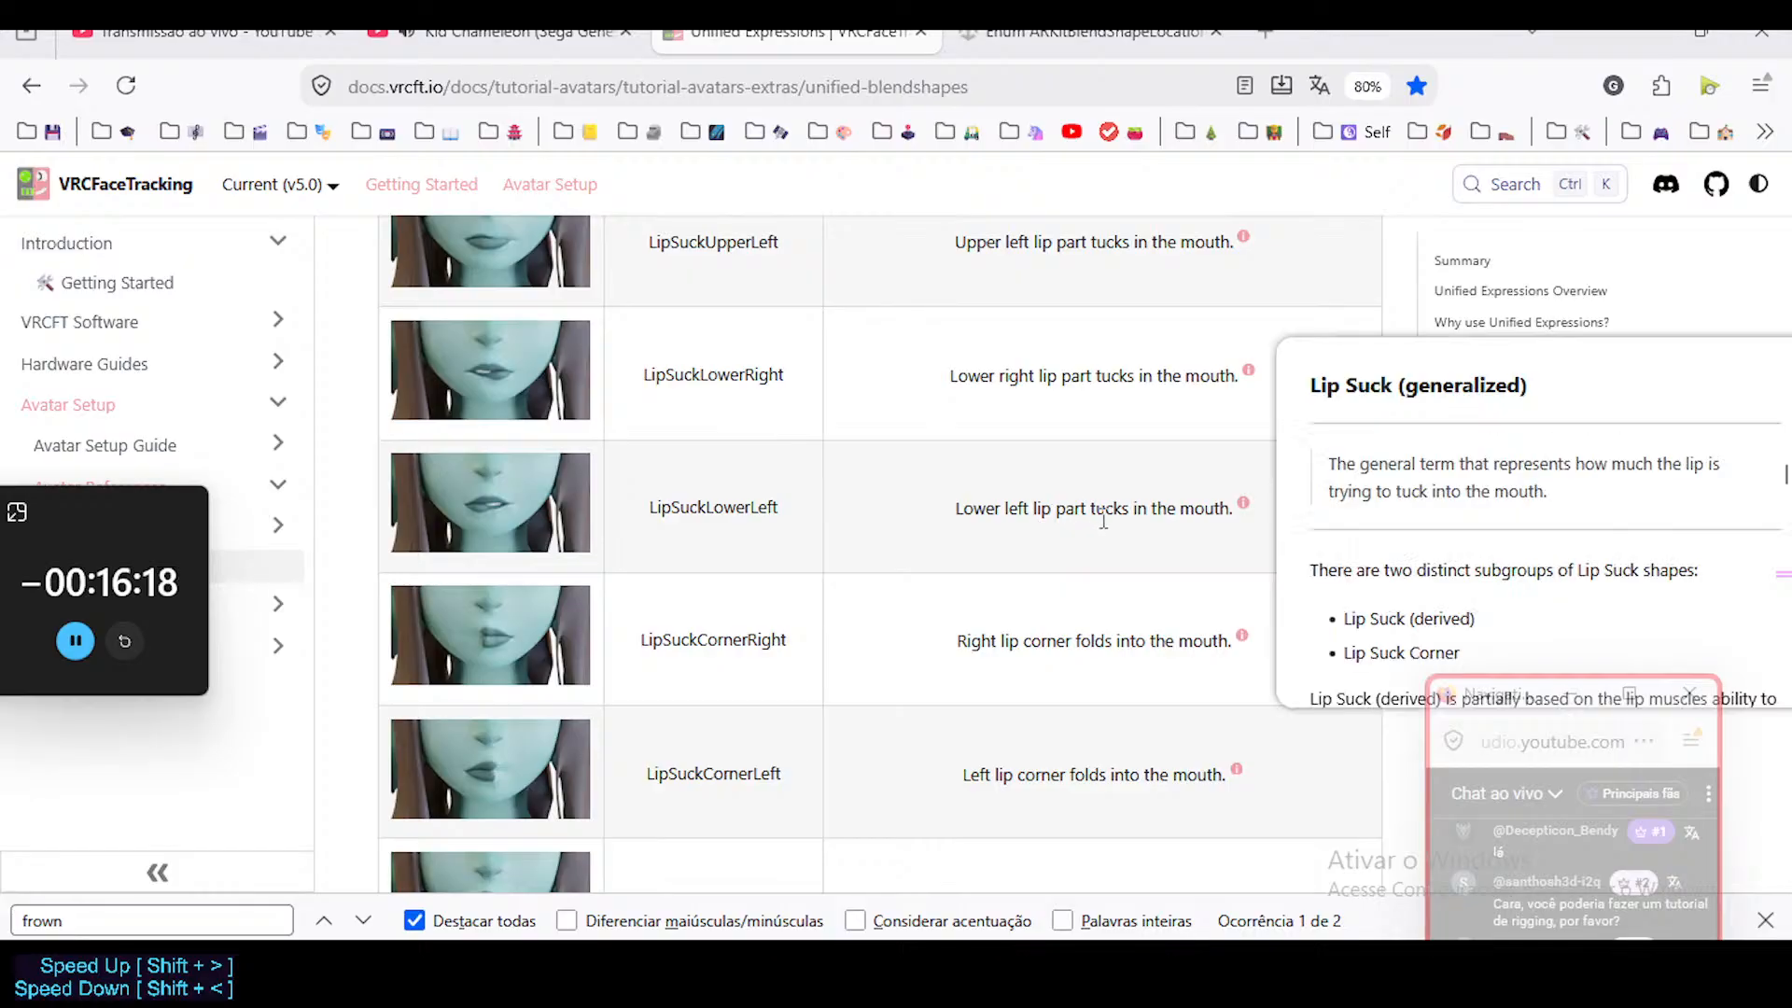
pyautogui.scroll(1, 653, 560)
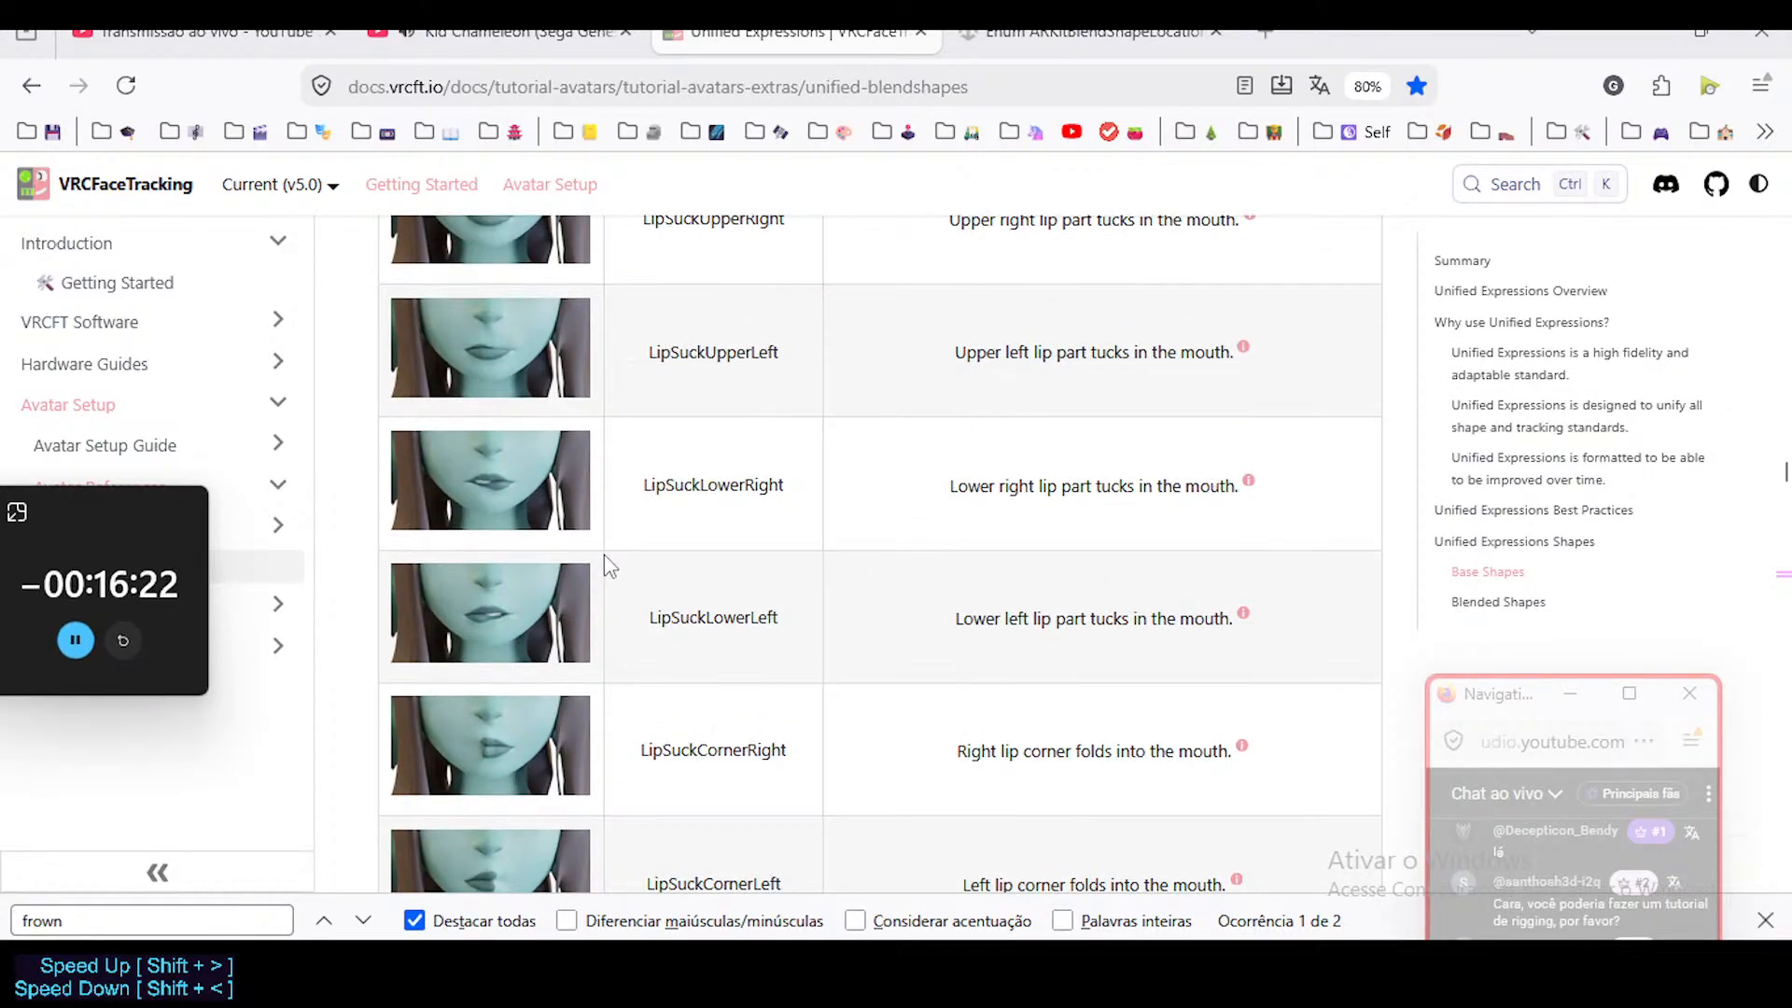
pyautogui.scroll(2, 605, 560)
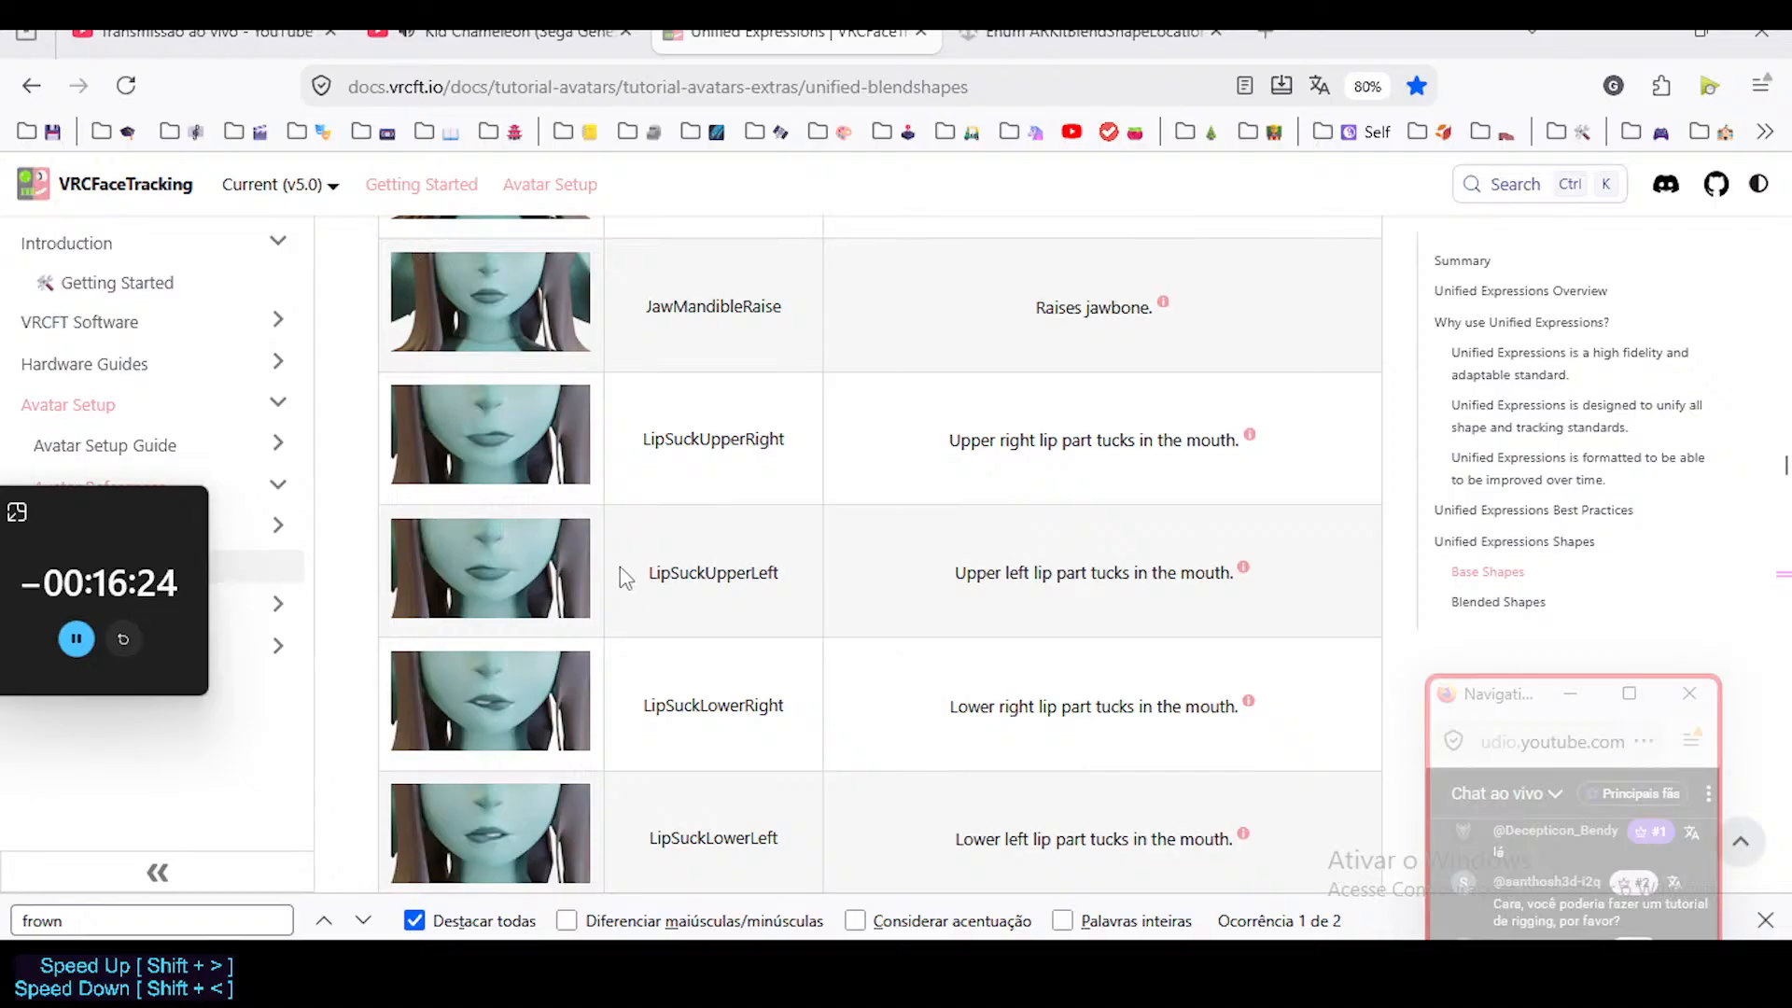
pyautogui.scroll(-1, 679, 607)
# Switch to Blender to glance at the character's mouth, then return to the LipSuck entries in Firefox.
pyautogui.hotkey('alt', 'Tab')
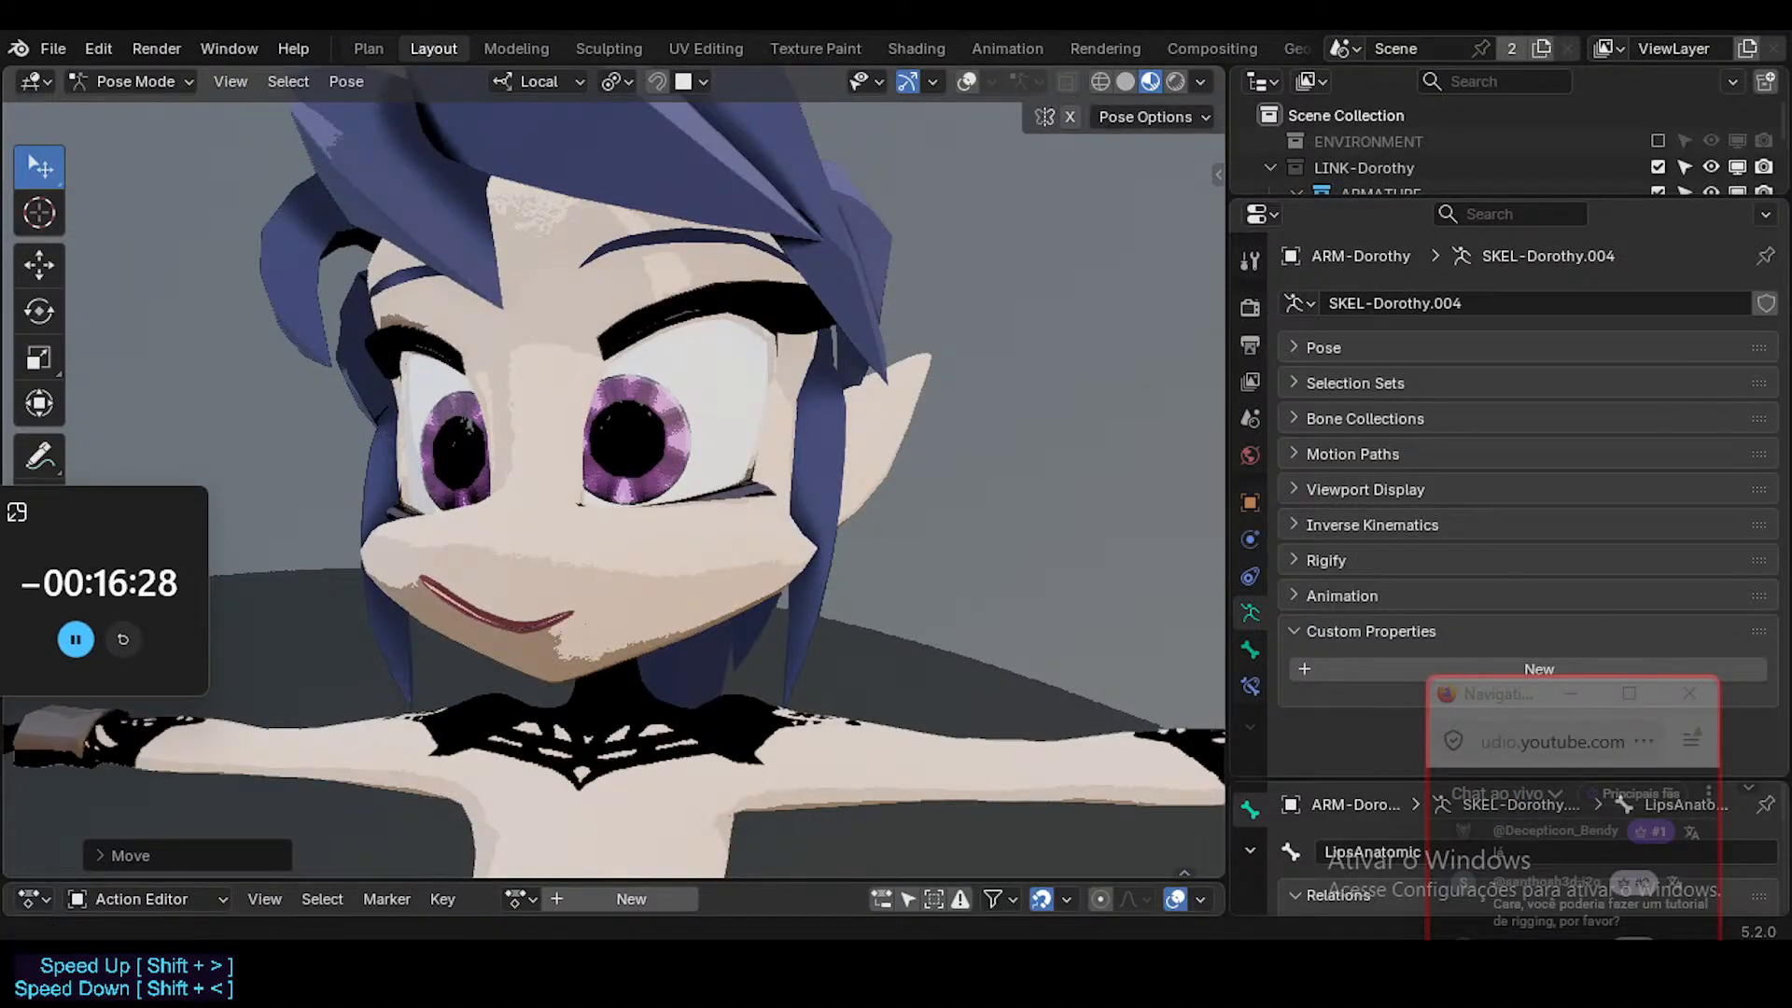
pyautogui.moveTo(792, 982)
pyautogui.click(780, 898)
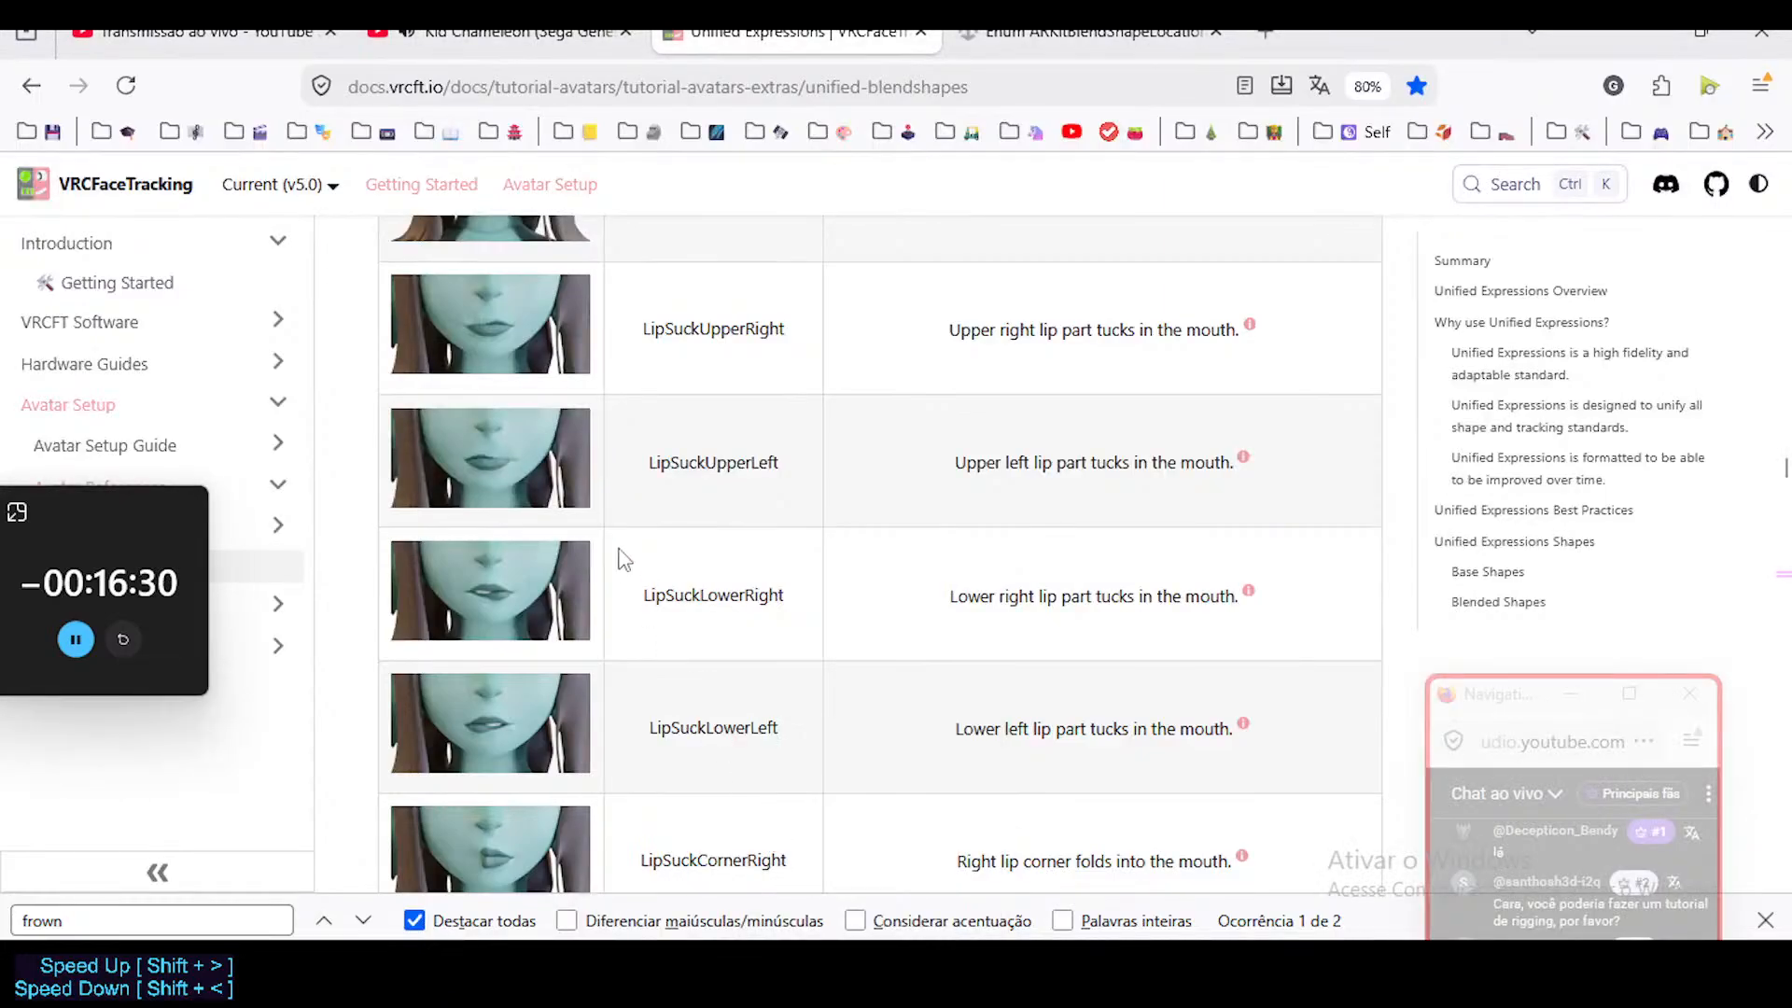
pyautogui.scroll(-1, 641, 605)
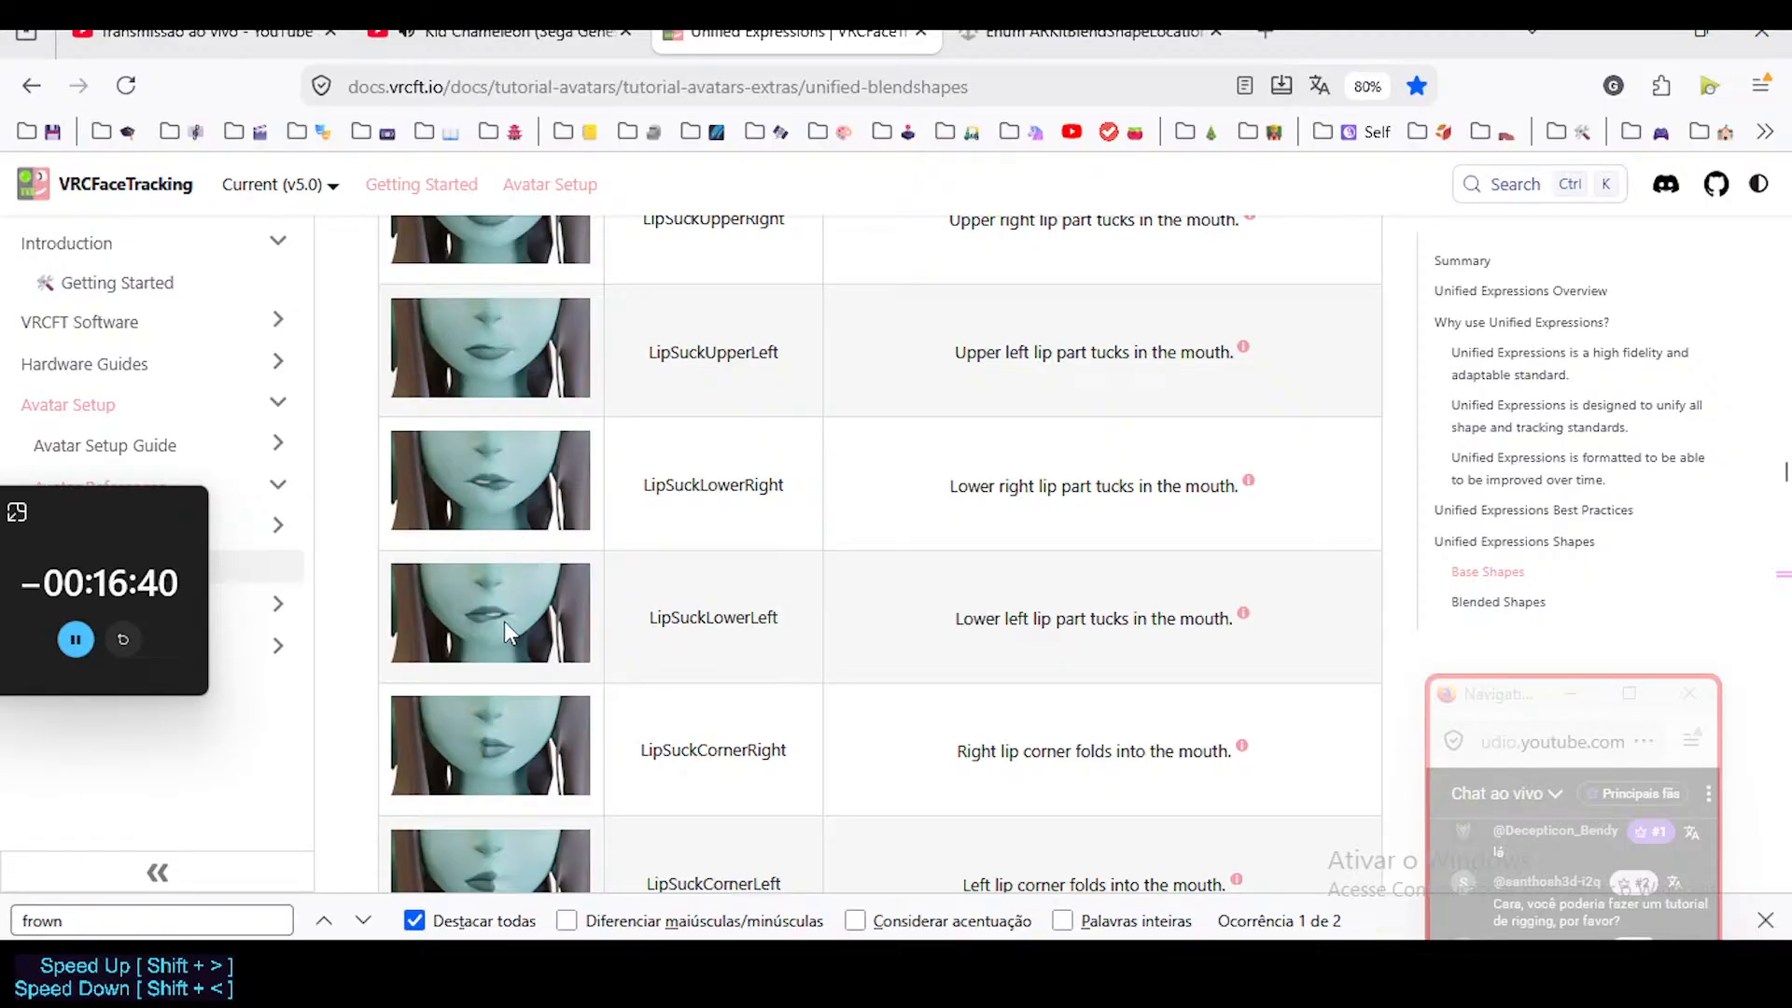
# Compare the LipSuckUpper, LipSuckLower and LipSuckCorner reference images and their descriptions, including how each lip corner folds into the mouth.
pyautogui.scroll(-1, 521, 646)
pyautogui.scroll(-1, 525, 653)
pyautogui.scroll(2, 495, 472)
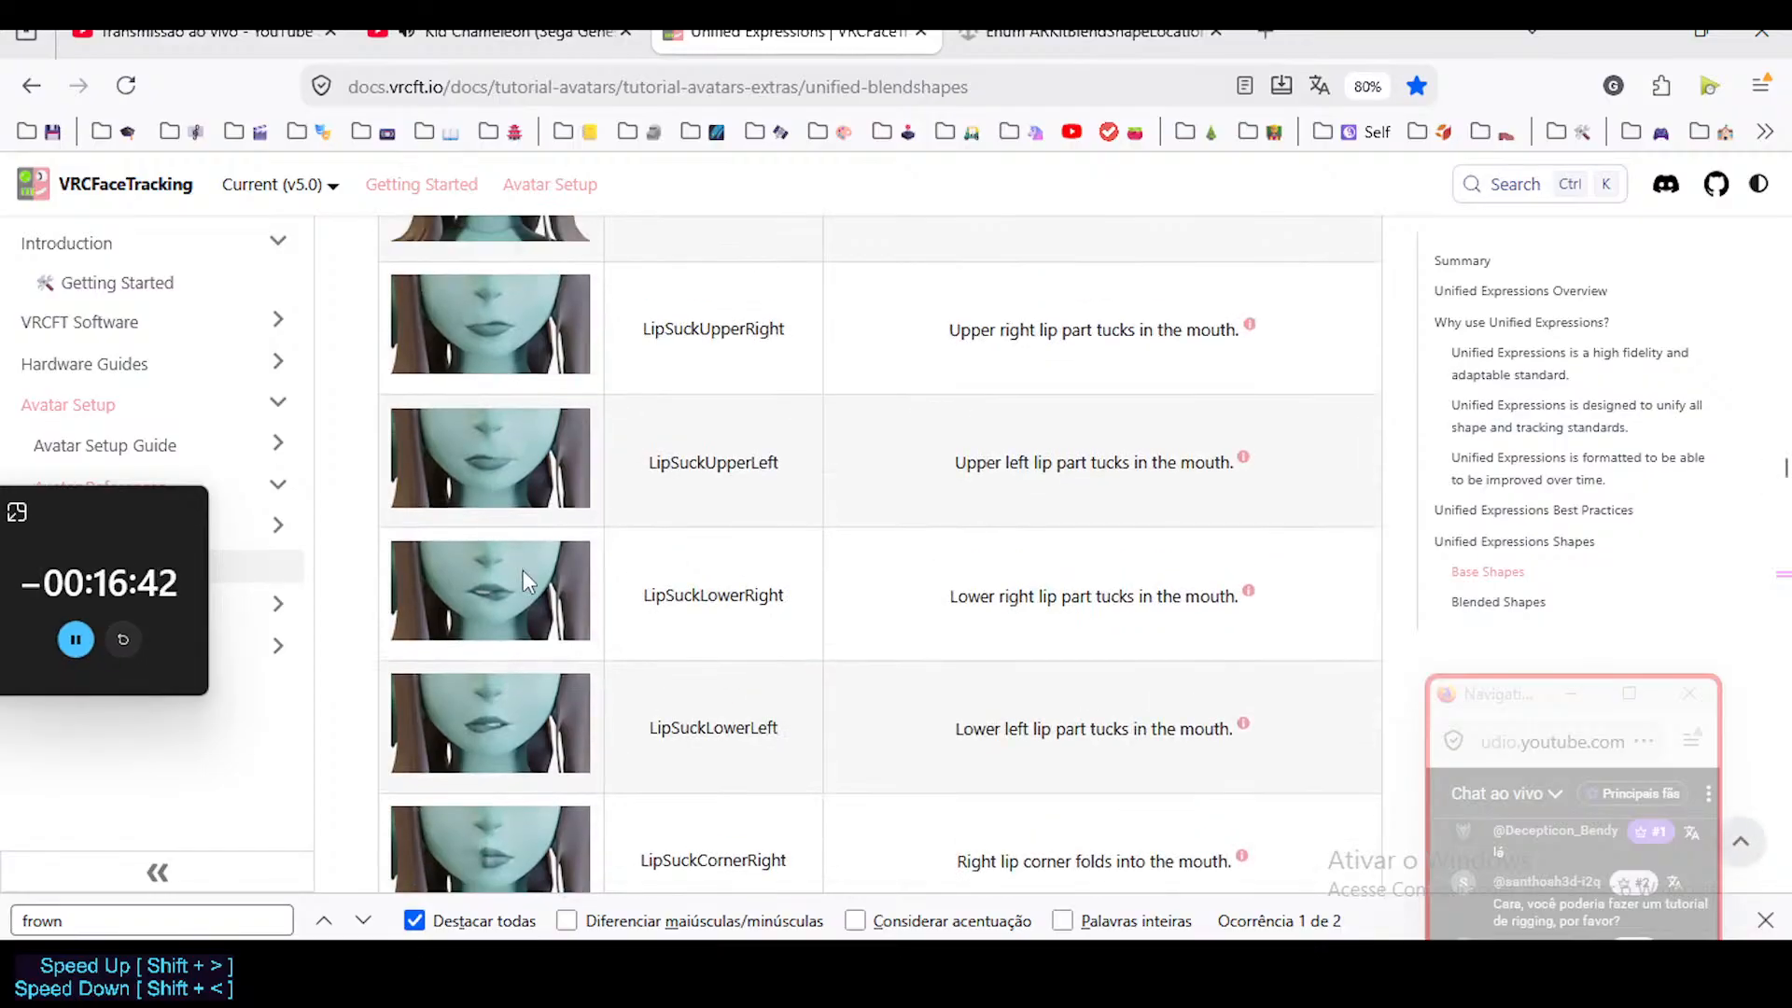
pyautogui.scroll(-2, 522, 569)
pyautogui.scroll(3, 529, 467)
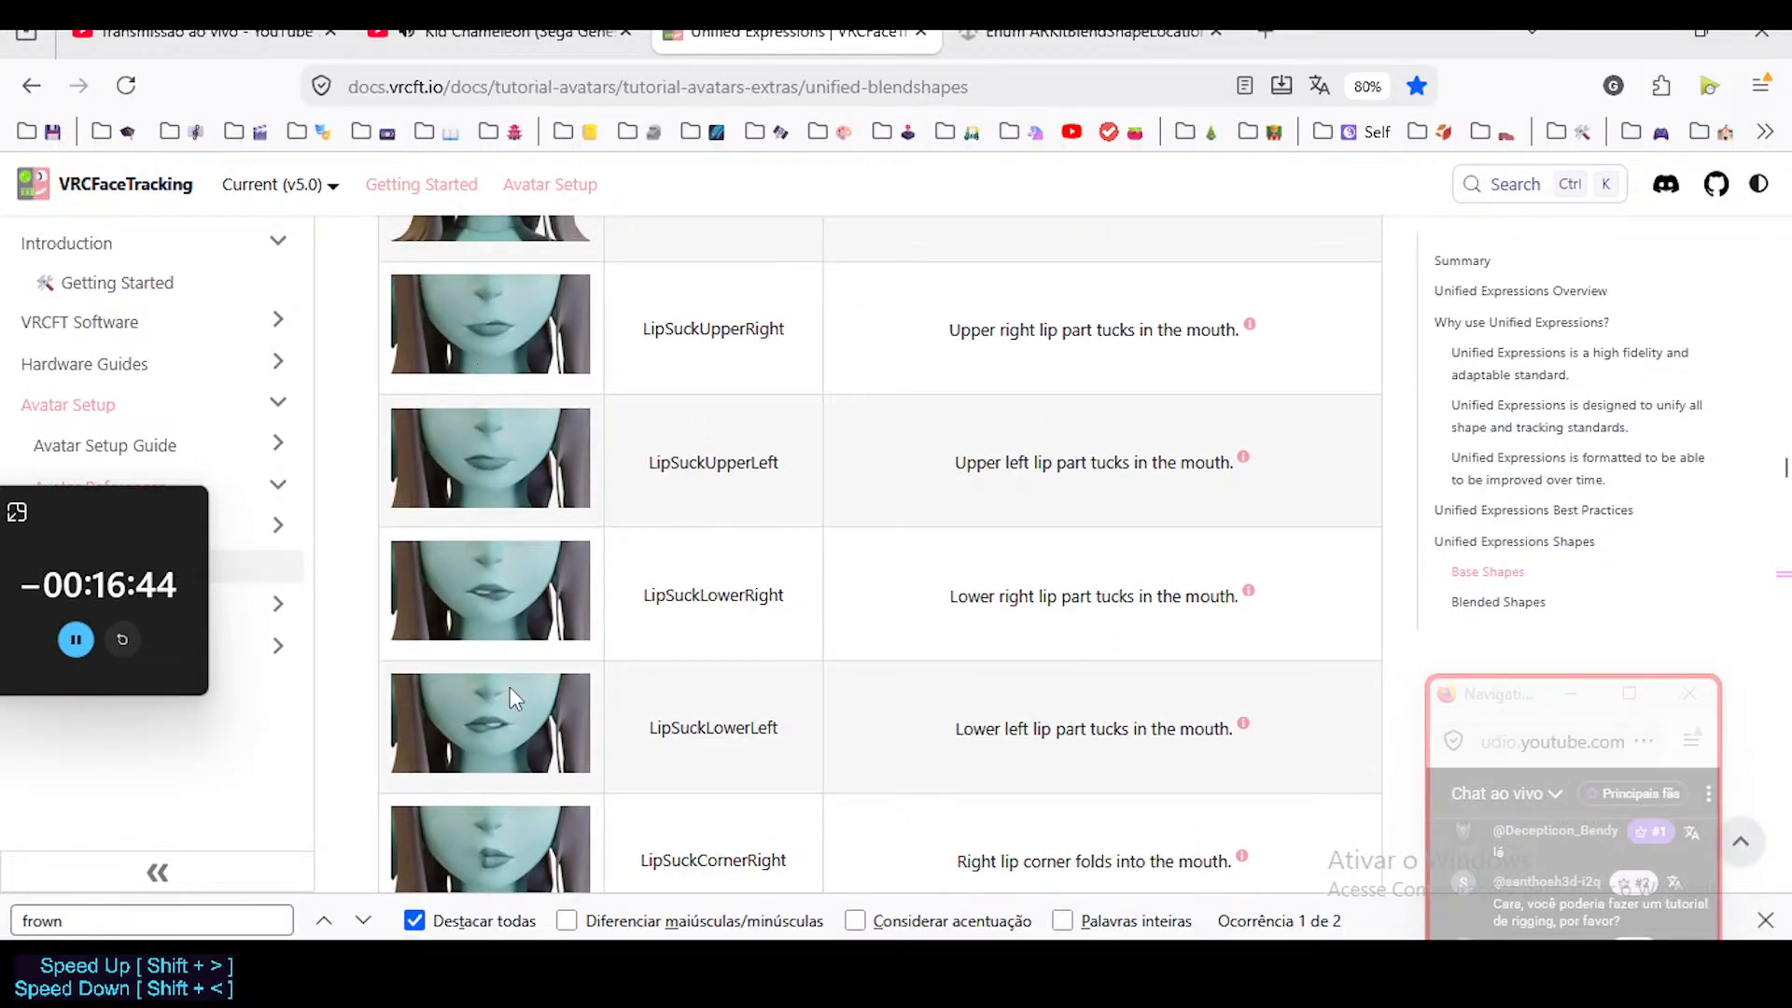
pyautogui.scroll(-5, 498, 578)
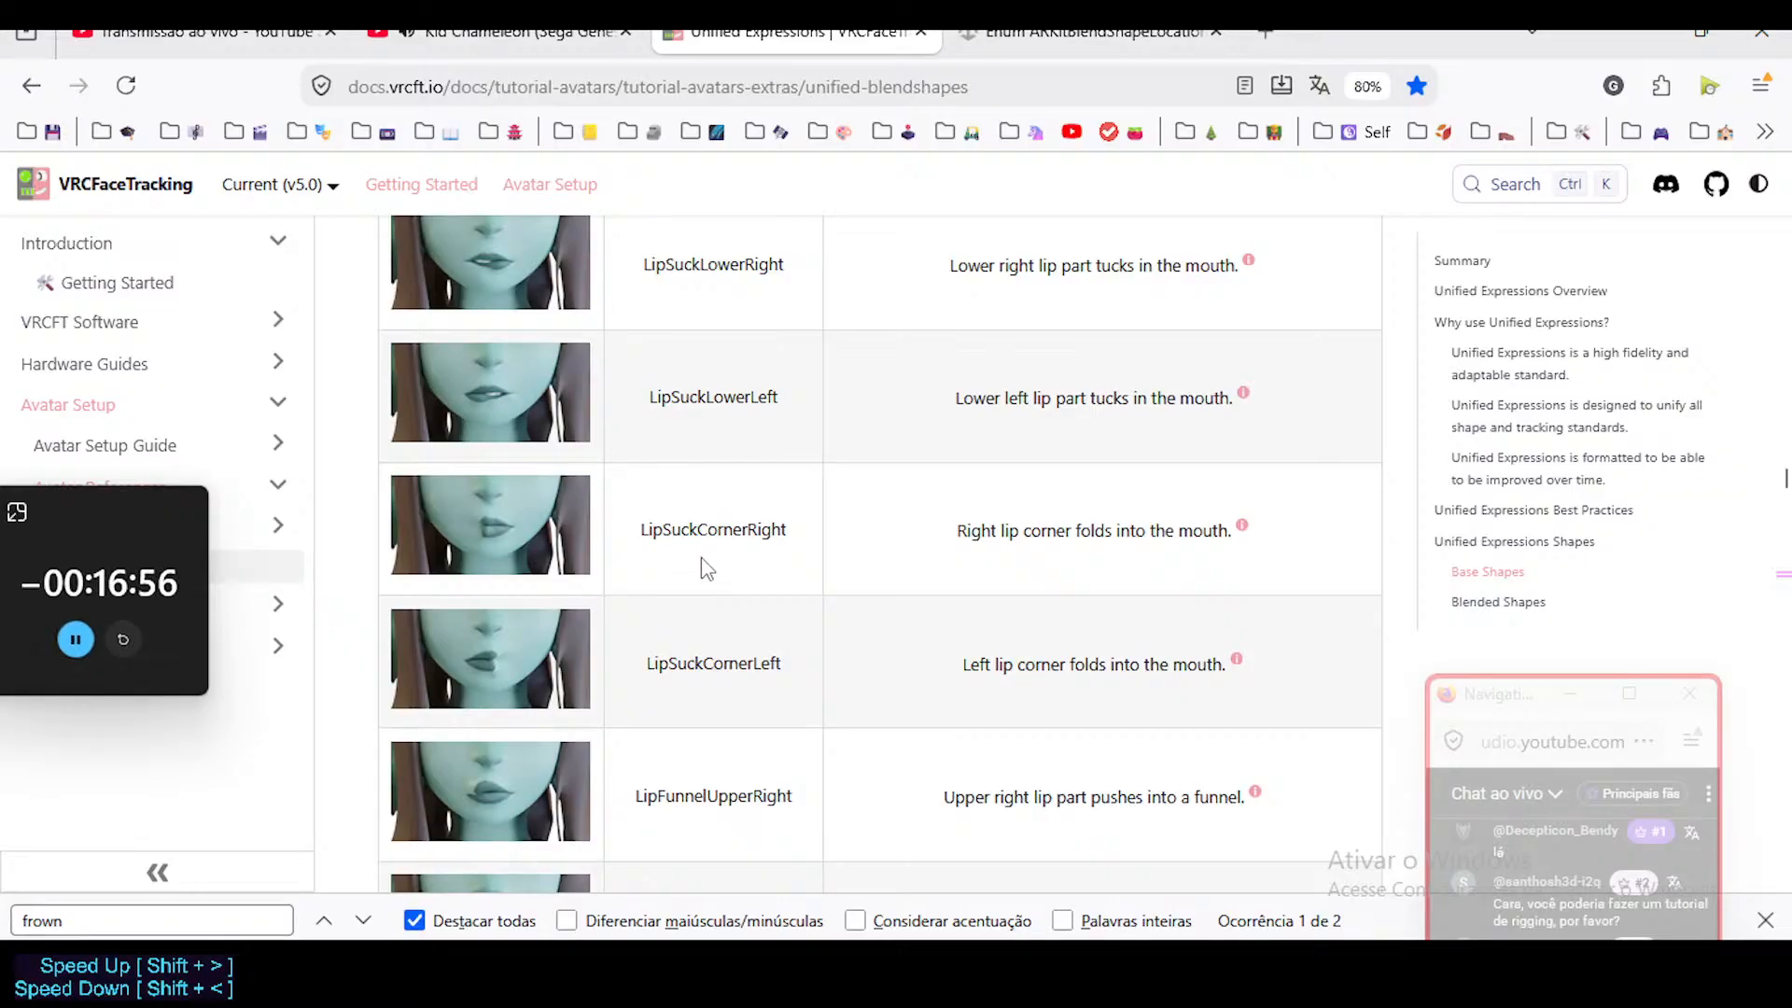
pyautogui.scroll(-3, 696, 566)
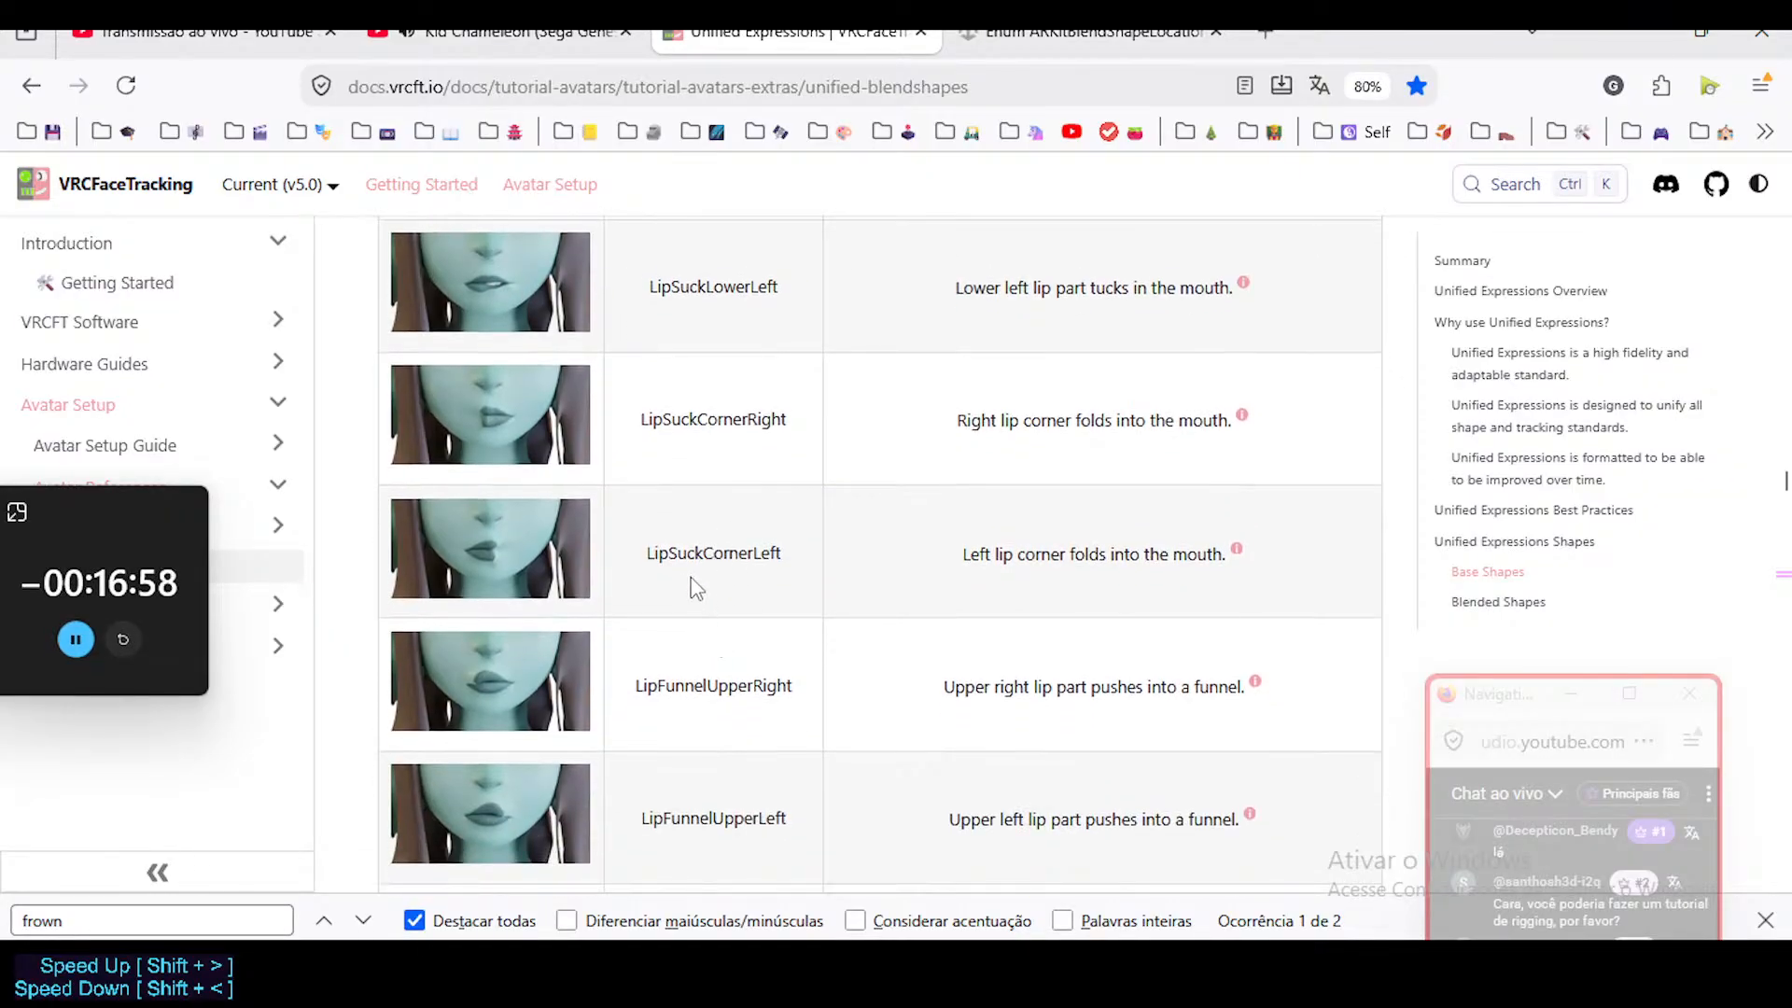
pyautogui.scroll(1, 695, 378)
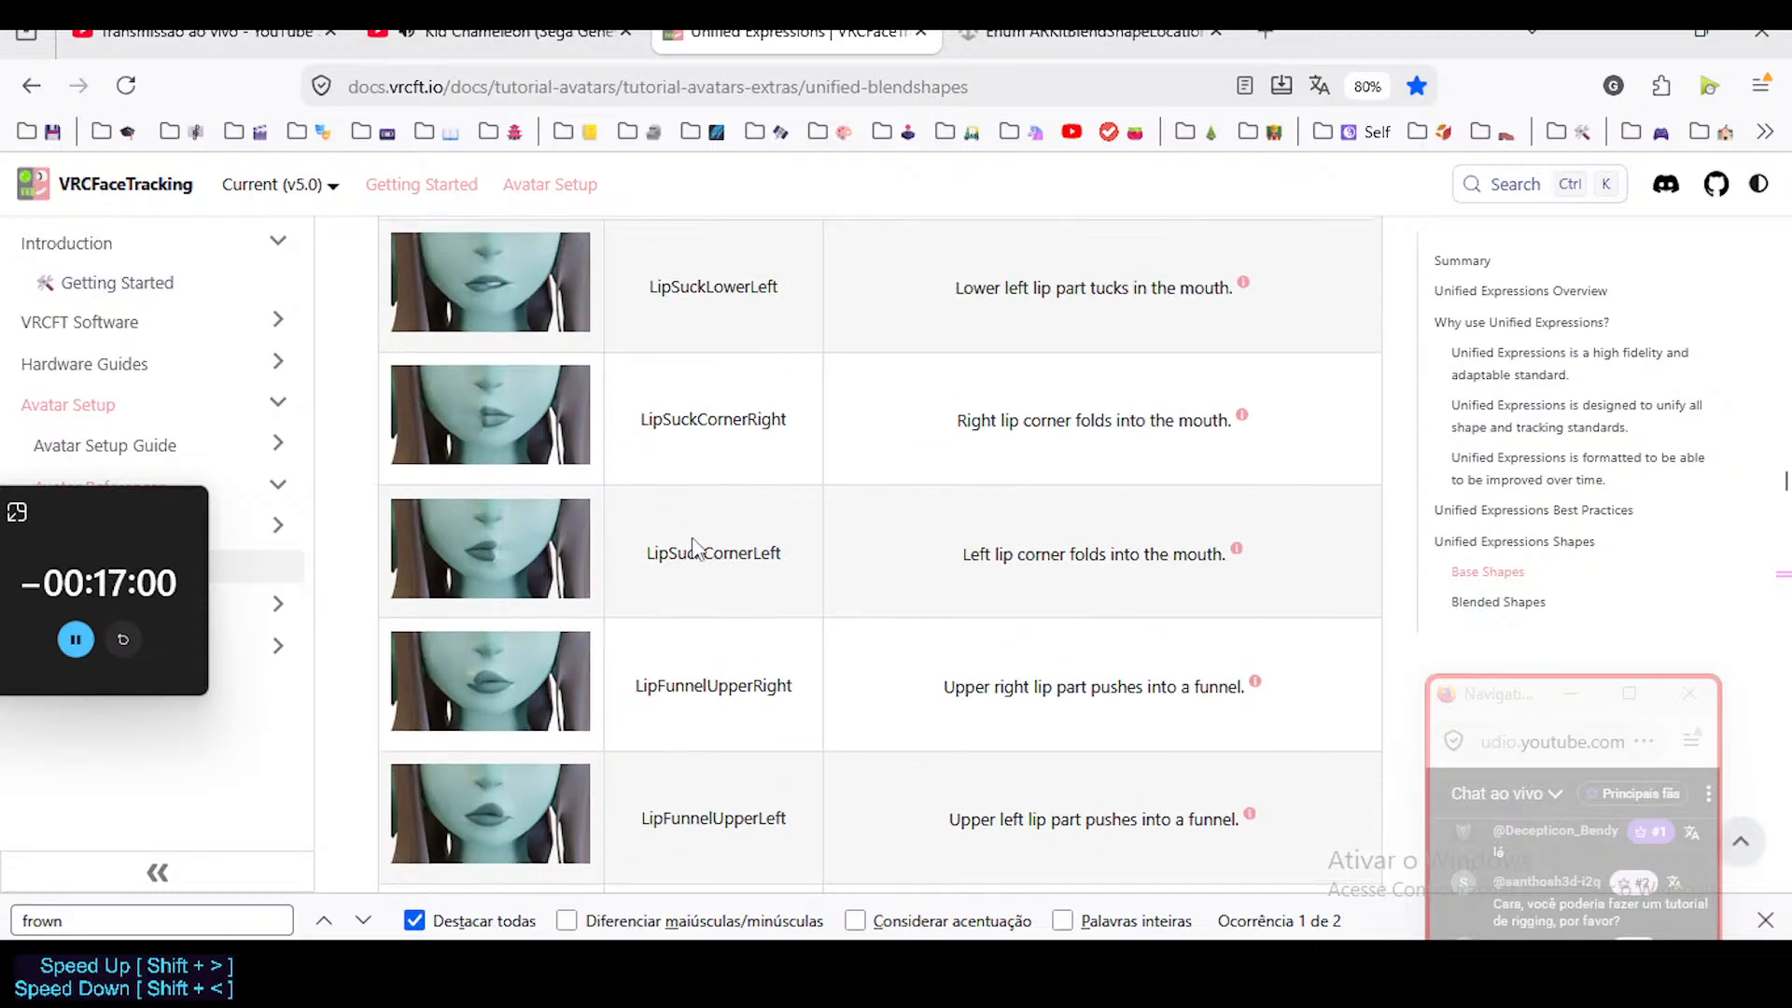
pyautogui.moveTo(1131, 556)
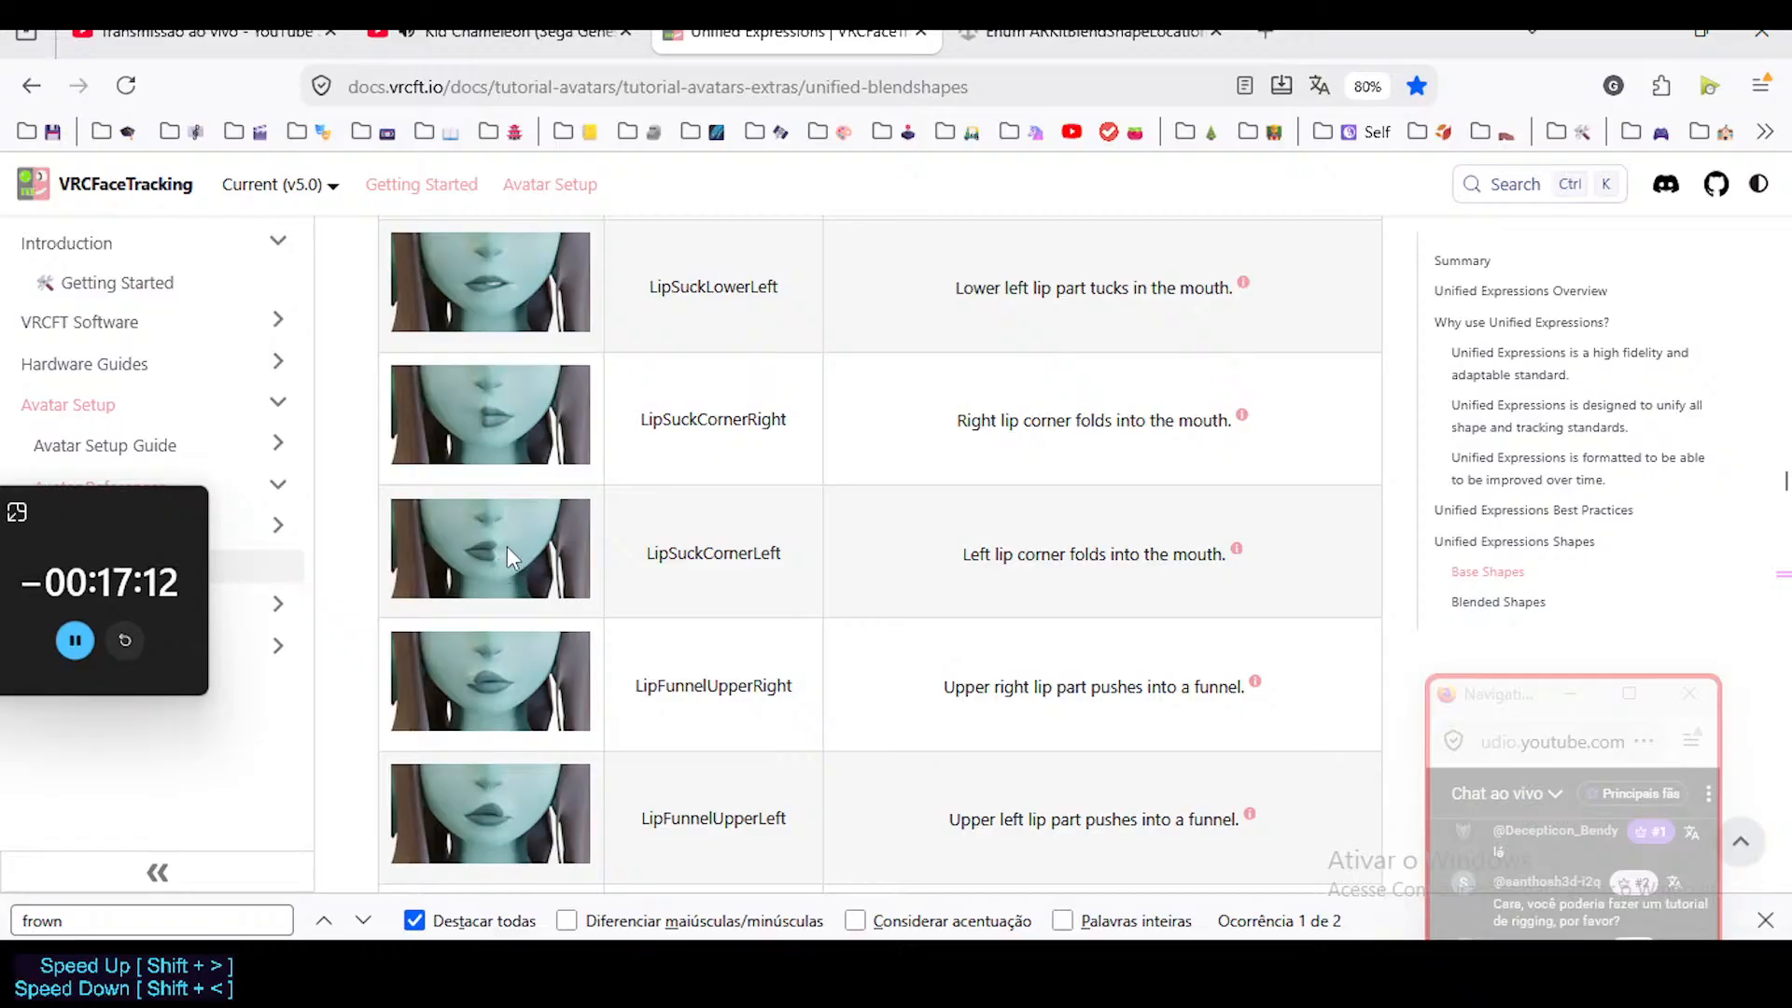
pyautogui.moveTo(1236, 549)
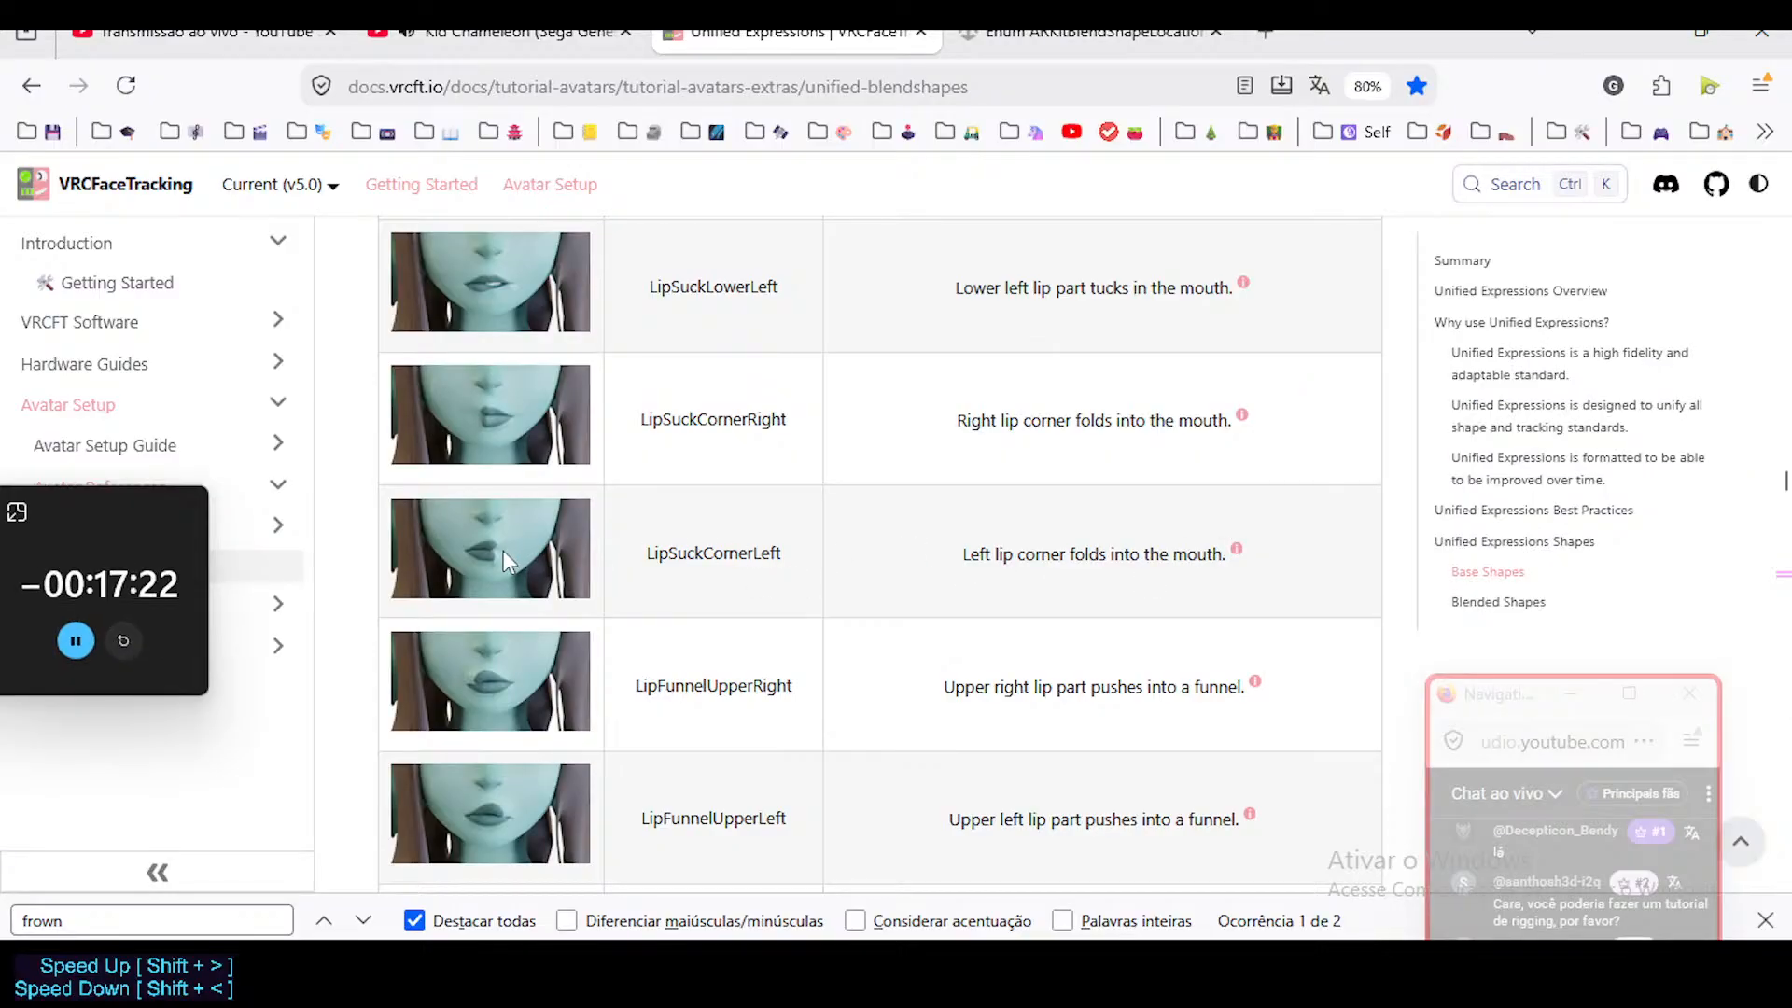
# Examine the LipFunnel and LipPucker shapes for the upper and lower lips on both sides.
pyautogui.scroll(-2, 502, 551)
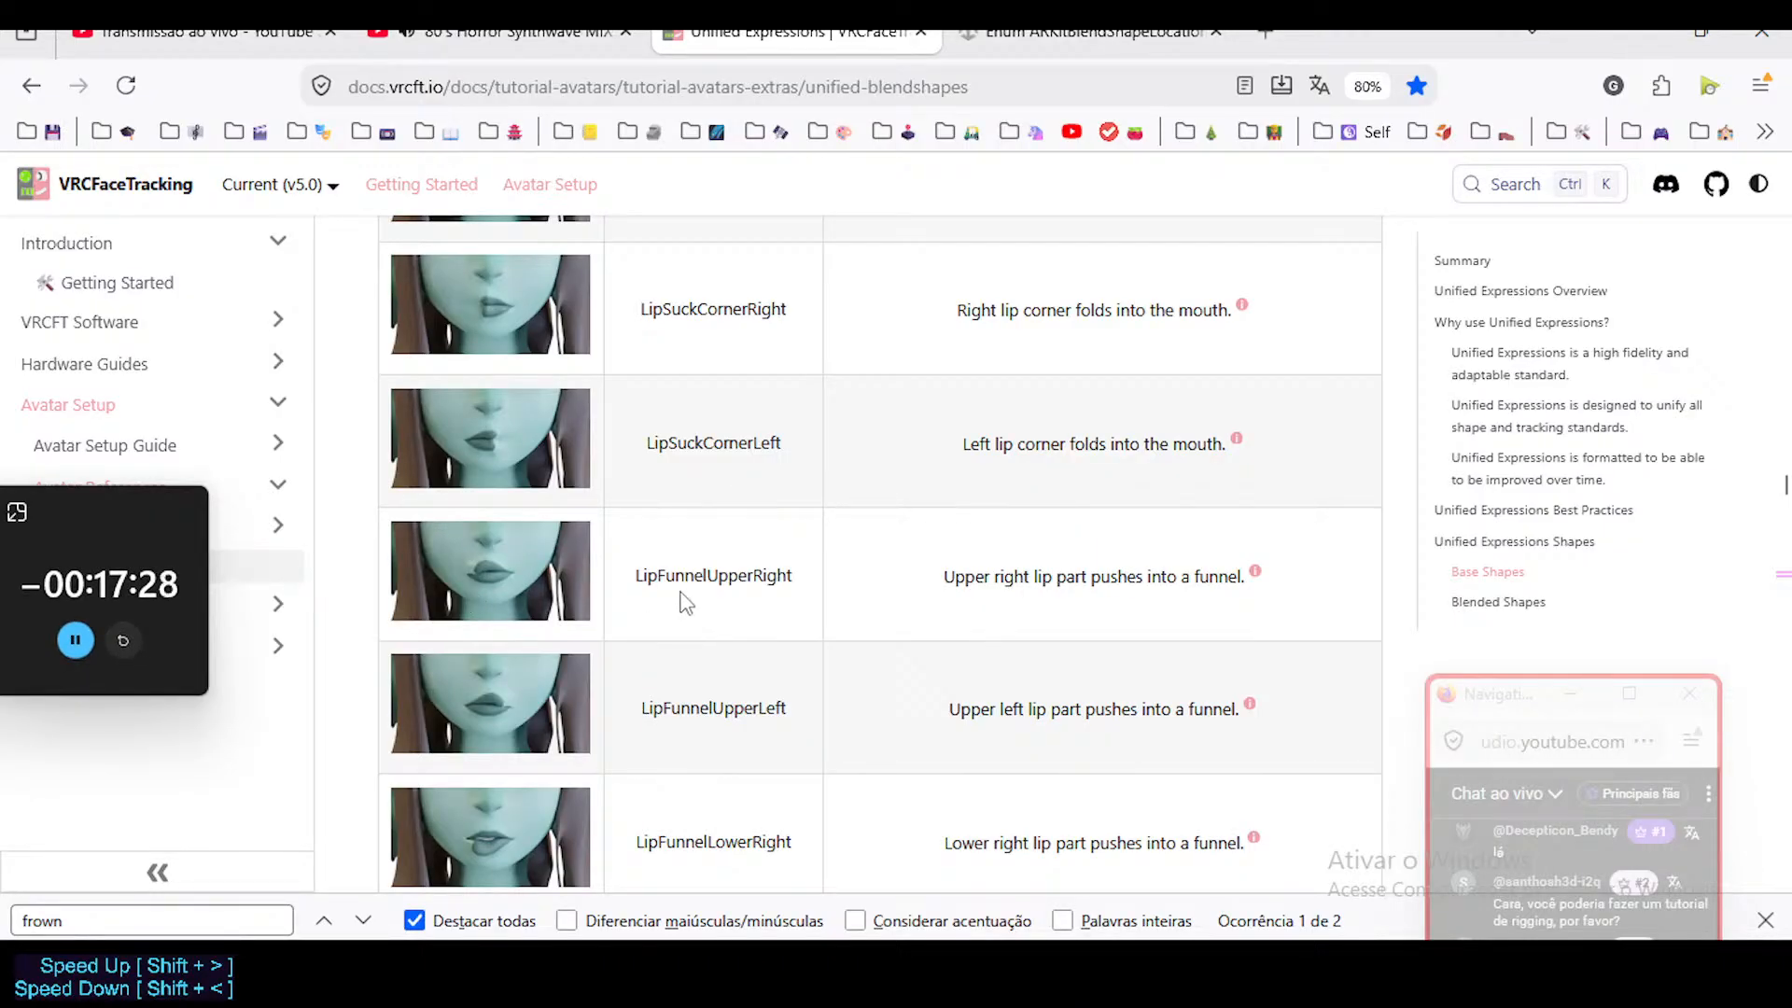
pyautogui.scroll(-2, 724, 611)
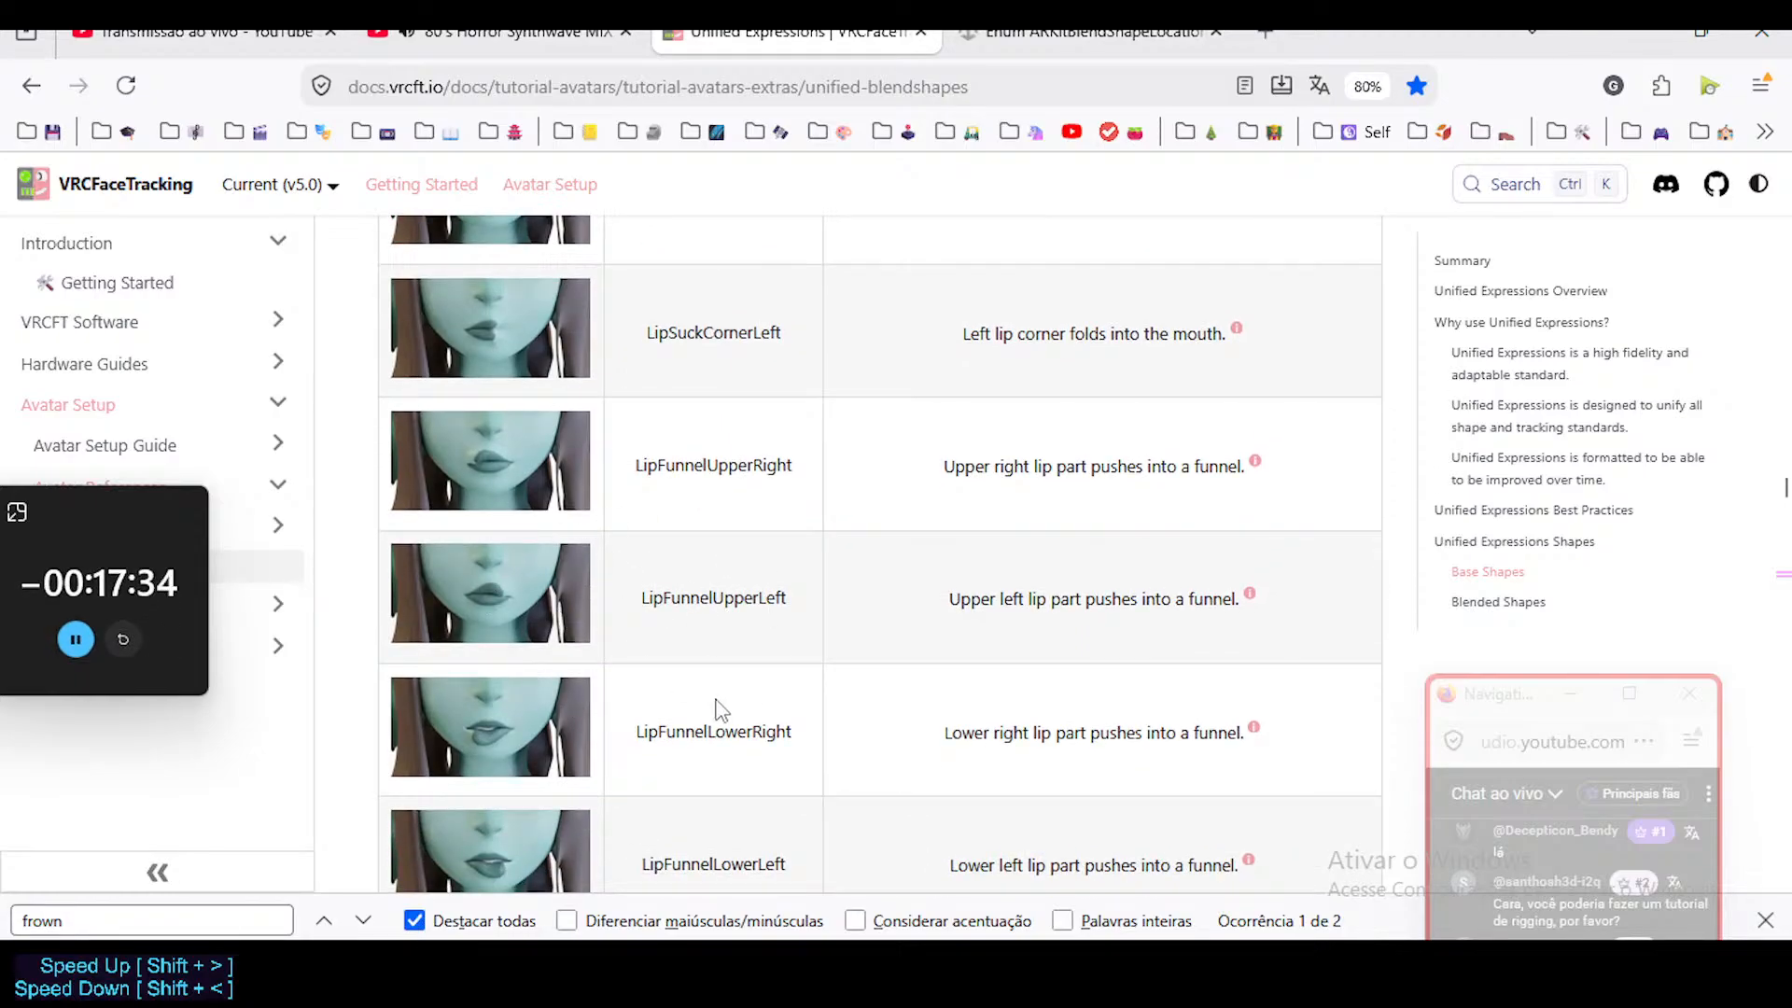
pyautogui.scroll(-4, 672, 736)
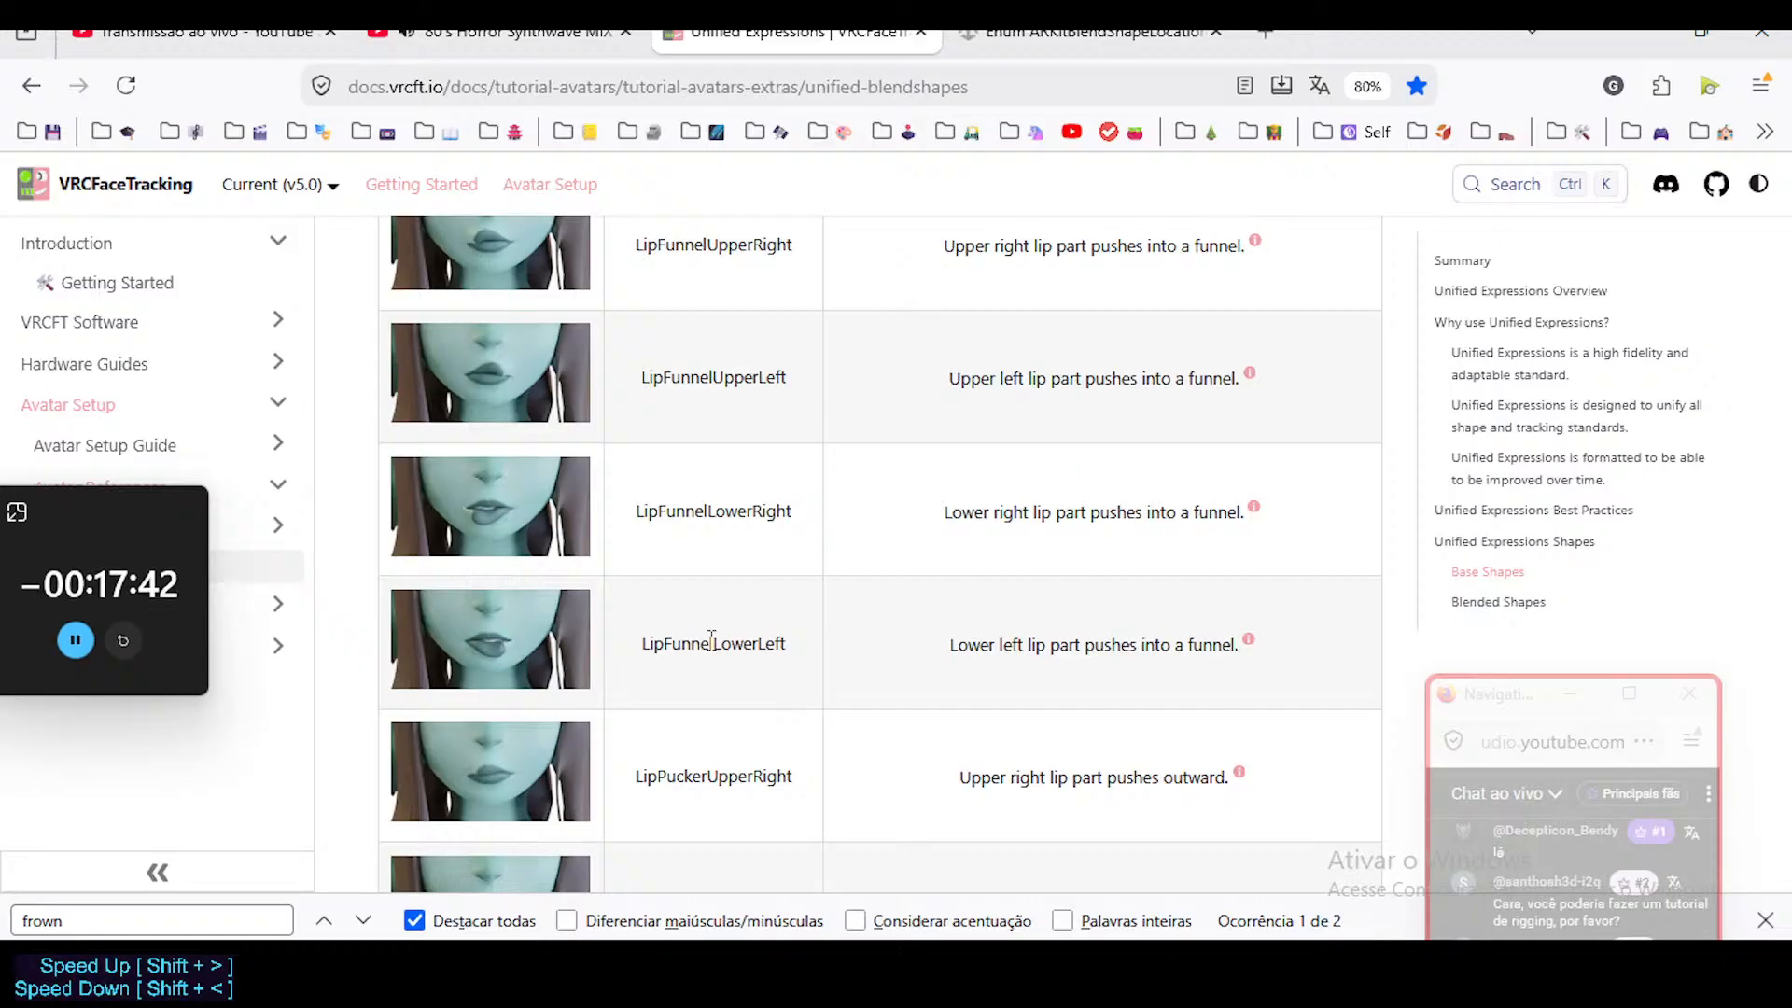
pyautogui.scroll(-3, 716, 611)
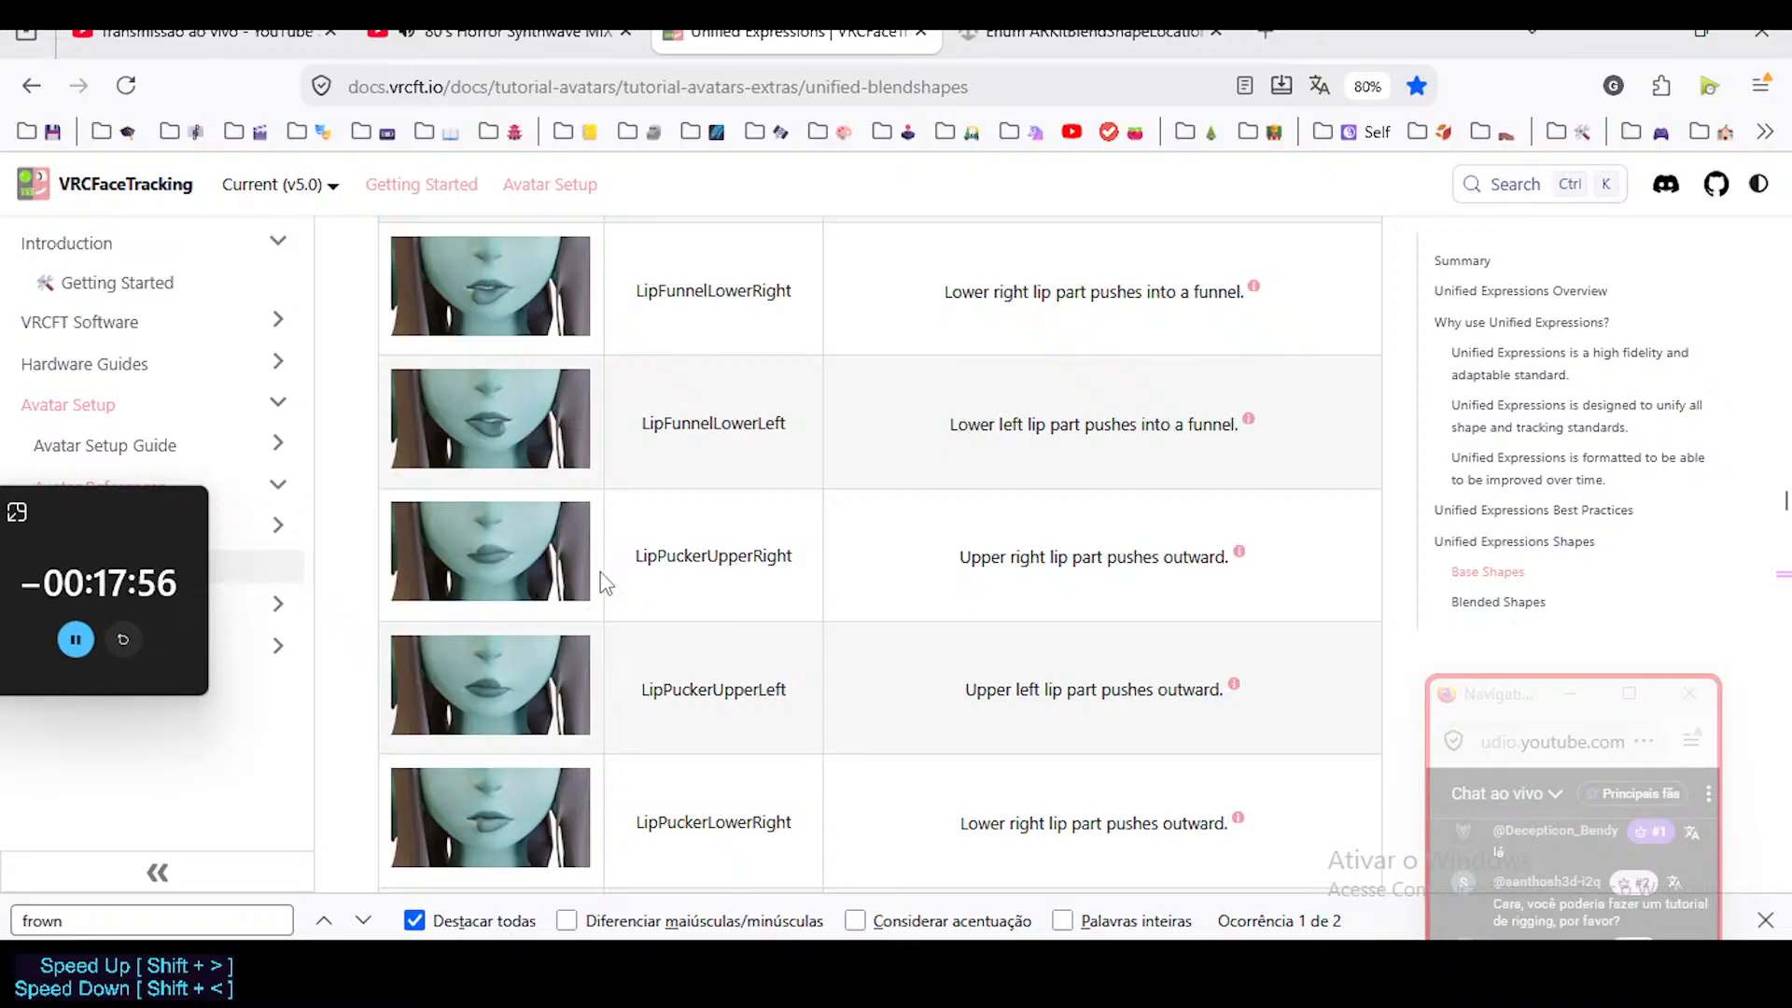
pyautogui.scroll(-2, 640, 579)
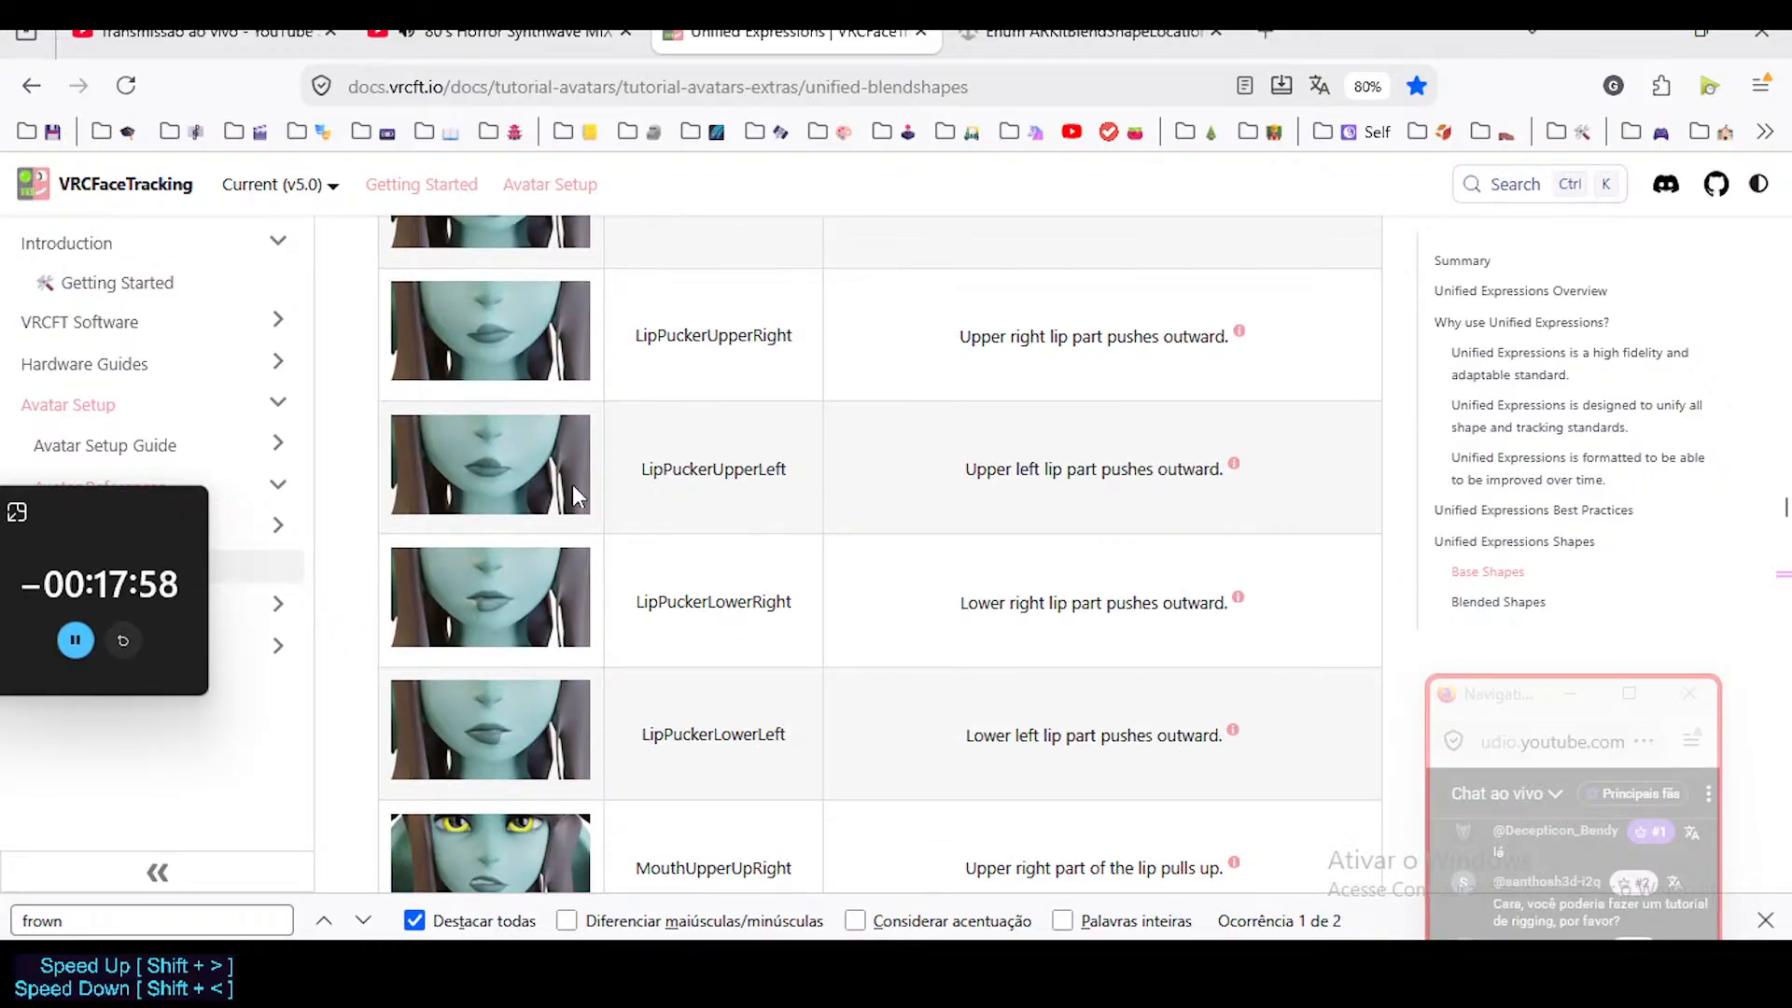
pyautogui.scroll(-1, 783, 577)
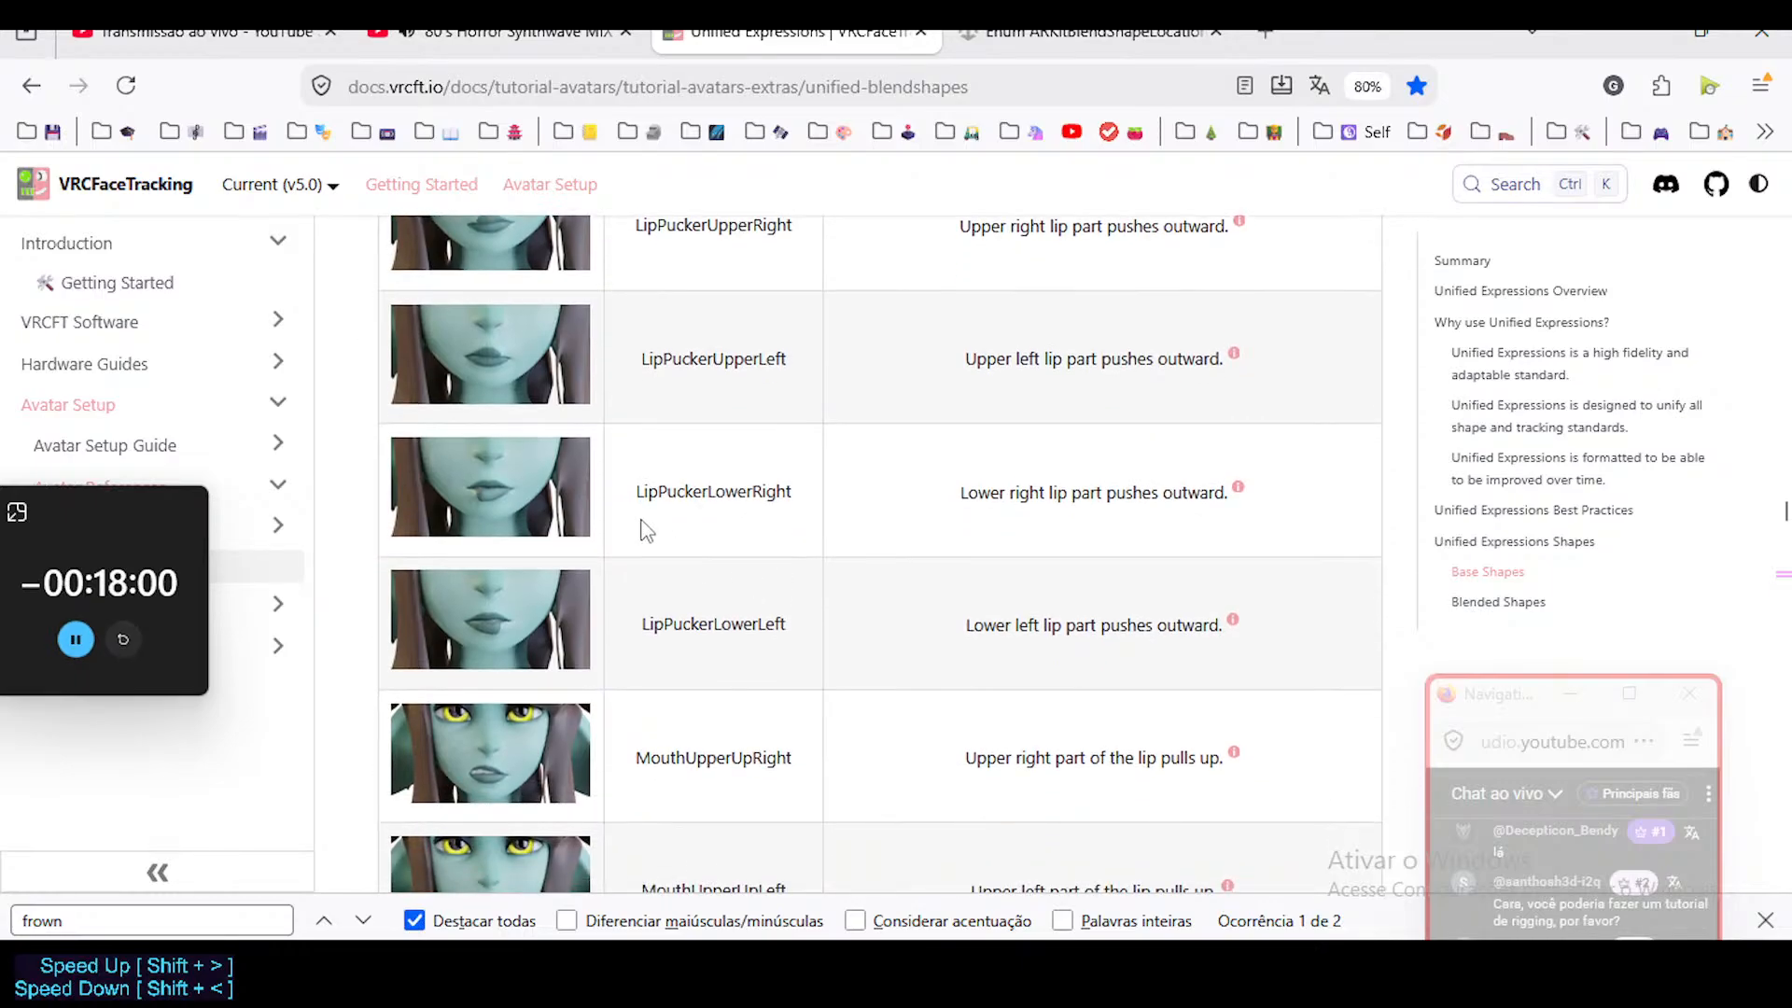
# Compare the MouthUpperUp and MouthLowerDown shapes for both sides, checking their reference images and descriptions.
pyautogui.scroll(-3, 765, 551)
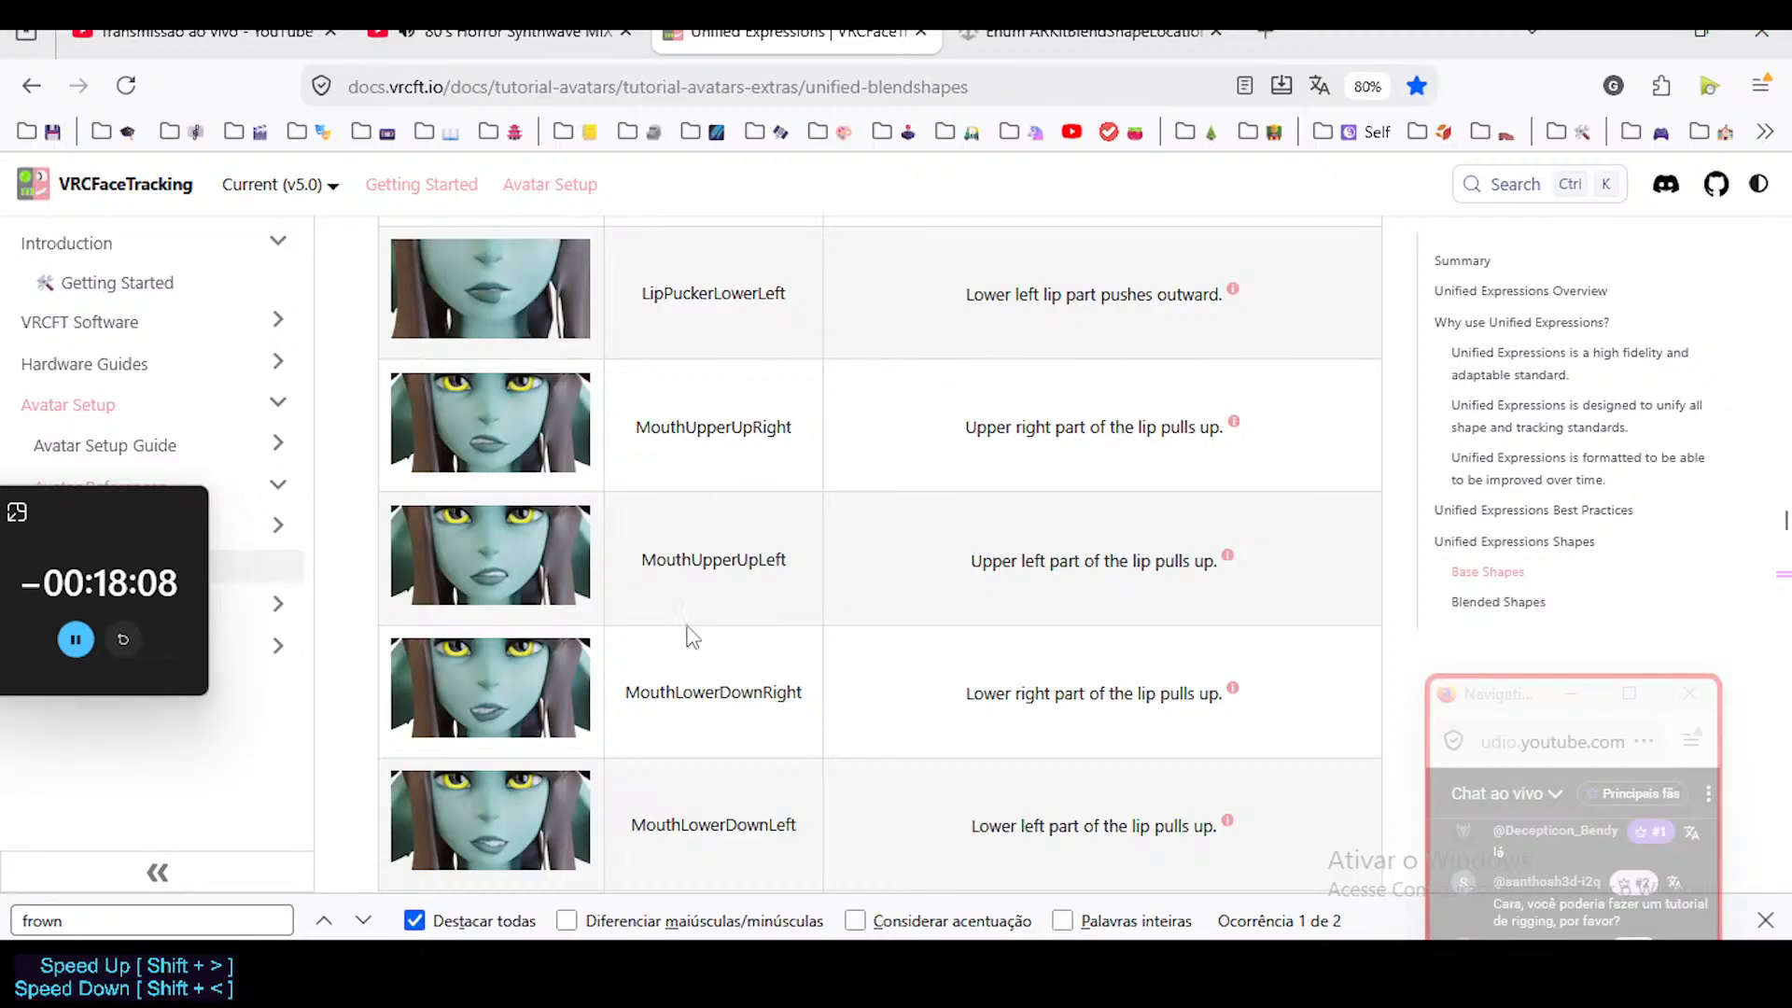
pyautogui.scroll(2, 684, 653)
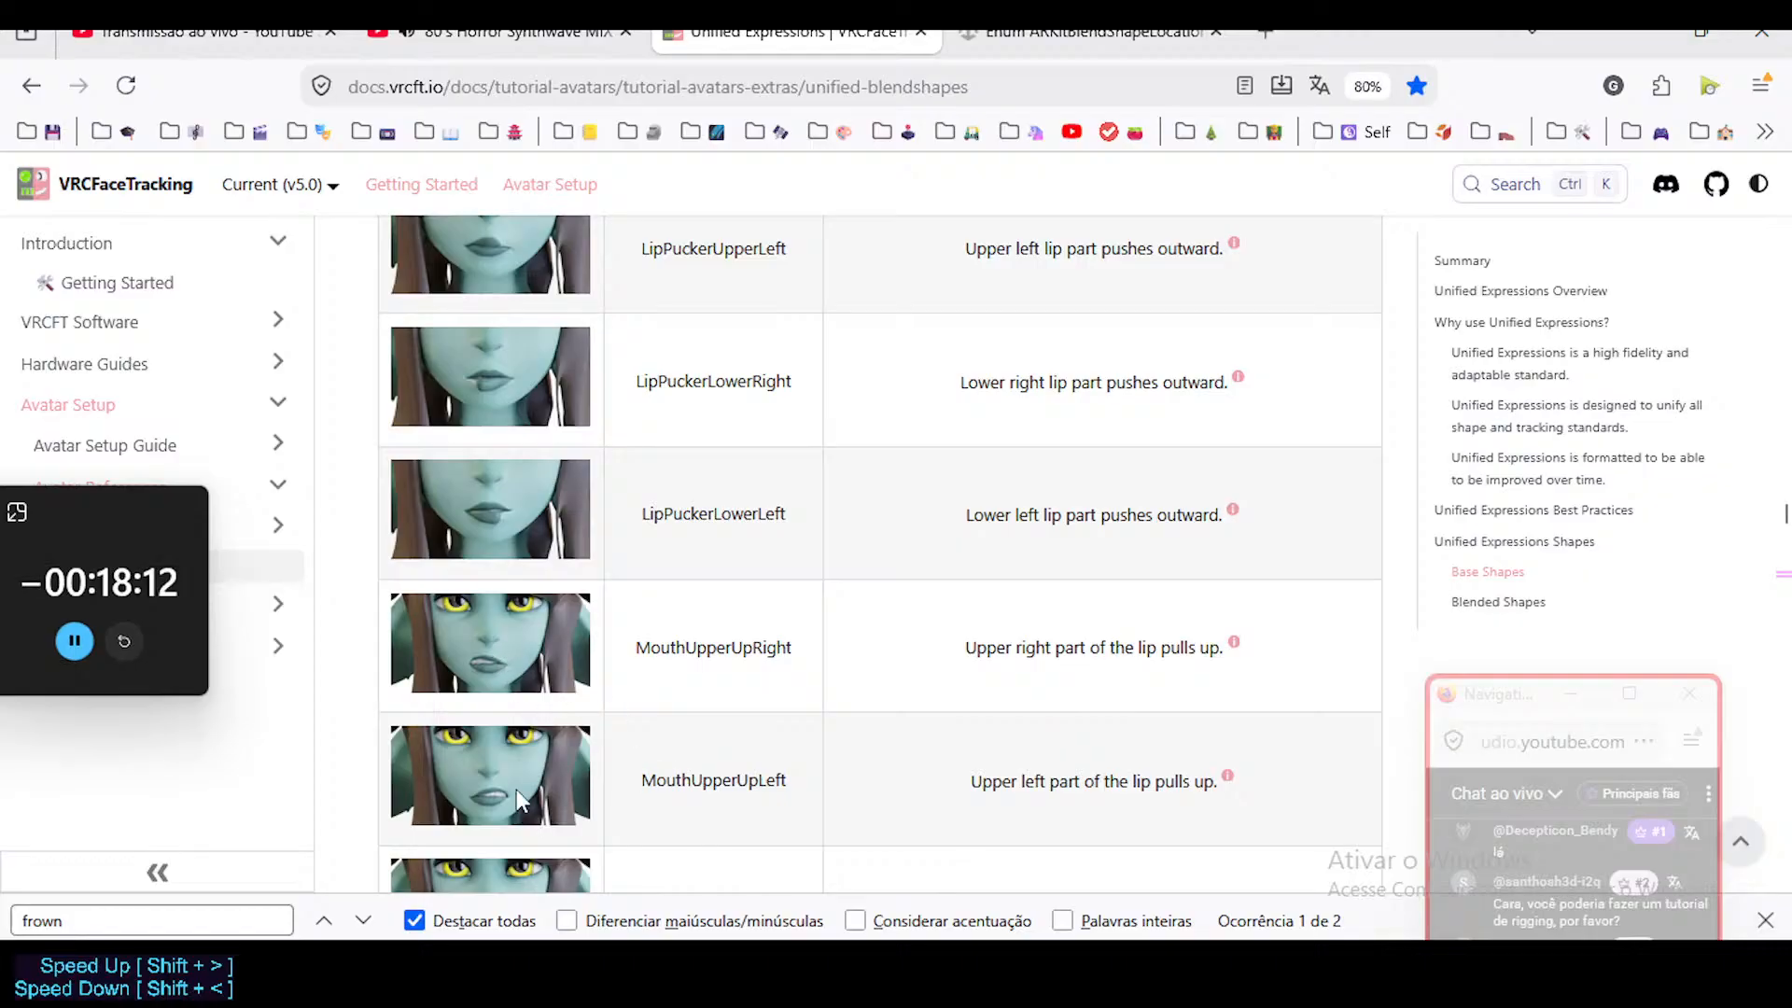
pyautogui.scroll(-3, 616, 598)
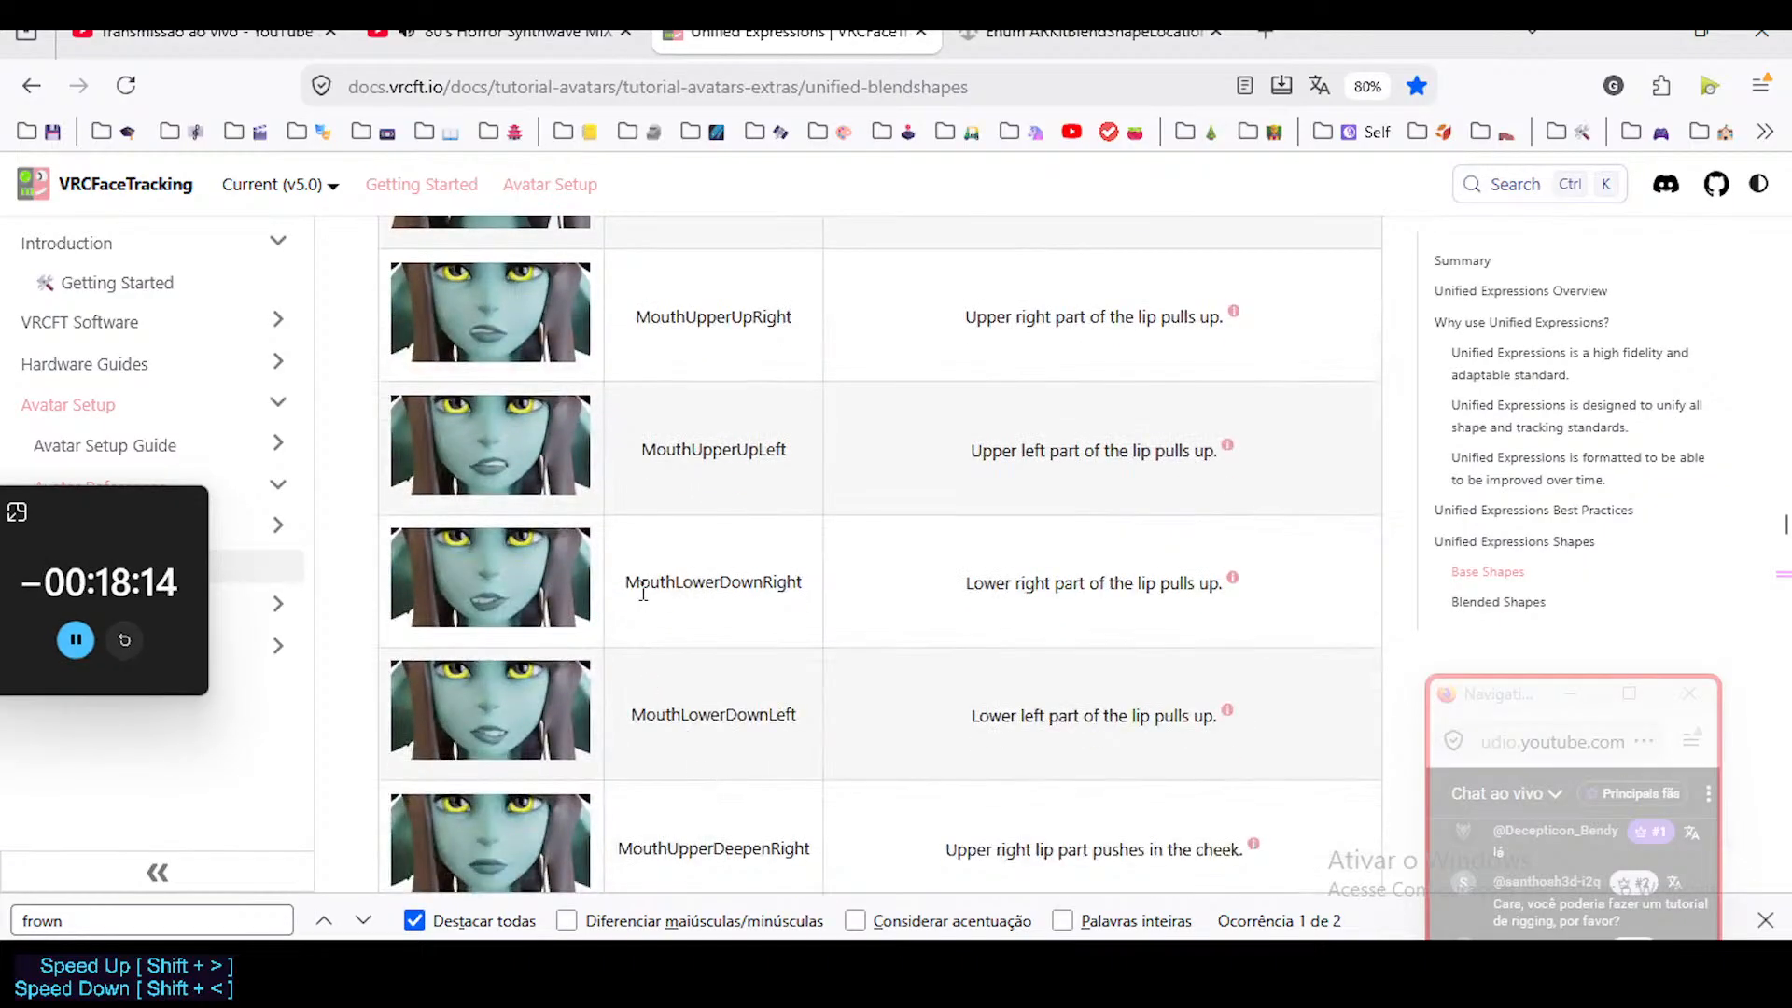
pyautogui.scroll(-2, 724, 759)
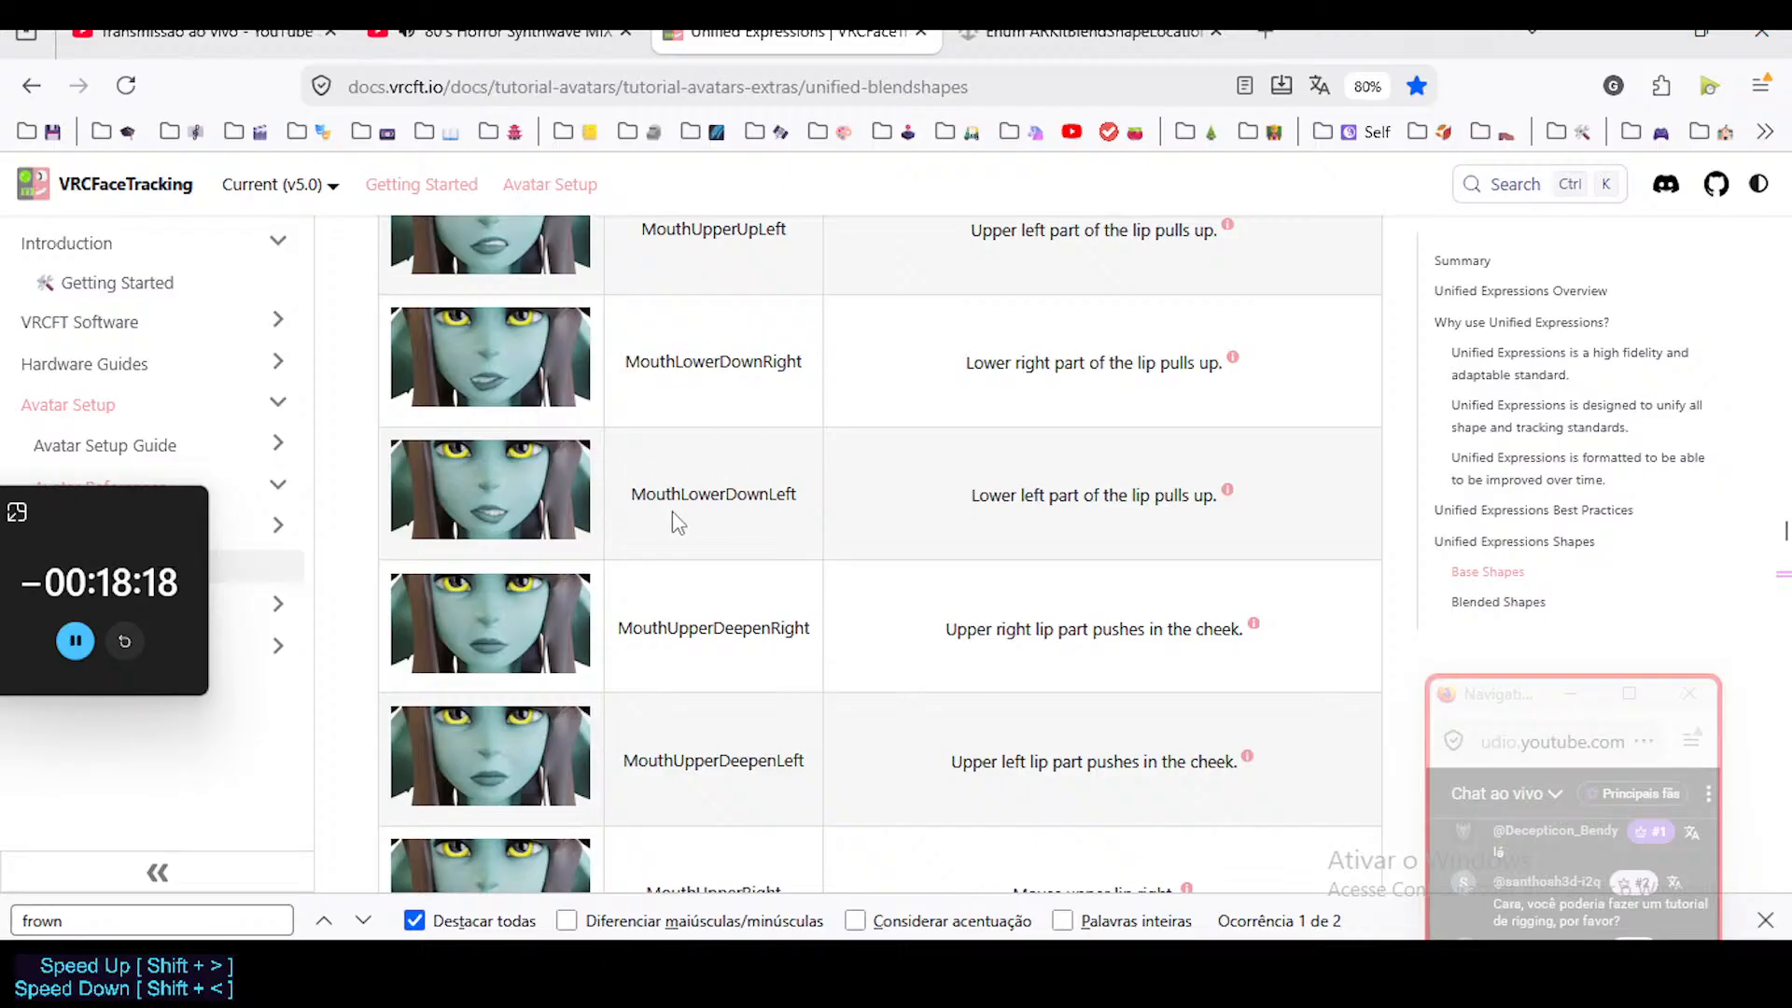
pyautogui.scroll(4, 672, 520)
pyautogui.scroll(-2, 702, 728)
pyautogui.scroll(-3, 696, 784)
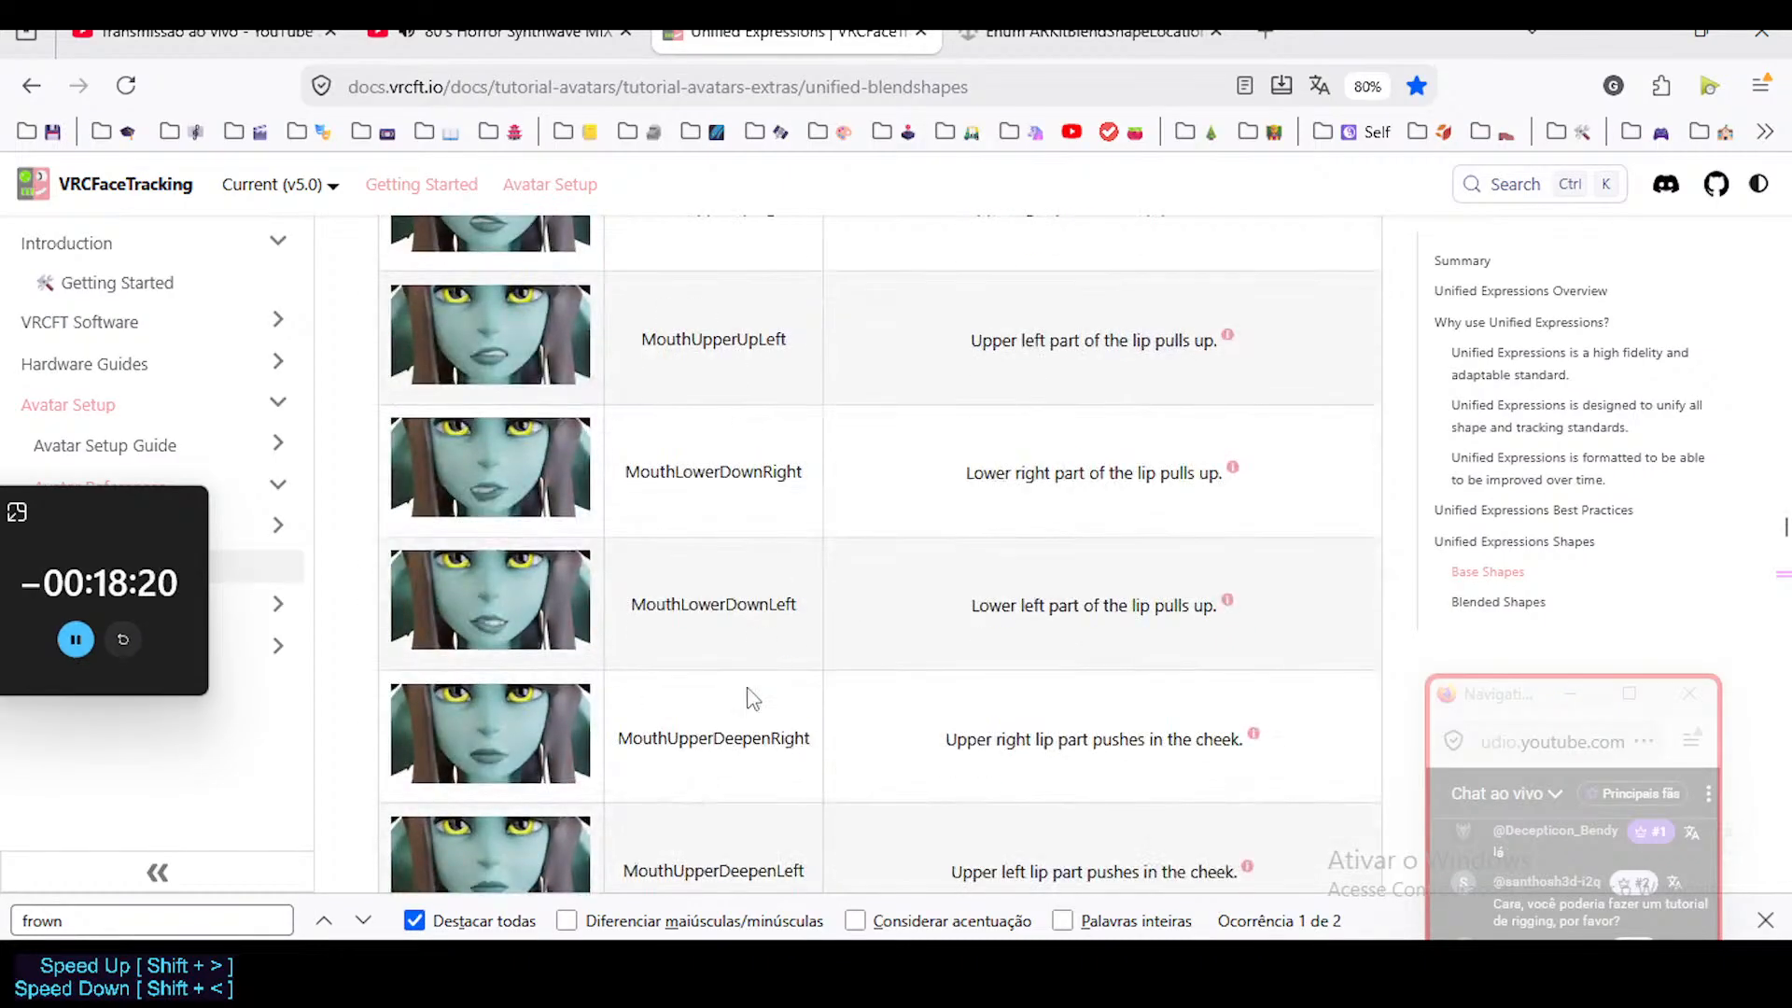
pyautogui.scroll(1, 644, 495)
pyautogui.scroll(1, 651, 483)
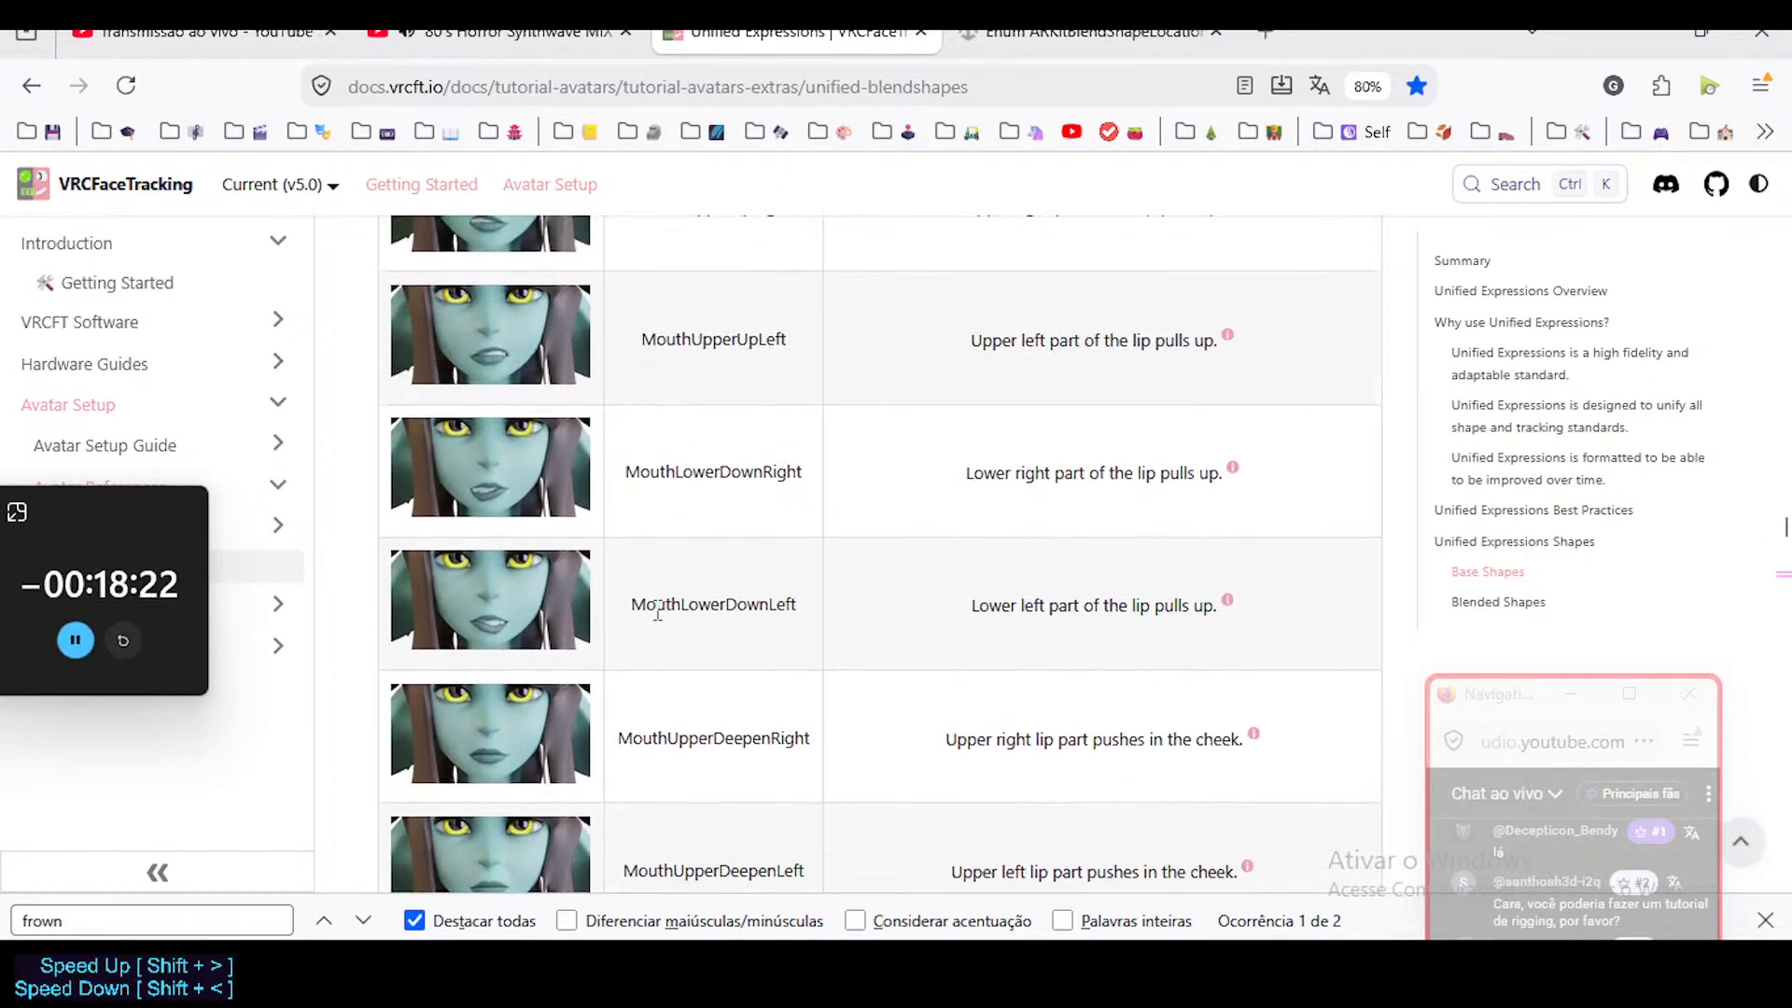
# Read the MouthUpperDeepen entries and examine the MouthUpper and MouthLower shapes that shift each lip right or left.
pyautogui.scroll(-2, 663, 546)
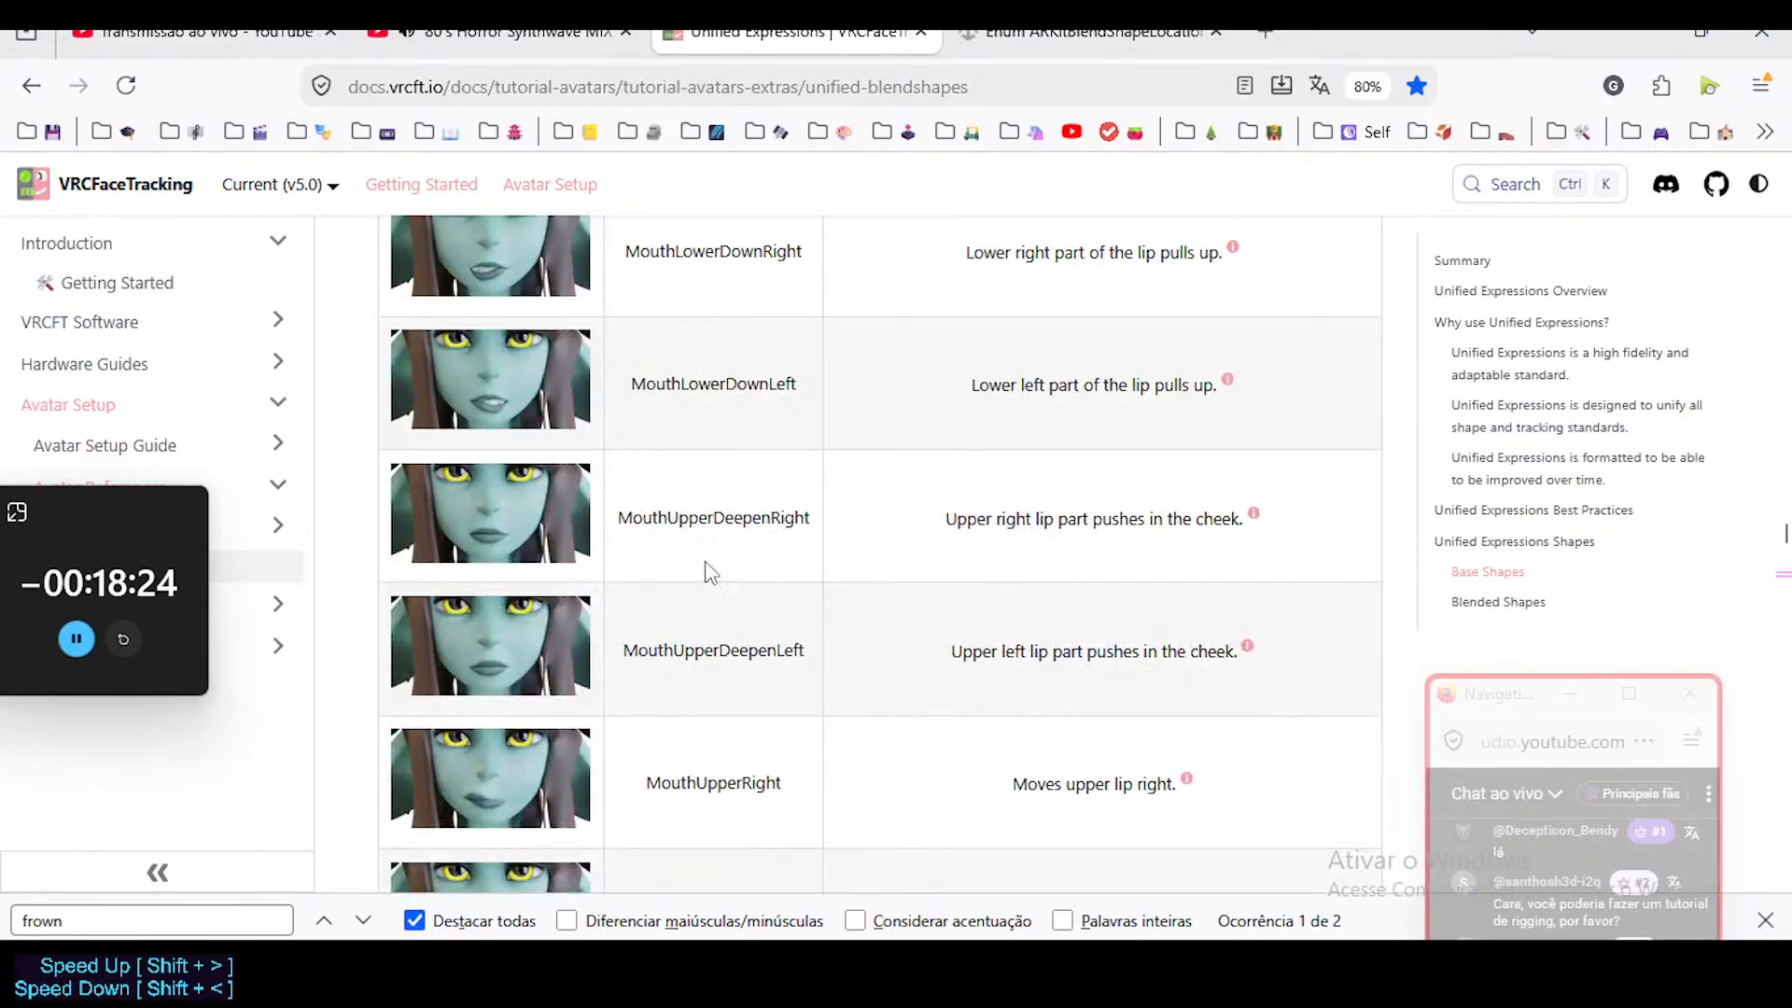
pyautogui.scroll(-2, 730, 557)
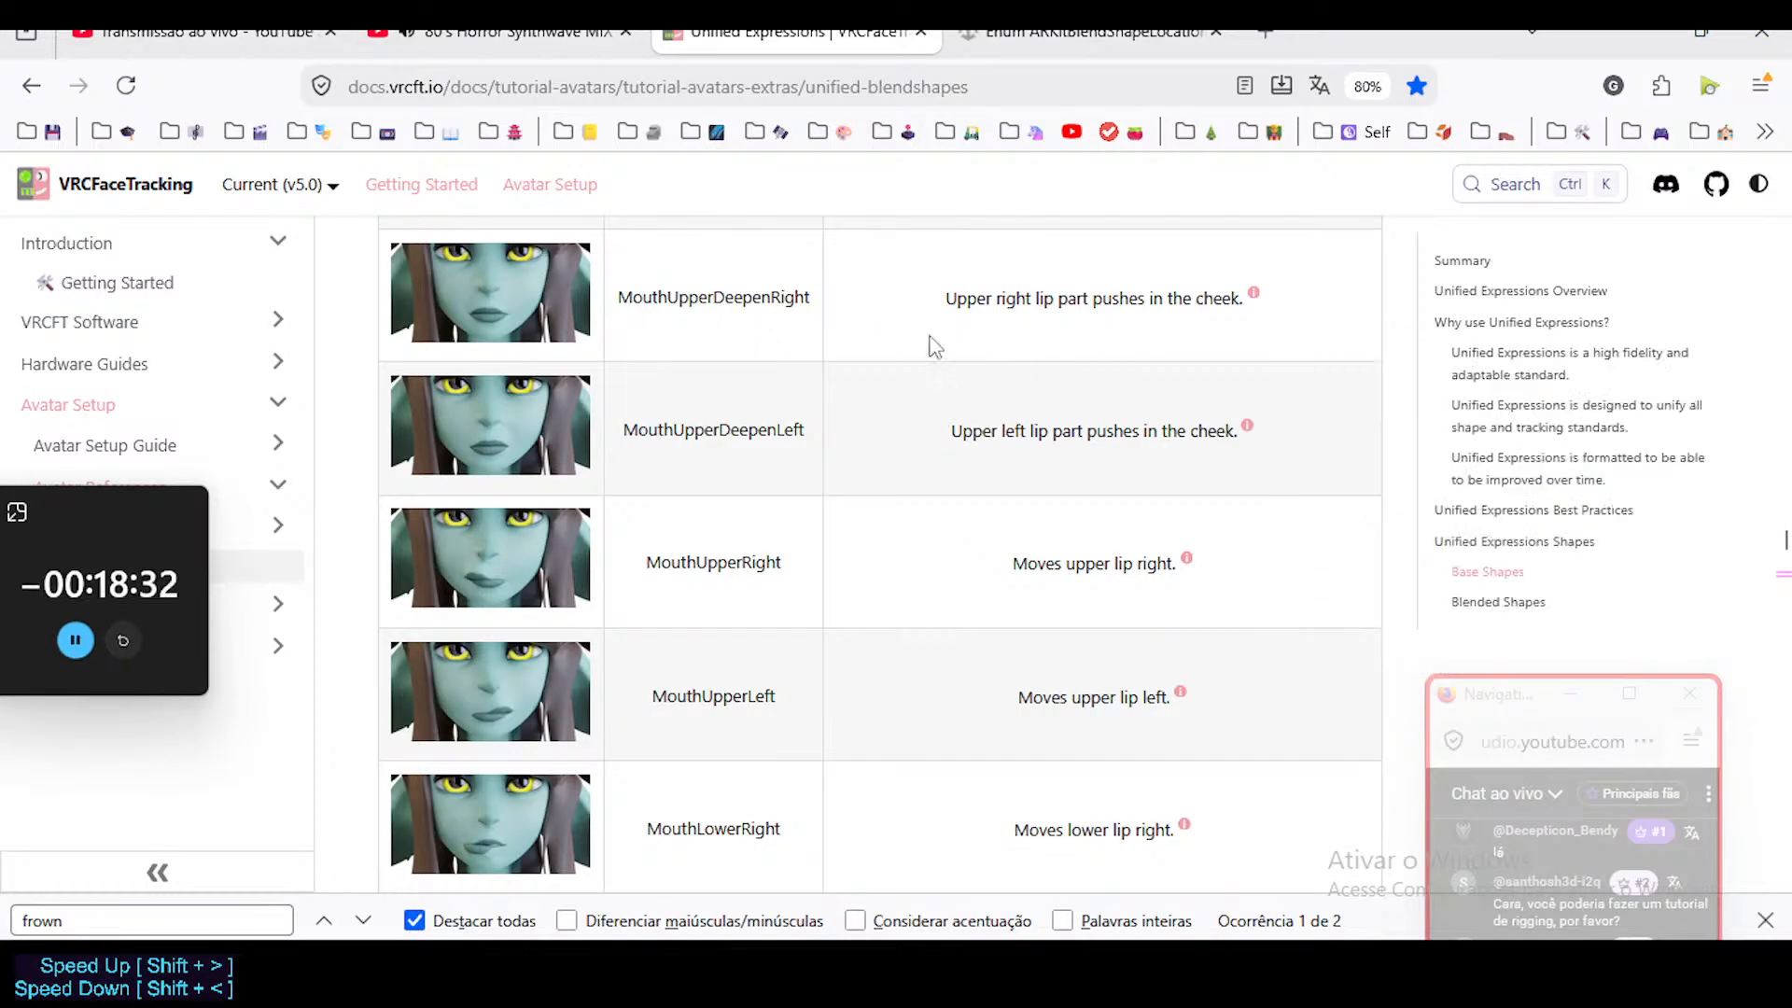
pyautogui.moveTo(1019, 439)
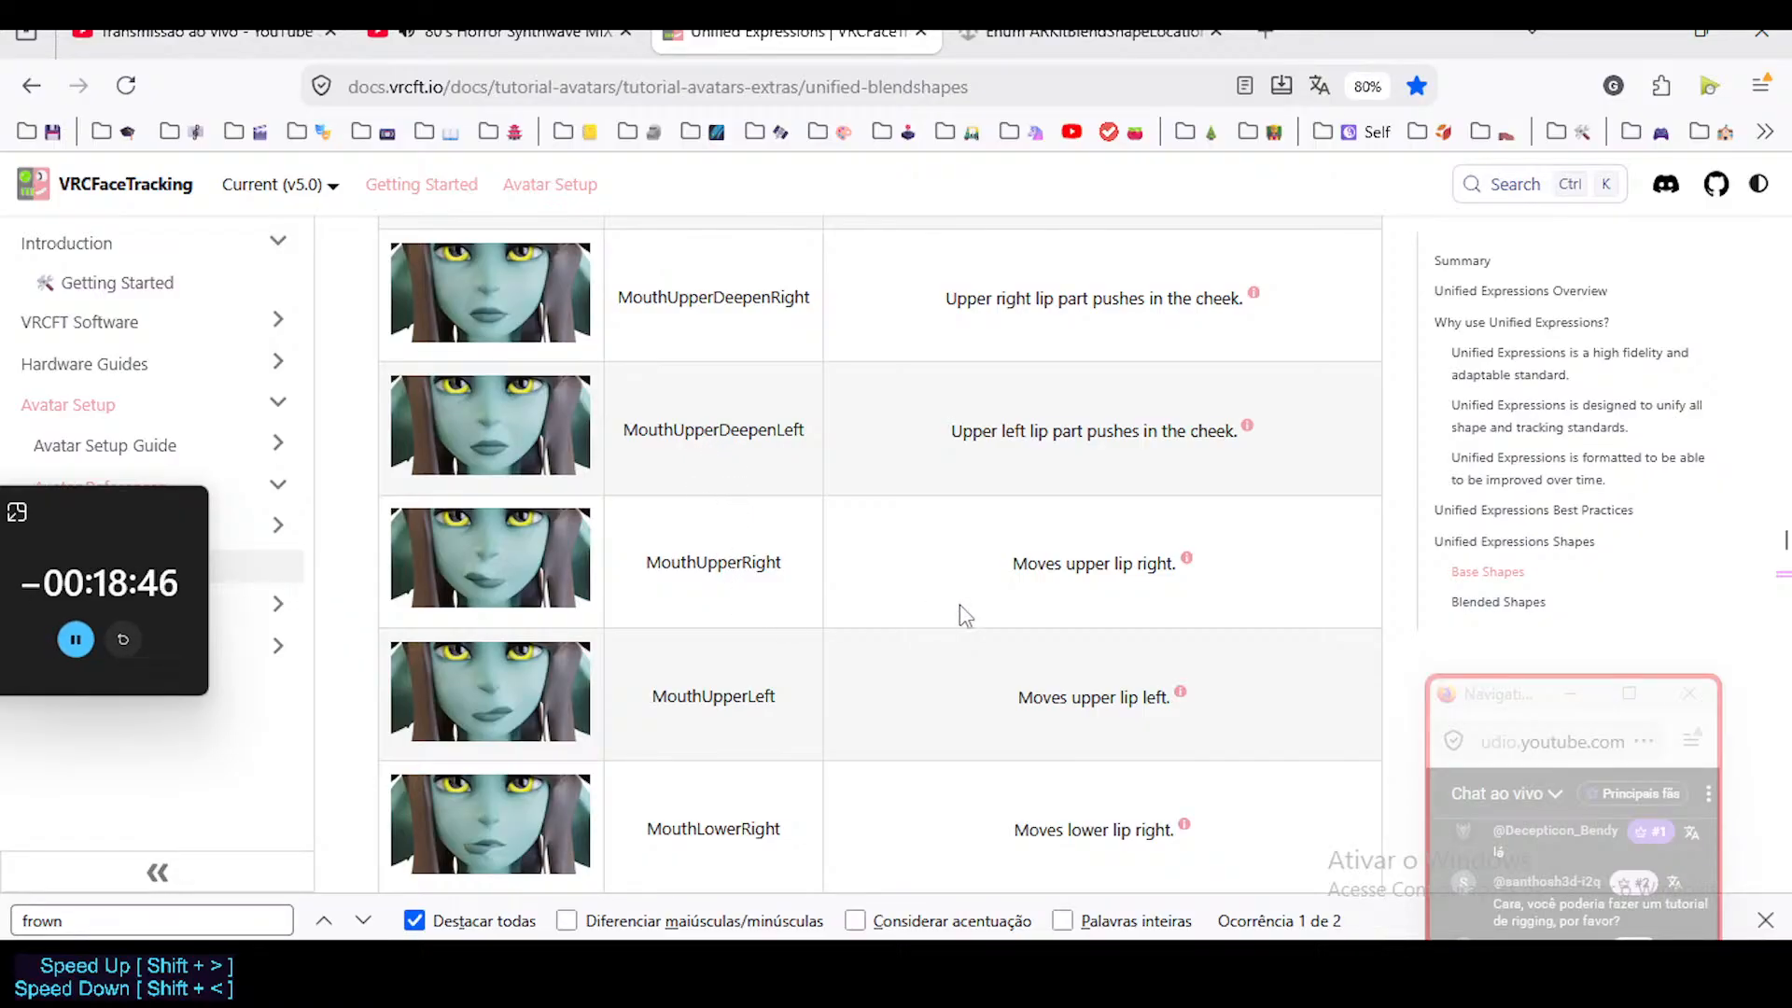
pyautogui.scroll(-2, 970, 608)
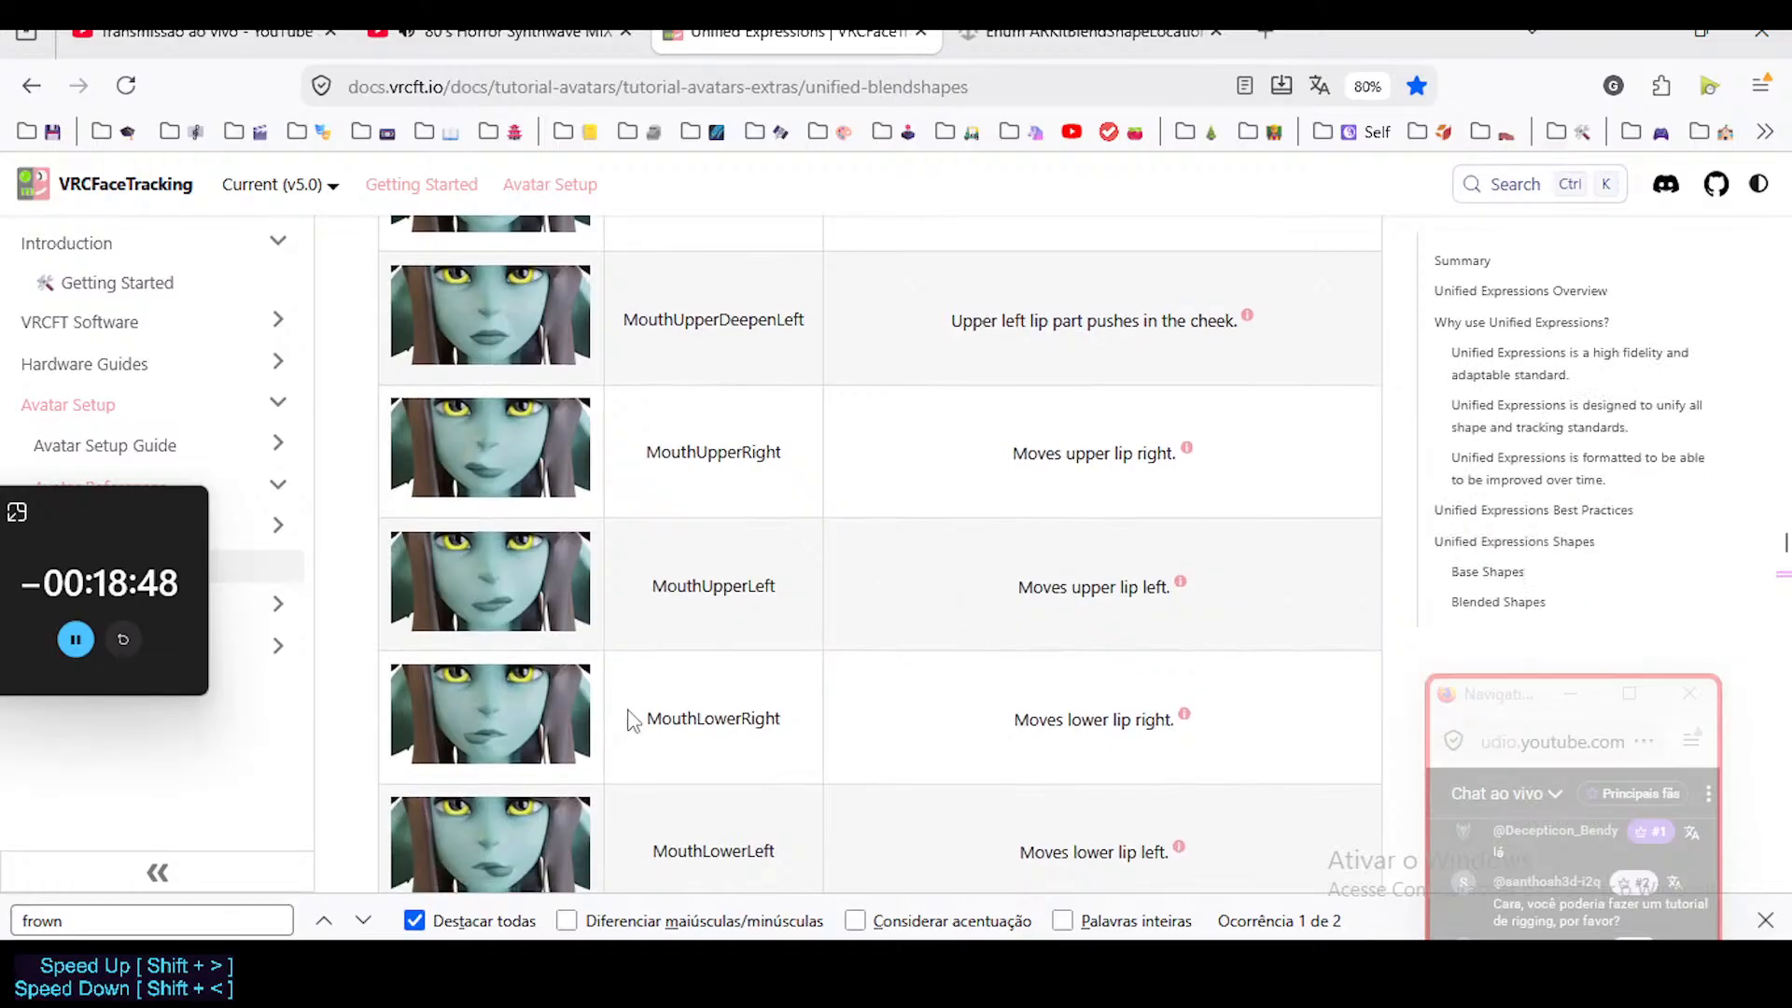
pyautogui.scroll(-6, 627, 717)
# Examine the lip corner shapes MouthCornerPull, MouthCornerSlant and MouthFrown for the right and left sides.
pyautogui.scroll(-4, 603, 596)
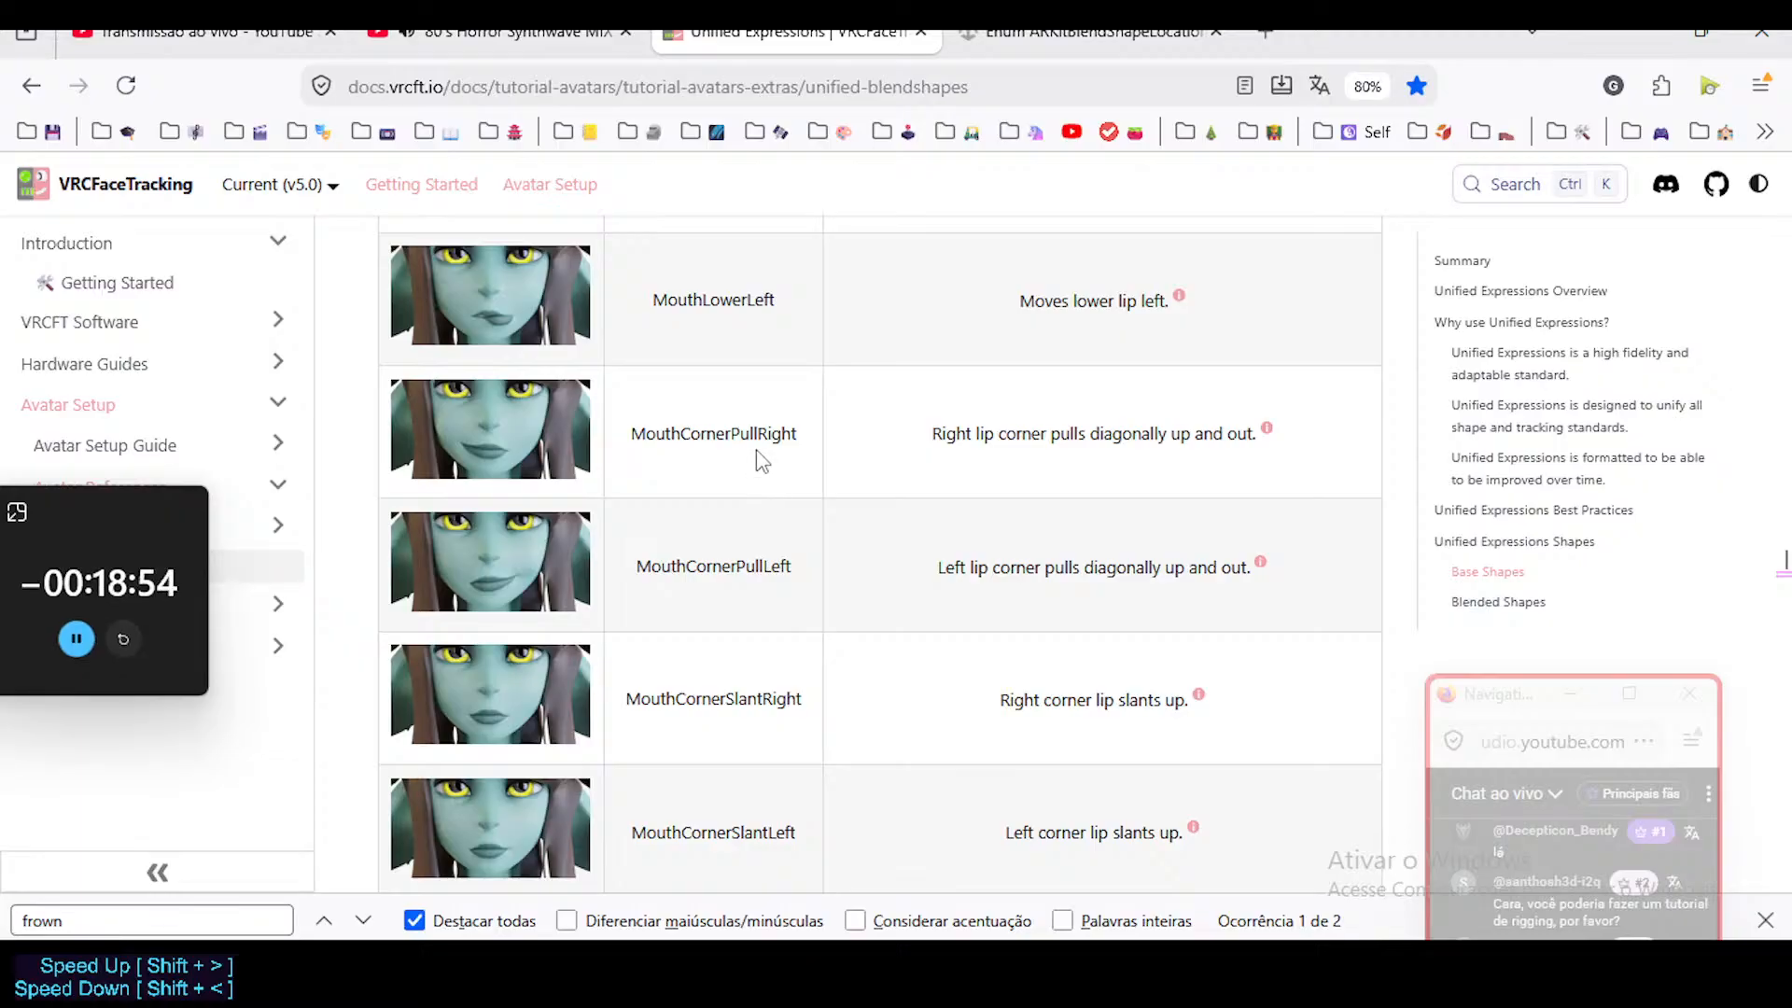
pyautogui.scroll(-6, 707, 590)
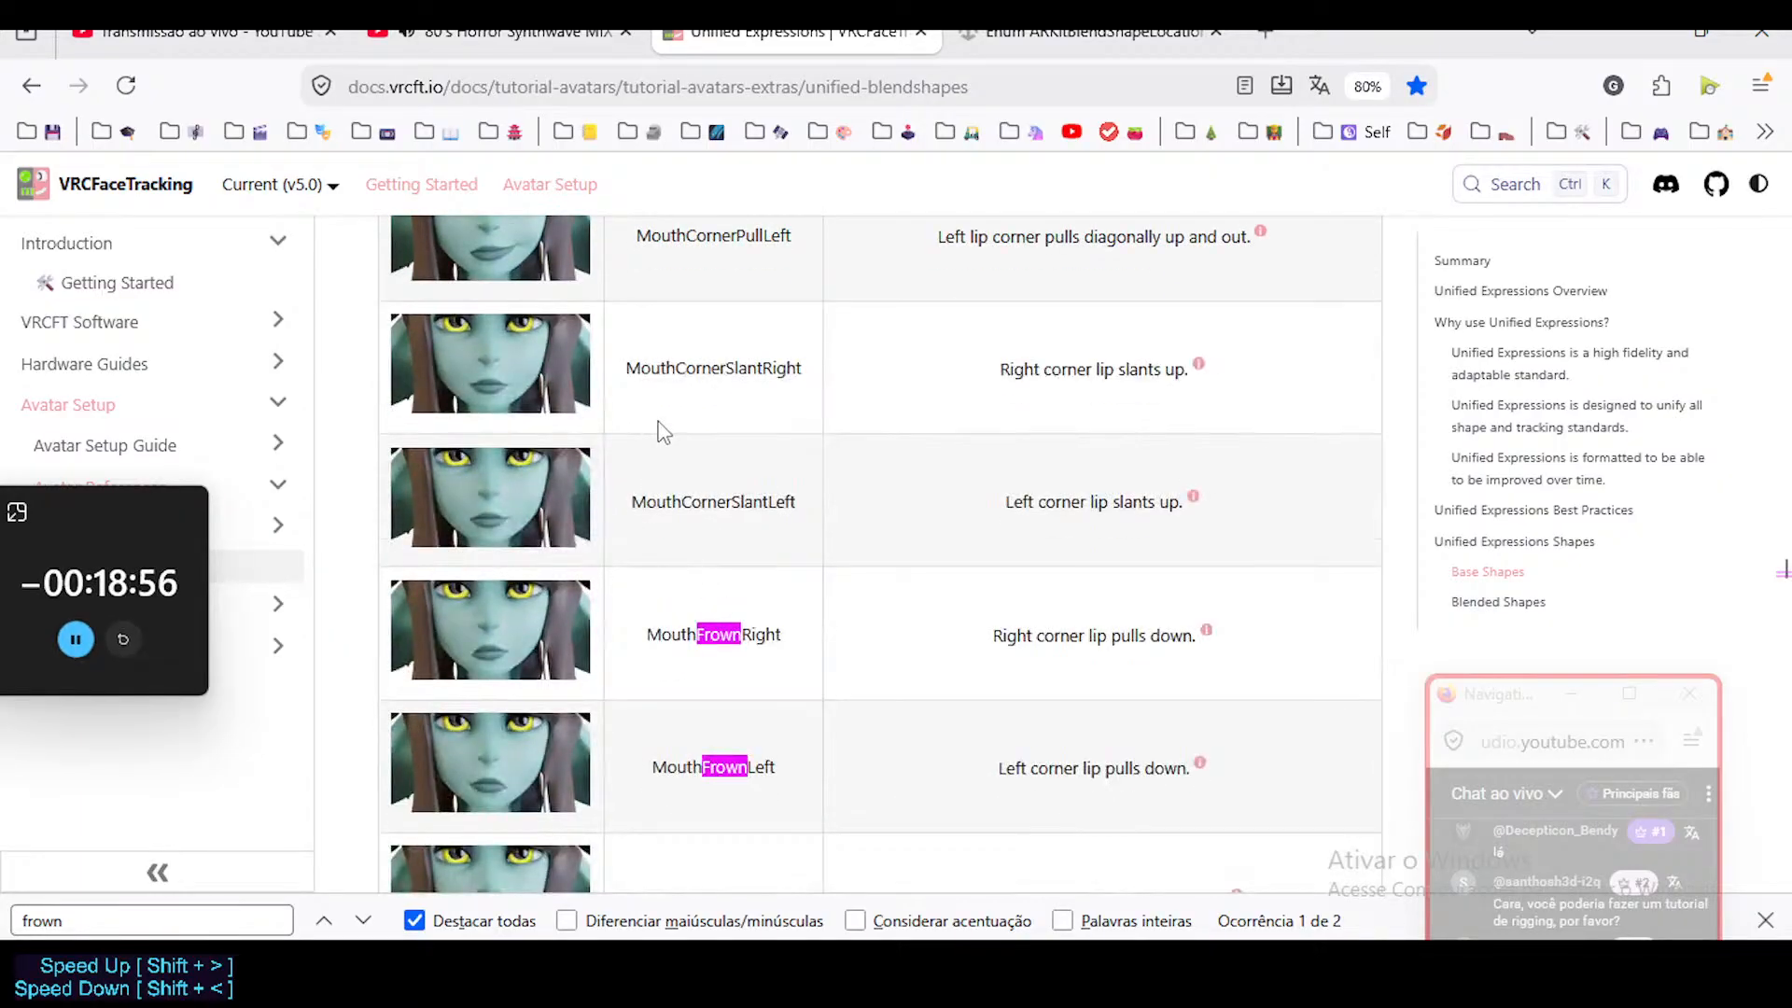
pyautogui.moveTo(1157, 233)
pyautogui.scroll(2, 609, 332)
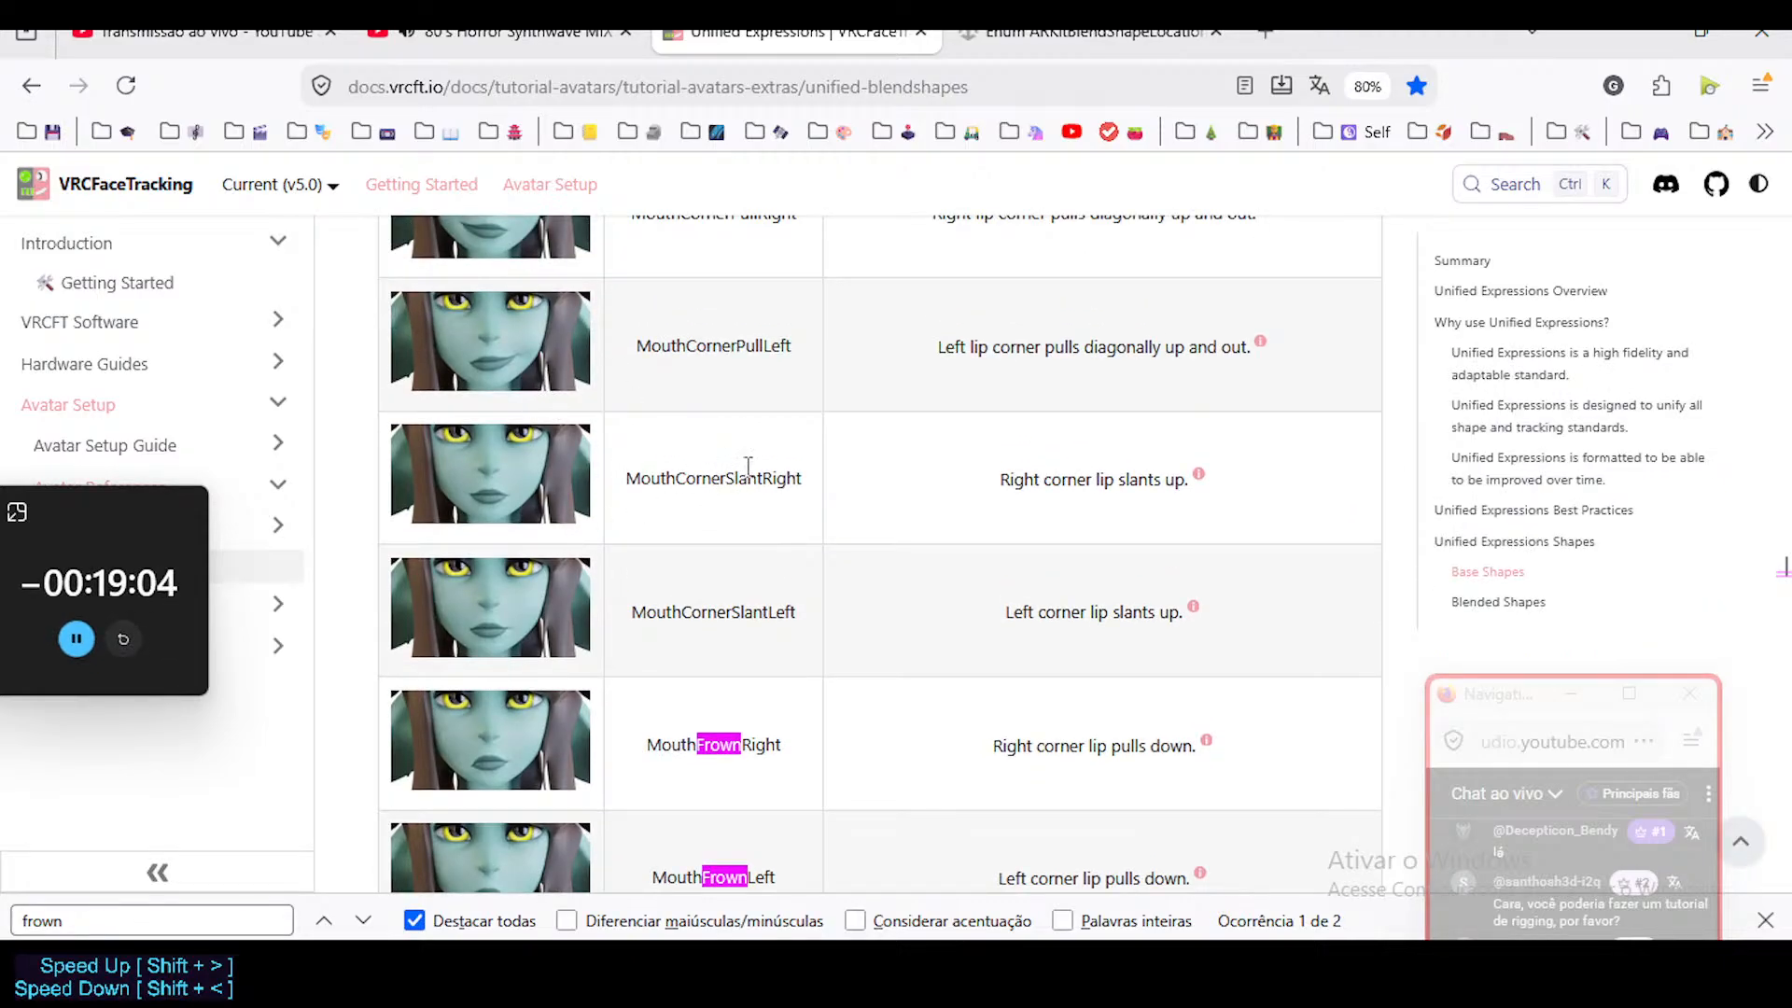
pyautogui.scroll(-2, 751, 466)
pyautogui.scroll(-4, 701, 494)
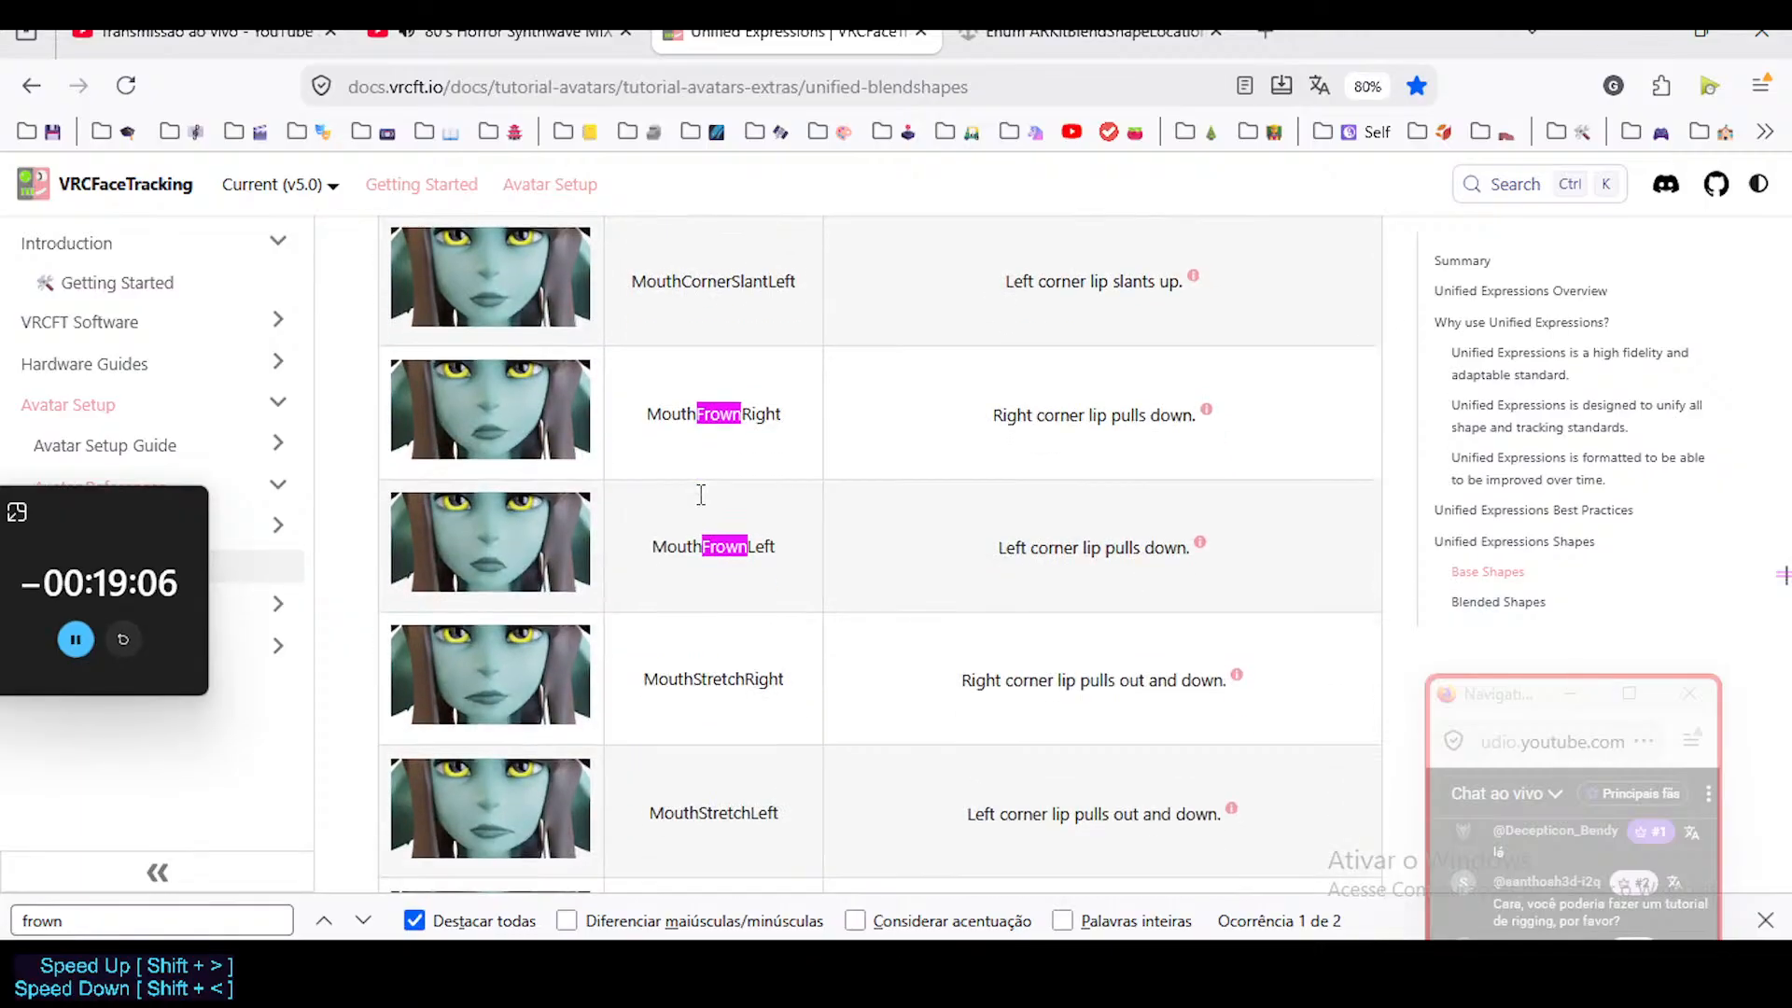
# Review the mouth shapes from MouthStretch and MouthDimple through MouthRaiser and MouthPress to MouthTightener.
pyautogui.scroll(-12, 703, 505)
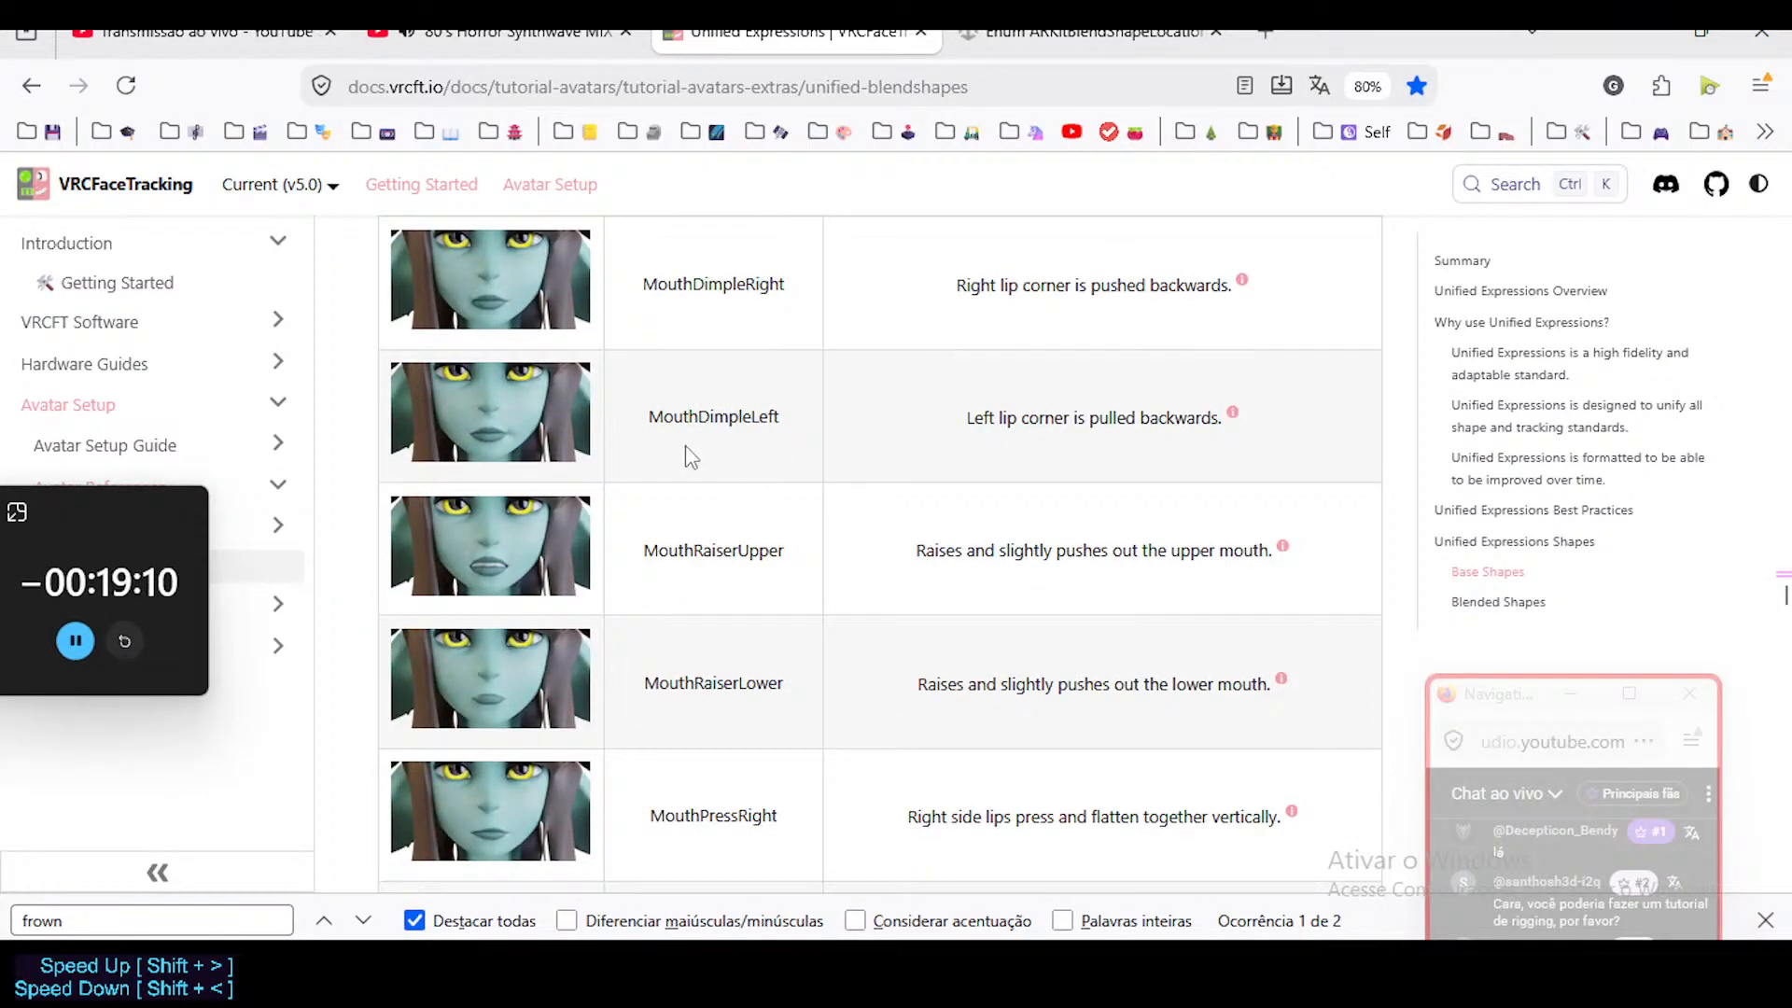
pyautogui.scroll(4, 687, 451)
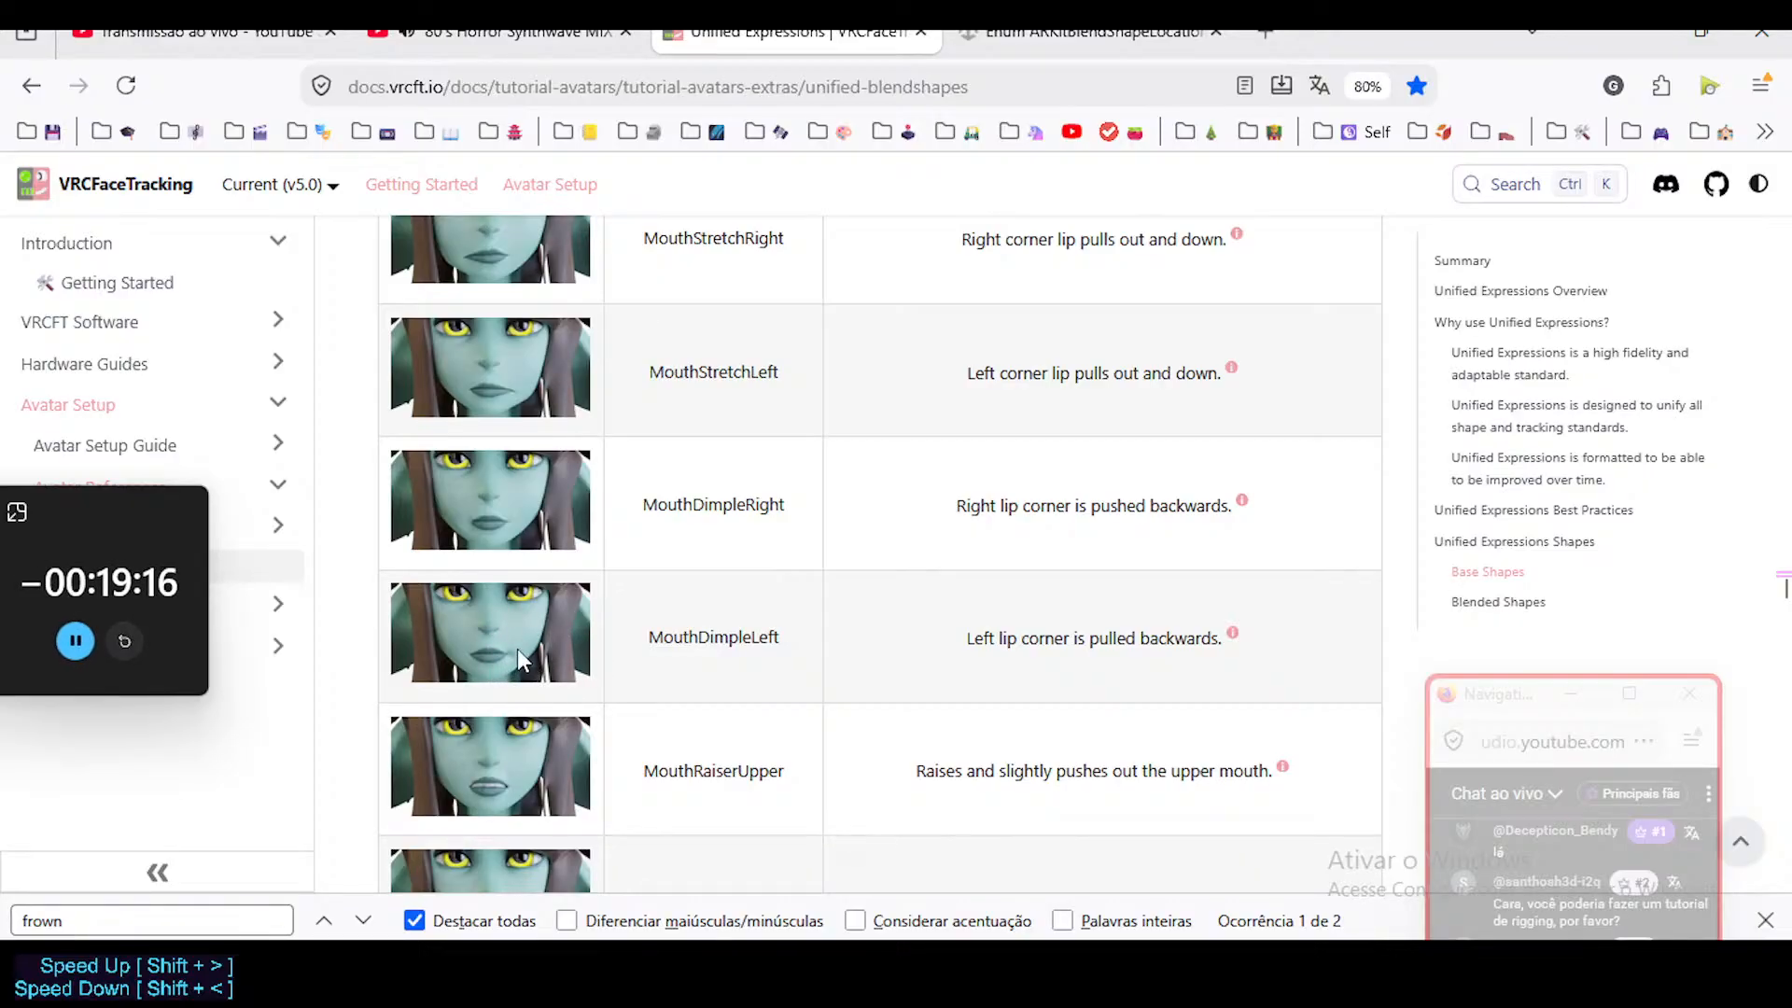
pyautogui.scroll(-3, 603, 656)
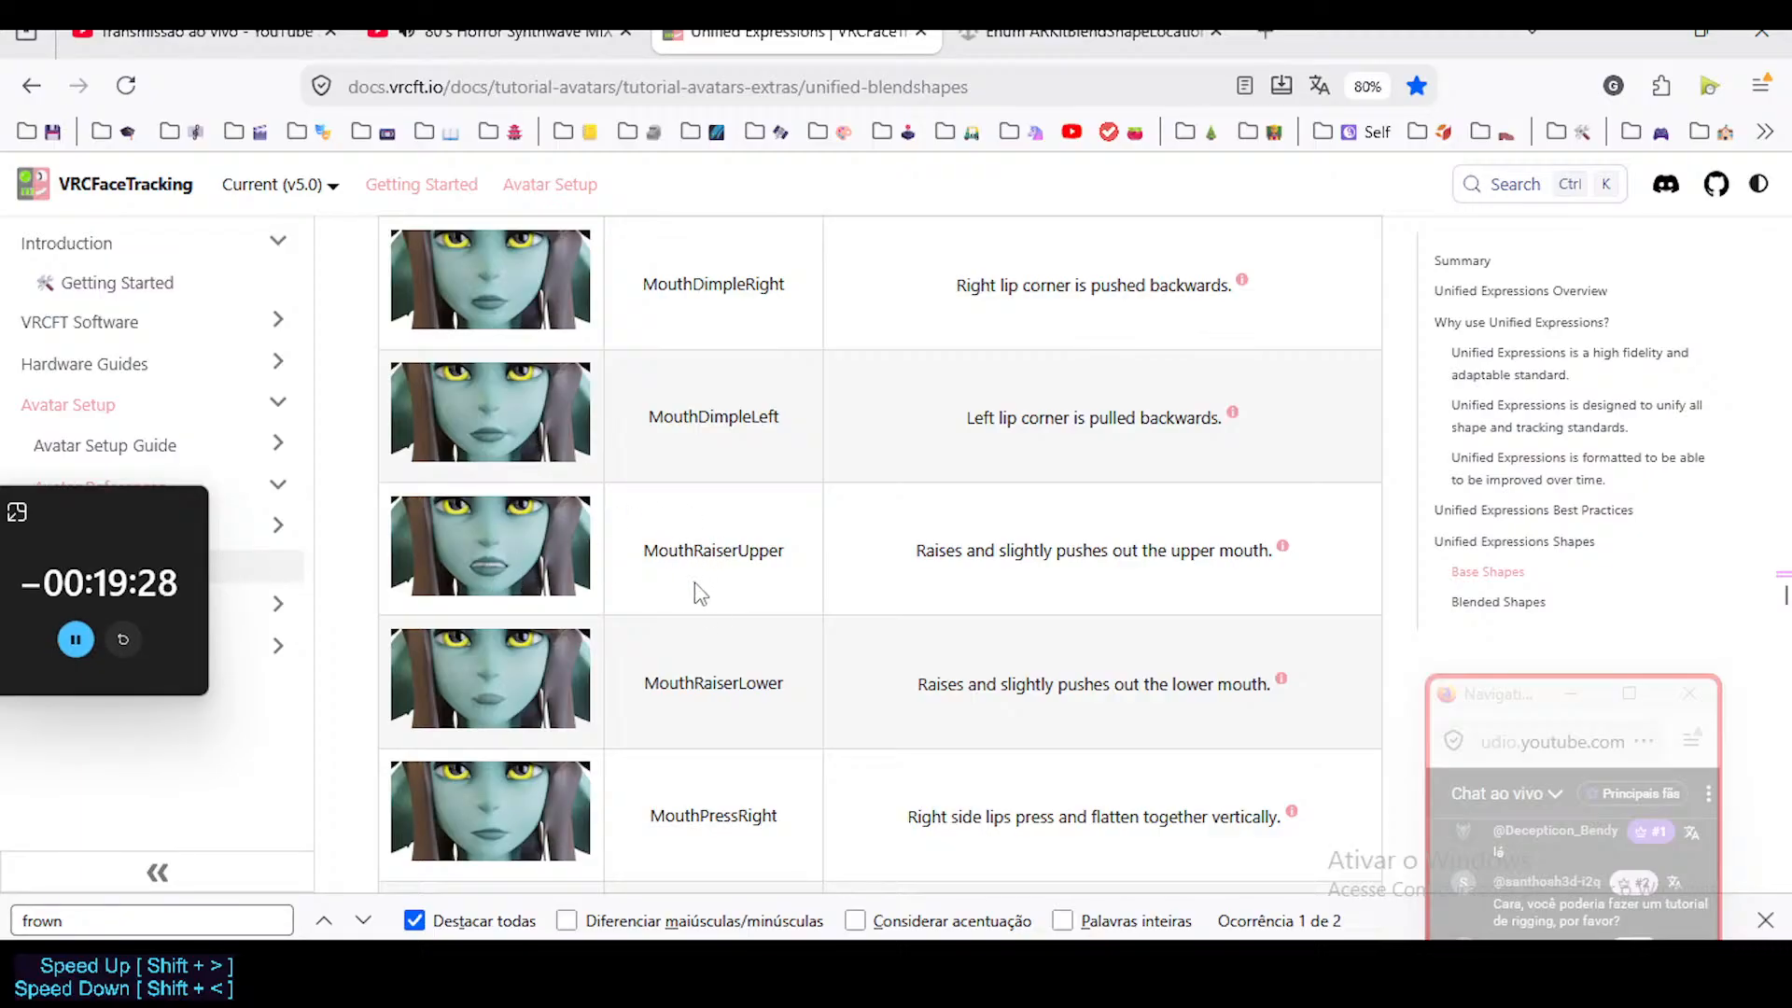
pyautogui.scroll(-3, 691, 592)
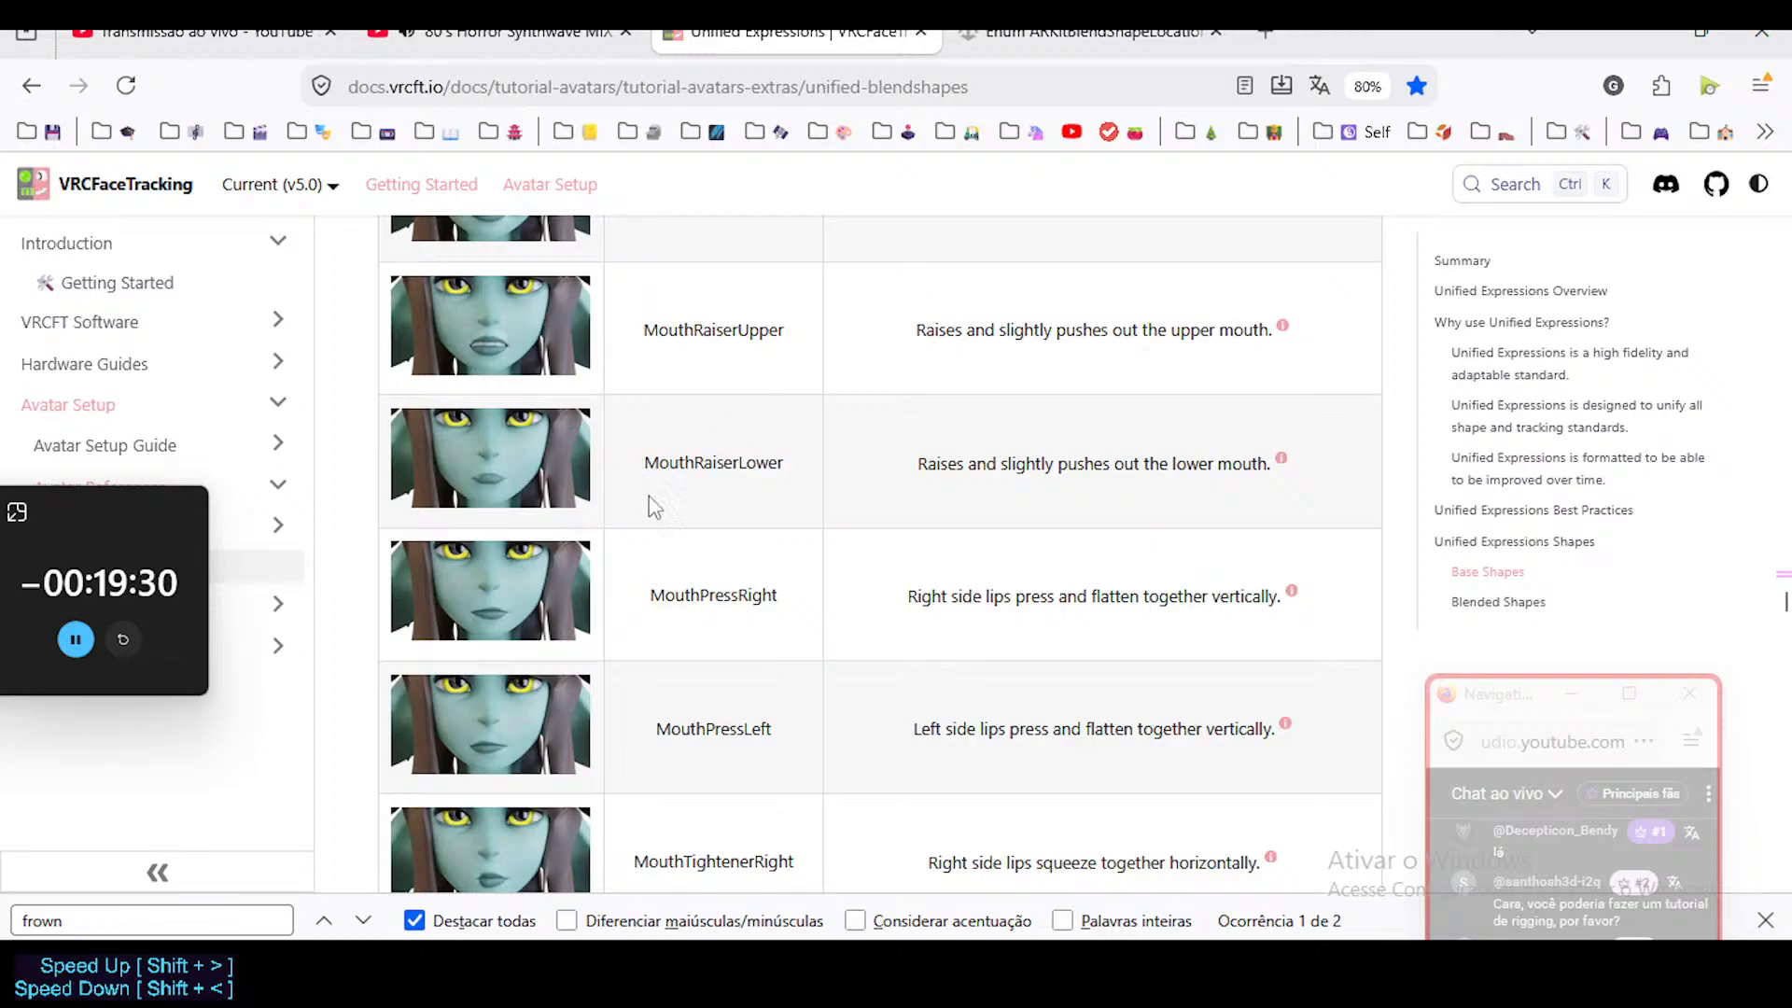
pyautogui.scroll(-3, 653, 373)
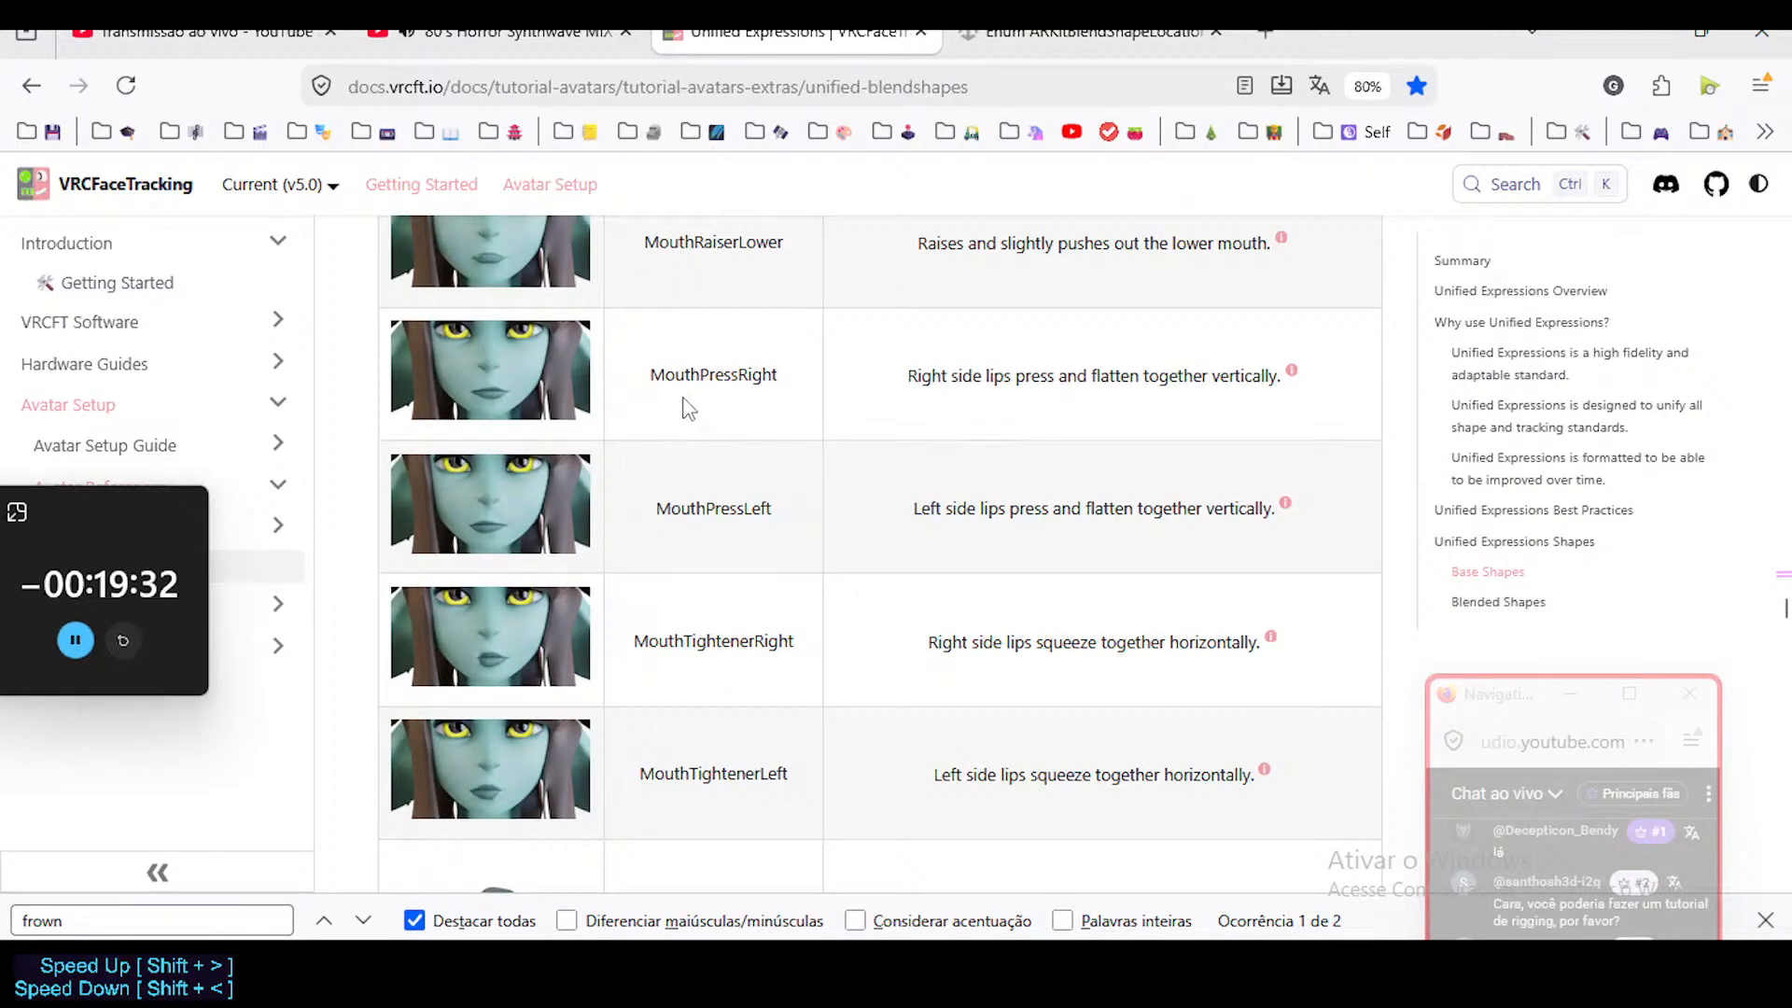
pyautogui.scroll(-2, 732, 569)
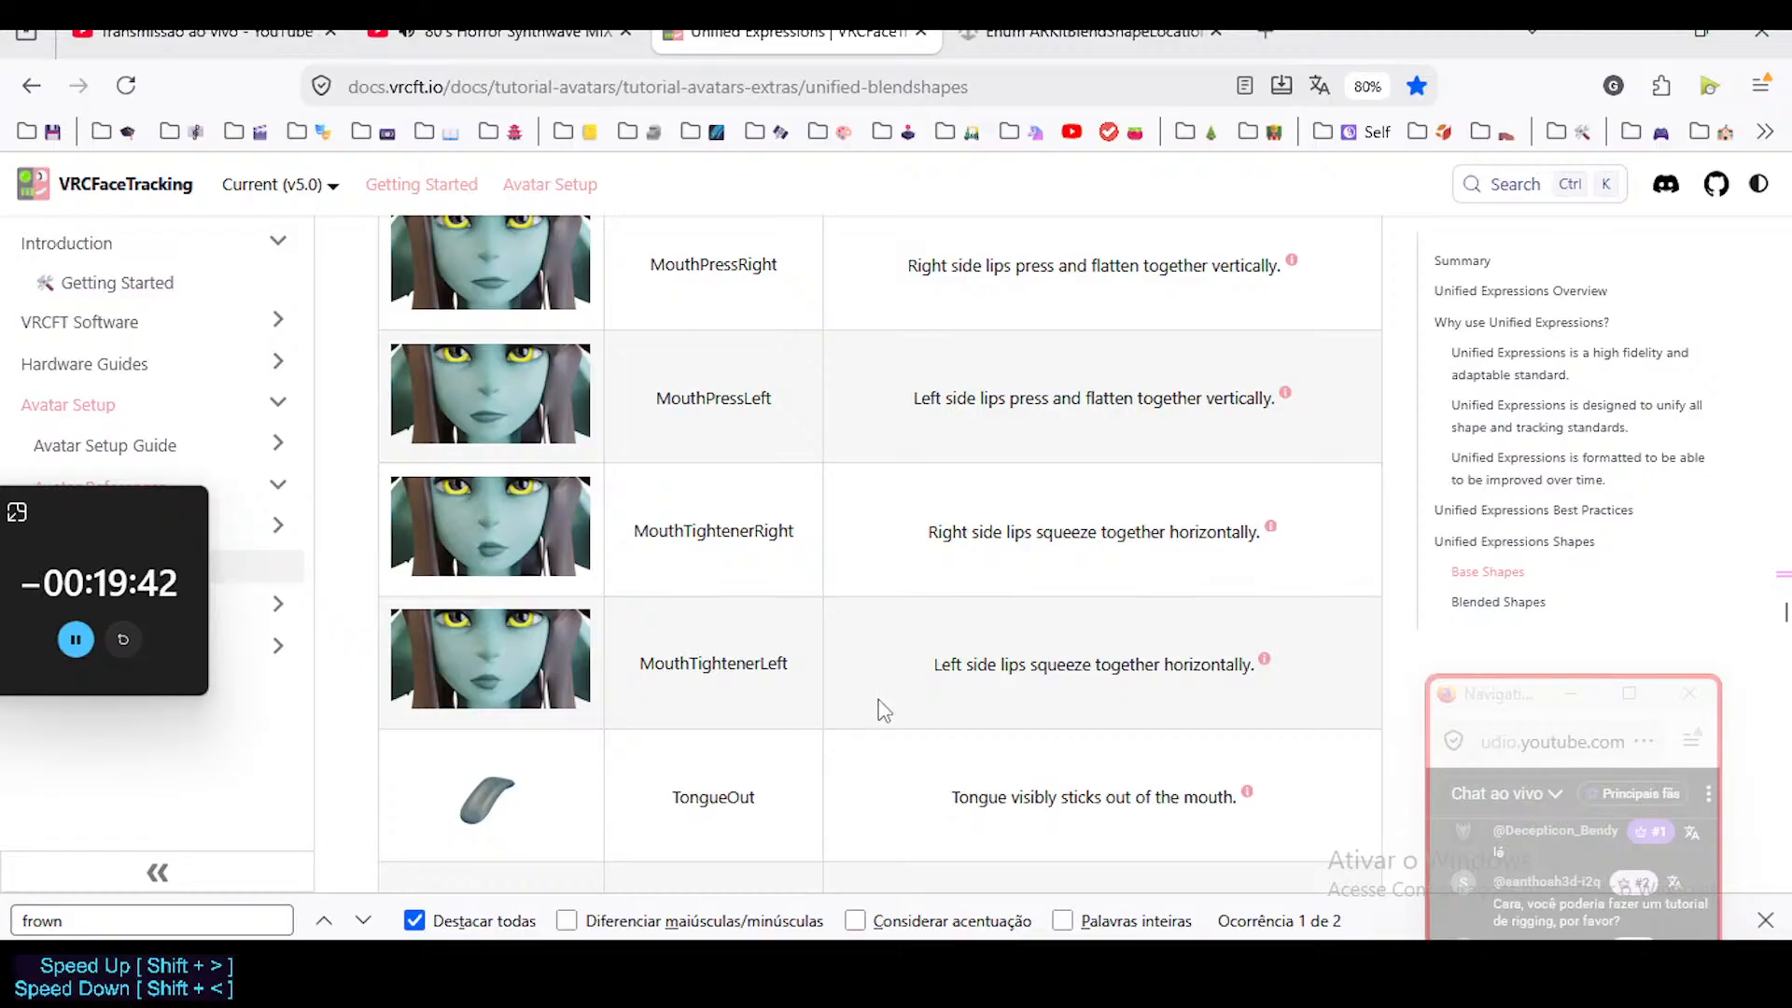
# Look through the tongue shapes from TongueOut to TongueSquish in the base shapes table.
pyautogui.scroll(-2, 880, 708)
pyautogui.scroll(-1, 927, 600)
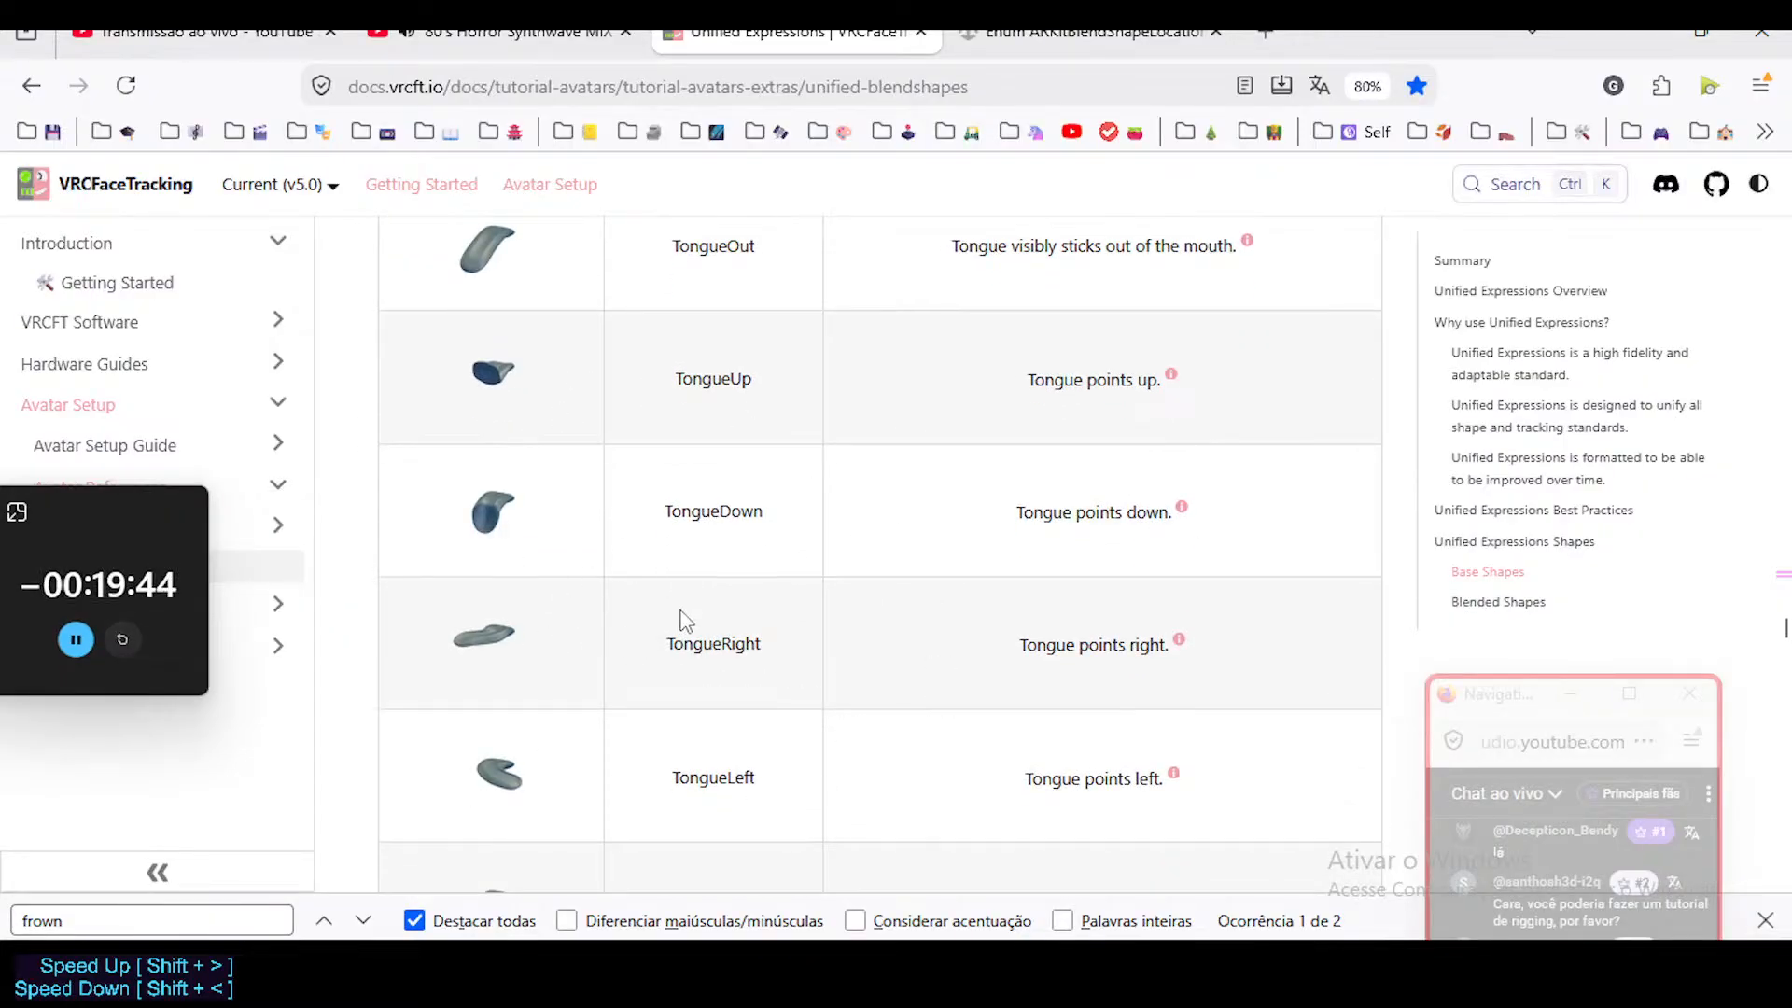
pyautogui.scroll(-3, 685, 621)
pyautogui.scroll(-3, 695, 597)
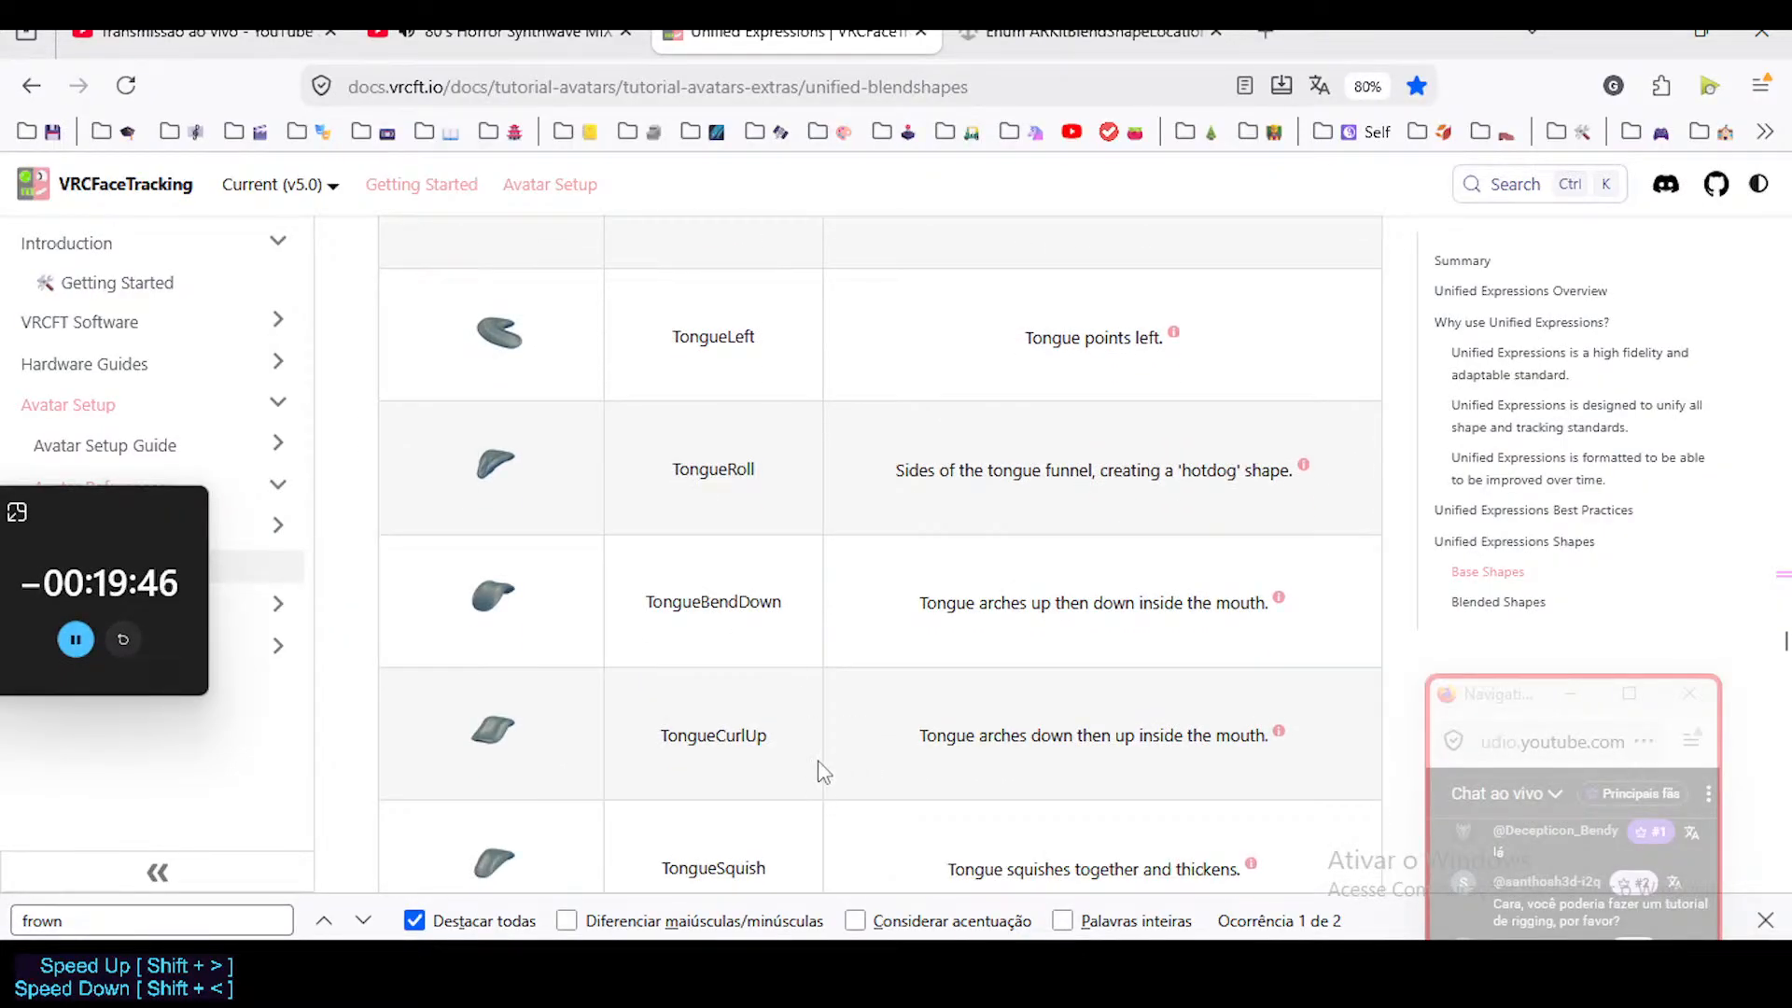
# Look through the last base shapes, from TongueFlat and TongueTwist to SoftPalateClose, ThroatSwallow and NeckFlex.
pyautogui.scroll(-6, 796, 767)
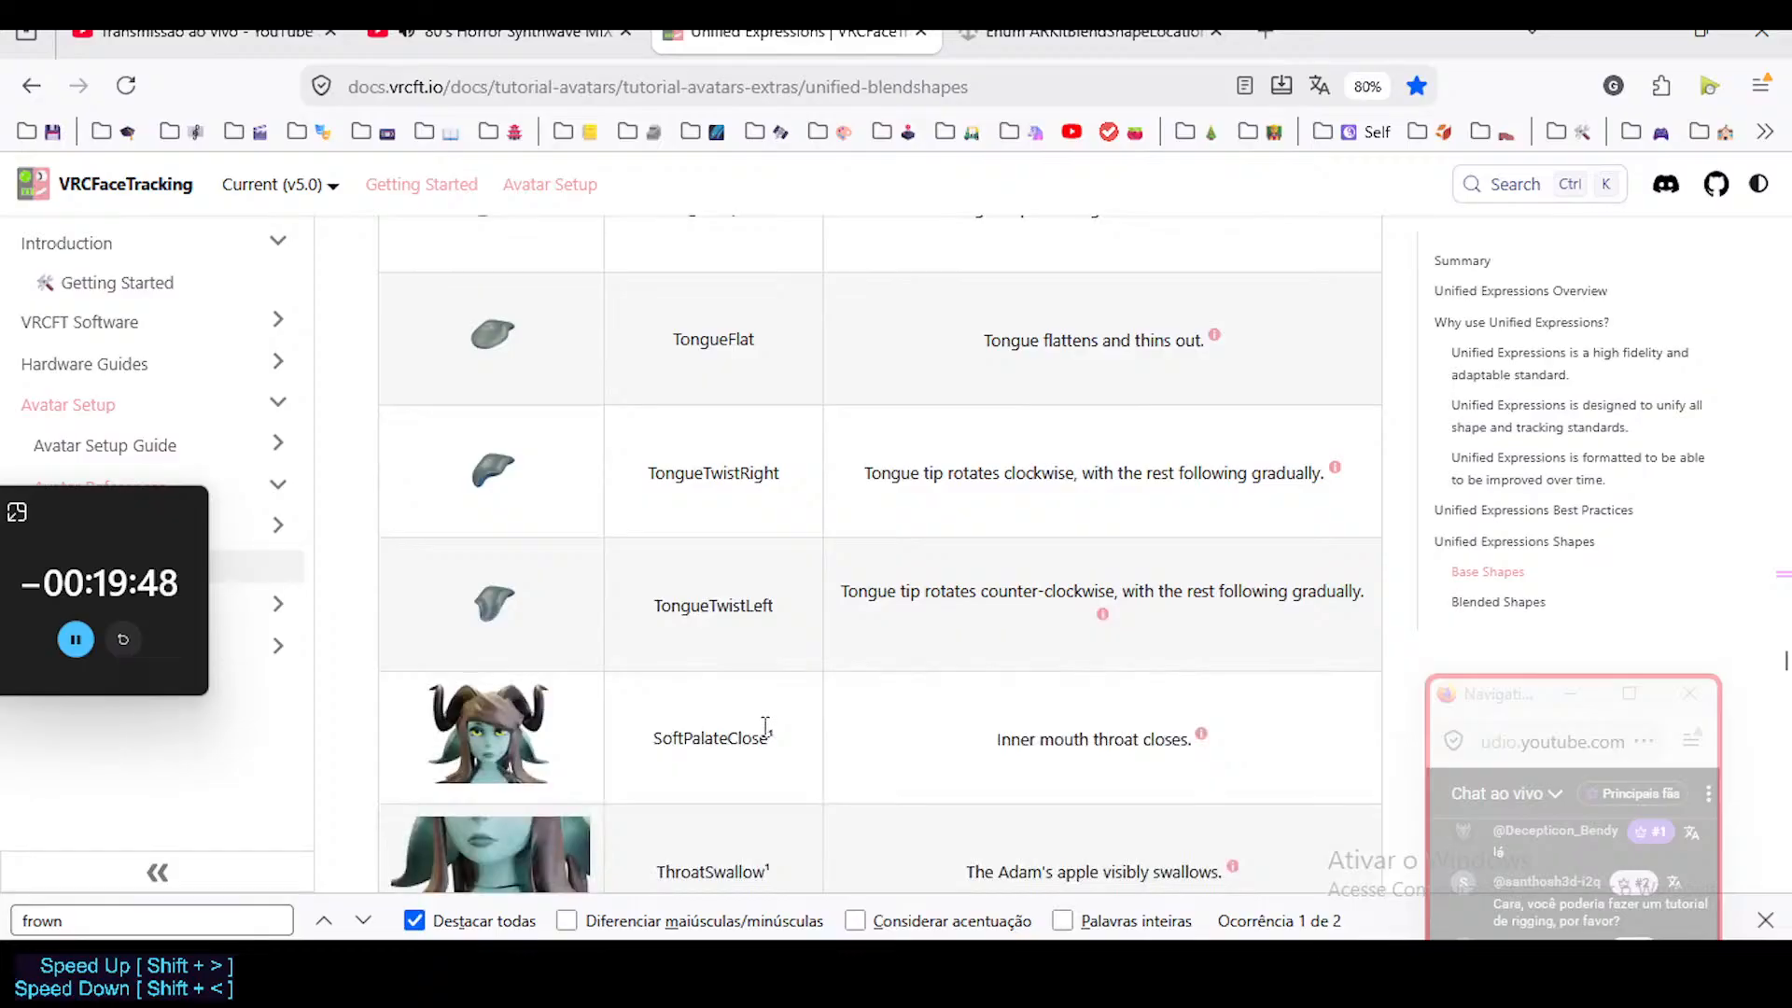
pyautogui.scroll(-4, 765, 726)
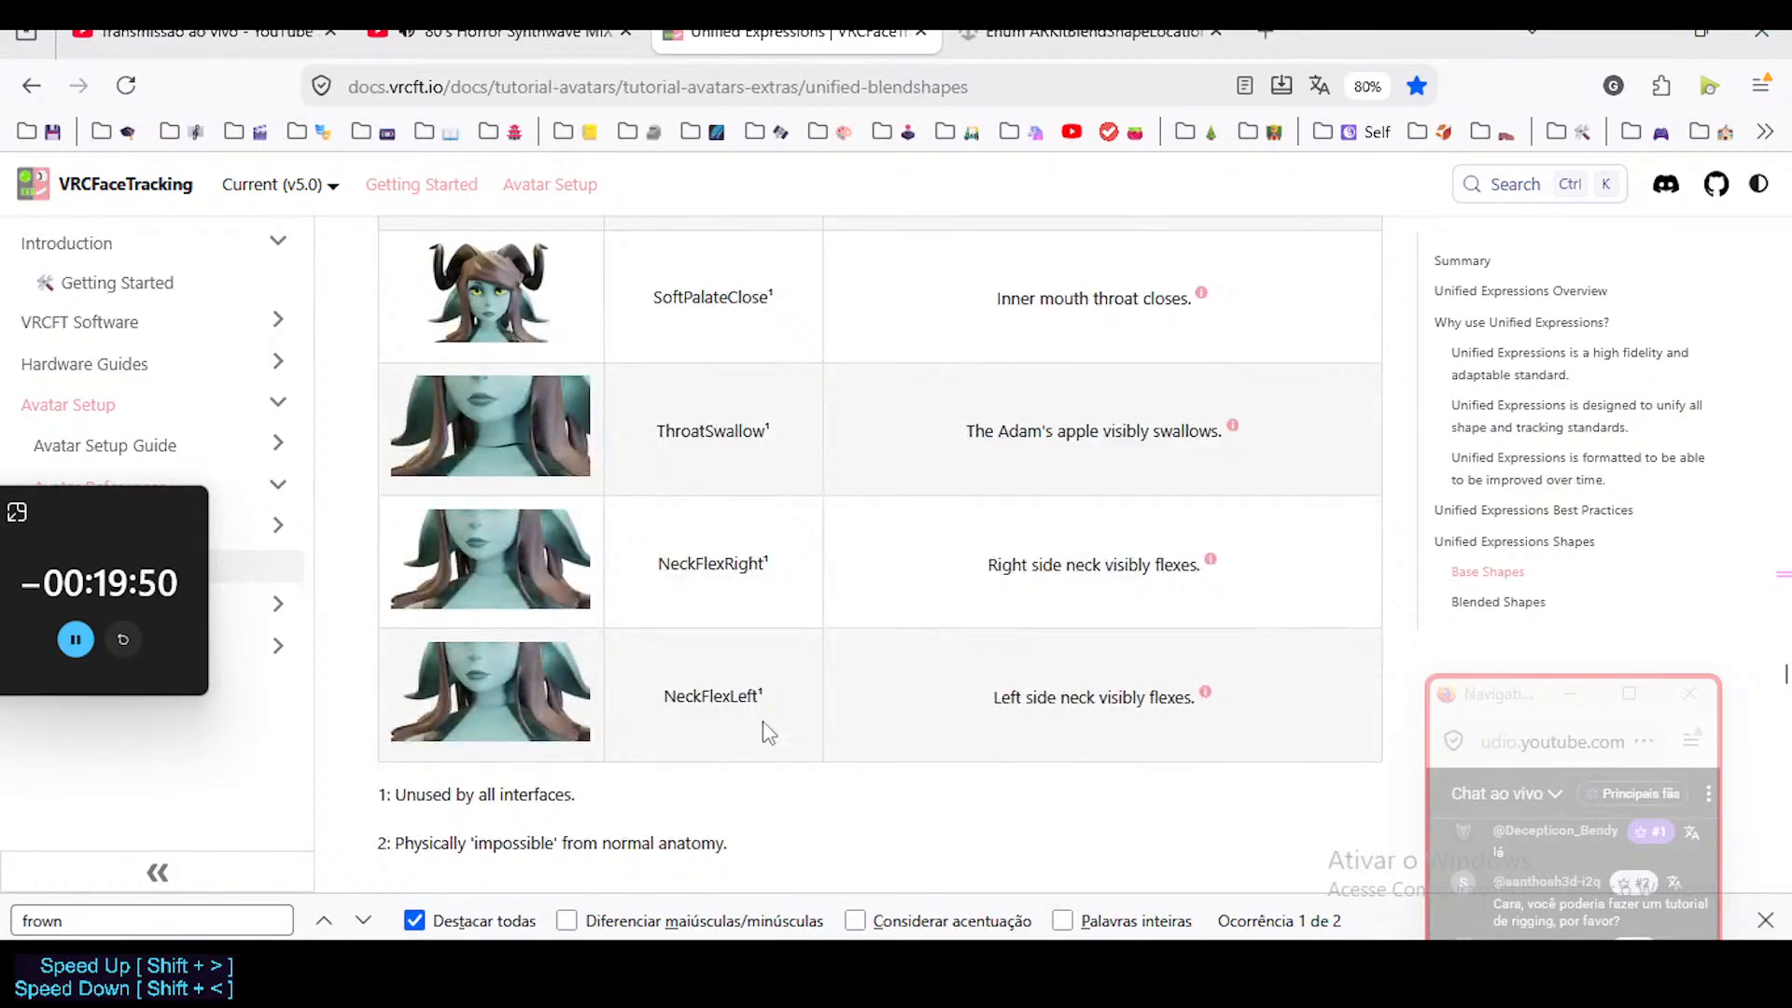
pyautogui.scroll(5, 767, 729)
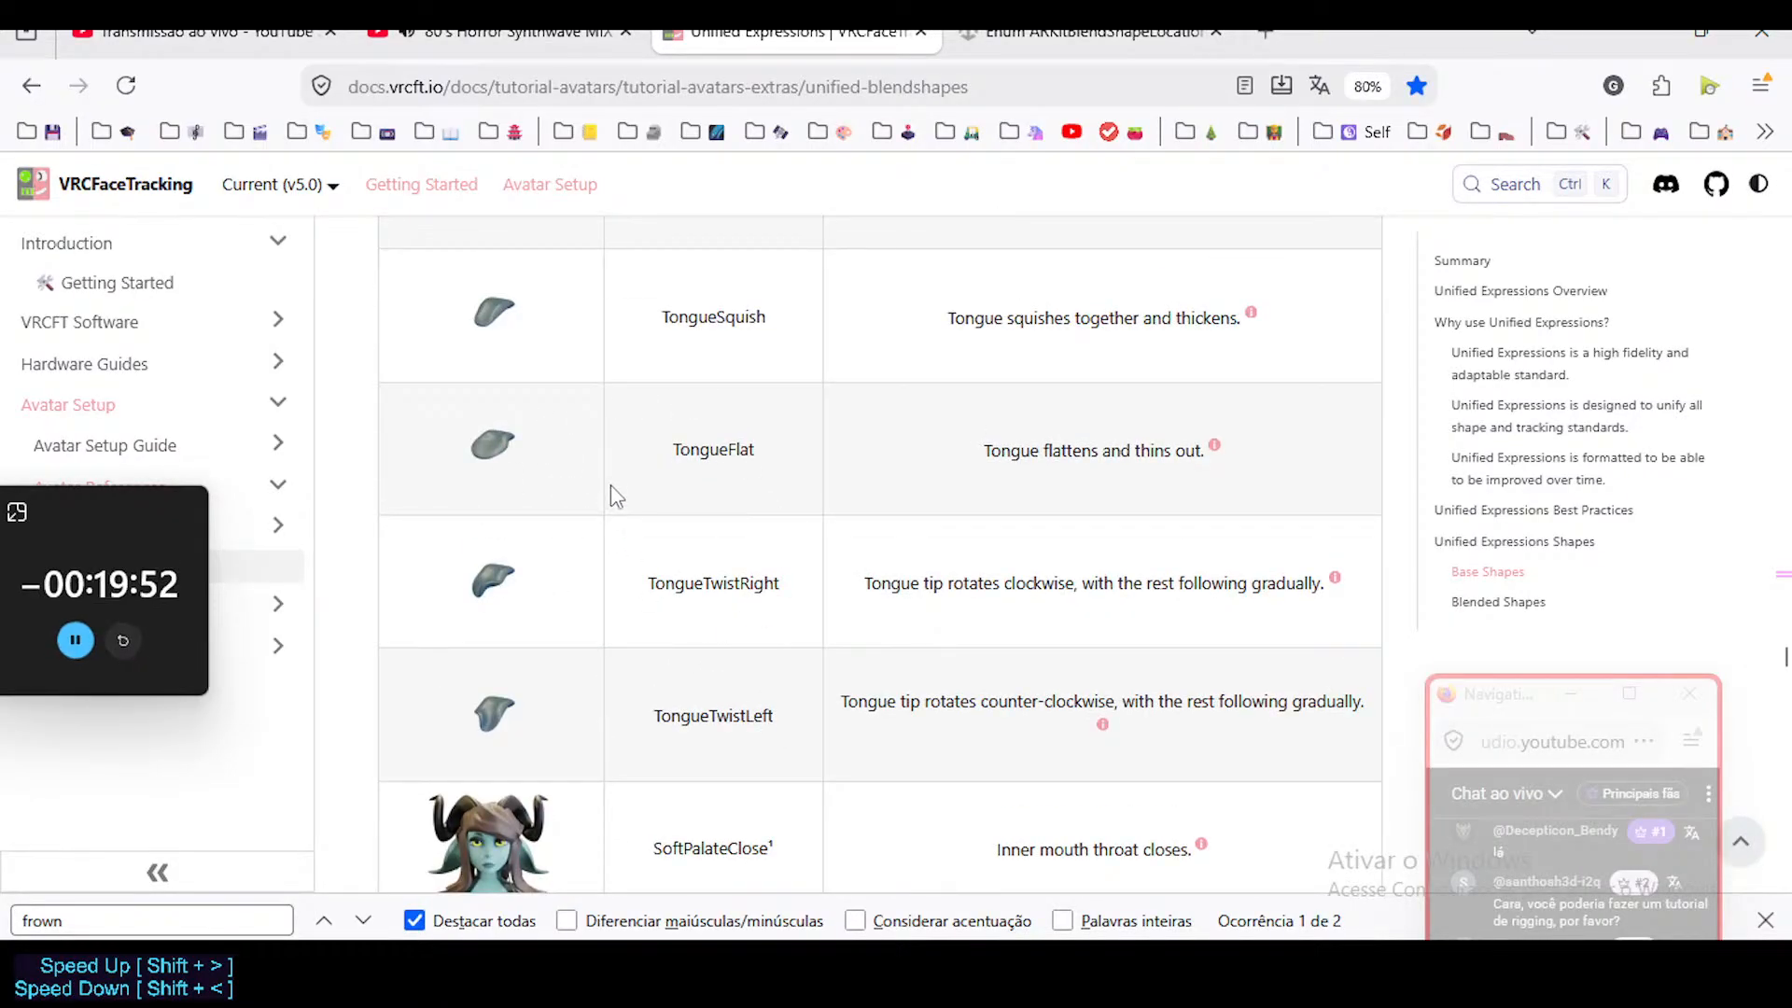
pyautogui.scroll(-8, 651, 669)
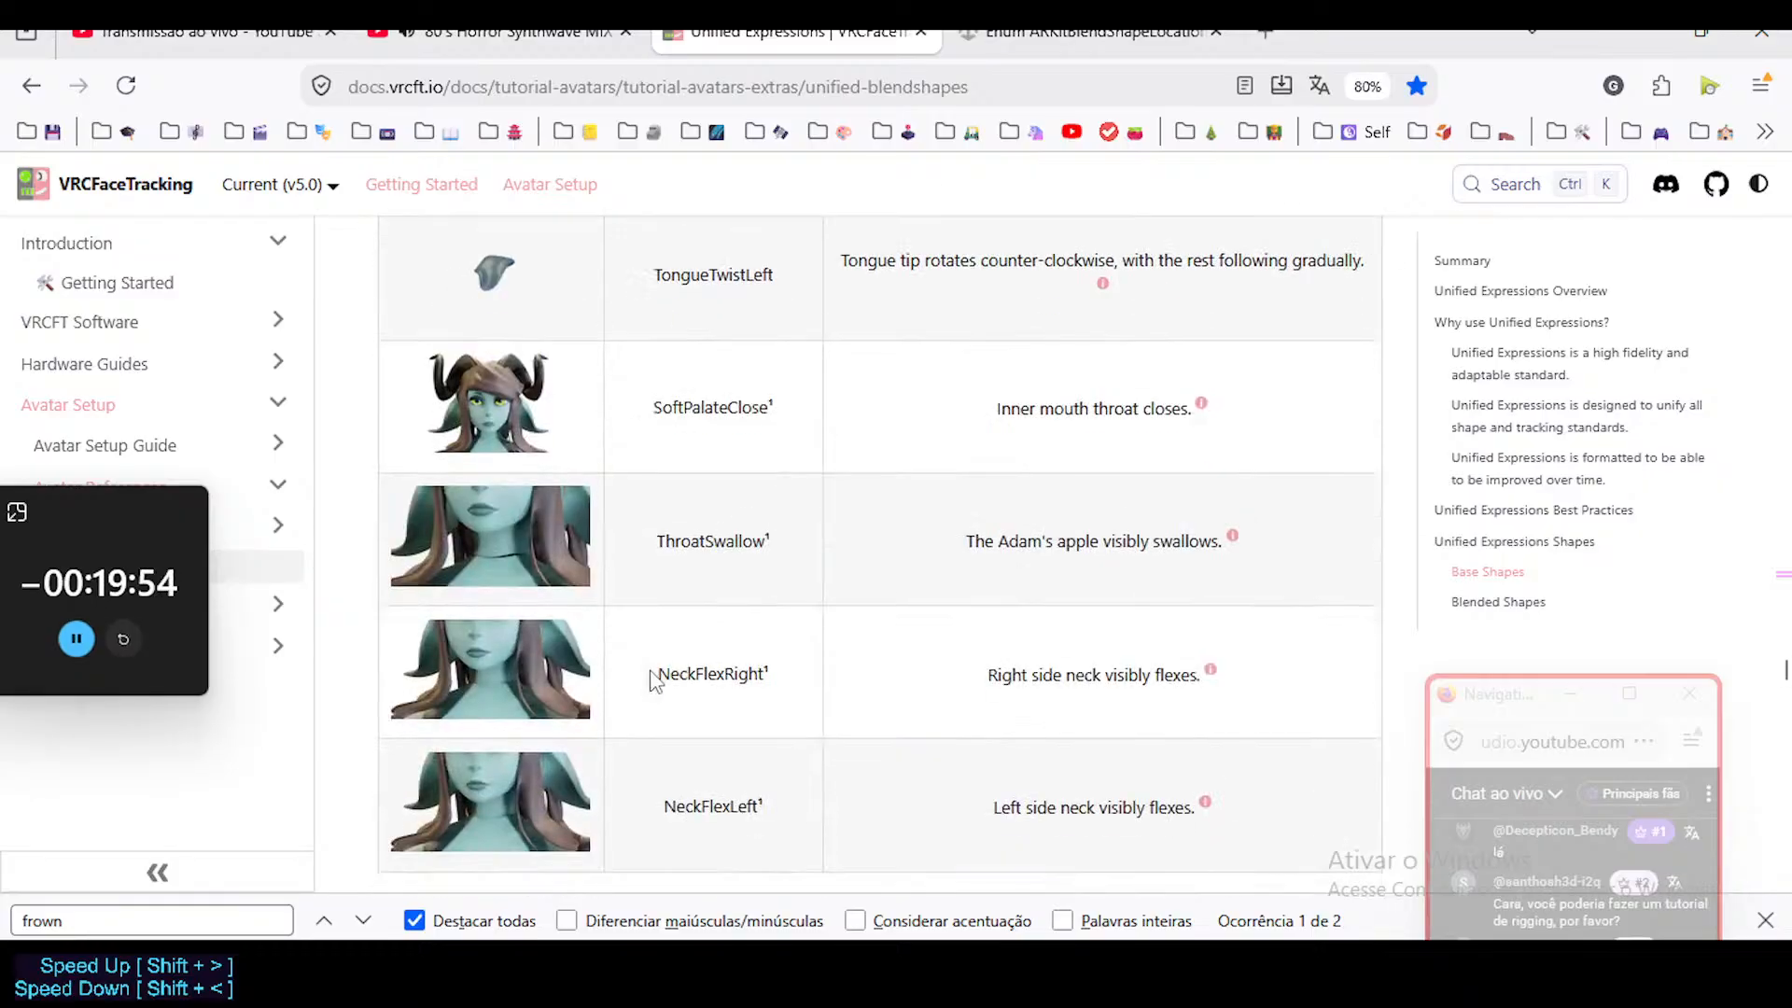
# Review the Blended Shapes table from the eye and brow shapes down to LipPucker, MouthUpperUp, MouthLowerDown and MouthOpen.
pyautogui.scroll(-5, 651, 678)
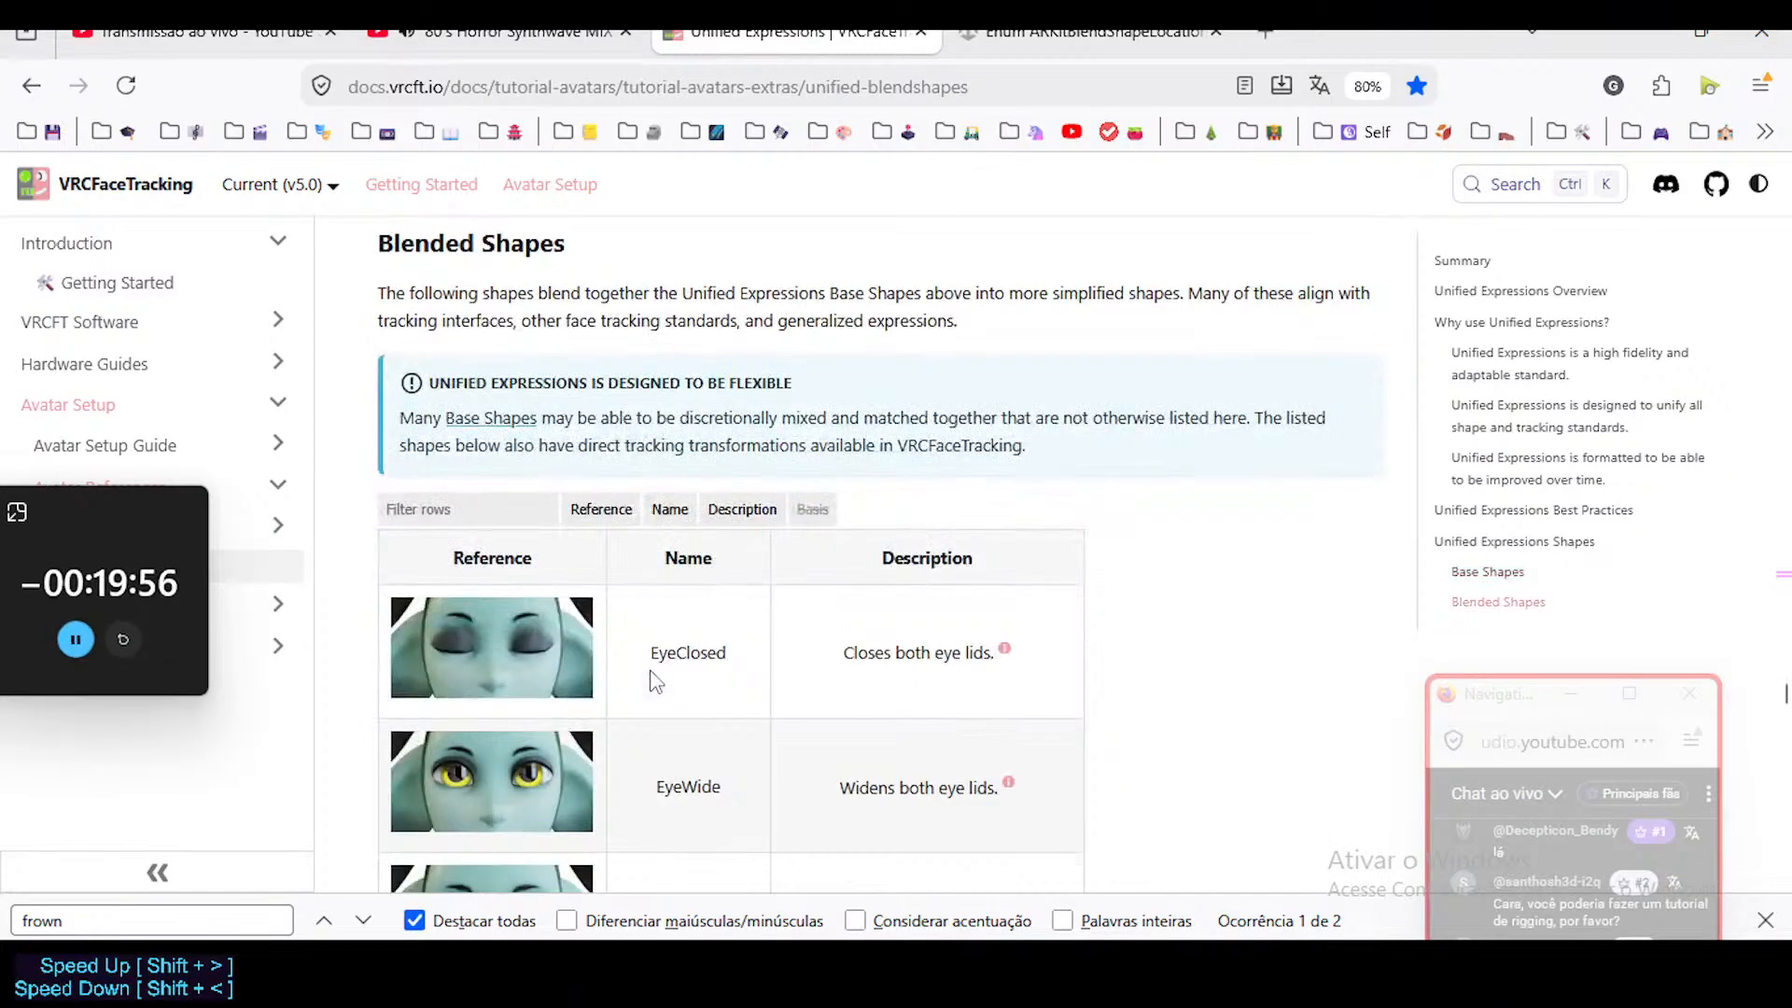
pyautogui.scroll(-7, 608, 651)
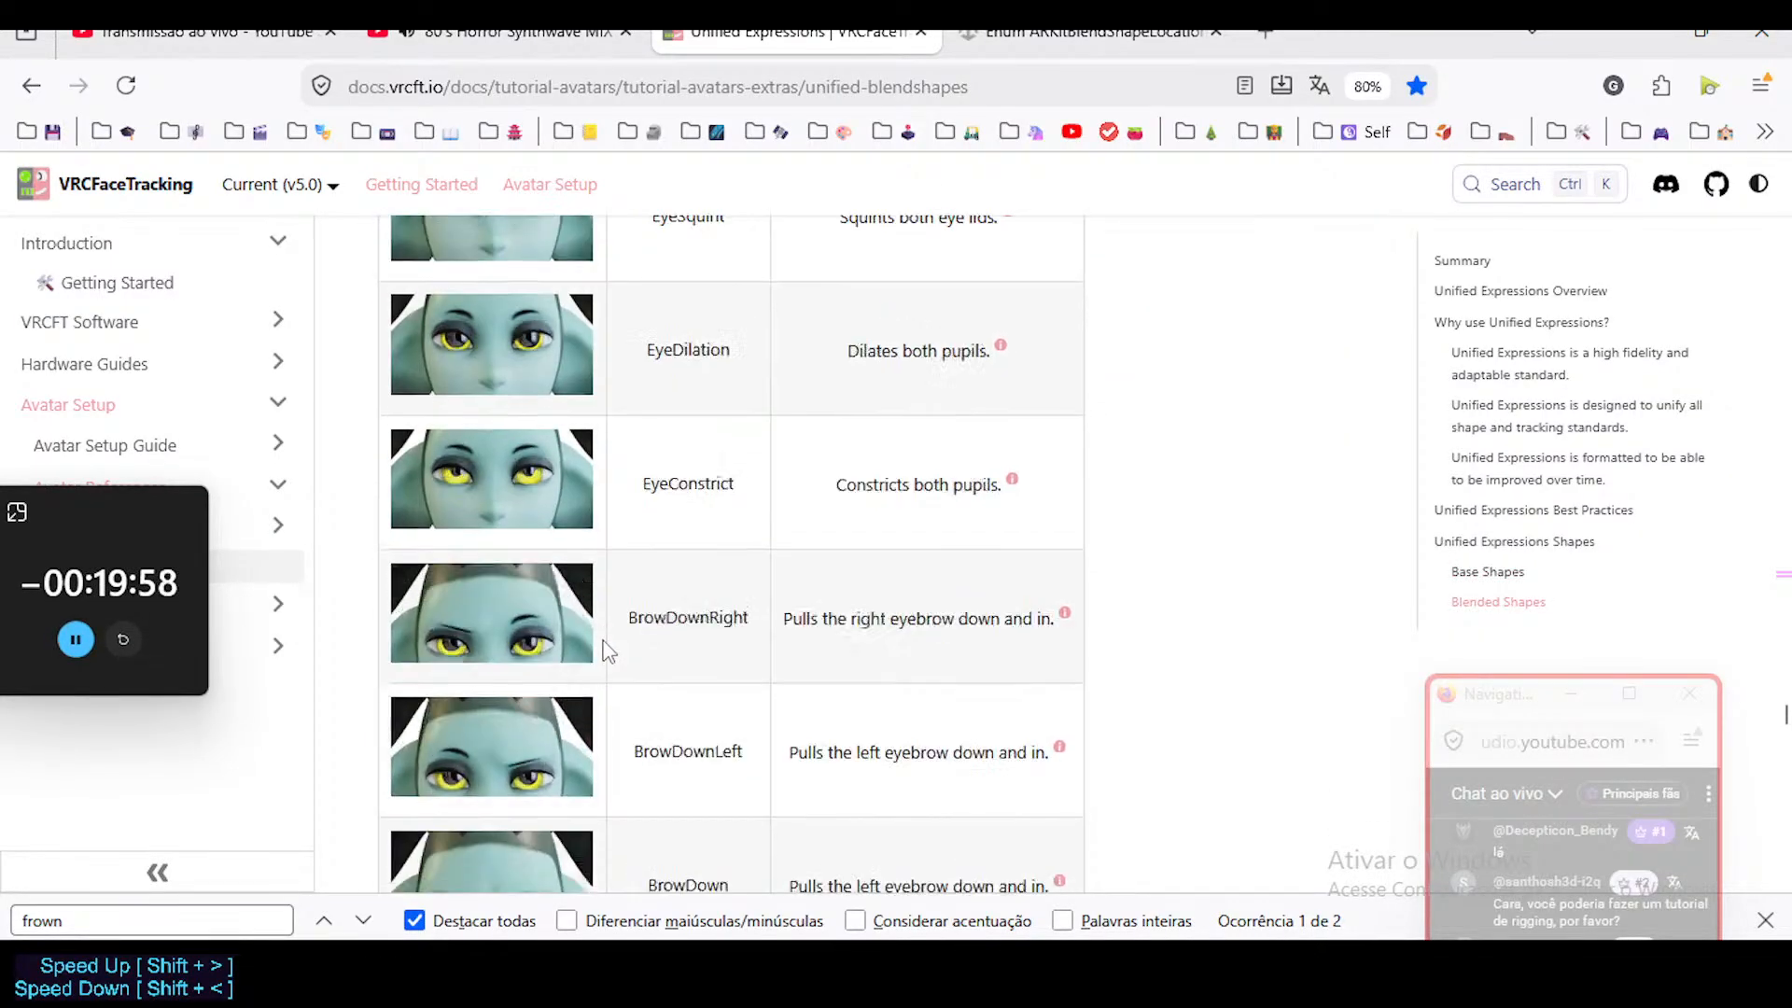
pyautogui.scroll(12, 607, 650)
pyautogui.scroll(3, 607, 651)
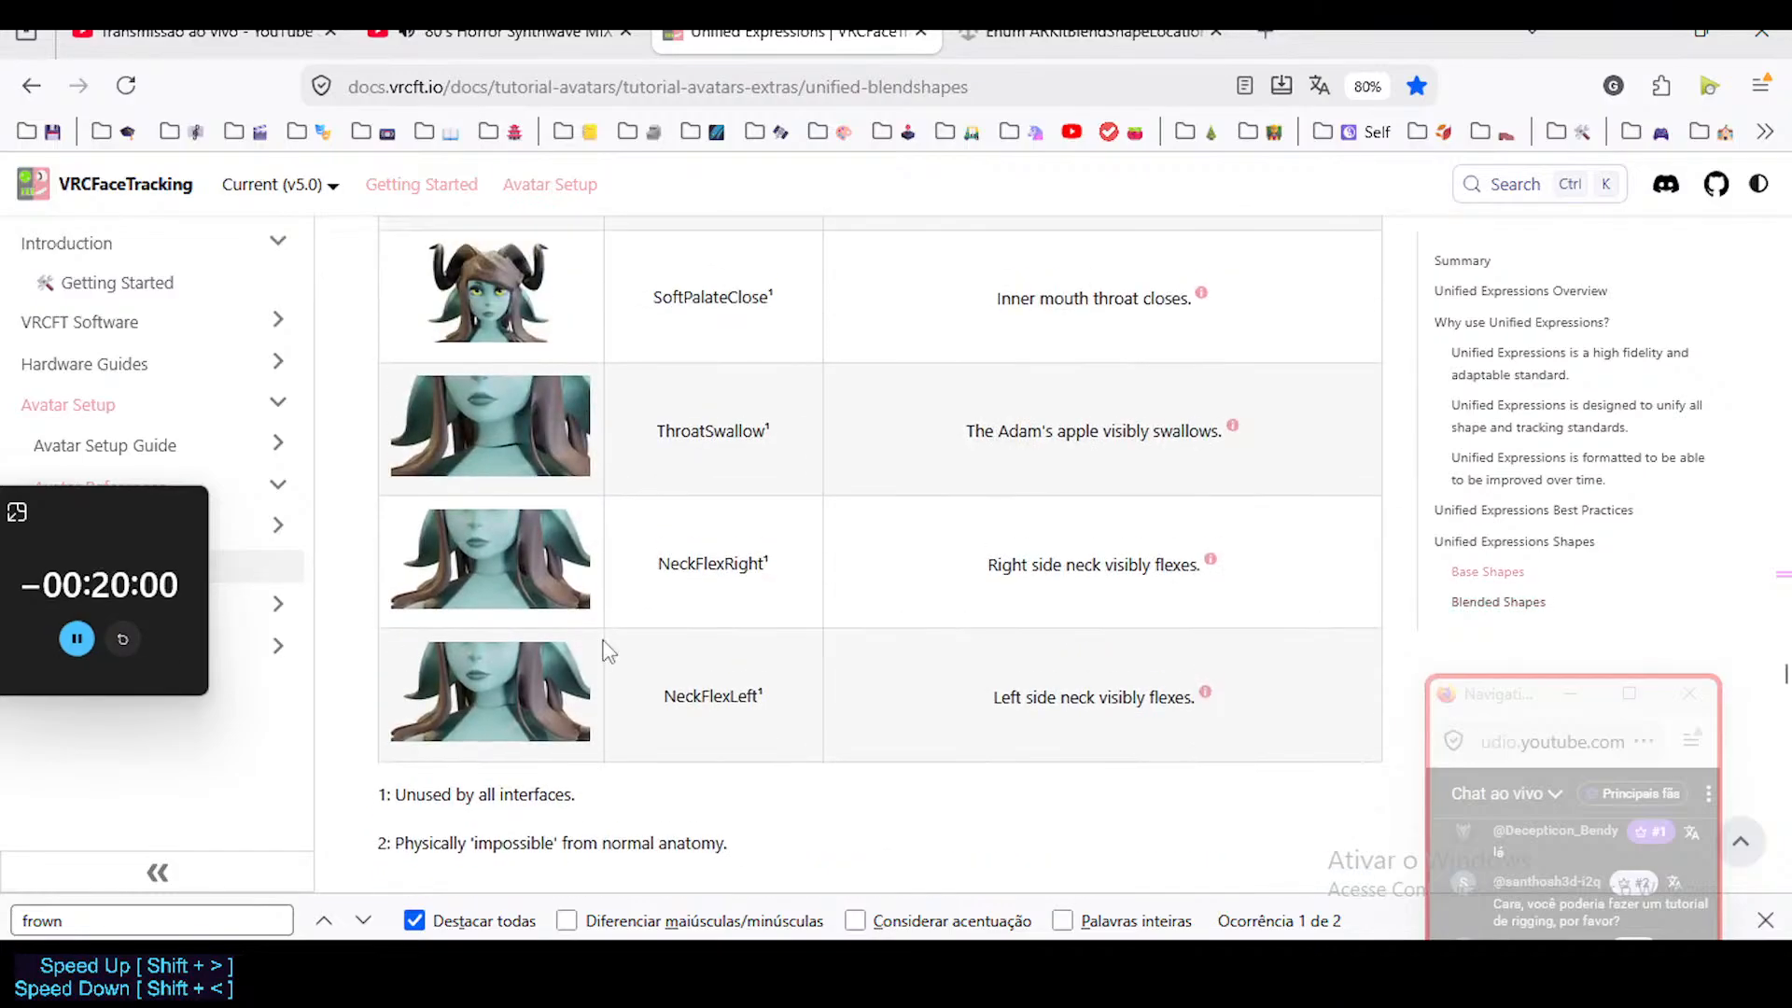
pyautogui.scroll(-15, 602, 649)
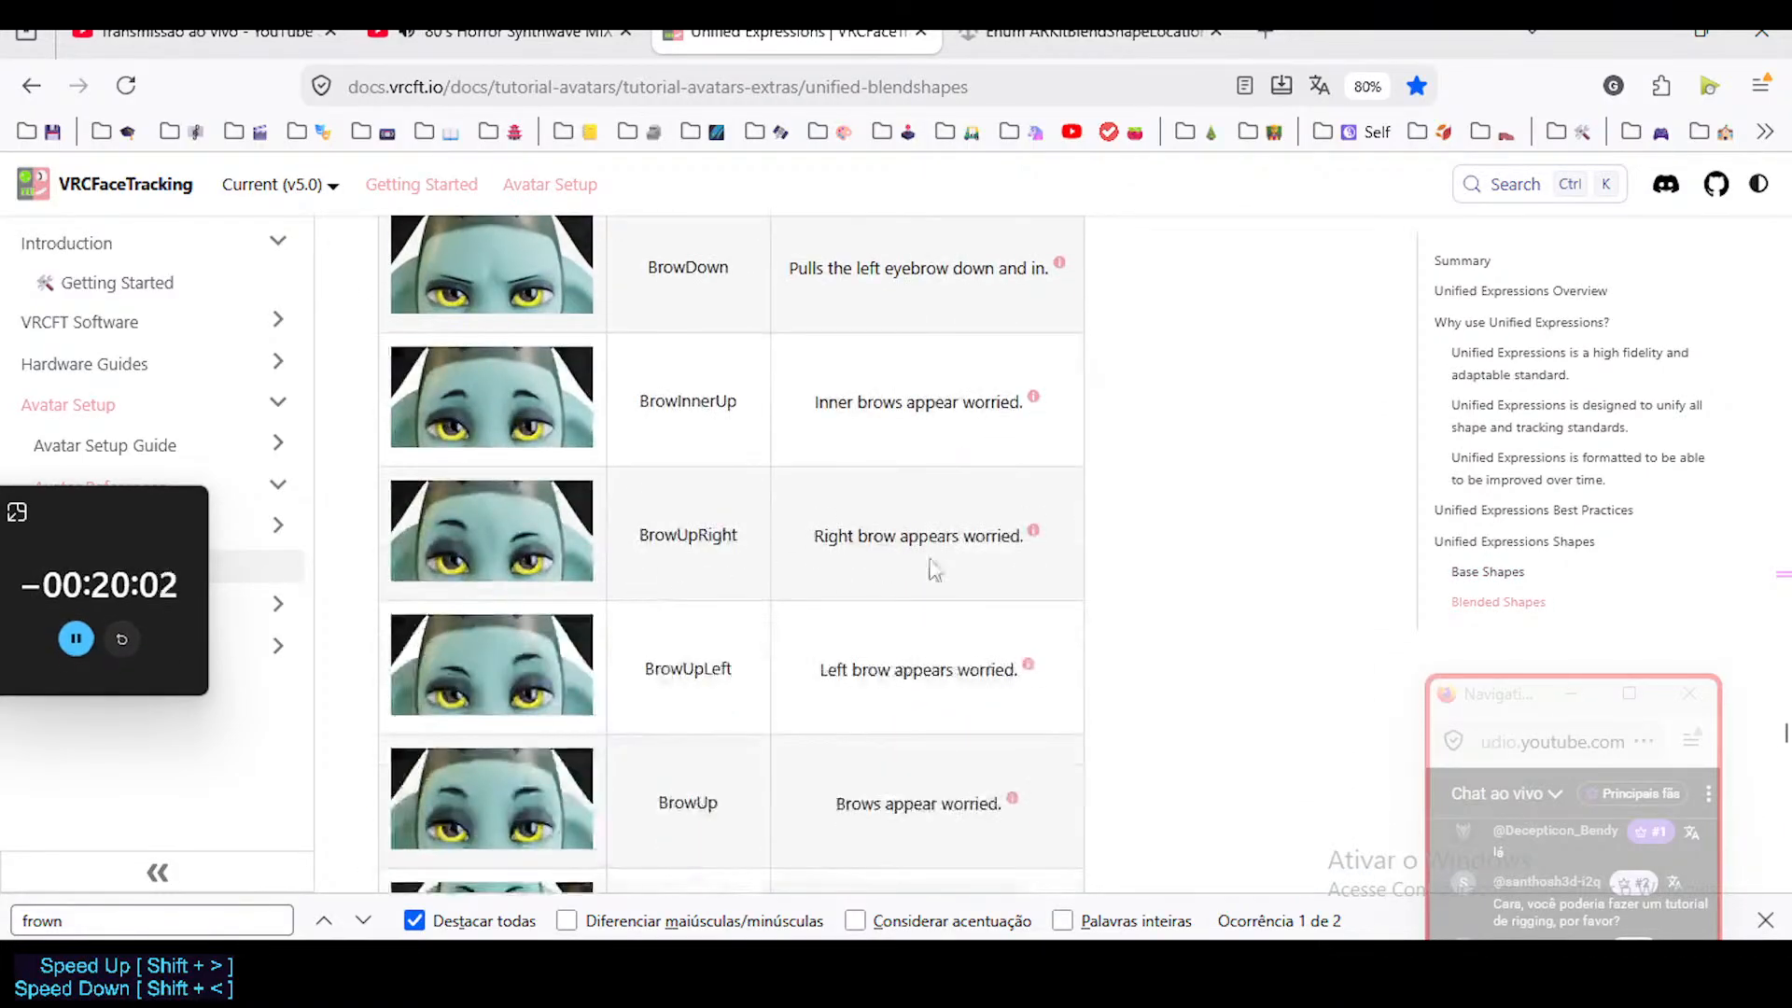
pyautogui.moveTo(1784, 724)
pyautogui.mouseDown()
pyautogui.moveTo(1785, 804)
pyautogui.moveTo(1785, 701)
pyautogui.mouseUp()
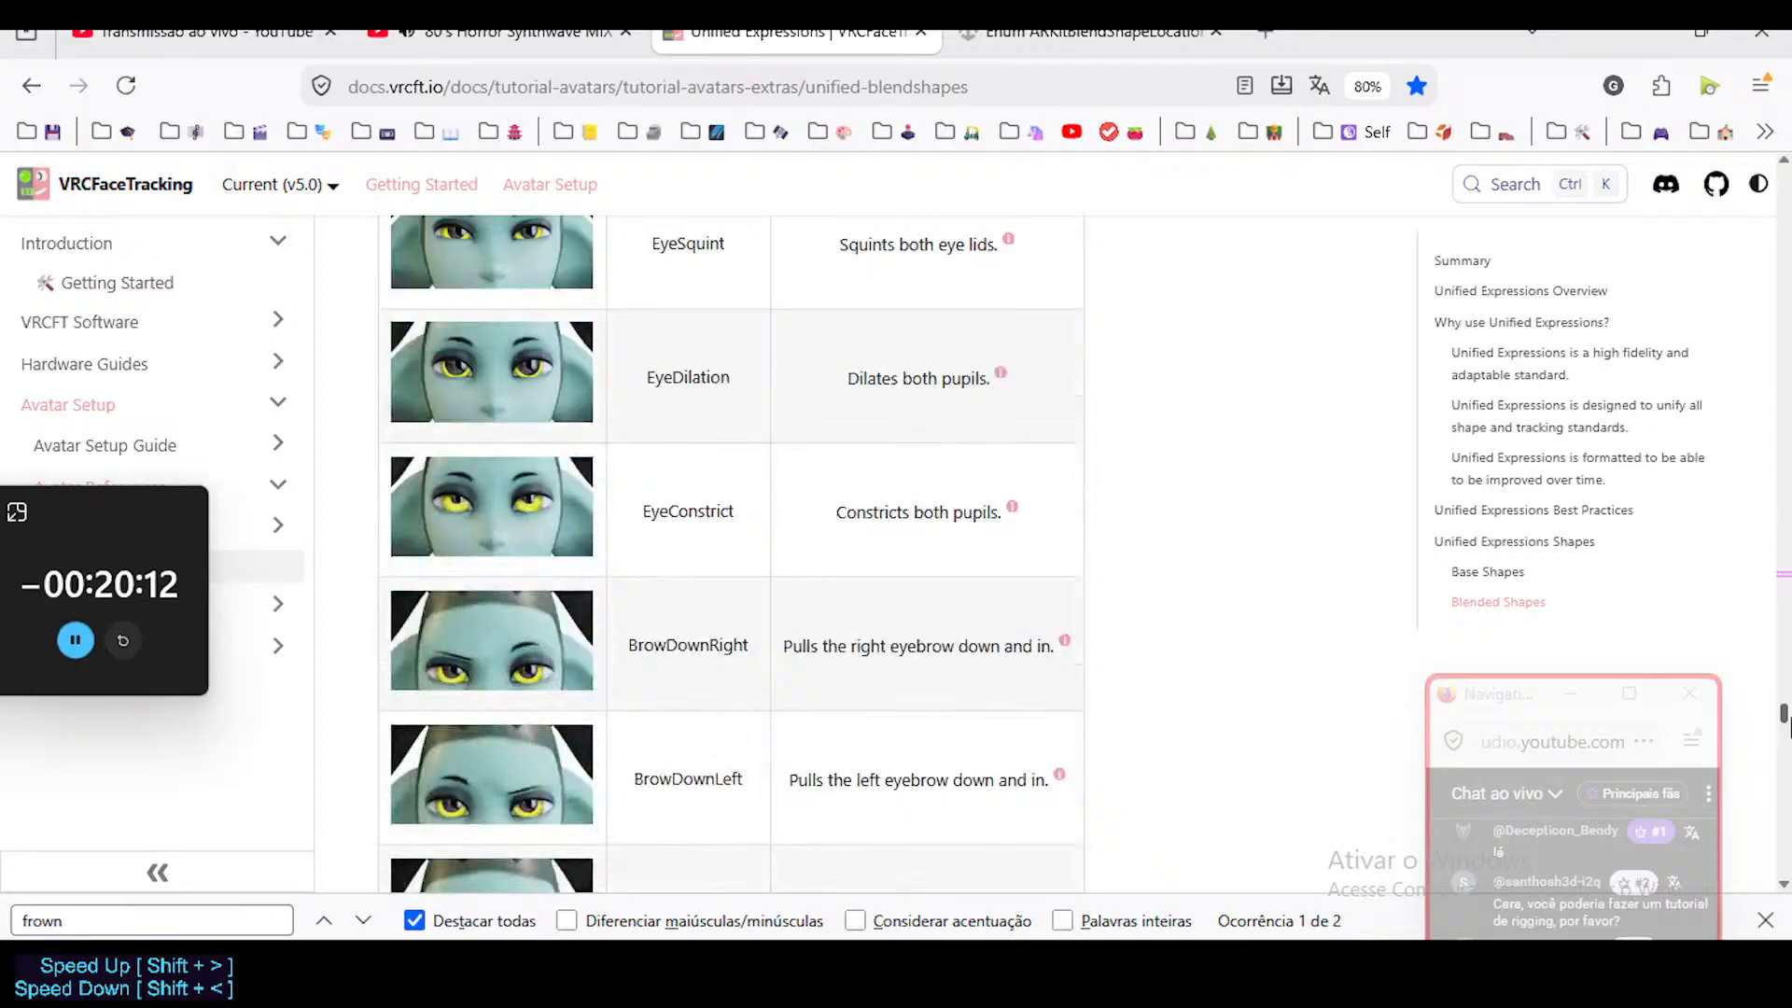
pyautogui.moveTo(1784, 792)
pyautogui.mouseDown()
pyautogui.moveTo(1784, 866)
pyautogui.moveTo(1786, 699)
pyautogui.moveTo(1785, 884)
pyautogui.moveTo(1785, 805)
pyautogui.mouseUp()
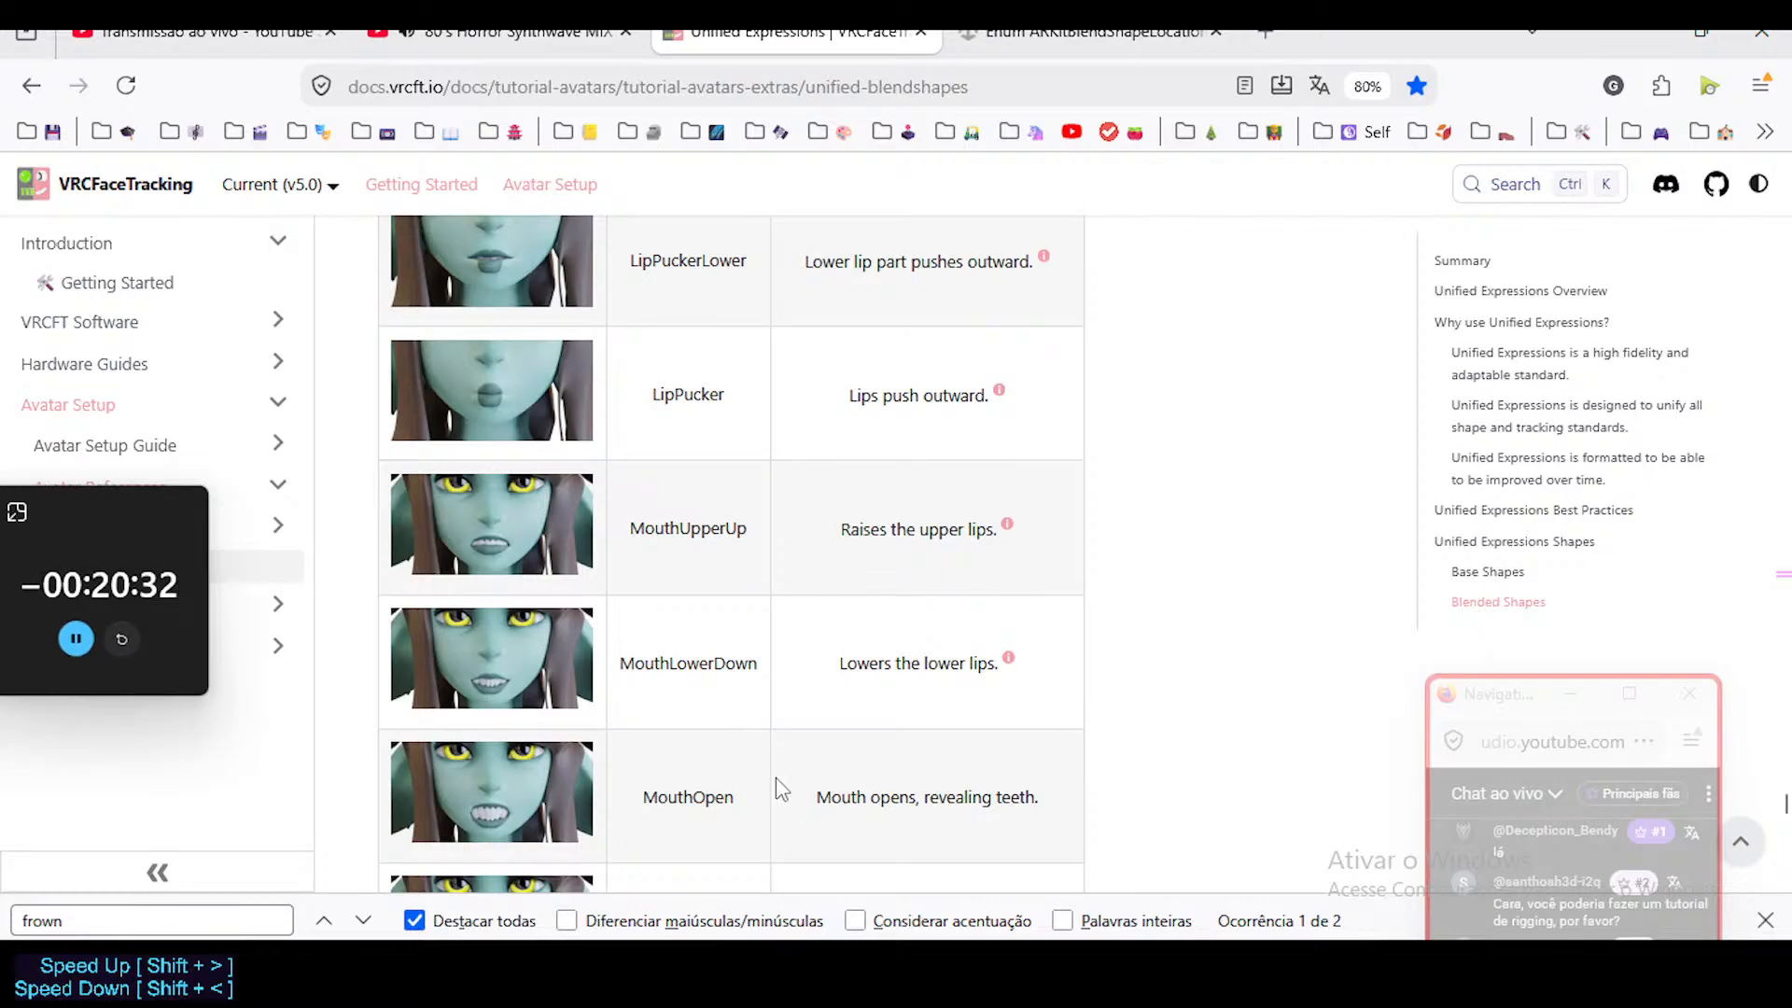
pyautogui.scroll(1, 652, 729)
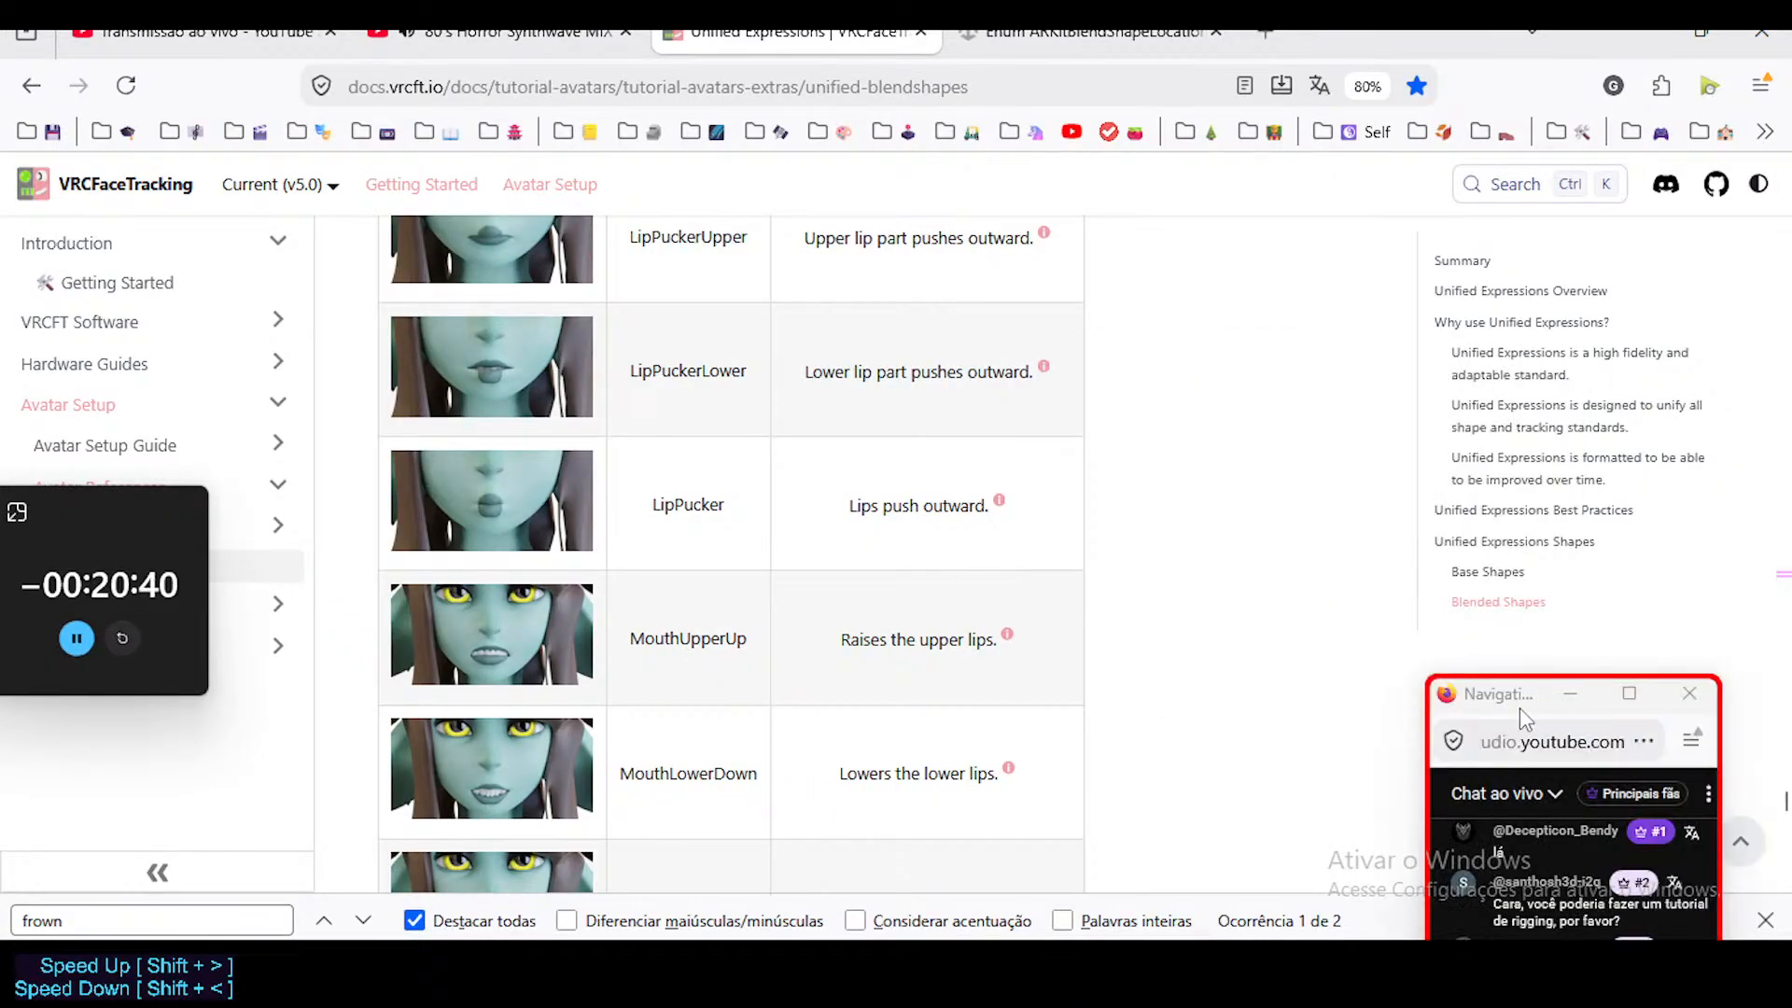
# Switch to Blender and reposition the floating live chat and timer windows.
pyautogui.moveTo(1520, 708); pyautogui.dragTo(1519, 452)
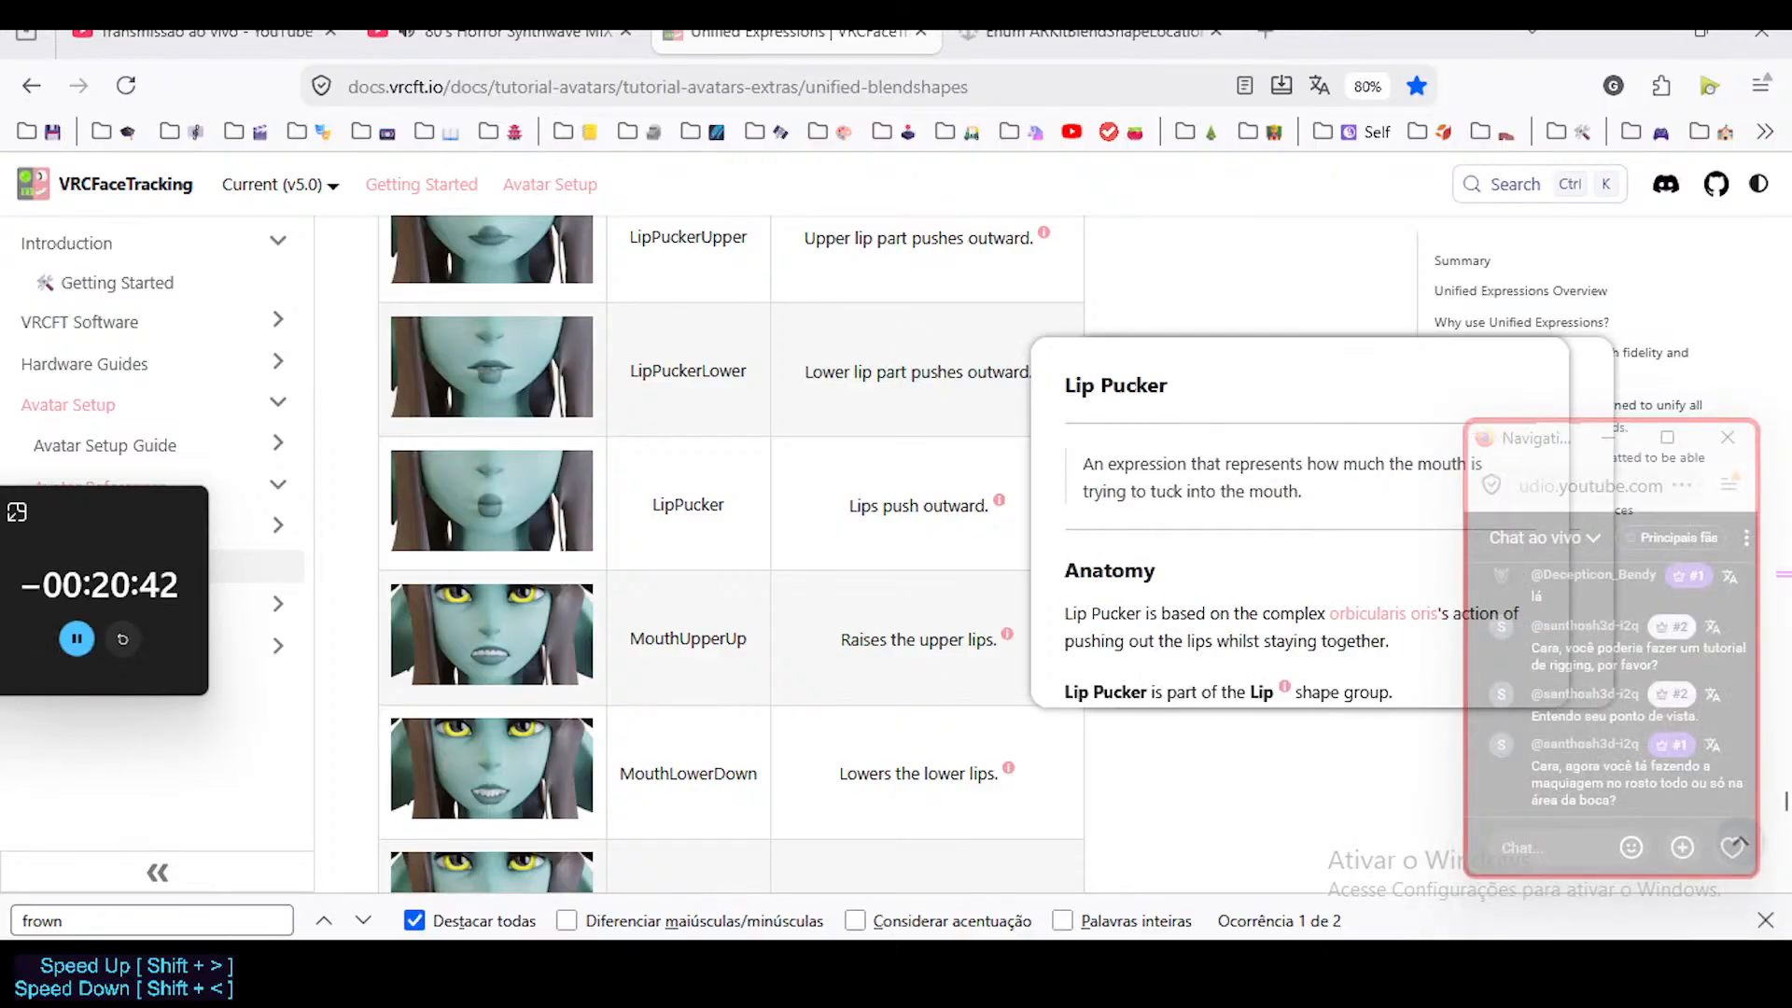
pyautogui.hotkey('alt', 'Tab')
pyautogui.moveTo(129, 510); pyautogui.dragTo(207, 524)
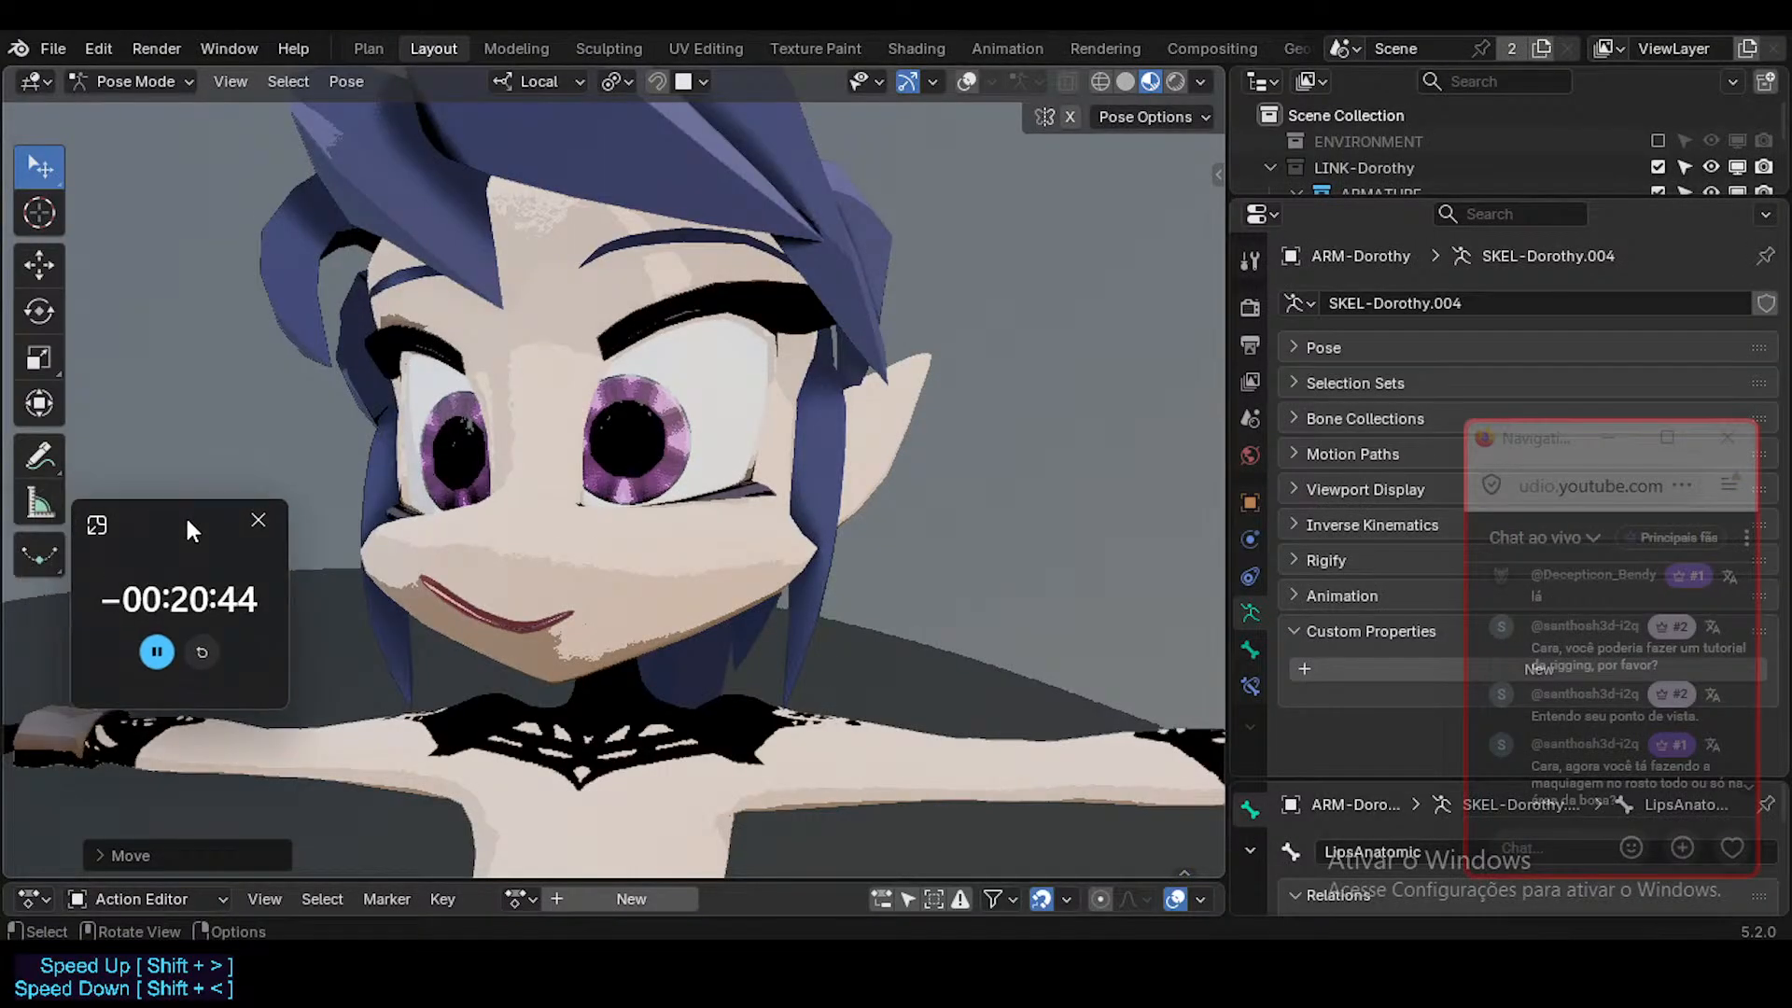
pyautogui.moveTo(627, 487); pyautogui.dragTo(773, 517, button='middle')
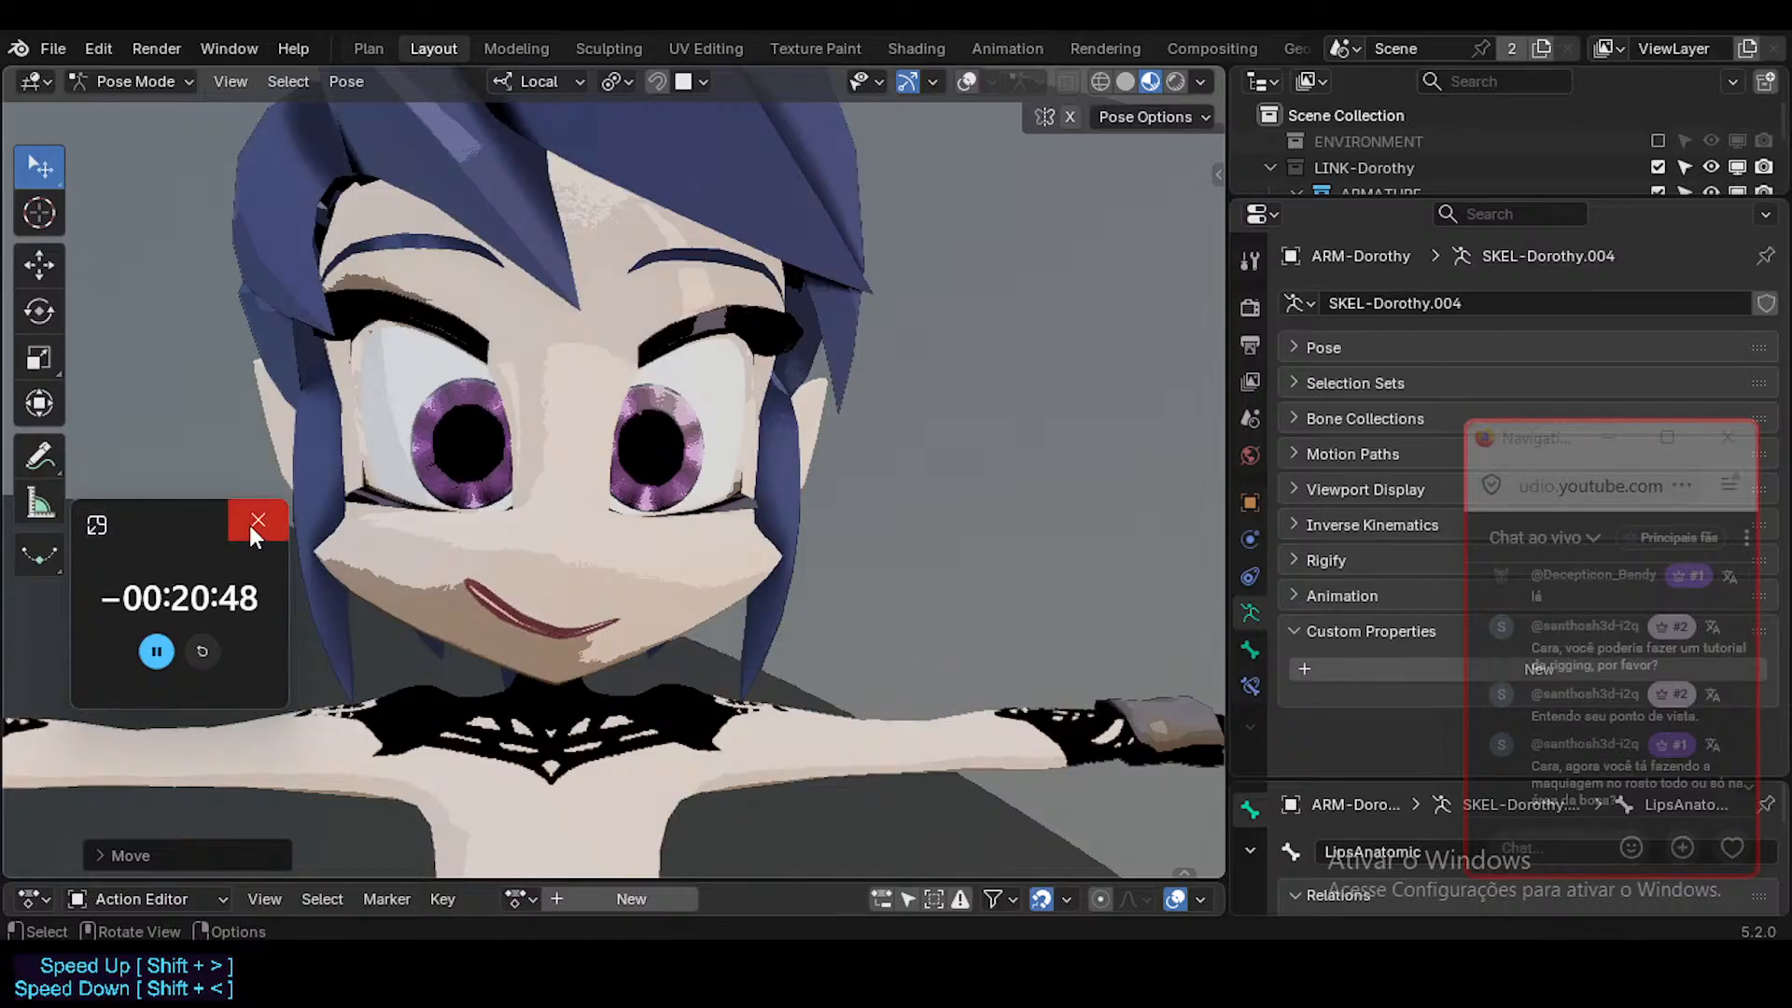
# Set the viewport to solid shading and show the overlays so the mouth controls can be reached.
pyautogui.moveTo(594, 519); pyautogui.dragTo(854, 511, button='middle')
pyautogui.click(1125, 88)
pyautogui.moveTo(840, 364)
pyautogui.mouseDown(button='middle')
pyautogui.moveTo(735, 446)
pyautogui.moveTo(543, 543)
pyautogui.moveTo(562, 640)
pyautogui.moveTo(628, 624)
pyautogui.mouseUp(button='middle')
pyautogui.scroll(3, 561, 640)
pyautogui.hotkey('alt', 'shift', 'z')
pyautogui.hotkey('alt', 'shift', 'z')
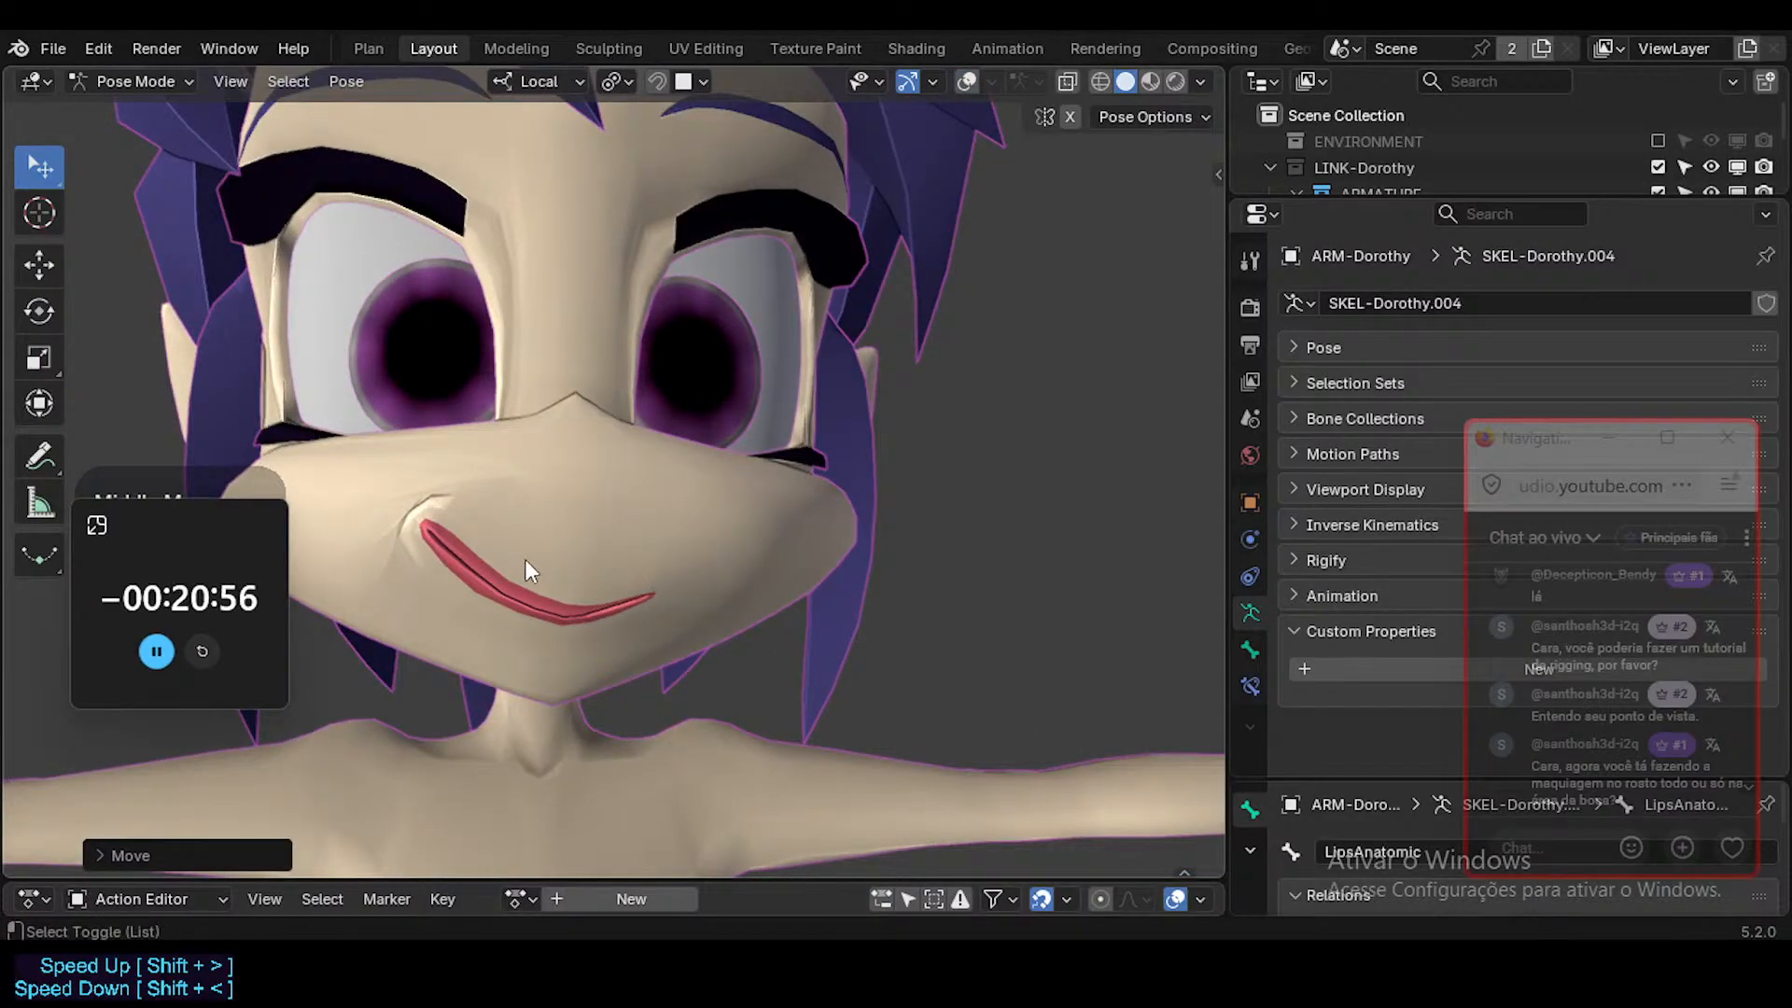
pyautogui.hotkey('alt', 'shift', 'z')
# Select the Mouth.R control and try pulling the right mouth corner up and outward, then down and inward.
pyautogui.click(433, 524)
pyautogui.hotkey('ctrl', 'Tab')
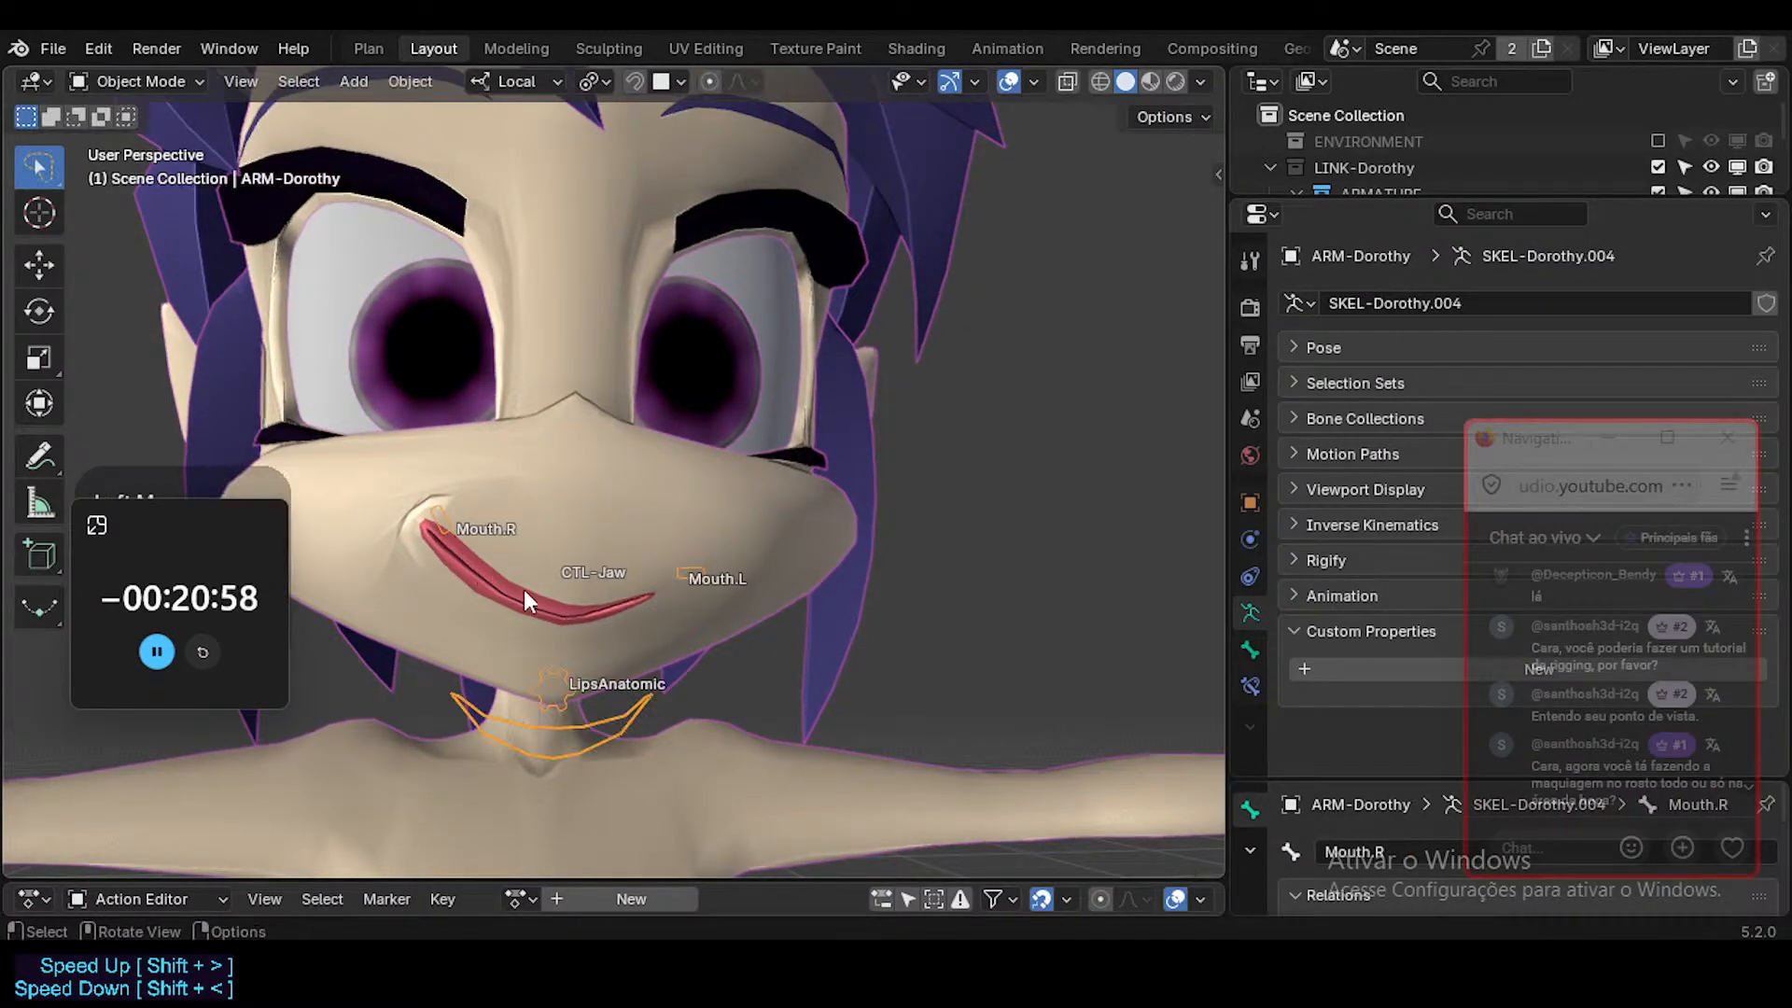
pyautogui.moveTo(622, 607); pyautogui.dragTo(591, 574, button='middle')
pyautogui.hotkey('ctrl', 'Tab')
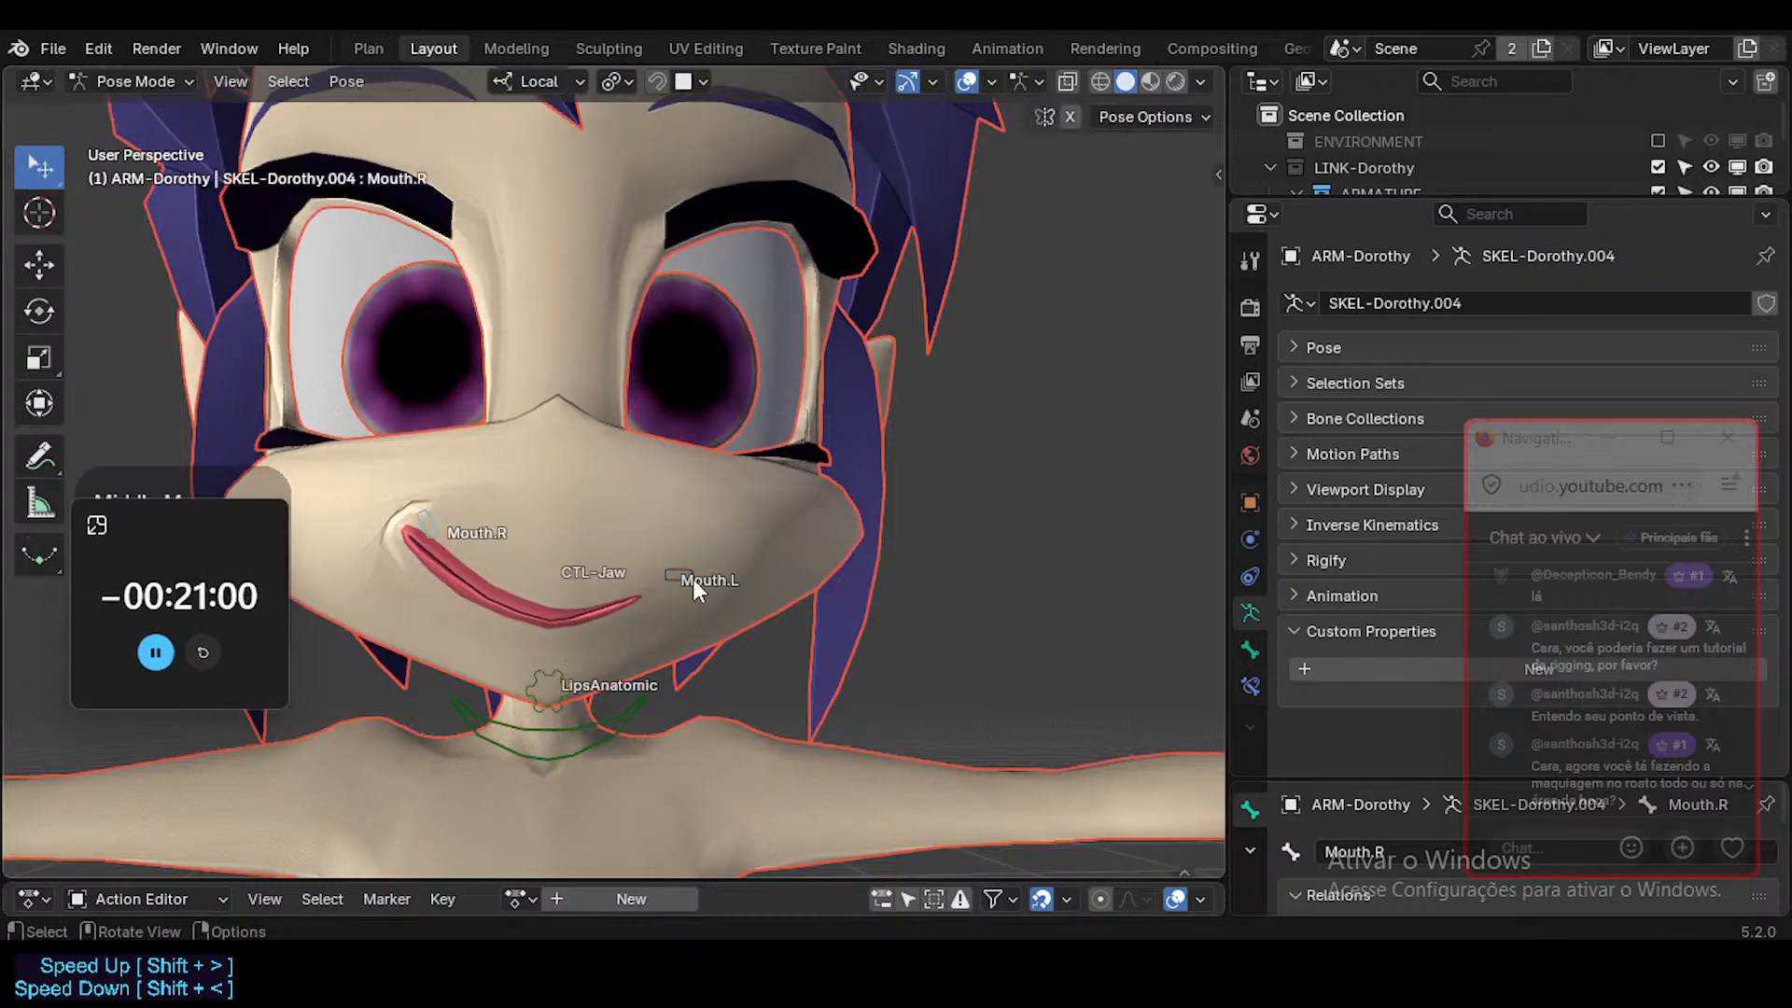
pyautogui.press('g')
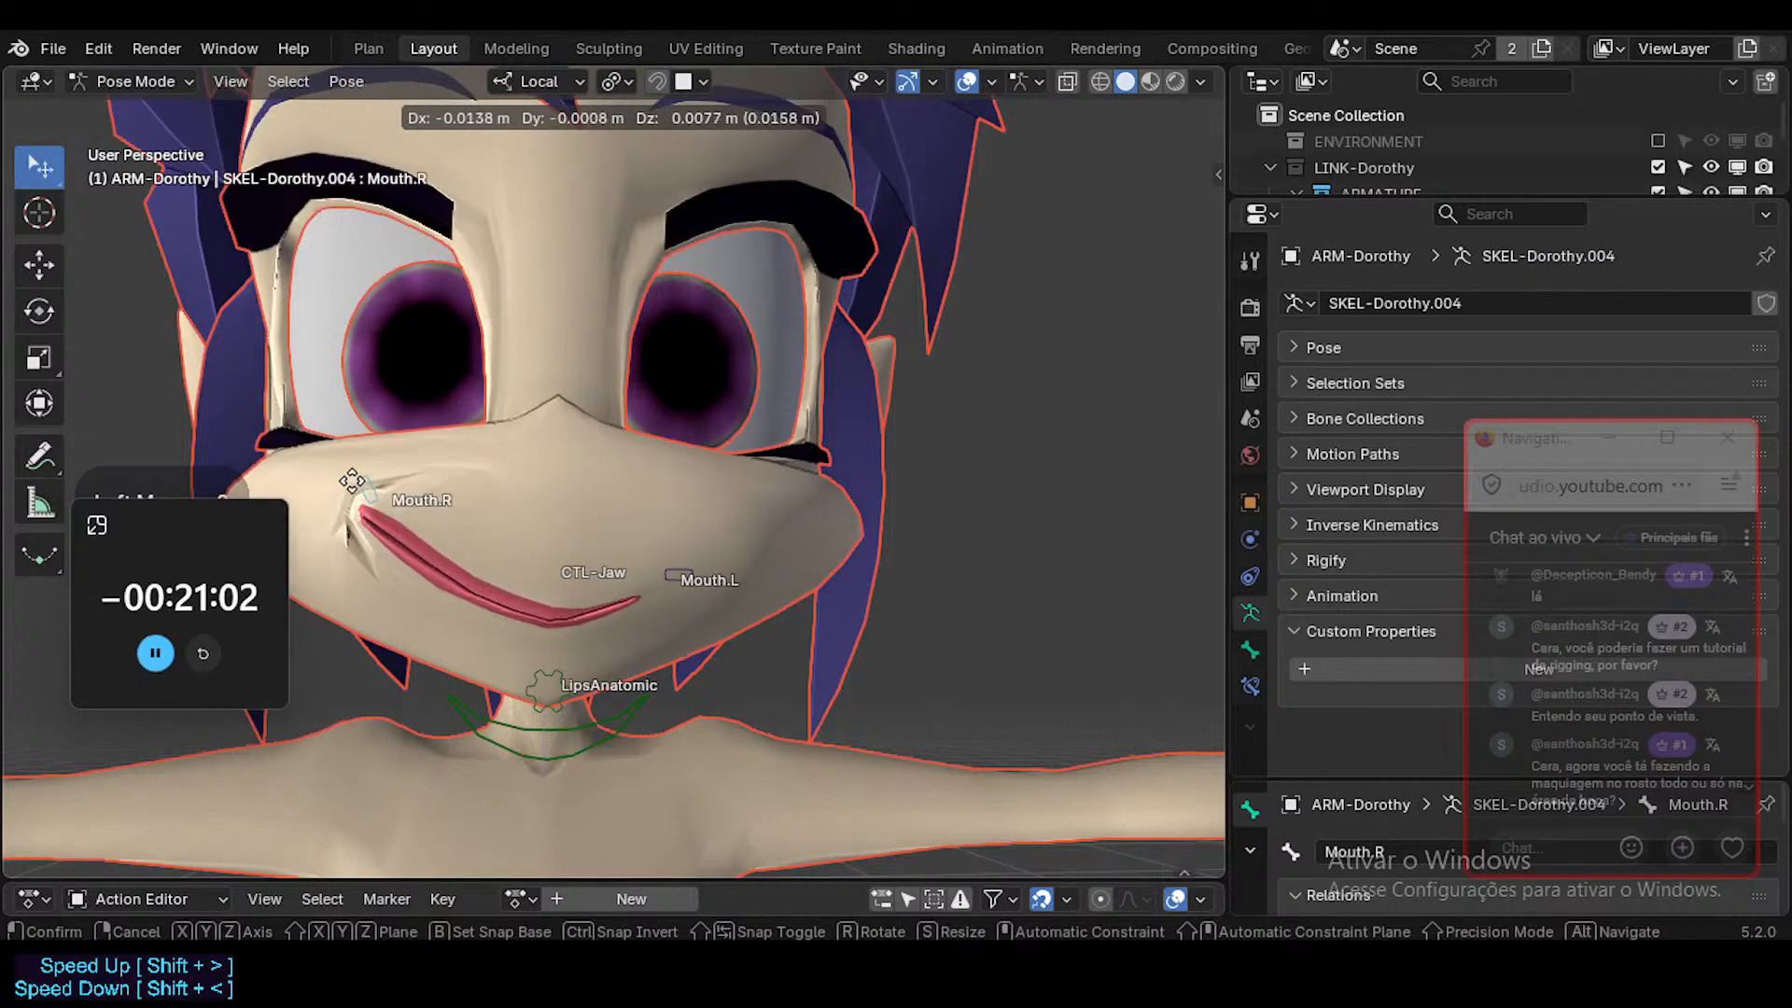
pyautogui.click(342, 512)
pyautogui.moveTo(381, 556); pyautogui.dragTo(486, 692, button='middle')
pyautogui.press('g')
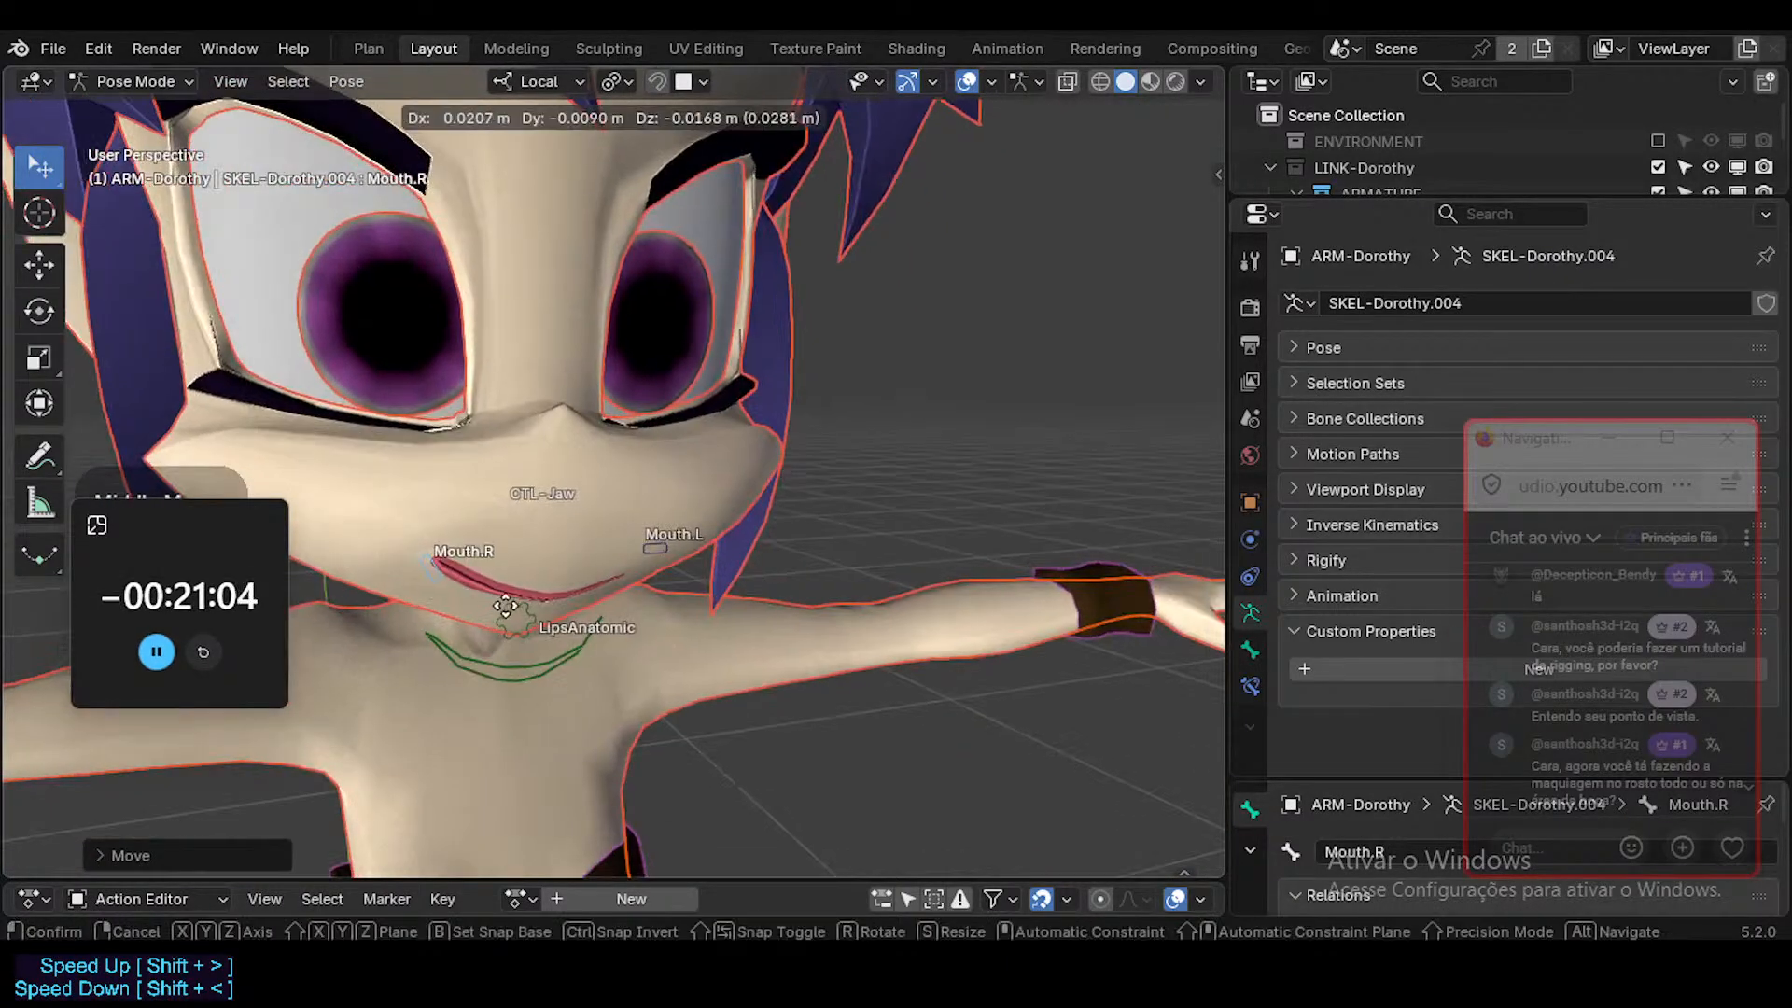
pyautogui.click(467, 564)
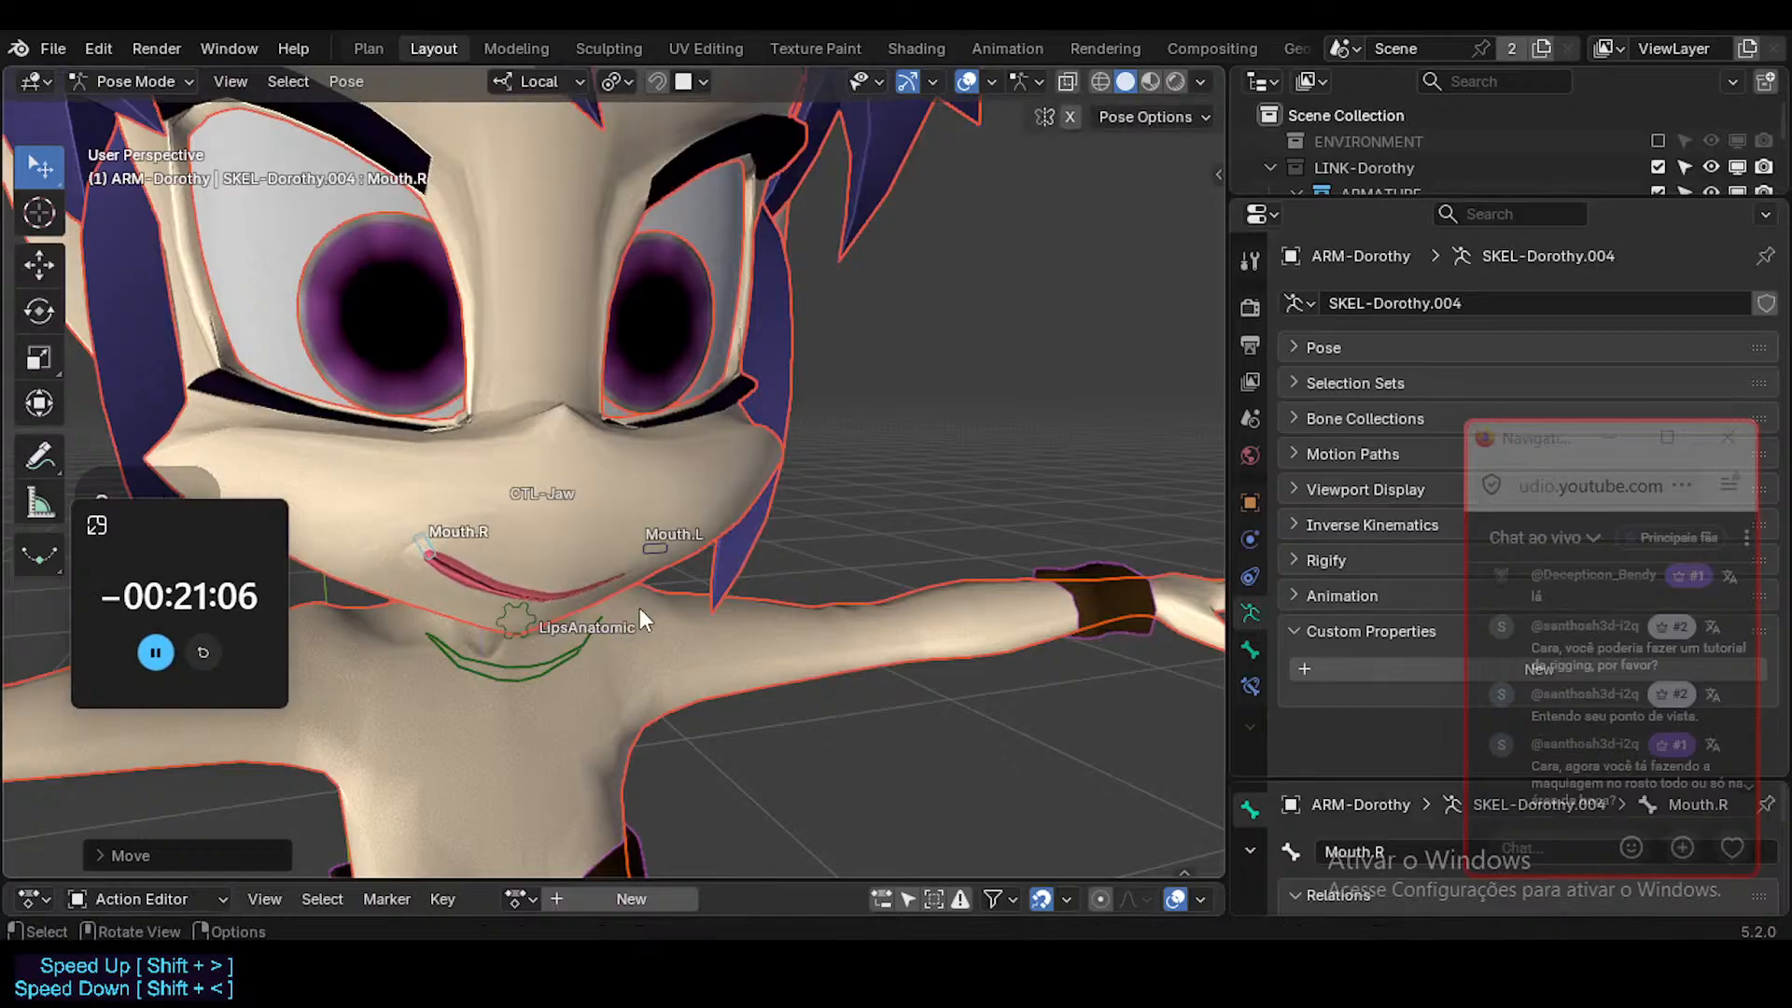
# Try moving the Mouth.L control in several directions, checking the left mouth corner from the front and side.
pyautogui.moveTo(640, 608); pyautogui.dragTo(747, 556, button='middle')
pyautogui.click(676, 563)
pyautogui.press('g')
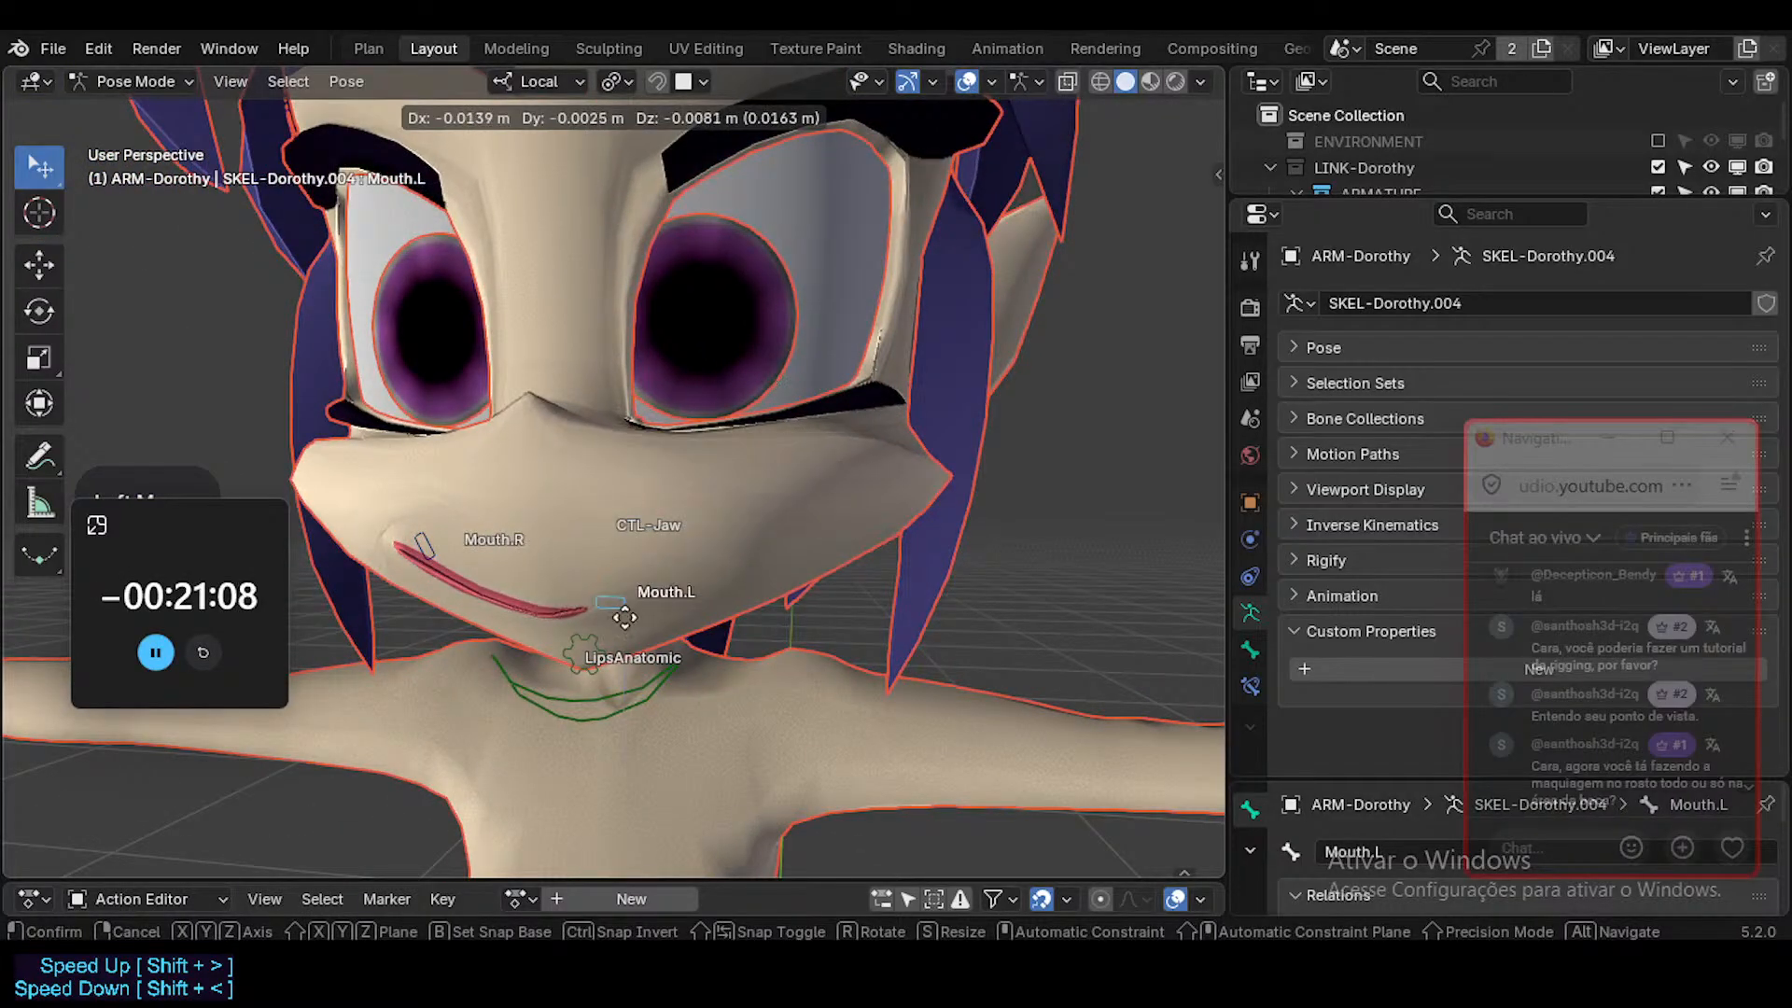
pyautogui.click(819, 448)
pyautogui.moveTo(820, 450); pyautogui.dragTo(248, 451, button='middle')
pyautogui.press('g')
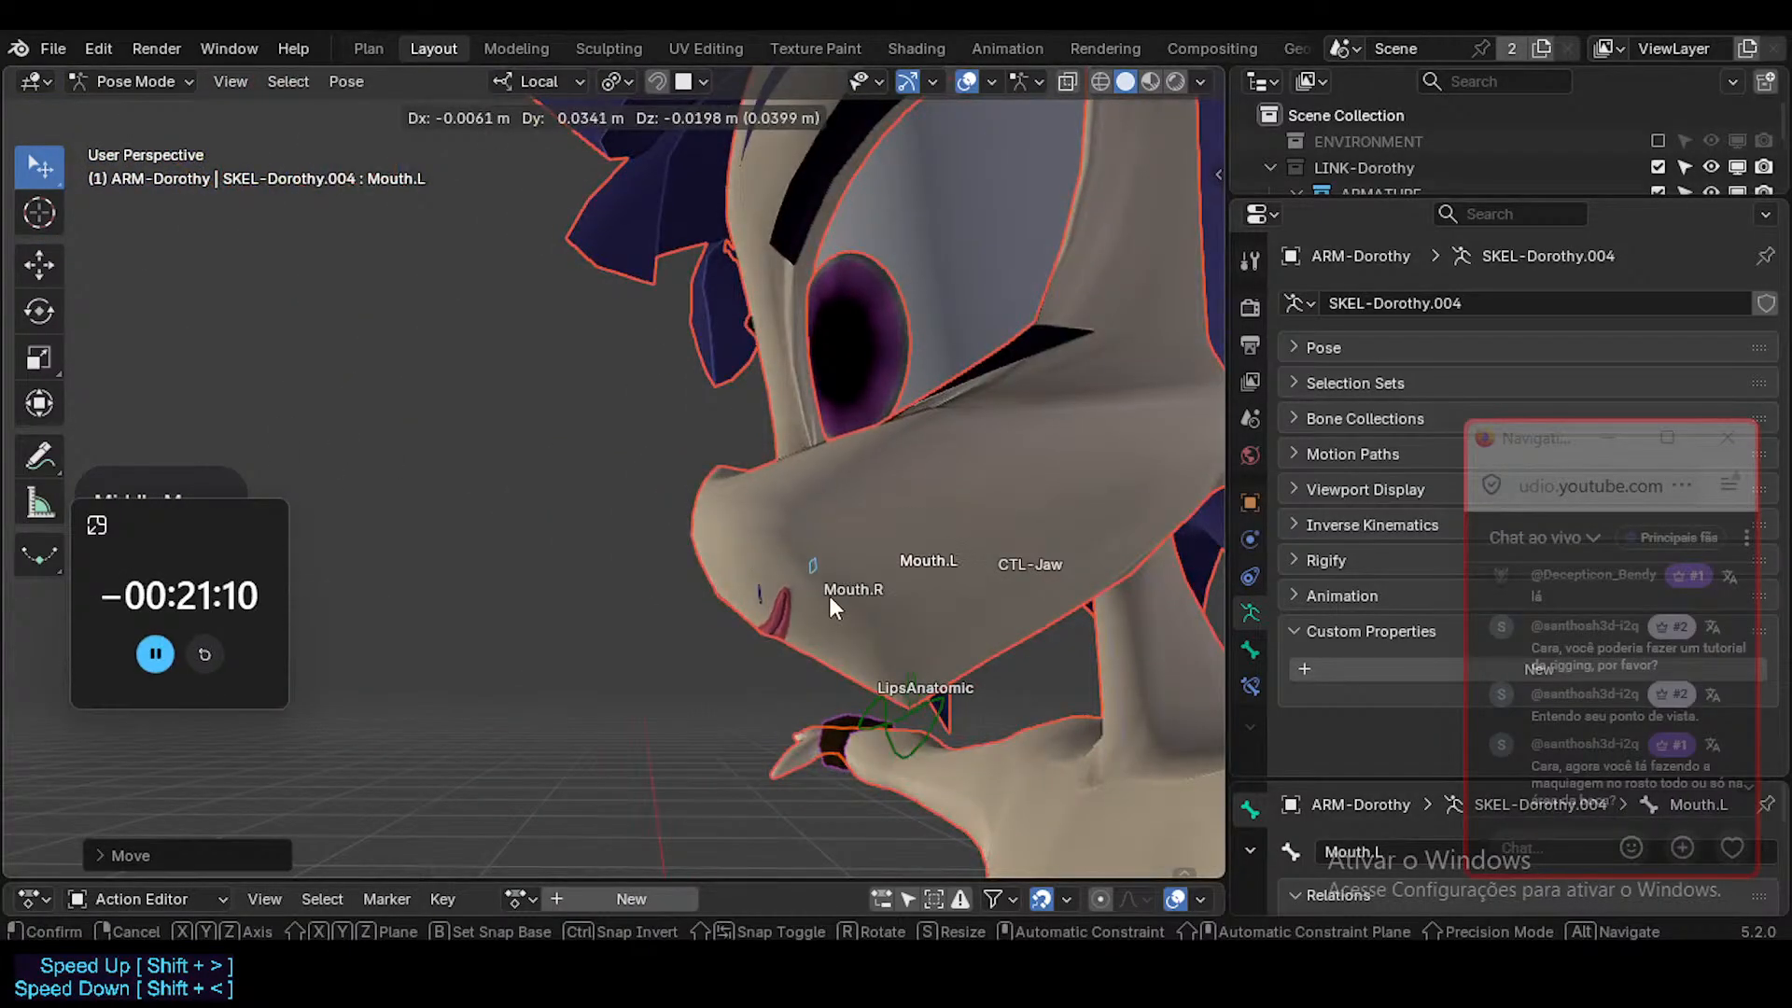
pyautogui.click(828, 597)
pyautogui.moveTo(829, 599); pyautogui.dragTo(673, 501, button='middle')
pyautogui.press('g')
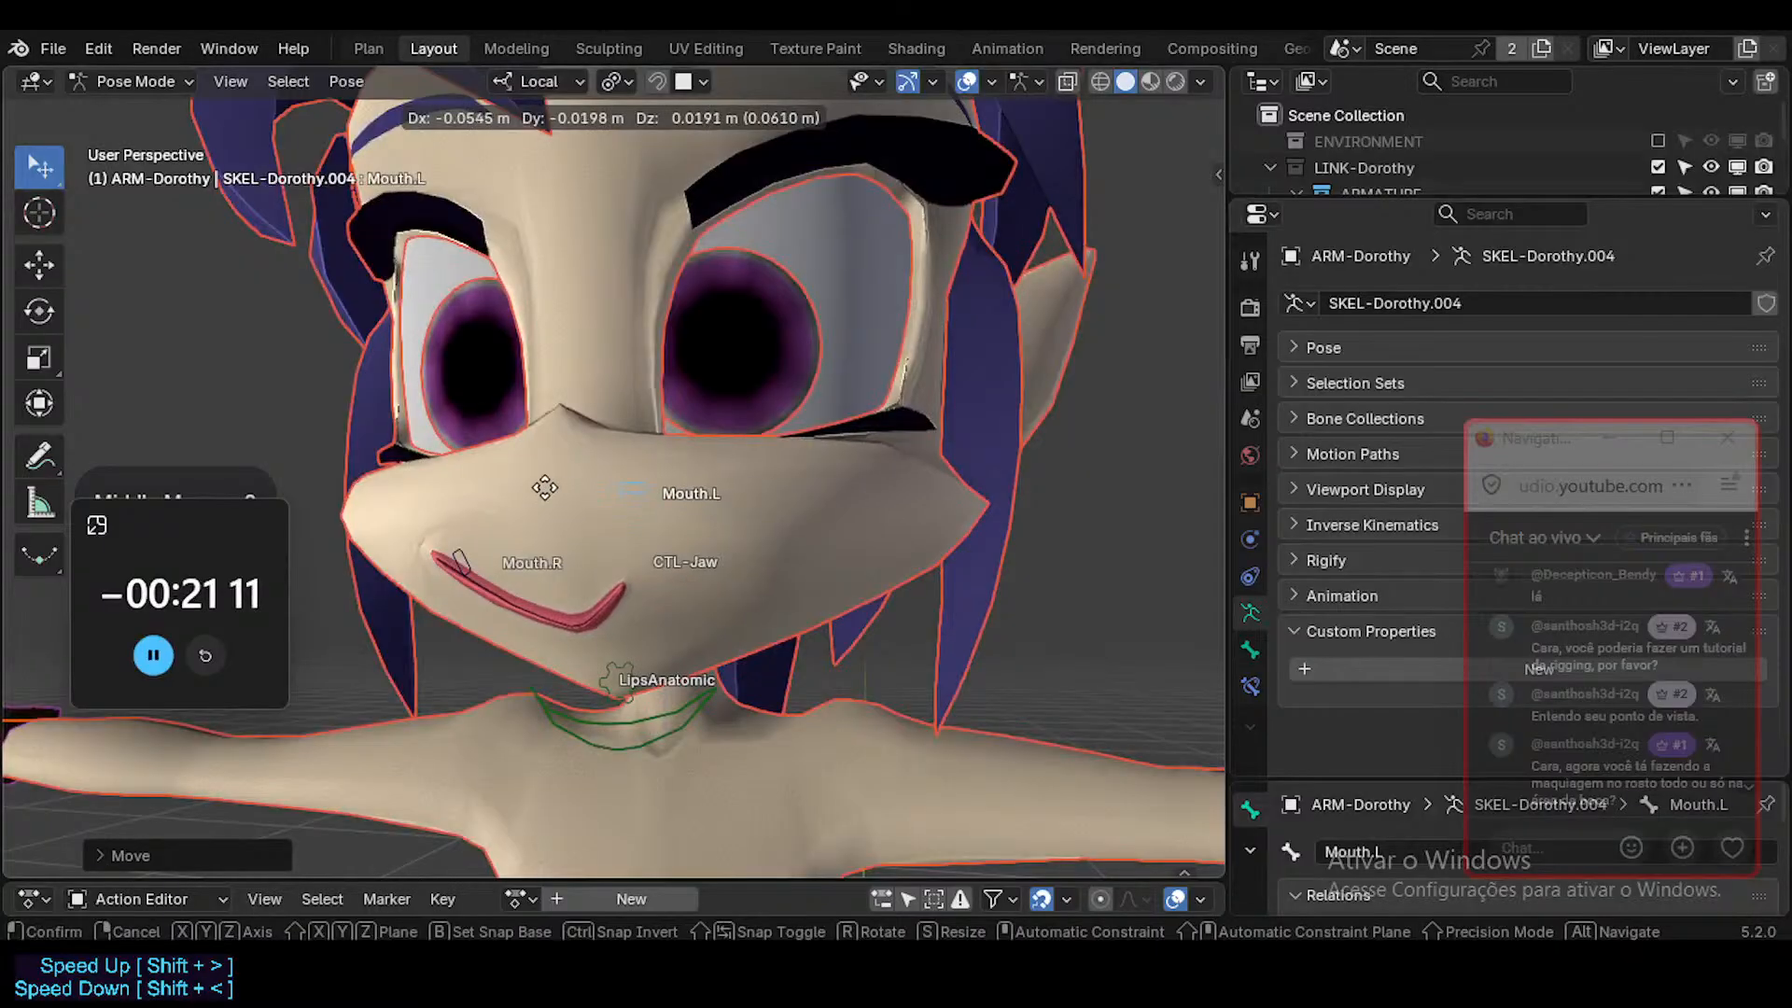
pyautogui.click(631, 528)
# Clear the location of all pose bones and move the Mouth.L control outward.
pyautogui.press('a')
pyautogui.hotkey('alt', 'g')
pyautogui.click(644, 634)
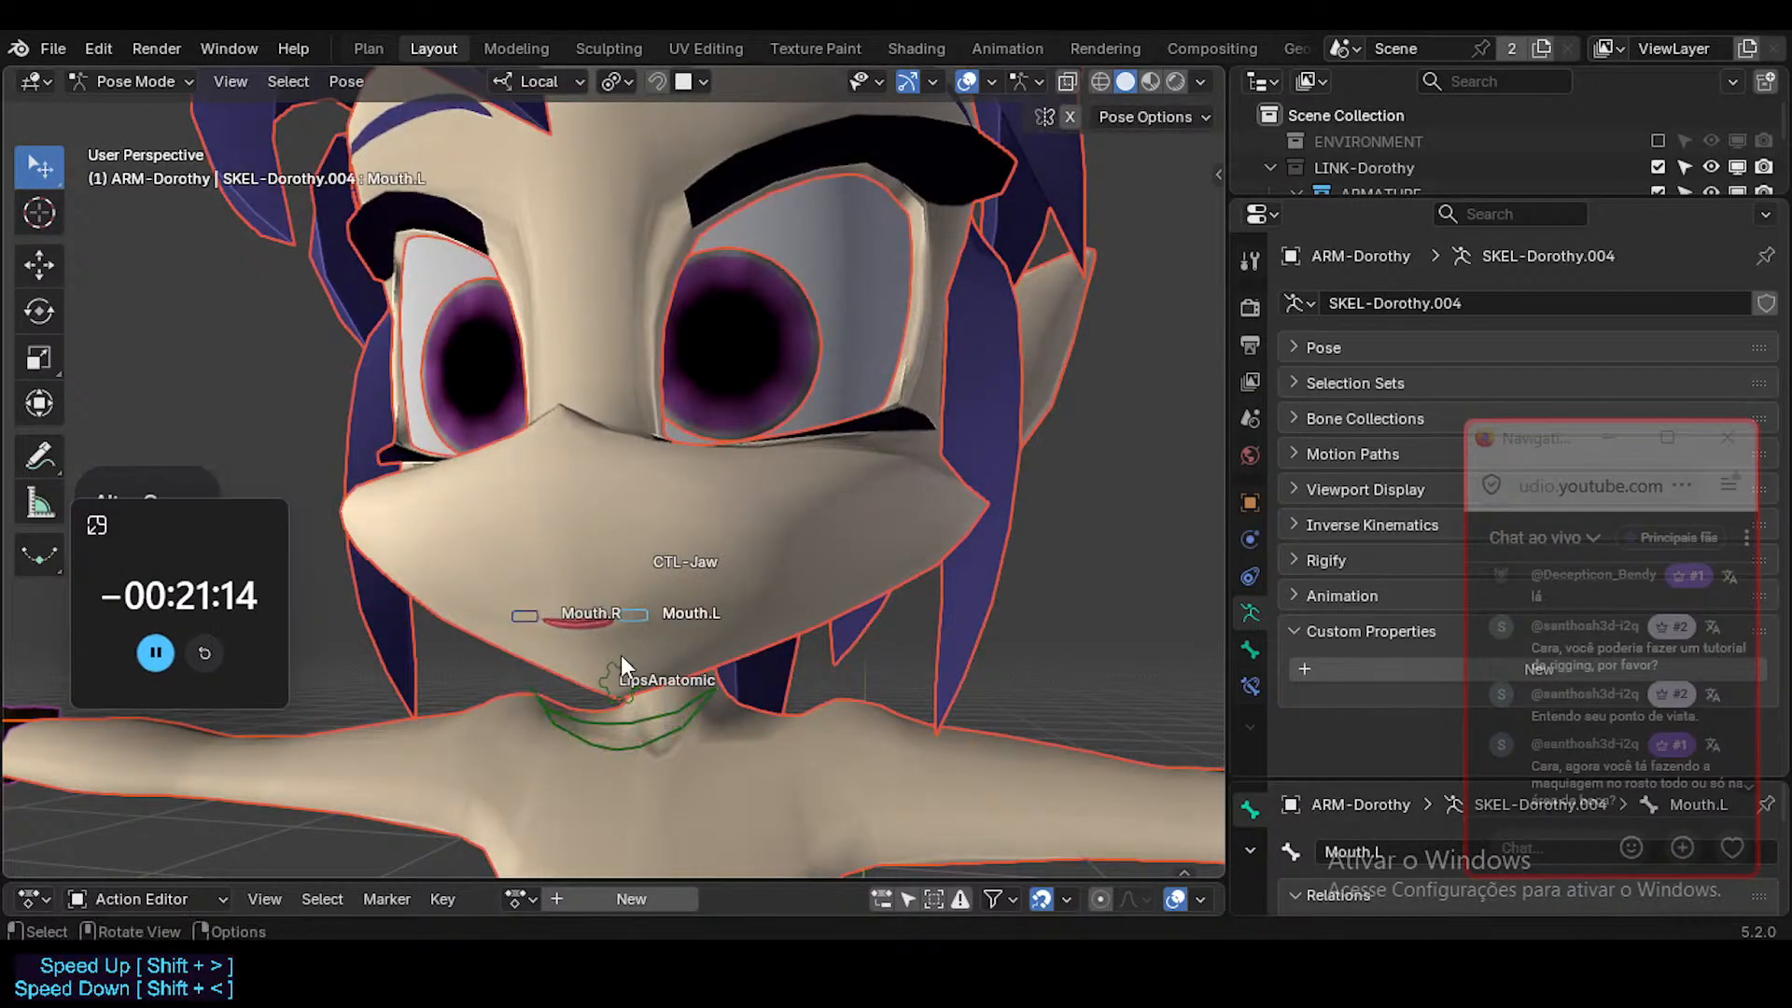
pyautogui.moveTo(620, 656); pyautogui.dragTo(665, 657, button='middle')
pyautogui.press('g')
pyautogui.click(742, 650)
# Move the Mouth.R control outward and below the mouth line, and shift Mouth.L slightly further outward.
pyautogui.click(541, 630)
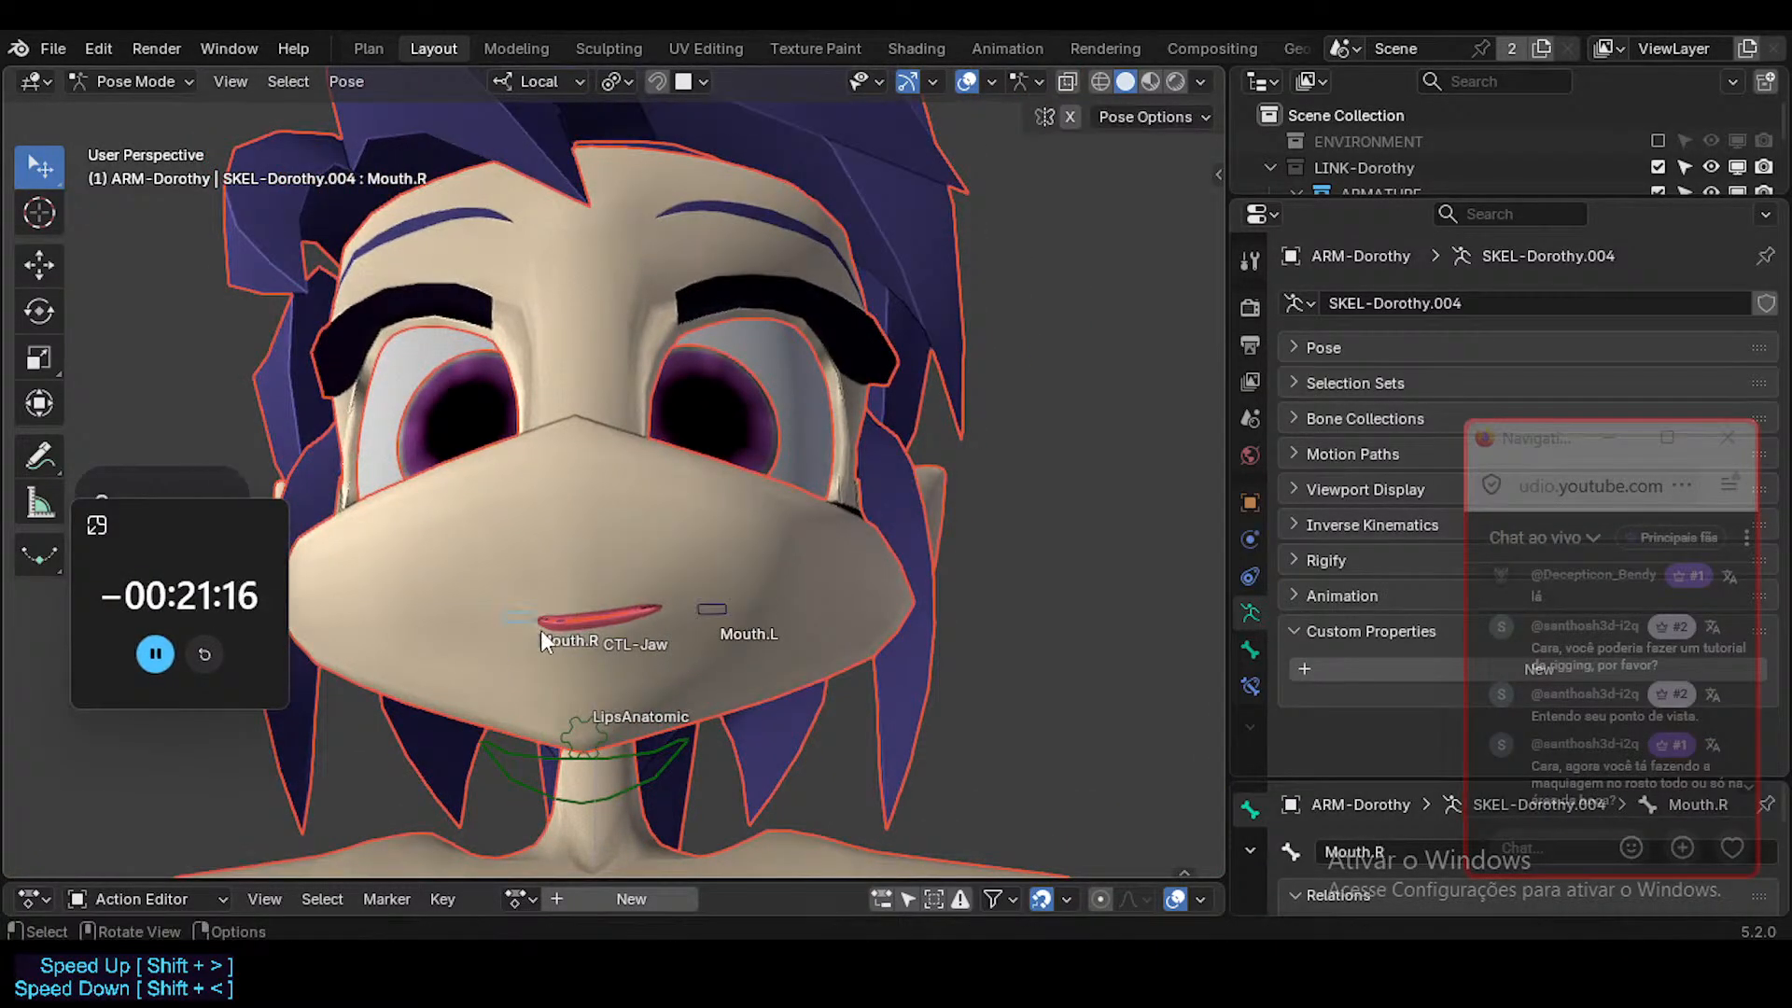
pyautogui.press('g')
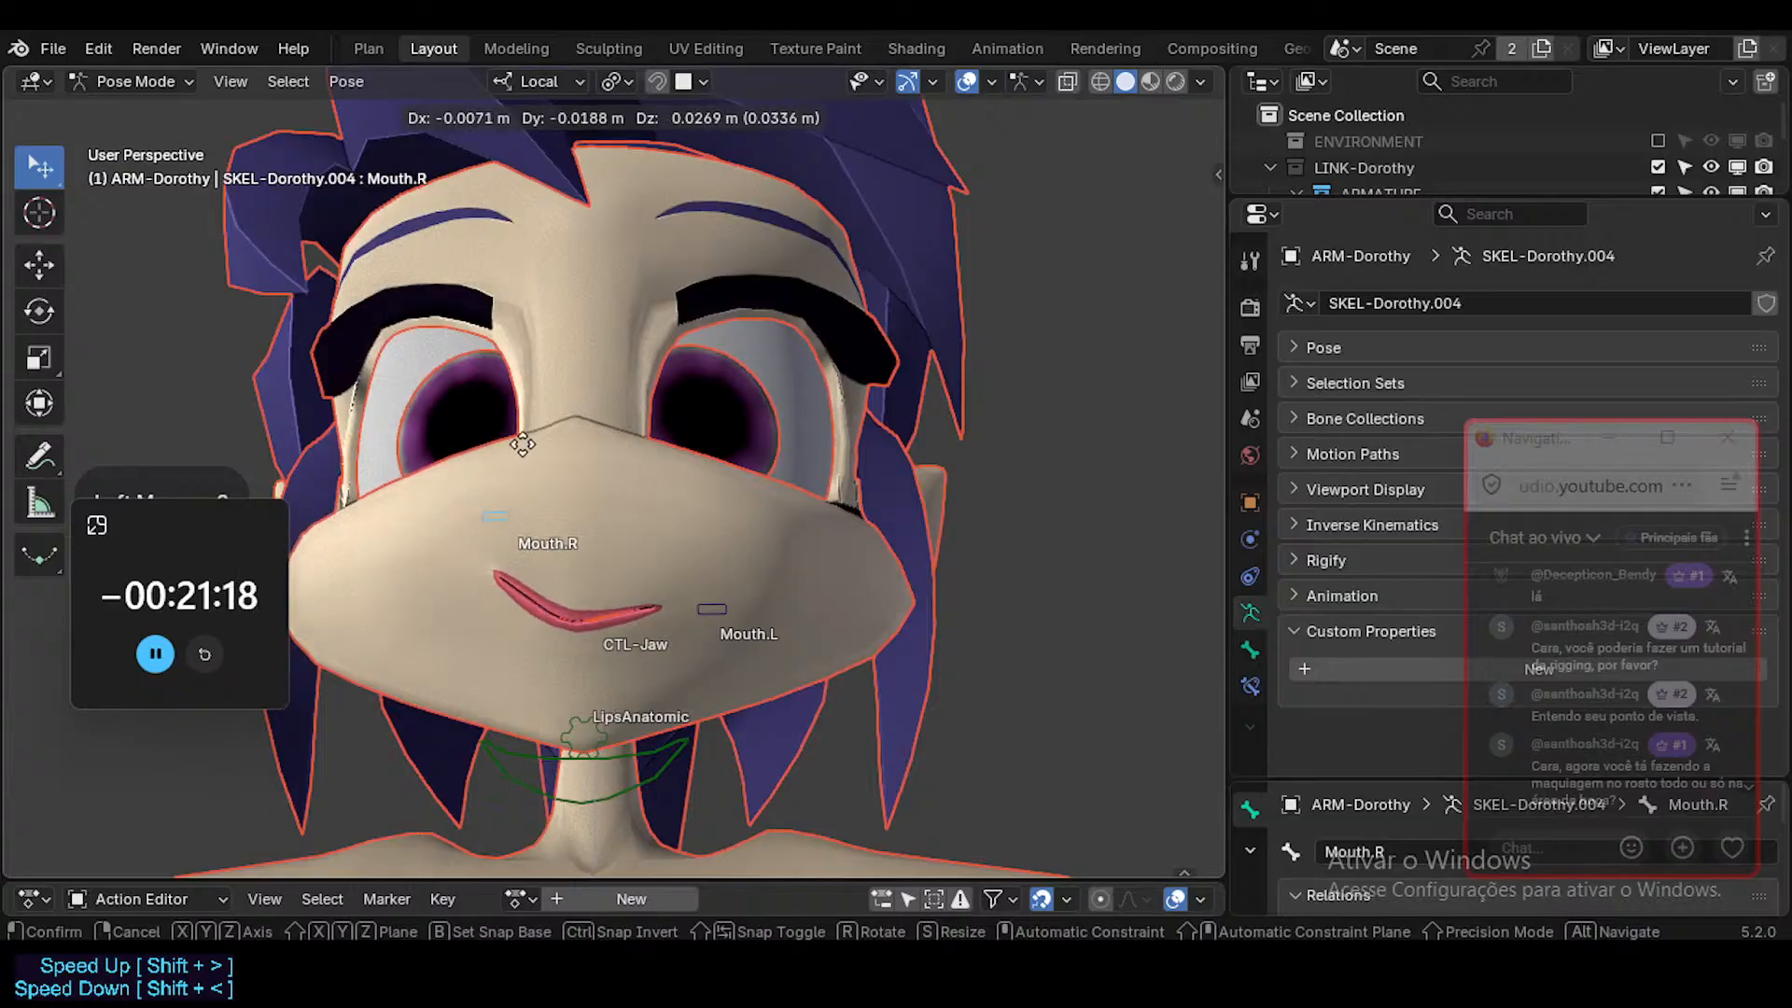
pyautogui.click(448, 689)
pyautogui.click(714, 609)
pyautogui.press('g')
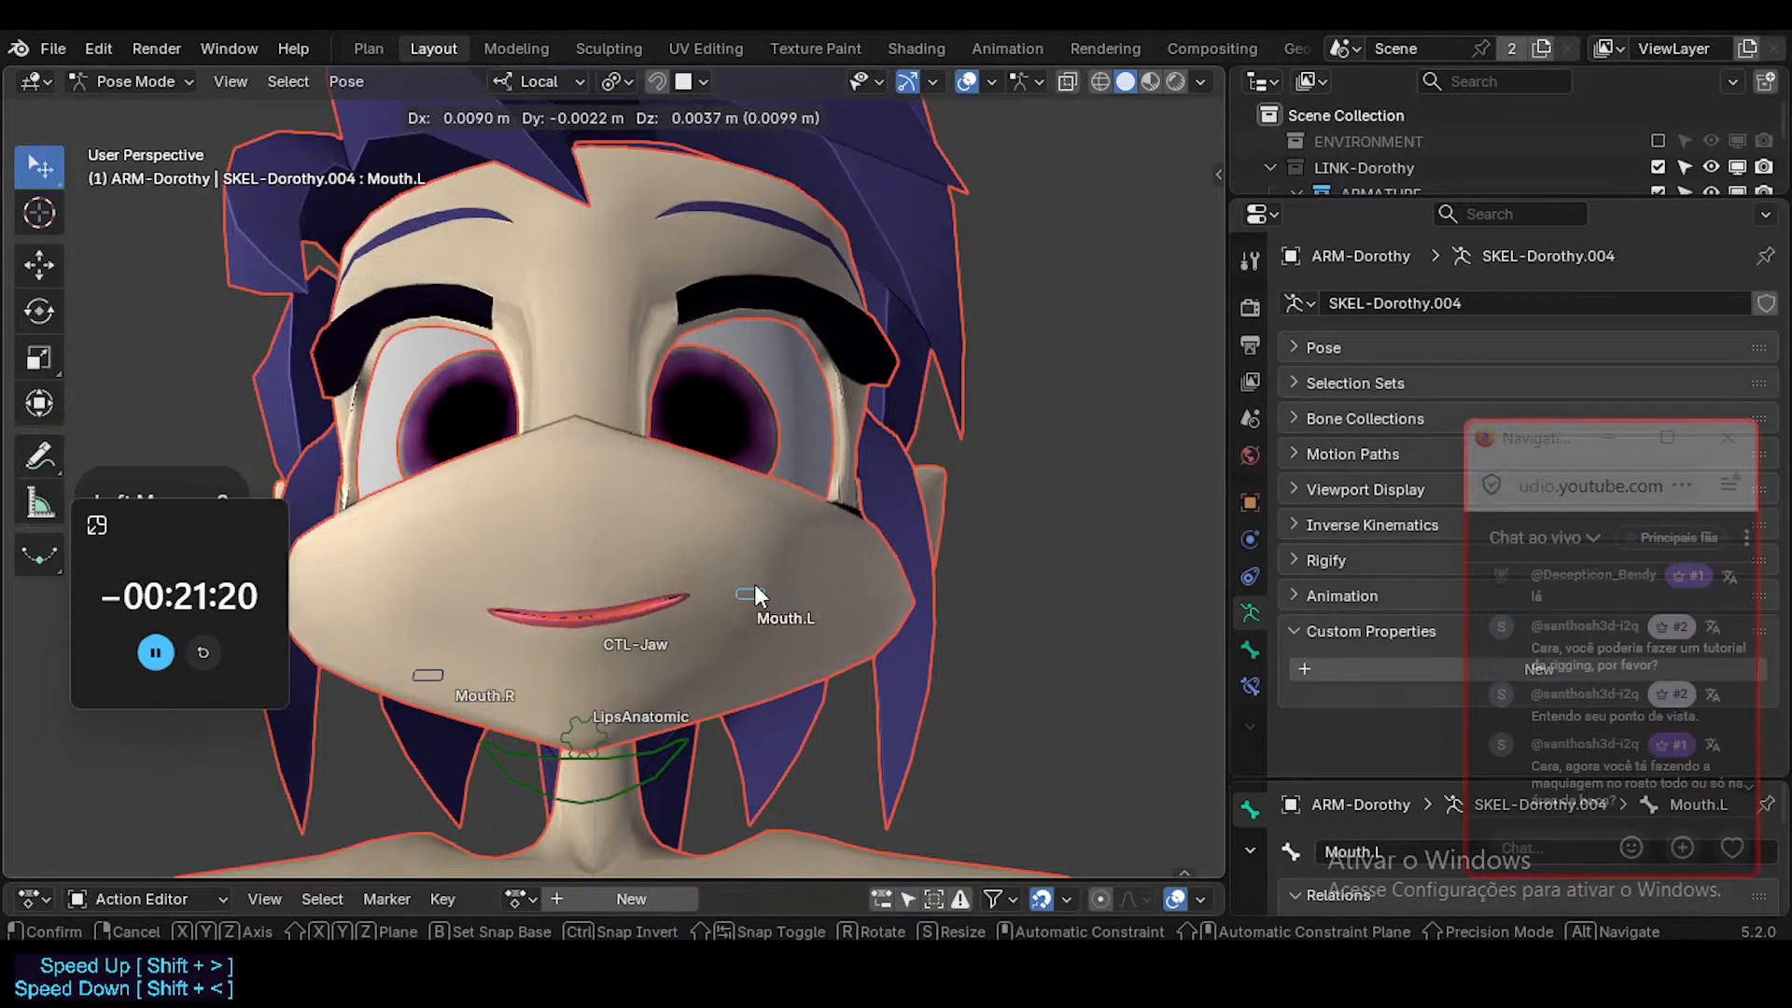
pyautogui.click(756, 591)
# Raise the Mouth.R control into a smile and pull Mouth.L slightly up and inward.
pyautogui.click(435, 664)
pyautogui.press('g')
pyautogui.click(423, 588)
pyautogui.moveTo(422, 573); pyautogui.dragTo(450, 627, button='middle')
pyautogui.press('g')
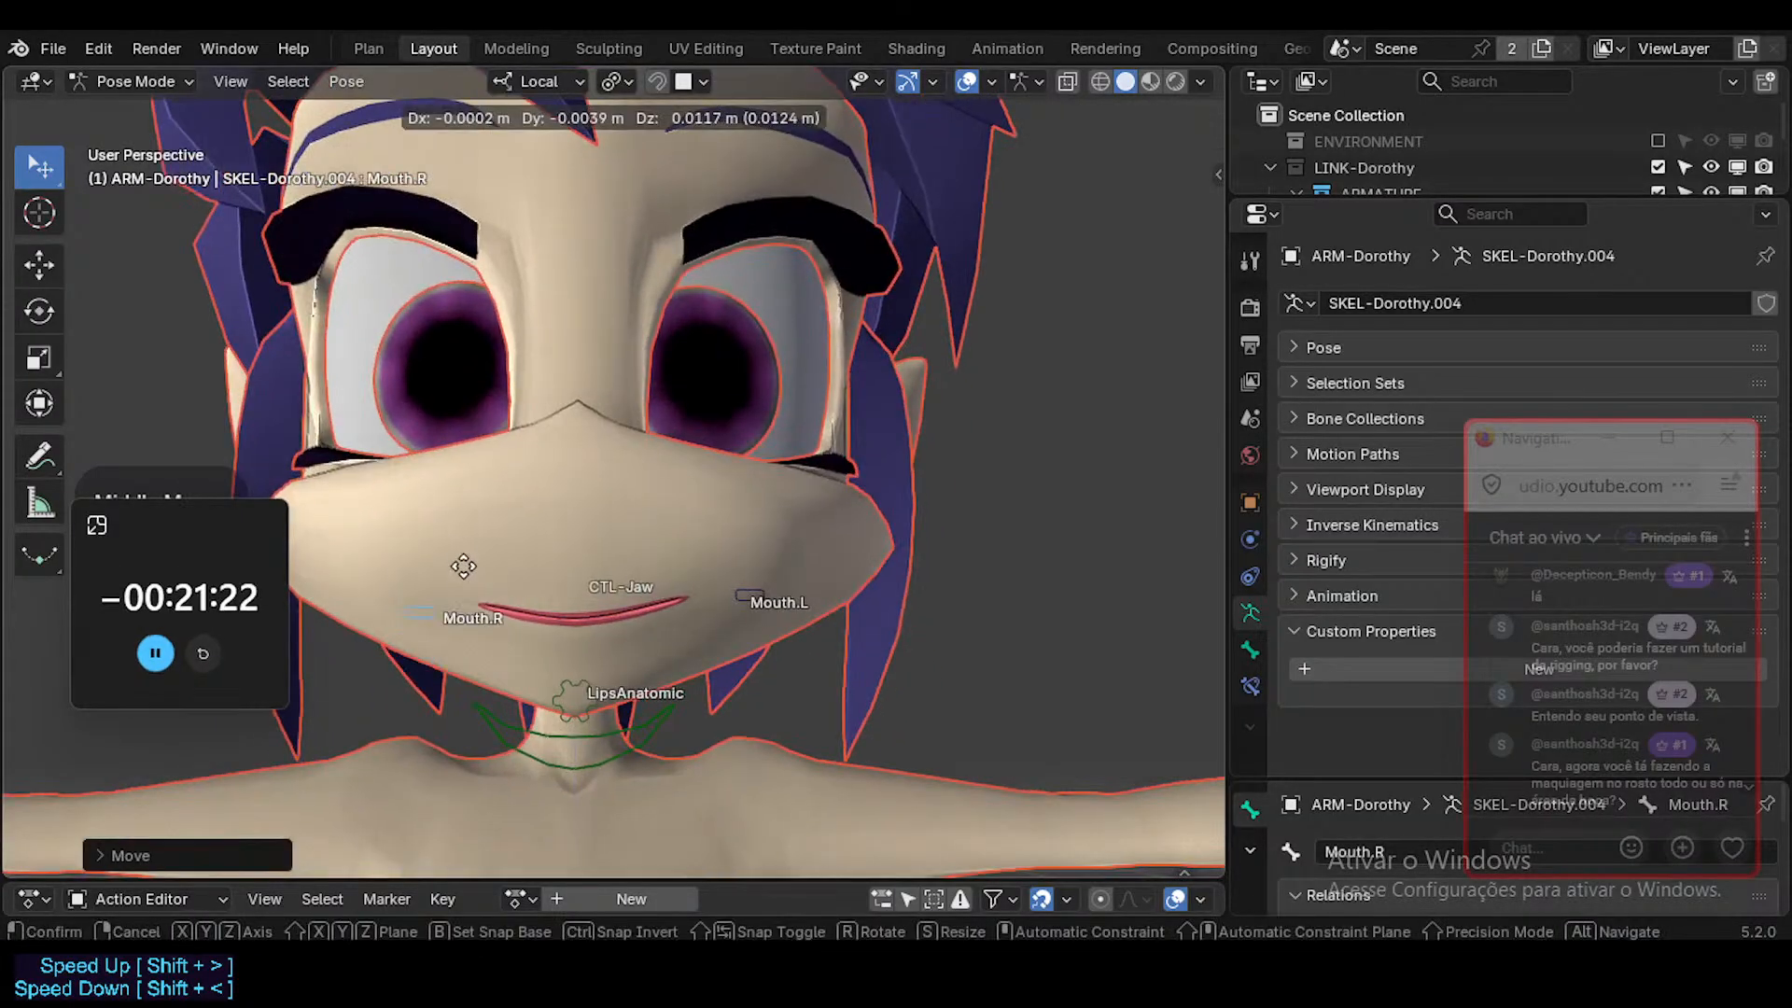
pyautogui.click(475, 490)
pyautogui.click(749, 595)
pyautogui.press('g')
pyautogui.click(732, 579)
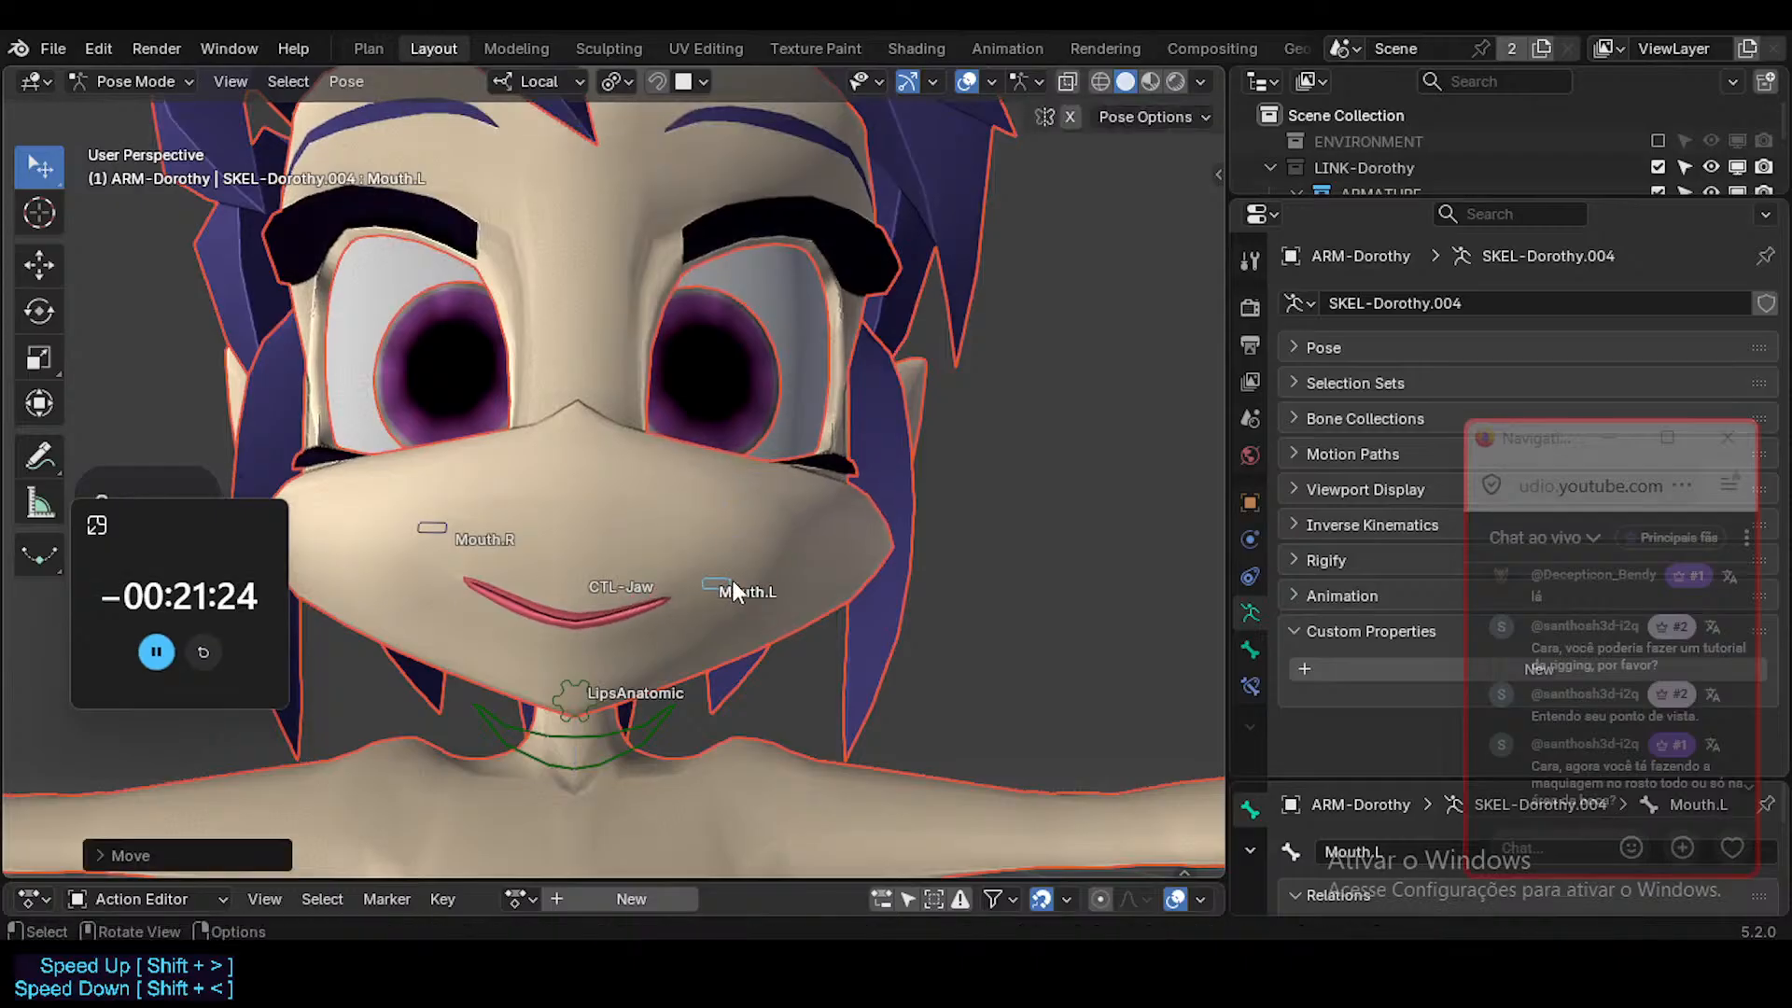
# Lower the Mouth.R control well below the mouth line and readjust the position of Mouth.L.
pyautogui.click(456, 539)
pyautogui.press('g')
pyautogui.click(416, 693)
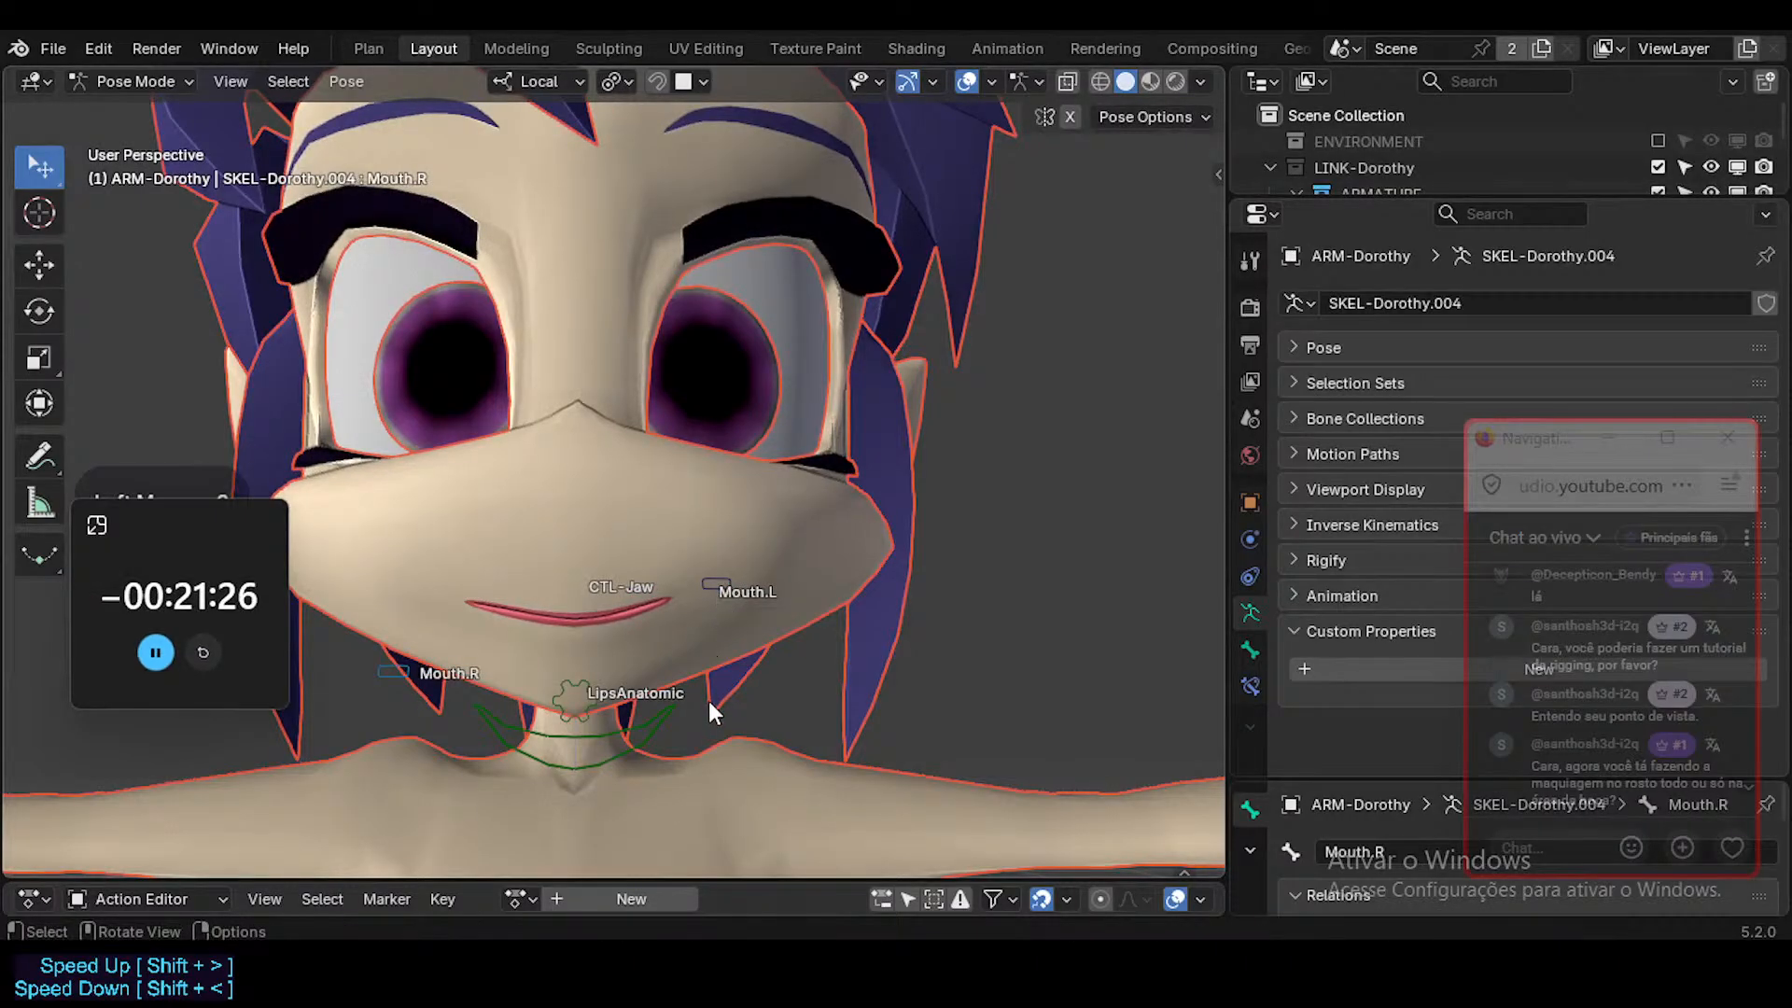
pyautogui.click(724, 608)
pyautogui.press('g')
pyautogui.click(711, 584)
# Hide the viewport overlays, deselect the controls and save the ToonDorothy-01.blend file.
pyautogui.moveTo(711, 584); pyautogui.dragTo(674, 277, button='middle')
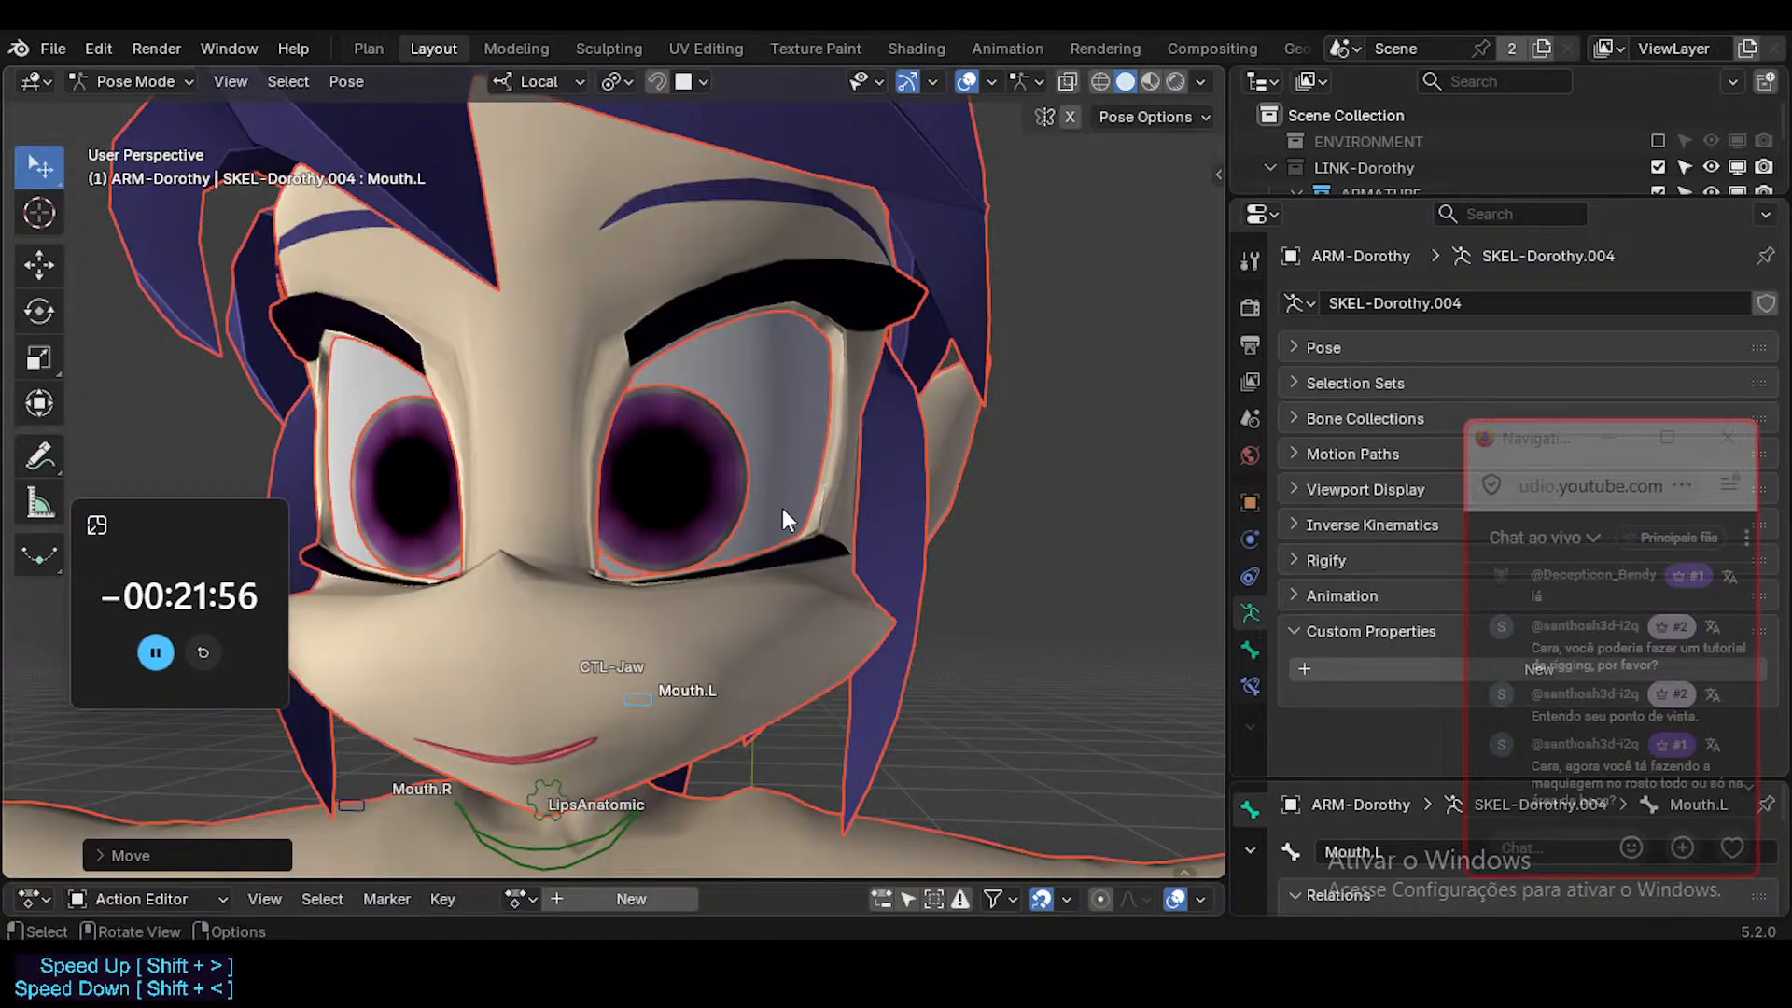
pyautogui.moveTo(640, 519); pyautogui.dragTo(607, 525, button='middle')
pyautogui.keyDown('shift'); pyautogui.moveTo(607, 525); pyautogui.dragTo(607, 523, button='middle'); pyautogui.keyUp('shift')
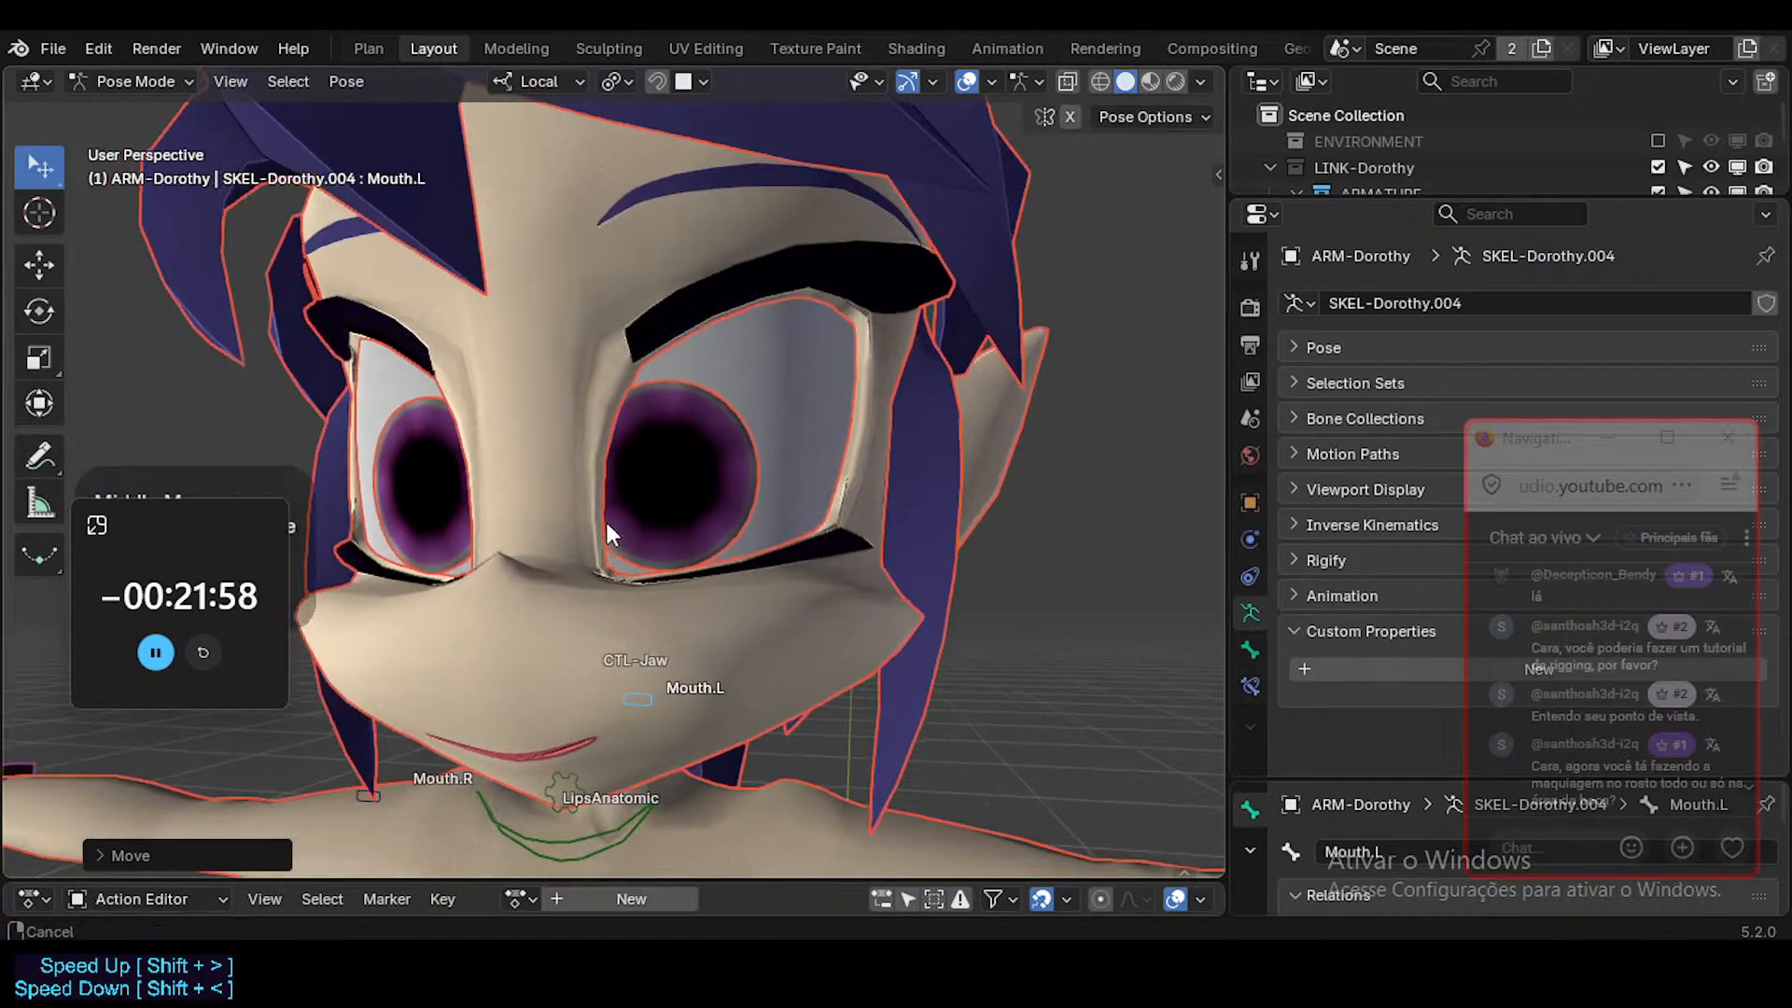
pyautogui.scroll(-3, 608, 560)
pyautogui.keyDown('shift'); pyautogui.moveTo(617, 700); pyautogui.dragTo(670, 620, button='middle'); pyautogui.keyUp('shift')
pyautogui.scroll(-4, 634, 624)
pyautogui.hotkey('shift', 'alt', 'z')
pyautogui.click(915, 564)
pyautogui.hotkey('ctrl', 's')
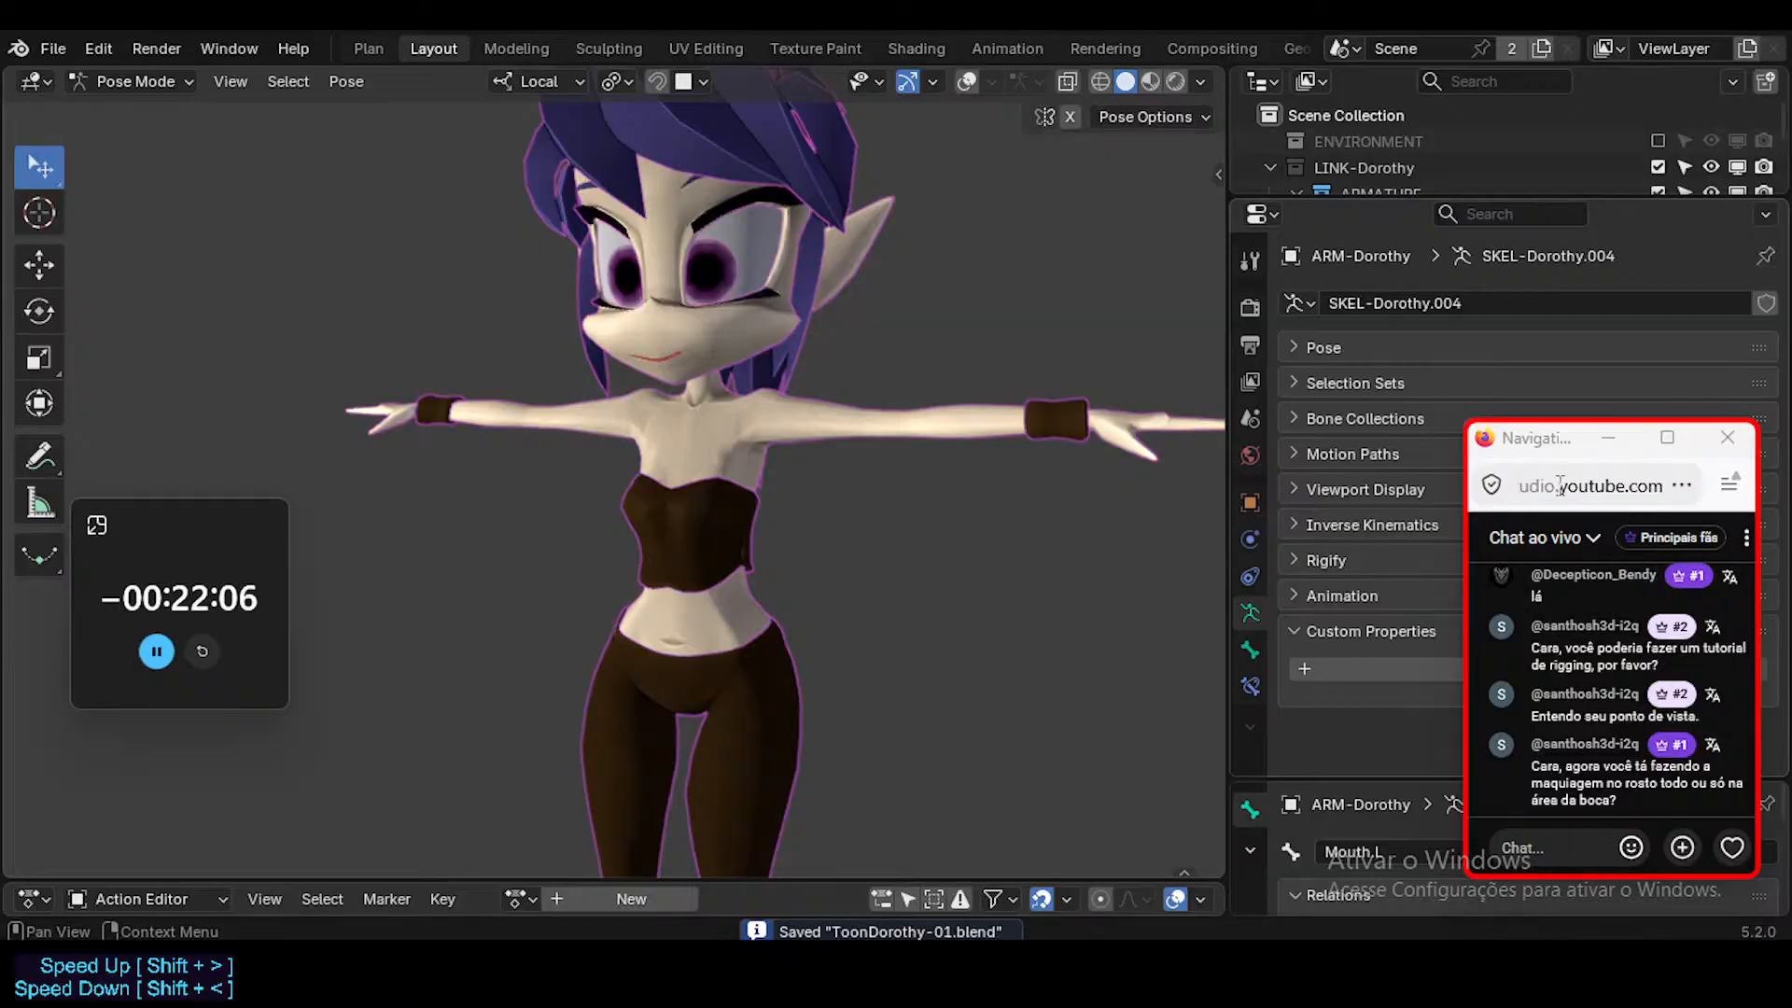
# Close the live chat pop-up window and switch to the YouTube Studio live stream page in Firefox.
pyautogui.moveTo(1518, 441); pyautogui.dragTo(1470, 403)
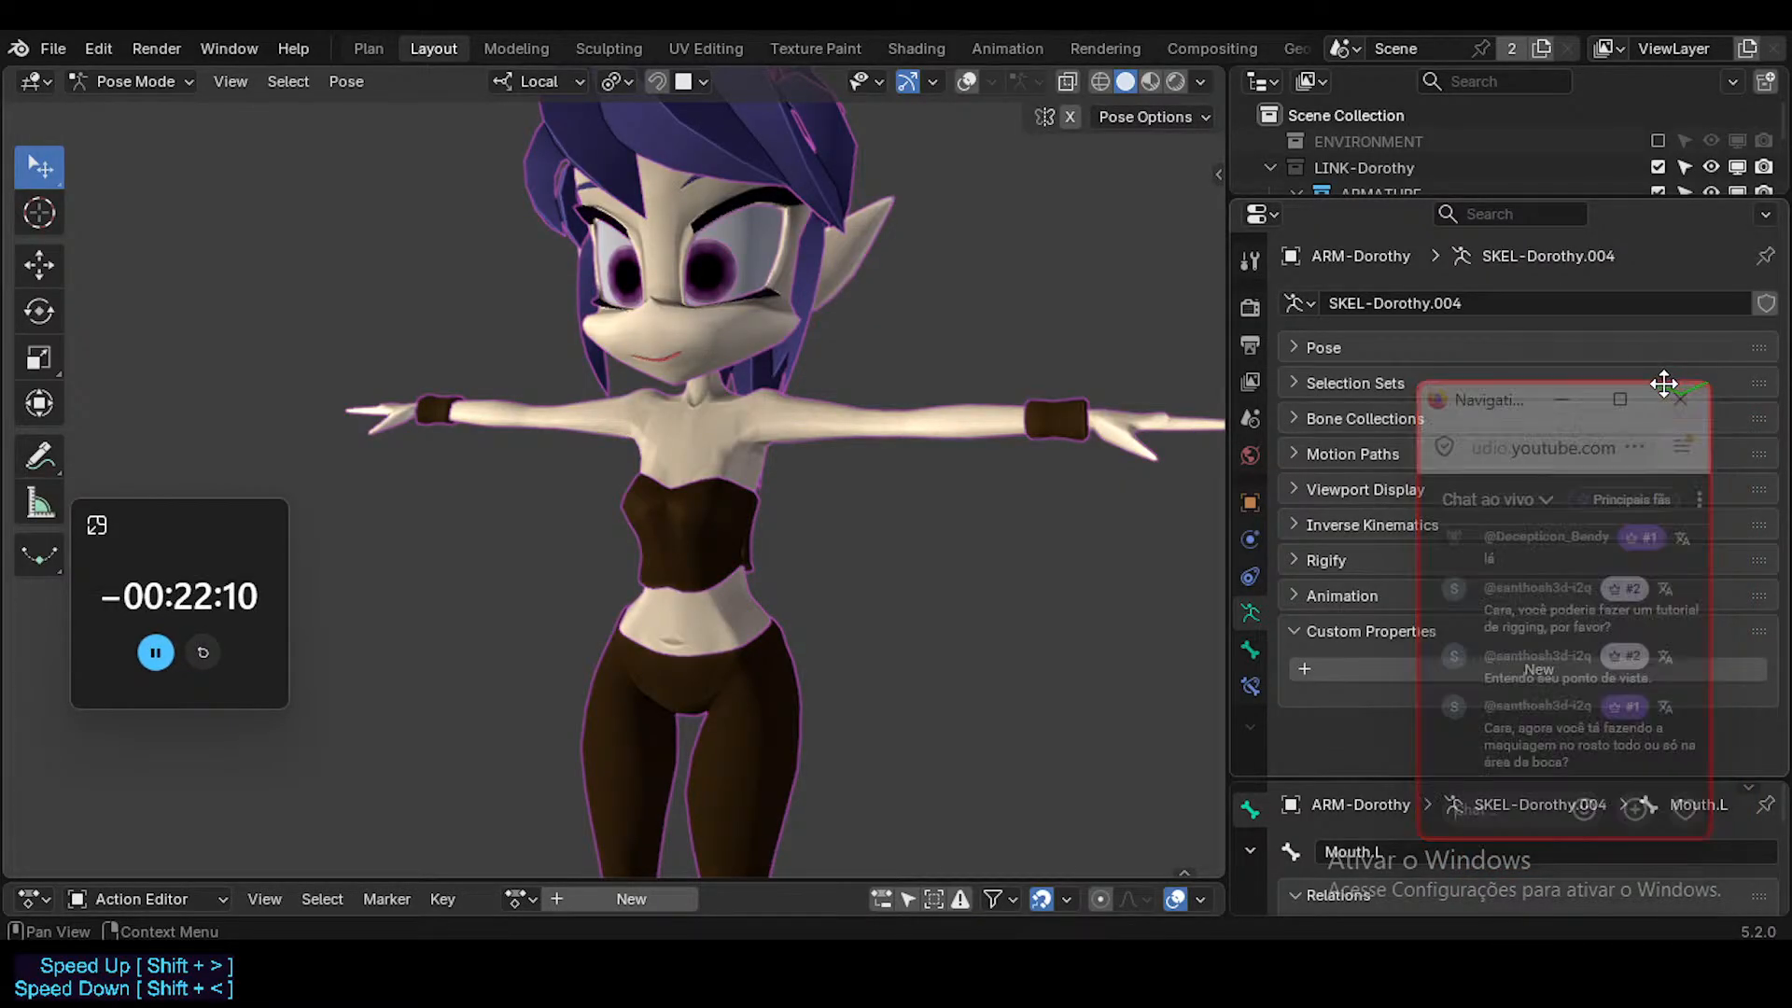
pyautogui.moveTo(590, 385); pyautogui.dragTo(842, 440, button='middle')
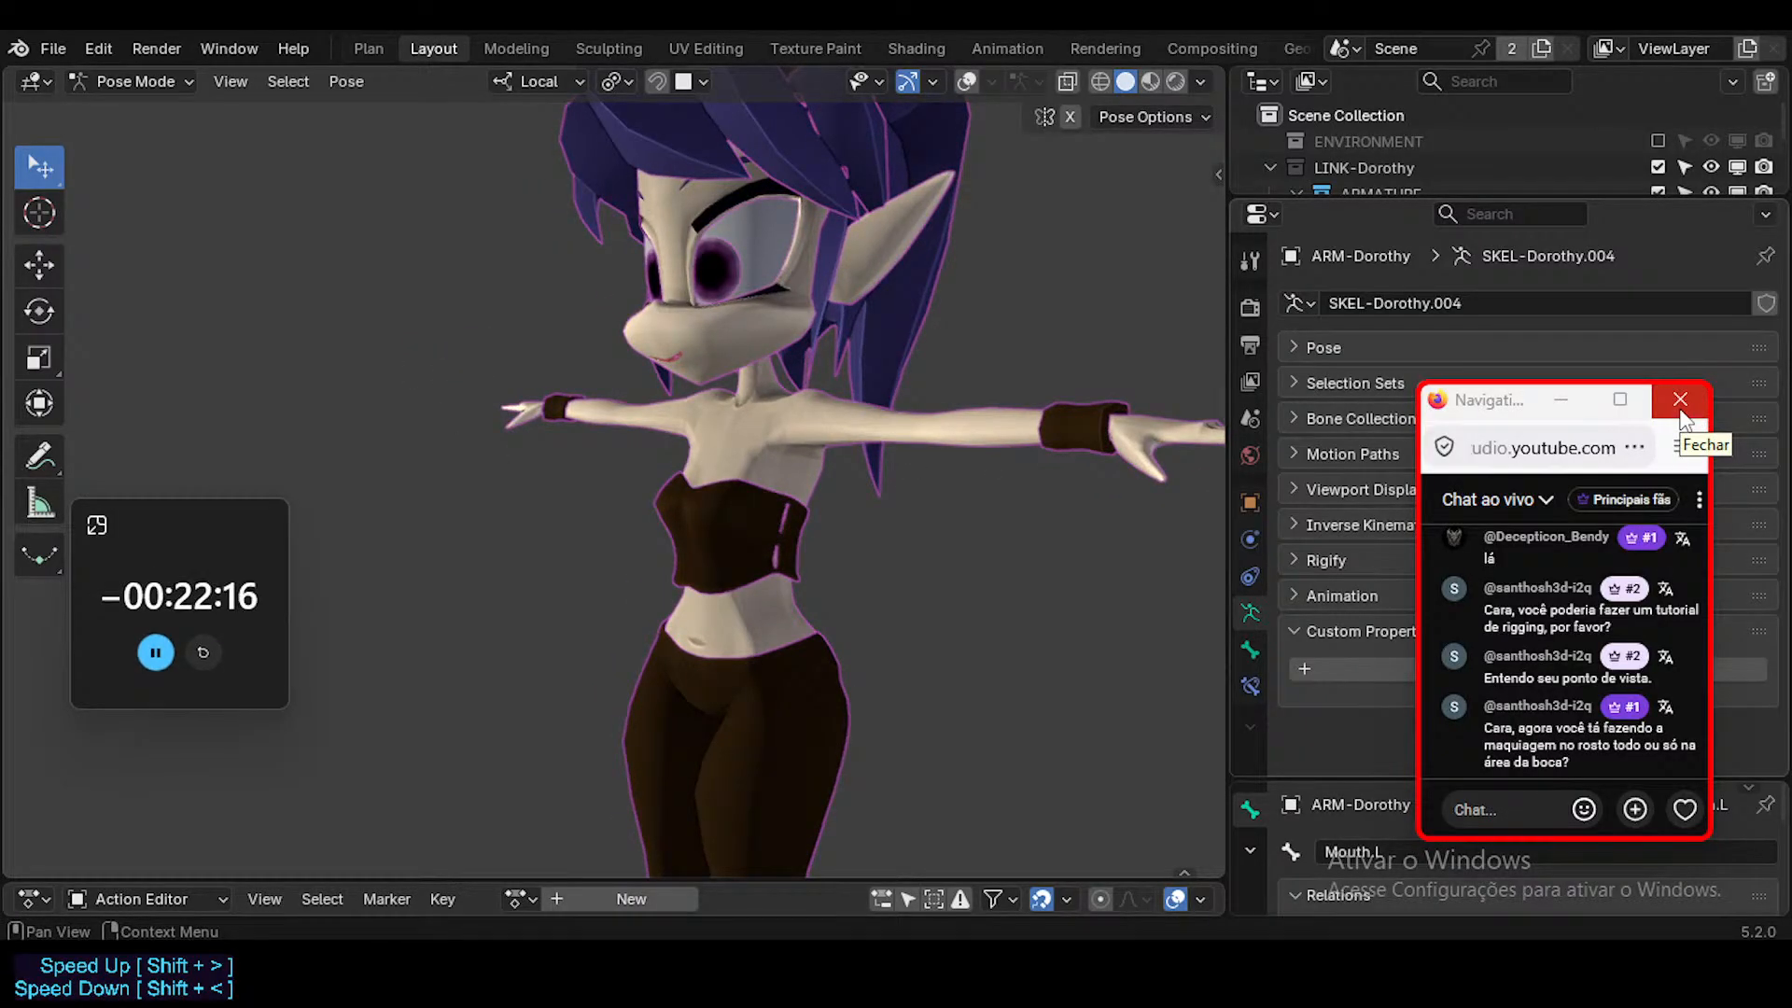
pyautogui.click(1681, 410)
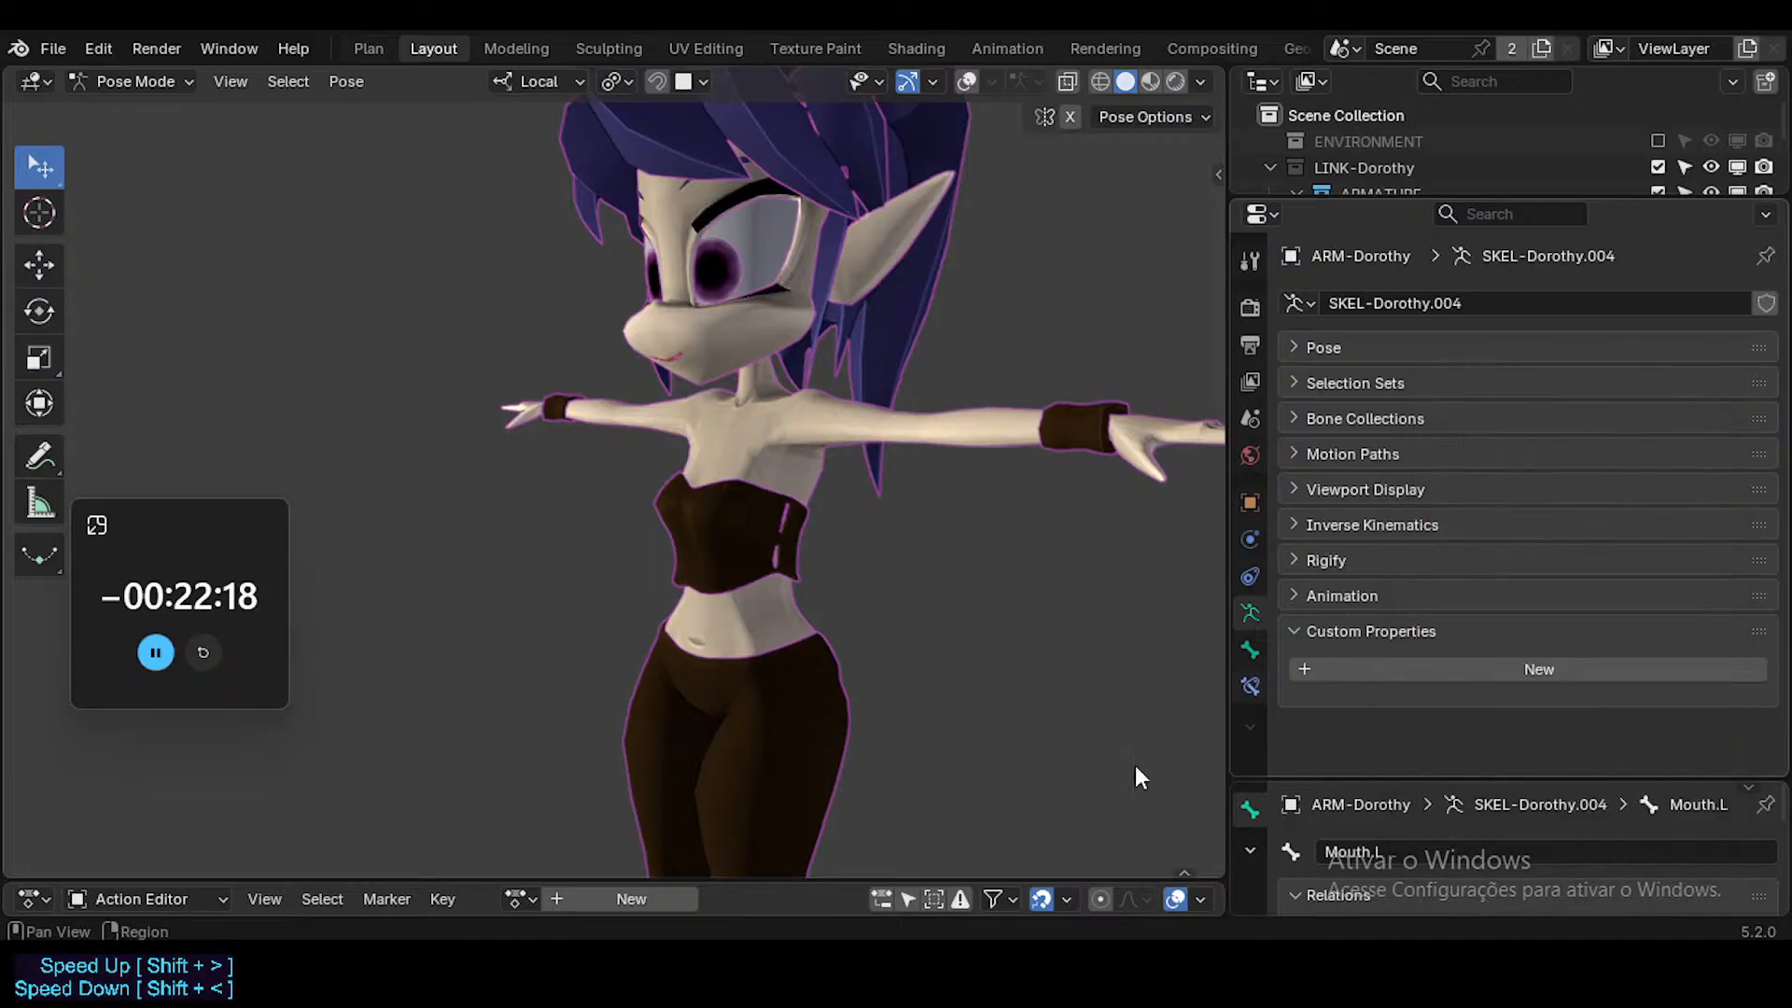
pyautogui.hotkey('alt', 'Tab')
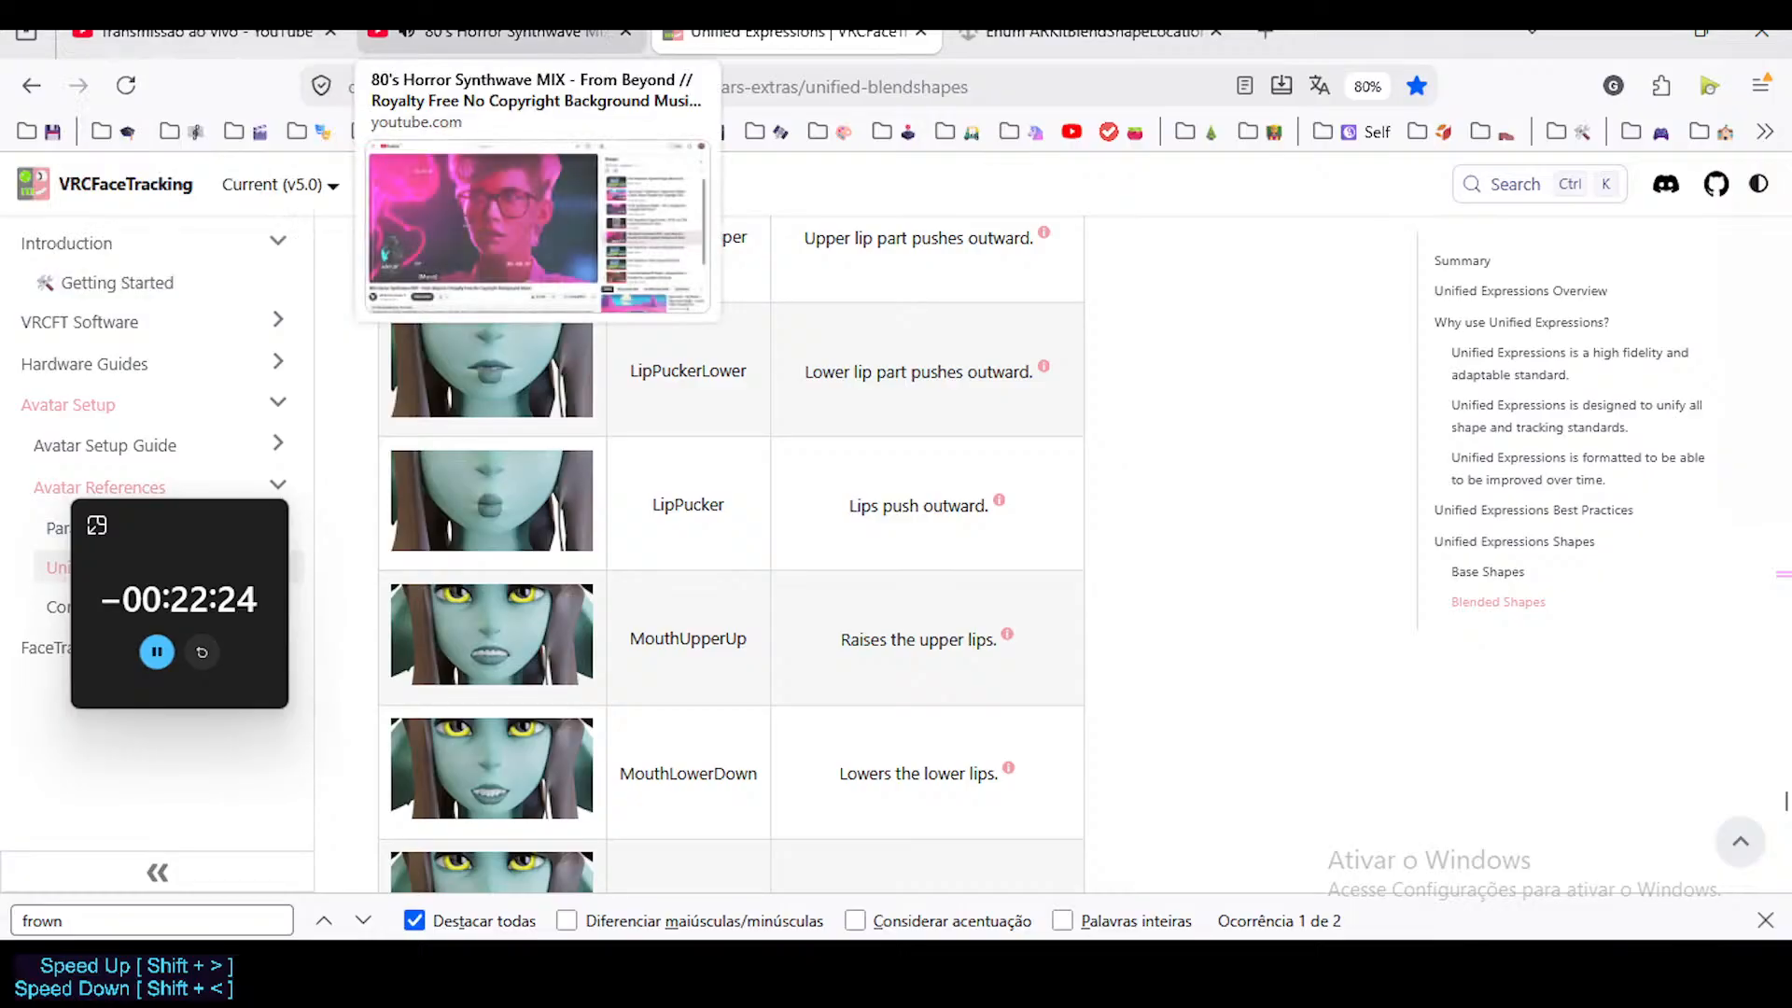
pyautogui.click(196, 32)
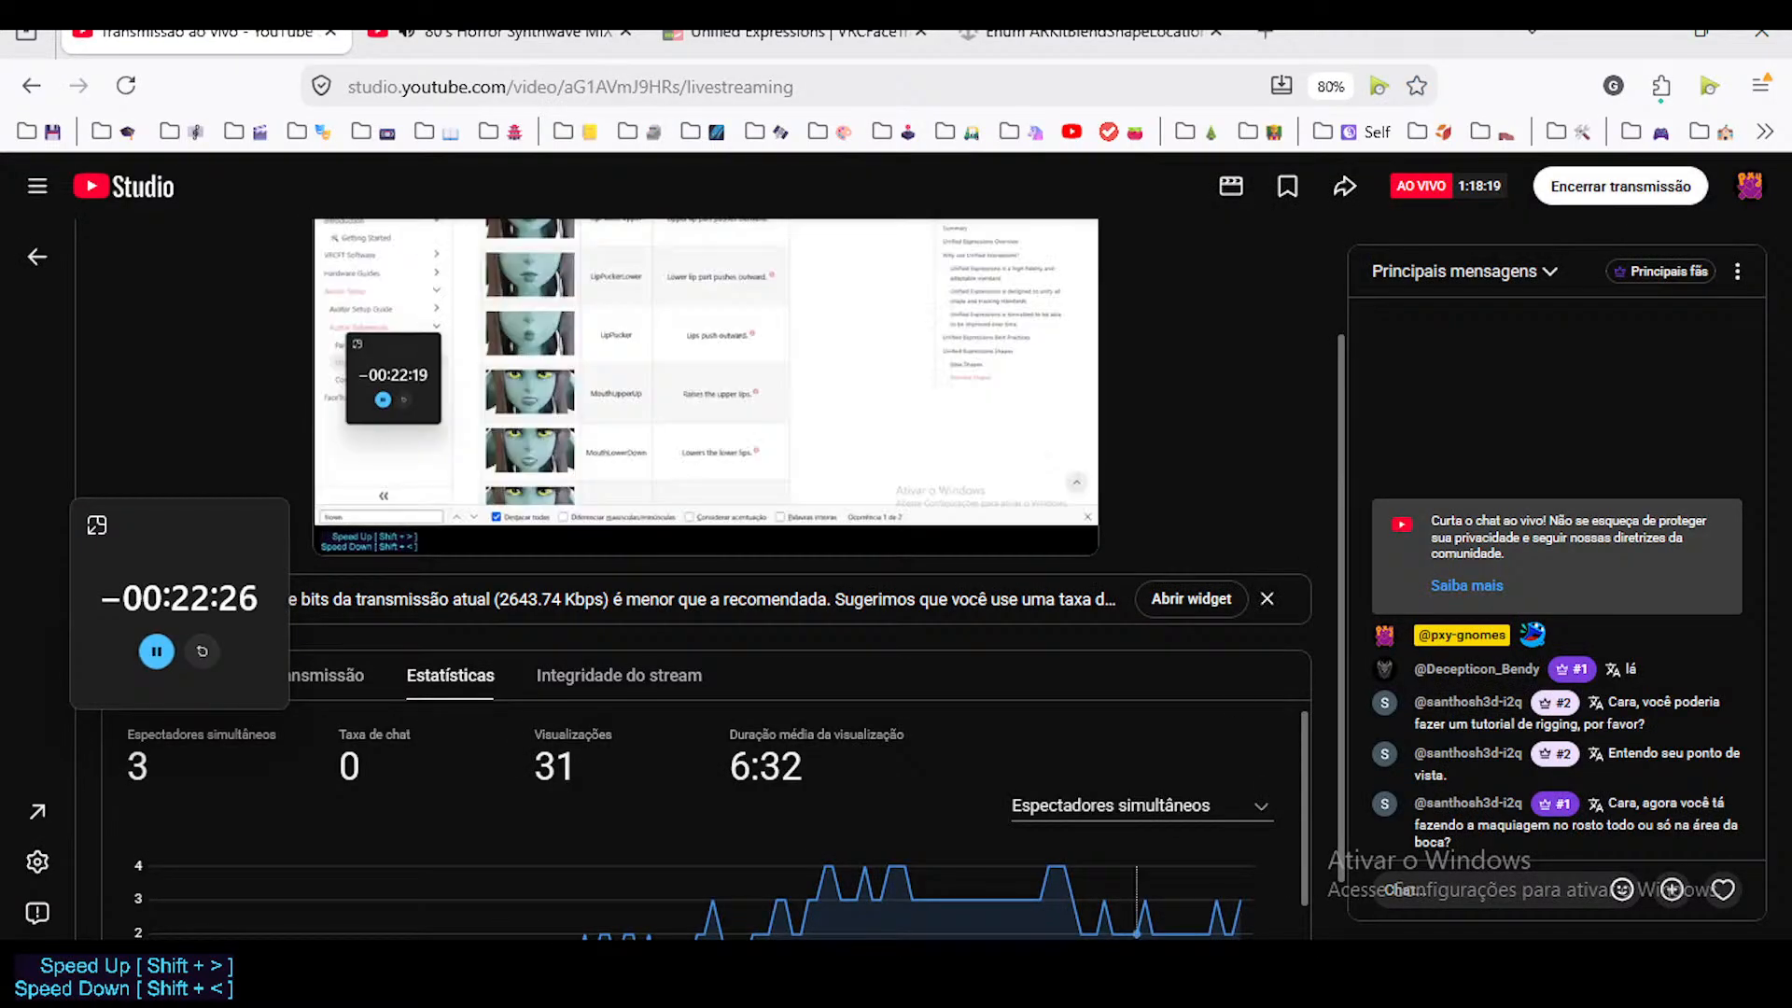